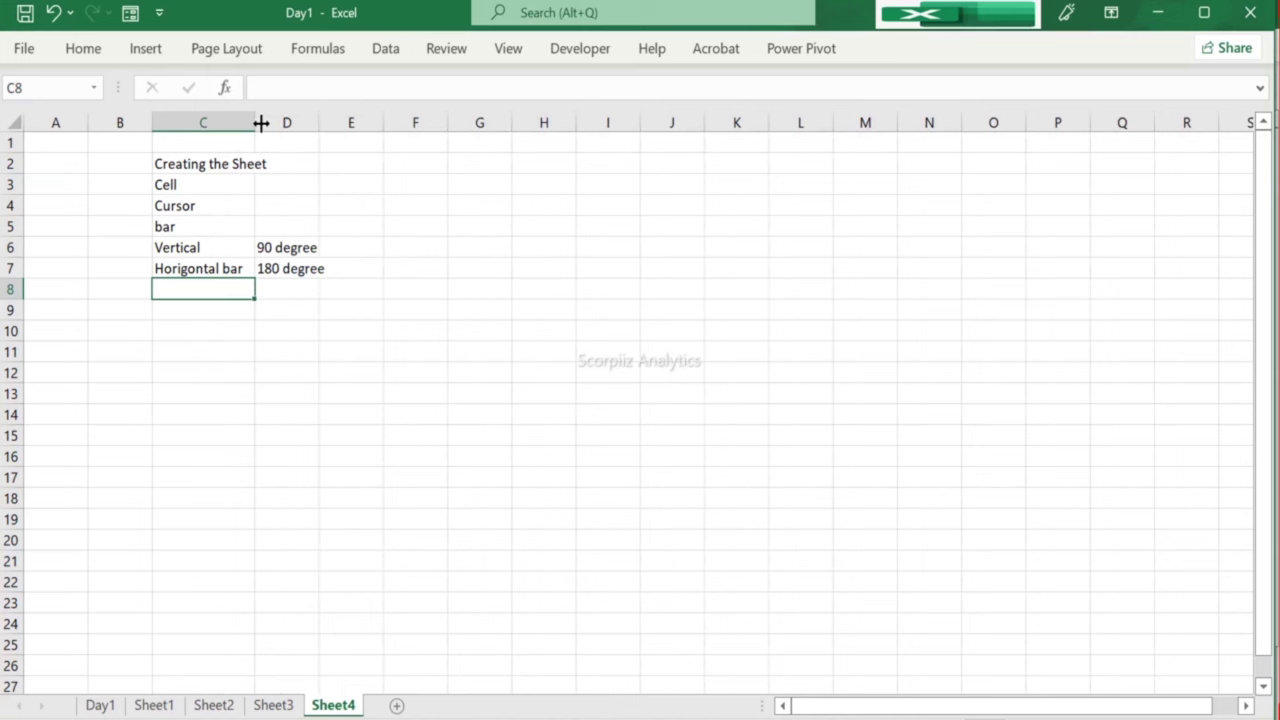
Step: Widen column C to about 22 characters and column D to 12.45 so the degree values fit
{"action": "double_click", "coordinate": [261, 122]}
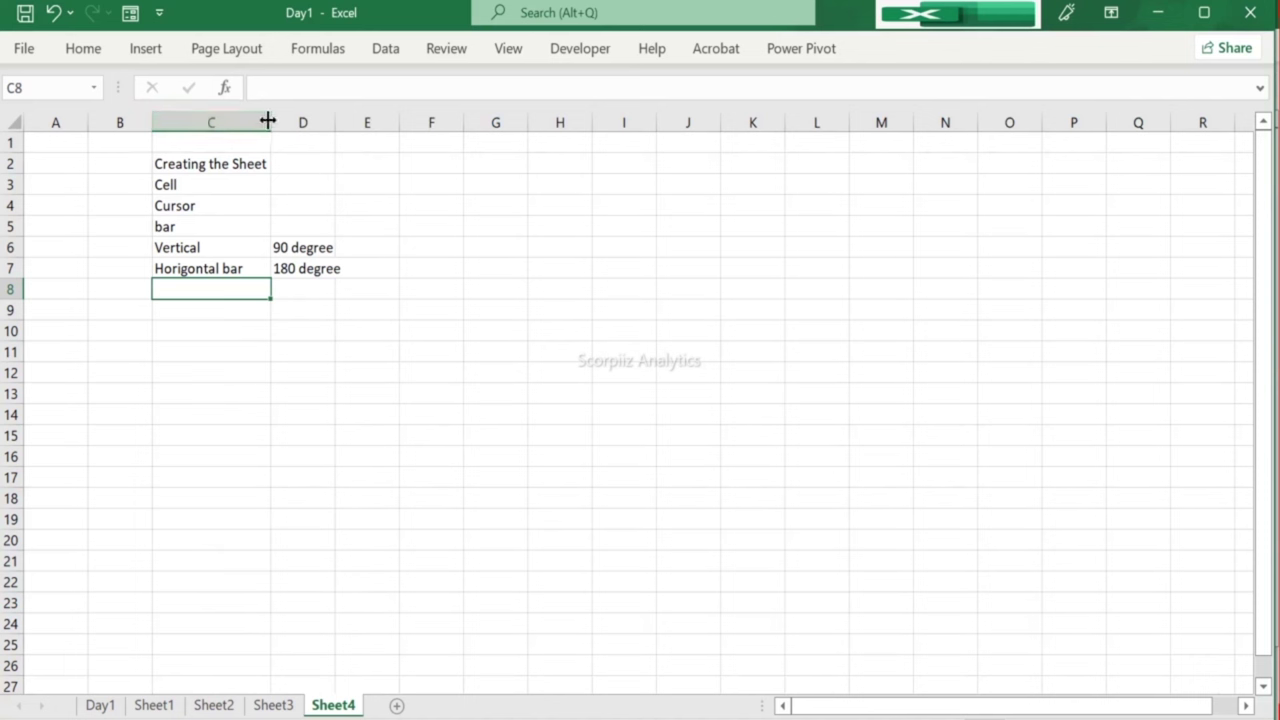
{"action": "left_click", "coordinate": [268, 121]}
{"action": "left_click_drag", "start_coordinate": [268, 121], "coordinate": [360, 131]}
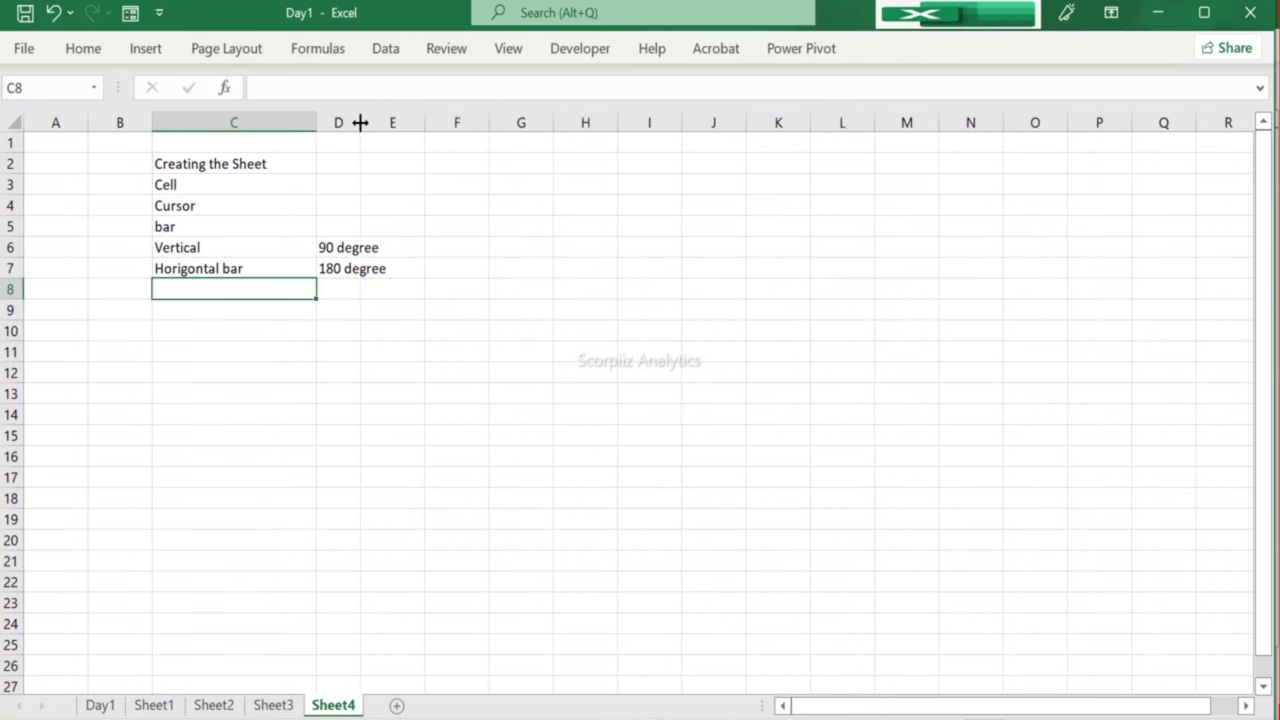
{"action": "double_click", "coordinate": [360, 122]}
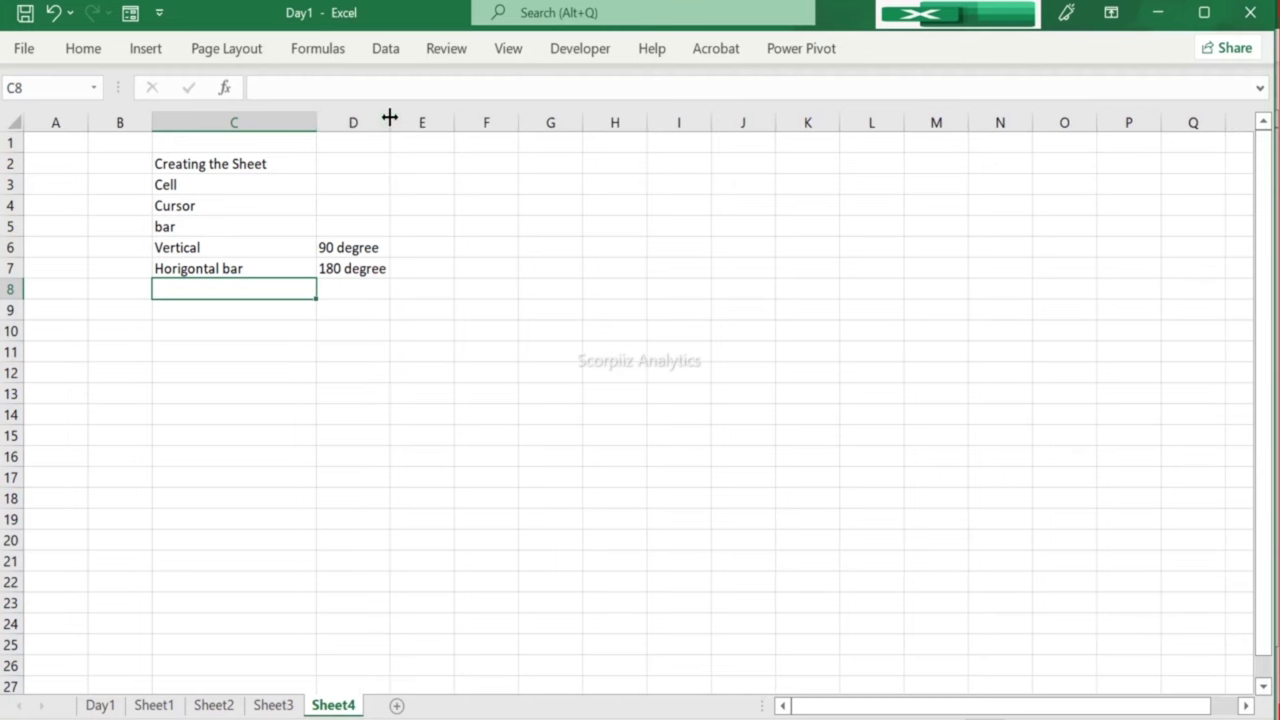
{"action": "left_click_drag", "start_coordinate": [390, 118], "coordinate": [411, 115]}
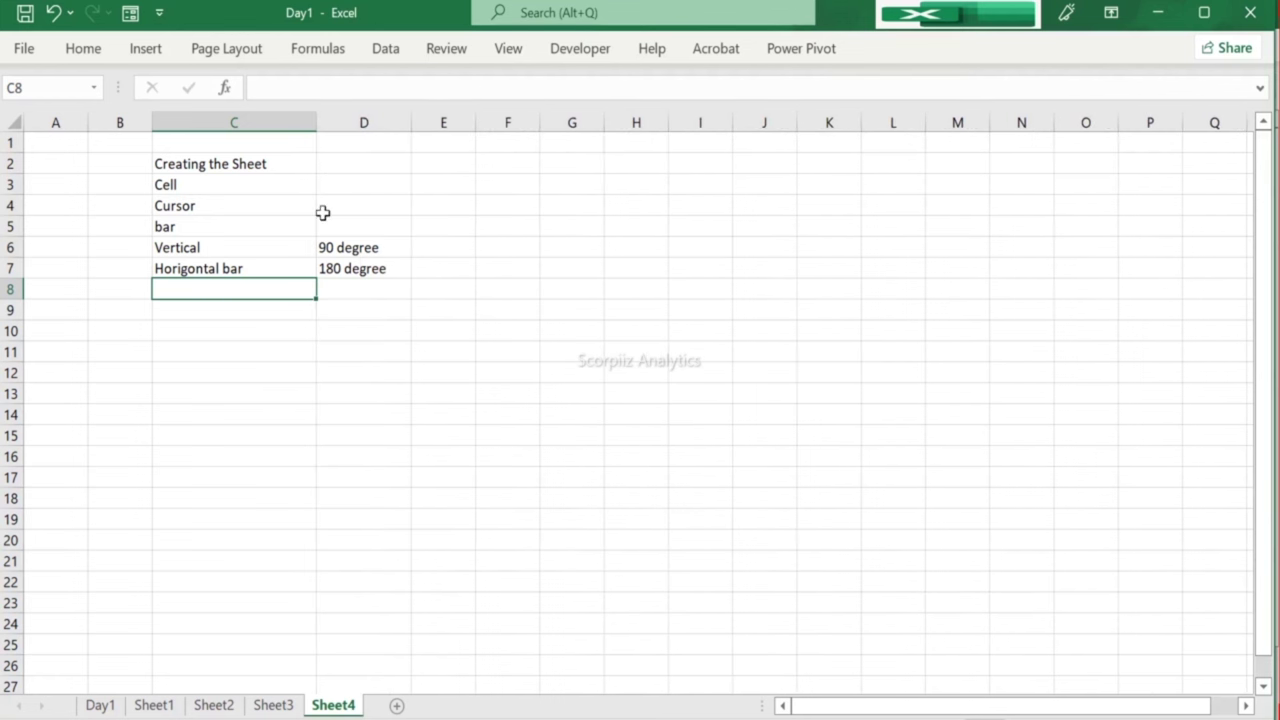
Step: Change cell C6 from 'Vertical' to 'Vertical bar'
{"action": "double_click", "coordinate": [212, 254]}
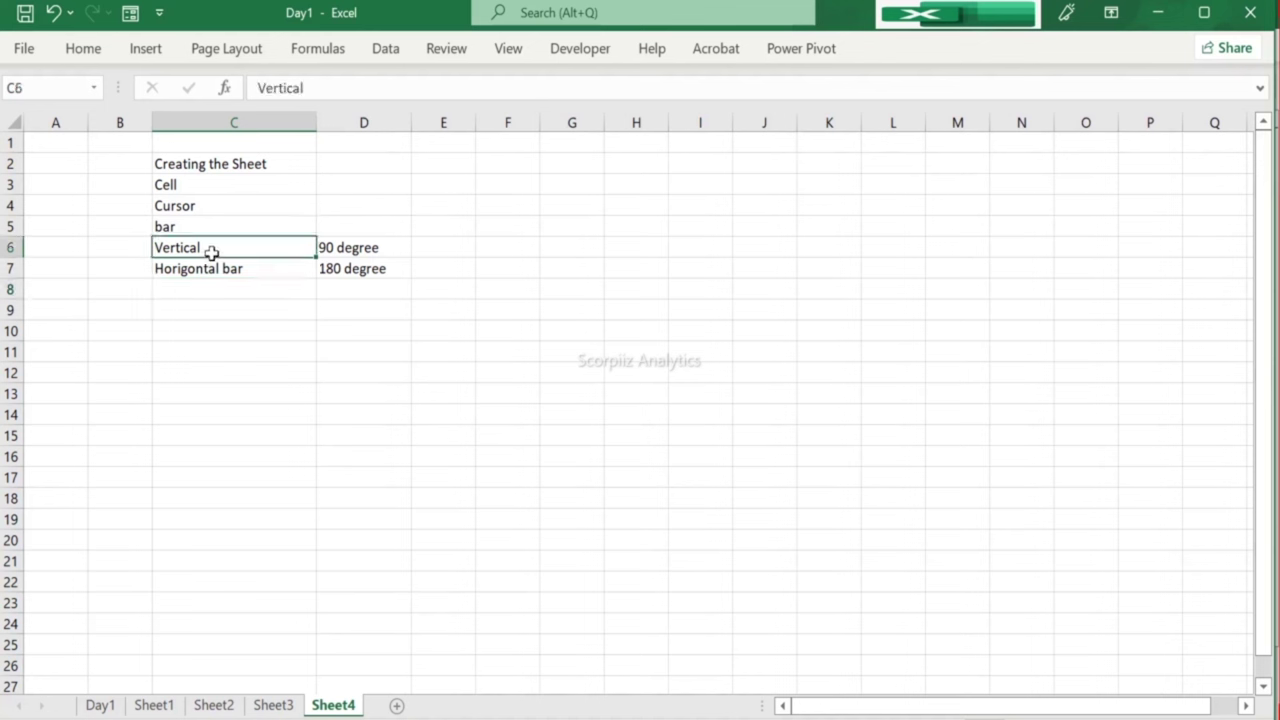
{"action": "type", "text": "bar"}
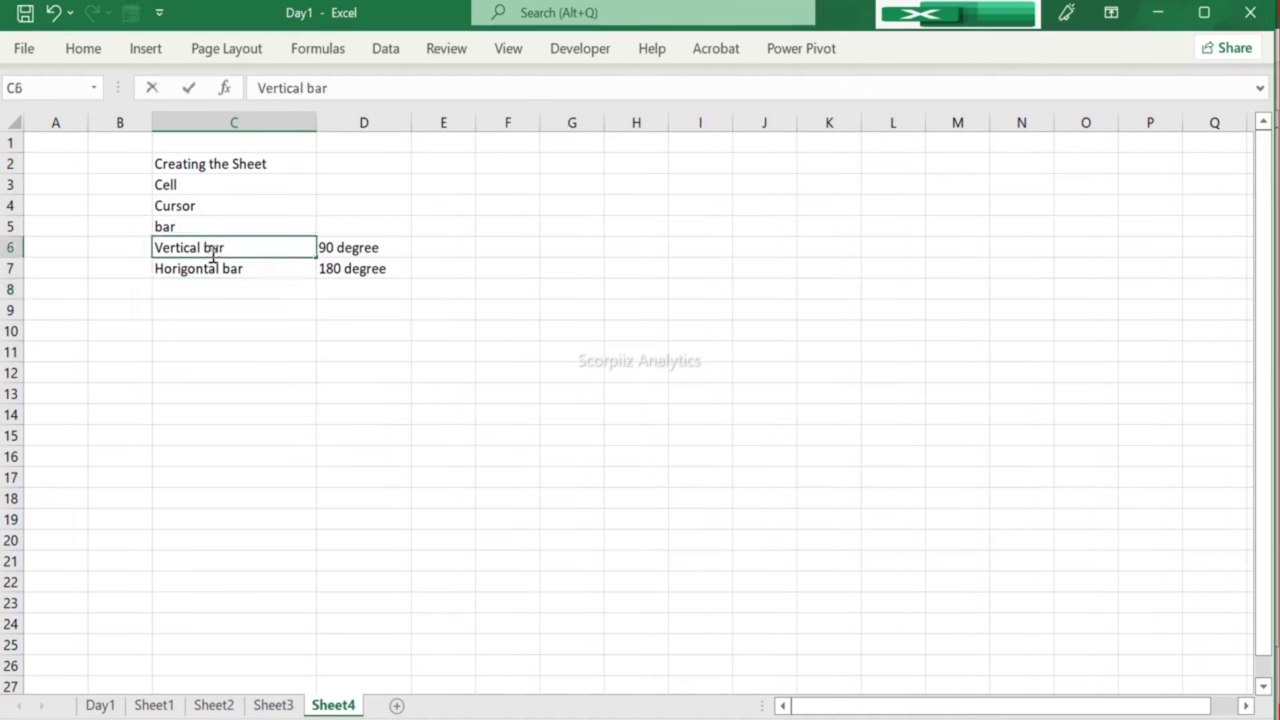
{"action": "key", "text": "Return"}
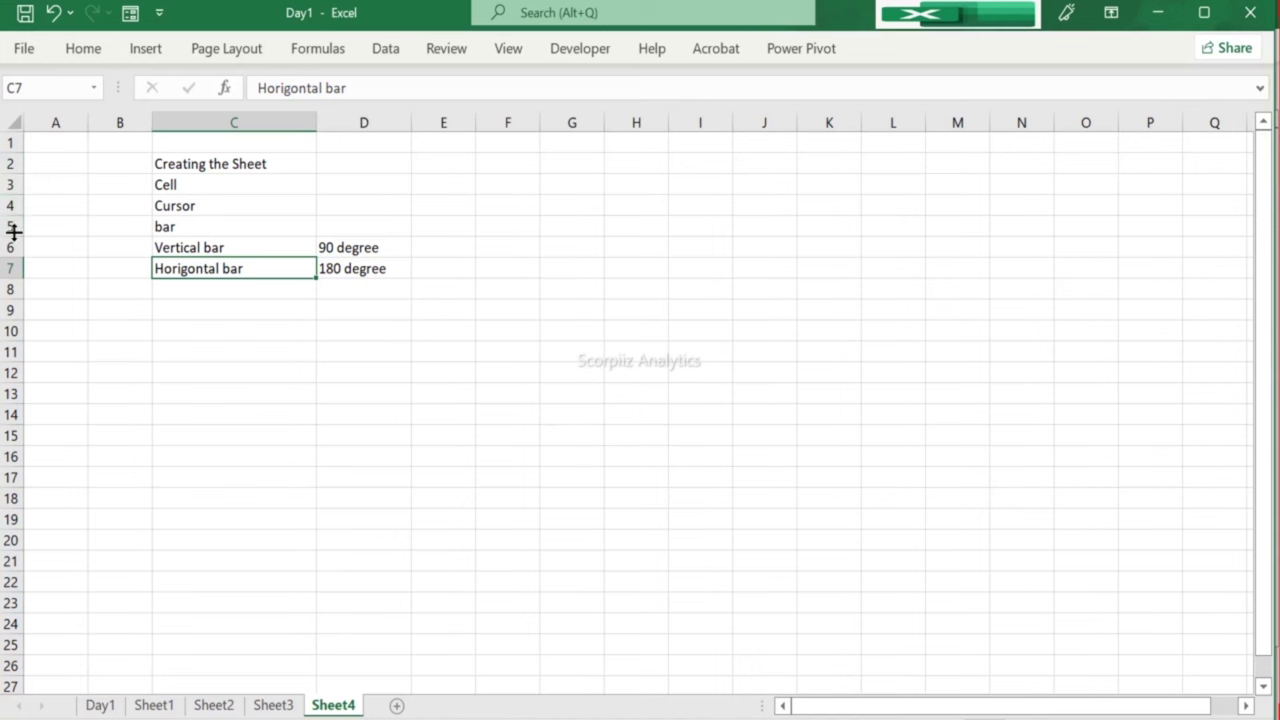
Step: Jump to the sheet's last row with Ctrl+Down, then return to cell D8 of the topic table
{"action": "left_click", "coordinate": [229, 373]}
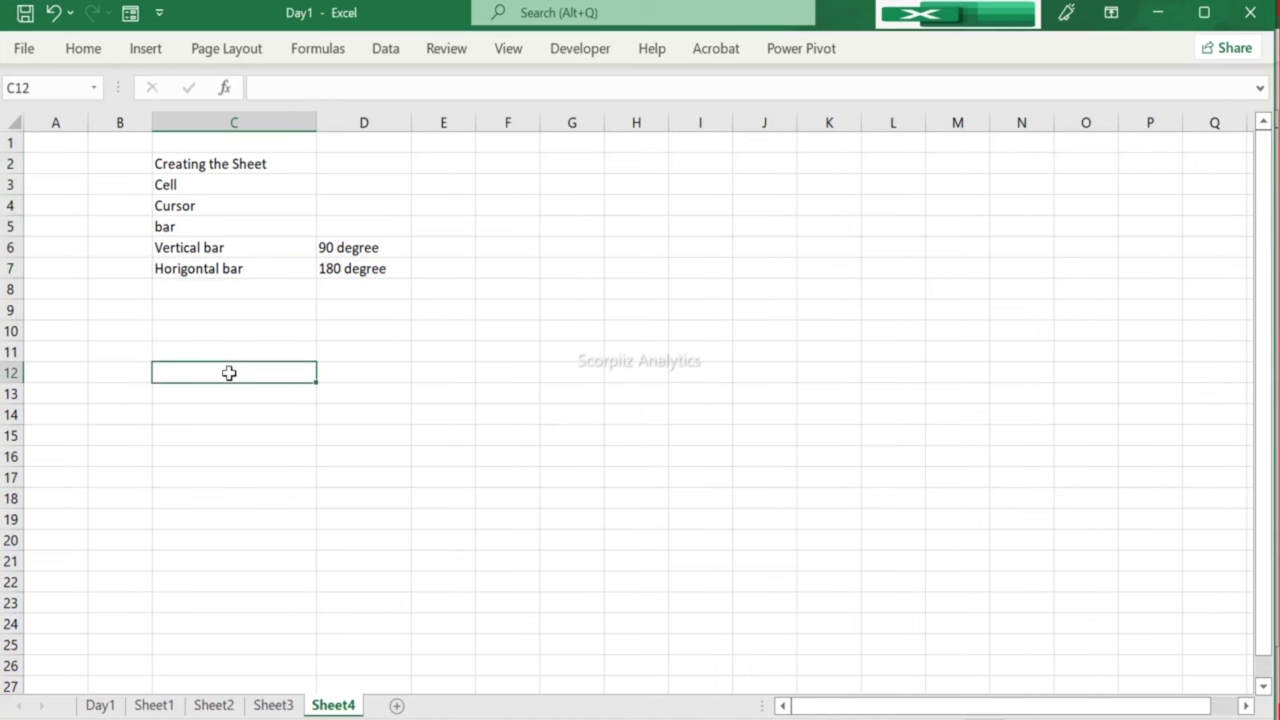
{"action": "key", "text": "ctrl+Down"}
{"action": "key", "text": "Left"}
{"action": "key", "text": "Left"}
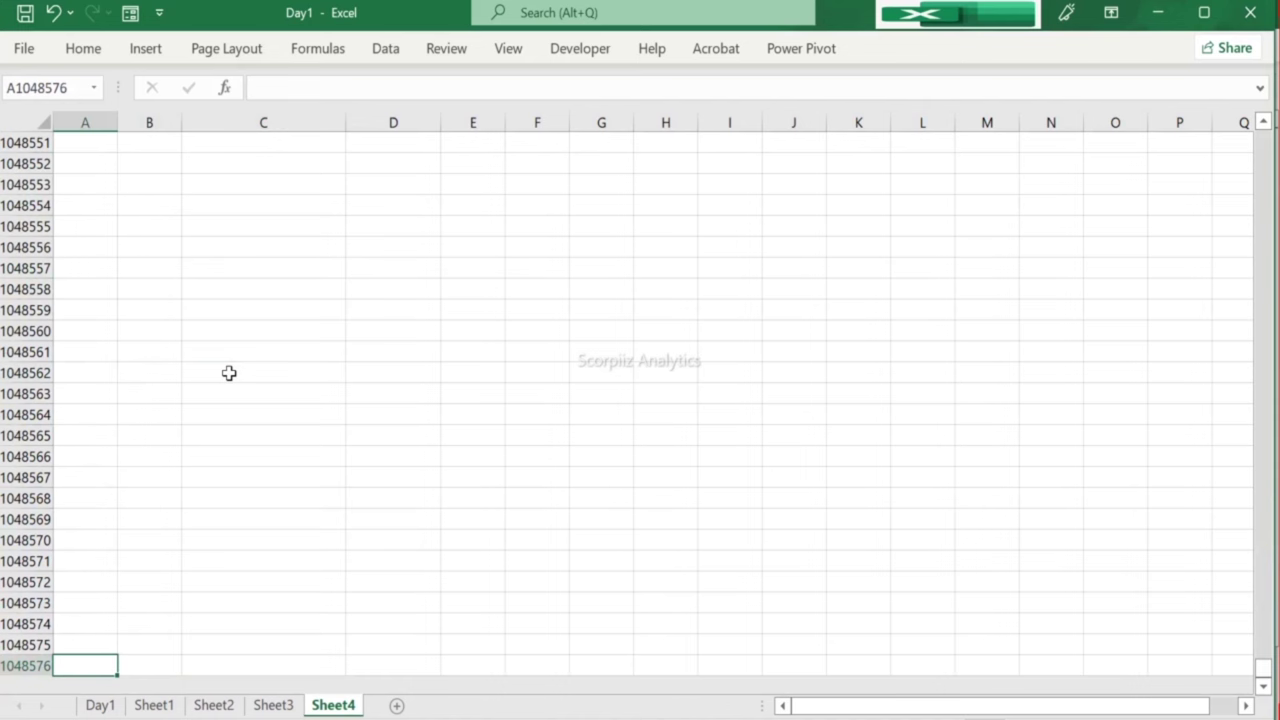
{"action": "key", "text": "Right"}
{"action": "key", "text": "Right"}
{"action": "key", "text": "ctrl+Up"}
{"action": "key", "text": "Down"}
{"action": "key", "text": "Up"}
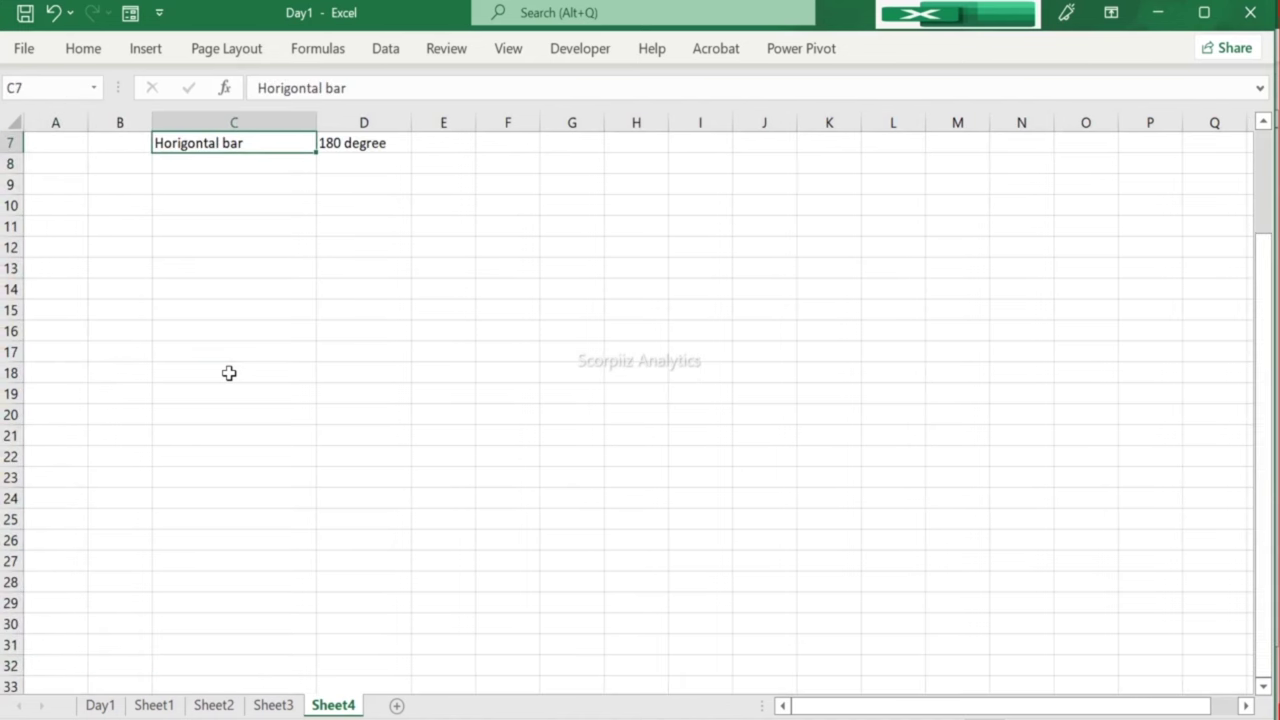
{"action": "key", "text": "ctrl+Up"}
{"action": "key", "text": "Down"}
{"action": "key", "text": "Down"}
{"action": "key", "text": "Down"}
{"action": "key", "text": "Right"}
{"action": "key", "text": "Down"}
{"action": "key", "text": "Down"}
{"action": "key", "text": "Down"}
Step: Enter 1048576 in D8 and the label 'rows' in C8
{"action": "type", "text": "1048576"}
{"action": "key", "text": "Return"}
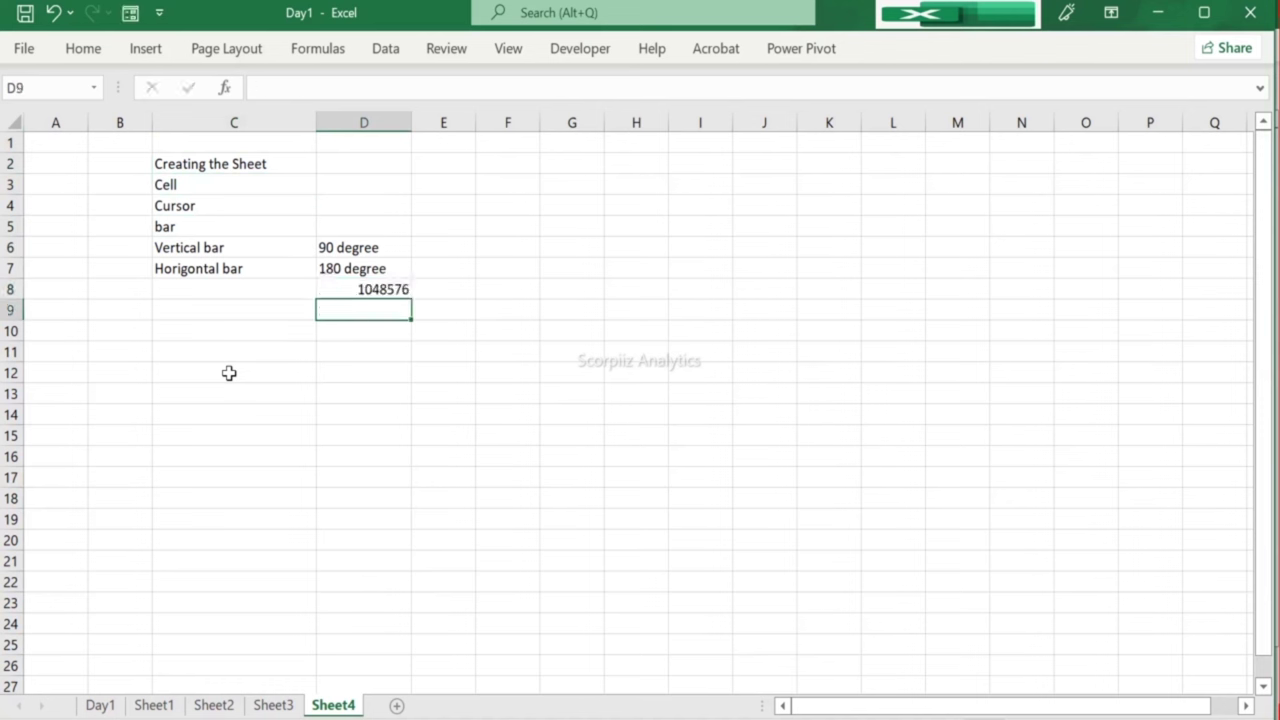
{"action": "key", "text": "Left"}
{"action": "key", "text": "Up"}
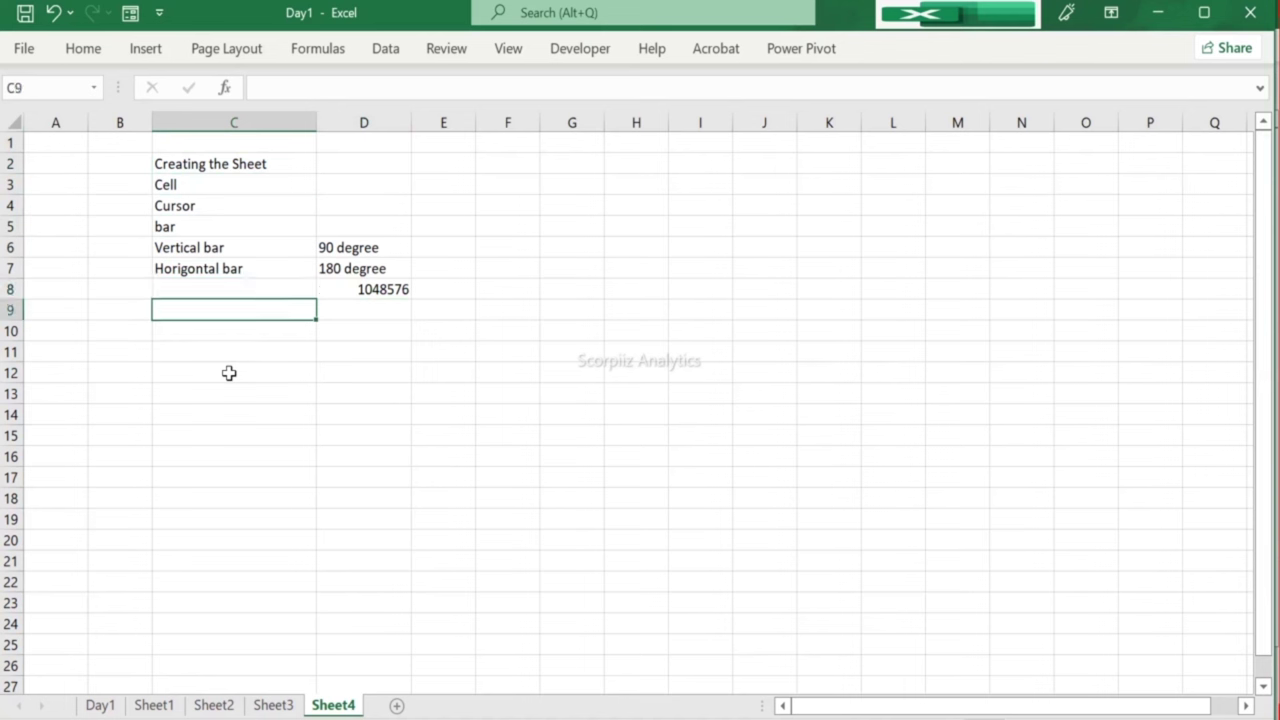
{"action": "type", "text": "rows"}
{"action": "key", "text": "Return"}
Step: Check the last row from column A, then move back onto the new row 8 entries
{"action": "key", "text": "Left"}
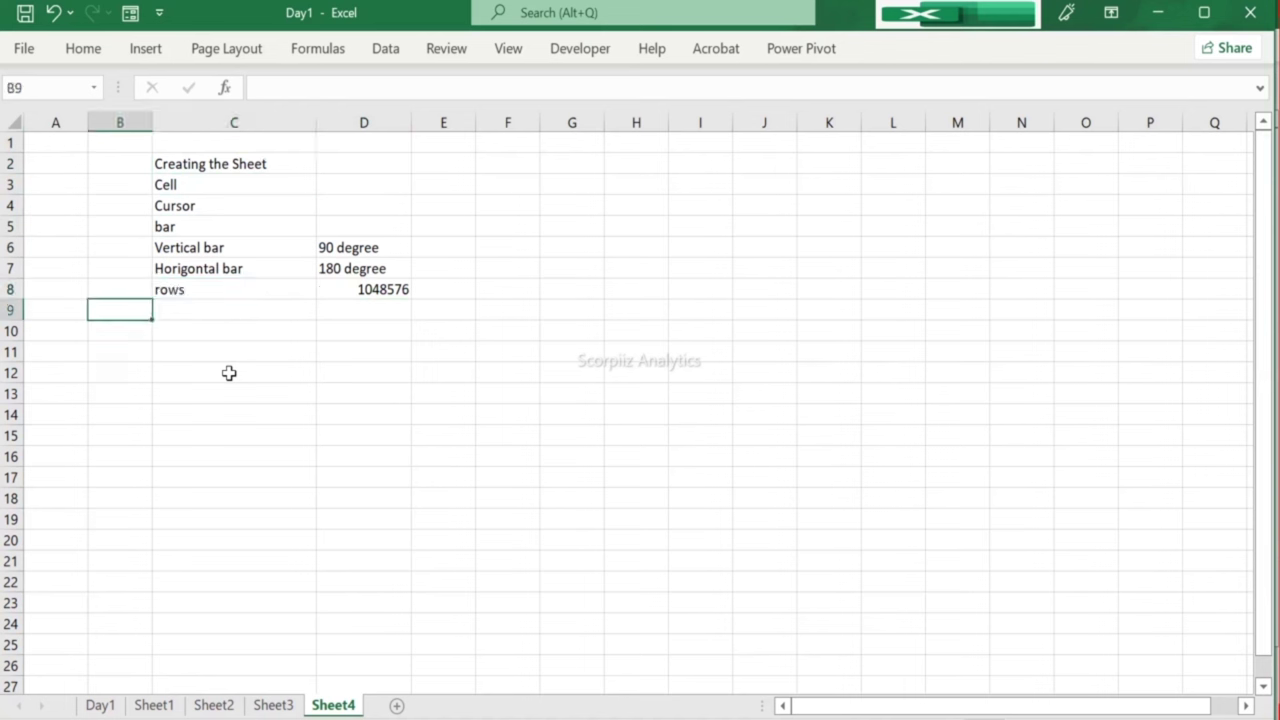
{"action": "key", "text": "Left"}
{"action": "key", "text": "ctrl+Down"}
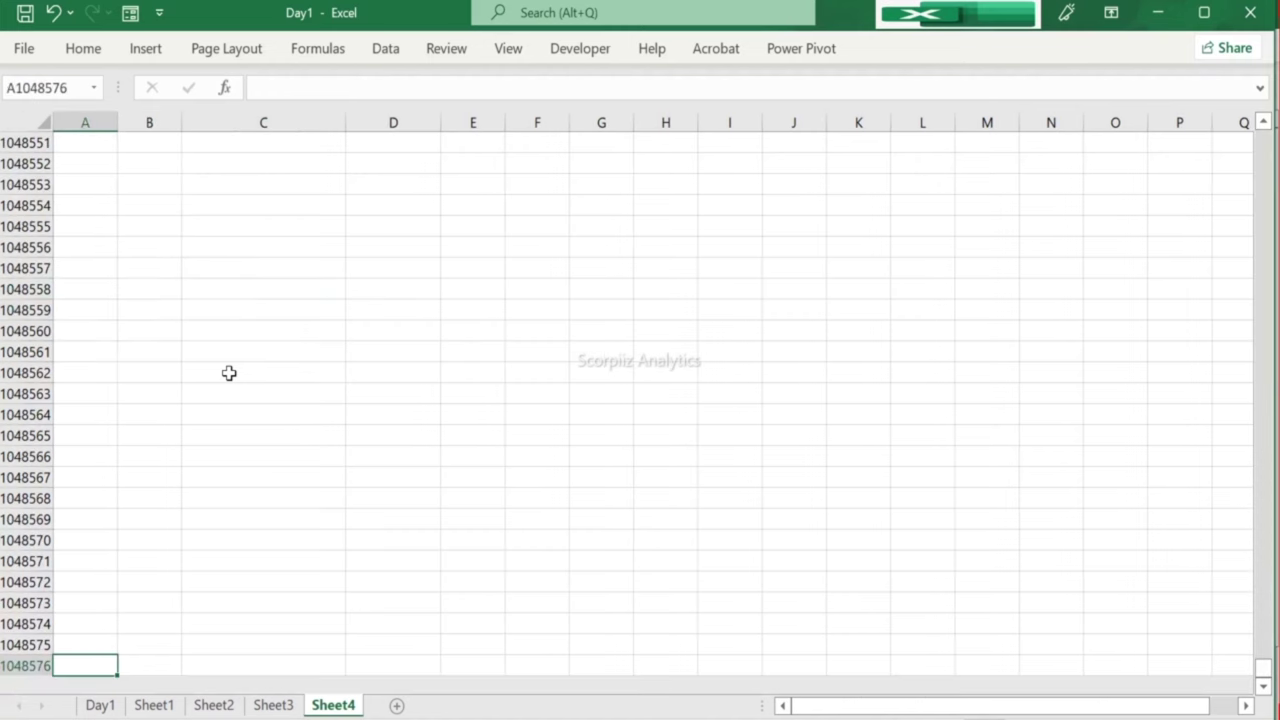
{"action": "key", "text": "ctrl+Up"}
{"action": "key", "text": "Down"}
{"action": "key", "text": "Down"}
{"action": "key", "text": "Down"}
{"action": "key", "text": "Down"}
{"action": "key", "text": "Down"}
{"action": "key", "text": "Down"}
{"action": "key", "text": "Down"}
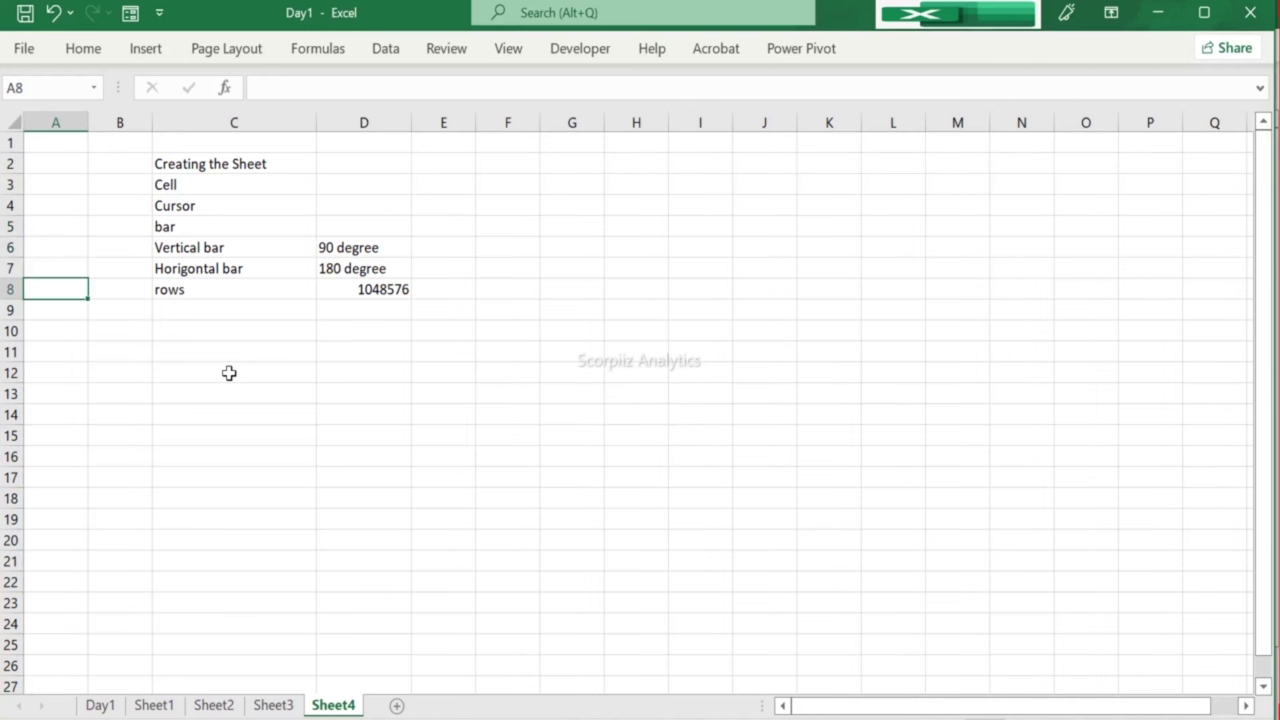
{"action": "key", "text": "Right"}
{"action": "key", "text": "Right"}
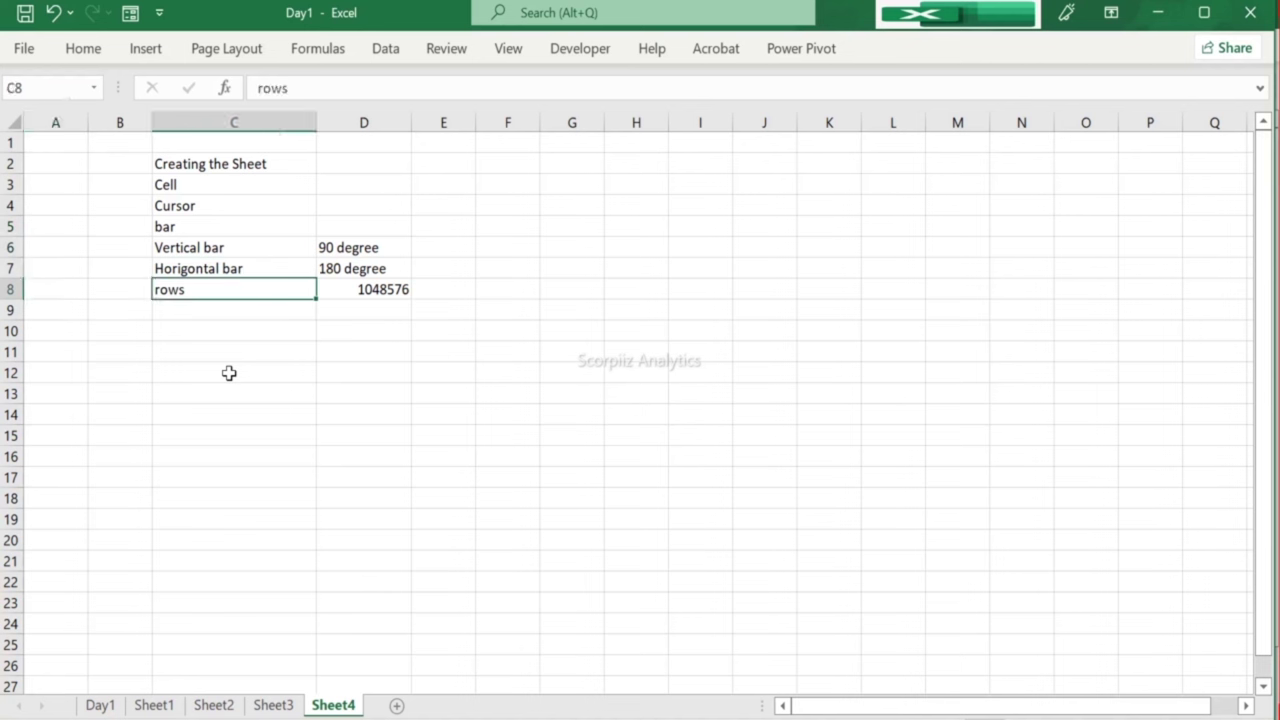
{"action": "key", "text": "Up"}
{"action": "key", "text": "Down"}
{"action": "key", "text": "Down"}
{"action": "key", "text": "Right"}
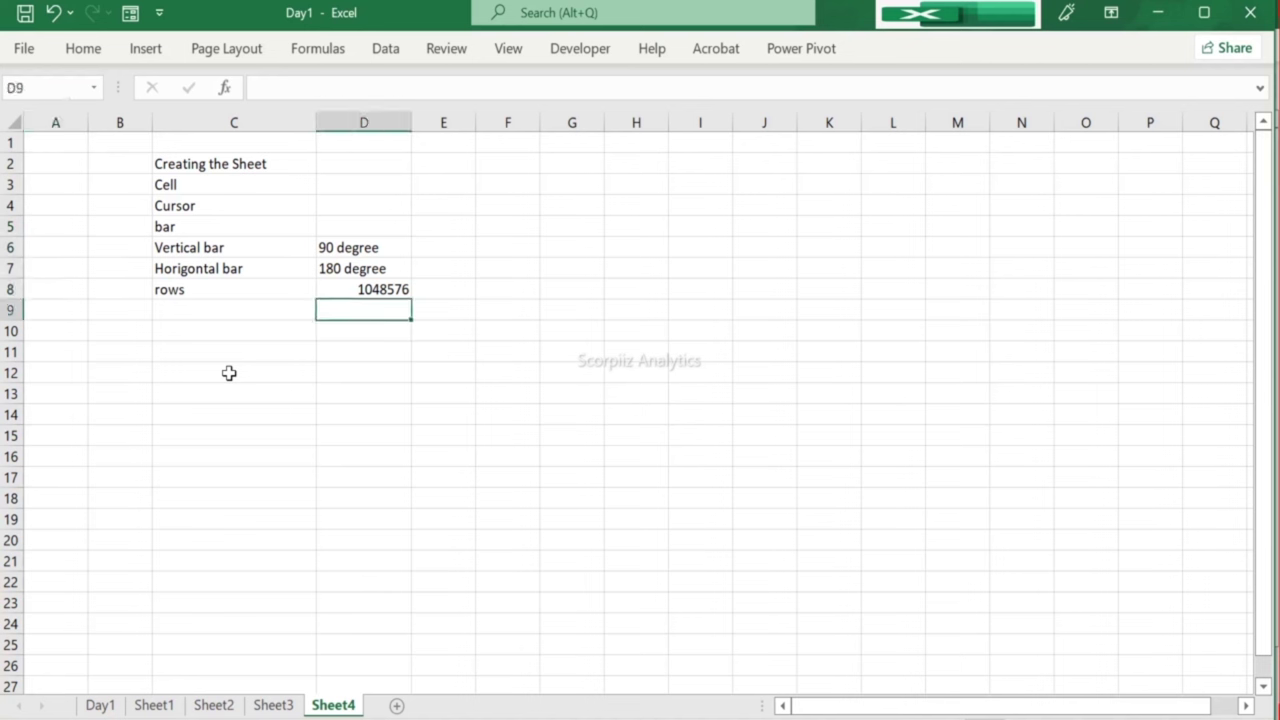
{"action": "key", "text": "Up"}
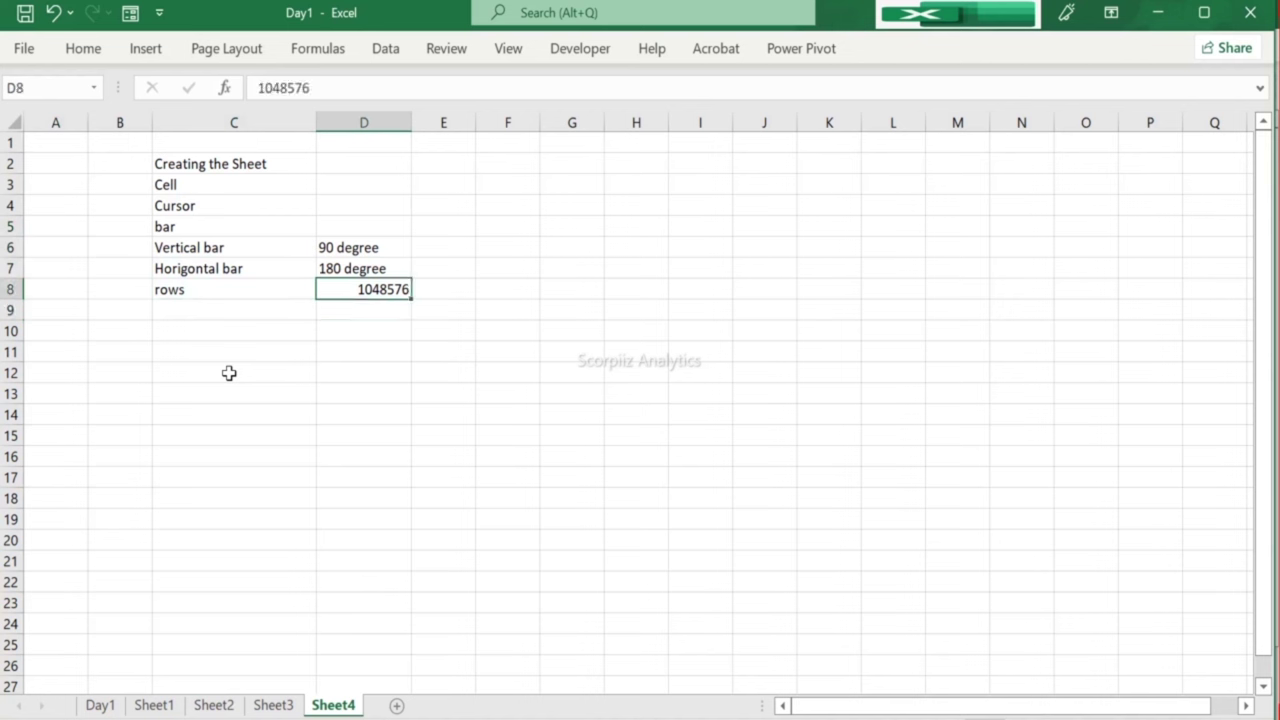
{"action": "key", "text": "Left"}
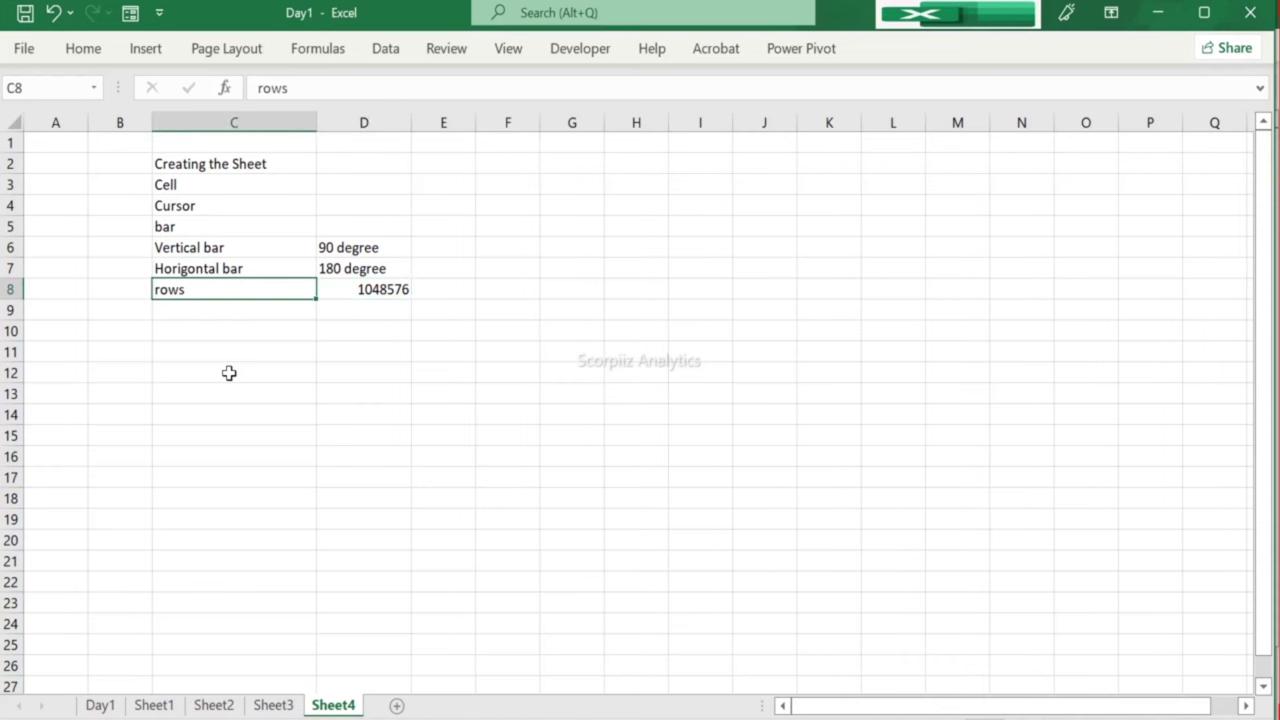
Step: Jump between the table top and the sheet's last row from column C, ending on the Cursor entry
{"action": "key", "text": "ctrl+Down"}
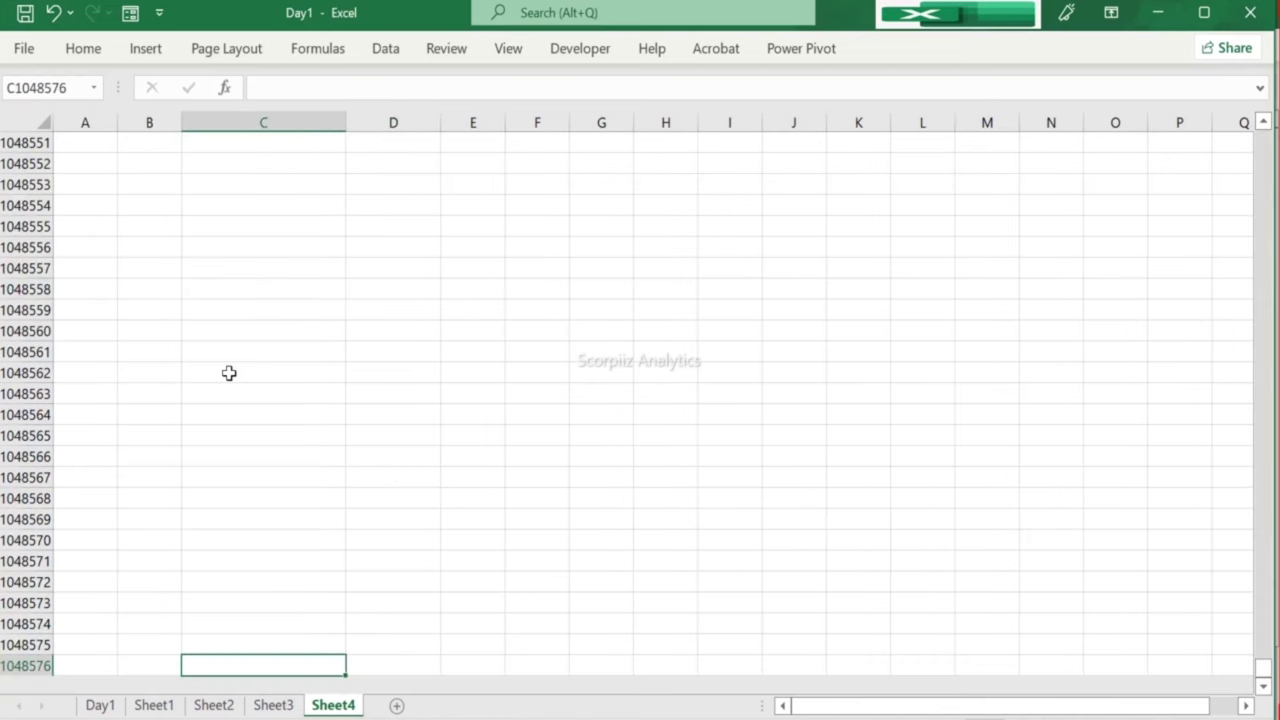
{"action": "key", "text": "ctrl+Up"}
{"action": "key", "text": "ctrl+Up"}
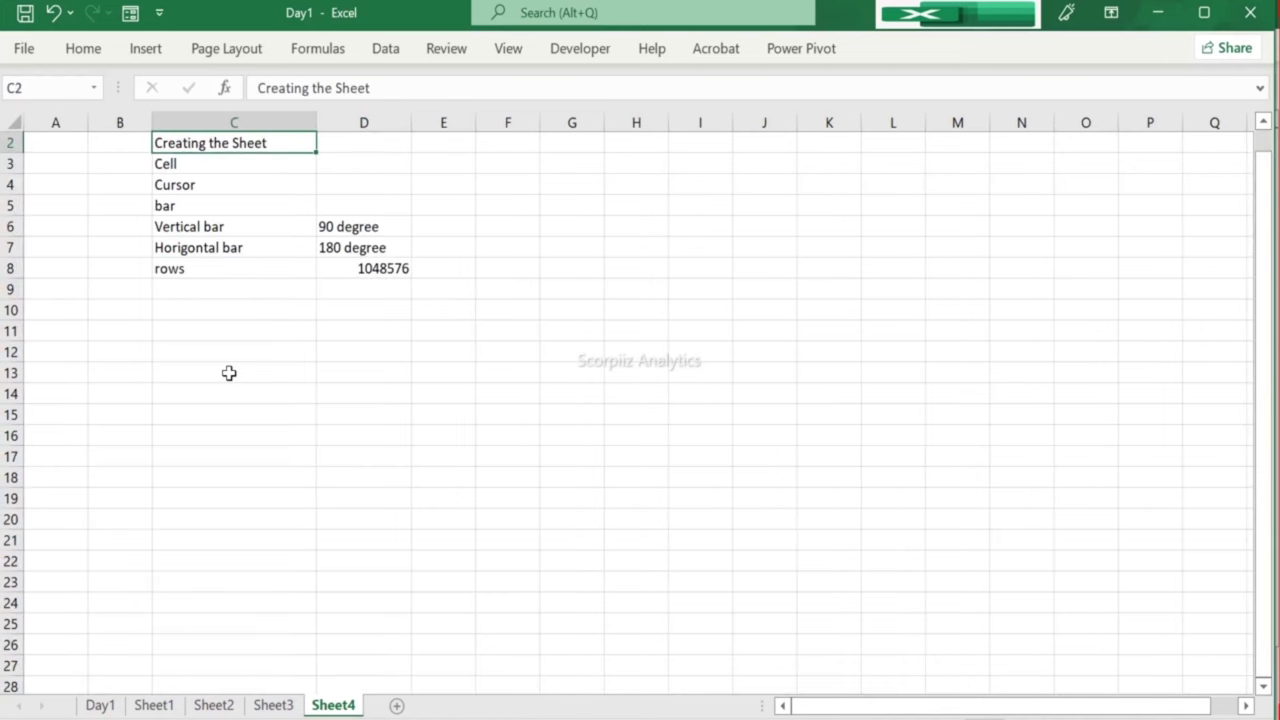
{"action": "key", "text": "ctrl+Up"}
{"action": "key", "text": "Down"}
{"action": "key", "text": "Down"}
{"action": "key", "text": "ctrl+Down"}
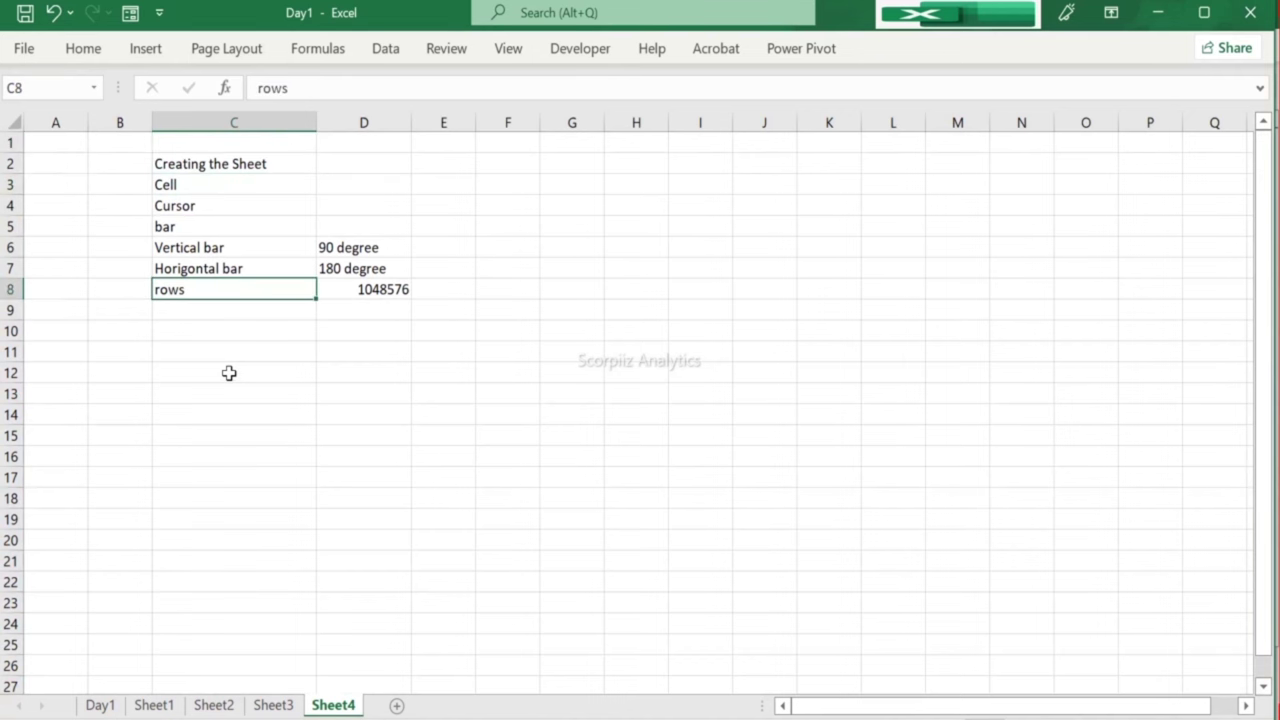
{"action": "key", "text": "ctrl+Down"}
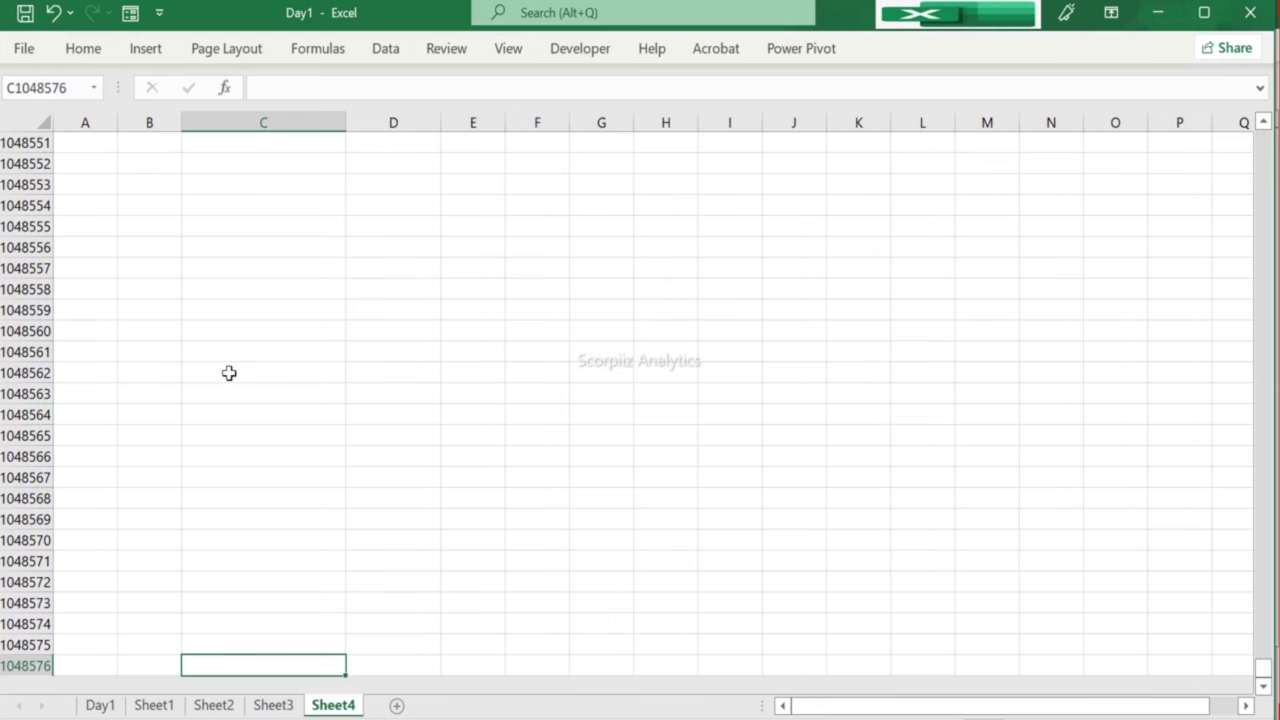
{"action": "key", "text": "ctrl+Up"}
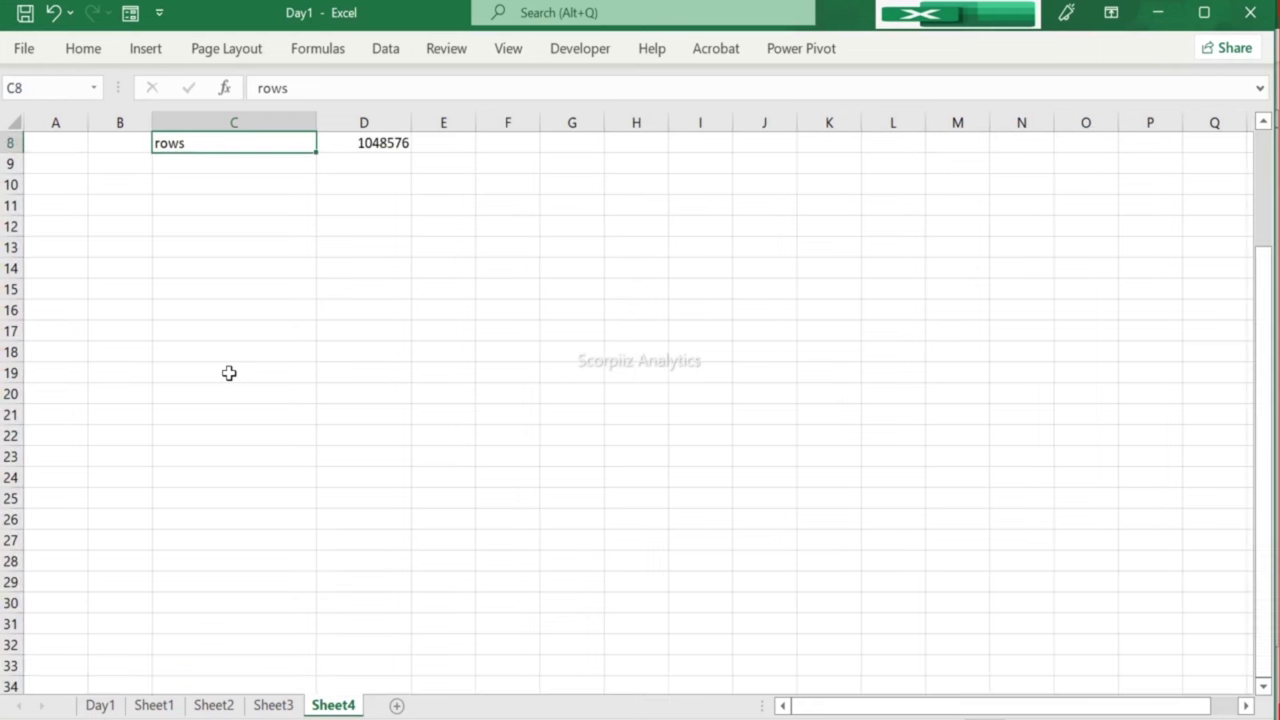
{"action": "key", "text": "ctrl+Up"}
{"action": "key", "text": "Up"}
{"action": "key", "text": "Down"}
{"action": "key", "text": "Down"}
{"action": "key", "text": "Down"}
{"action": "key", "text": "Down"}
{"action": "key", "text": "Down"}
{"action": "key", "text": "Down"}
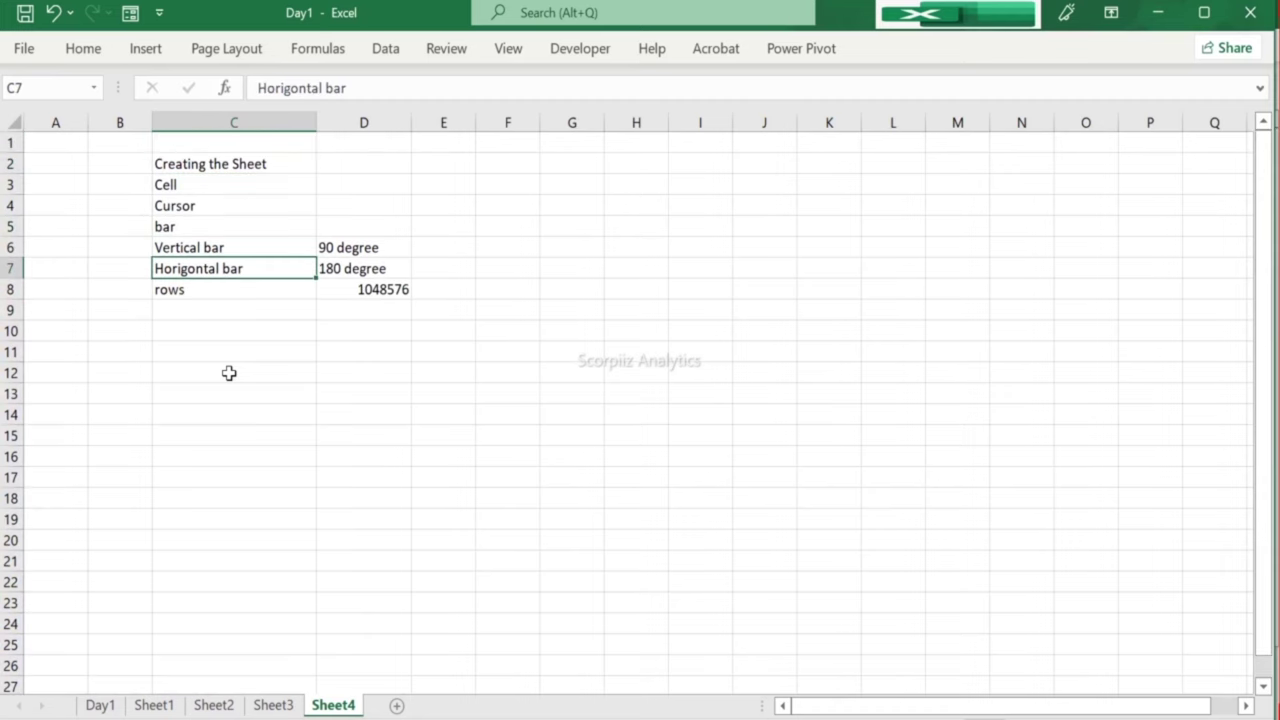
{"action": "key", "text": "Down"}
{"action": "key", "text": "Up"}
{"action": "key", "text": "Up"}
{"action": "key", "text": "Up"}
{"action": "key", "text": "Up"}
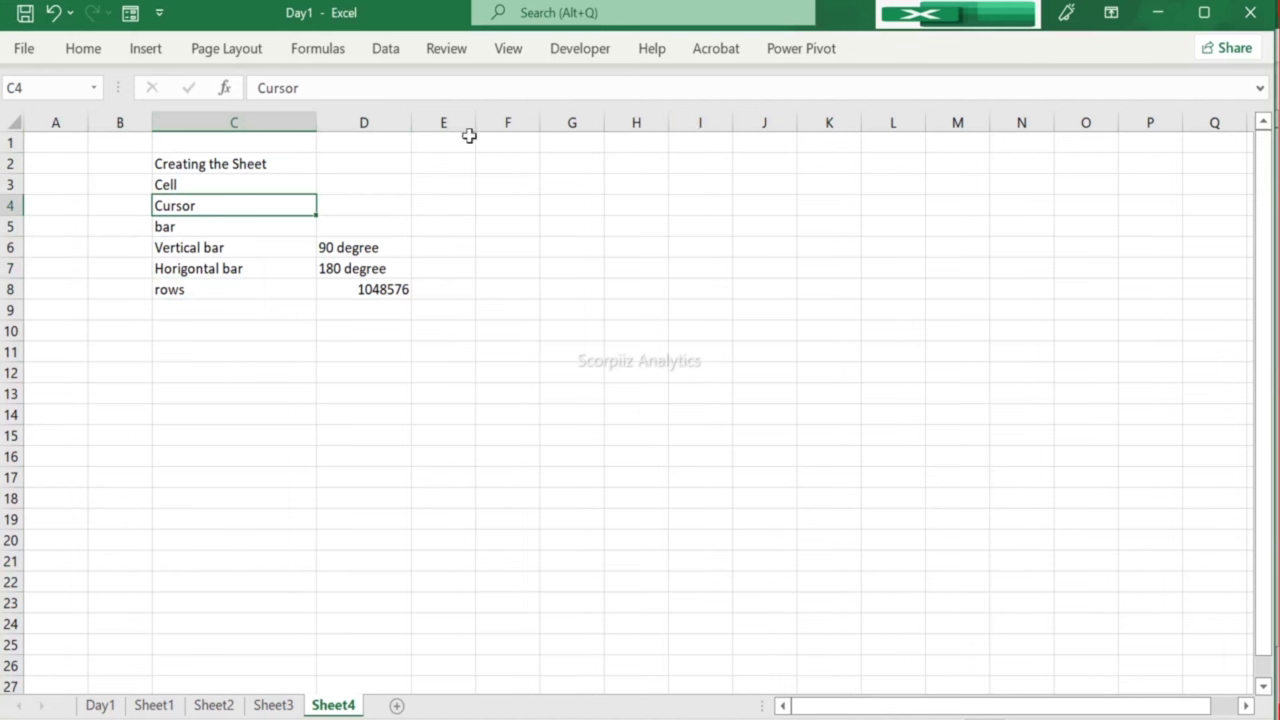
Step: Enter 'A B C' in D9 and jump to the sheet's last column and back
{"action": "left_click", "coordinate": [378, 308]}
{"action": "type", "text": "A B C"}
{"action": "key", "text": "Return"}
{"action": "key", "text": "Up"}
{"action": "key", "text": "Up"}
{"action": "key", "text": "Up"}
{"action": "key", "text": "Up"}
{"action": "key", "text": "Up"}
{"action": "key", "text": "Up"}
{"action": "key", "text": "Up"}
{"action": "key", "text": "Up"}
{"action": "key", "text": "Up"}
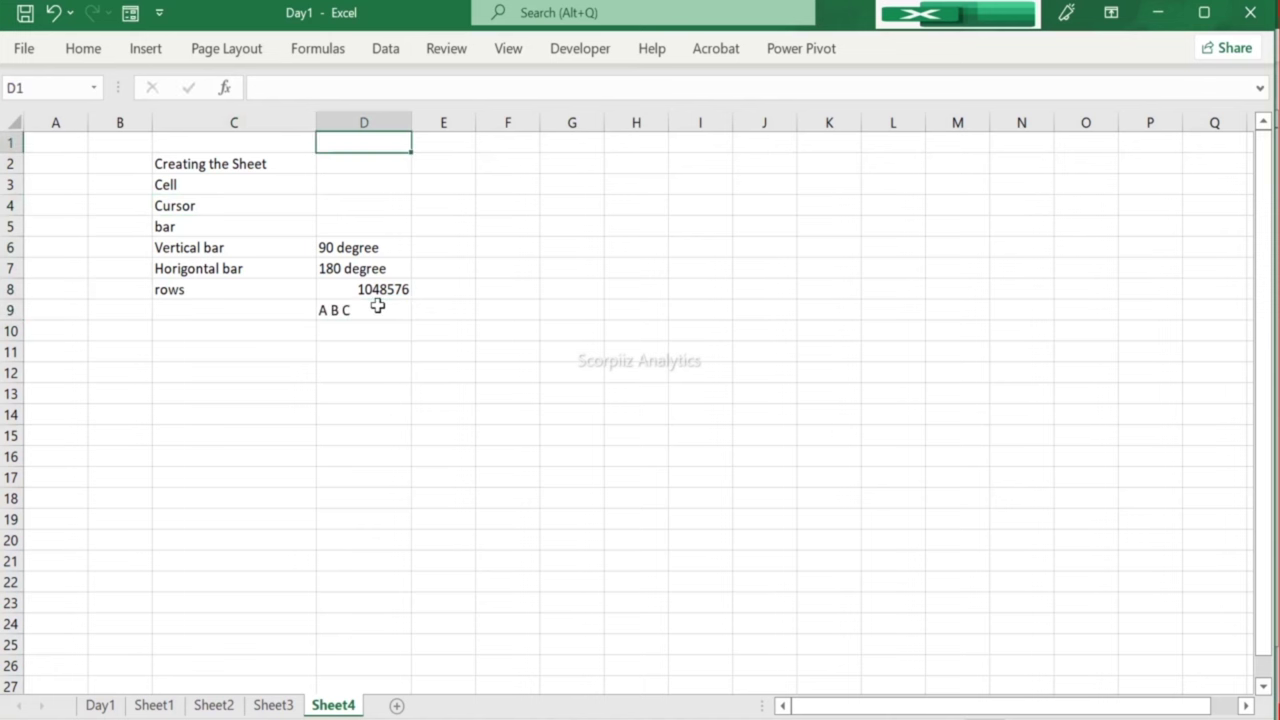
{"action": "key", "text": "ctrl+Right"}
{"action": "key", "text": "ctrl+Left"}
{"action": "key", "text": "Down"}
{"action": "key", "text": "Down"}
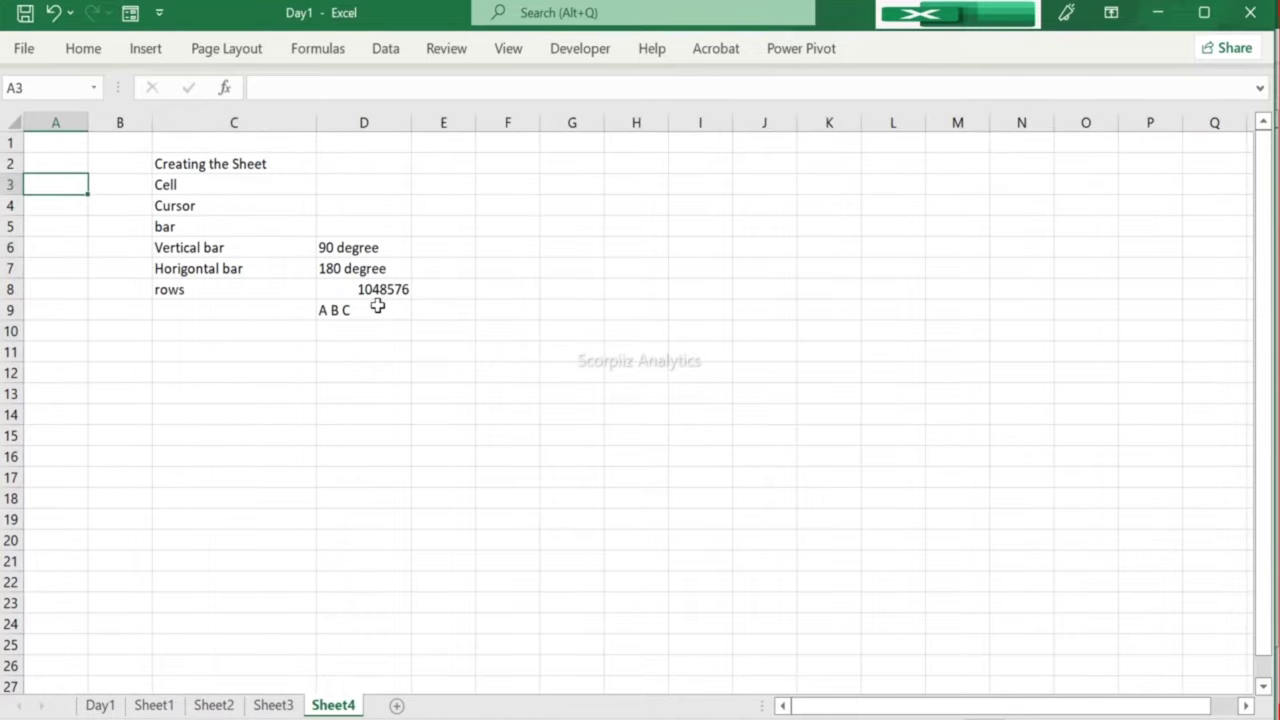
{"action": "key", "text": "Down"}
{"action": "key", "text": "Down"}
{"action": "key", "text": "Down"}
{"action": "key", "text": "Right"}
{"action": "key", "text": "Right"}
{"action": "key", "text": "Right"}
{"action": "key", "text": "Down"}
{"action": "key", "text": "Down"}
Step: Edit D9 so it reads 'A to XFD'
{"action": "double_click", "coordinate": [377, 306]}
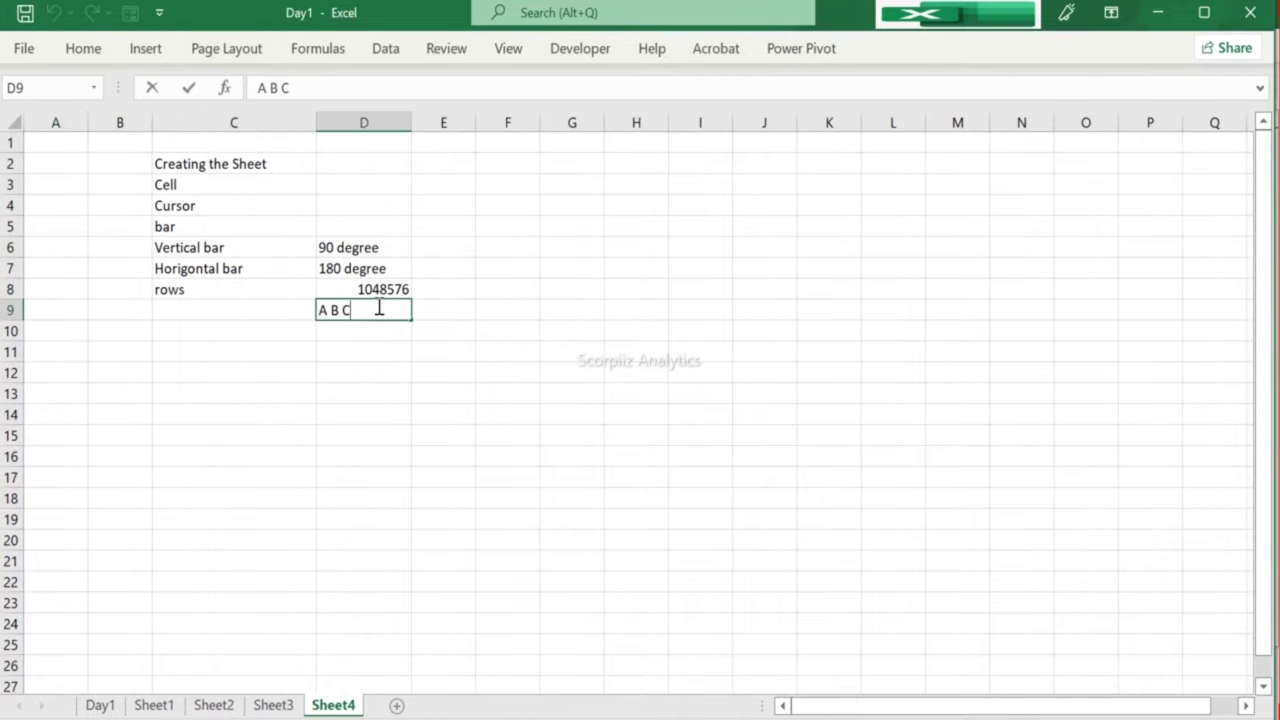
{"action": "type", "text": "XFD"}
{"action": "key", "text": "shift+Left"}
{"action": "key", "text": "shift+Left"}
{"action": "key", "text": "shift+Left"}
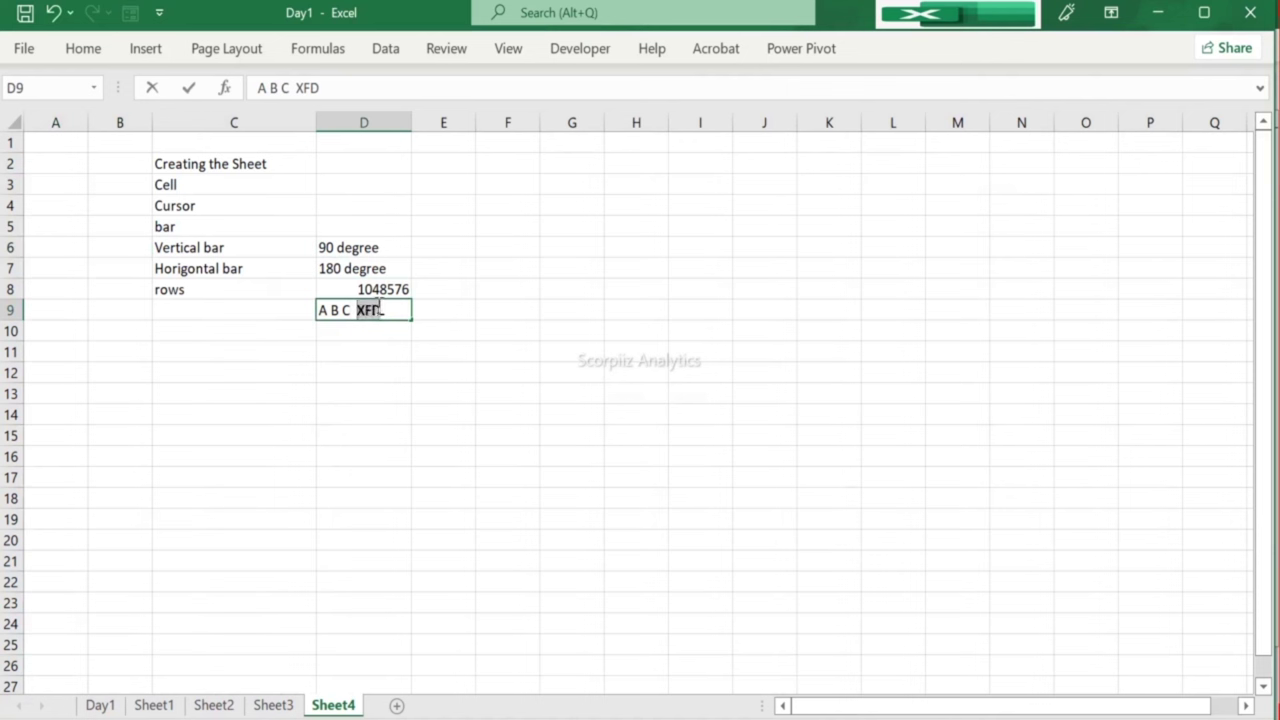
{"action": "left_click", "coordinate": [379, 306]}
{"action": "key", "text": "BackSpace"}
{"action": "key", "text": "BackSpace"}
{"action": "key", "text": "BackSpace"}
{"action": "key", "text": "BackSpace"}
{"action": "key", "text": "BackSpace"}
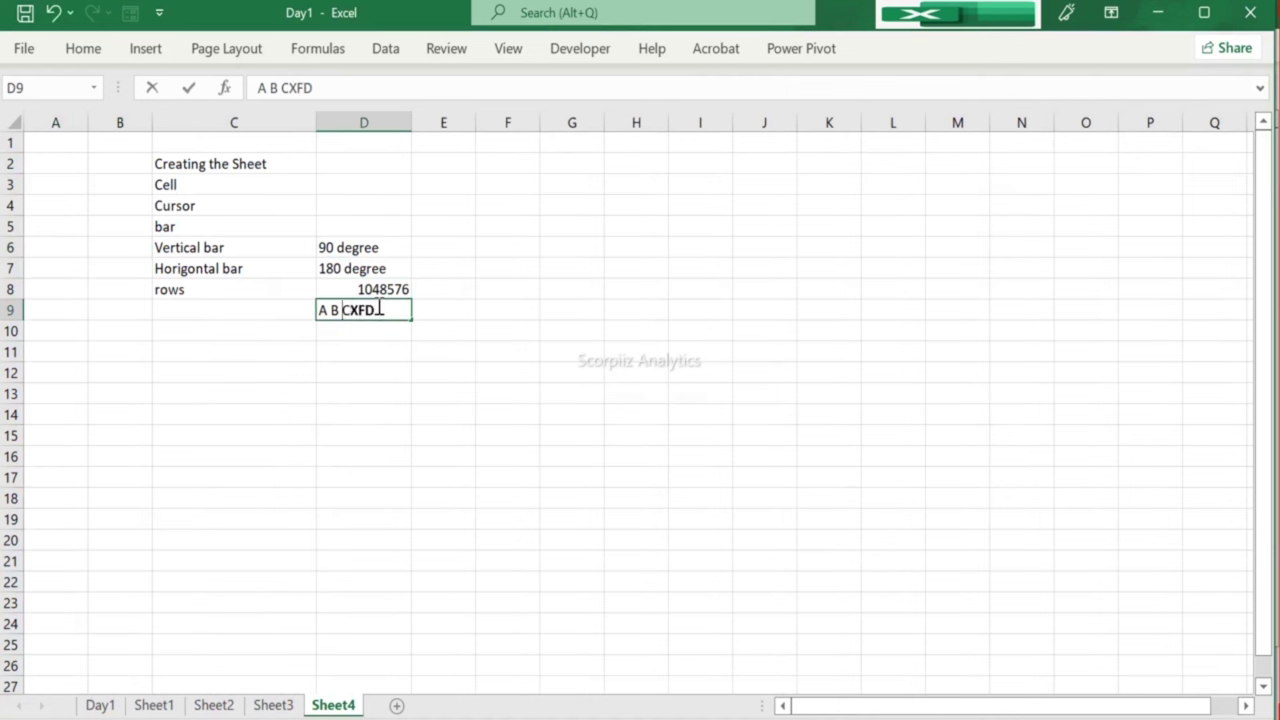
{"action": "type", "text": "to"}
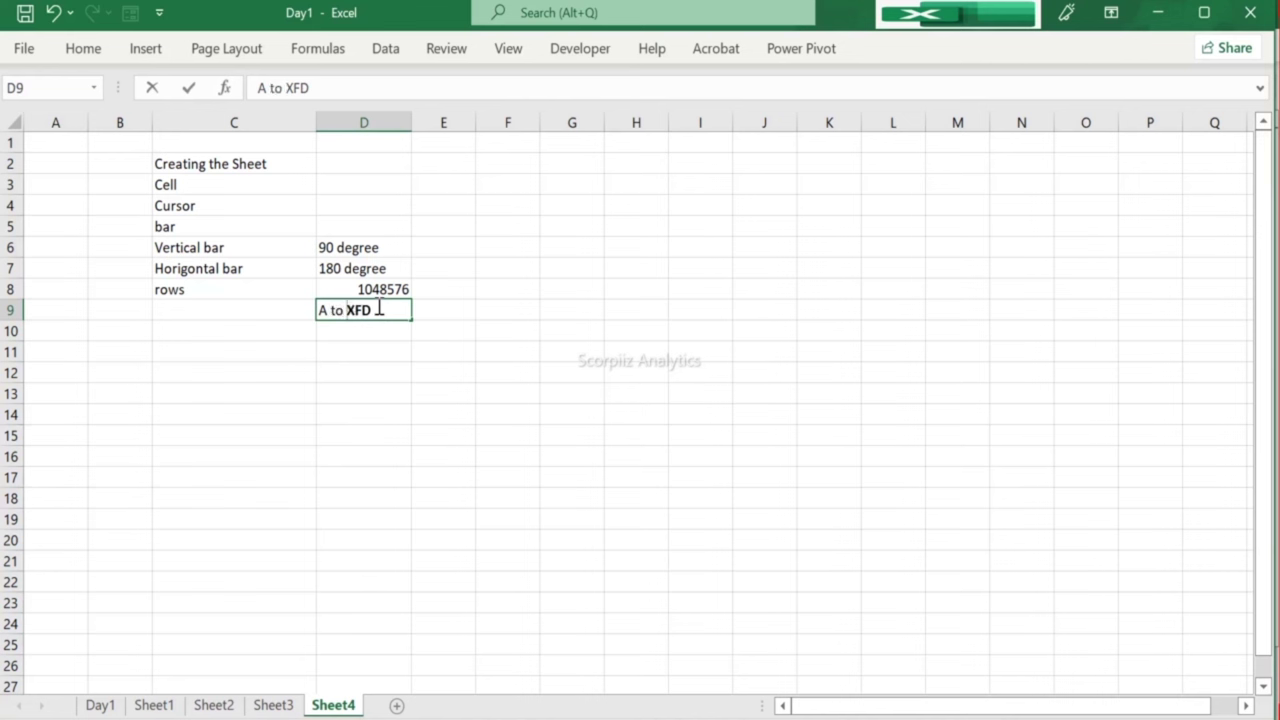
{"action": "key", "text": "Return"}
{"action": "key", "text": "Up"}
{"action": "key", "text": "Up"}
Step: Change D8 to '1 to 1048576' and make the number 1048576 bold
{"action": "key", "text": "F2"}
{"action": "key", "text": "Home"}
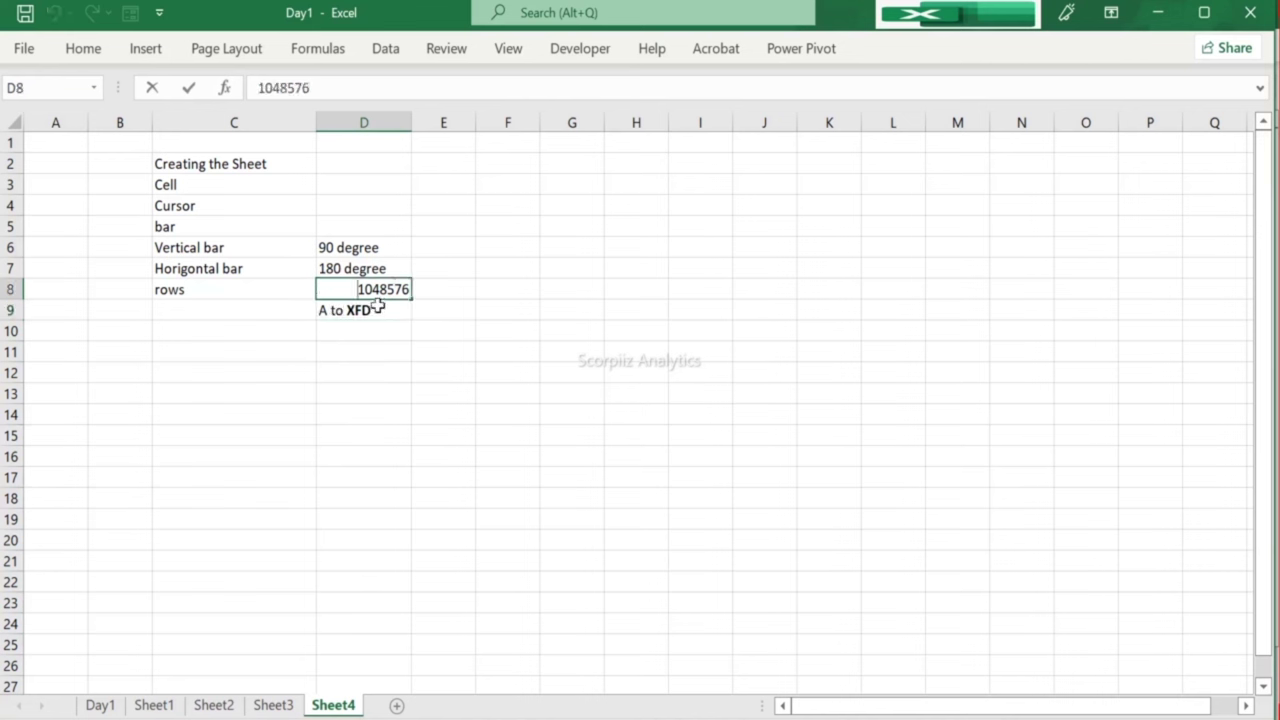
{"action": "type", "text": "1 to"}
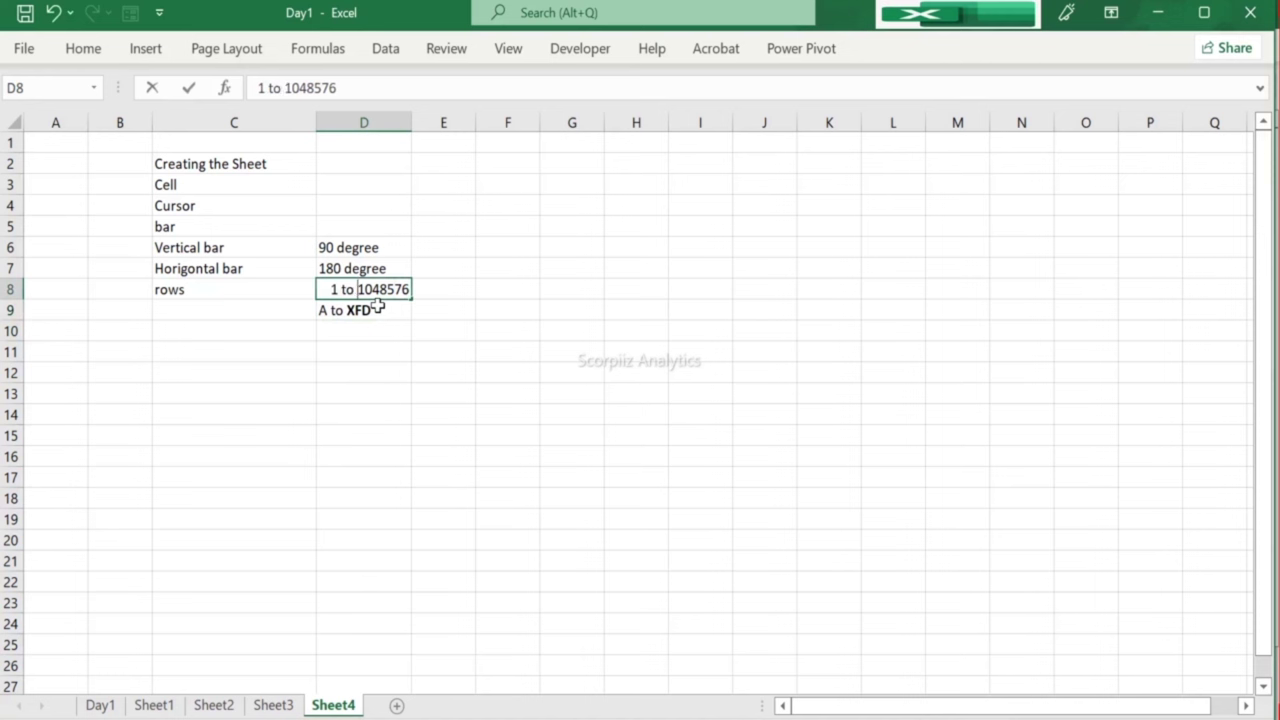
{"action": "key", "text": "Return"}
{"action": "key", "text": "Up"}
{"action": "key", "text": "F2"}
{"action": "key", "text": "shift+Left"}
{"action": "key", "text": "shift+Left"}
{"action": "key", "text": "shift+Left"}
{"action": "key", "text": "shift+Left"}
{"action": "key", "text": "shift+Left"}
{"action": "key", "text": "shift+Left"}
{"action": "key", "text": "shift+Left"}
{"action": "key", "text": "ctrl+b"}
{"action": "key", "text": "Return"}
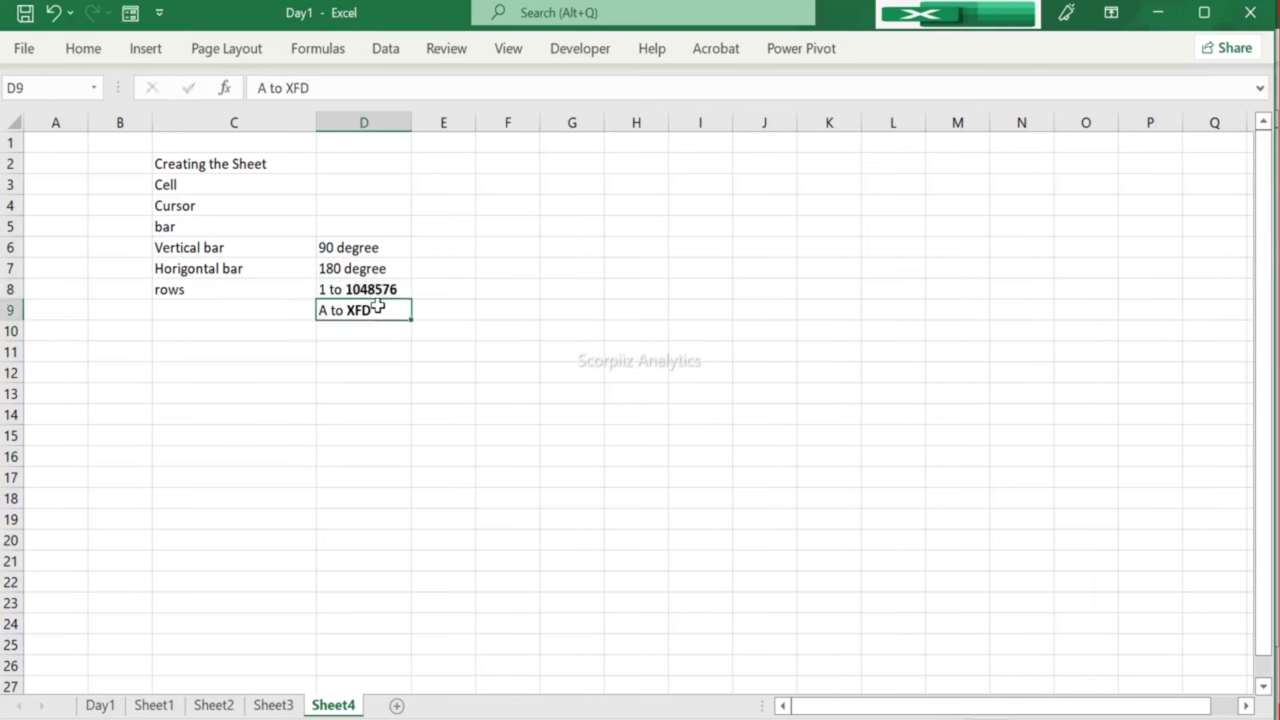
Step: Label cell C9 'columns'
{"action": "key", "text": "Left"}
{"action": "key", "text": "Up"}
{"action": "key", "text": "Down"}
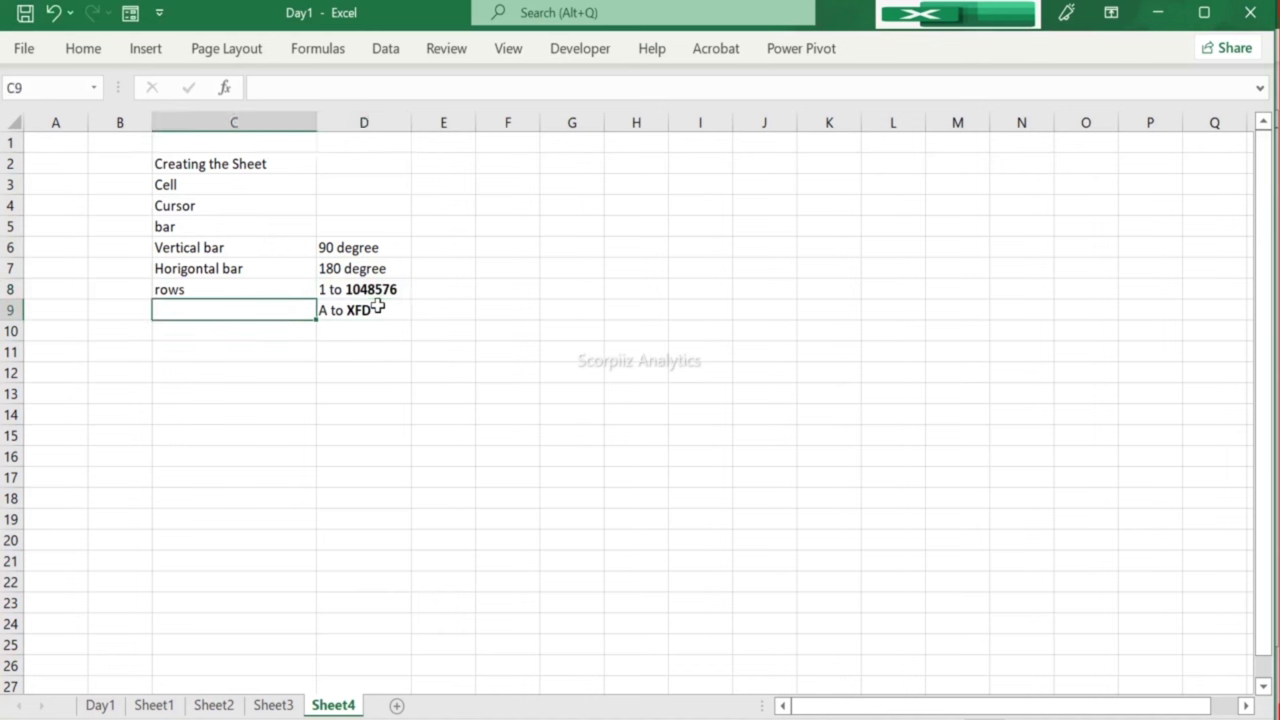
{"action": "type", "text": "columns"}
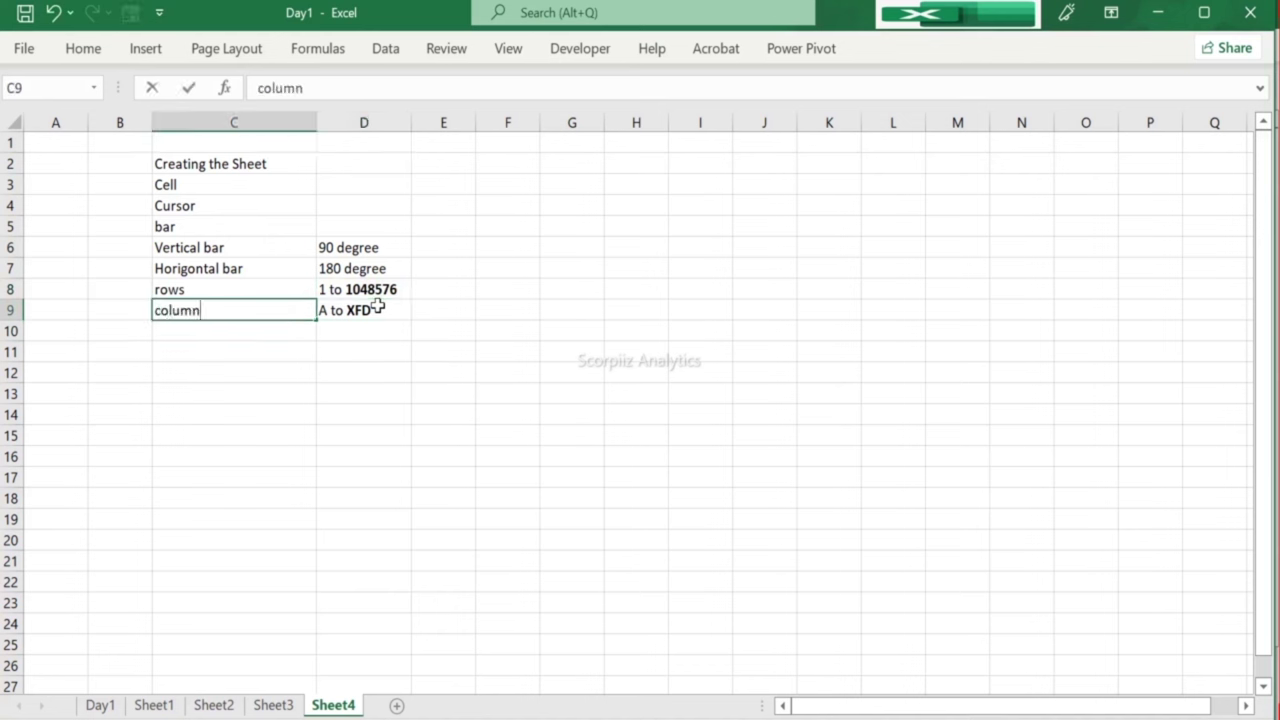
{"action": "key", "text": "Return"}
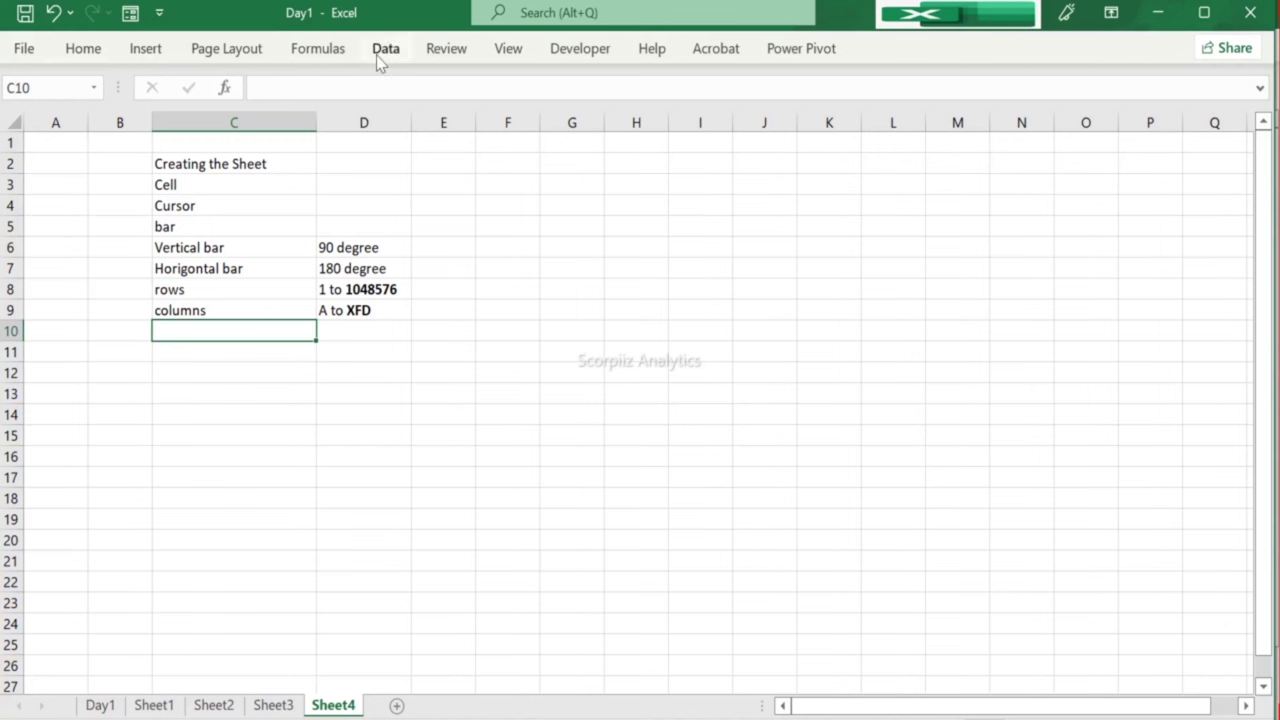
Step: Enter 'Alignment' in cell D10
{"action": "left_click", "coordinate": [84, 52]}
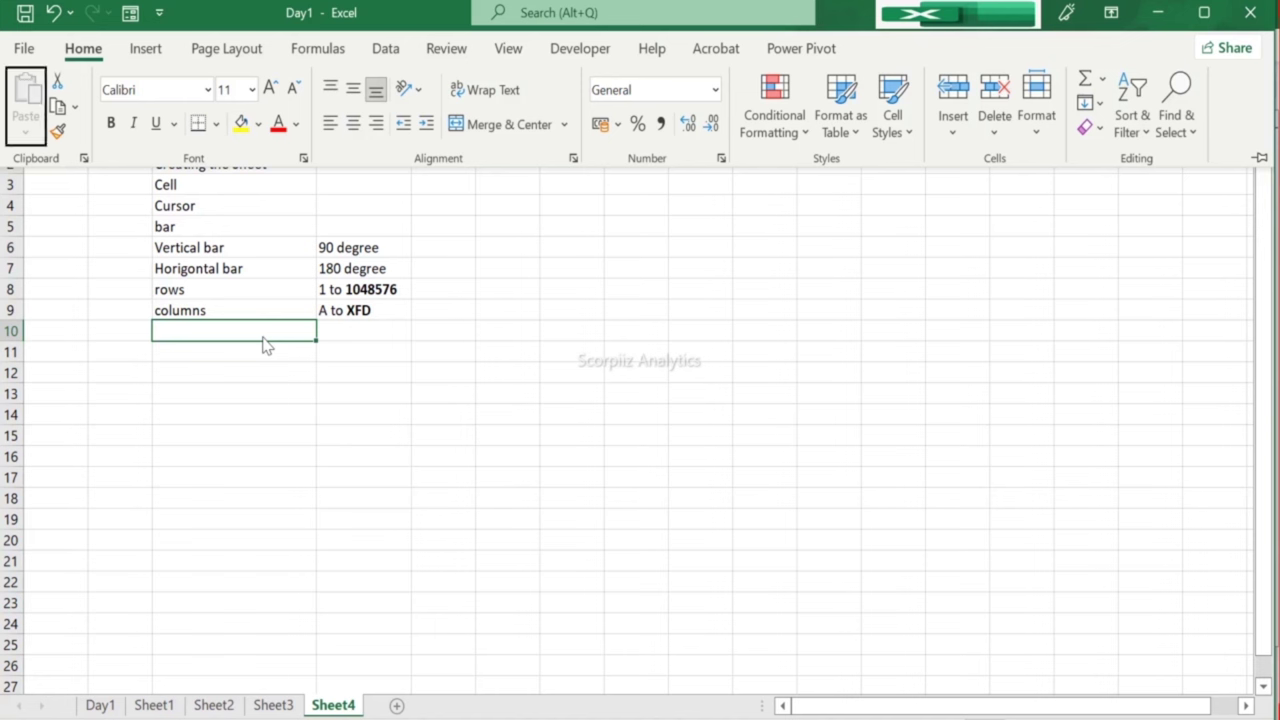
{"action": "left_click", "coordinate": [374, 335]}
{"action": "left_click", "coordinate": [374, 335]}
{"action": "type", "text": "Alignment"}
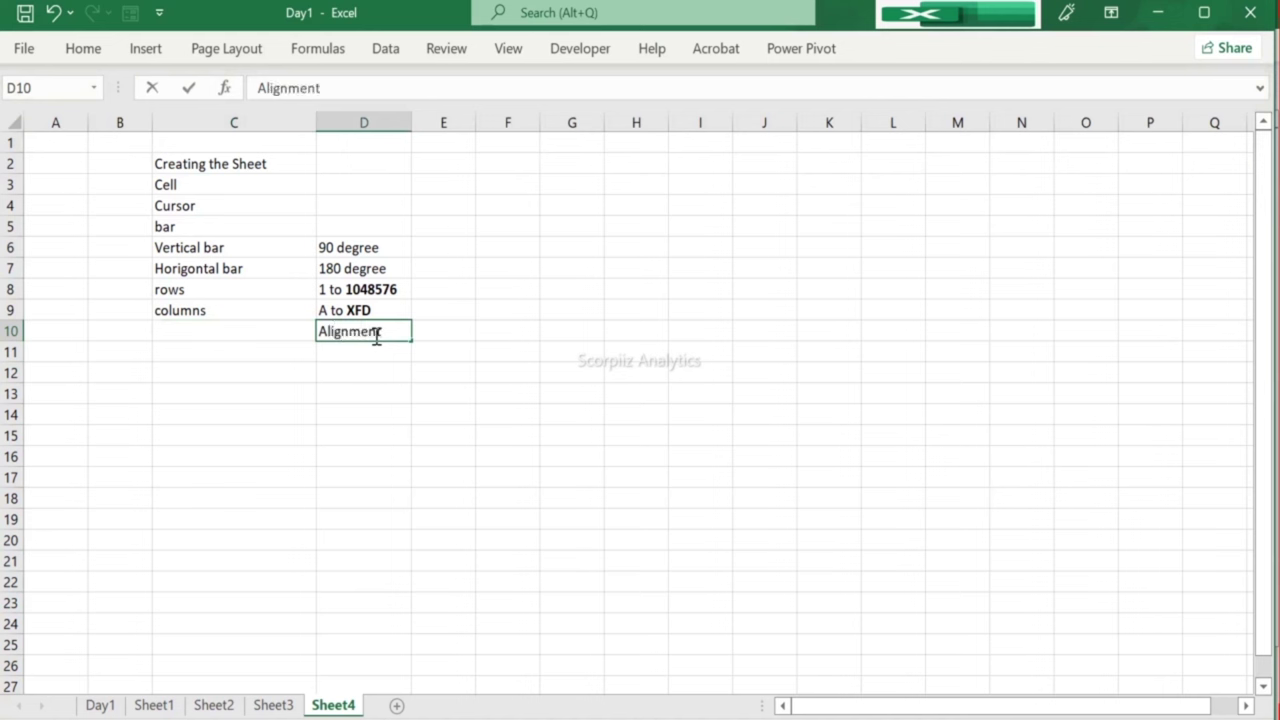
{"action": "key", "text": "Return"}
Step: Enter 'Alignment' in cell C10 as well, confirming with Ctrl+Enter
{"action": "key", "text": "Left"}
{"action": "key", "text": "Up"}
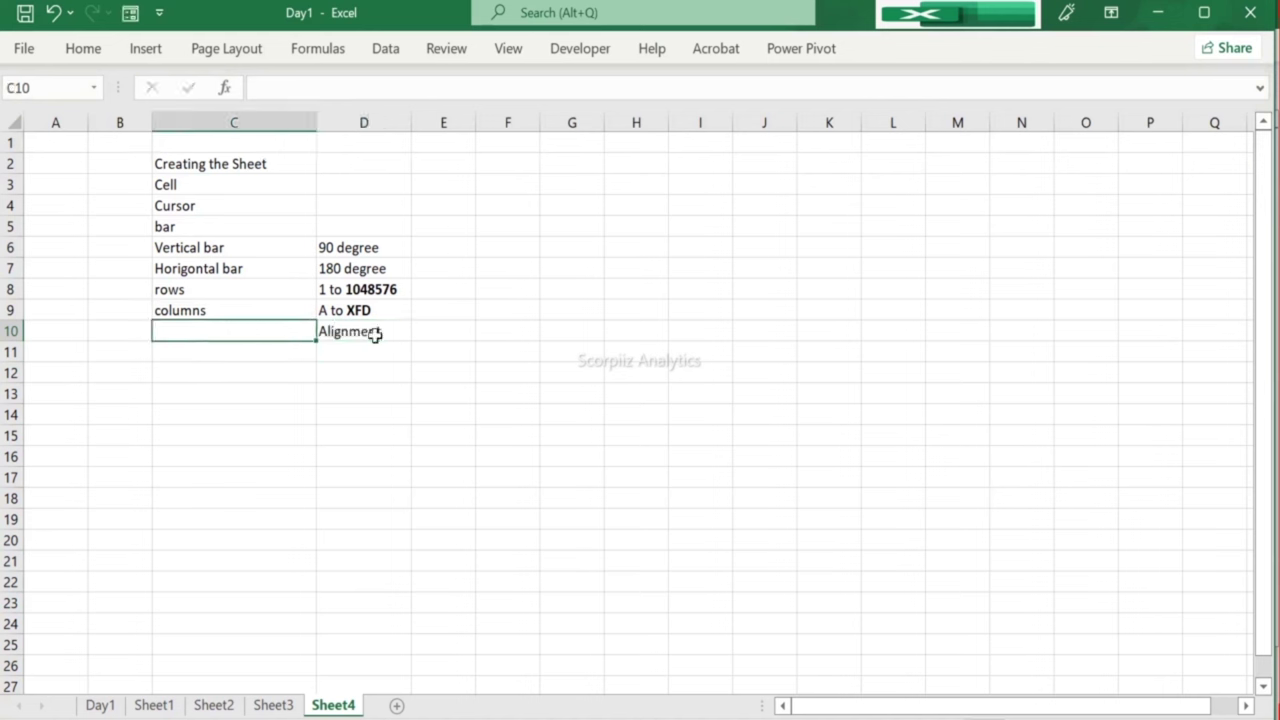
{"action": "type", "text": "Alignment"}
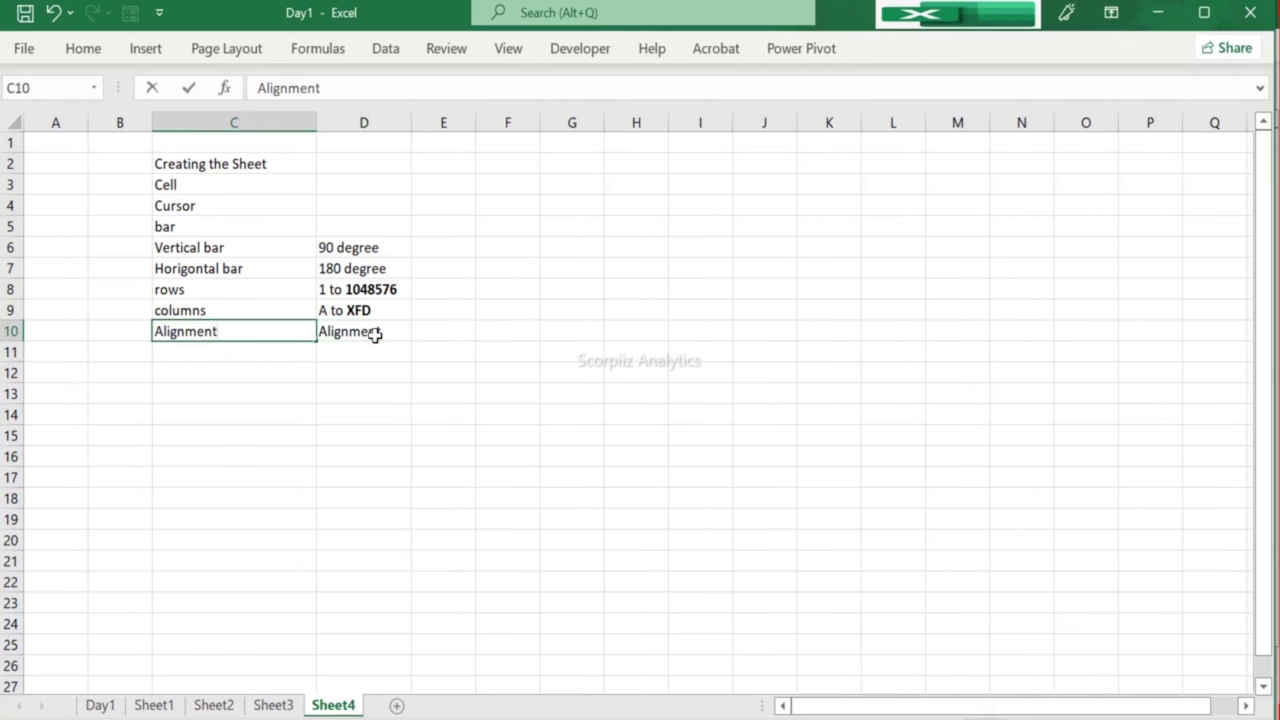
{"action": "key", "text": "ctrl+Return"}
Step: Try middle, bottom, centre and right alignment on C10, finishing left-aligned, then select row 10
{"action": "left_click", "coordinate": [84, 52]}
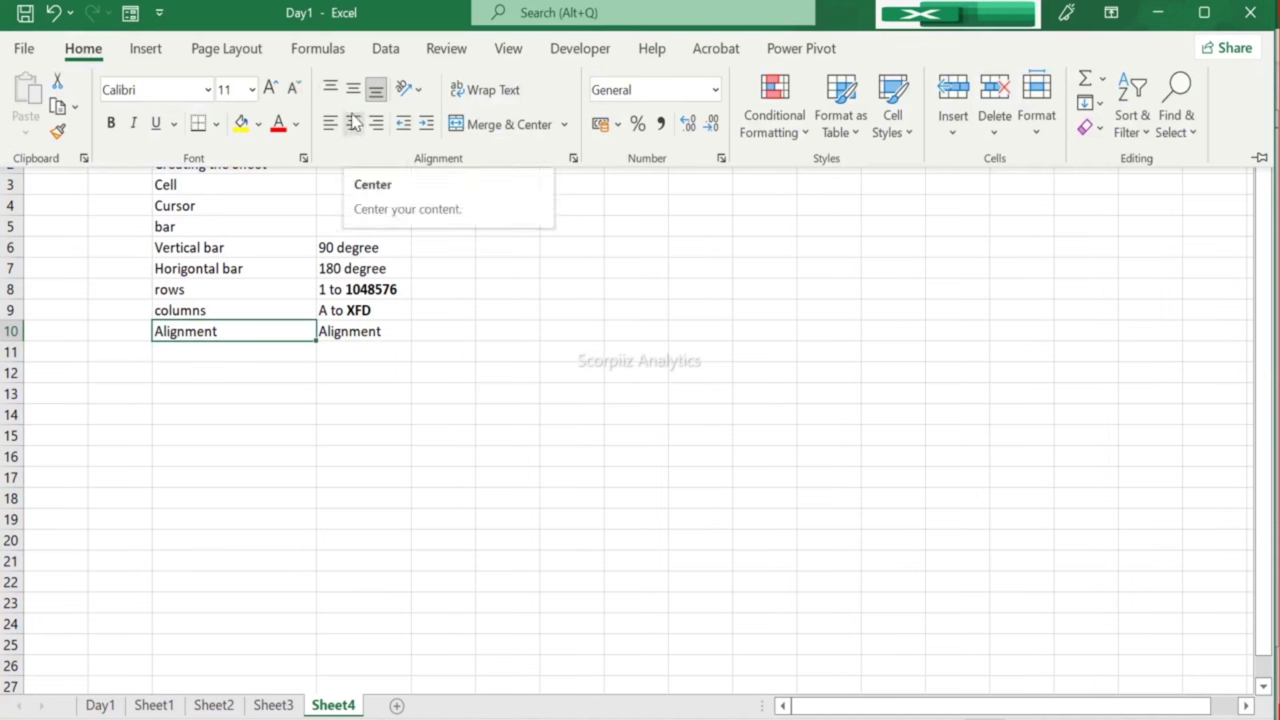
{"action": "left_click", "coordinate": [353, 92]}
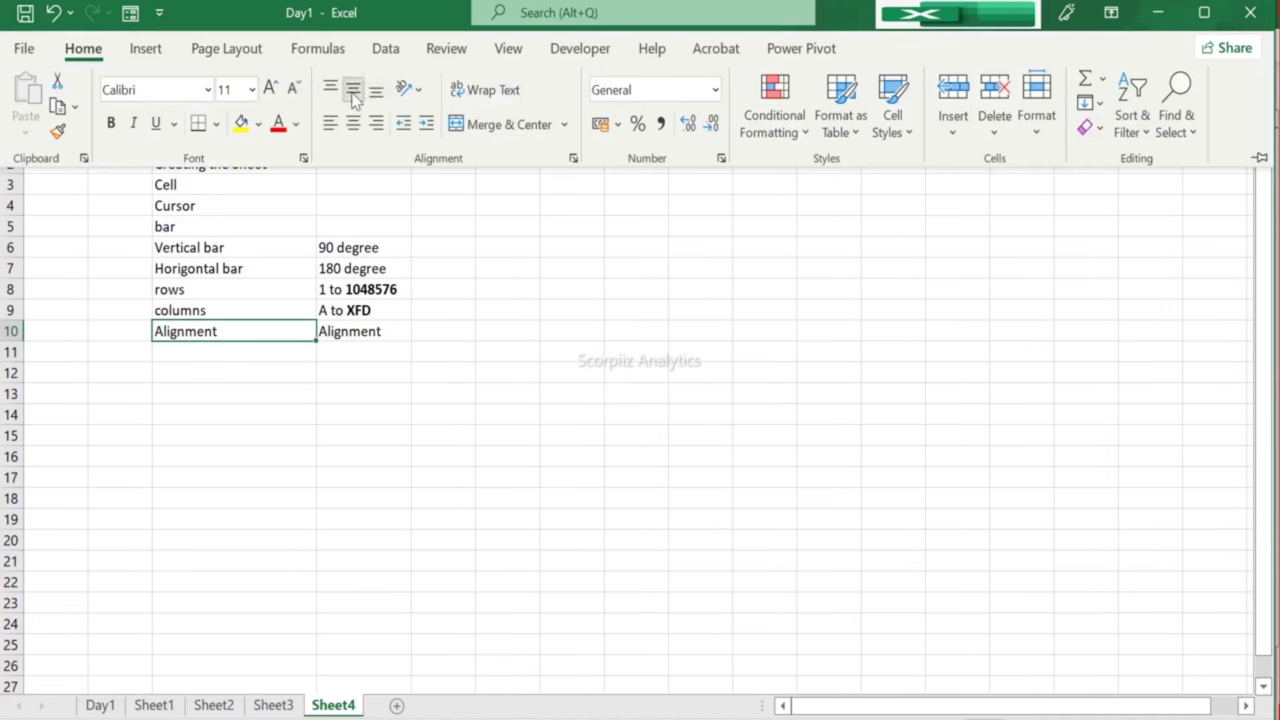
{"action": "left_click", "coordinate": [353, 93]}
{"action": "left_click", "coordinate": [355, 123]}
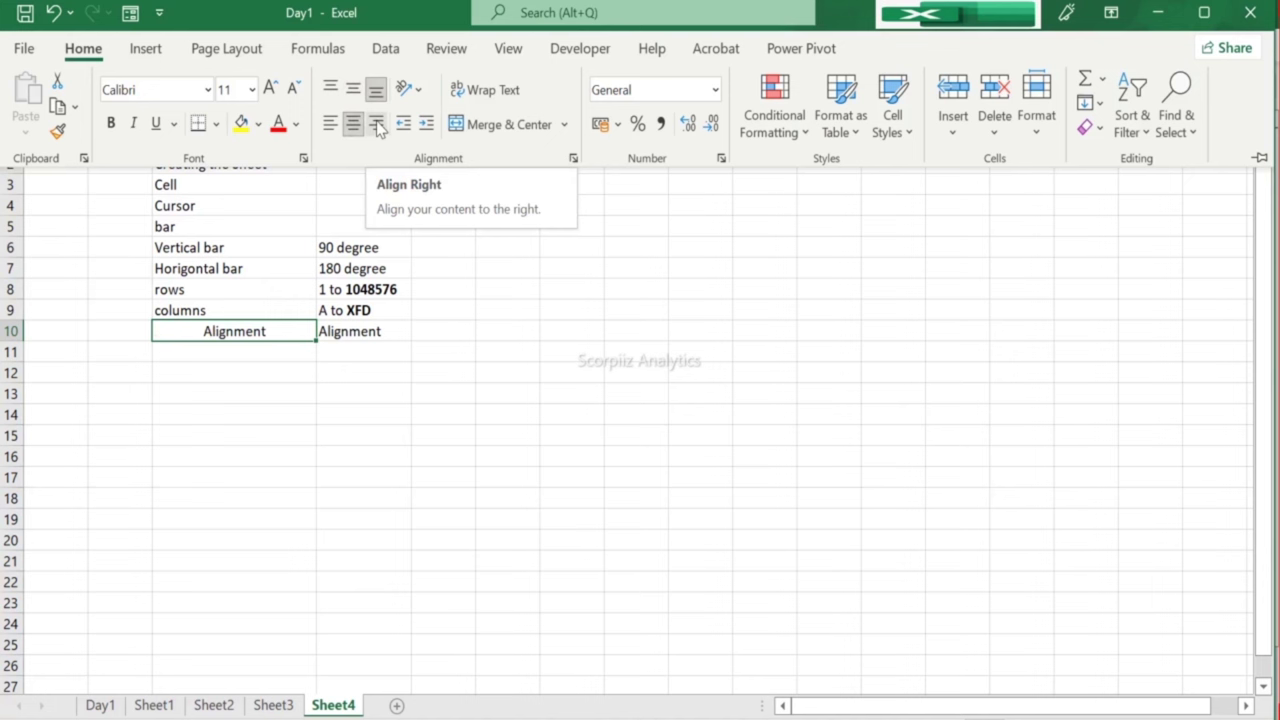
{"action": "left_click", "coordinate": [377, 124]}
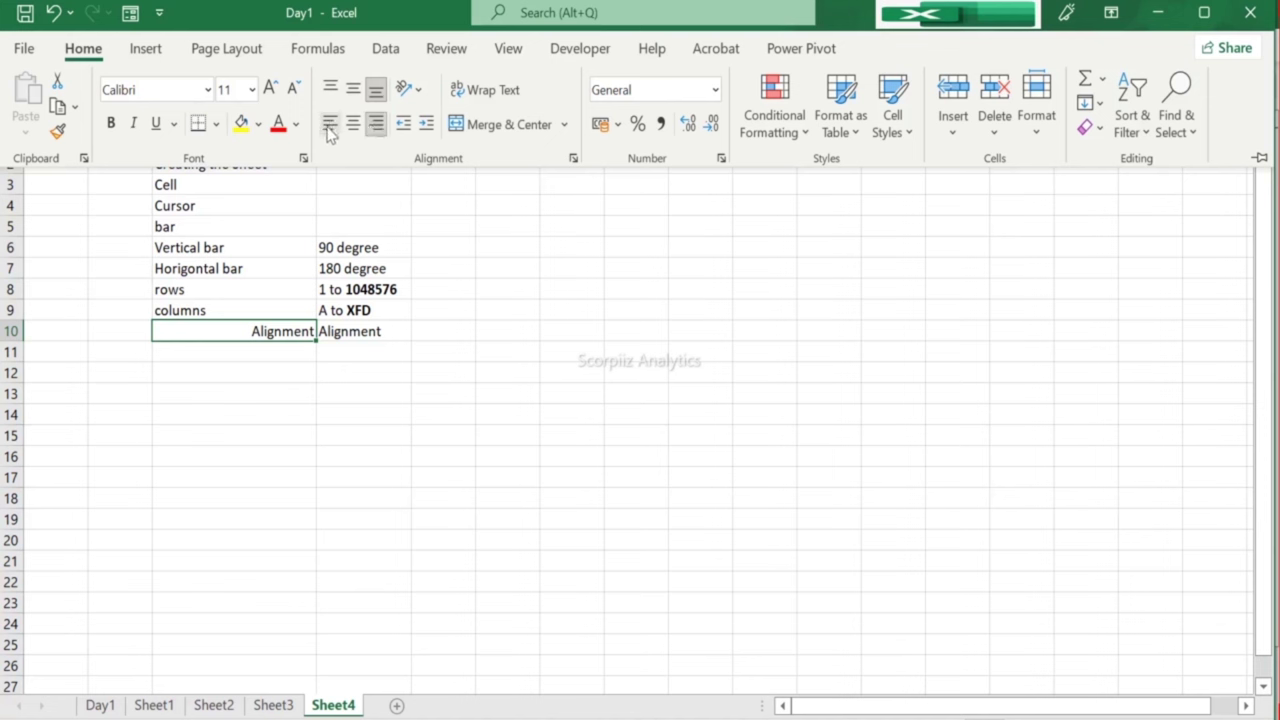
{"action": "left_click", "coordinate": [330, 124]}
{"action": "left_click", "coordinate": [353, 89]}
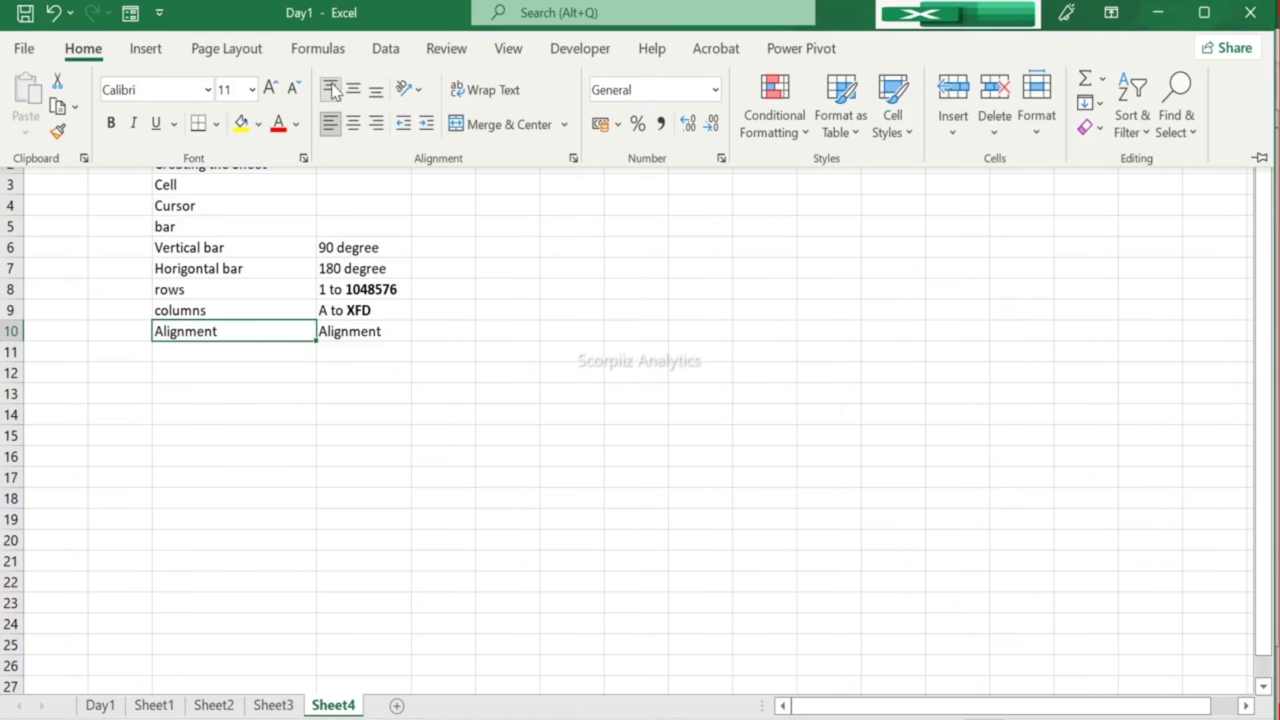
{"action": "left_click", "coordinate": [6, 345]}
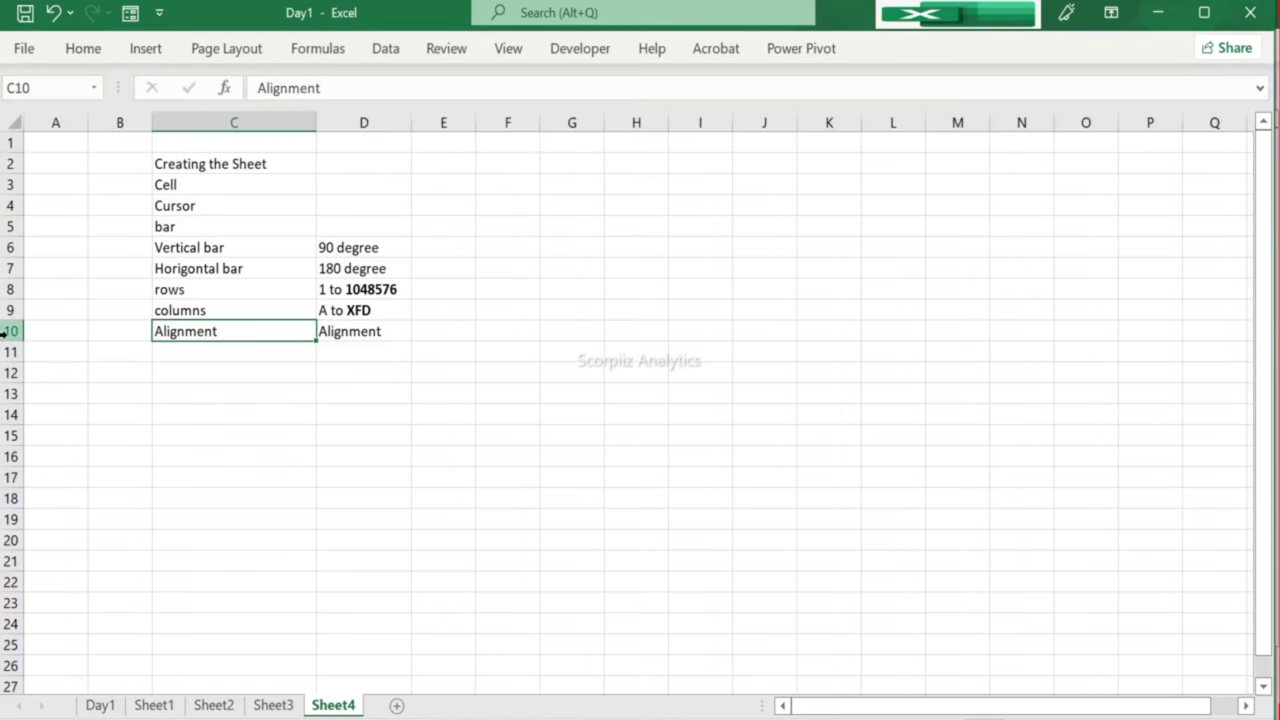
{"action": "left_click", "coordinate": [8, 331]}
Step: Make row 10 taller and try centre, right and left horizontal alignment on C10
{"action": "left_click_drag", "start_coordinate": [17, 342], "coordinate": [18, 372]}
{"action": "left_click", "coordinate": [236, 264]}
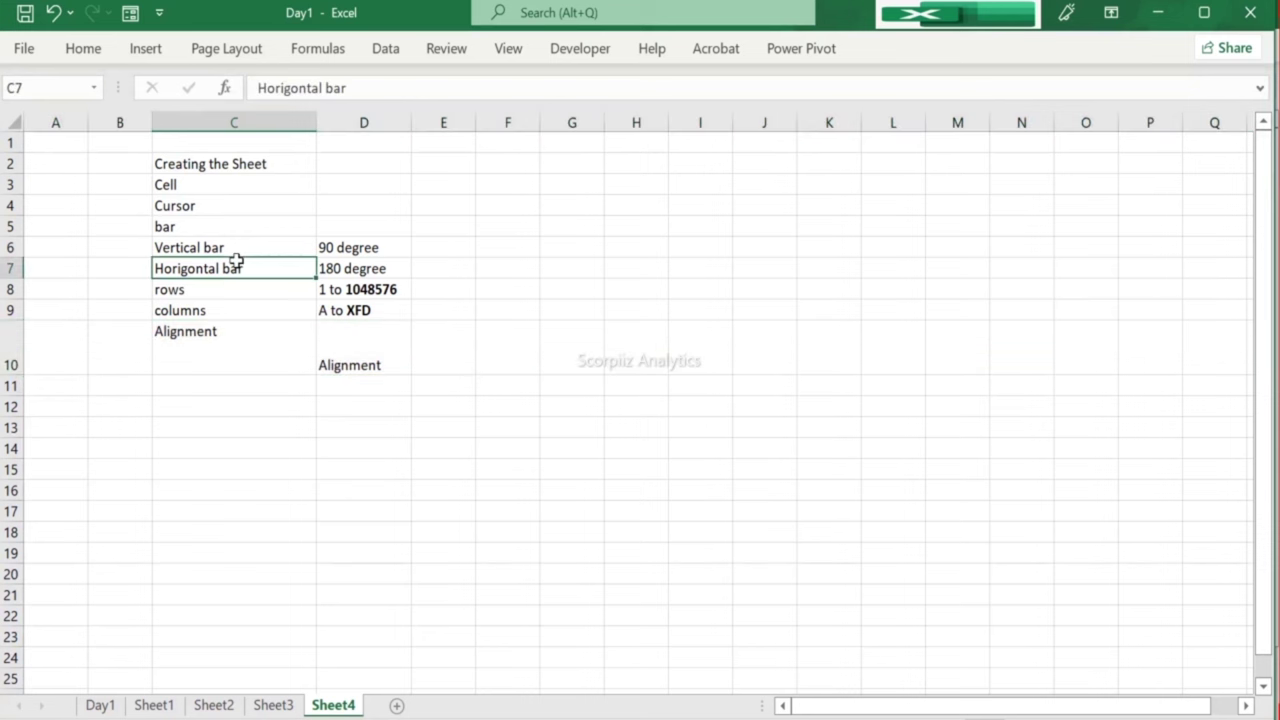
{"action": "left_click", "coordinate": [192, 350]}
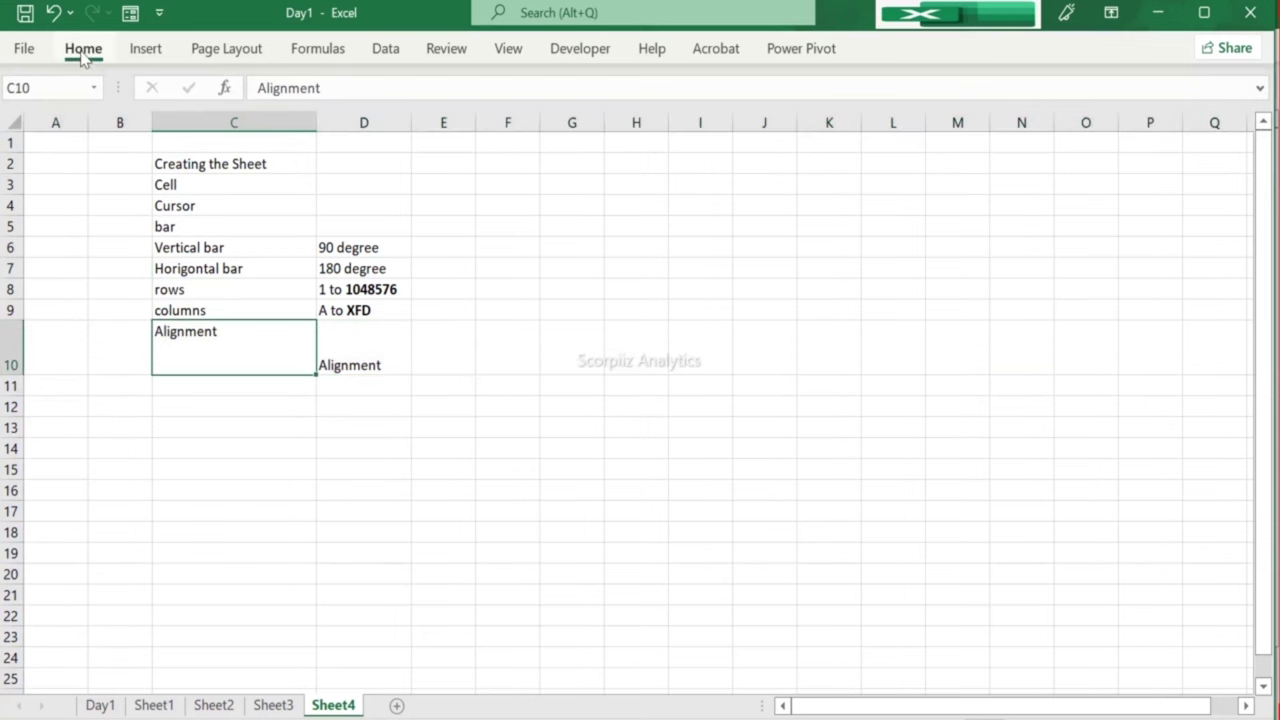
{"action": "left_click", "coordinate": [83, 52]}
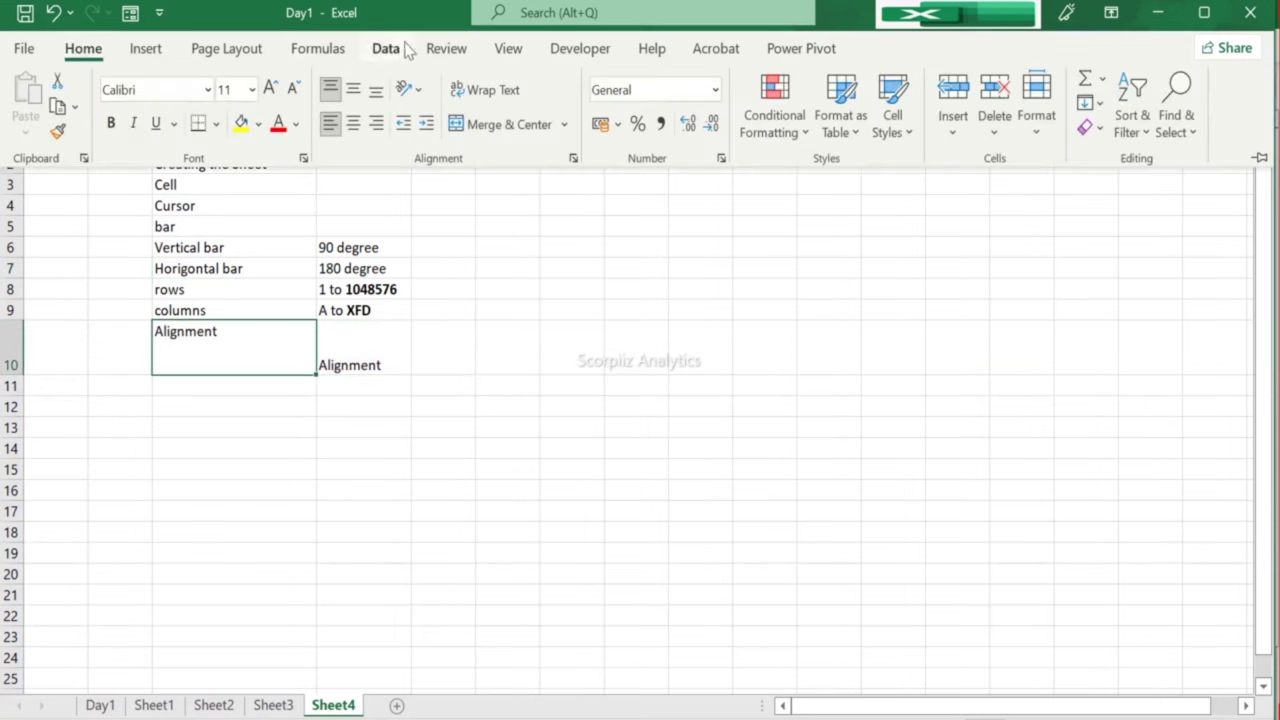
{"action": "left_click", "coordinate": [355, 91]}
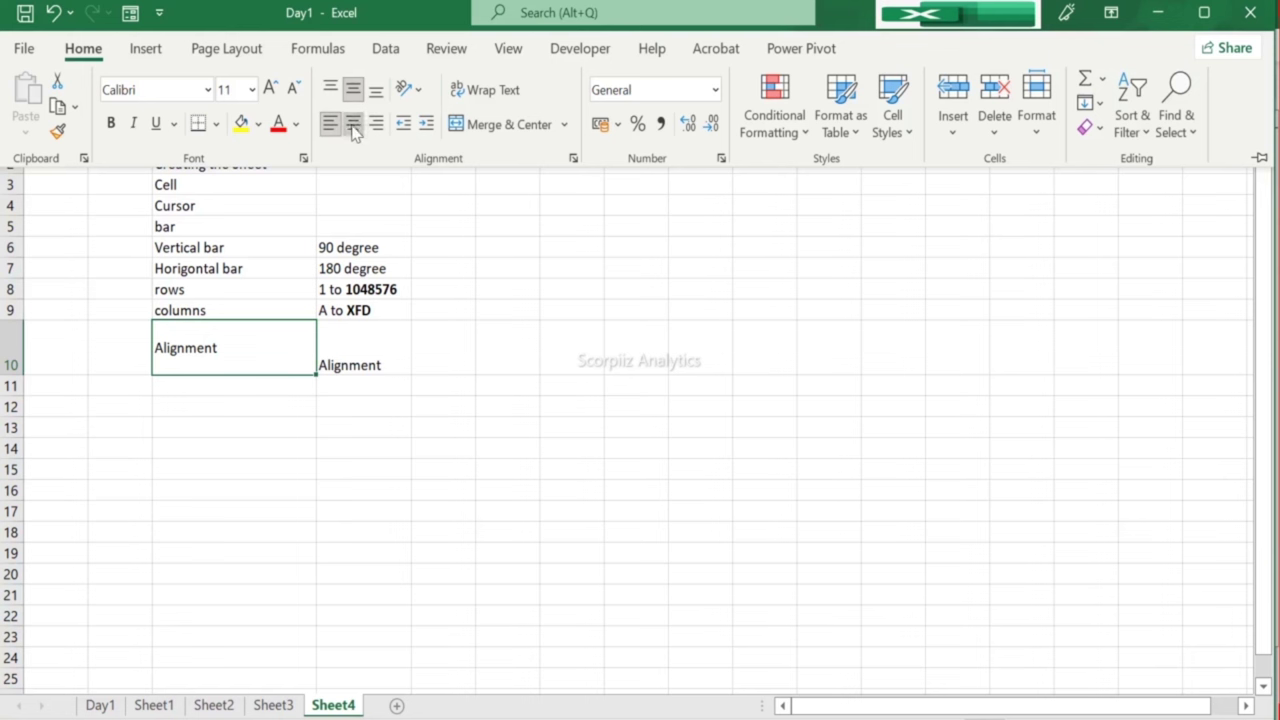
{"action": "left_click", "coordinate": [353, 128]}
{"action": "left_click", "coordinate": [377, 124]}
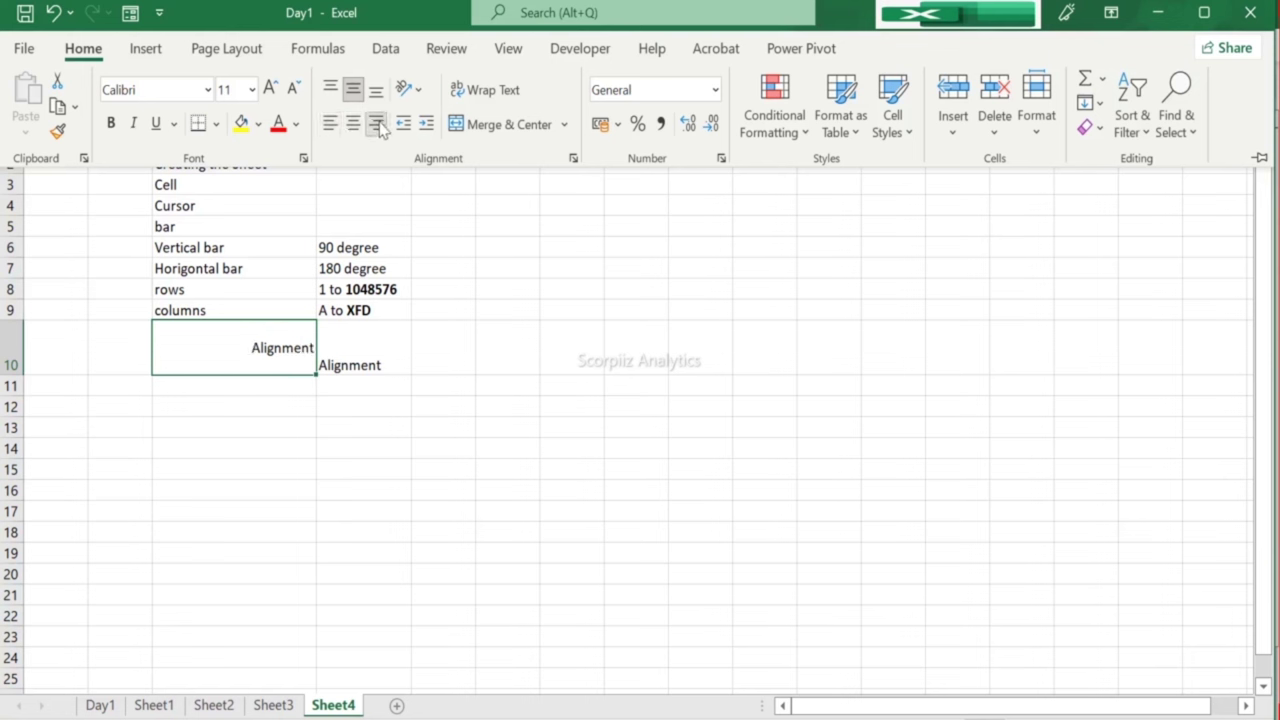
{"action": "left_click", "coordinate": [332, 126]}
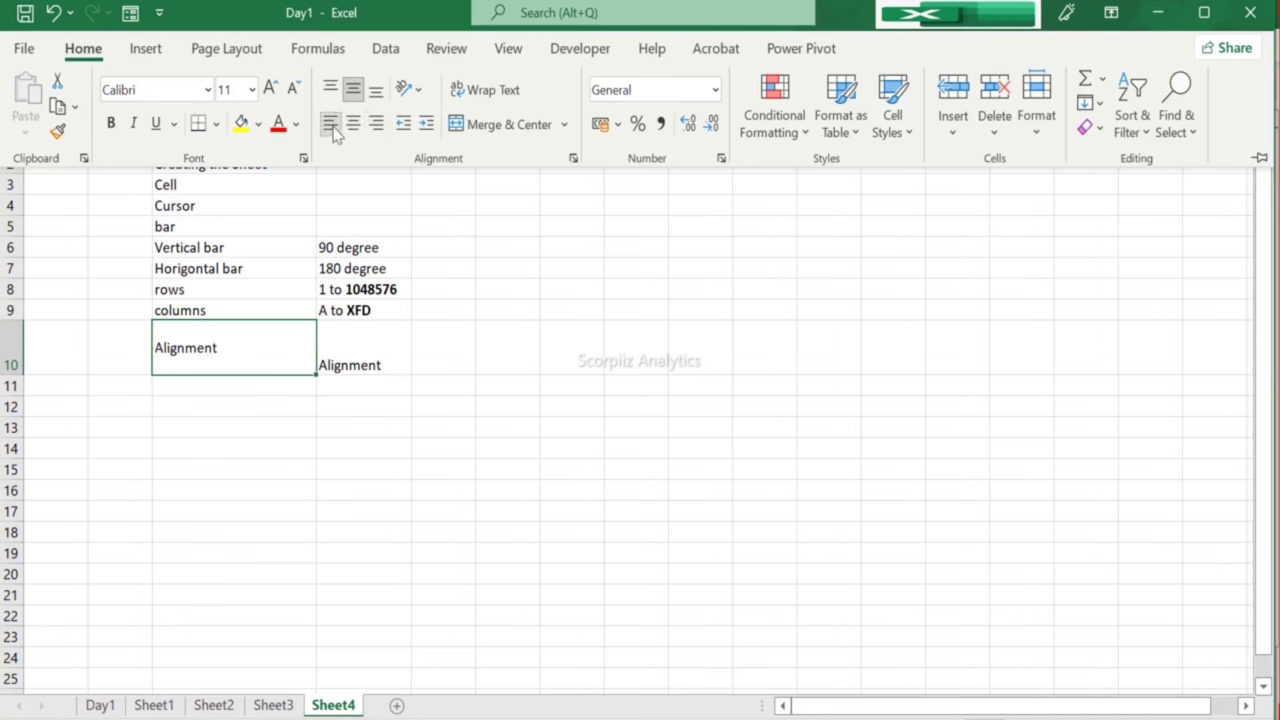
{"action": "left_click", "coordinate": [352, 127]}
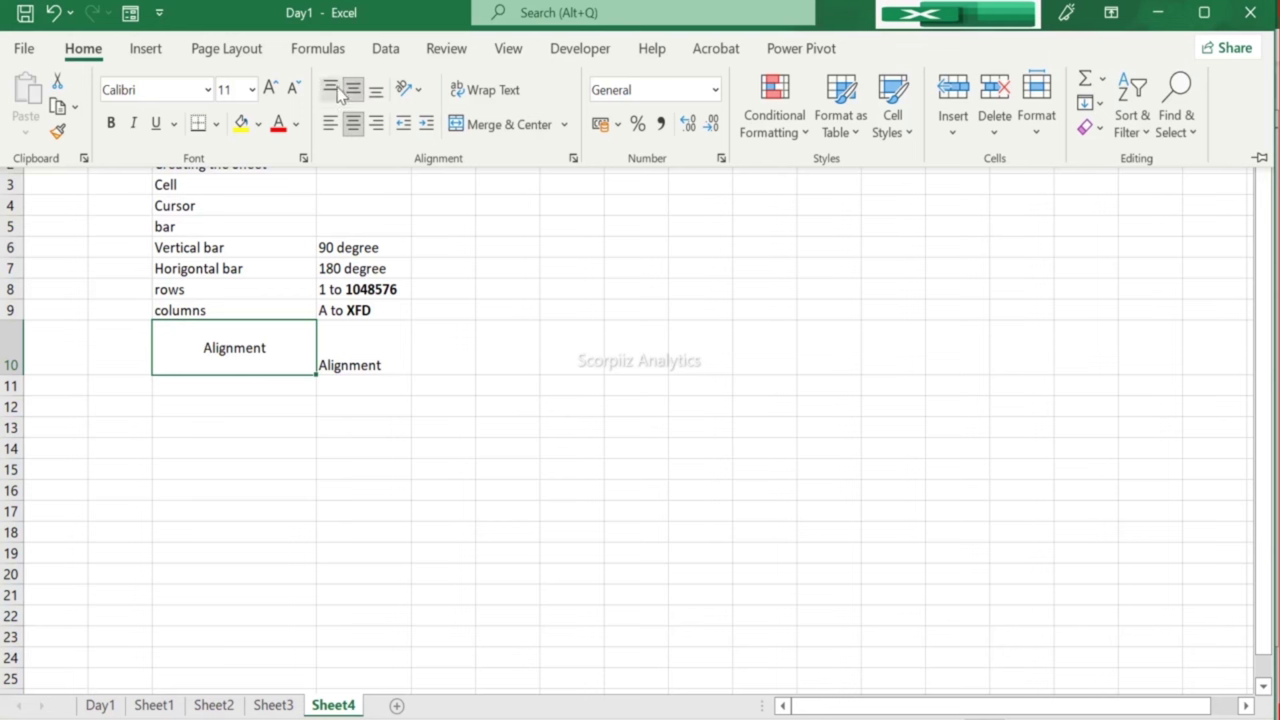
Step: Try top, bottom and middle vertical alignment on C10 with the text left-aligned
{"action": "left_click", "coordinate": [333, 90]}
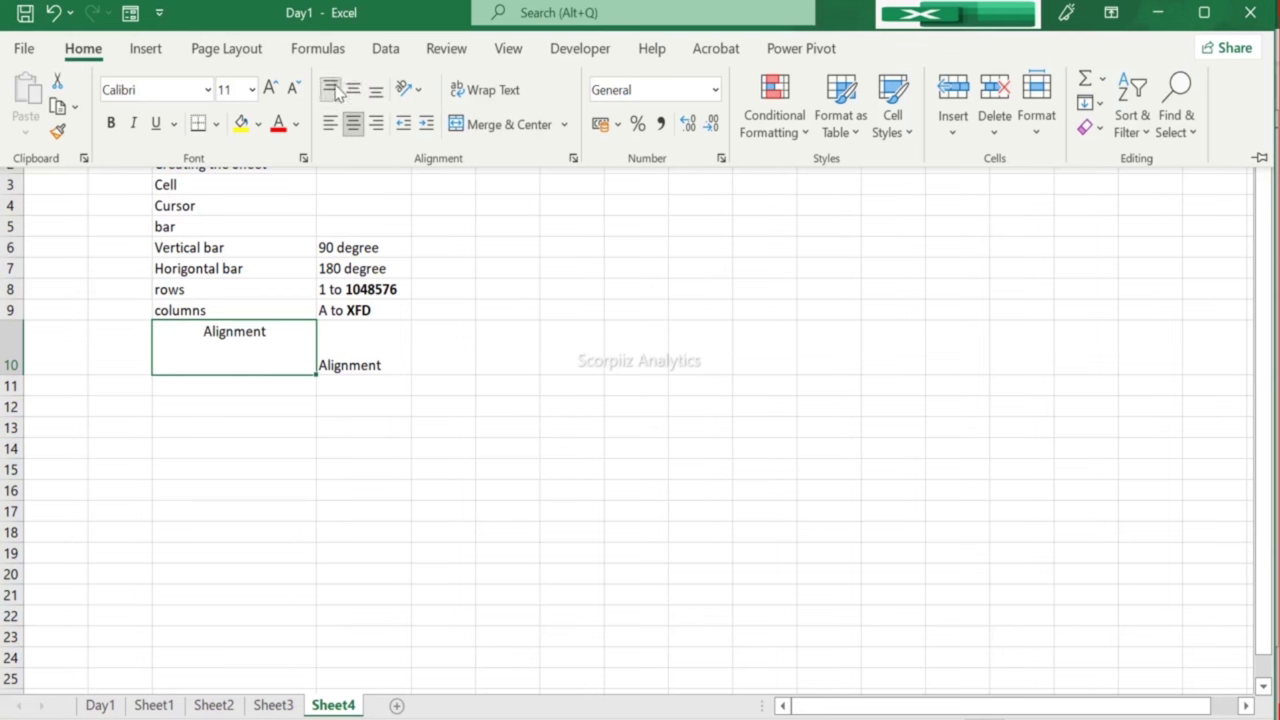
{"action": "left_click", "coordinate": [376, 91]}
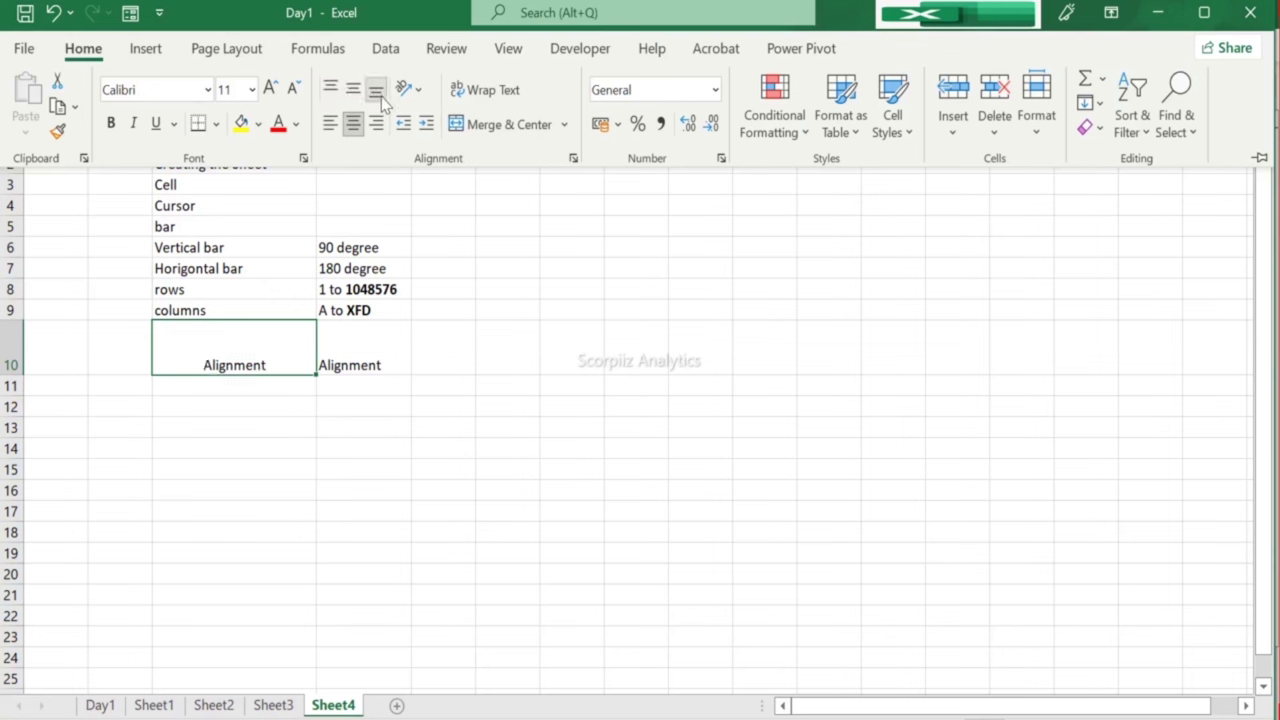
{"action": "left_click", "coordinate": [354, 90]}
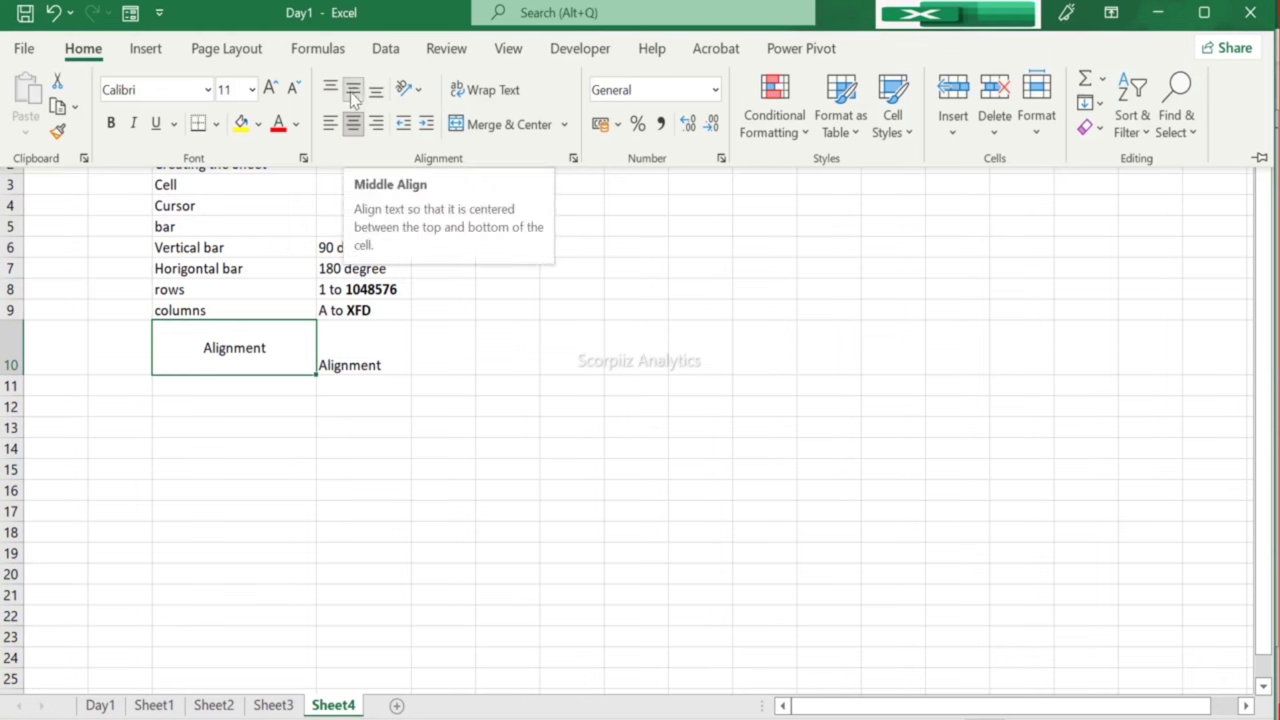
{"action": "left_click", "coordinate": [332, 123]}
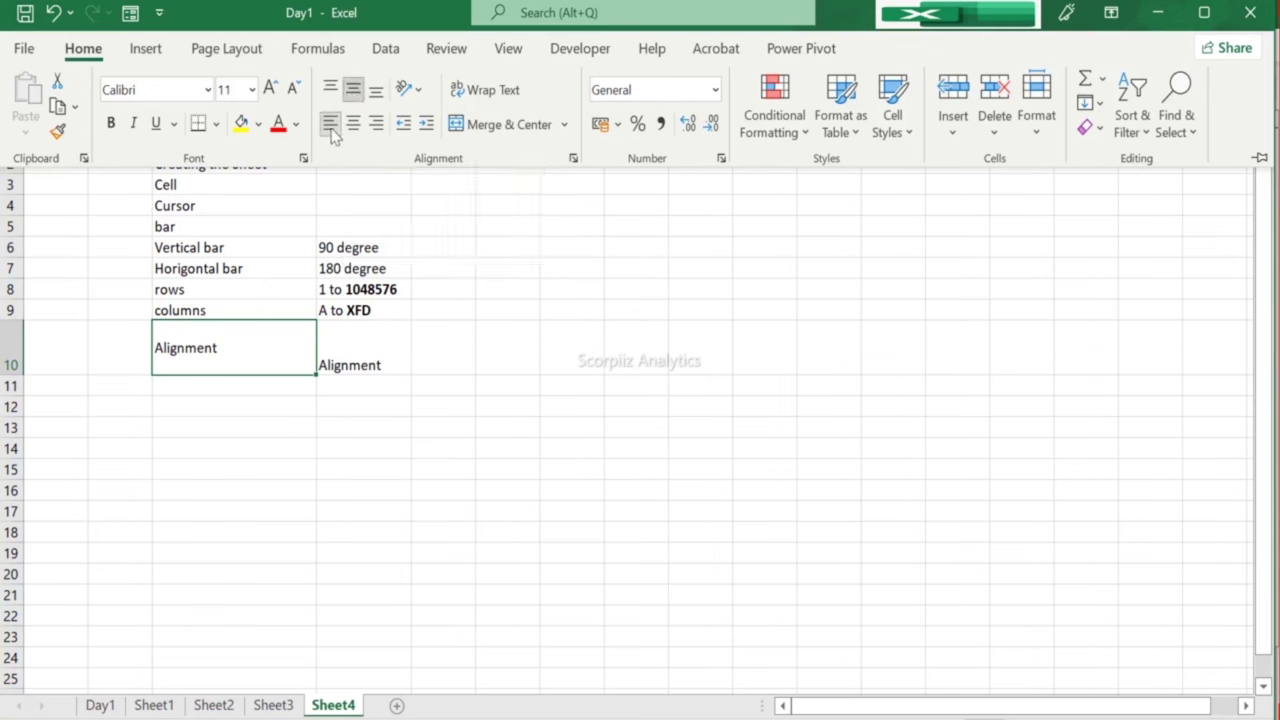
{"action": "left_click", "coordinate": [376, 92]}
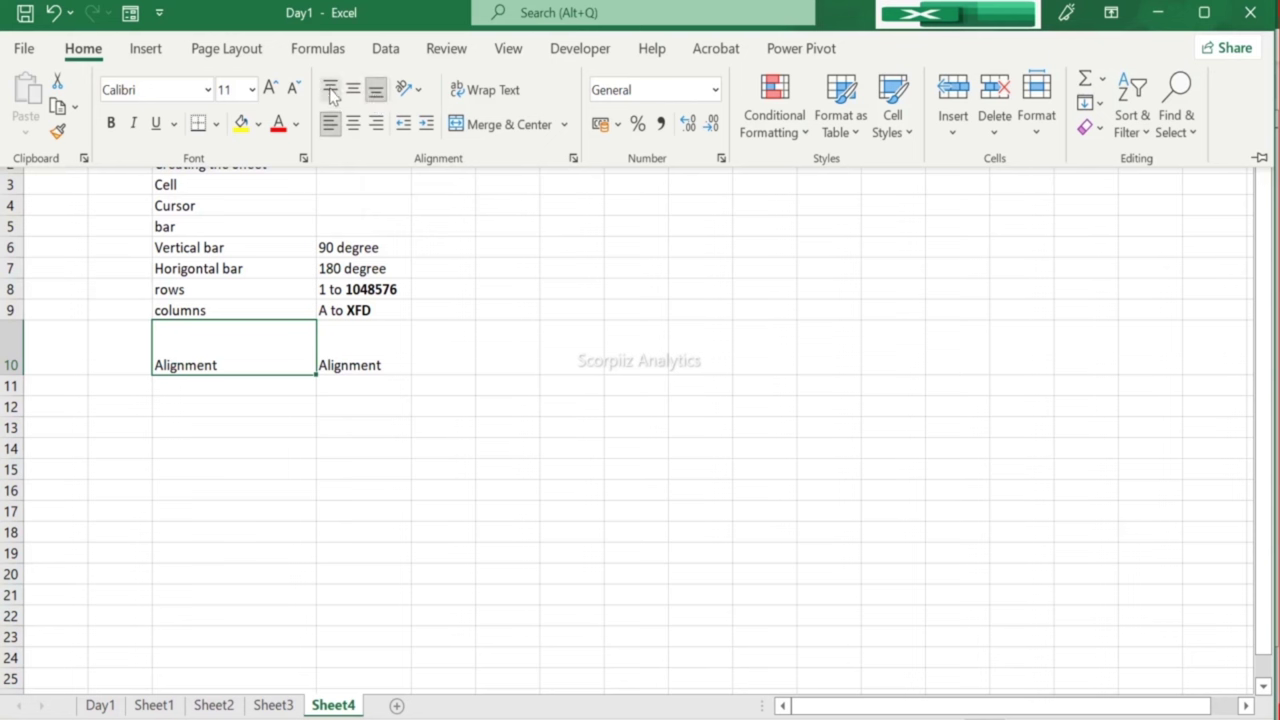
{"action": "left_click", "coordinate": [332, 90]}
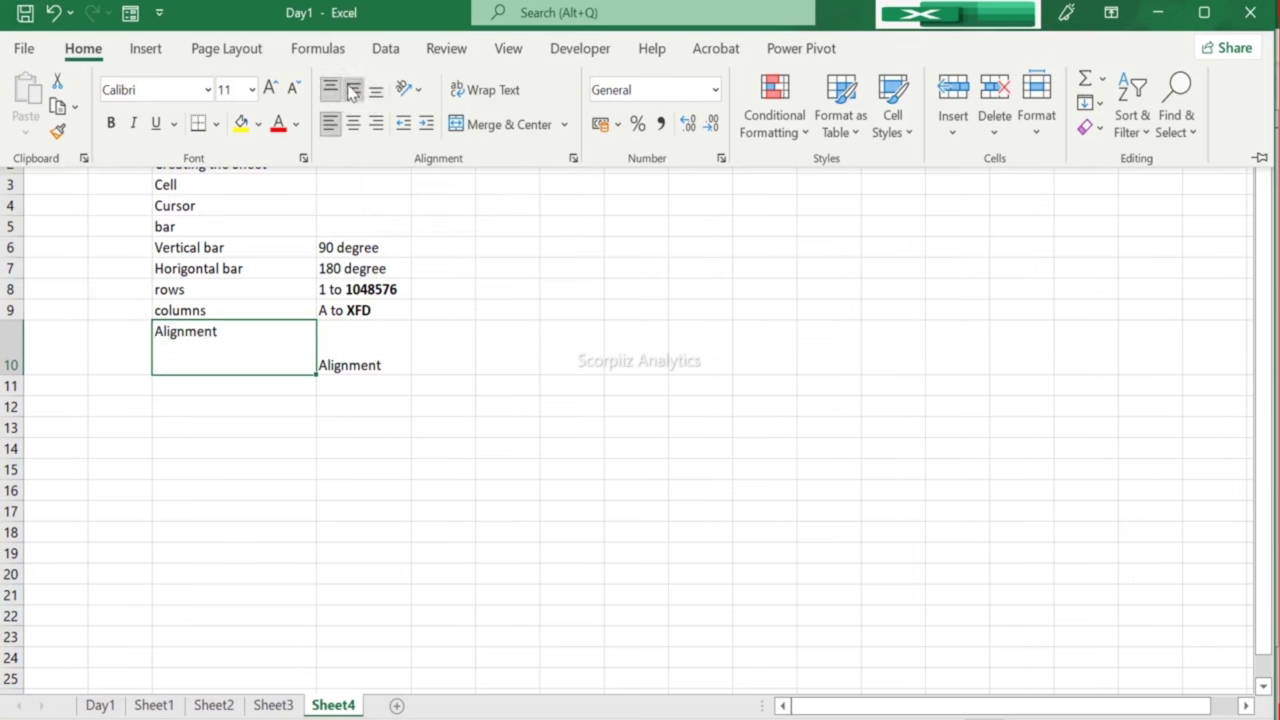
{"action": "left_click", "coordinate": [354, 90]}
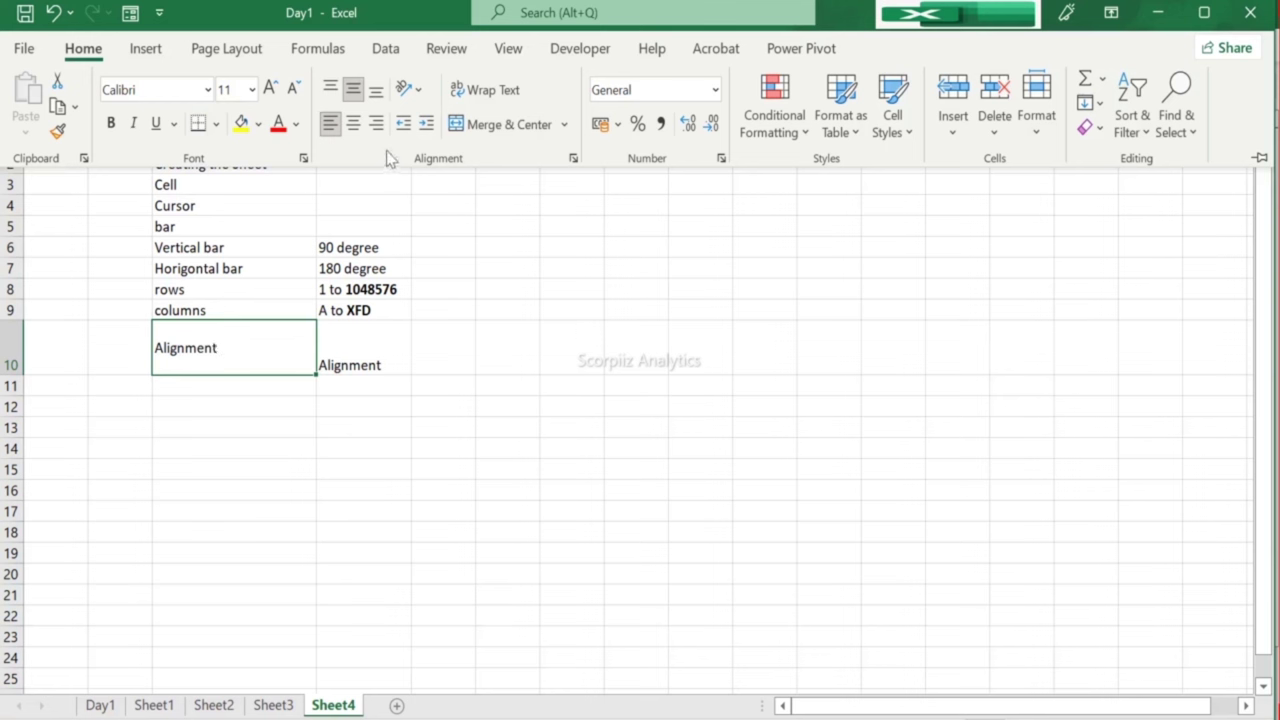
Step: Try angled and vertical orientations on C10, settle on Rotate Text Up, and heighten row 10
{"action": "left_click", "coordinate": [412, 90]}
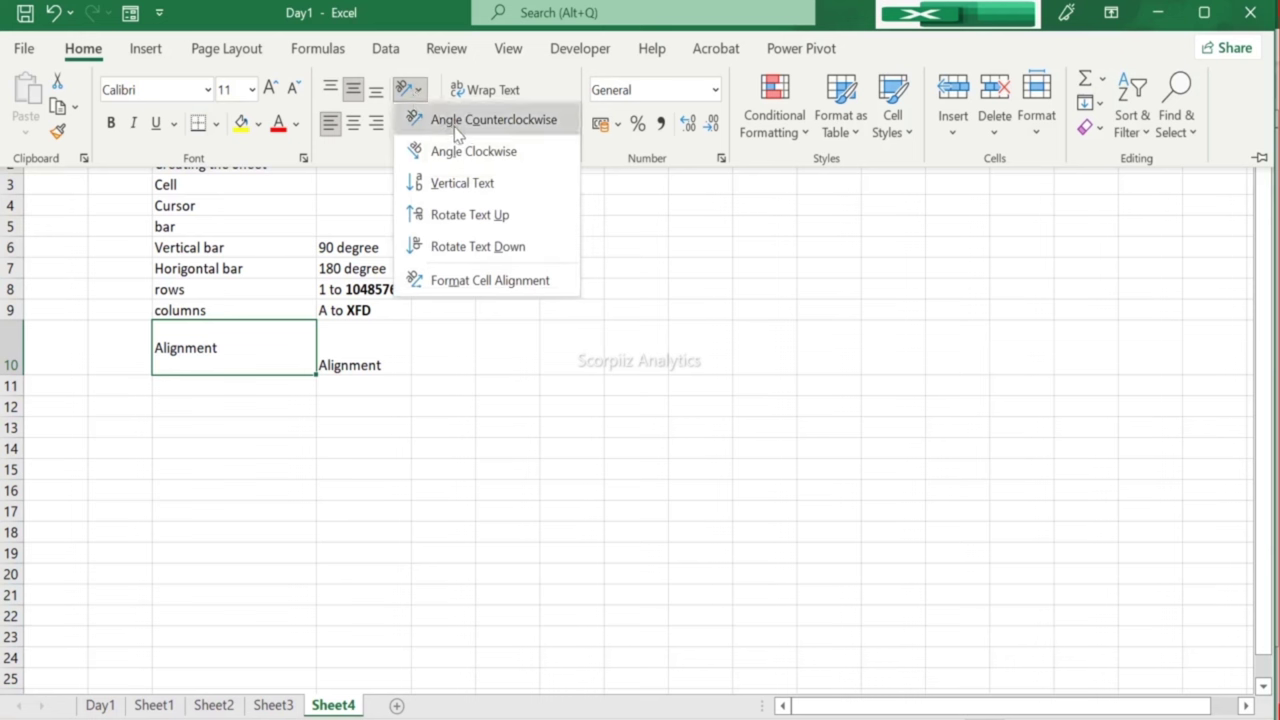
{"action": "left_click", "coordinate": [451, 125]}
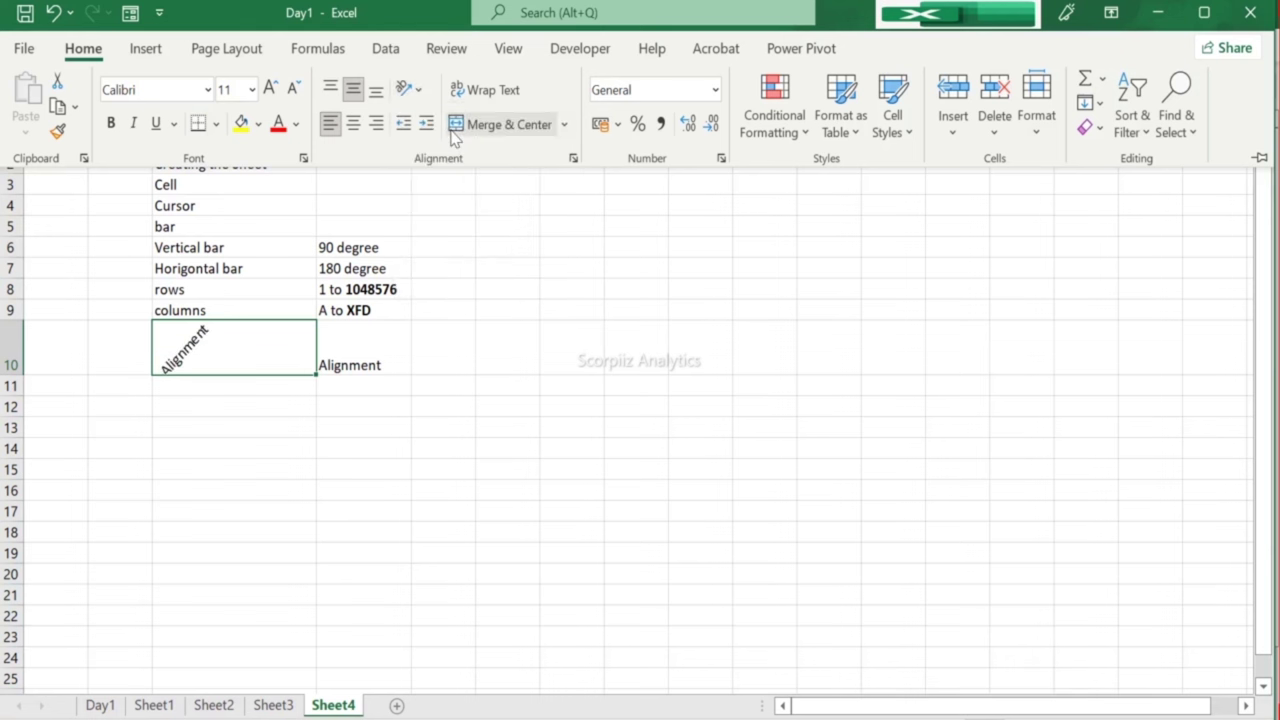
{"action": "left_click", "coordinate": [418, 92]}
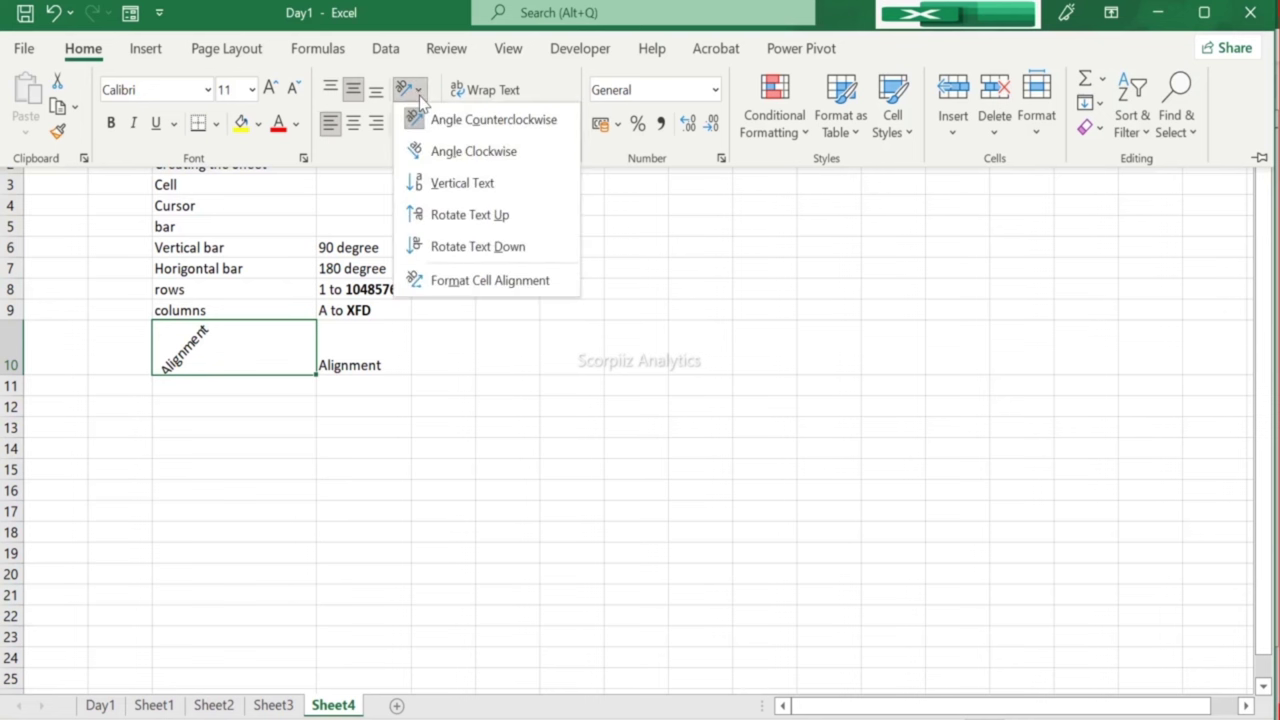
{"action": "left_click", "coordinate": [437, 151]}
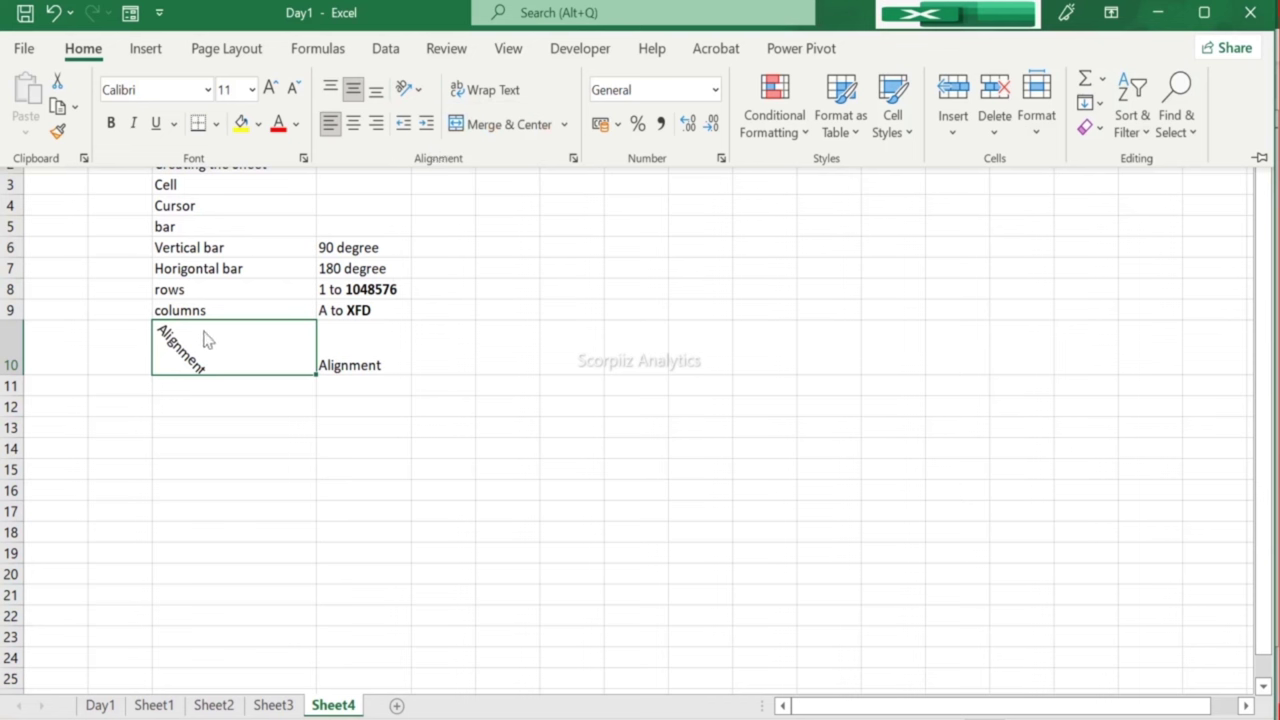
{"action": "left_click", "coordinate": [408, 90]}
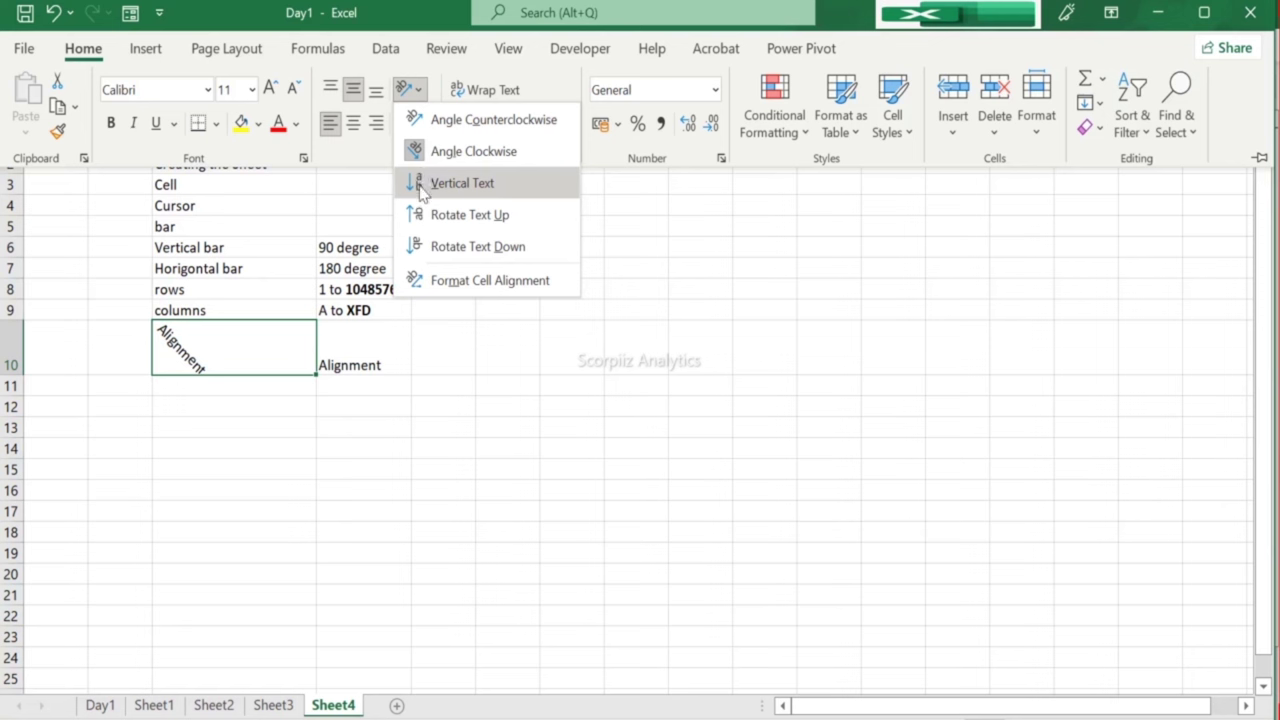
{"action": "left_click", "coordinate": [420, 190]}
{"action": "left_click", "coordinate": [408, 89]}
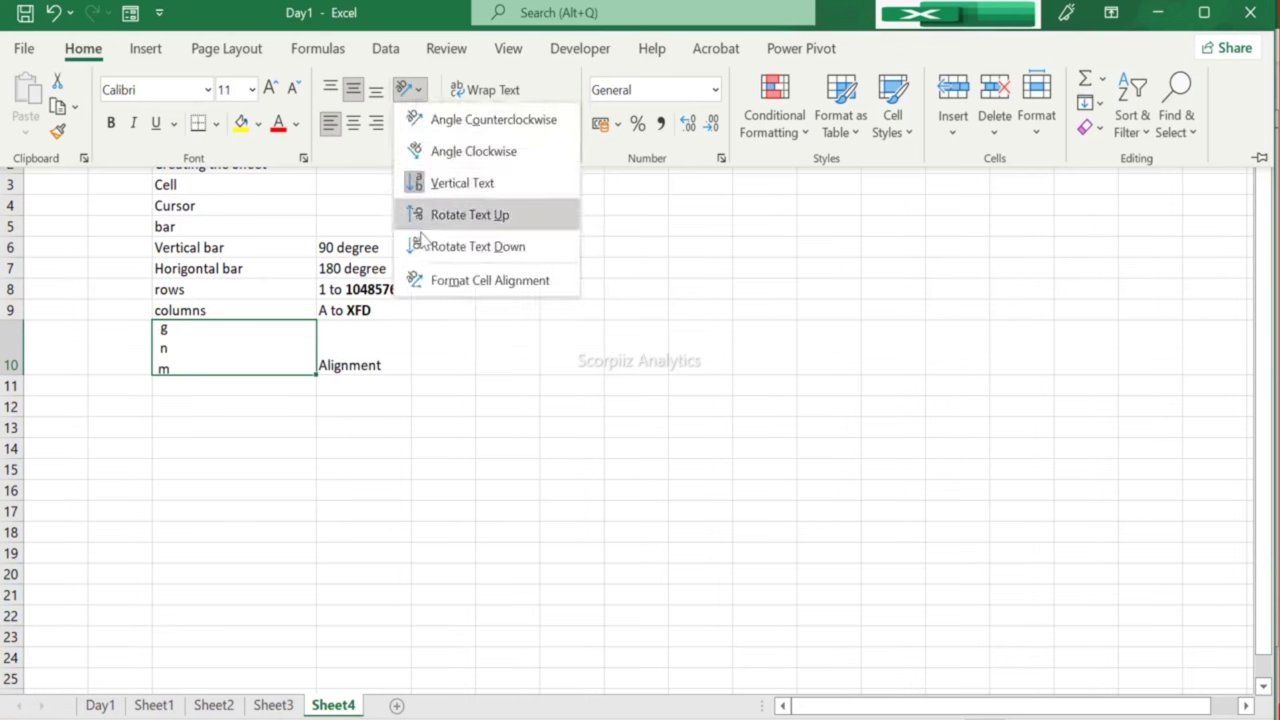
{"action": "left_click", "coordinate": [438, 218]}
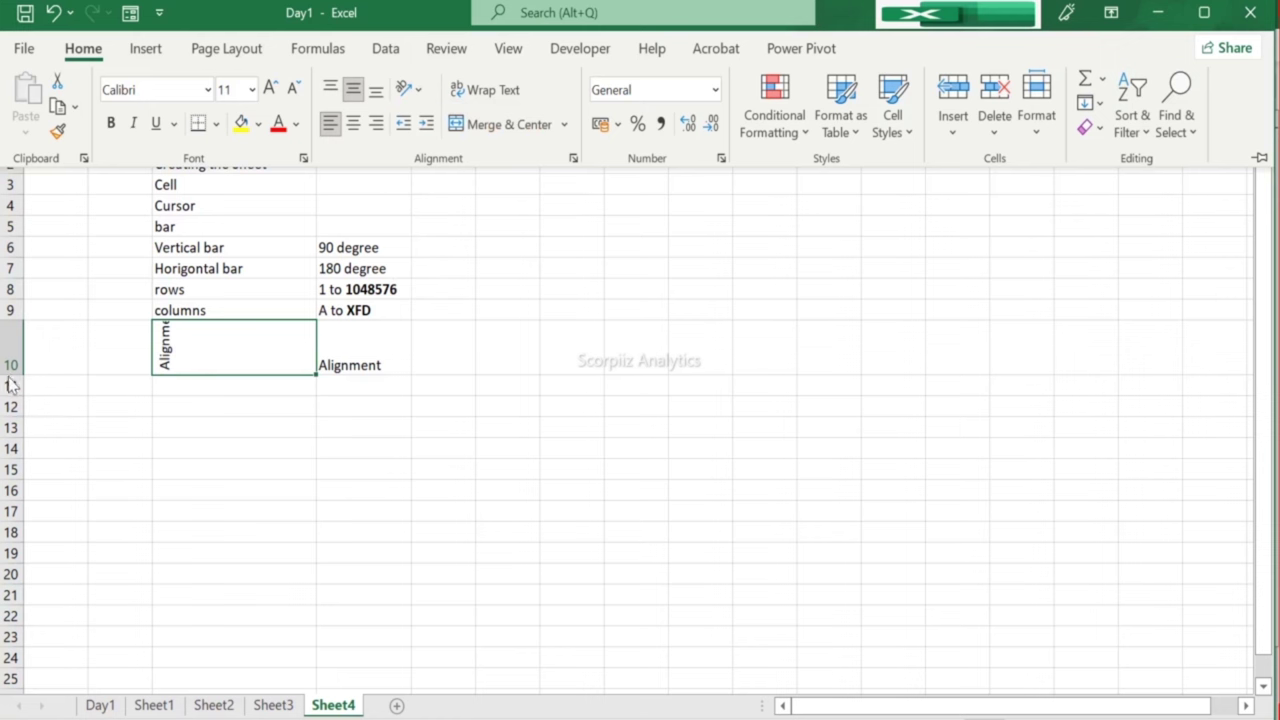
{"action": "left_click_drag", "start_coordinate": [10, 375], "coordinate": [14, 436]}
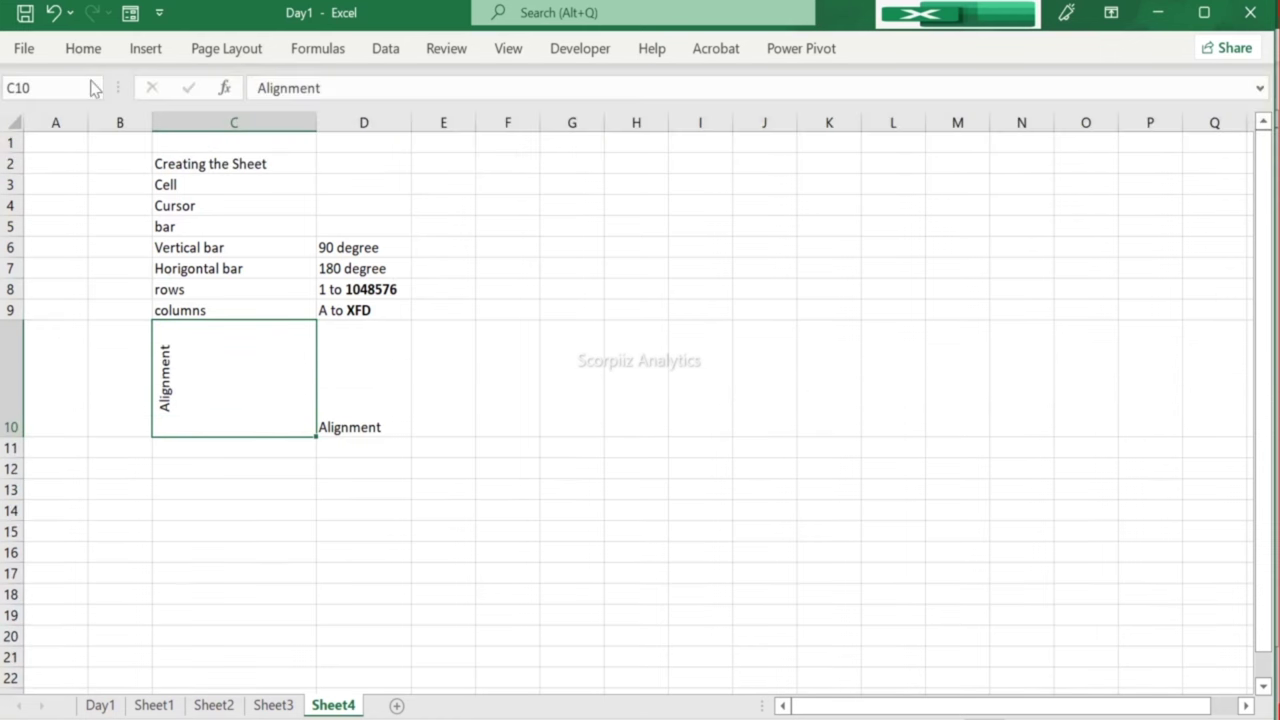
Step: Rotate C10's Alignment text to read downward with Rotate Text Down
{"action": "left_click", "coordinate": [89, 52]}
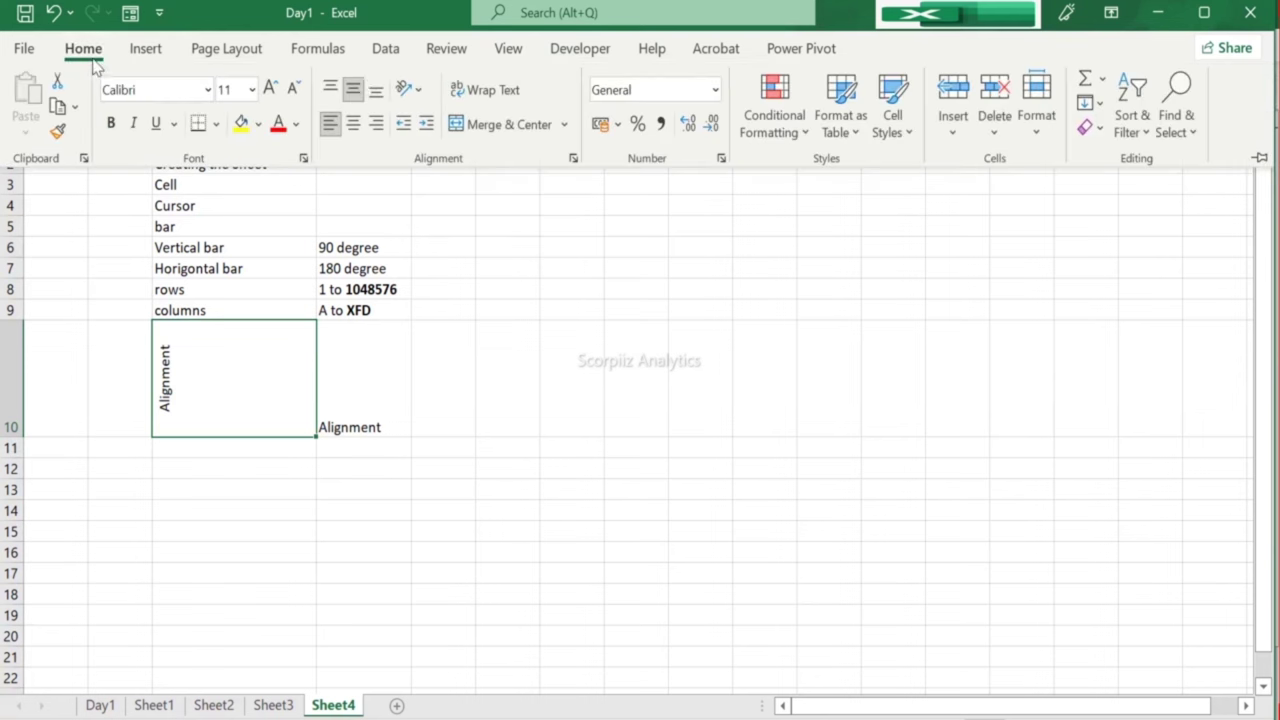
{"action": "left_click", "coordinate": [410, 89]}
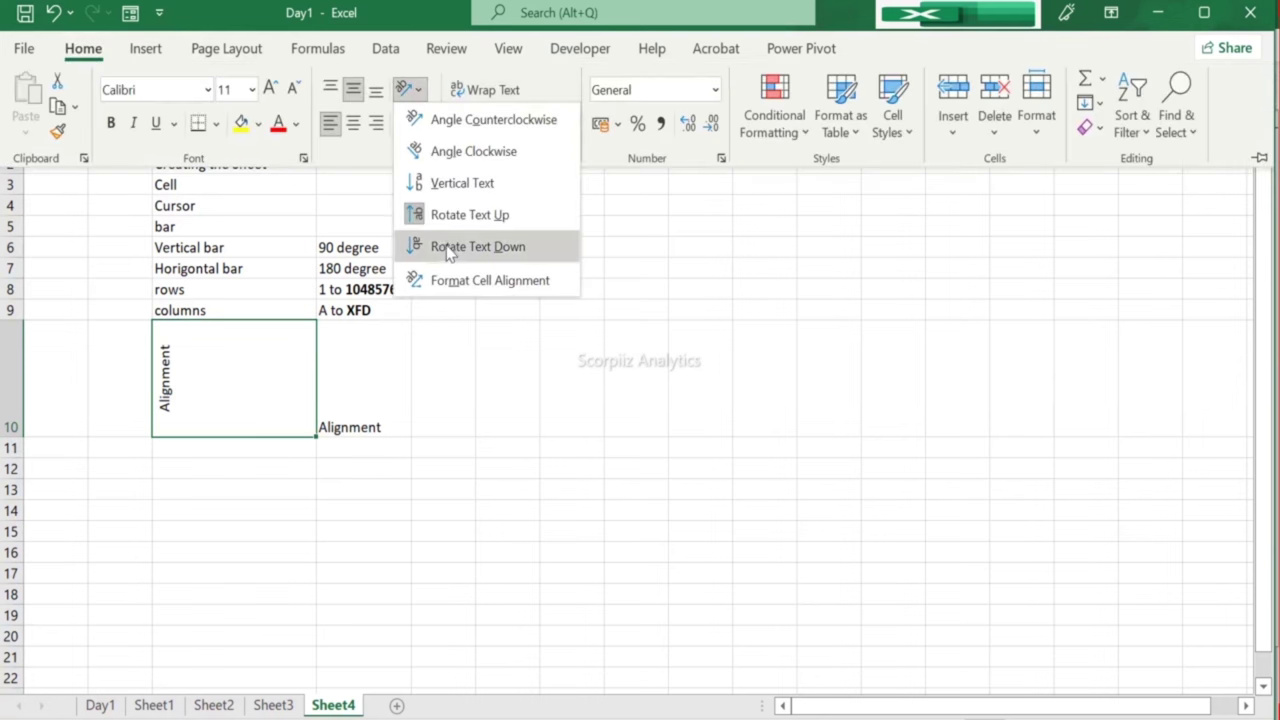
{"action": "left_click", "coordinate": [447, 247]}
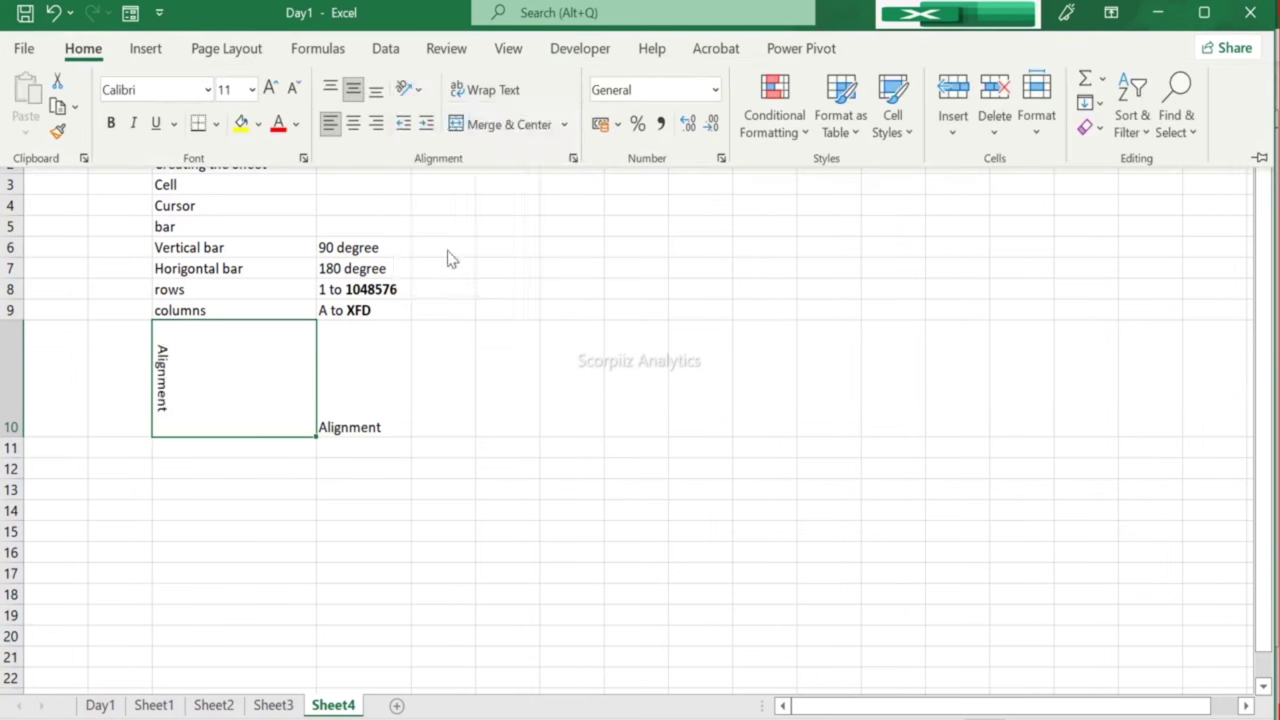
Step: Open the Format Cells alignment settings and close them without changes
{"action": "left_click", "coordinate": [409, 92]}
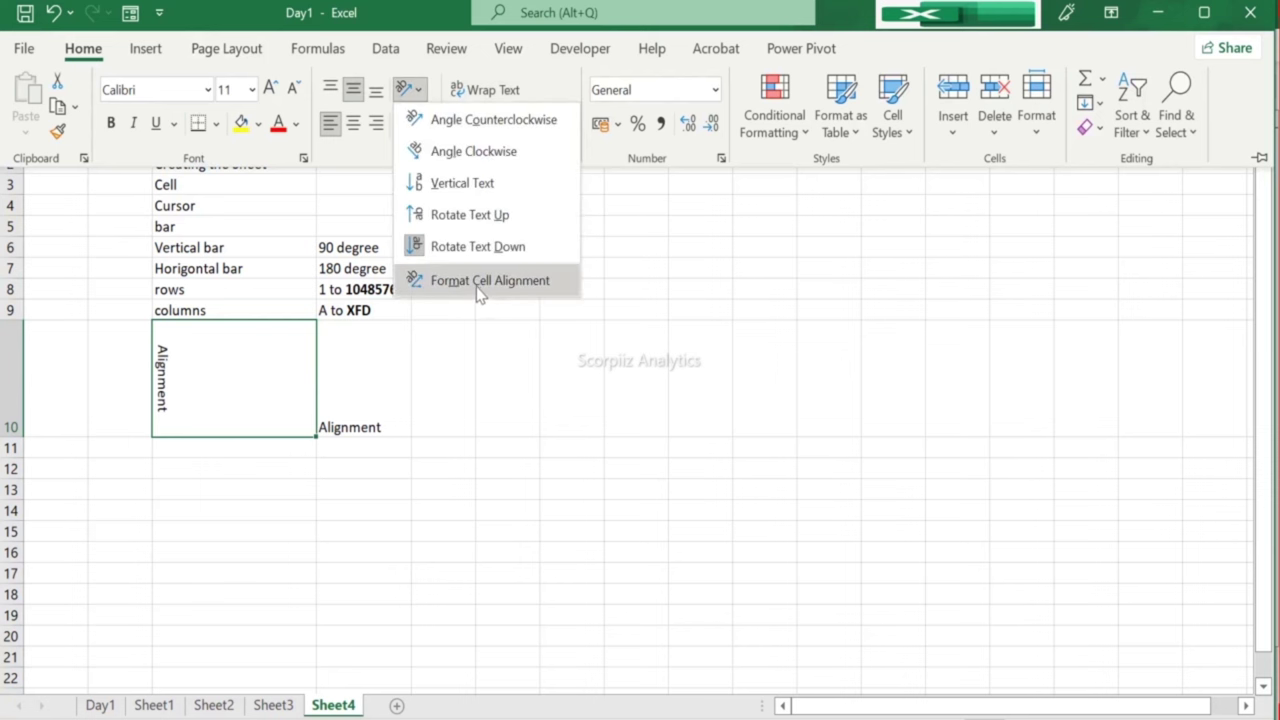
{"action": "key", "text": "Escape"}
{"action": "key", "text": "Escape"}
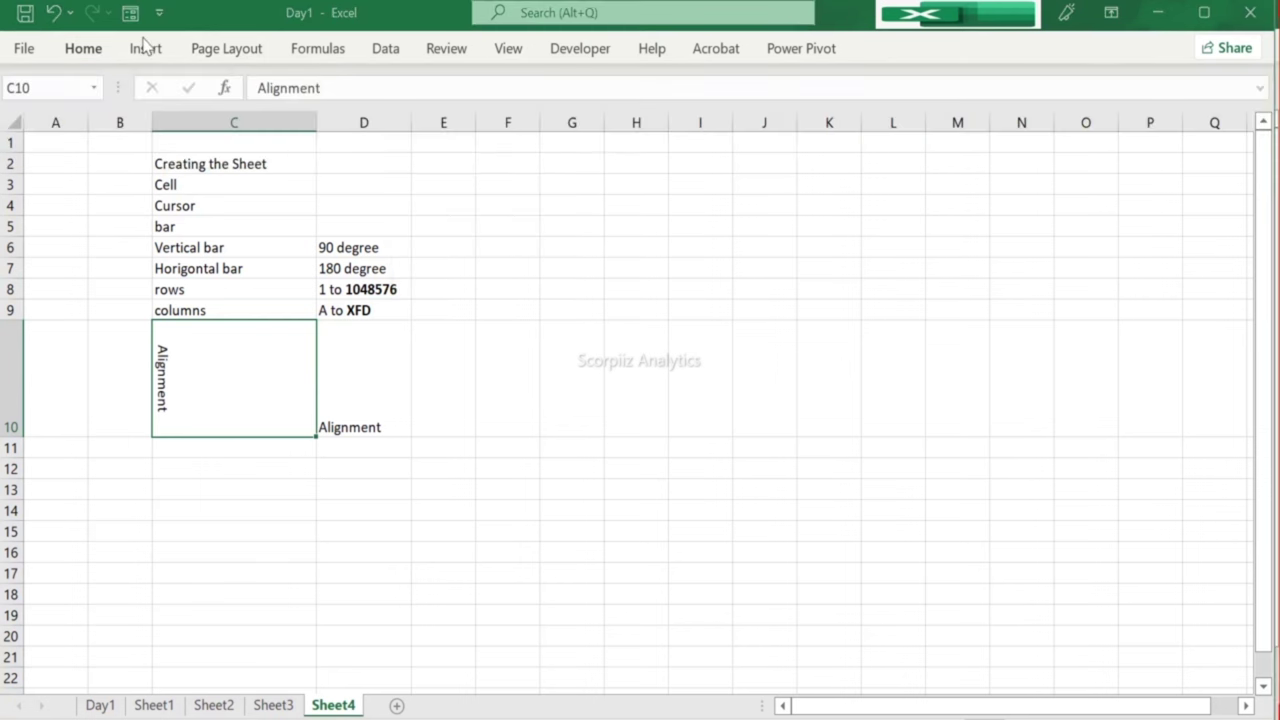
{"action": "key", "text": "ctrl+1"}
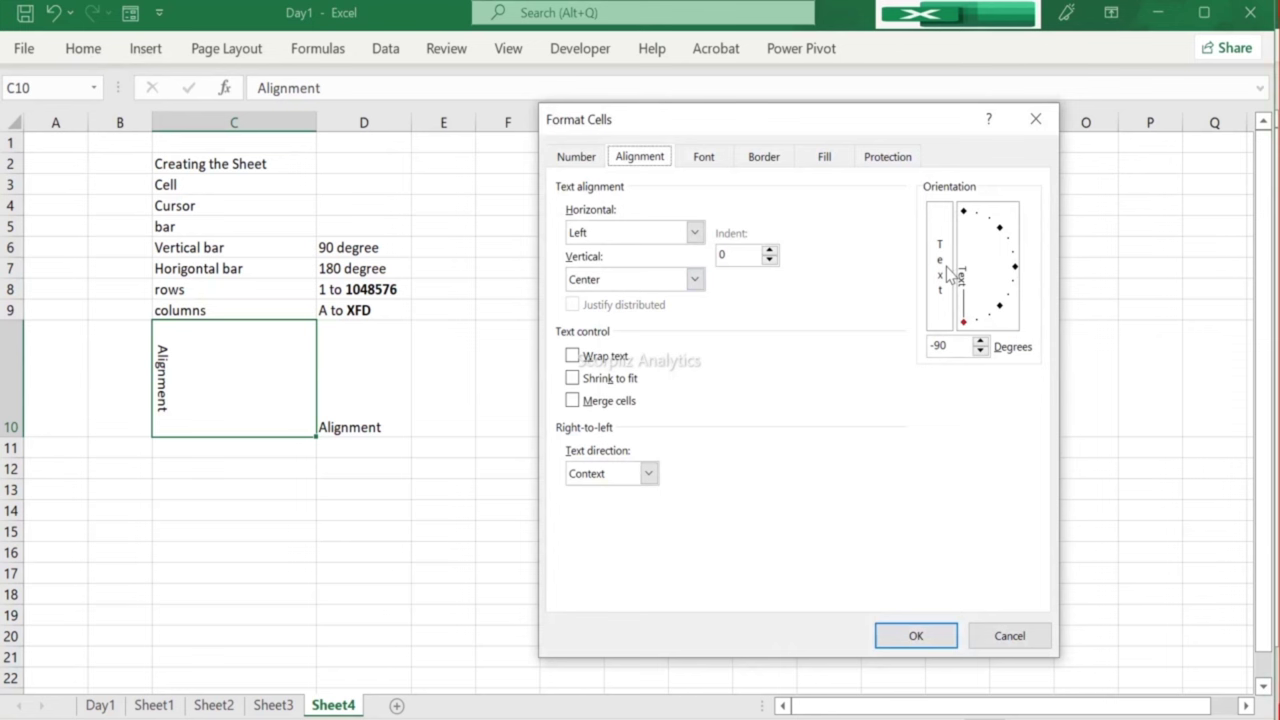
{"action": "left_click", "coordinate": [1035, 128]}
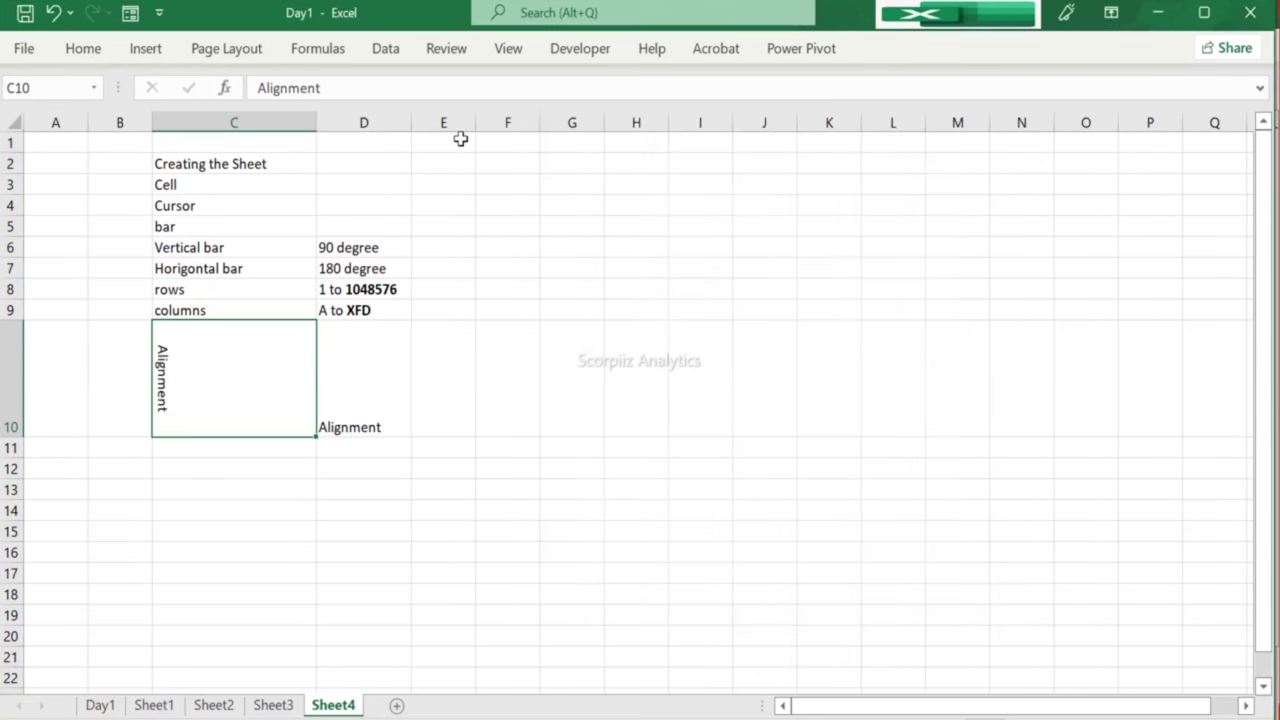
{"action": "left_click", "coordinate": [83, 50]}
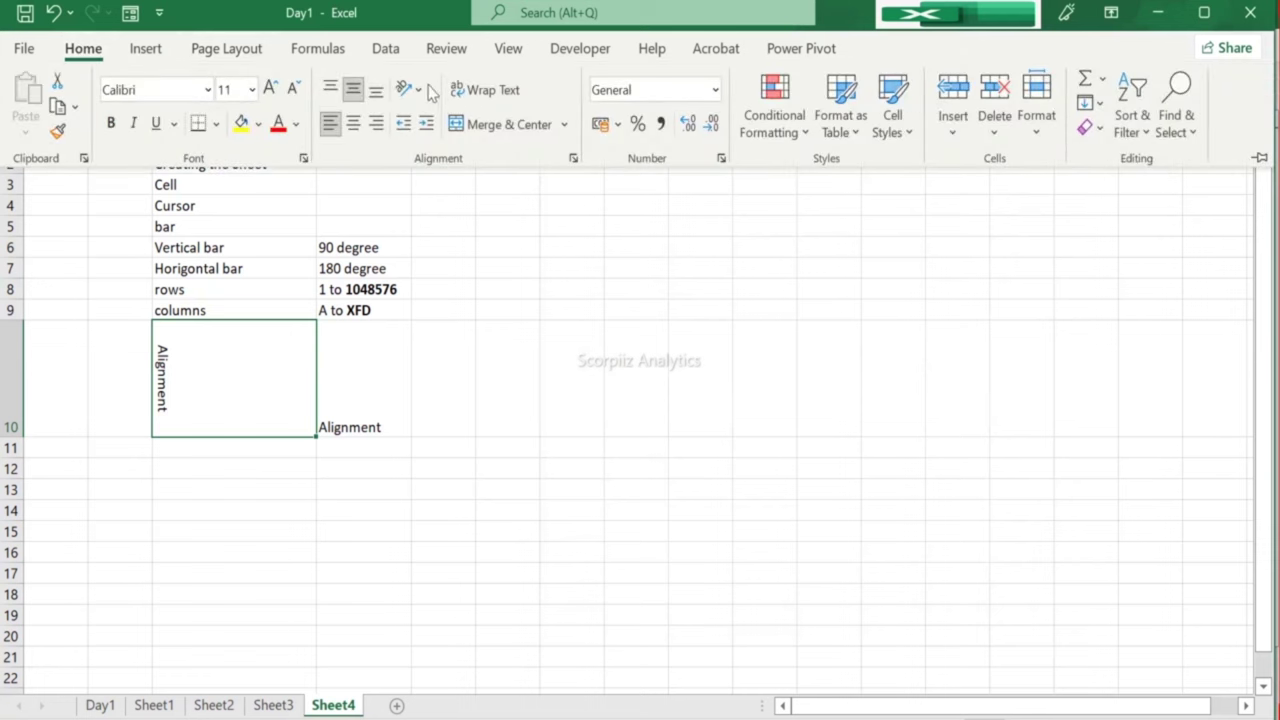
{"action": "left_click", "coordinate": [416, 90]}
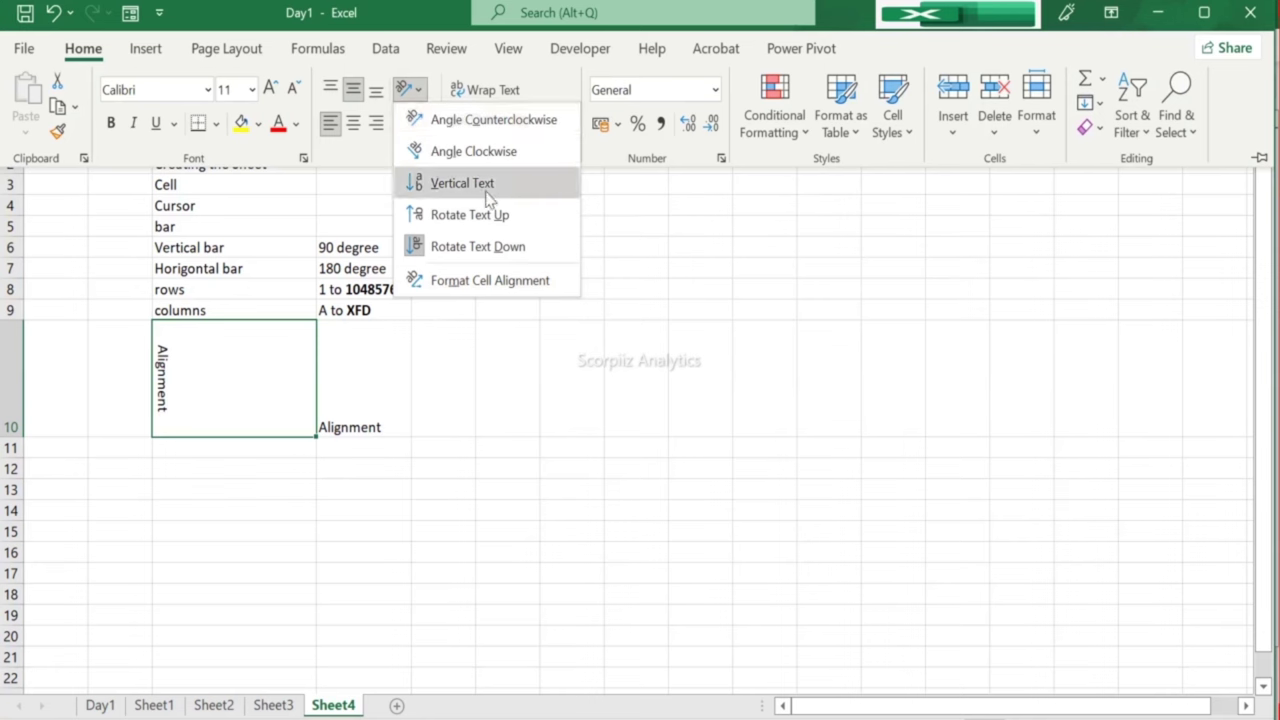
Step: In Format Cells alignment, set C10's text angle to -81 degrees and apply it
{"action": "left_click", "coordinate": [466, 280]}
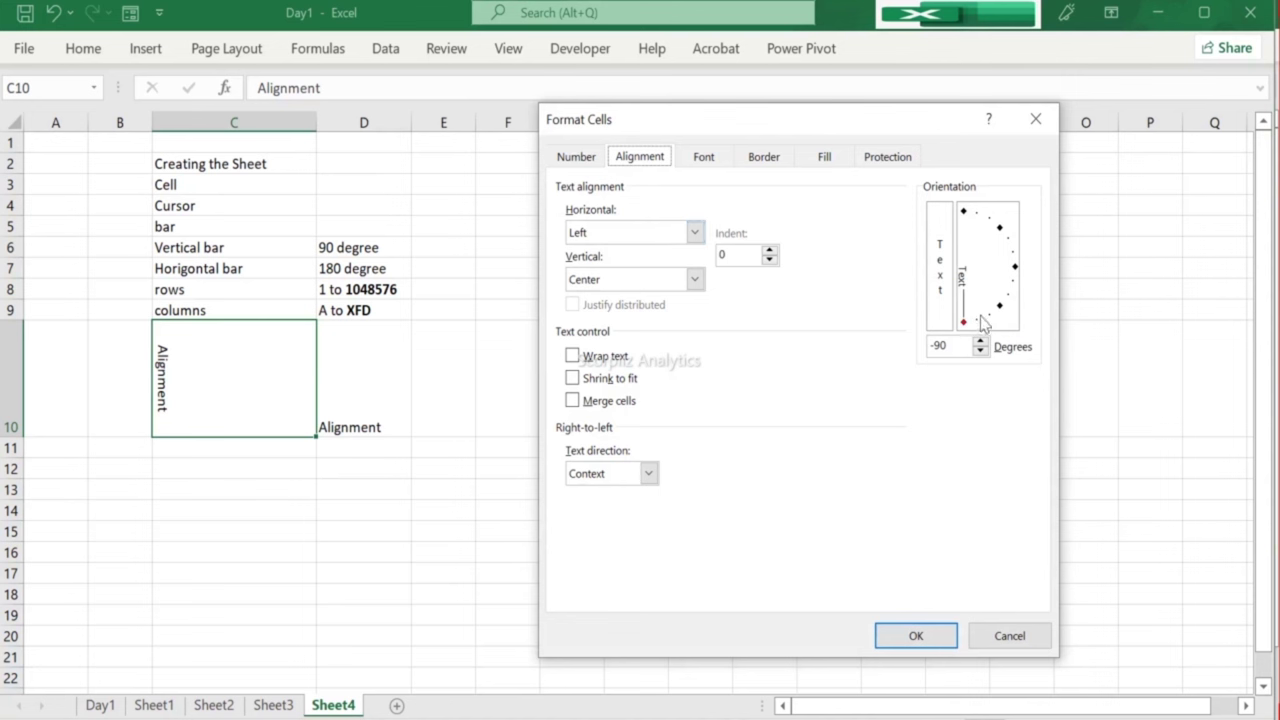
{"action": "left_click", "coordinate": [980, 341]}
{"action": "left_click", "coordinate": [980, 341]}
{"action": "left_click", "coordinate": [980, 341]}
{"action": "left_click", "coordinate": [980, 341]}
{"action": "left_click", "coordinate": [980, 341]}
{"action": "left_click", "coordinate": [980, 350]}
{"action": "left_click", "coordinate": [980, 350]}
{"action": "left_click", "coordinate": [980, 350]}
{"action": "left_click", "coordinate": [980, 350]}
{"action": "left_click", "coordinate": [980, 350]}
{"action": "left_click", "coordinate": [980, 350]}
{"action": "left_click", "coordinate": [980, 350]}
{"action": "left_click", "coordinate": [980, 350]}
{"action": "left_click", "coordinate": [980, 342]}
{"action": "left_click", "coordinate": [980, 342]}
{"action": "left_click", "coordinate": [980, 342]}
{"action": "left_click", "coordinate": [980, 342]}
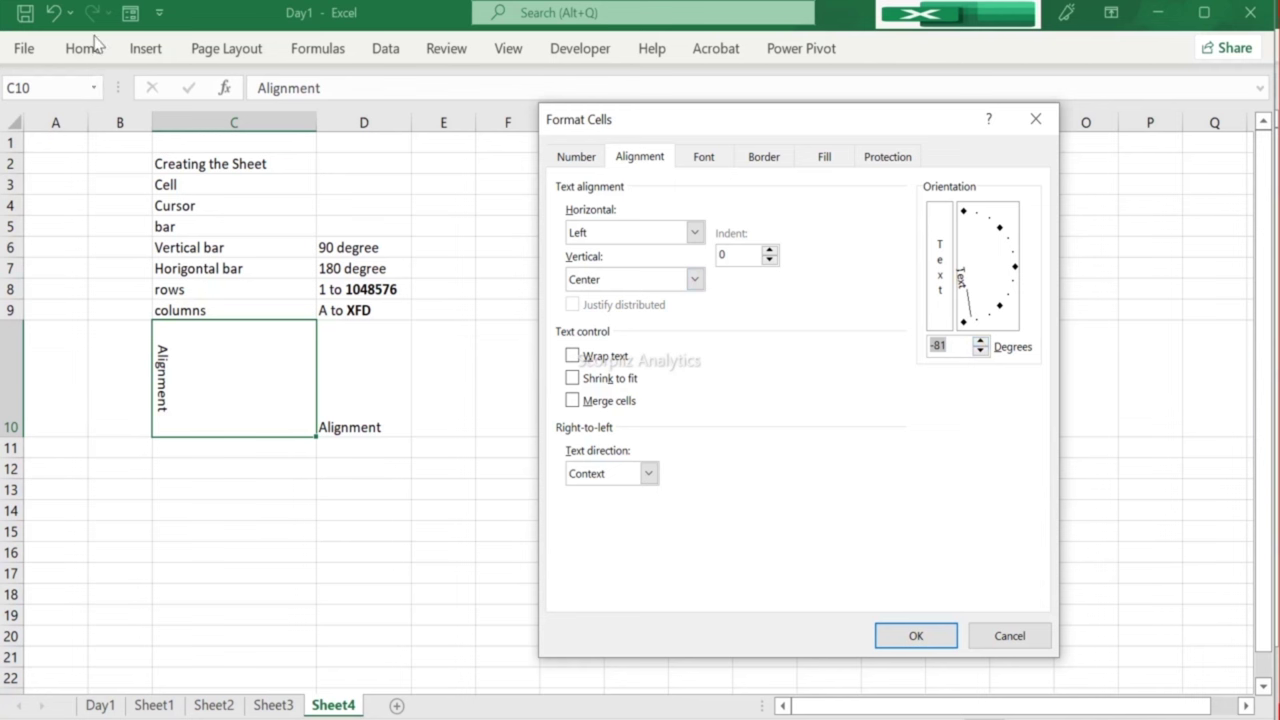
{"action": "left_click", "coordinate": [914, 635]}
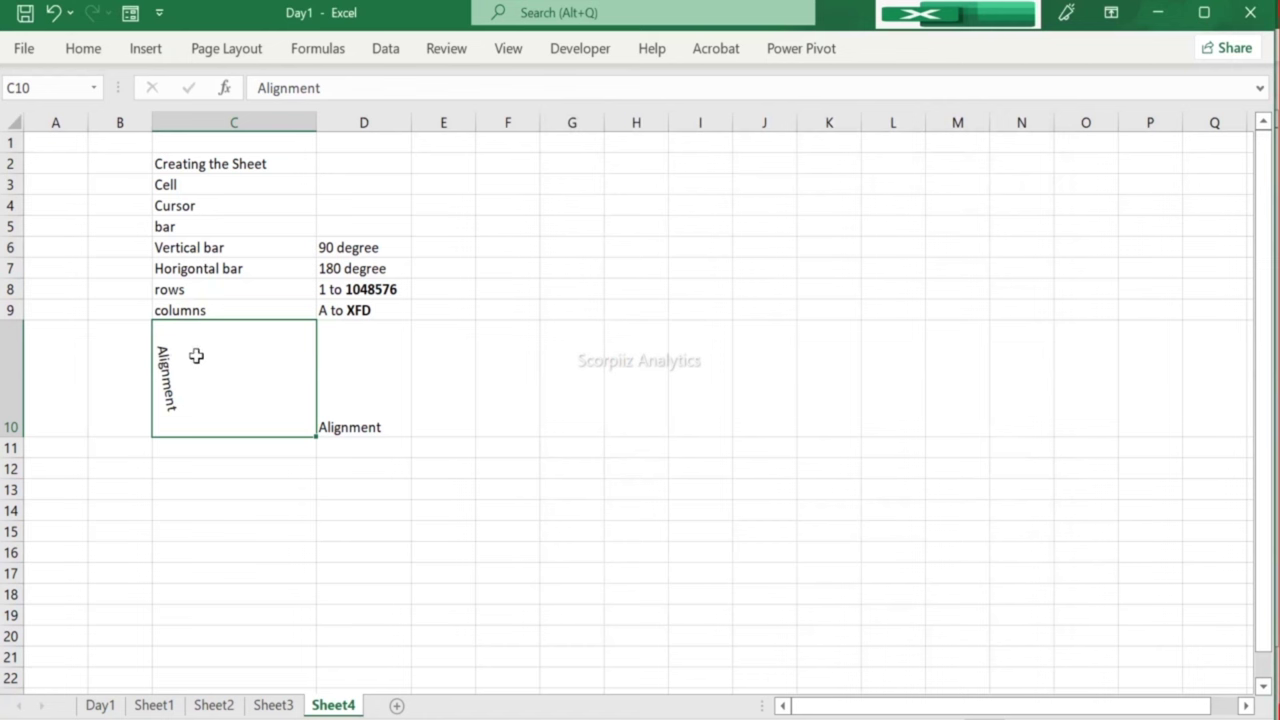
Step: Nudge C10's text angle toward -80 degrees, look over the Border and Font tabs, then close the dialog
{"action": "left_click", "coordinate": [97, 56]}
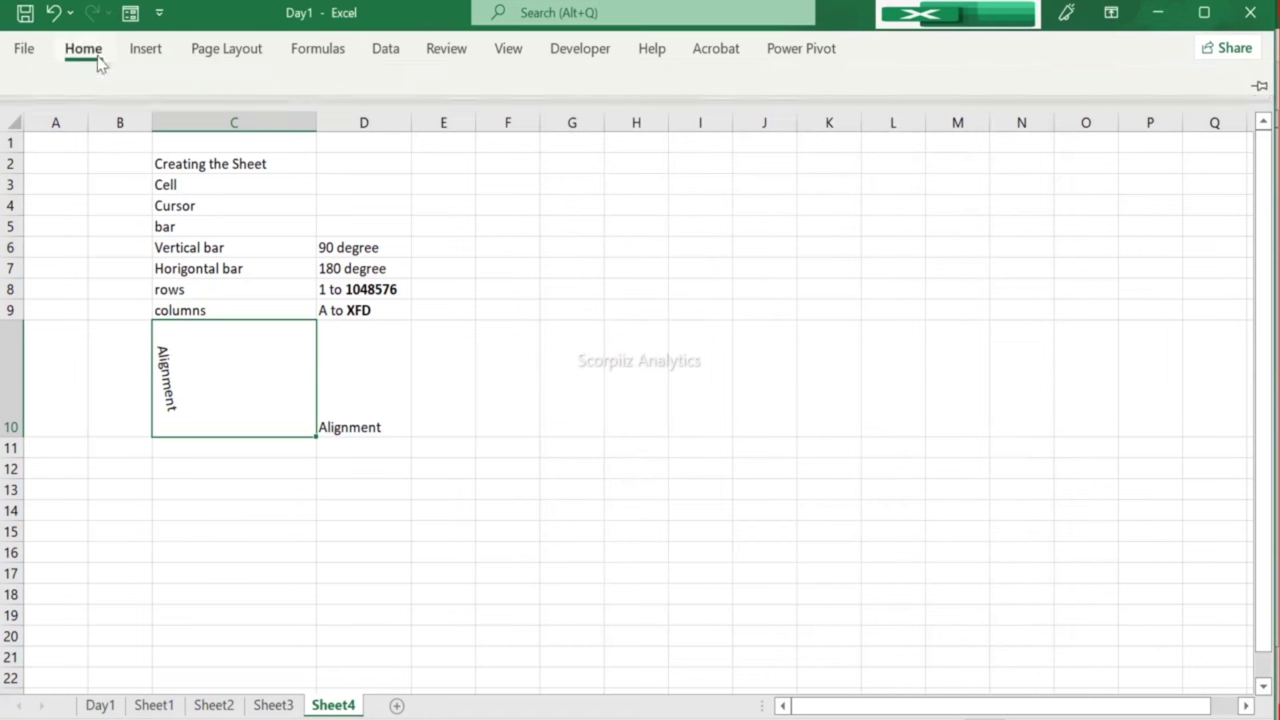
{"action": "left_click", "coordinate": [413, 90]}
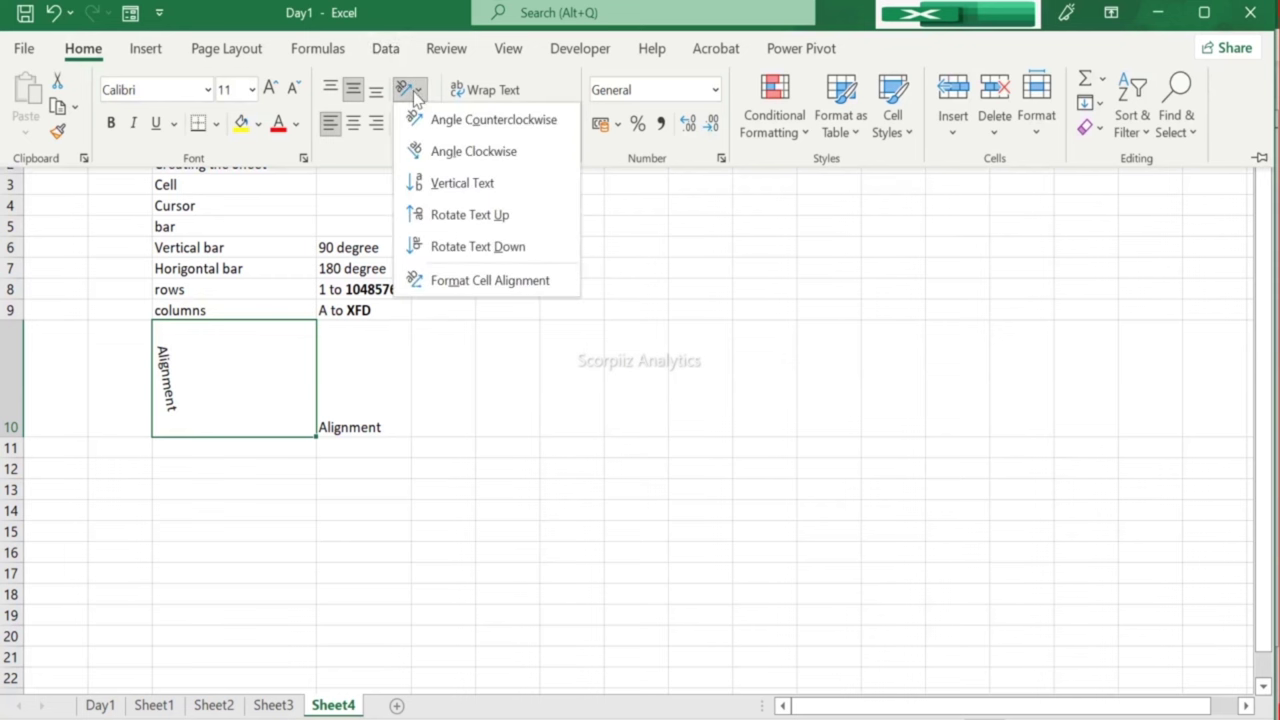
{"action": "left_click", "coordinate": [544, 281]}
{"action": "left_click", "coordinate": [981, 351]}
{"action": "left_click", "coordinate": [981, 351]}
{"action": "left_click", "coordinate": [981, 351]}
{"action": "left_click", "coordinate": [981, 343]}
{"action": "left_click", "coordinate": [981, 343]}
{"action": "left_click", "coordinate": [981, 343]}
{"action": "left_click", "coordinate": [981, 343]}
{"action": "left_click", "coordinate": [981, 343]}
{"action": "left_click", "coordinate": [981, 343]}
{"action": "left_click", "coordinate": [981, 343]}
{"action": "left_click", "coordinate": [981, 343]}
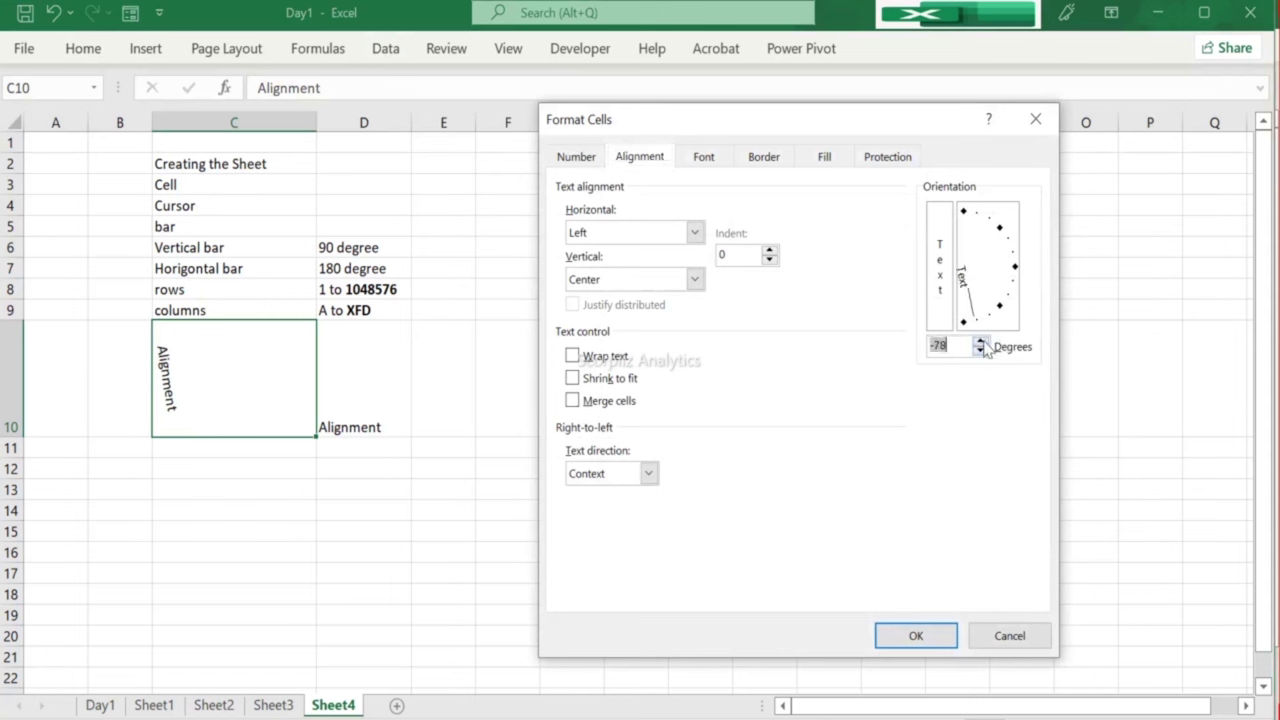
{"action": "left_click", "coordinate": [766, 158]}
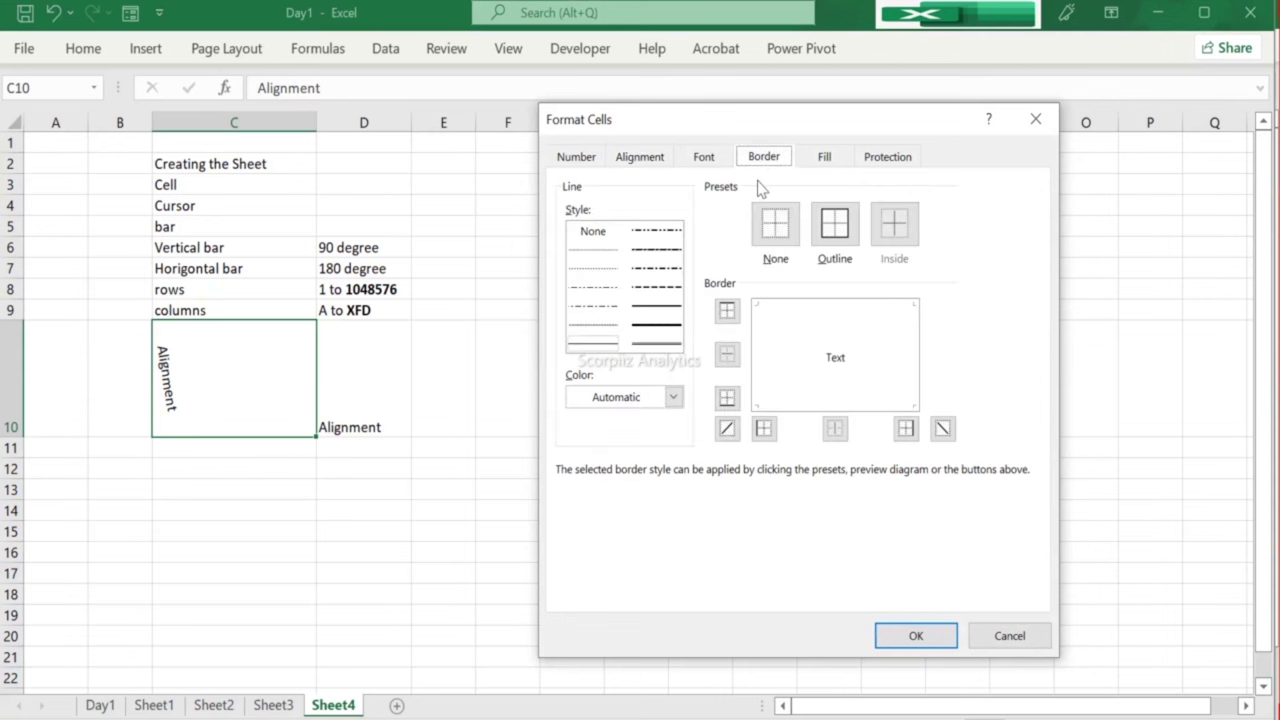
{"action": "left_click", "coordinate": [722, 163]}
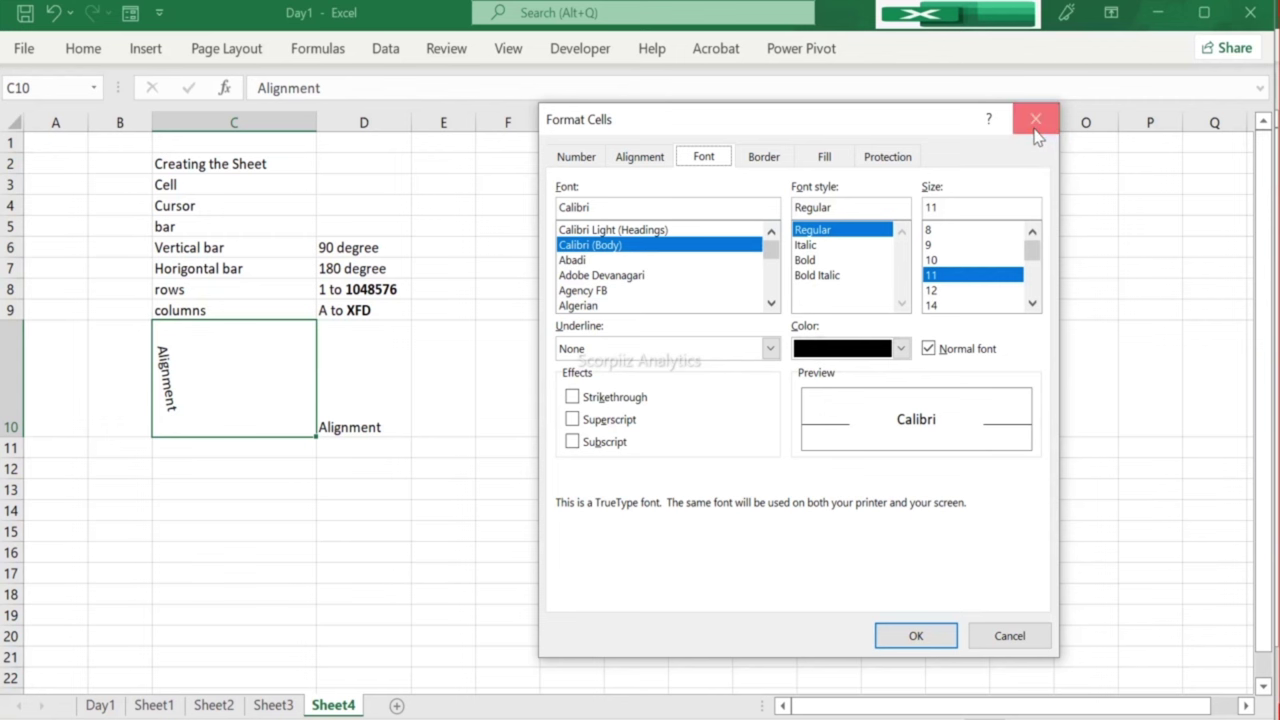
{"action": "left_click", "coordinate": [1034, 124]}
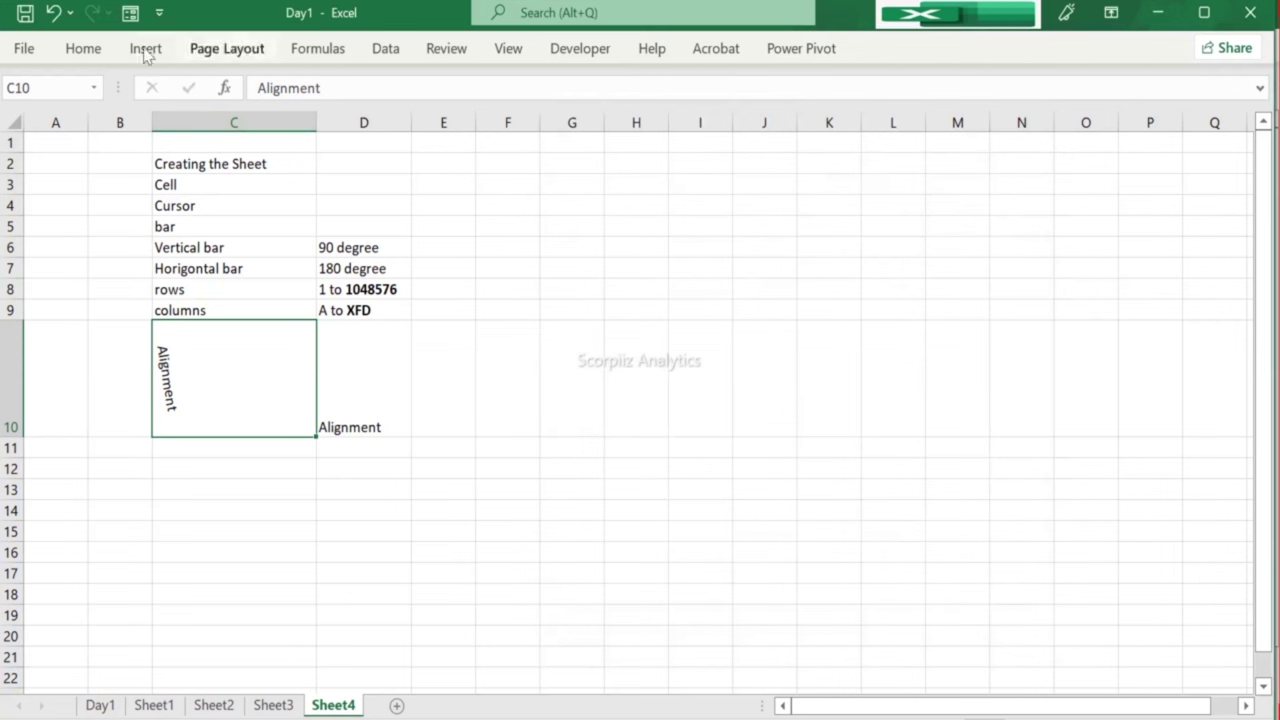
Step: Reopen C10's alignment settings and set the text angle straight down to -90 degrees
{"action": "left_click", "coordinate": [93, 55]}
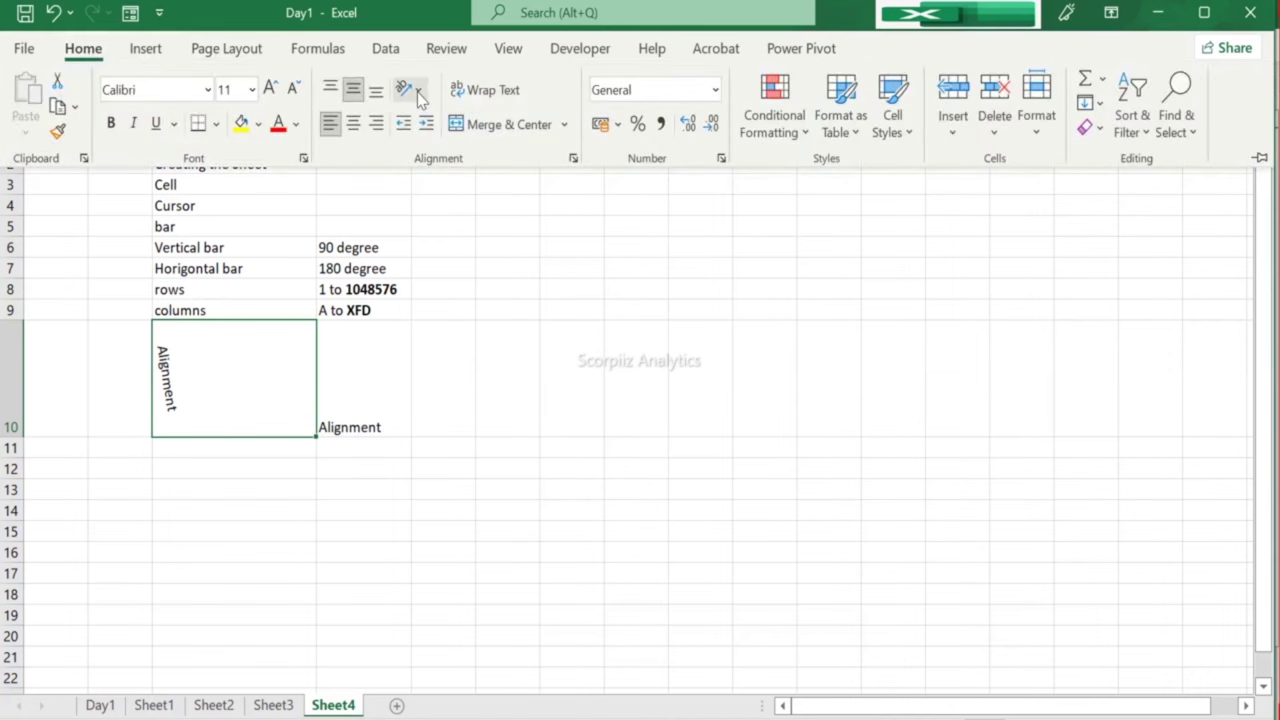
{"action": "left_click", "coordinate": [416, 92]}
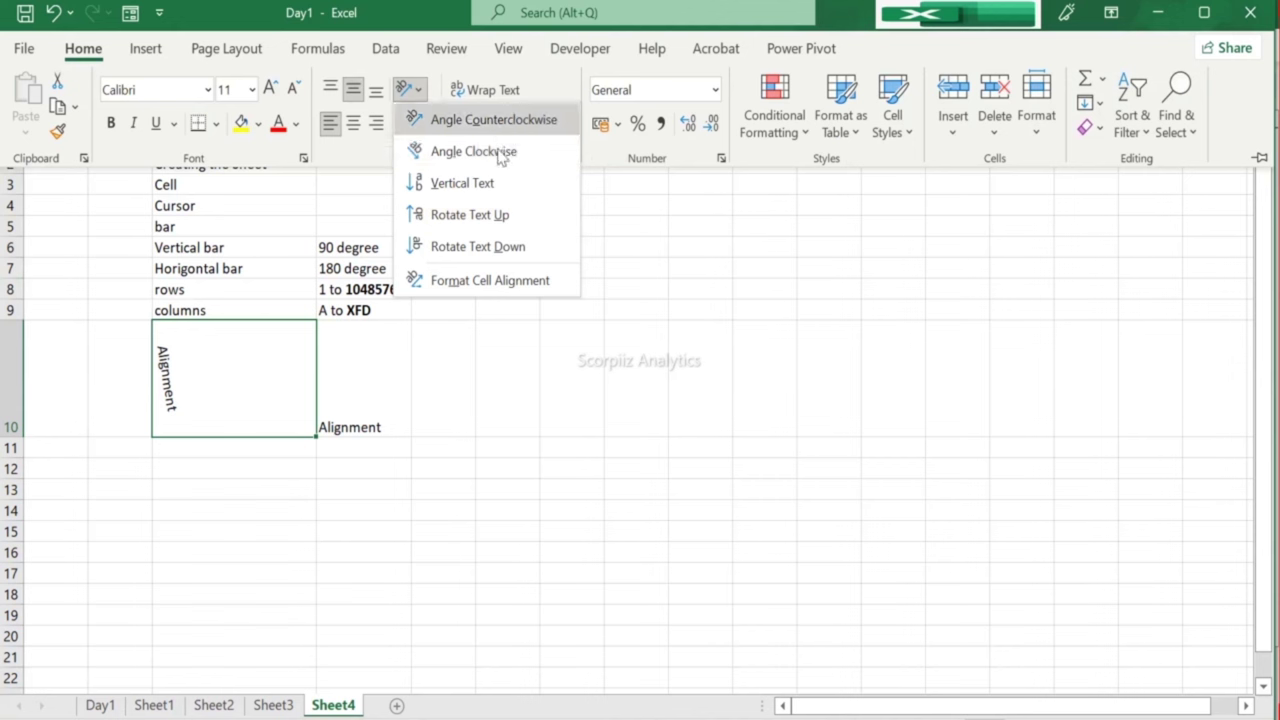
{"action": "left_click", "coordinate": [470, 283]}
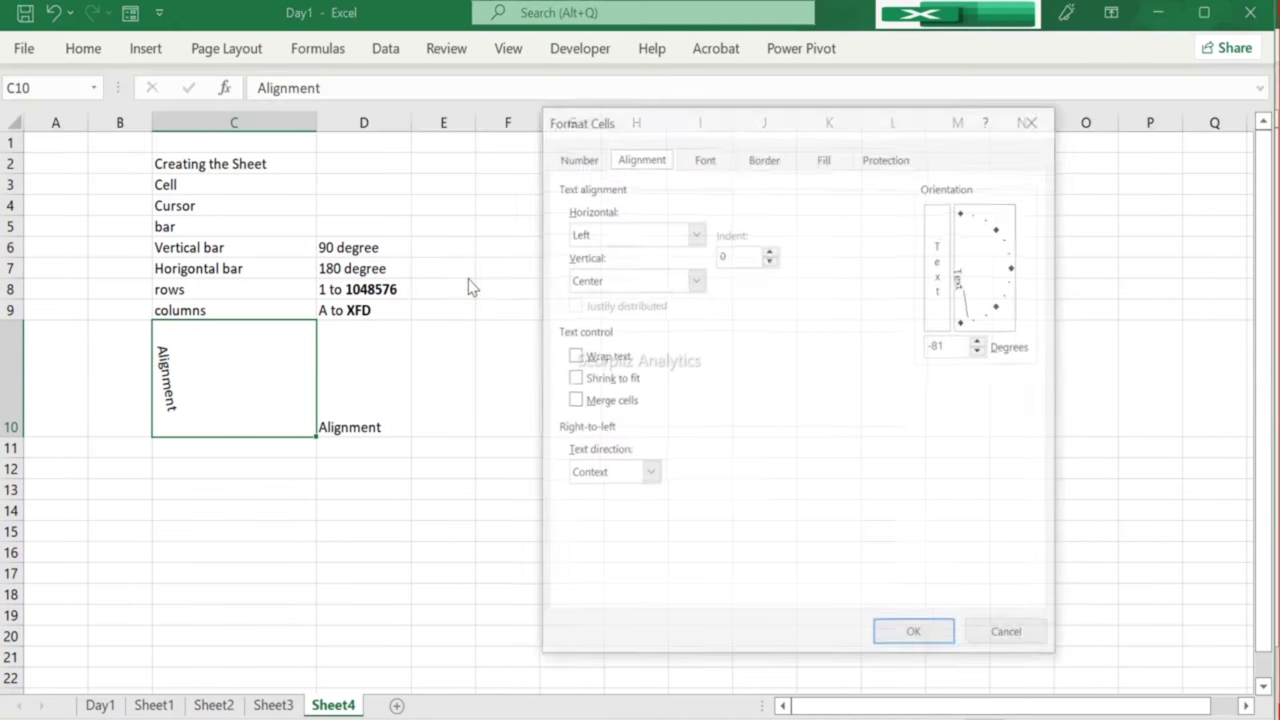
{"action": "left_click", "coordinate": [965, 320]}
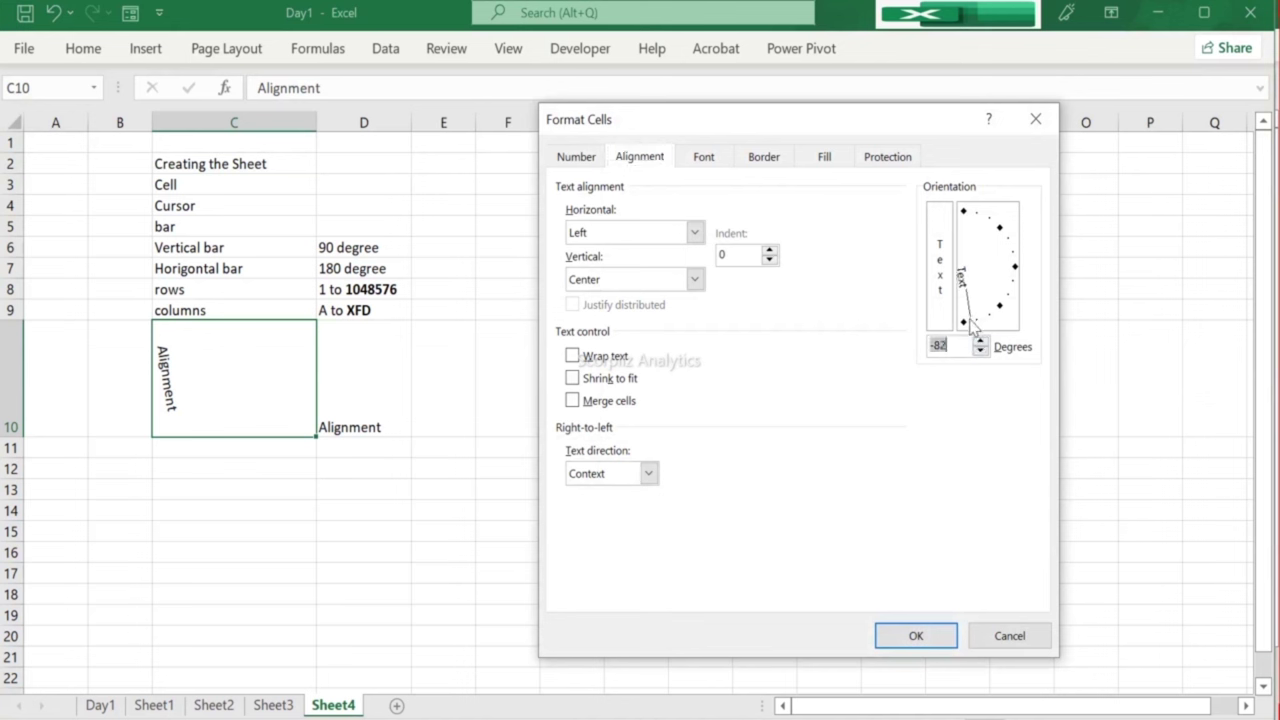
Step: Confirm the -90° angle, then try Angle Counterclockwise and toggle it off so C10 reads horizontally
{"action": "left_click", "coordinate": [928, 638]}
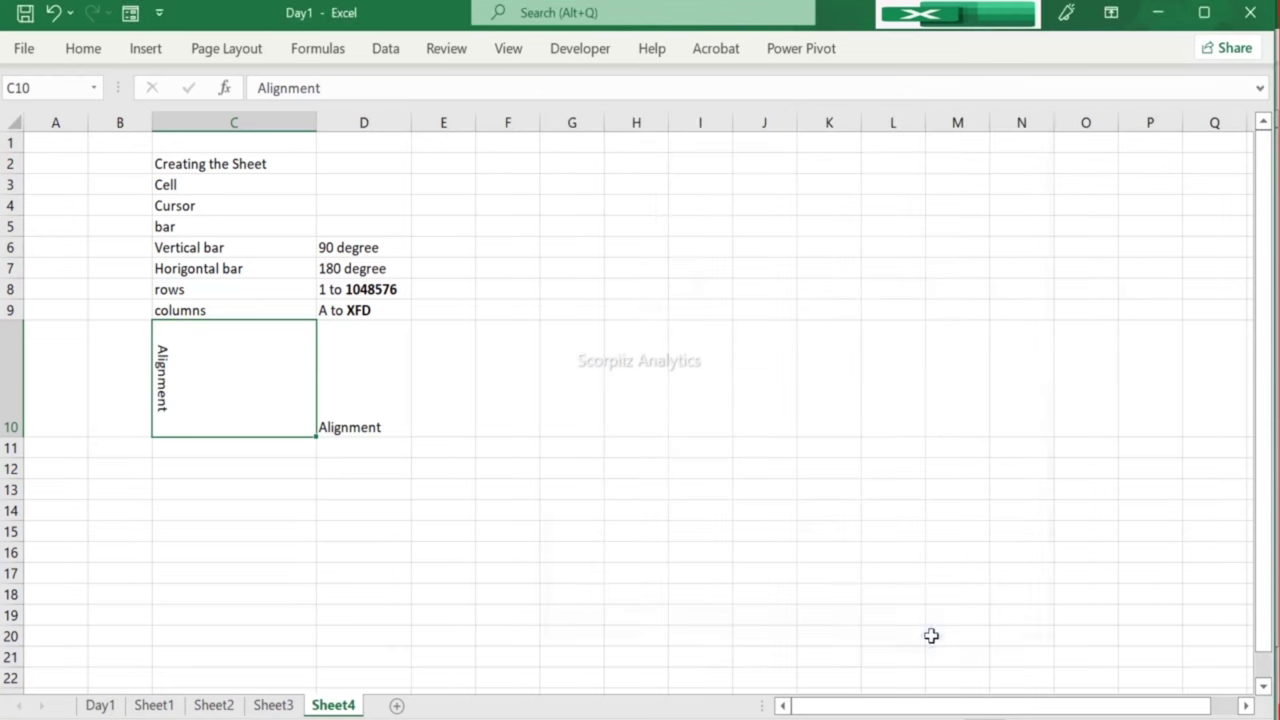
{"action": "left_click", "coordinate": [90, 55]}
{"action": "left_click", "coordinate": [418, 90]}
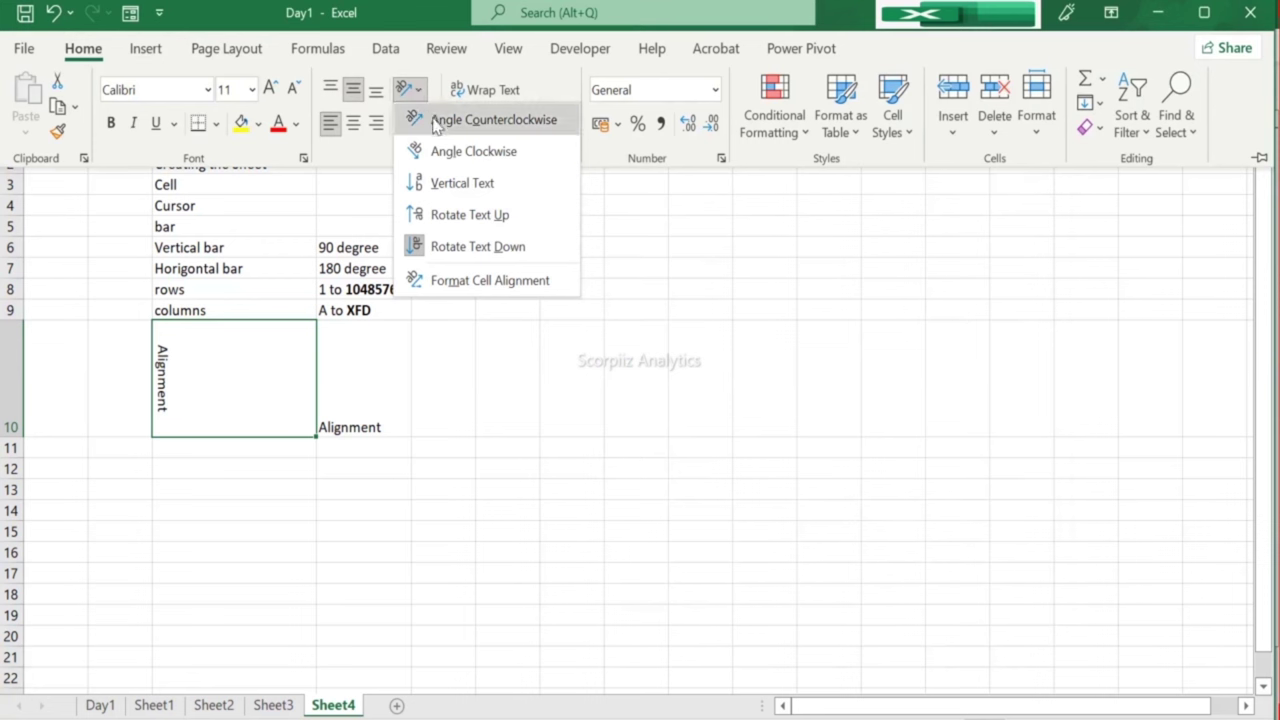
{"action": "left_click", "coordinate": [432, 118]}
{"action": "left_click", "coordinate": [418, 90]}
{"action": "left_click", "coordinate": [445, 118]}
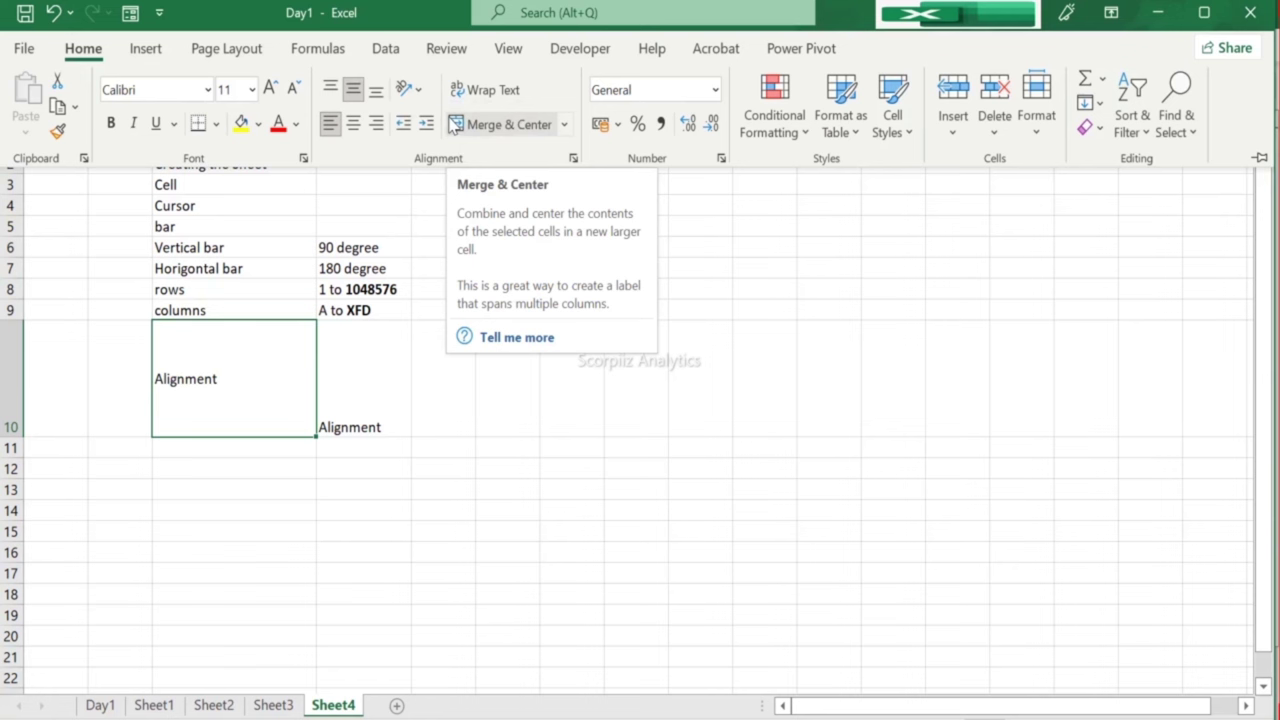
Step: Return to the worksheet to collapse the temporarily expanded ribbon
{"action": "left_click", "coordinate": [77, 388]}
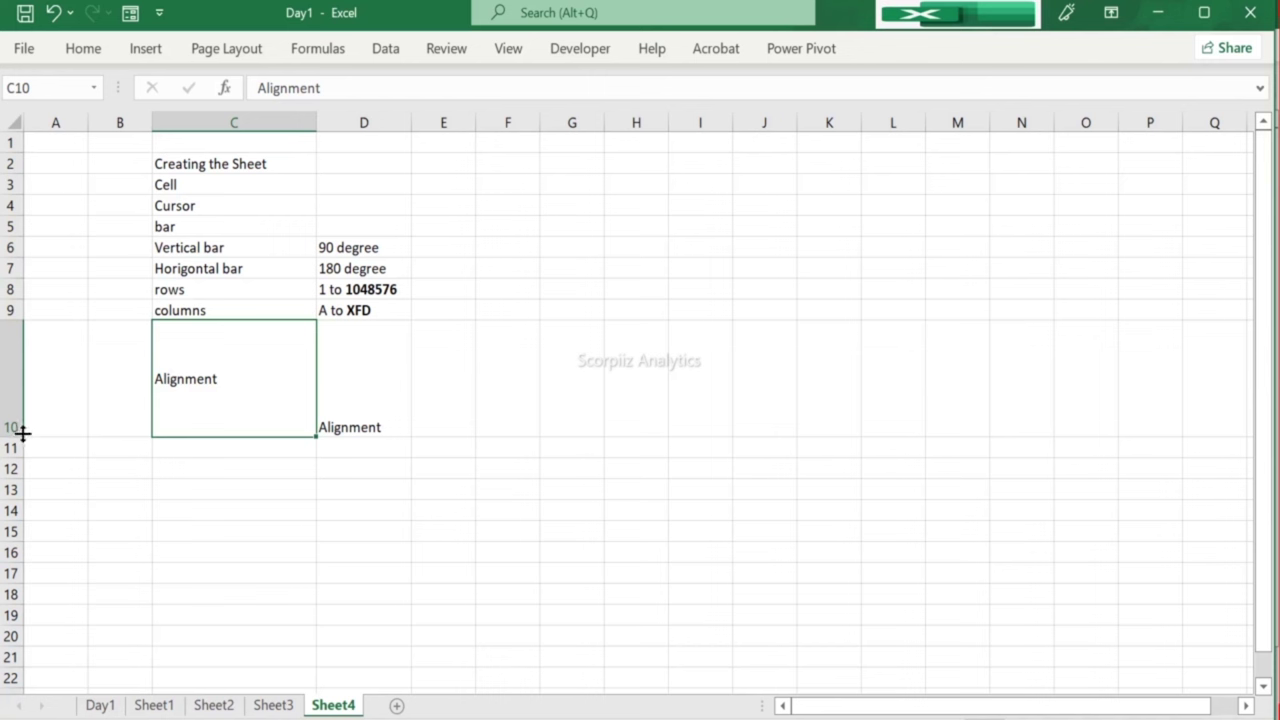
Step: Resize row 10, widen column C to 21.55, then autofit row 10 back to standard height
{"action": "double_click", "coordinate": [22, 434]}
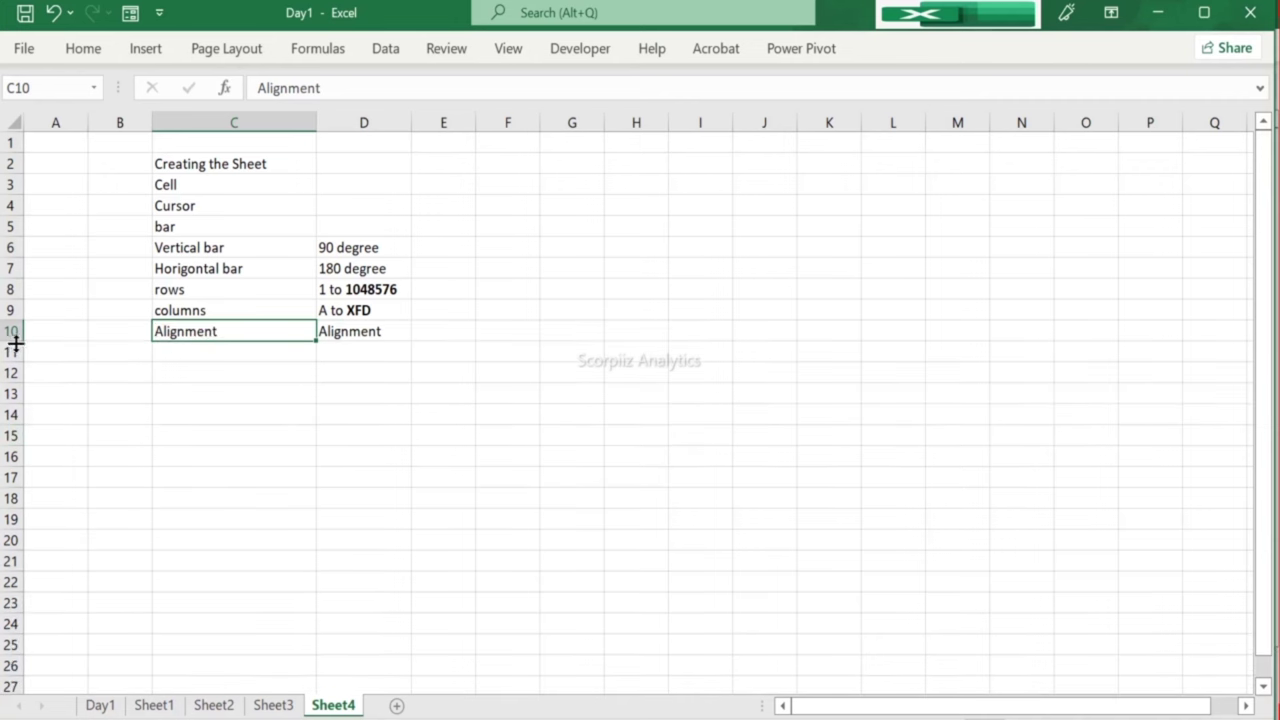
{"action": "mouse_move", "coordinate": [17, 341]}
{"action": "left_mouse_down"}
{"action": "mouse_move", "coordinate": [21, 560]}
{"action": "mouse_move", "coordinate": [17, 349]}
{"action": "left_mouse_up"}
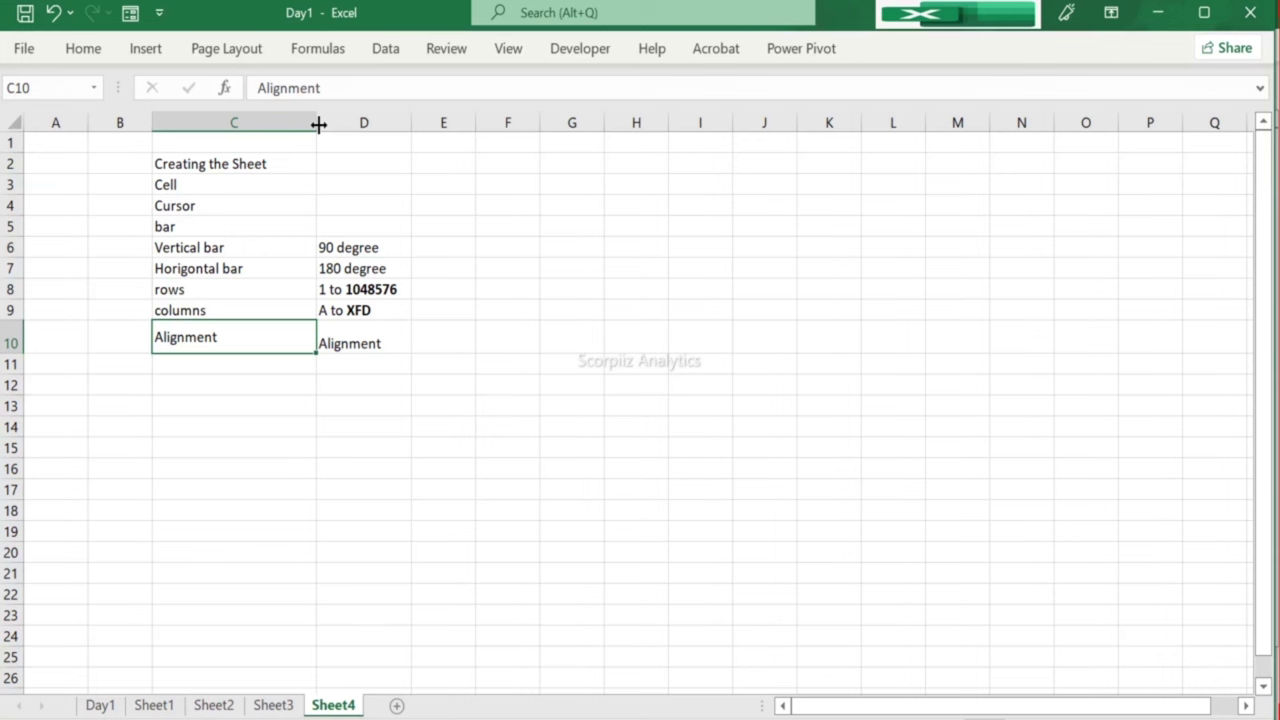
{"action": "mouse_move", "coordinate": [320, 126]}
{"action": "left_mouse_down"}
{"action": "mouse_move", "coordinate": [343, 131]}
{"action": "mouse_move", "coordinate": [325, 127]}
{"action": "left_mouse_up"}
{"action": "left_click_drag", "start_coordinate": [14, 347], "coordinate": [15, 356]}
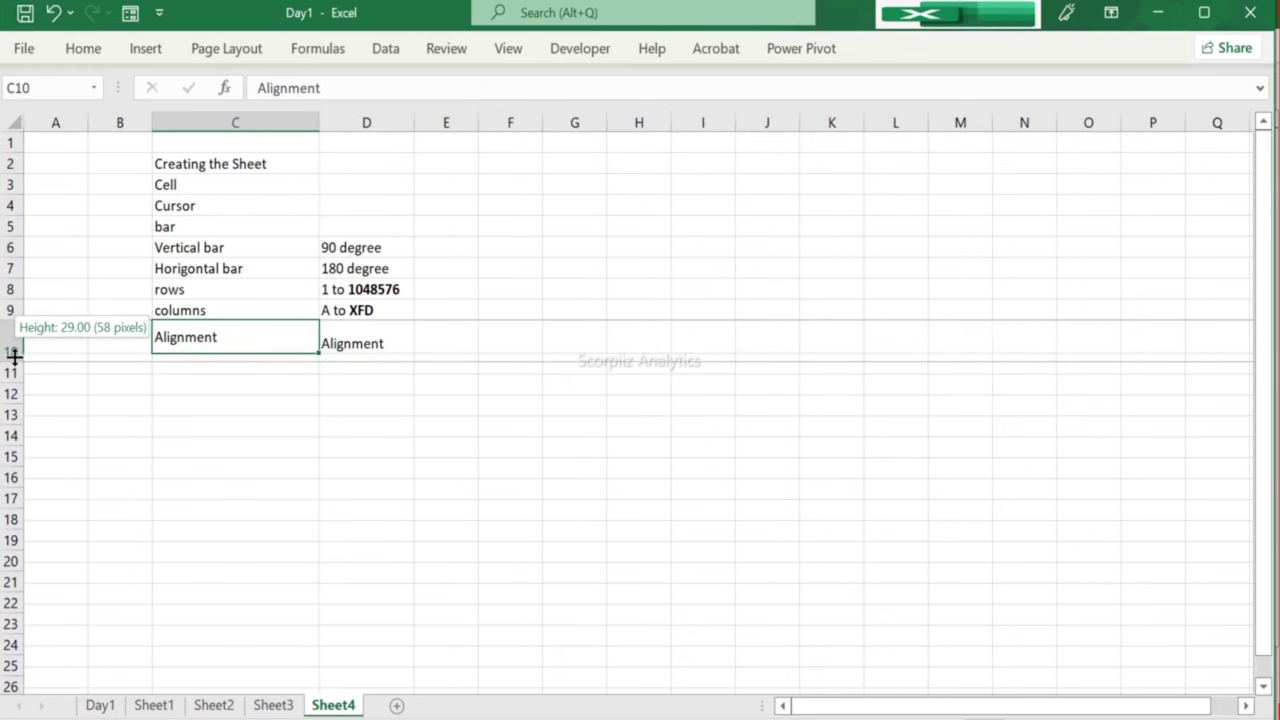
{"action": "left_click_drag", "start_coordinate": [15, 356], "coordinate": [14, 352]}
{"action": "double_click", "coordinate": [14, 356]}
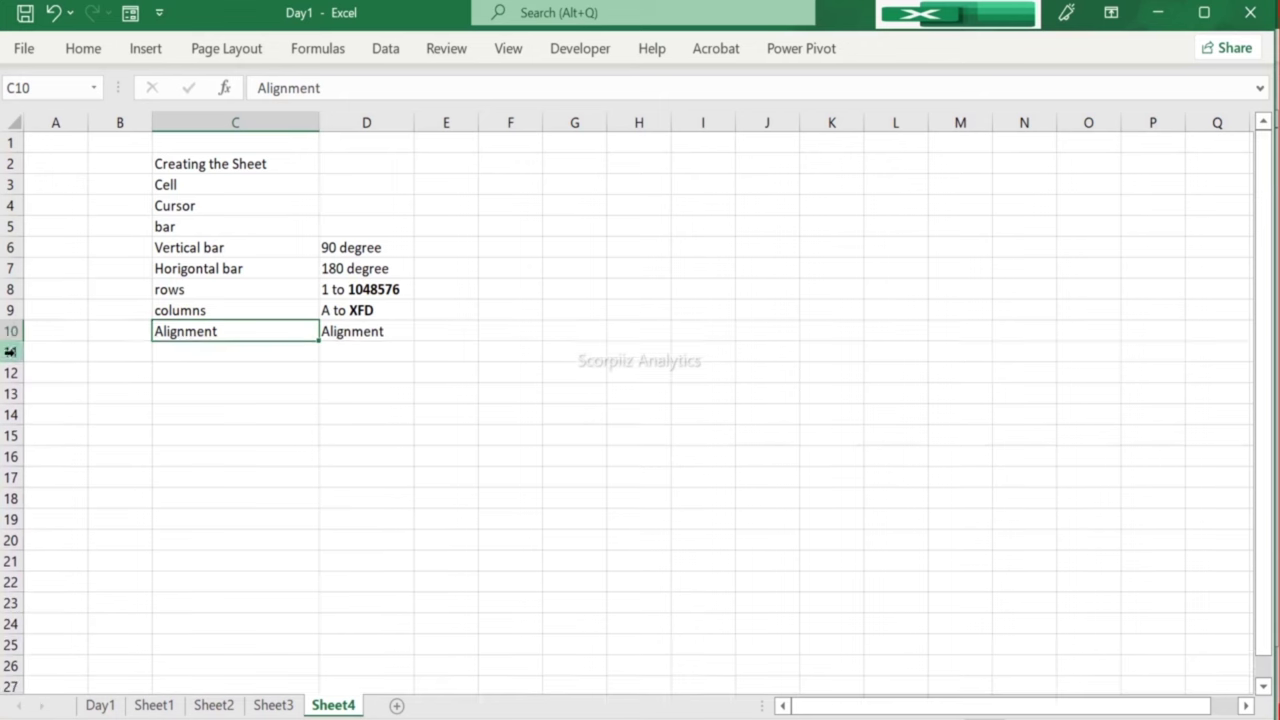
Step: Enter AutoFit in C11 and copy it across into D11
{"action": "left_click", "coordinate": [195, 345]}
{"action": "type", "text": "AutoFit"}
{"action": "key", "text": "Tab"}
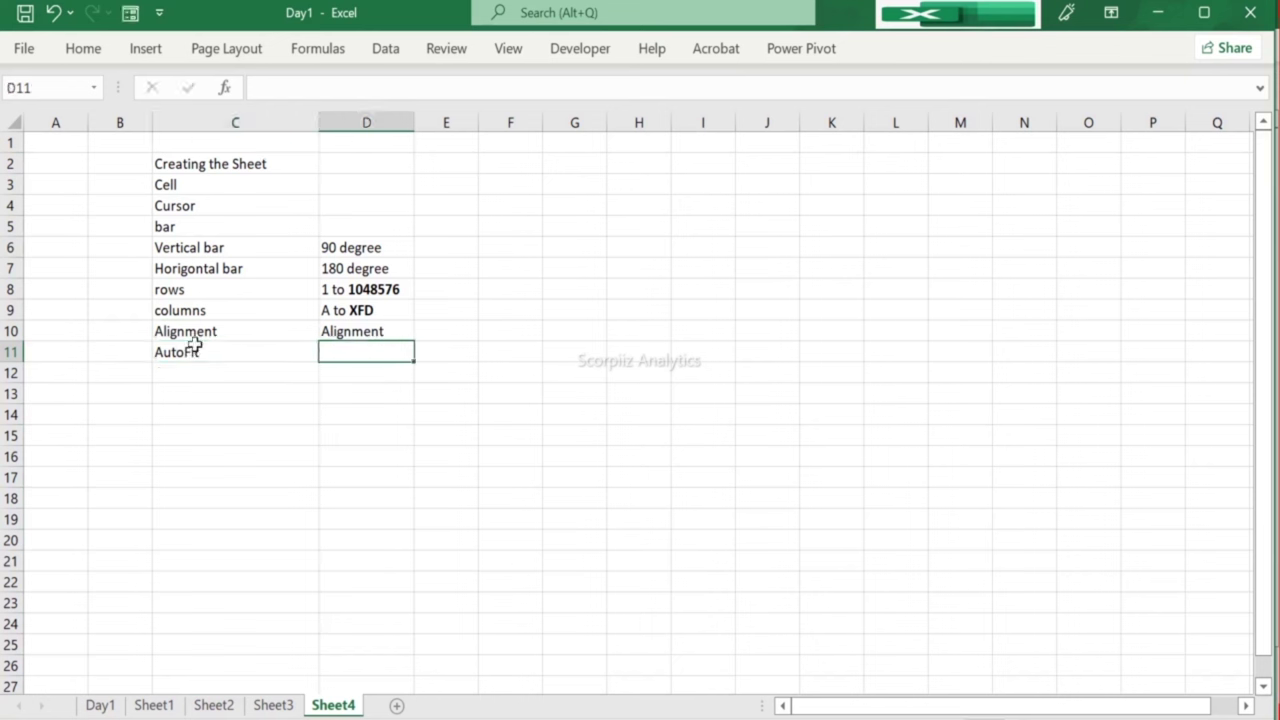
{"action": "left_click", "coordinate": [195, 345]}
{"action": "key", "text": "ctrl+c"}
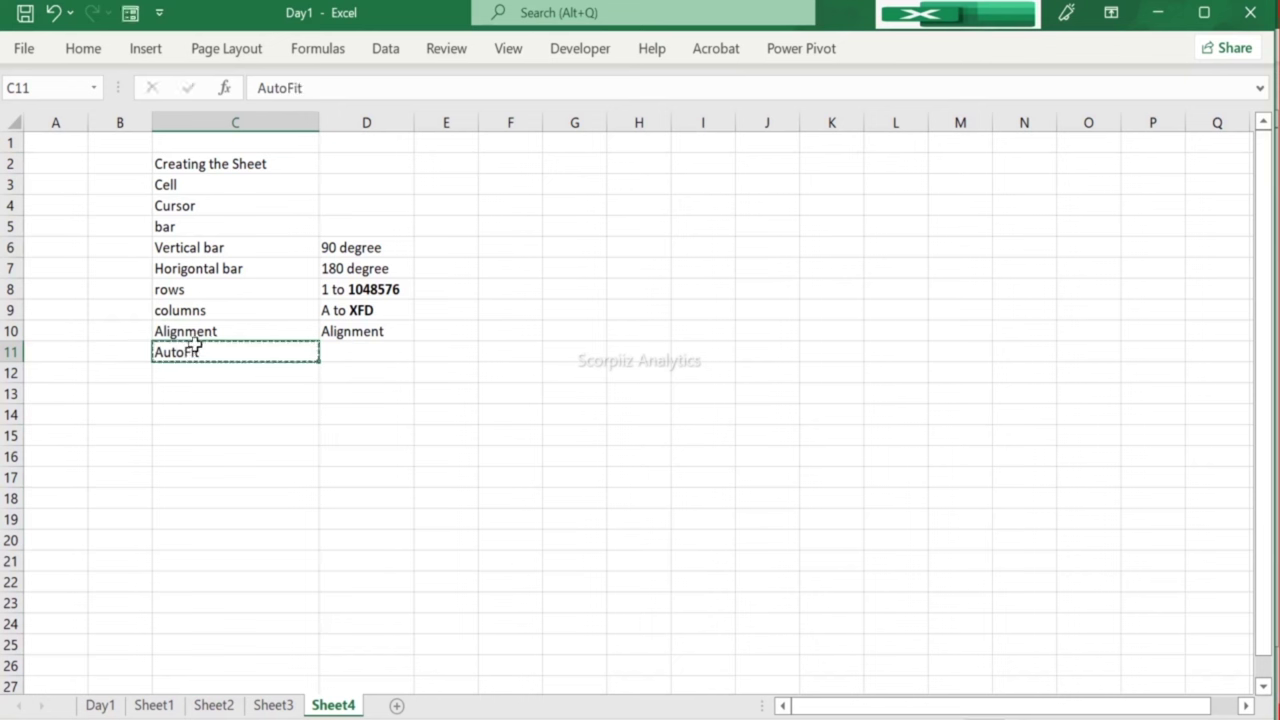
{"action": "key", "text": "Right"}
{"action": "key", "text": "ctrl+v"}
{"action": "key", "text": "Escape"}
{"action": "left_click", "coordinate": [195, 345]}
Step: Look over the Page Layout, Formulas and Data ribbon tabs
{"action": "left_click", "coordinate": [245, 53]}
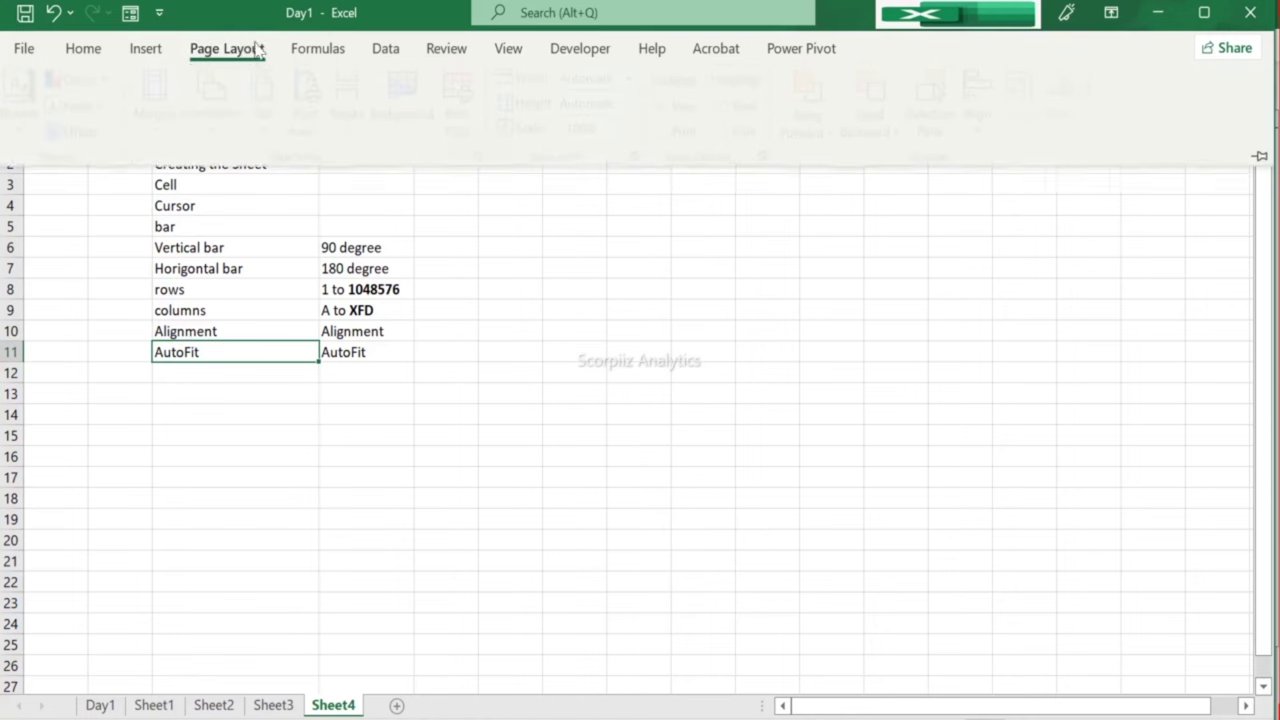
{"action": "left_click", "coordinate": [309, 55]}
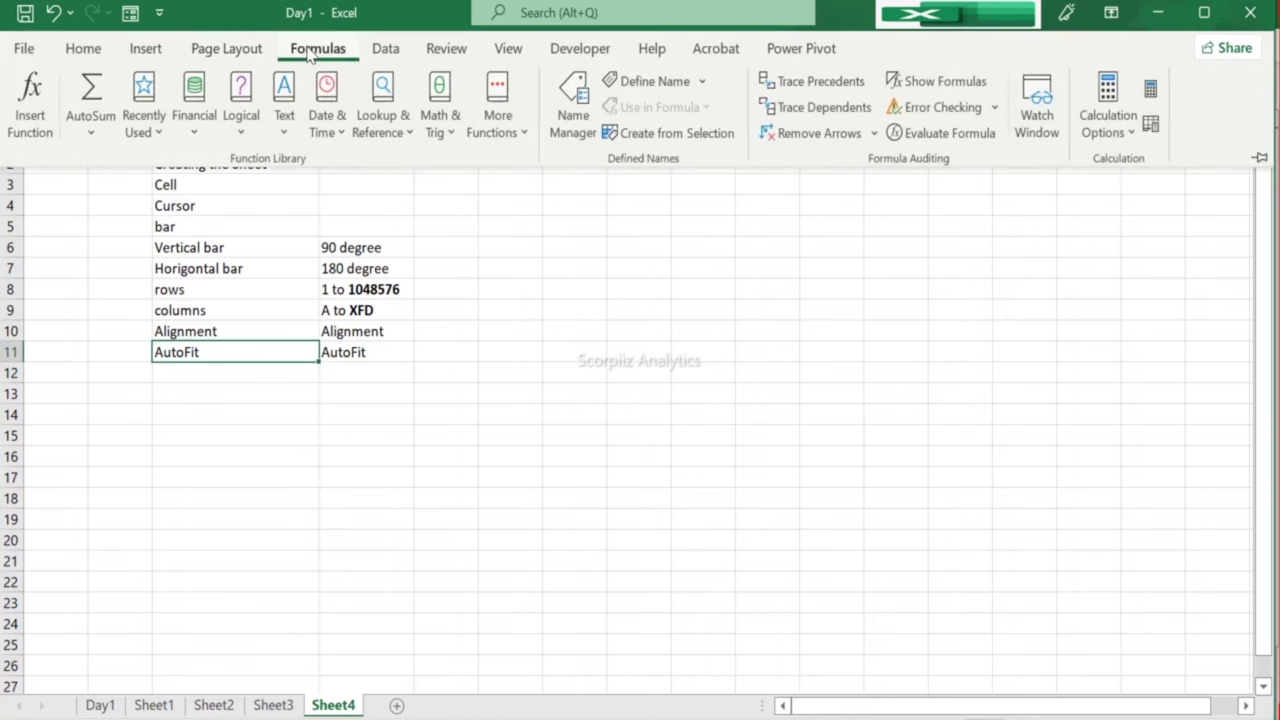
{"action": "left_click", "coordinate": [385, 48]}
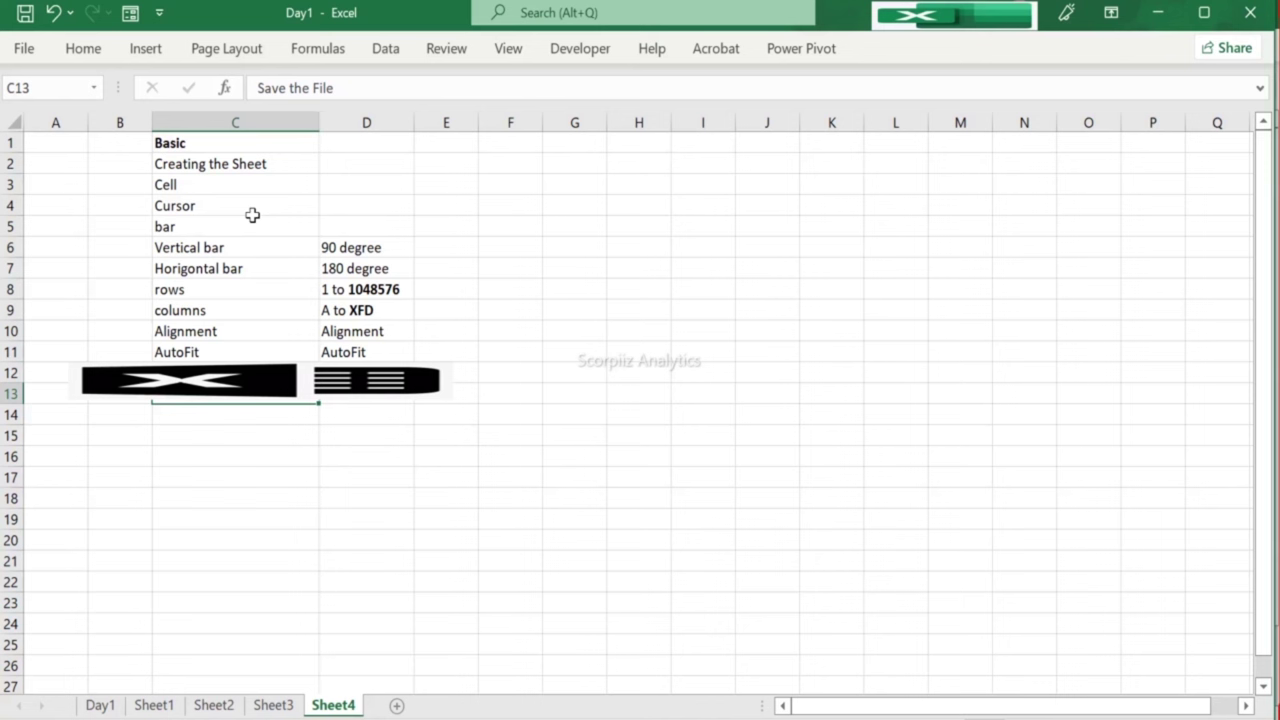
Step: Enter the new topic Border in C14 below the AutoFit row
{"action": "key", "text": "Return"}
{"action": "type", "text": "Border"}
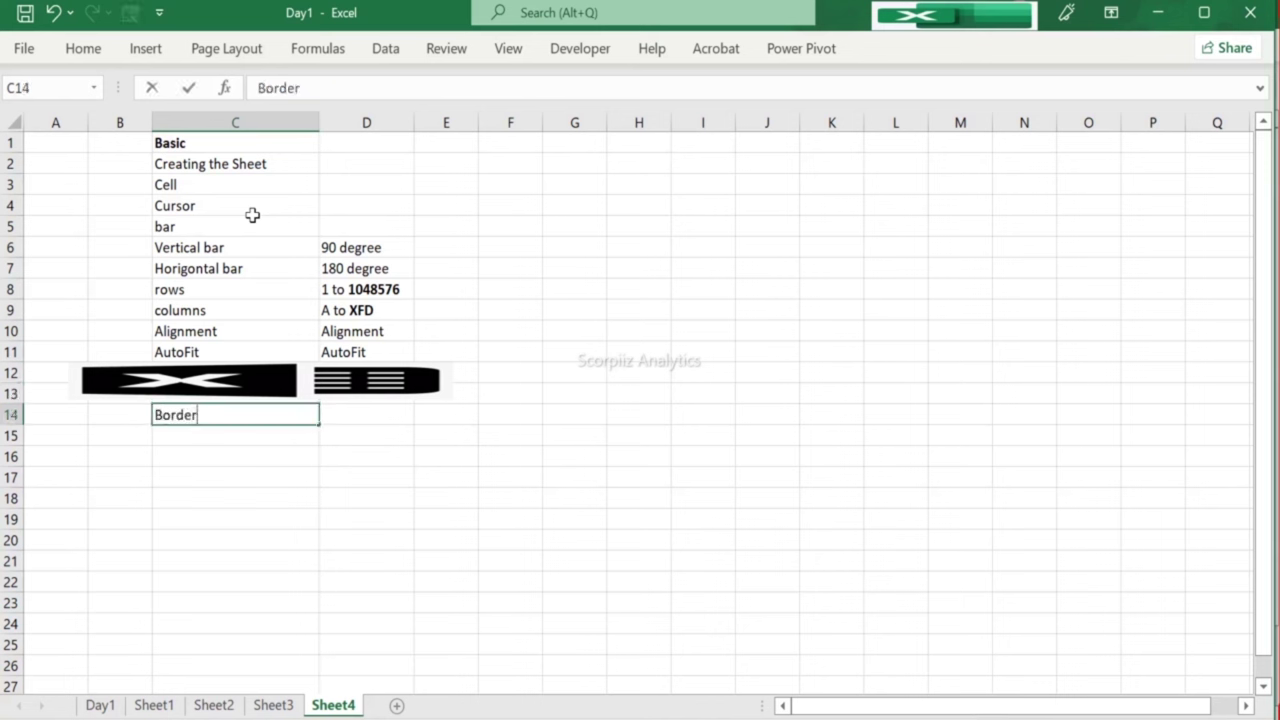
{"action": "key", "text": "Return"}
{"action": "key", "text": "Up"}
{"action": "key", "text": "Right"}
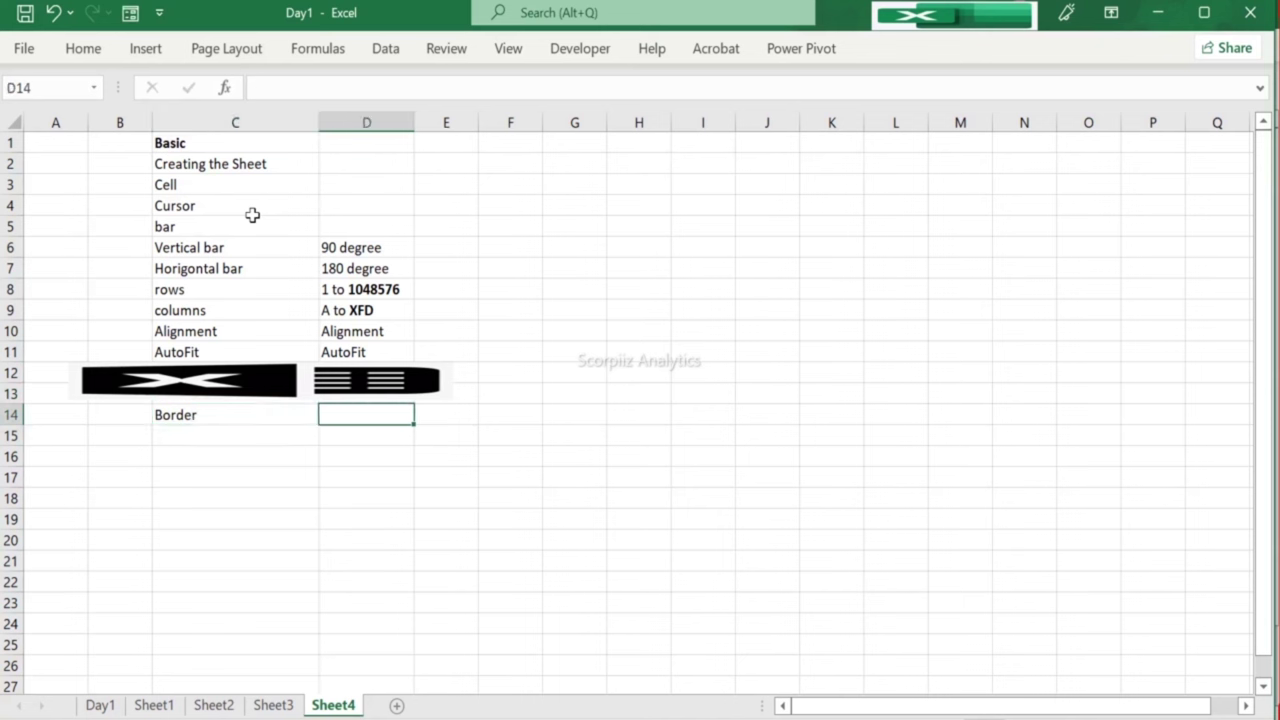
{"action": "key", "text": "Left"}
{"action": "key", "text": "Up"}
{"action": "key", "text": "Up"}
{"action": "key", "text": "Up"}
{"action": "key", "text": "Up"}
{"action": "key", "text": "Up"}
{"action": "key", "text": "Up"}
{"action": "key", "text": "Up"}
{"action": "key", "text": "Up"}
{"action": "key", "text": "Up"}
{"action": "key", "text": "Up"}
{"action": "key", "text": "Up"}
{"action": "key", "text": "Up"}
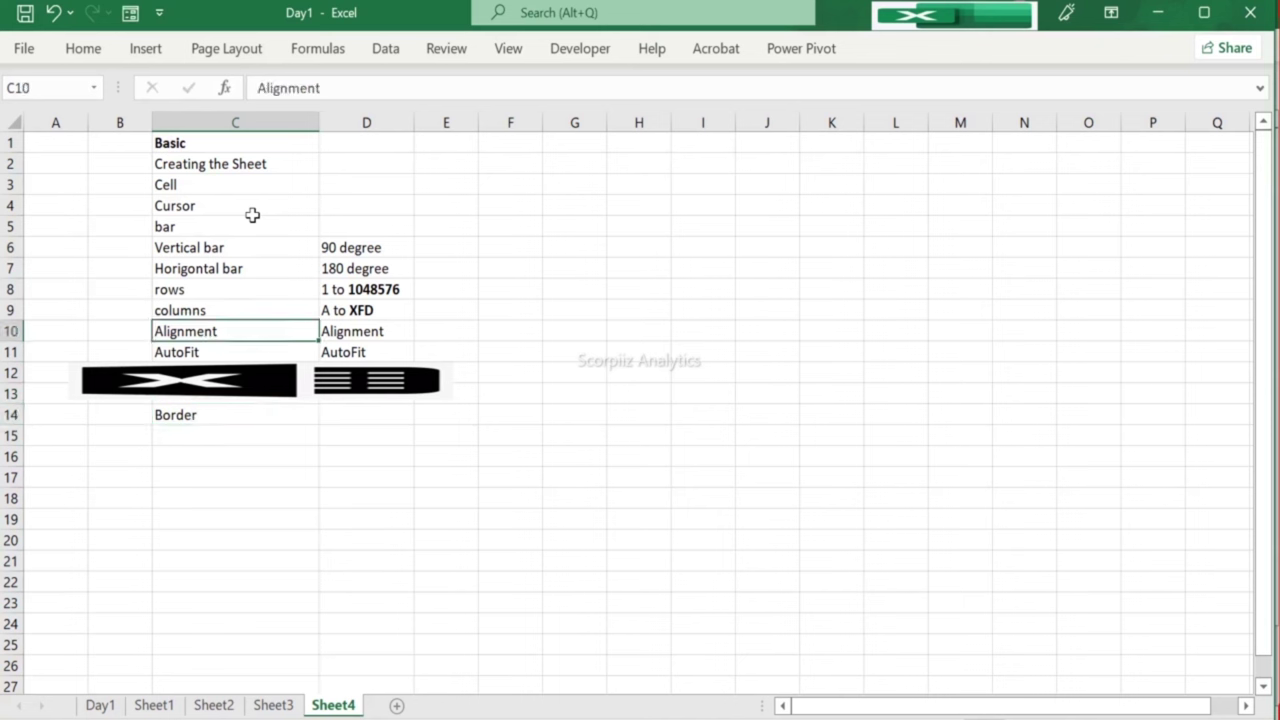
Step: Select the topic cells C2 through C14 in column C
{"action": "key", "text": "shift+Down"}
{"action": "key", "text": "shift+Down"}
{"action": "key", "text": "shift+Down"}
{"action": "key", "text": "shift+Down"}
{"action": "key", "text": "shift+Down"}
{"action": "key", "text": "shift+Down"}
{"action": "key", "text": "shift+Down"}
{"action": "key", "text": "shift+Down"}
{"action": "key", "text": "shift+Down"}
{"action": "key", "text": "shift+Down"}
{"action": "key", "text": "shift+Down"}
{"action": "key", "text": "shift+Down"}
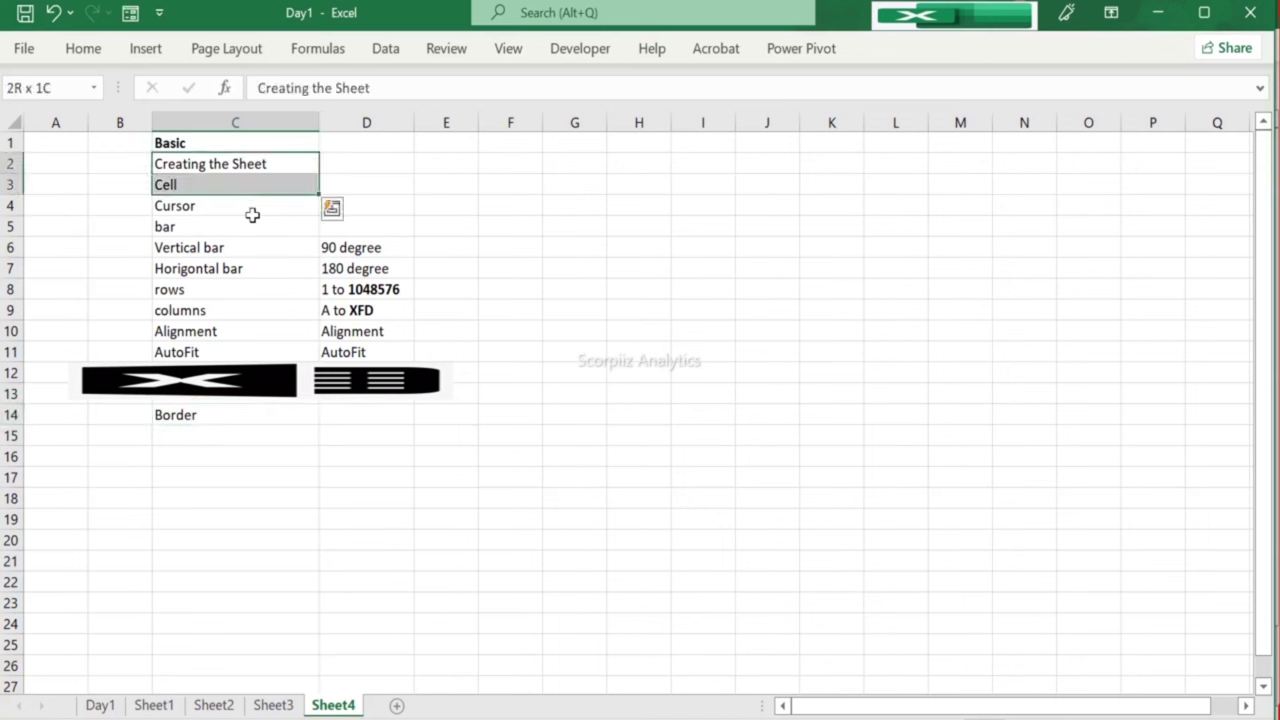
{"action": "key", "text": "Up"}
{"action": "key", "text": "Down"}
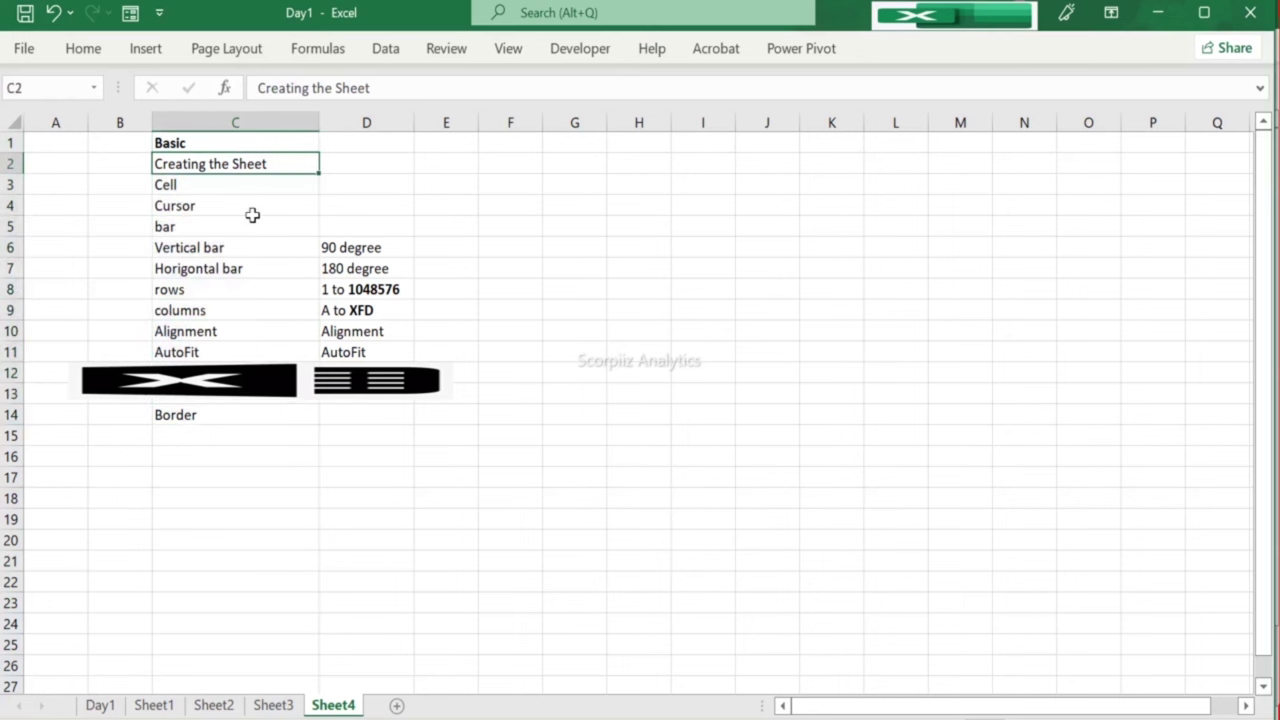
{"action": "key", "text": "shift+Down"}
{"action": "key", "text": "shift+Down"}
{"action": "key", "text": "shift+Down"}
{"action": "key", "text": "shift+Down"}
{"action": "key", "text": "shift+Down"}
{"action": "key", "text": "shift+Down"}
{"action": "key", "text": "shift+Down"}
{"action": "key", "text": "shift+Down"}
{"action": "key", "text": "shift+Down"}
{"action": "key", "text": "shift+Down"}
{"action": "key", "text": "shift+Down"}
{"action": "key", "text": "shift+Down"}
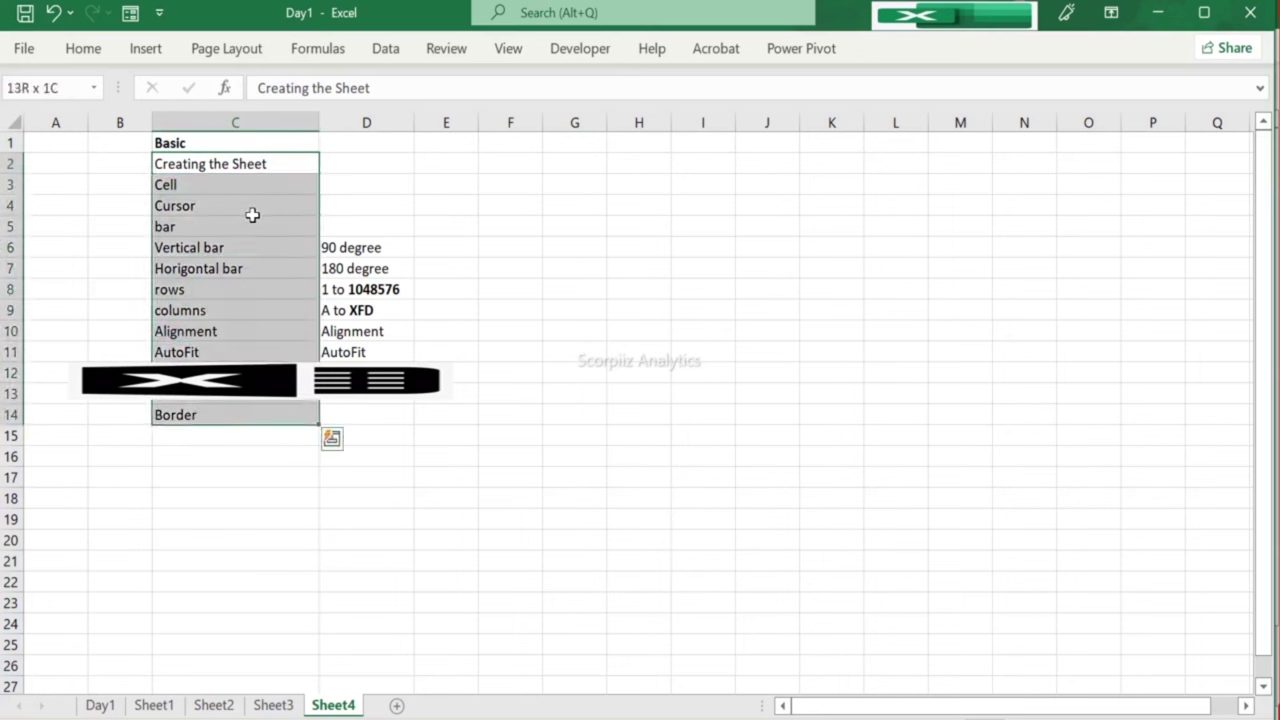
{"action": "key", "text": "Up"}
{"action": "key", "text": "Down"}
{"action": "key", "text": "Down"}
{"action": "key", "text": "Down"}
{"action": "key", "text": "Down"}
{"action": "key", "text": "Down"}
{"action": "key", "text": "Up"}
{"action": "key", "text": "Up"}
{"action": "key", "text": "Up"}
{"action": "key", "text": "Up"}
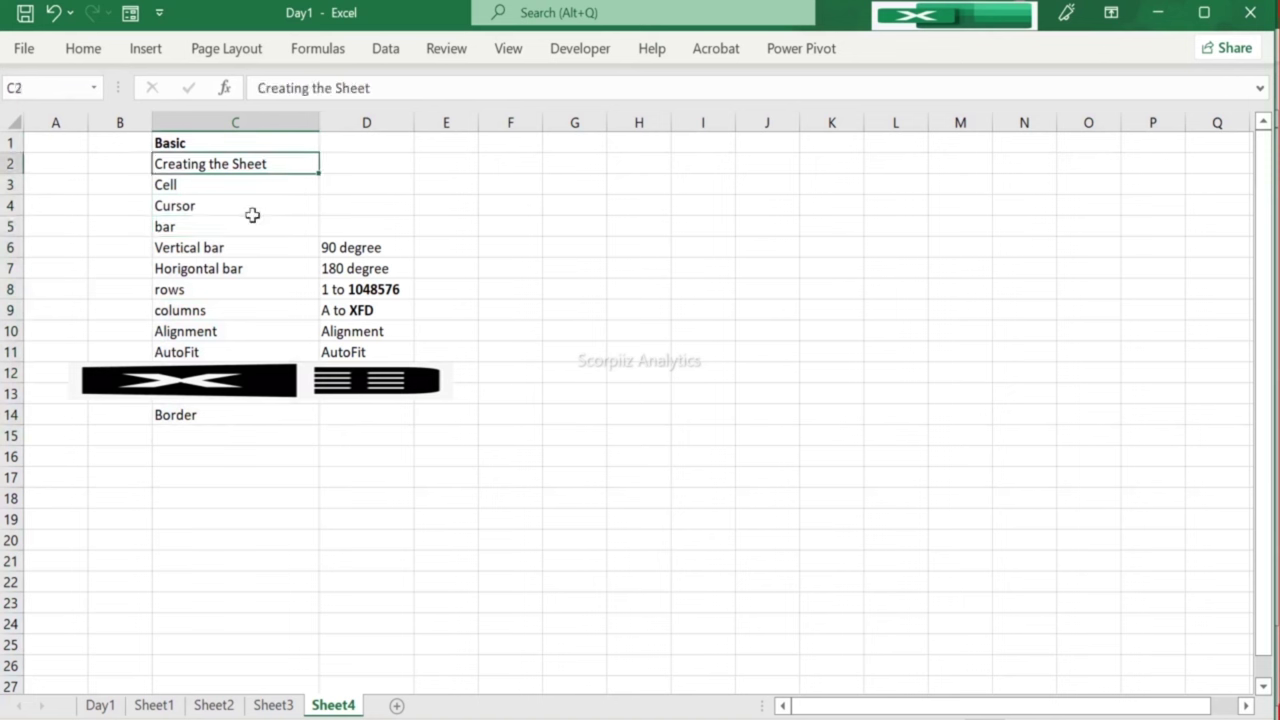
{"action": "left_click_drag", "start_coordinate": [214, 166], "coordinate": [221, 415]}
{"action": "left_click", "coordinate": [368, 201]}
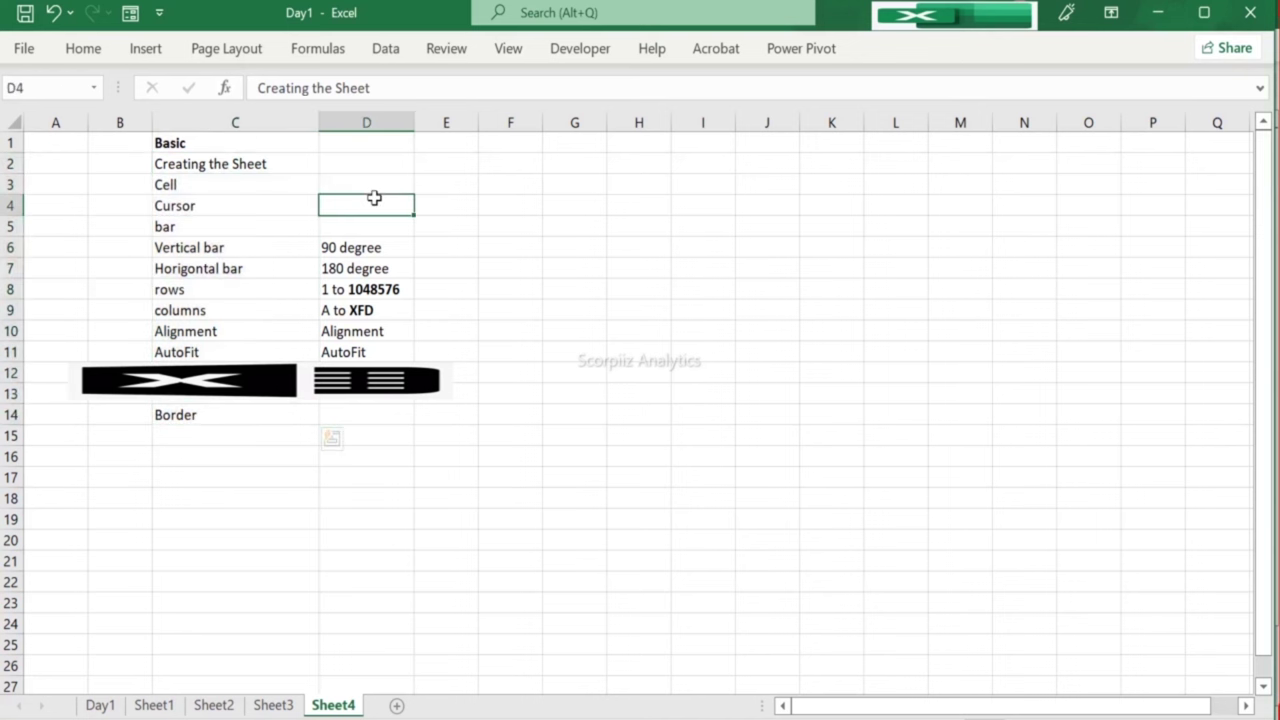
{"action": "left_click", "coordinate": [263, 161]}
{"action": "left_click_drag", "start_coordinate": [263, 164], "coordinate": [277, 366]}
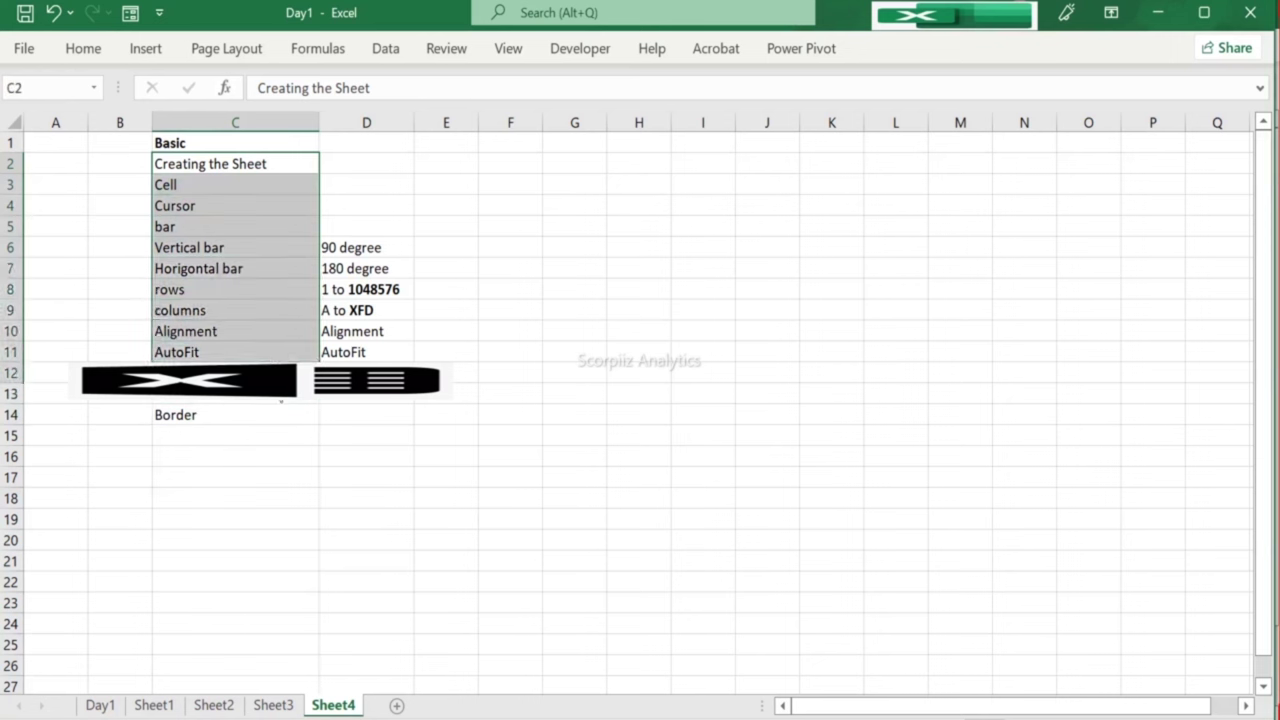
{"action": "left_click", "coordinate": [370, 230]}
{"action": "left_click_drag", "start_coordinate": [279, 156], "coordinate": [273, 358]}
{"action": "left_click_drag", "start_coordinate": [273, 167], "coordinate": [290, 411]}
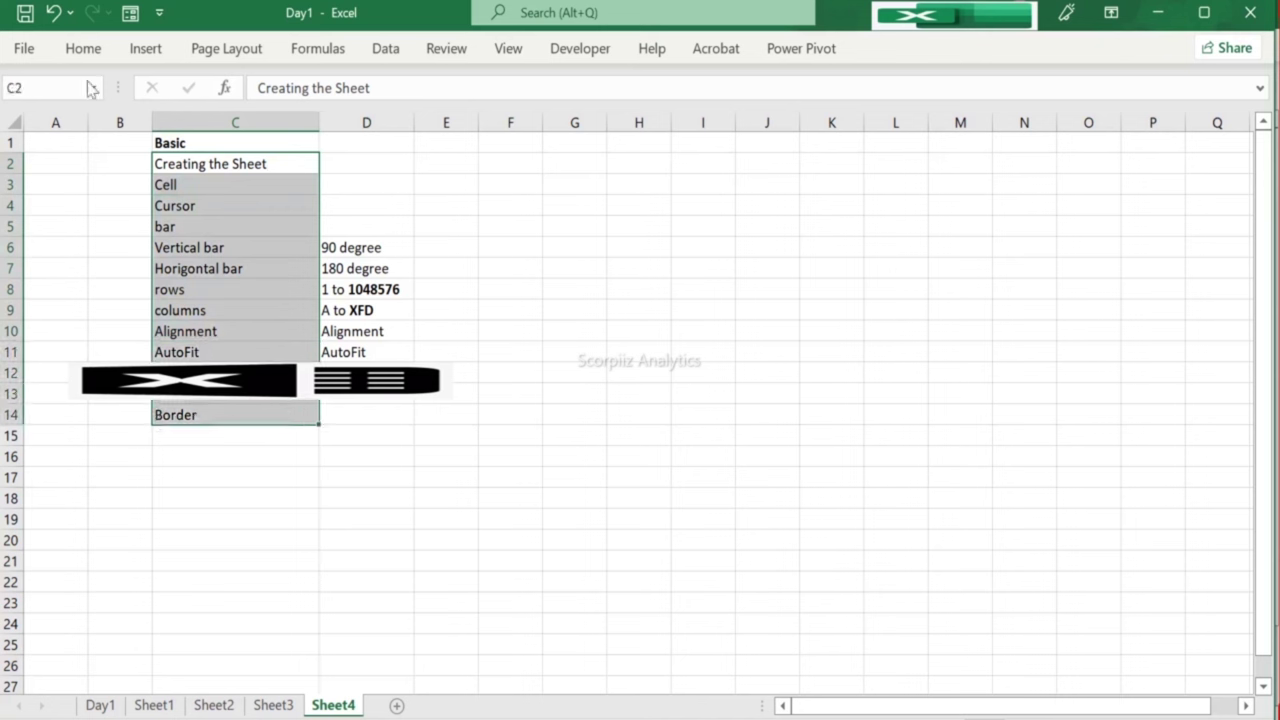
Step: Apply All Borders to the selected topic cells C2:C14
{"action": "left_click", "coordinate": [83, 56]}
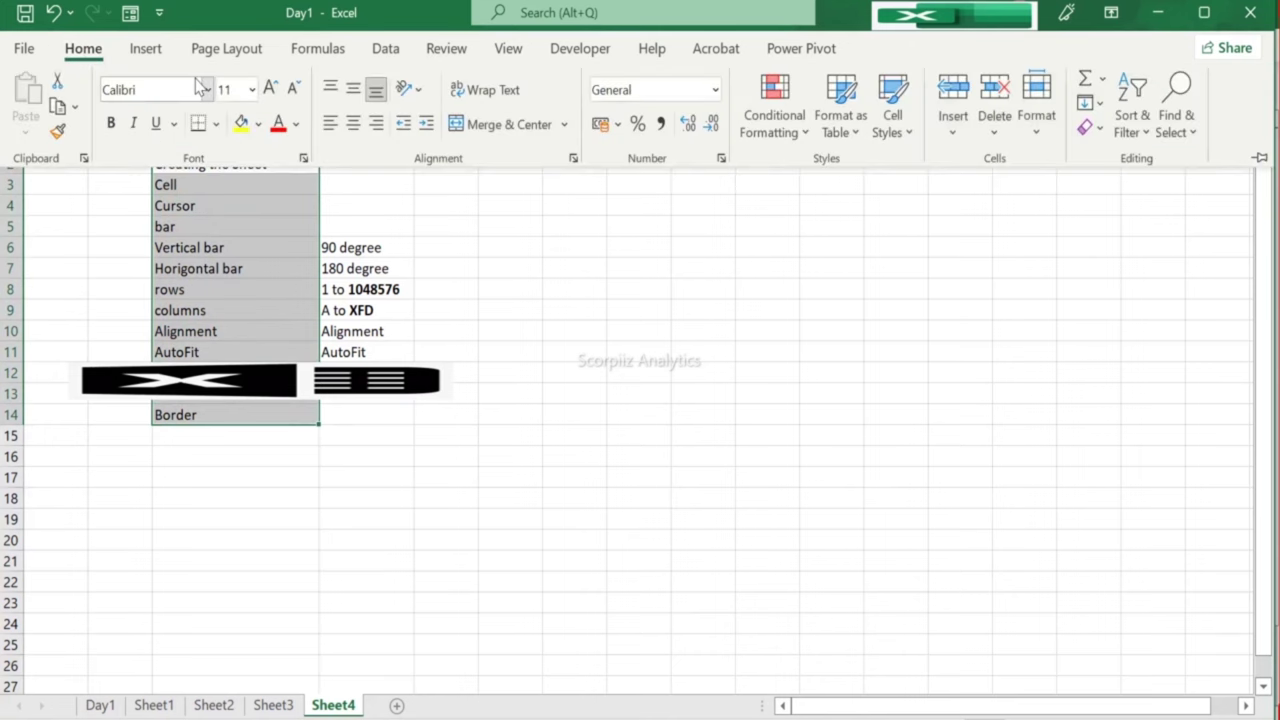
{"action": "left_click", "coordinate": [215, 124]}
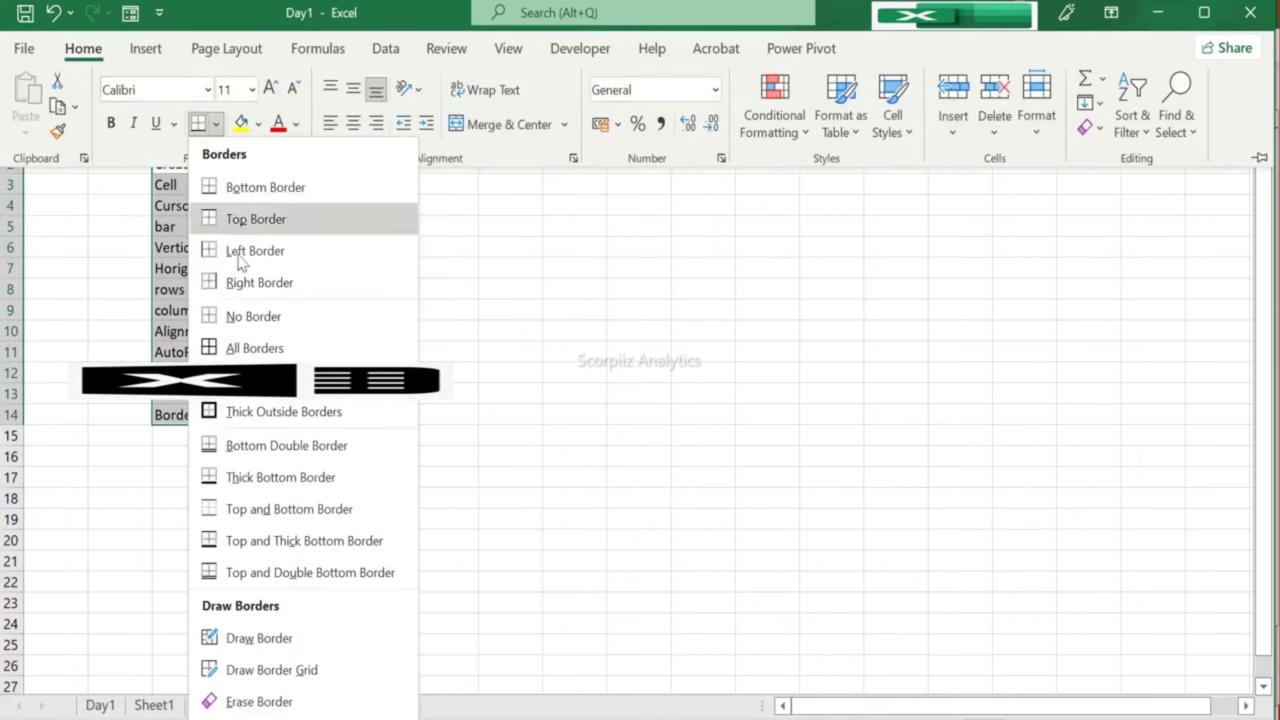
{"action": "left_click", "coordinate": [236, 348]}
{"action": "key", "text": "Right"}
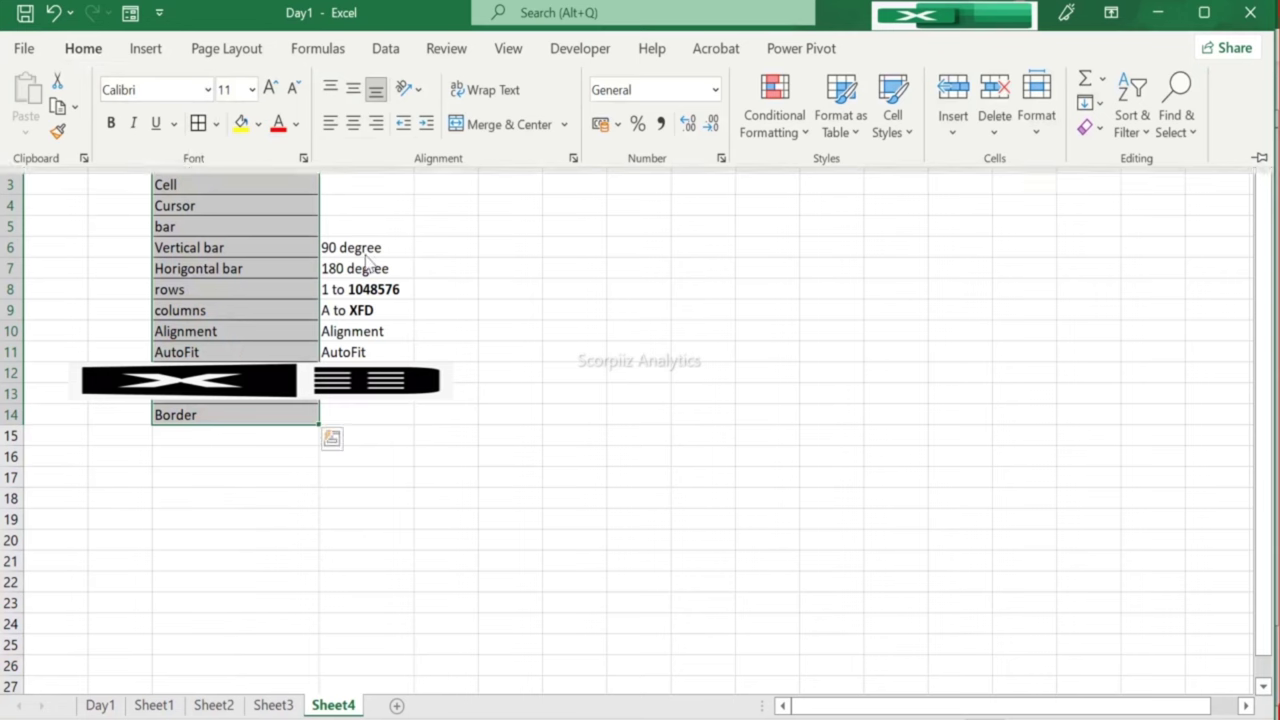
Step: Enter Border in D14 using autocomplete
{"action": "key", "text": "Down"}
{"action": "key", "text": "Down"}
{"action": "key", "text": "Down"}
{"action": "key", "text": "Down"}
{"action": "key", "text": "Down"}
{"action": "key", "text": "Down"}
{"action": "key", "text": "Down"}
{"action": "key", "text": "Down"}
{"action": "key", "text": "Down"}
{"action": "key", "text": "Down"}
{"action": "key", "text": "Down"}
{"action": "key", "text": "Left"}
{"action": "key", "text": "Down"}
{"action": "key", "text": "Right"}
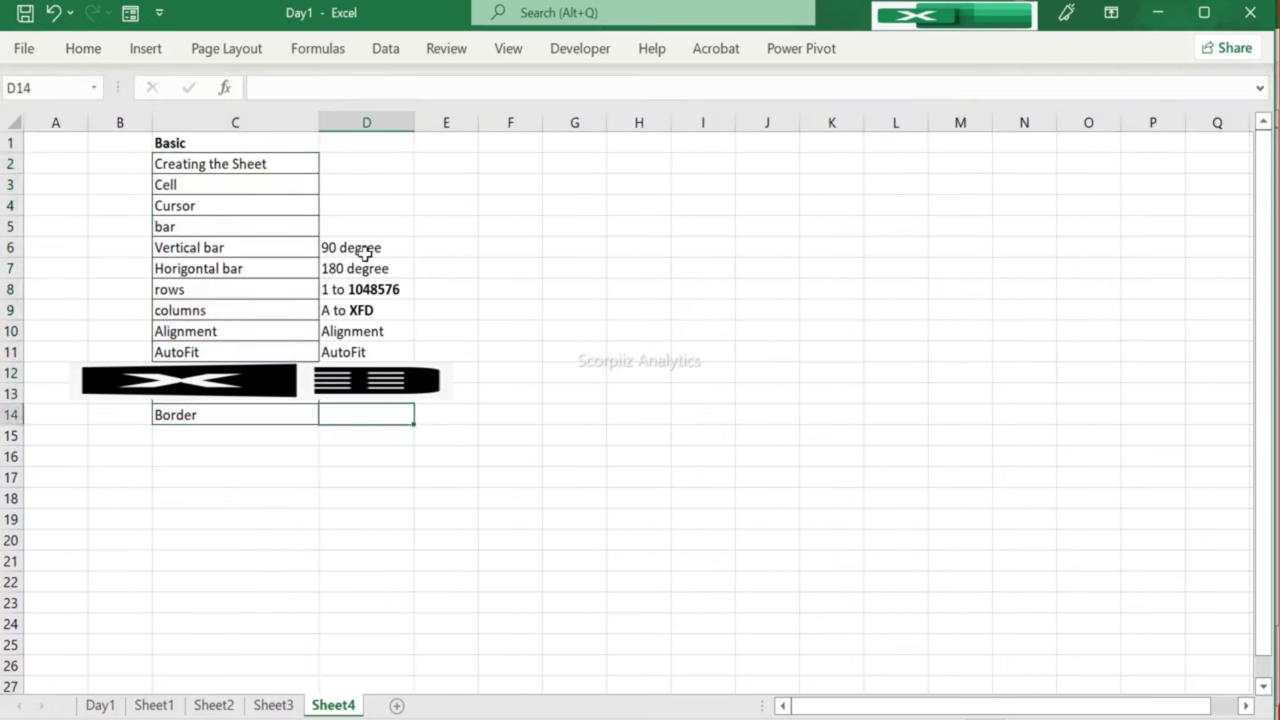
{"action": "type", "text": "Border"}
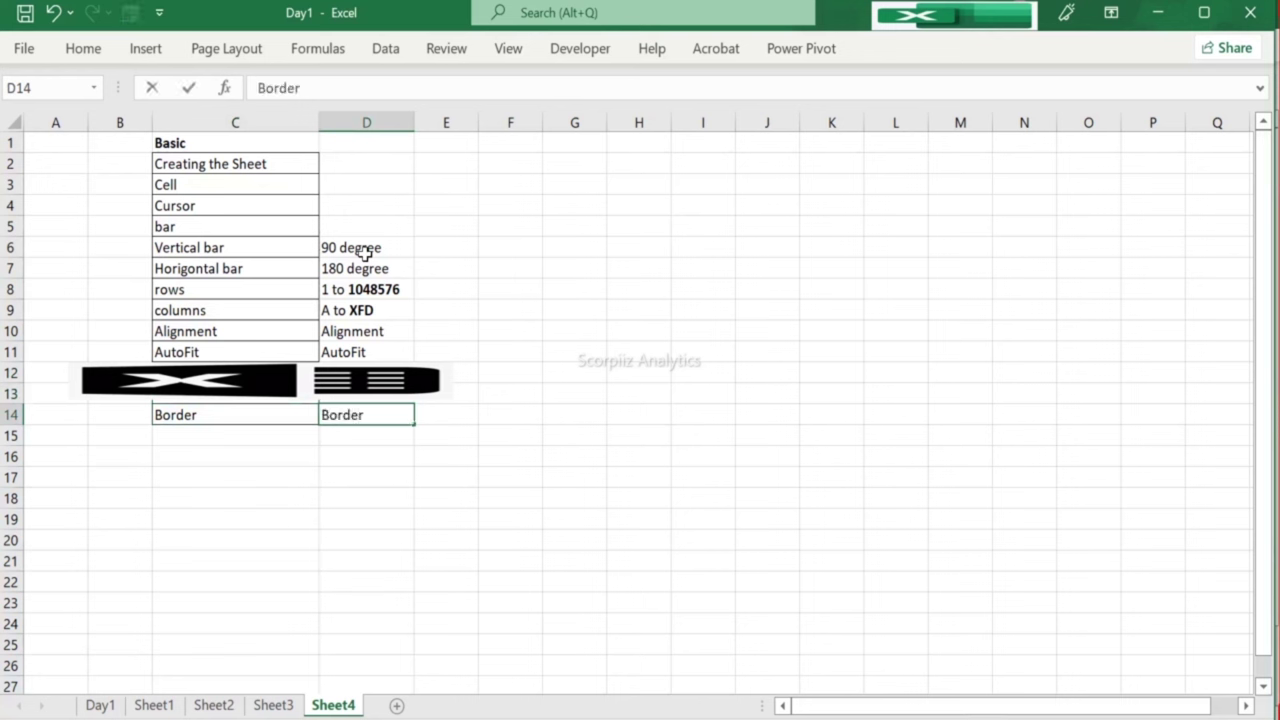
{"action": "key", "text": "Return"}
{"action": "key", "text": "Left"}
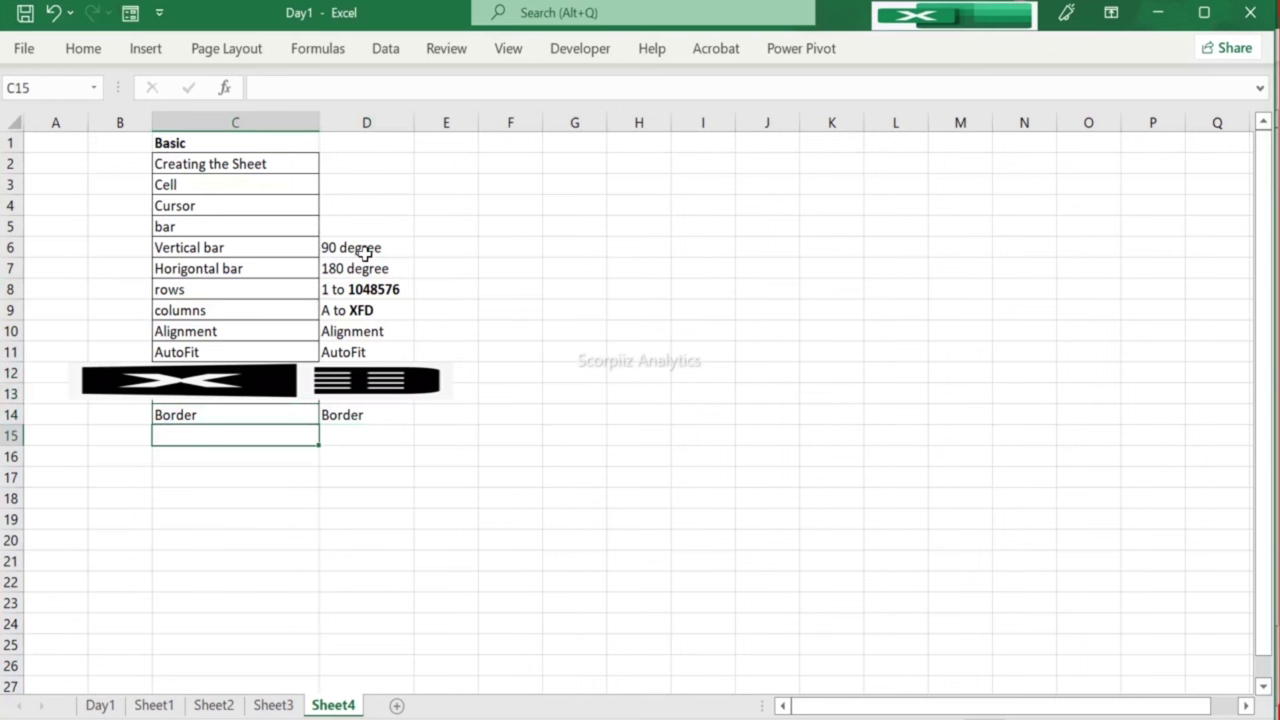
Step: Enter the Remarks heading in D1, correcting an initial misspelling
{"action": "left_click", "coordinate": [90, 57]}
{"action": "left_click", "coordinate": [208, 245]}
{"action": "left_click", "coordinate": [208, 245]}
{"action": "key", "text": "Up"}
{"action": "key", "text": "Up"}
{"action": "key", "text": "Up"}
{"action": "key", "text": "Up"}
{"action": "key", "text": "Up"}
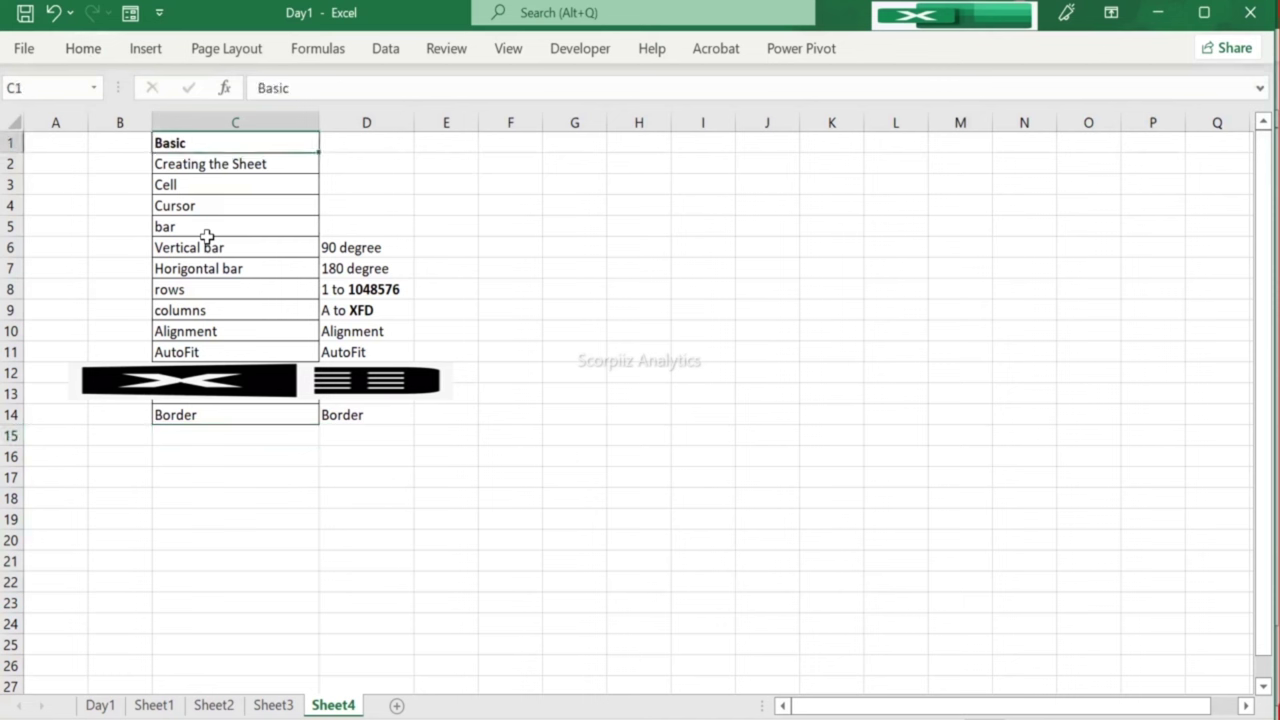
{"action": "key", "text": "Right"}
{"action": "type", "text": "Reanrks"}
{"action": "key", "text": "Return"}
{"action": "key", "text": "Up"}
{"action": "type", "text": "R"}
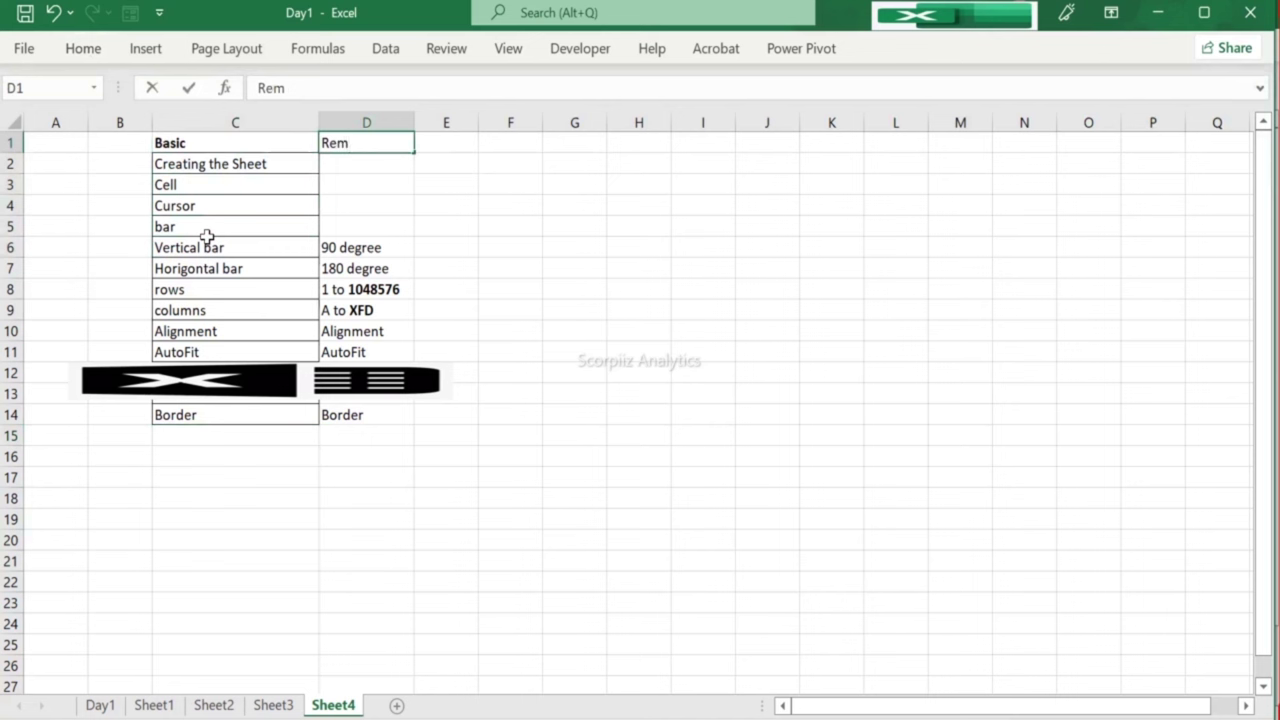
{"action": "type", "text": "emarks"}
{"action": "key", "text": "Return"}
Step: Add the SN heading in B1
{"action": "key", "text": "Left"}
{"action": "key", "text": "Left"}
{"action": "key", "text": "Up"}
{"action": "type", "text": "SN"}
{"action": "key", "text": "Return"}
Step: Fill serial numbers 1 through 13 down column B beside the topics
{"action": "type", "text": "1"}
{"action": "key", "text": "Return"}
{"action": "type", "text": "2"}
{"action": "key", "text": "Return"}
{"action": "type", "text": "3"}
{"action": "key", "text": "Return"}
{"action": "type", "text": "4"}
{"action": "key", "text": "Return"}
{"action": "key", "text": "Return"}
{"action": "key", "text": "Up"}
{"action": "type", "text": "5"}
{"action": "key", "text": "Return"}
{"action": "type", "text": "6"}
{"action": "key", "text": "Return"}
{"action": "type", "text": "7"}
{"action": "key", "text": "Return"}
{"action": "type", "text": "8"}
{"action": "key", "text": "Return"}
{"action": "type", "text": "9"}
{"action": "key", "text": "Return"}
{"action": "type", "text": "10"}
{"action": "key", "text": "Return"}
{"action": "type", "text": "11"}
{"action": "key", "text": "Return"}
{"action": "type", "text": "12"}
{"action": "key", "text": "Return"}
{"action": "type", "text": "13"}
{"action": "key", "text": "Return"}
{"action": "key", "text": "Up"}
{"action": "key", "text": "ctrl+Up"}
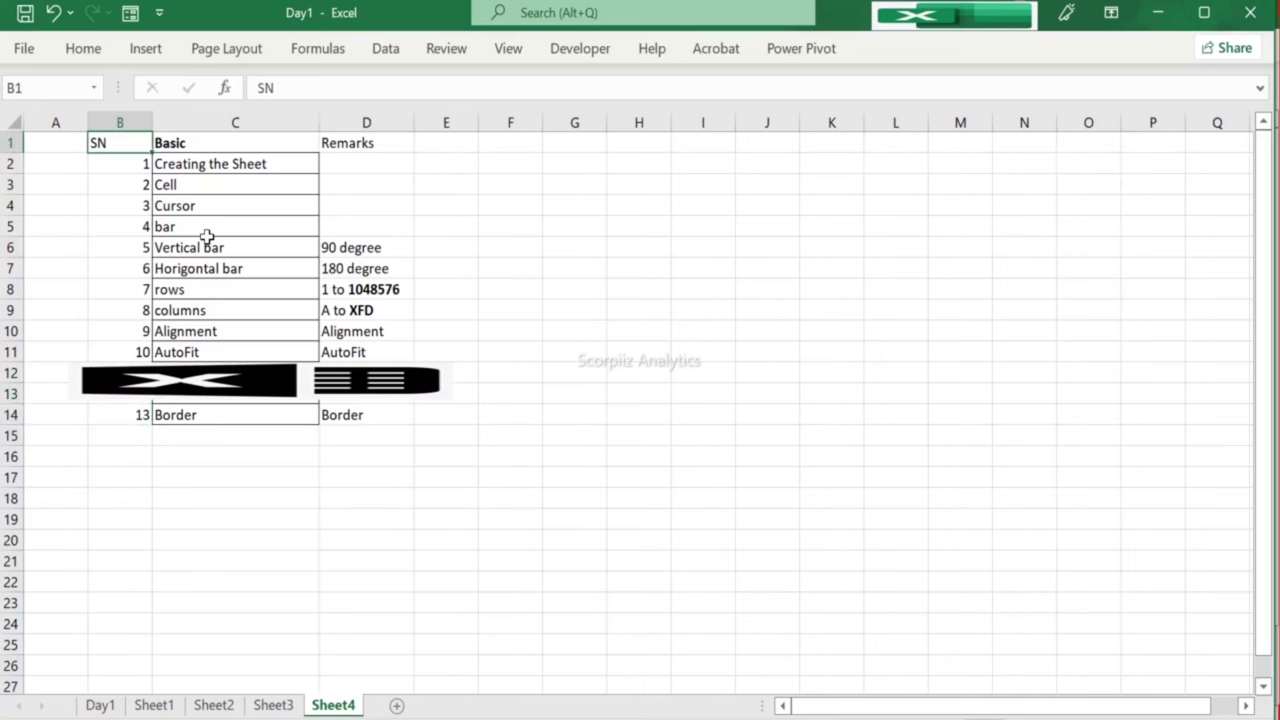
Step: Shrink column B to fit its serial numbers, then widen it slightly
{"action": "left_click", "coordinate": [120, 122]}
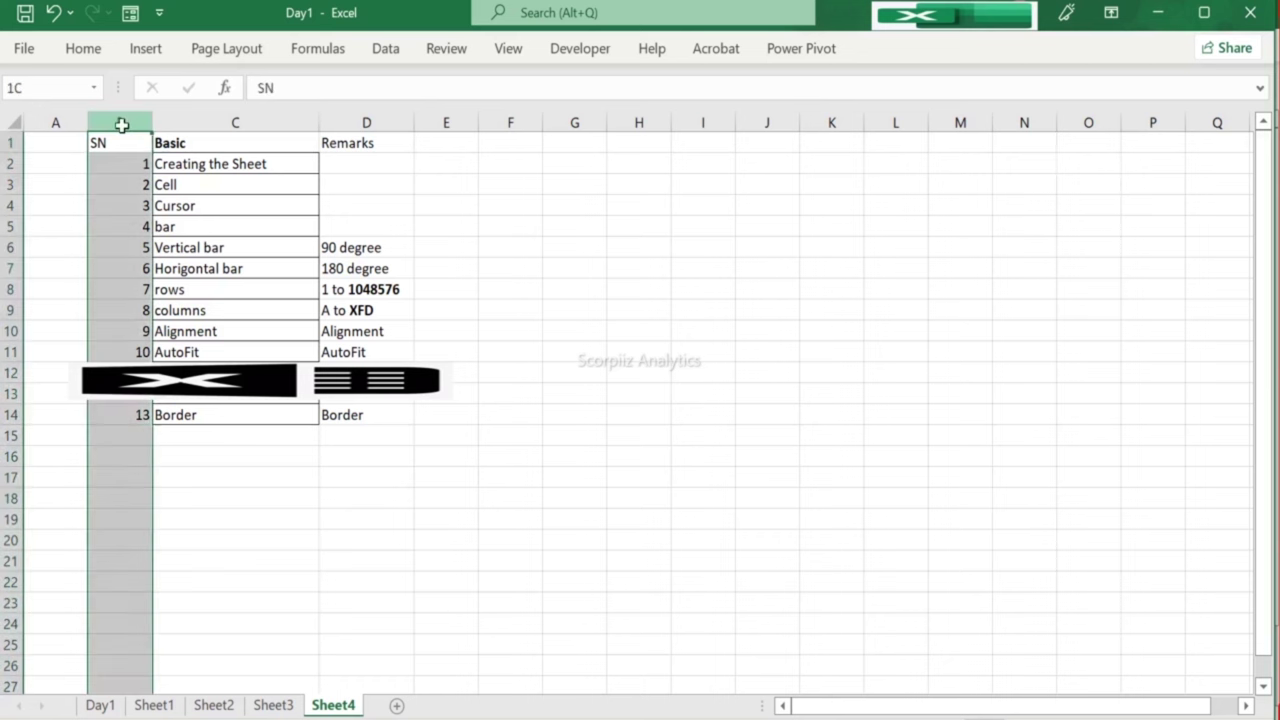
{"action": "double_click", "coordinate": [152, 124]}
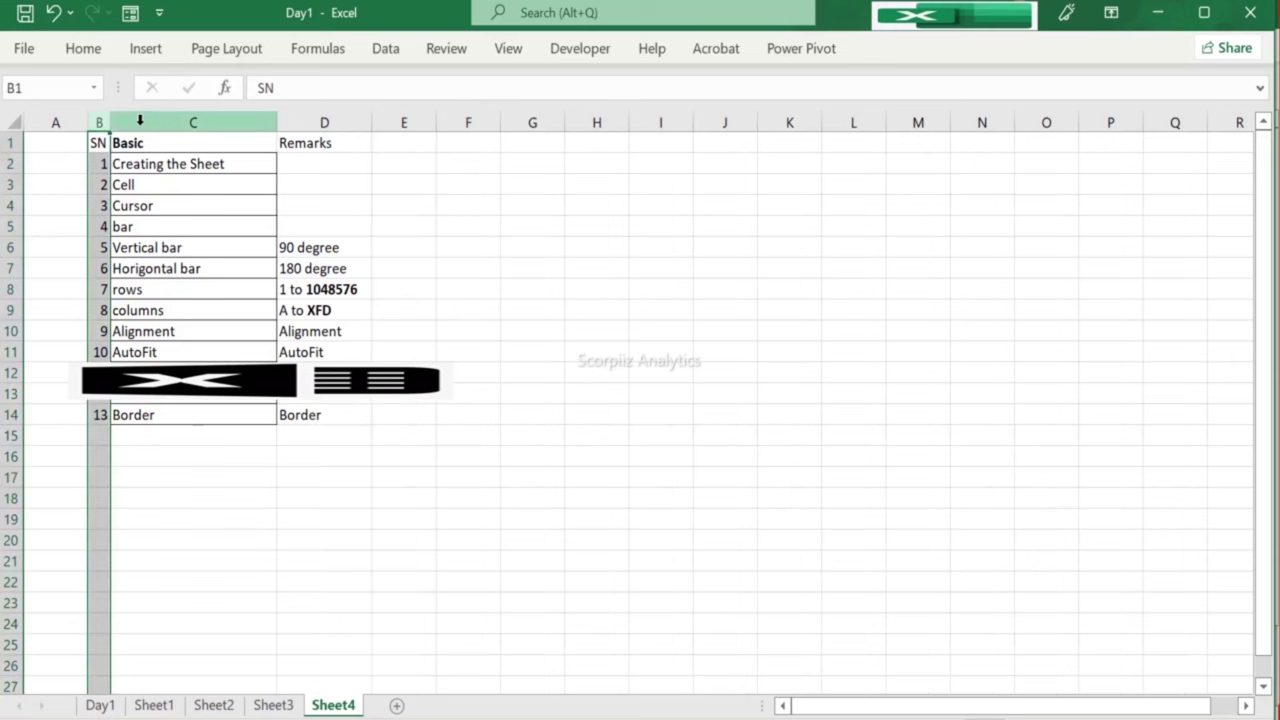
{"action": "left_click_drag", "start_coordinate": [110, 122], "coordinate": [130, 122]}
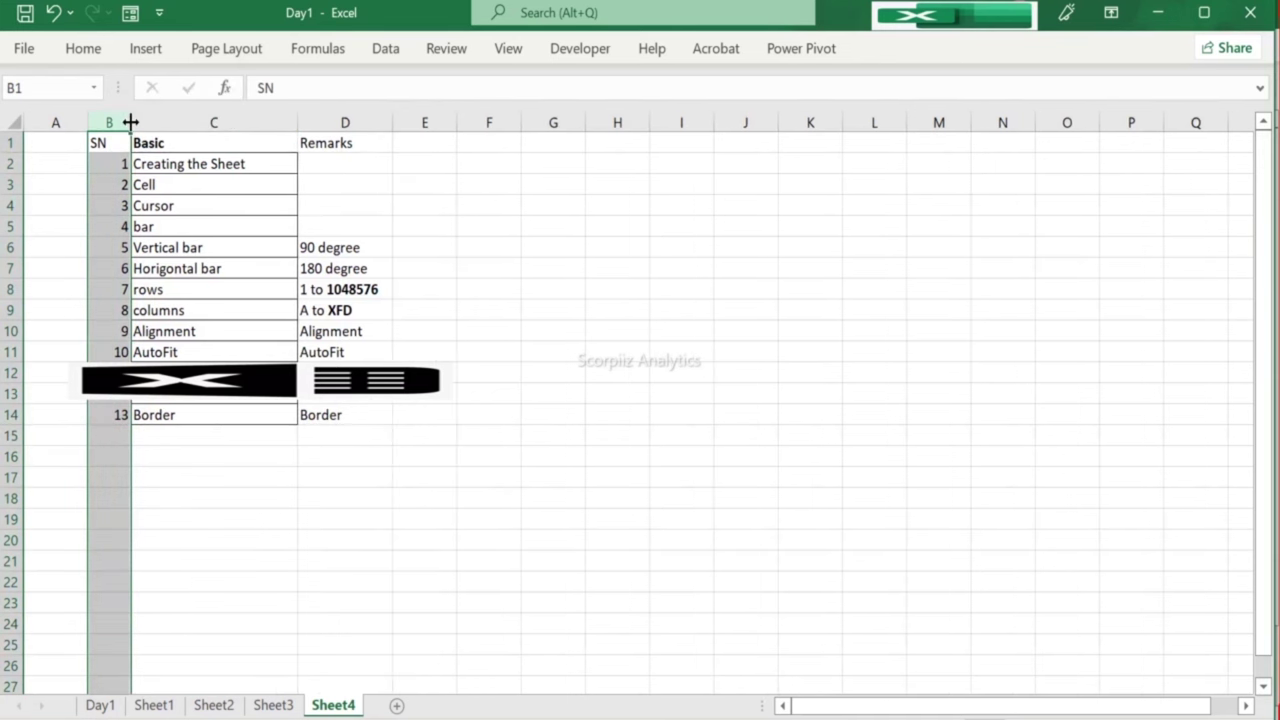
Step: Put borders around every cell of the numbers and topics in B2:C14
{"action": "key", "text": "Left"}
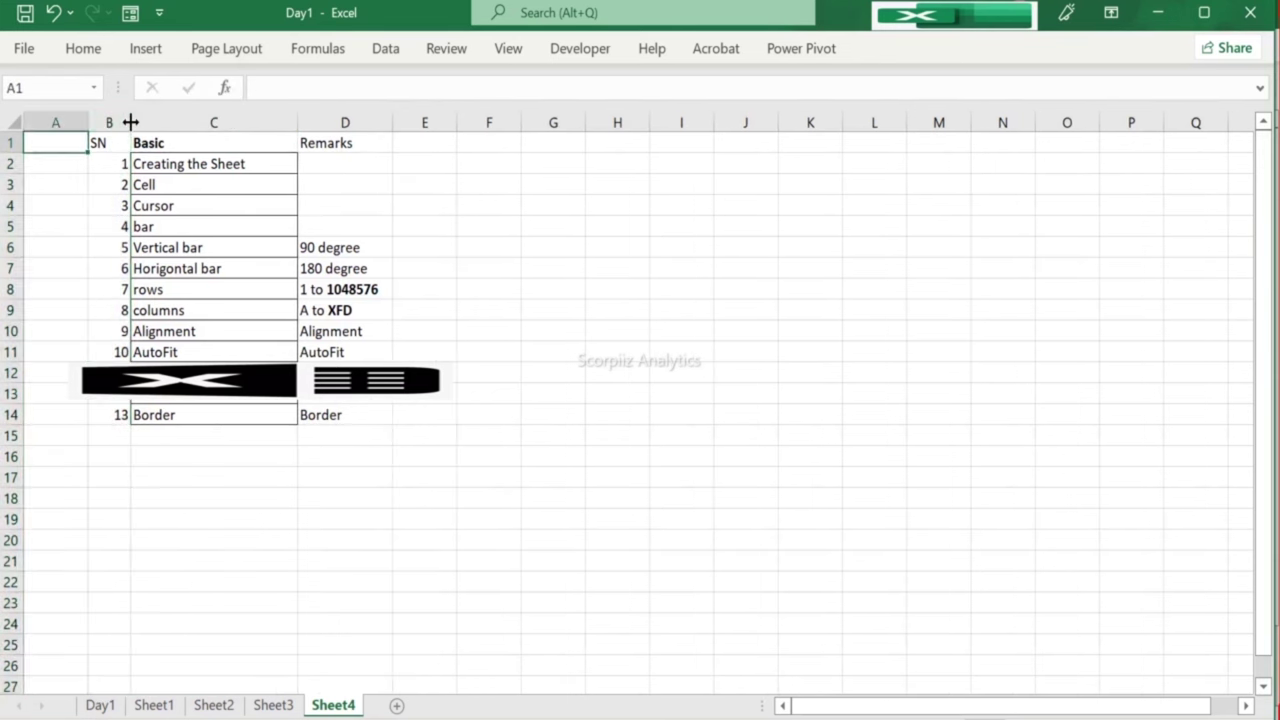
{"action": "key", "text": "Down"}
{"action": "key", "text": "Right"}
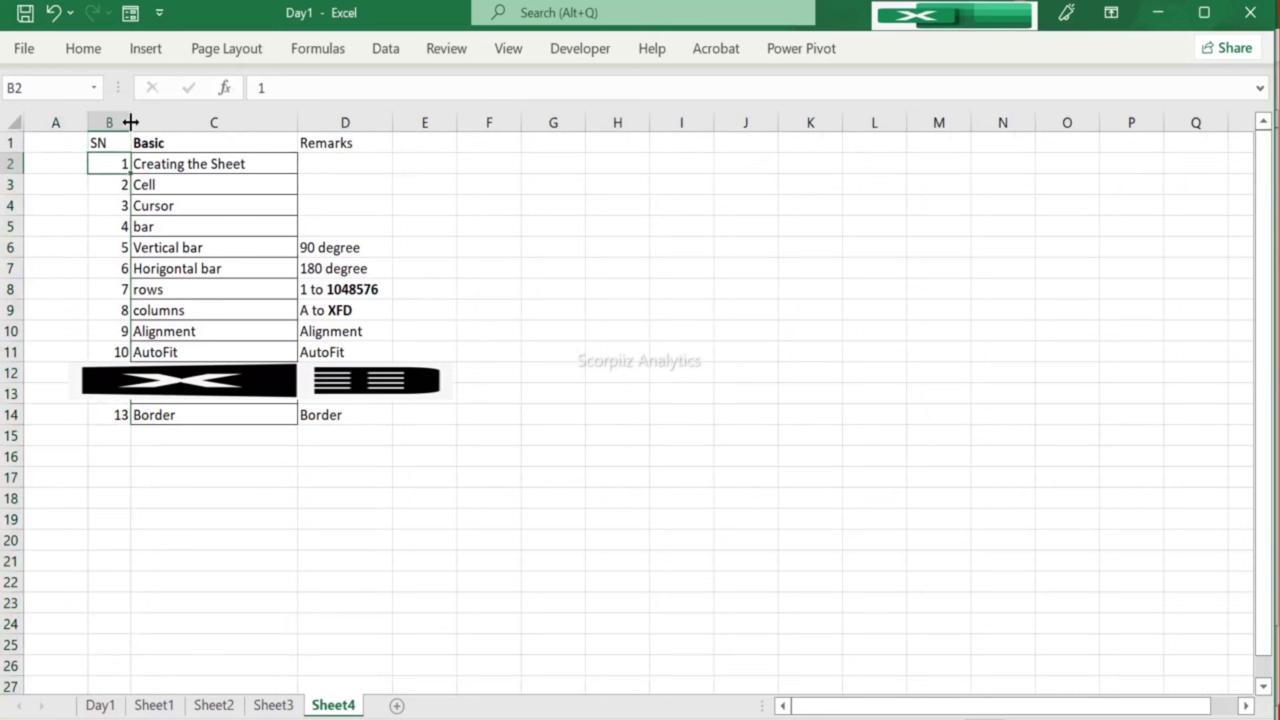
{"action": "key", "text": "Down"}
{"action": "key", "text": "Up"}
{"action": "left_click_drag", "start_coordinate": [106, 163], "coordinate": [132, 409]}
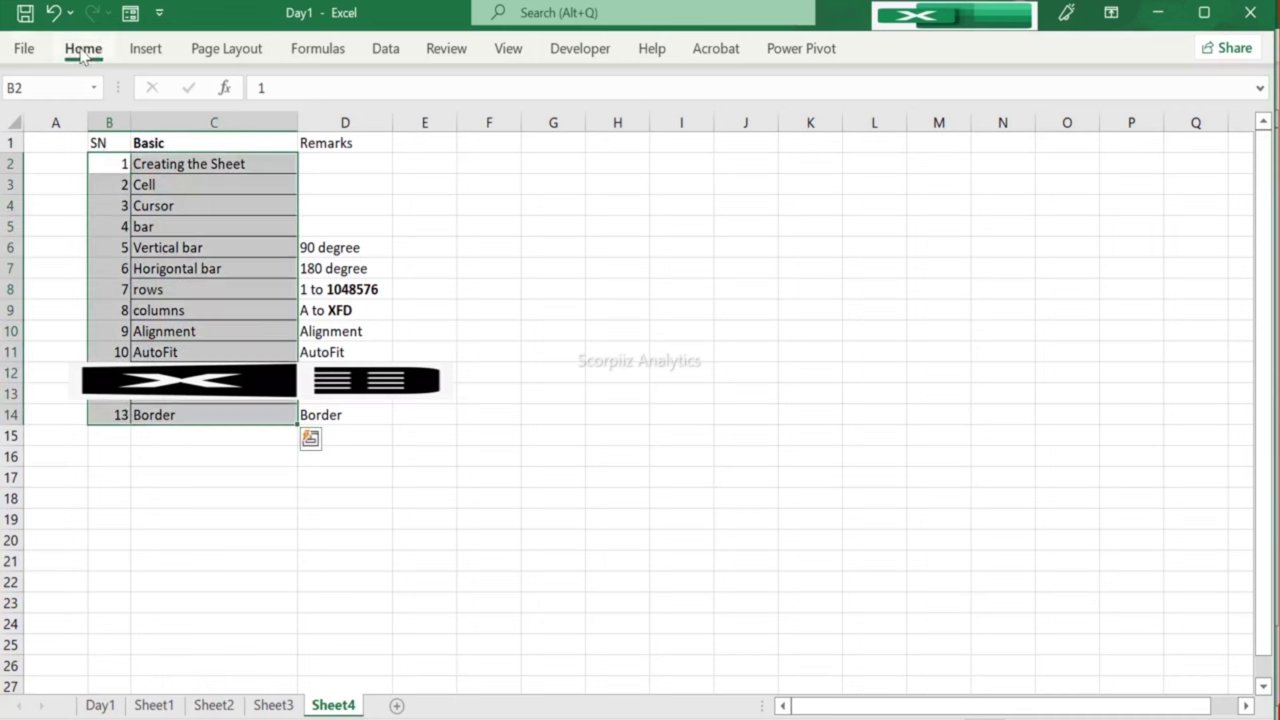
{"action": "left_click", "coordinate": [83, 48]}
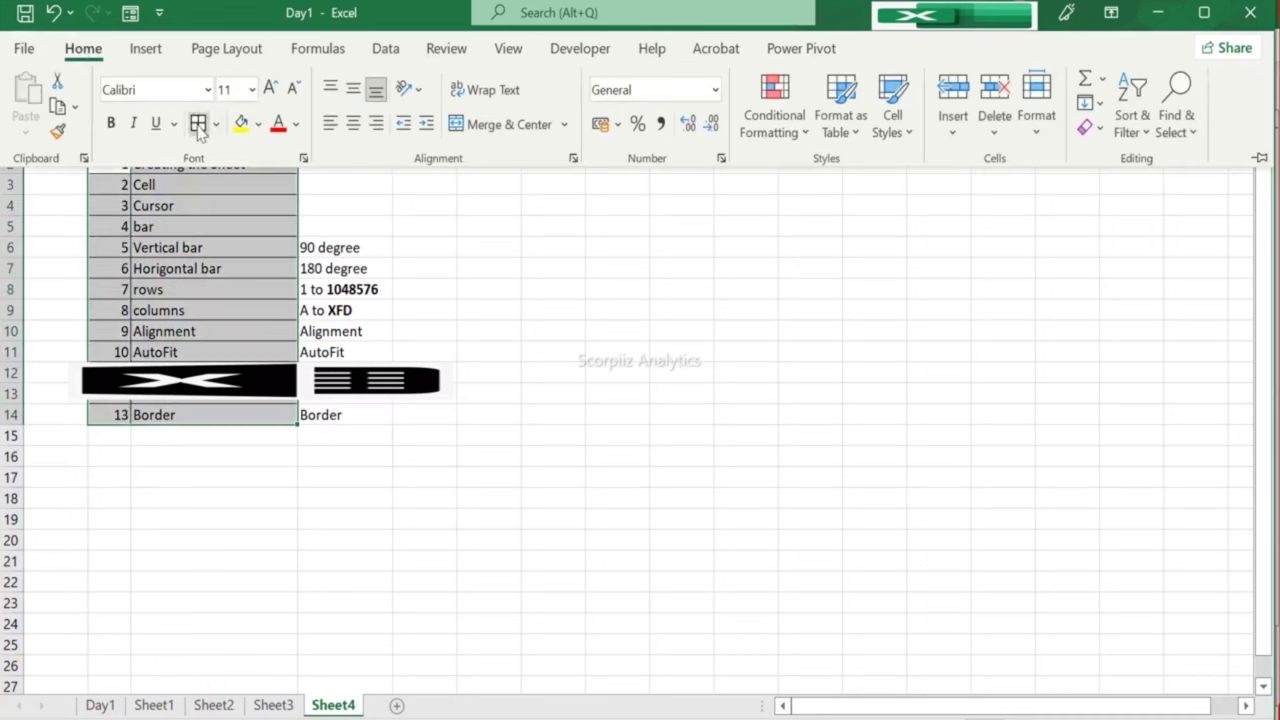
{"action": "left_click", "coordinate": [198, 122]}
Step: Check the bordered serial numbers and topics down to row 14
{"action": "key", "text": "Down"}
{"action": "key", "text": "Down"}
{"action": "key", "text": "Down"}
{"action": "key", "text": "Down"}
{"action": "key", "text": "Down"}
{"action": "key", "text": "Down"}
{"action": "key", "text": "Down"}
{"action": "key", "text": "Down"}
{"action": "key", "text": "Down"}
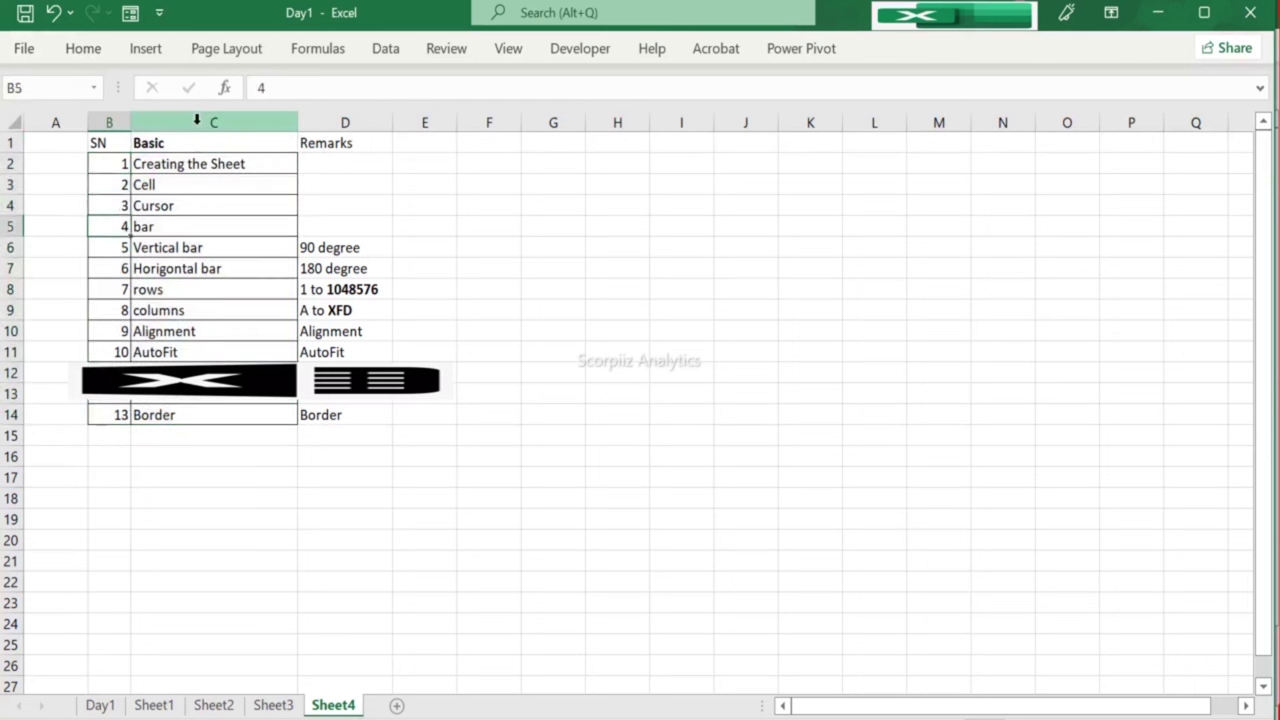
{"action": "key", "text": "Down"}
{"action": "key", "text": "Down"}
{"action": "key", "text": "Down"}
{"action": "key", "text": "Down"}
{"action": "key", "text": "Right"}
{"action": "key", "text": "Up"}
{"action": "key", "text": "Up"}
{"action": "key", "text": "Up"}
{"action": "key", "text": "Up"}
{"action": "key", "text": "Up"}
{"action": "key", "text": "Up"}
{"action": "key", "text": "Up"}
{"action": "key", "text": "Up"}
{"action": "key", "text": "Up"}
{"action": "key", "text": "Up"}
{"action": "key", "text": "Up"}
{"action": "key", "text": "Up"}
{"action": "key", "text": "Up"}
{"action": "key", "text": "Down"}
{"action": "key", "text": "Down"}
{"action": "key", "text": "Down"}
{"action": "key", "text": "Down"}
{"action": "key", "text": "Down"}
{"action": "key", "text": "Down"}
{"action": "key", "text": "Down"}
{"action": "key", "text": "Down"}
{"action": "key", "text": "Down"}
{"action": "key", "text": "Down"}
{"action": "key", "text": "Down"}
{"action": "key", "text": "Down"}
{"action": "key", "text": "Down"}
{"action": "key", "text": "Left"}
{"action": "key", "text": "Right"}
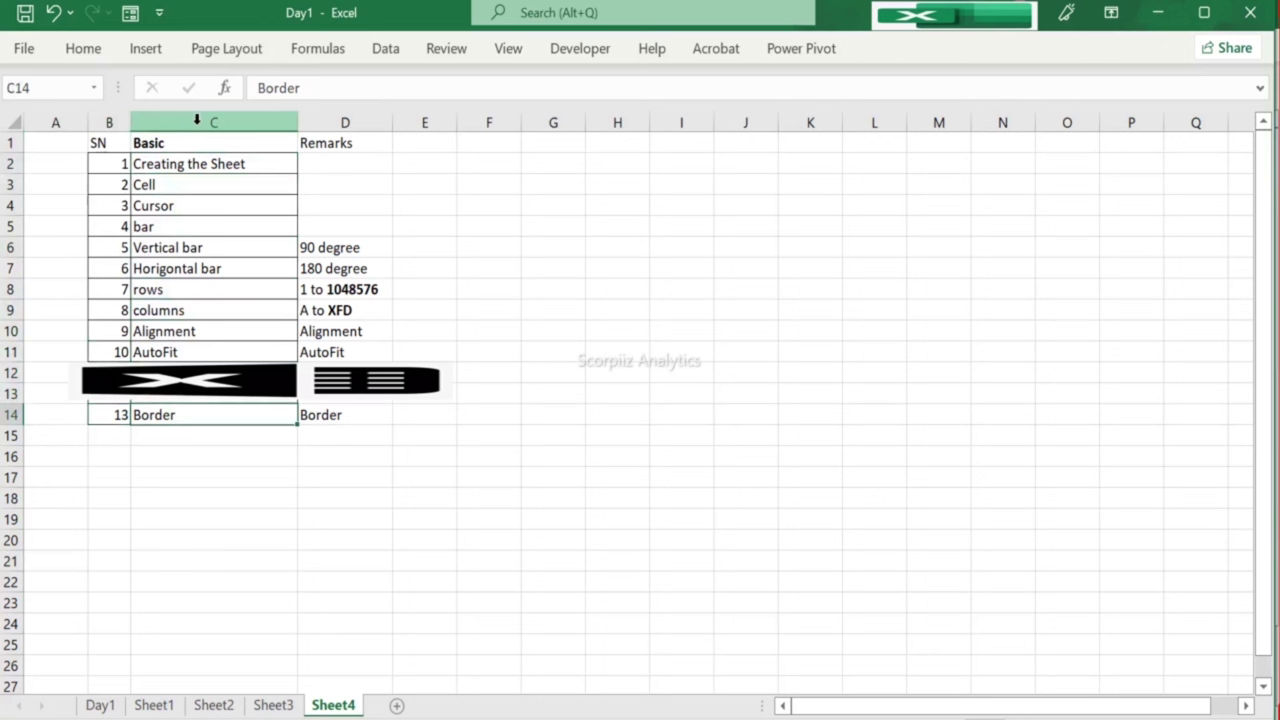
{"action": "key", "text": "Left"}
{"action": "key", "text": "Up"}
{"action": "key", "text": "Up"}
{"action": "key", "text": "Up"}
{"action": "key", "text": "Up"}
{"action": "key", "text": "Up"}
{"action": "key", "text": "Up"}
{"action": "key", "text": "Up"}
{"action": "key", "text": "Up"}
{"action": "key", "text": "Up"}
{"action": "key", "text": "Up"}
{"action": "key", "text": "Up"}
{"action": "key", "text": "Up"}
{"action": "key", "text": "Down"}
{"action": "key", "text": "Down"}
{"action": "key", "text": "Up"}
{"action": "key", "text": "Down"}
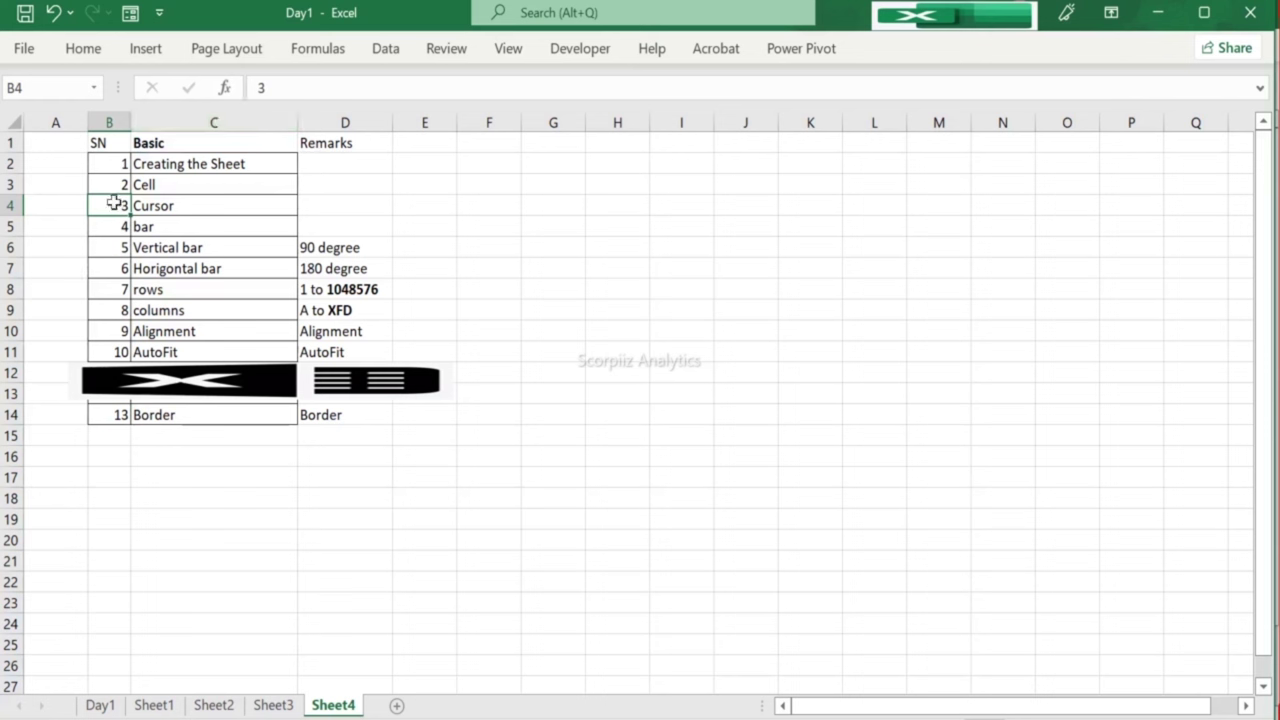
Step: Replace the copied numbers with a 1, 2 series filled down column B to 40
{"action": "left_click_drag", "start_coordinate": [128, 214], "coordinate": [122, 412]}
{"action": "key", "text": "Delete"}
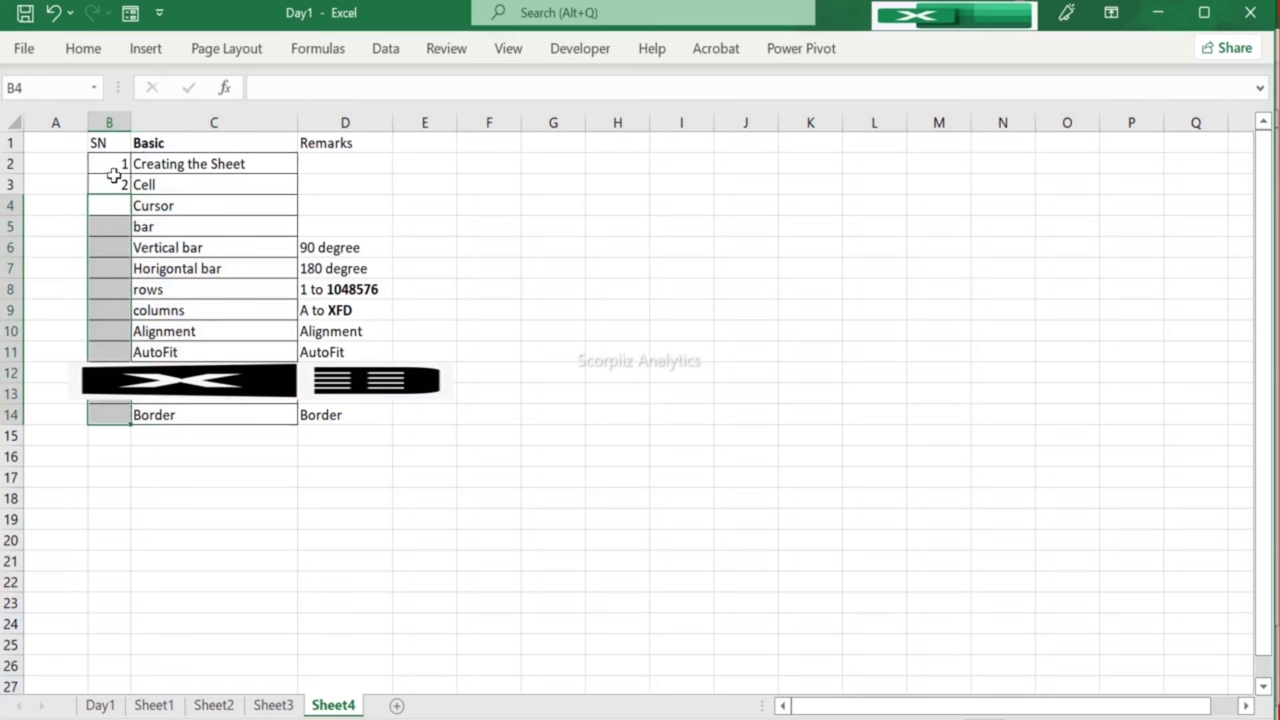
{"action": "left_click_drag", "start_coordinate": [110, 170], "coordinate": [111, 190]}
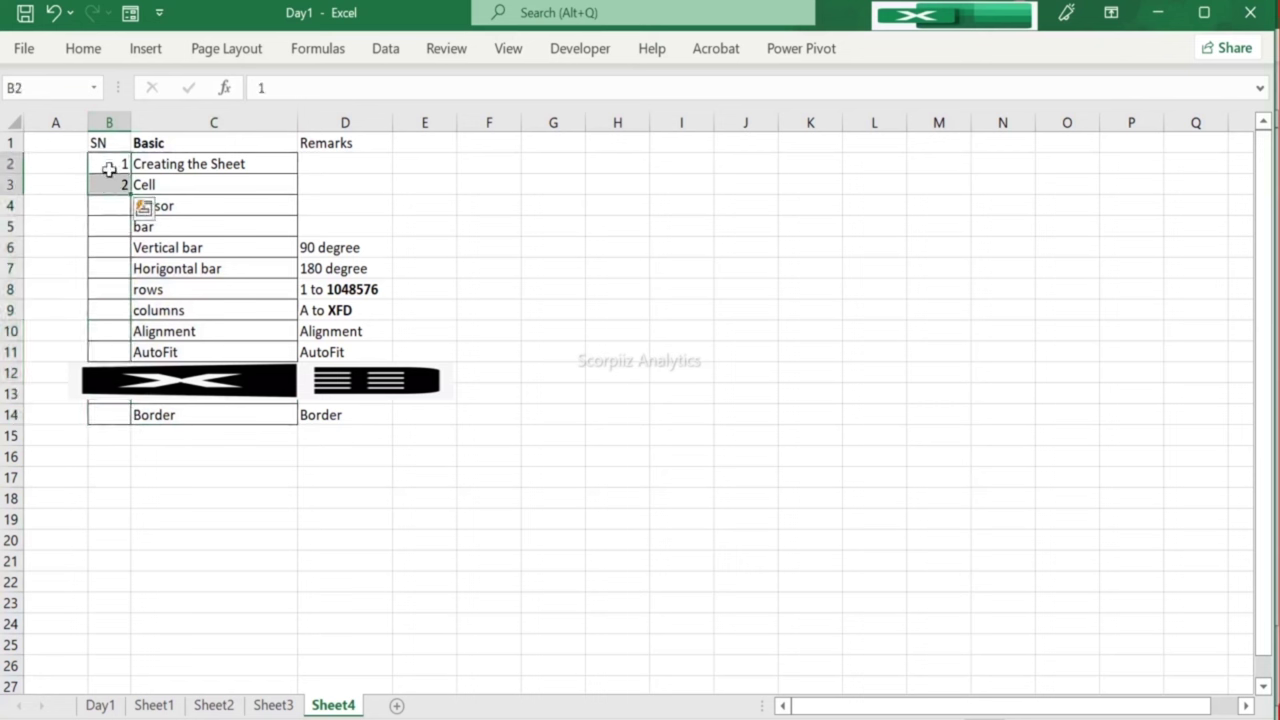
{"action": "left_click_drag", "start_coordinate": [130, 195], "coordinate": [143, 420]}
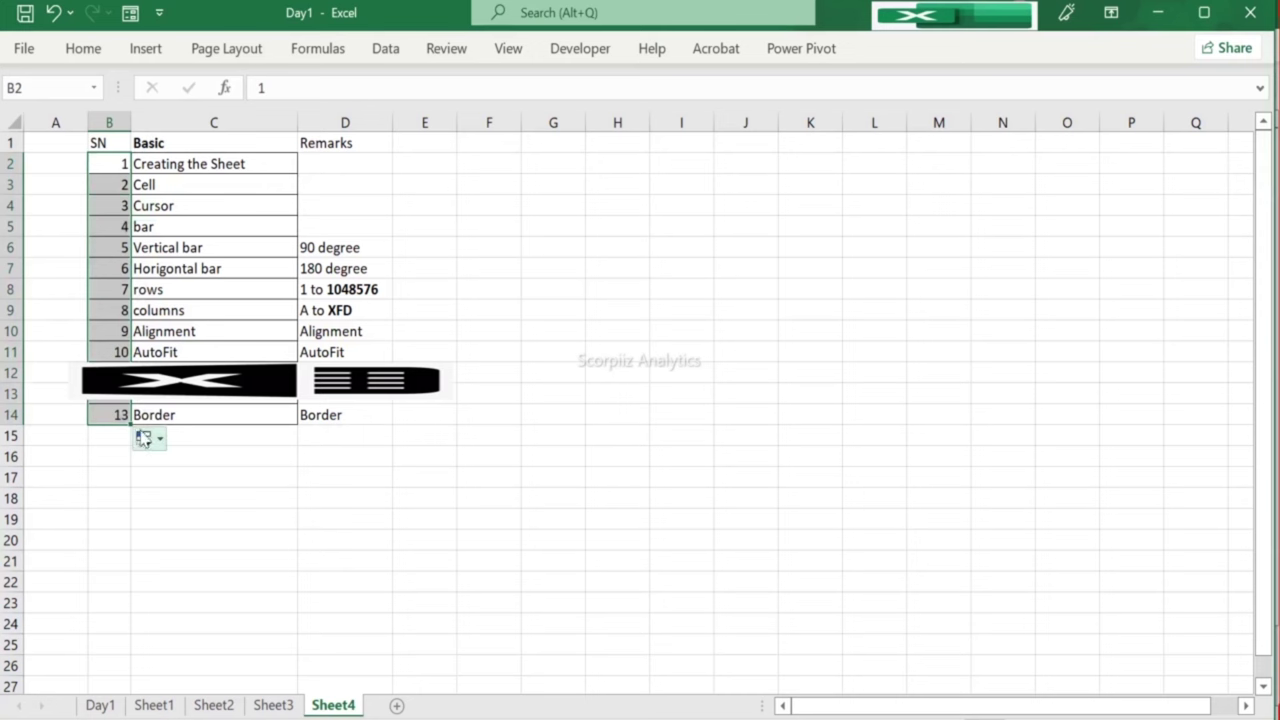
{"action": "left_click_drag", "start_coordinate": [134, 427], "coordinate": [134, 652]}
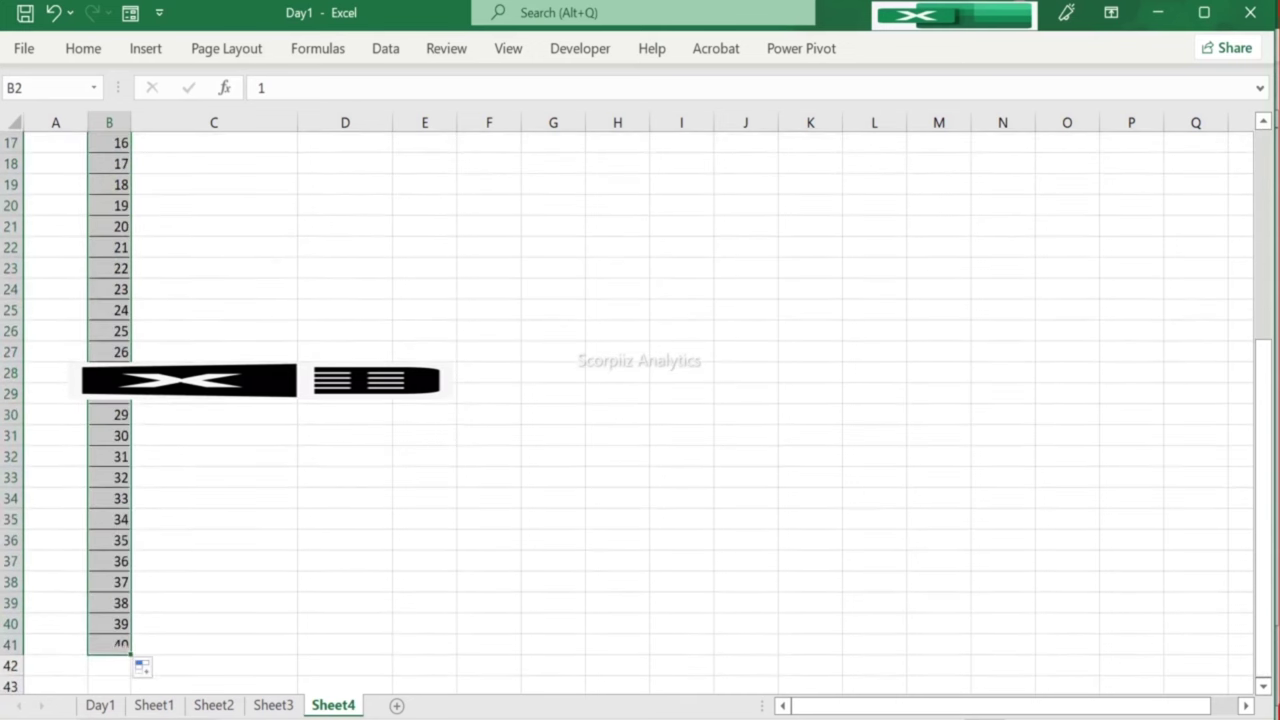
Step: Review the extended SN column and topic list, ending below the Border topic
{"action": "left_click", "coordinate": [100, 560]}
{"action": "key", "text": "Right"}
{"action": "key", "text": "ctrl+Up"}
{"action": "key", "text": "Left"}
{"action": "key", "text": "Up"}
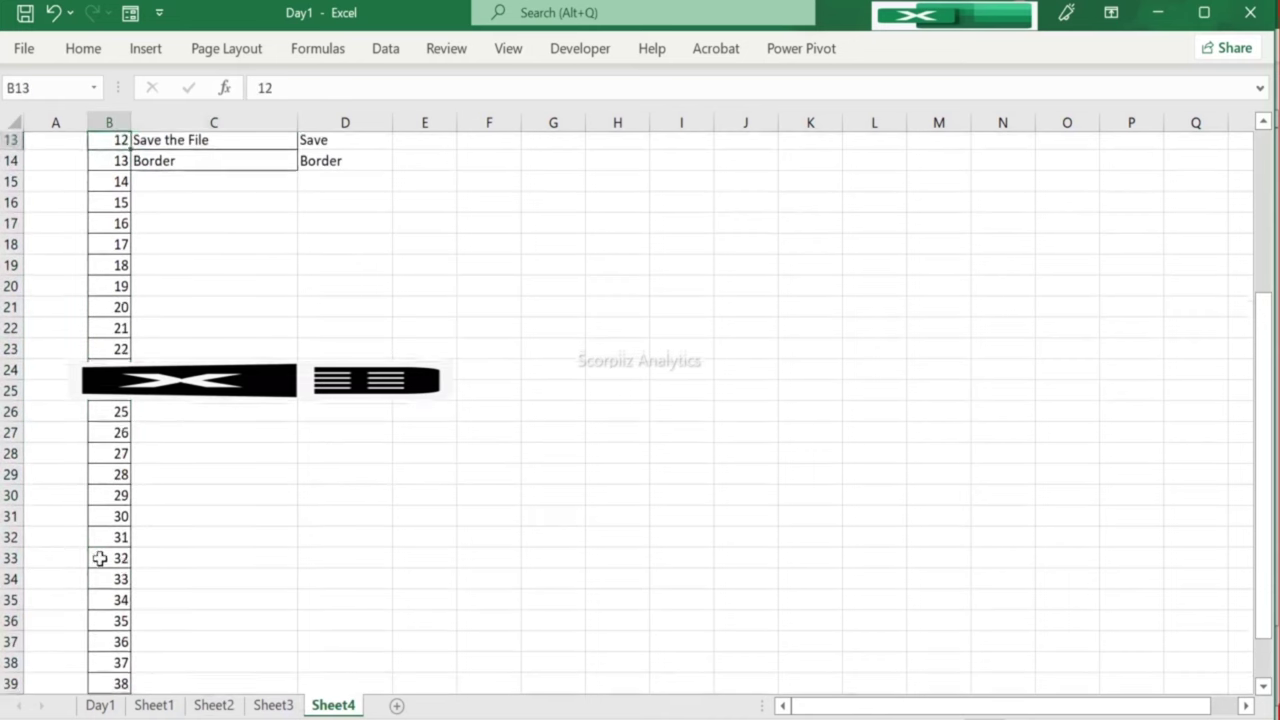
{"action": "key", "text": "ctrl+Up"}
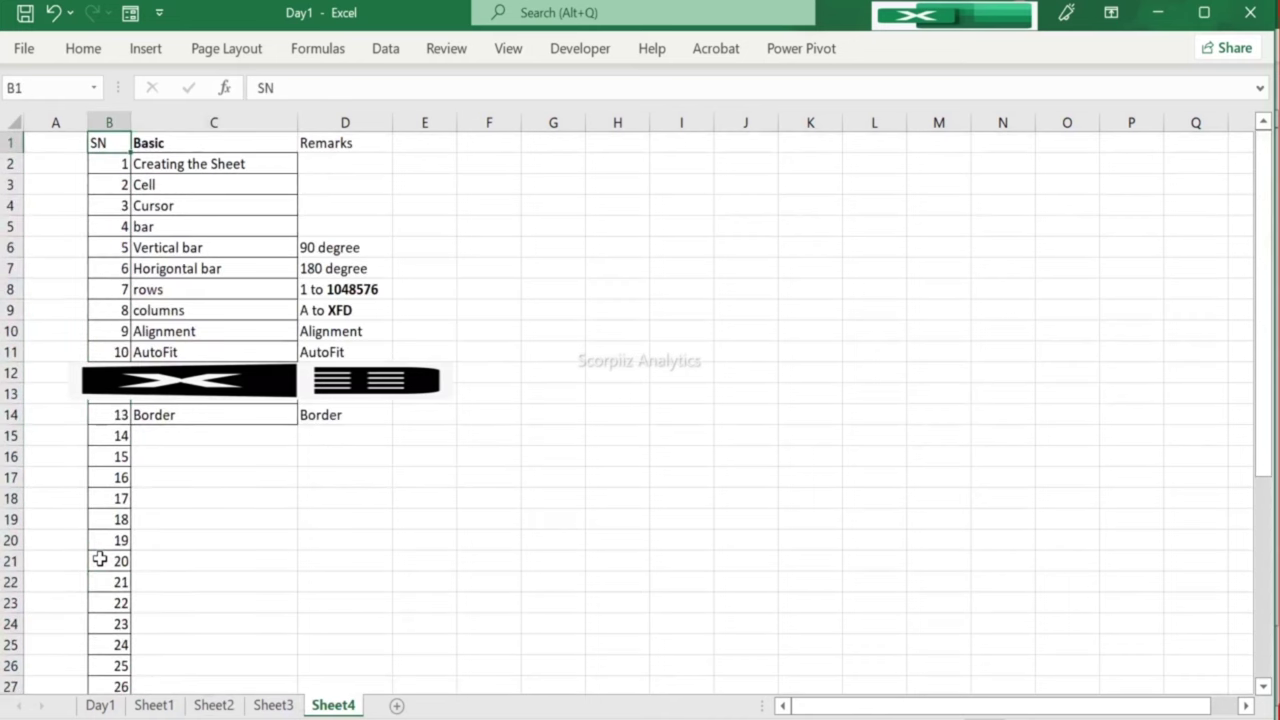
{"action": "key", "text": "Right"}
{"action": "key", "text": "Down"}
{"action": "key", "text": "Up"}
{"action": "key", "text": "Right"}
{"action": "key", "text": "Left"}
{"action": "key", "text": "Left"}
{"action": "key", "text": "Down"}
{"action": "key", "text": "Down"}
{"action": "key", "text": "Down"}
{"action": "key", "text": "ctrl+Down"}
{"action": "key", "text": "Right"}
{"action": "key", "text": "ctrl+Down"}
{"action": "key", "text": "Down"}
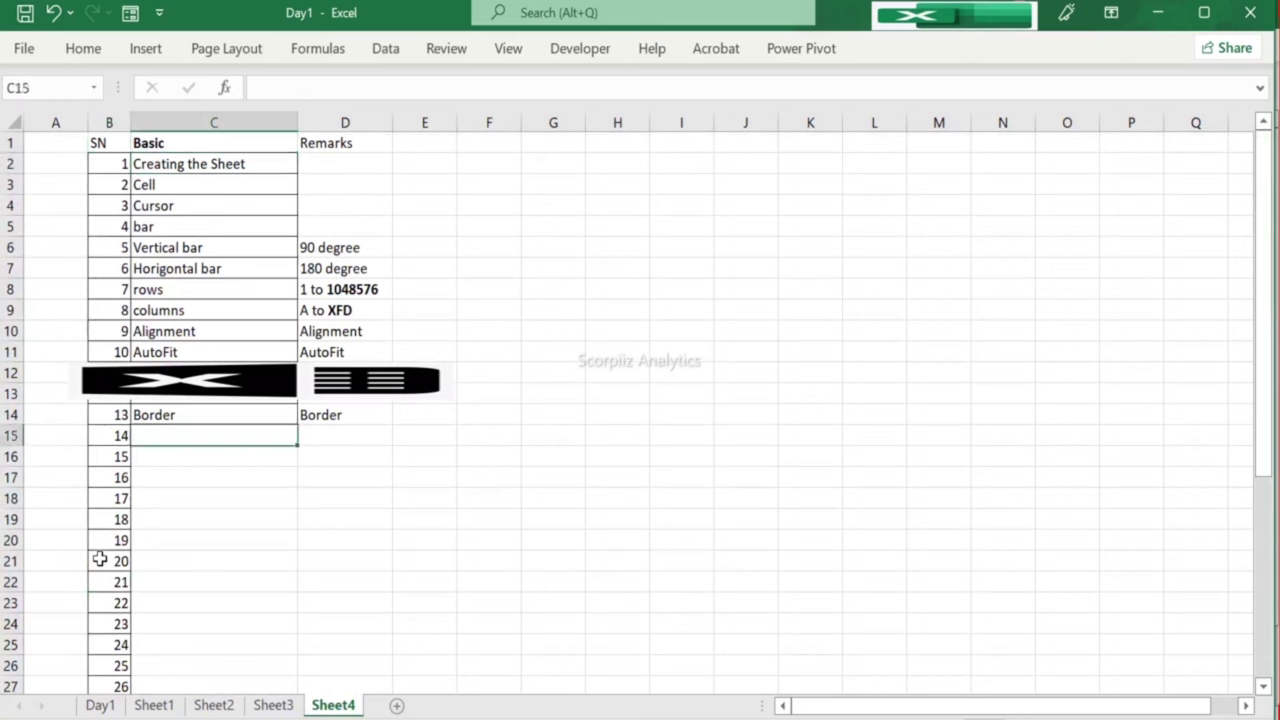
{"action": "key", "text": "Left"}
{"action": "key", "text": "ctrl+Up"}
{"action": "key", "text": "Down"}
{"action": "key", "text": "Down"}
{"action": "key", "text": "Down"}
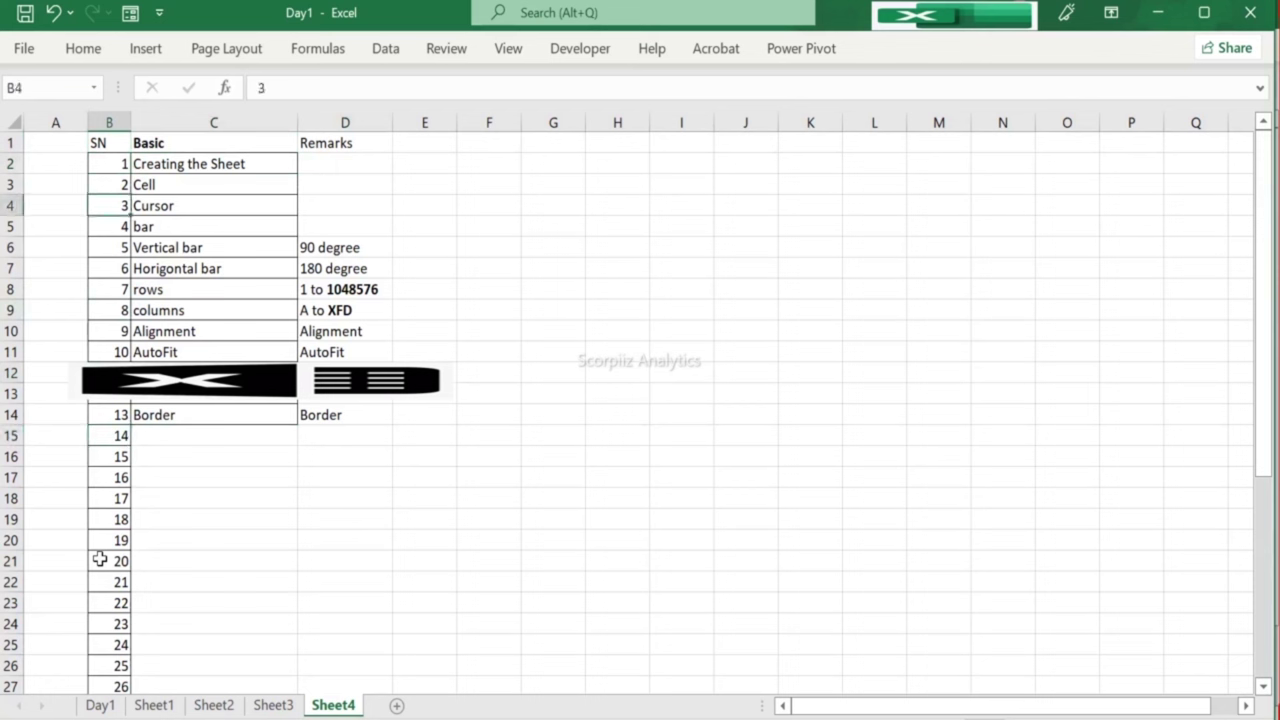
{"action": "key", "text": "Up"}
{"action": "key", "text": "Down"}
{"action": "key", "text": "Right"}
{"action": "key", "text": "ctrl+Down"}
{"action": "key", "text": "Down"}
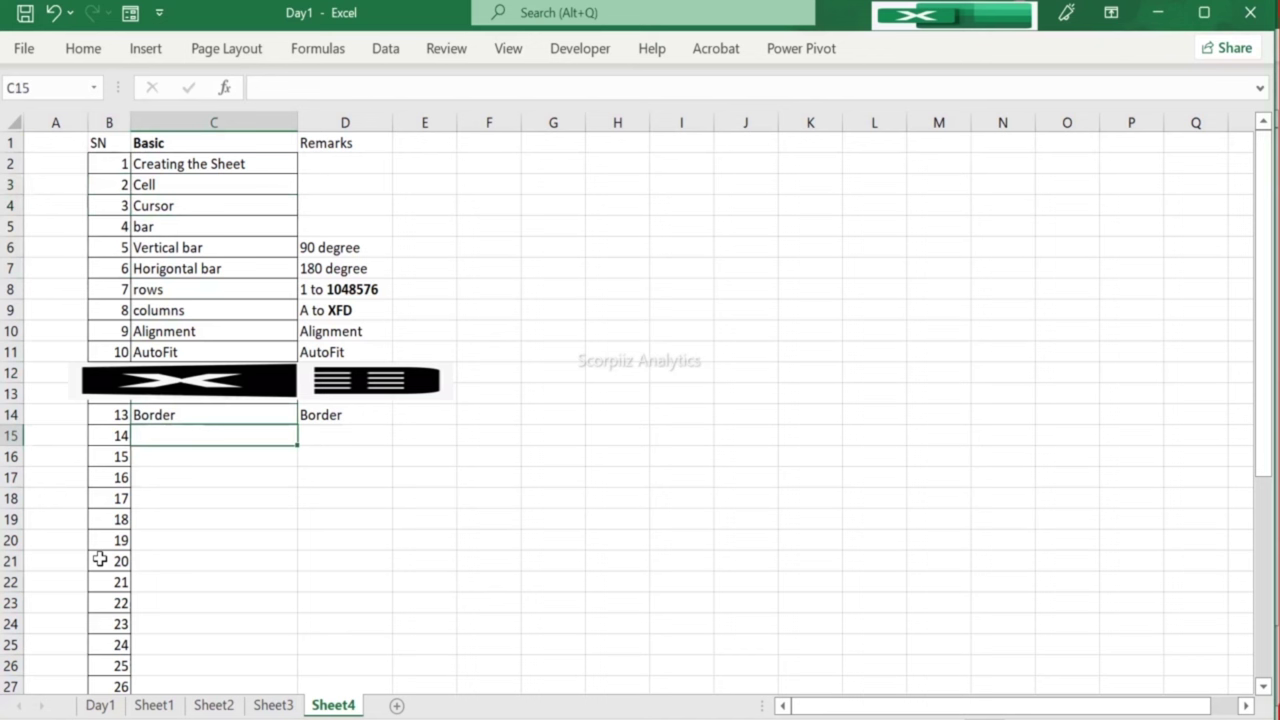
Step: Add the topic 'Color the Cell' in C15 below Border
{"action": "type", "text": "Color the Ce"}
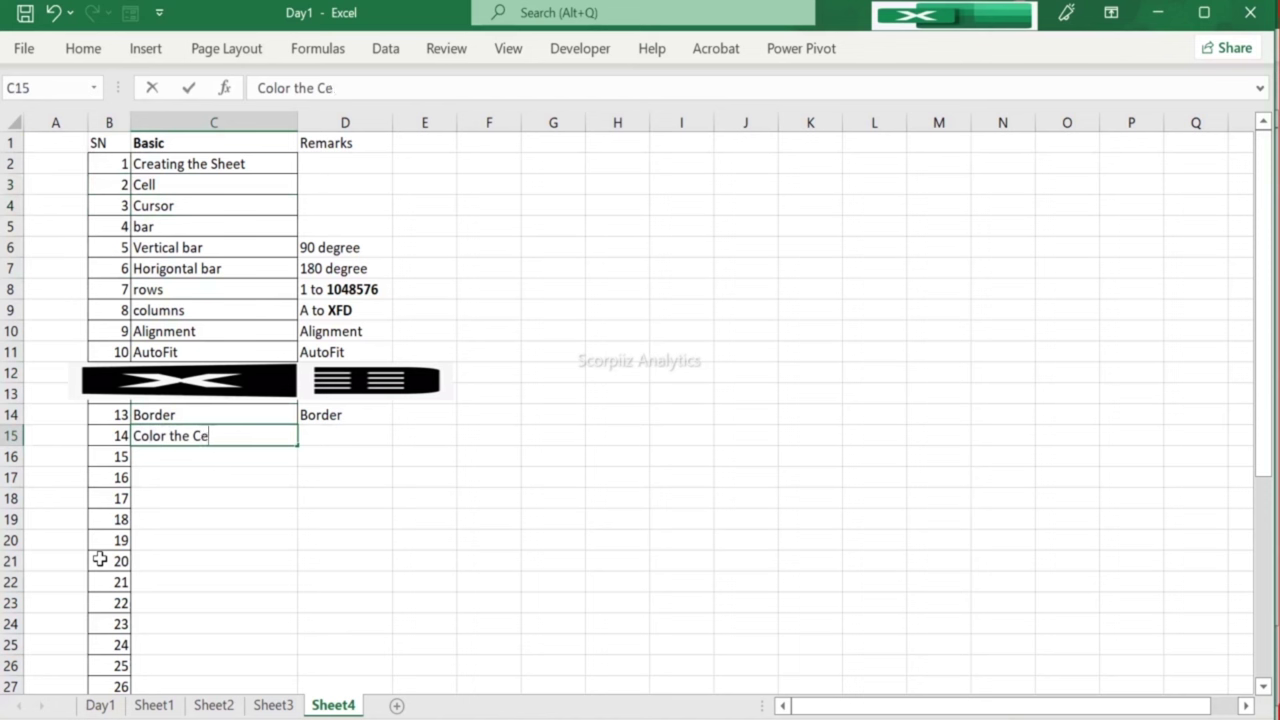
{"action": "type", "text": "ll"}
{"action": "key", "text": "Return"}
{"action": "key", "text": "Up"}
{"action": "key", "text": "Right"}
{"action": "key", "text": "Left"}
{"action": "key", "text": "Up"}
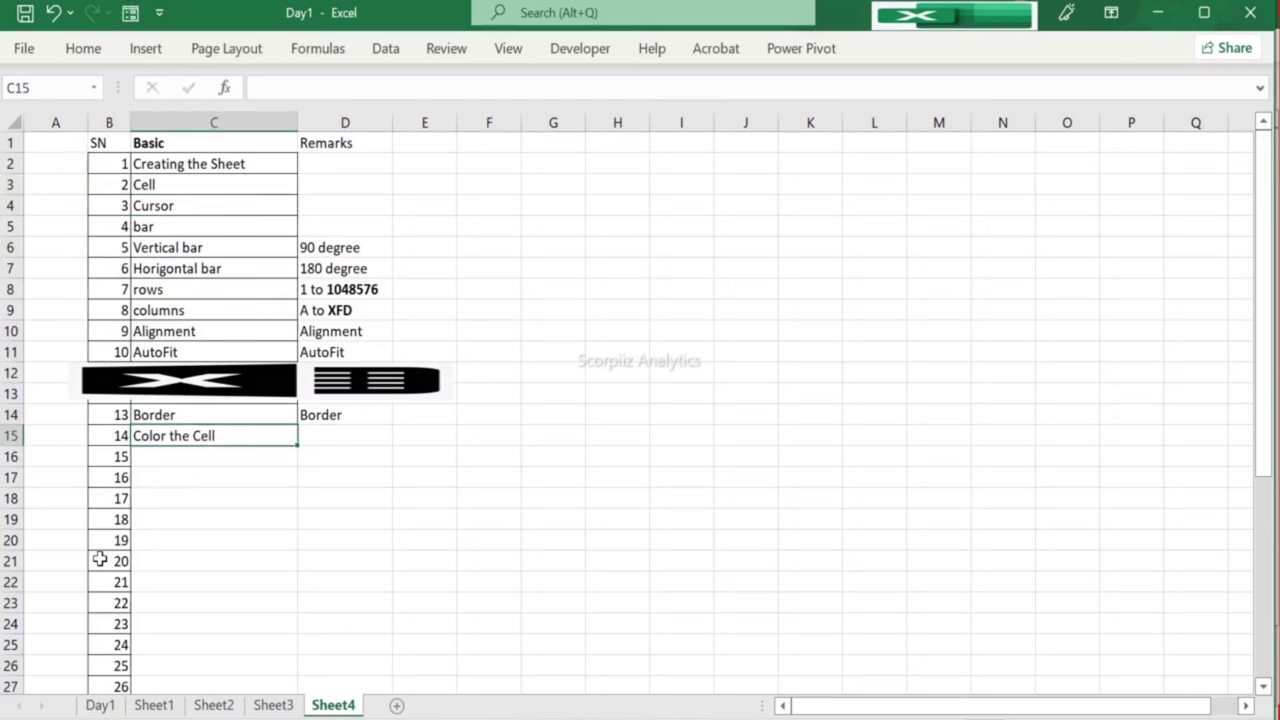
{"action": "key", "text": "Up"}
{"action": "key", "text": "ctrl+Up"}
{"action": "key", "text": "Left"}
Step: Give the SN, Basic and Remarks headings a light blue fill
{"action": "key", "text": "shift+Right"}
{"action": "key", "text": "shift+Right"}
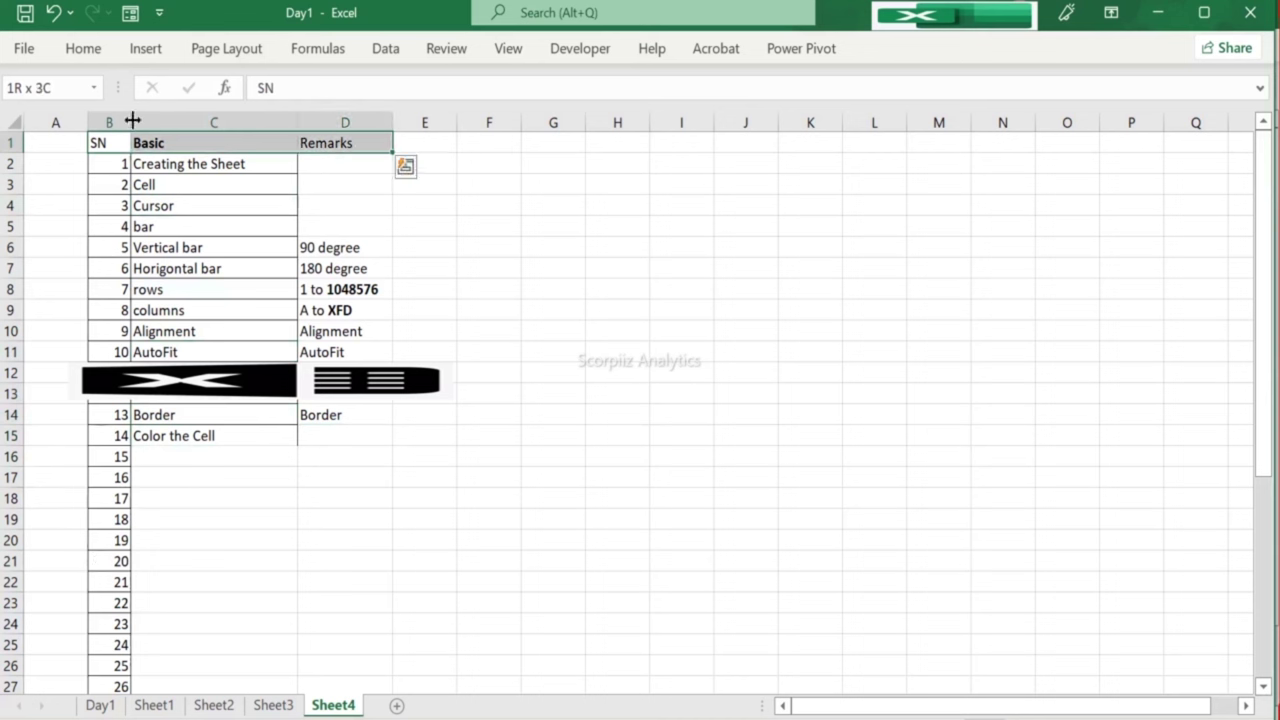
{"action": "left_click", "coordinate": [84, 50]}
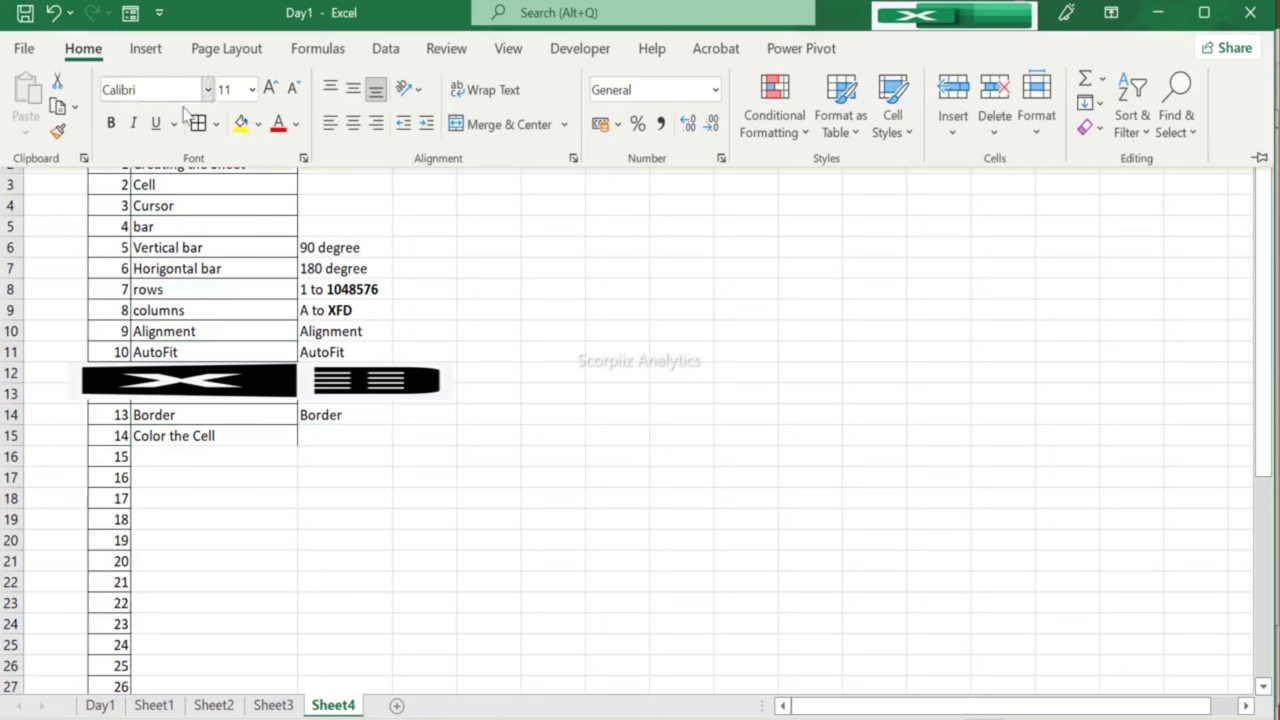
{"action": "left_click", "coordinate": [257, 123]}
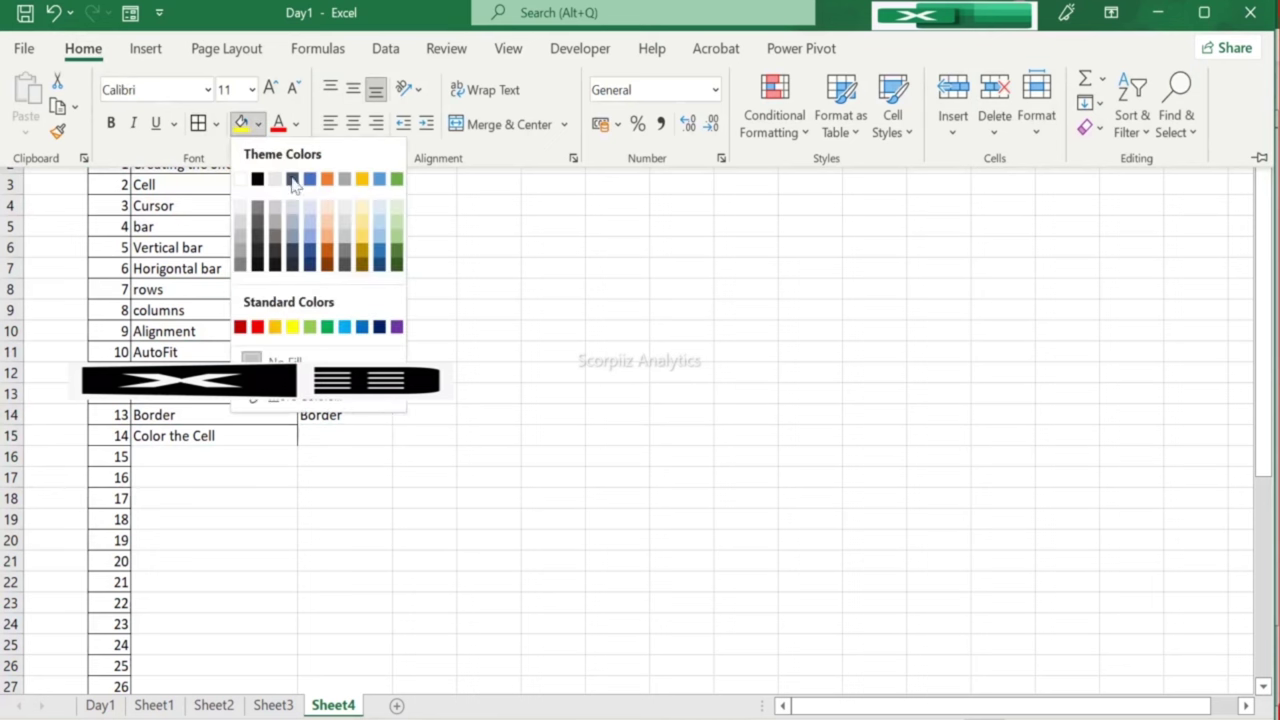
{"action": "left_click", "coordinate": [362, 226]}
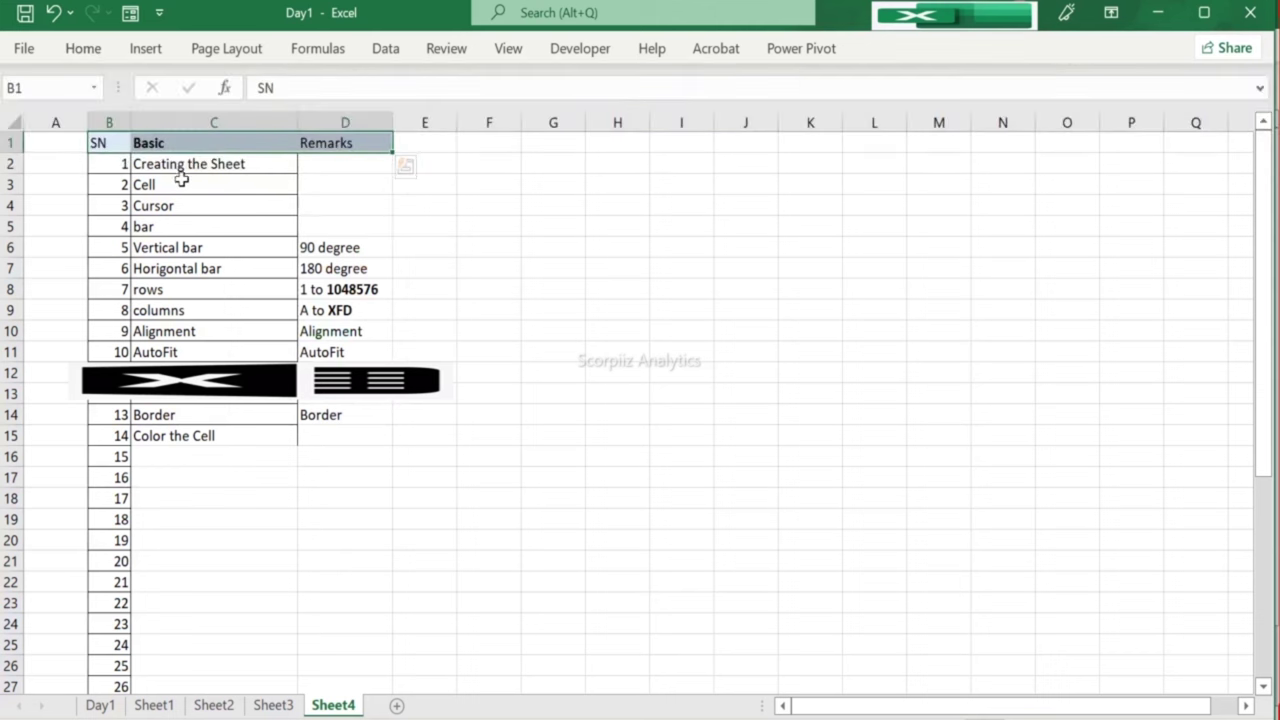
{"action": "left_click", "coordinate": [191, 246]}
{"action": "key", "text": "Up"}
{"action": "key", "text": "Up"}
{"action": "key", "text": "Up"}
{"action": "key", "text": "Up"}
{"action": "key", "text": "Up"}
{"action": "key", "text": "Left"}
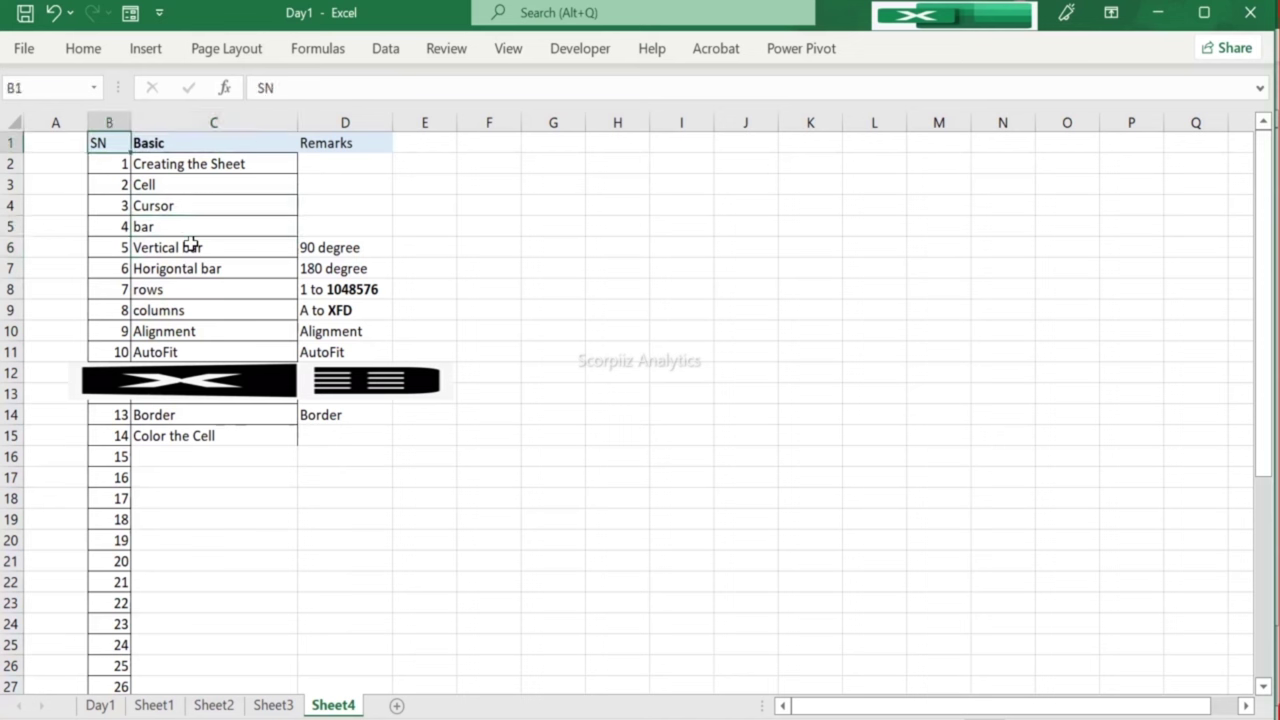
{"action": "key", "text": "shift+Right"}
{"action": "key", "text": "shift+Right"}
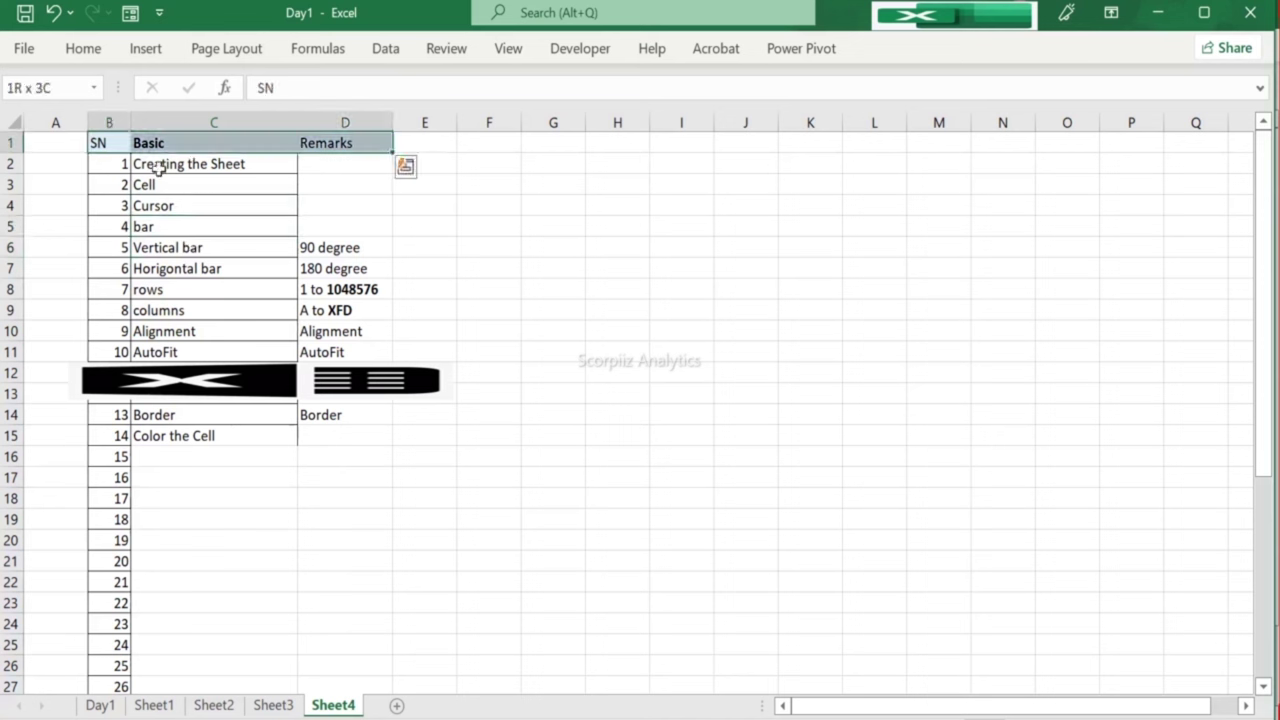
Step: Apply all borders to the SN, Basic and Remarks table from row 1 to row 41
{"action": "left_click_drag", "start_coordinate": [132, 143], "coordinate": [250, 438]}
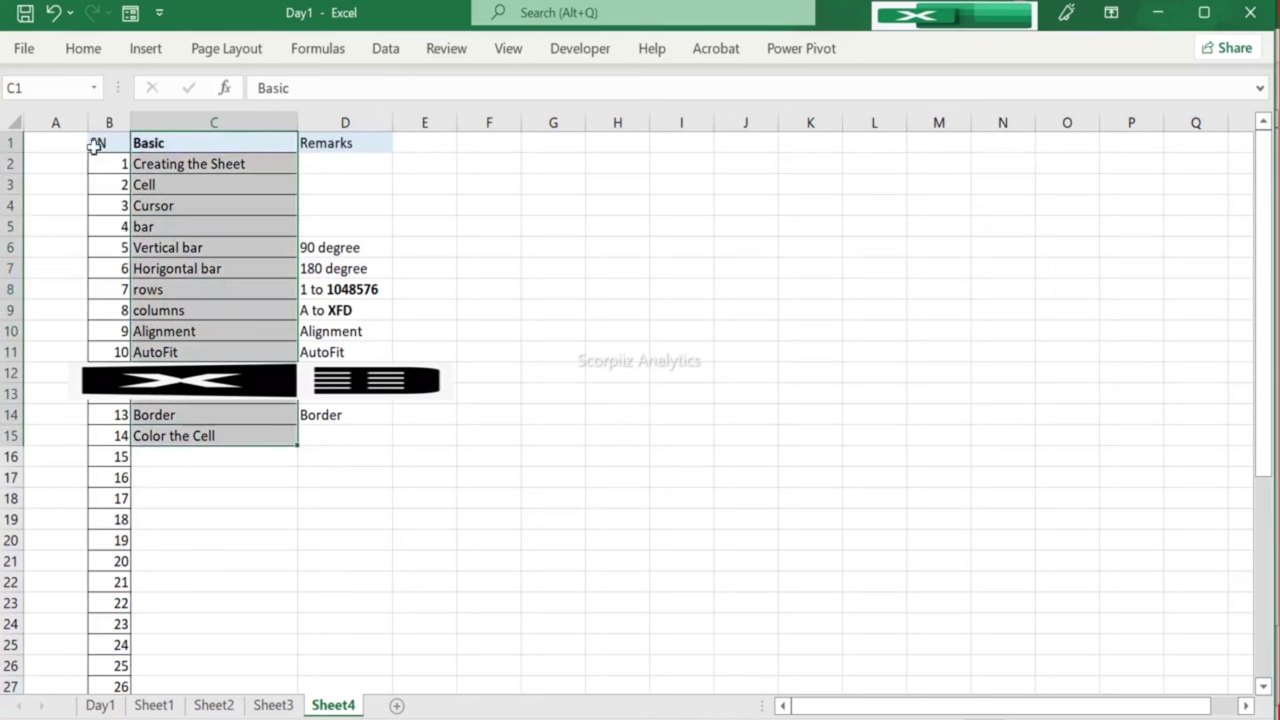
{"action": "left_click_drag", "start_coordinate": [96, 145], "coordinate": [393, 656]}
{"action": "left_click_drag", "start_coordinate": [390, 664], "coordinate": [327, 241]}
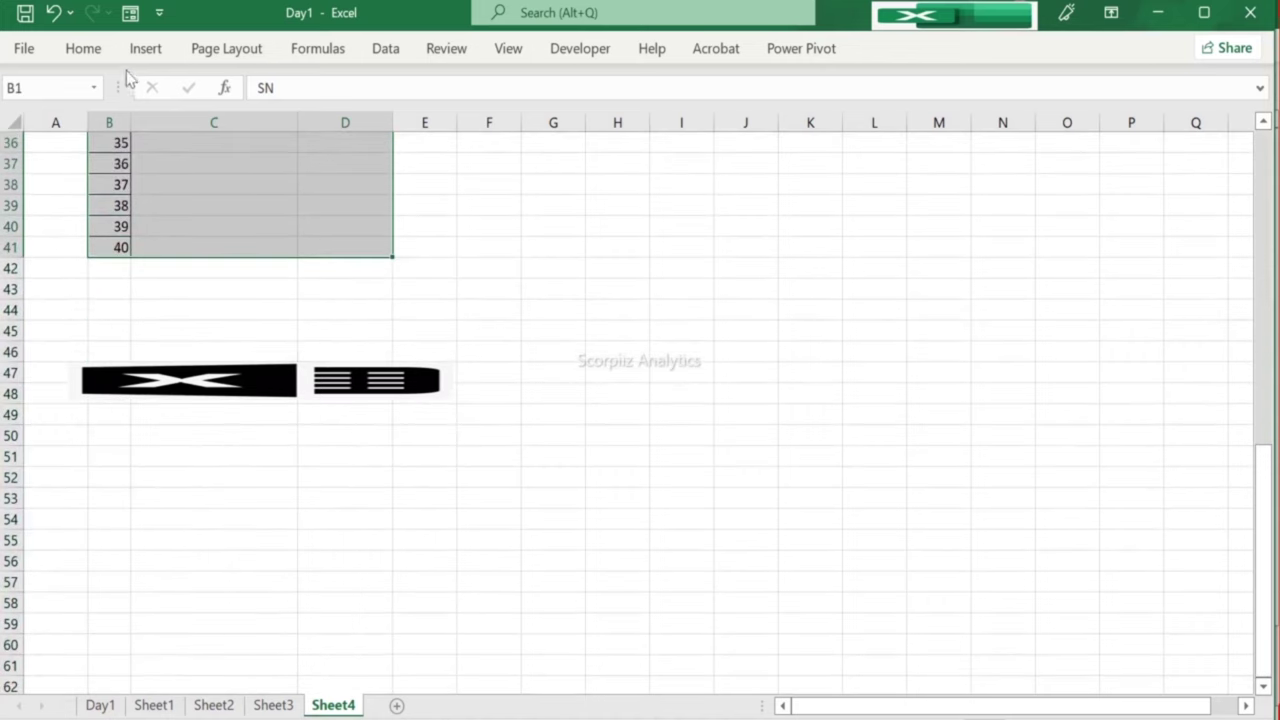
{"action": "left_click", "coordinate": [88, 50]}
{"action": "left_click", "coordinate": [205, 123]}
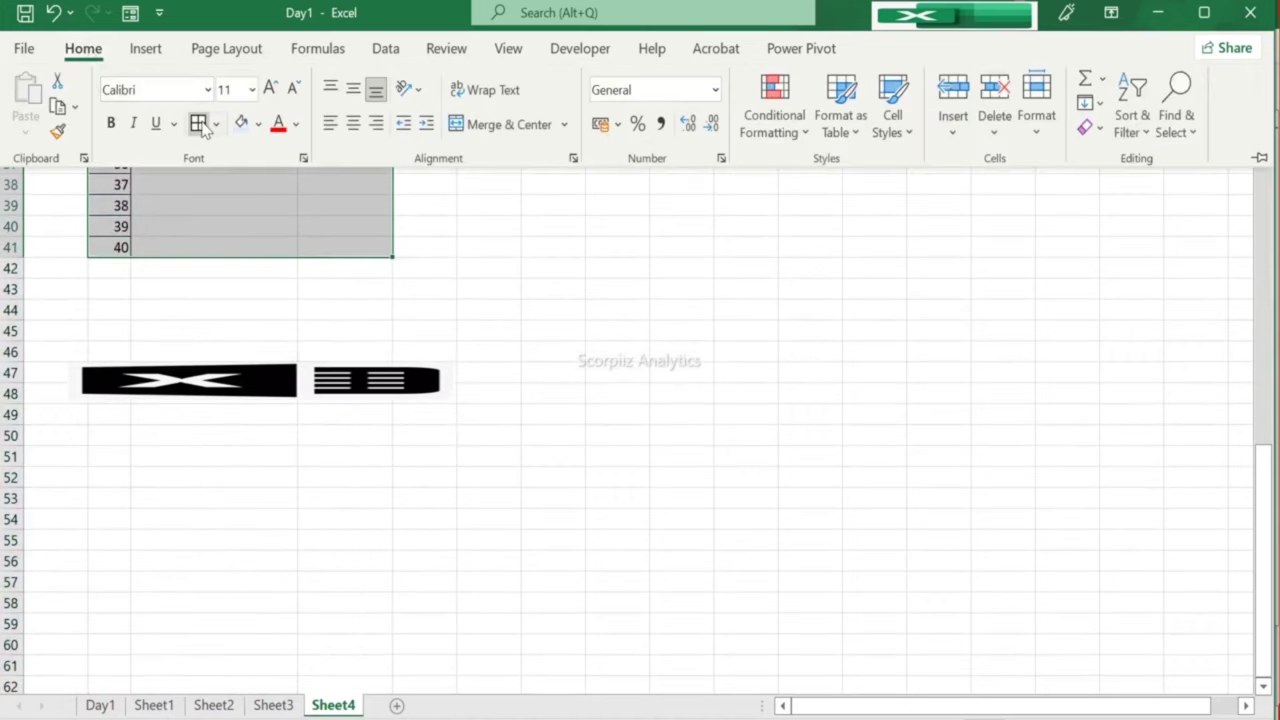
{"action": "scroll", "coordinate": [267, 252], "scroll_direction": "up", "scroll_amount": 12}
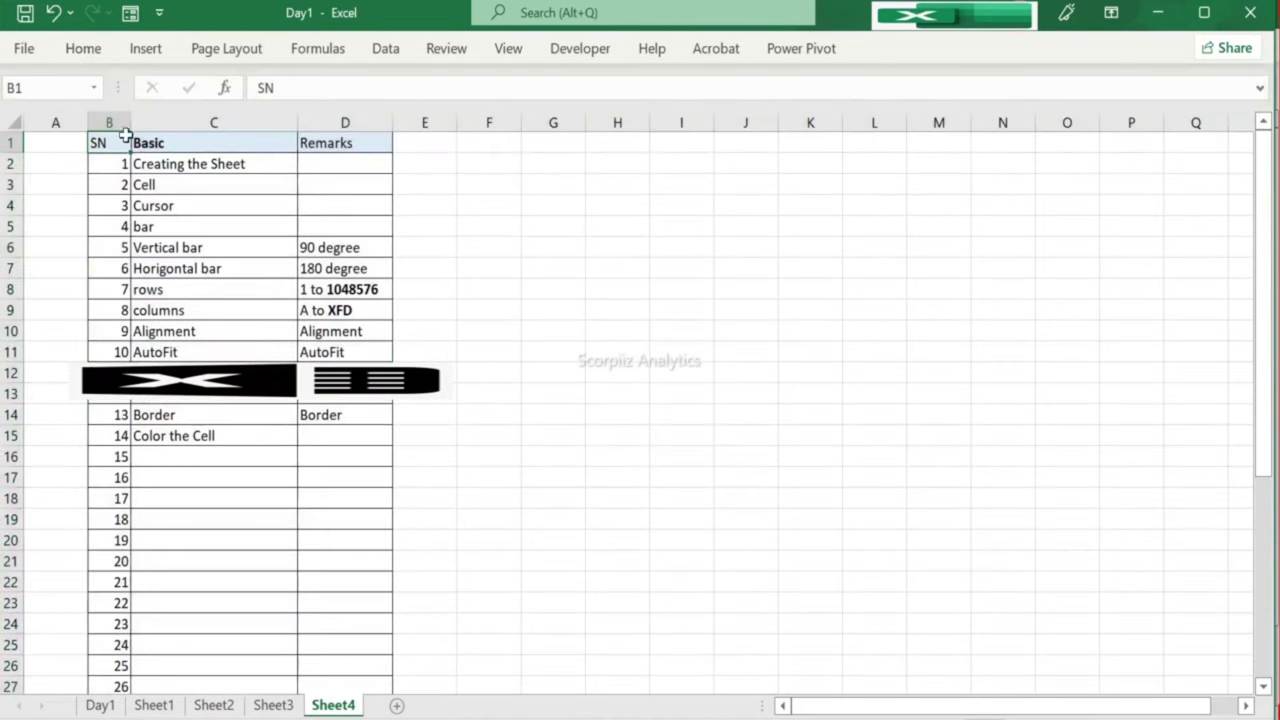
{"action": "left_click_drag", "start_coordinate": [105, 142], "coordinate": [336, 145]}
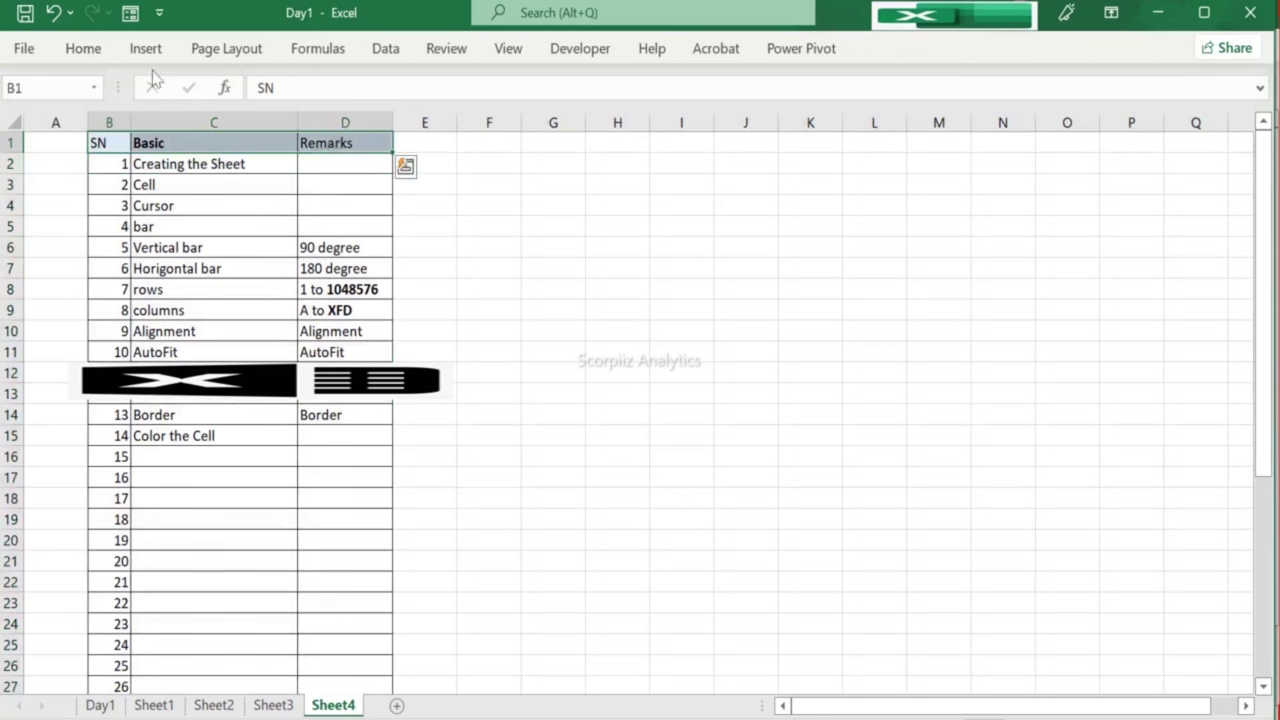
Step: Make the SN, Basic and Remarks header row bold
{"action": "left_click", "coordinate": [83, 48]}
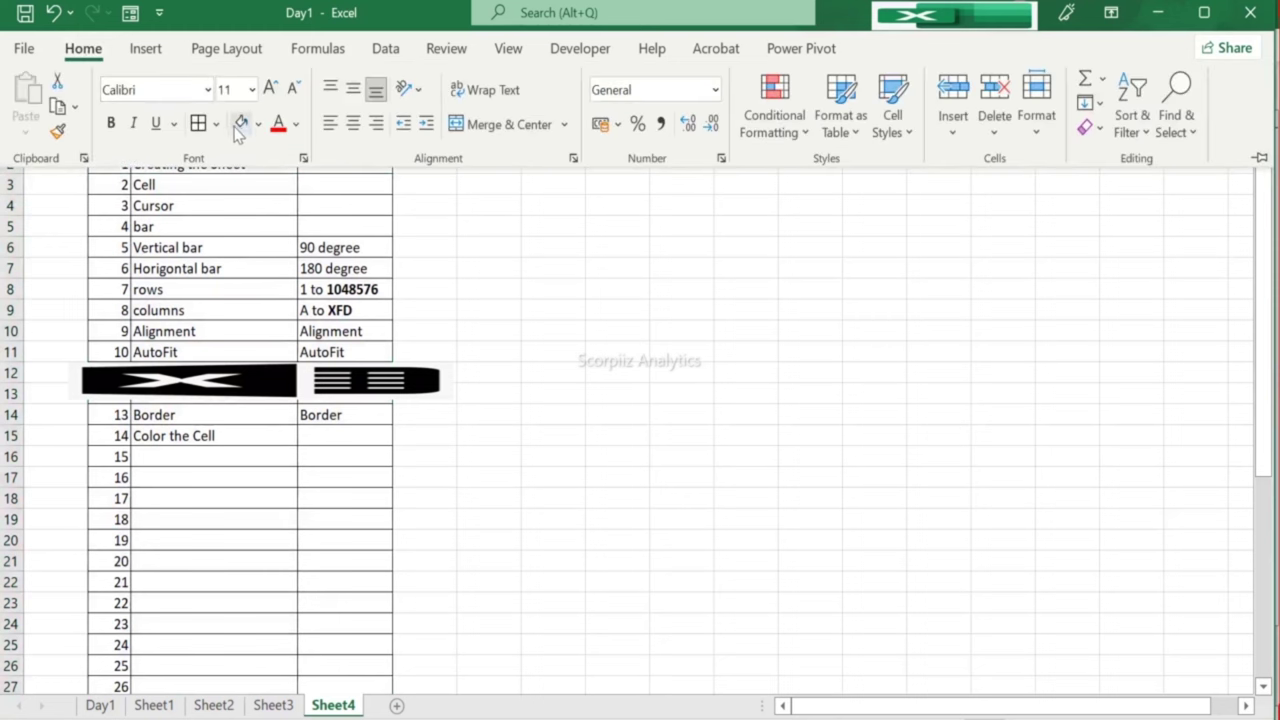
{"action": "left_click", "coordinate": [113, 124]}
{"action": "key", "text": "Down"}
{"action": "key", "text": "Up"}
{"action": "key", "text": "Right"}
{"action": "key", "text": "Right"}
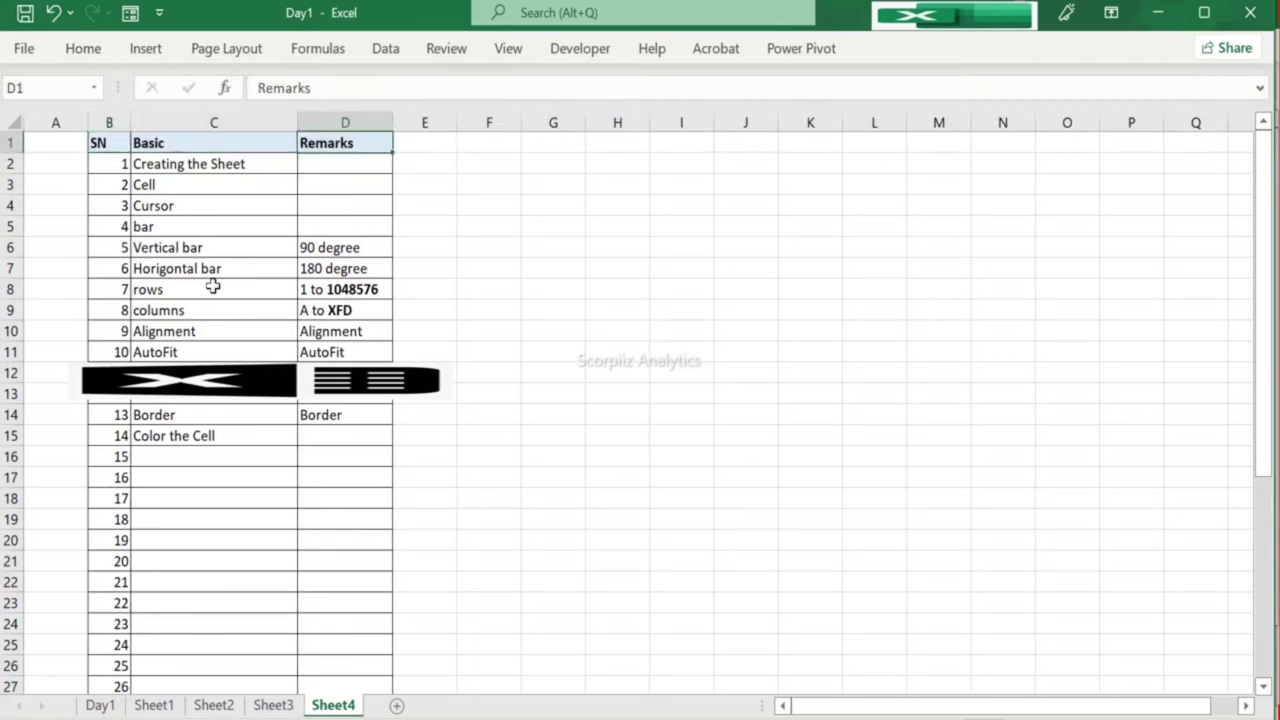
Step: Copy 'Color the Cell' from C15 into the Remarks cell D15
{"action": "key", "text": "Down"}
{"action": "key", "text": "Down"}
{"action": "key", "text": "Down"}
{"action": "key", "text": "Down"}
{"action": "key", "text": "Down"}
{"action": "key", "text": "Down"}
{"action": "key", "text": "Down"}
{"action": "key", "text": "Down"}
{"action": "key", "text": "Down"}
{"action": "key", "text": "Down"}
{"action": "key", "text": "Down"}
{"action": "key", "text": "Down"}
{"action": "key", "text": "Down"}
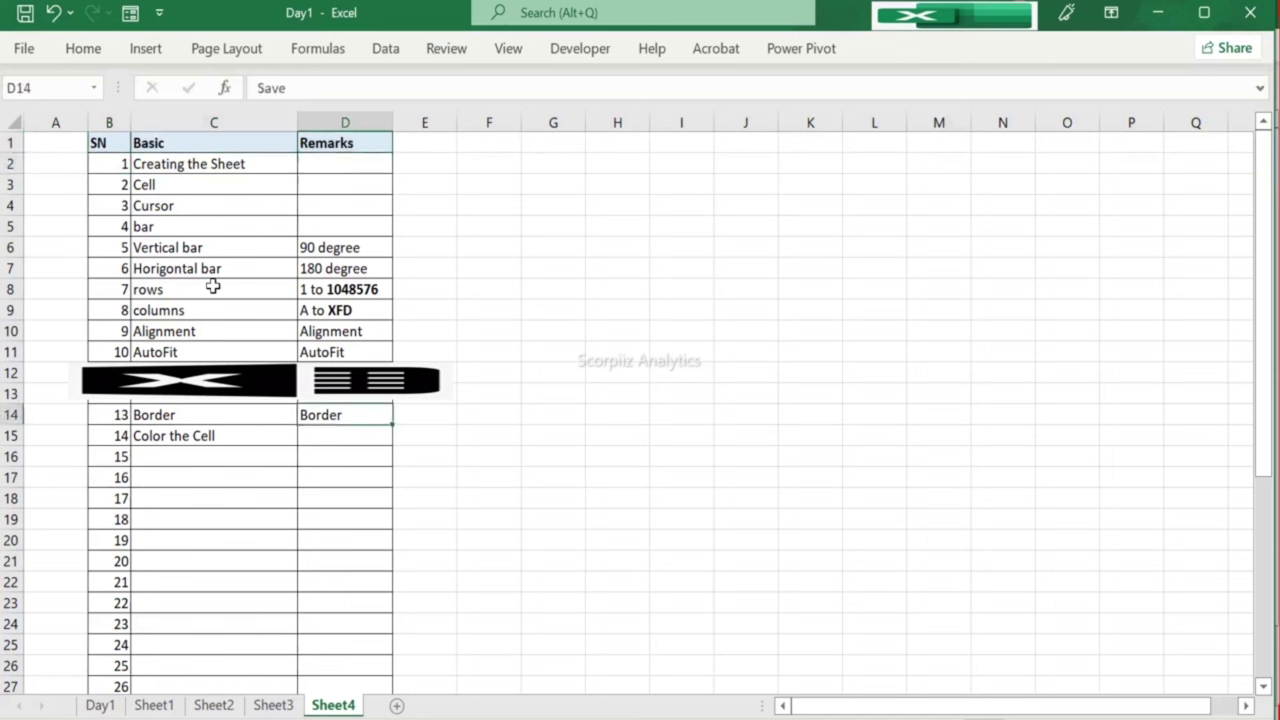
{"action": "key", "text": "Left"}
{"action": "key", "text": "Down"}
{"action": "key", "text": "Down"}
{"action": "key", "text": "Down"}
{"action": "key", "text": "Down"}
{"action": "key", "text": "Up"}
{"action": "key", "text": "Up"}
{"action": "key", "text": "Up"}
{"action": "key", "text": "Right"}
{"action": "key", "text": "Left"}
{"action": "key", "text": "ctrl+c"}
{"action": "key", "text": "Right"}
{"action": "key", "text": "ctrl+v"}
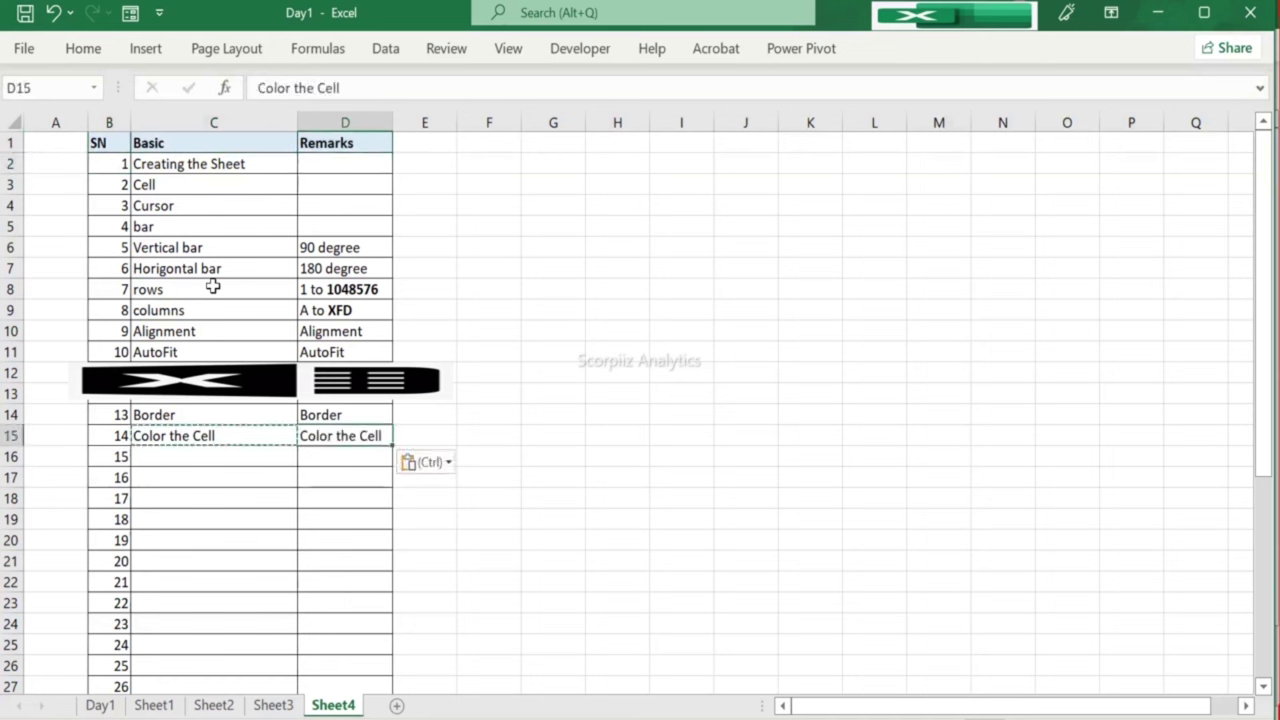
Step: Replace the C15 topic with 'Formatting'
{"action": "key", "text": "Left"}
{"action": "type", "text": "Forma"}
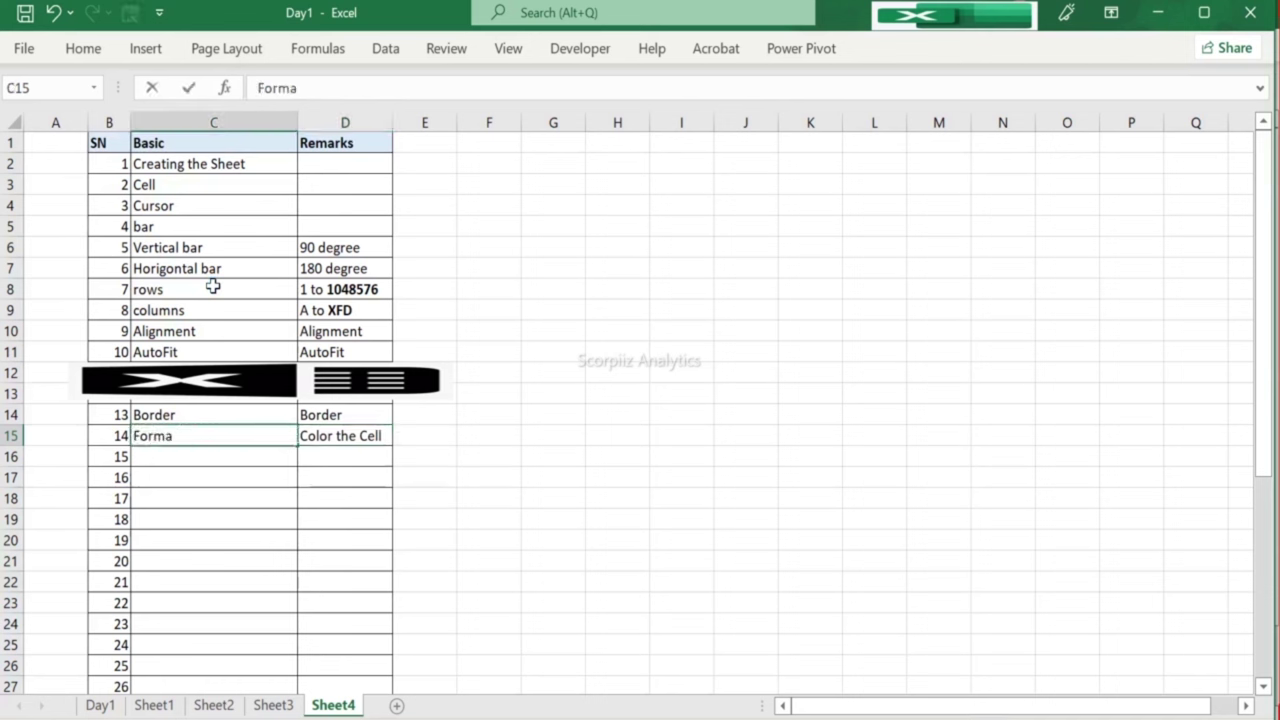
{"action": "type", "text": "tting"}
{"action": "key", "text": "Return"}
{"action": "key", "text": "Up"}
{"action": "left_click", "coordinate": [213, 286]}
{"action": "key", "text": "ctrl+Up"}
{"action": "key", "text": "Down"}
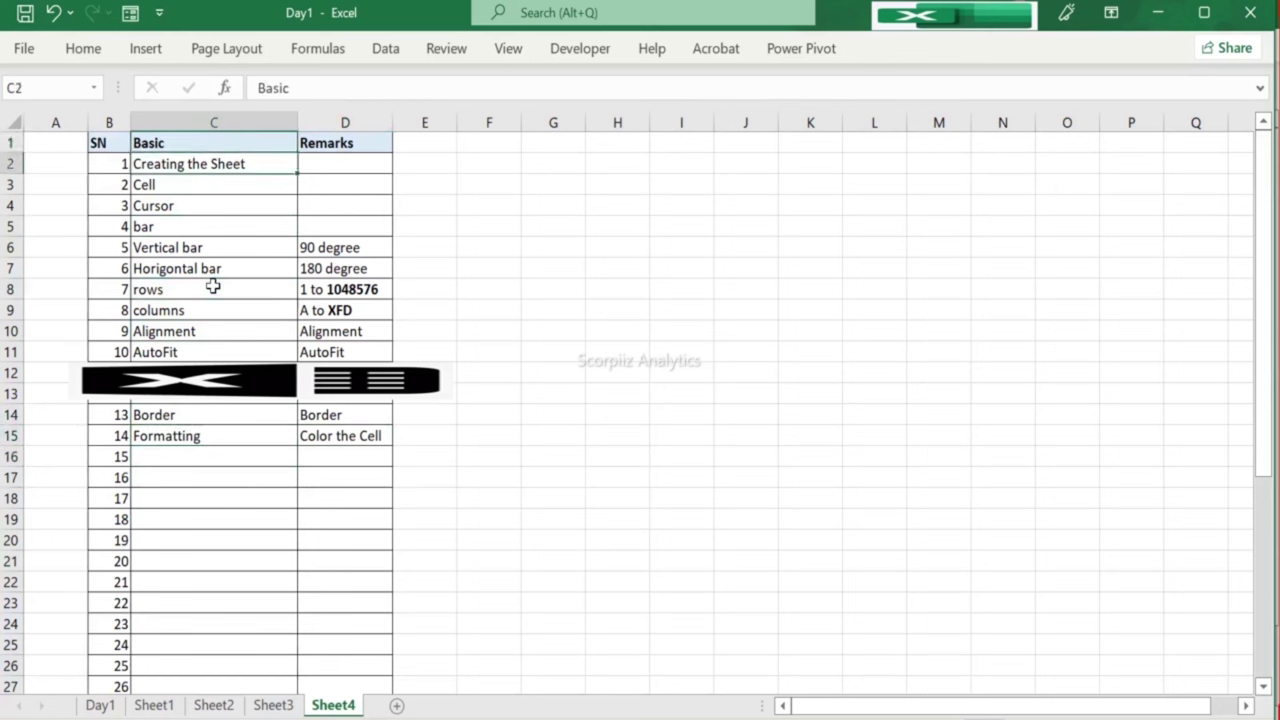
{"action": "key", "text": "Down"}
{"action": "key", "text": "Down"}
{"action": "key", "text": "Down"}
{"action": "key", "text": "Down"}
{"action": "key", "text": "Down"}
{"action": "key", "text": "Down"}
{"action": "key", "text": "Down"}
{"action": "key", "text": "Down"}
{"action": "key", "text": "Down"}
{"action": "key", "text": "Down"}
{"action": "key", "text": "Down"}
{"action": "key", "text": "Down"}
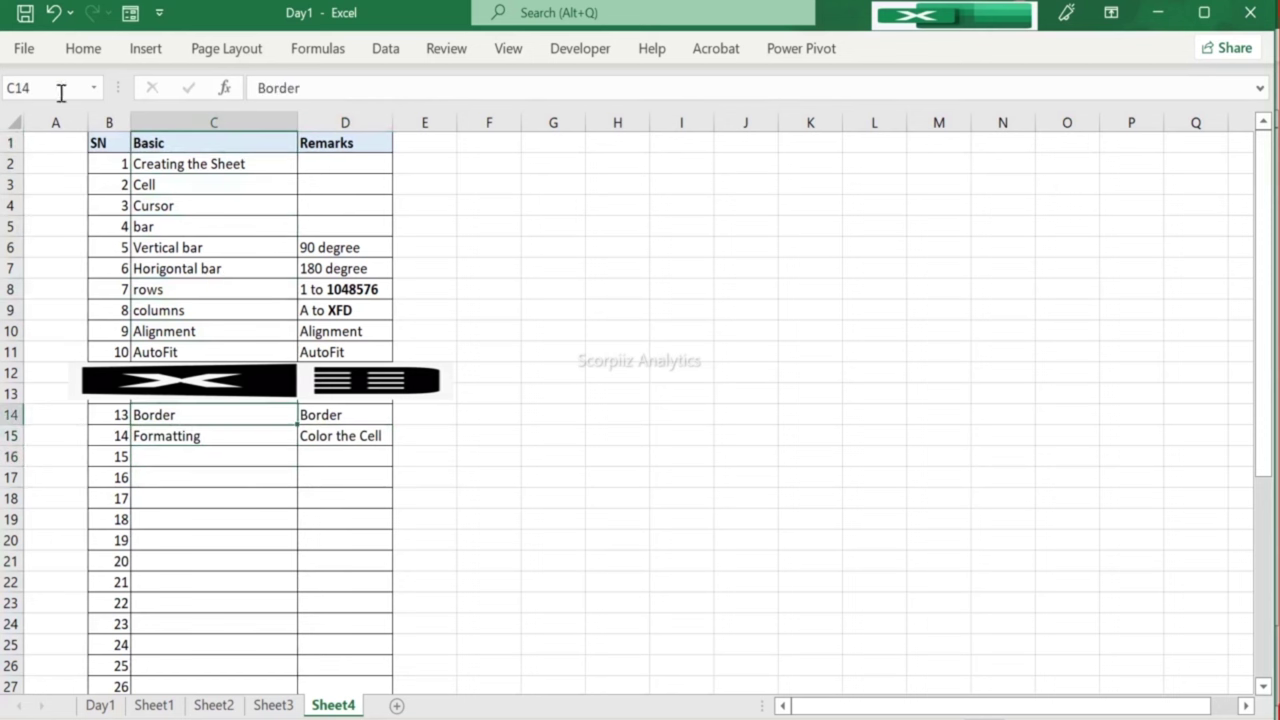
{"action": "left_click_drag", "start_coordinate": [94, 140], "coordinate": [305, 134]}
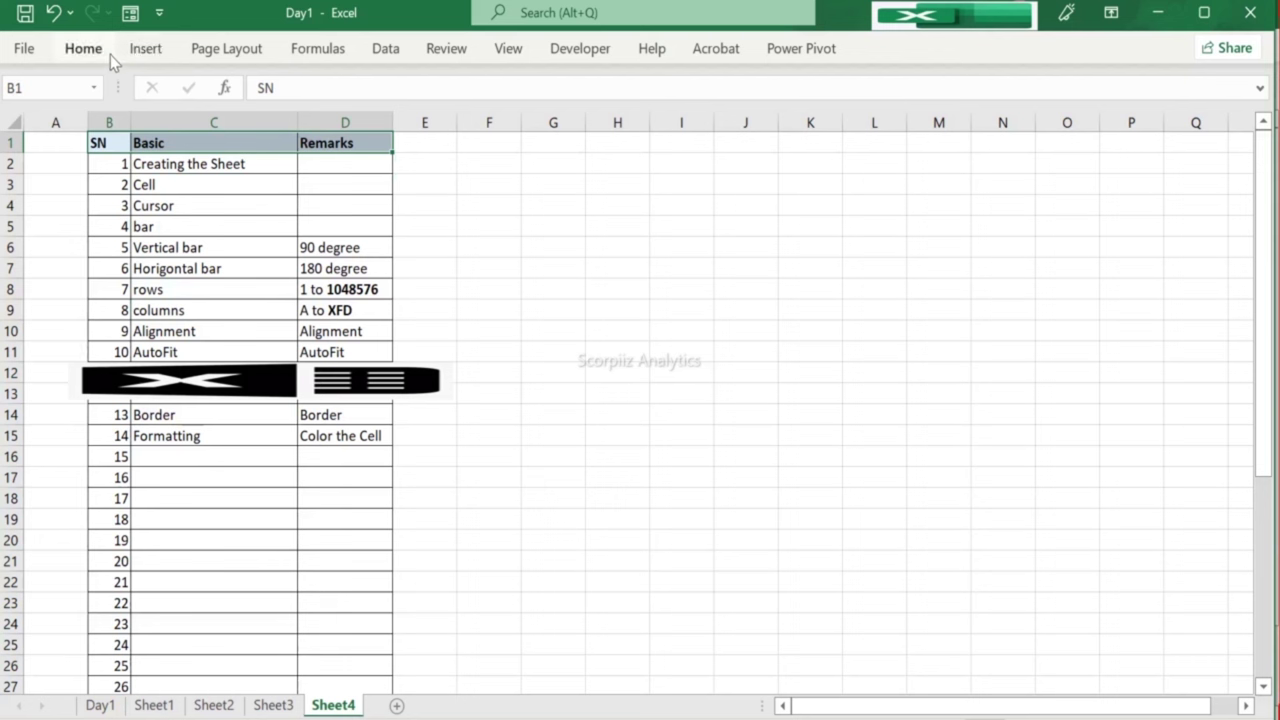
{"action": "left_click", "coordinate": [83, 50]}
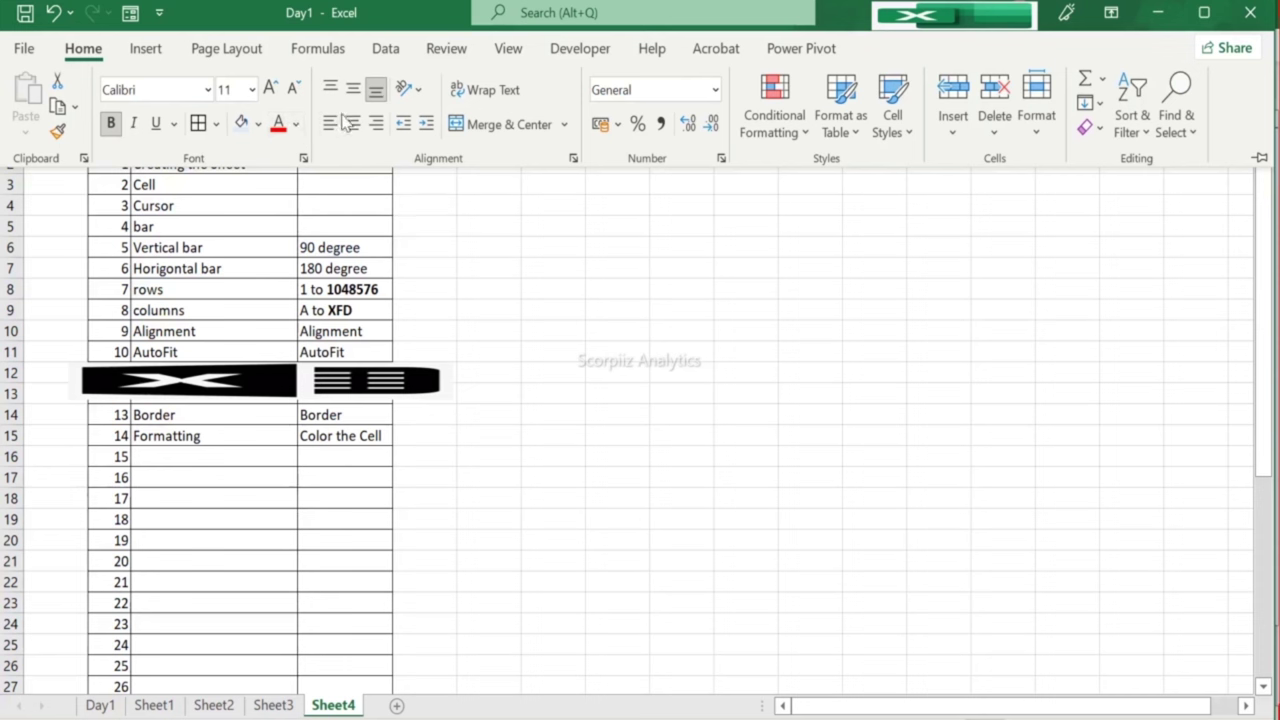
{"action": "left_click", "coordinate": [140, 143]}
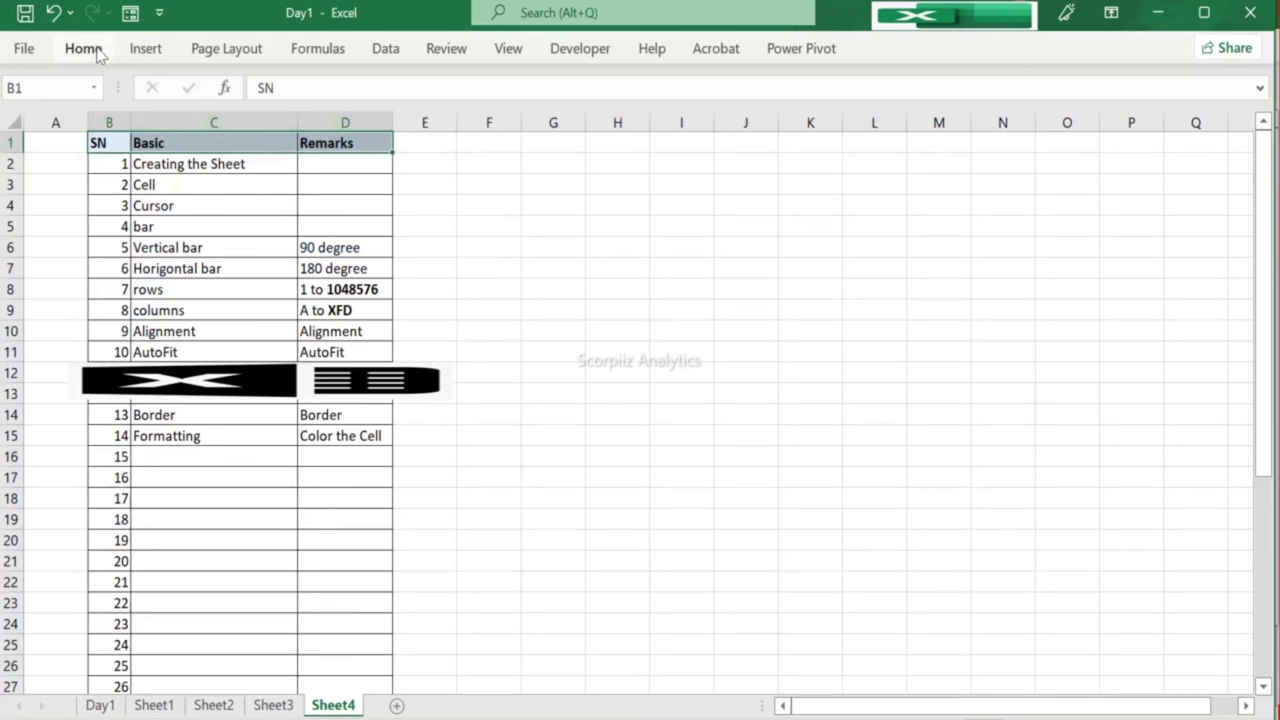
{"action": "left_click", "coordinate": [96, 52]}
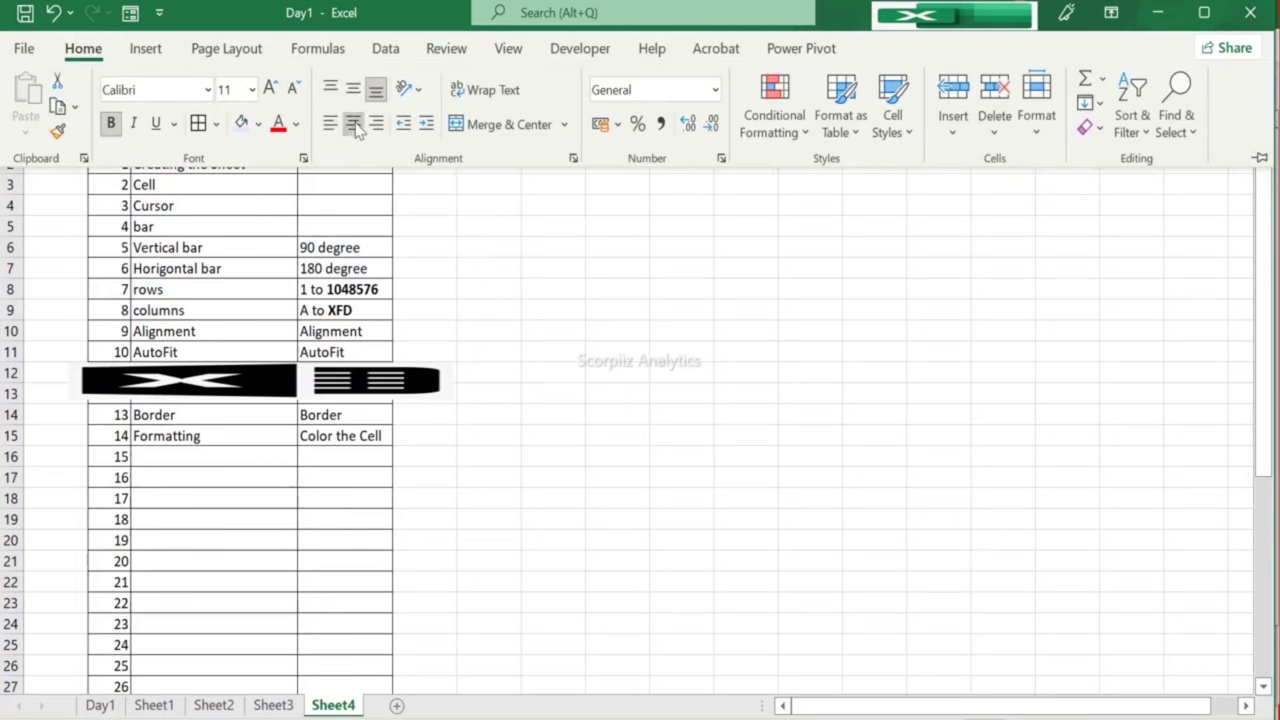
{"action": "left_click", "coordinate": [253, 249]}
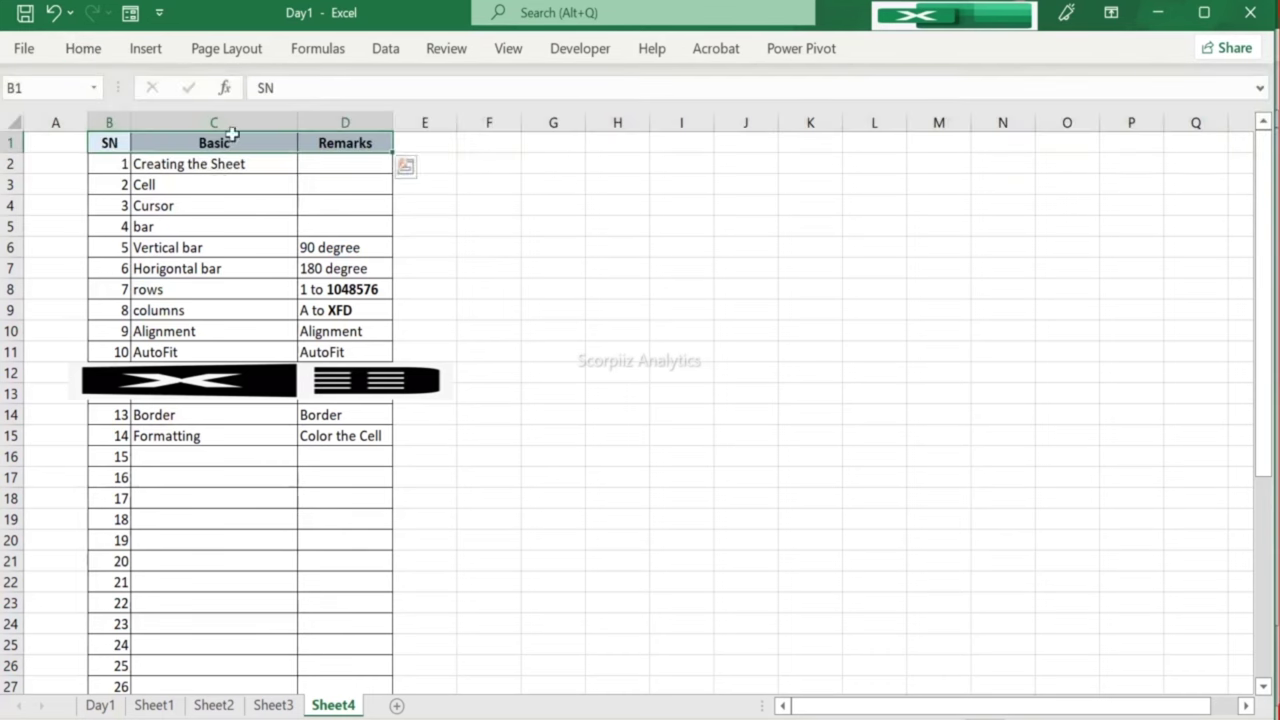
{"action": "left_click", "coordinate": [84, 49]}
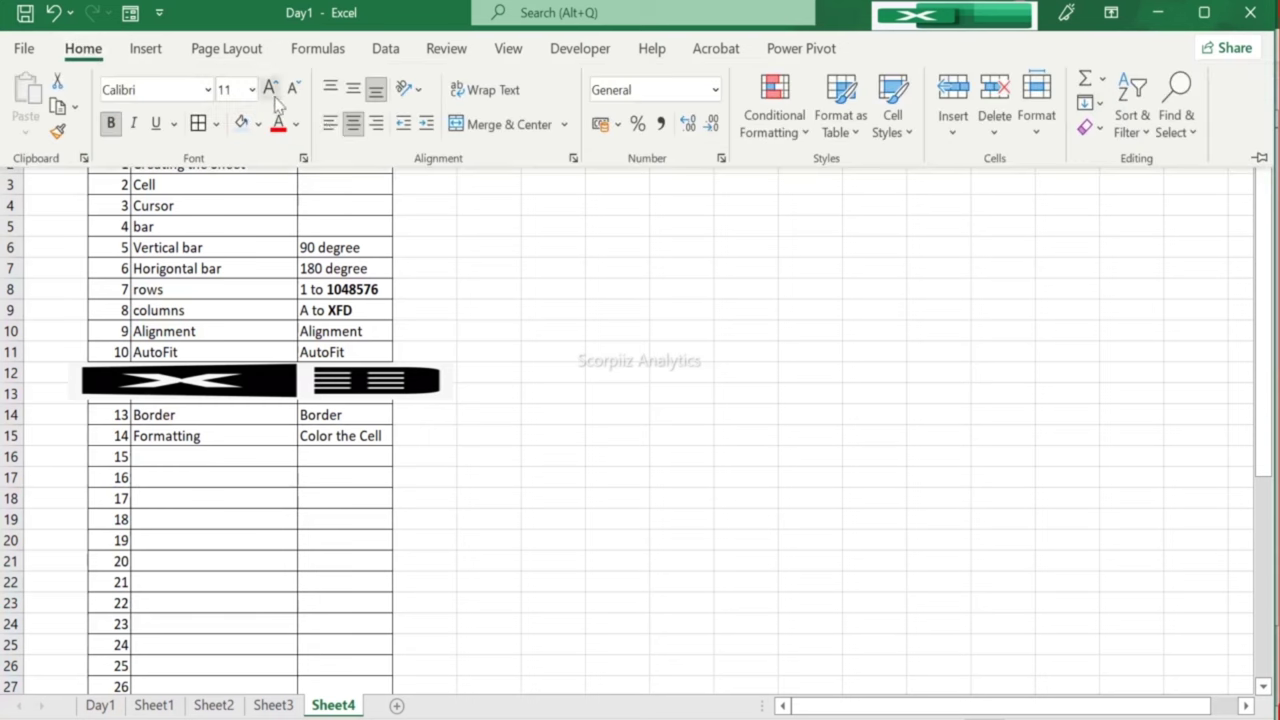
{"action": "left_click", "coordinate": [252, 270]}
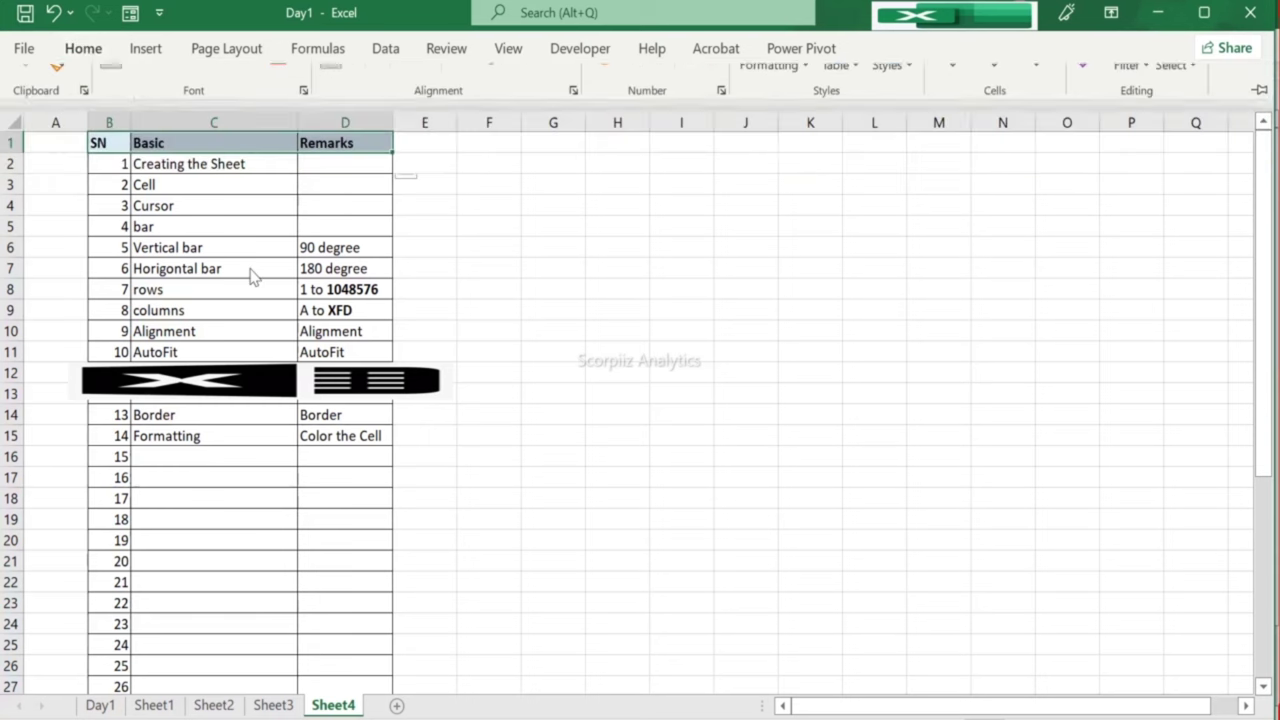
{"action": "left_click_drag", "start_coordinate": [128, 152], "coordinate": [315, 347]}
{"action": "key", "text": "ctrl+z"}
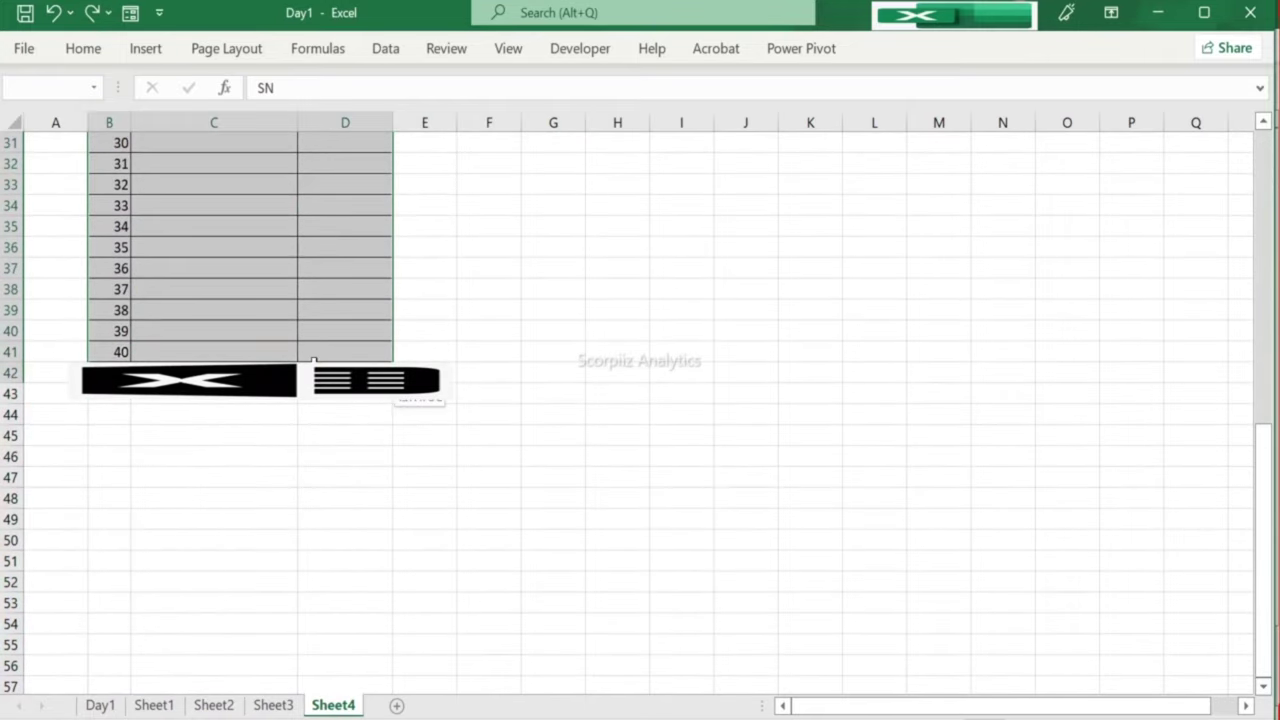
{"action": "left_click", "coordinate": [83, 48]}
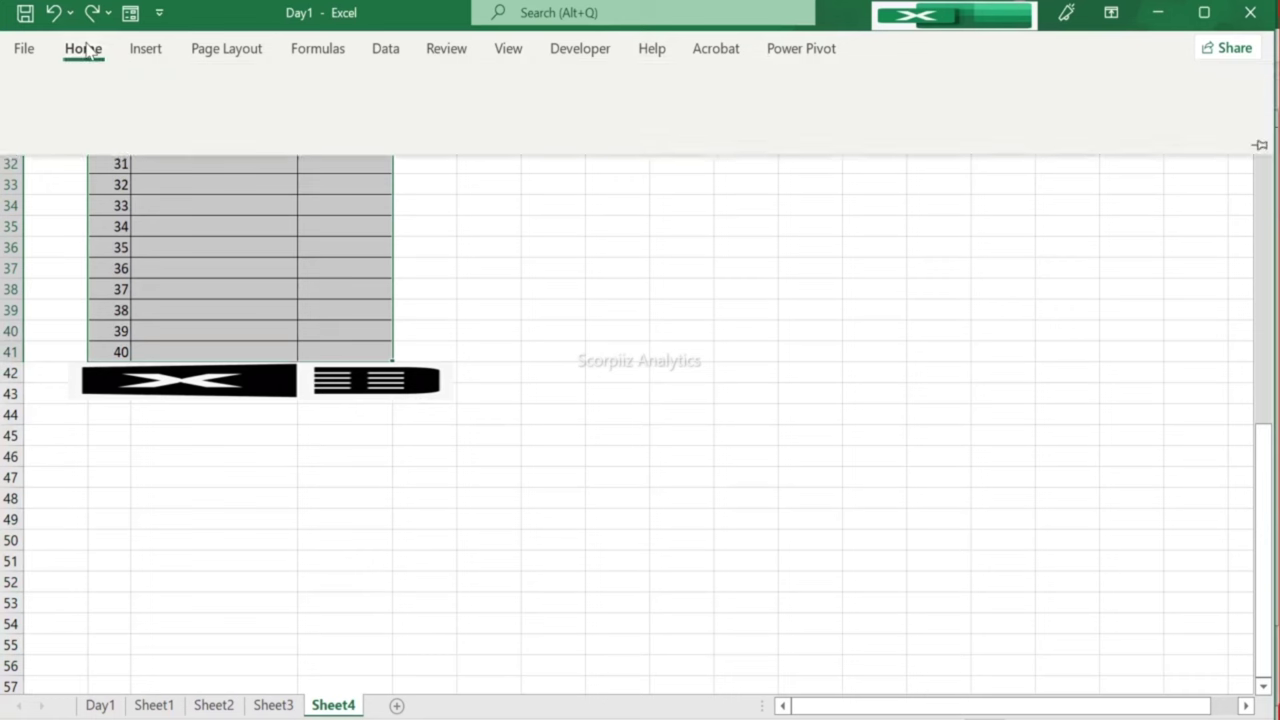
{"action": "left_click", "coordinate": [333, 126]}
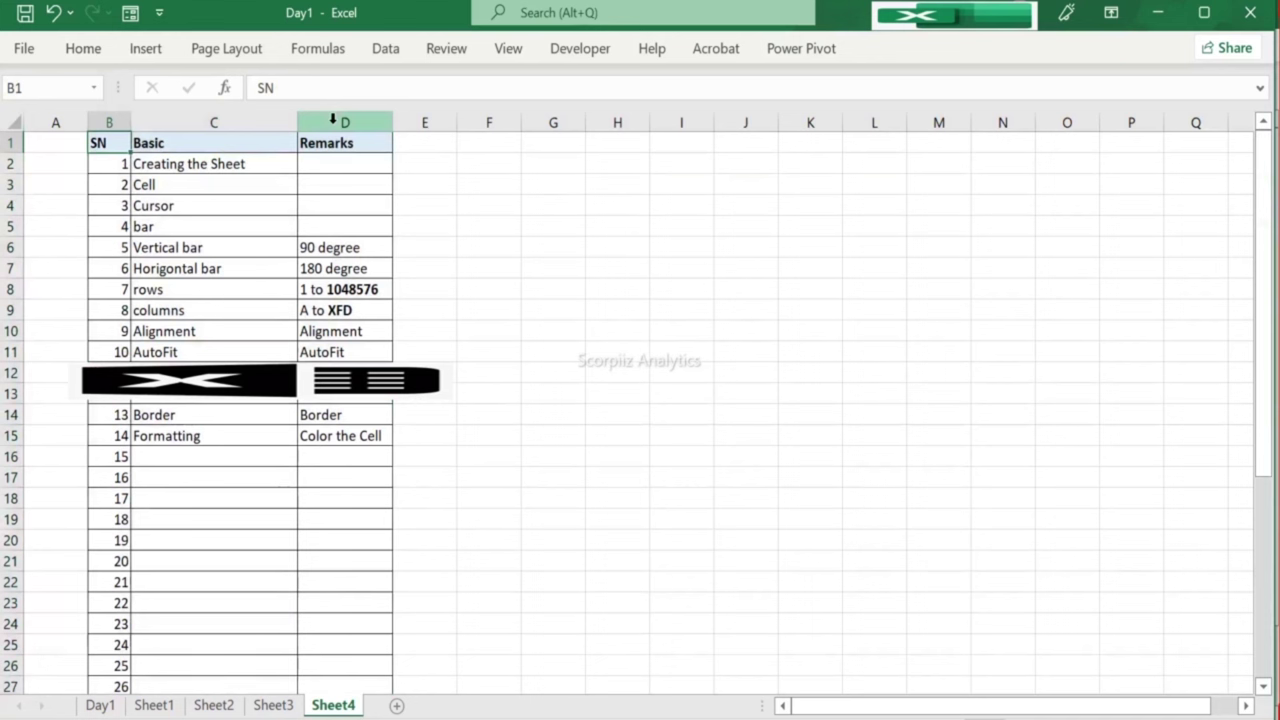
Step: Enter 'Mathematical Basic Functions' in C16 and widen column C to fit it
{"action": "left_click", "coordinate": [292, 265]}
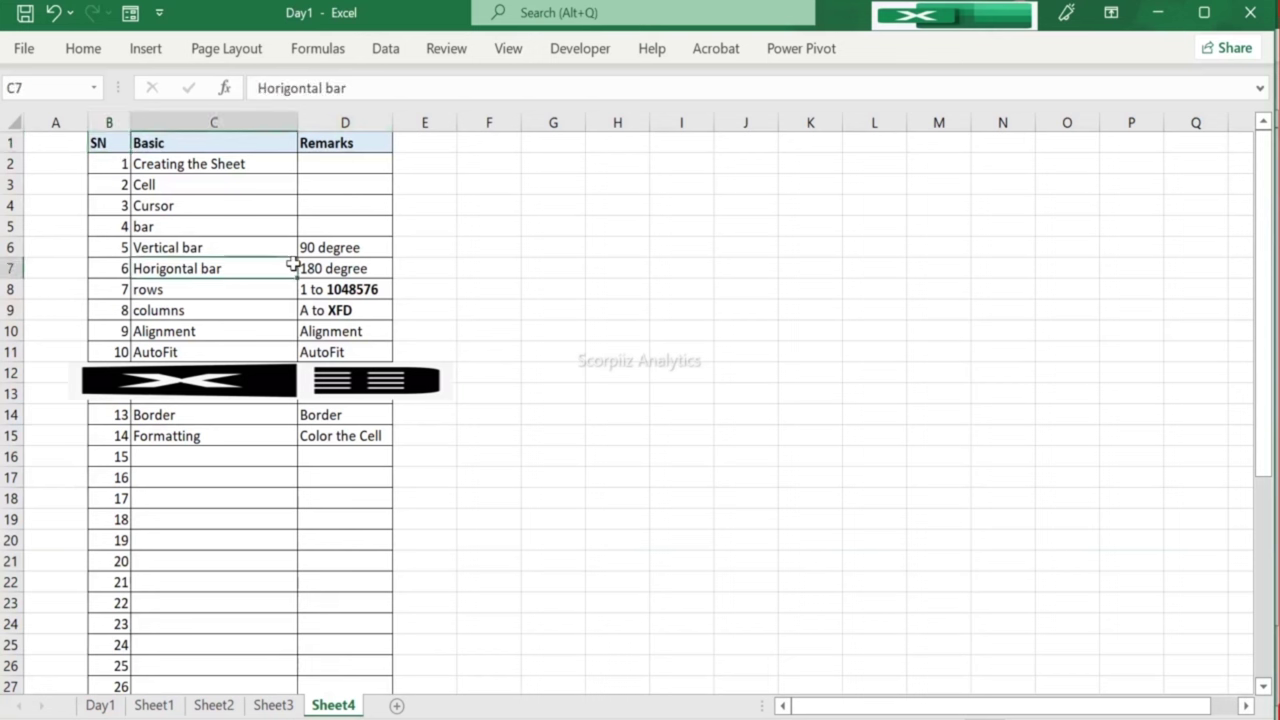
{"action": "key", "text": "Down"}
{"action": "key", "text": "Down"}
{"action": "key", "text": "Down"}
{"action": "key", "text": "Down"}
{"action": "key", "text": "Down"}
{"action": "key", "text": "Down"}
{"action": "key", "text": "Down"}
{"action": "key", "text": "Down"}
{"action": "key", "text": "Down"}
{"action": "key", "text": "Down"}
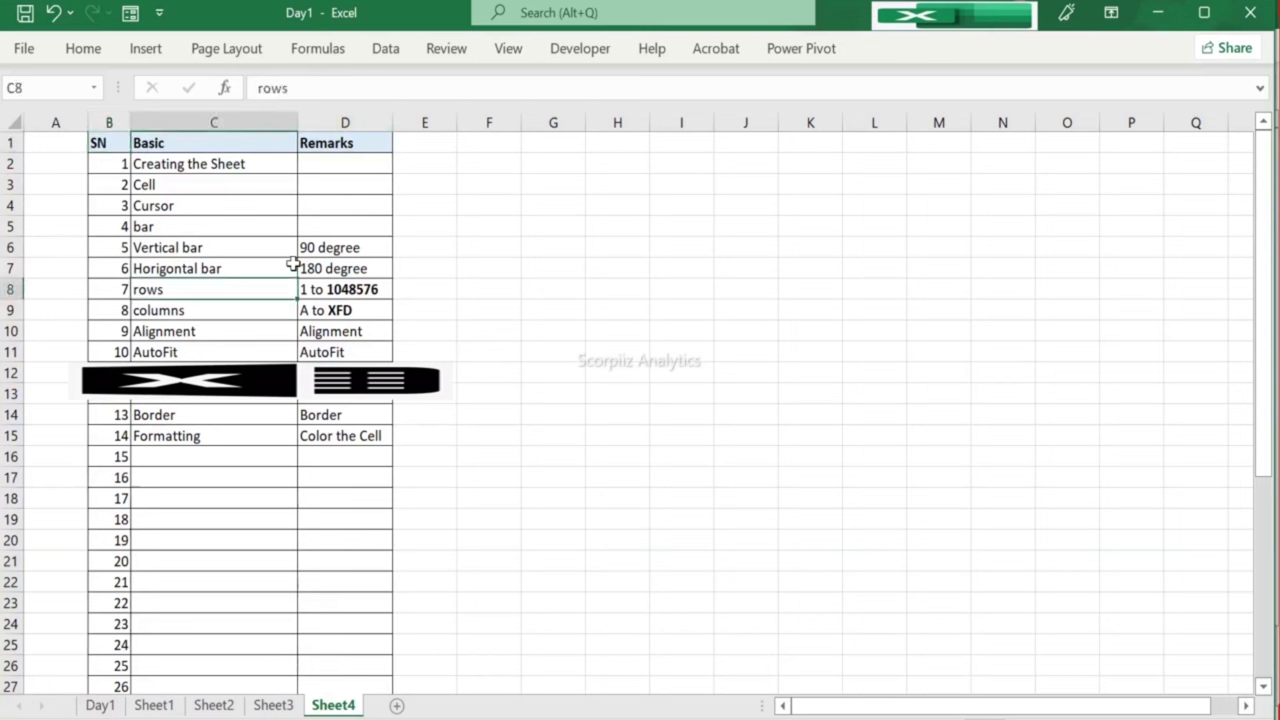
{"action": "key", "text": "Up"}
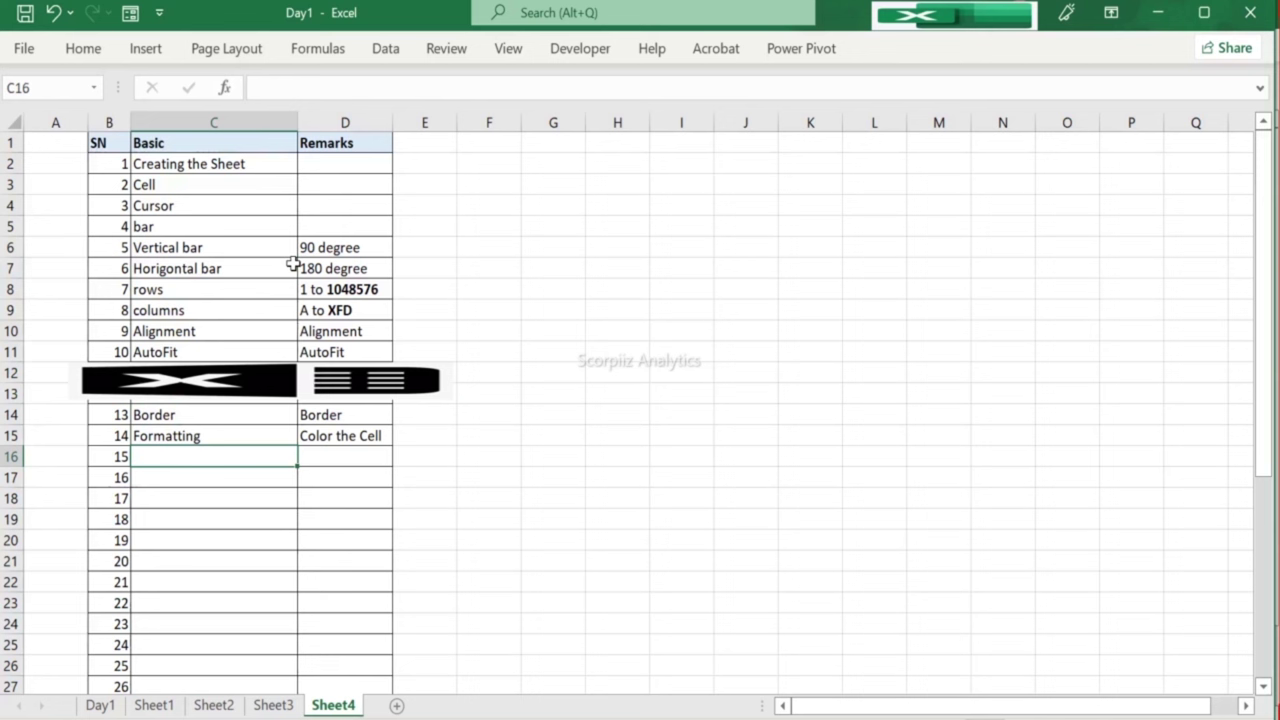
{"action": "type", "text": "Mathema"}
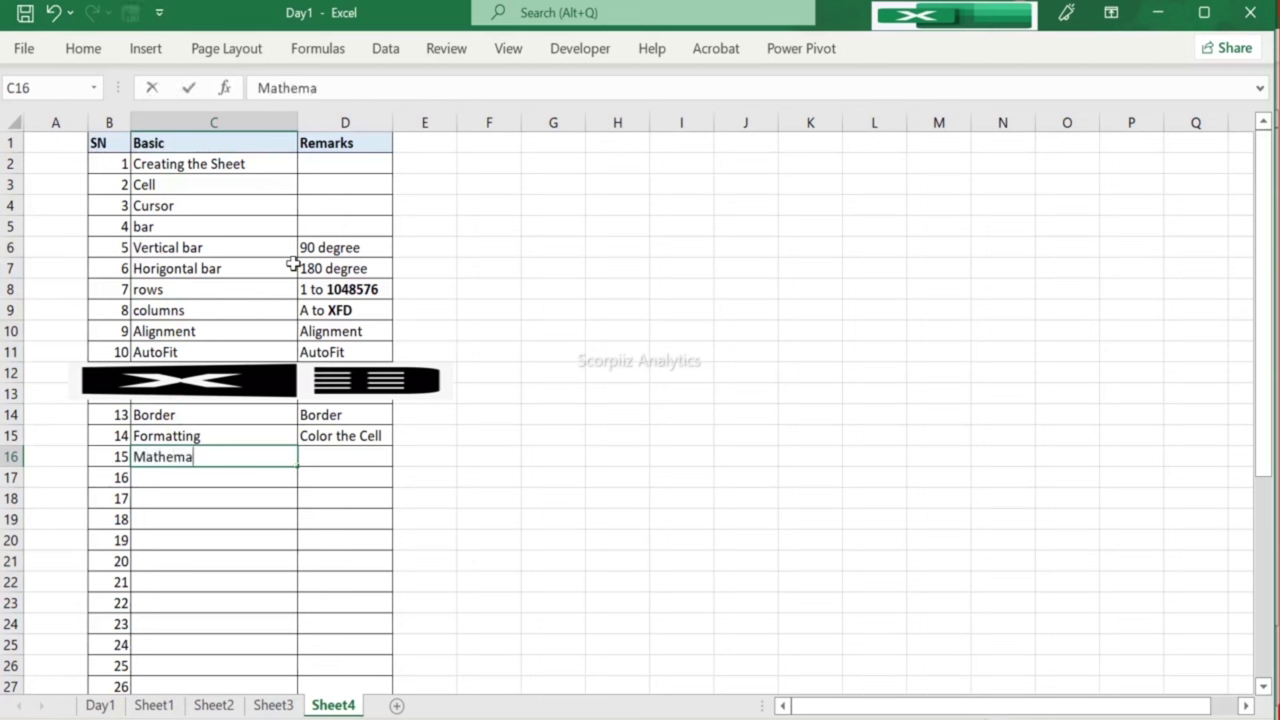
{"action": "type", "text": "tical Bas"}
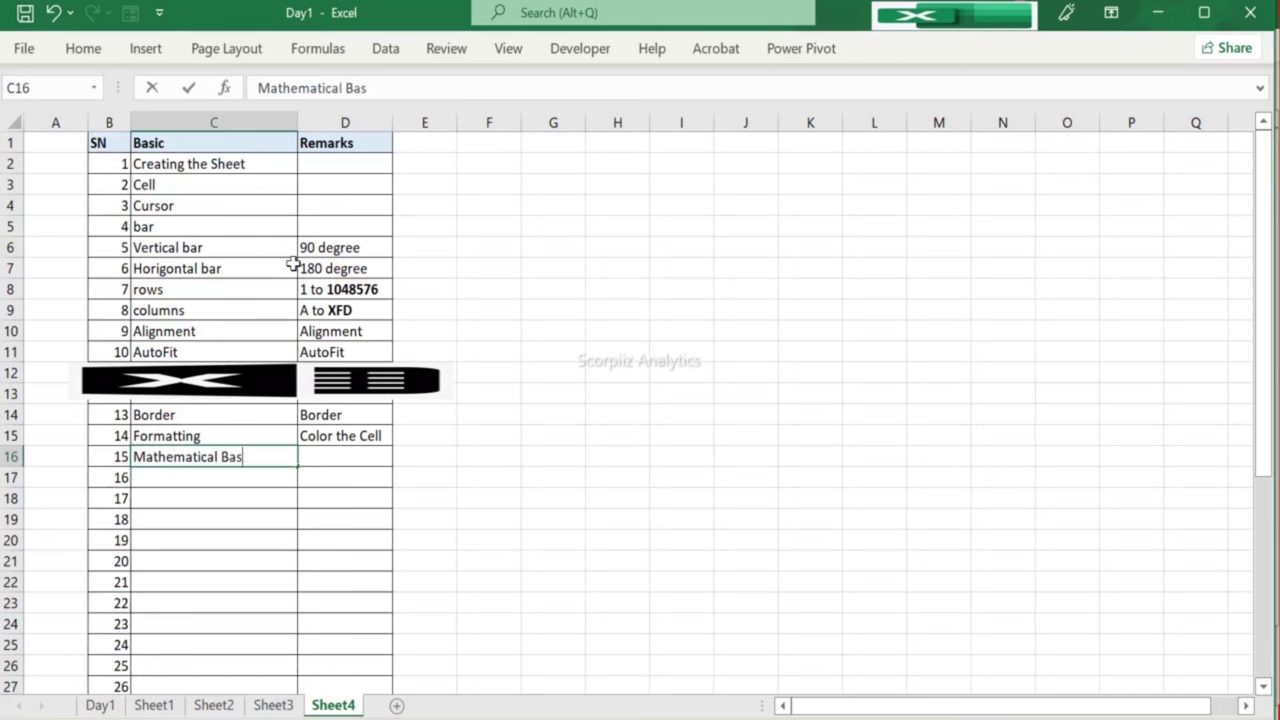
{"action": "type", "text": "ic Functions"}
{"action": "key", "text": "Return"}
{"action": "key", "text": "Up"}
{"action": "left_click_drag", "start_coordinate": [297, 117], "coordinate": [325, 116]}
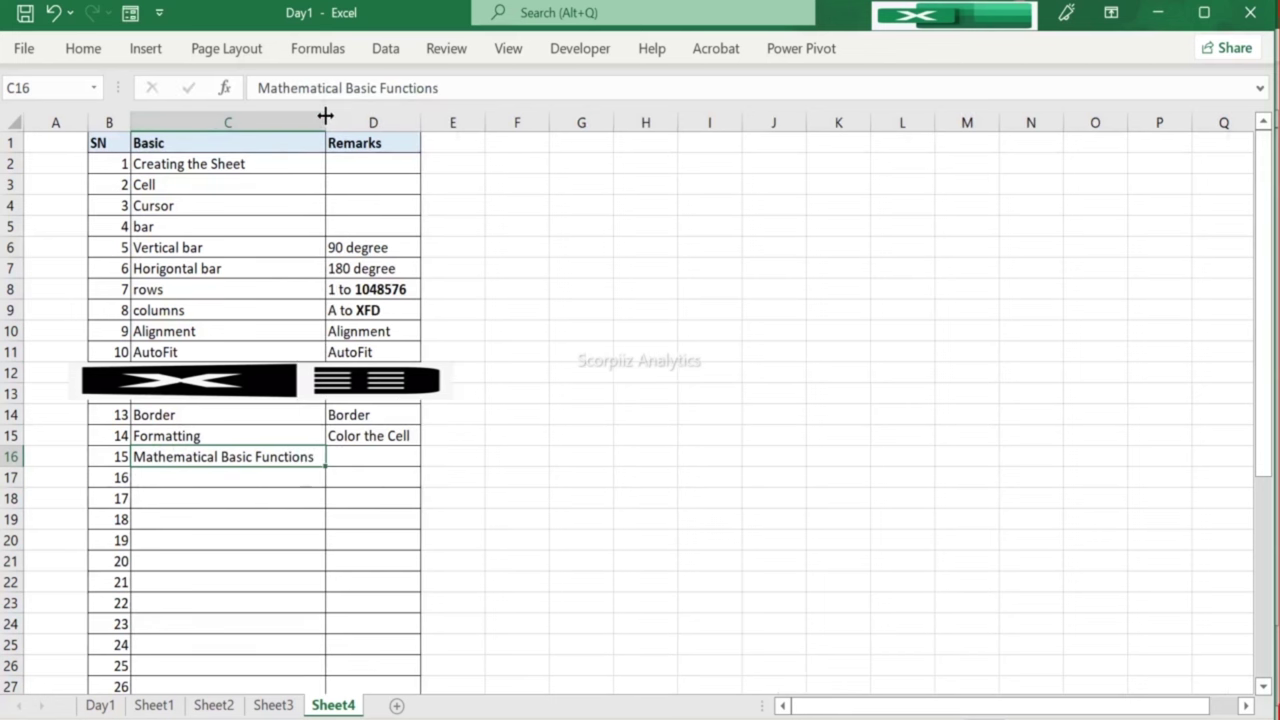
Step: Add the remark 'Sum' in D16
{"action": "key", "text": "Right"}
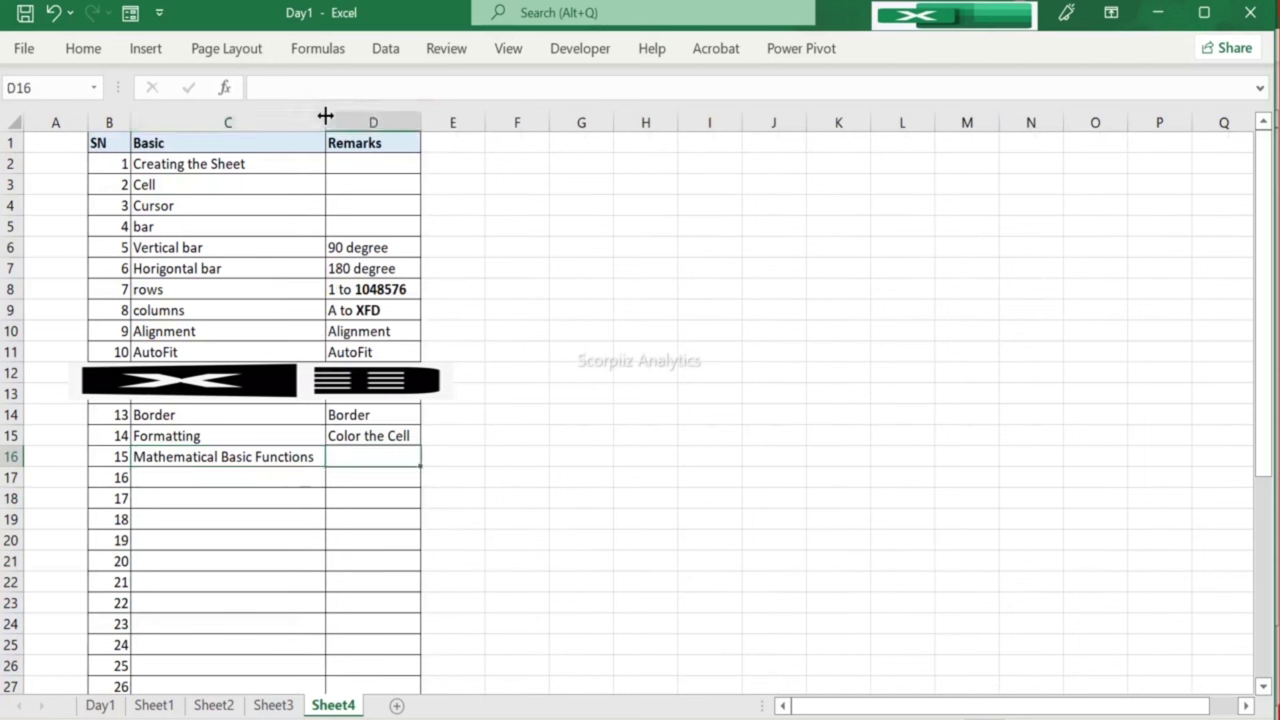
{"action": "type", "text": "Sum"}
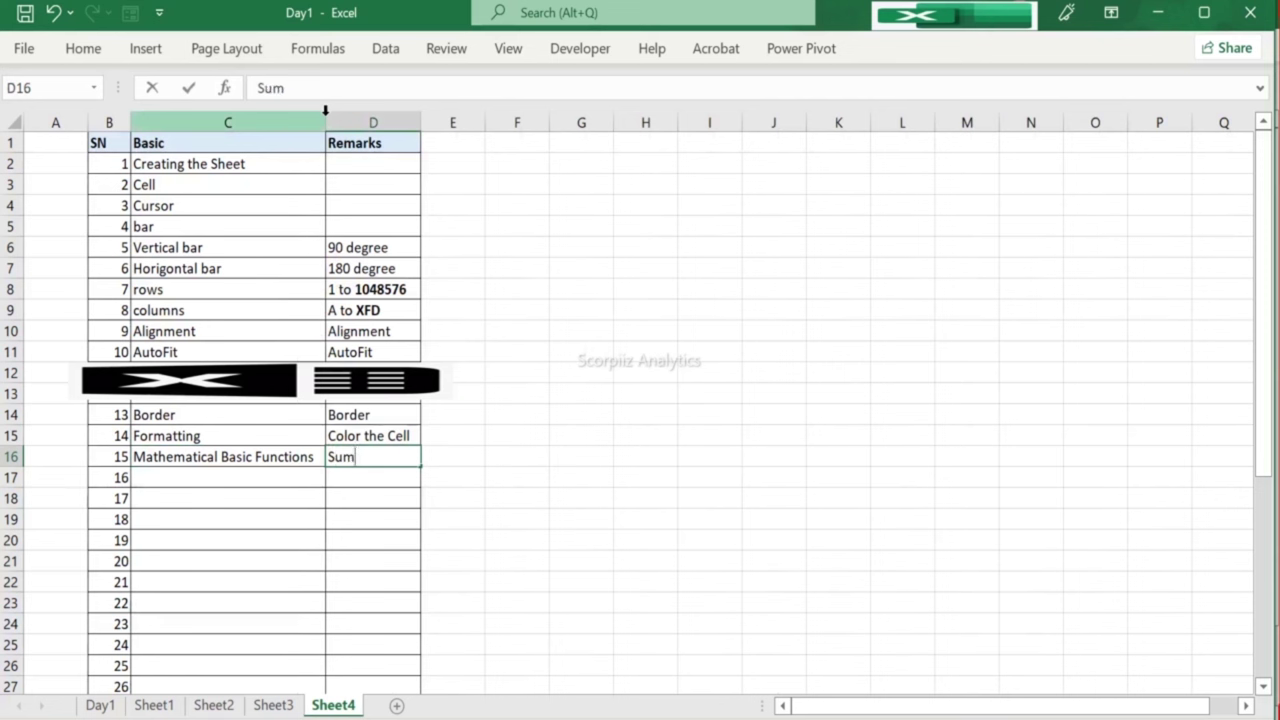
{"action": "key", "text": "Return"}
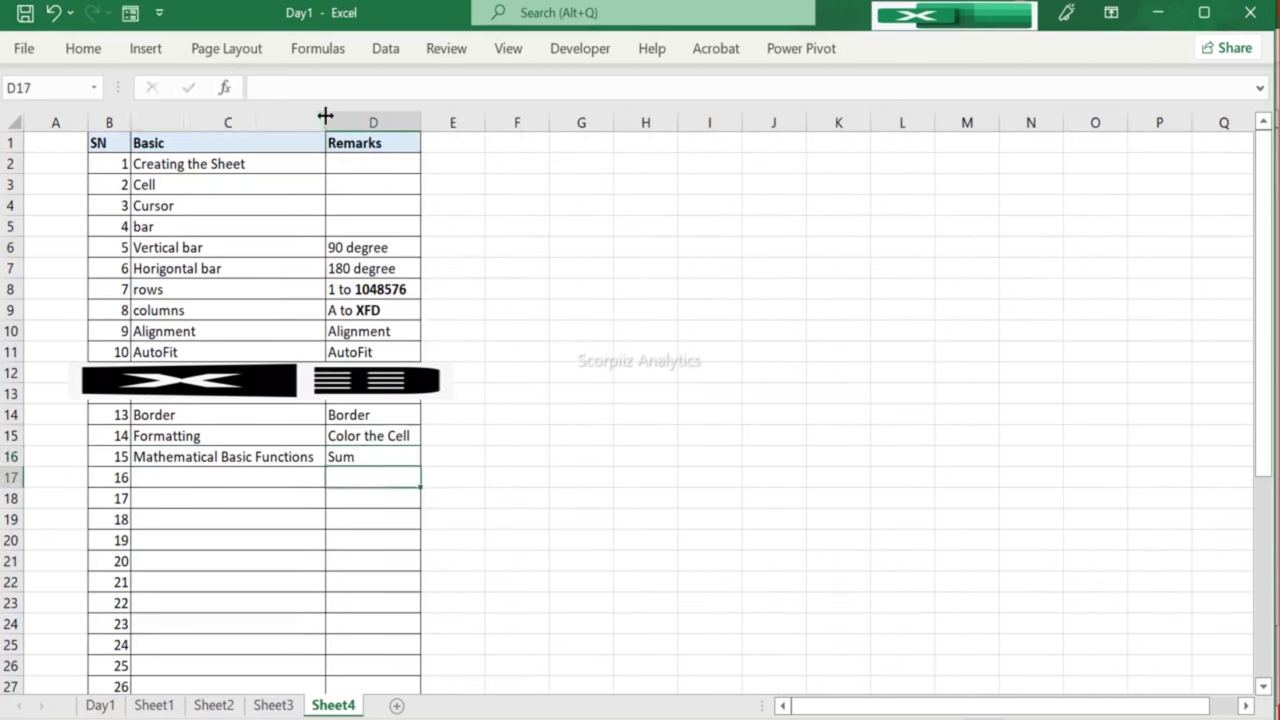
{"action": "type", "text": "A"}
{"action": "key", "text": "Escape"}
{"action": "key", "text": "Up"}
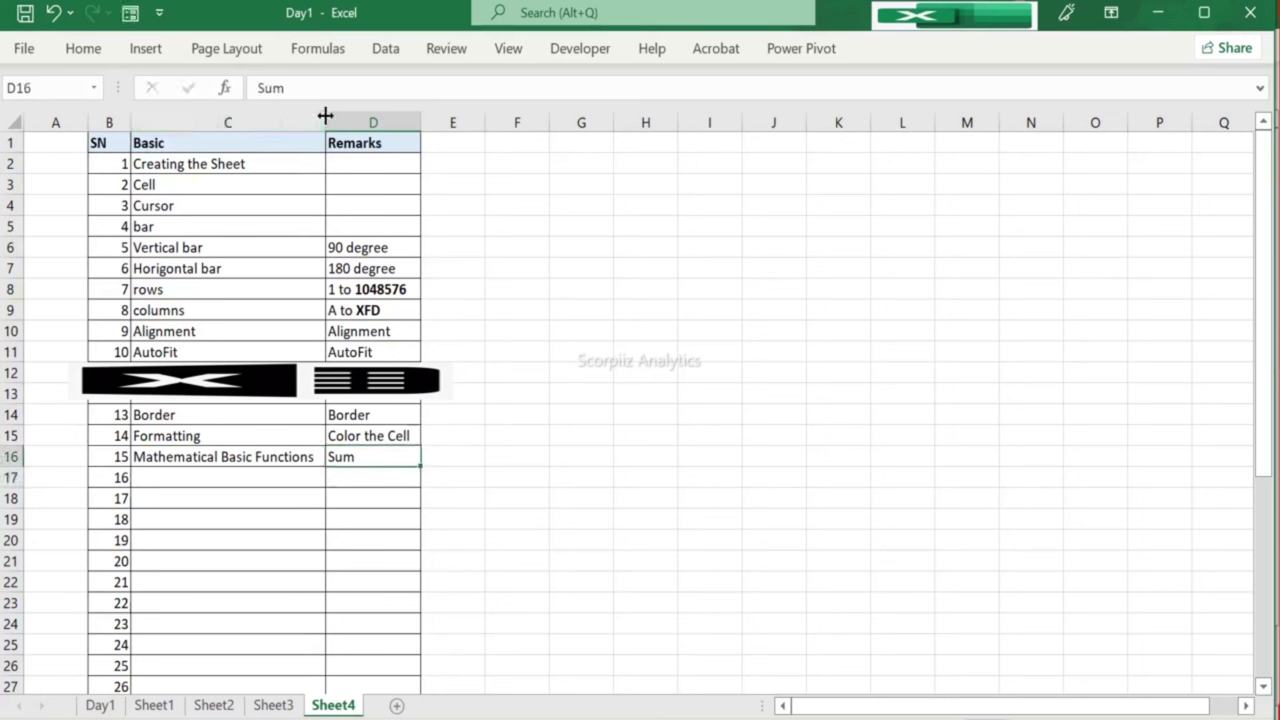
{"action": "key", "text": "Down"}
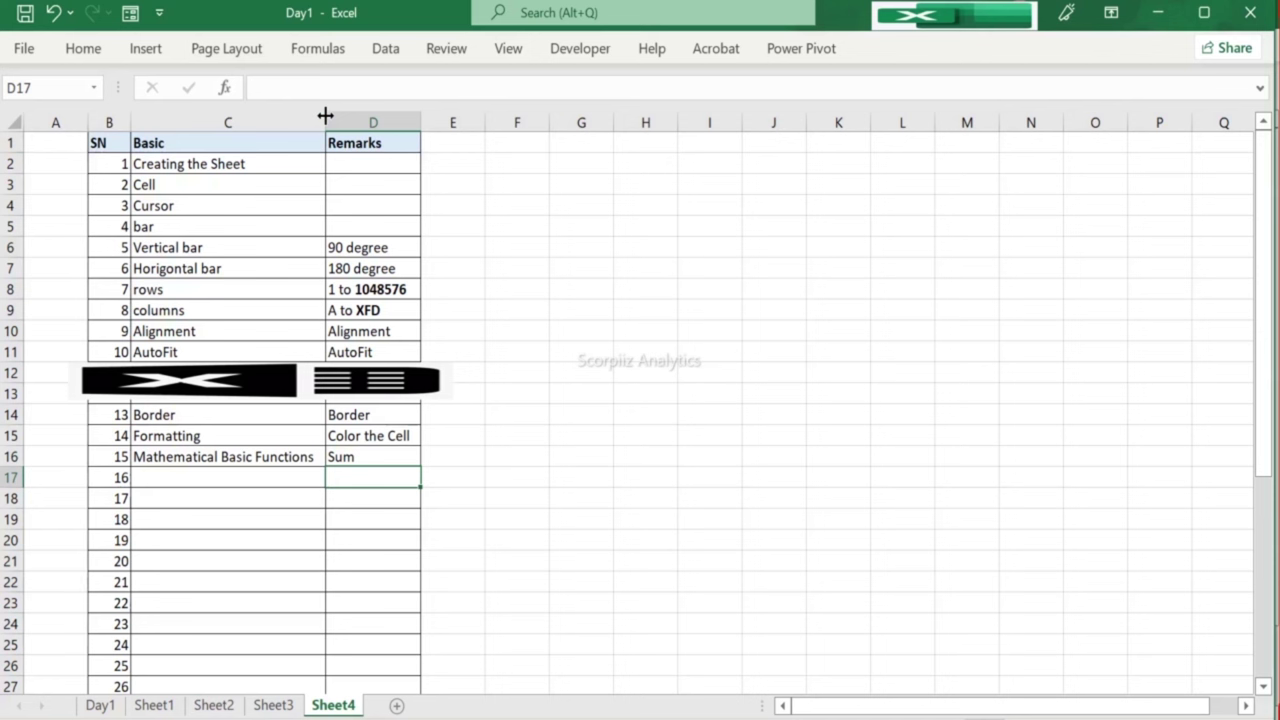
Step: Enter multiplication, Subtraction and Division in D17 through D19
{"action": "type", "text": "multiplicatio"}
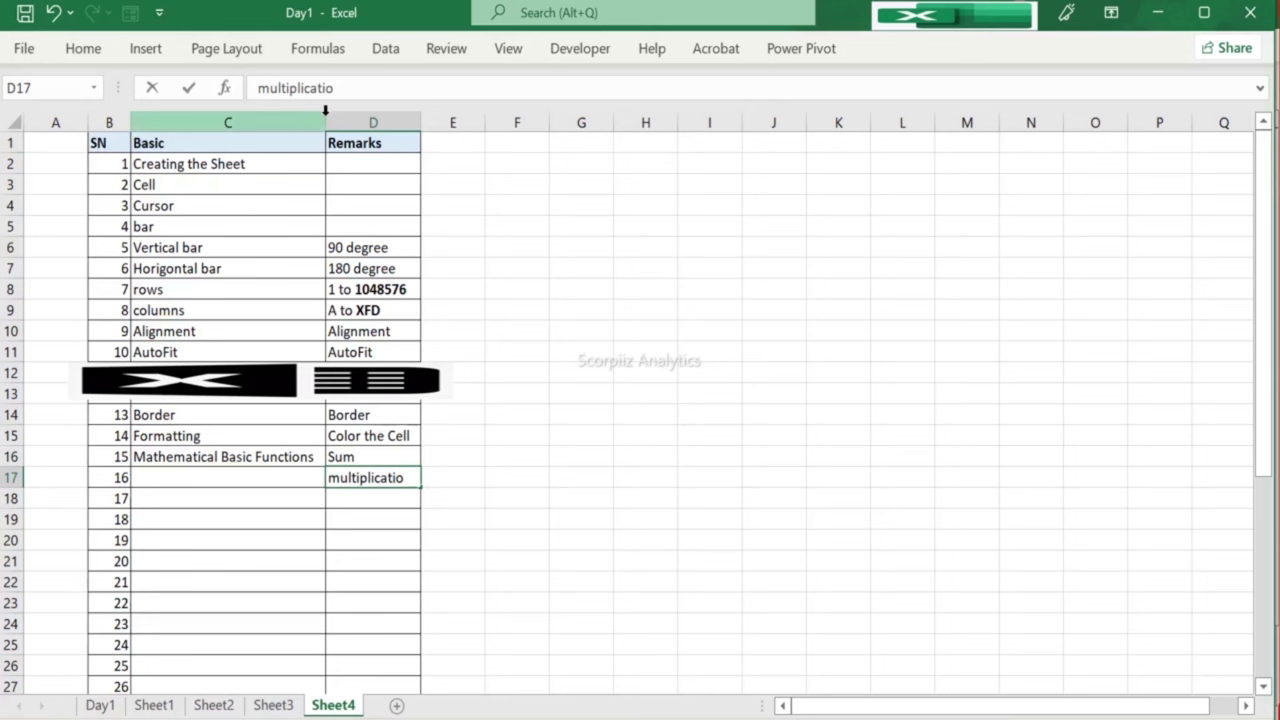
{"action": "type", "text": "n"}
{"action": "key", "text": "Return"}
{"action": "type", "text": "Subtract"}
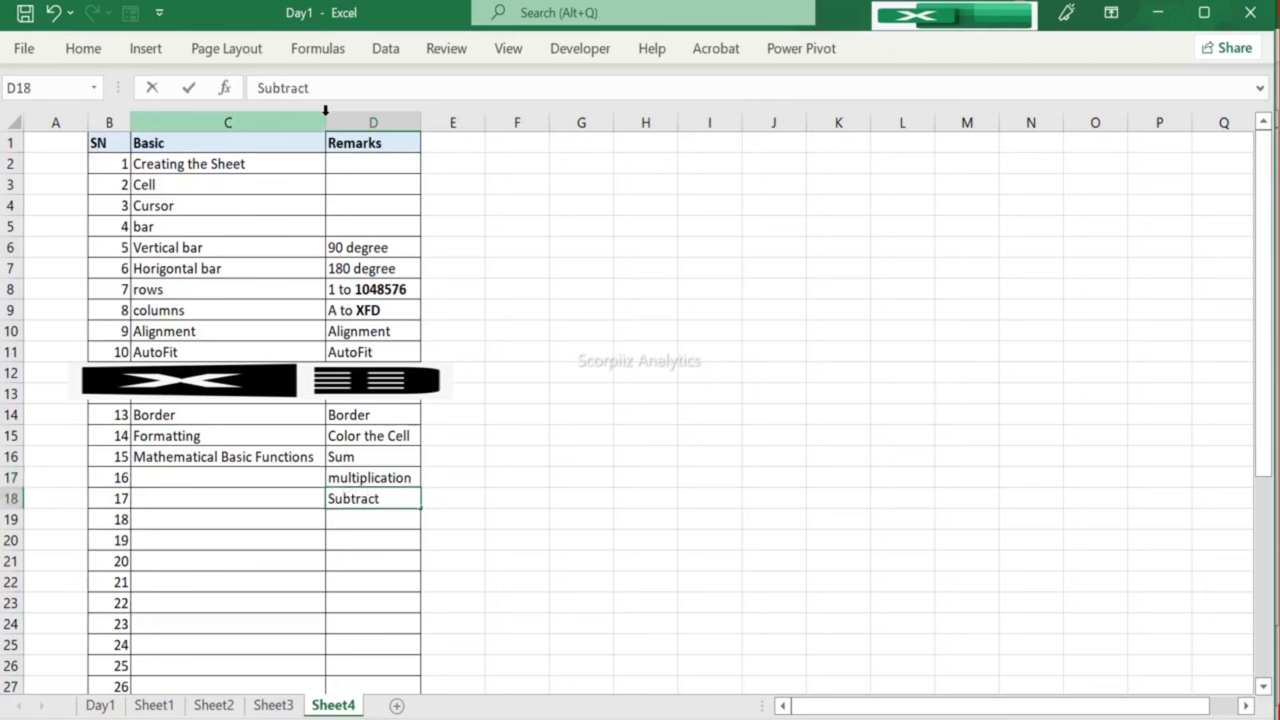
{"action": "type", "text": "ion"}
{"action": "key", "text": "Return"}
{"action": "type", "text": "Di"}
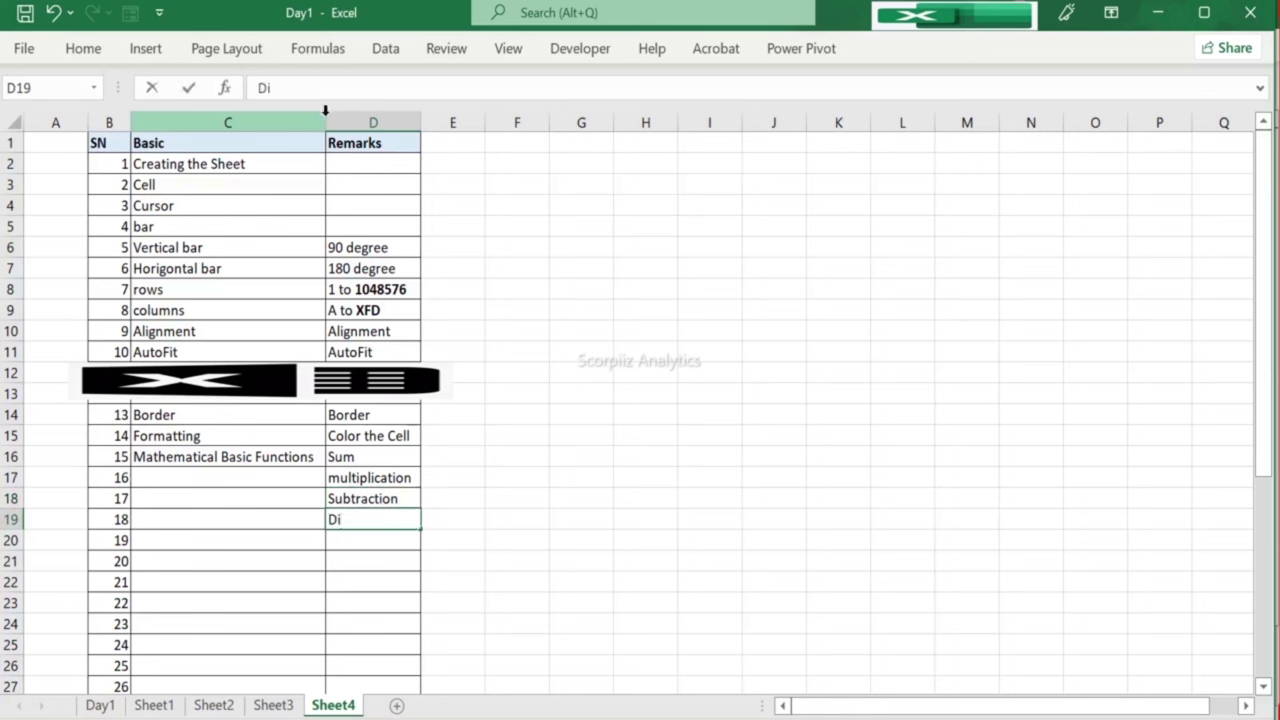
{"action": "type", "text": "vision"}
{"action": "key", "text": "Return"}
Step: Select the remarks Sum through Division, then start editing Sum in D16
{"action": "key", "text": "Up"}
{"action": "key", "text": "Up"}
{"action": "key", "text": "Up"}
{"action": "key", "text": "Up"}
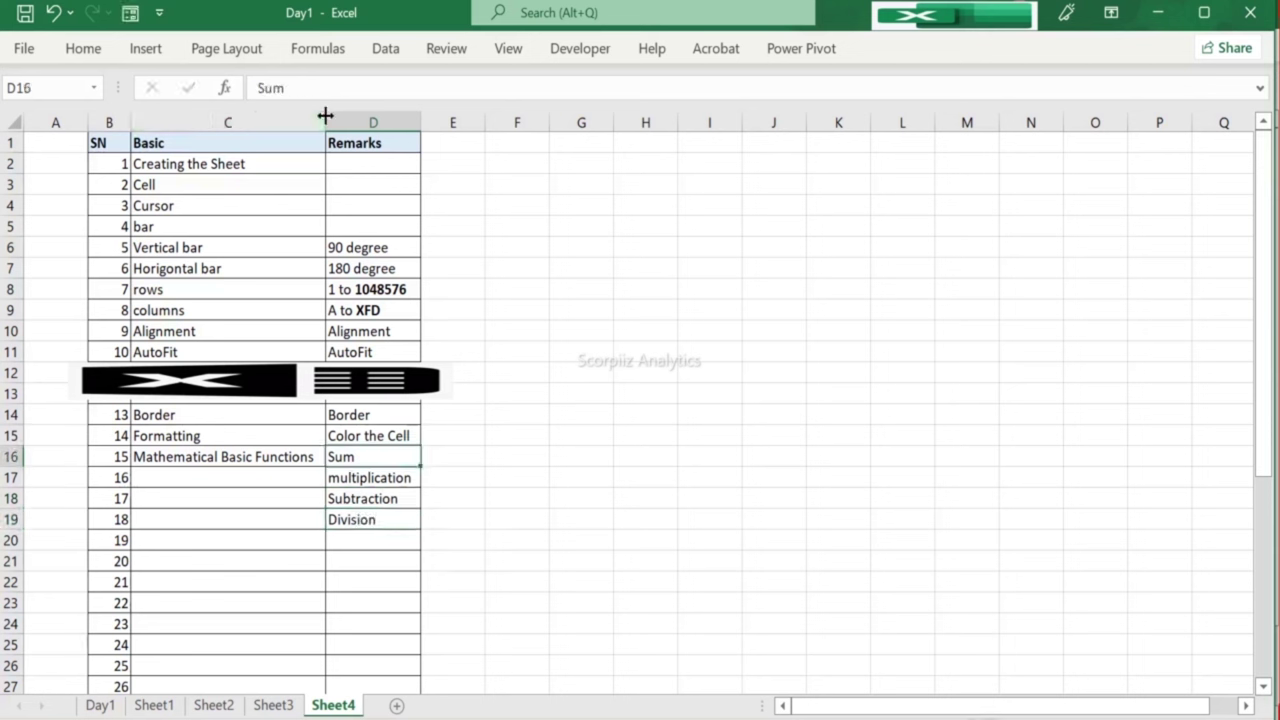
{"action": "key", "text": "shift+Down"}
{"action": "key", "text": "shift+Down"}
{"action": "key", "text": "shift+Down"}
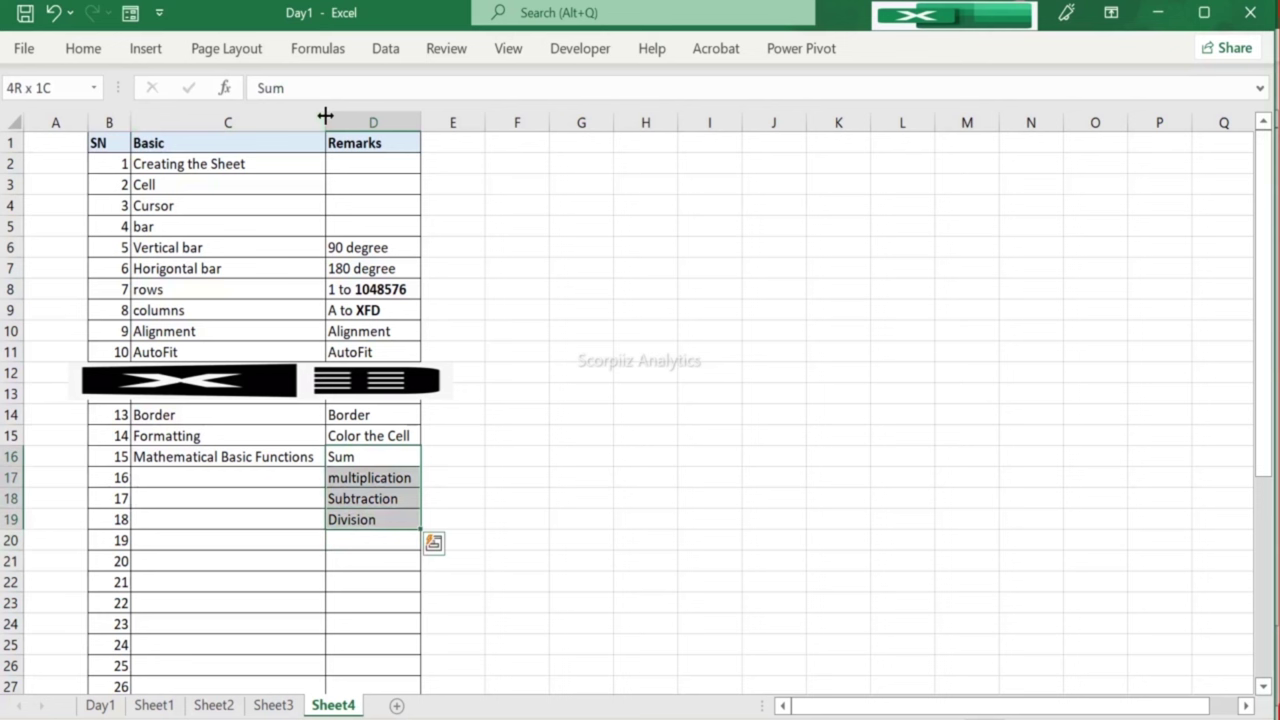
{"action": "key", "text": "Up"}
{"action": "key", "text": "Down"}
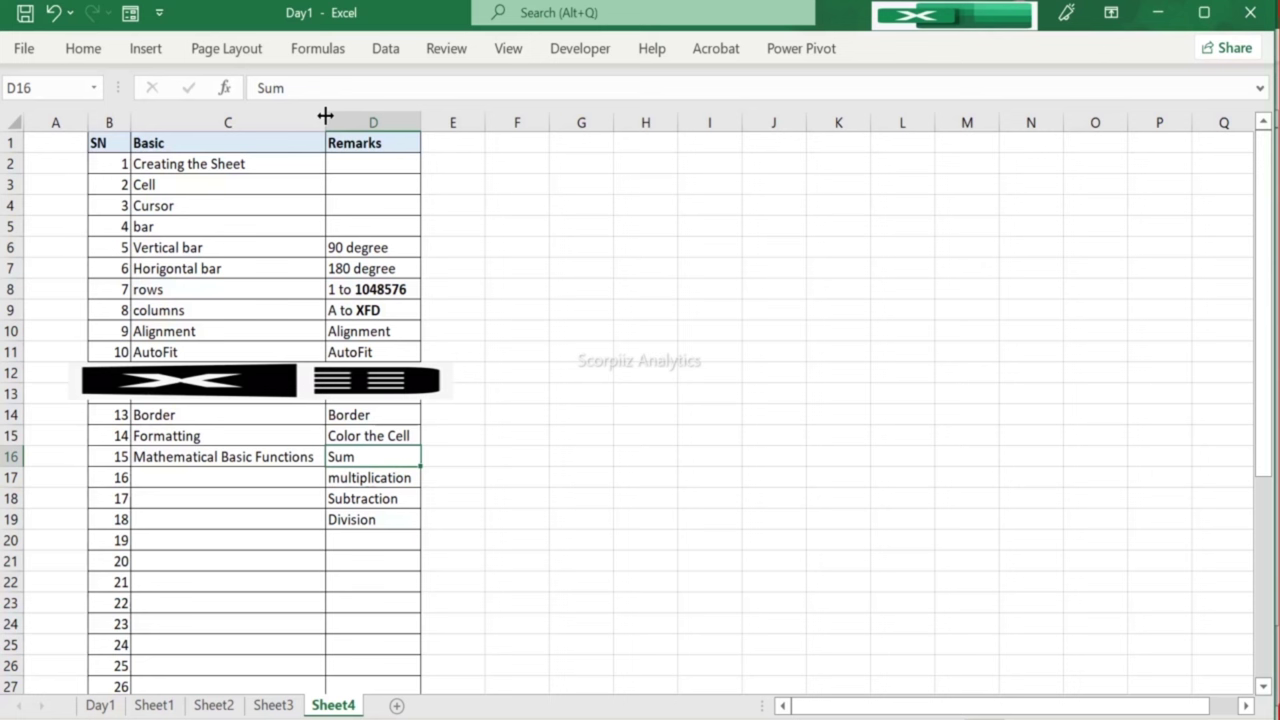
{"action": "key", "text": "F2"}
Step: Append ' (Addition)' to the D16 remark so it reads Sum (Addition)
{"action": "type", "text": "(Addition)"}
{"action": "key", "text": "Return"}
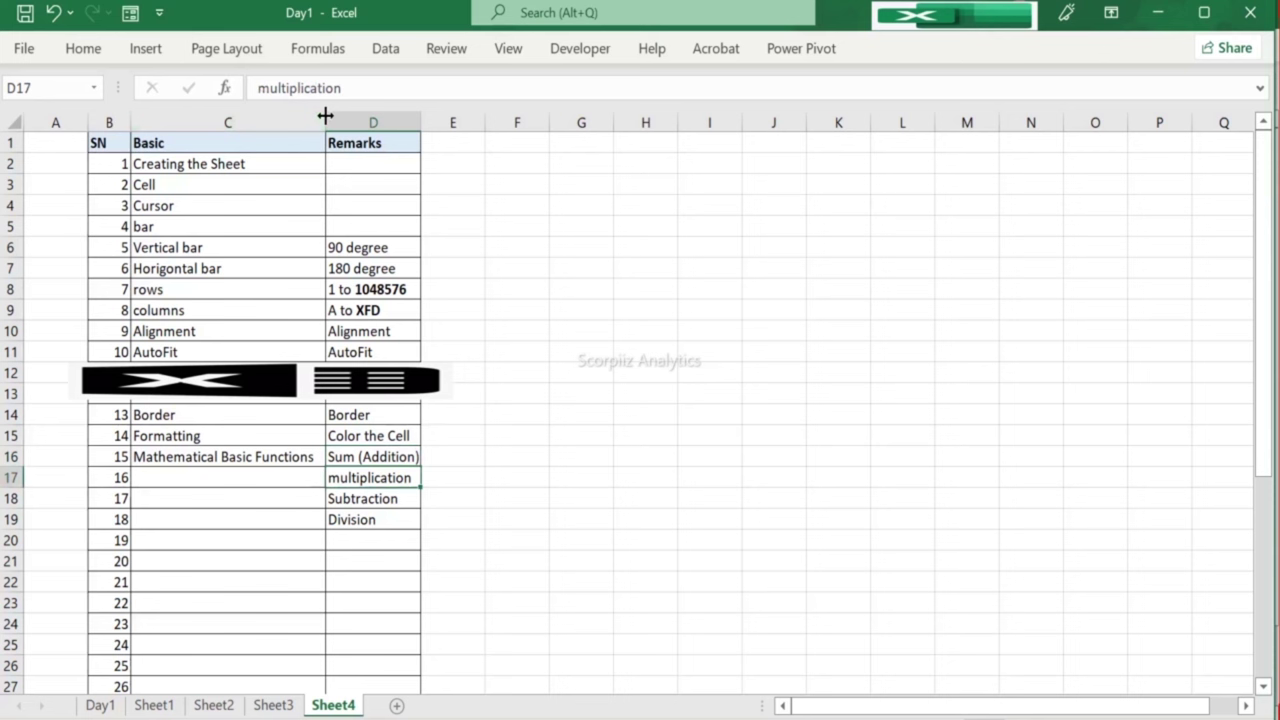
{"action": "key", "text": "Up"}
{"action": "key", "text": "Up"}
{"action": "key", "text": "Left"}
{"action": "key", "text": "Down"}
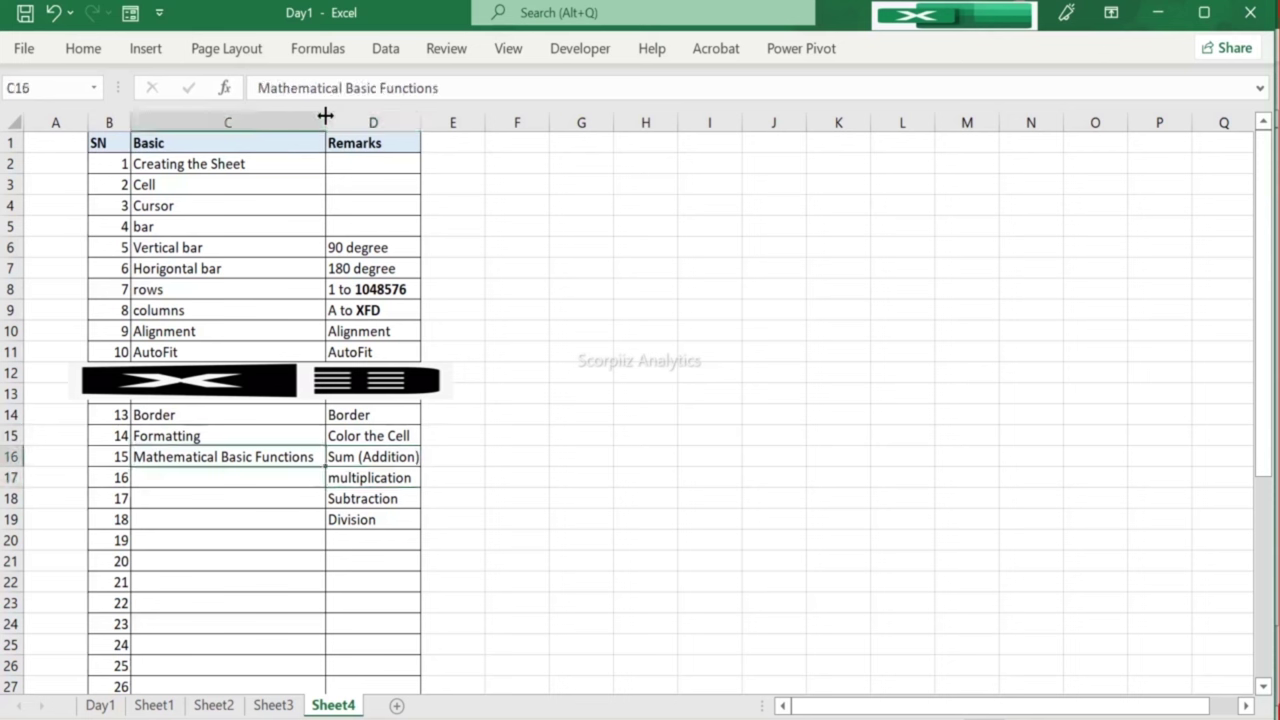
{"action": "key", "text": "Right"}
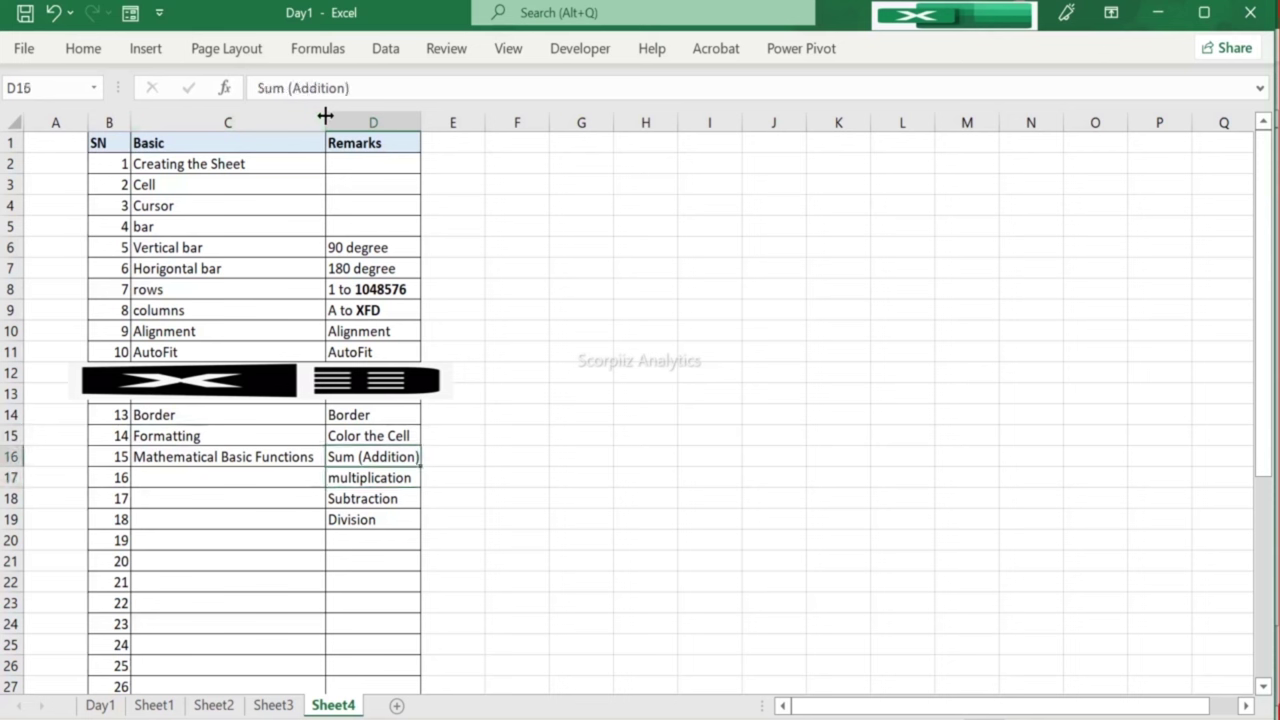
Step: Browse the Basic and Remarks columns down through the Subtraction and Division remarks
{"action": "key", "text": "Up"}
{"action": "key", "text": "Up"}
{"action": "key", "text": "Up"}
{"action": "key", "text": "Up"}
{"action": "key", "text": "Up"}
{"action": "key", "text": "Up"}
{"action": "key", "text": "Up"}
{"action": "key", "text": "Up"}
{"action": "key", "text": "Up"}
{"action": "key", "text": "Up"}
{"action": "key", "text": "Up"}
{"action": "key", "text": "Up"}
{"action": "key", "text": "Up"}
{"action": "key", "text": "Up"}
{"action": "key", "text": "Up"}
{"action": "key", "text": "Down"}
{"action": "key", "text": "Down"}
{"action": "key", "text": "Down"}
{"action": "key", "text": "Down"}
{"action": "key", "text": "Down"}
{"action": "key", "text": "Down"}
{"action": "key", "text": "Down"}
{"action": "key", "text": "Down"}
{"action": "key", "text": "Down"}
{"action": "key", "text": "Down"}
{"action": "key", "text": "Down"}
{"action": "key", "text": "Down"}
{"action": "key", "text": "Down"}
{"action": "key", "text": "Down"}
{"action": "key", "text": "Down"}
{"action": "key", "text": "Down"}
{"action": "key", "text": "Down"}
{"action": "key", "text": "Down"}
{"action": "key", "text": "Down"}
{"action": "key", "text": "Down"}
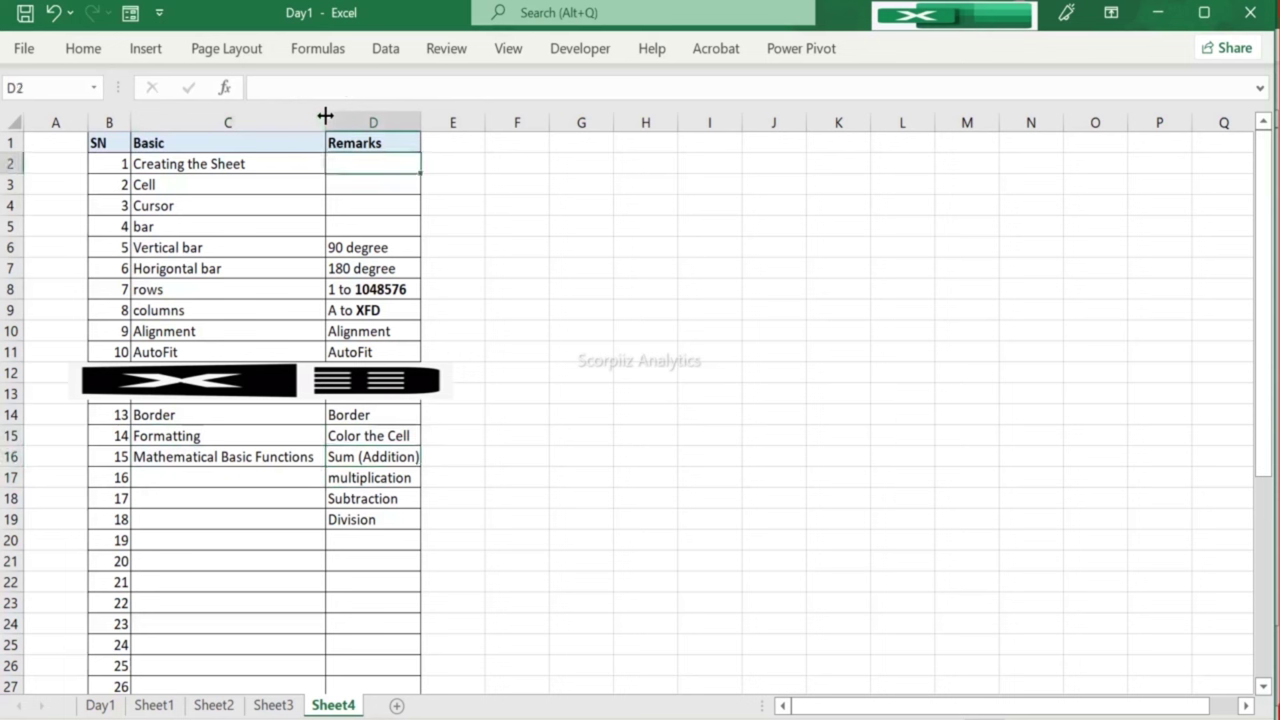
{"action": "key", "text": "Down"}
{"action": "key", "text": "Up"}
{"action": "key", "text": "Up"}
{"action": "key", "text": "Up"}
{"action": "key", "text": "Up"}
{"action": "key", "text": "Up"}
{"action": "key", "text": "Up"}
{"action": "key", "text": "Up"}
{"action": "key", "text": "Up"}
{"action": "key", "text": "Up"}
{"action": "key", "text": "Up"}
{"action": "key", "text": "Up"}
{"action": "key", "text": "Up"}
{"action": "key", "text": "Up"}
{"action": "key", "text": "Up"}
{"action": "key", "text": "Up"}
{"action": "key", "text": "Left"}
{"action": "key", "text": "Down"}
{"action": "key", "text": "Down"}
{"action": "key", "text": "Down"}
{"action": "key", "text": "Down"}
{"action": "key", "text": "Down"}
{"action": "key", "text": "Down"}
{"action": "key", "text": "Down"}
{"action": "key", "text": "Down"}
{"action": "key", "text": "Down"}
{"action": "key", "text": "Down"}
{"action": "key", "text": "Down"}
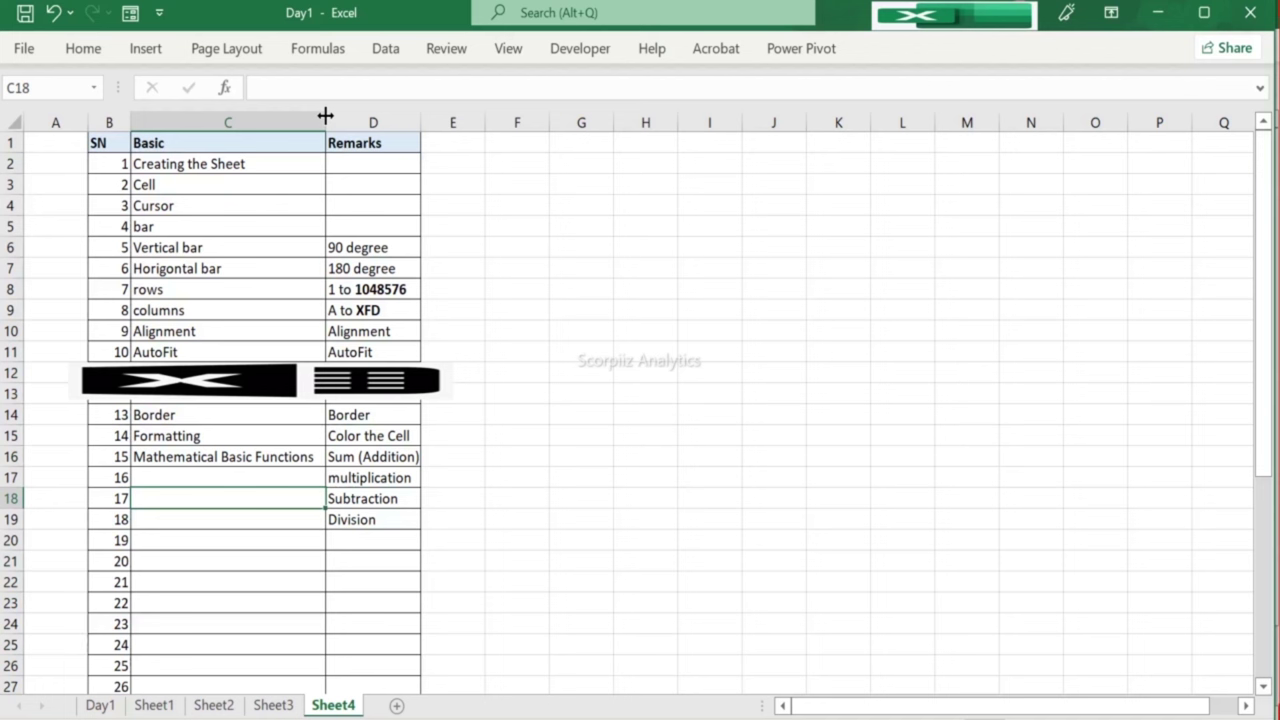
{"action": "key", "text": "Right"}
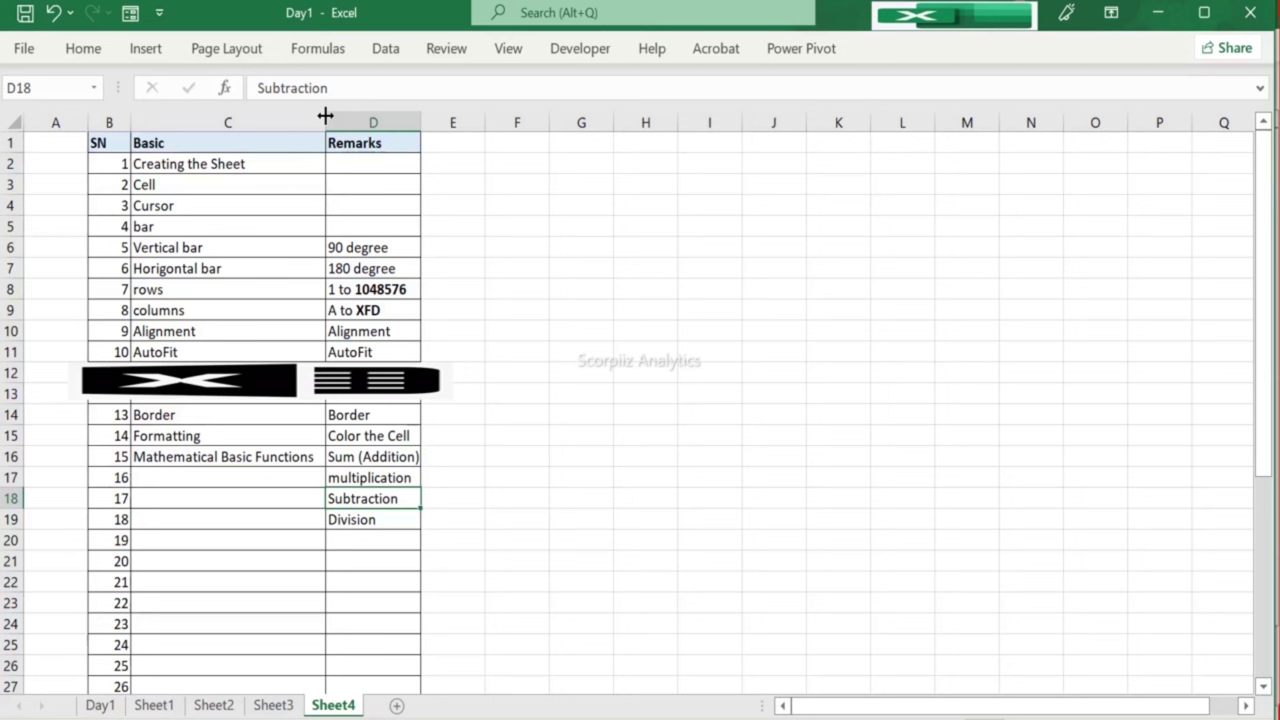
{"action": "key", "text": "Up"}
{"action": "key", "text": "Up"}
{"action": "key", "text": "Up"}
{"action": "key", "text": "Up"}
{"action": "key", "text": "Up"}
{"action": "key", "text": "Up"}
{"action": "key", "text": "Up"}
{"action": "key", "text": "Up"}
{"action": "key", "text": "Left"}
{"action": "key", "text": "Down"}
{"action": "key", "text": "Down"}
{"action": "key", "text": "Down"}
{"action": "key", "text": "Down"}
{"action": "key", "text": "Down"}
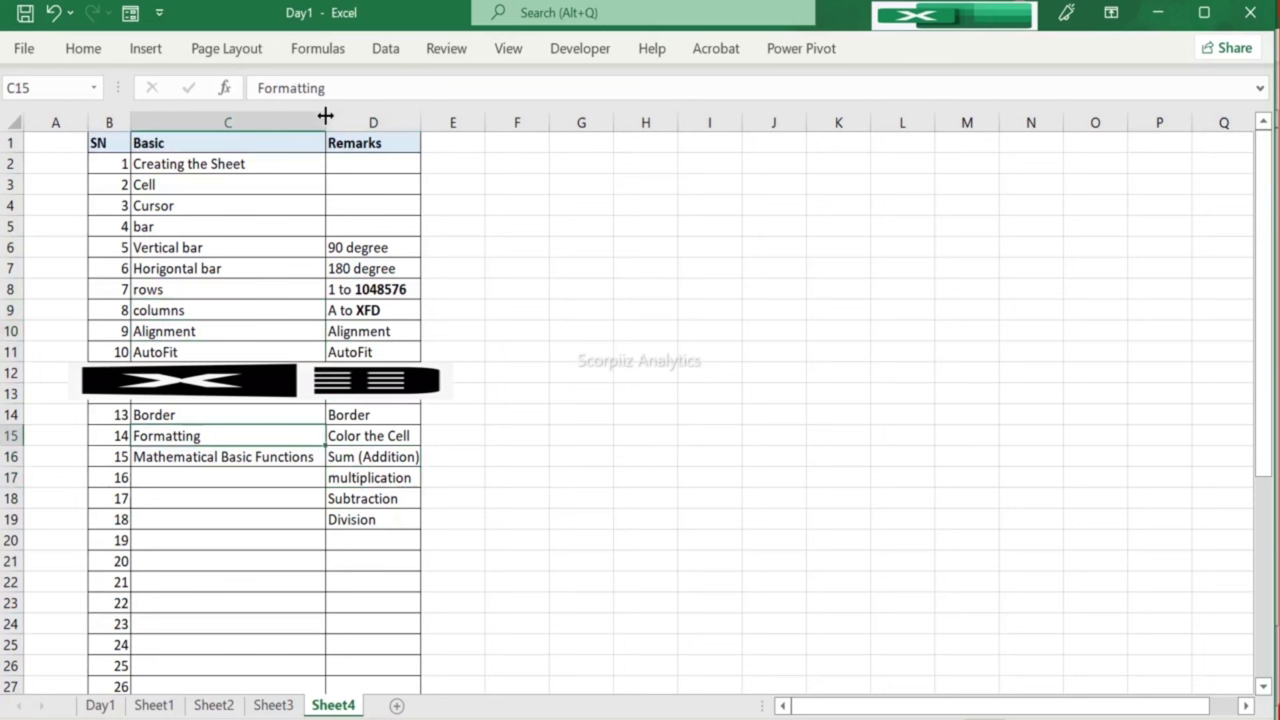
{"action": "key", "text": "Down"}
{"action": "key", "text": "Down"}
{"action": "key", "text": "Right"}
{"action": "key", "text": "Right"}
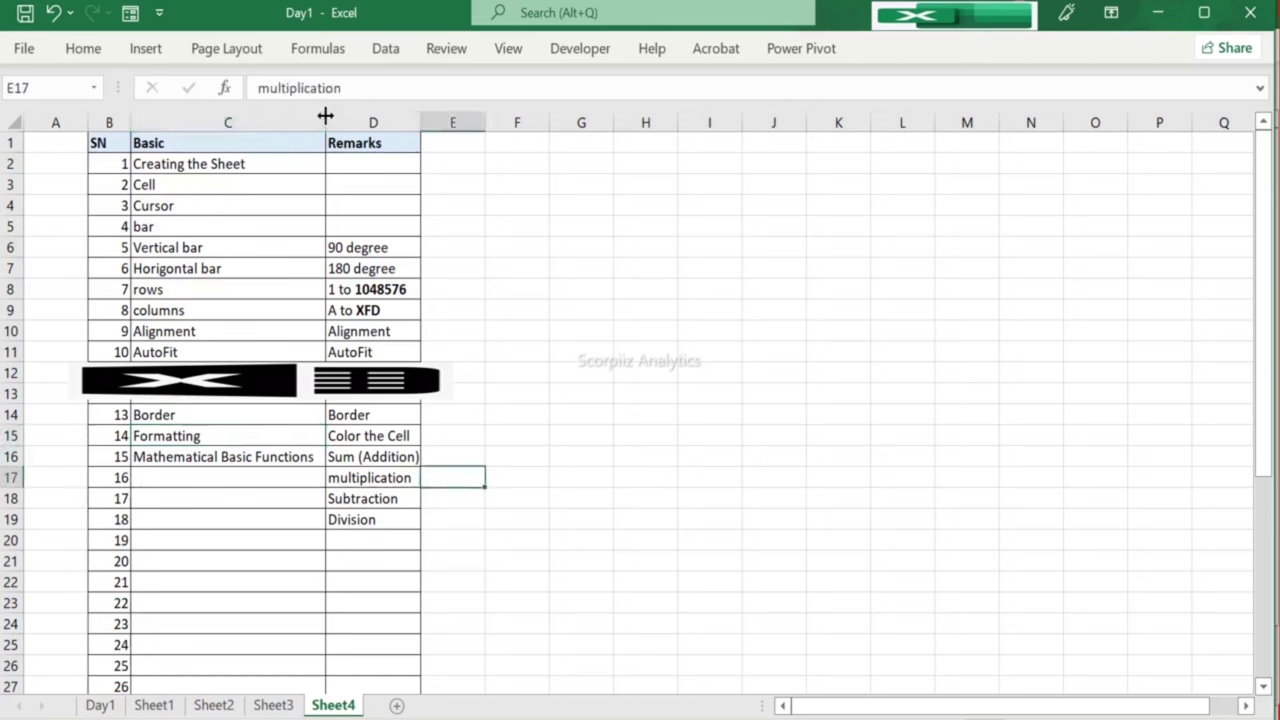
{"action": "key", "text": "Down"}
{"action": "key", "text": "Down"}
{"action": "key", "text": "Left"}
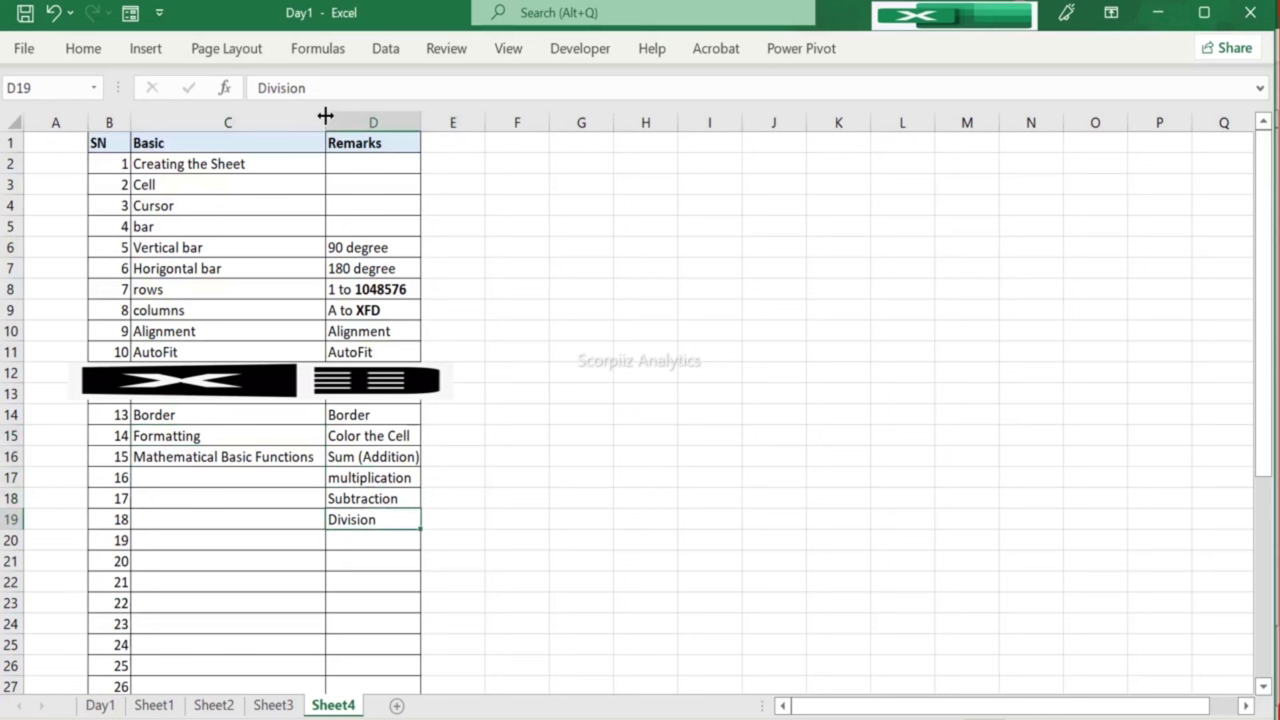
Step: Recheck the Sum, multiplication and Division remarks, then move to empty cell G2
{"action": "key", "text": "Up"}
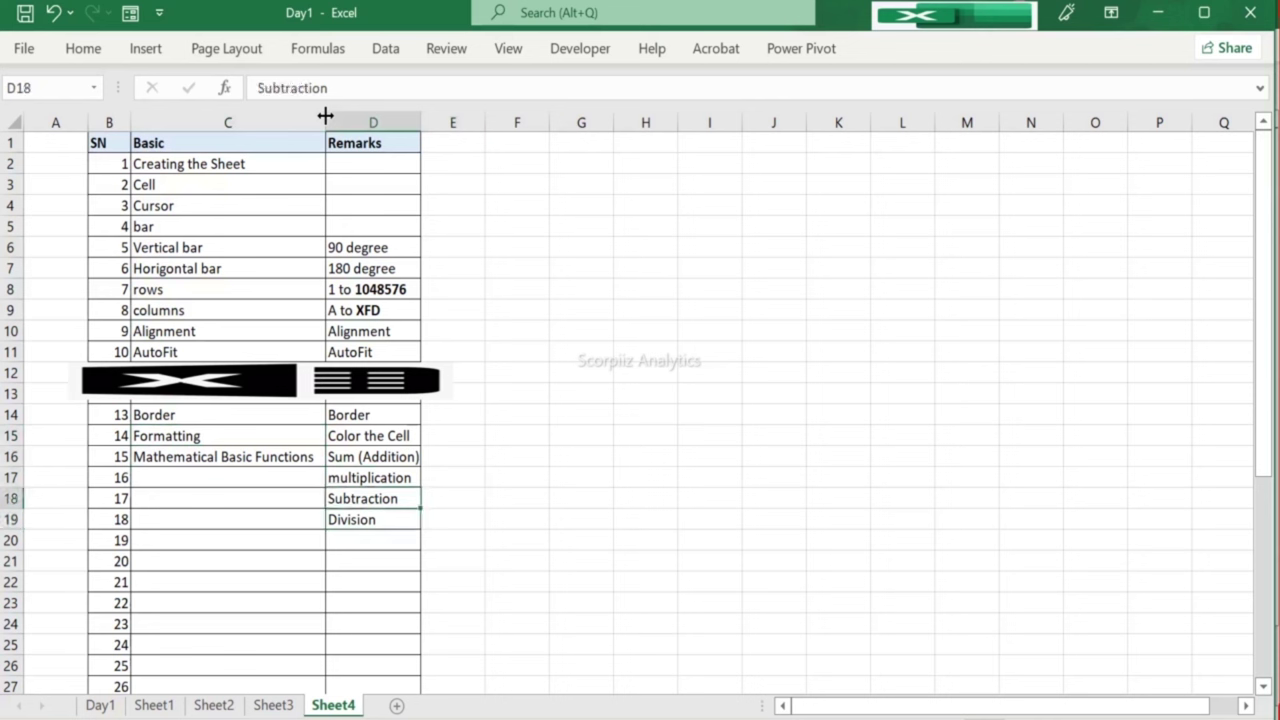
{"action": "key", "text": "Up"}
{"action": "key", "text": "Up"}
{"action": "key", "text": "Down"}
{"action": "key", "text": "Down"}
{"action": "key", "text": "Down"}
{"action": "key", "text": "Up"}
{"action": "key", "text": "Up"}
{"action": "key", "text": "Up"}
{"action": "key", "text": "ctrl+Up"}
{"action": "key", "text": "ctrl+Up"}
{"action": "key", "text": "Right"}
{"action": "key", "text": "Right"}
{"action": "key", "text": "Right"}
{"action": "key", "text": "Down"}
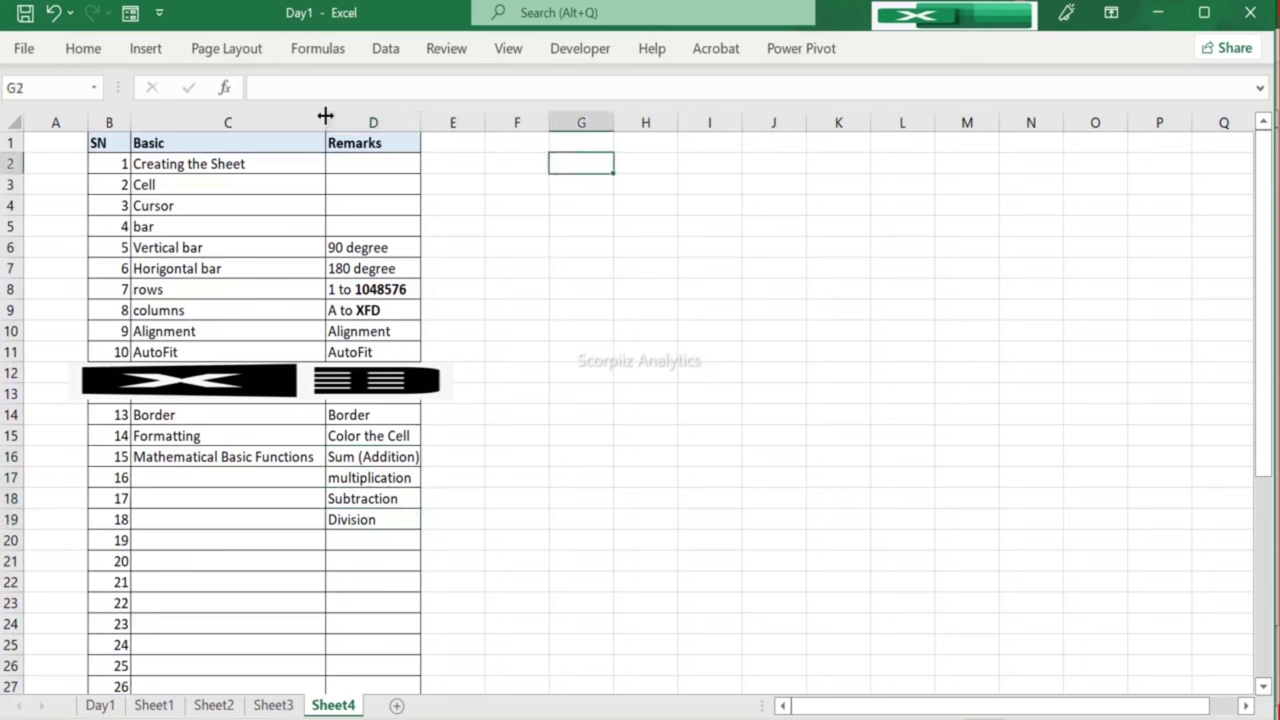
Step: Enter 2 in G3 and replace the 1 in G2 with 3
{"action": "type", "text": "1"}
{"action": "key", "text": "Return"}
{"action": "type", "text": "2"}
{"action": "key", "text": "Return"}
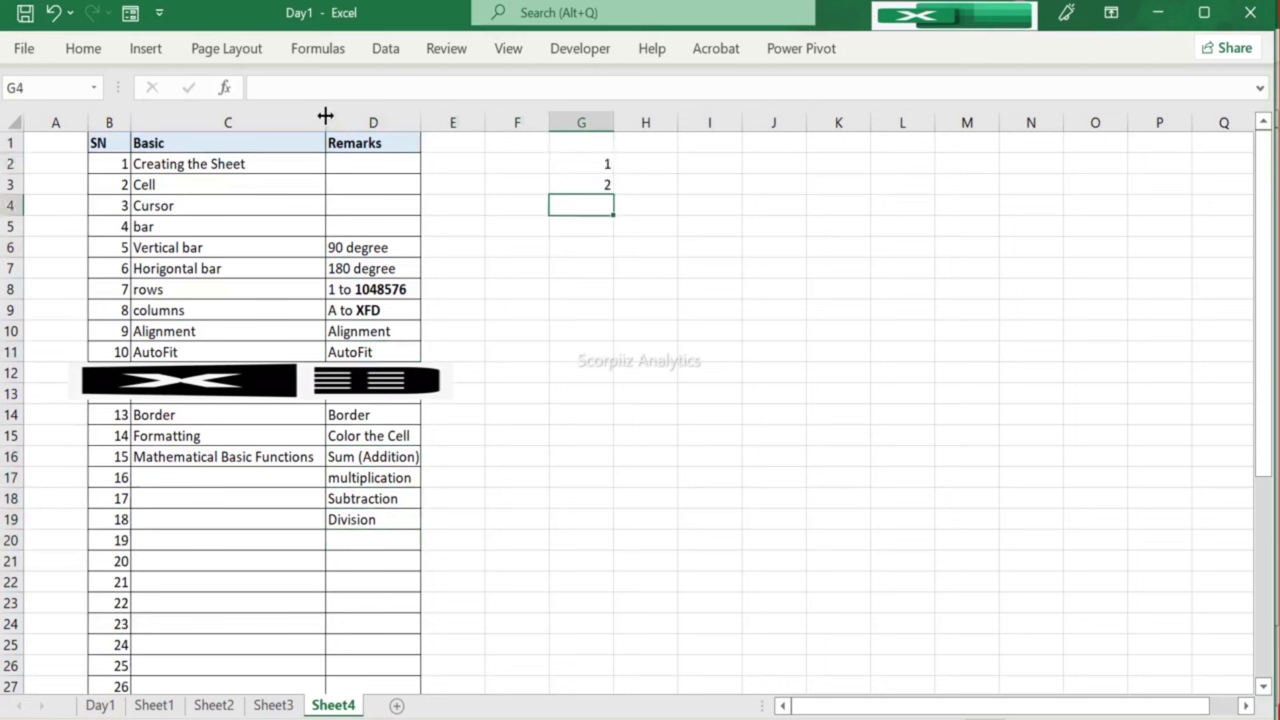
{"action": "key", "text": "Up"}
{"action": "key", "text": "Up"}
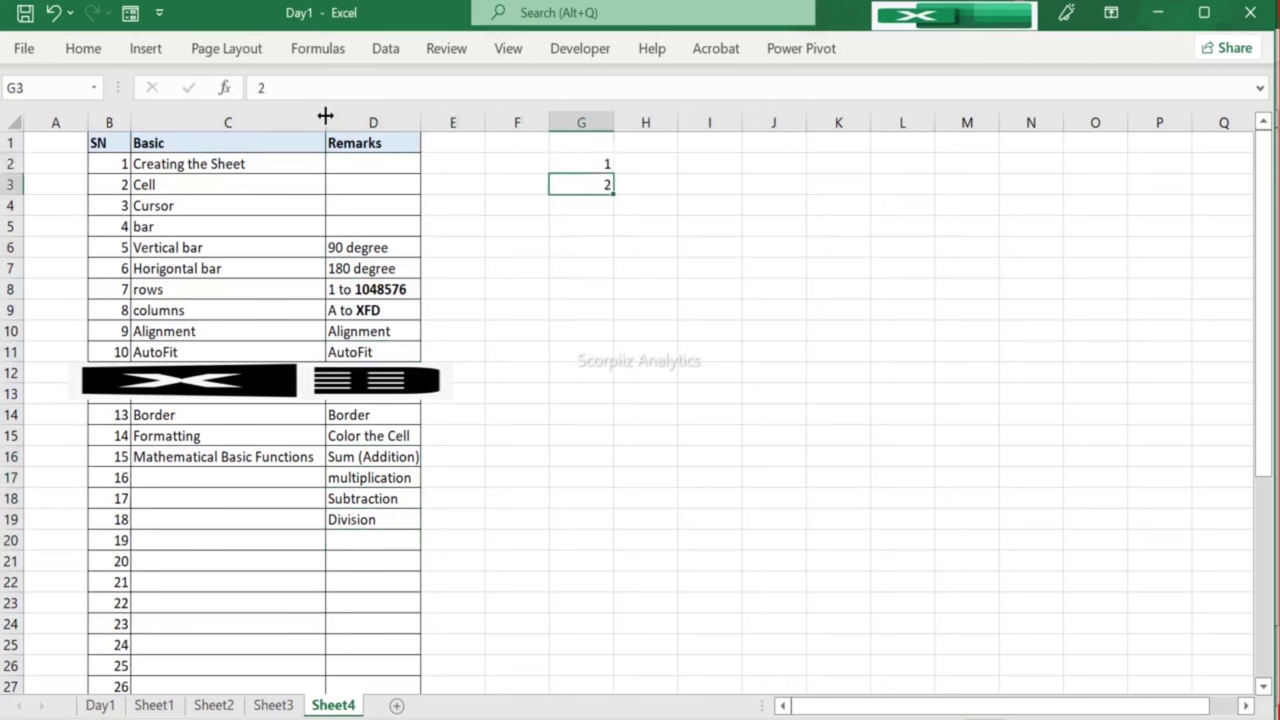
{"action": "type", "text": "3"}
{"action": "key", "text": "Return"}
{"action": "key", "text": "Return"}
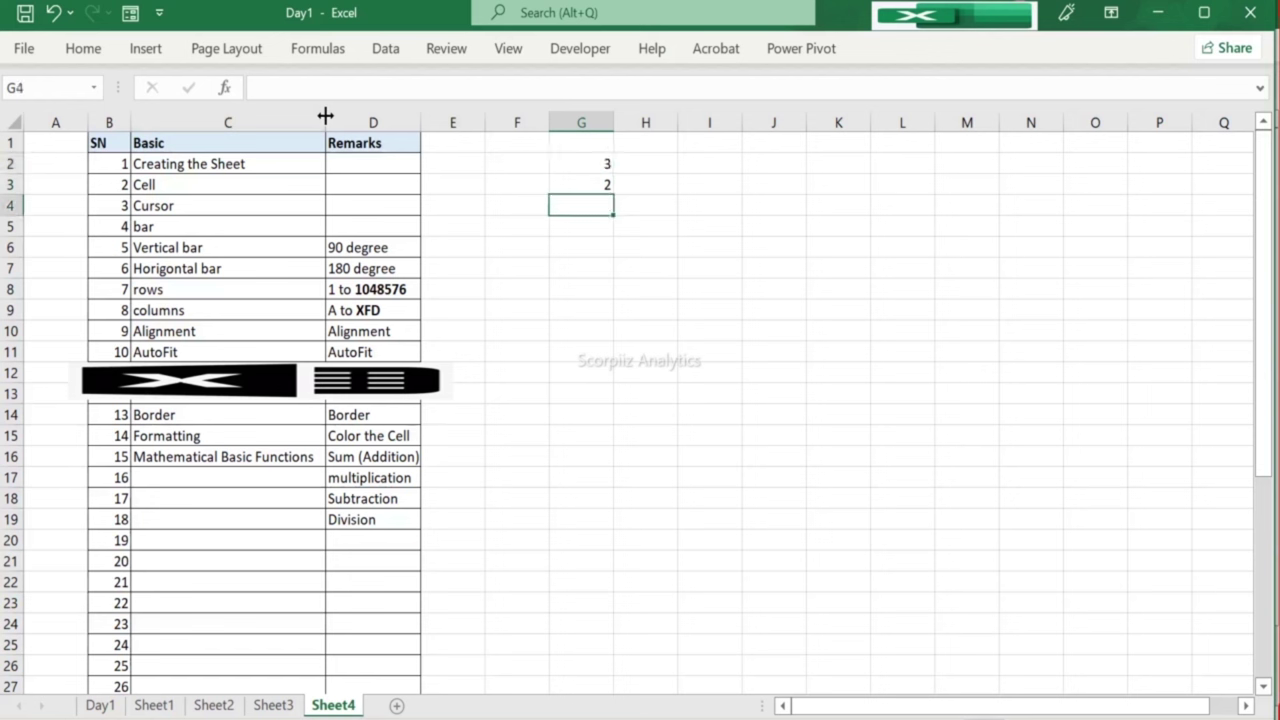
Step: Enter the note 2+3=5 in G4 and review the column G values
{"action": "type", "text": "5"}
{"action": "key", "text": "Up"}
{"action": "key", "text": "Down"}
{"action": "key", "text": "Up"}
{"action": "key", "text": "Down"}
{"action": "type", "text": "2"}
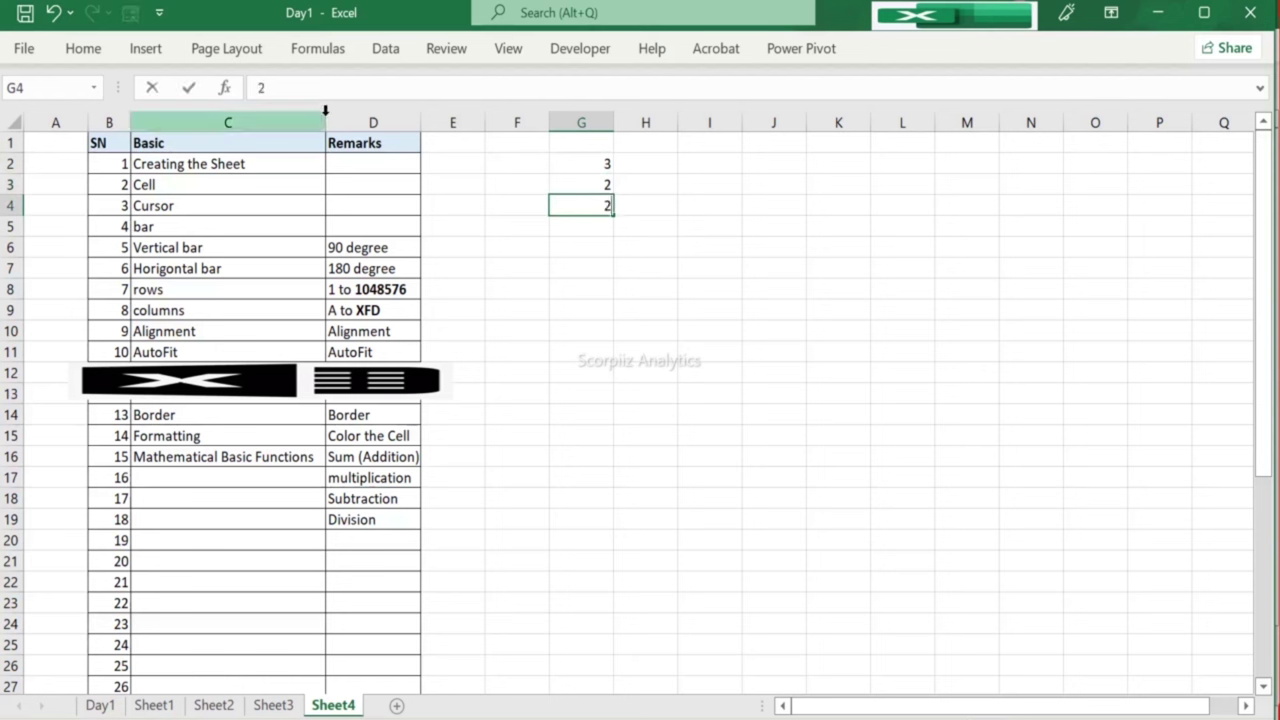
{"action": "type", "text": "+3=5"}
{"action": "key", "text": "Return"}
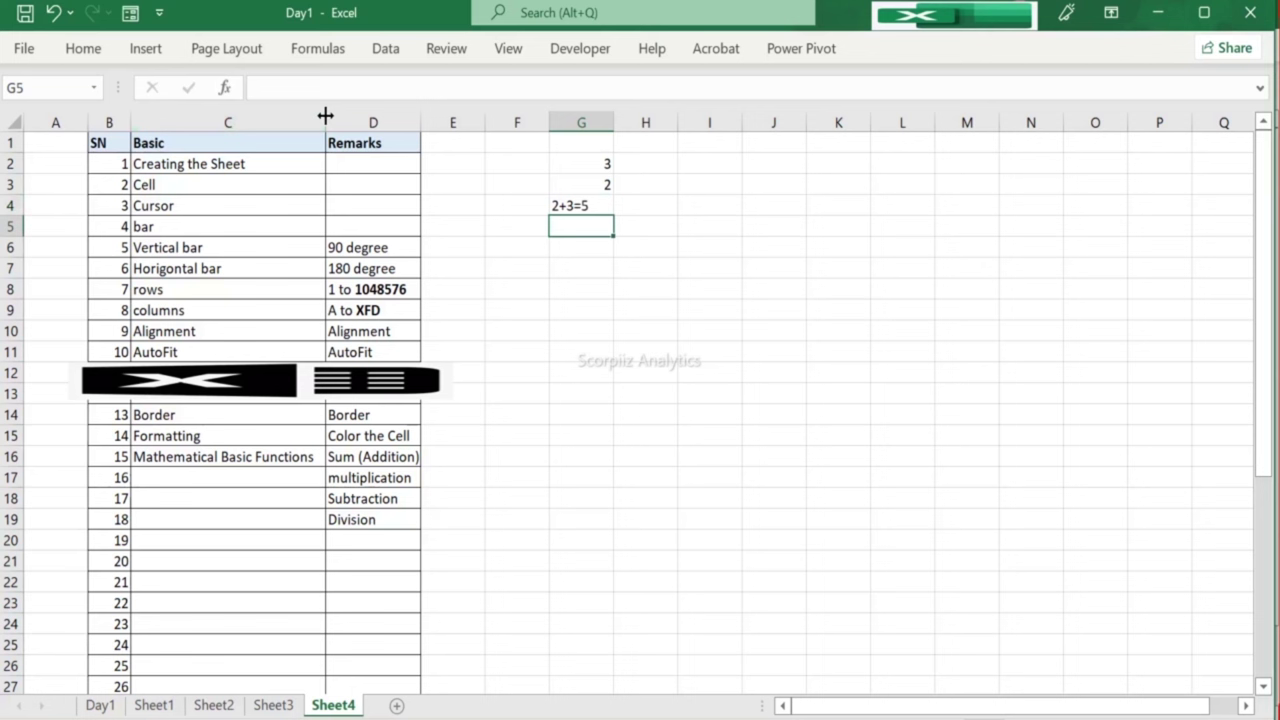
{"action": "key", "text": "Up"}
{"action": "key", "text": "Up"}
{"action": "key", "text": "Up"}
{"action": "key", "text": "Down"}
{"action": "key", "text": "Down"}
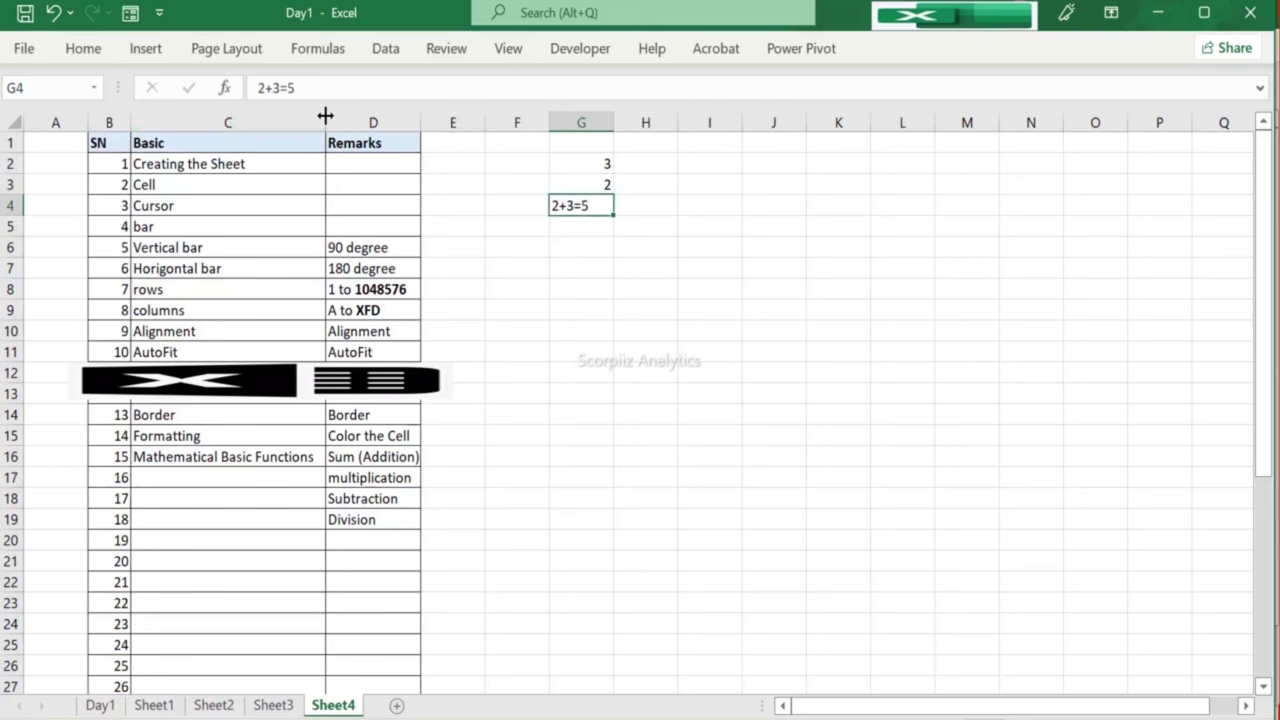
{"action": "key", "text": "Down"}
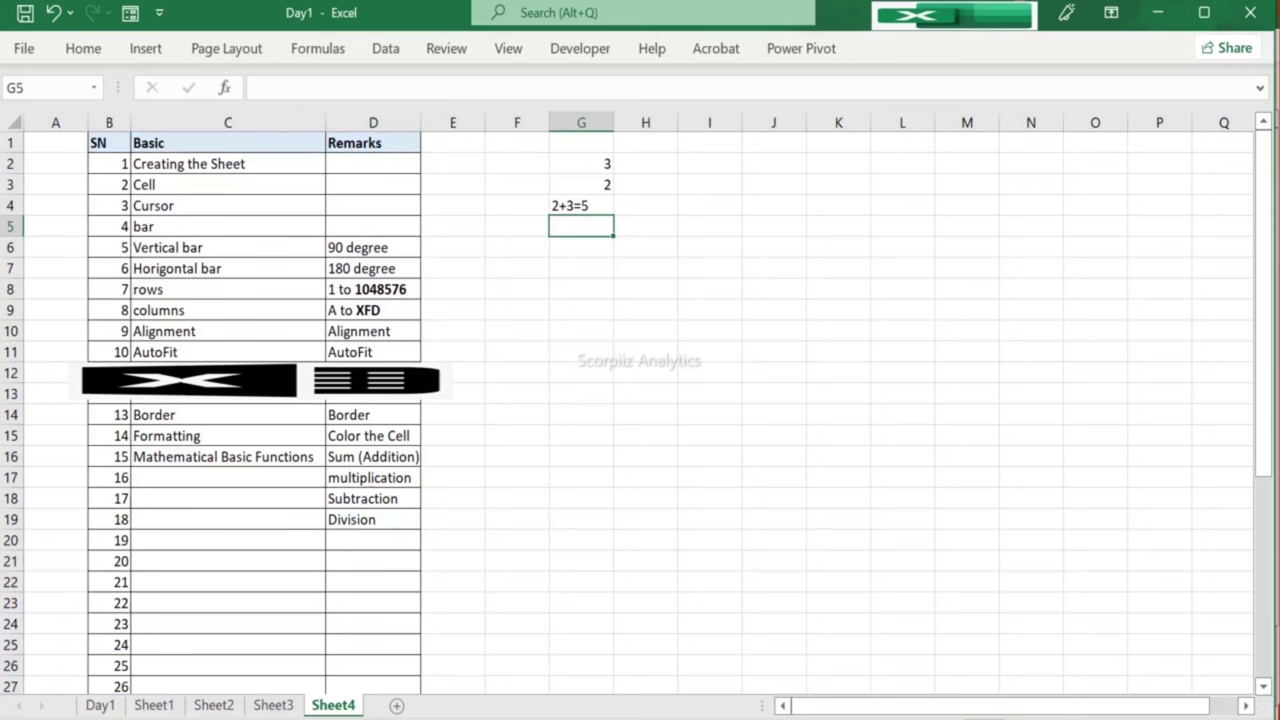
Step: Bring up the Windows On-Screen Keyboard with Win+Ctrl+O over Sheet4
{"action": "key", "text": "ctrl+super+o"}
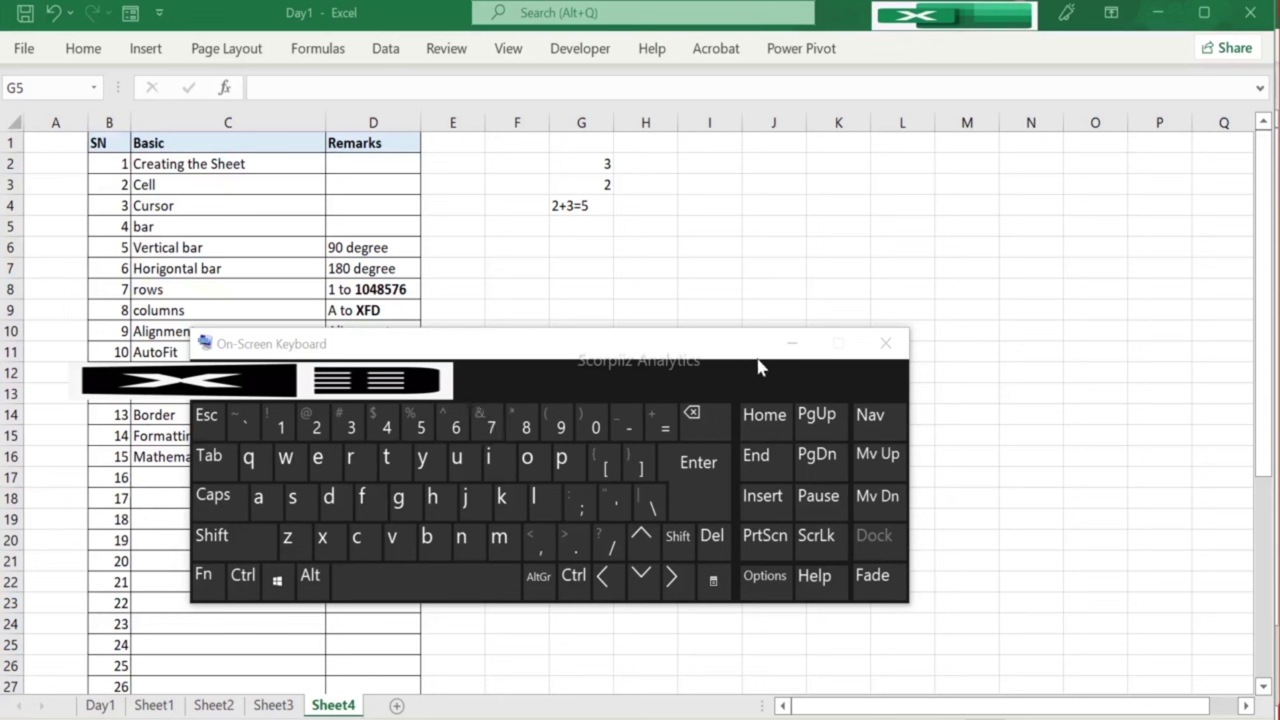
Step: Type 7= into G5 using the on-screen keyboard's keys
{"action": "left_click", "coordinate": [257, 553]}
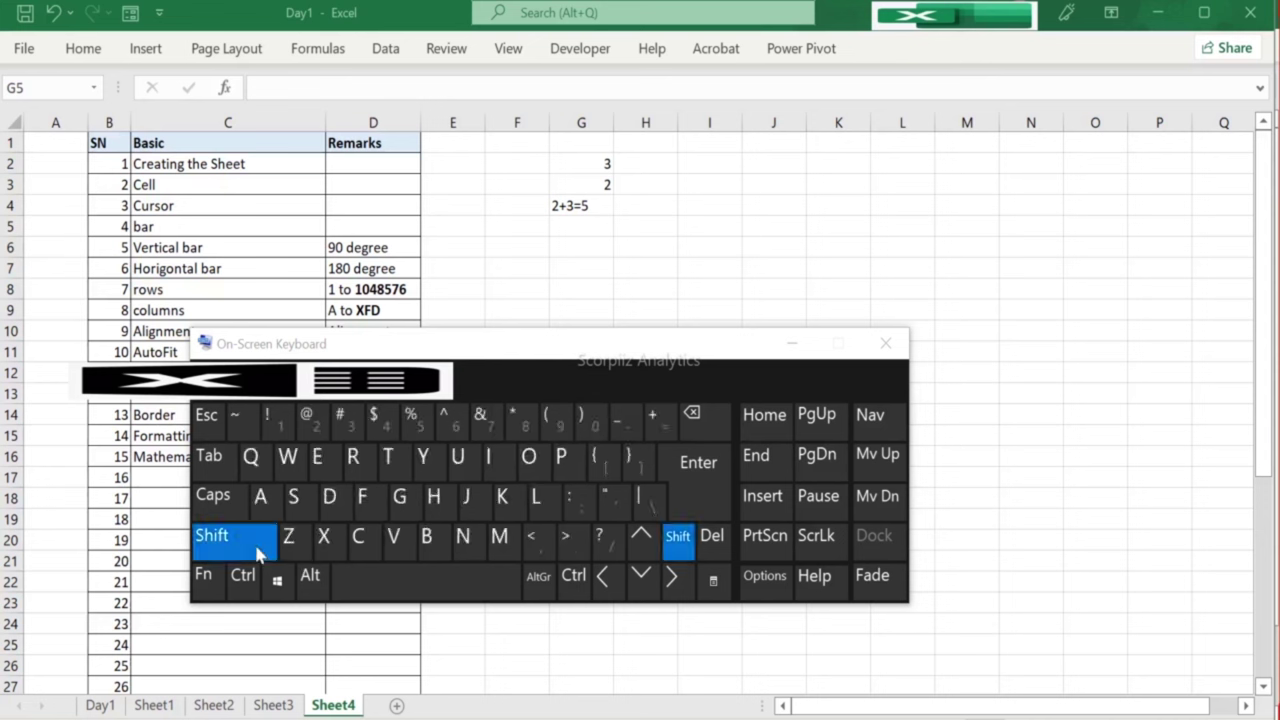
{"action": "left_click", "coordinate": [483, 421]}
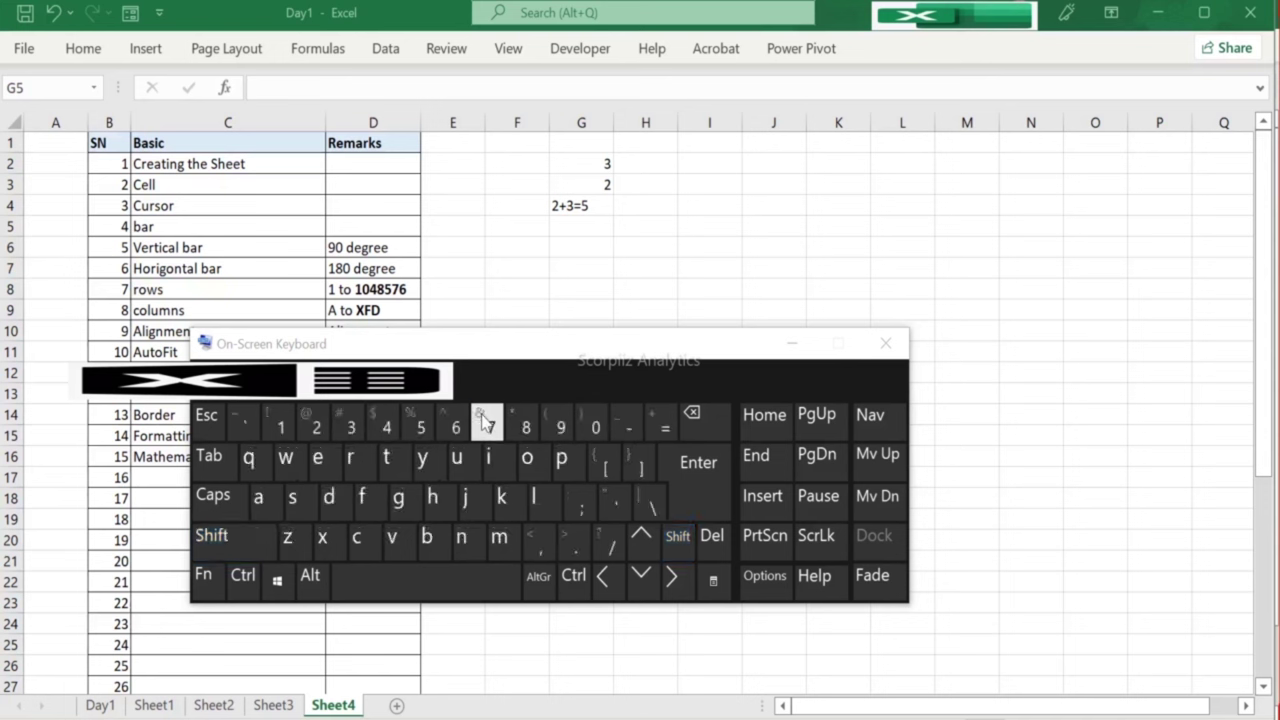
{"action": "left_click", "coordinate": [597, 224]}
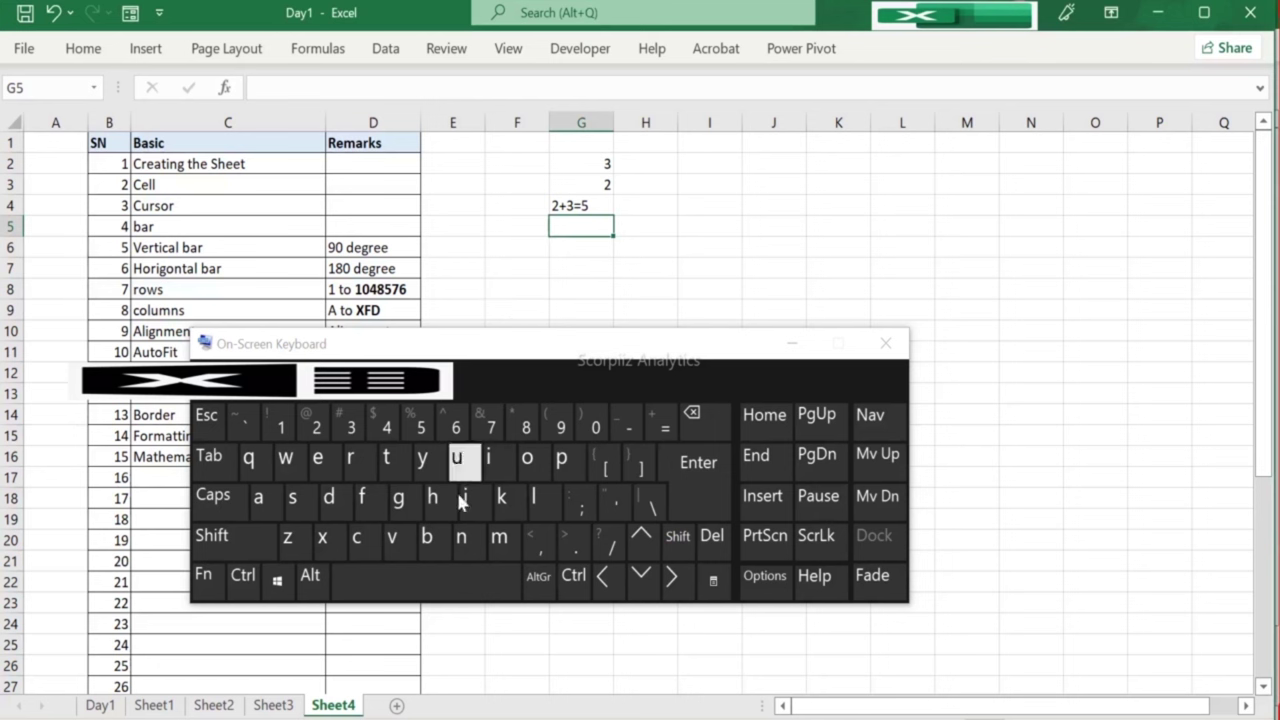
{"action": "left_click", "coordinate": [491, 428]}
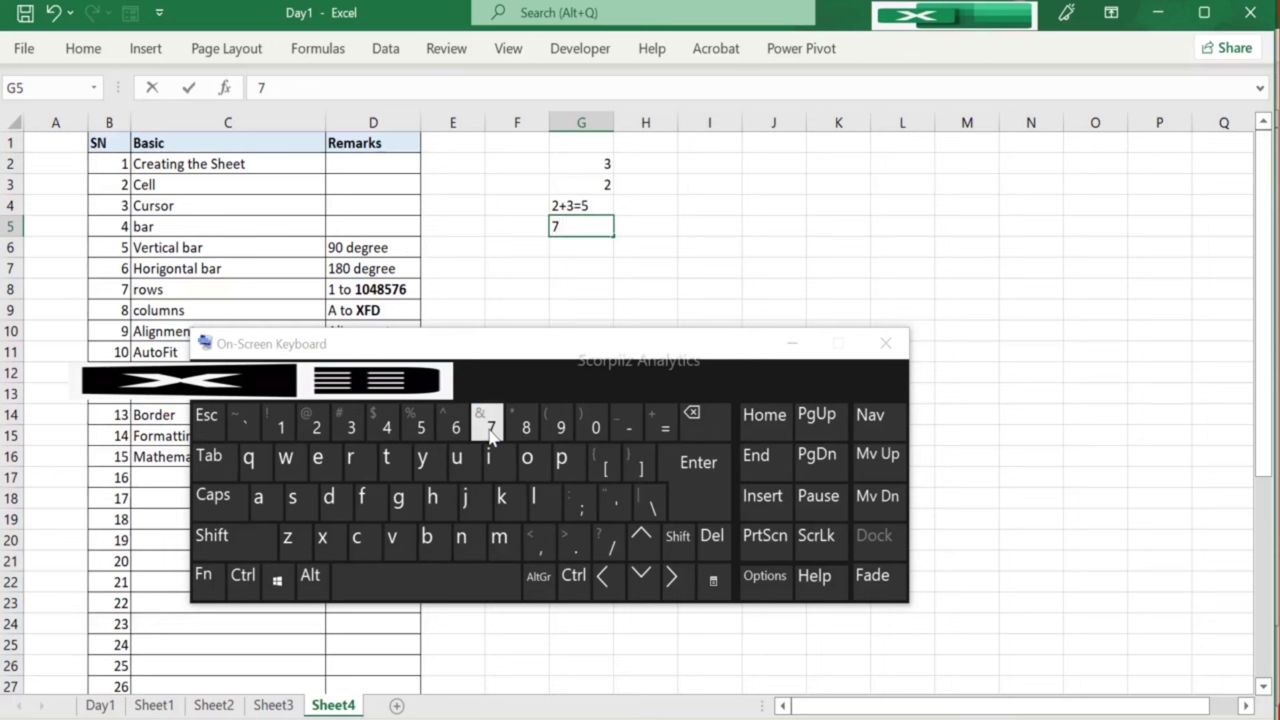
{"action": "left_click", "coordinate": [662, 425]}
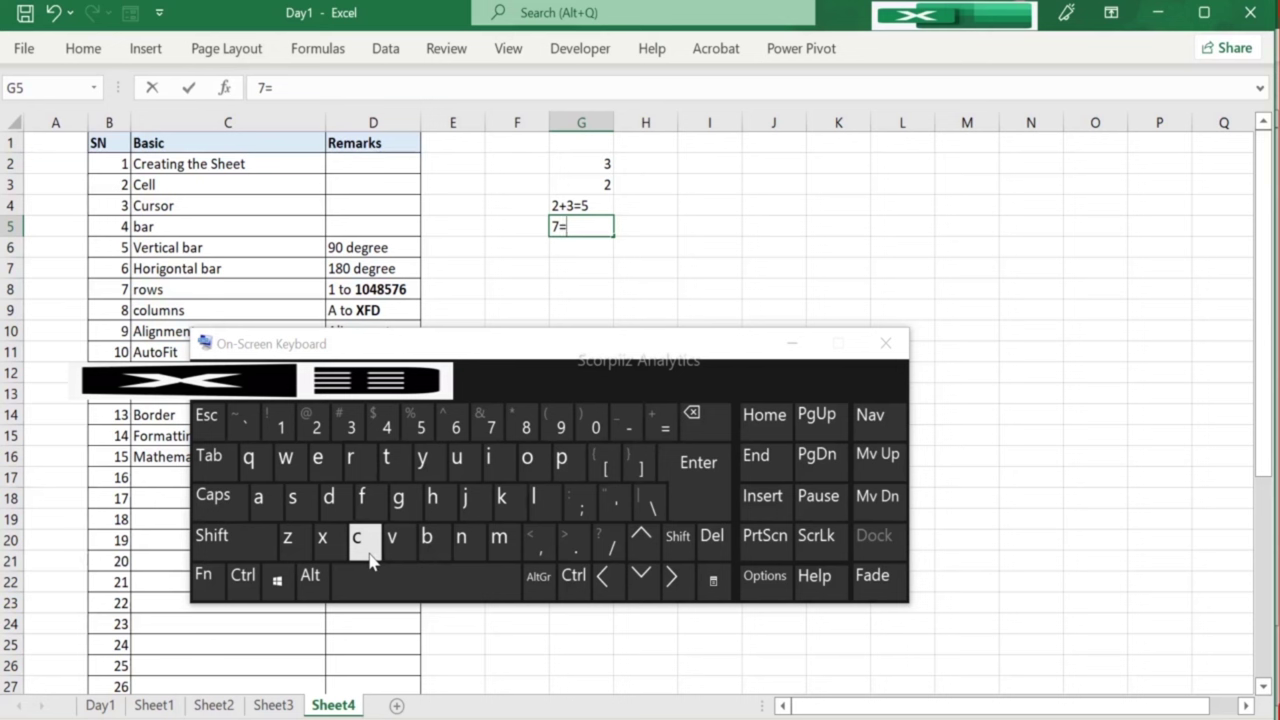
Step: Add the shifted symbols +, &, #, @ and ! to G5's entry and commit it
{"action": "left_click", "coordinate": [250, 549]}
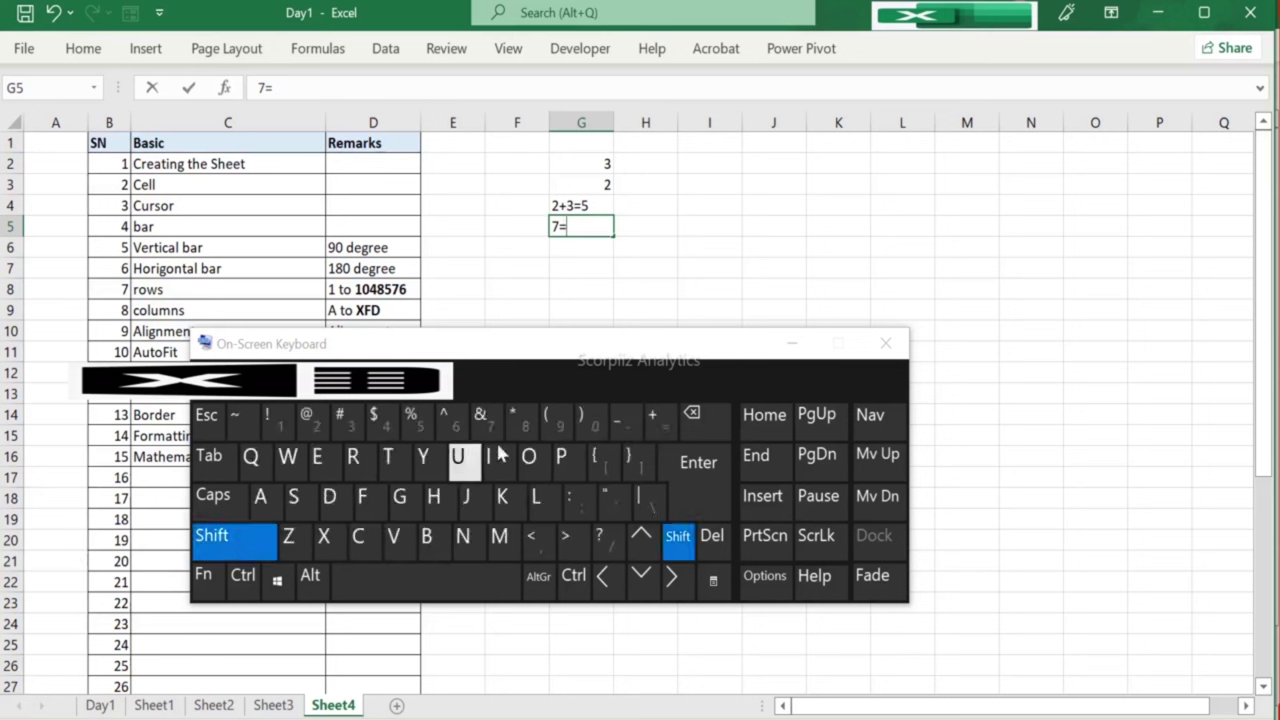
{"action": "left_click", "coordinate": [660, 428]}
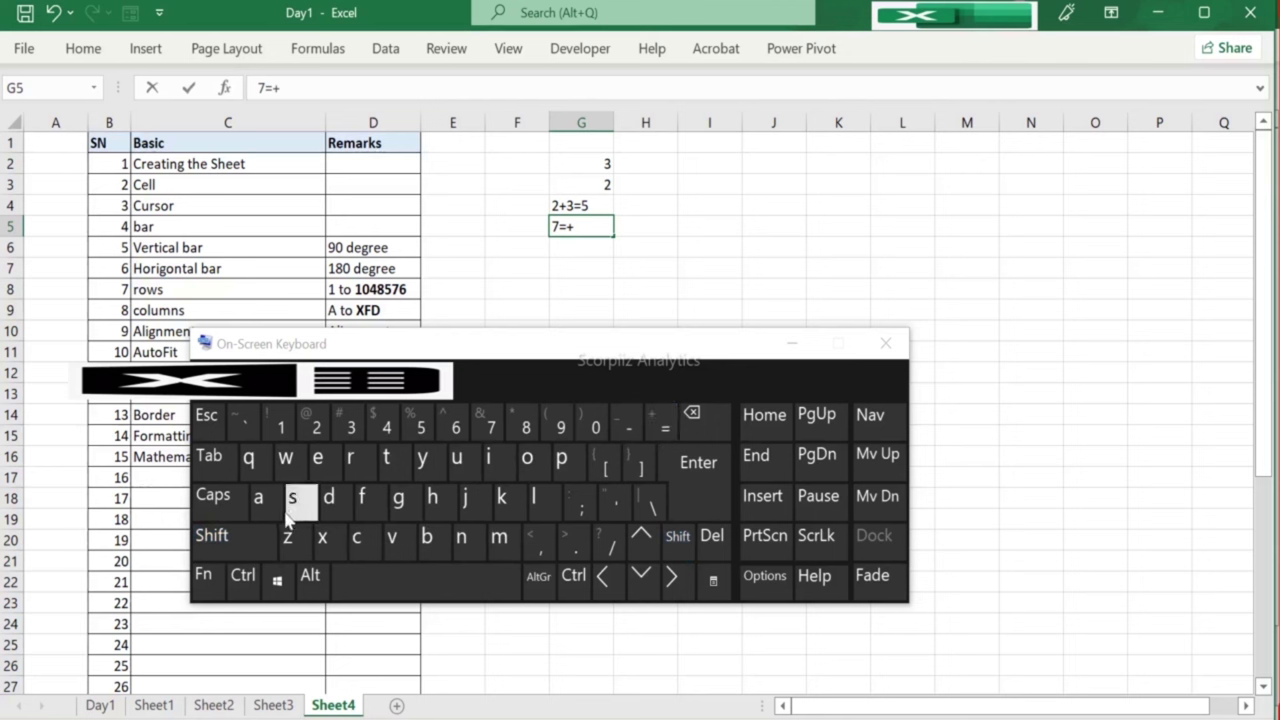
{"action": "left_click", "coordinate": [259, 535]}
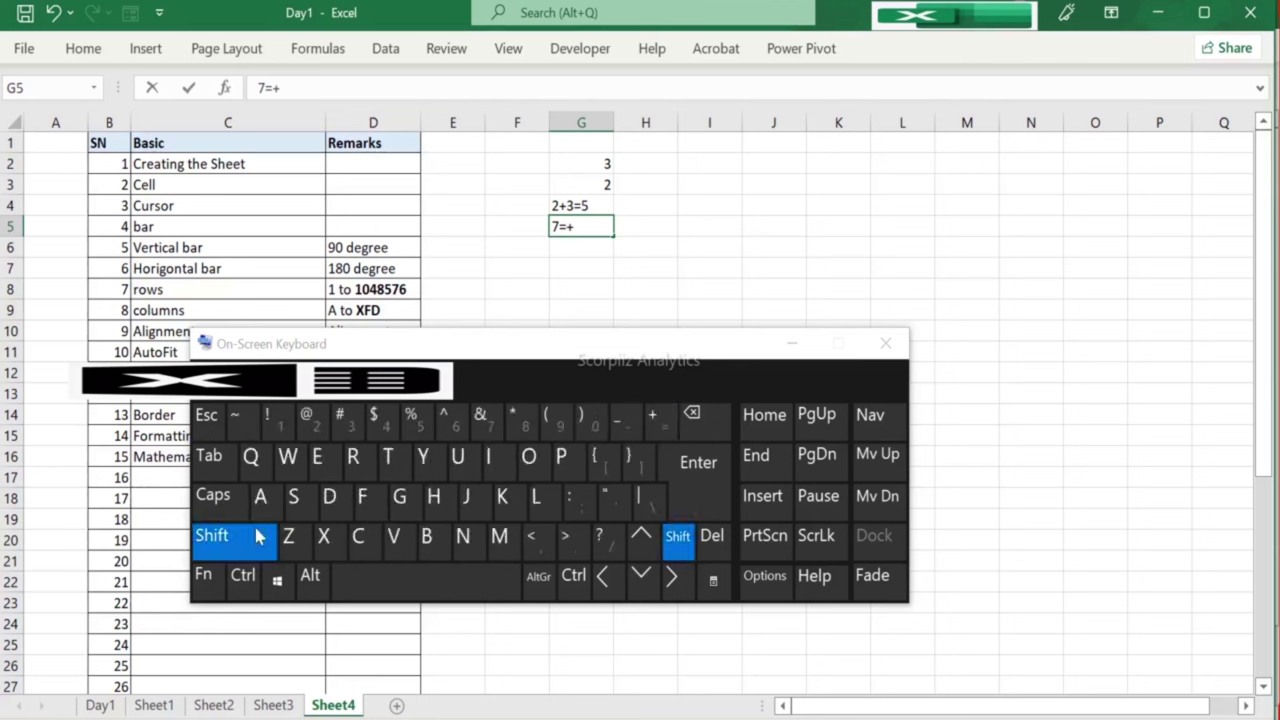
{"action": "left_click", "coordinate": [483, 418]}
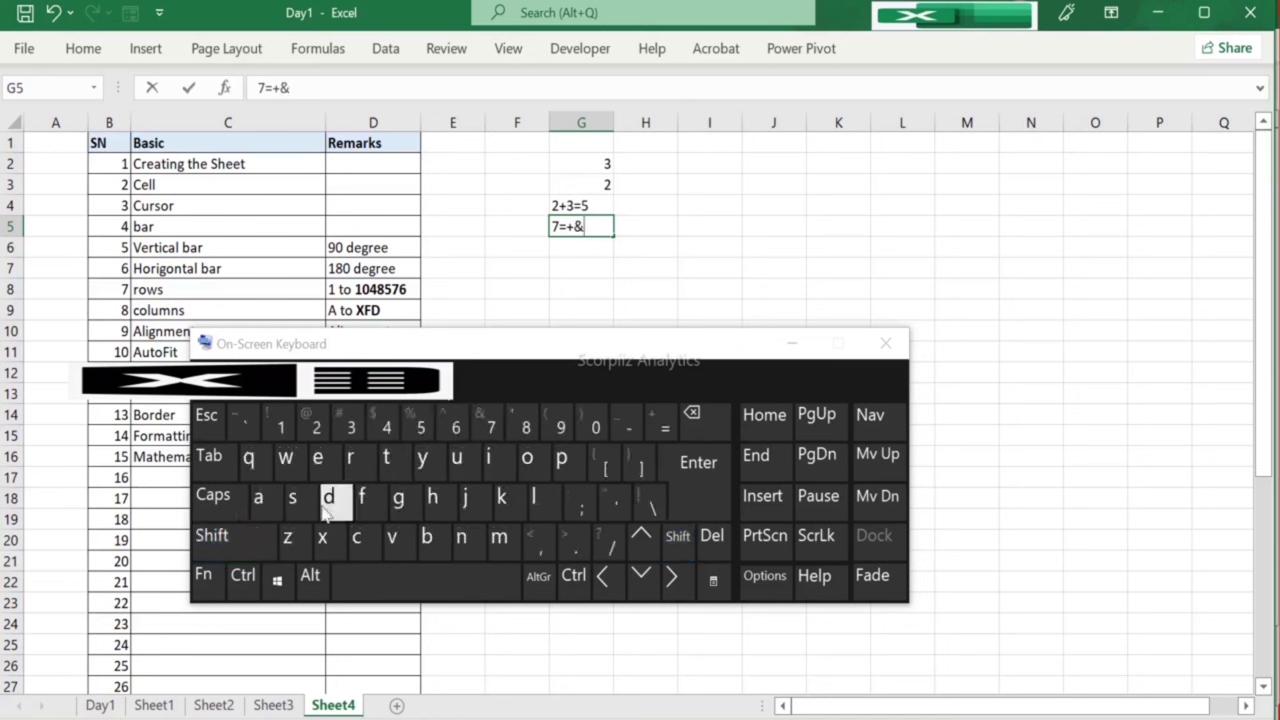
{"action": "left_click", "coordinate": [244, 541]}
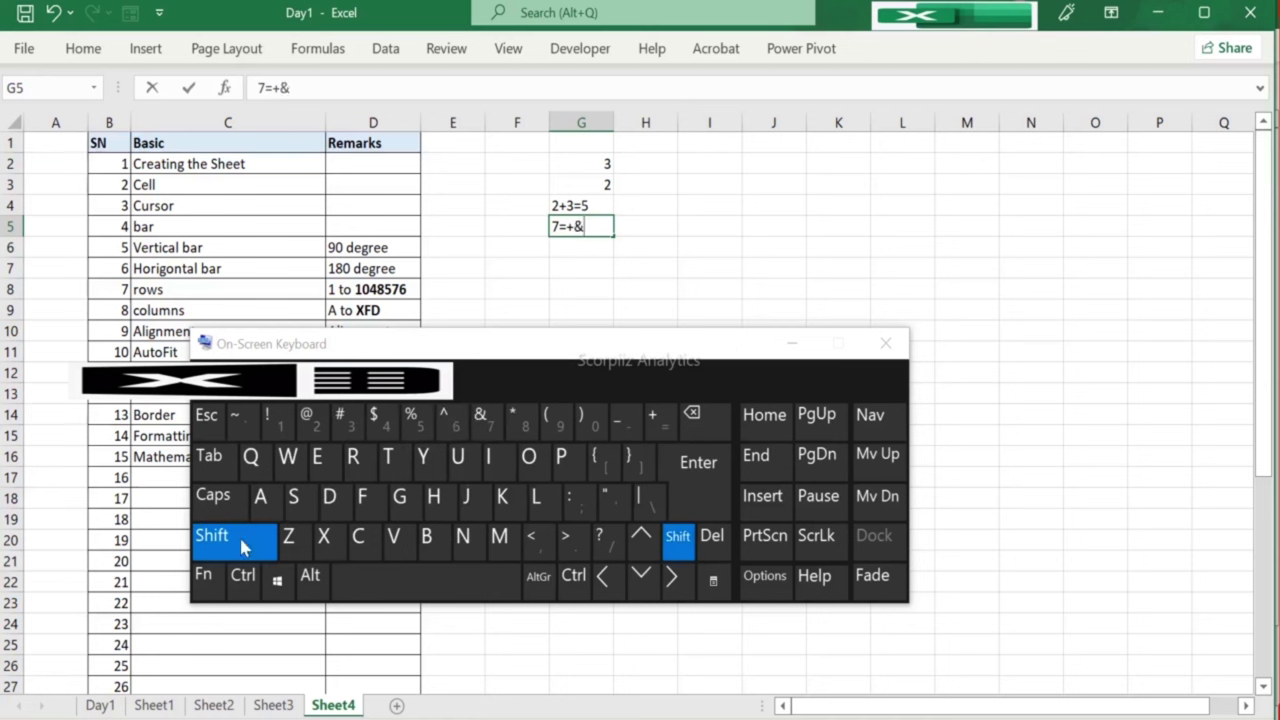
{"action": "left_click", "coordinate": [347, 420]}
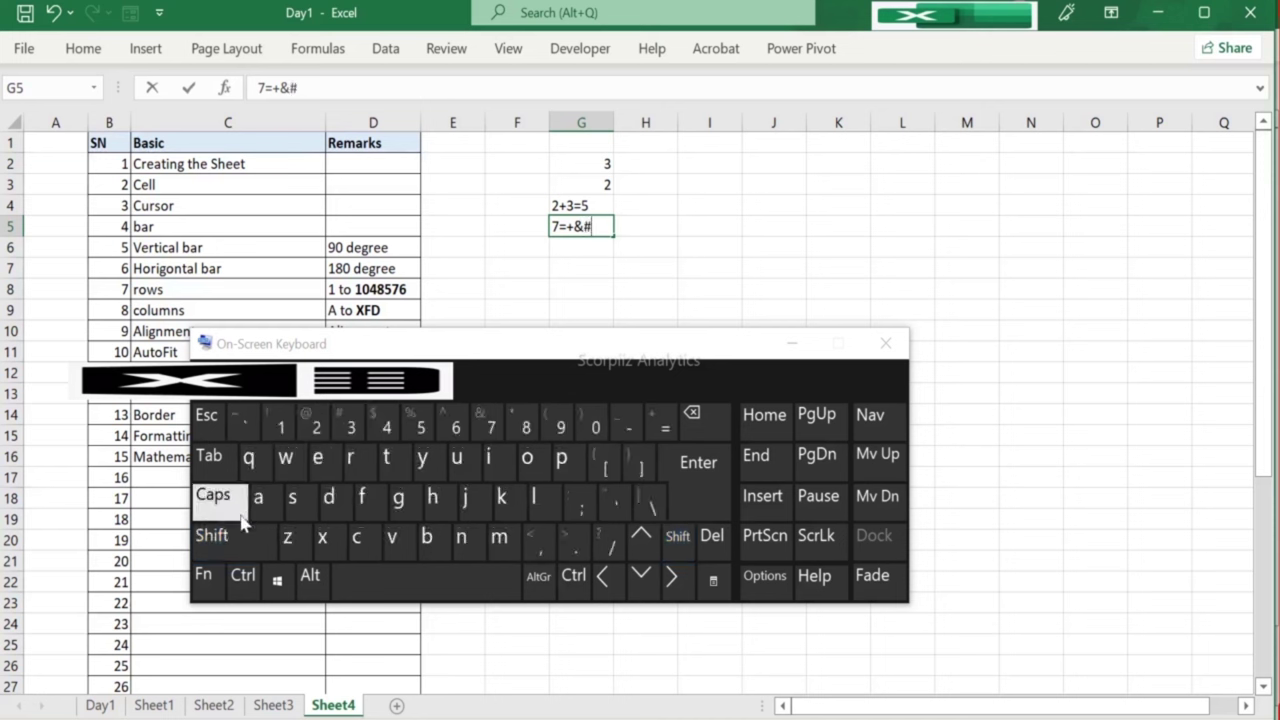
{"action": "left_click", "coordinate": [213, 536]}
{"action": "left_click", "coordinate": [307, 420]}
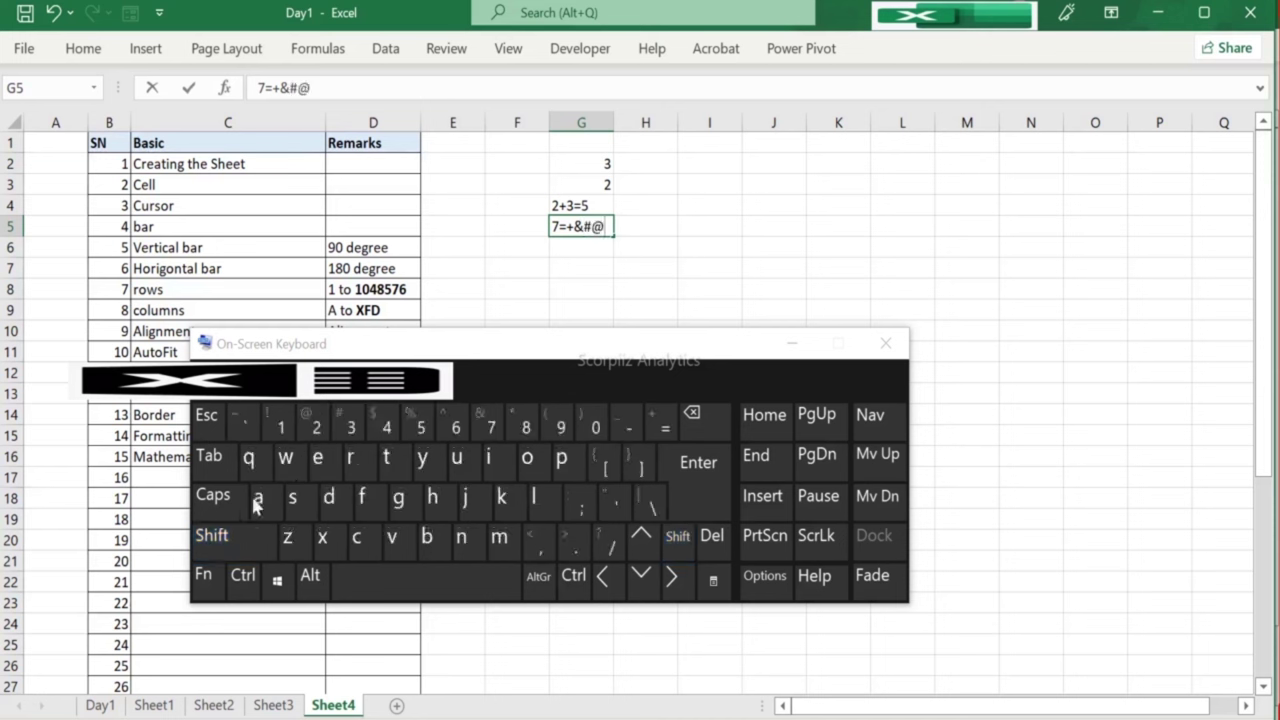
{"action": "left_click", "coordinate": [237, 536]}
{"action": "left_click", "coordinate": [272, 422]}
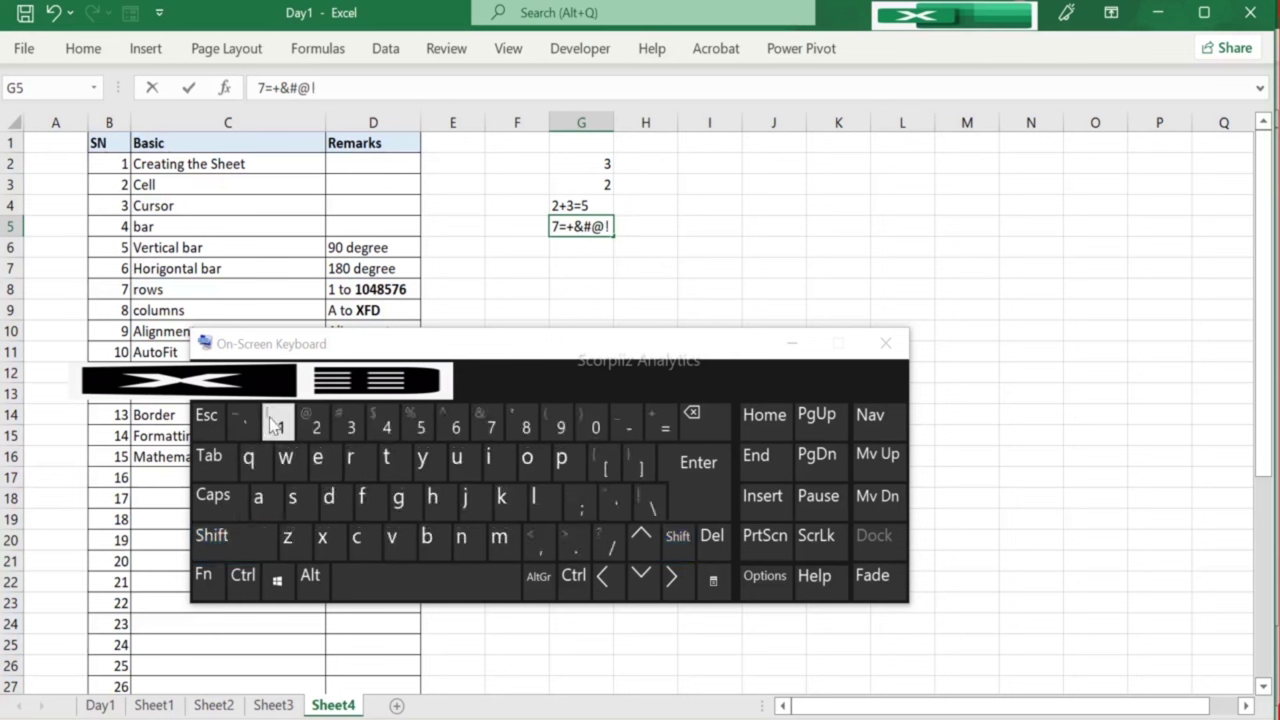
{"action": "left_click", "coordinate": [229, 536]}
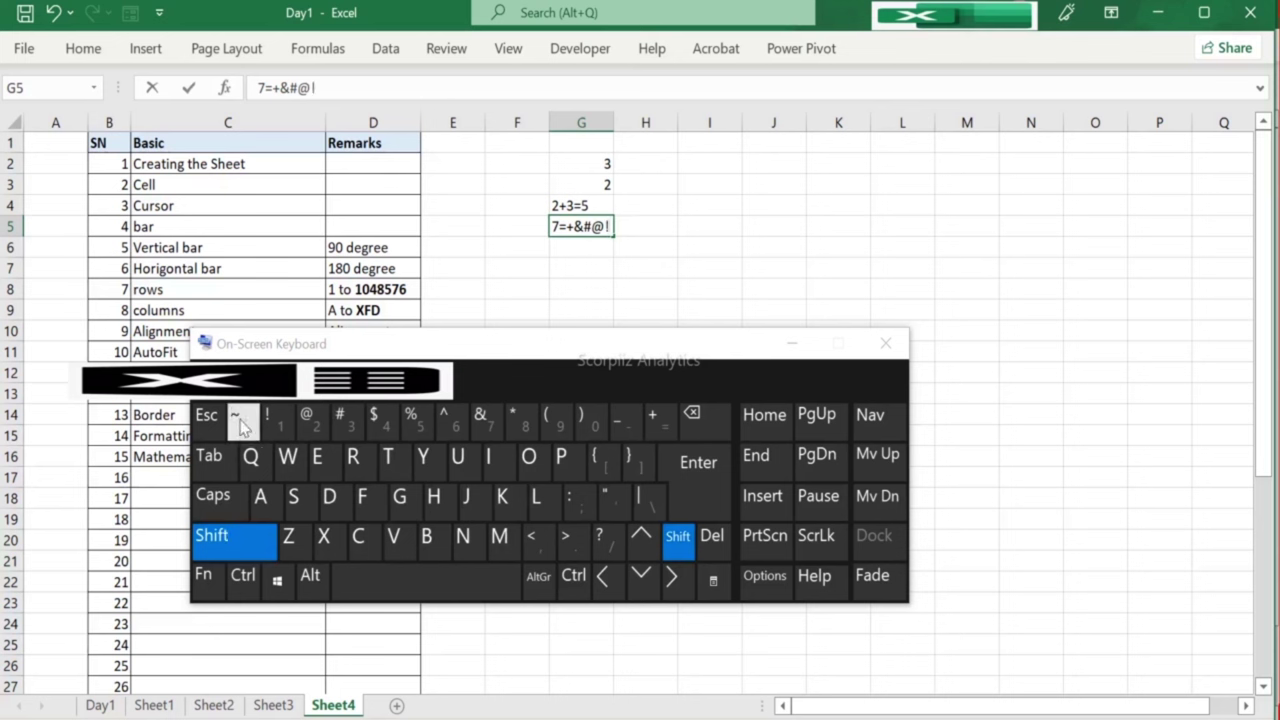
{"action": "left_click", "coordinate": [240, 422]}
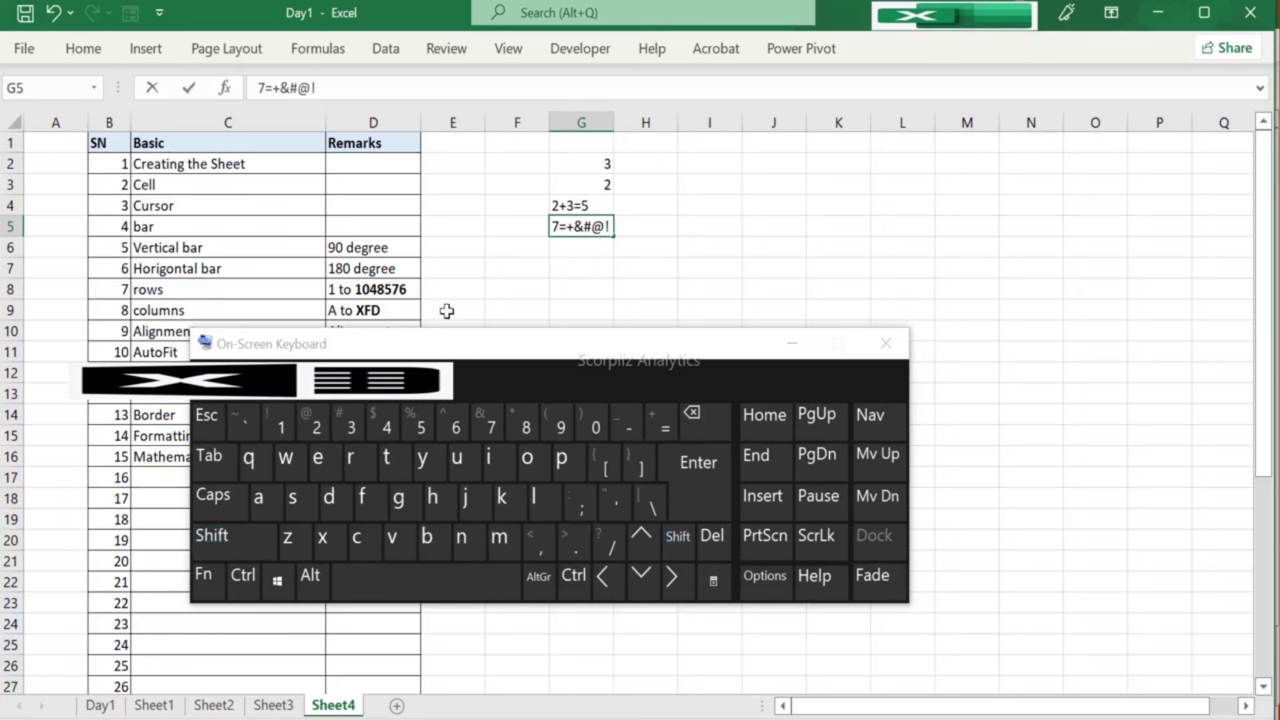
{"action": "left_click", "coordinate": [567, 244]}
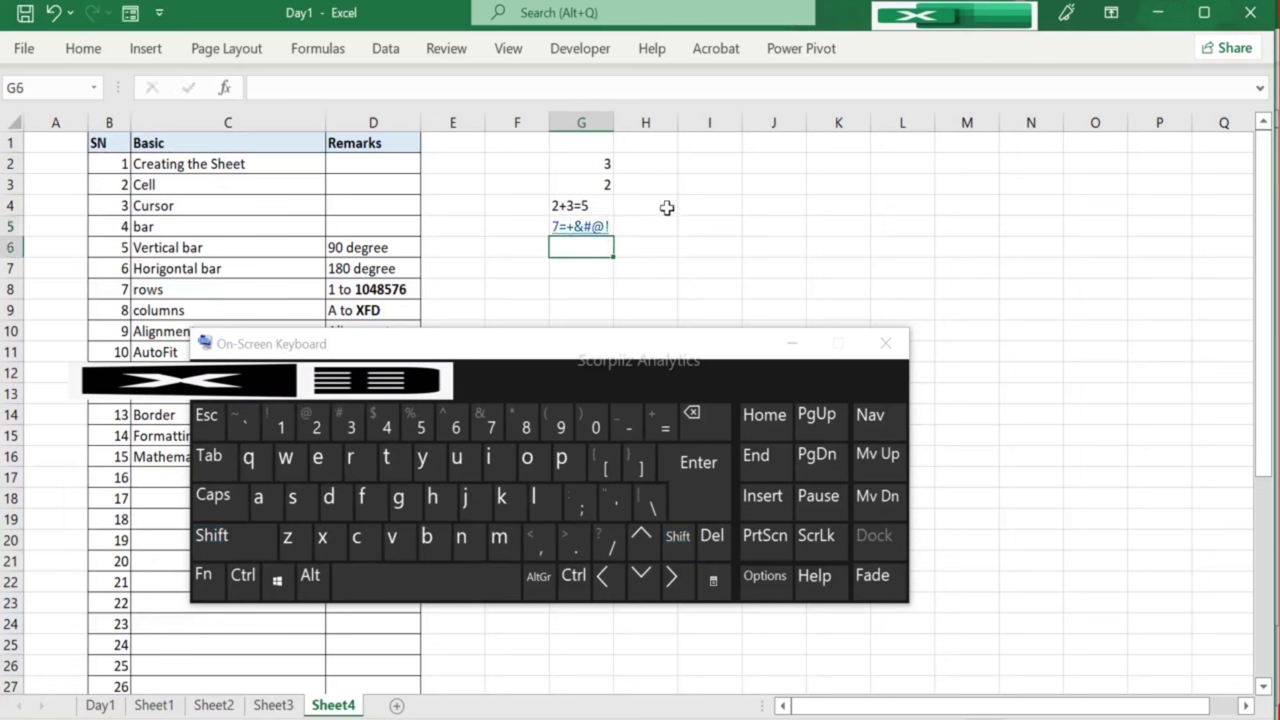
Step: Enter ~* in G6 using the on-screen Shift key
{"action": "left_click", "coordinate": [241, 556]}
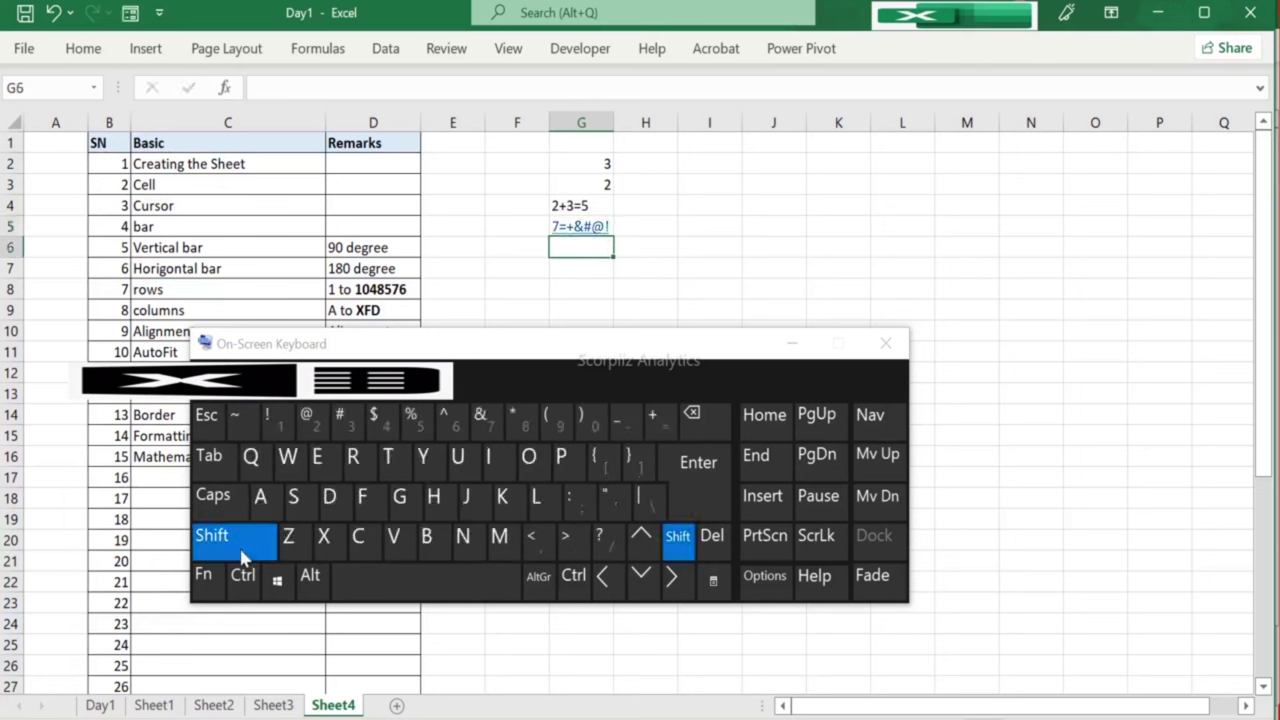
{"action": "left_click", "coordinate": [520, 420]}
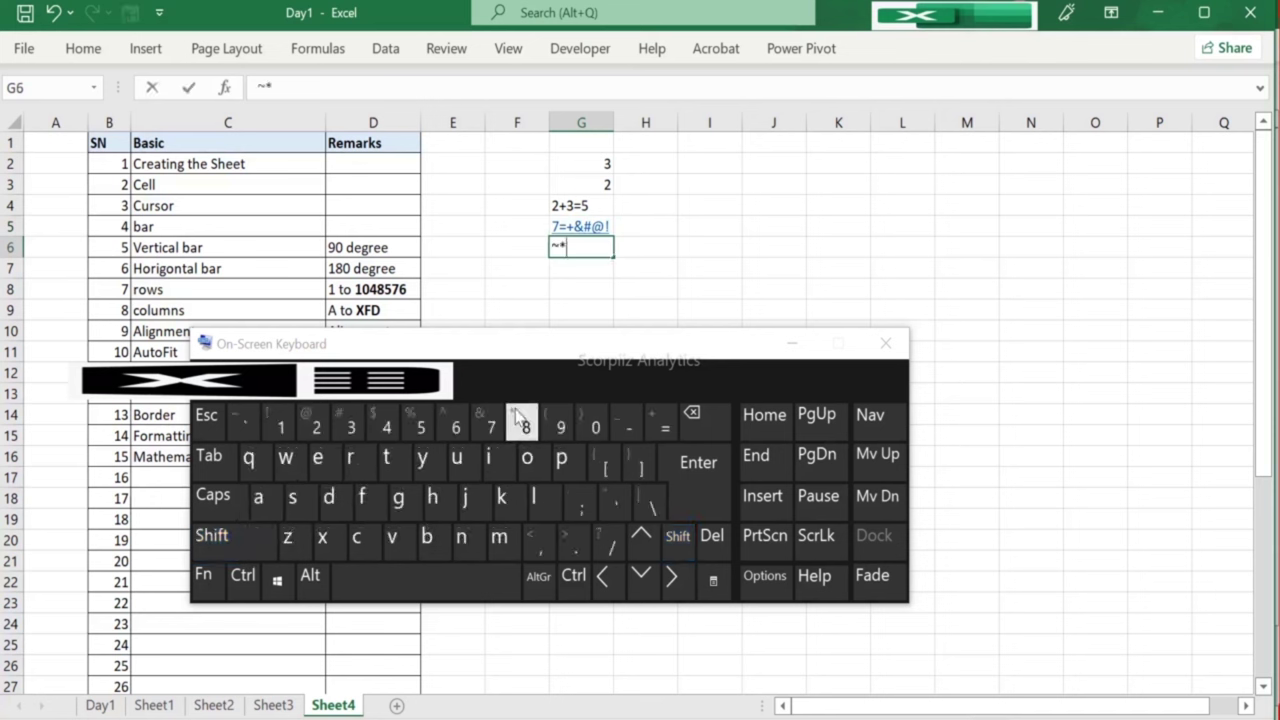
{"action": "left_click", "coordinate": [562, 267]}
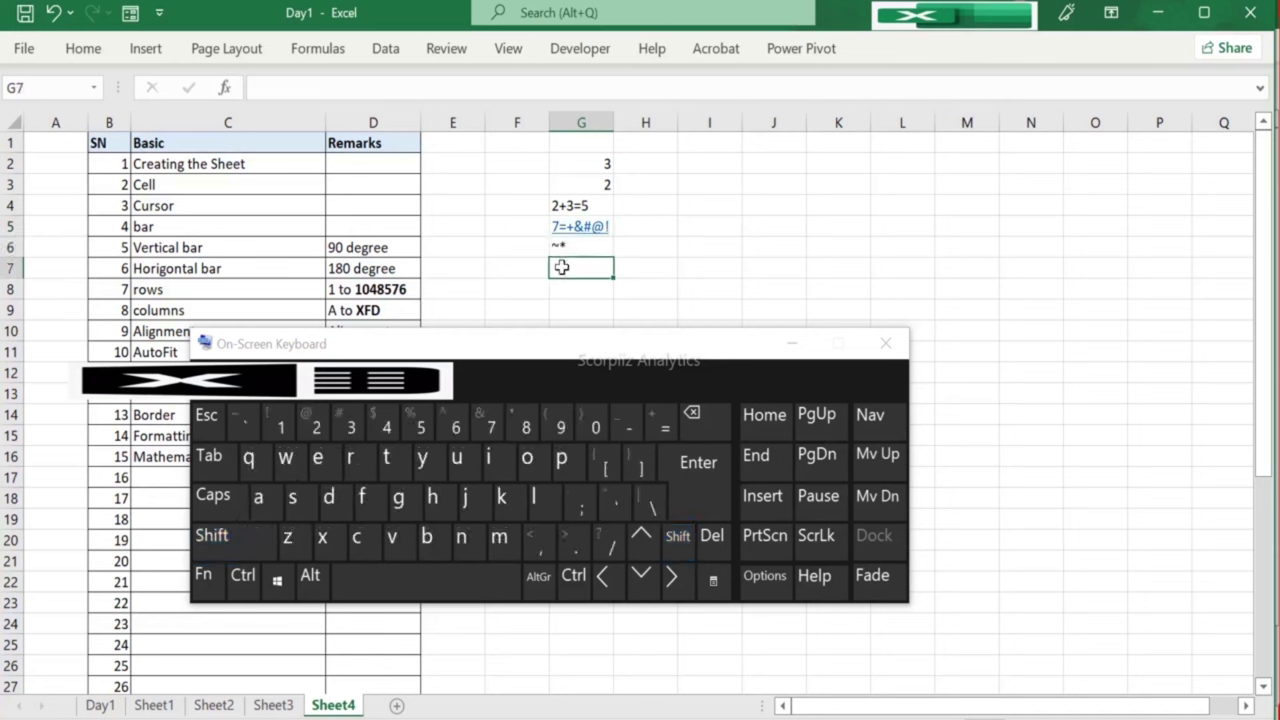
Step: Delete the symbol entries from G6 and G5 and close the on-screen keyboard
{"action": "left_click", "coordinate": [585, 207]}
{"action": "left_click", "coordinate": [579, 229]}
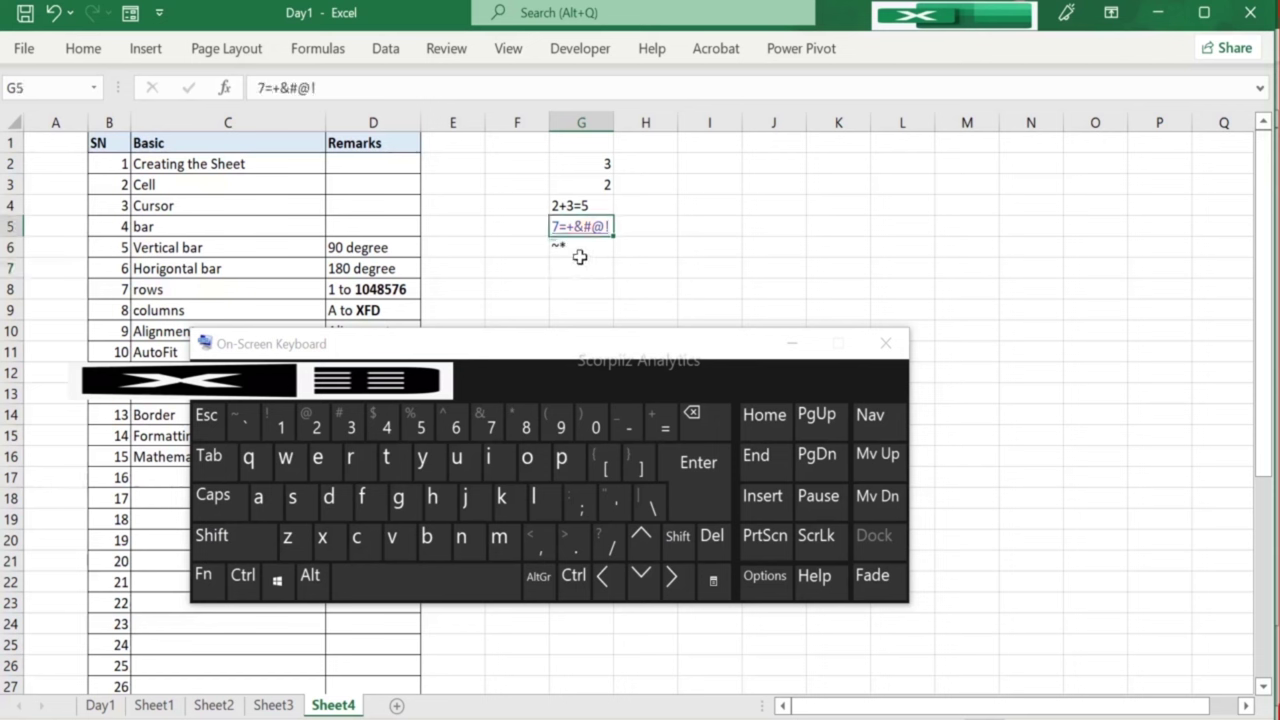
{"action": "left_click", "coordinate": [574, 248]}
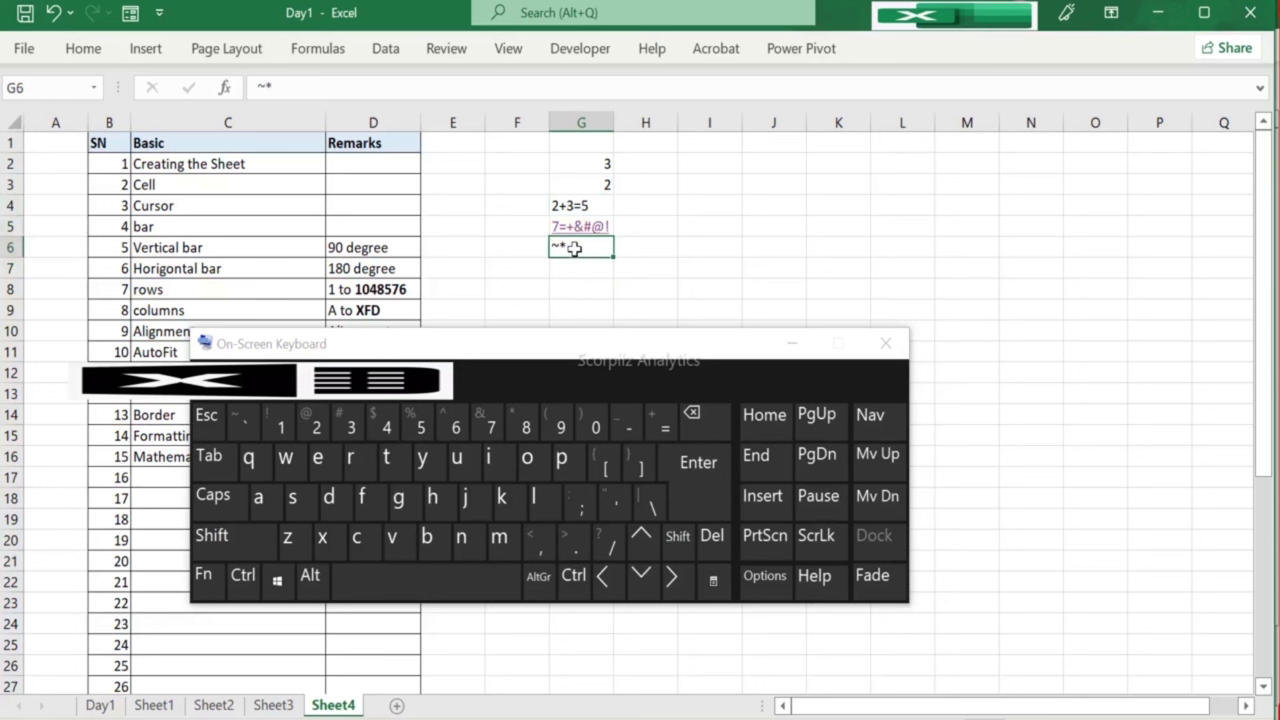
{"action": "left_click", "coordinate": [705, 421]}
{"action": "key", "text": "Up"}
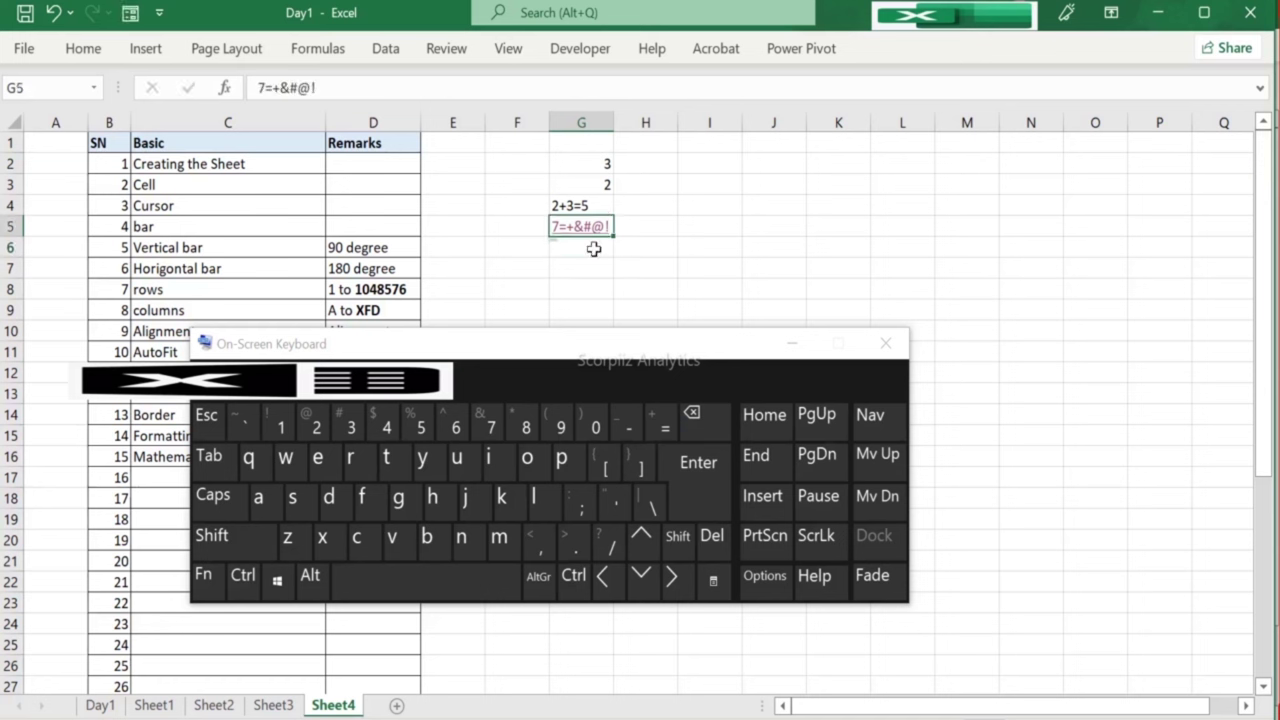
{"action": "left_click", "coordinate": [700, 418]}
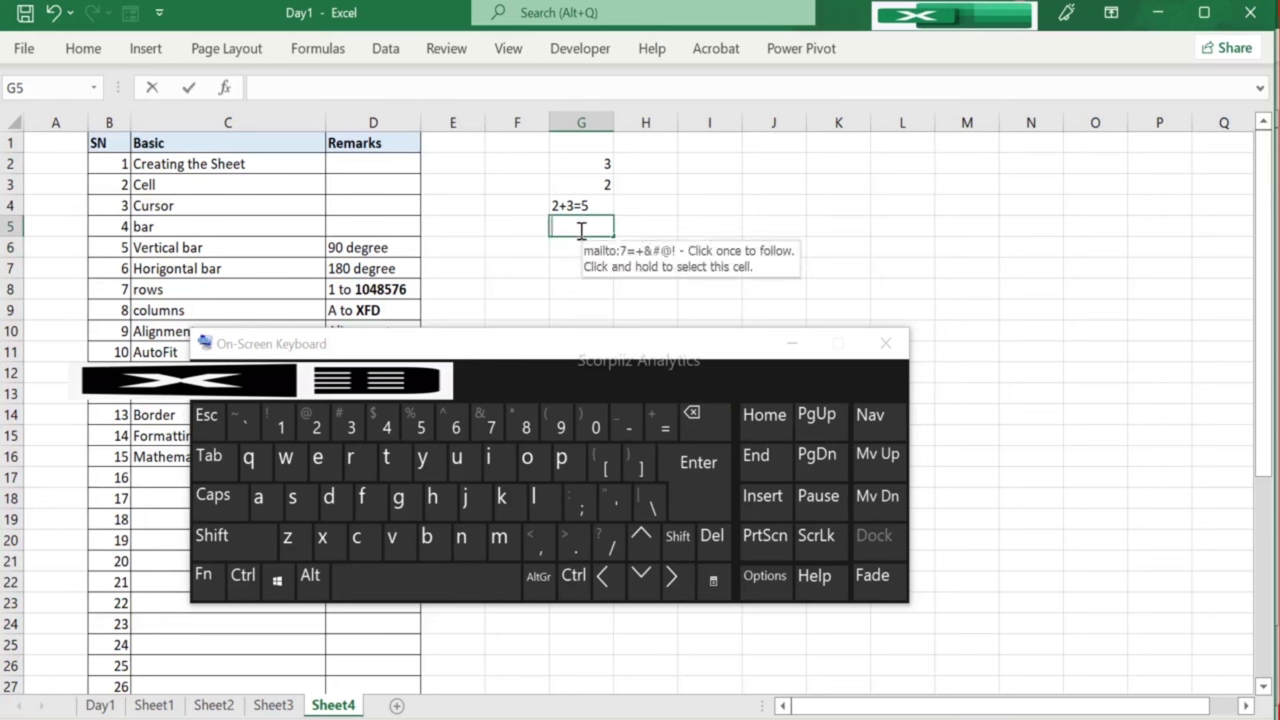
{"action": "key", "text": "Escape"}
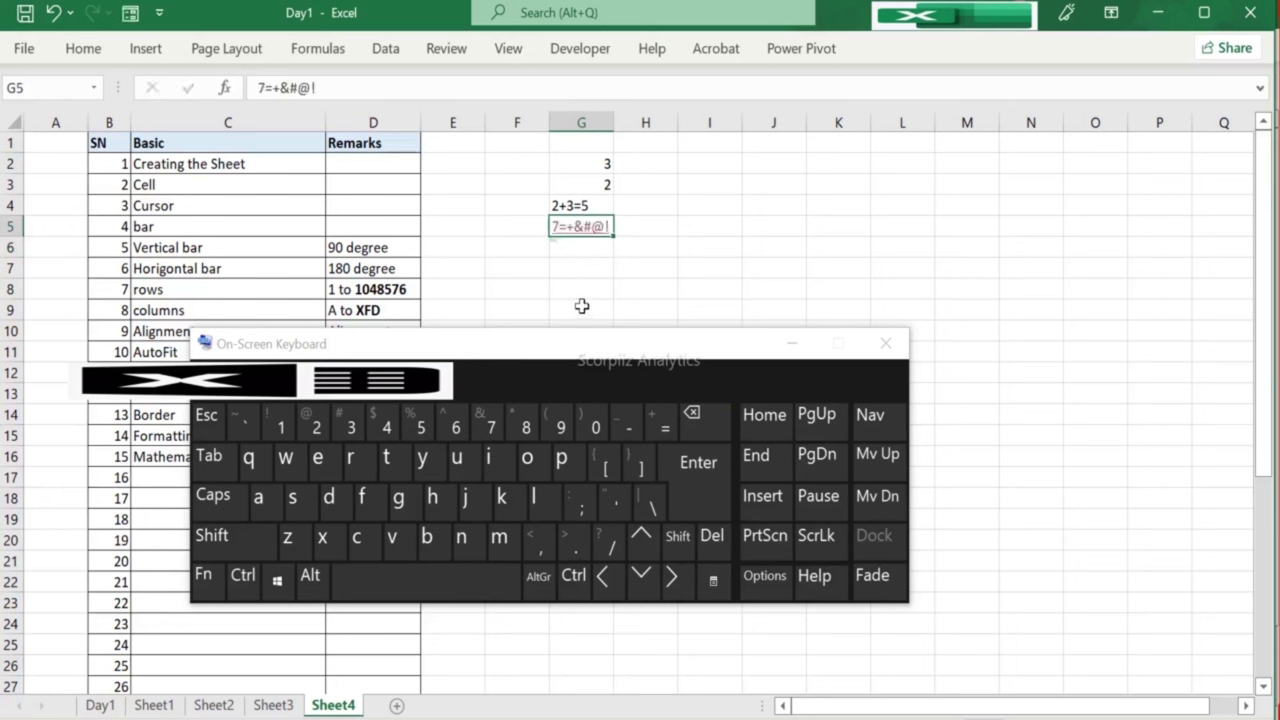
{"action": "key", "text": "Delete"}
{"action": "key", "text": "Down"}
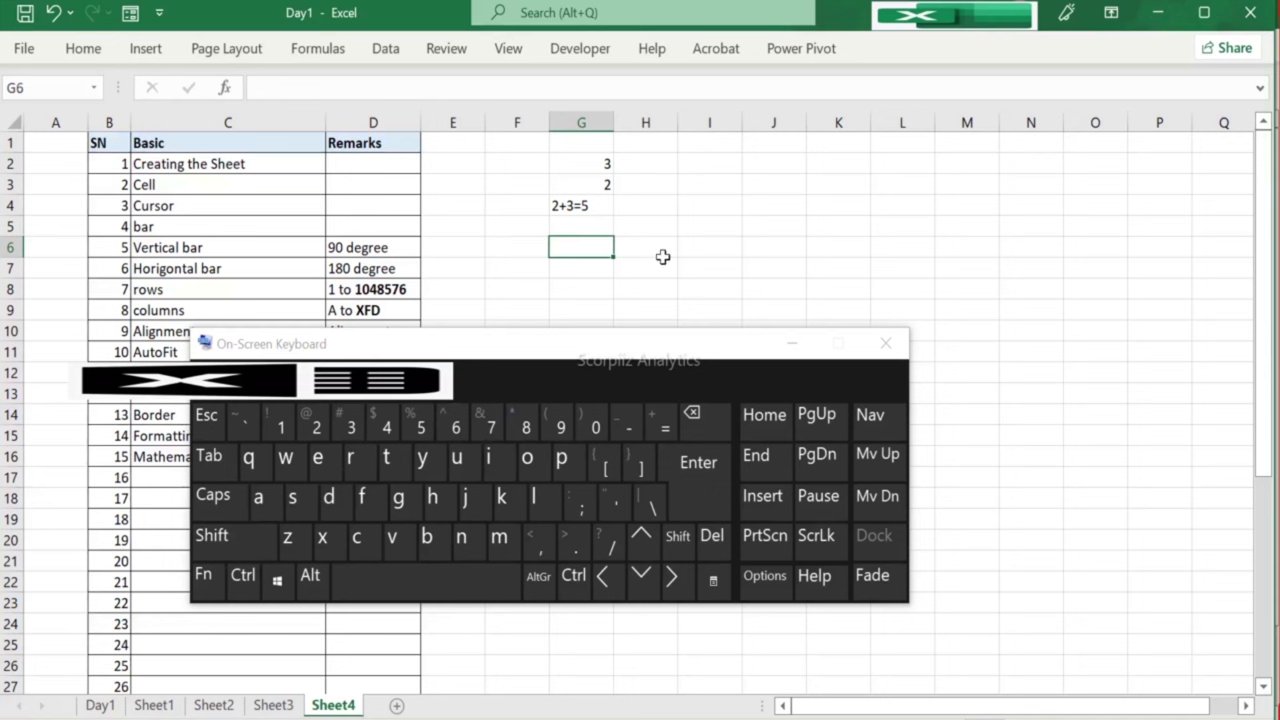
{"action": "left_click", "coordinate": [884, 345]}
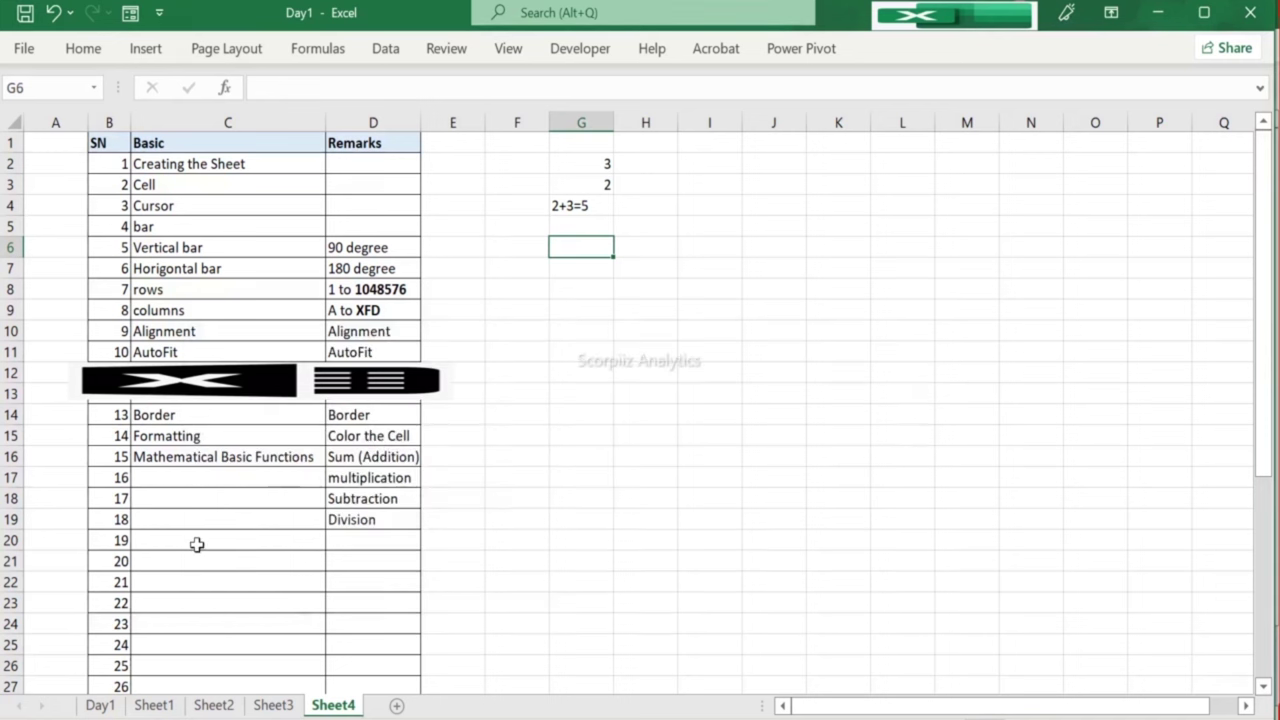
Step: Enter 'Shift for two Characters on Keyboard' in C20 and AutoFit column C
{"action": "left_click", "coordinate": [215, 470]}
{"action": "left_click", "coordinate": [208, 545]}
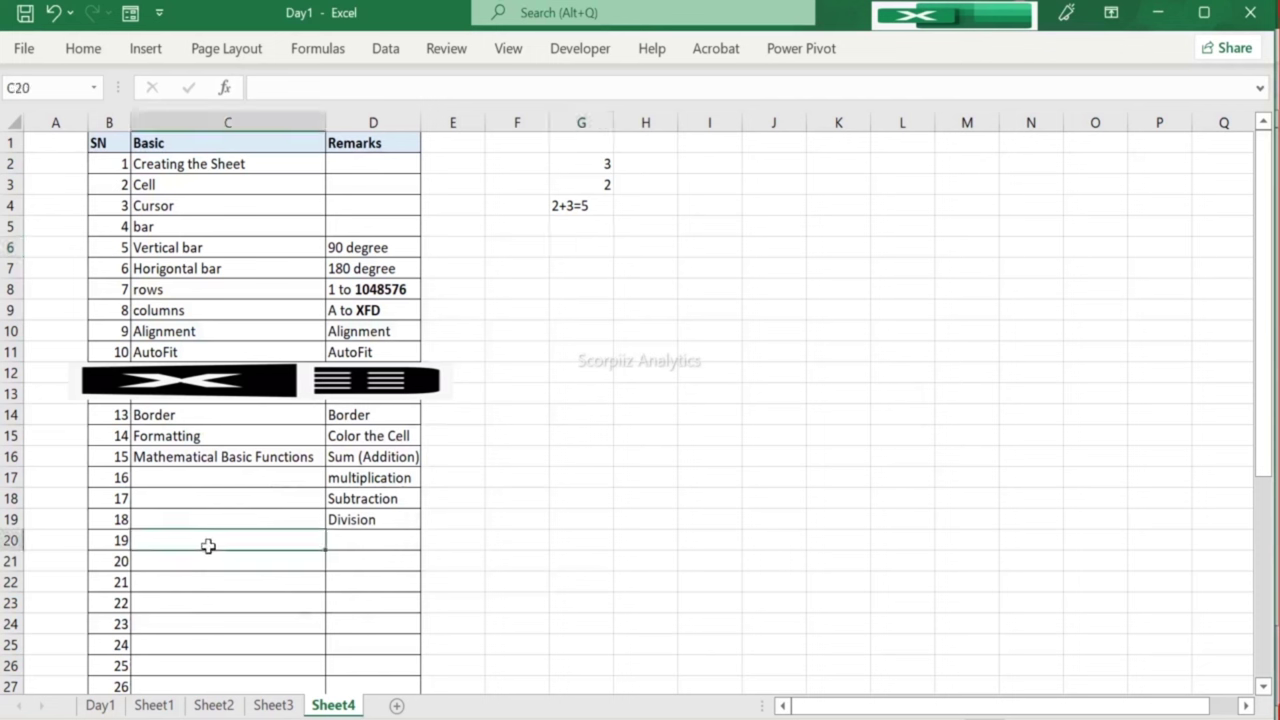
{"action": "type", "text": "Shift for"}
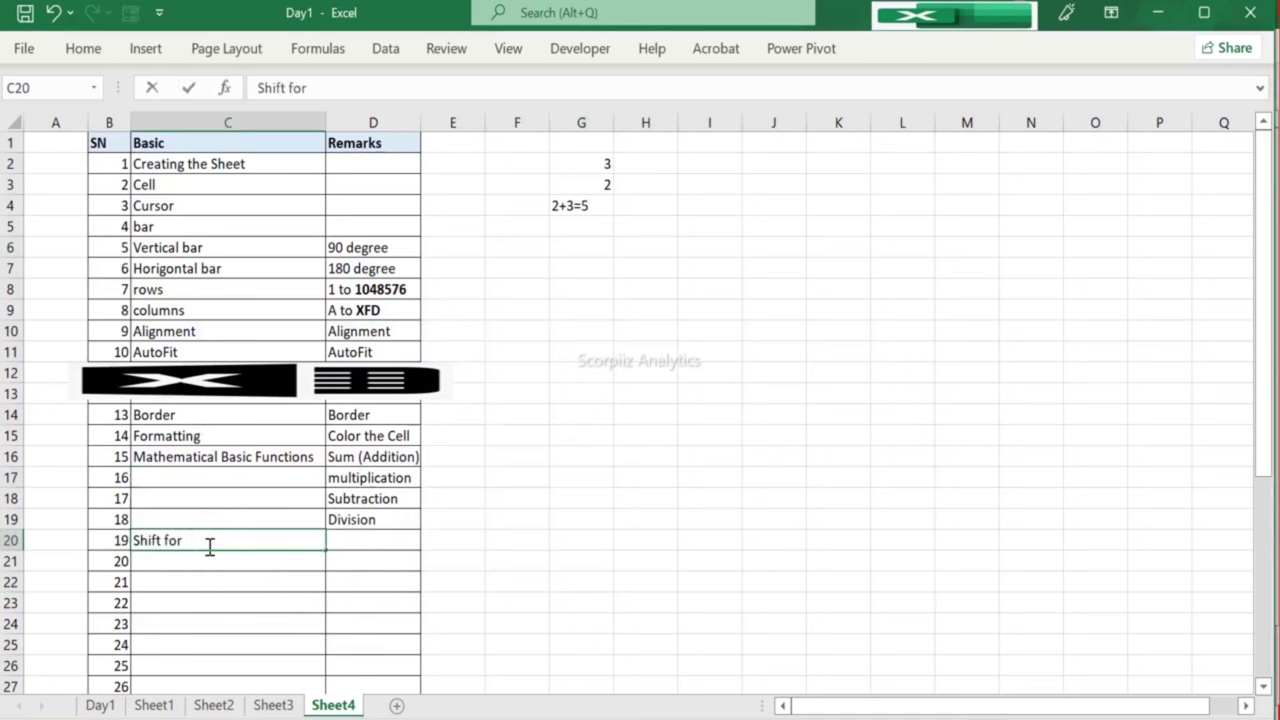
{"action": "type", "text": " two Charact"}
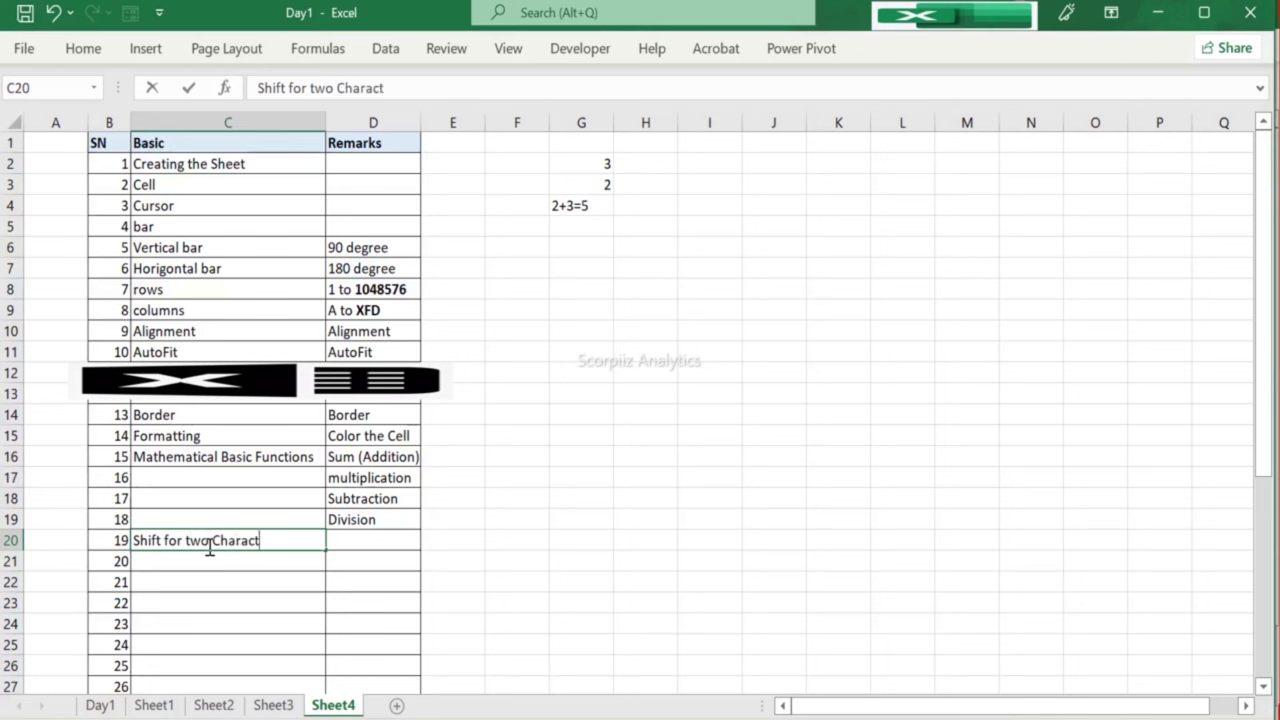
{"action": "type", "text": "ers on Keyboard"}
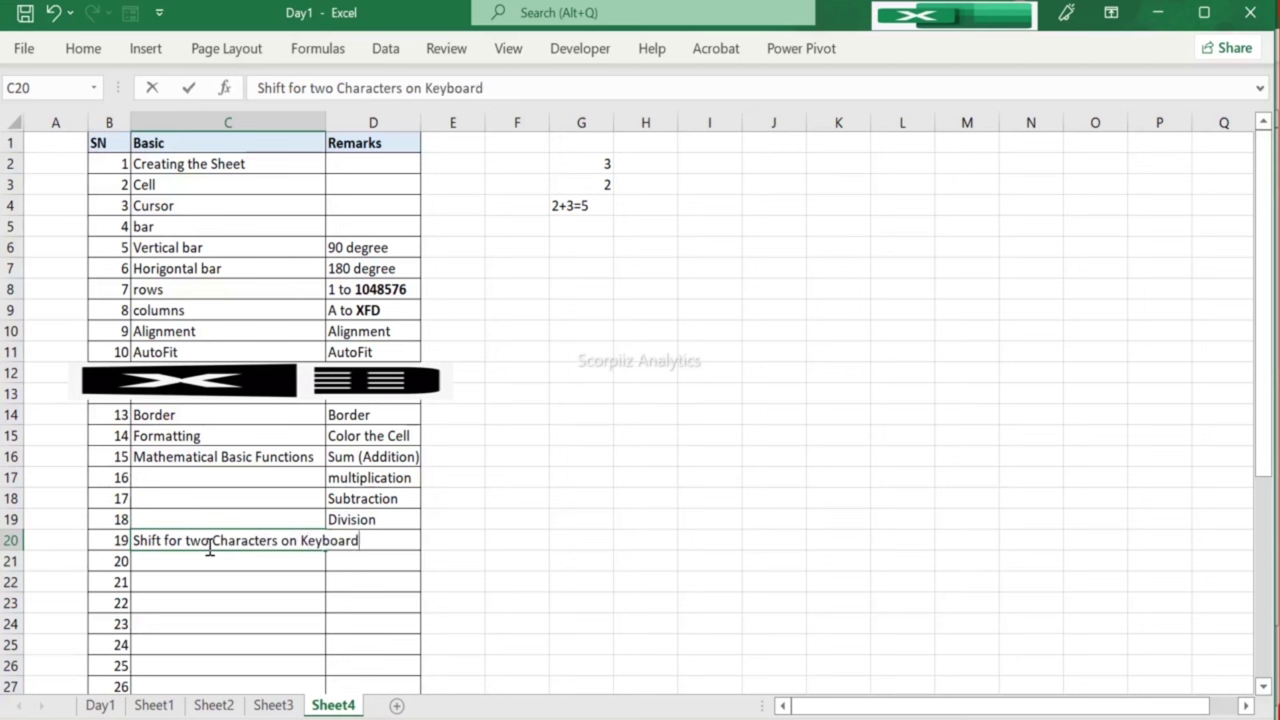
{"action": "key", "text": "Return"}
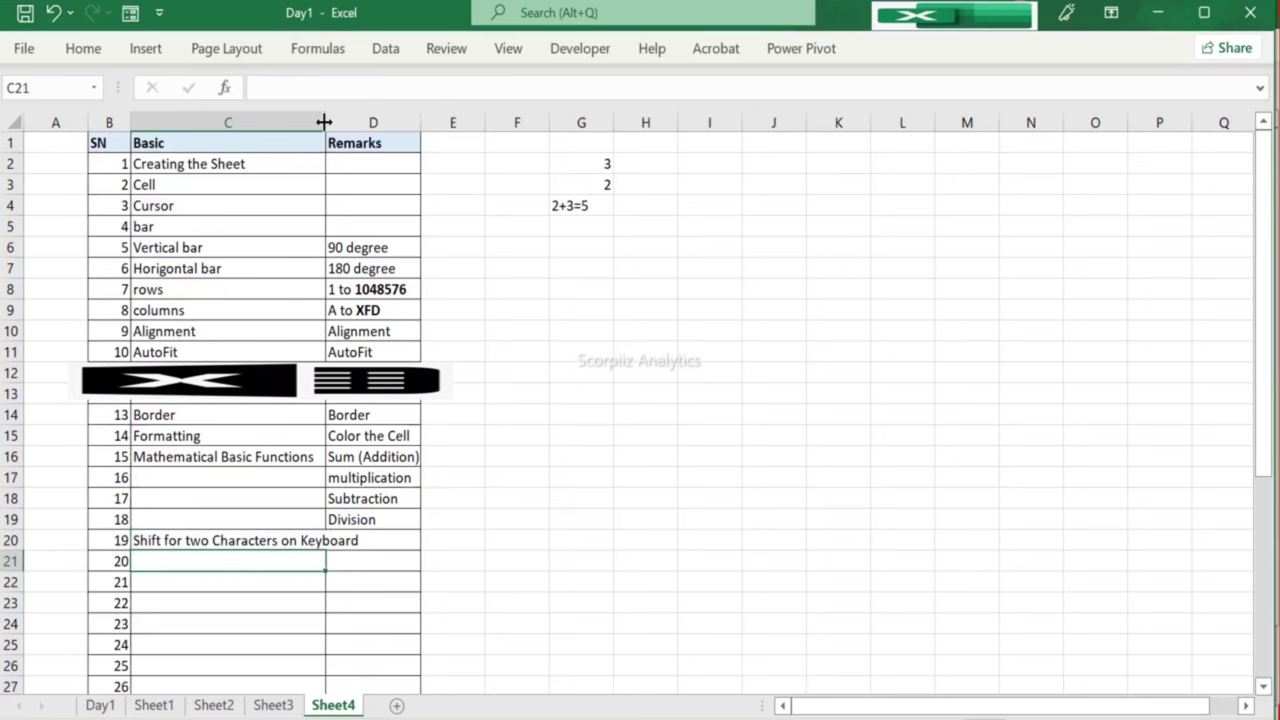
{"action": "double_click", "coordinate": [322, 121]}
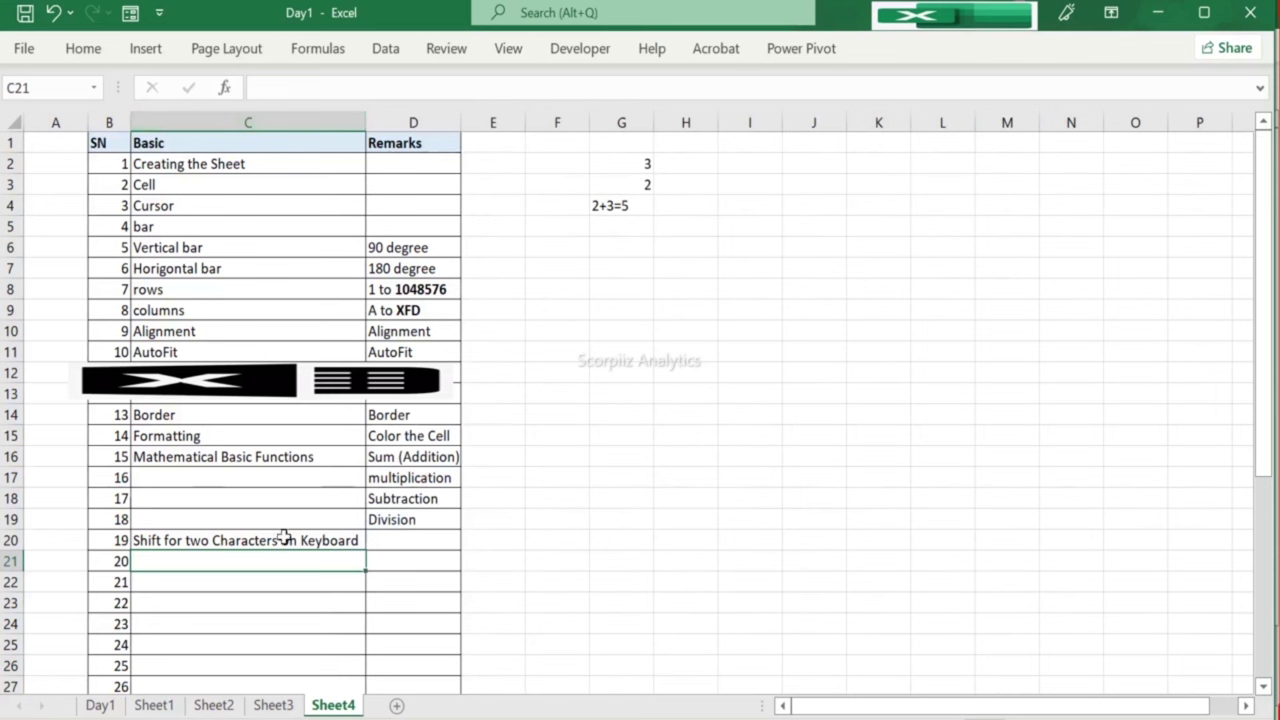
{"action": "left_click", "coordinate": [380, 458]}
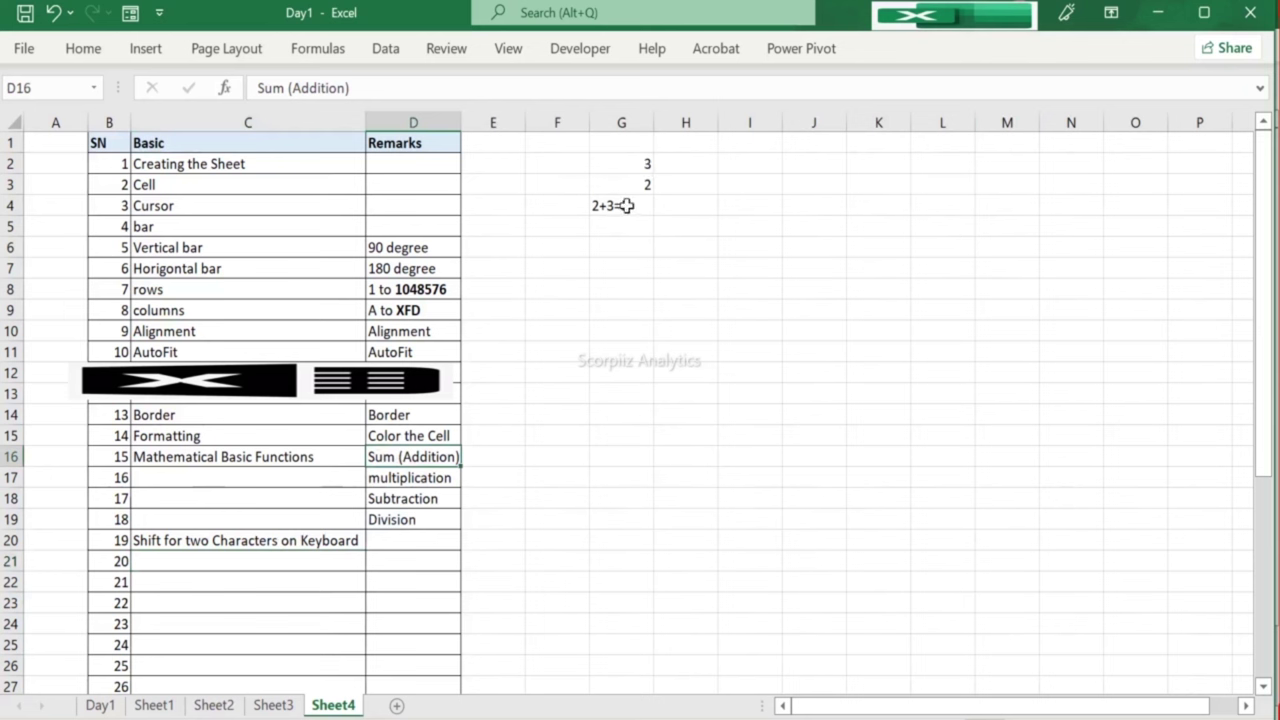
{"action": "left_click", "coordinate": [697, 165]}
{"action": "type", "text": "3"}
{"action": "key", "text": "Return"}
{"action": "type", "text": "2"}
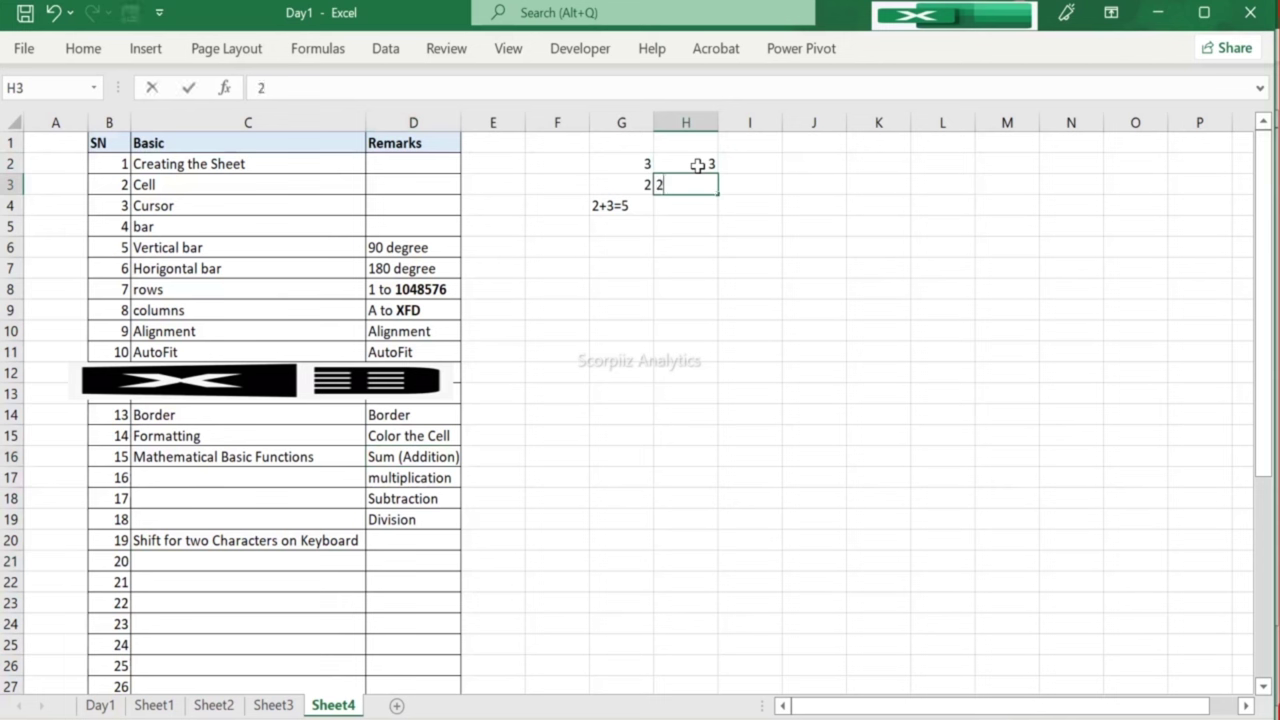
{"action": "key", "text": "Return"}
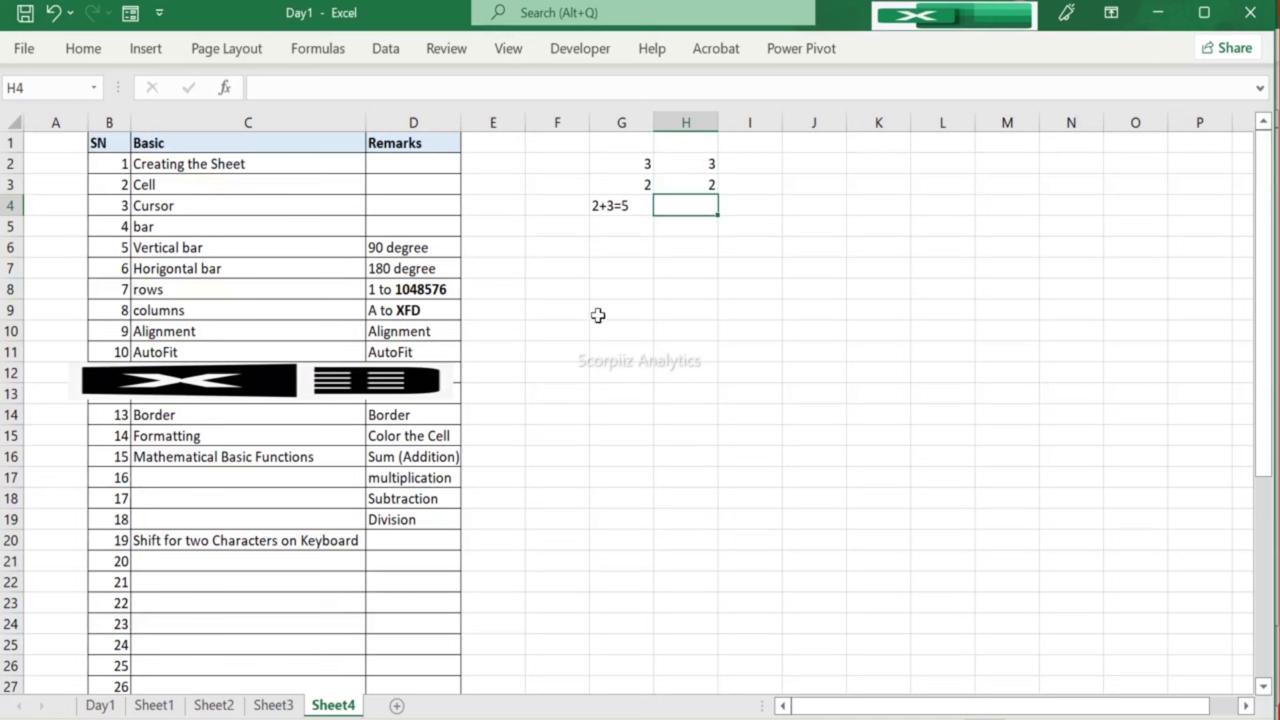
{"action": "left_click", "coordinate": [402, 457]}
{"action": "left_click", "coordinate": [385, 479]}
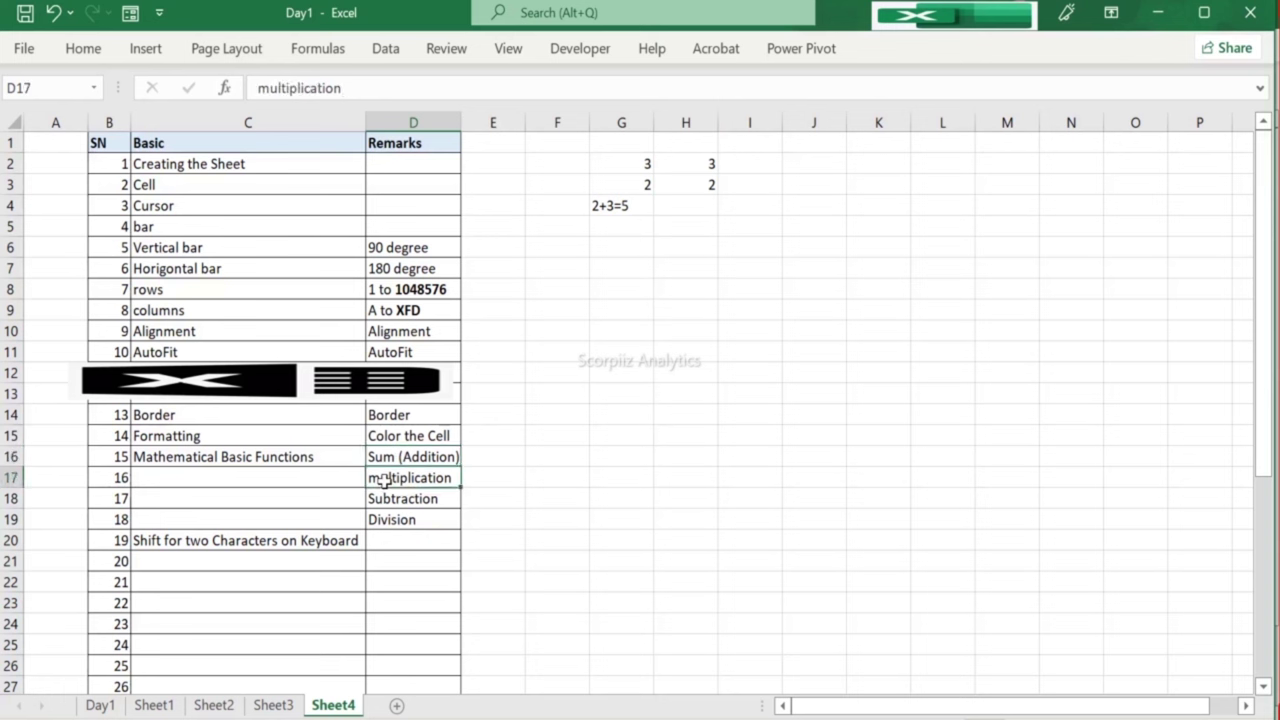
{"action": "left_click", "coordinate": [385, 500]}
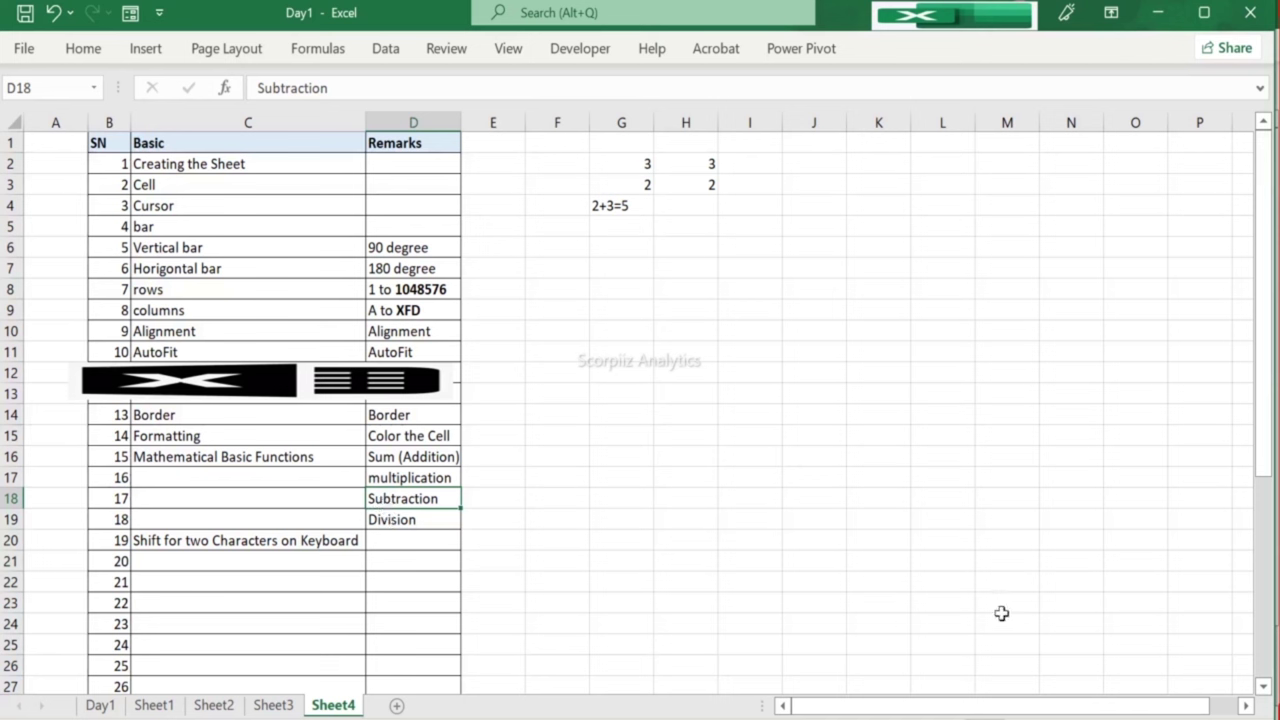
Step: Enter the remark 'equal to sign' in D21
{"action": "left_click", "coordinate": [380, 568]}
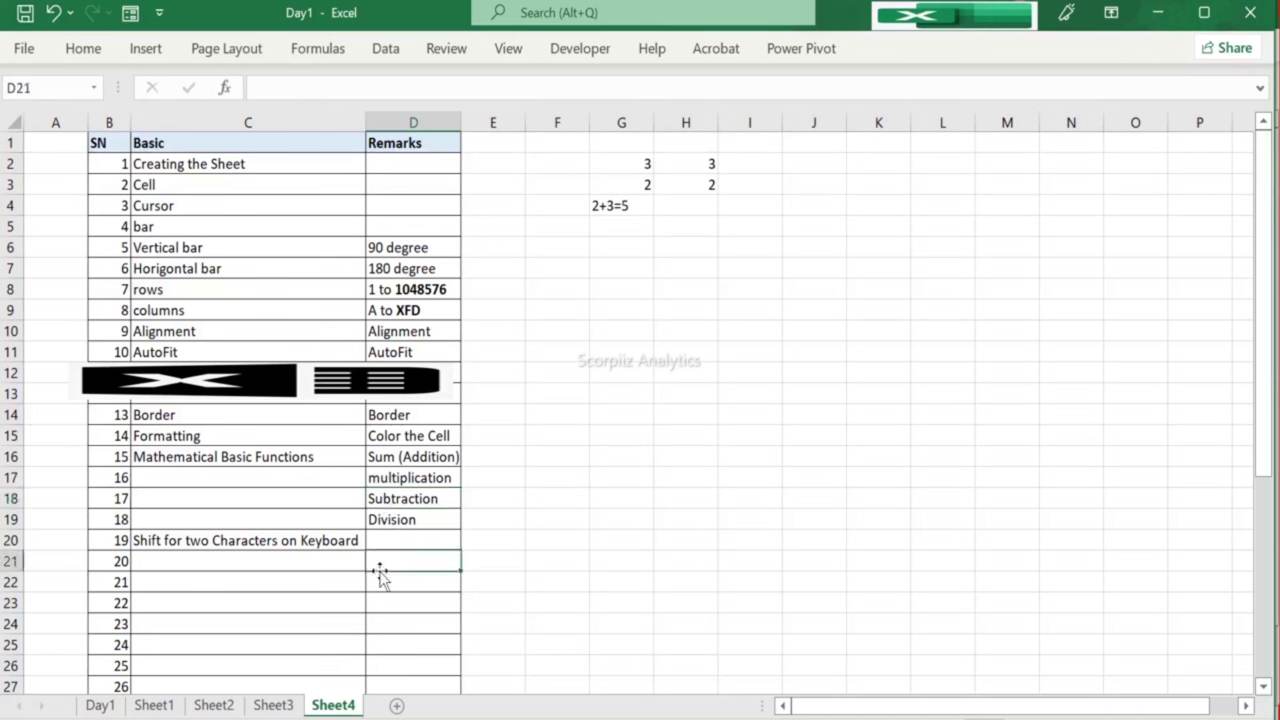
{"action": "type", "text": "equl"}
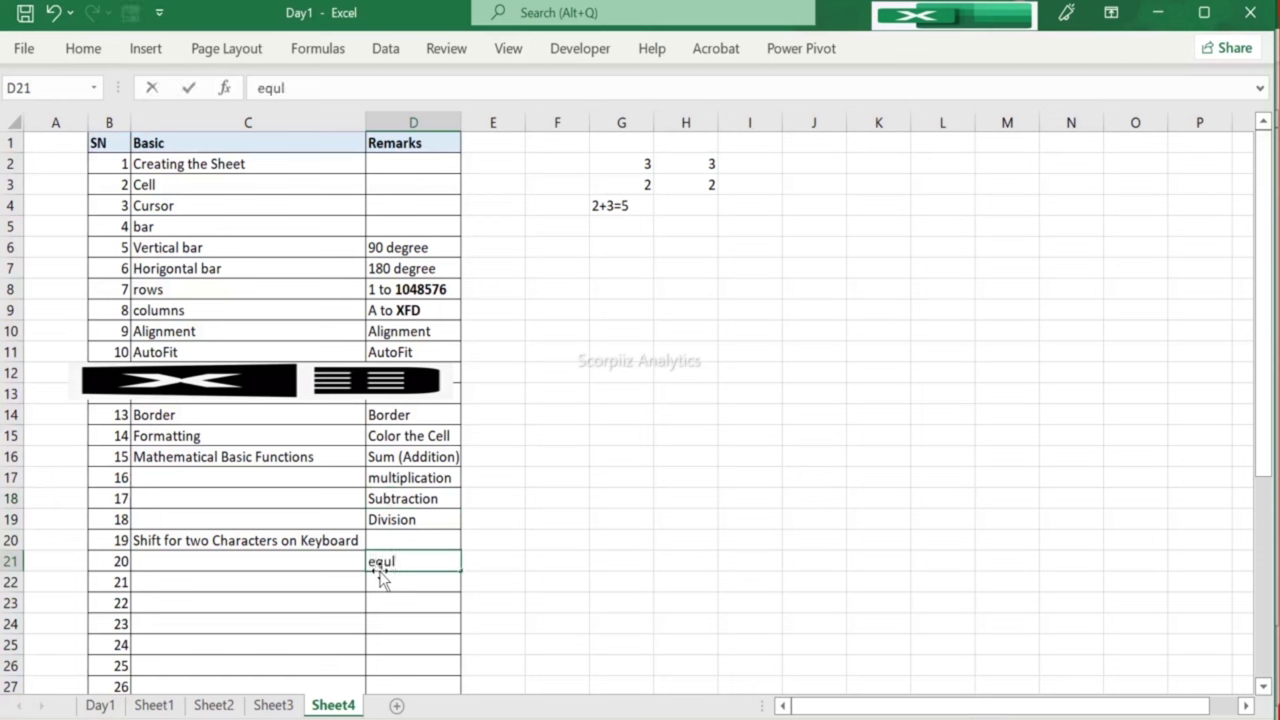
{"action": "key", "text": "BackSpace"}
{"action": "type", "text": "al to sign"}
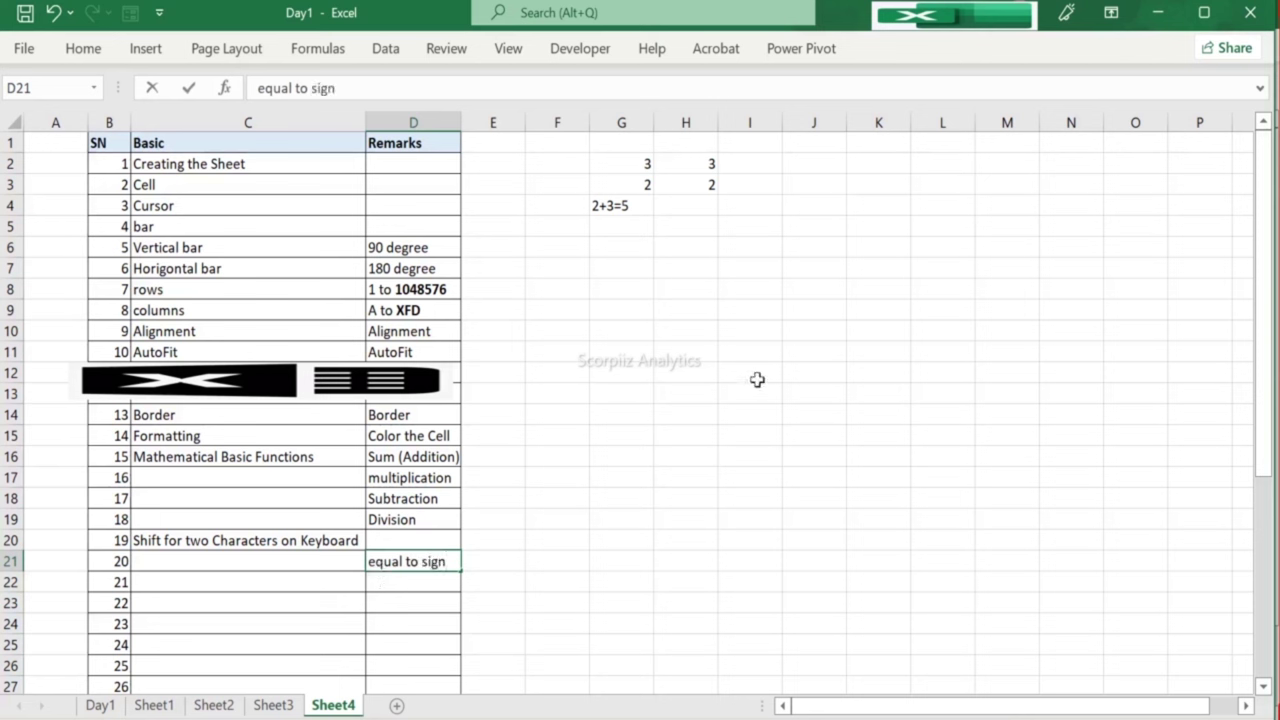
{"action": "left_click", "coordinate": [757, 378]}
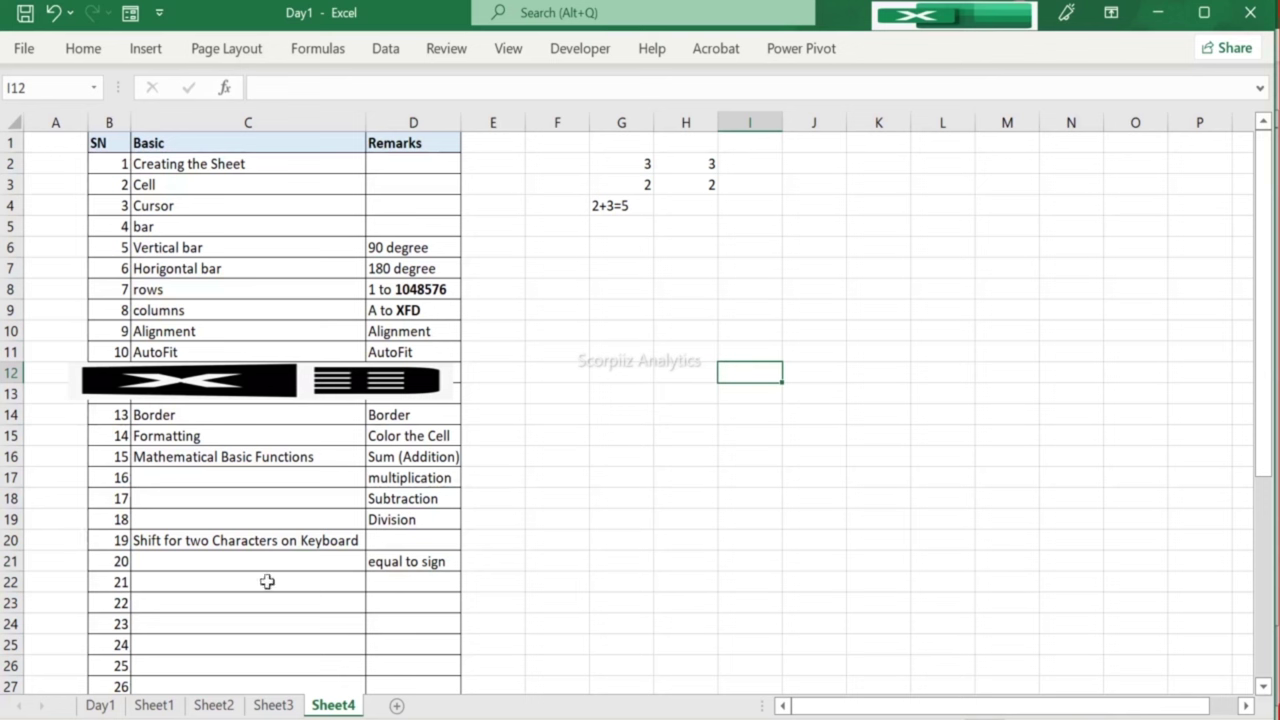
Step: Enter the topic 'Function Start with equal sign' in C21
{"action": "left_click", "coordinate": [256, 545]}
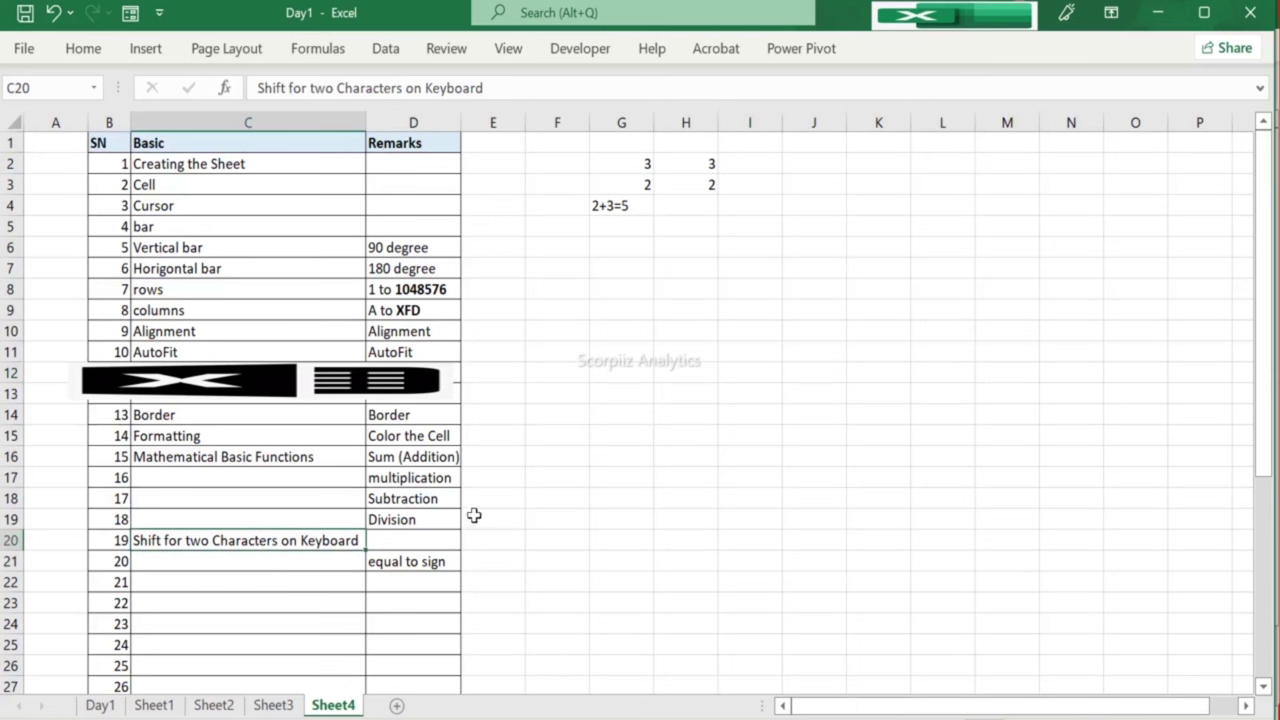
{"action": "left_click", "coordinate": [337, 563]}
{"action": "type", "text": "Function "}
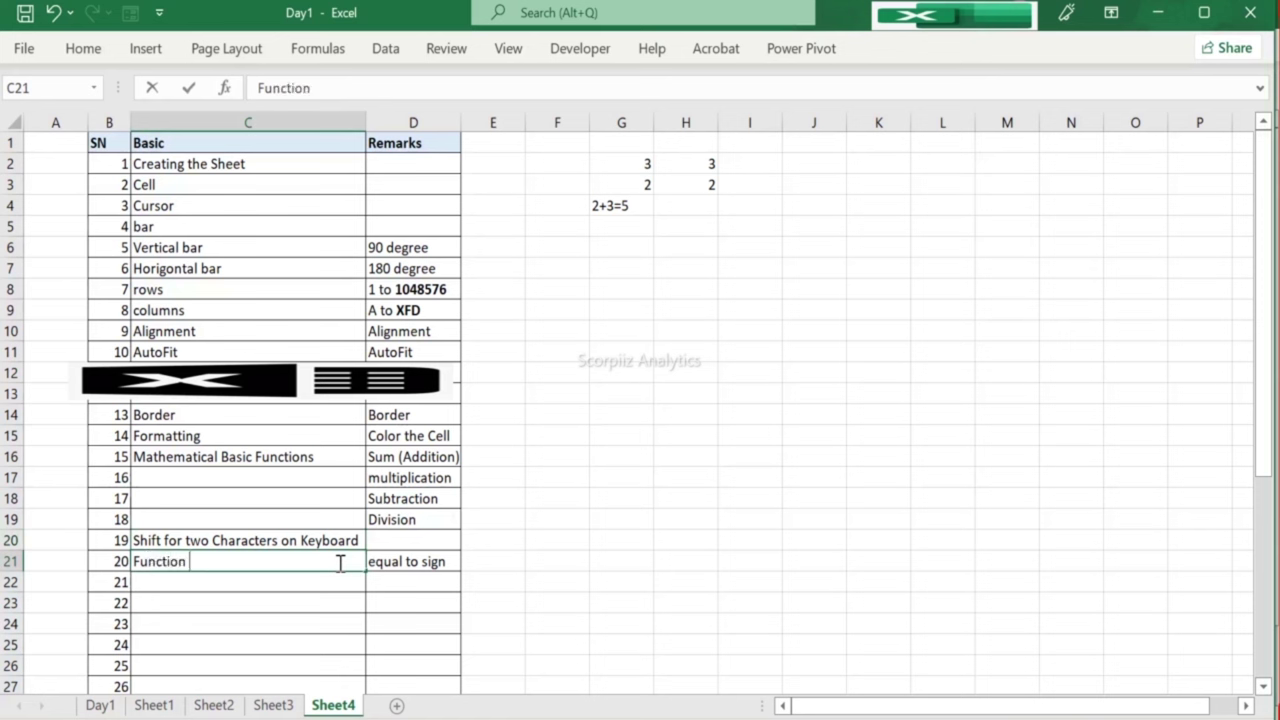
{"action": "type", "text": "Start with "}
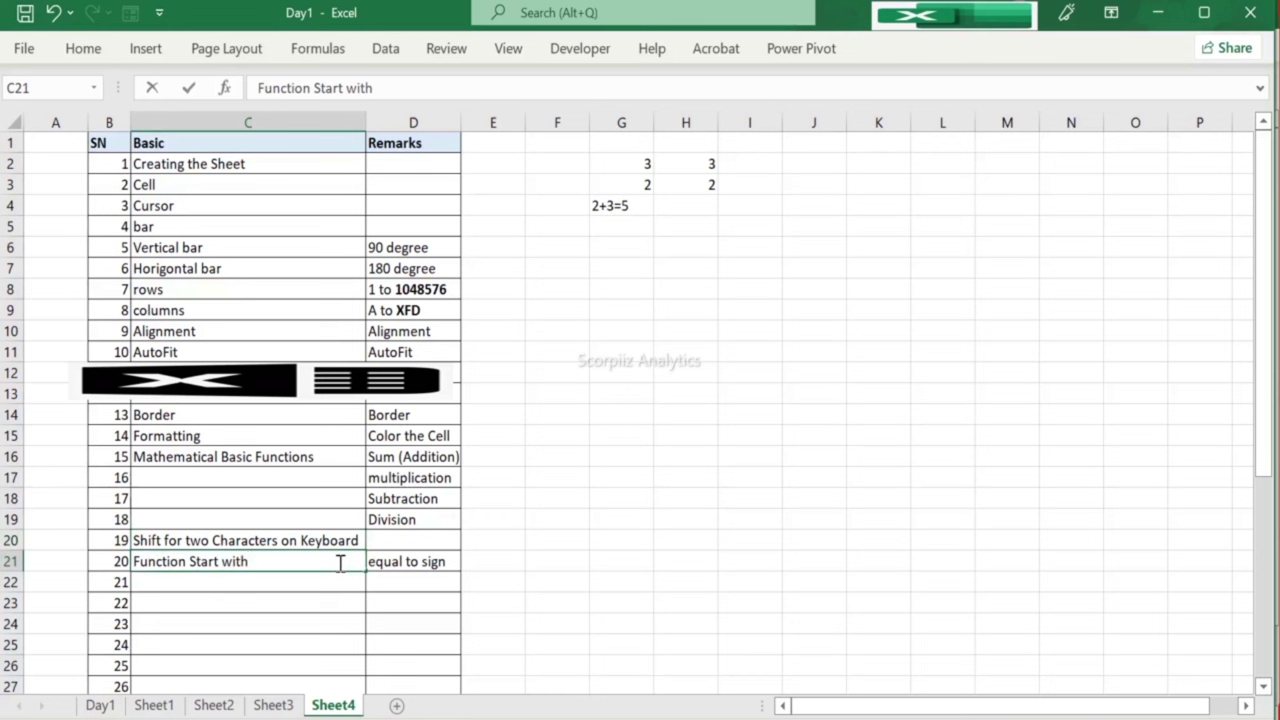
{"action": "type", "text": "equal sign"}
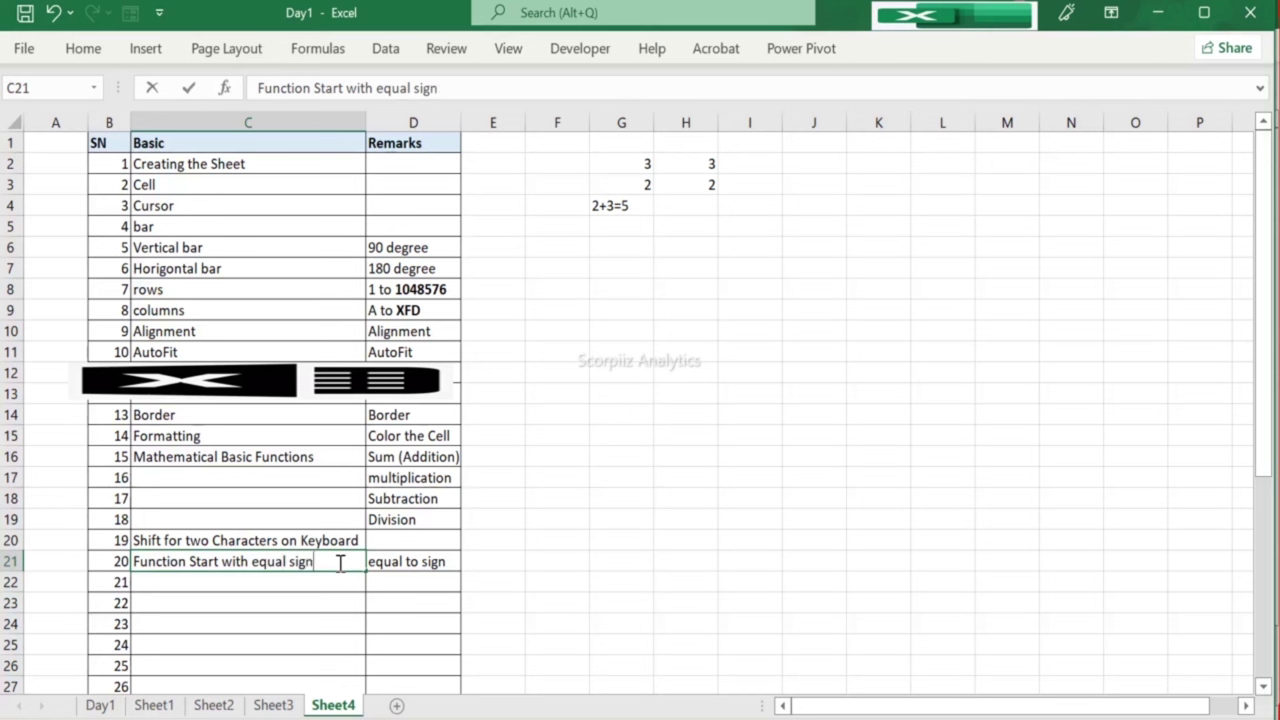
{"action": "key", "text": "Return"}
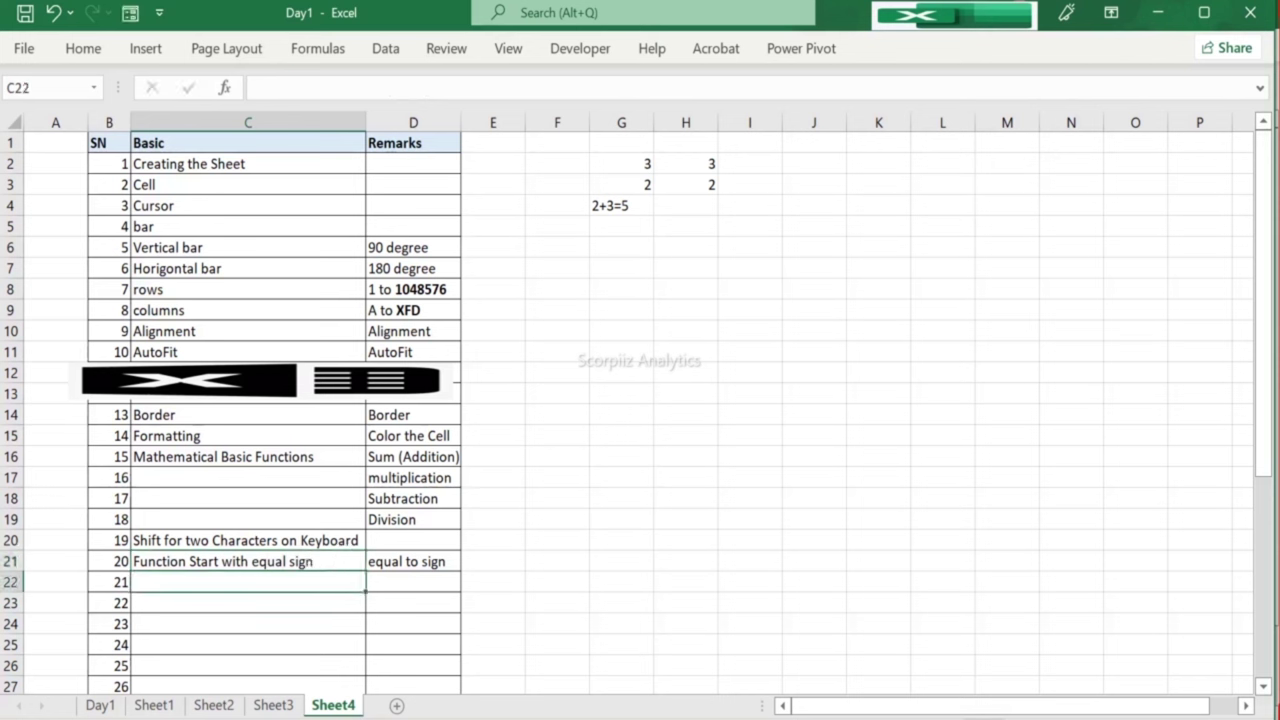
Step: Start and cancel an = in H4, then reopen the On-Screen Keyboard with Win+Ctrl+O
{"action": "left_click", "coordinate": [1063, 601]}
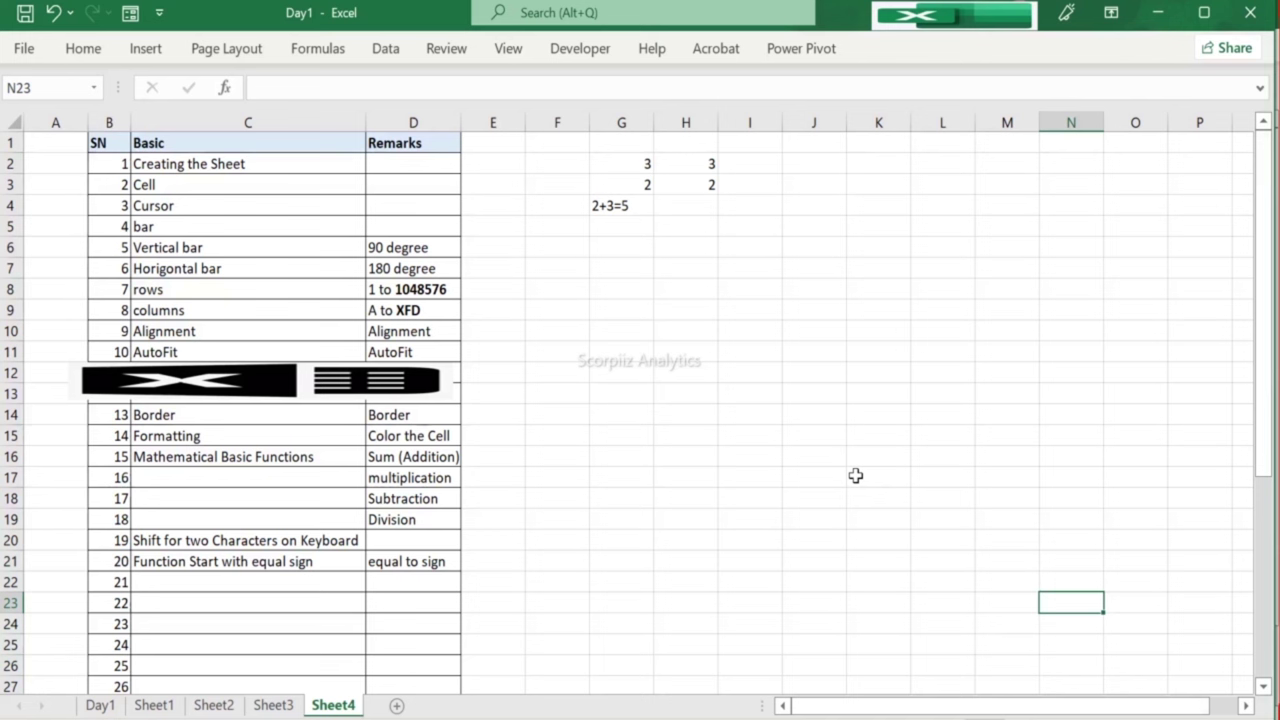
{"action": "left_click", "coordinate": [679, 207]}
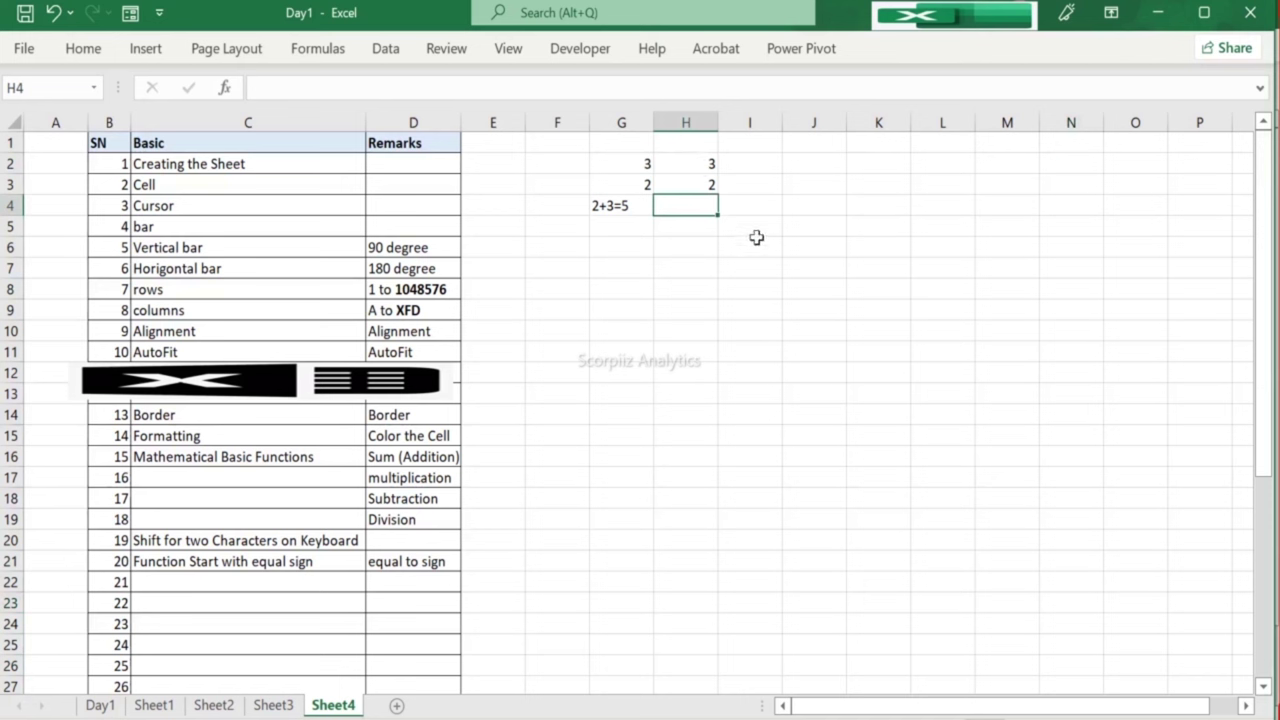
{"action": "type", "text": "="}
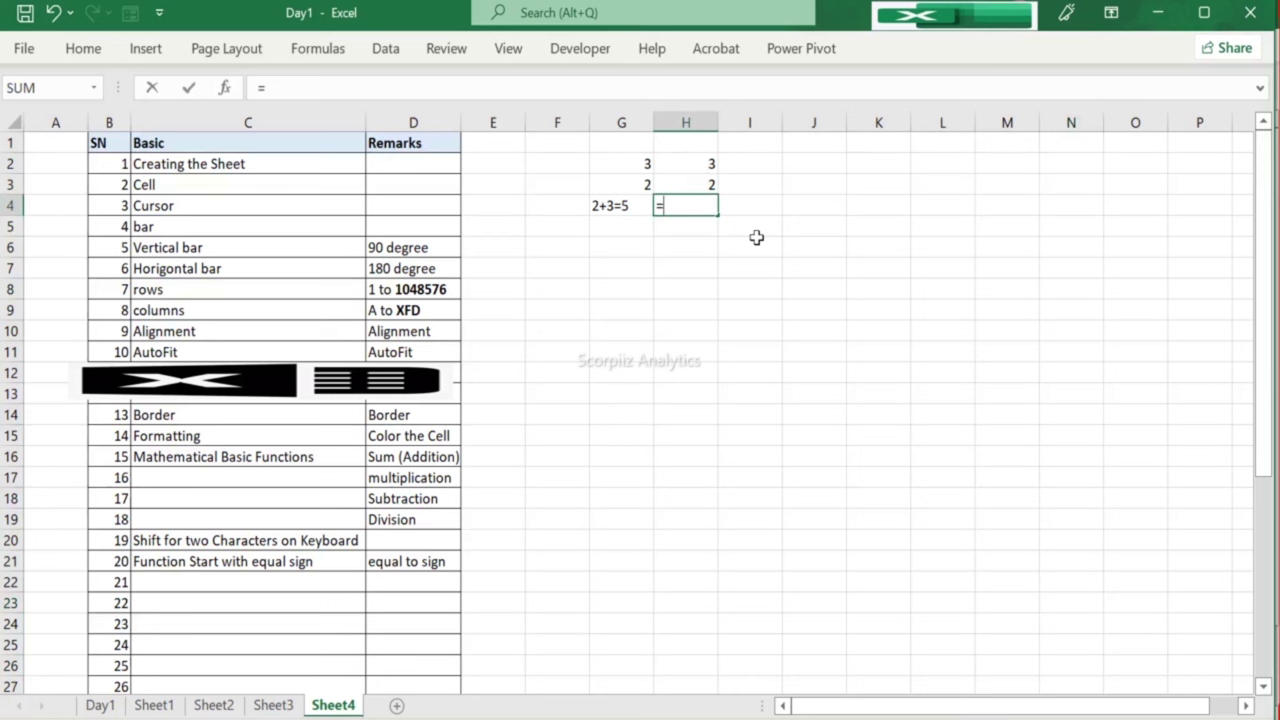
{"action": "key", "text": "Escape"}
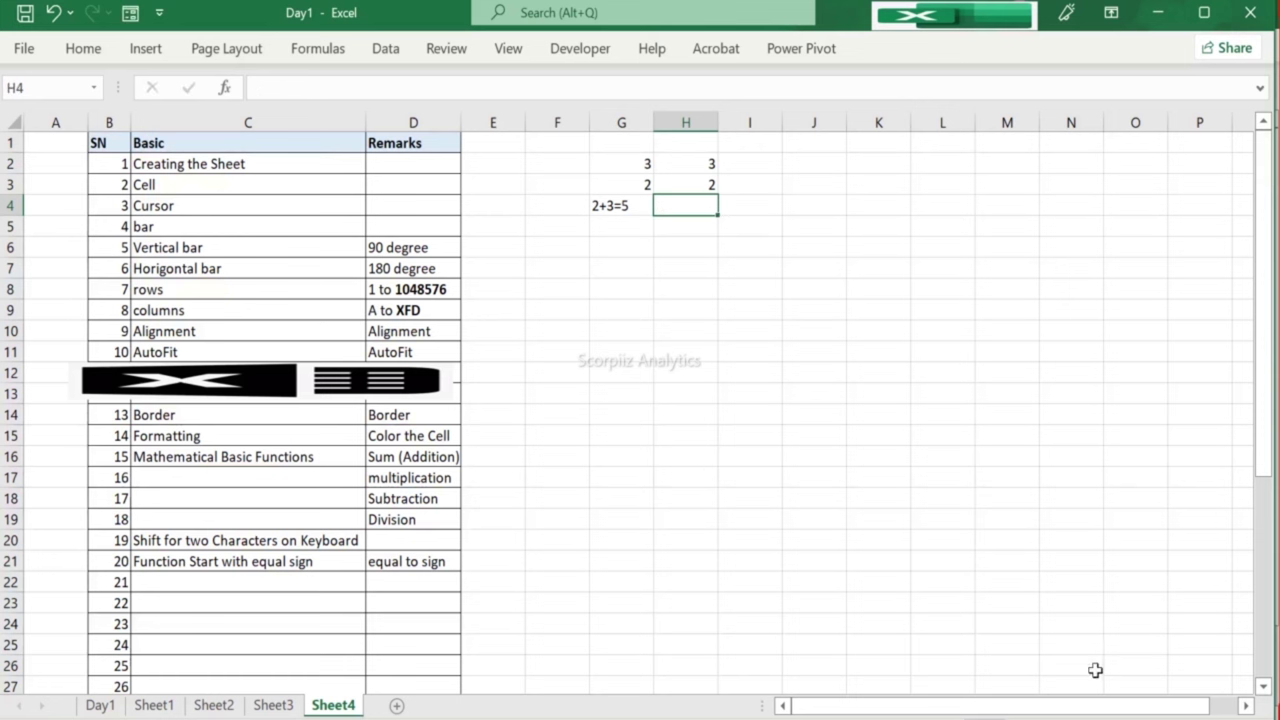
{"action": "key", "text": "ctrl+super+o"}
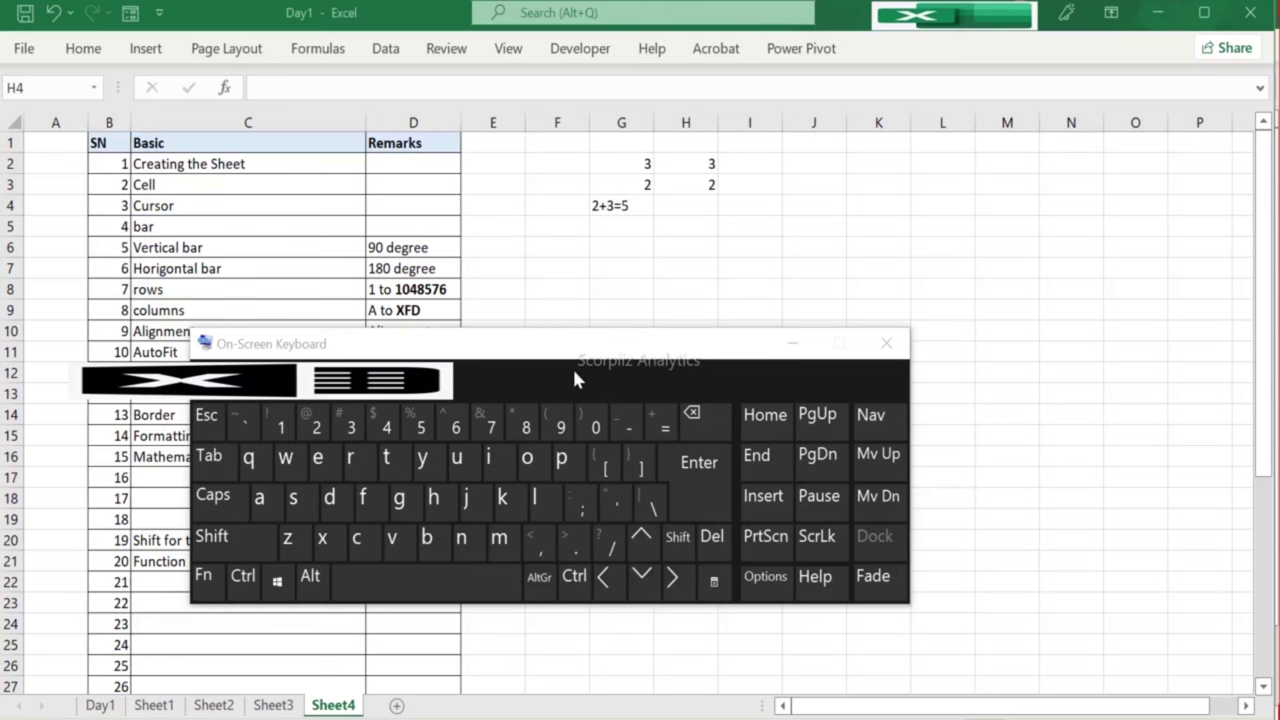
Step: Drag the On-Screen Keyboard right, off the topic column
{"action": "left_click_drag", "start_coordinate": [548, 360], "coordinate": [809, 361]}
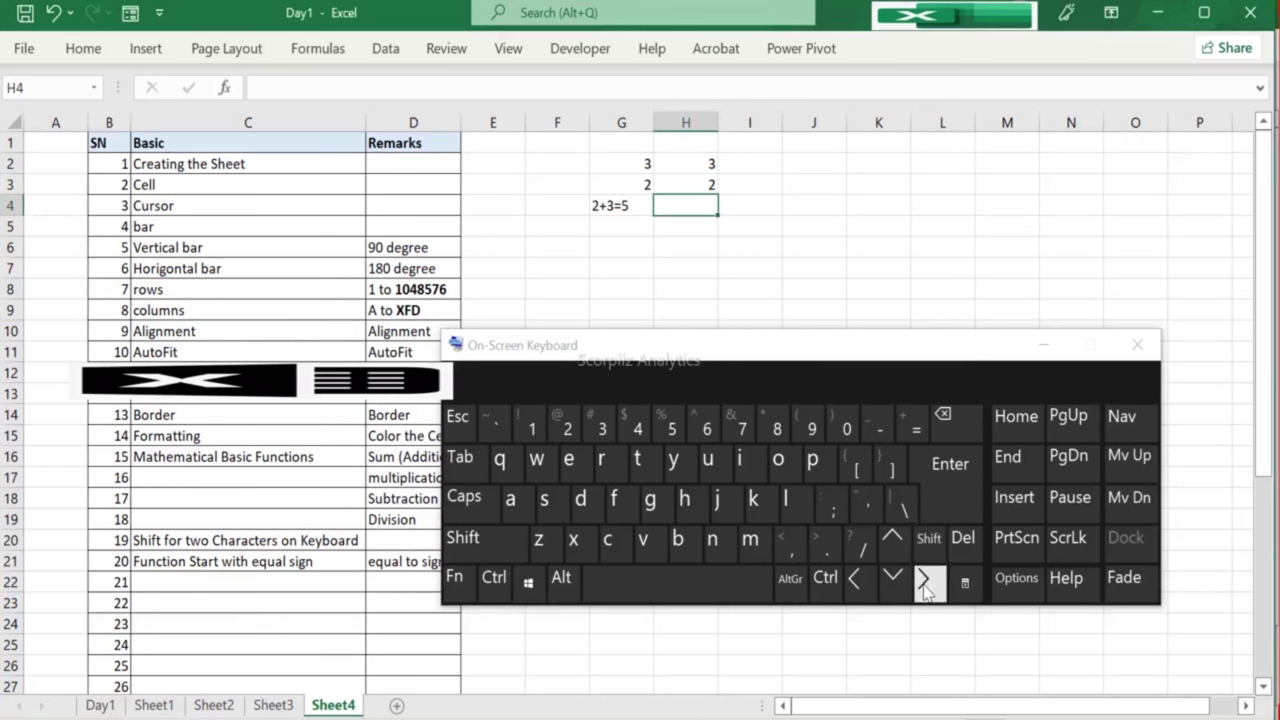
{"action": "left_click", "coordinate": [925, 582]}
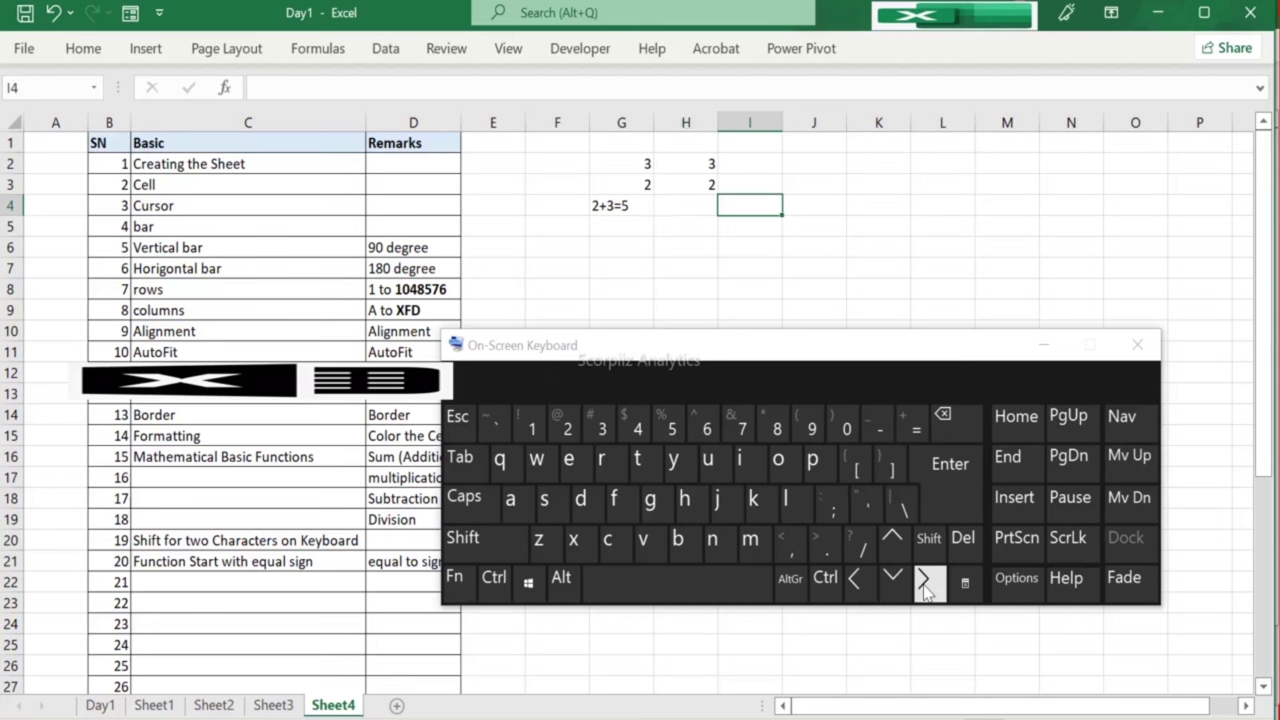
{"action": "left_click", "coordinate": [858, 583]}
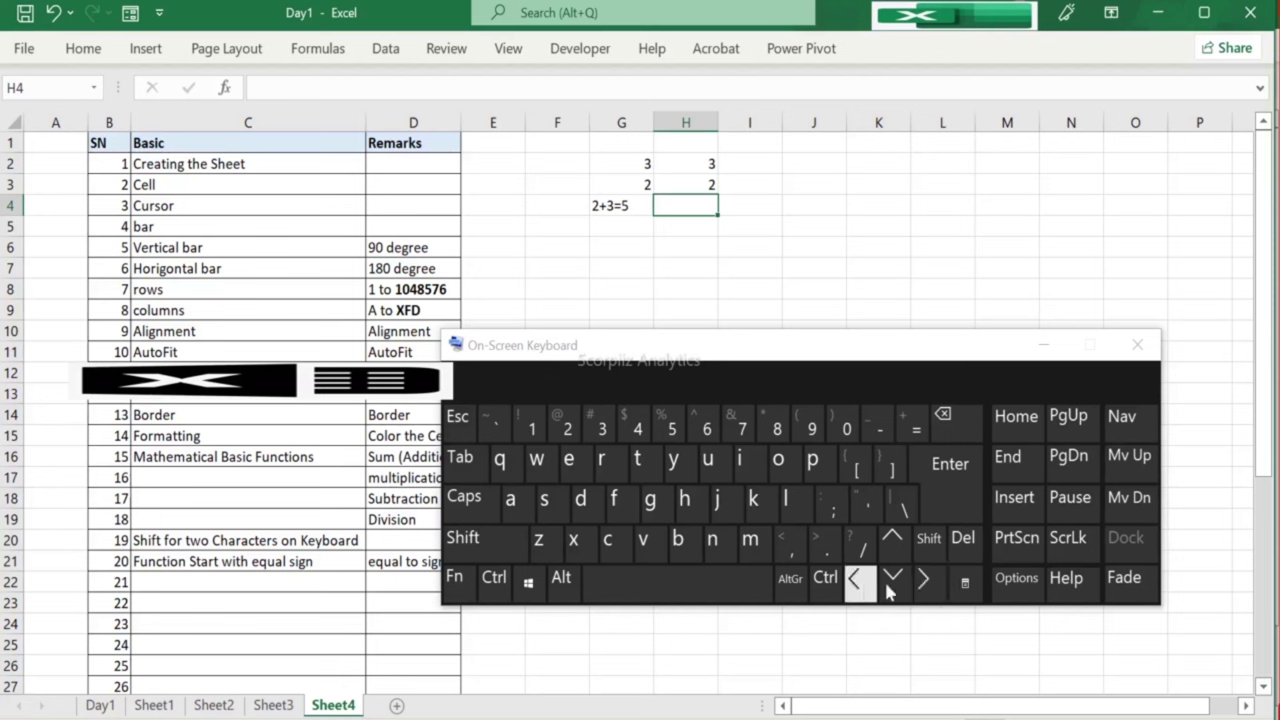
{"action": "left_click", "coordinate": [893, 580]}
Step: Use the on-screen arrow keys to move around column H and row 6, ending on H4
{"action": "left_click", "coordinate": [893, 545]}
{"action": "left_click", "coordinate": [893, 545]}
{"action": "left_click", "coordinate": [893, 545]}
{"action": "left_click", "coordinate": [893, 580]}
{"action": "left_click", "coordinate": [893, 580]}
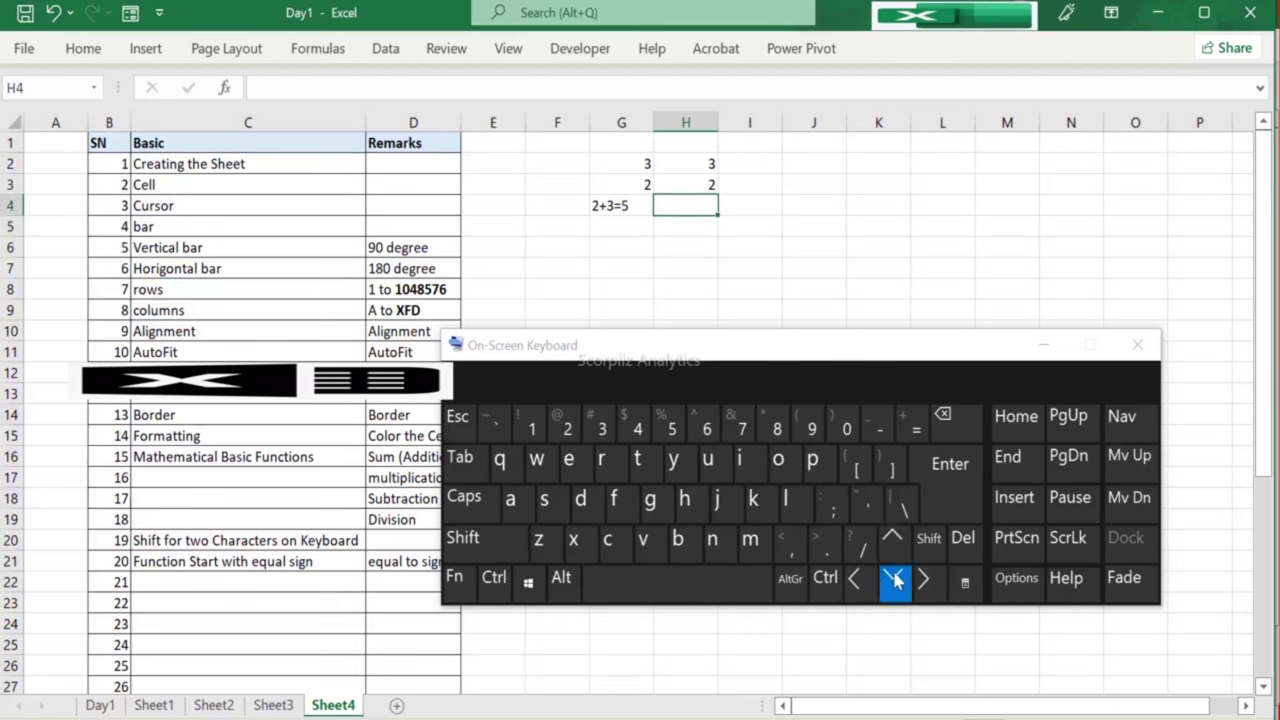
{"action": "left_click", "coordinate": [893, 580]}
{"action": "left_click", "coordinate": [893, 580]}
{"action": "left_click", "coordinate": [921, 582]}
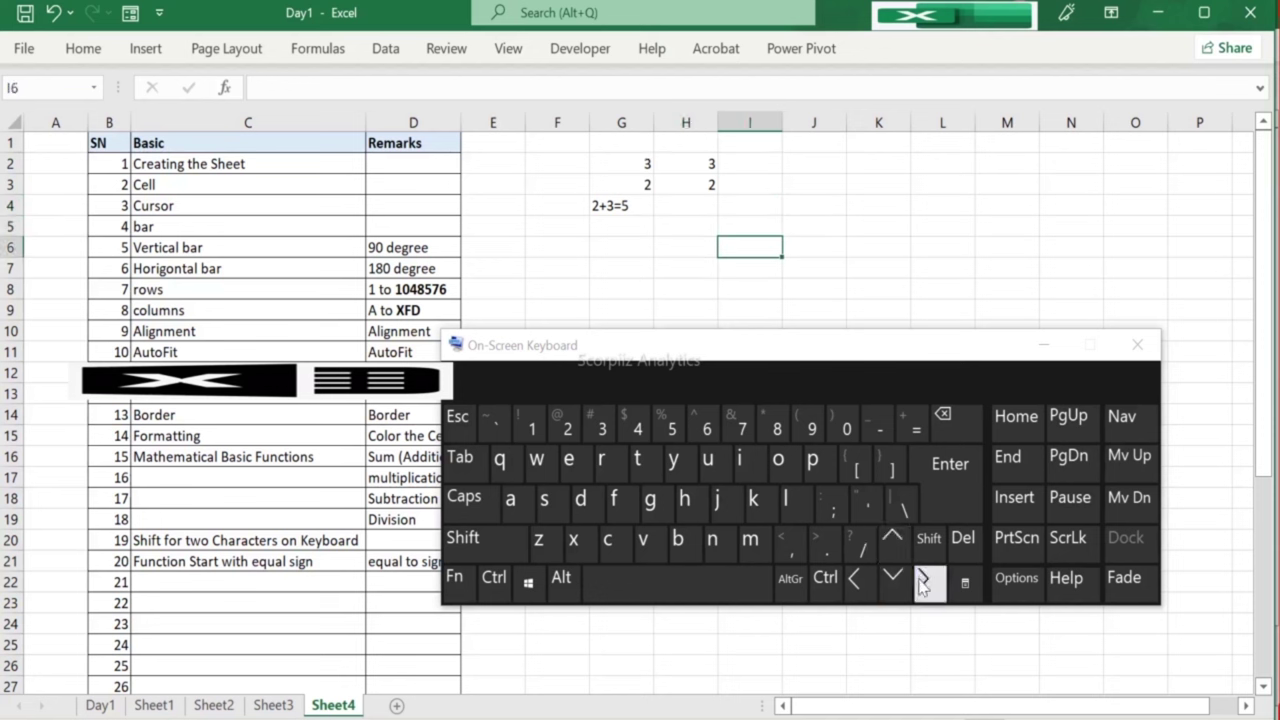
{"action": "left_click", "coordinate": [921, 582]}
{"action": "left_click", "coordinate": [860, 582]}
{"action": "left_click", "coordinate": [860, 582]}
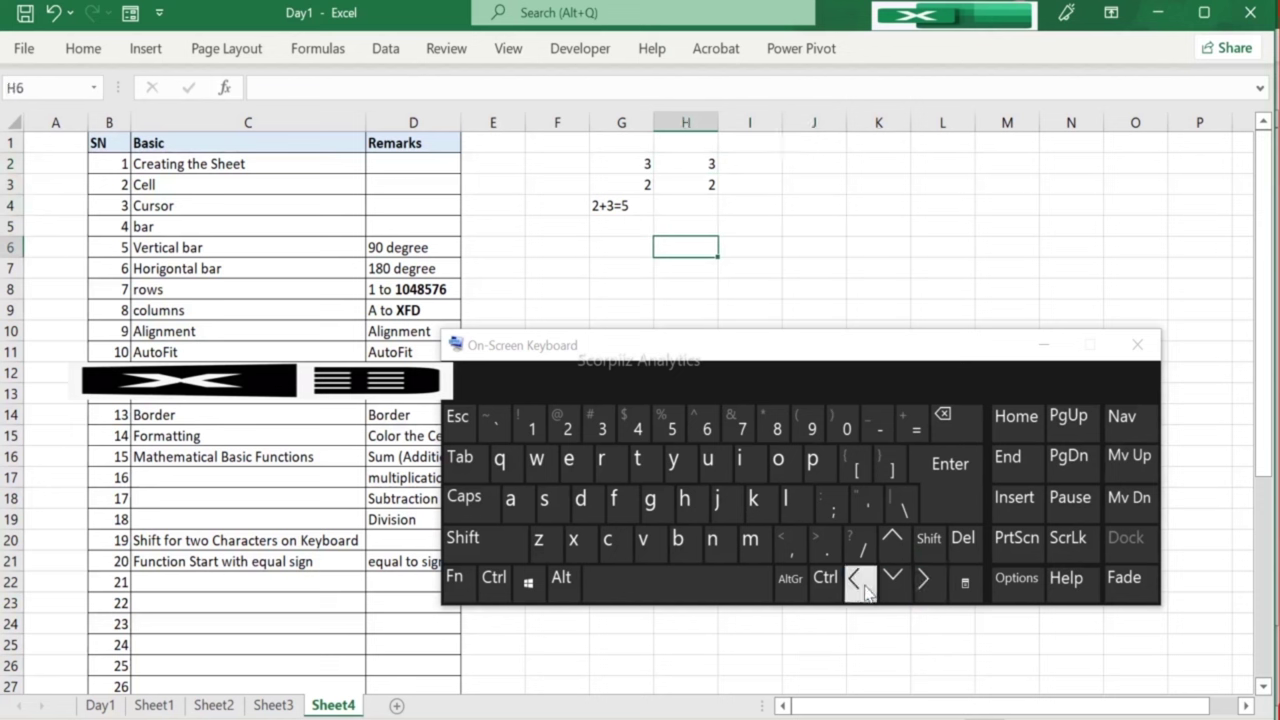
{"action": "left_click", "coordinate": [893, 555]}
{"action": "left_click", "coordinate": [893, 555]}
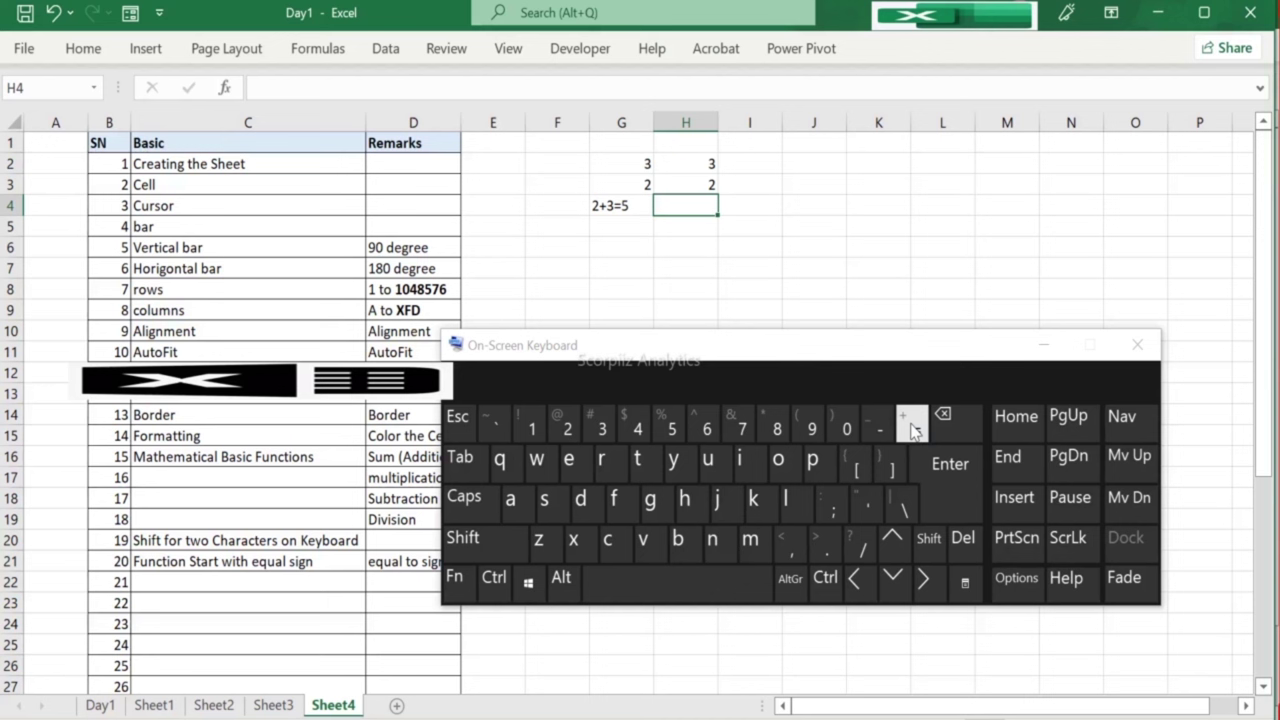
Step: Start a formula in H4 with = and reference H2, giving =H2
{"action": "left_click", "coordinate": [912, 430]}
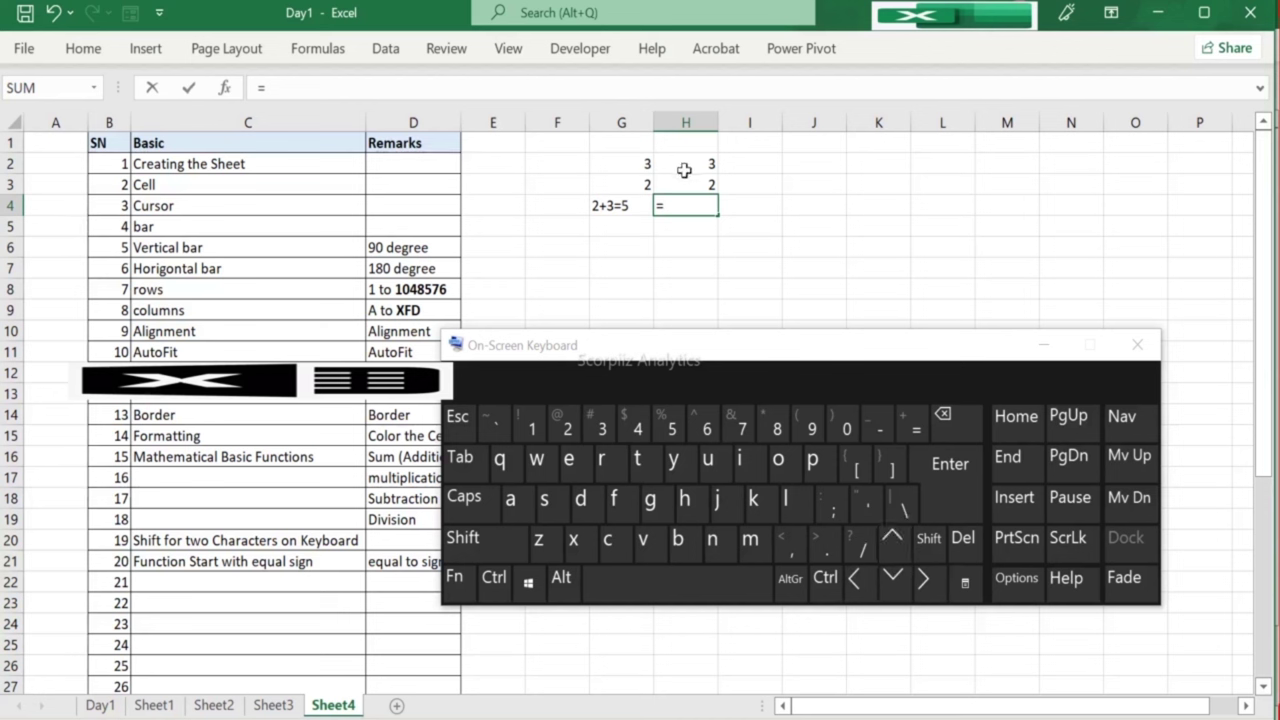
{"action": "left_click", "coordinate": [896, 539]}
{"action": "left_click", "coordinate": [896, 539]}
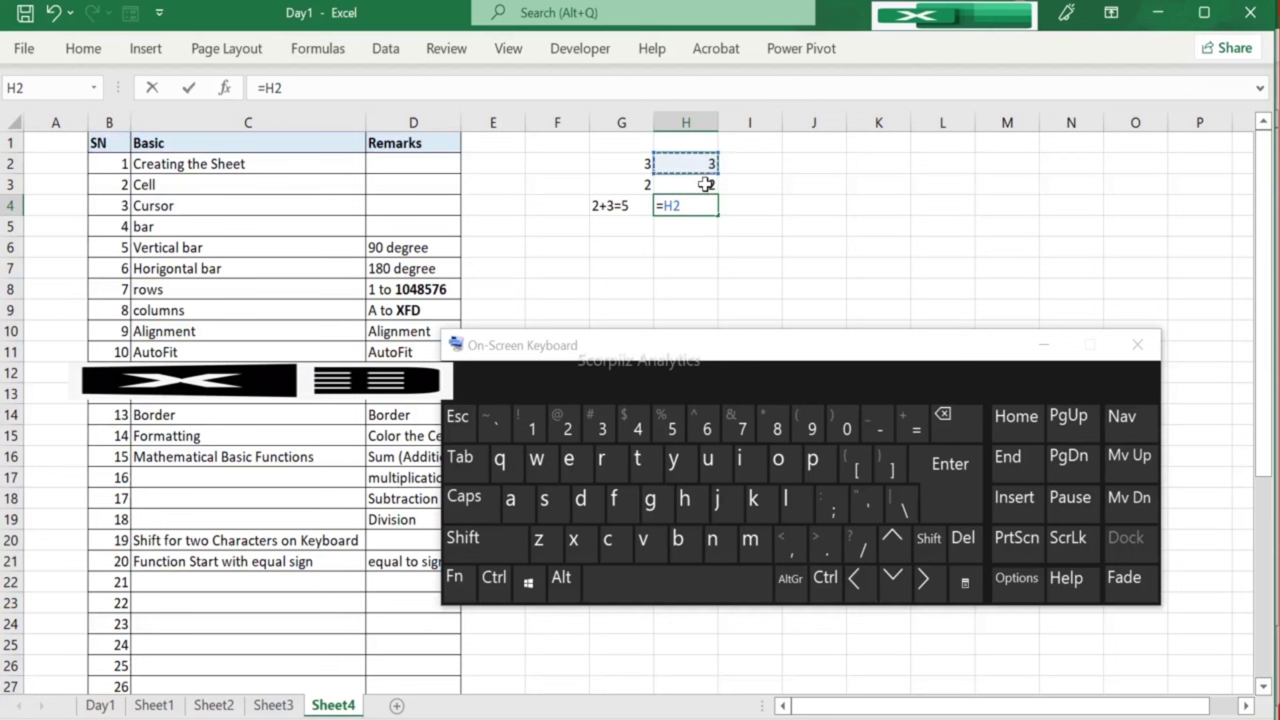
Step: Extend H4's =H2 formula with a plus sign after H2
{"action": "left_click", "coordinate": [912, 424]}
{"action": "left_click", "coordinate": [946, 428]}
{"action": "key", "text": "shift"}
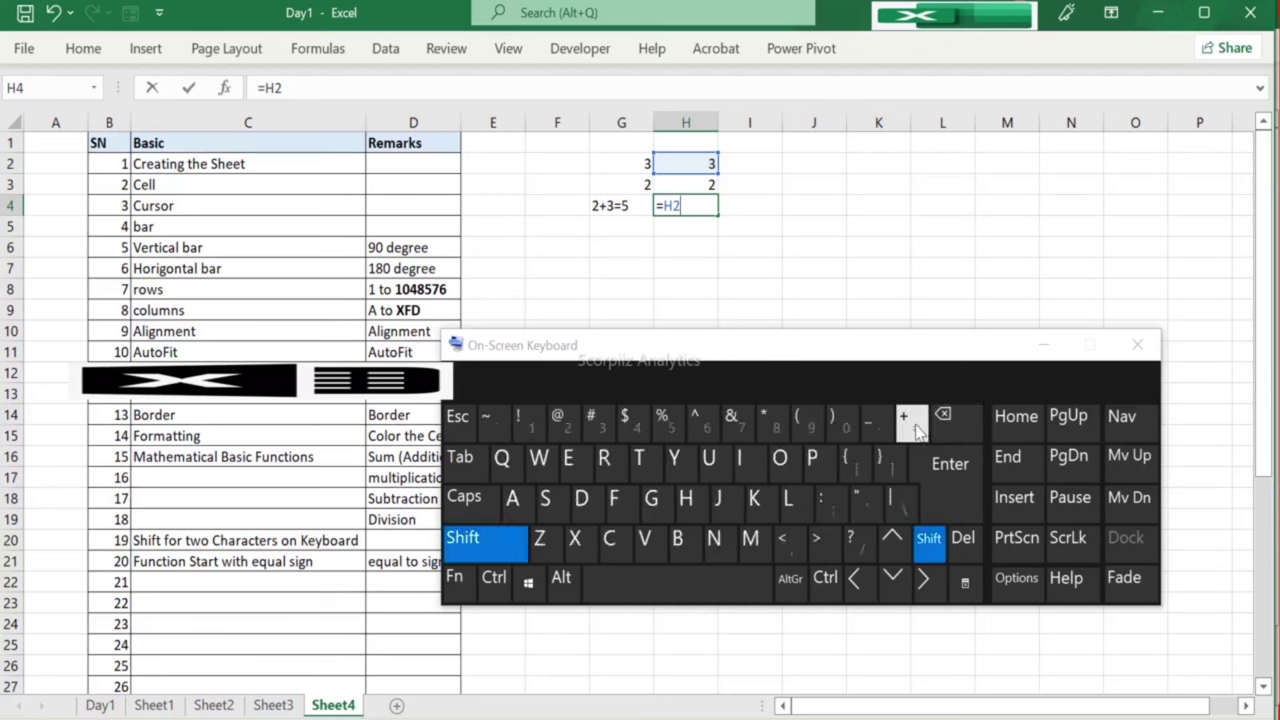
{"action": "left_click", "coordinate": [918, 430]}
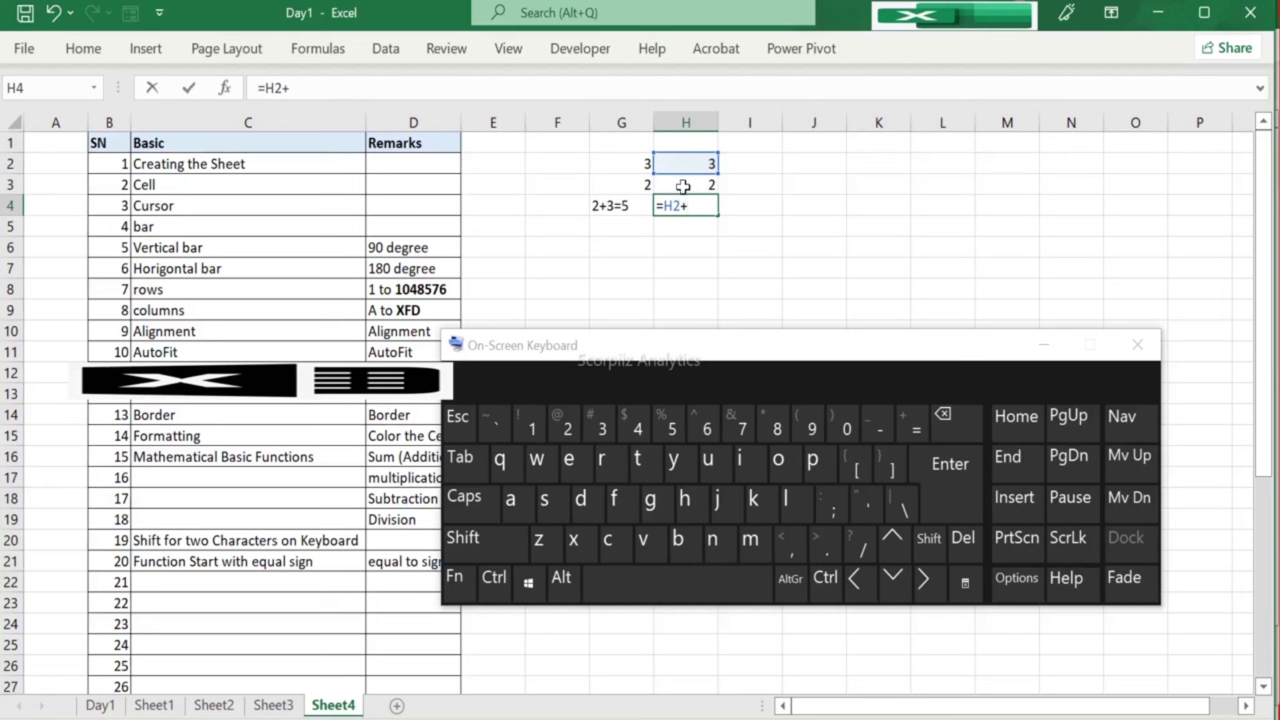
Step: Pick H3 as the second reference and commit =H2+H3, so H4 shows 5
{"action": "left_click", "coordinate": [893, 579]}
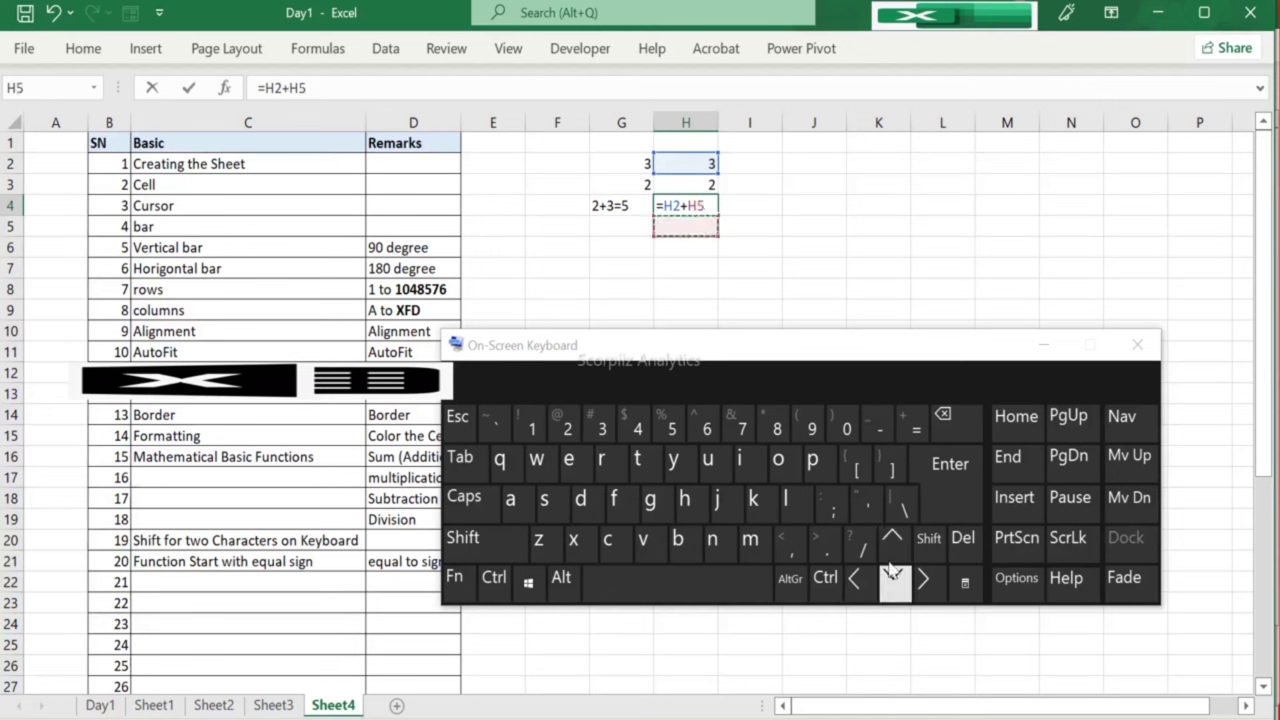
{"action": "left_click", "coordinate": [893, 545]}
{"action": "left_click", "coordinate": [893, 545]}
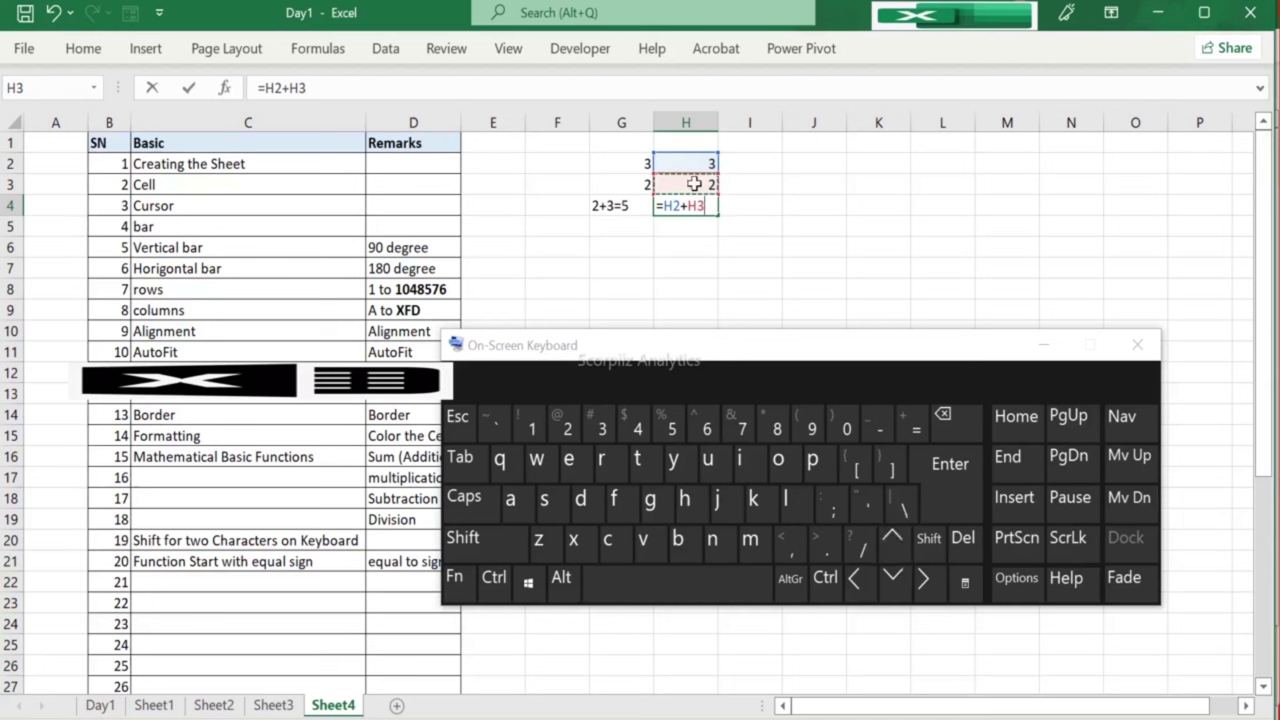
{"action": "left_click", "coordinate": [815, 189]}
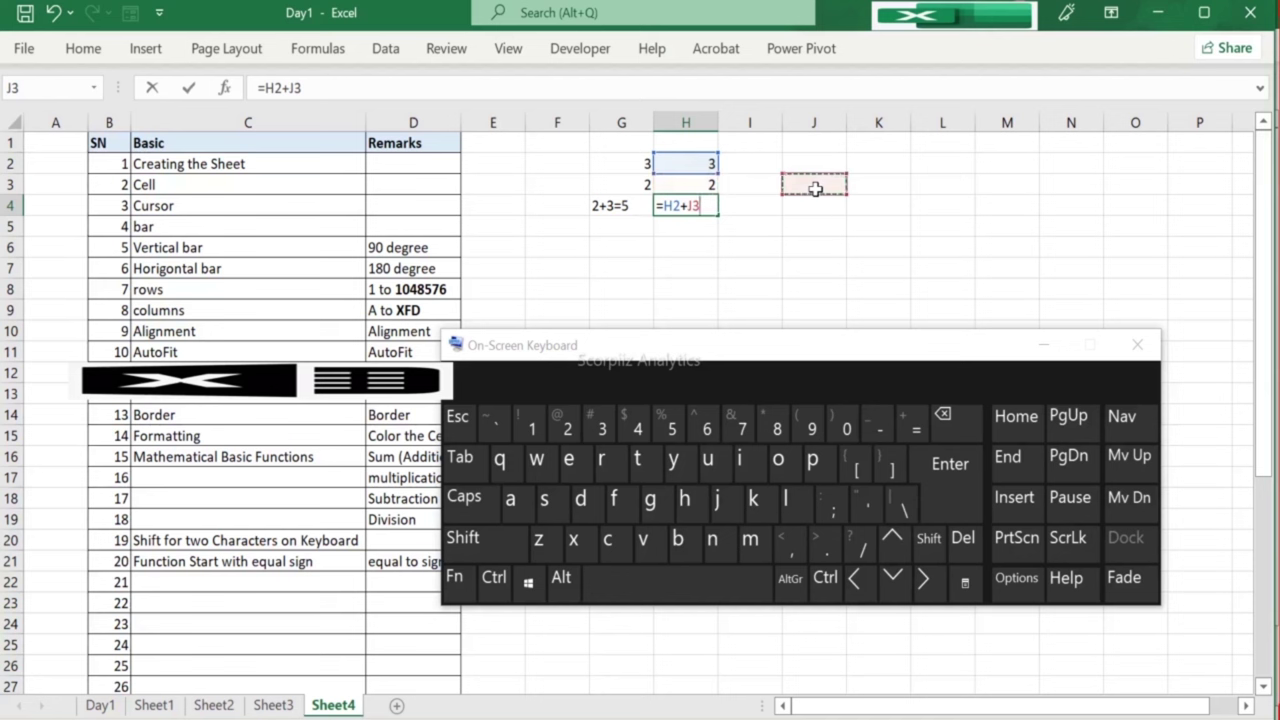
{"action": "left_click", "coordinate": [815, 160]}
{"action": "left_click", "coordinate": [877, 160]}
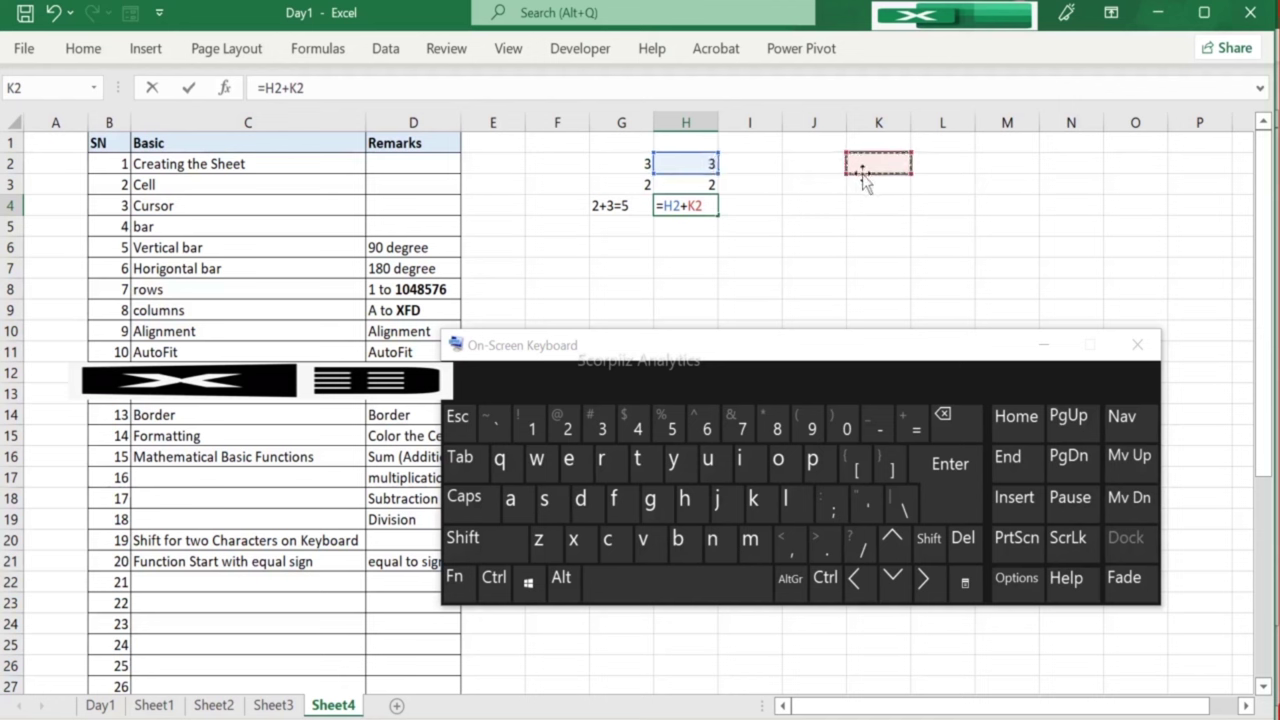
{"action": "left_click", "coordinate": [714, 185]}
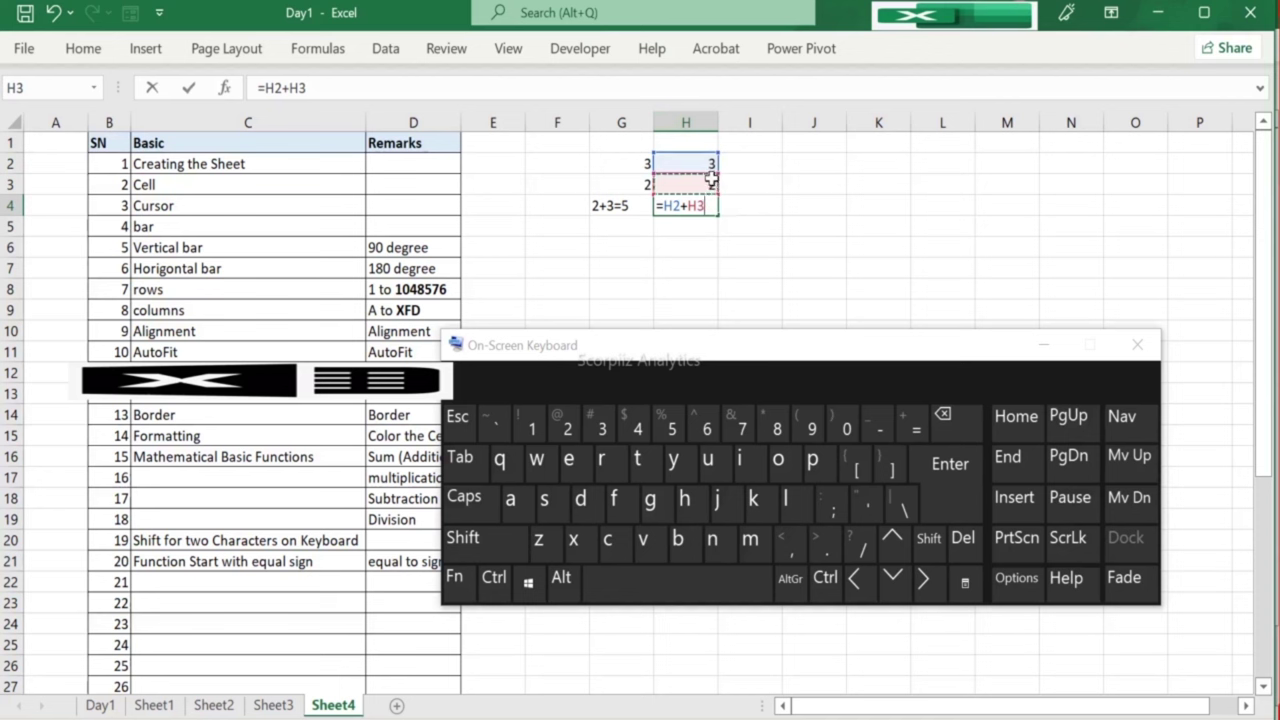
{"action": "left_click", "coordinate": [939, 489]}
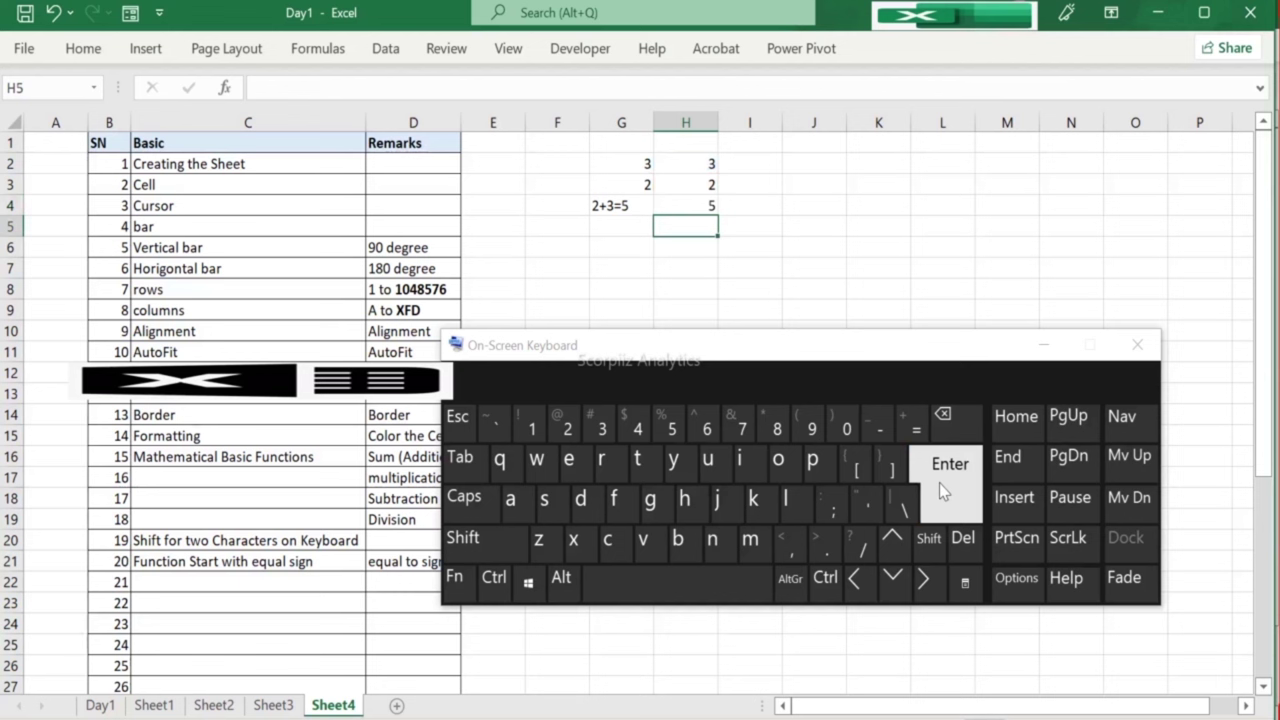
{"action": "left_click", "coordinate": [700, 203]}
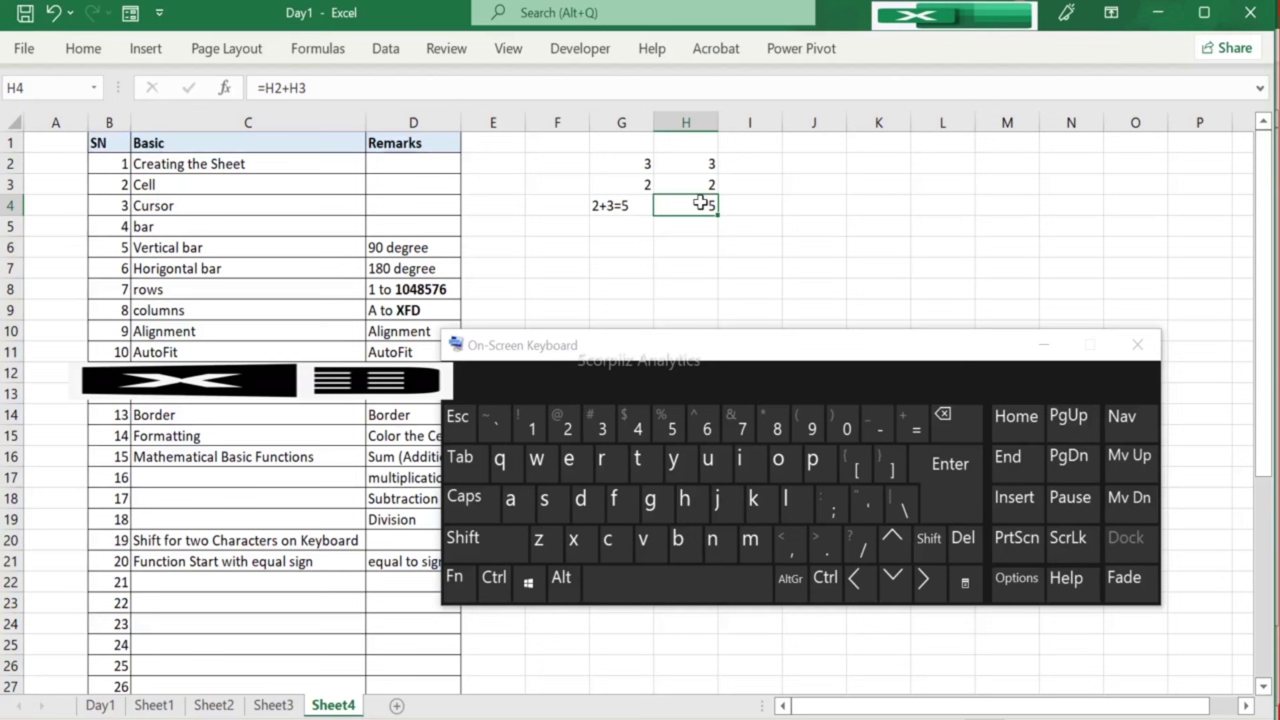
Step: Enter 2, 3 and 4 into cells J1 to J3
{"action": "left_click", "coordinate": [772, 169]}
{"action": "key", "text": "Right"}
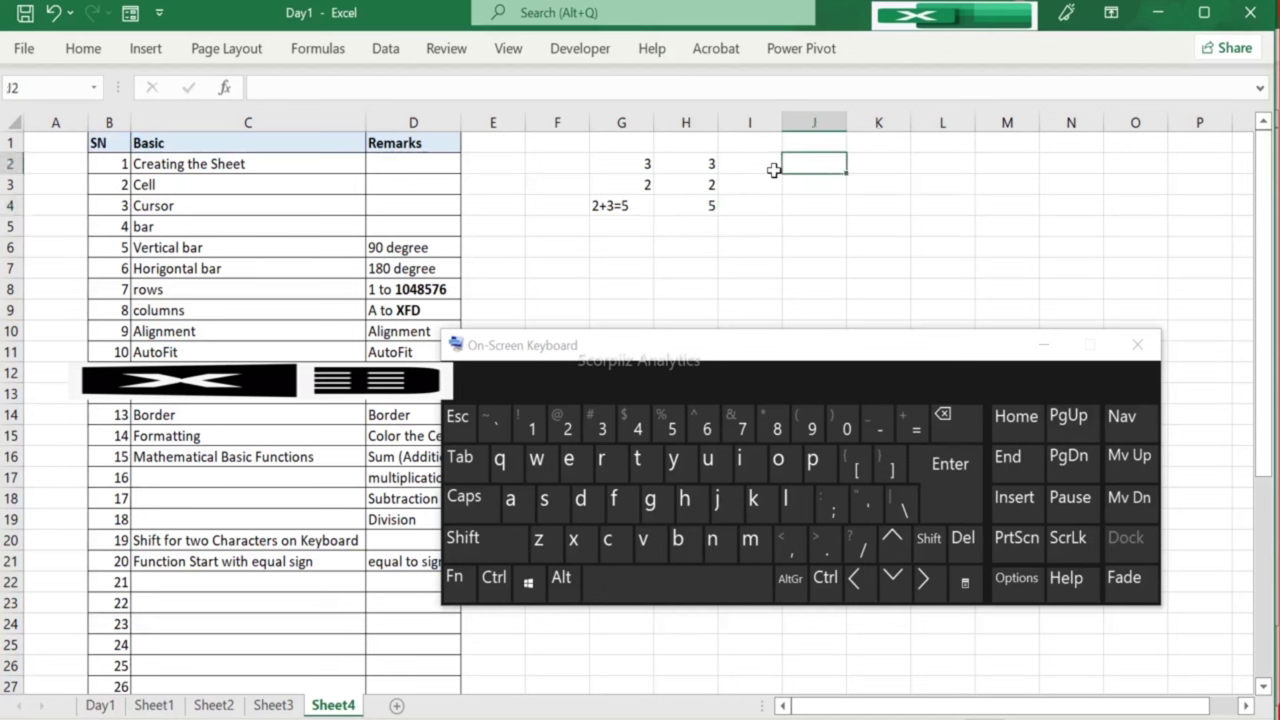
{"action": "key", "text": "Up"}
{"action": "type", "text": "2"}
{"action": "key", "text": "Return"}
{"action": "type", "text": "3"}
{"action": "key", "text": "Return"}
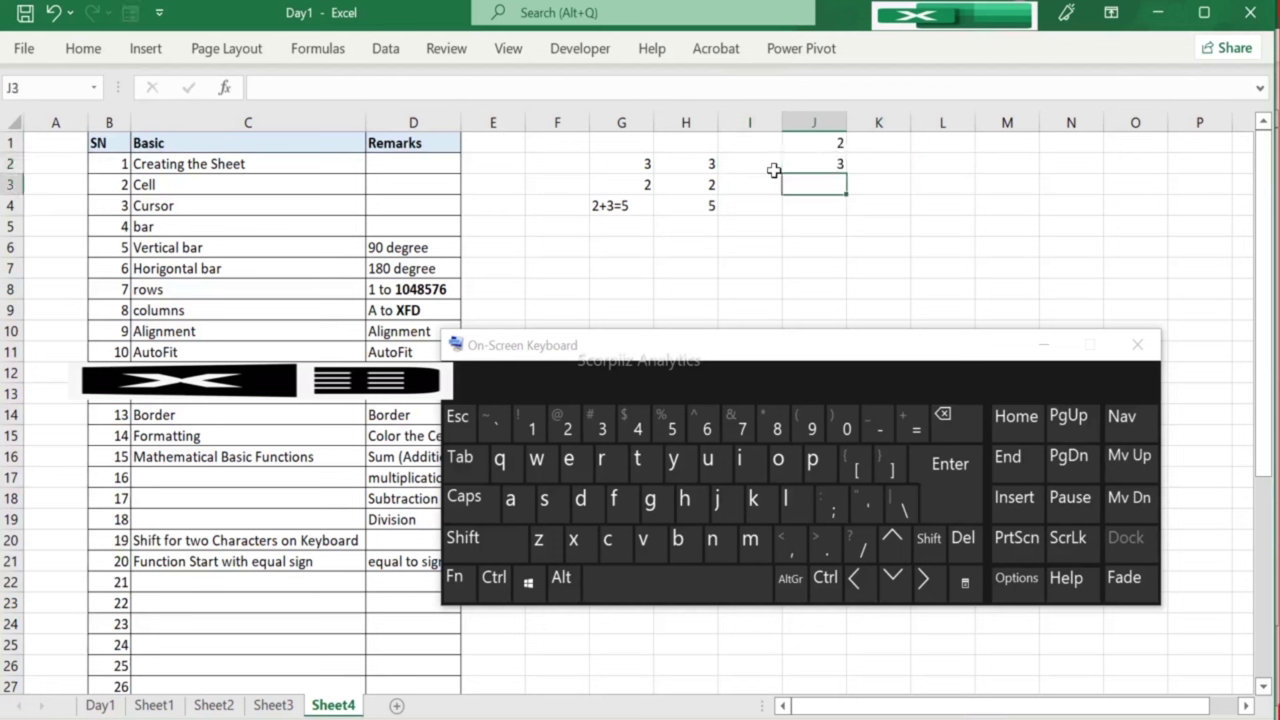
{"action": "type", "text": "4"}
{"action": "key", "text": "Return"}
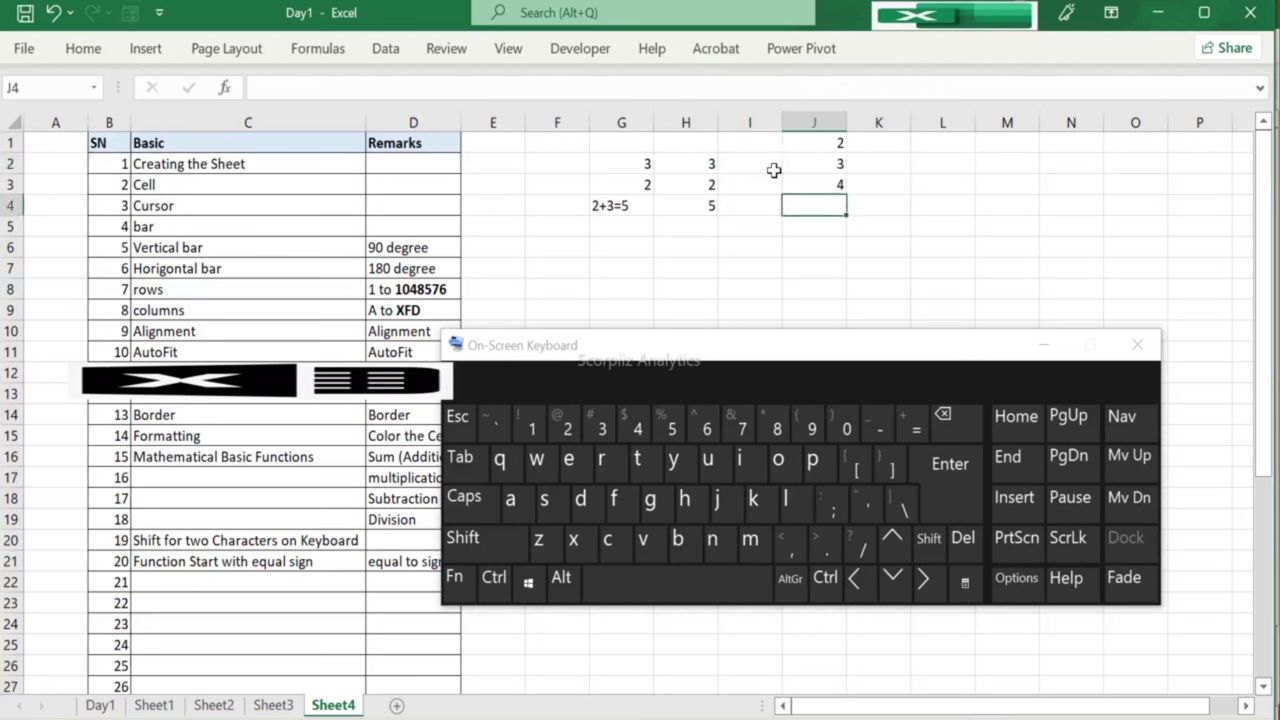
Step: Enter 9 in J4, then move to K4 and cancel a started entry
{"action": "key", "text": "Up"}
{"action": "key", "text": "Up"}
{"action": "key", "text": "Down"}
{"action": "key", "text": "Down"}
{"action": "type", "text": "9"}
{"action": "key", "text": "Return"}
{"action": "key", "text": "Up"}
{"action": "key", "text": "Up"}
{"action": "key", "text": "Down"}
{"action": "key", "text": "Right"}
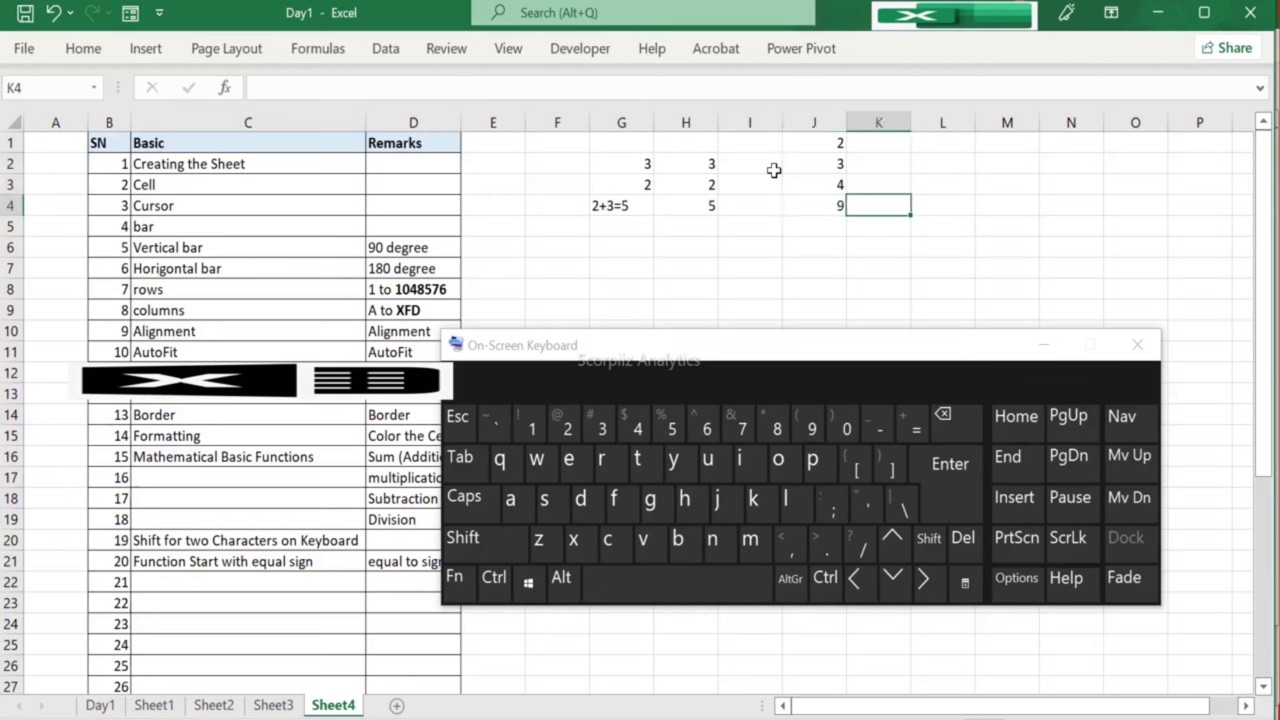
{"action": "type", "text": "="}
{"action": "key", "text": "Escape"}
Step: Build =J1+J2+J3 in K4 by picking J1, J2 and J3, returning 9
{"action": "left_click", "coordinate": [916, 425]}
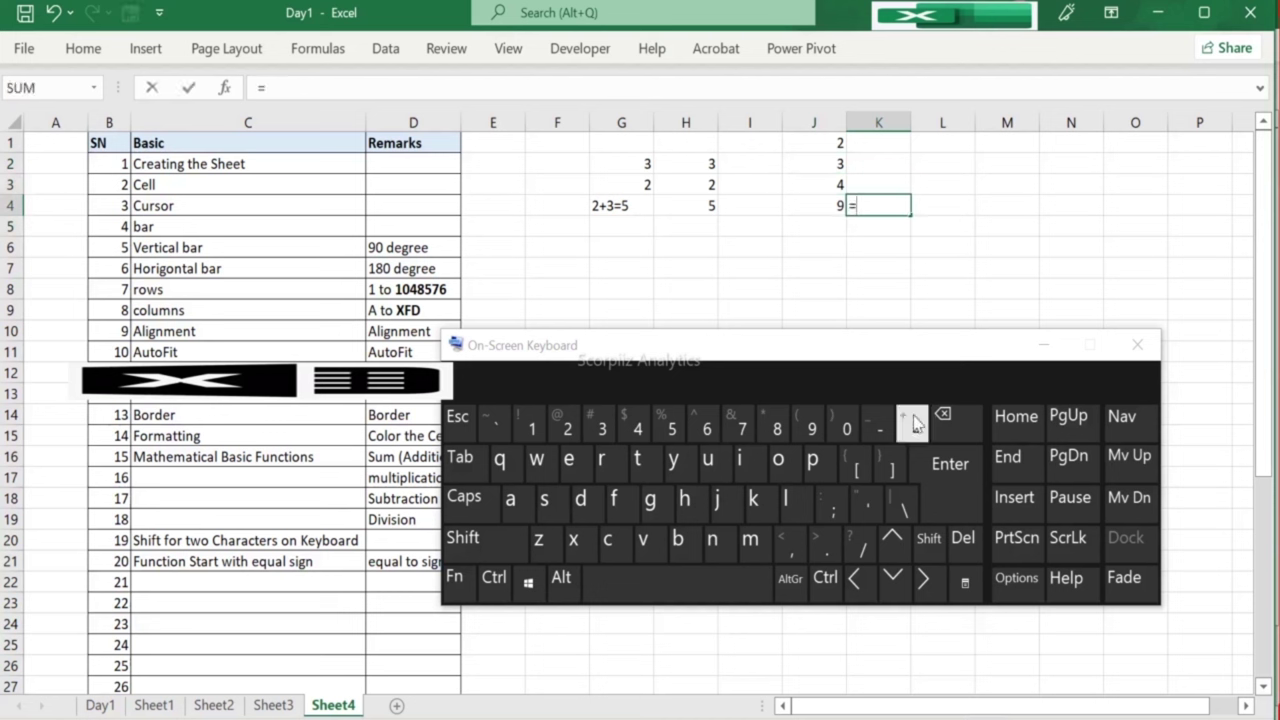
{"action": "left_click", "coordinate": [834, 142]}
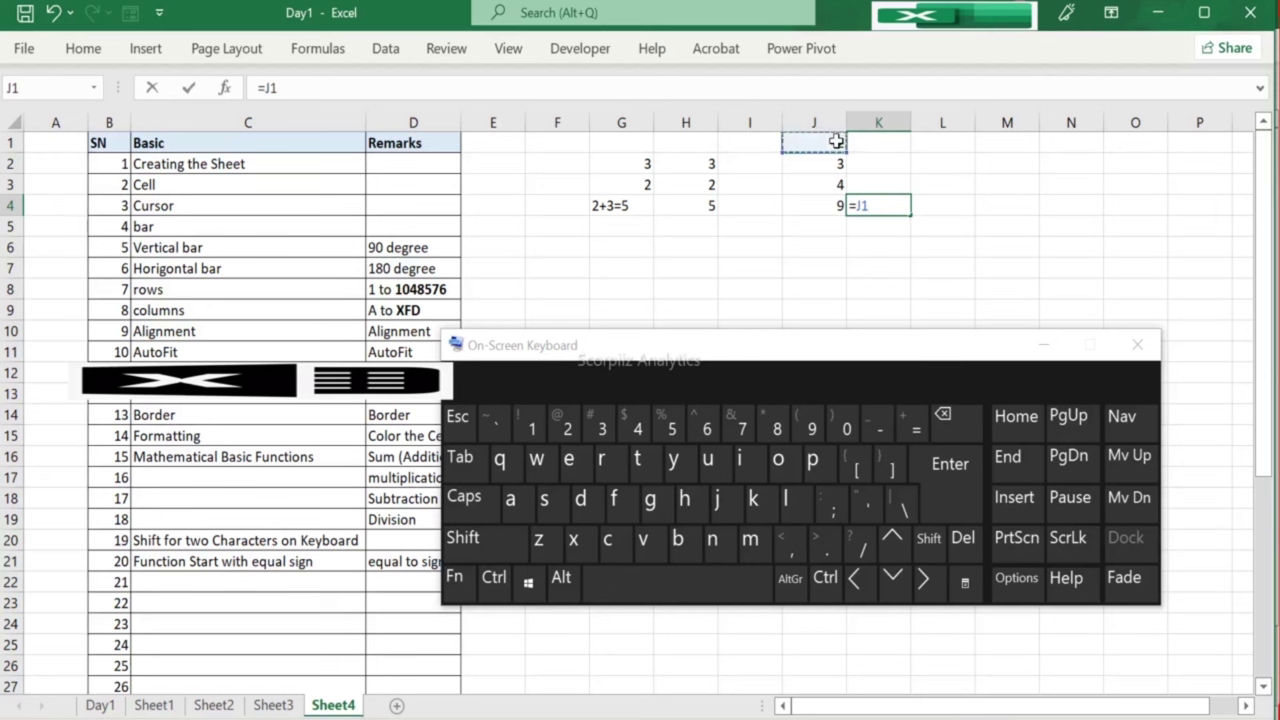
{"action": "key", "text": "shift"}
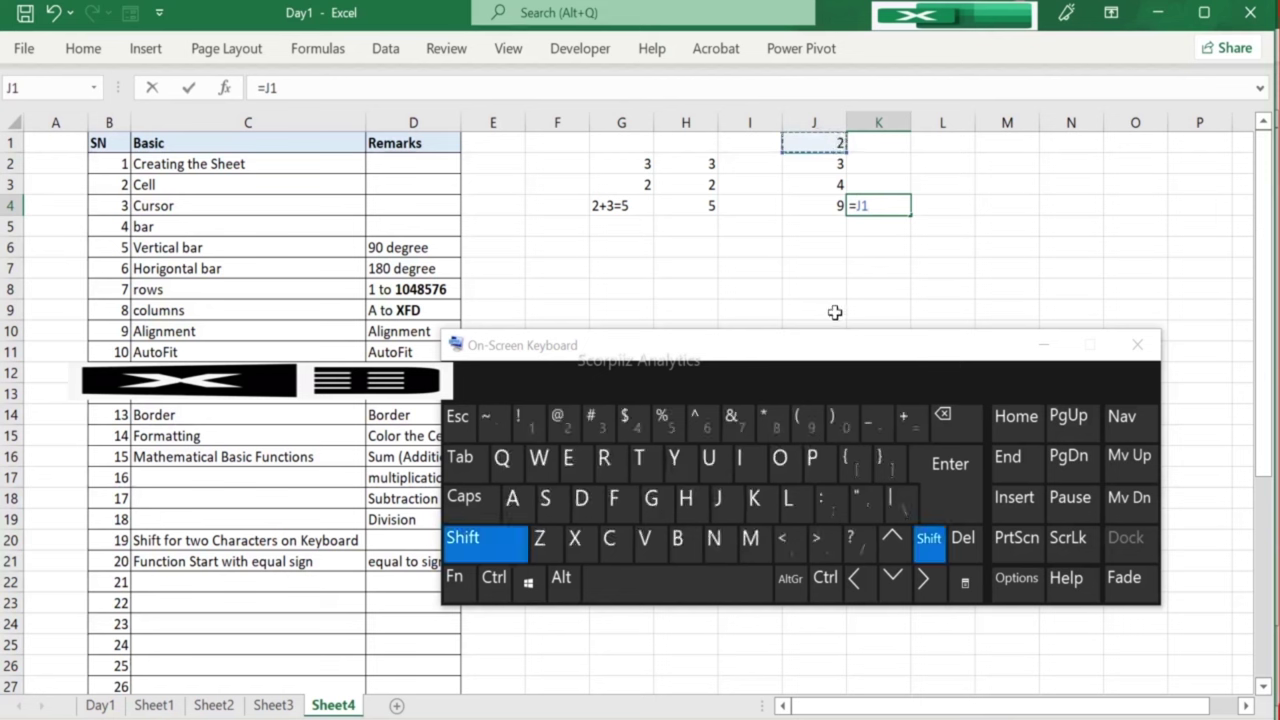
{"action": "key", "text": "shift"}
{"action": "left_click", "coordinate": [914, 424]}
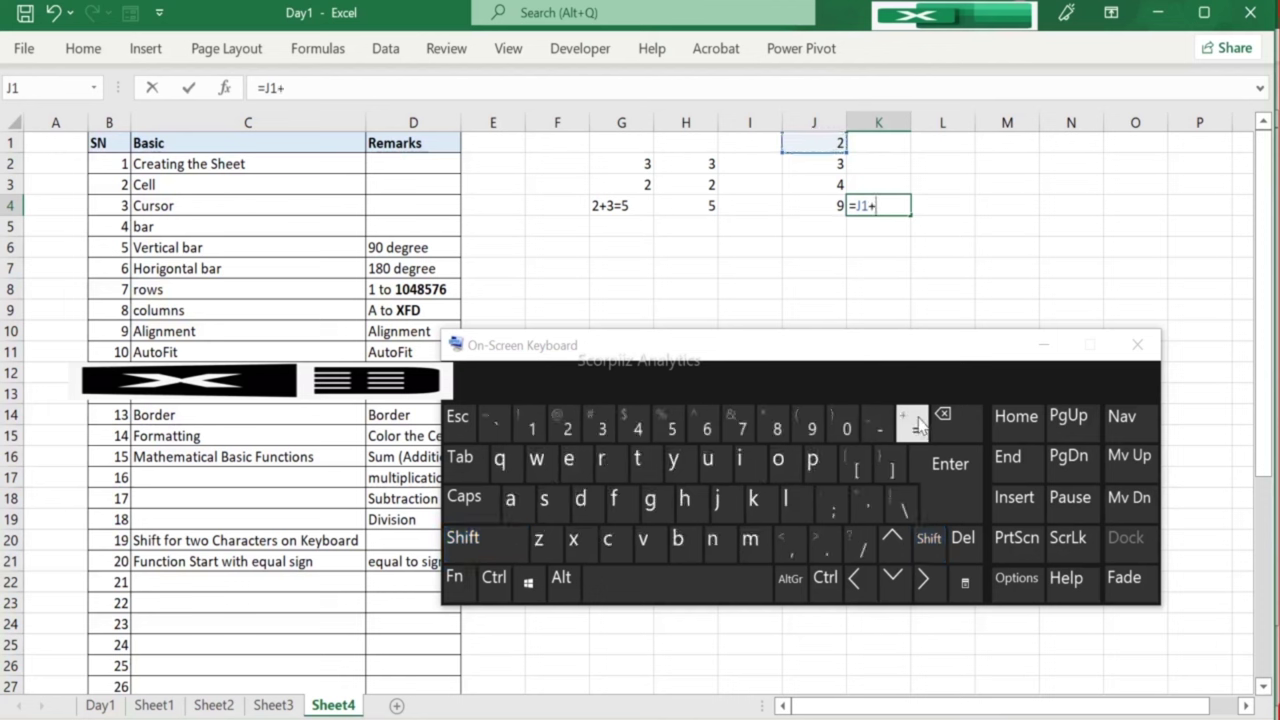
{"action": "left_click", "coordinate": [825, 163]}
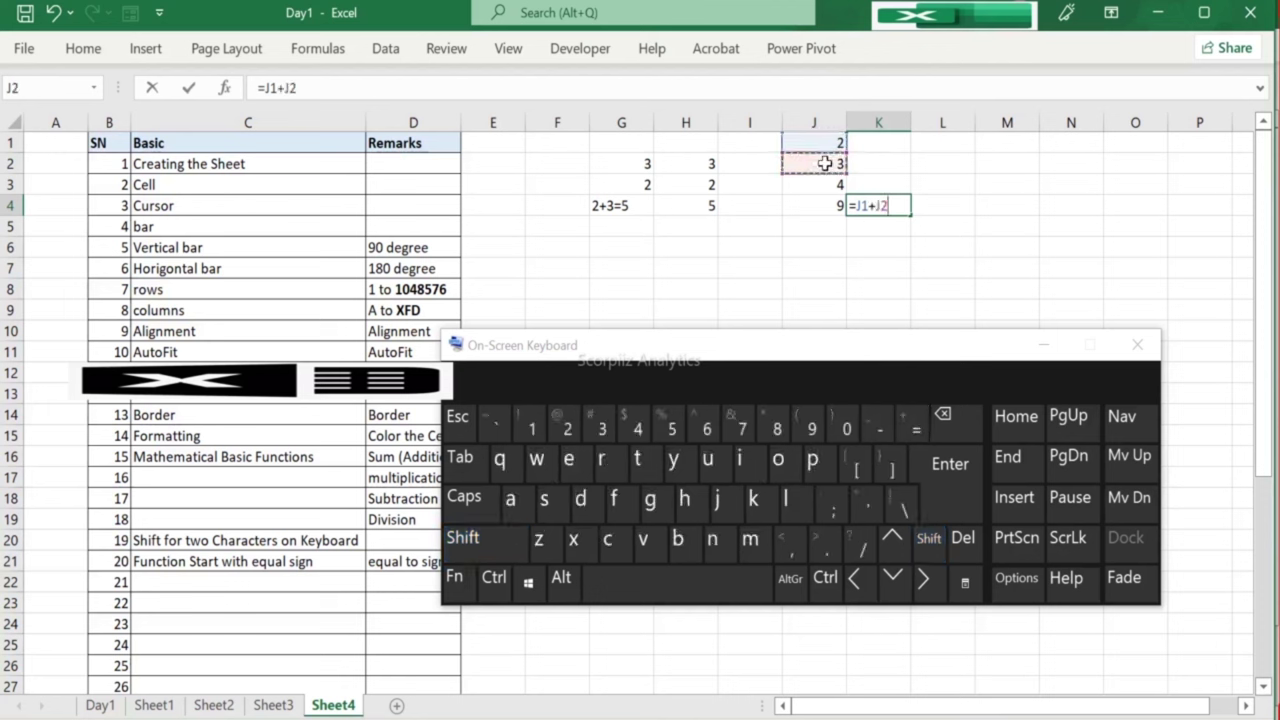
{"action": "key", "text": "shift"}
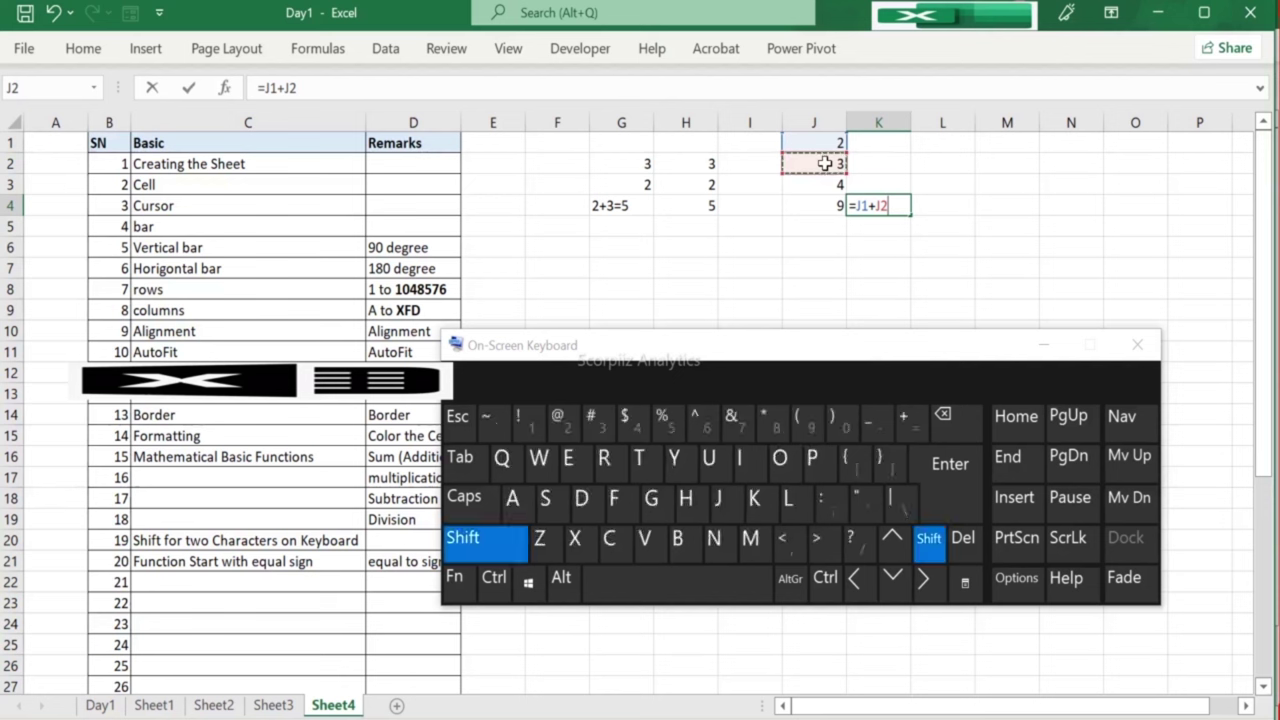
{"action": "left_click", "coordinate": [908, 420]}
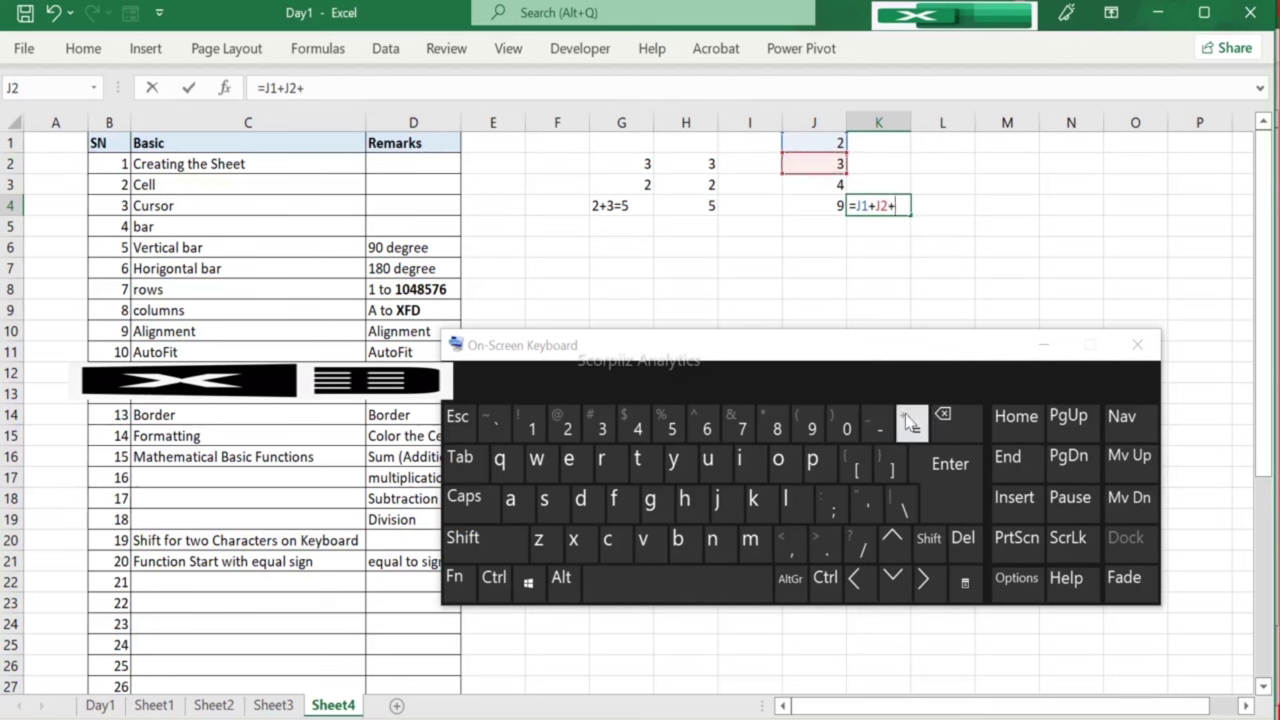
{"action": "left_click", "coordinate": [823, 185]}
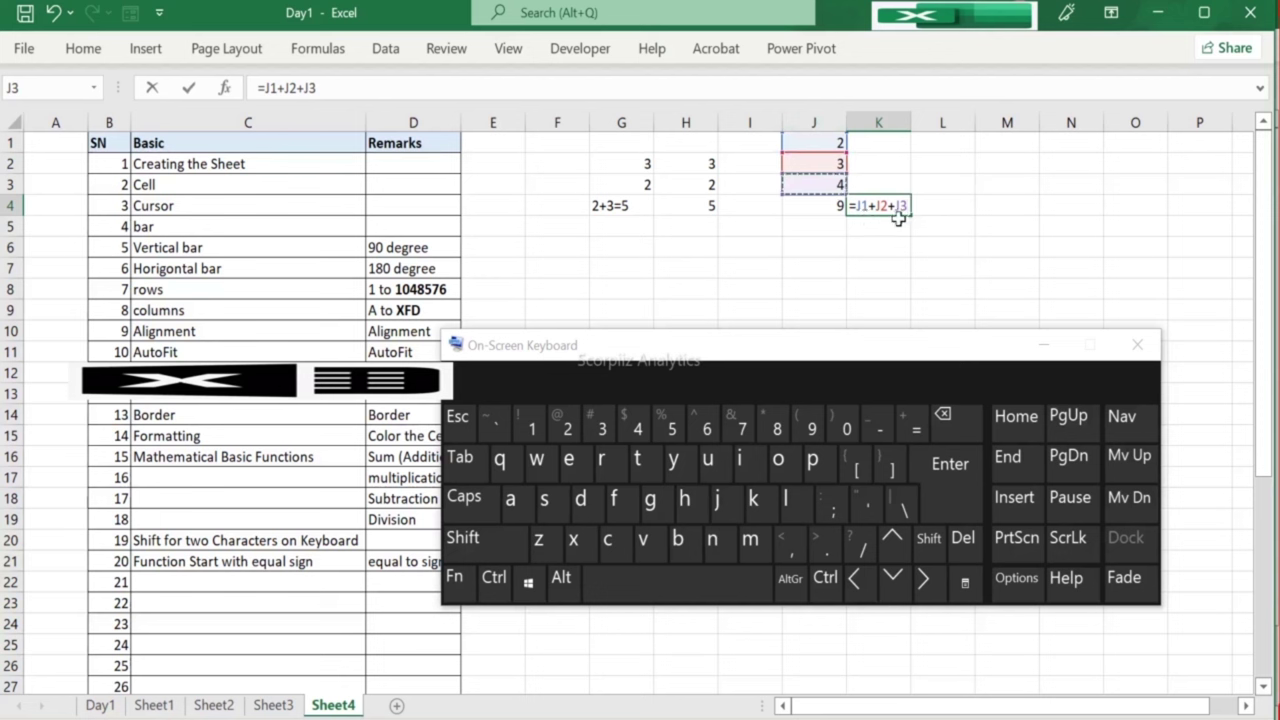
{"action": "left_click", "coordinate": [954, 471]}
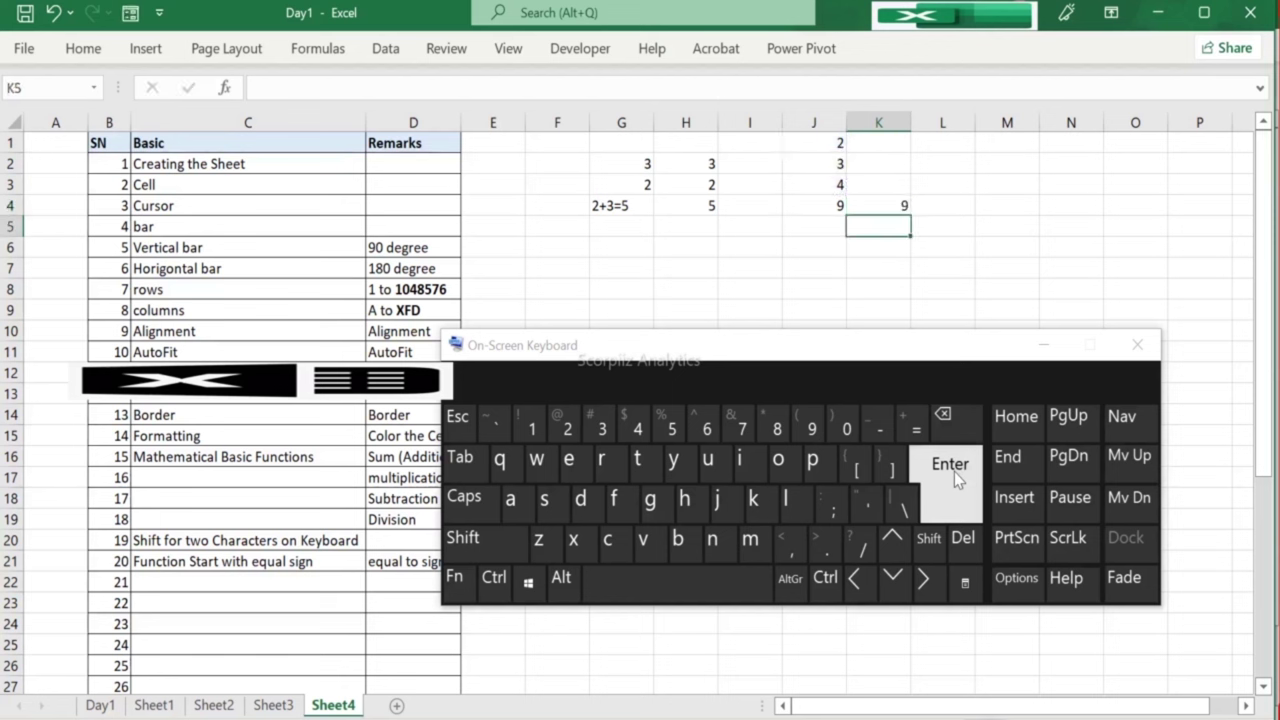
Step: Check K4's formula and reposition the On-Screen Keyboard
{"action": "left_click", "coordinate": [887, 209]}
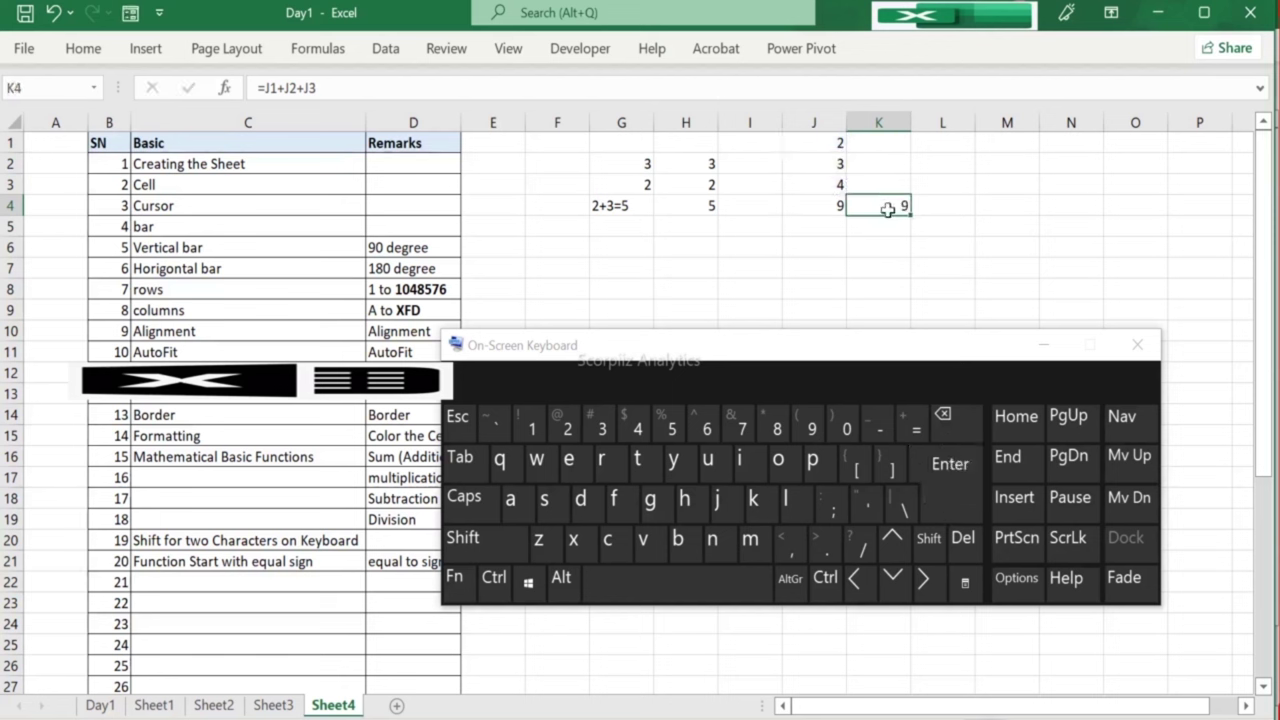
{"action": "left_click_drag", "start_coordinate": [776, 356], "coordinate": [600, 386]}
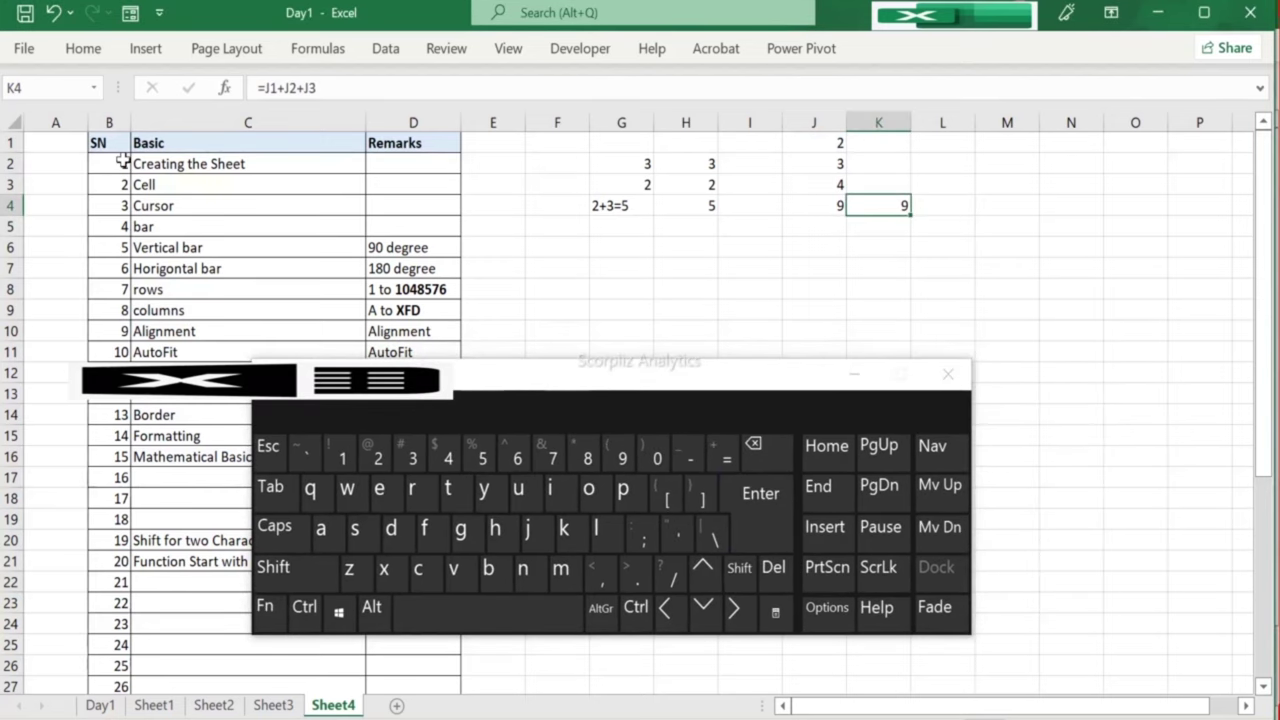
{"action": "left_click_drag", "start_coordinate": [337, 375], "coordinate": [535, 386]}
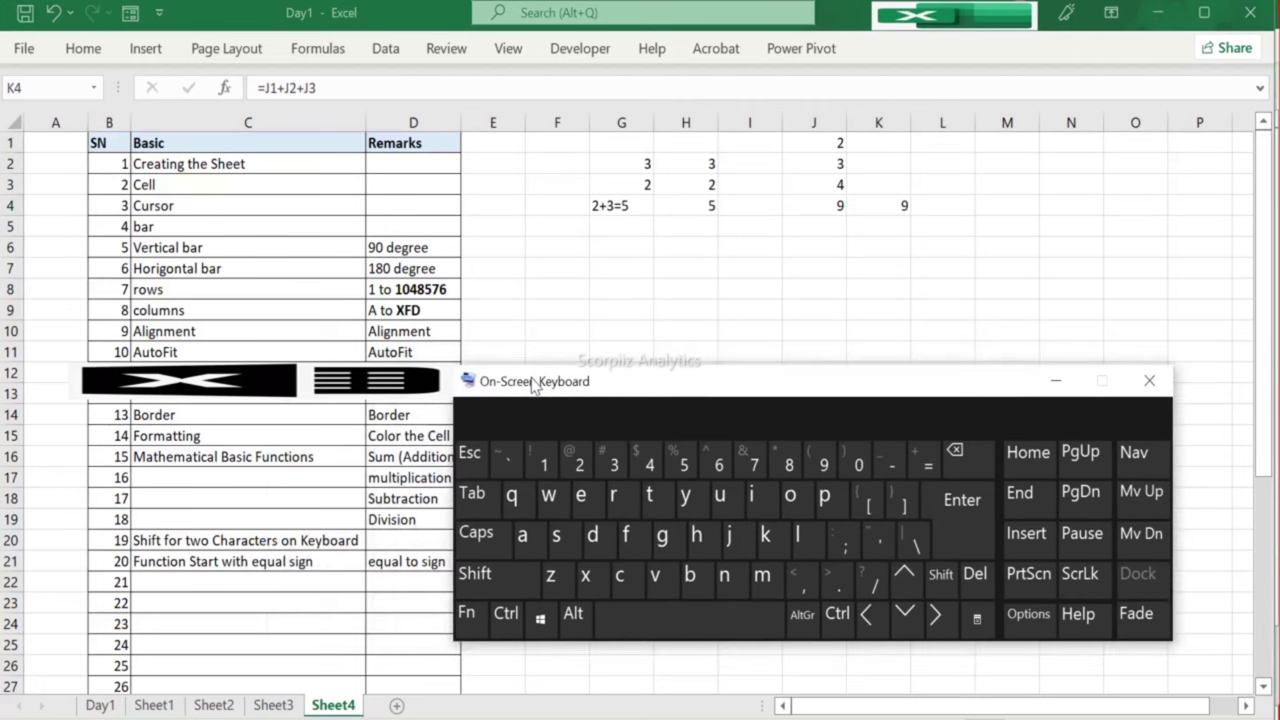
Step: Fill J4 to J10 with 1 through 7, replacing the 9 in J4
{"action": "left_click", "coordinate": [825, 227]}
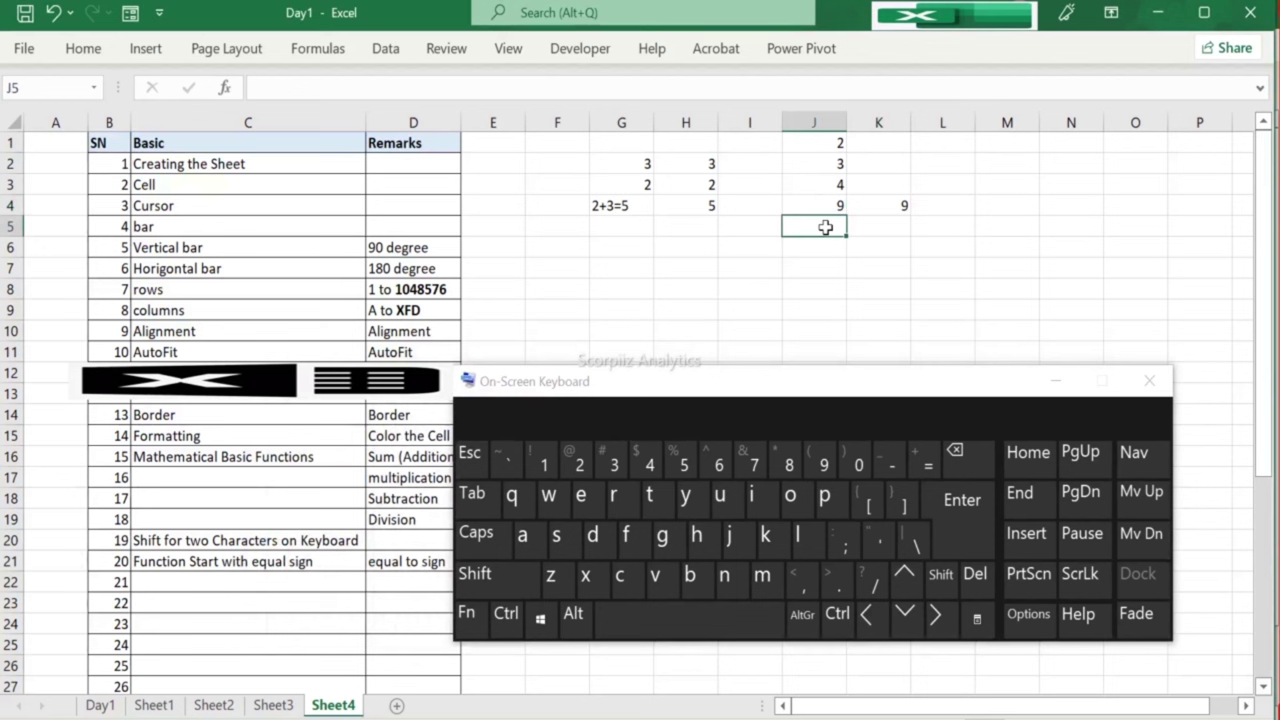
{"action": "key", "text": "Up"}
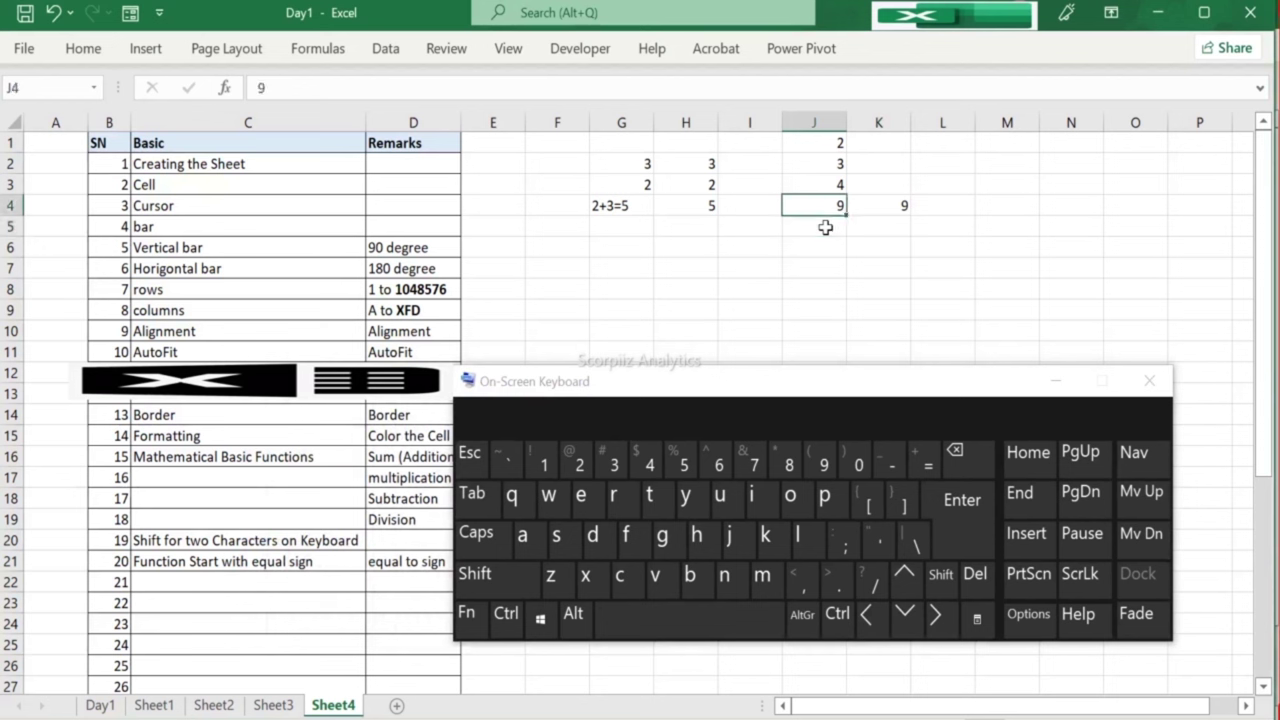
{"action": "type", "text": "1"}
{"action": "key", "text": "Return"}
{"action": "type", "text": "2"}
{"action": "key", "text": "Return"}
{"action": "type", "text": "3"}
{"action": "key", "text": "Return"}
{"action": "type", "text": "4"}
{"action": "key", "text": "Return"}
{"action": "type", "text": "5"}
{"action": "key", "text": "Return"}
{"action": "type", "text": "6"}
{"action": "key", "text": "Return"}
{"action": "type", "text": "7"}
{"action": "key", "text": "Return"}
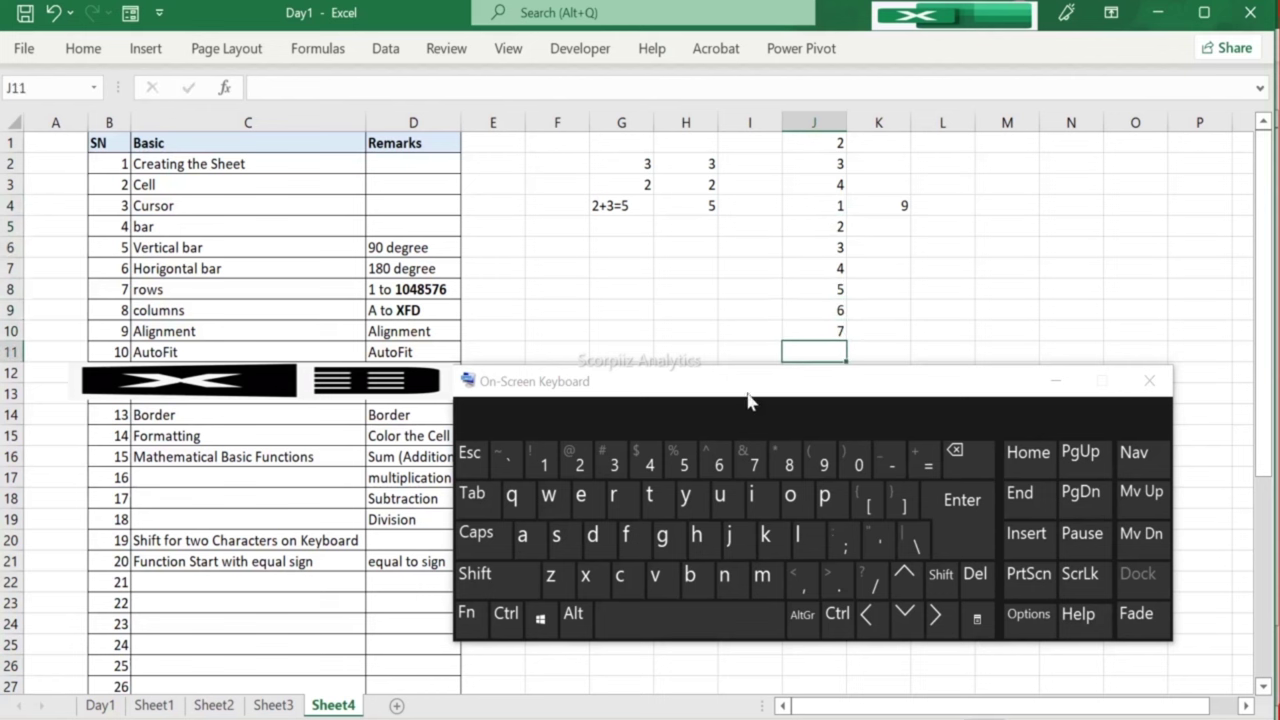
Step: Review K4, edit J1 to hold 2, and move the keyboard off the data
{"action": "left_click_drag", "start_coordinate": [745, 390], "coordinate": [533, 385]}
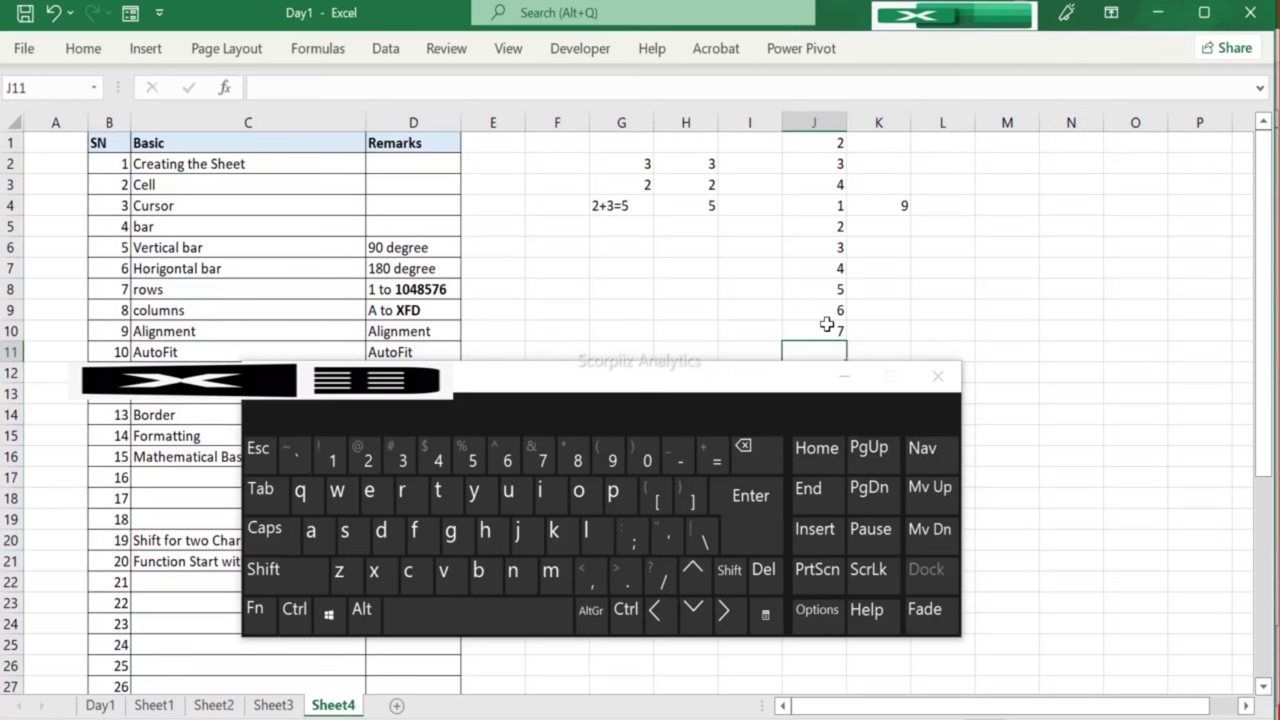
{"action": "left_click", "coordinate": [892, 206]}
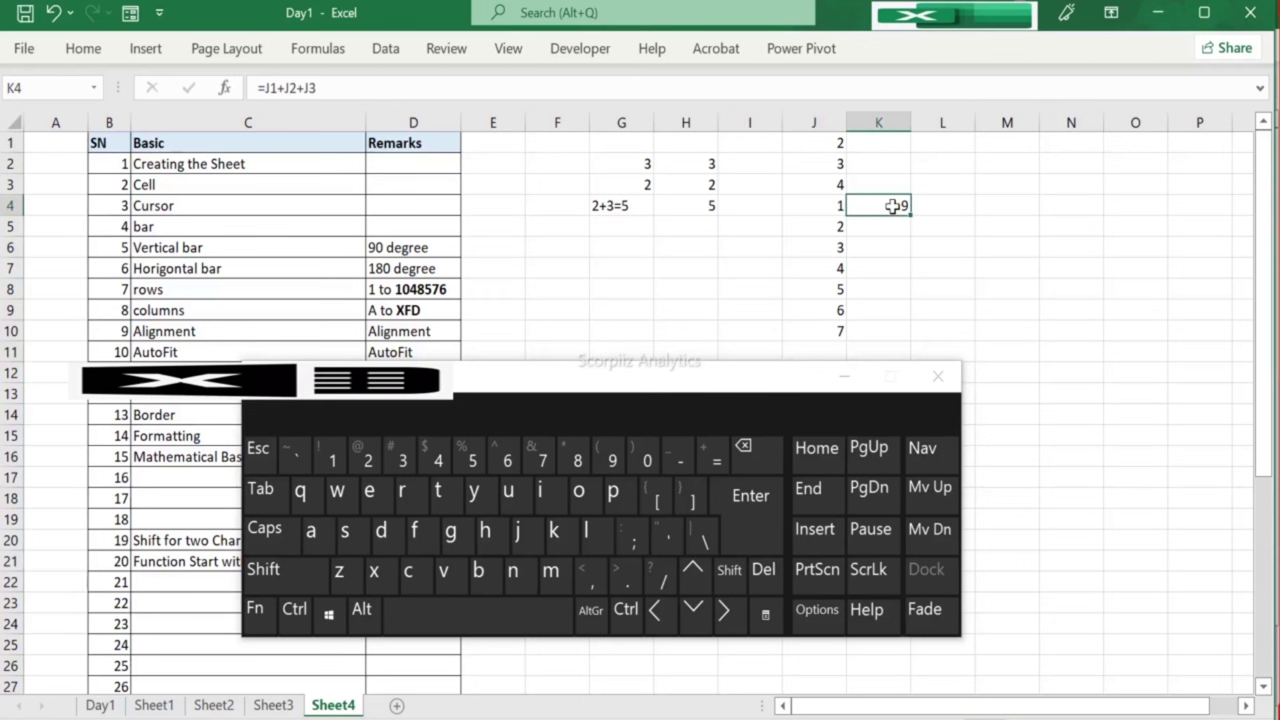
{"action": "double_click", "coordinate": [839, 143]}
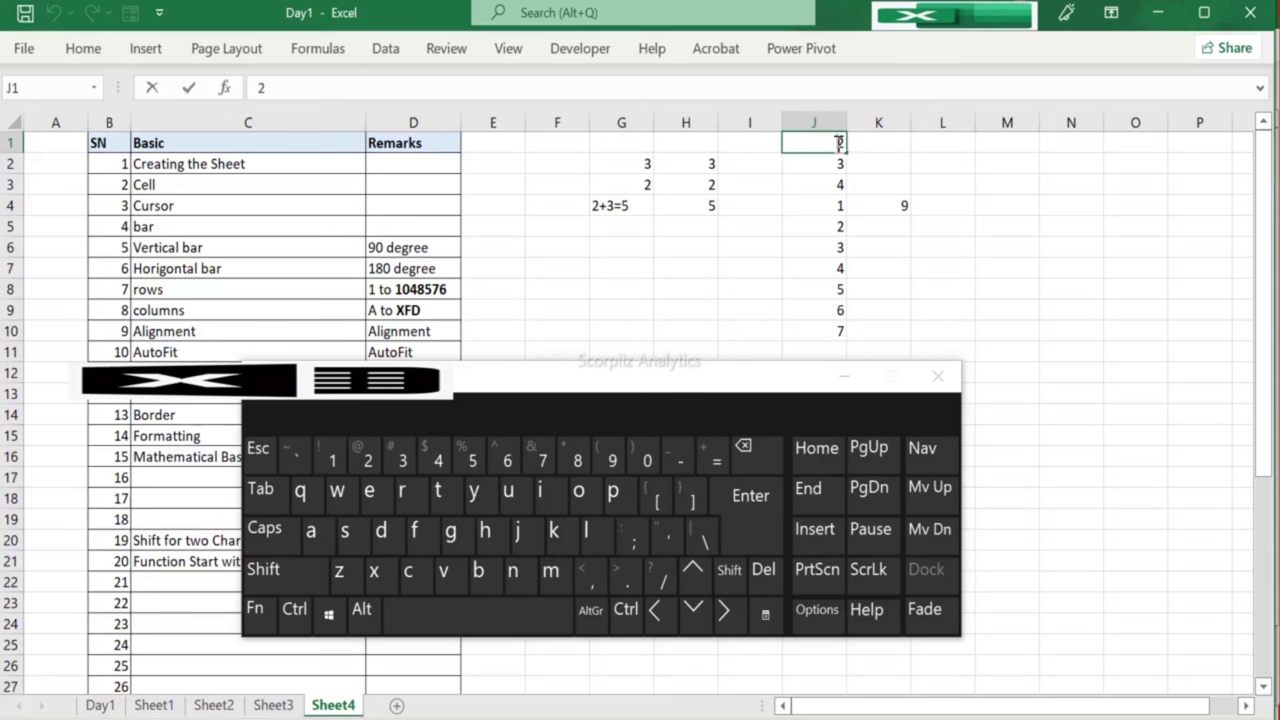
{"action": "left_click_drag", "start_coordinate": [695, 380], "coordinate": [800, 469]}
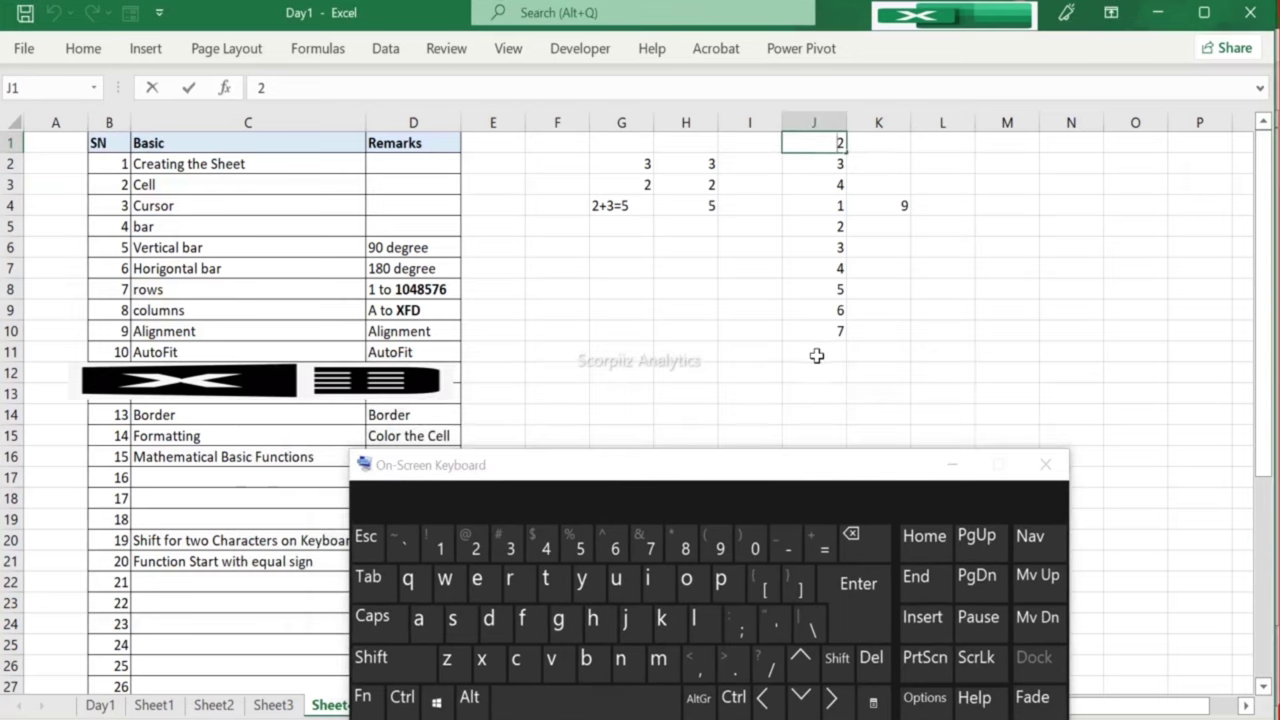
{"action": "left_click", "coordinate": [873, 353]}
{"action": "type", "text": "="}
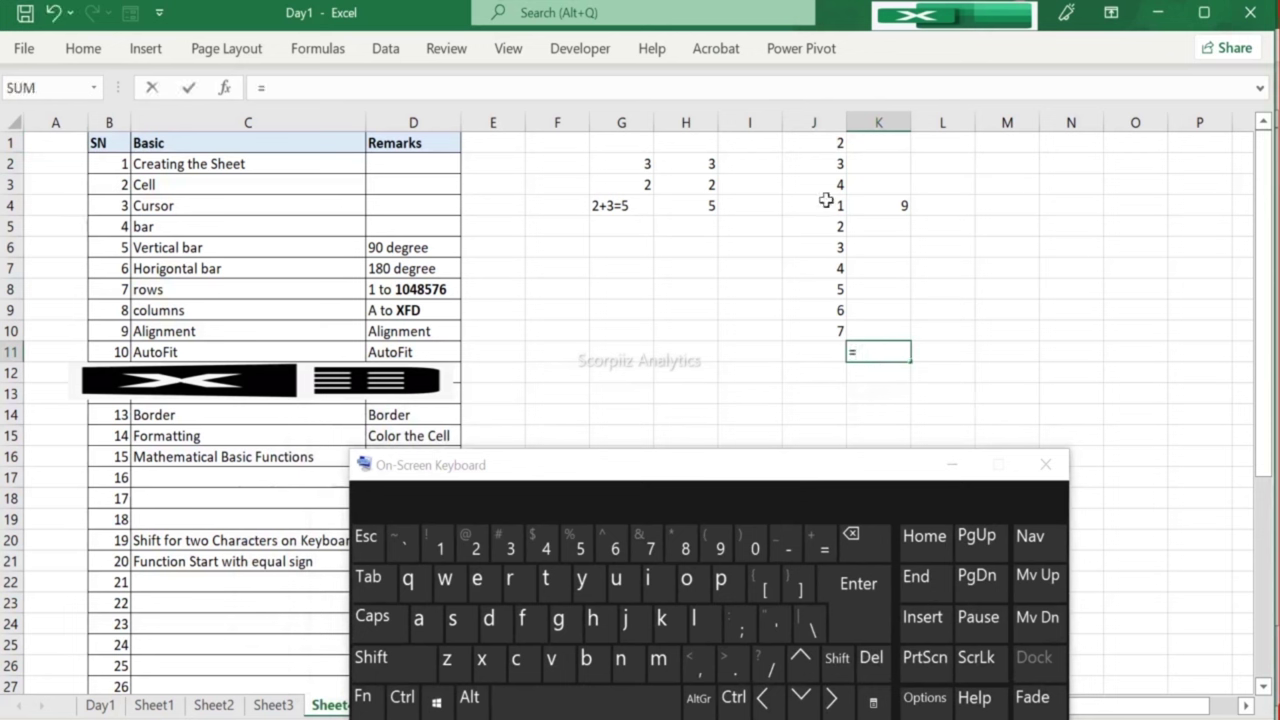
{"action": "left_click", "coordinate": [815, 145]}
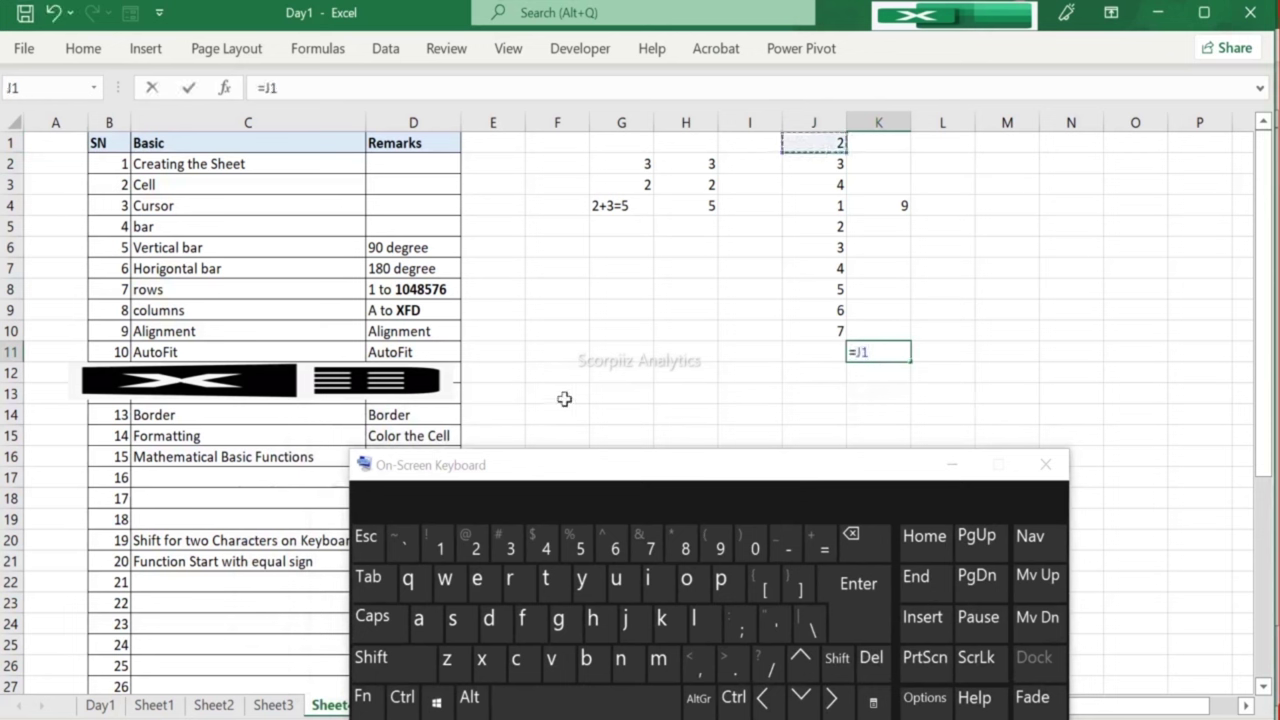
{"action": "left_click", "coordinate": [418, 664]}
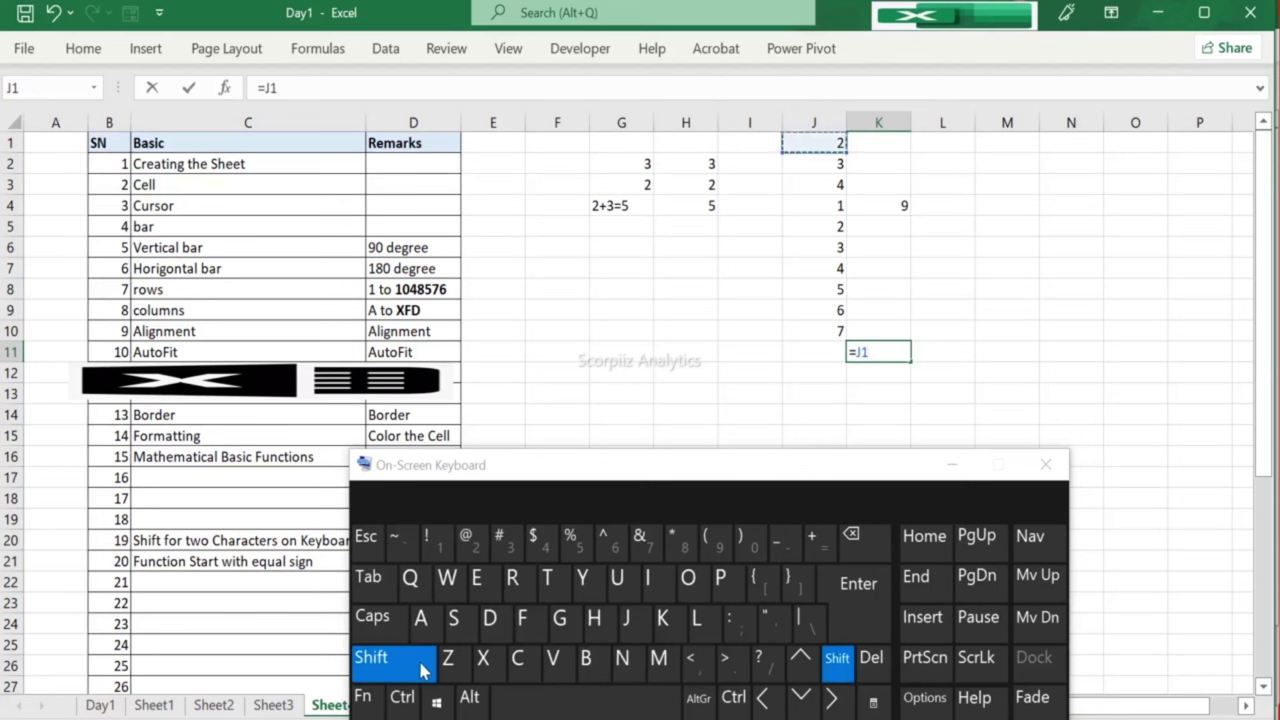
{"action": "left_click", "coordinate": [818, 540]}
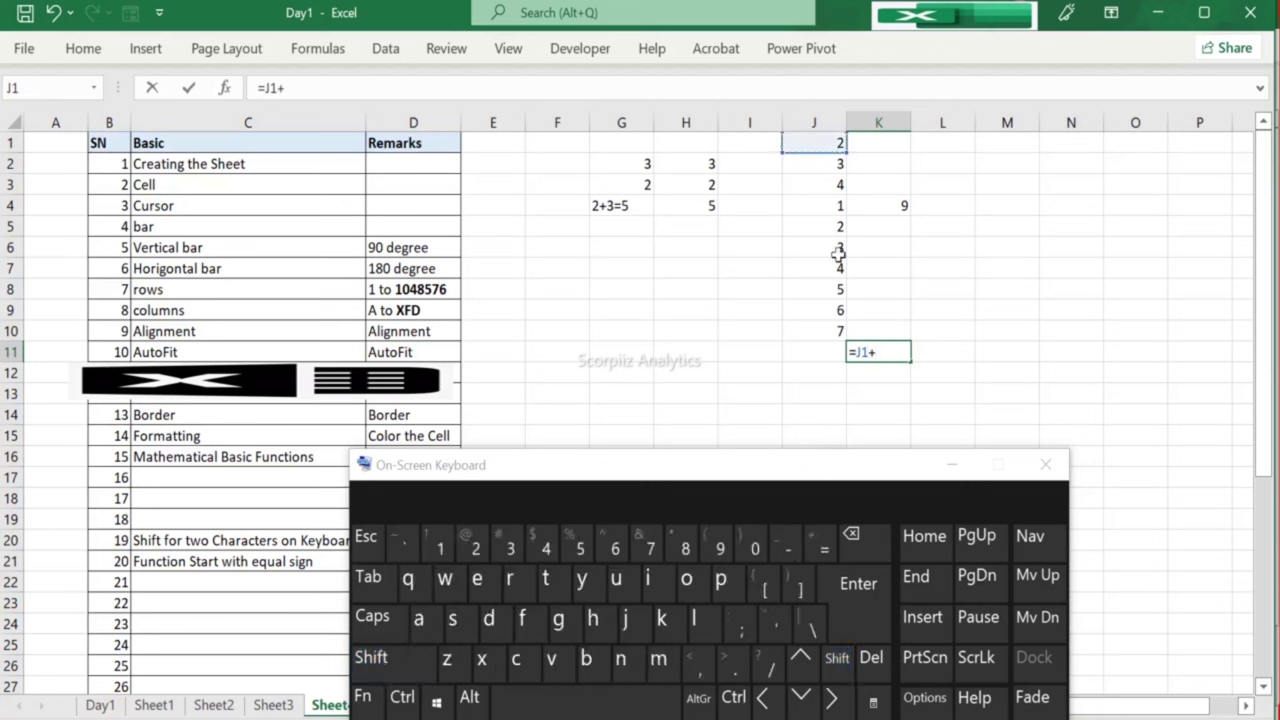
{"action": "left_click", "coordinate": [835, 164]}
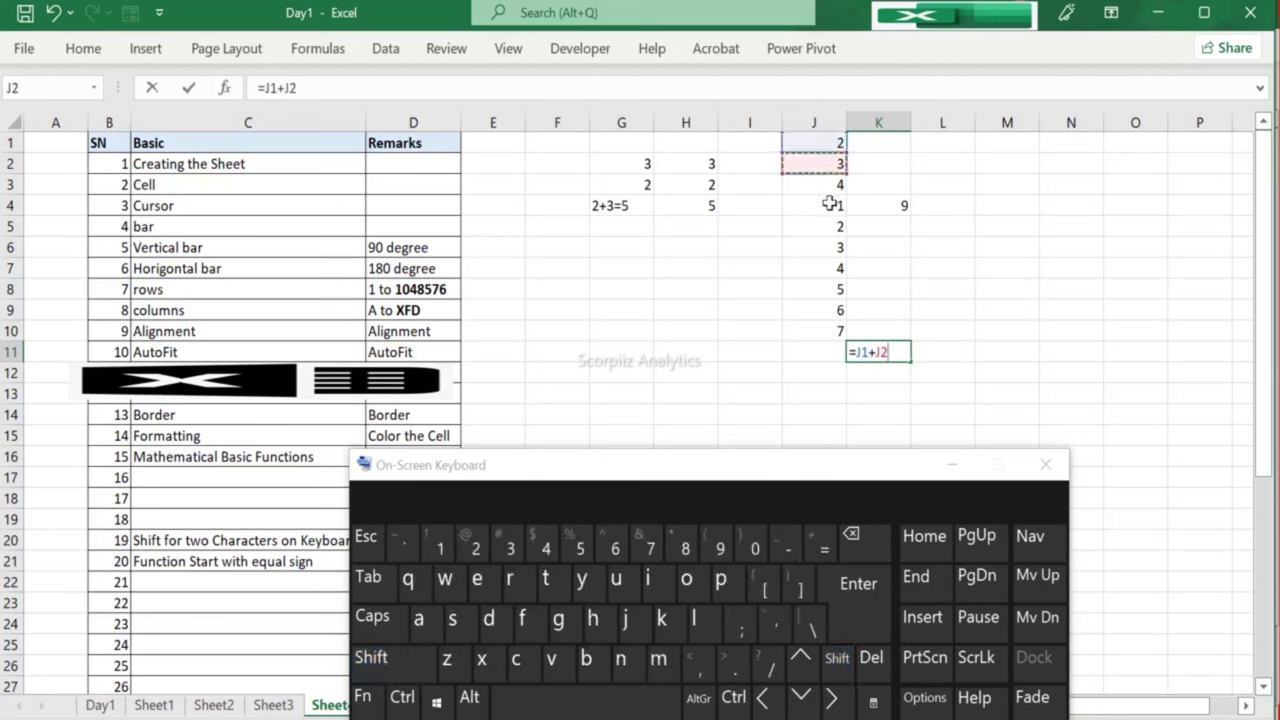
{"action": "left_click", "coordinate": [378, 660]}
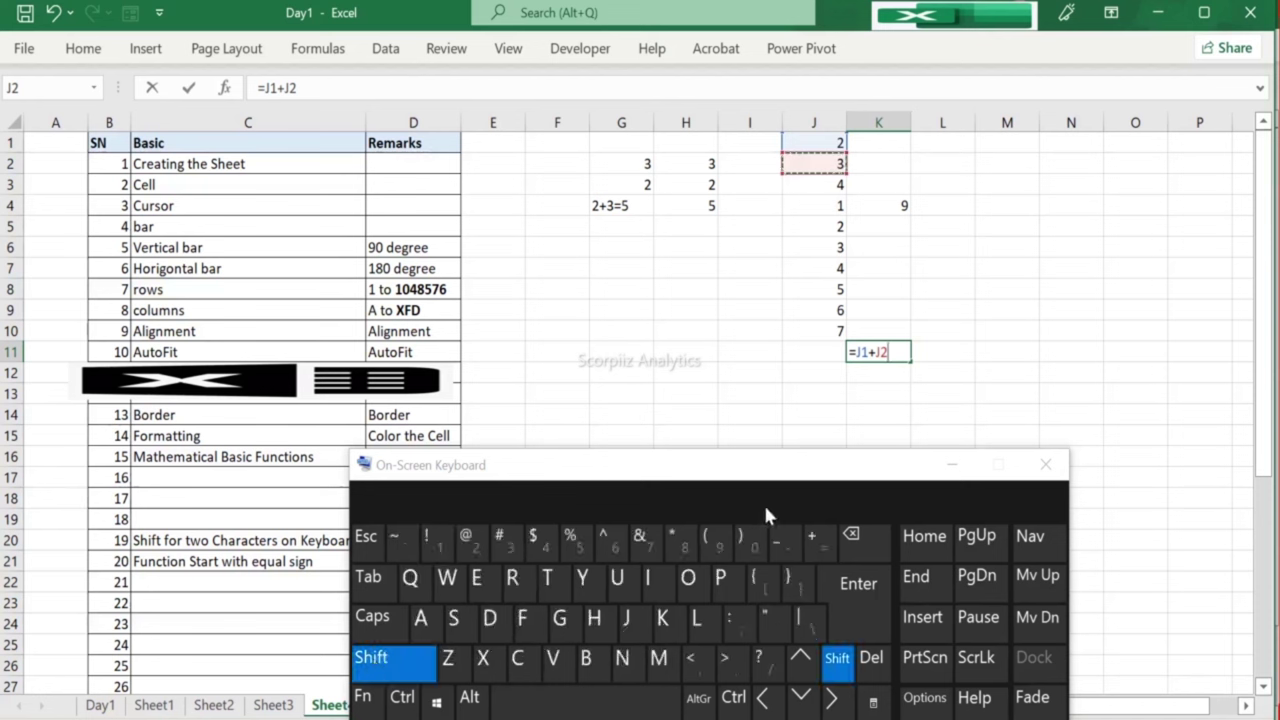
{"action": "left_click", "coordinate": [822, 547]}
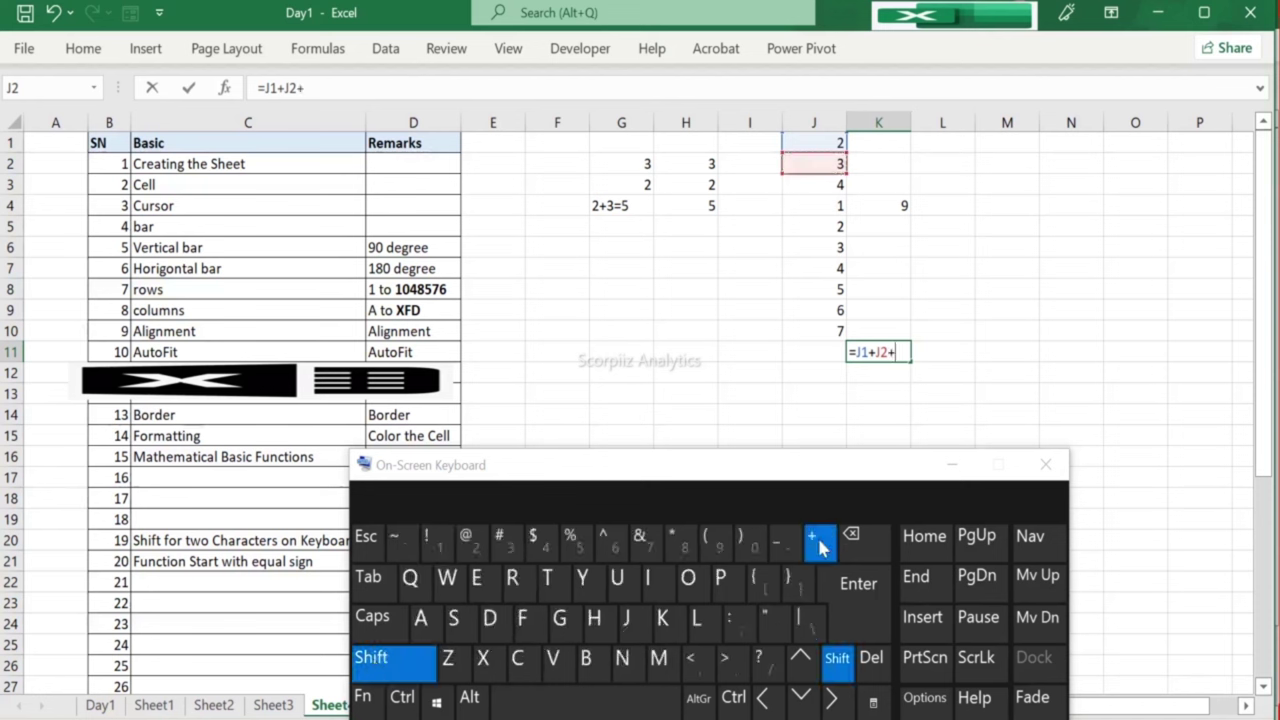
{"action": "left_click", "coordinate": [834, 186]}
{"action": "left_click", "coordinate": [370, 657]}
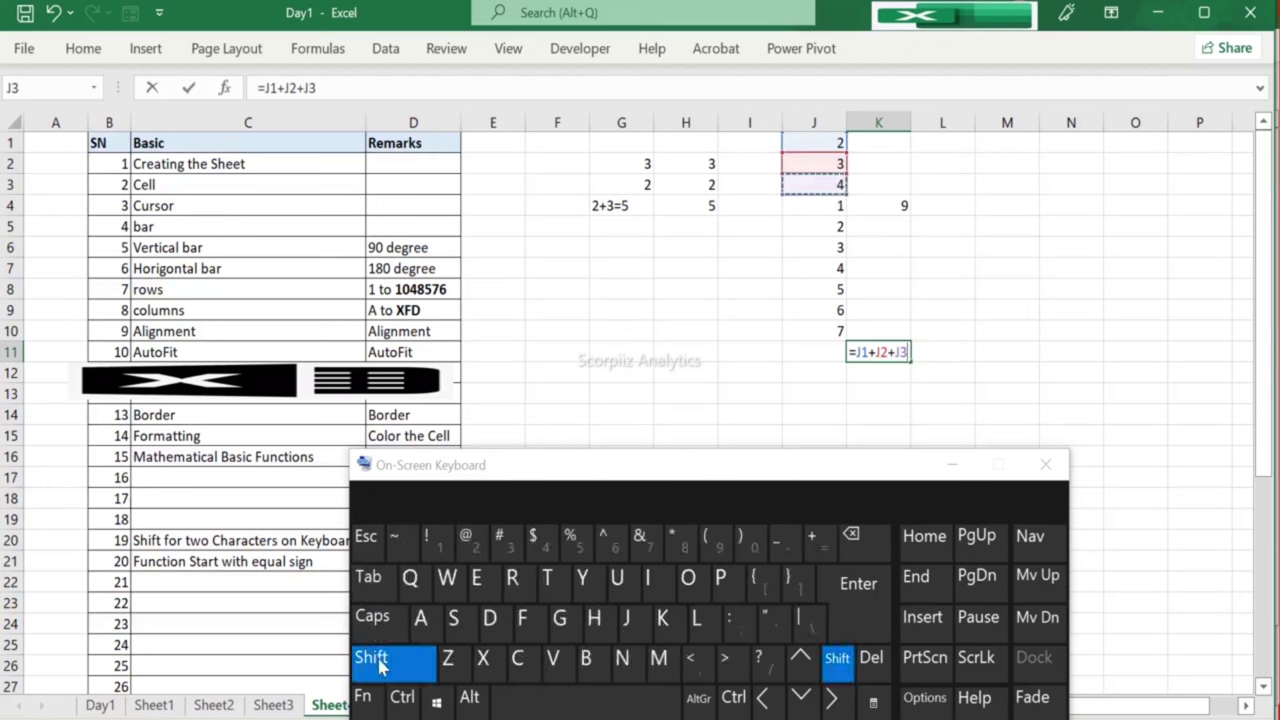
{"action": "left_click", "coordinate": [818, 545]}
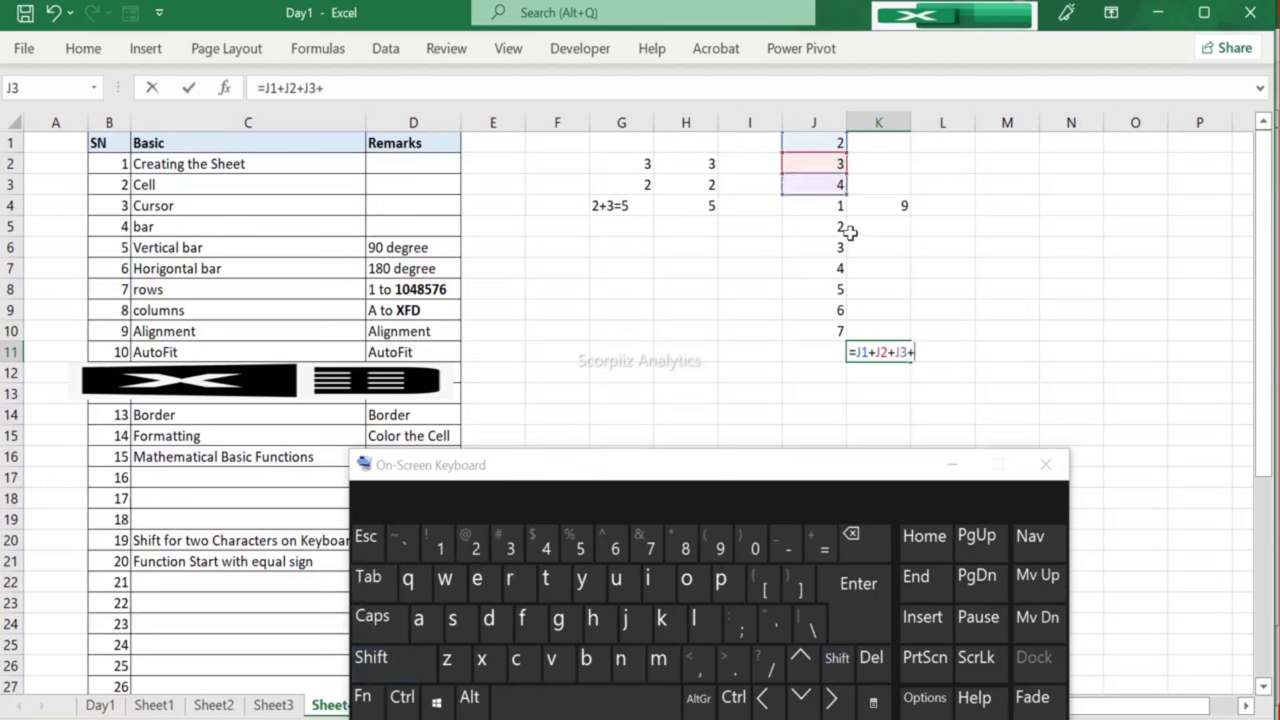
{"action": "left_click", "coordinate": [829, 207]}
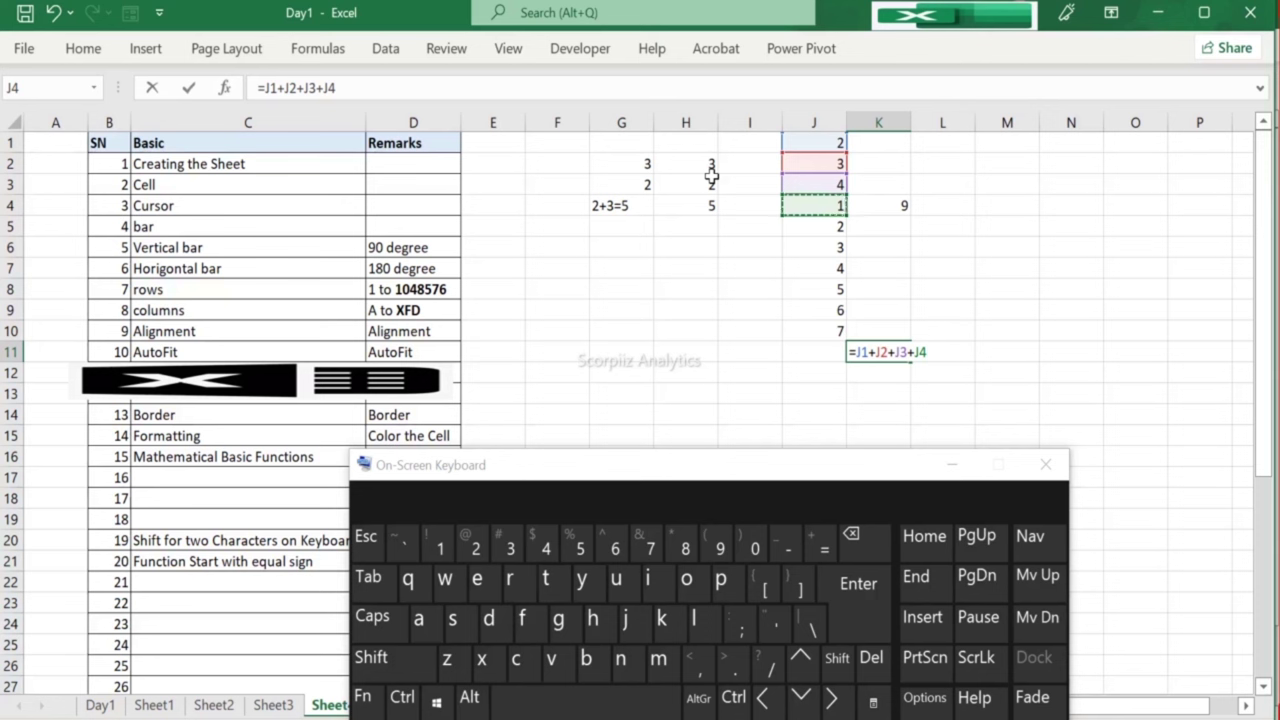
{"action": "left_click", "coordinate": [977, 538]}
{"action": "left_click", "coordinate": [839, 364]}
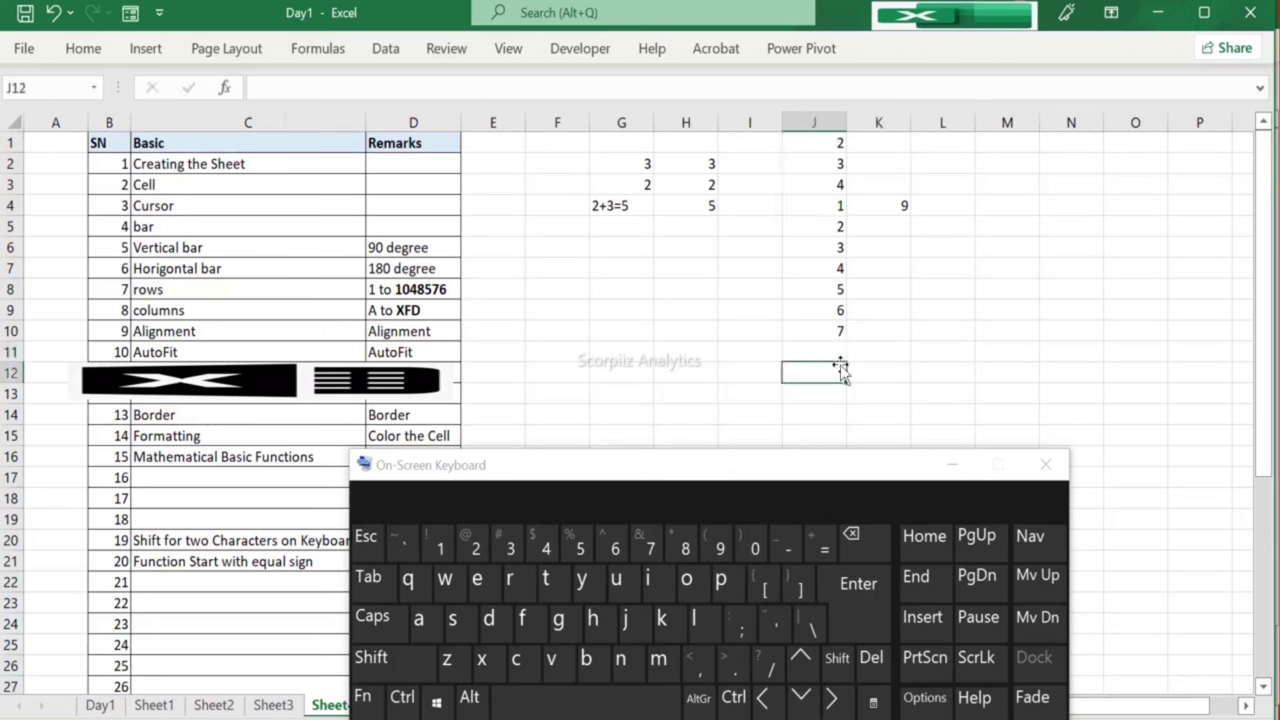
{"action": "left_click", "coordinate": [776, 366]}
{"action": "key", "text": "Left"}
{"action": "key", "text": "Left"}
{"action": "key", "text": "Left"}
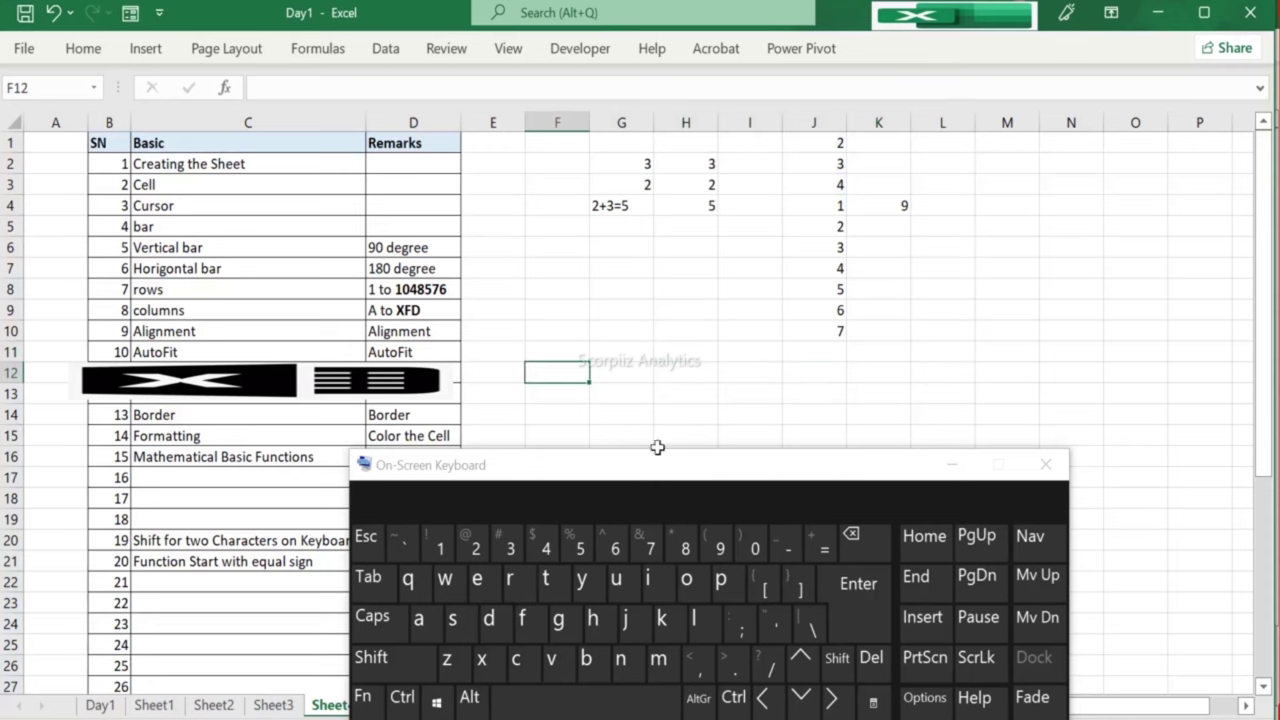
{"action": "left_click_drag", "start_coordinate": [631, 466], "coordinate": [841, 398]}
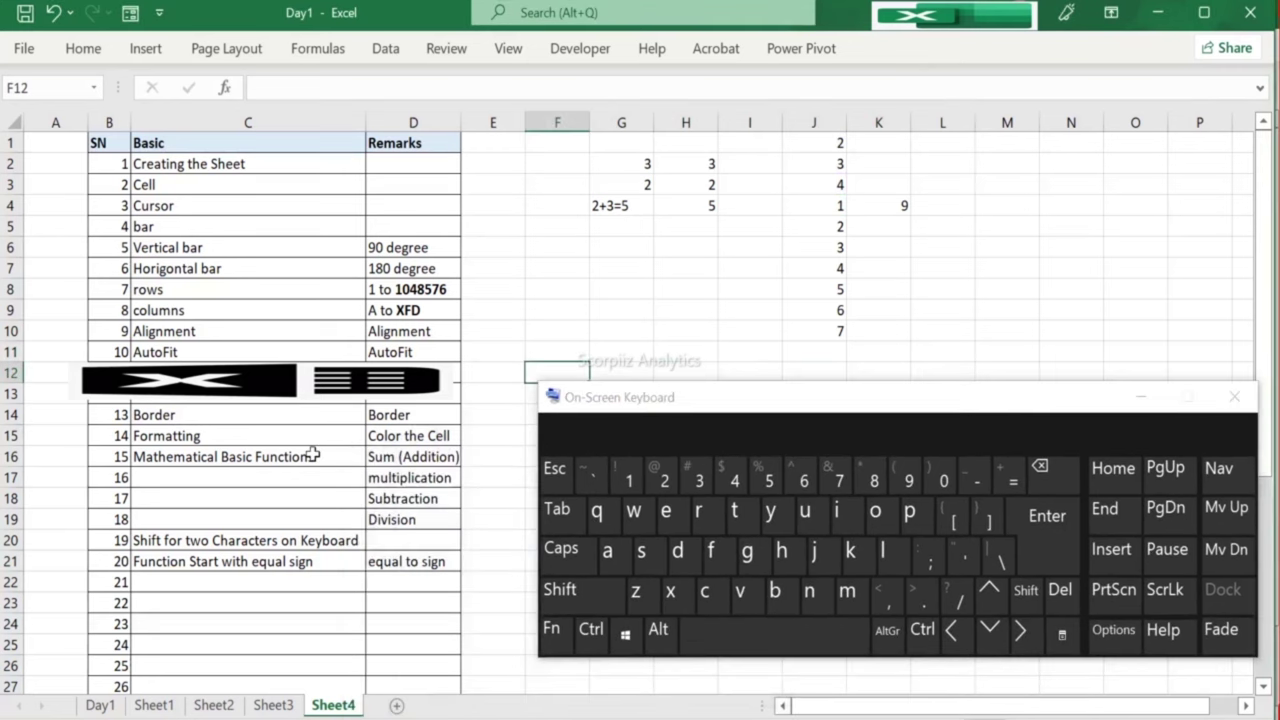
{"action": "left_click_drag", "start_coordinate": [660, 400], "coordinate": [462, 464]}
{"action": "left_click", "coordinate": [819, 350]}
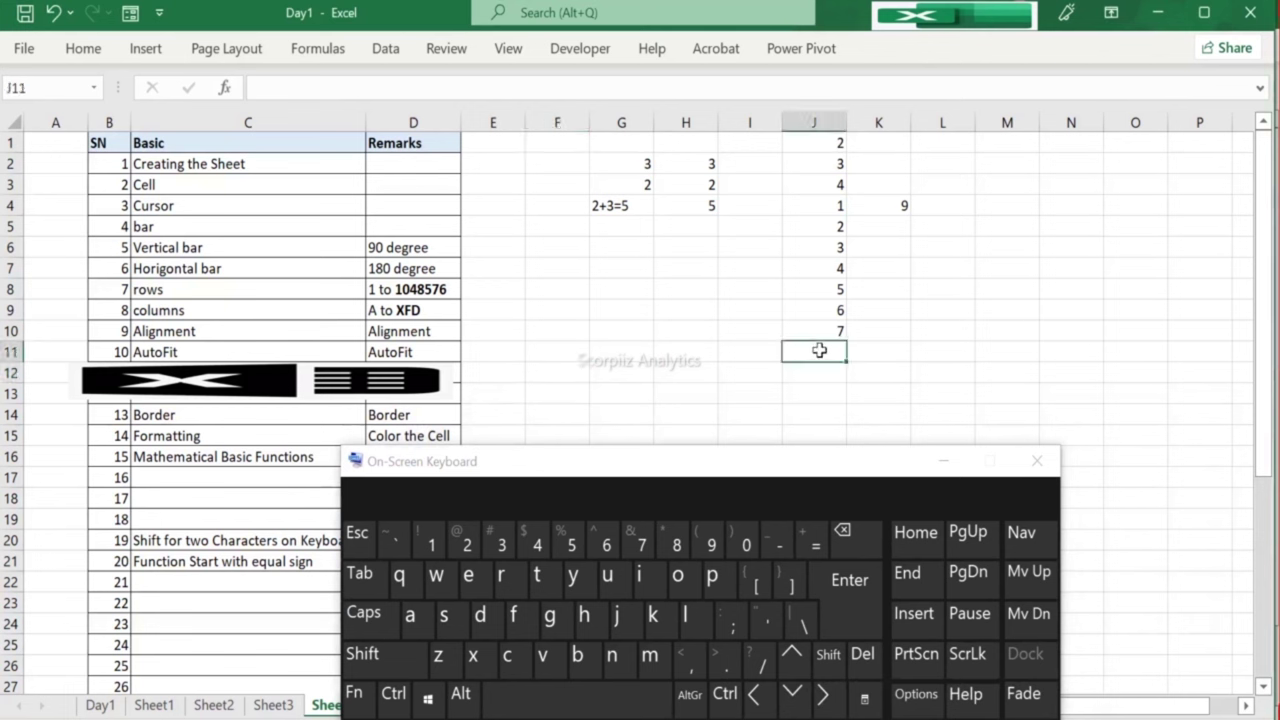
{"action": "left_click", "coordinate": [816, 548]}
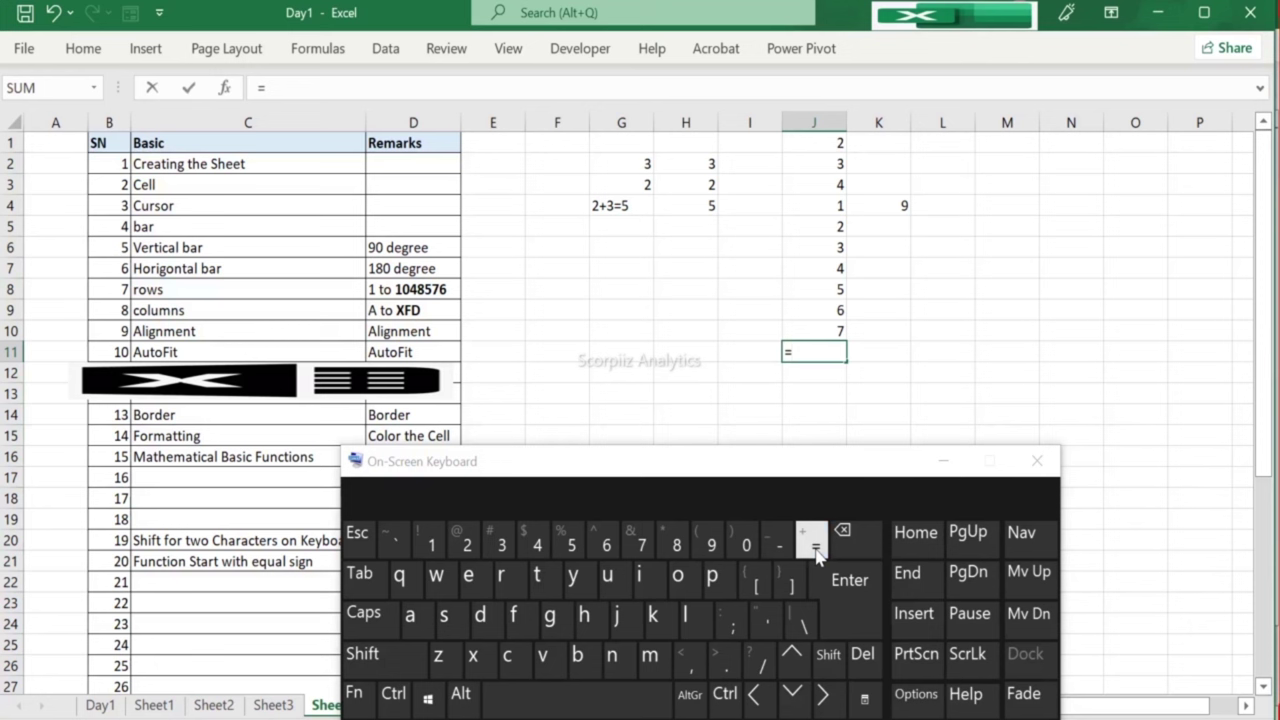
{"action": "type", "text": "sum"}
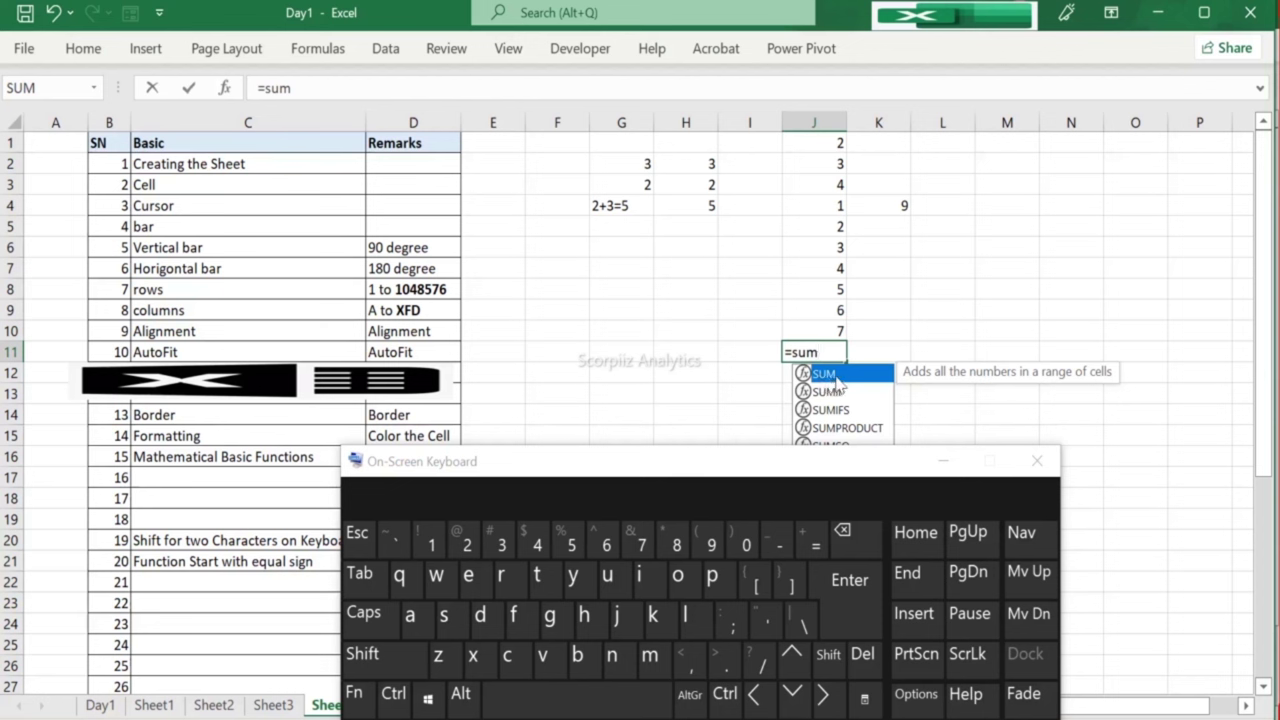
{"action": "left_click", "coordinate": [362, 576]}
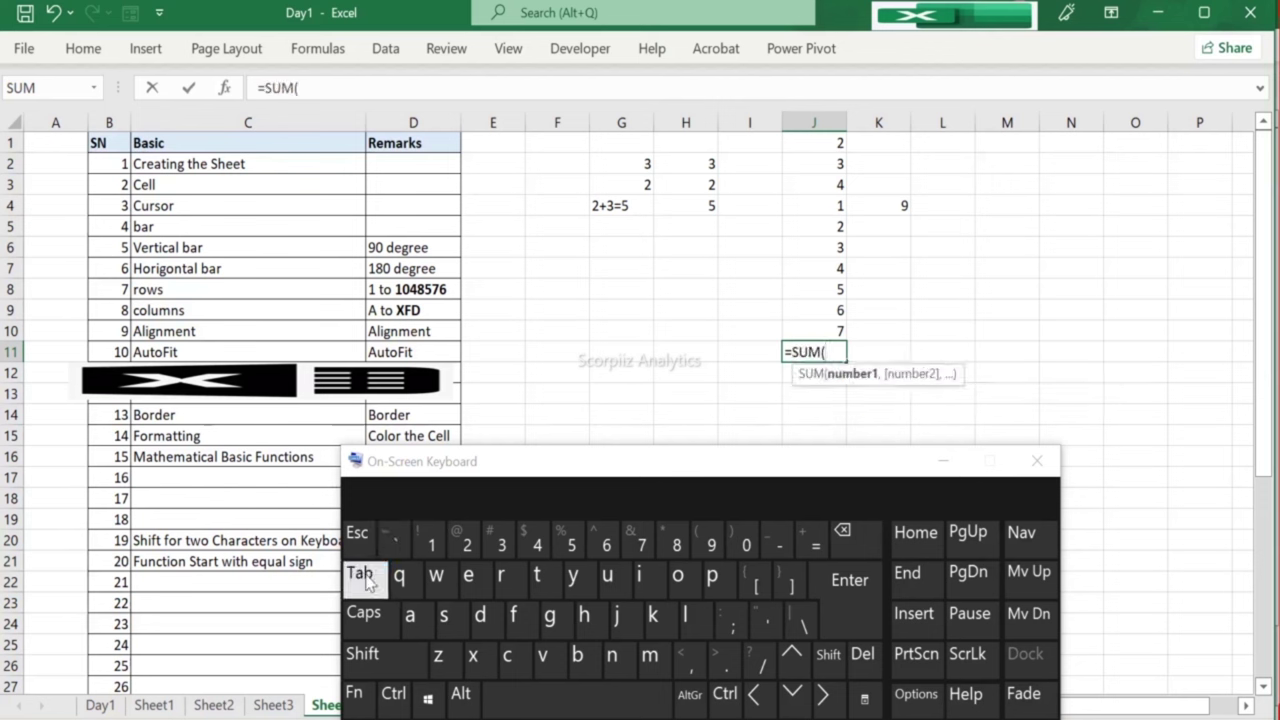
{"action": "left_click_drag", "start_coordinate": [816, 143], "coordinate": [824, 331]}
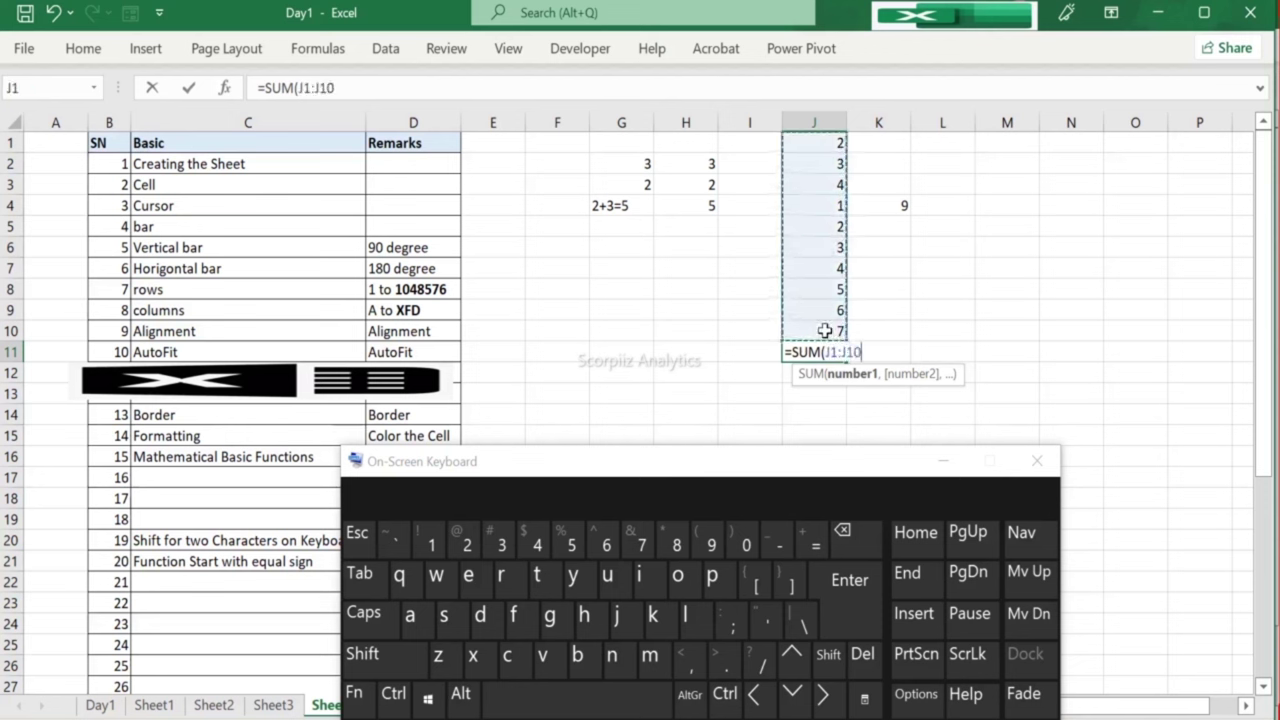
{"action": "key", "text": "Return"}
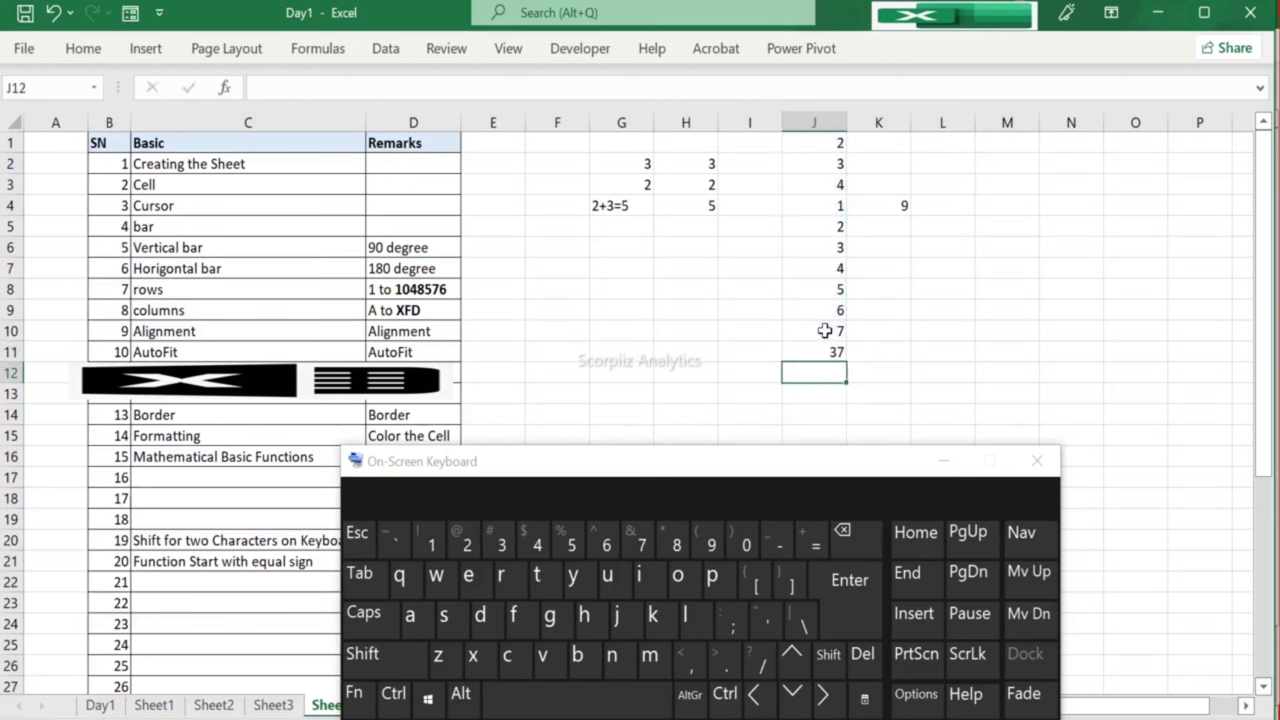
{"action": "left_click", "coordinate": [806, 351]}
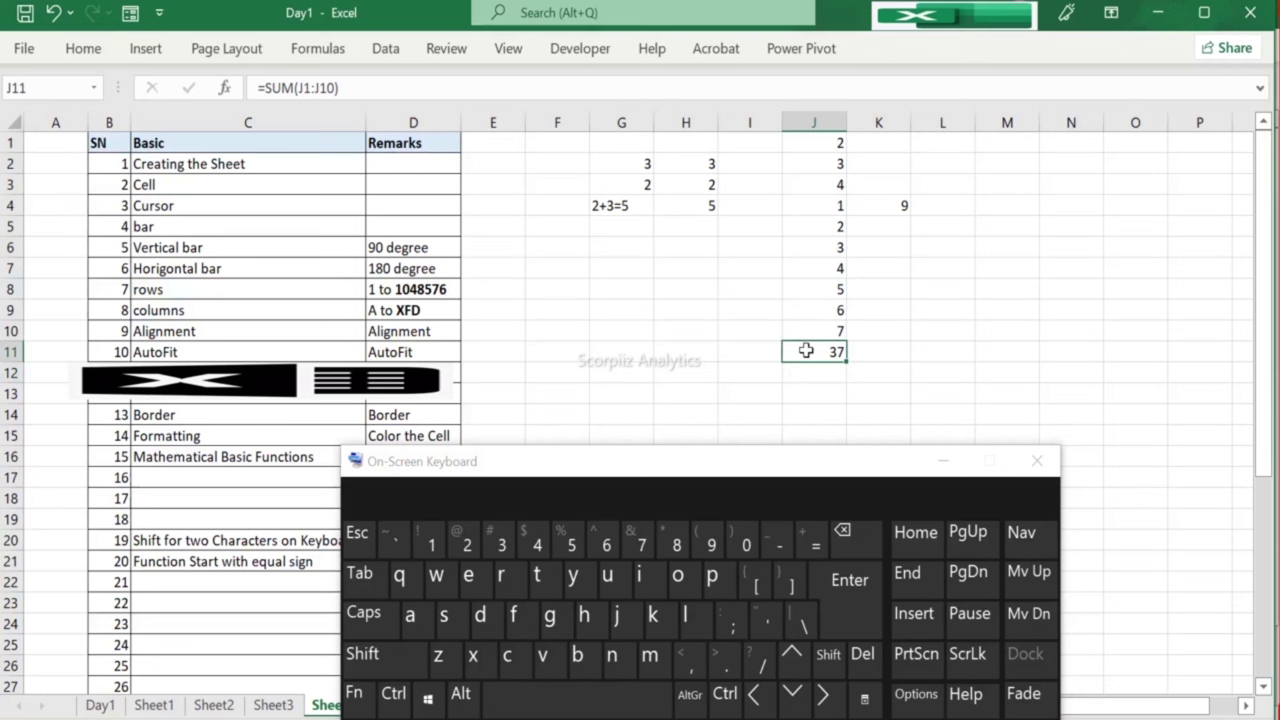
{"action": "key", "text": "Delete"}
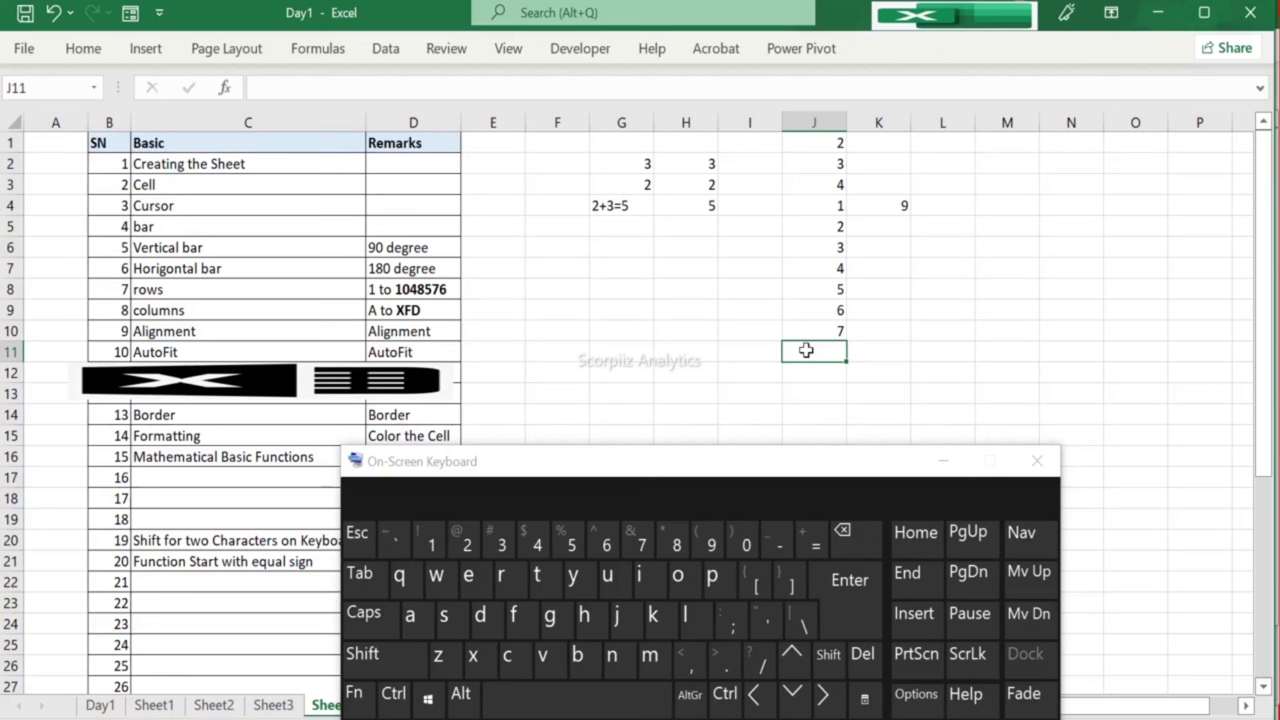
Step: Enter =SUM(J1:J10) in J11 so it totals 37
{"action": "type", "text": "=sum"}
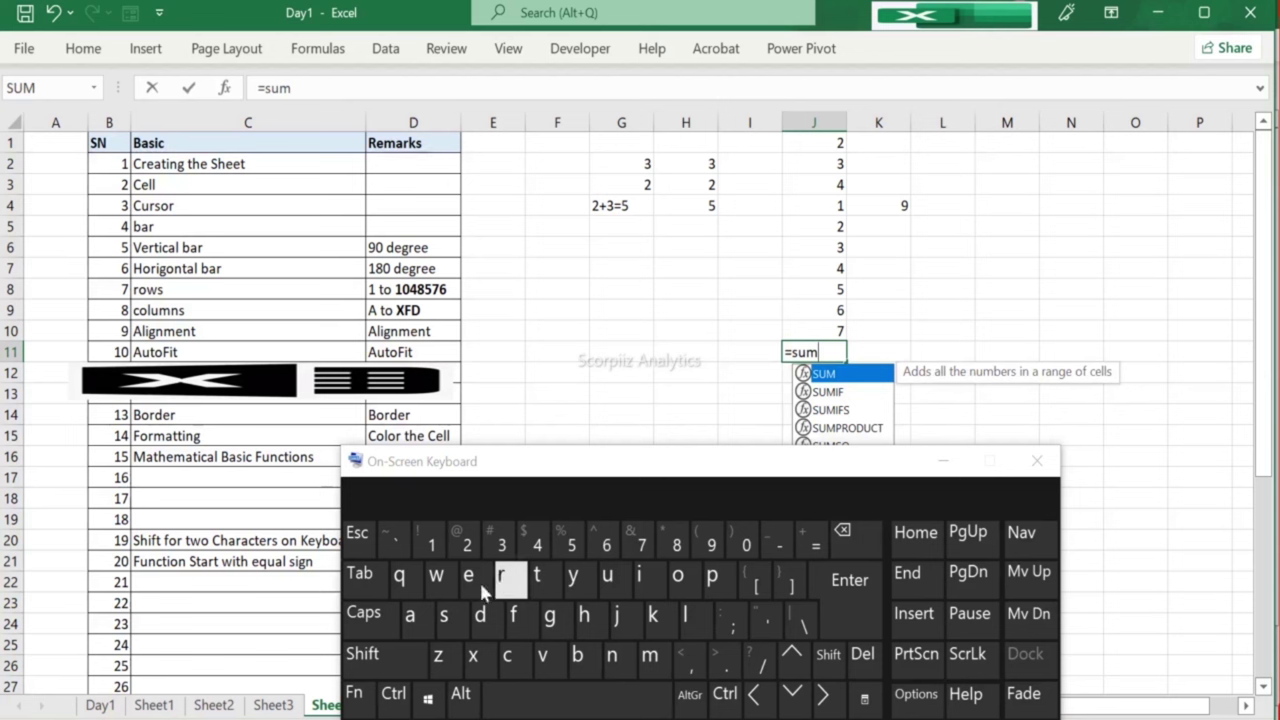
{"action": "left_click", "coordinate": [398, 677]}
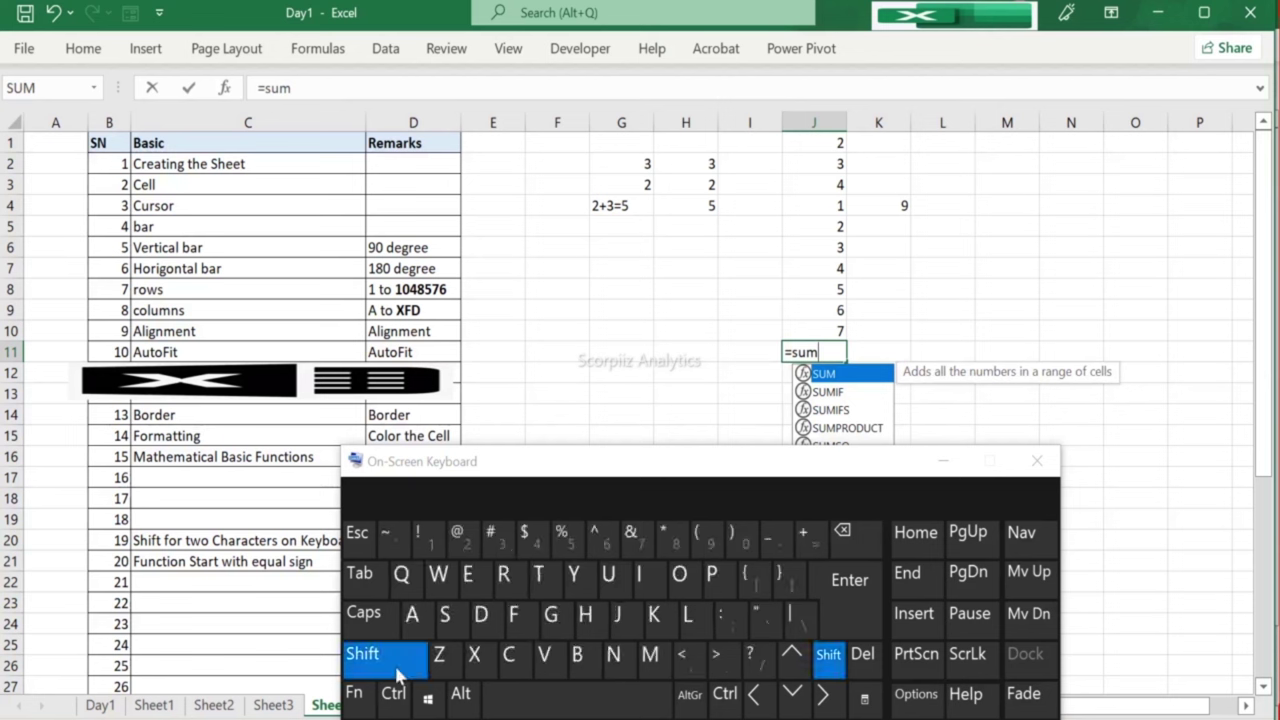
{"action": "left_click", "coordinate": [702, 540]}
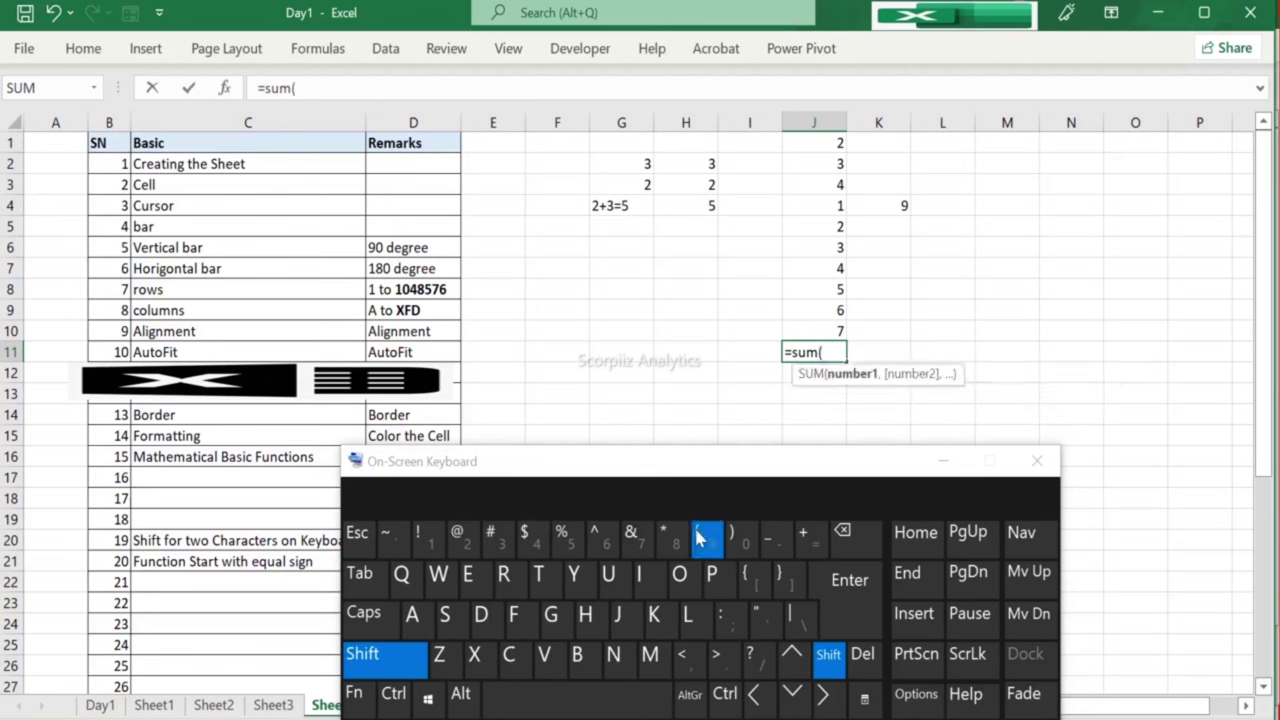
{"action": "left_click_drag", "start_coordinate": [811, 143], "coordinate": [817, 323]}
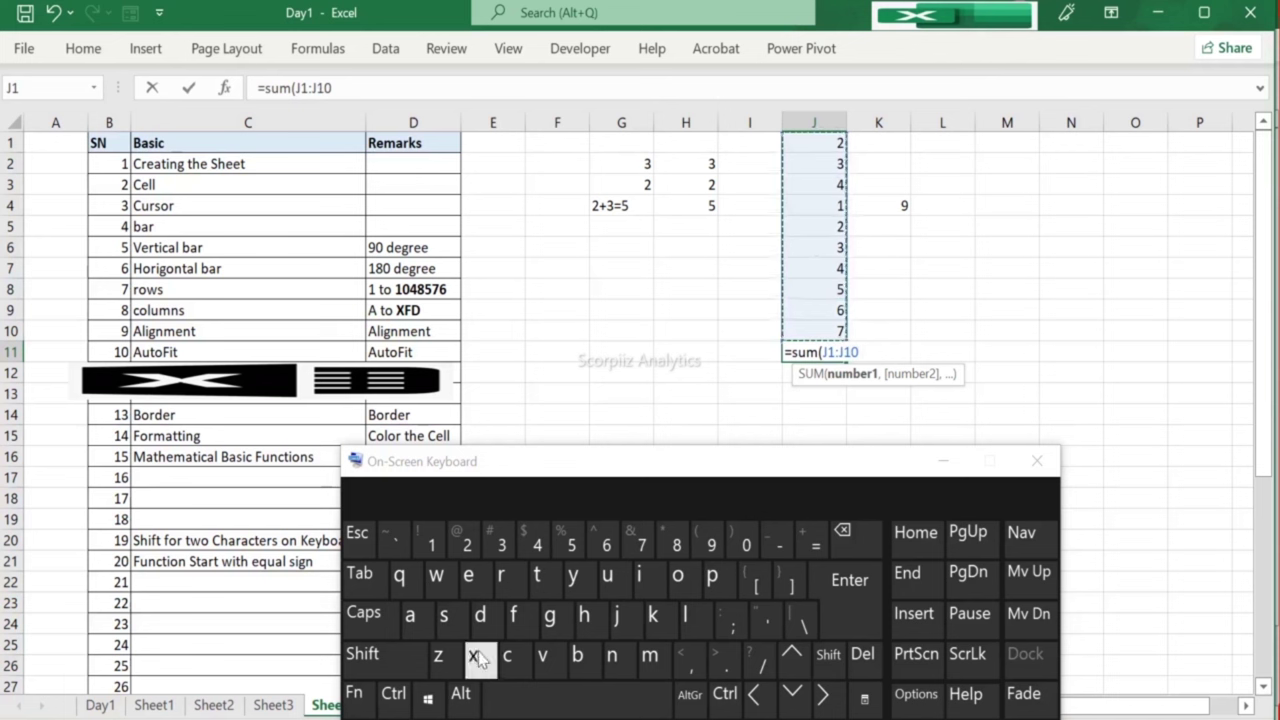
{"action": "left_click", "coordinate": [396, 666]}
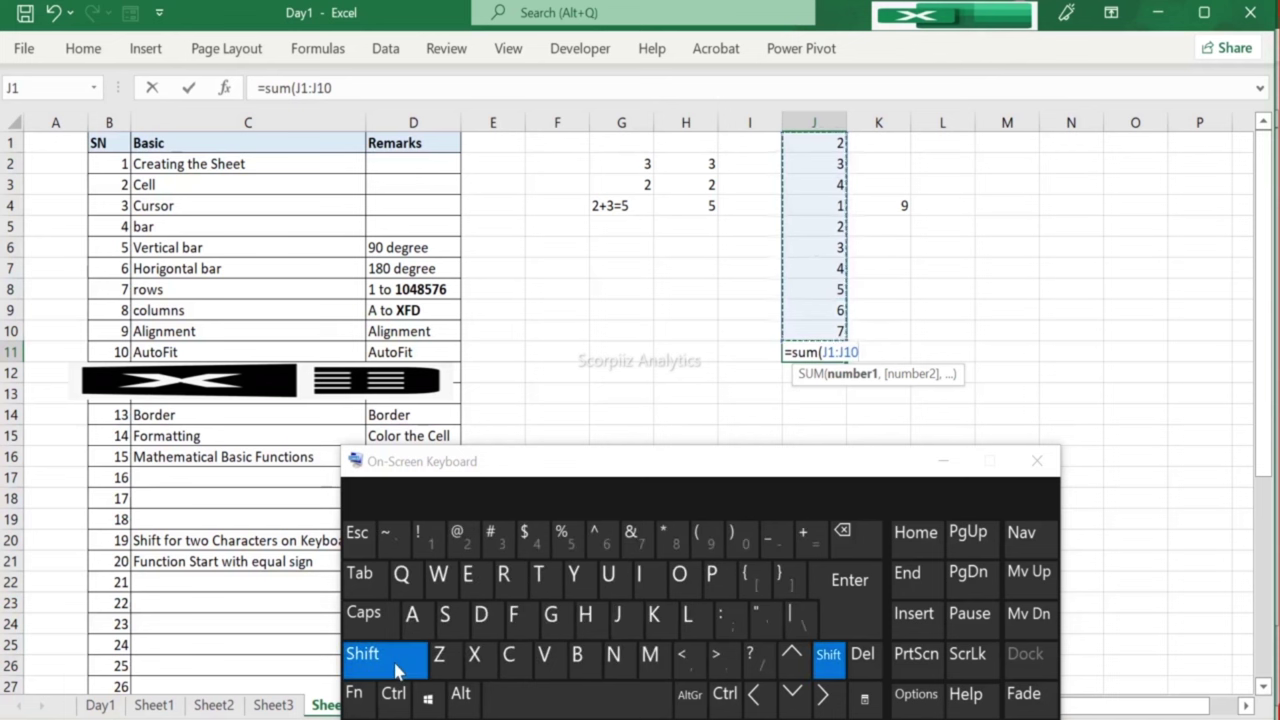
{"action": "left_click", "coordinate": [743, 540]}
{"action": "key", "text": "Return"}
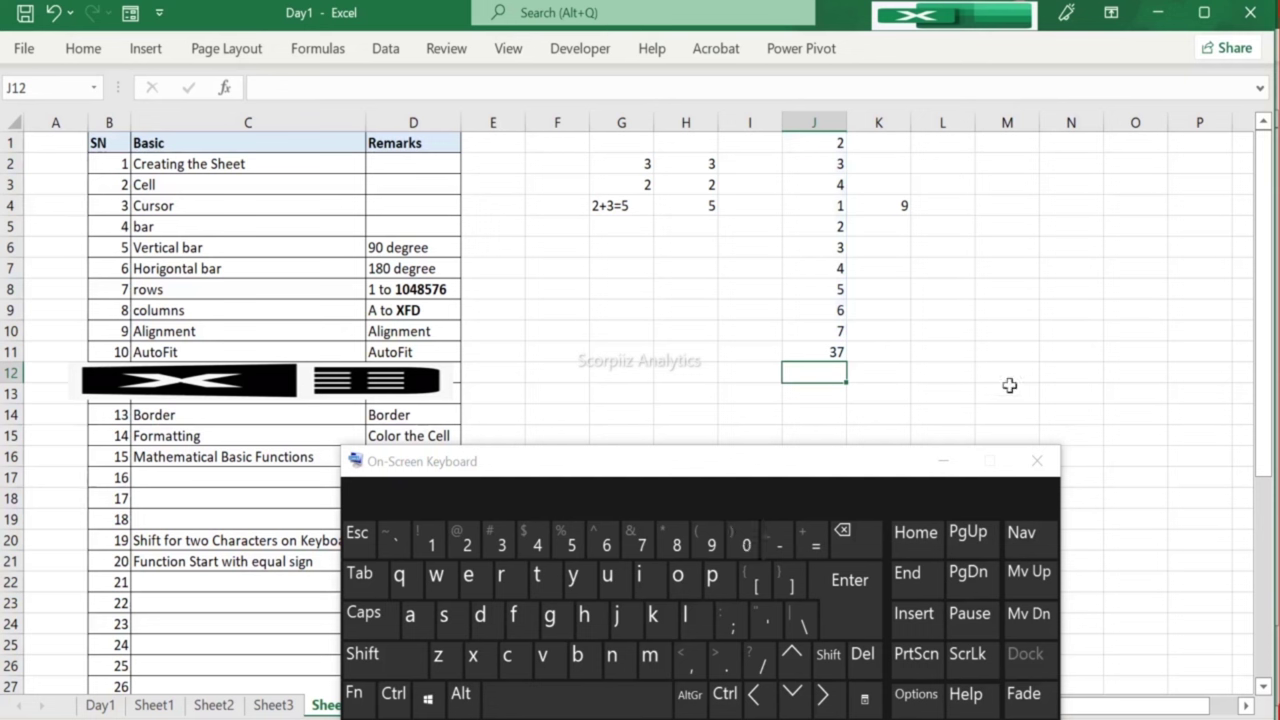
{"action": "left_click", "coordinate": [955, 354]}
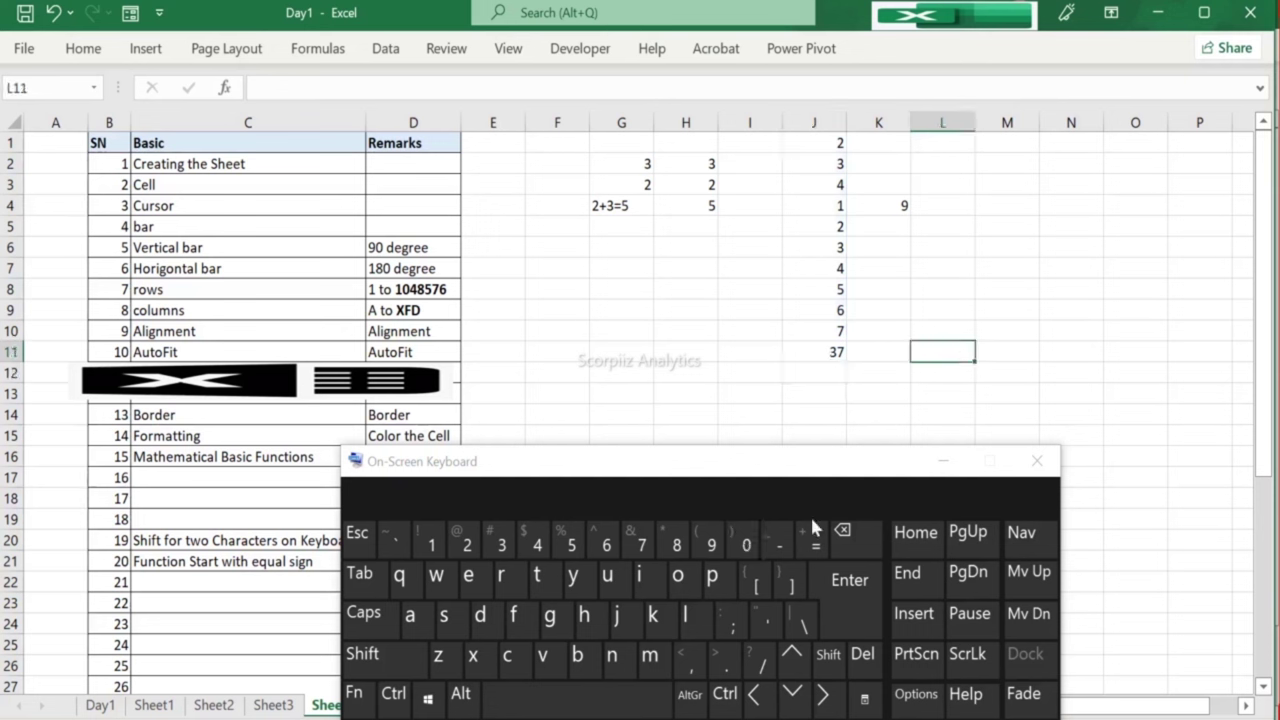
{"action": "left_click", "coordinate": [815, 545]}
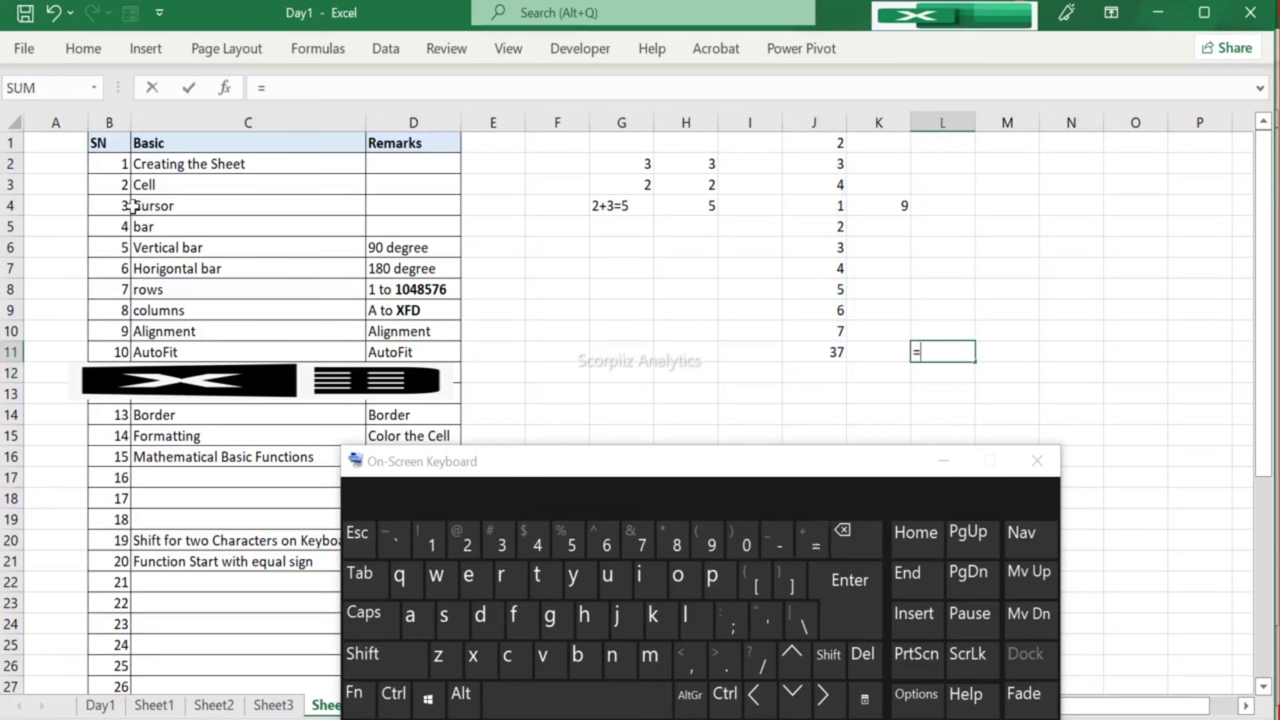
{"action": "left_click_drag", "start_coordinate": [108, 227], "coordinate": [88, 480]}
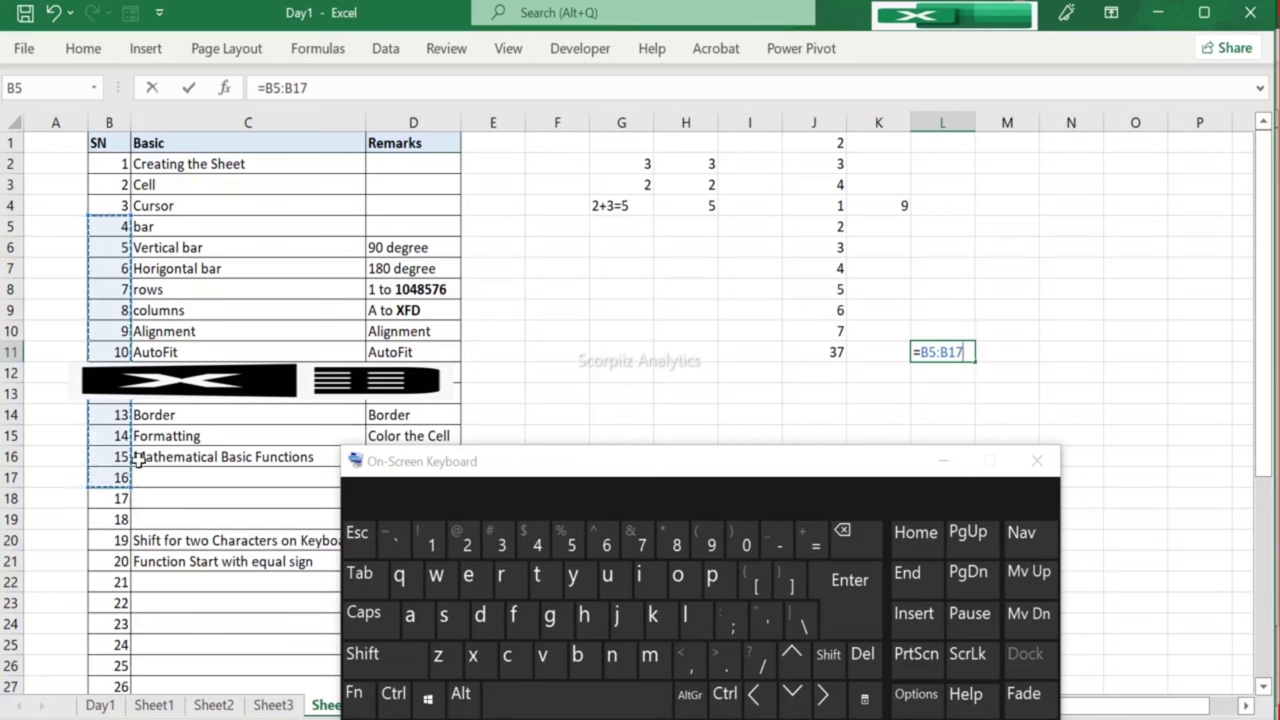
{"action": "key", "text": "BackSpace"}
{"action": "key", "text": "BackSpace"}
{"action": "key", "text": "BackSpace"}
{"action": "key", "text": "BackSpace"}
{"action": "key", "text": "BackSpace"}
{"action": "key", "text": "BackSpace"}
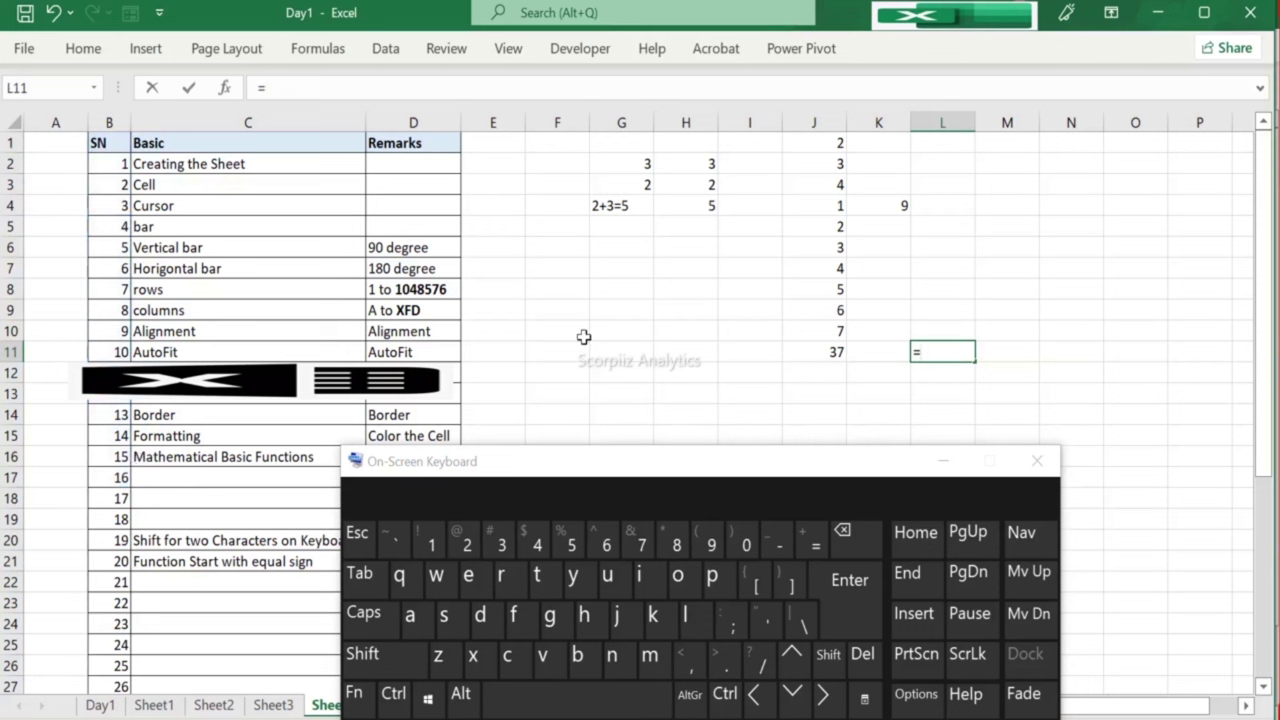
{"action": "key", "text": "Escape"}
{"action": "key", "text": "F2"}
{"action": "type", "text": "=a,ansnm,and"}
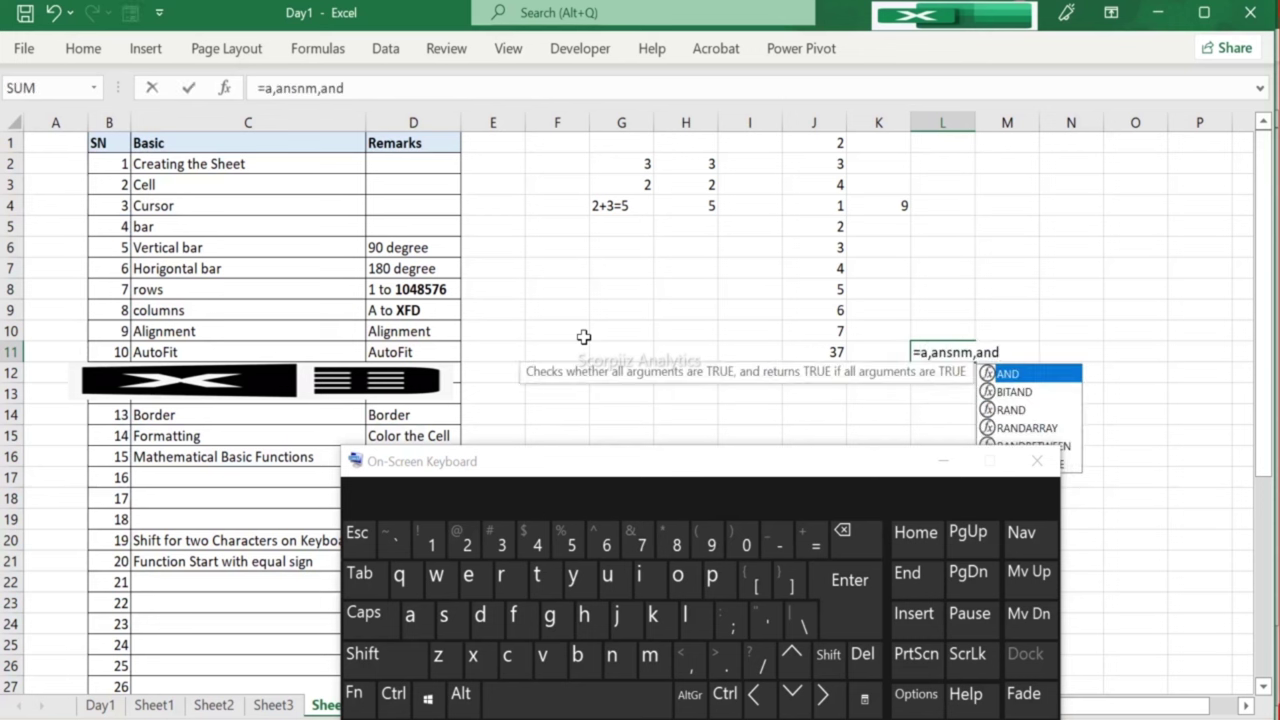
{"action": "type", "text": "sdd"}
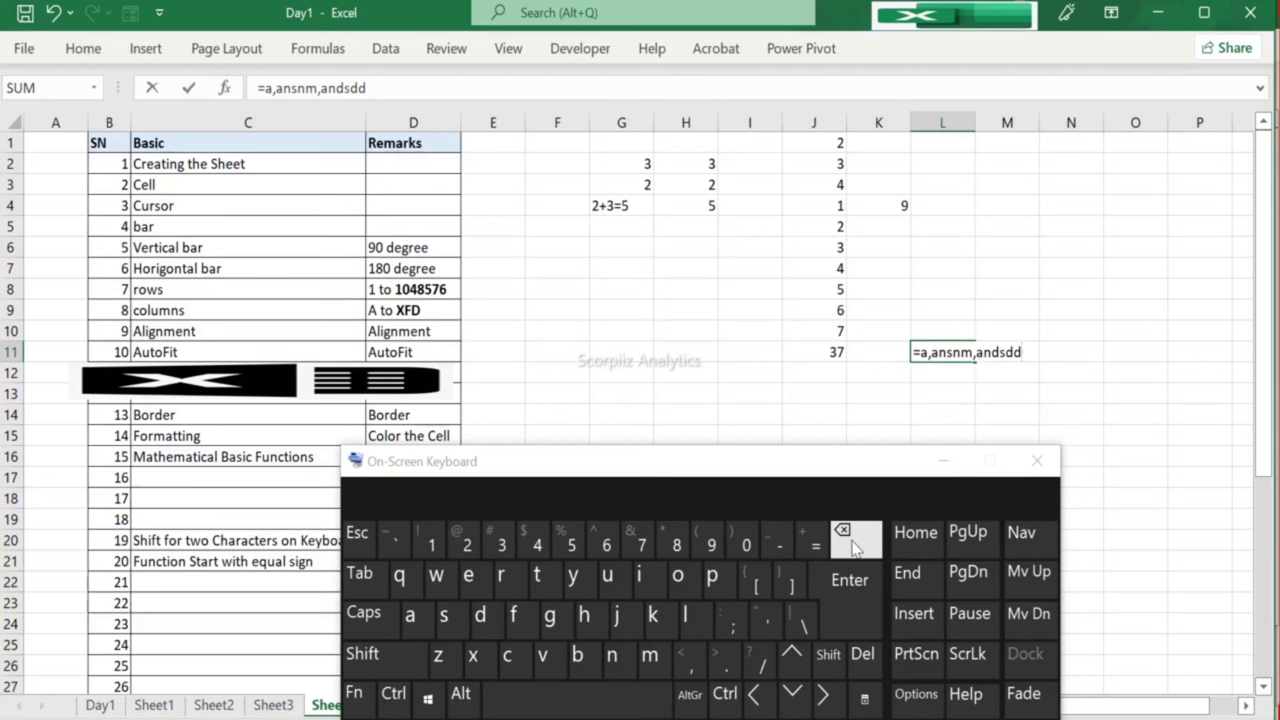
{"action": "left_click", "coordinate": [853, 545]}
{"action": "left_click", "coordinate": [853, 545]}
{"action": "left_click", "coordinate": [853, 545]}
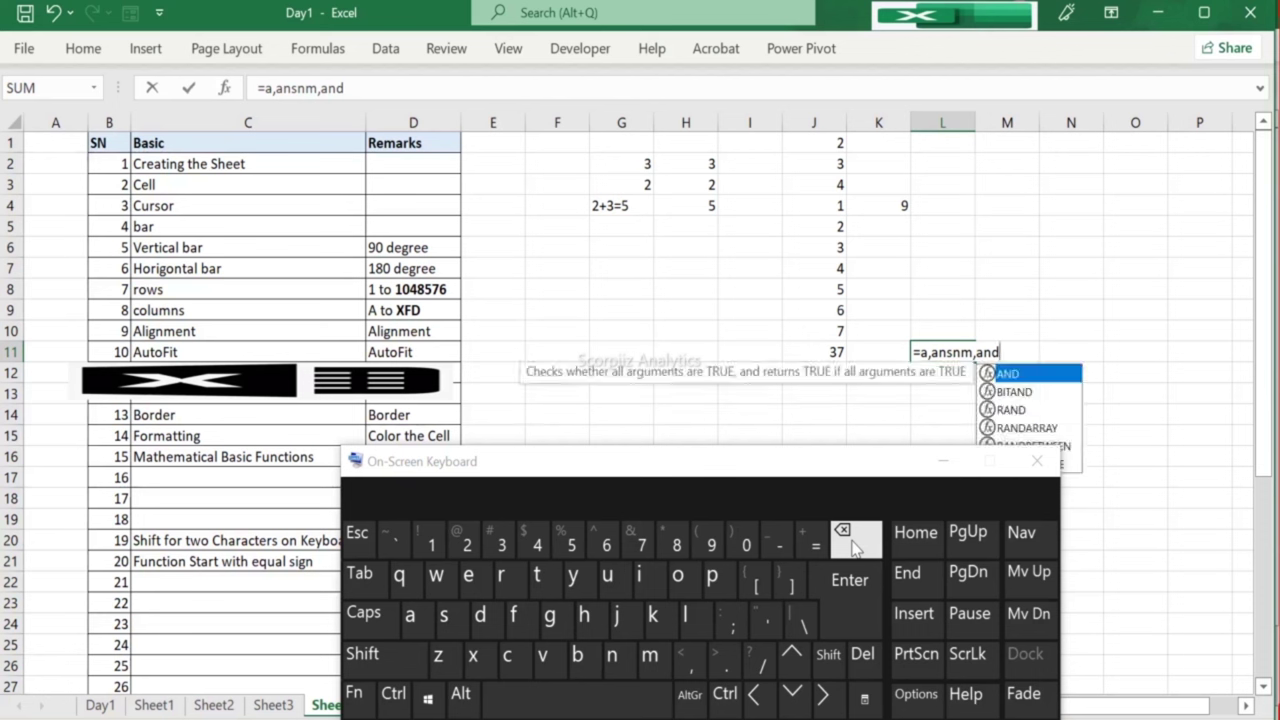
{"action": "type", "text": "\\"}
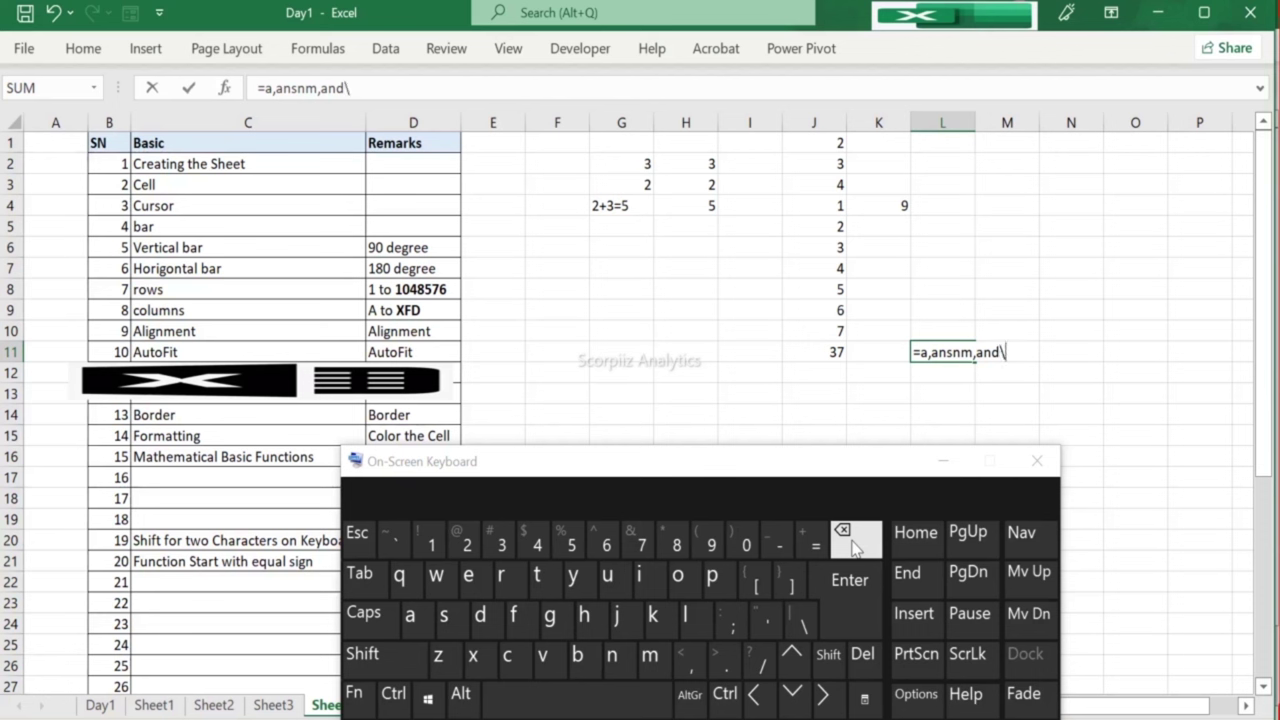
{"action": "left_click", "coordinate": [853, 545]}
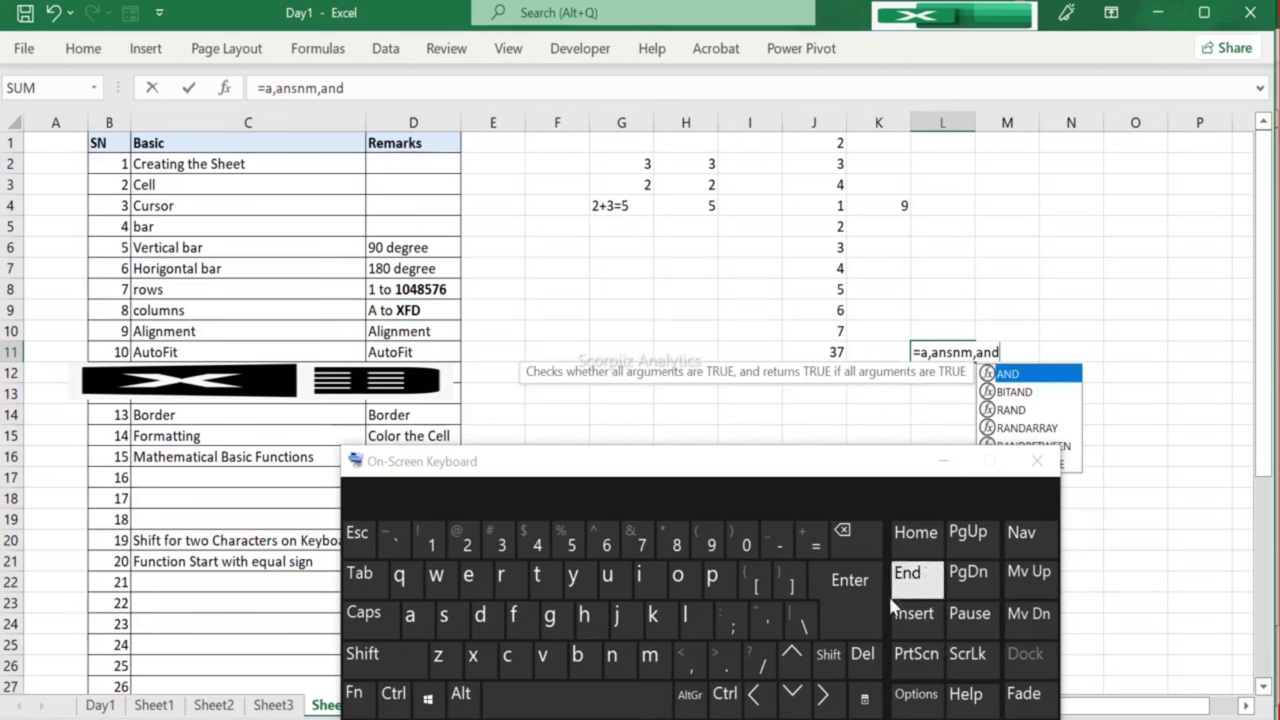
{"action": "left_click", "coordinate": [853, 541]}
{"action": "left_click", "coordinate": [853, 541]}
{"action": "double_click", "coordinate": [853, 541]}
{"action": "double_click", "coordinate": [854, 542]}
{"action": "left_click", "coordinate": [855, 542]}
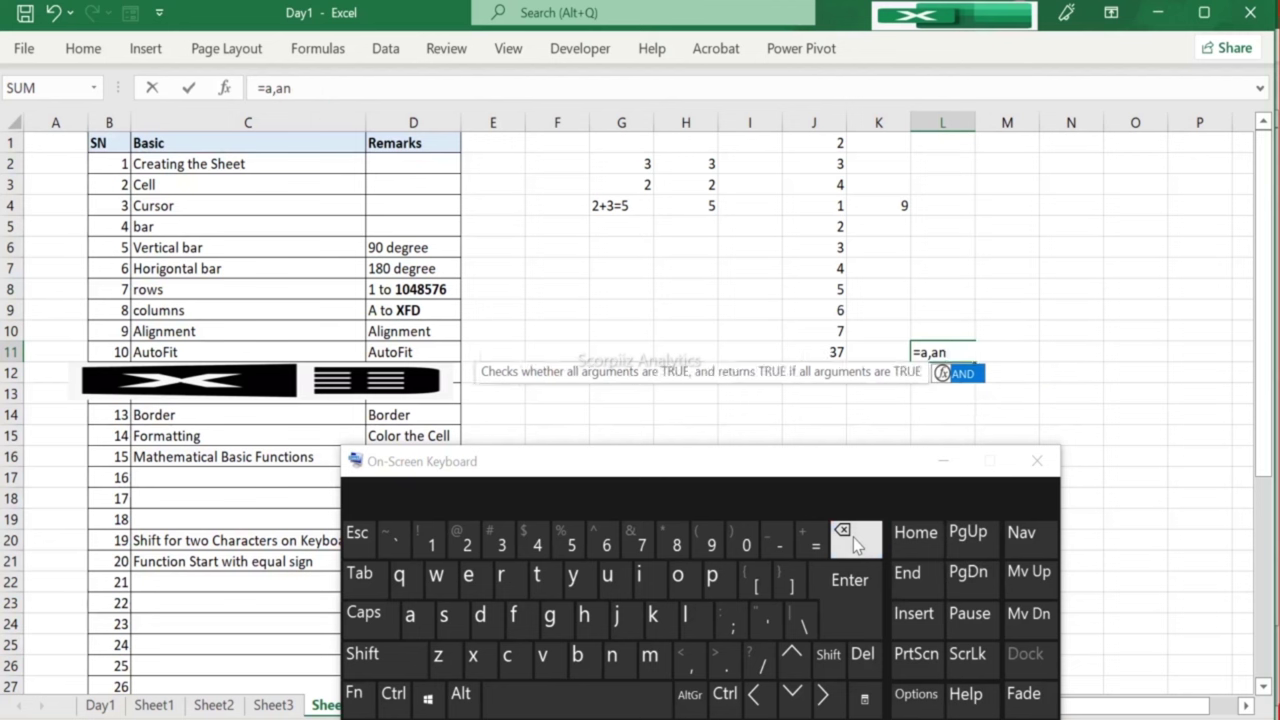
{"action": "left_click", "coordinate": [862, 658]}
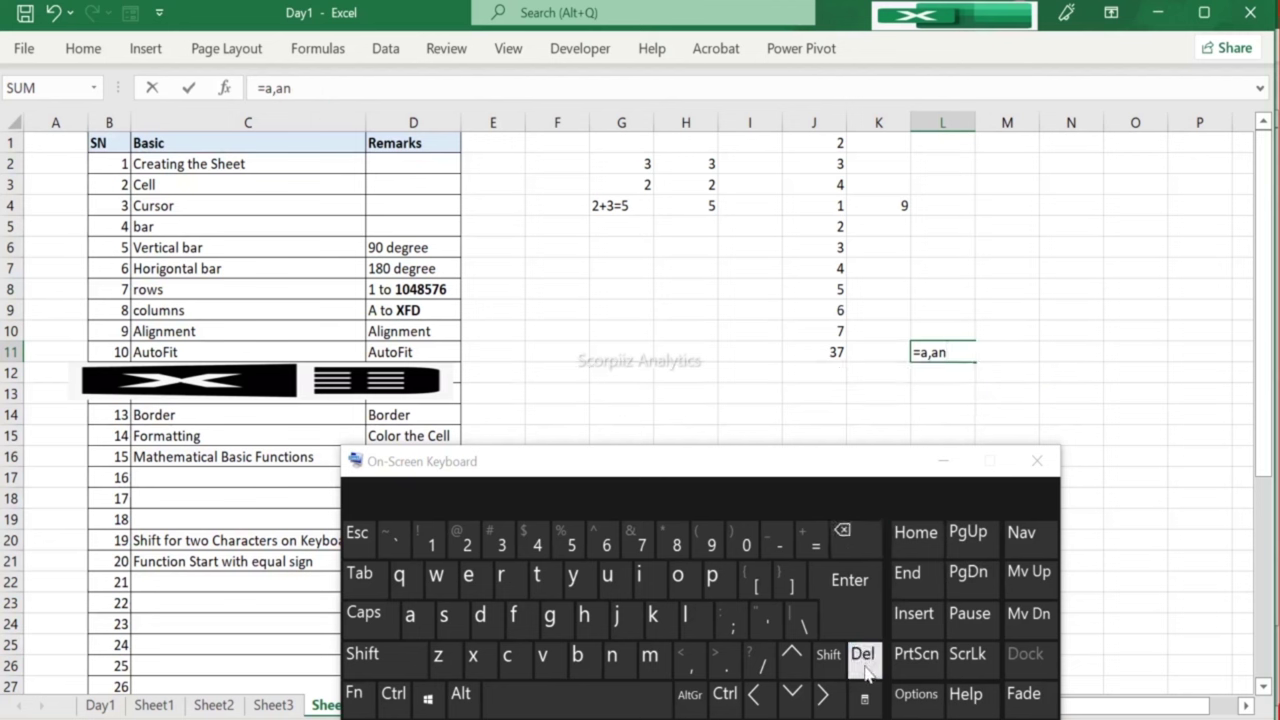
{"action": "left_click", "coordinate": [859, 535]}
{"action": "left_click", "coordinate": [859, 535]}
{"action": "left_click", "coordinate": [859, 535]}
{"action": "left_click", "coordinate": [859, 535]}
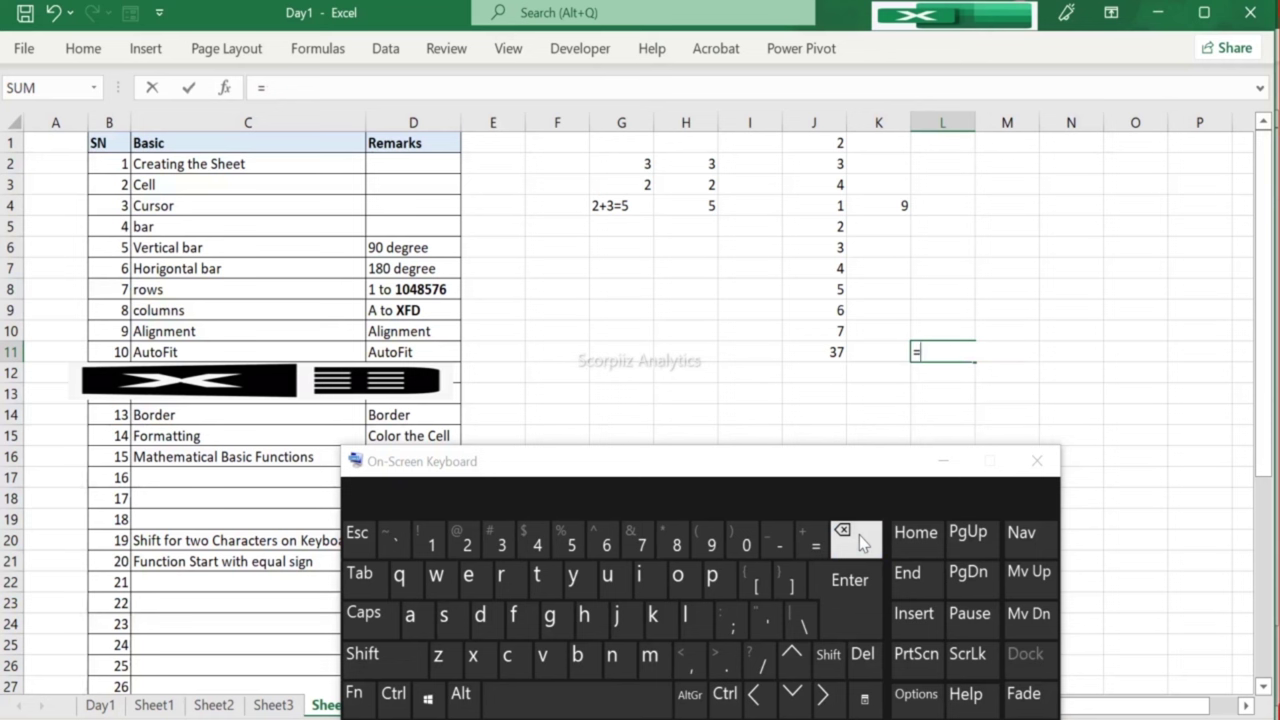
Step: Enter =SUM(B6:B20) in L11, totalling the SN numbers to 180
{"action": "type", "text": "s"}
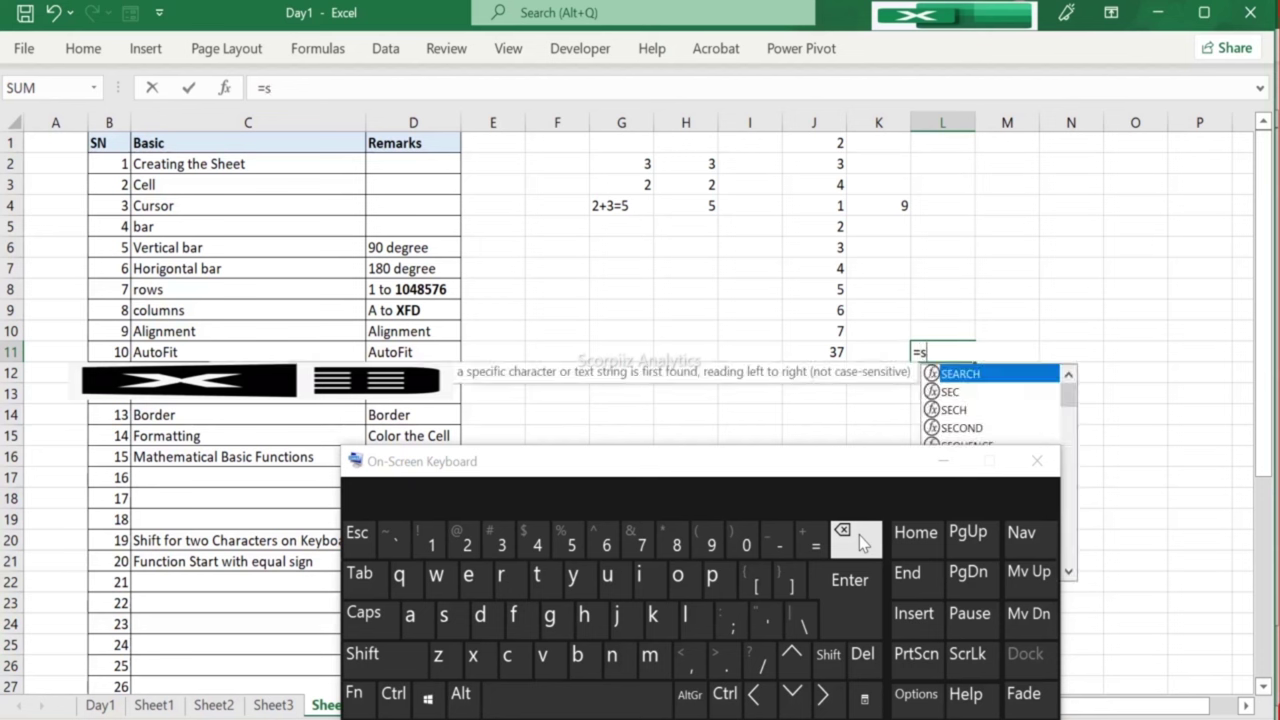
{"action": "type", "text": "um"}
{"action": "key", "text": "shift"}
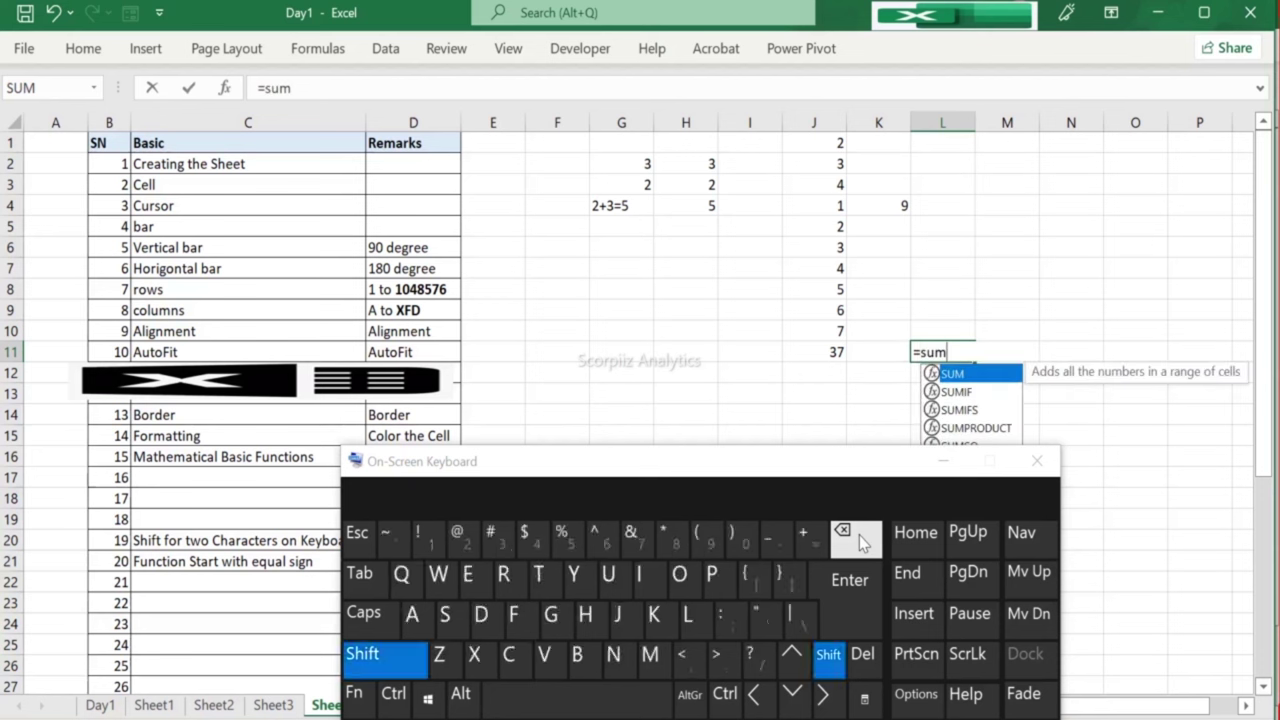
{"action": "key", "text": "shift"}
{"action": "left_click", "coordinate": [703, 545]}
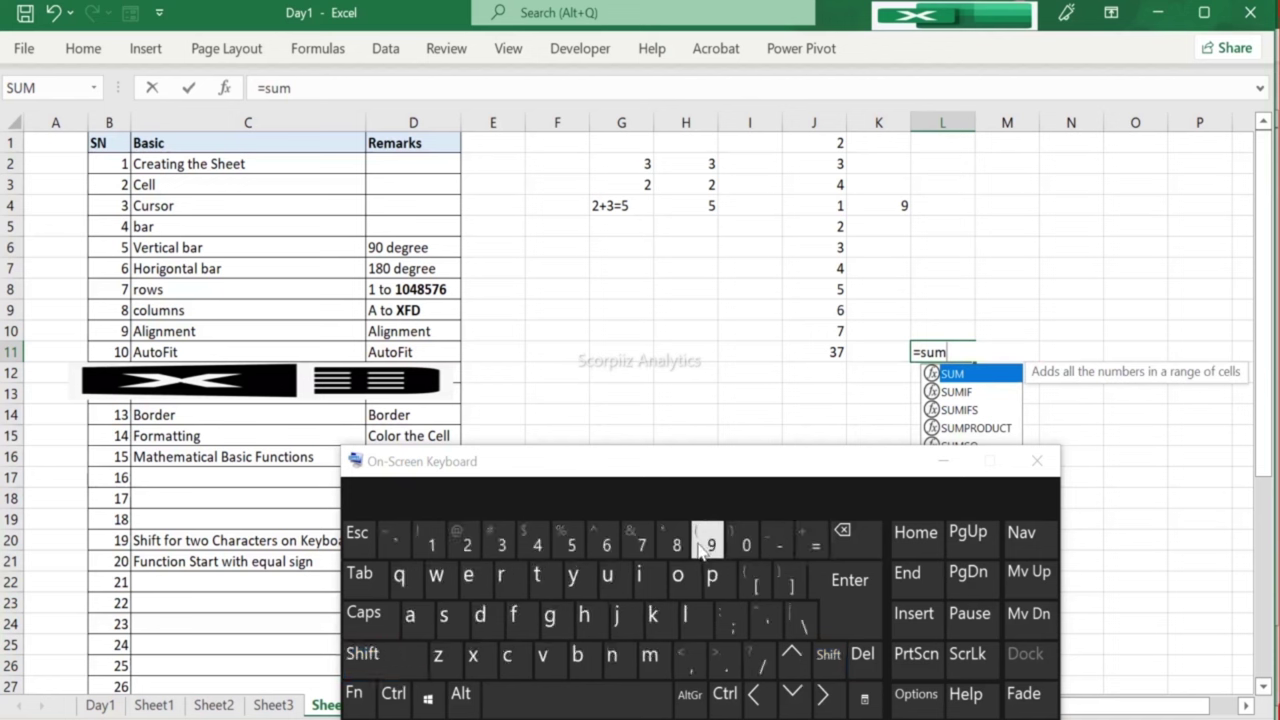
{"action": "left_click", "coordinate": [384, 660]}
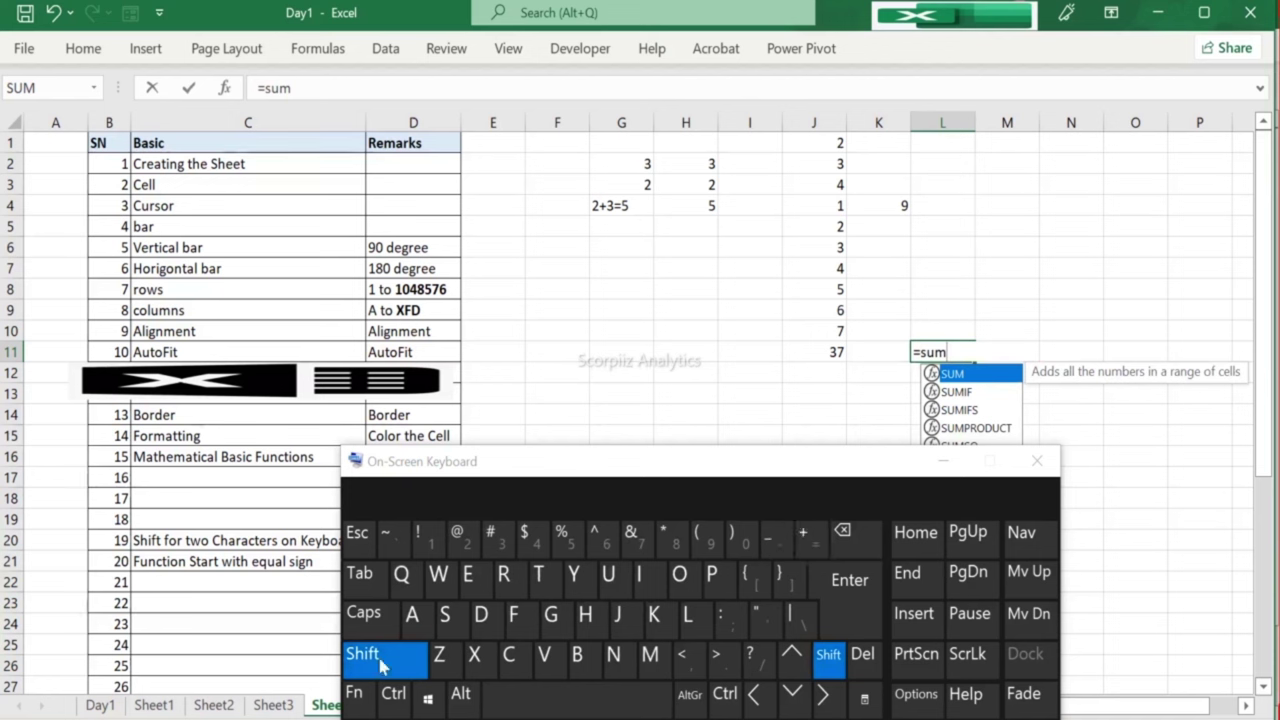
{"action": "left_click", "coordinate": [707, 545]}
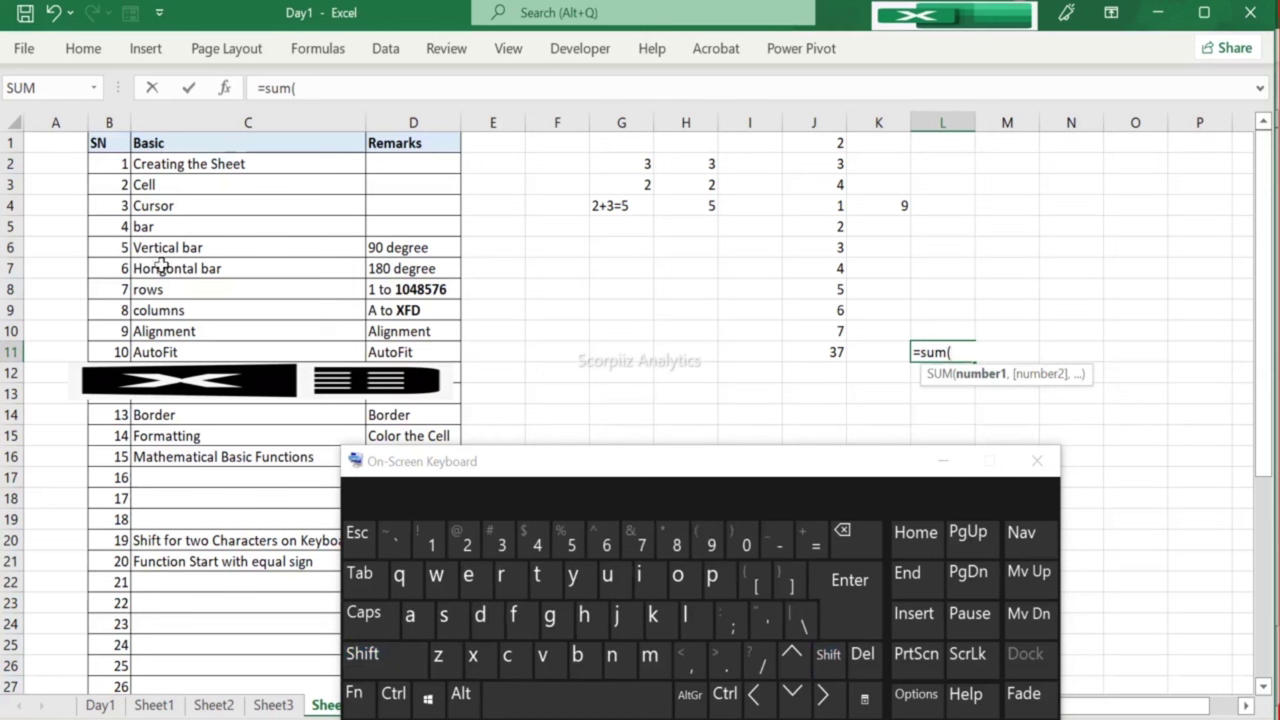
{"action": "left_click", "coordinate": [120, 246]}
{"action": "left_click_drag", "start_coordinate": [120, 246], "coordinate": [99, 541]}
{"action": "key", "text": "Return"}
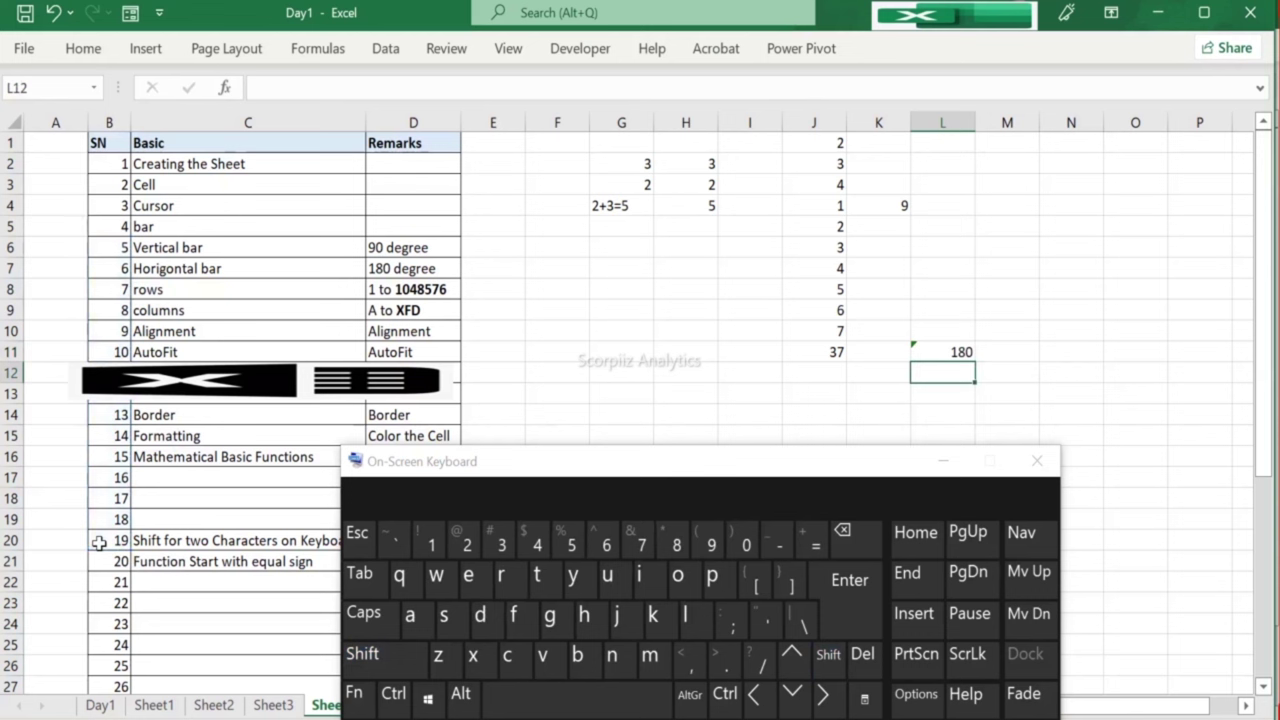
{"action": "key", "text": "Up"}
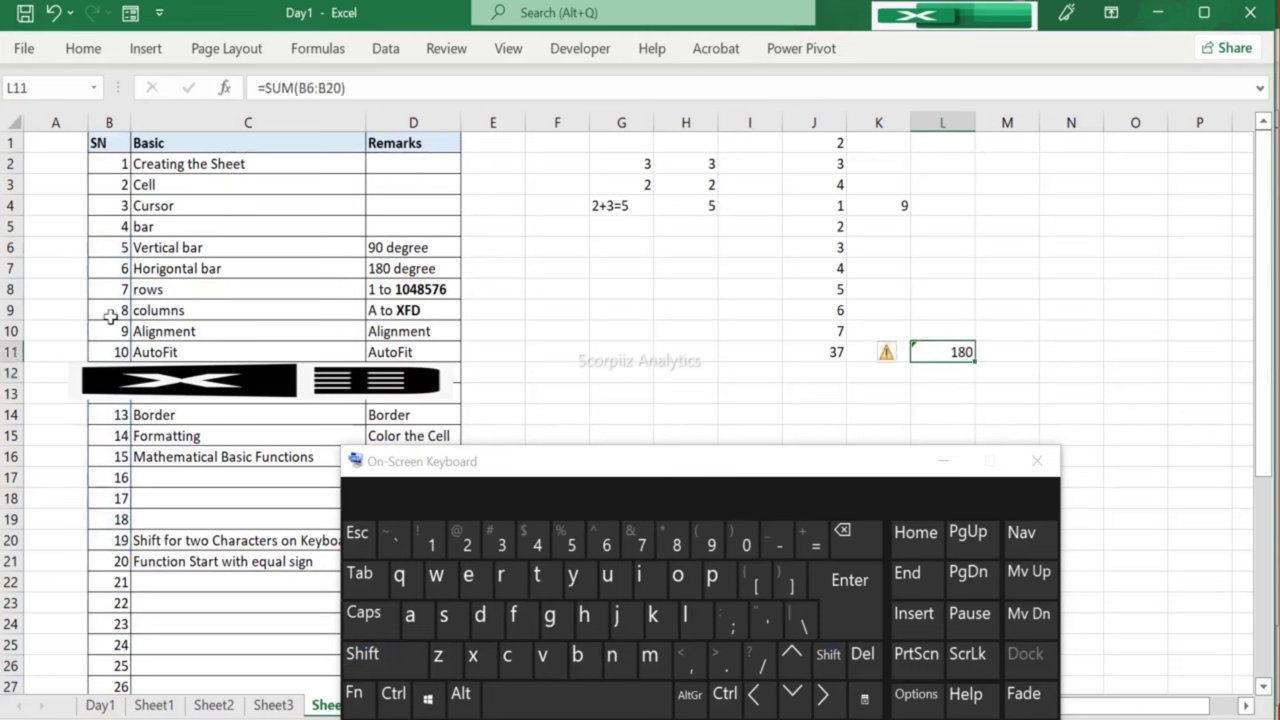
Step: Rewrite L11 as =SUM(B19:B22), giving 78
{"action": "left_click", "coordinate": [970, 330]}
{"action": "key", "text": "Down"}
{"action": "type", "text": "="}
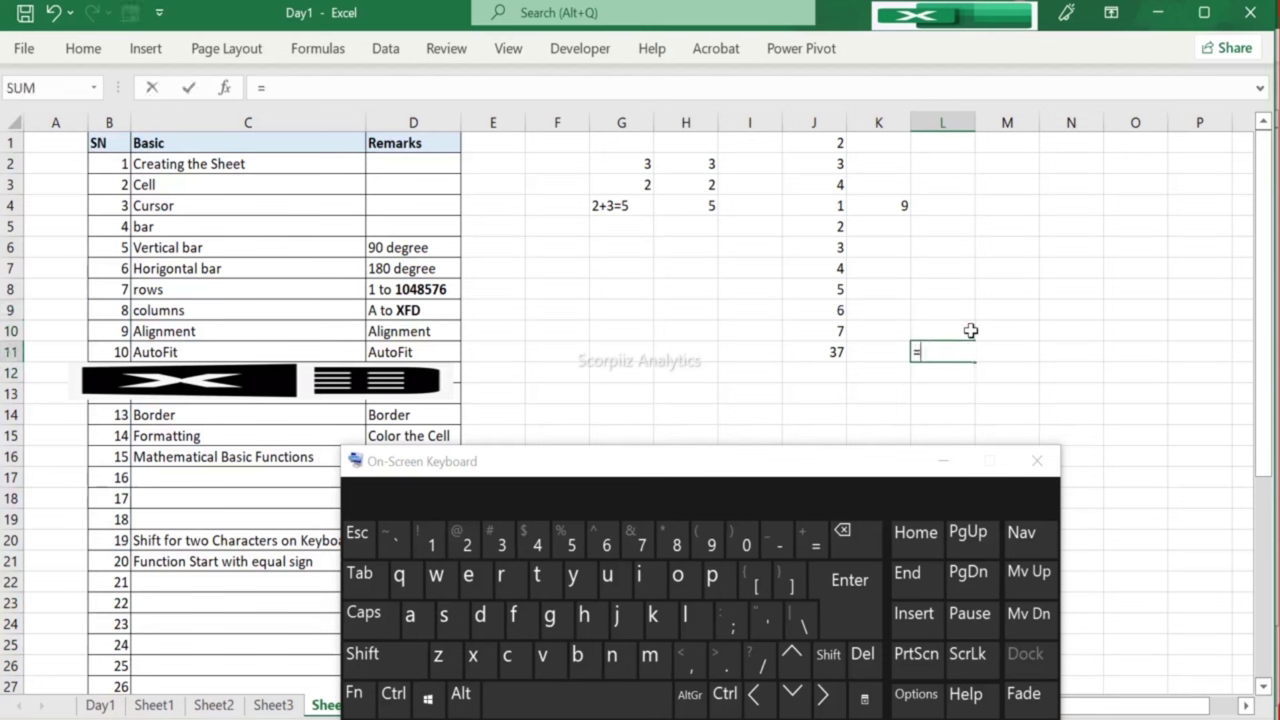
{"action": "type", "text": "sum"}
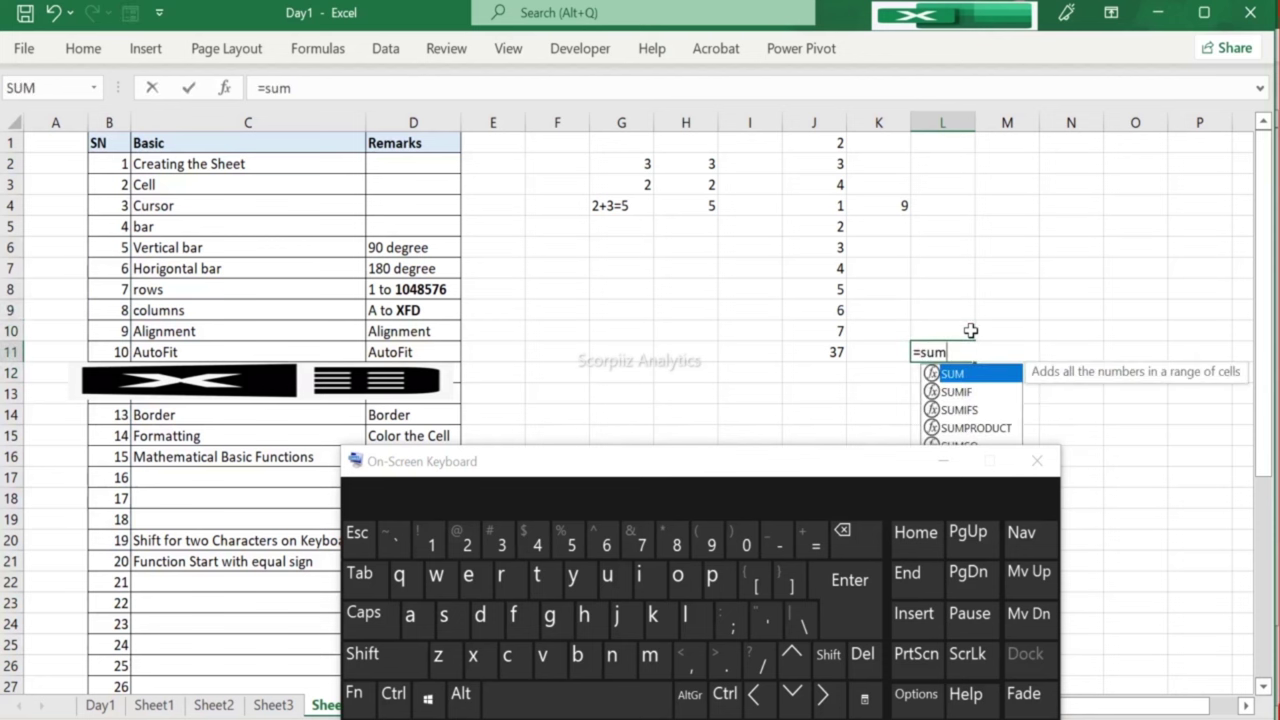
{"action": "key", "text": "shift"}
{"action": "type", "text": "("}
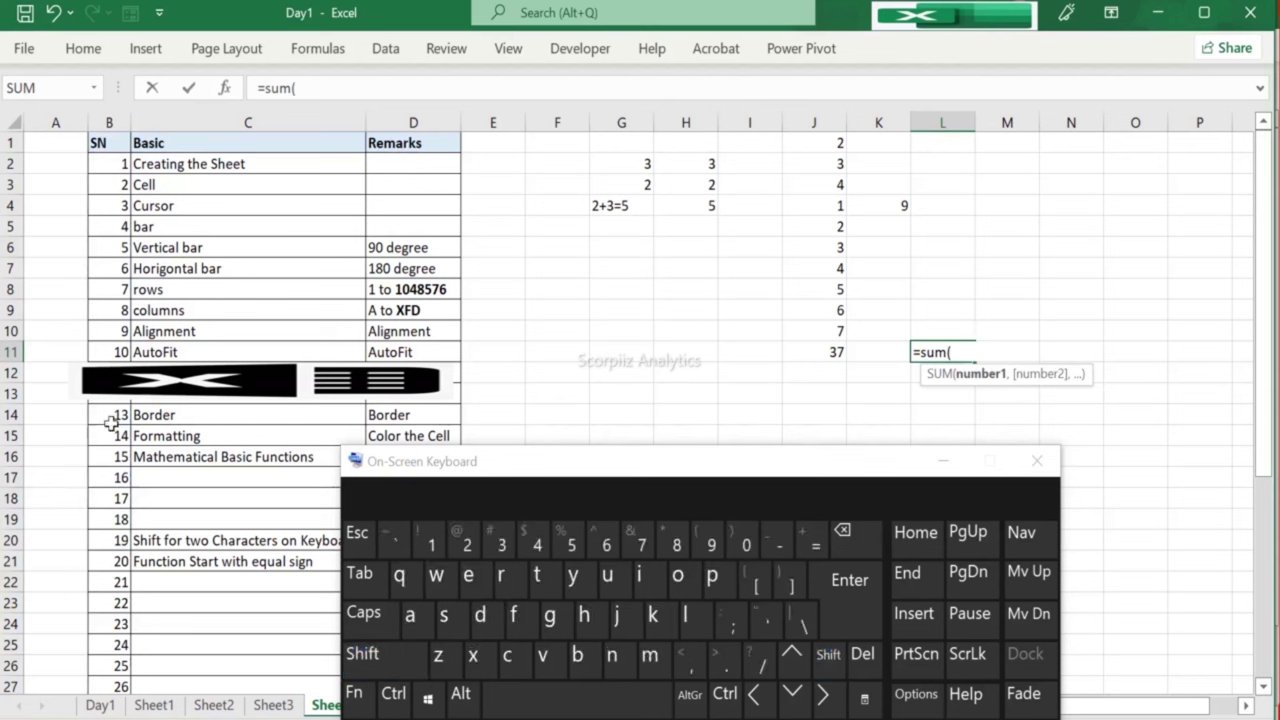
{"action": "left_click_drag", "start_coordinate": [110, 520], "coordinate": [116, 586]}
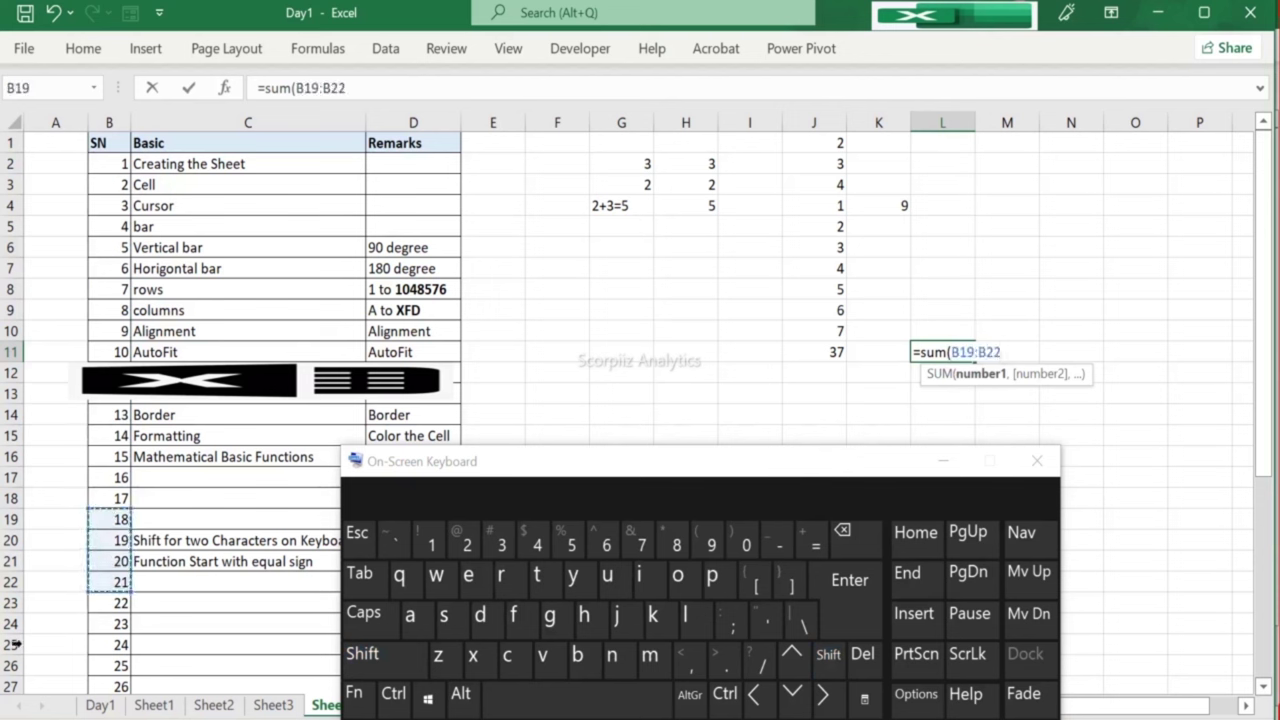
{"action": "left_click", "coordinate": [360, 665]}
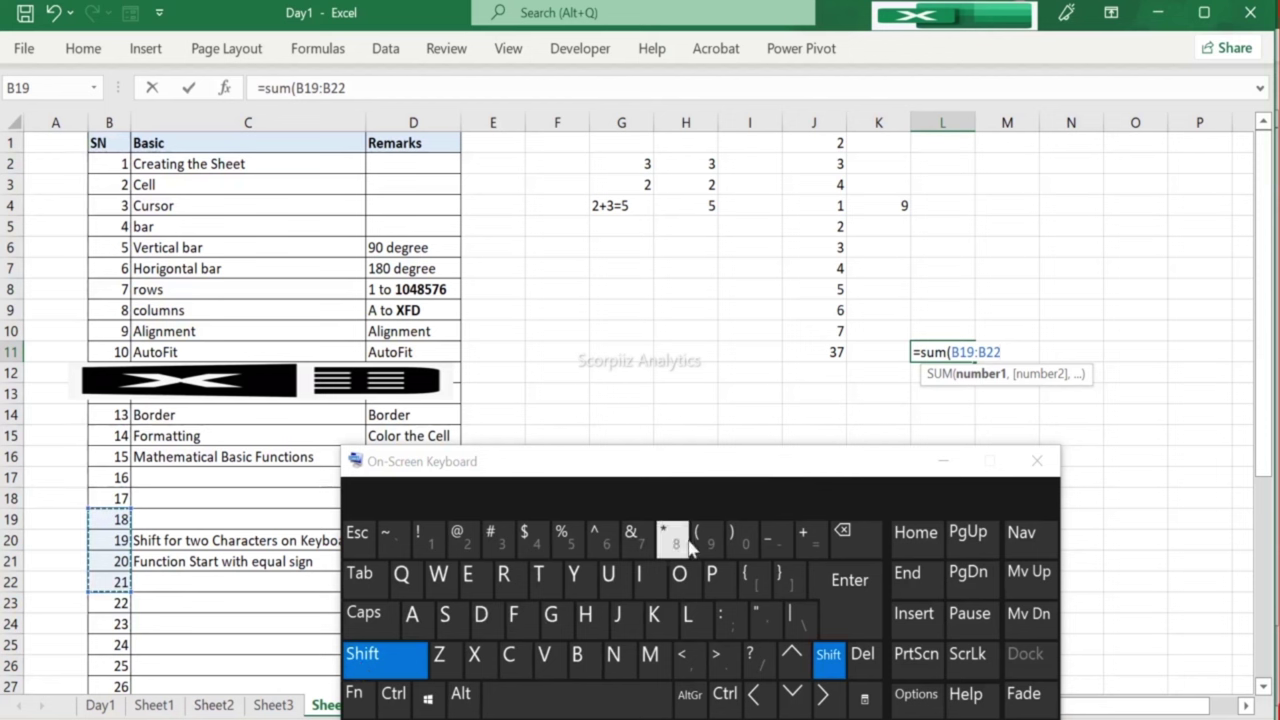
{"action": "left_click", "coordinate": [744, 542]}
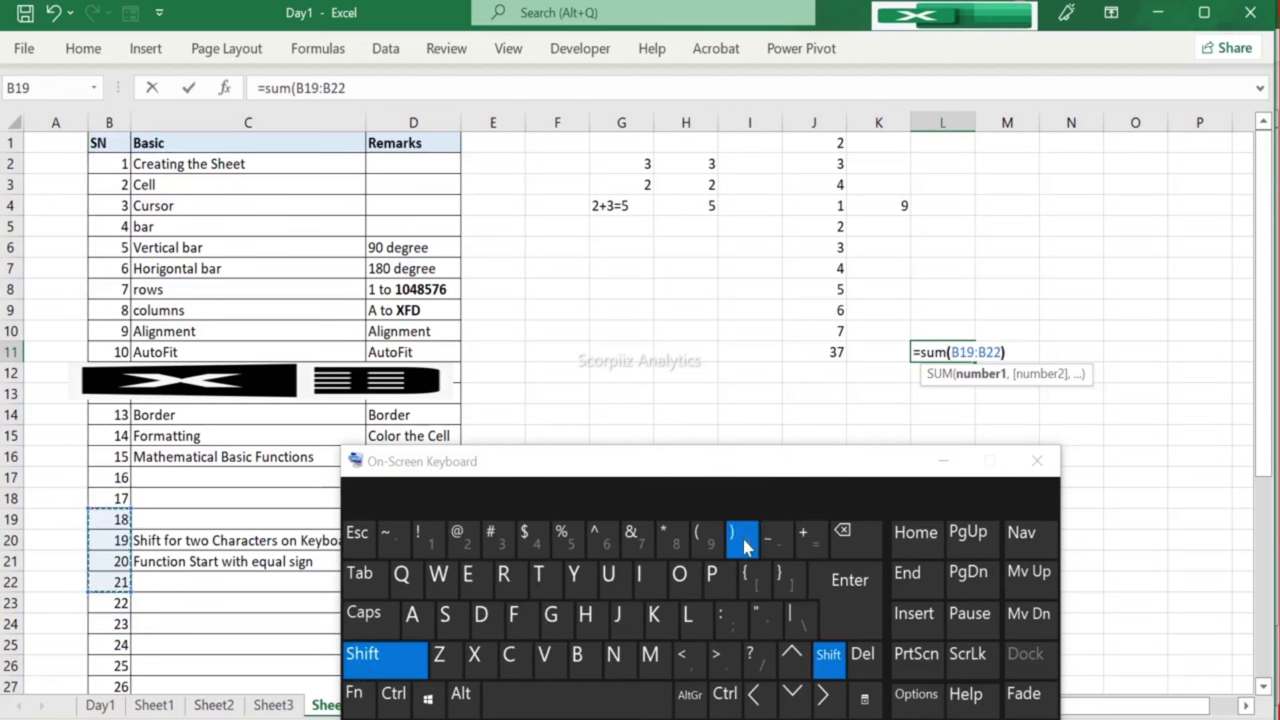
{"action": "key", "text": "Return"}
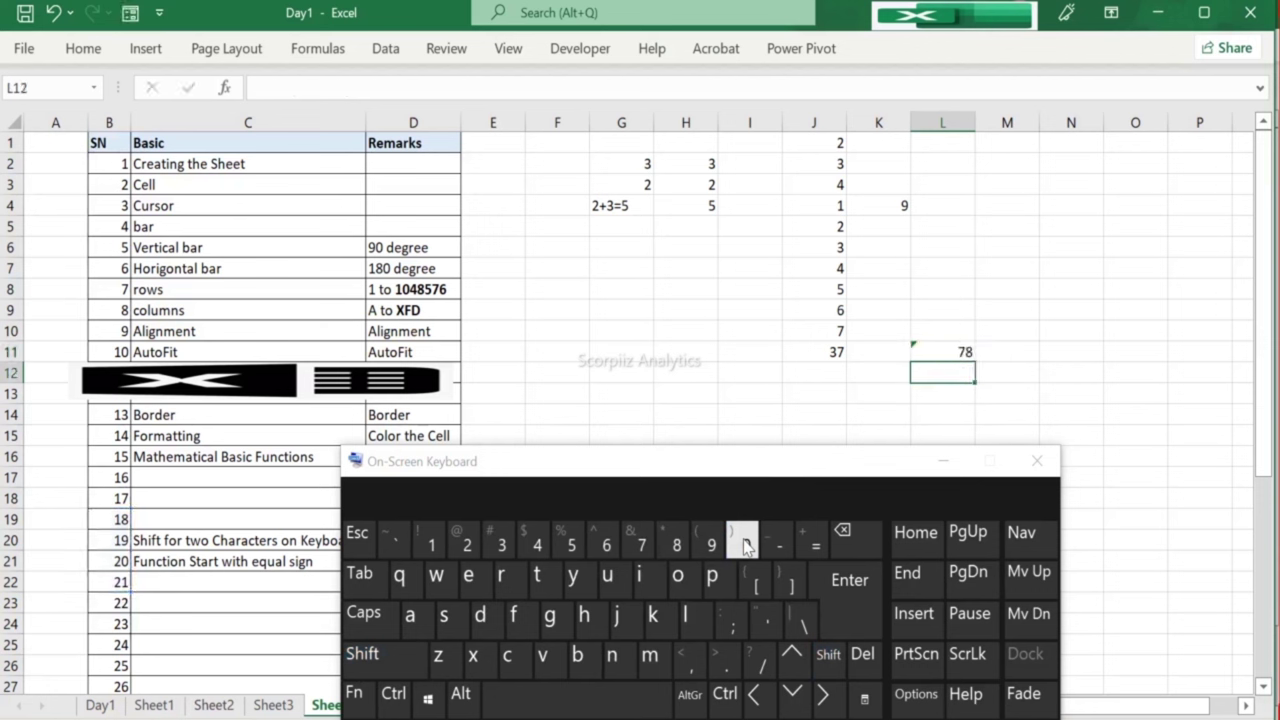
Step: Clear the row 11 totals in J11 through L11
{"action": "key", "text": "Up"}
{"action": "key", "text": "Left"}
{"action": "key", "text": "Left"}
{"action": "key", "text": "Right"}
{"action": "key", "text": "Right"}
{"action": "key", "text": "Right"}
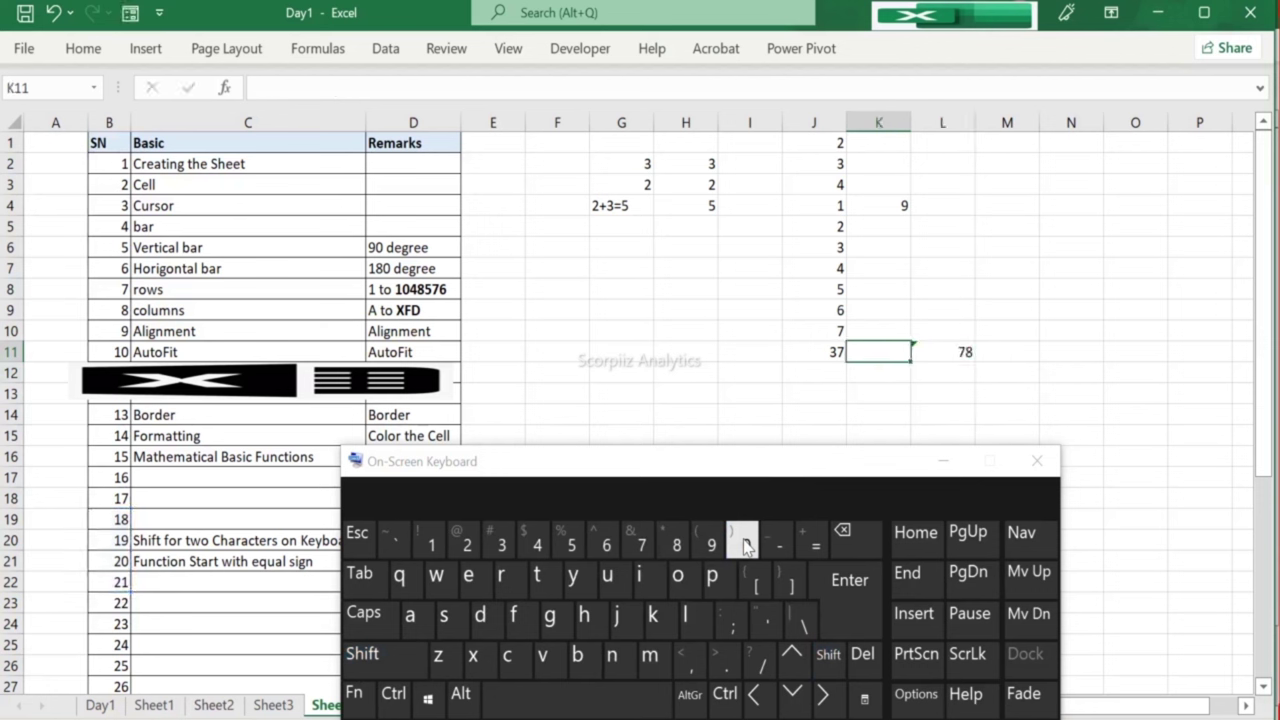
{"action": "key", "text": "Left"}
{"action": "key", "text": "shift+Left"}
{"action": "key", "text": "shift+Left"}
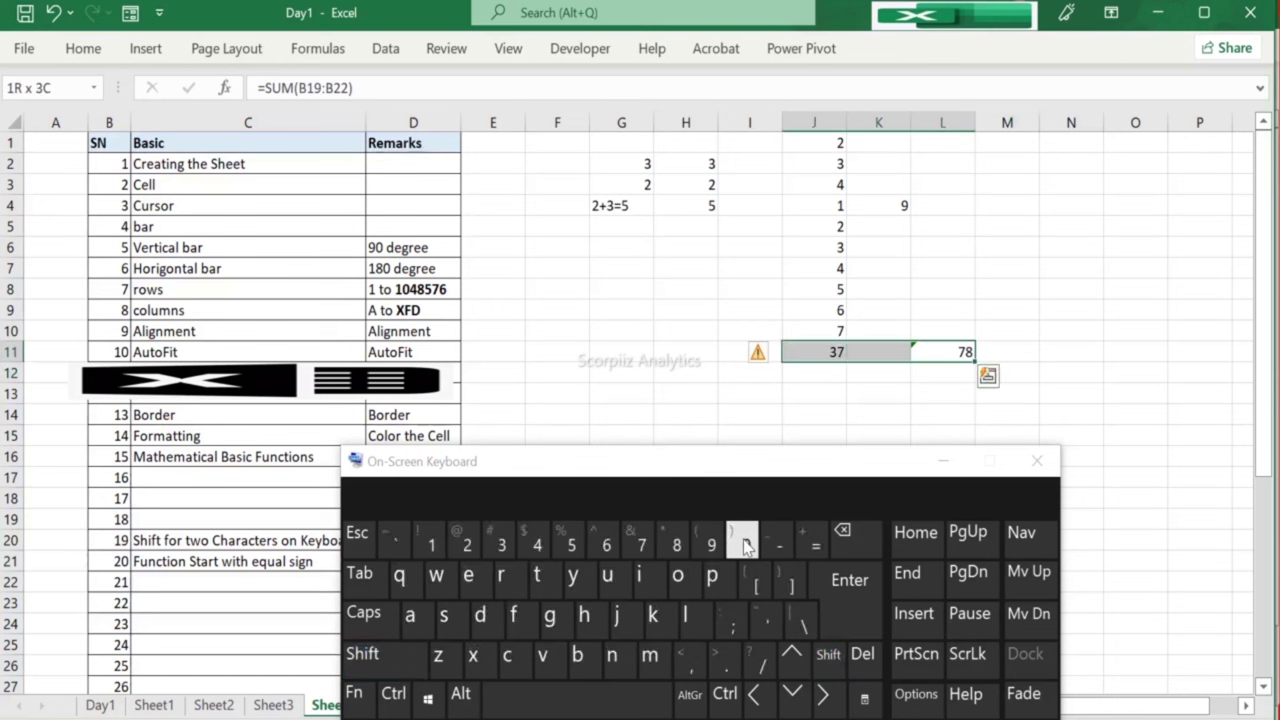
{"action": "key", "text": "Delete"}
Step: Select the numbers in J1 through J10
{"action": "key", "text": "Left"}
{"action": "key", "text": "Left"}
{"action": "key", "text": "Up"}
{"action": "key", "text": "ctrl+shift+Up"}
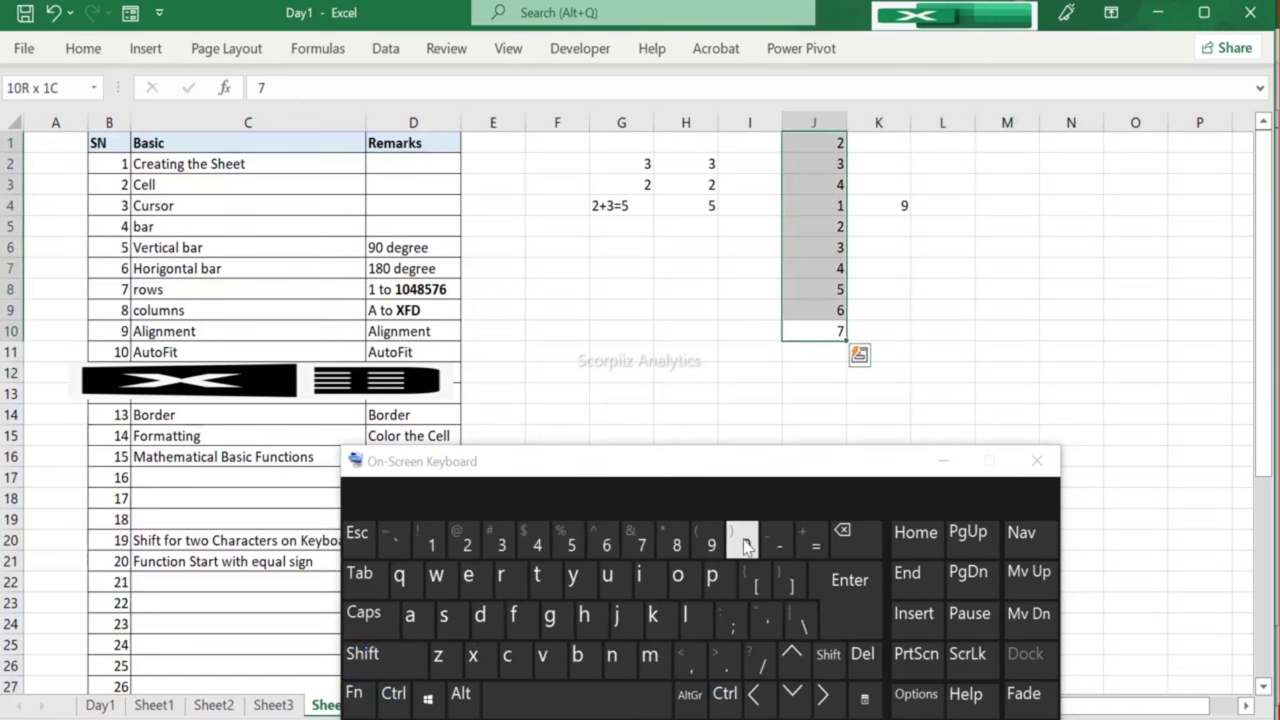
{"action": "key", "text": "Down"}
{"action": "key", "text": "Down"}
{"action": "key", "text": "Up"}
{"action": "key", "text": "Up"}
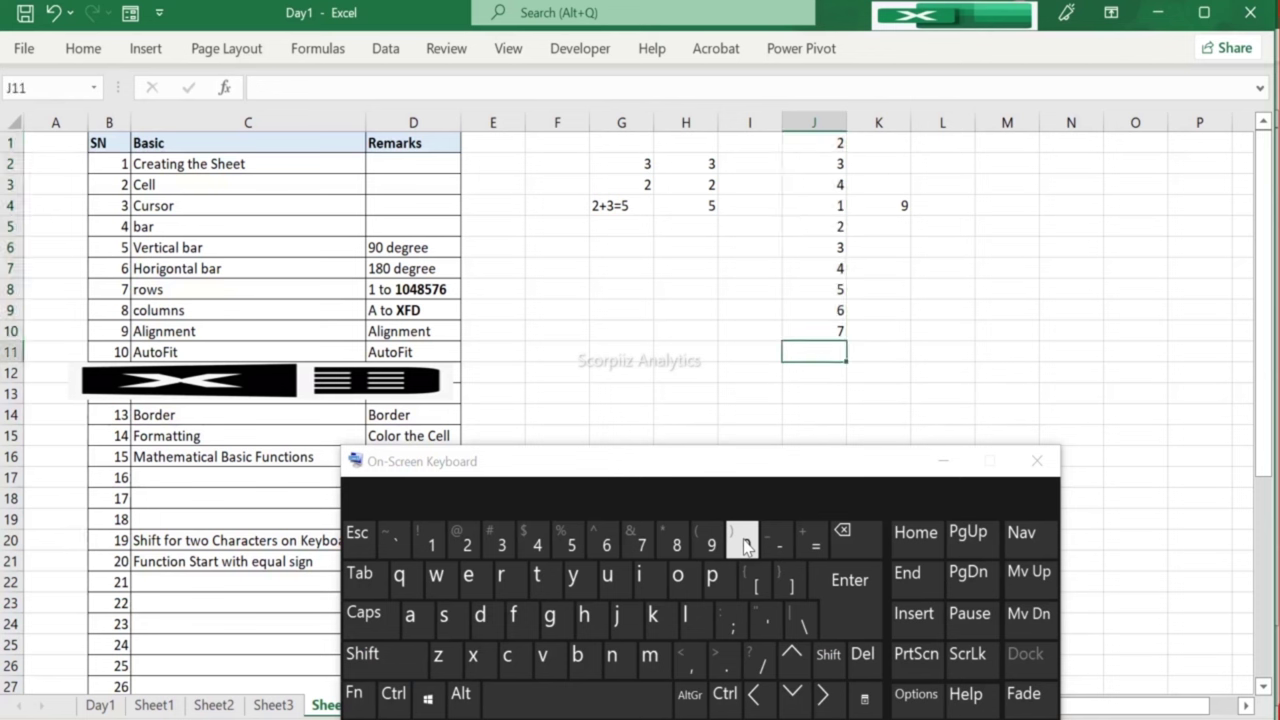
{"action": "key", "text": "ctrl+shift+Up"}
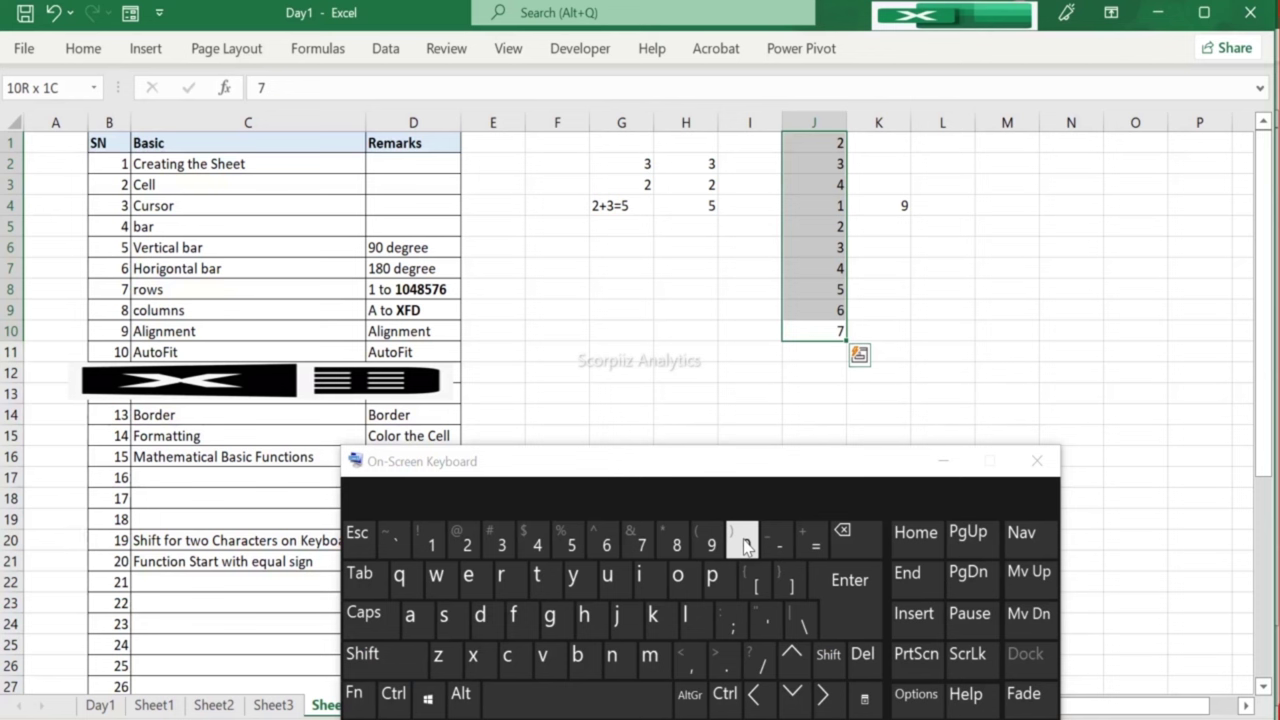
{"action": "left_click_drag", "start_coordinate": [810, 149], "coordinate": [820, 331]}
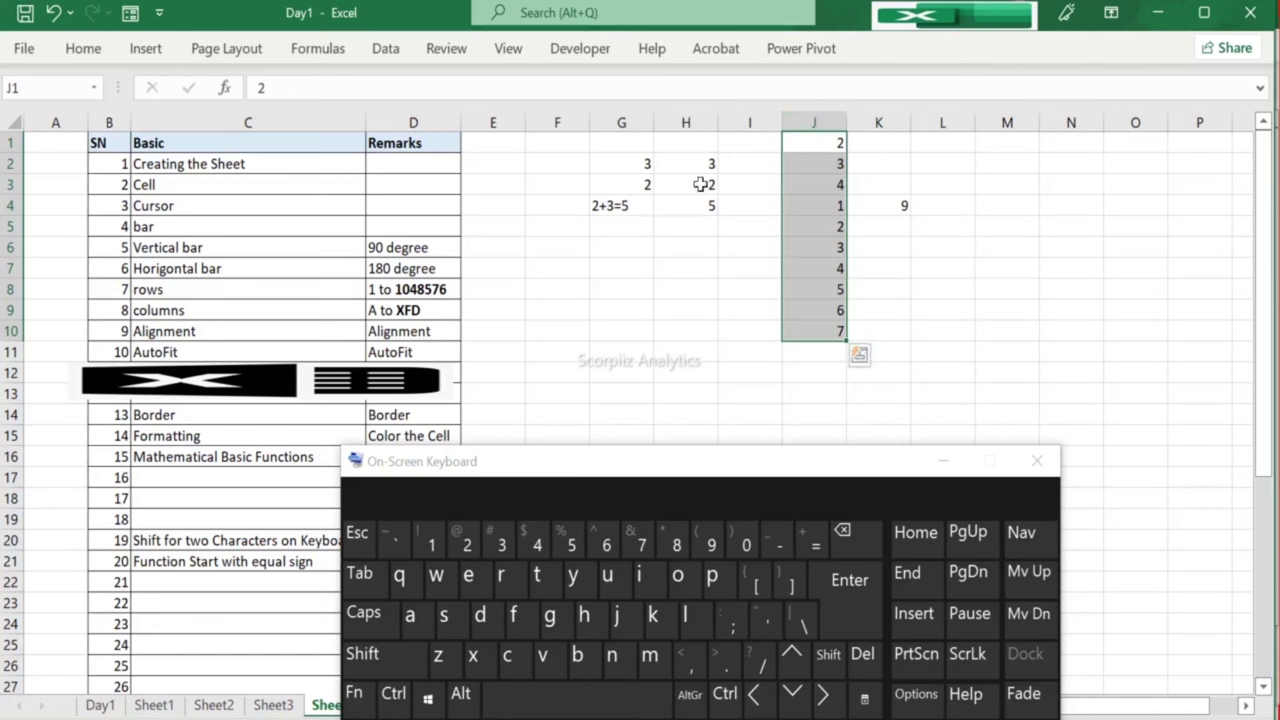
Step: Rewrite H4 as =H2-H3 so it shows 1
{"action": "left_click", "coordinate": [696, 205]}
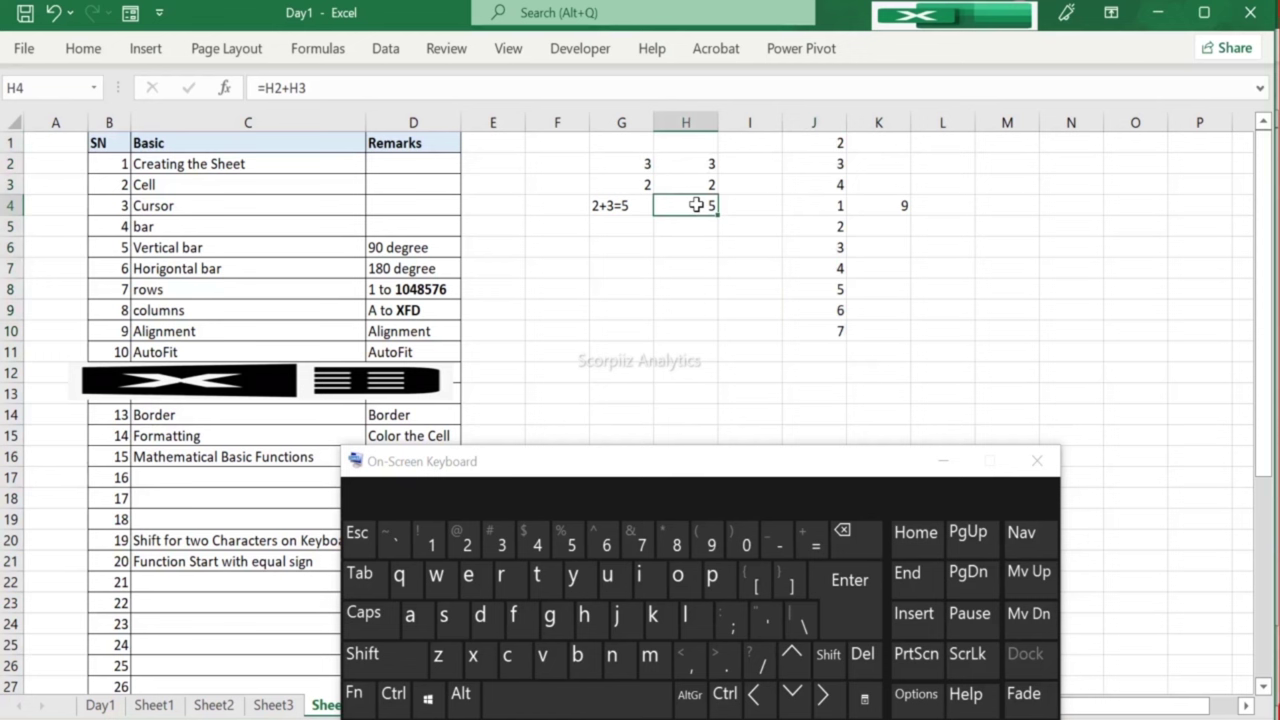
{"action": "left_click", "coordinate": [815, 545]}
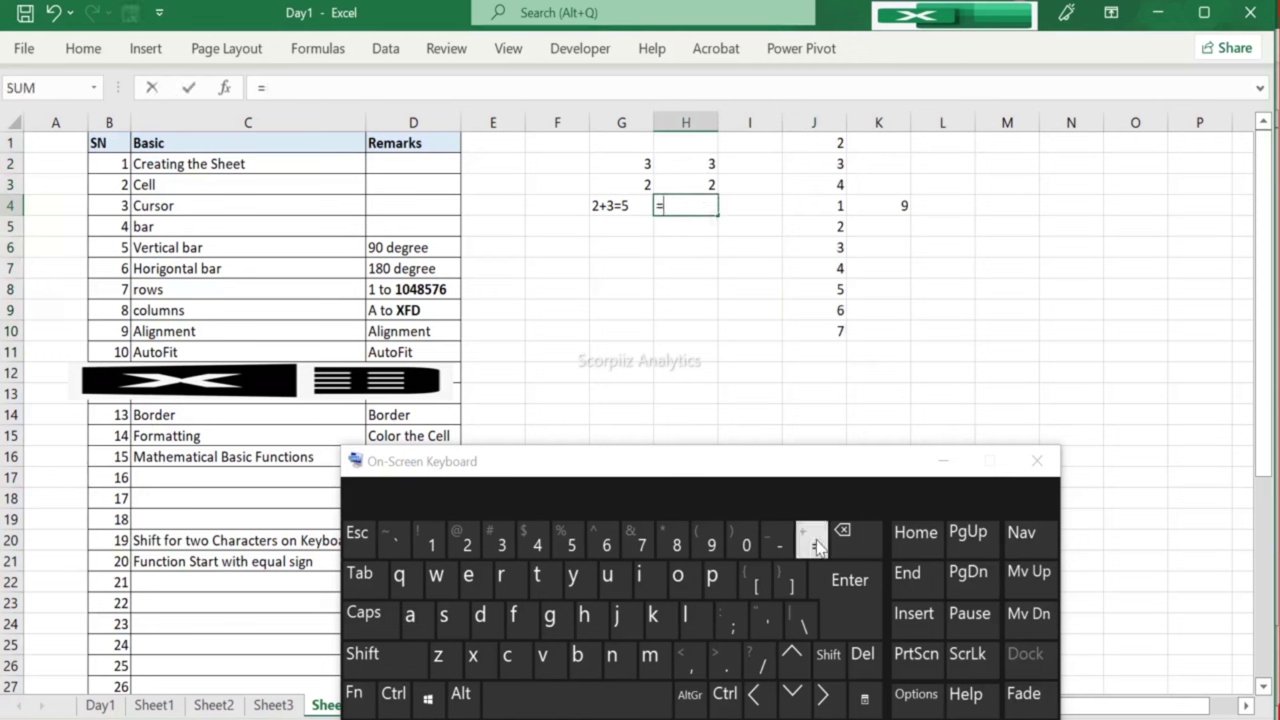
{"action": "left_click", "coordinate": [707, 161]}
{"action": "type", "text": "-"}
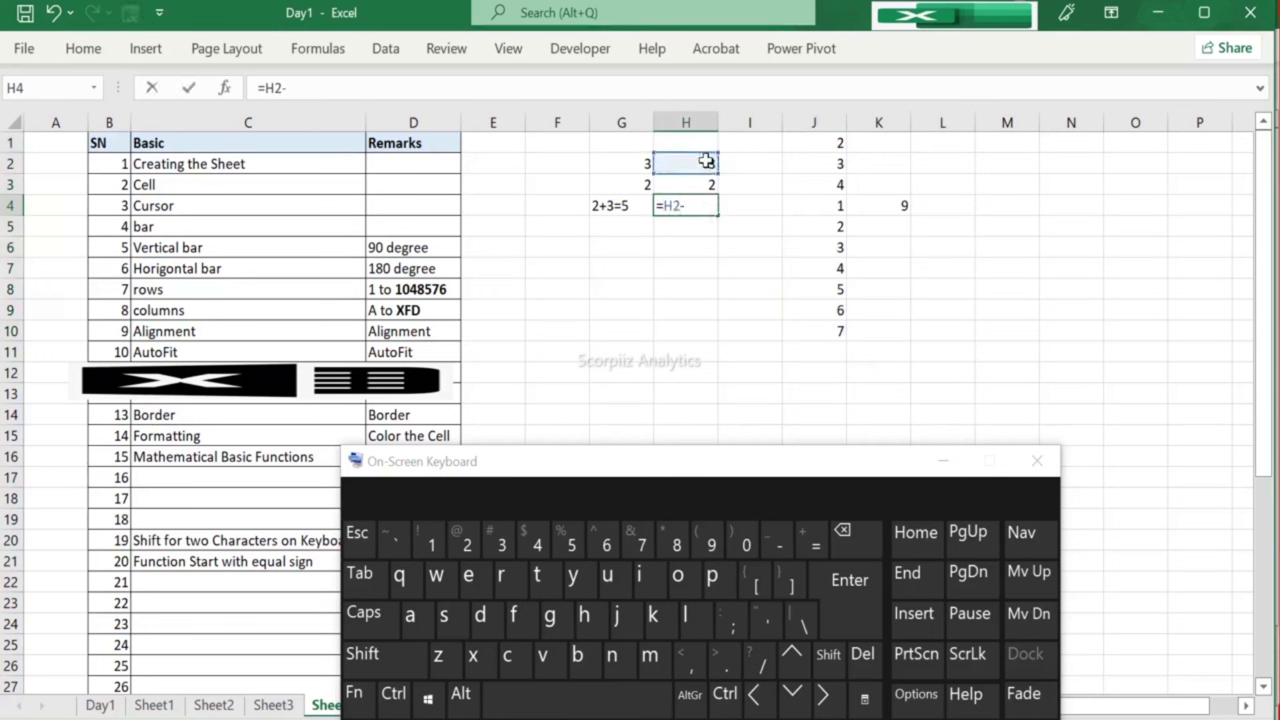
{"action": "left_click", "coordinate": [692, 180]}
{"action": "key", "text": "Return"}
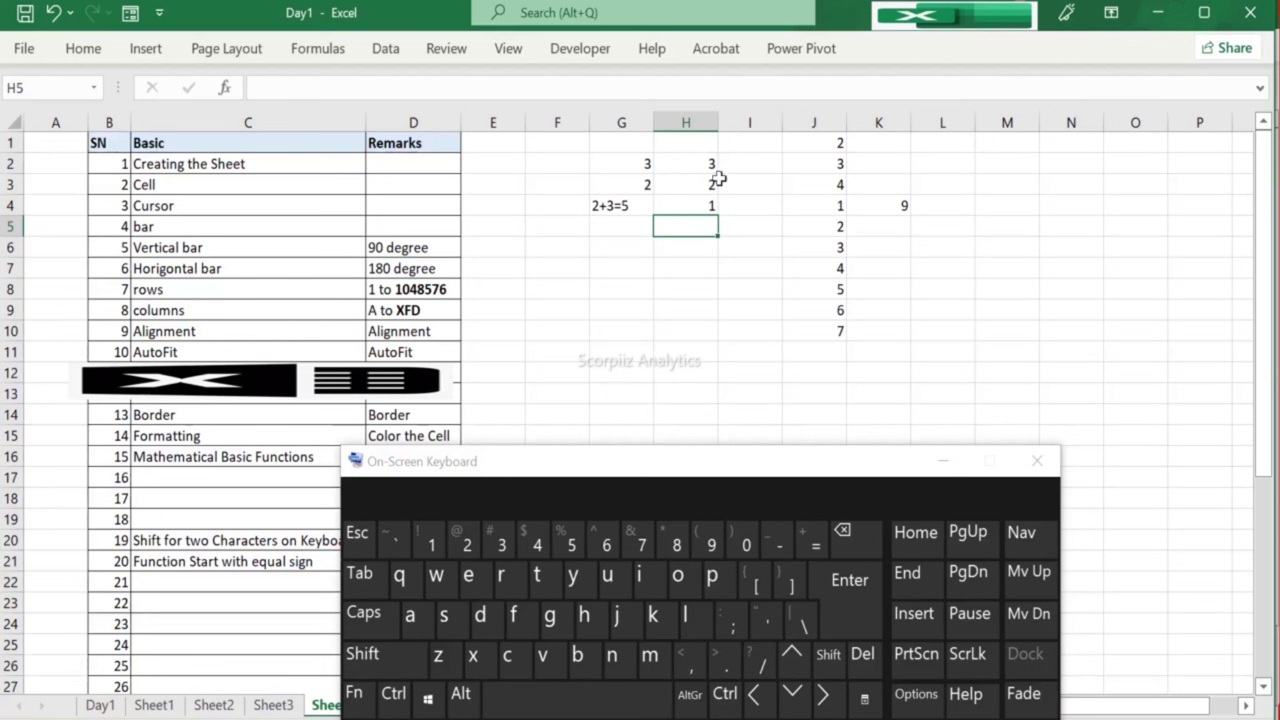
{"action": "left_click", "coordinate": [831, 142]}
Step: Copy J1:J10 and paste the values into column K starting at K1
{"action": "key", "text": "ctrl+shift+Down"}
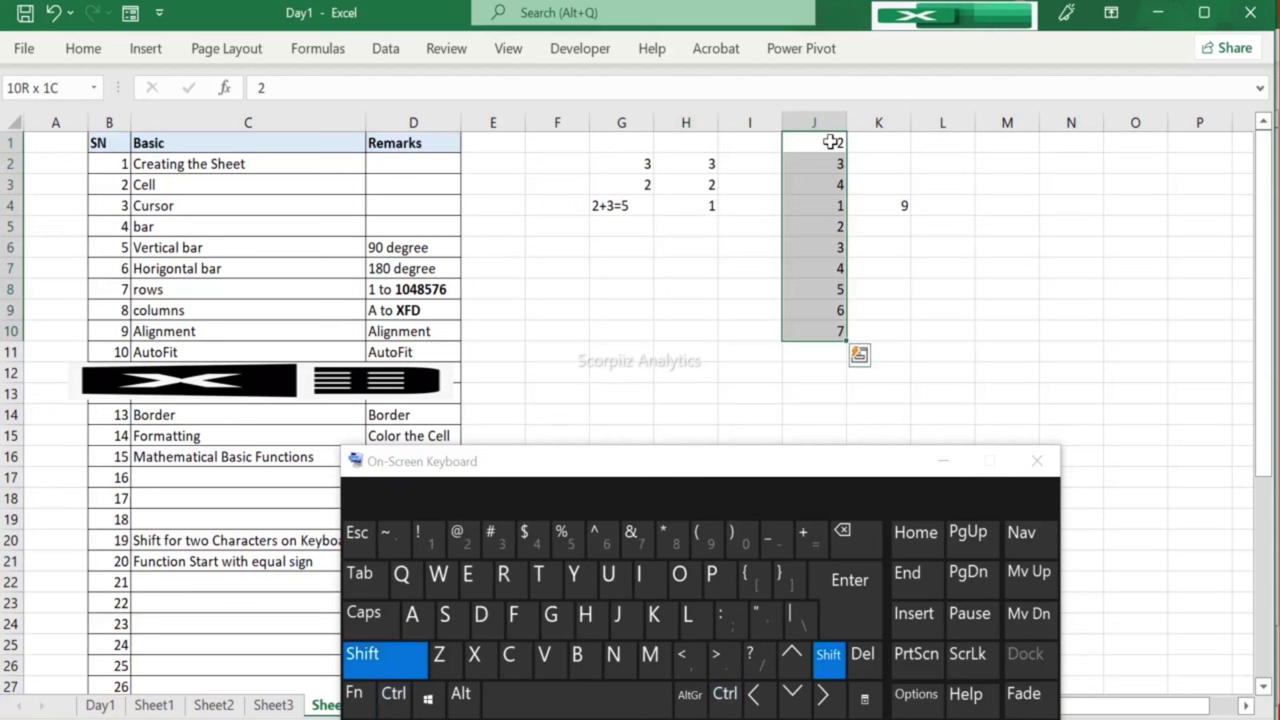
{"action": "left_click", "coordinate": [831, 142]}
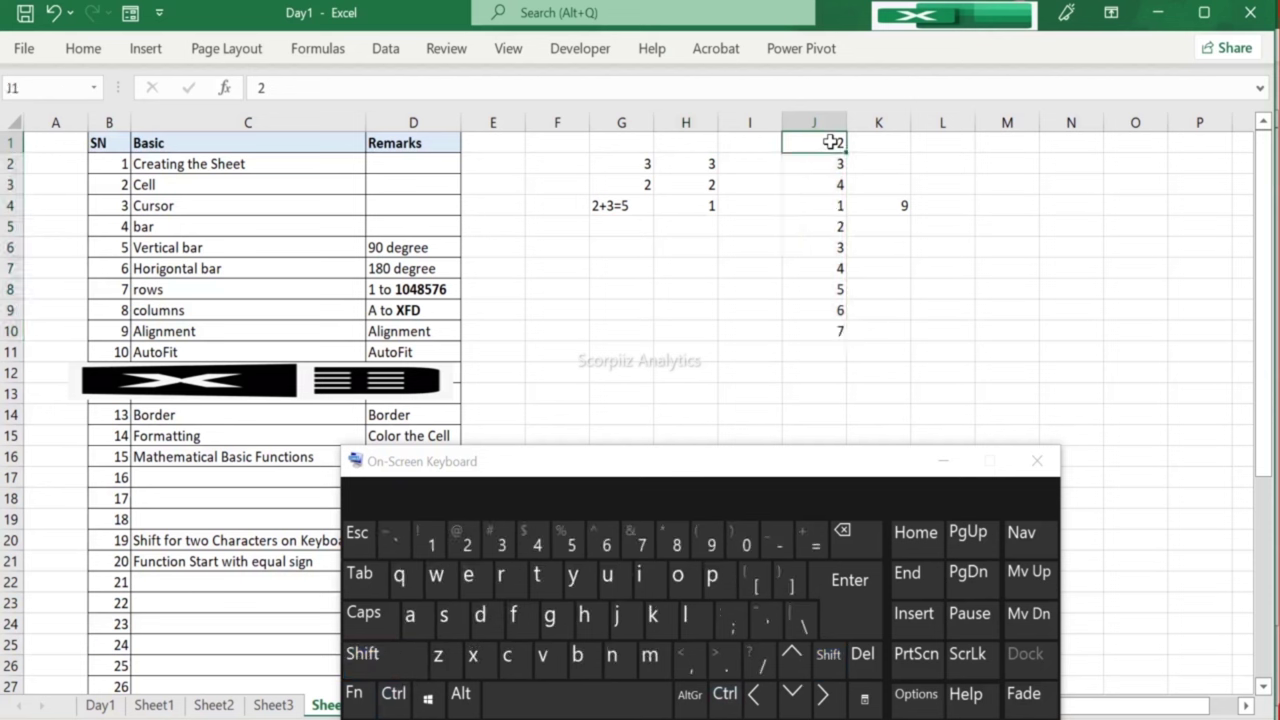
{"action": "left_click_drag", "start_coordinate": [831, 142], "coordinate": [834, 335]}
{"action": "key", "text": "ctrl+c"}
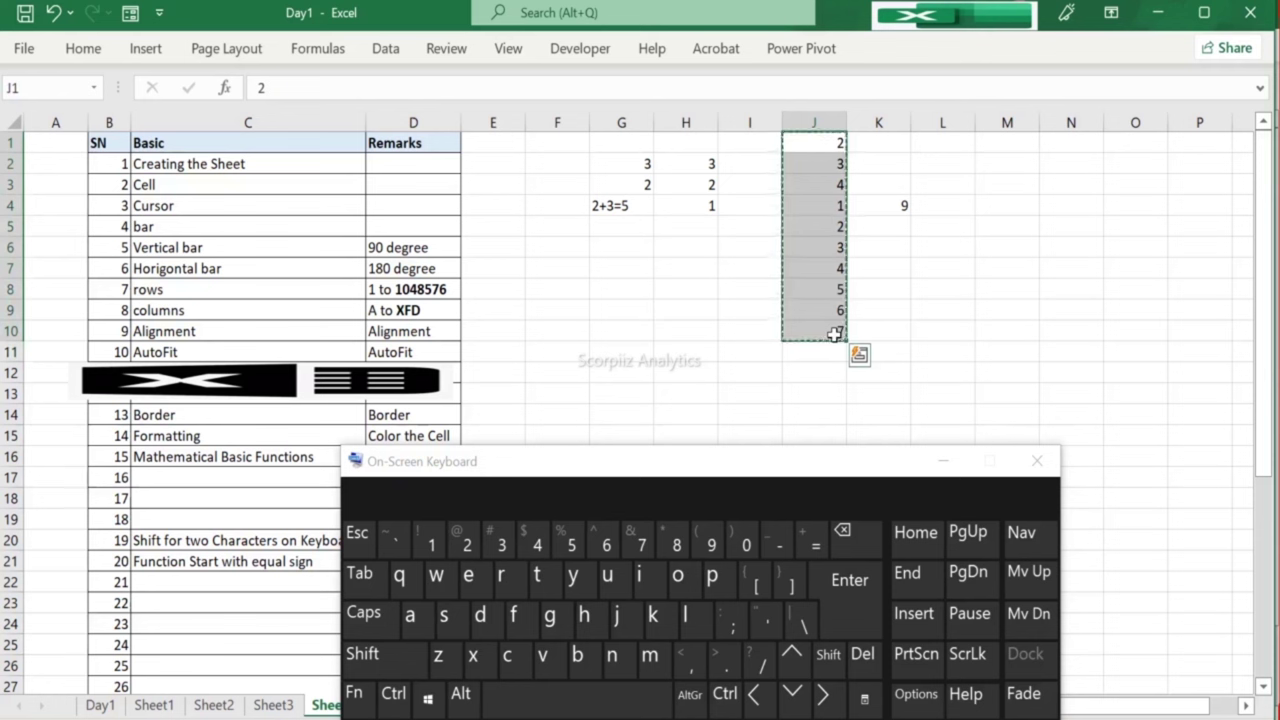
{"action": "left_click", "coordinate": [874, 139]}
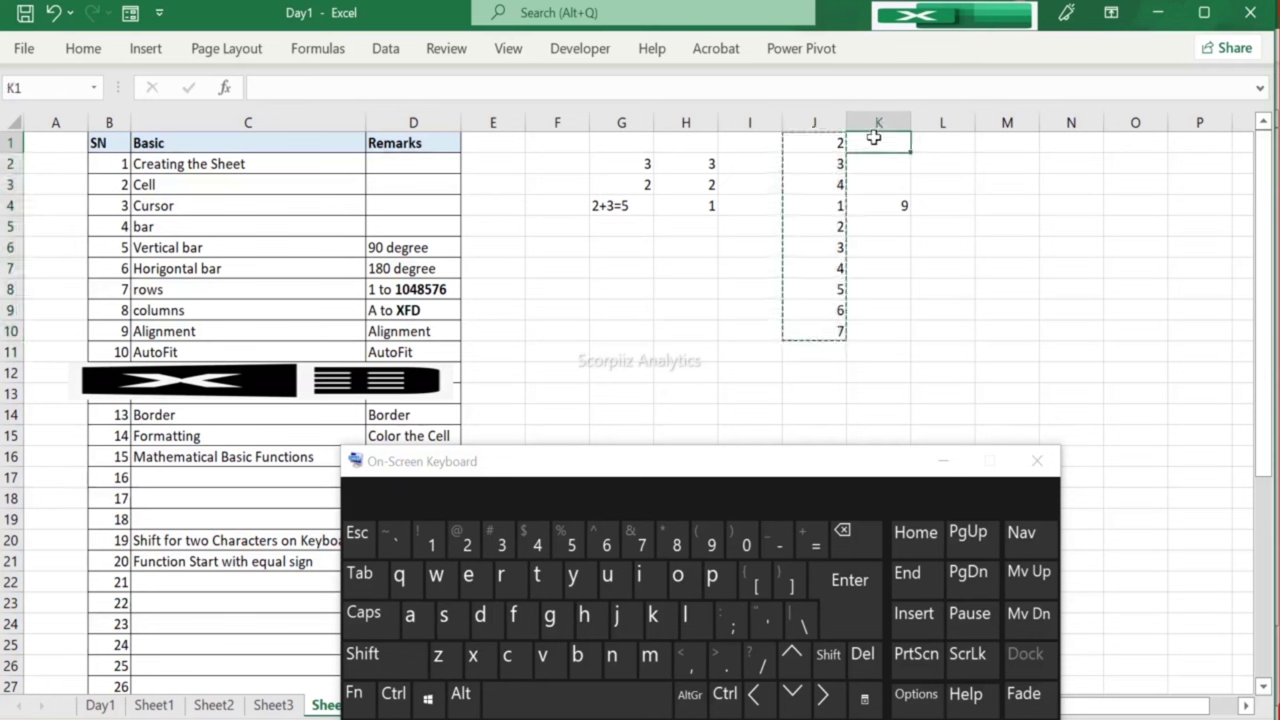
{"action": "key", "text": "ctrl+v"}
{"action": "key", "text": "Escape"}
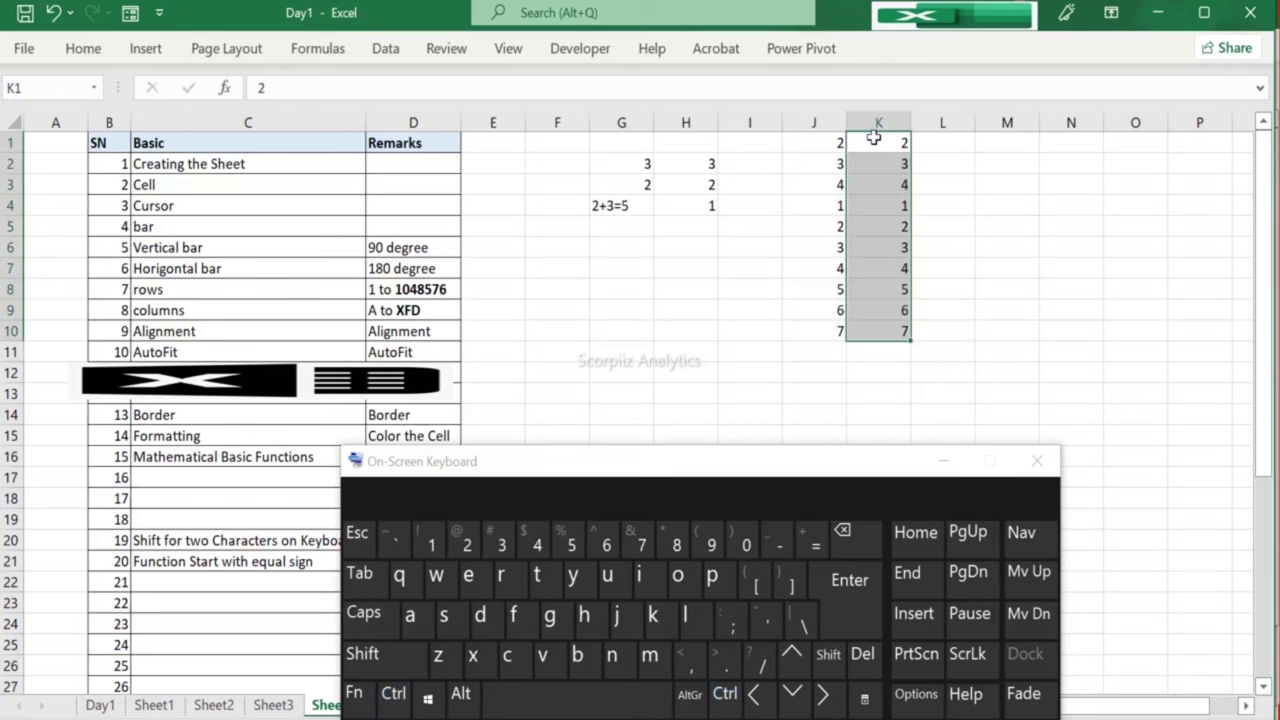
Step: Add a Copy entry in C22 with its Ctrl shortcut remark in D22
{"action": "left_click_drag", "start_coordinate": [508, 460], "coordinate": [828, 331]}
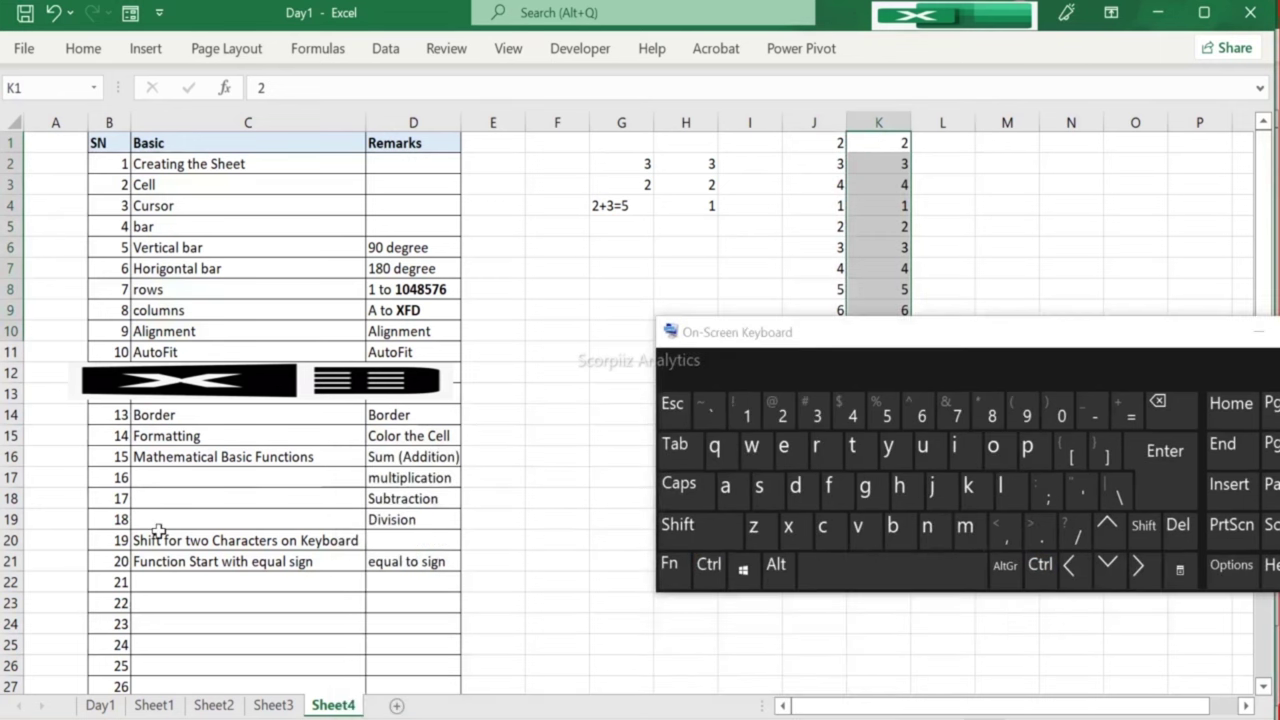
{"action": "left_click", "coordinate": [220, 598]}
{"action": "left_click", "coordinate": [222, 590]}
{"action": "type", "text": "Copy"}
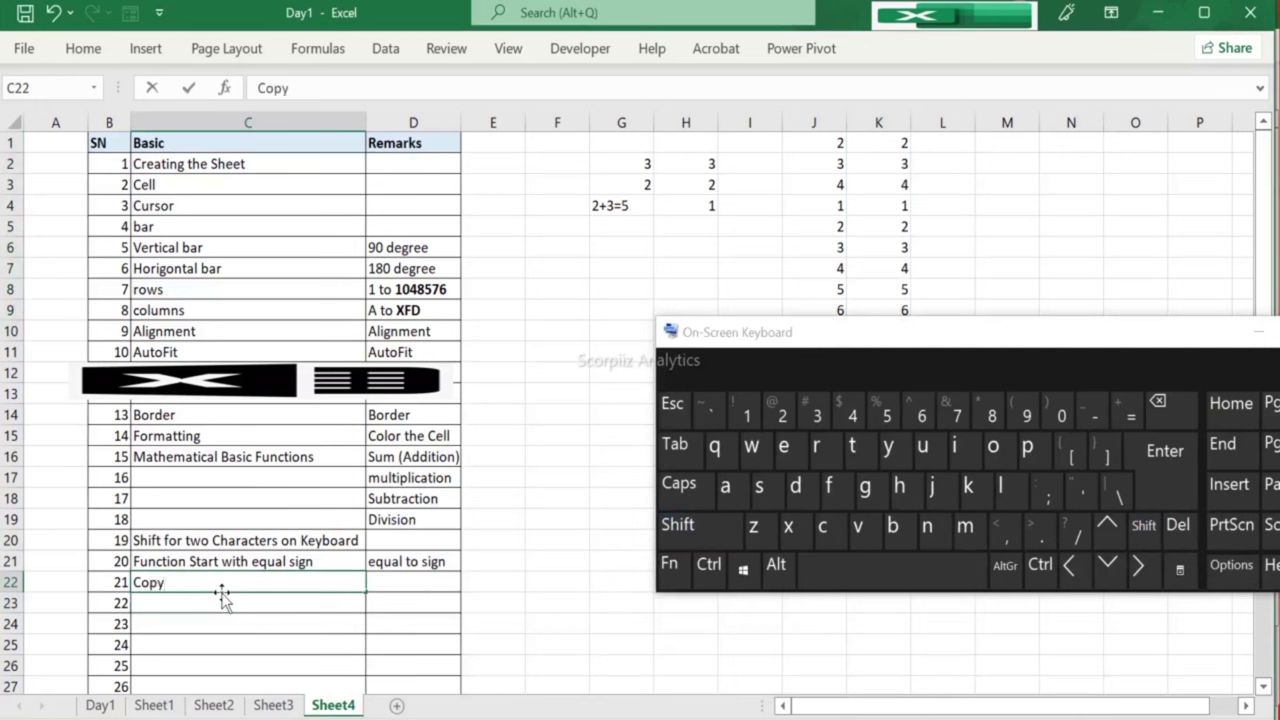
{"action": "key", "text": "Tab"}
{"action": "type", "text": "Ctr"}
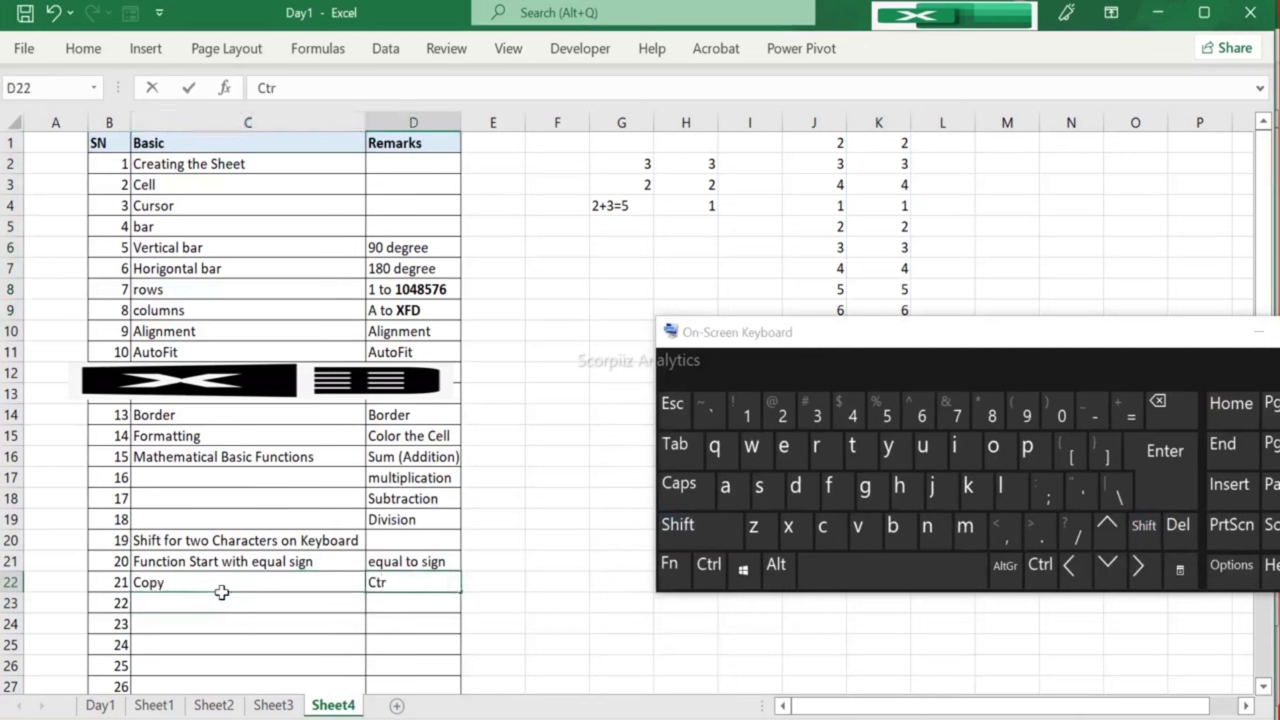
{"action": "type", "text": "l+C"}
{"action": "key", "text": "Return"}
Step: Add a Paste entry in C23 with the remark Ctrl+V in D23
{"action": "type", "text": "Past"}
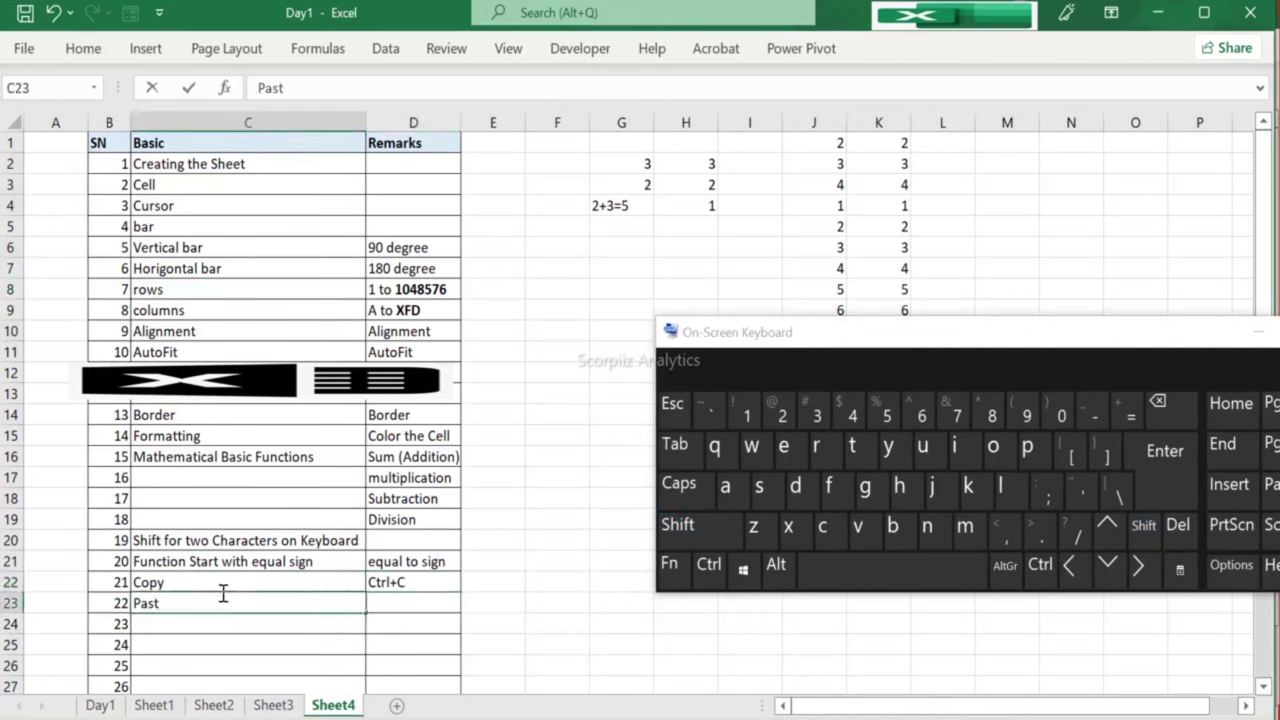
{"action": "type", "text": "e"}
{"action": "key", "text": "Return"}
{"action": "key", "text": "Up"}
{"action": "key", "text": "Right"}
{"action": "type", "text": "Ctrl+V"}
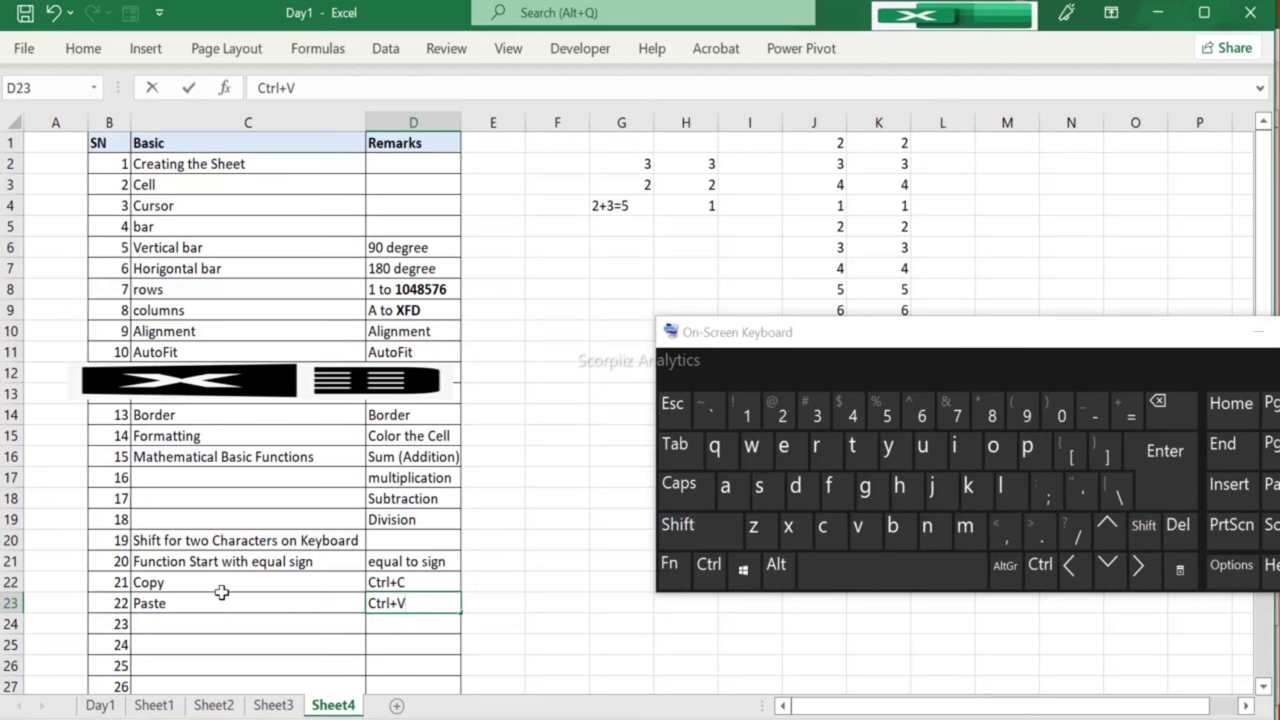
{"action": "key", "text": "Return"}
{"action": "key", "text": "Left"}
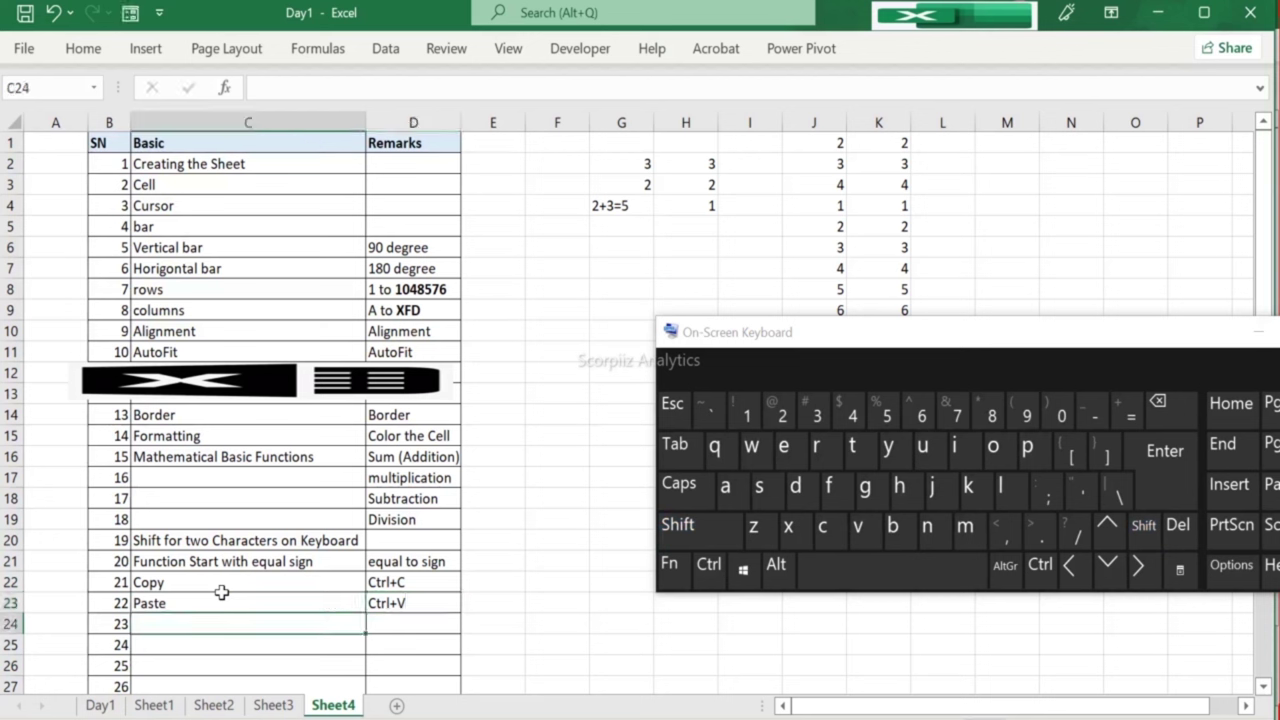
{"action": "key", "text": "Up"}
{"action": "key", "text": "Right"}
{"action": "key", "text": "Up"}
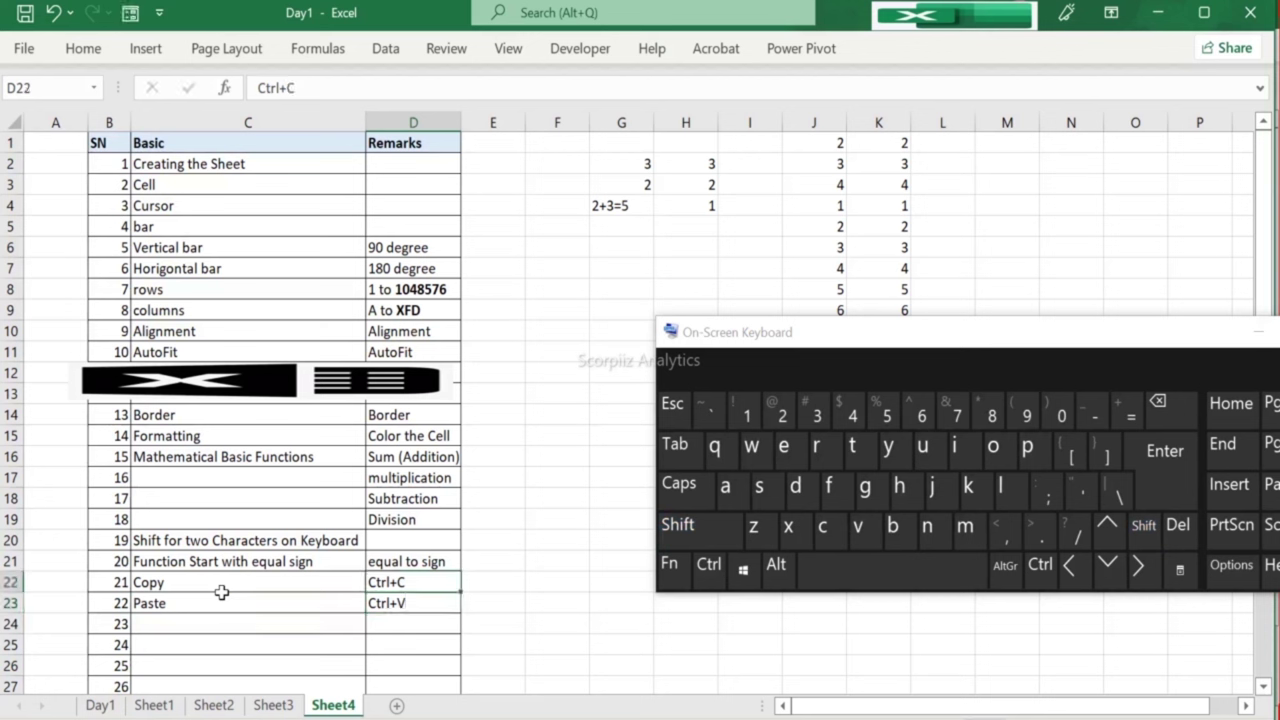
{"action": "key", "text": "Down"}
{"action": "key", "text": "Down"}
Step: Move the values 2, 3, 4, 1, 2 from J1:J5 to M1:M5
{"action": "key", "text": "Up"}
{"action": "key", "text": "Up"}
{"action": "key", "text": "Up"}
{"action": "key", "text": "Up"}
{"action": "key", "text": "Up"}
{"action": "key", "text": "Up"}
{"action": "left_click_drag", "start_coordinate": [766, 333], "coordinate": [701, 386]}
{"action": "left_click_drag", "start_coordinate": [815, 135], "coordinate": [803, 231]}
{"action": "key", "text": "ctrl+c"}
{"action": "left_click", "coordinate": [1004, 142]}
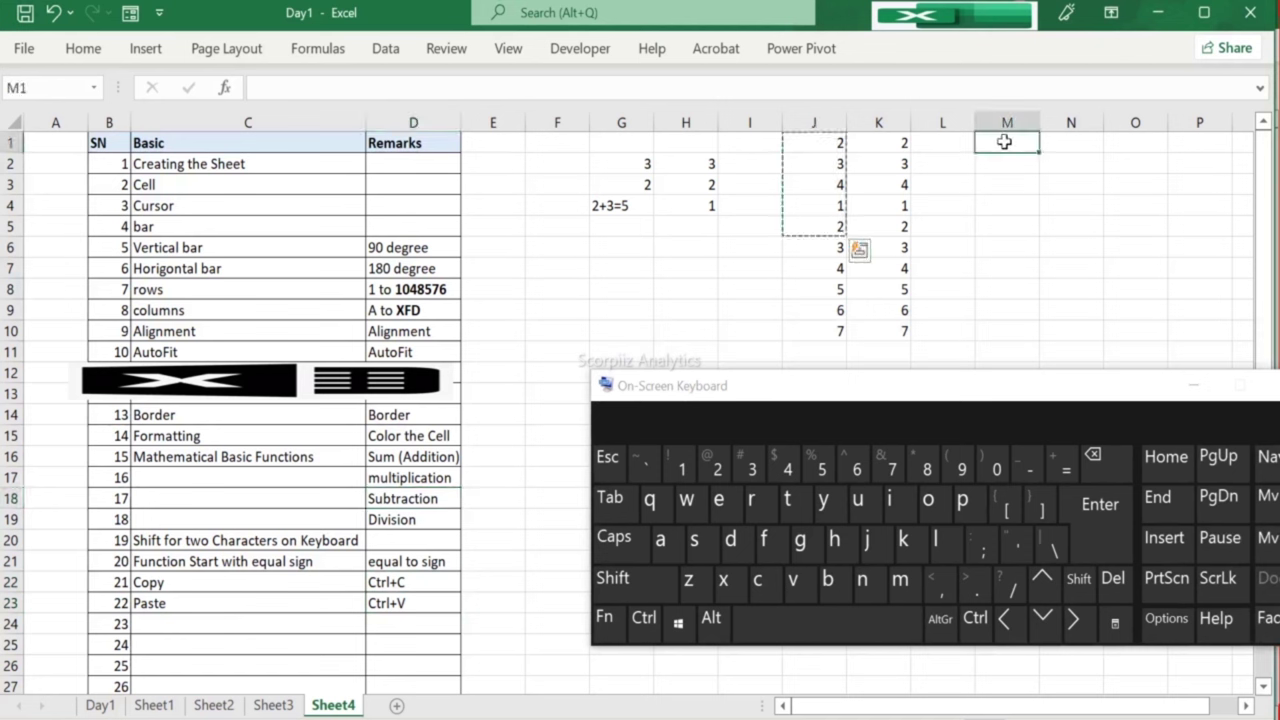
{"action": "key", "text": "ctrl+v"}
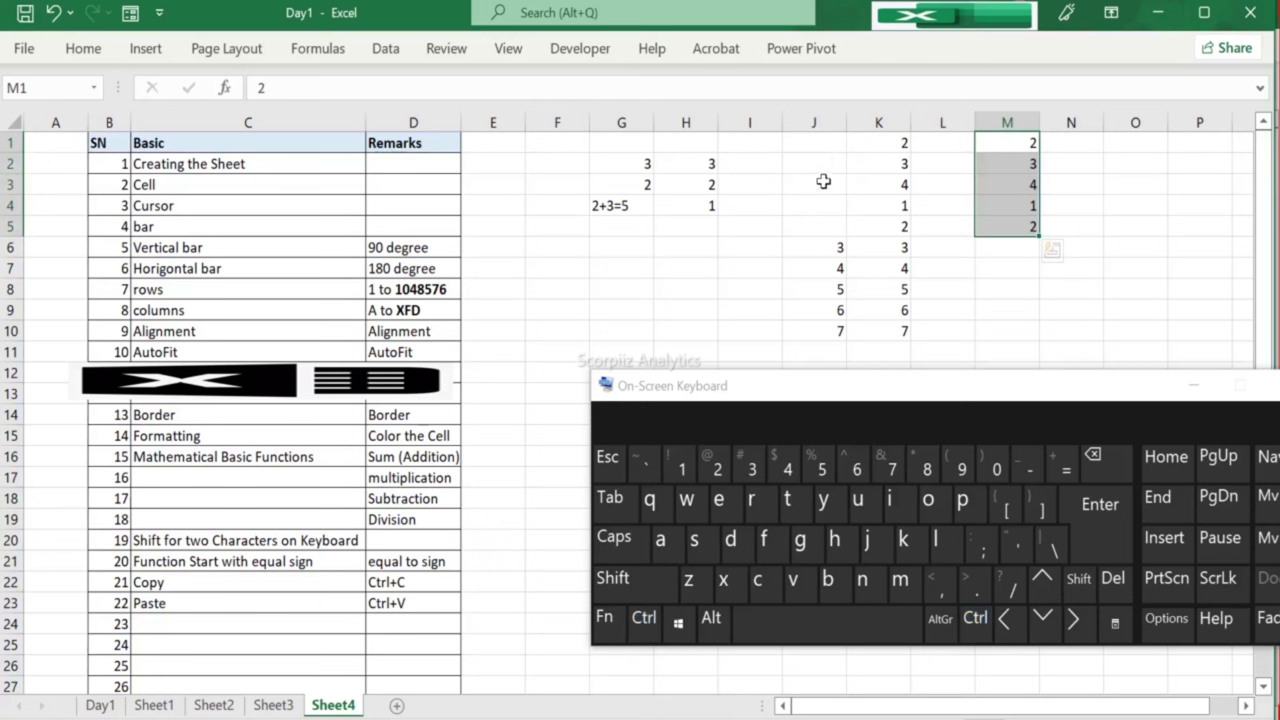
Step: Add the note cut in C24 with its shortcut Ctrl+x in D24
{"action": "left_click", "coordinate": [185, 633]}
{"action": "type", "text": "cut"}
{"action": "key", "text": "Return"}
{"action": "key", "text": "Up"}
{"action": "key", "text": "Right"}
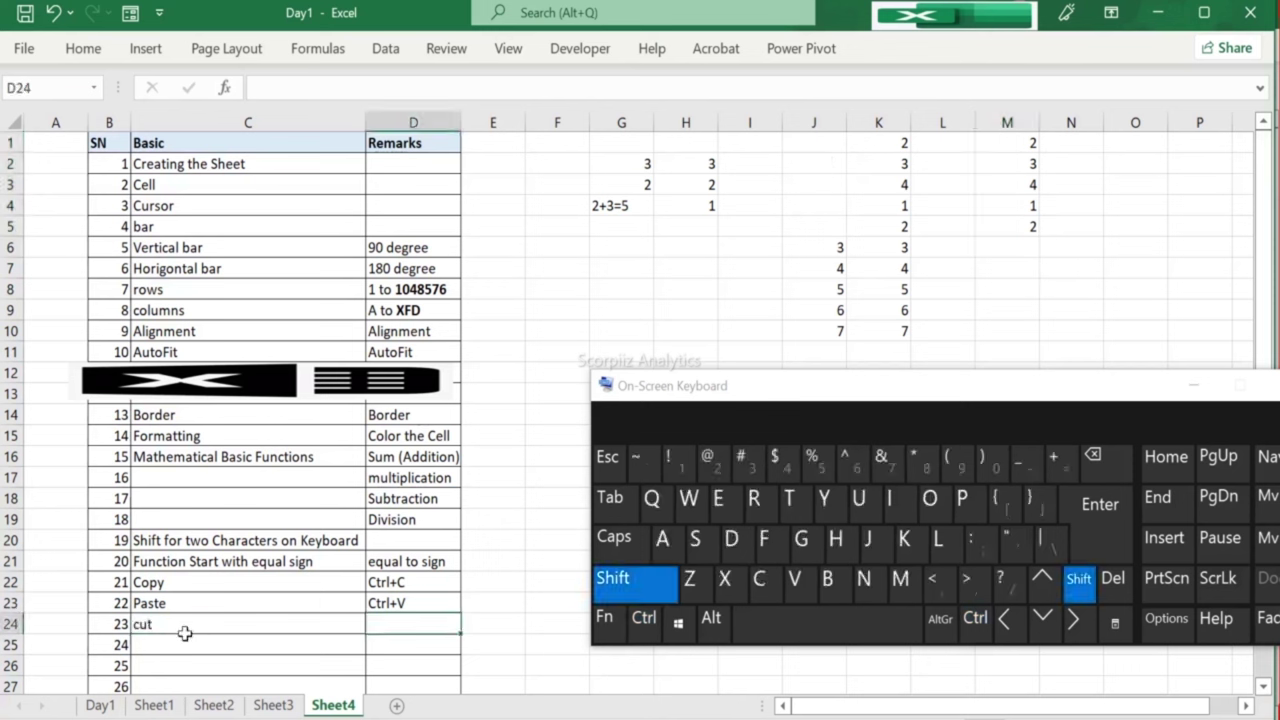
{"action": "type", "text": "Ctrl+x"}
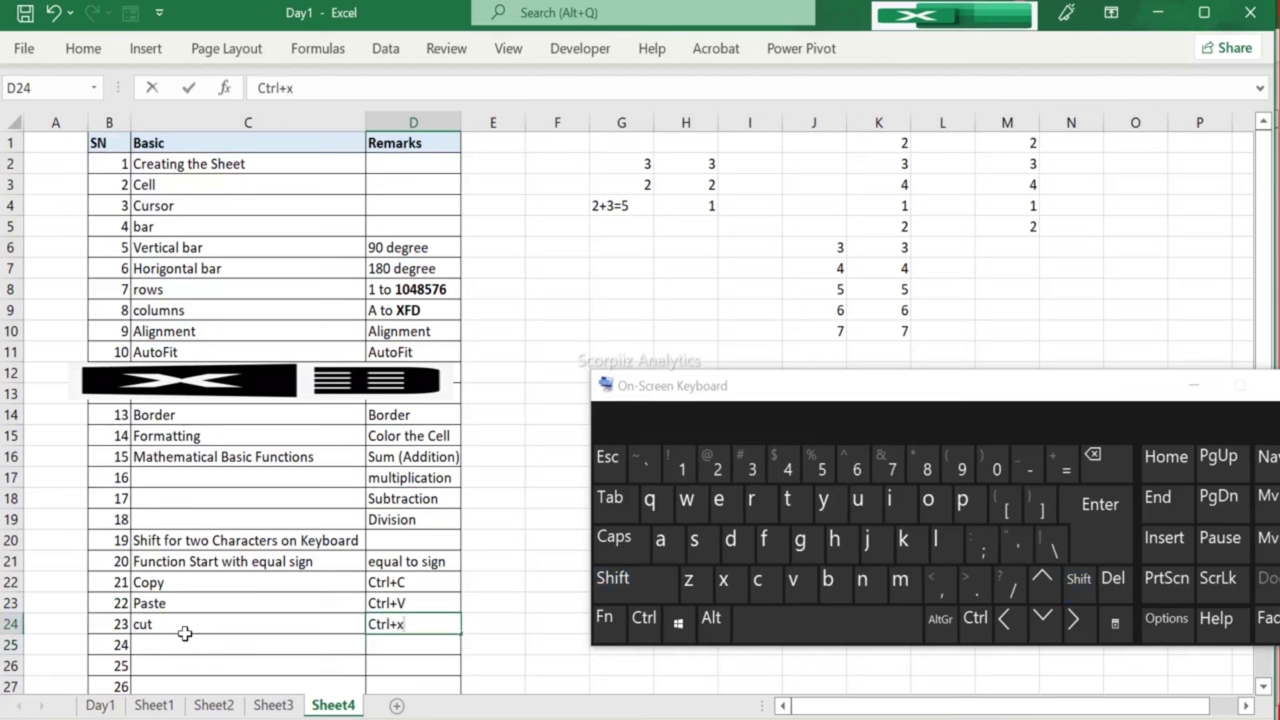
{"action": "key", "text": "Return"}
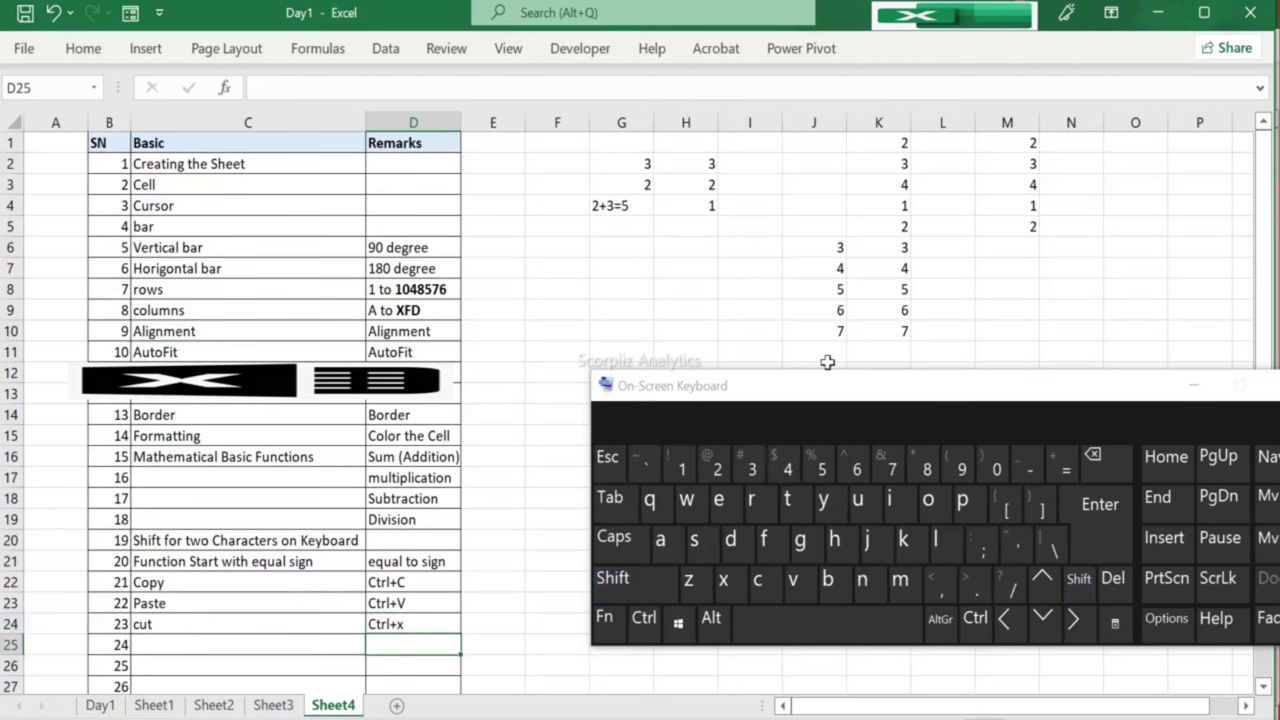
Step: Enter the label Sum1 in cell M9
{"action": "left_click_drag", "start_coordinate": [800, 393], "coordinate": [400, 405]}
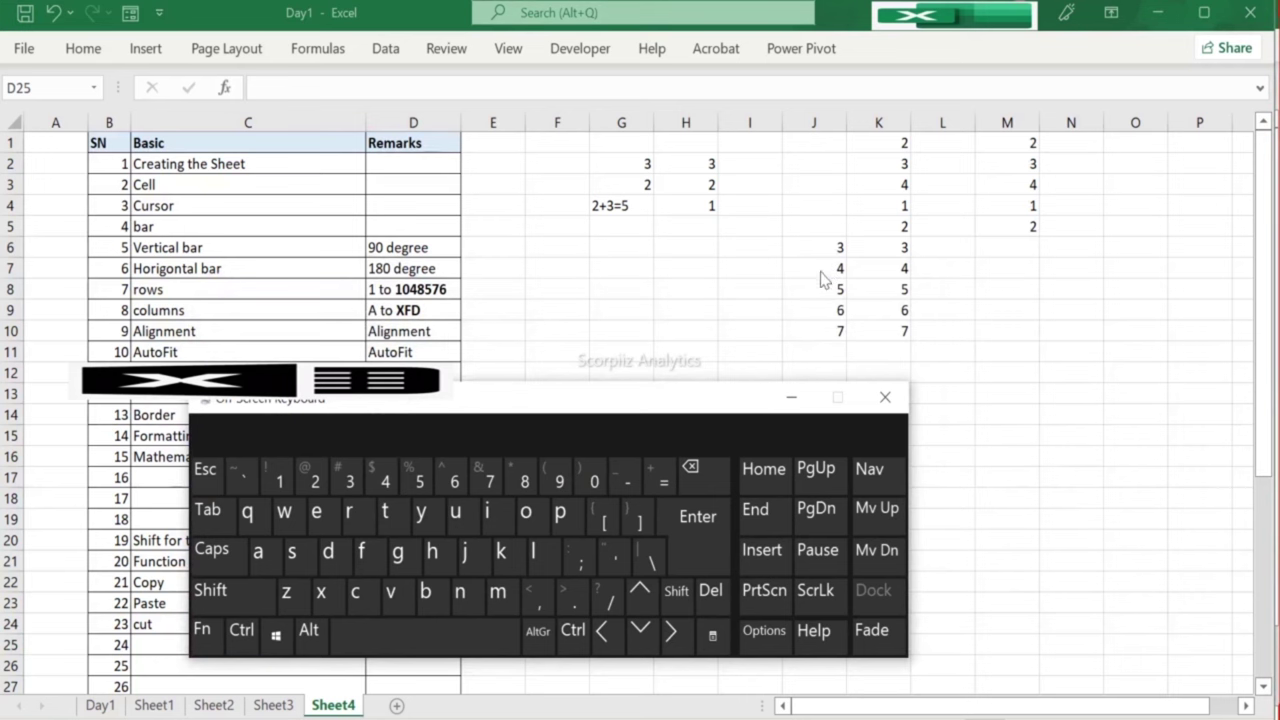
{"action": "left_click_drag", "start_coordinate": [638, 400], "coordinate": [526, 369]}
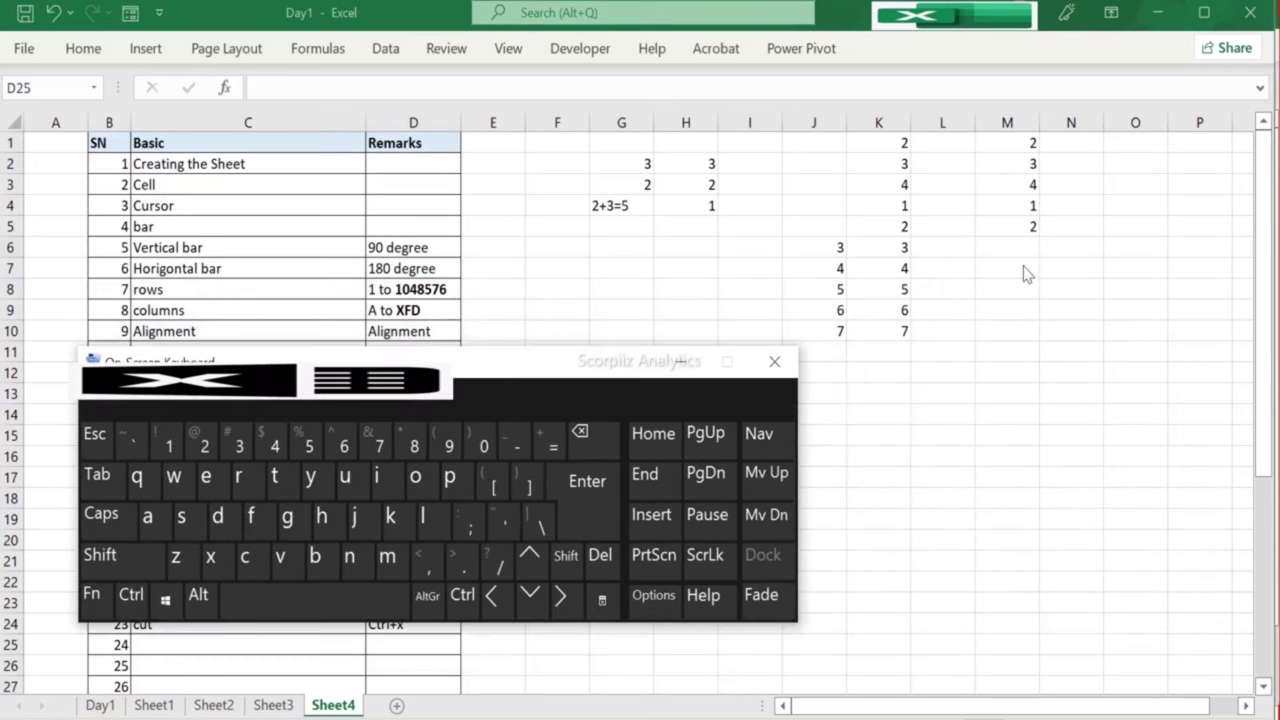
{"action": "left_click", "coordinate": [984, 311]}
{"action": "type", "text": "Sum"}
{"action": "key", "text": "Return"}
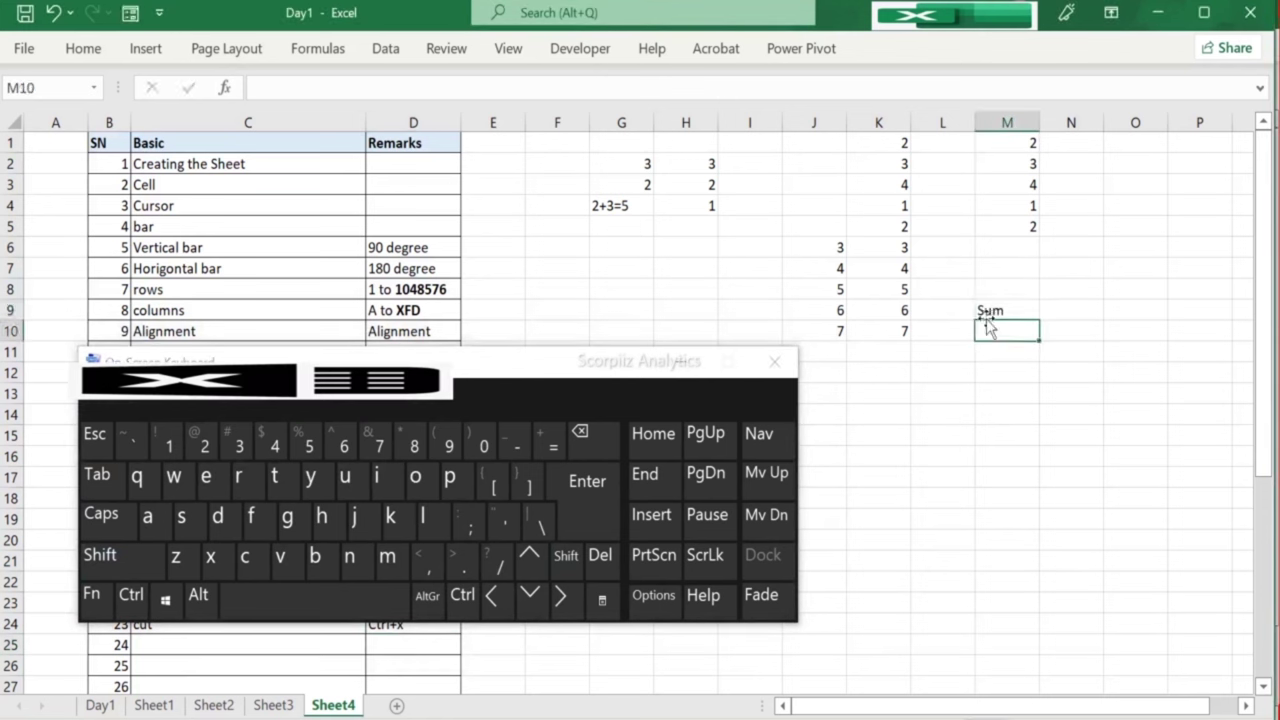
{"action": "left_click", "coordinate": [985, 318]}
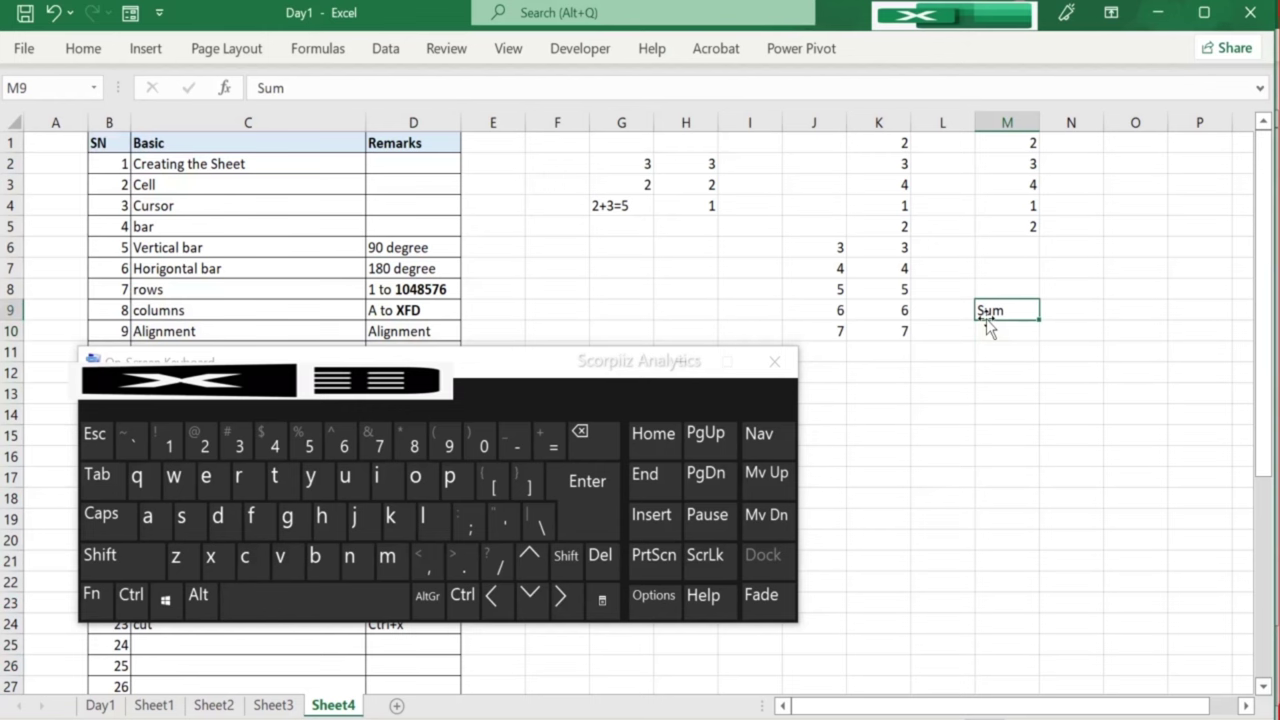
{"action": "double_click", "coordinate": [1024, 310]}
{"action": "key", "text": "Return"}
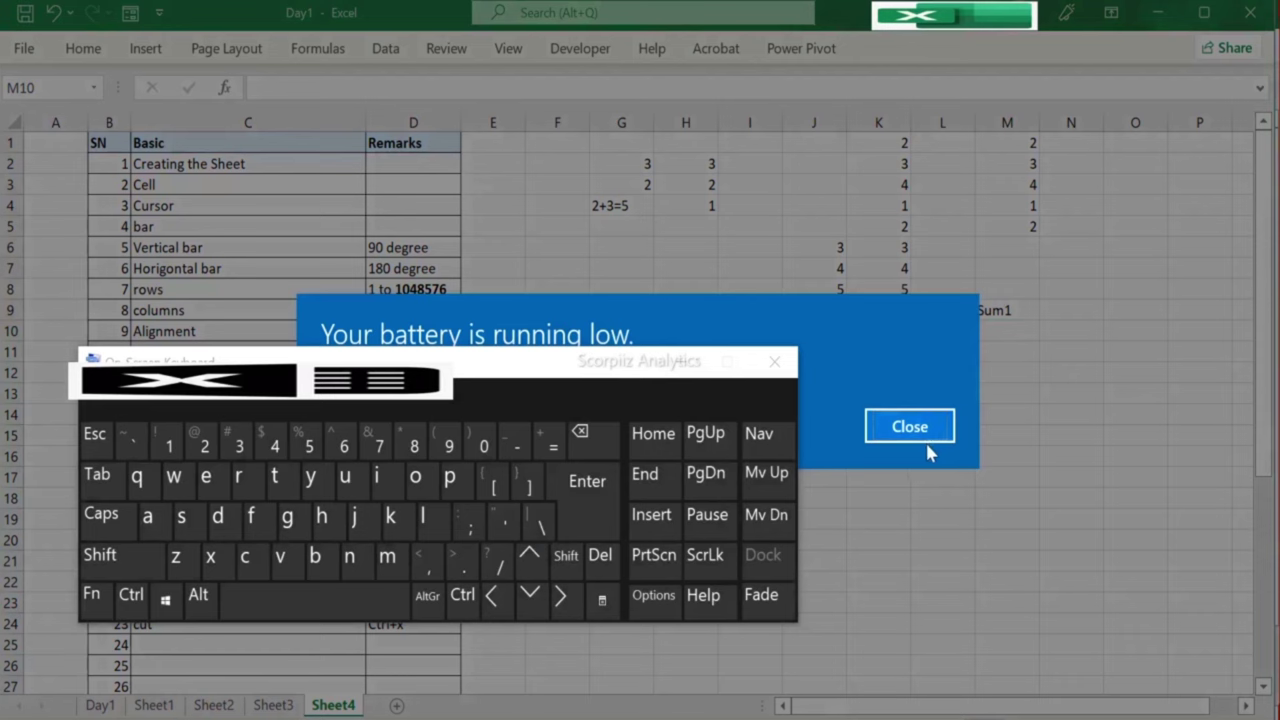
Step: Enter the label Sum2 in cell M10 below it
{"action": "left_click", "coordinate": [917, 427]}
{"action": "type", "text": "Sum2"}
{"action": "key", "text": "Up"}
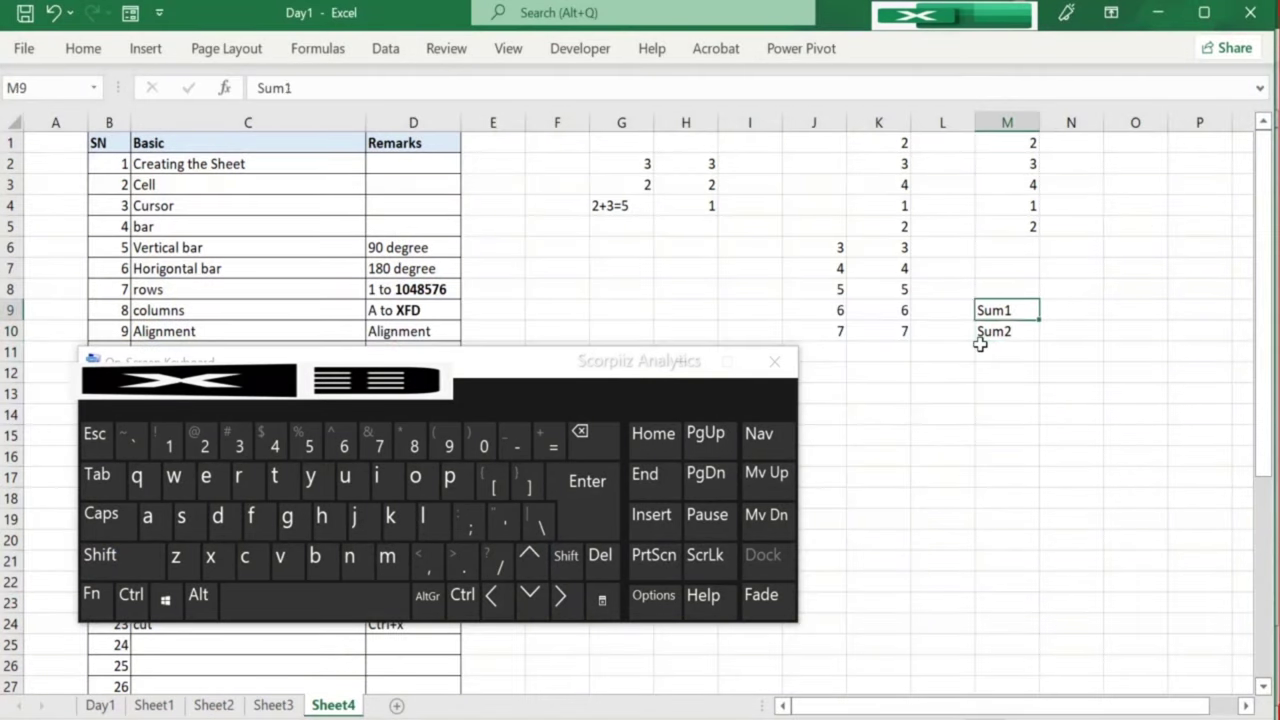
Step: Total M1:M5 in N9 (12) and J6:J10 in N10 (25) with SUM formulas
{"action": "key", "text": "Right"}
{"action": "type", "text": "=sum"}
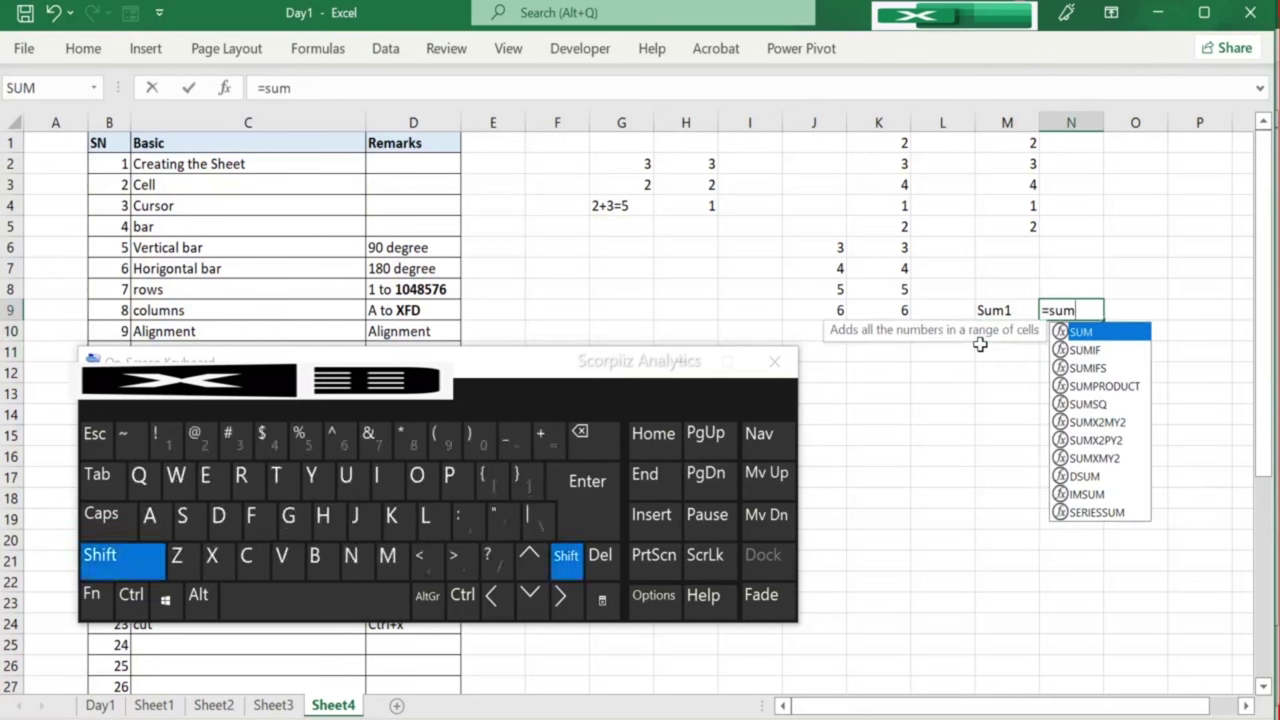
{"action": "type", "text": "("}
{"action": "left_click_drag", "start_coordinate": [1031, 145], "coordinate": [1027, 226]}
{"action": "type", "text": ")"}
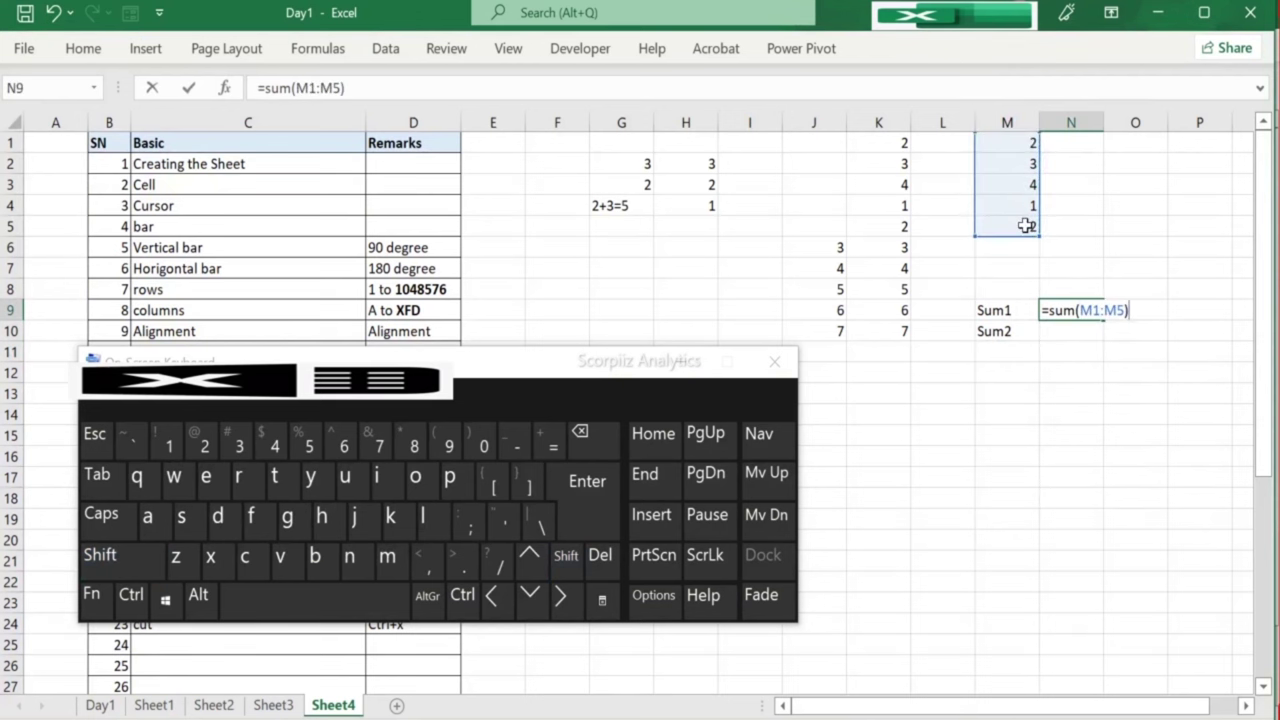
{"action": "key", "text": "Return"}
{"action": "type", "text": "="}
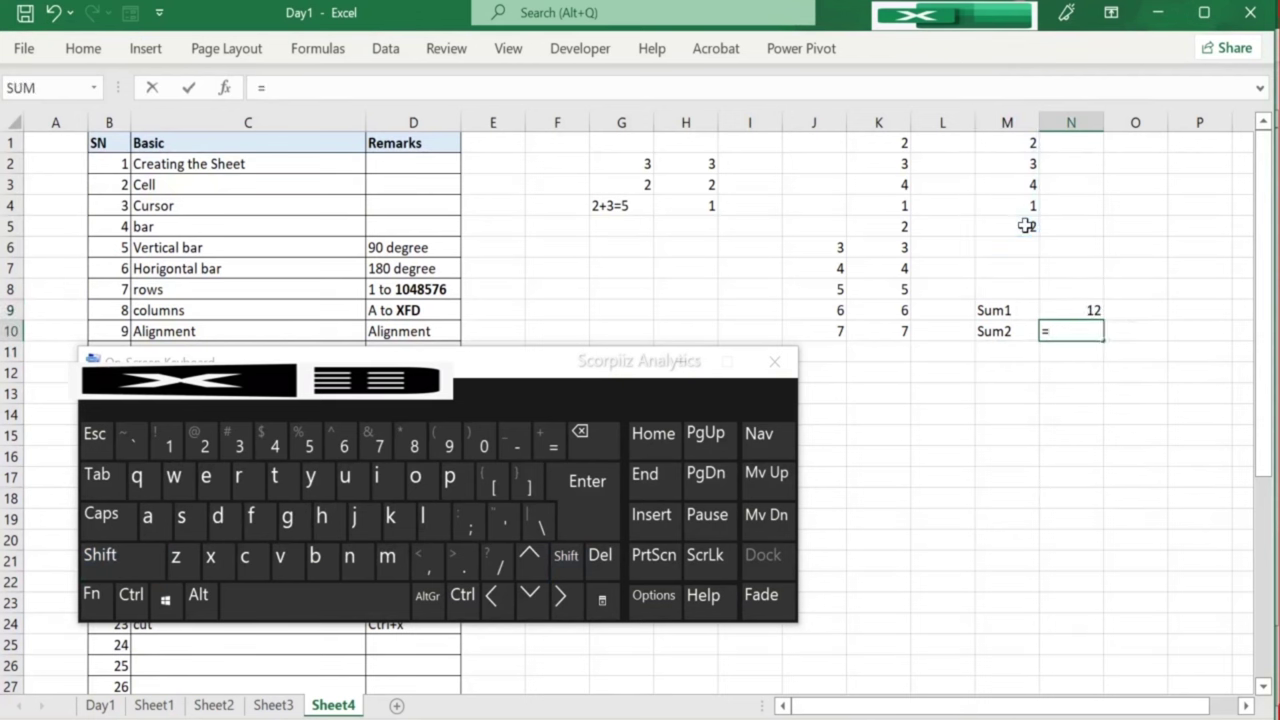
{"action": "type", "text": "sum"}
{"action": "key", "text": "Tab"}
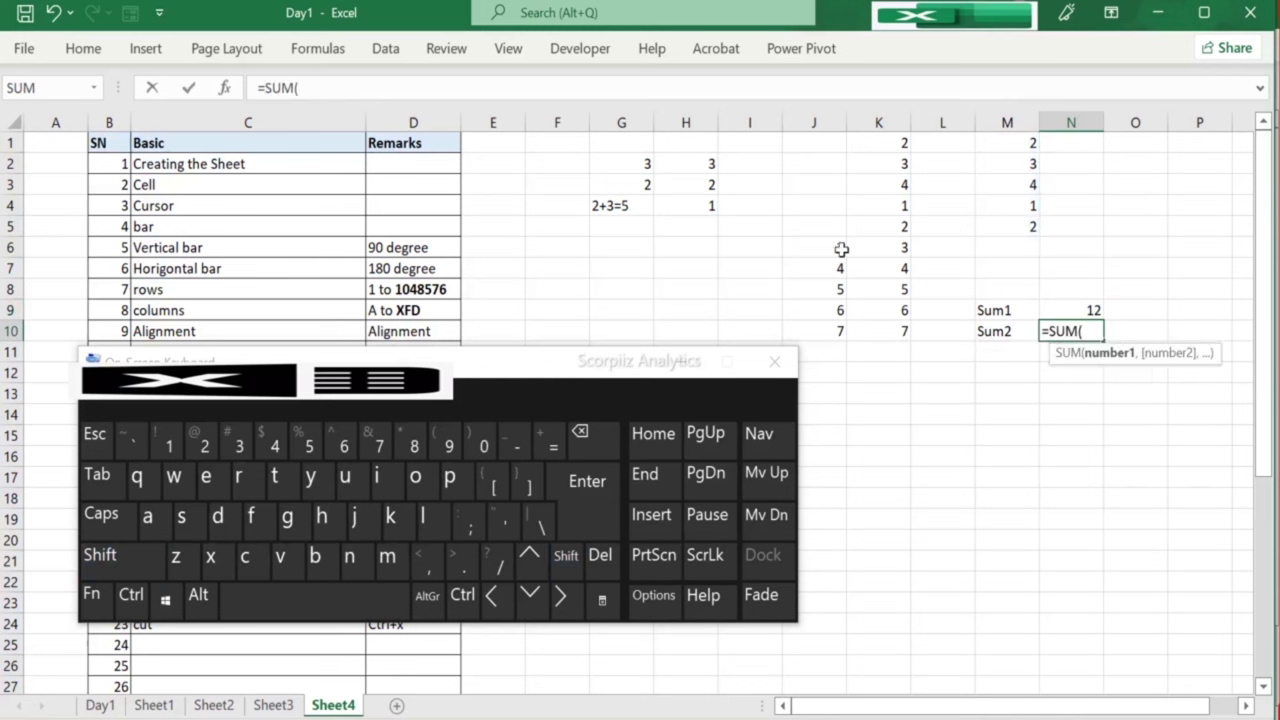
{"action": "left_click", "coordinate": [838, 250]}
{"action": "left_click_drag", "start_coordinate": [838, 250], "coordinate": [837, 331]}
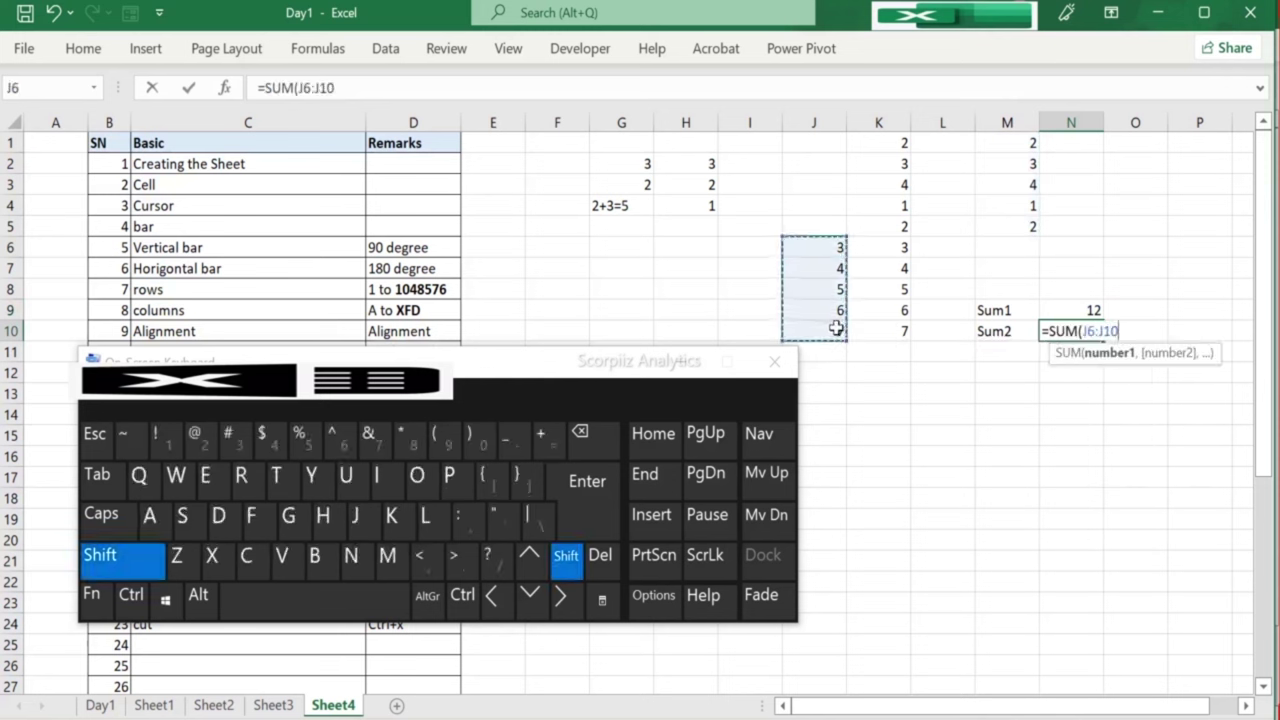
{"action": "type", "text": ")"}
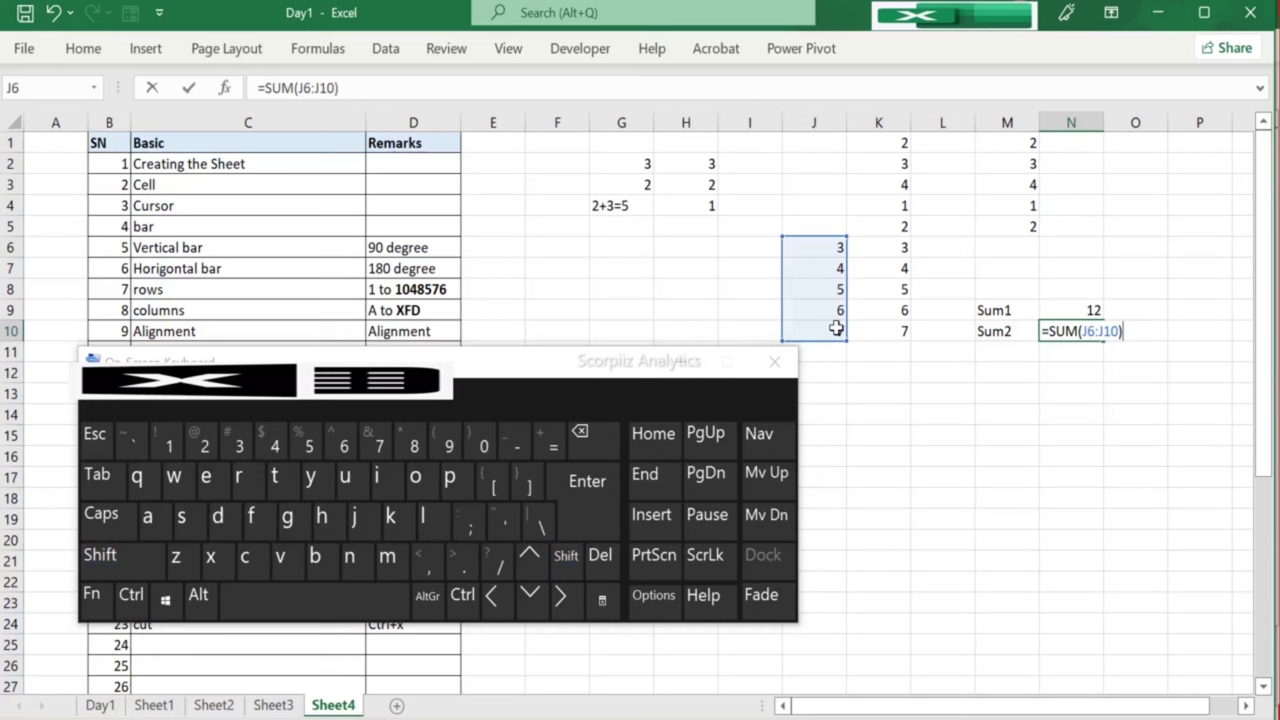
{"action": "key", "text": "Return"}
Step: Label M11 as Sum1-Sum2 and widen column M to fit it
{"action": "key", "text": "Left"}
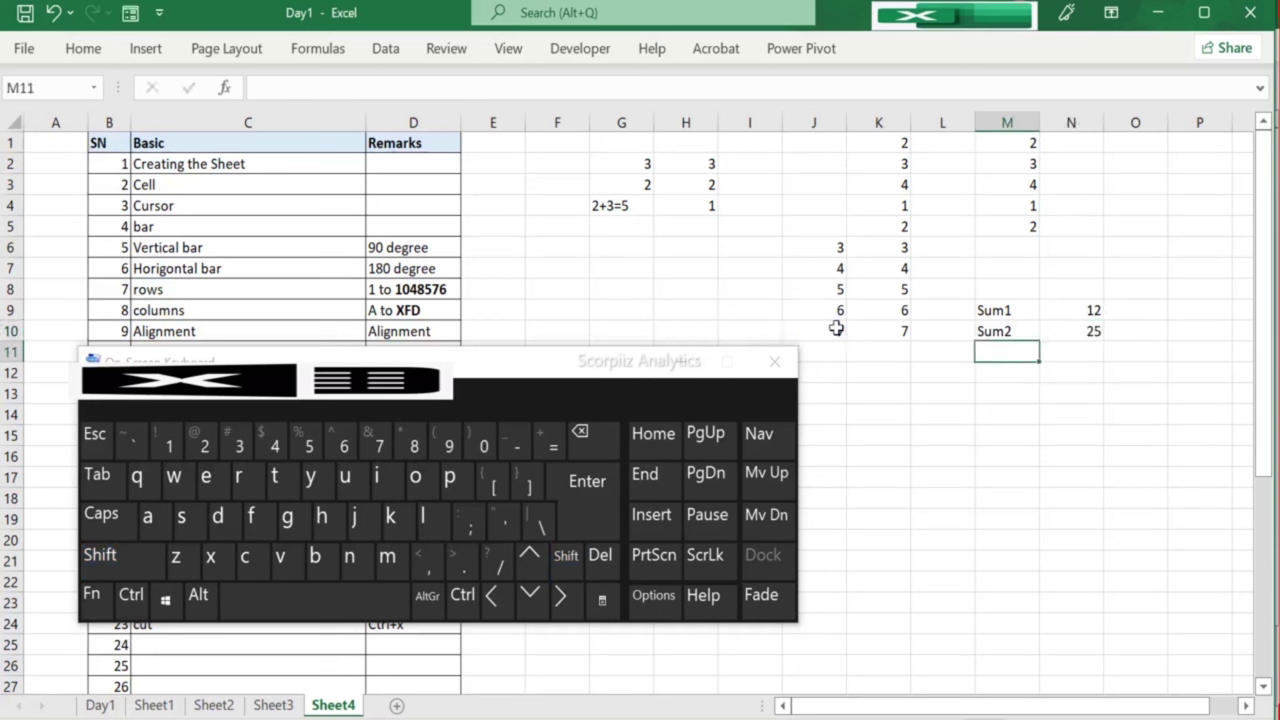
{"action": "type", "text": "Sum1-Sum2"}
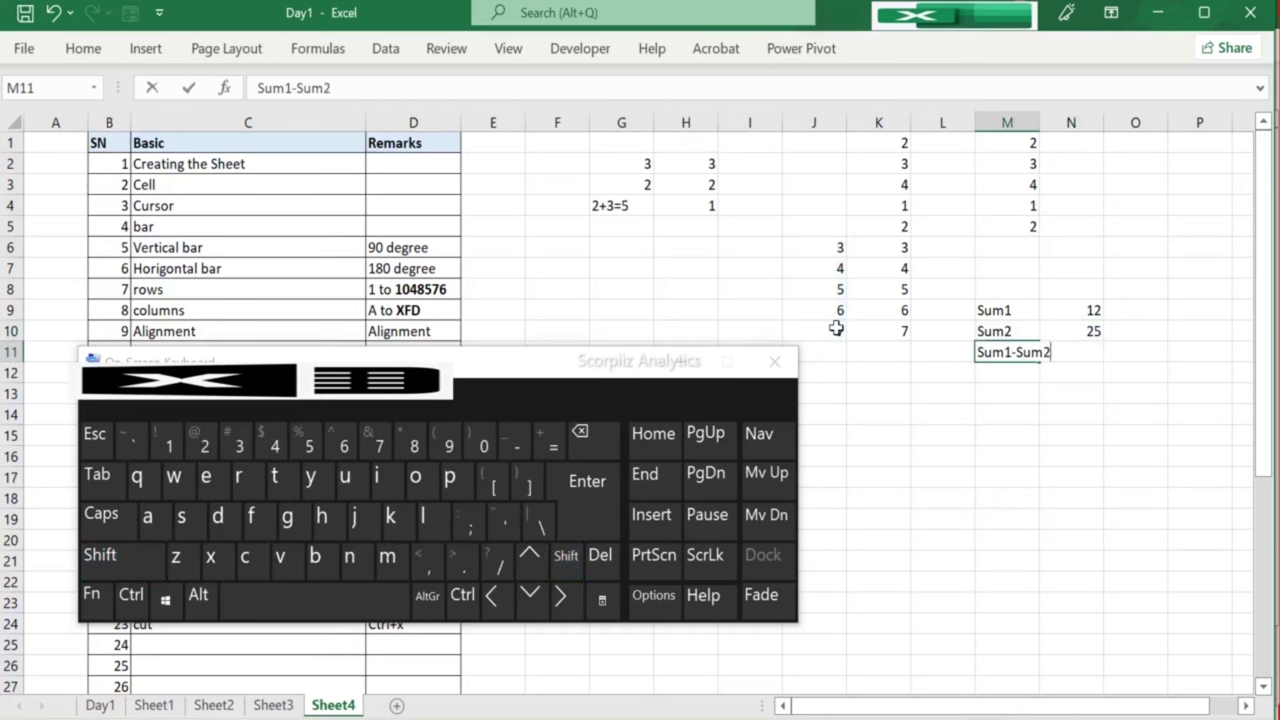
{"action": "key", "text": "Return"}
{"action": "left_click_drag", "start_coordinate": [1041, 124], "coordinate": [1054, 124]}
Step: Enter =N9-N10 in N11, giving -13, and check the result
{"action": "left_click", "coordinate": [1086, 352]}
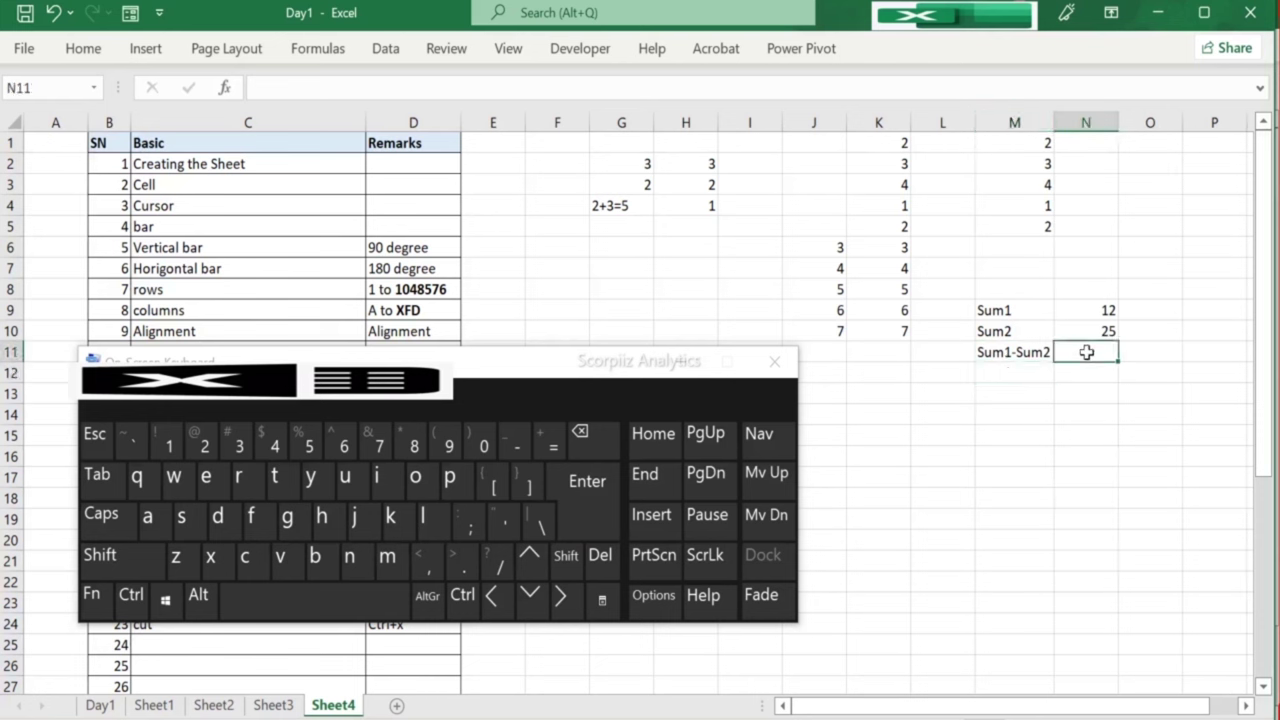
{"action": "type", "text": "=N9"}
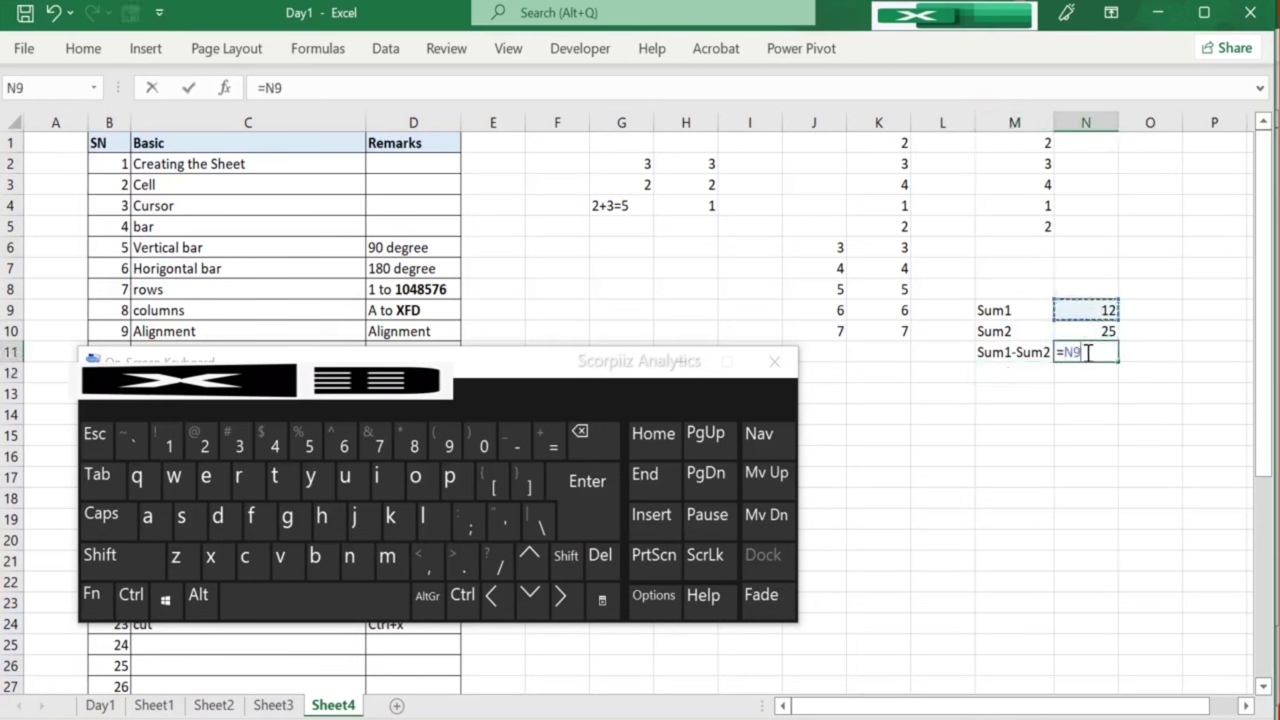
{"action": "type", "text": "-N10"}
{"action": "key", "text": "Return"}
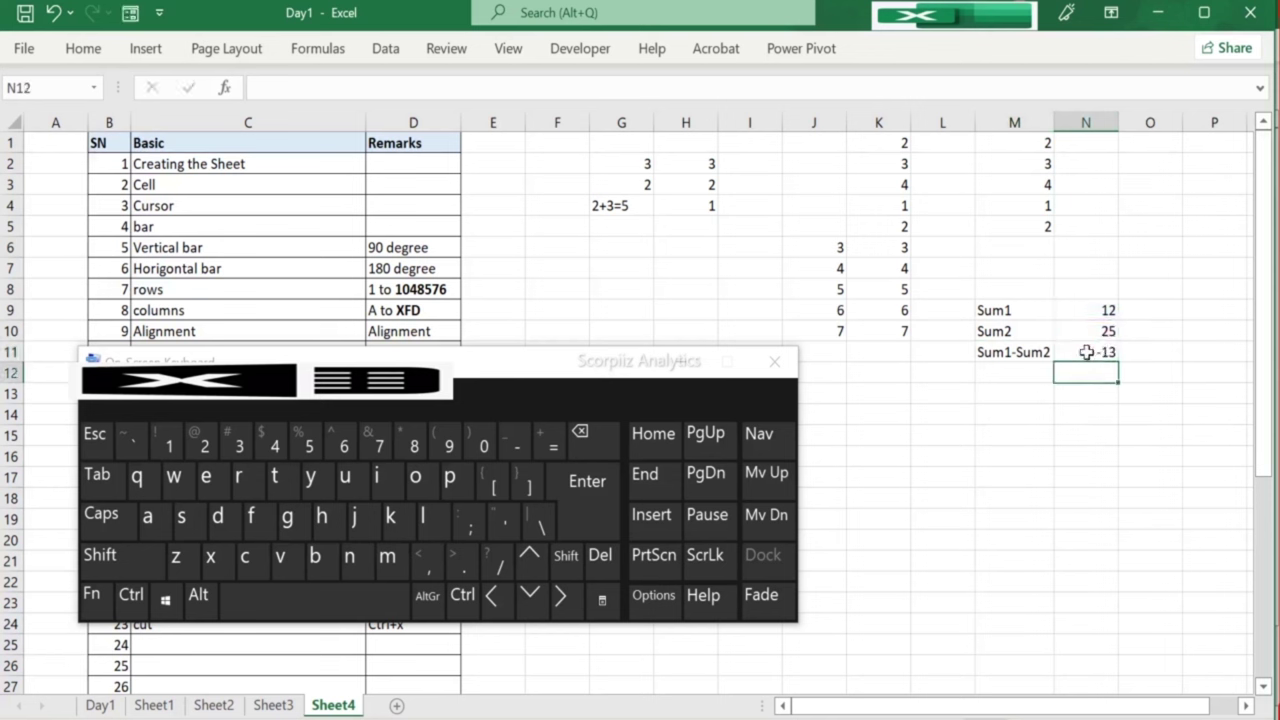
{"action": "key", "text": "Left"}
{"action": "key", "text": "Up"}
{"action": "key", "text": "Up"}
{"action": "key", "text": "Up"}
{"action": "key", "text": "Down"}
{"action": "key", "text": "Down"}
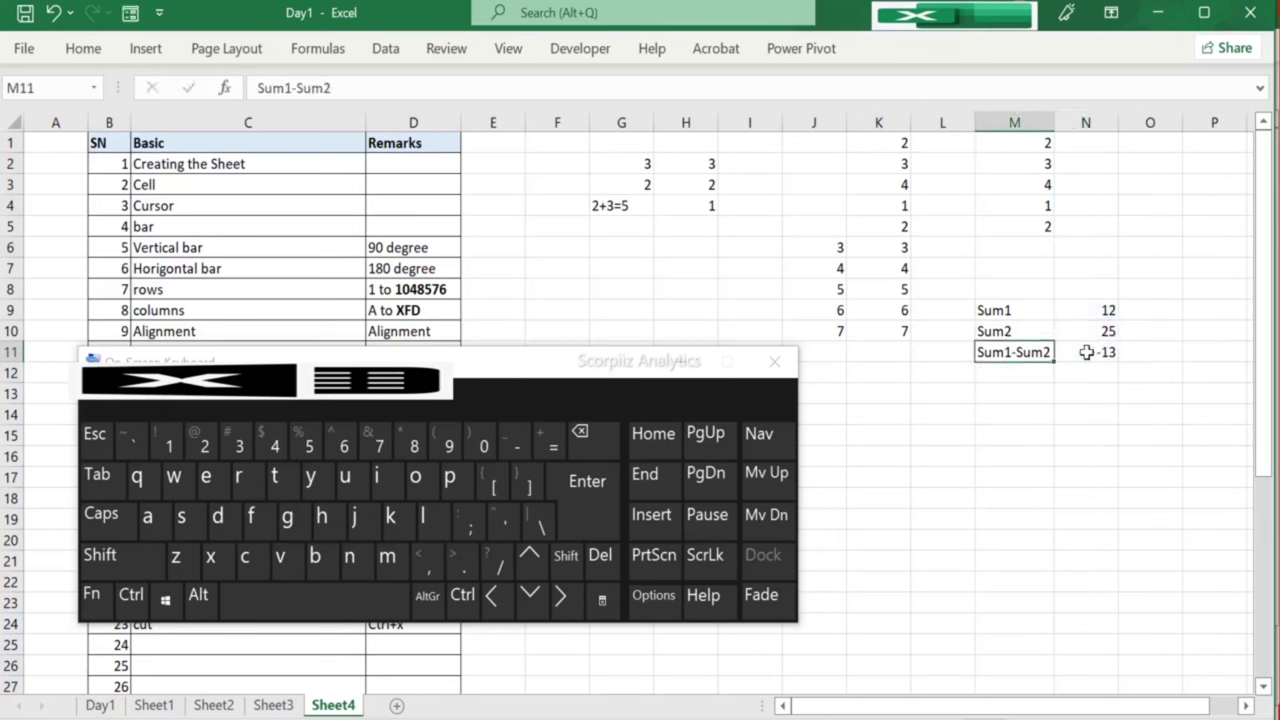
{"action": "key", "text": "Right"}
Step: Browse the Remarks entries, then move to the empty cell below the Quantity values
{"action": "left_click_drag", "start_coordinate": [410, 357], "coordinate": [806, 334]}
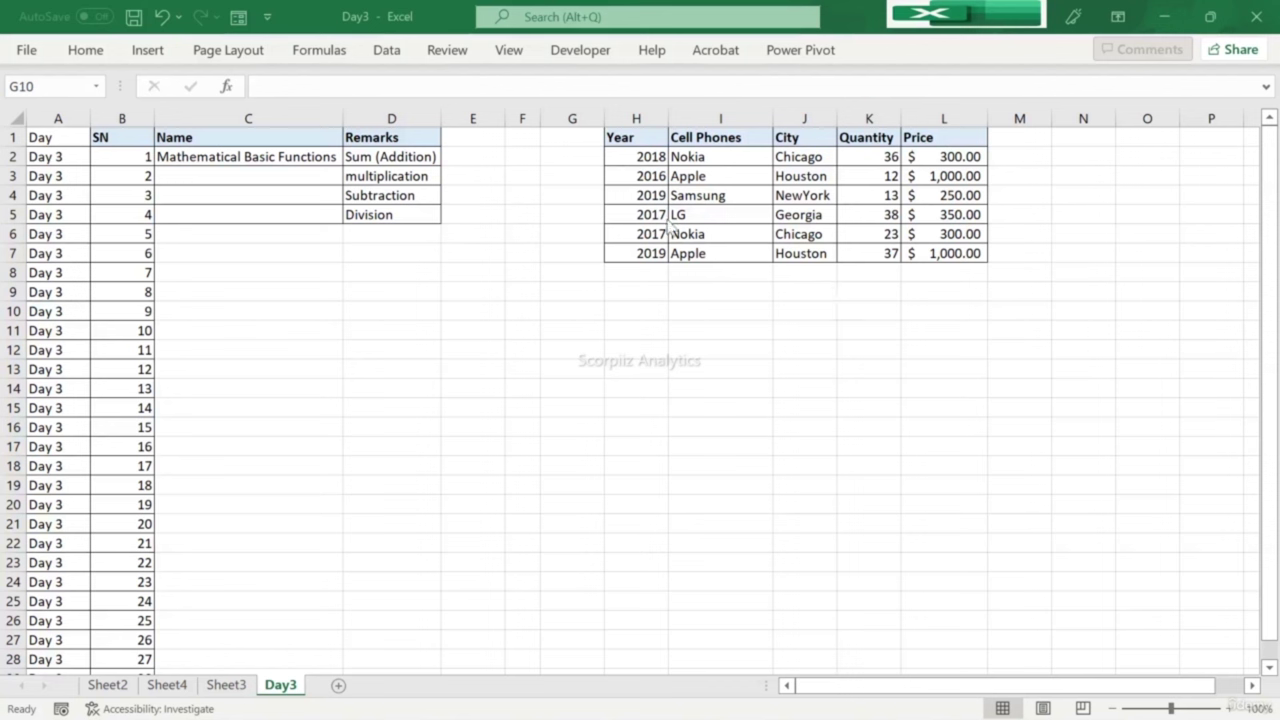
{"action": "left_click", "coordinate": [349, 181]}
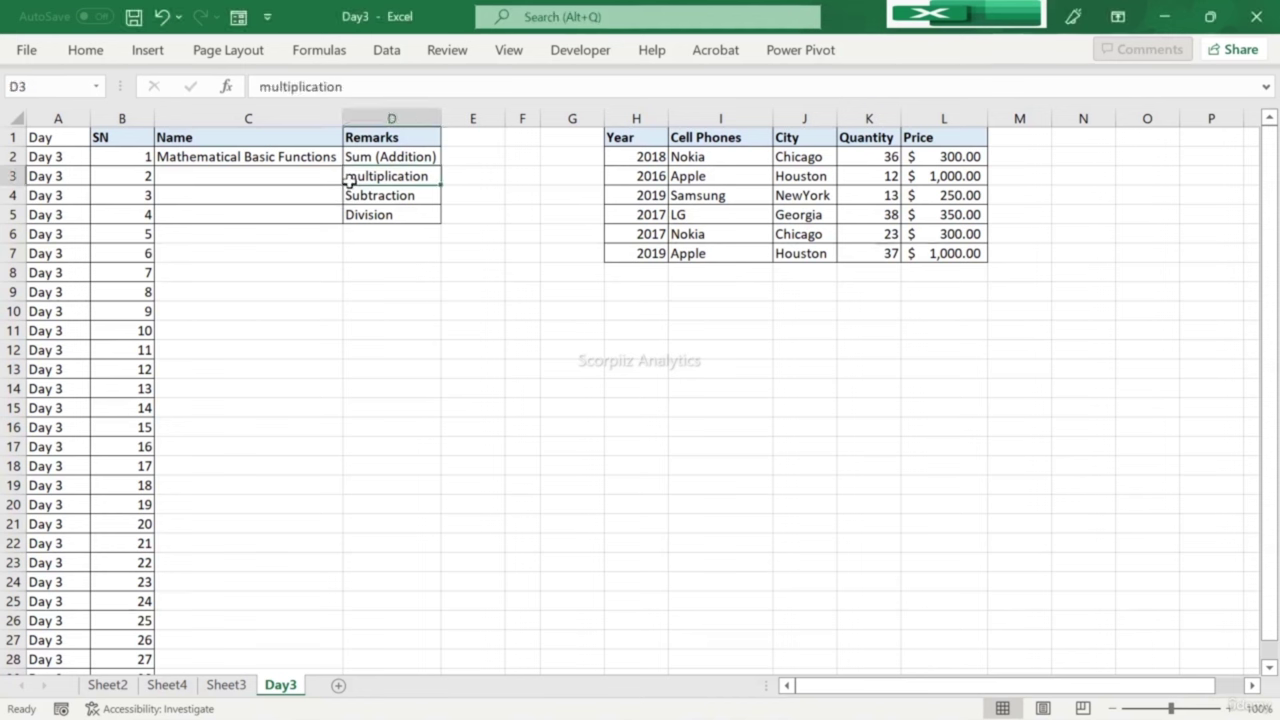
{"action": "key", "text": "Down"}
{"action": "key", "text": "Up"}
{"action": "key", "text": "Up"}
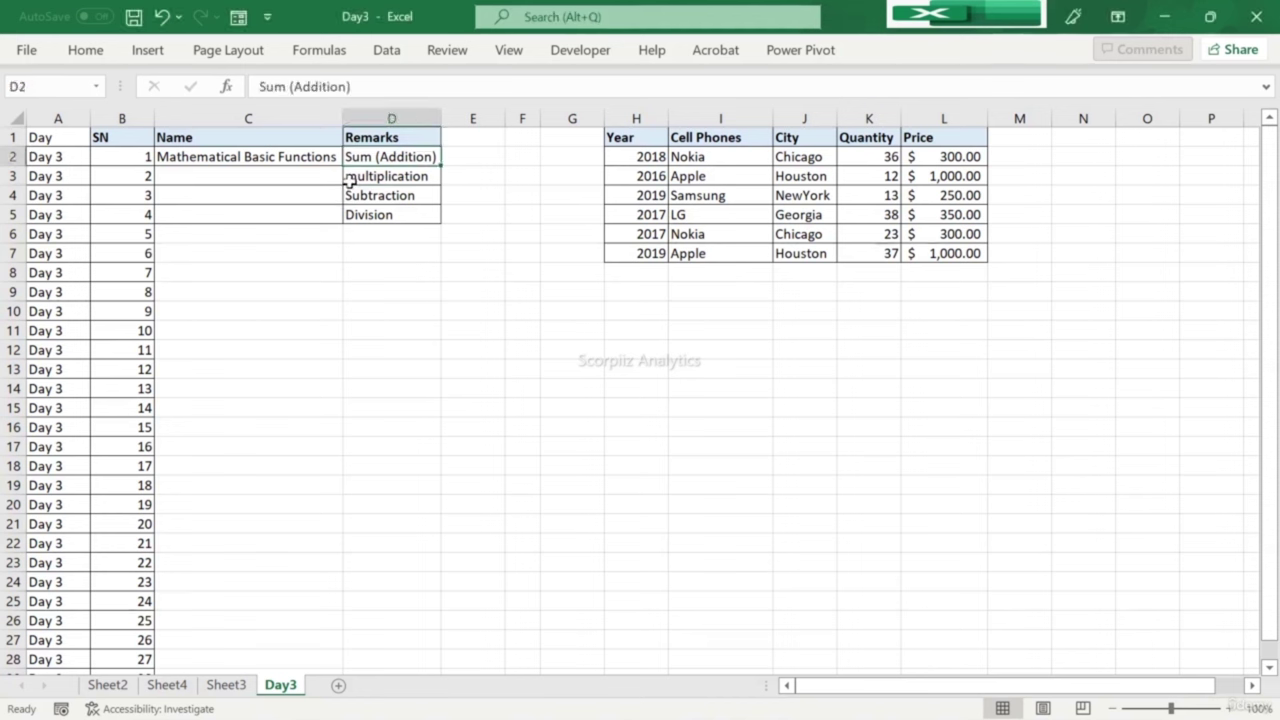
{"action": "key", "text": "Down"}
{"action": "key", "text": "Up"}
{"action": "key", "text": "Right"}
{"action": "key", "text": "Right"}
{"action": "key", "text": "Right"}
{"action": "key", "text": "Right"}
{"action": "key", "text": "Right"}
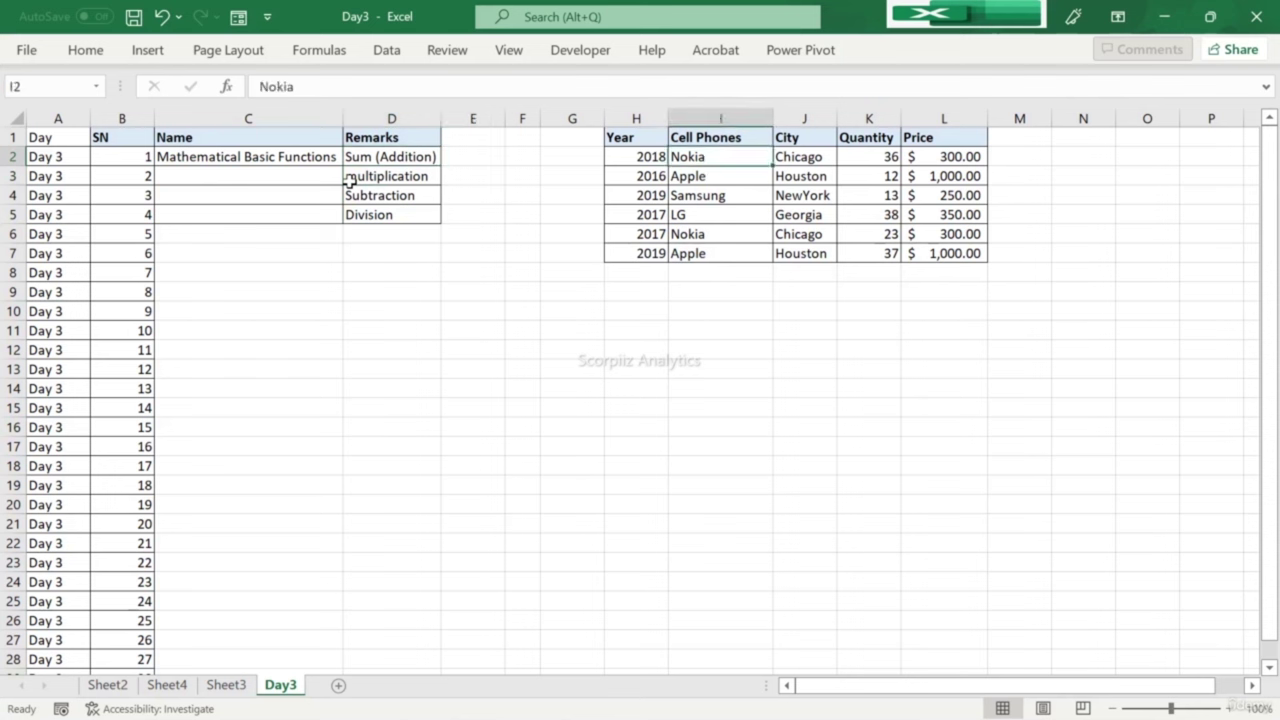
{"action": "key", "text": "ctrl+Down"}
{"action": "key", "text": "Right"}
{"action": "key", "text": "Down"}
{"action": "key", "text": "Down"}
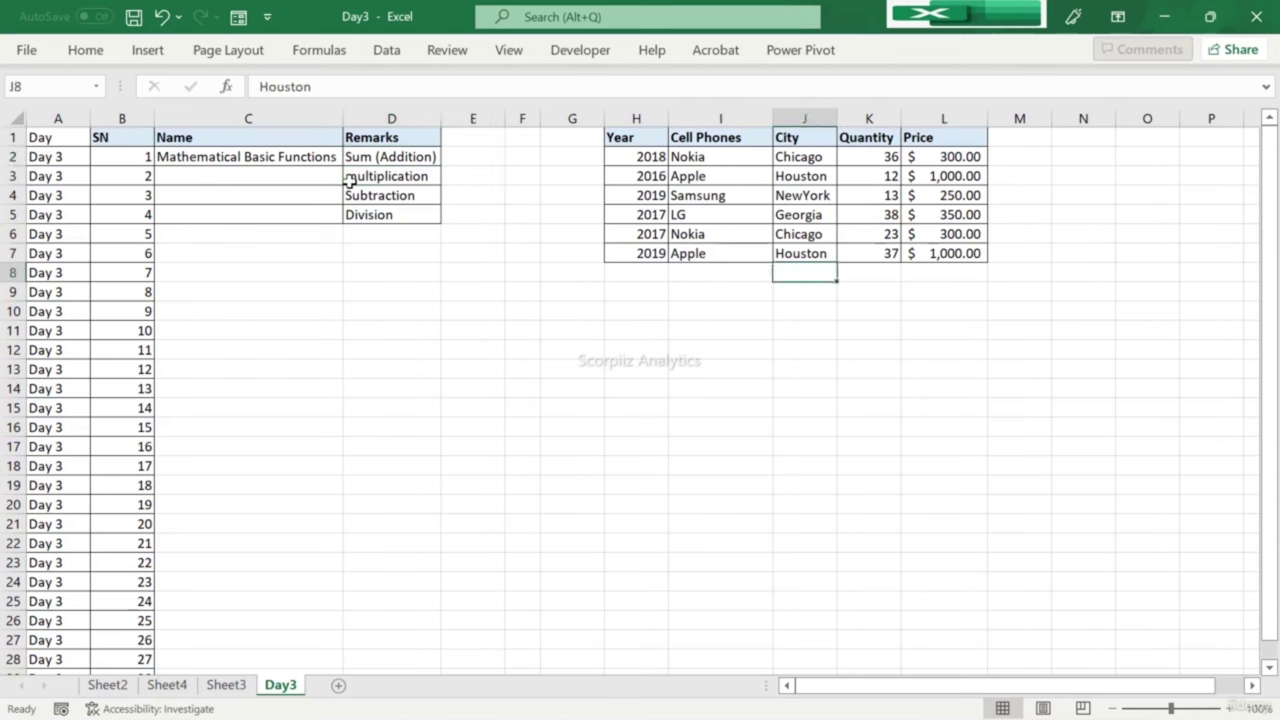
{"action": "key", "text": "Right"}
{"action": "key", "text": "Up"}
{"action": "key", "text": "Up"}
{"action": "key", "text": "Up"}
{"action": "key", "text": "Up"}
{"action": "key", "text": "Up"}
{"action": "key", "text": "Up"}
{"action": "key", "text": "Up"}
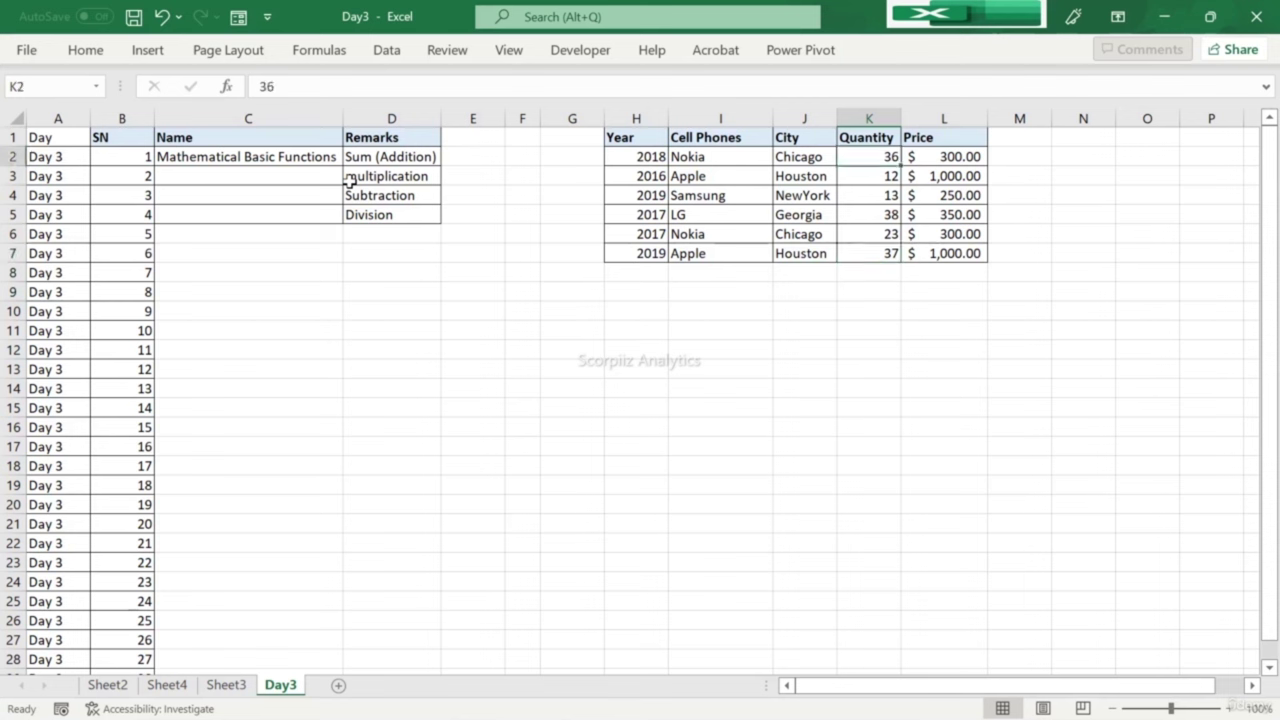
Step: Review the Year and Quantity values, then bring up the Windows On-Screen Keyboard
{"action": "key", "text": "Down"}
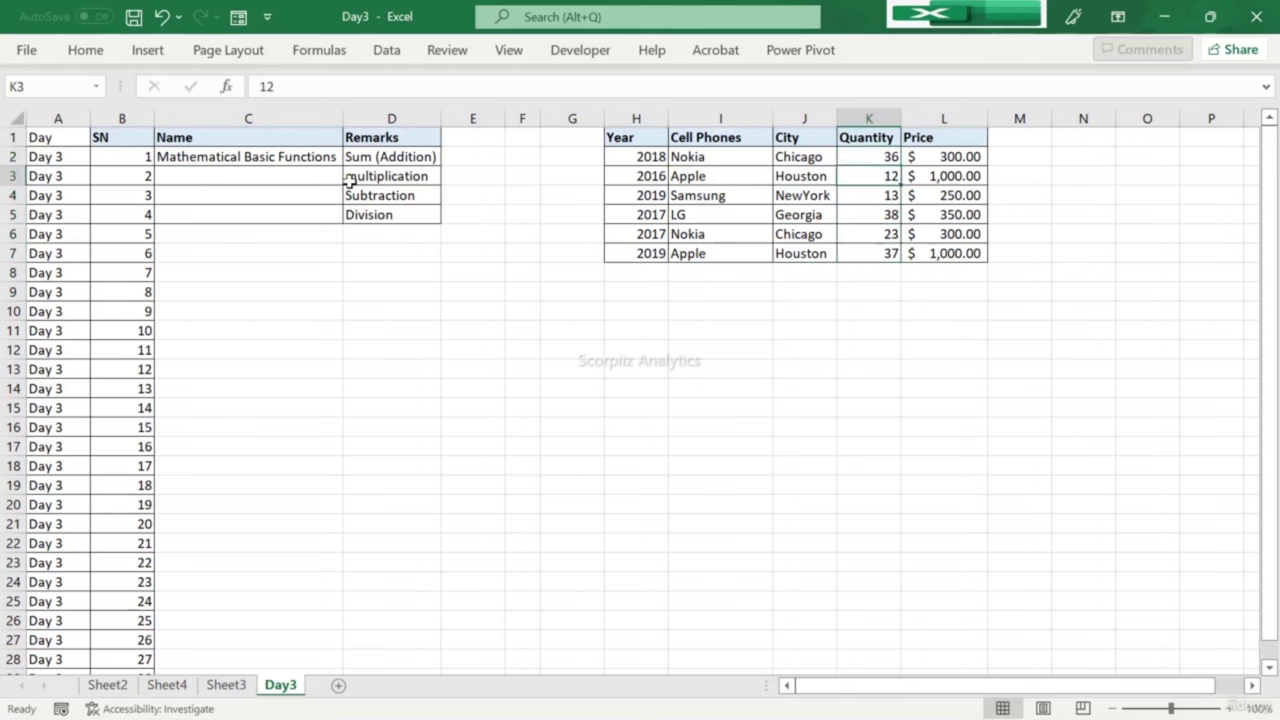
{"action": "key", "text": "Down"}
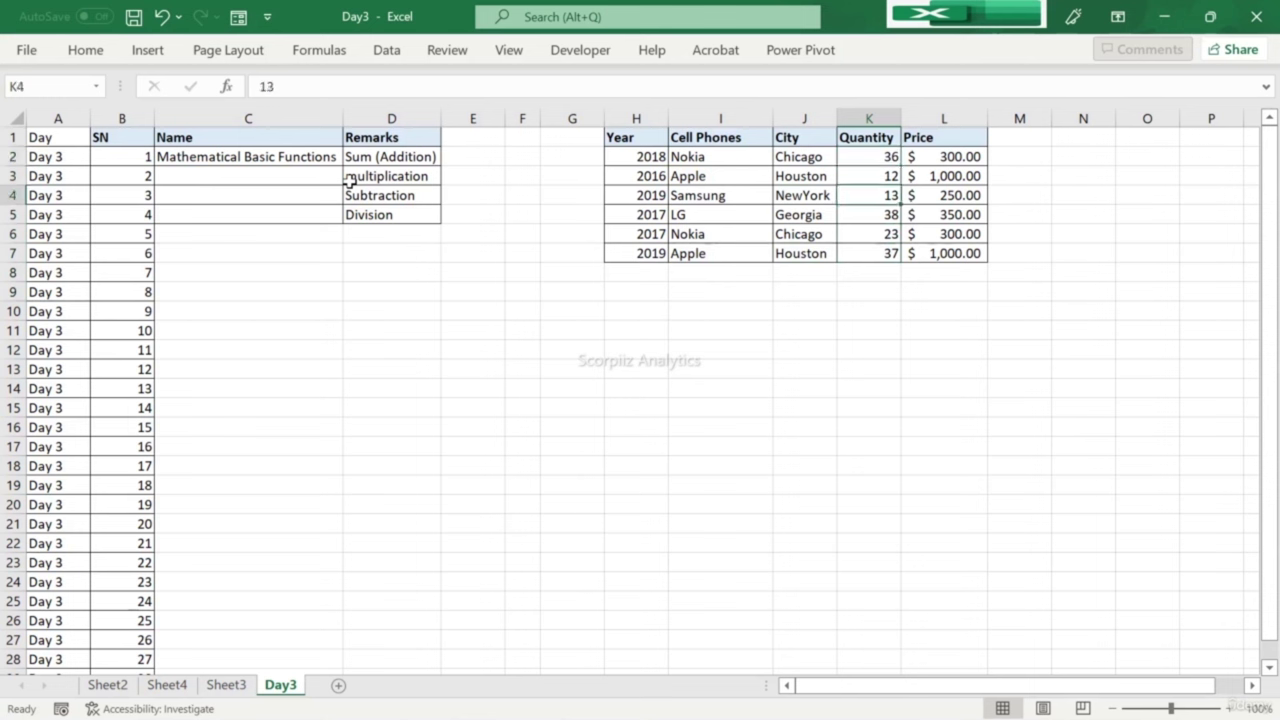
{"action": "key", "text": "Down"}
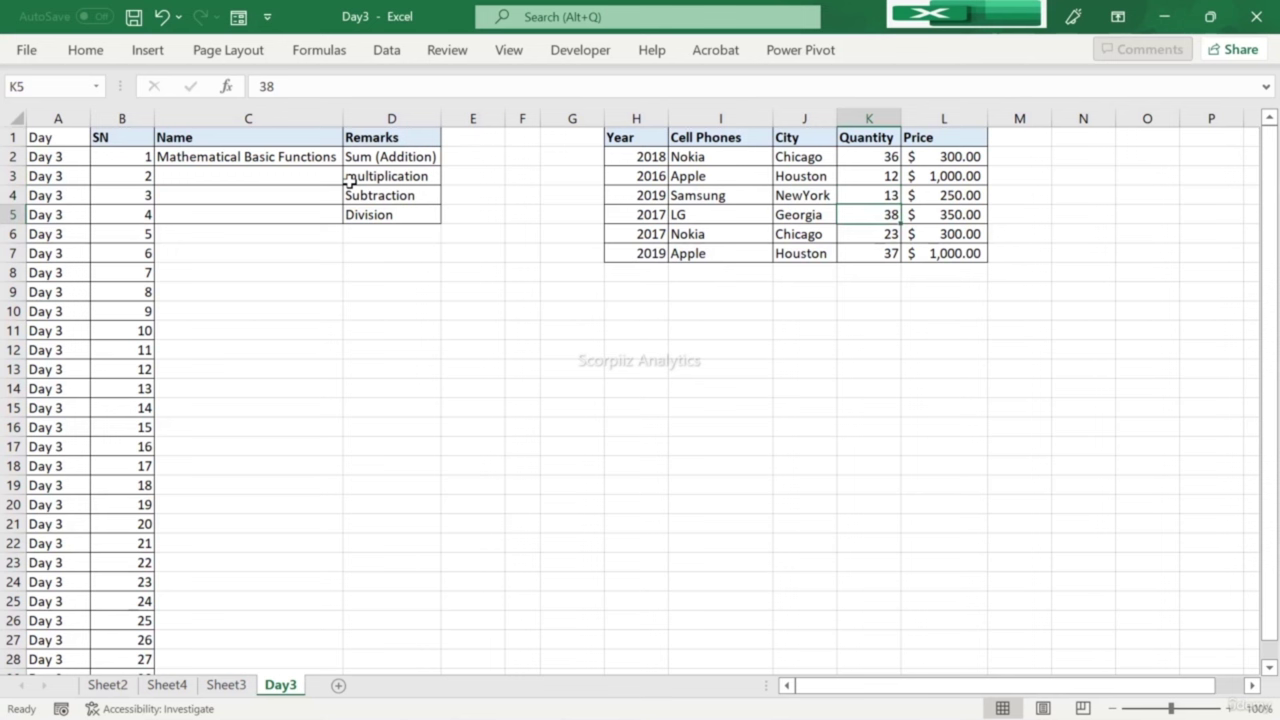
{"action": "key", "text": "Left"}
{"action": "key", "text": "Left"}
{"action": "key", "text": "Left"}
{"action": "key", "text": "Up"}
{"action": "key", "text": "Up"}
{"action": "key", "text": "Up"}
{"action": "key", "text": "Down"}
{"action": "key", "text": "Down"}
{"action": "key", "text": "Down"}
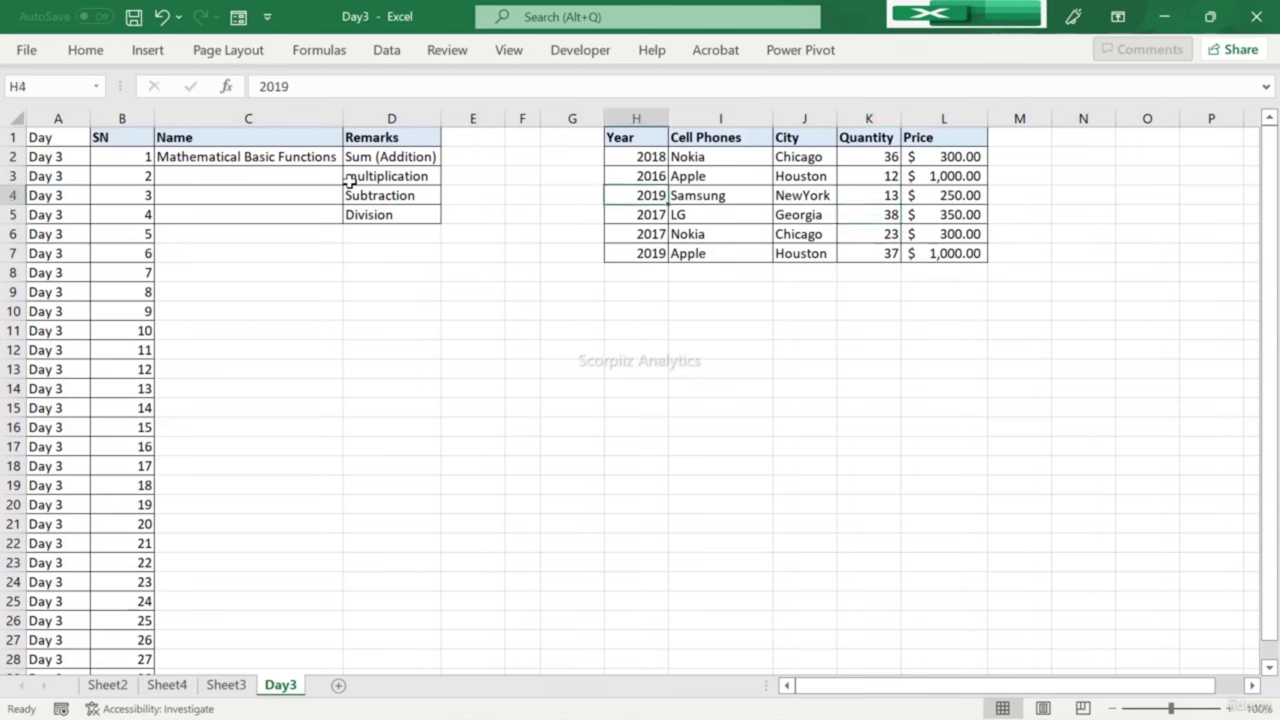
{"action": "key", "text": "Down"}
{"action": "key", "text": "Down"}
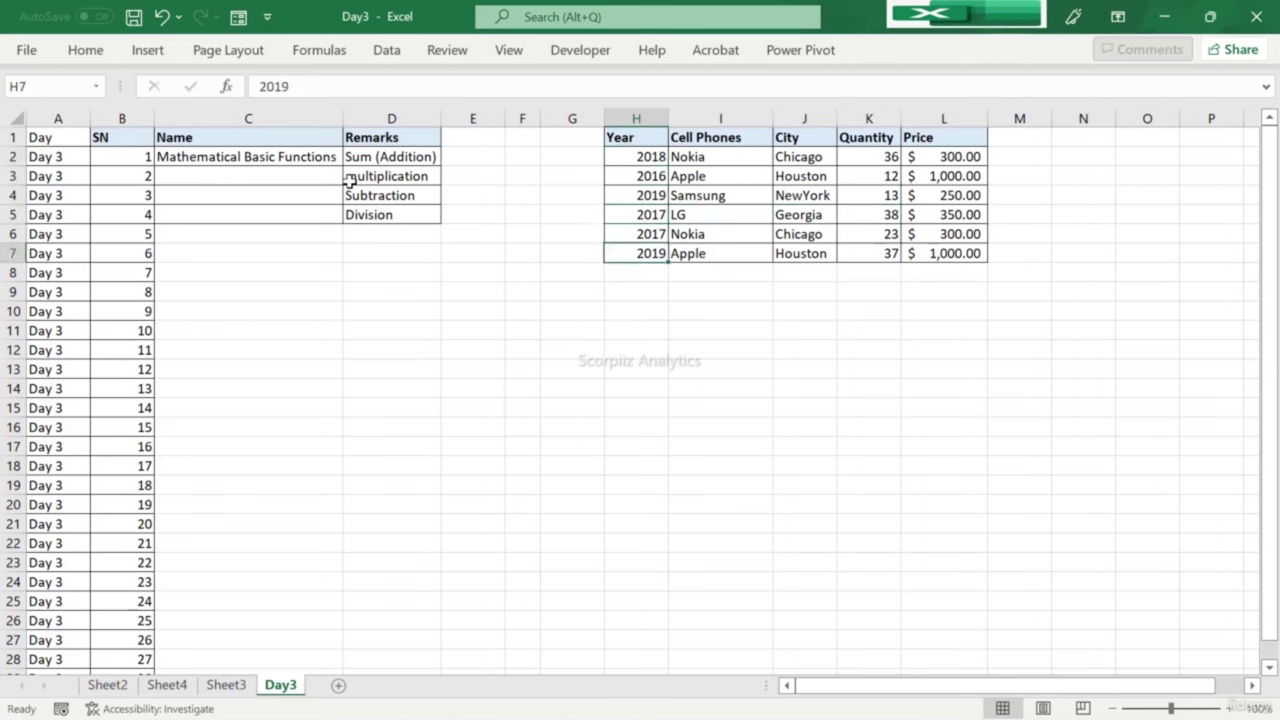
{"action": "key", "text": "Right"}
{"action": "key", "text": "Right"}
{"action": "key", "text": "Right"}
{"action": "key", "text": "Up"}
{"action": "key", "text": "Up"}
{"action": "key", "text": "Up"}
{"action": "key", "text": "Up"}
{"action": "key", "text": "Up"}
{"action": "key", "text": "Down"}
{"action": "key", "text": "Down"}
{"action": "key", "text": "Down"}
{"action": "key", "text": "Down"}
{"action": "key", "text": "Down"}
{"action": "key", "text": "Down"}
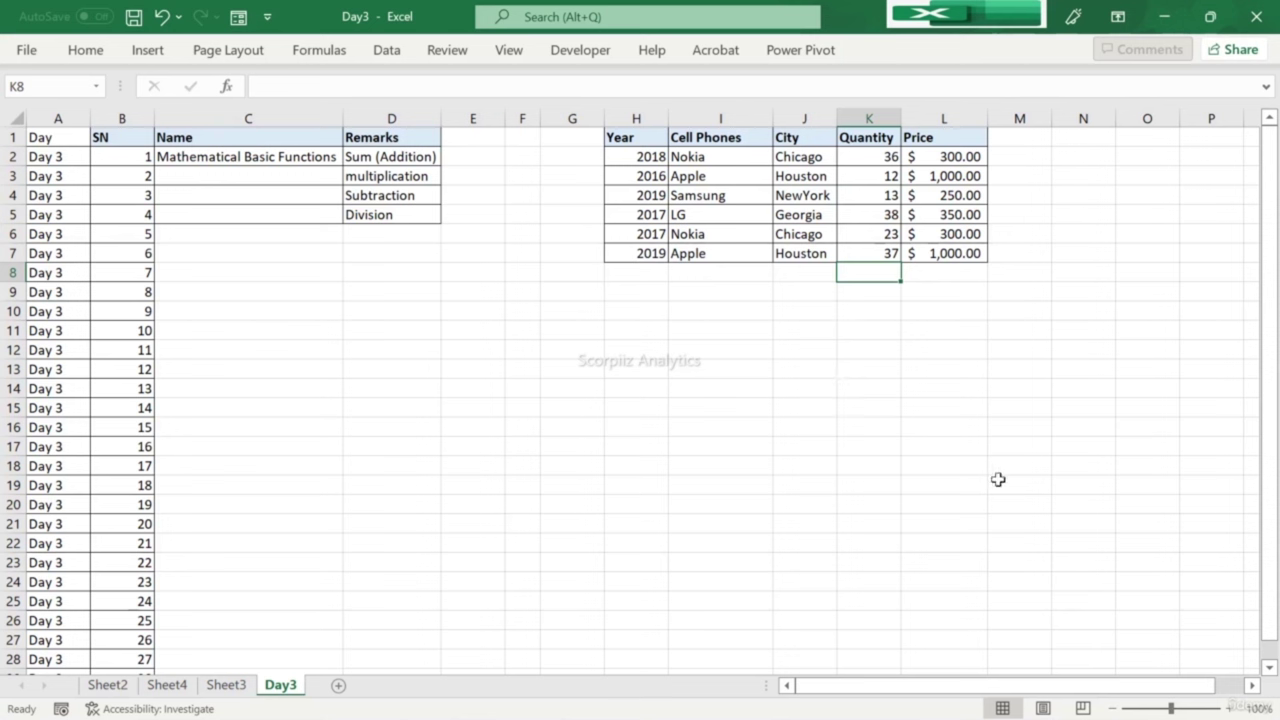
{"action": "key", "text": "ctrl+super+o"}
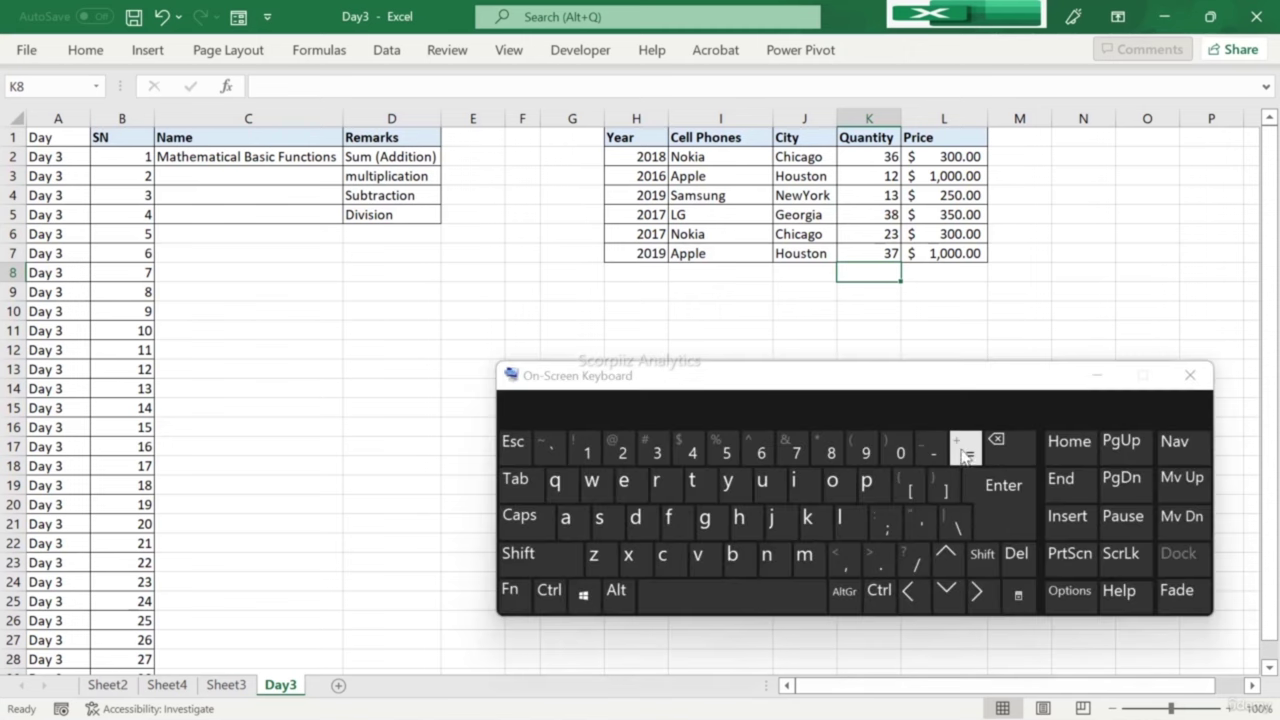
Step: Enter =SUM(K2:K7) in K8 via the on-screen keyboard, totalling Quantity to 159
{"action": "left_click", "coordinate": [965, 455]}
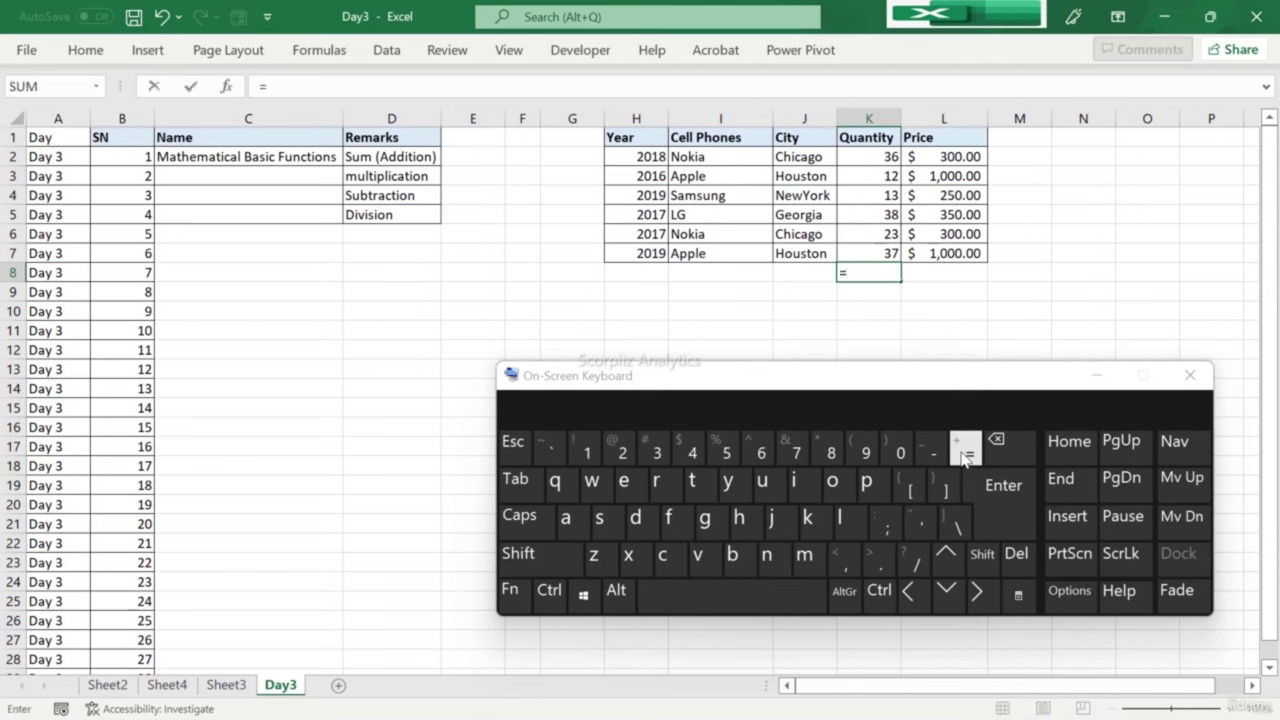
{"action": "left_click", "coordinate": [836, 484]}
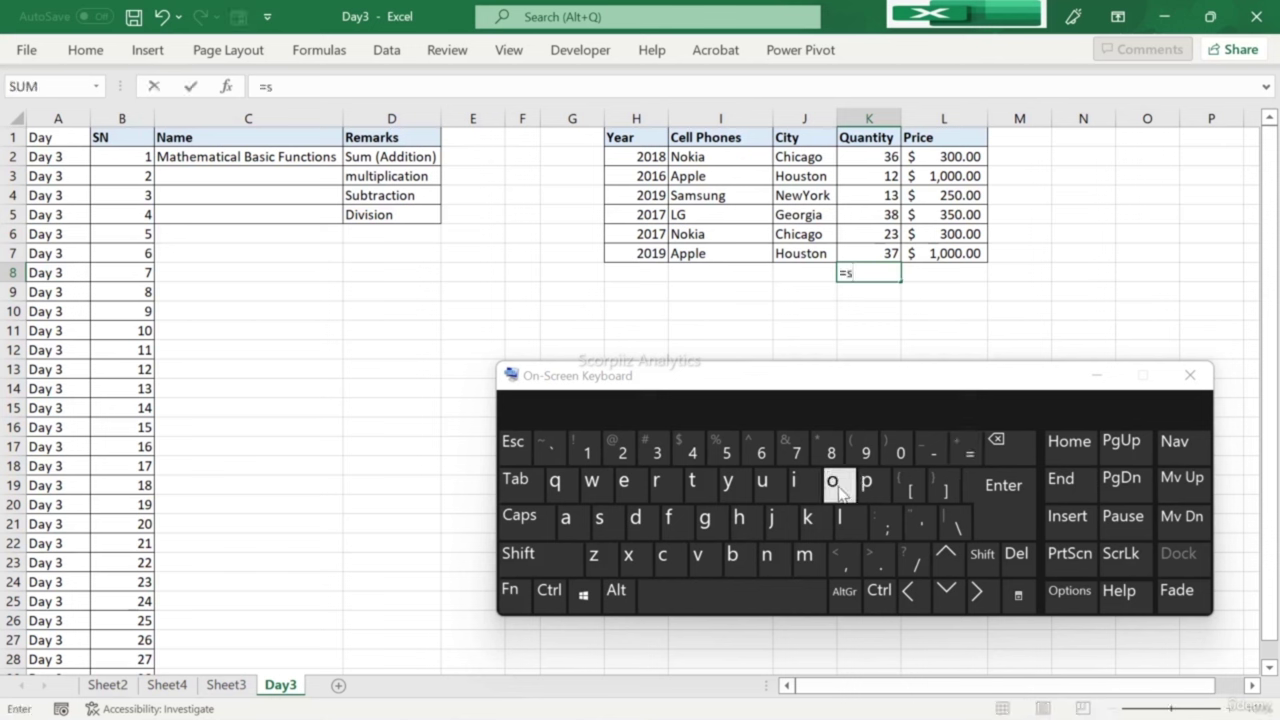
{"action": "left_click", "coordinate": [760, 484]}
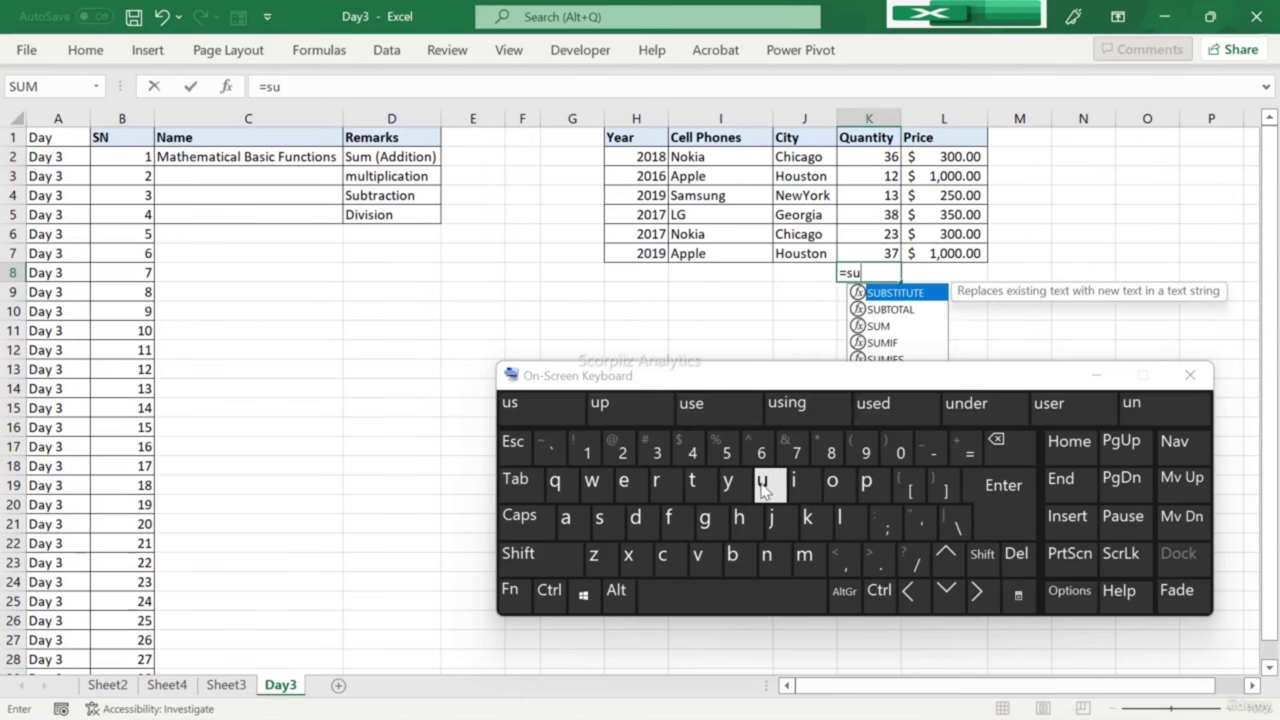
{"action": "left_click", "coordinate": [804, 557]}
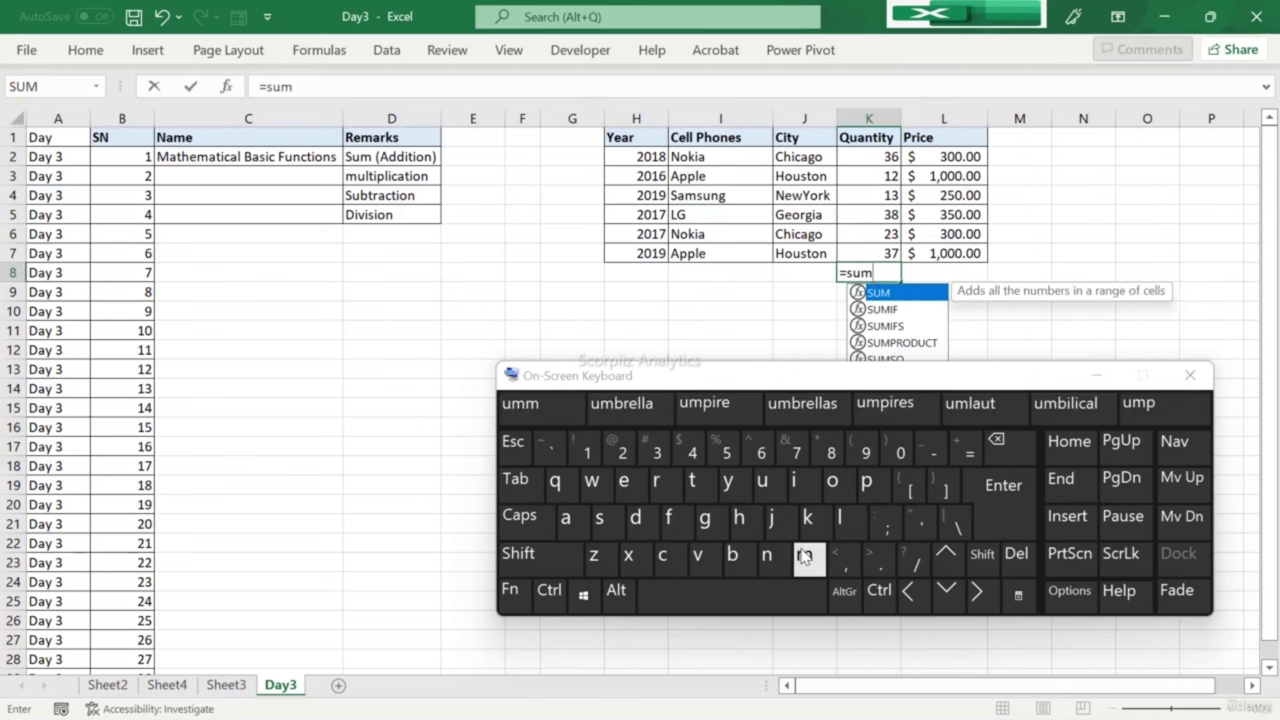
{"action": "key", "text": "Tab"}
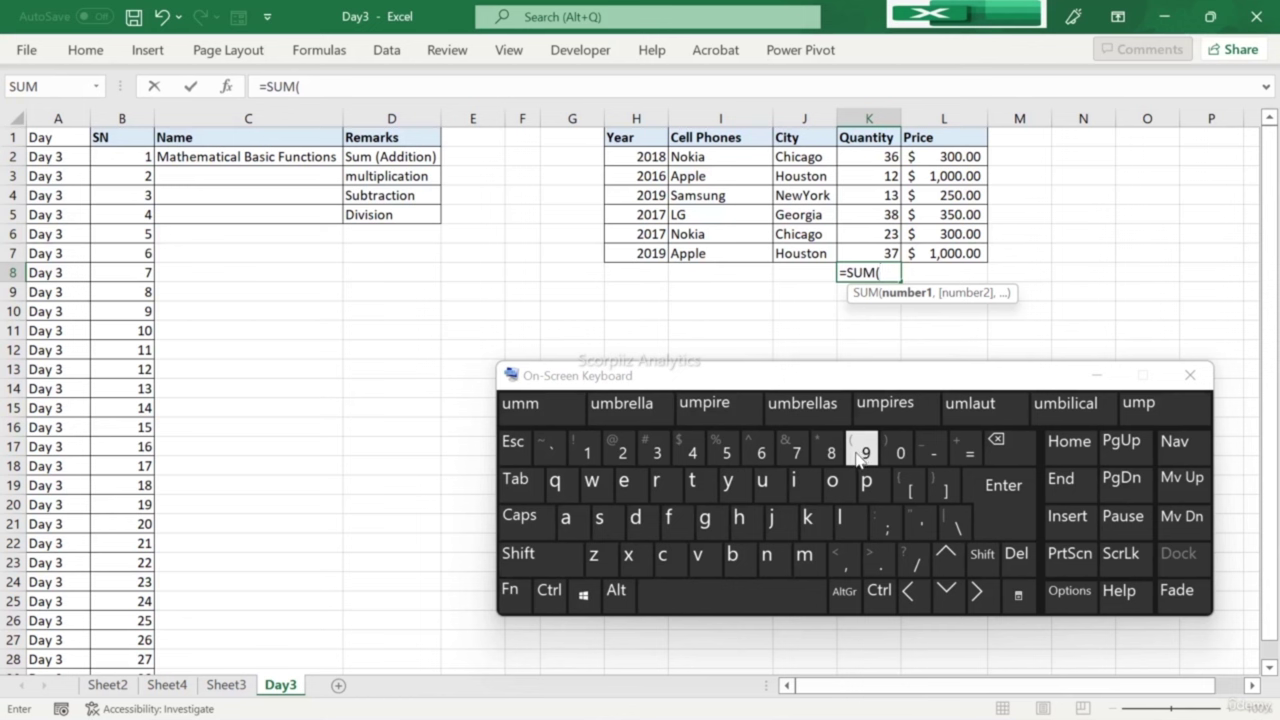
{"action": "left_click", "coordinate": [537, 553]}
{"action": "left_click_drag", "start_coordinate": [879, 150], "coordinate": [879, 253]}
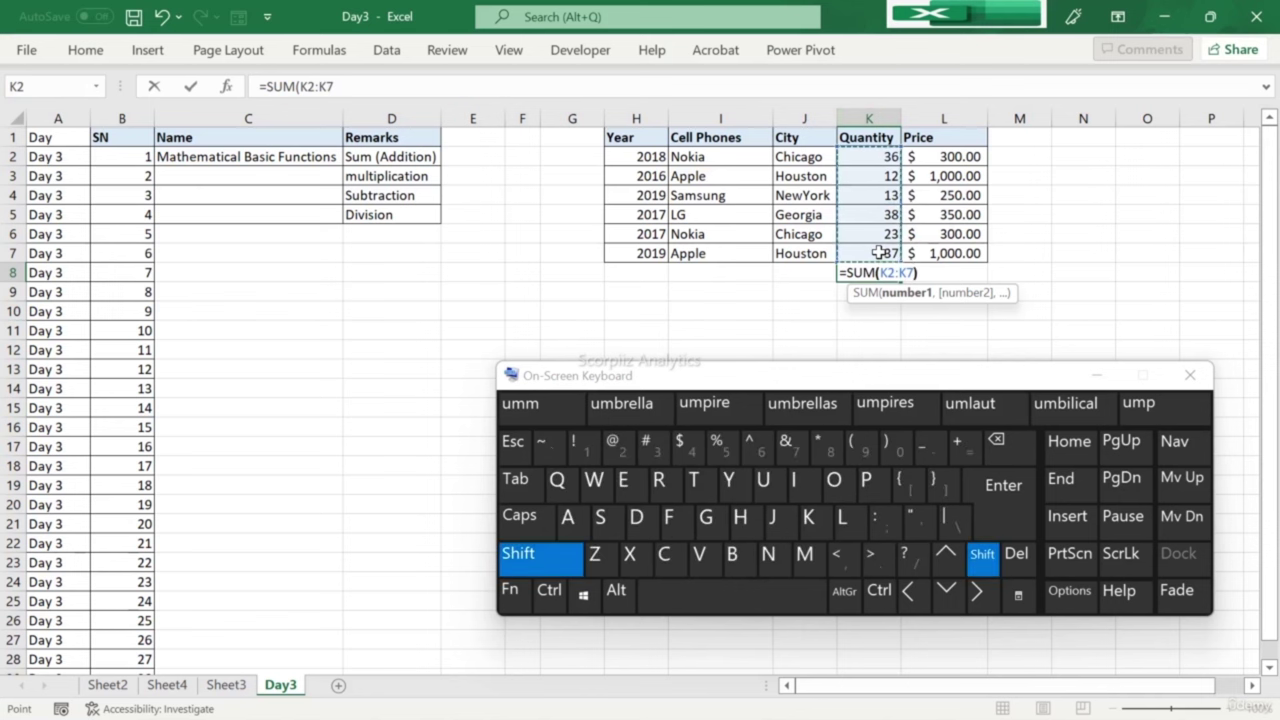
{"action": "type", "text": ")"}
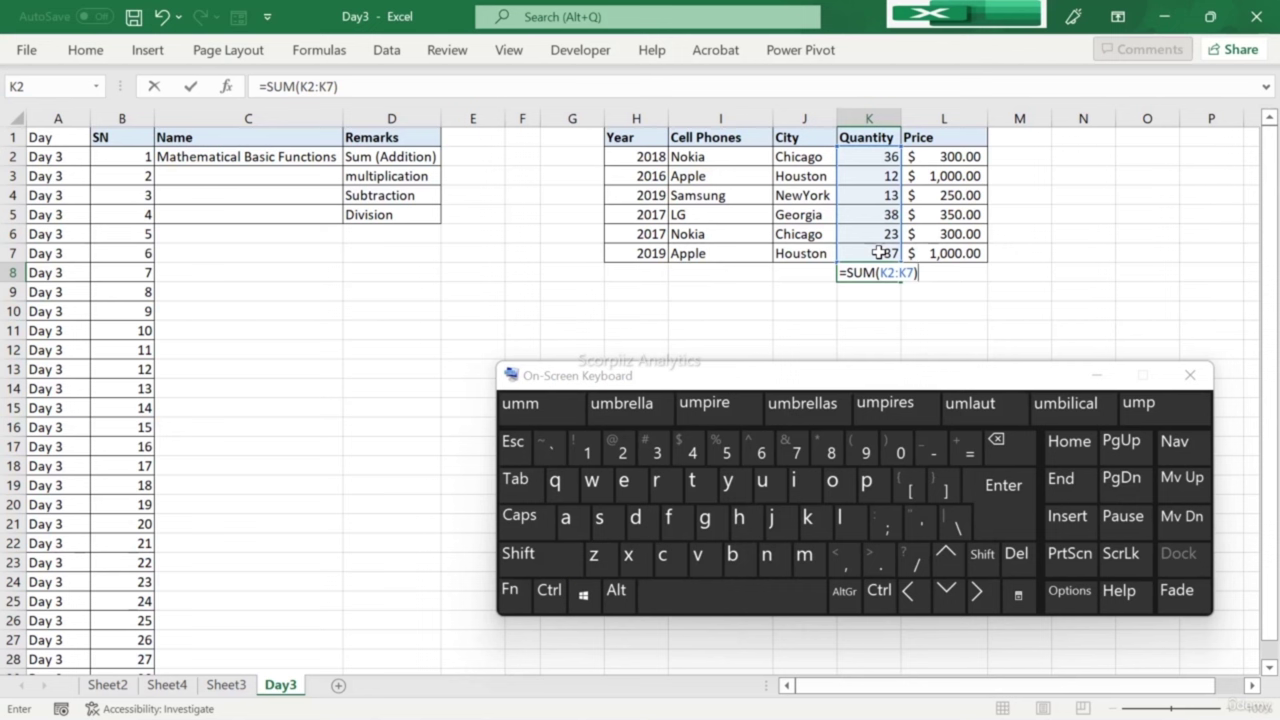
{"action": "left_click", "coordinate": [1000, 528]}
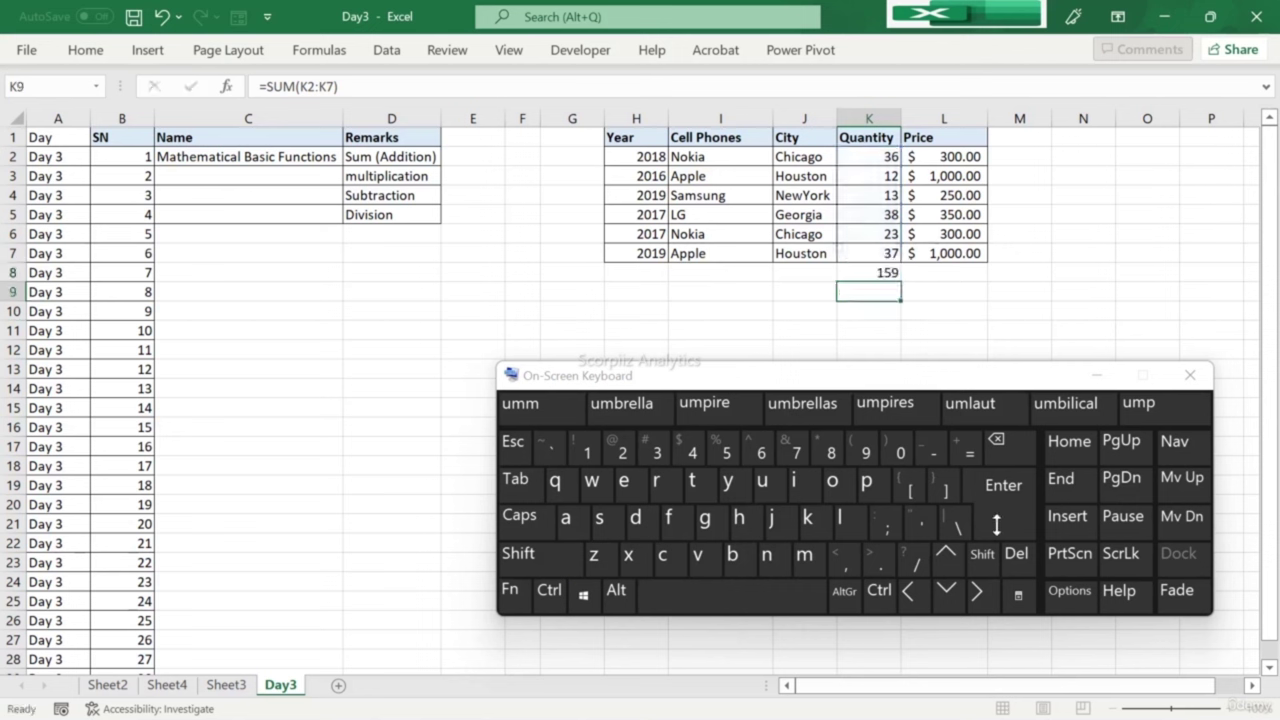
{"action": "left_click", "coordinate": [1000, 528]}
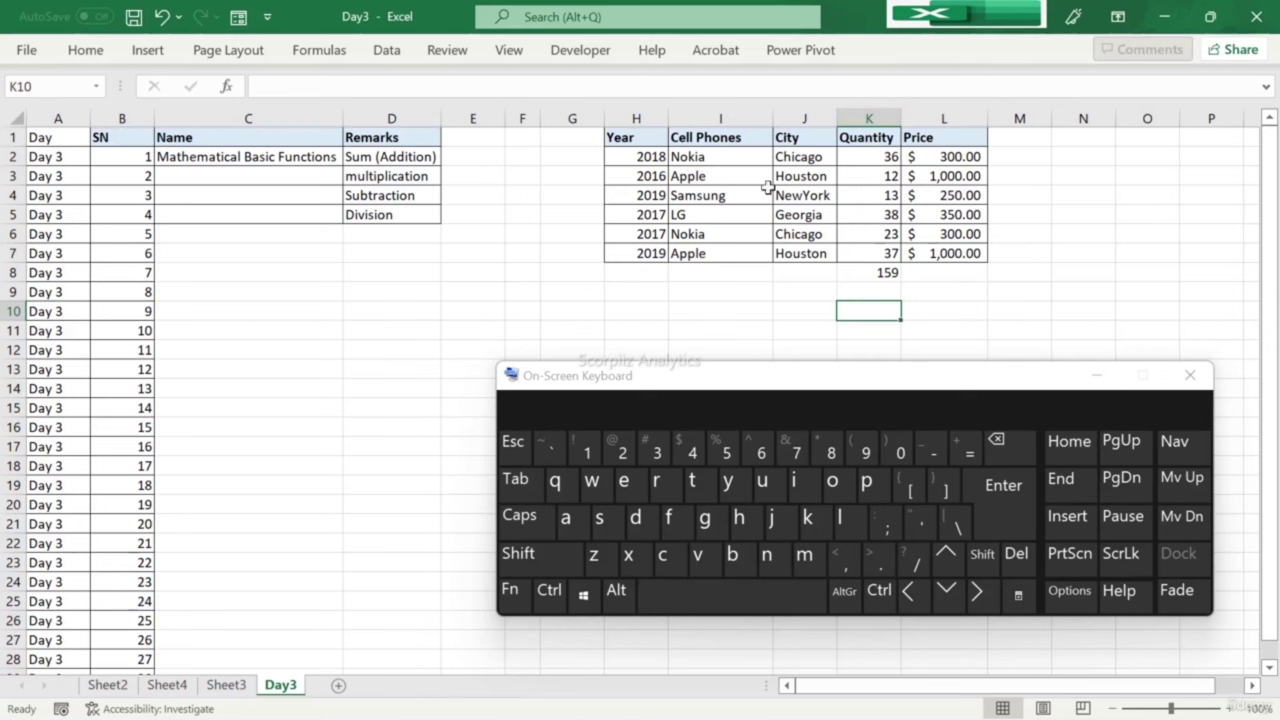
{"action": "left_click", "coordinate": [697, 216]}
{"action": "left_click", "coordinate": [681, 236]}
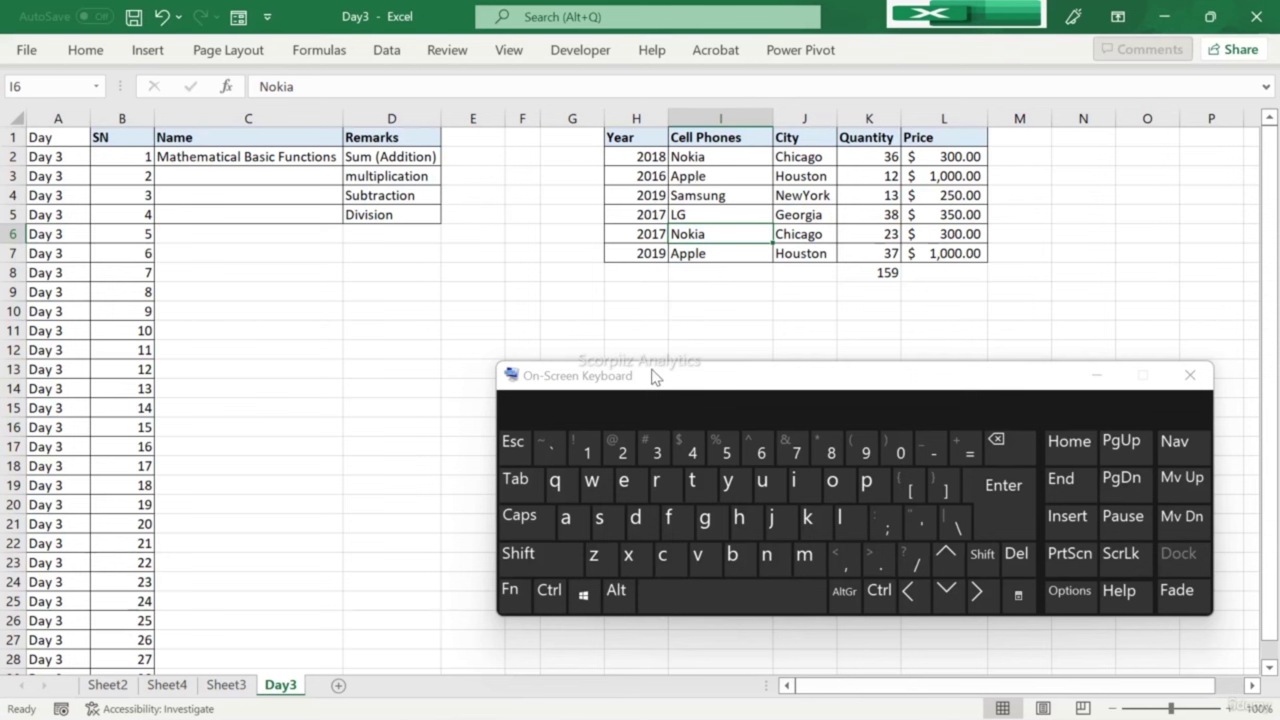
{"action": "left_click_drag", "start_coordinate": [656, 375], "coordinate": [580, 388]}
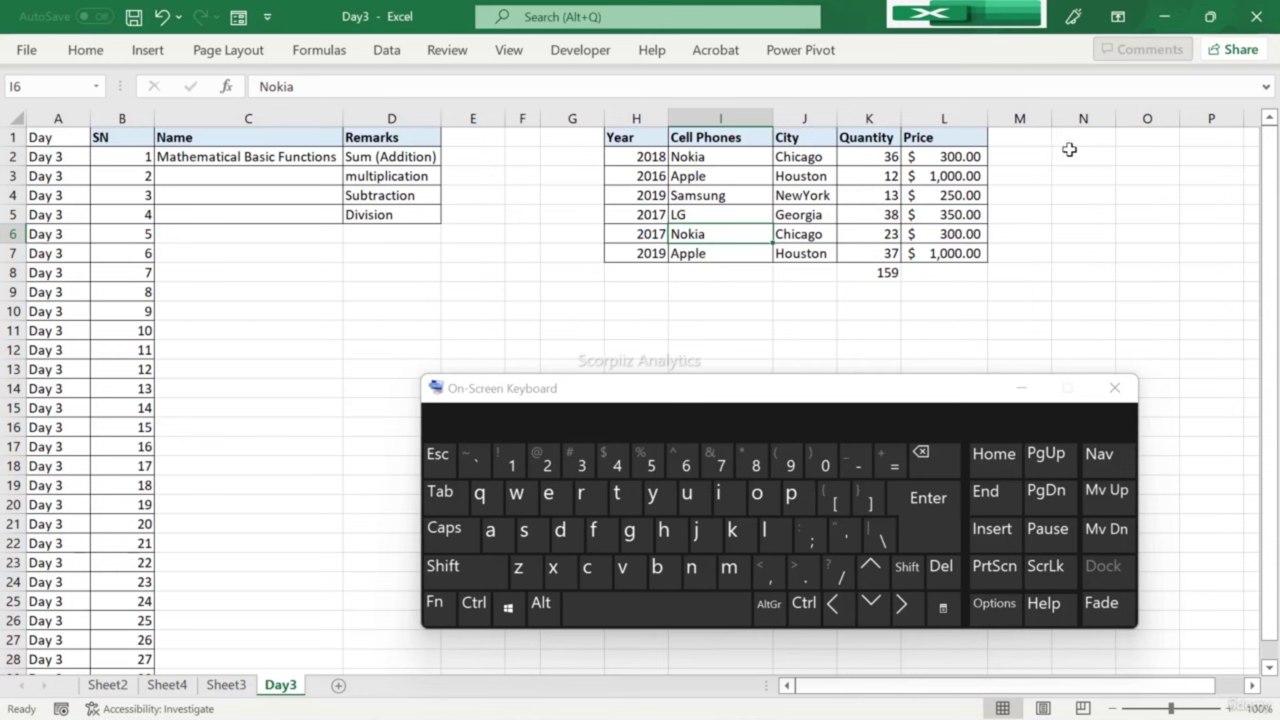
Step: Type the label Apple in N2 beside the sales table
{"action": "left_click", "coordinate": [1069, 149]}
{"action": "type", "text": "App"}
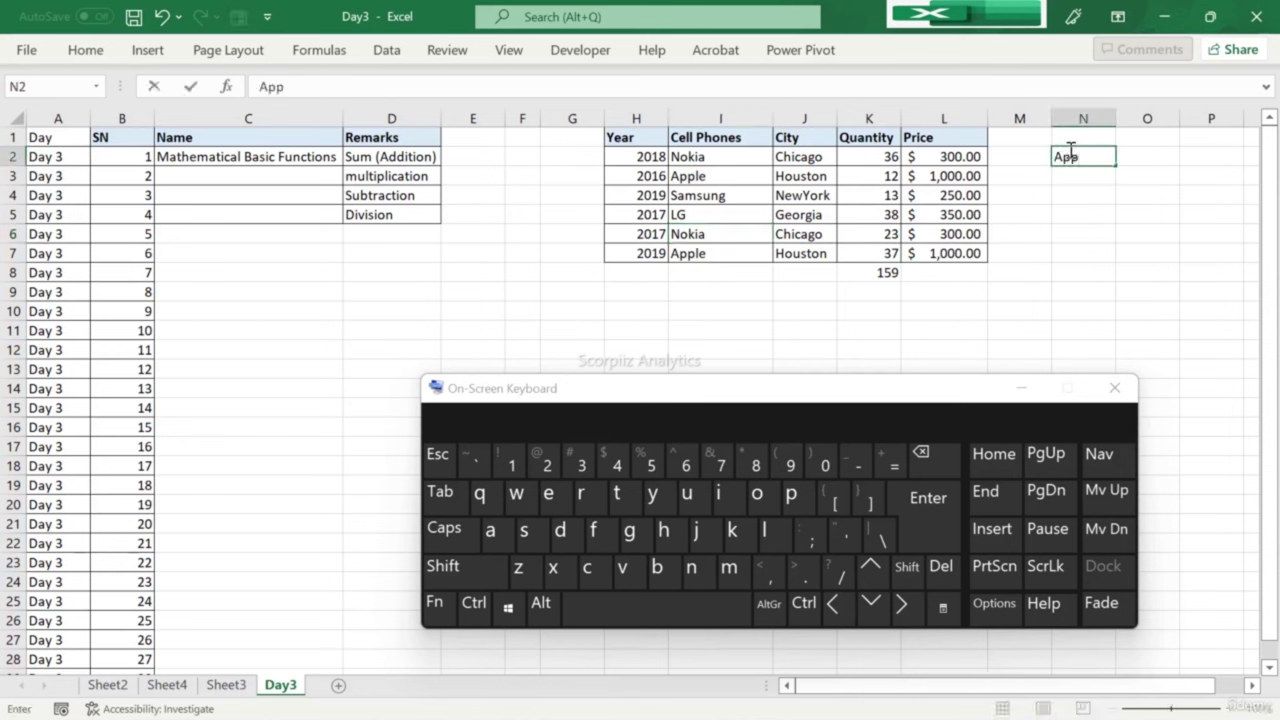
{"action": "type", "text": "le"}
{"action": "key", "text": "Return"}
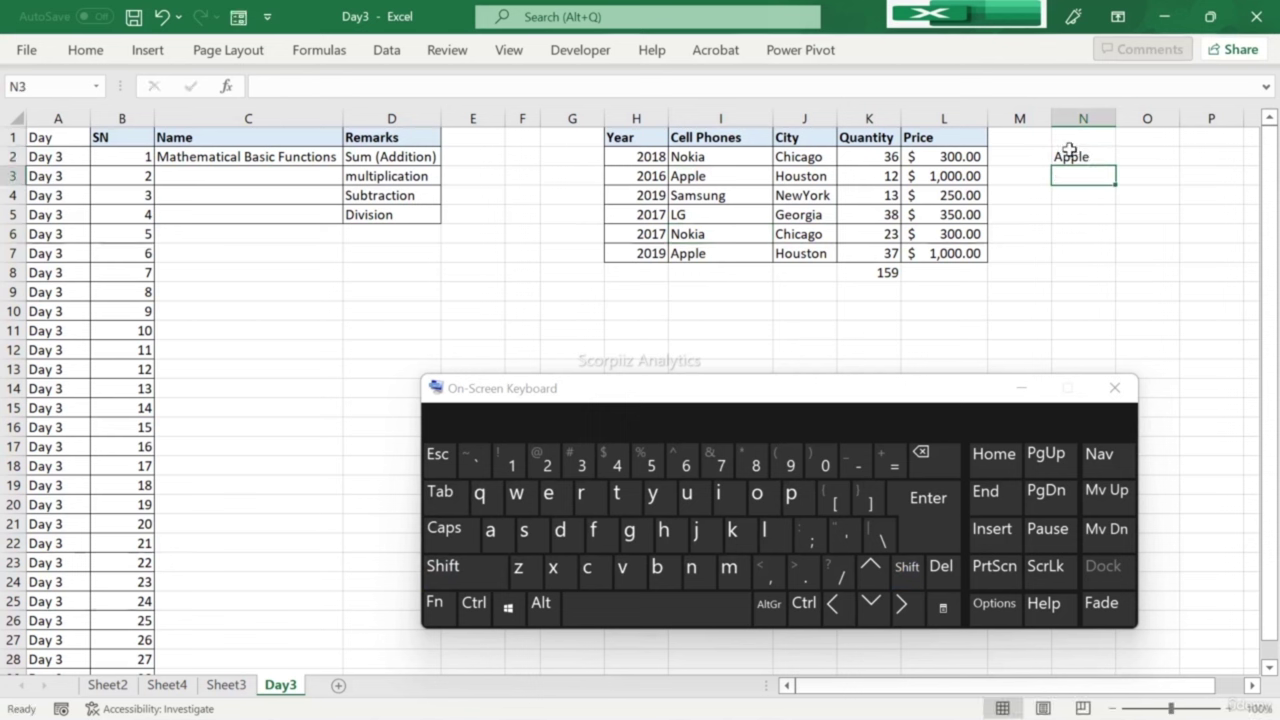
{"action": "left_click", "coordinate": [1069, 149]}
{"action": "key", "text": "Right"}
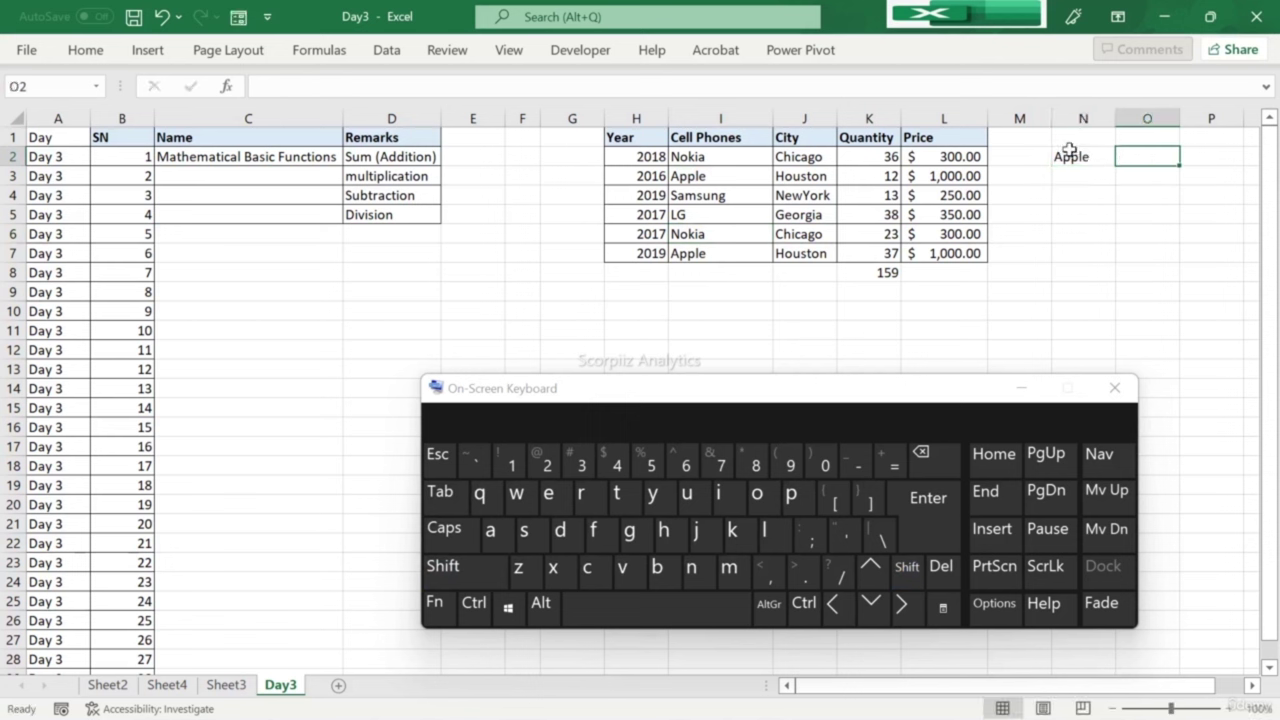
Step: Enter =K3+K7 in O2 to total Apple's quantities as 49
{"action": "type", "text": "="}
{"action": "key", "text": "Left"}
{"action": "key", "text": "Left"}
{"action": "key", "text": "Left"}
{"action": "key", "text": "Left"}
{"action": "key", "text": "Left"}
{"action": "key", "text": "Left"}
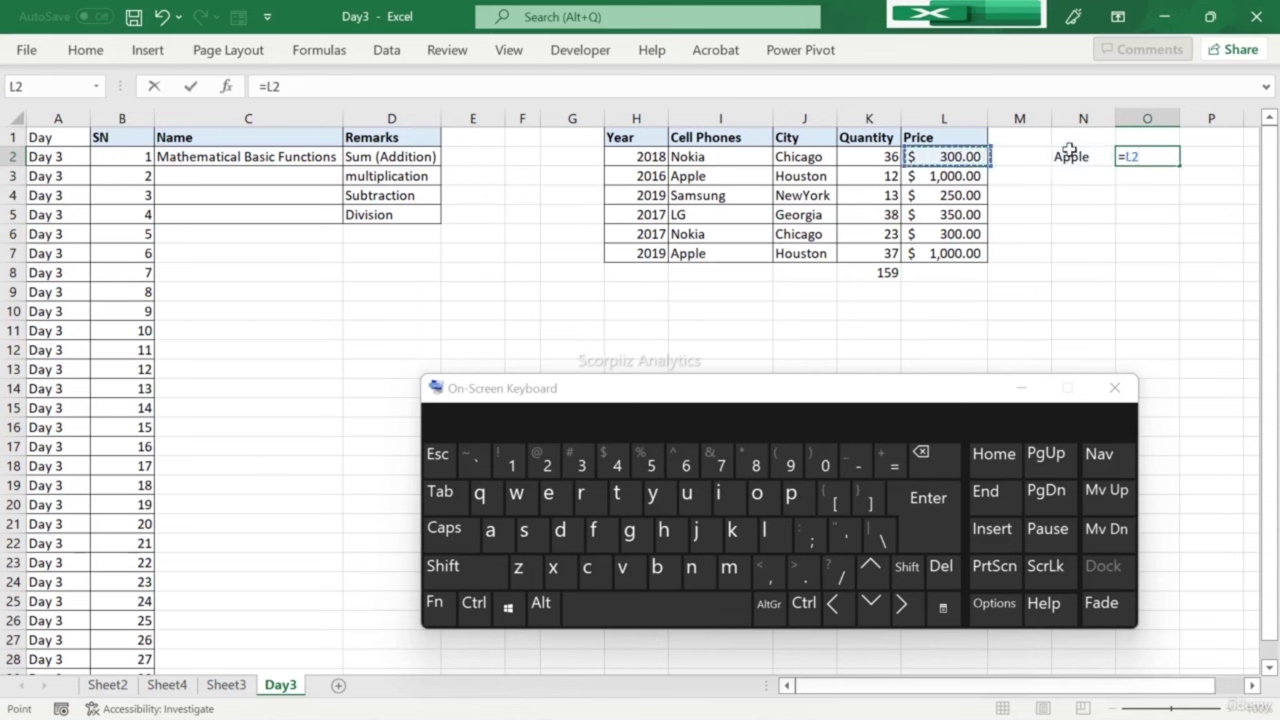
{"action": "key", "text": "Down"}
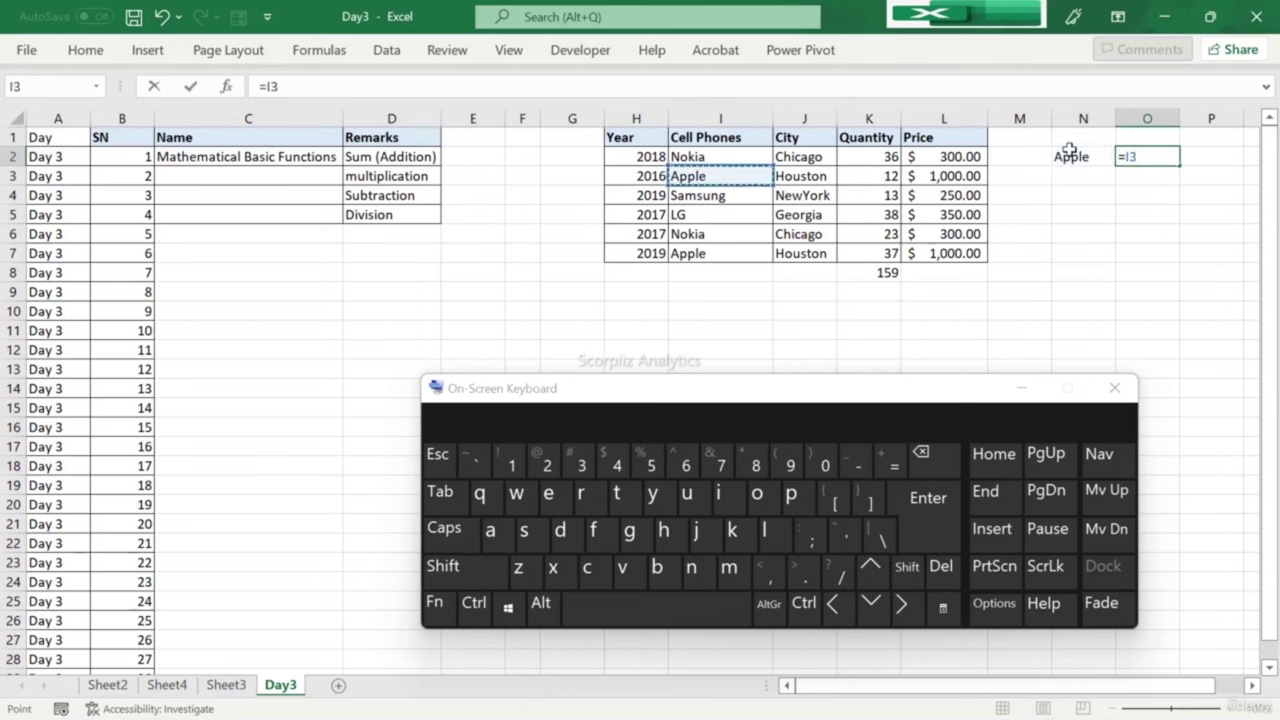
{"action": "key", "text": "Right"}
{"action": "key", "text": "Right"}
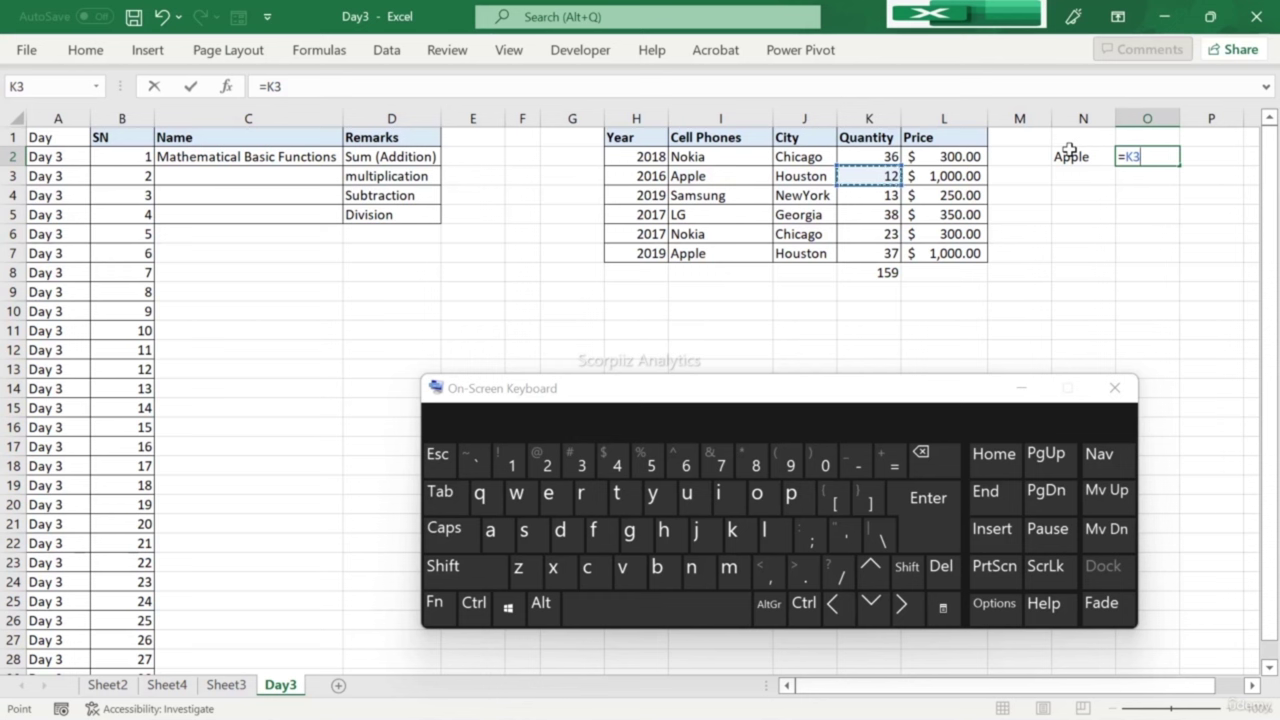
{"action": "left_click", "coordinate": [470, 574]}
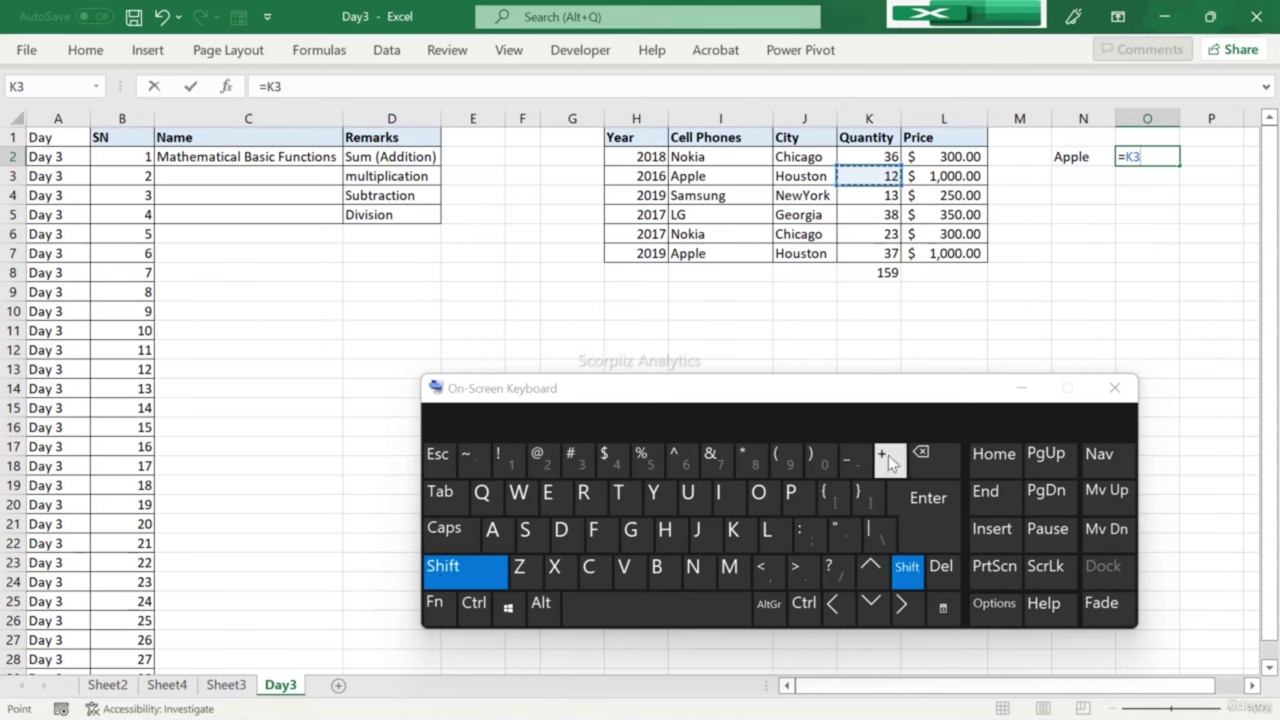
{"action": "left_click", "coordinate": [888, 455]}
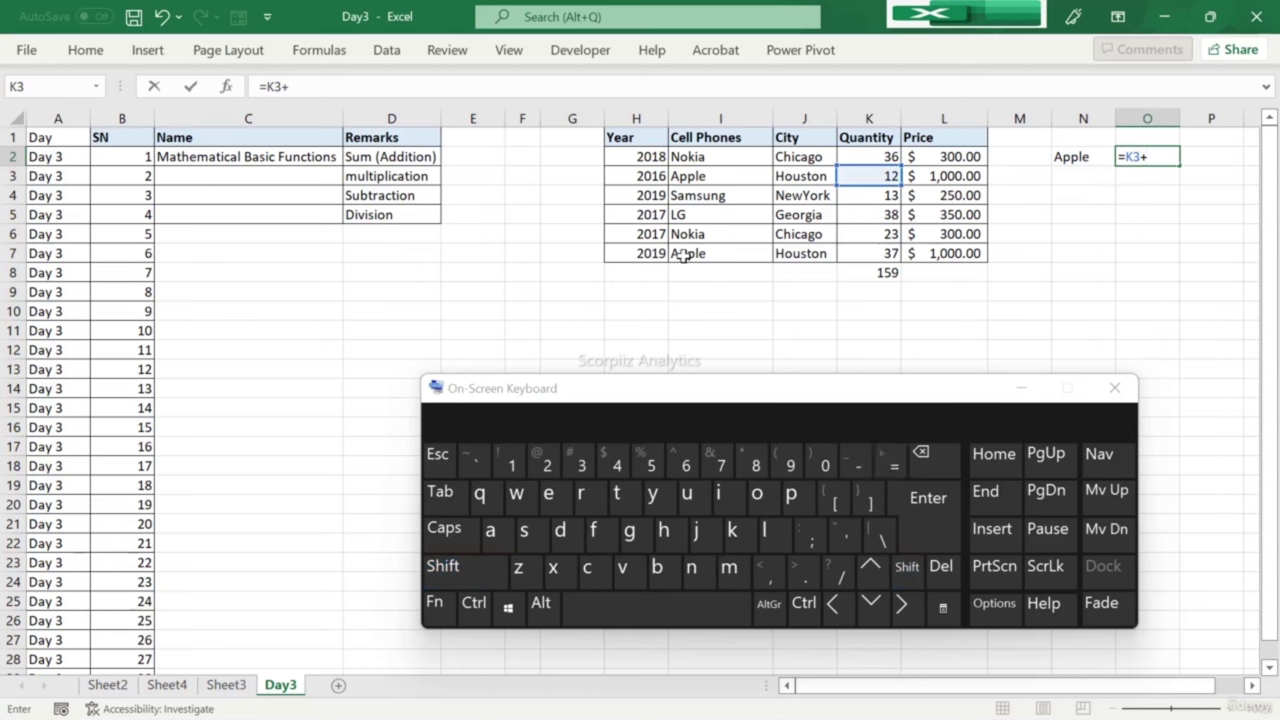
{"action": "left_click", "coordinate": [884, 253]}
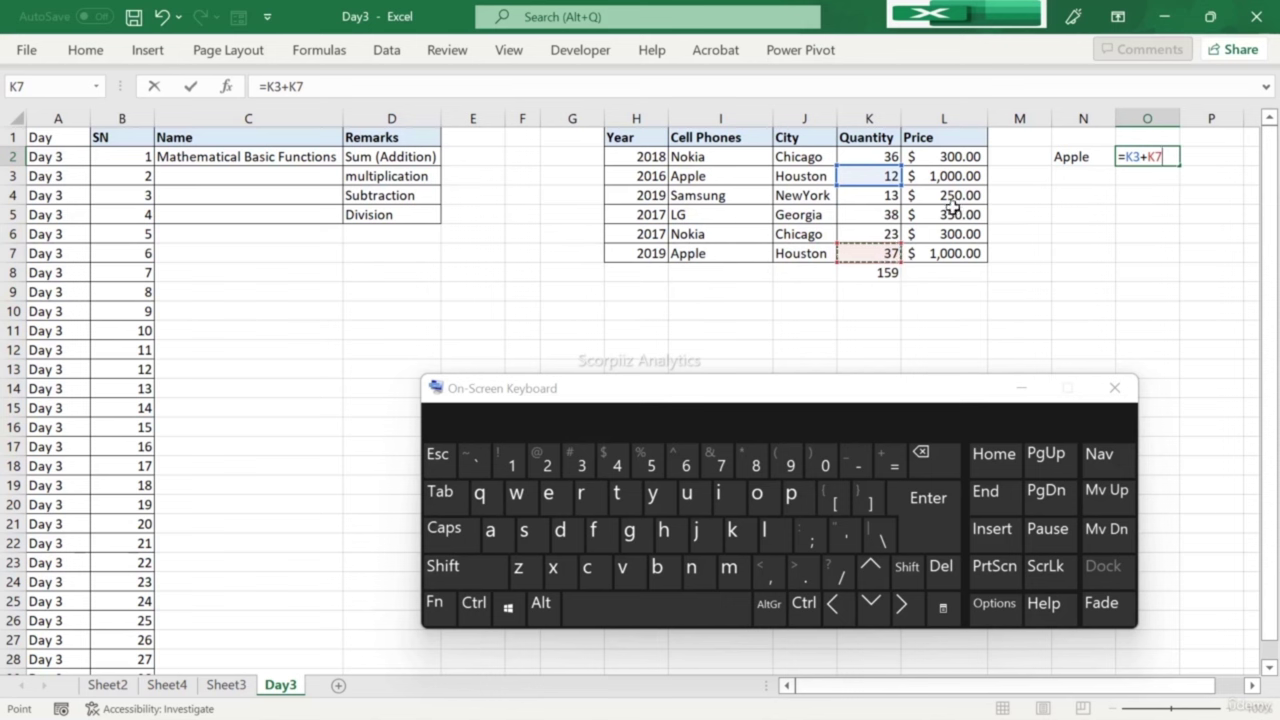
{"action": "key", "text": "Return"}
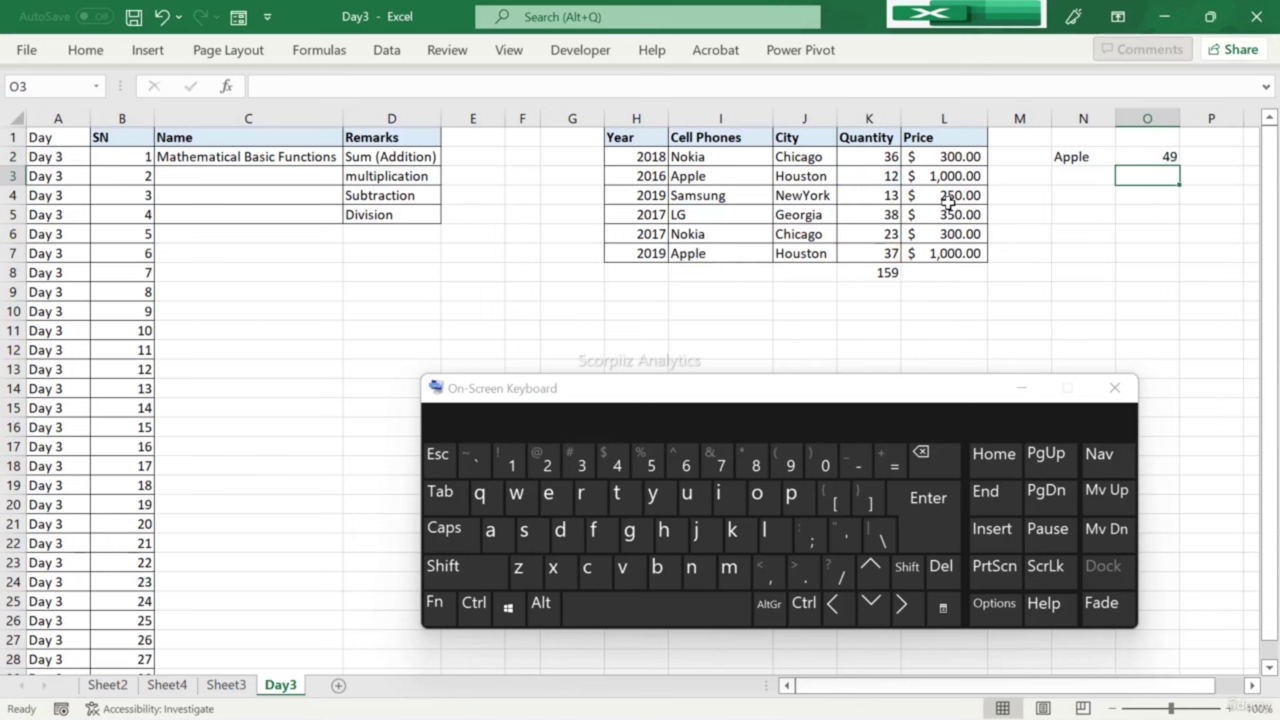
{"action": "key", "text": "Left"}
{"action": "key", "text": "Left"}
{"action": "key", "text": "Left"}
{"action": "key", "text": "Left"}
{"action": "key", "text": "Left"}
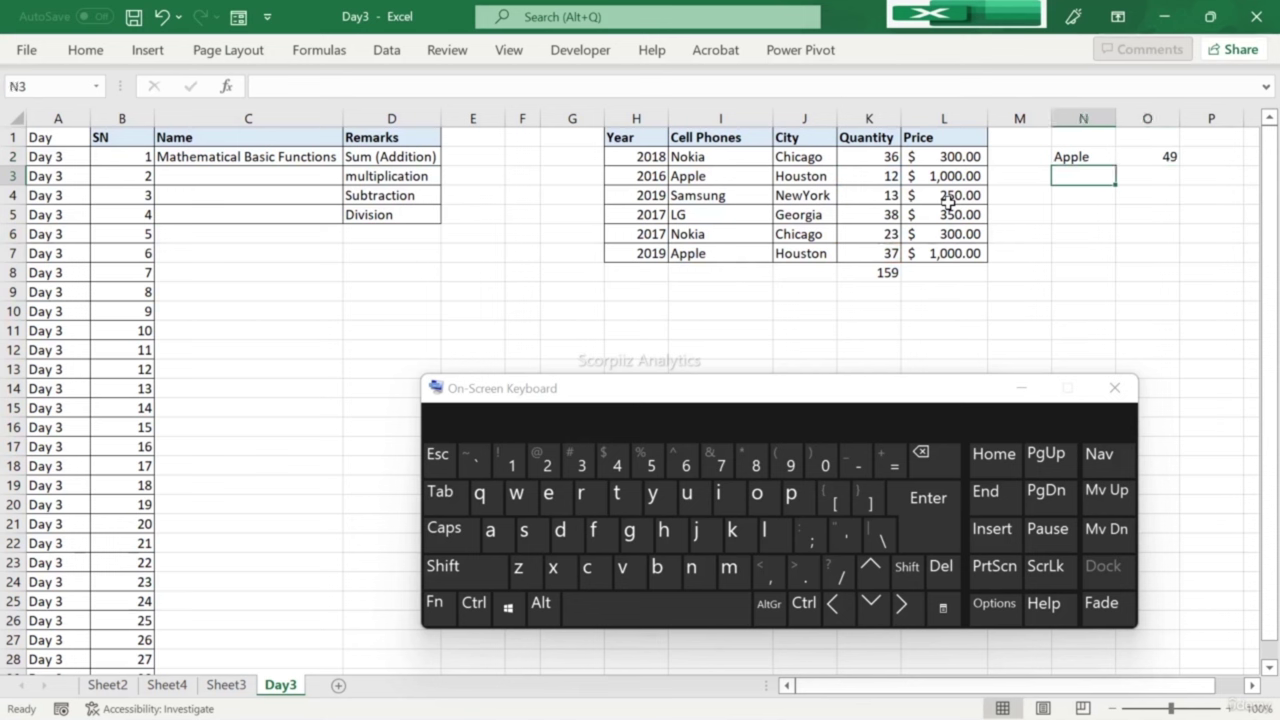
Step: Copy Nokia from I2 into N3 below Apple
{"action": "key", "text": "Left"}
{"action": "key", "text": "Up"}
{"action": "key", "text": "Down"}
{"action": "key", "text": "Up"}
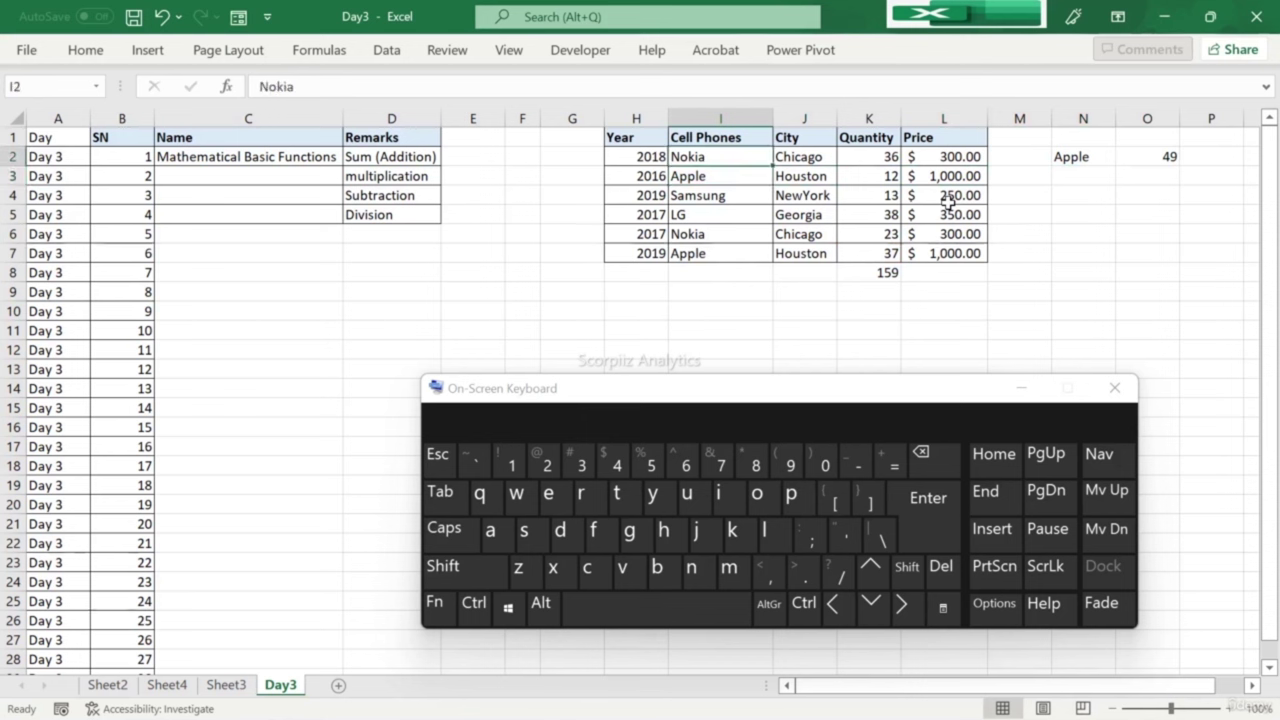
{"action": "key", "text": "ctrl+c"}
{"action": "key", "text": "Right"}
{"action": "key", "text": "Right"}
{"action": "key", "text": "Right"}
{"action": "key", "text": "Down"}
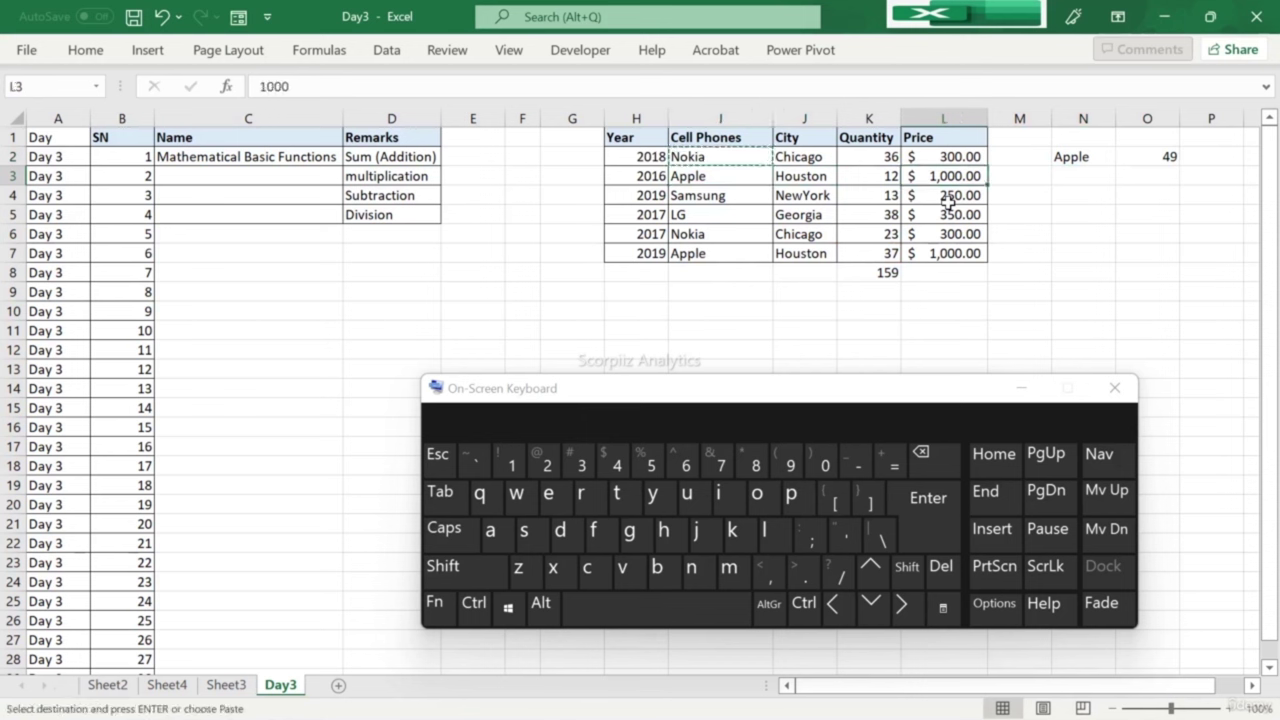
{"action": "key", "text": "Right"}
{"action": "key", "text": "Right"}
{"action": "key", "text": "ctrl+v"}
{"action": "key", "text": "Left"}
{"action": "key", "text": "Left"}
{"action": "key", "text": "Left"}
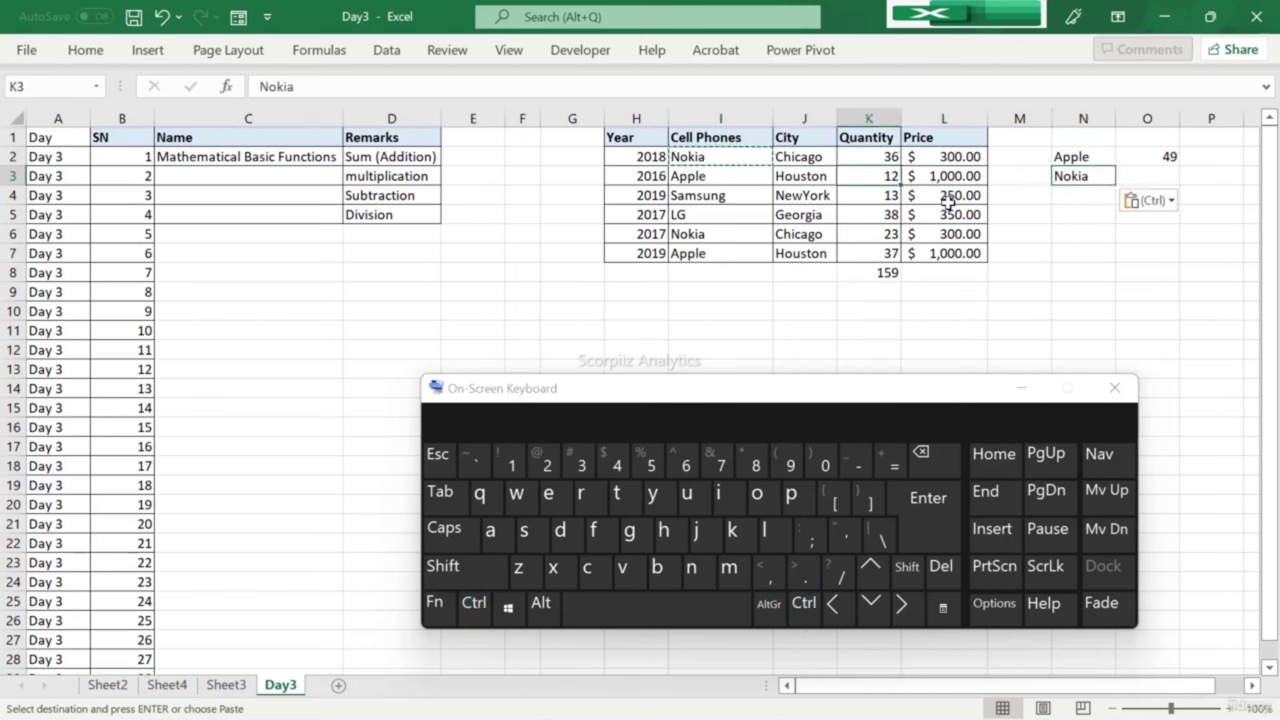
{"action": "key", "text": "Left"}
{"action": "key", "text": "Left"}
{"action": "key", "text": "Left"}
{"action": "key", "text": "Left"}
{"action": "key", "text": "Right"}
{"action": "key", "text": "Right"}
{"action": "key", "text": "Up"}
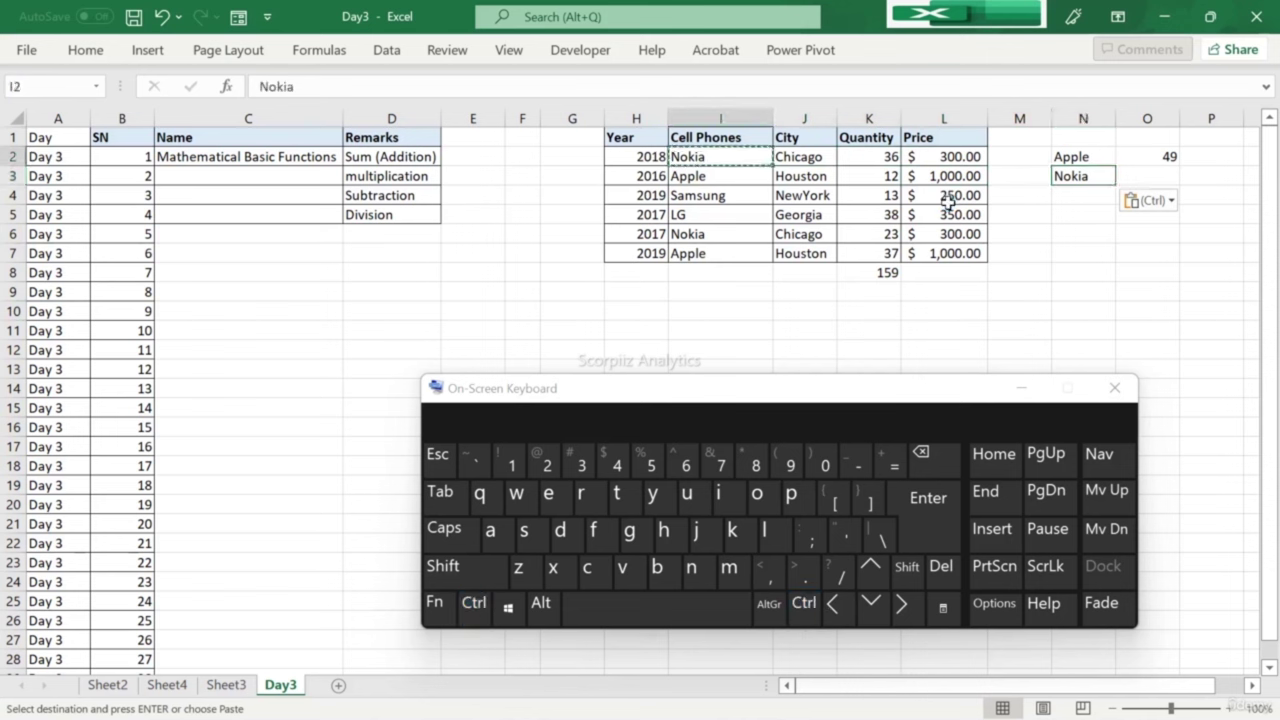
{"action": "key", "text": "Right"}
{"action": "key", "text": "Right"}
{"action": "key", "text": "Down"}
{"action": "key", "text": "Right"}
{"action": "key", "text": "Right"}
{"action": "key", "text": "Right"}
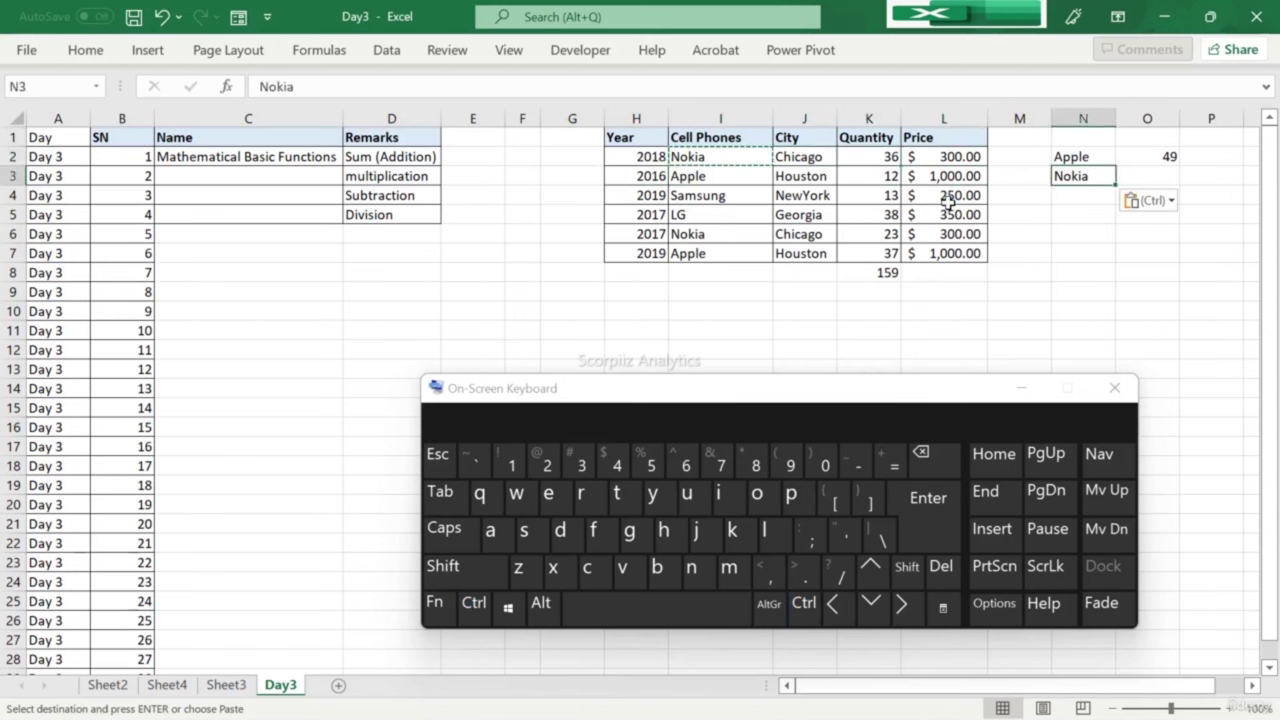
Step: Enter =K2+K6 in O3, giving Nokia's total of 59
{"action": "key", "text": "Right"}
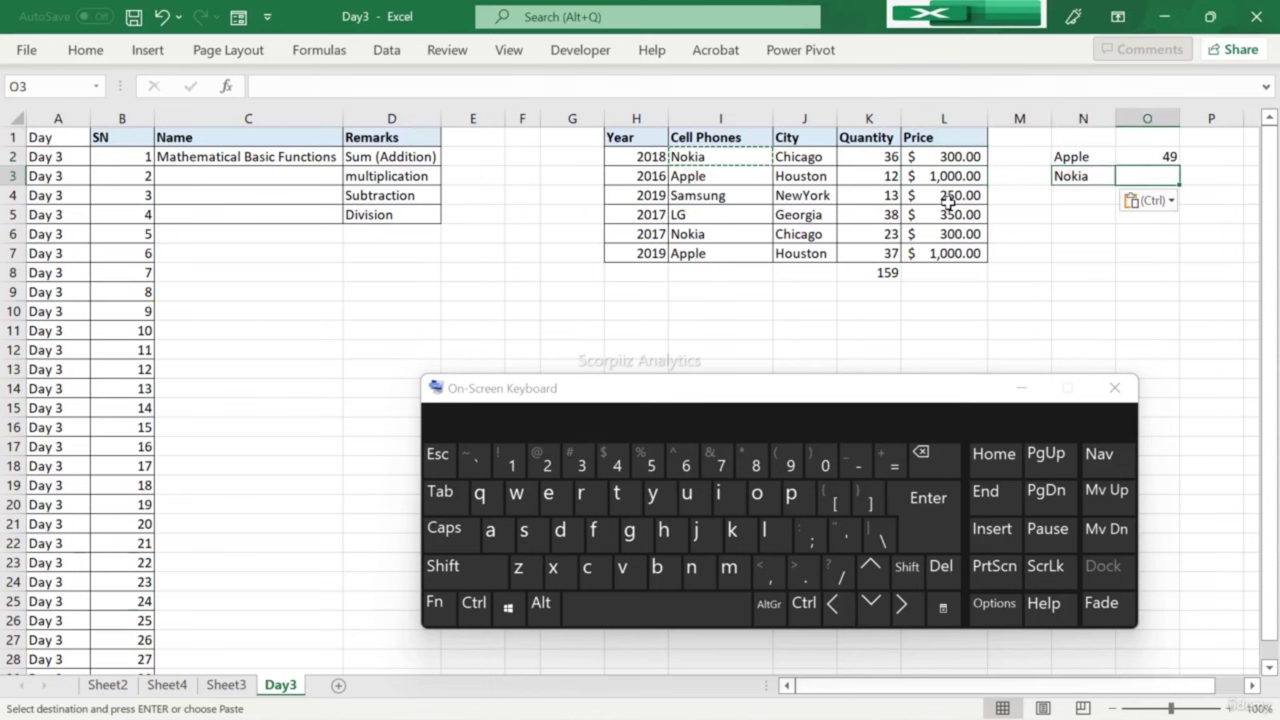
{"action": "type", "text": "="}
{"action": "key", "text": "Left"}
{"action": "key", "text": "Up"}
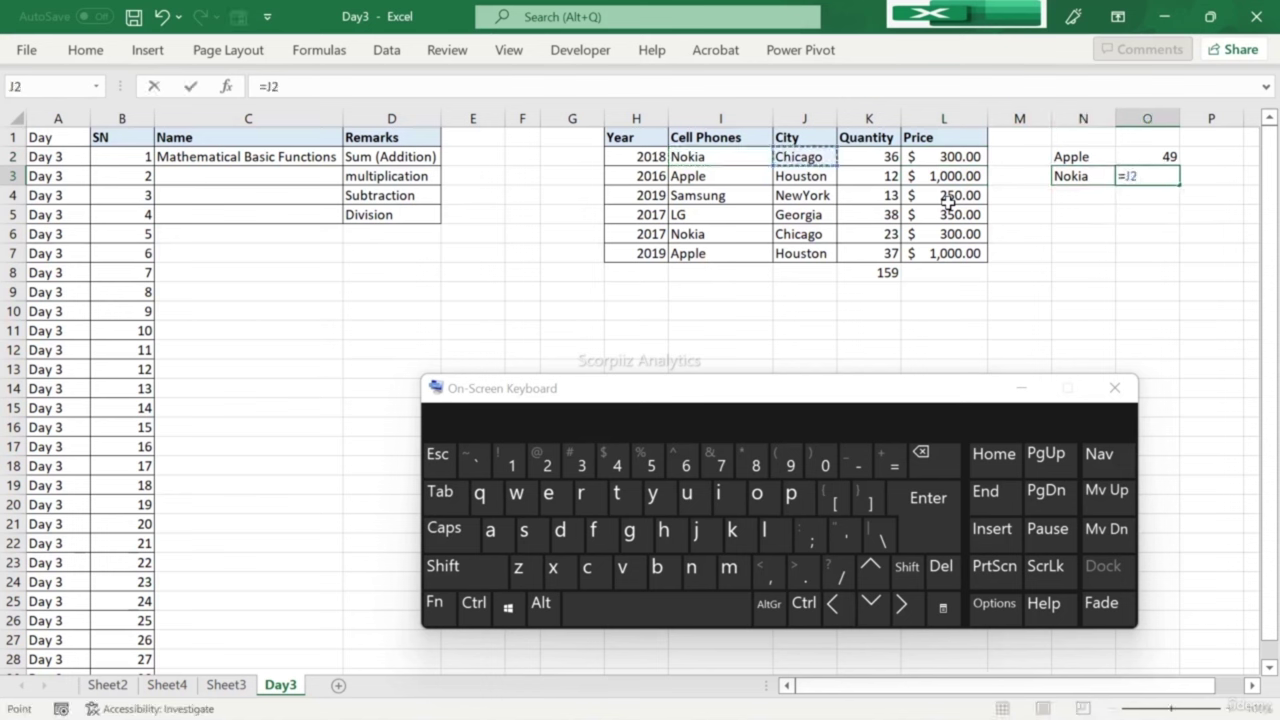
{"action": "key", "text": "Right"}
{"action": "key", "text": "shift"}
{"action": "type", "text": "+"}
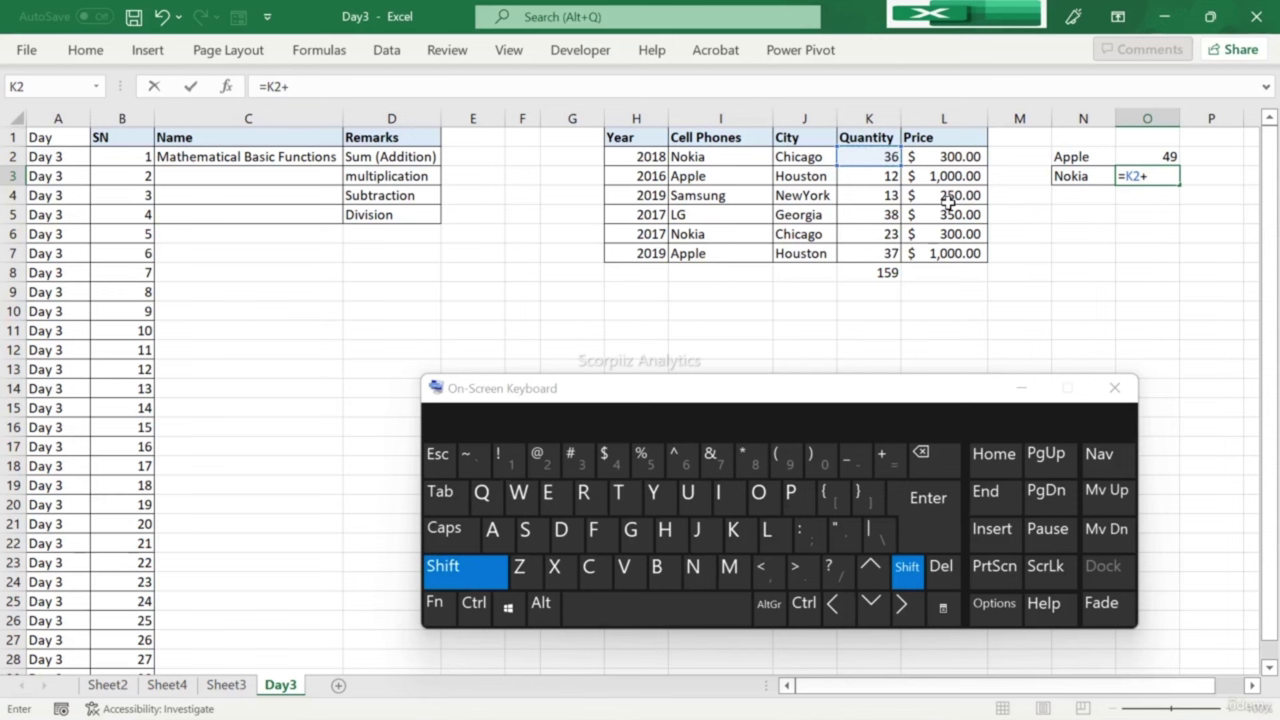
{"action": "key", "text": "Left"}
{"action": "key", "text": "Down"}
{"action": "key", "text": "Down"}
{"action": "key", "text": "Left"}
{"action": "key", "text": "Left"}
{"action": "key", "text": "Left"}
{"action": "key", "text": "Left"}
{"action": "key", "text": "Left"}
{"action": "key", "text": "Down"}
{"action": "key", "text": "Right"}
{"action": "key", "text": "Right"}
{"action": "key", "text": "Return"}
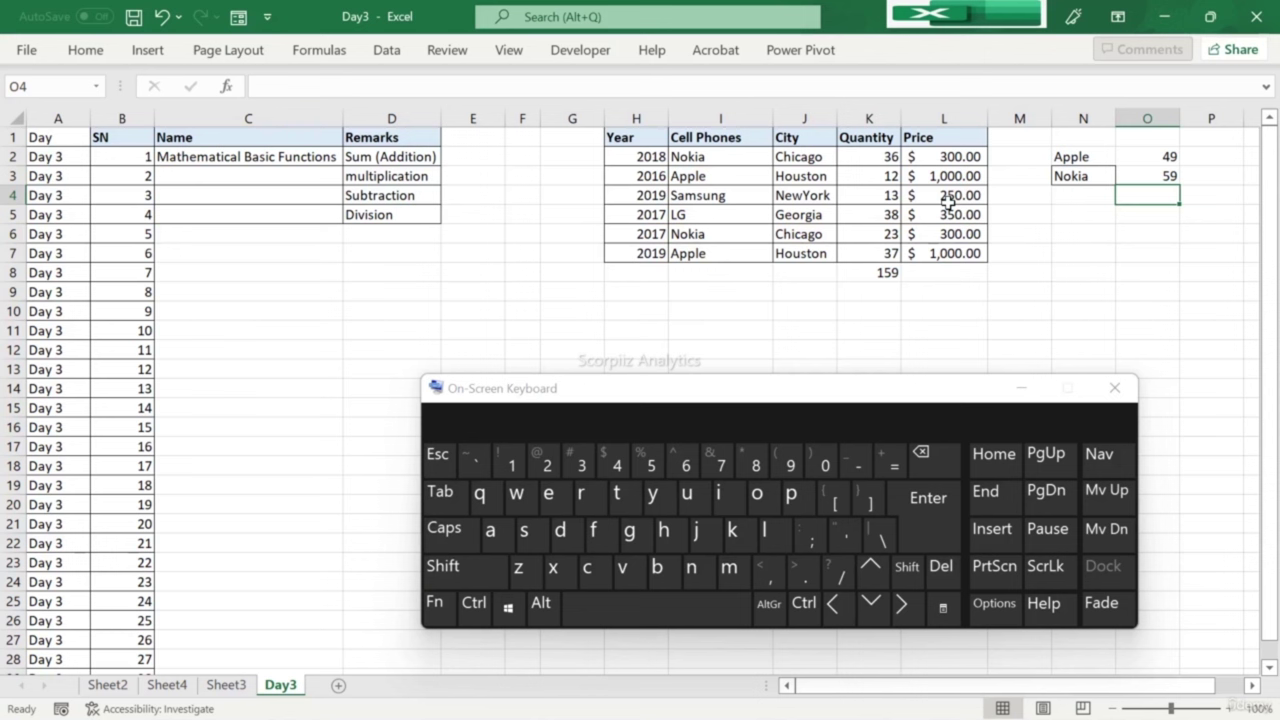
Step: Copy Samsung and its quantity 13 into N4:O4 below Nokia
{"action": "key", "text": "Left"}
{"action": "key", "text": "Left"}
{"action": "key", "text": "Left"}
{"action": "key", "text": "Left"}
{"action": "key", "text": "Left"}
{"action": "key", "text": "Left"}
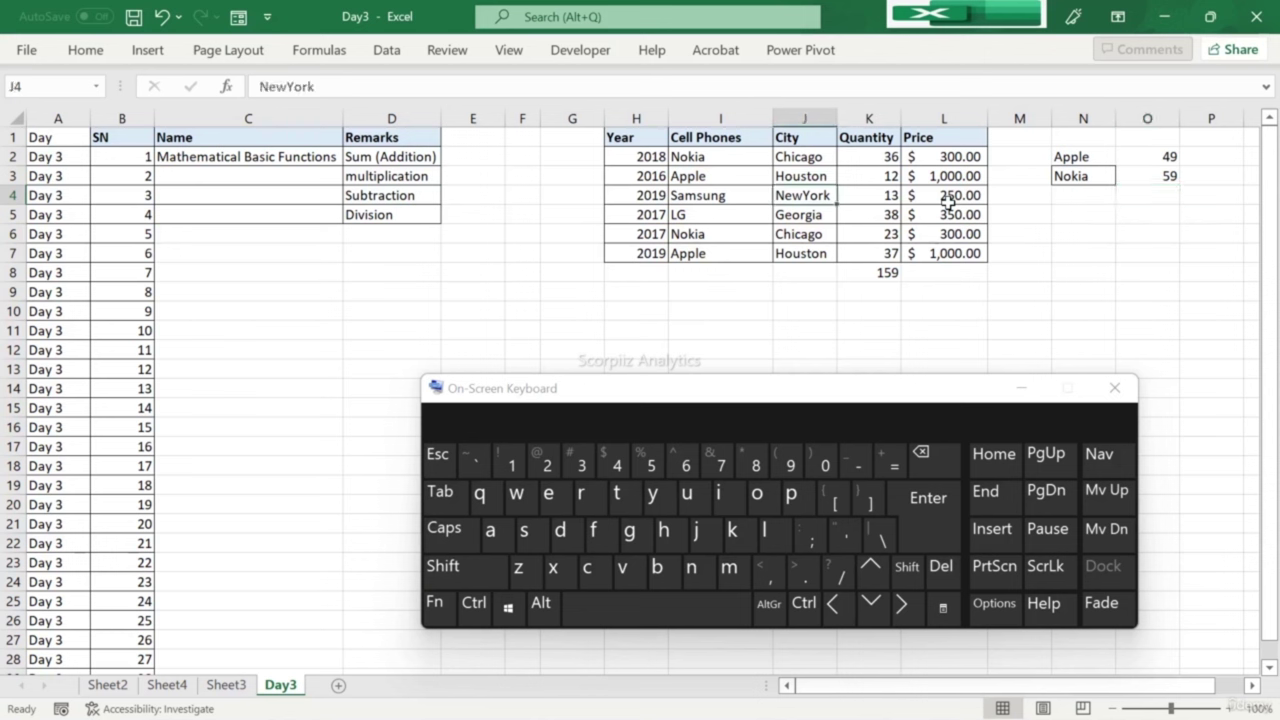
{"action": "key", "text": "Right"}
{"action": "key", "text": "Right"}
{"action": "key", "text": "Right"}
{"action": "key", "text": "Right"}
{"action": "key", "text": "Left"}
{"action": "key", "text": "Left"}
{"action": "key", "text": "Left"}
{"action": "key", "text": "Left"}
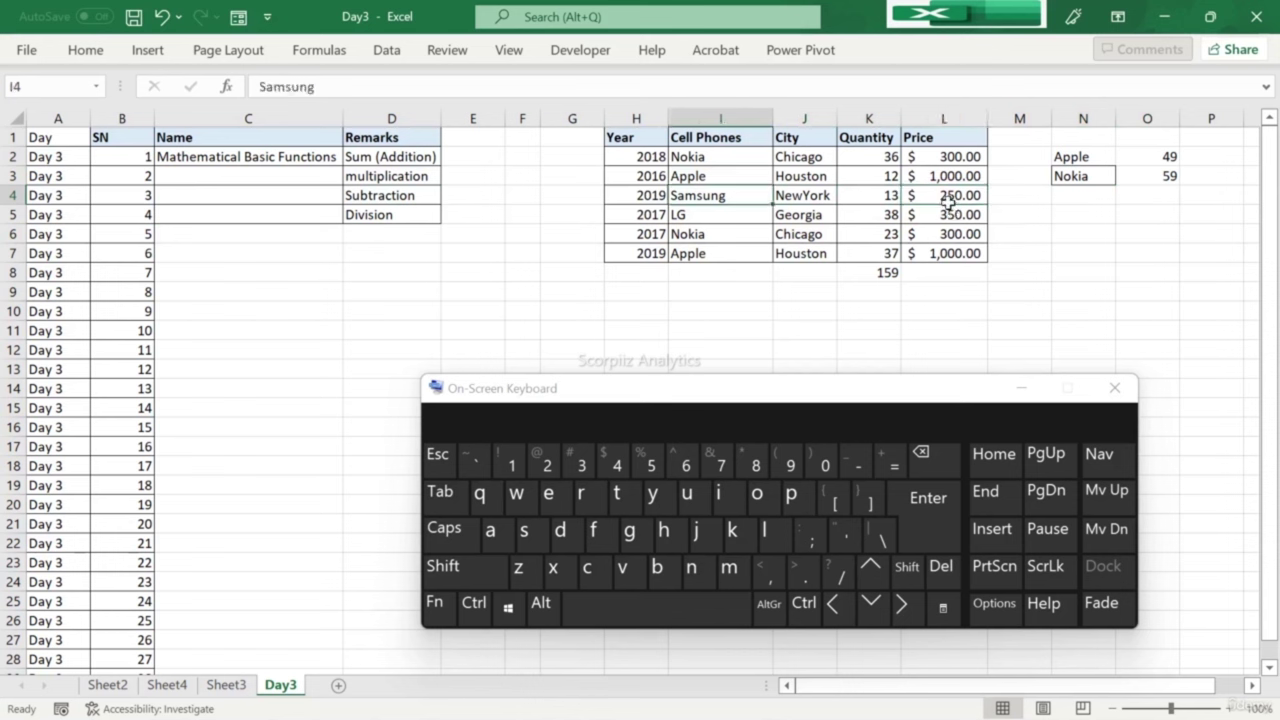
{"action": "key", "text": "ctrl+c"}
{"action": "key", "text": "Right"}
{"action": "key", "text": "Right"}
{"action": "key", "text": "Right"}
{"action": "key", "text": "Right"}
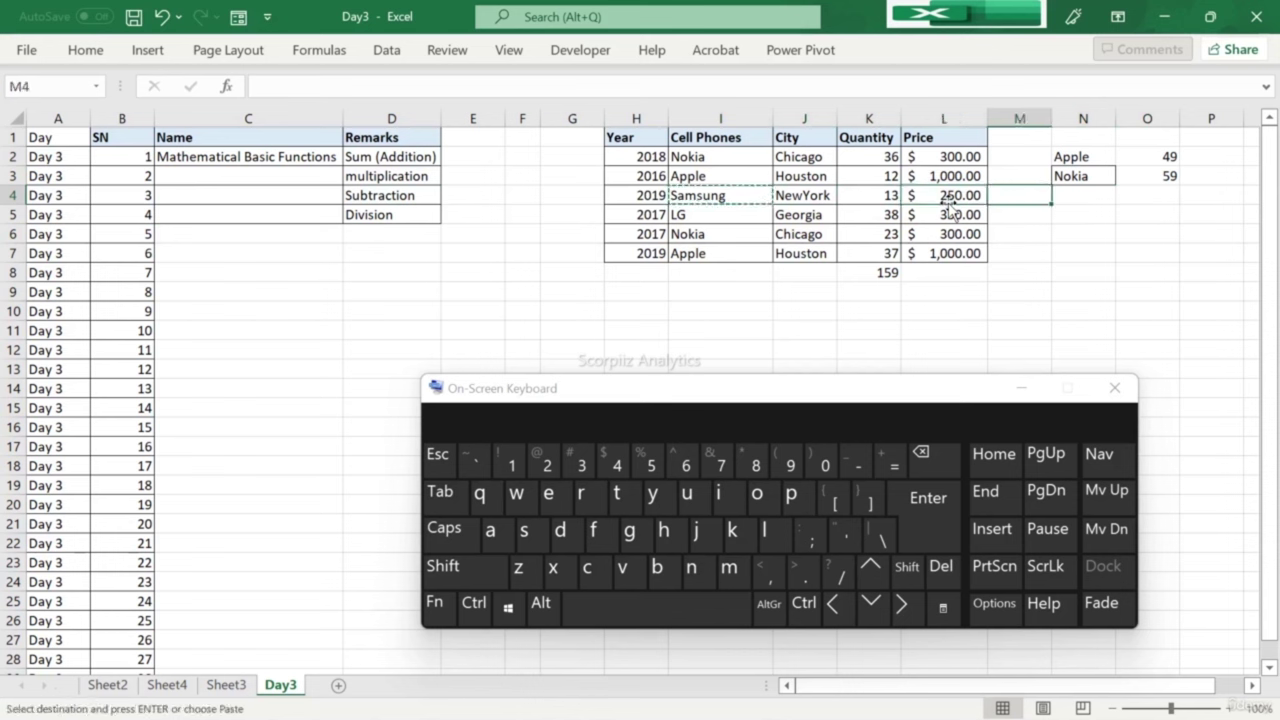
{"action": "key", "text": "Right"}
{"action": "key", "text": "ctrl+v"}
{"action": "key", "text": "Left"}
{"action": "key", "text": "Left"}
{"action": "key", "text": "Left"}
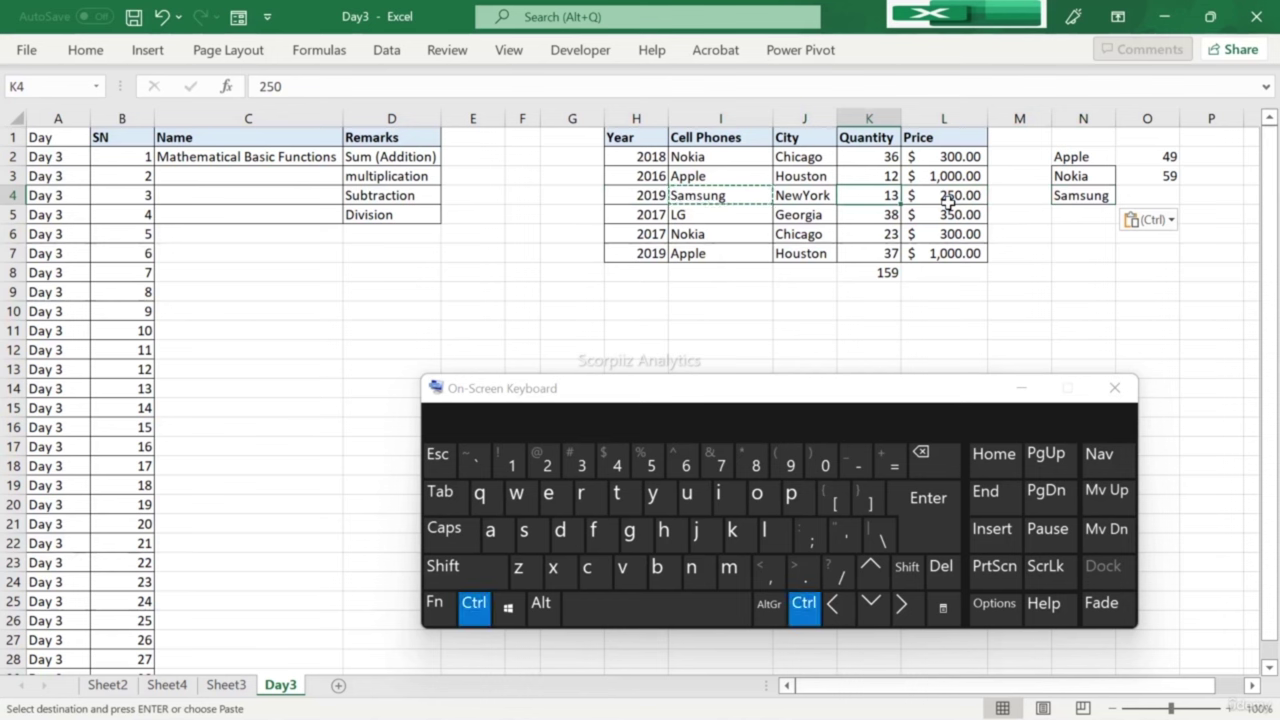
{"action": "key", "text": "ctrl+c"}
{"action": "key", "text": "Right"}
{"action": "key", "text": "Right"}
{"action": "key", "text": "Right"}
{"action": "key", "text": "Right"}
{"action": "key", "text": "ctrl+v"}
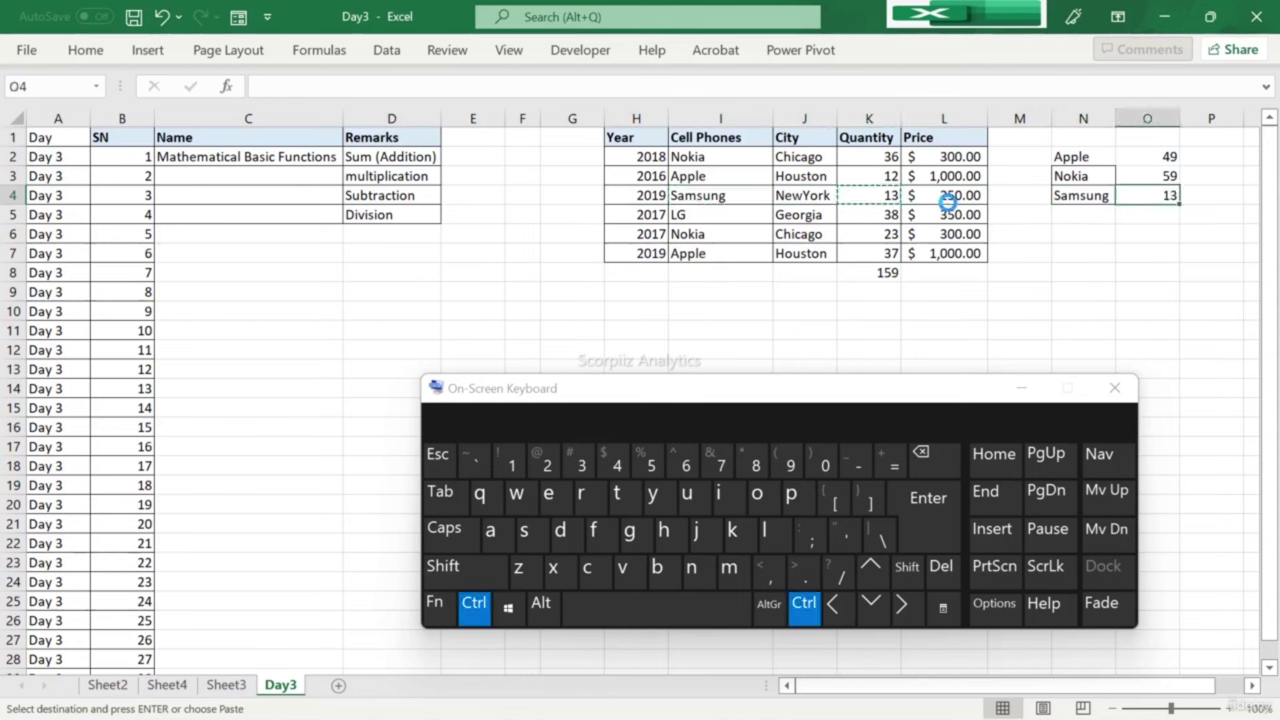
{"action": "key", "text": "Left"}
{"action": "key", "text": "Left"}
{"action": "key", "text": "Left"}
{"action": "key", "text": "Left"}
Step: Copy the name LG from I5 into N5 below Samsung
{"action": "key", "text": "Left"}
{"action": "key", "text": "Down"}
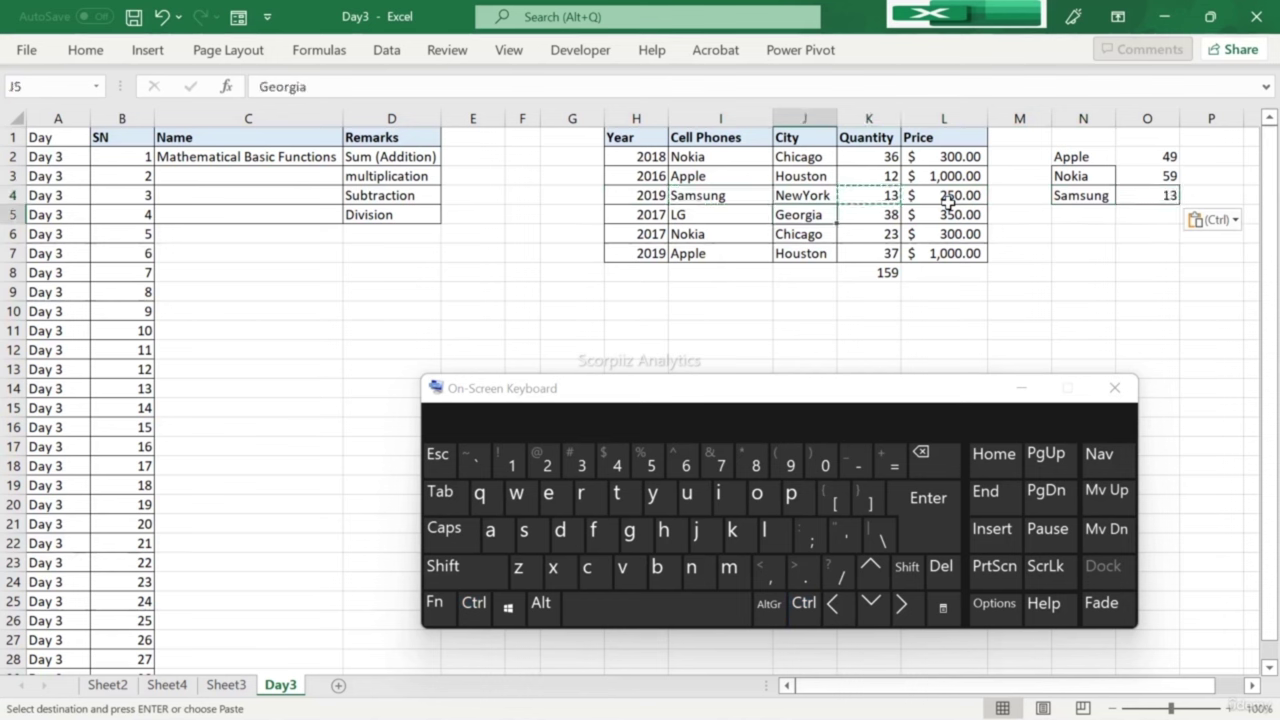
{"action": "key", "text": "Left"}
{"action": "key", "text": "shift+Right"}
{"action": "key", "text": "shift+Right"}
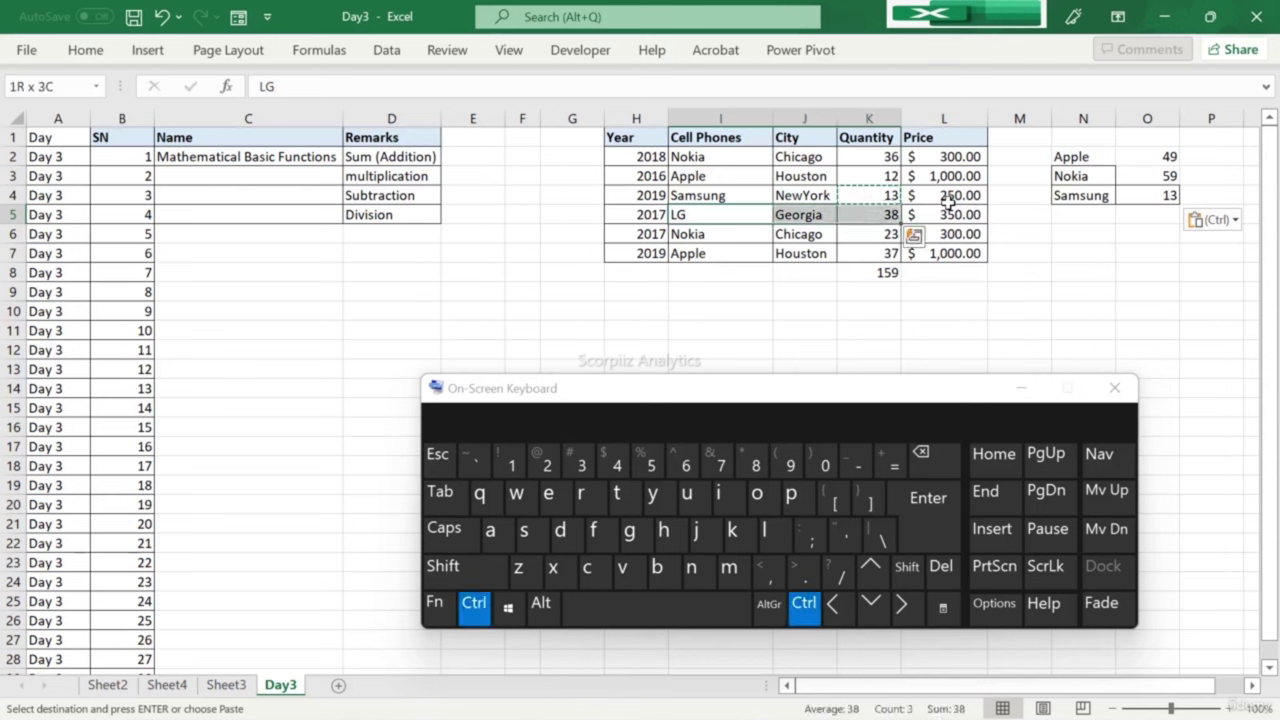
{"action": "key", "text": "ctrl+c"}
{"action": "key", "text": "Up"}
{"action": "key", "text": "Up"}
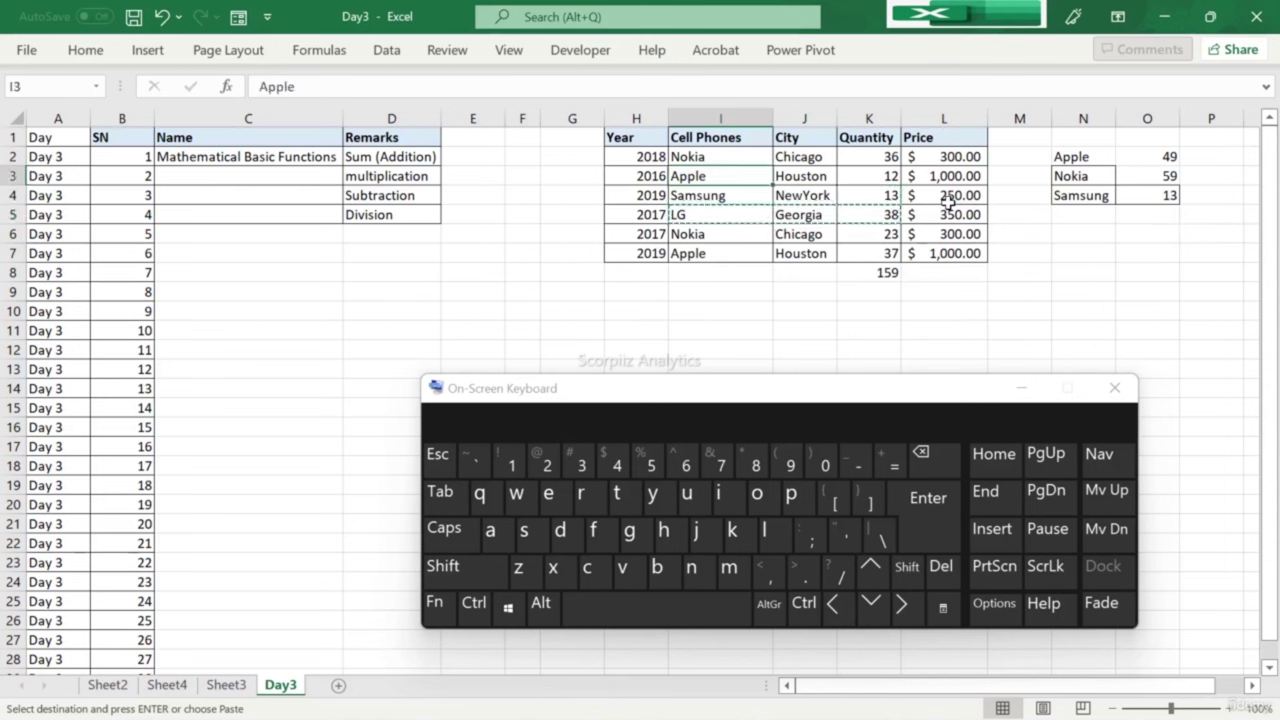
{"action": "key", "text": "Down"}
{"action": "key", "text": "Down"}
{"action": "key", "text": "Escape"}
{"action": "key", "text": "Right"}
{"action": "key", "text": "Left"}
{"action": "key", "text": "ctrl+c"}
{"action": "key", "text": "Right"}
{"action": "key", "text": "Right"}
{"action": "key", "text": "Right"}
{"action": "key", "text": "Right"}
{"action": "key", "text": "Right"}
{"action": "key", "text": "Right"}
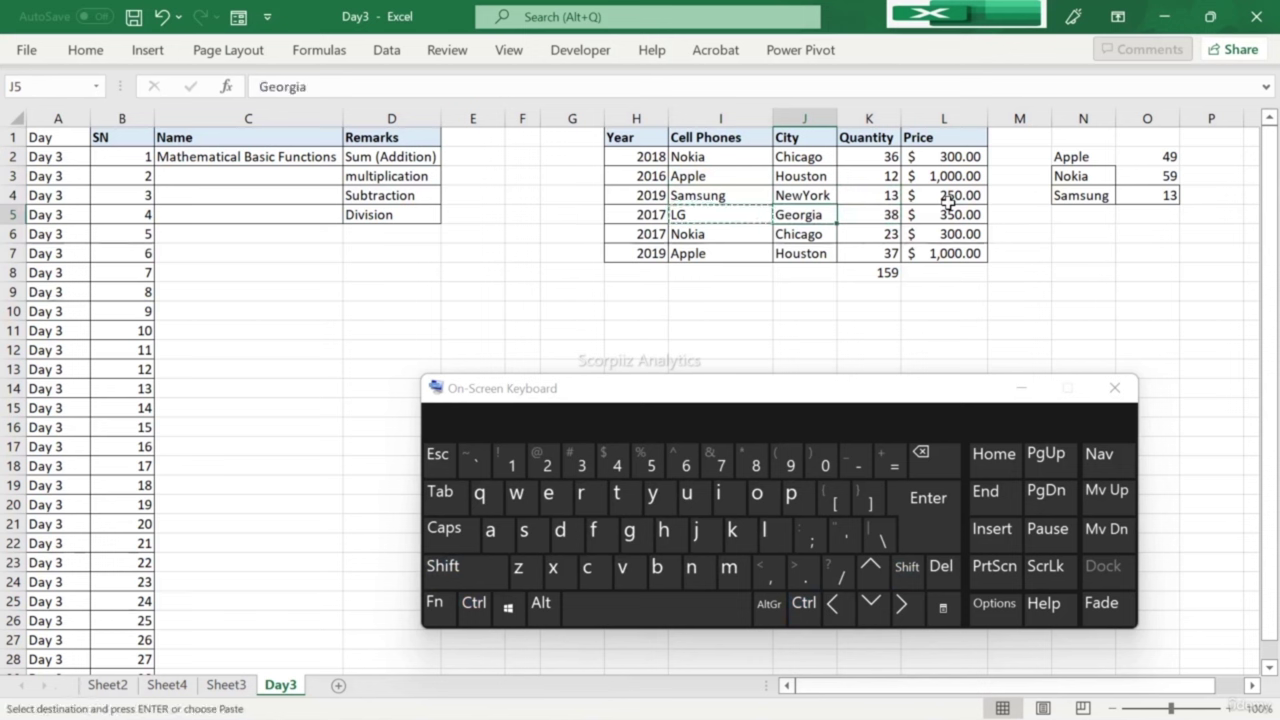
{"action": "key", "text": "Left"}
{"action": "key", "text": "ctrl+v"}
Step: Copy LG's quantity 38 from K5 into O5
{"action": "key", "text": "Left"}
{"action": "key", "text": "Left"}
{"action": "key", "text": "Left"}
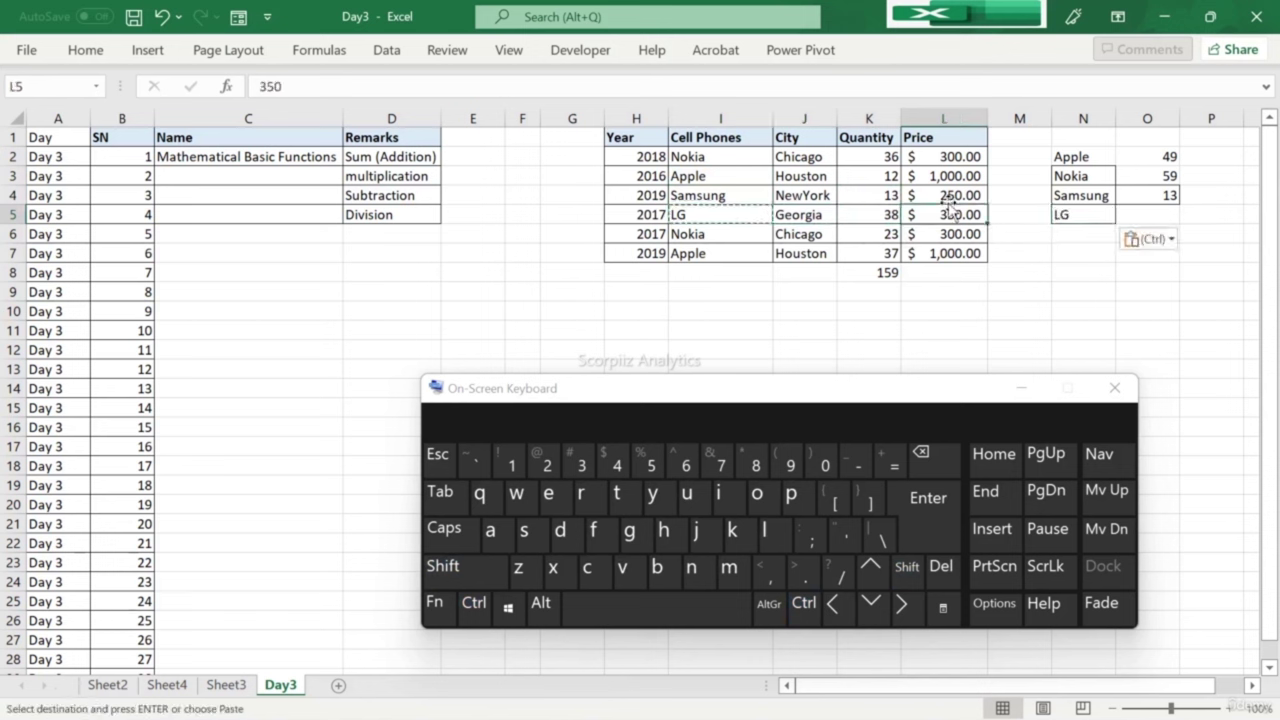
{"action": "key", "text": "Left"}
{"action": "key", "text": "Right"}
{"action": "key", "text": "ctrl+c"}
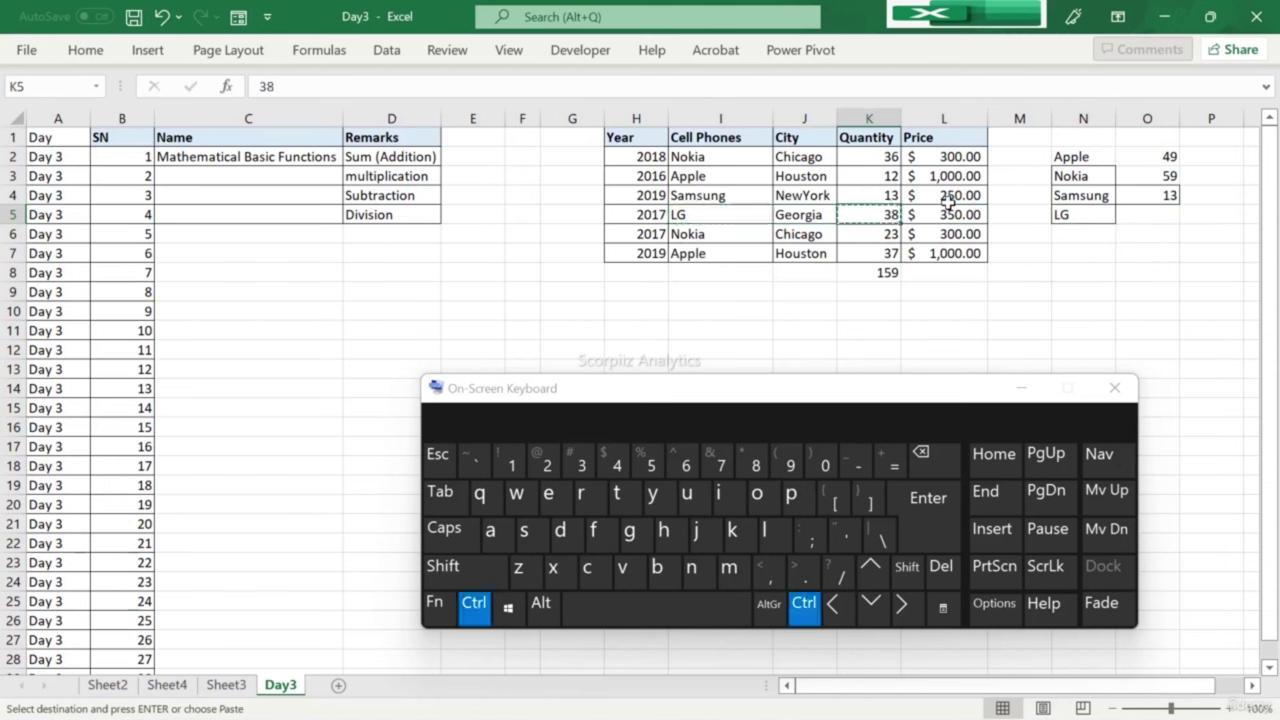
{"action": "key", "text": "Right"}
{"action": "key", "text": "Right"}
{"action": "key", "text": "Right"}
{"action": "key", "text": "Right"}
{"action": "key", "text": "ctrl+v"}
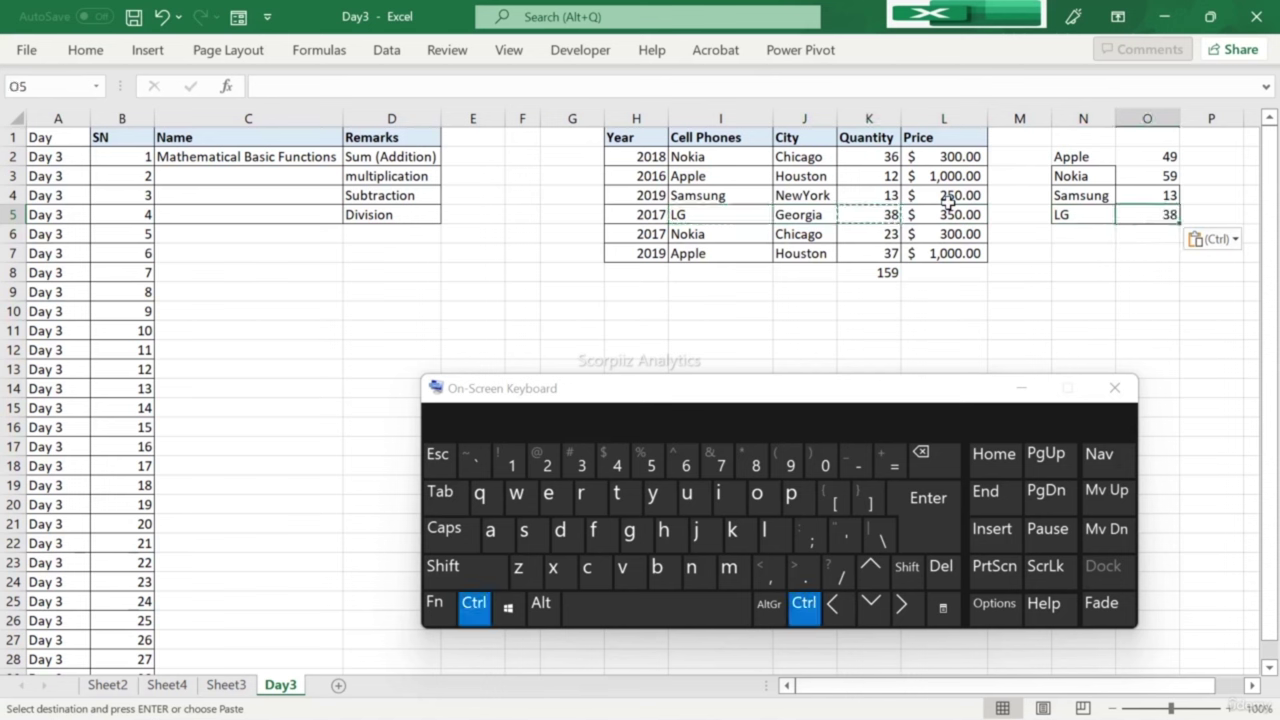
{"action": "key", "text": "ctrl+Up"}
{"action": "key", "text": "Left"}
{"action": "key", "text": "shift+Right"}
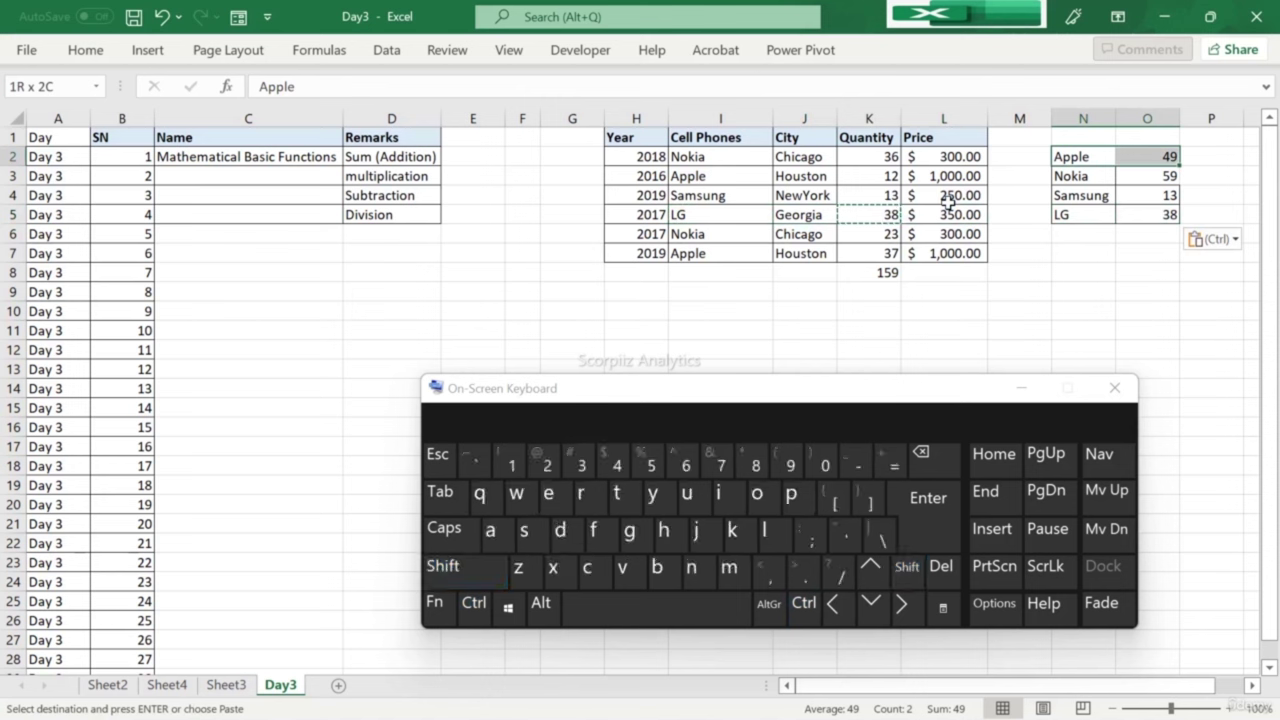
{"action": "key", "text": "Left"}
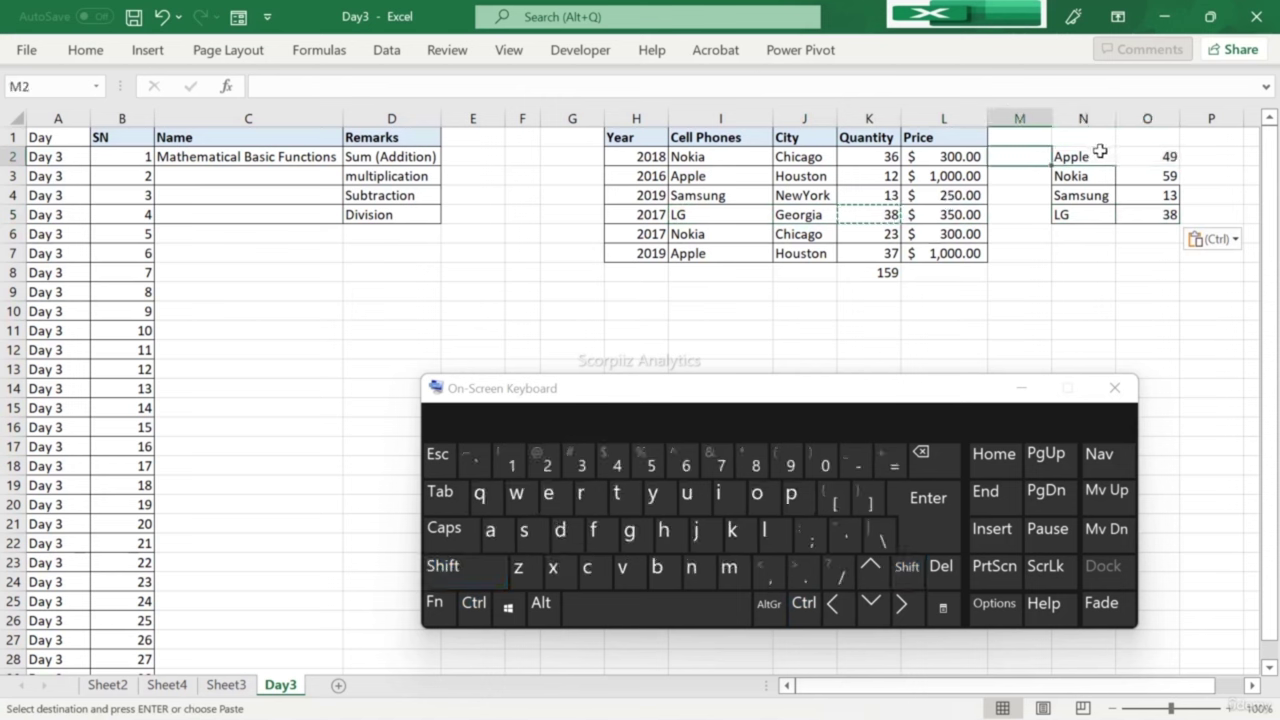
Step: Apply All Borders to the phone totals block N2:O5
{"action": "left_click", "coordinate": [1092, 157]}
{"action": "key", "text": "shift+Right"}
{"action": "key", "text": "shift+Down"}
{"action": "key", "text": "shift+Down"}
{"action": "key", "text": "shift+Down"}
{"action": "key", "text": "shift+Down"}
{"action": "left_click", "coordinate": [1070, 157]}
{"action": "key", "text": "shift+Down"}
{"action": "key", "text": "shift+Down"}
{"action": "key", "text": "shift+Down"}
{"action": "key", "text": "shift+Down"}
{"action": "key", "text": "shift+Right"}
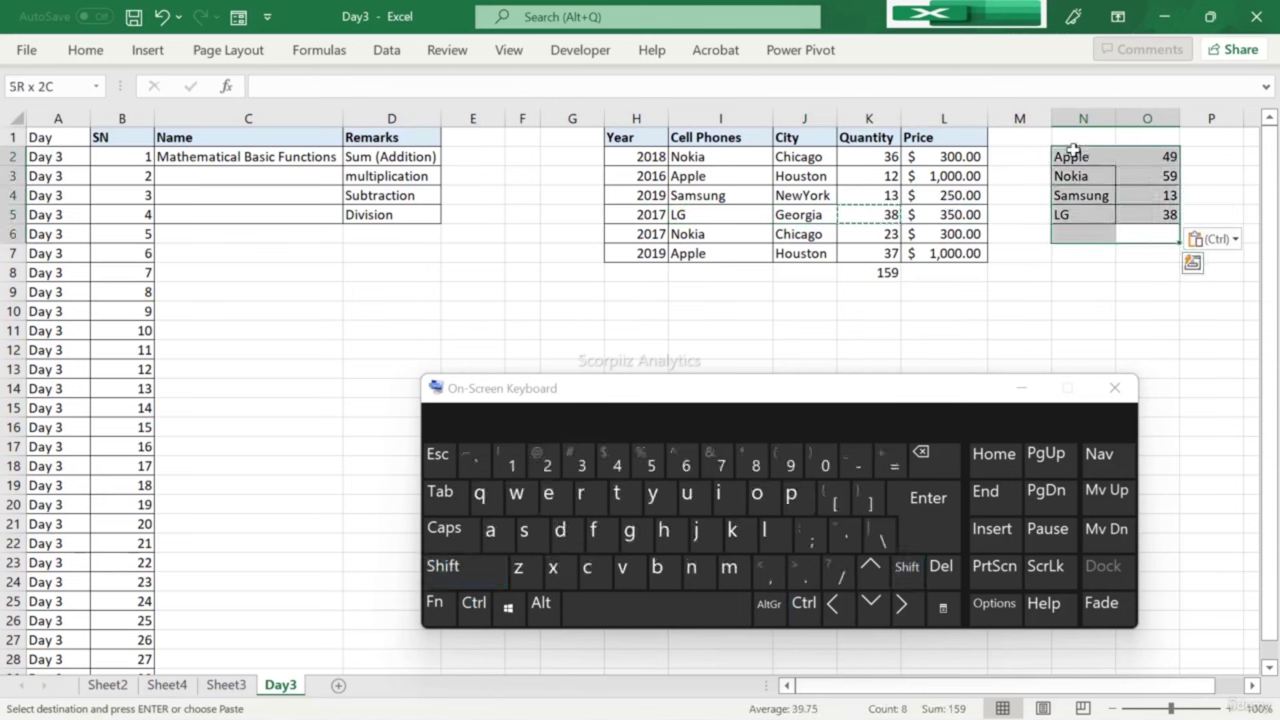
{"action": "left_click_drag", "start_coordinate": [1070, 157], "coordinate": [1165, 212]}
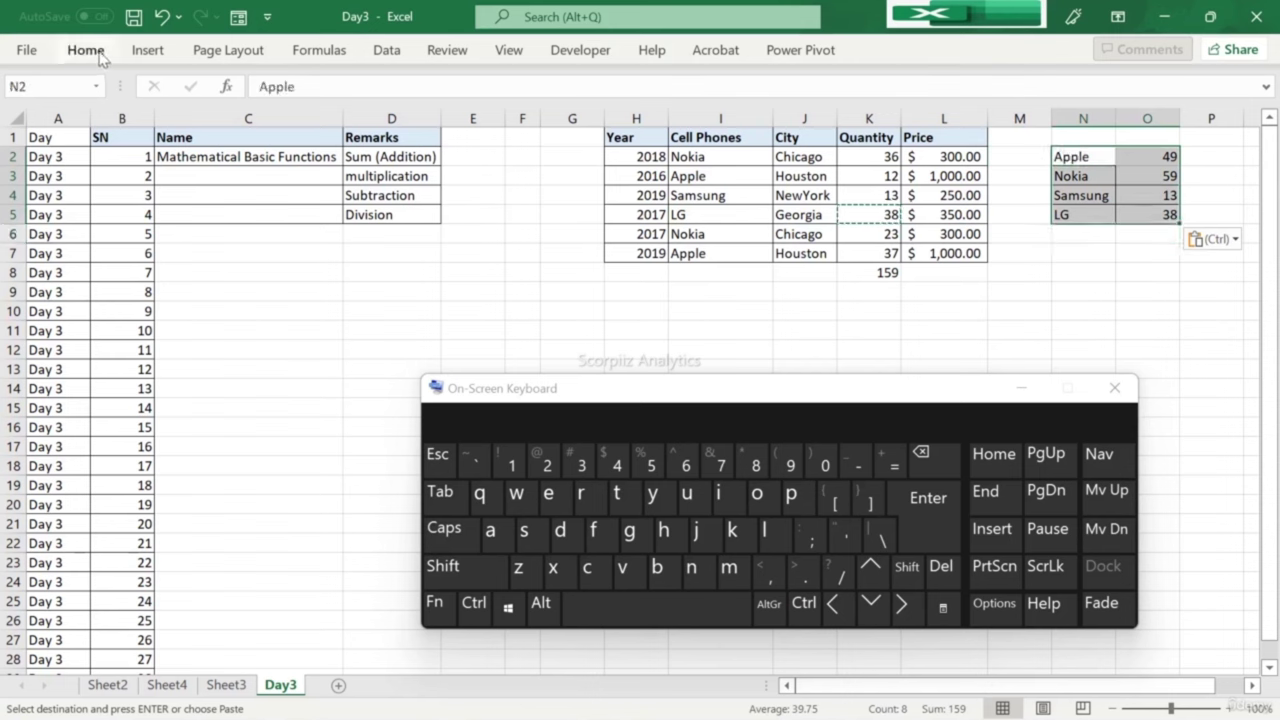
{"action": "left_click", "coordinate": [98, 56]}
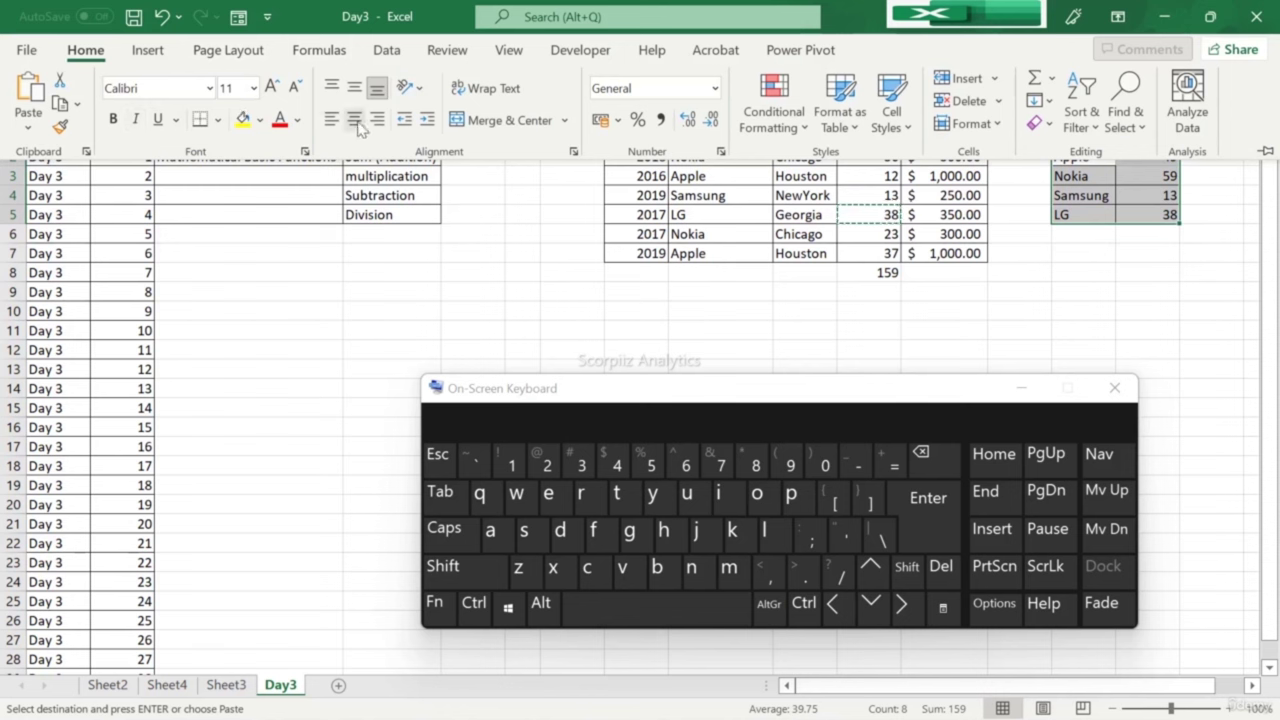
{"action": "left_click", "coordinate": [218, 119]}
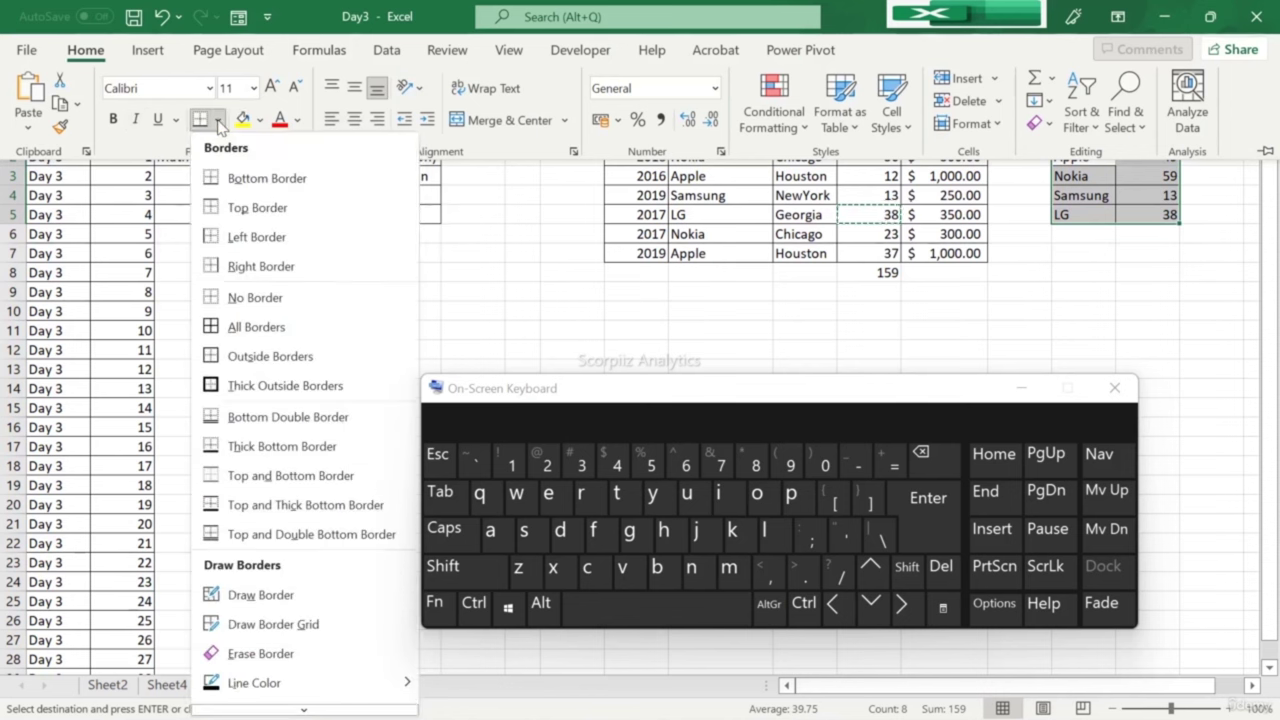
{"action": "left_click", "coordinate": [262, 326]}
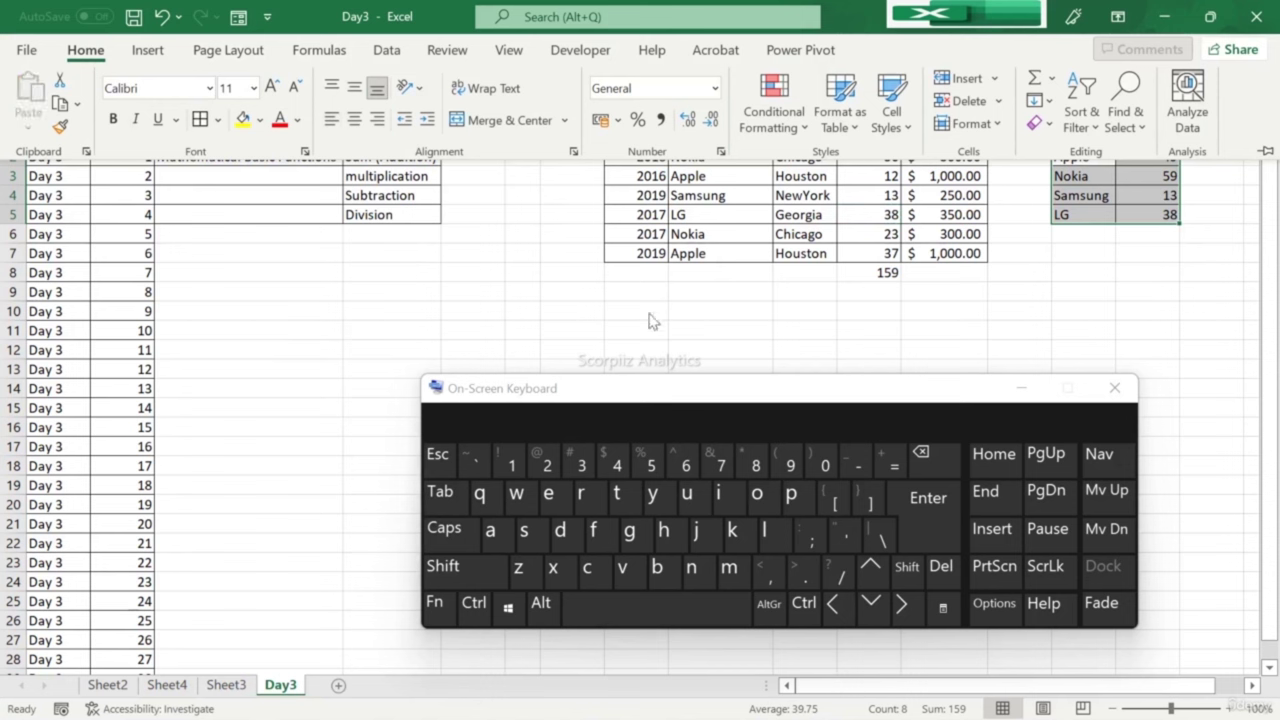
{"action": "left_click", "coordinate": [525, 187]}
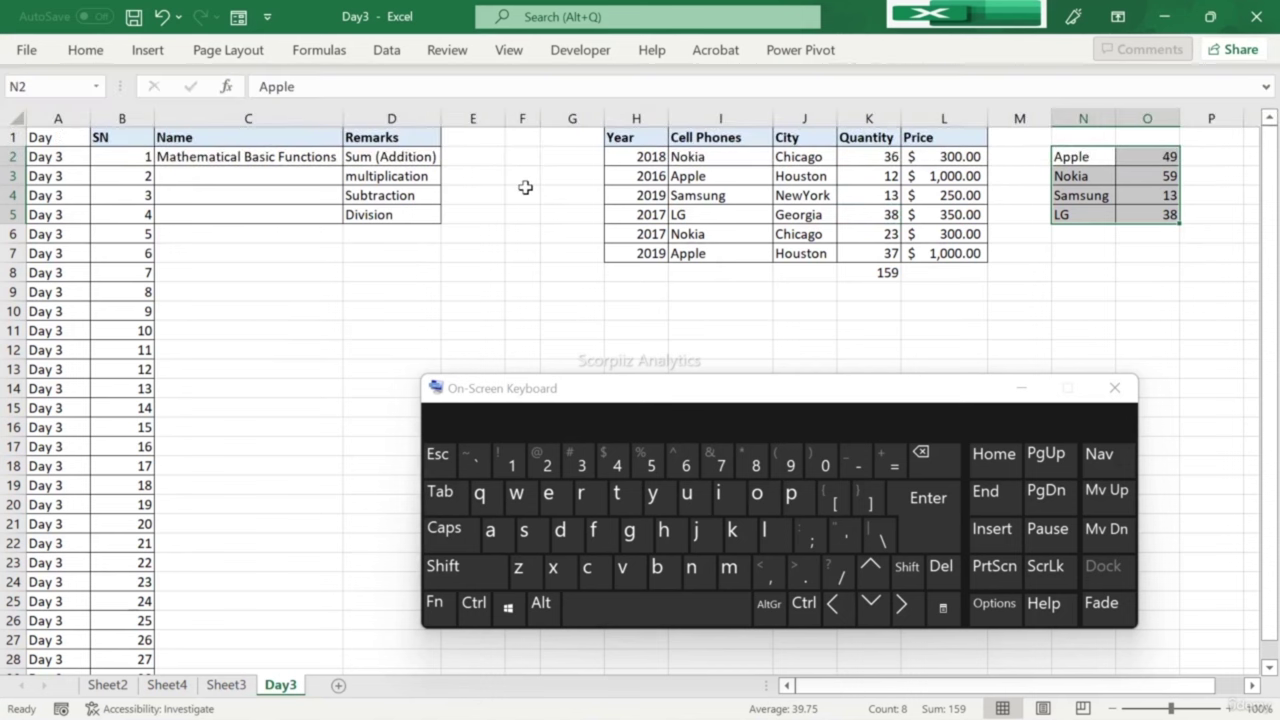
Step: Make the brand names Apple, Nokia, Samsung and LG in N2:N5 bold
{"action": "left_click", "coordinate": [1020, 152]}
{"action": "key", "text": "Right"}
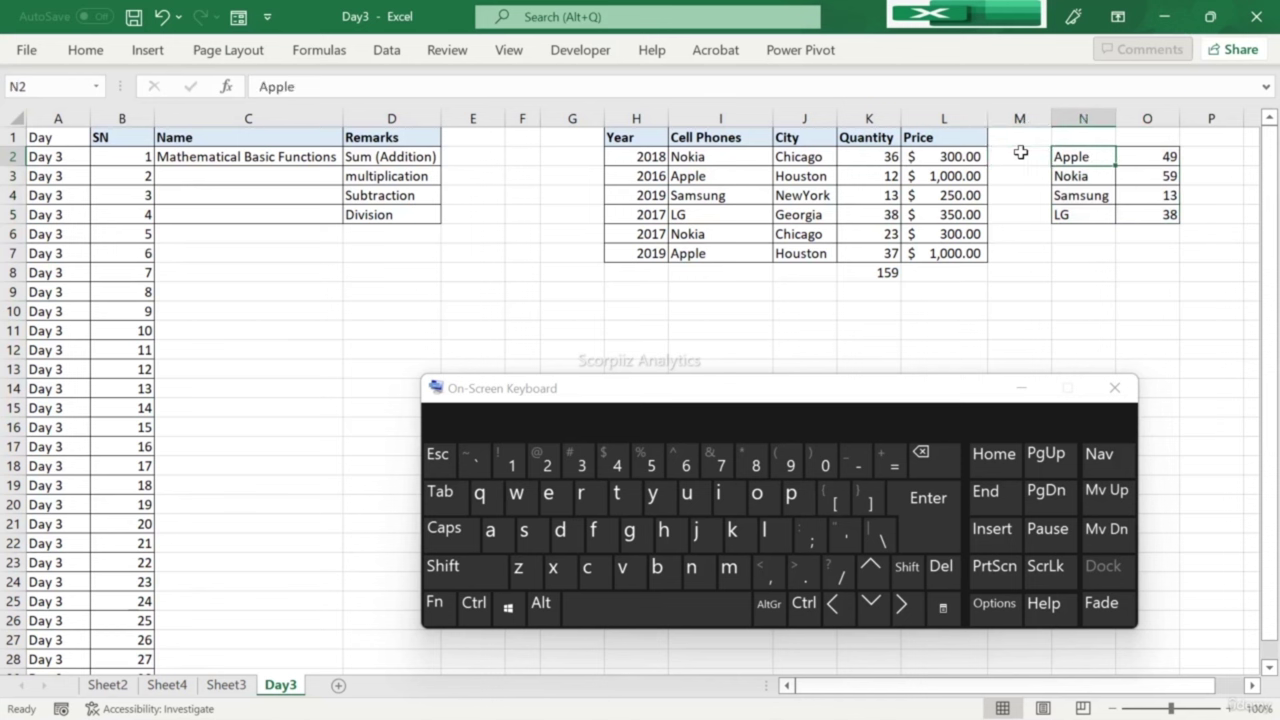
{"action": "left_click_drag", "start_coordinate": [1083, 156], "coordinate": [1089, 210]}
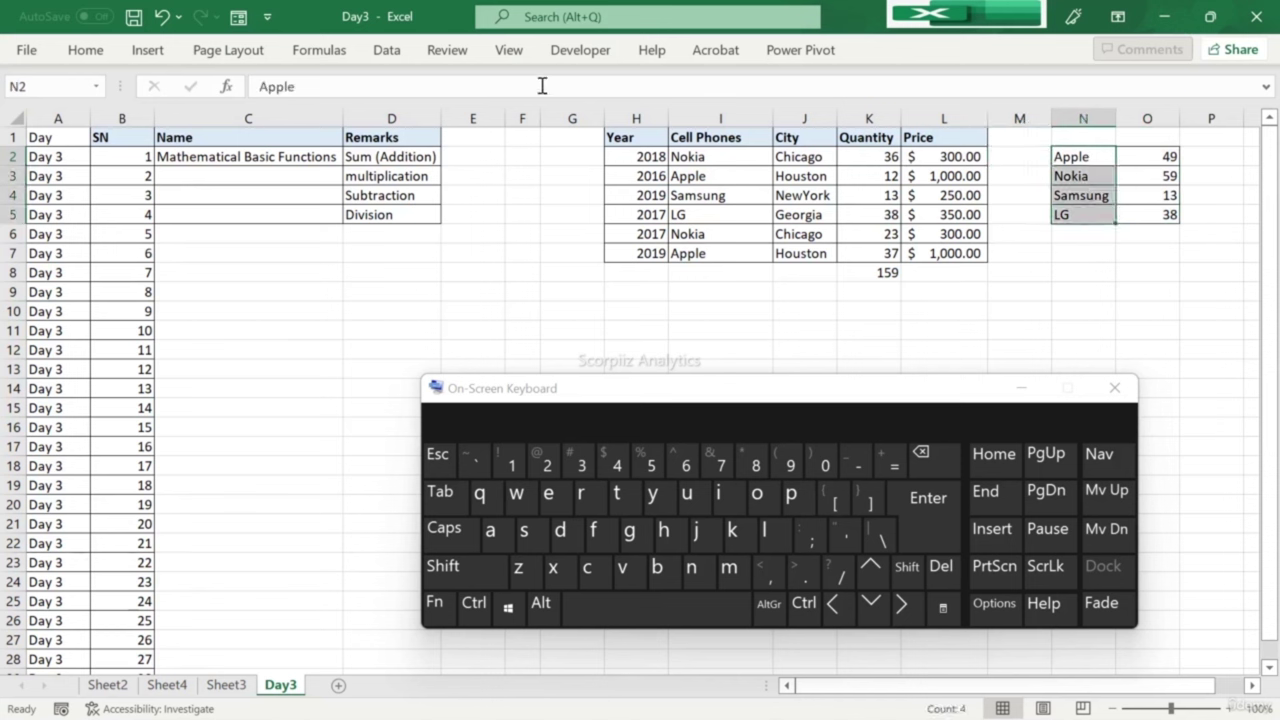
{"action": "left_click", "coordinate": [85, 49]}
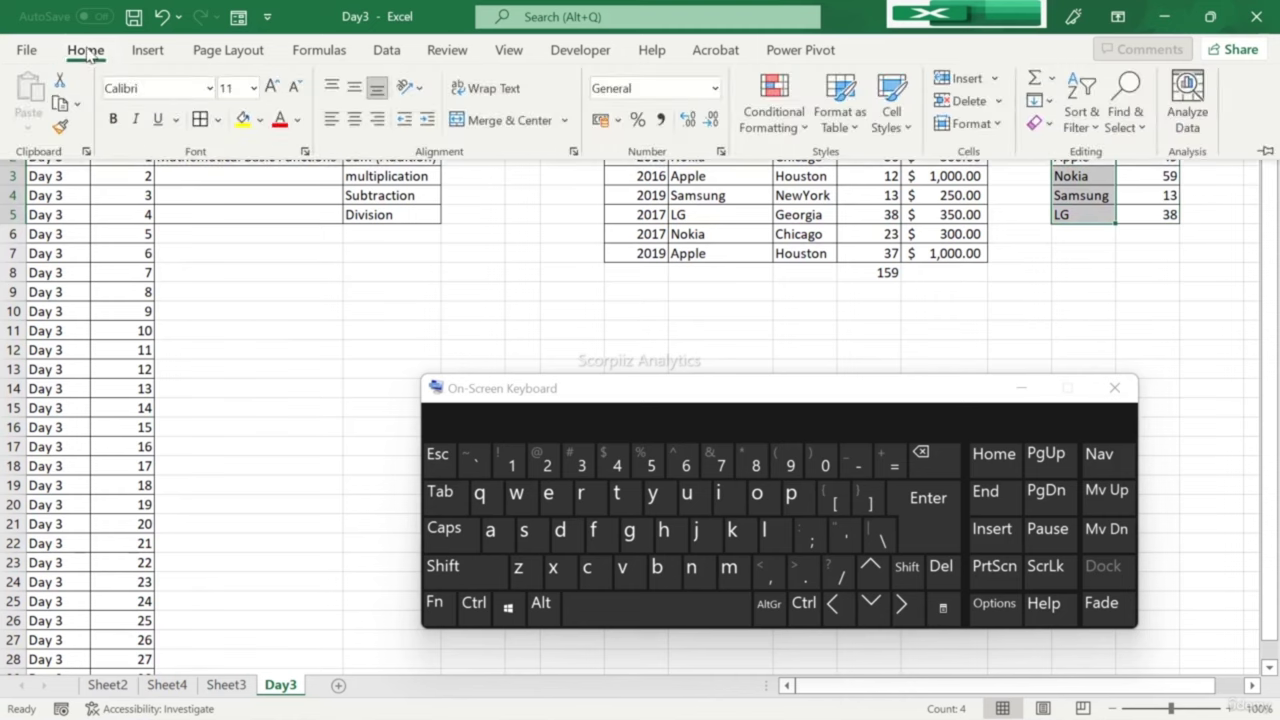
{"action": "left_click", "coordinate": [113, 119]}
{"action": "left_click", "coordinate": [677, 296]}
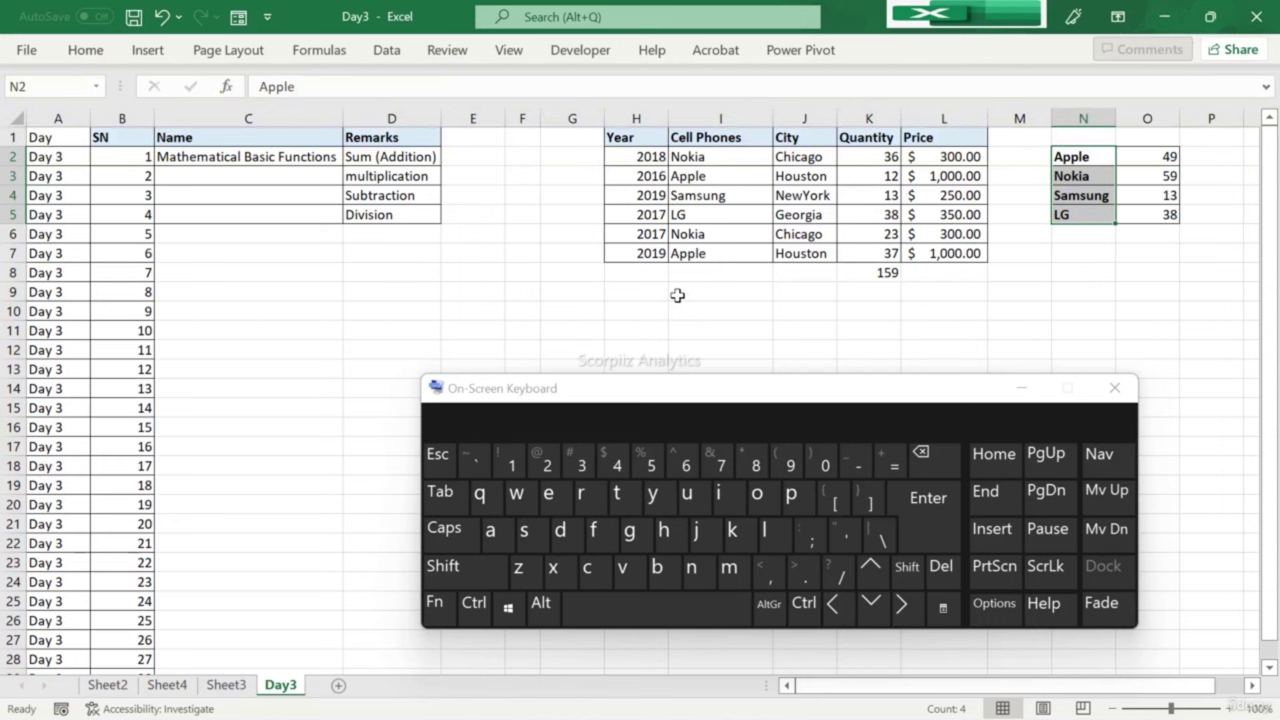
{"action": "key", "text": "Left"}
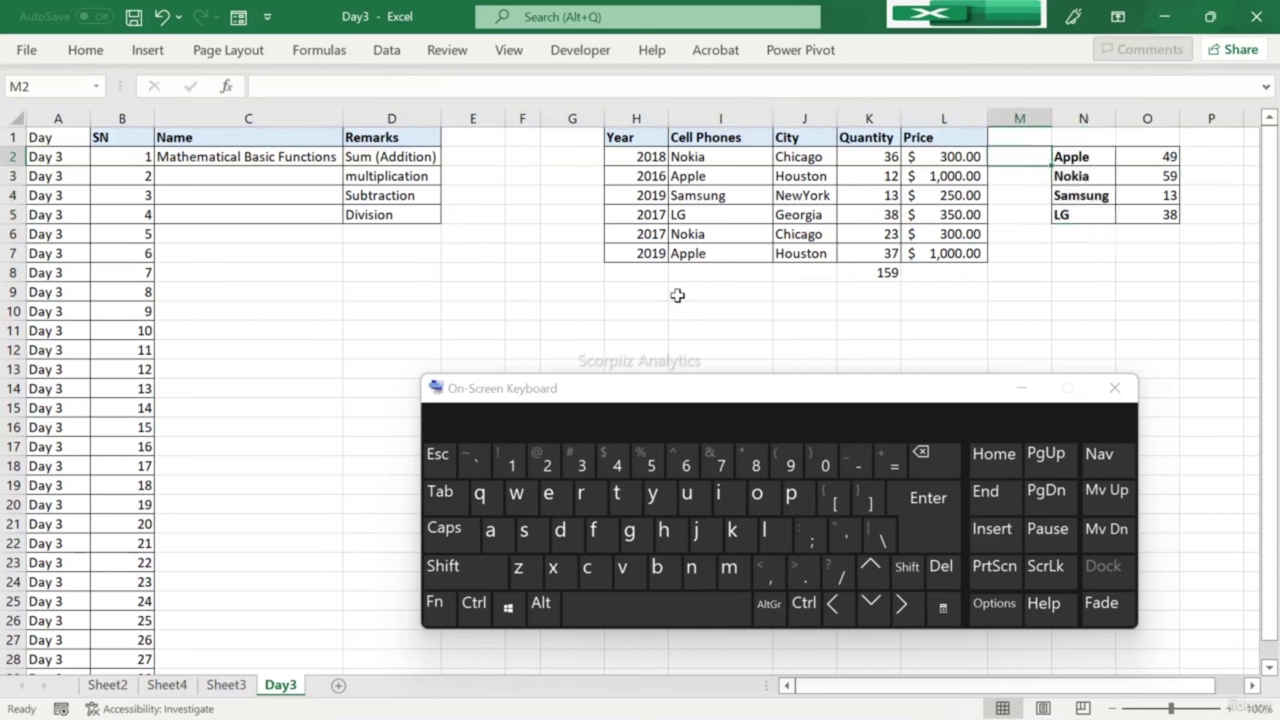
Step: Enter =K2*K3*K4*K5*K6*K7 in K9 and autofit column K to show 181610208
{"action": "left_click", "coordinate": [843, 270]}
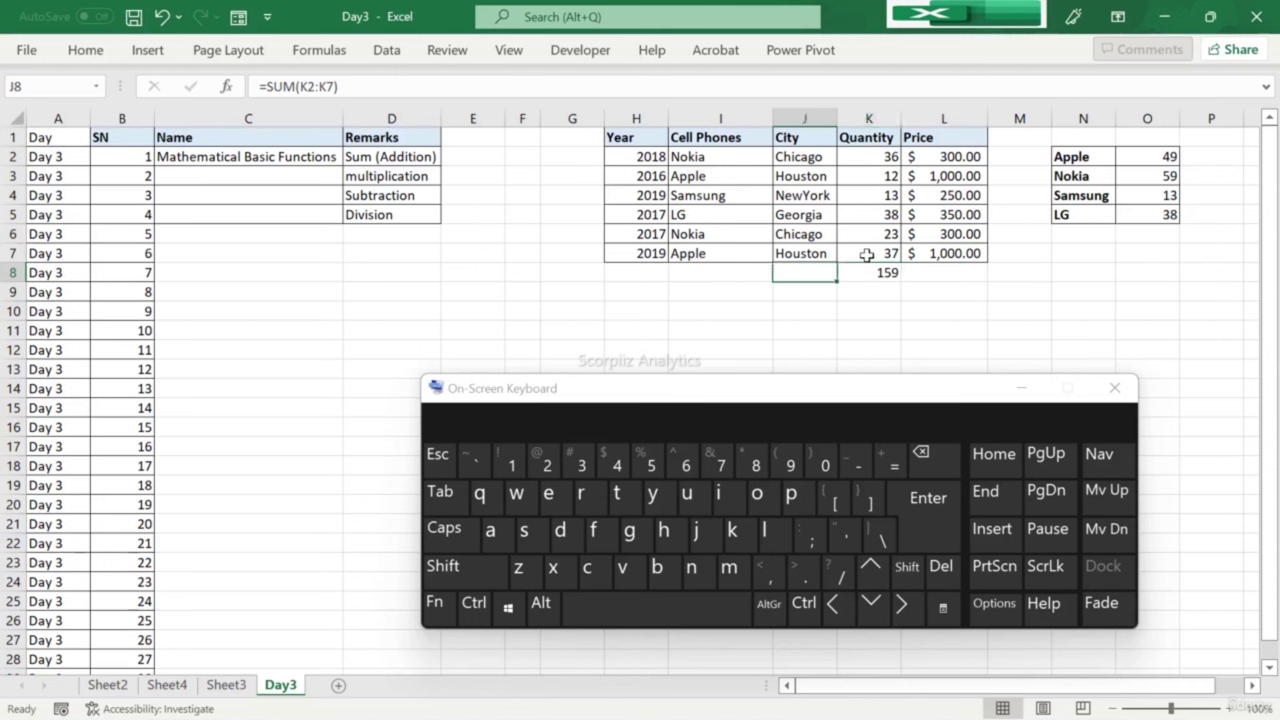
{"action": "key", "text": "Left"}
{"action": "key", "text": "Down"}
{"action": "key", "text": "Right"}
{"action": "type", "text": "="}
{"action": "key", "text": "Up"}
{"action": "key", "text": "Up"}
{"action": "key", "text": "Up"}
{"action": "key", "text": "Up"}
{"action": "key", "text": "Up"}
{"action": "key", "text": "Up"}
{"action": "key", "text": "Up"}
{"action": "key", "text": "Up"}
{"action": "key", "text": "Down"}
{"action": "key", "text": "Down"}
{"action": "key", "text": "Up"}
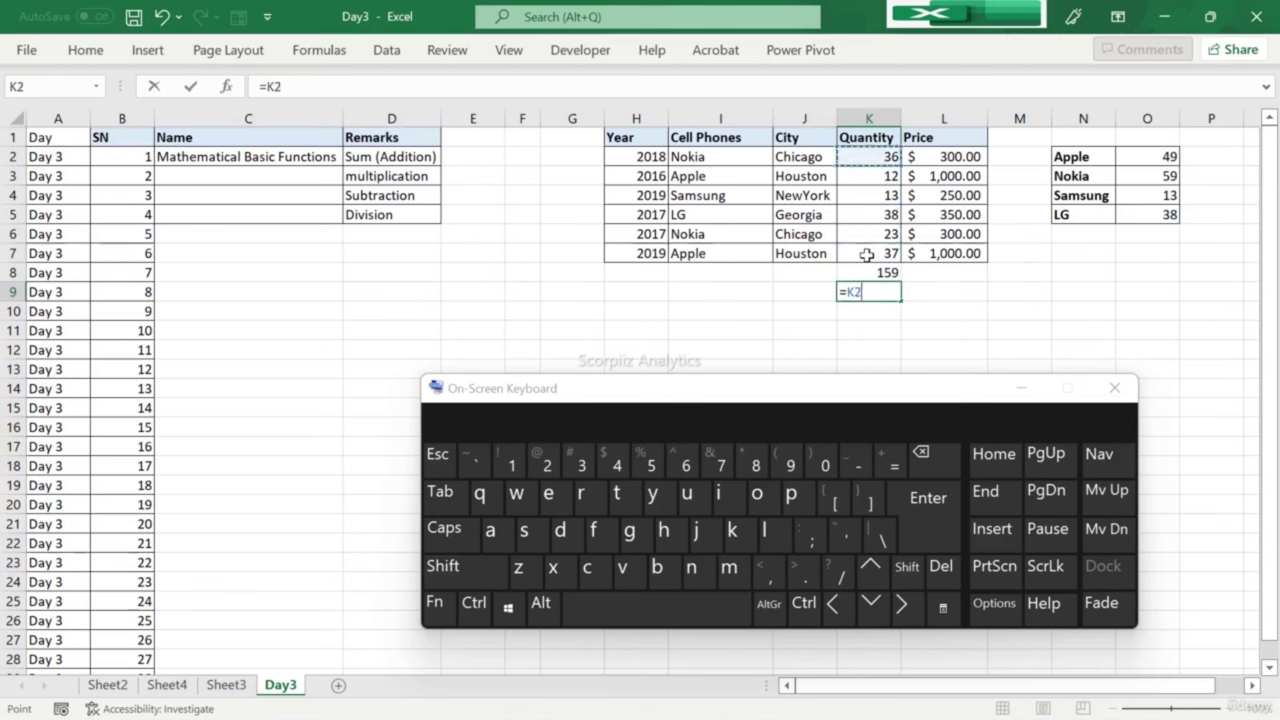
{"action": "type", "text": "*"}
{"action": "key", "text": "Down"}
{"action": "key", "text": "Up"}
{"action": "key", "text": "Up"}
{"action": "key", "text": "Up"}
{"action": "key", "text": "Up"}
{"action": "key", "text": "Up"}
{"action": "key", "text": "Up"}
{"action": "key", "text": "Up"}
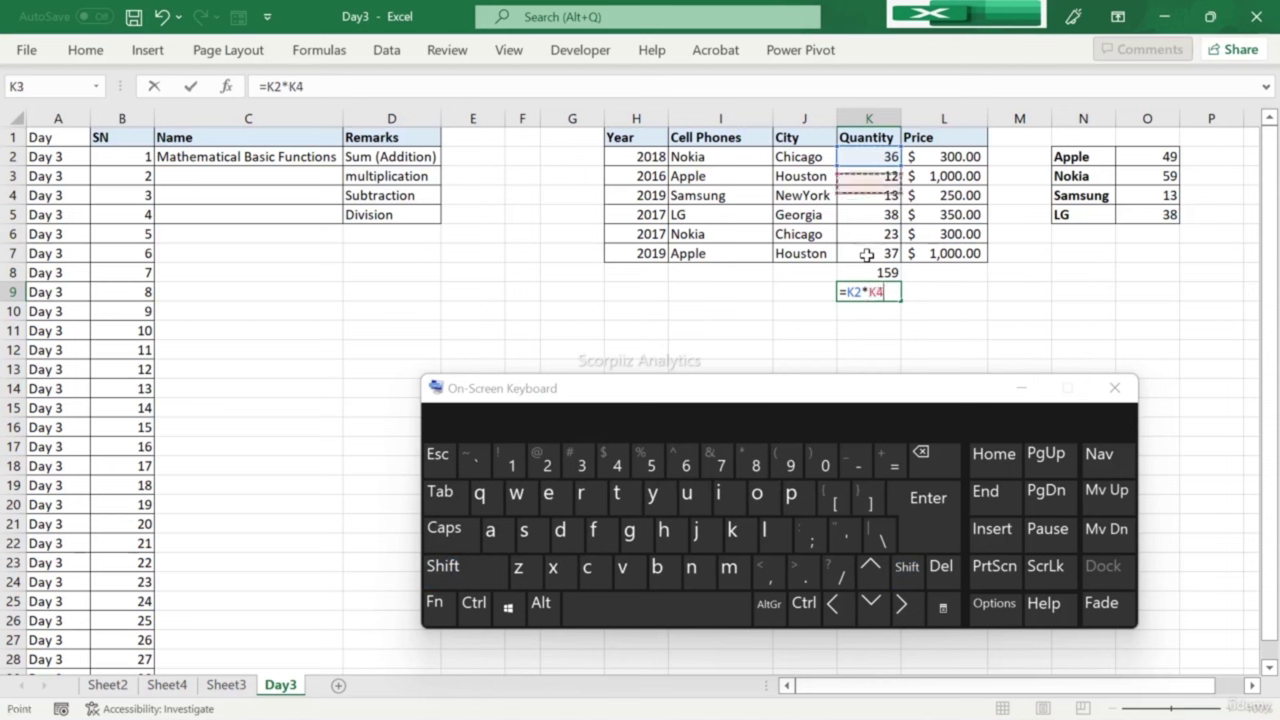
{"action": "type", "text": "*"}
{"action": "key", "text": "Up"}
{"action": "key", "text": "Up"}
{"action": "key", "text": "Up"}
{"action": "key", "text": "Up"}
{"action": "key", "text": "Up"}
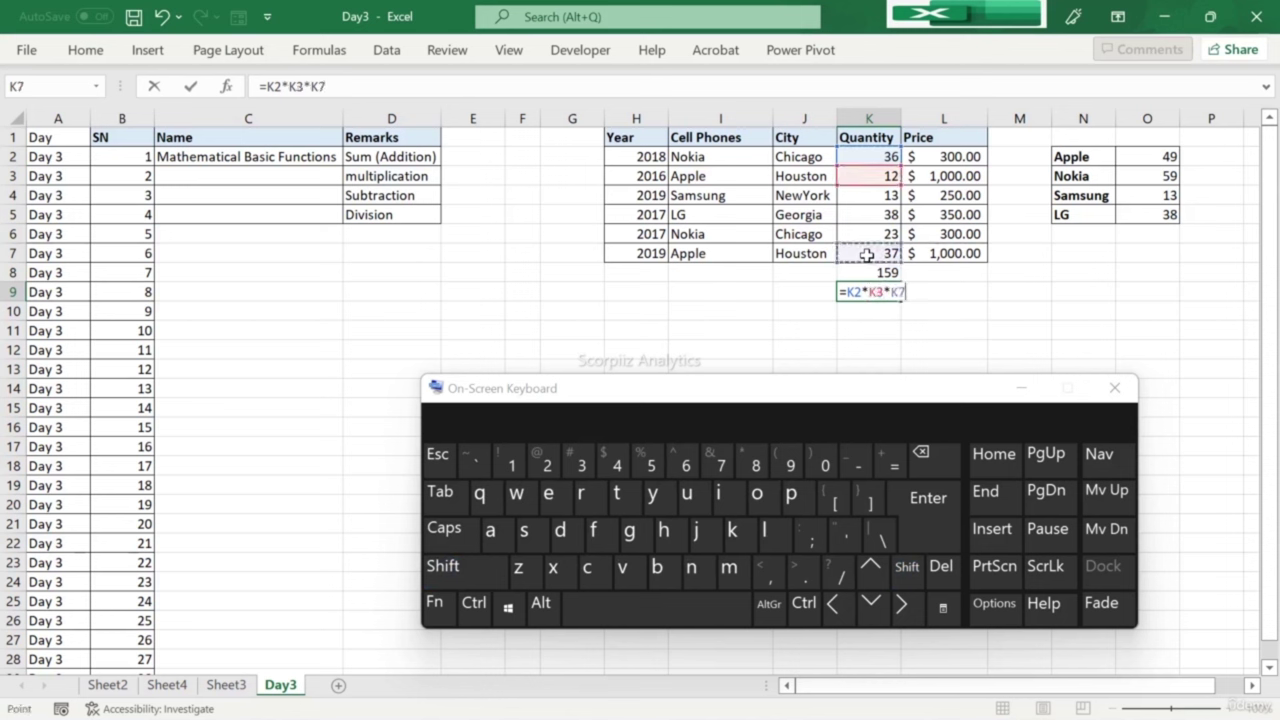
{"action": "type", "text": "*"}
{"action": "key", "text": "Up"}
{"action": "key", "text": "Up"}
{"action": "key", "text": "Up"}
{"action": "key", "text": "Up"}
{"action": "type", "text": "*"}
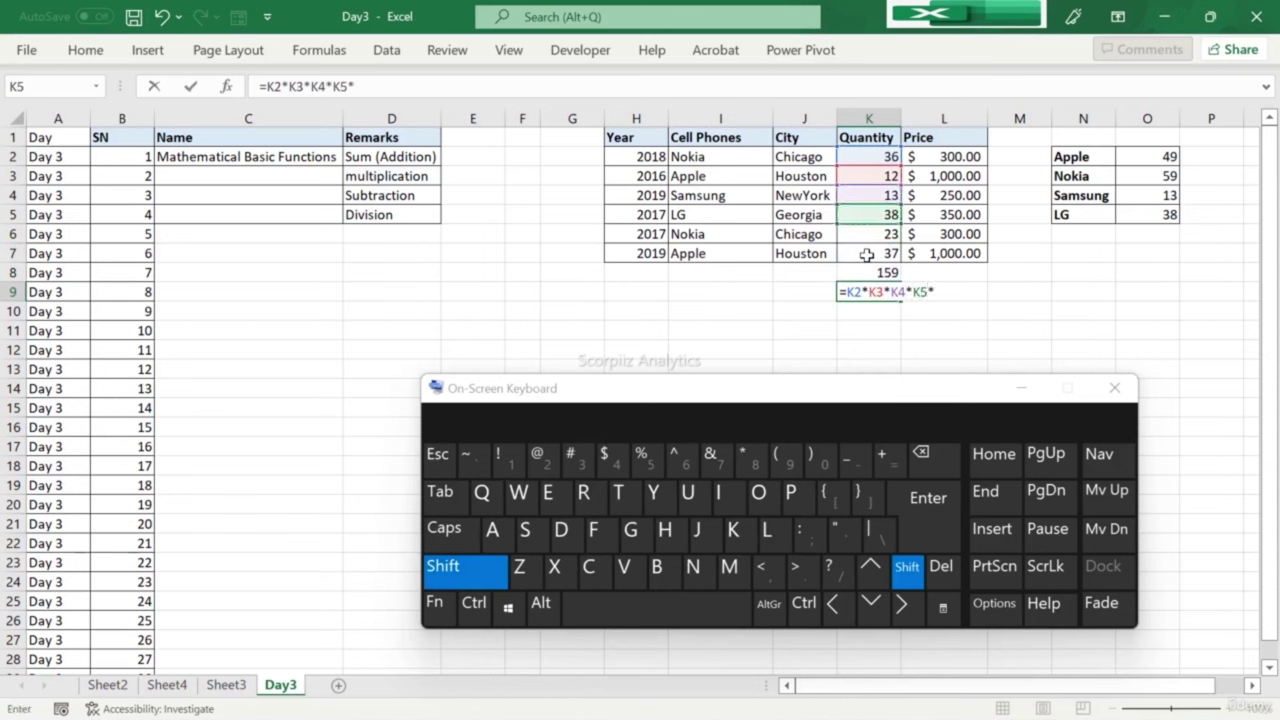
{"action": "key", "text": "Up"}
{"action": "key", "text": "Up"}
{"action": "key", "text": "Up"}
{"action": "type", "text": "*"}
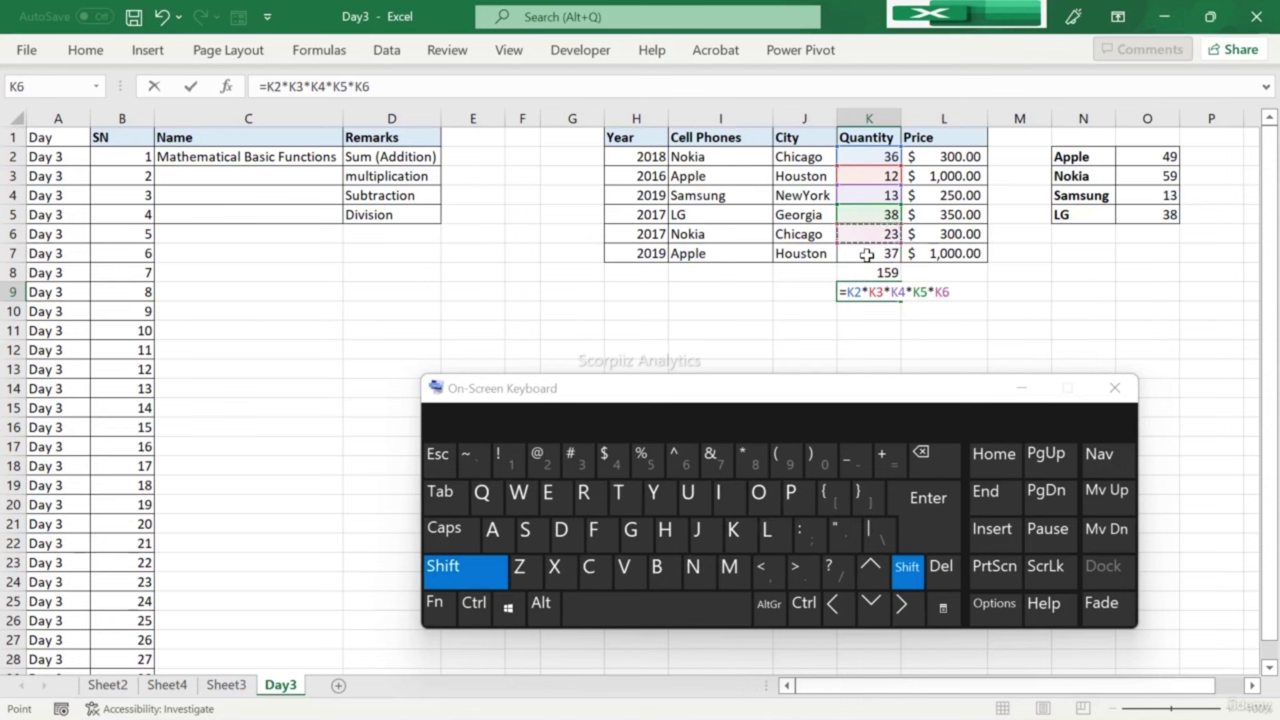
{"action": "key", "text": "Up"}
{"action": "key", "text": "Up"}
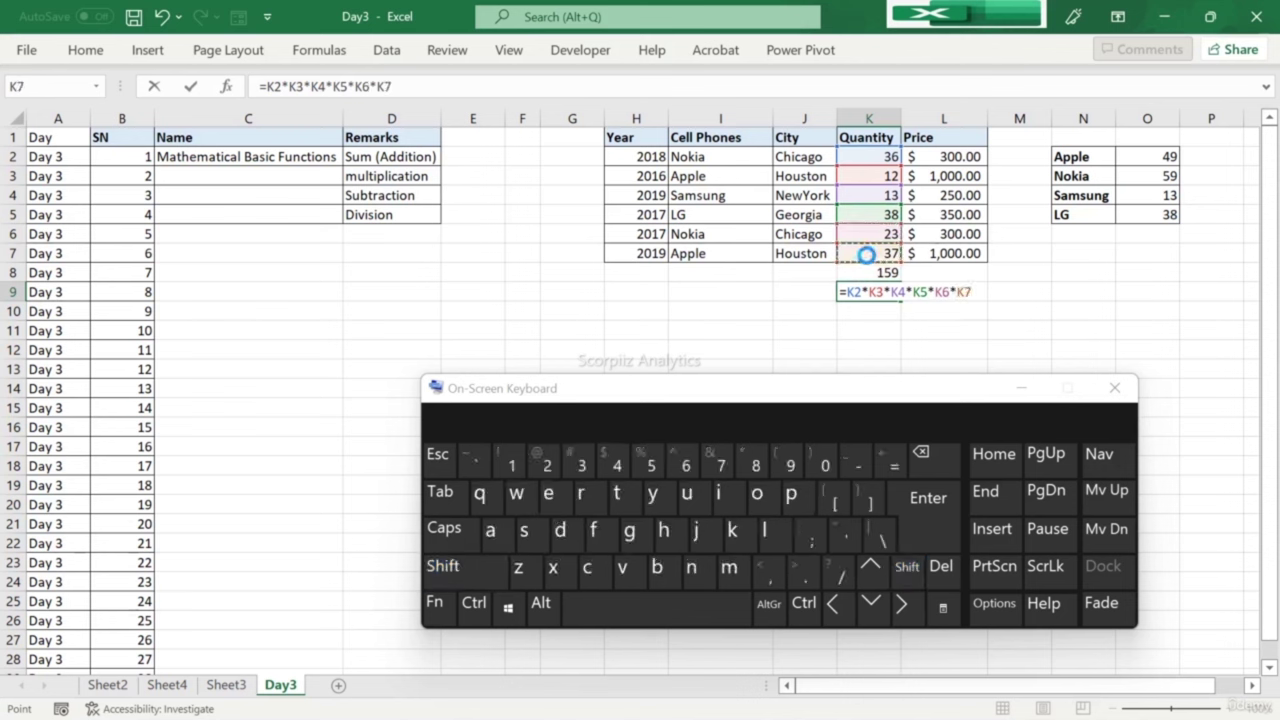
{"action": "key", "text": "Return"}
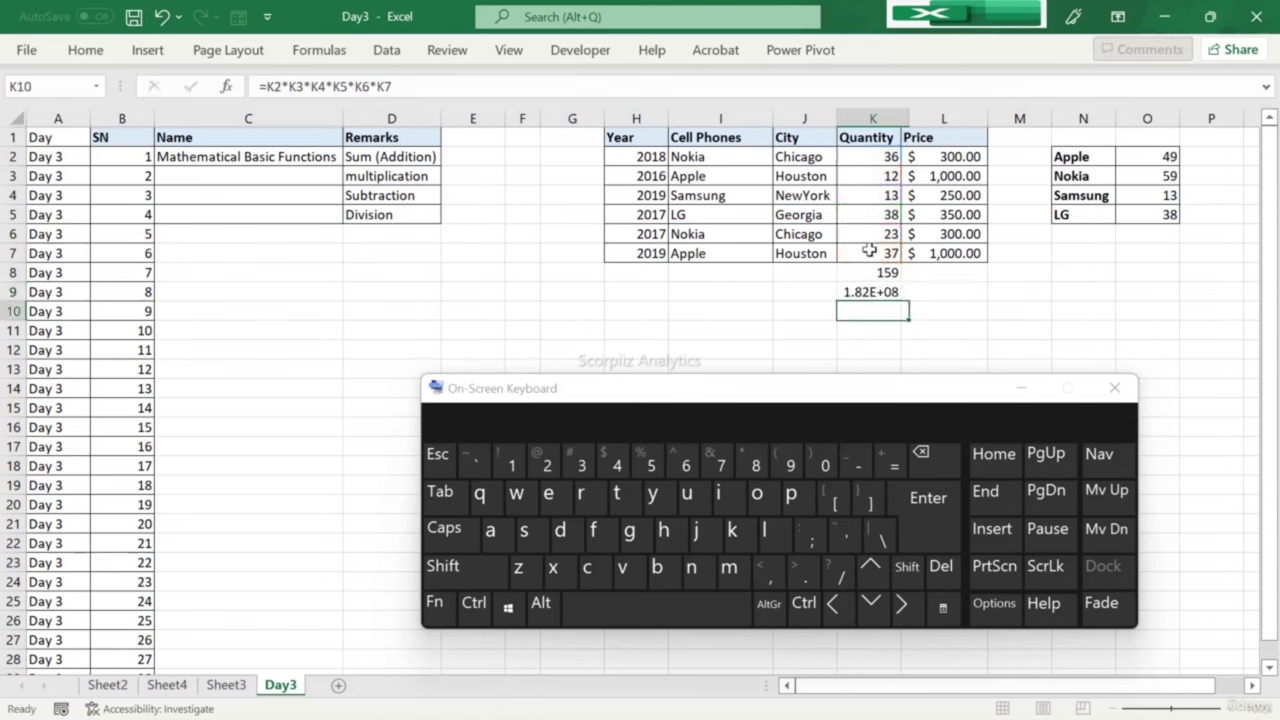
{"action": "double_click", "coordinate": [901, 118]}
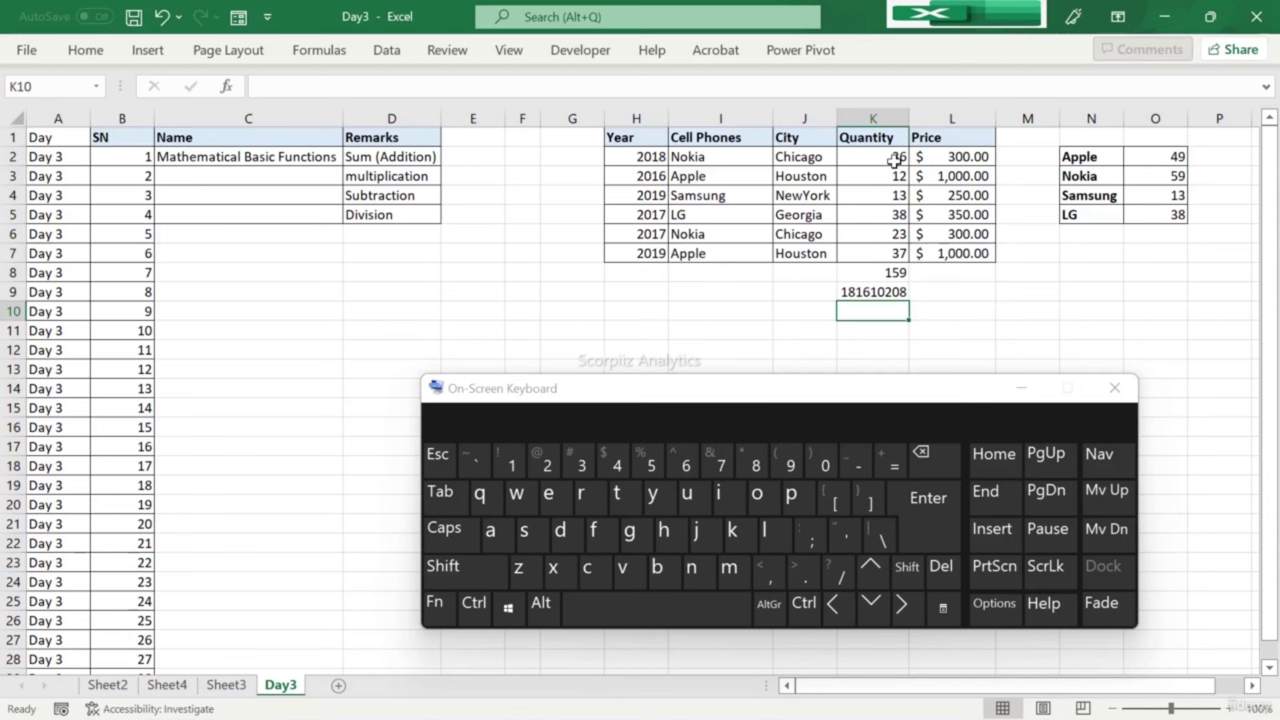
{"action": "key", "text": "Up"}
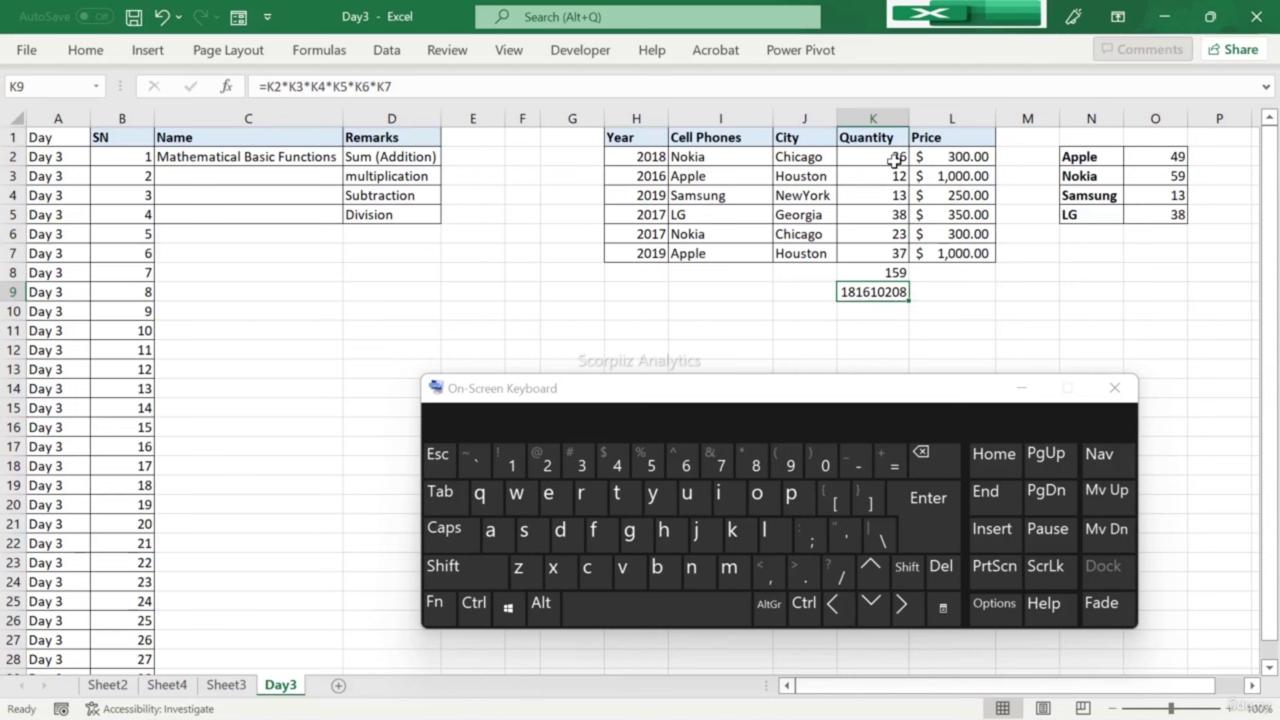
{"action": "key", "text": "Right"}
{"action": "key", "text": "Right"}
{"action": "key", "text": "Up"}
{"action": "key", "text": "Up"}
{"action": "key", "text": "Up"}
{"action": "key", "text": "Up"}
{"action": "key", "text": "Right"}
{"action": "key", "text": "Right"}
{"action": "key", "text": "Up"}
{"action": "key", "text": "Up"}
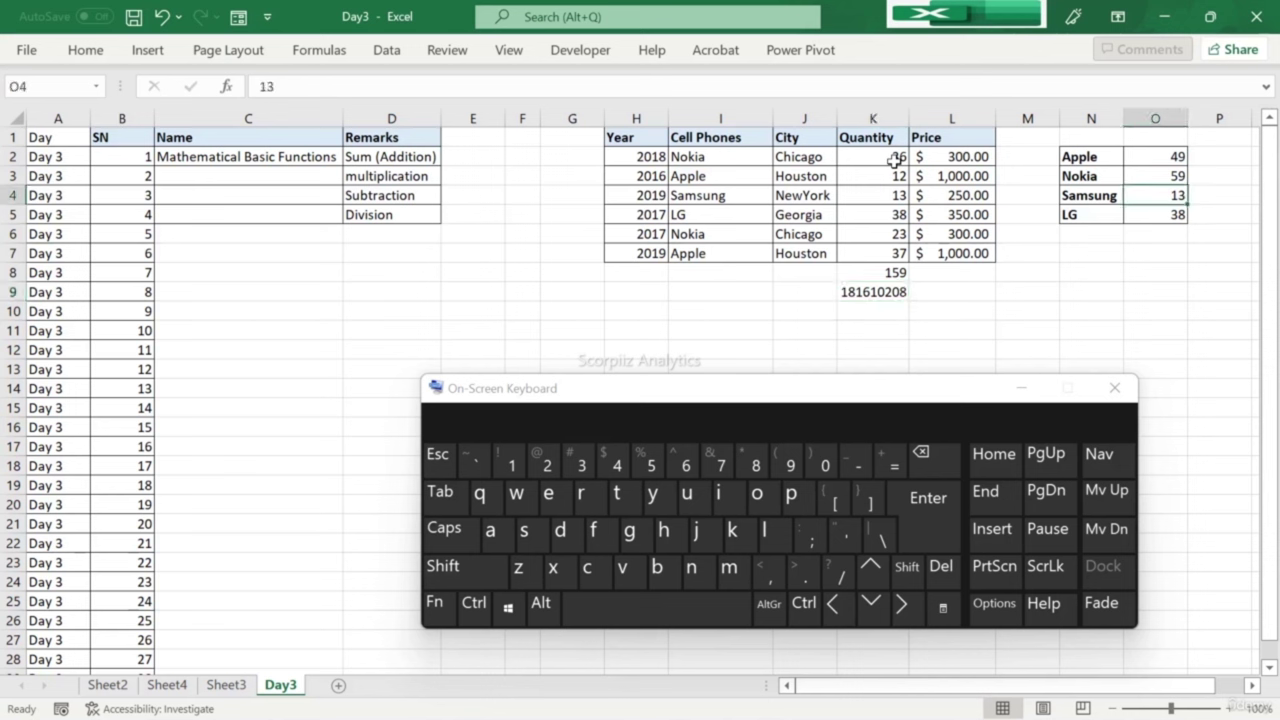
{"action": "key", "text": "Up"}
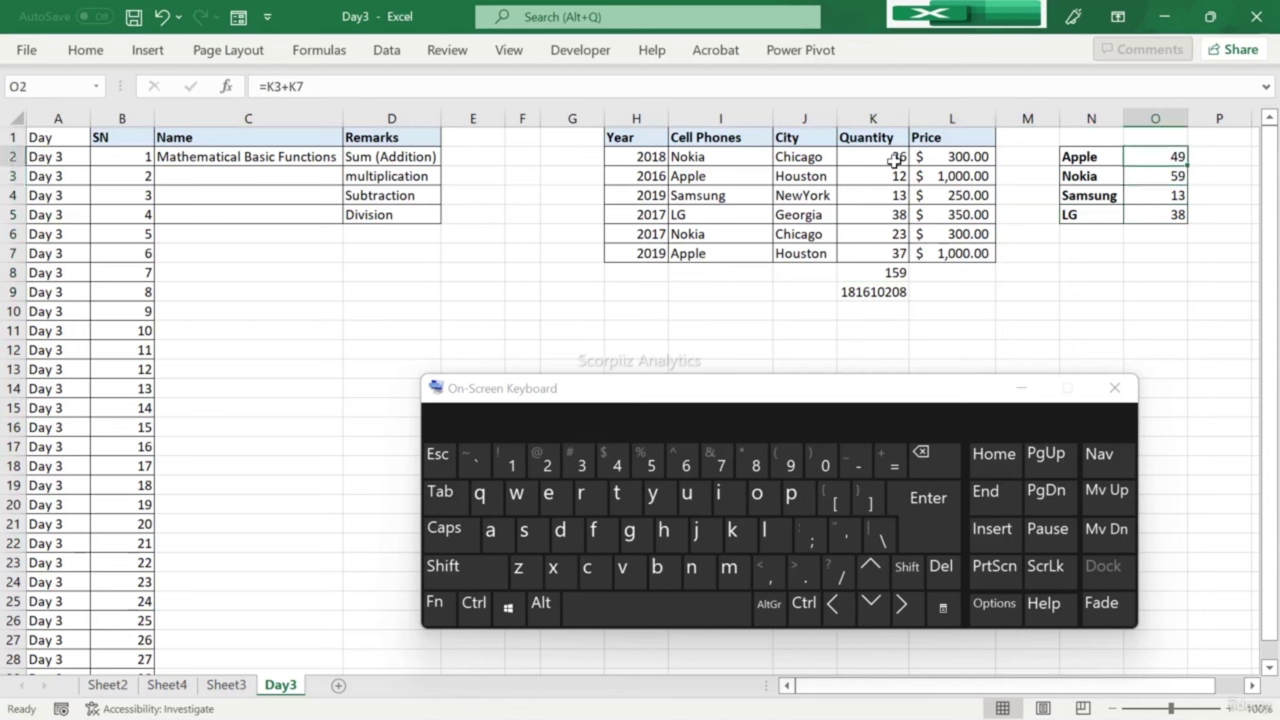
{"action": "key", "text": "Down"}
{"action": "key", "text": "Down"}
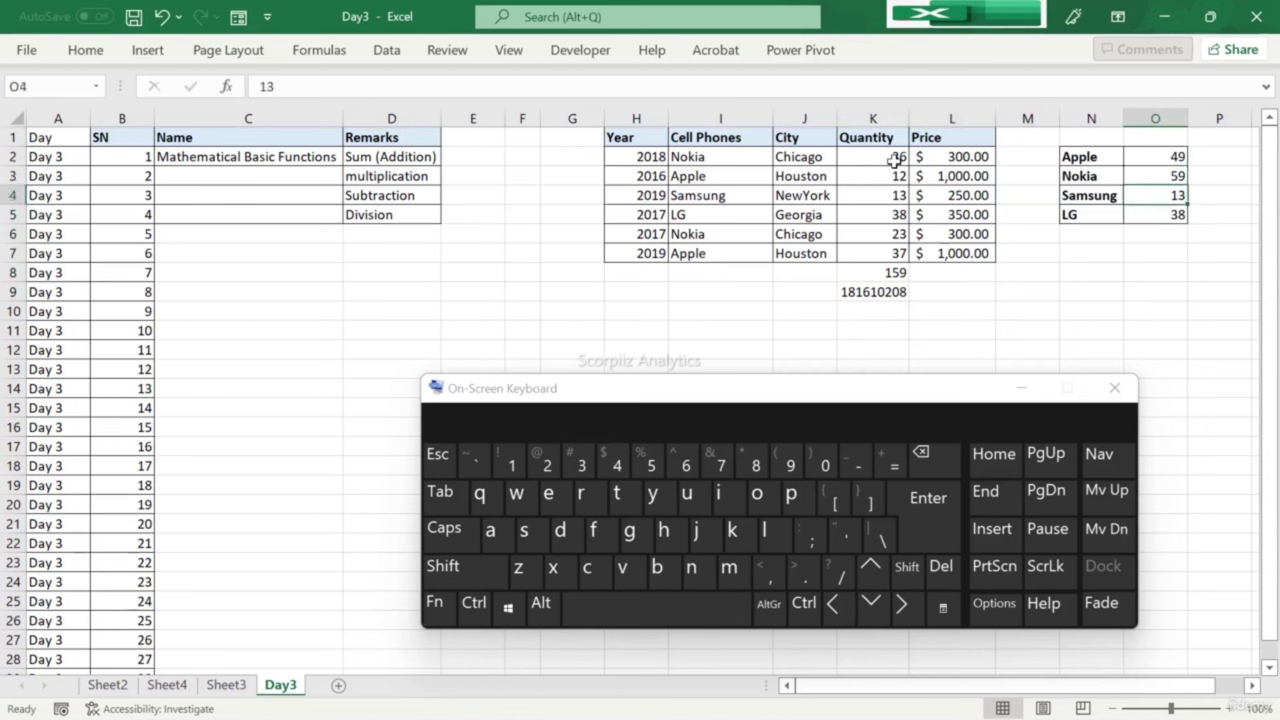
{"action": "key", "text": "Up"}
{"action": "key", "text": "Up"}
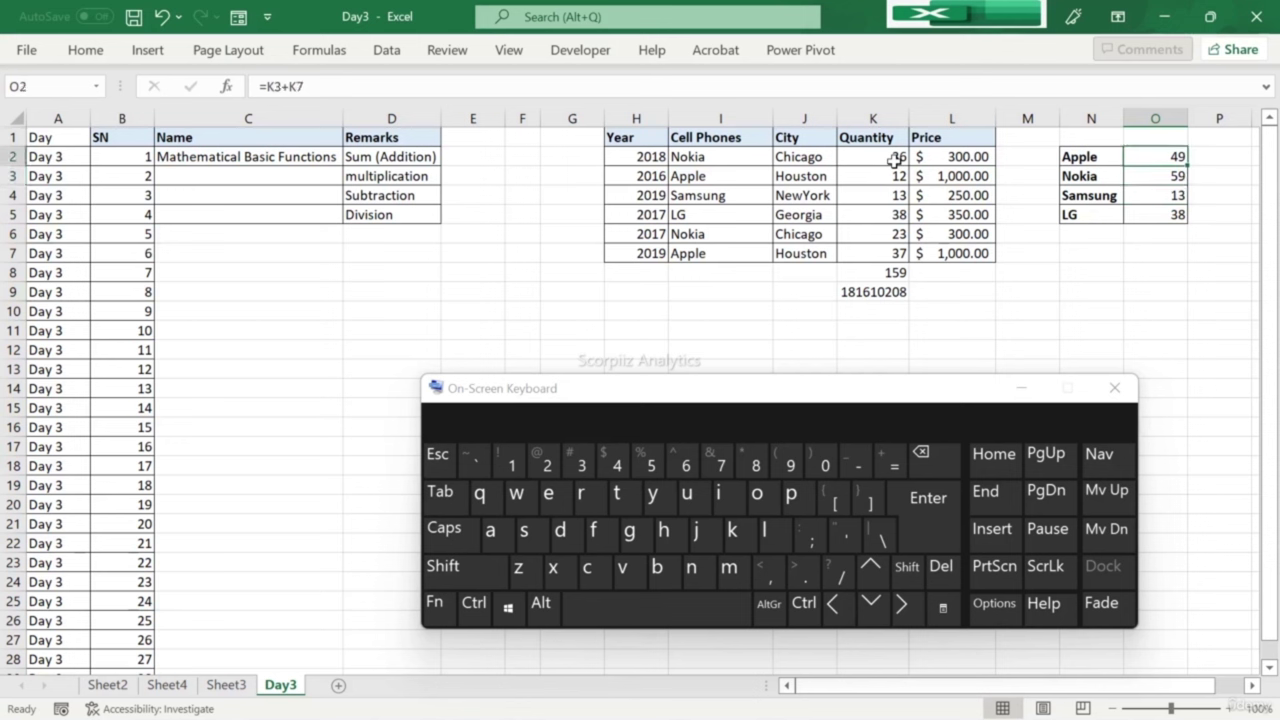
{"action": "key", "text": "Left"}
{"action": "key", "text": "Left"}
{"action": "key", "text": "Down"}
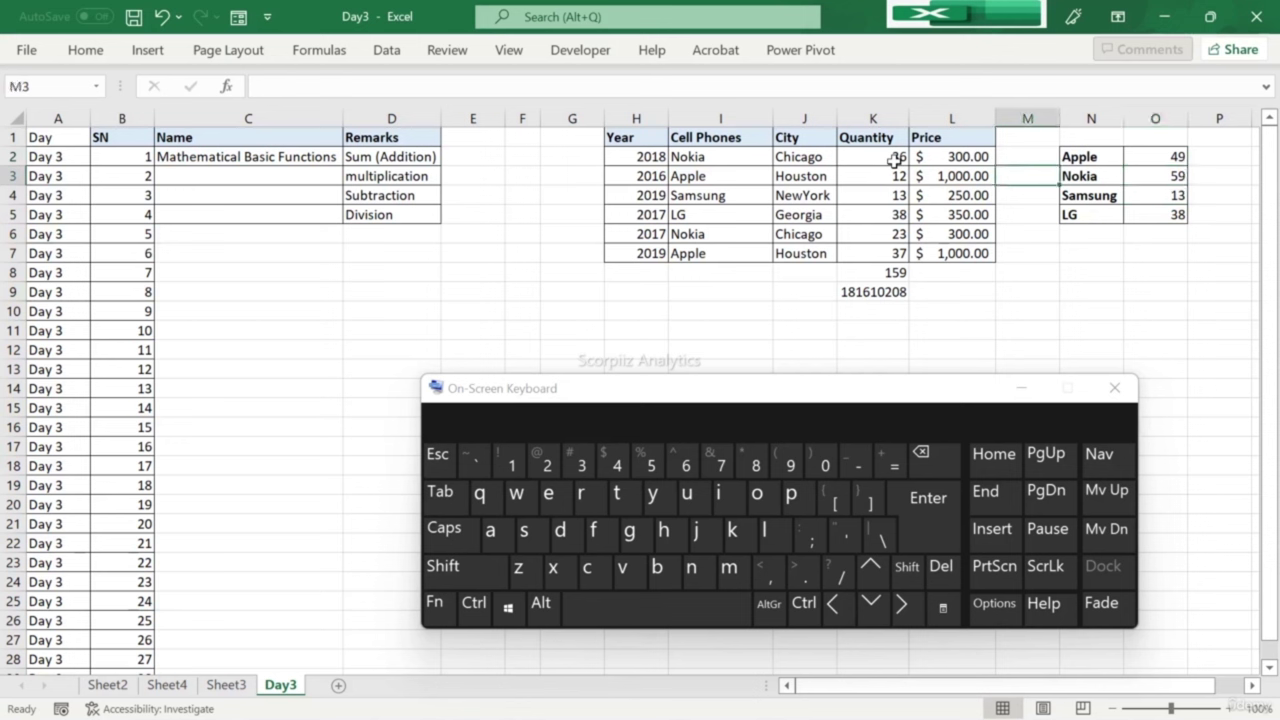
{"action": "key", "text": "Left"}
{"action": "key", "text": "Down"}
{"action": "key", "text": "Down"}
{"action": "key", "text": "Down"}
{"action": "key", "text": "Down"}
{"action": "key", "text": "Left"}
{"action": "key", "text": "Down"}
{"action": "key", "text": "Down"}
{"action": "key", "text": "Left"}
{"action": "key", "text": "Down"}
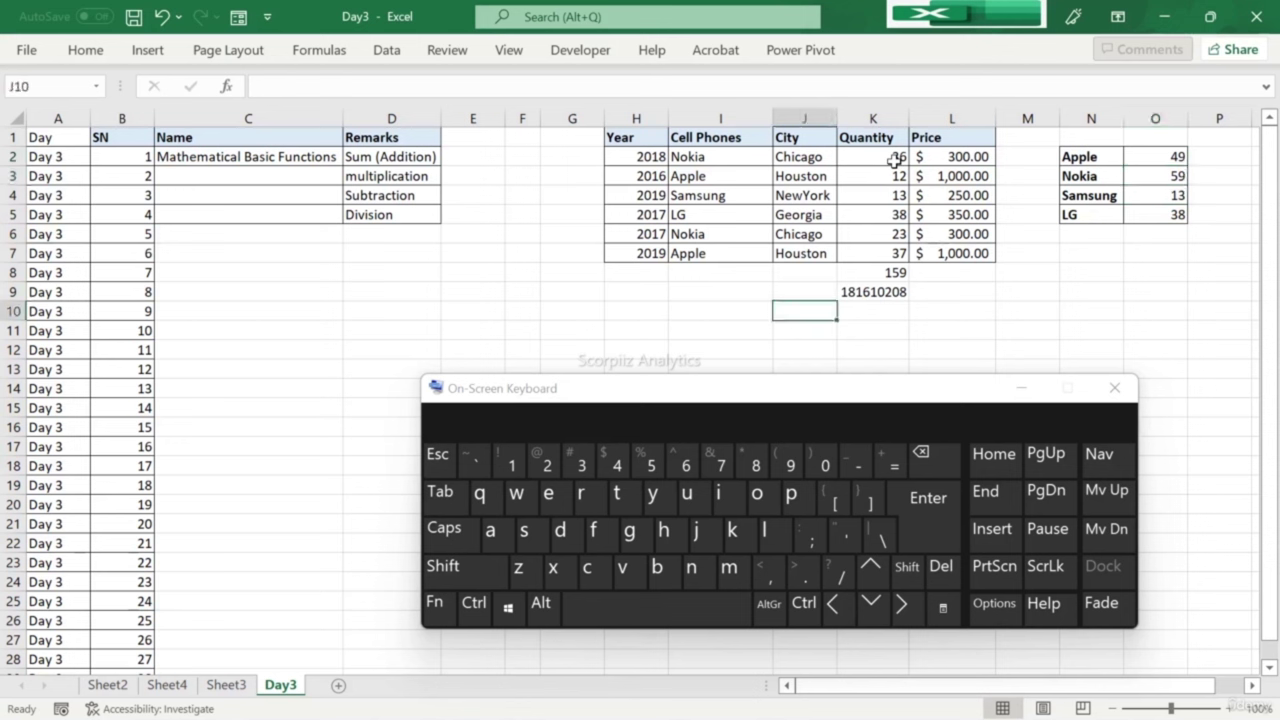
Step: Add the label Product in J10 and review the Quantity results above
{"action": "type", "text": "Pro"}
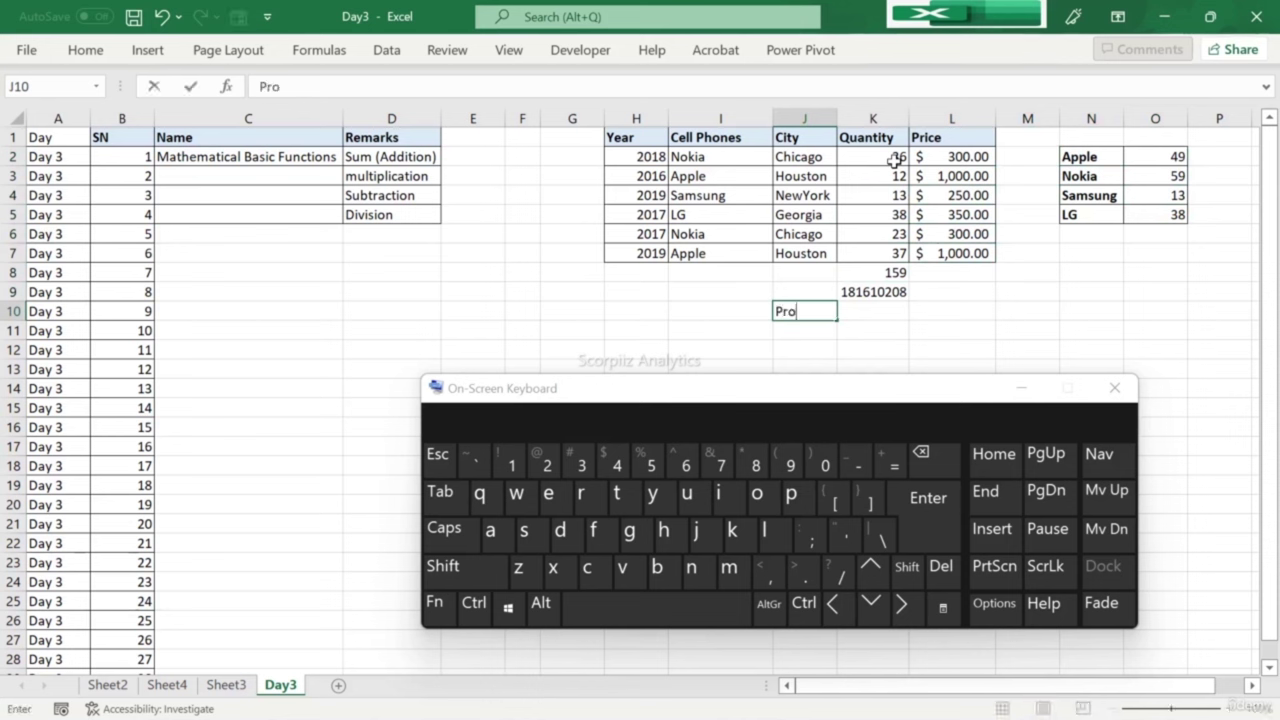
{"action": "type", "text": "duct"}
{"action": "key", "text": "Return"}
{"action": "key", "text": "Up"}
{"action": "key", "text": "Up"}
{"action": "key", "text": "Right"}
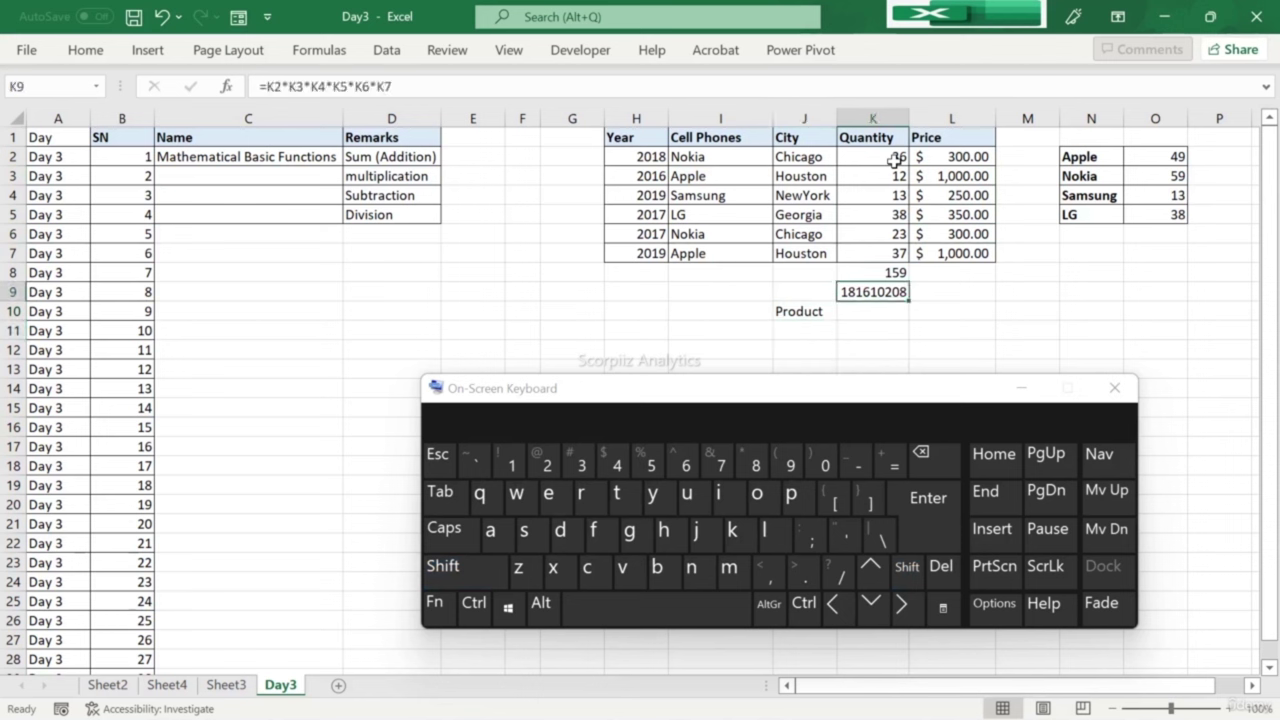
{"action": "key", "text": "Down"}
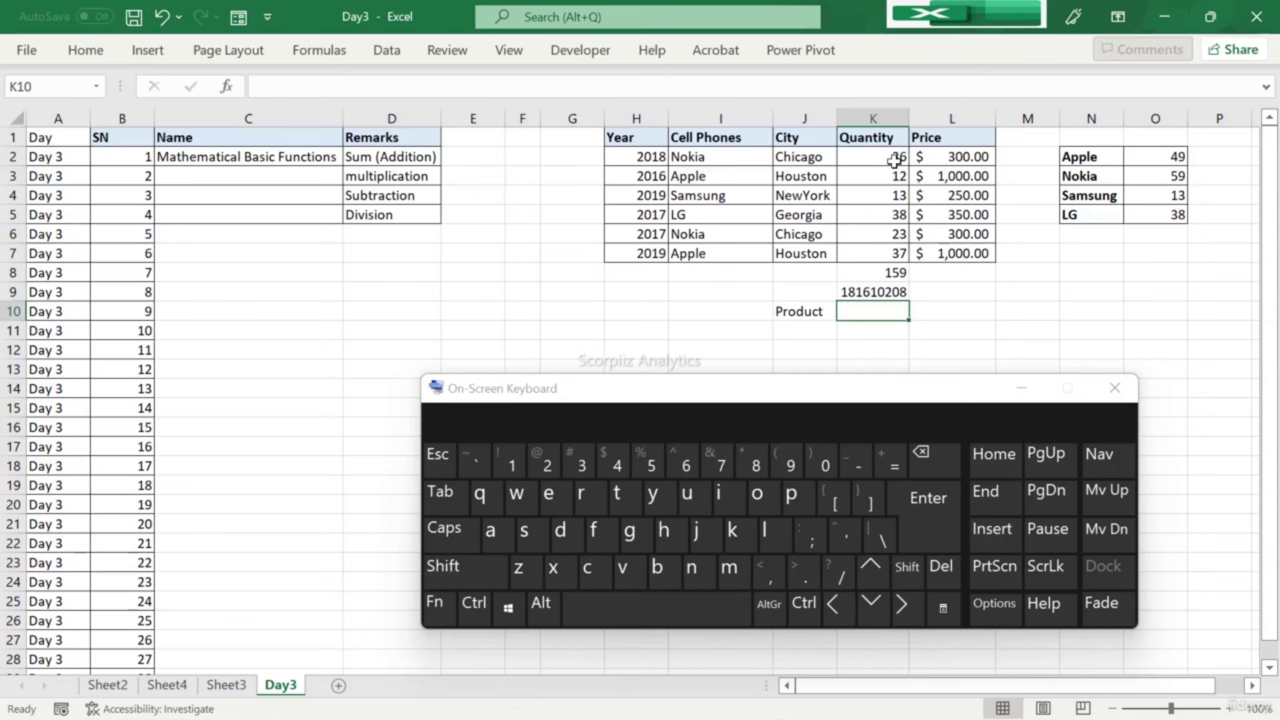
{"action": "key", "text": "Up"}
{"action": "key", "text": "Up"}
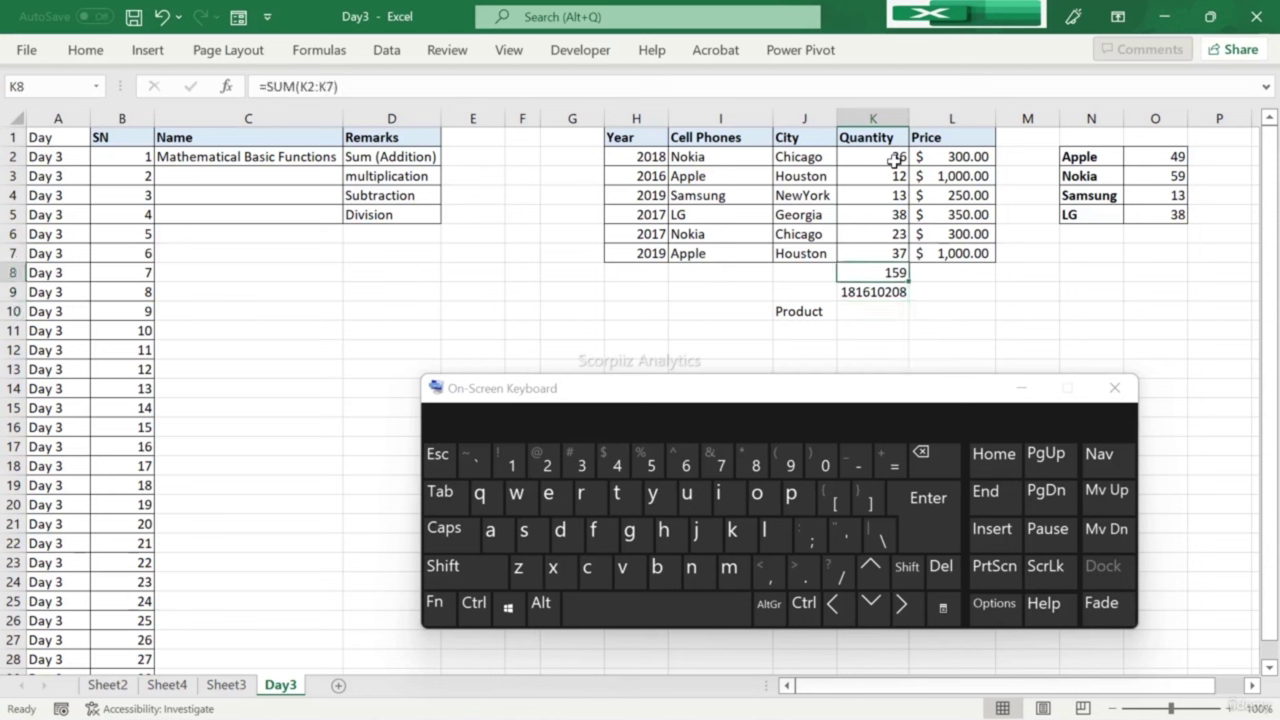
{"action": "key", "text": "Up"}
{"action": "key", "text": "Up"}
{"action": "key", "text": "Up"}
{"action": "key", "text": "Up"}
{"action": "key", "text": "Up"}
{"action": "key", "text": "Up"}
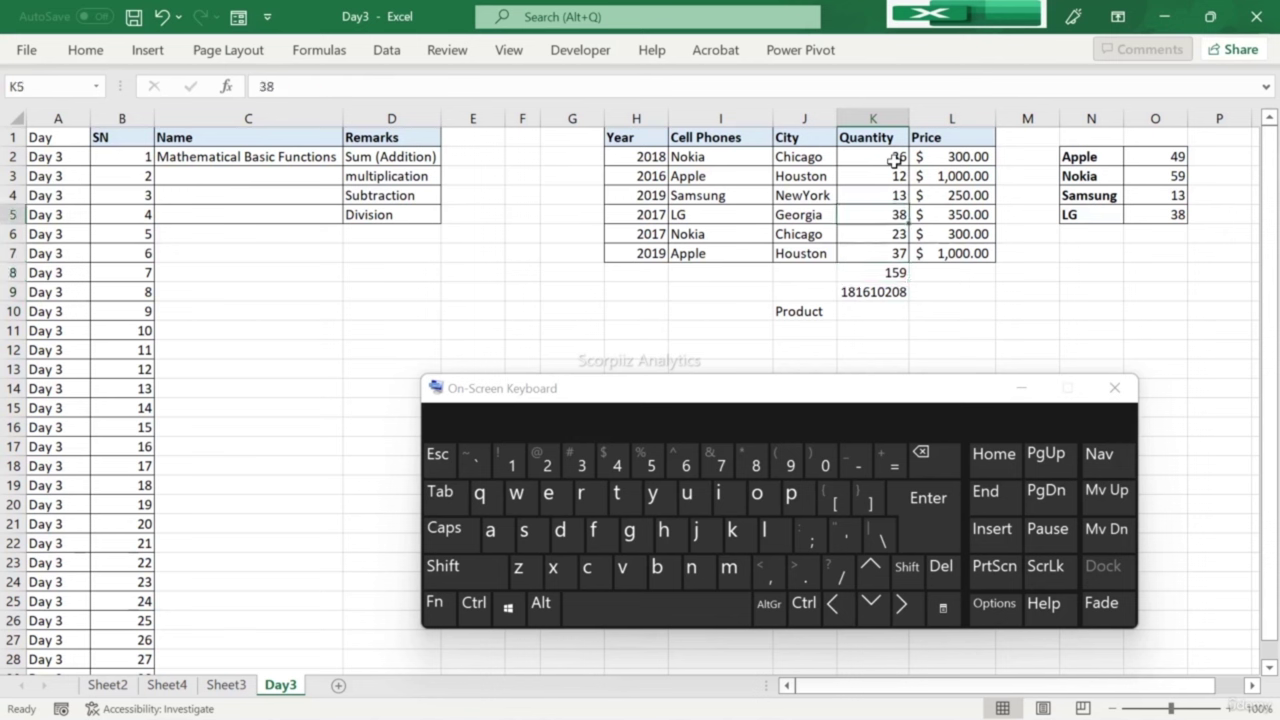
{"action": "key", "text": "Down"}
{"action": "key", "text": "Down"}
{"action": "key", "text": "Down"}
{"action": "key", "text": "Down"}
{"action": "key", "text": "Down"}
{"action": "key", "text": "Down"}
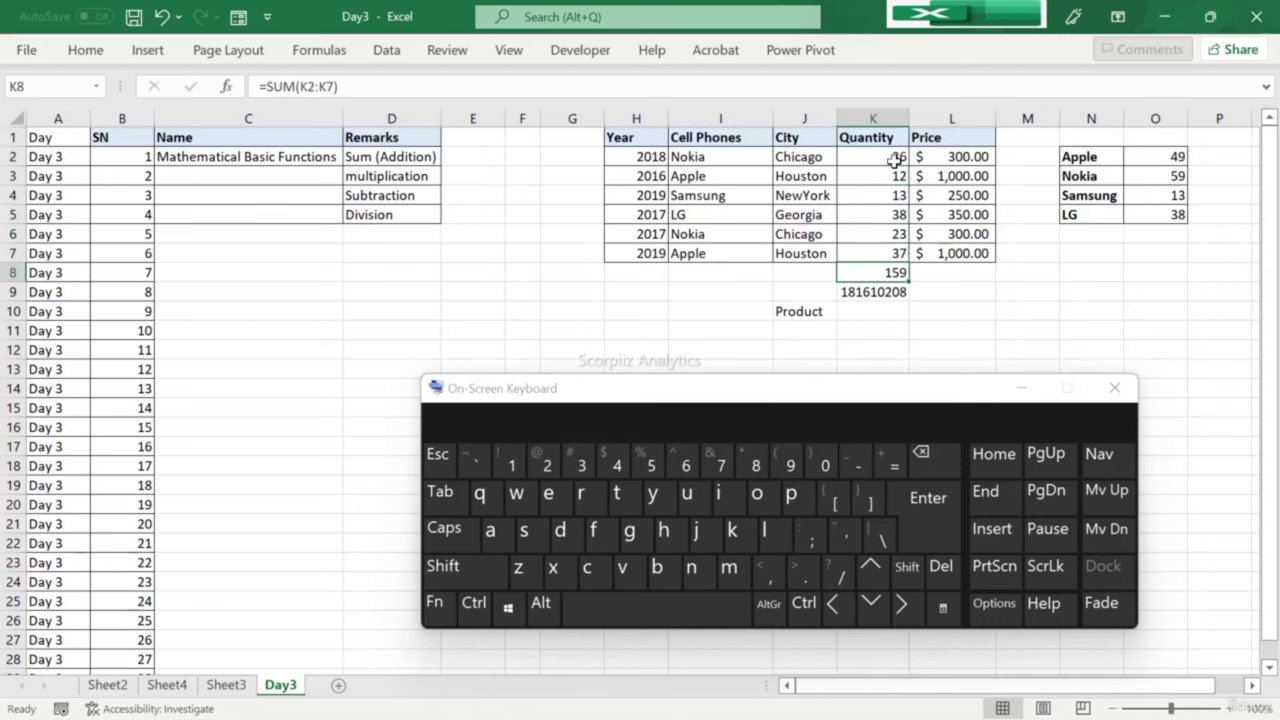
Step: Enter =PRODUCT(K2:K7) in K10, returning 181610208
{"action": "key", "text": "Down"}
{"action": "key", "text": "Down"}
{"action": "type", "text": "="}
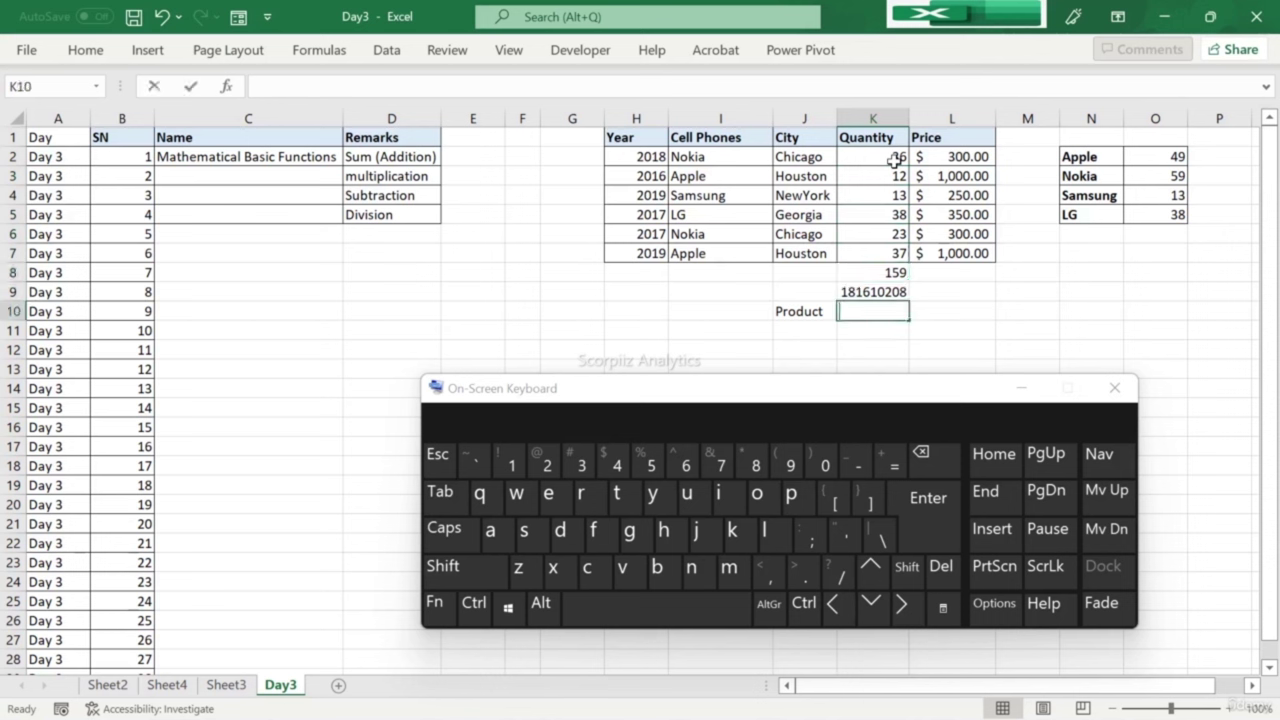
{"action": "type", "text": "pr"}
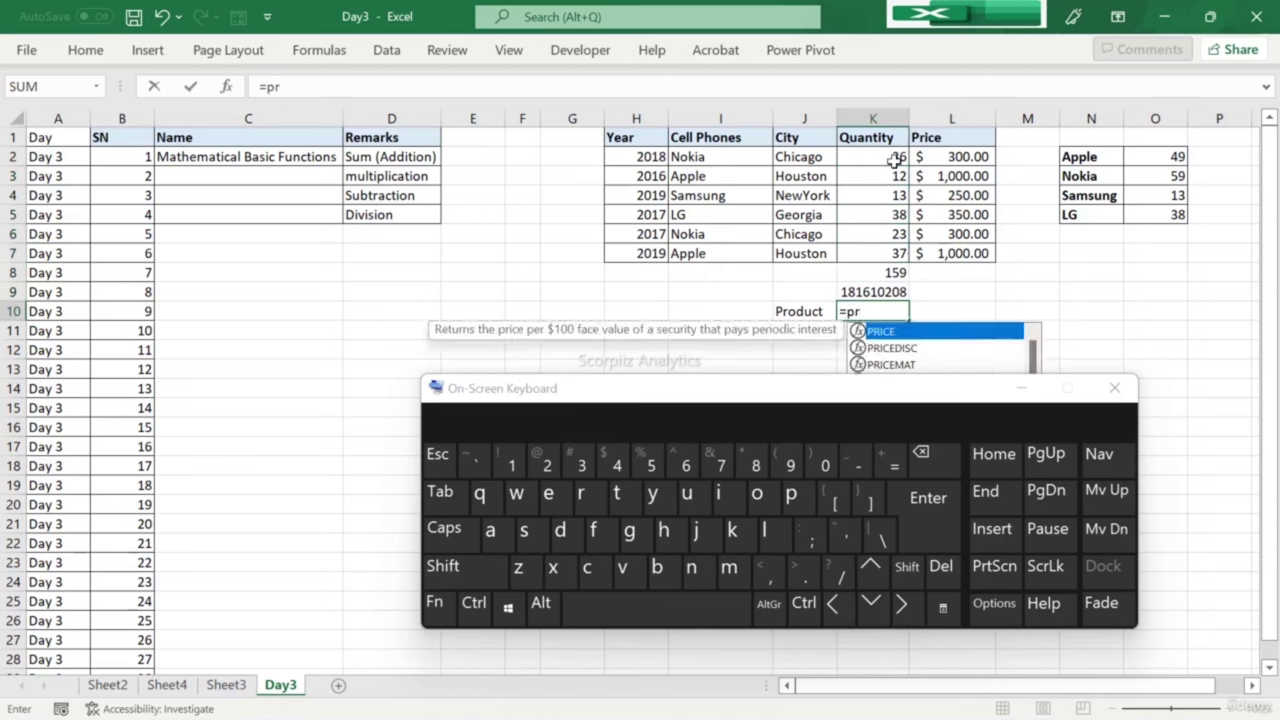
{"action": "key", "text": "Down"}
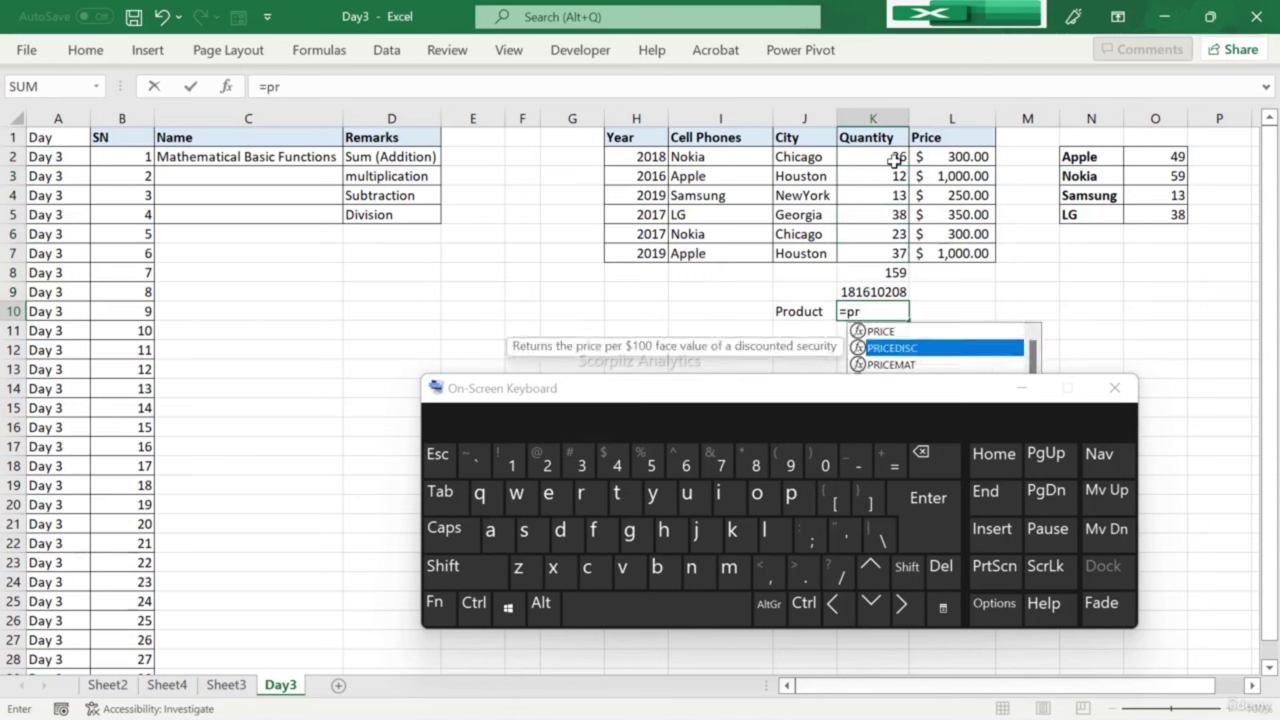
{"action": "type", "text": "od"}
{"action": "key", "text": "Tab"}
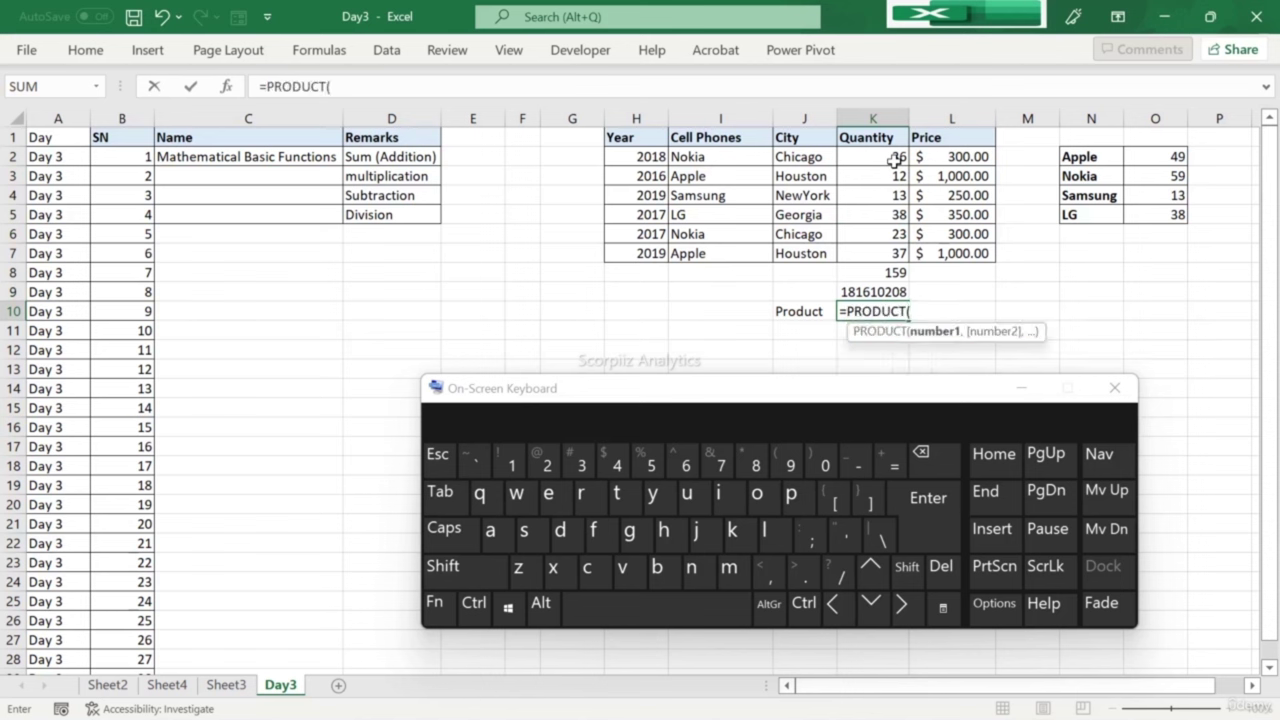
{"action": "key", "text": "Up"}
{"action": "key", "text": "Up"}
{"action": "key", "text": "Up"}
{"action": "key", "text": "shift+Up"}
{"action": "key", "text": "shift+Up"}
{"action": "key", "text": "shift+Up"}
{"action": "key", "text": "shift+Up"}
{"action": "key", "text": "shift+Up"}
{"action": "key", "text": "Return"}
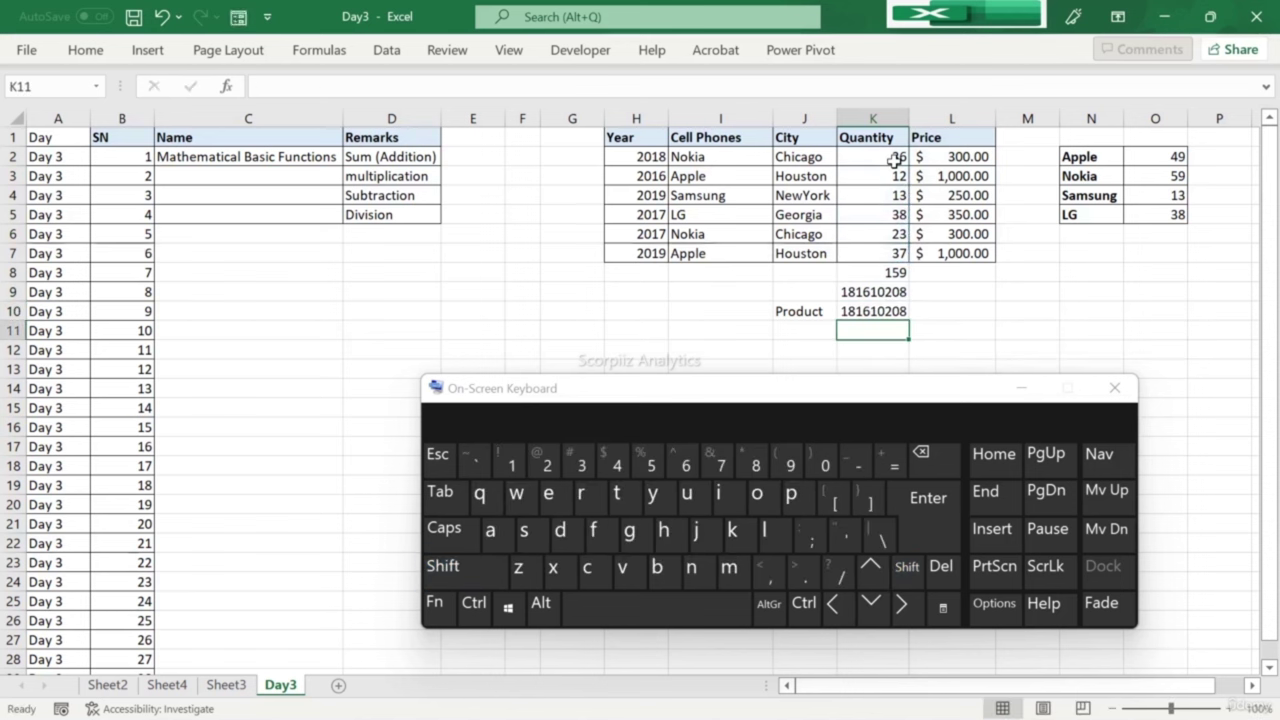
{"action": "key", "text": "Up"}
{"action": "key", "text": "Up"}
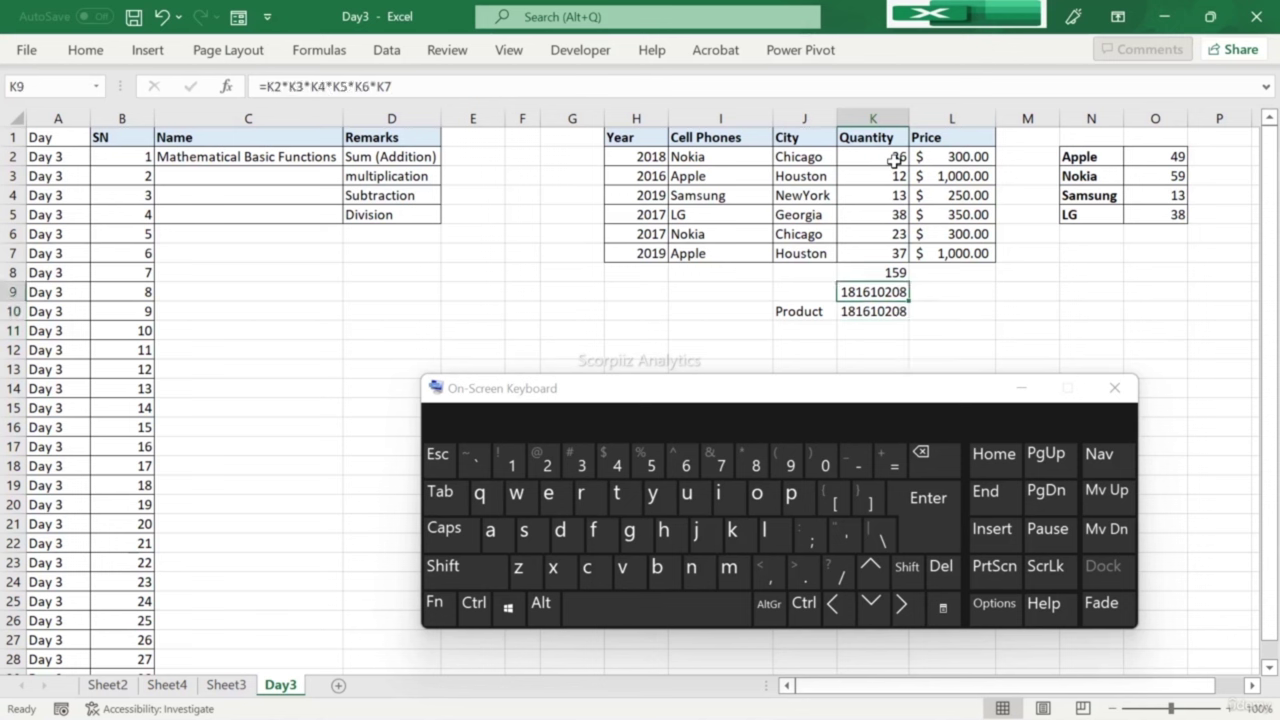
{"action": "key", "text": "Down"}
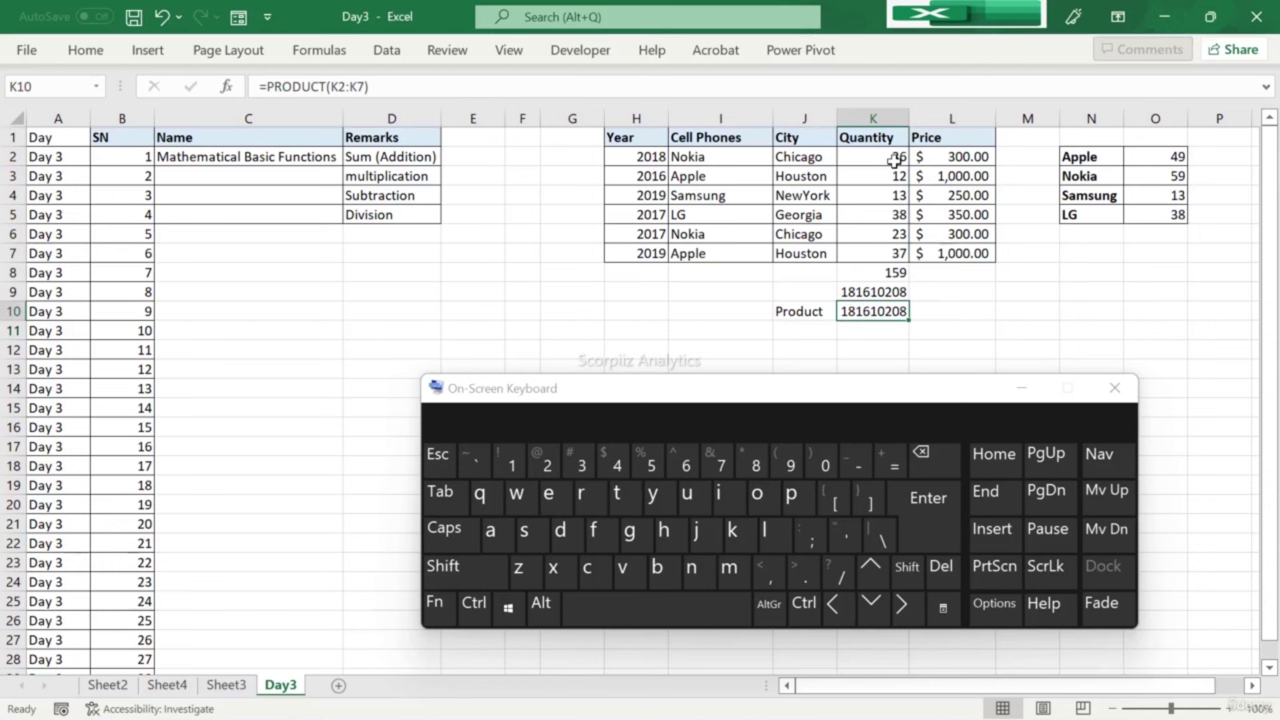
Step: Enter Product in Name cell C3 beside multiplication
{"action": "key", "text": "Left"}
{"action": "key", "text": "Left"}
{"action": "key", "text": "Left"}
{"action": "key", "text": "Left"}
{"action": "key", "text": "Left"}
{"action": "key", "text": "Left"}
{"action": "key", "text": "Up"}
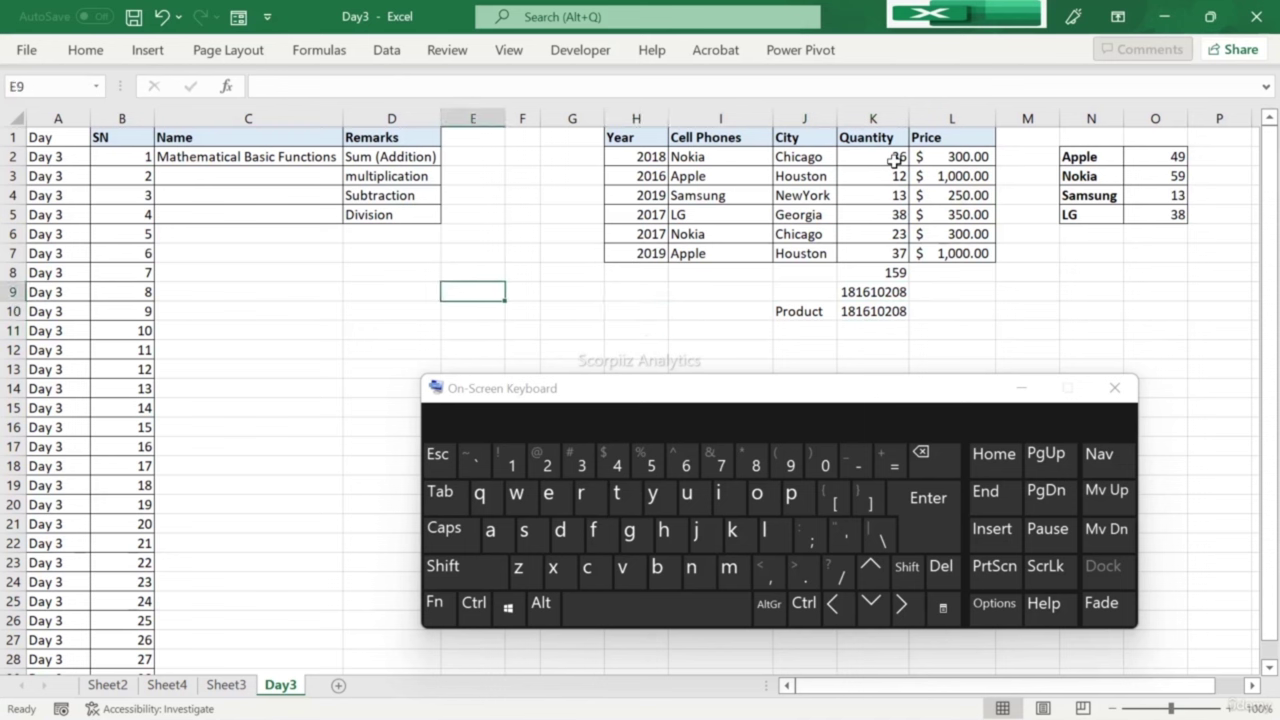
{"action": "key", "text": "Up"}
{"action": "key", "text": "Left"}
{"action": "key", "text": "Up"}
{"action": "key", "text": "Up"}
{"action": "key", "text": "Up"}
{"action": "key", "text": "Up"}
{"action": "key", "text": "Up"}
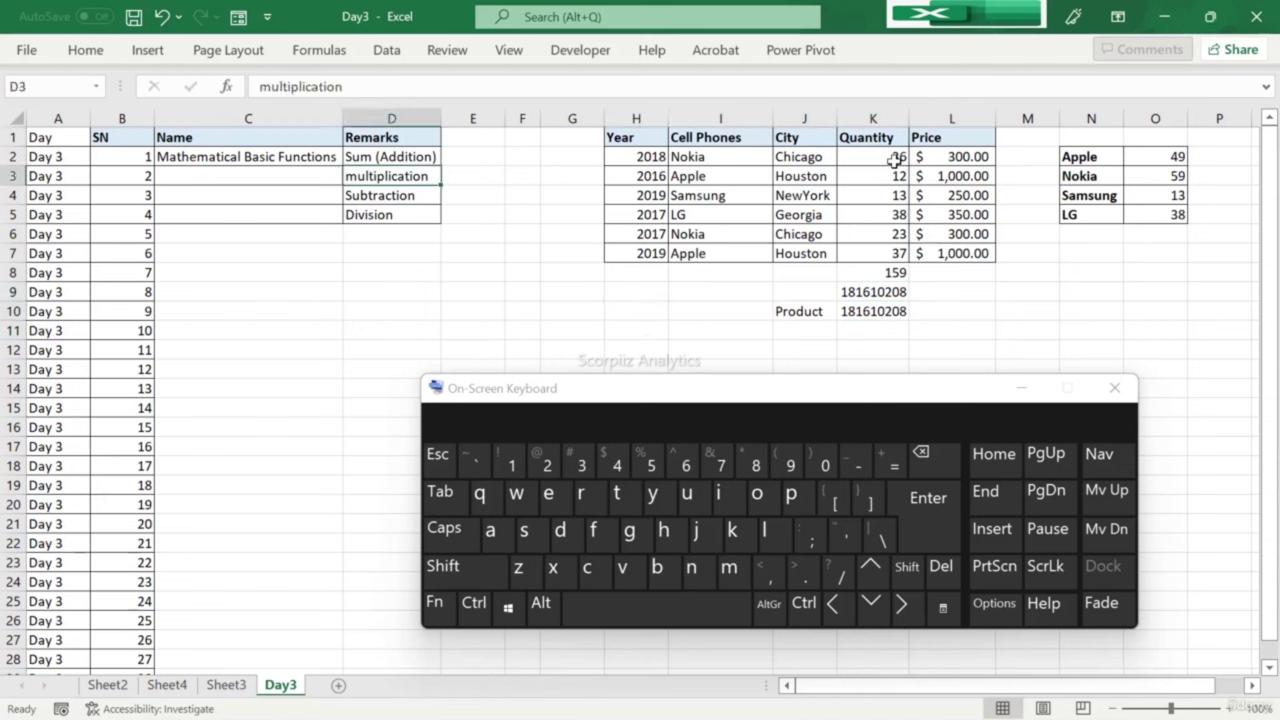
{"action": "key", "text": "Left"}
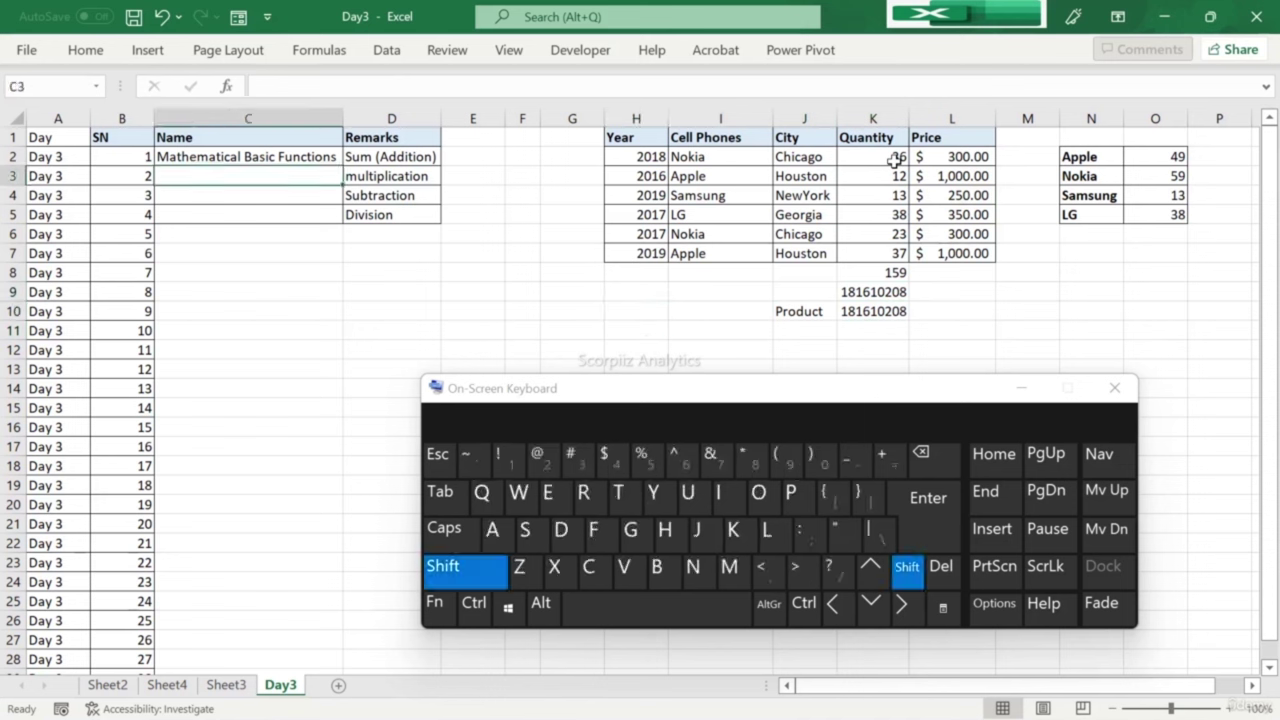
{"action": "type", "text": "Product"}
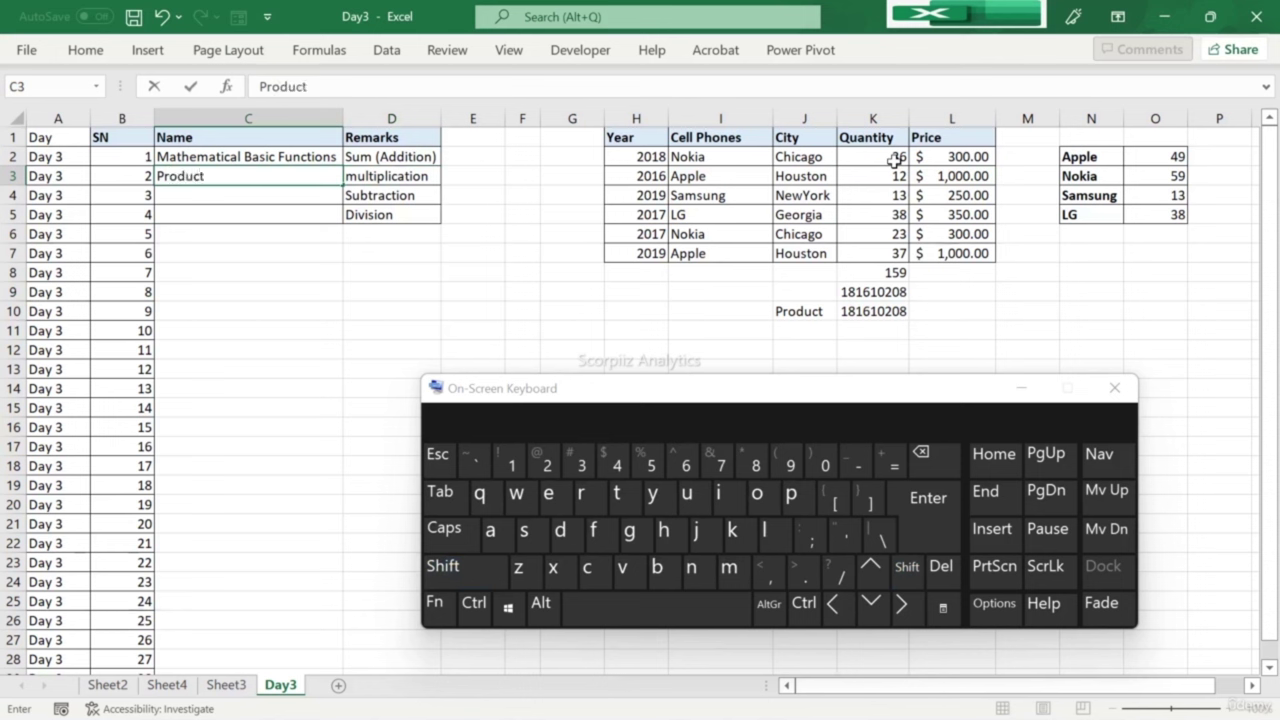
{"action": "key", "text": "Return"}
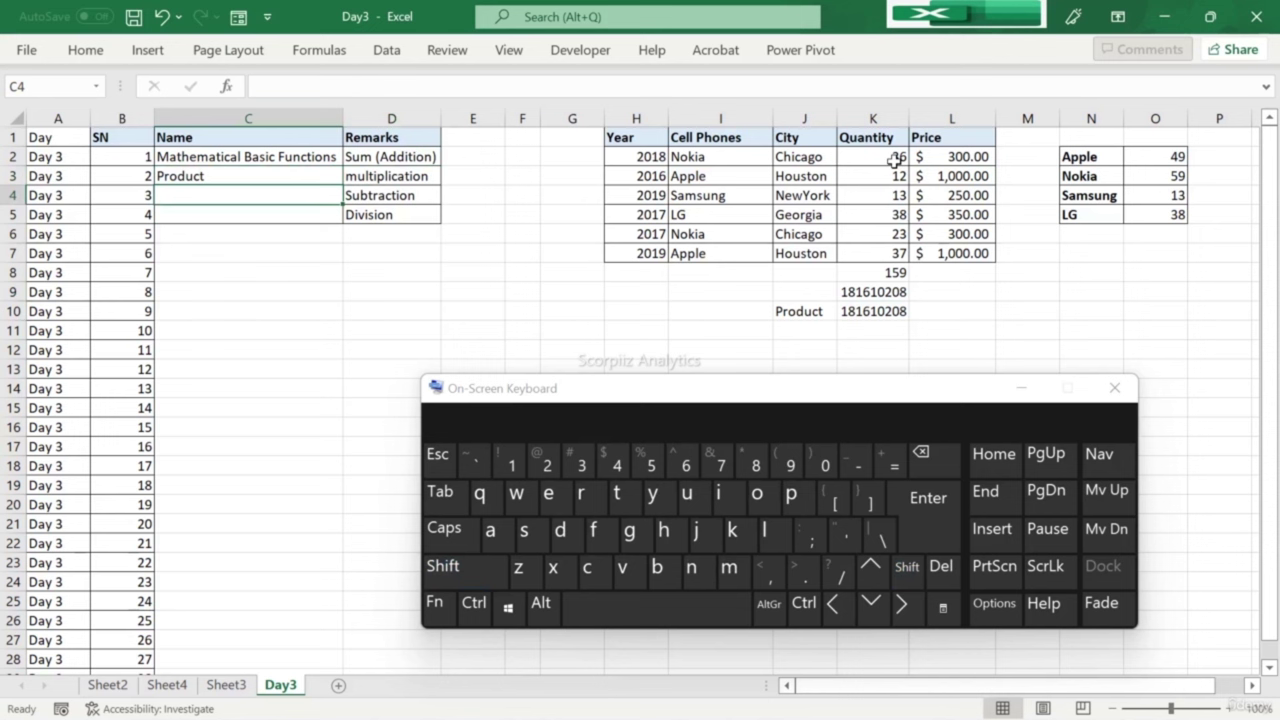
{"action": "key", "text": "Up"}
{"action": "key", "text": "Down"}
Step: Start typing the label Division in J11 under Product
{"action": "key", "text": "Right"}
{"action": "key", "text": "ctrl+Right"}
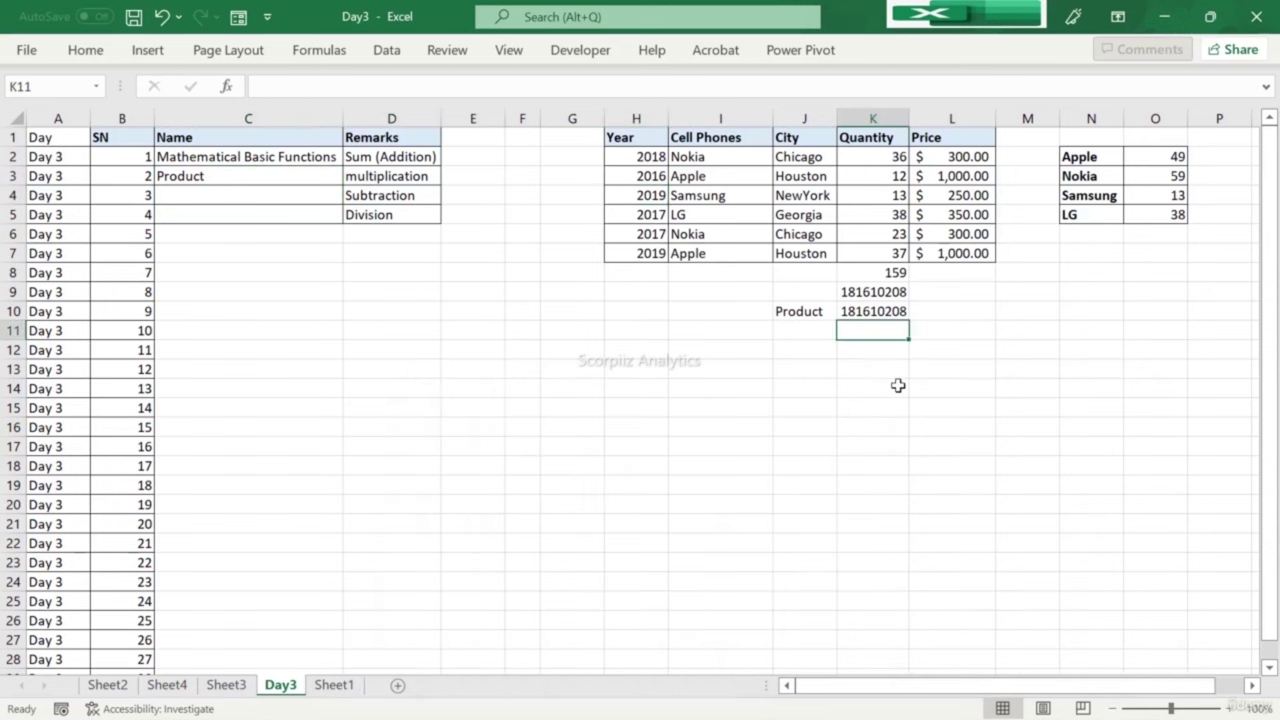
{"action": "key", "text": "Left"}
{"action": "type", "text": "Divisio"}
Step: Commit the Division label in J11 and review the Quantity values in column K
{"action": "key", "text": "Return"}
{"action": "key", "text": "Right"}
{"action": "key", "text": "Up"}
{"action": "key", "text": "Up"}
{"action": "key", "text": "ctrl+Up"}
{"action": "key", "text": "Down"}
{"action": "key", "text": "Down"}
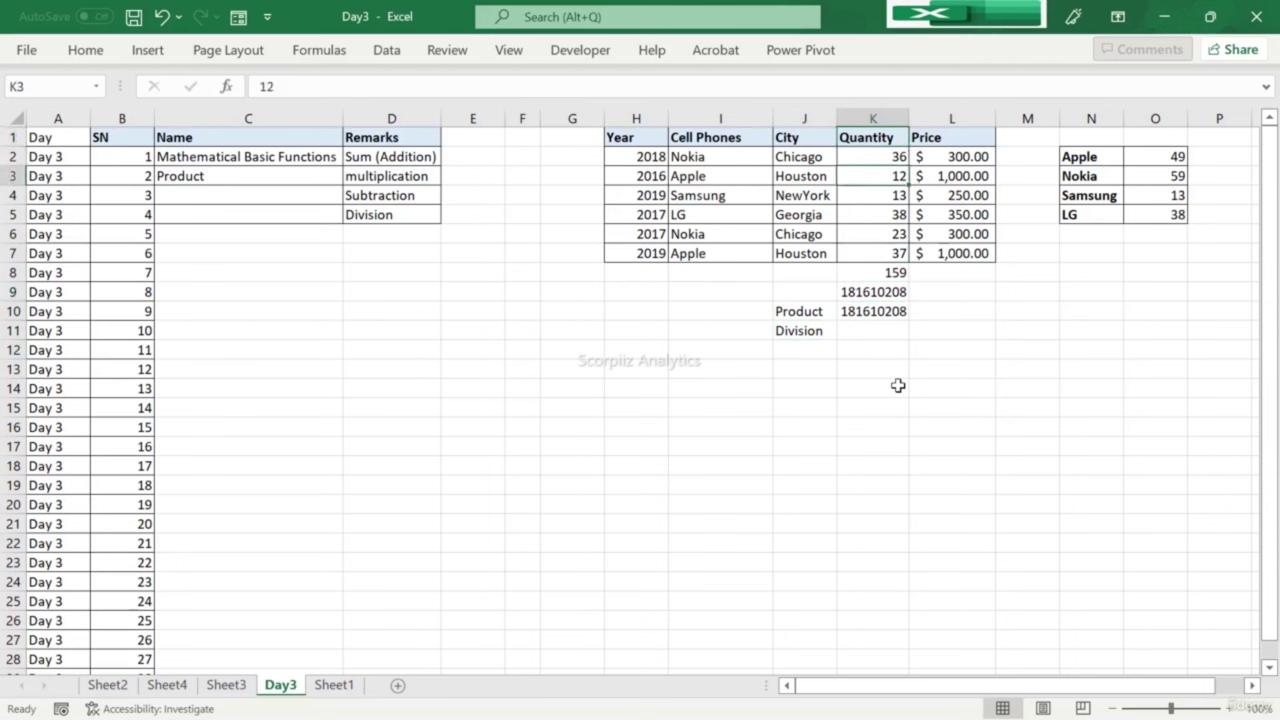
{"action": "key", "text": "Up"}
{"action": "key", "text": "Down"}
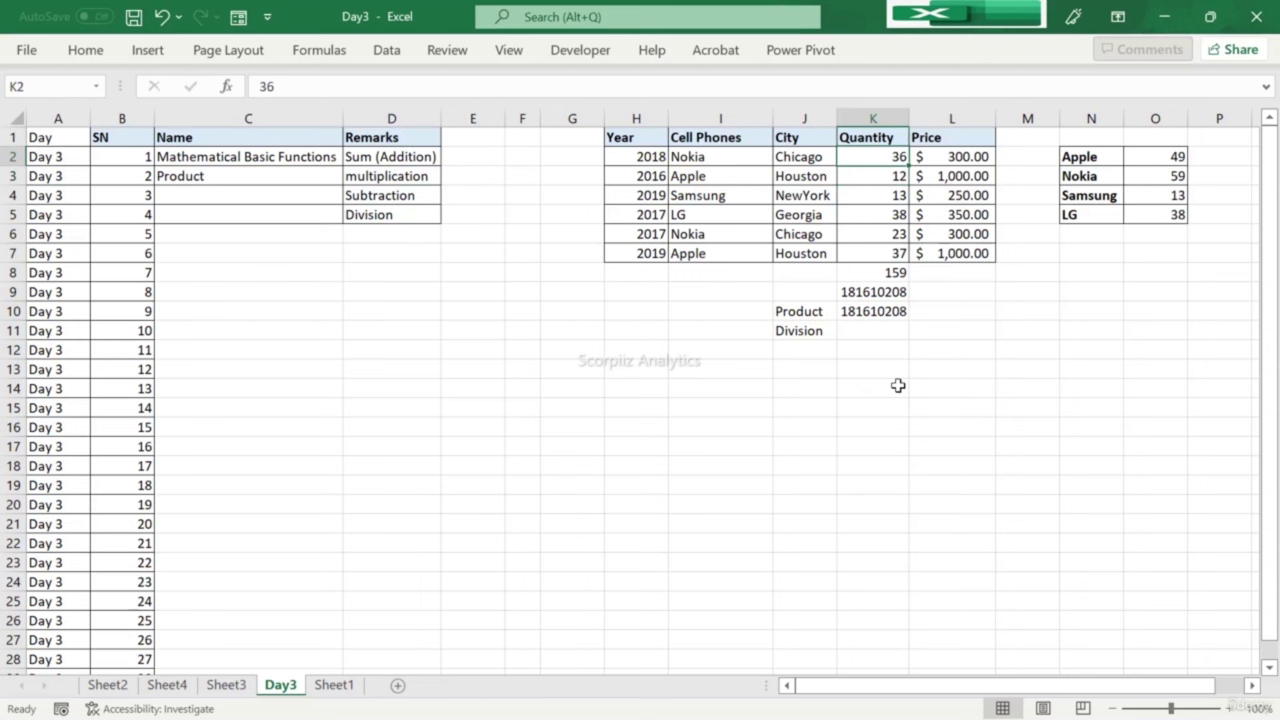
{"action": "key", "text": "Down"}
{"action": "key", "text": "ctrl+Down"}
{"action": "key", "text": "Down"}
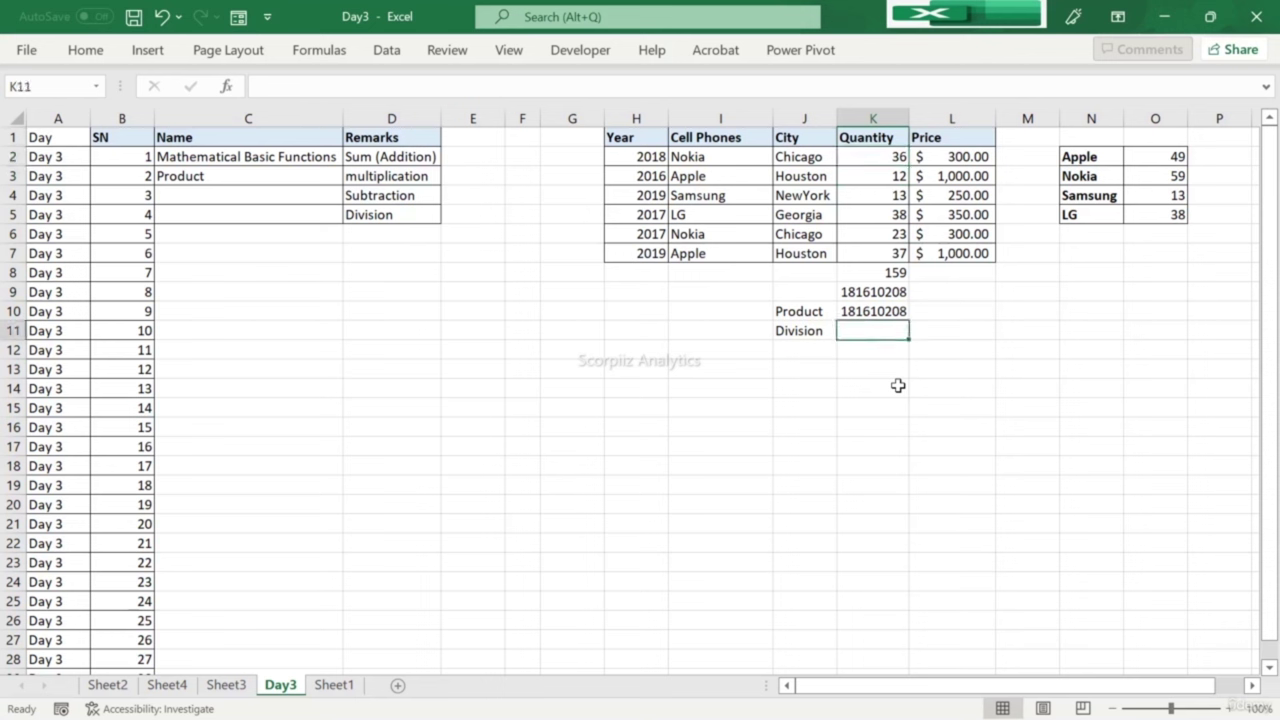
Step: Begin the K11 formula as =K2/ with K2 as the dividend
{"action": "type", "text": "="}
{"action": "key", "text": "Up"}
{"action": "key", "text": "Up"}
{"action": "key", "text": "Up"}
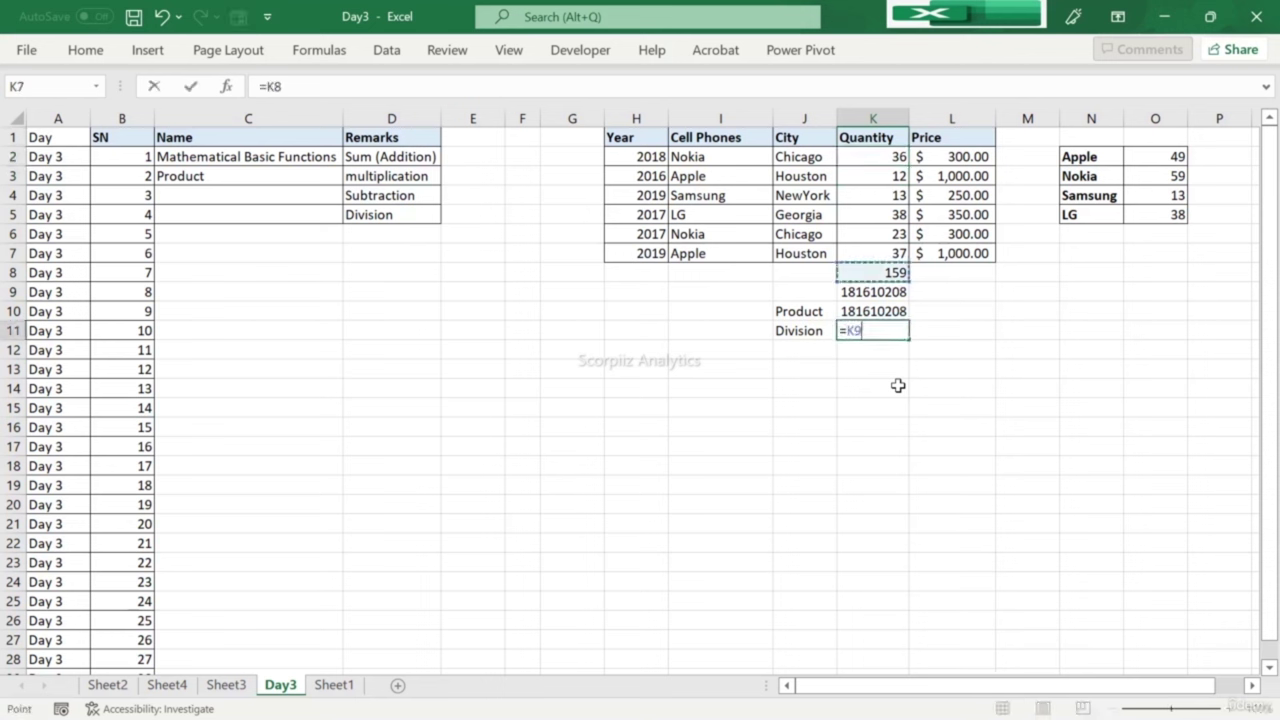
{"action": "key", "text": "ctrl+Up"}
{"action": "type", "text": "/"}
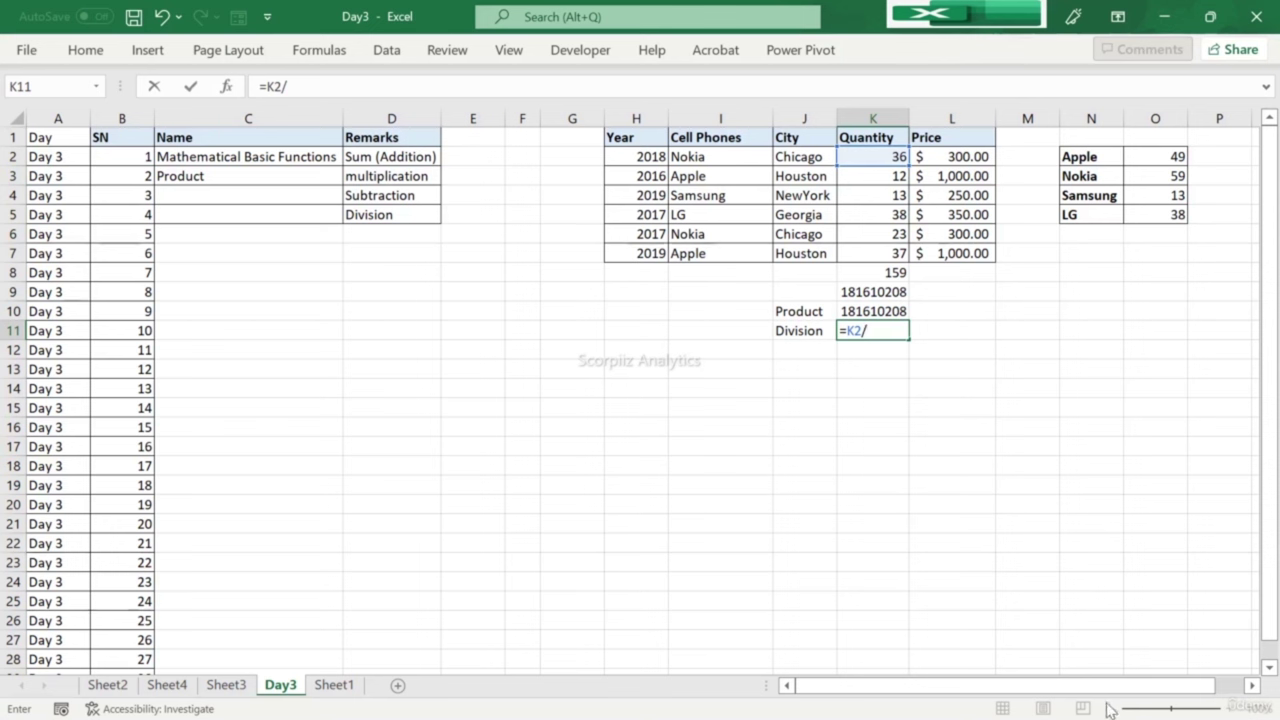
{"action": "key", "text": "ctrl+super+o"}
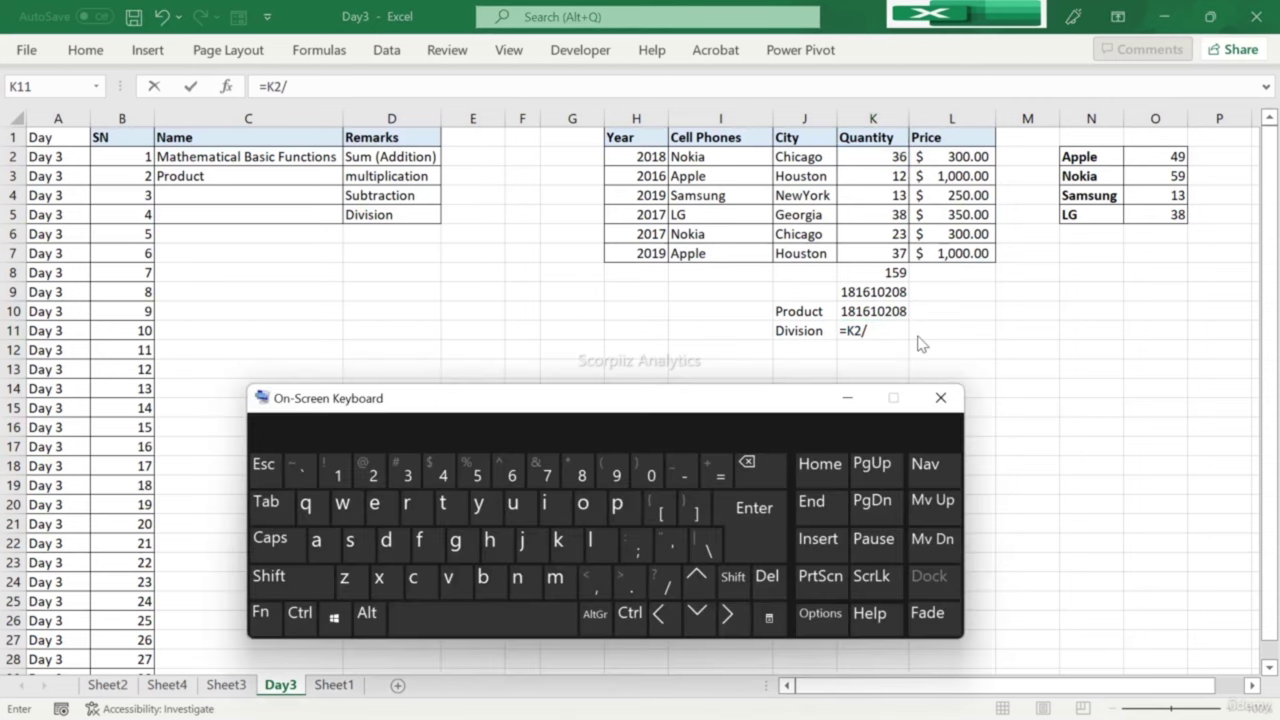
Step: Re-enter =K2/K3 in K11 using the On-Screen Keyboard, showing 3
{"action": "left_click_drag", "start_coordinate": [740, 403], "coordinate": [688, 397]}
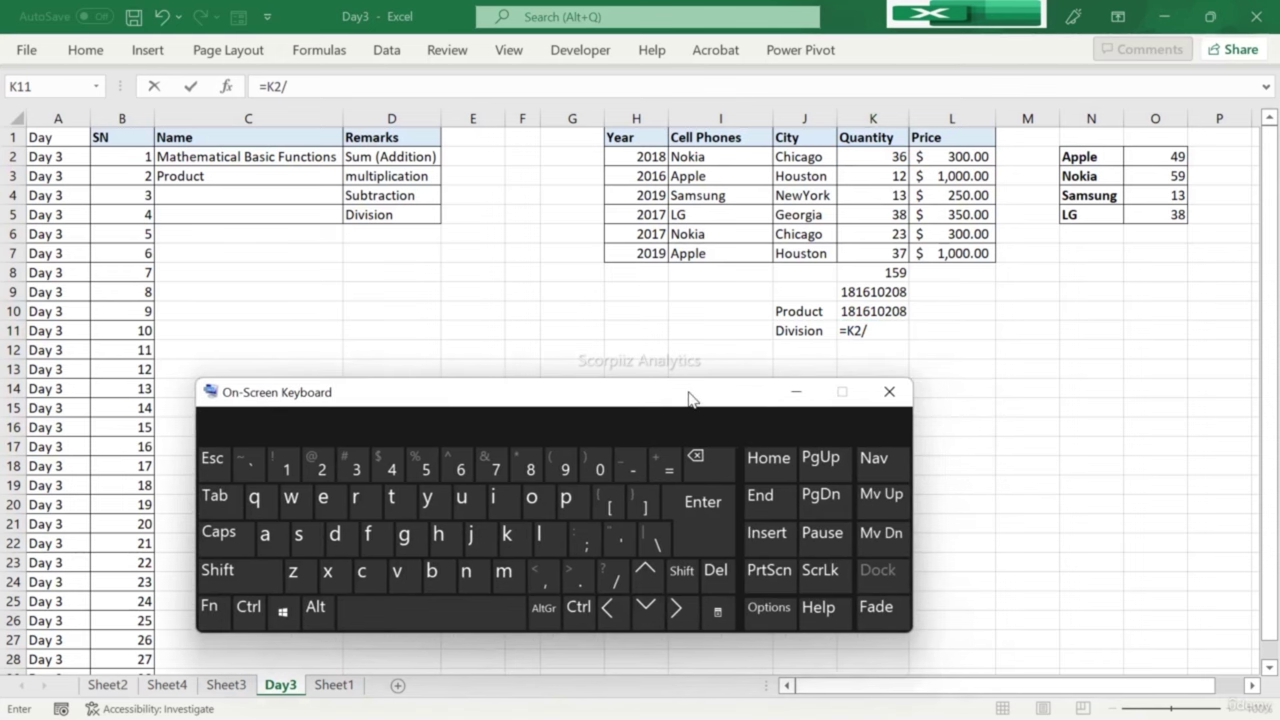
{"action": "left_click", "coordinate": [878, 334]}
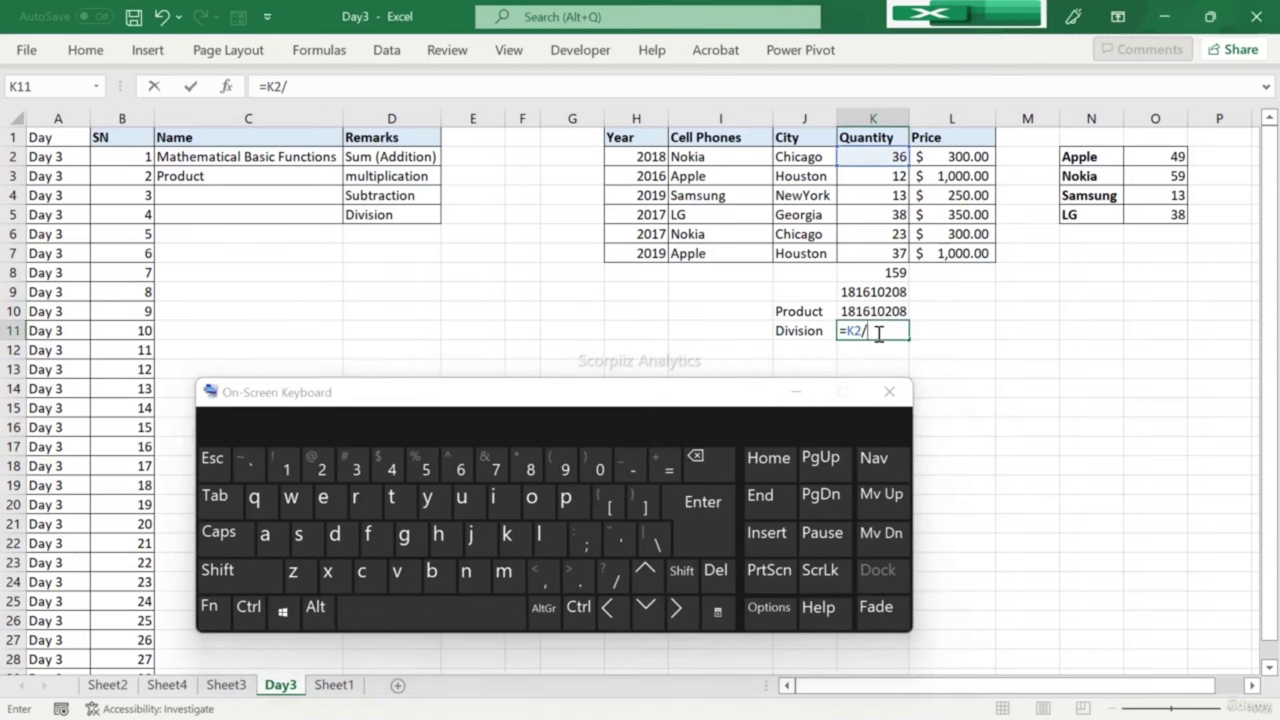
{"action": "key", "text": "BackSpace"}
{"action": "key", "text": "BackSpace"}
{"action": "key", "text": "BackSpace"}
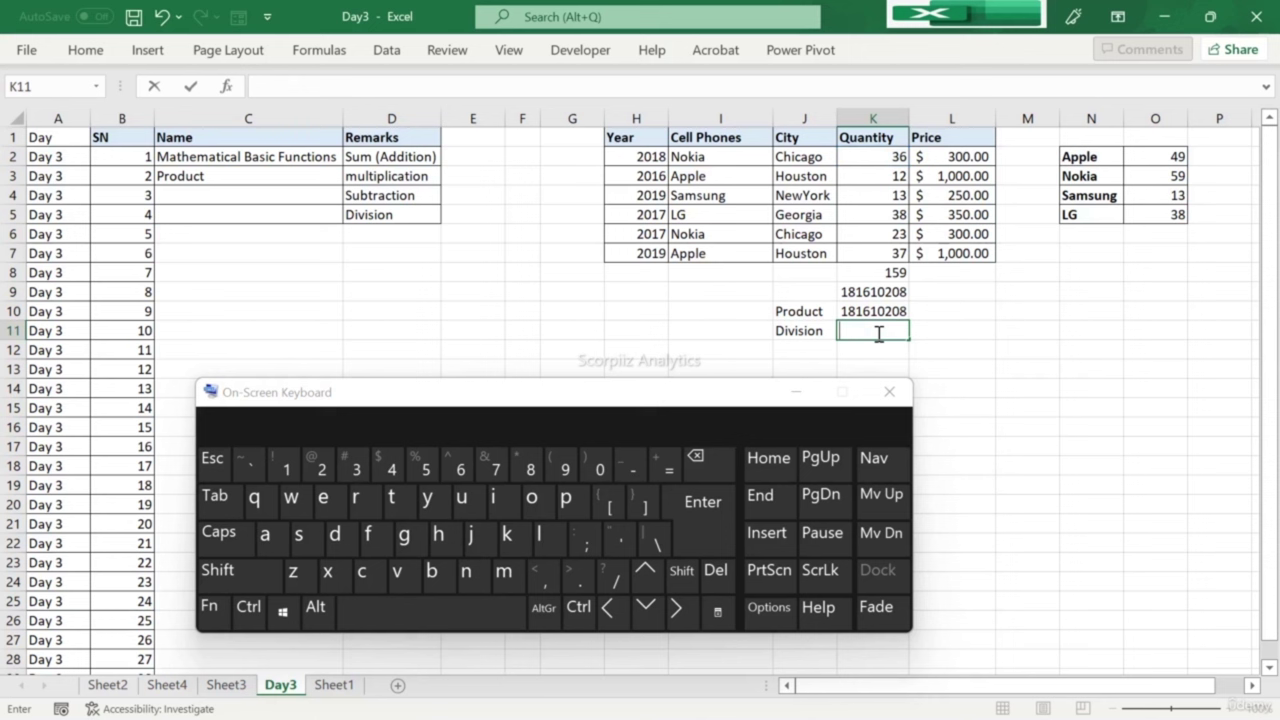
{"action": "left_click", "coordinate": [666, 470]}
{"action": "left_click", "coordinate": [868, 156]}
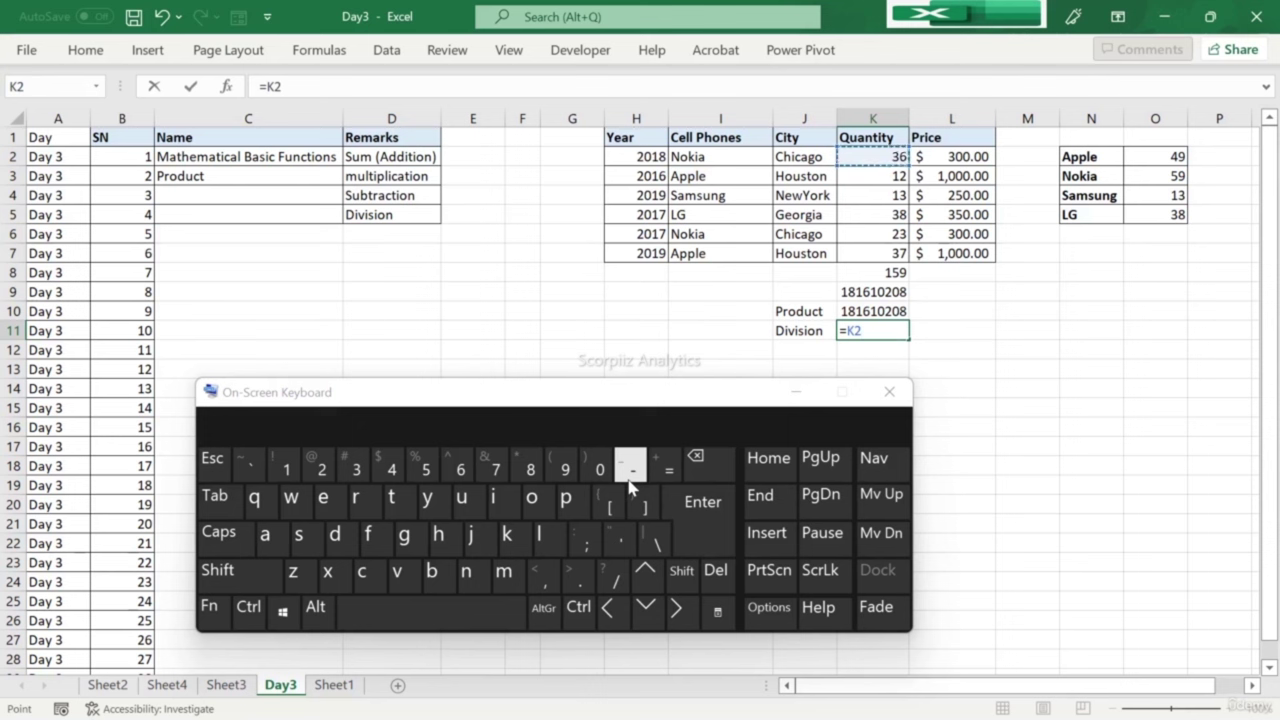
{"action": "left_click", "coordinate": [616, 588]}
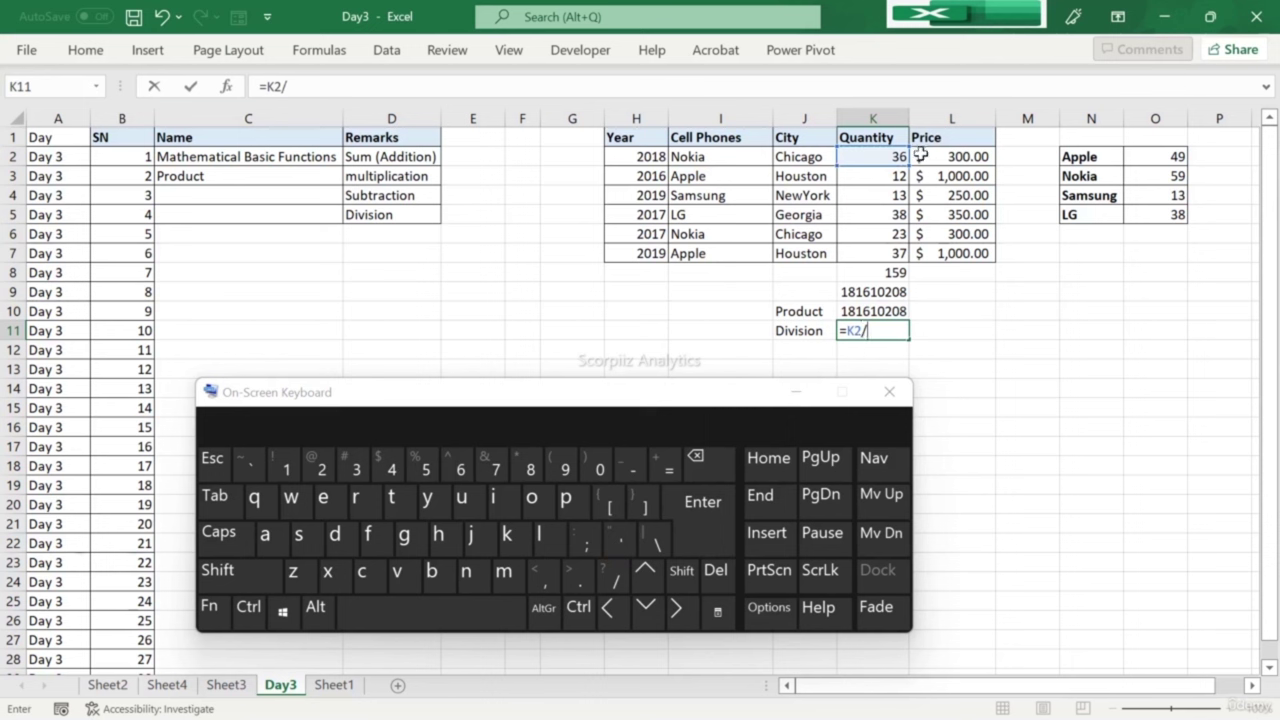
{"action": "left_click", "coordinate": [893, 177]}
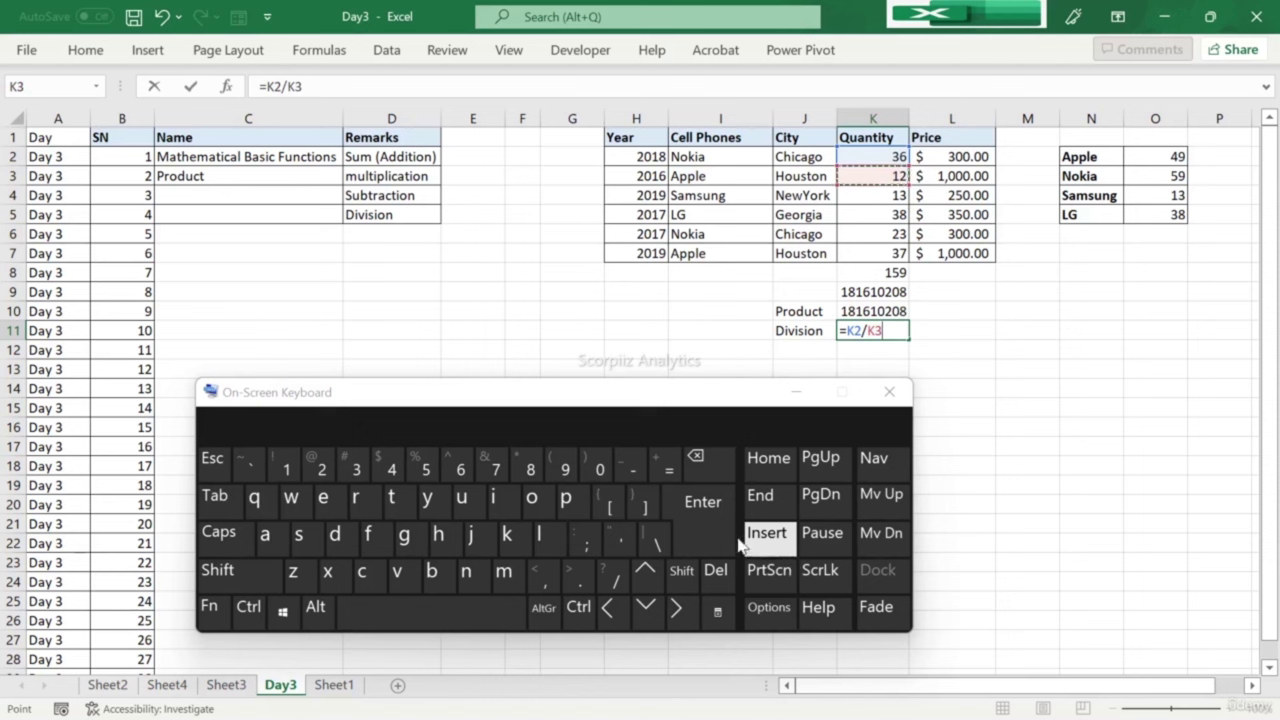
{"action": "left_click", "coordinate": [667, 464]}
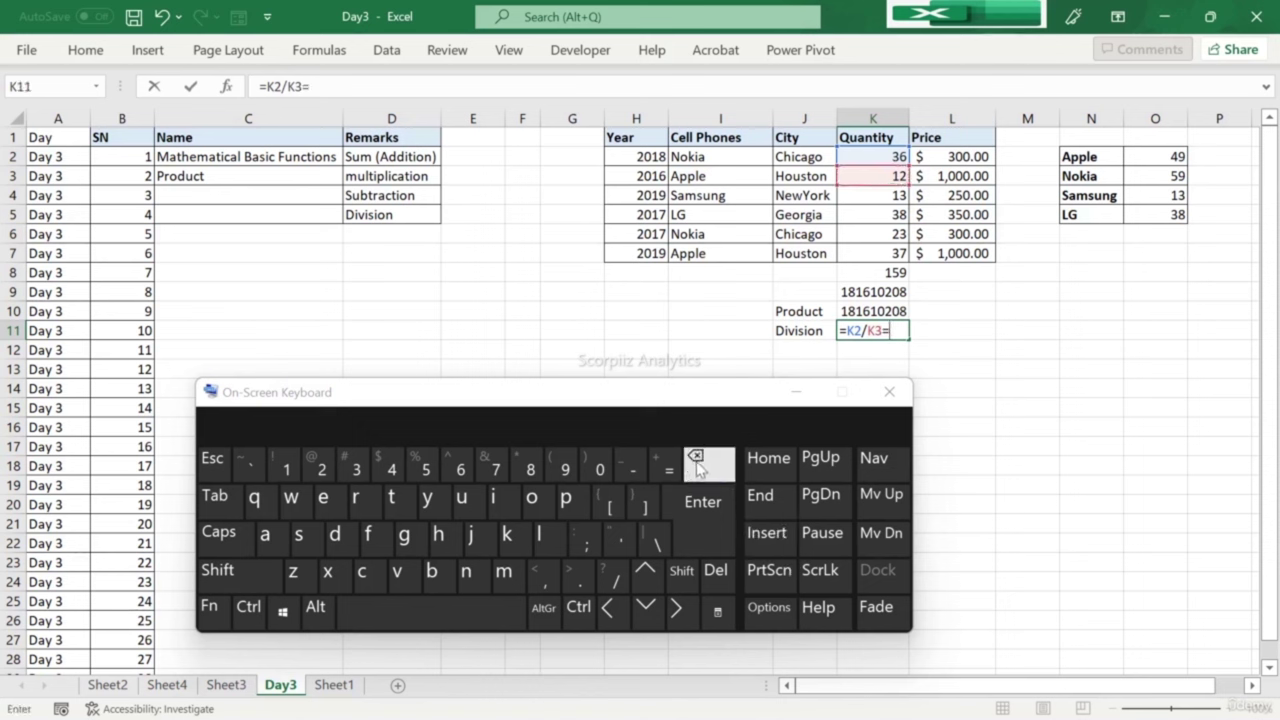
{"action": "left_click", "coordinate": [697, 465]}
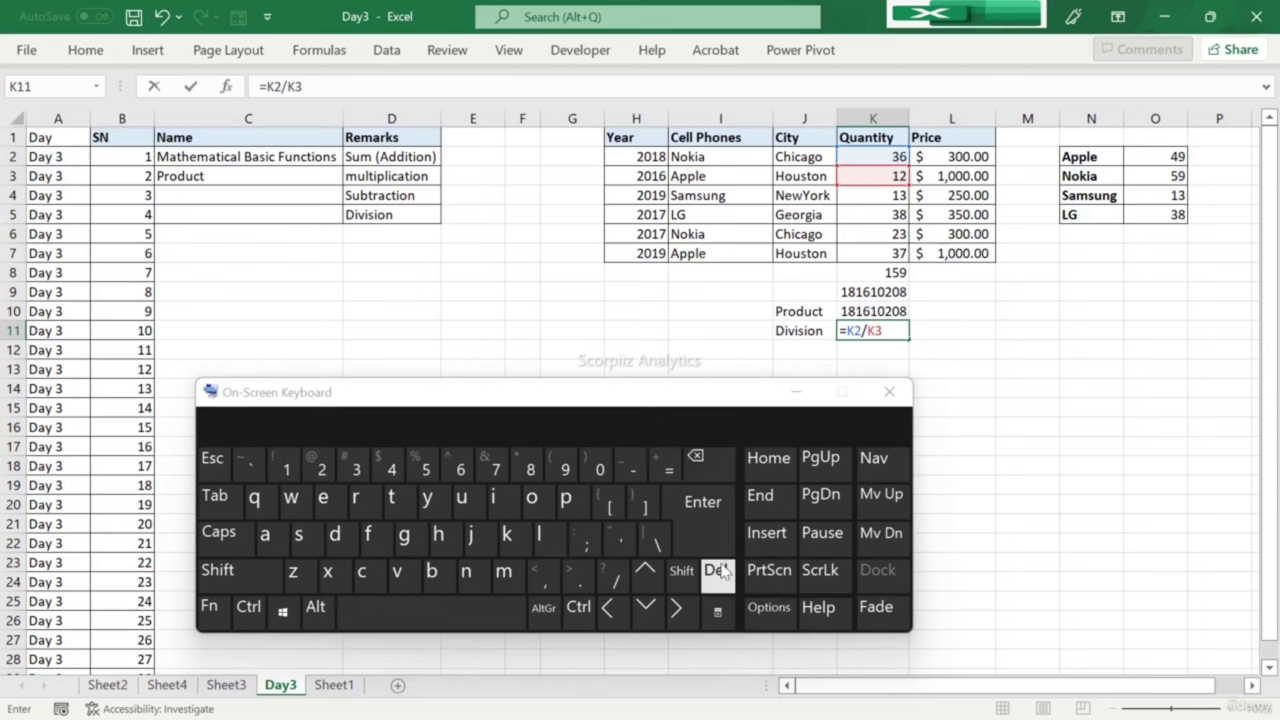
{"action": "left_click", "coordinate": [704, 523]}
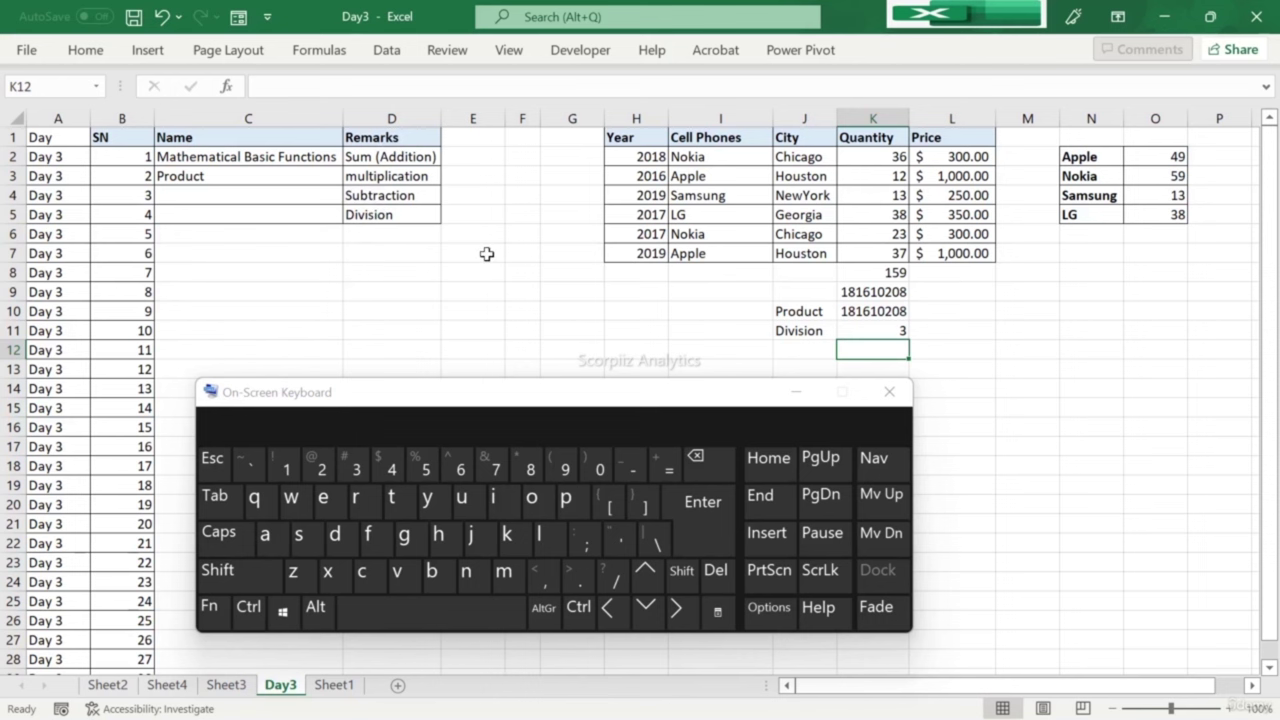
Step: Check the multiplication formula in K9 and select the Year values H2:H7
{"action": "left_click_drag", "start_coordinate": [476, 394], "coordinate": [523, 402]}
{"action": "left_click", "coordinate": [502, 350]}
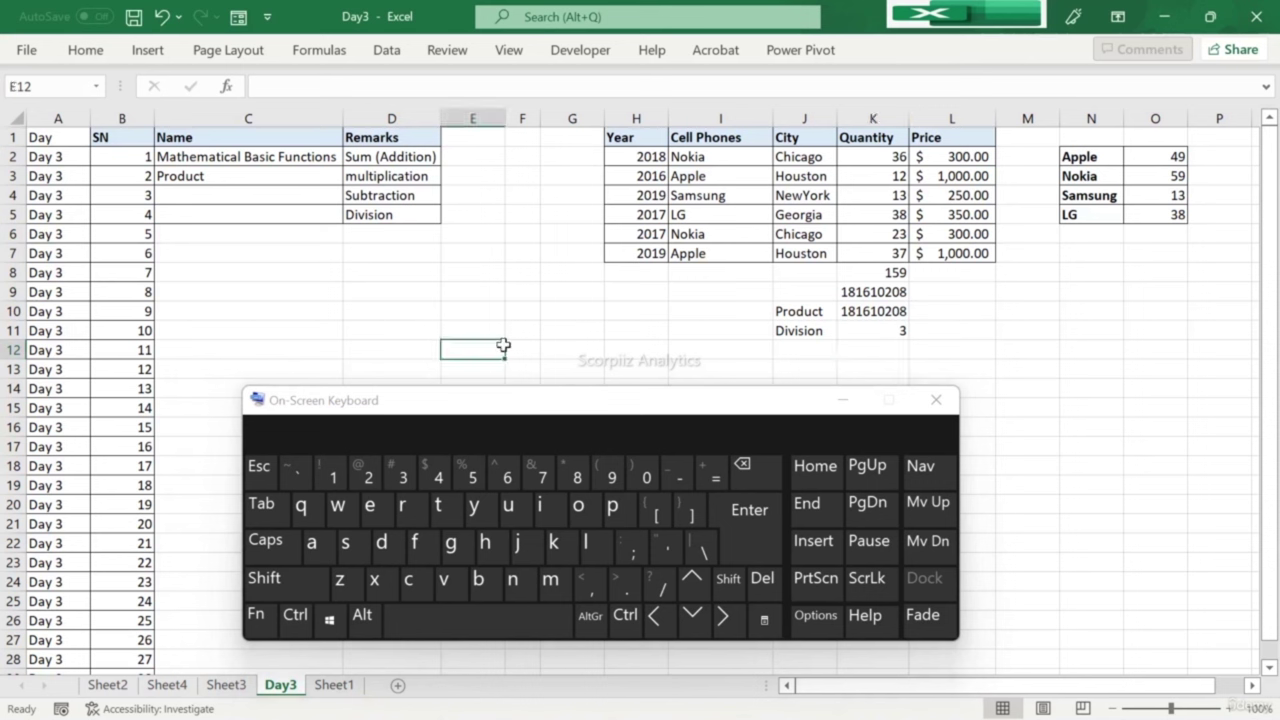
{"action": "key", "text": "Up"}
{"action": "key", "text": "Up"}
{"action": "key", "text": "Up"}
{"action": "key", "text": "Left"}
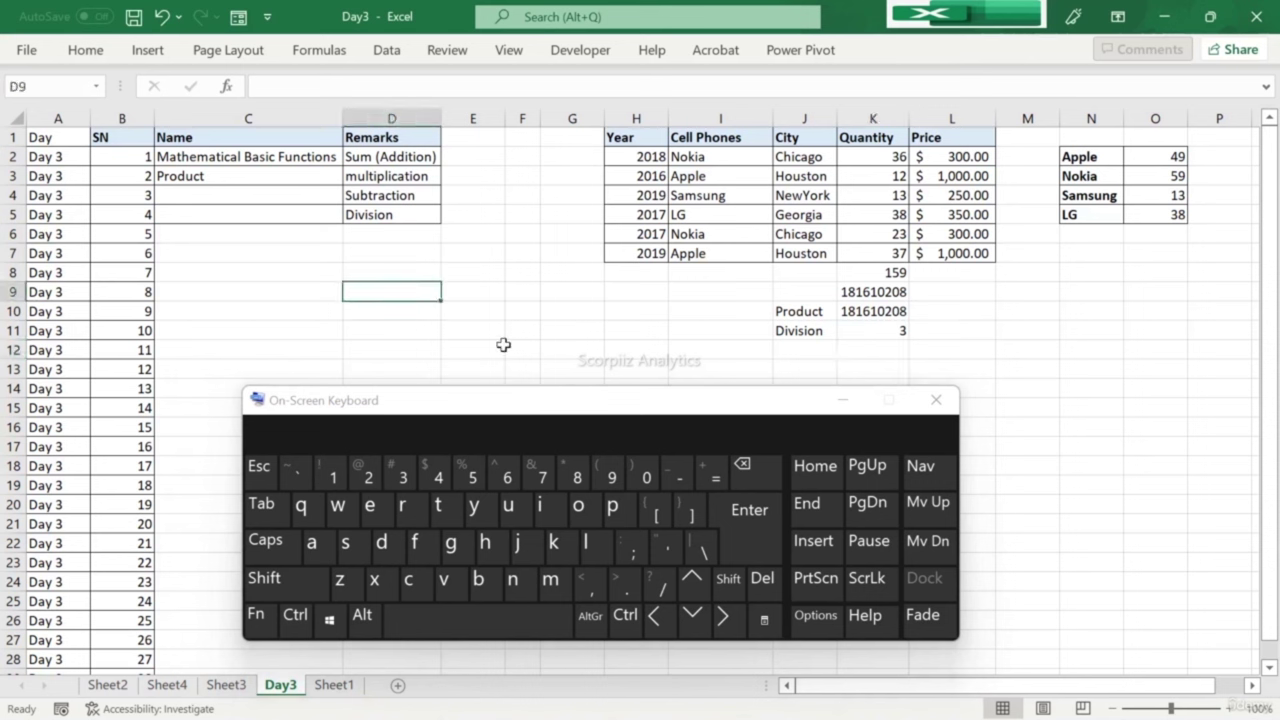
{"action": "key", "text": "Right"}
{"action": "key", "text": "Right"}
{"action": "key", "text": "Right"}
{"action": "key", "text": "Right"}
{"action": "key", "text": "Right"}
{"action": "key", "text": "Right"}
{"action": "key", "text": "Right"}
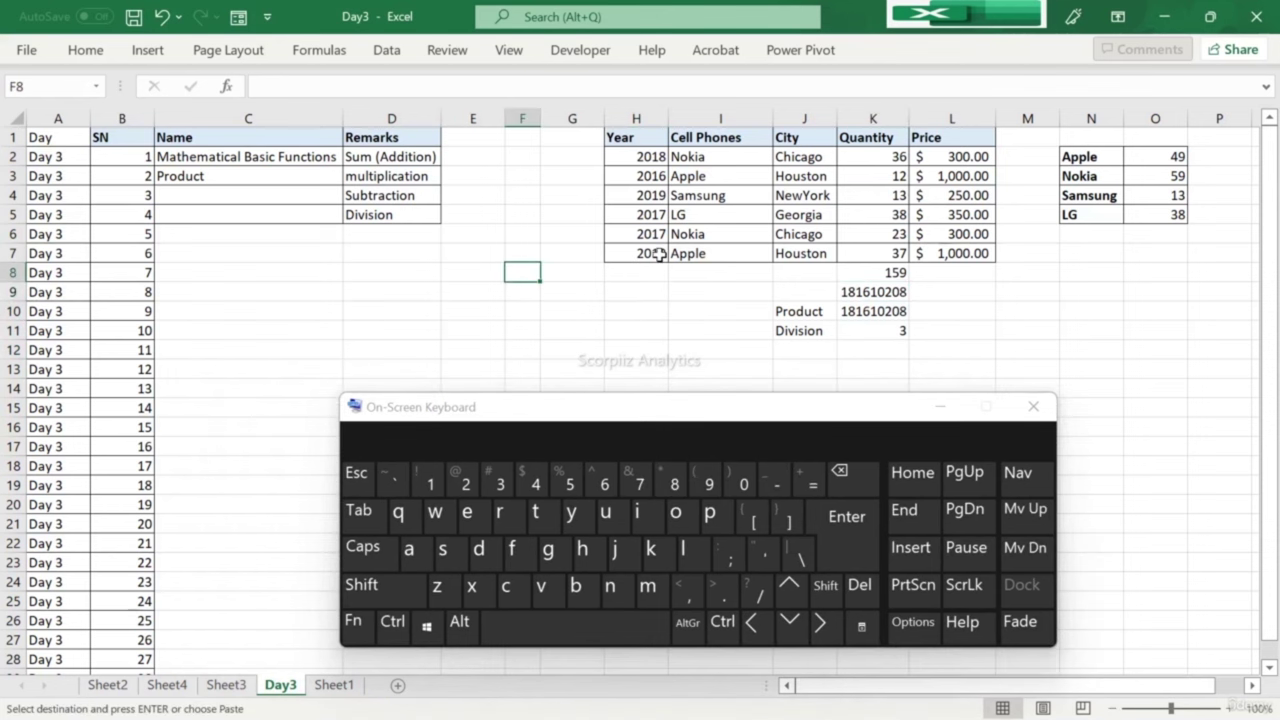
{"action": "left_click", "coordinate": [636, 157]}
{"action": "left_click_drag", "start_coordinate": [636, 157], "coordinate": [624, 253]}
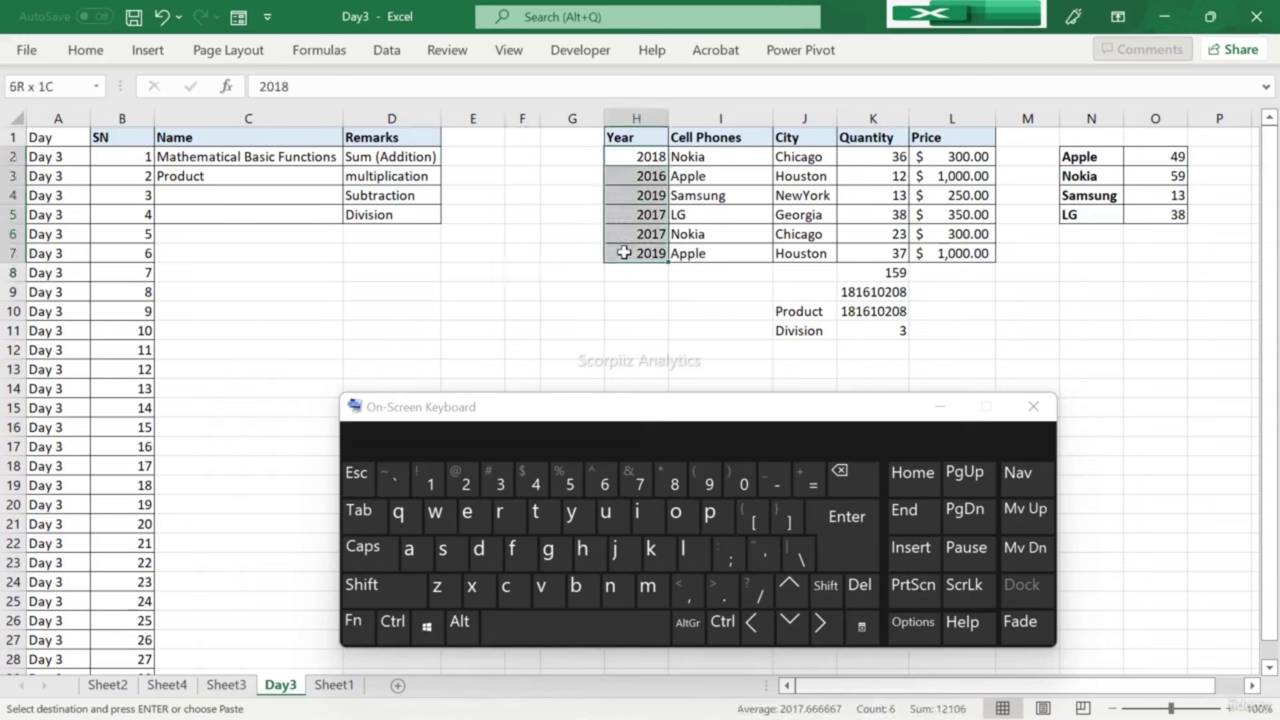
Step: Enter the label Count in C6 and move to the empty Remarks cell beside it
{"action": "left_click", "coordinate": [323, 240]}
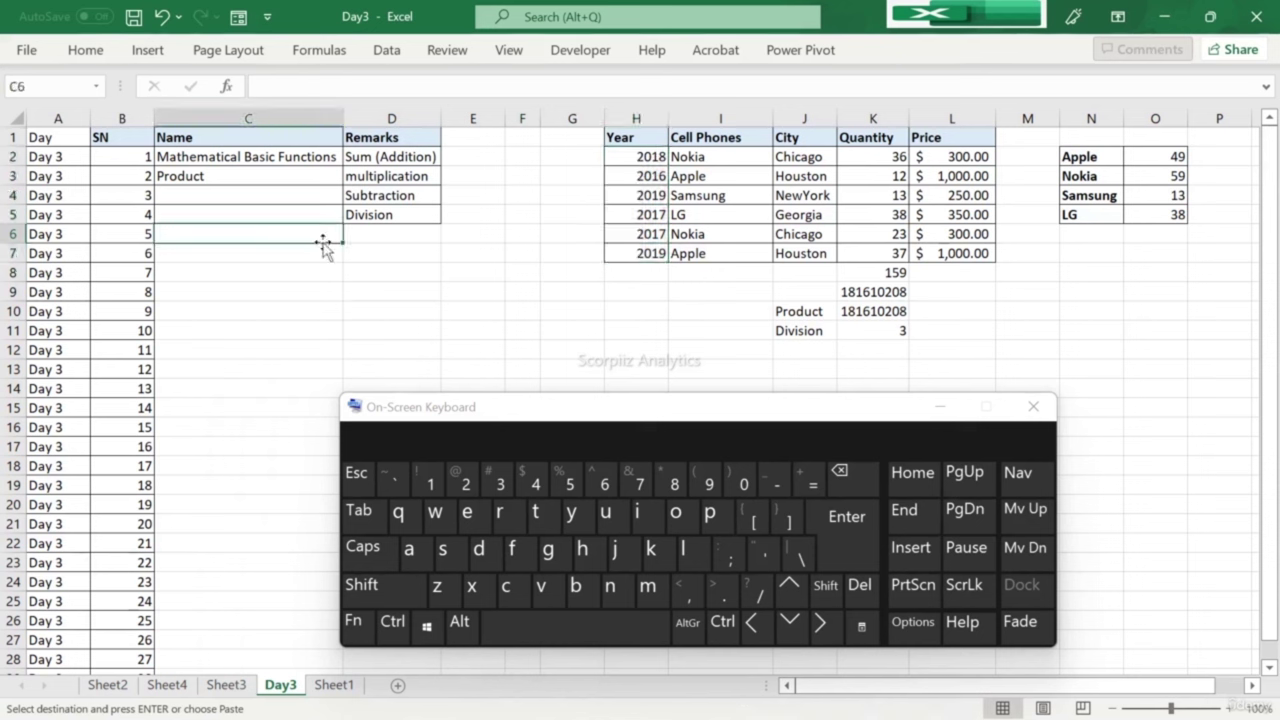
{"action": "type", "text": "Co"}
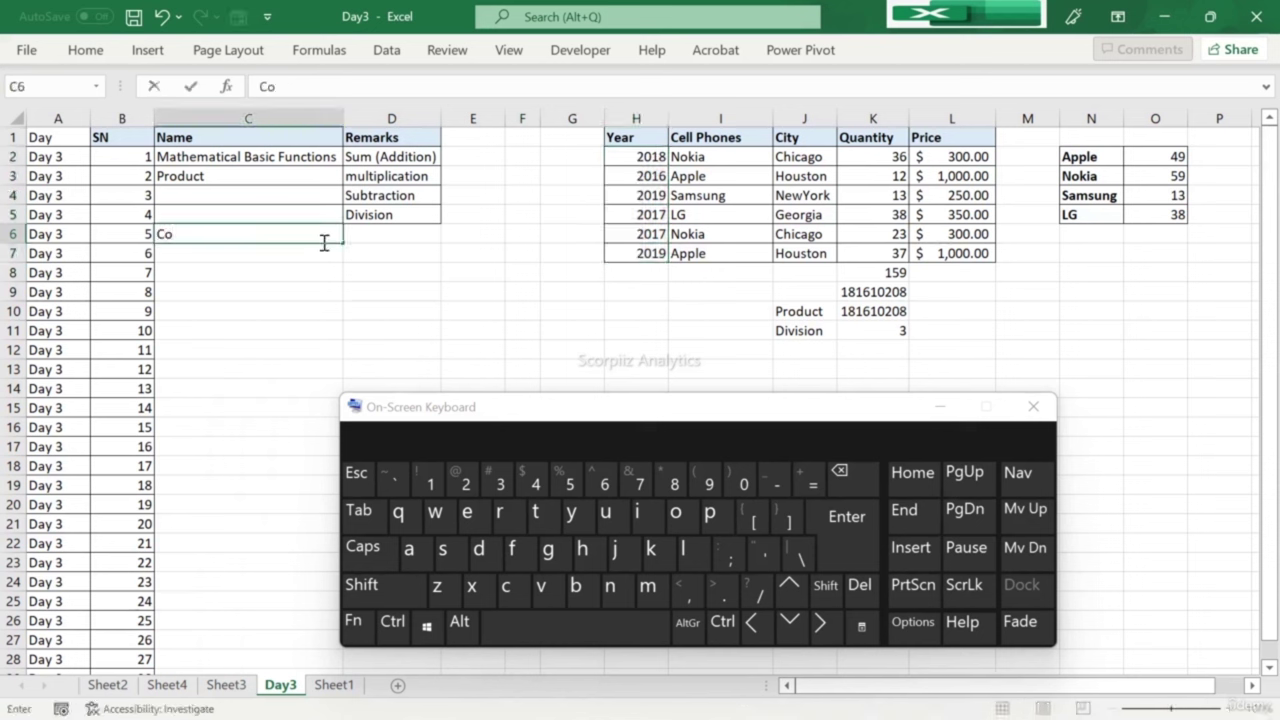
{"action": "type", "text": "unt"}
{"action": "key", "text": "Return"}
{"action": "key", "text": "Return"}
{"action": "left_click", "coordinate": [325, 250]}
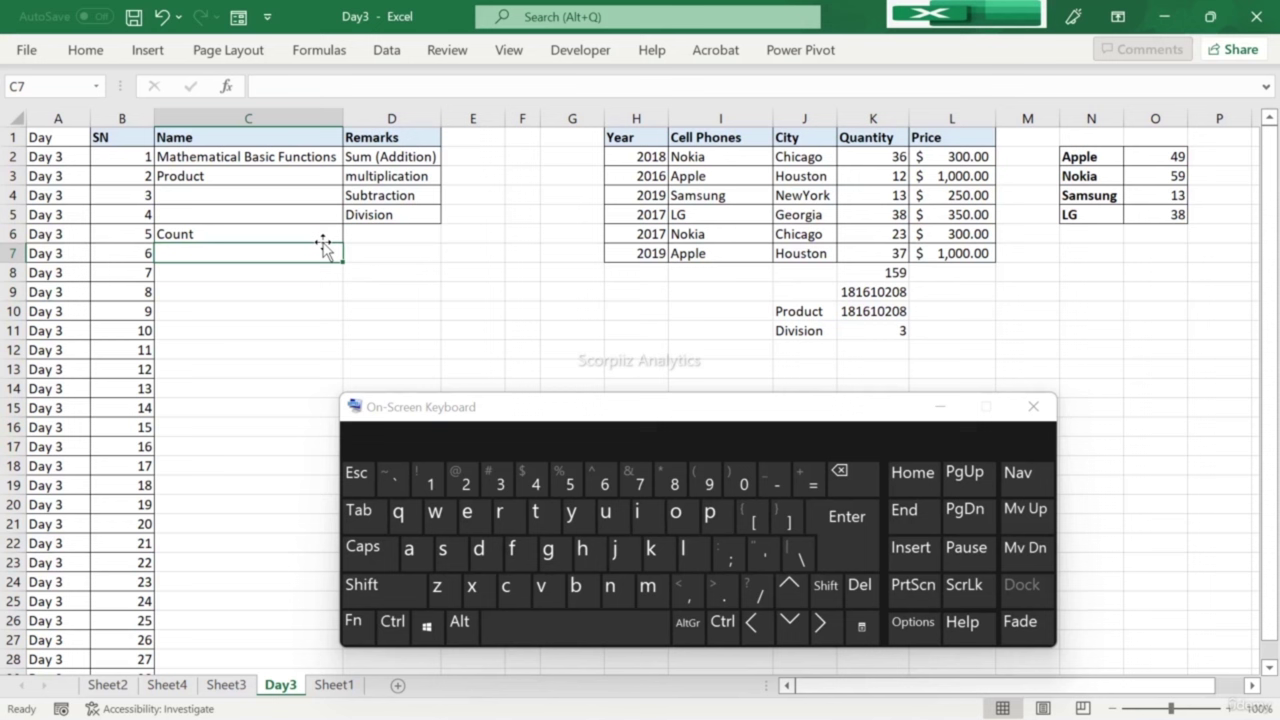
{"action": "key", "text": "Up"}
{"action": "key", "text": "Right"}
{"action": "key", "text": "Right"}
{"action": "key", "text": "Right"}
Step: Step through the Year values H2:H7 to review them before writing the formula
{"action": "key", "text": "Left"}
{"action": "key", "text": "Left"}
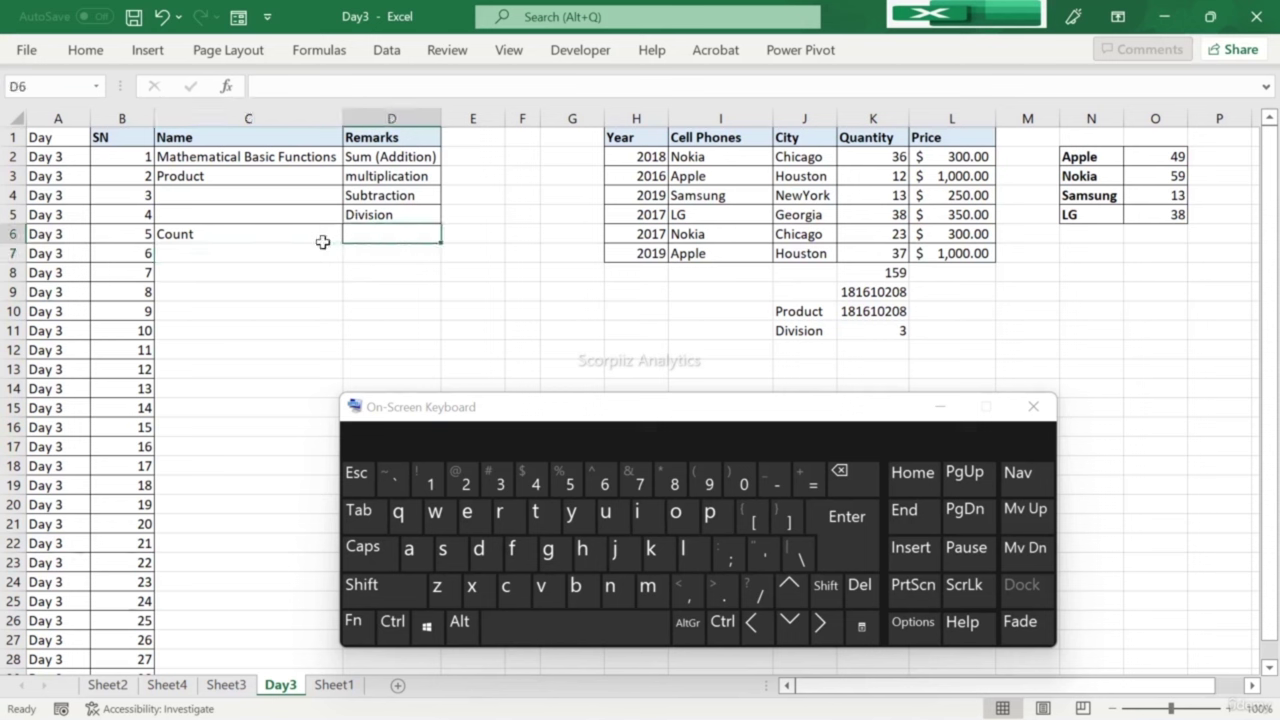
{"action": "key", "text": "Left"}
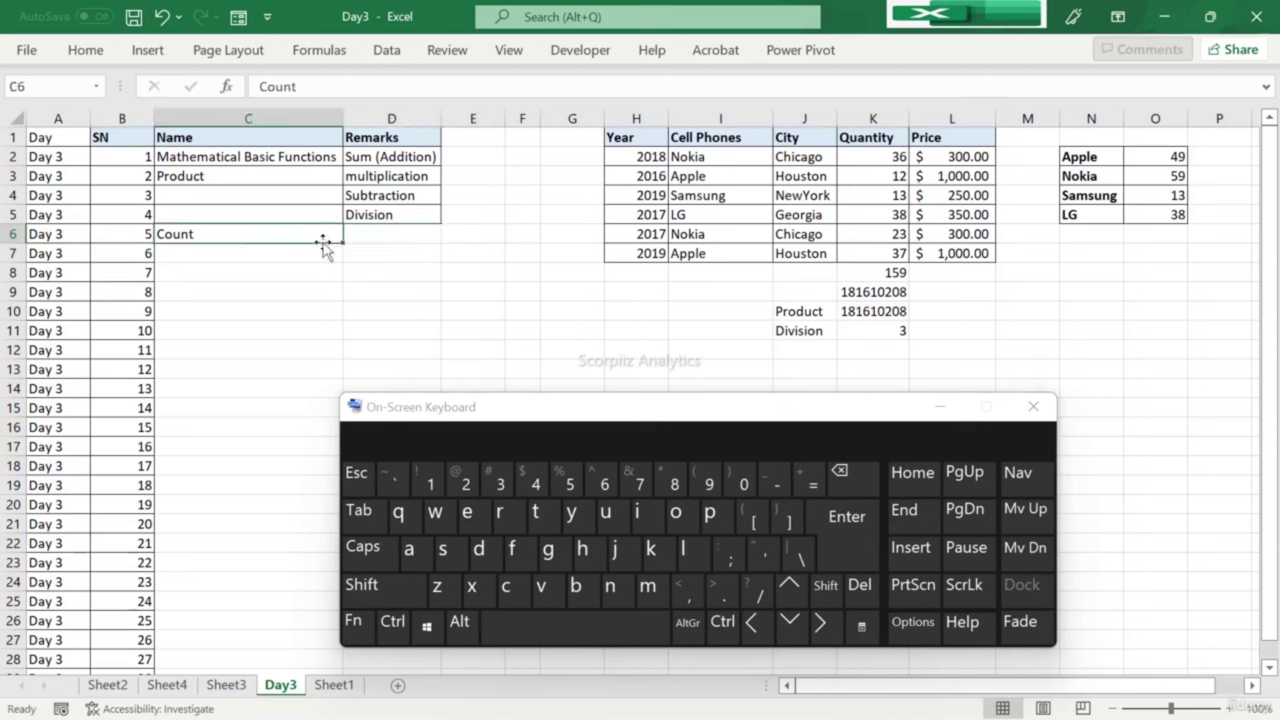
{"action": "key", "text": "Right"}
{"action": "key", "text": "Right"}
{"action": "key", "text": "Right"}
{"action": "key", "text": "Right"}
{"action": "key", "text": "Right"}
{"action": "key", "text": "Up"}
{"action": "key", "text": "Up"}
{"action": "key", "text": "Up"}
{"action": "key", "text": "Up"}
{"action": "key", "text": "Down"}
{"action": "key", "text": "Down"}
{"action": "key", "text": "Down"}
{"action": "key", "text": "Down"}
{"action": "key", "text": "Down"}
{"action": "key", "text": "Up"}
{"action": "key", "text": "Up"}
{"action": "key", "text": "Up"}
{"action": "key", "text": "Up"}
{"action": "key", "text": "Up"}
{"action": "key", "text": "Down"}
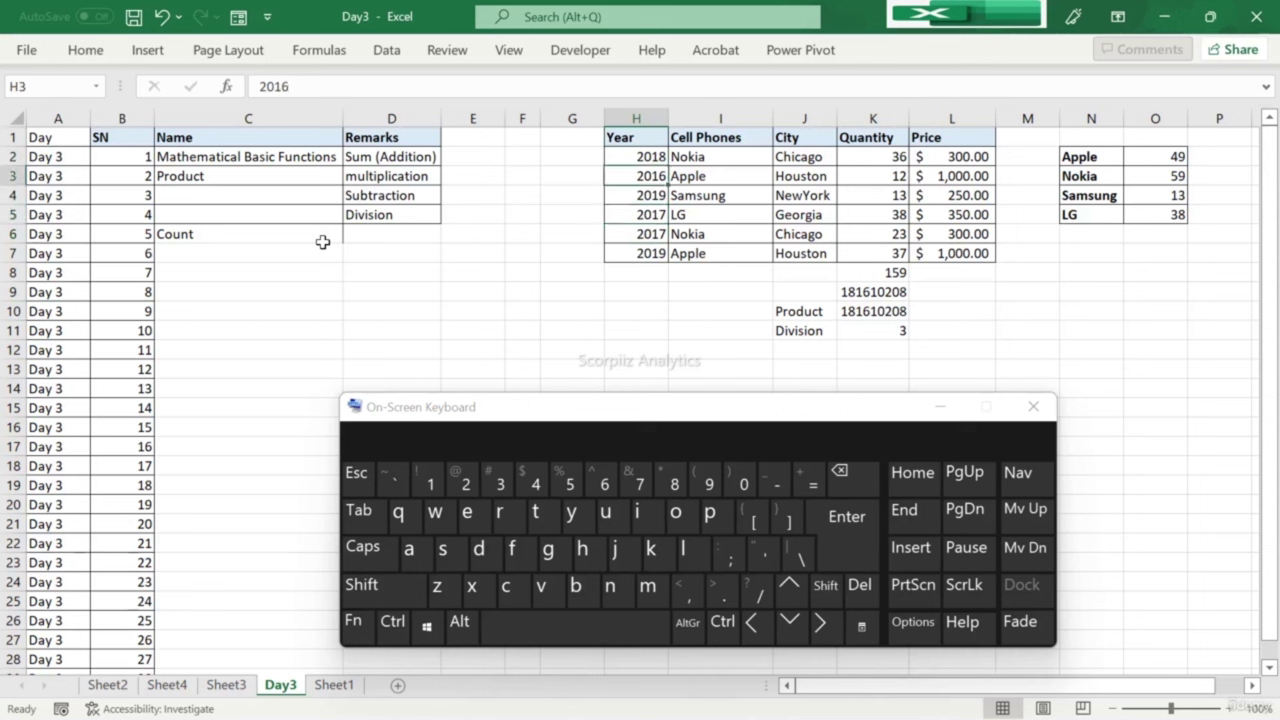
{"action": "key", "text": "Left"}
{"action": "key", "text": "Left"}
{"action": "key", "text": "Left"}
{"action": "key", "text": "Left"}
{"action": "key", "text": "Down"}
{"action": "key", "text": "Down"}
{"action": "key", "text": "Down"}
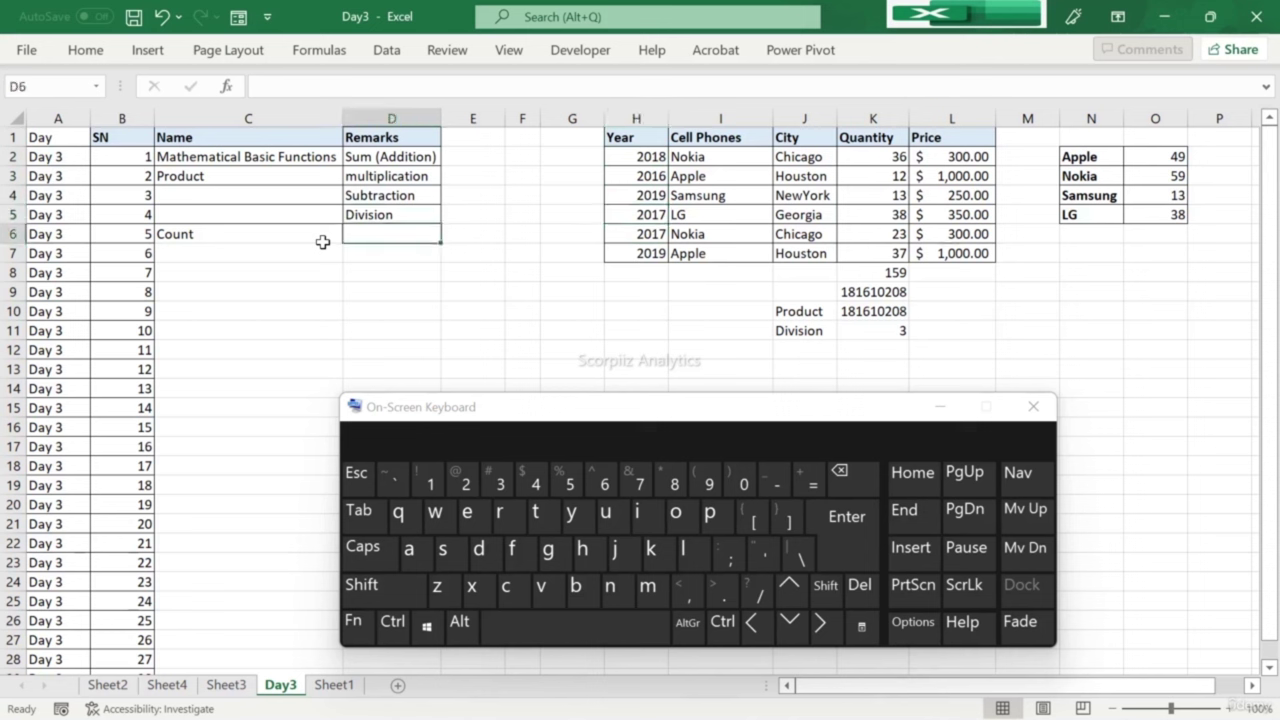
Step: Enter =COUNT(H2:H7) in D6, using autocomplete, to count the six Year values
{"action": "left_click", "coordinate": [810, 483]}
{"action": "left_click", "coordinate": [506, 586]}
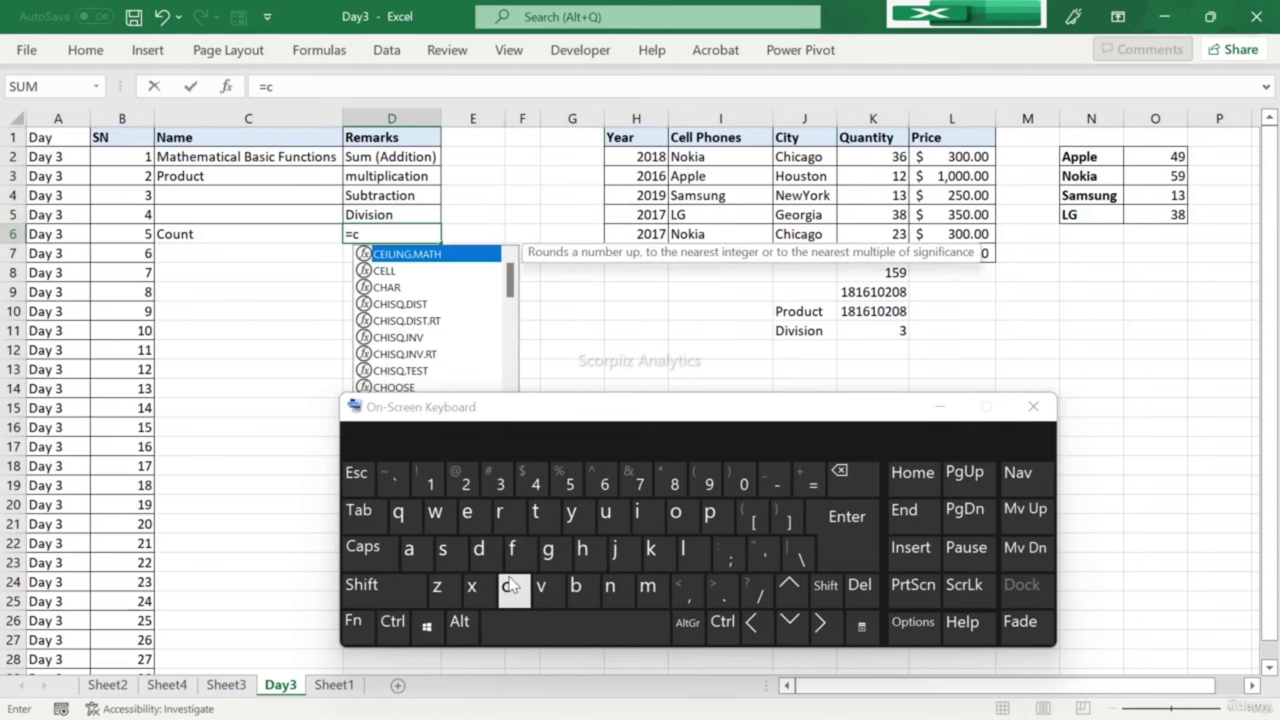
{"action": "left_click", "coordinate": [674, 512]}
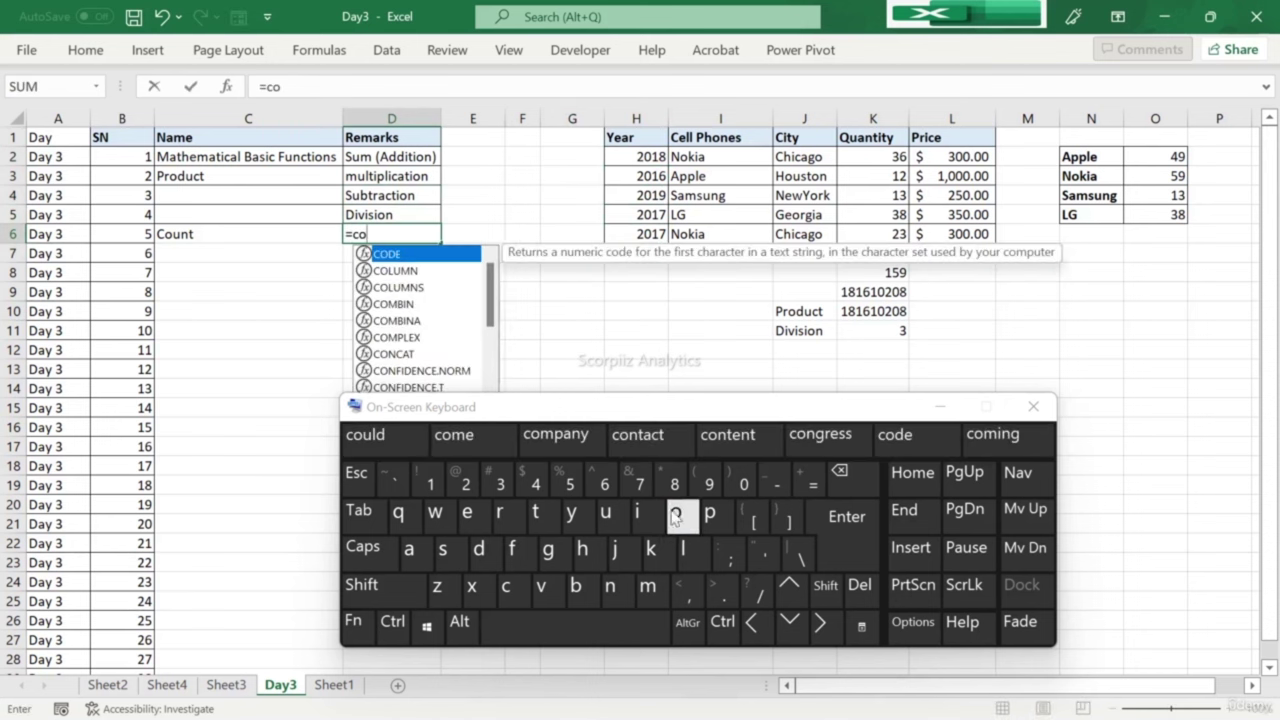
{"action": "left_click", "coordinate": [617, 514]}
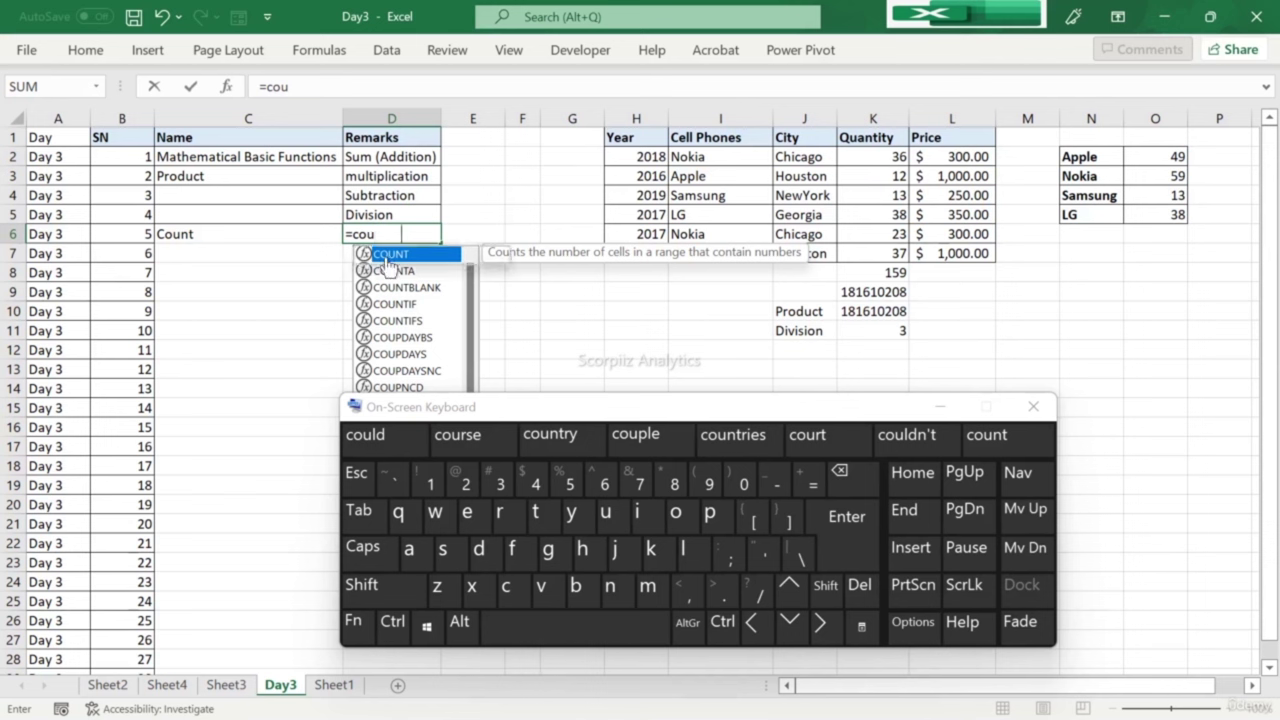
{"action": "double_click", "coordinate": [387, 258]}
{"action": "left_click_drag", "start_coordinate": [617, 158], "coordinate": [627, 250]}
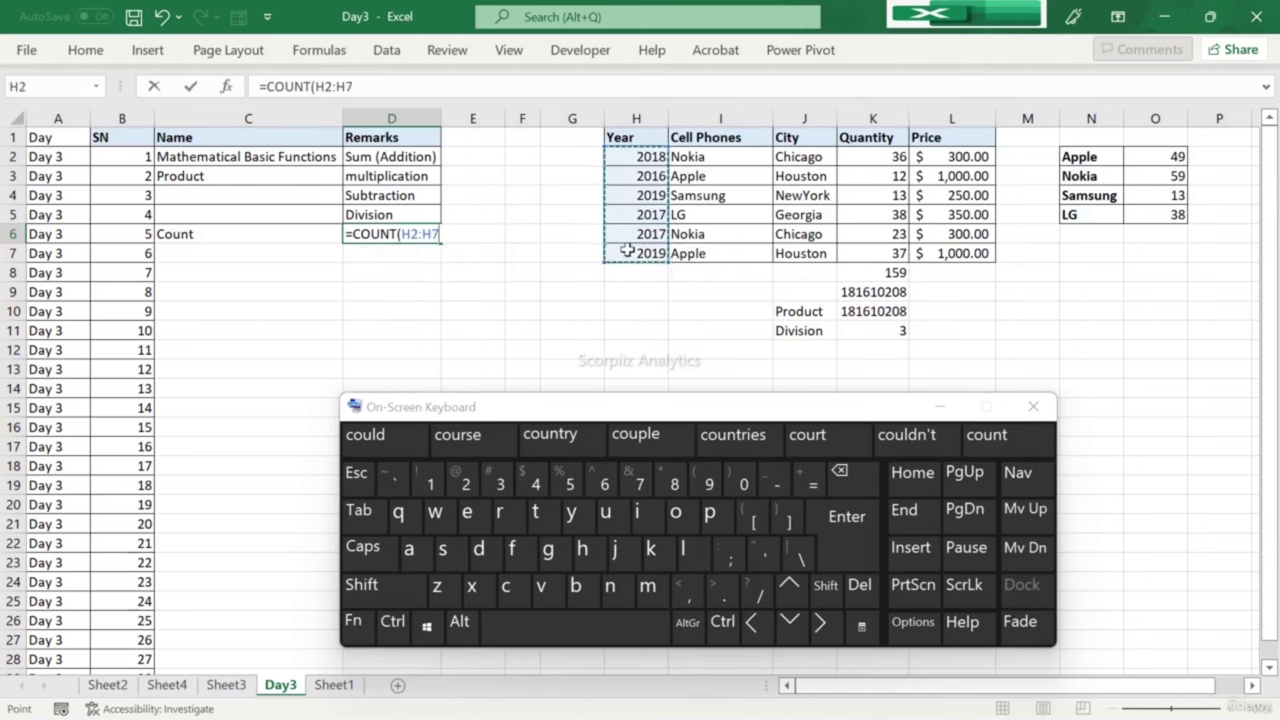
{"action": "key", "text": "Return"}
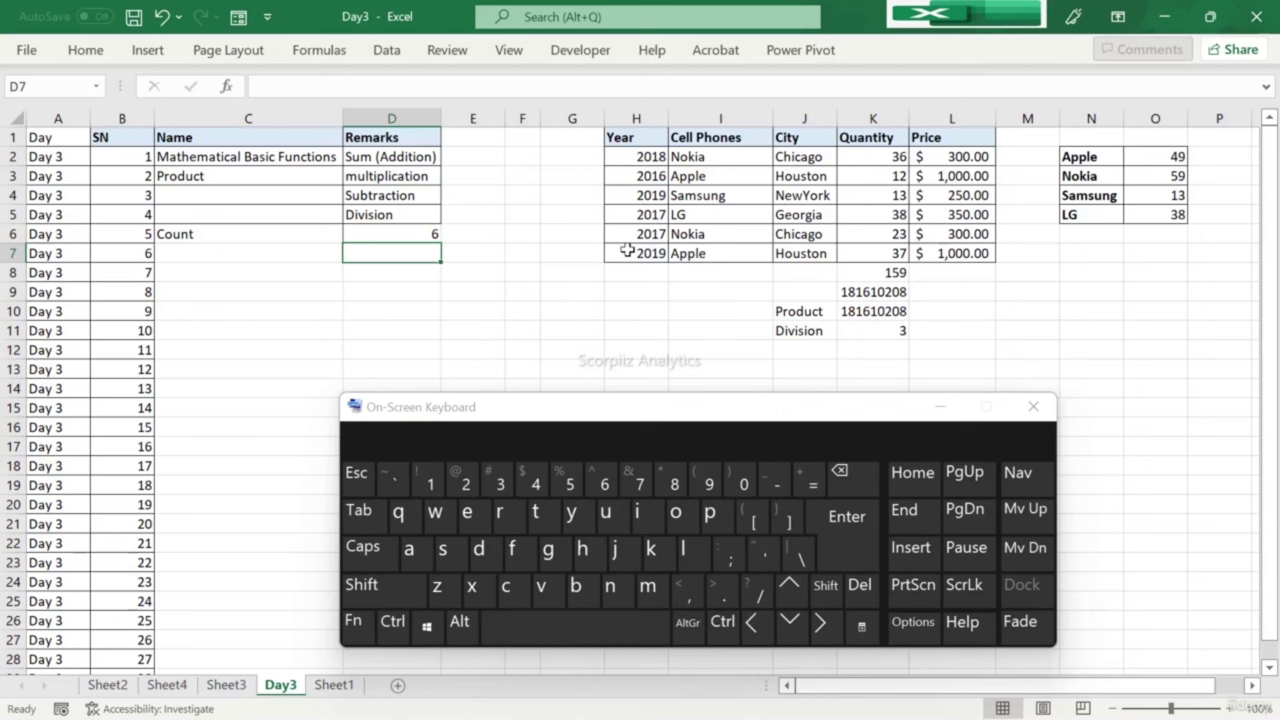
Step: Label C7 as Counta beneath the Count row
{"action": "key", "text": "Left"}
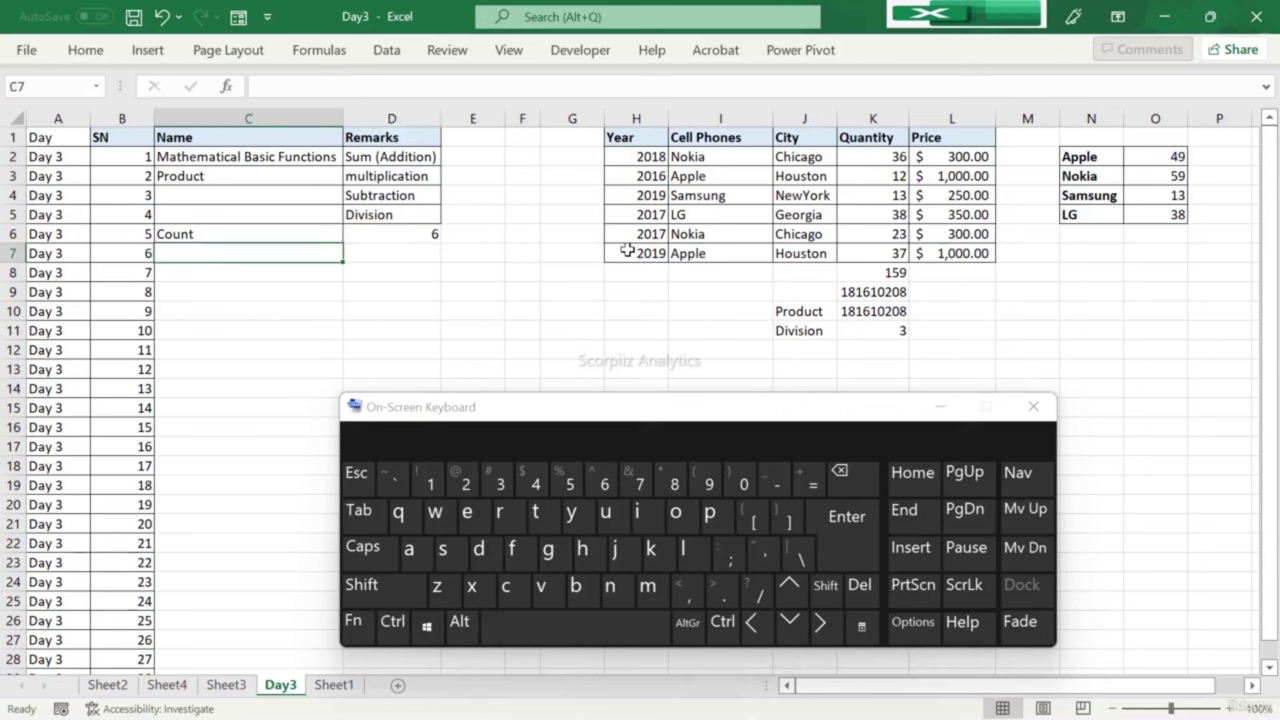
{"action": "type", "text": "Counta"}
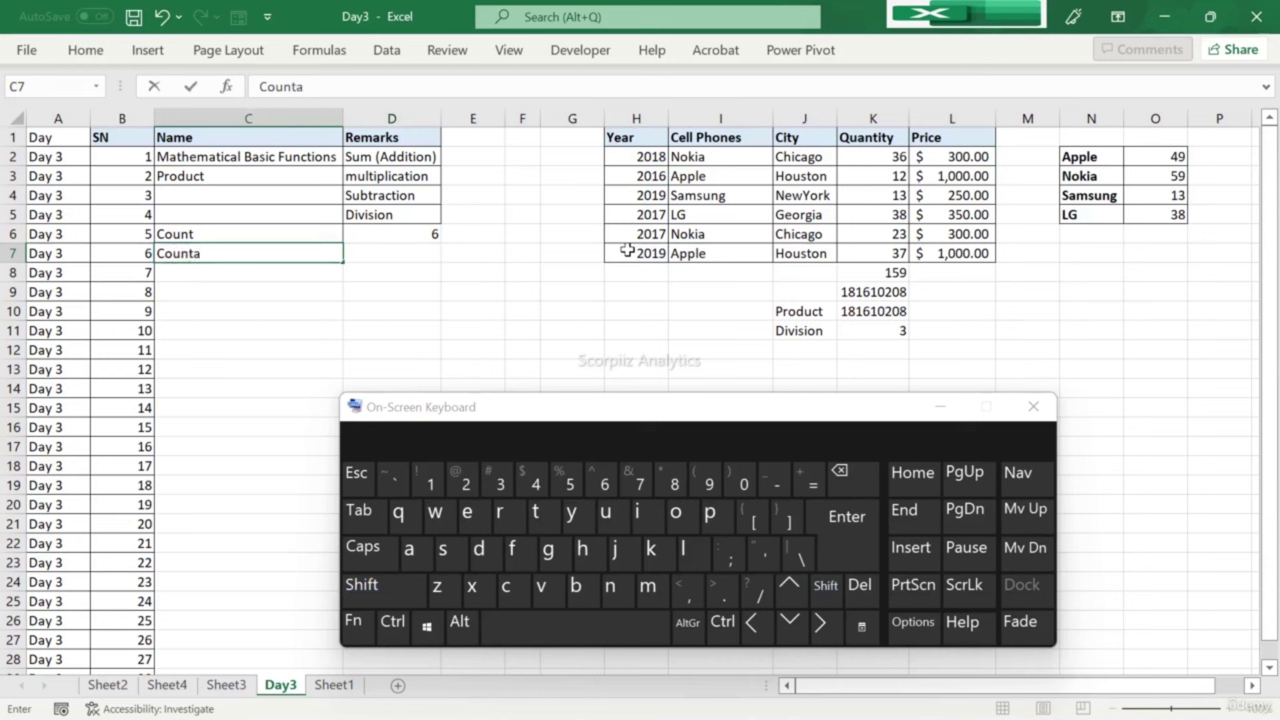
{"action": "key", "text": "Return"}
{"action": "key", "text": "Up"}
{"action": "key", "text": "Right"}
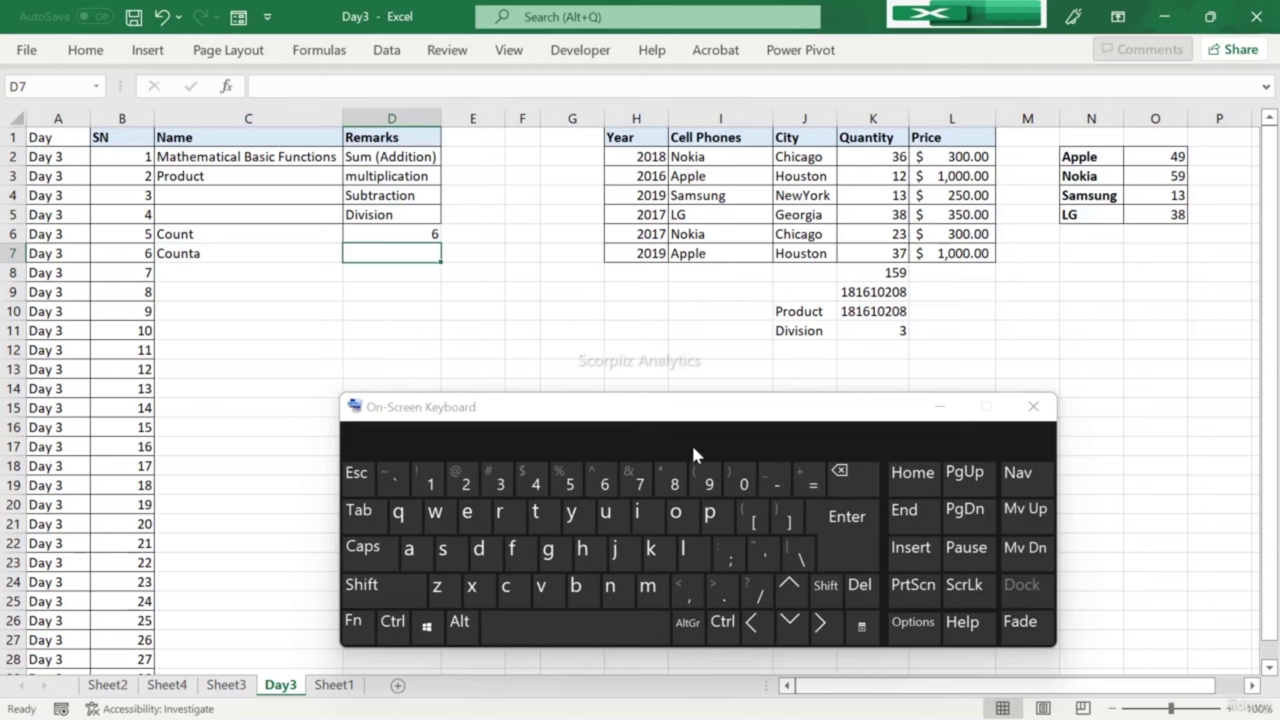
Step: Enter =COUNTA(H2:H7) in D7, showing 6, and compare it with the COUNT formula in D6
{"action": "type", "text": "=co"}
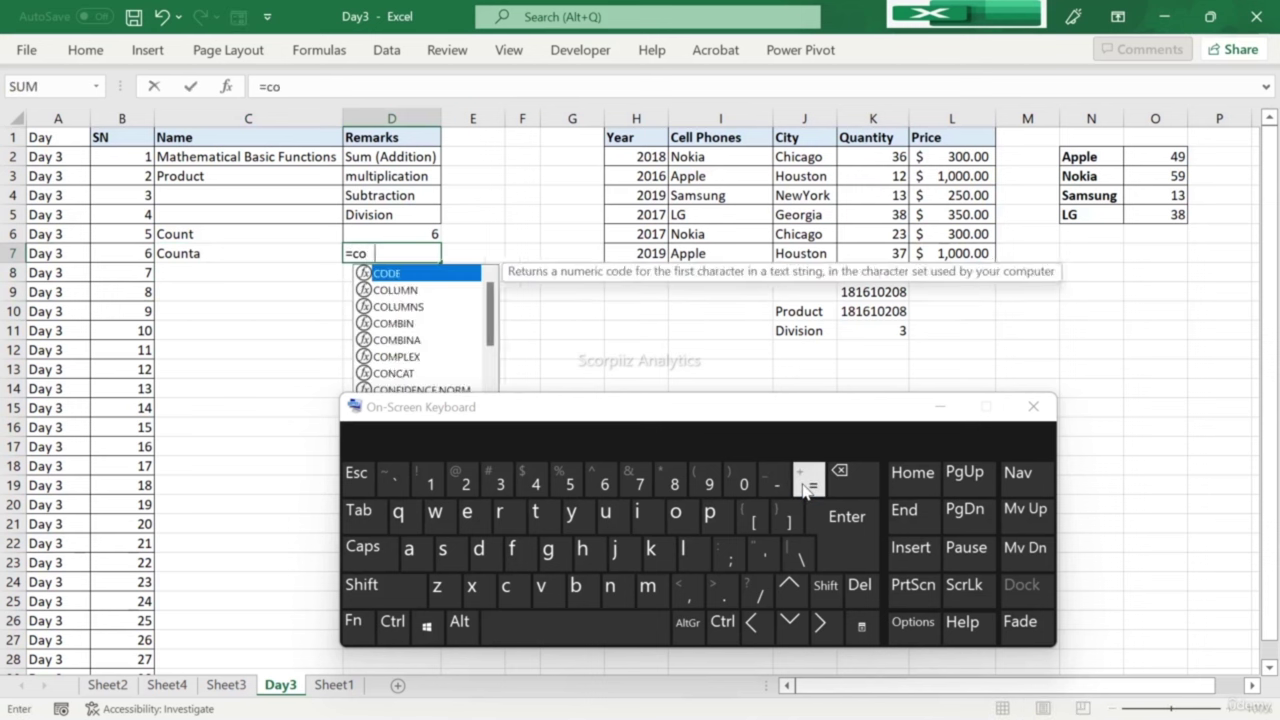
{"action": "type", "text": "unta"}
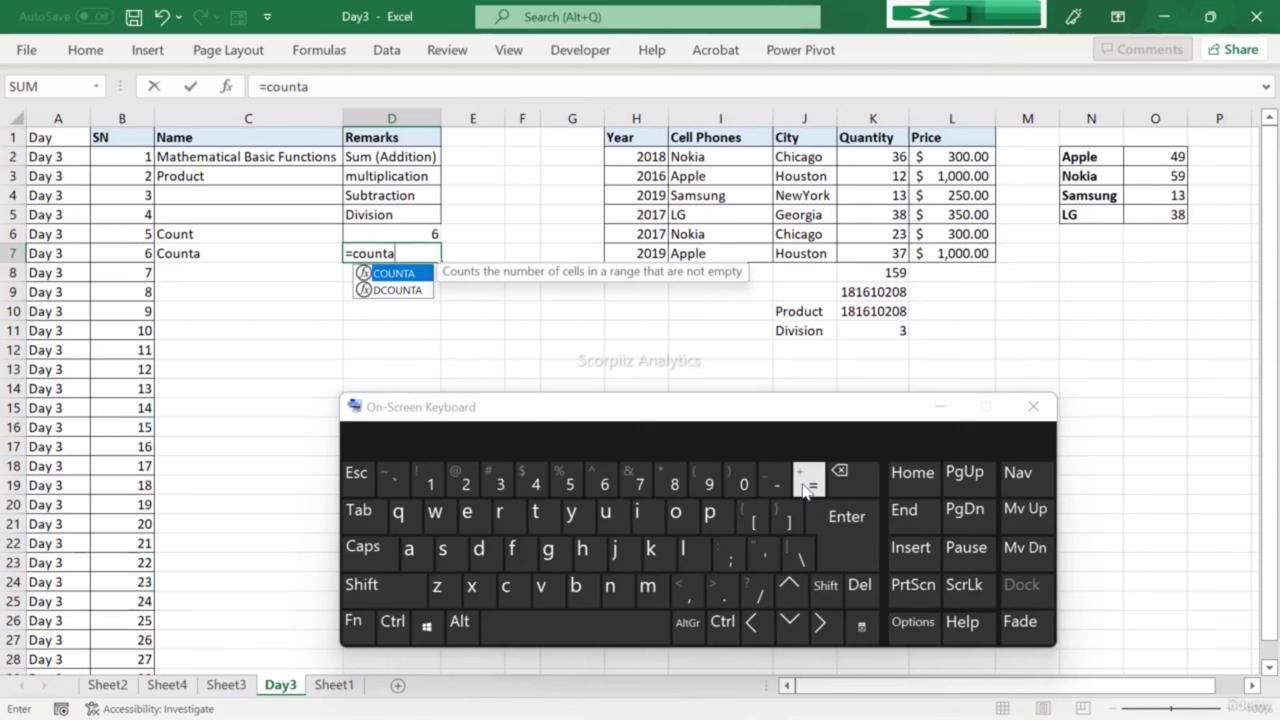
{"action": "key", "text": "Tab"}
{"action": "left_click_drag", "start_coordinate": [651, 156], "coordinate": [645, 258]}
{"action": "type", "text": ")"}
{"action": "key", "text": "Return"}
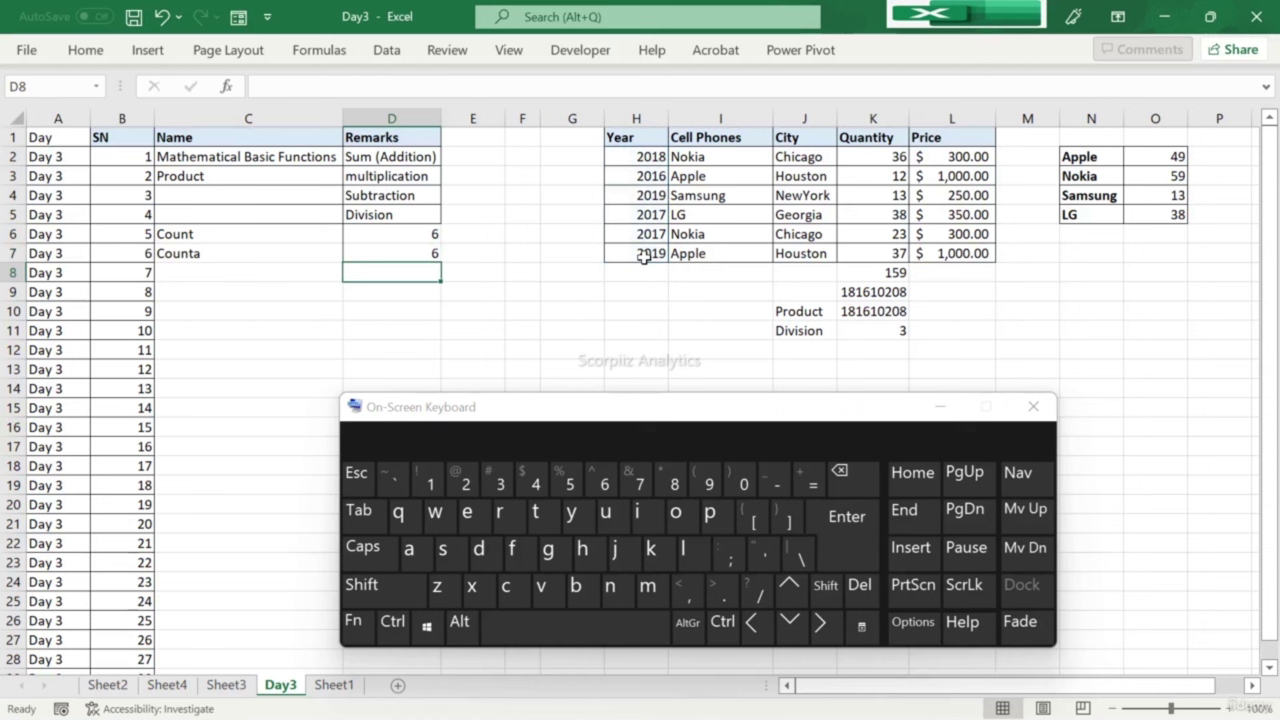
{"action": "key", "text": "Up"}
{"action": "key", "text": "Down"}
{"action": "key", "text": "Up"}
{"action": "key", "text": "Up"}
{"action": "key", "text": "Down"}
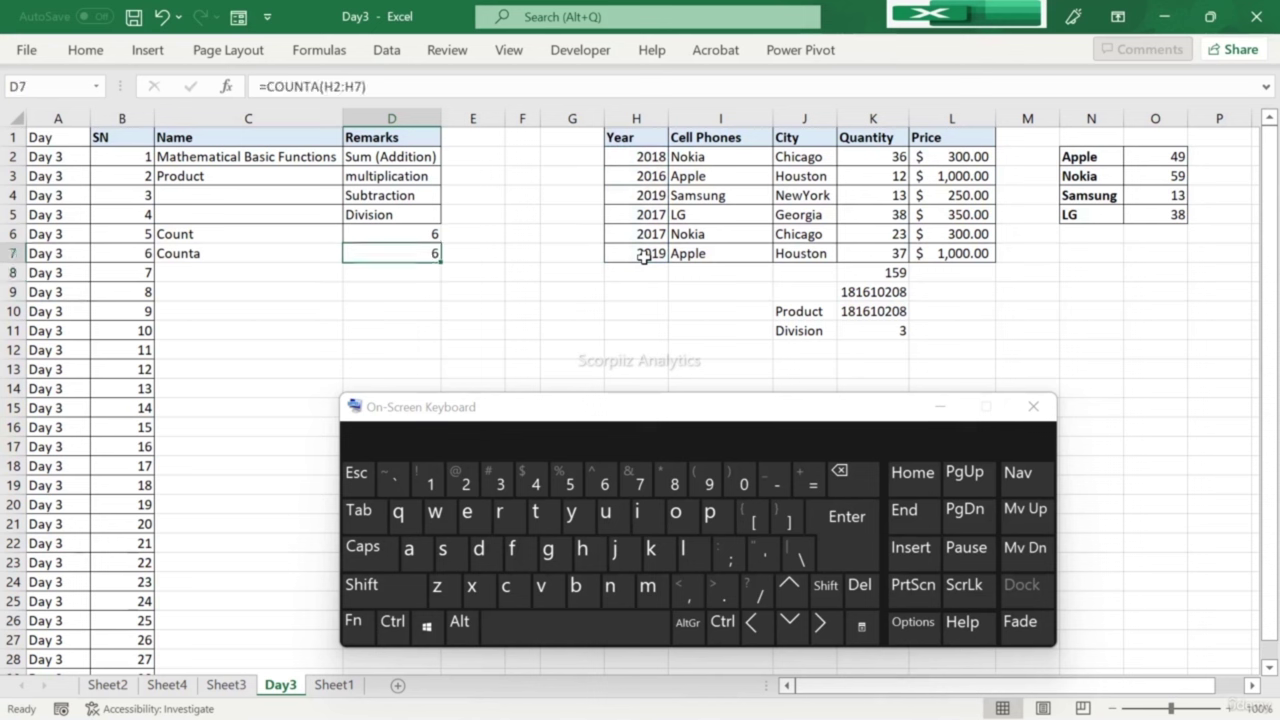
{"action": "key", "text": "Up"}
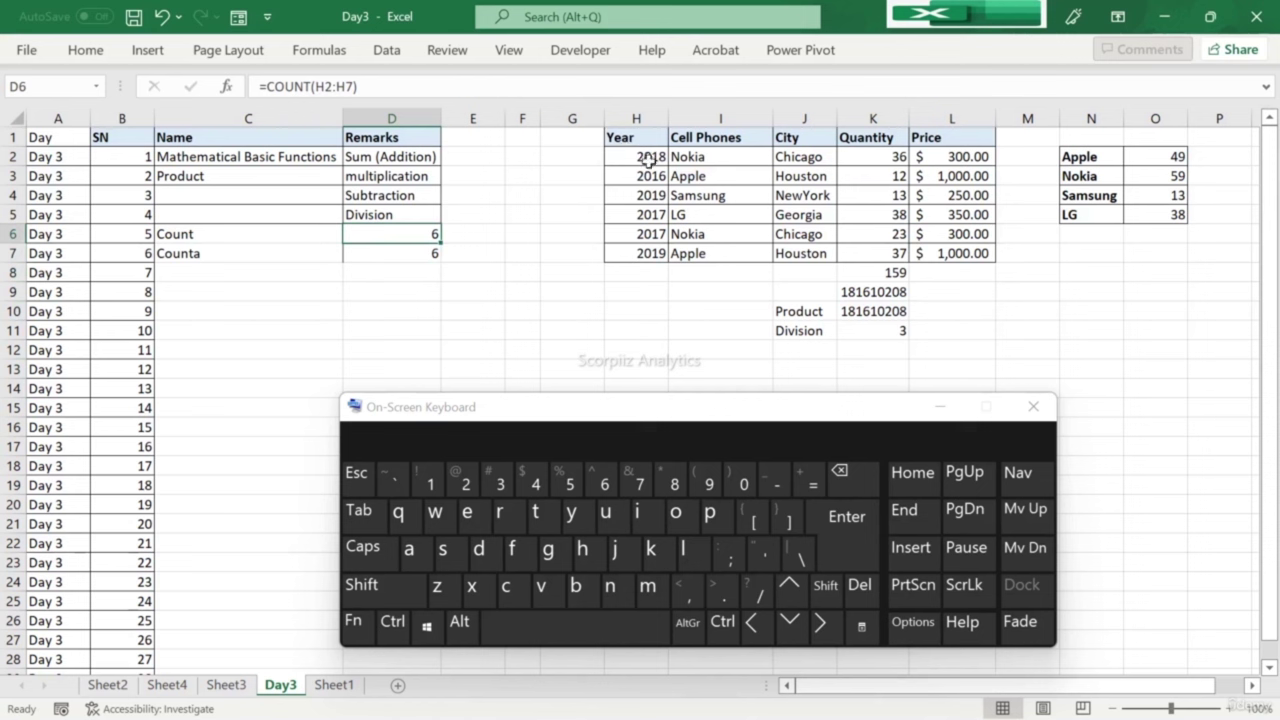
{"action": "left_click", "coordinate": [590, 133]}
Step: Add an SN header in G1 and fill serial numbers 1 to 6 down G2:G7
{"action": "type", "text": "SN"}
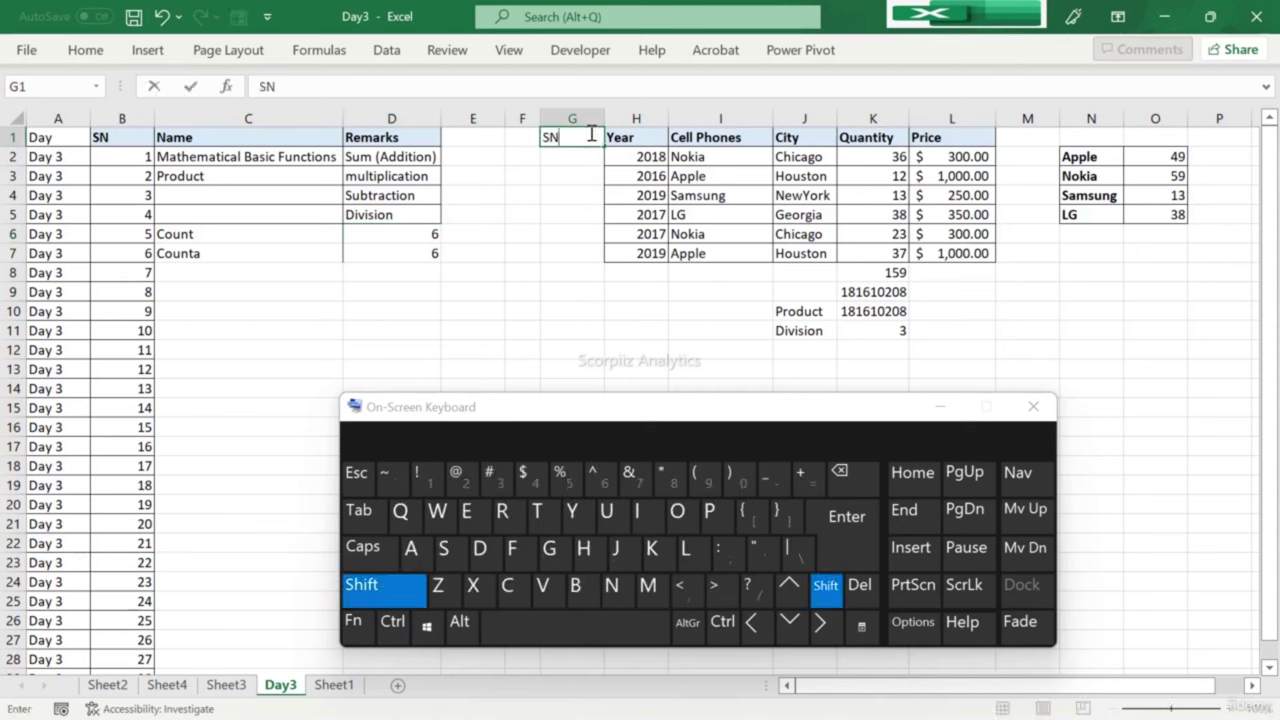
{"action": "type", "text": "1"}
{"action": "key", "text": "Return"}
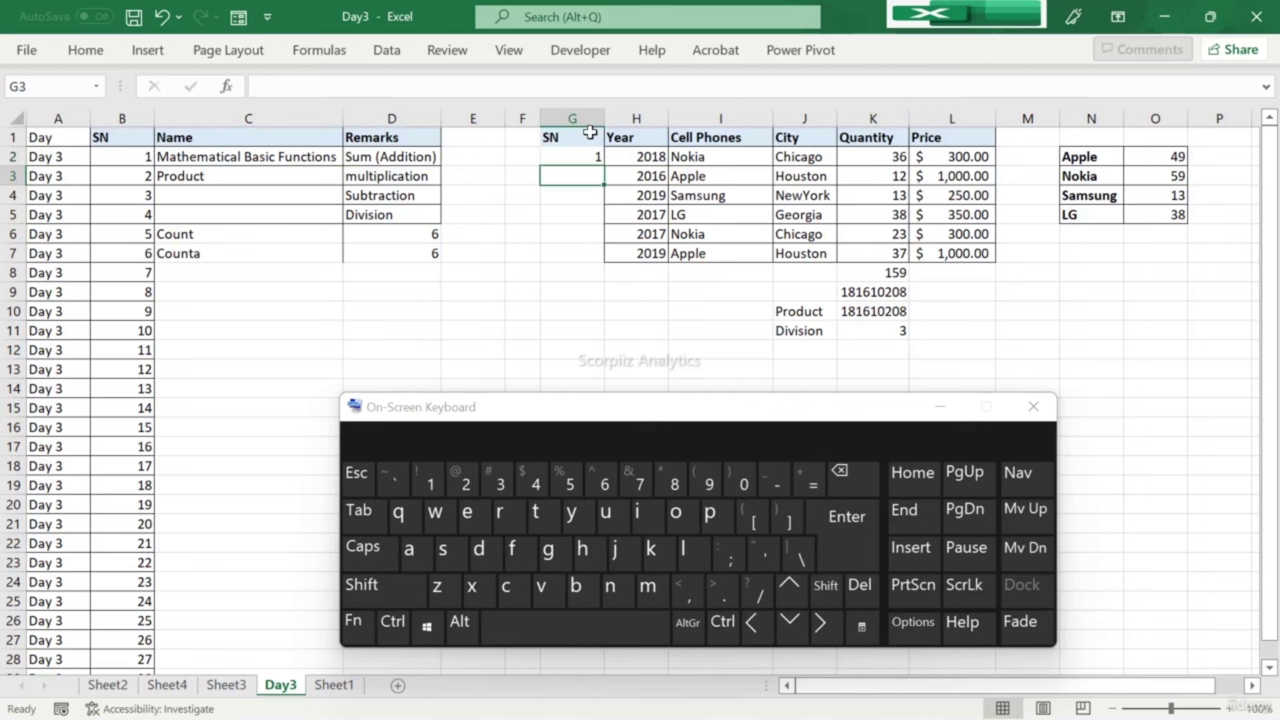
{"action": "type", "text": "2"}
{"action": "key", "text": "Up"}
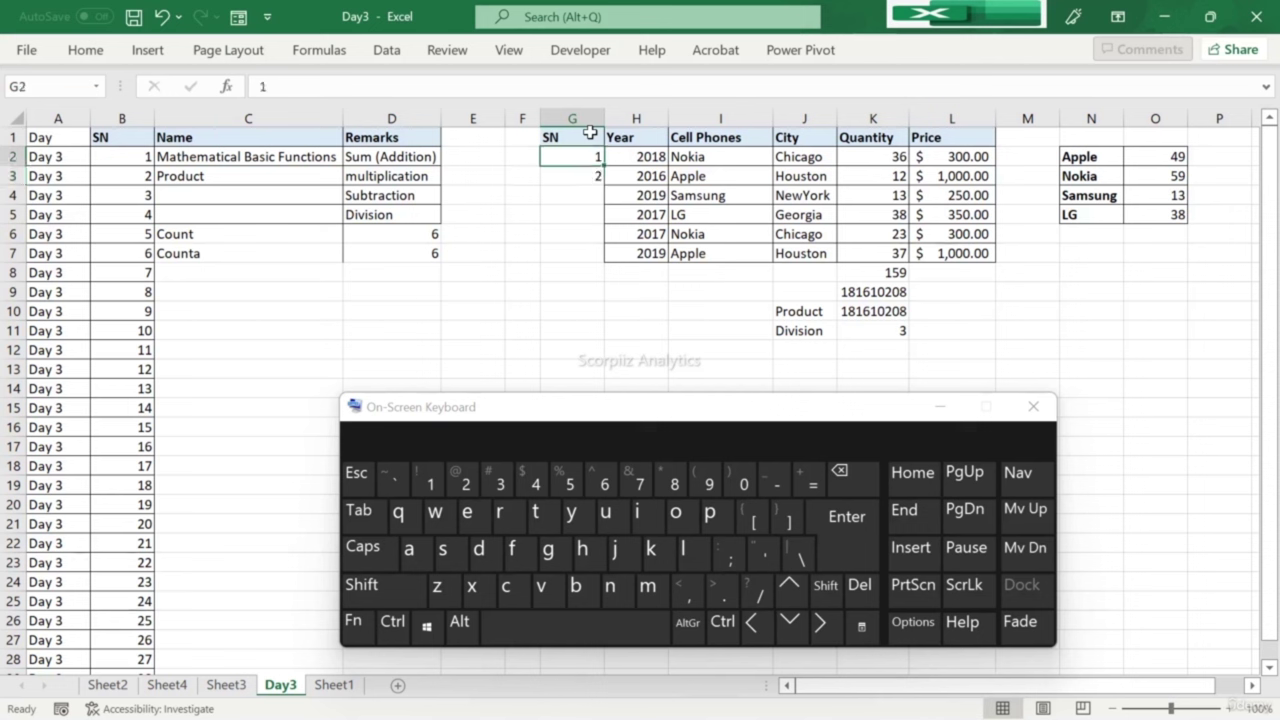
{"action": "left_click_drag", "start_coordinate": [574, 157], "coordinate": [605, 266]}
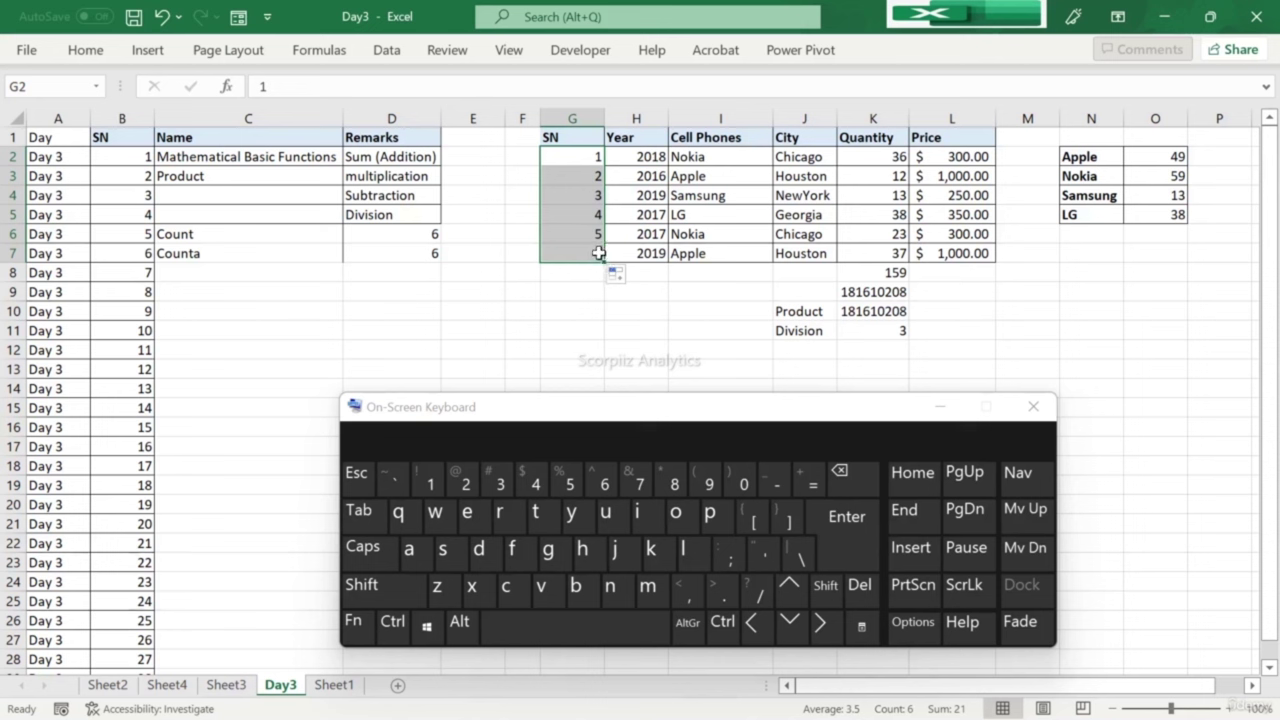
{"action": "left_click", "coordinate": [596, 253]}
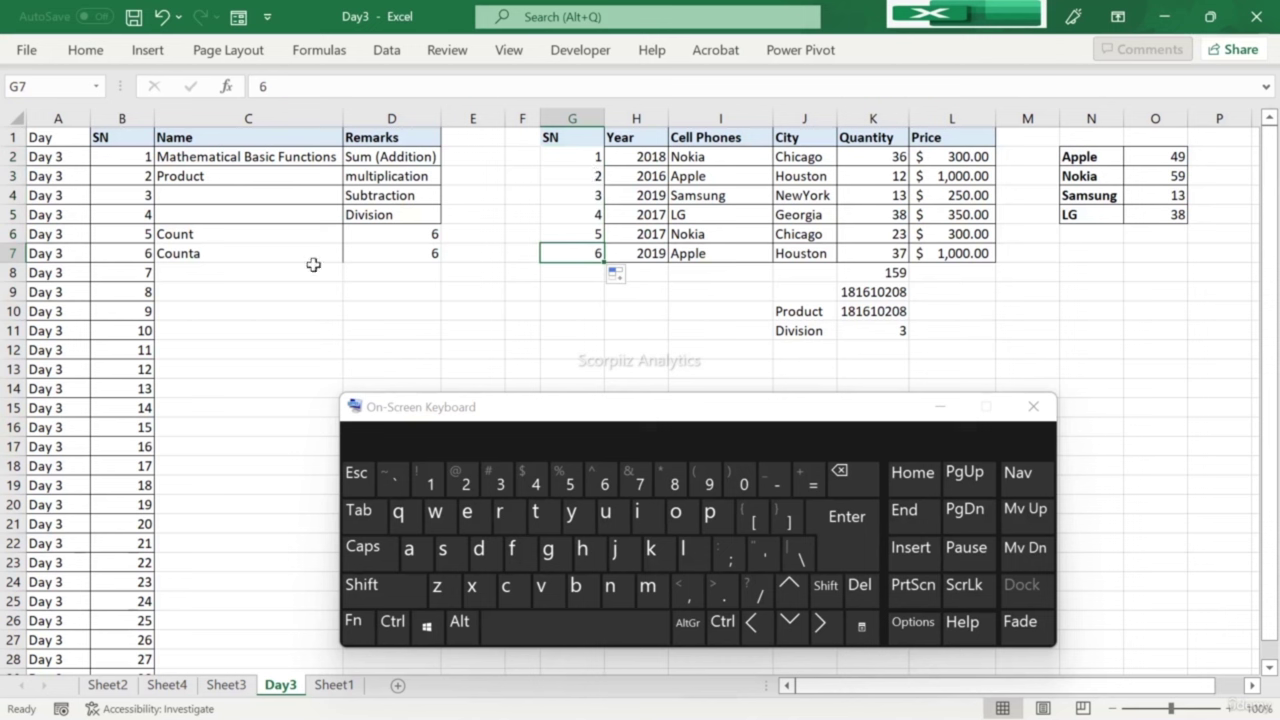
Step: Delete the 2017 year from H6 so Count and Counta both drop to 5
{"action": "left_click", "coordinate": [396, 257]}
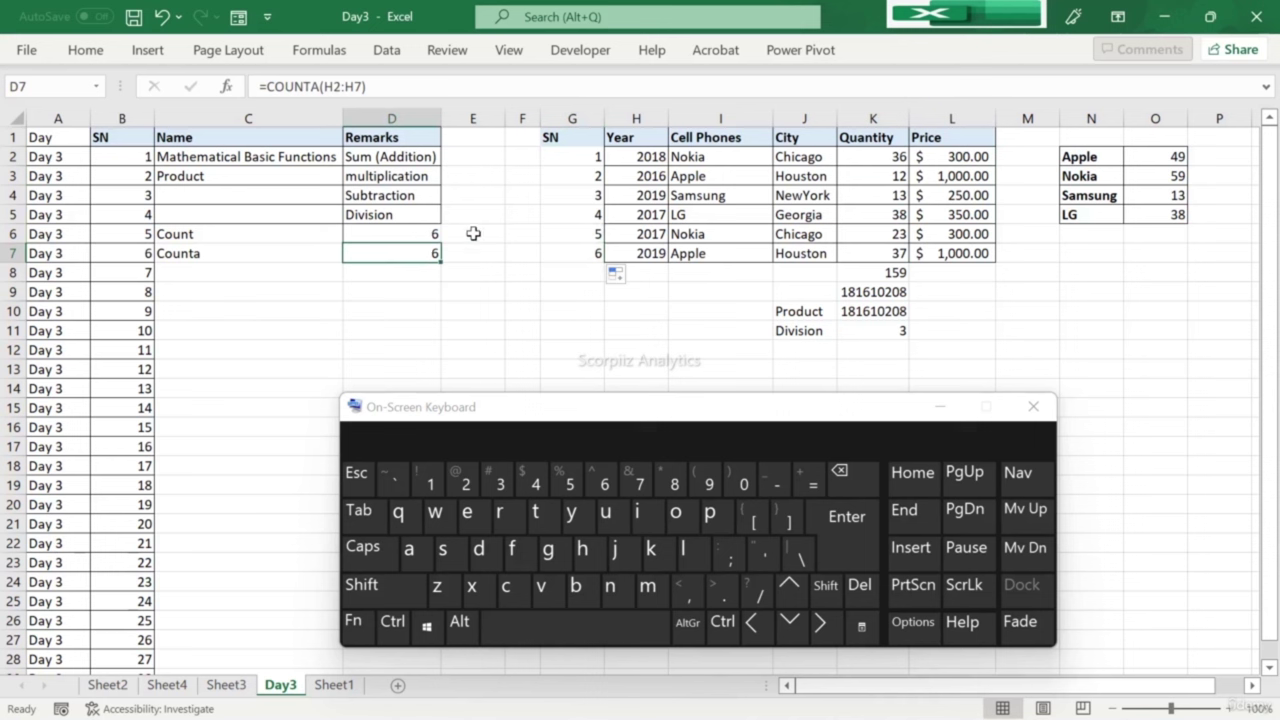
{"action": "left_click", "coordinate": [646, 231]}
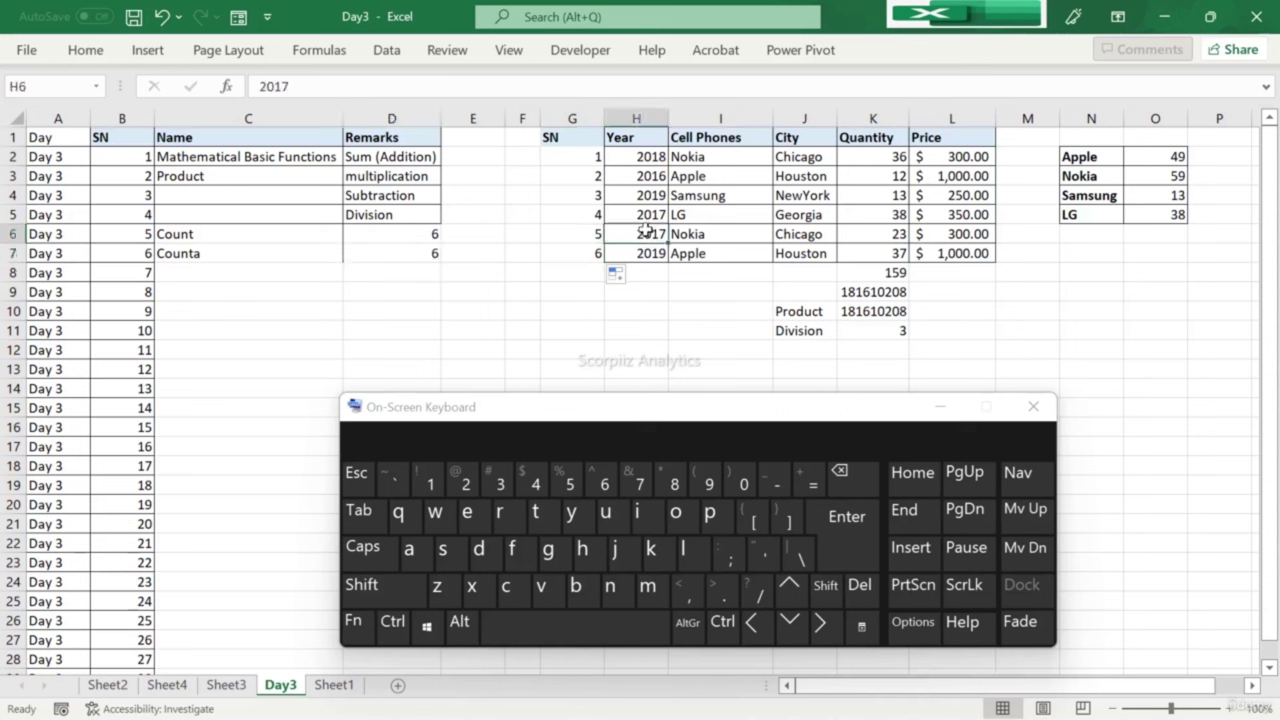
{"action": "left_click", "coordinate": [858, 587]}
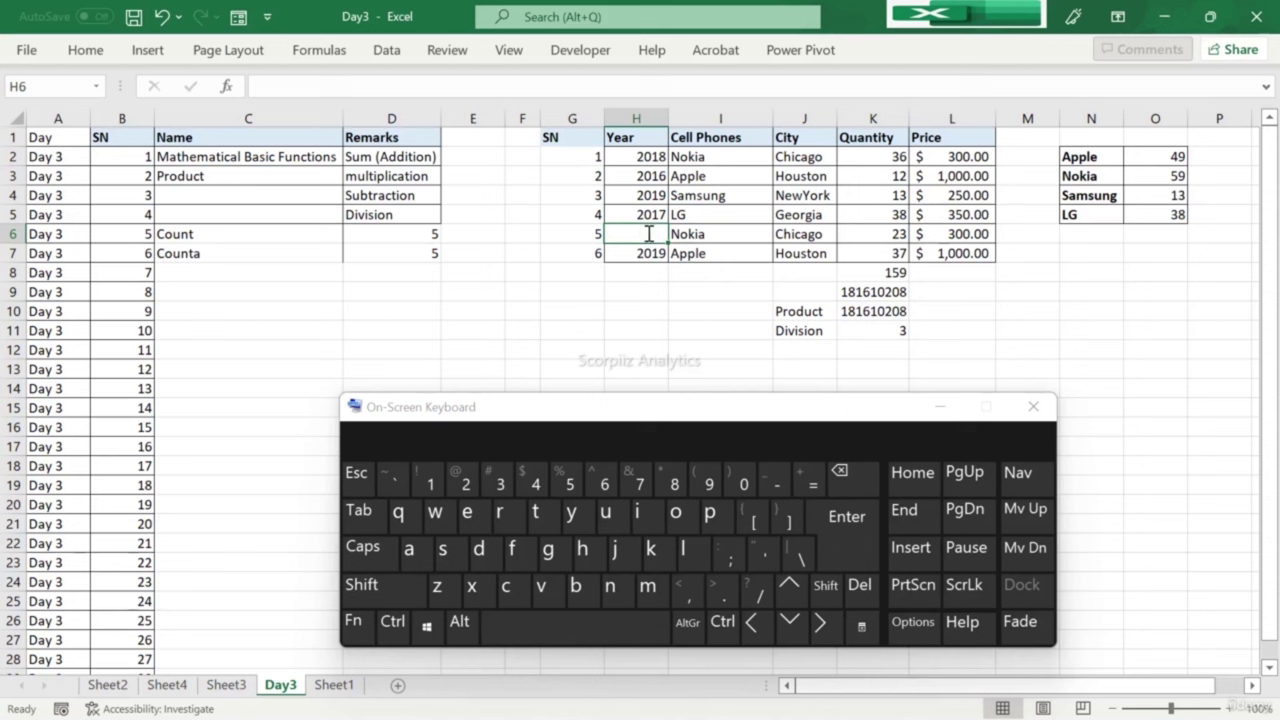
Step: Enter xyz in H6, then compare Count (5) in D6 with the status-bar count of H2:H7
{"action": "type", "text": "xyz"}
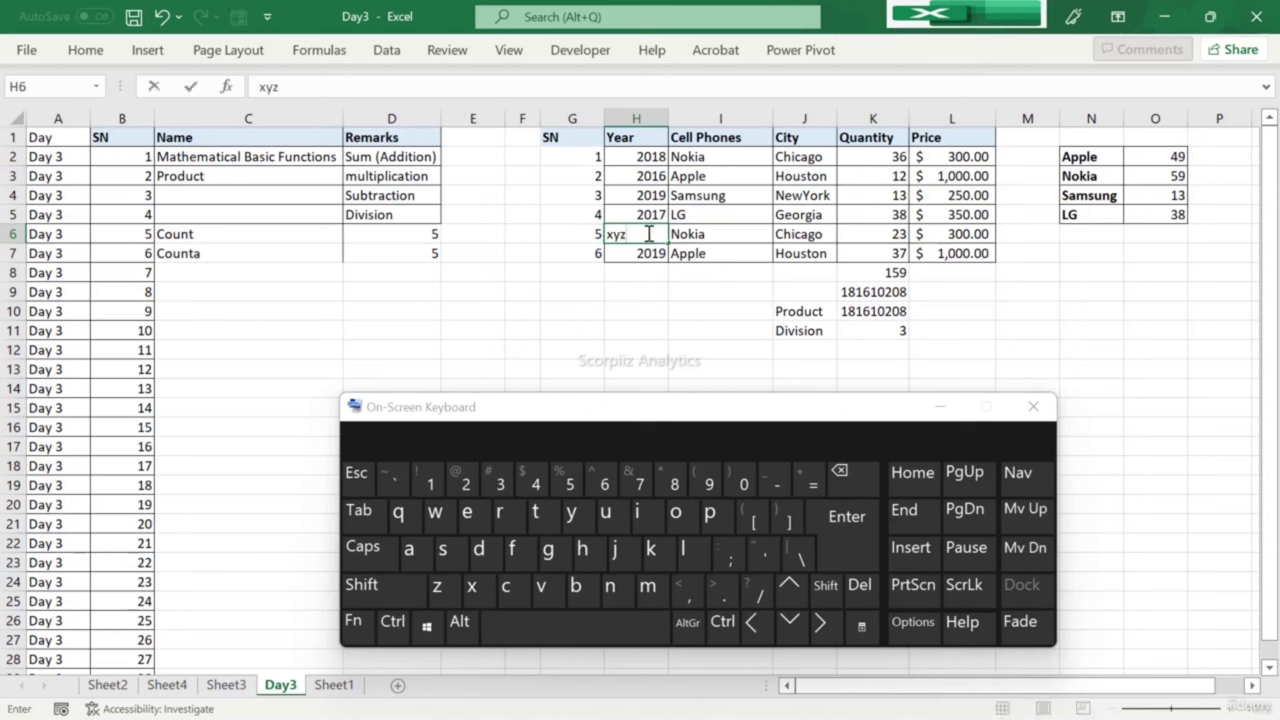
{"action": "key", "text": "Return"}
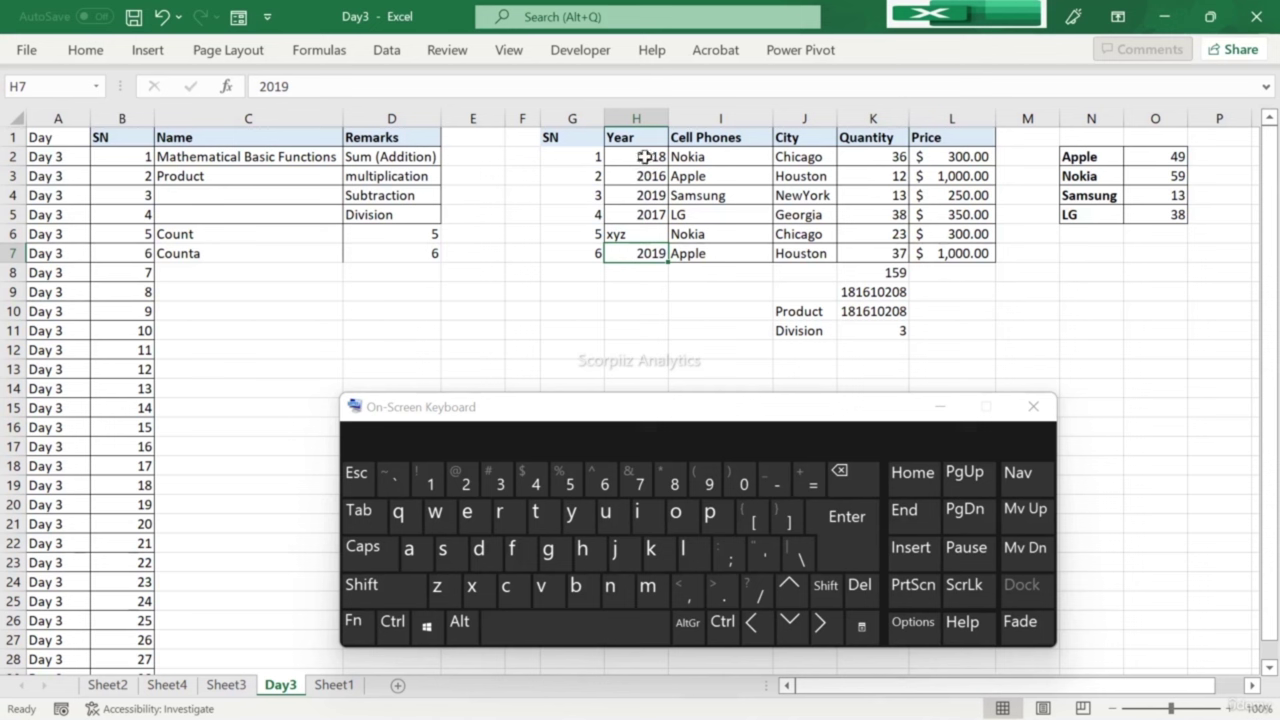
{"action": "left_click", "coordinate": [400, 234]}
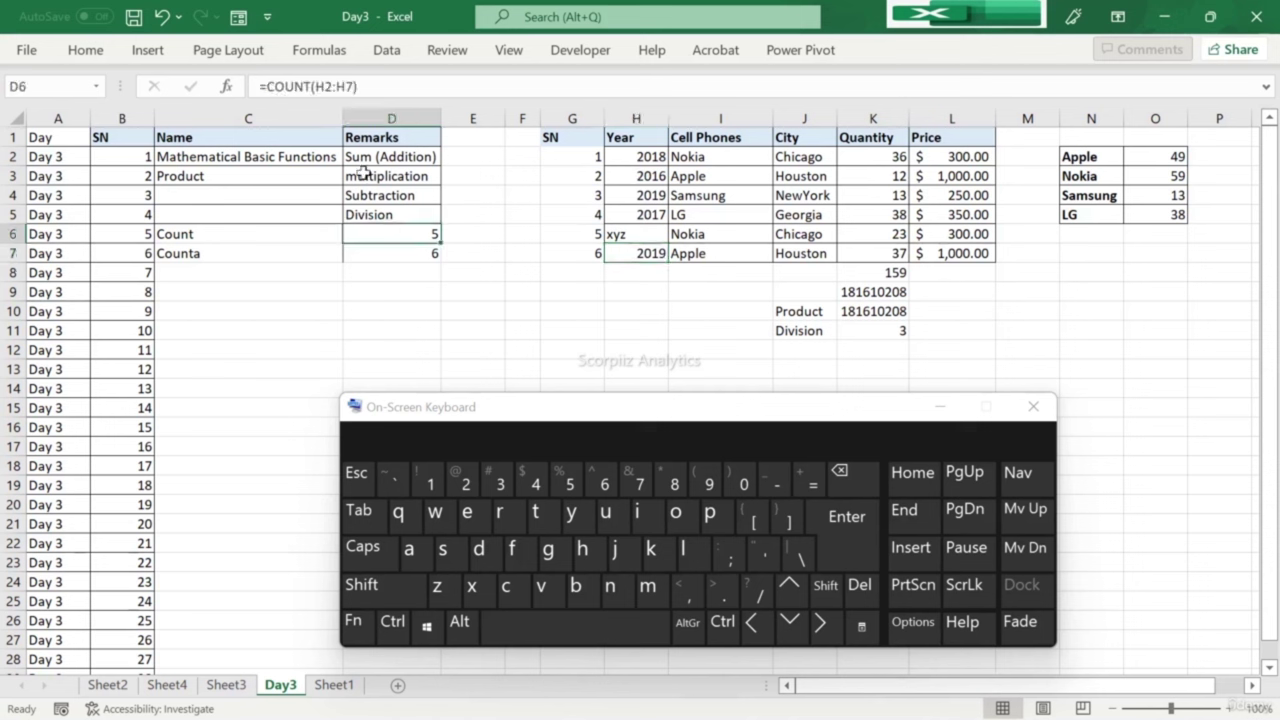
{"action": "left_click", "coordinate": [640, 163]}
{"action": "left_click_drag", "start_coordinate": [640, 170], "coordinate": [634, 270]}
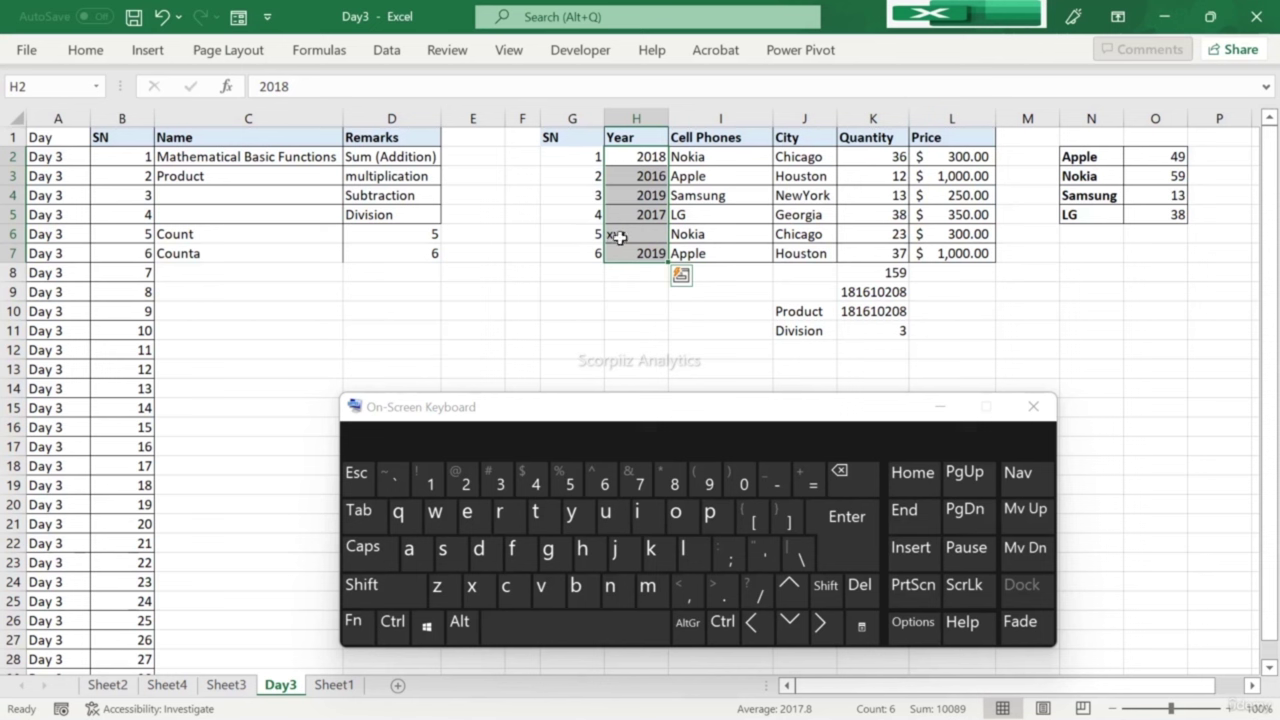
Step: Replace xyz in cell H6 with 1x
{"action": "double_click", "coordinate": [620, 233]}
{"action": "key", "text": "BackSpace"}
{"action": "key", "text": "BackSpace"}
{"action": "key", "text": "BackSpace"}
{"action": "type", "text": "1"}
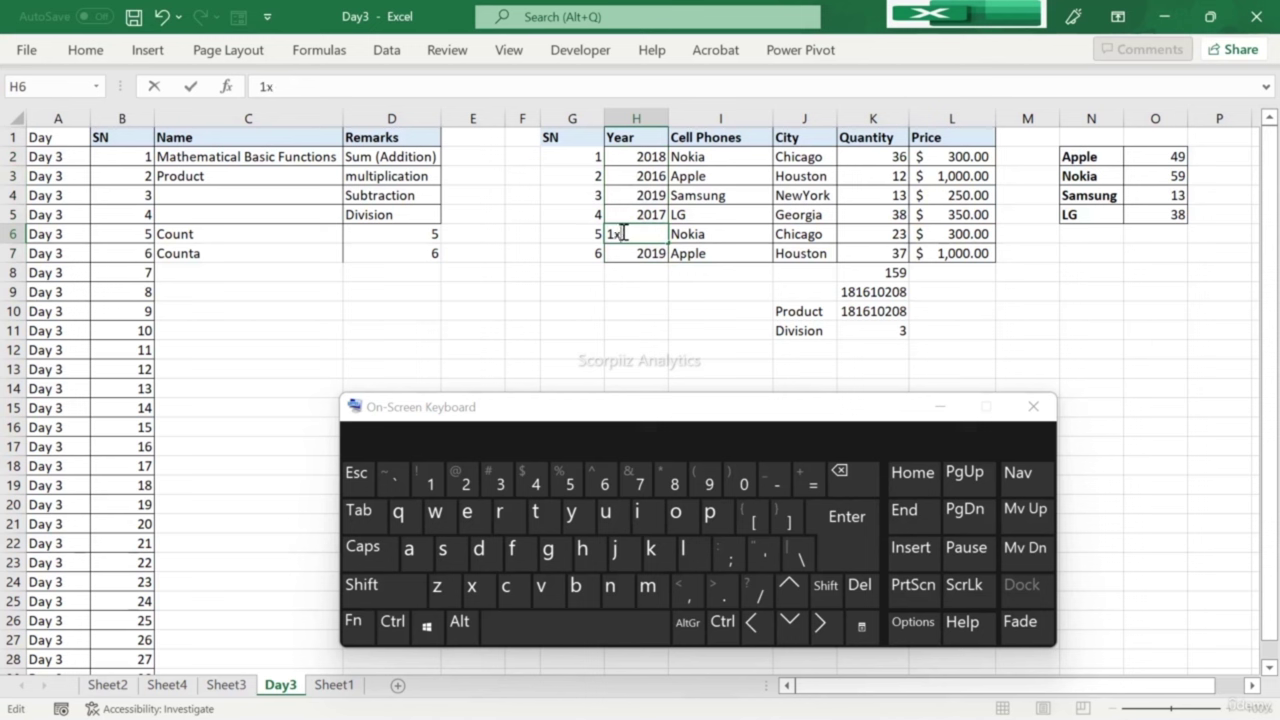
{"action": "type", "text": "x"}
{"action": "key", "text": "Return"}
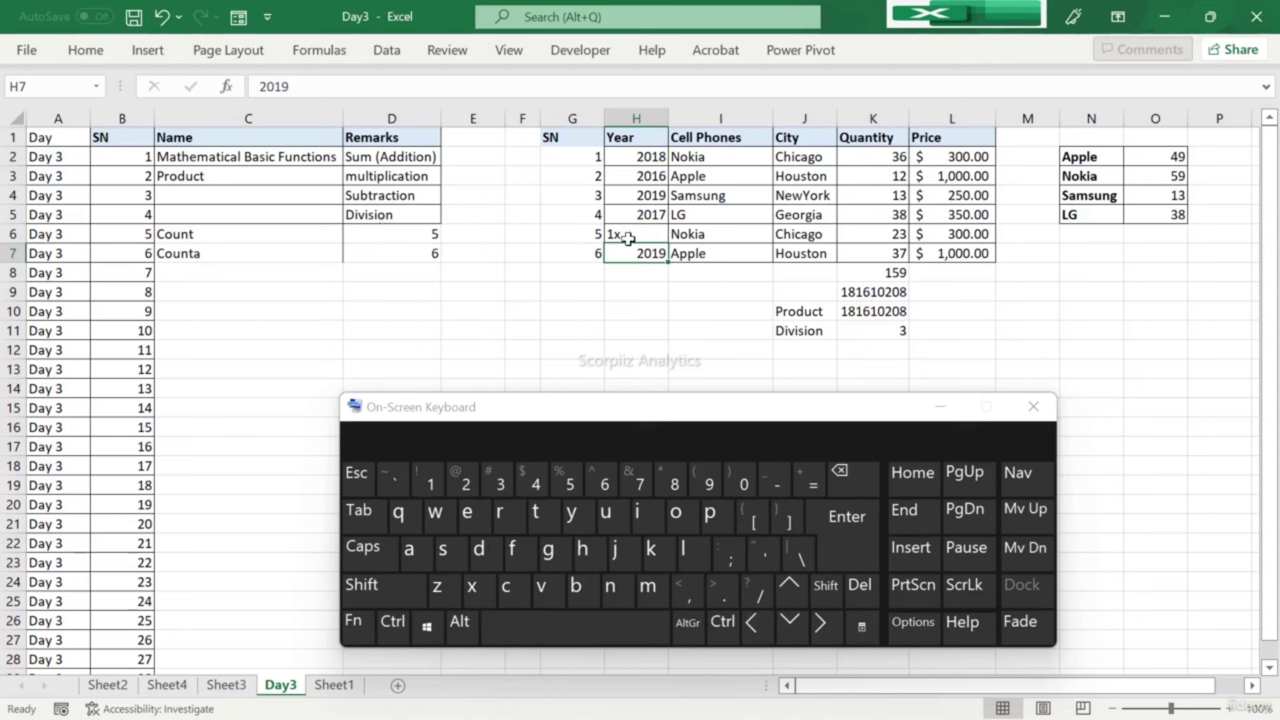
Step: Clear 2017 from H5, reselect H2:H7 to compare counts, then type $ into H5
{"action": "left_click", "coordinate": [635, 216]}
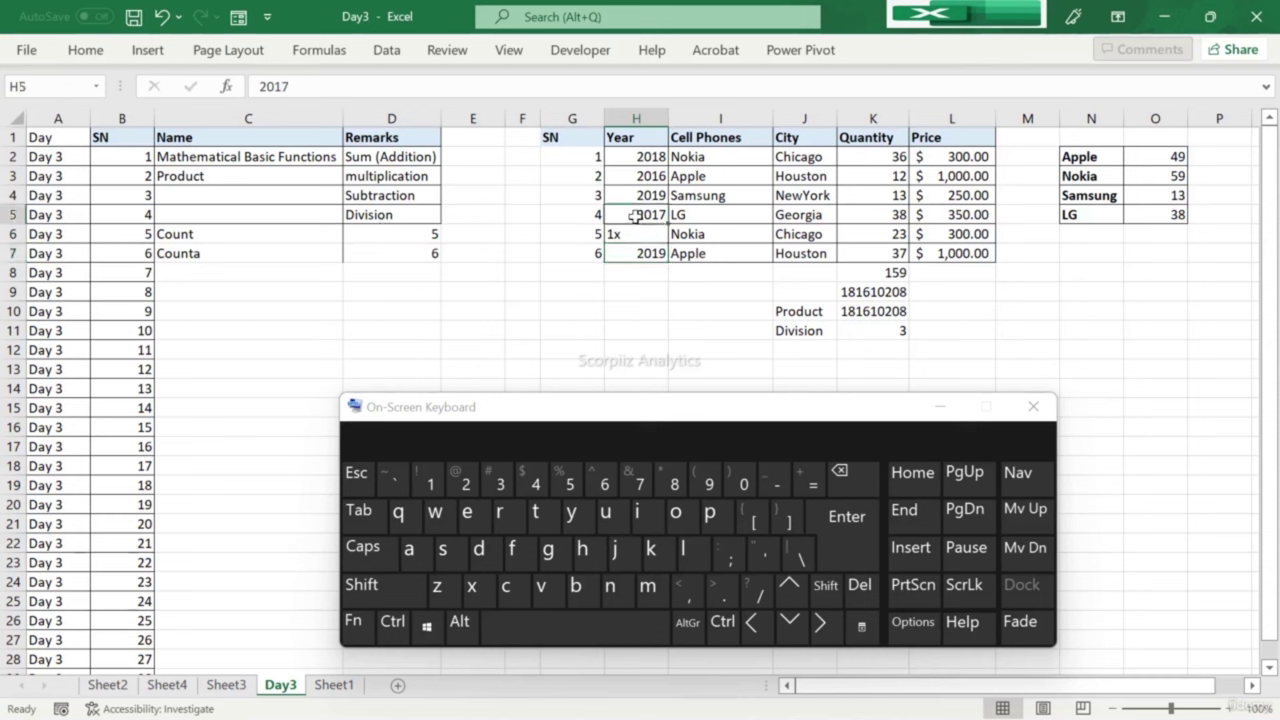
{"action": "key", "text": "Delete"}
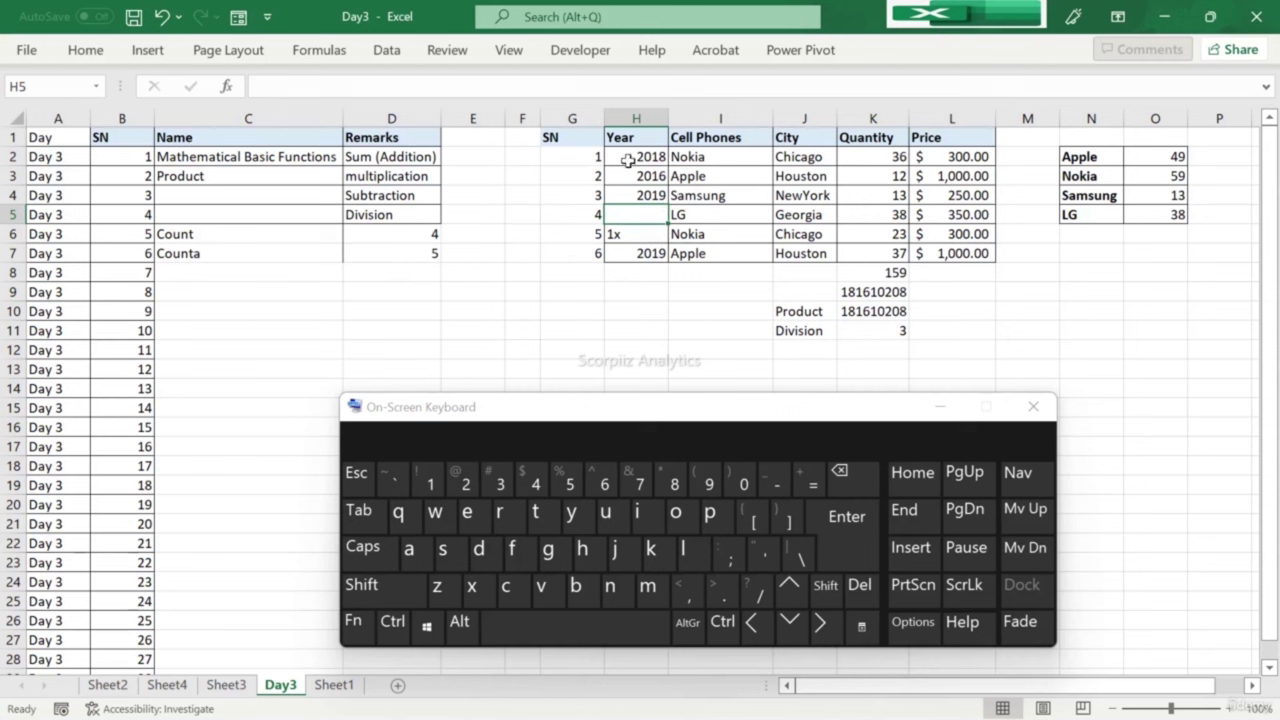
{"action": "left_click_drag", "start_coordinate": [626, 157], "coordinate": [622, 236]}
{"action": "left_click_drag", "start_coordinate": [641, 158], "coordinate": [632, 246]}
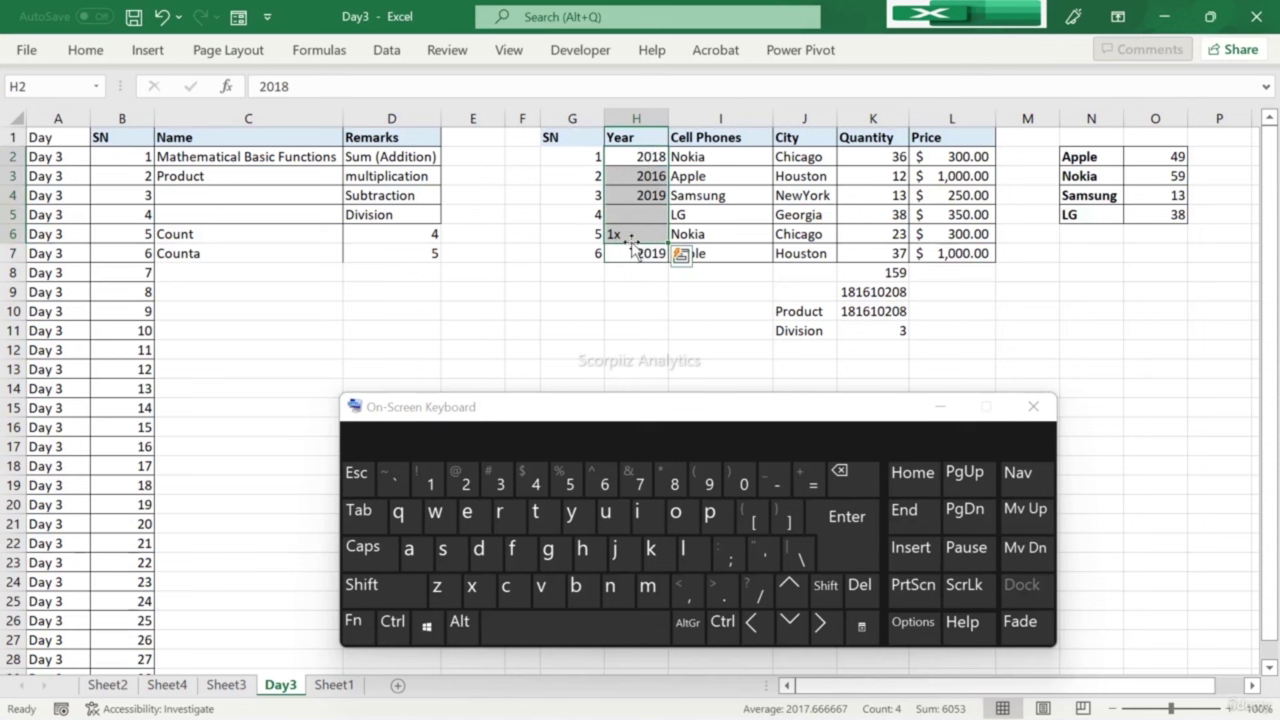
{"action": "left_click", "coordinate": [628, 214]}
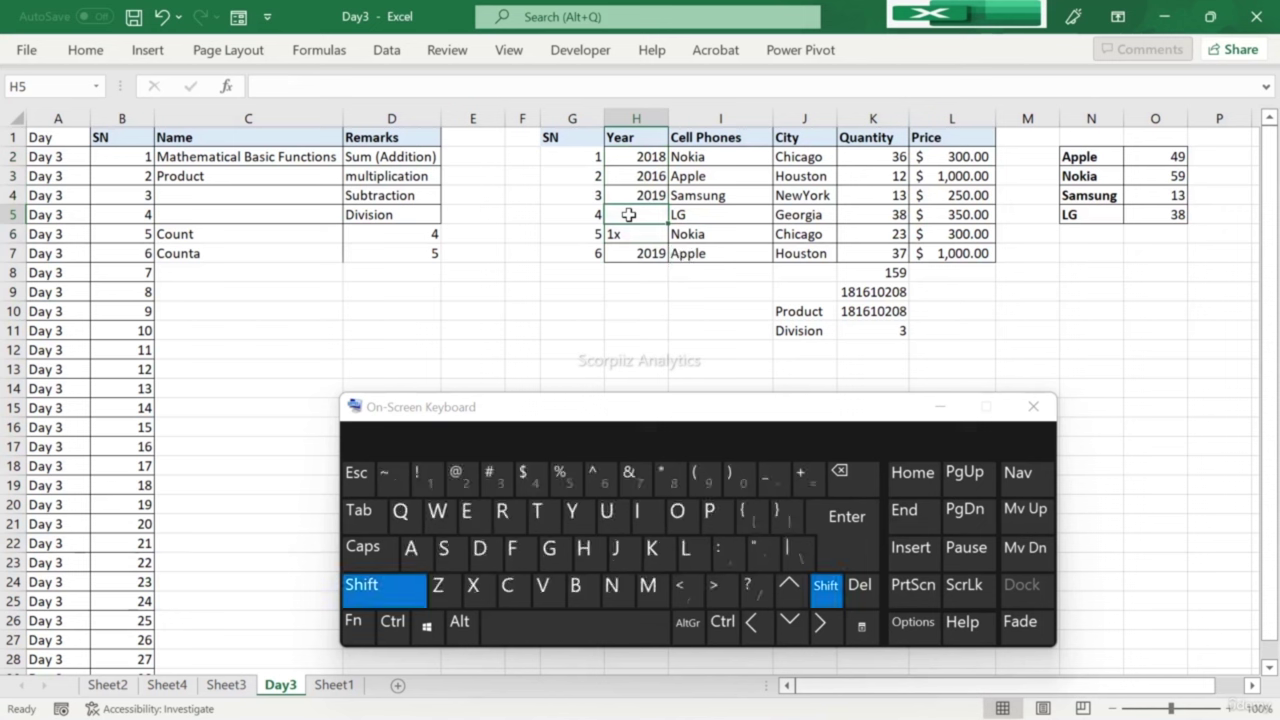
{"action": "type", "text": "$"}
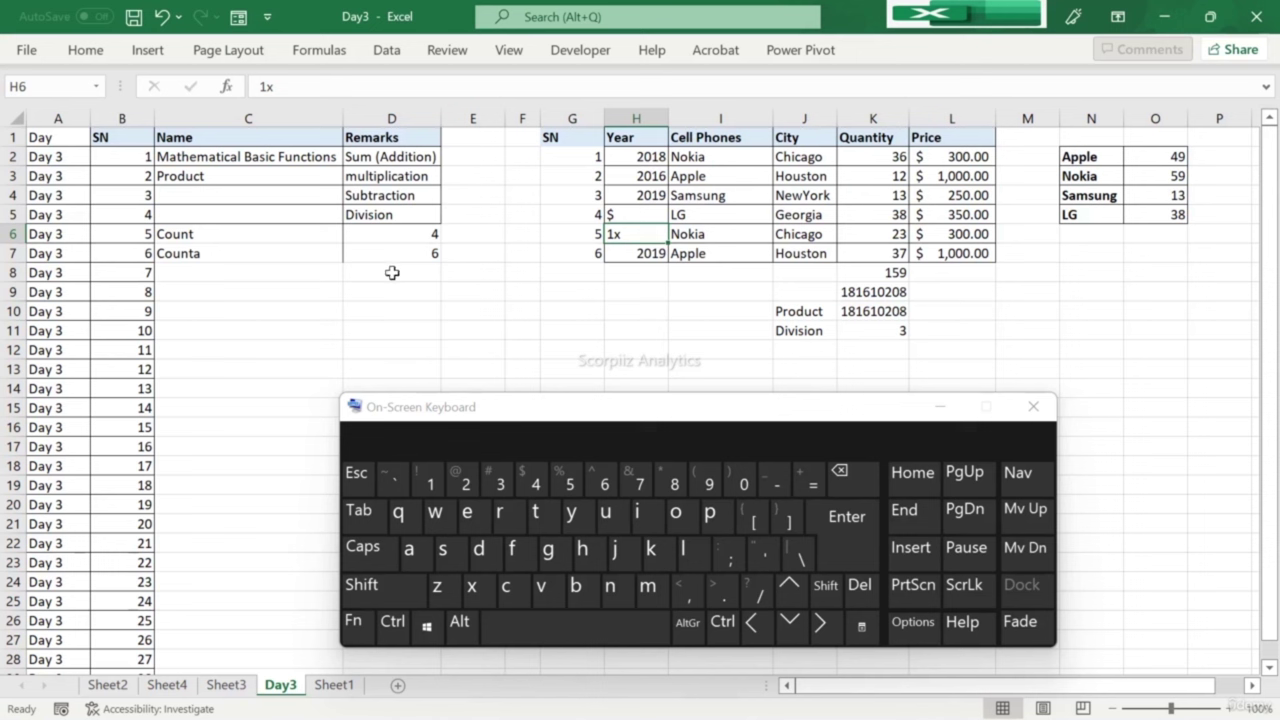
Step: Label C8 Countblank and enter =COUNTBLANK(H2:H7) in D8, returning 0, then select H5
{"action": "left_click", "coordinate": [253, 274]}
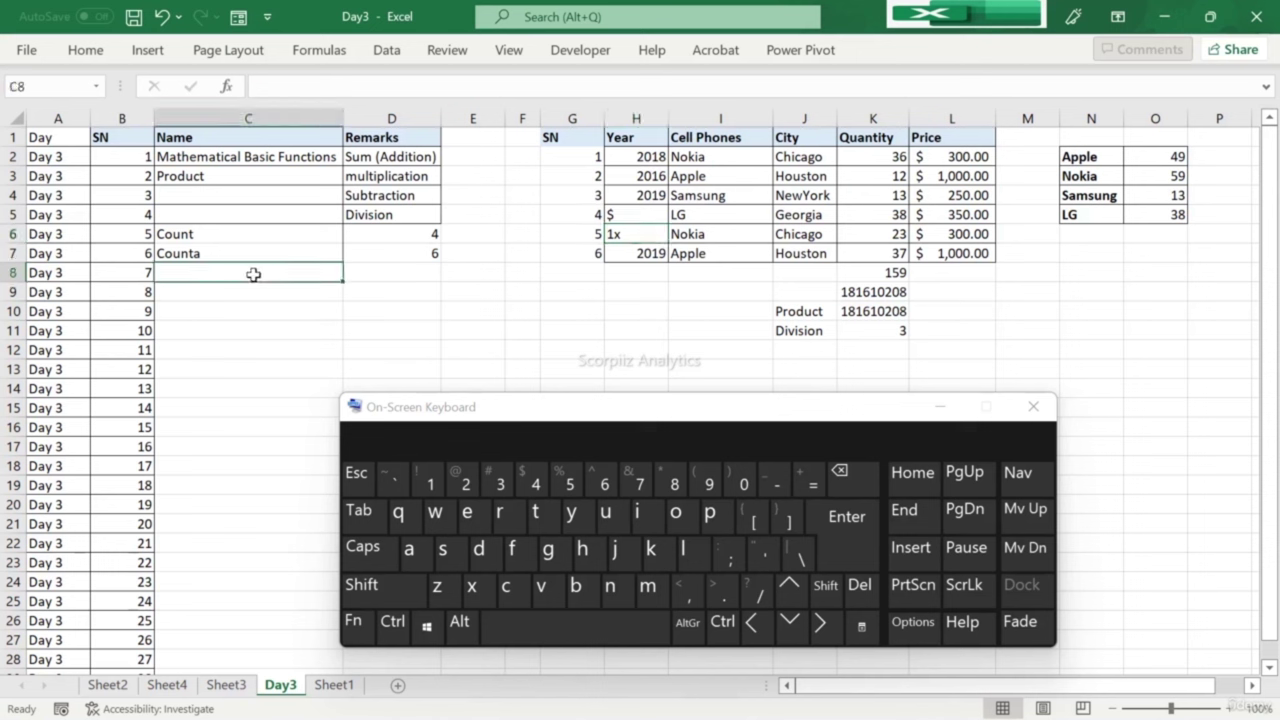
{"action": "type", "text": "Countblan"}
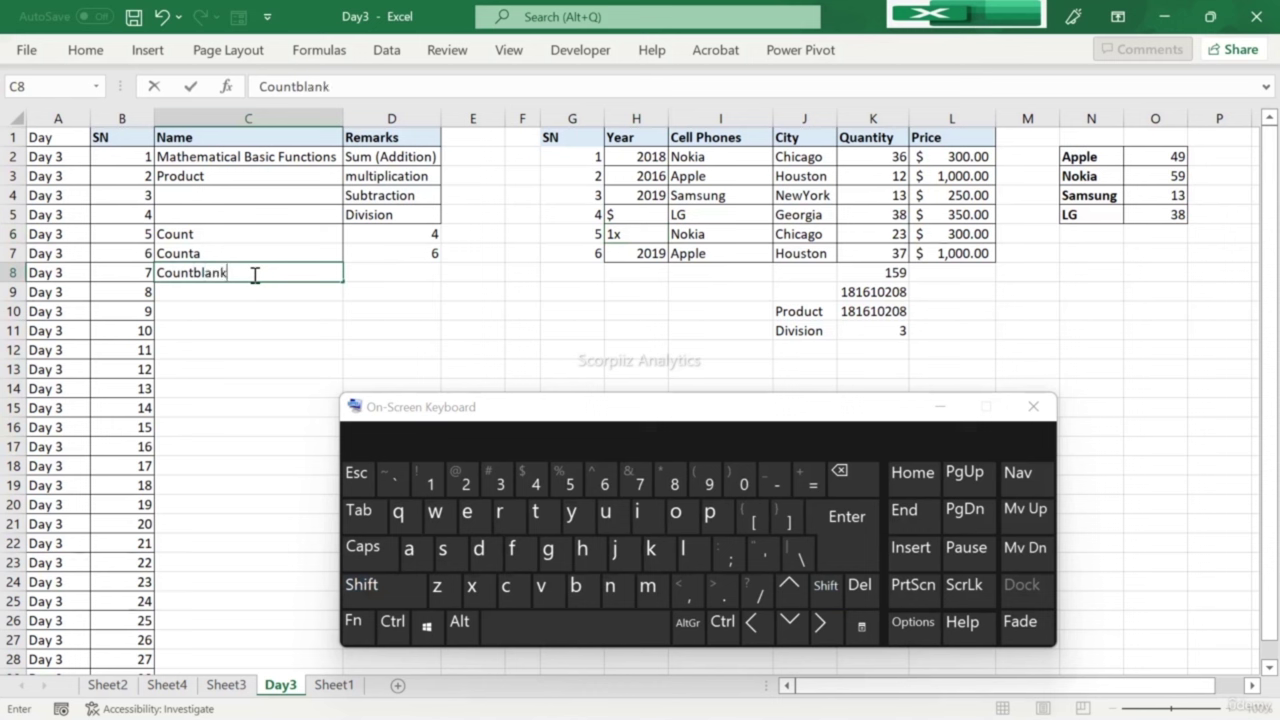
{"action": "type", "text": "k"}
{"action": "key", "text": "Tab"}
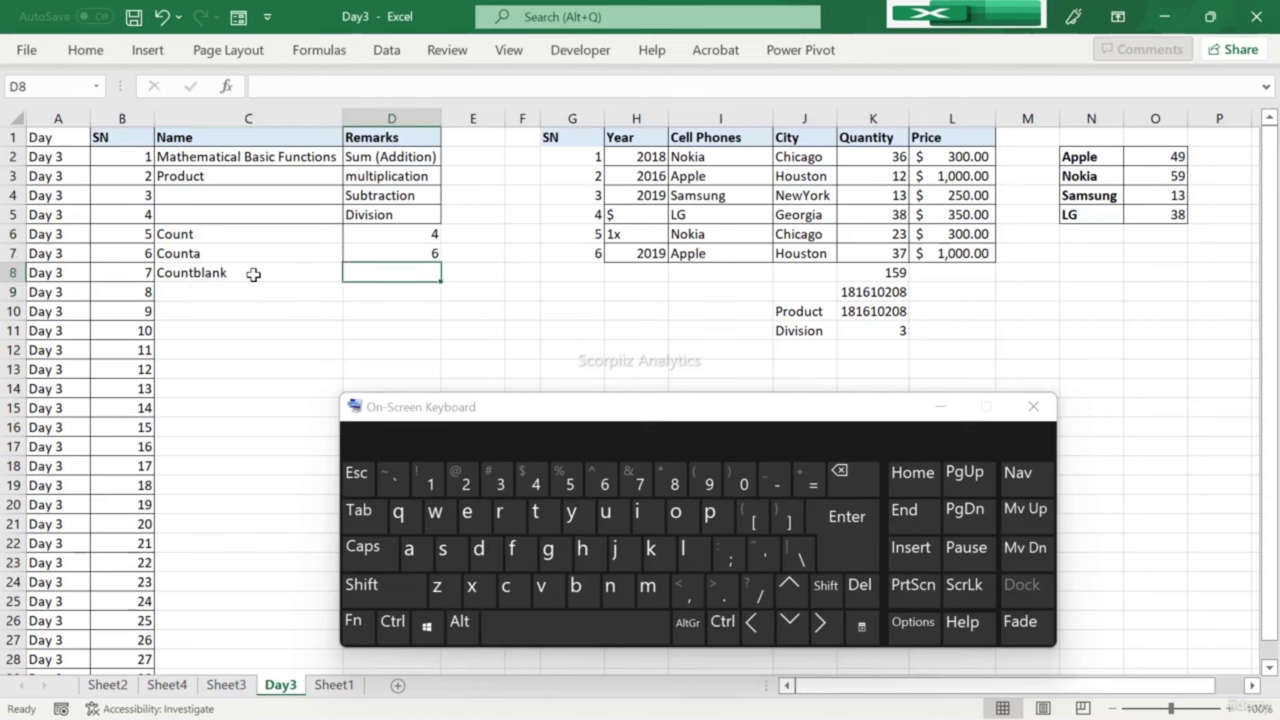
{"action": "type", "text": "=cou"}
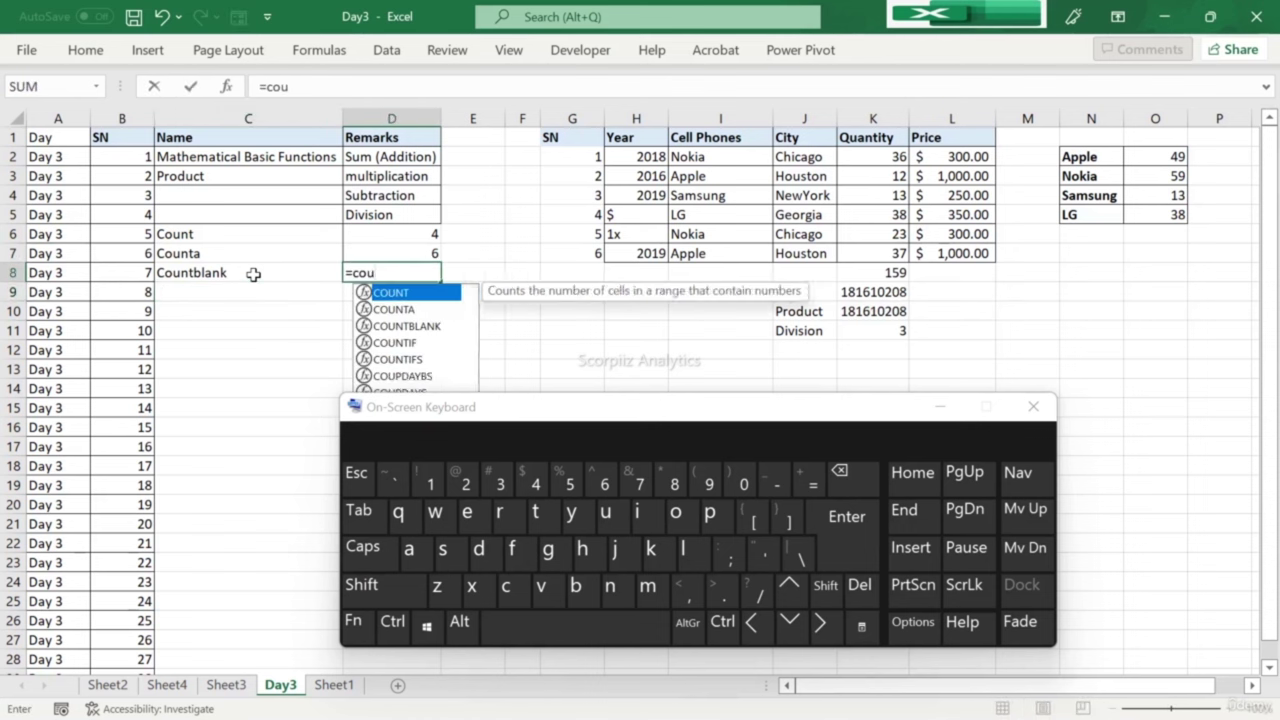
{"action": "type", "text": "ntb"}
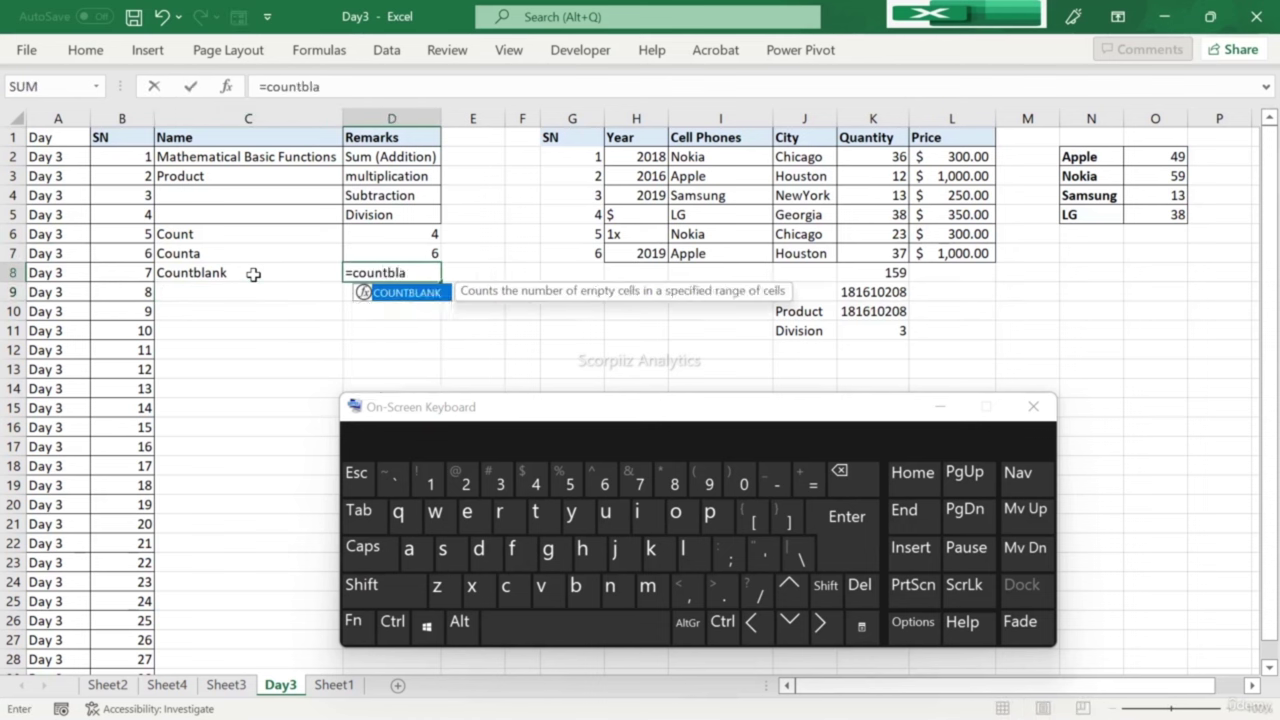
{"action": "type", "text": "la"}
{"action": "key", "text": "Tab"}
{"action": "key", "text": "Right"}
{"action": "key", "text": "Right"}
{"action": "key", "text": "Right"}
{"action": "key", "text": "Right"}
{"action": "key", "text": "Up"}
{"action": "key", "text": "shift+Up"}
{"action": "key", "text": "shift+Up"}
{"action": "key", "text": "shift+Up"}
{"action": "key", "text": "shift+Up"}
{"action": "key", "text": "shift+Up"}
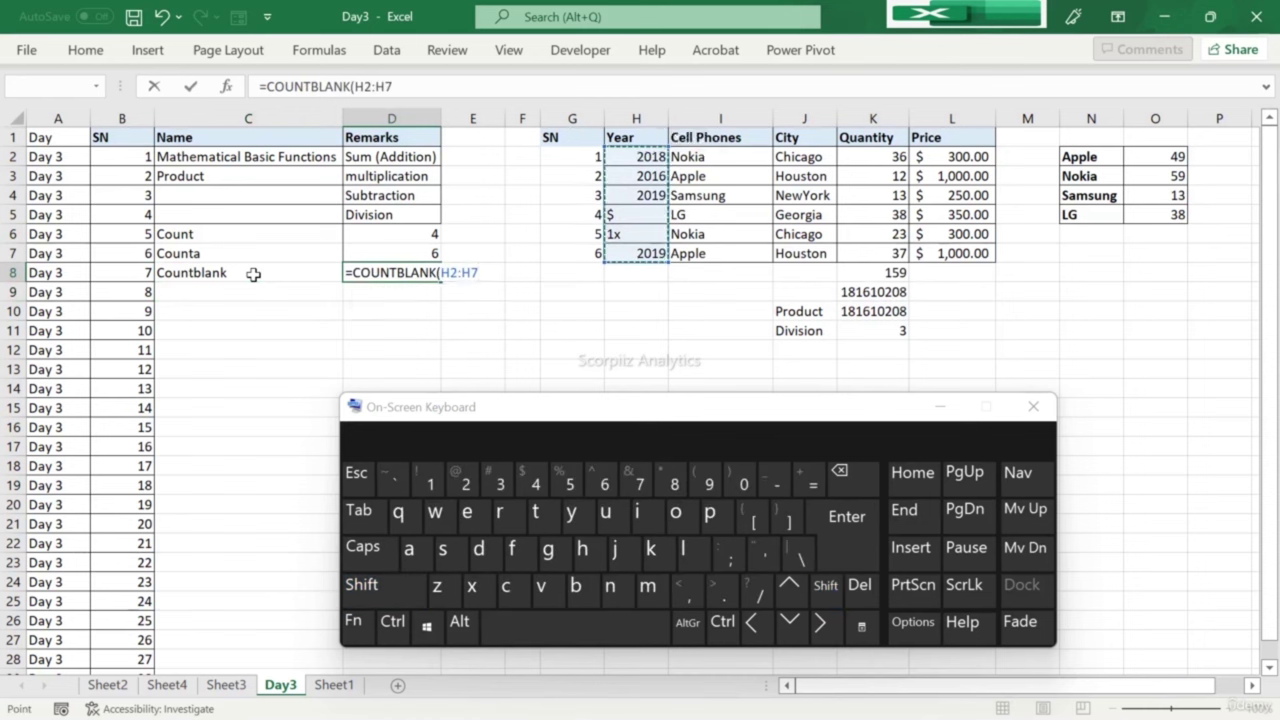
{"action": "key", "text": "Return"}
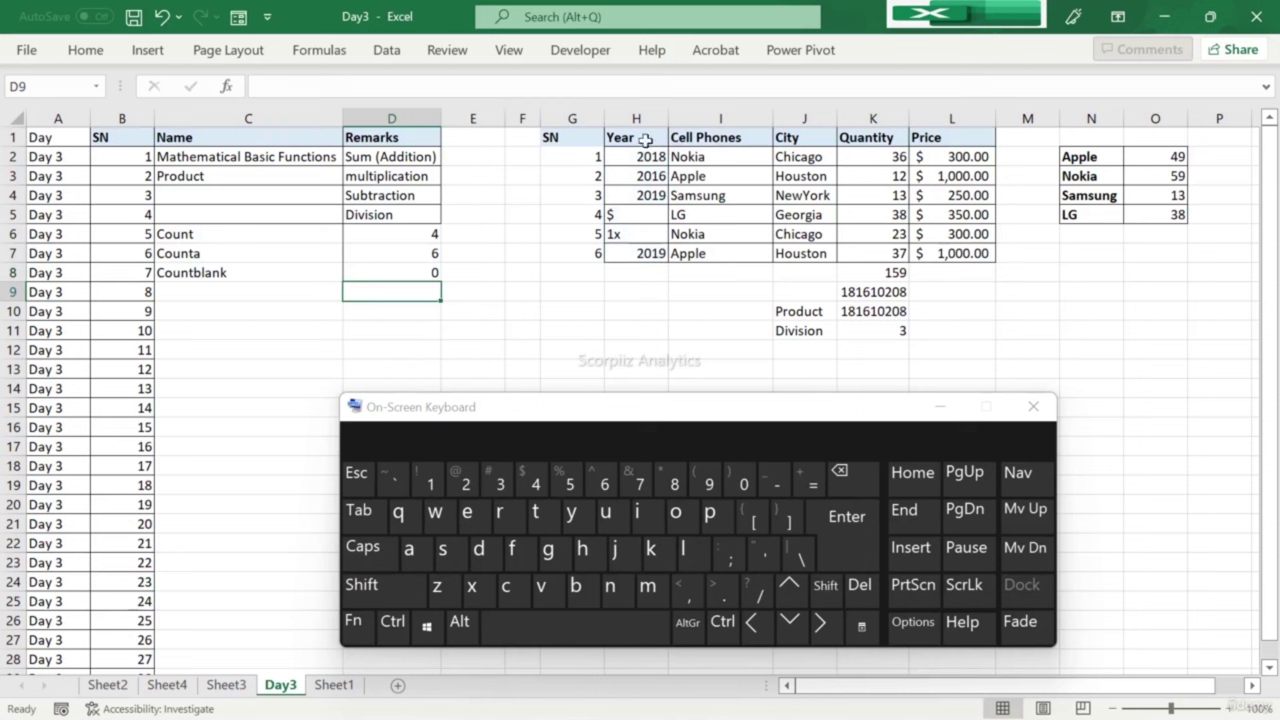
{"action": "left_click", "coordinate": [628, 197]}
{"action": "left_click", "coordinate": [630, 209]}
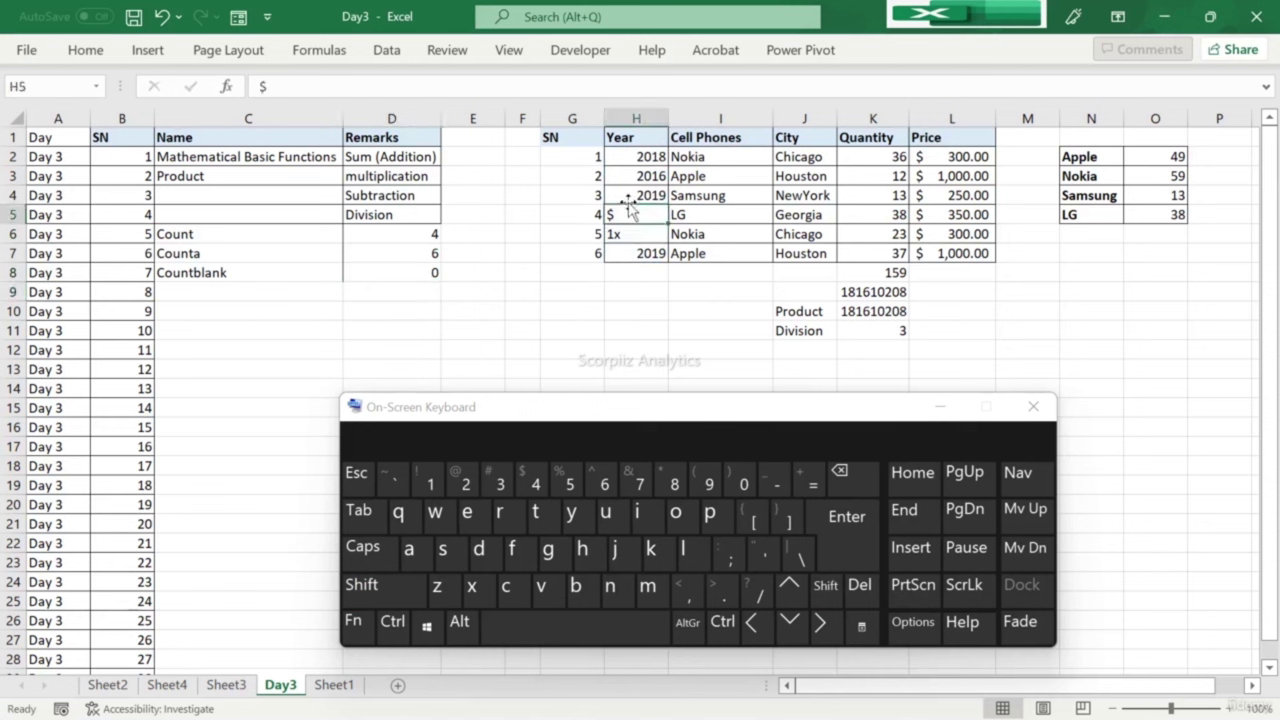
Step: Clear the $ from H5 and the 1x from H6
{"action": "left_click", "coordinate": [853, 590]}
{"action": "left_click", "coordinate": [627, 236]}
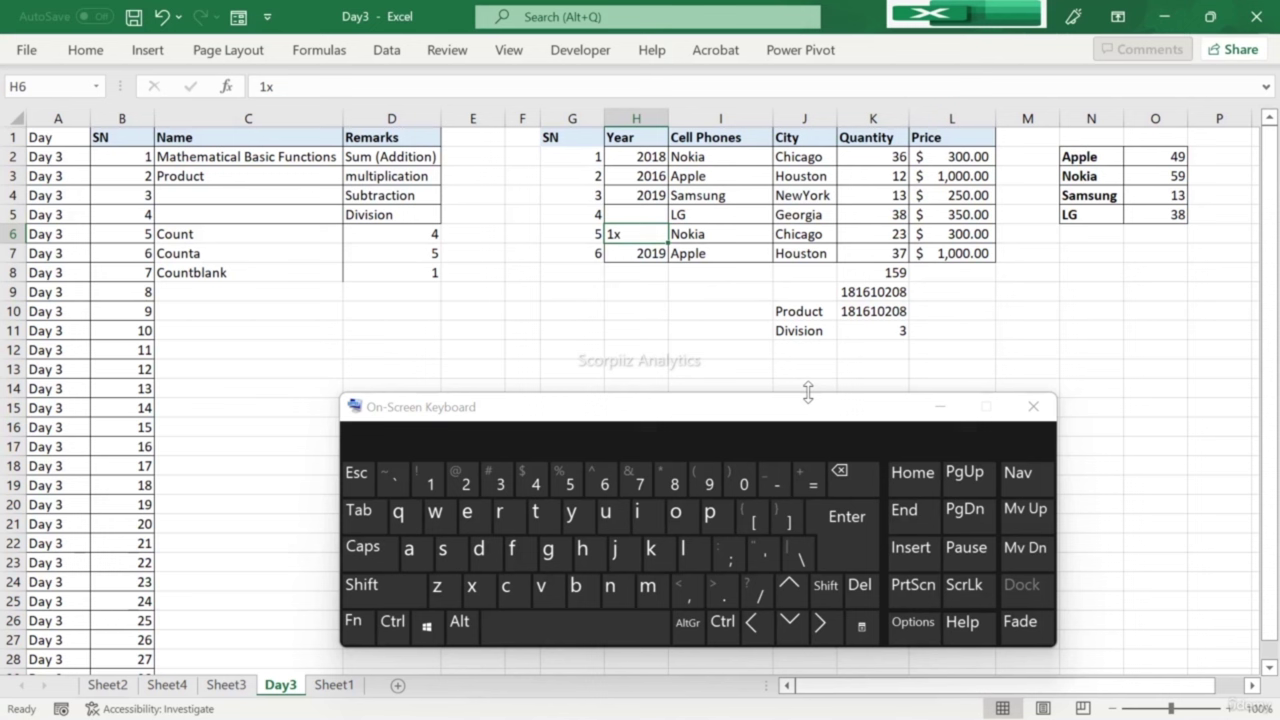
{"action": "left_click", "coordinate": [859, 587]}
Step: Review the COUNTBLANK, COUNT and COUNTA formulas in D8, D6 and D7, and reselect H2:H7
{"action": "left_click", "coordinate": [392, 262]}
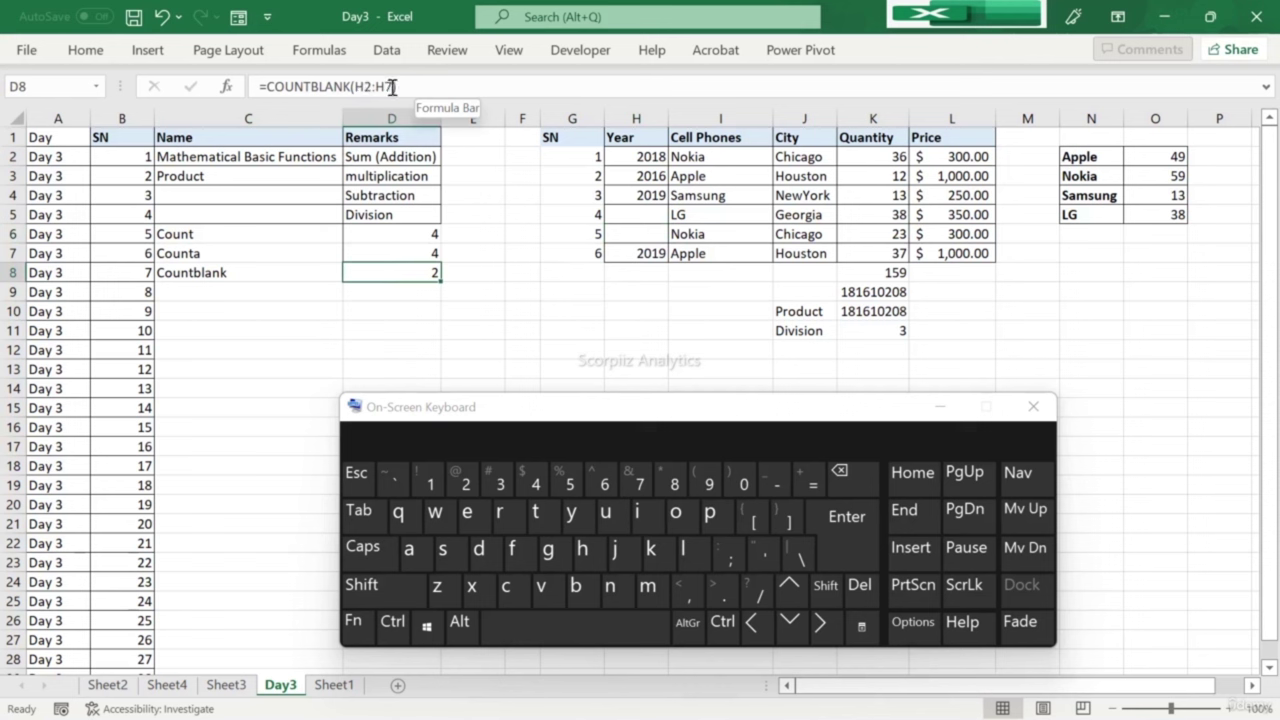
{"action": "left_click", "coordinate": [513, 267]}
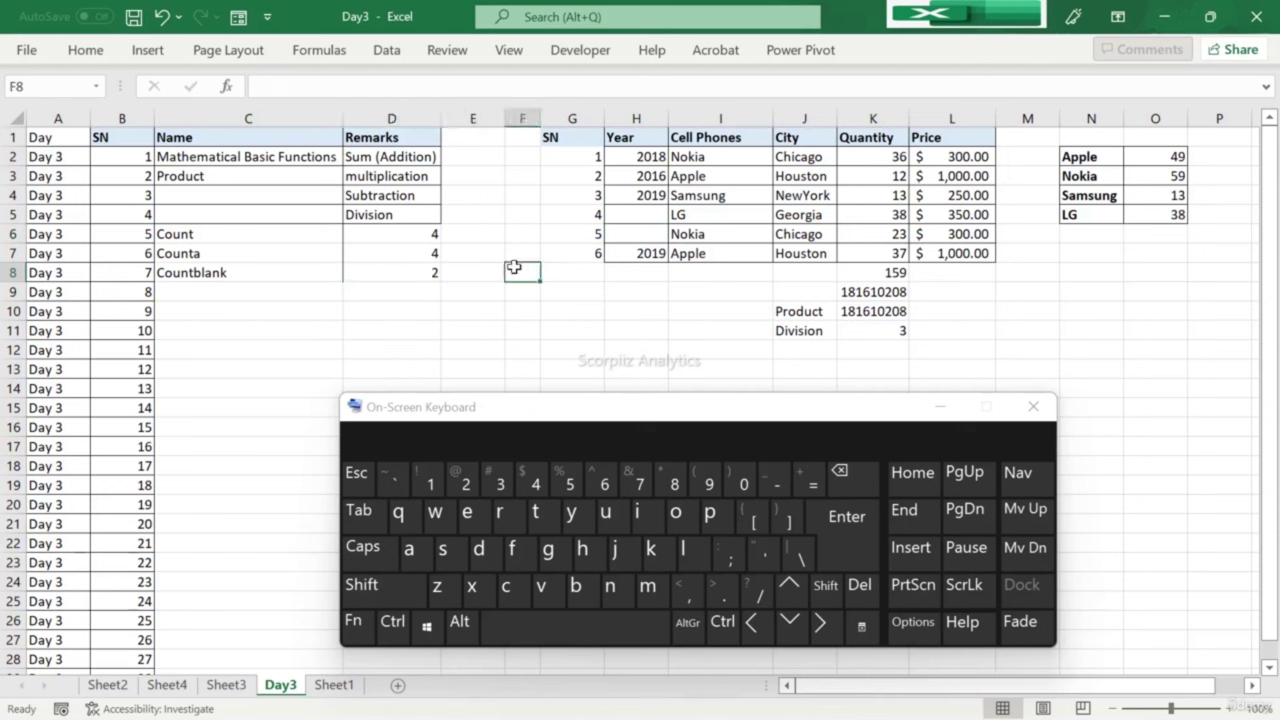
{"action": "left_click", "coordinate": [421, 268]}
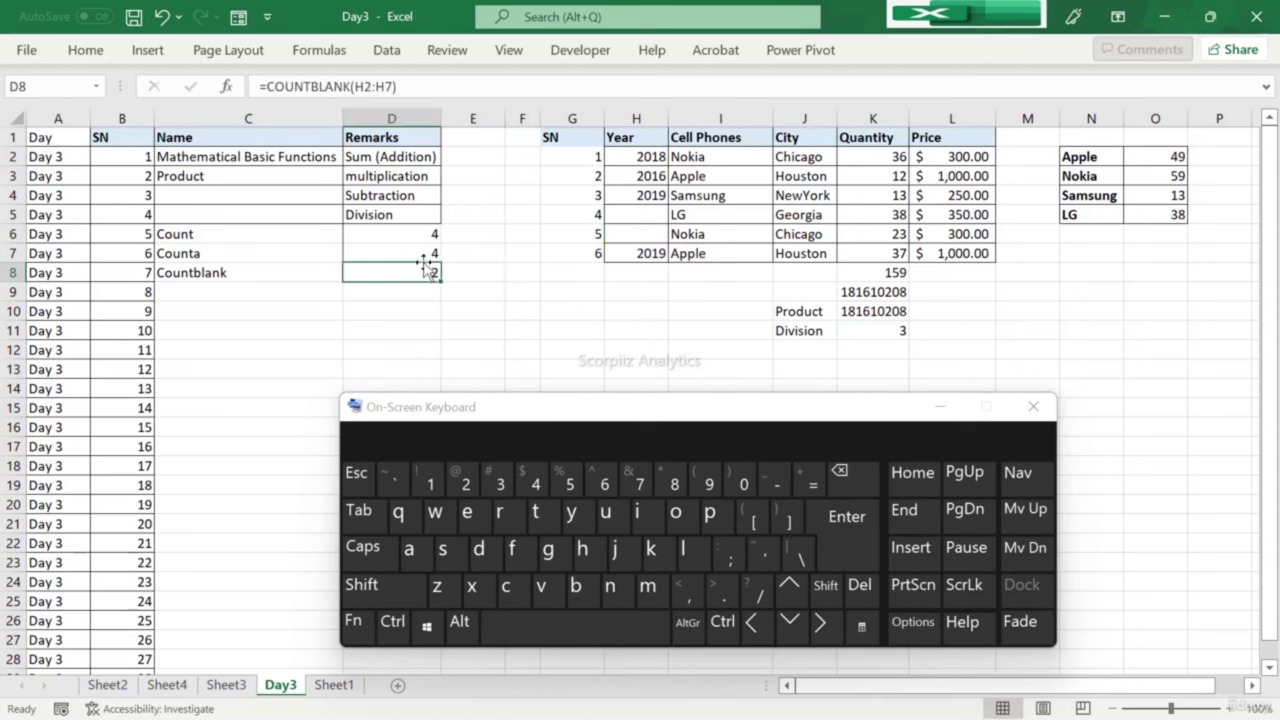
{"action": "left_click", "coordinate": [410, 233]}
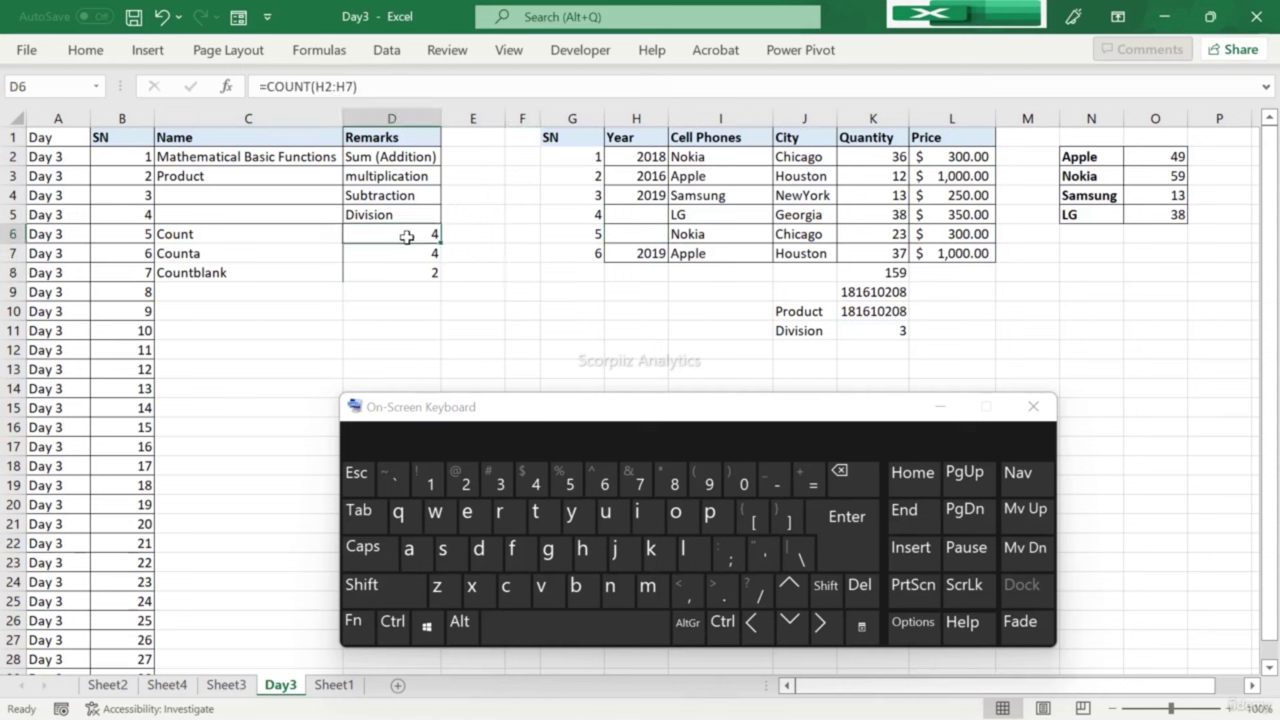
{"action": "left_click", "coordinate": [405, 252]}
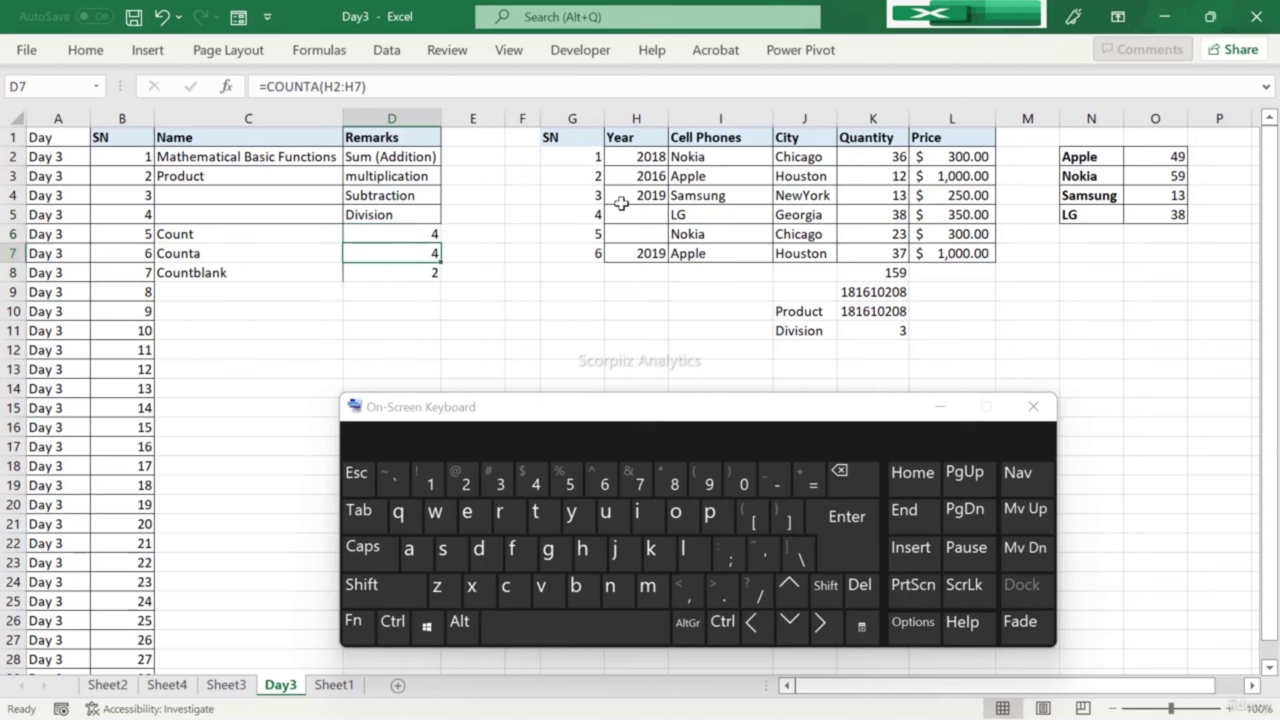
{"action": "left_click_drag", "start_coordinate": [652, 153], "coordinate": [661, 256]}
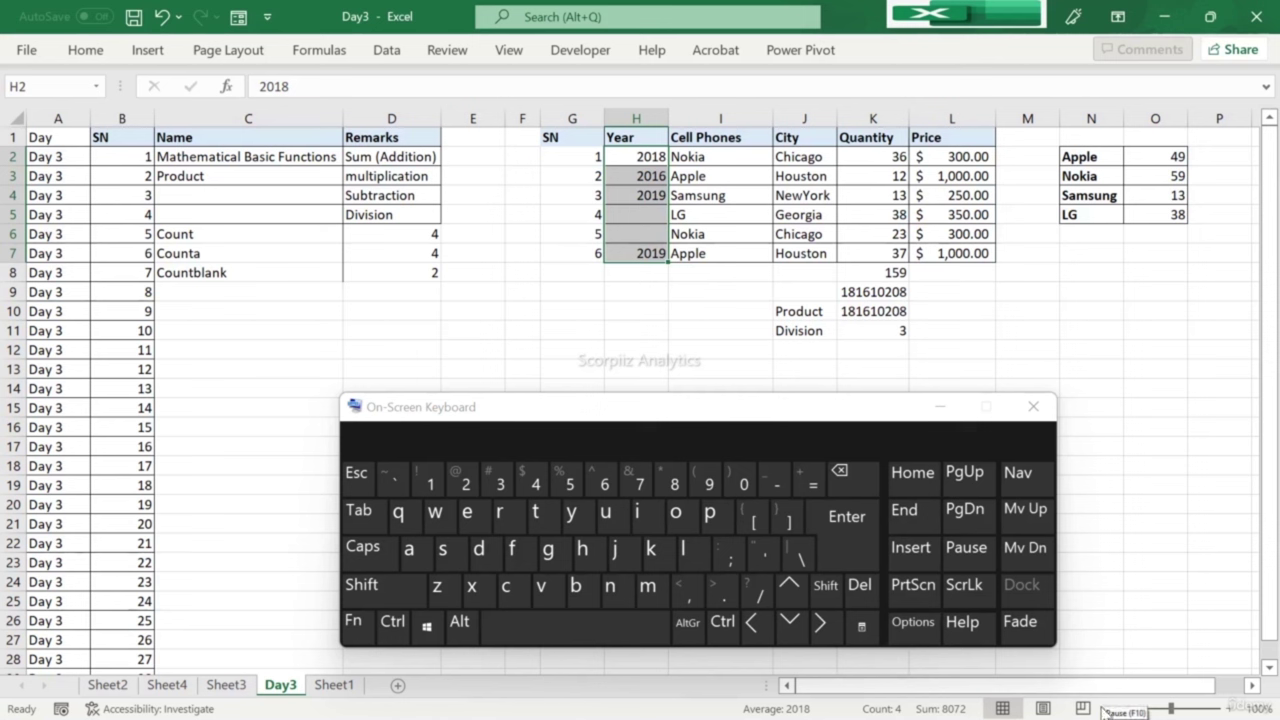
Step: Type an Average label into cell C9
{"action": "left_click", "coordinate": [231, 295]}
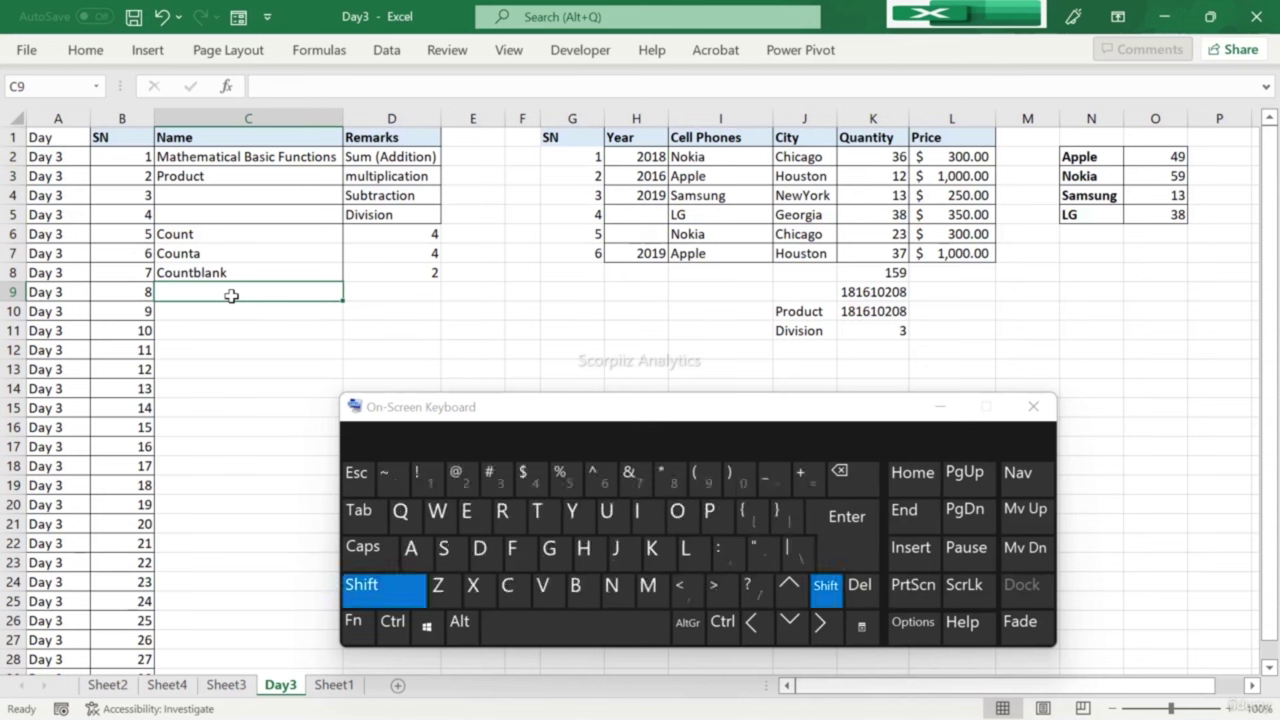
{"action": "type", "text": "Average"}
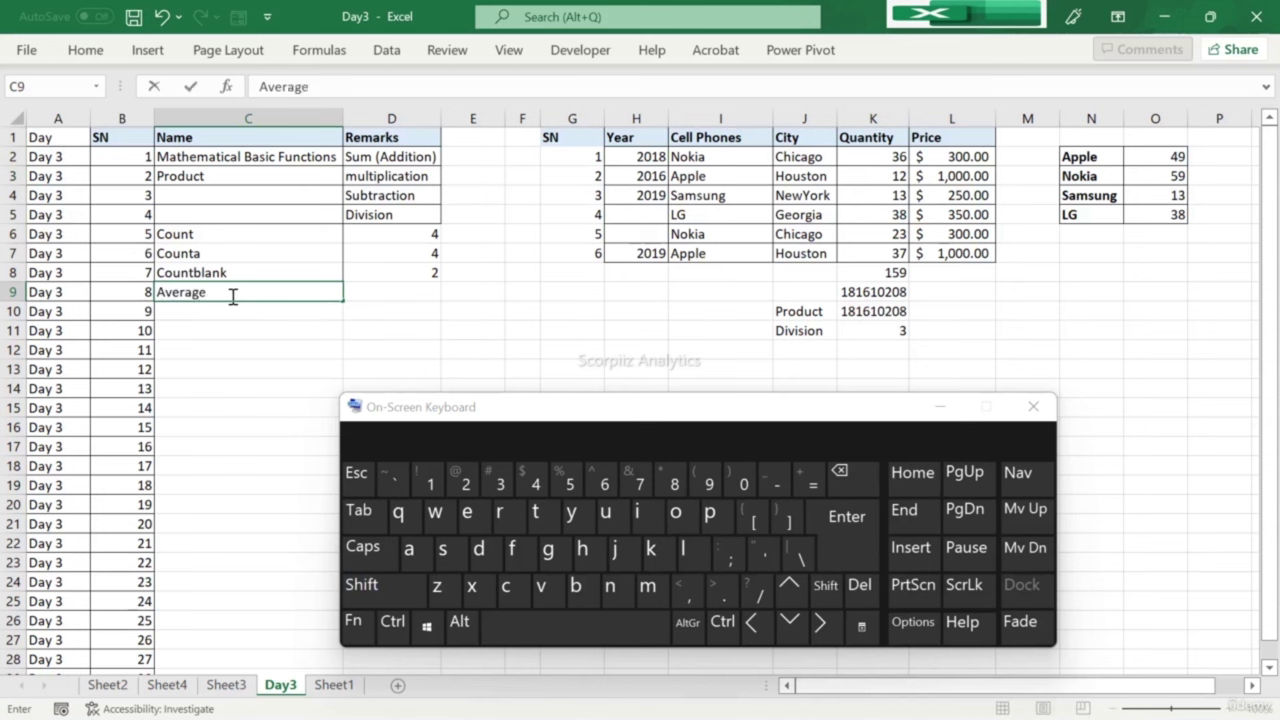
{"action": "key", "text": "Return"}
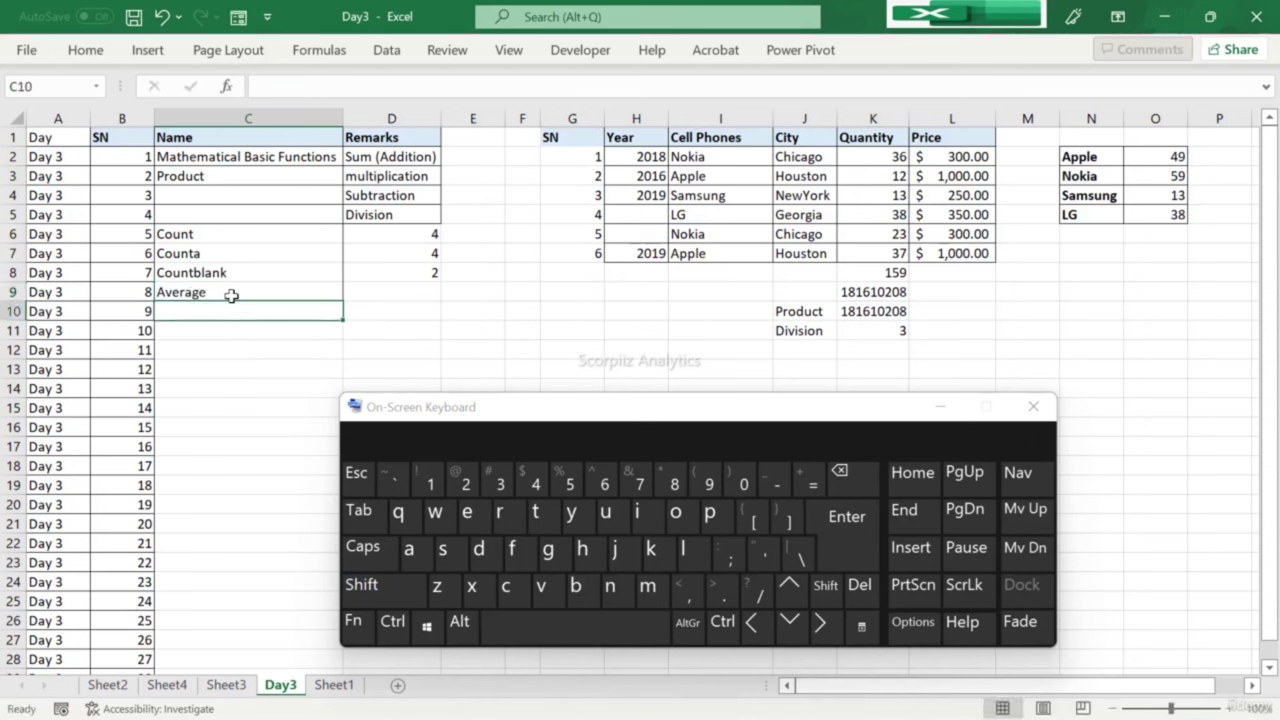
{"action": "key", "text": "Up"}
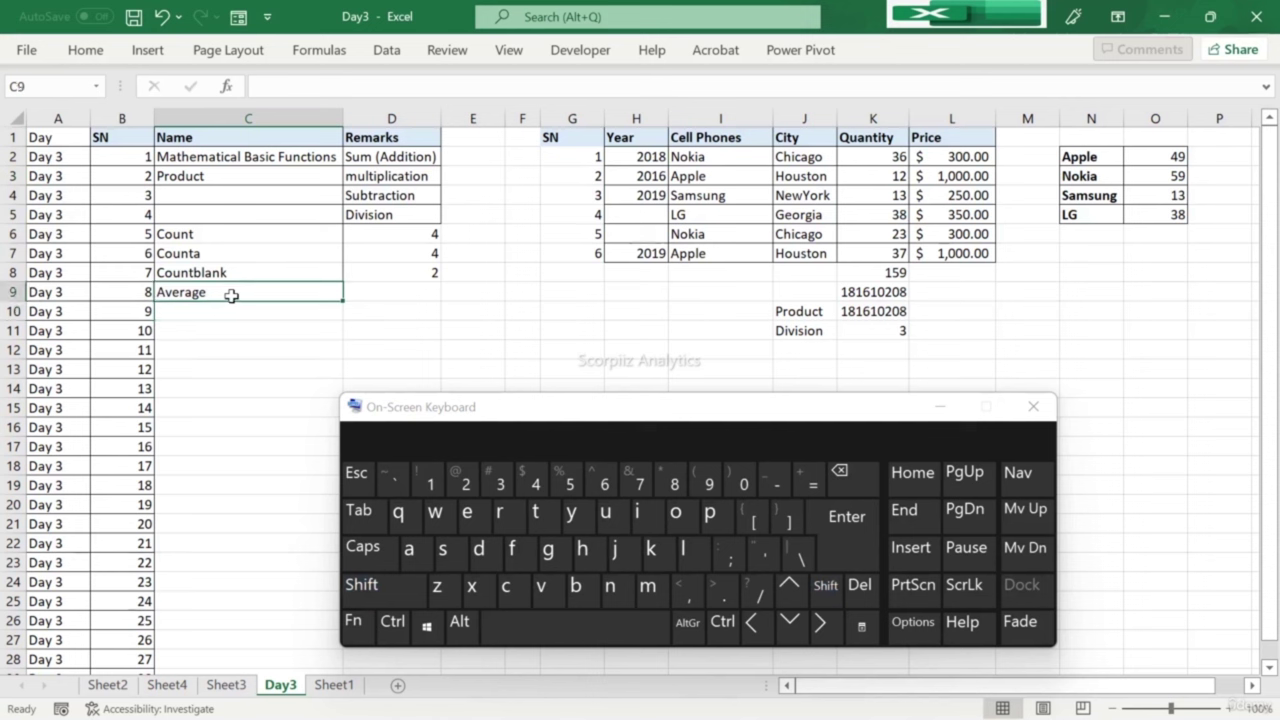
Step: Fill 2017 into the empty Year cells for LG and the second Nokia
{"action": "key", "text": "Right"}
{"action": "key", "text": "Right"}
{"action": "key", "text": "Right"}
{"action": "key", "text": "Right"}
{"action": "key", "text": "Right"}
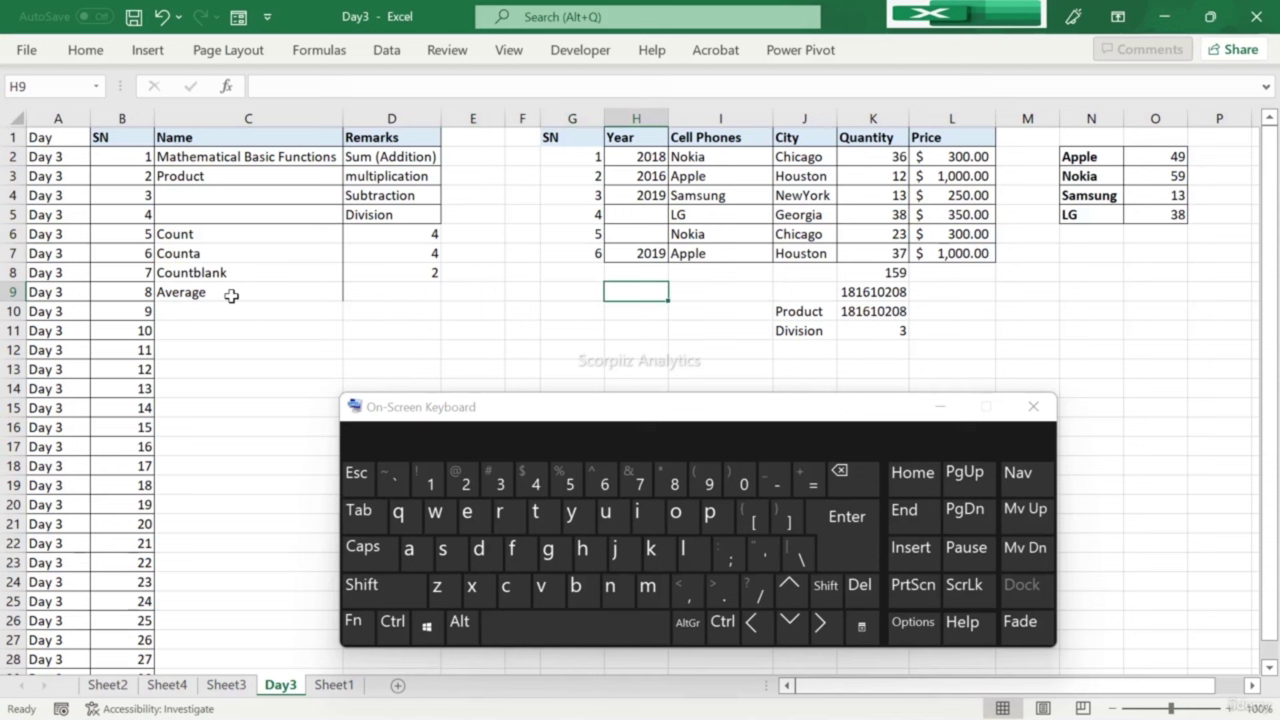
{"action": "key", "text": "Right"}
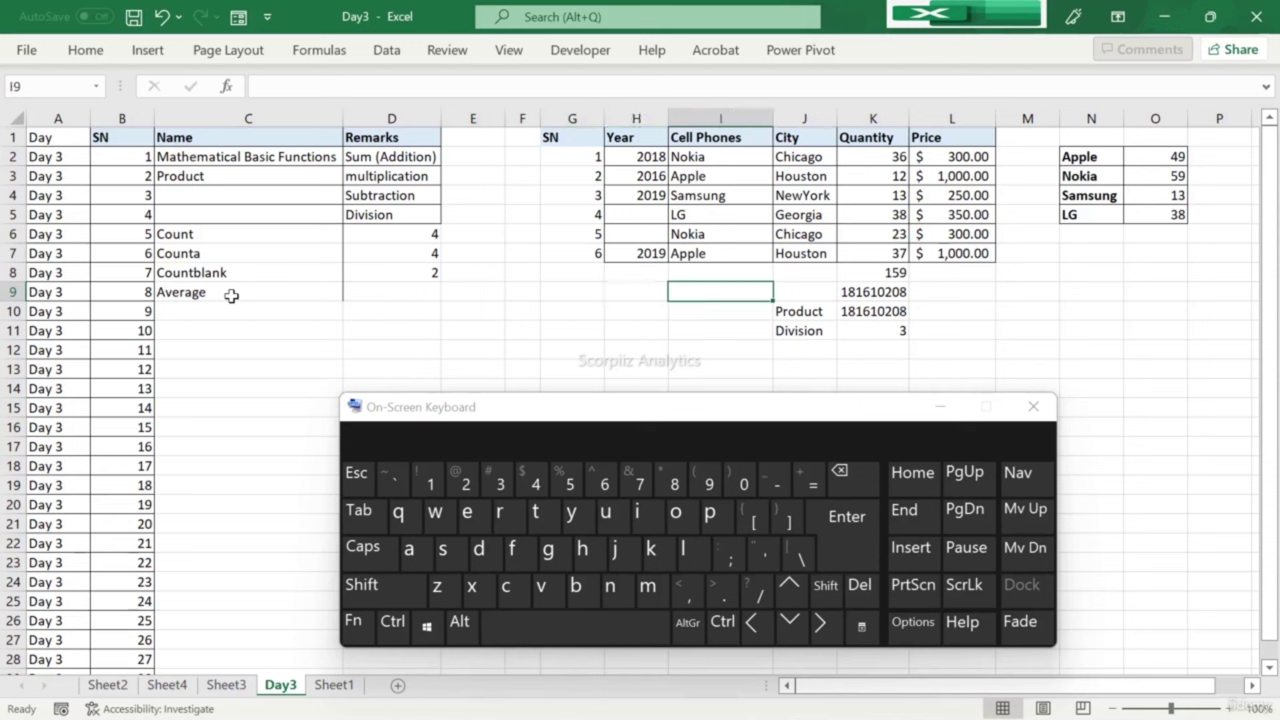
{"action": "key", "text": "Left"}
{"action": "key", "text": "Up"}
{"action": "key", "text": "Up"}
{"action": "key", "text": "Up"}
{"action": "key", "text": "Up"}
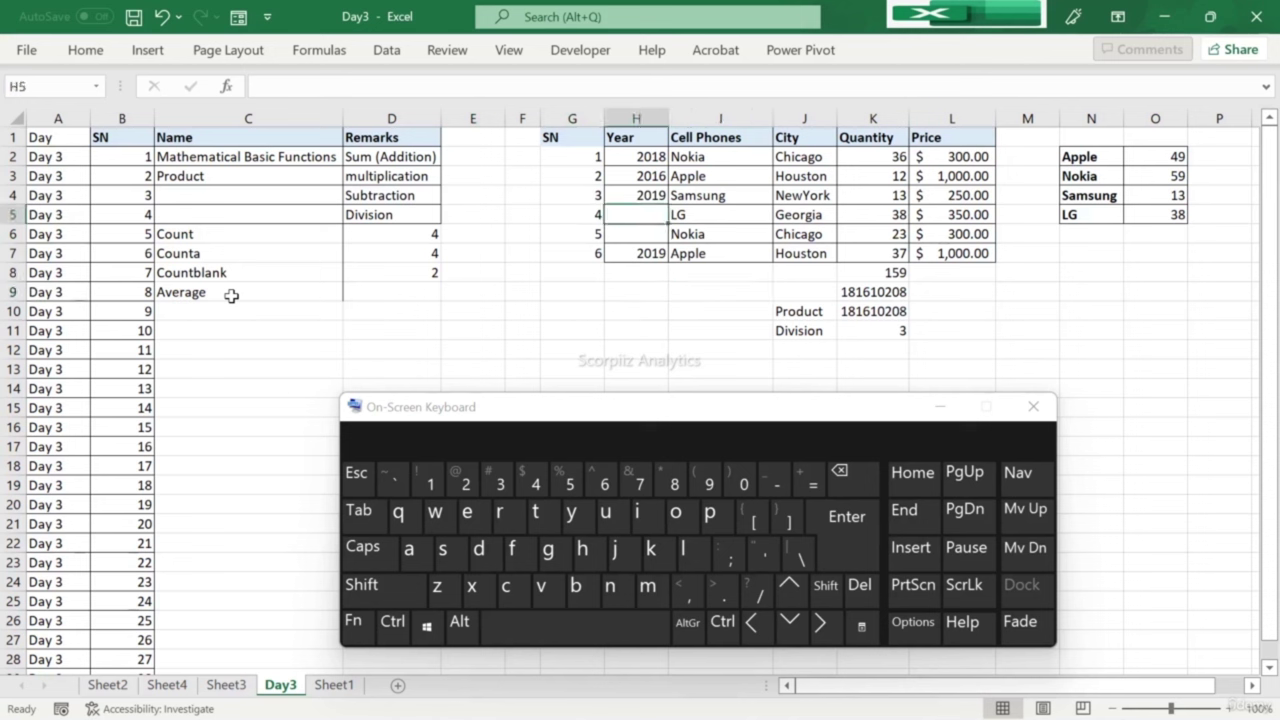
{"action": "type", "text": "17"}
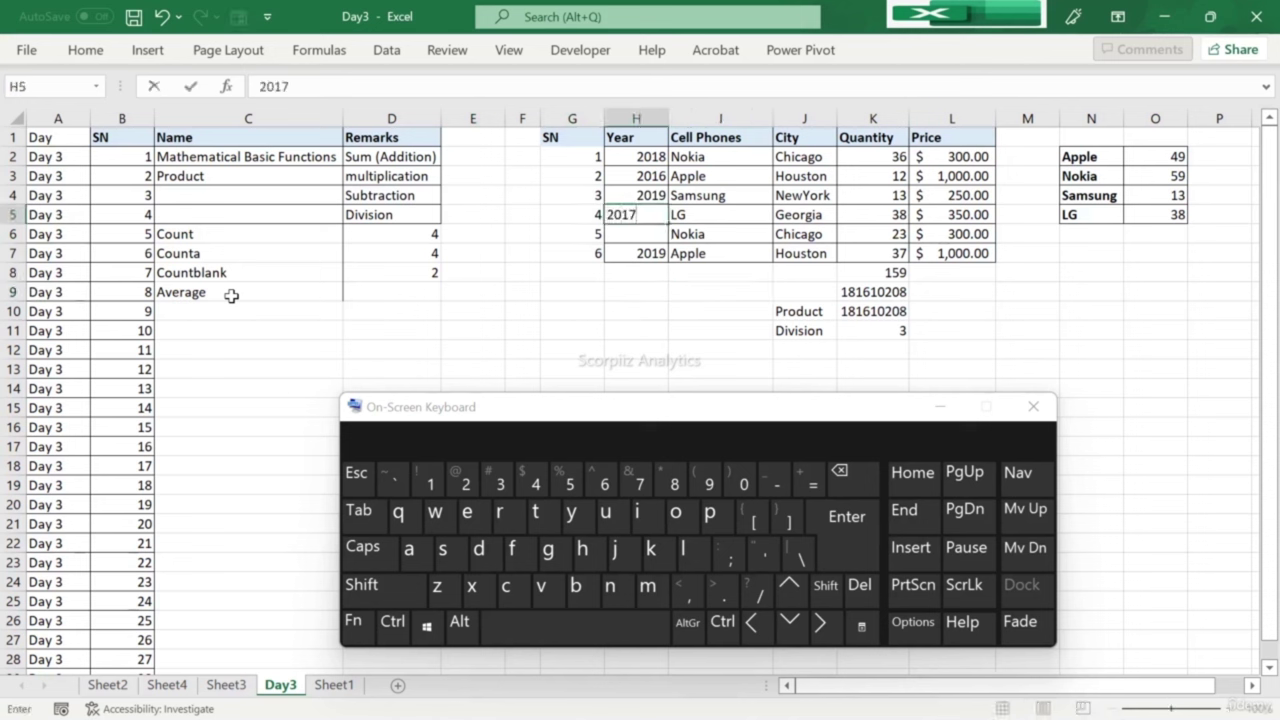
{"action": "key", "text": "Return"}
{"action": "type", "text": "2017"}
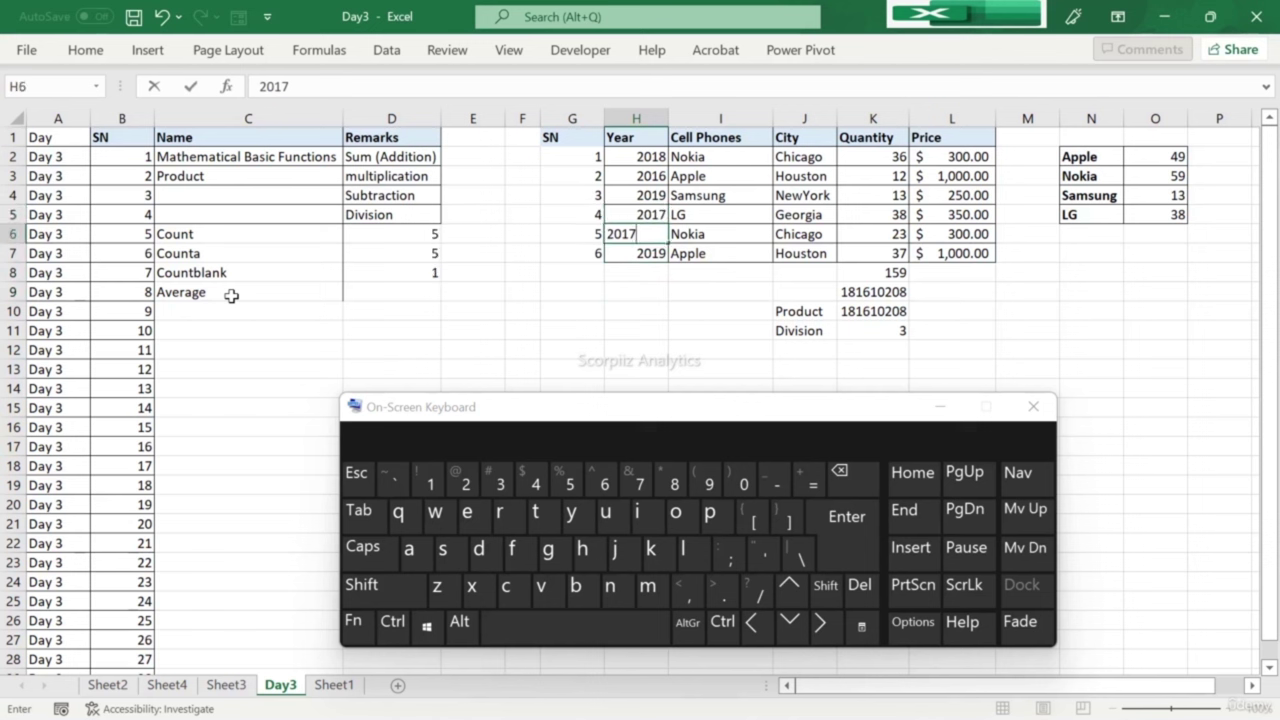
{"action": "key", "text": "Return"}
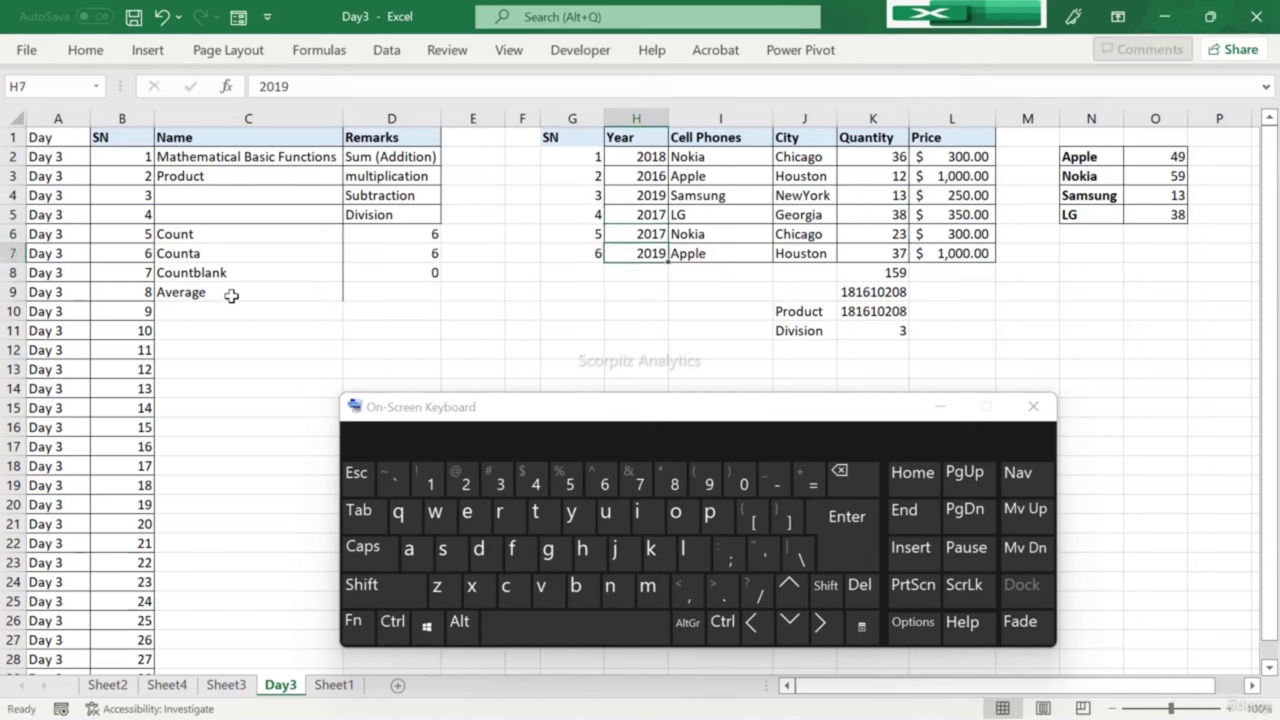
{"action": "key", "text": "Up"}
{"action": "key", "text": "Down"}
{"action": "key", "text": "Down"}
{"action": "key", "text": "Down"}
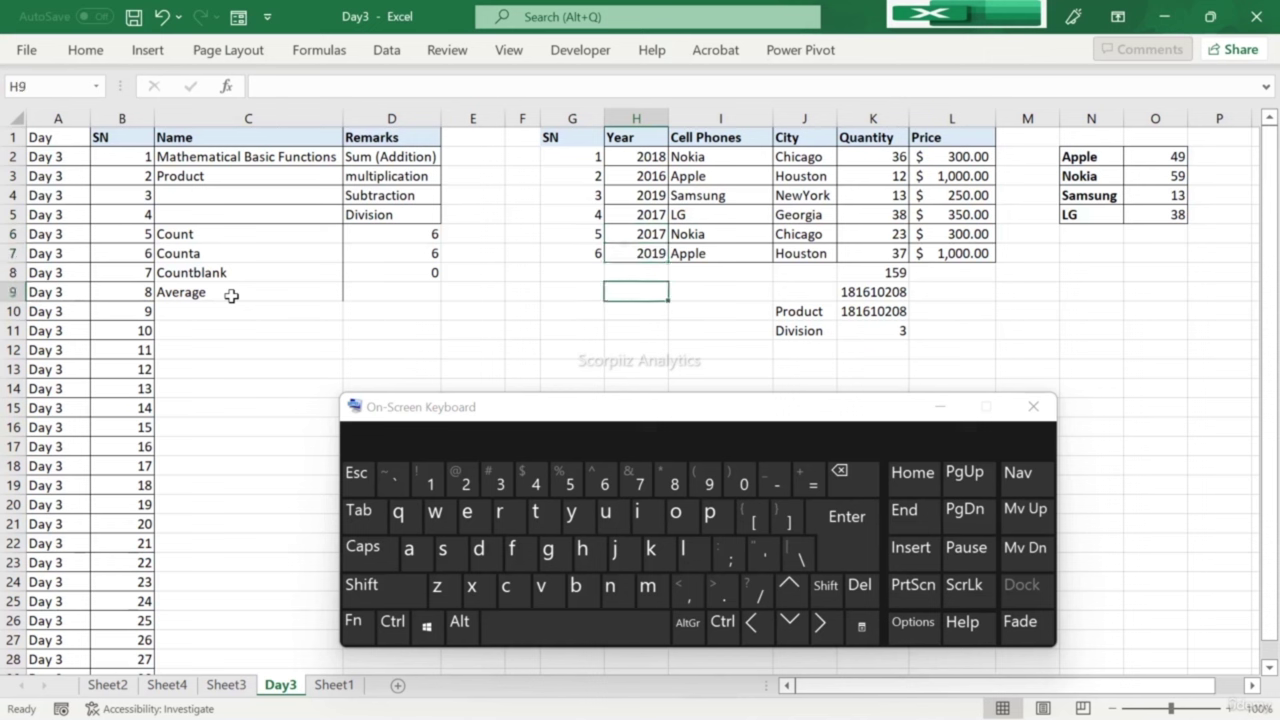
Step: Select the Quantity values to view their sum in the status bar
{"action": "key", "text": "Right"}
{"action": "key", "text": "Right"}
{"action": "key", "text": "Right"}
{"action": "key", "text": "Right"}
{"action": "key", "text": "Right"}
{"action": "key", "text": "Right"}
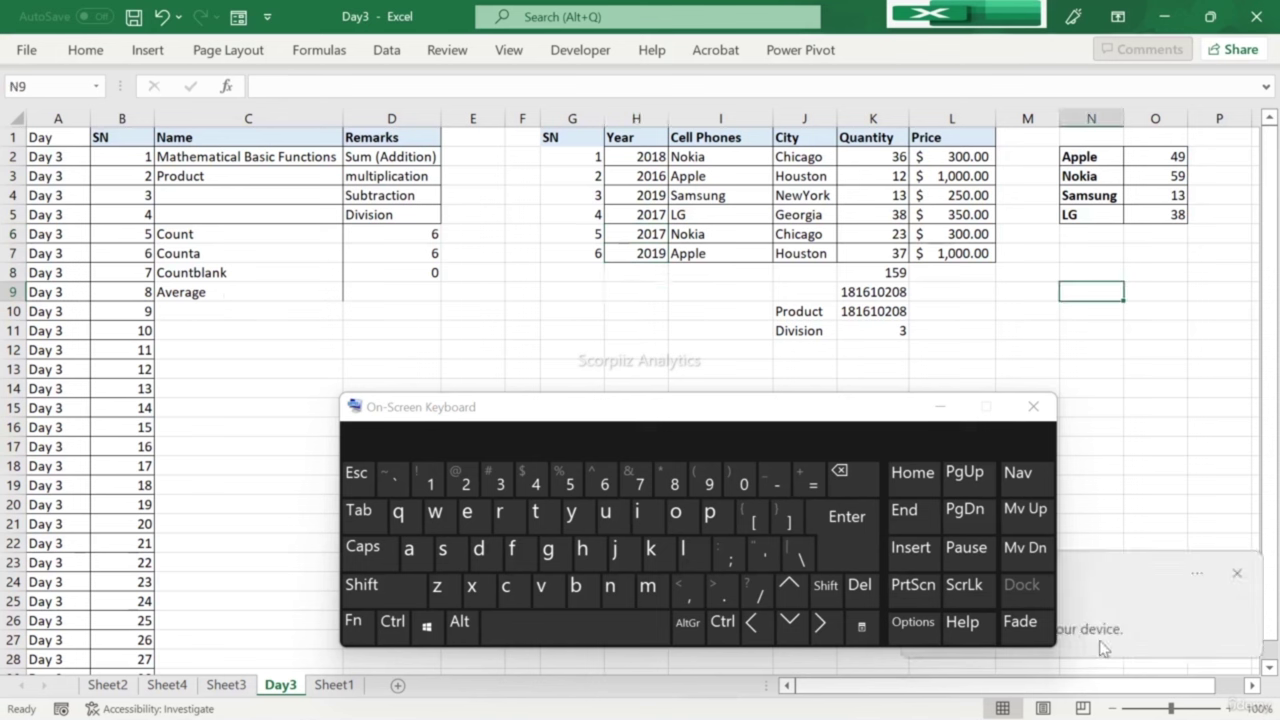
{"action": "left_click", "coordinate": [665, 284]}
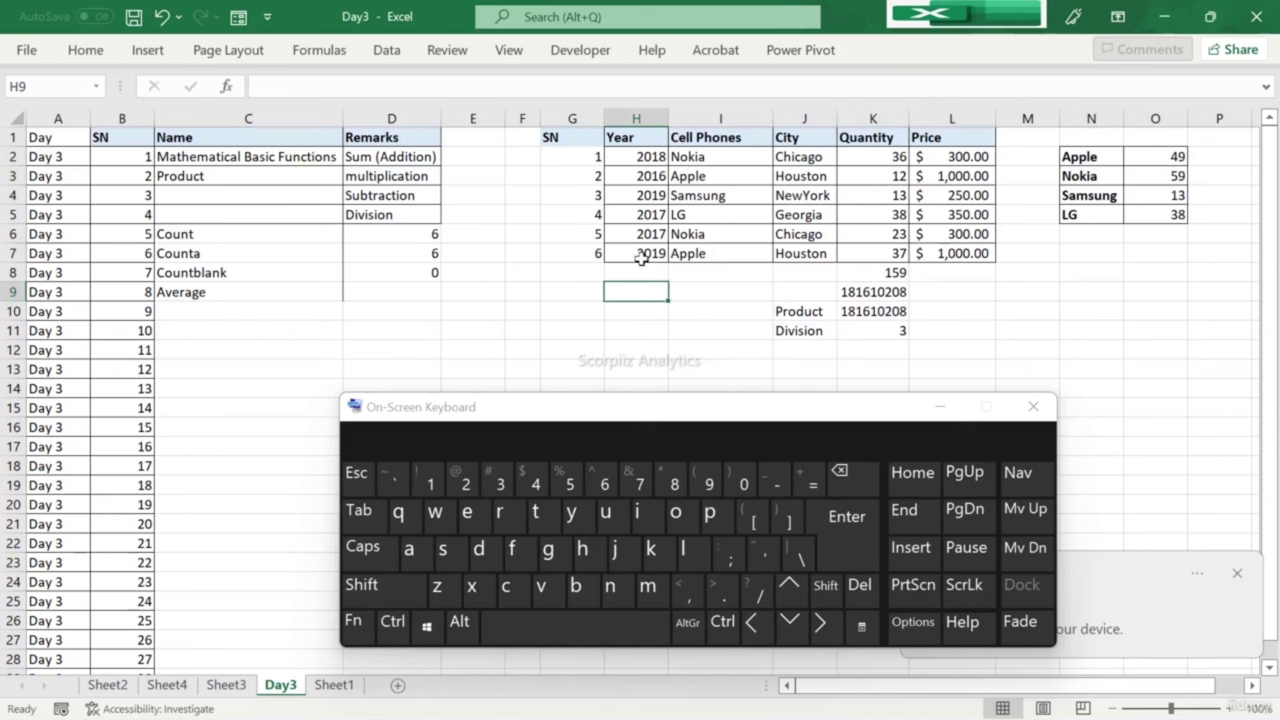
{"action": "left_click", "coordinate": [594, 152]}
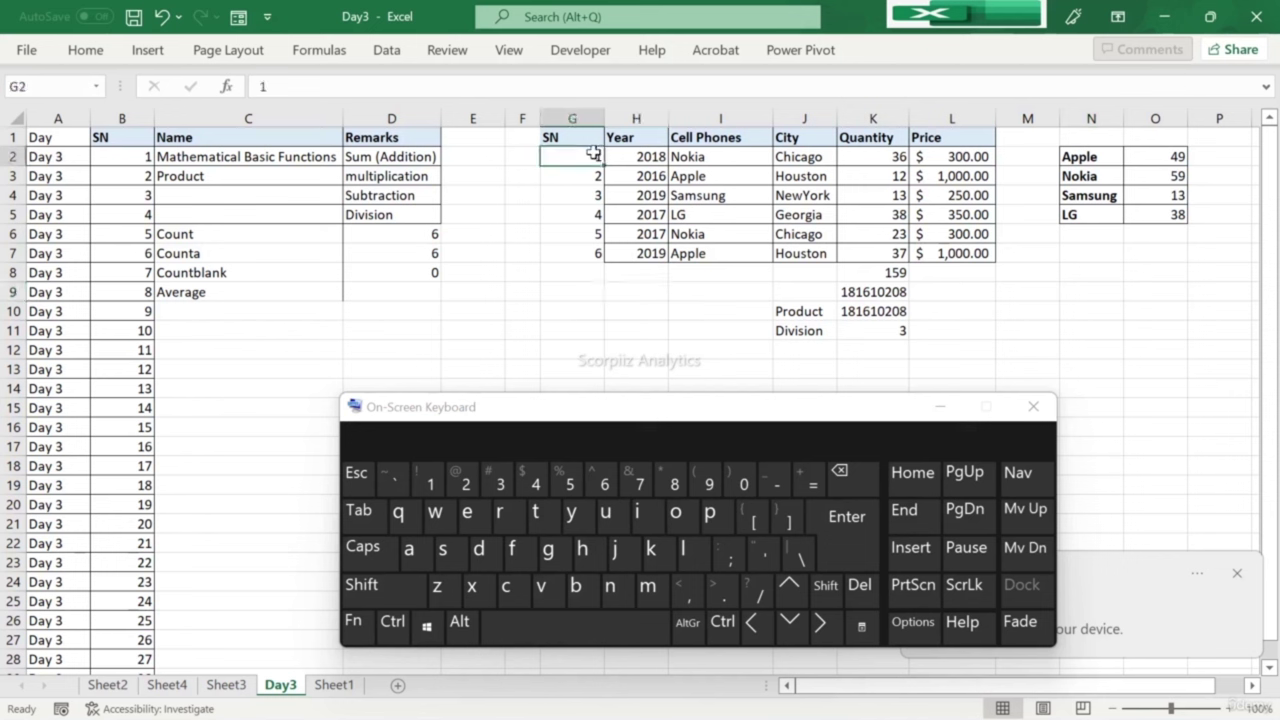
{"action": "left_click_drag", "start_coordinate": [872, 157], "coordinate": [881, 252]}
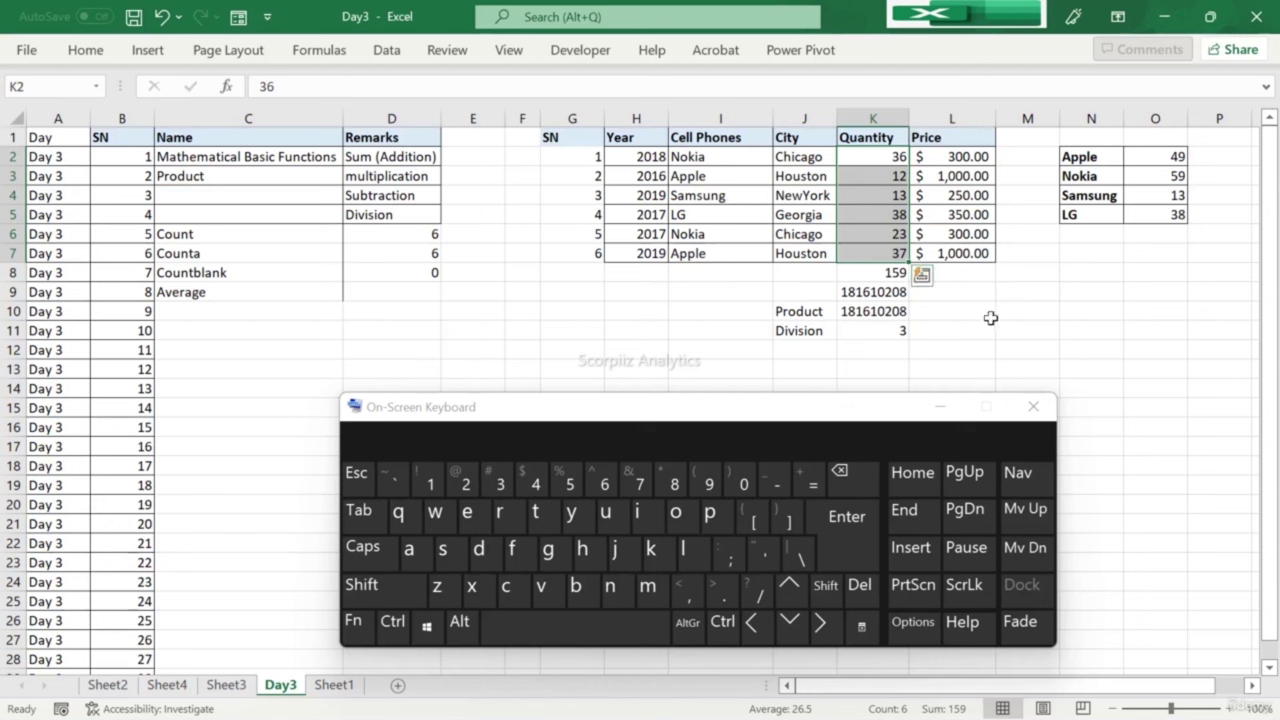
Step: Type an Average label in J12, below the Division column
{"action": "left_click", "coordinate": [979, 299]}
{"action": "type", "text": "="}
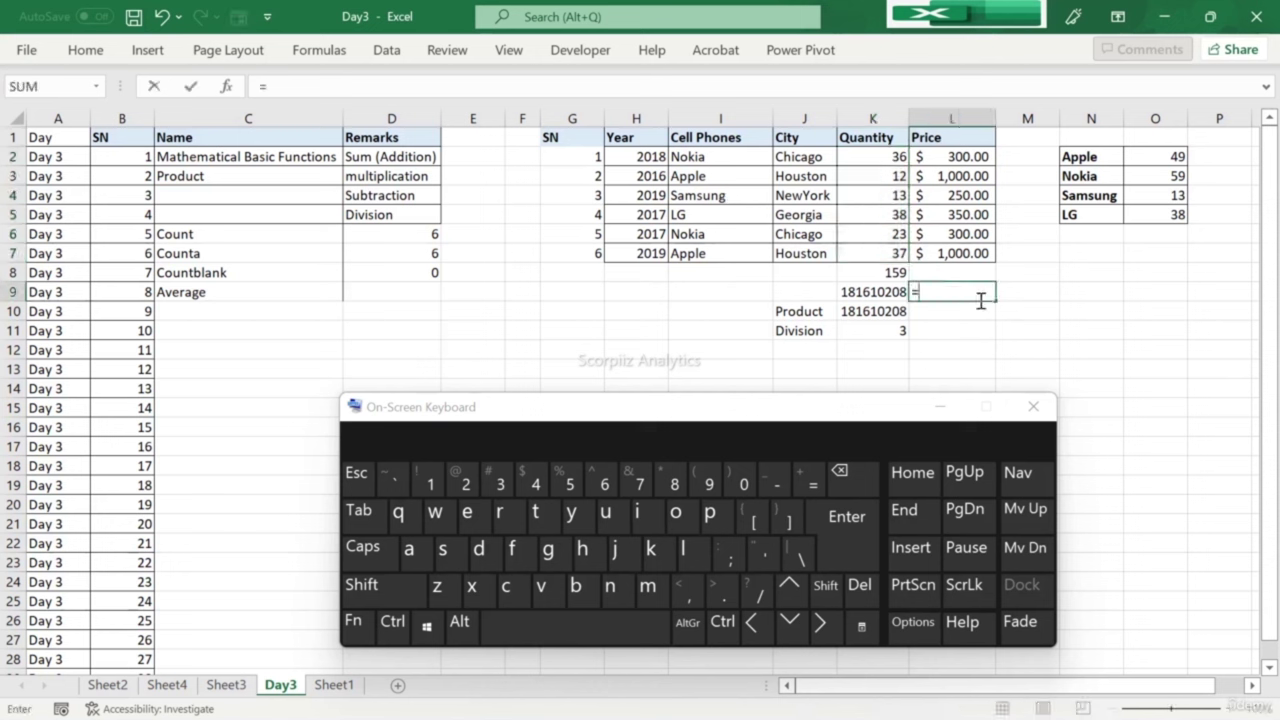
{"action": "key", "text": "Escape"}
{"action": "key", "text": "Left"}
{"action": "key", "text": "Left"}
{"action": "key", "text": "Left"}
{"action": "key", "text": "Left"}
{"action": "key", "text": "Right"}
{"action": "key", "text": "Right"}
{"action": "key", "text": "Down"}
{"action": "key", "text": "Down"}
{"action": "key", "text": "Down"}
{"action": "type", "text": "Averag"}
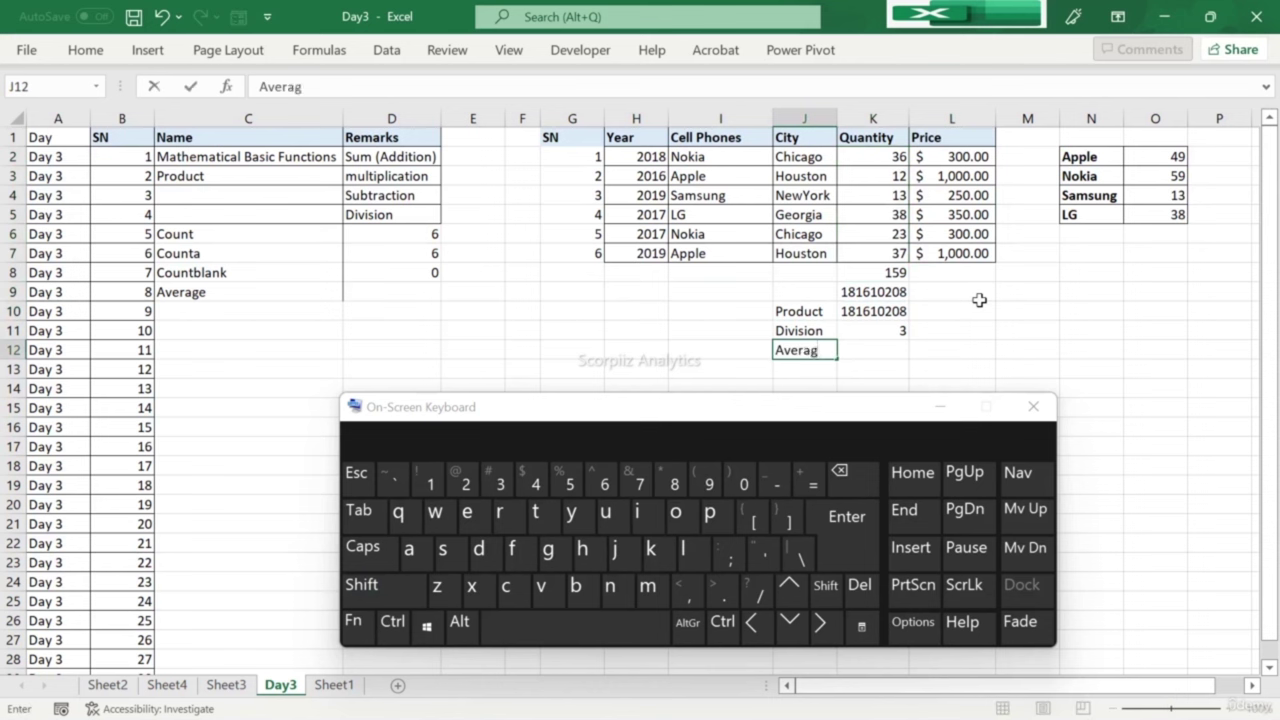
{"action": "key", "text": "Tab"}
Step: Enter =AVERAGE(K2:K7) in K12, giving the Quantity mean of 26.5
{"action": "type", "text": "="}
{"action": "key", "text": "Up"}
{"action": "key", "text": "Down"}
{"action": "key", "text": "BackSpace"}
{"action": "key", "text": "BackSpace"}
{"action": "key", "text": "BackSpace"}
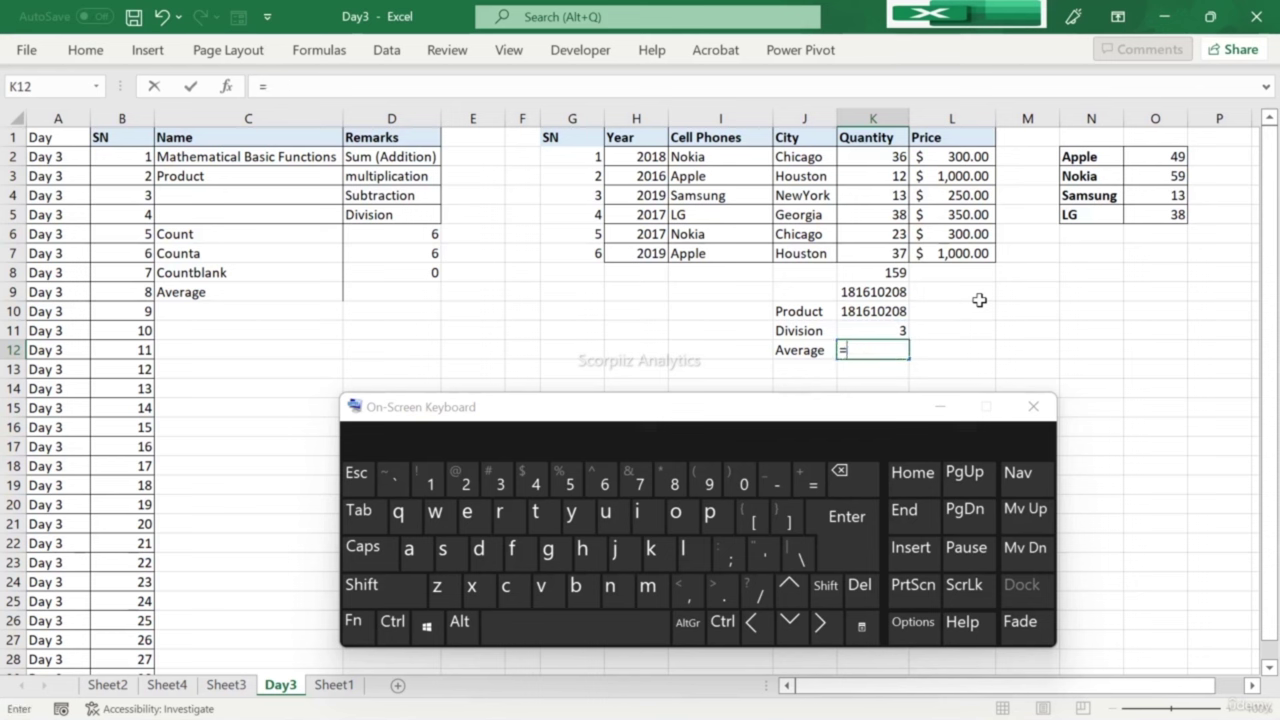
{"action": "type", "text": "aver"}
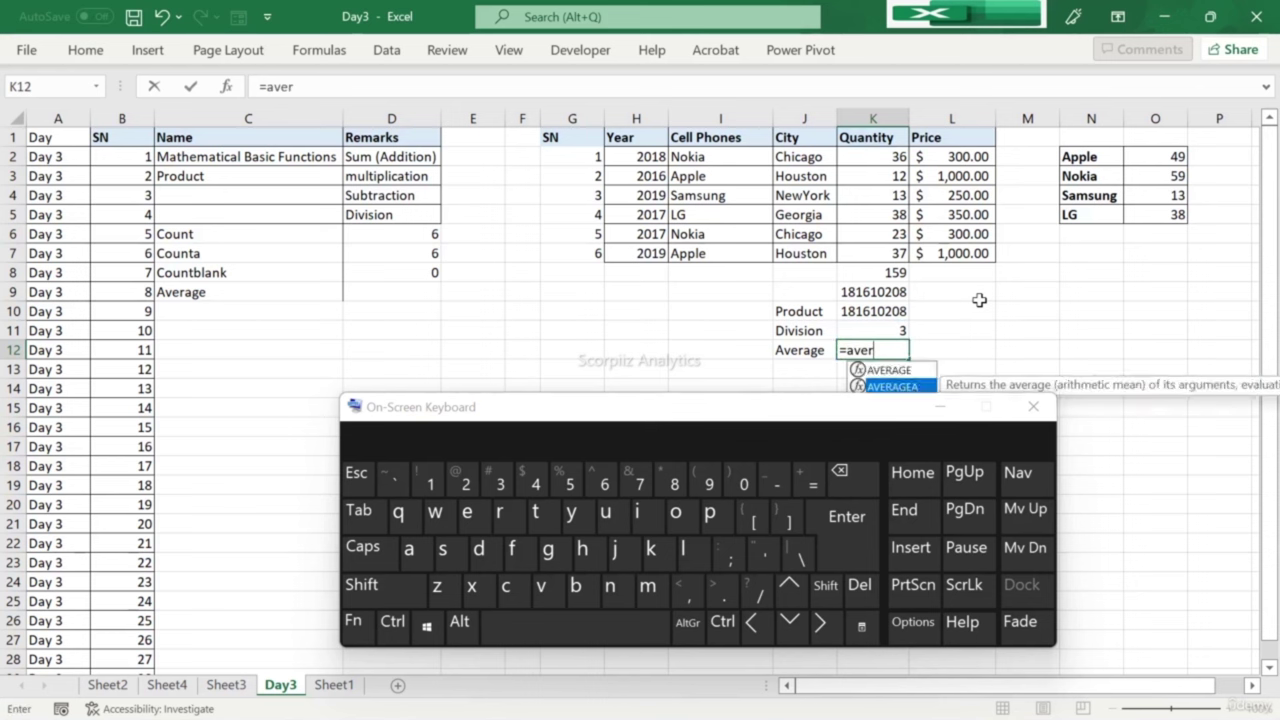
{"action": "key", "text": "BackSpace"}
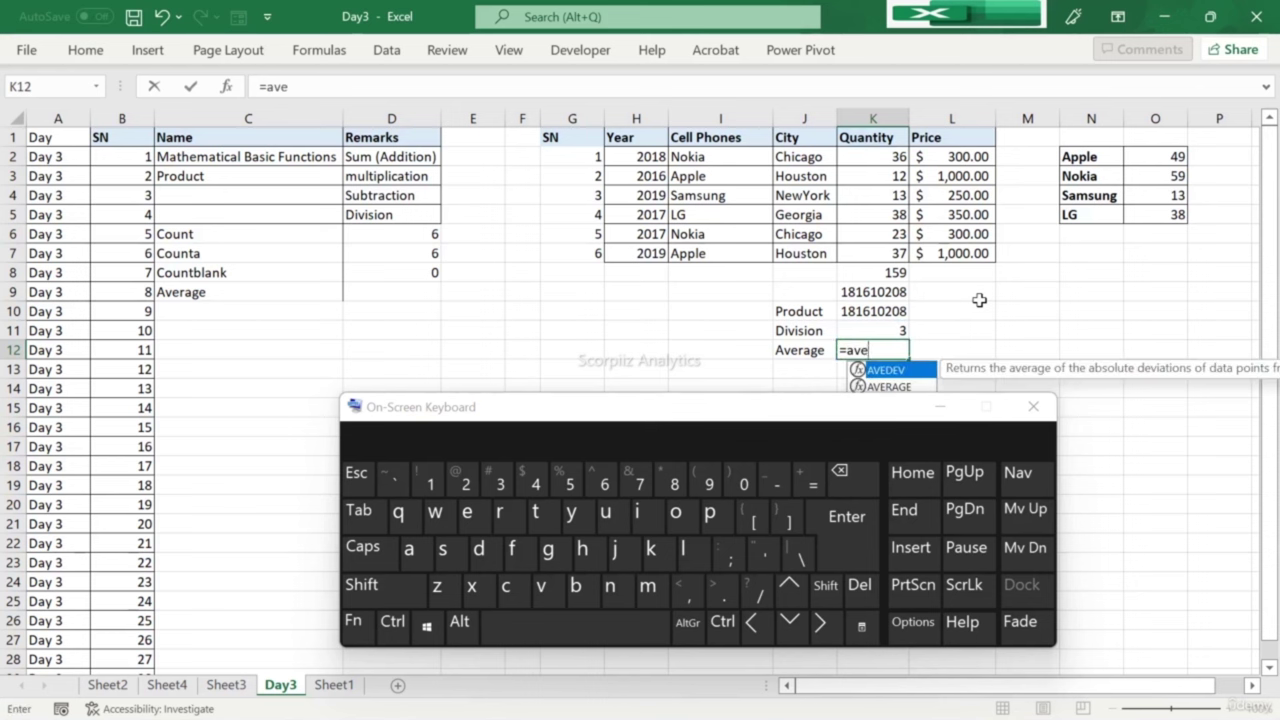
{"action": "key", "text": "Down"}
{"action": "key", "text": "BackSpace"}
{"action": "type", "text": "g"}
{"action": "key", "text": "BackSpace"}
{"action": "key", "text": "BackSpace"}
{"action": "key", "text": "BackSpace"}
{"action": "type", "text": "aver"}
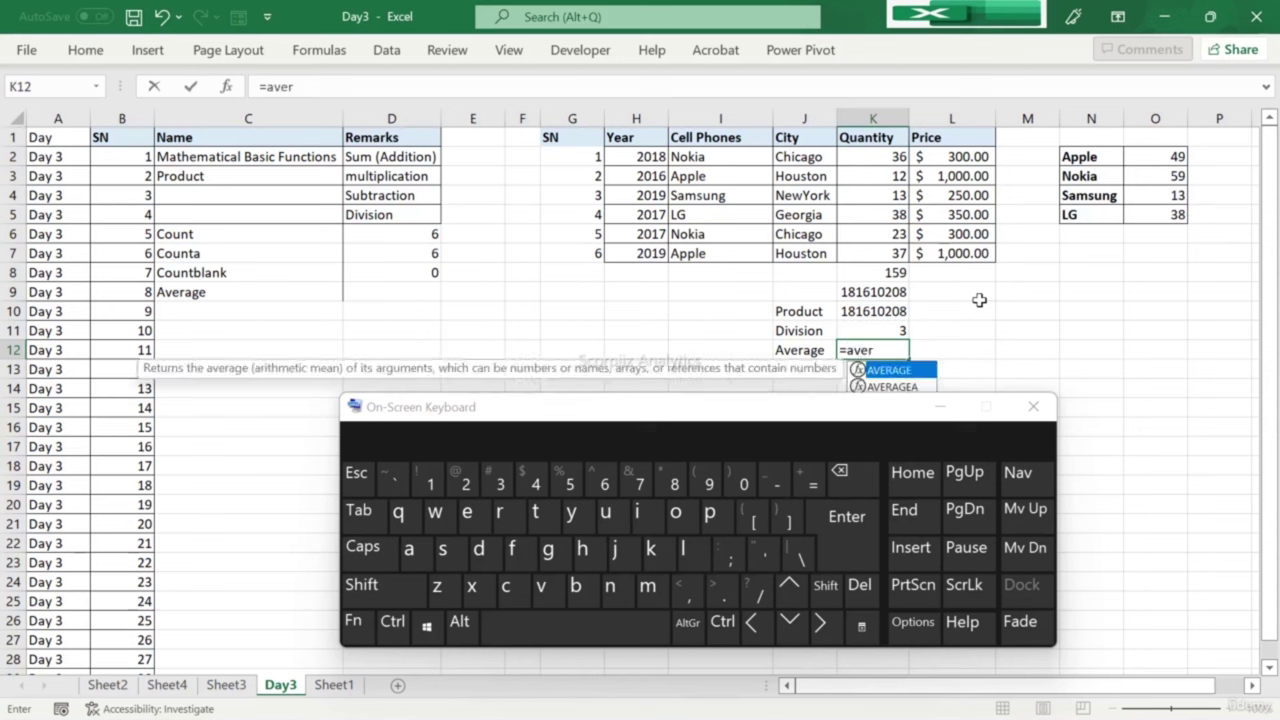
{"action": "type", "text": "a"}
{"action": "key", "text": "Tab"}
{"action": "key", "text": "Up"}
{"action": "key", "text": "Up"}
{"action": "key", "text": "Up"}
{"action": "key", "text": "Up"}
{"action": "key", "text": "Up"}
{"action": "key", "text": "Up"}
{"action": "key", "text": "Up"}
{"action": "key", "text": "Up"}
{"action": "key", "text": "Up"}
{"action": "key", "text": "Up"}
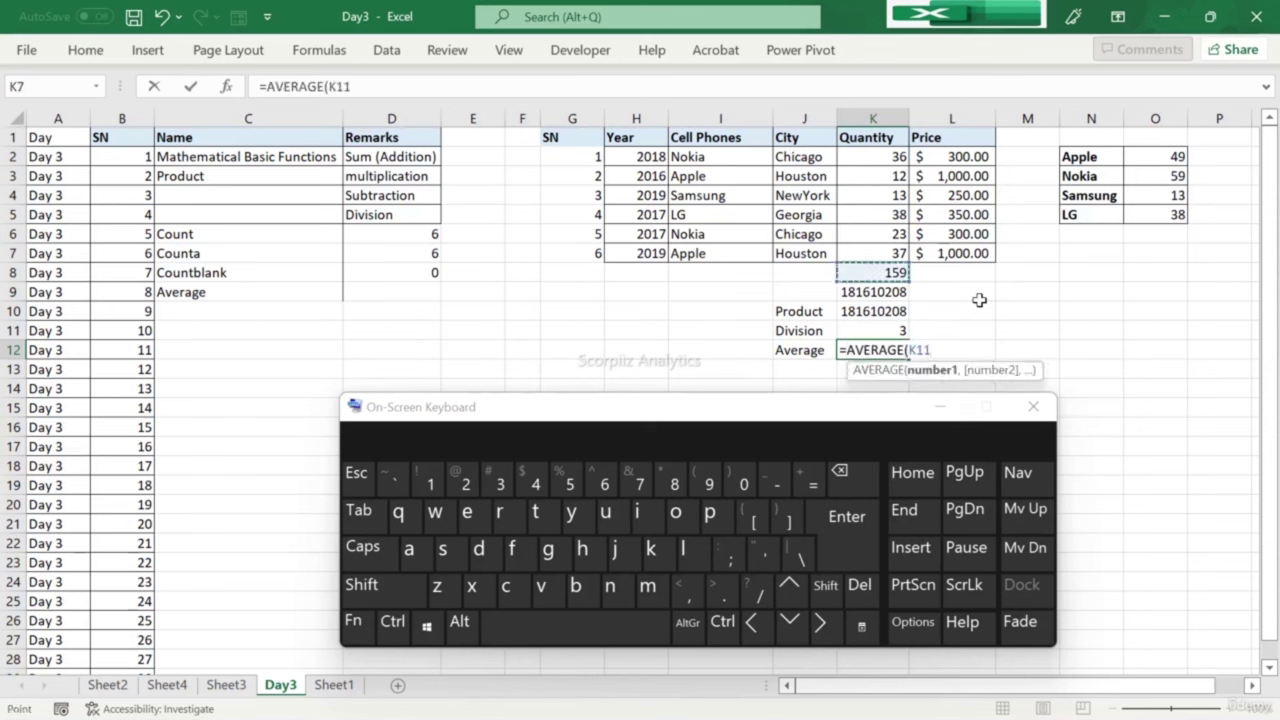
{"action": "key", "text": "shift+Down"}
{"action": "key", "text": "shift+Down"}
{"action": "key", "text": "shift+Down"}
{"action": "key", "text": "shift+Down"}
{"action": "key", "text": "shift+Down"}
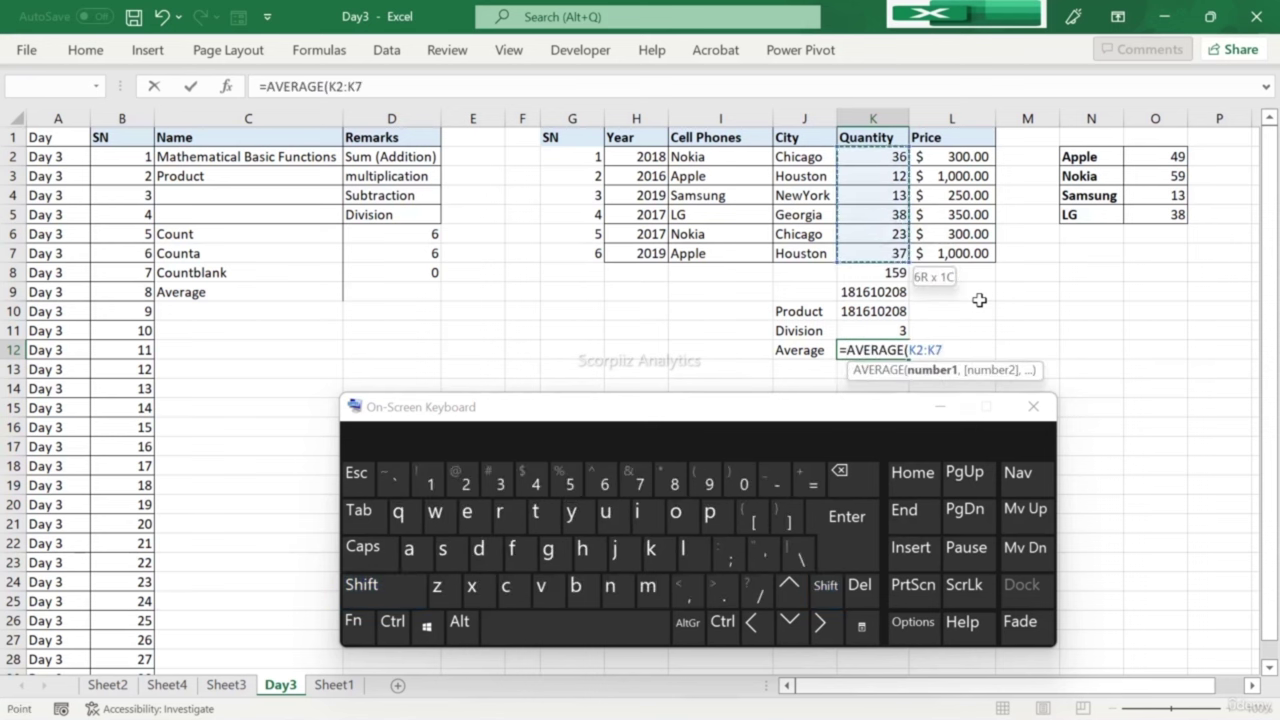
{"action": "key", "text": "Return"}
Step: Select the Average label and result, then recheck the K12 formula
{"action": "left_click_drag", "start_coordinate": [872, 350], "coordinate": [790, 350]}
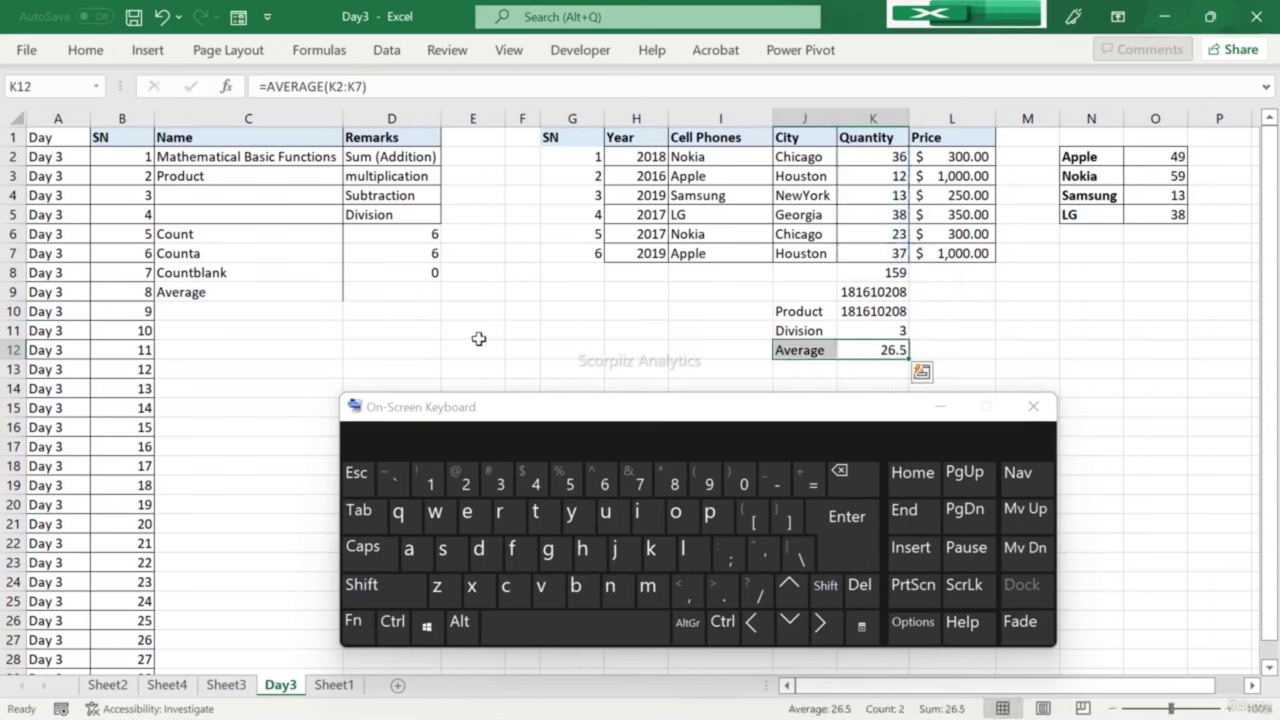
{"action": "left_click", "coordinate": [402, 292]}
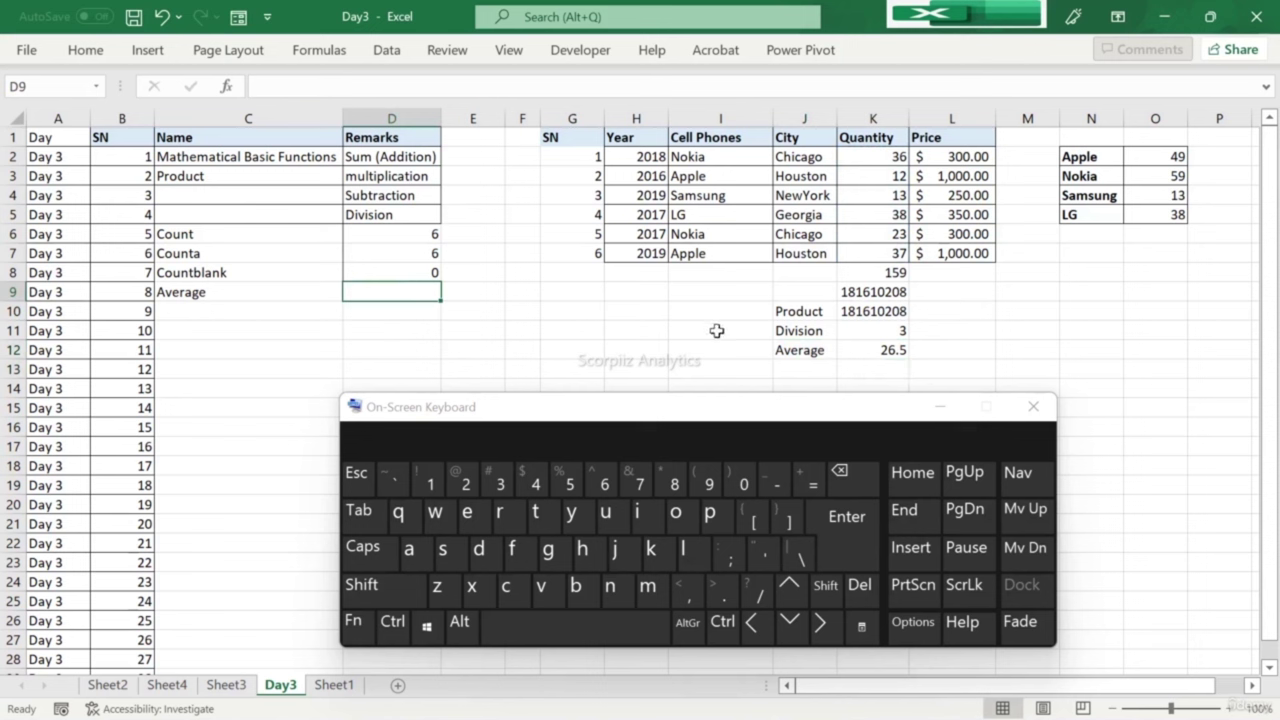
{"action": "left_click", "coordinate": [871, 353]}
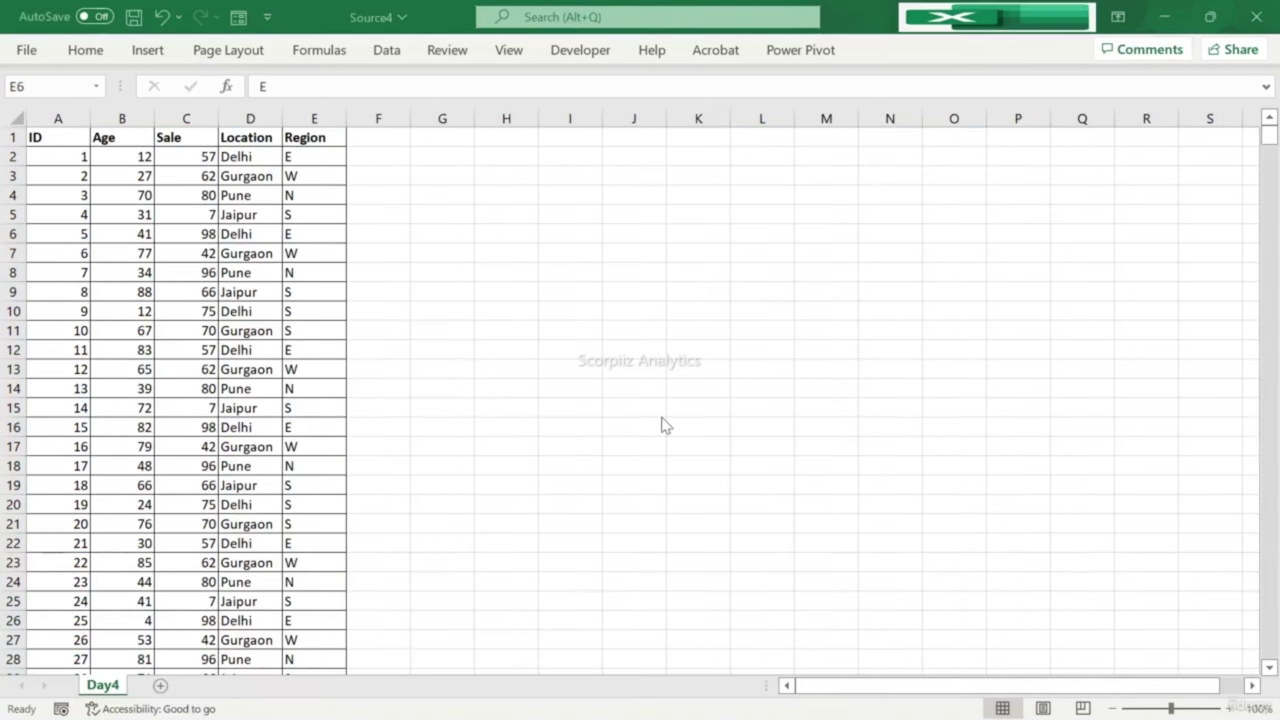
{"action": "left_click", "coordinate": [299, 238]}
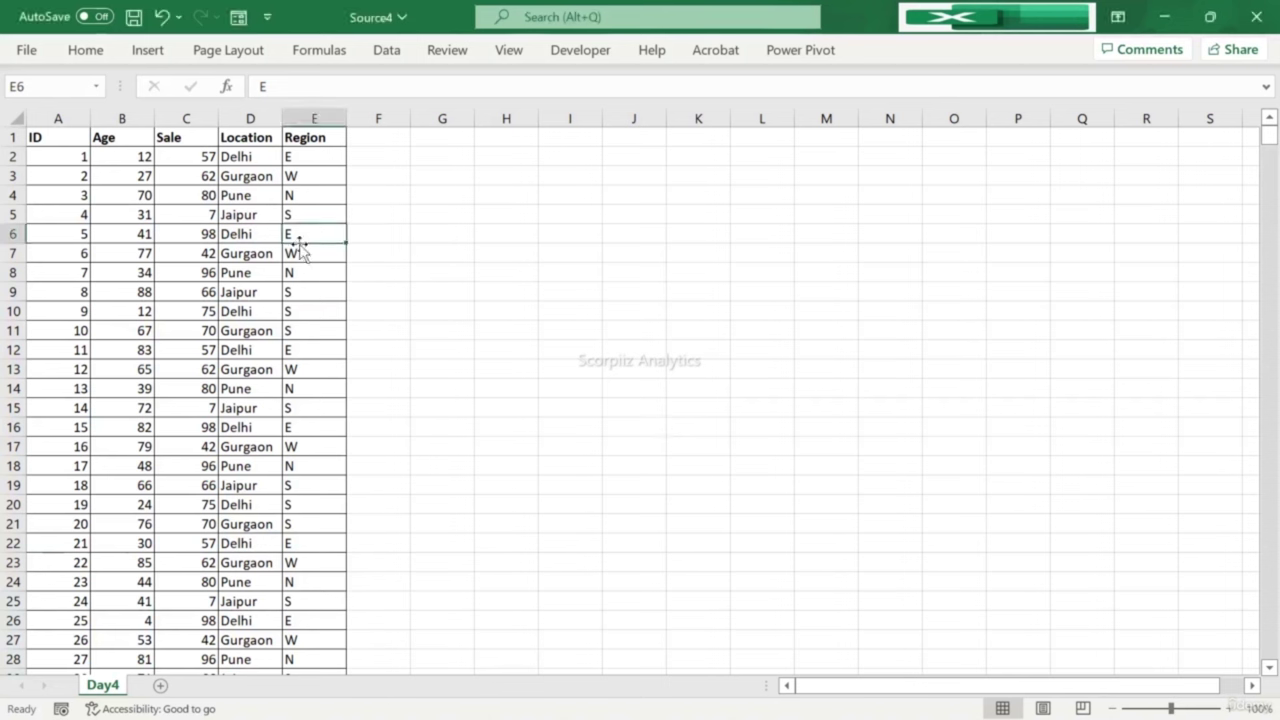
{"action": "key", "text": "Left"}
{"action": "key", "text": "Left"}
{"action": "key", "text": "Up"}
{"action": "key", "text": "Up"}
{"action": "key", "text": "Up"}
{"action": "key", "text": "Up"}
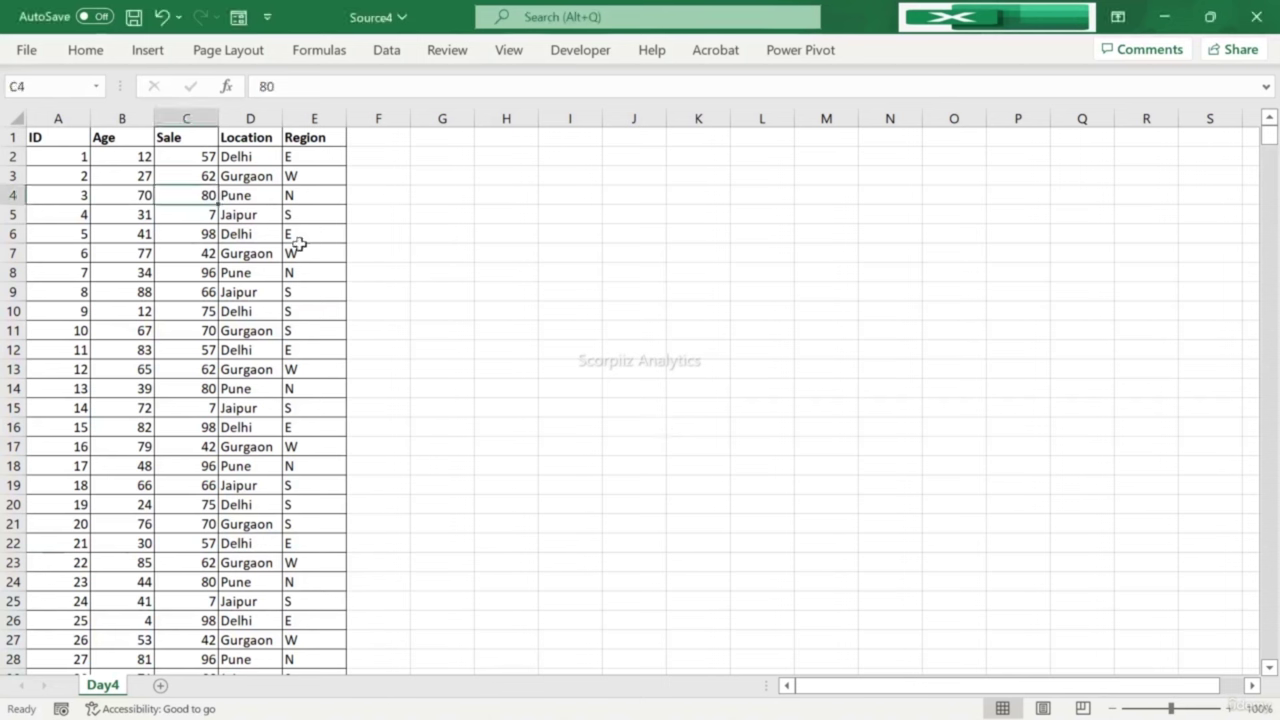
{"action": "key", "text": "Left"}
{"action": "key", "text": "Up"}
{"action": "key", "text": "Left"}
{"action": "key", "text": "Right"}
{"action": "key", "text": "Right"}
{"action": "key", "text": "Right"}
{"action": "key", "text": "Right"}
{"action": "key", "text": "Right"}
{"action": "key", "text": "Right"}
{"action": "key", "text": "Left"}
{"action": "key", "text": "Left"}
{"action": "key", "text": "Left"}
{"action": "key", "text": "Down"}
{"action": "key", "text": "Down"}
{"action": "key", "text": "Down"}
{"action": "key", "text": "Down"}
{"action": "key", "text": "Down"}
{"action": "key", "text": "Down"}
{"action": "key", "text": "Down"}
{"action": "key", "text": "Down"}
{"action": "key", "text": "Down"}
{"action": "key", "text": "Down"}
{"action": "key", "text": "Down"}
{"action": "key", "text": "Down"}
{"action": "key", "text": "Down"}
{"action": "key", "text": "Down"}
{"action": "key", "text": "Down"}
{"action": "key", "text": "Down"}
{"action": "key", "text": "Down"}
{"action": "key", "text": "Down"}
{"action": "key", "text": "Down"}
{"action": "key", "text": "Down"}
{"action": "key", "text": "Down"}
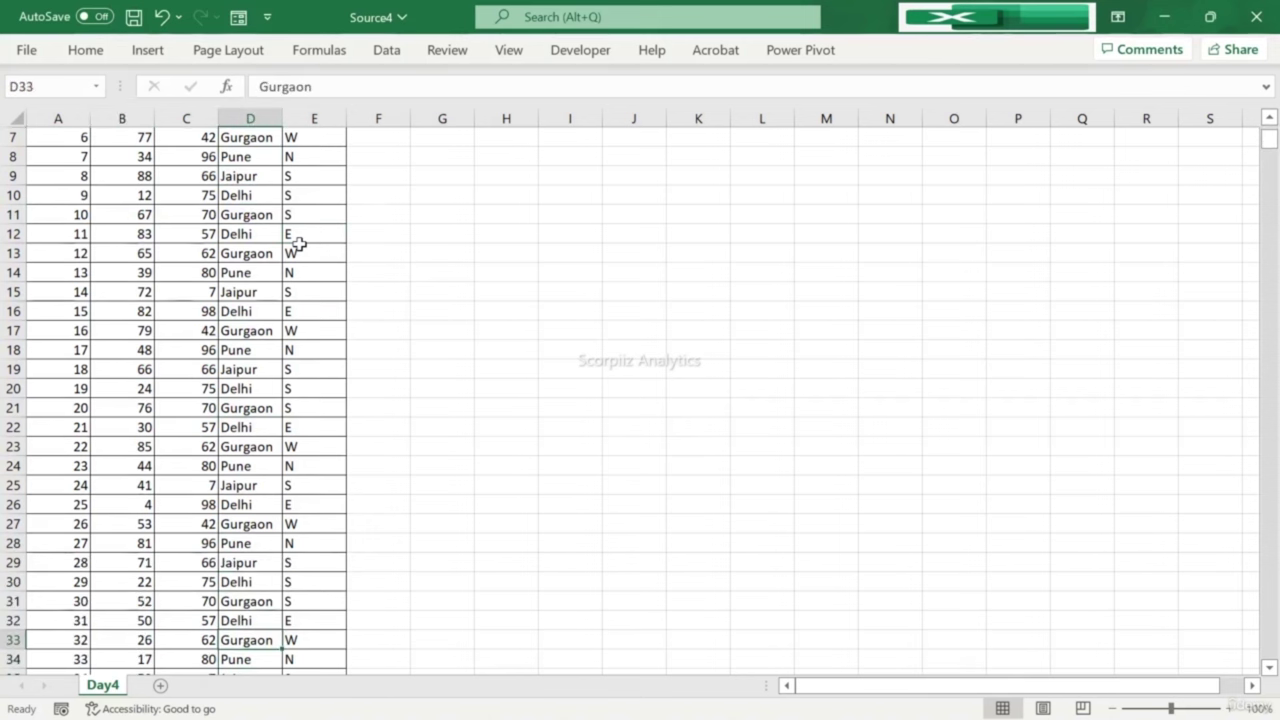
{"action": "key", "text": "Up"}
{"action": "key", "text": "Up"}
{"action": "key", "text": "Up"}
{"action": "key", "text": "Up"}
{"action": "key", "text": "Up"}
{"action": "key", "text": "Up"}
{"action": "key", "text": "Up"}
{"action": "key", "text": "Up"}
{"action": "key", "text": "Up"}
{"action": "key", "text": "Up"}
{"action": "key", "text": "Up"}
{"action": "key", "text": "Up"}
{"action": "key", "text": "Up"}
{"action": "key", "text": "Up"}
{"action": "key", "text": "Up"}
{"action": "key", "text": "Up"}
{"action": "key", "text": "Up"}
{"action": "key", "text": "Up"}
{"action": "key", "text": "Up"}
{"action": "key", "text": "Up"}
{"action": "key", "text": "Left"}
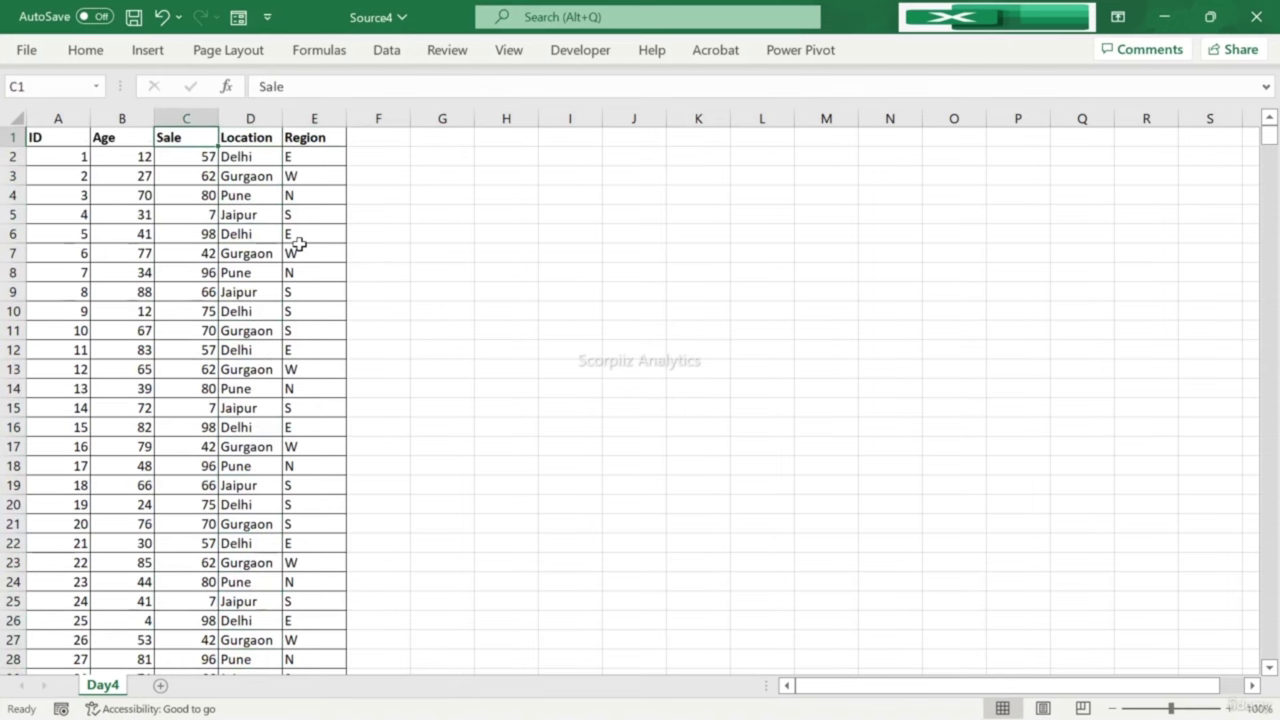
{"action": "key", "text": "Left"}
{"action": "key", "text": "Left"}
{"action": "key", "text": "Down"}
{"action": "key", "text": "Down"}
{"action": "key", "text": "Down"}
{"action": "key", "text": "Down"}
{"action": "key", "text": "Down"}
{"action": "key", "text": "Down"}
{"action": "key", "text": "Down"}
{"action": "key", "text": "Down"}
{"action": "key", "text": "Down"}
{"action": "key", "text": "Down"}
{"action": "key", "text": "Down"}
{"action": "key", "text": "Down"}
{"action": "key", "text": "Down"}
{"action": "key", "text": "Down"}
{"action": "key", "text": "Down"}
{"action": "key", "text": "Down"}
{"action": "key", "text": "Down"}
{"action": "key", "text": "Down"}
{"action": "key", "text": "Down"}
{"action": "key", "text": "Down"}
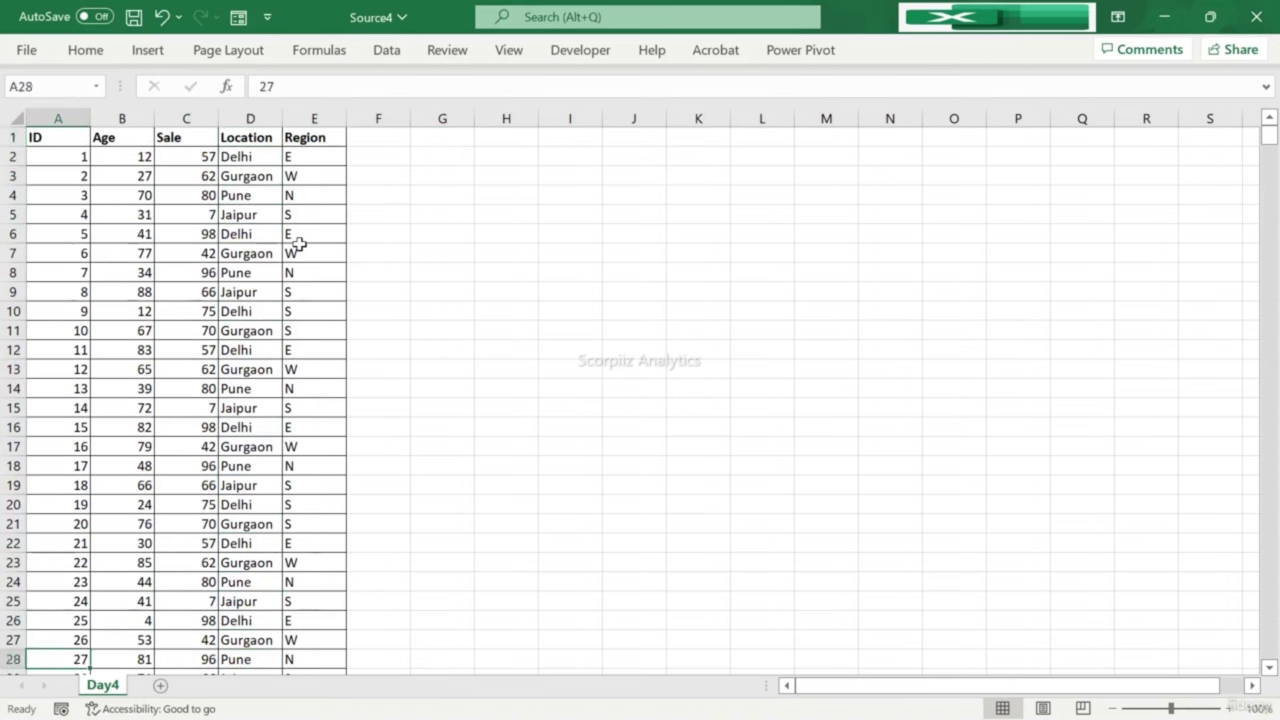
{"action": "key", "text": "Down"}
{"action": "key", "text": "Up"}
{"action": "key", "text": "Up"}
{"action": "key", "text": "Up"}
{"action": "key", "text": "Up"}
{"action": "key", "text": "Up"}
{"action": "key", "text": "Up"}
{"action": "key", "text": "Up"}
{"action": "key", "text": "Up"}
{"action": "key", "text": "Up"}
{"action": "key", "text": "Up"}
{"action": "key", "text": "Up"}
{"action": "key", "text": "Up"}
{"action": "key", "text": "Up"}
{"action": "key", "text": "Up"}
{"action": "key", "text": "Up"}
{"action": "key", "text": "Up"}
{"action": "key", "text": "Up"}
{"action": "key", "text": "Up"}
{"action": "key", "text": "Up"}
{"action": "key", "text": "Up"}
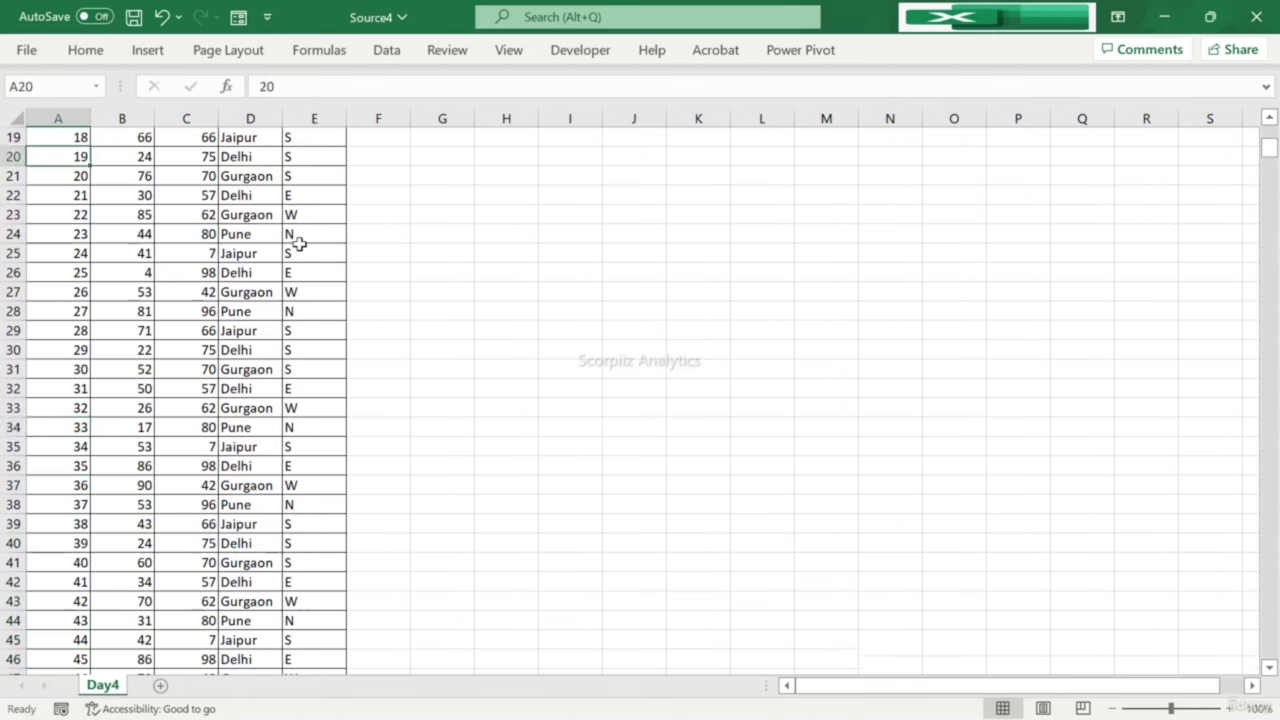
{"action": "key", "text": "Up"}
{"action": "key", "text": "Up"}
{"action": "key", "text": "Up"}
{"action": "key", "text": "Up"}
{"action": "key", "text": "Up"}
{"action": "key", "text": "Up"}
{"action": "key", "text": "Up"}
{"action": "key", "text": "Up"}
{"action": "key", "text": "Right"}
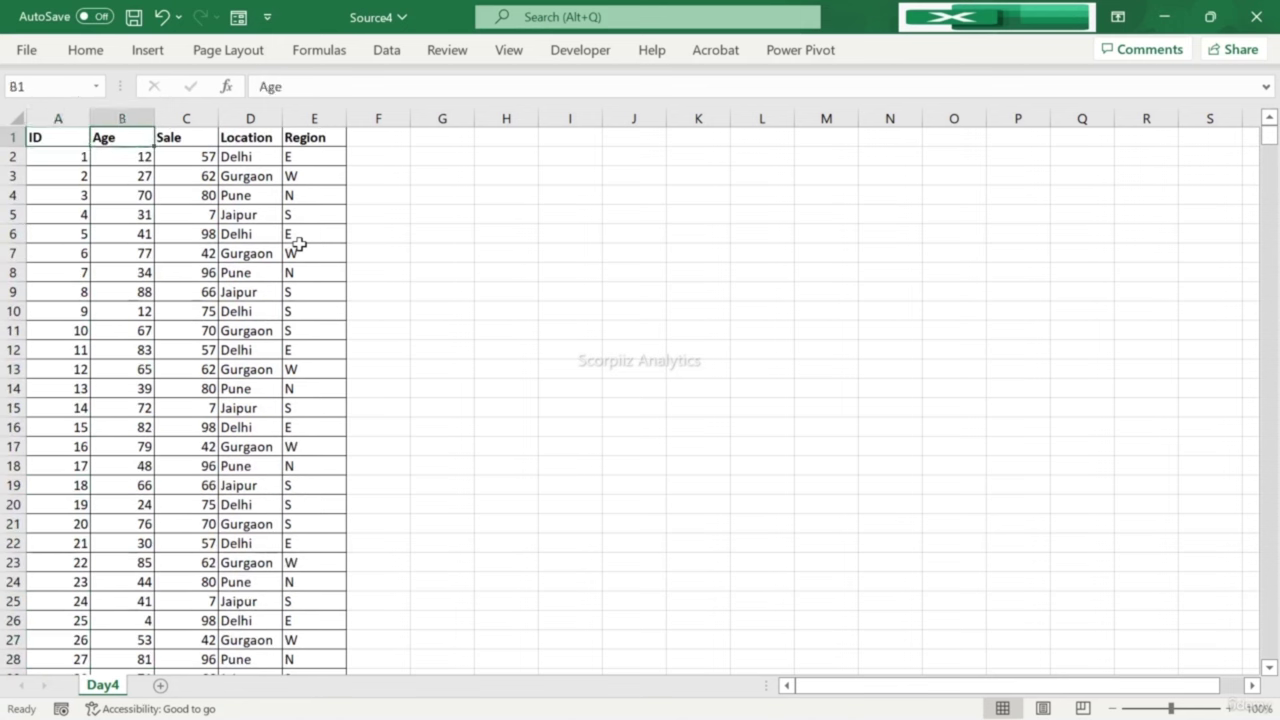
{"action": "key", "text": "Down"}
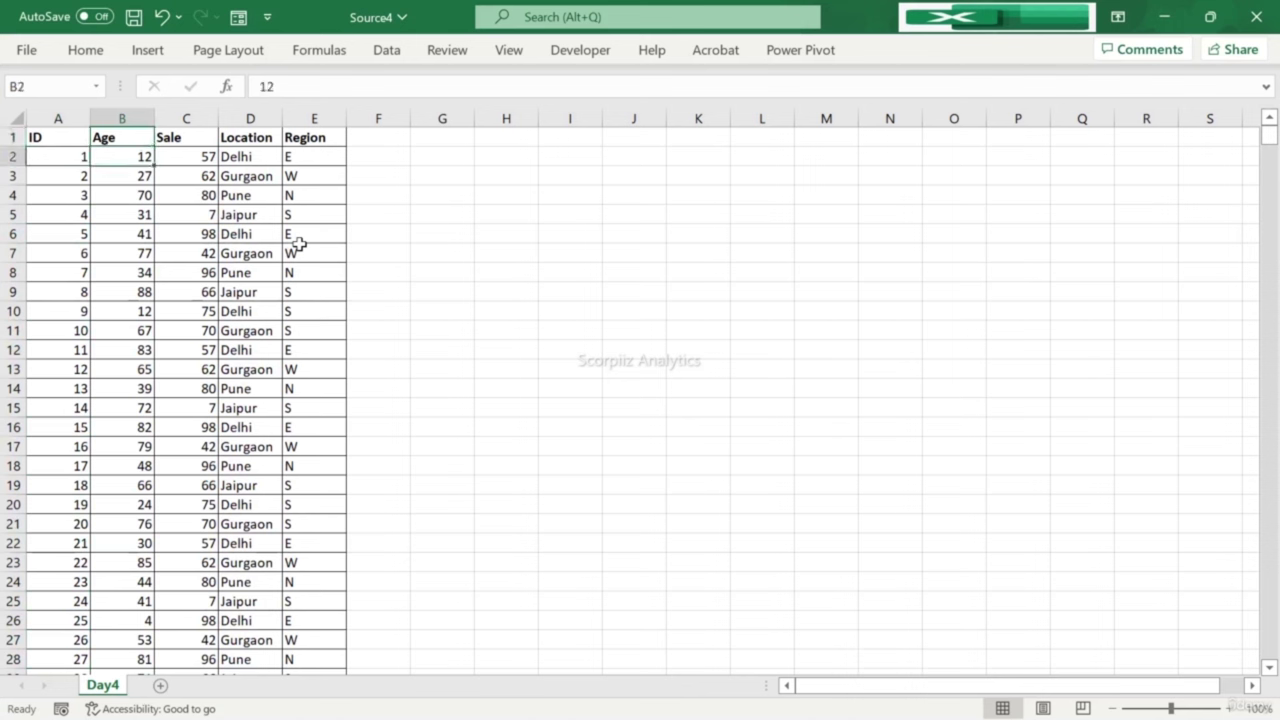
{"action": "key", "text": "Right"}
{"action": "key", "text": "Right"}
{"action": "key", "text": "Down"}
{"action": "key", "text": "Down"}
{"action": "key", "text": "Down"}
{"action": "key", "text": "Down"}
{"action": "key", "text": "Down"}
{"action": "key", "text": "Down"}
{"action": "key", "text": "Down"}
{"action": "key", "text": "Down"}
{"action": "key", "text": "Down"}
{"action": "key", "text": "Down"}
{"action": "key", "text": "Down"}
{"action": "key", "text": "Down"}
{"action": "key", "text": "Down"}
{"action": "key", "text": "Down"}
{"action": "key", "text": "Down"}
{"action": "key", "text": "Down"}
{"action": "key", "text": "Down"}
{"action": "key", "text": "Down"}
{"action": "key", "text": "Down"}
{"action": "key", "text": "Down"}
{"action": "key", "text": "Down"}
{"action": "key", "text": "Down"}
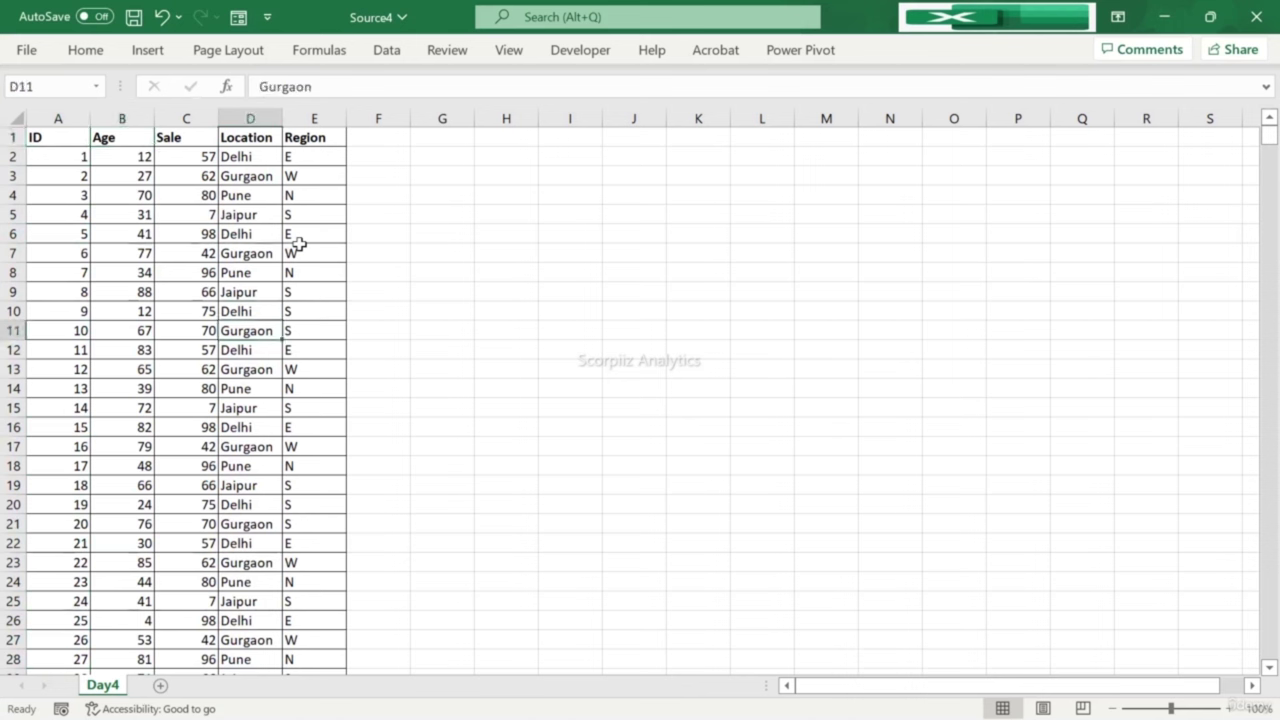
{"action": "key", "text": "Down"}
{"action": "key", "text": "Down"}
{"action": "key", "text": "Down"}
{"action": "key", "text": "Down"}
{"action": "key", "text": "Down"}
{"action": "key", "text": "Down"}
{"action": "key", "text": "Down"}
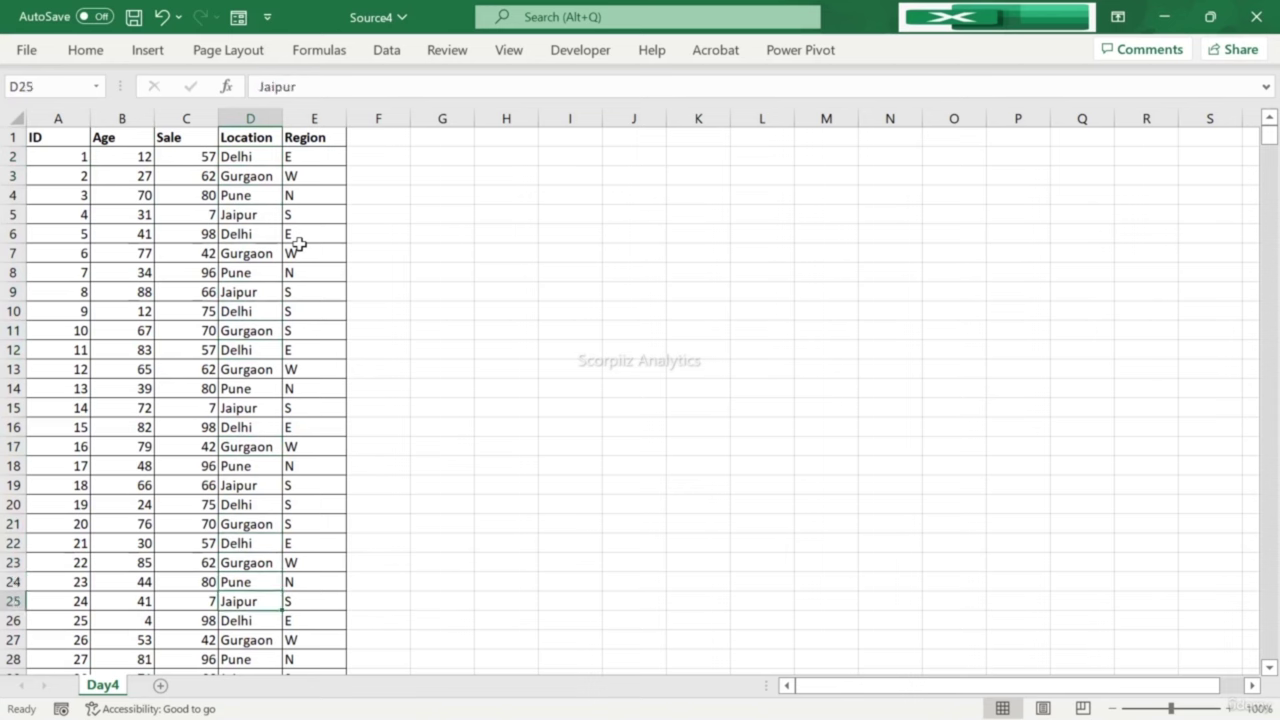
{"action": "key", "text": "Down"}
{"action": "key", "text": "Down"}
{"action": "key", "text": "Down"}
{"action": "key", "text": "Down"}
{"action": "key", "text": "Down"}
{"action": "key", "text": "Down"}
{"action": "key", "text": "Down"}
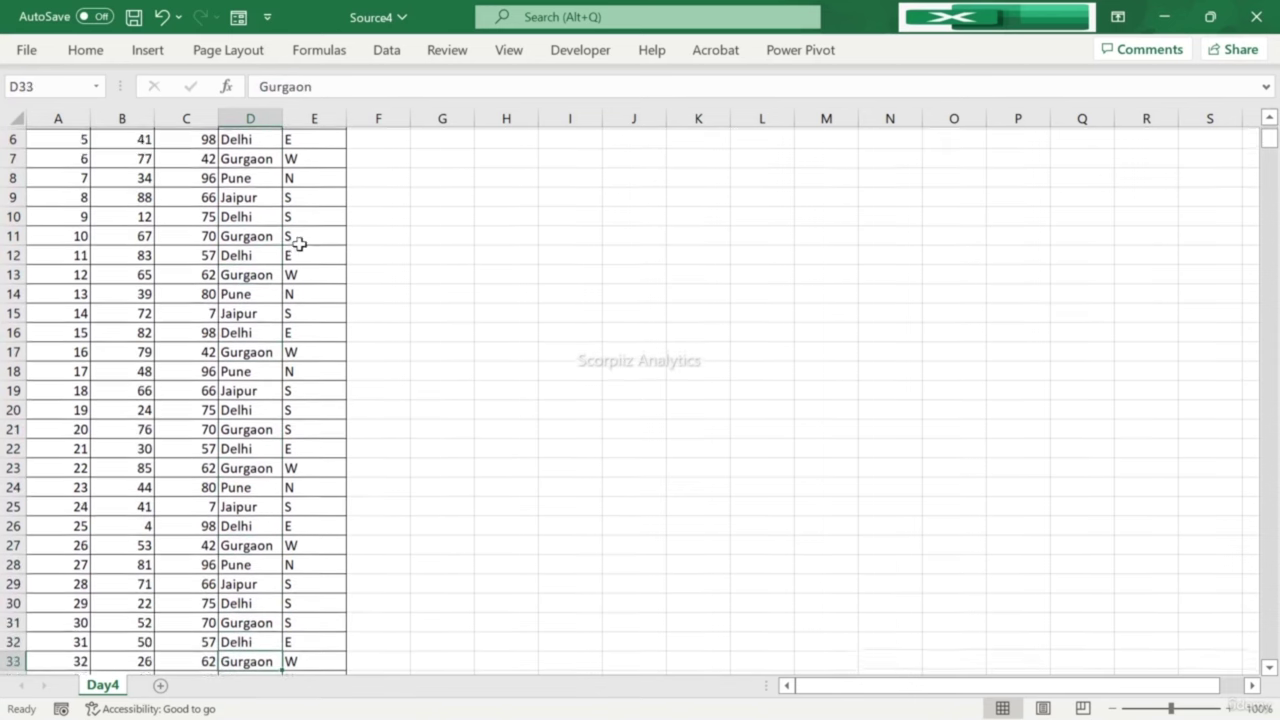
{"action": "key", "text": "Down"}
{"action": "key", "text": "Down"}
{"action": "key", "text": "Down"}
{"action": "key", "text": "Down"}
{"action": "key", "text": "Down"}
{"action": "key", "text": "Down"}
{"action": "key", "text": "Down"}
{"action": "key", "text": "Down"}
{"action": "key", "text": "Down"}
{"action": "key", "text": "Down"}
{"action": "key", "text": "Down"}
{"action": "key", "text": "Down"}
{"action": "key", "text": "Down"}
{"action": "key", "text": "Down"}
{"action": "key", "text": "Down"}
{"action": "key", "text": "Down"}
{"action": "key", "text": "Down"}
{"action": "key", "text": "Down"}
{"action": "key", "text": "Down"}
{"action": "key", "text": "Down"}
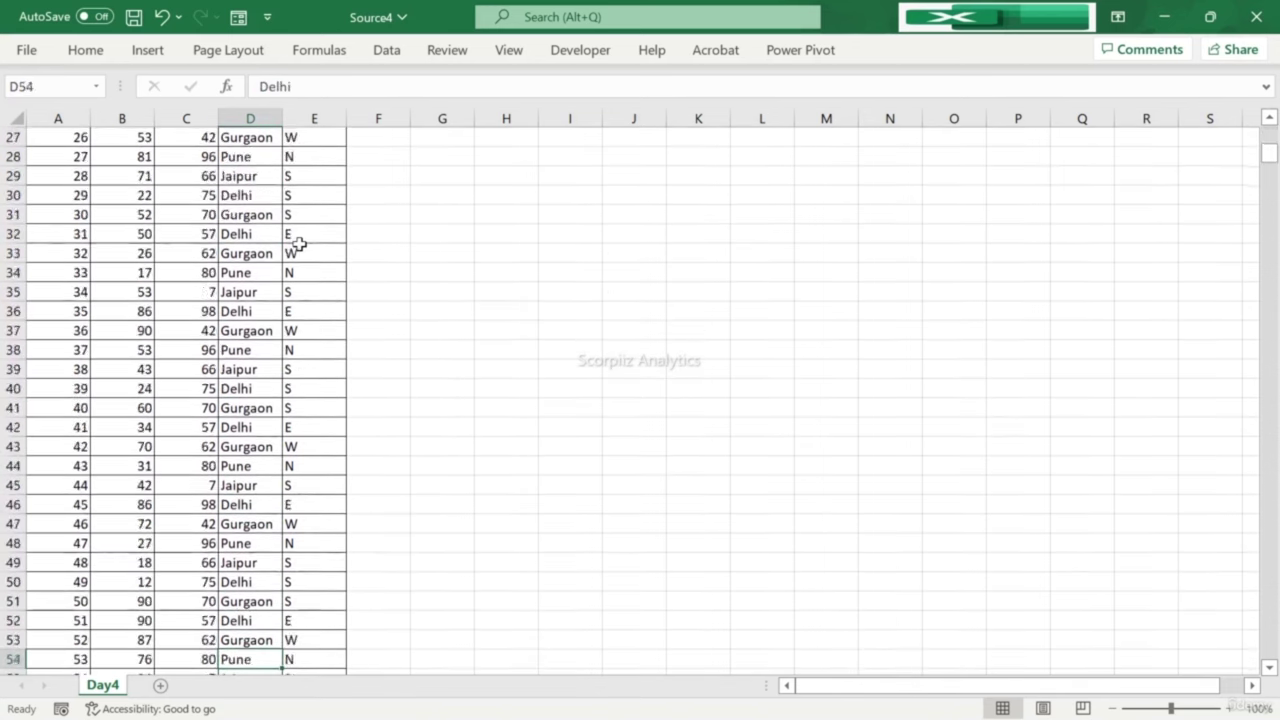
{"action": "key", "text": "Up"}
{"action": "key", "text": "Up"}
{"action": "key", "text": "Up"}
{"action": "key", "text": "Up"}
{"action": "key", "text": "Up"}
{"action": "key", "text": "Up"}
{"action": "key", "text": "Up"}
{"action": "key", "text": "Up"}
{"action": "key", "text": "Up"}
{"action": "key", "text": "Up"}
{"action": "key", "text": "Up"}
{"action": "key", "text": "Up"}
{"action": "key", "text": "Up"}
{"action": "key", "text": "Up"}
{"action": "key", "text": "Up"}
{"action": "key", "text": "Up"}
{"action": "key", "text": "Up"}
{"action": "key", "text": "Up"}
{"action": "key", "text": "Up"}
{"action": "key", "text": "Up"}
{"action": "key", "text": "Up"}
{"action": "key", "text": "Up"}
{"action": "key", "text": "Up"}
{"action": "key", "text": "Up"}
{"action": "key", "text": "Up"}
{"action": "key", "text": "Up"}
{"action": "key", "text": "Up"}
{"action": "key", "text": "Up"}
{"action": "key", "text": "Up"}
{"action": "key", "text": "Up"}
{"action": "key", "text": "Up"}
{"action": "key", "text": "Up"}
{"action": "key", "text": "Up"}
{"action": "key", "text": "Up"}
{"action": "key", "text": "Up"}
{"action": "key", "text": "Up"}
{"action": "key", "text": "Up"}
{"action": "key", "text": "Up"}
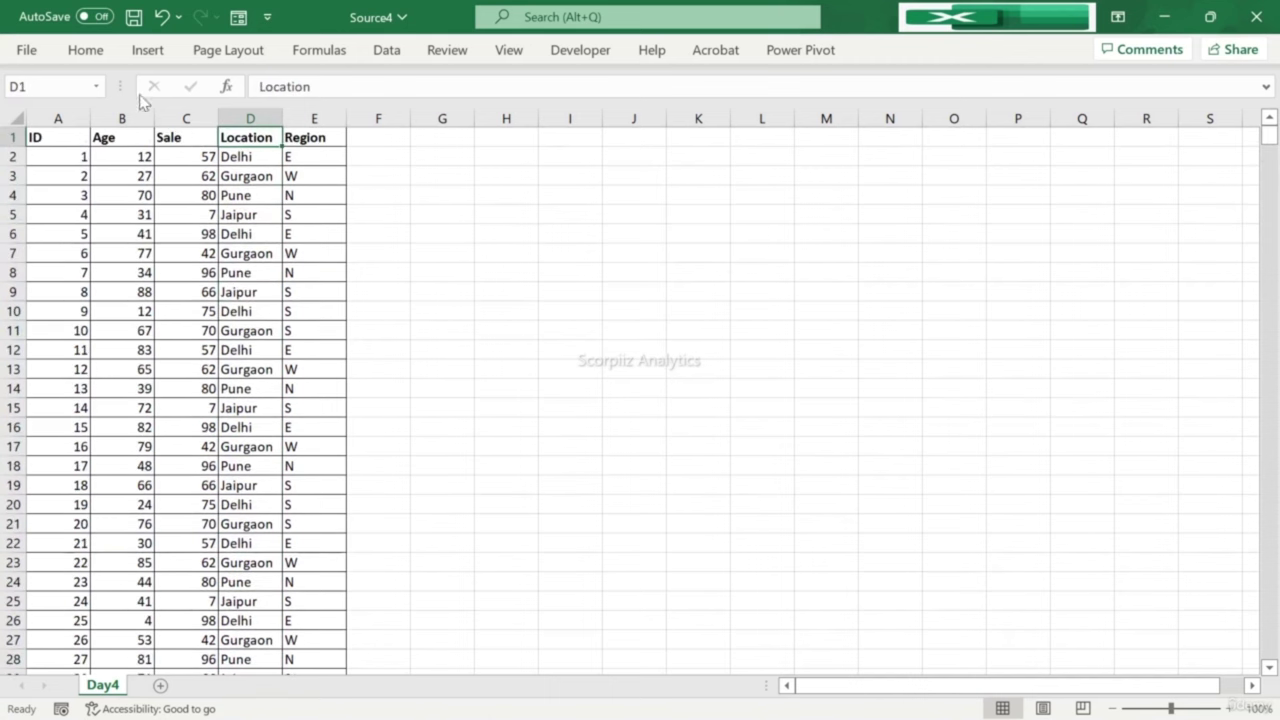
{"action": "left_click_drag", "start_coordinate": [35, 139], "coordinate": [316, 139]}
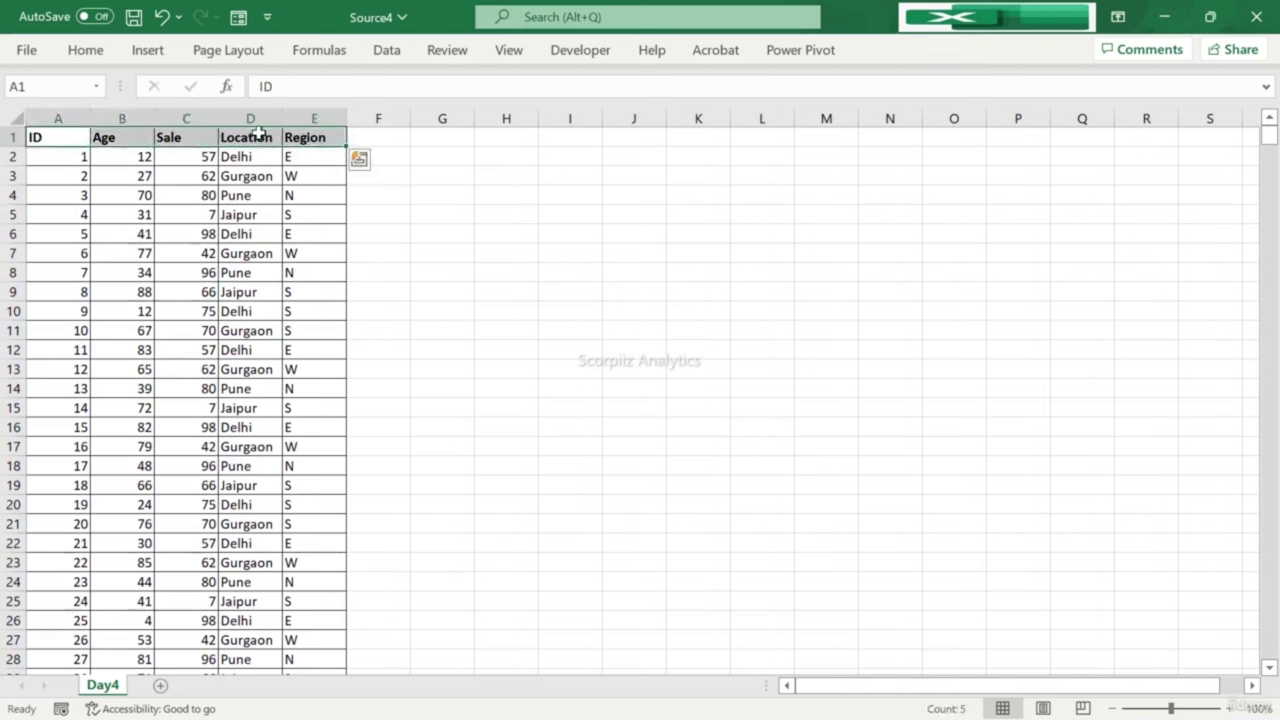
{"action": "left_click", "coordinate": [300, 152]}
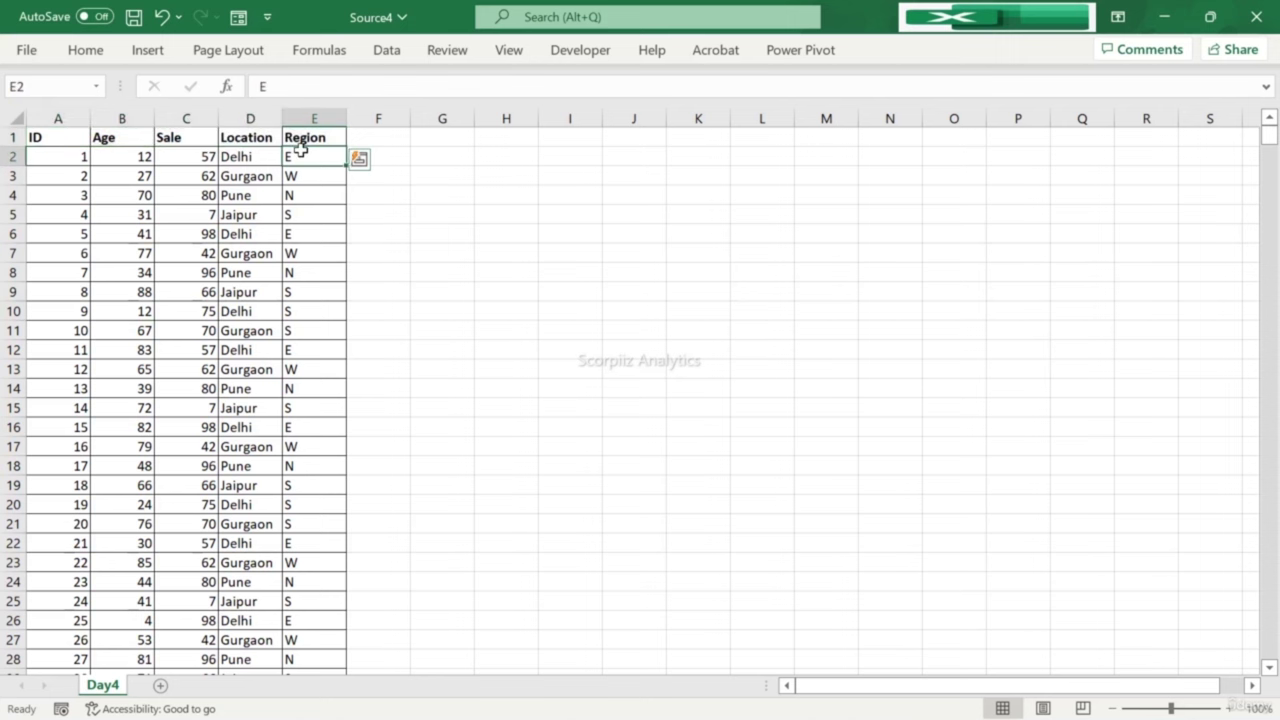
{"action": "key", "text": "Down"}
{"action": "key", "text": "Down"}
{"action": "key", "text": "Down"}
{"action": "key", "text": "Down"}
{"action": "key", "text": "Down"}
{"action": "key", "text": "Down"}
{"action": "key", "text": "Down"}
{"action": "key", "text": "Down"}
{"action": "key", "text": "Down"}
{"action": "key", "text": "Down"}
{"action": "key", "text": "Down"}
{"action": "key", "text": "Down"}
{"action": "key", "text": "Down"}
{"action": "key", "text": "Down"}
{"action": "key", "text": "Down"}
{"action": "key", "text": "Down"}
{"action": "key", "text": "Down"}
{"action": "key", "text": "Down"}
{"action": "key", "text": "Down"}
{"action": "key", "text": "Down"}
{"action": "key", "text": "Down"}
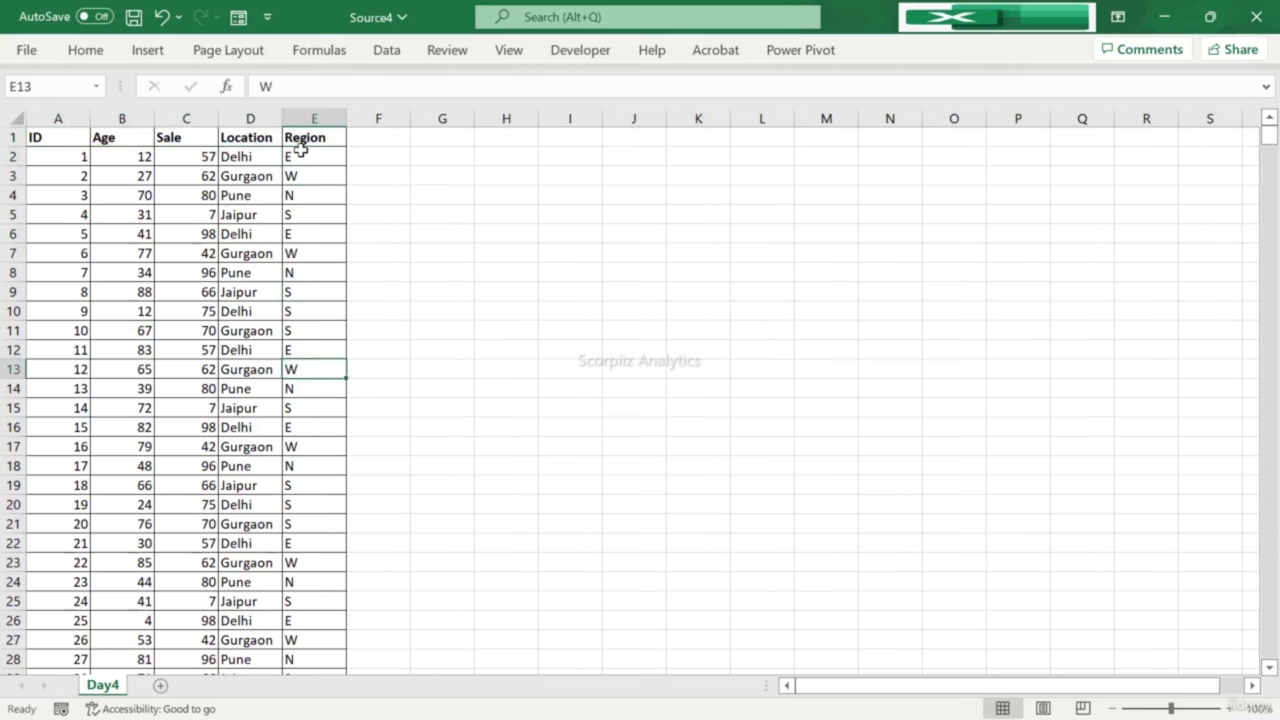
{"action": "key", "text": "Down"}
{"action": "key", "text": "Down"}
{"action": "key", "text": "Down"}
{"action": "key", "text": "Down"}
{"action": "key", "text": "Down"}
{"action": "key", "text": "Down"}
{"action": "key", "text": "Down"}
{"action": "key", "text": "Down"}
{"action": "key", "text": "Down"}
{"action": "key", "text": "Down"}
{"action": "key", "text": "Down"}
{"action": "key", "text": "Down"}
{"action": "key", "text": "Down"}
{"action": "key", "text": "Down"}
{"action": "key", "text": "Down"}
{"action": "key", "text": "Down"}
{"action": "key", "text": "Down"}
{"action": "key", "text": "Down"}
{"action": "key", "text": "Down"}
{"action": "key", "text": "Down"}
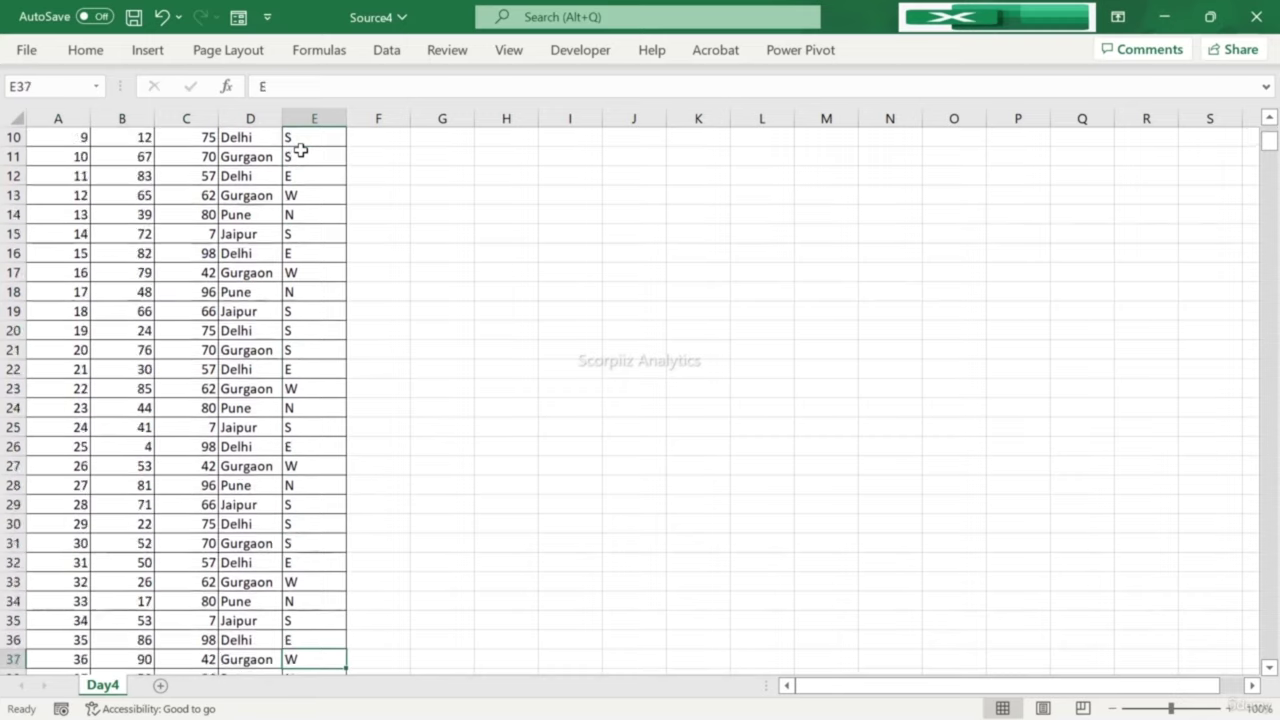
{"action": "key", "text": "Down"}
{"action": "key", "text": "Down"}
{"action": "key", "text": "Down"}
{"action": "key", "text": "Down"}
{"action": "key", "text": "Down"}
{"action": "key", "text": "Down"}
{"action": "key", "text": "Down"}
{"action": "key", "text": "Down"}
{"action": "key", "text": "Down"}
{"action": "key", "text": "Down"}
{"action": "key", "text": "Down"}
{"action": "key", "text": "Down"}
{"action": "key", "text": "Down"}
{"action": "key", "text": "Down"}
{"action": "key", "text": "Down"}
{"action": "key", "text": "Down"}
{"action": "key", "text": "Down"}
{"action": "key", "text": "Down"}
{"action": "key", "text": "Down"}
{"action": "key", "text": "Down"}
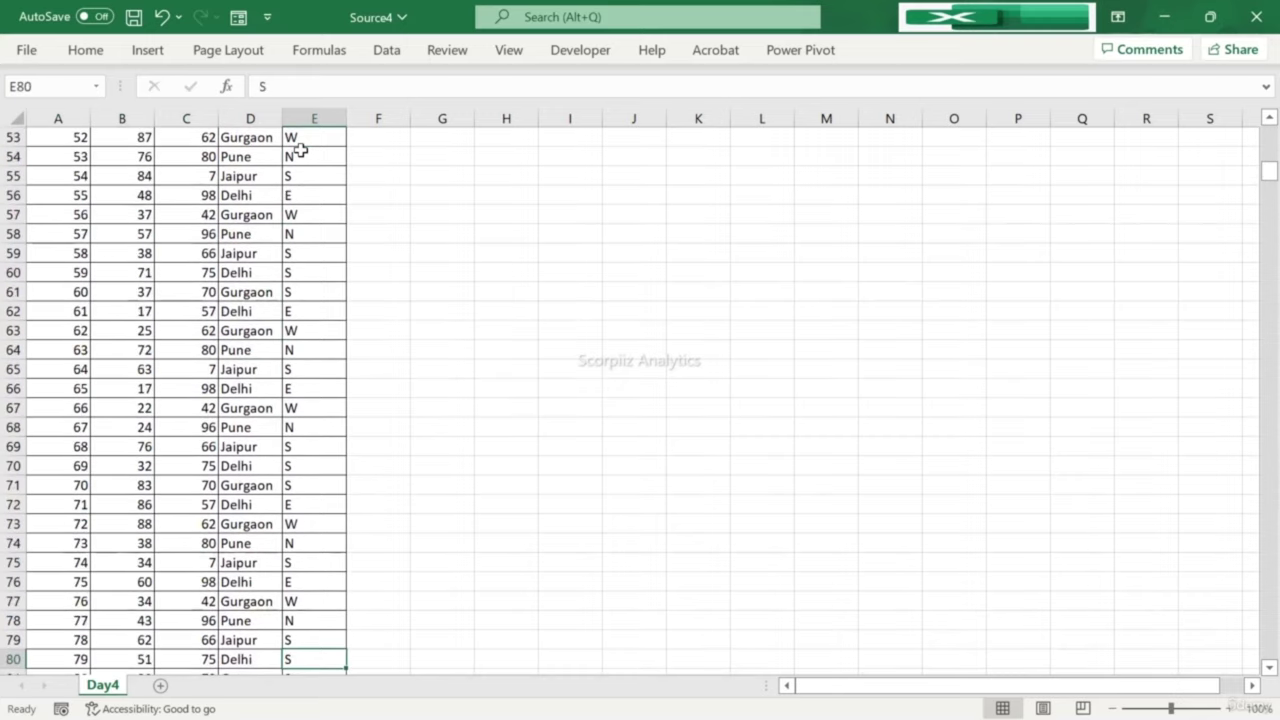
{"action": "key", "text": "Up"}
{"action": "key", "text": "Up"}
{"action": "key", "text": "Up"}
{"action": "key", "text": "Up"}
{"action": "key", "text": "Up"}
{"action": "key", "text": "Up"}
{"action": "key", "text": "Up"}
{"action": "key", "text": "Up"}
{"action": "key", "text": "Up"}
{"action": "key", "text": "Up"}
{"action": "key", "text": "Up"}
{"action": "key", "text": "Up"}
{"action": "key", "text": "Up"}
{"action": "key", "text": "Up"}
{"action": "key", "text": "Up"}
{"action": "key", "text": "Up"}
{"action": "key", "text": "Up"}
{"action": "key", "text": "Up"}
{"action": "key", "text": "Up"}
{"action": "key", "text": "Up"}
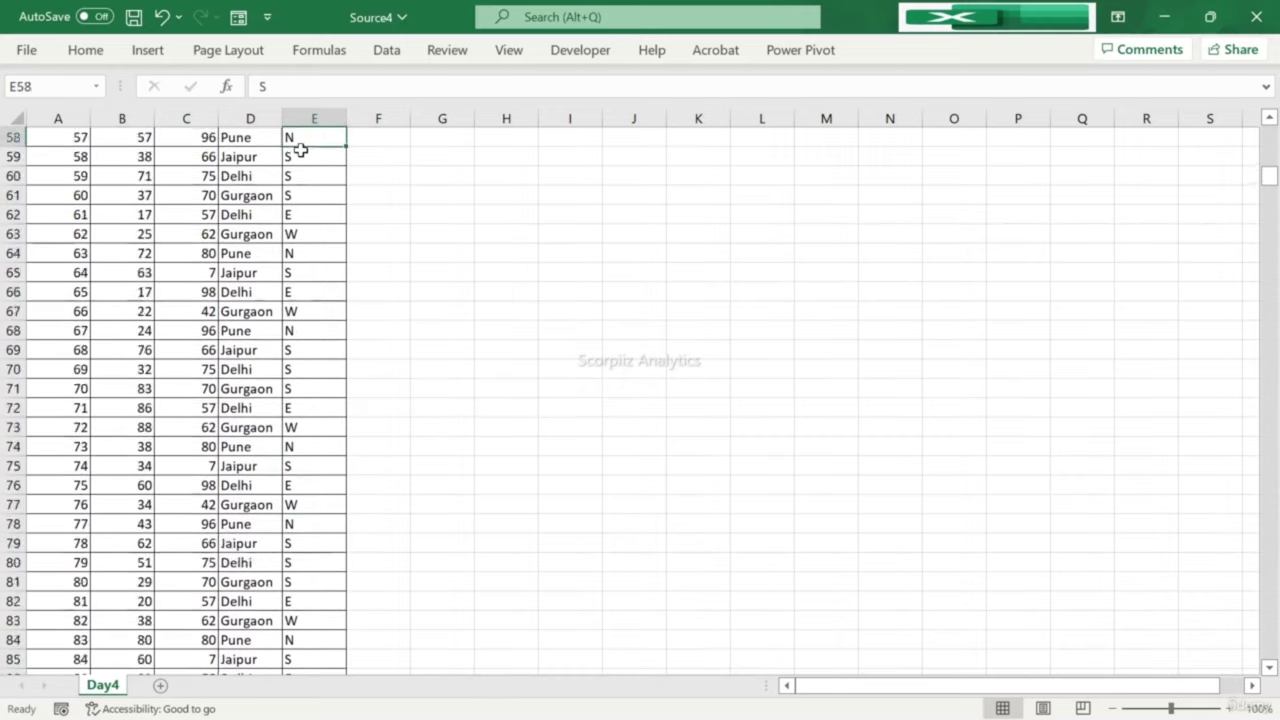
{"action": "key", "text": "Up"}
{"action": "key", "text": "Up"}
{"action": "key", "text": "Up"}
{"action": "key", "text": "Up"}
{"action": "key", "text": "Up"}
{"action": "key", "text": "Up"}
{"action": "key", "text": "Up"}
{"action": "key", "text": "Up"}
{"action": "key", "text": "Up"}
{"action": "key", "text": "Up"}
{"action": "key", "text": "Up"}
{"action": "key", "text": "Up"}
{"action": "key", "text": "Up"}
{"action": "key", "text": "Up"}
{"action": "key", "text": "Up"}
{"action": "key", "text": "Up"}
{"action": "key", "text": "Up"}
{"action": "key", "text": "Up"}
{"action": "key", "text": "Up"}
{"action": "key", "text": "Up"}
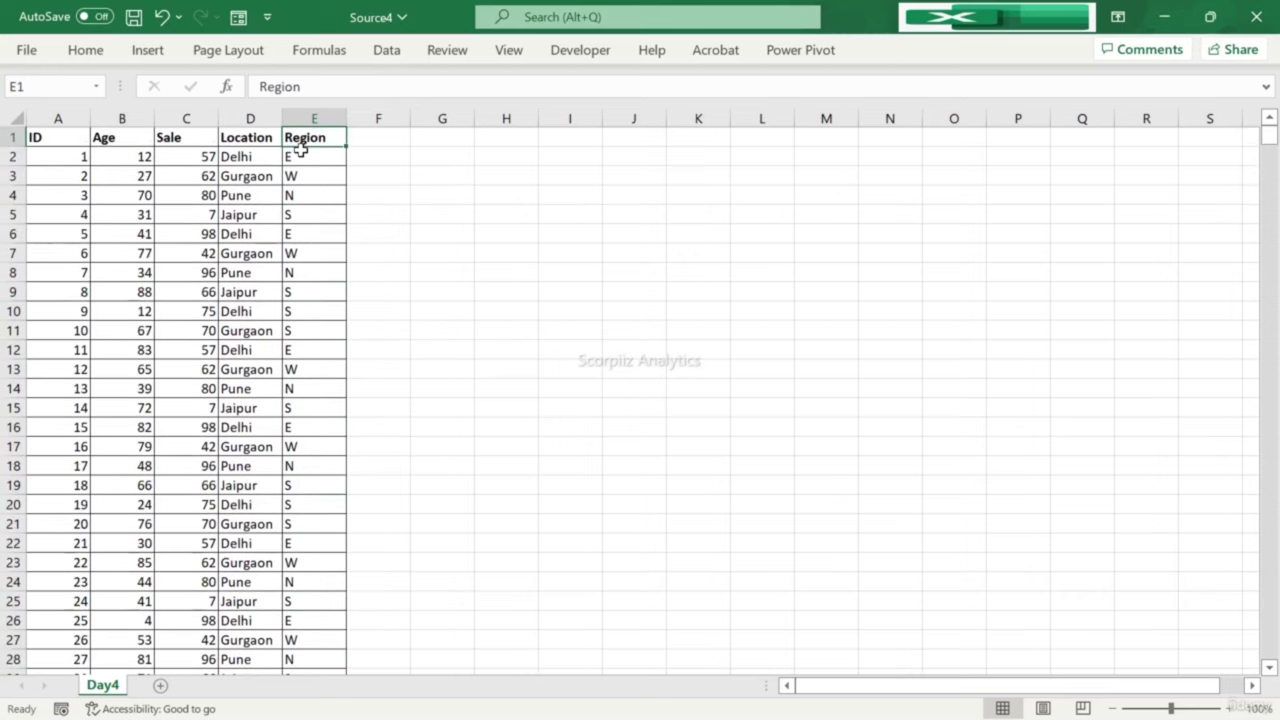
{"action": "key", "text": "Left"}
{"action": "key", "text": "Left"}
{"action": "key", "text": "Left"}
{"action": "key", "text": "Left"}
{"action": "key", "text": "Right"}
{"action": "key", "text": "Right"}
{"action": "key", "text": "Right"}
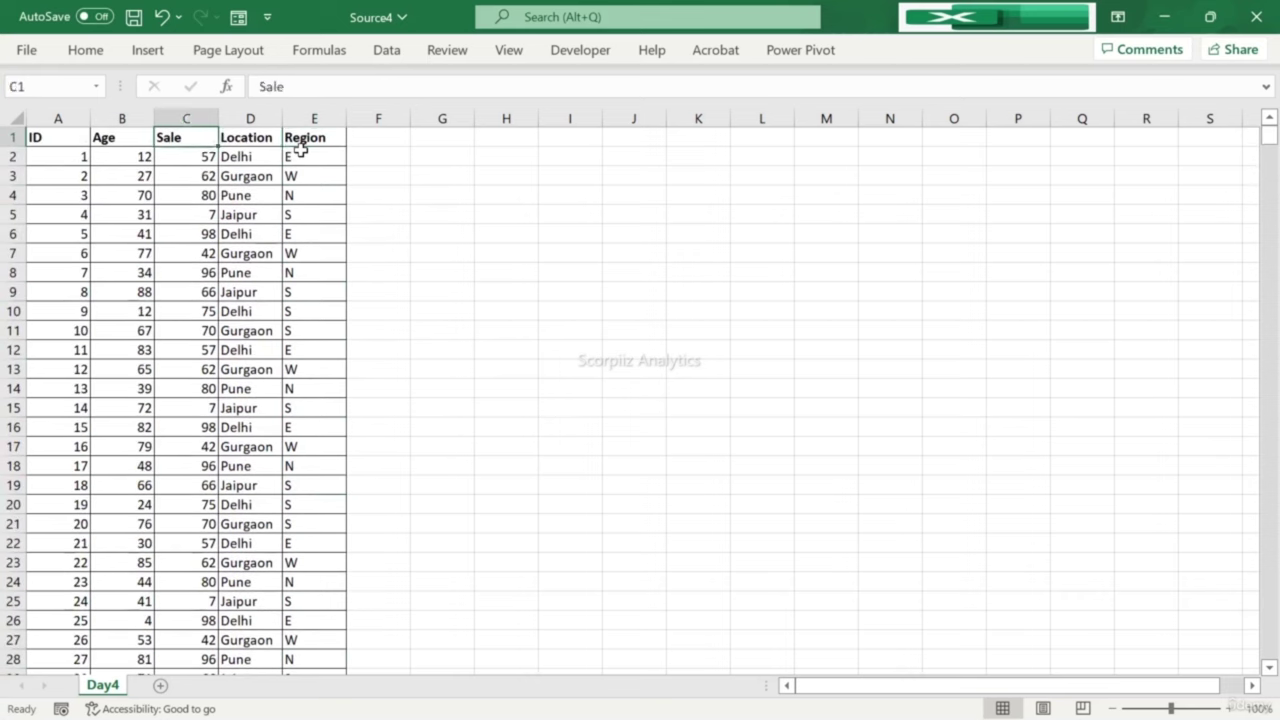
{"action": "key", "text": "Left"}
{"action": "key", "text": "Left"}
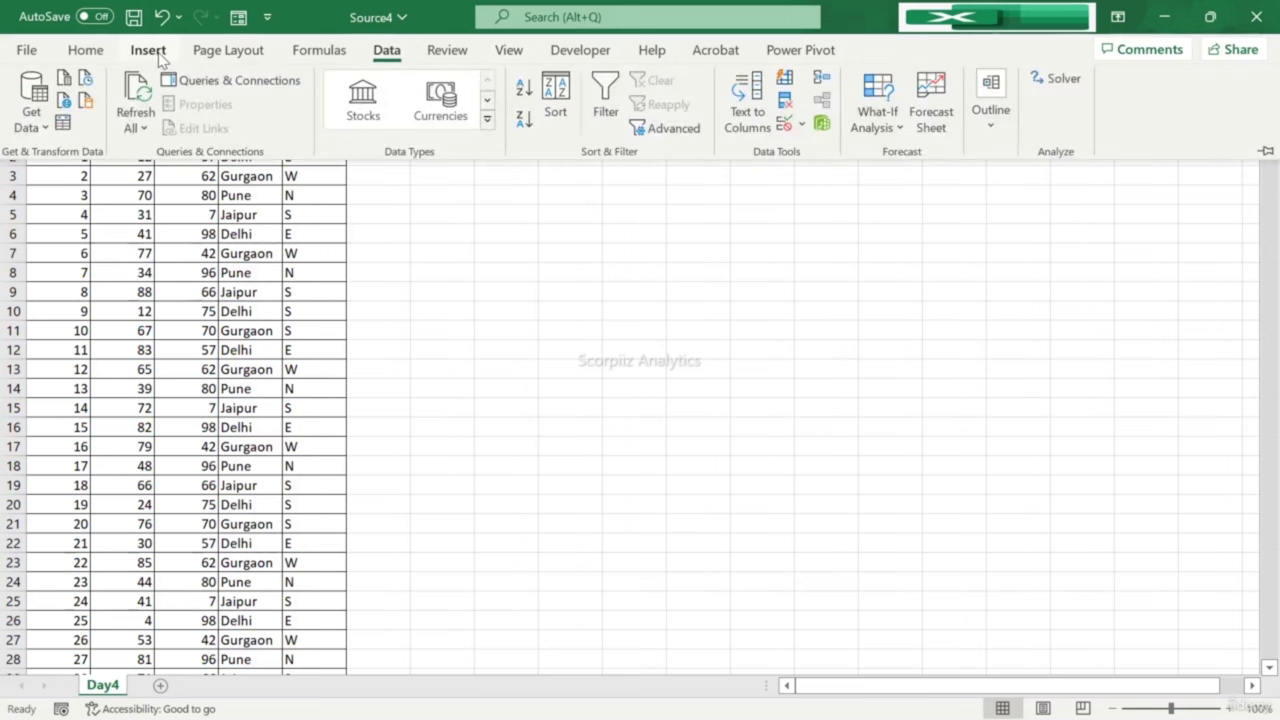
Step: With B1 selected, apply Freeze Panes from the View ribbon to lock the ID column
{"action": "left_click", "coordinate": [312, 54]}
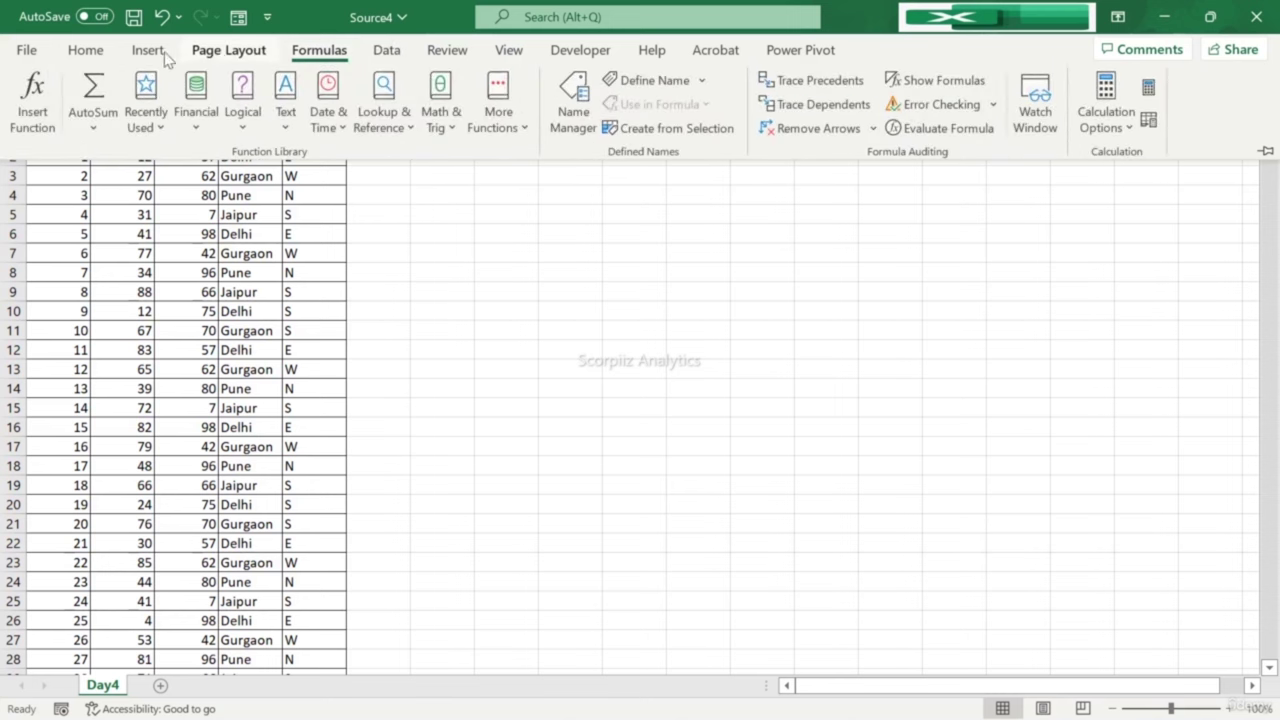
{"action": "scroll", "coordinate": [88, 57], "scroll_direction": "up", "scroll_amount": 1}
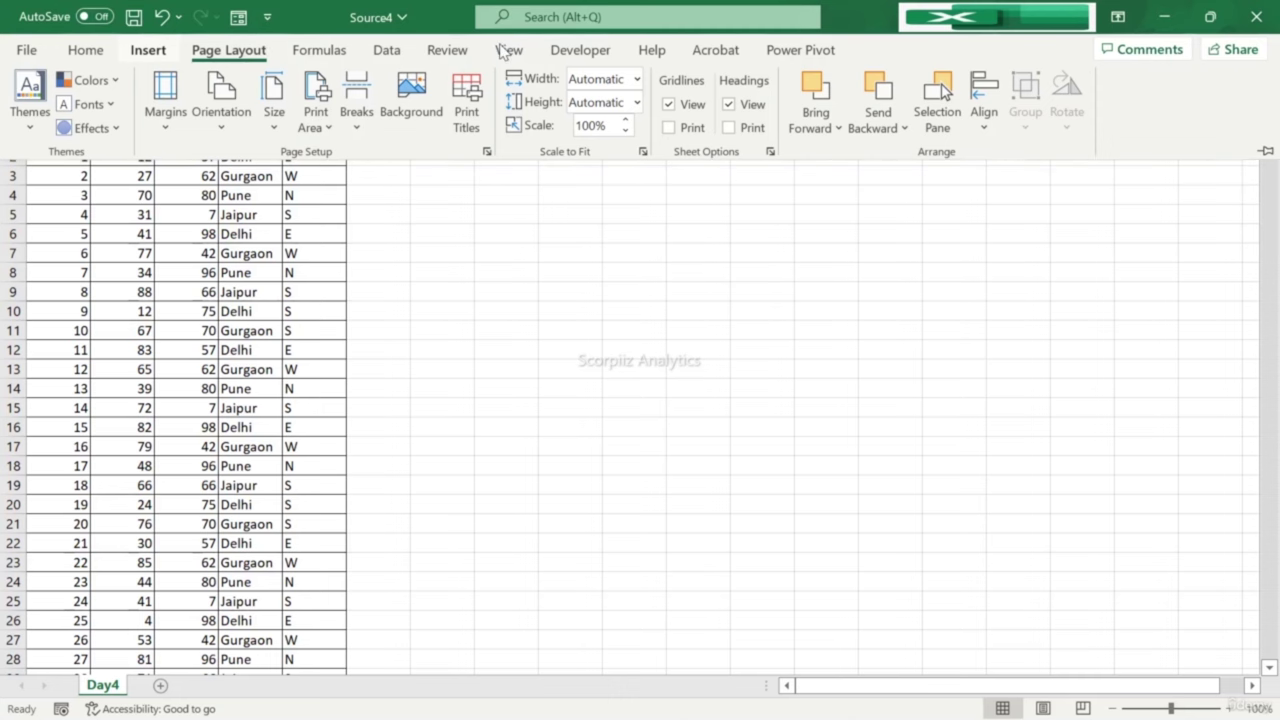
{"action": "scroll", "coordinate": [510, 55], "scroll_direction": "up", "scroll_amount": 2}
{"action": "key", "text": "ctrl+F1"}
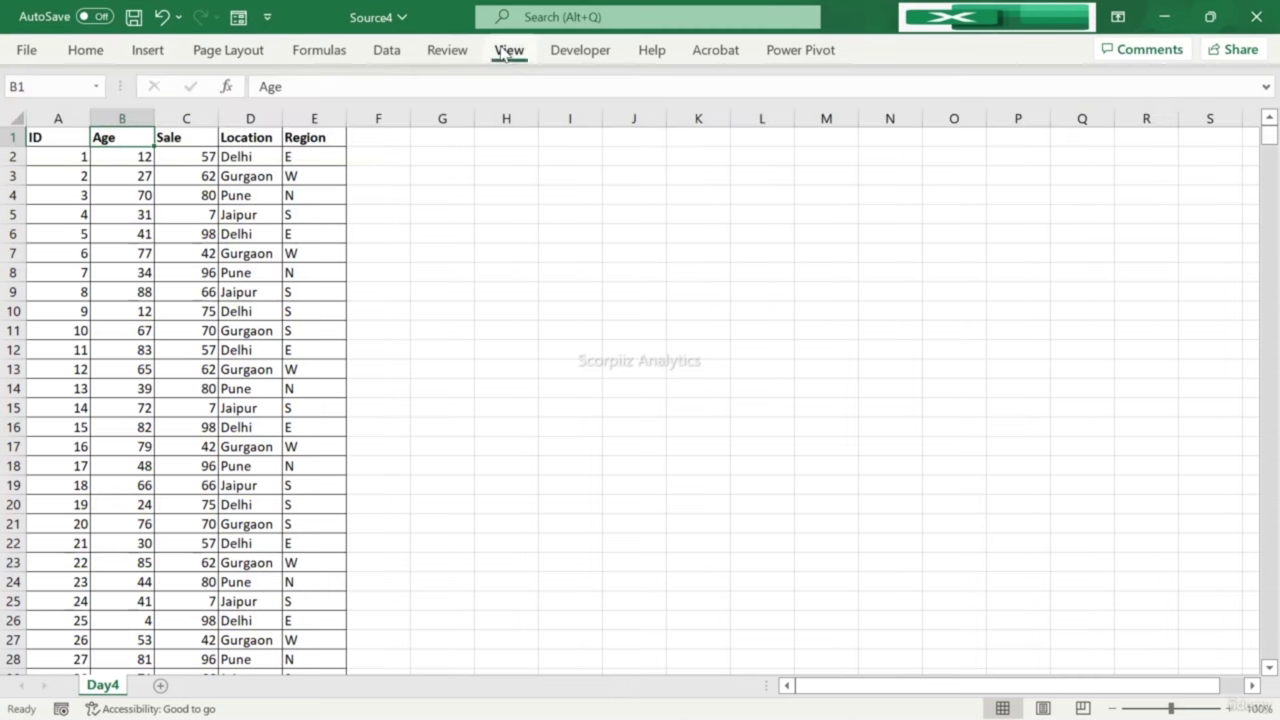
{"action": "left_click", "coordinate": [507, 52]}
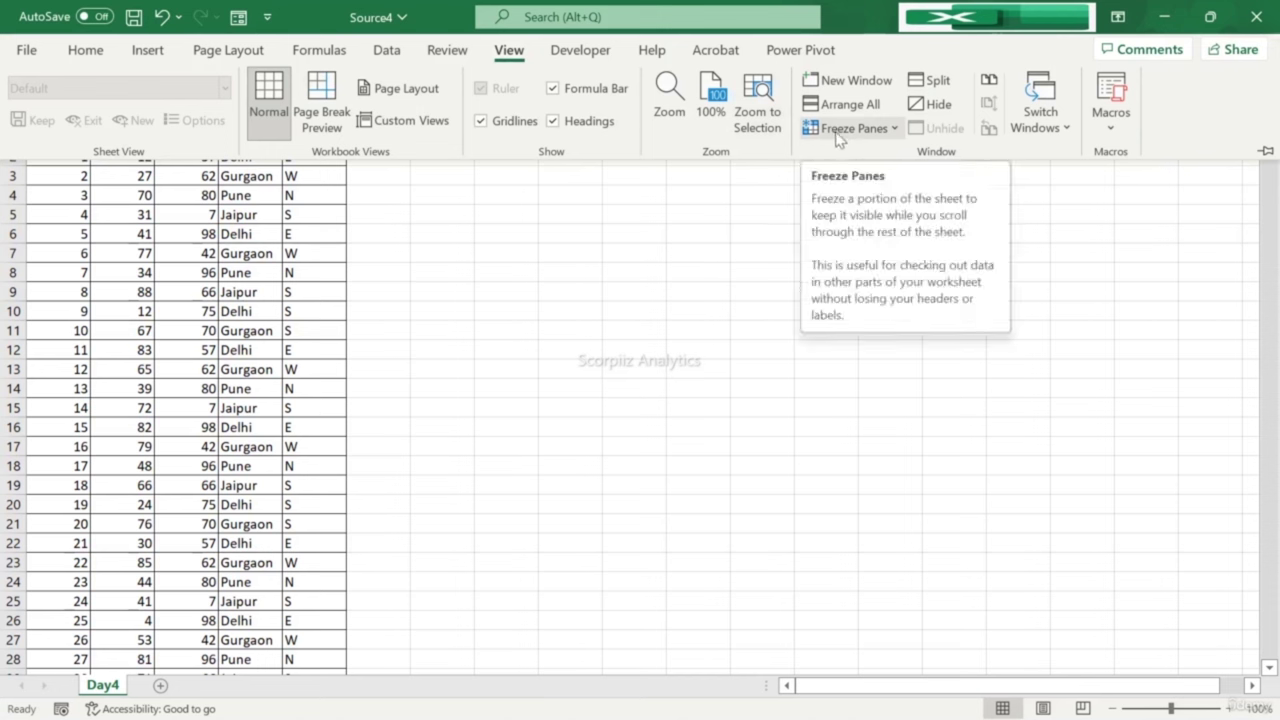
{"action": "left_click", "coordinate": [898, 131]}
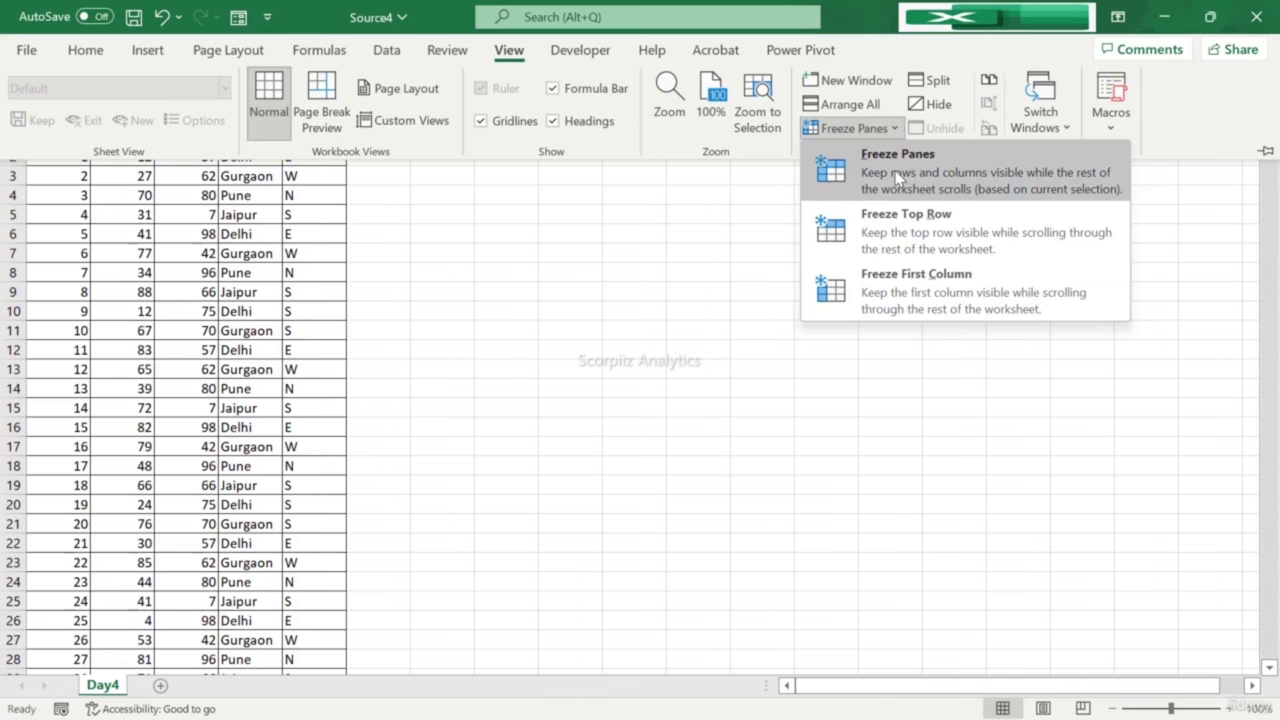
{"action": "left_click", "coordinate": [900, 177]}
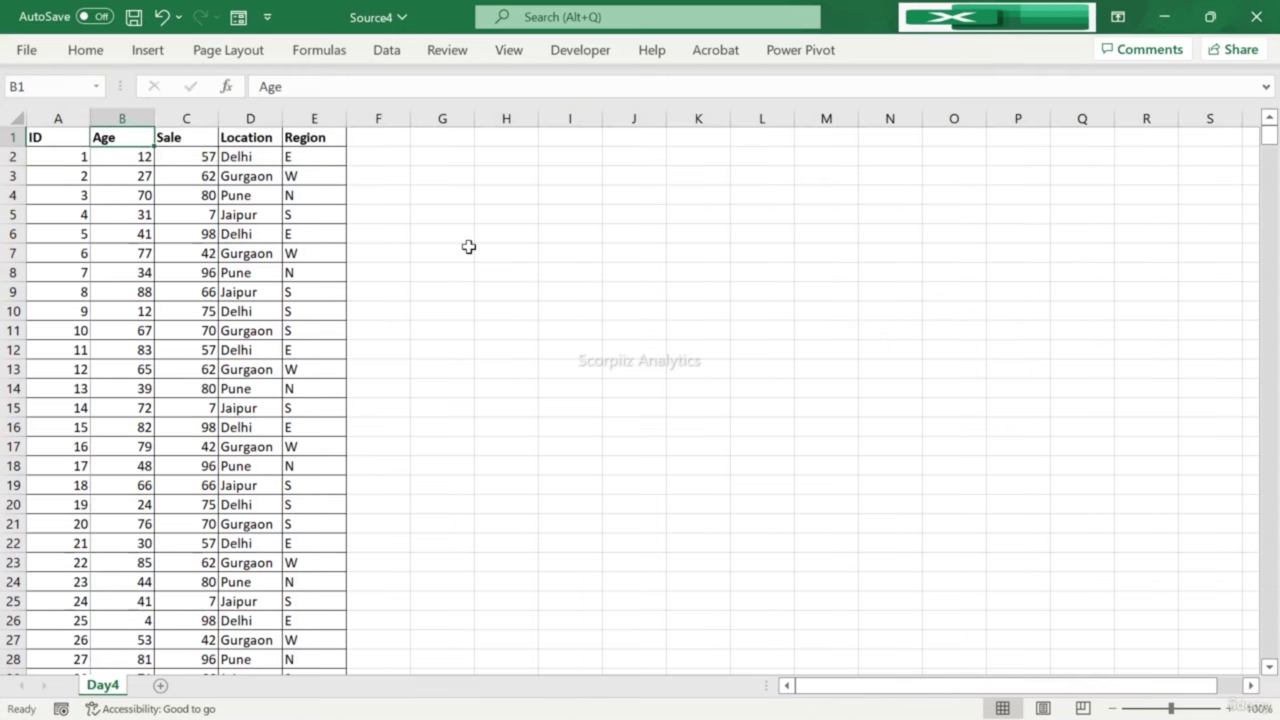
Step: Move around the sheet with arrow keys to confirm the ID column stays fixed
{"action": "key", "text": "Down"}
{"action": "key", "text": "Down"}
{"action": "key", "text": "Down"}
{"action": "key", "text": "Down"}
{"action": "key", "text": "Down"}
{"action": "key", "text": "Down"}
{"action": "key", "text": "Down"}
{"action": "key", "text": "Down"}
{"action": "key", "text": "Down"}
{"action": "key", "text": "Down"}
{"action": "key", "text": "Down"}
{"action": "key", "text": "Down"}
{"action": "key", "text": "Down"}
{"action": "key", "text": "Down"}
{"action": "key", "text": "Up"}
{"action": "key", "text": "Up"}
{"action": "key", "text": "Up"}
{"action": "key", "text": "Up"}
{"action": "key", "text": "Up"}
{"action": "key", "text": "Up"}
{"action": "key", "text": "Up"}
{"action": "key", "text": "Up"}
{"action": "key", "text": "Up"}
{"action": "key", "text": "Up"}
{"action": "key", "text": "Up"}
{"action": "key", "text": "Up"}
{"action": "key", "text": "Up"}
{"action": "key", "text": "Up"}
{"action": "key", "text": "Right"}
{"action": "key", "text": "Right"}
{"action": "key", "text": "Right"}
{"action": "key", "text": "Right"}
{"action": "key", "text": "Right"}
{"action": "key", "text": "Right"}
{"action": "key", "text": "Right"}
{"action": "key", "text": "Right"}
{"action": "key", "text": "Right"}
{"action": "key", "text": "Right"}
{"action": "key", "text": "Right"}
{"action": "key", "text": "Right"}
{"action": "key", "text": "Right"}
{"action": "key", "text": "Right"}
{"action": "key", "text": "Right"}
{"action": "key", "text": "Left"}
{"action": "key", "text": "Left"}
{"action": "key", "text": "Left"}
{"action": "key", "text": "Left"}
{"action": "key", "text": "Left"}
{"action": "key", "text": "Left"}
{"action": "key", "text": "Left"}
{"action": "key", "text": "Left"}
{"action": "key", "text": "Left"}
{"action": "key", "text": "Left"}
{"action": "key", "text": "Left"}
{"action": "key", "text": "Left"}
{"action": "key", "text": "Left"}
{"action": "key", "text": "Left"}
{"action": "key", "text": "Left"}
{"action": "key", "text": "Left"}
{"action": "key", "text": "Down"}
{"action": "key", "text": "Down"}
{"action": "key", "text": "Down"}
{"action": "key", "text": "Down"}
{"action": "key", "text": "Down"}
{"action": "key", "text": "Down"}
{"action": "key", "text": "Down"}
{"action": "key", "text": "Down"}
{"action": "key", "text": "Down"}
{"action": "key", "text": "Down"}
{"action": "key", "text": "Down"}
{"action": "key", "text": "Down"}
{"action": "key", "text": "Down"}
{"action": "key", "text": "Down"}
{"action": "key", "text": "Down"}
{"action": "key", "text": "Down"}
{"action": "key", "text": "Down"}
{"action": "key", "text": "Down"}
{"action": "key", "text": "Down"}
{"action": "key", "text": "Down"}
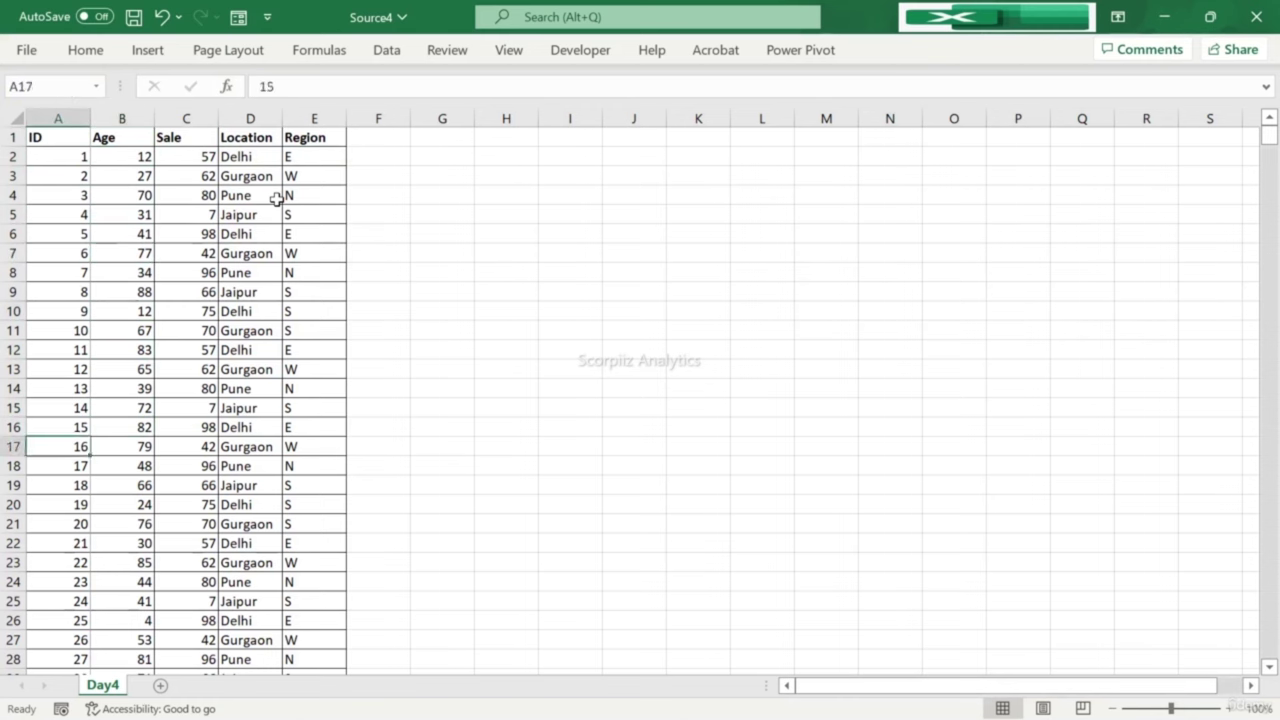
{"action": "key", "text": "Down"}
{"action": "key", "text": "Down"}
{"action": "key", "text": "Down"}
{"action": "key", "text": "Down"}
{"action": "key", "text": "Down"}
{"action": "key", "text": "Down"}
{"action": "key", "text": "Down"}
{"action": "key", "text": "Down"}
{"action": "key", "text": "Down"}
{"action": "key", "text": "Down"}
{"action": "key", "text": "Down"}
{"action": "key", "text": "Down"}
{"action": "key", "text": "Down"}
{"action": "key", "text": "Down"}
{"action": "key", "text": "Down"}
{"action": "key", "text": "Down"}
{"action": "key", "text": "Down"}
{"action": "key", "text": "Down"}
{"action": "key", "text": "Down"}
{"action": "key", "text": "Down"}
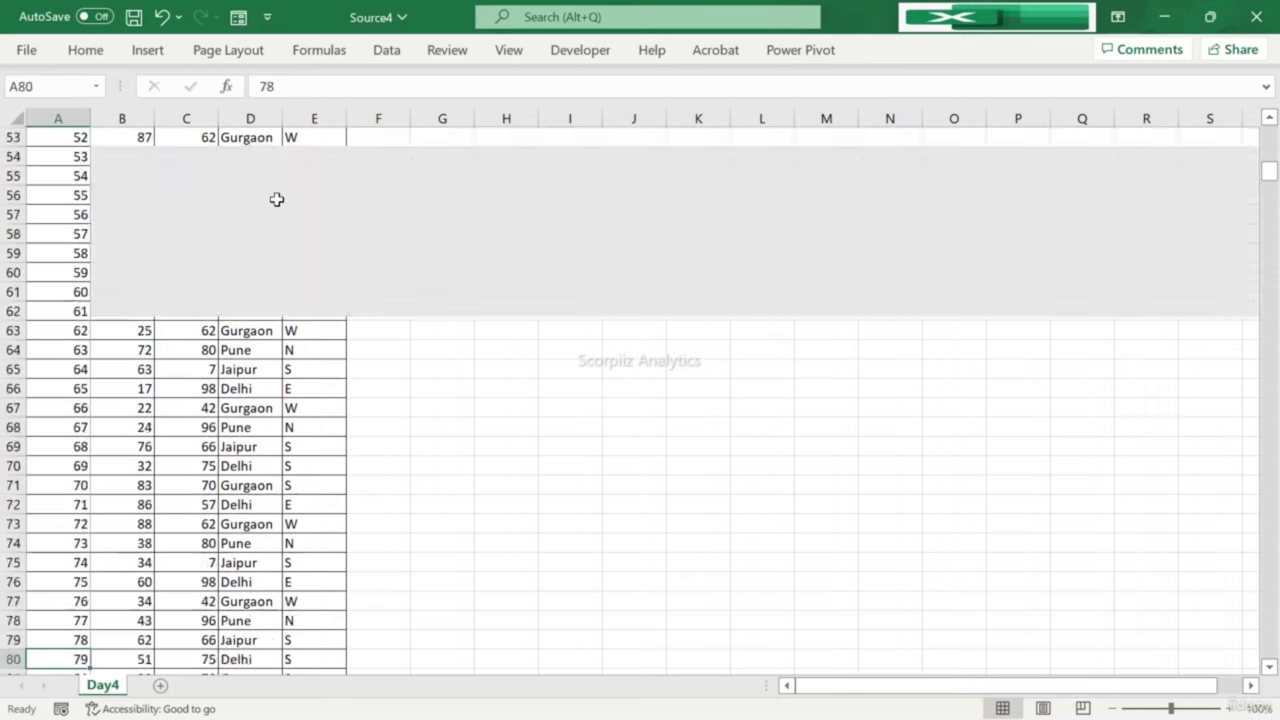
{"action": "key", "text": "Up"}
{"action": "key", "text": "Up"}
{"action": "key", "text": "Up"}
{"action": "key", "text": "Up"}
{"action": "key", "text": "Up"}
{"action": "key", "text": "Up"}
{"action": "key", "text": "Up"}
{"action": "key", "text": "Up"}
{"action": "key", "text": "Up"}
{"action": "key", "text": "Up"}
{"action": "key", "text": "Up"}
{"action": "key", "text": "Up"}
{"action": "key", "text": "Up"}
{"action": "key", "text": "Up"}
{"action": "key", "text": "Up"}
{"action": "key", "text": "Up"}
{"action": "key", "text": "Up"}
{"action": "key", "text": "Up"}
{"action": "key", "text": "Up"}
{"action": "key", "text": "Up"}
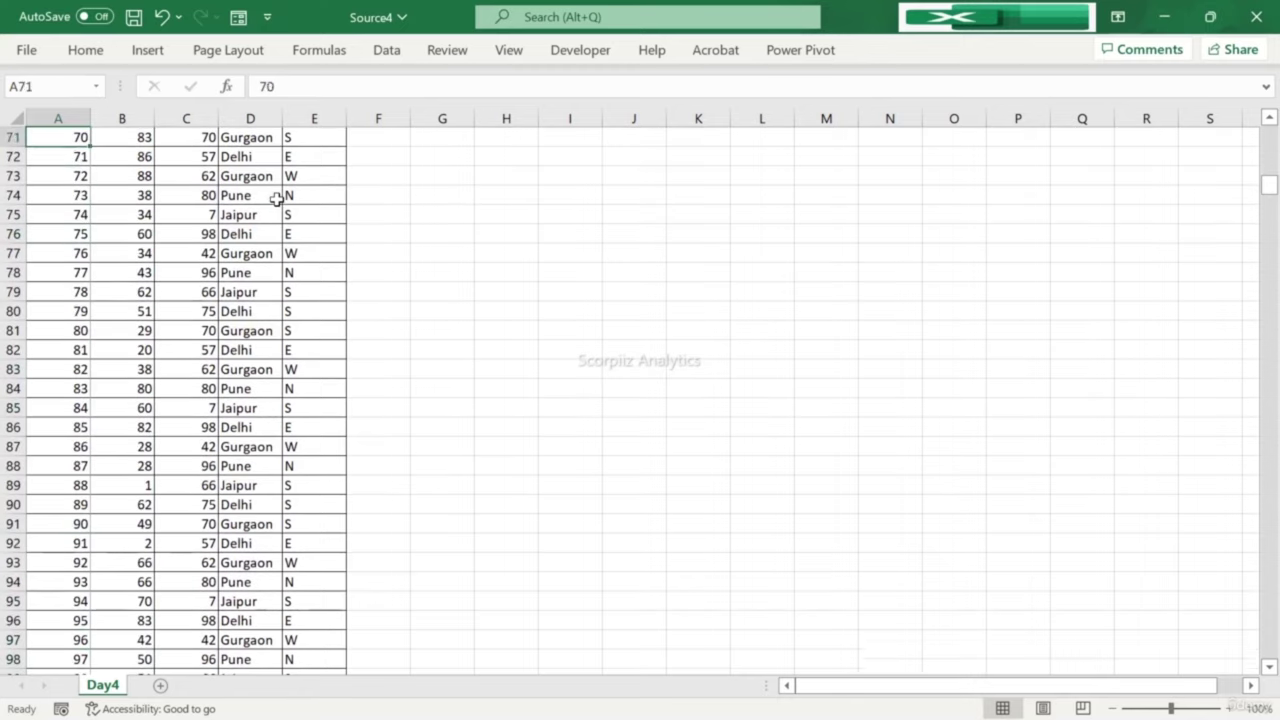
{"action": "key", "text": "Up"}
{"action": "key", "text": "Up"}
{"action": "key", "text": "Up"}
{"action": "key", "text": "Up"}
{"action": "key", "text": "Up"}
{"action": "key", "text": "Up"}
{"action": "key", "text": "Up"}
{"action": "key", "text": "Up"}
{"action": "key", "text": "Up"}
{"action": "key", "text": "Up"}
{"action": "key", "text": "Up"}
{"action": "key", "text": "Up"}
{"action": "key", "text": "Up"}
{"action": "key", "text": "Up"}
{"action": "key", "text": "Up"}
{"action": "key", "text": "Up"}
{"action": "key", "text": "Up"}
{"action": "key", "text": "Up"}
{"action": "key", "text": "Up"}
{"action": "key", "text": "Up"}
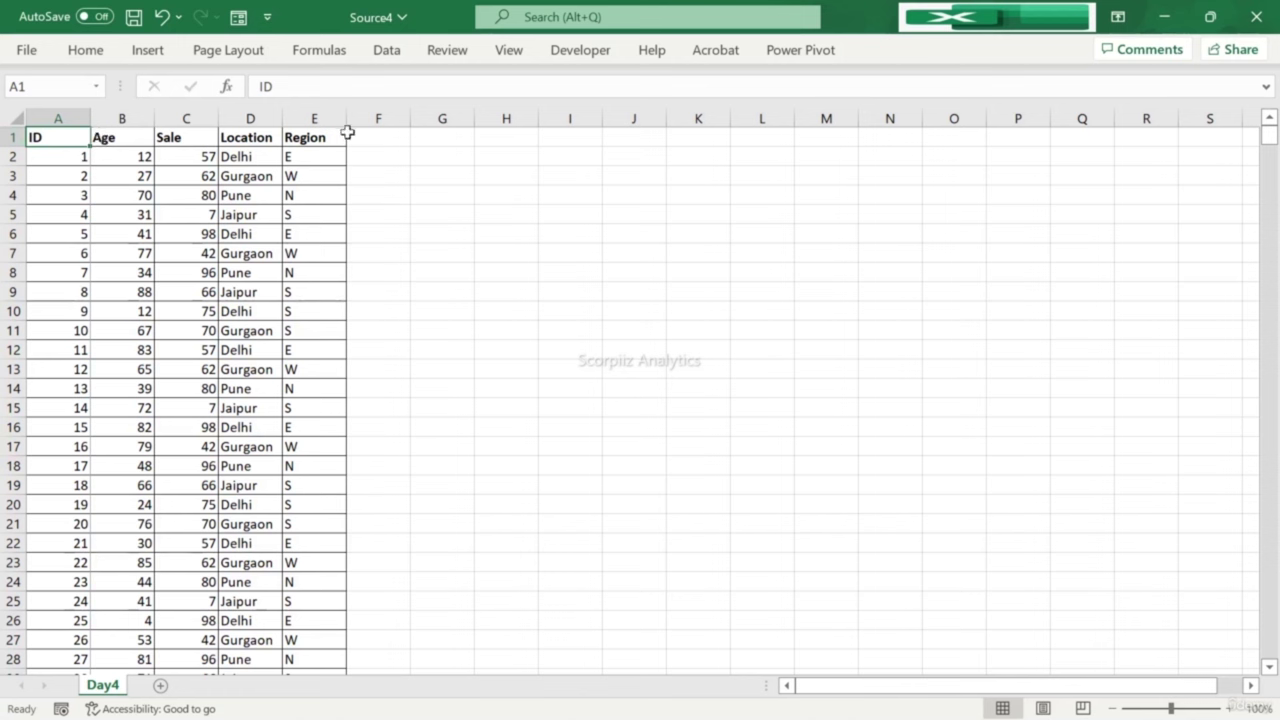
Step: Select A2 and unfreeze the existing panes
{"action": "left_click", "coordinate": [84, 160]}
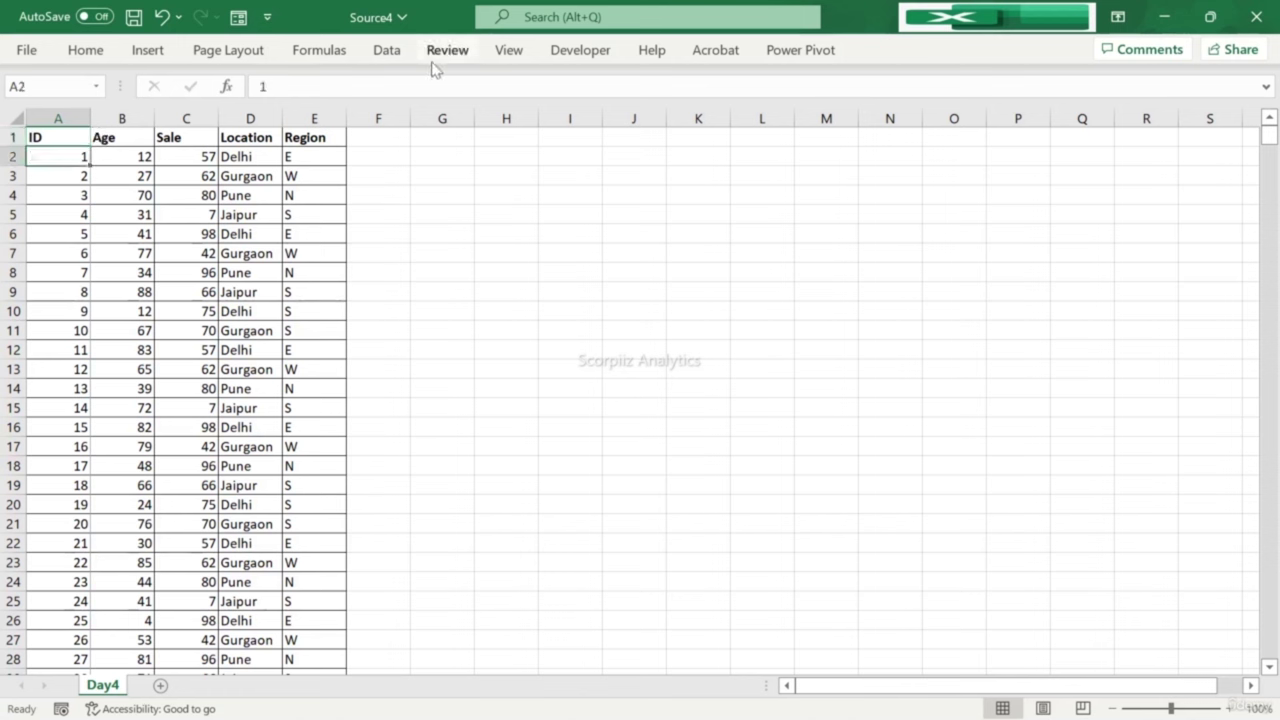
{"action": "left_click", "coordinate": [508, 52]}
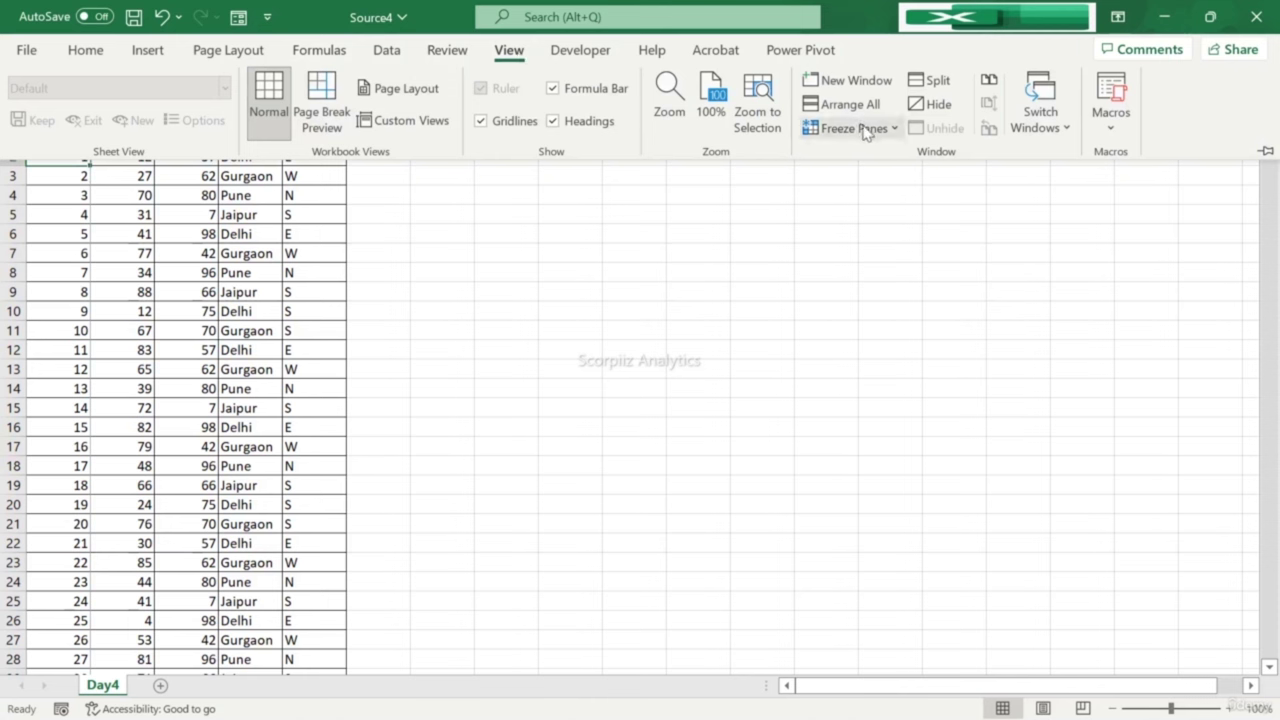
{"action": "left_click", "coordinate": [866, 130]}
{"action": "left_click", "coordinate": [882, 154]}
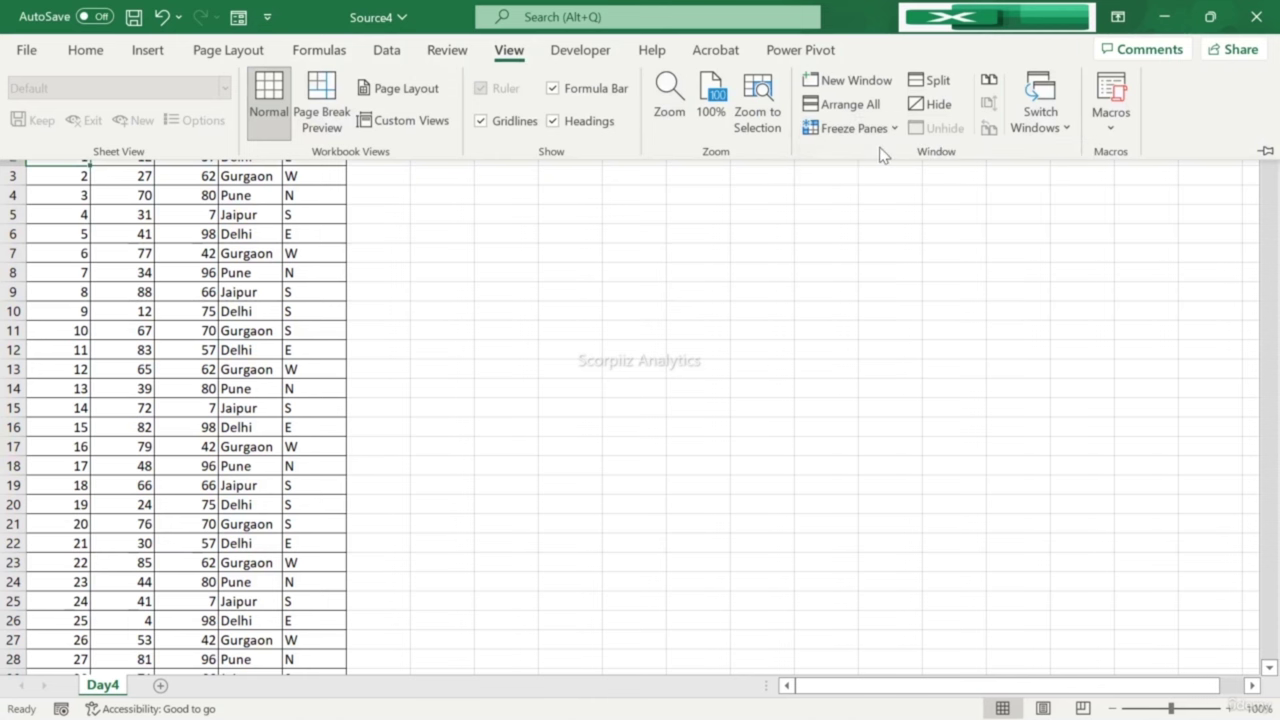
{"action": "left_click", "coordinate": [577, 268]}
{"action": "key", "text": "Up"}
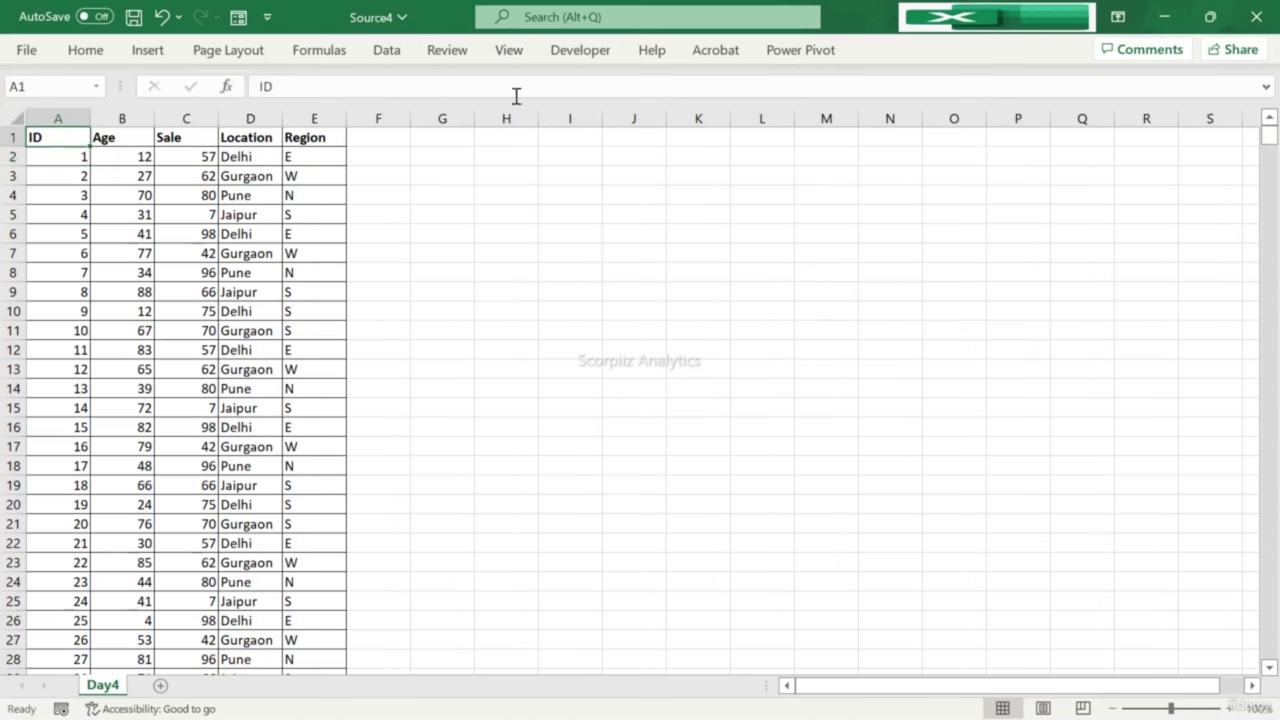
Step: Select F2 and freeze panes so row 1 and columns A to E stay fixed
{"action": "left_click", "coordinate": [373, 155]}
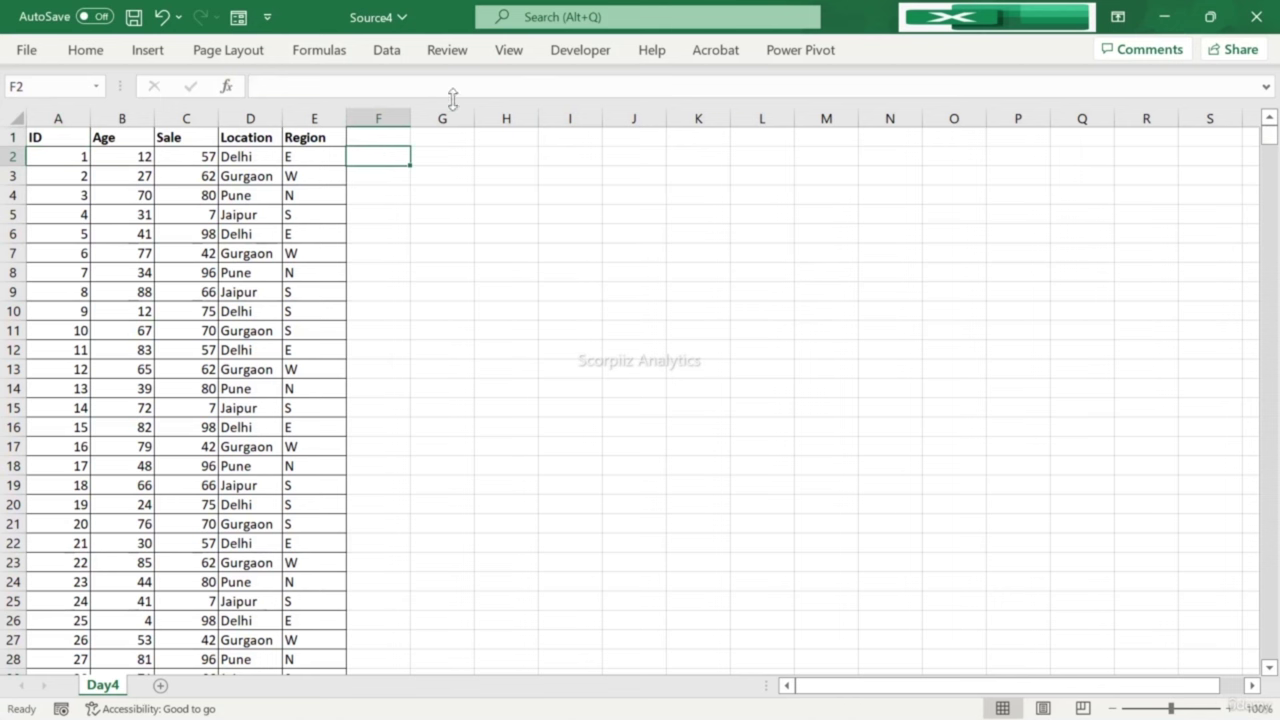
{"action": "left_click", "coordinate": [526, 45]}
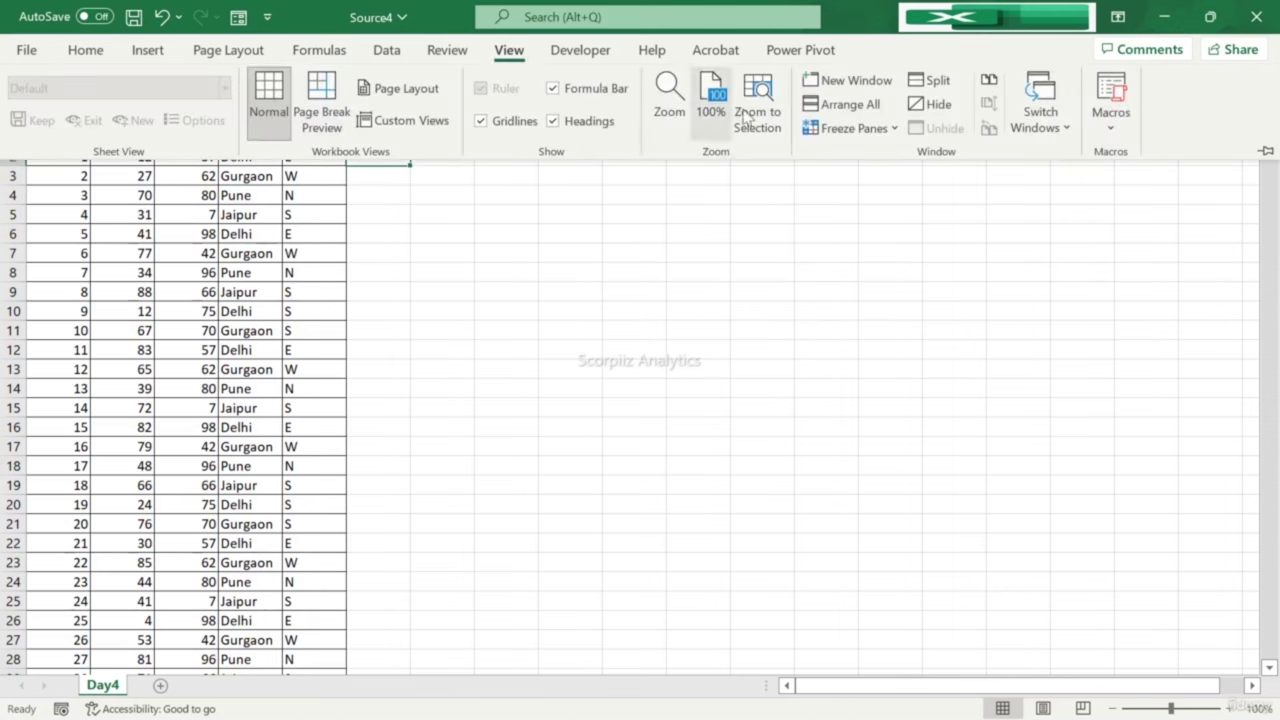
{"action": "left_click", "coordinate": [414, 212]}
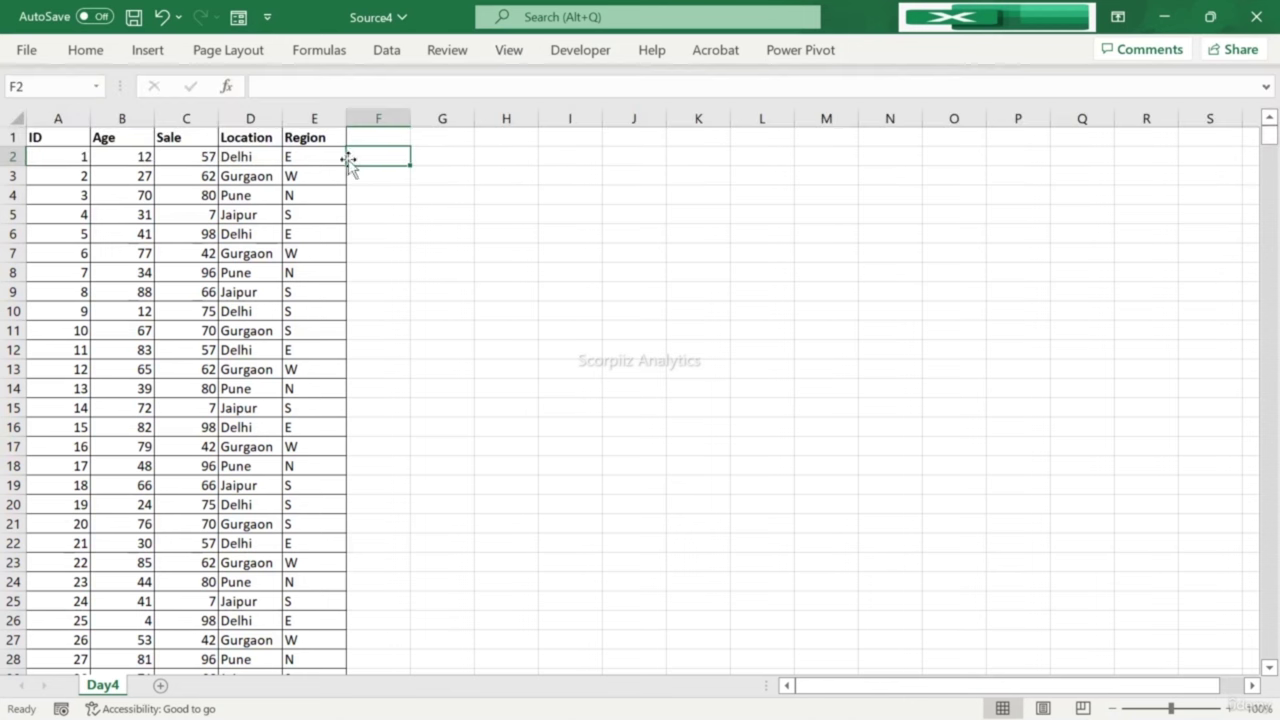
{"action": "left_click", "coordinate": [516, 56]}
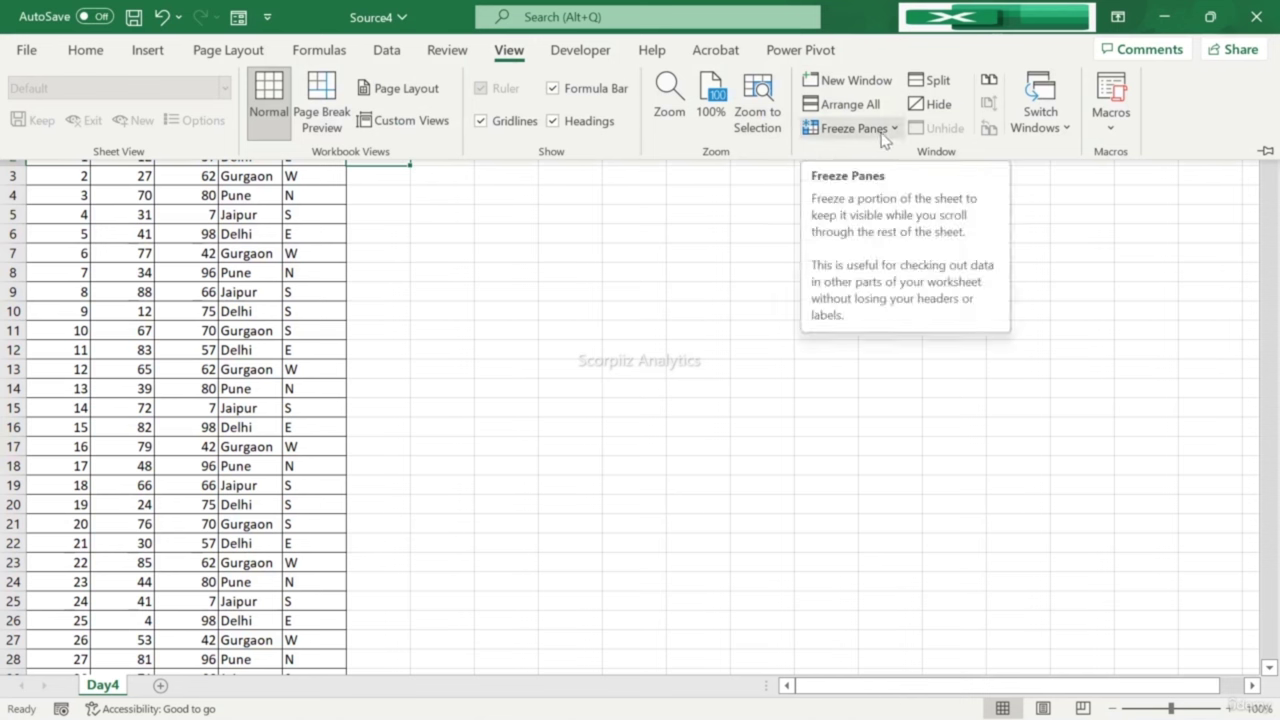
{"action": "left_click", "coordinate": [884, 130]}
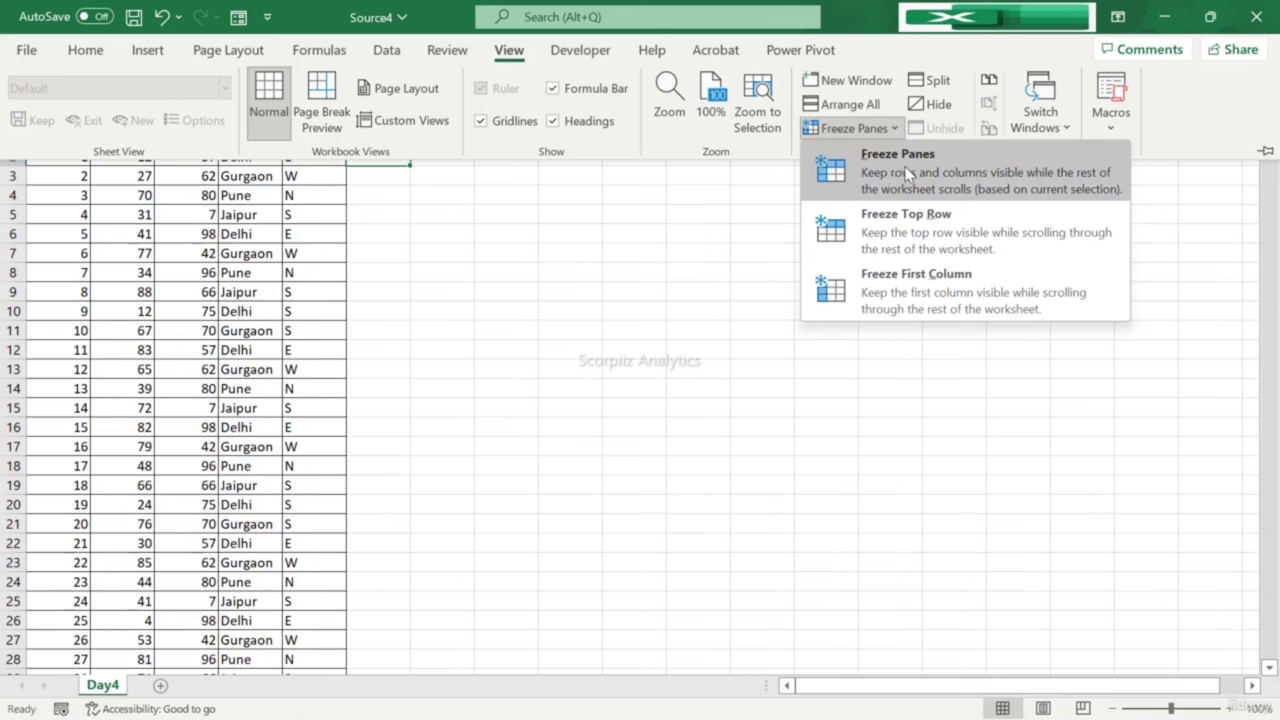
{"action": "left_click", "coordinate": [906, 174]}
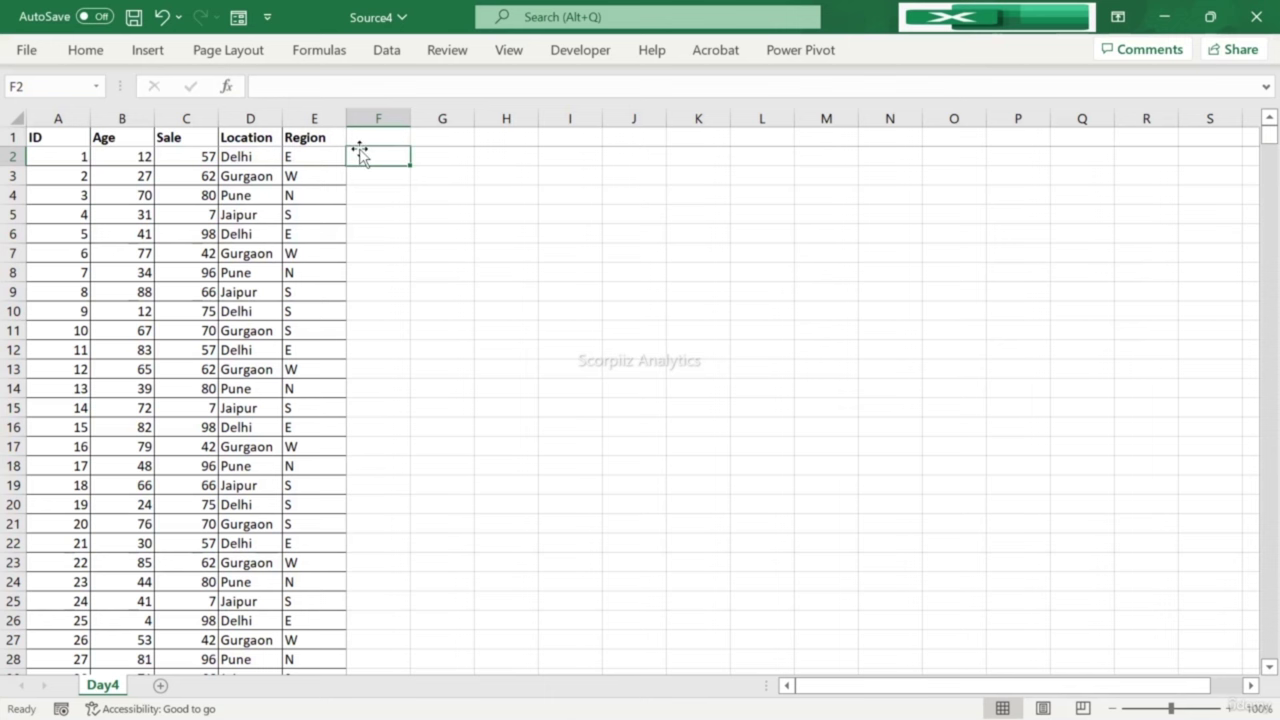
{"action": "key", "text": "Down"}
{"action": "key", "text": "Down"}
{"action": "key", "text": "Down"}
{"action": "key", "text": "Down"}
{"action": "key", "text": "Down"}
{"action": "key", "text": "Down"}
{"action": "key", "text": "Down"}
{"action": "key", "text": "Down"}
{"action": "key", "text": "Down"}
{"action": "key", "text": "Down"}
{"action": "key", "text": "Down"}
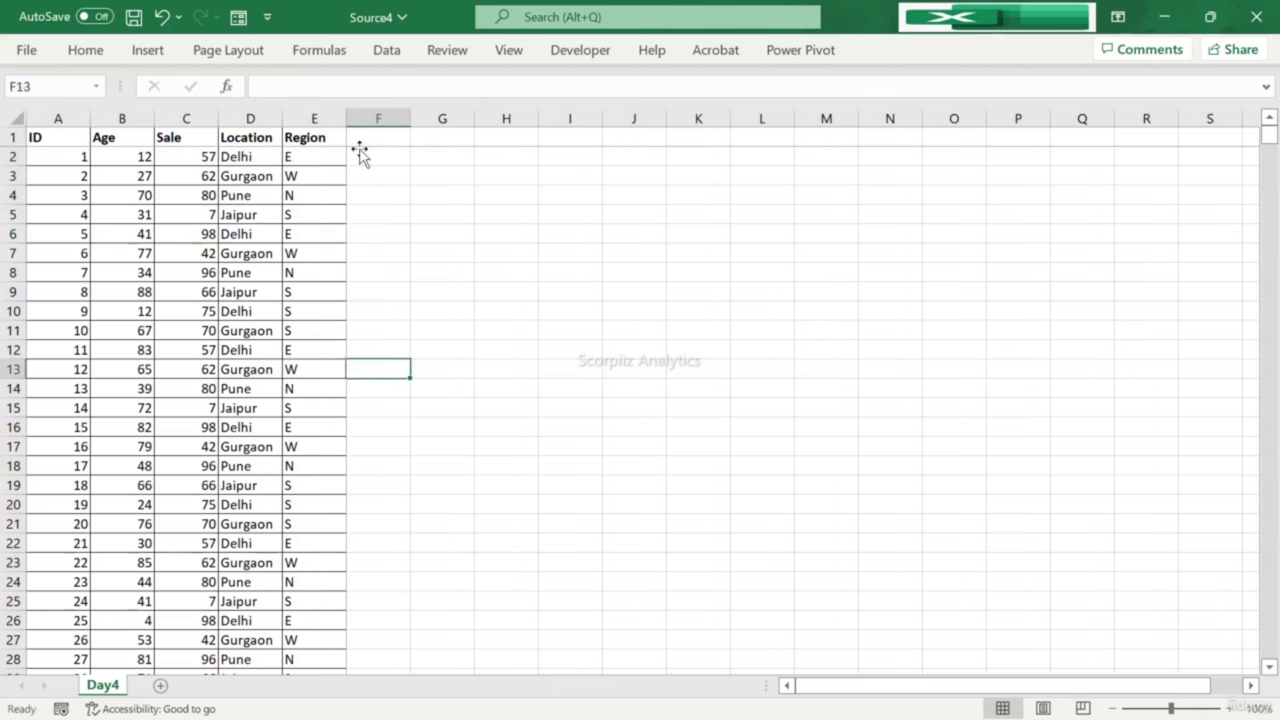
{"action": "key", "text": "Down"}
{"action": "key", "text": "Down"}
{"action": "key", "text": "Down"}
{"action": "key", "text": "Down"}
{"action": "key", "text": "Down"}
{"action": "key", "text": "Down"}
{"action": "key", "text": "Down"}
{"action": "key", "text": "Down"}
{"action": "key", "text": "Down"}
{"action": "key", "text": "Down"}
{"action": "key", "text": "Down"}
{"action": "key", "text": "Down"}
{"action": "key", "text": "Down"}
{"action": "key", "text": "Down"}
{"action": "key", "text": "Down"}
{"action": "key", "text": "Down"}
{"action": "key", "text": "Down"}
{"action": "key", "text": "Down"}
{"action": "key", "text": "Down"}
{"action": "key", "text": "Down"}
{"action": "key", "text": "Left"}
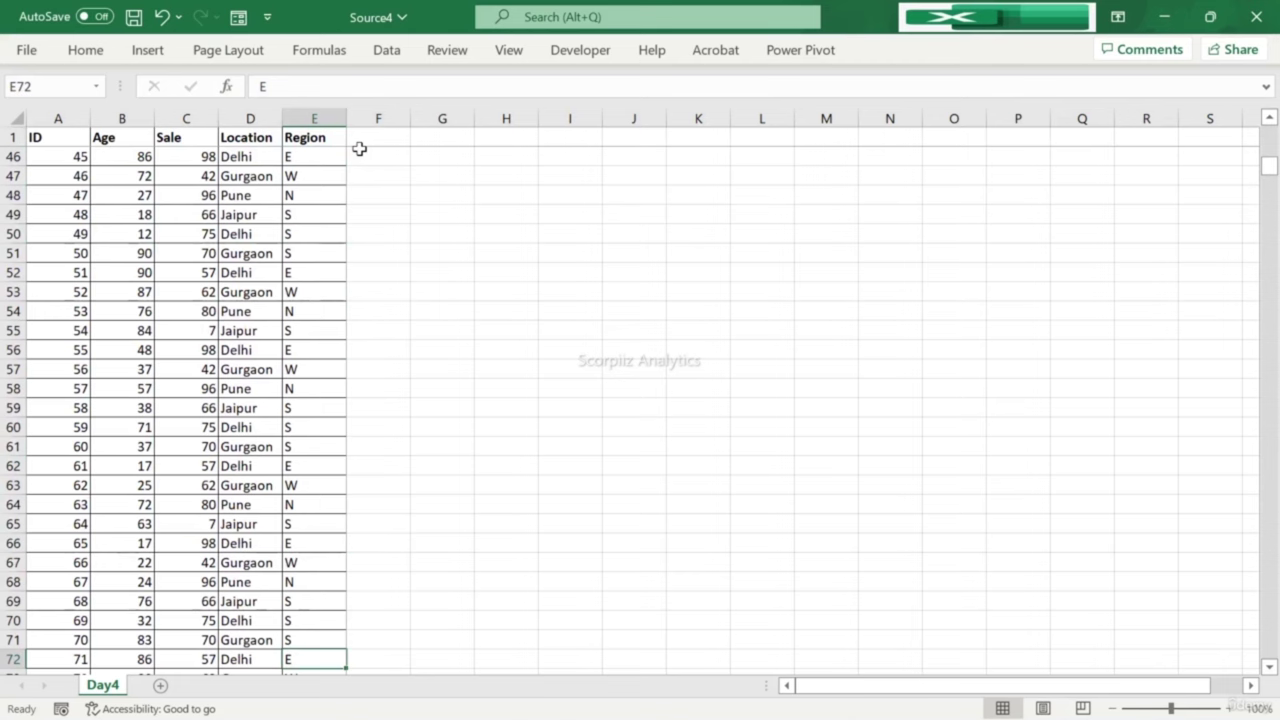
{"action": "key", "text": "Left"}
{"action": "key", "text": "Left"}
{"action": "key", "text": "Left"}
{"action": "key", "text": "Left"}
{"action": "key", "text": "Up"}
{"action": "key", "text": "Up"}
{"action": "key", "text": "Up"}
{"action": "key", "text": "Up"}
{"action": "key", "text": "Up"}
{"action": "key", "text": "Up"}
{"action": "key", "text": "Up"}
{"action": "key", "text": "Up"}
{"action": "key", "text": "Up"}
{"action": "key", "text": "Up"}
{"action": "key", "text": "Up"}
{"action": "key", "text": "Up"}
{"action": "key", "text": "Up"}
{"action": "key", "text": "Up"}
{"action": "key", "text": "Up"}
{"action": "key", "text": "Up"}
{"action": "key", "text": "Up"}
{"action": "key", "text": "Up"}
{"action": "key", "text": "Up"}
{"action": "key", "text": "Up"}
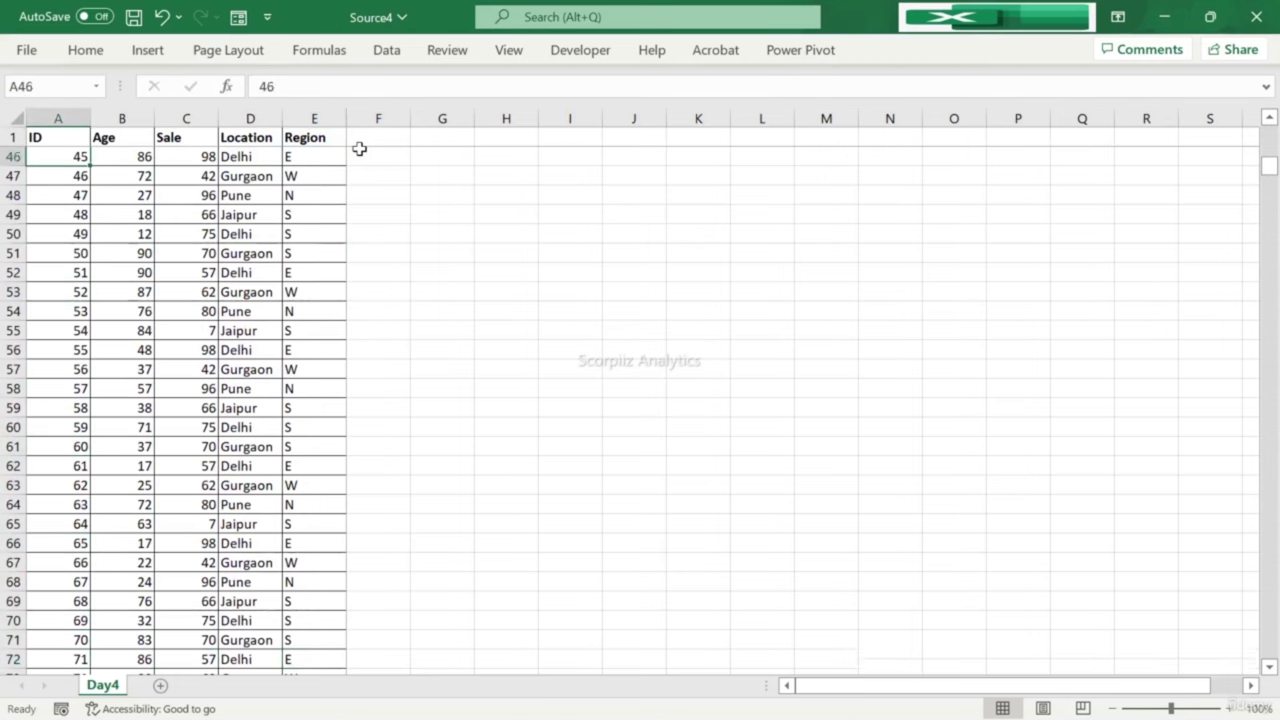
{"action": "key", "text": "Up"}
{"action": "key", "text": "Up"}
{"action": "key", "text": "Up"}
{"action": "key", "text": "Up"}
{"action": "key", "text": "Up"}
{"action": "key", "text": "Up"}
{"action": "key", "text": "Up"}
{"action": "key", "text": "Right"}
{"action": "key", "text": "Right"}
{"action": "key", "text": "Right"}
{"action": "key", "text": "Right"}
{"action": "key", "text": "Right"}
{"action": "key", "text": "Right"}
{"action": "key", "text": "Right"}
{"action": "key", "text": "Right"}
{"action": "key", "text": "Right"}
{"action": "key", "text": "Right"}
{"action": "key", "text": "Right"}
{"action": "key", "text": "Right"}
{"action": "key", "text": "Right"}
{"action": "key", "text": "Right"}
{"action": "key", "text": "Right"}
{"action": "key", "text": "Right"}
{"action": "key", "text": "Right"}
{"action": "key", "text": "Right"}
{"action": "key", "text": "Right"}
{"action": "key", "text": "Right"}
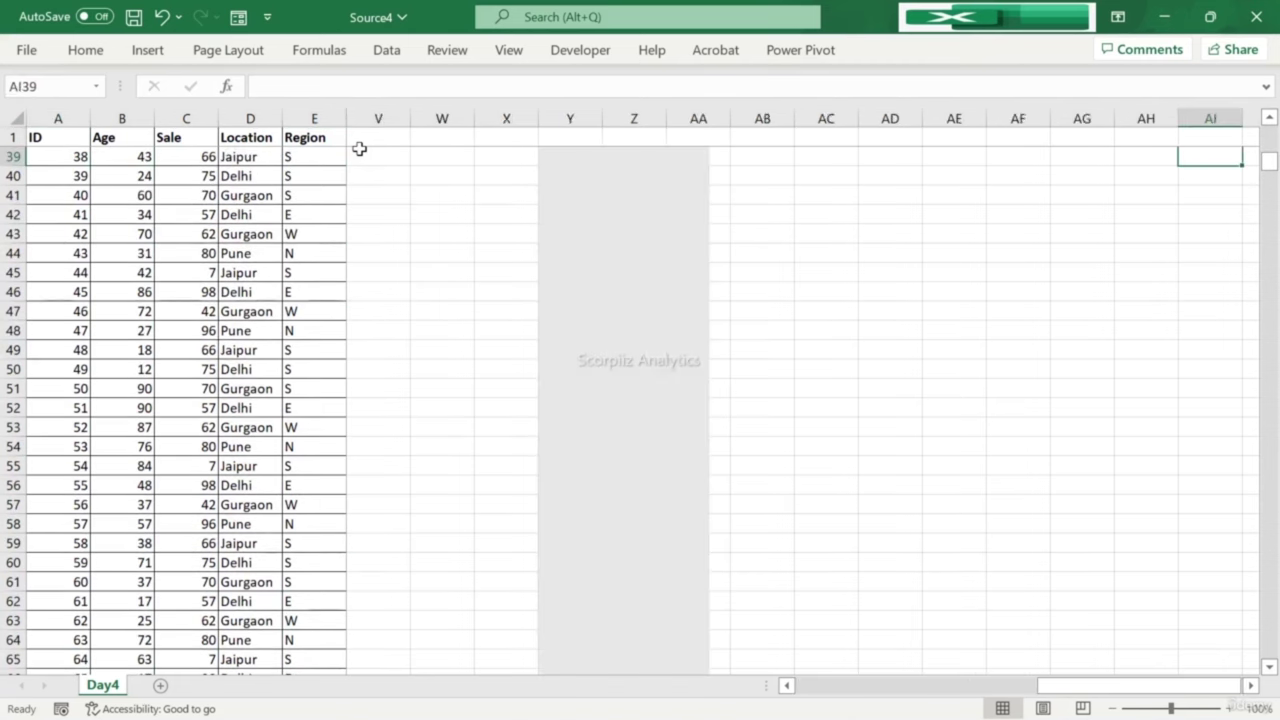
{"action": "key", "text": "Left"}
{"action": "key", "text": "Left"}
{"action": "key", "text": "Left"}
{"action": "key", "text": "Left"}
{"action": "key", "text": "Left"}
{"action": "key", "text": "Left"}
{"action": "key", "text": "Left"}
{"action": "key", "text": "Left"}
{"action": "key", "text": "Left"}
{"action": "key", "text": "Left"}
{"action": "key", "text": "Left"}
{"action": "key", "text": "Left"}
{"action": "key", "text": "Left"}
{"action": "key", "text": "Left"}
{"action": "key", "text": "Left"}
{"action": "key", "text": "Left"}
{"action": "key", "text": "Left"}
{"action": "key", "text": "Left"}
{"action": "key", "text": "Left"}
{"action": "key", "text": "Left"}
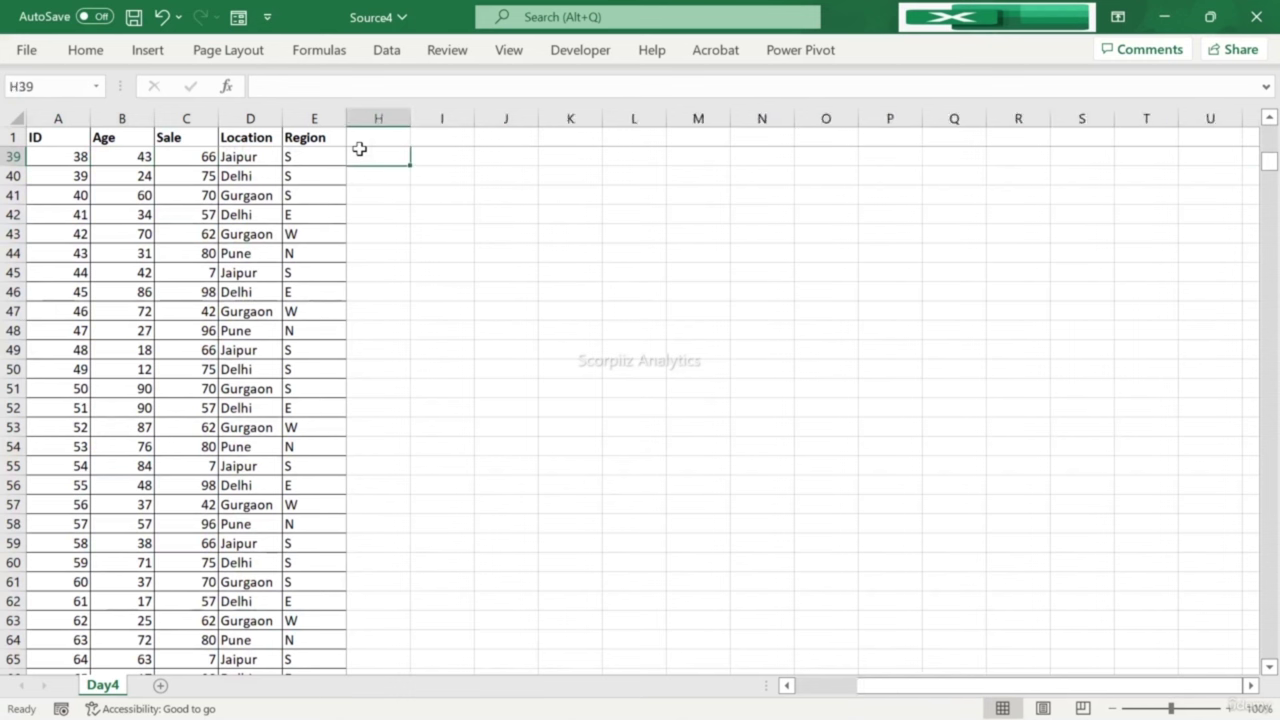
{"action": "key", "text": "Left"}
{"action": "key", "text": "Left"}
{"action": "key", "text": "Left"}
{"action": "key", "text": "Left"}
{"action": "key", "text": "Left"}
{"action": "key", "text": "Left"}
{"action": "key", "text": "Left"}
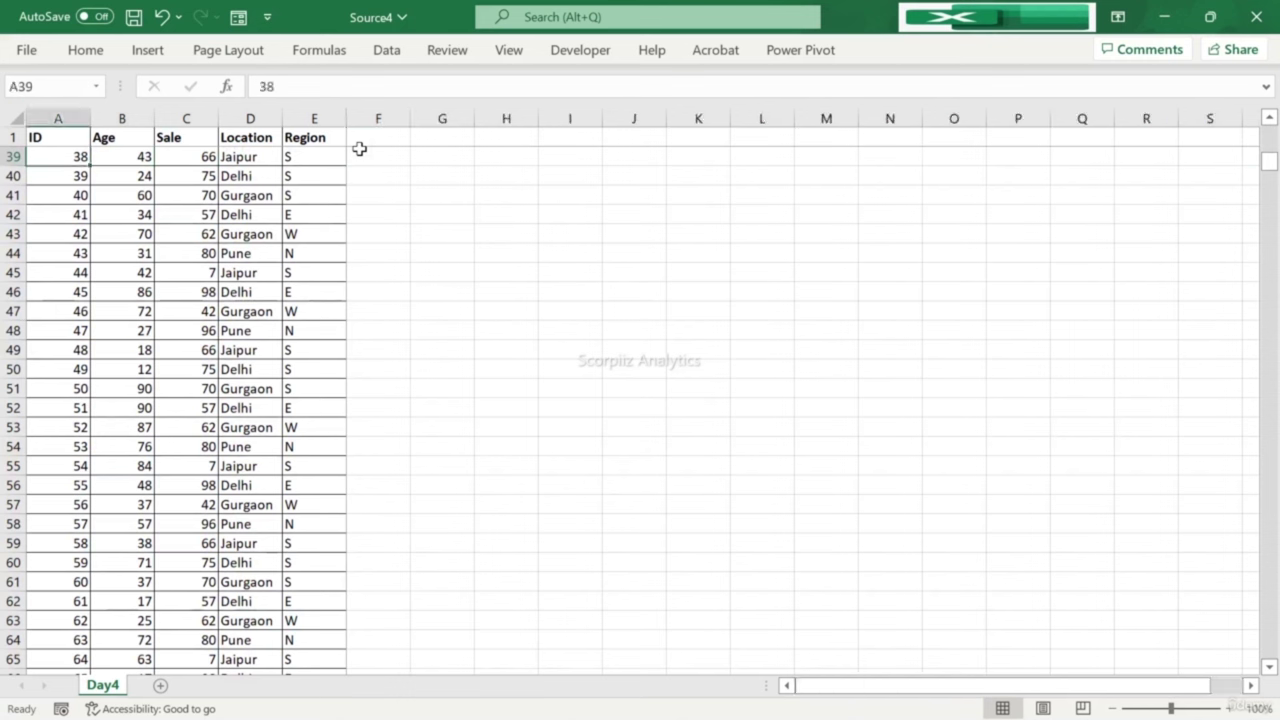
{"action": "key", "text": "Right"}
{"action": "key", "text": "Right"}
{"action": "key", "text": "Right"}
{"action": "key", "text": "Right"}
{"action": "key", "text": "Right"}
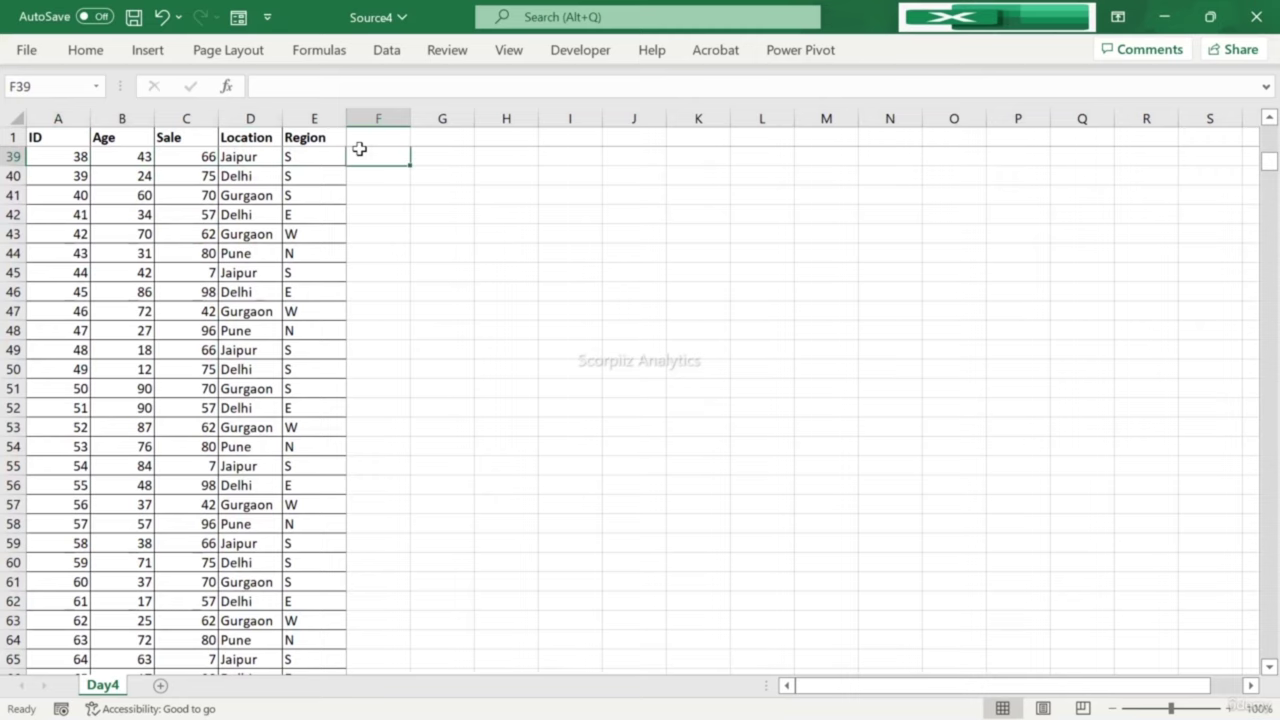
{"action": "key", "text": "Left"}
{"action": "key", "text": "Up"}
{"action": "key", "text": "Up"}
{"action": "key", "text": "Up"}
{"action": "key", "text": "Up"}
{"action": "key", "text": "Up"}
{"action": "key", "text": "Up"}
{"action": "key", "text": "Up"}
{"action": "key", "text": "Up"}
{"action": "key", "text": "Up"}
{"action": "key", "text": "Up"}
{"action": "key", "text": "Up"}
{"action": "key", "text": "Up"}
{"action": "key", "text": "Up"}
{"action": "key", "text": "Up"}
{"action": "key", "text": "Up"}
{"action": "key", "text": "Up"}
{"action": "key", "text": "Up"}
{"action": "key", "text": "Up"}
{"action": "key", "text": "Up"}
{"action": "key", "text": "Up"}
{"action": "key", "text": "Up"}
{"action": "key", "text": "Up"}
{"action": "key", "text": "Up"}
{"action": "key", "text": "Up"}
{"action": "key", "text": "Up"}
{"action": "key", "text": "Up"}
{"action": "key", "text": "Up"}
{"action": "key", "text": "Down"}
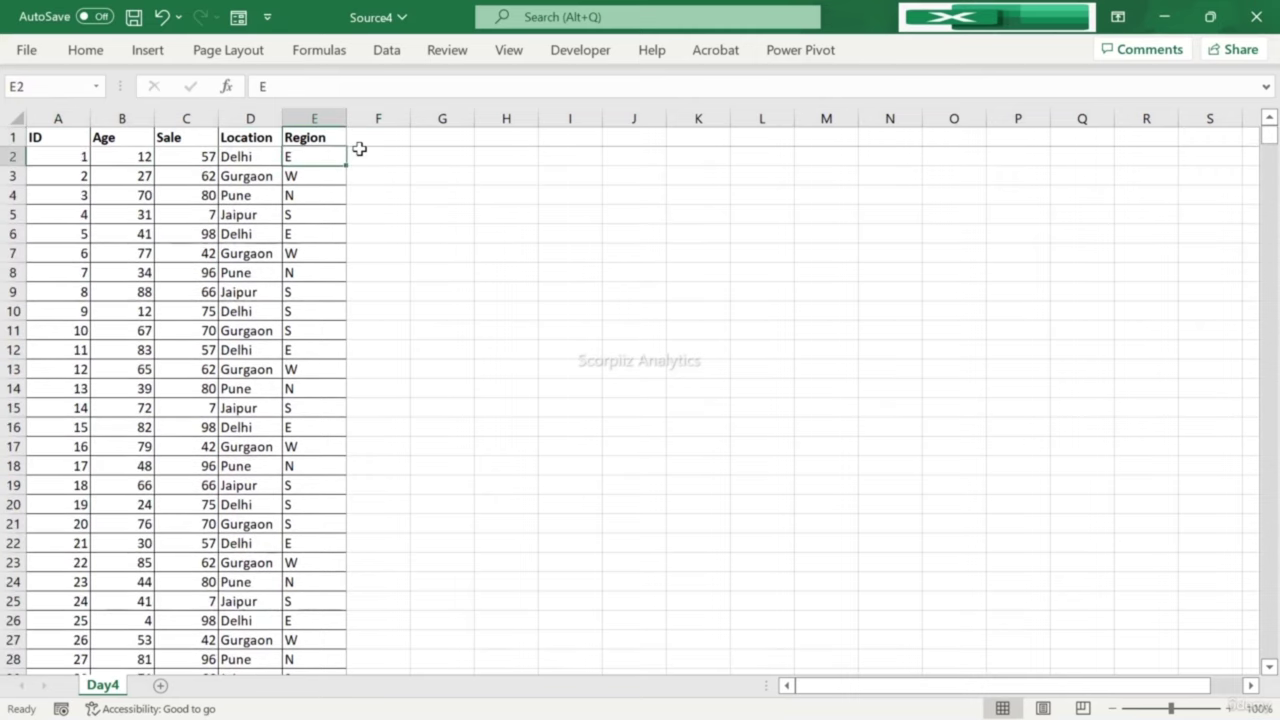
{"action": "key", "text": "Left"}
{"action": "key", "text": "Left"}
{"action": "key", "text": "Left"}
{"action": "key", "text": "Left"}
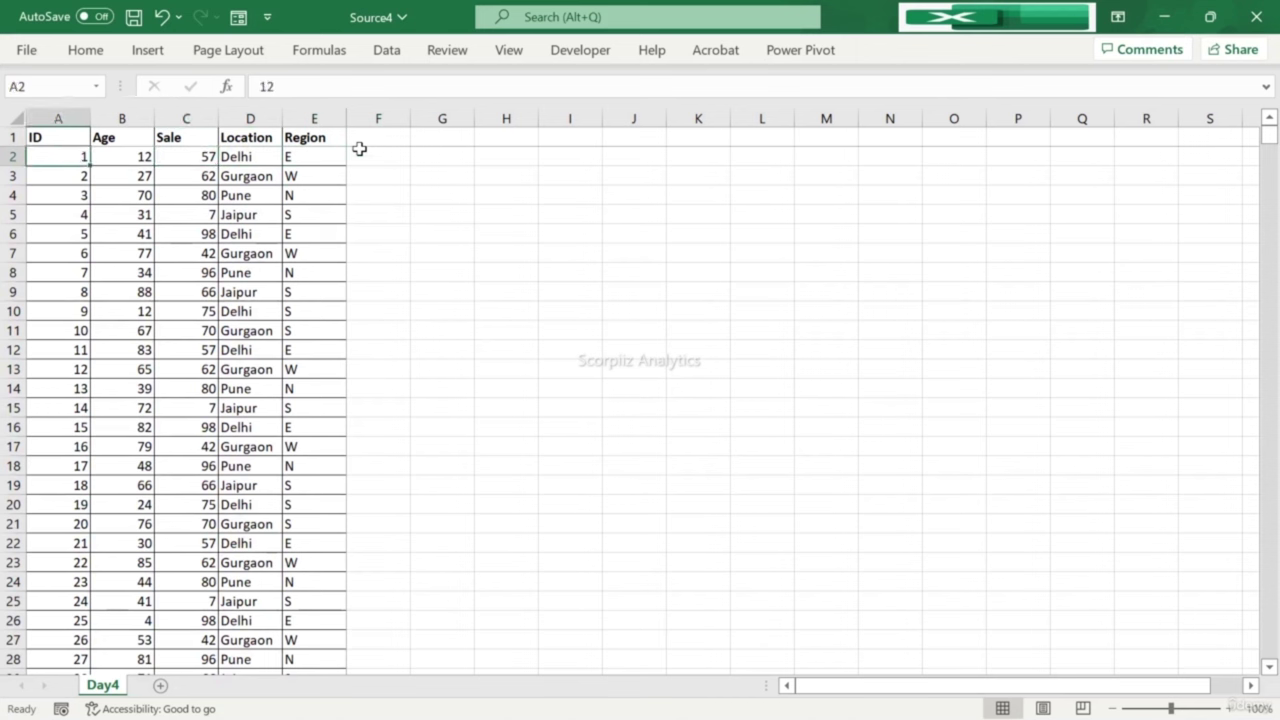
{"action": "key", "text": "Right"}
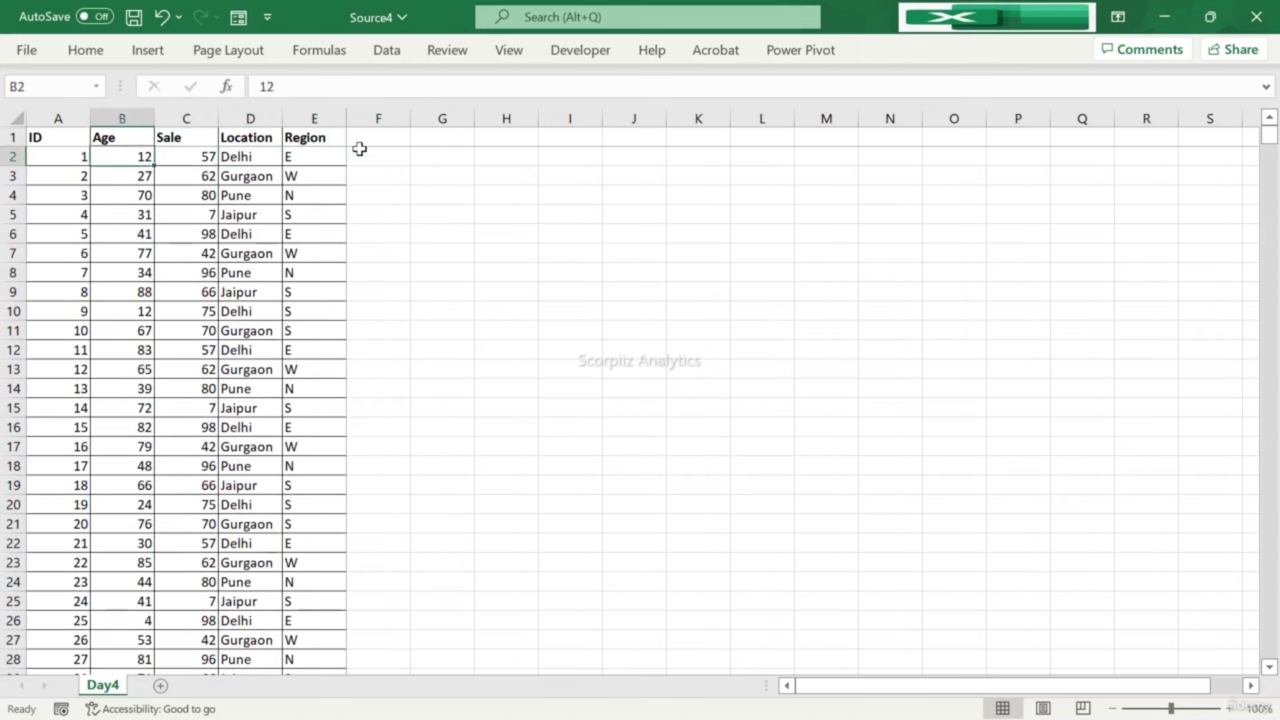
{"action": "key", "text": "Left"}
{"action": "key", "text": "Right"}
Step: Unfreeze the panes, then freeze again at B2 to fix row 1 and column A
{"action": "left_click", "coordinate": [498, 55]}
{"action": "left_click", "coordinate": [855, 128]}
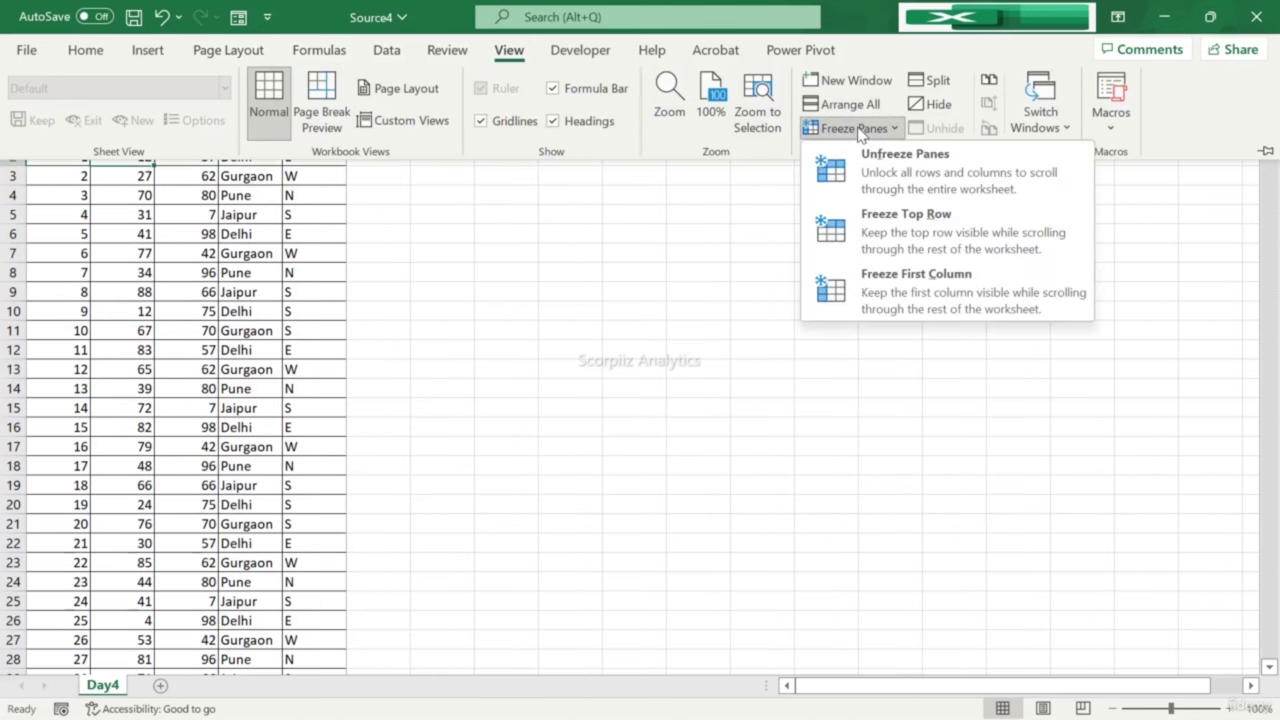
{"action": "left_click", "coordinate": [885, 162]}
{"action": "left_click", "coordinate": [884, 130]}
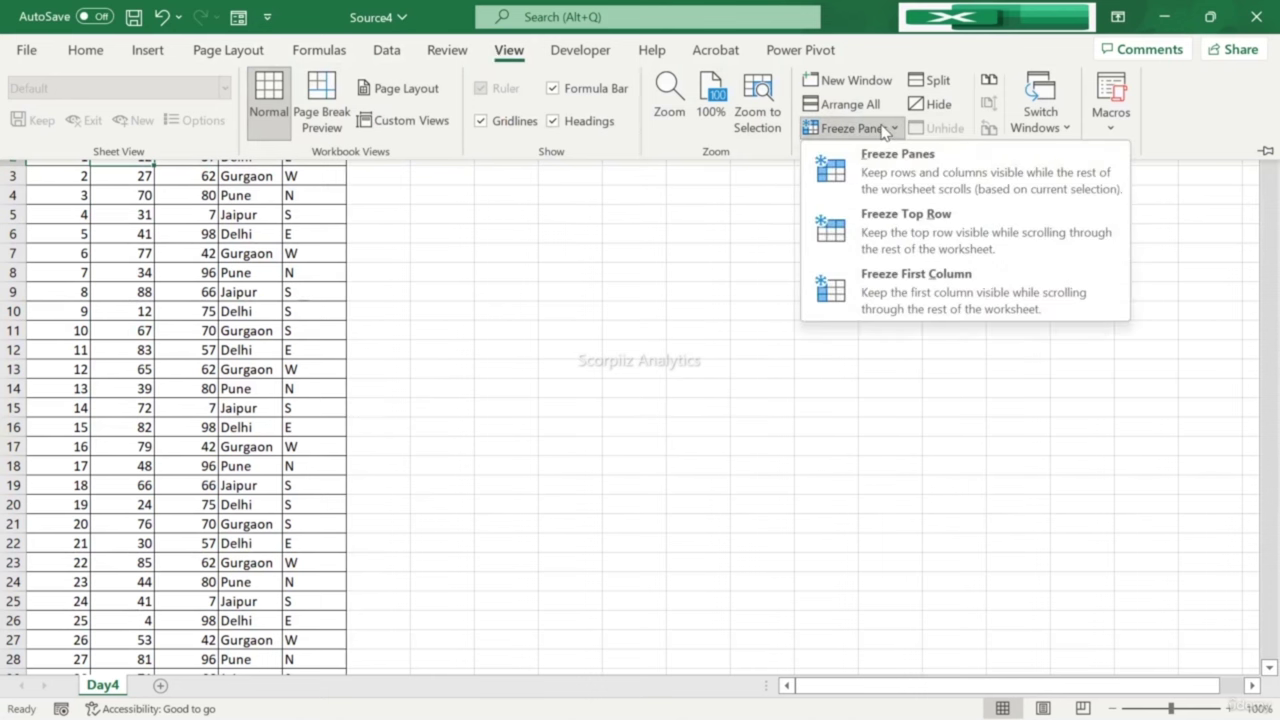
{"action": "key", "text": "Escape"}
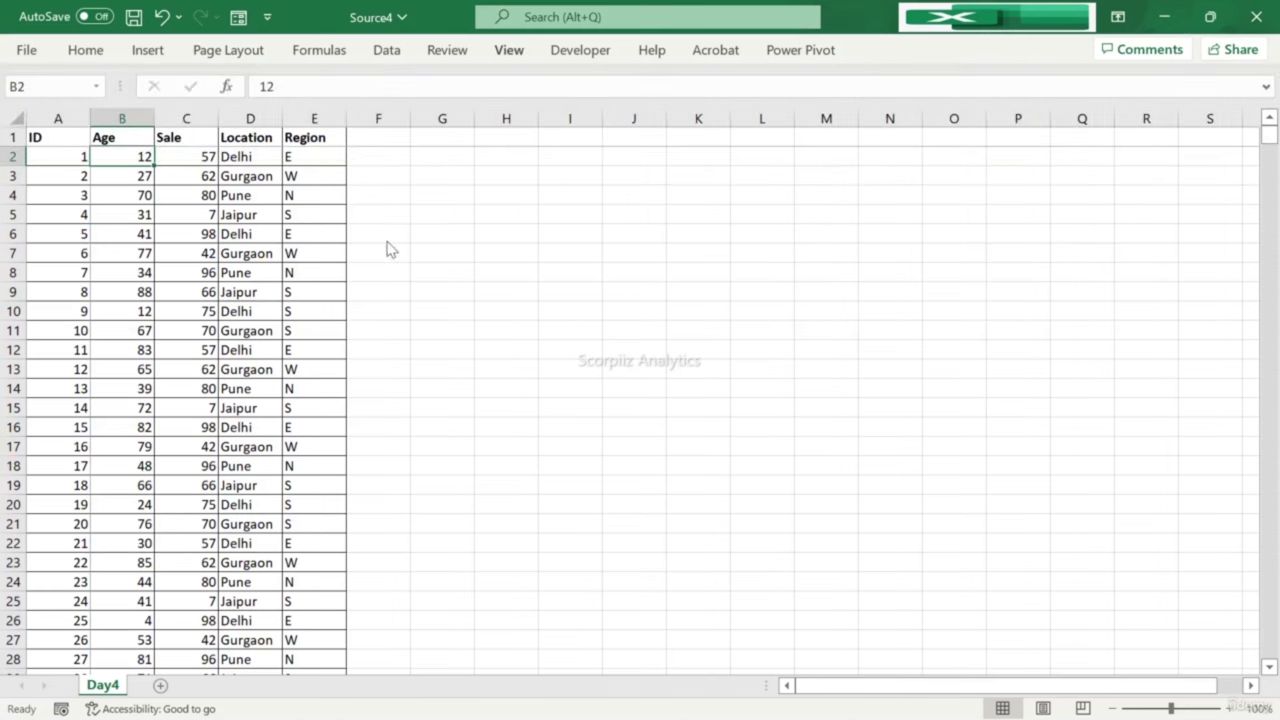
Step: Move down past row 130 and far right to confirm header and ID column stay fixed
{"action": "key", "text": "Down"}
{"action": "key", "text": "Down"}
{"action": "key", "text": "Down"}
{"action": "key", "text": "Down"}
{"action": "key", "text": "Down"}
{"action": "key", "text": "Down"}
{"action": "key", "text": "Down"}
{"action": "key", "text": "Down"}
{"action": "key", "text": "Down"}
{"action": "key", "text": "Down"}
{"action": "key", "text": "Down"}
{"action": "key", "text": "Down"}
{"action": "key", "text": "Down"}
{"action": "key", "text": "Down"}
{"action": "key", "text": "Down"}
{"action": "key", "text": "Down"}
{"action": "key", "text": "Down"}
{"action": "key", "text": "Down"}
{"action": "key", "text": "Down"}
{"action": "key", "text": "Down"}
{"action": "key", "text": "Down"}
{"action": "key", "text": "Down"}
{"action": "key", "text": "Down"}
{"action": "key", "text": "Down"}
{"action": "key", "text": "Down"}
{"action": "key", "text": "Down"}
{"action": "key", "text": "Down"}
{"action": "key", "text": "Down"}
{"action": "key", "text": "Down"}
{"action": "key", "text": "Down"}
{"action": "key", "text": "Down"}
{"action": "key", "text": "Down"}
{"action": "key", "text": "Down"}
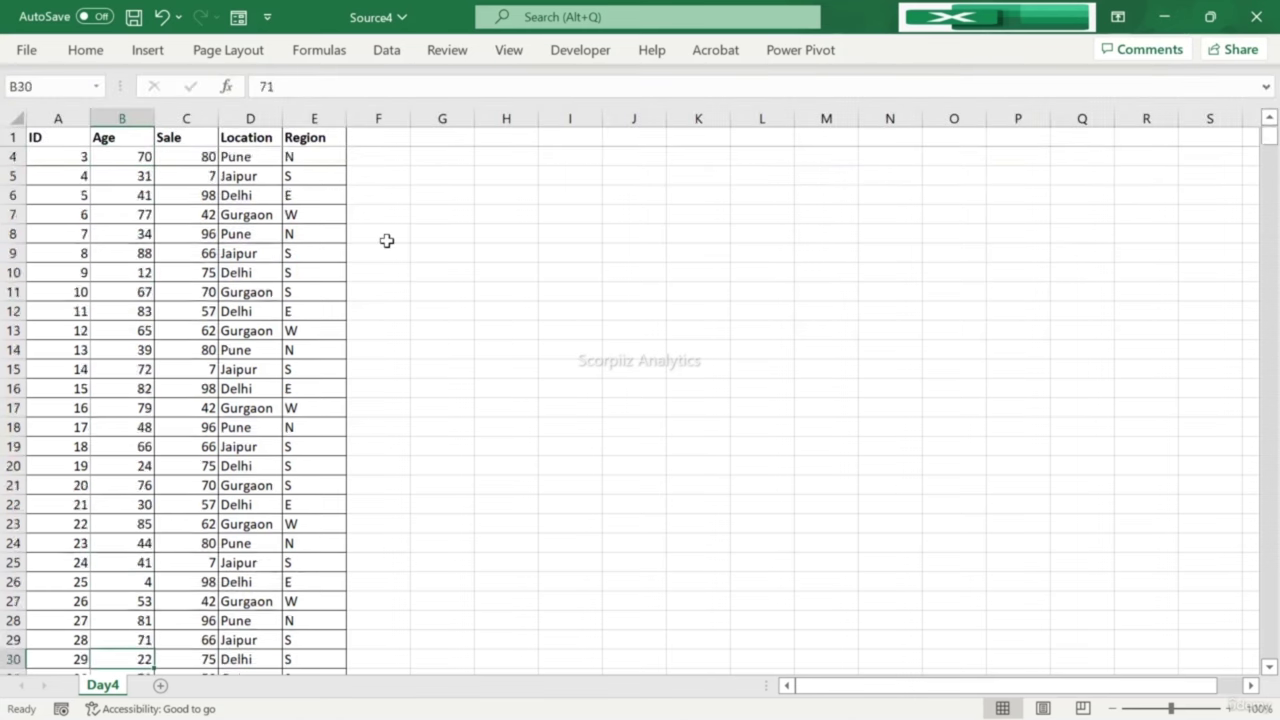
{"action": "key", "text": "Down"}
{"action": "key", "text": "Down"}
{"action": "key", "text": "Down"}
{"action": "key", "text": "Down"}
{"action": "key", "text": "Down"}
{"action": "key", "text": "Down"}
{"action": "key", "text": "Down"}
{"action": "key", "text": "Down"}
{"action": "key", "text": "Down"}
{"action": "key", "text": "Down"}
{"action": "key", "text": "Down"}
{"action": "key", "text": "Down"}
{"action": "key", "text": "Down"}
{"action": "key", "text": "Down"}
{"action": "key", "text": "Down"}
{"action": "key", "text": "Down"}
{"action": "key", "text": "Down"}
{"action": "key", "text": "Down"}
{"action": "key", "text": "Down"}
{"action": "key", "text": "Down"}
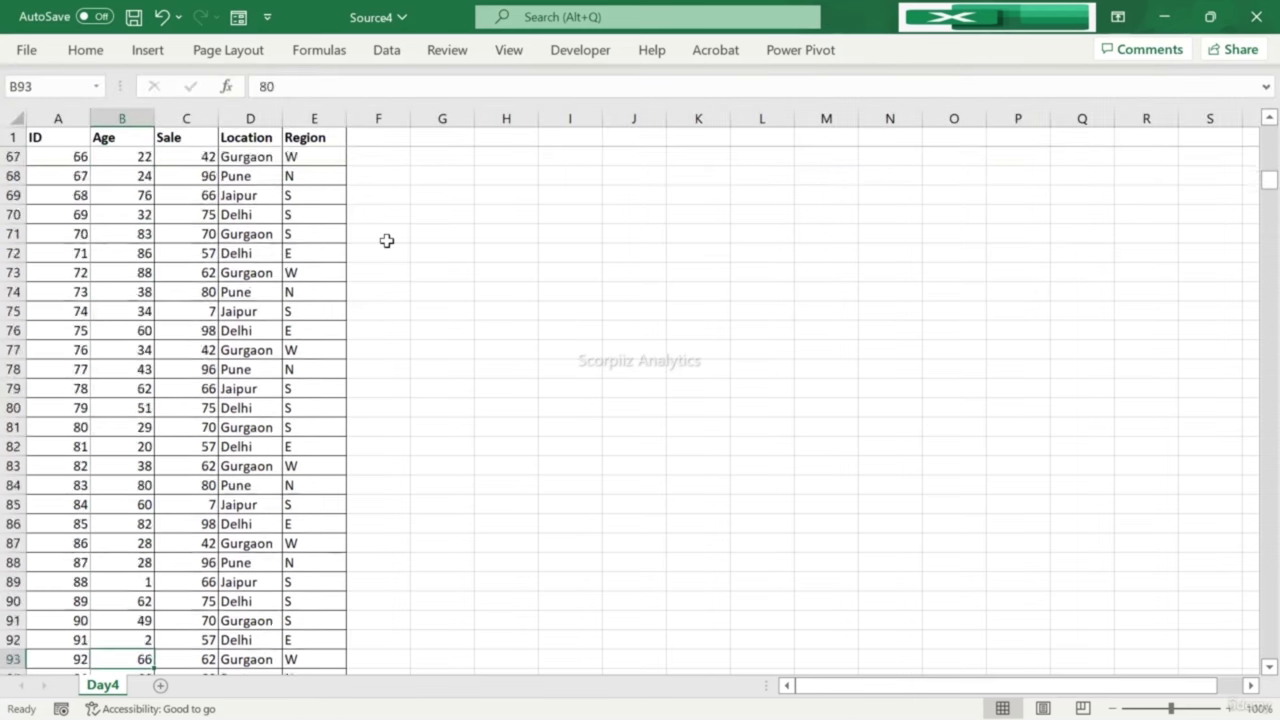
{"action": "key", "text": "Down"}
{"action": "key", "text": "Down"}
{"action": "key", "text": "Down"}
{"action": "key", "text": "Down"}
{"action": "key", "text": "Down"}
{"action": "key", "text": "Down"}
{"action": "key", "text": "Down"}
{"action": "key", "text": "Down"}
{"action": "key", "text": "Down"}
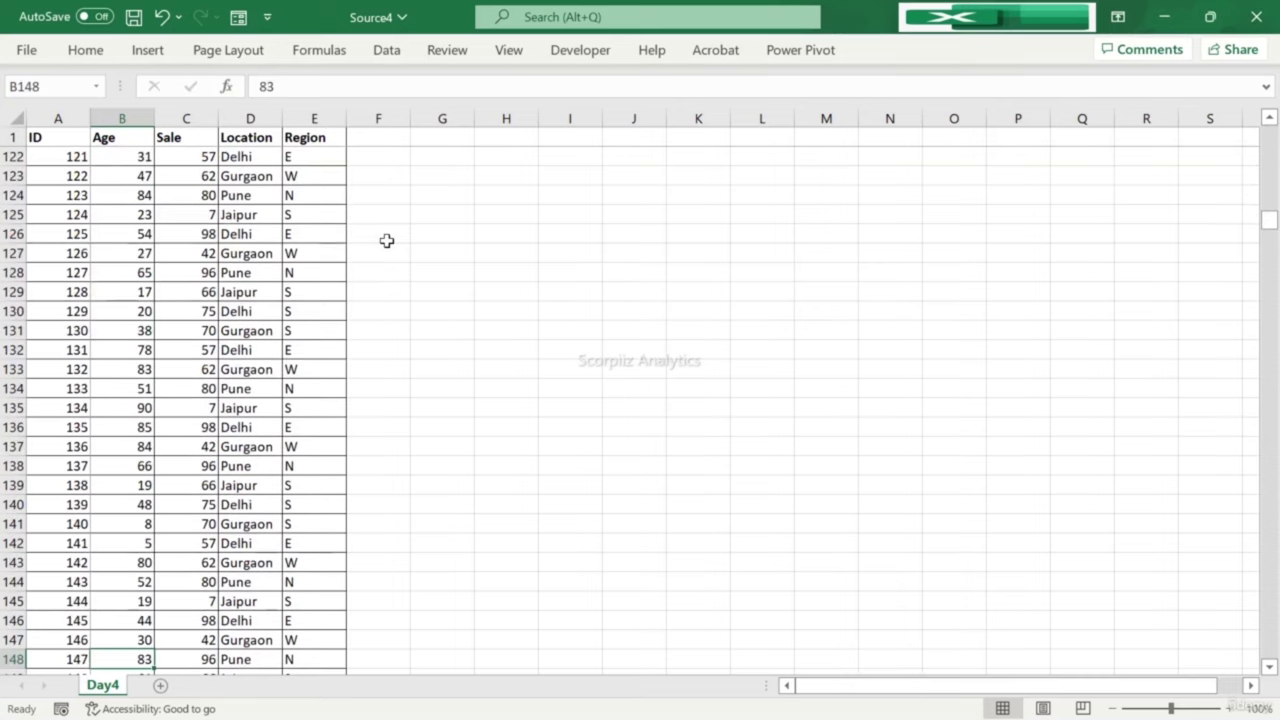
{"action": "key", "text": "Right"}
{"action": "key", "text": "Right"}
{"action": "key", "text": "Right"}
{"action": "key", "text": "Right"}
{"action": "key", "text": "Right"}
{"action": "key", "text": "Right"}
{"action": "key", "text": "Right"}
{"action": "key", "text": "Right"}
{"action": "key", "text": "Right"}
{"action": "key", "text": "Right"}
{"action": "key", "text": "Right"}
{"action": "key", "text": "Right"}
{"action": "key", "text": "Right"}
{"action": "key", "text": "Right"}
{"action": "key", "text": "Right"}
{"action": "key", "text": "Right"}
{"action": "key", "text": "Right"}
{"action": "key", "text": "Right"}
{"action": "key", "text": "Right"}
{"action": "key", "text": "Right"}
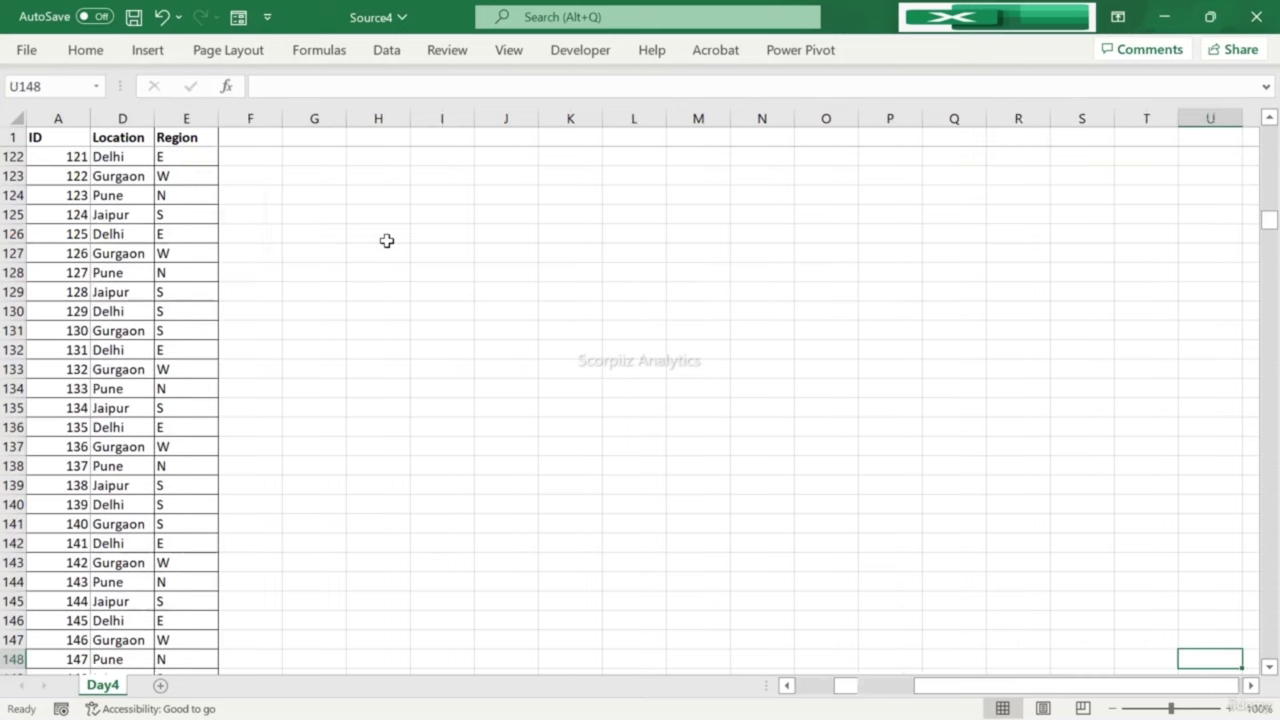
{"action": "key", "text": "Right"}
{"action": "key", "text": "Right"}
{"action": "key", "text": "Right"}
{"action": "key", "text": "Right"}
{"action": "key", "text": "Right"}
{"action": "key", "text": "Right"}
{"action": "key", "text": "Right"}
{"action": "key", "text": "Right"}
{"action": "key", "text": "Right"}
{"action": "key", "text": "Right"}
{"action": "key", "text": "Right"}
{"action": "key", "text": "Right"}
{"action": "key", "text": "Right"}
{"action": "key", "text": "Right"}
{"action": "key", "text": "Right"}
{"action": "key", "text": "Right"}
{"action": "key", "text": "Right"}
{"action": "key", "text": "Right"}
{"action": "key", "text": "Right"}
{"action": "key", "text": "Right"}
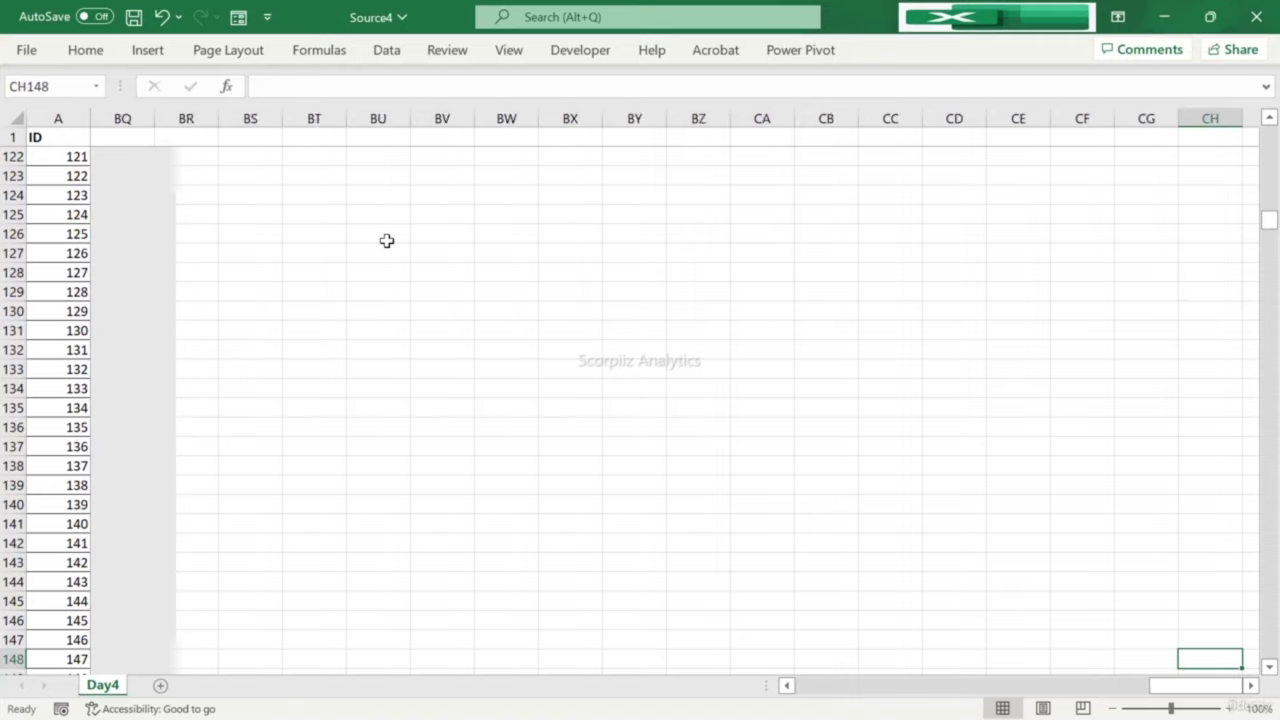
{"action": "key", "text": "Left"}
{"action": "key", "text": "Left"}
{"action": "key", "text": "Left"}
{"action": "key", "text": "Left"}
{"action": "key", "text": "Left"}
{"action": "key", "text": "Left"}
{"action": "key", "text": "Left"}
{"action": "key", "text": "Left"}
{"action": "key", "text": "Left"}
{"action": "key", "text": "Left"}
{"action": "key", "text": "Left"}
{"action": "key", "text": "Left"}
{"action": "key", "text": "Left"}
{"action": "key", "text": "Left"}
{"action": "key", "text": "Left"}
{"action": "key", "text": "Left"}
{"action": "key", "text": "Left"}
{"action": "key", "text": "Left"}
{"action": "key", "text": "Left"}
{"action": "key", "text": "Left"}
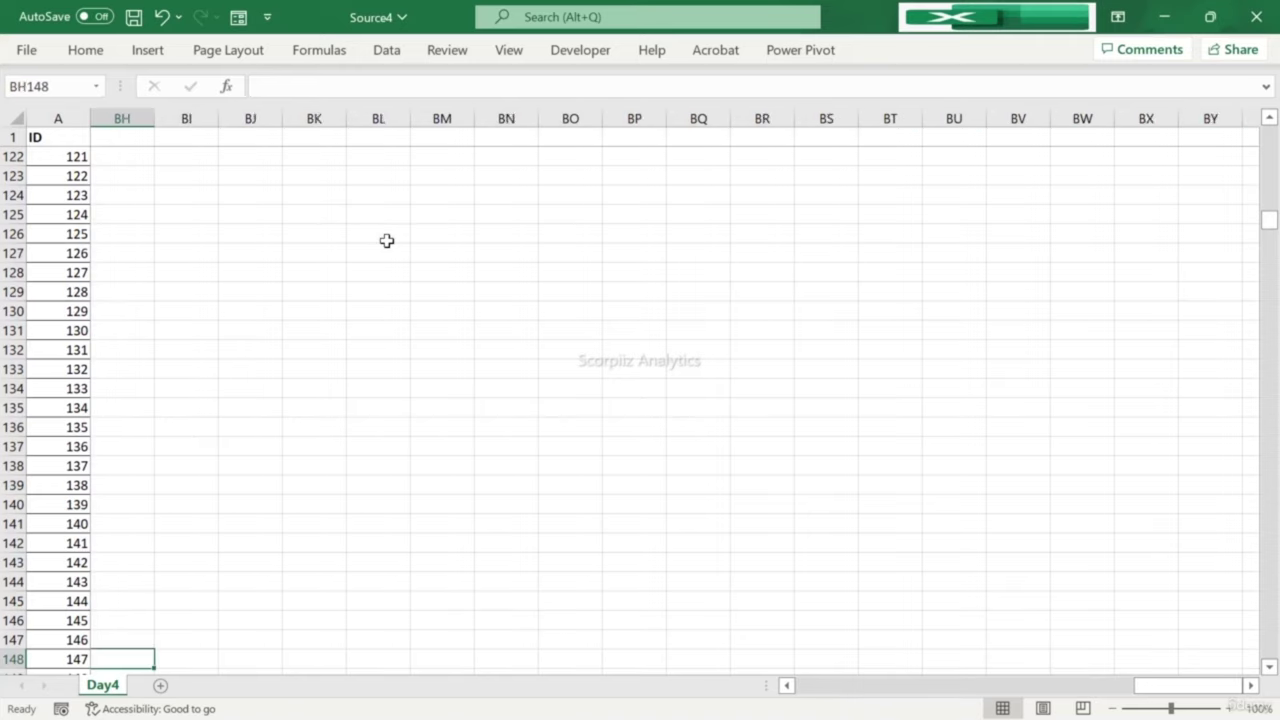
{"action": "key", "text": "Left"}
{"action": "key", "text": "Left"}
{"action": "key", "text": "Left"}
{"action": "key", "text": "Left"}
{"action": "key", "text": "Left"}
{"action": "key", "text": "Left"}
{"action": "key", "text": "Left"}
{"action": "key", "text": "Left"}
{"action": "key", "text": "Left"}
{"action": "key", "text": "Left"}
{"action": "key", "text": "Left"}
{"action": "key", "text": "Left"}
{"action": "key", "text": "Left"}
{"action": "key", "text": "Left"}
{"action": "key", "text": "Left"}
{"action": "key", "text": "Left"}
{"action": "key", "text": "Left"}
{"action": "key", "text": "Left"}
{"action": "key", "text": "Left"}
{"action": "key", "text": "Left"}
{"action": "key", "text": "Up"}
{"action": "key", "text": "Up"}
{"action": "key", "text": "Up"}
{"action": "key", "text": "Up"}
{"action": "key", "text": "Up"}
{"action": "key", "text": "Up"}
{"action": "key", "text": "Up"}
{"action": "key", "text": "Up"}
{"action": "key", "text": "Up"}
{"action": "key", "text": "Up"}
{"action": "key", "text": "Up"}
{"action": "key", "text": "Up"}
{"action": "key", "text": "Up"}
{"action": "key", "text": "Up"}
{"action": "key", "text": "Up"}
{"action": "key", "text": "Up"}
{"action": "key", "text": "Up"}
{"action": "key", "text": "Up"}
{"action": "key", "text": "Up"}
{"action": "key", "text": "Up"}
{"action": "key", "text": "Up"}
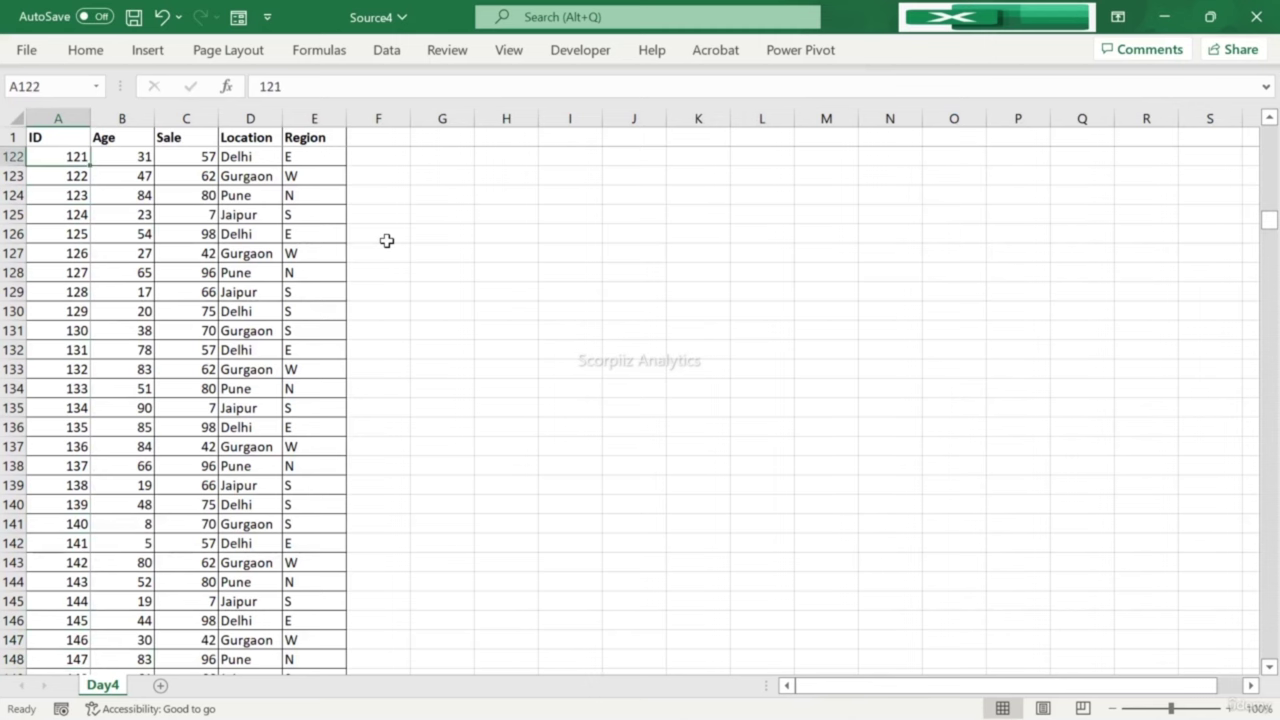
{"action": "key", "text": "ctrl+Up"}
{"action": "key", "text": "ctrl+Home"}
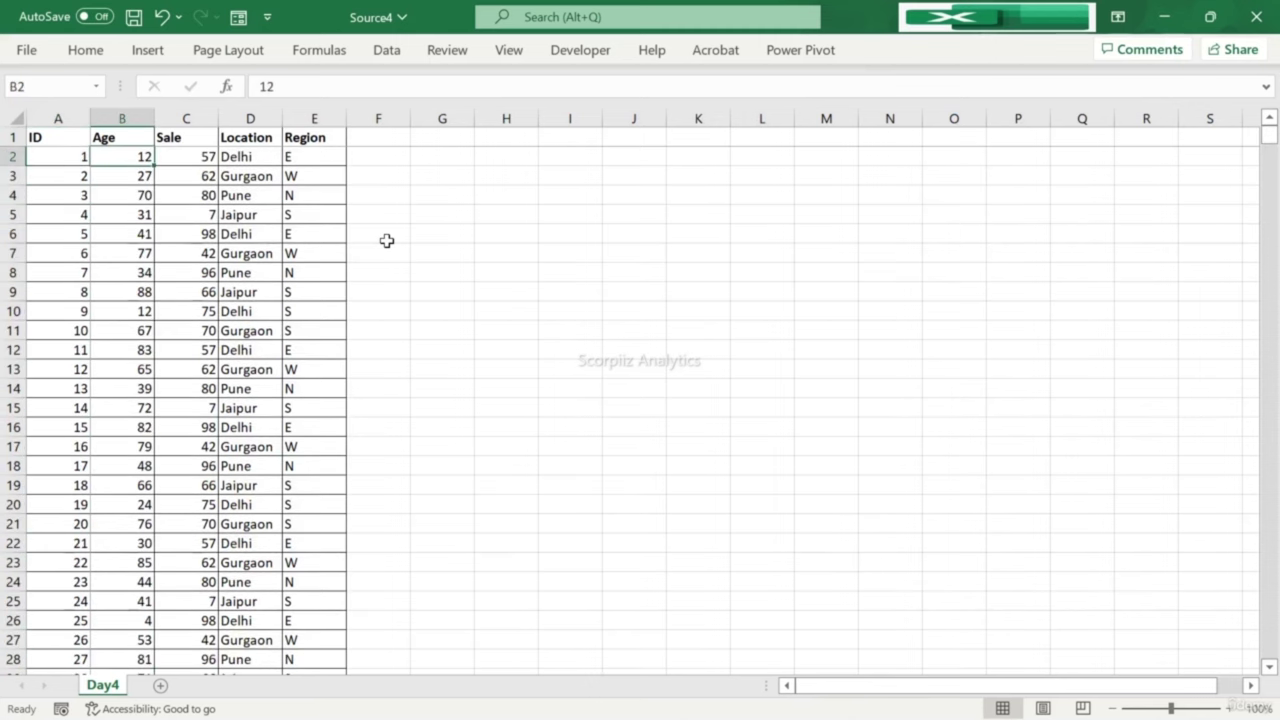
Step: Unfreeze all panes on the Day4 sheet
{"action": "left_click", "coordinate": [512, 52]}
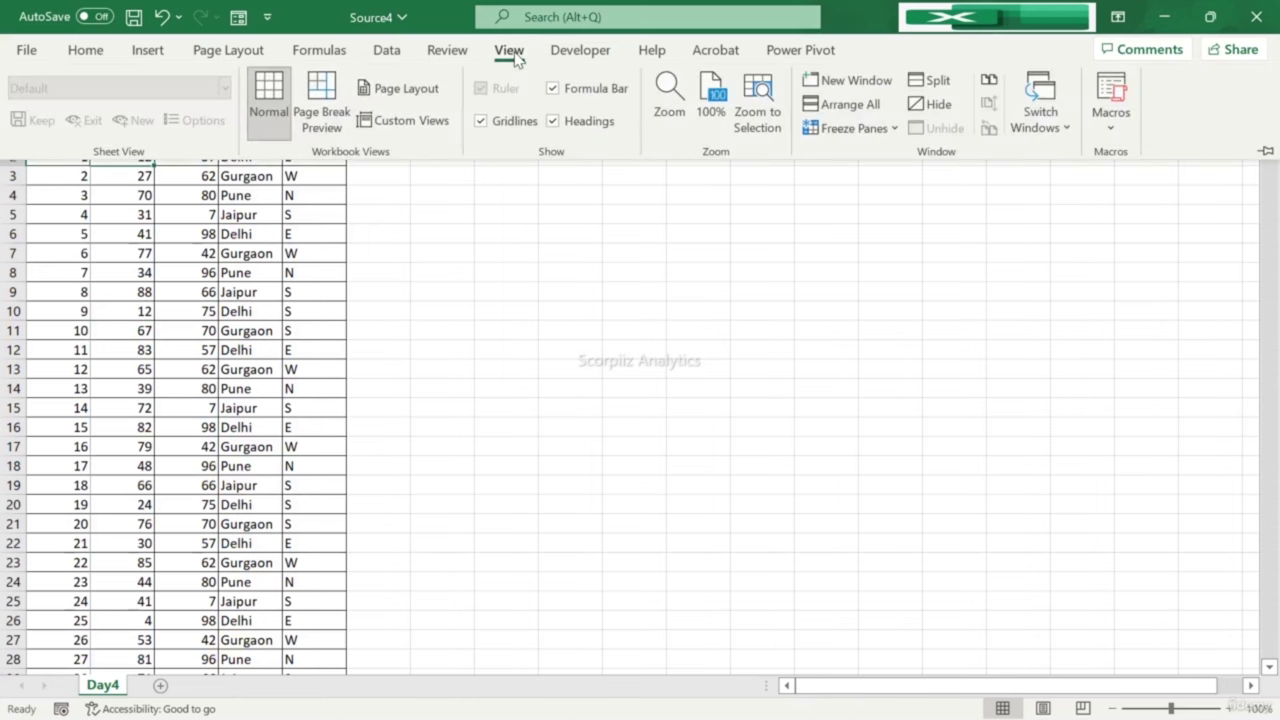
{"action": "left_click", "coordinate": [895, 130]}
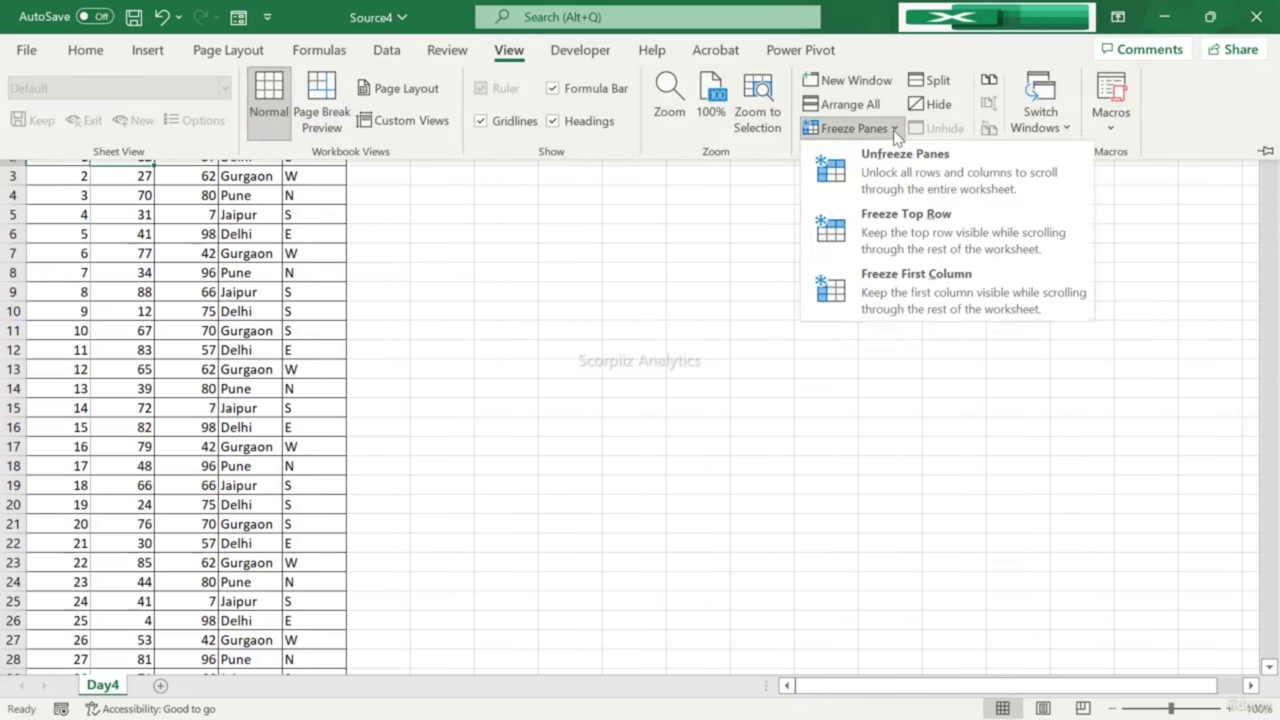
{"action": "left_click", "coordinate": [892, 158]}
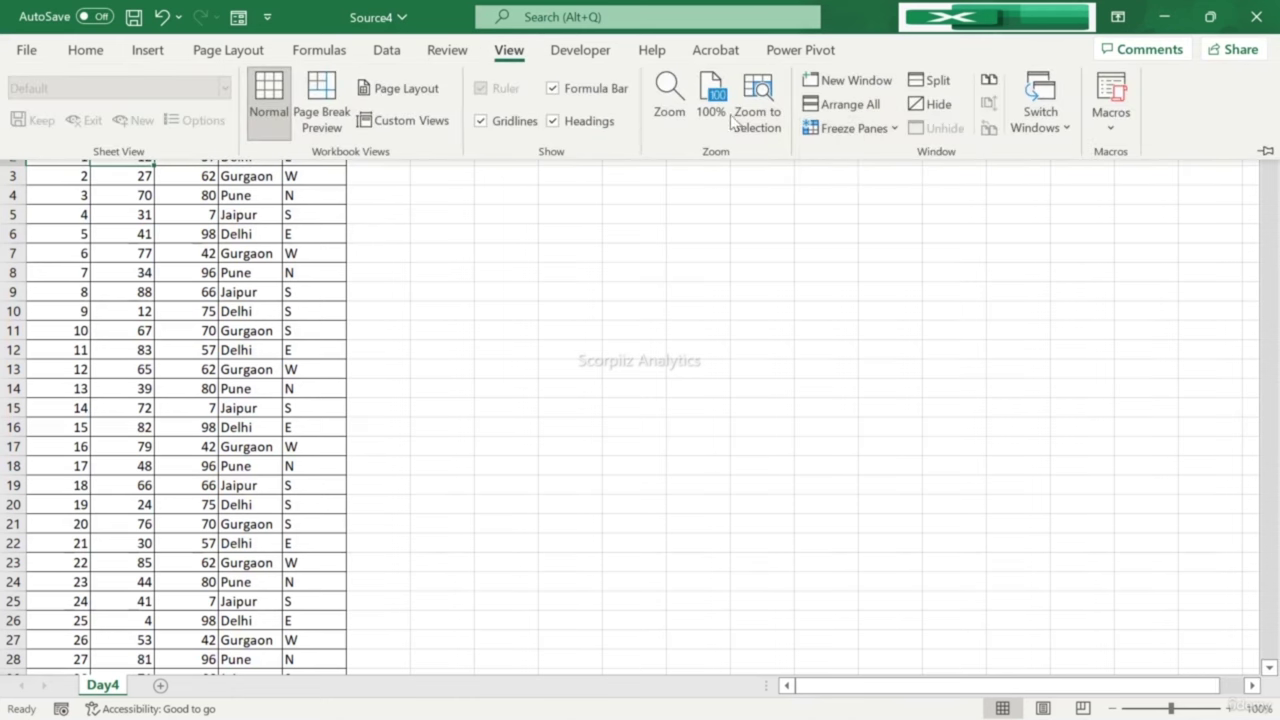
{"action": "left_click", "coordinate": [352, 206]}
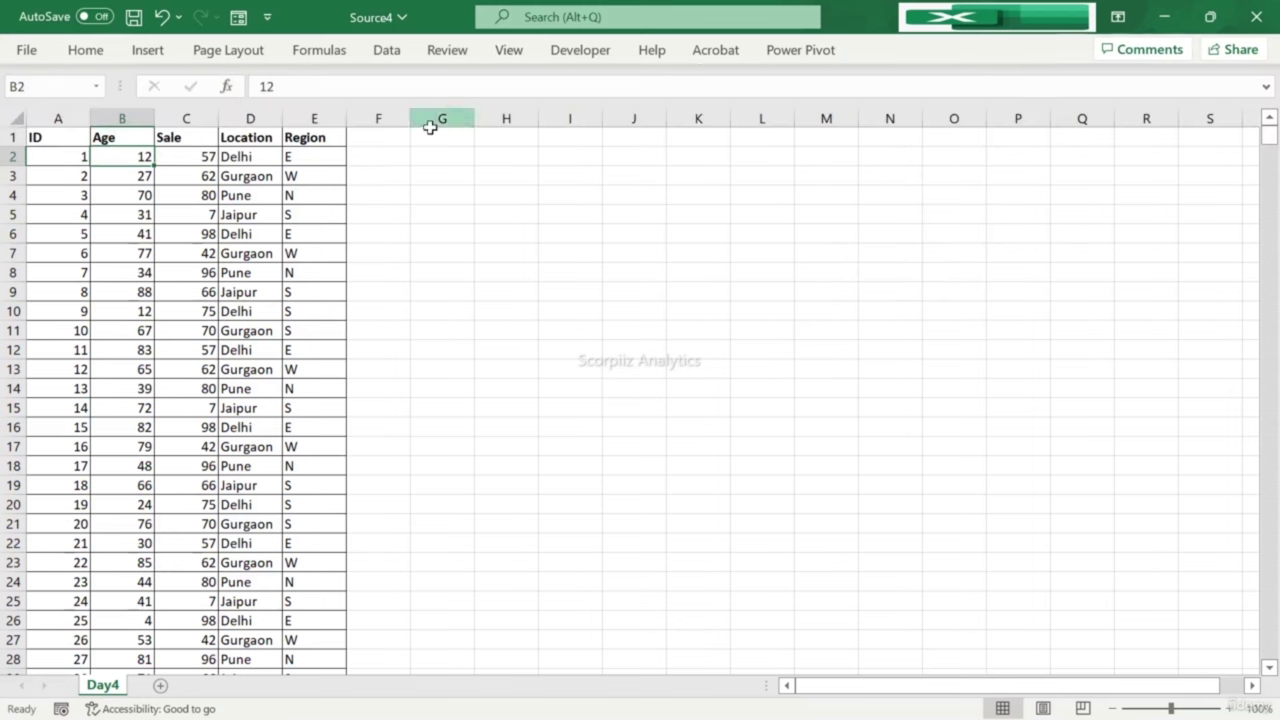
Step: Apply Freeze Top Row so only header row 1 stays fixed
{"action": "left_click", "coordinate": [510, 52]}
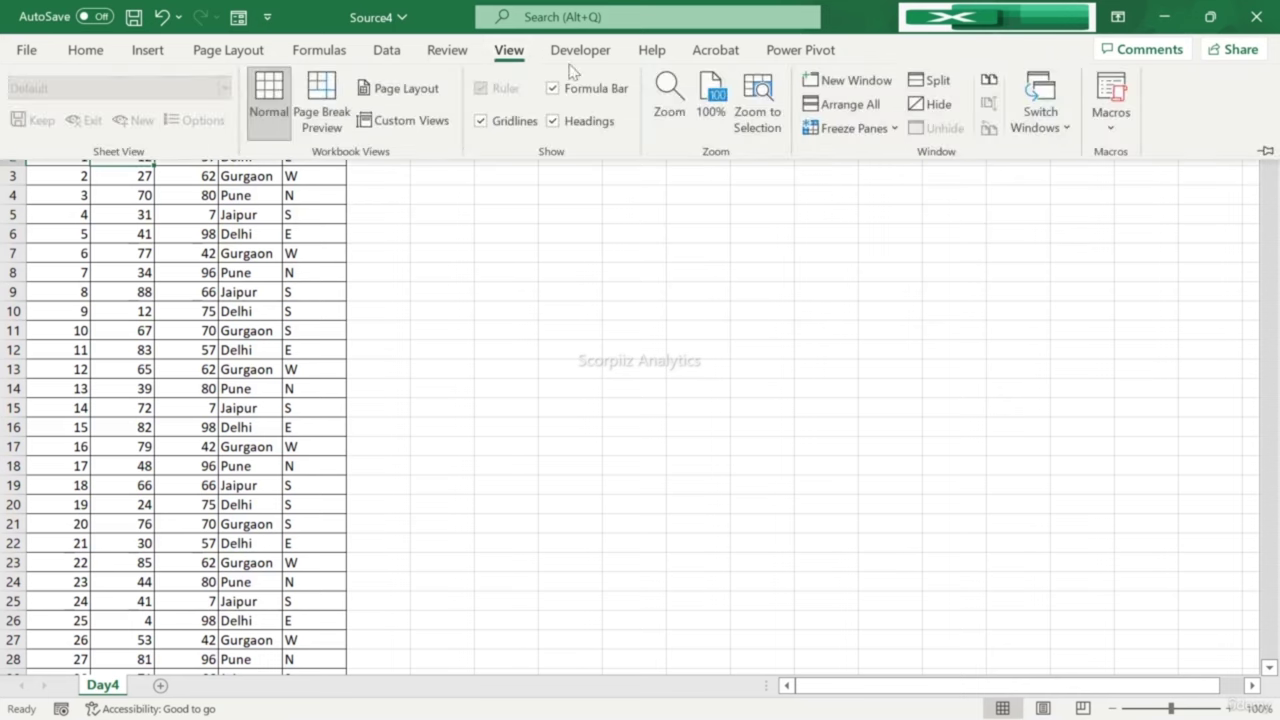
{"action": "left_click", "coordinate": [849, 127]}
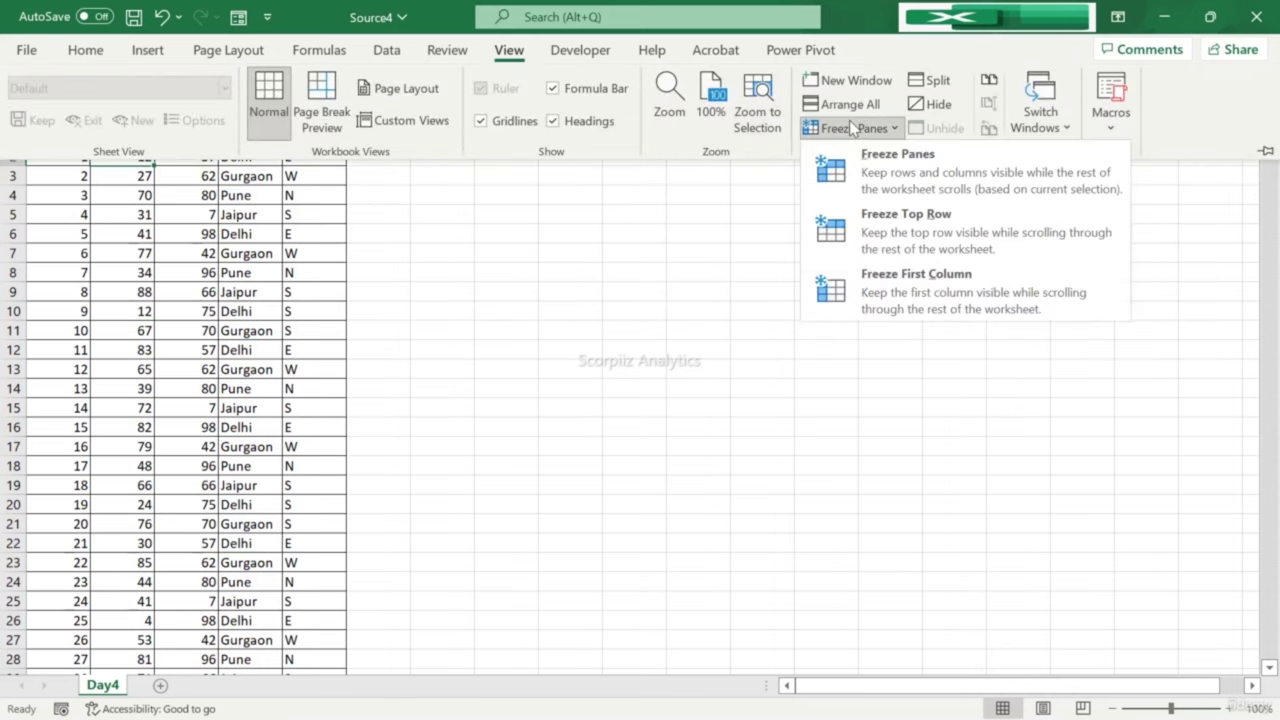
{"action": "left_click", "coordinate": [891, 251]}
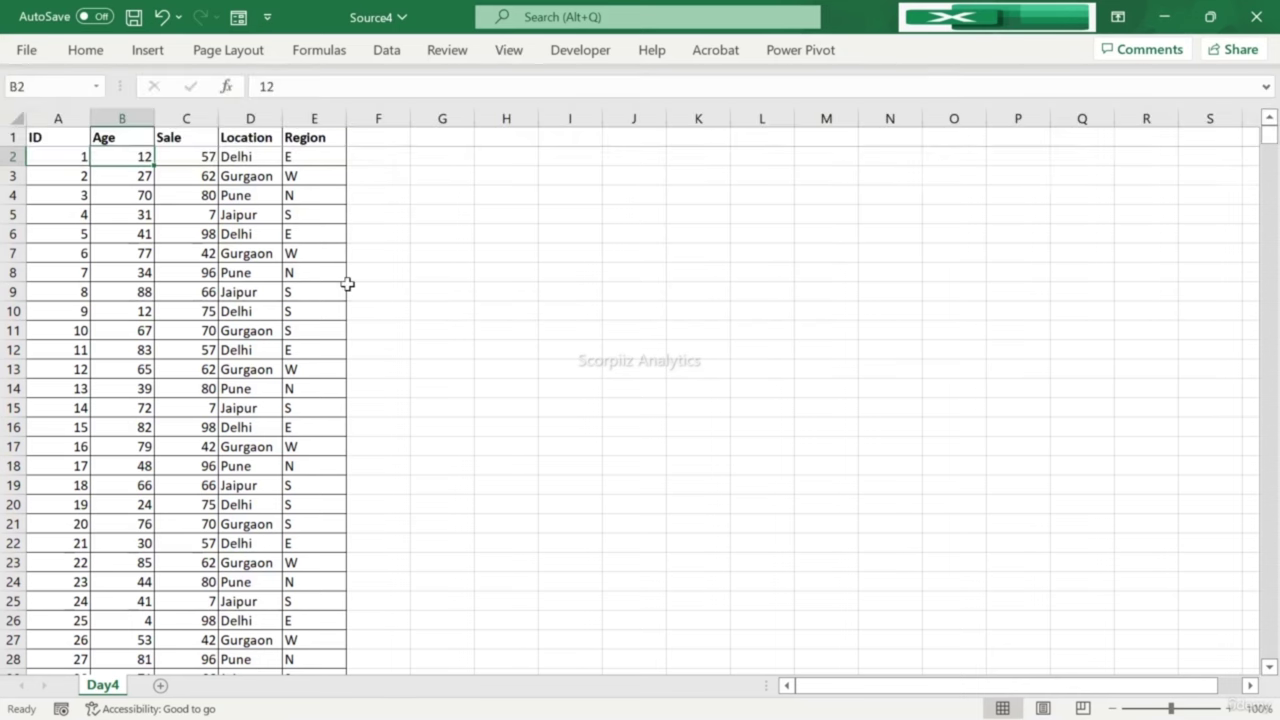
Step: Move right and down with arrow keys to confirm only the header row stays fixed
{"action": "key", "text": "Right"}
{"action": "key", "text": "Right"}
{"action": "key", "text": "Right"}
{"action": "key", "text": "Right"}
{"action": "key", "text": "Down"}
{"action": "key", "text": "Down"}
{"action": "key", "text": "Down"}
{"action": "key", "text": "Down"}
{"action": "key", "text": "Down"}
{"action": "key", "text": "Down"}
{"action": "key", "text": "Down"}
{"action": "key", "text": "Down"}
{"action": "key", "text": "Down"}
{"action": "key", "text": "Down"}
{"action": "key", "text": "Down"}
{"action": "key", "text": "Down"}
{"action": "key", "text": "Down"}
{"action": "key", "text": "Down"}
{"action": "key", "text": "Down"}
{"action": "key", "text": "Down"}
{"action": "key", "text": "Down"}
{"action": "key", "text": "Down"}
{"action": "key", "text": "Down"}
{"action": "key", "text": "Down"}
{"action": "key", "text": "Down"}
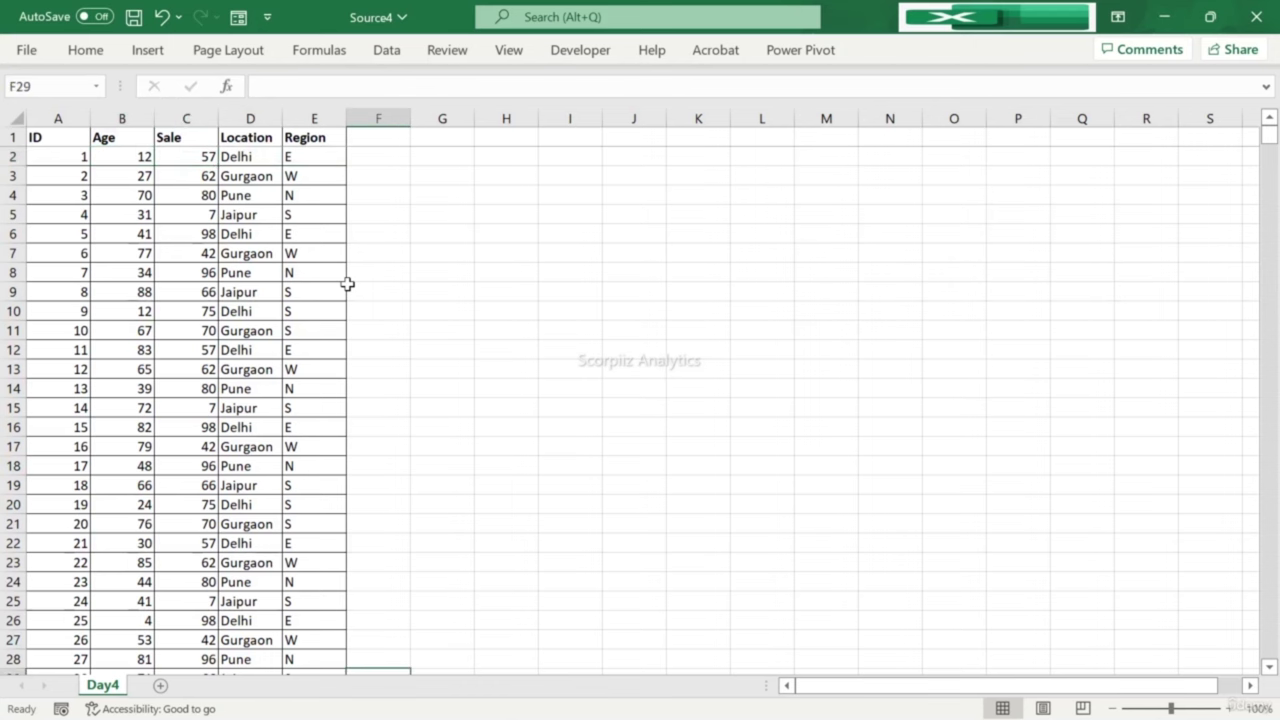
{"action": "key", "text": "Right"}
{"action": "key", "text": "Right"}
{"action": "key", "text": "Right"}
{"action": "key", "text": "Right"}
{"action": "key", "text": "Right"}
{"action": "key", "text": "Right"}
{"action": "key", "text": "Right"}
{"action": "key", "text": "Right"}
{"action": "key", "text": "Right"}
{"action": "key", "text": "Right"}
{"action": "key", "text": "Right"}
{"action": "key", "text": "Right"}
{"action": "key", "text": "Right"}
{"action": "key", "text": "Right"}
{"action": "key", "text": "Right"}
{"action": "key", "text": "Right"}
{"action": "key", "text": "Right"}
{"action": "key", "text": "Right"}
{"action": "key", "text": "Right"}
{"action": "key", "text": "Right"}
{"action": "key", "text": "Right"}
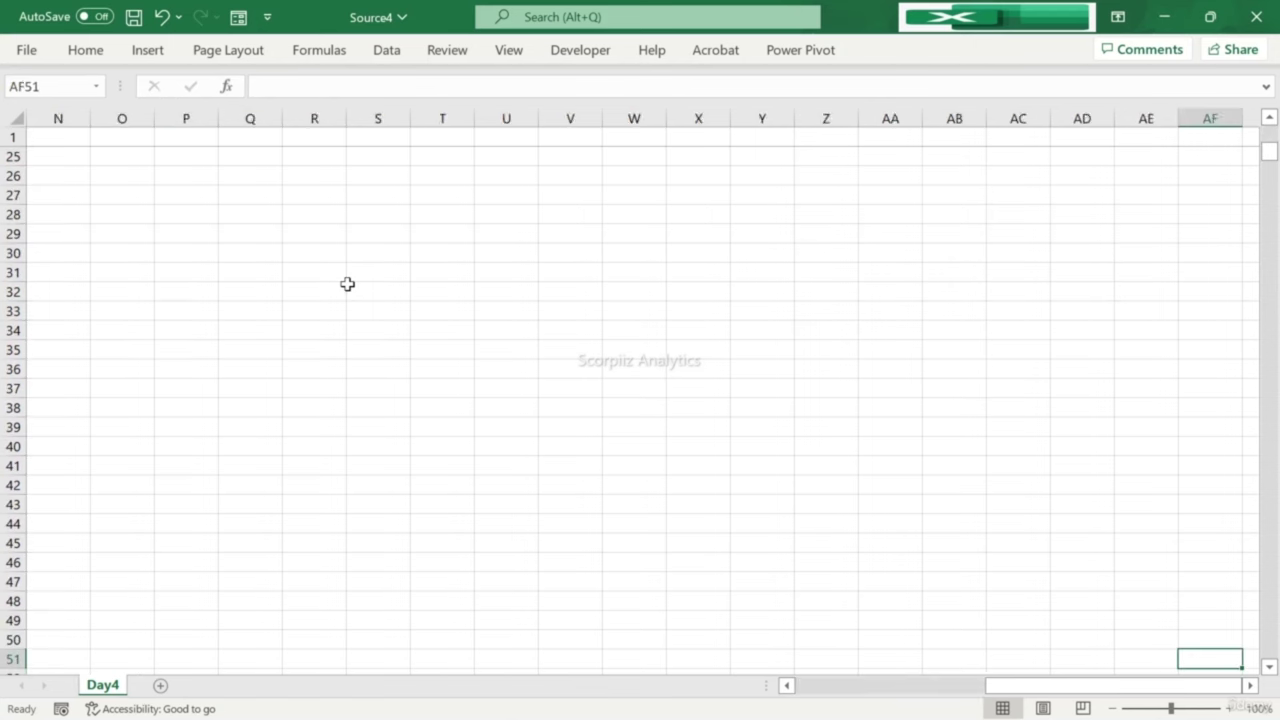
{"action": "key", "text": "Left"}
{"action": "key", "text": "Left"}
{"action": "key", "text": "Left"}
{"action": "key", "text": "Left"}
{"action": "key", "text": "Left"}
{"action": "key", "text": "Left"}
{"action": "key", "text": "Left"}
{"action": "key", "text": "Left"}
{"action": "key", "text": "Left"}
{"action": "key", "text": "Left"}
{"action": "key", "text": "Left"}
{"action": "key", "text": "Left"}
{"action": "key", "text": "Left"}
{"action": "key", "text": "Left"}
{"action": "key", "text": "Left"}
{"action": "key", "text": "Left"}
{"action": "key", "text": "Left"}
{"action": "key", "text": "Left"}
{"action": "key", "text": "Left"}
{"action": "key", "text": "Left"}
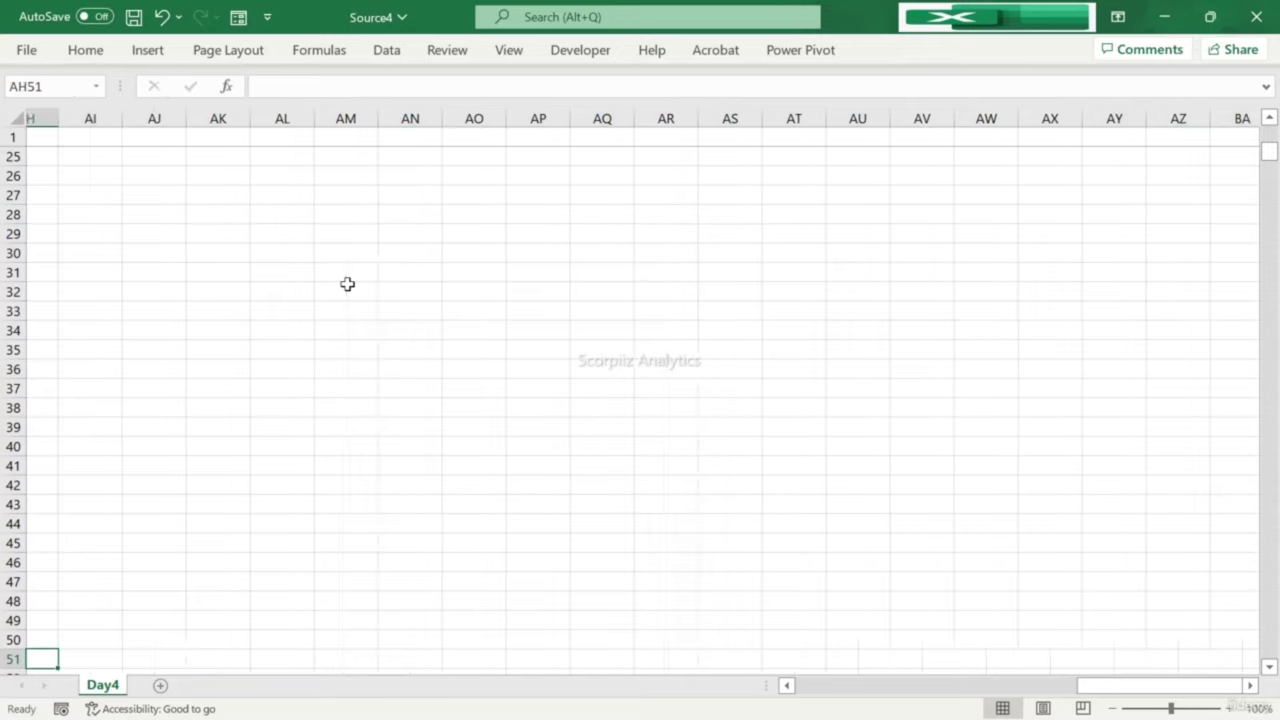
{"action": "key", "text": "Left"}
{"action": "key", "text": "Down"}
{"action": "key", "text": "Down"}
{"action": "key", "text": "Down"}
{"action": "key", "text": "Down"}
{"action": "key", "text": "Down"}
{"action": "key", "text": "Down"}
{"action": "key", "text": "Down"}
{"action": "key", "text": "Down"}
{"action": "key", "text": "Down"}
{"action": "key", "text": "Down"}
{"action": "key", "text": "Down"}
{"action": "key", "text": "Down"}
{"action": "key", "text": "Down"}
{"action": "key", "text": "Down"}
{"action": "key", "text": "Down"}
{"action": "key", "text": "Down"}
{"action": "key", "text": "Down"}
{"action": "key", "text": "Down"}
{"action": "key", "text": "Down"}
{"action": "key", "text": "Down"}
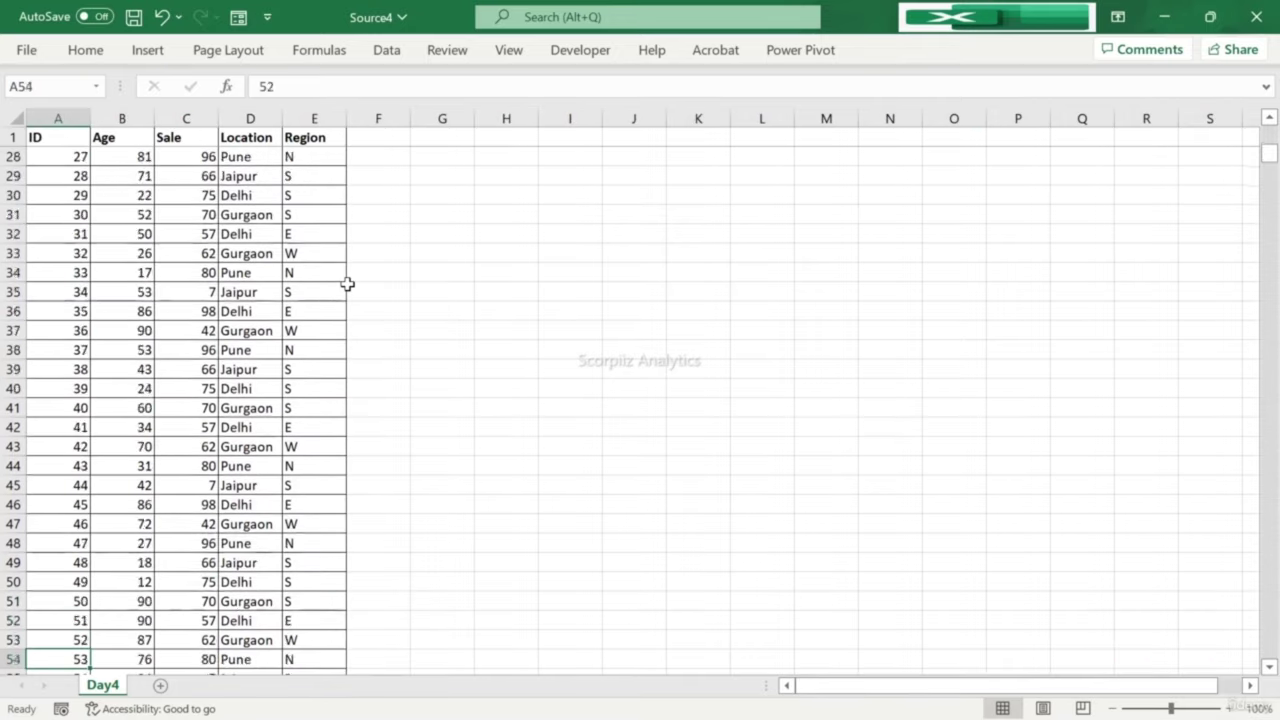
{"action": "key", "text": "Down"}
{"action": "key", "text": "Down"}
{"action": "key", "text": "Down"}
{"action": "key", "text": "Down"}
{"action": "key", "text": "Down"}
{"action": "key", "text": "Down"}
{"action": "key", "text": "Down"}
{"action": "key", "text": "Down"}
{"action": "key", "text": "Down"}
{"action": "key", "text": "Down"}
{"action": "key", "text": "Down"}
{"action": "key", "text": "Down"}
{"action": "key", "text": "Down"}
{"action": "key", "text": "Down"}
{"action": "key", "text": "Down"}
{"action": "key", "text": "Down"}
{"action": "key", "text": "Down"}
{"action": "key", "text": "Down"}
{"action": "key", "text": "Down"}
{"action": "key", "text": "Down"}
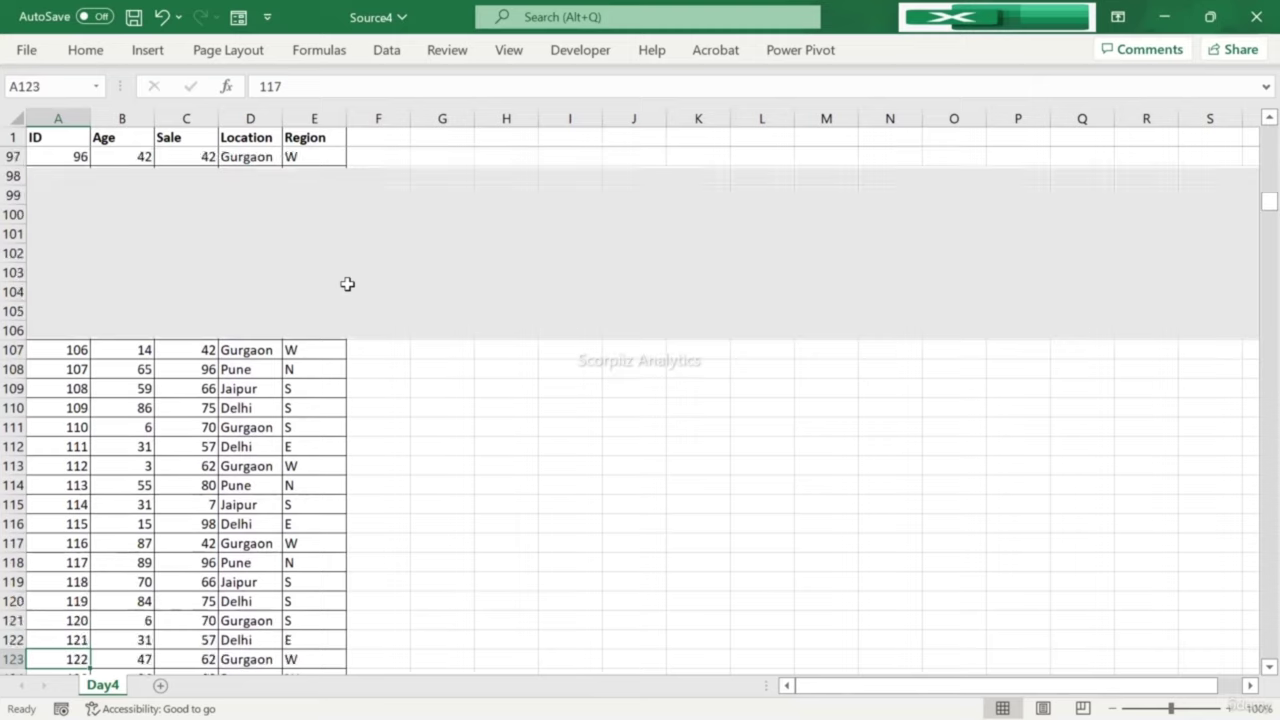
{"action": "key", "text": "ctrl+Up"}
{"action": "key", "text": "Down"}
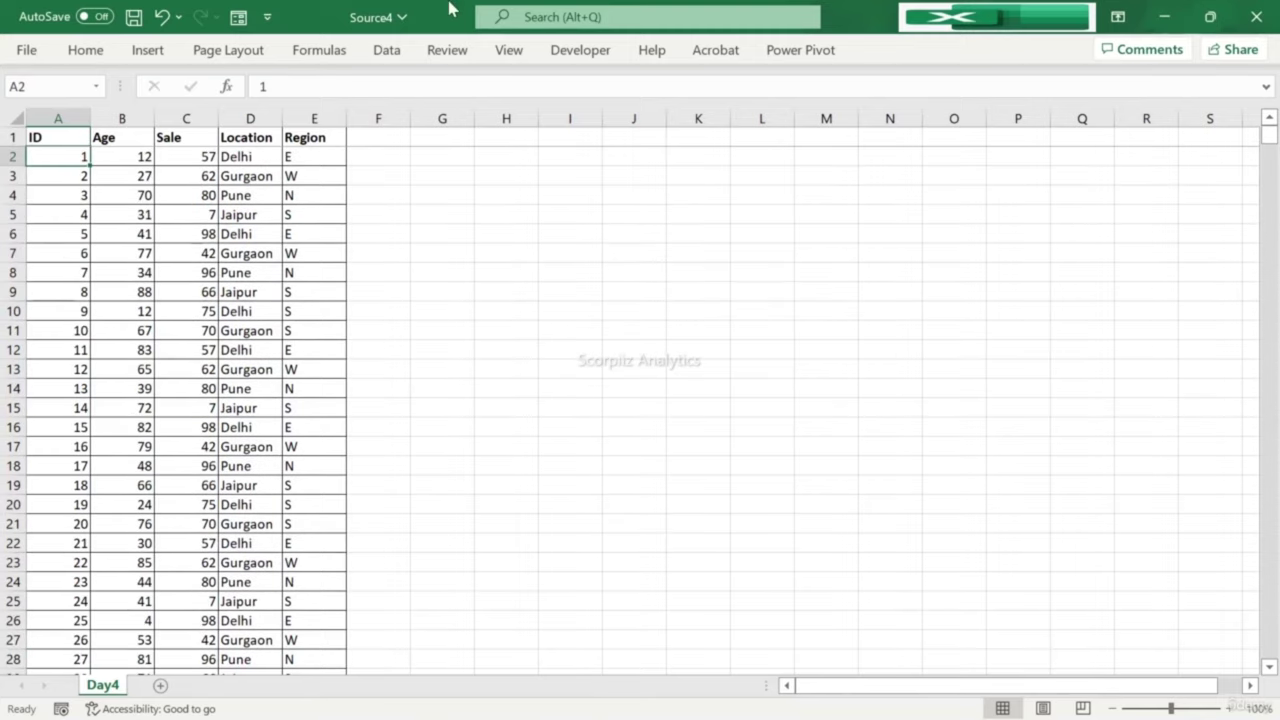
Step: Unfreeze the existing frozen panes on the Day4 sheet
{"action": "left_click", "coordinate": [510, 52]}
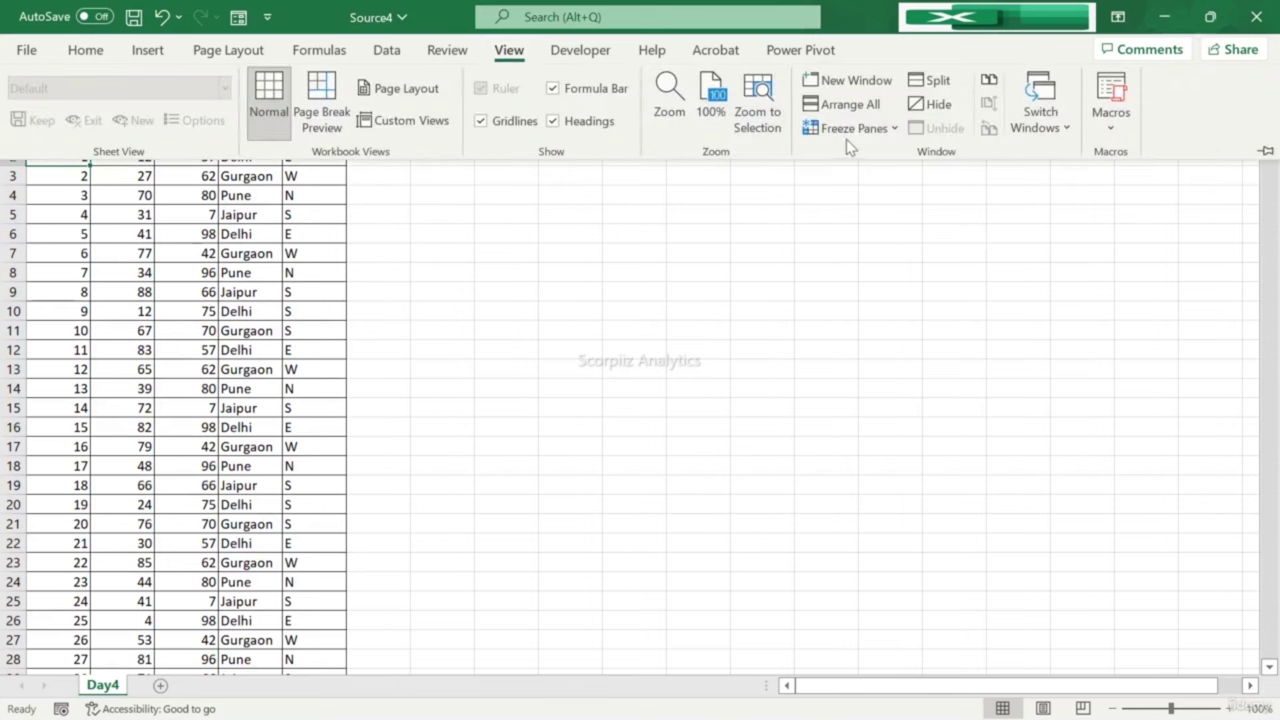
{"action": "left_click", "coordinate": [852, 128]}
{"action": "left_click", "coordinate": [888, 168]}
{"action": "left_click", "coordinate": [590, 266]}
{"action": "left_click", "coordinate": [590, 262]}
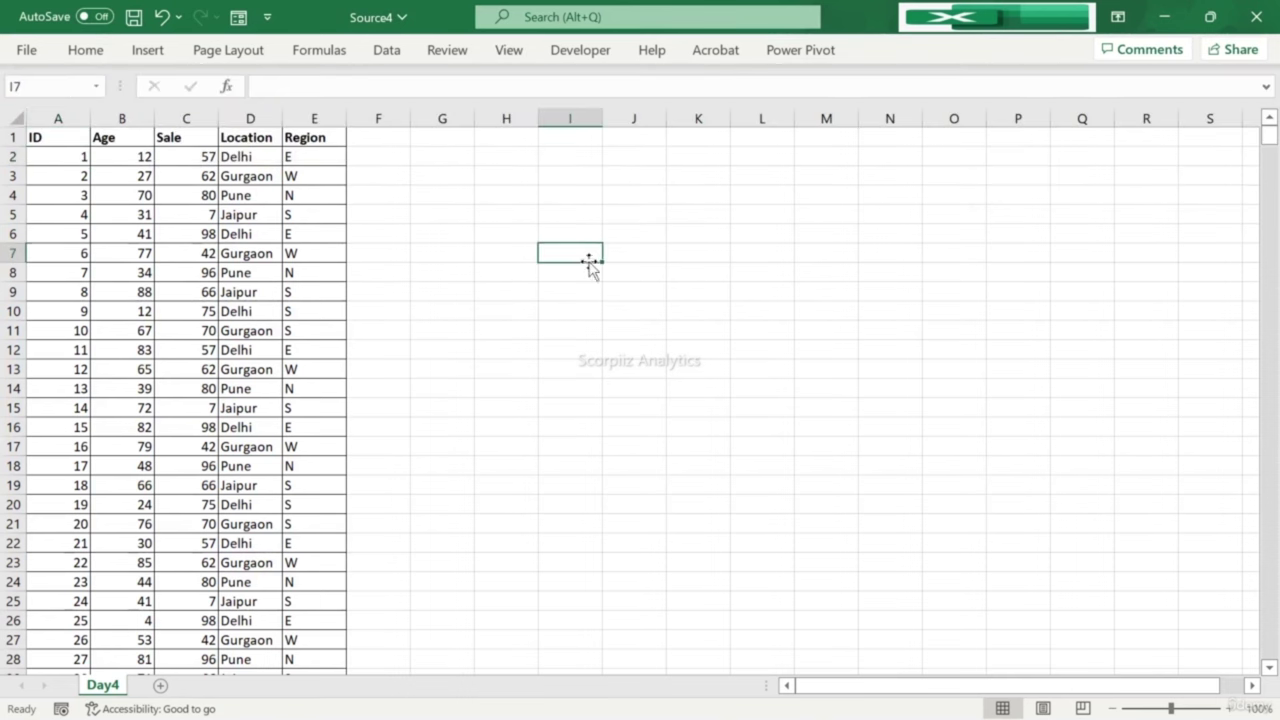
Step: Freeze only the first column so the ID column stays in place
{"action": "left_click", "coordinate": [511, 52]}
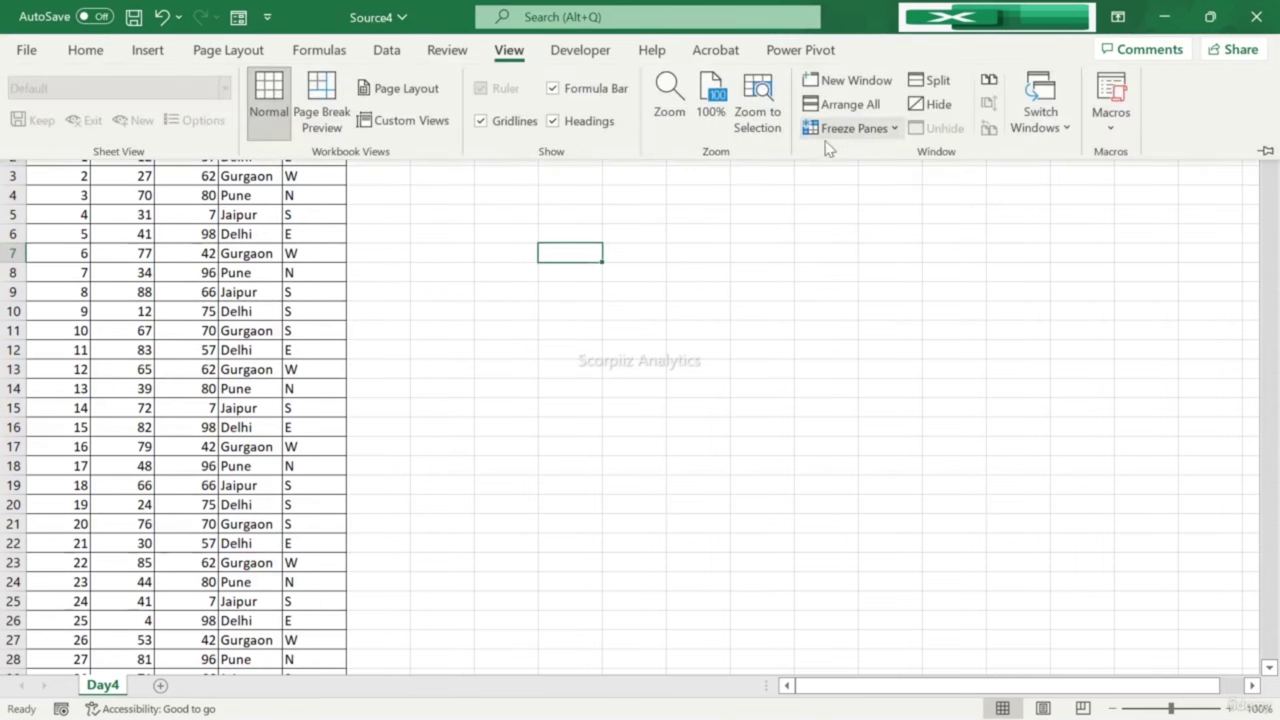
{"action": "left_click", "coordinate": [870, 128]}
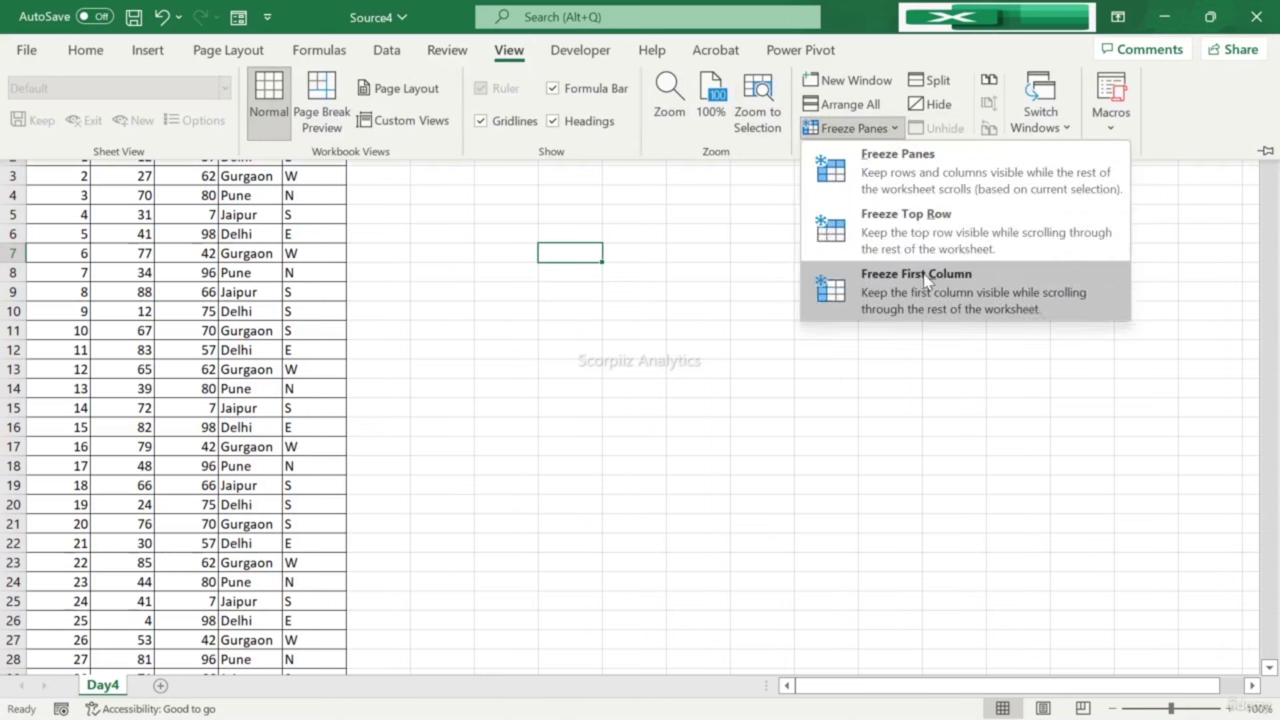
{"action": "left_click", "coordinate": [923, 277]}
{"action": "key", "text": "Up"}
{"action": "key", "text": "Up"}
{"action": "key", "text": "Up"}
{"action": "key", "text": "Up"}
{"action": "key", "text": "Up"}
{"action": "key", "text": "Left"}
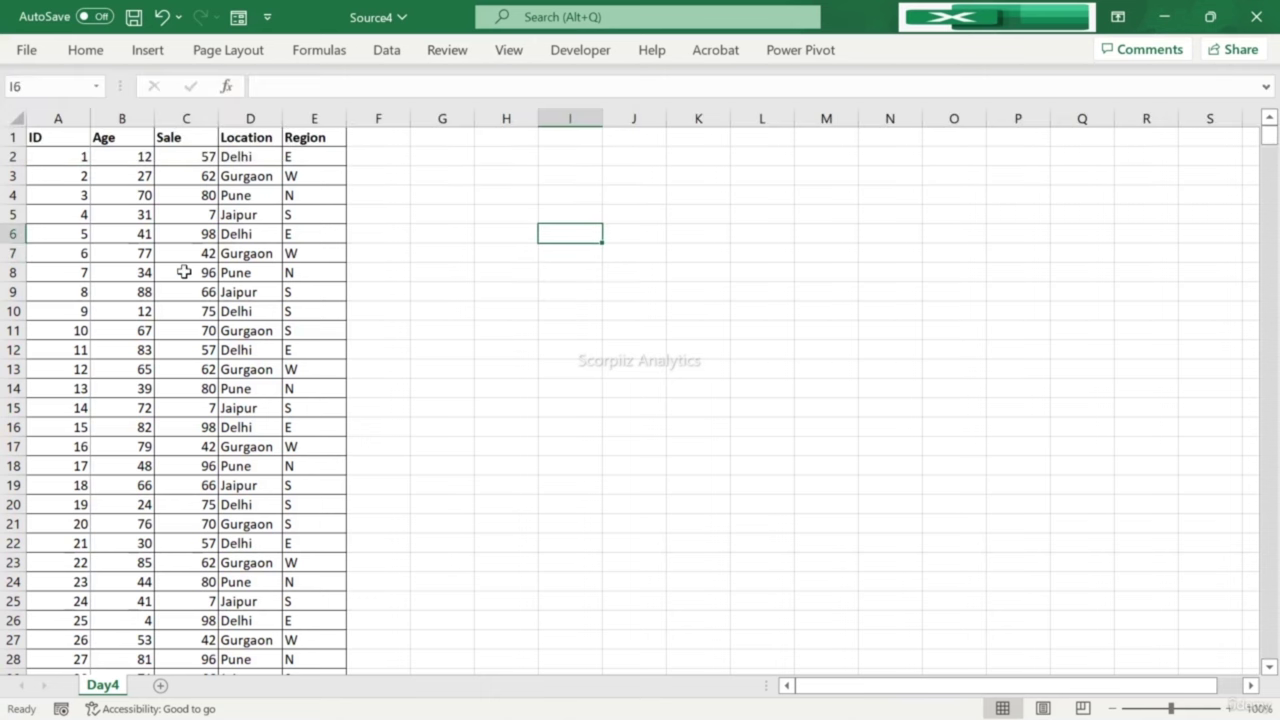
{"action": "key", "text": "Left"}
{"action": "key", "text": "Left"}
{"action": "key", "text": "Left"}
{"action": "key", "text": "Left"}
{"action": "key", "text": "Left"}
{"action": "key", "text": "Left"}
{"action": "key", "text": "Left"}
Step: Move around the table with arrow and Ctrl+arrow keys to confirm the ID column stays visible
{"action": "key", "text": "Right"}
{"action": "key", "text": "Left"}
{"action": "key", "text": "Up"}
{"action": "key", "text": "Down"}
{"action": "key", "text": "Down"}
{"action": "key", "text": "Down"}
{"action": "key", "text": "Down"}
{"action": "key", "text": "Down"}
{"action": "key", "text": "Down"}
{"action": "key", "text": "Down"}
{"action": "key", "text": "Down"}
{"action": "key", "text": "Down"}
{"action": "key", "text": "Down"}
{"action": "key", "text": "Down"}
{"action": "key", "text": "Down"}
{"action": "key", "text": "Down"}
{"action": "key", "text": "Down"}
{"action": "key", "text": "Down"}
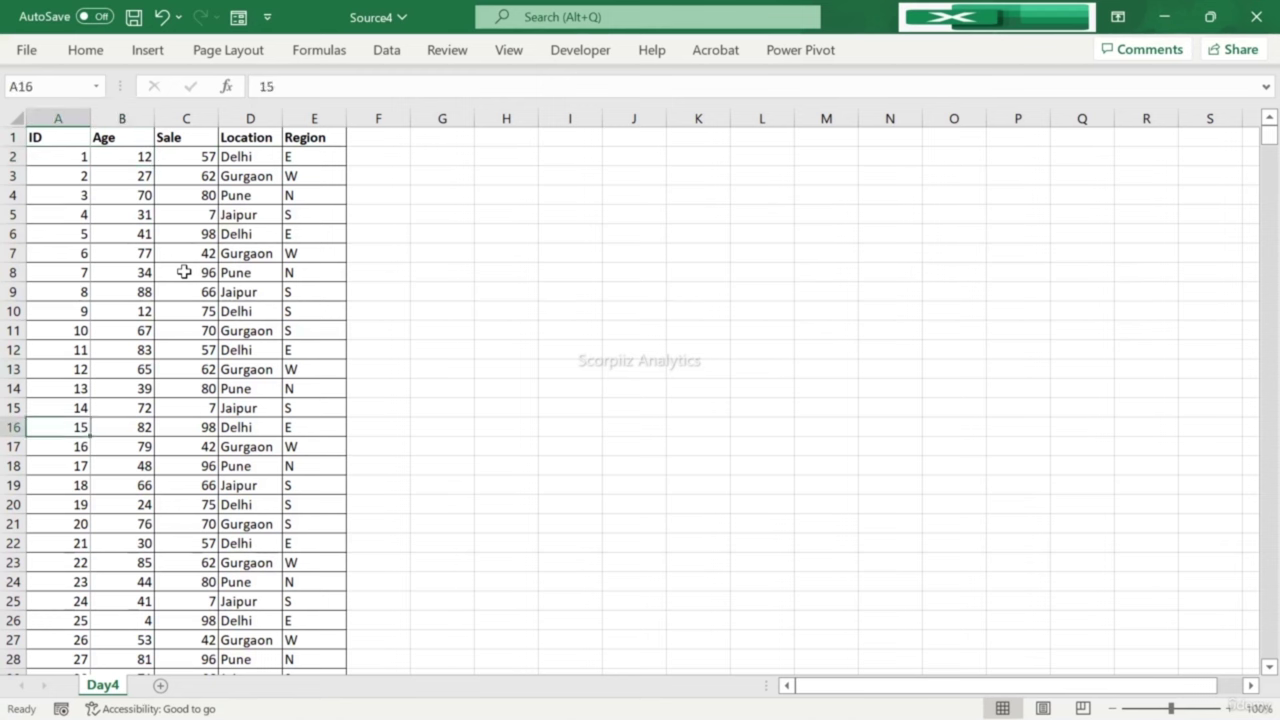
{"action": "key", "text": "Right"}
{"action": "key", "text": "Up"}
{"action": "key", "text": "Up"}
{"action": "key", "text": "Up"}
{"action": "key", "text": "Up"}
{"action": "key", "text": "Up"}
{"action": "key", "text": "Up"}
{"action": "key", "text": "Up"}
{"action": "key", "text": "Up"}
{"action": "key", "text": "Up"}
{"action": "key", "text": "Up"}
{"action": "key", "text": "ctrl+Up"}
{"action": "key", "text": "Right"}
{"action": "key", "text": "Right"}
{"action": "key", "text": "Right"}
{"action": "key", "text": "Right"}
{"action": "key", "text": "Right"}
{"action": "key", "text": "Right"}
{"action": "key", "text": "Right"}
{"action": "key", "text": "Right"}
{"action": "key", "text": "Right"}
{"action": "key", "text": "Right"}
{"action": "key", "text": "Right"}
{"action": "key", "text": "Right"}
{"action": "key", "text": "Right"}
{"action": "key", "text": "Right"}
{"action": "key", "text": "Right"}
{"action": "key", "text": "Right"}
{"action": "key", "text": "Right"}
{"action": "key", "text": "Right"}
{"action": "key", "text": "Right"}
{"action": "key", "text": "Right"}
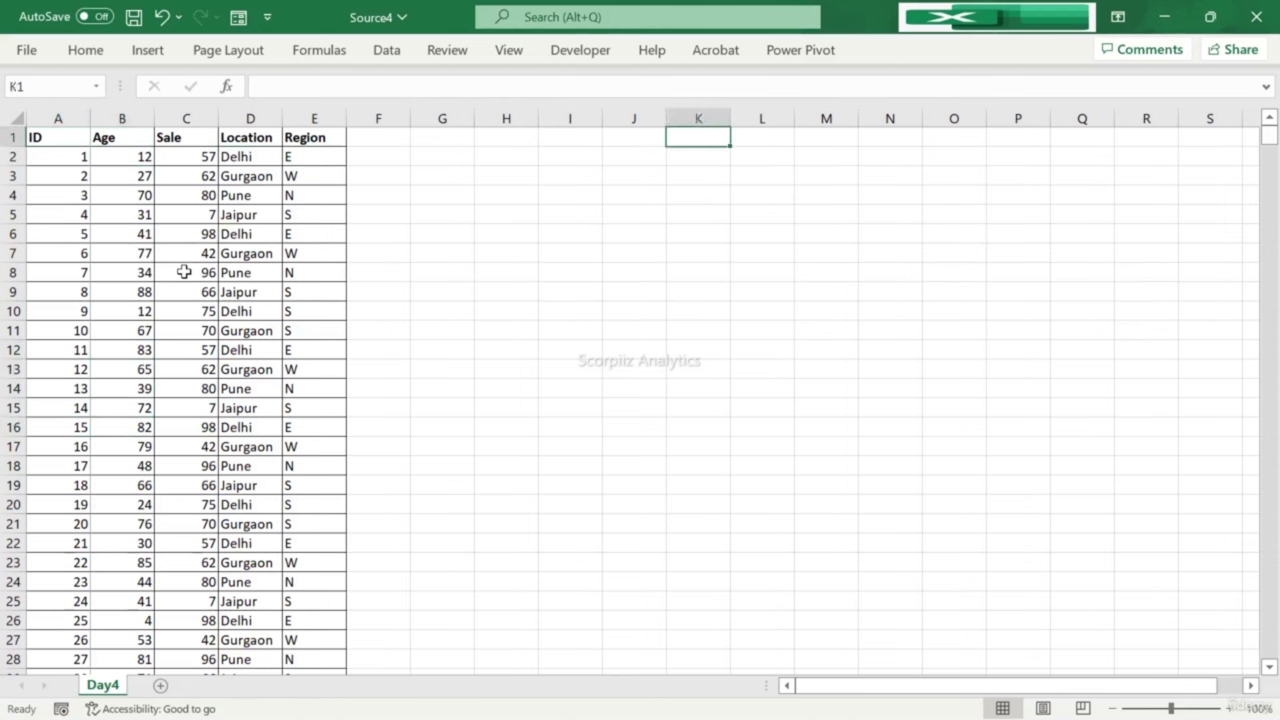
{"action": "key", "text": "Right"}
{"action": "key", "text": "Right"}
{"action": "key", "text": "Right"}
{"action": "key", "text": "Right"}
{"action": "key", "text": "Right"}
{"action": "key", "text": "Left"}
{"action": "key", "text": "Left"}
{"action": "key", "text": "Left"}
{"action": "key", "text": "Left"}
{"action": "key", "text": "Left"}
{"action": "key", "text": "Left"}
{"action": "key", "text": "Left"}
{"action": "key", "text": "Left"}
{"action": "key", "text": "Left"}
{"action": "key", "text": "Left"}
{"action": "key", "text": "Left"}
{"action": "key", "text": "Left"}
{"action": "key", "text": "Left"}
{"action": "key", "text": "Left"}
{"action": "key", "text": "Left"}
{"action": "key", "text": "Left"}
{"action": "key", "text": "Left"}
{"action": "key", "text": "Left"}
{"action": "key", "text": "Left"}
{"action": "key", "text": "Left"}
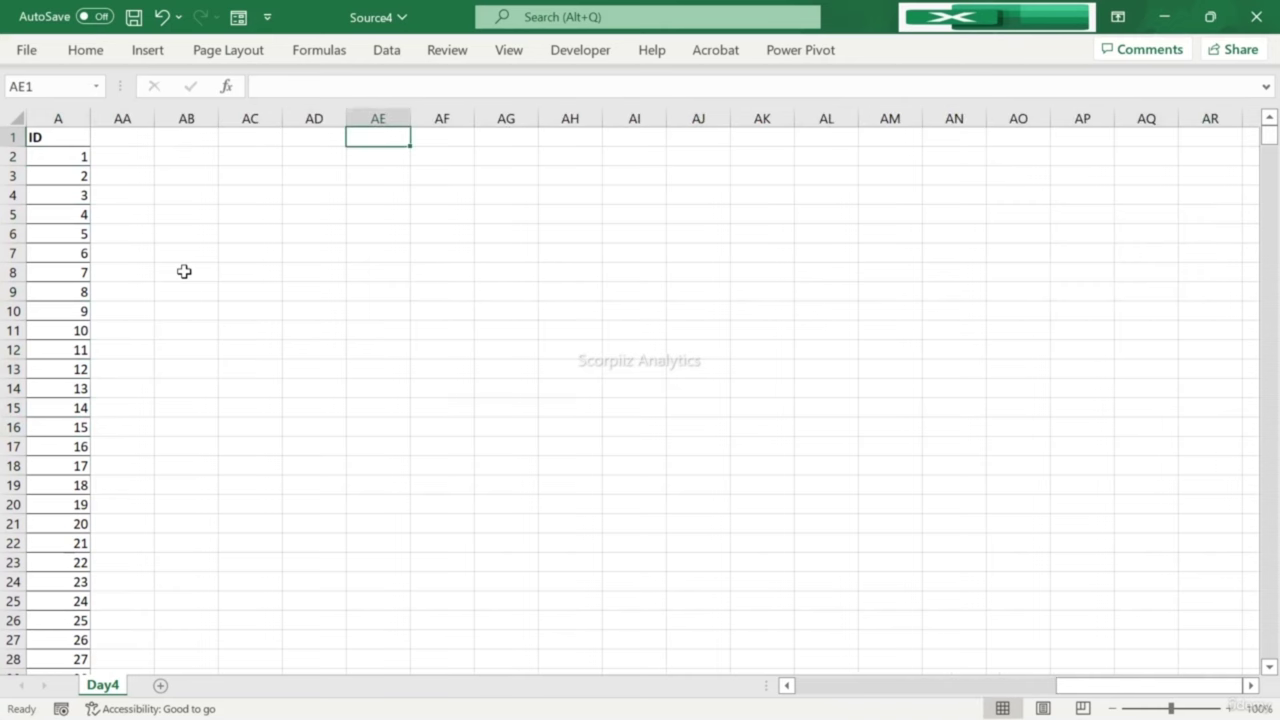
{"action": "key", "text": "ctrl+Home"}
{"action": "key", "text": "Down"}
{"action": "key", "text": "Down"}
{"action": "key", "text": "Down"}
{"action": "key", "text": "Down"}
{"action": "key", "text": "Down"}
{"action": "key", "text": "Down"}
{"action": "key", "text": "Down"}
{"action": "key", "text": "Down"}
{"action": "key", "text": "Down"}
{"action": "key", "text": "Down"}
{"action": "key", "text": "Down"}
{"action": "key", "text": "Down"}
{"action": "key", "text": "Down"}
{"action": "key", "text": "Down"}
{"action": "key", "text": "Down"}
{"action": "key", "text": "Down"}
{"action": "key", "text": "Down"}
{"action": "key", "text": "Down"}
{"action": "key", "text": "Down"}
{"action": "key", "text": "Down"}
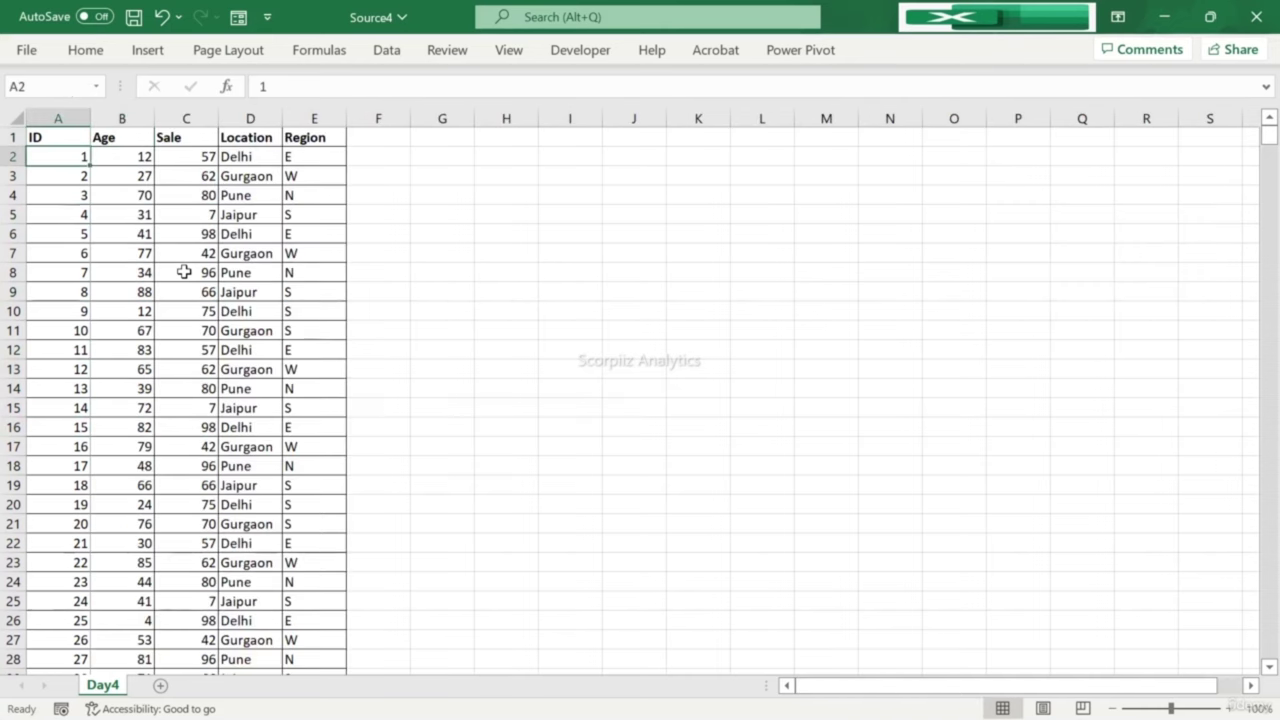
{"action": "key", "text": "Down"}
{"action": "key", "text": "Down"}
{"action": "key", "text": "Down"}
{"action": "key", "text": "Down"}
{"action": "key", "text": "Down"}
{"action": "key", "text": "Down"}
{"action": "key", "text": "Down"}
{"action": "key", "text": "Down"}
{"action": "key", "text": "Down"}
{"action": "key", "text": "Down"}
{"action": "key", "text": "Down"}
{"action": "key", "text": "Down"}
{"action": "key", "text": "Down"}
{"action": "key", "text": "Down"}
{"action": "key", "text": "Down"}
{"action": "key", "text": "Down"}
{"action": "key", "text": "Down"}
{"action": "key", "text": "Down"}
{"action": "key", "text": "Down"}
{"action": "key", "text": "Down"}
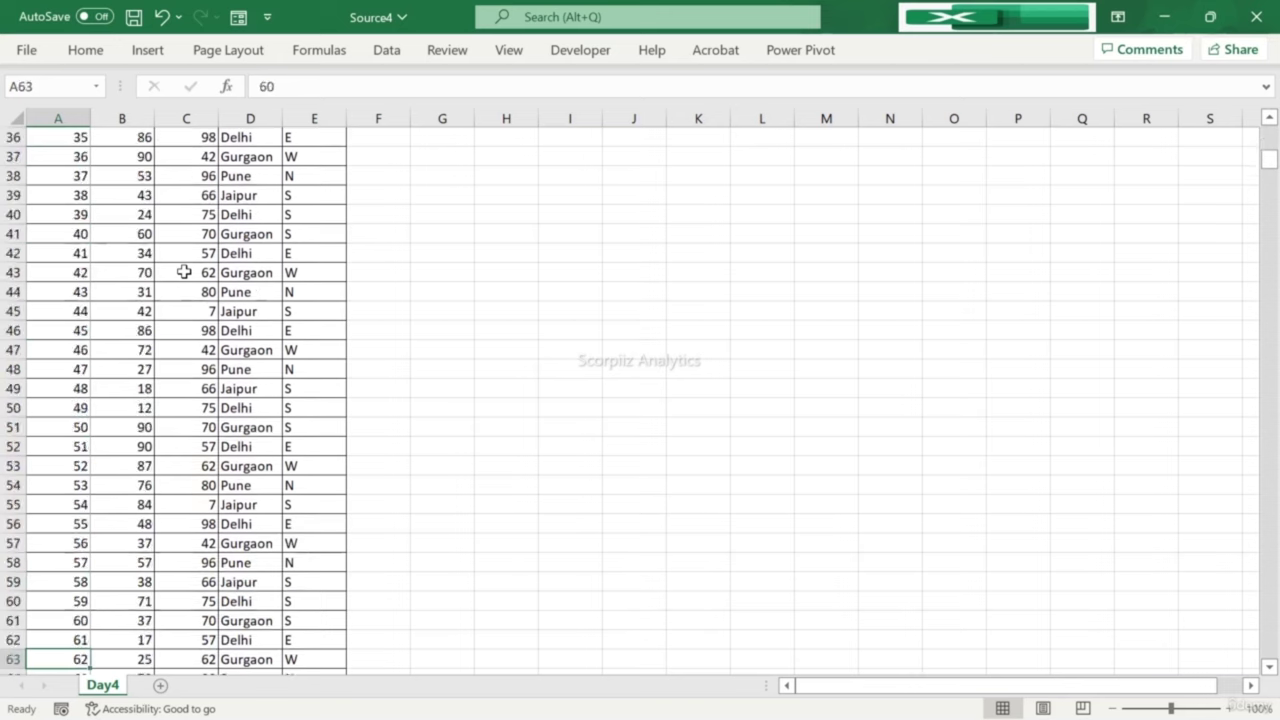
{"action": "key", "text": "Up"}
{"action": "key", "text": "Up"}
{"action": "key", "text": "Up"}
{"action": "key", "text": "Up"}
{"action": "key", "text": "Up"}
{"action": "key", "text": "Up"}
{"action": "key", "text": "Up"}
{"action": "key", "text": "Up"}
{"action": "key", "text": "Up"}
{"action": "key", "text": "Up"}
{"action": "key", "text": "Up"}
{"action": "key", "text": "Up"}
{"action": "key", "text": "Up"}
{"action": "key", "text": "Up"}
{"action": "key", "text": "Up"}
{"action": "key", "text": "Up"}
{"action": "key", "text": "Up"}
{"action": "key", "text": "Up"}
{"action": "key", "text": "Up"}
{"action": "key", "text": "Up"}
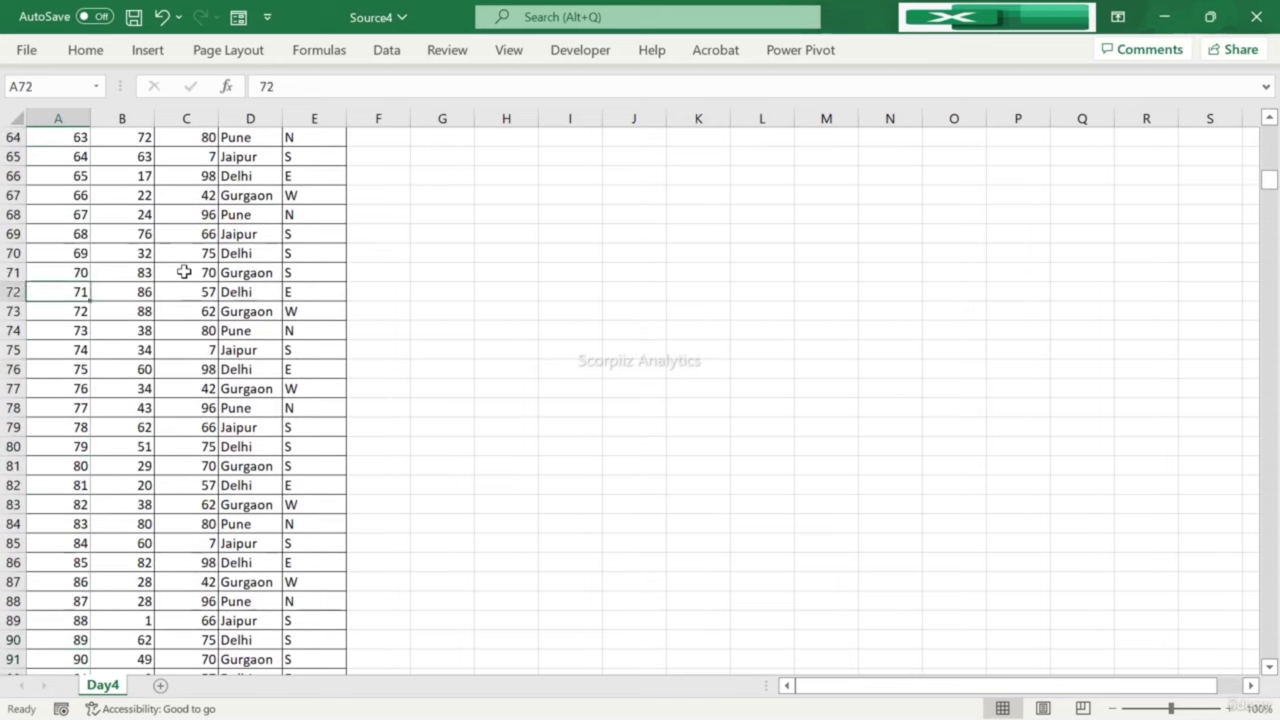
{"action": "key", "text": "Up"}
{"action": "key", "text": "Up"}
{"action": "key", "text": "Up"}
{"action": "key", "text": "Up"}
{"action": "key", "text": "Up"}
{"action": "key", "text": "Up"}
{"action": "key", "text": "Up"}
{"action": "key", "text": "Up"}
{"action": "key", "text": "Up"}
{"action": "key", "text": "Up"}
{"action": "key", "text": "Up"}
{"action": "key", "text": "Up"}
{"action": "key", "text": "Up"}
{"action": "key", "text": "Up"}
{"action": "key", "text": "Up"}
{"action": "key", "text": "Up"}
{"action": "key", "text": "Up"}
{"action": "key", "text": "Up"}
{"action": "key", "text": "Up"}
{"action": "key", "text": "Up"}
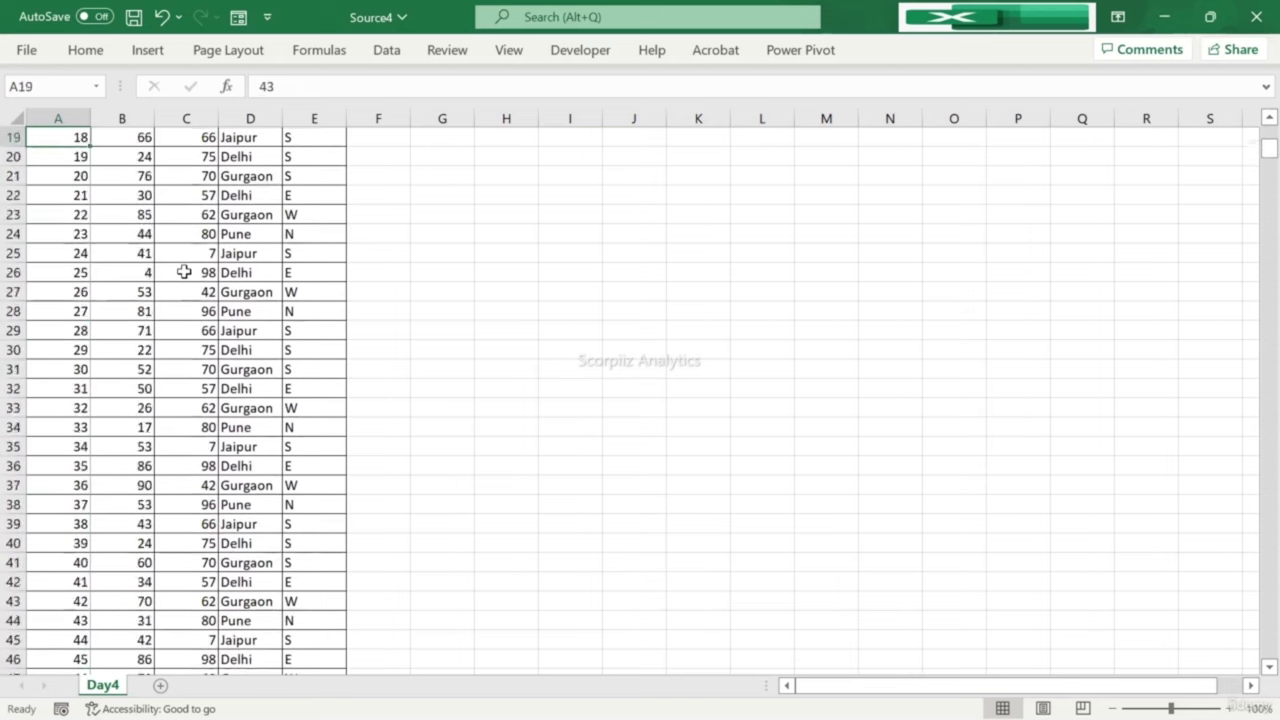
{"action": "key", "text": "Right"}
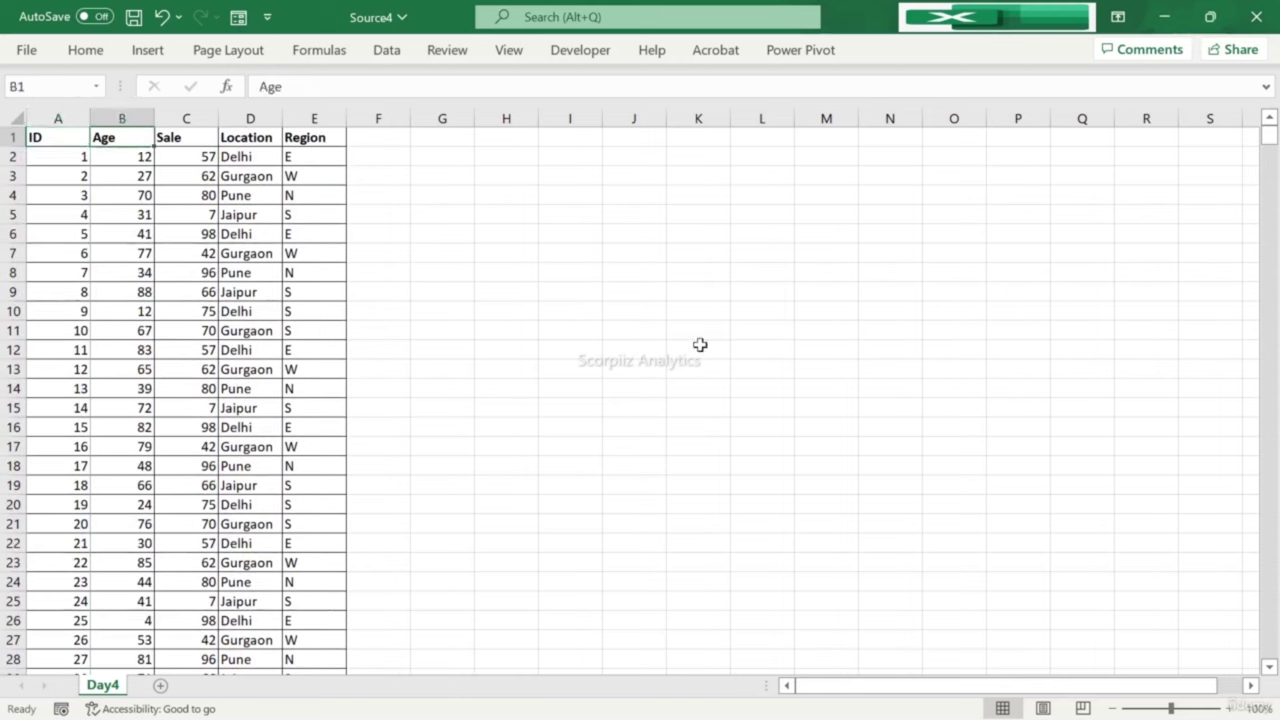
Step: Enter 'Freeze Panes' in H2 and autofit column H to the text
{"action": "left_click", "coordinate": [669, 325]}
{"action": "left_click", "coordinate": [522, 250]}
{"action": "key", "text": "Up"}
{"action": "key", "text": "Up"}
{"action": "key", "text": "Up"}
{"action": "key", "text": "Up"}
{"action": "key", "text": "Up"}
{"action": "type", "text": "Fr"}
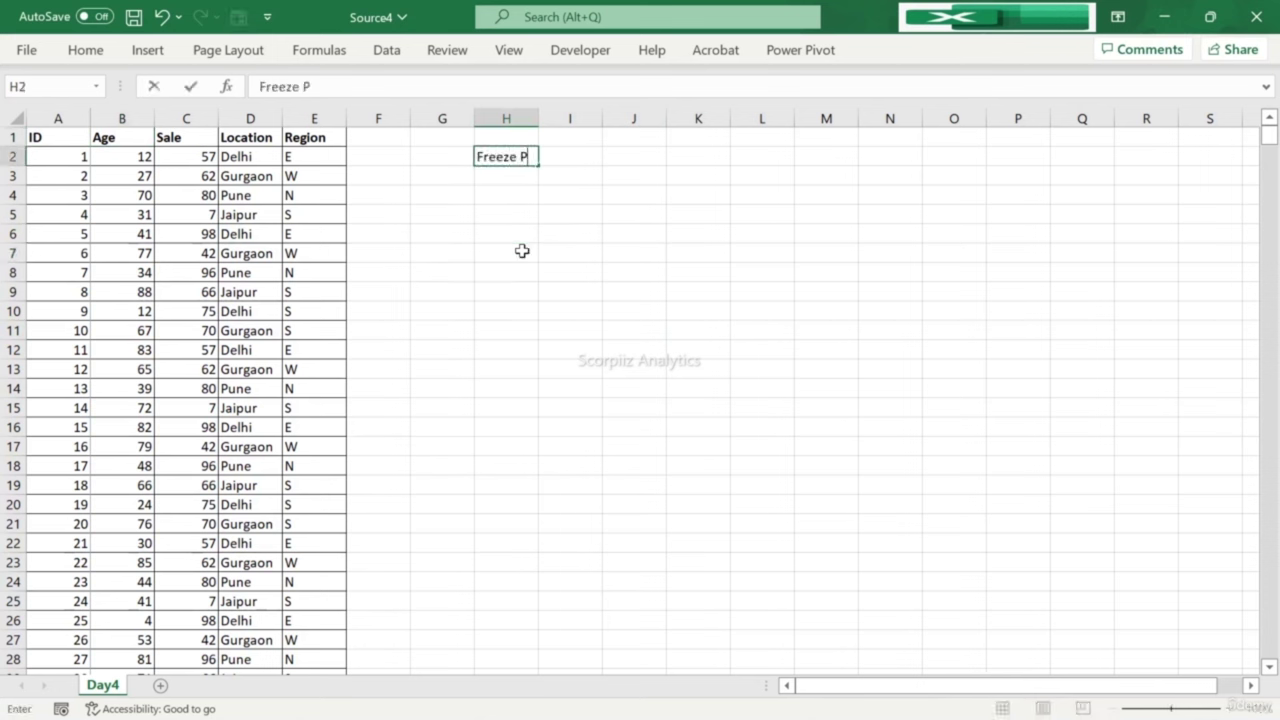
{"action": "key", "text": "Return"}
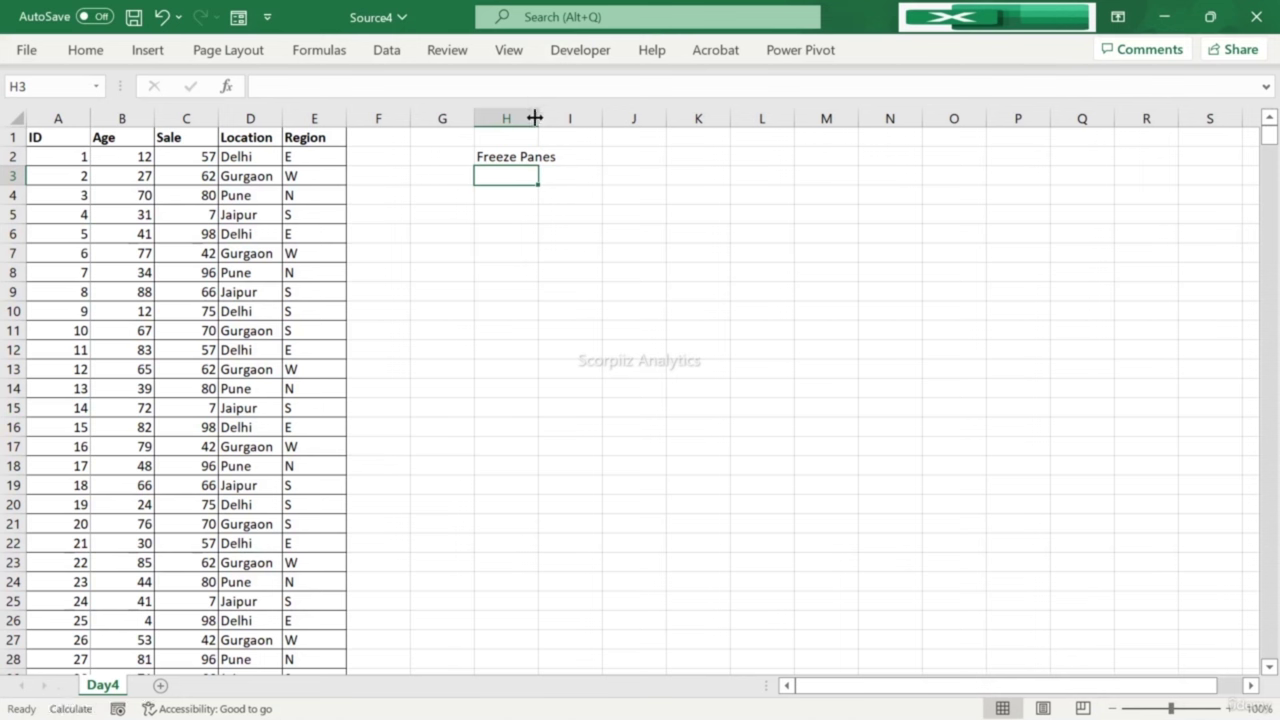
{"action": "double_click", "coordinate": [537, 118]}
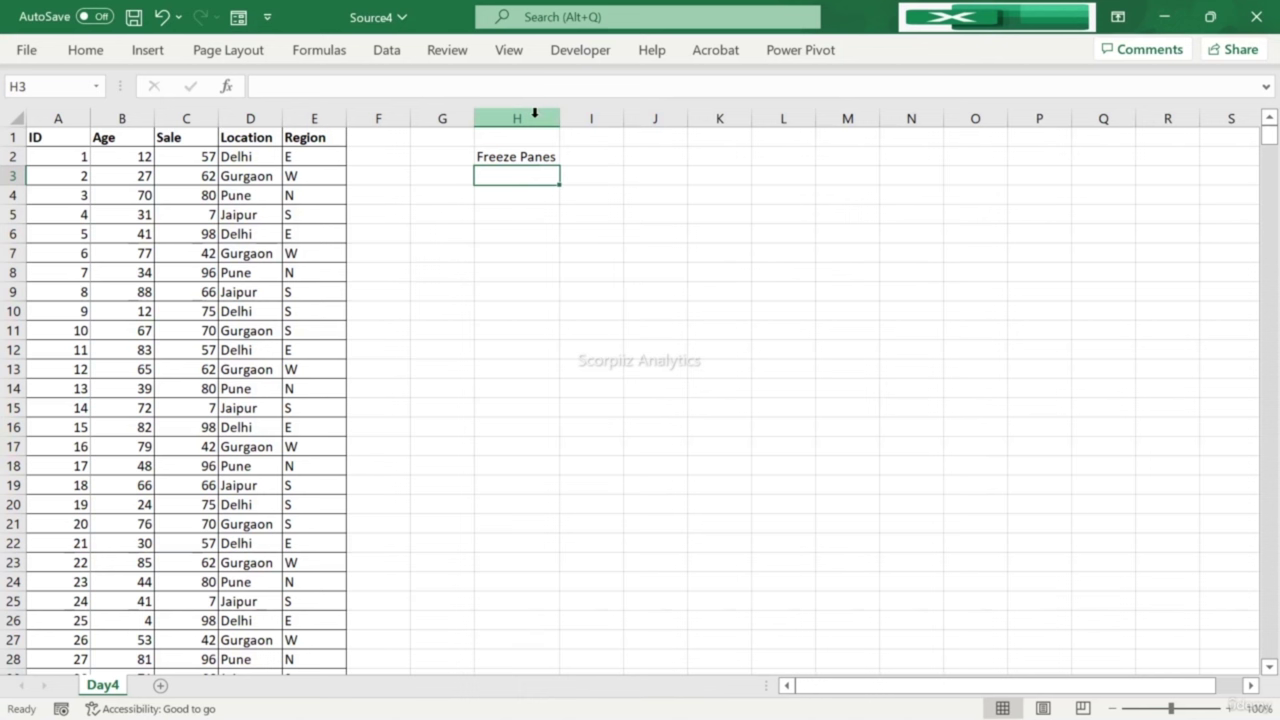
Step: Enter the note 'Merge' in H3
{"action": "type", "text": "Merge"}
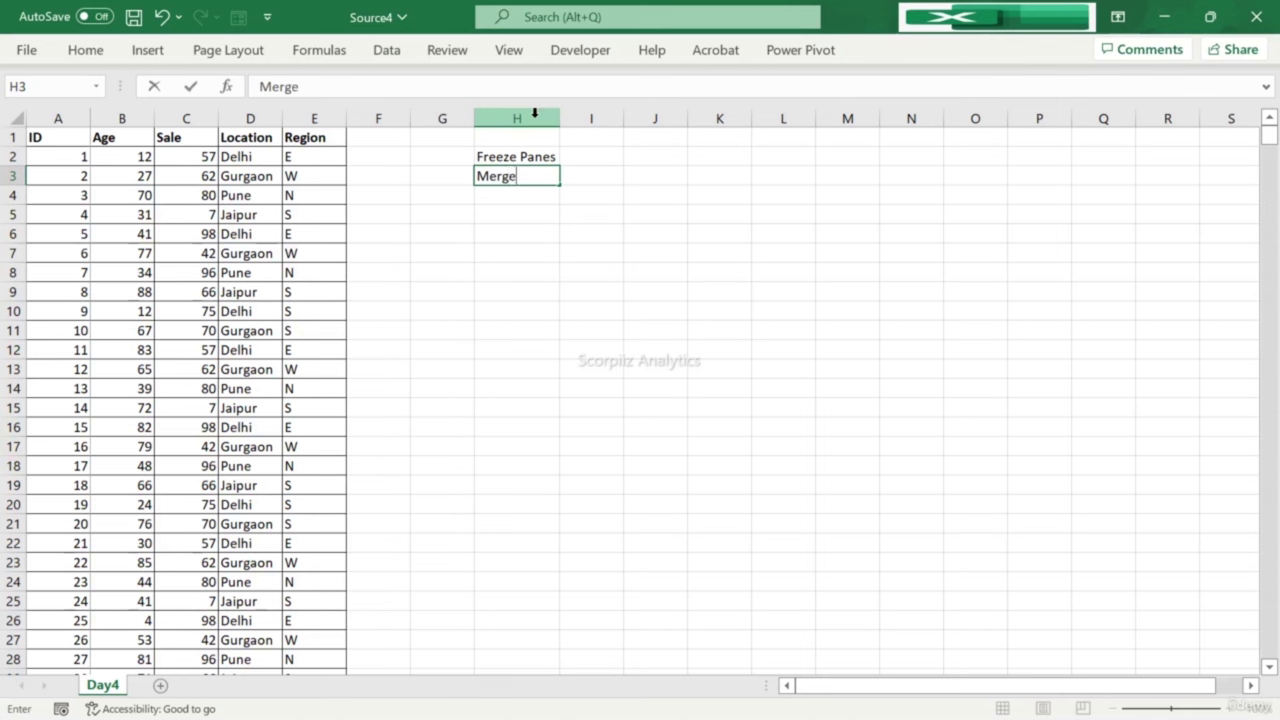
{"action": "key", "text": "Return"}
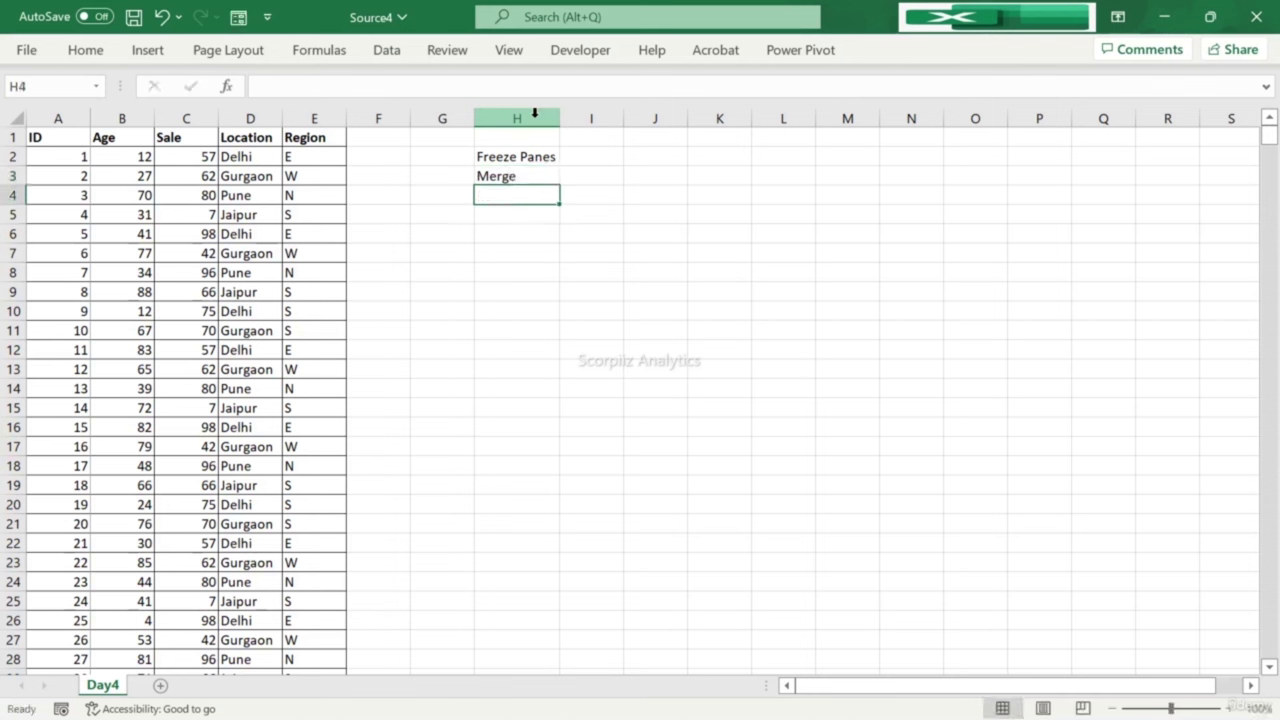
{"action": "key", "text": "Left"}
{"action": "key", "text": "Right"}
{"action": "key", "text": "Right"}
{"action": "key", "text": "Right"}
{"action": "key", "text": "Right"}
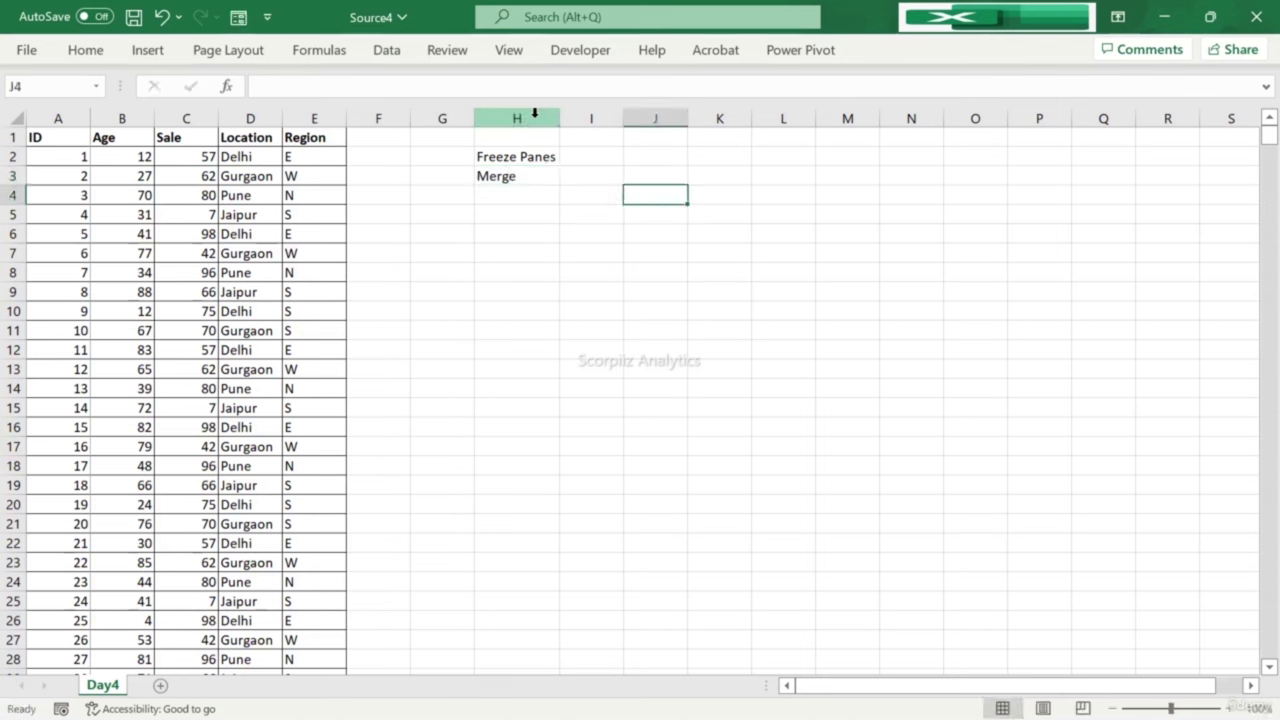
Step: Apply All Borders to the empty block J3:M11
{"action": "left_click_drag", "start_coordinate": [674, 172], "coordinate": [840, 325]}
{"action": "left_click", "coordinate": [86, 50]}
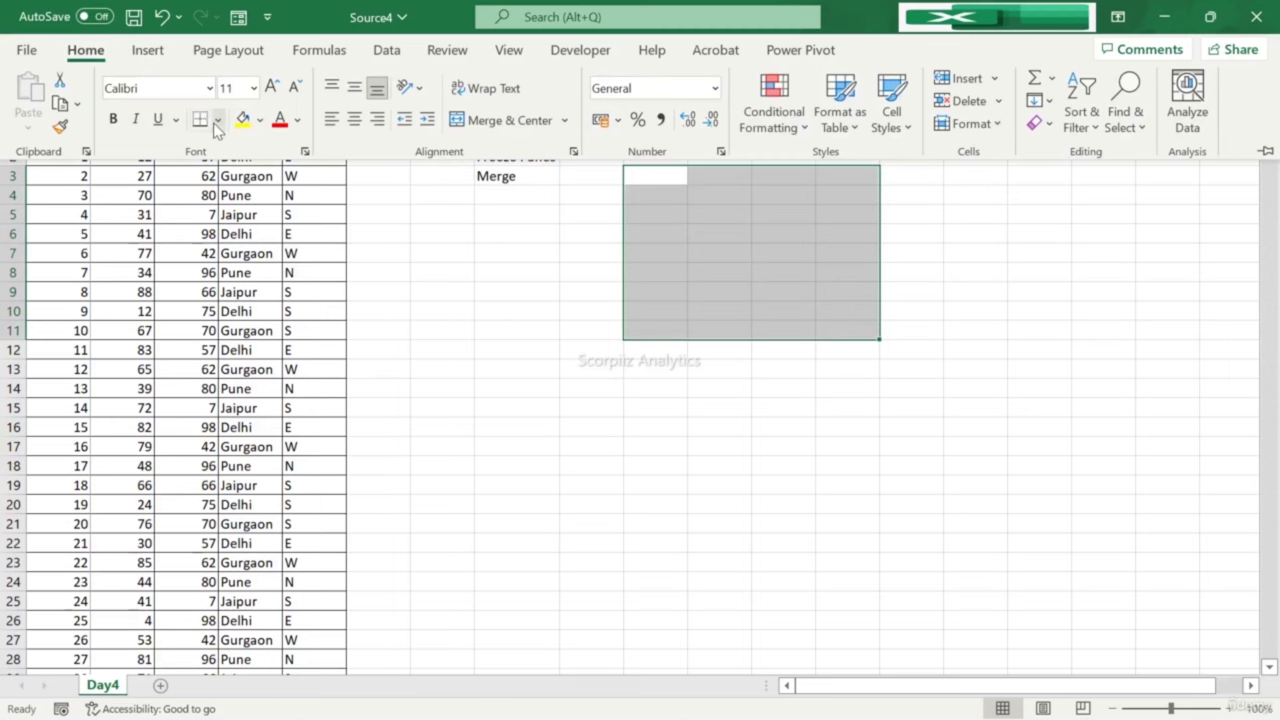
{"action": "left_click", "coordinate": [217, 120]}
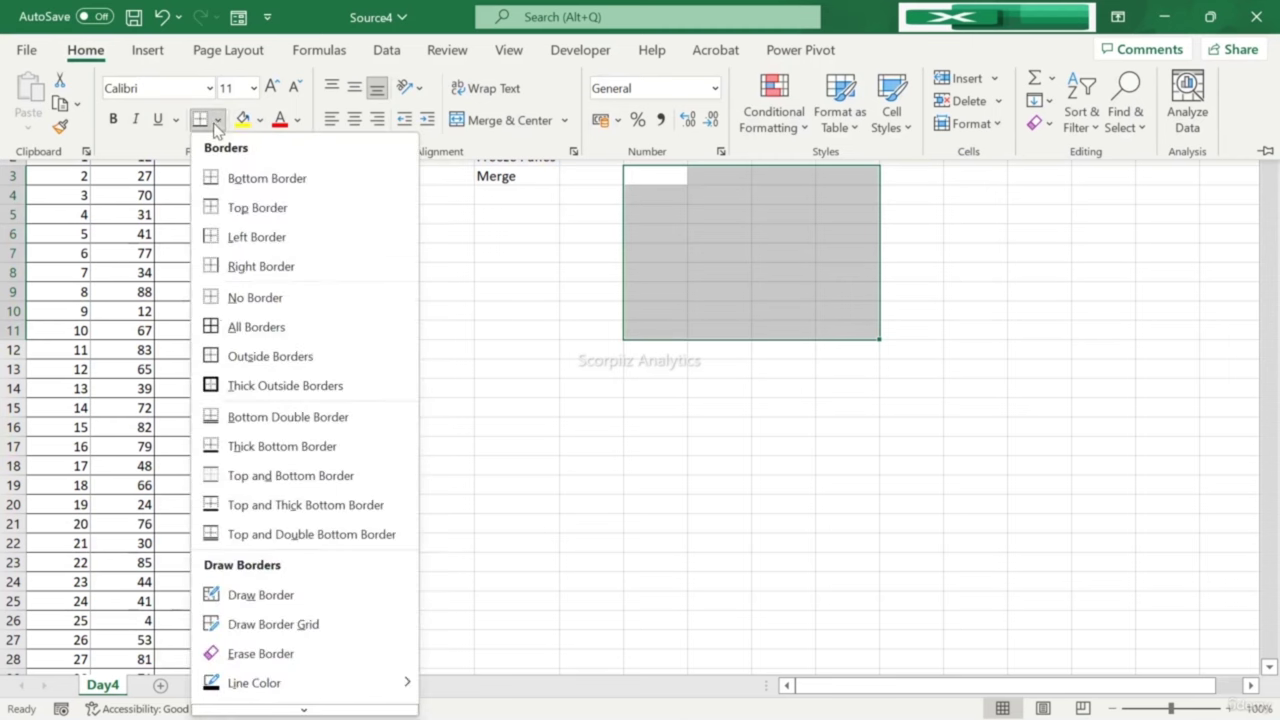
{"action": "left_click", "coordinate": [240, 328]}
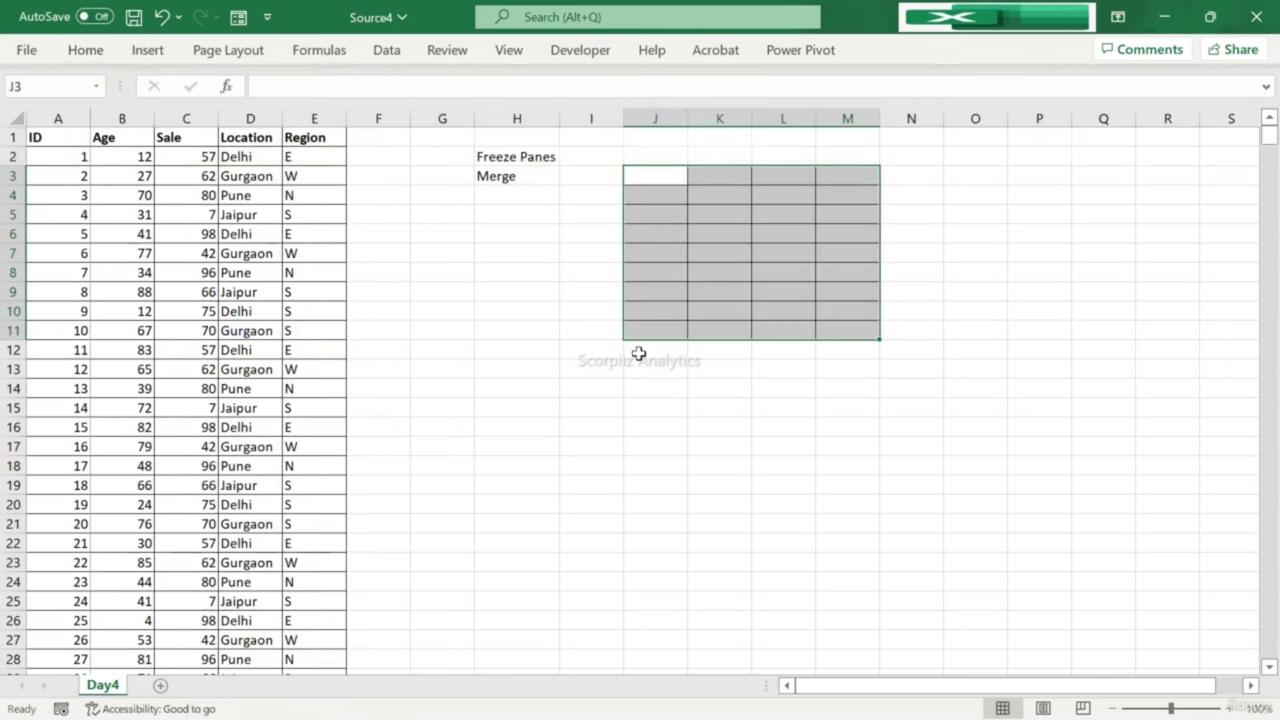
{"action": "key", "text": "Up"}
{"action": "key", "text": "Right"}
{"action": "key", "text": "Down"}
{"action": "key", "text": "Down"}
{"action": "key", "text": "Left"}
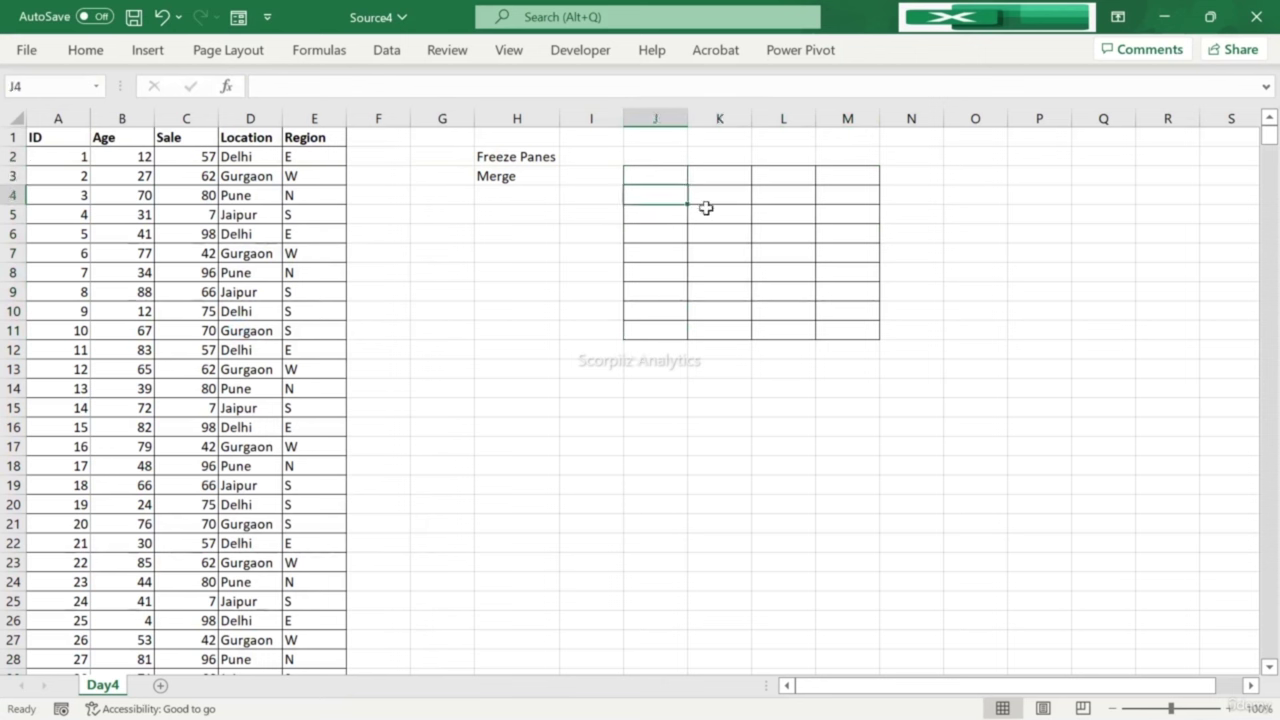
Step: Merge and centre J4:K4, then unmerge it back into separate cells
{"action": "left_click_drag", "start_coordinate": [662, 197], "coordinate": [719, 203]}
{"action": "left_click", "coordinate": [86, 52]}
{"action": "left_click", "coordinate": [508, 121]}
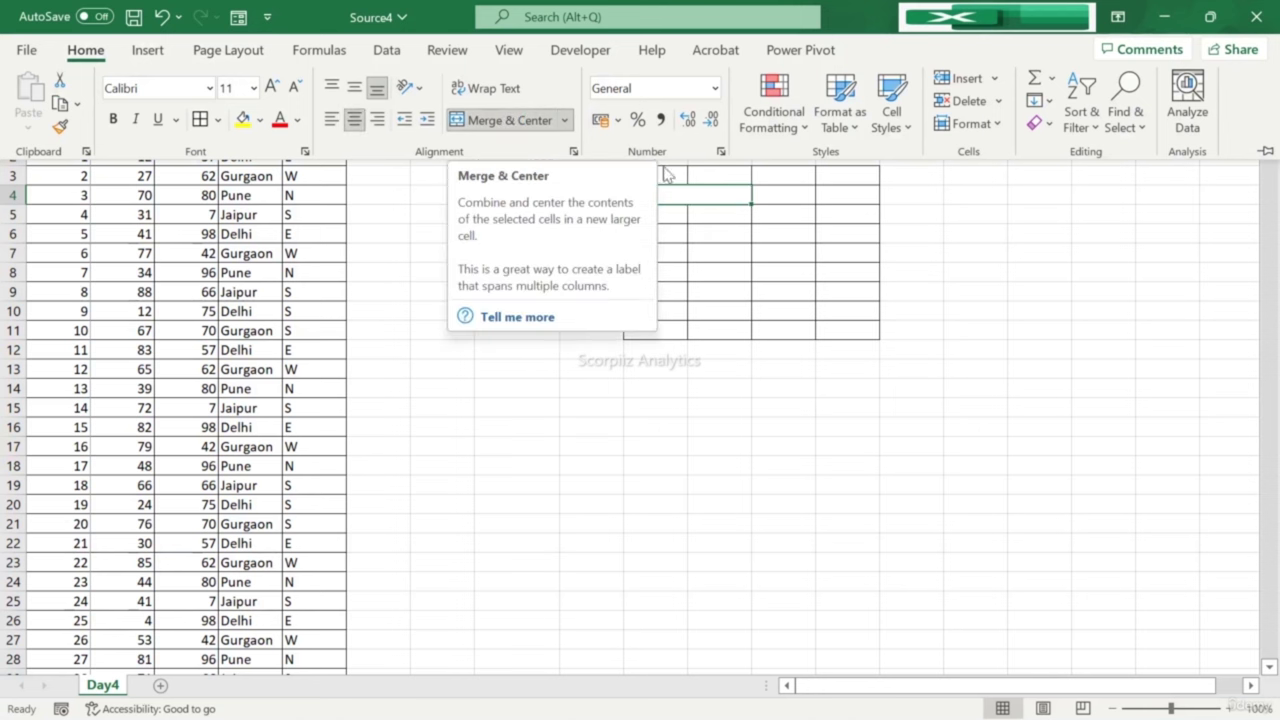
{"action": "left_click", "coordinate": [680, 200]}
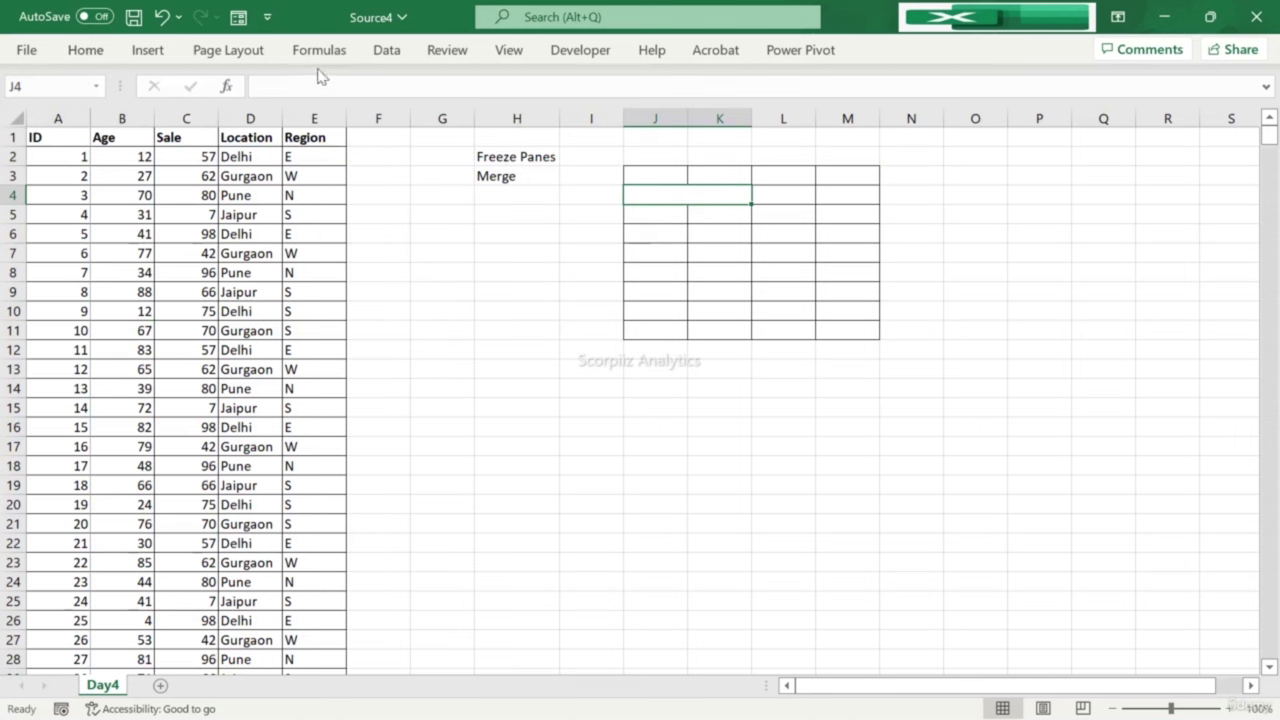
{"action": "left_click", "coordinate": [85, 50]}
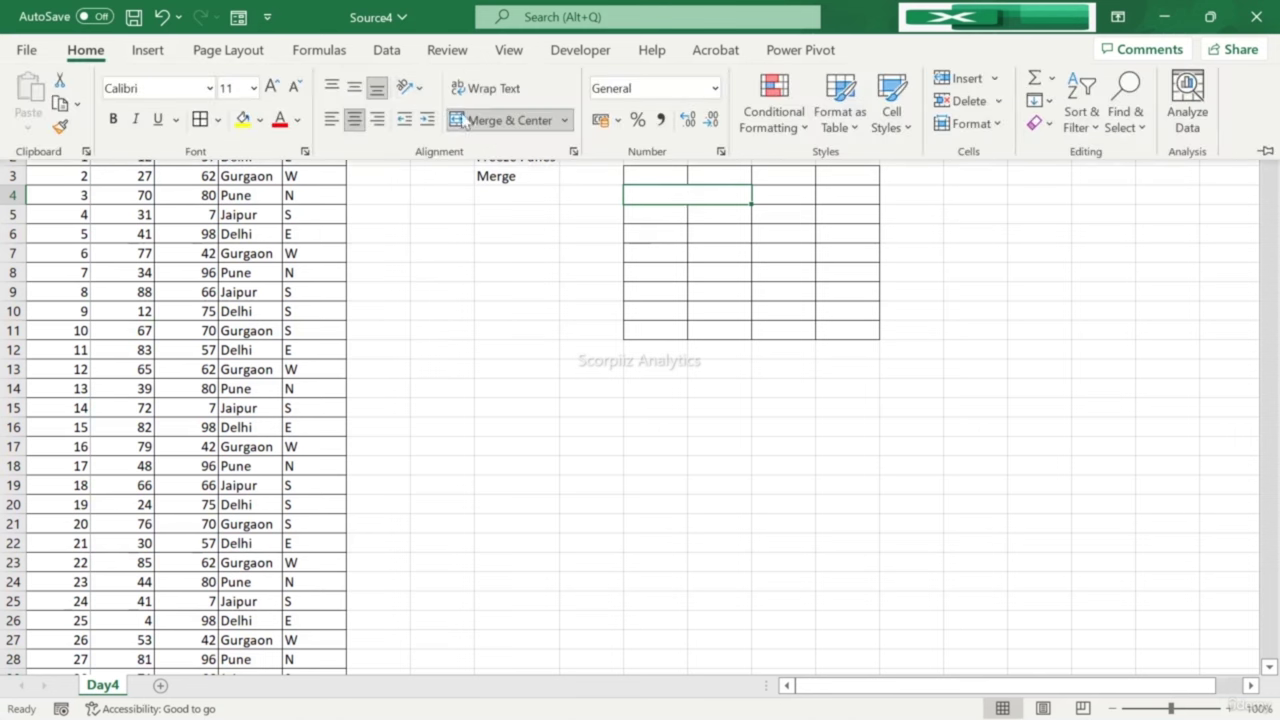
{"action": "left_click", "coordinate": [565, 120]}
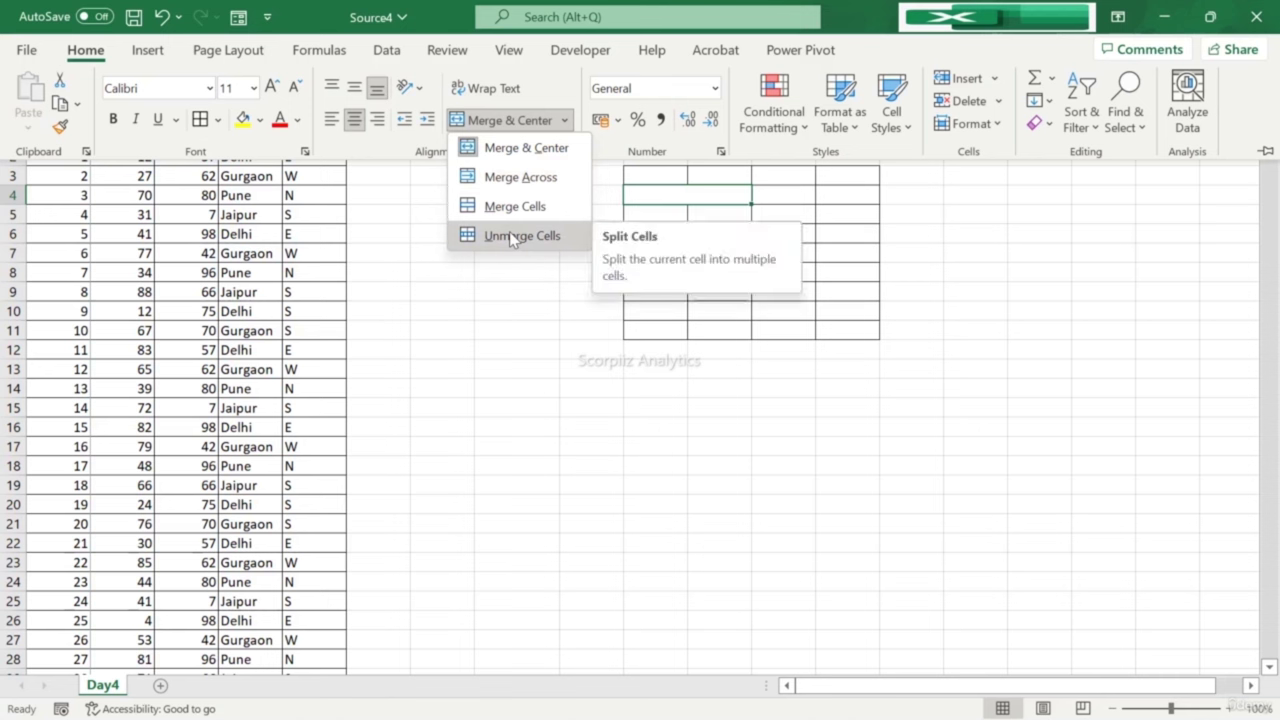
{"action": "left_click", "coordinate": [512, 236]}
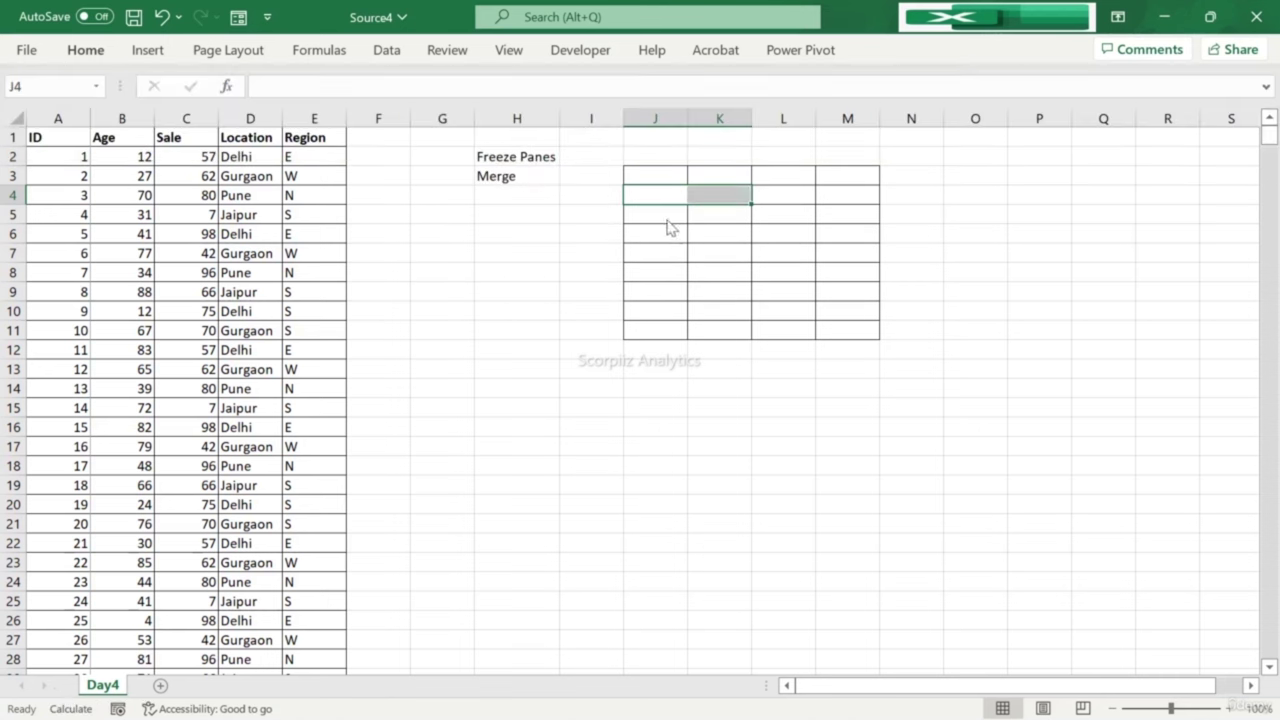
{"action": "left_click", "coordinate": [677, 193]}
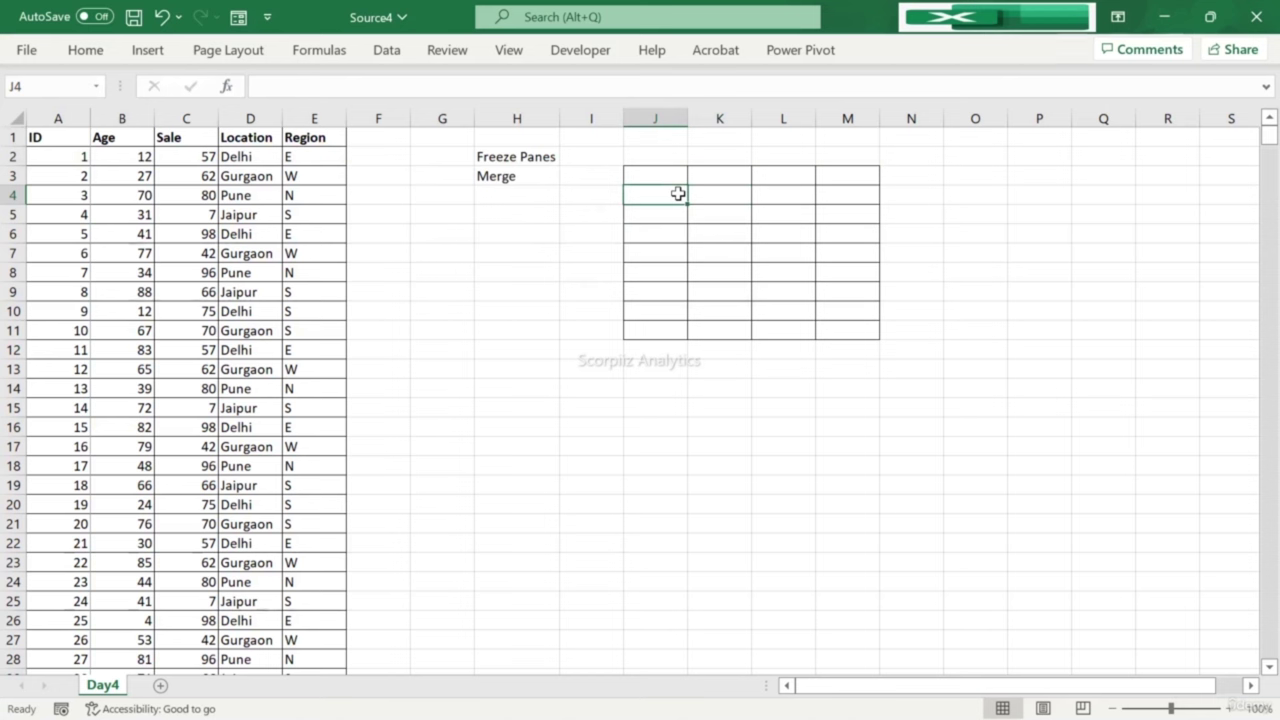
Step: Enter 'Region' in J4 and try Merge & Center, vertical centring and Merge Across on J4:K6
{"action": "type", "text": "Reg"}
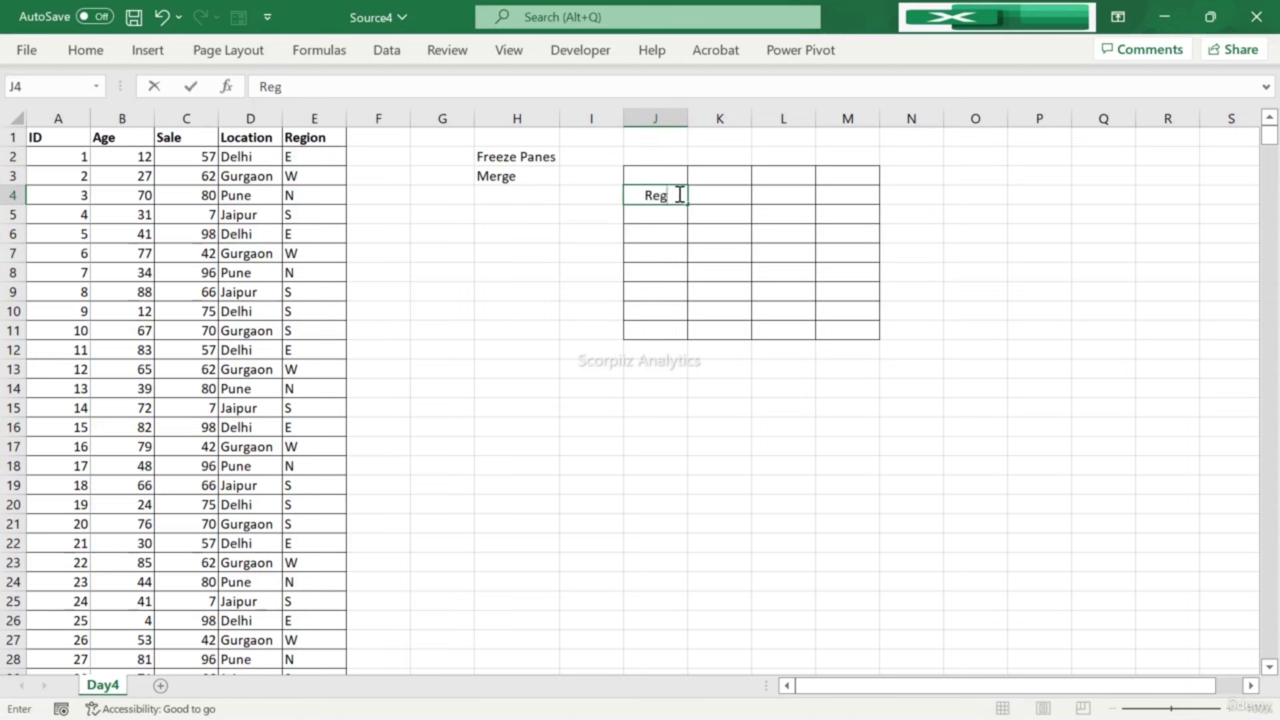
{"action": "type", "text": "ion"}
{"action": "key", "text": "Return"}
{"action": "left_click_drag", "start_coordinate": [662, 195], "coordinate": [729, 237]}
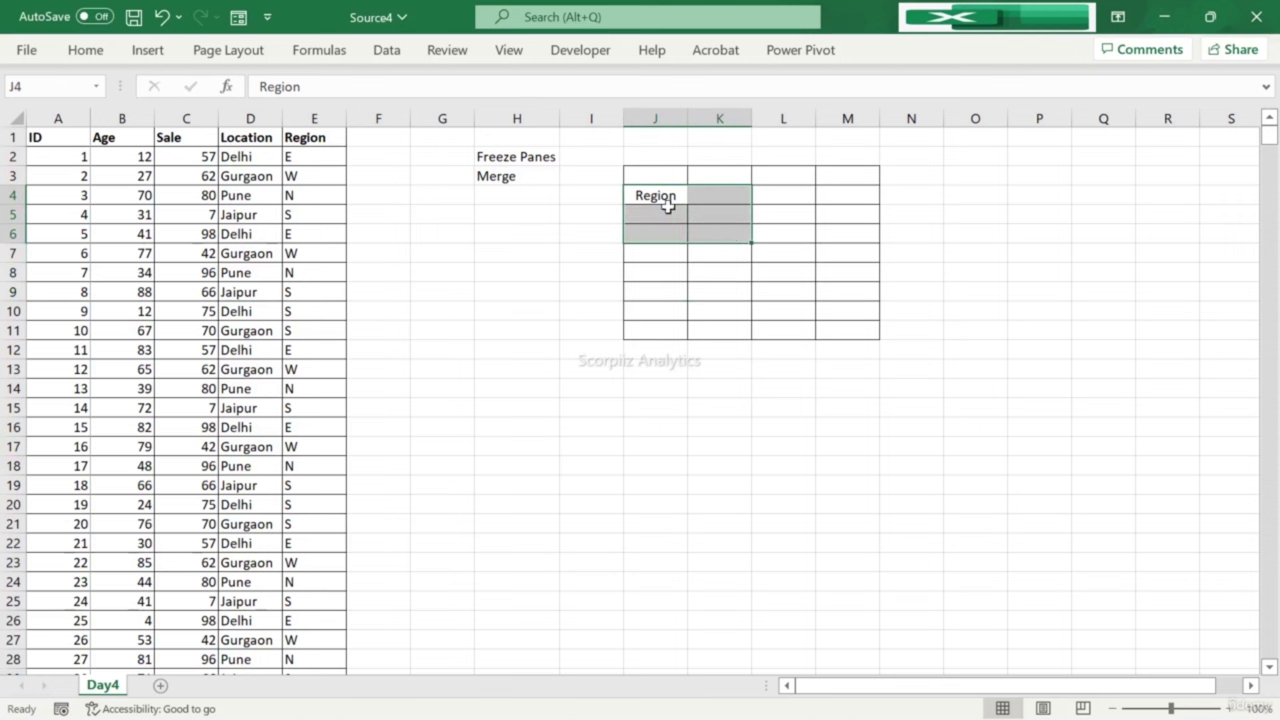
{"action": "left_click", "coordinate": [86, 50]}
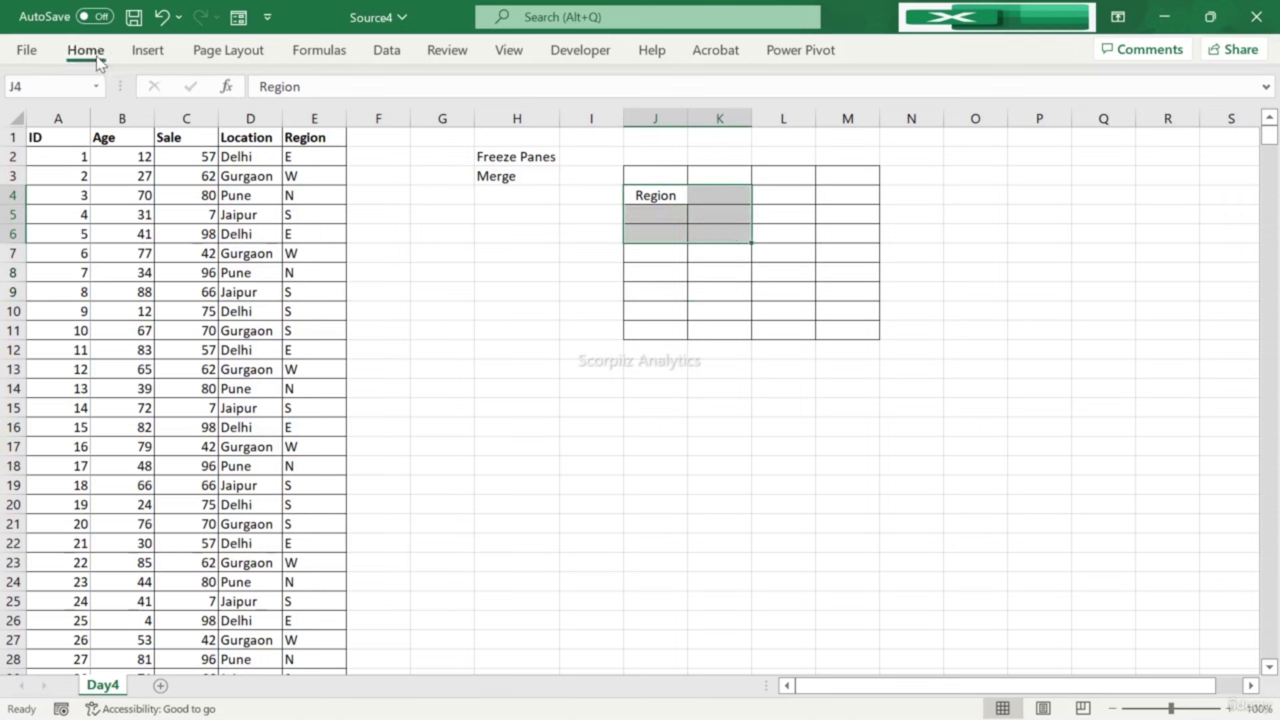
{"action": "left_click", "coordinate": [495, 115]}
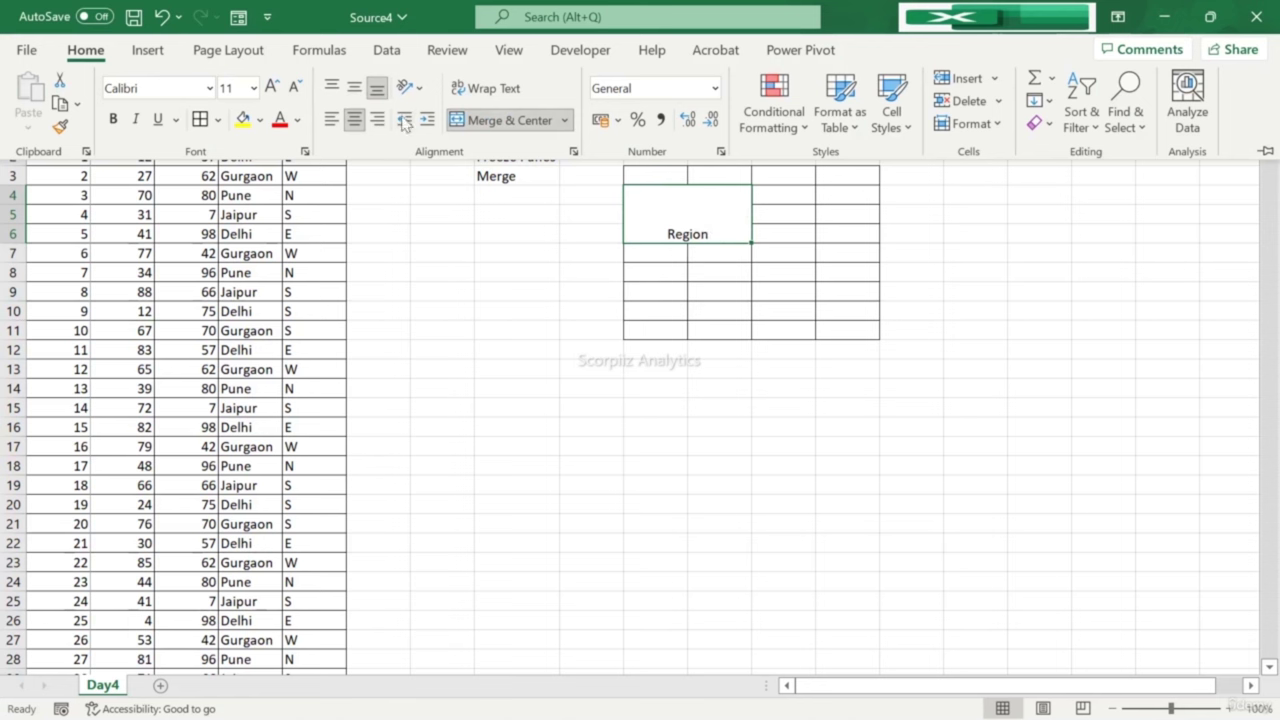
{"action": "left_click", "coordinate": [355, 88]}
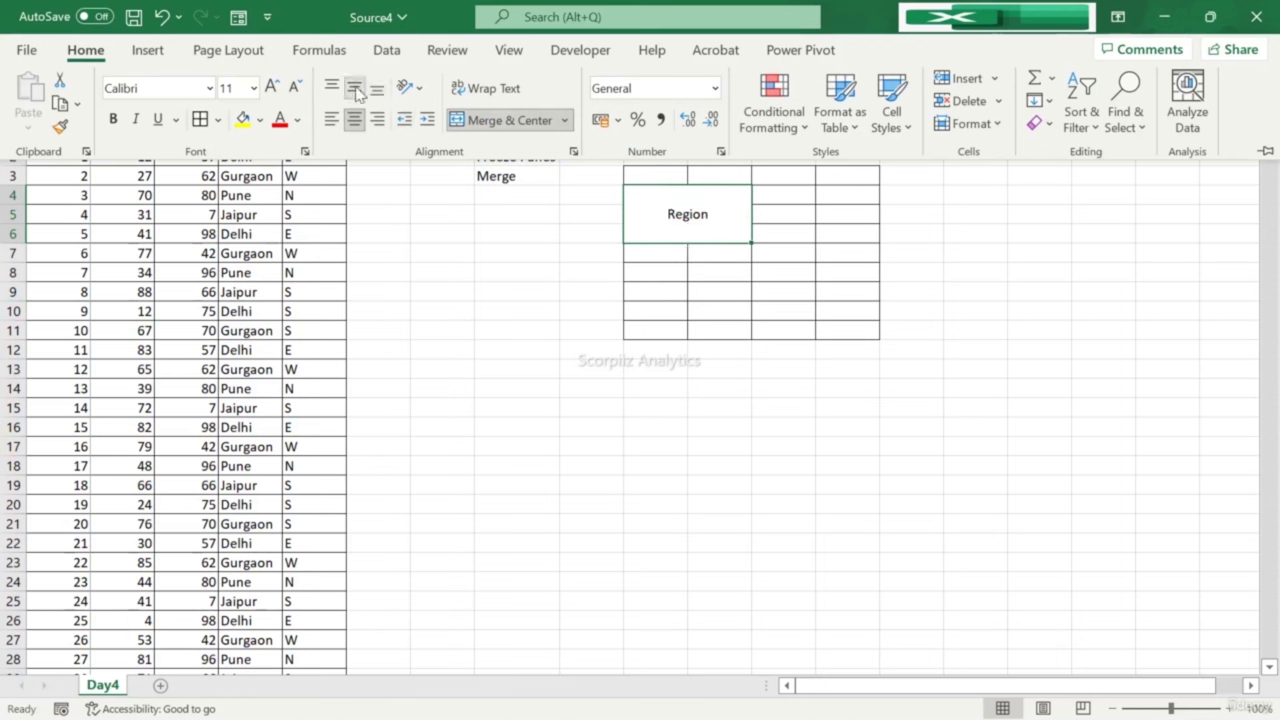
{"action": "left_click", "coordinate": [565, 120]}
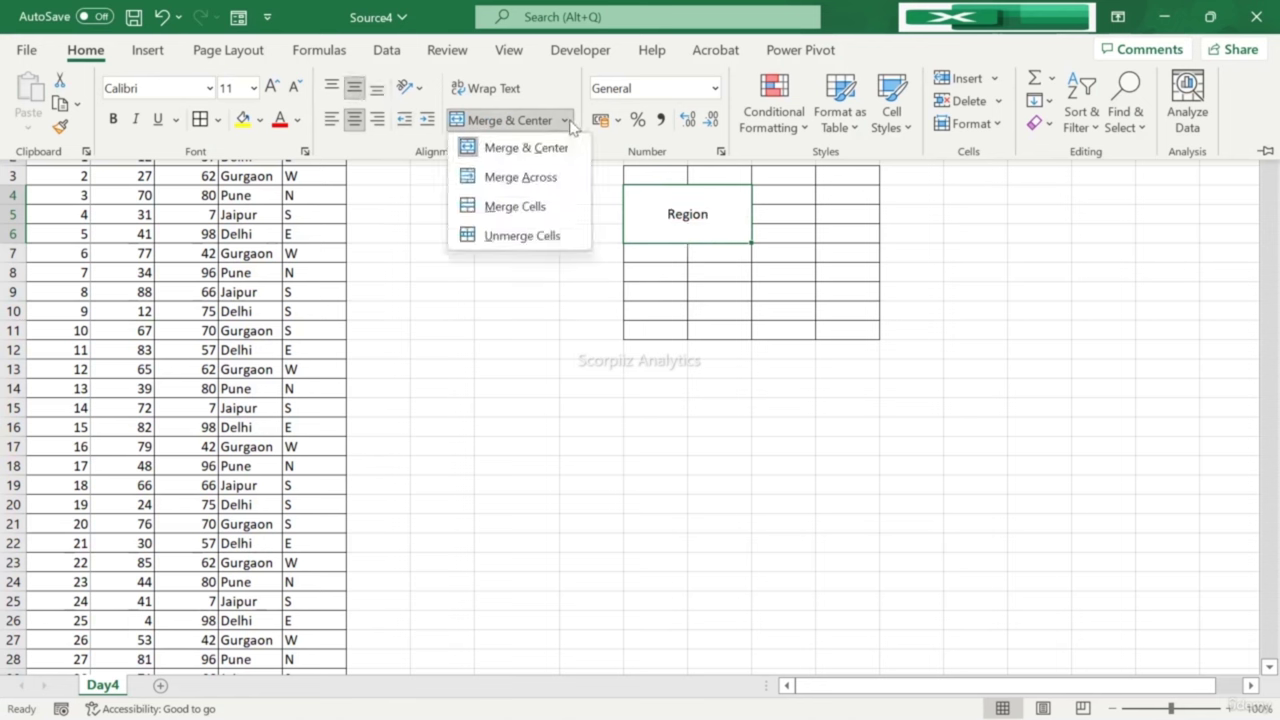
{"action": "left_click", "coordinate": [531, 177]}
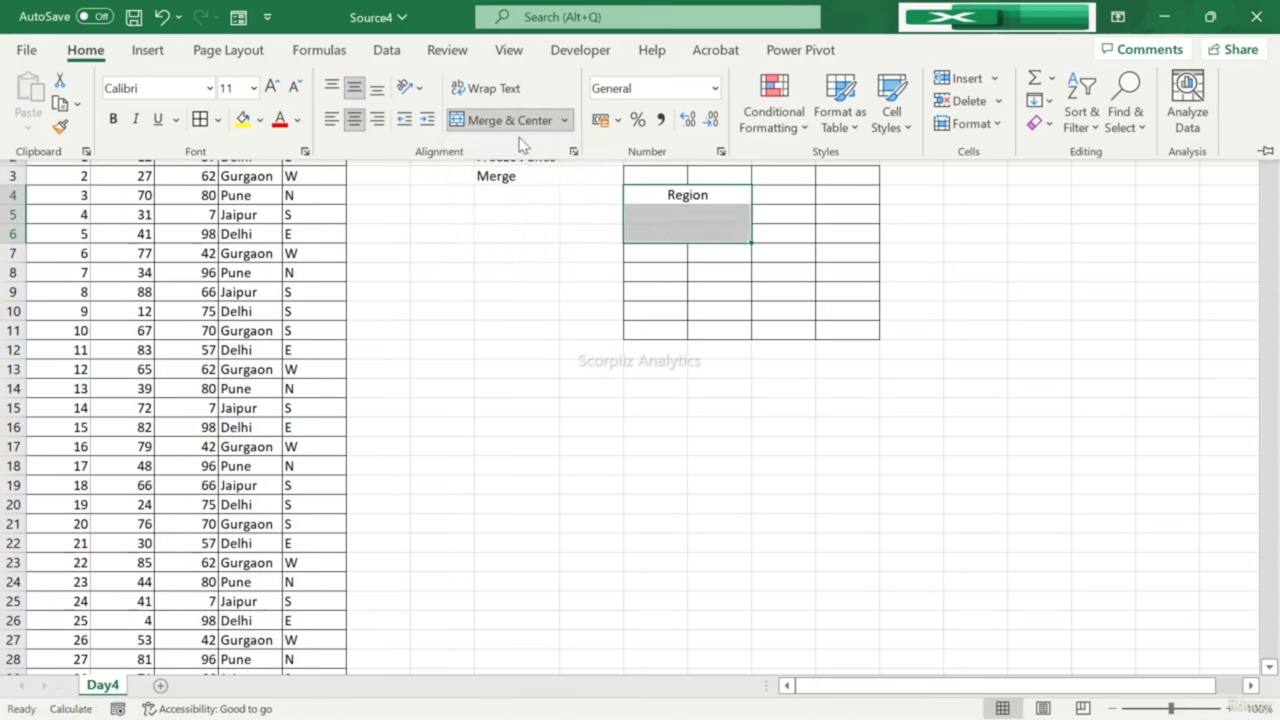
{"action": "left_click", "coordinate": [565, 120]}
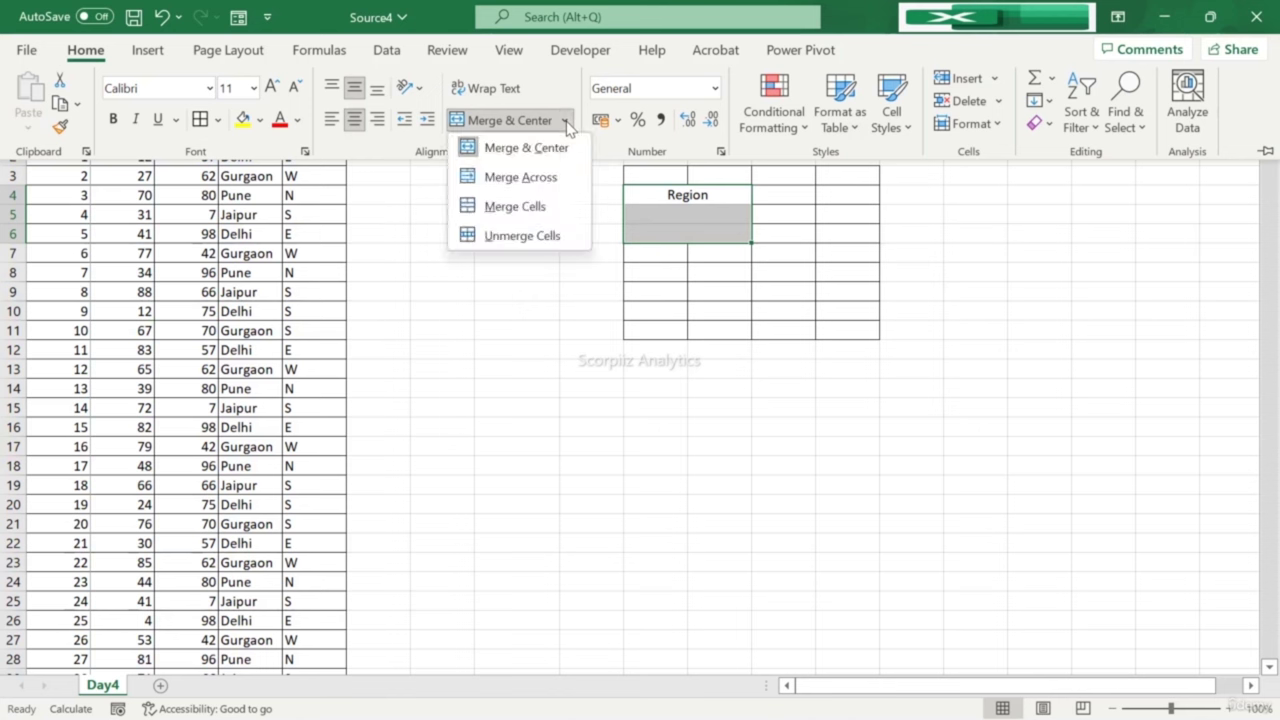
{"action": "left_click", "coordinate": [540, 177]}
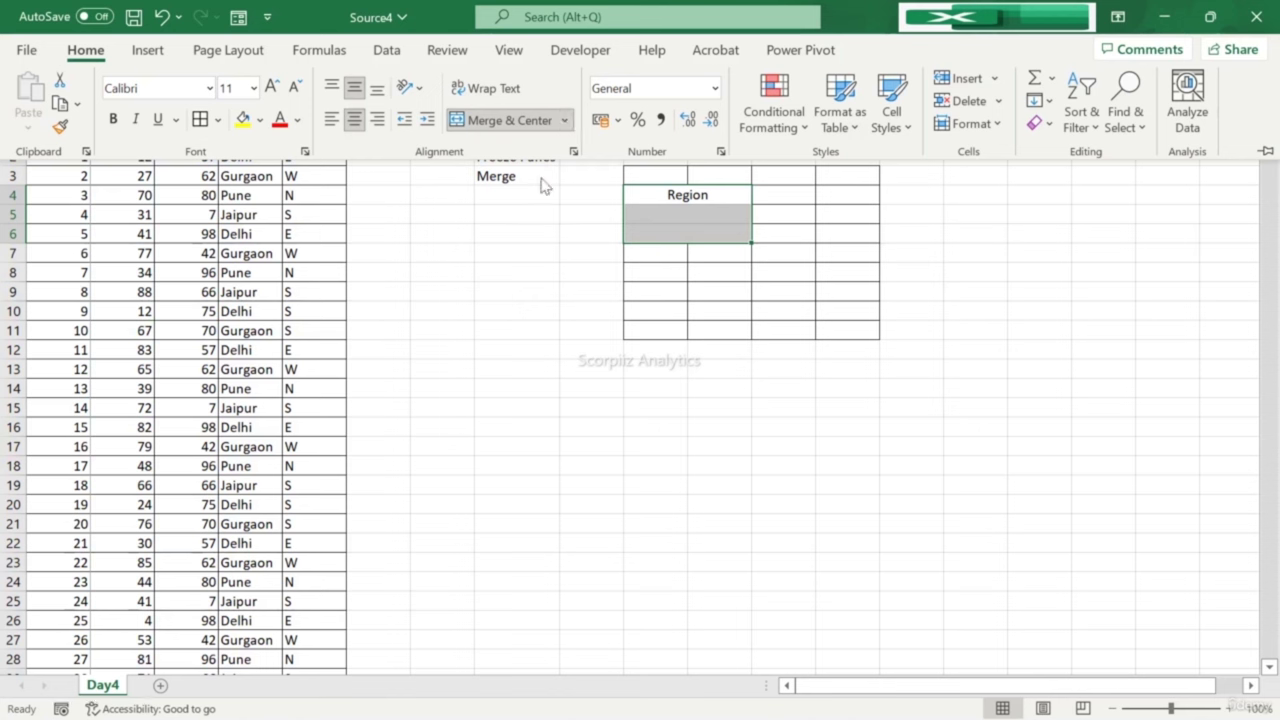
{"action": "left_click", "coordinate": [687, 218]}
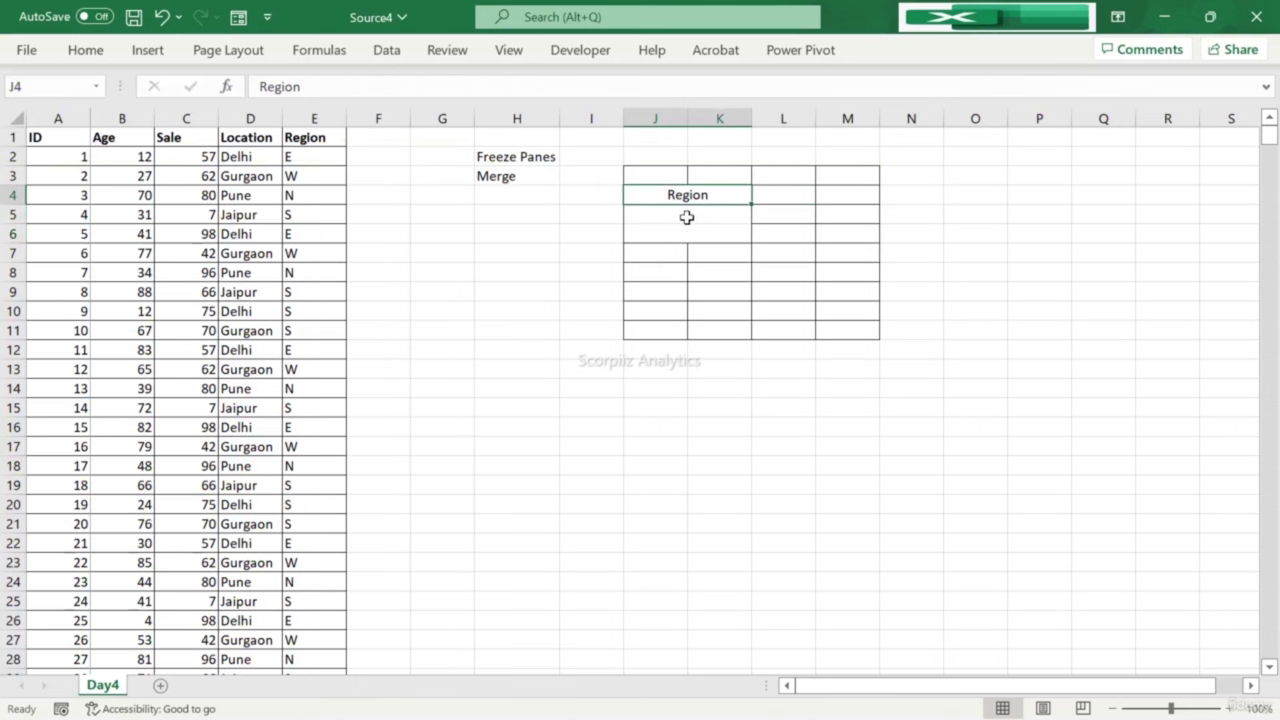
Step: Compare Merge Across, Unmerge, Merge & Center and Merge Cells on J4:K6
{"action": "key", "text": "shift+Down"}
{"action": "key", "text": "shift+Down"}
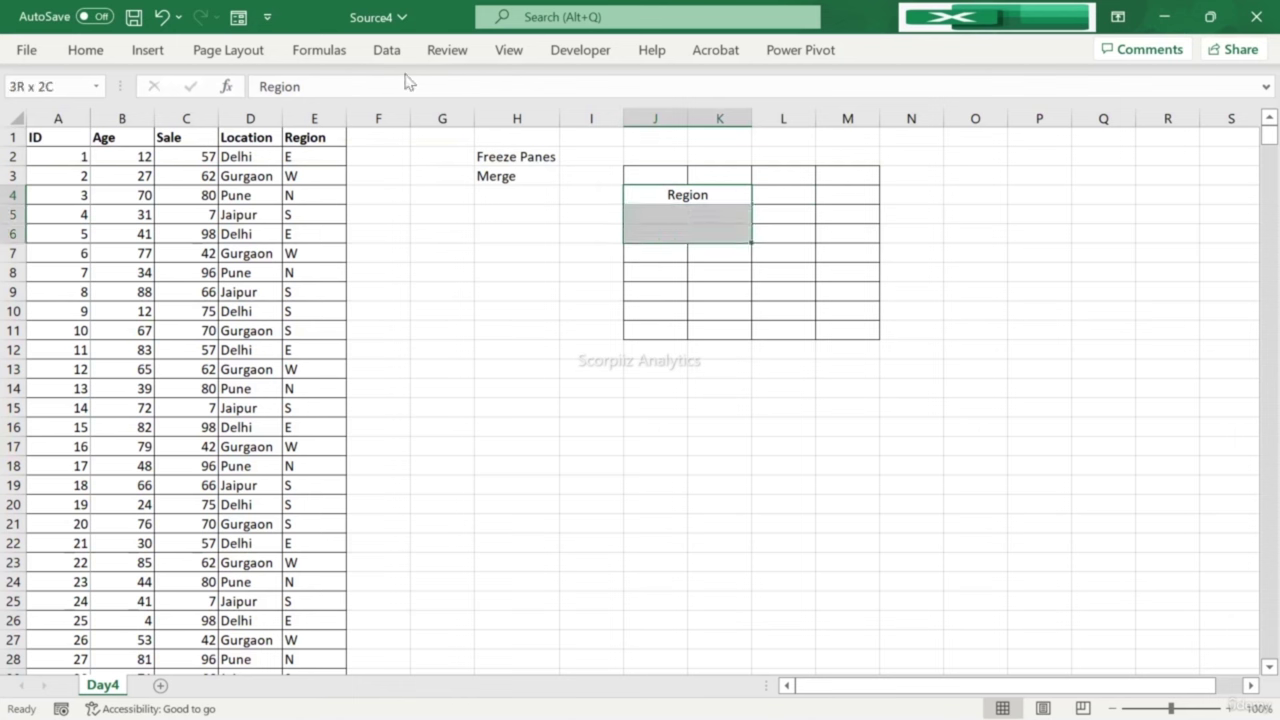
{"action": "left_click", "coordinate": [86, 50]}
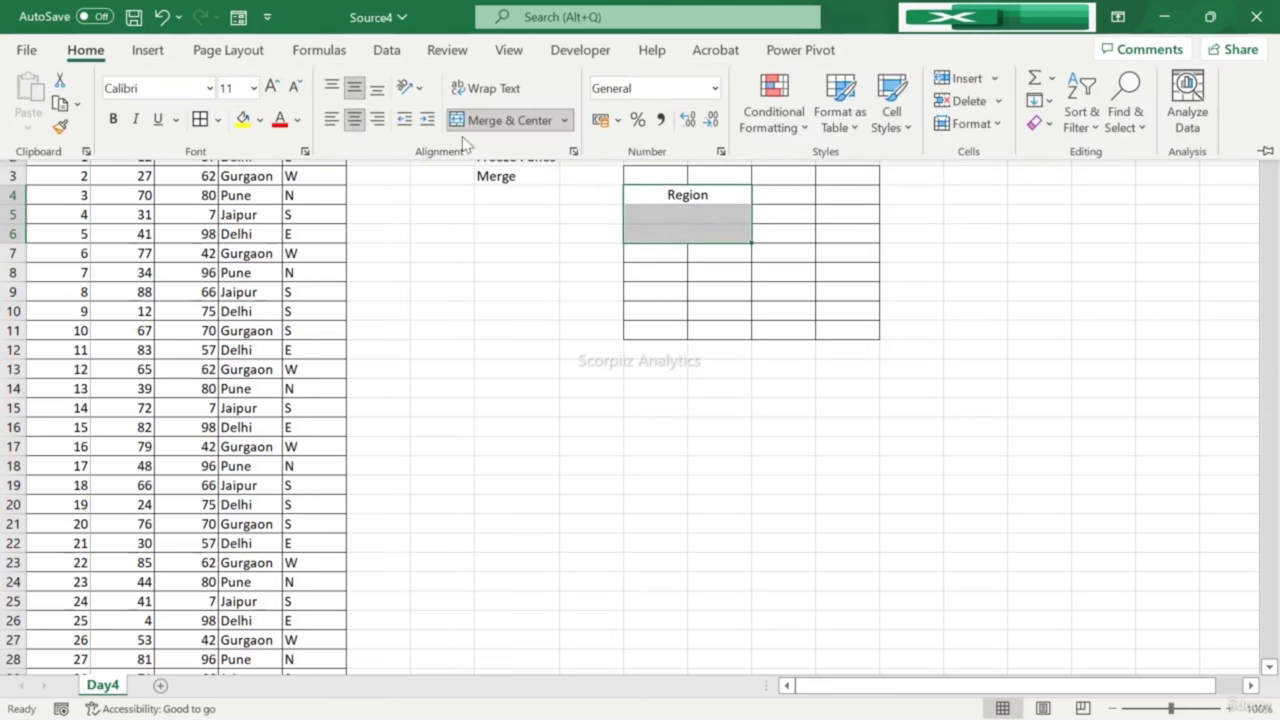
{"action": "left_click", "coordinate": [564, 120]}
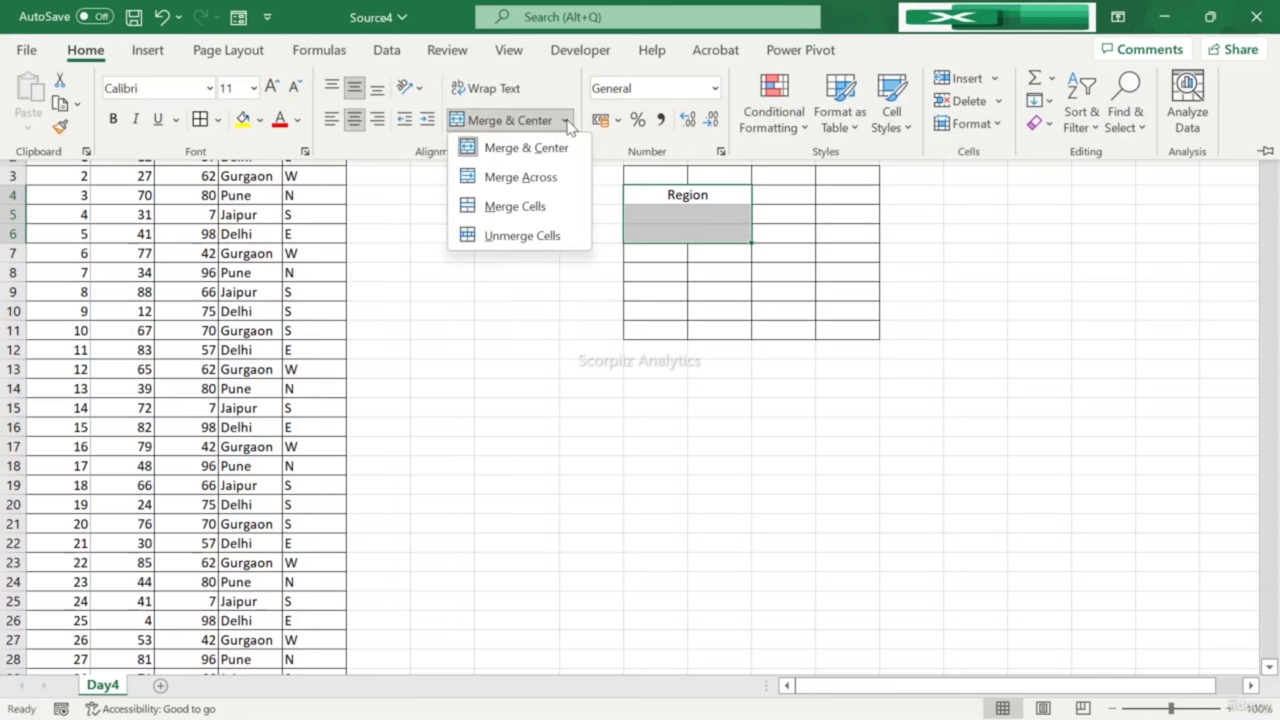
{"action": "left_click", "coordinate": [530, 180]}
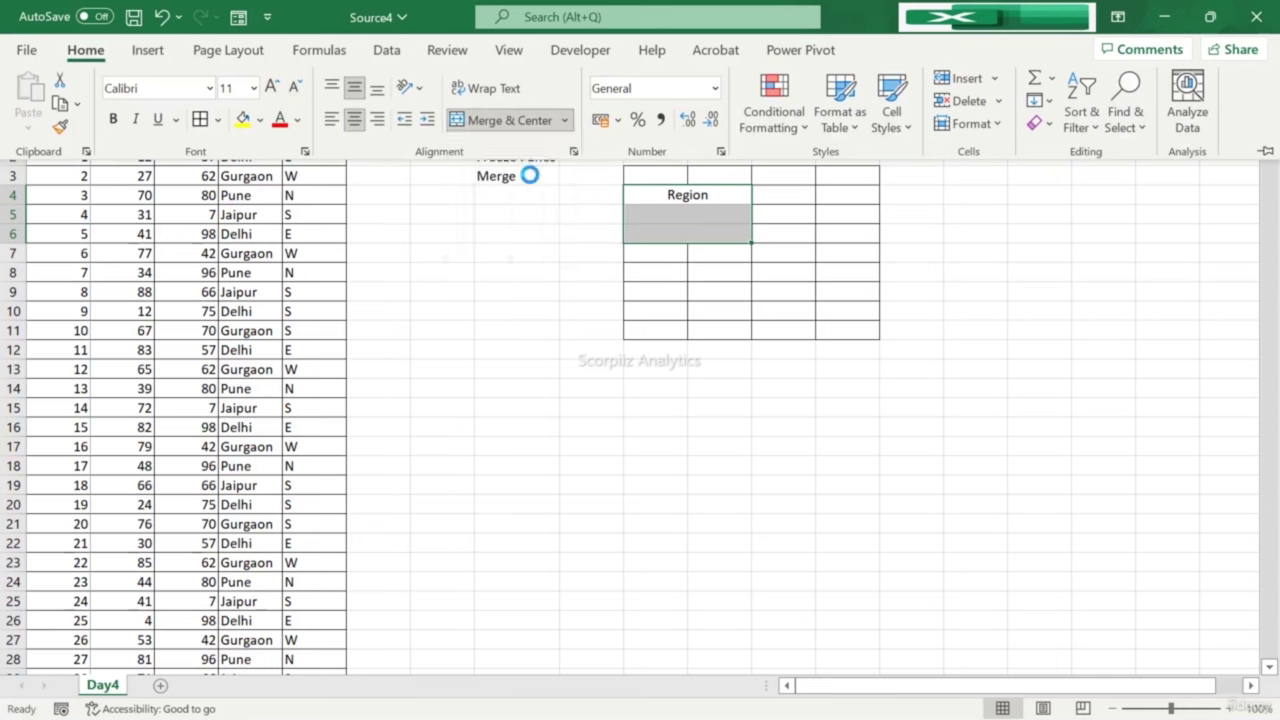
{"action": "left_click", "coordinate": [634, 216]}
{"action": "key", "text": "Up"}
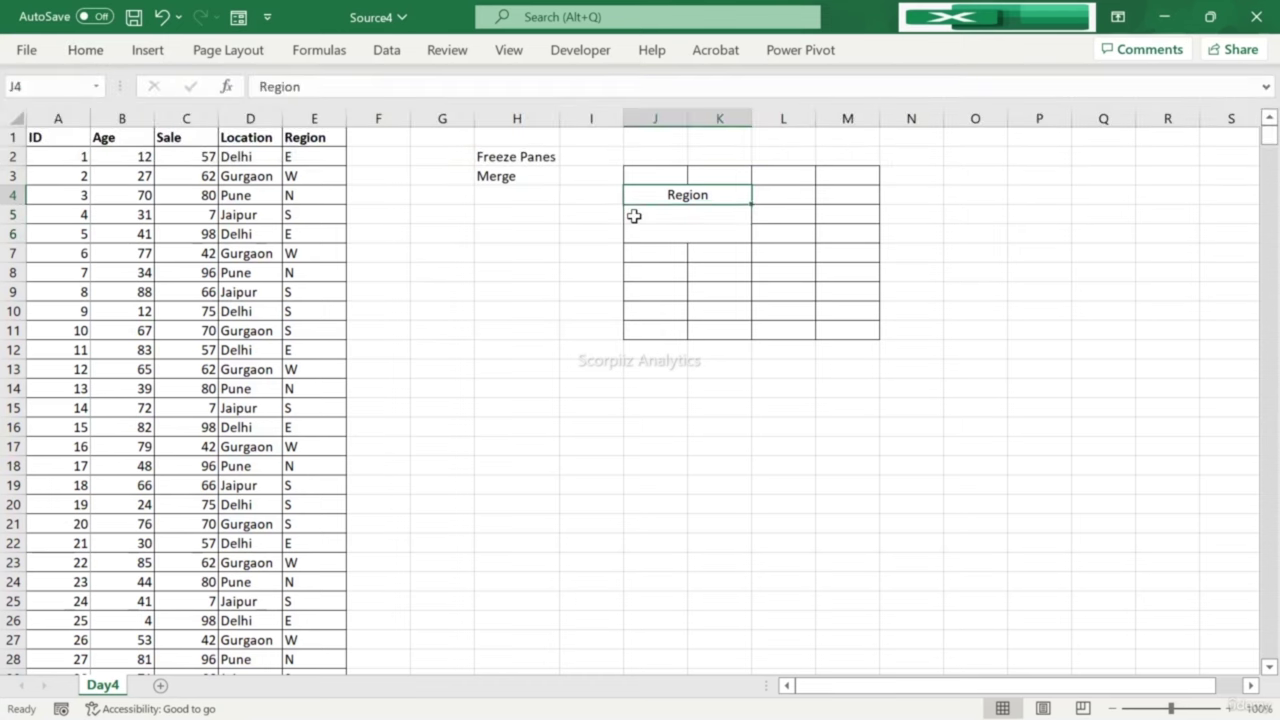
{"action": "key", "text": "shift+Down"}
{"action": "key", "text": "shift+Down"}
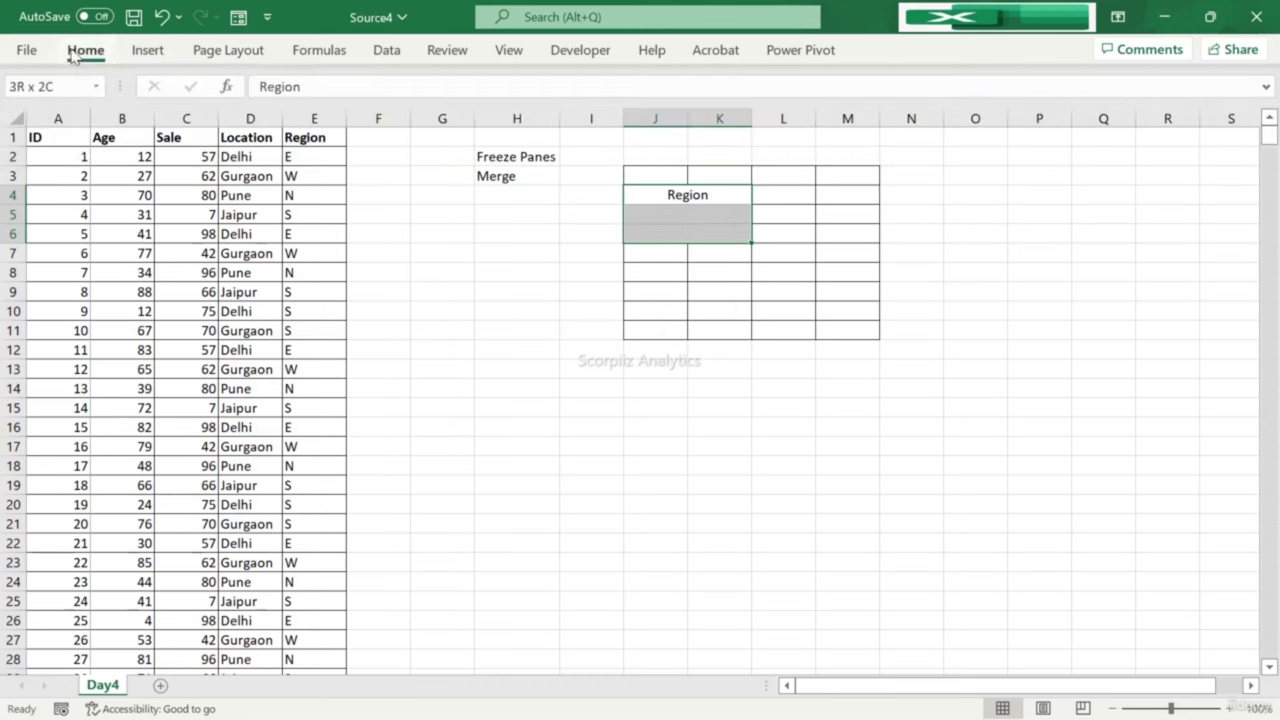
{"action": "left_click", "coordinate": [85, 50]}
{"action": "left_click", "coordinate": [491, 121]}
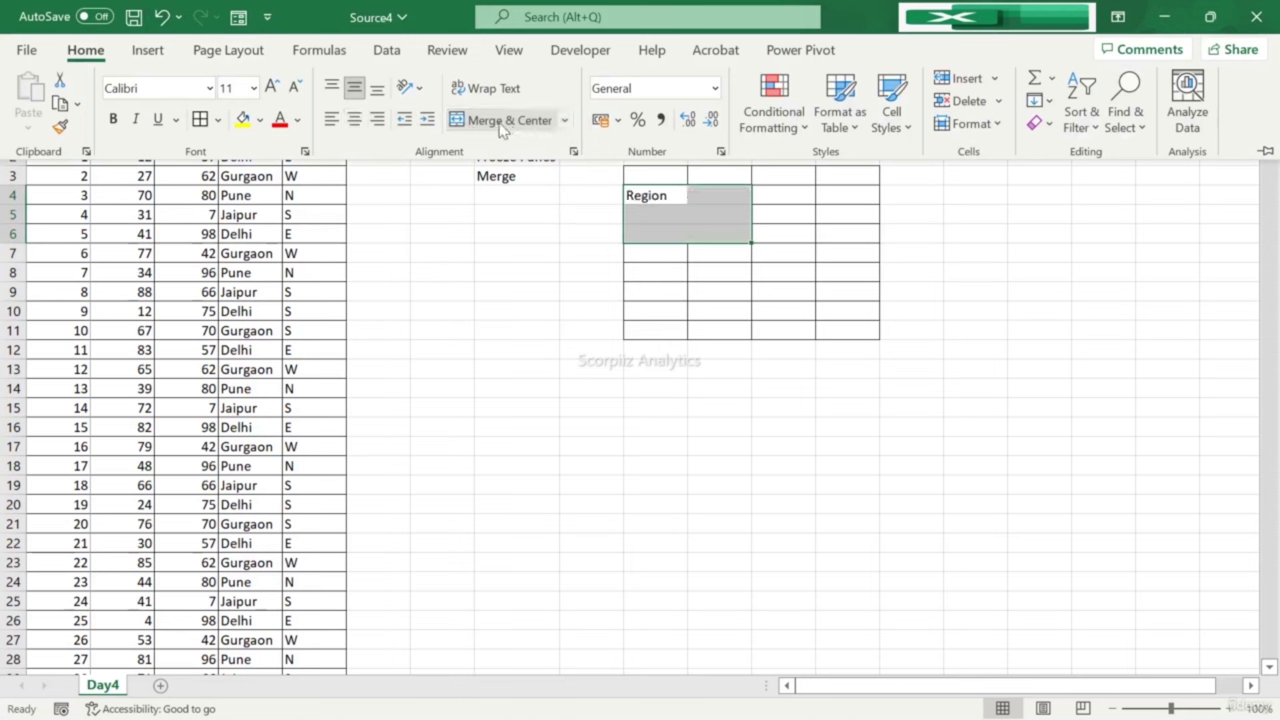
{"action": "left_click", "coordinate": [497, 122]}
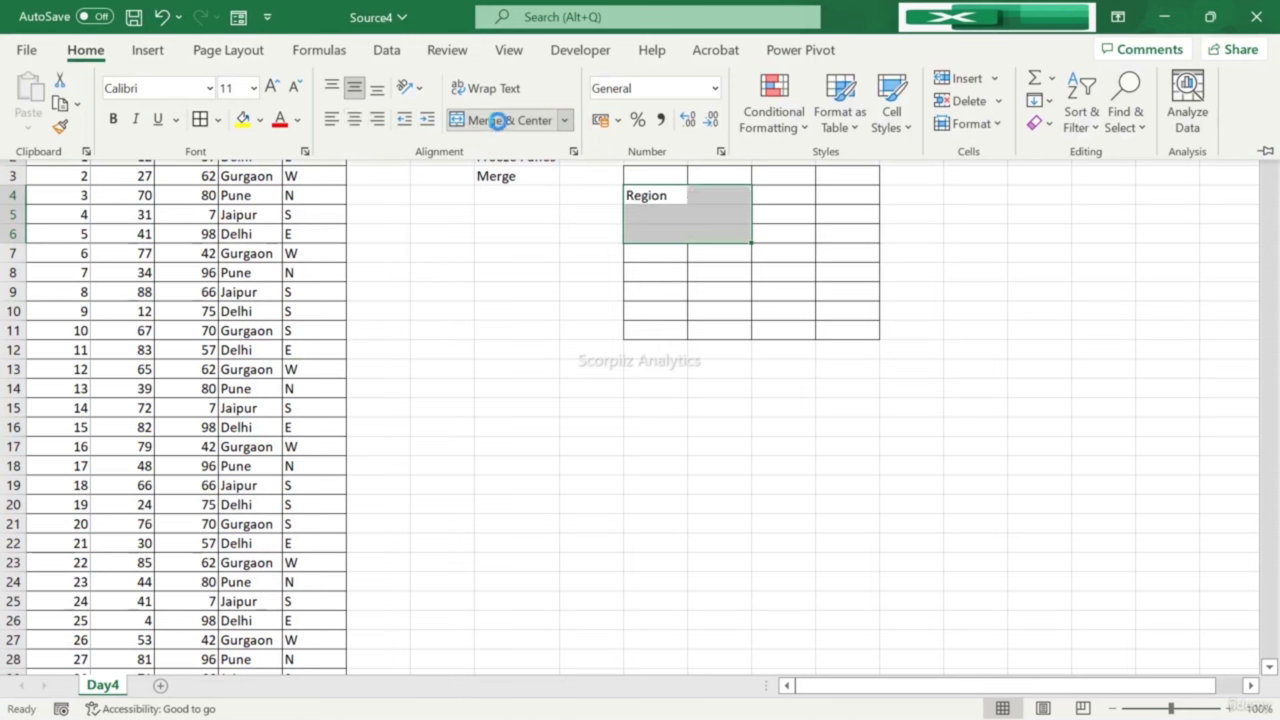
{"action": "left_click", "coordinate": [564, 121]}
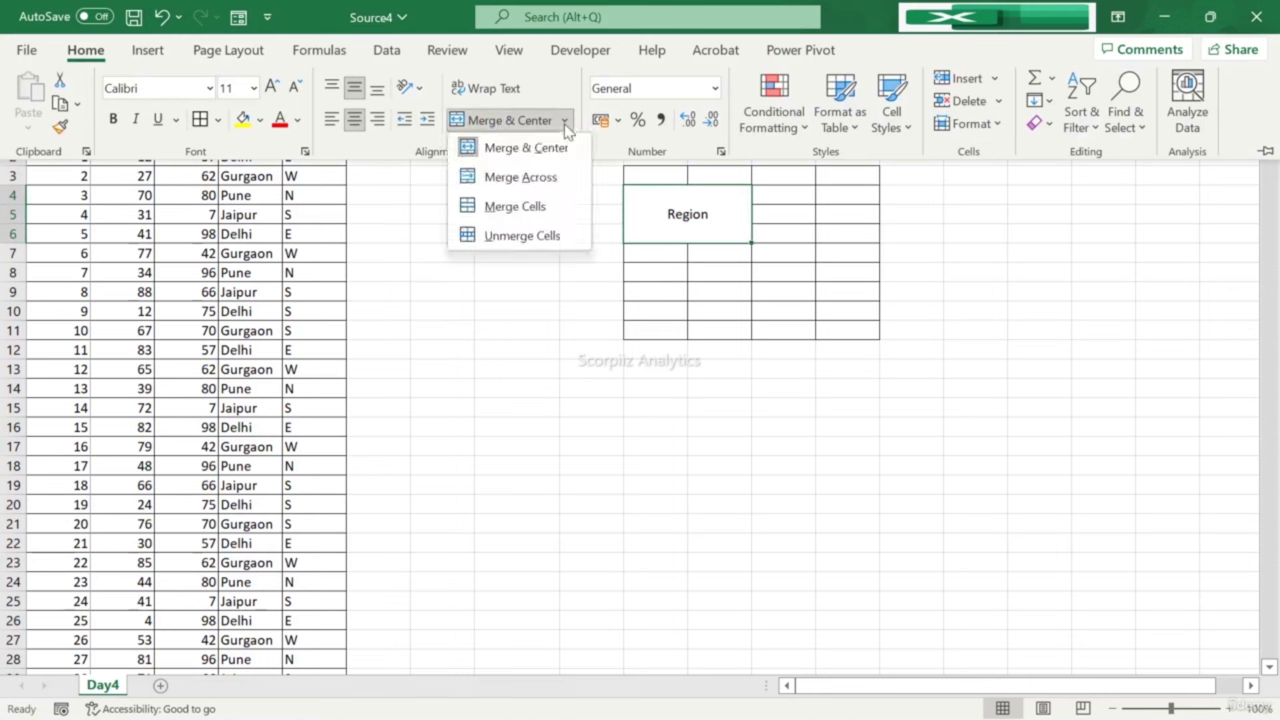
{"action": "left_click", "coordinate": [541, 177]}
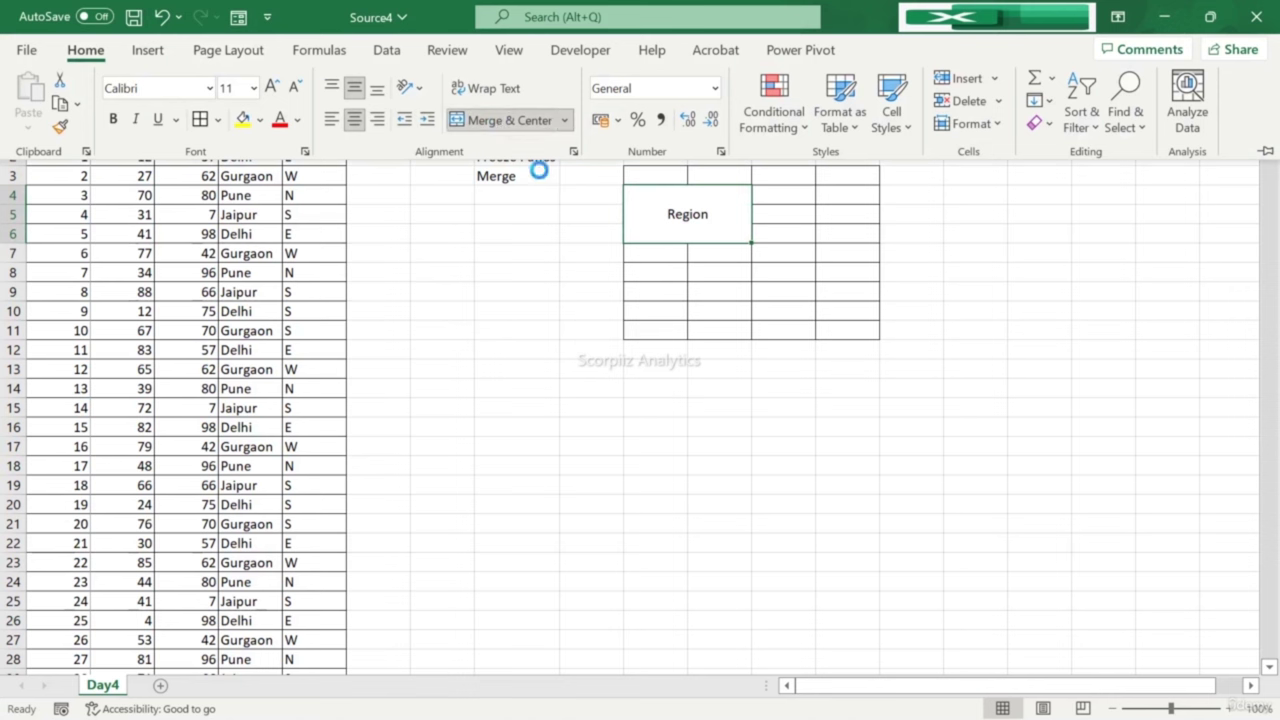
{"action": "left_click", "coordinate": [564, 121]}
{"action": "left_click", "coordinate": [528, 210]}
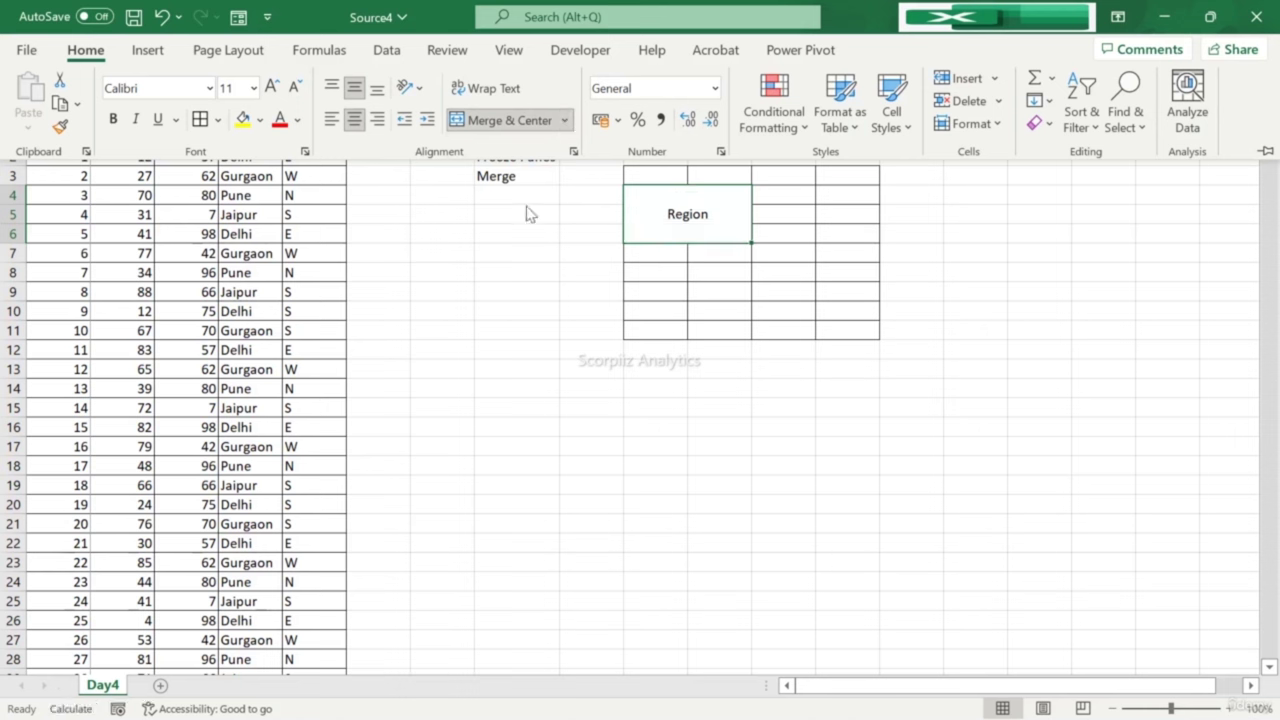
{"action": "left_click", "coordinate": [655, 195]}
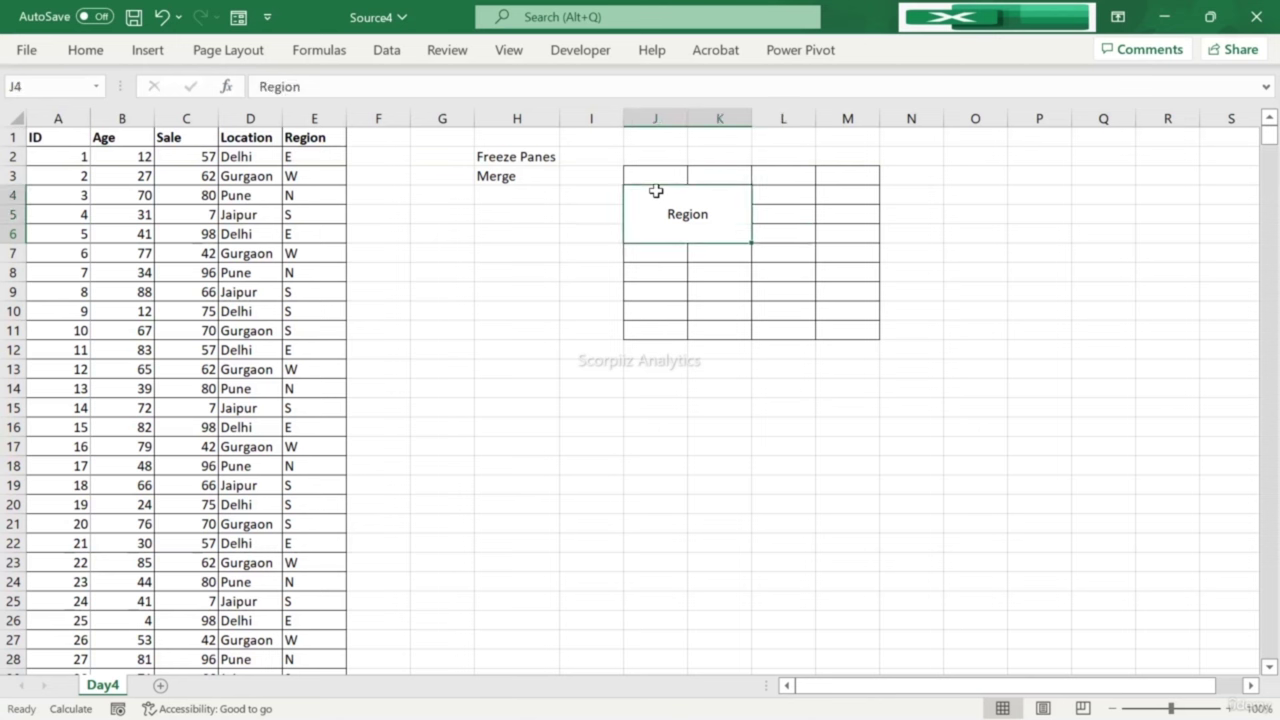
Step: Unmerge the merged Region cell
{"action": "key", "text": "Down"}
{"action": "left_click", "coordinate": [655, 190]}
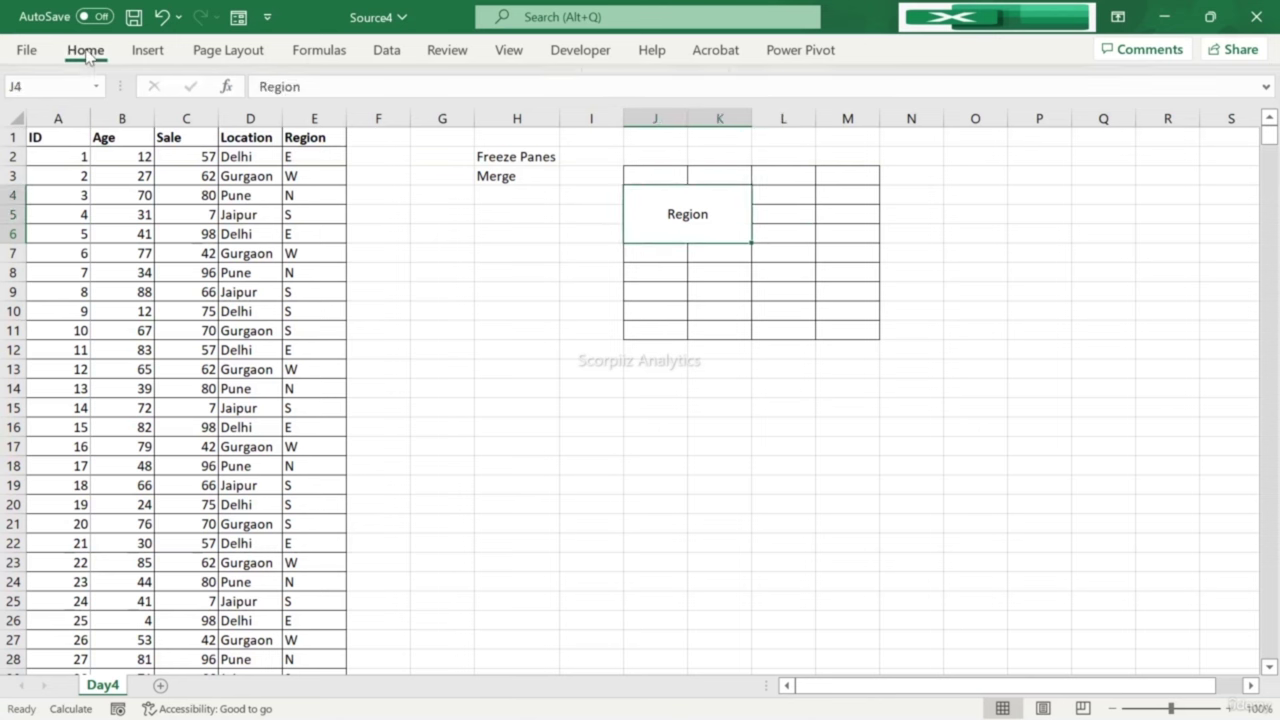
{"action": "left_click", "coordinate": [85, 50]}
{"action": "left_click", "coordinate": [564, 120]}
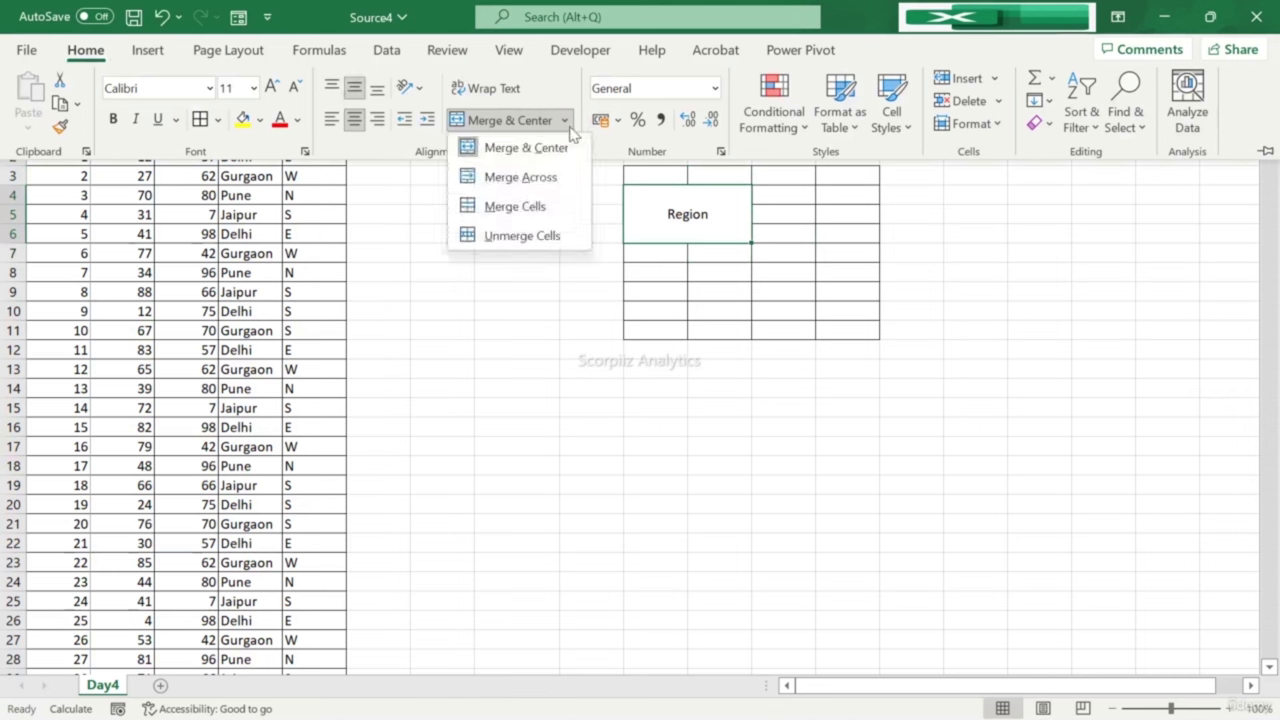
{"action": "left_click", "coordinate": [522, 236]}
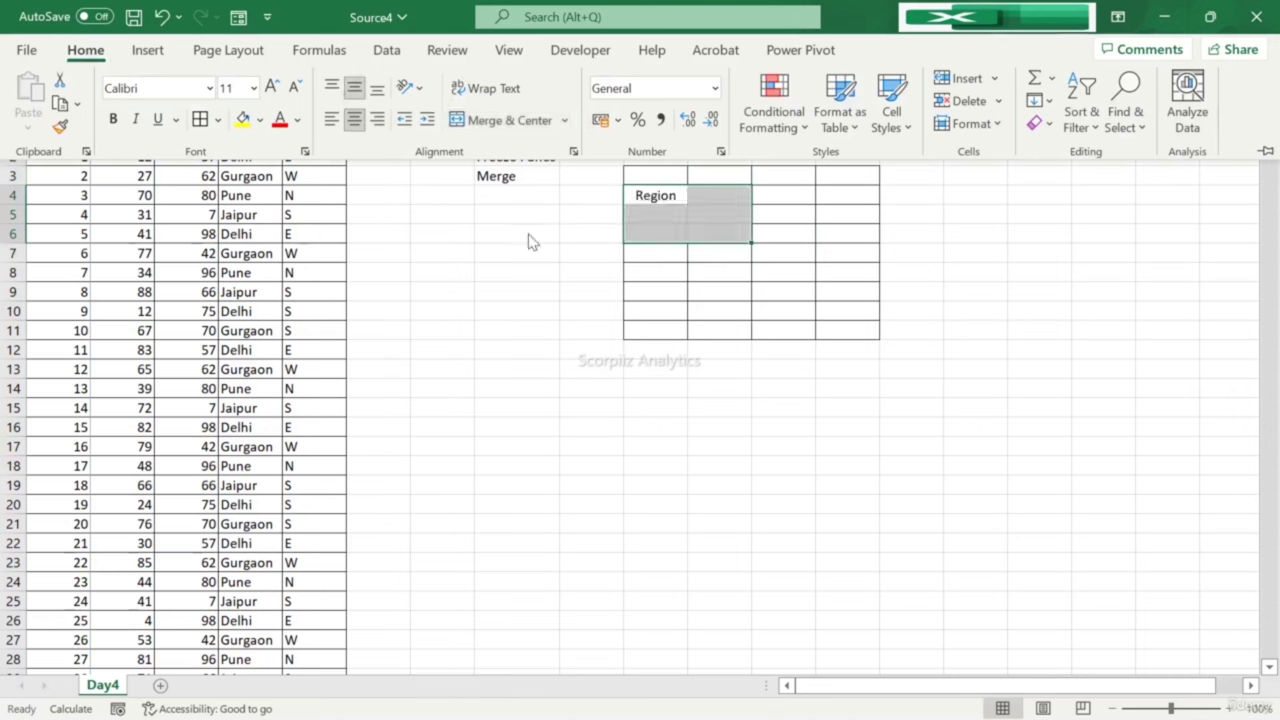
{"action": "key", "text": "Escape"}
Step: Merge and centre Region across J4:M4
{"action": "key", "text": "Left"}
{"action": "left_click", "coordinate": [695, 218]}
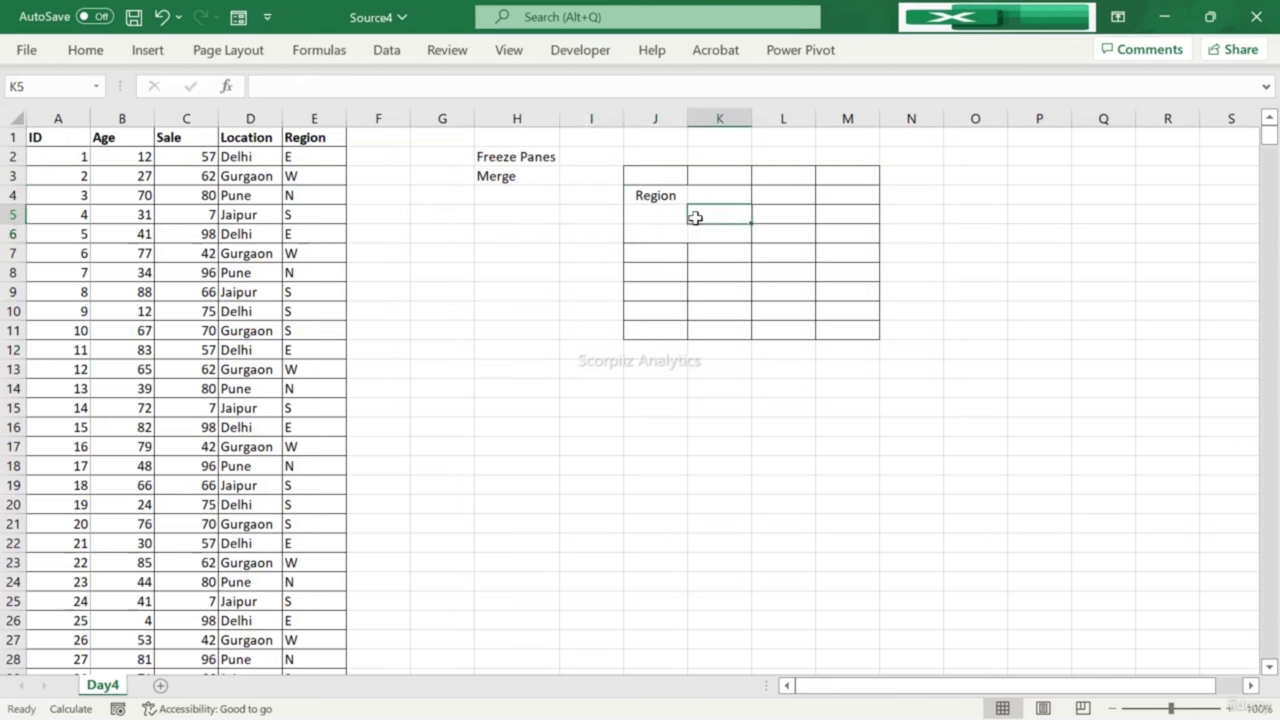
{"action": "key", "text": "Left"}
{"action": "key", "text": "Up"}
{"action": "key", "text": "shift+Right"}
{"action": "key", "text": "shift+Right"}
{"action": "key", "text": "shift+Right"}
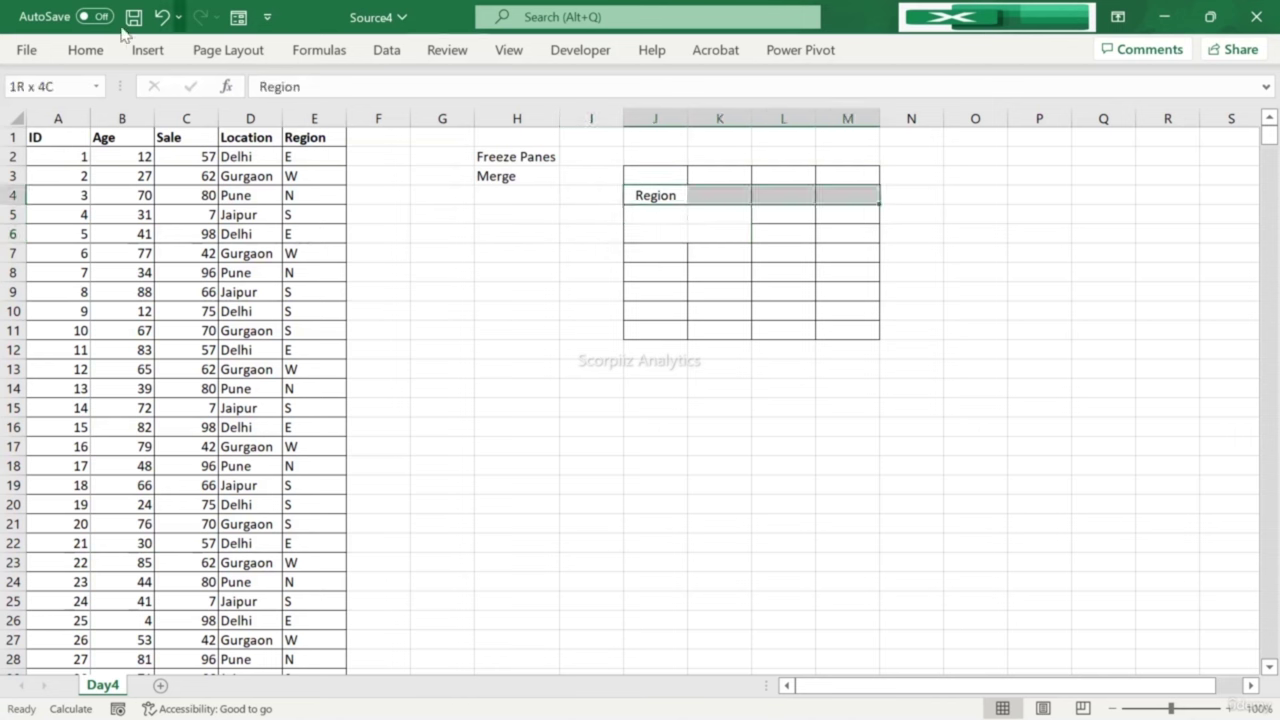
{"action": "left_click", "coordinate": [85, 50]}
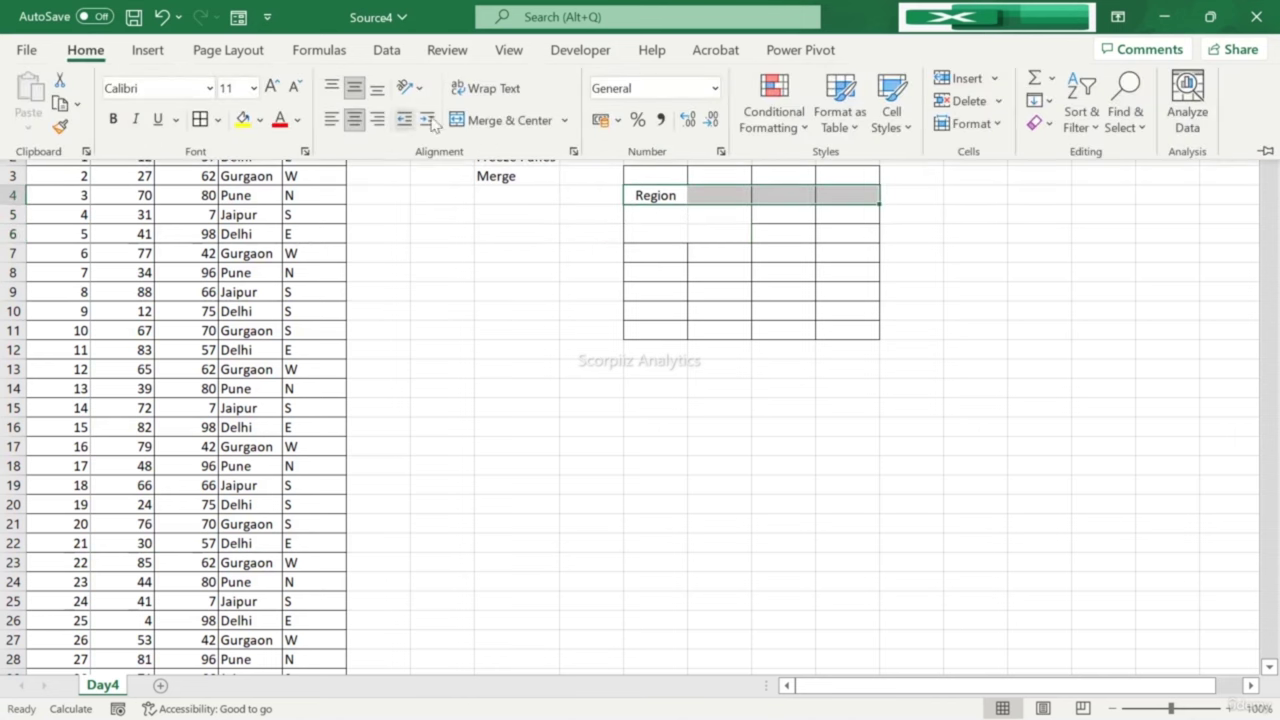
{"action": "left_click", "coordinate": [498, 120]}
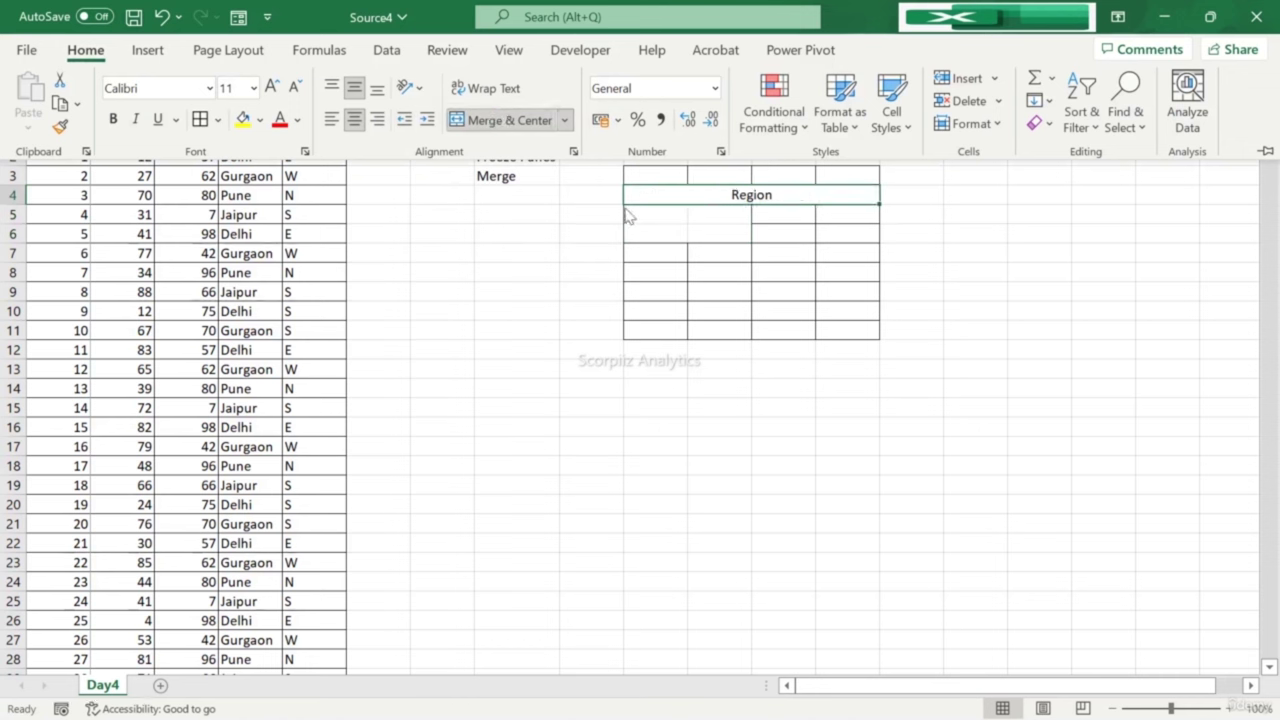
{"action": "left_click", "coordinate": [538, 198]}
Step: Enter 'Formatting' in H4 below the Merge note
{"action": "key", "text": "Left"}
{"action": "key", "text": "Left"}
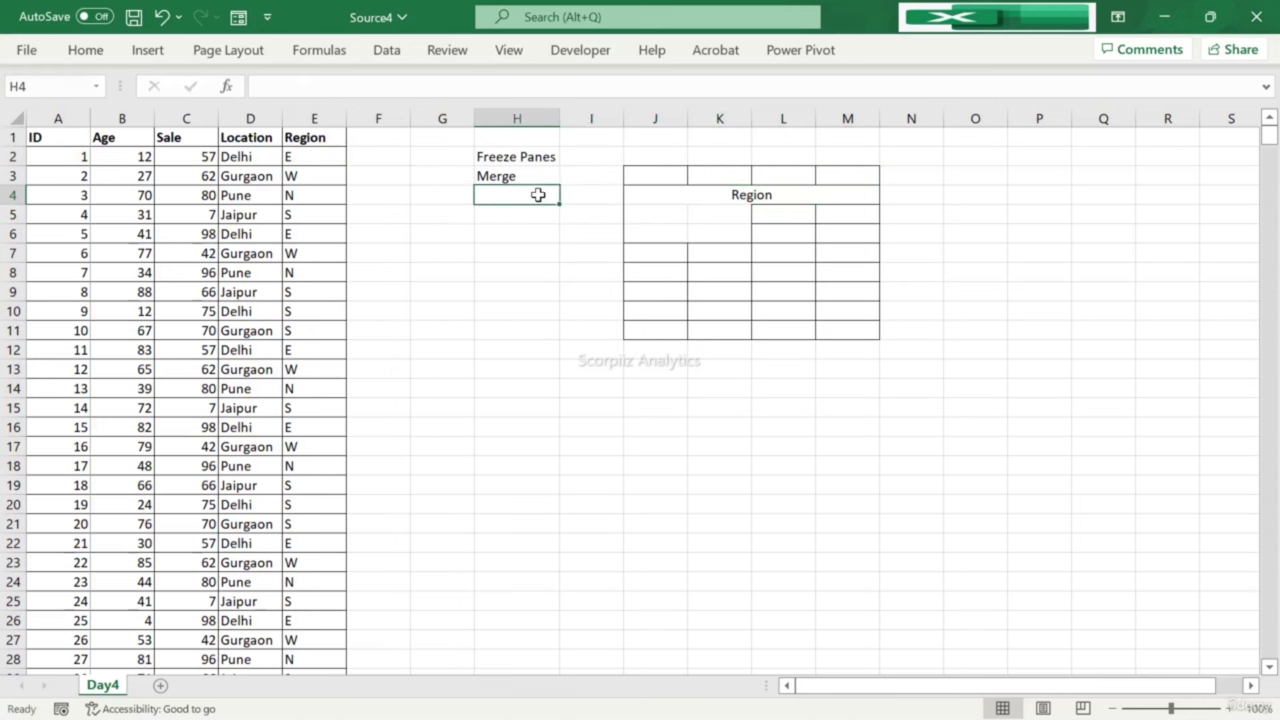
{"action": "key", "text": "Right"}
{"action": "key", "text": "Right"}
{"action": "key", "text": "Down"}
{"action": "key", "text": "Left"}
{"action": "key", "text": "Left"}
{"action": "key", "text": "Up"}
{"action": "key", "text": "Up"}
{"action": "key", "text": "Down"}
{"action": "type", "text": "Fo"}
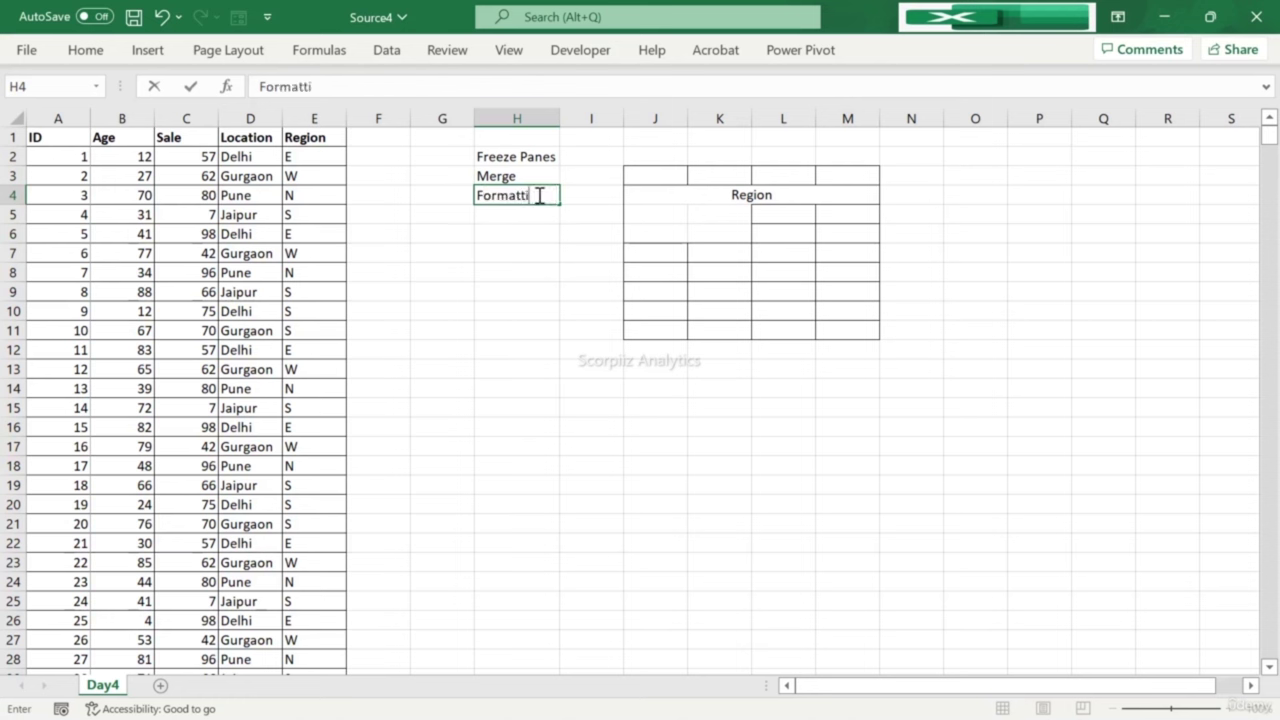
{"action": "key", "text": "Return"}
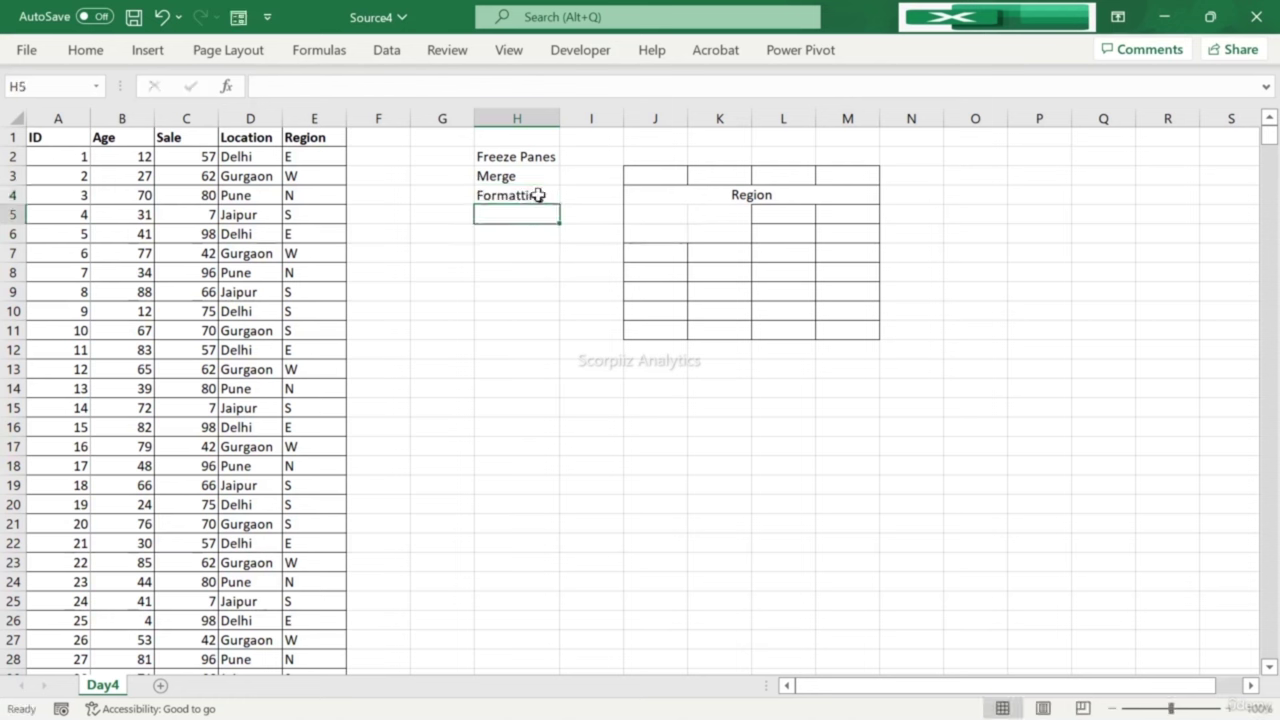
Step: Open Quick Analysis on A1:E13, then replace the H4 note with 'Copy'
{"action": "left_click_drag", "start_coordinate": [56, 137], "coordinate": [304, 371]}
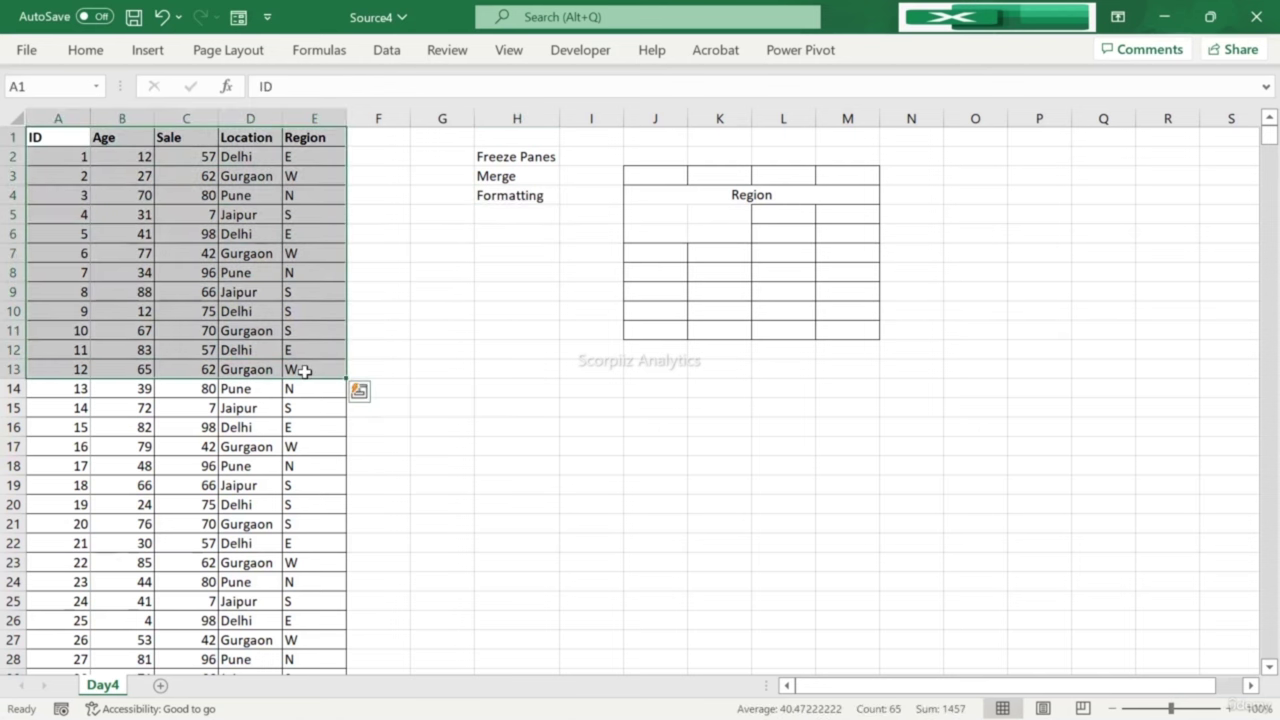
{"action": "key", "text": "ctrl+q"}
{"action": "left_click", "coordinate": [476, 196]}
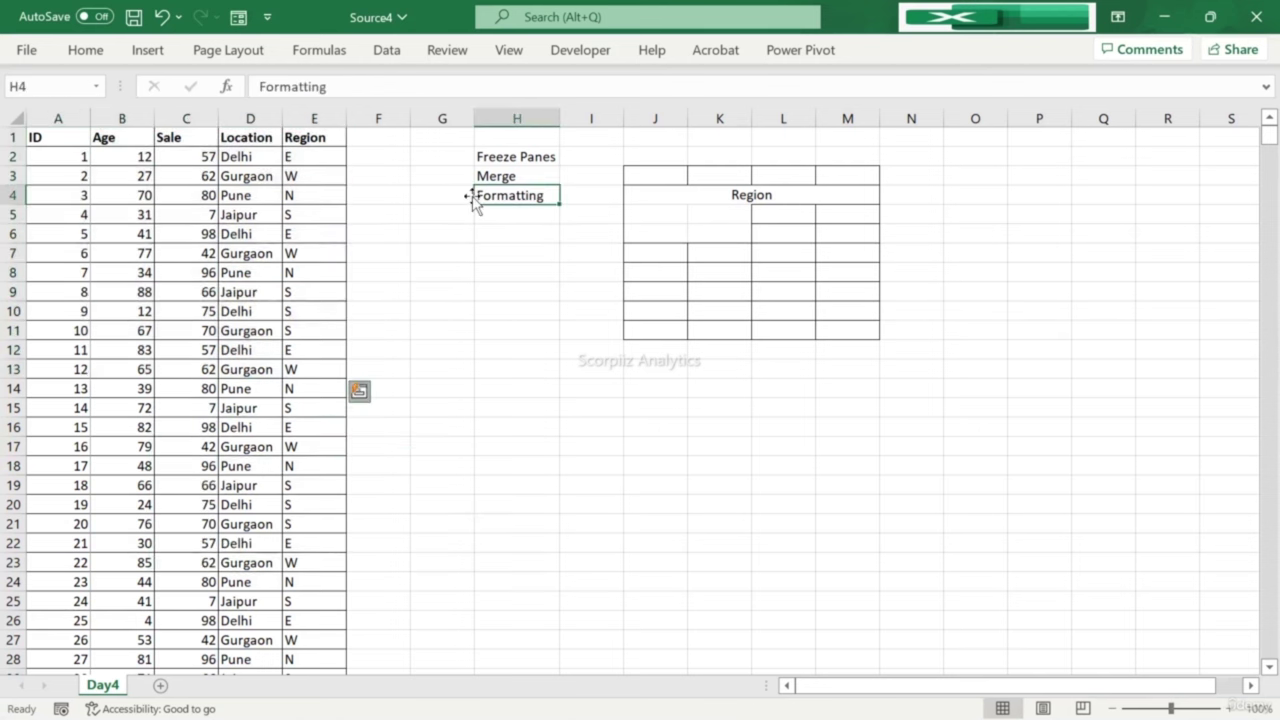
{"action": "type", "text": "Copy"}
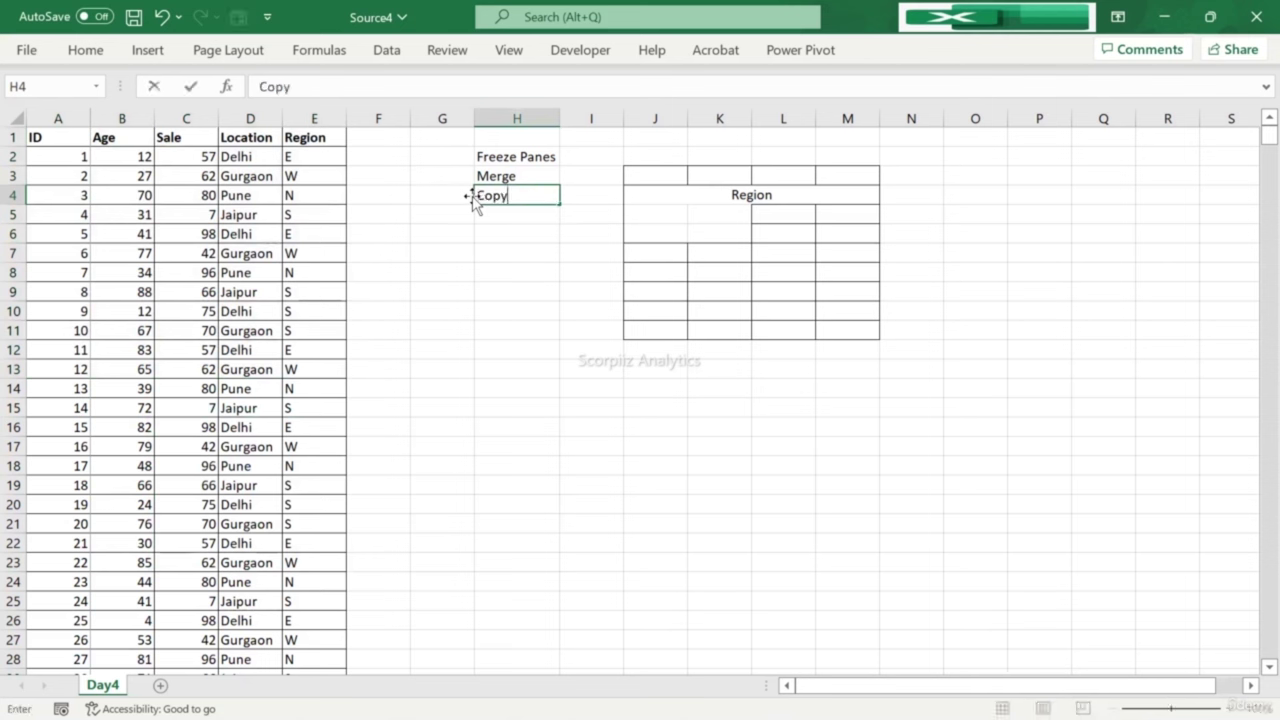
{"action": "key", "text": "Return"}
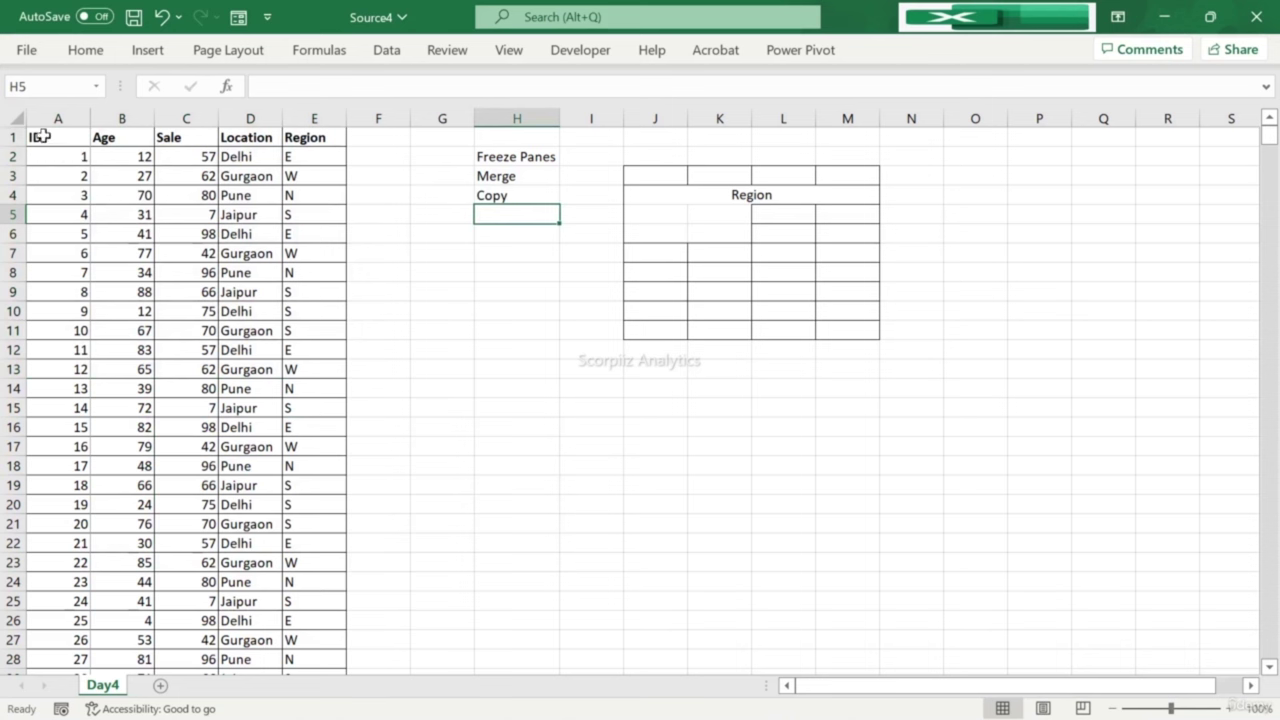
Step: Copy the headers and first eight records (A1:E9) and paste them starting at J5
{"action": "left_click_drag", "start_coordinate": [42, 136], "coordinate": [304, 289]}
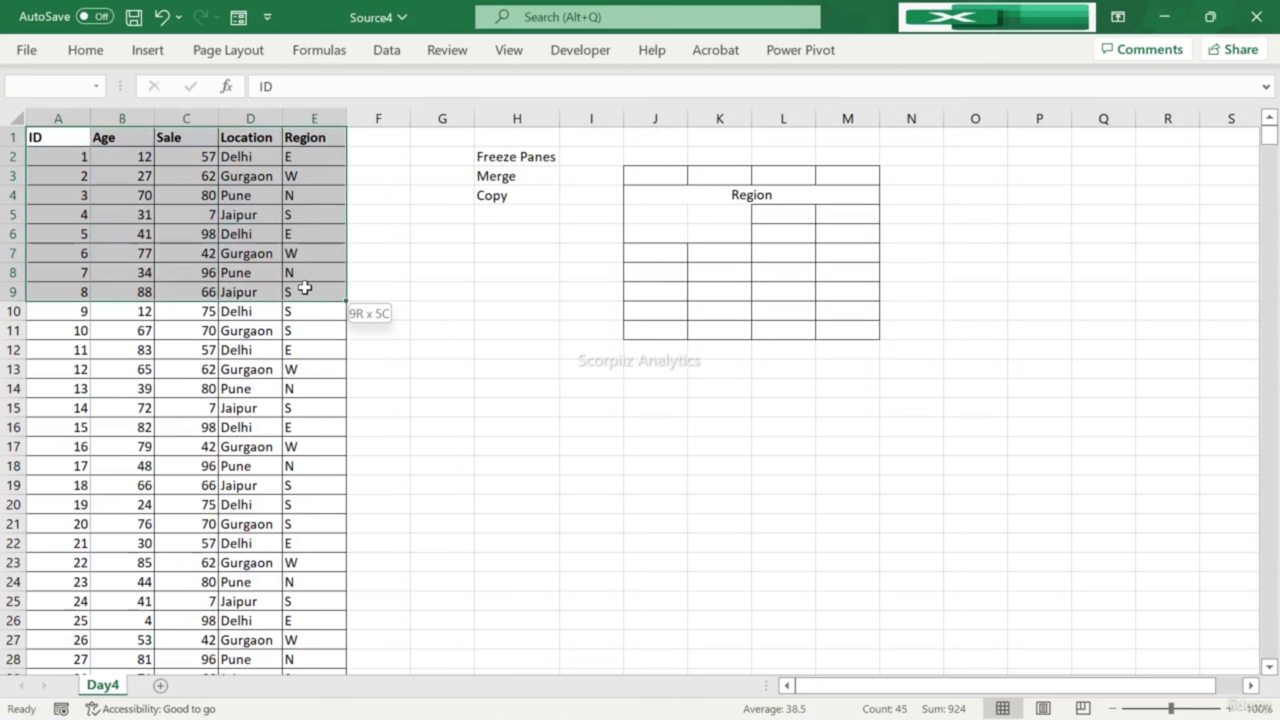
{"action": "left_click_drag", "start_coordinate": [304, 289], "coordinate": [304, 289]}
{"action": "key", "text": "ctrl+c"}
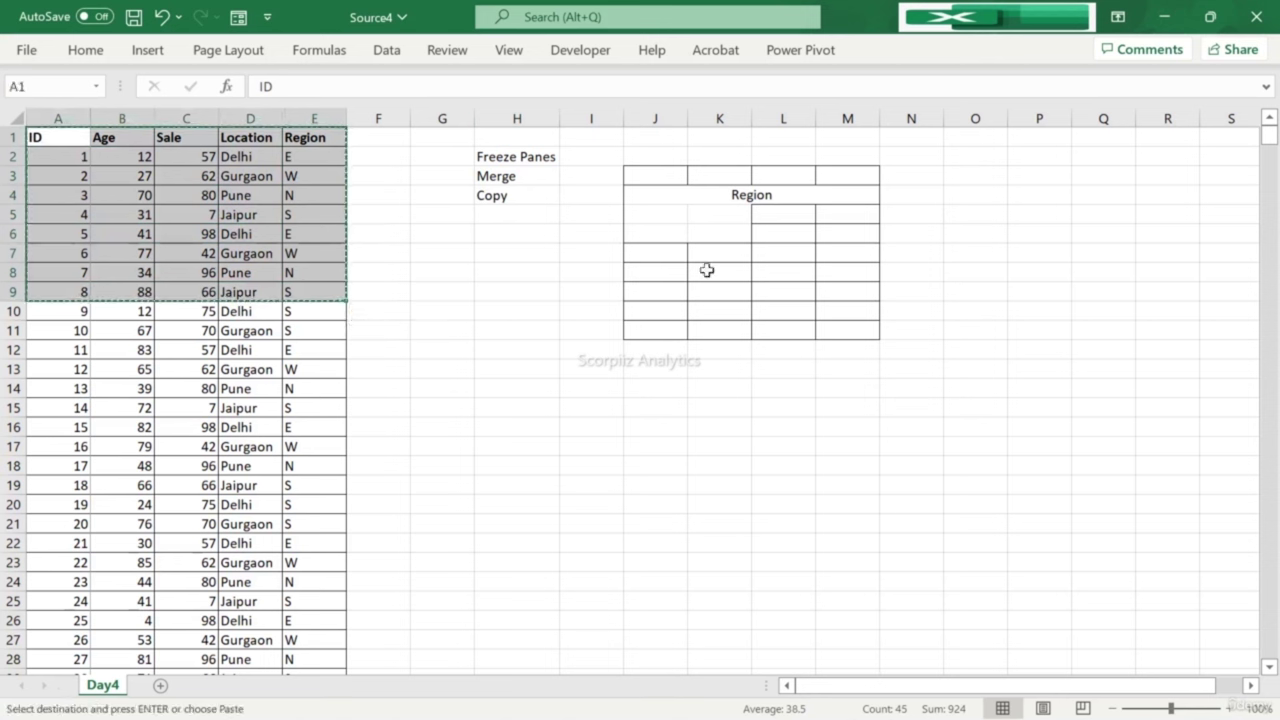
{"action": "left_click", "coordinate": [983, 167]}
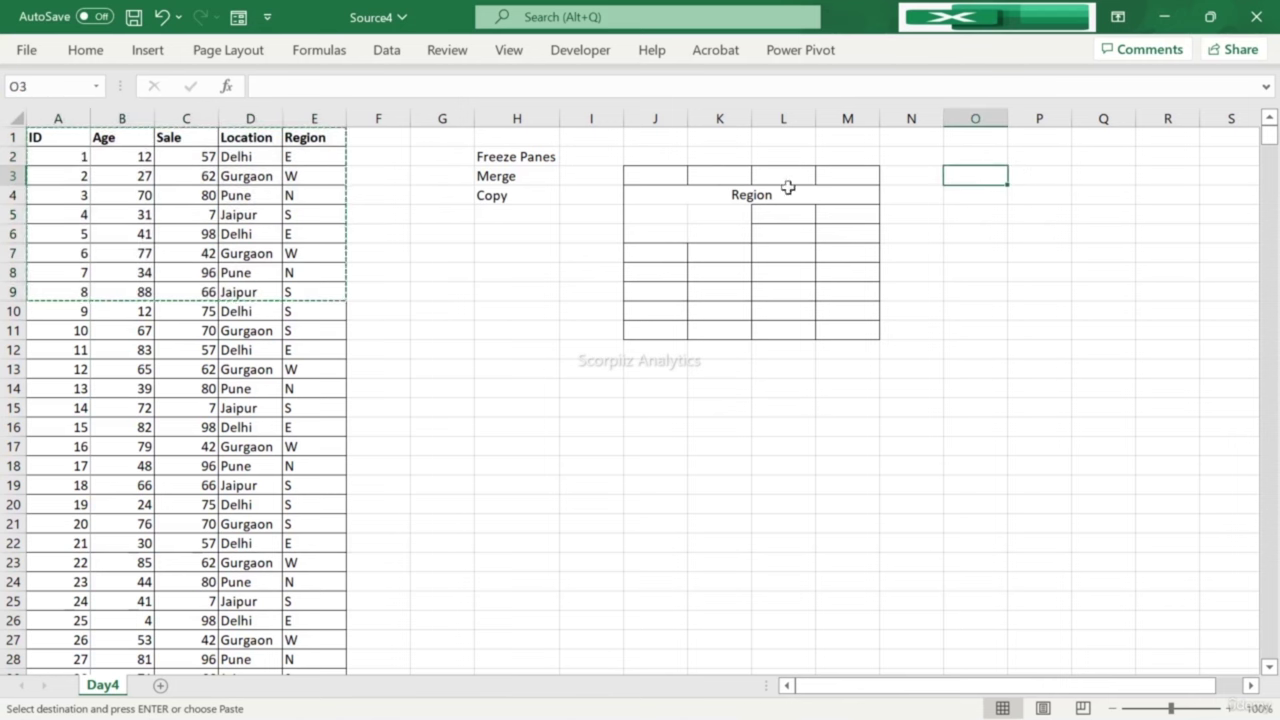
{"action": "left_click", "coordinate": [648, 251]}
{"action": "left_click_drag", "start_coordinate": [646, 179], "coordinate": [646, 223]}
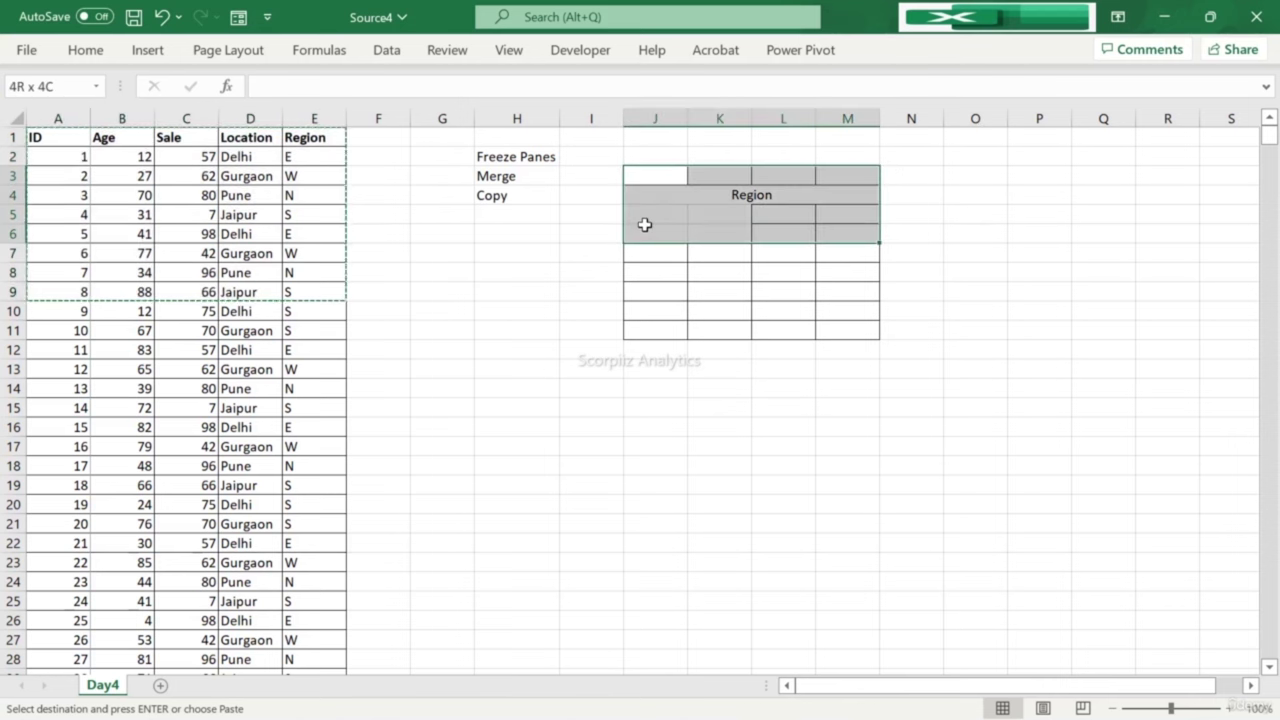
{"action": "left_click", "coordinate": [642, 216]}
{"action": "key", "text": "ctrl+v"}
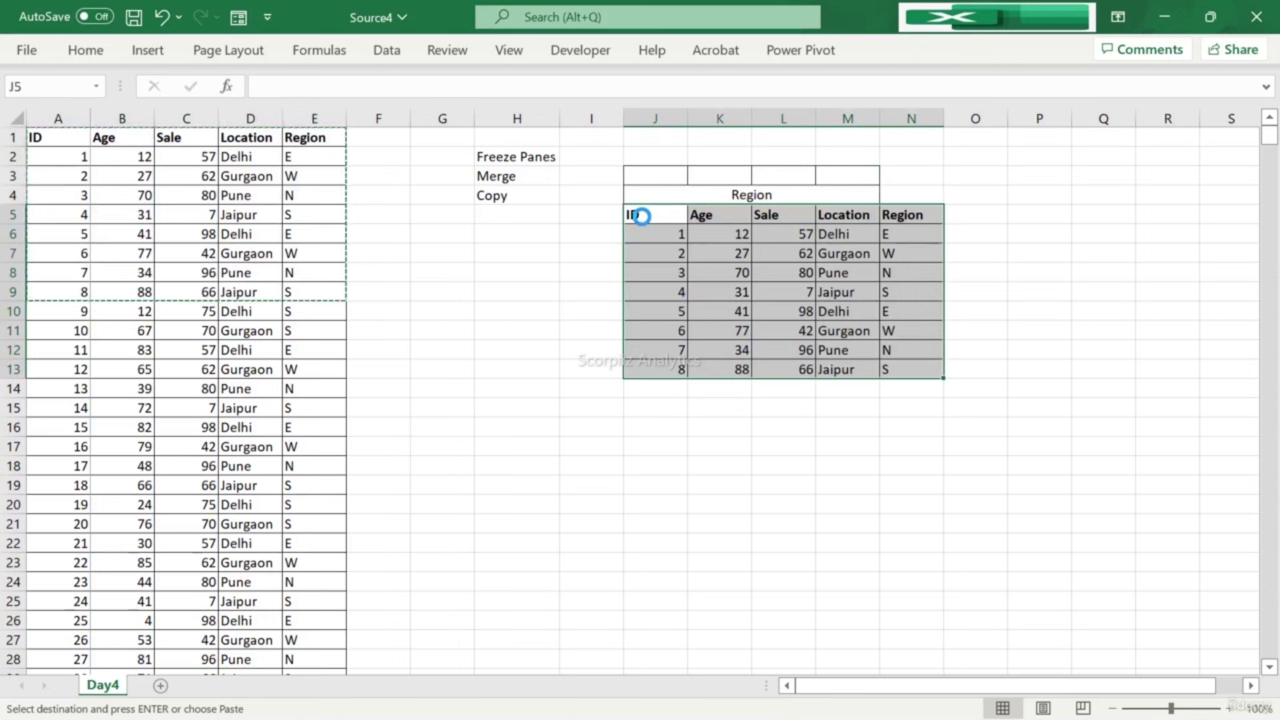
{"action": "left_click", "coordinate": [646, 194]}
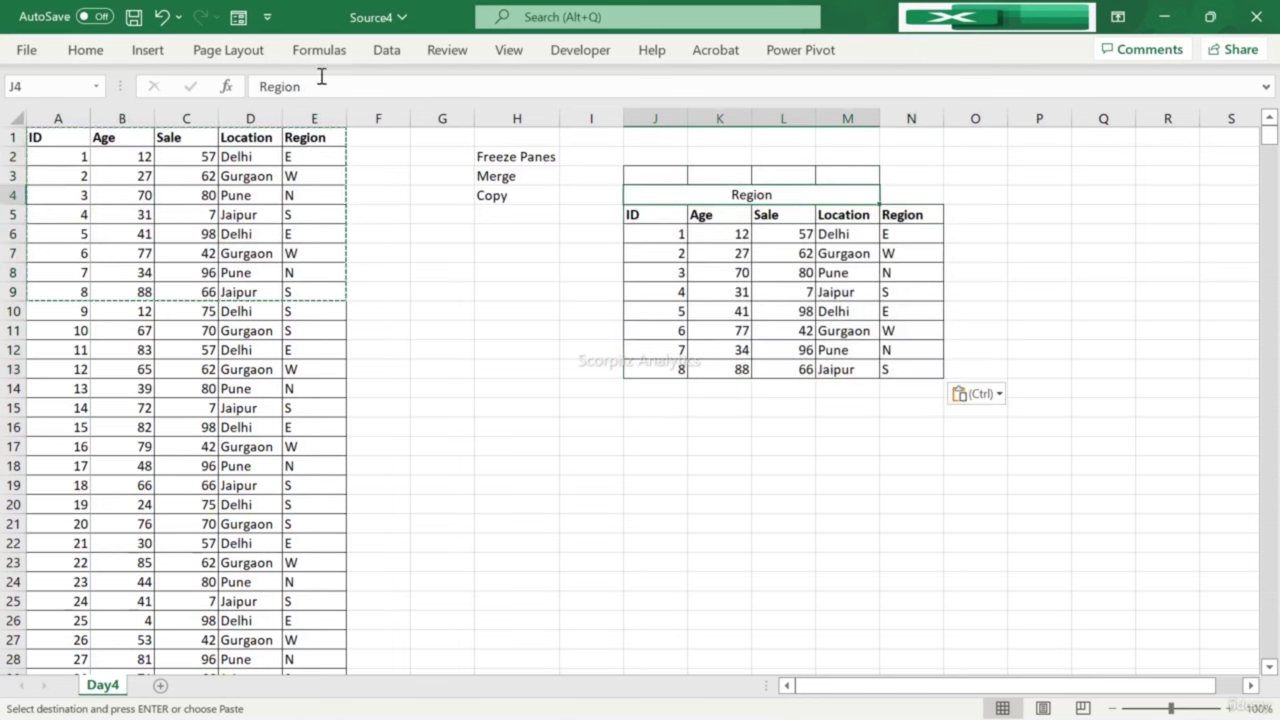
{"action": "key", "text": "shift+Right"}
{"action": "key", "text": "Left"}
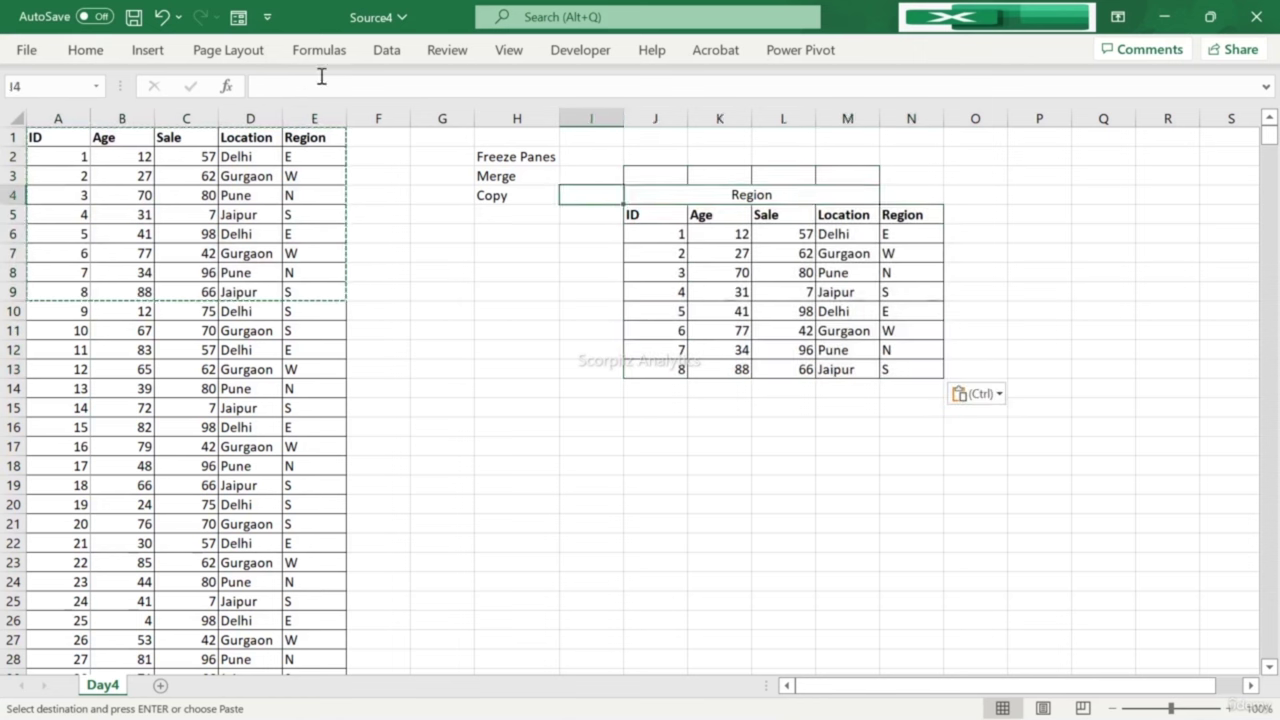
Step: Merge and centre the Region heading across J4:N4
{"action": "left_click", "coordinate": [691, 201]}
{"action": "left_click_drag", "start_coordinate": [691, 201], "coordinate": [905, 197]}
{"action": "left_click", "coordinate": [85, 50]}
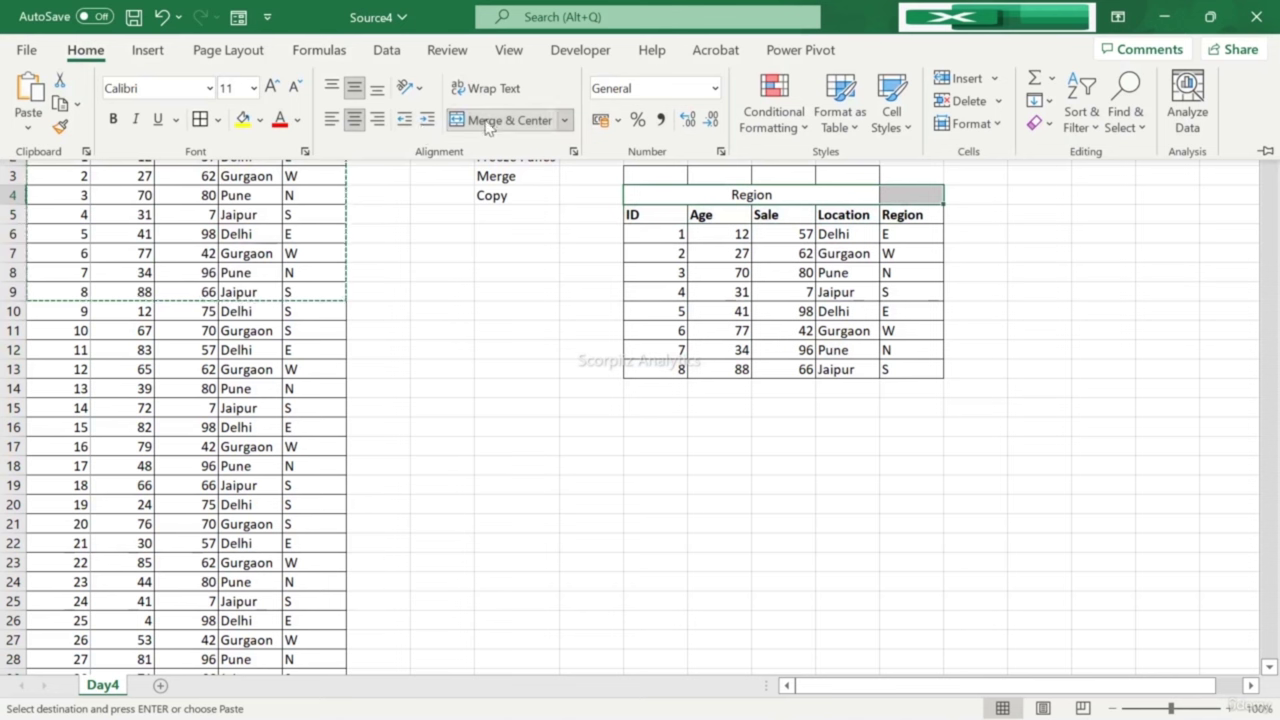
{"action": "left_click", "coordinate": [486, 118]}
{"action": "left_click", "coordinate": [486, 118]}
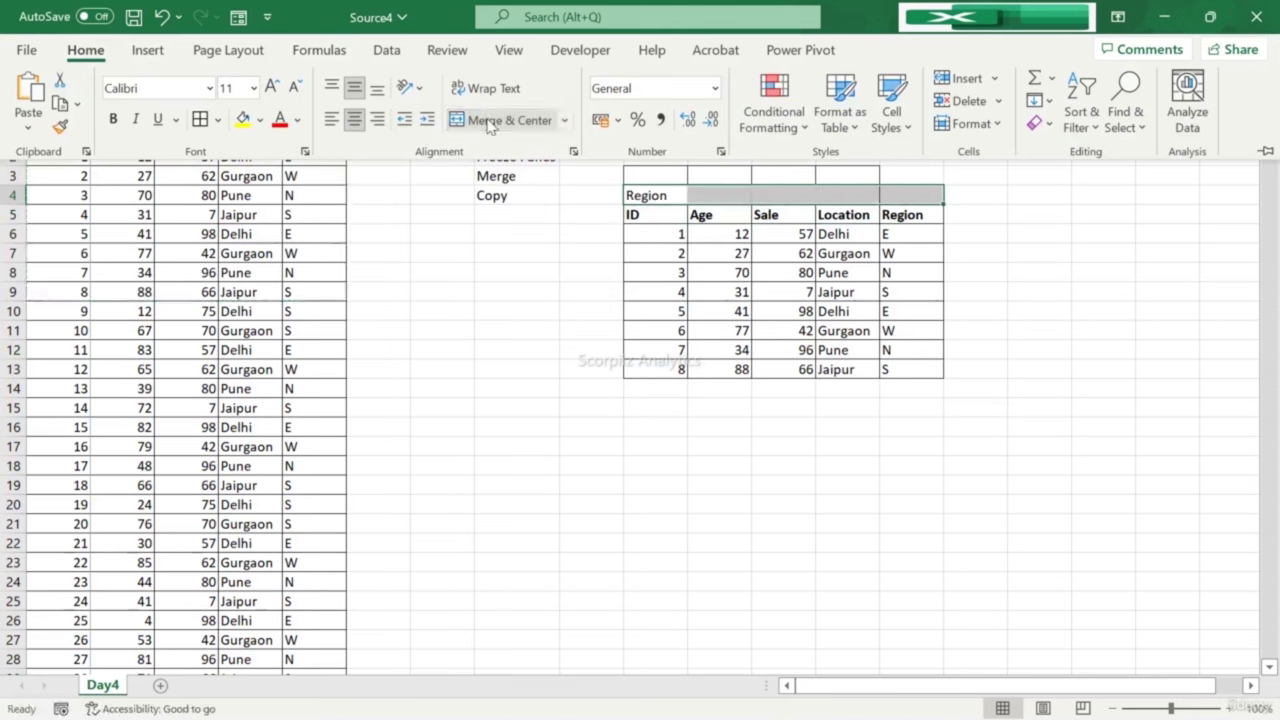
{"action": "left_click", "coordinate": [486, 118]}
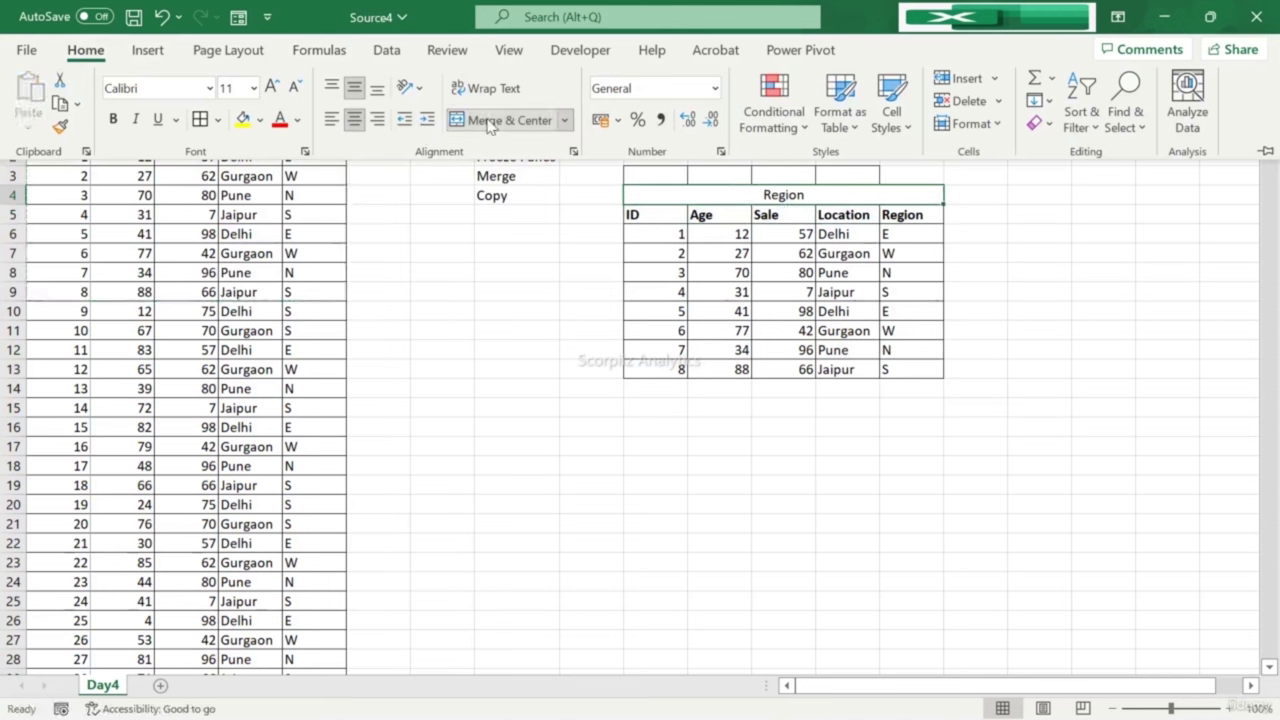
Step: Remove the borders from J3:N3 and type 'Table 1' over the heading
{"action": "left_click", "coordinate": [647, 172]}
{"action": "left_click_drag", "start_coordinate": [647, 172], "coordinate": [915, 176]}
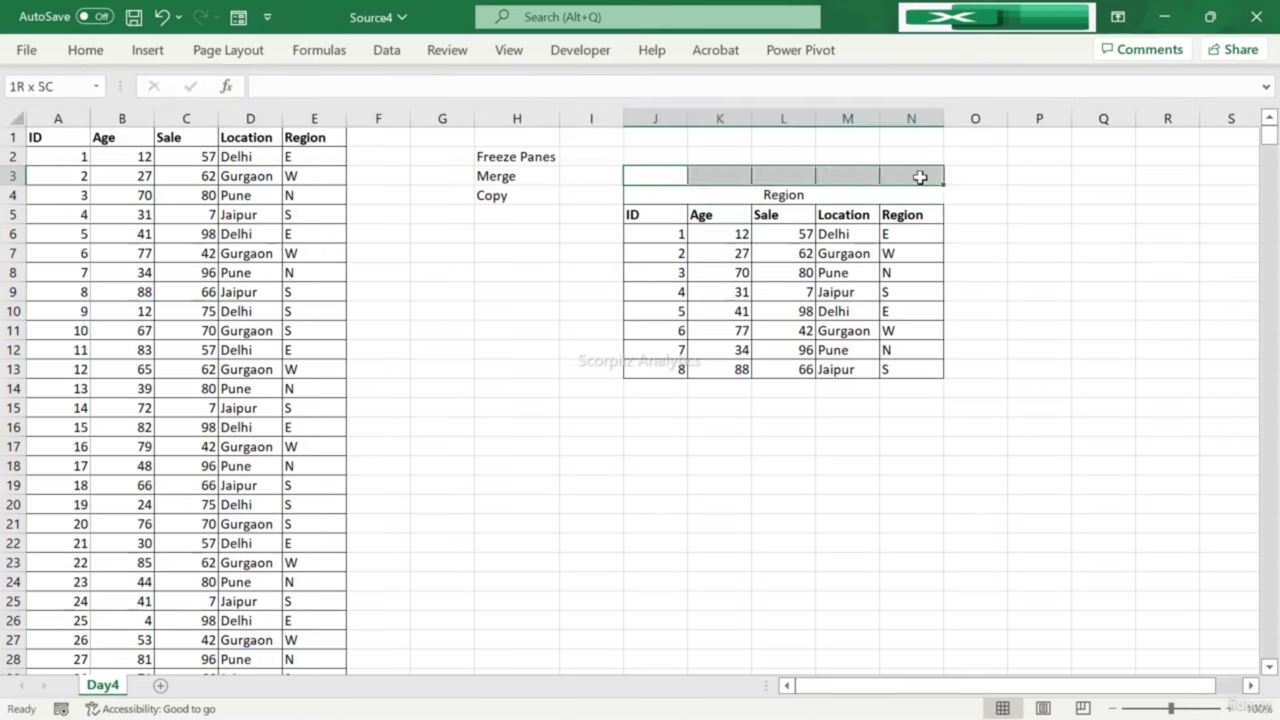
{"action": "left_click", "coordinate": [97, 62]}
{"action": "left_click", "coordinate": [216, 121]}
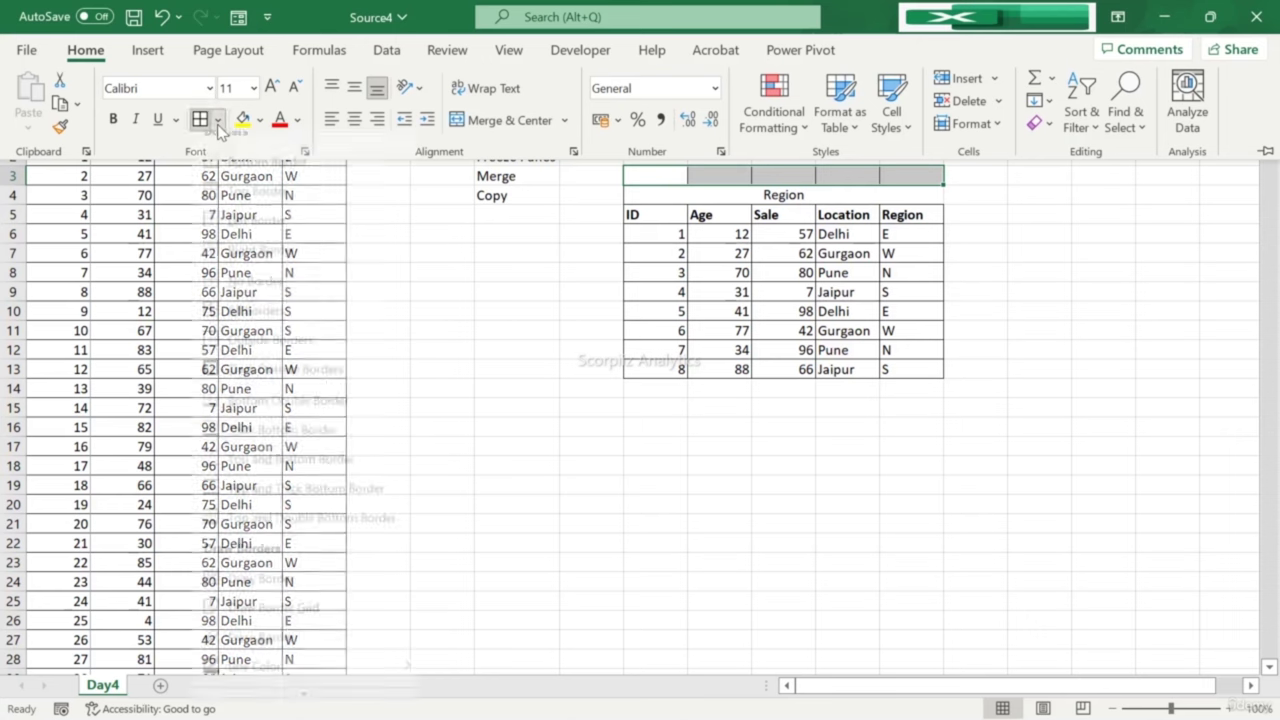
{"action": "left_click", "coordinate": [258, 328]}
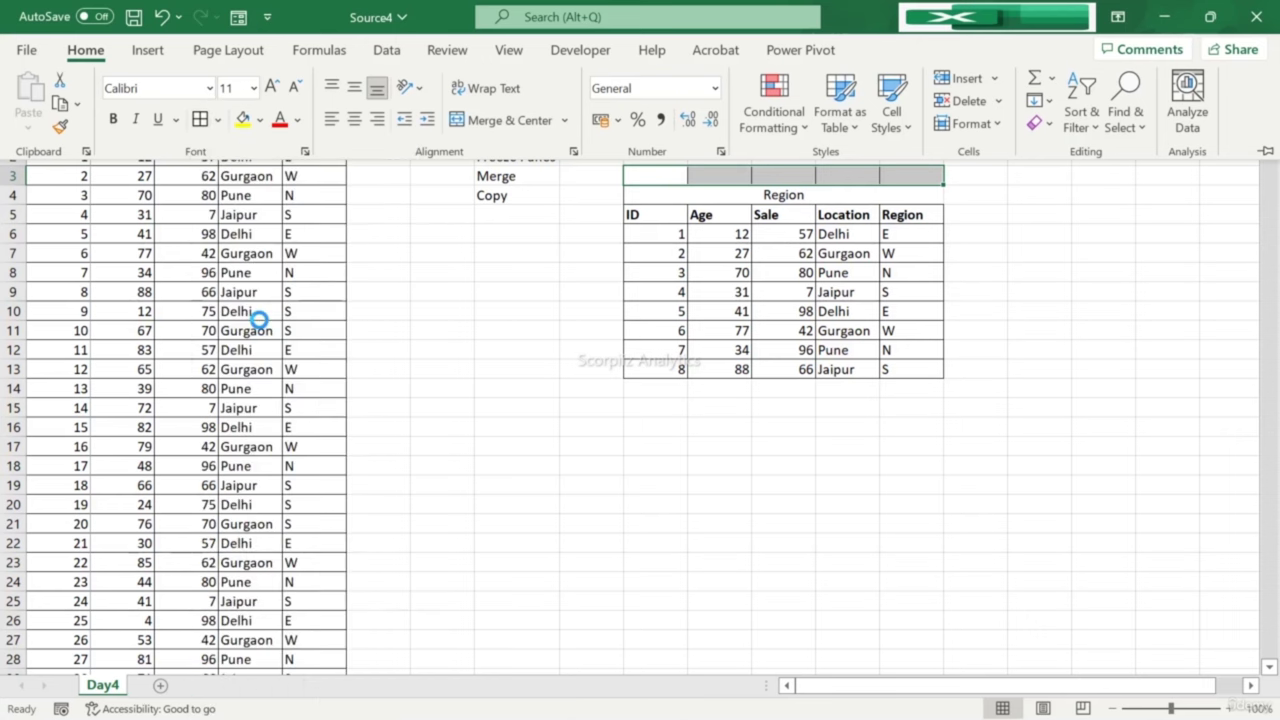
{"action": "left_click", "coordinate": [219, 120]}
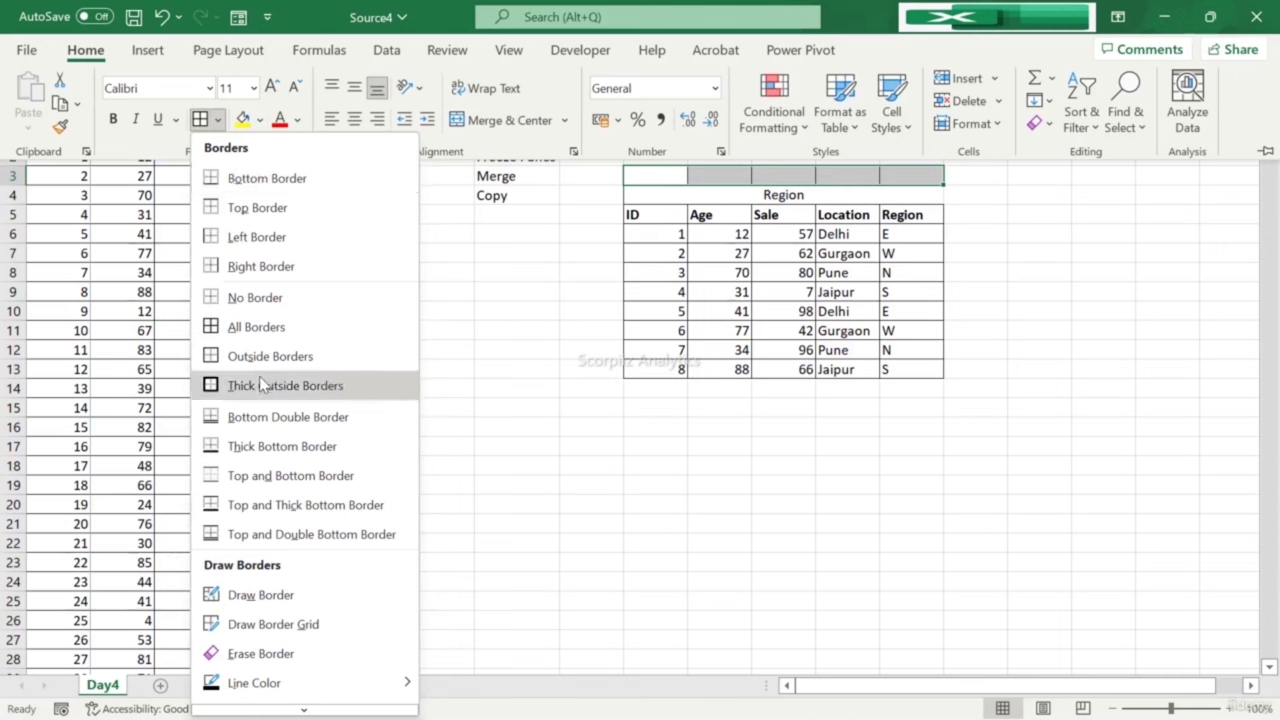
{"action": "left_click", "coordinate": [249, 310]}
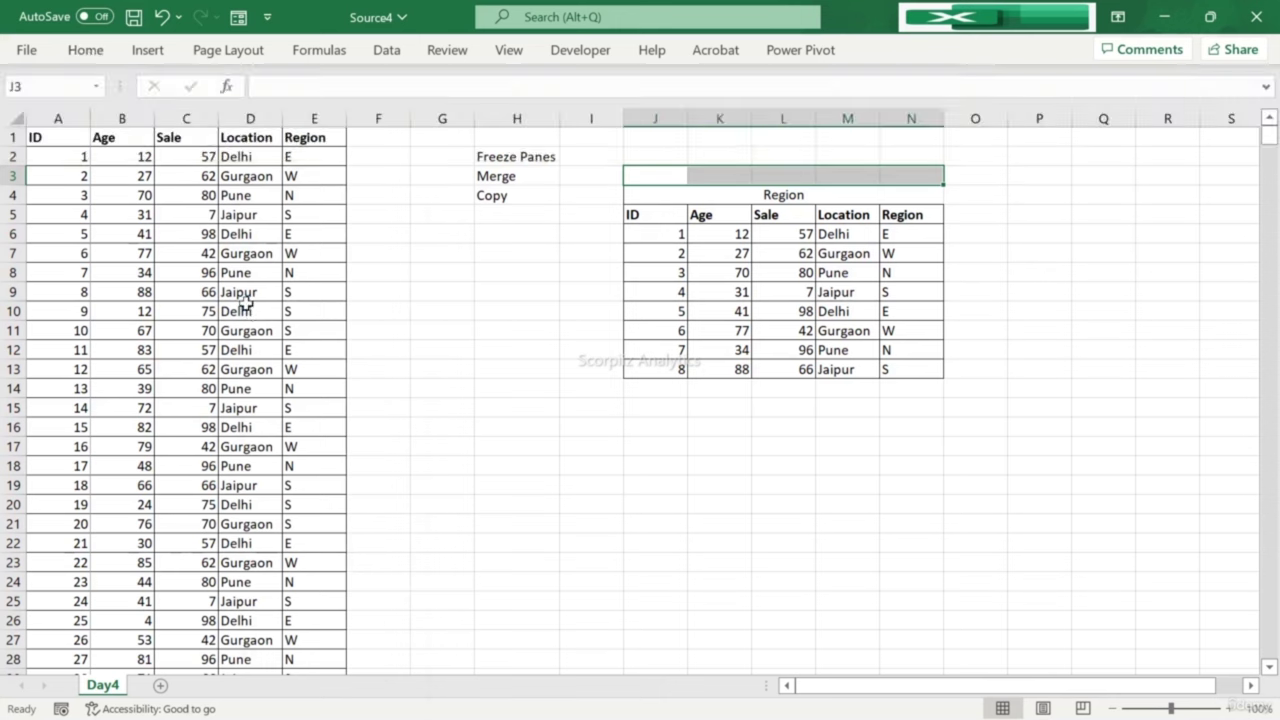
{"action": "key", "text": "Down"}
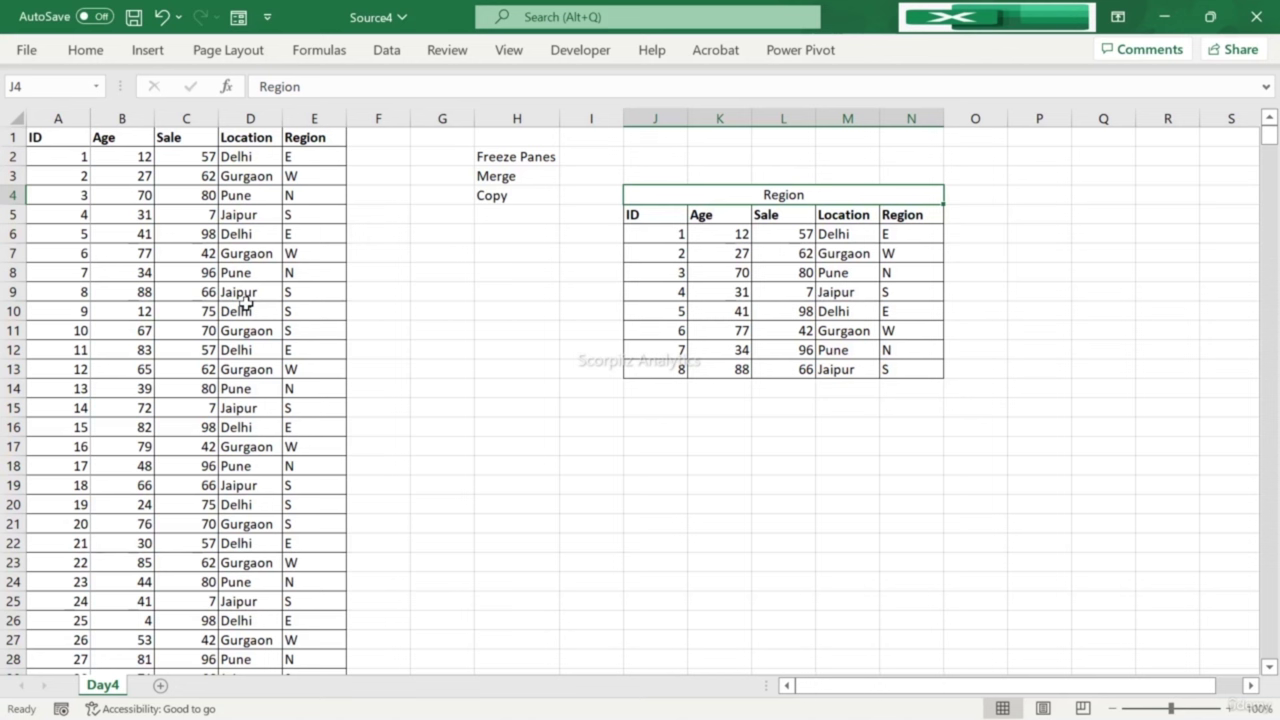
{"action": "type", "text": "Table 1"}
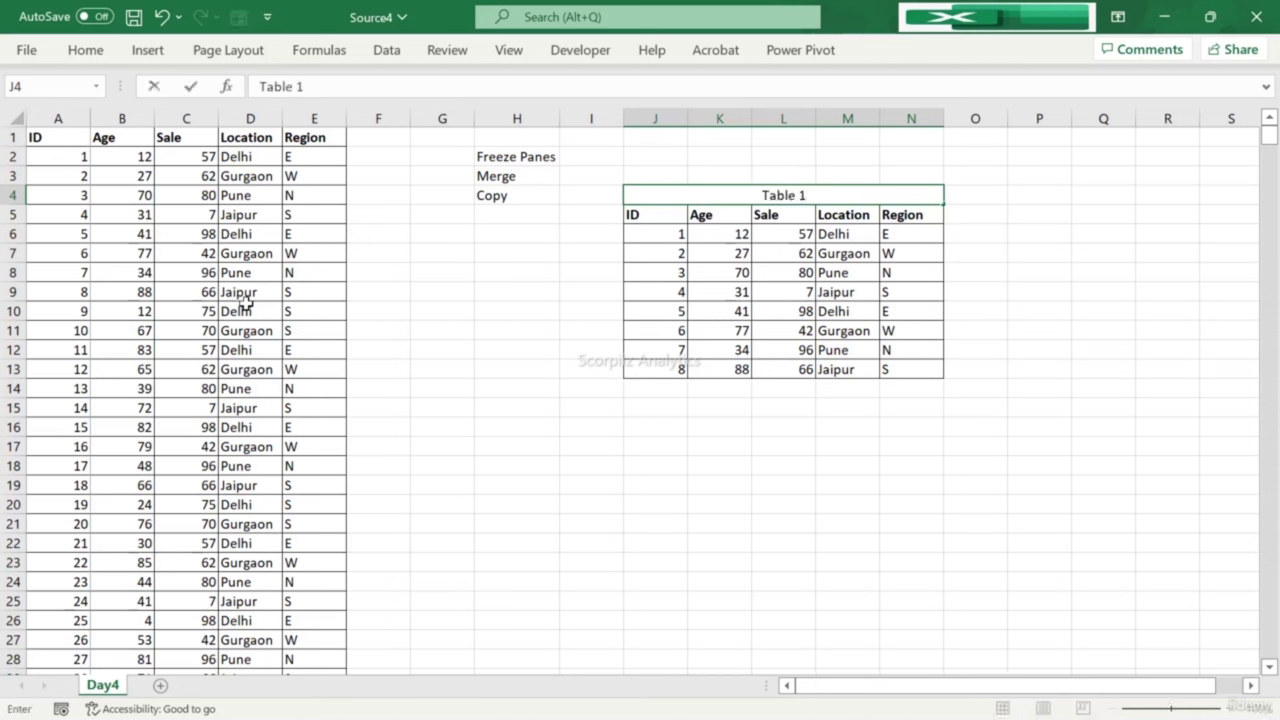
Step: Give the Table 1 heading all borders, bold text and a light blue fill
{"action": "key", "text": "ctrl+Return"}
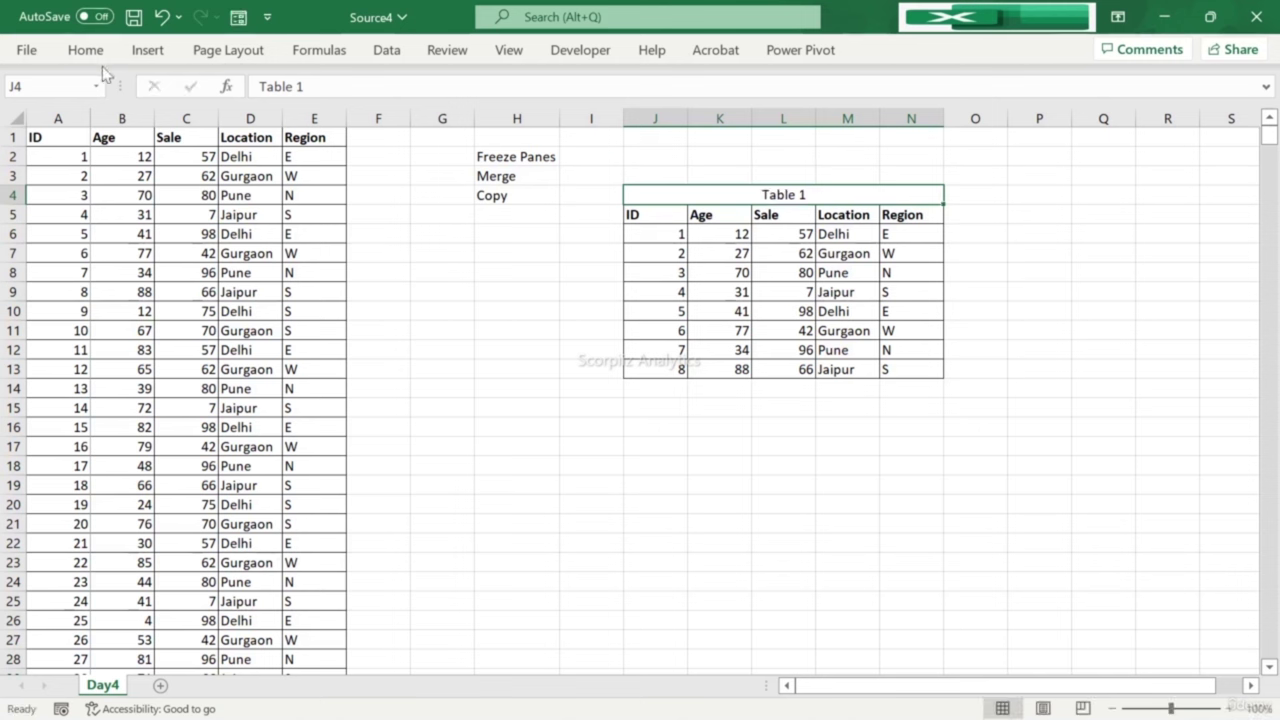
{"action": "left_click", "coordinate": [88, 52]}
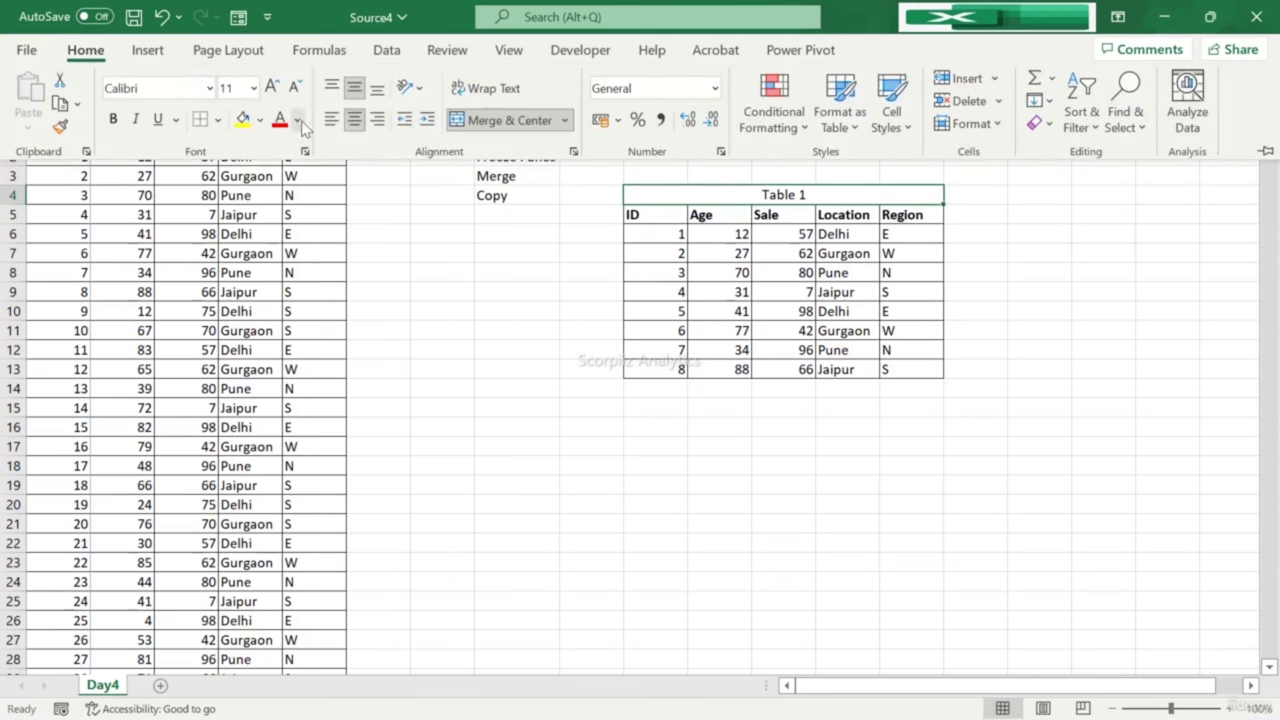
{"action": "left_click", "coordinate": [217, 121]}
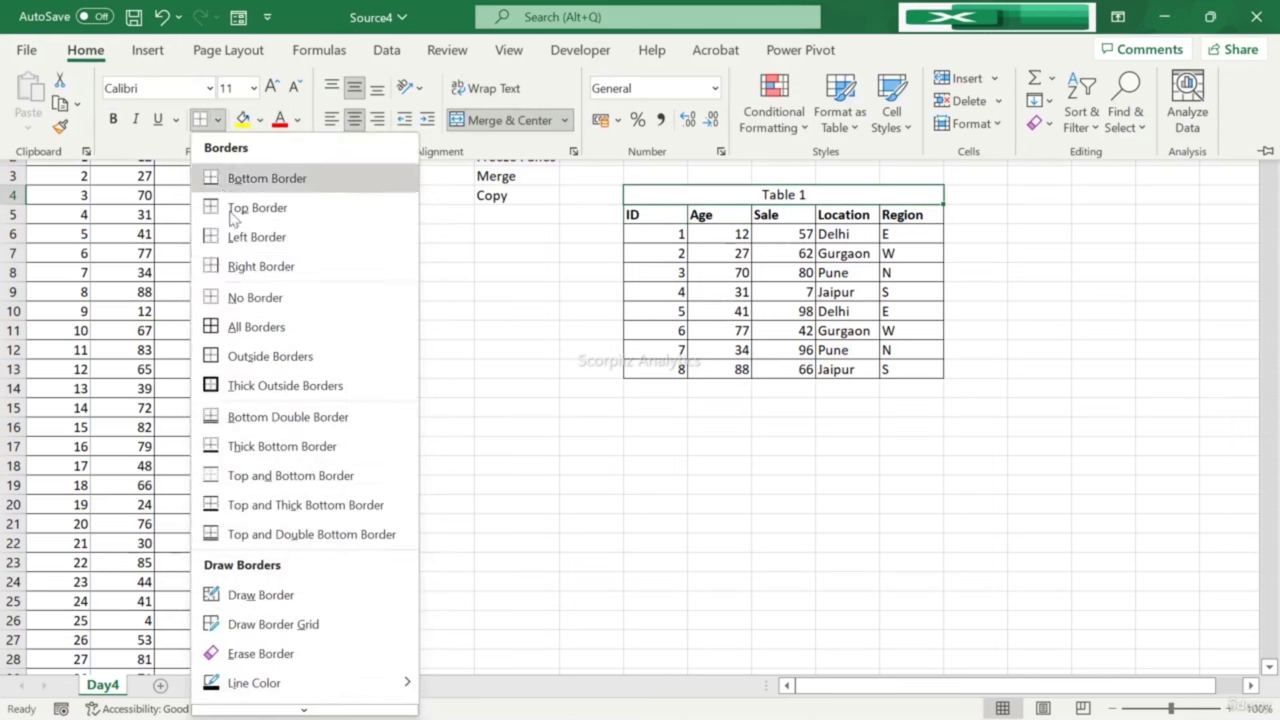
{"action": "left_click", "coordinate": [257, 326]}
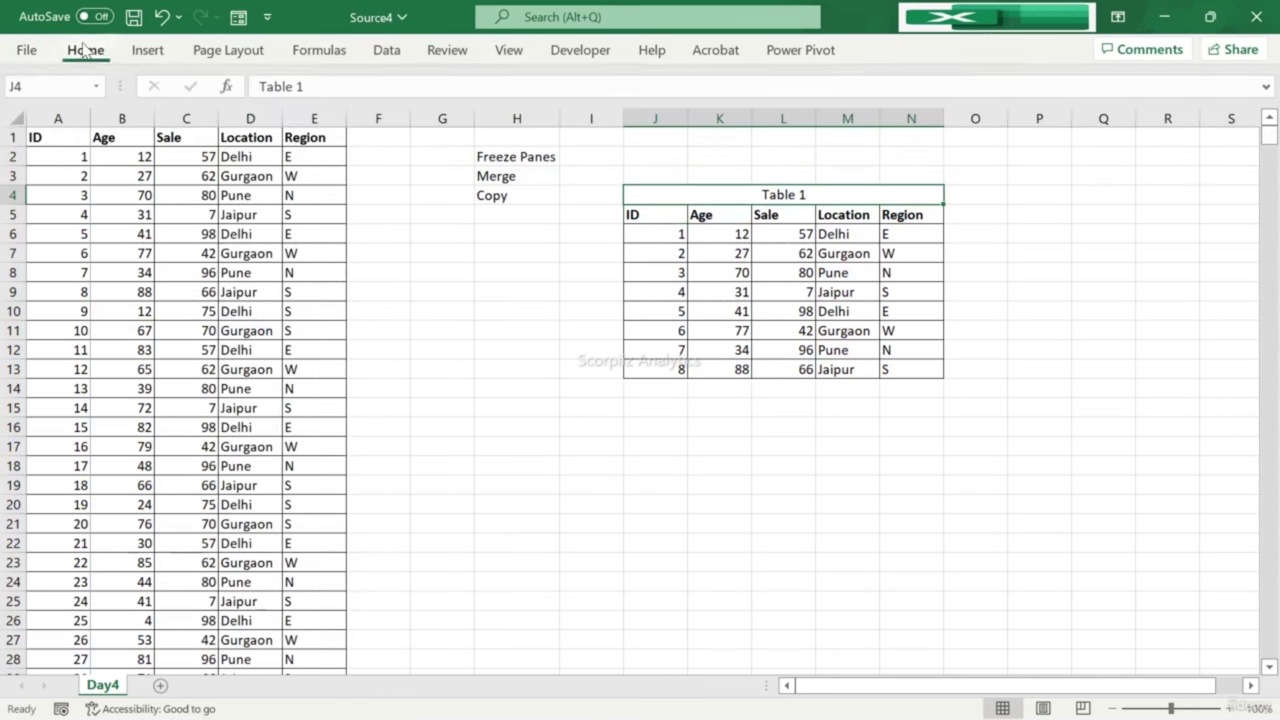
{"action": "left_click", "coordinate": [85, 51]}
{"action": "left_click", "coordinate": [113, 121]}
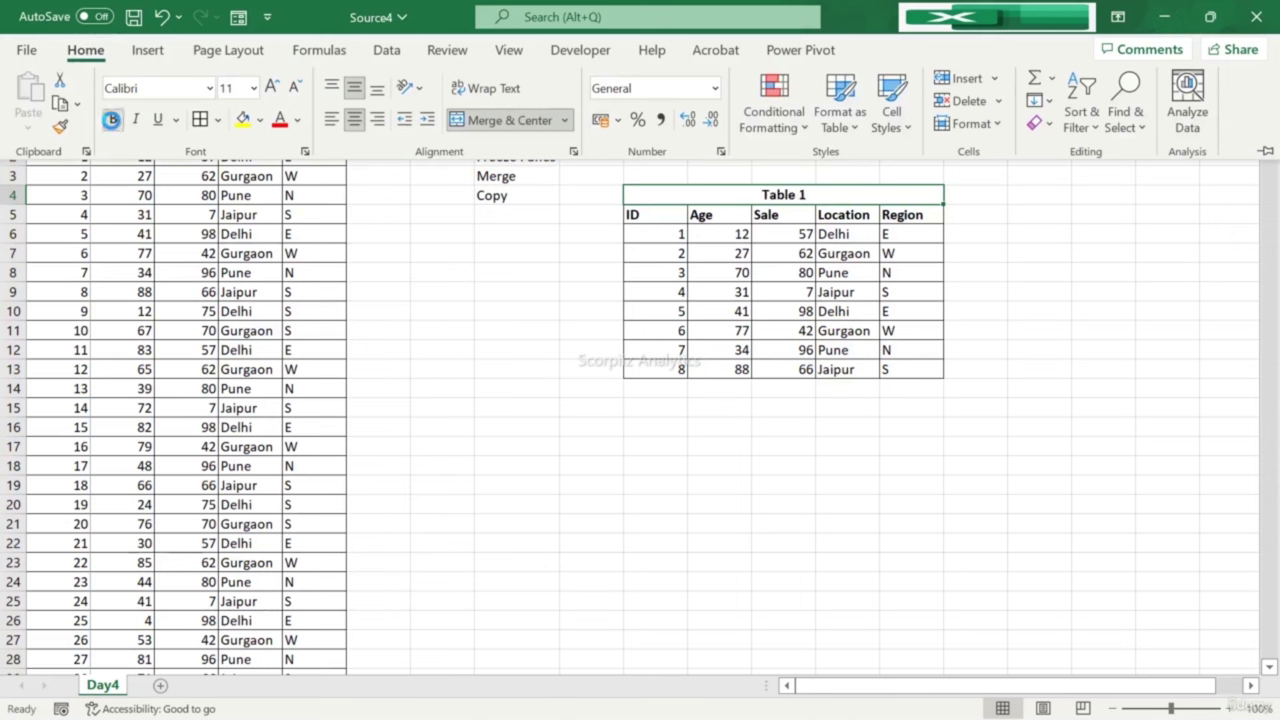
{"action": "left_click", "coordinate": [259, 121]}
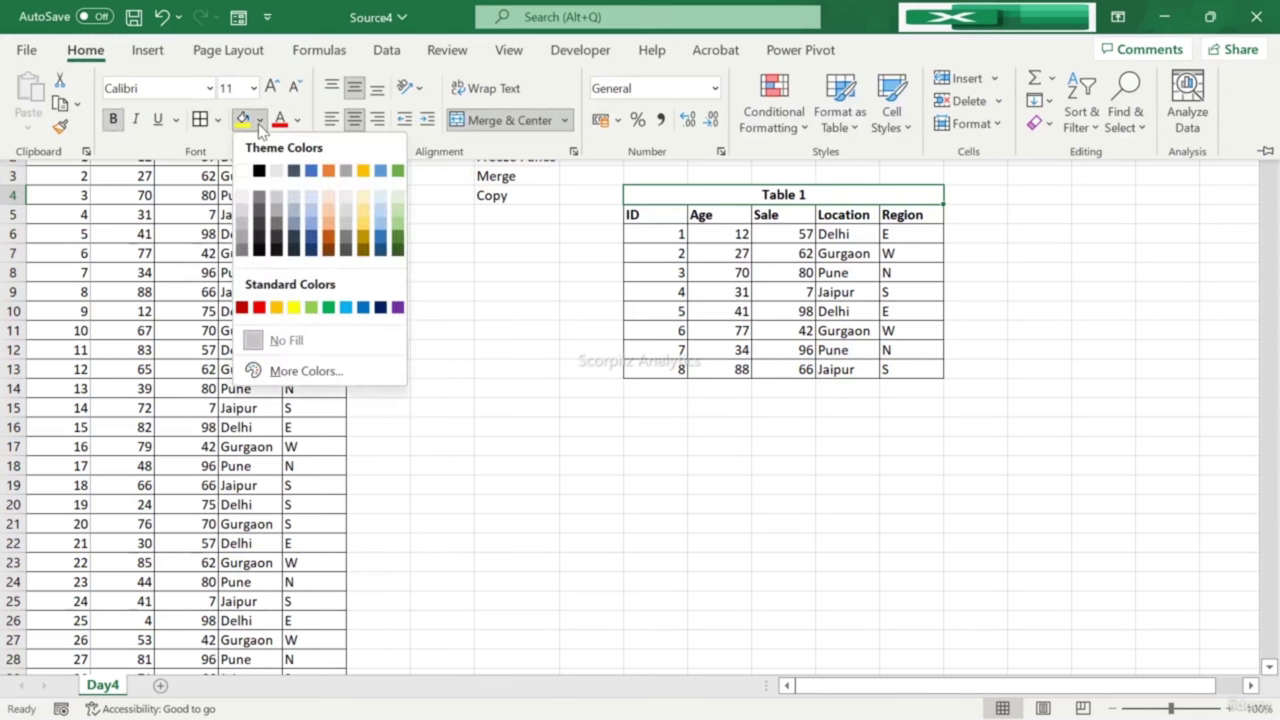
{"action": "left_click", "coordinate": [386, 202]}
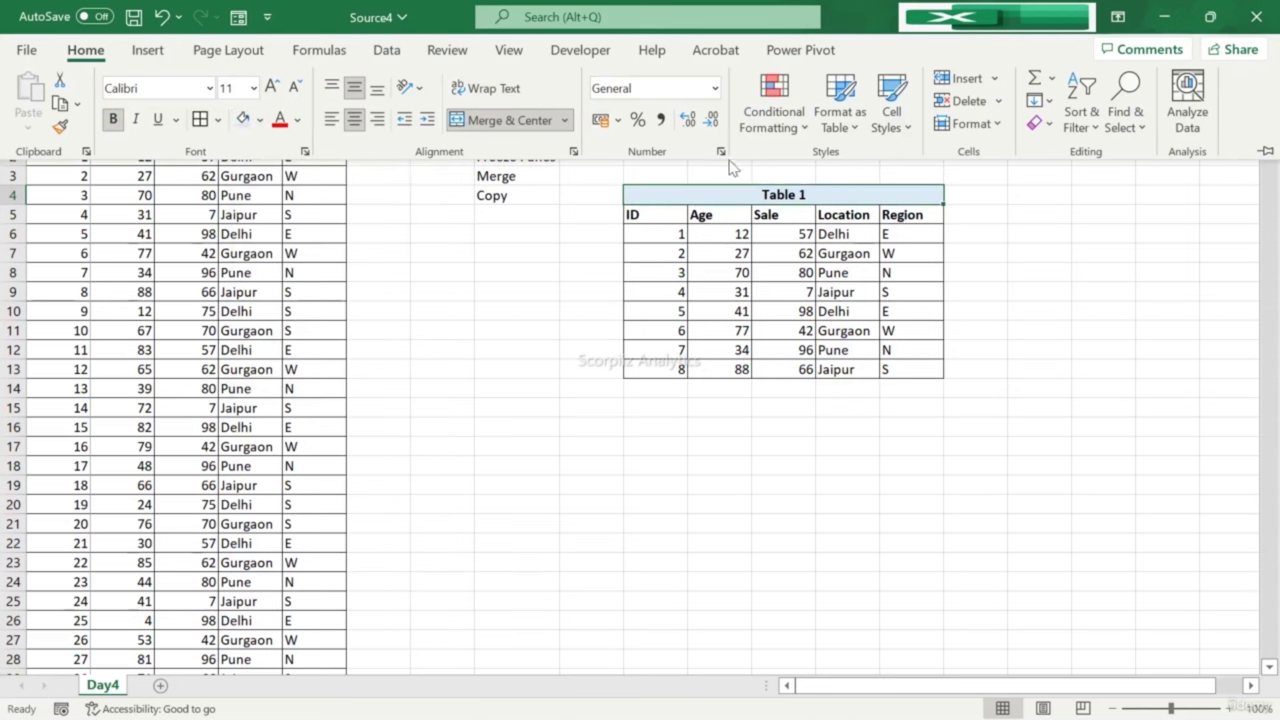
Step: Fill the ID–Region column header row J5:N5 light orange
{"action": "left_click", "coordinate": [640, 214]}
{"action": "left_click_drag", "start_coordinate": [640, 214], "coordinate": [878, 205]}
{"action": "left_click", "coordinate": [880, 207]}
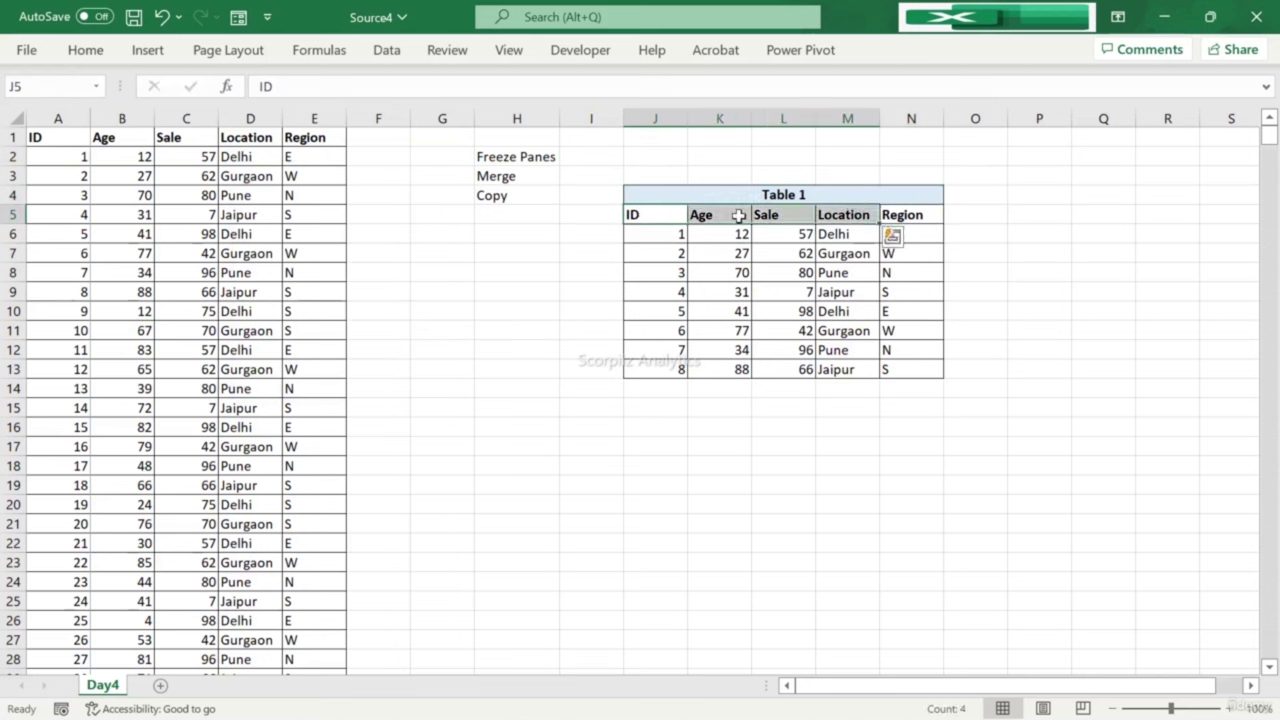
{"action": "left_click_drag", "start_coordinate": [669, 214], "coordinate": [893, 214]}
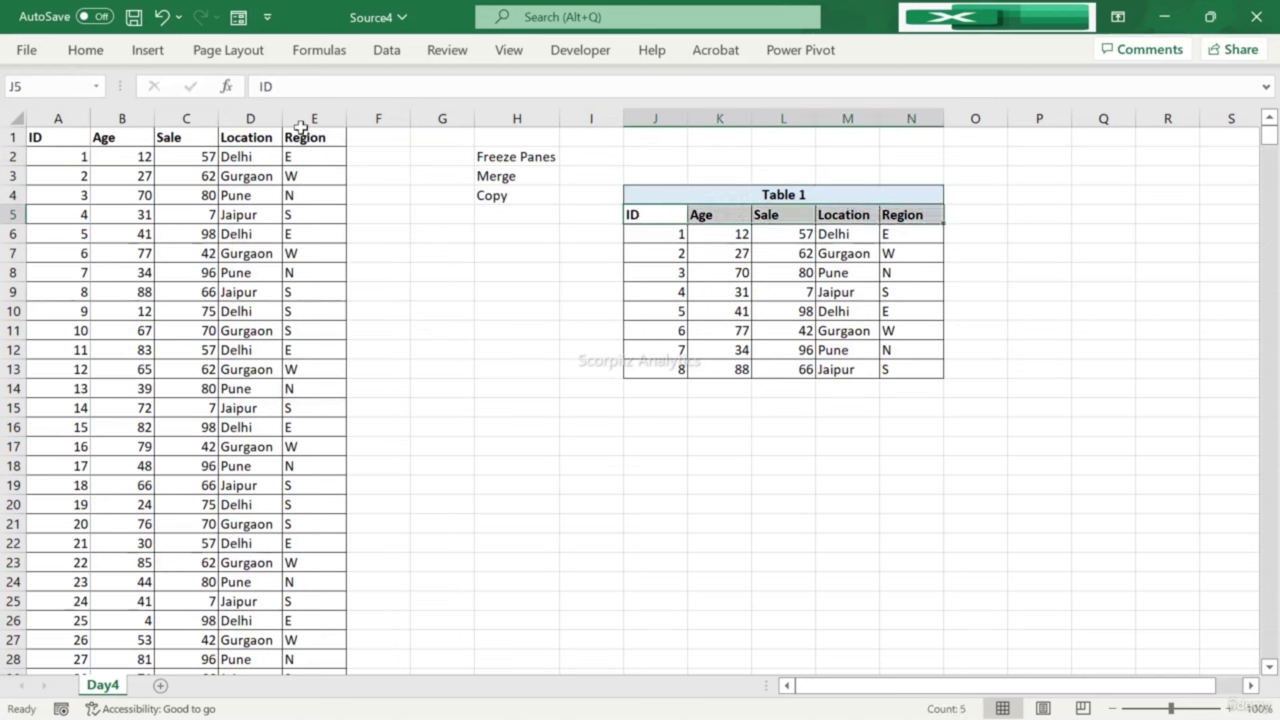
{"action": "left_click", "coordinate": [93, 58]}
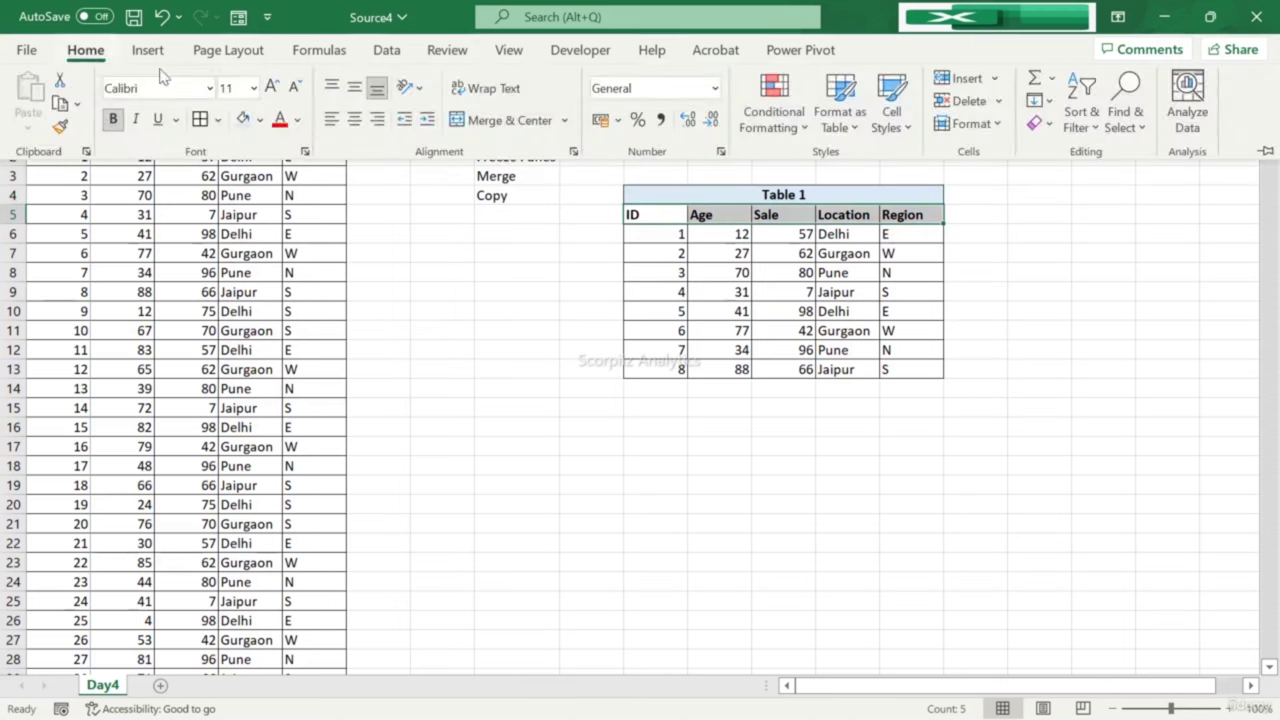
{"action": "left_click", "coordinate": [259, 120]}
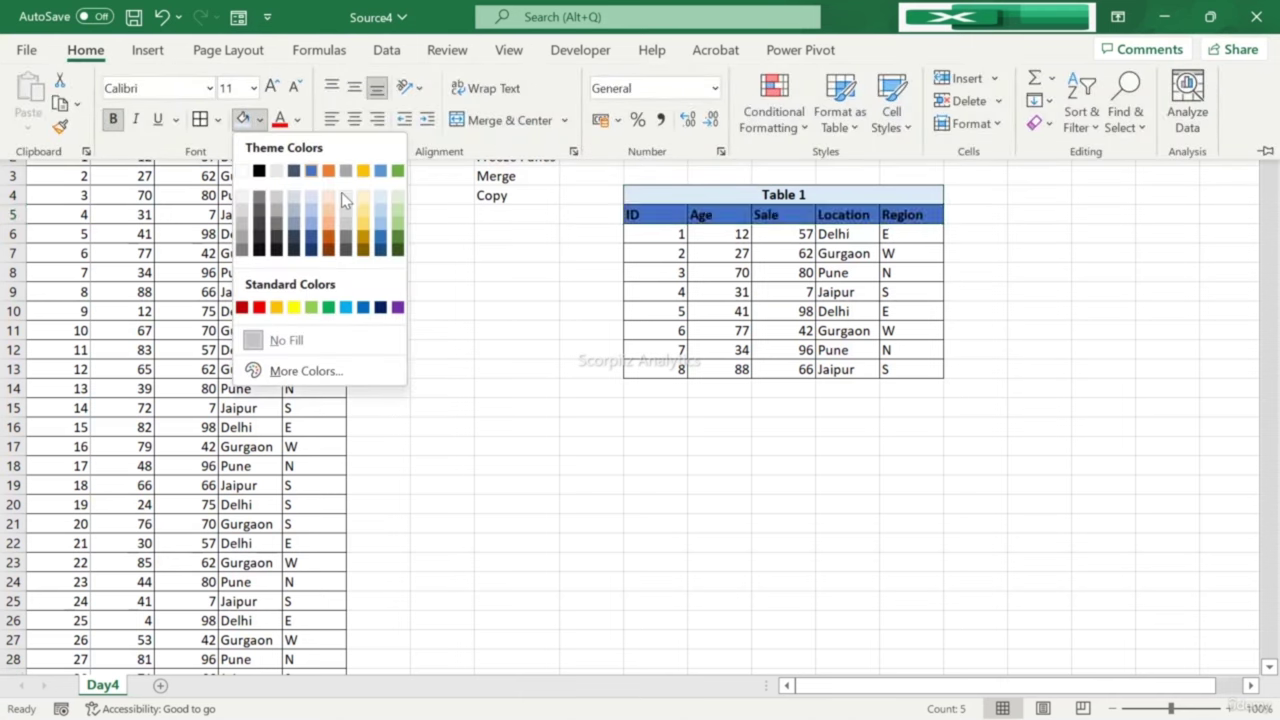
{"action": "left_click", "coordinate": [330, 197]}
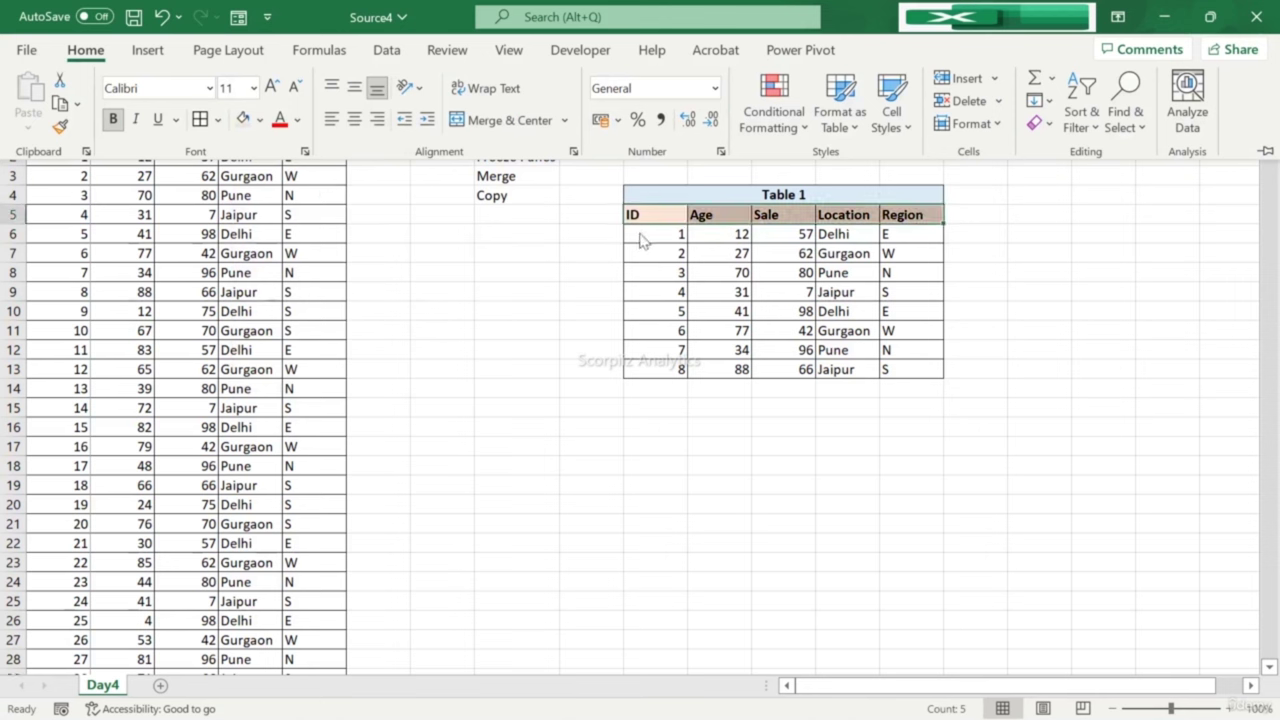
{"action": "left_click", "coordinate": [686, 251]}
Step: Select the eight Sale values in L6:L13
{"action": "left_click", "coordinate": [735, 238]}
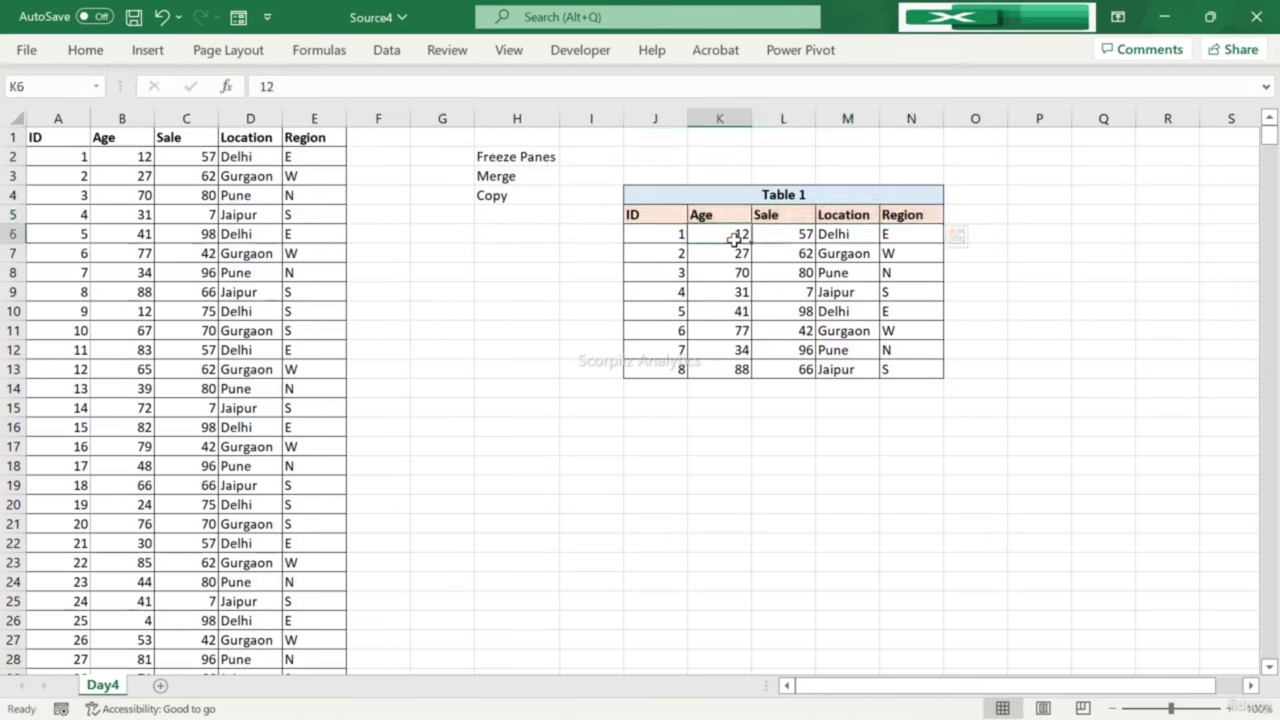
{"action": "left_click", "coordinate": [769, 237]}
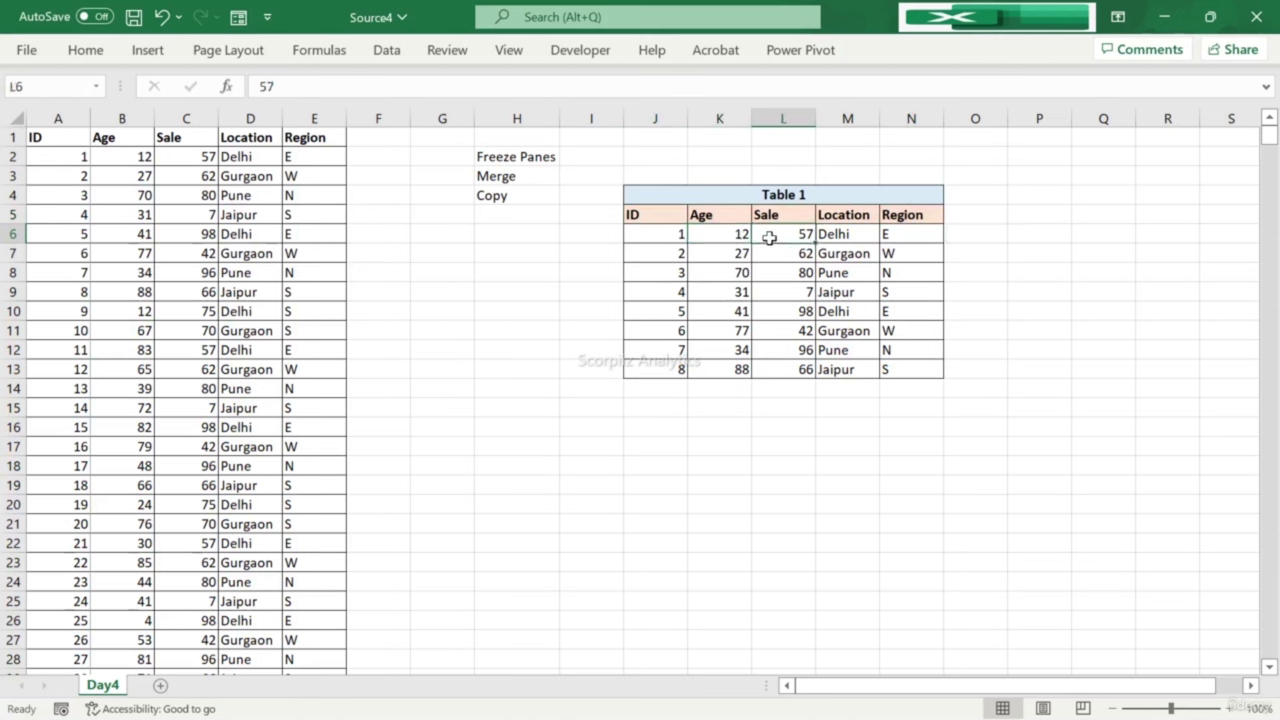
{"action": "left_click_drag", "start_coordinate": [769, 235], "coordinate": [773, 376]}
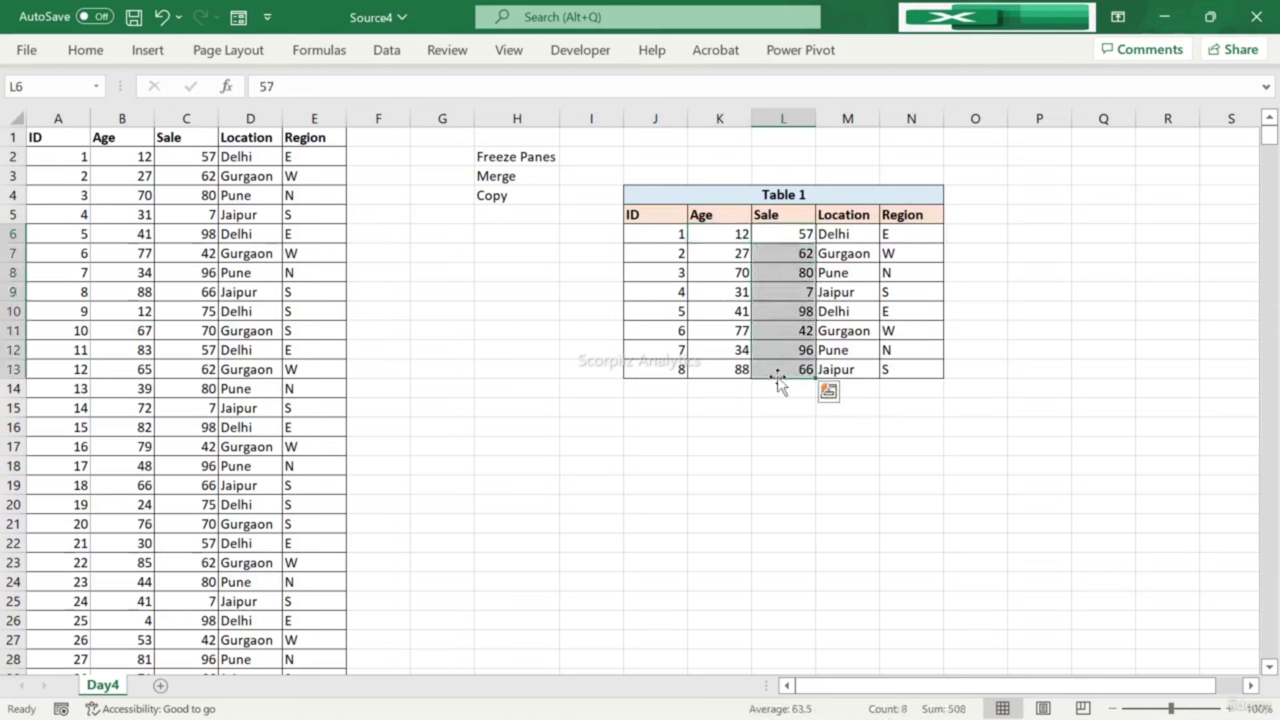
Step: Add orange gradient-fill data bars to the Sale values and widen column L
{"action": "left_click", "coordinate": [85, 50]}
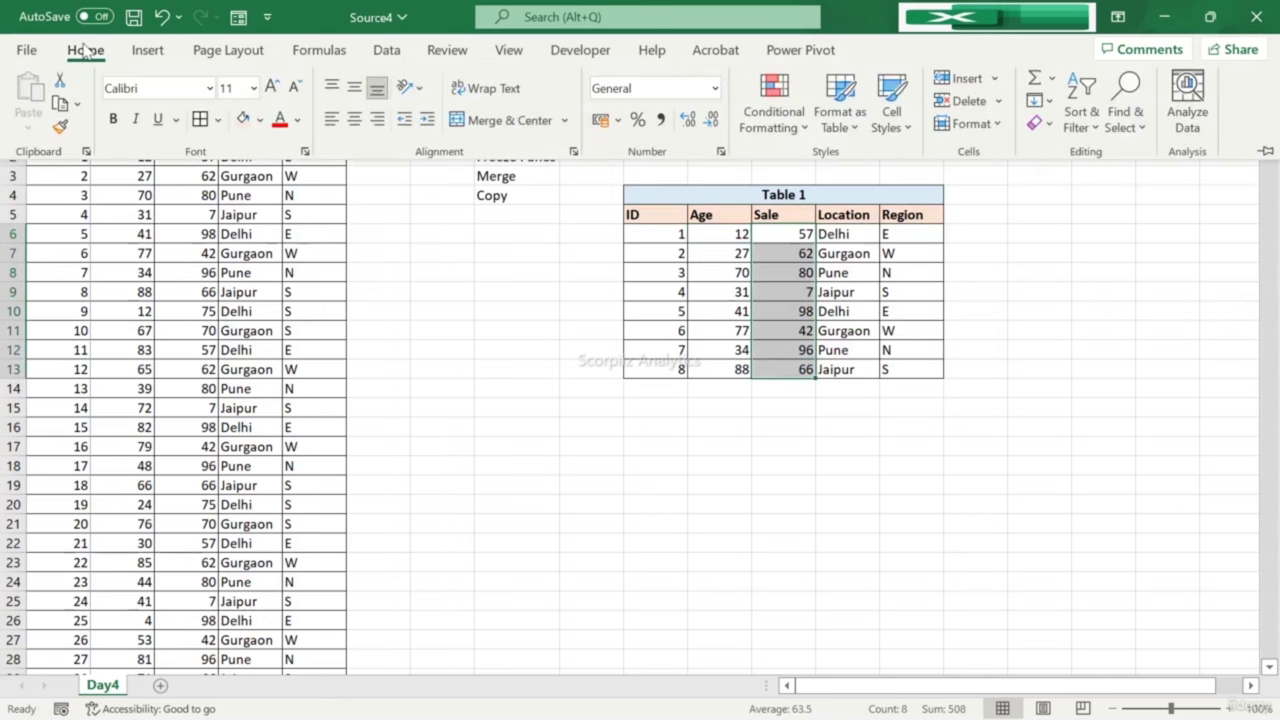
{"action": "left_click", "coordinate": [755, 120]}
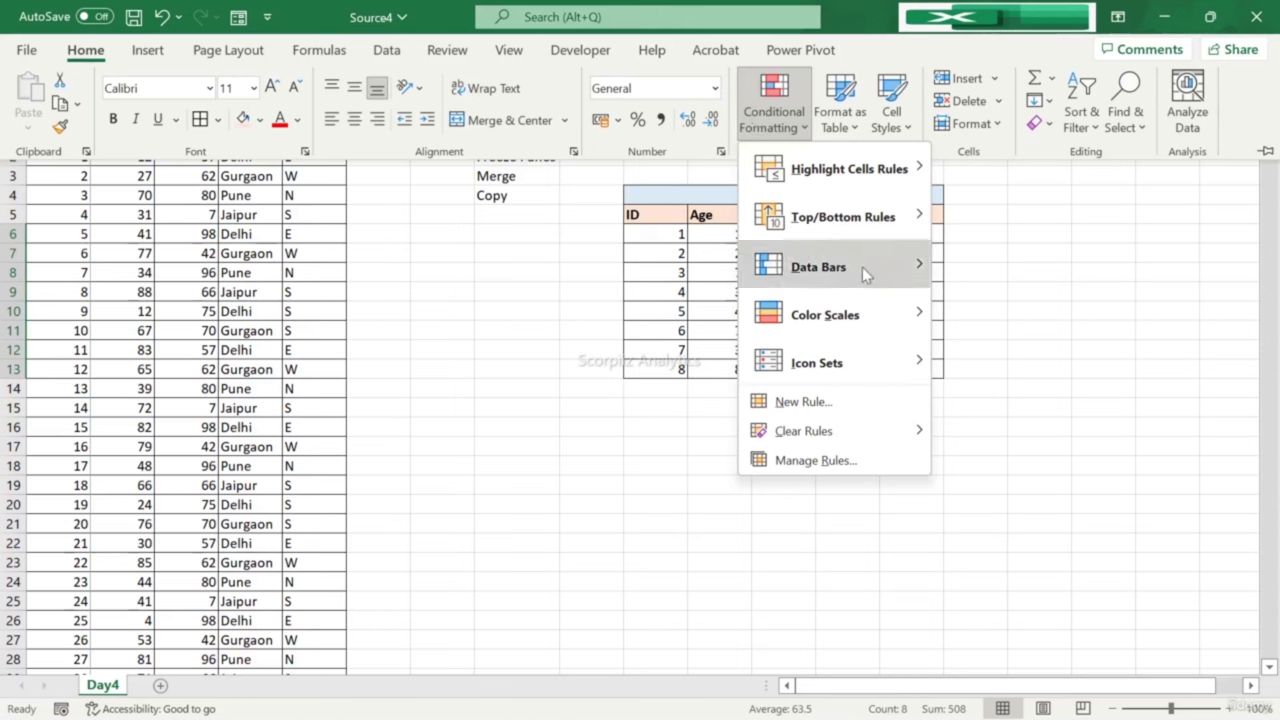
{"action": "mouse_move", "coordinate": [903, 270]}
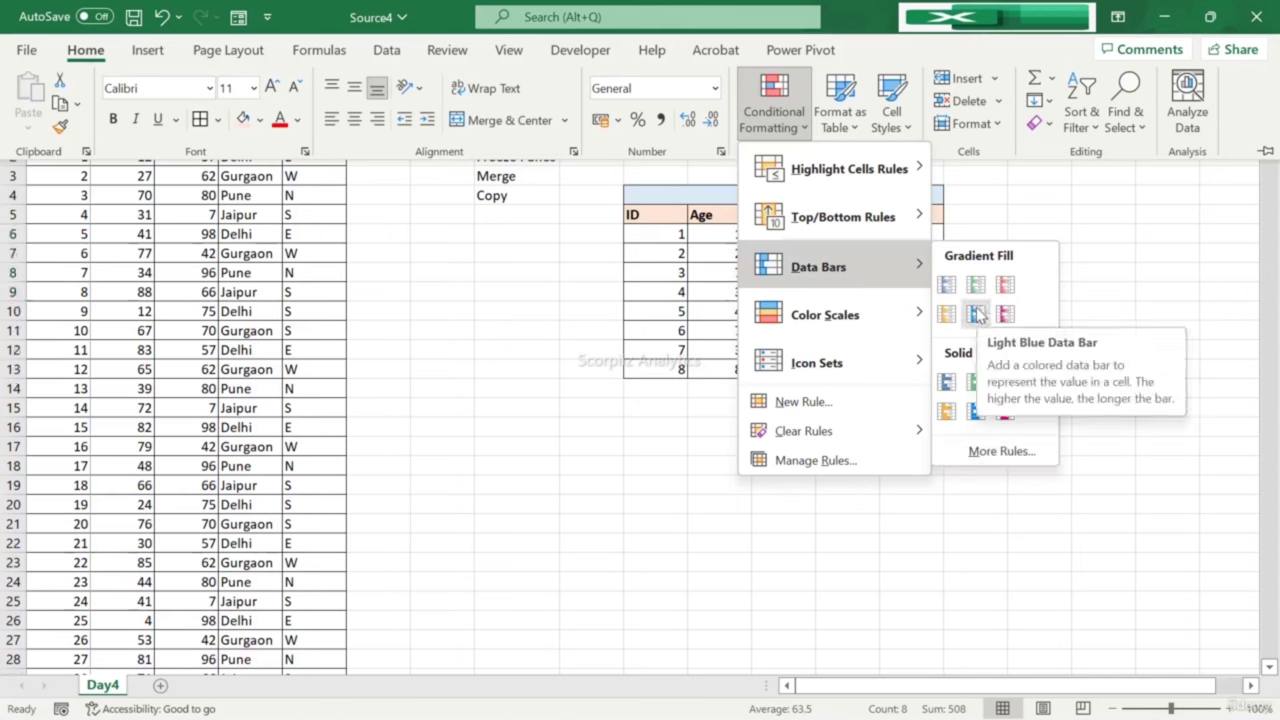
{"action": "left_click", "coordinate": [947, 314]}
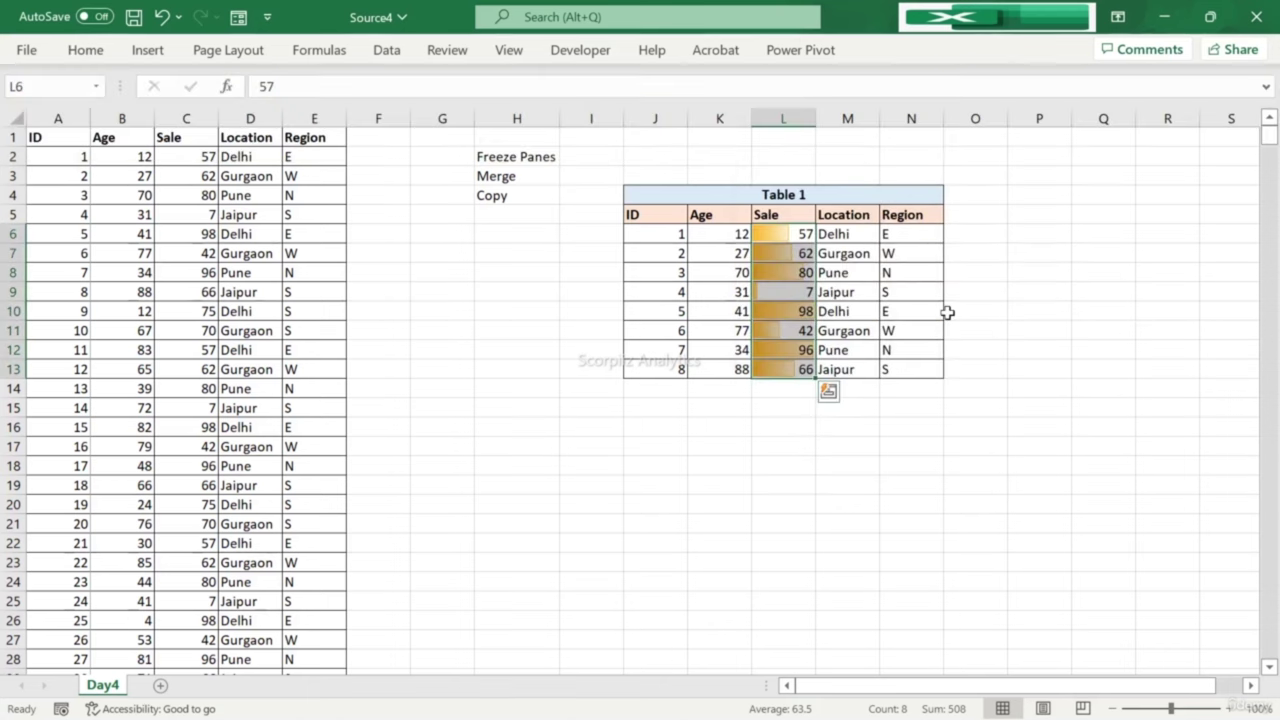
{"action": "left_click_drag", "start_coordinate": [815, 118], "coordinate": [836, 128]}
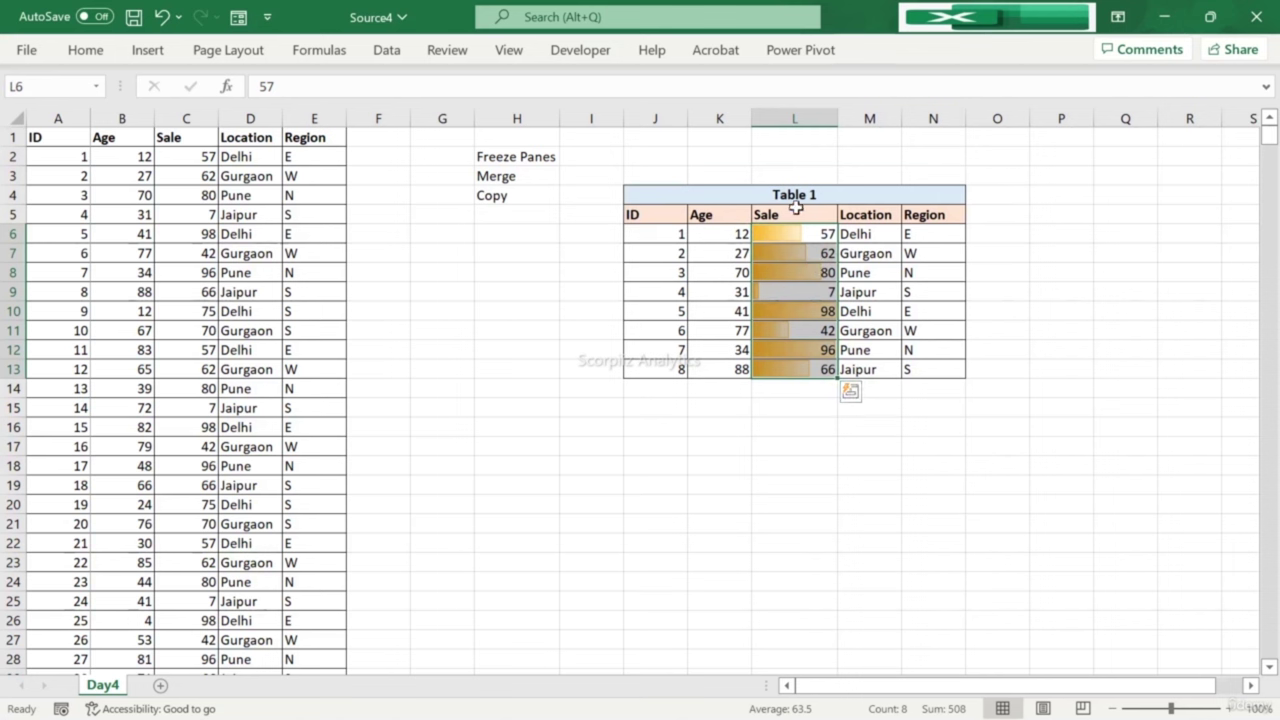
Step: Enter =SUM(L6:L13) in L14 so the Sale total shows 508
{"action": "left_click", "coordinate": [790, 388]}
{"action": "type", "text": "=sum"}
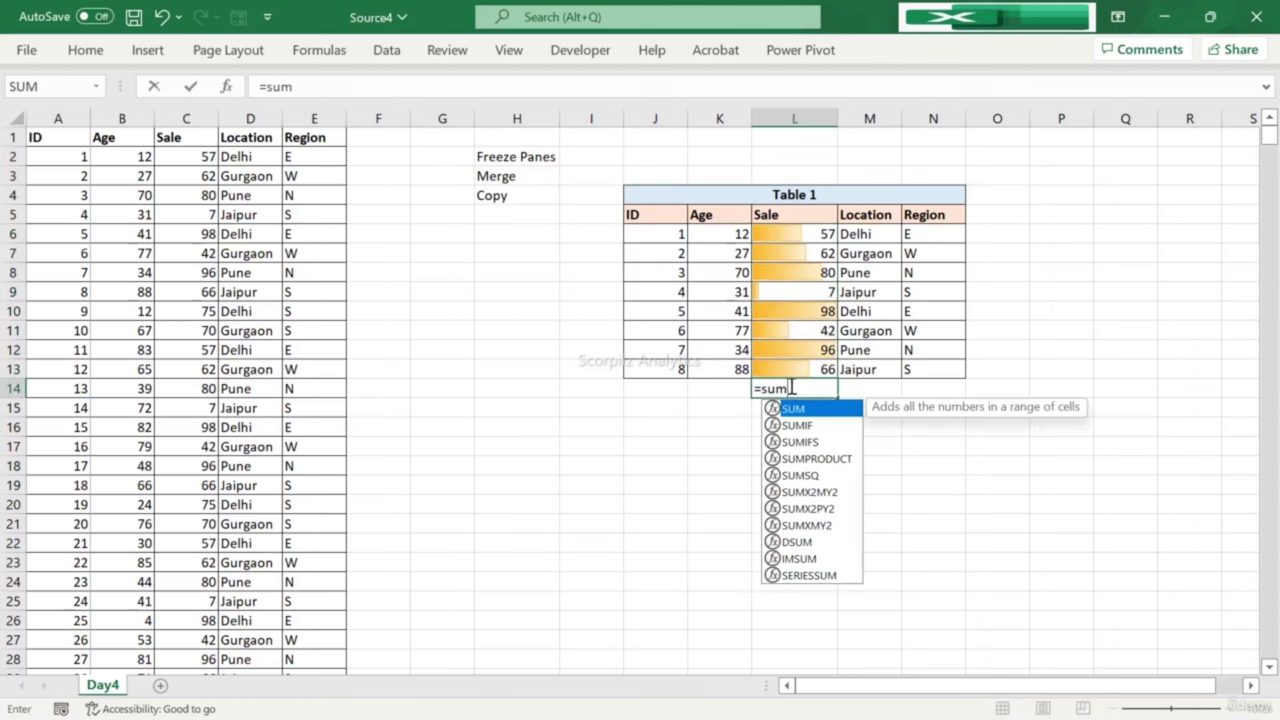
{"action": "key", "text": "Tab"}
{"action": "key", "text": "Up"}
{"action": "key", "text": "shift+Up"}
{"action": "key", "text": "shift+Up"}
{"action": "key", "text": "shift+Up"}
{"action": "key", "text": "shift+Up"}
{"action": "key", "text": "shift+Up"}
{"action": "key", "text": "shift+Up"}
{"action": "key", "text": "shift+Up"}
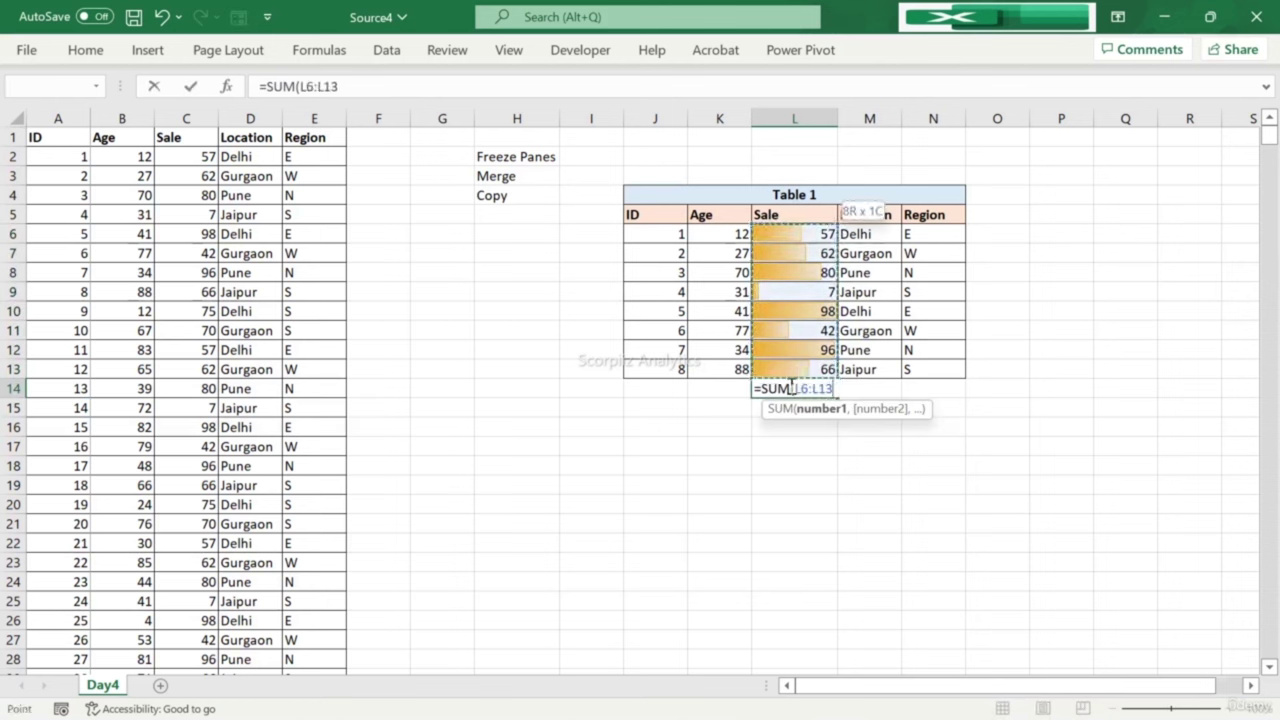
{"action": "key", "text": "Return"}
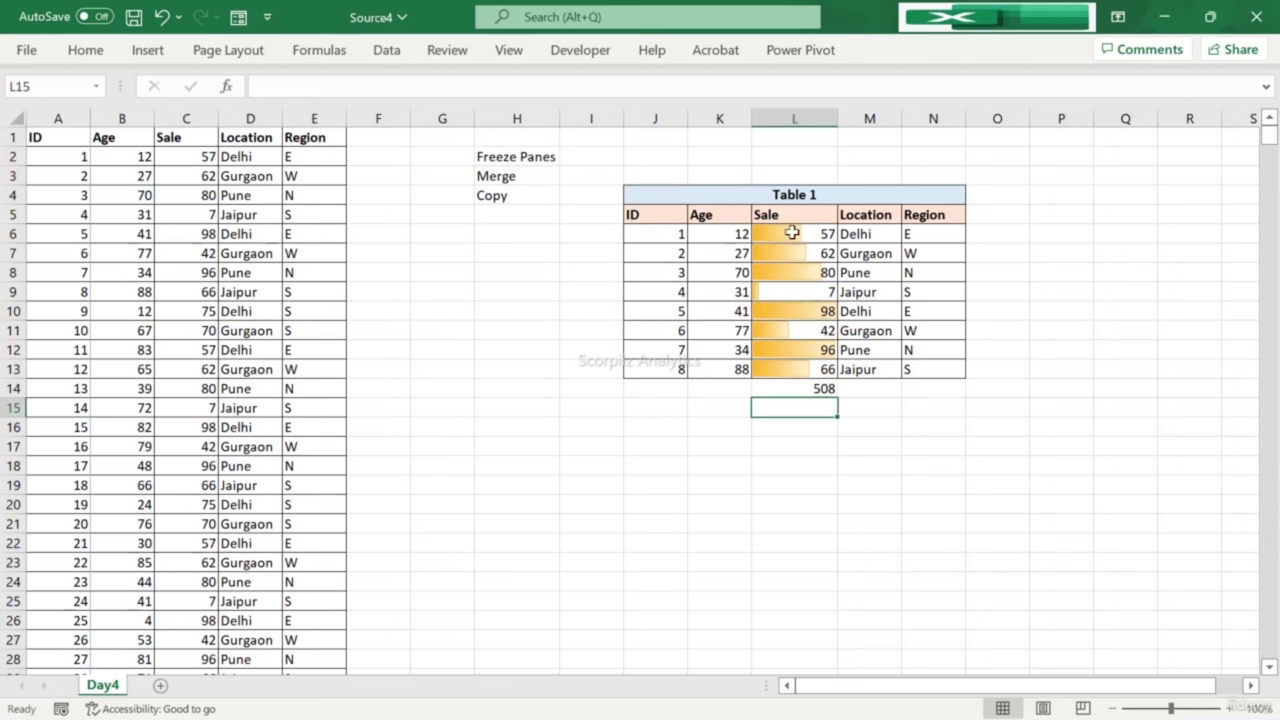
{"action": "key", "text": "Up"}
{"action": "key", "text": "Up"}
{"action": "key", "text": "Up"}
{"action": "key", "text": "Up"}
{"action": "key", "text": "Up"}
{"action": "key", "text": "Up"}
{"action": "key", "text": "Up"}
{"action": "key", "text": "Up"}
{"action": "key", "text": "Up"}
{"action": "key", "text": "Up"}
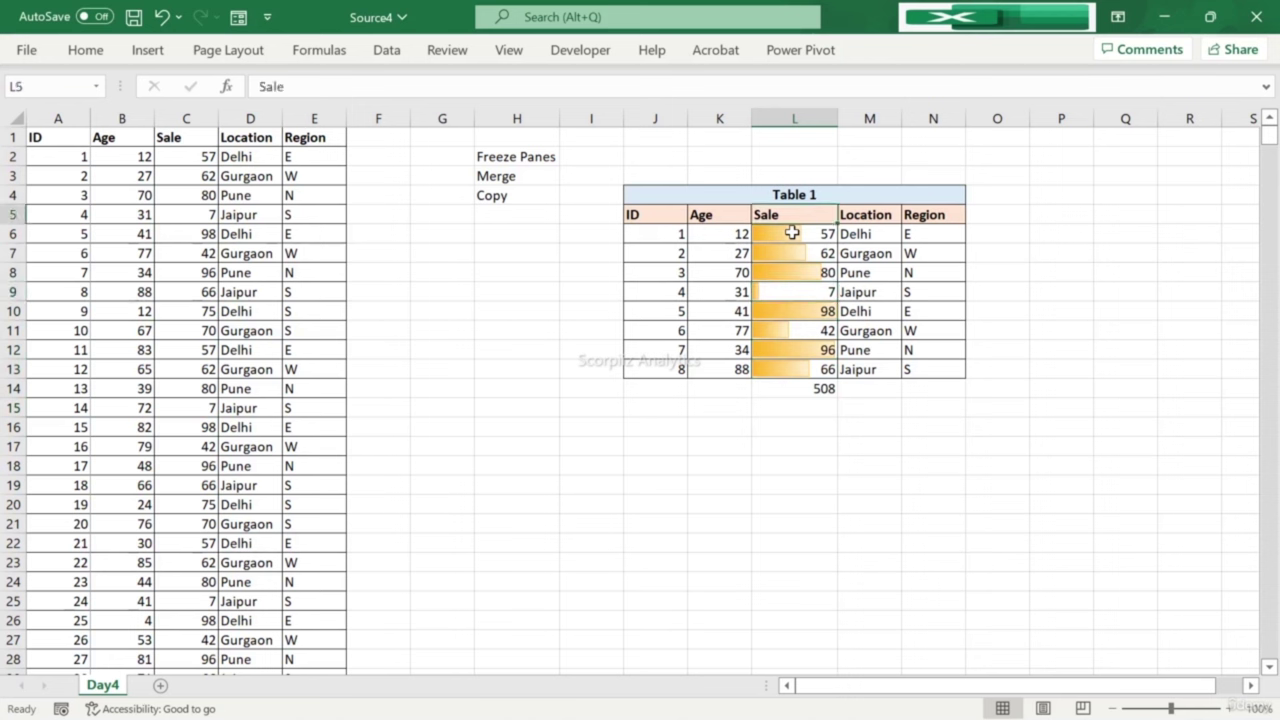
Step: Copy the Sale column and total into column O, renamed 'Sale % age' and widened
{"action": "key", "text": "ctrl+shift+Down"}
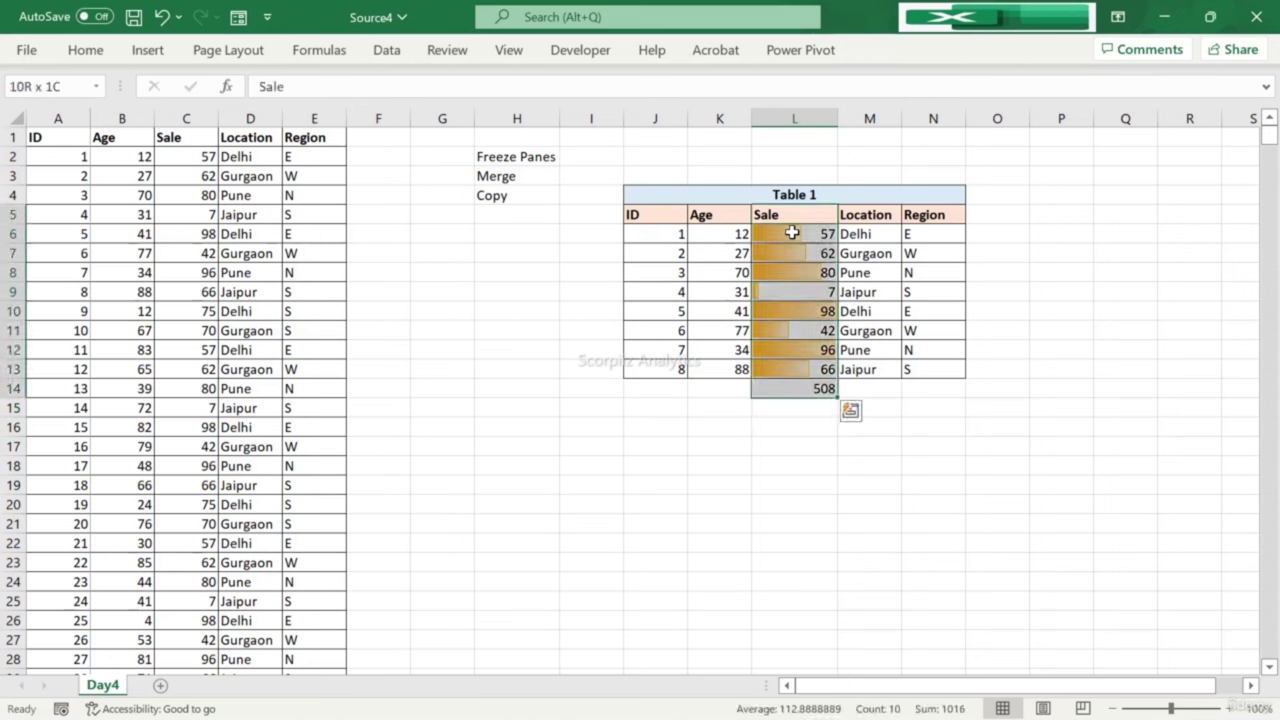
{"action": "key", "text": "ctrl+c"}
{"action": "key", "text": "Right"}
{"action": "key", "text": "Right"}
{"action": "key", "text": "Right"}
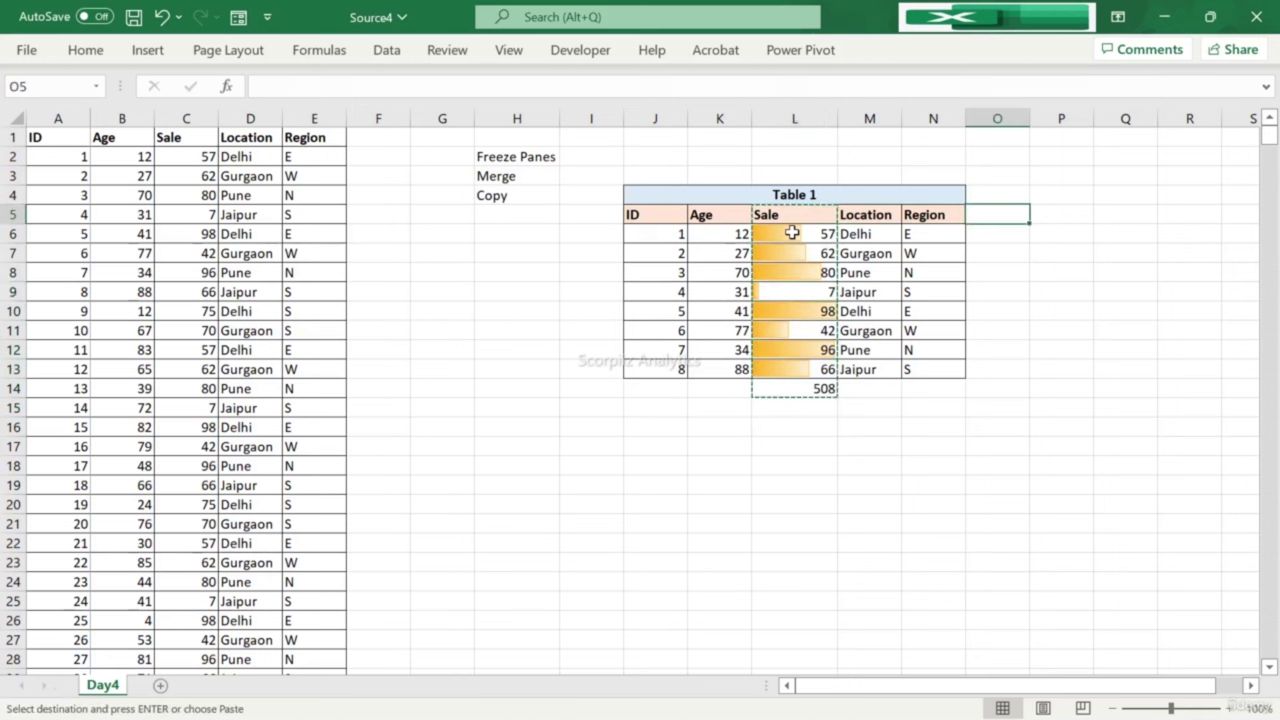
{"action": "key", "text": "ctrl+v"}
{"action": "key", "text": "Up"}
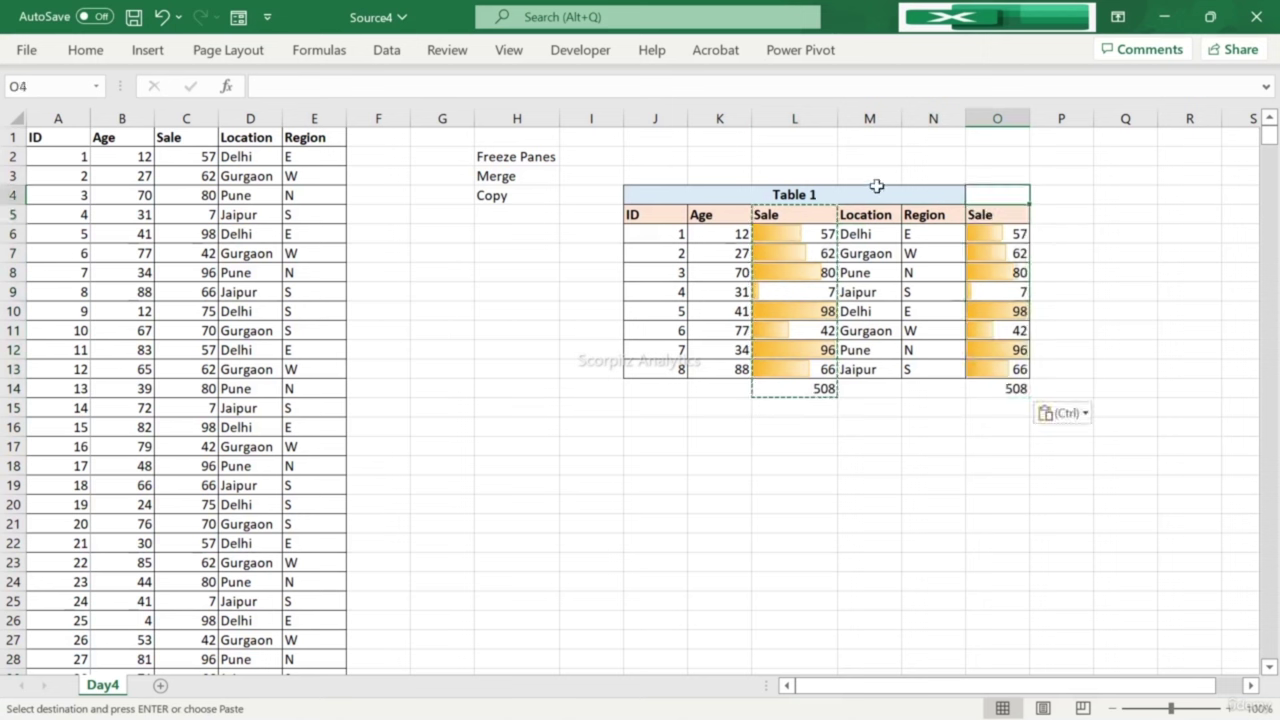
{"action": "left_click", "coordinate": [800, 194]}
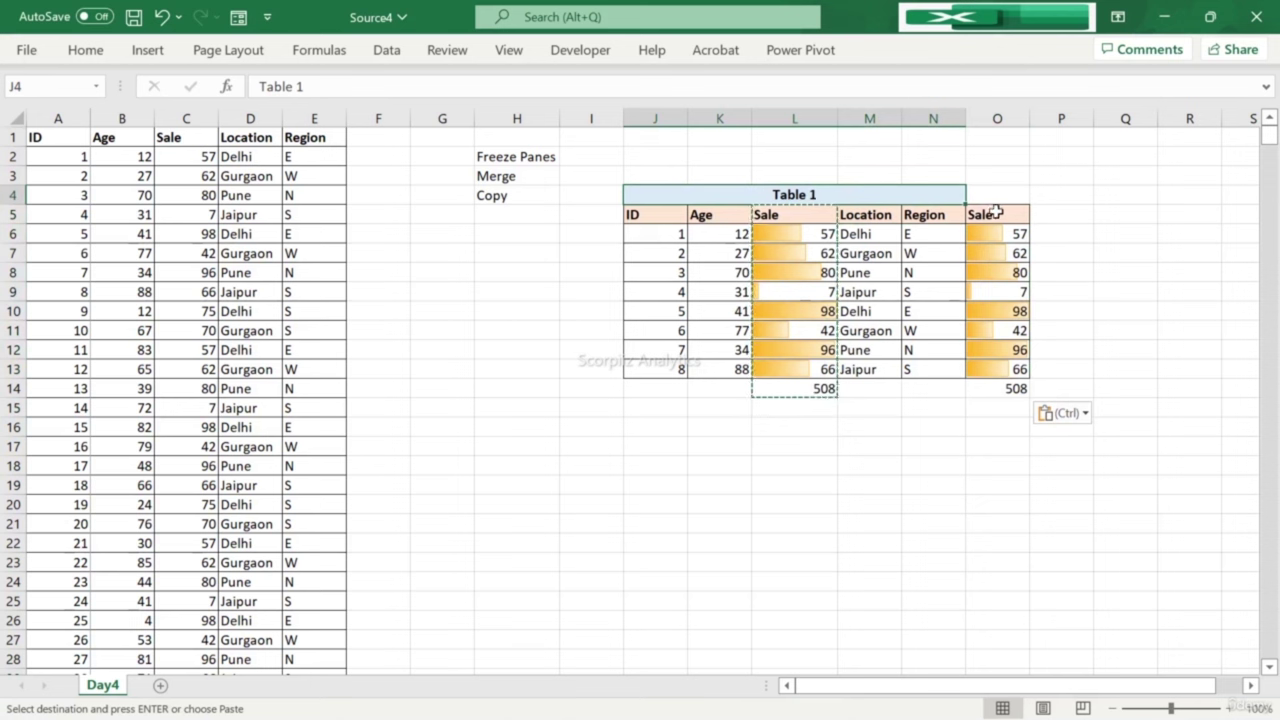
{"action": "left_click", "coordinate": [995, 207]}
{"action": "double_click", "coordinate": [995, 207]}
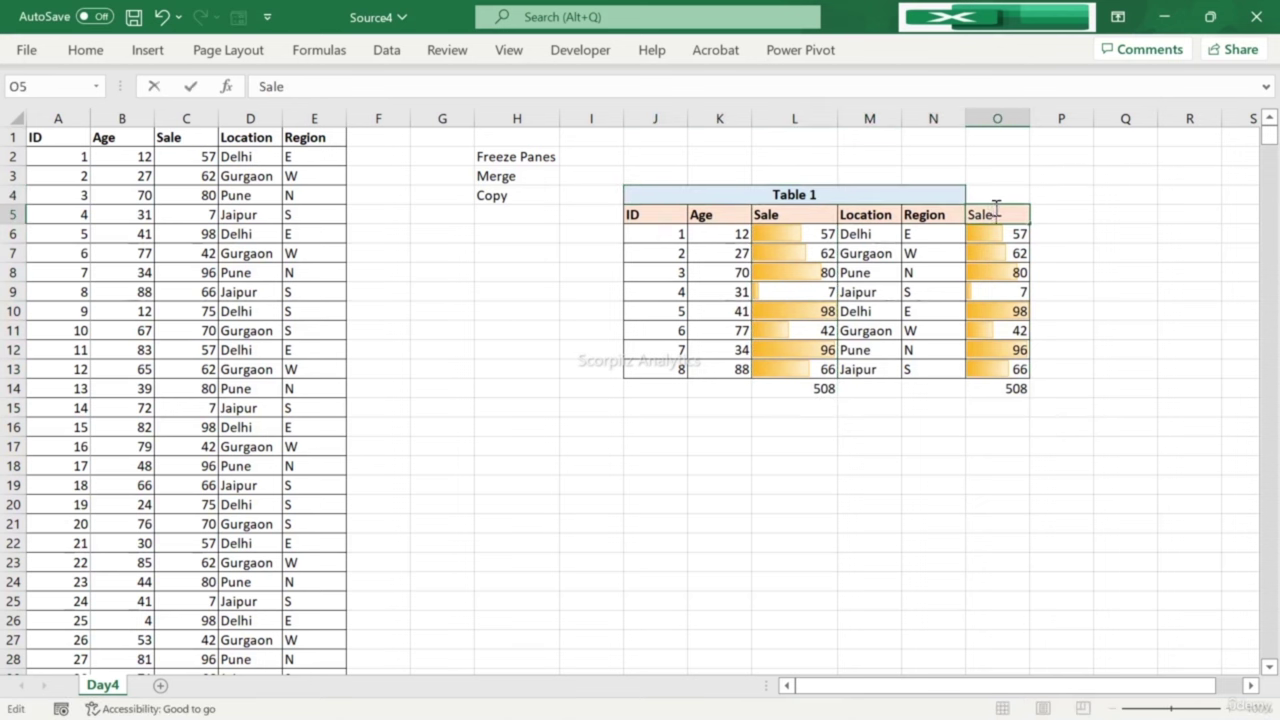
{"action": "type", "text": "% age"}
{"action": "key", "text": "Return"}
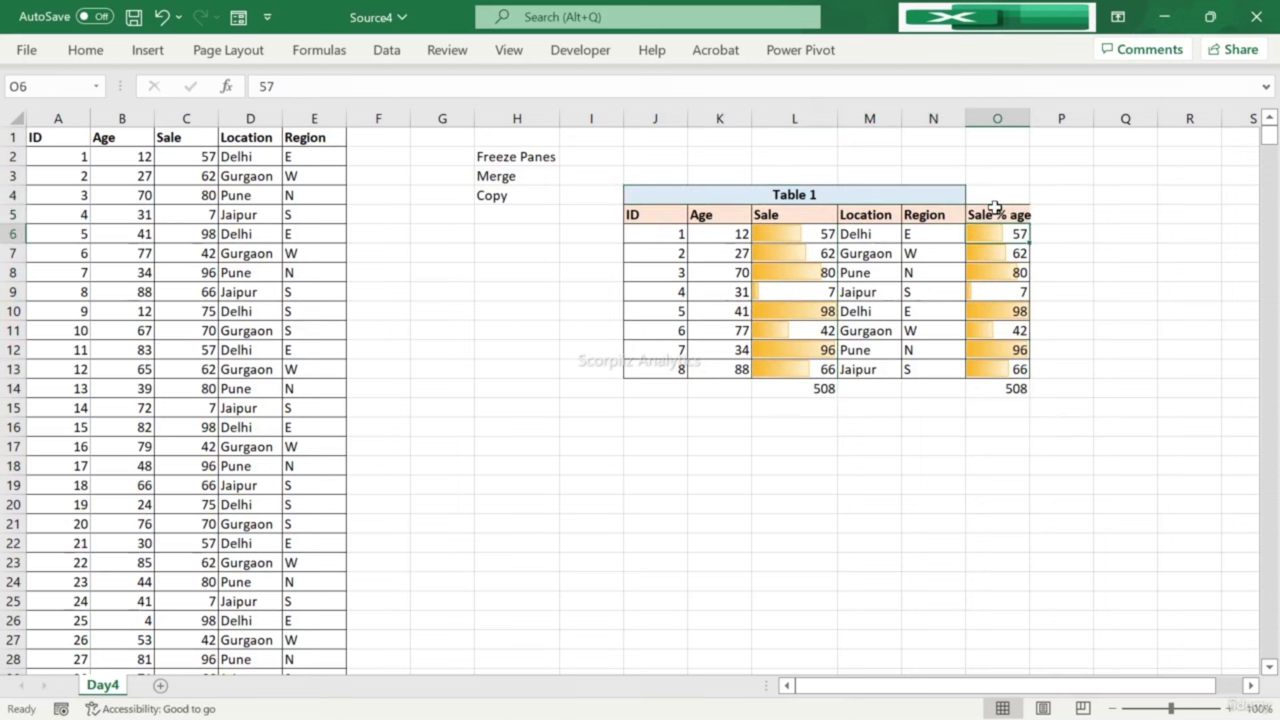
{"action": "left_click_drag", "start_coordinate": [1034, 118], "coordinate": [1044, 118]}
Step: Merge and centre the Table 1 title across J4:O4
{"action": "left_click_drag", "start_coordinate": [782, 190], "coordinate": [990, 194]}
{"action": "left_click", "coordinate": [86, 49]}
{"action": "left_click", "coordinate": [485, 120]}
{"action": "left_click", "coordinate": [487, 121]}
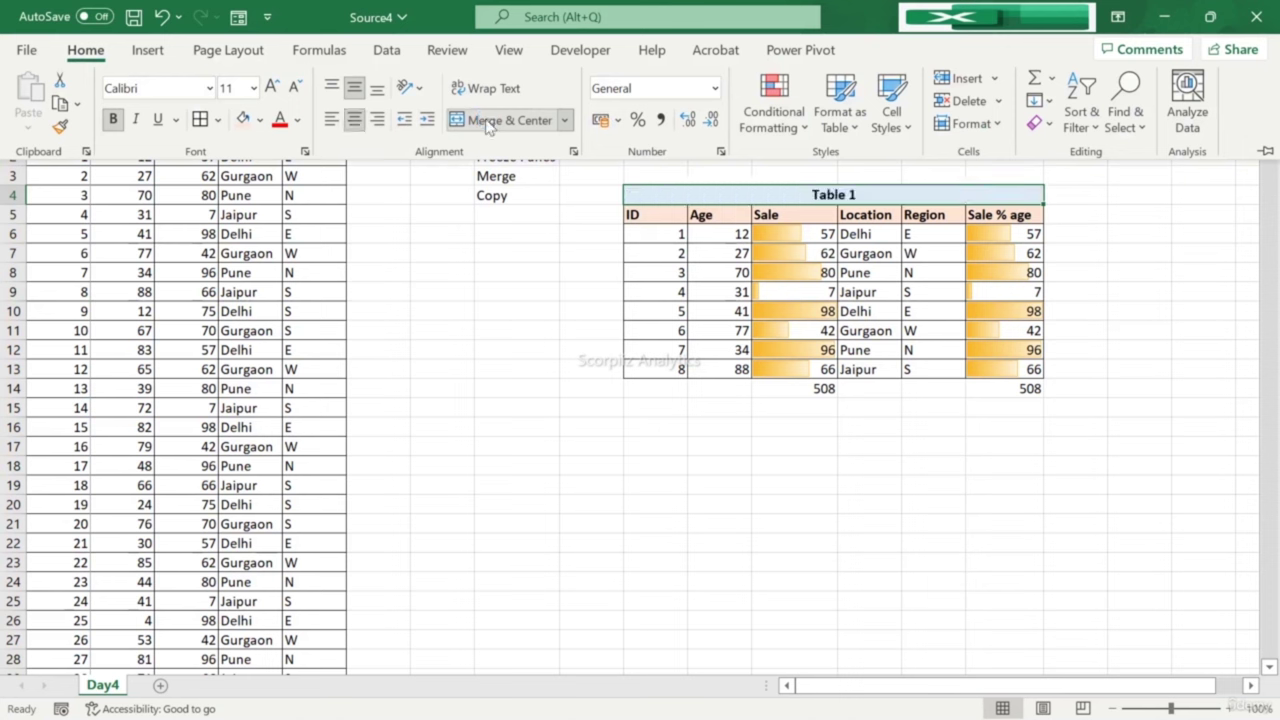
{"action": "left_click", "coordinate": [1008, 232]}
{"action": "left_click", "coordinate": [1008, 232]}
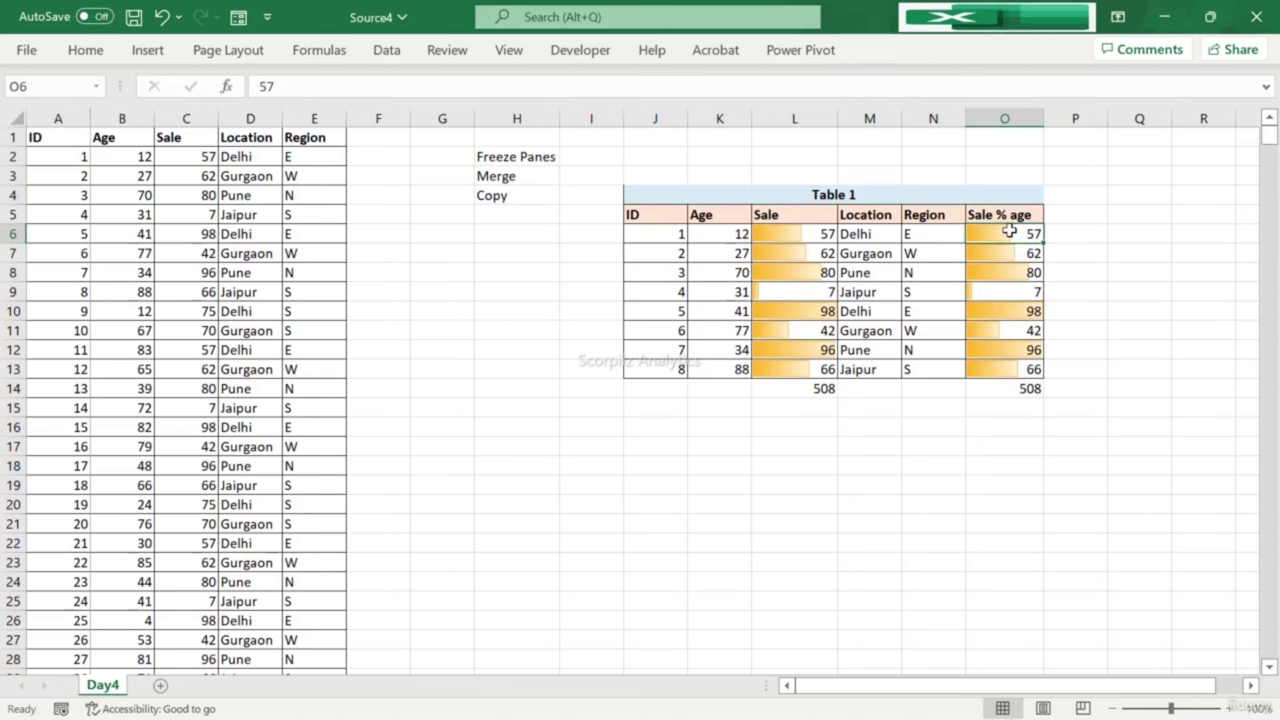
Step: Replace the Sale values in L6:L13 with 1 through 8, making the L14 total 36
{"action": "key", "text": "Left"}
{"action": "key", "text": "Left"}
{"action": "key", "text": "Left"}
{"action": "key", "text": "Down"}
{"action": "key", "text": "Down"}
{"action": "key", "text": "Down"}
{"action": "key", "text": "Down"}
{"action": "key", "text": "Down"}
{"action": "key", "text": "Down"}
{"action": "key", "text": "Down"}
{"action": "key", "text": "Down"}
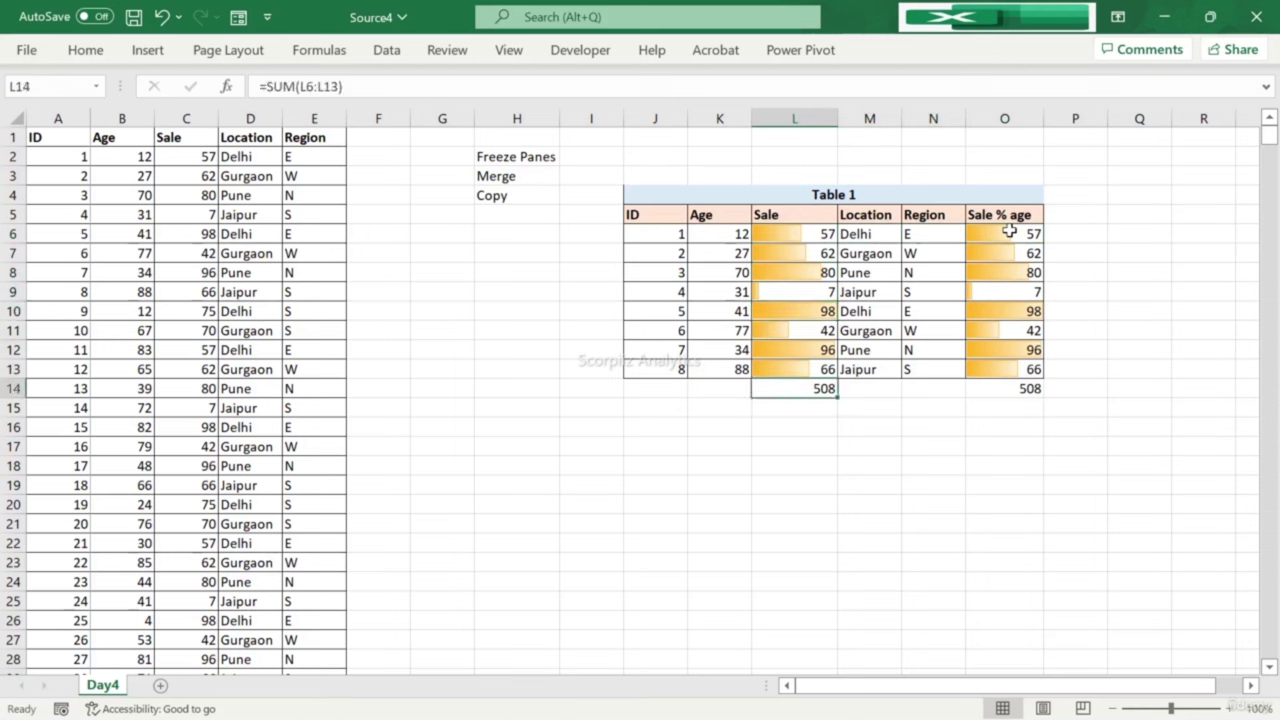
{"action": "key", "text": "ctrl+Up"}
{"action": "key", "text": "Down"}
{"action": "key", "text": "Down"}
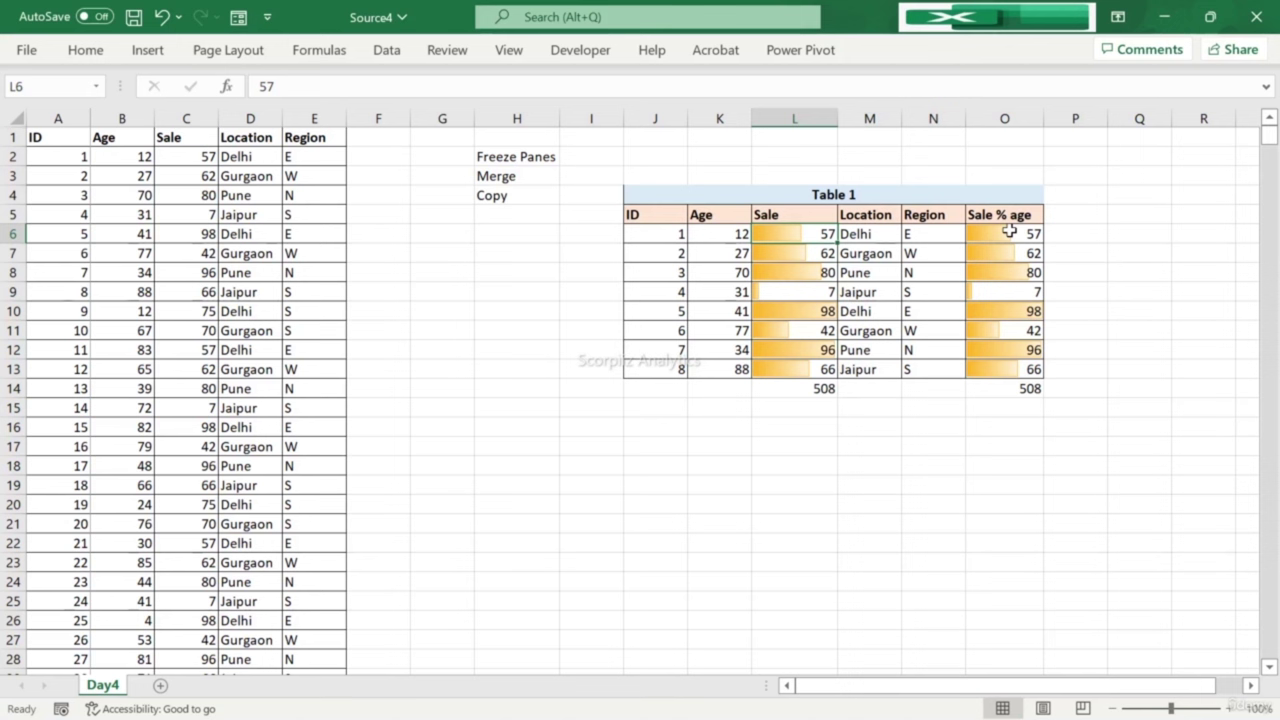
{"action": "type", "text": "1"}
{"action": "key", "text": "Return"}
{"action": "type", "text": "2"}
{"action": "key", "text": "Return"}
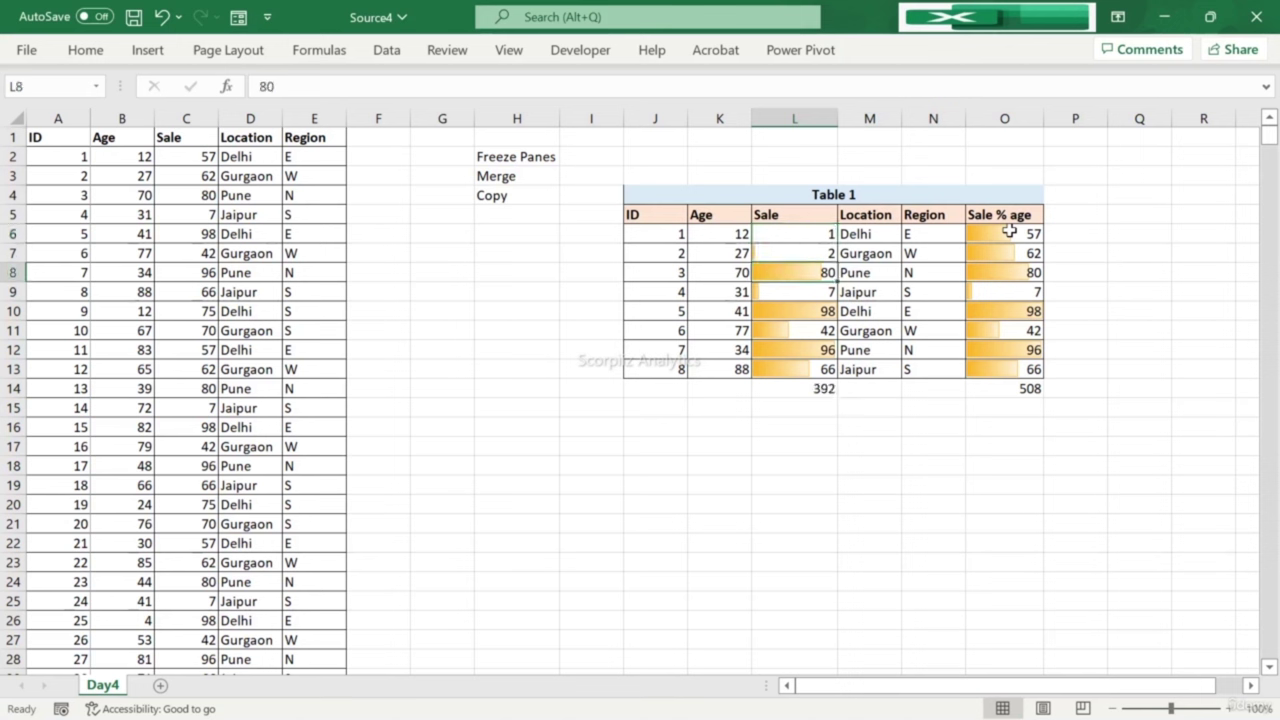
{"action": "type", "text": "3"}
{"action": "key", "text": "Return"}
{"action": "type", "text": "4"}
{"action": "key", "text": "Return"}
{"action": "type", "text": "5"}
{"action": "key", "text": "Return"}
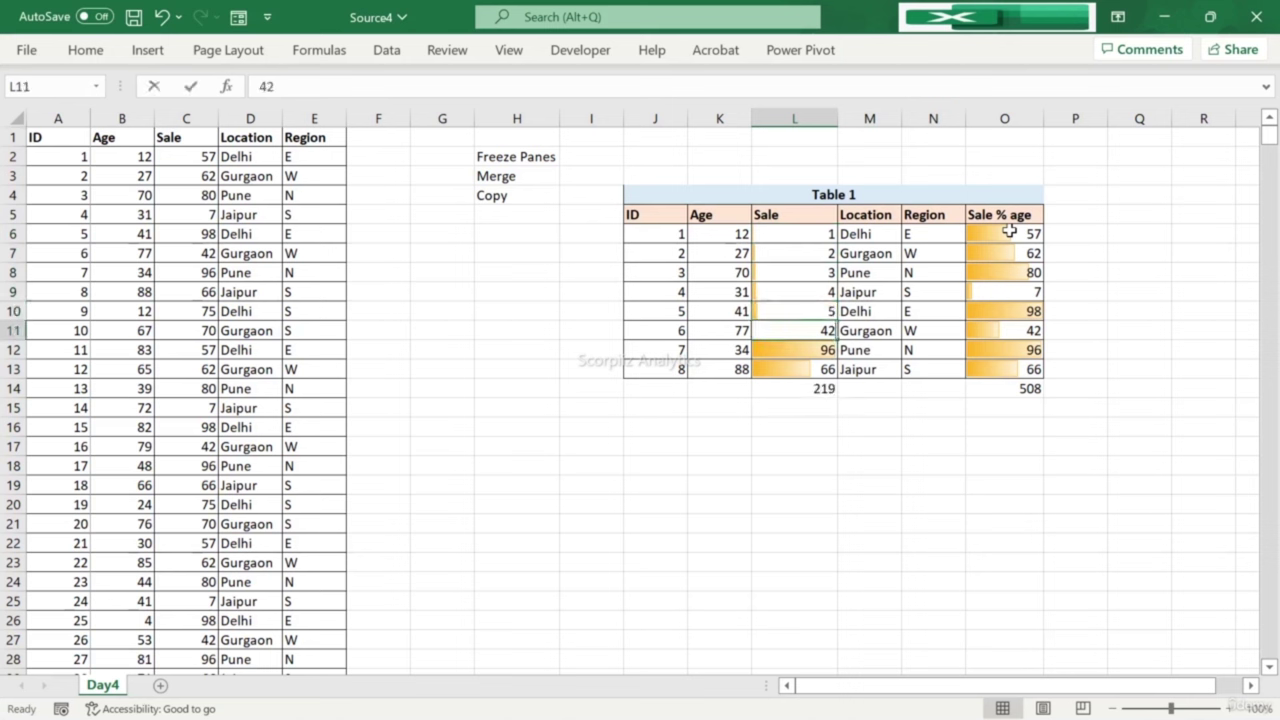
{"action": "type", "text": "6"}
{"action": "key", "text": "Return"}
{"action": "type", "text": "7"}
{"action": "key", "text": "Return"}
{"action": "type", "text": "8"}
{"action": "key", "text": "Return"}
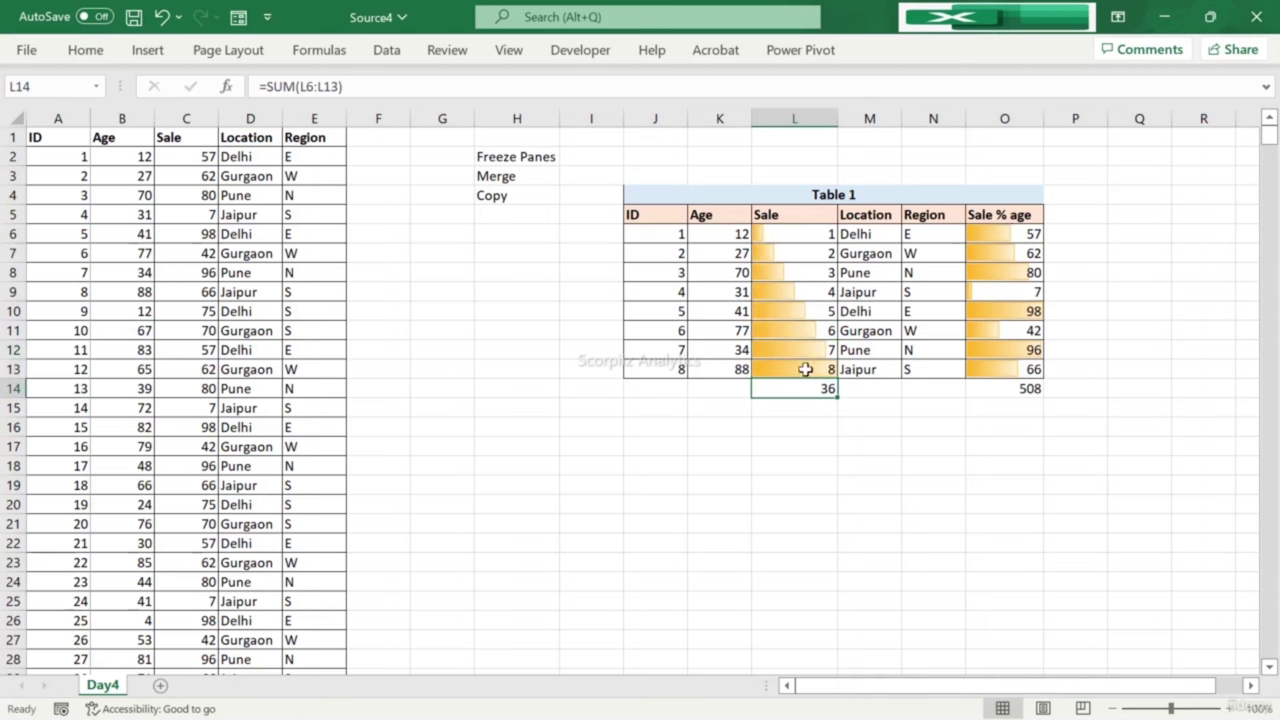
{"action": "left_click", "coordinate": [805, 370]}
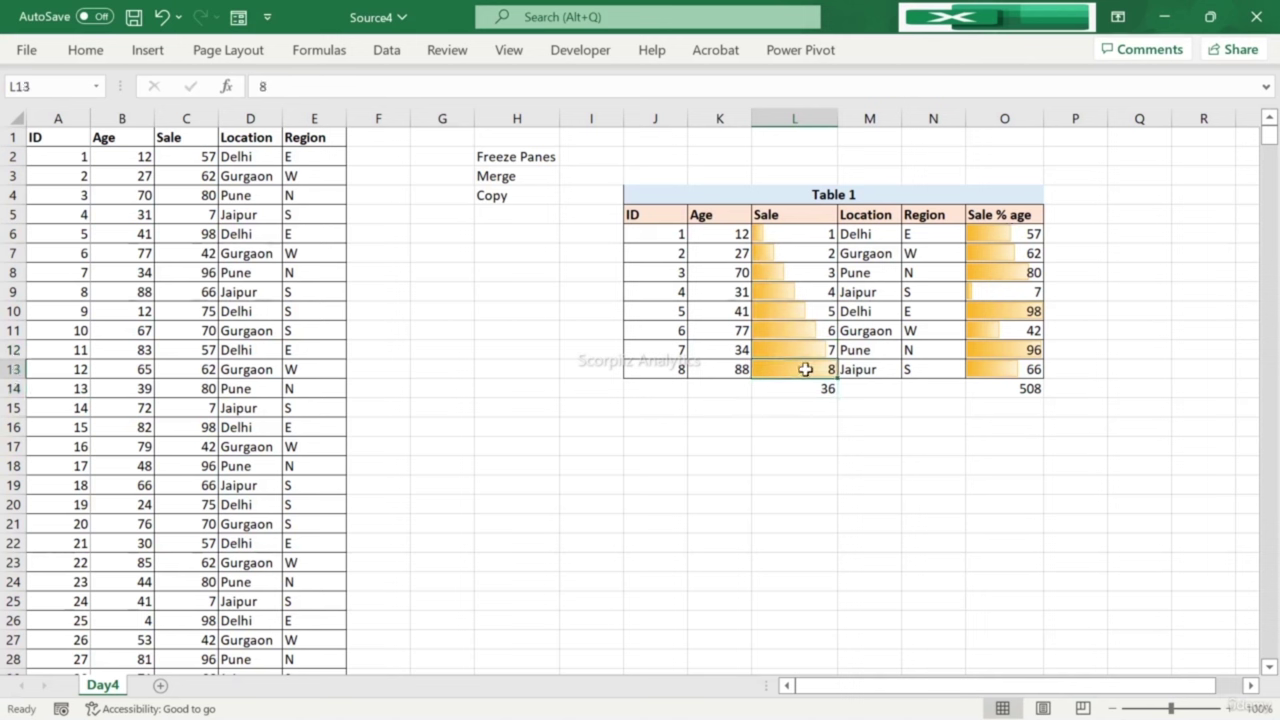
{"action": "key", "text": "Down"}
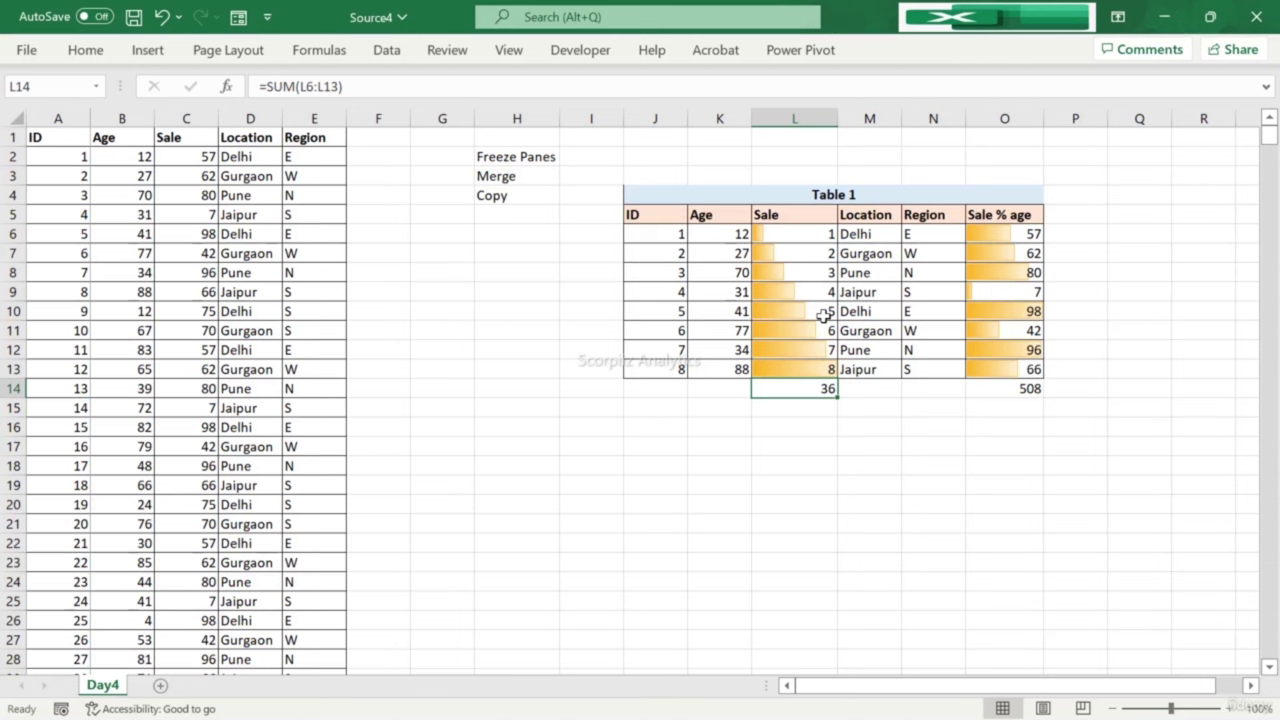
Step: Duplicate Table 1's last row into rows 14 and 15
{"action": "left_click", "coordinate": [822, 234]}
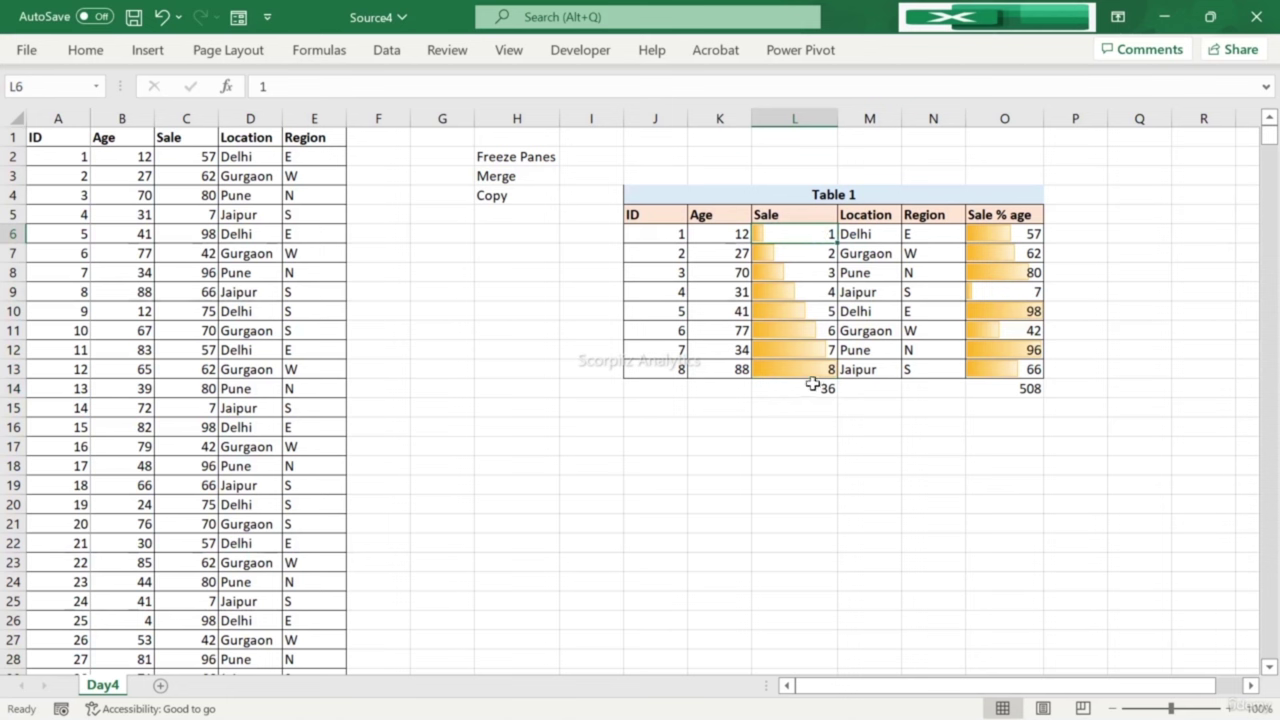
{"action": "mouse_move", "coordinate": [681, 370]}
{"action": "left_mouse_down"}
{"action": "mouse_move", "coordinate": [860, 386]}
{"action": "mouse_move", "coordinate": [676, 372]}
{"action": "left_mouse_up"}
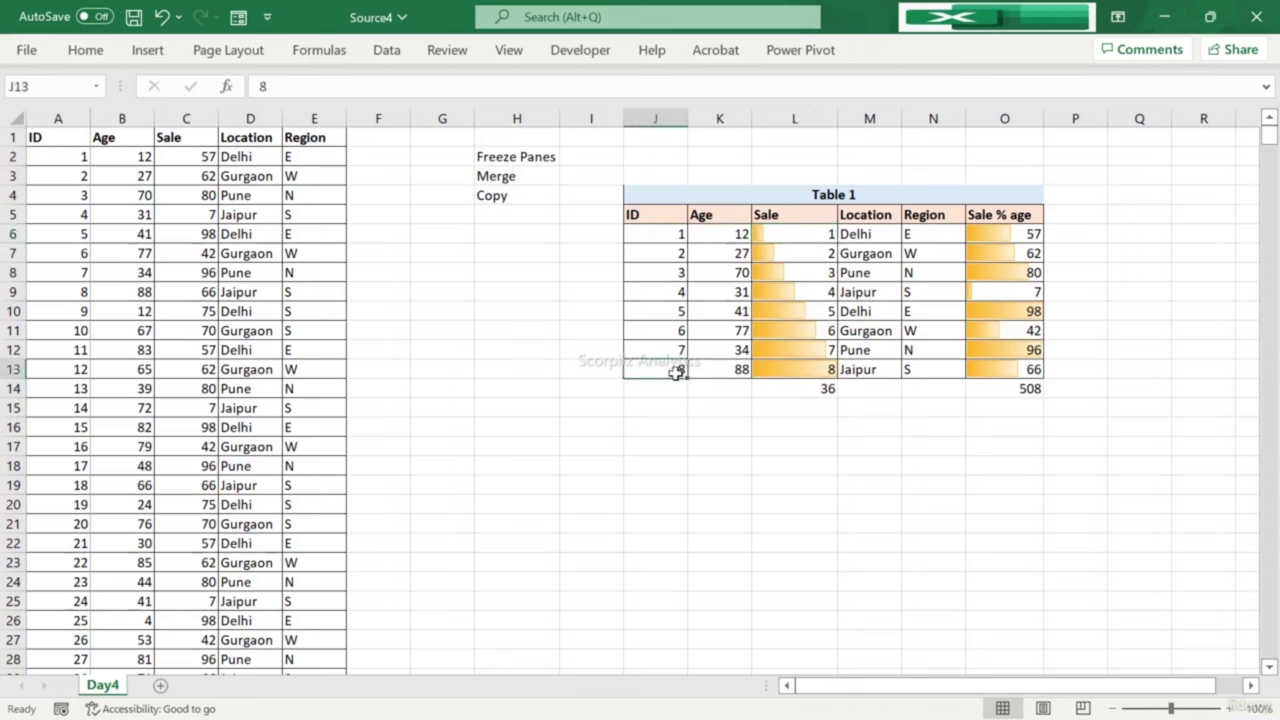
{"action": "key", "text": "shift+Right"}
{"action": "key", "text": "shift+Right"}
{"action": "key", "text": "shift+Right"}
{"action": "key", "text": "shift+Right"}
{"action": "key", "text": "ctrl+c"}
{"action": "key", "text": "Down"}
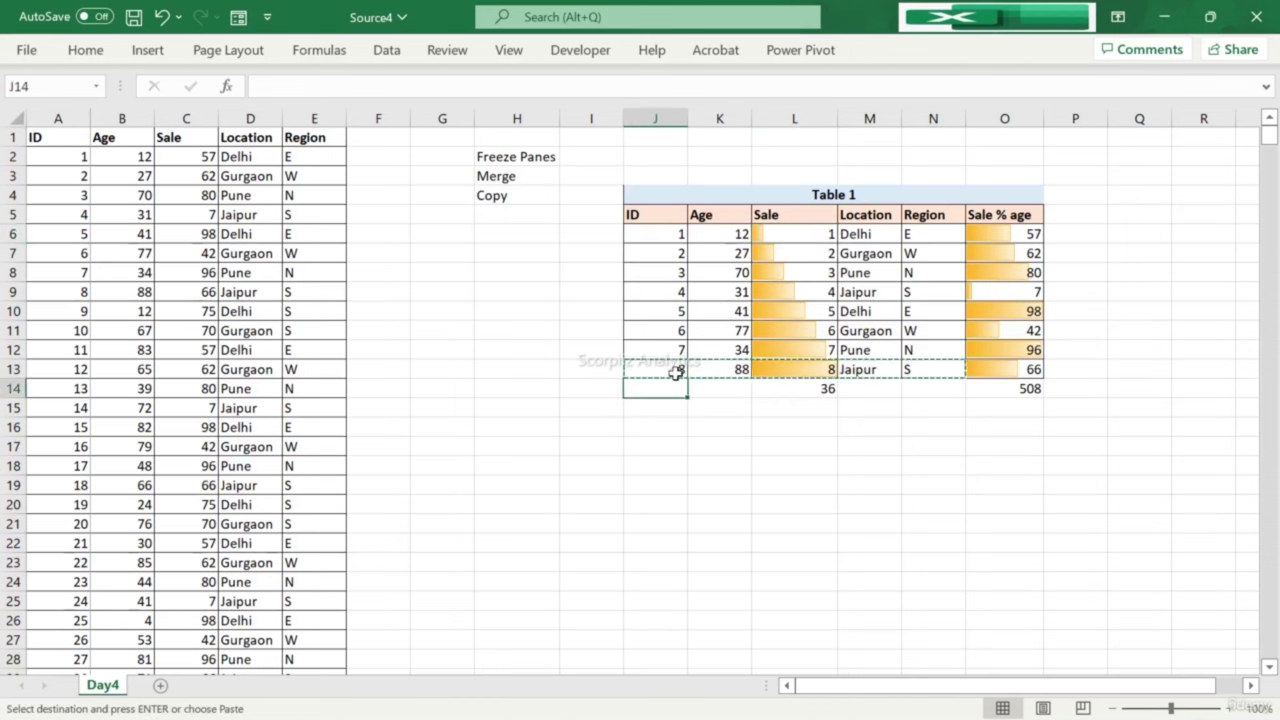
{"action": "key", "text": "ctrl+v"}
{"action": "key", "text": "Down"}
{"action": "key", "text": "ctrl"}
{"action": "key", "text": "Escape"}
{"action": "key", "text": "ctrl+v"}
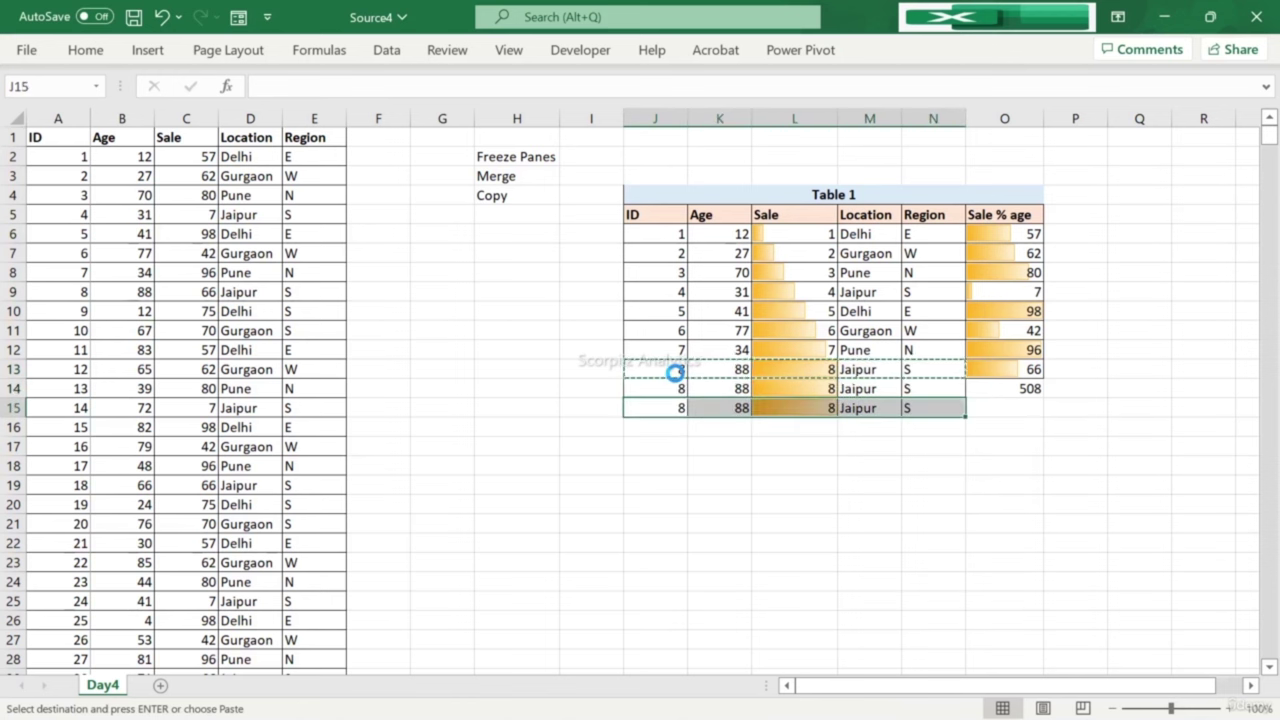
Step: Change the IDs of the two new rows to 9 and 10
{"action": "left_click", "coordinate": [667, 383]}
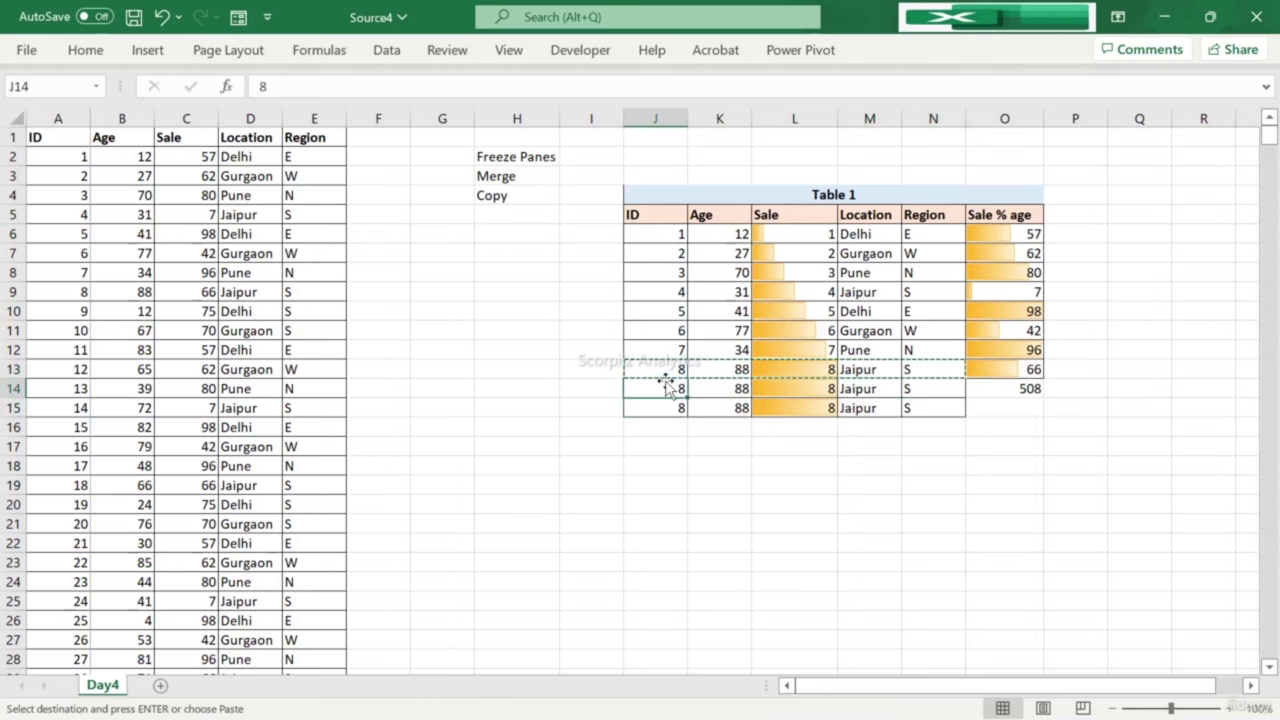
{"action": "type", "text": "8"}
{"action": "key", "text": "BackSpace"}
{"action": "type", "text": "9"}
{"action": "key", "text": "Return"}
{"action": "type", "text": "1"}
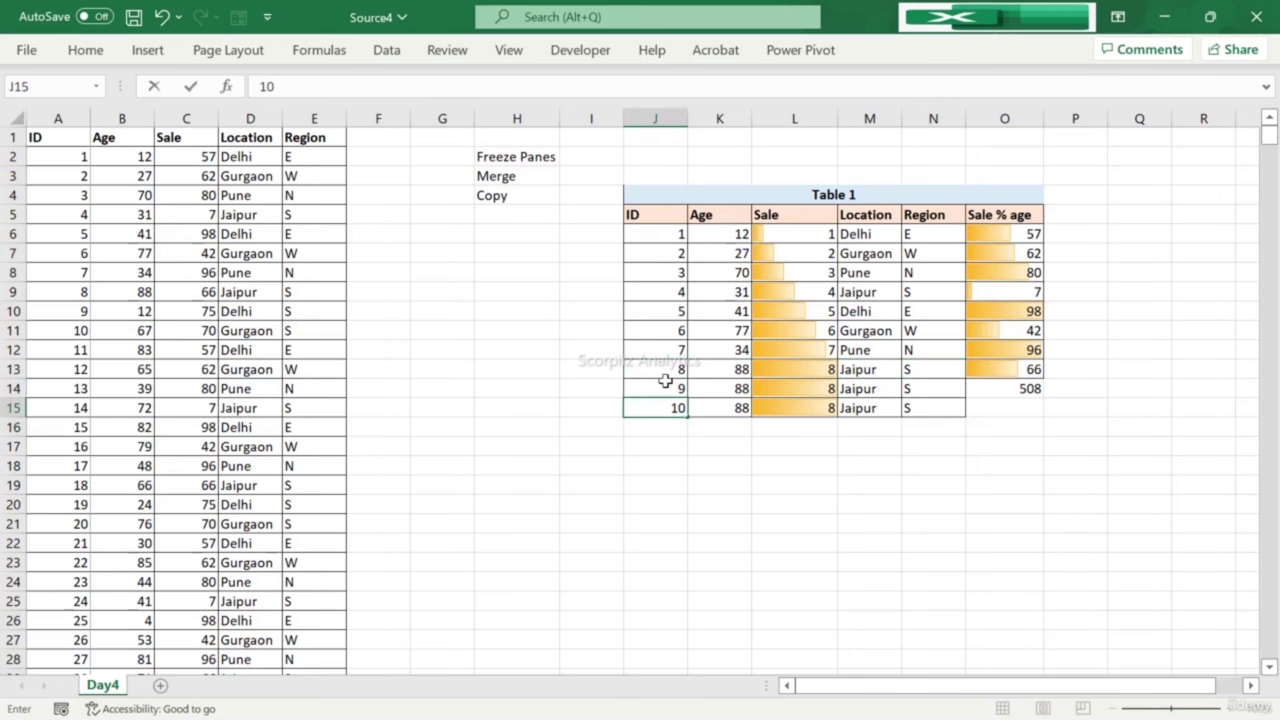
{"action": "type", "text": "0"}
{"action": "key", "text": "Return"}
Step: Change the Sale values of the two new rows to 9 and 10
{"action": "key", "text": "Right"}
{"action": "key", "text": "Up"}
{"action": "key", "text": "Up"}
{"action": "key", "text": "Right"}
{"action": "key", "text": "Up"}
{"action": "key", "text": "Down"}
{"action": "key", "text": "F2"}
{"action": "key", "text": "BackSpace"}
{"action": "type", "text": "9"}
{"action": "key", "text": "Return"}
{"action": "type", "text": "1"}
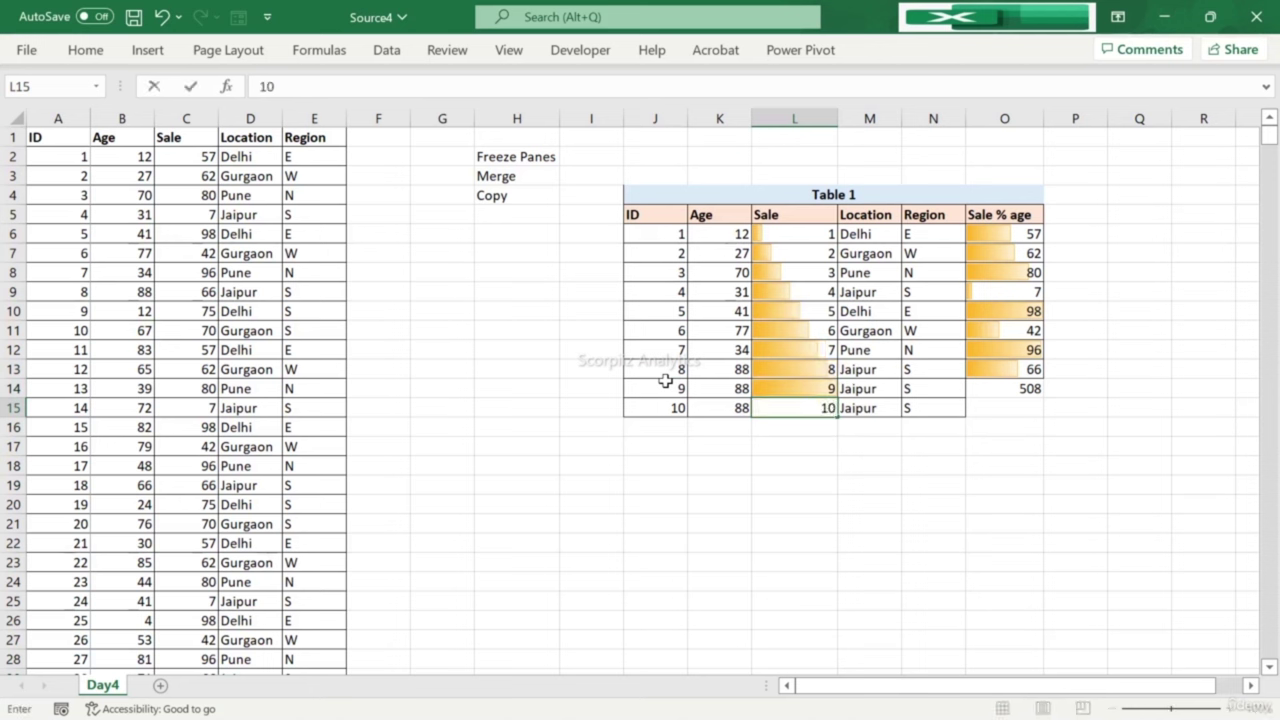
{"action": "key", "text": "Return"}
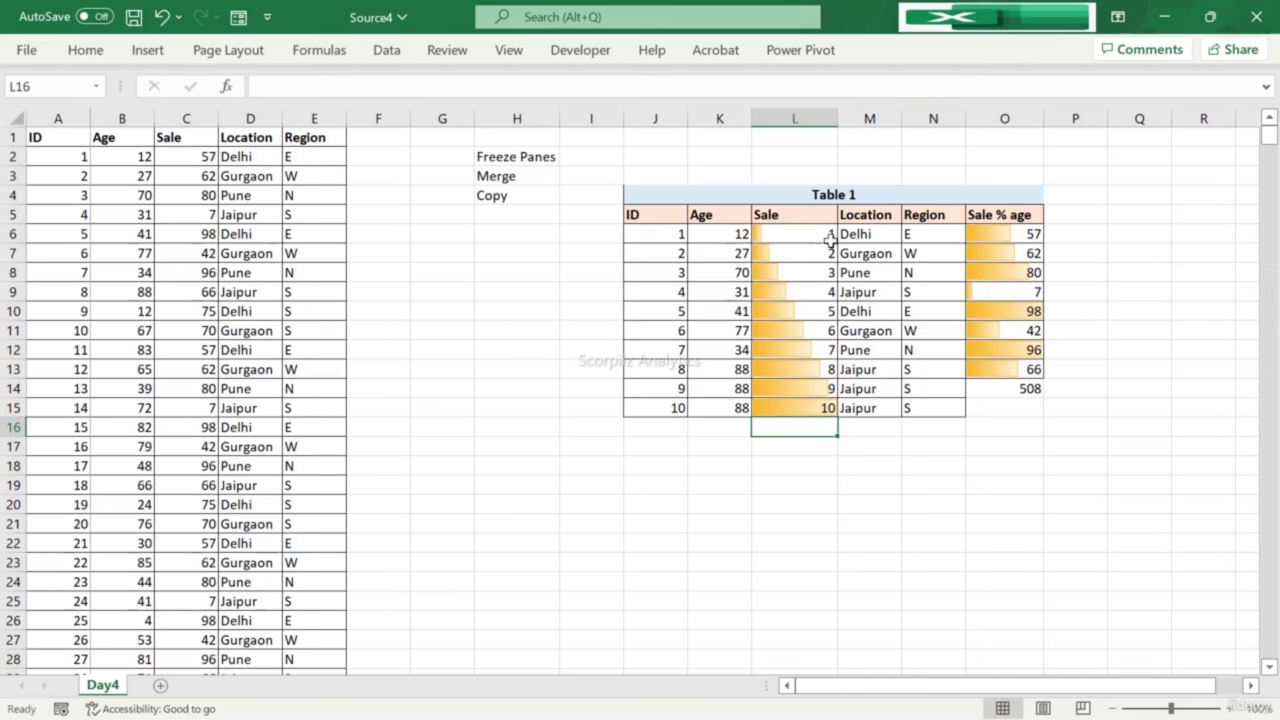
Step: Copy the Sale values 1 to 10 into the Sale % age column
{"action": "left_click_drag", "start_coordinate": [807, 235], "coordinate": [817, 403]}
{"action": "key", "text": "ctrl+c"}
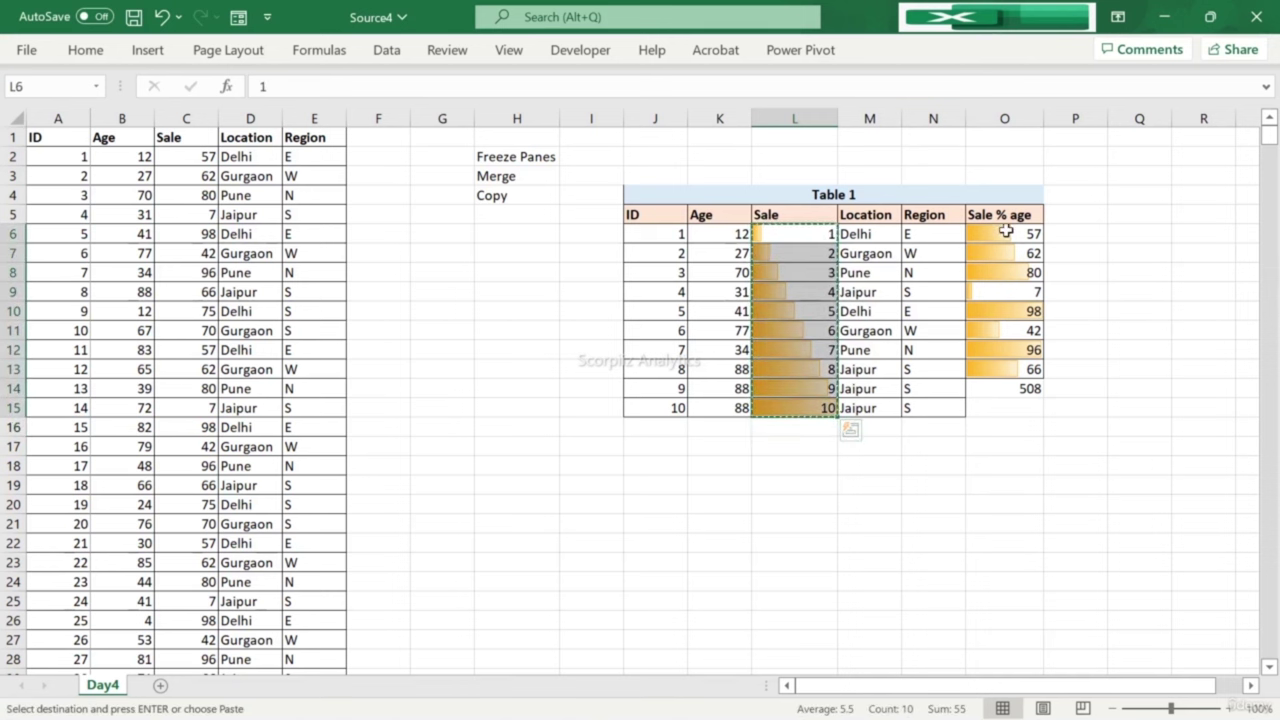
{"action": "left_click", "coordinate": [1005, 232]}
{"action": "key", "text": "ctrl+v"}
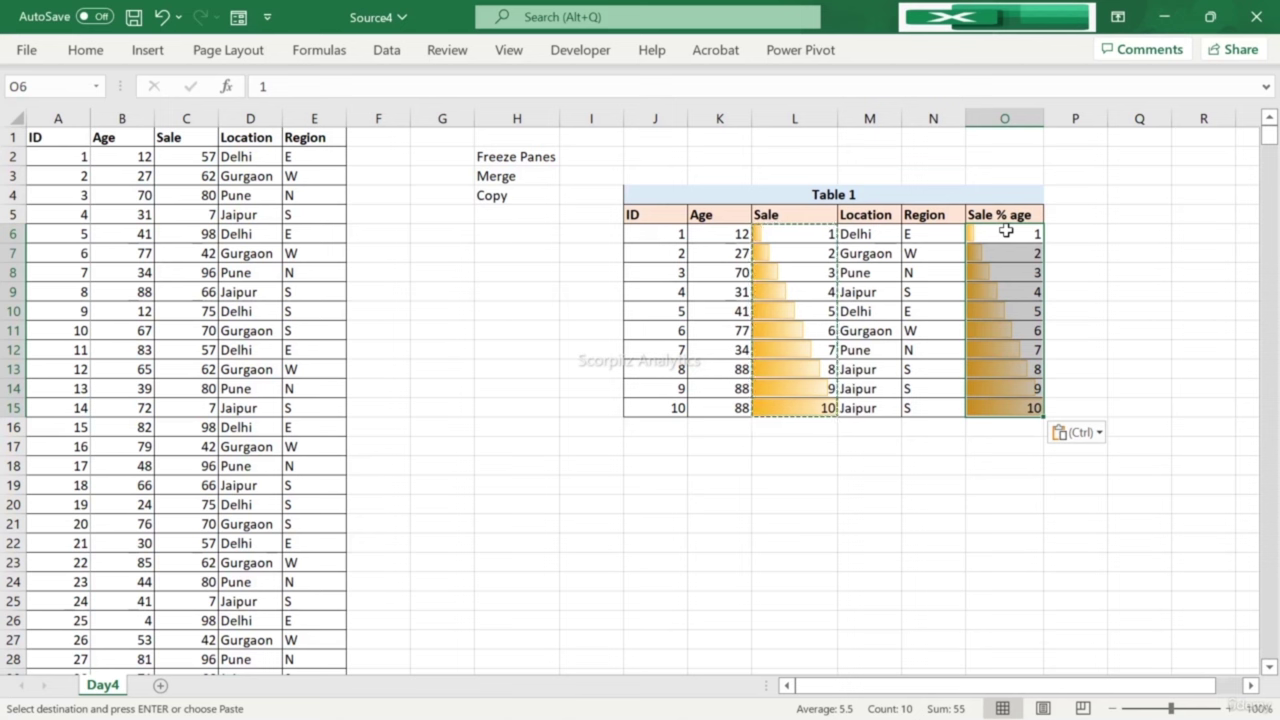
Step: Give the Table 1 title a thick outside border
{"action": "key", "text": "Left"}
{"action": "key", "text": "Left"}
{"action": "key", "text": "Left"}
{"action": "key", "text": "Left"}
{"action": "key", "text": "Up"}
{"action": "key", "text": "Left"}
{"action": "key", "text": "Up"}
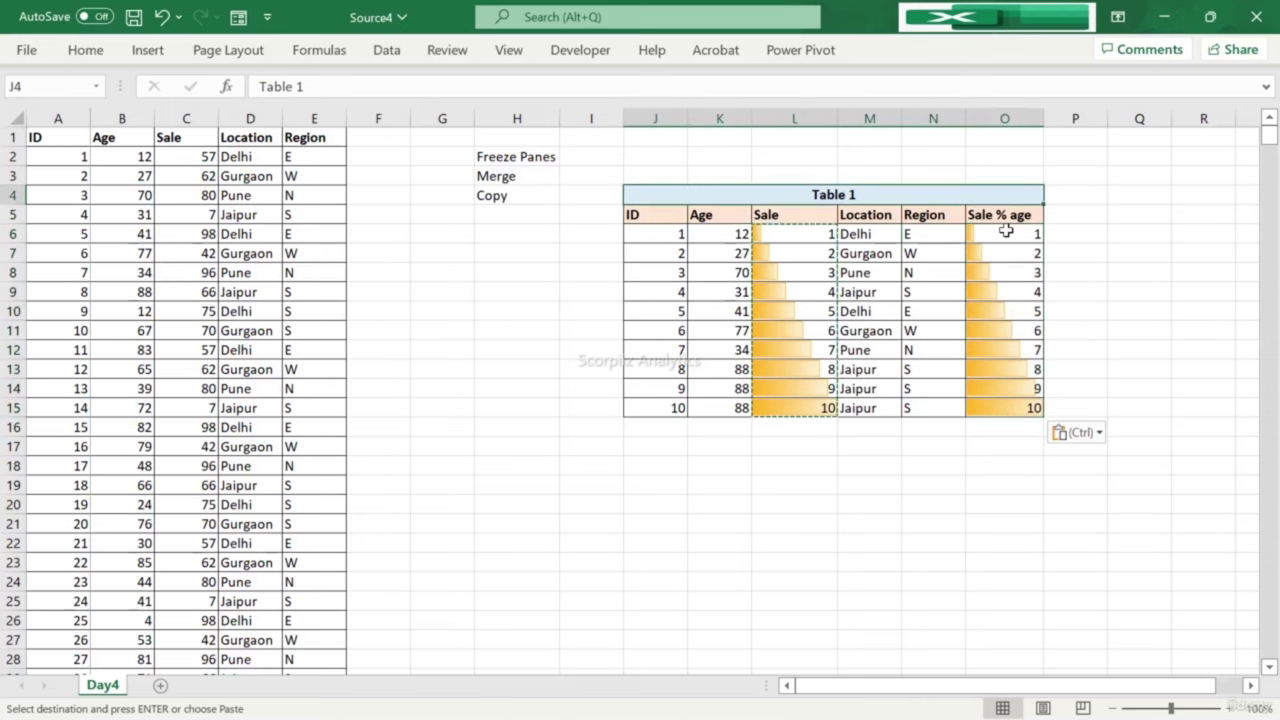
{"action": "left_click", "coordinate": [99, 60]}
{"action": "left_click", "coordinate": [218, 119]}
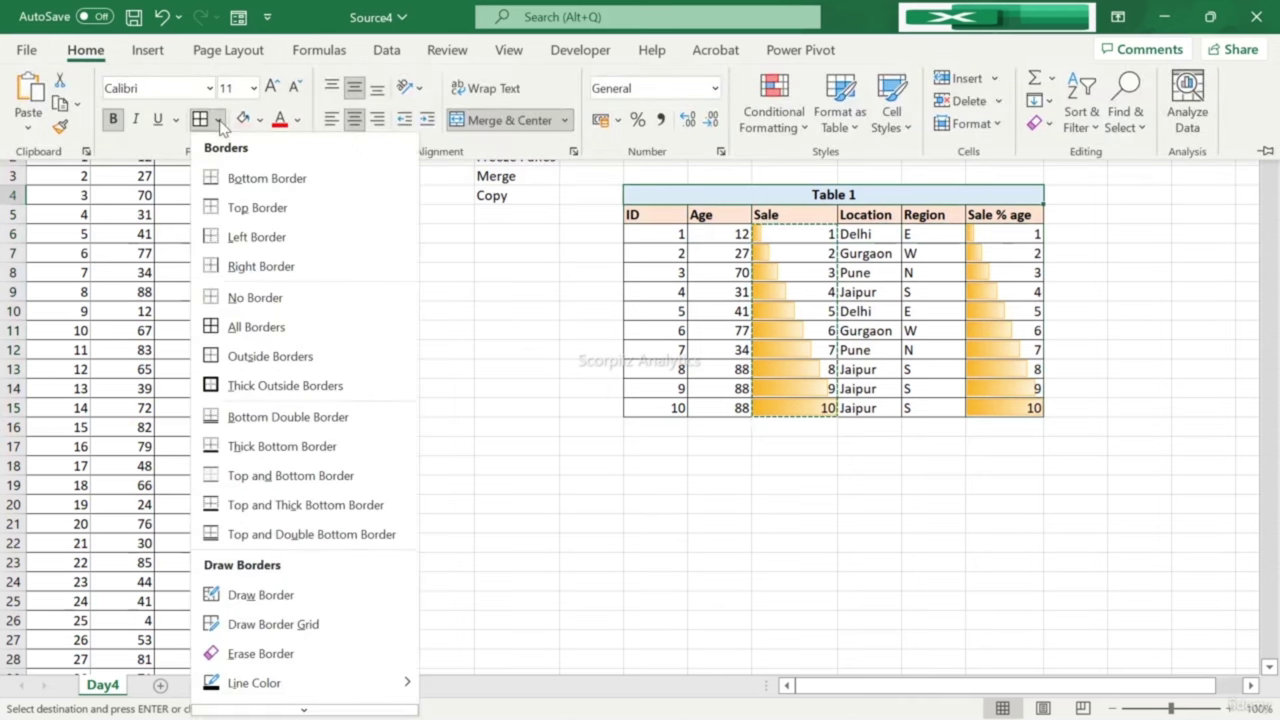
{"action": "left_click", "coordinate": [228, 387]}
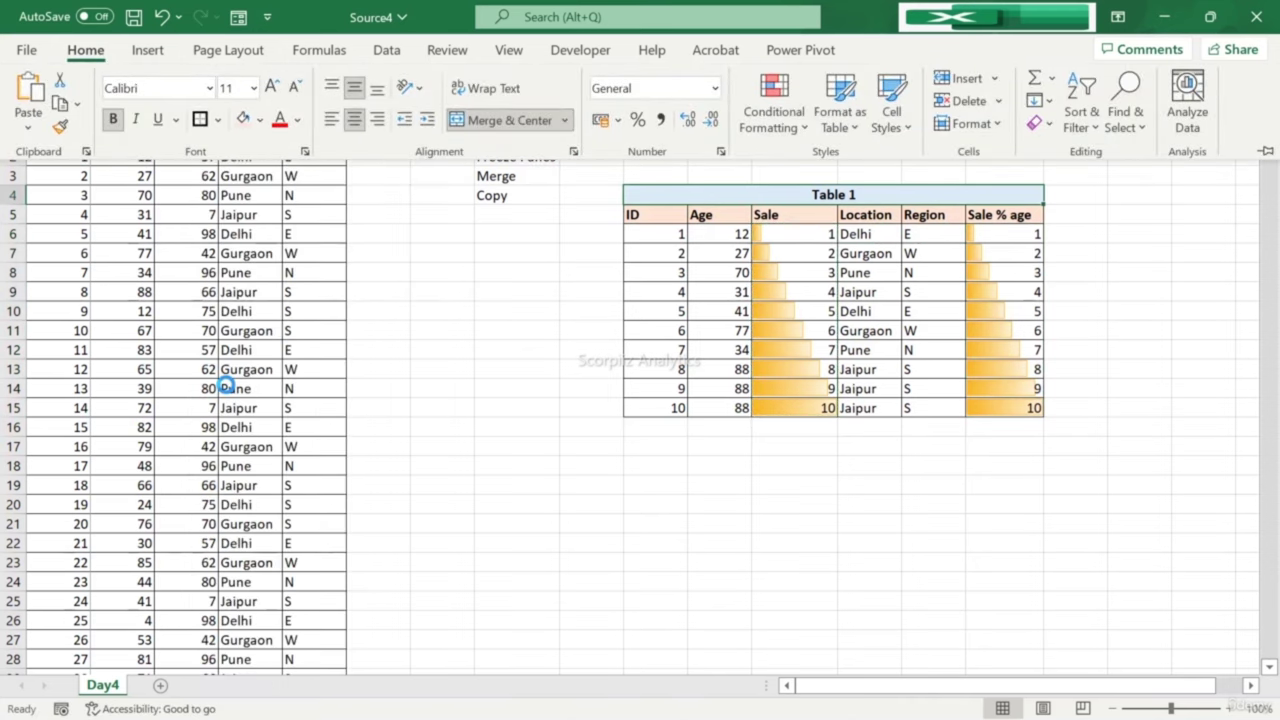
{"action": "key", "text": "Down"}
{"action": "key", "text": "Down"}
{"action": "key", "text": "Down"}
{"action": "key", "text": "Down"}
{"action": "key", "text": "Down"}
{"action": "key", "text": "Down"}
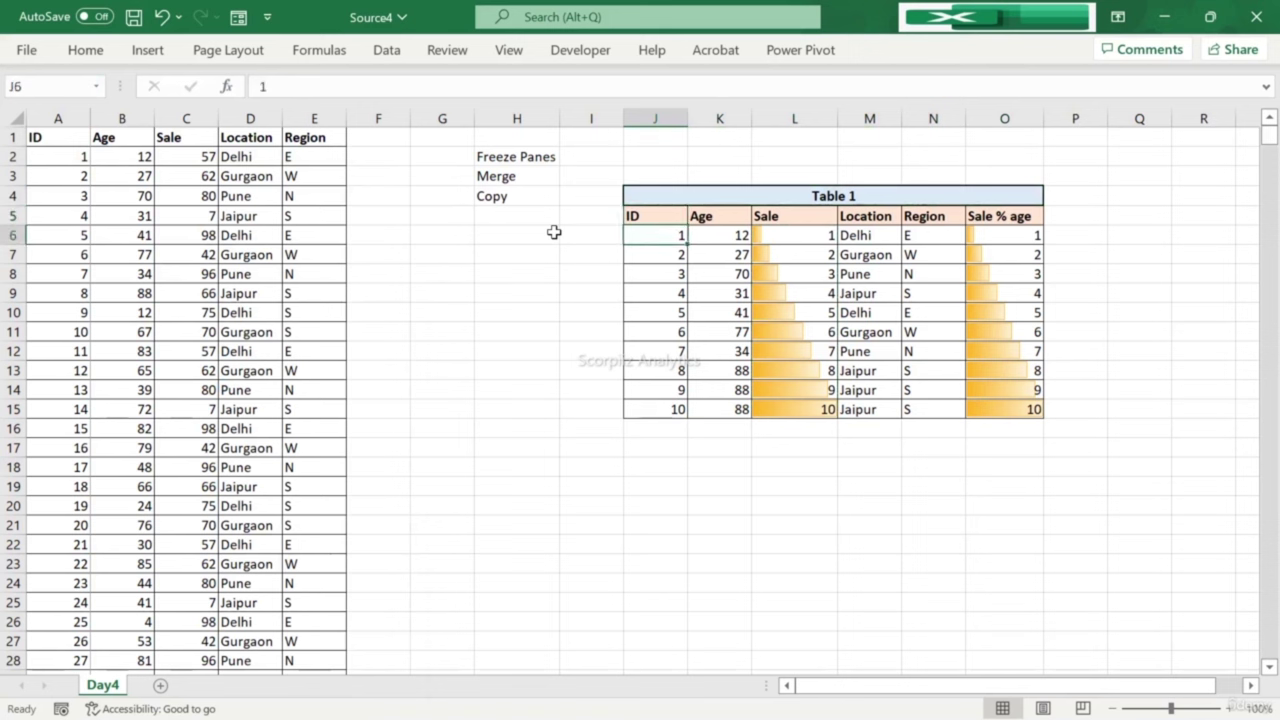
Step: Paste a copy of Table 1 (J4:O15) into a new Sheet1 at A1, then return to Day4
{"action": "key", "text": "Up"}
{"action": "key", "text": "Up"}
{"action": "key", "text": "Up"}
{"action": "key", "text": "Up"}
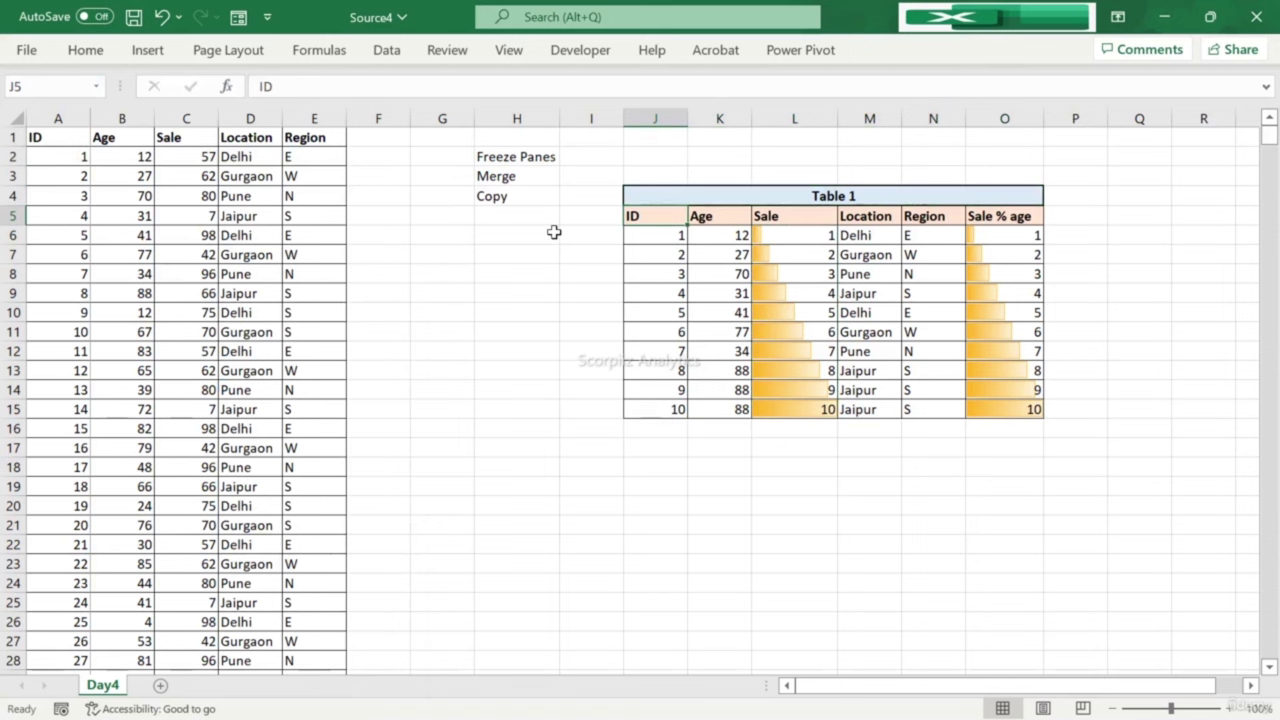
{"action": "key", "text": "Up"}
{"action": "key", "text": "Up"}
{"action": "left_click_drag", "start_coordinate": [645, 196], "coordinate": [805, 405]}
{"action": "key", "text": "ctrl+c"}
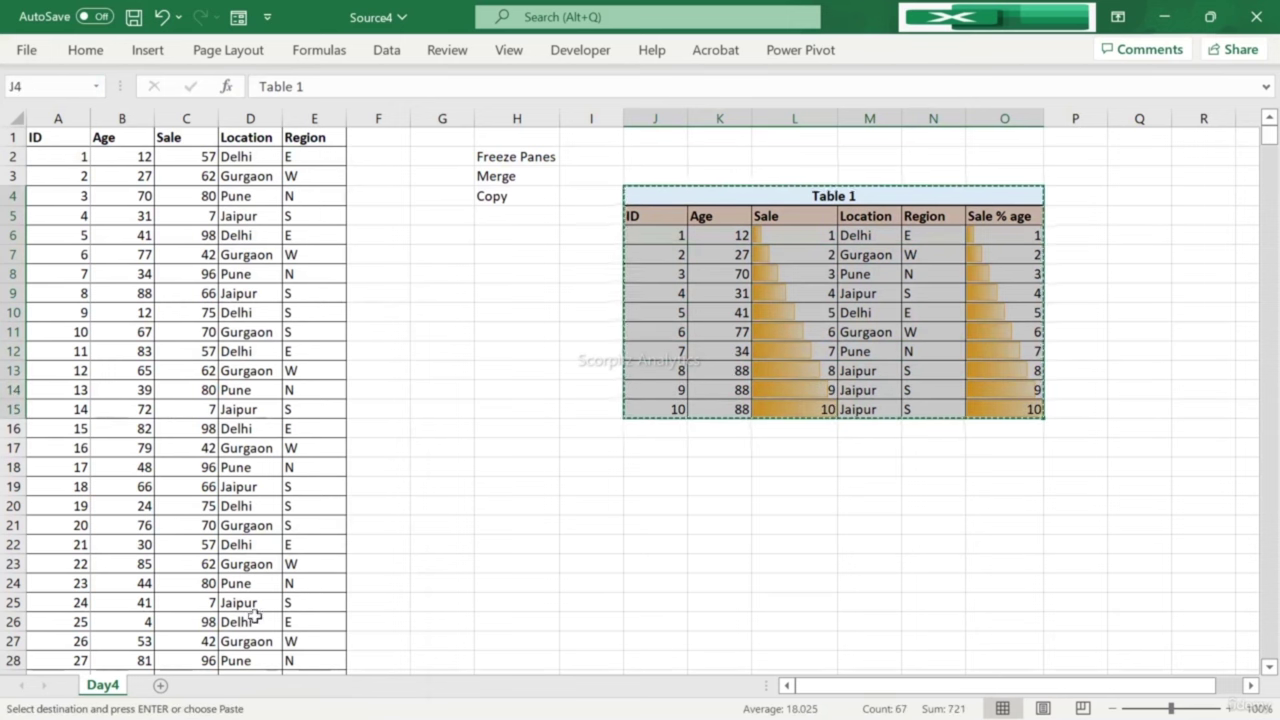
{"action": "left_click", "coordinate": [163, 688]}
{"action": "key", "text": "ctrl+v"}
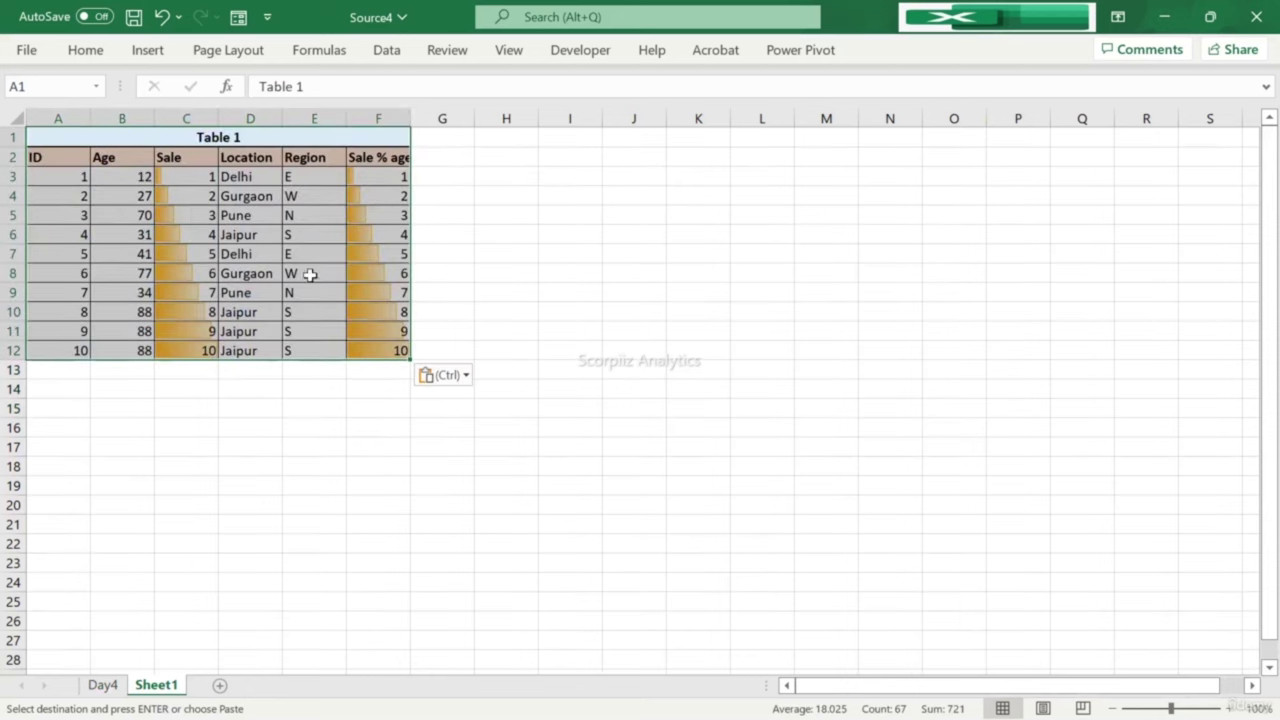
{"action": "left_click", "coordinate": [102, 685]}
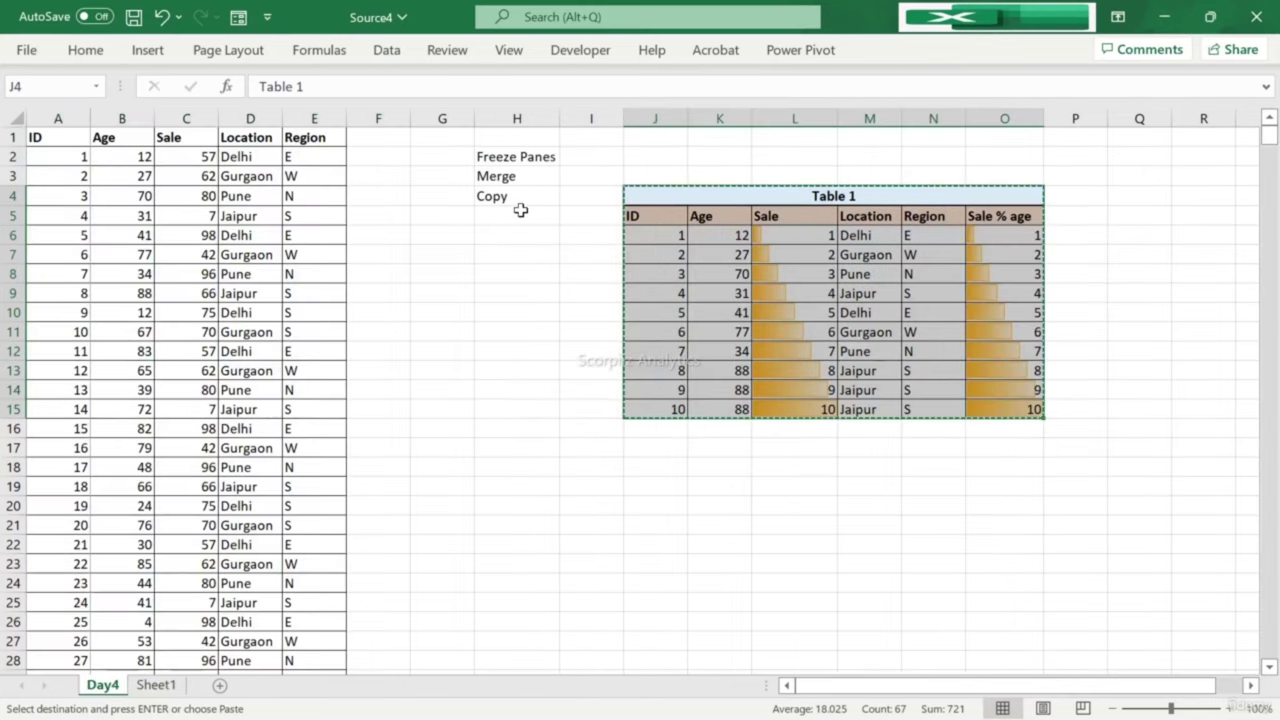
Step: Extend the H4 note to 'Copy from 1 sheet to another sheet', widen column H, narrow F
{"action": "double_click", "coordinate": [523, 201]}
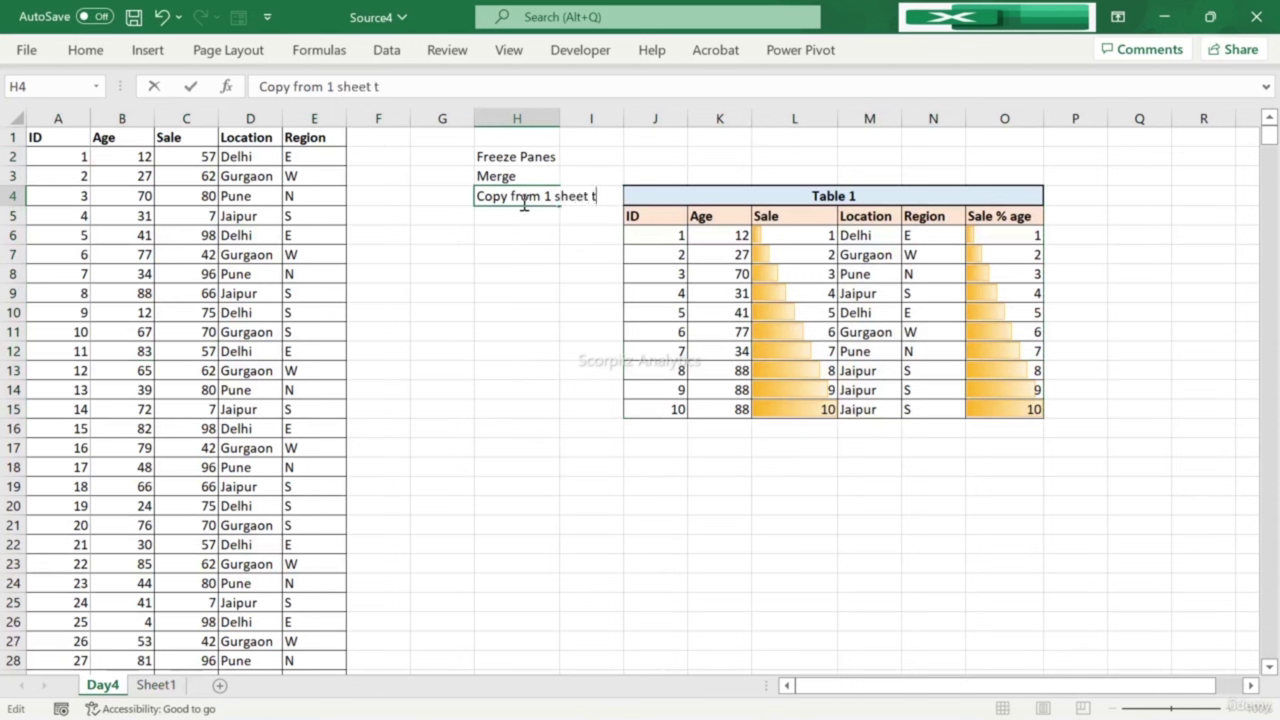
{"action": "type", "text": "nother "}
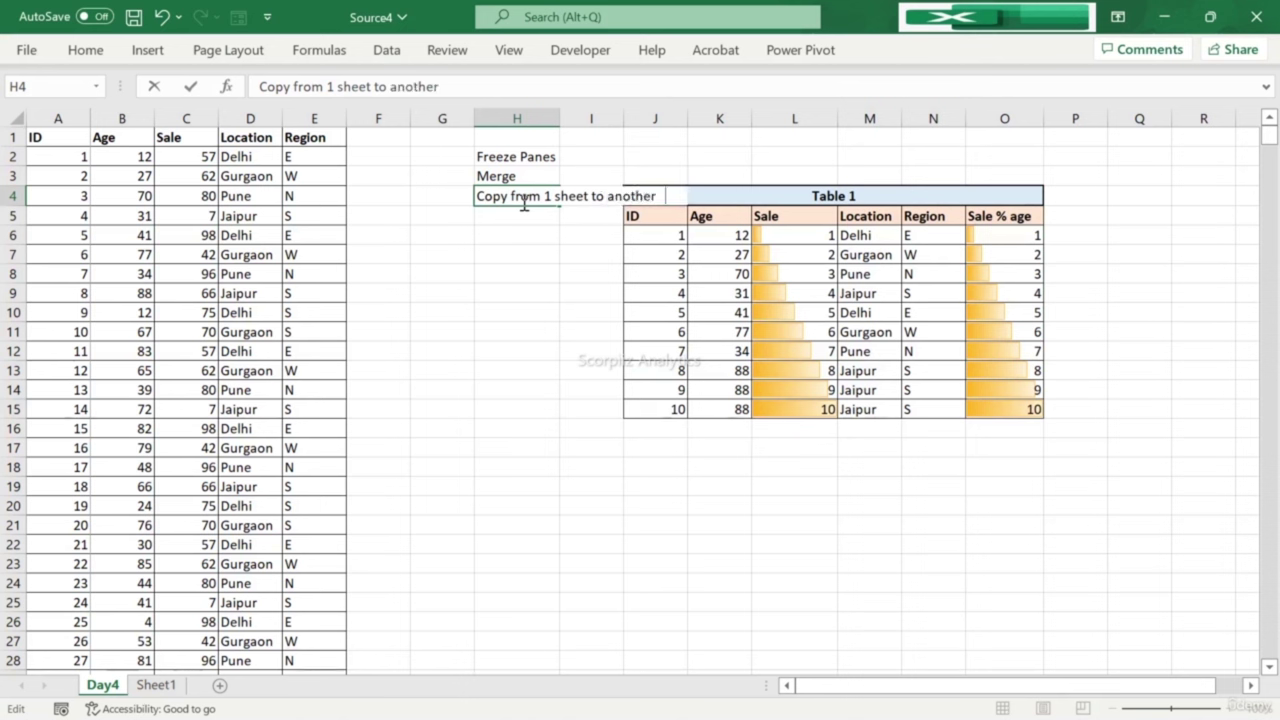
{"action": "type", "text": "sheet"}
{"action": "key", "text": "Return"}
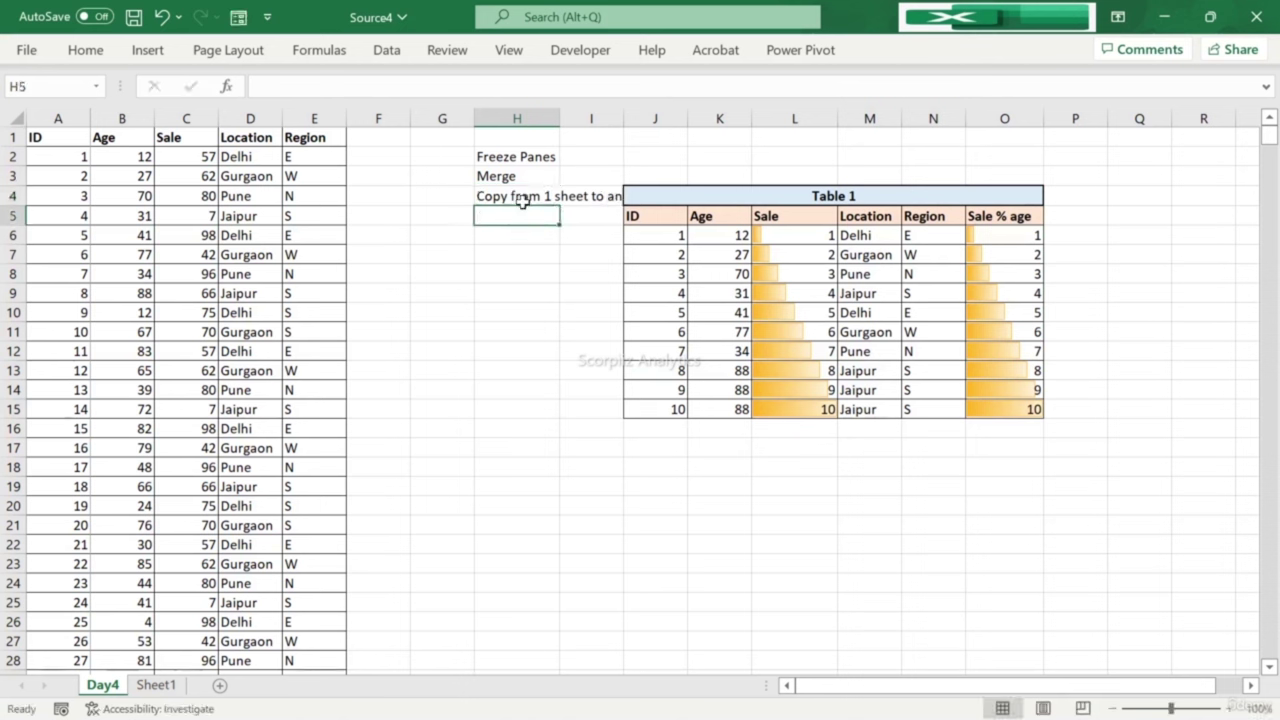
{"action": "left_click_drag", "start_coordinate": [561, 118], "coordinate": [614, 119]}
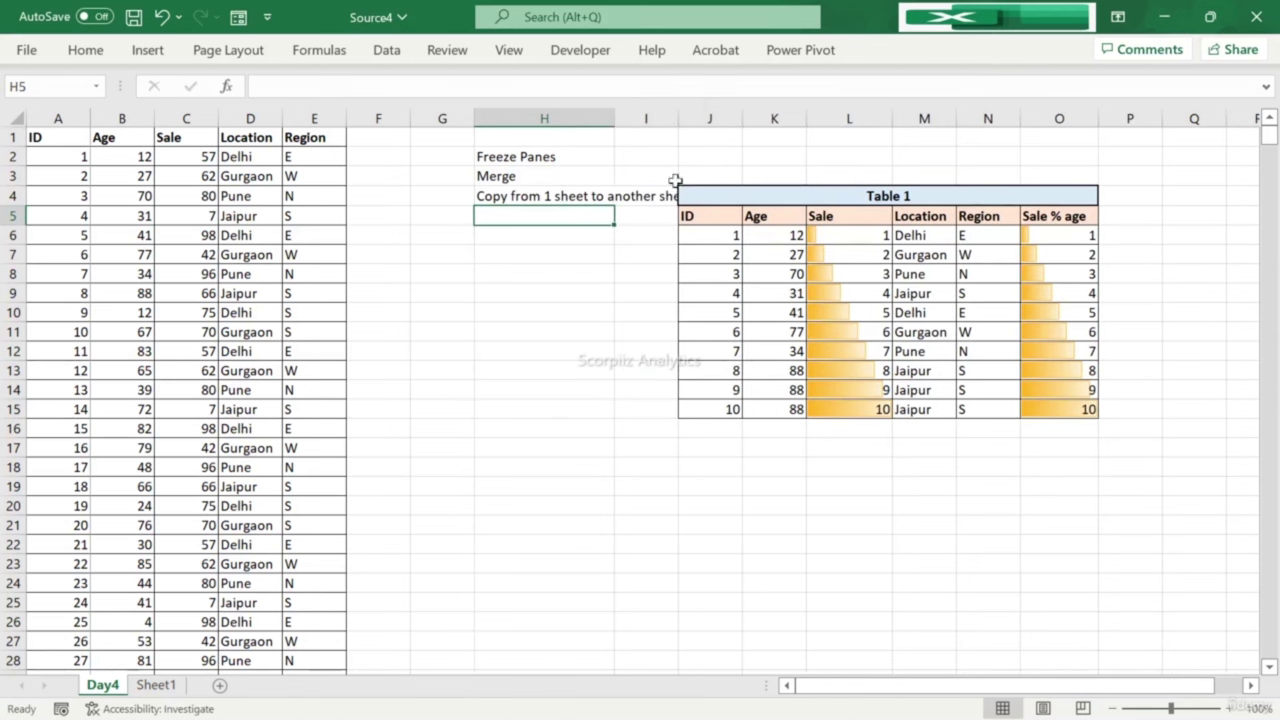
{"action": "left_click_drag", "start_coordinate": [410, 117], "coordinate": [384, 122]}
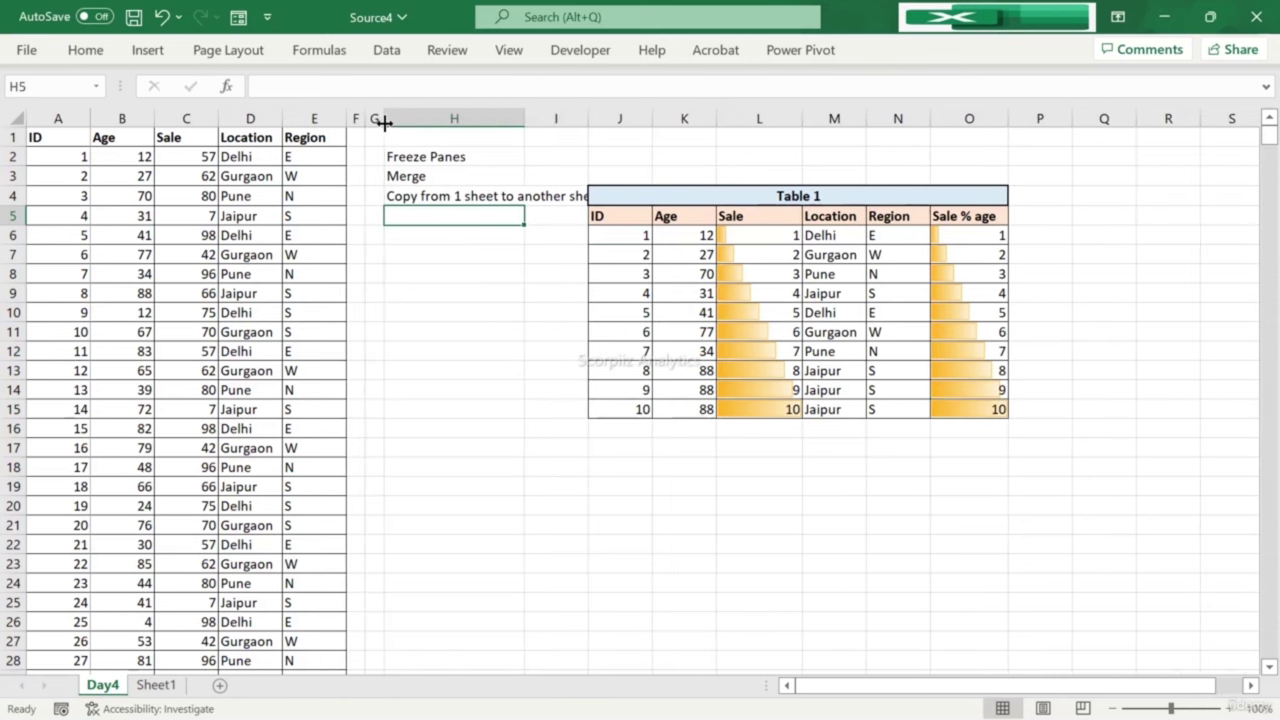
Step: Add the note 'Max' in H5 below the Copy note
{"action": "left_click", "coordinate": [985, 232]}
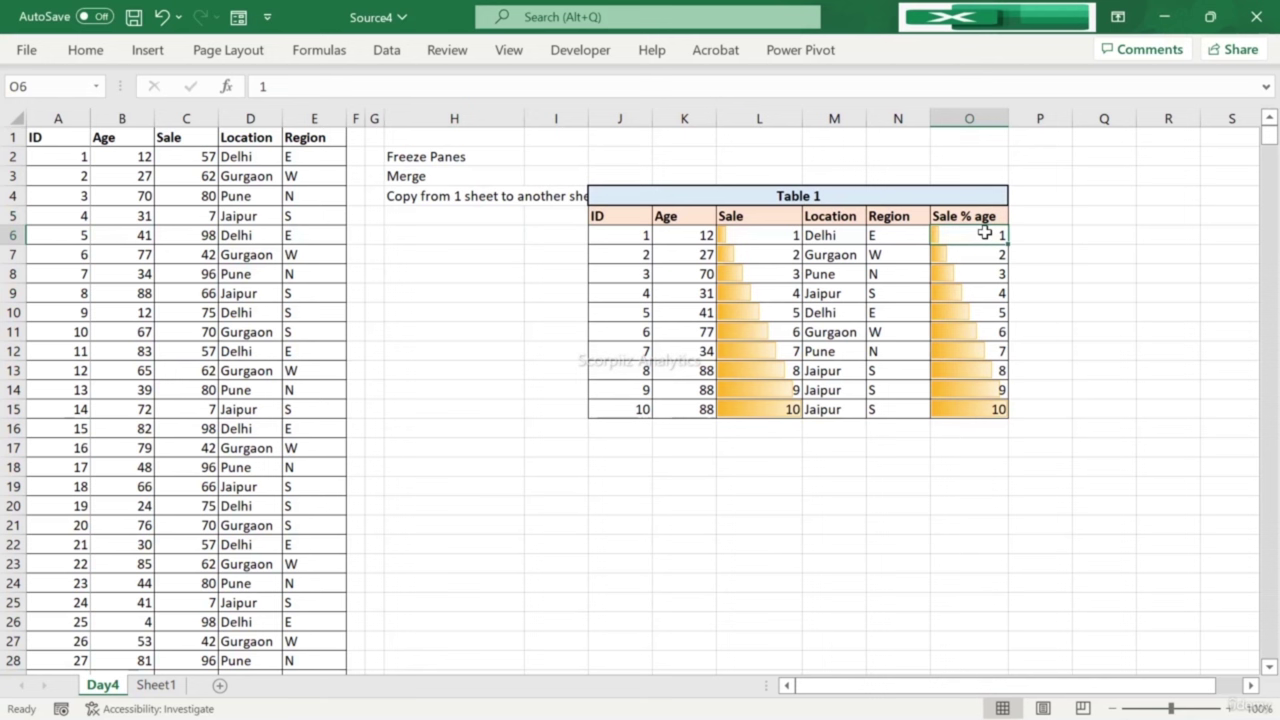
{"action": "key", "text": "Down"}
{"action": "key", "text": "Down"}
{"action": "key", "text": "Down"}
{"action": "key", "text": "Down"}
{"action": "key", "text": "Down"}
{"action": "key", "text": "Down"}
{"action": "key", "text": "Down"}
{"action": "key", "text": "Down"}
{"action": "key", "text": "Down"}
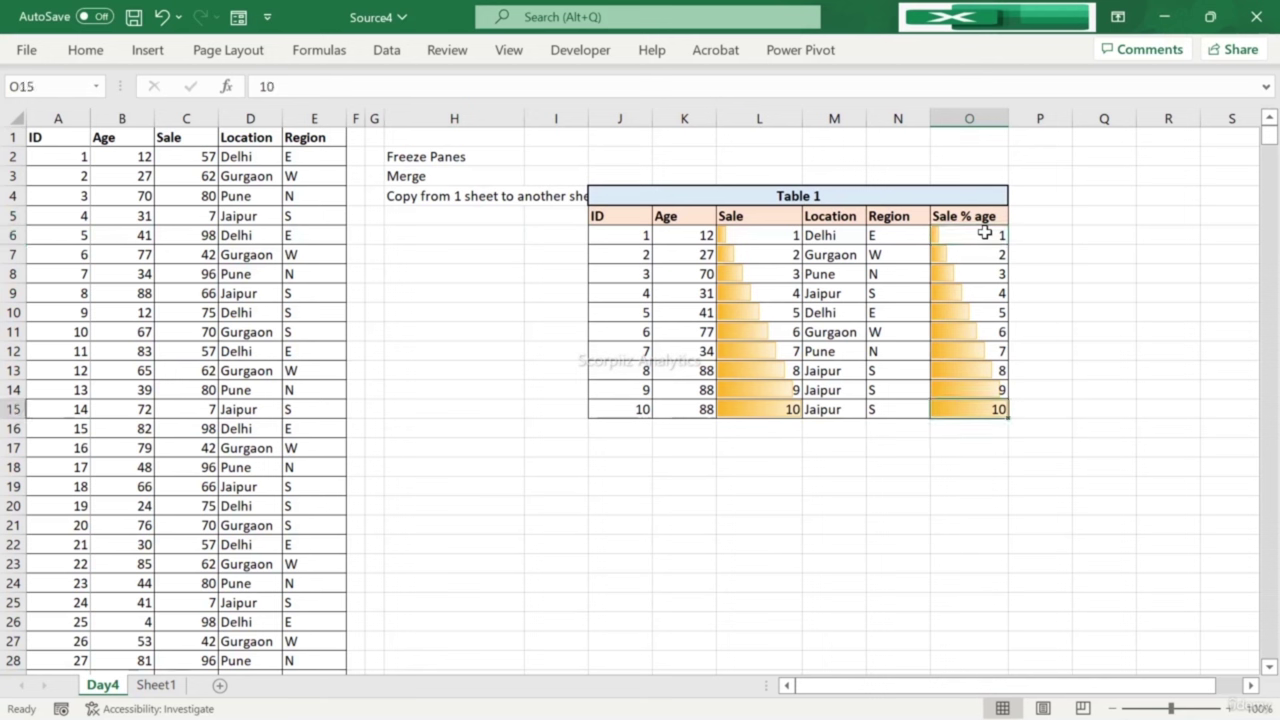
{"action": "key", "text": "Up"}
{"action": "key", "text": "Up"}
{"action": "key", "text": "Up"}
{"action": "key", "text": "Up"}
{"action": "key", "text": "Up"}
{"action": "key", "text": "Up"}
{"action": "key", "text": "Left"}
{"action": "key", "text": "Left"}
{"action": "key", "text": "Left"}
{"action": "key", "text": "Left"}
{"action": "key", "text": "Left"}
{"action": "key", "text": "Left"}
{"action": "key", "text": "Up"}
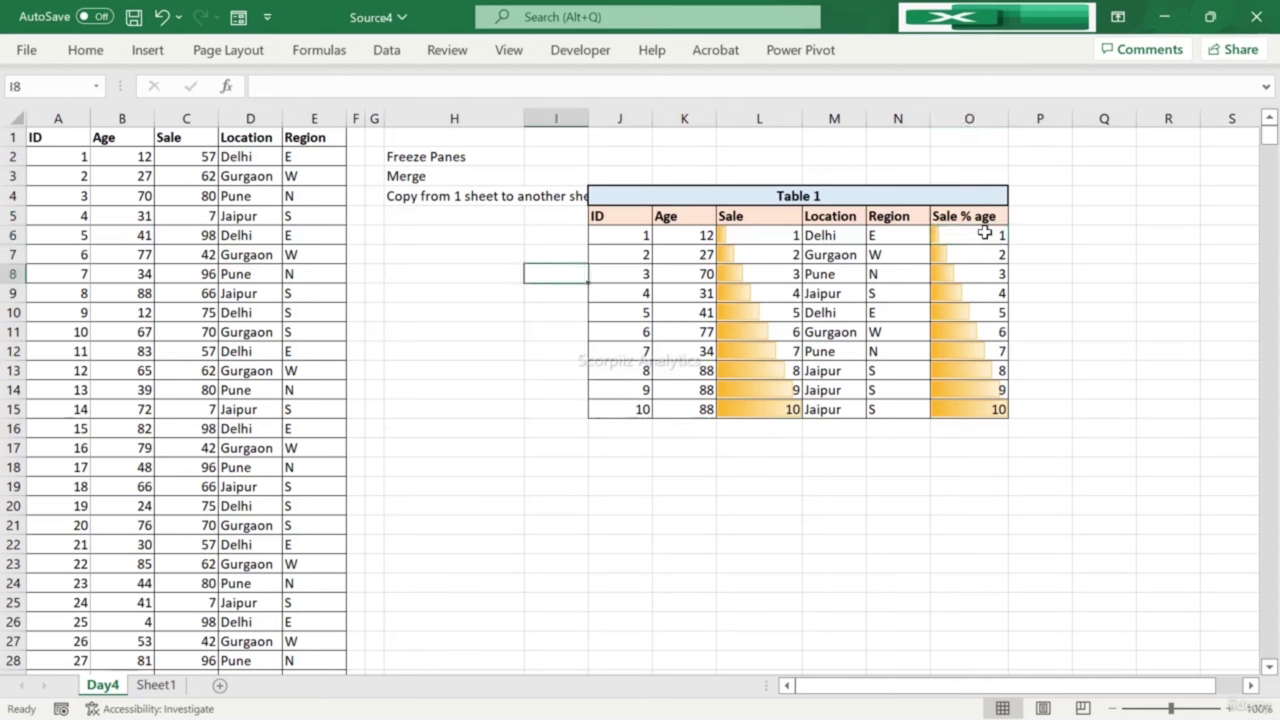
{"action": "key", "text": "Left"}
{"action": "key", "text": "Up"}
{"action": "key", "text": "Up"}
{"action": "key", "text": "Up"}
{"action": "type", "text": "Max"}
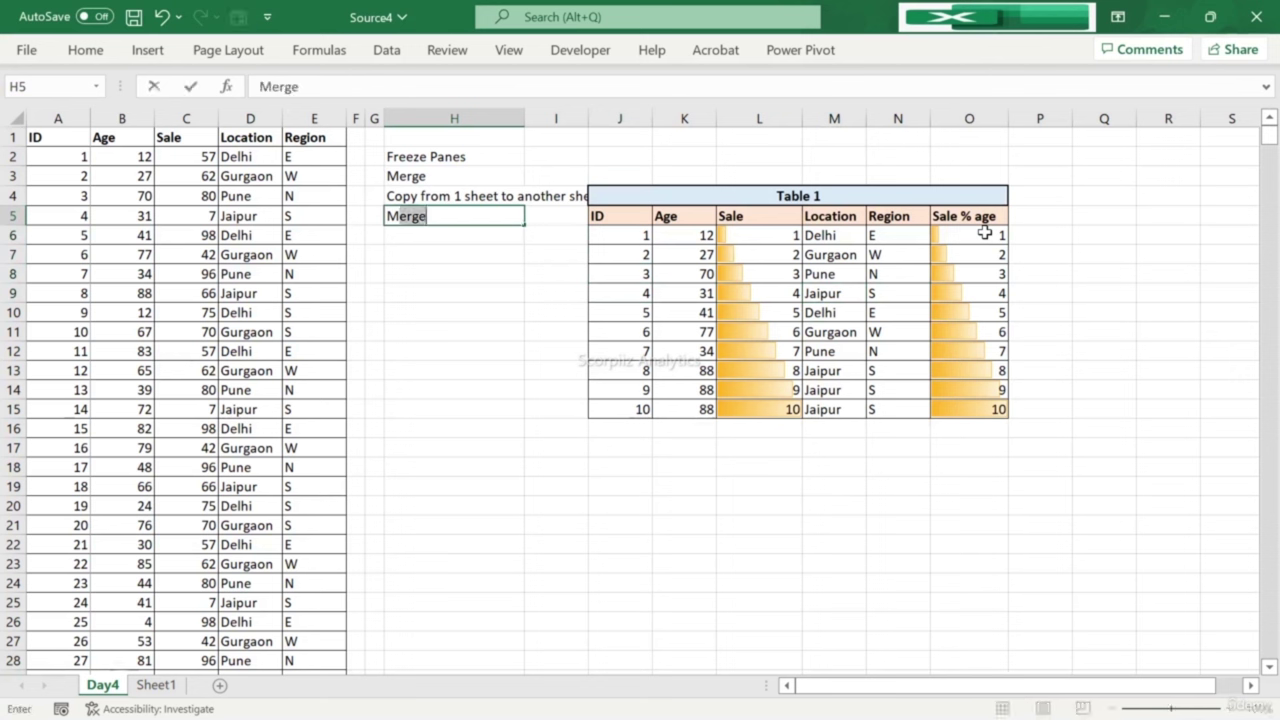
{"action": "key", "text": "Return"}
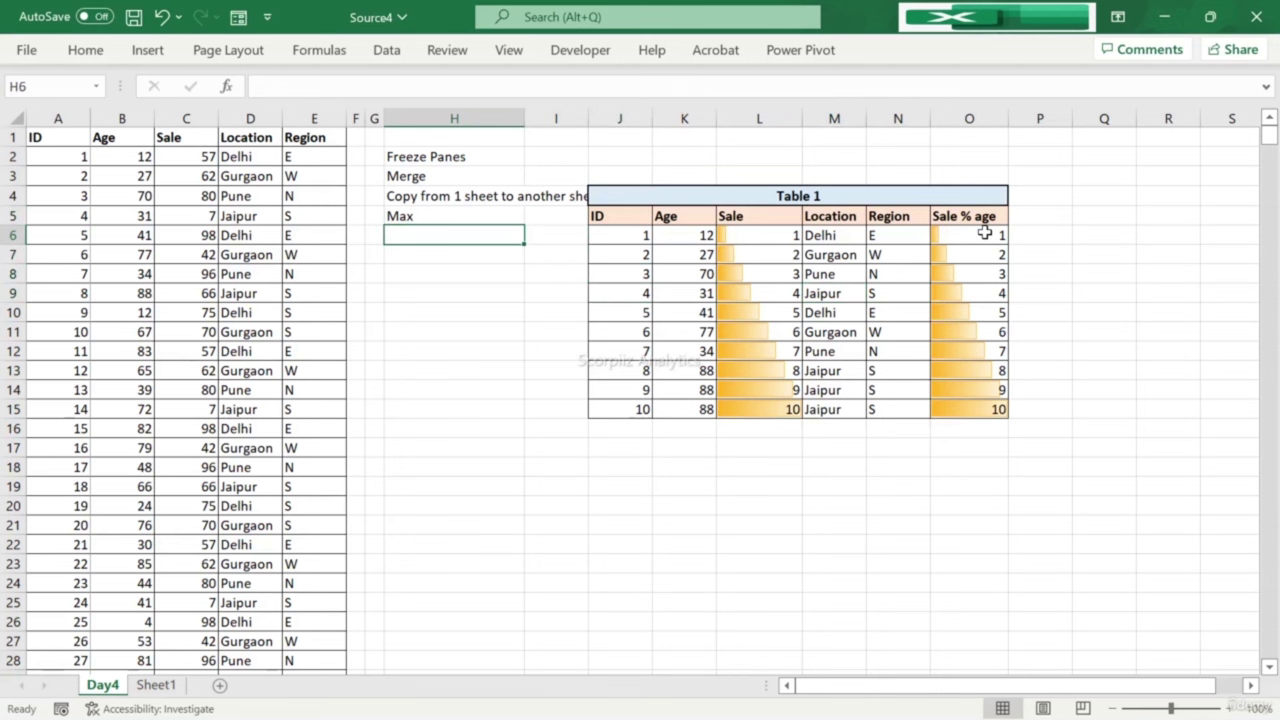
{"action": "key", "text": "Right"}
{"action": "key", "text": "Right"}
{"action": "key", "text": "Right"}
{"action": "key", "text": "Right"}
{"action": "key", "text": "Left"}
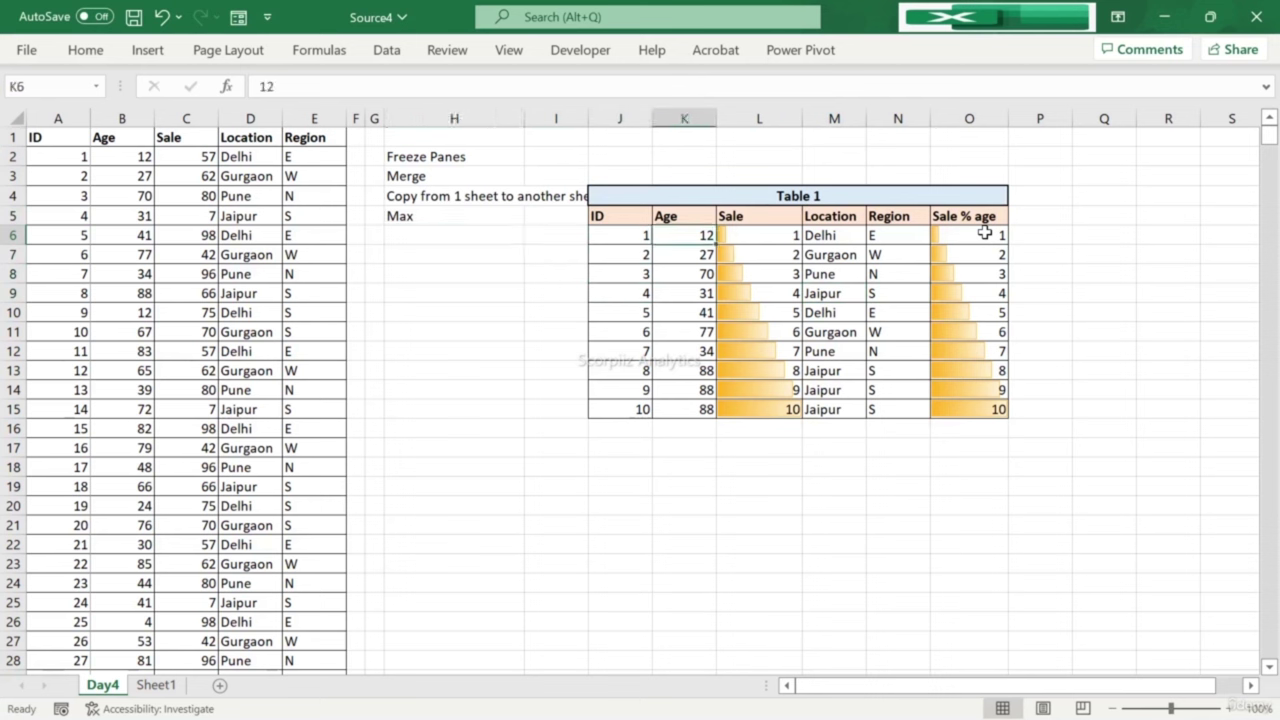
{"action": "key", "text": "Left"}
{"action": "key", "text": "Left"}
{"action": "key", "text": "Up"}
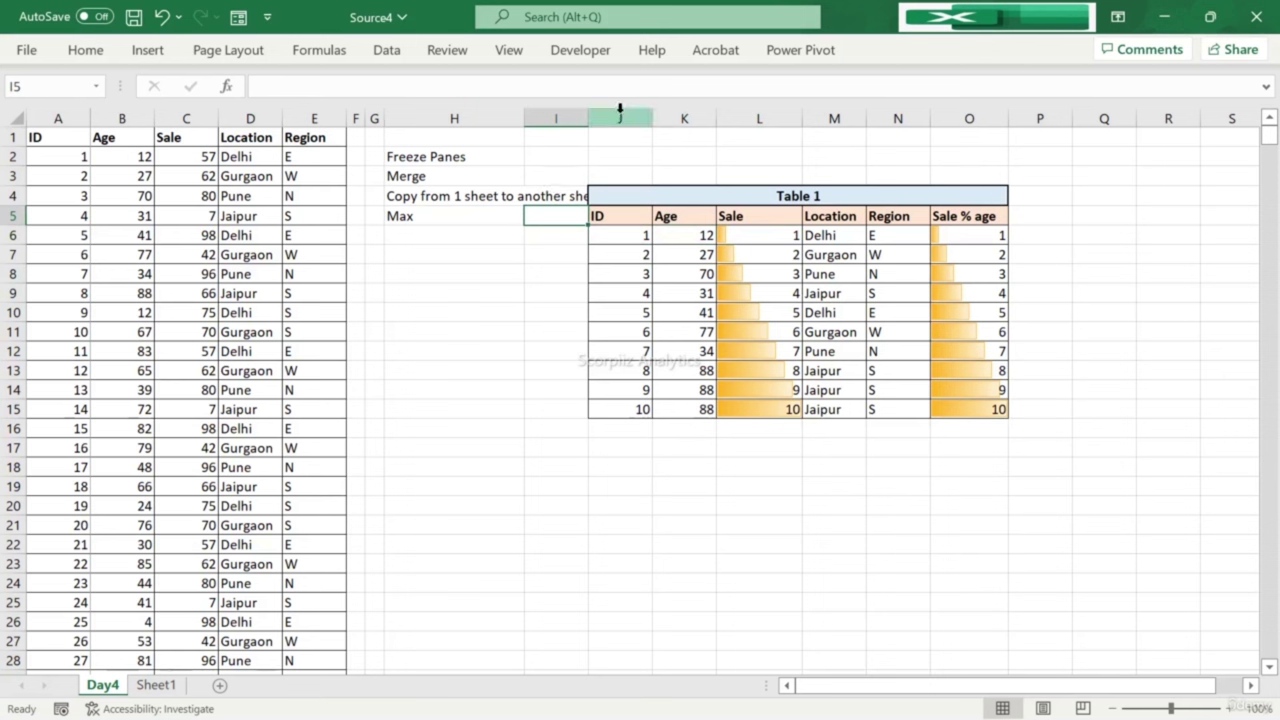
Step: Shorten the H4 note to just 'Copy' and narrow column H
{"action": "left_click", "coordinate": [449, 237]}
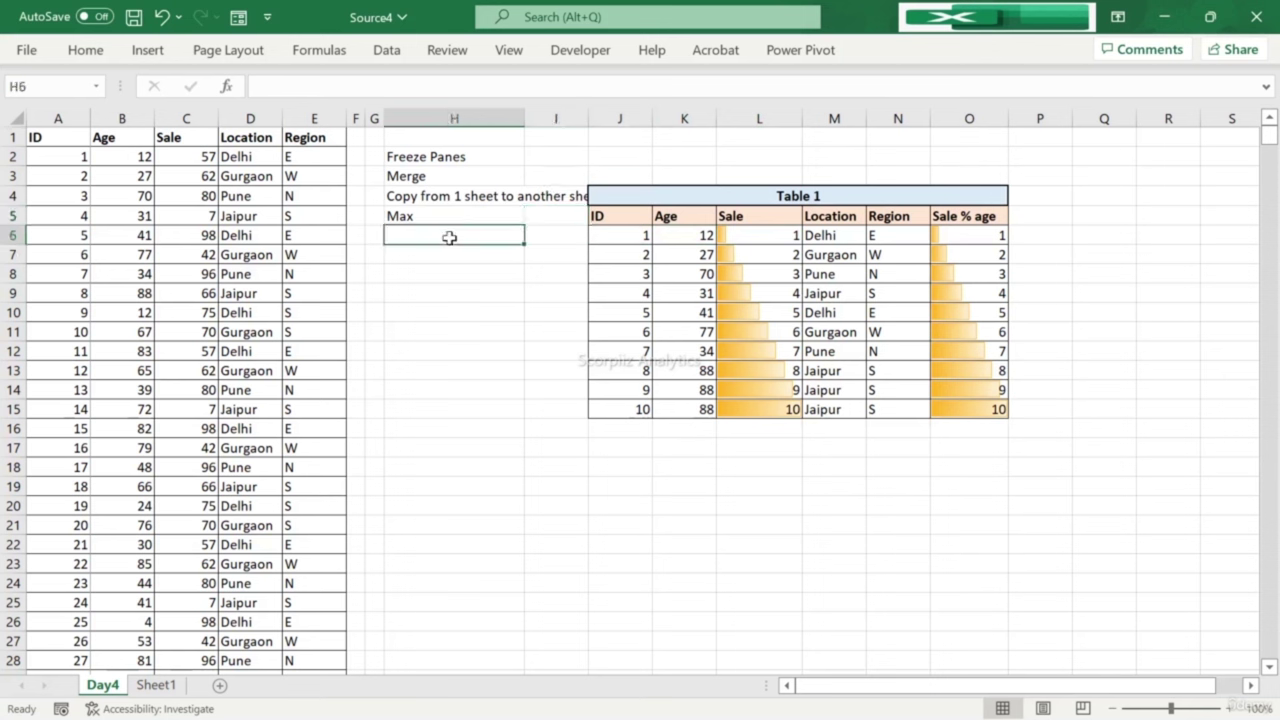
{"action": "left_click_drag", "start_coordinate": [588, 118], "coordinate": [556, 203]}
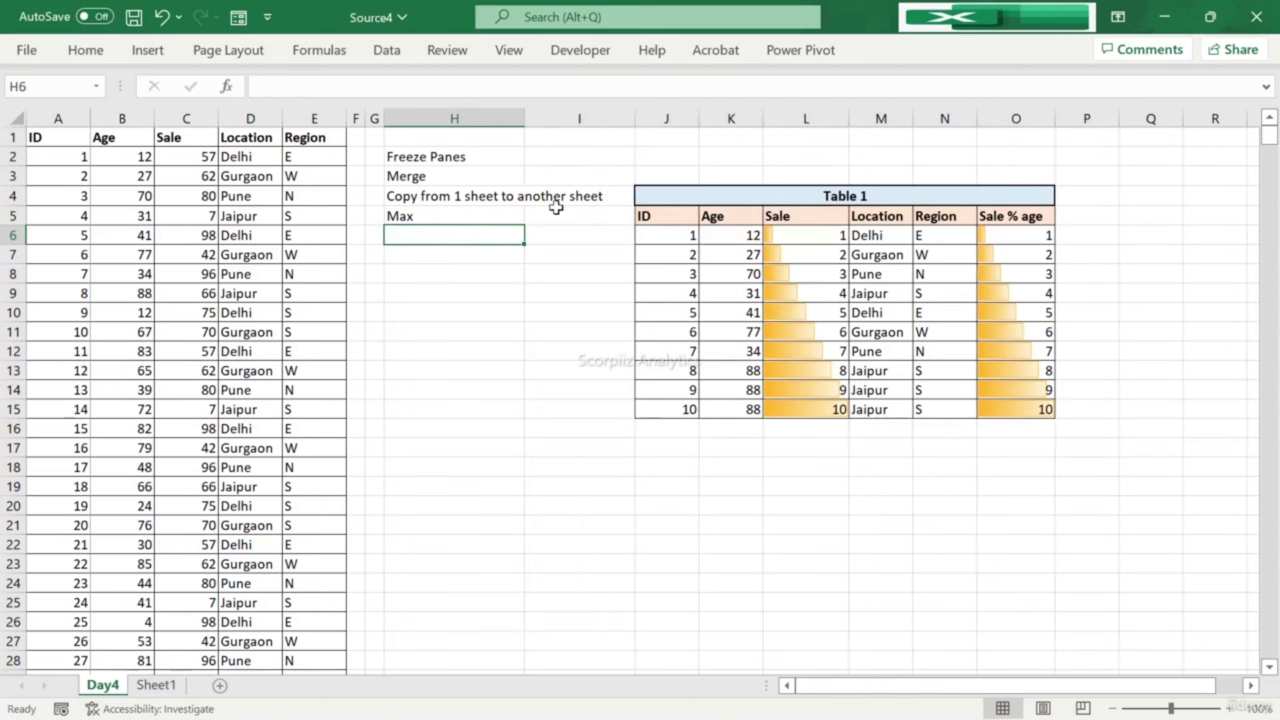
{"action": "left_click", "coordinate": [551, 213]}
{"action": "type", "text": "Ma"}
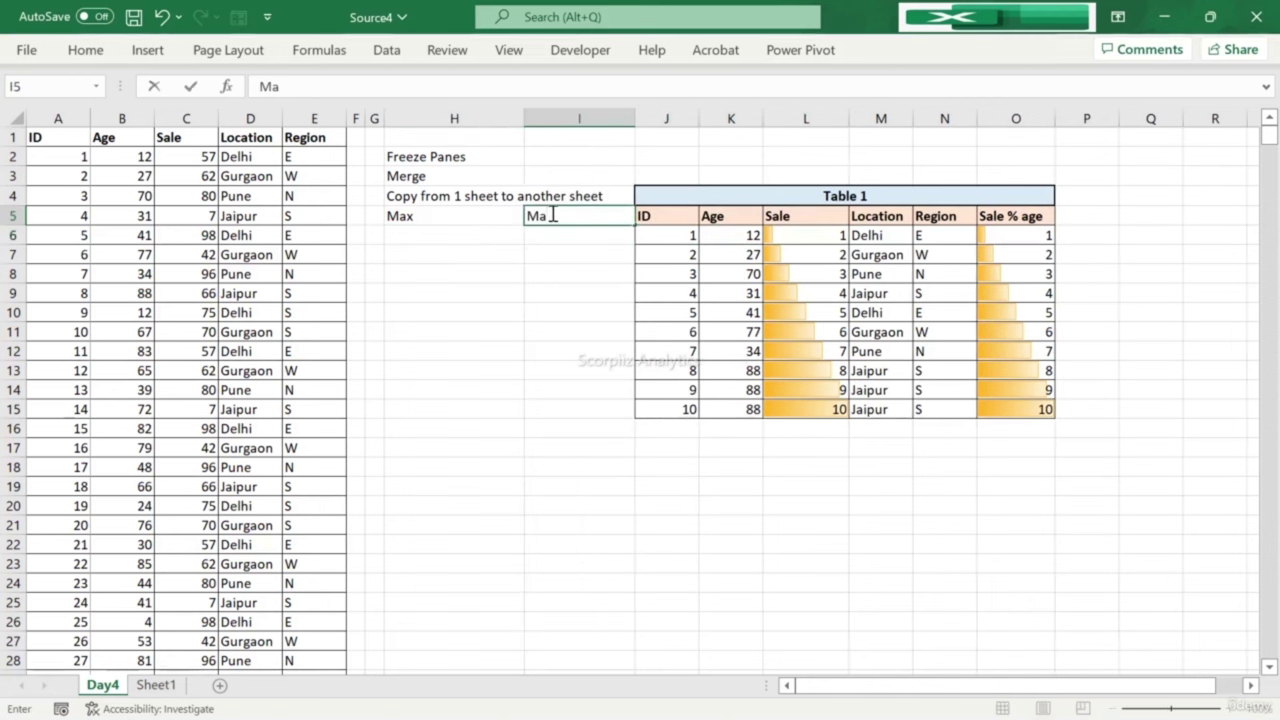
{"action": "type", "text": "xi"}
{"action": "key", "text": "BackSpace"}
{"action": "key", "text": "BackSpace"}
{"action": "key", "text": "BackSpace"}
{"action": "key", "text": "BackSpace"}
{"action": "key", "text": "BackSpace"}
{"action": "left_click", "coordinate": [412, 192]}
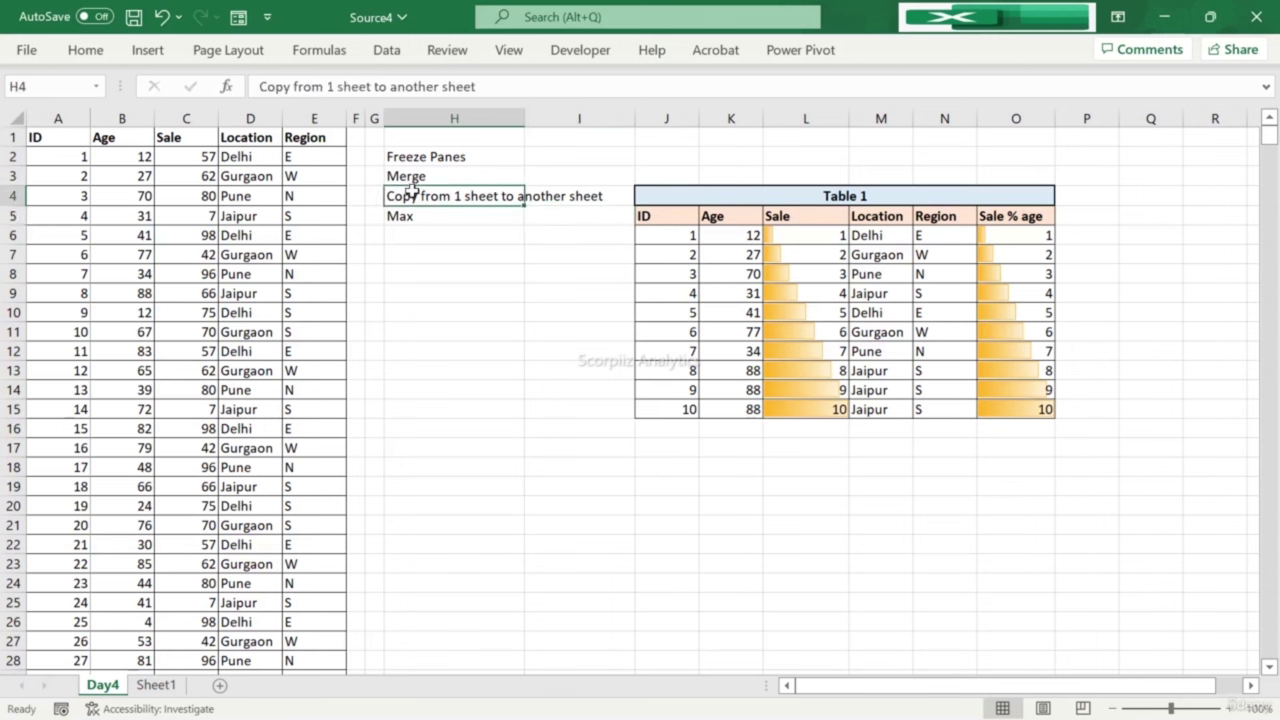
{"action": "double_click", "coordinate": [412, 192]}
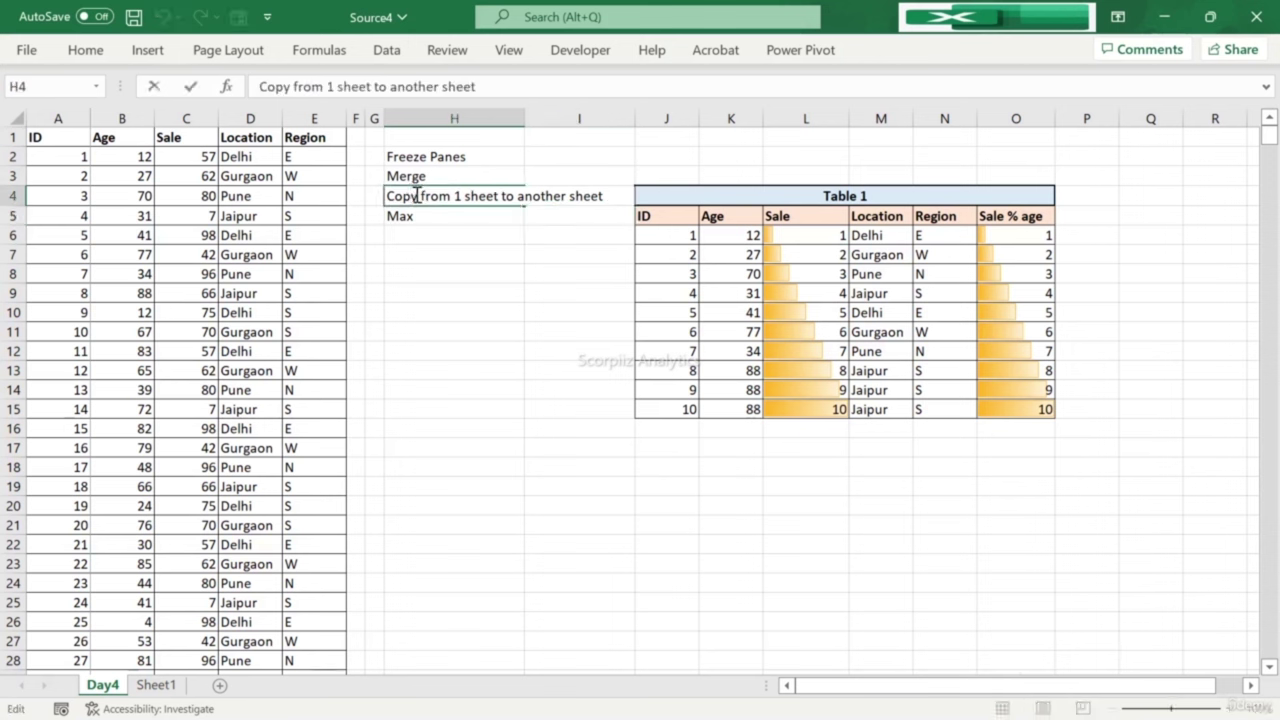
{"action": "left_click_drag", "start_coordinate": [423, 192], "coordinate": [630, 222]}
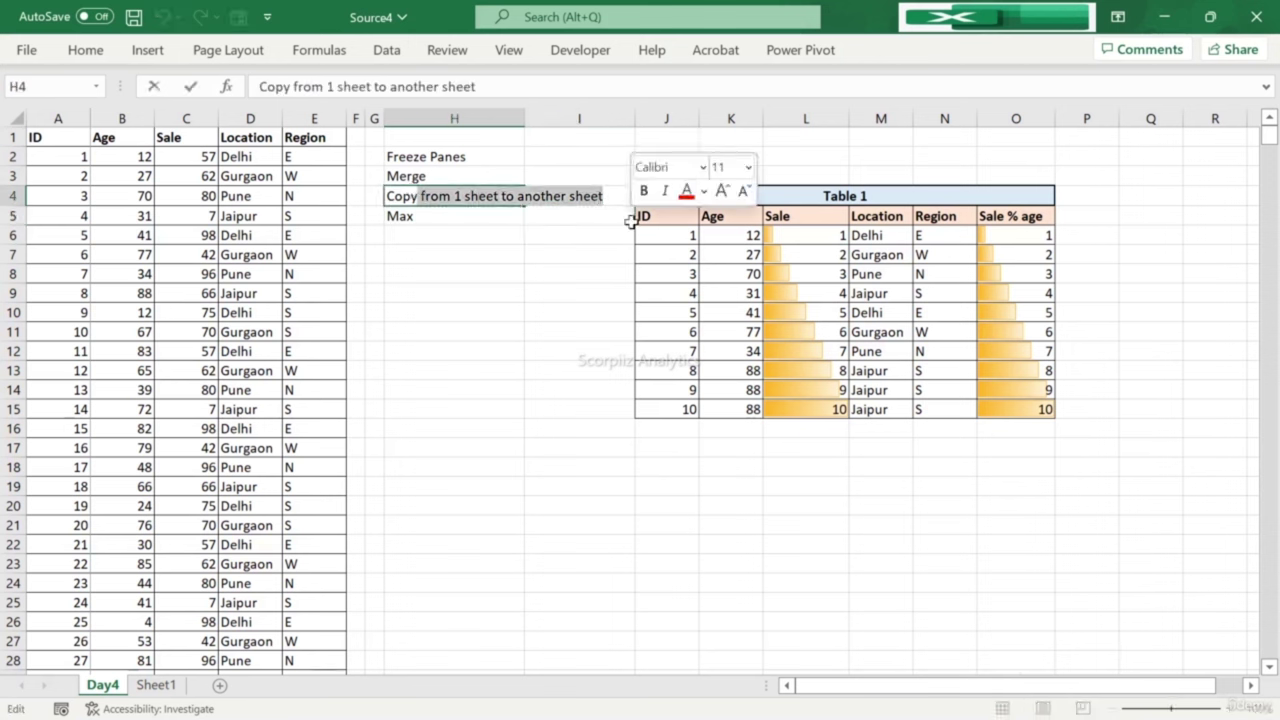
{"action": "key", "text": "BackSpace"}
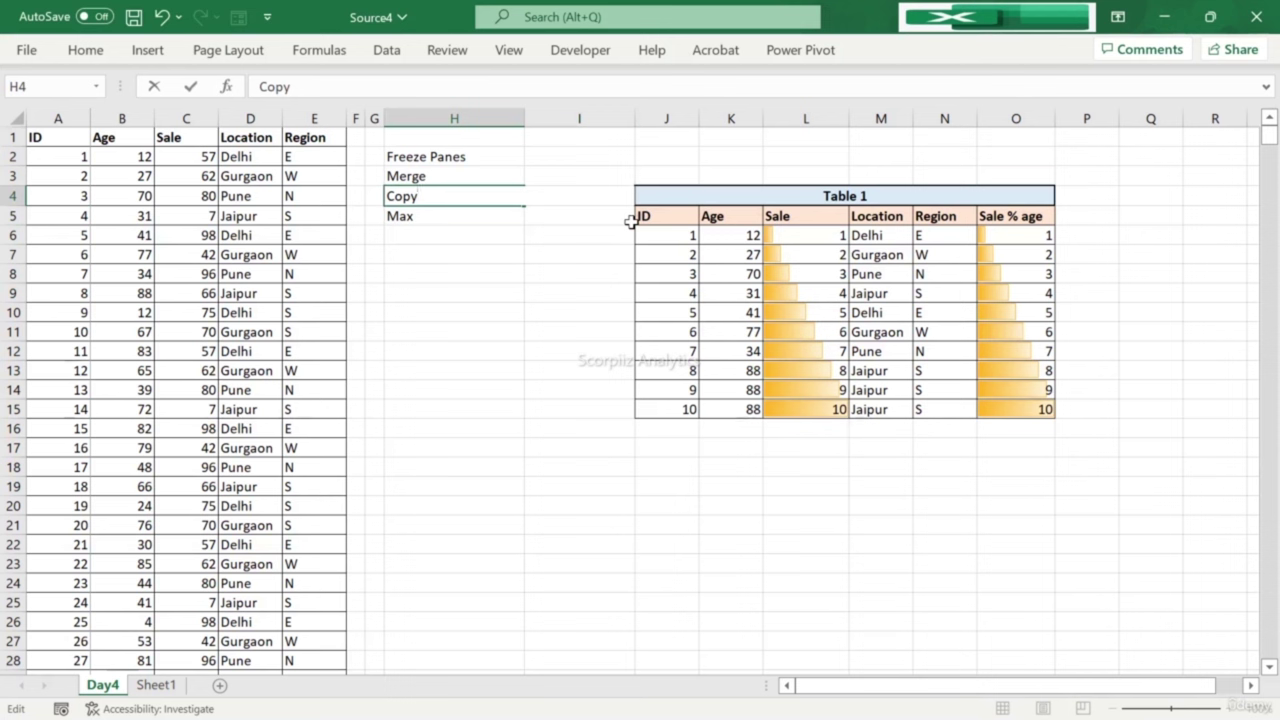
{"action": "key", "text": "Return"}
{"action": "left_click_drag", "start_coordinate": [525, 118], "coordinate": [469, 118]}
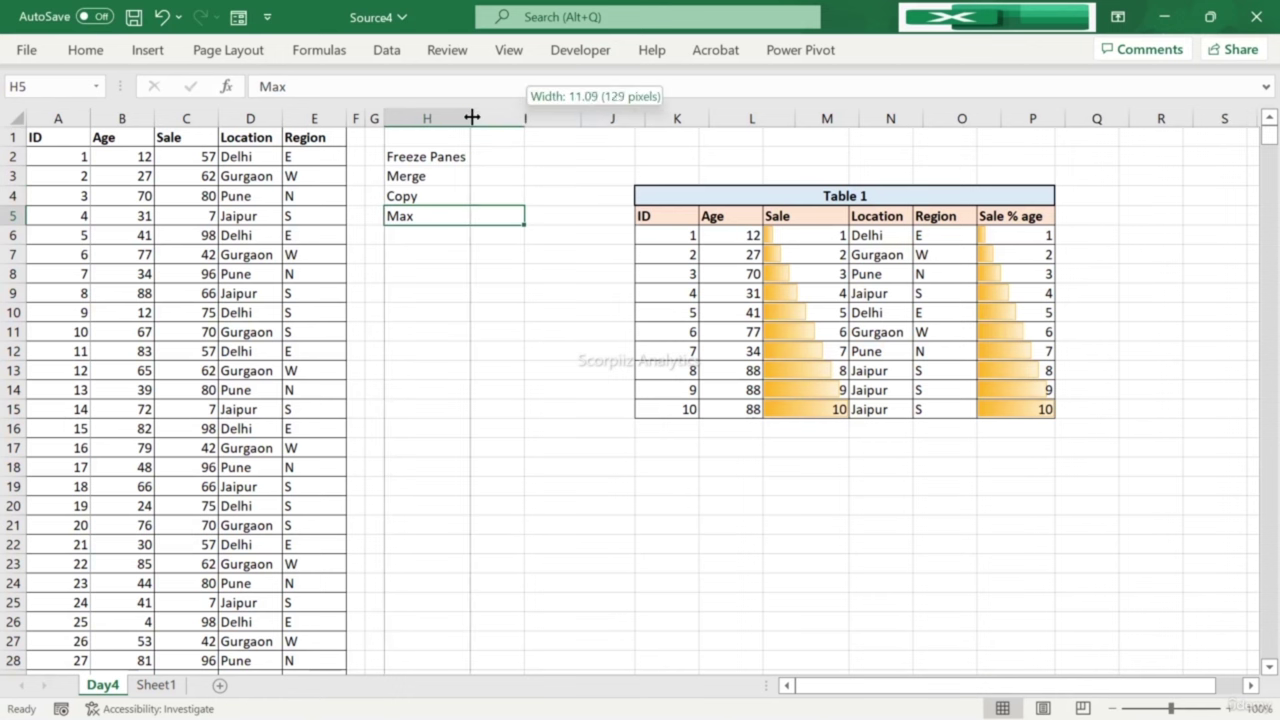
Step: Describe Max in I5 as 'highest number in the selected data set' and autofit column I
{"action": "left_click", "coordinate": [531, 217]}
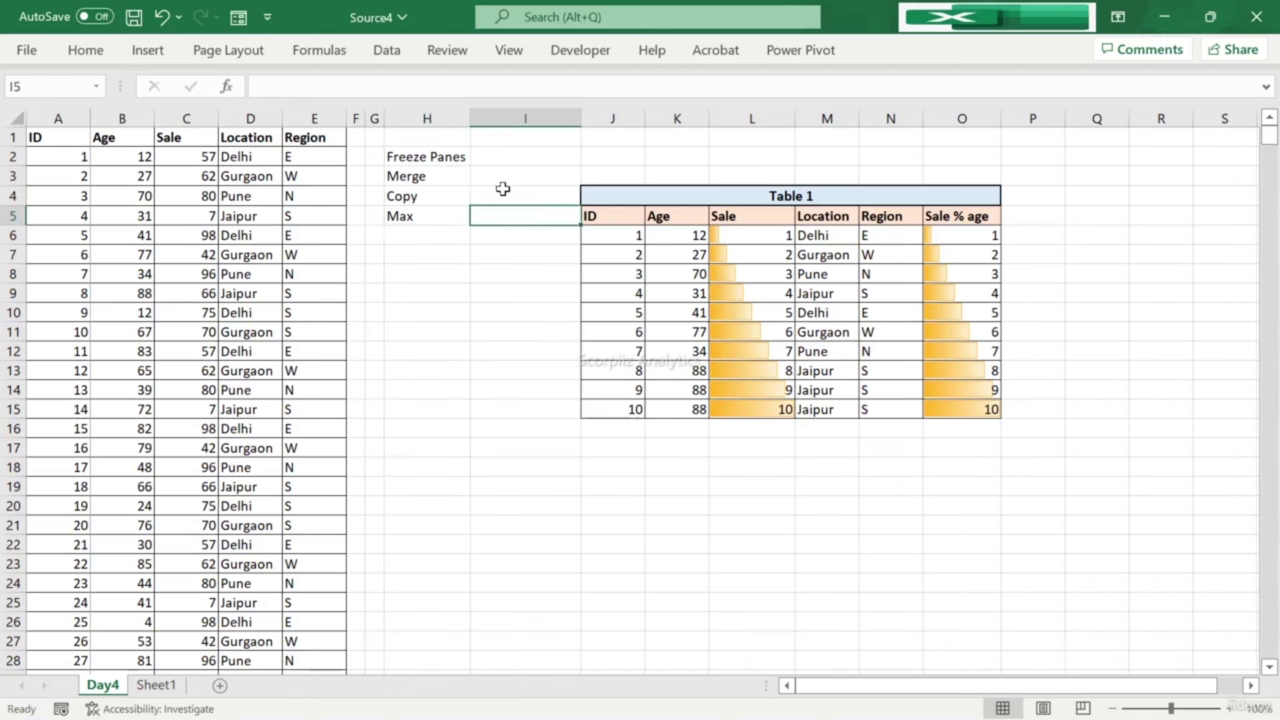
{"action": "type", "text": "highes"}
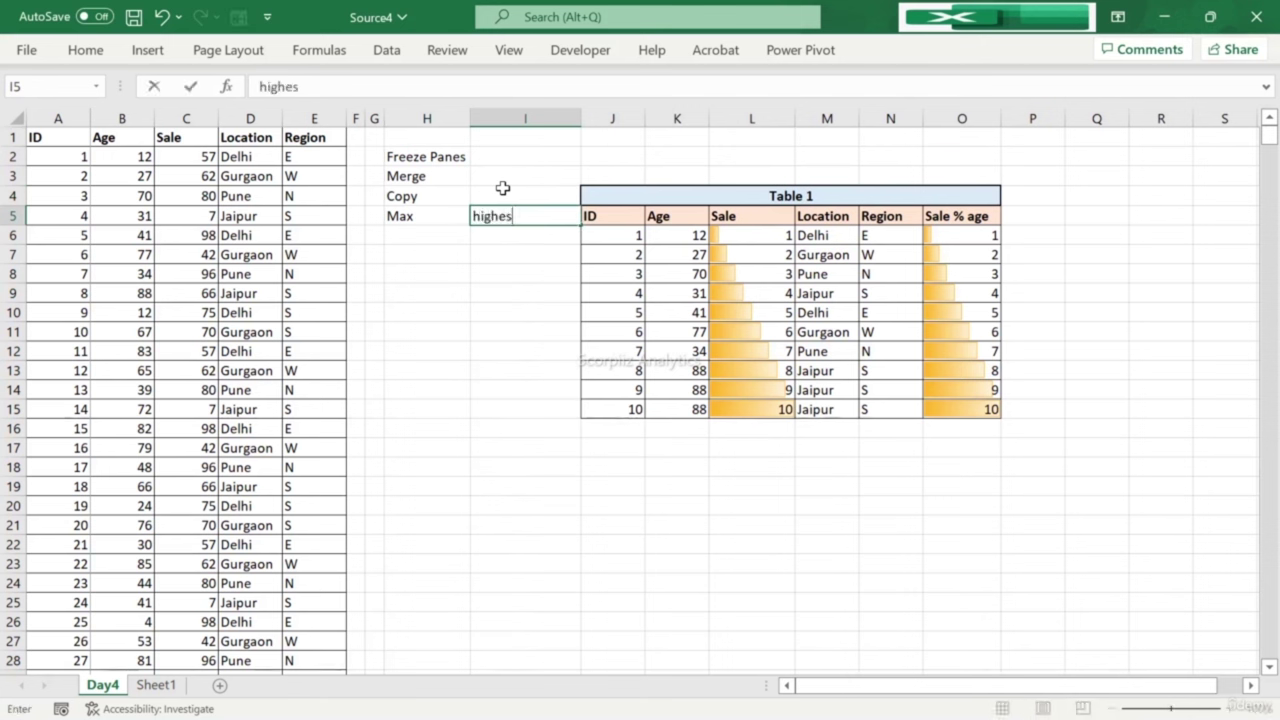
{"action": "type", "text": "t number in the selecte"}
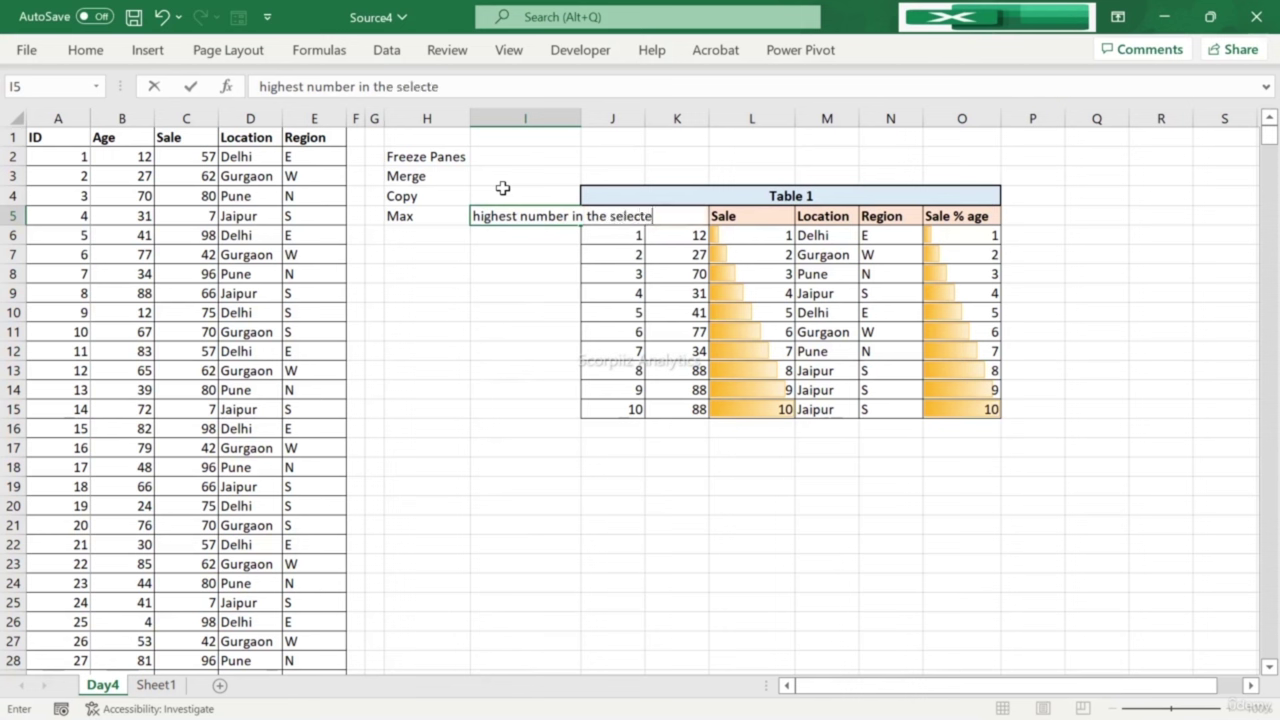
{"action": "type", "text": "d date"}
{"action": "type", "text": " set"}
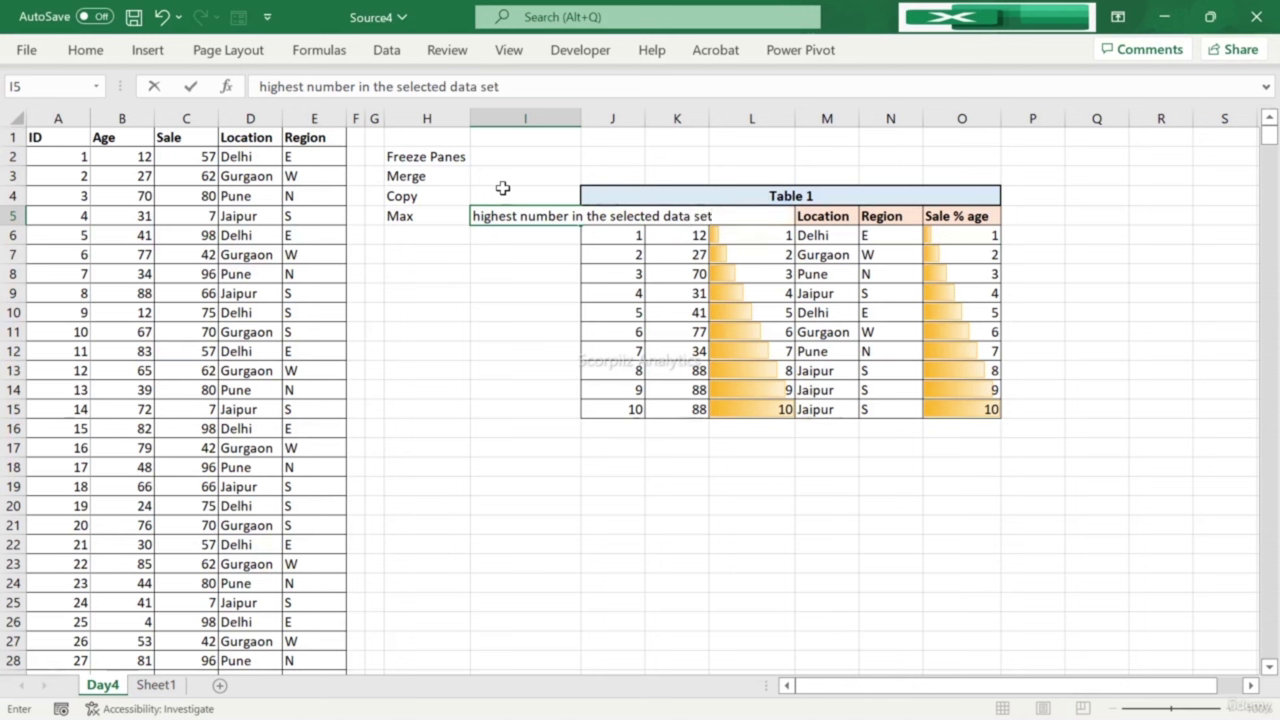
{"action": "key", "text": "Return"}
{"action": "left_click_drag", "start_coordinate": [578, 120], "coordinate": [679, 116]}
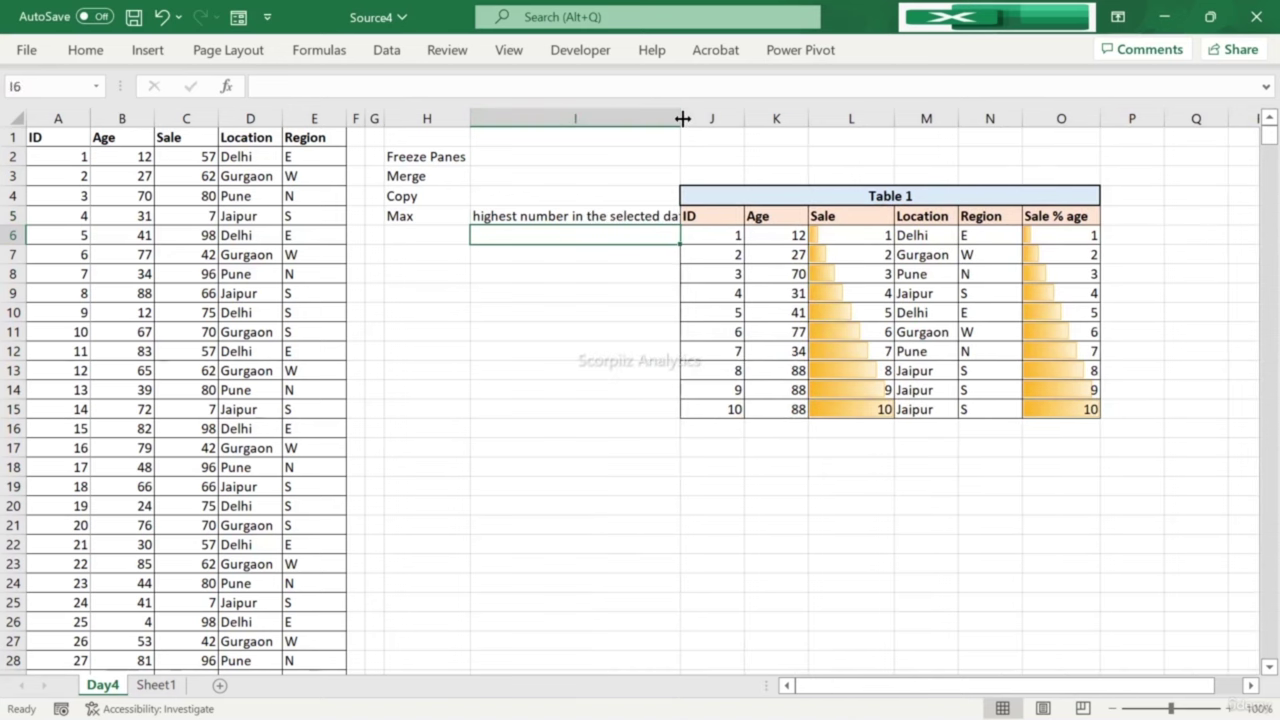
{"action": "double_click", "coordinate": [681, 117]}
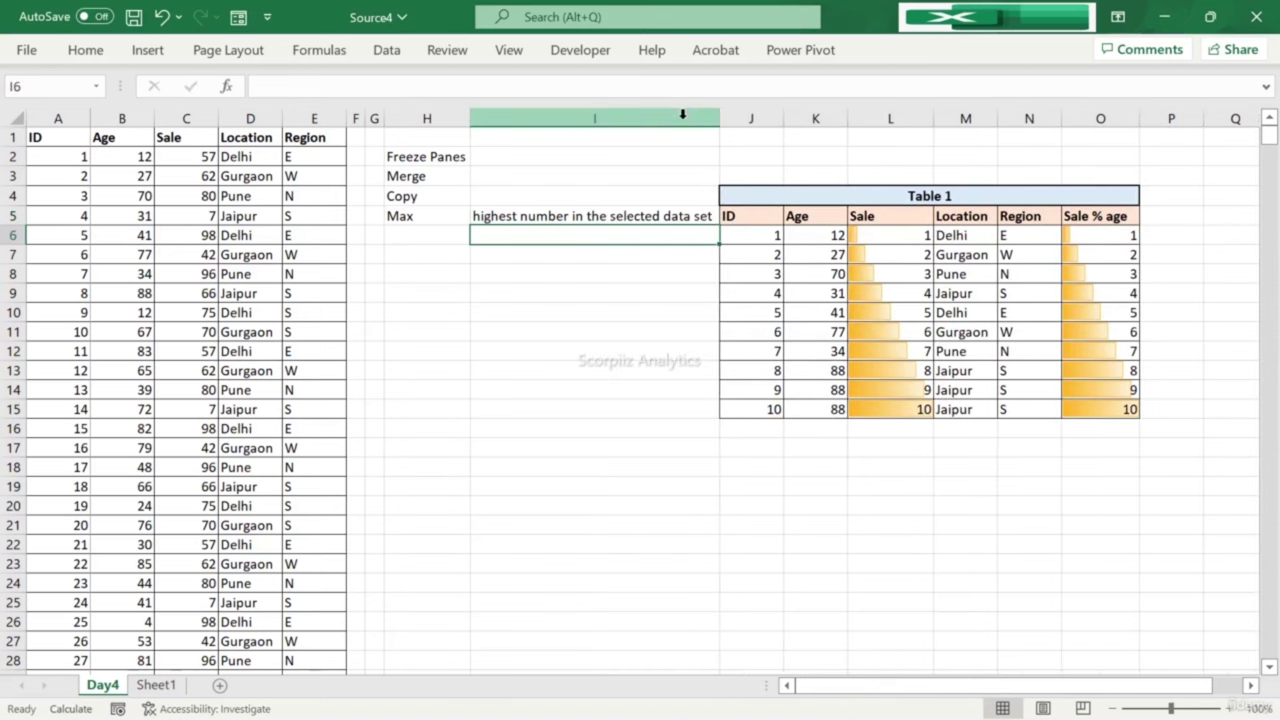
Step: Describe the Copy note in I4 as 'from 1 sheet to another'
{"action": "left_click", "coordinate": [546, 195]}
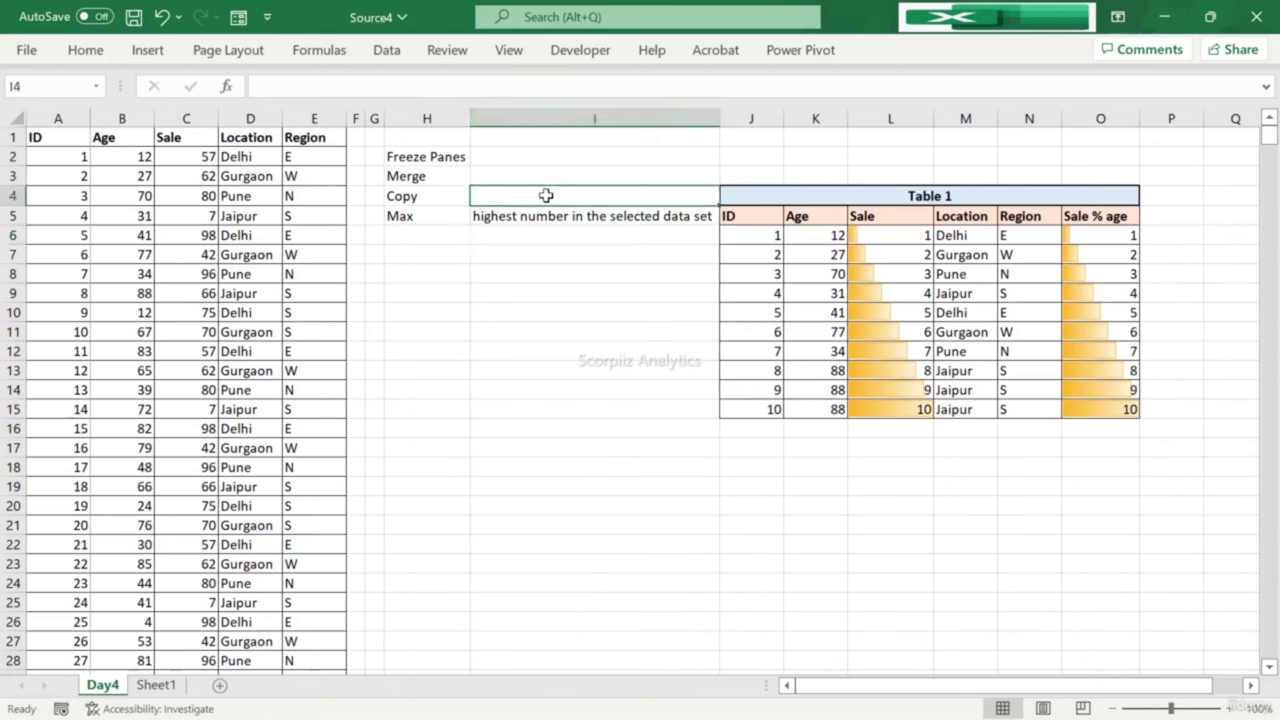
{"action": "type", "text": "from"}
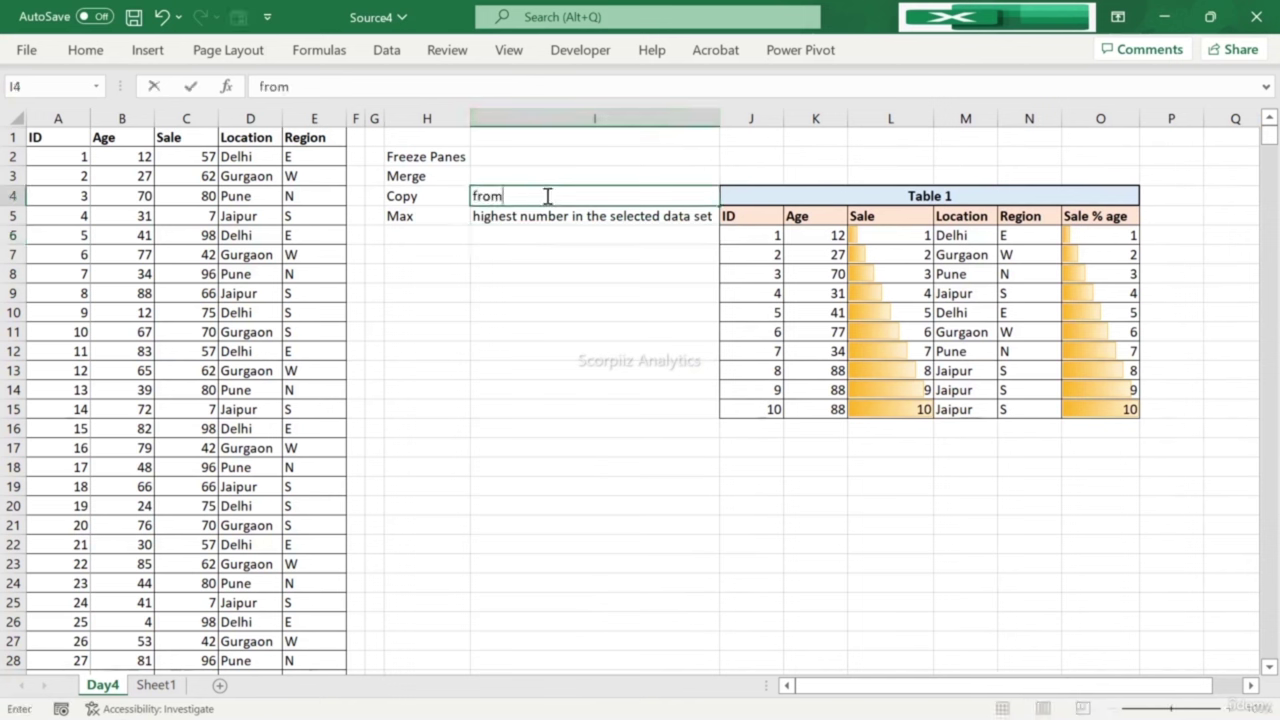
{"action": "type", "text": " 1 sheet t"}
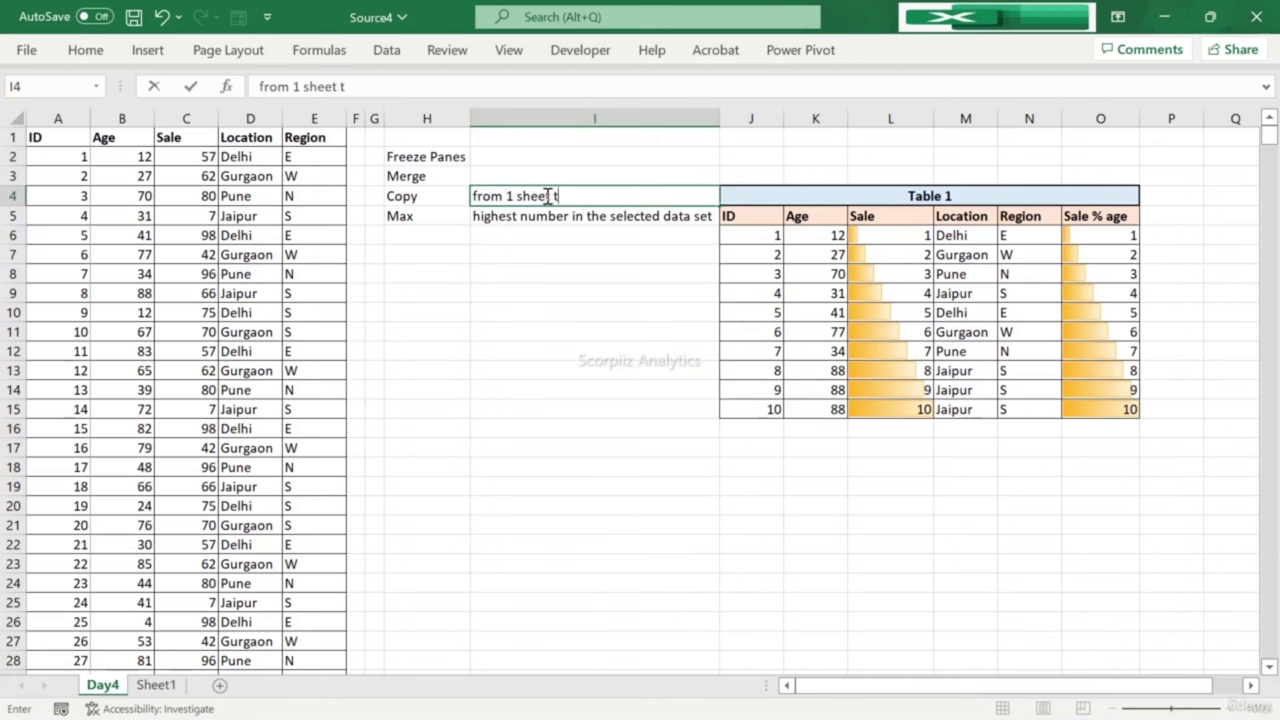
{"action": "type", "text": "o another"}
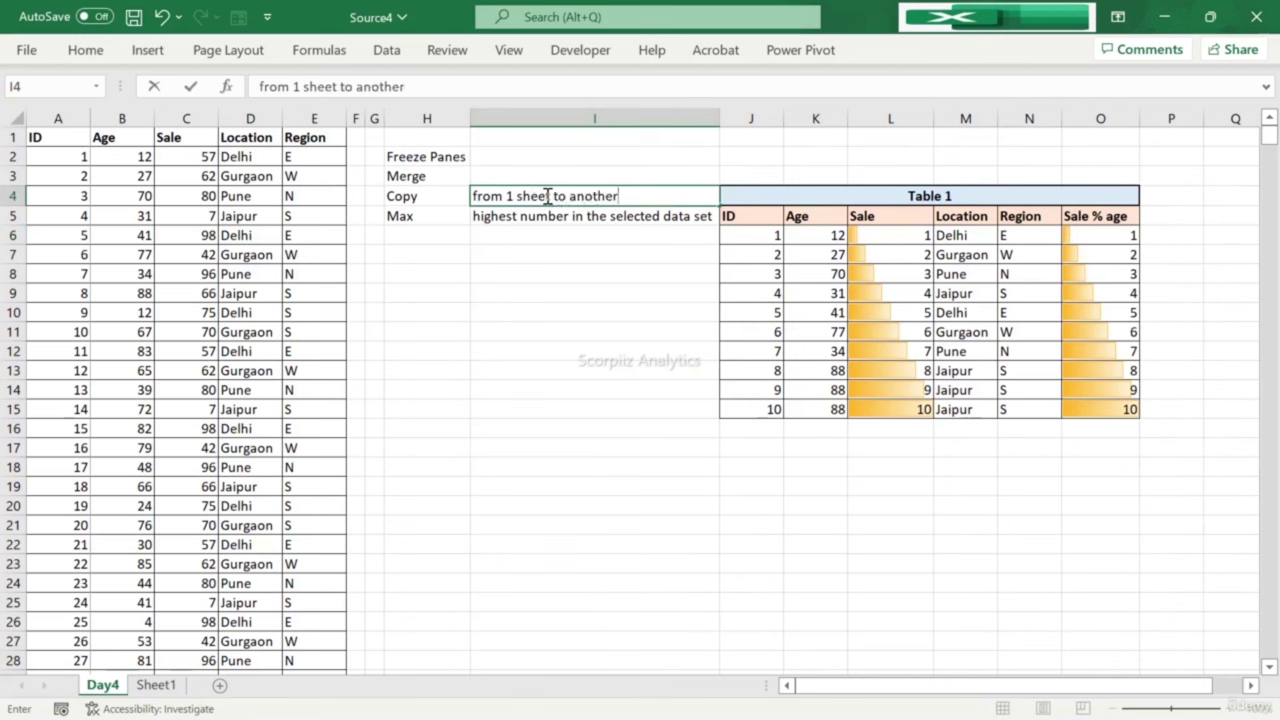
{"action": "key", "text": "Return"}
{"action": "key", "text": "Up"}
{"action": "key", "text": "Up"}
{"action": "key", "text": "Up"}
{"action": "key", "text": "Down"}
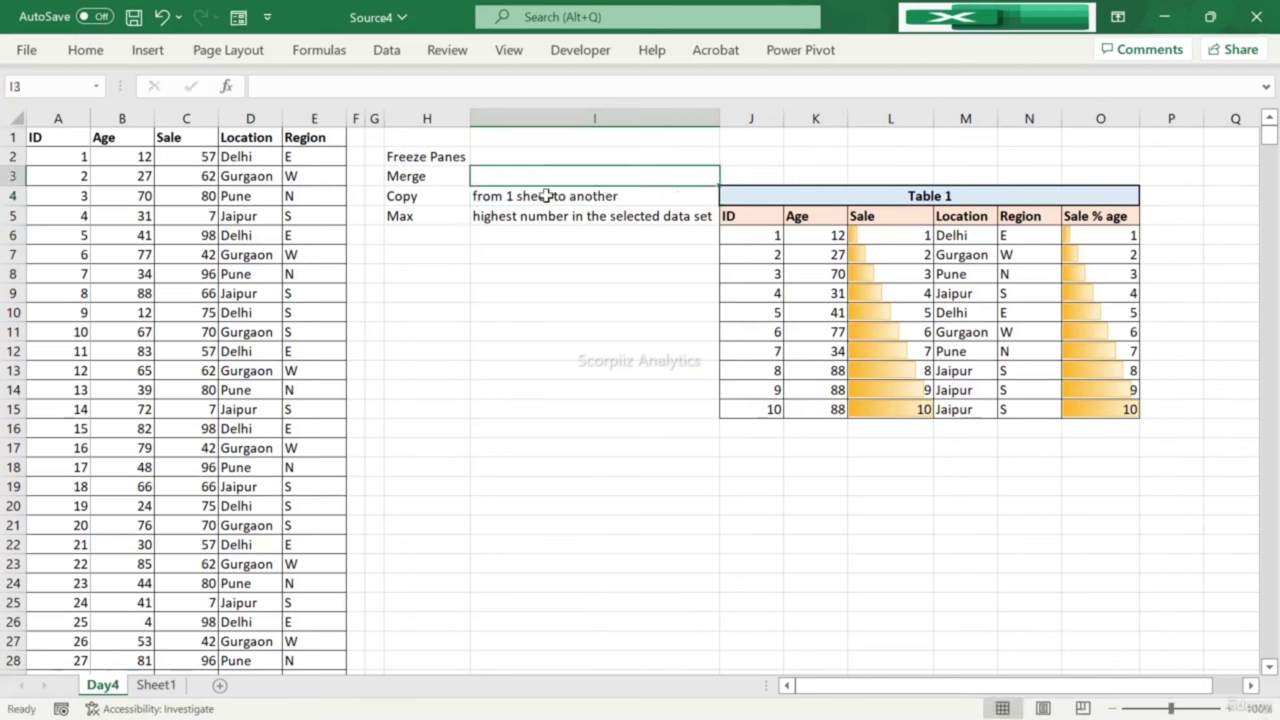
Step: Add 'to merge the cell' in I3 and 'row,column,both' in I2
{"action": "type", "text": "merge"}
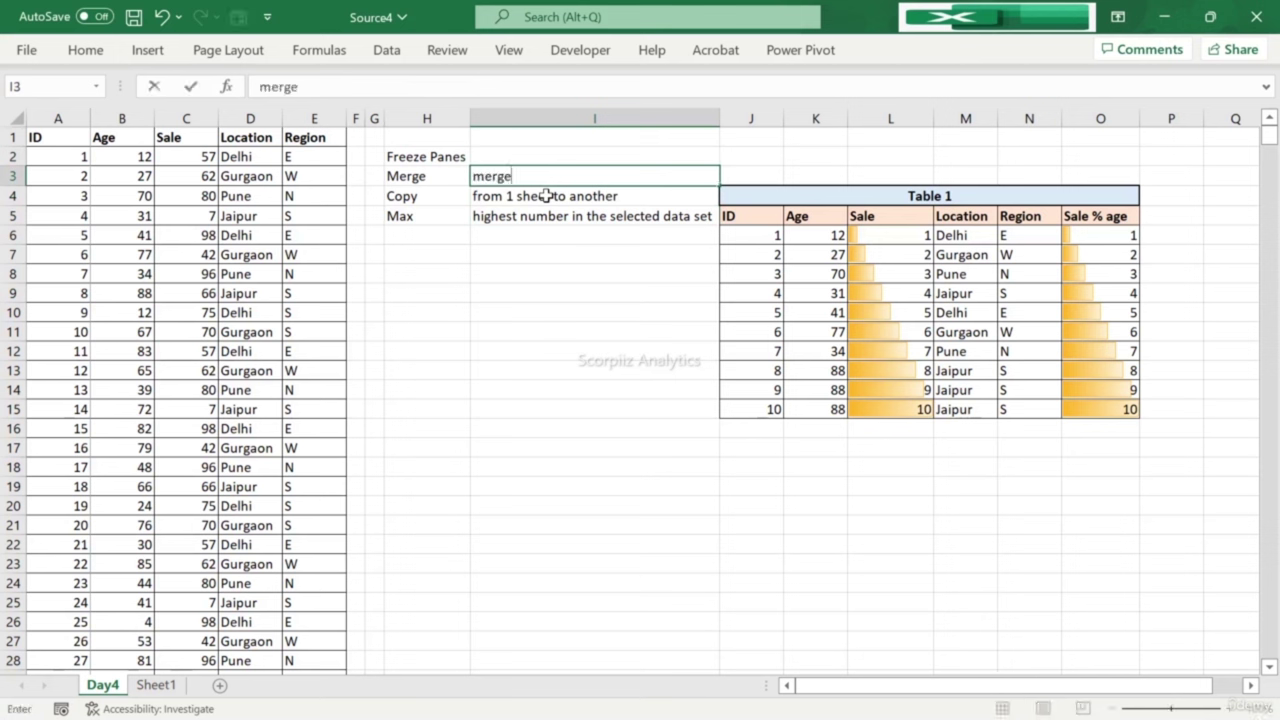
{"action": "key", "text": "BackSpace"}
{"action": "key", "text": "BackSpace"}
{"action": "key", "text": "BackSpace"}
{"action": "key", "text": "BackSpace"}
{"action": "key", "text": "BackSpace"}
{"action": "key", "text": "BackSpace"}
{"action": "type", "text": "to merge the"}
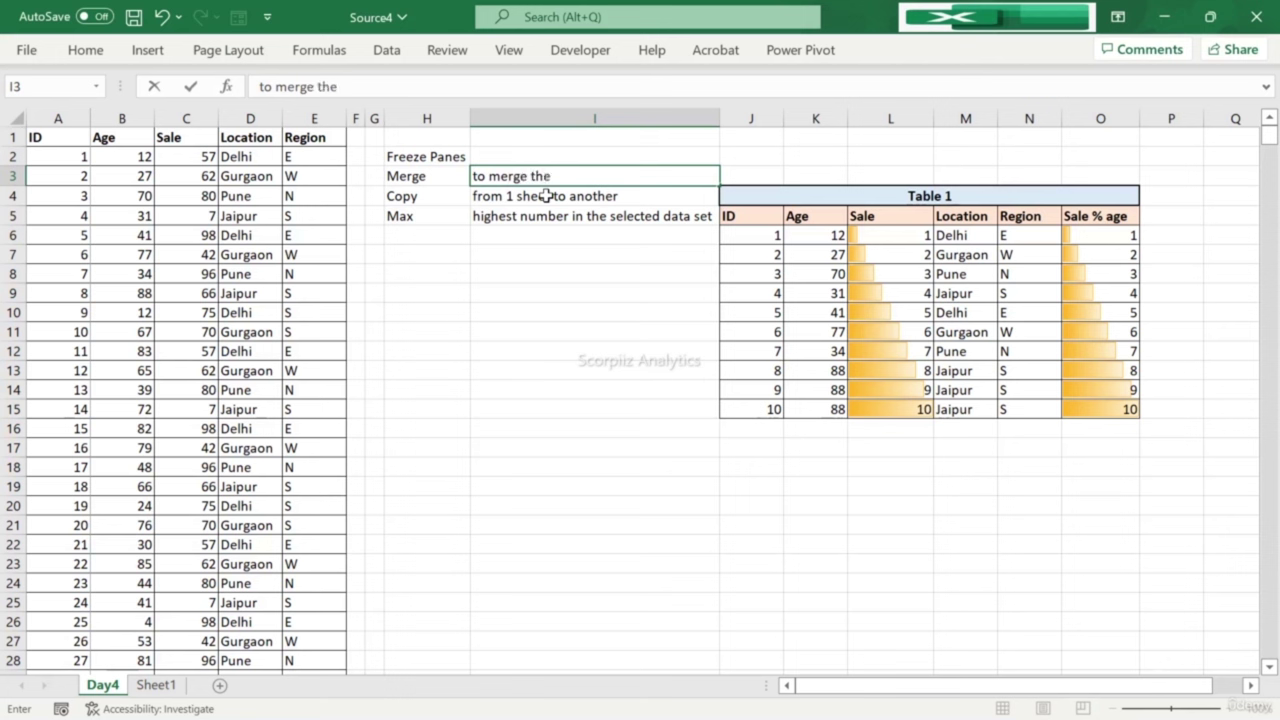
{"action": "type", "text": " cell"}
{"action": "key", "text": "Return"}
{"action": "key", "text": "Up"}
{"action": "key", "text": "Up"}
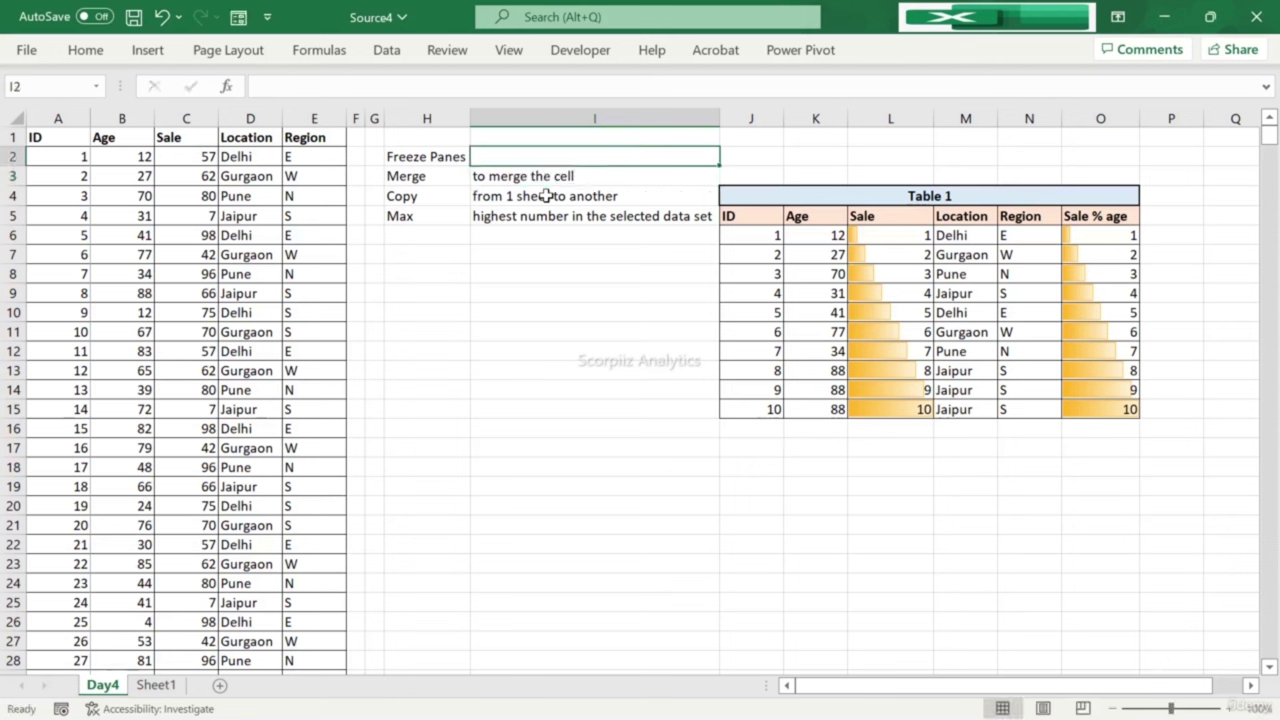
{"action": "type", "text": "row"}
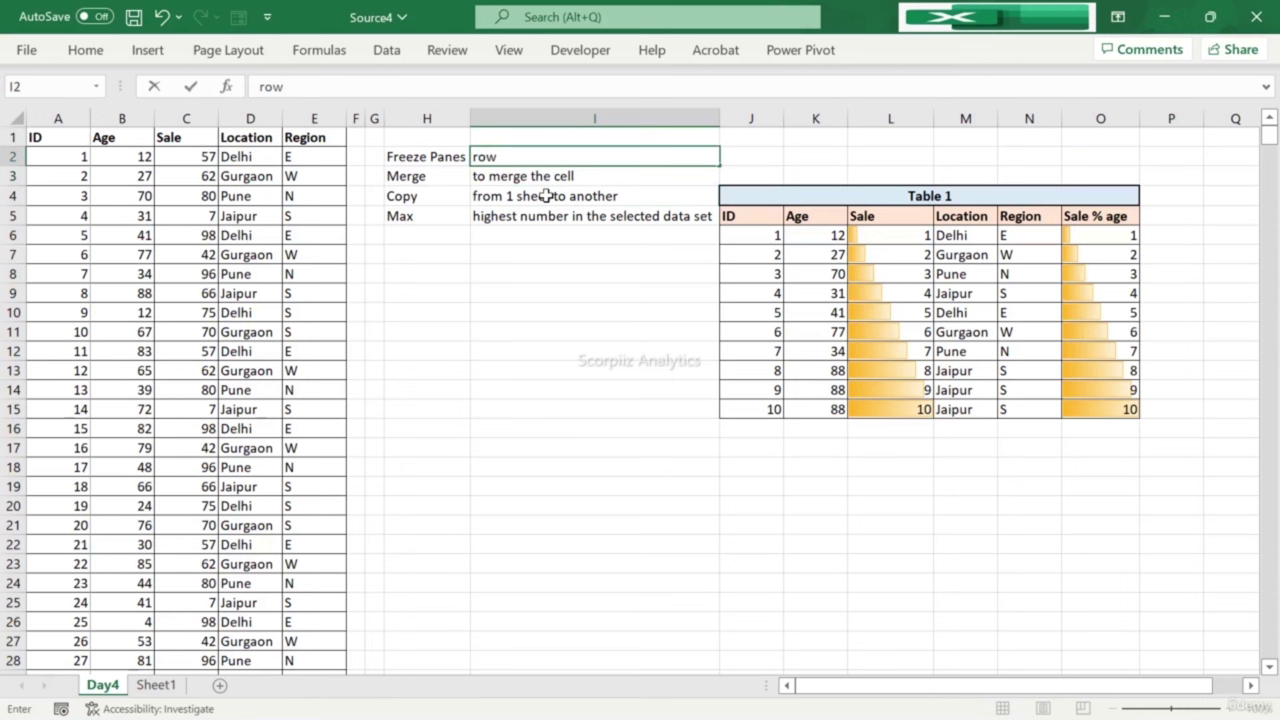
{"action": "type", "text": ",column,both"}
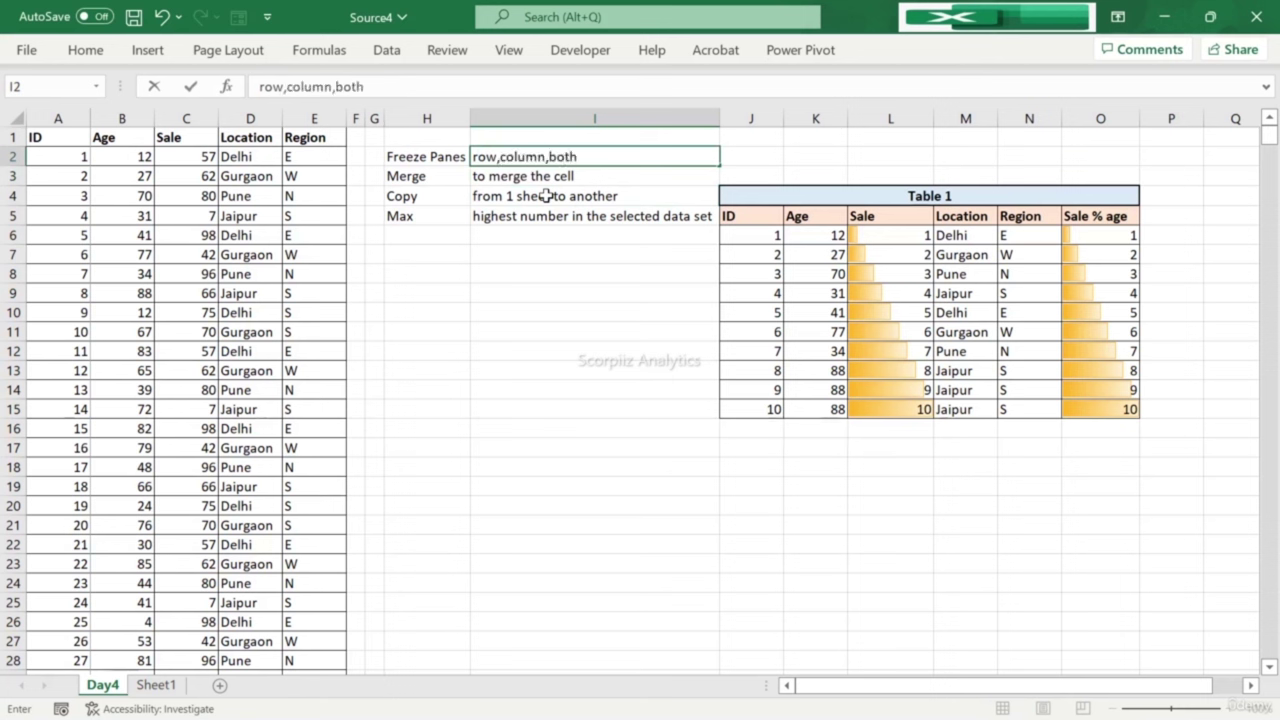
{"action": "key", "text": "Return"}
{"action": "left_click", "coordinate": [546, 196]}
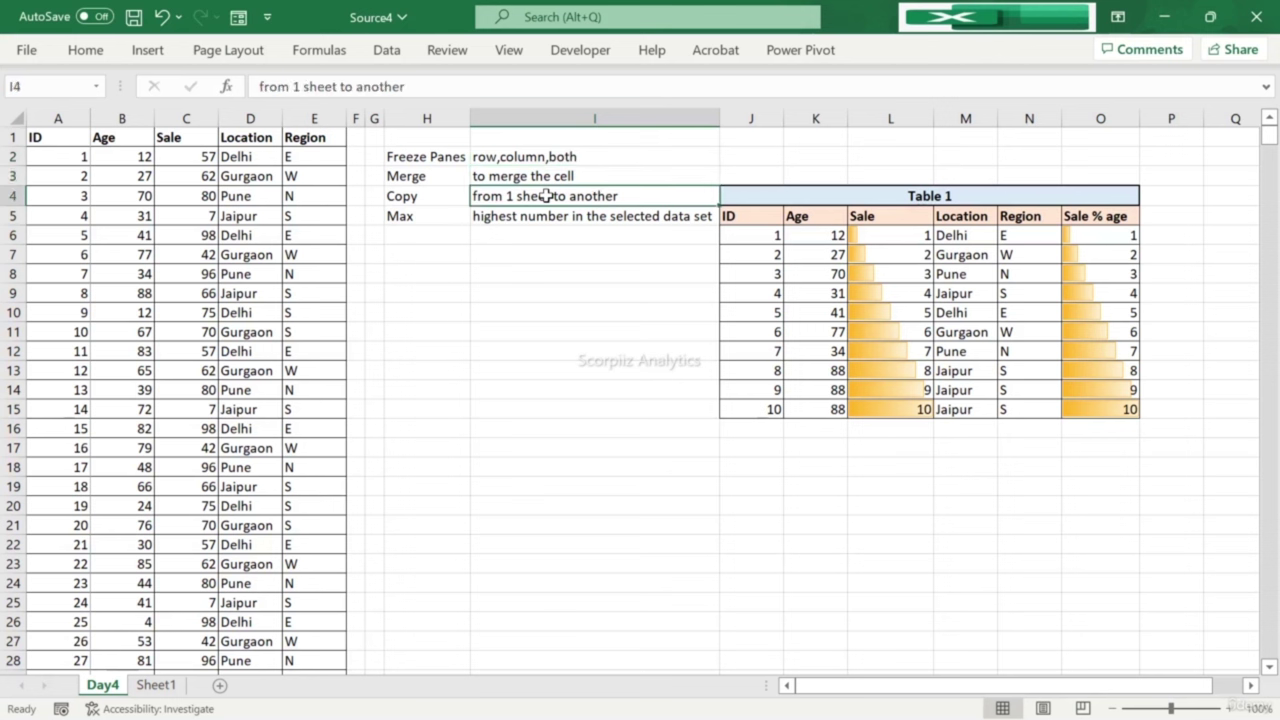
{"action": "key", "text": "Down"}
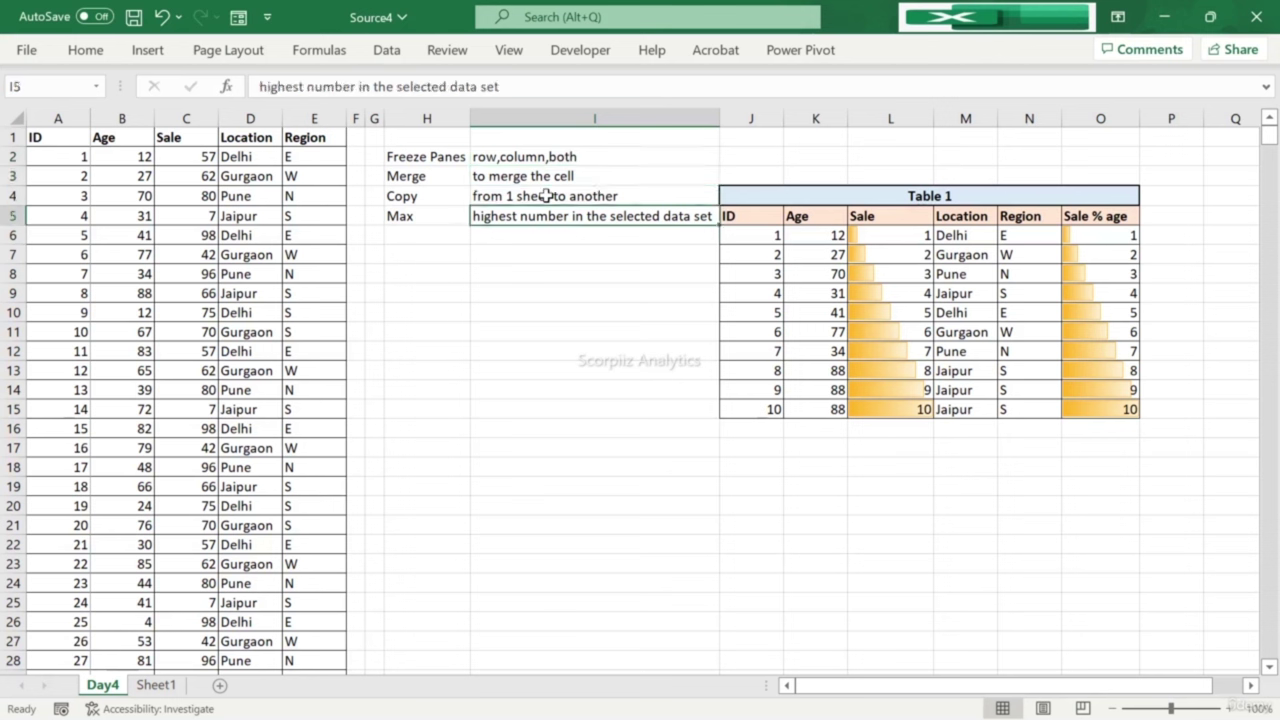
{"action": "key", "text": "Right"}
{"action": "key", "text": "Right"}
{"action": "key", "text": "Right"}
{"action": "key", "text": "Right"}
{"action": "key", "text": "Right"}
{"action": "key", "text": "Right"}
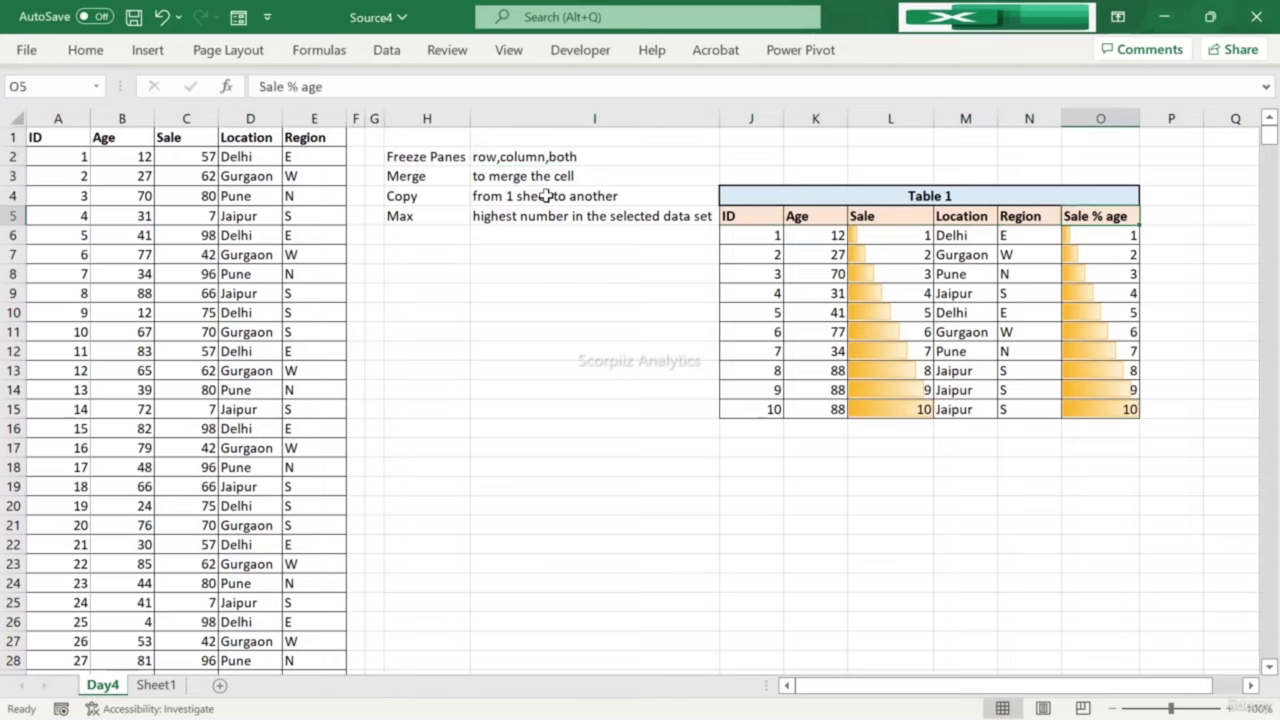
Step: Add a new header 'Max' in P5 beside Sale % age
{"action": "key", "text": "Right"}
{"action": "key", "text": "Right"}
{"action": "key", "text": "Left"}
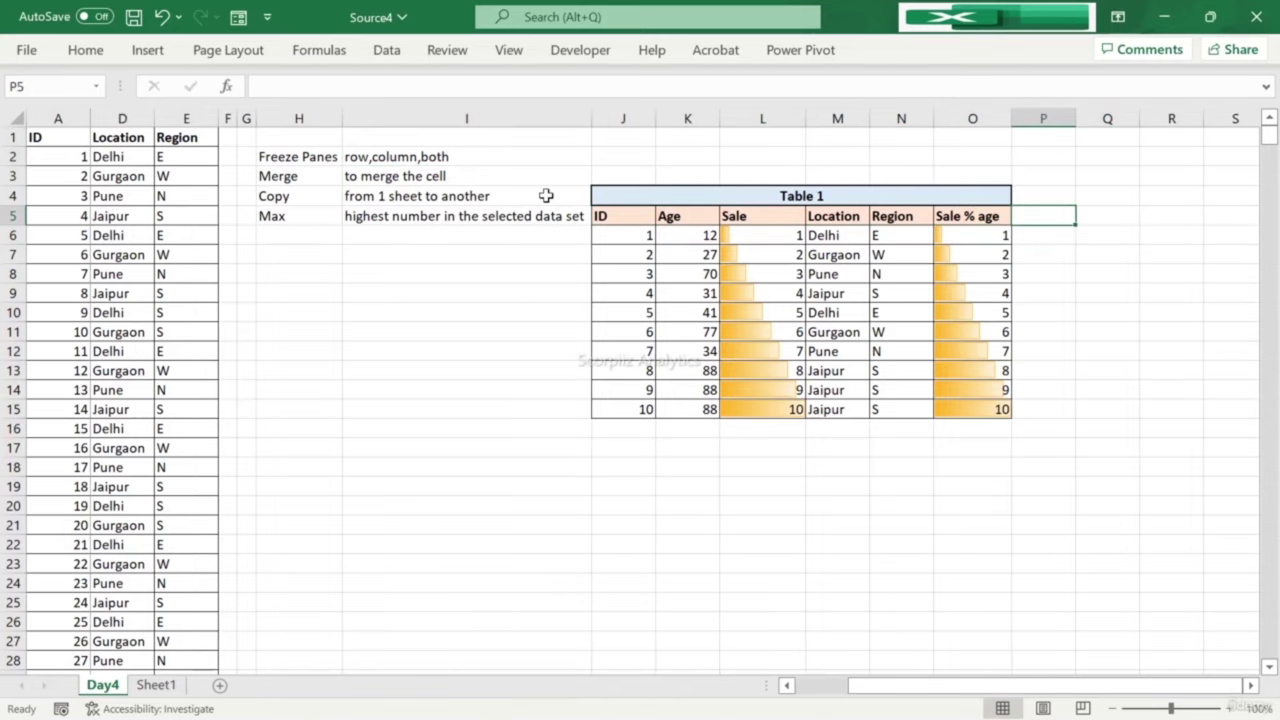
{"action": "type", "text": "Max"}
{"action": "key", "text": "Return"}
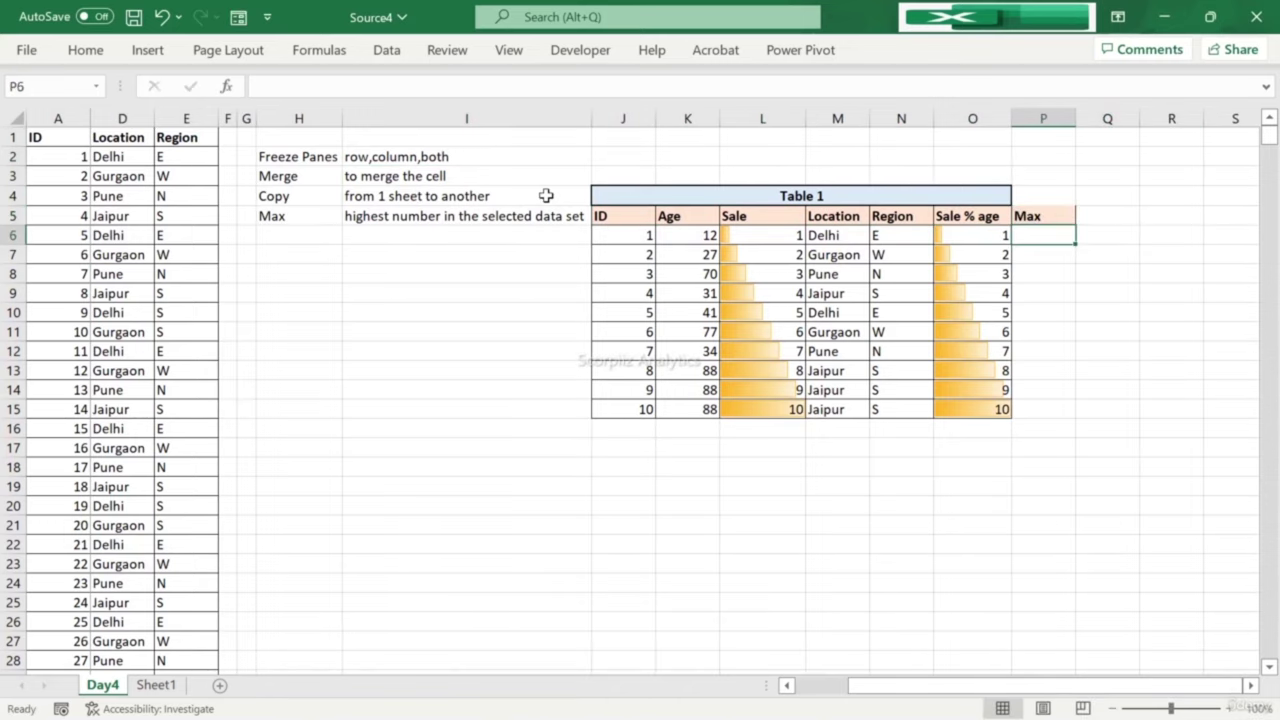
Step: Give the Sale % age and Max headers a light green fill and all borders
{"action": "key", "text": "Up"}
{"action": "key", "text": "Left"}
{"action": "key", "text": "shift+Right"}
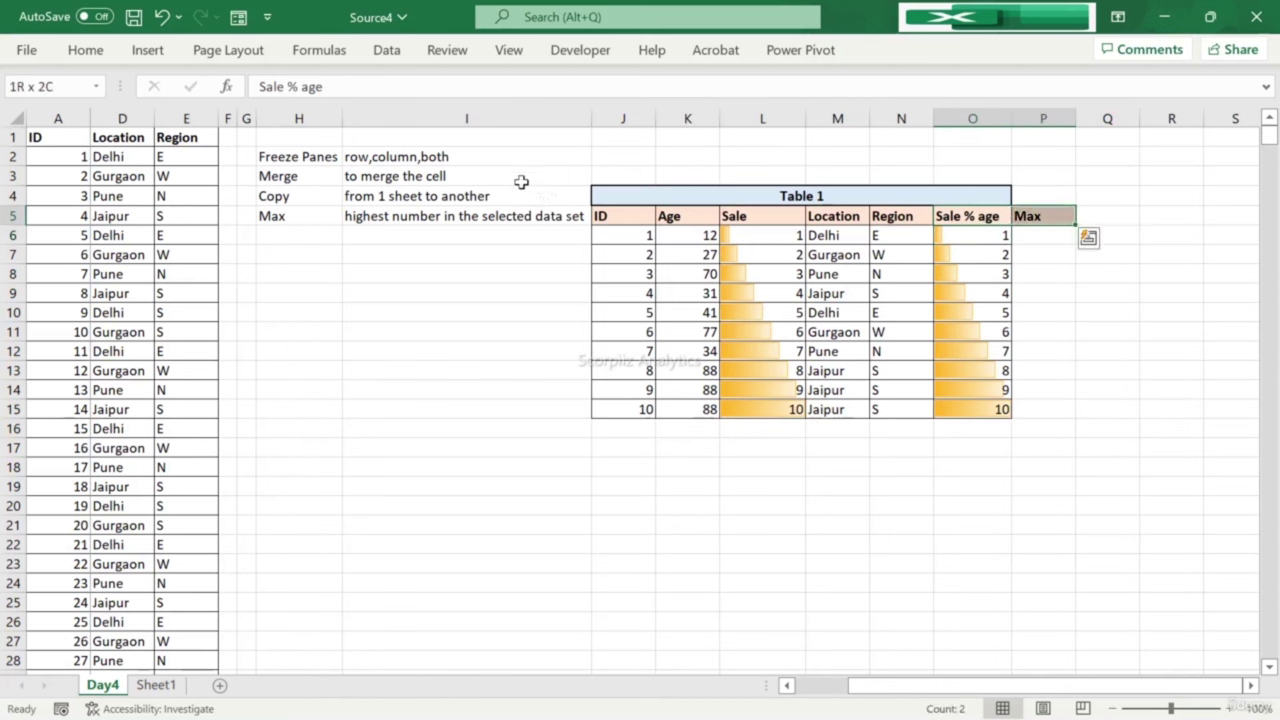
{"action": "left_click", "coordinate": [97, 52]}
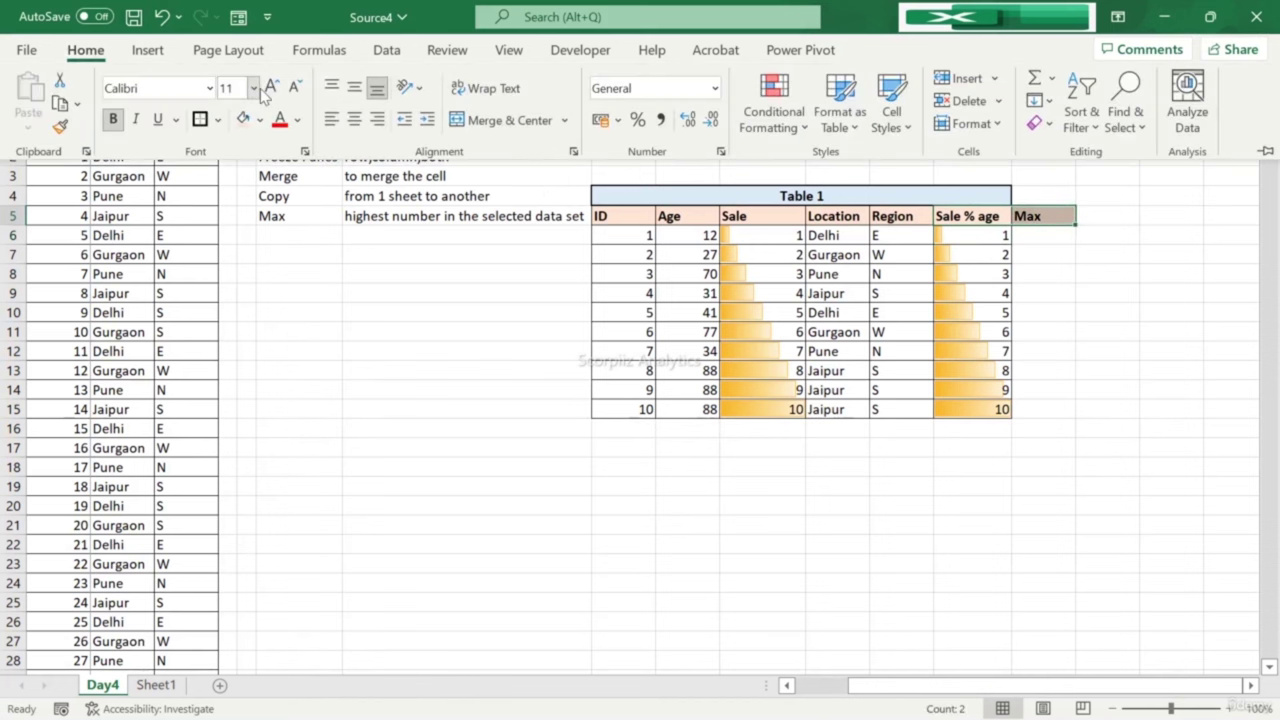
{"action": "left_click", "coordinate": [259, 121]}
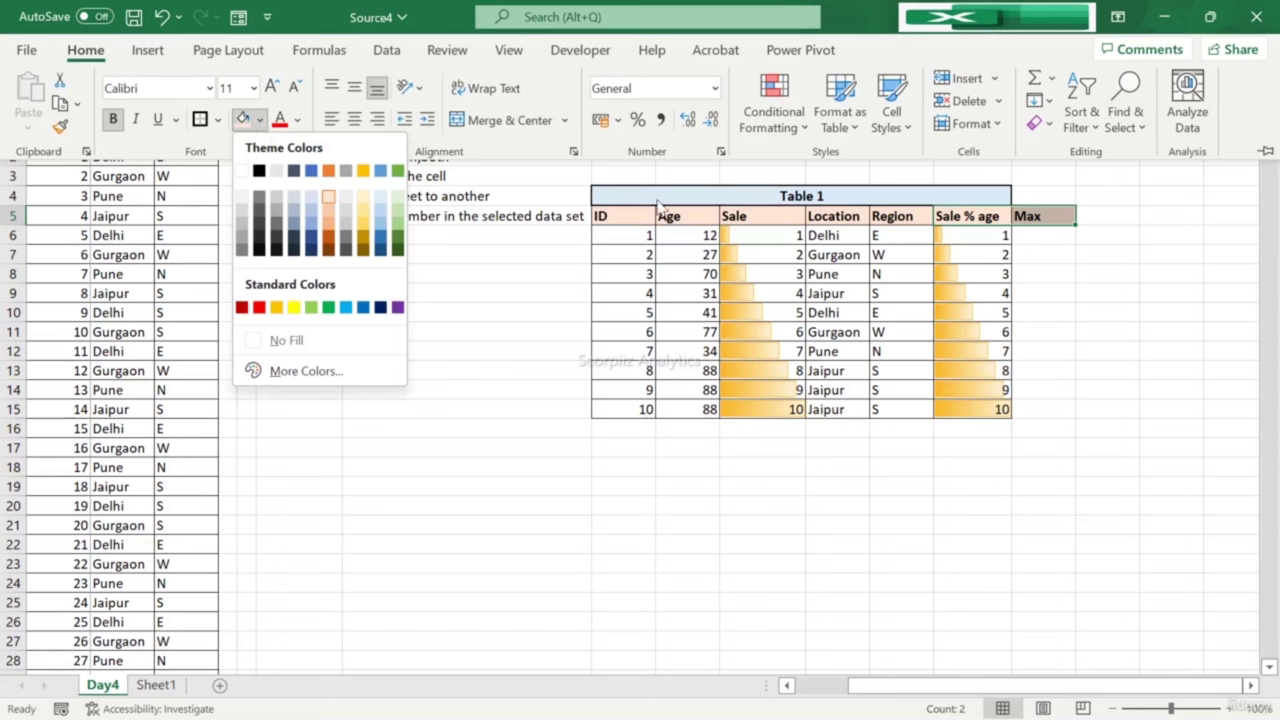
{"action": "left_click", "coordinate": [396, 203]}
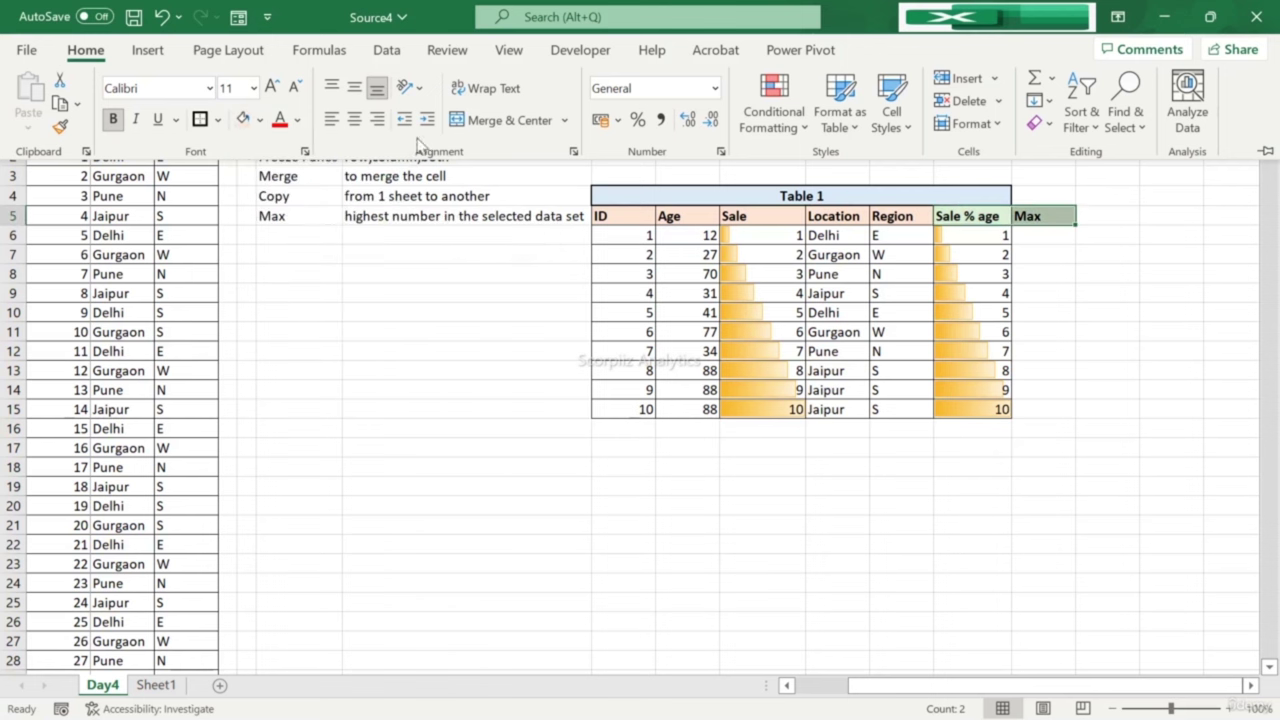
{"action": "left_click", "coordinate": [218, 119]}
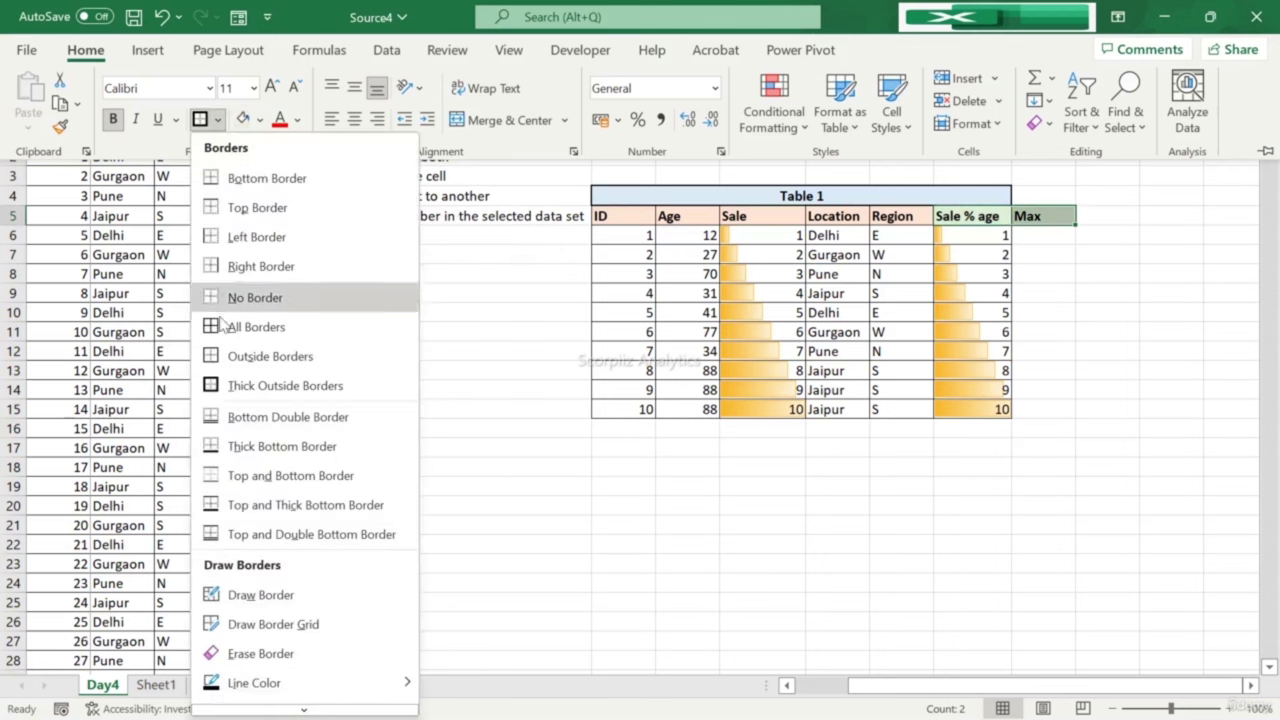
{"action": "left_click", "coordinate": [222, 326]}
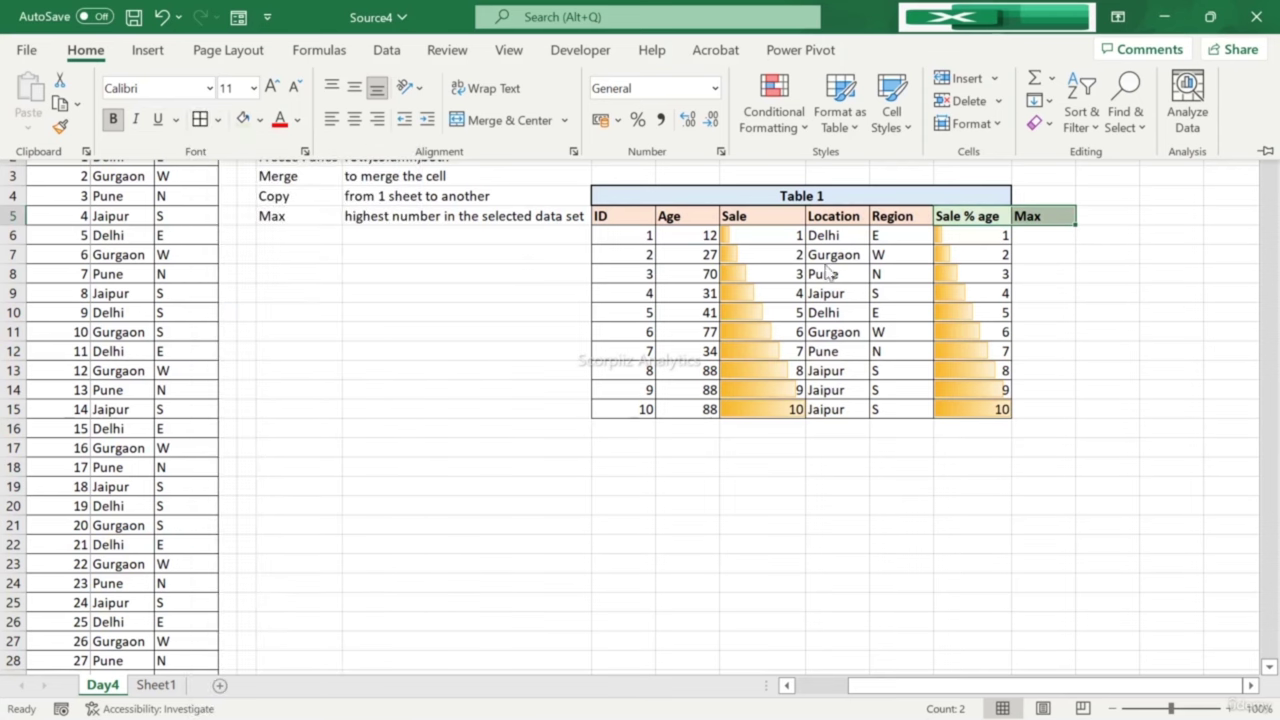
{"action": "left_click", "coordinate": [988, 226]}
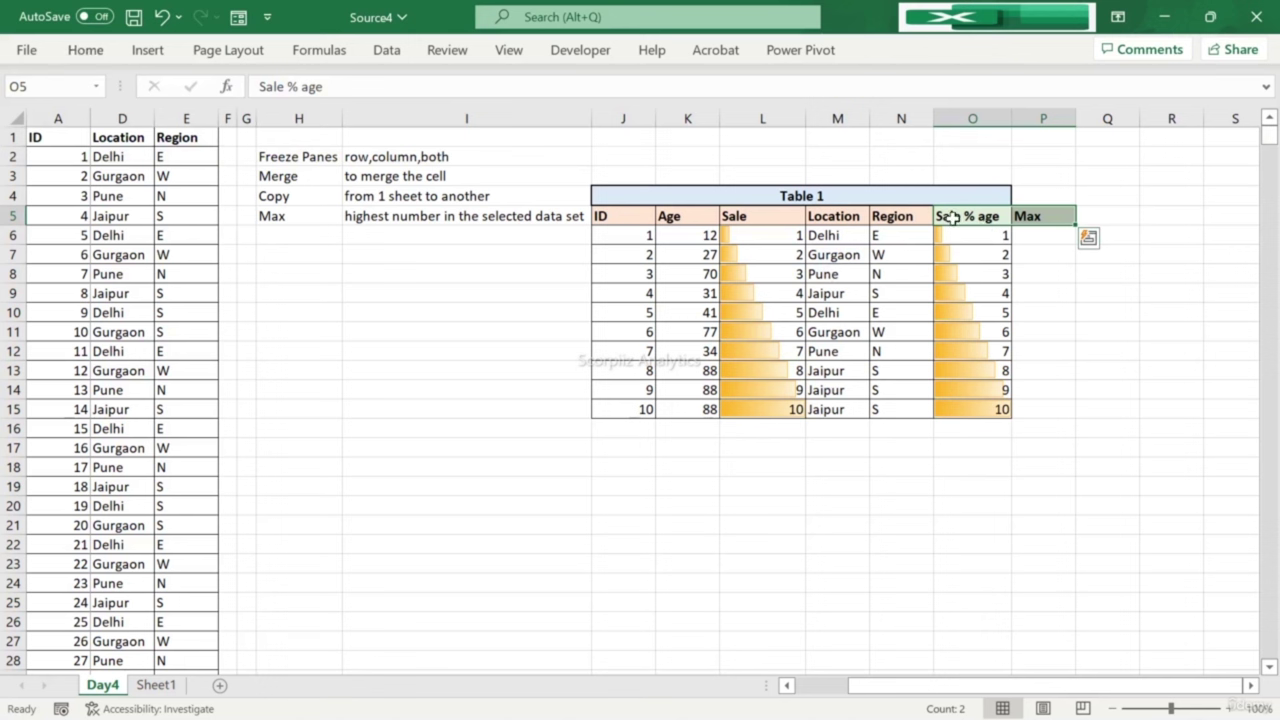
{"action": "left_click_drag", "start_coordinate": [905, 216], "coordinate": [903, 405]}
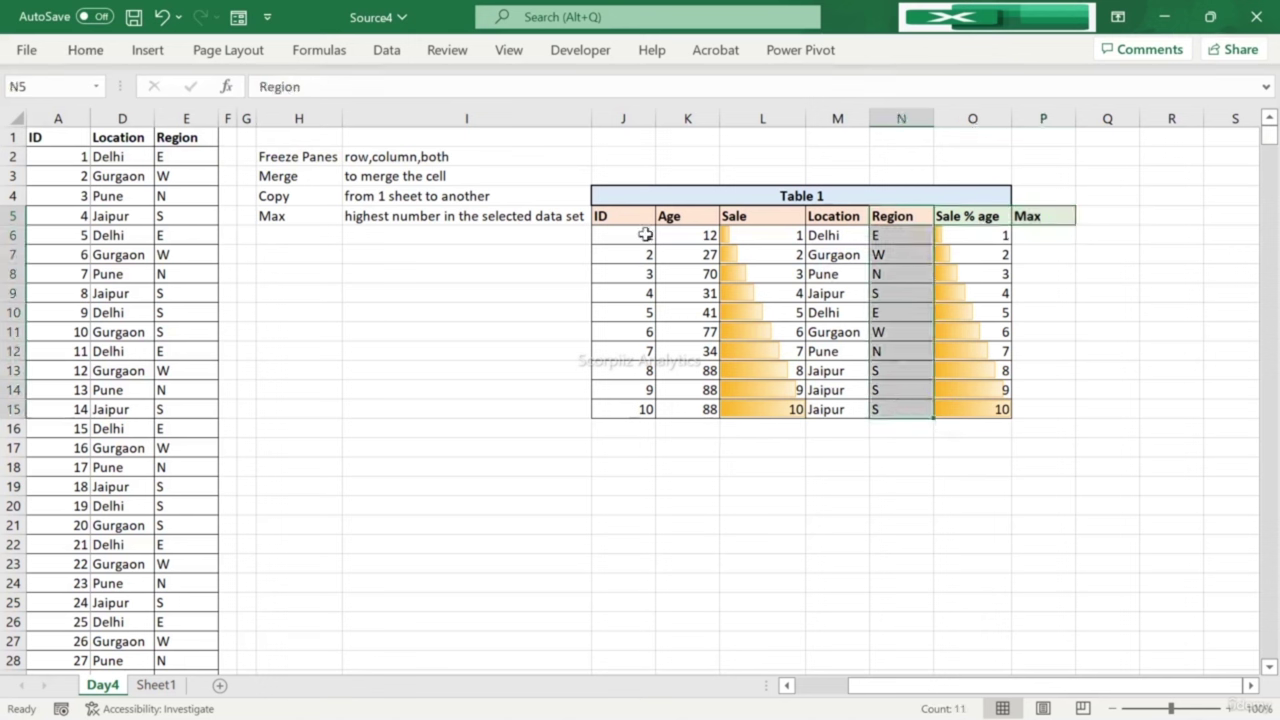
{"action": "left_click_drag", "start_coordinate": [615, 215], "coordinate": [887, 409]}
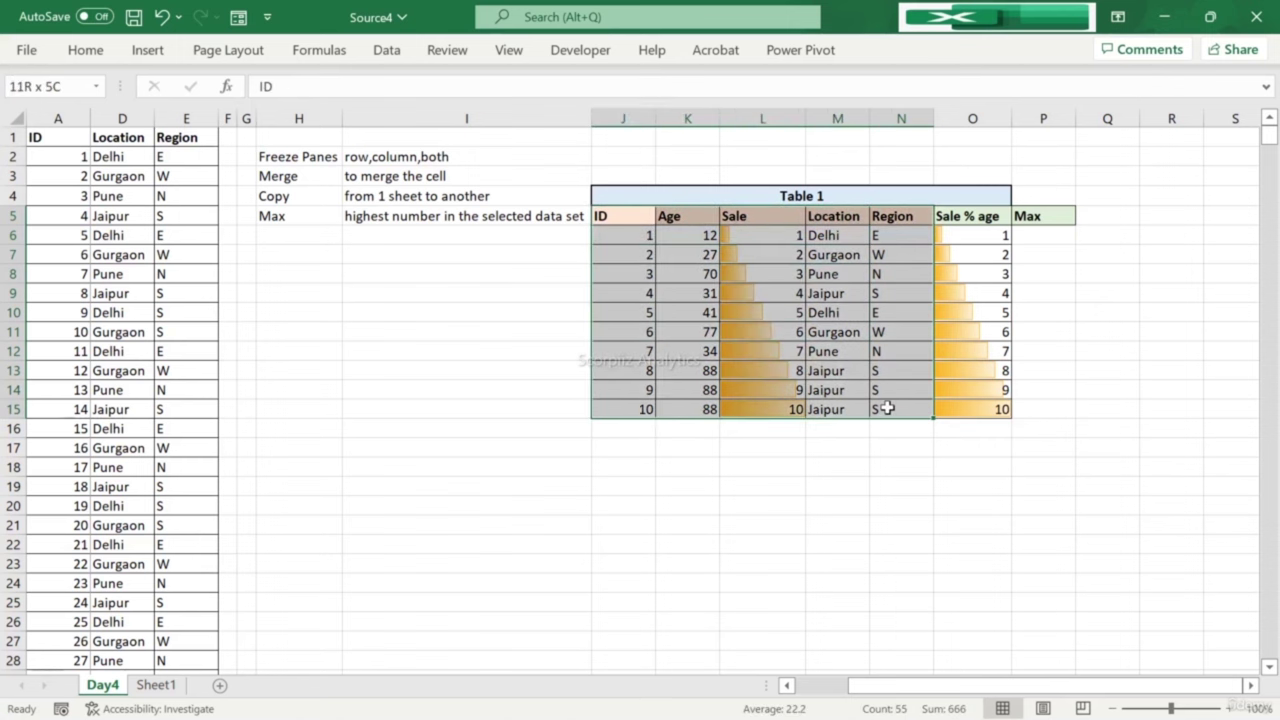
{"action": "left_click_drag", "start_coordinate": [970, 216], "coordinate": [1038, 221]}
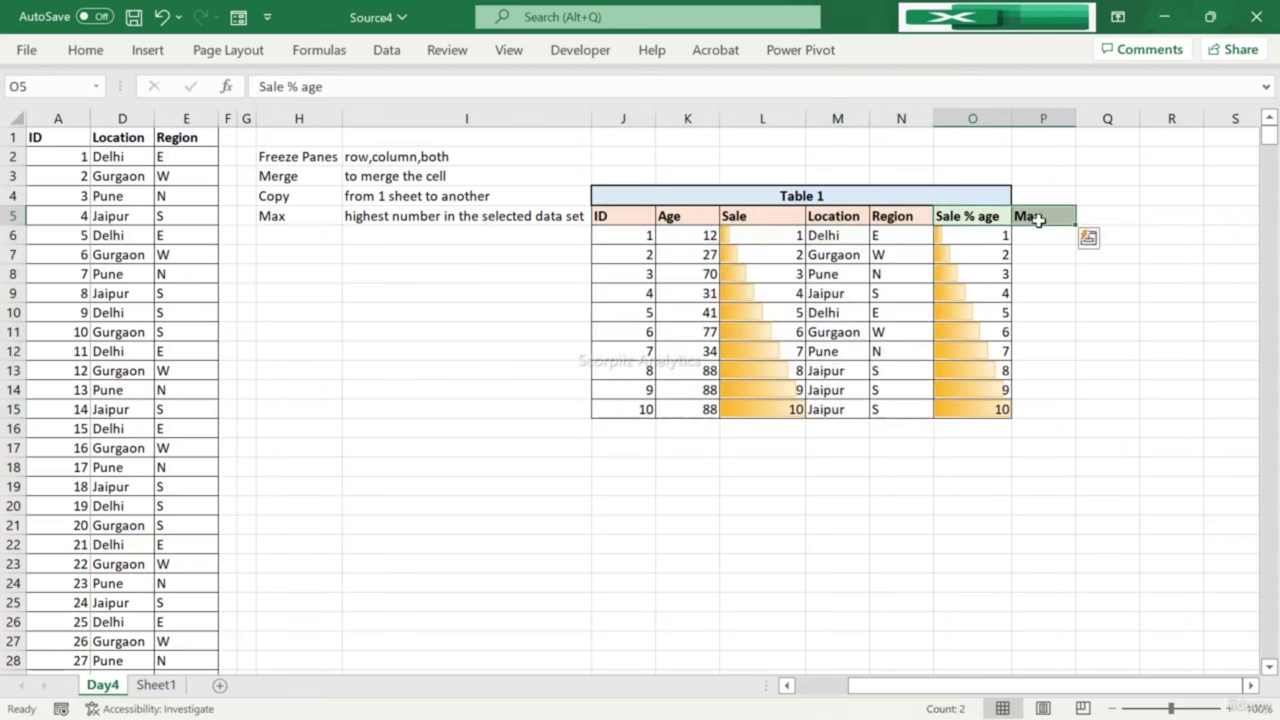
Step: Enter =MAX(L6:L15) in P6, showing the highest Sale value, 10
{"action": "left_click", "coordinate": [1039, 225]}
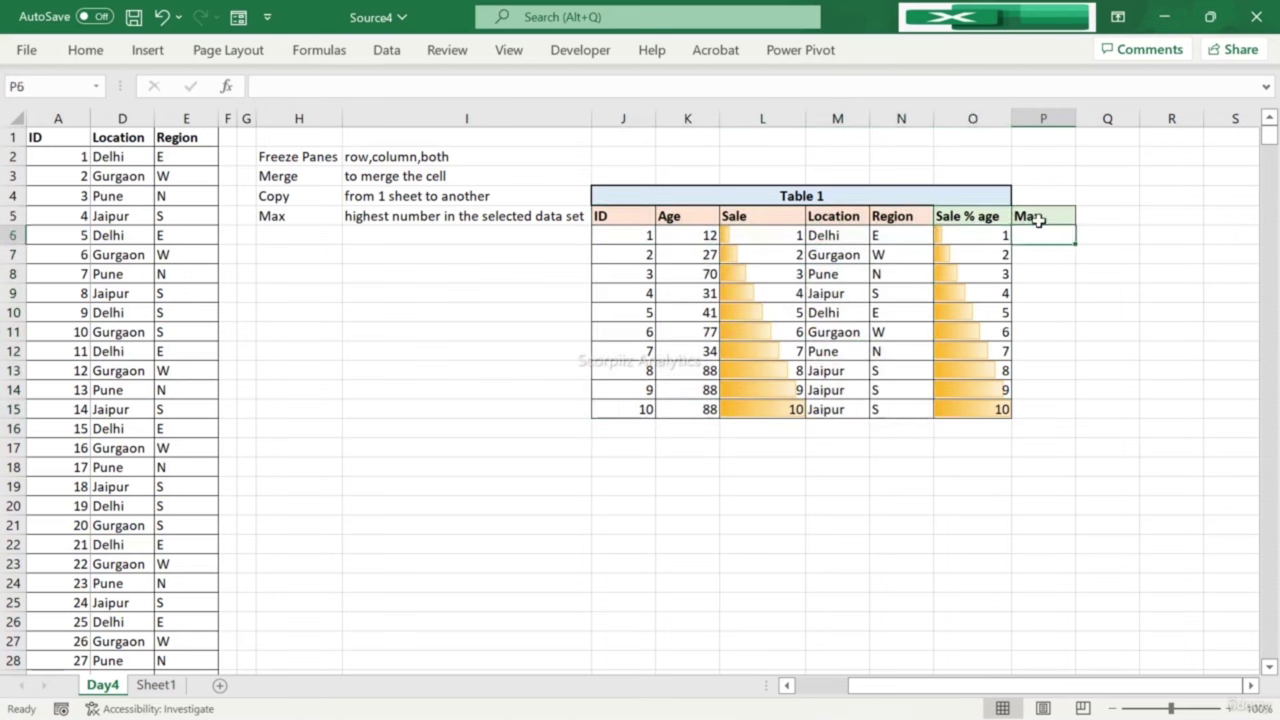
{"action": "type", "text": "="}
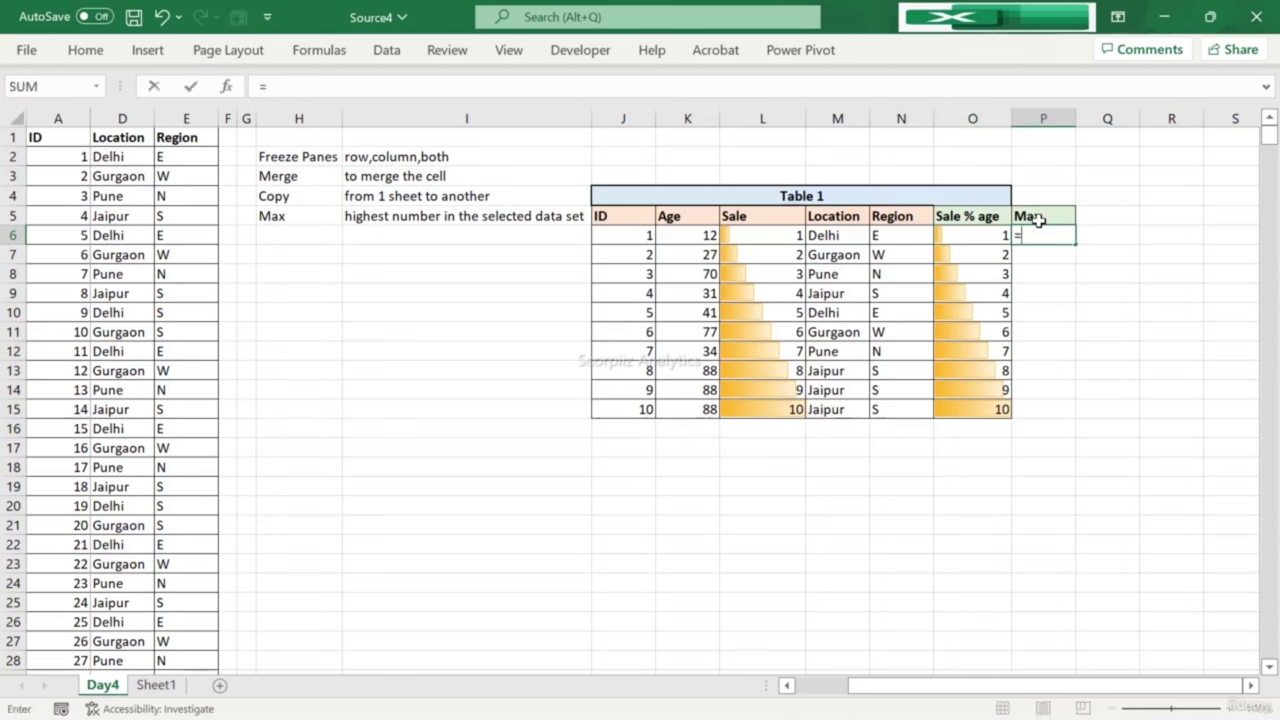
{"action": "type", "text": "max"}
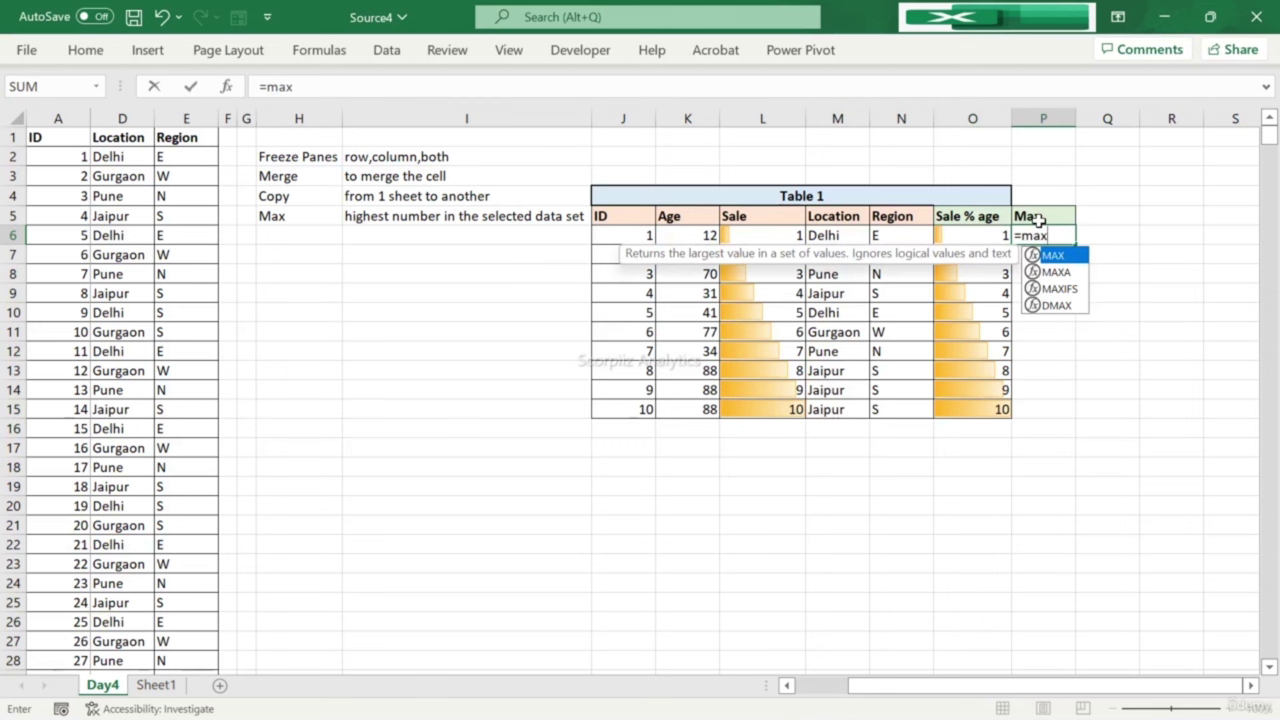
{"action": "key", "text": "Tab"}
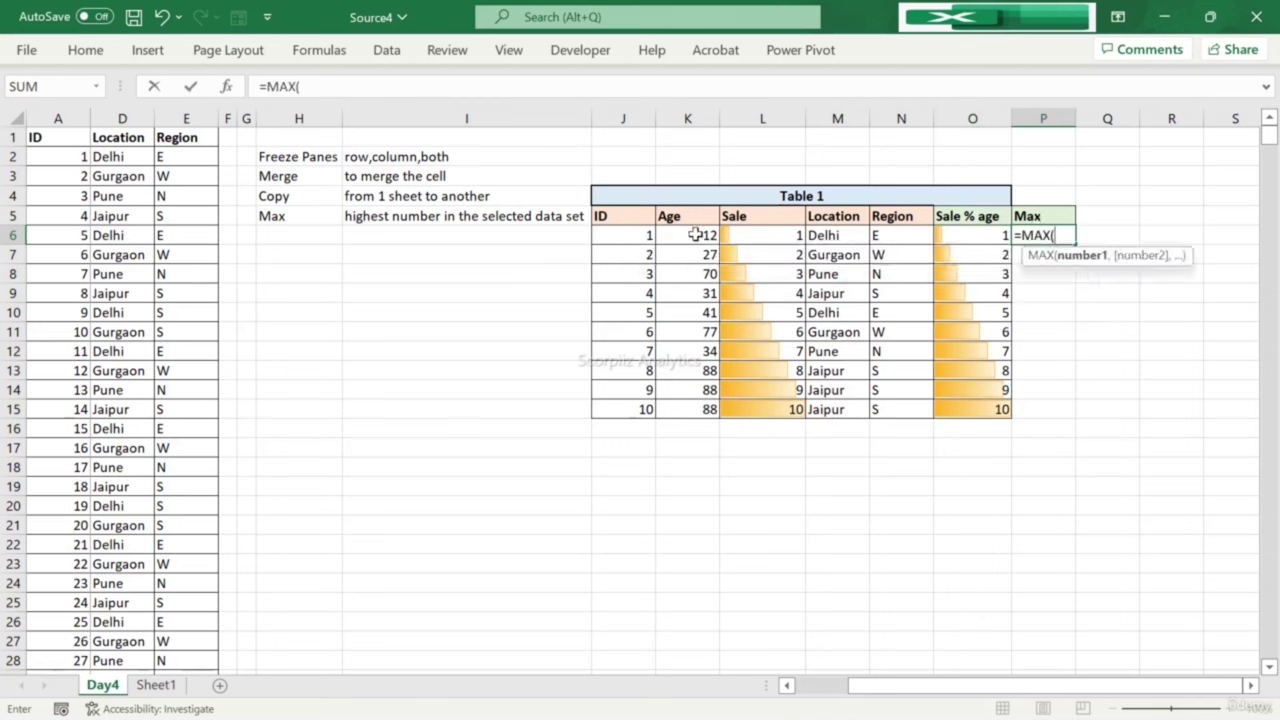
{"action": "left_click_drag", "start_coordinate": [709, 237], "coordinate": [715, 412]}
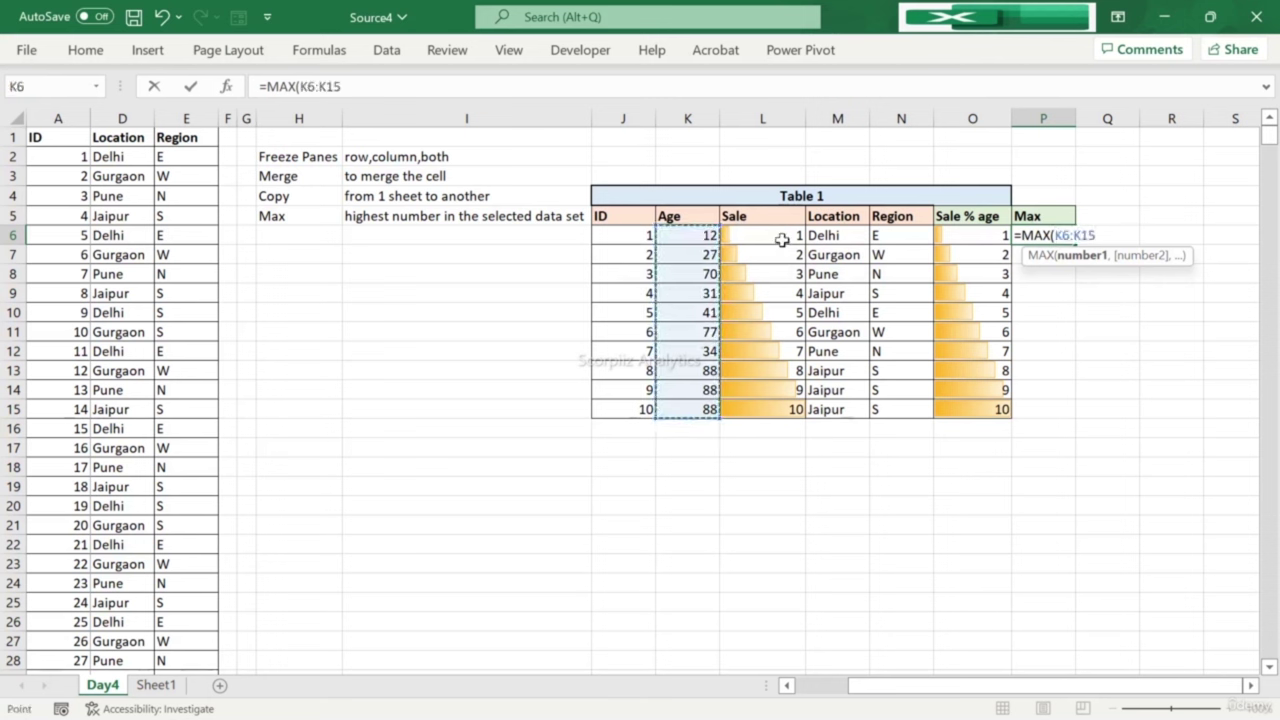
{"action": "left_click_drag", "start_coordinate": [782, 236], "coordinate": [779, 409]}
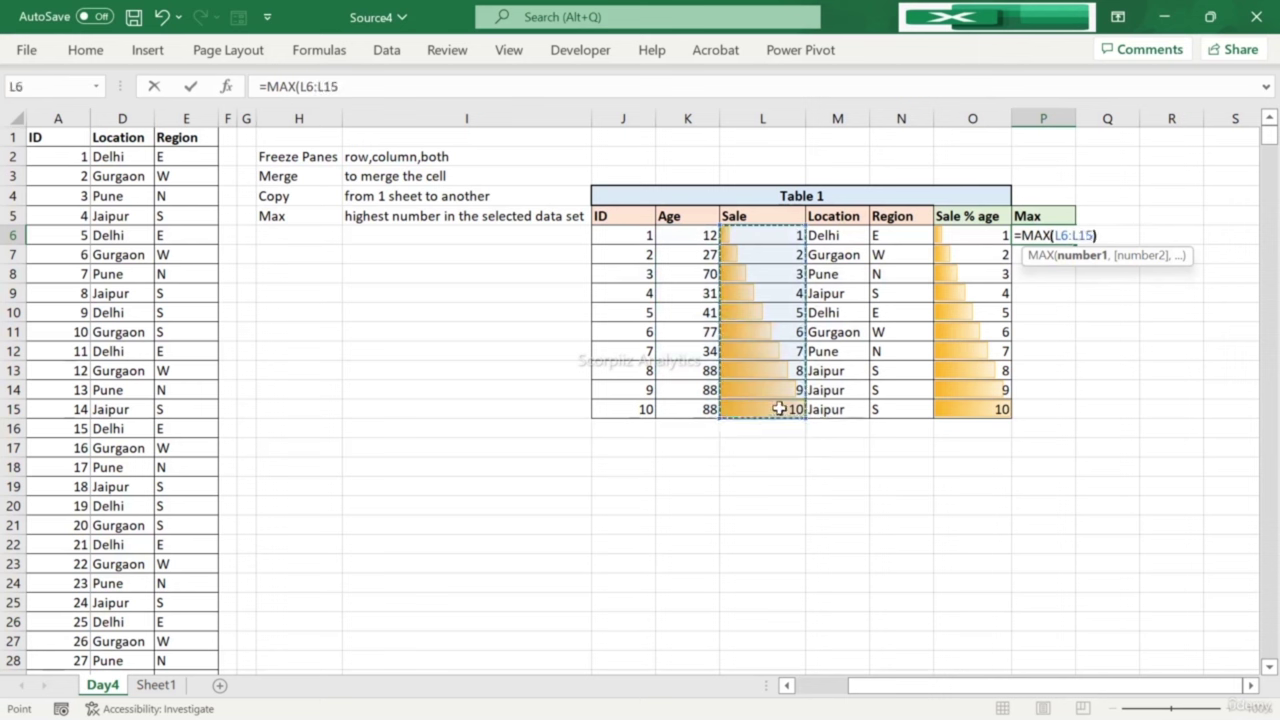
{"action": "type", "text": ")"}
{"action": "key", "text": "Return"}
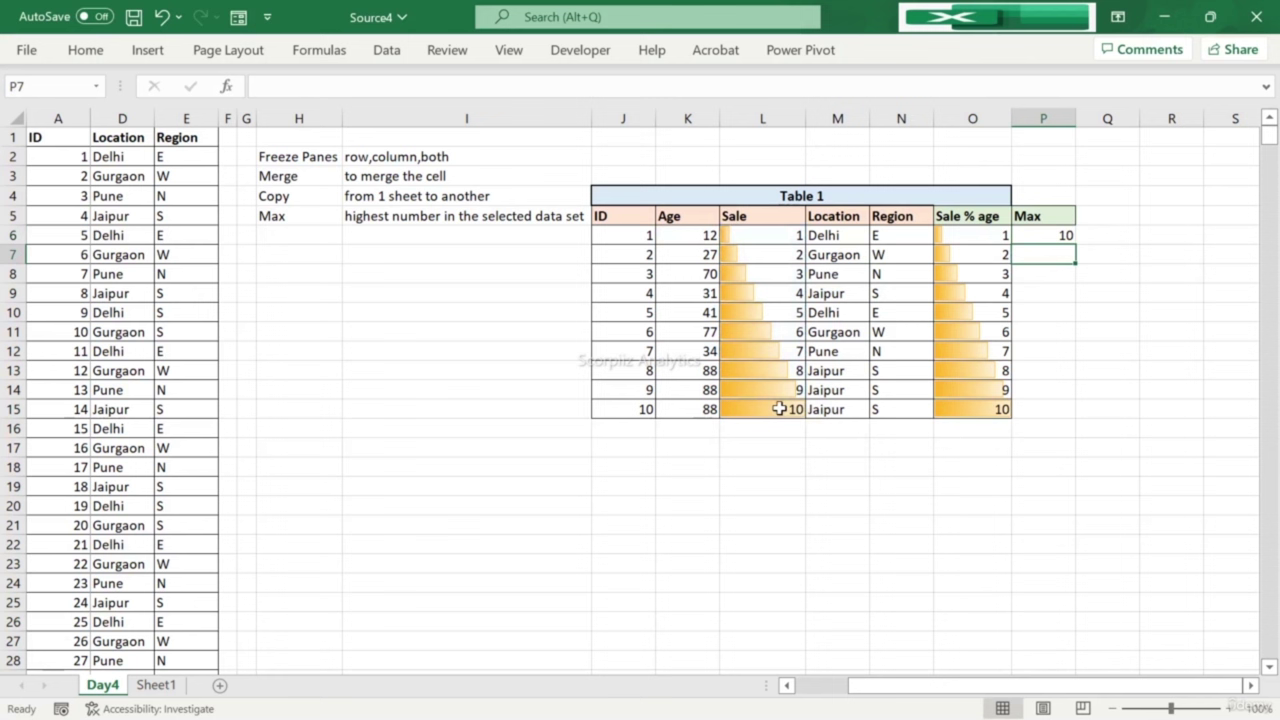
{"action": "key", "text": "Up"}
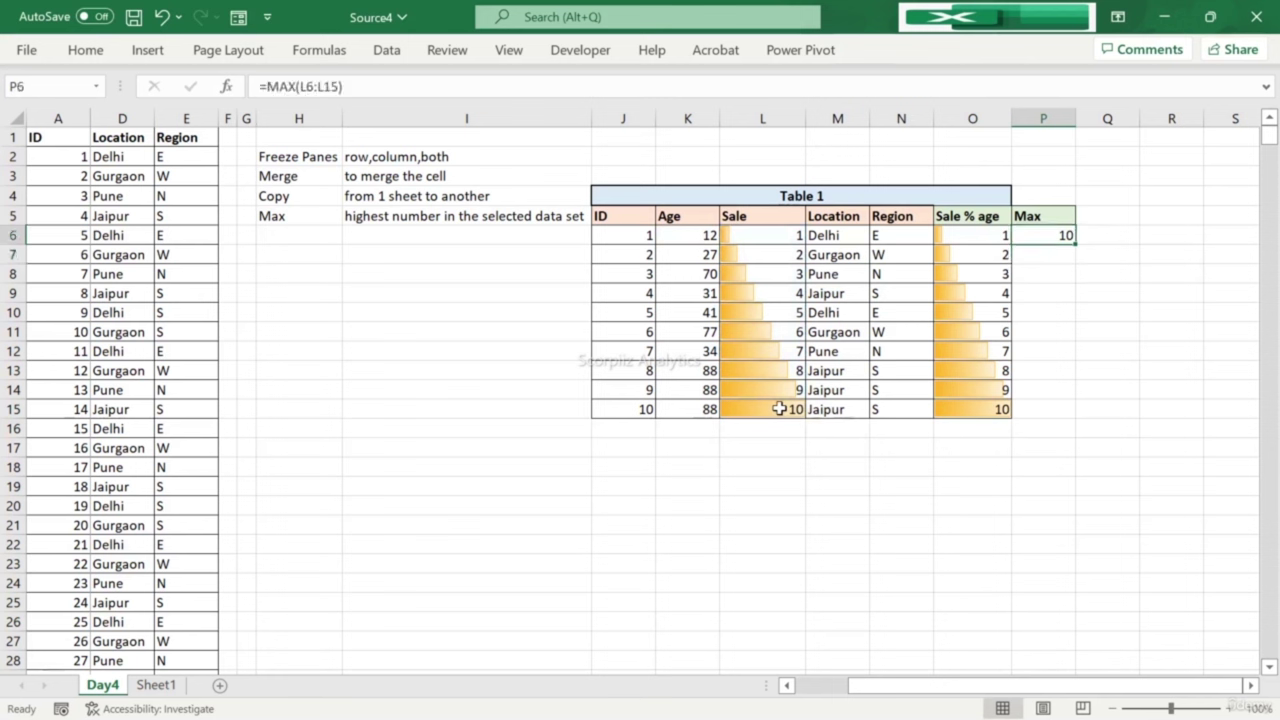
Step: Test the Max by changing L15 to 34, then restore it to 10
{"action": "key", "text": "Left"}
{"action": "key", "text": "Left"}
{"action": "key", "text": "Left"}
{"action": "key", "text": "Left"}
{"action": "key", "text": "Down"}
{"action": "key", "text": "Down"}
{"action": "key", "text": "Down"}
{"action": "key", "text": "Down"}
{"action": "key", "text": "Down"}
{"action": "key", "text": "Down"}
{"action": "key", "text": "Down"}
{"action": "key", "text": "Down"}
{"action": "key", "text": "Down"}
{"action": "type", "text": "34"}
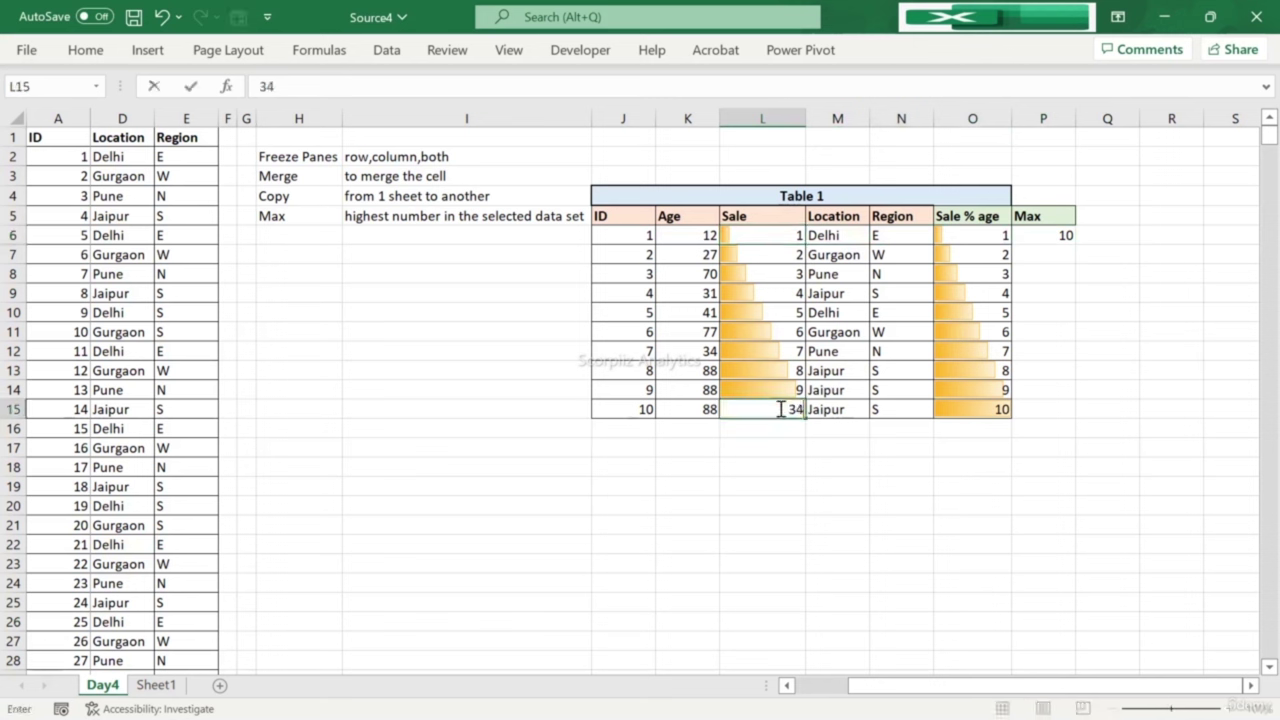
{"action": "key", "text": "Return"}
{"action": "left_click", "coordinate": [779, 408]}
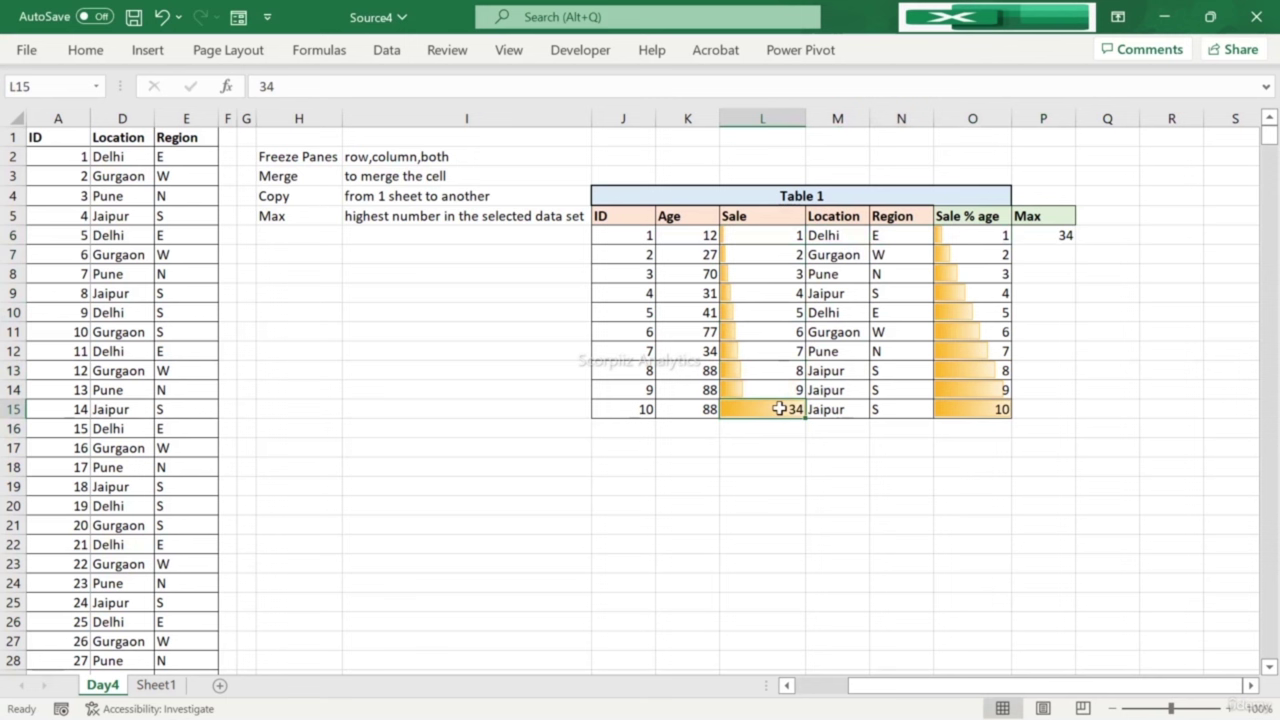
{"action": "key", "text": "BackSpace"}
{"action": "type", "text": "10"}
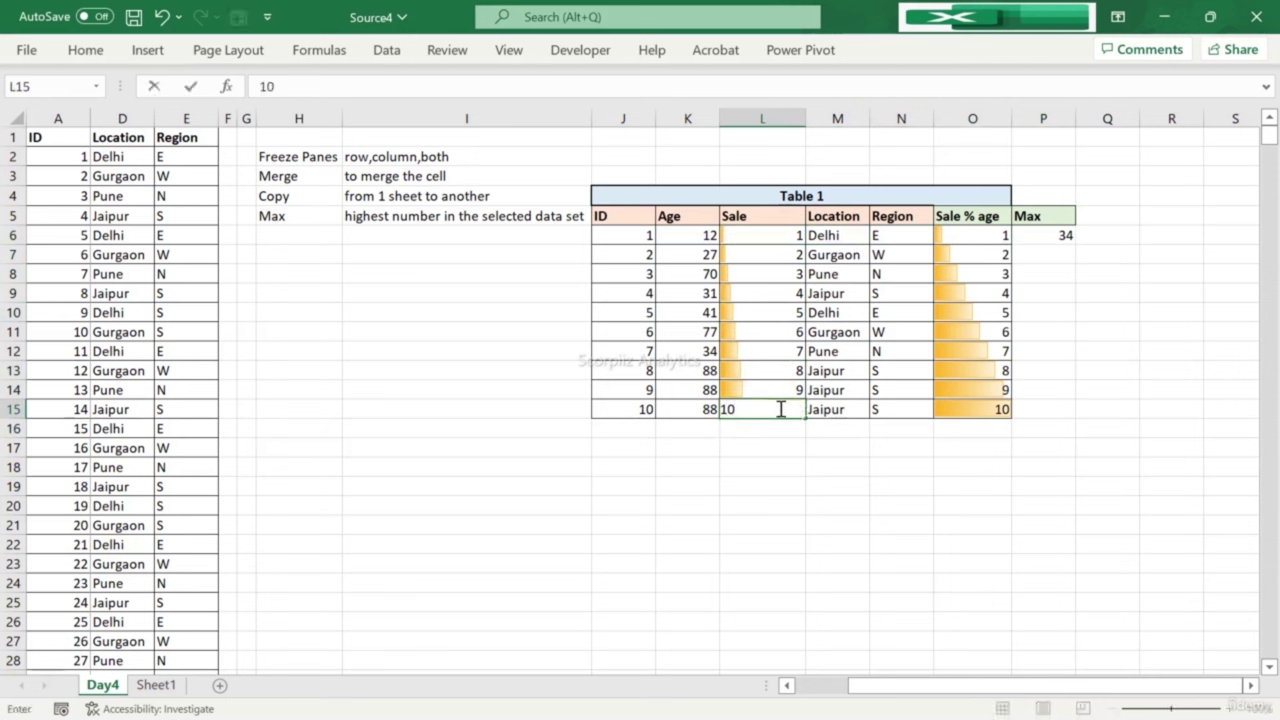
{"action": "key", "text": "Return"}
{"action": "key", "text": "Left"}
{"action": "key", "text": "Left"}
{"action": "key", "text": "Left"}
{"action": "key", "text": "Left"}
{"action": "key", "text": "Left"}
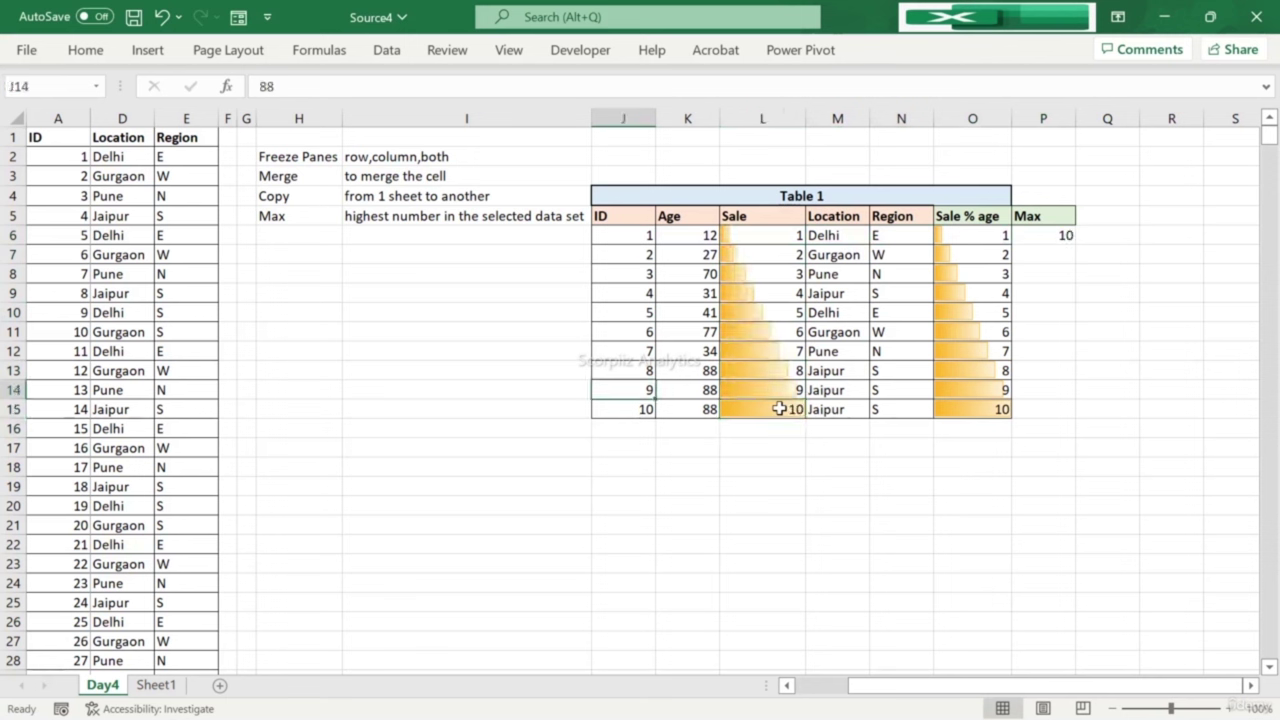
{"action": "key", "text": "Up"}
{"action": "key", "text": "Up"}
{"action": "key", "text": "Up"}
{"action": "key", "text": "Up"}
{"action": "key", "text": "Up"}
{"action": "key", "text": "Up"}
{"action": "key", "text": "Up"}
{"action": "key", "text": "Up"}
{"action": "key", "text": "Up"}
{"action": "key", "text": "Up"}
{"action": "key", "text": "Up"}
{"action": "key", "text": "Up"}
Step: Enter the label Min in H6, below the Max note
{"action": "key", "text": "Down"}
{"action": "key", "text": "Down"}
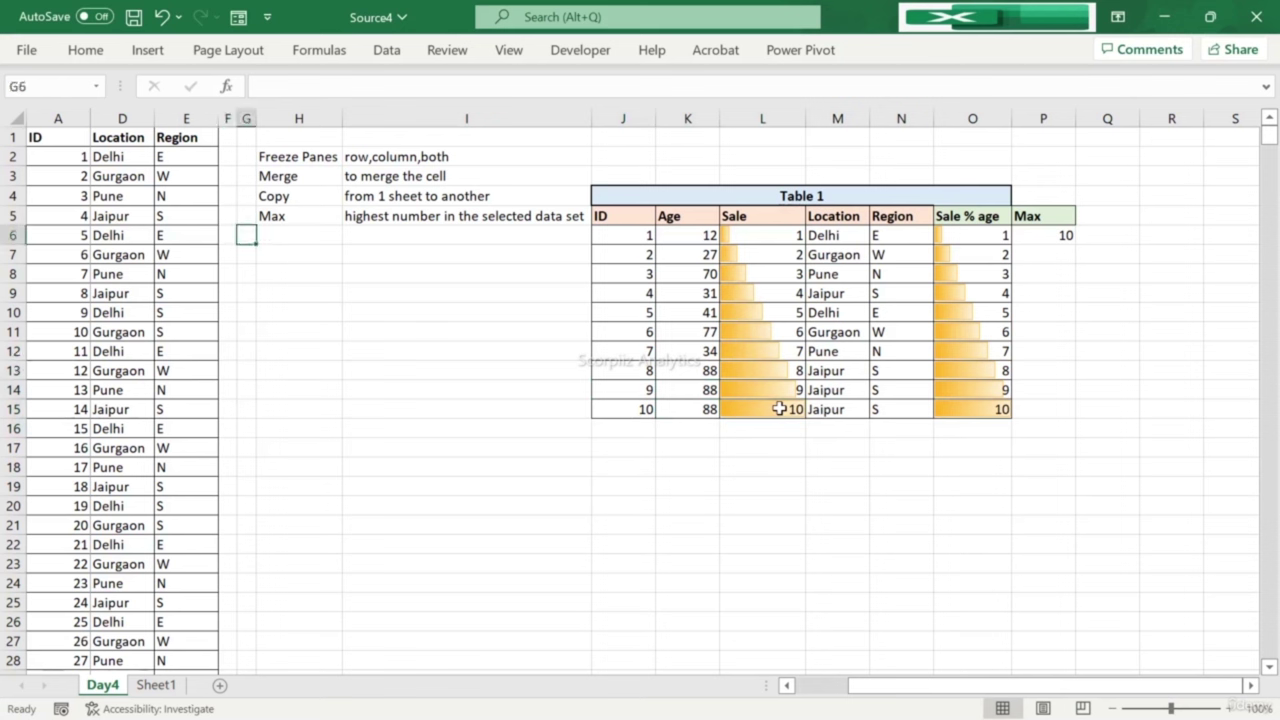
{"action": "key", "text": "Right"}
{"action": "type", "text": "Min"}
{"action": "key", "text": "Return"}
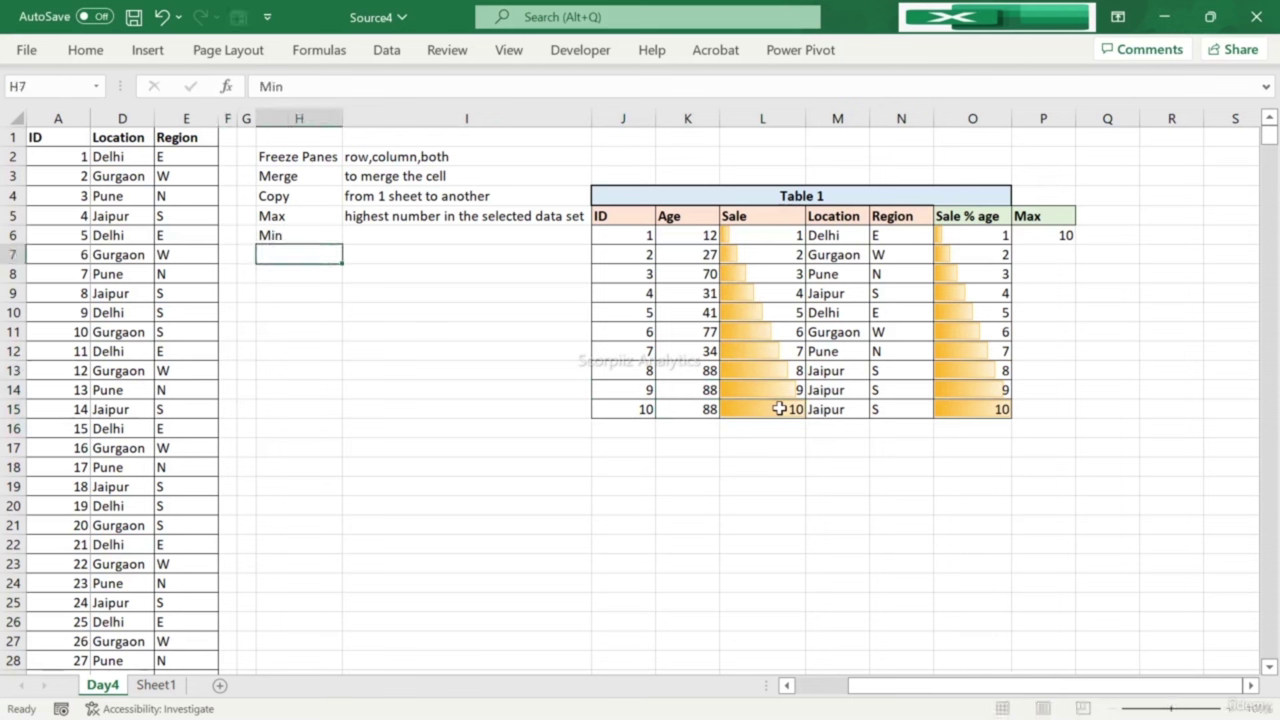
Step: Describe Min in I6 as 'Lowest number in the selected data set', adapted from the Max description
{"action": "key", "text": "Up"}
{"action": "key", "text": "Right"}
{"action": "key", "text": "Up"}
{"action": "key", "text": "ctrl+c"}
{"action": "key", "text": "Down"}
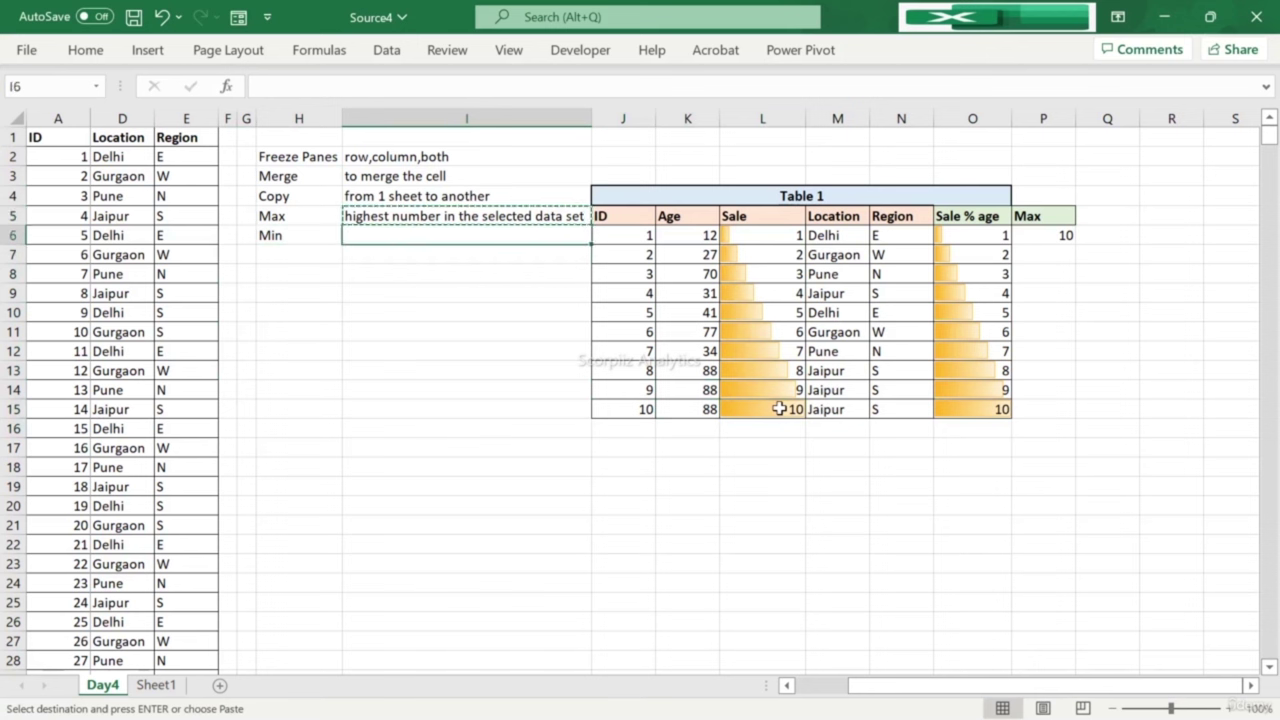
{"action": "key", "text": "ctrl+v"}
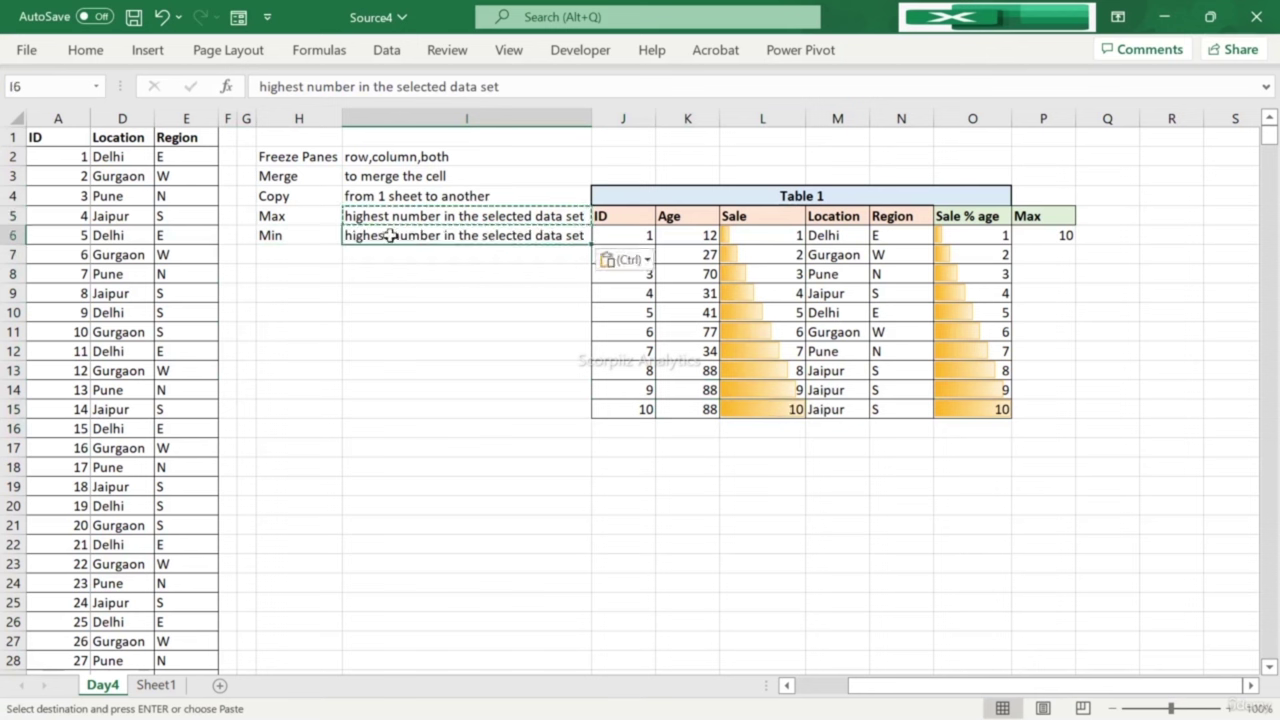
{"action": "double_click", "coordinate": [390, 235]}
{"action": "key", "text": "BackSpace"}
{"action": "key", "text": "BackSpace"}
{"action": "key", "text": "BackSpace"}
{"action": "key", "text": "BackSpace"}
{"action": "key", "text": "BackSpace"}
{"action": "key", "text": "BackSpace"}
{"action": "key", "text": "BackSpace"}
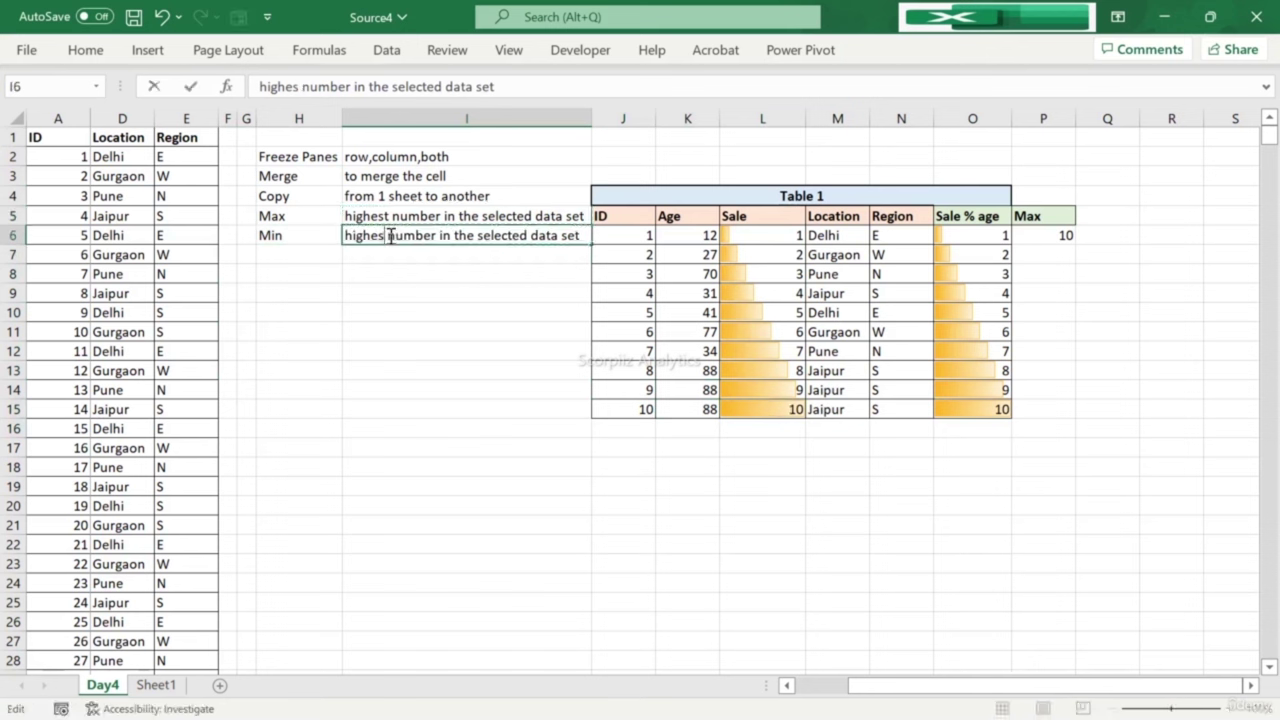
{"action": "type", "text": "Lowest"}
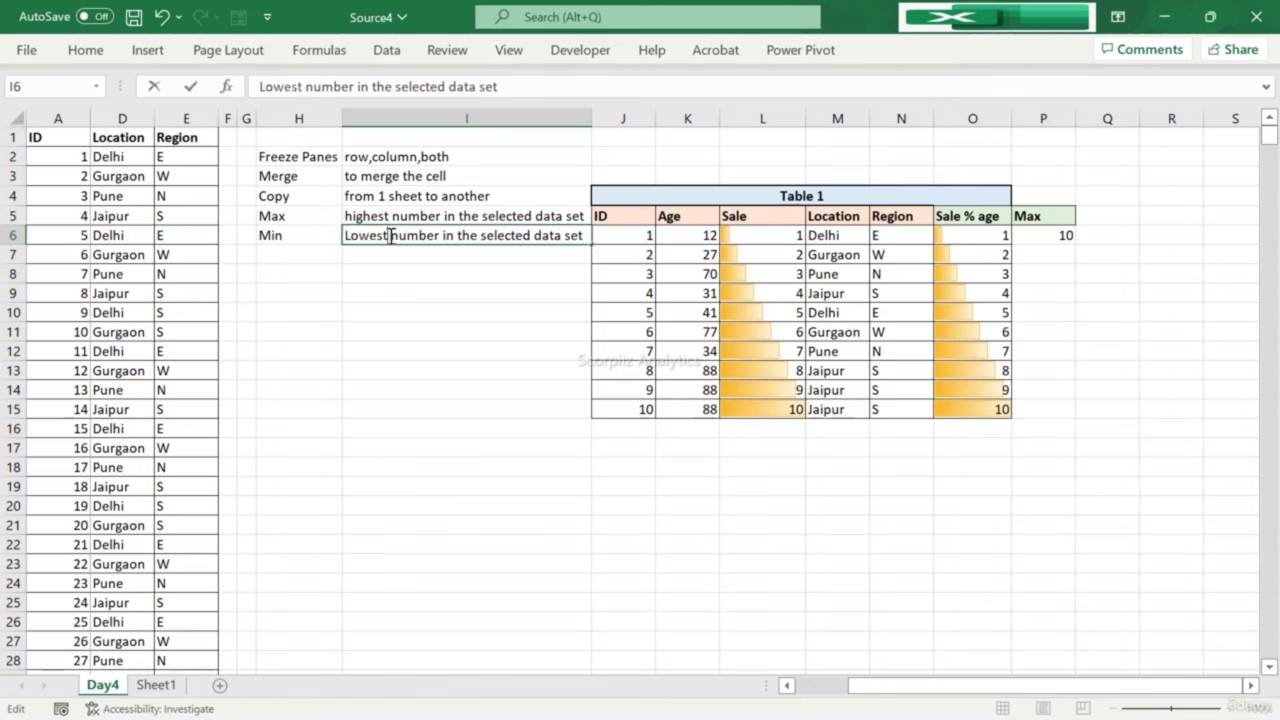
{"action": "key", "text": "Return"}
{"action": "key", "text": "Right"}
{"action": "key", "text": "Up"}
{"action": "key", "text": "Right"}
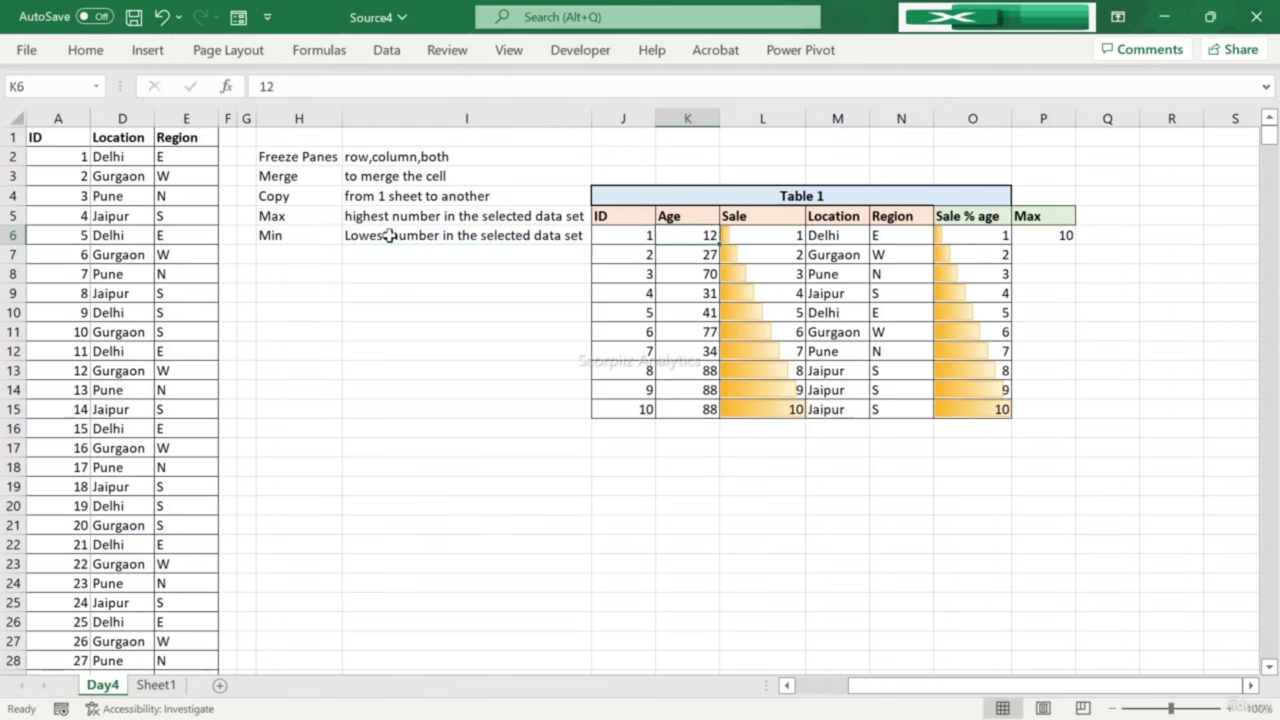
{"action": "key", "text": "Right"}
{"action": "key", "text": "Right"}
Step: Copy the Max header into Q5 to start a new column
{"action": "left_click", "coordinate": [1060, 216]}
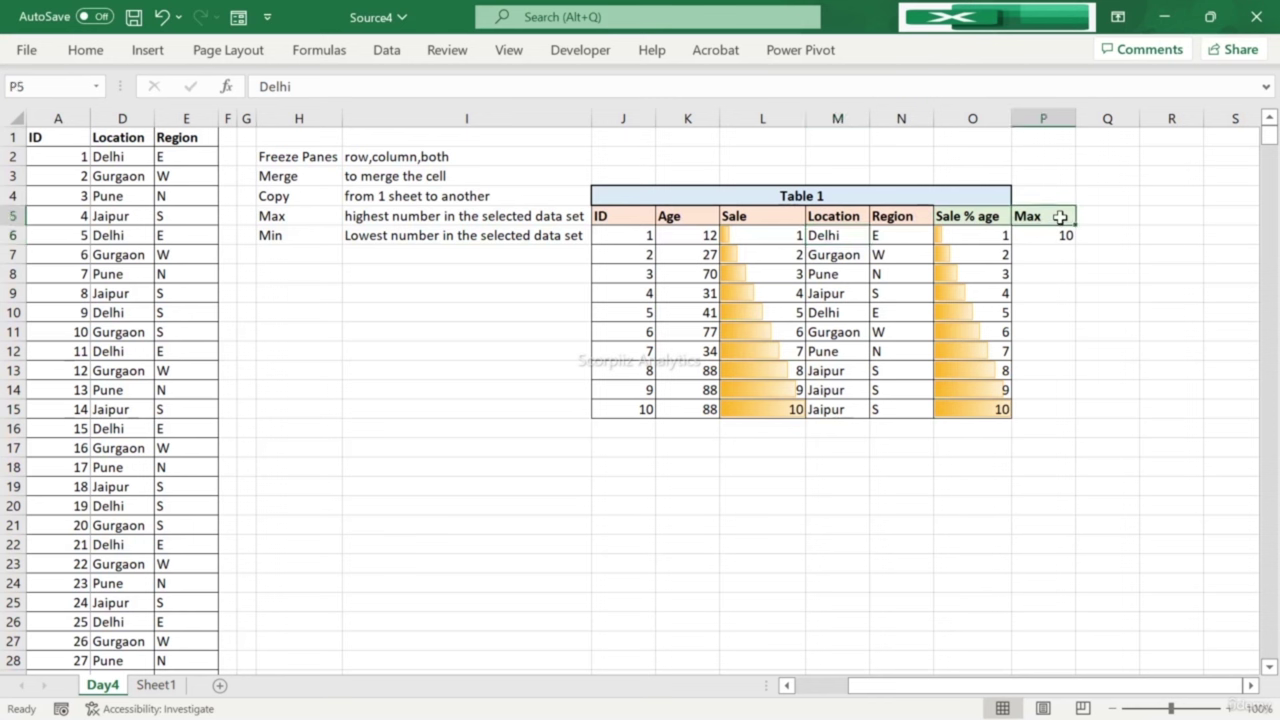
{"action": "key", "text": "ctrl+c"}
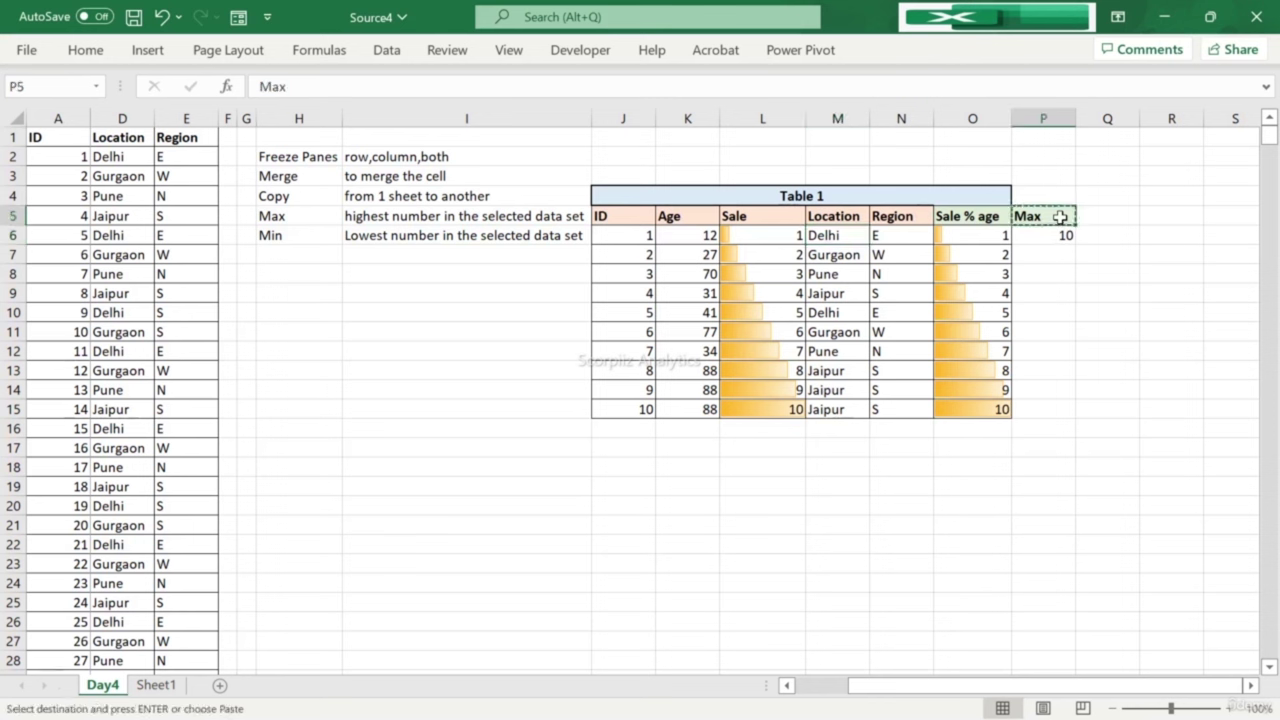
{"action": "key", "text": "Right"}
{"action": "key", "text": "ctrl+v"}
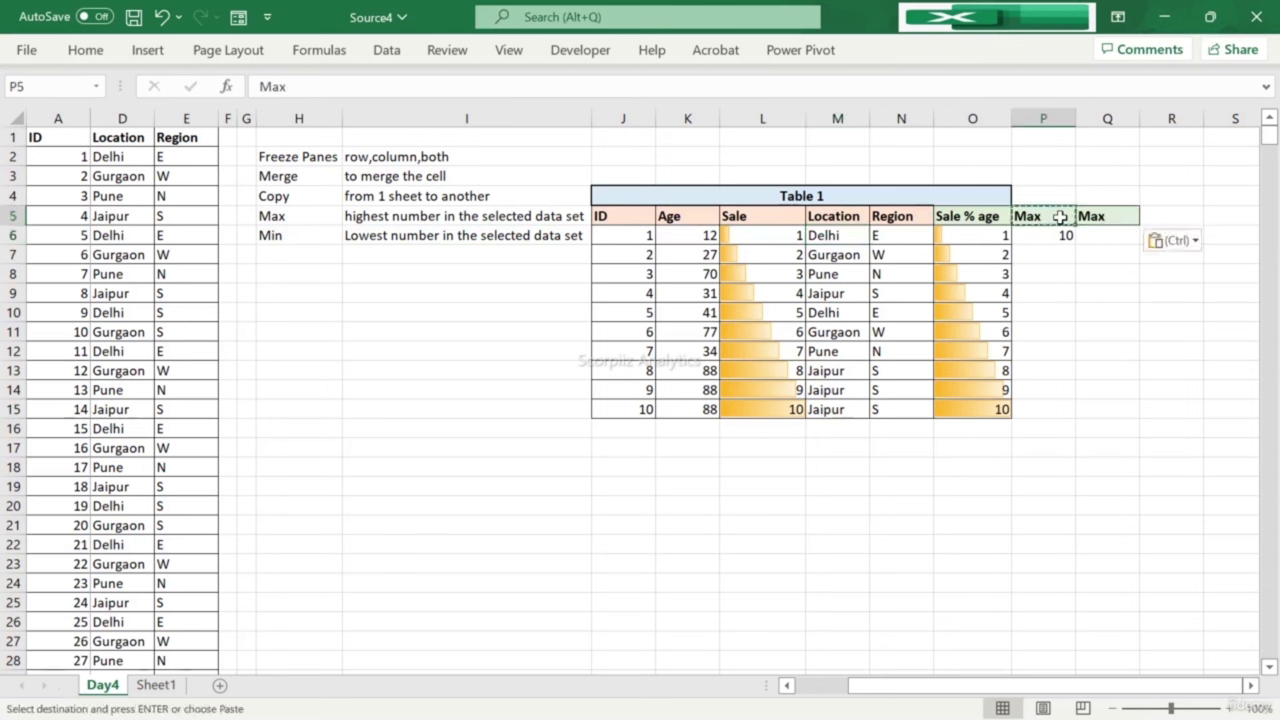
{"action": "key", "text": "Escape"}
{"action": "key", "text": "Down"}
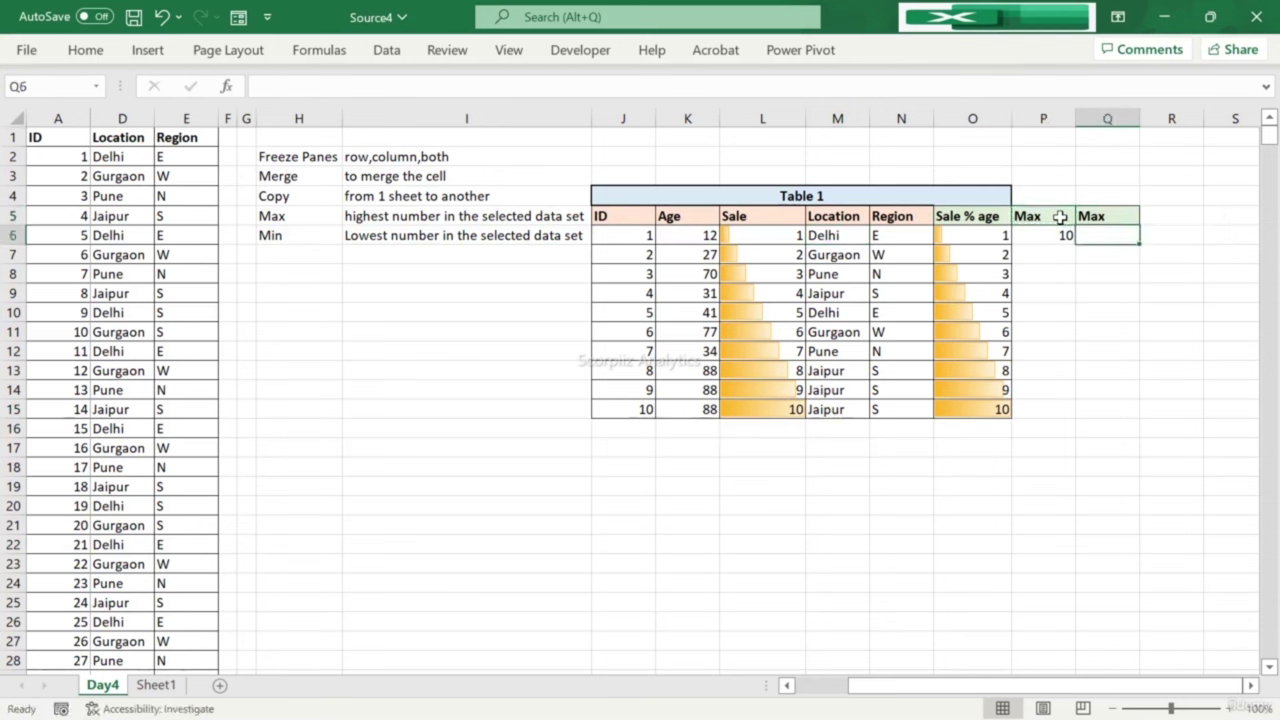
Step: Enter =MIN(L6:L15) in Q6 to get the lowest Sale value
{"action": "type", "text": "=m"}
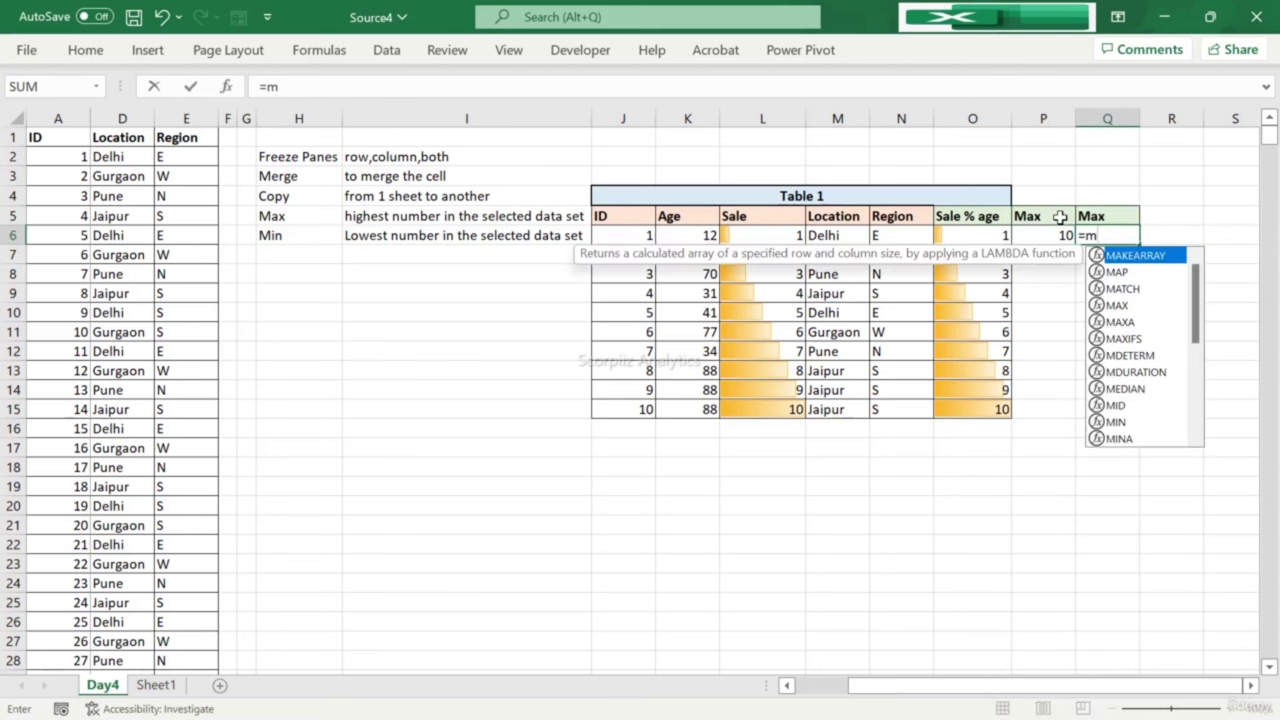
{"action": "type", "text": "in"}
{"action": "key", "text": "Left"}
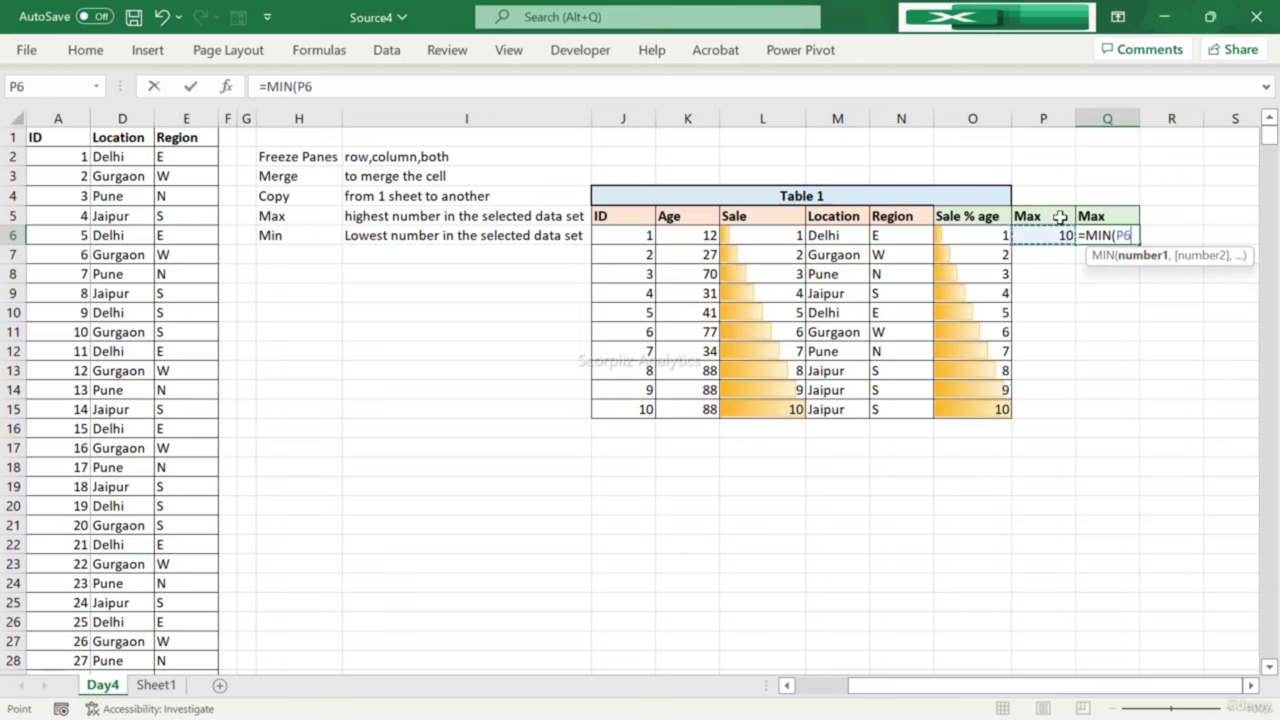
{"action": "key", "text": "Left"}
{"action": "key", "text": "Left"}
{"action": "key", "text": "Left"}
{"action": "key", "text": "Left"}
{"action": "key", "text": "ctrl+shift+Down"}
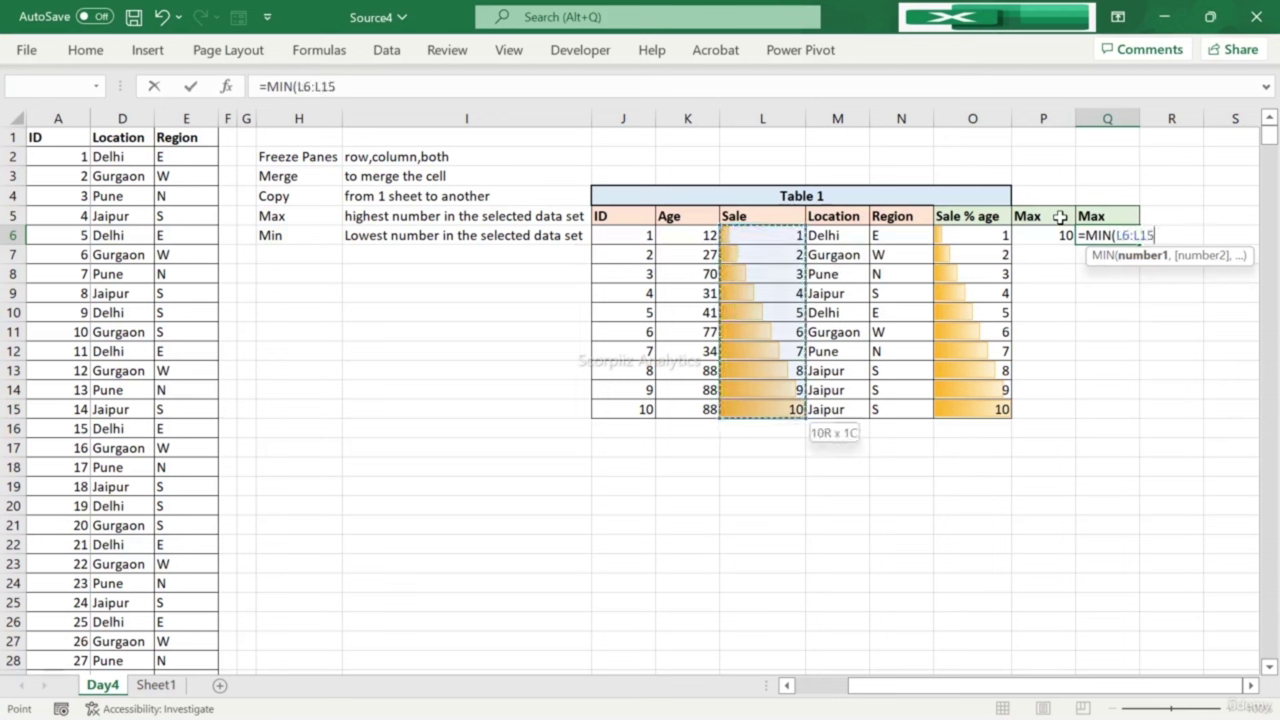
{"action": "type", "text": ")"}
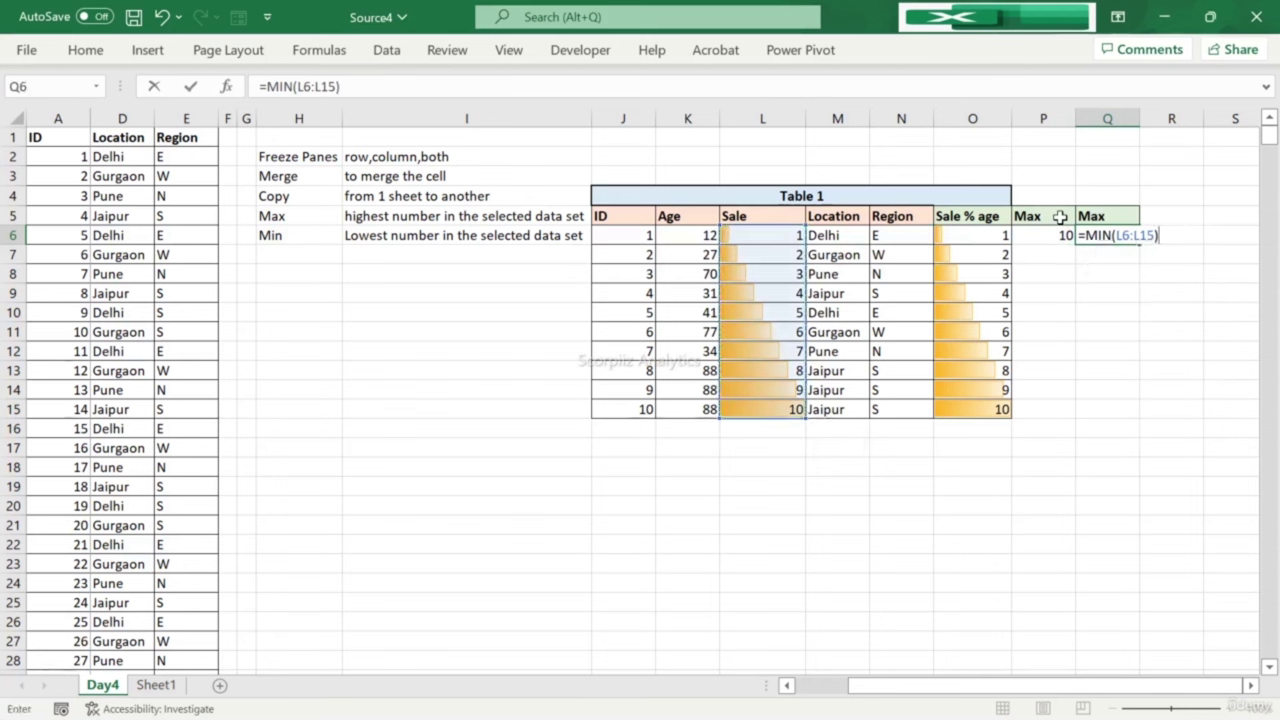
{"action": "key", "text": "Return"}
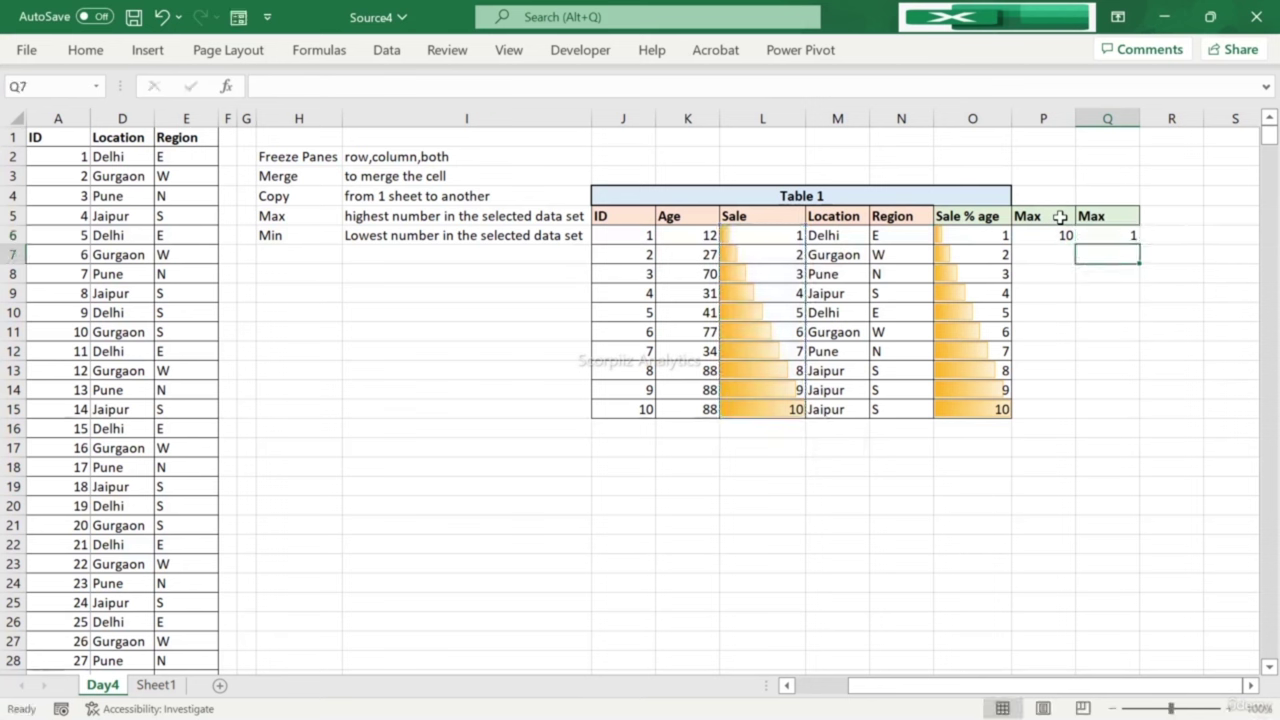
Step: Rename the Q5 header to Min
{"action": "key", "text": "Left"}
{"action": "key", "text": "Left"}
{"action": "key", "text": "Left"}
{"action": "key", "text": "Left"}
{"action": "key", "text": "Left"}
{"action": "key", "text": "Left"}
{"action": "key", "text": "Up"}
{"action": "key", "text": "Right"}
{"action": "key", "text": "Right"}
{"action": "key", "text": "Right"}
{"action": "key", "text": "Right"}
{"action": "key", "text": "Right"}
{"action": "key", "text": "Right"}
{"action": "key", "text": "Up"}
{"action": "type", "text": "Min"}
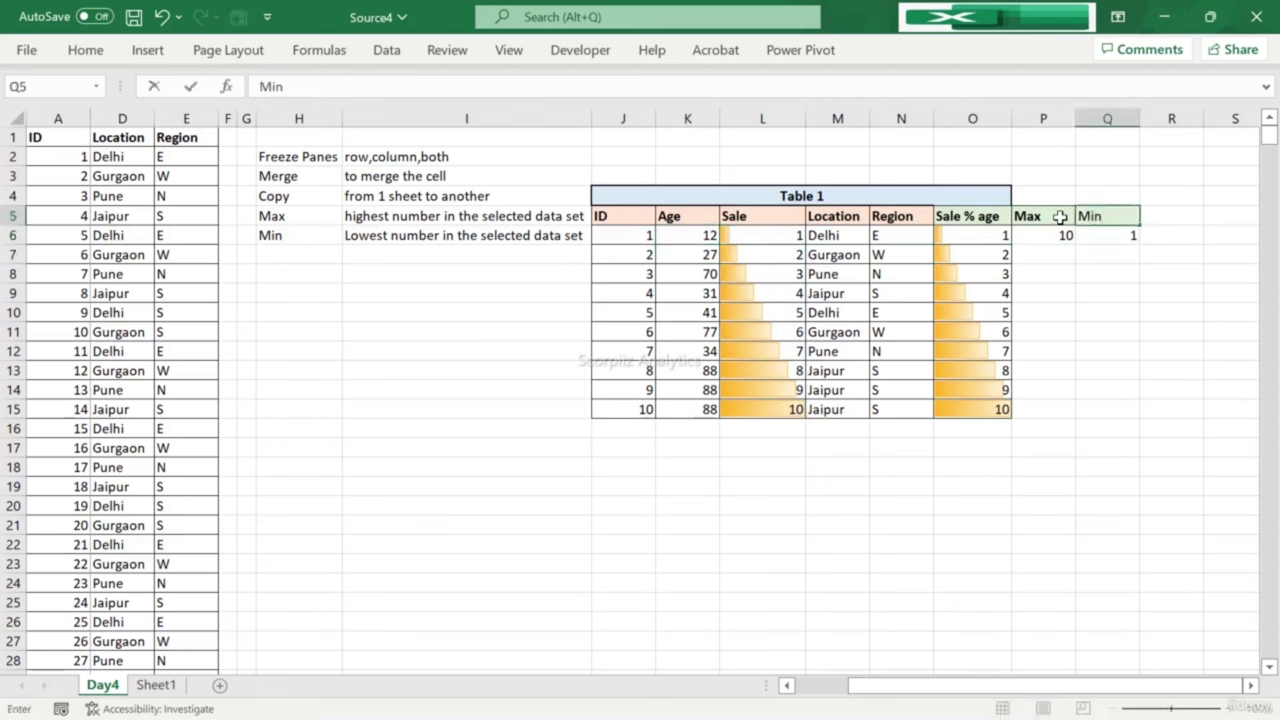
{"action": "key", "text": "Return"}
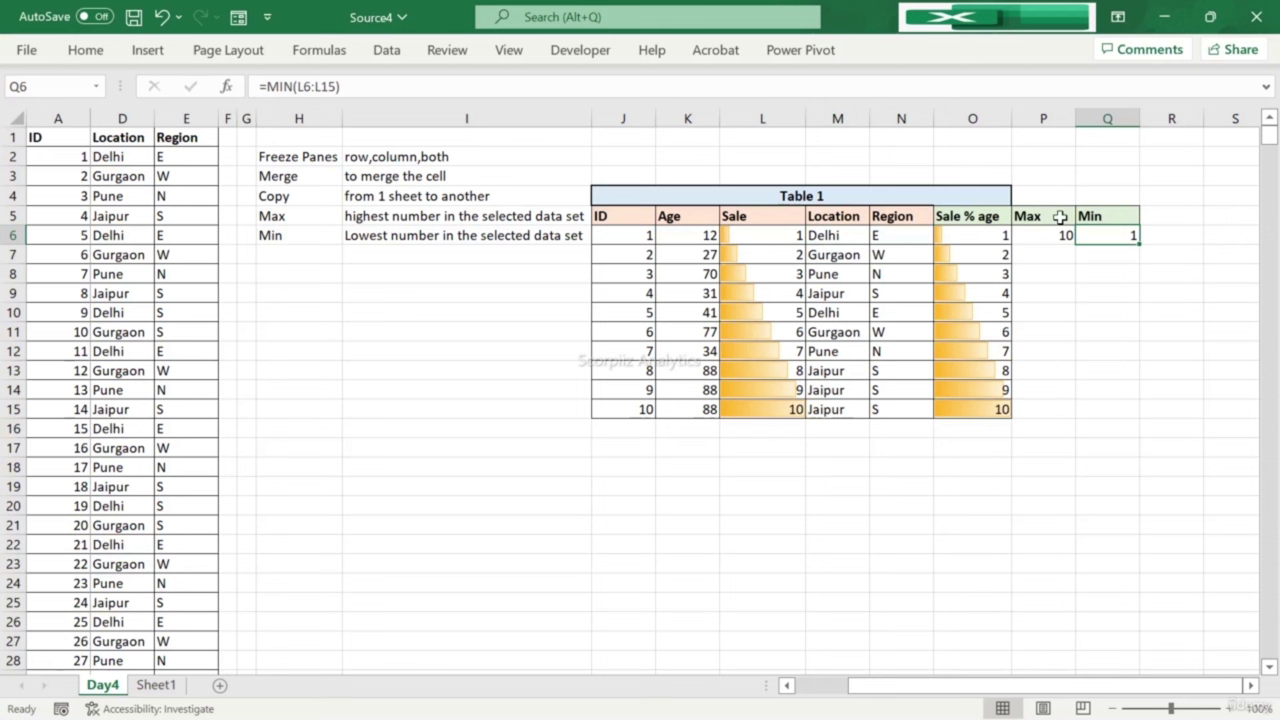
{"action": "key", "text": "Left"}
{"action": "key", "text": "Left"}
Step: Move the Max/Min headers and results from P5:Q6 to J1:K2 above Table 1
{"action": "key", "text": "Up"}
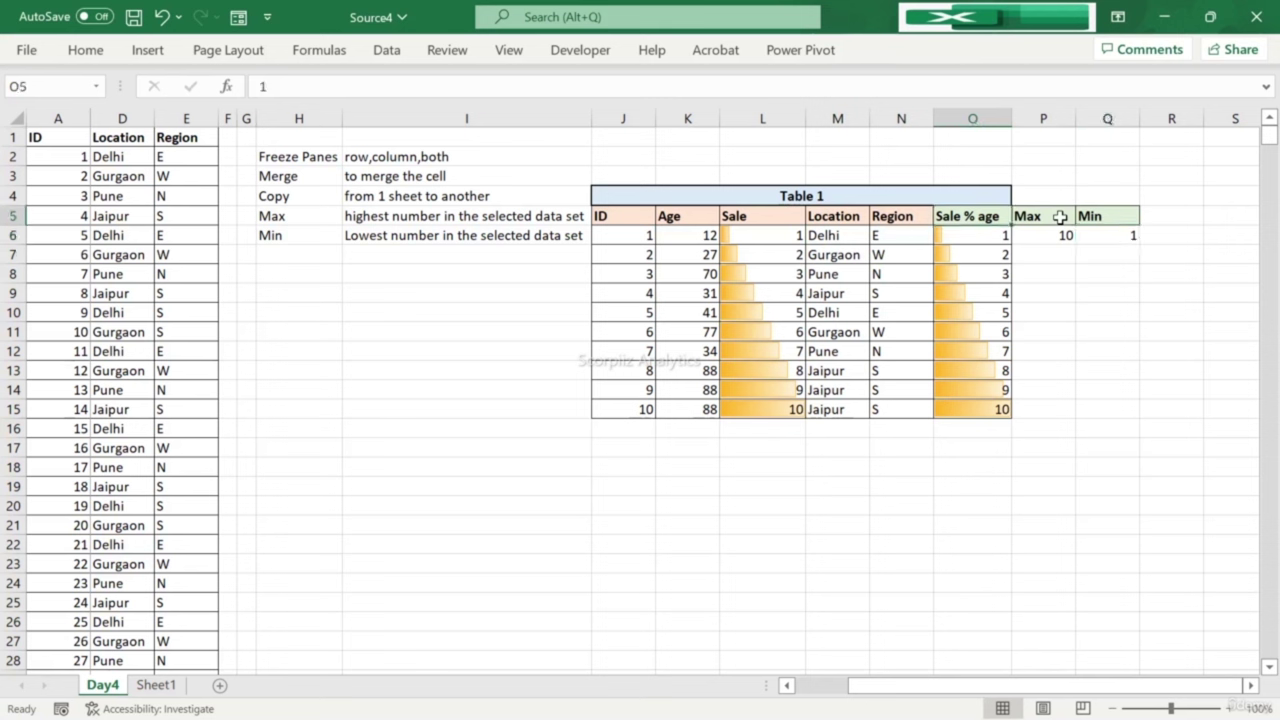
{"action": "key", "text": "Right"}
{"action": "key", "text": "shift+Right"}
{"action": "key", "text": "shift+Down"}
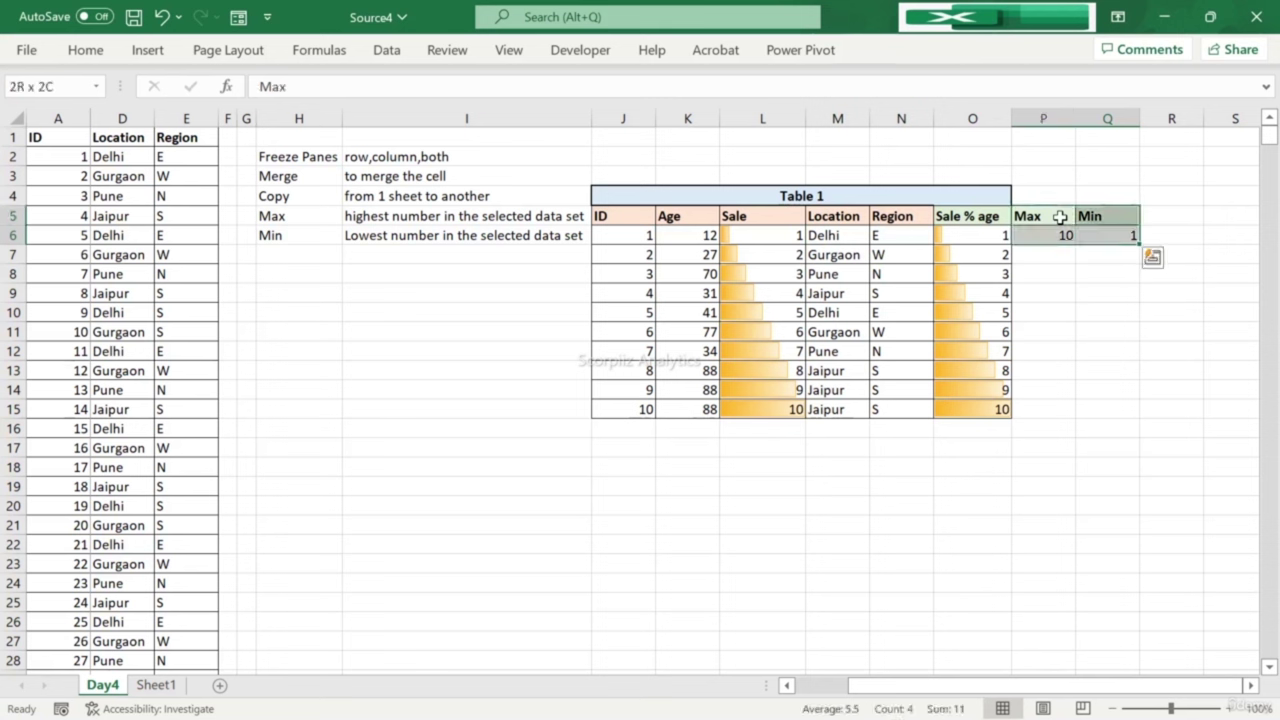
{"action": "key", "text": "ctrl+c"}
{"action": "key", "text": "Left"}
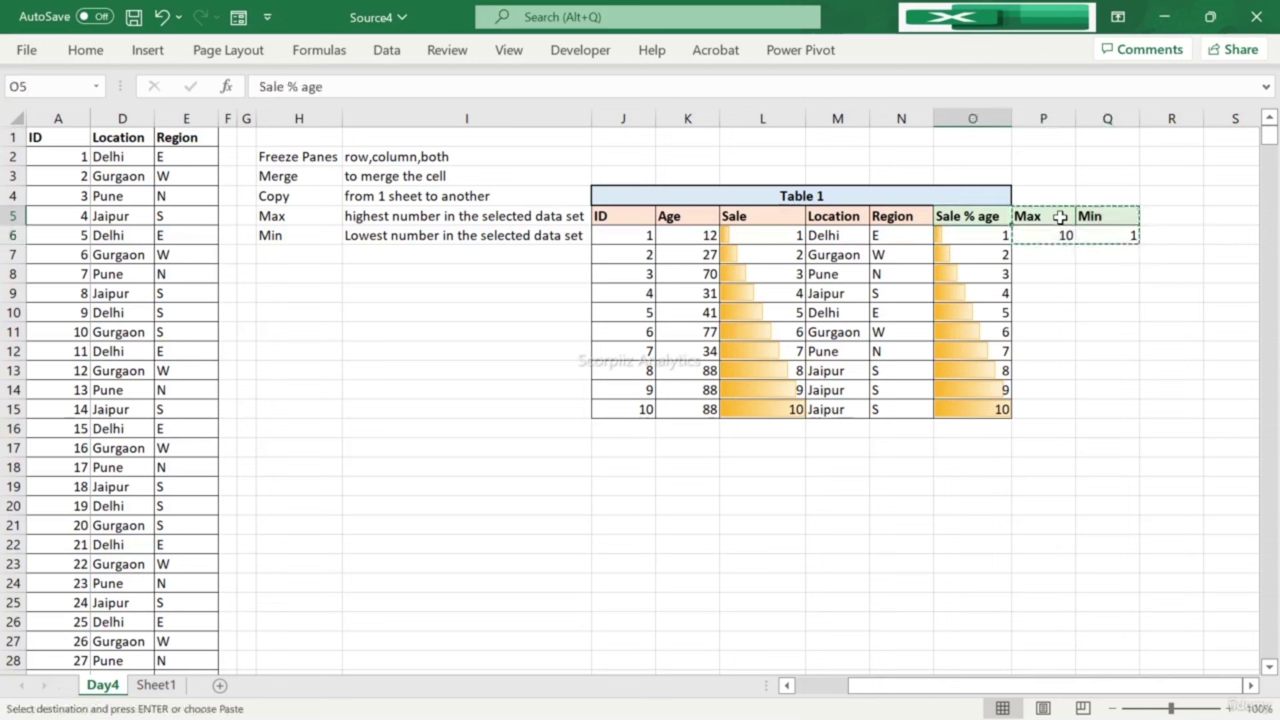
{"action": "key", "text": "Left"}
{"action": "key", "text": "Left"}
{"action": "key", "text": "Down"}
{"action": "key", "text": "Down"}
{"action": "key", "text": "Down"}
{"action": "key", "text": "Down"}
{"action": "key", "text": "Down"}
{"action": "key", "text": "Left"}
{"action": "key", "text": "Down"}
{"action": "key", "text": "Down"}
{"action": "key", "text": "Down"}
{"action": "key", "text": "Down"}
{"action": "key", "text": "Down"}
{"action": "key", "text": "Up"}
{"action": "key", "text": "Up"}
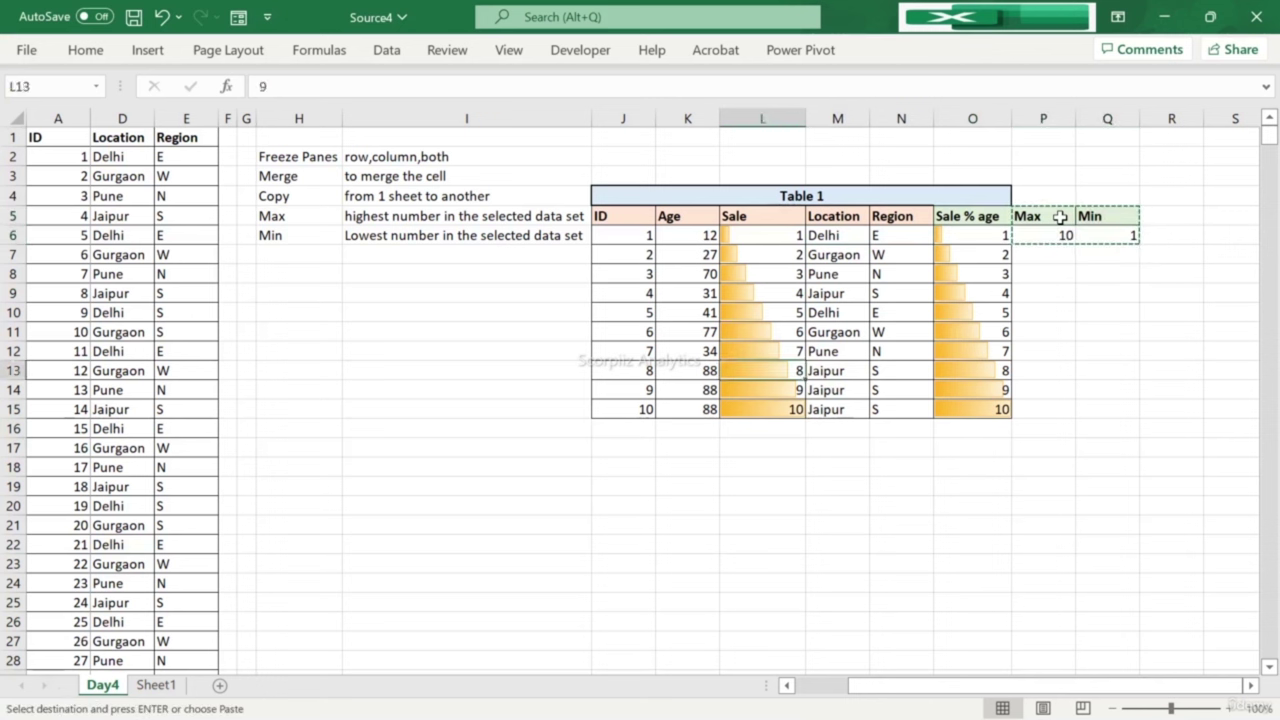
{"action": "key", "text": "Up"}
{"action": "key", "text": "Up"}
{"action": "key", "text": "Up"}
{"action": "key", "text": "Up"}
{"action": "key", "text": "Up"}
{"action": "key", "text": "Up"}
{"action": "key", "text": "Up"}
{"action": "key", "text": "Up"}
{"action": "key", "text": "Up"}
{"action": "key", "text": "Up"}
{"action": "key", "text": "Up"}
{"action": "key", "text": "Up"}
{"action": "key", "text": "ctrl+v"}
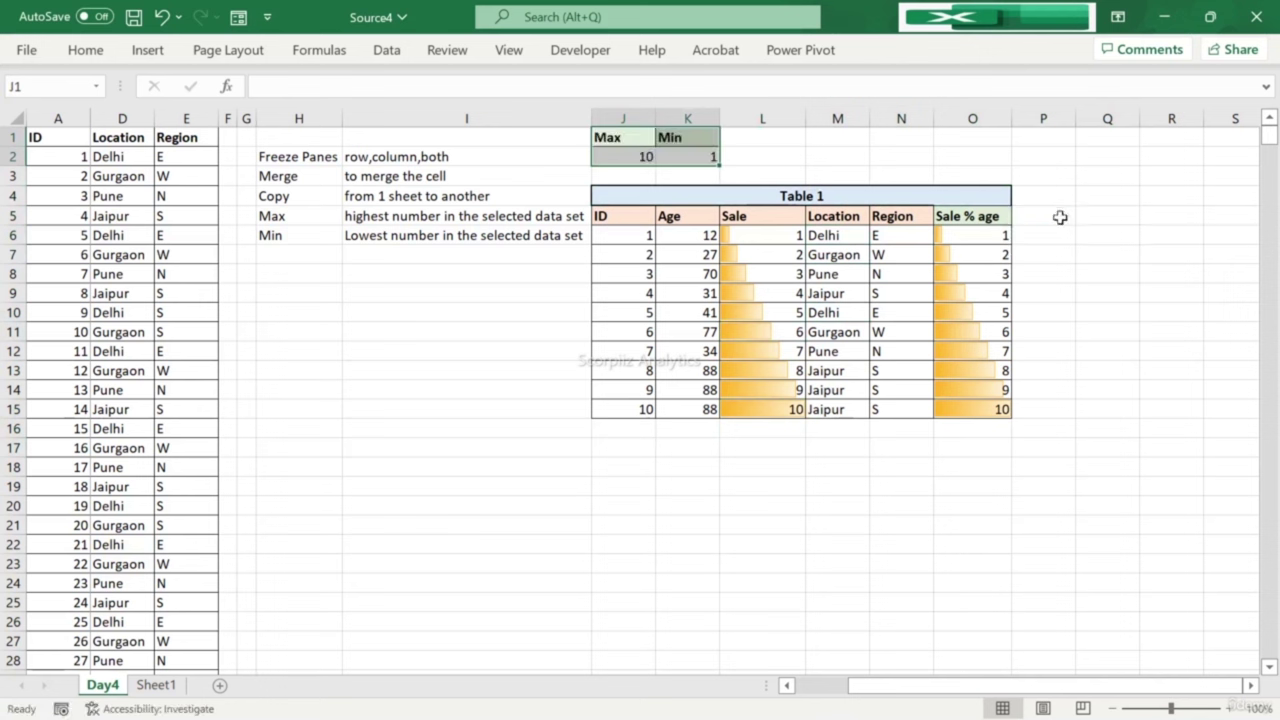
Step: Apply All Borders to the Max/Min block J1:K2
{"action": "key", "text": "Down"}
{"action": "key", "text": "Down"}
{"action": "key", "text": "Down"}
{"action": "key", "text": "Down"}
{"action": "key", "text": "Down"}
{"action": "key", "text": "Down"}
{"action": "key", "text": "Up"}
{"action": "key", "text": "Up"}
{"action": "key", "text": "Up"}
{"action": "key", "text": "Up"}
{"action": "key", "text": "Up"}
{"action": "key", "text": "Up"}
{"action": "key", "text": "shift+Right"}
{"action": "key", "text": "shift+Down"}
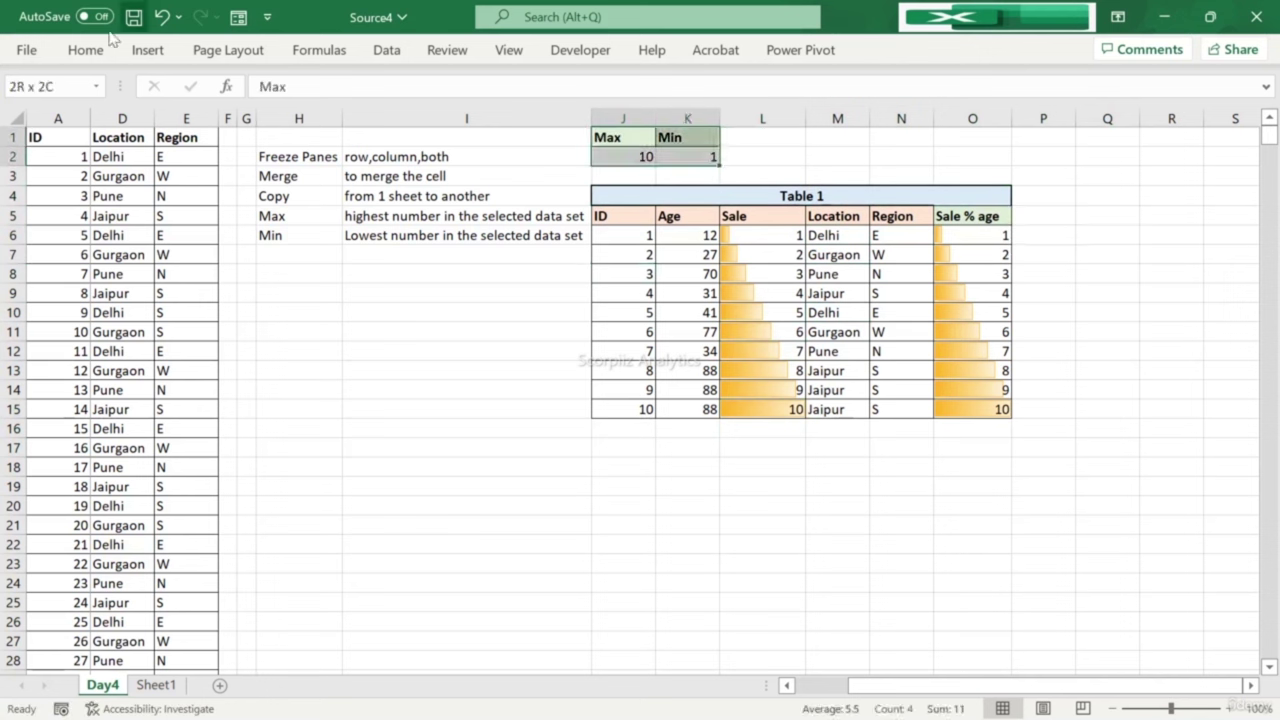
{"action": "left_click", "coordinate": [100, 52]}
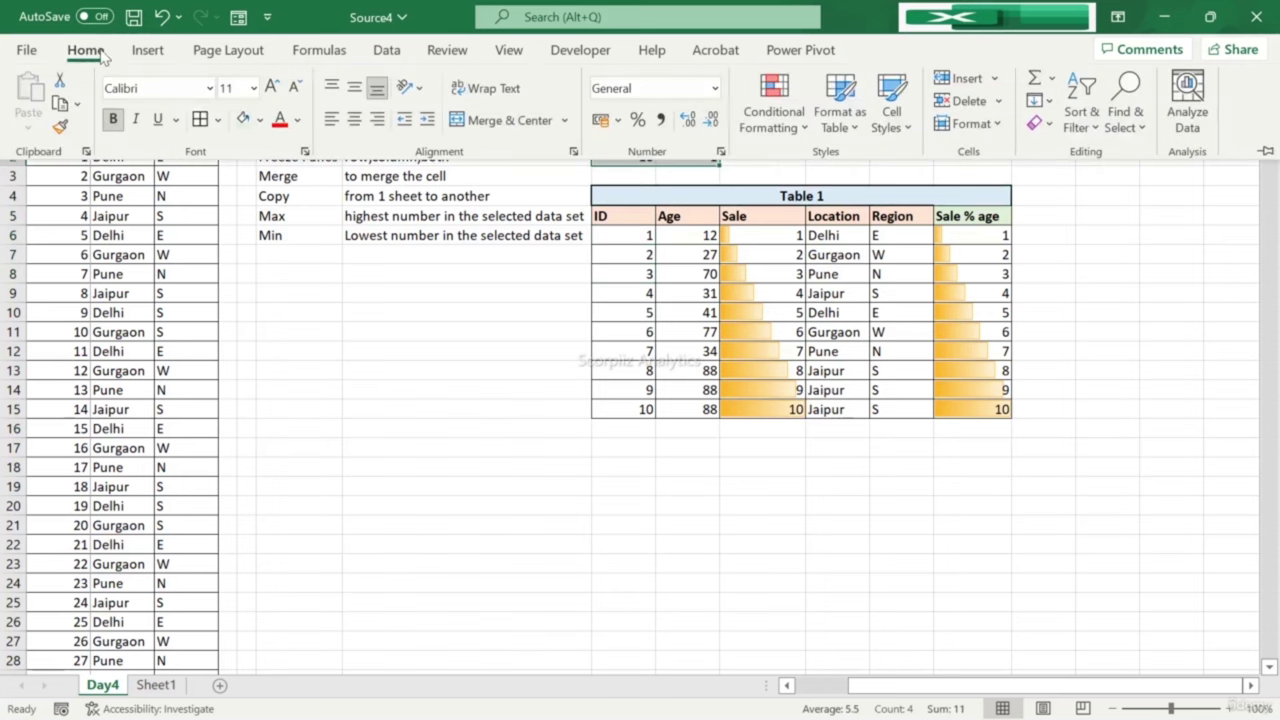
{"action": "left_click", "coordinate": [217, 119]}
{"action": "left_click", "coordinate": [250, 329]}
{"action": "left_click", "coordinate": [731, 252]}
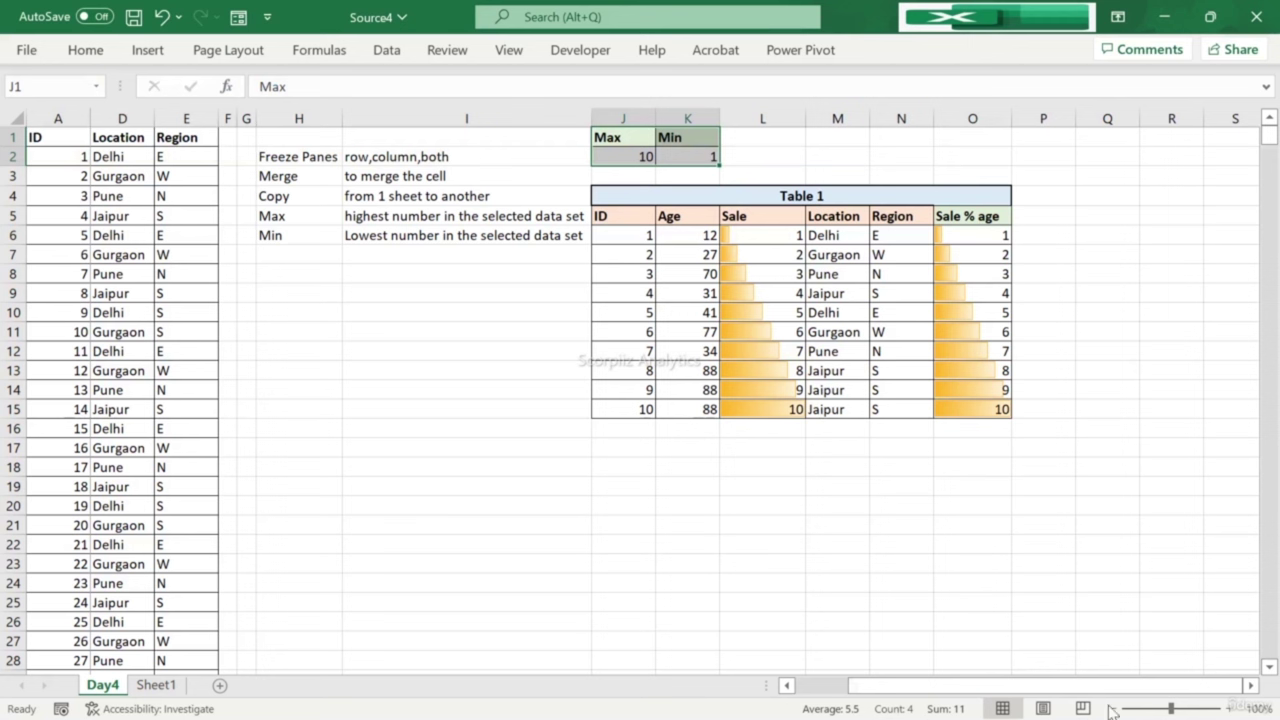
{"action": "left_click", "coordinate": [976, 270]}
{"action": "left_click", "coordinate": [1033, 229]}
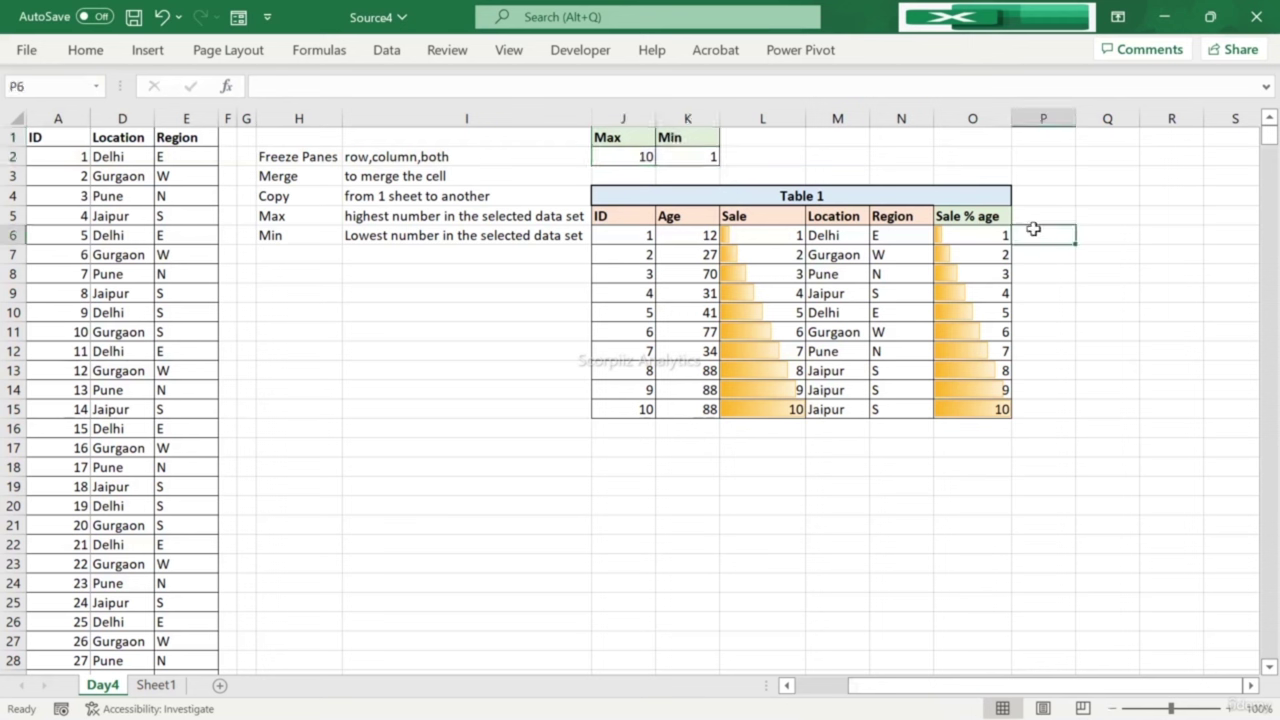
Step: Add the label Score in L19 below Table 1
{"action": "type", "text": "="}
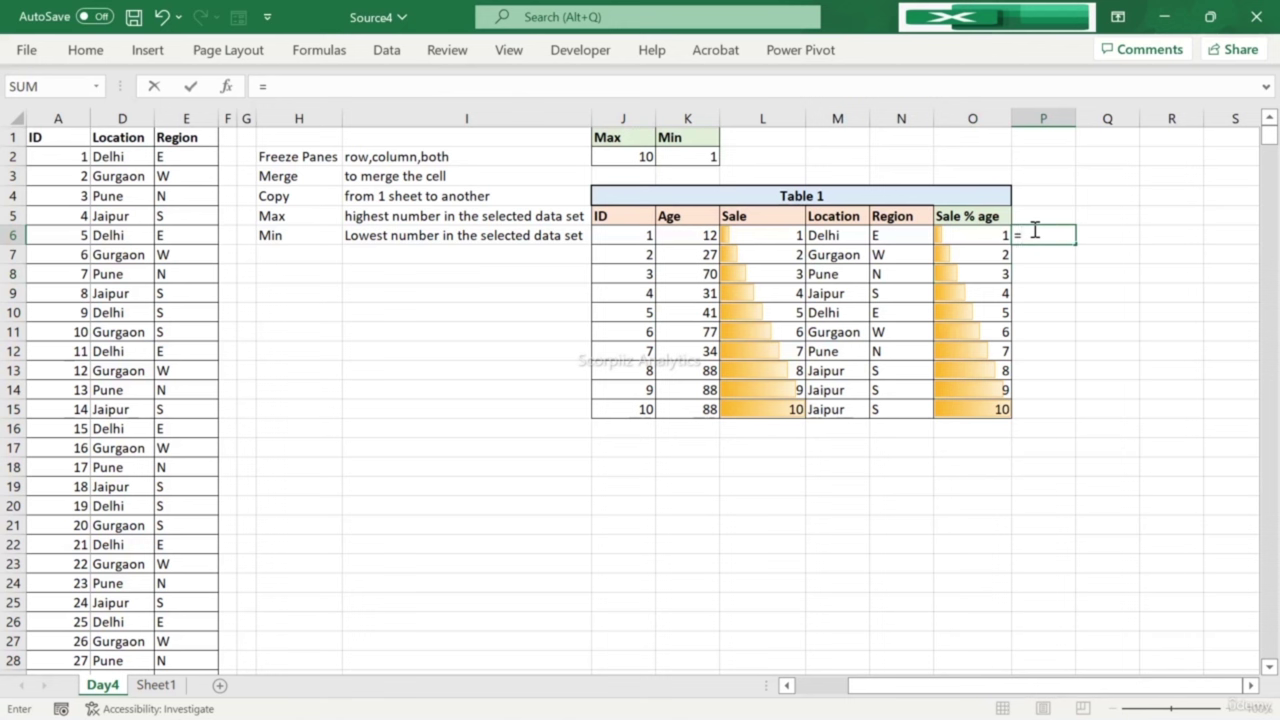
{"action": "key", "text": "Escape"}
{"action": "key", "text": "Left"}
{"action": "key", "text": "Left"}
{"action": "key", "text": "Down"}
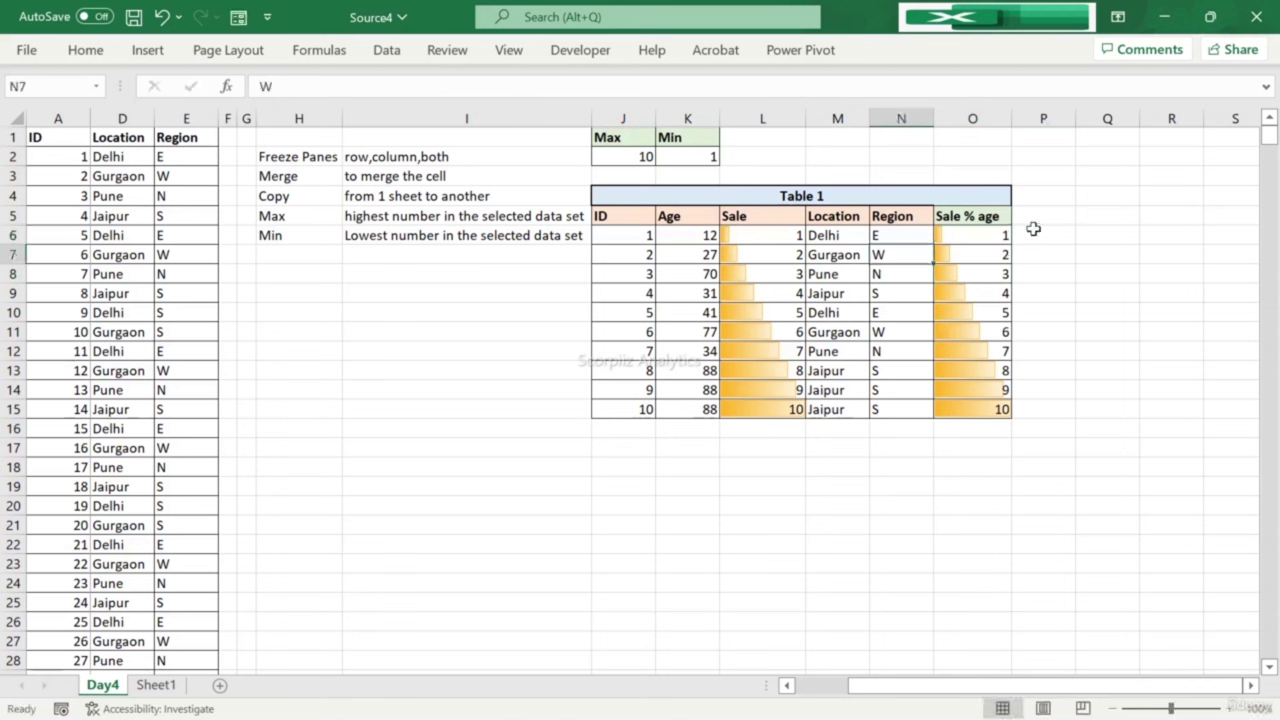
{"action": "key", "text": "Down"}
{"action": "key", "text": "Down"}
{"action": "key", "text": "Down"}
{"action": "key", "text": "Down"}
{"action": "key", "text": "Down"}
{"action": "key", "text": "Down"}
{"action": "key", "text": "Down"}
{"action": "key", "text": "Down"}
{"action": "key", "text": "Down"}
{"action": "key", "text": "Down"}
{"action": "key", "text": "Down"}
{"action": "key", "text": "Left"}
{"action": "key", "text": "Down"}
{"action": "key", "text": "Left"}
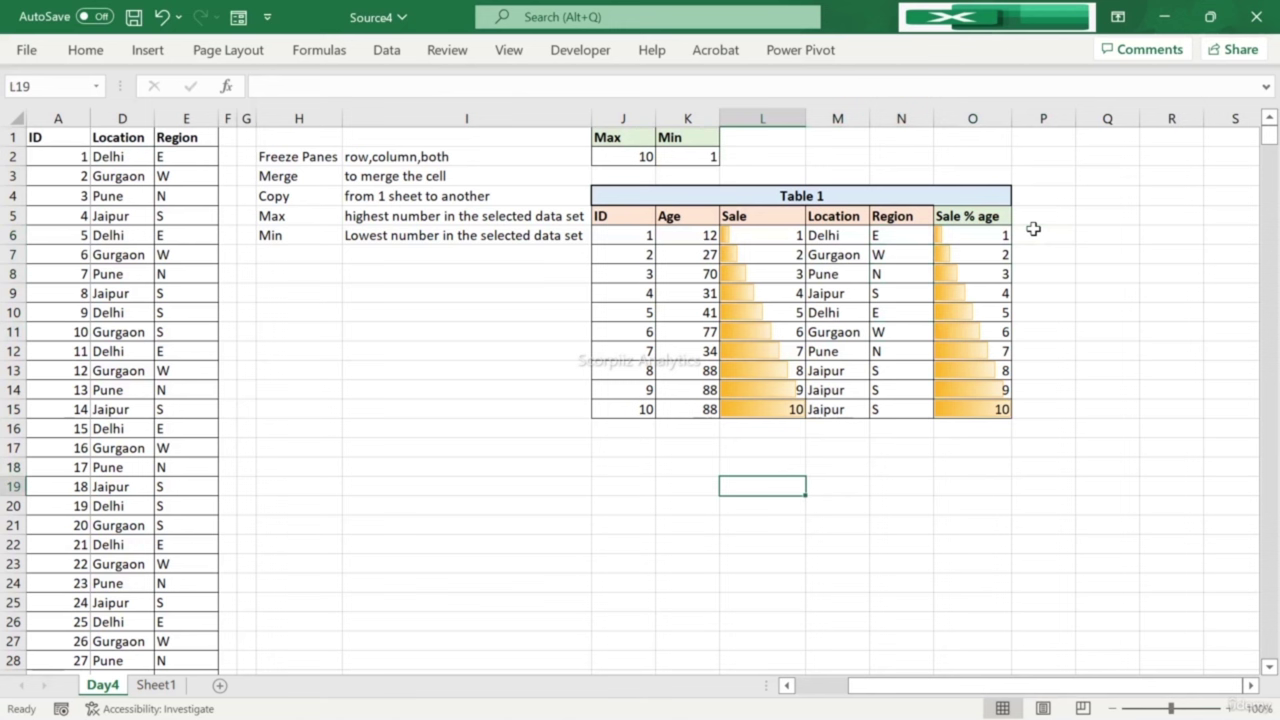
{"action": "type", "text": "=co"}
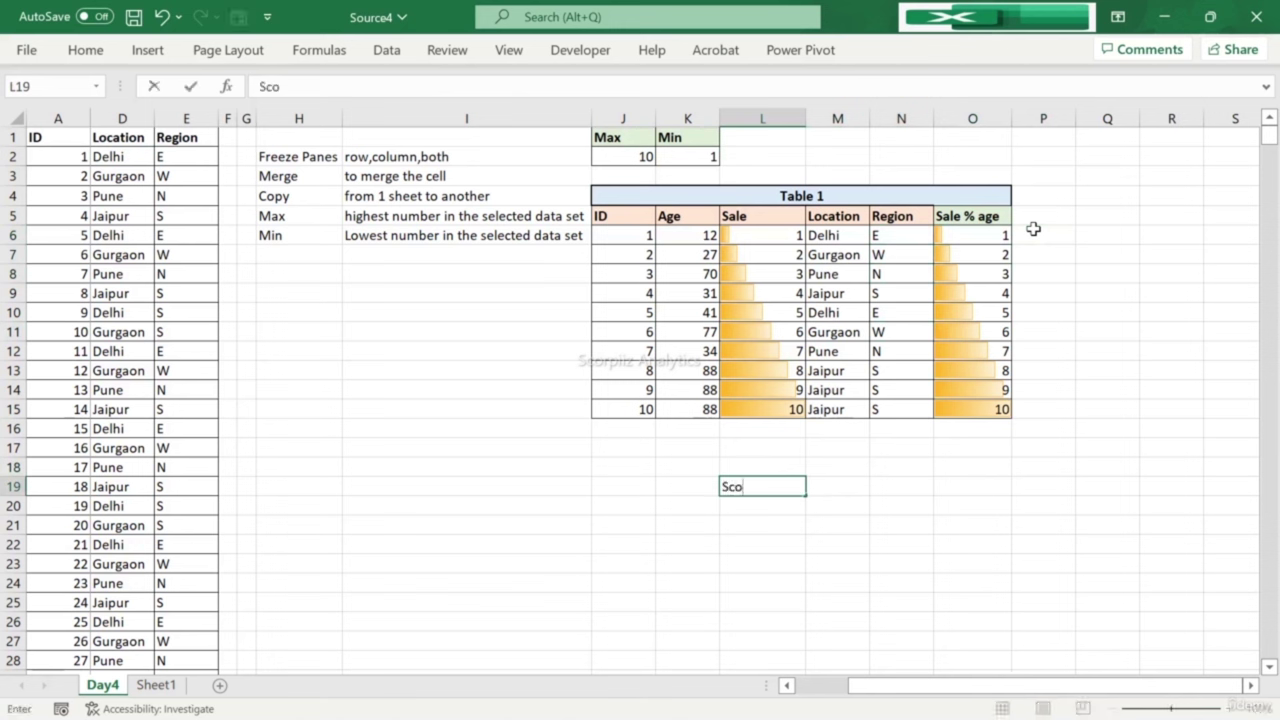
{"action": "type", "text": "re"}
{"action": "key", "text": "Tab"}
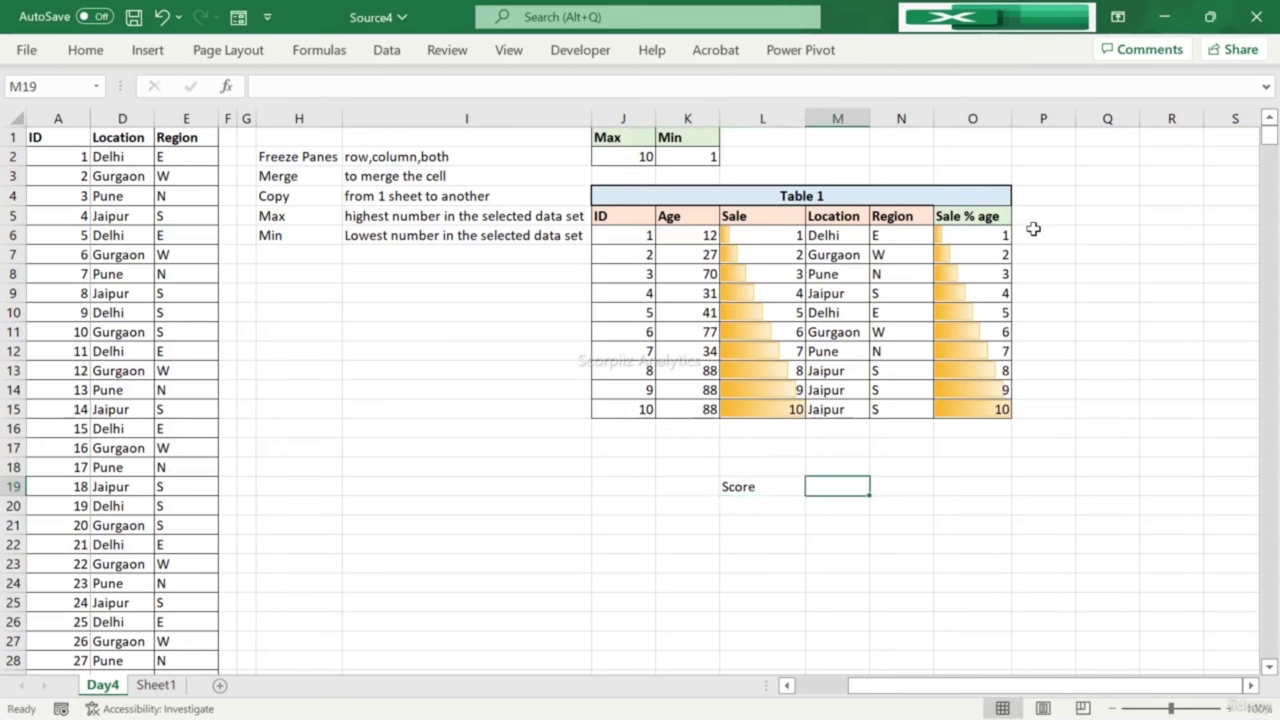
Step: Enter a Total label in M19 and the value 100 in M20
{"action": "type", "text": "M"}
{"action": "key", "text": "BackSpace"}
{"action": "key", "text": "BackSpace"}
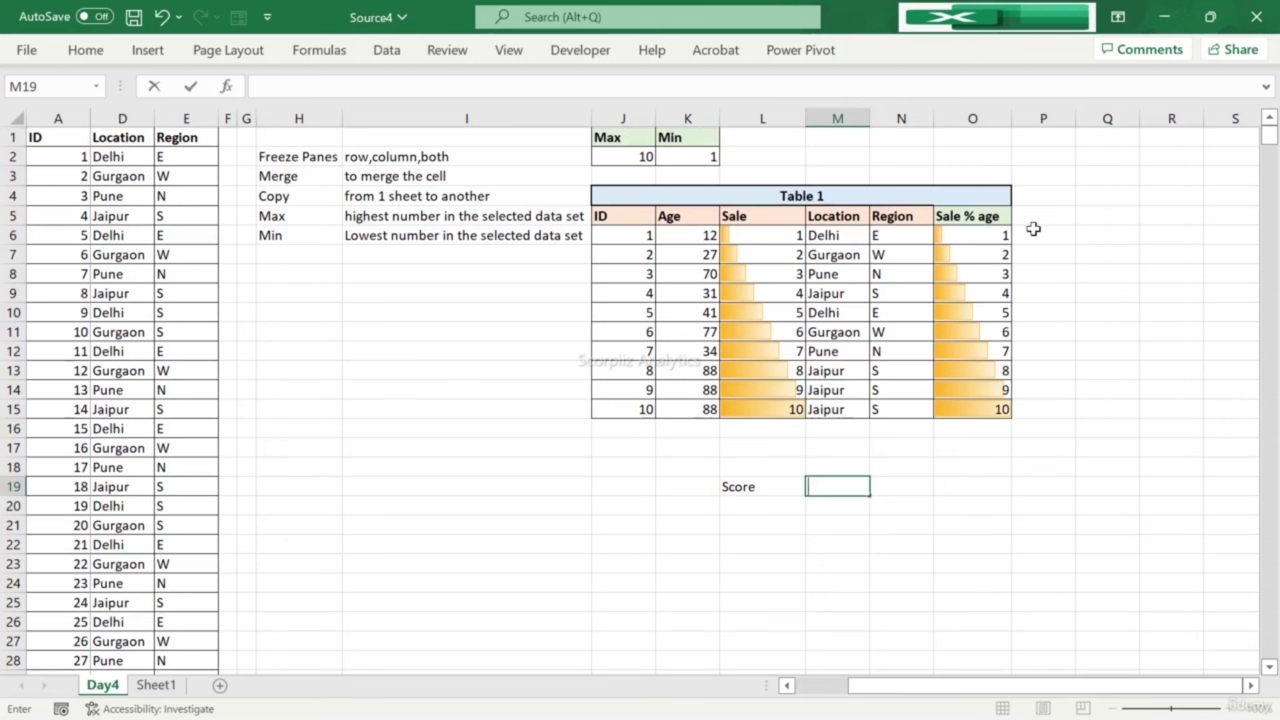
{"action": "type", "text": "Total"}
{"action": "key", "text": "Return"}
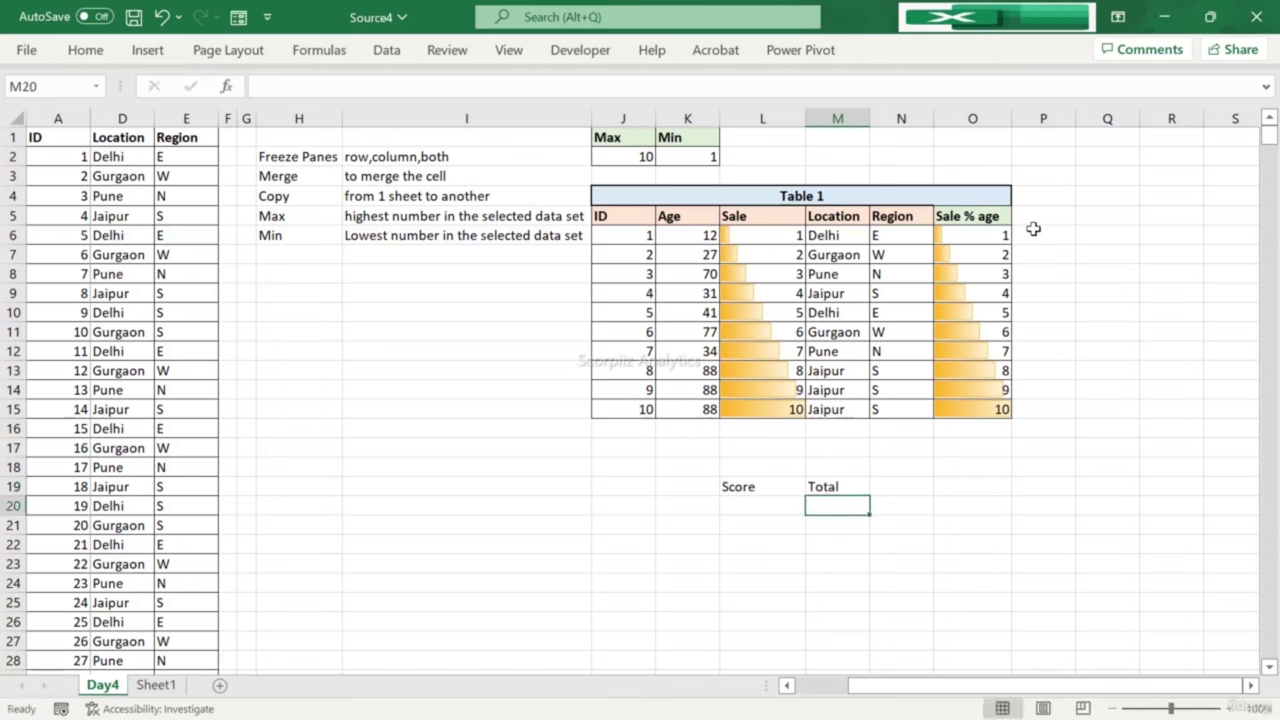
{"action": "type", "text": "100"}
{"action": "key", "text": "Return"}
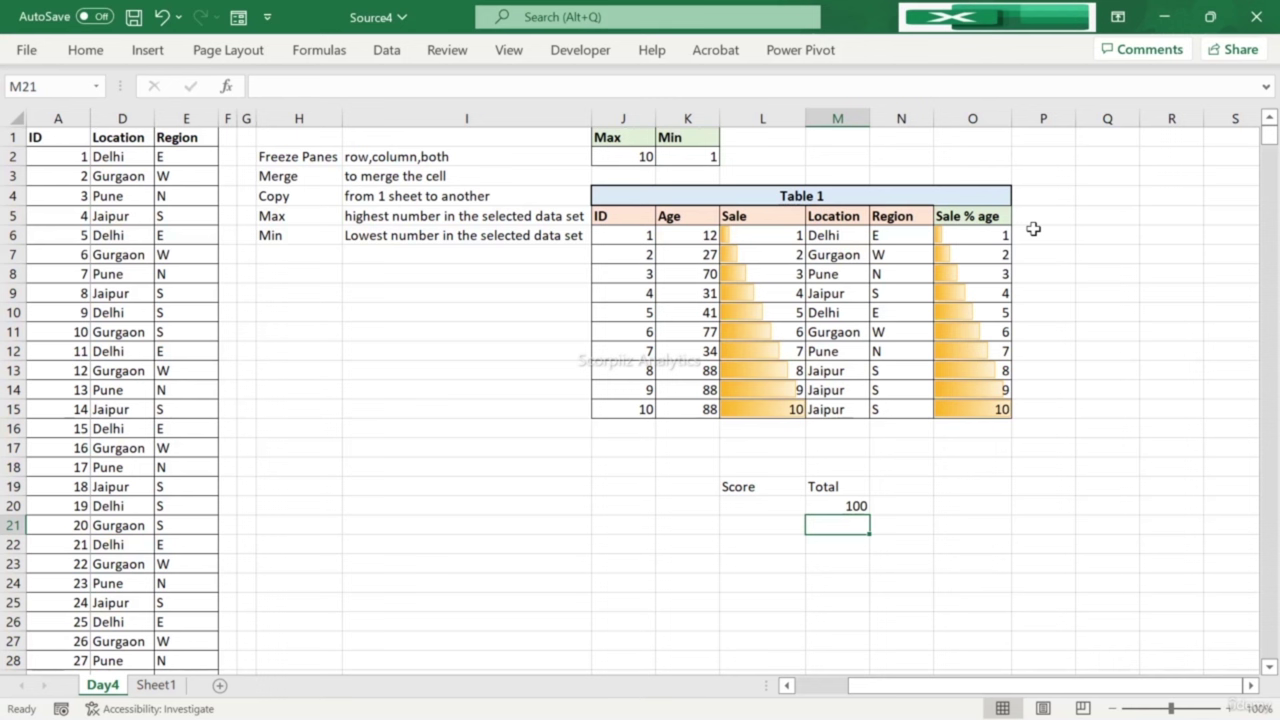
Step: Correct the M19 label to read 'Total Marks'
{"action": "key", "text": "Up"}
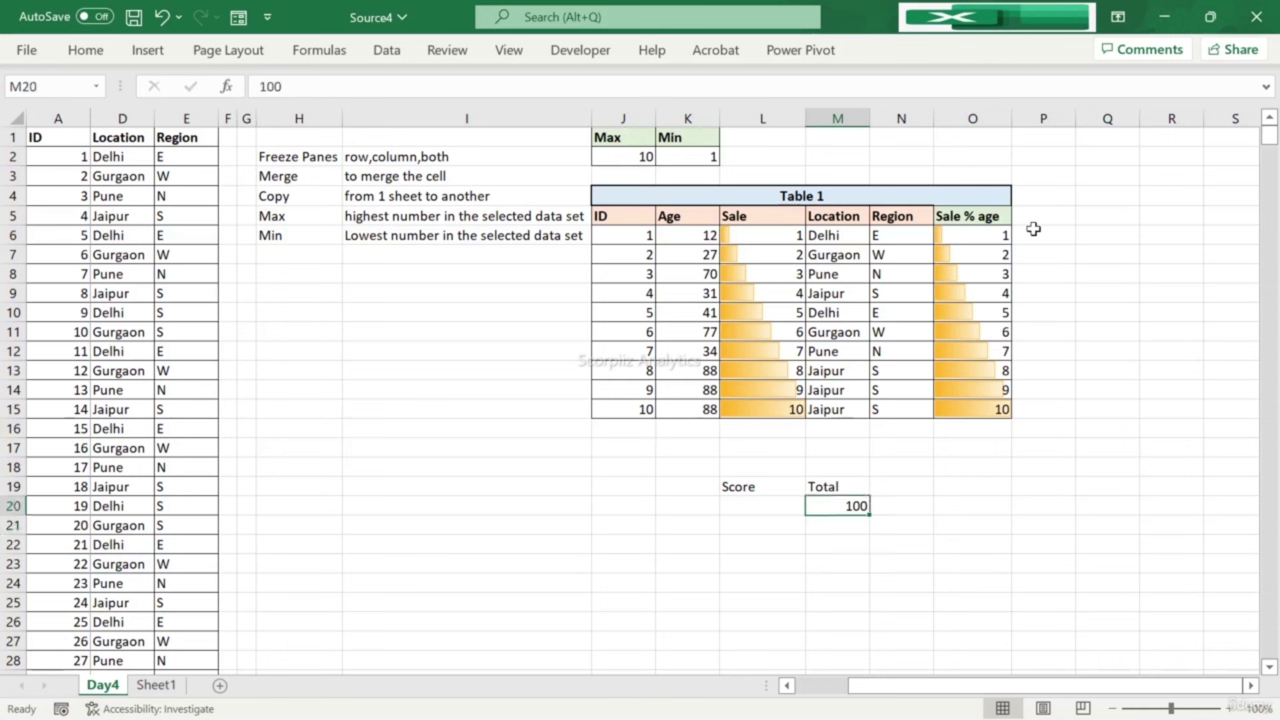
{"action": "key", "text": "Left"}
{"action": "key", "text": "Right"}
{"action": "key", "text": "Up"}
{"action": "key", "text": "F2"}
{"action": "type", "text": "Maraks"}
{"action": "key", "text": "Return"}
{"action": "double_click", "coordinate": [848, 489]}
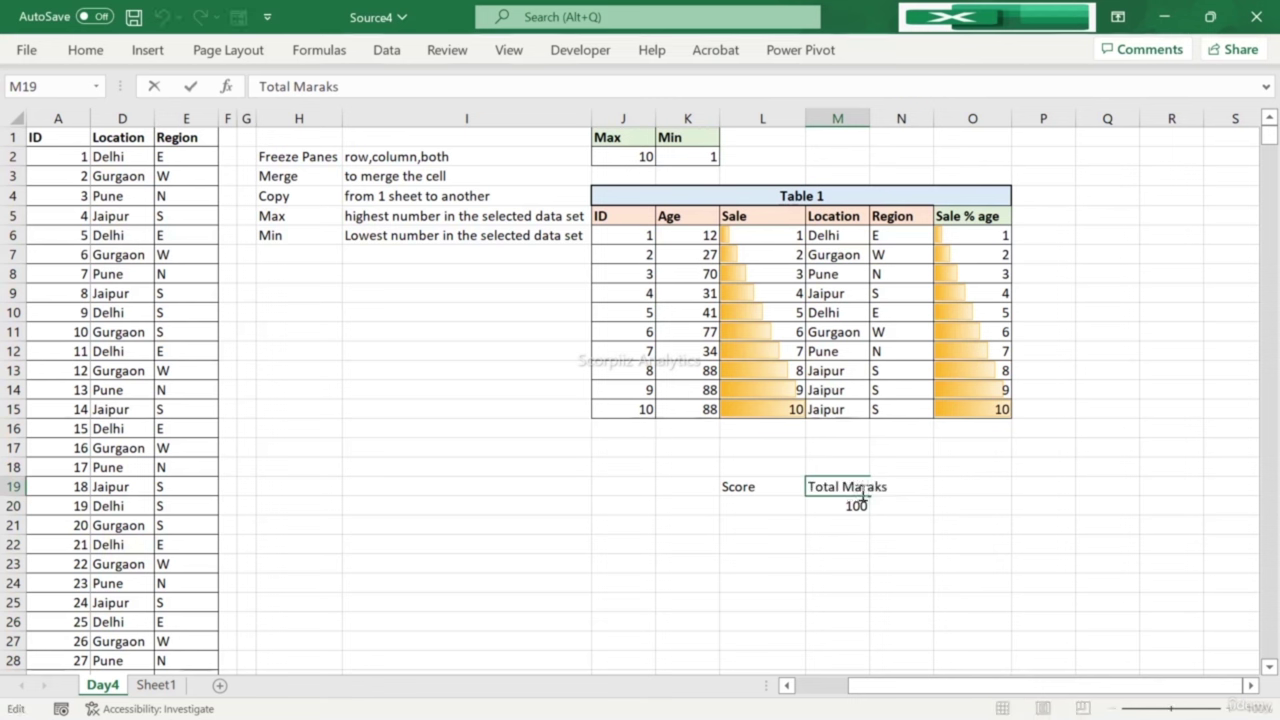
{"action": "key", "text": "BackSpace"}
{"action": "key", "text": "Return"}
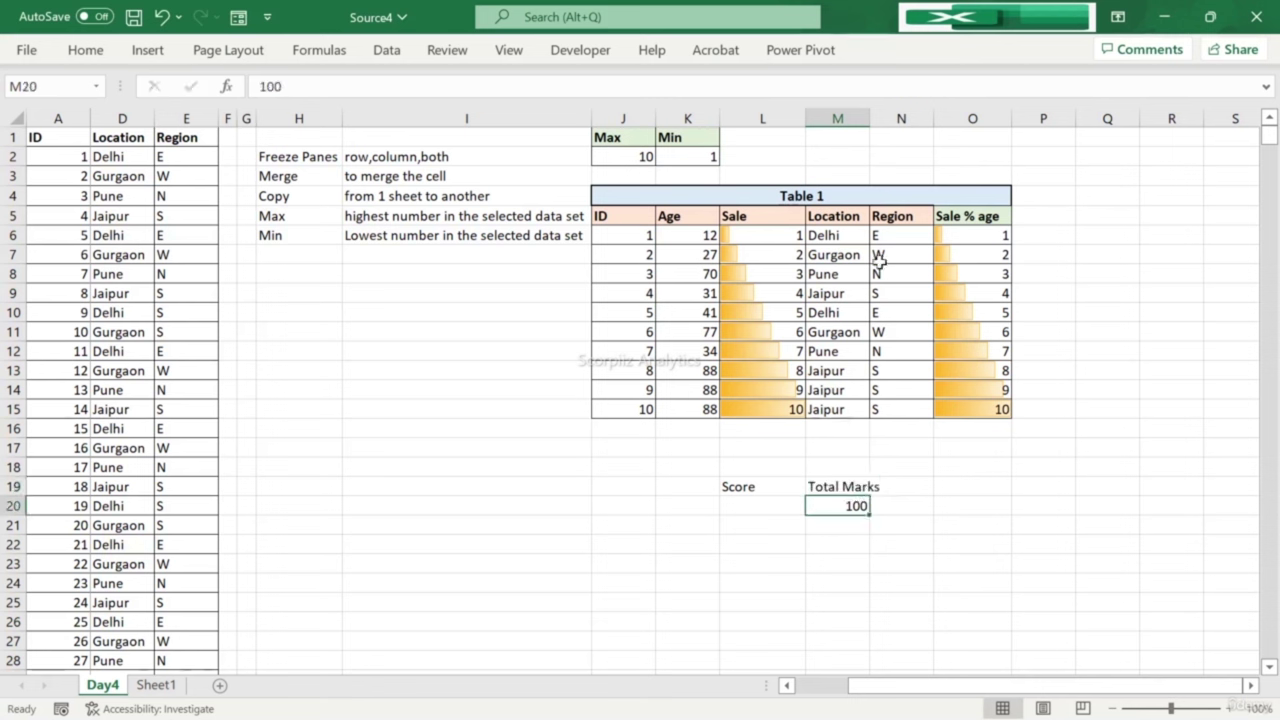
Step: Widen column M, rename L19 to Score1, and list Exam1, Exam2, Exam3 in K19:K21
{"action": "left_click_drag", "start_coordinate": [869, 119], "coordinate": [894, 117]}
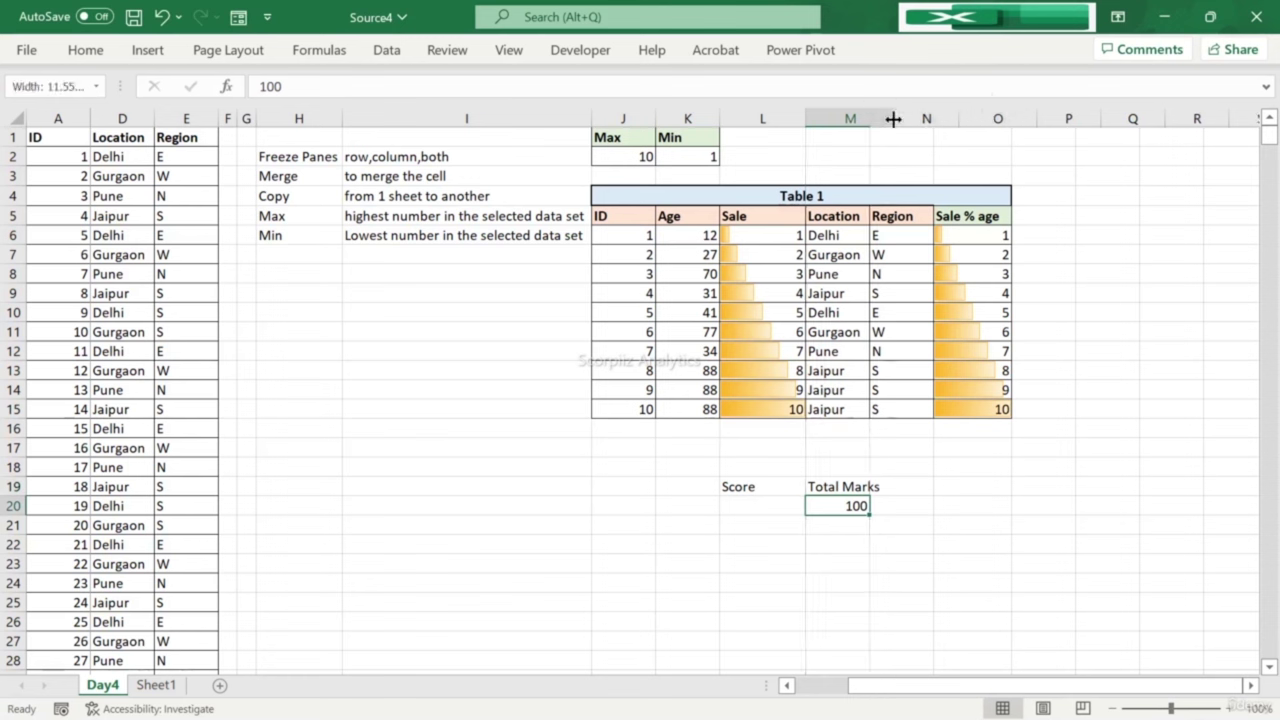
{"action": "left_click", "coordinate": [772, 486]}
{"action": "double_click", "coordinate": [775, 486]}
{"action": "type", "text": "1"}
{"action": "key", "text": "Return"}
{"action": "key", "text": "Up"}
{"action": "key", "text": "Left"}
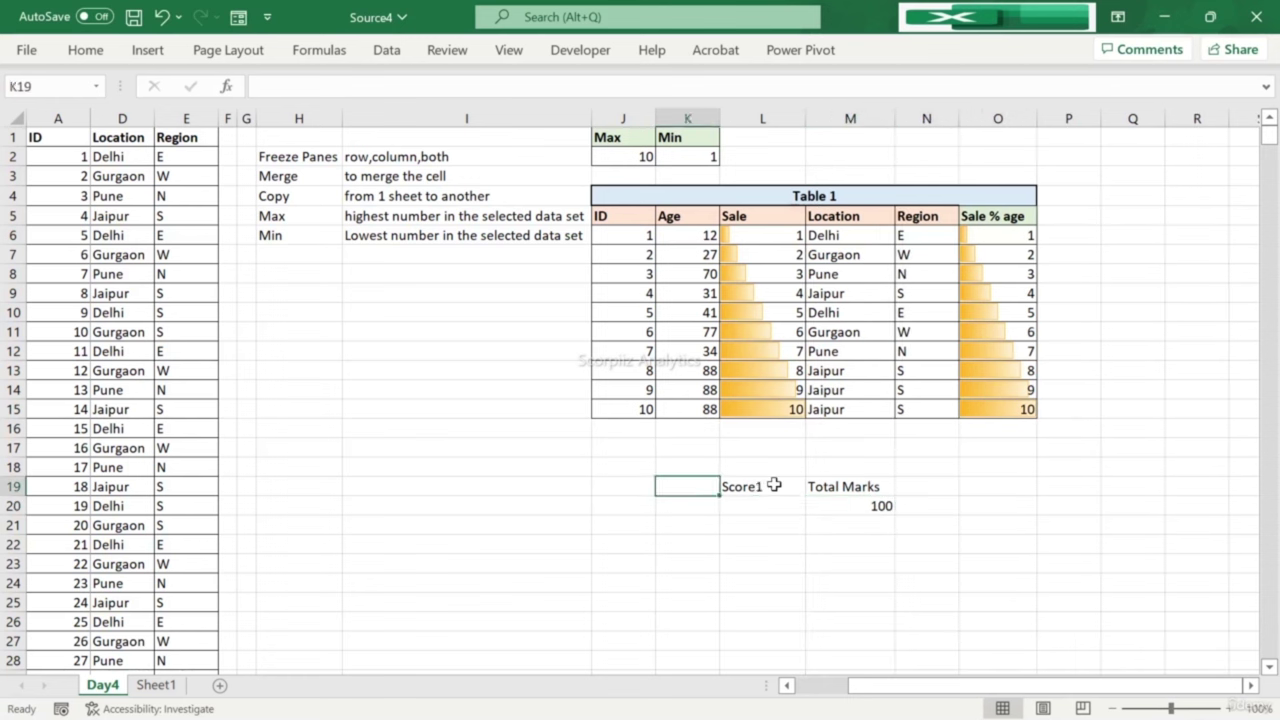
{"action": "type", "text": "Exam1"}
{"action": "key", "text": "Return"}
{"action": "type", "text": "Exam"}
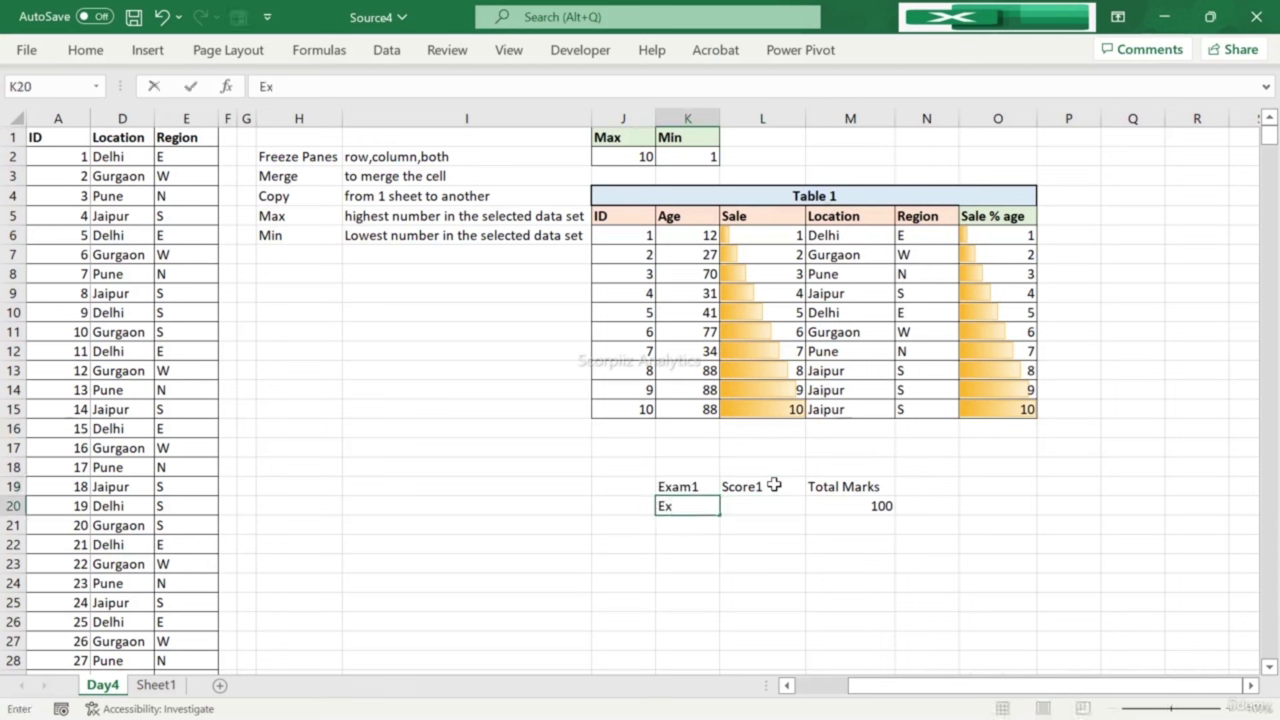
{"action": "key", "text": "Return"}
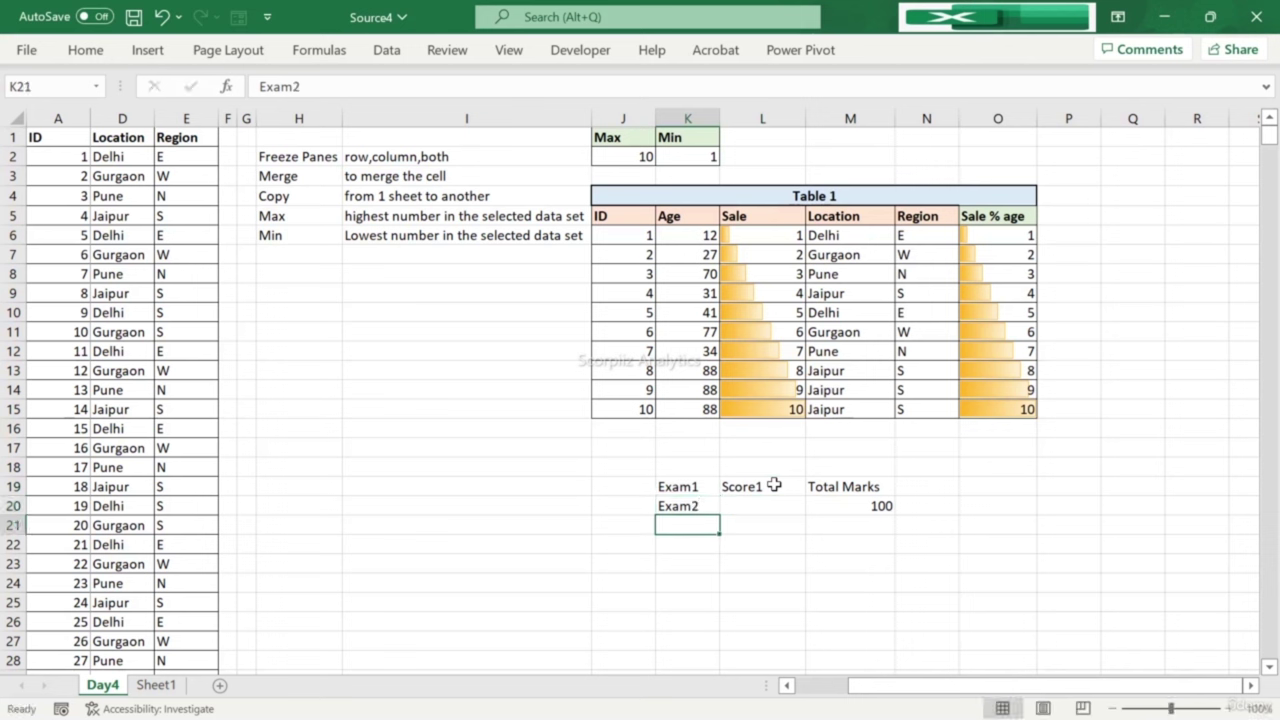
{"action": "type", "text": "Exam3"}
{"action": "key", "text": "Return"}
Step: Fill L20:L21 with Score2 and Score3 based on Score1
{"action": "key", "text": "Up"}
{"action": "key", "text": "Up"}
{"action": "key", "text": "Right"}
{"action": "left_click", "coordinate": [773, 486]}
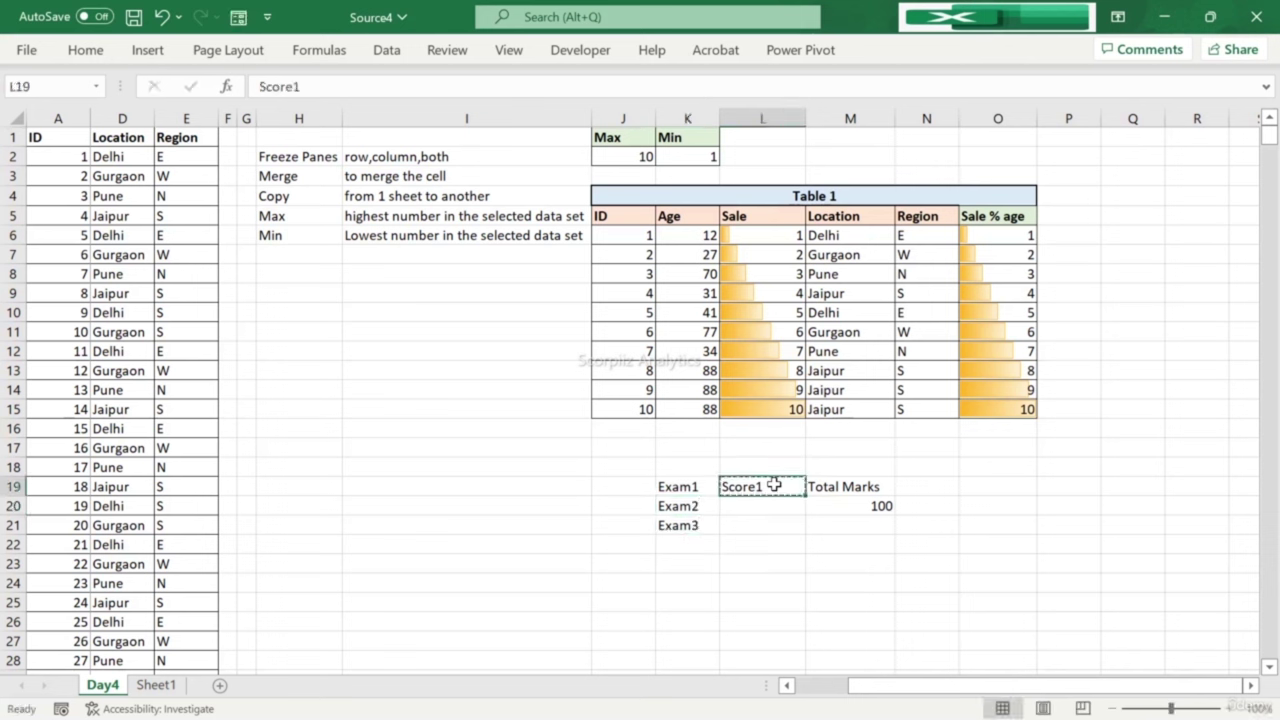
{"action": "key", "text": "ctrl+c"}
{"action": "key", "text": "Down"}
{"action": "key", "text": "ctrl+v"}
{"action": "key", "text": "Down"}
{"action": "key", "text": "ctrl+v"}
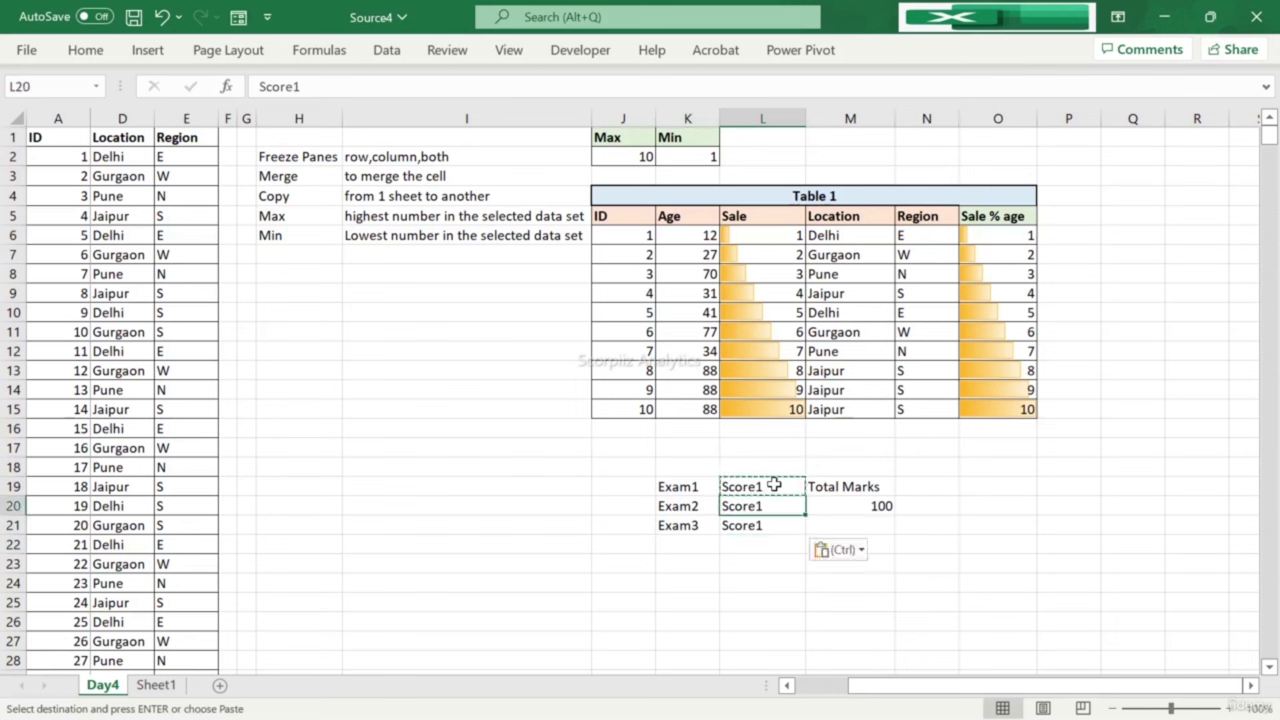
{"action": "key", "text": "Escape"}
{"action": "key", "text": "Up"}
{"action": "key", "text": "F2"}
{"action": "key", "text": "BackSpace"}
{"action": "type", "text": "2"}
{"action": "key", "text": "Return"}
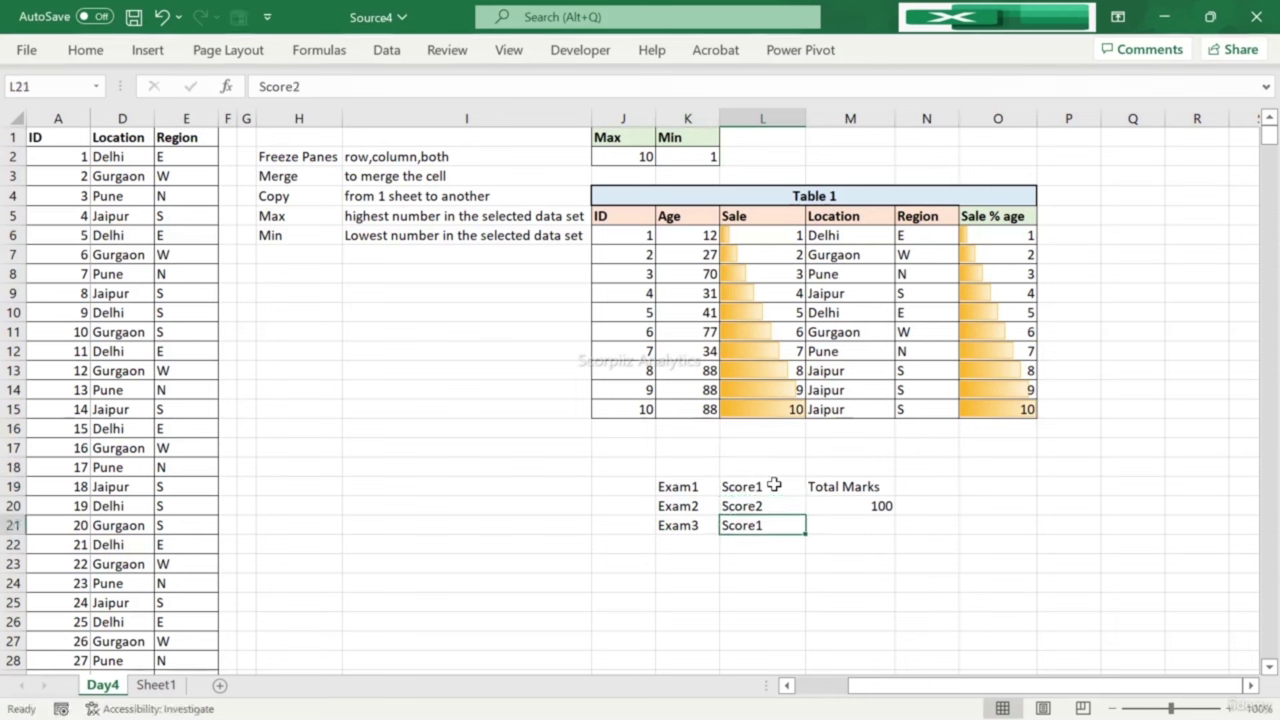
{"action": "key", "text": "F2"}
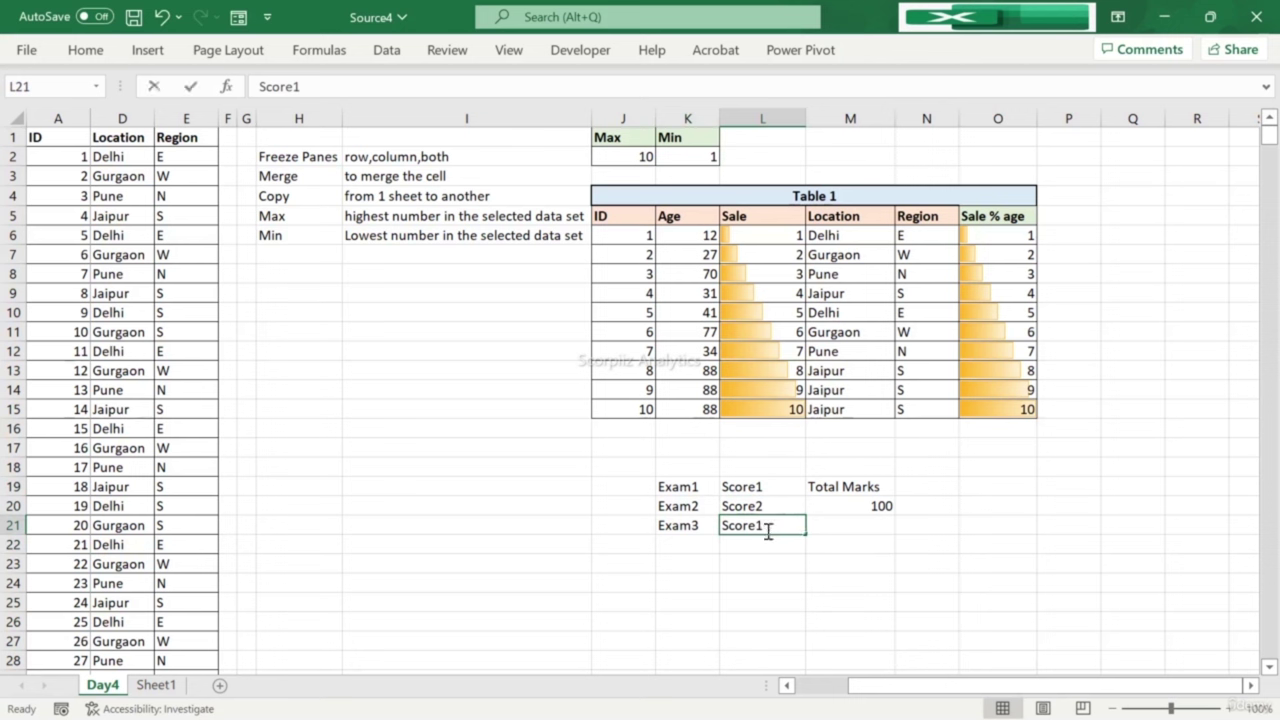
{"action": "key", "text": "BackSpace"}
{"action": "type", "text": "3"}
{"action": "key", "text": "Return"}
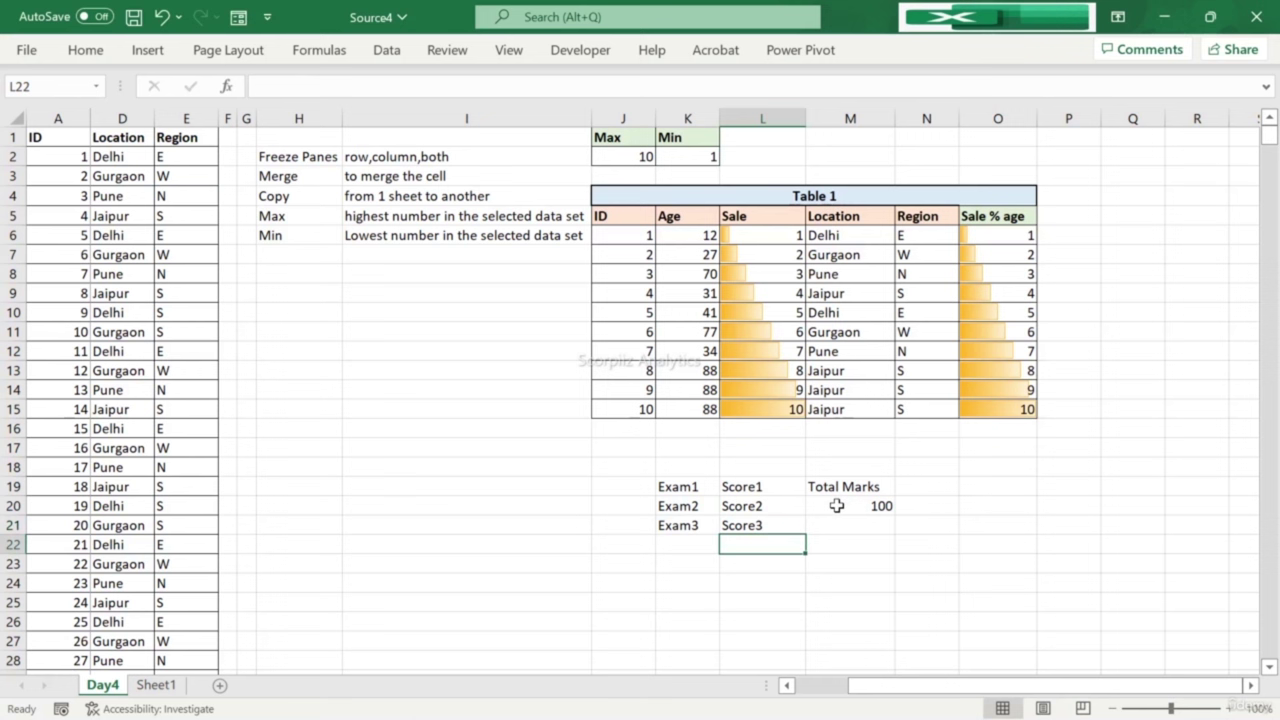
Step: Put the Total Marks heading in M18 and 100 in each of M19:M21
{"action": "left_click", "coordinate": [829, 487]}
{"action": "key", "text": "ctrl+c"}
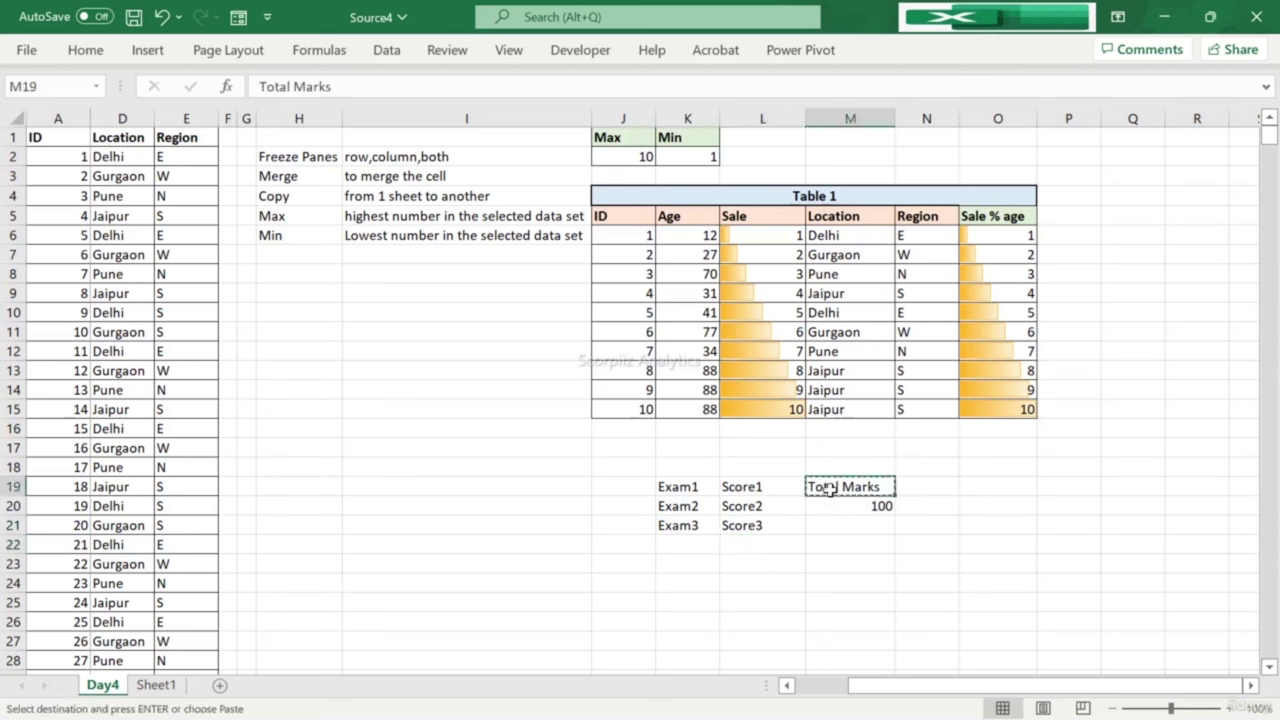
{"action": "left_click", "coordinate": [831, 462]}
{"action": "key", "text": "ctrl+v"}
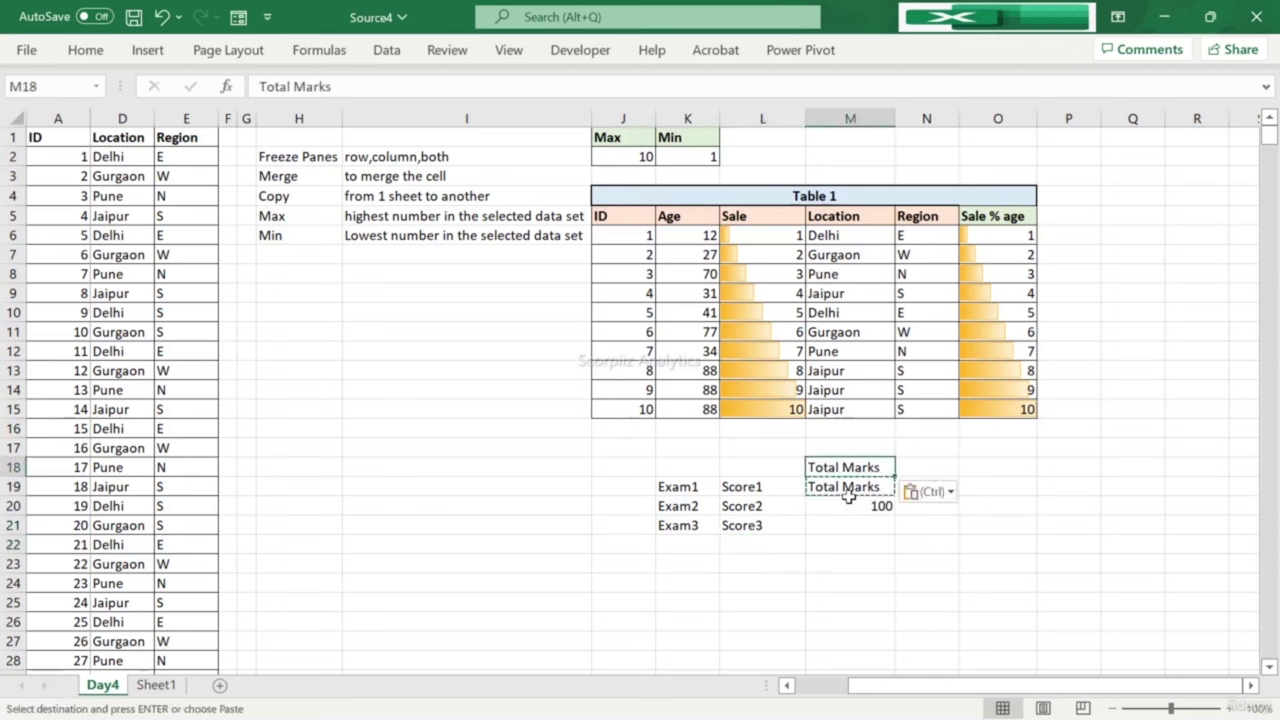
{"action": "left_click", "coordinate": [880, 506]}
{"action": "key", "text": "ctrl+c"}
{"action": "key", "text": "Up"}
{"action": "key", "text": "ctrl+v"}
{"action": "key", "text": "Down"}
{"action": "key", "text": "ctrl+v"}
{"action": "key", "text": "Down"}
{"action": "key", "text": "ctrl+v"}
{"action": "key", "text": "Escape"}
Step: Enter the heading 'Marks obtained' in L18
{"action": "key", "text": "Up"}
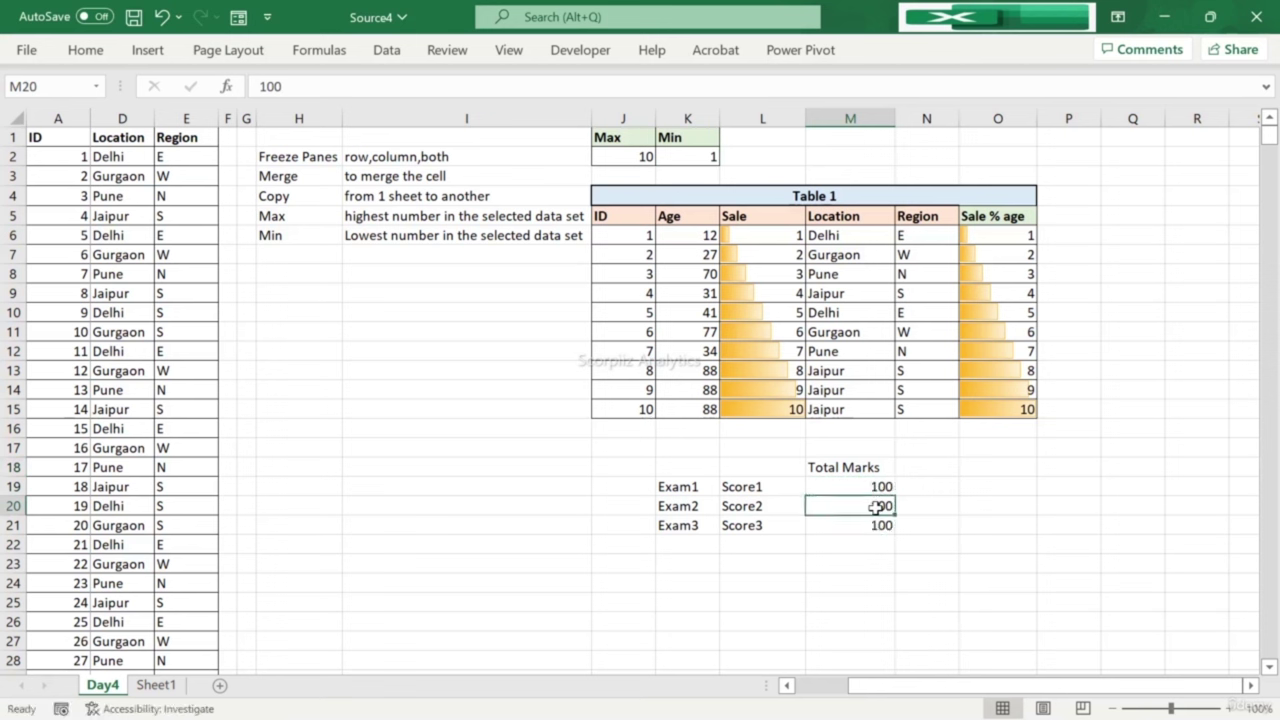
{"action": "key", "text": "Up"}
{"action": "key", "text": "Up"}
{"action": "key", "text": "Left"}
{"action": "type", "text": "Marks obtained"}
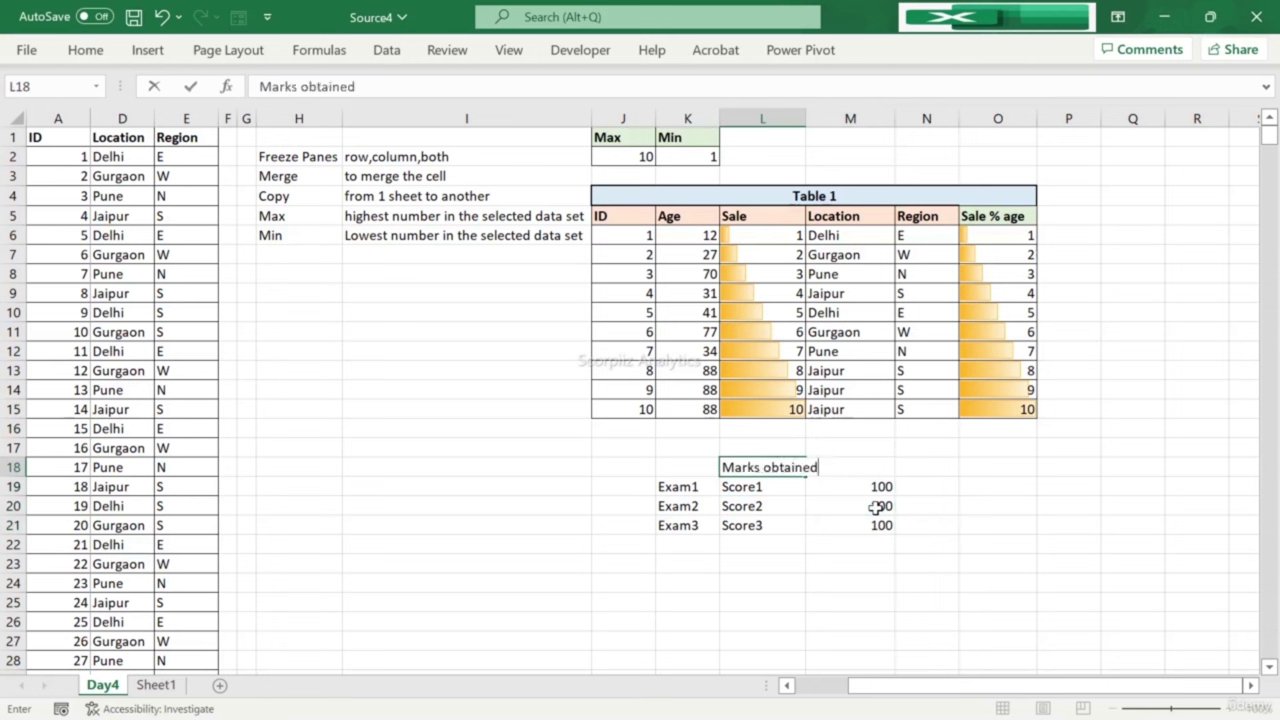
Step: Enter the heading 'Exam Name' in K18
{"action": "key", "text": "Left"}
{"action": "type", "text": "Exam Name"}
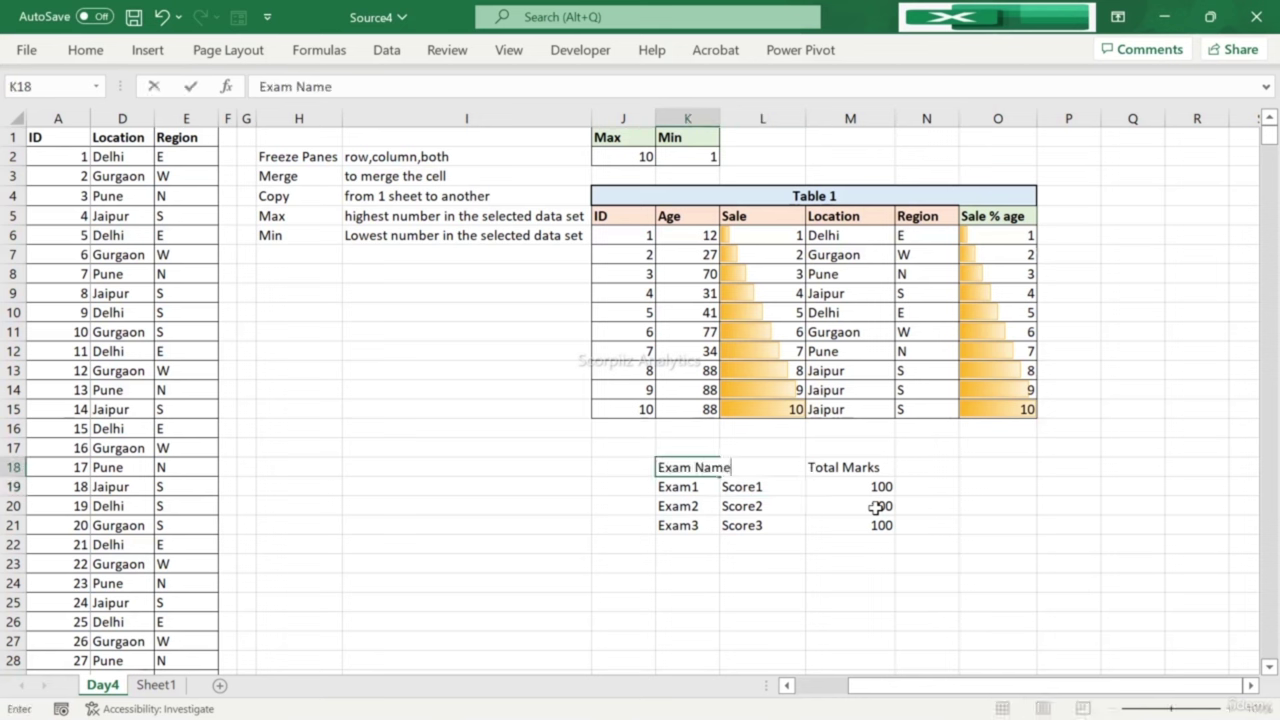
{"action": "key", "text": "ctrl+Return"}
{"action": "key", "text": "Down"}
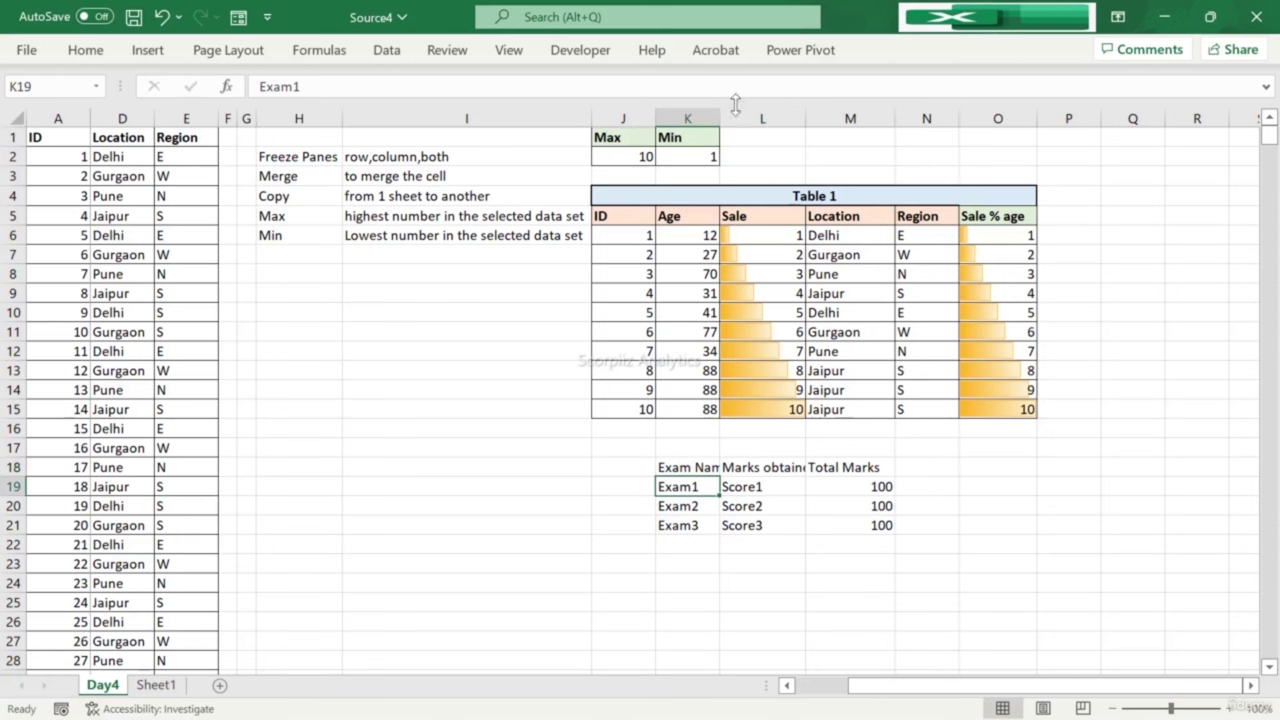
Step: AutoFit columns K and L so the Exam Name and Marks obtained headings show fully
{"action": "double_click", "coordinate": [720, 117]}
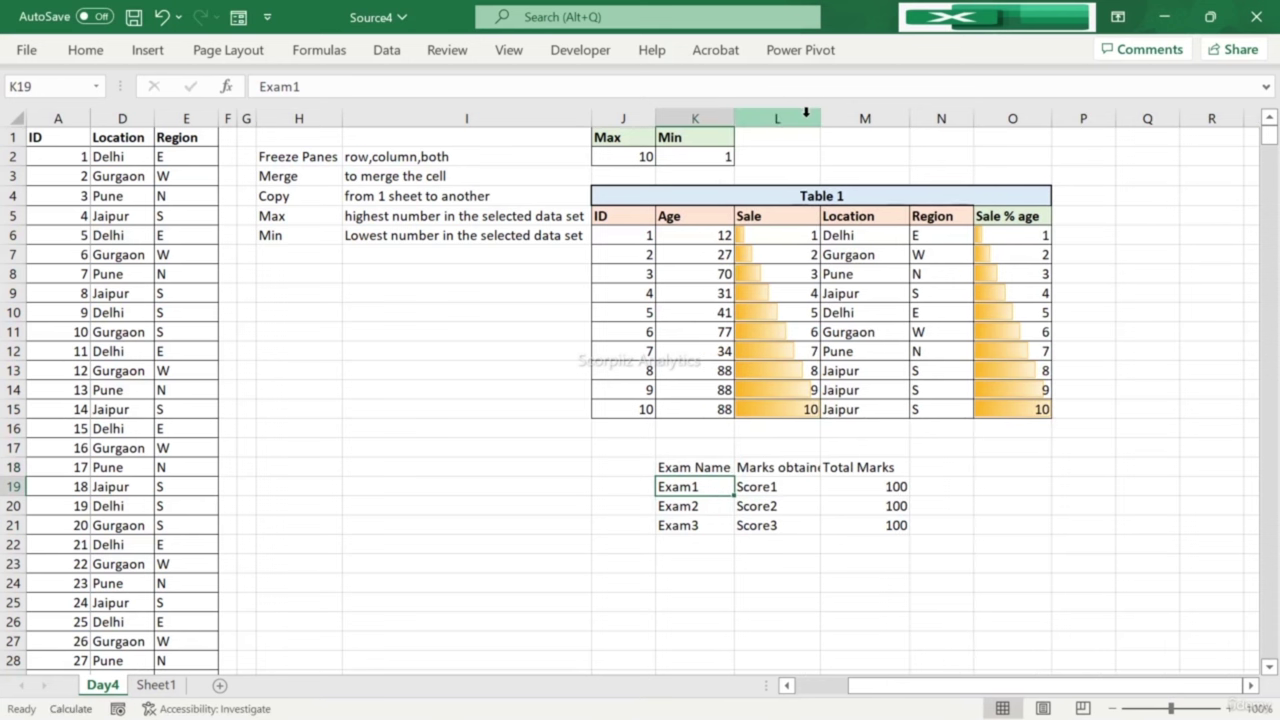
{"action": "left_click_drag", "start_coordinate": [819, 117], "coordinate": [819, 117]}
{"action": "double_click", "coordinate": [819, 117]}
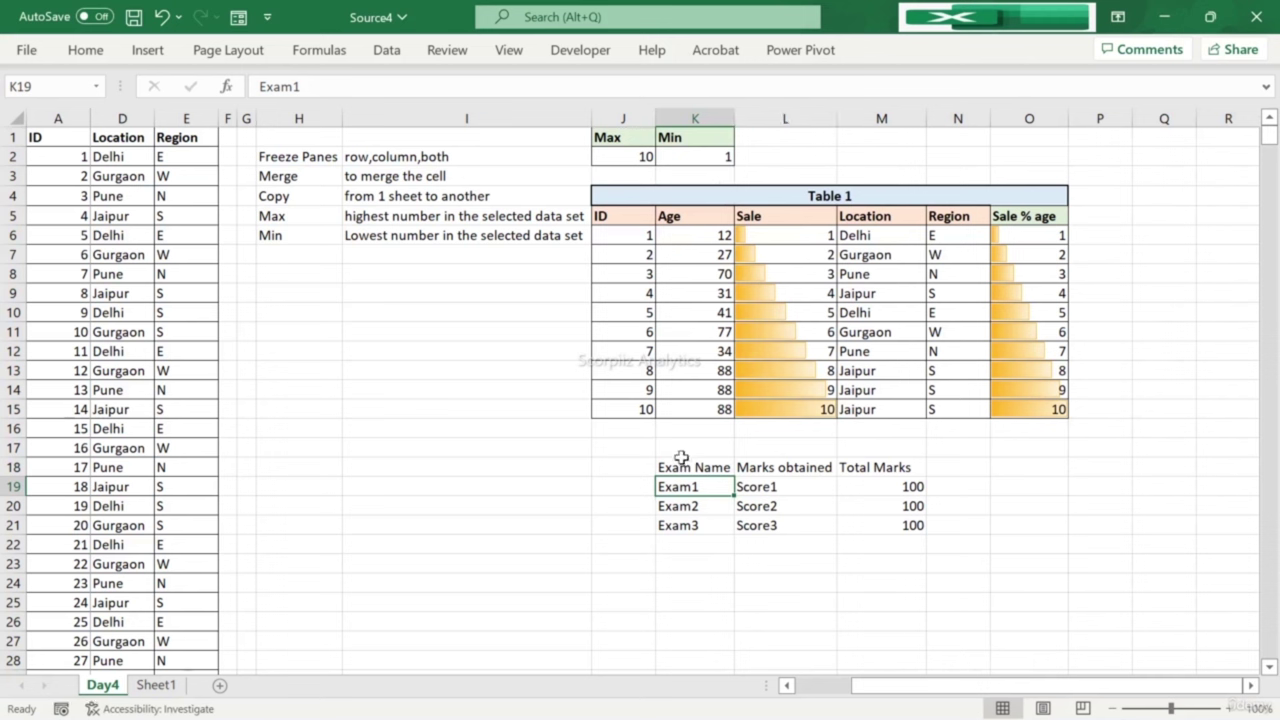
{"action": "left_click_drag", "start_coordinate": [676, 467], "coordinate": [977, 522]}
Step: Apply All Borders to the exam table K18:N21
{"action": "left_click", "coordinate": [85, 49]}
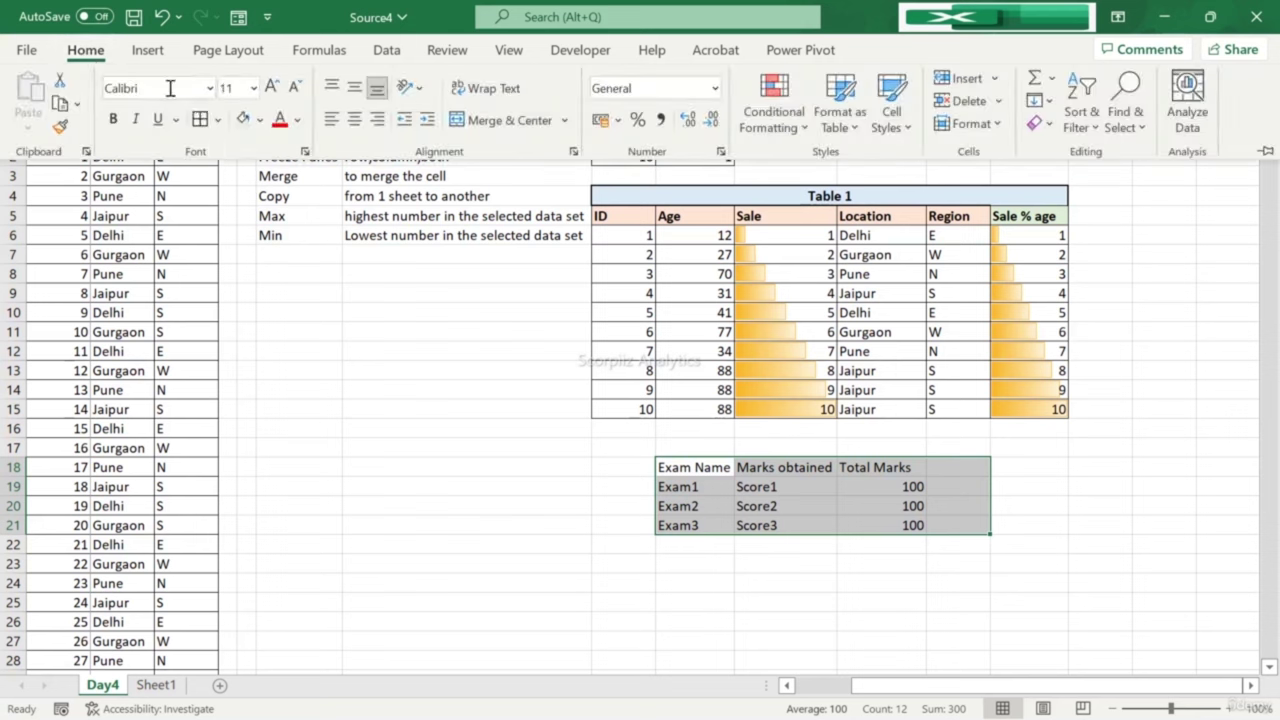
{"action": "left_click", "coordinate": [217, 120]}
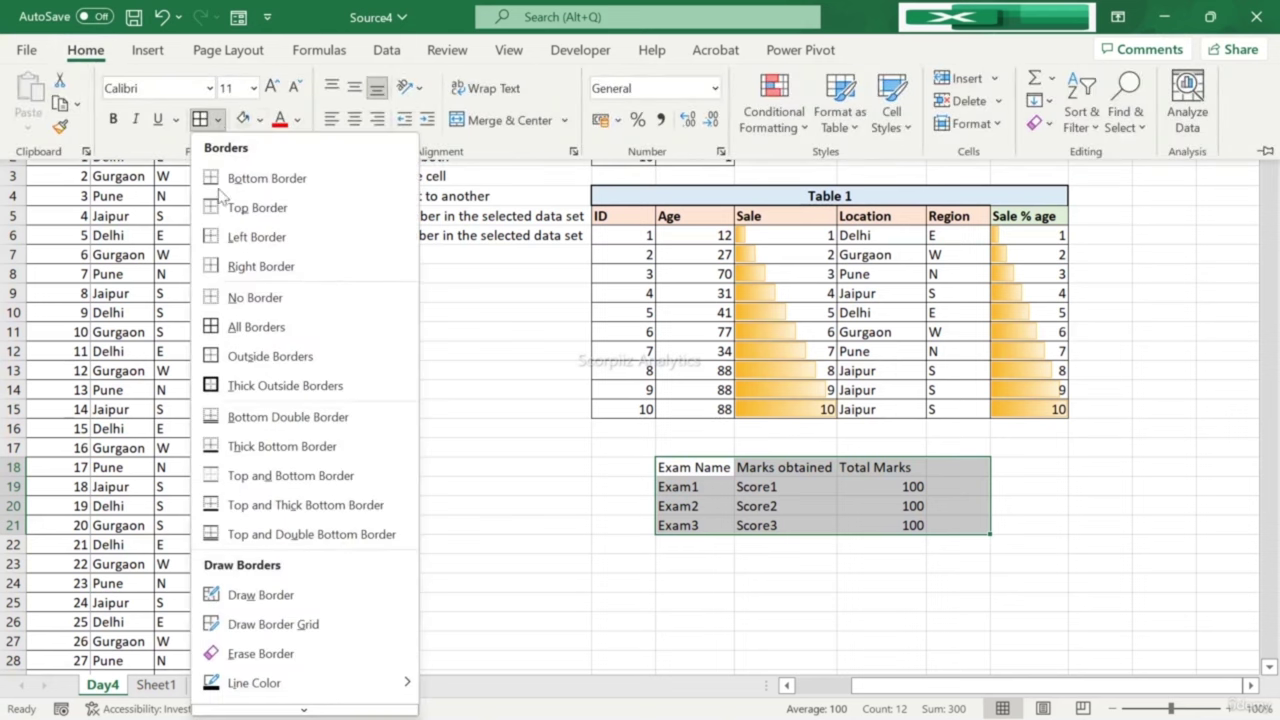
{"action": "left_click", "coordinate": [240, 326]}
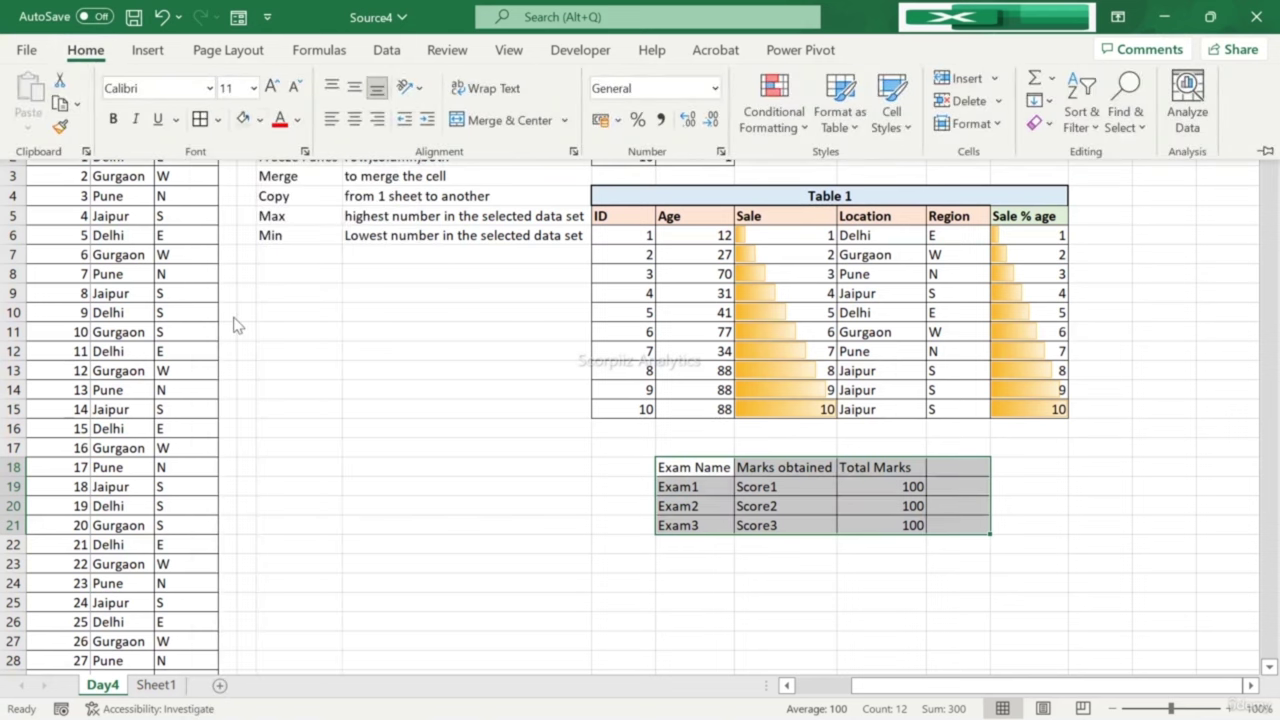
{"action": "left_click", "coordinate": [707, 465]}
{"action": "left_click", "coordinate": [707, 465]}
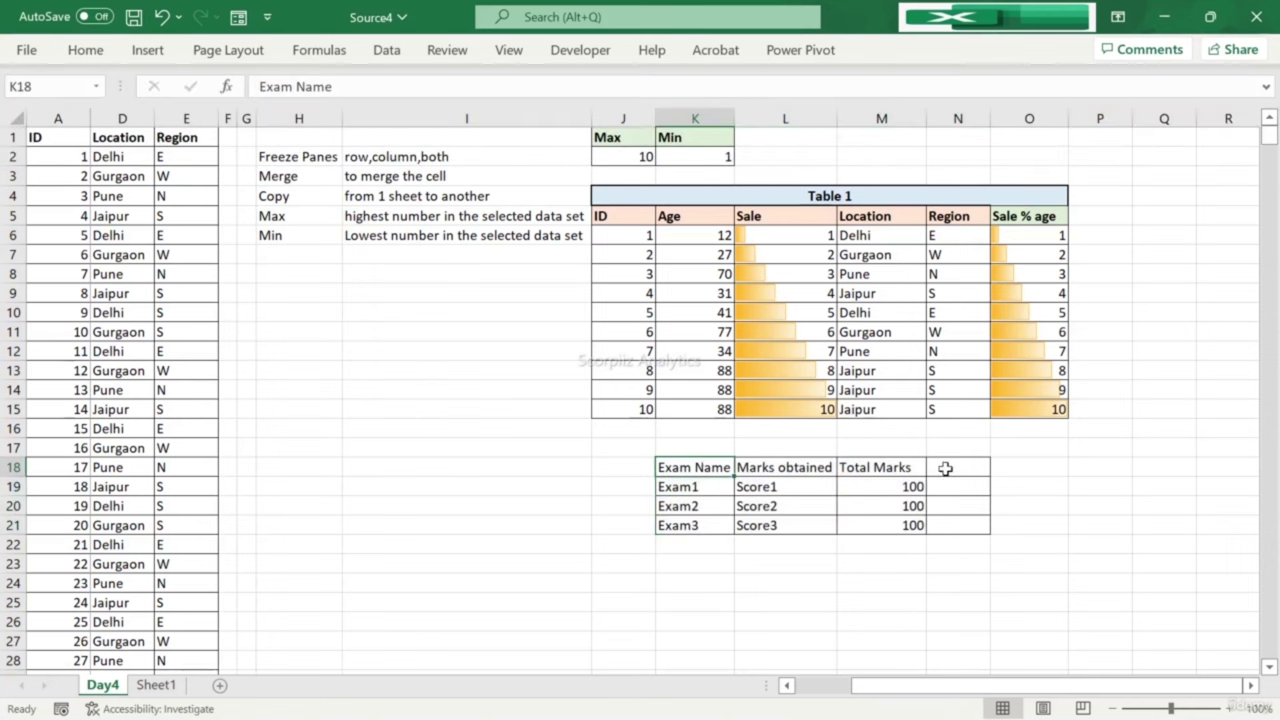
Step: Make the header row K18:N18 bold
{"action": "left_click_drag", "start_coordinate": [707, 465], "coordinate": [950, 466]}
{"action": "left_click", "coordinate": [88, 51]}
{"action": "left_click", "coordinate": [114, 120]}
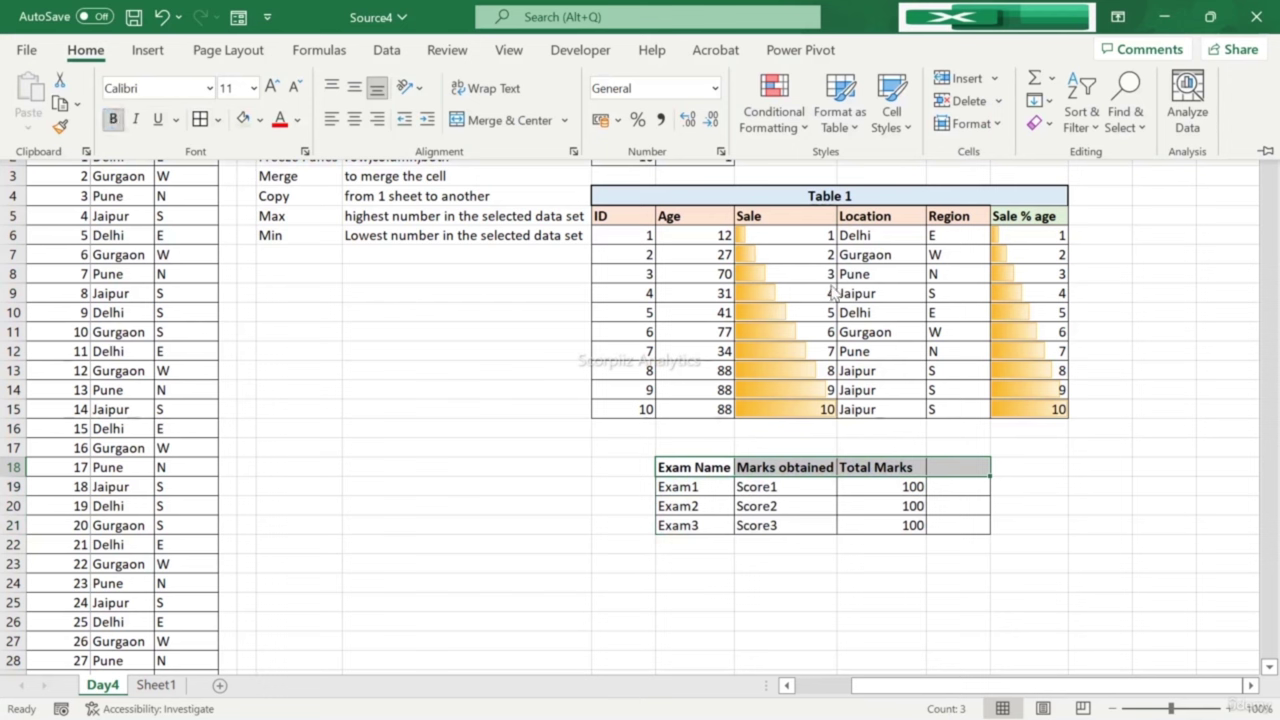
{"action": "left_click", "coordinate": [958, 472]}
{"action": "left_click", "coordinate": [822, 465]}
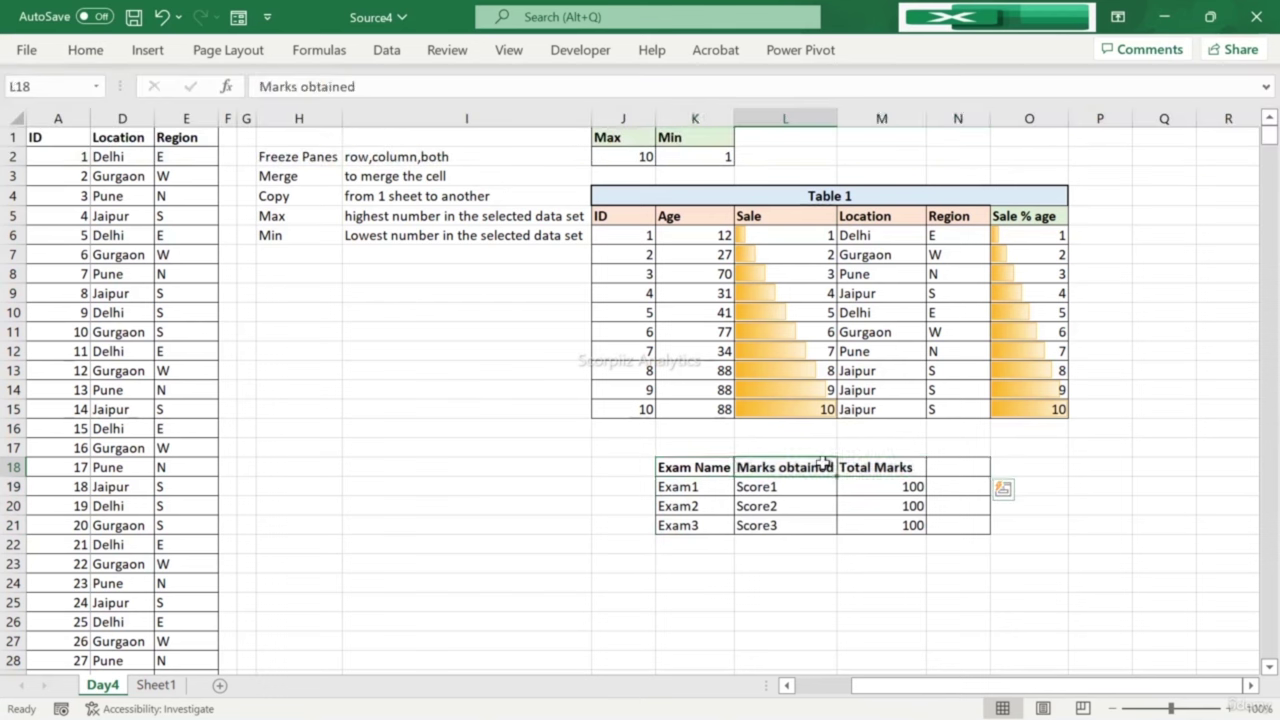
Step: Copy the Marks obtained heading into N18 and AutoFit column N
{"action": "key", "text": "ctrl+c"}
{"action": "key", "text": "Right"}
{"action": "key", "text": "Right"}
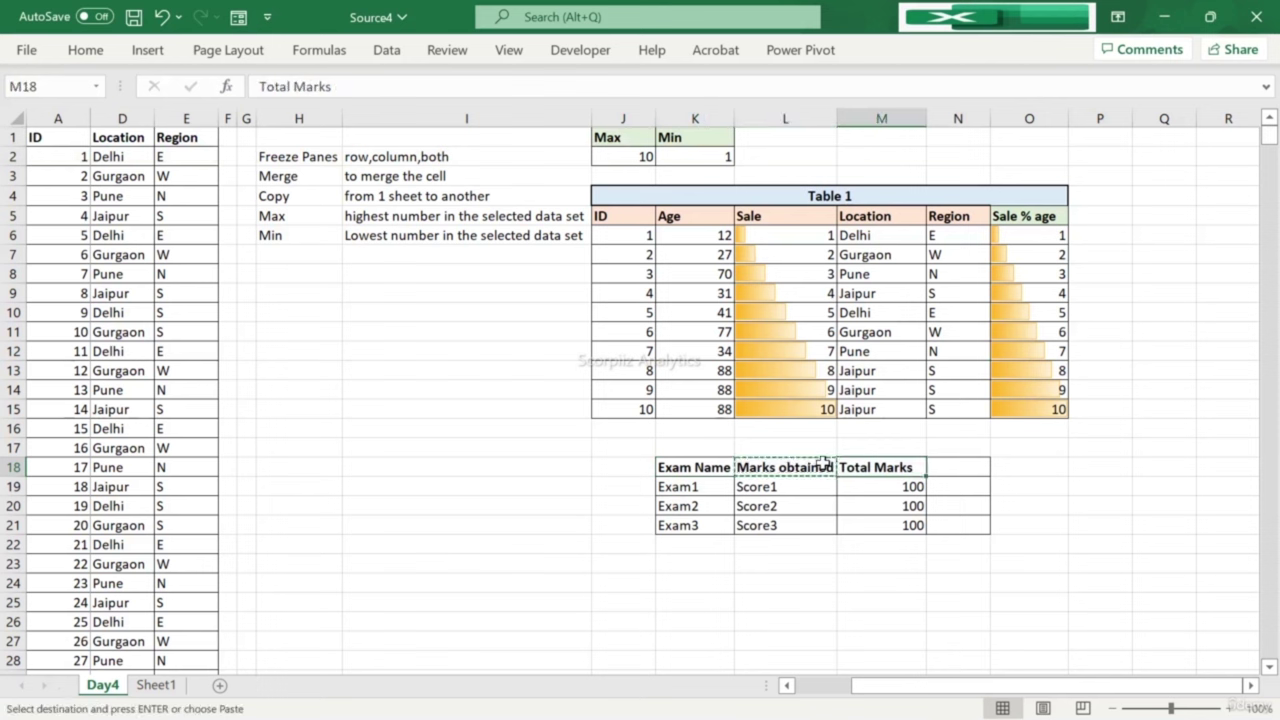
{"action": "key", "text": "ctrl+v"}
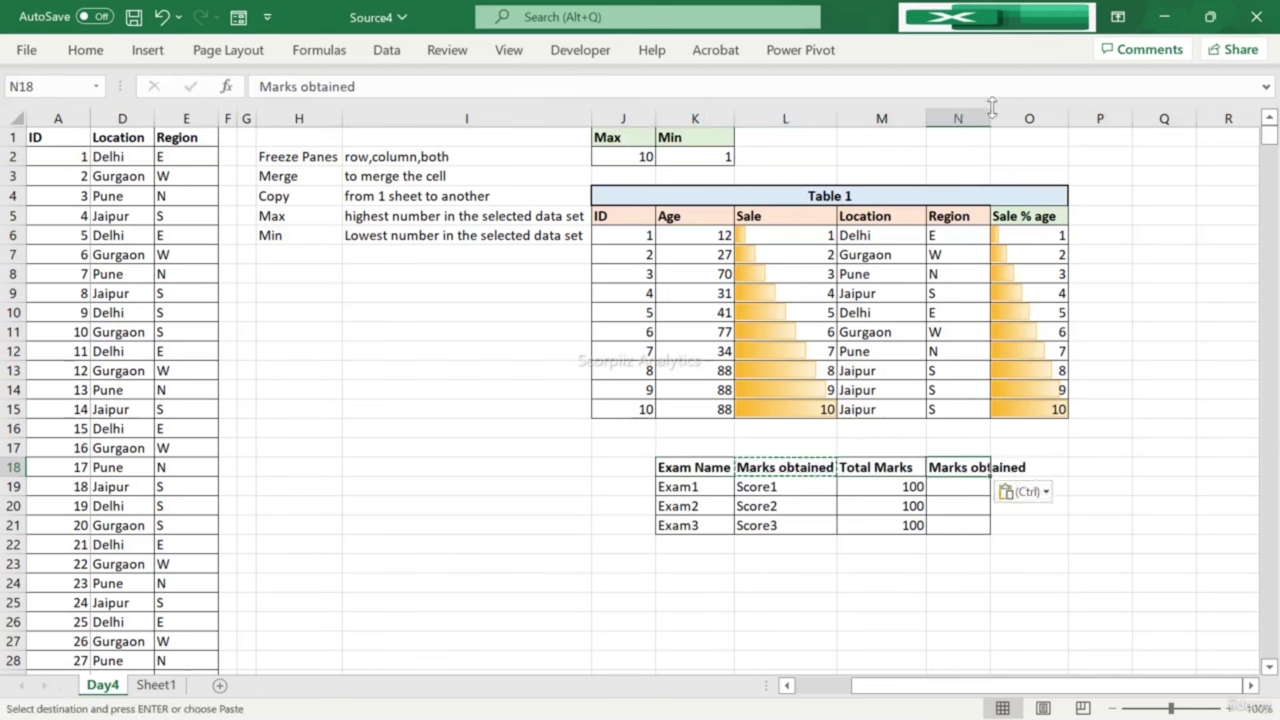
{"action": "double_click", "coordinate": [796, 465]}
{"action": "left_click_drag", "start_coordinate": [738, 467], "coordinate": [875, 478]}
{"action": "type", "text": "Scor"}
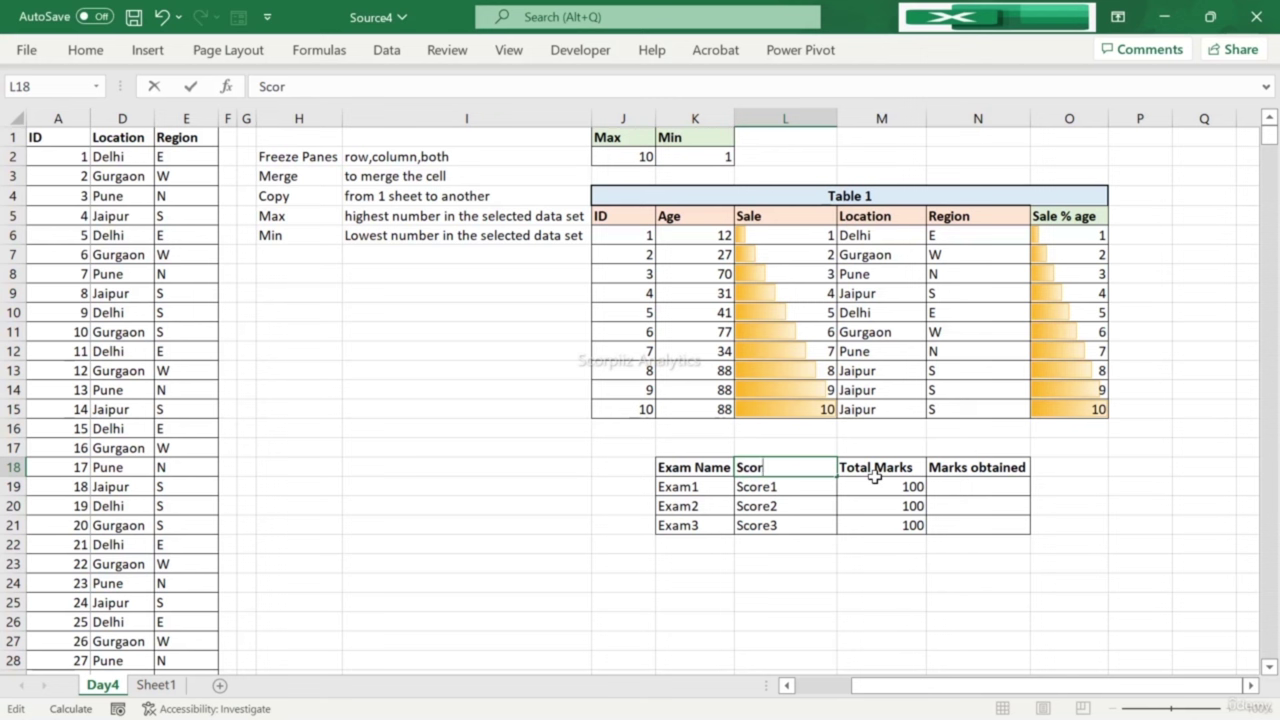
{"action": "key", "text": "Escape"}
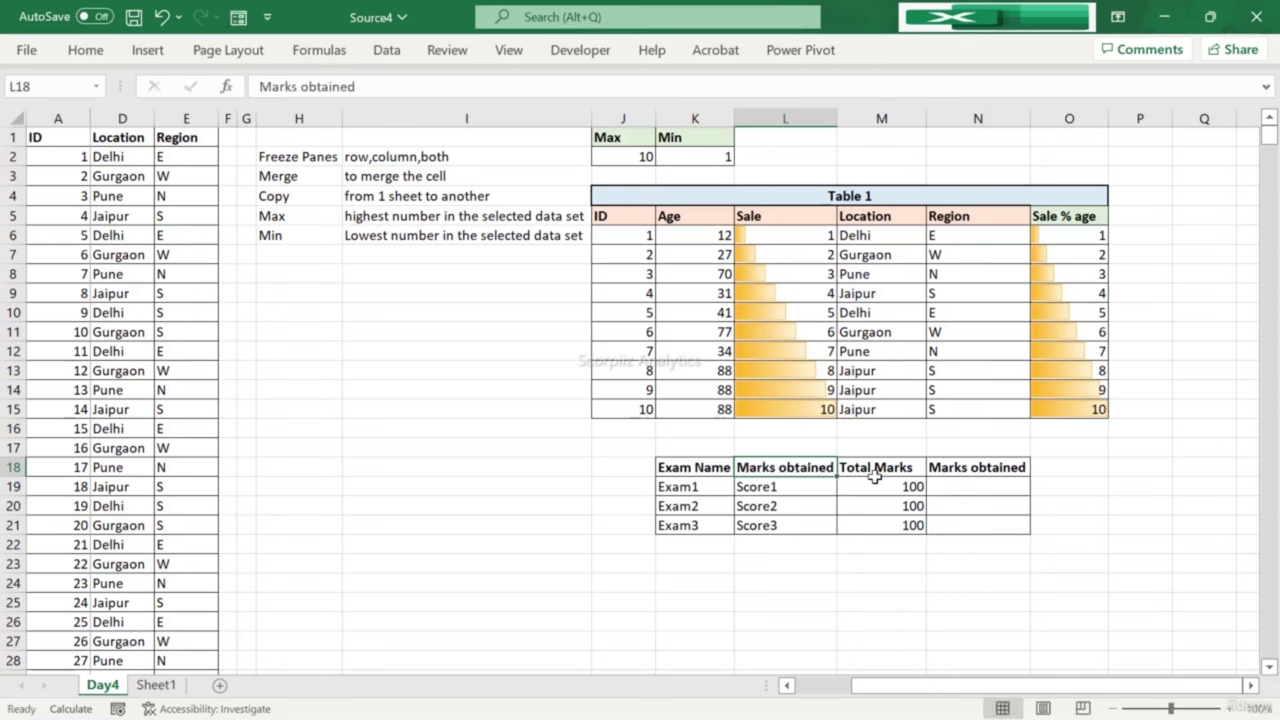
{"action": "key", "text": "Right"}
{"action": "key", "text": "Right"}
{"action": "key", "text": "Up"}
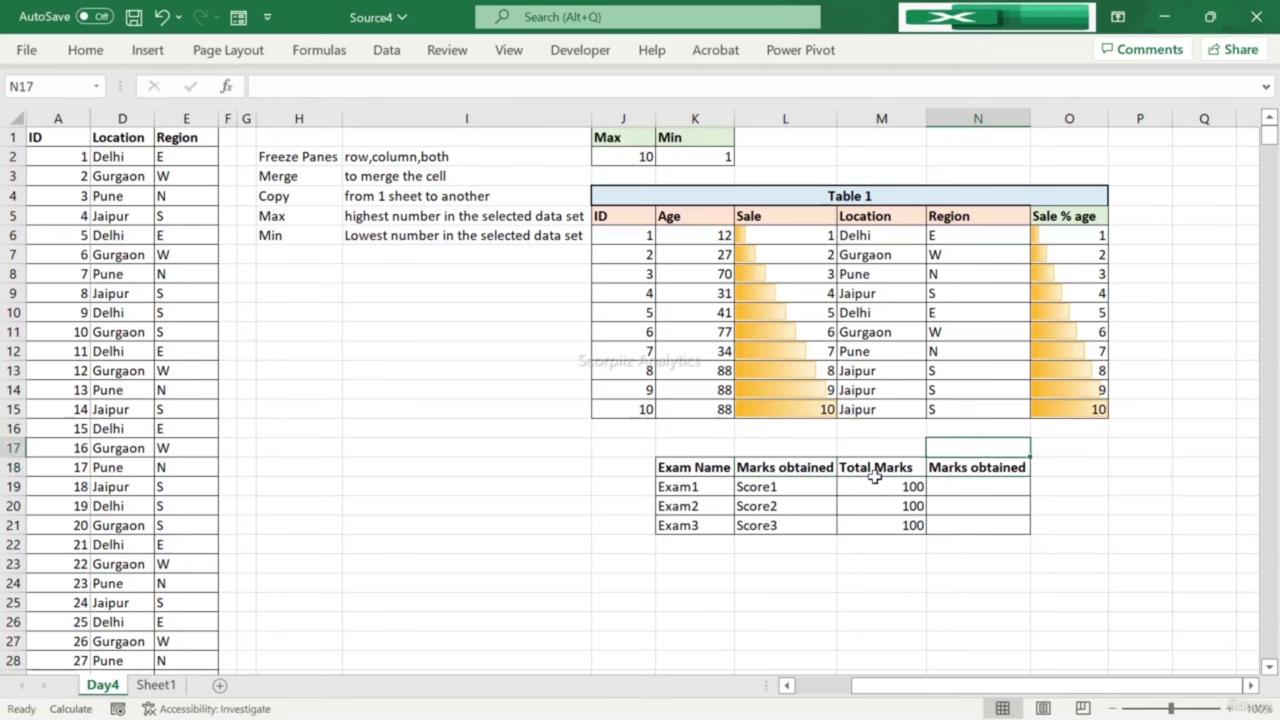
Step: Rename the N18 heading to '% age' and select the score cells L19:L21
{"action": "left_click", "coordinate": [946, 468]}
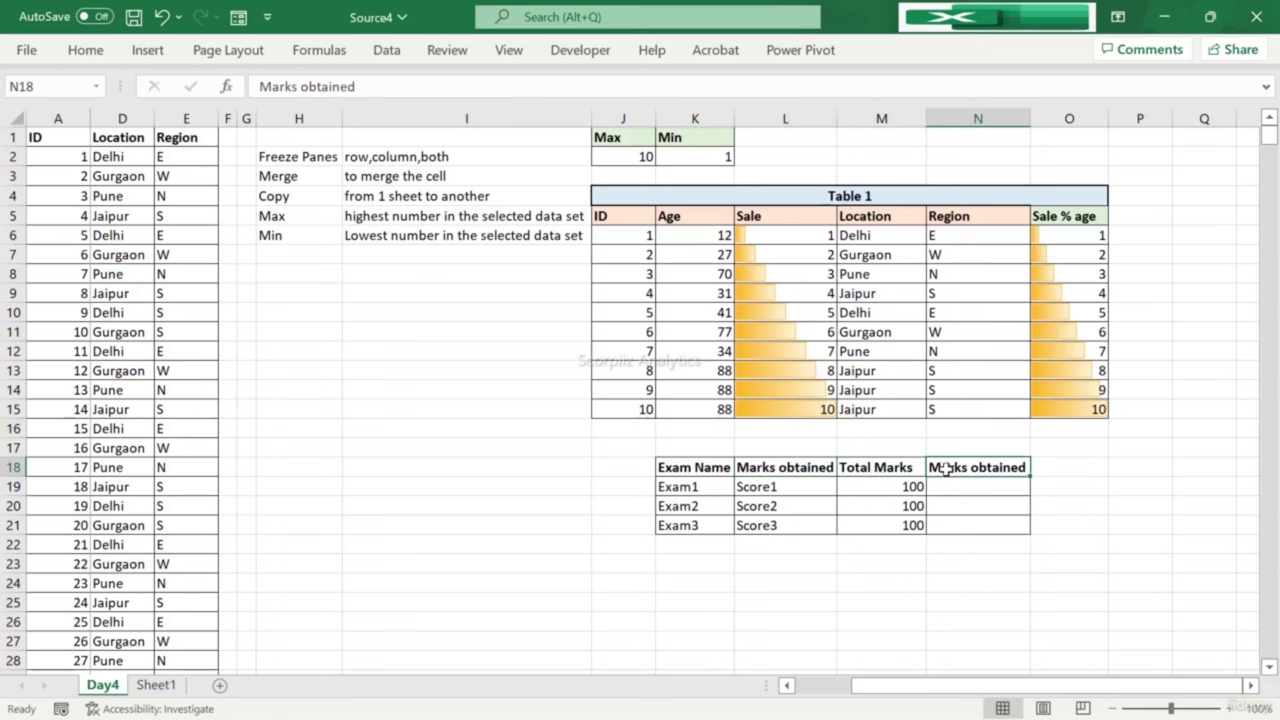
{"action": "type", "text": "% age"}
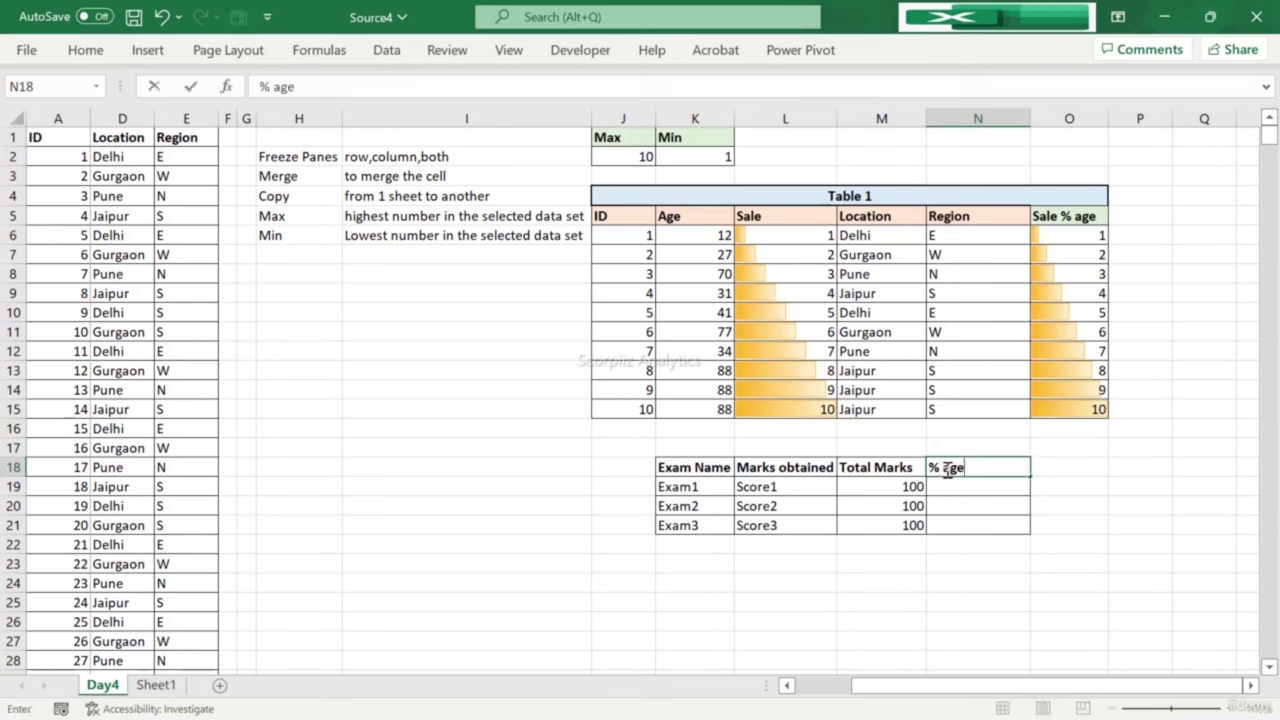
{"action": "key", "text": "Return"}
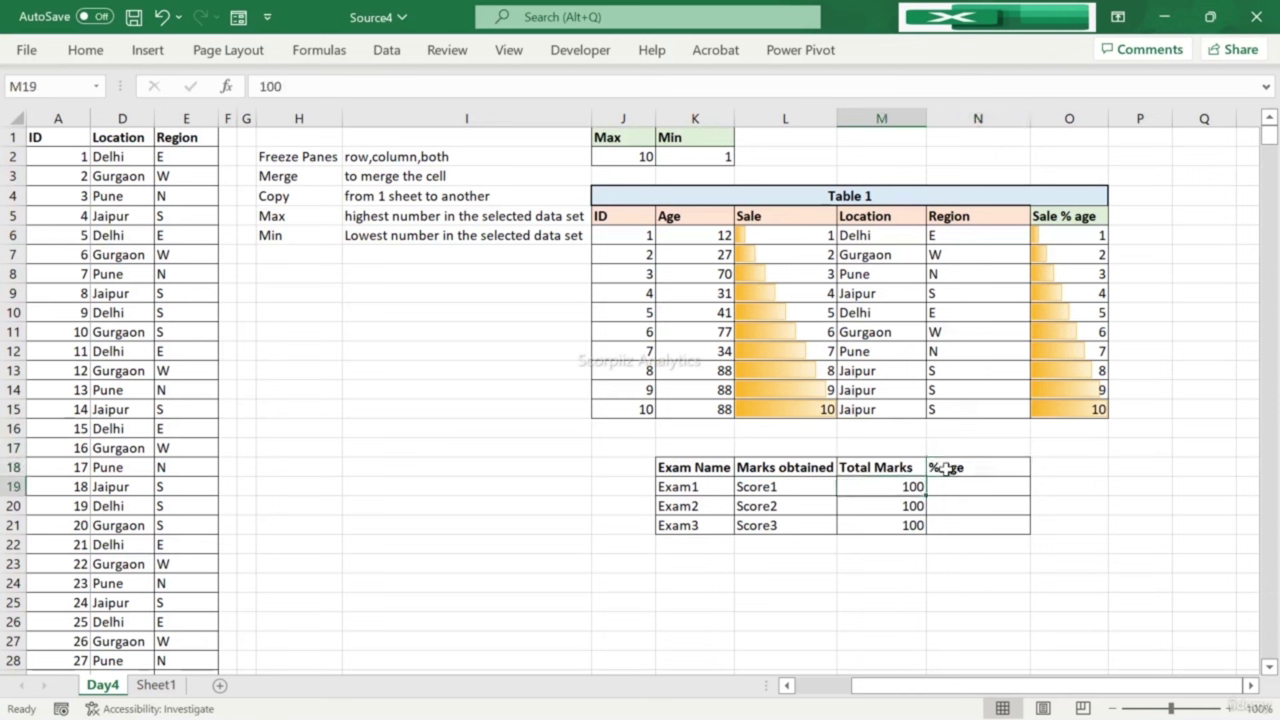
{"action": "key", "text": "Left"}
{"action": "key", "text": "shift+Down"}
{"action": "key", "text": "shift+Down"}
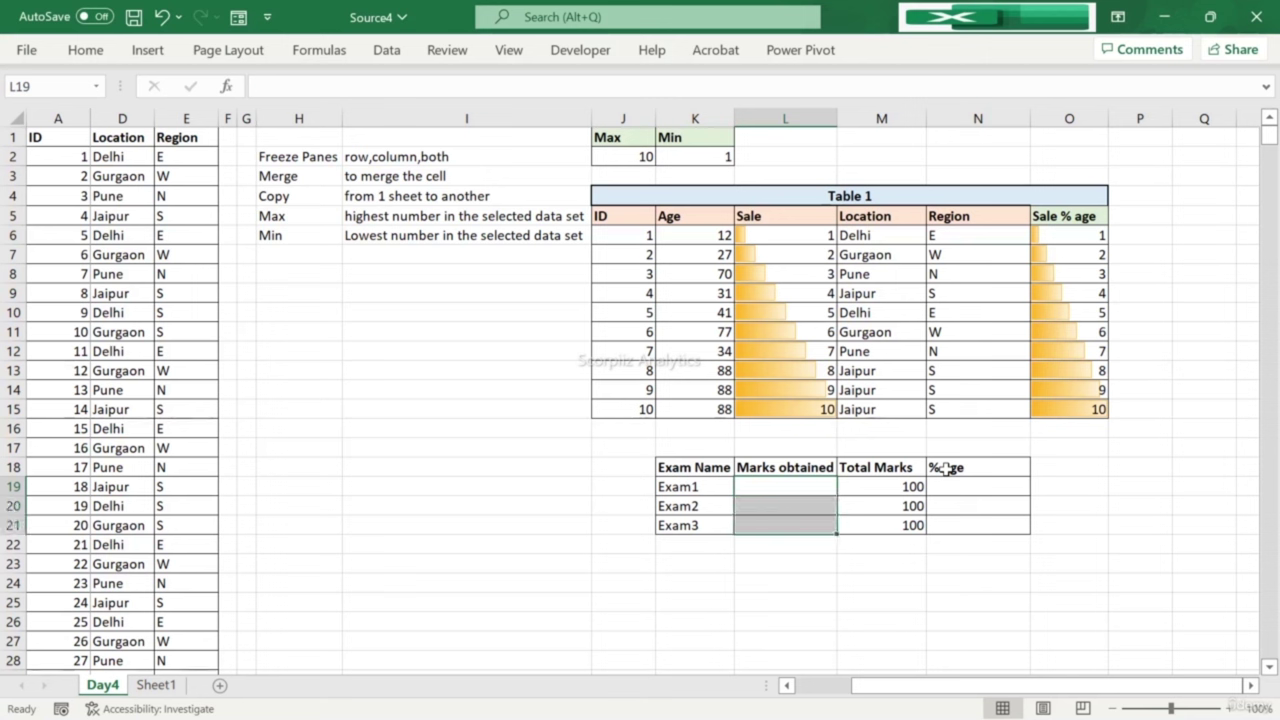
{"action": "left_click_drag", "start_coordinate": [760, 489], "coordinate": [764, 523]}
Step: Add a 'Delete' note in H7 described as 'press delete from keyboard'
{"action": "left_click", "coordinate": [306, 269]}
{"action": "key", "text": "Up"}
{"action": "type", "text": "Delete"}
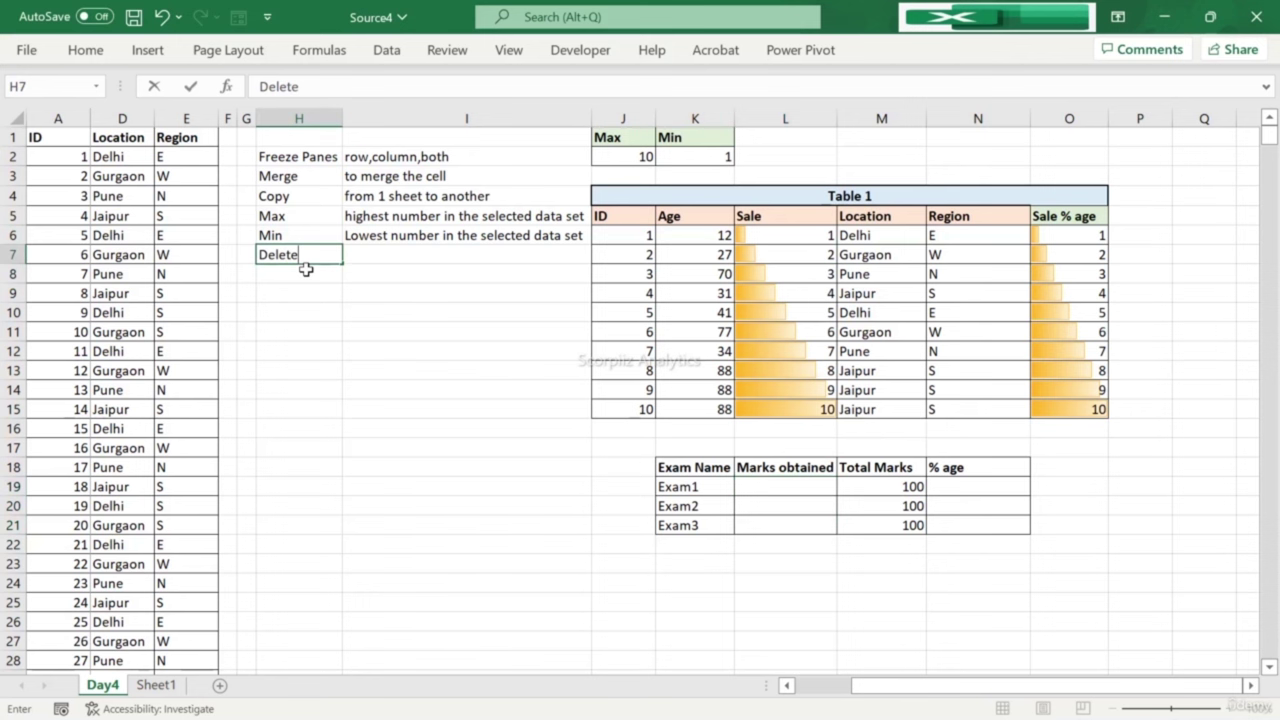
{"action": "key", "text": "Tab"}
{"action": "type", "text": "pre"}
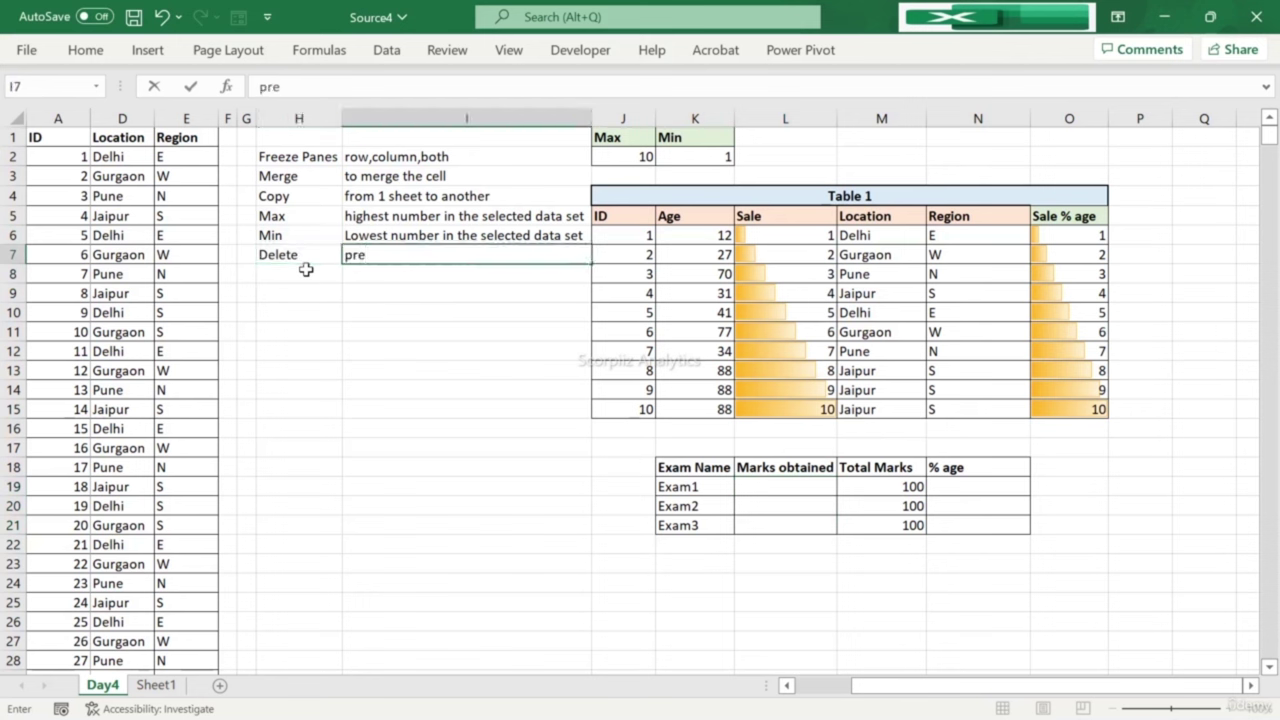
{"action": "type", "text": "ss delete fr"}
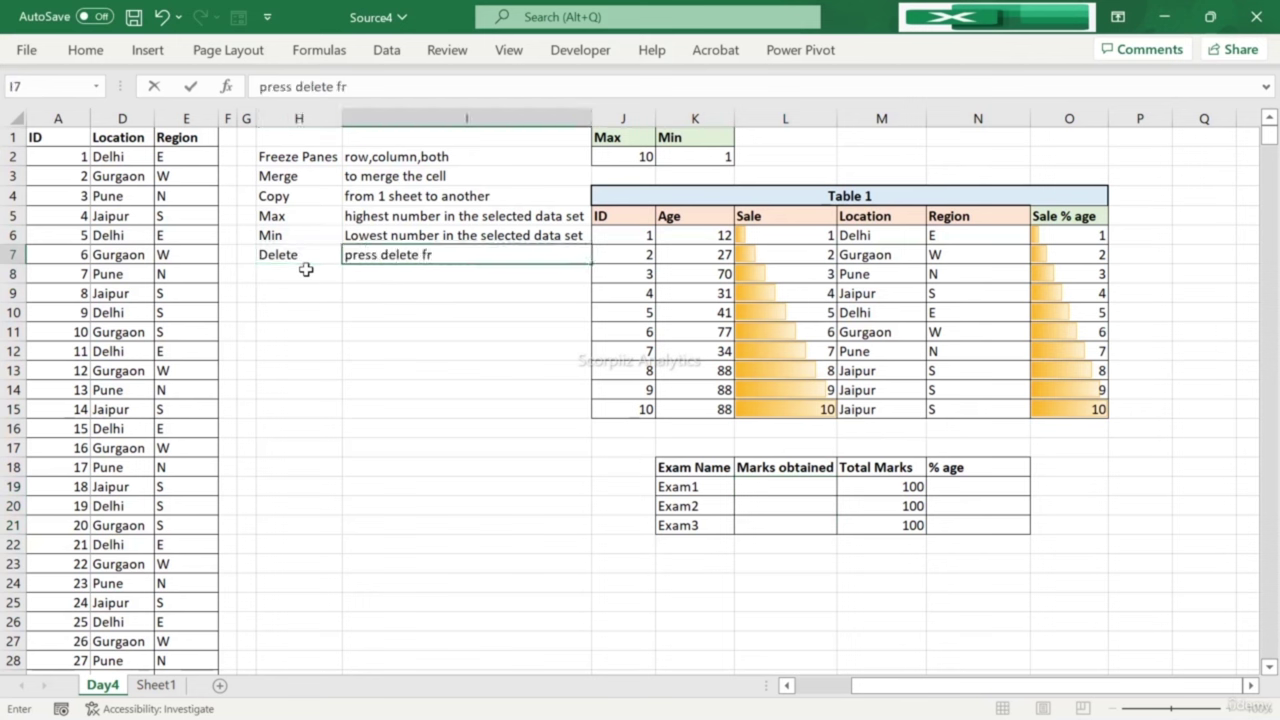
{"action": "type", "text": "om keyboard"}
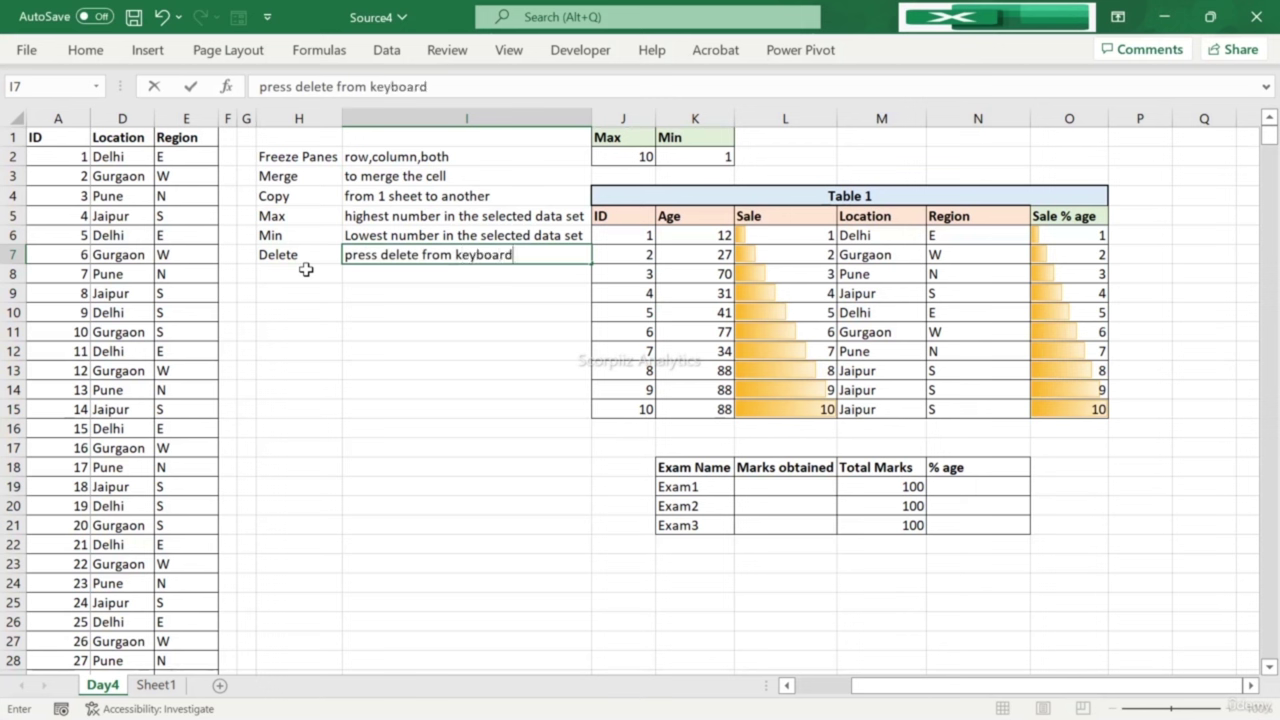
{"action": "key", "text": "Return"}
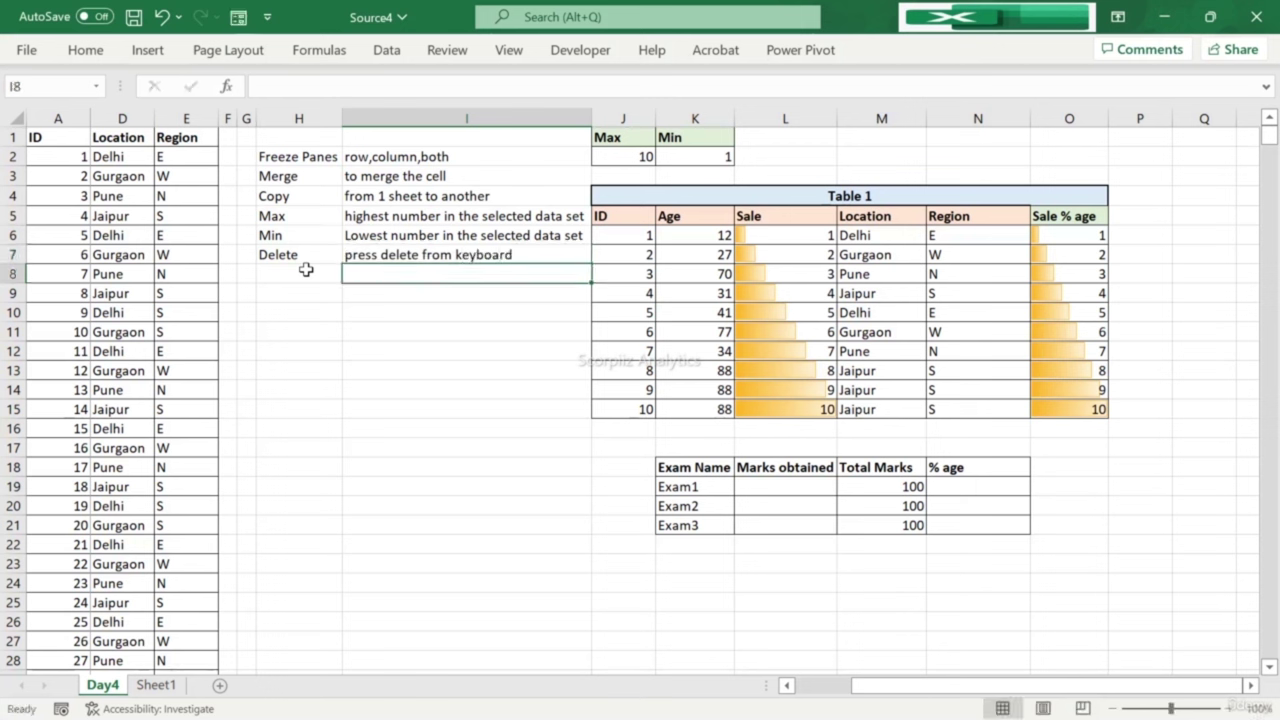
Step: Enter Marks obtained of 50, 70 and 80 for Exam1–Exam3 in L19:L21
{"action": "left_click", "coordinate": [800, 488]}
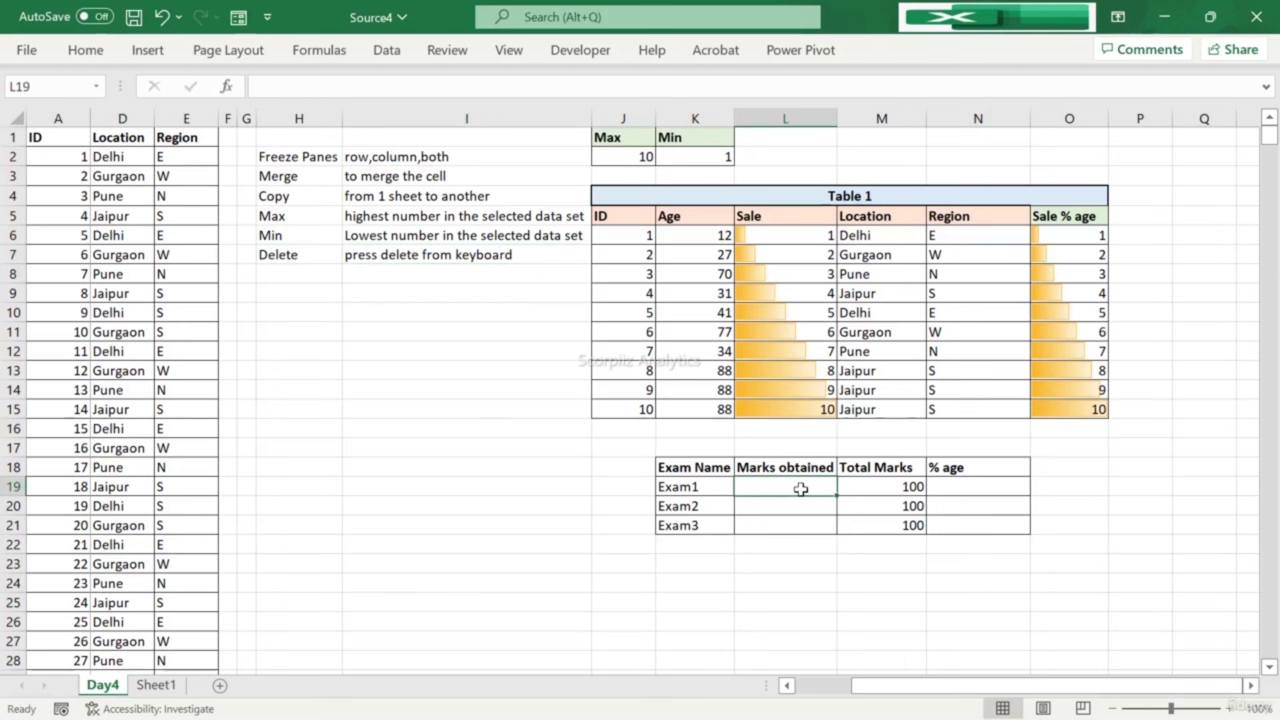
{"action": "type", "text": "50"}
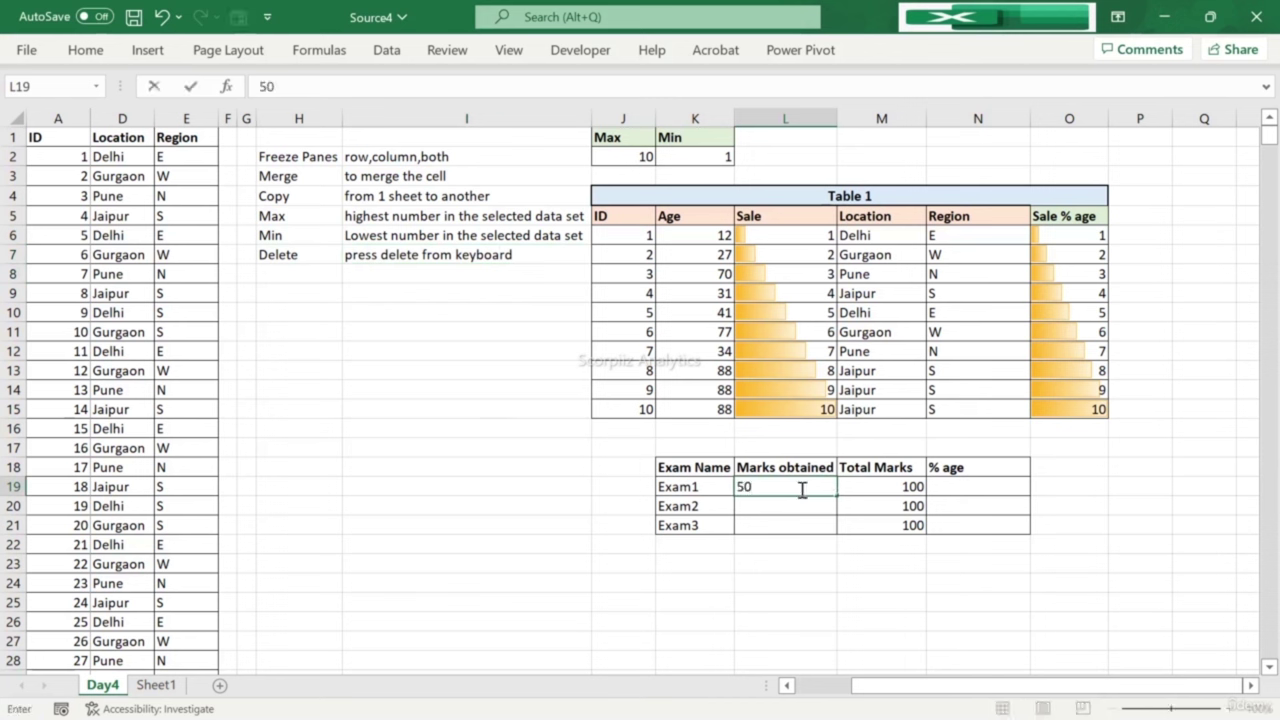
{"action": "key", "text": "Return"}
{"action": "type", "text": "7"}
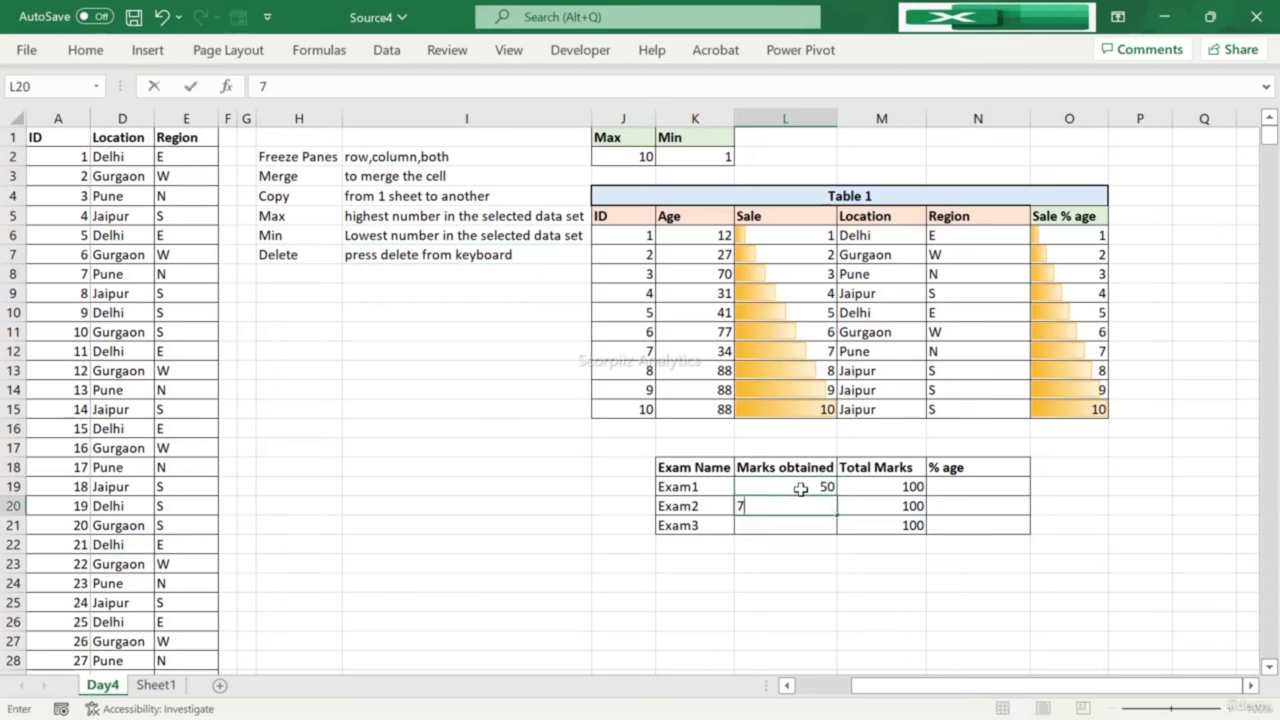
{"action": "type", "text": "0"}
{"action": "key", "text": "Return"}
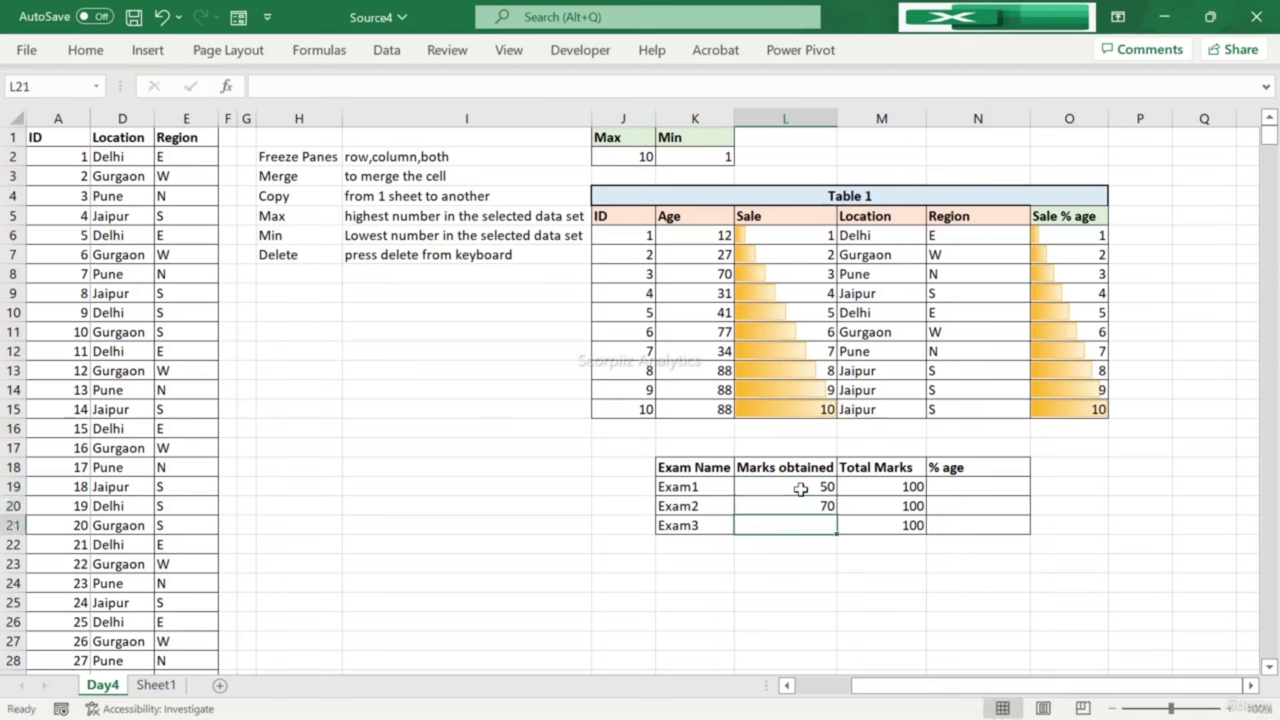
{"action": "type", "text": "80"}
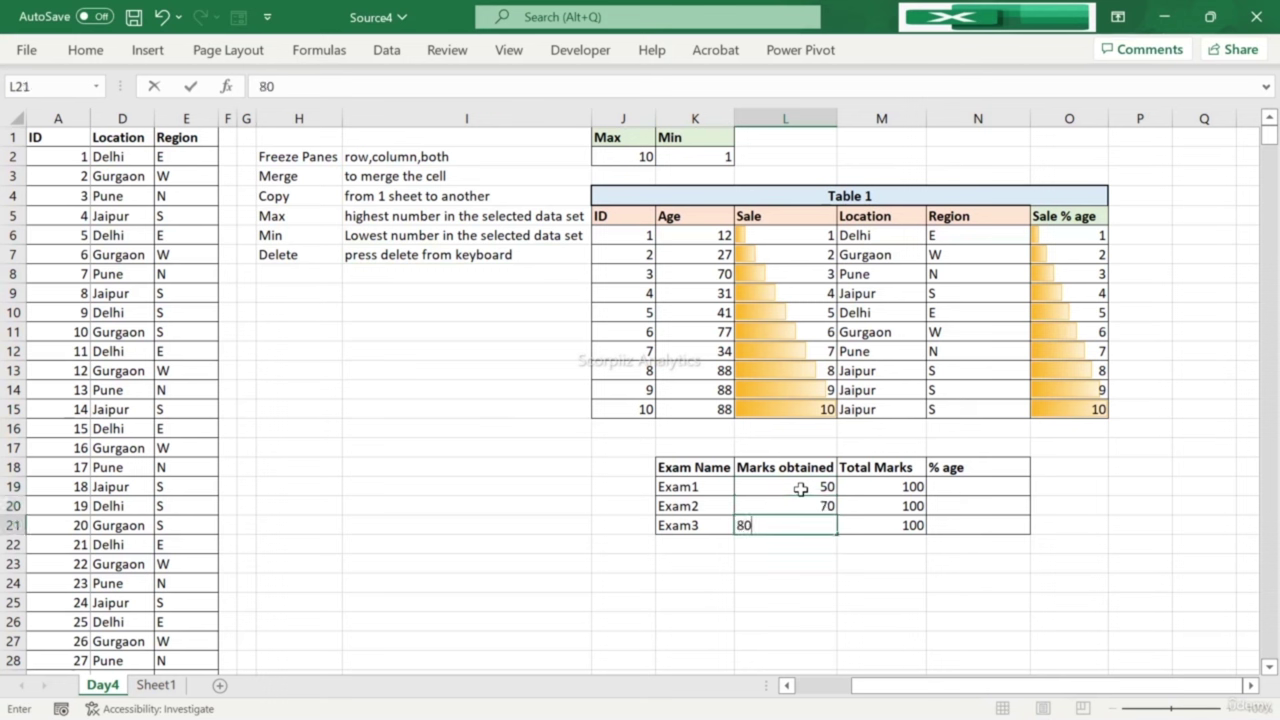
{"action": "key", "text": "Return"}
Step: Begin entering 50% in cell O19 beside Exam1
{"action": "left_click_drag", "start_coordinate": [806, 487], "coordinate": [883, 487]}
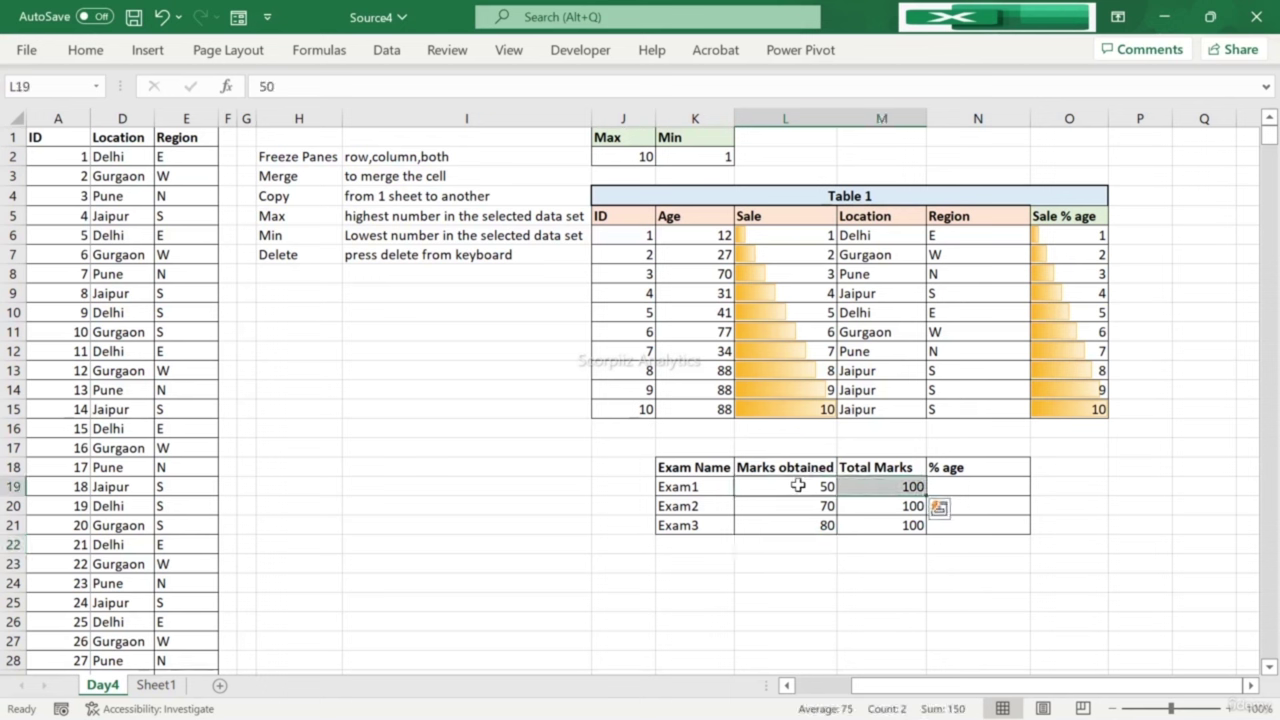
{"action": "left_click", "coordinate": [979, 483]}
{"action": "left_click", "coordinate": [1049, 483]}
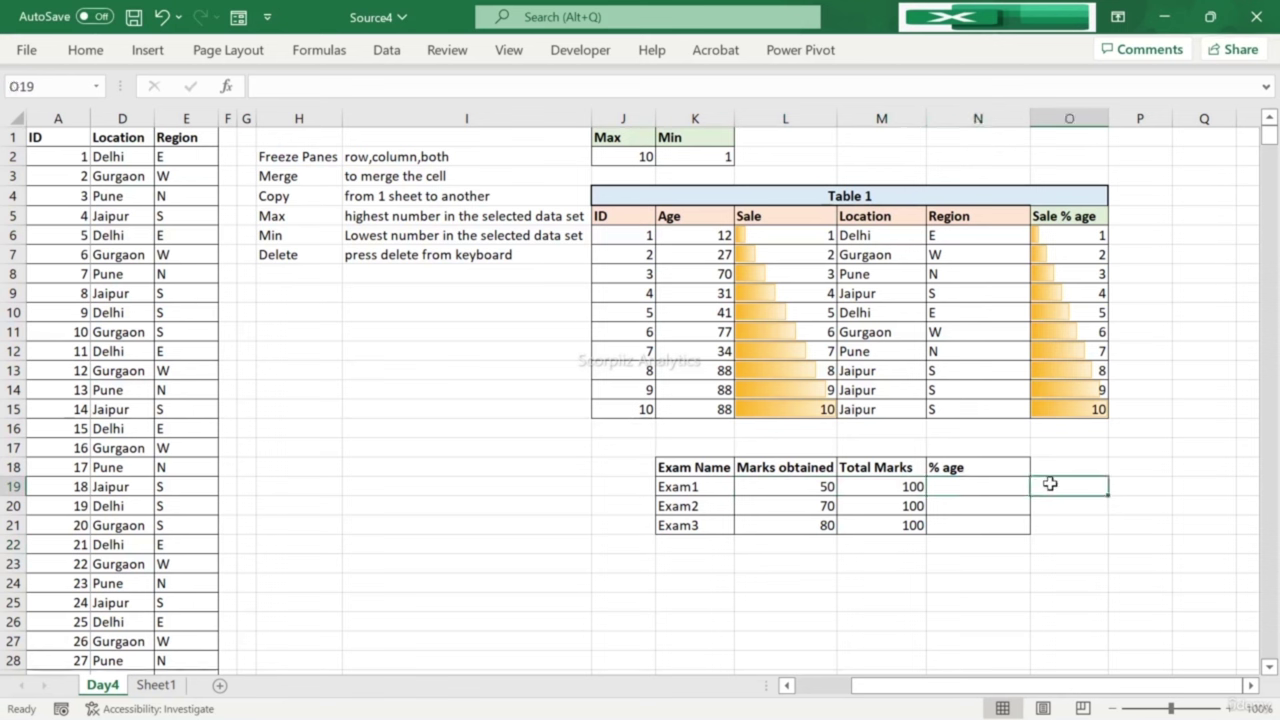
{"action": "type", "text": "50"}
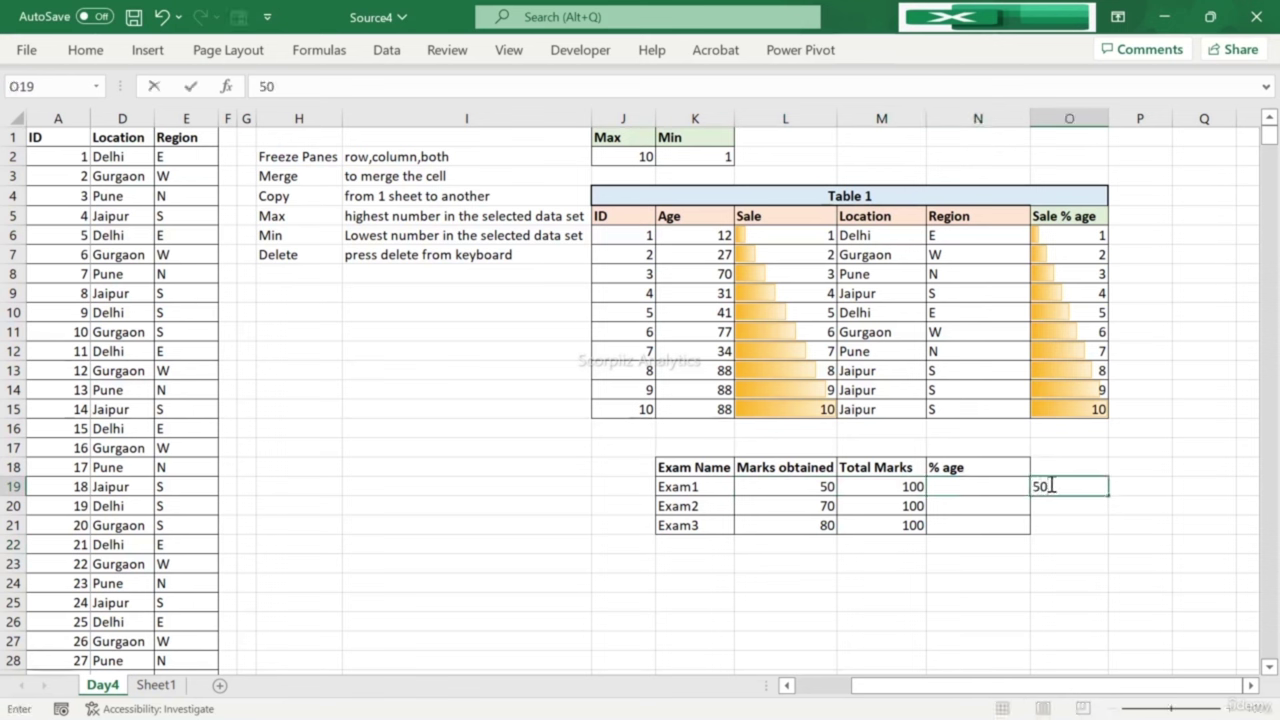
{"action": "type", "text": "%"}
Step: Fill O19:O21 with 50%, 70% and 80%, correcting a mistyped 30% for Exam2
{"action": "key", "text": "Return"}
{"action": "left_click", "coordinate": [1049, 483]}
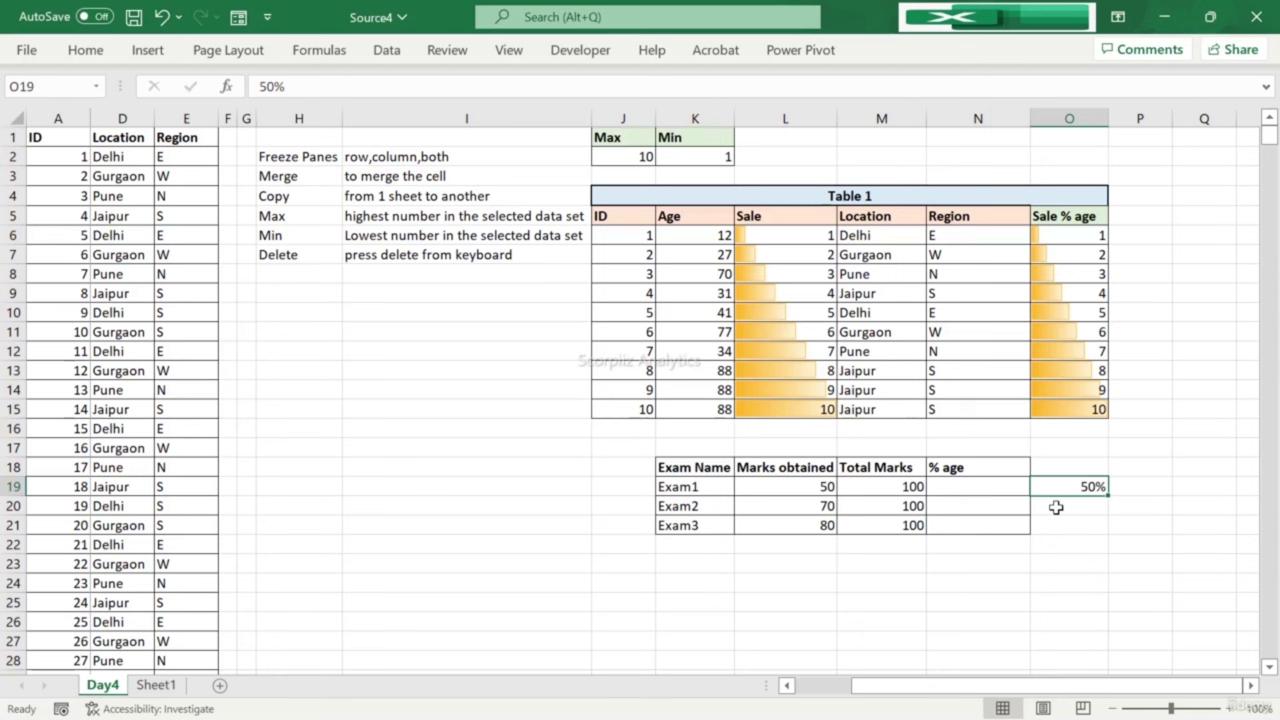
{"action": "left_click", "coordinate": [1056, 507]}
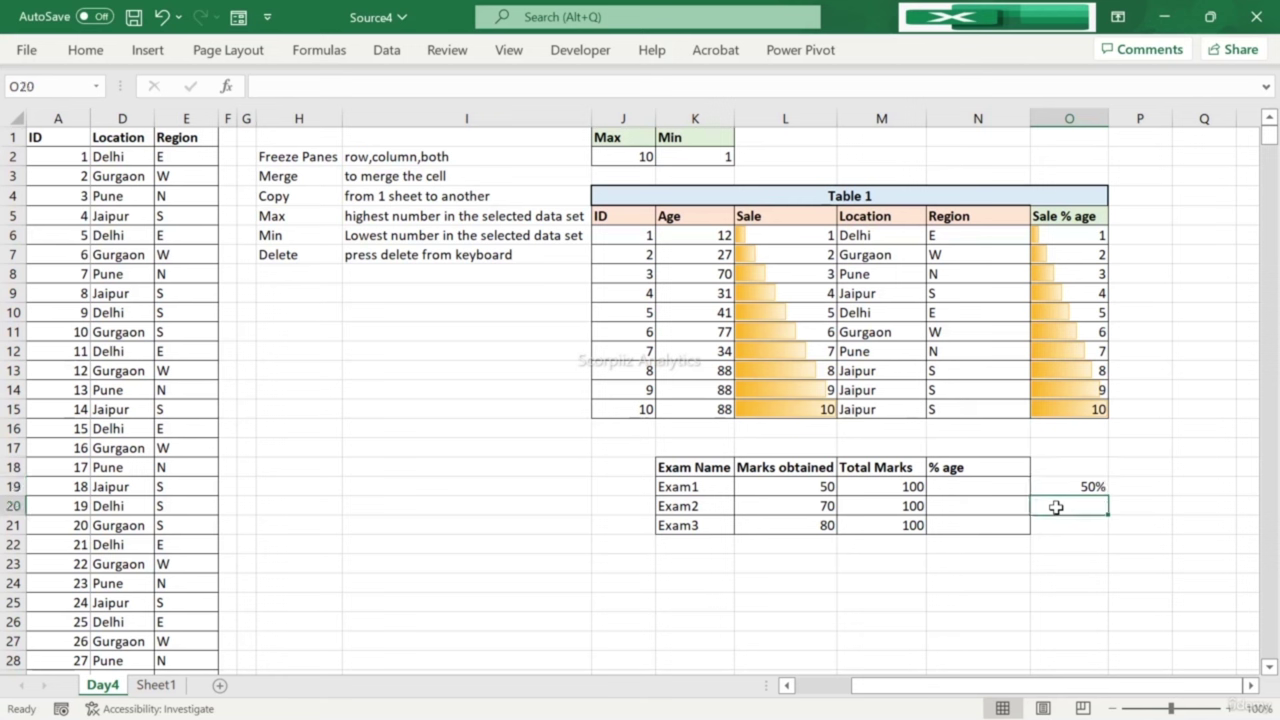
{"action": "type", "text": "39"}
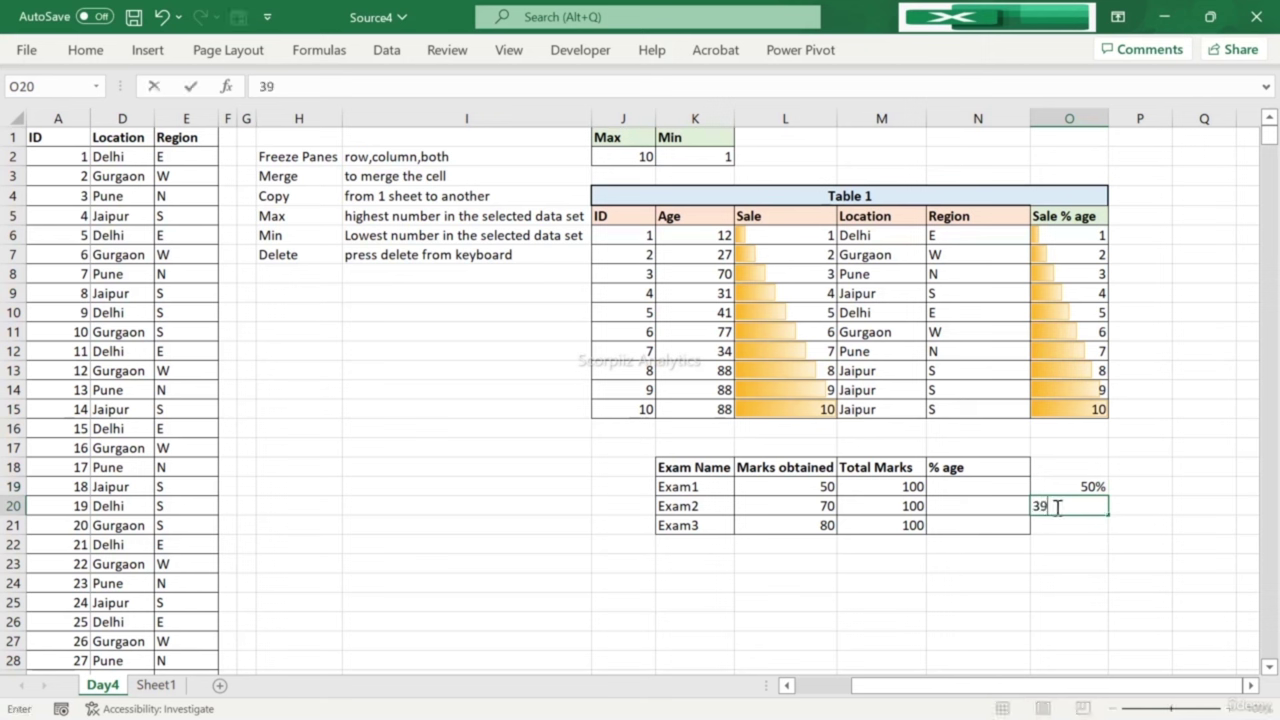
{"action": "key", "text": "BackSpace"}
{"action": "type", "text": "0"}
{"action": "type", "text": "%"}
{"action": "key", "text": "Return"}
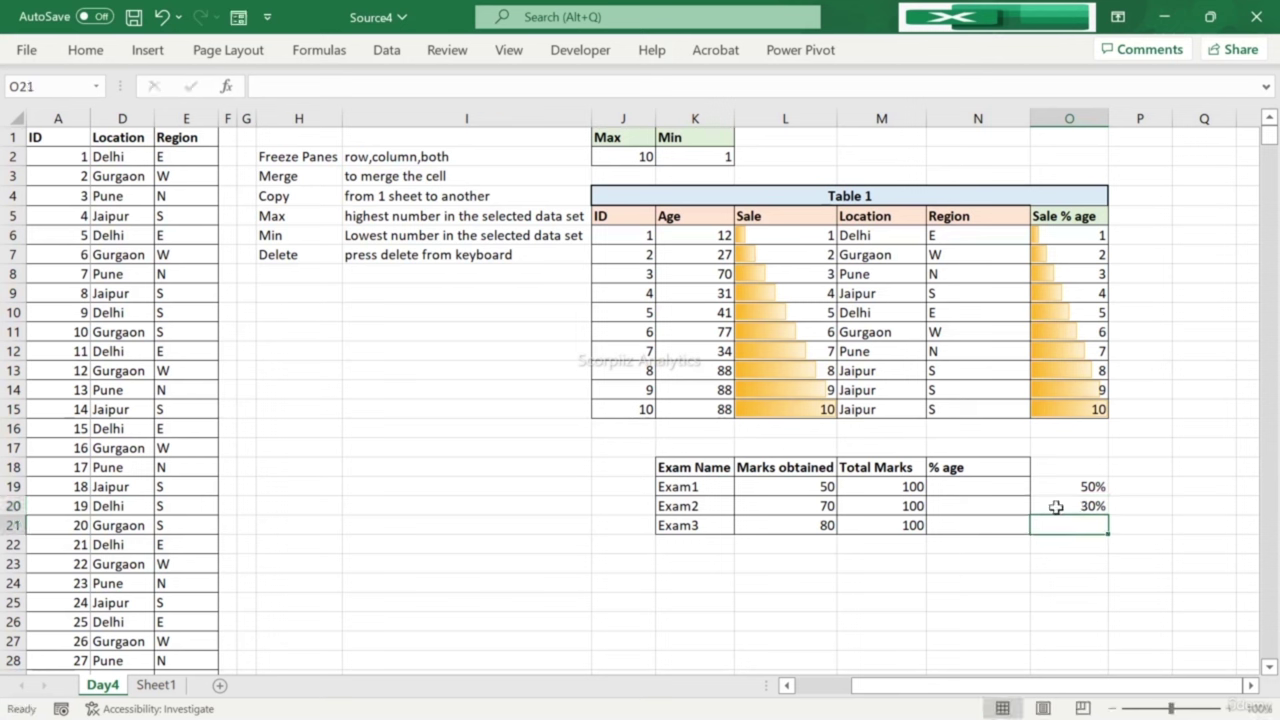
{"action": "left_click", "coordinate": [1055, 507]}
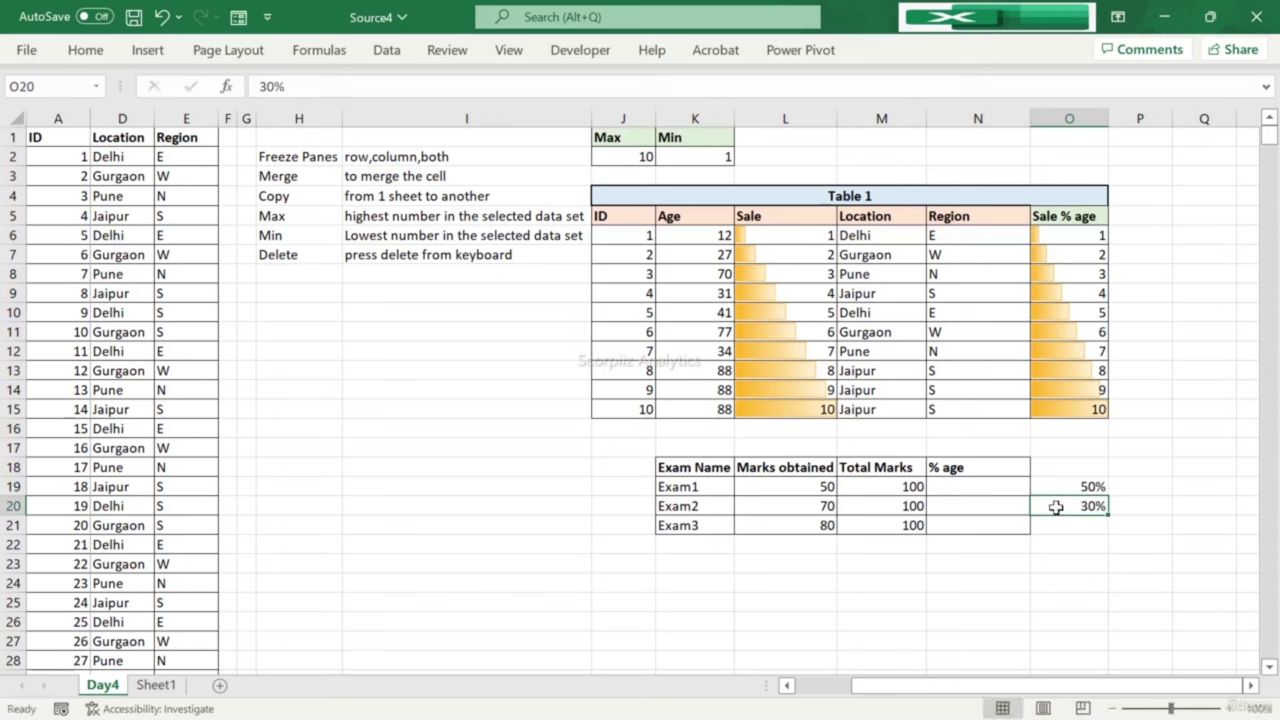
{"action": "type", "text": "70"}
{"action": "key", "text": "Return"}
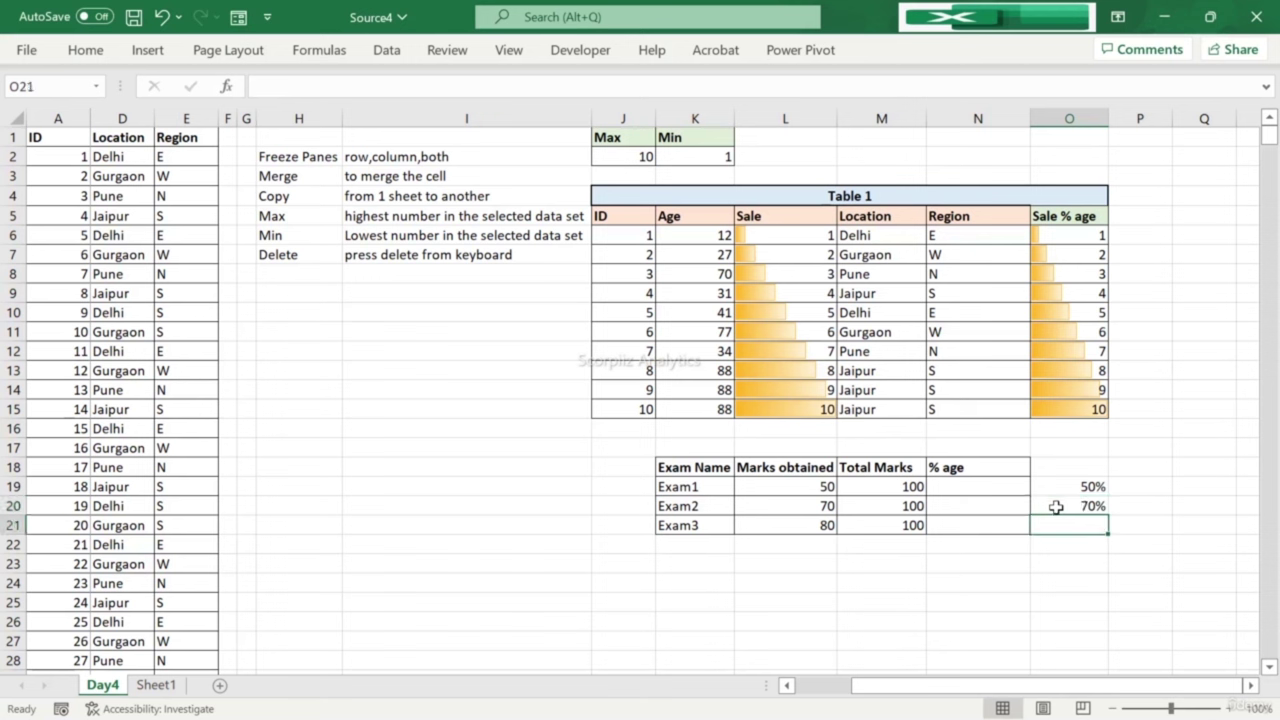
{"action": "type", "text": "80"}
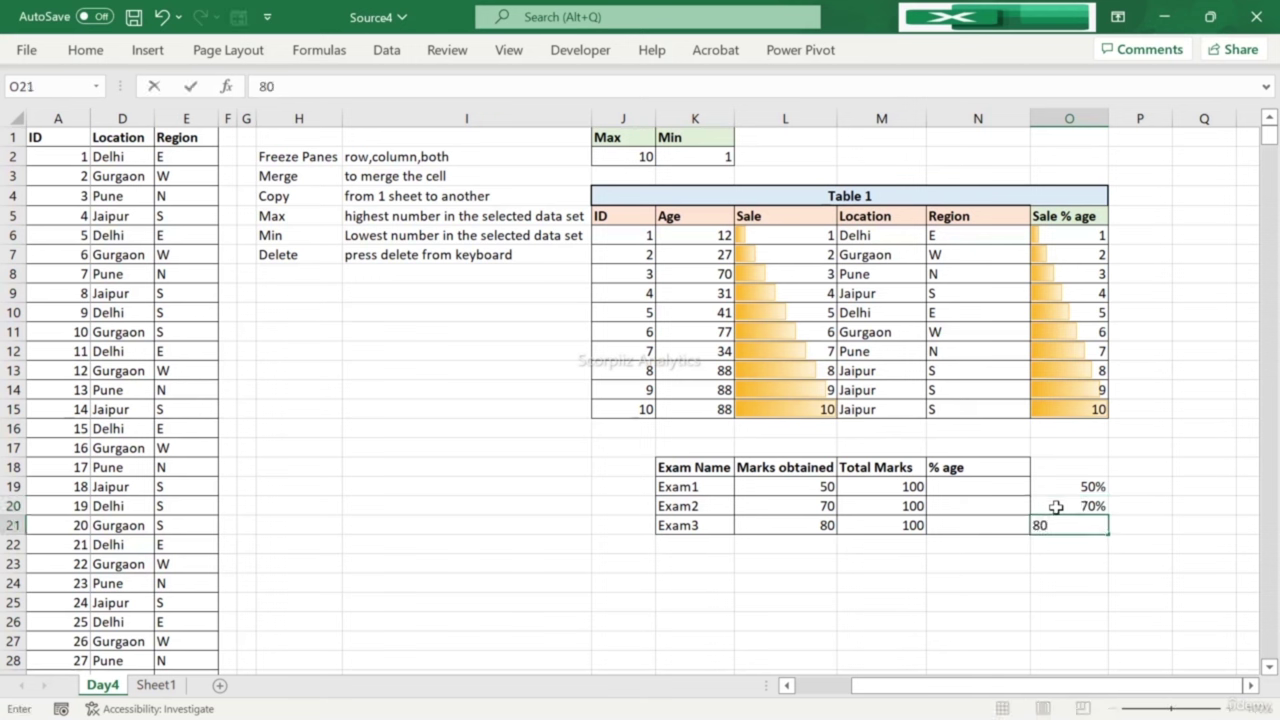
{"action": "type", "text": "%"}
{"action": "key", "text": "Return"}
Step: Move the active cell from the exam table back to the notes list
{"action": "key", "text": "Up"}
{"action": "key", "text": "Up"}
{"action": "key", "text": "Up"}
{"action": "key", "text": "Up"}
{"action": "key", "text": "Down"}
{"action": "key", "text": "Left"}
{"action": "key", "text": "Left"}
{"action": "key", "text": "Right"}
{"action": "key", "text": "Right"}
{"action": "key", "text": "Left"}
{"action": "key", "text": "Right"}
{"action": "key", "text": "Left"}
{"action": "key", "text": "Up"}
{"action": "key", "text": "Up"}
{"action": "key", "text": "Left"}
{"action": "key", "text": "Left"}
{"action": "key", "text": "Left"}
{"action": "key", "text": "Left"}
{"action": "key", "text": "Left"}
{"action": "key", "text": "Left"}
{"action": "key", "text": "Left"}
{"action": "key", "text": "Up"}
{"action": "key", "text": "Up"}
{"action": "key", "text": "Up"}
{"action": "key", "text": "Up"}
{"action": "key", "text": "Up"}
{"action": "key", "text": "Up"}
{"action": "key", "text": "Up"}
{"action": "key", "text": "Up"}
{"action": "key", "text": "Up"}
{"action": "key", "text": "Right"}
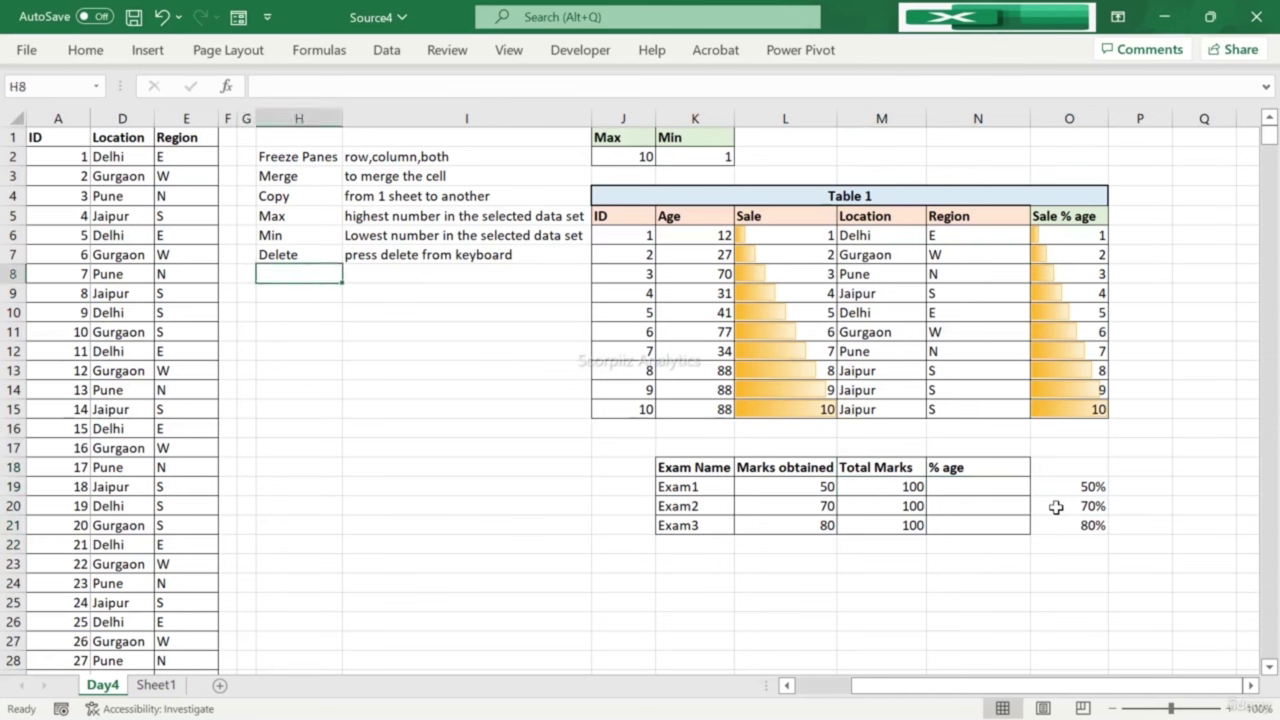
Step: Add a '% age' label in H8 beneath the Delete note
{"action": "type", "text": "%"}
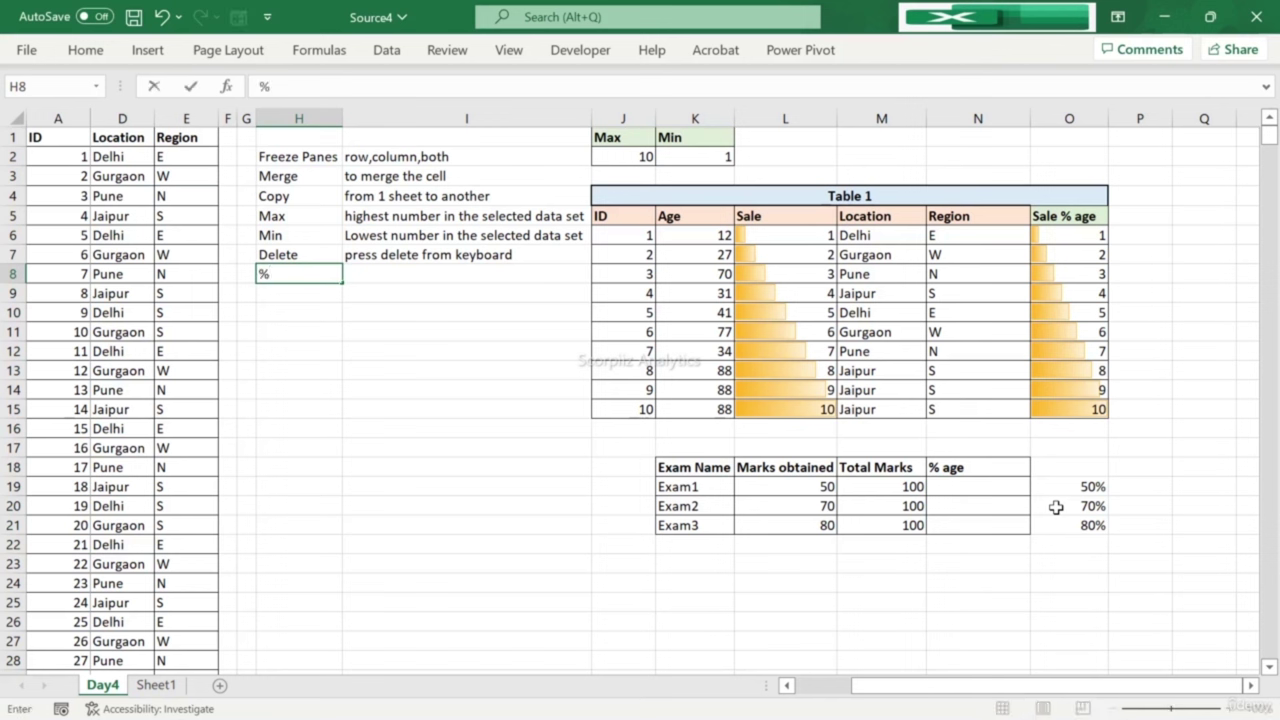
{"action": "type", "text": " age"}
{"action": "key", "text": "Return"}
{"action": "key", "text": "Right"}
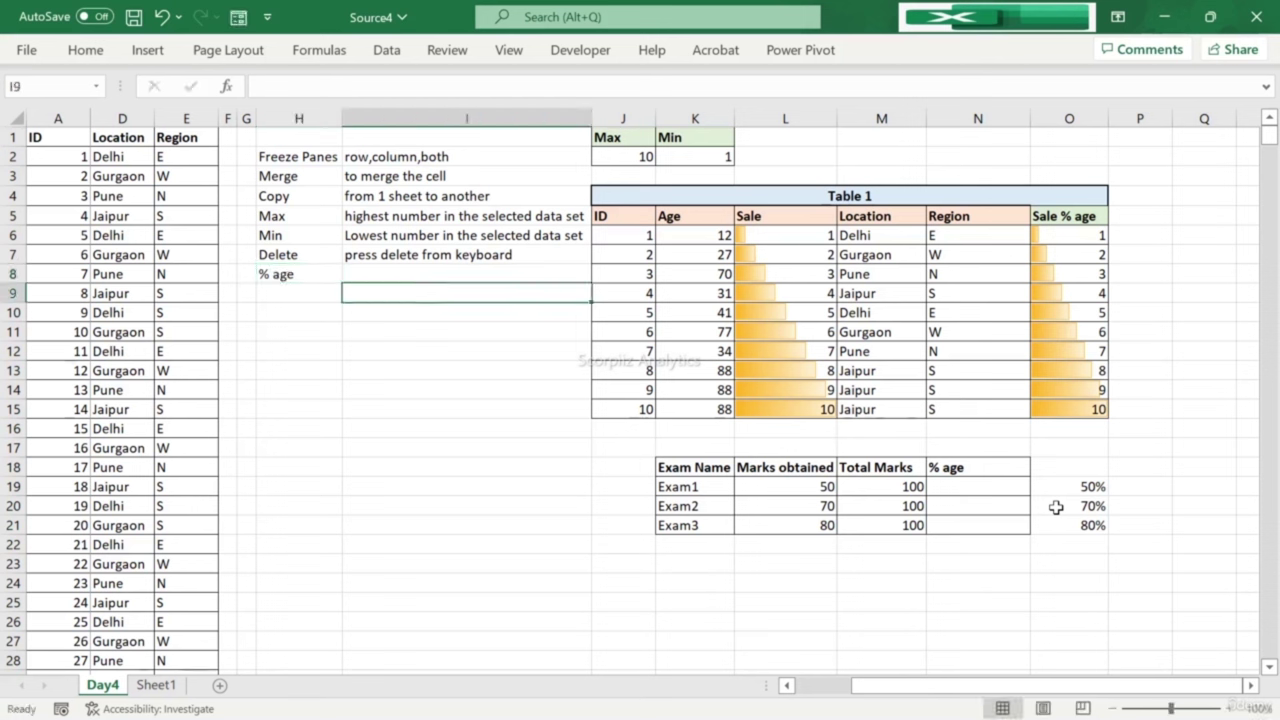
Step: Enter =L19/M19 in N19 to compute Exam1's percentage, 0.5
{"action": "left_click", "coordinate": [944, 484]}
{"action": "type", "text": "="}
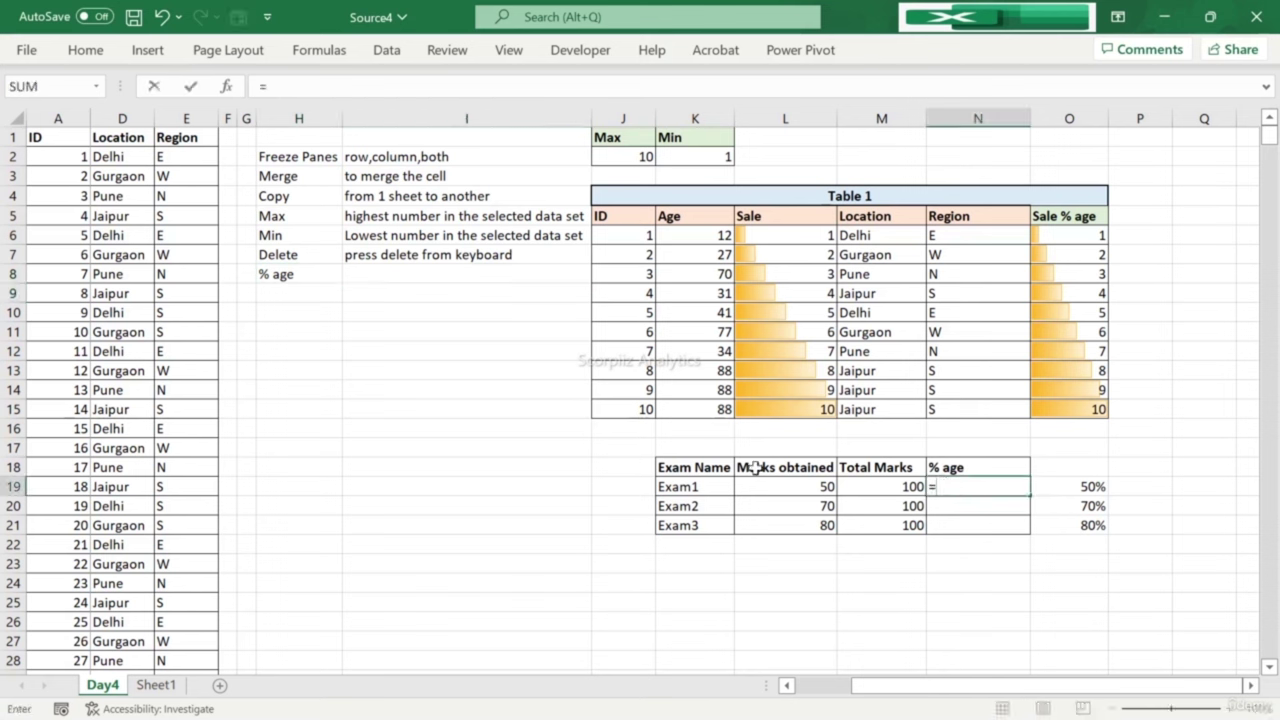
{"action": "left_click", "coordinate": [784, 486]}
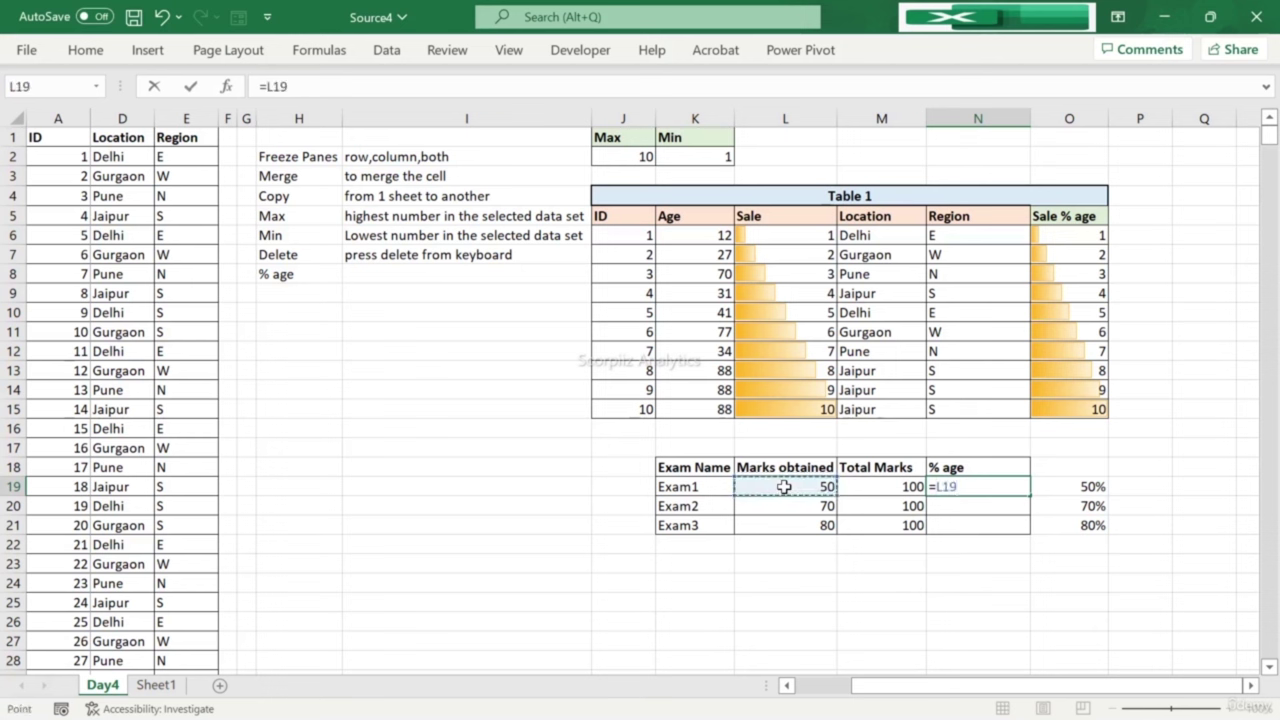
{"action": "type", "text": "/"}
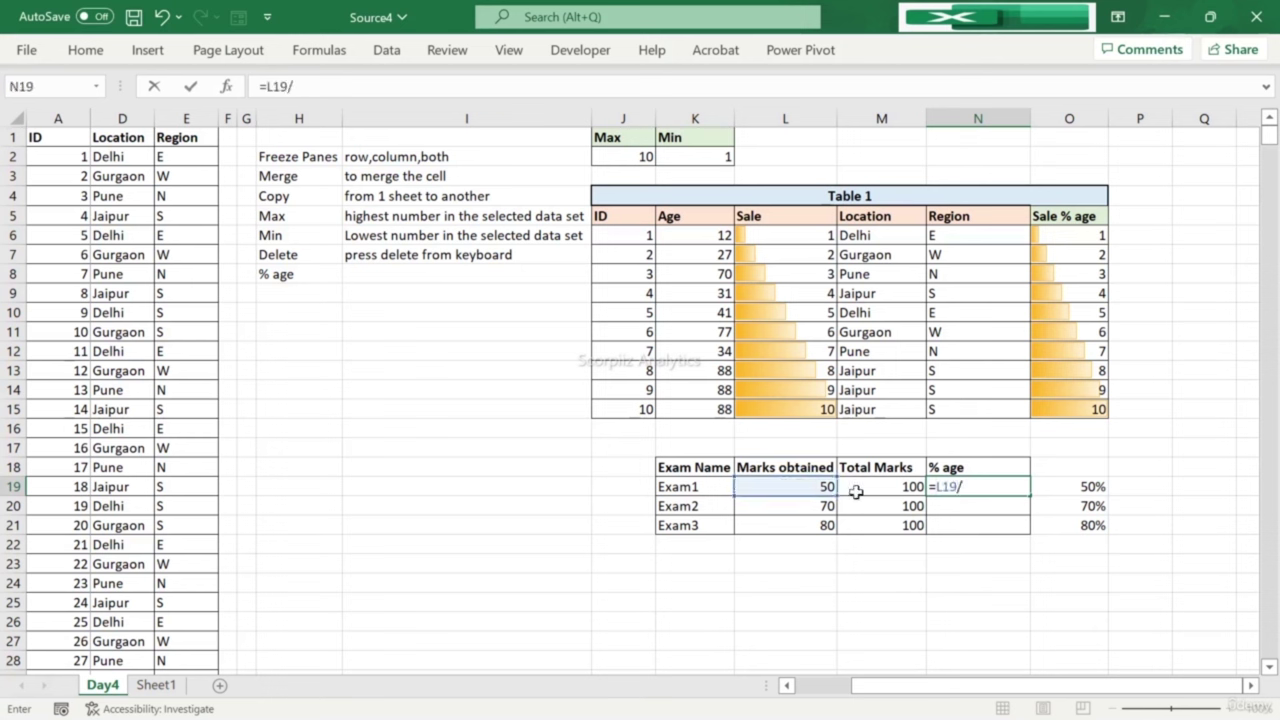
{"action": "left_click", "coordinate": [874, 487]}
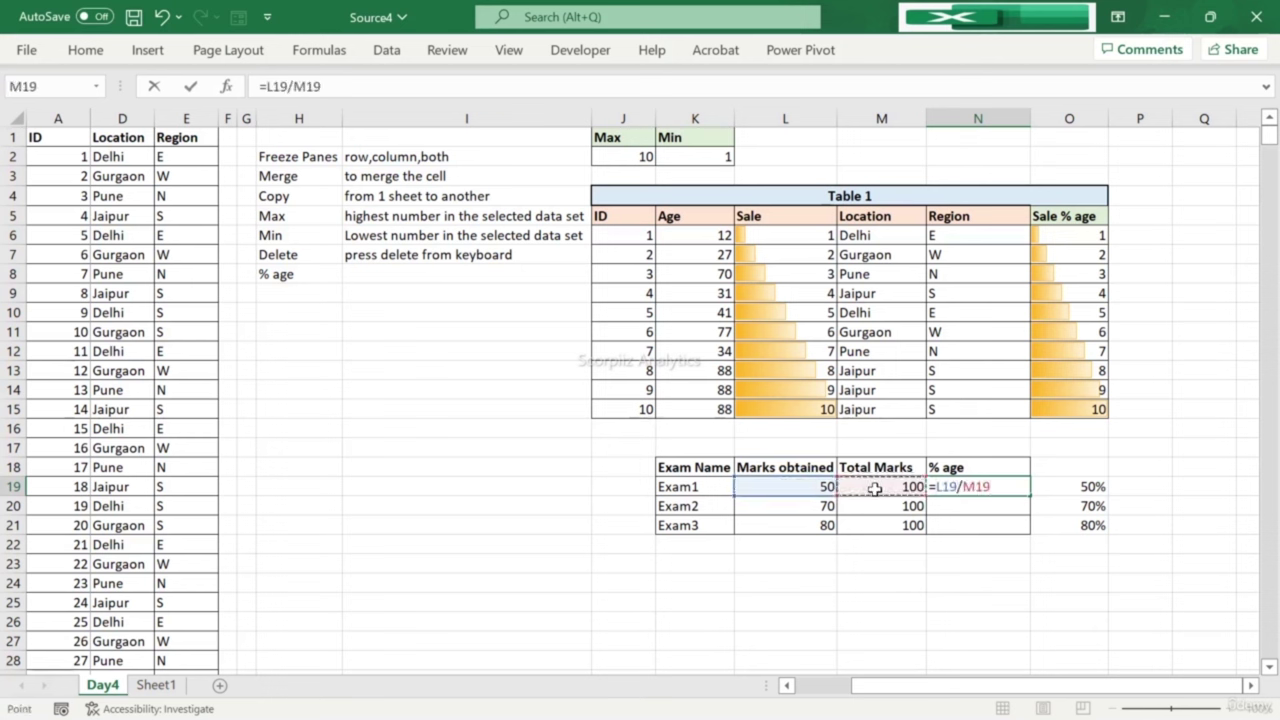
{"action": "key", "text": "Return"}
Step: Copy the N19 formula into N20:N21, giving 0.7 and 0.8
{"action": "left_click", "coordinate": [980, 488]}
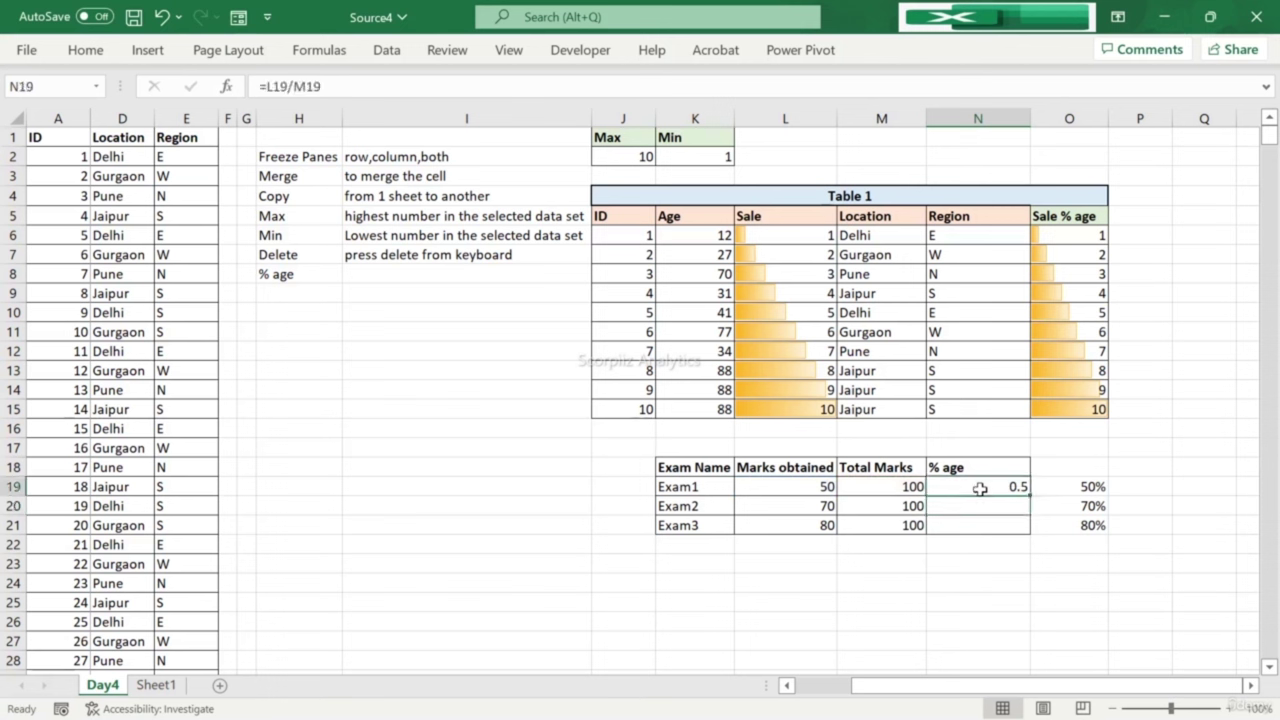
{"action": "key", "text": "ctrl+c"}
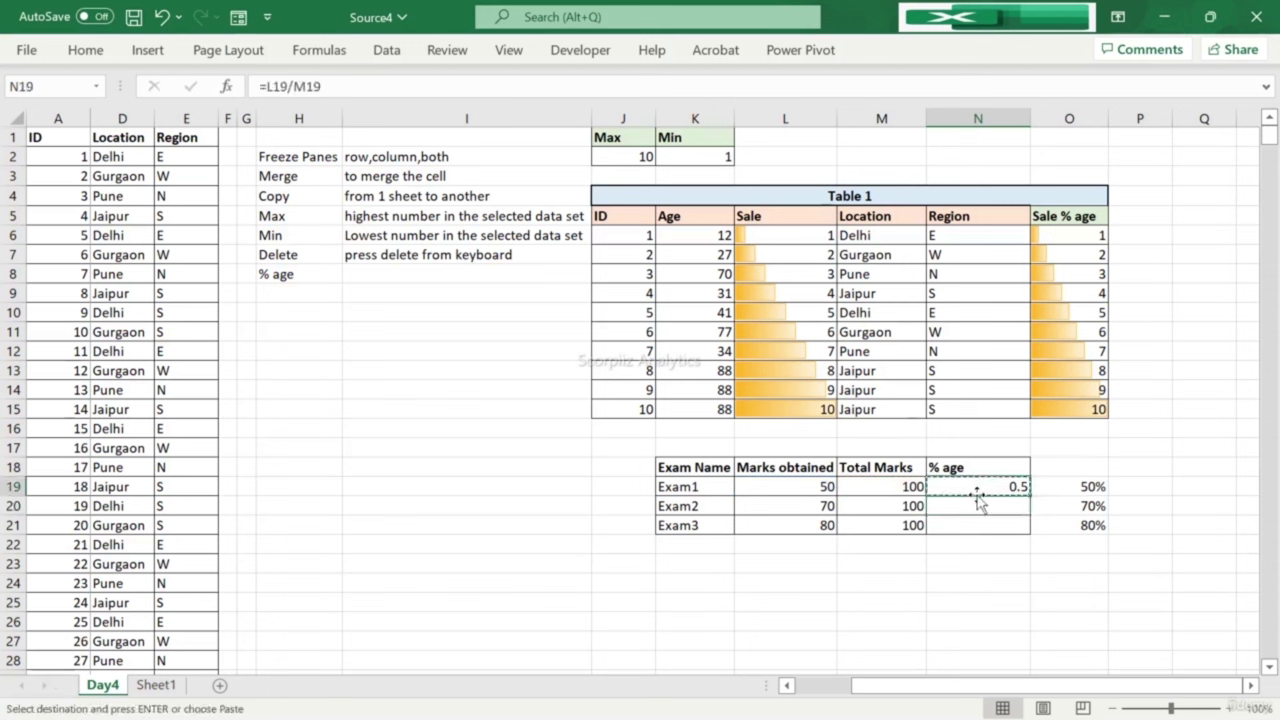
{"action": "left_click_drag", "start_coordinate": [966, 502], "coordinate": [962, 530]}
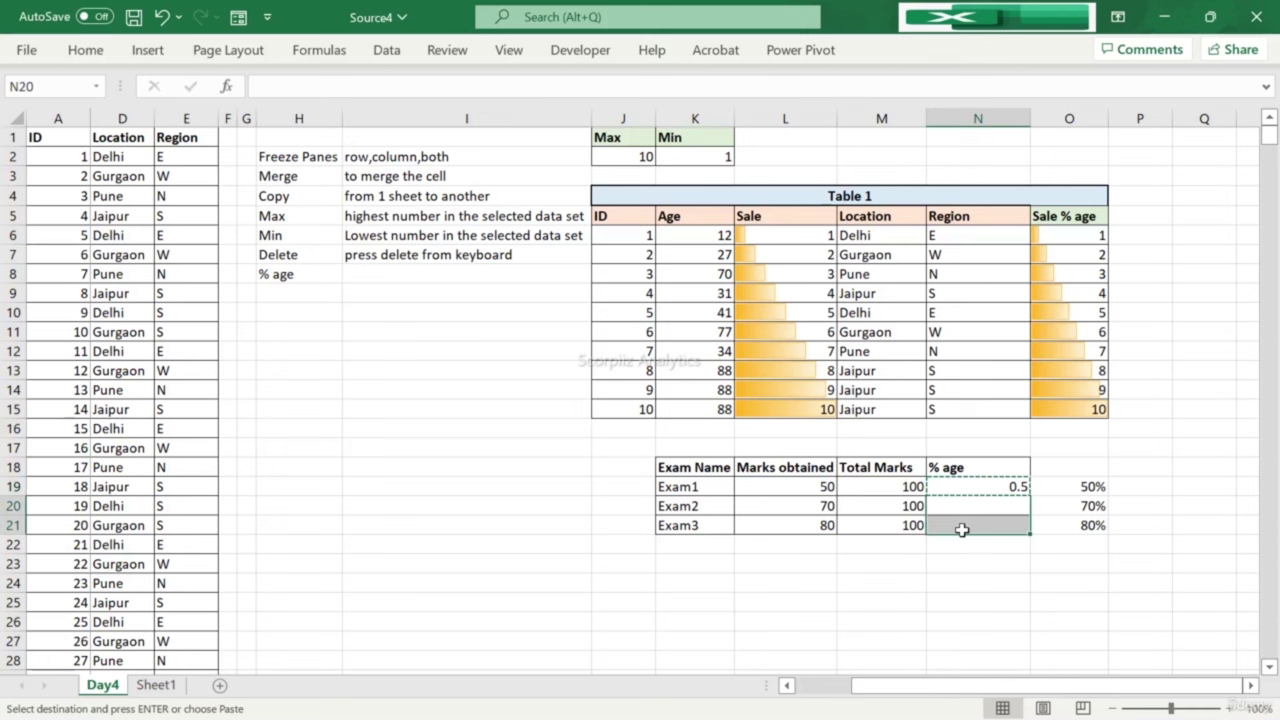
{"action": "key", "text": "ctrl+v"}
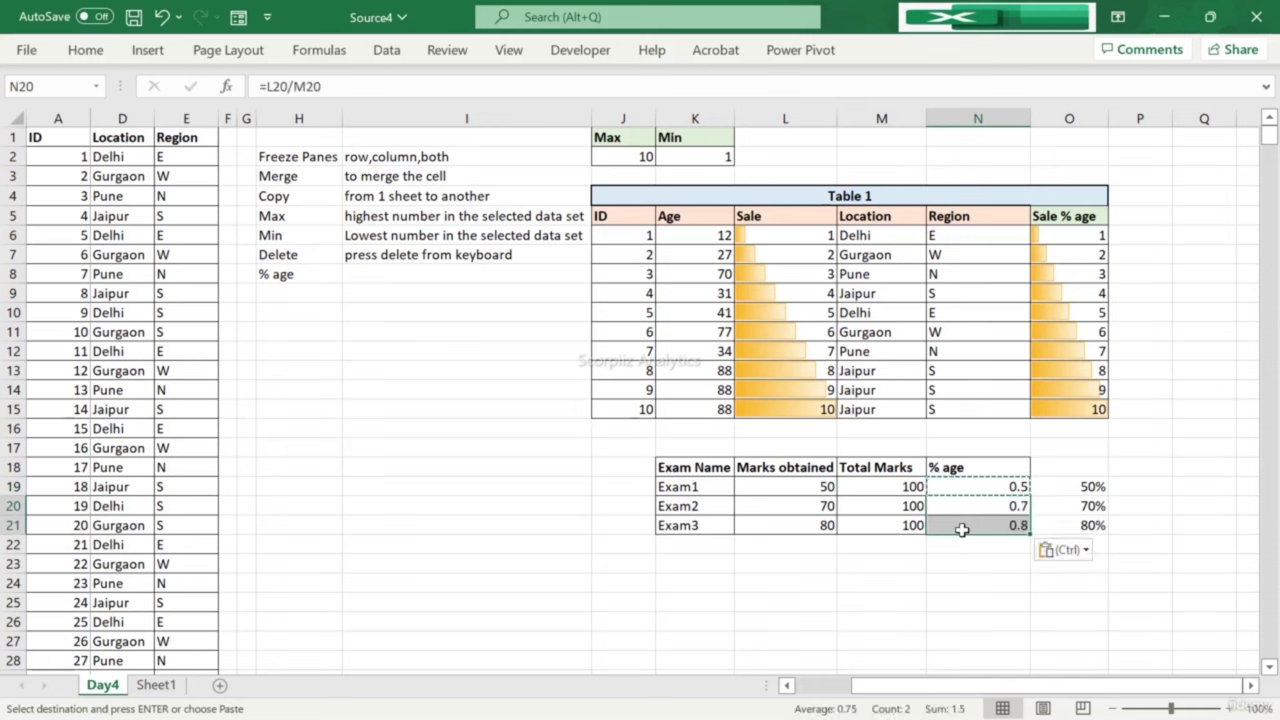
{"action": "key", "text": "Escape"}
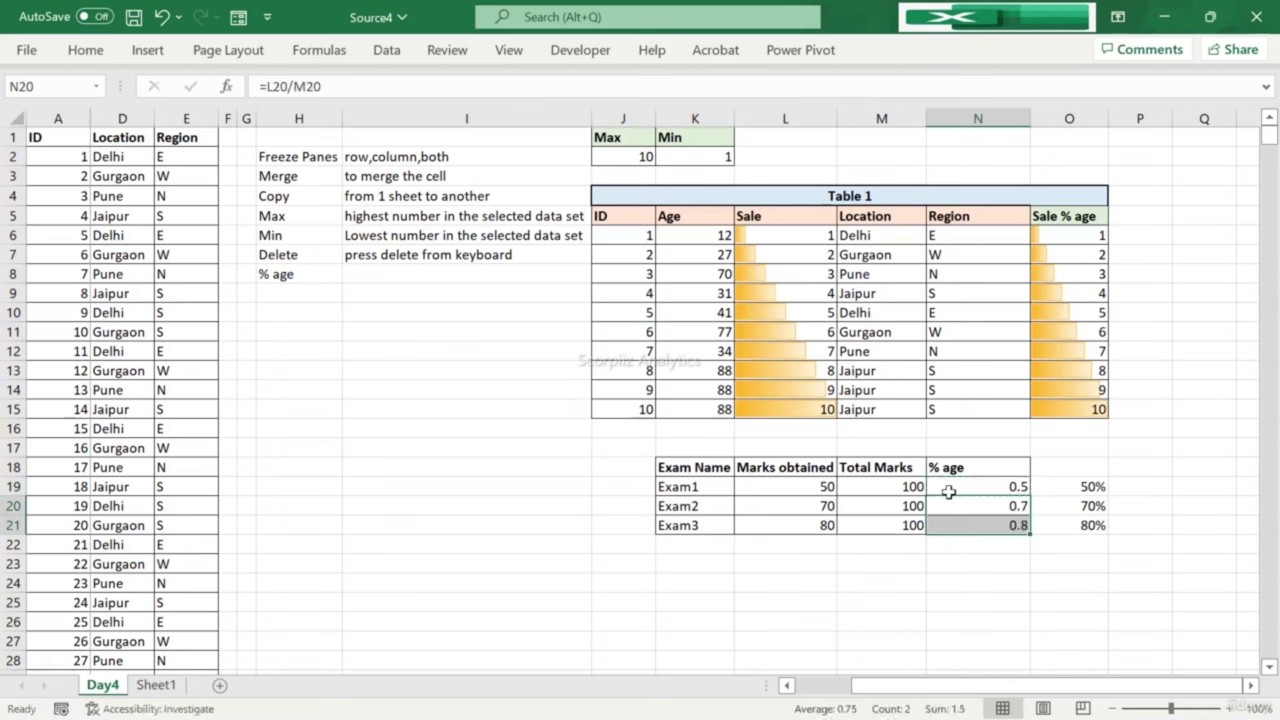
{"action": "left_click_drag", "start_coordinate": [952, 489], "coordinate": [952, 528]}
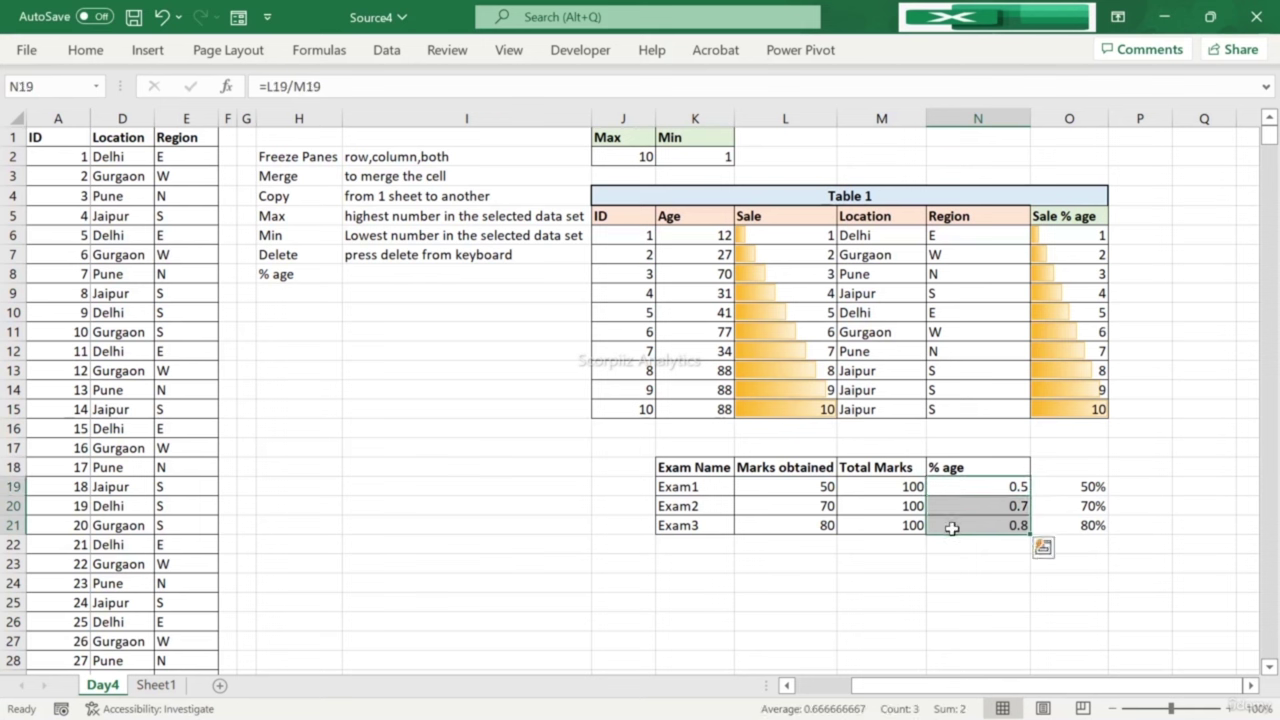
{"action": "left_click_drag", "start_coordinate": [938, 487], "coordinate": [948, 525]}
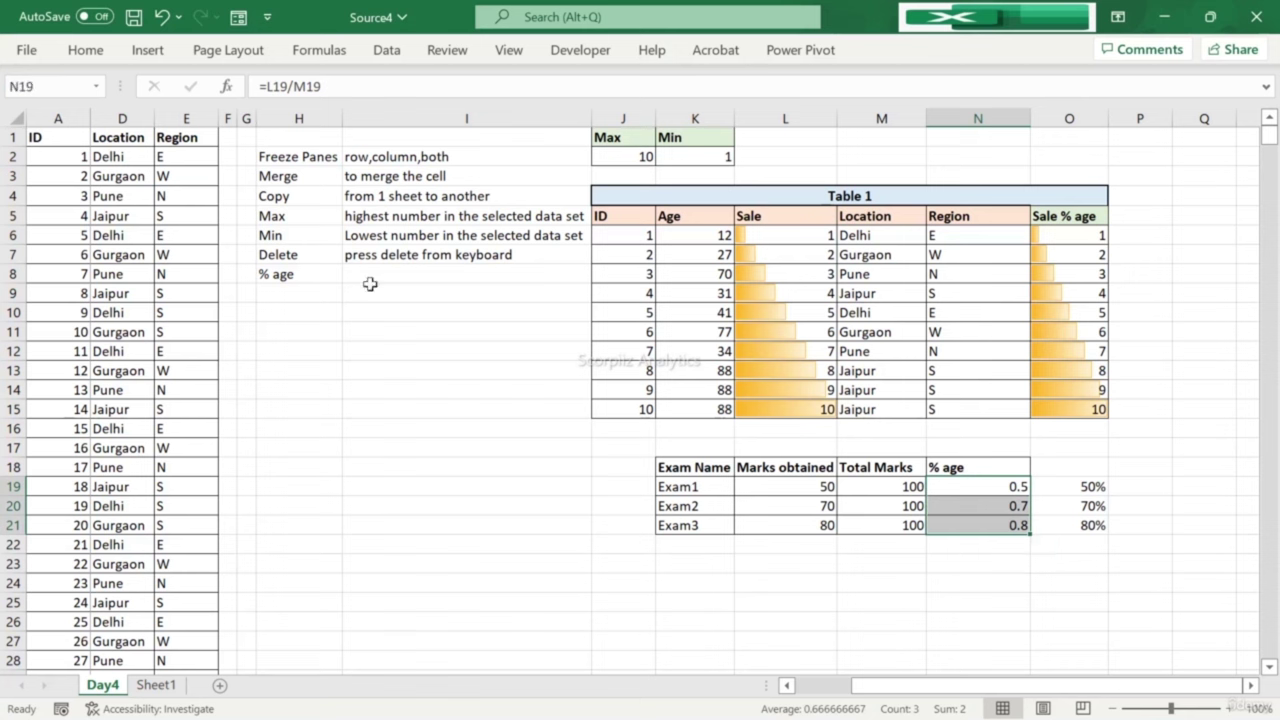
{"action": "left_click", "coordinate": [94, 55]}
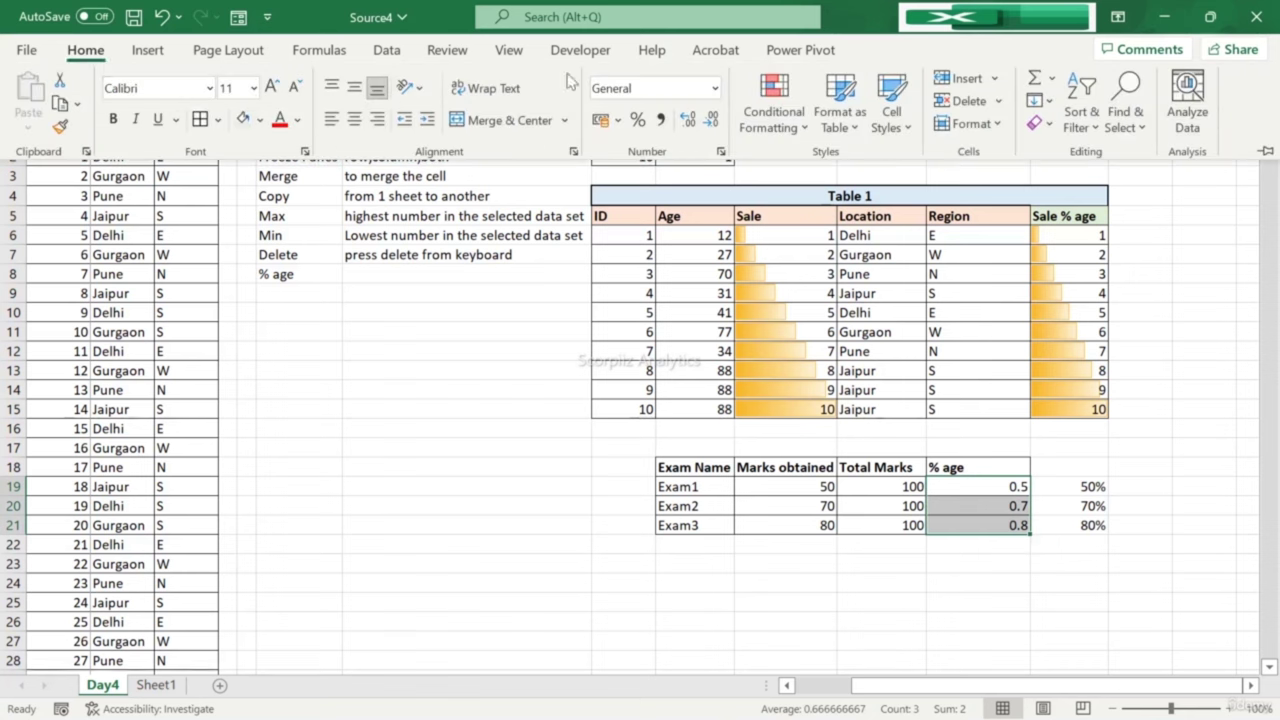
Step: Apply Percent Style to N19:N21 (50%, 70%, 80%) and give them a light grey fill
{"action": "left_click", "coordinate": [638, 120]}
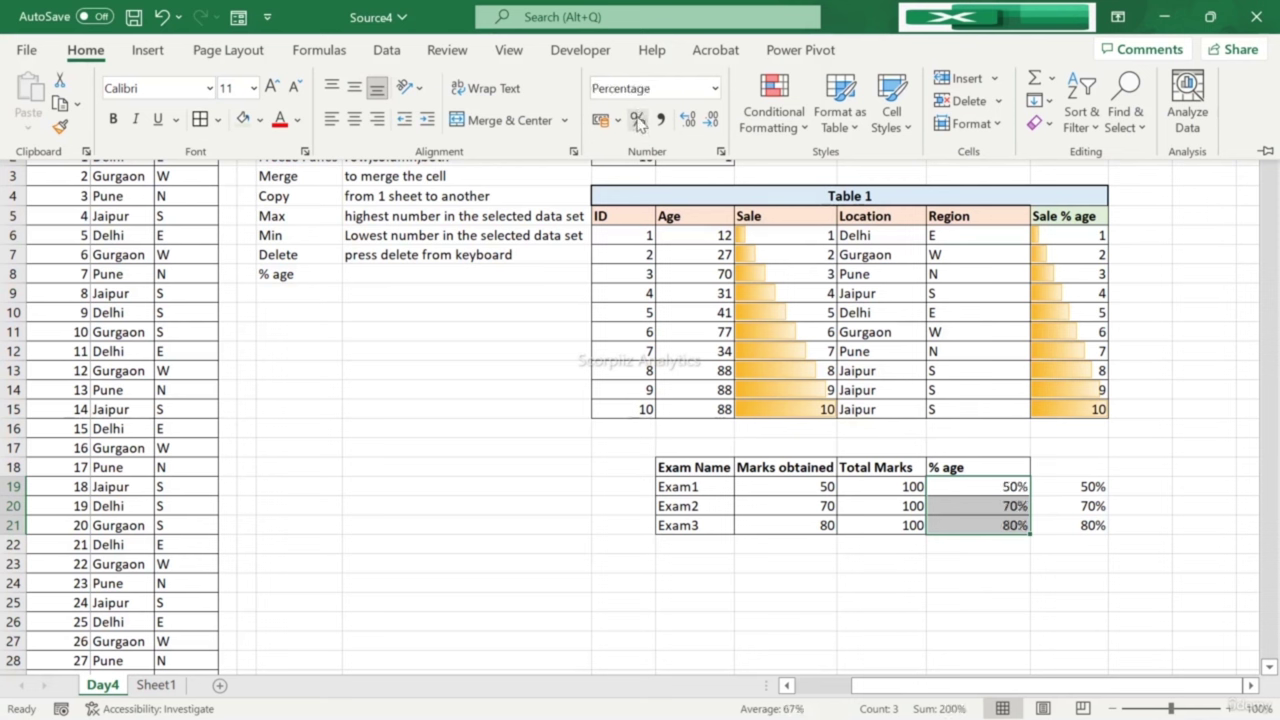
{"action": "left_click", "coordinate": [1008, 490]}
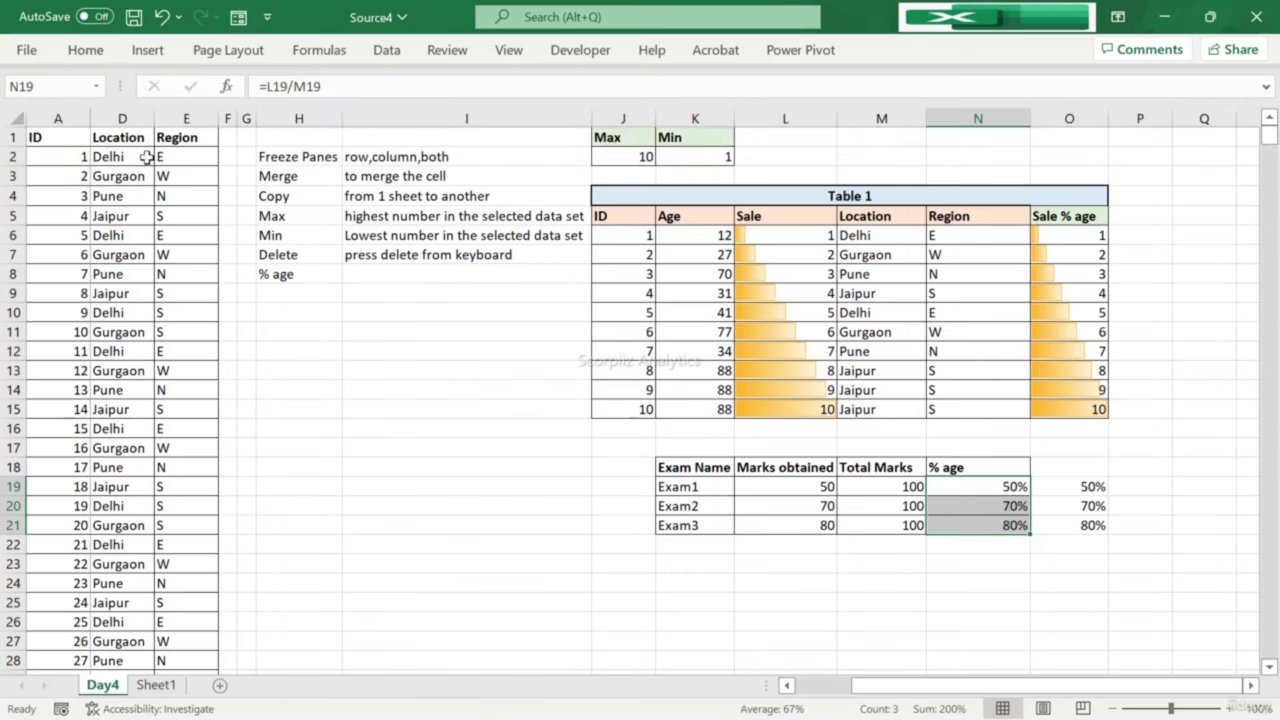
{"action": "left_click", "coordinate": [86, 50]}
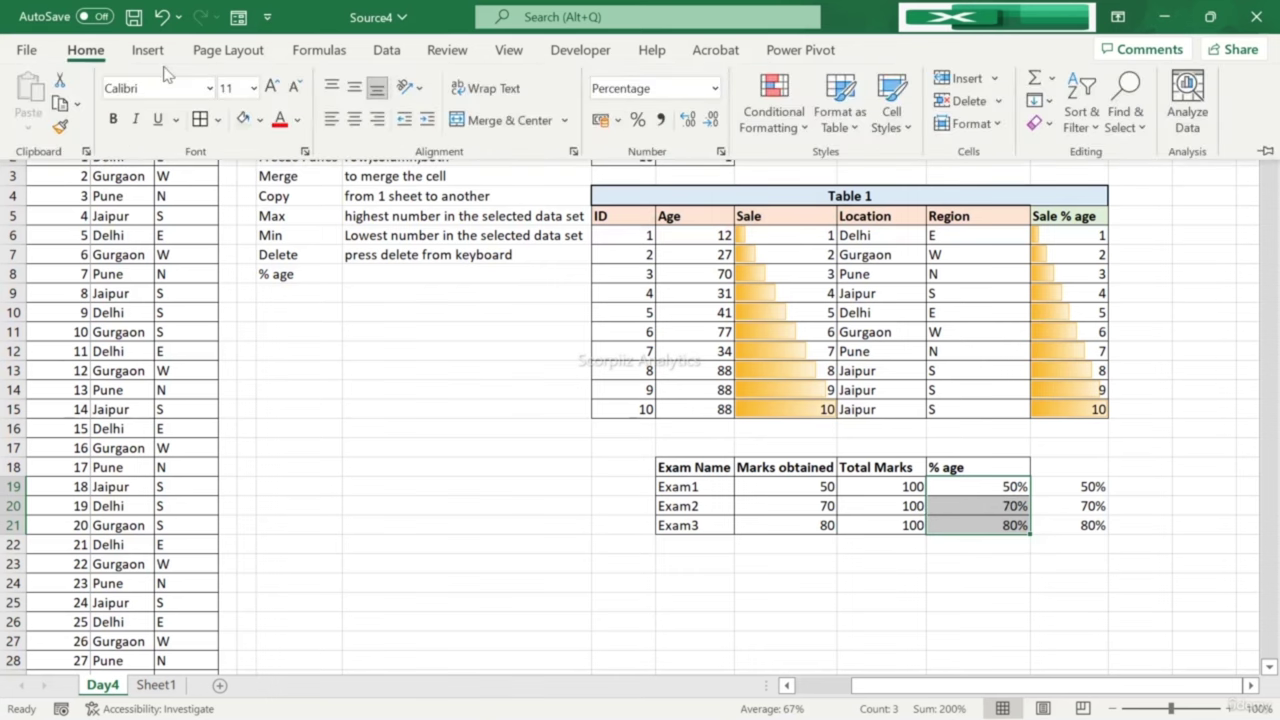
{"action": "left_click", "coordinate": [259, 120]}
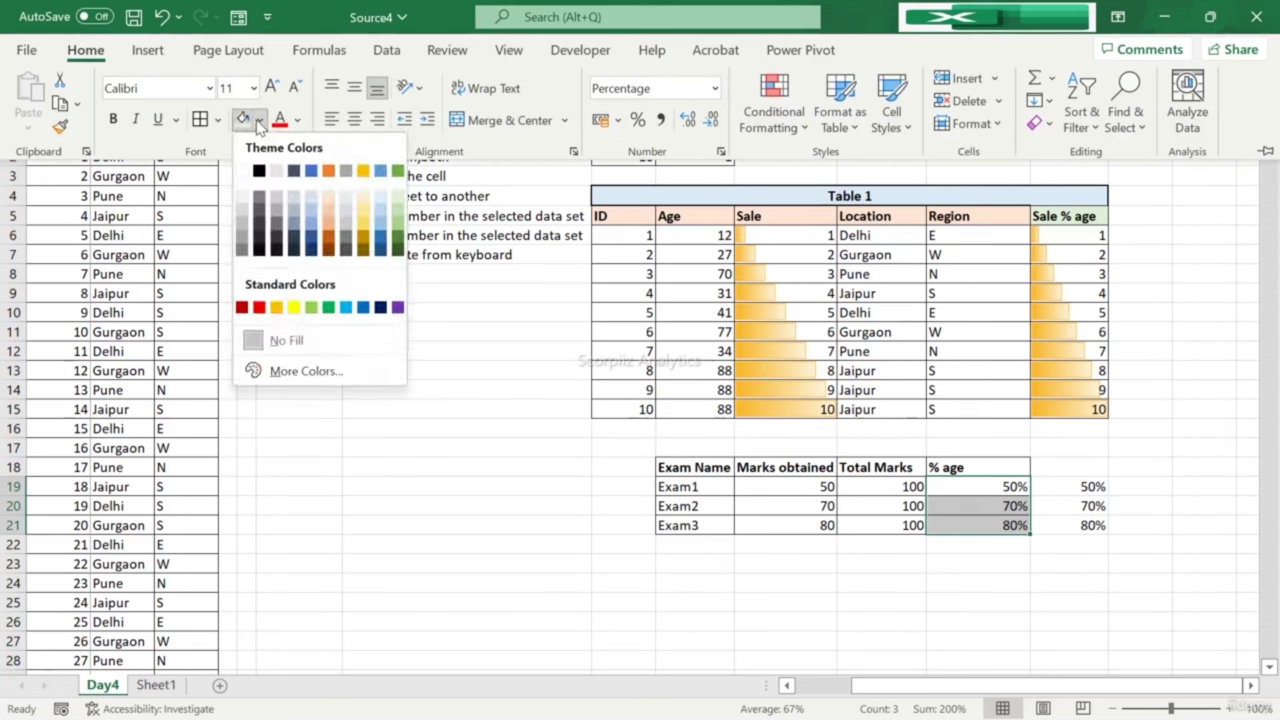
{"action": "left_click", "coordinate": [240, 203]}
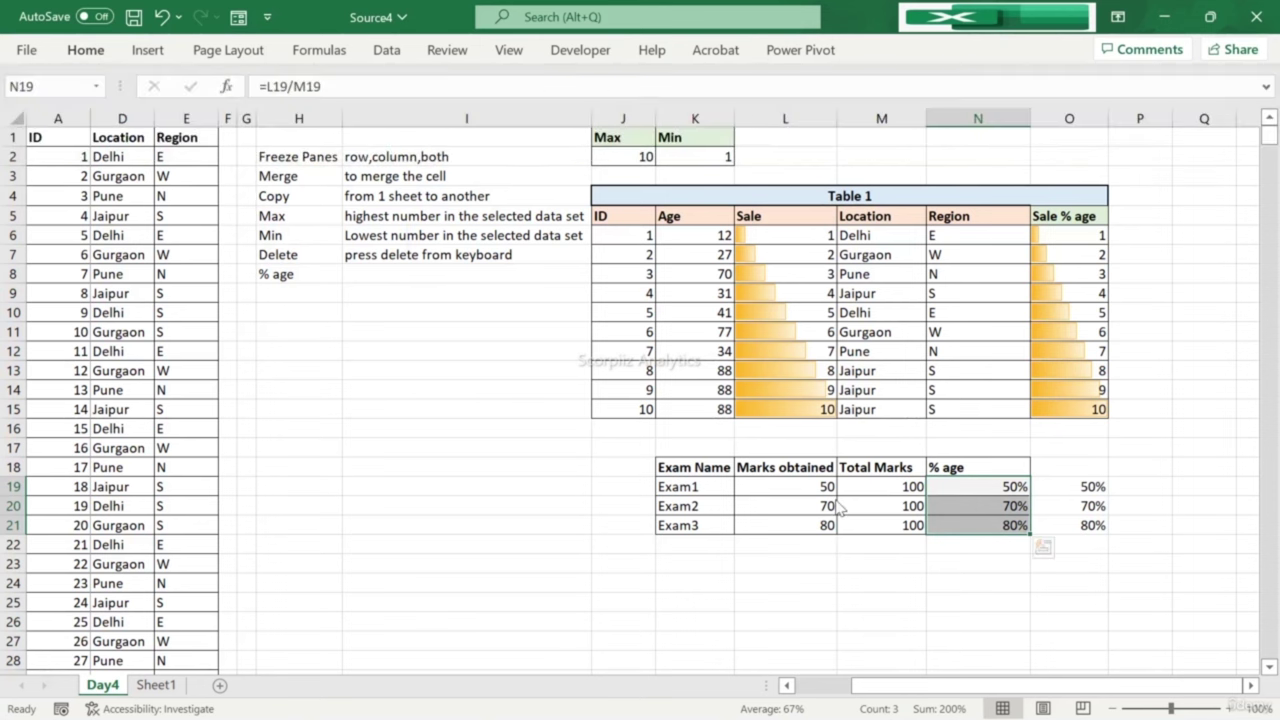
{"action": "left_click", "coordinate": [831, 506]}
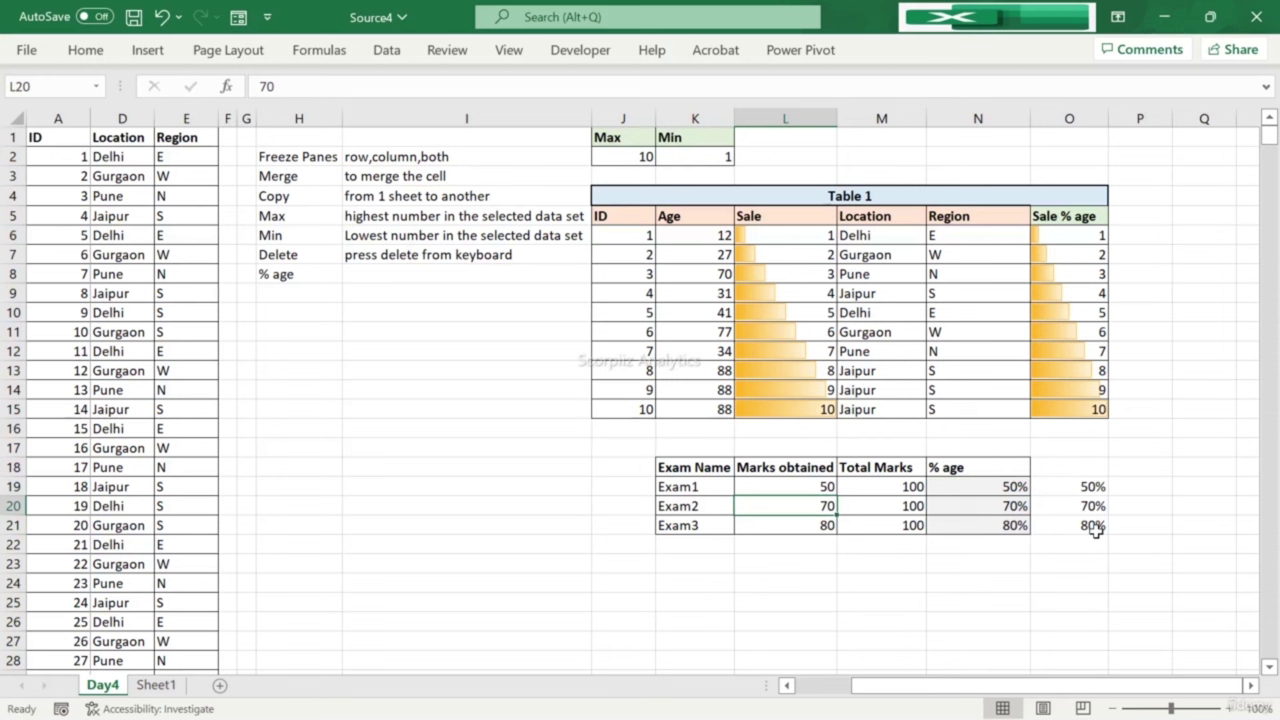
{"action": "left_click", "coordinate": [990, 503]}
{"action": "left_click", "coordinate": [968, 488]}
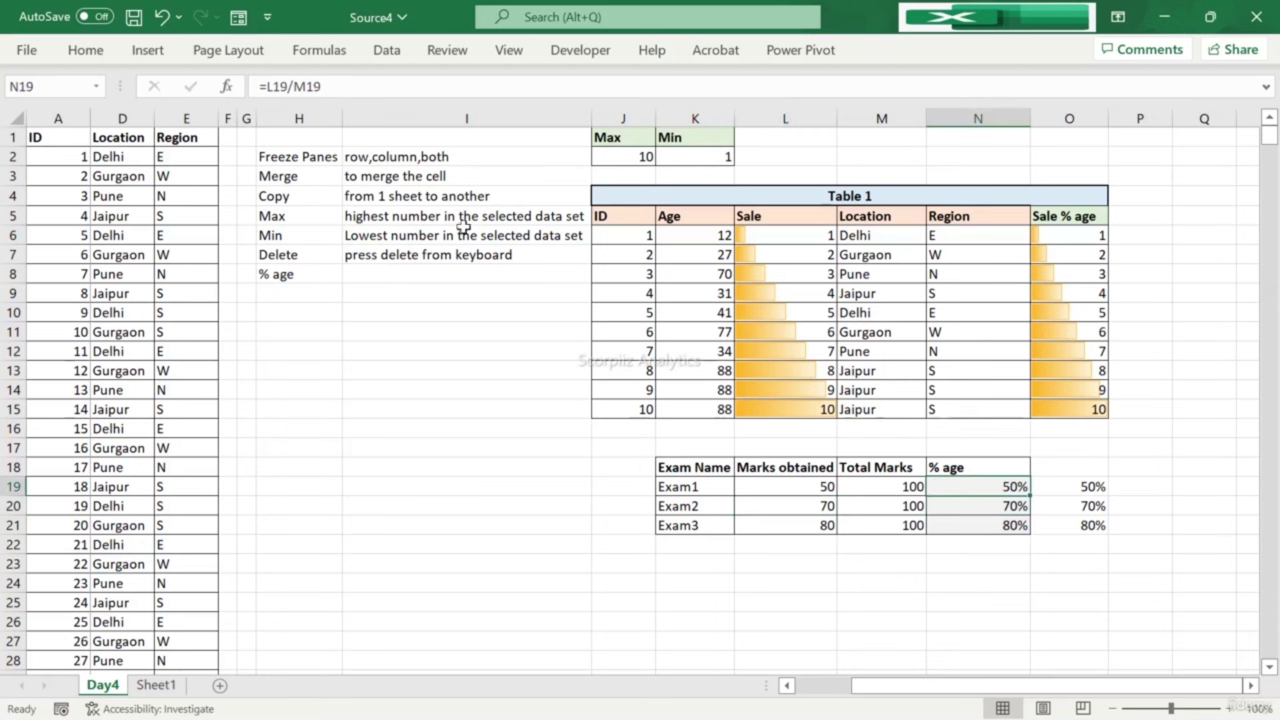
Step: Write the note 'output/Total Marks' in I8 beside the % age label
{"action": "left_click", "coordinate": [352, 279]}
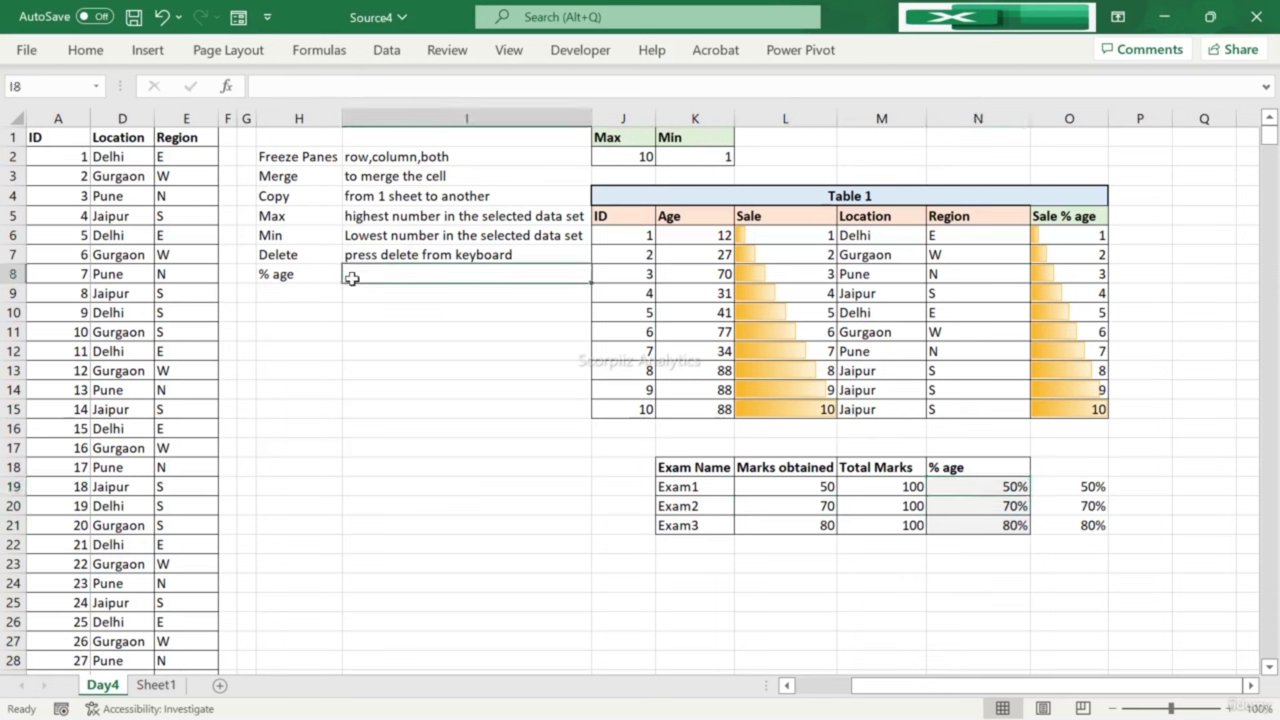
{"action": "double_click", "coordinate": [352, 279]}
{"action": "type", "text": "output/total"}
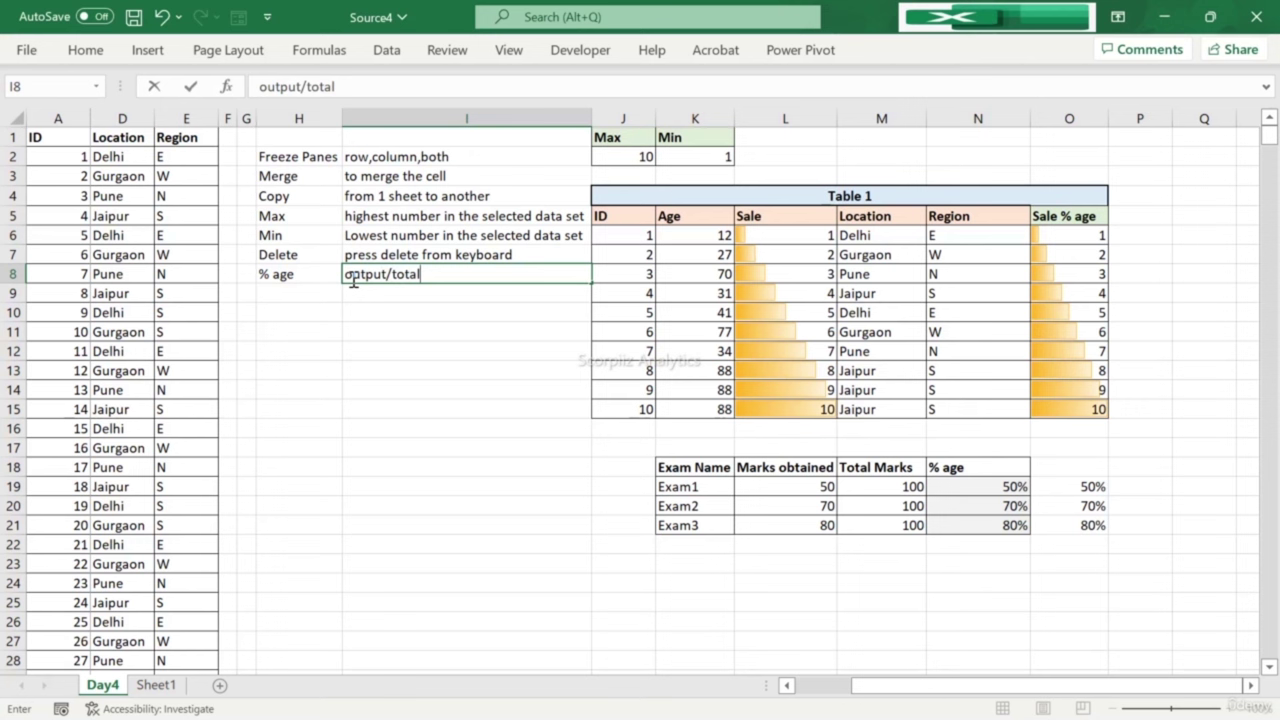
{"action": "key", "text": "BackSpace"}
{"action": "key", "text": "BackSpace"}
{"action": "key", "text": "BackSpace"}
{"action": "key", "text": "BackSpace"}
{"action": "key", "text": "BackSpace"}
{"action": "type", "text": "Total Marks"}
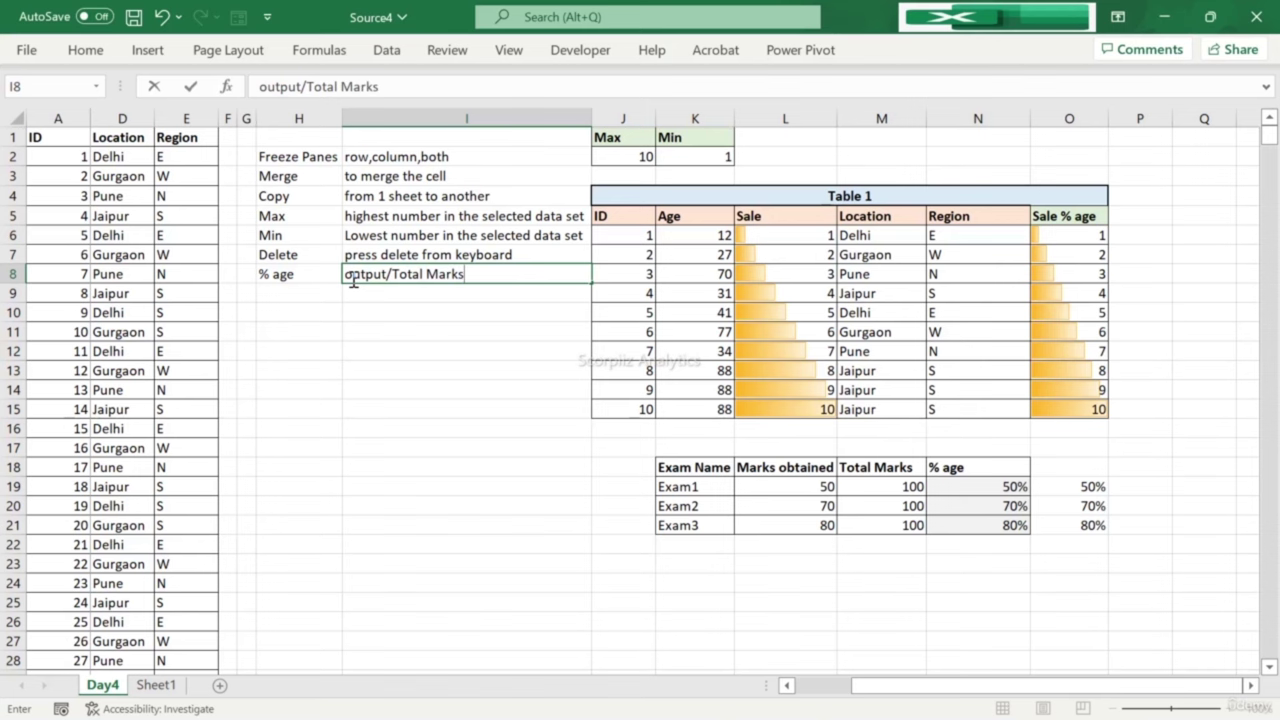
{"action": "key", "text": "Left"}
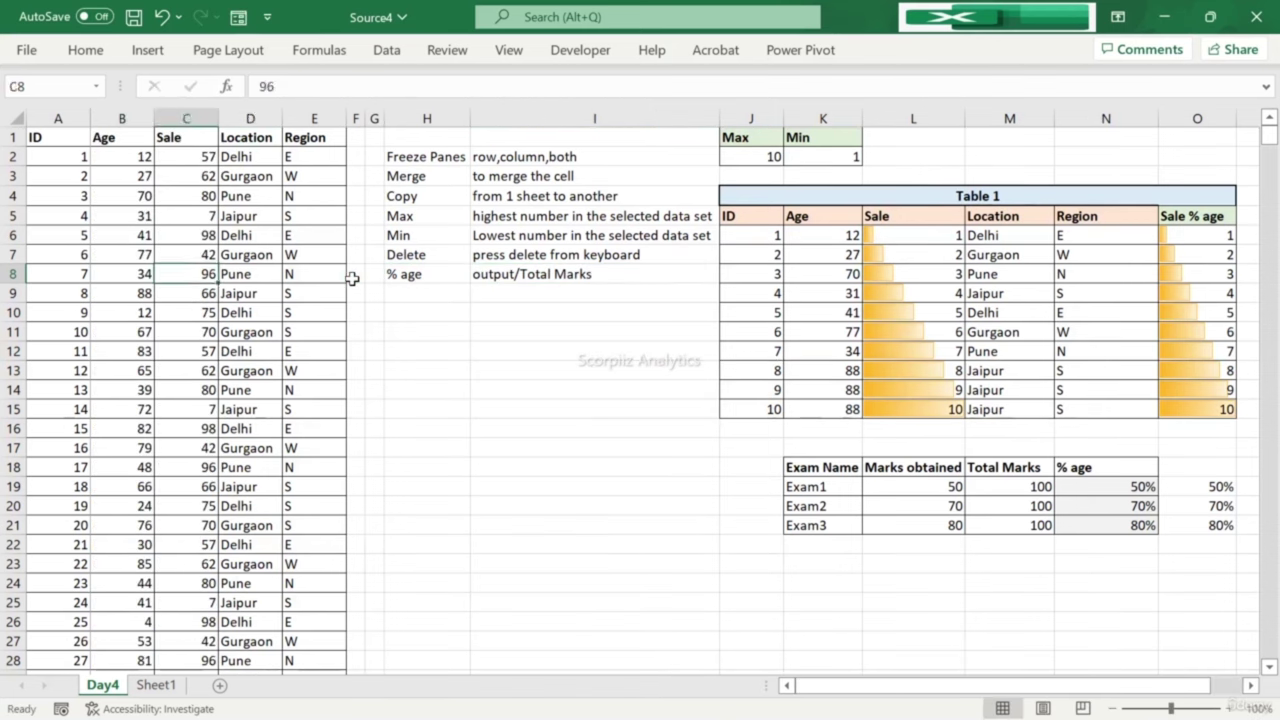
{"action": "key", "text": "Right"}
{"action": "key", "text": "Right"}
{"action": "key", "text": "Right"}
{"action": "key", "text": "Right"}
{"action": "key", "text": "Right"}
{"action": "key", "text": "Right"}
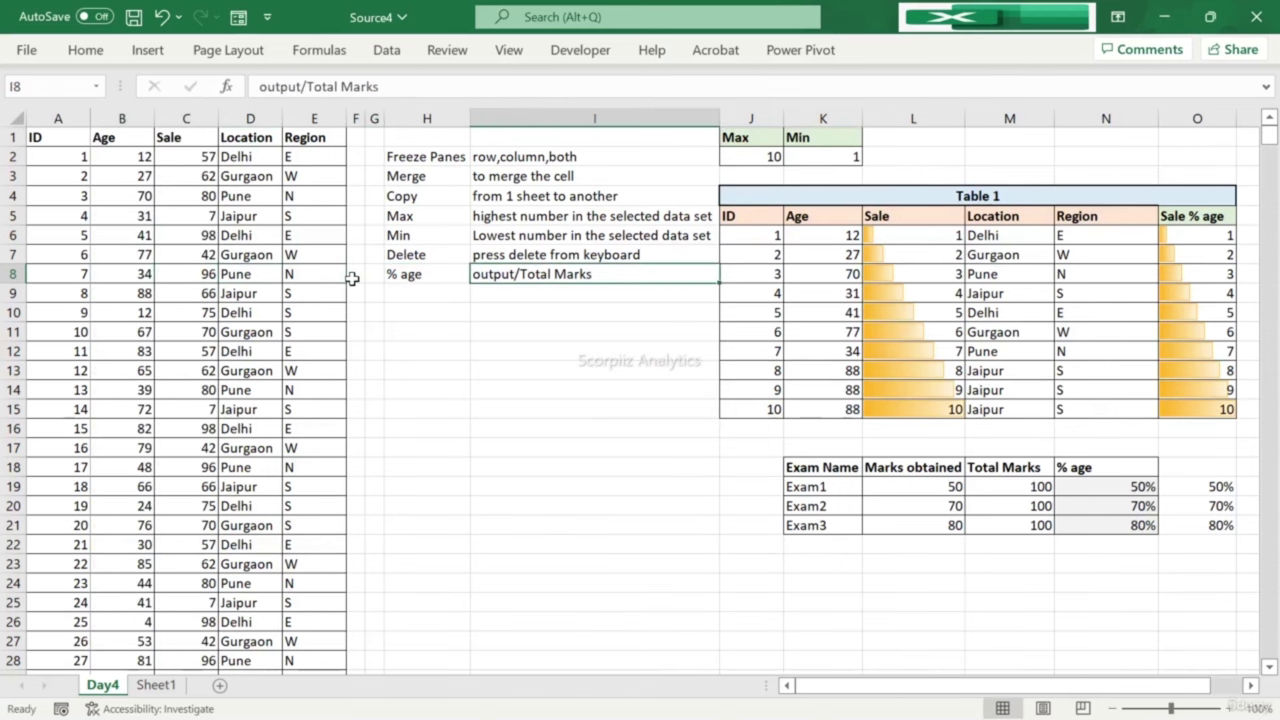
Step: Revise the I8 note to read '(Marks obtained/Total Marks)*100'
{"action": "key", "text": "F2"}
{"action": "key", "text": "Left"}
{"action": "key", "text": "shift+Left"}
{"action": "key", "text": "shift+Left"}
{"action": "key", "text": "shift+Left"}
{"action": "key", "text": "shift+Left"}
{"action": "key", "text": "shift+Left"}
{"action": "key", "text": "shift+Left"}
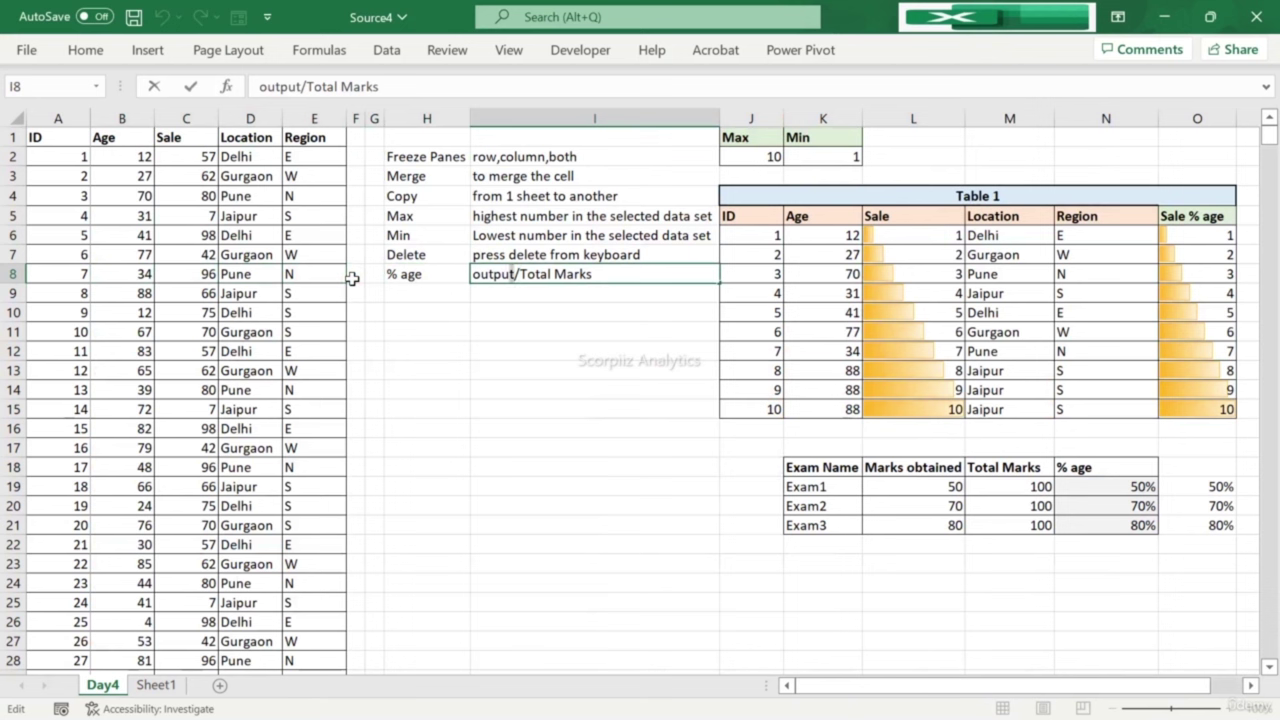
{"action": "type", "text": "Marks ob"}
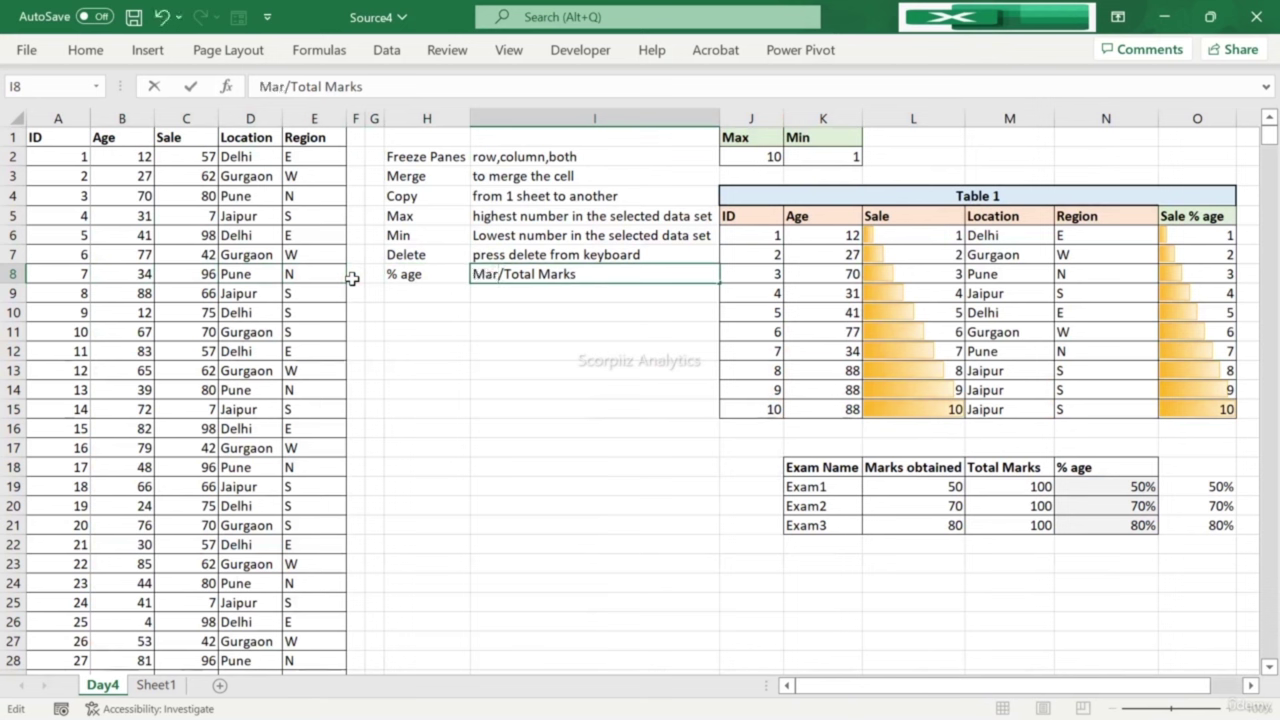
{"action": "type", "text": "tained"}
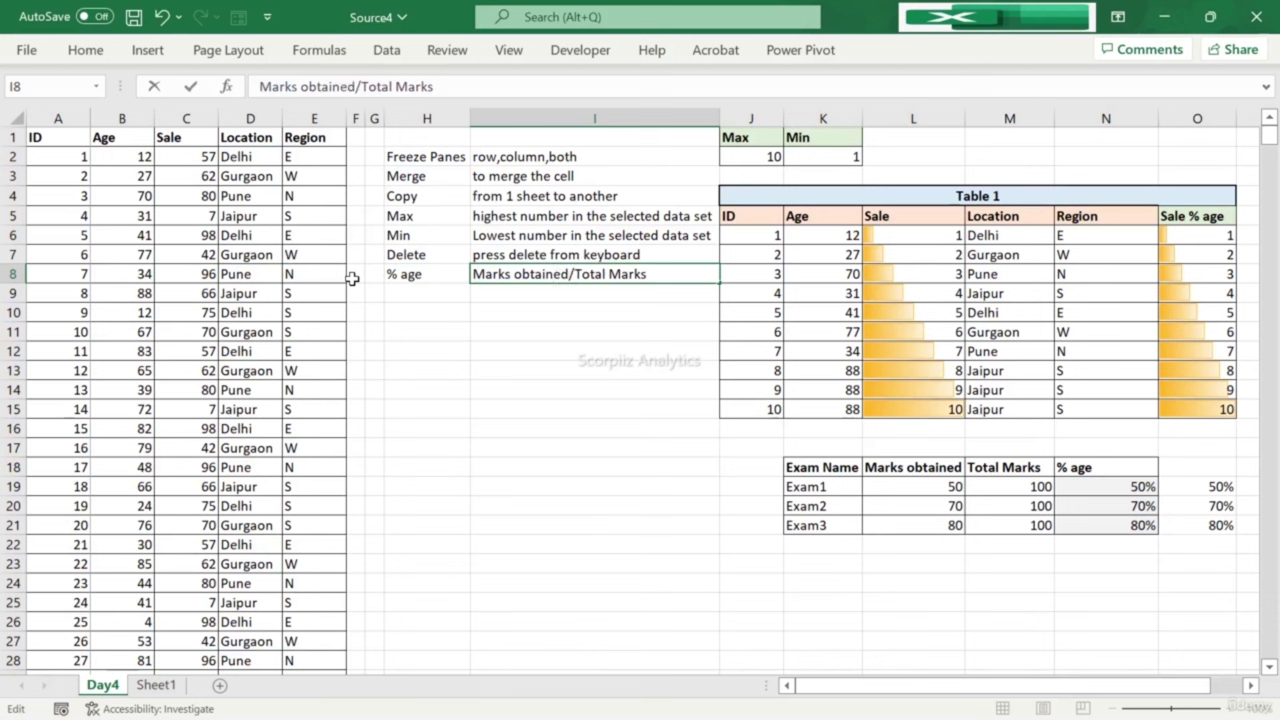
{"action": "key", "text": "End"}
{"action": "type", "text": "*100"}
{"action": "left_click", "coordinate": [648, 272]}
{"action": "type", "text": ")"}
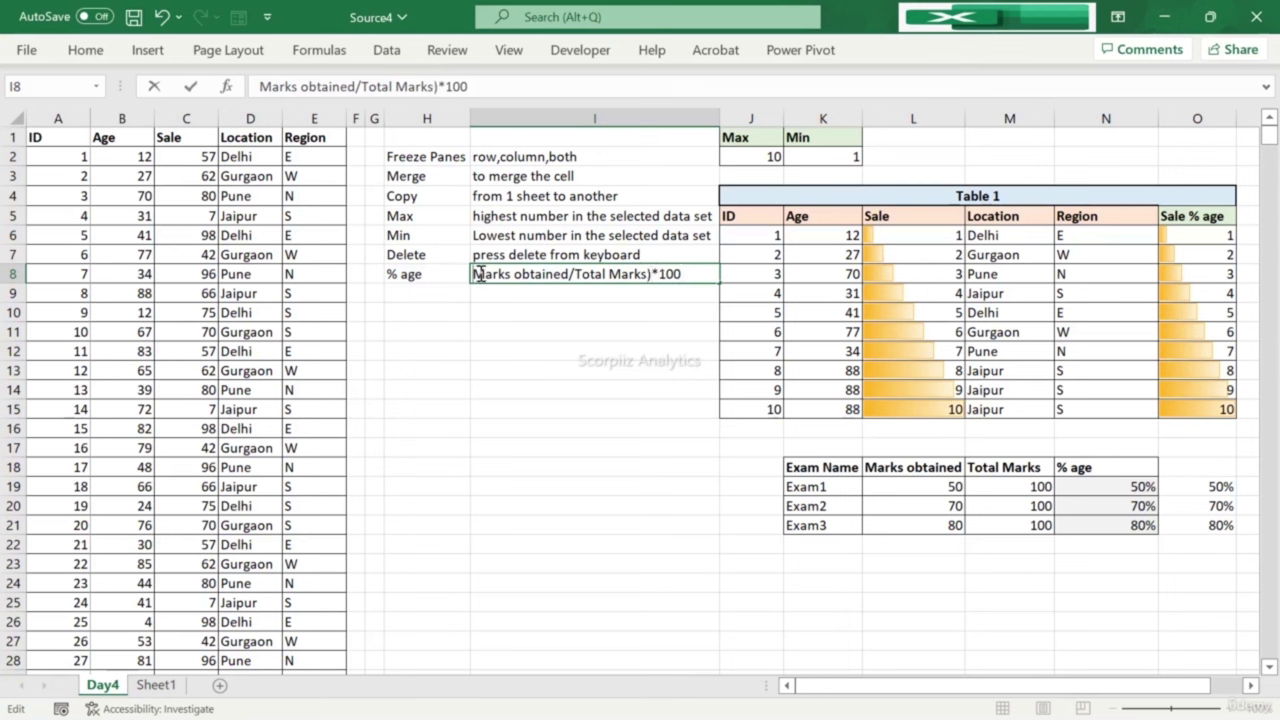
{"action": "left_click", "coordinate": [479, 274]}
{"action": "type", "text": "("}
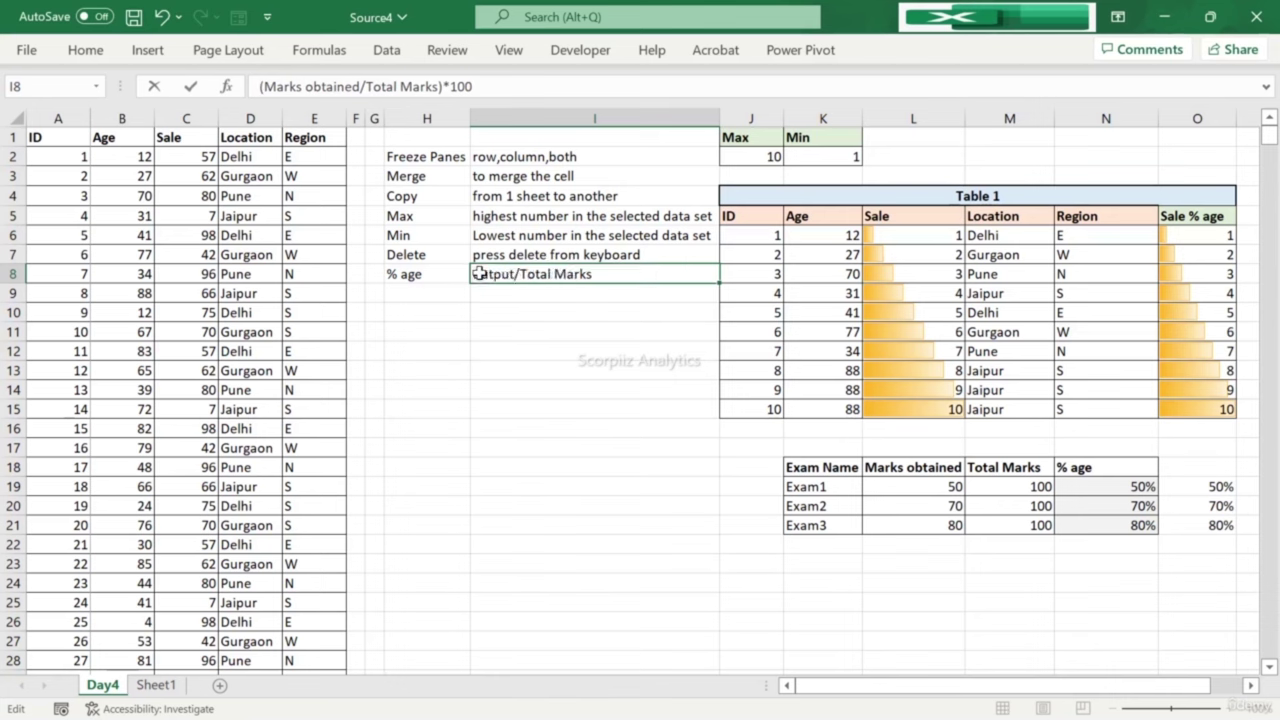
{"action": "key", "text": "Return"}
Step: Move the active cell across rows 8 and 9 toward Table 1
{"action": "key", "text": "Right"}
{"action": "key", "text": "Right"}
{"action": "key", "text": "Right"}
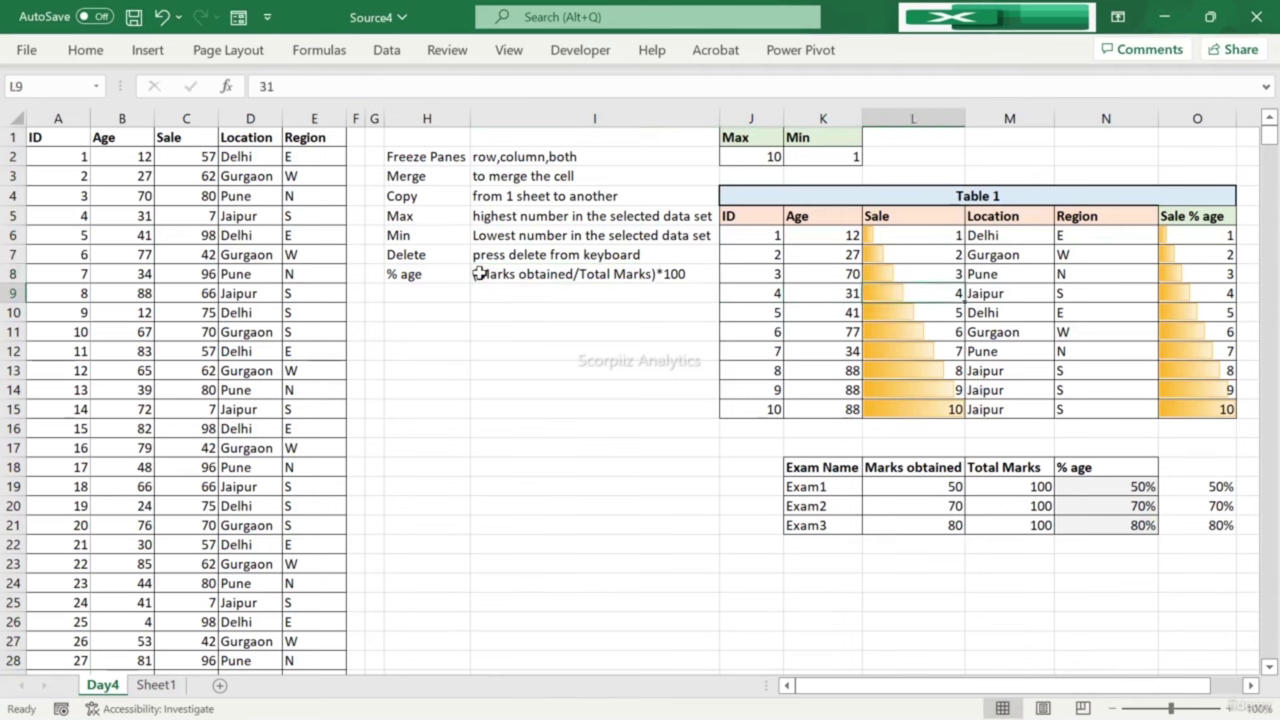
{"action": "key", "text": "Right"}
{"action": "key", "text": "Right"}
{"action": "key", "text": "Right"}
{"action": "key", "text": "Right"}
{"action": "key", "text": "Left"}
{"action": "key", "text": "Left"}
{"action": "key", "text": "Left"}
{"action": "key", "text": "Left"}
{"action": "key", "text": "Left"}
{"action": "key", "text": "Left"}
{"action": "key", "text": "Left"}
{"action": "key", "text": "Left"}
{"action": "key", "text": "Left"}
{"action": "key", "text": "Left"}
{"action": "key", "text": "Left"}
{"action": "key", "text": "Left"}
{"action": "key", "text": "Left"}
{"action": "key", "text": "Left"}
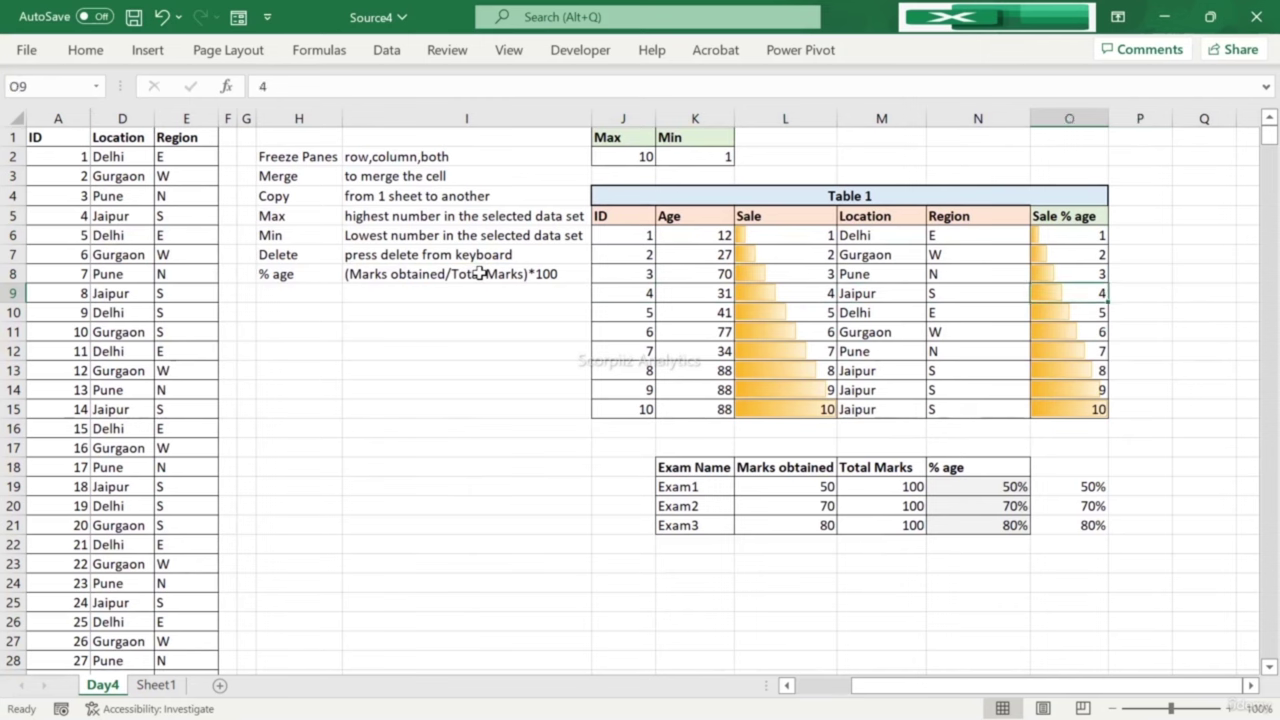
{"action": "key", "text": "Right"}
{"action": "key", "text": "Right"}
{"action": "key", "text": "Right"}
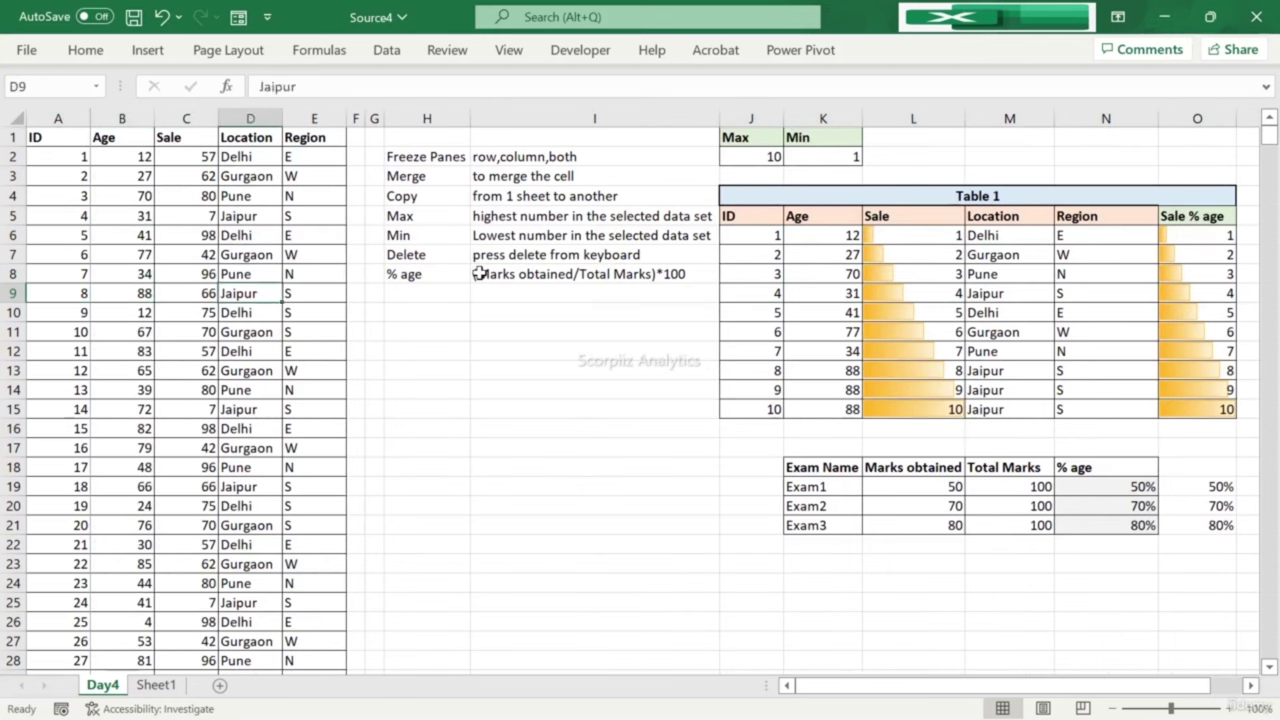
{"action": "key", "text": "Up"}
{"action": "key", "text": "Right"}
{"action": "key", "text": "Right"}
{"action": "key", "text": "Right"}
{"action": "key", "text": "Right"}
{"action": "key", "text": "Right"}
{"action": "key", "text": "Right"}
{"action": "key", "text": "Right"}
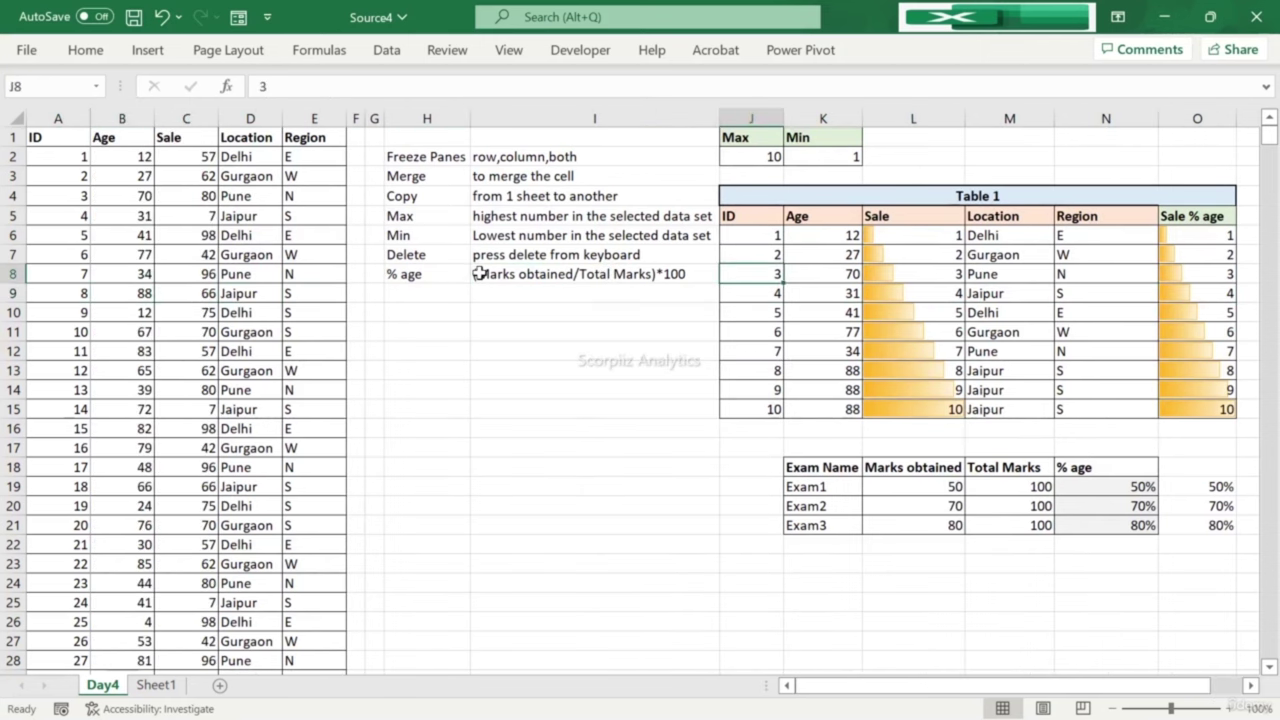
{"action": "key", "text": "Left"}
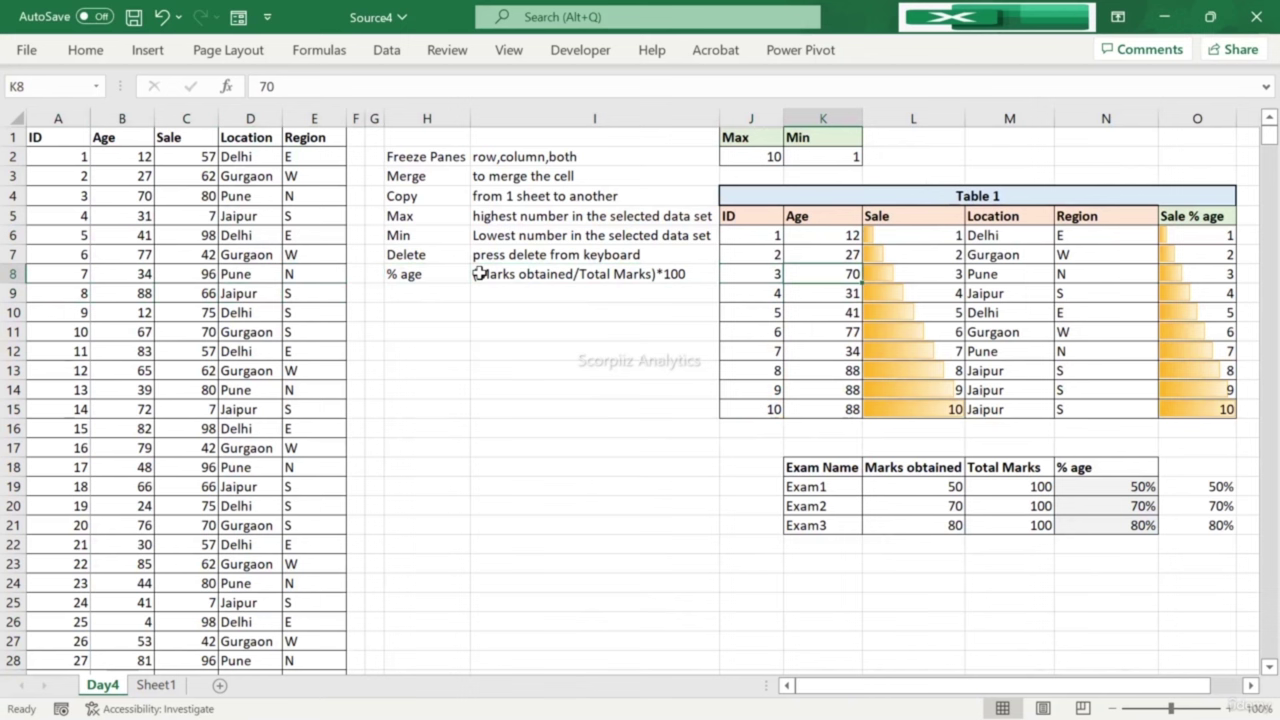
{"action": "key", "text": "Right"}
{"action": "key", "text": "Right"}
{"action": "key", "text": "Right"}
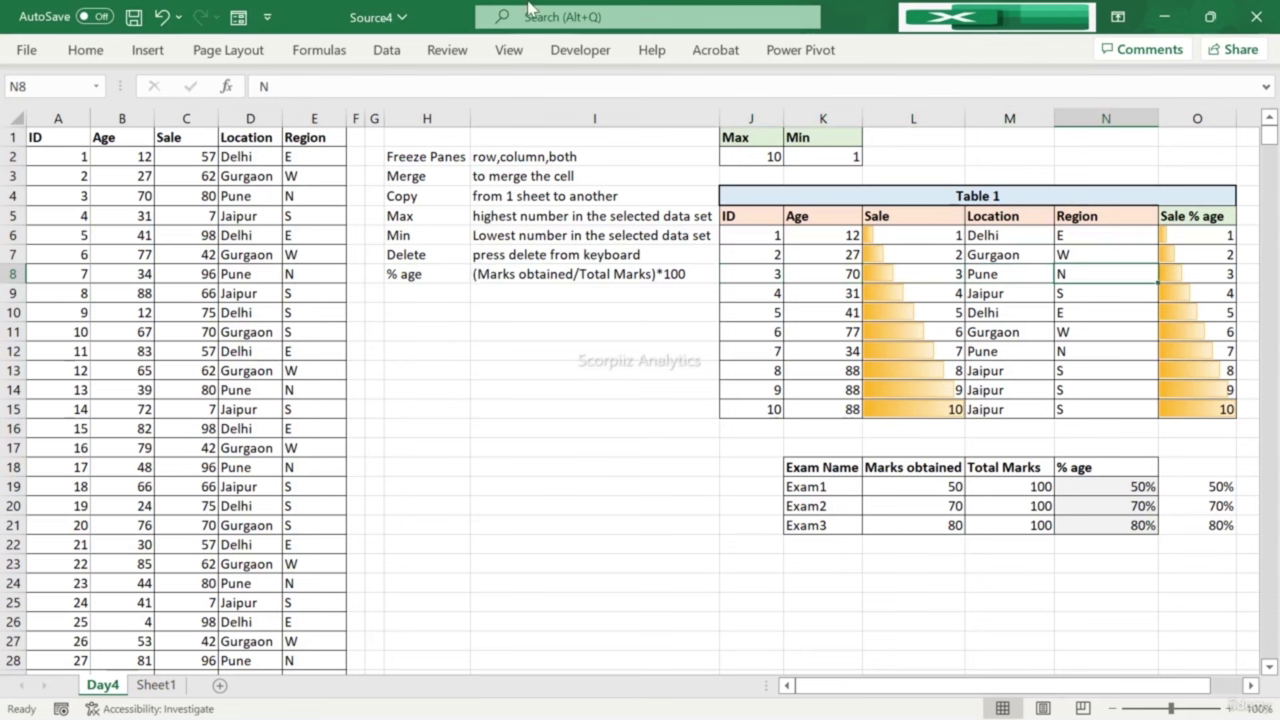
Step: Adjust column widths, AutoFitting column J to its Max header
{"action": "mouse_move", "coordinate": [352, 117]}
{"action": "left_mouse_down"}
{"action": "mouse_move", "coordinate": [383, 117]}
{"action": "mouse_move", "coordinate": [368, 117]}
{"action": "left_mouse_up"}
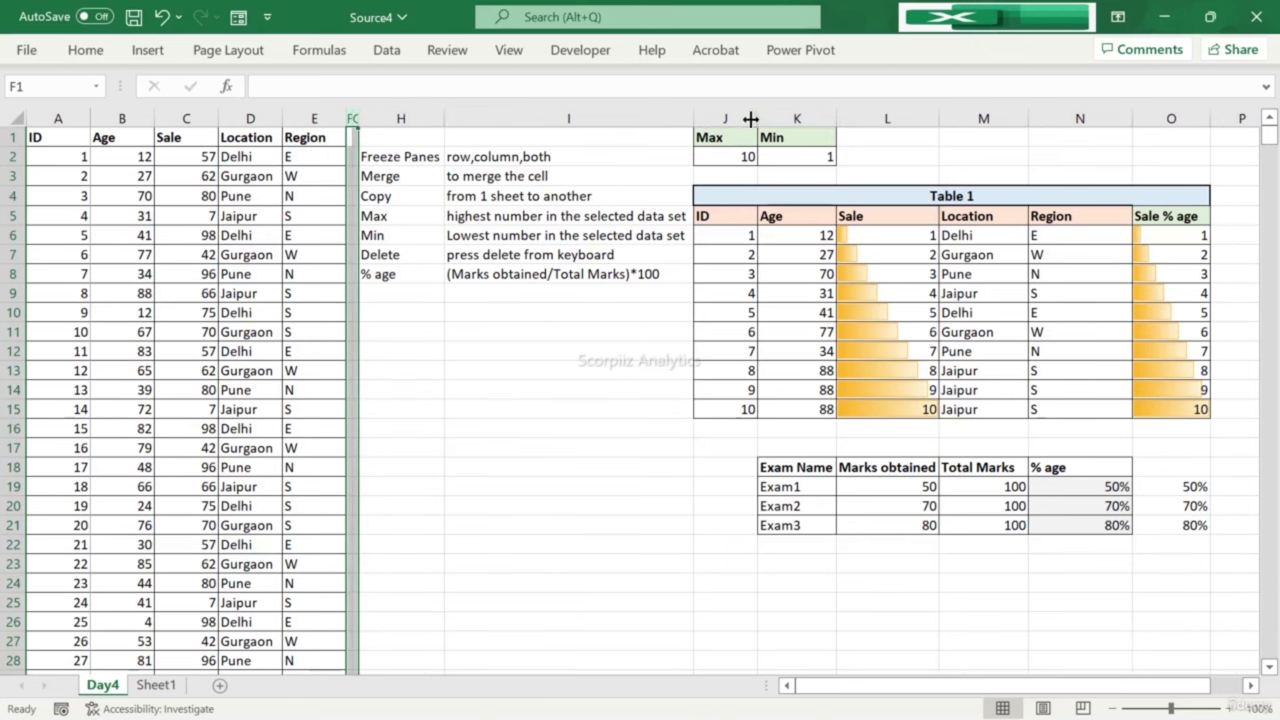
{"action": "double_click", "coordinate": [758, 112]}
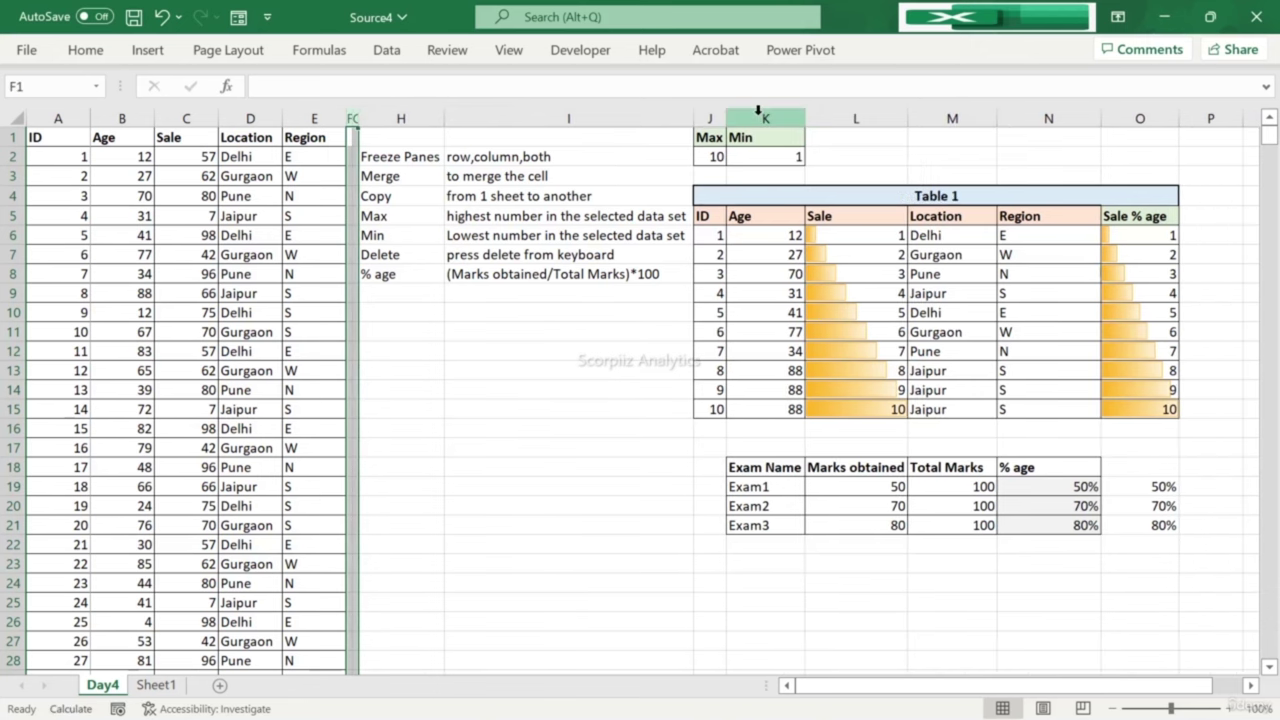
{"action": "left_click", "coordinate": [801, 108]}
{"action": "left_click", "coordinate": [801, 111]}
Step: Start a new formula with = in P6 beside the first Sale % age value
{"action": "left_click", "coordinate": [875, 288]}
{"action": "key", "text": "Right"}
{"action": "key", "text": "Down"}
{"action": "key", "text": "ctrl+Down"}
{"action": "key", "text": "ctrl+Down"}
{"action": "key", "text": "Right"}
{"action": "key", "text": "Right"}
{"action": "key", "text": "Right"}
{"action": "key", "text": "Right"}
{"action": "key", "text": "Up"}
{"action": "key", "text": "Up"}
{"action": "key", "text": "Up"}
{"action": "key", "text": "Up"}
{"action": "key", "text": "Up"}
{"action": "key", "text": "Up"}
{"action": "key", "text": "Up"}
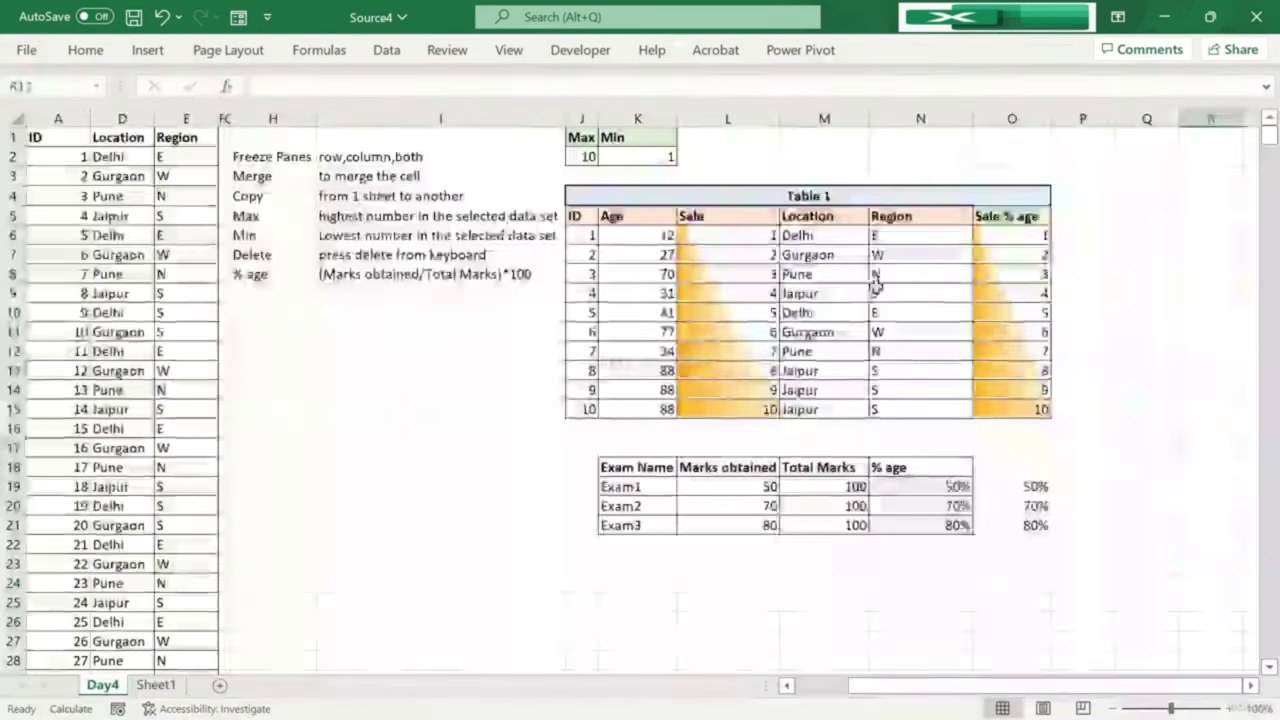
{"action": "key", "text": "Left"}
{"action": "key", "text": "Up"}
{"action": "key", "text": "Up"}
{"action": "key", "text": "Up"}
{"action": "key", "text": "Up"}
{"action": "key", "text": "Up"}
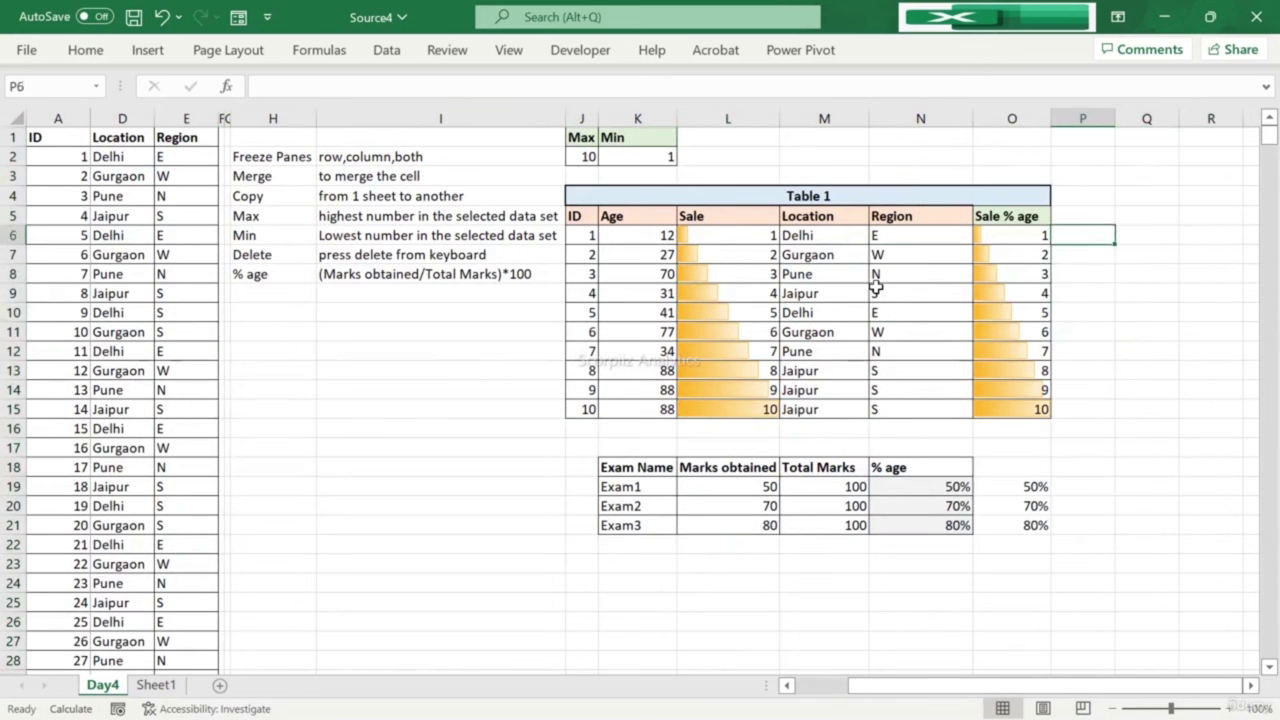
{"action": "type", "text": "="}
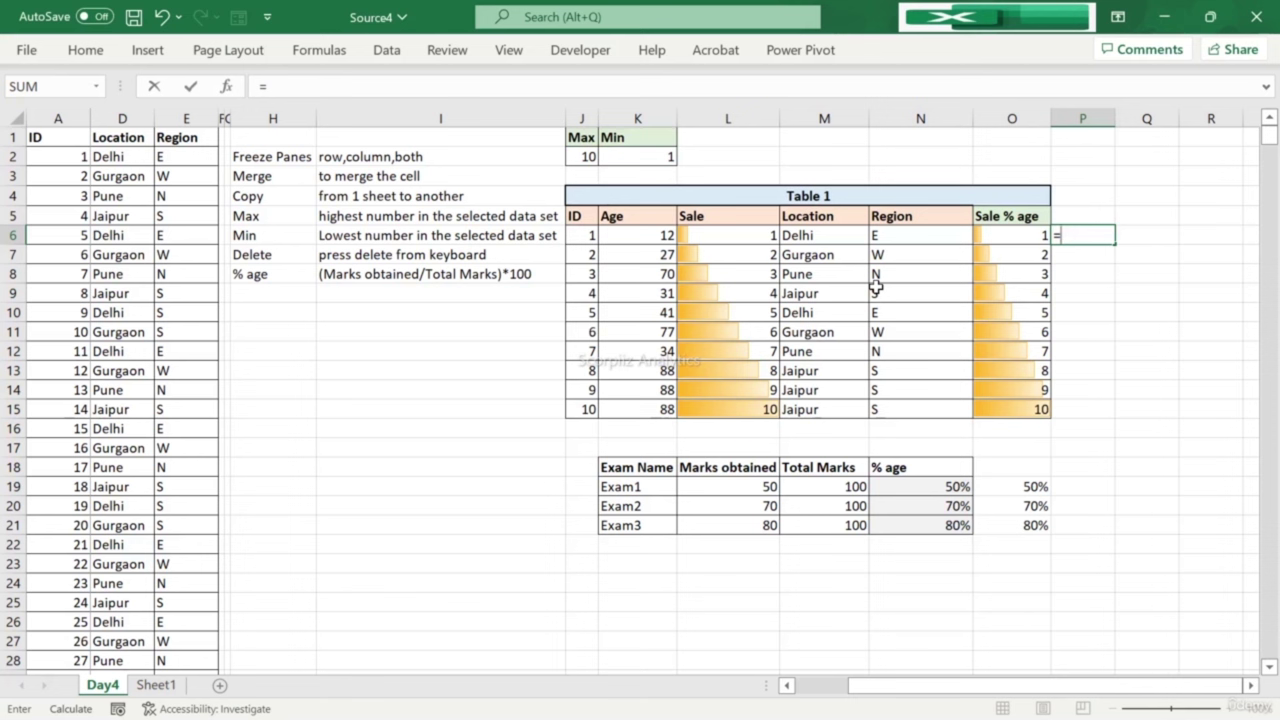
Step: Enter the formula =O6/10 in cell P6
{"action": "type", "text": "20"}
{"action": "key", "text": "BackSpace"}
{"action": "type", "text": "0"}
{"action": "key", "text": "BackSpace"}
{"action": "type", "text": "/"}
{"action": "left_click", "coordinate": [1000, 235]}
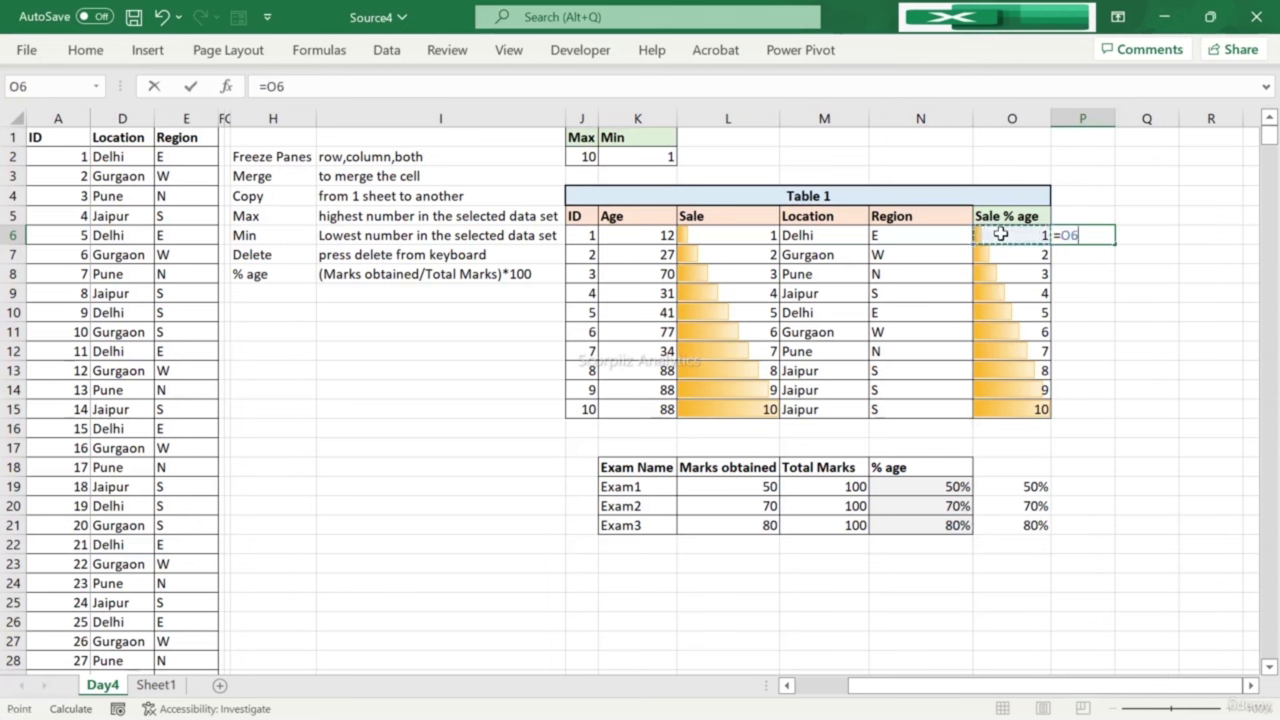
{"action": "type", "text": "/10"}
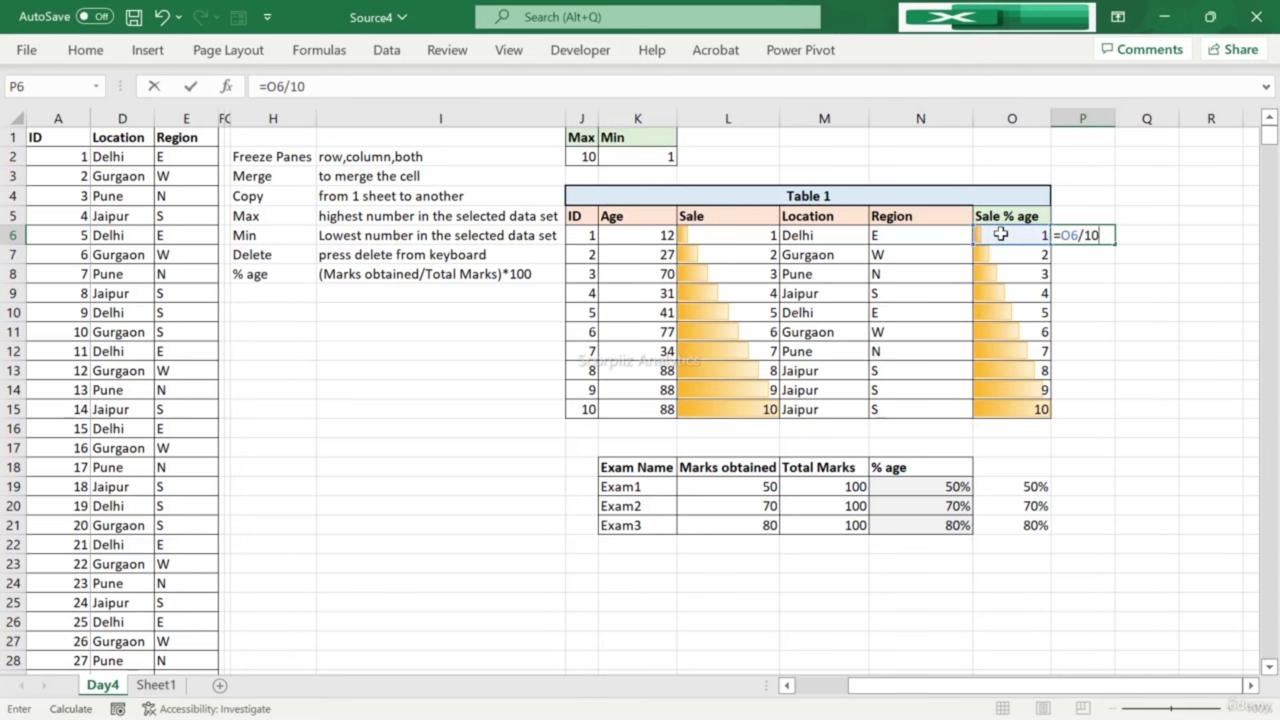
{"action": "key", "text": "Return"}
Step: Copy the P6 formula down through P7:P15
{"action": "left_click", "coordinate": [1085, 238]}
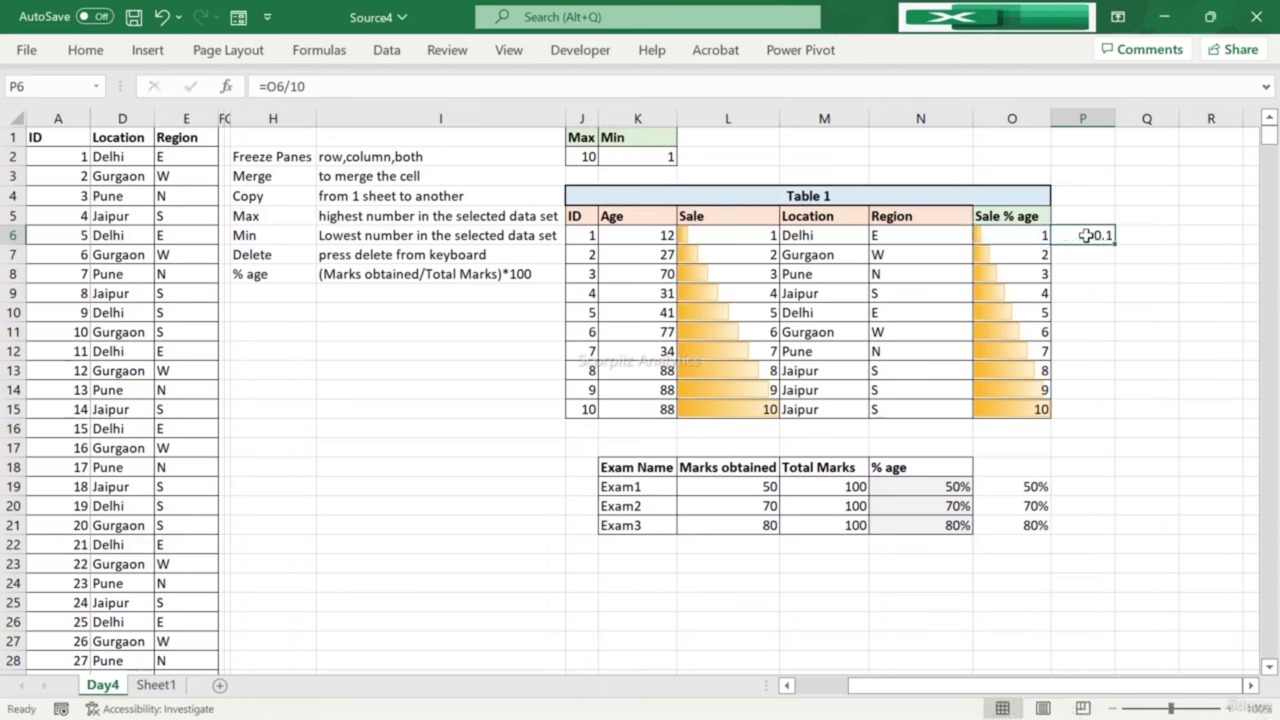
{"action": "key", "text": "ctrl+c"}
{"action": "left_click_drag", "start_coordinate": [1084, 260], "coordinate": [1072, 408]}
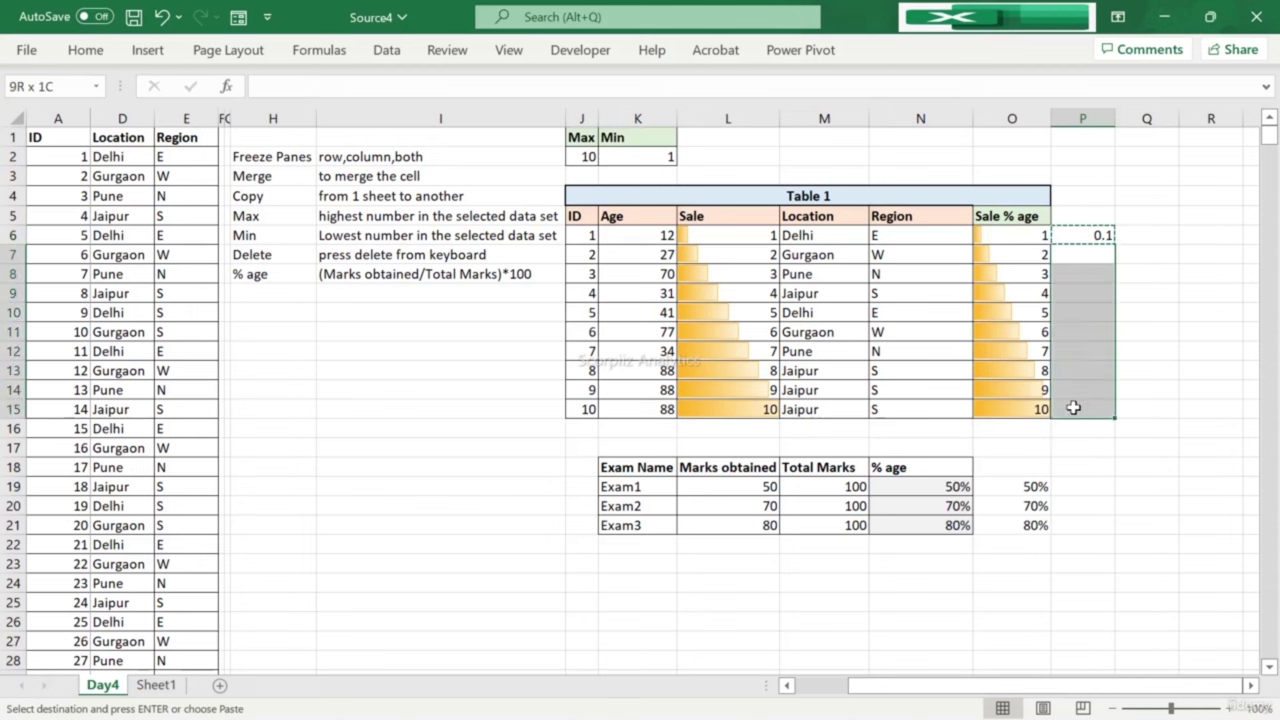
{"action": "key", "text": "ctrl+v"}
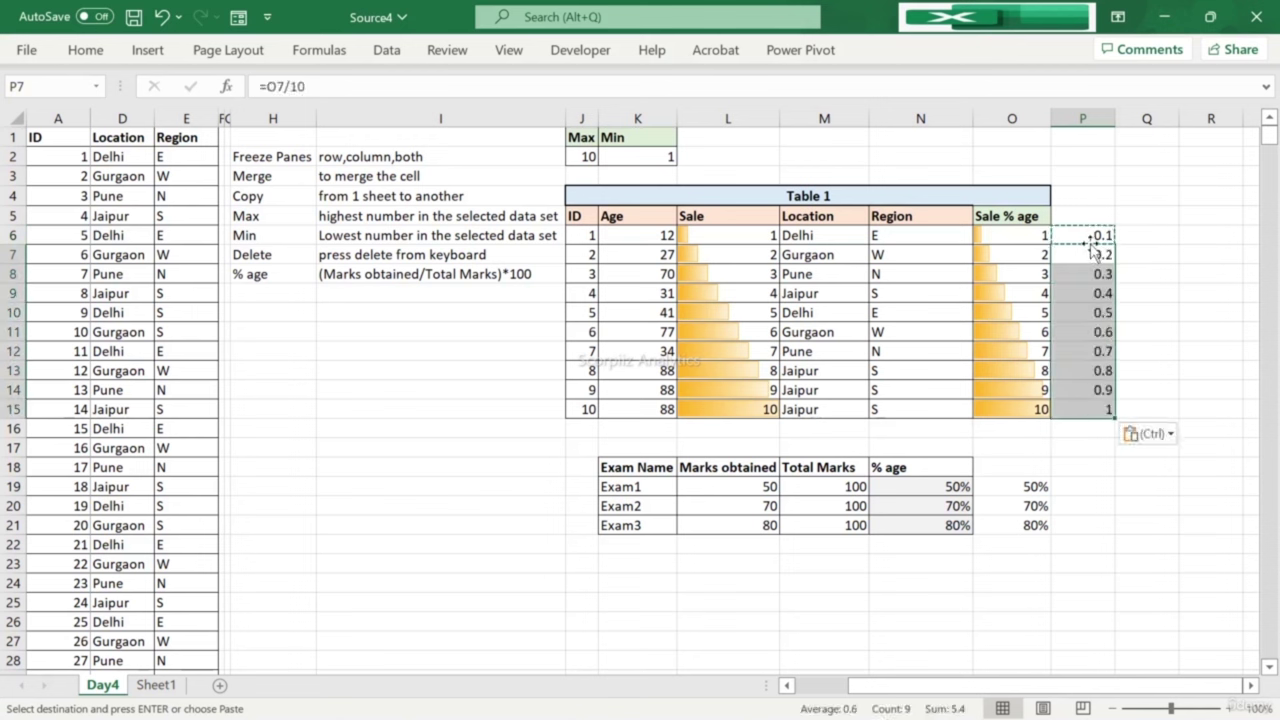
Step: Format P6:P15 with Percent Style so they show 10% through 100%
{"action": "left_click_drag", "start_coordinate": [1092, 236], "coordinate": [1100, 410]}
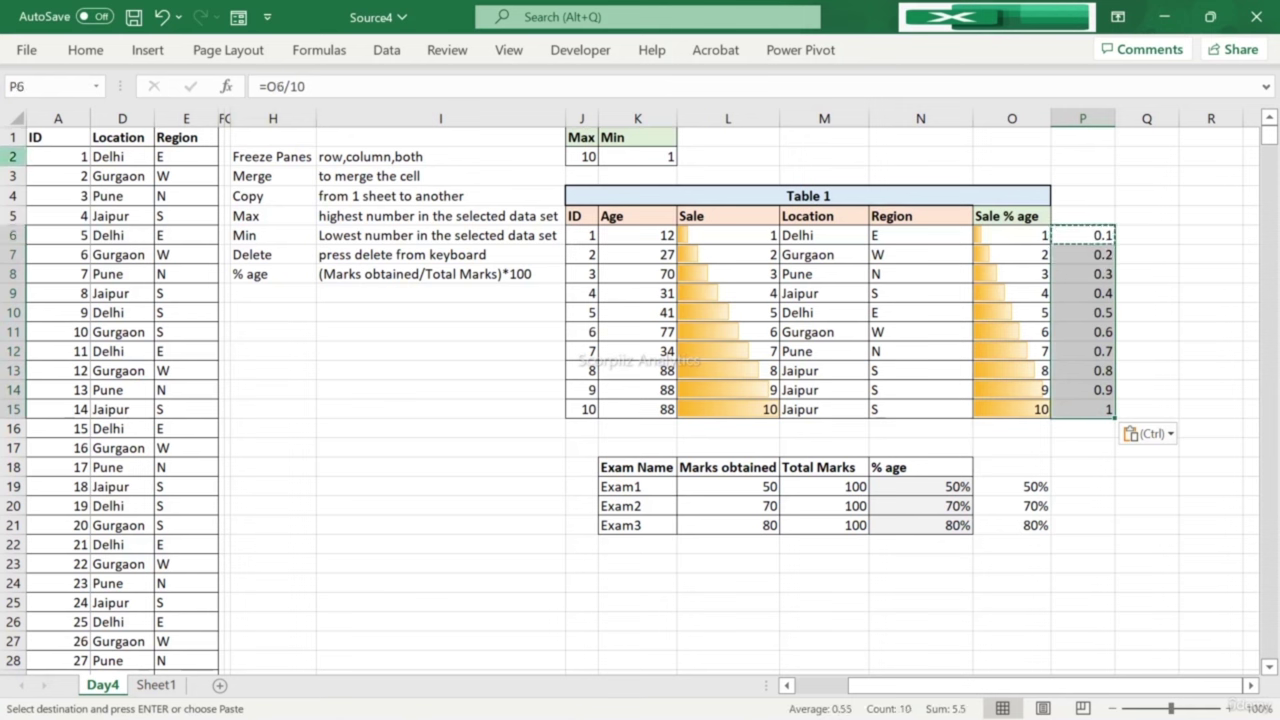
{"action": "left_click", "coordinate": [85, 50]}
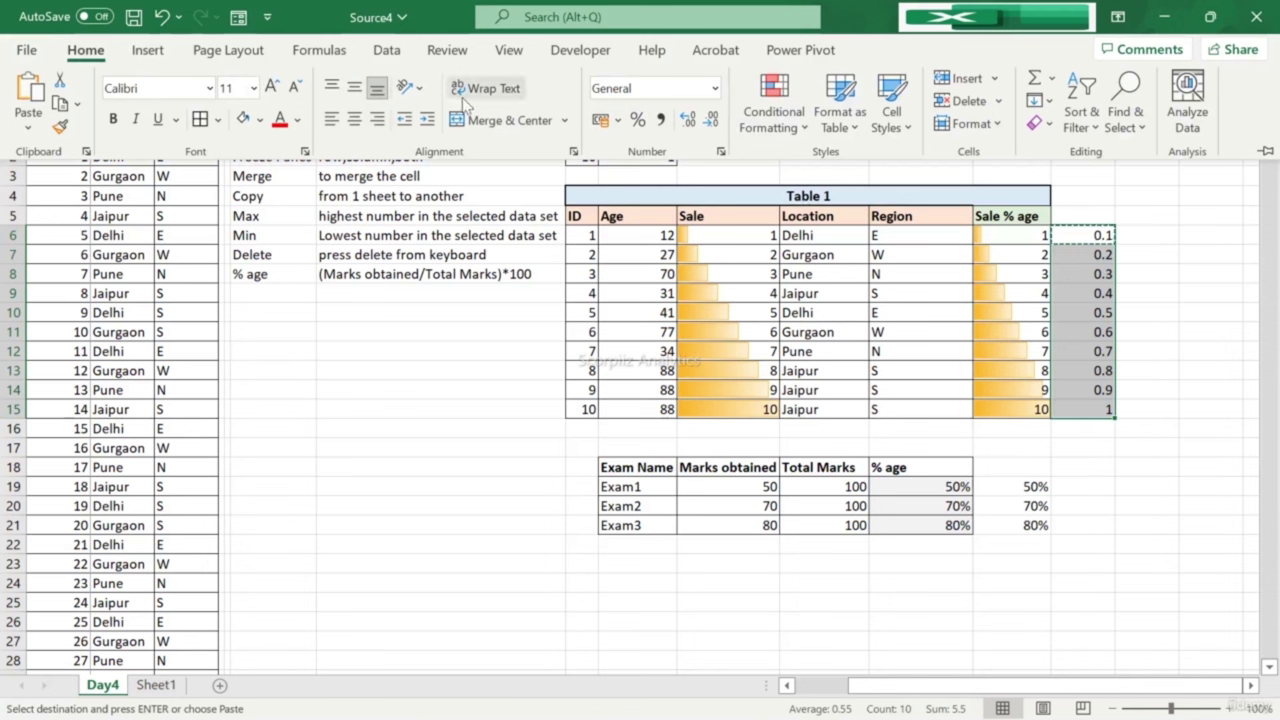
{"action": "left_click", "coordinate": [637, 119]}
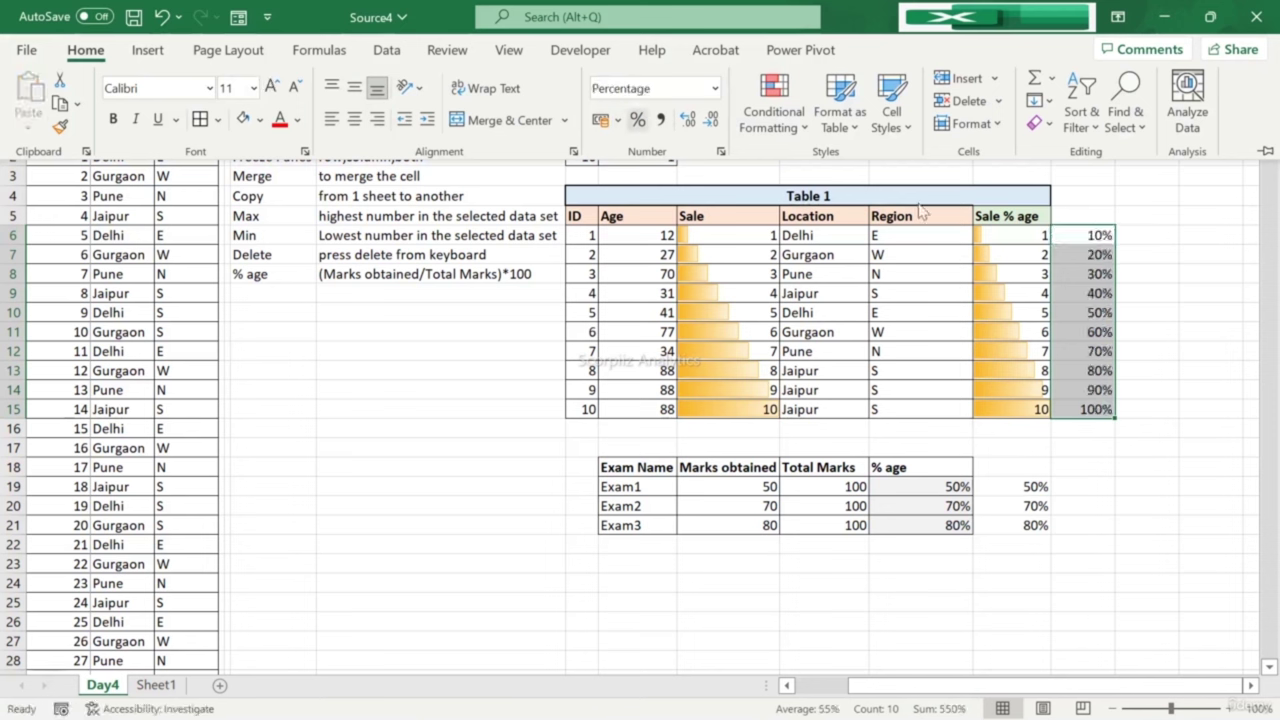
{"action": "left_click", "coordinate": [1093, 234]}
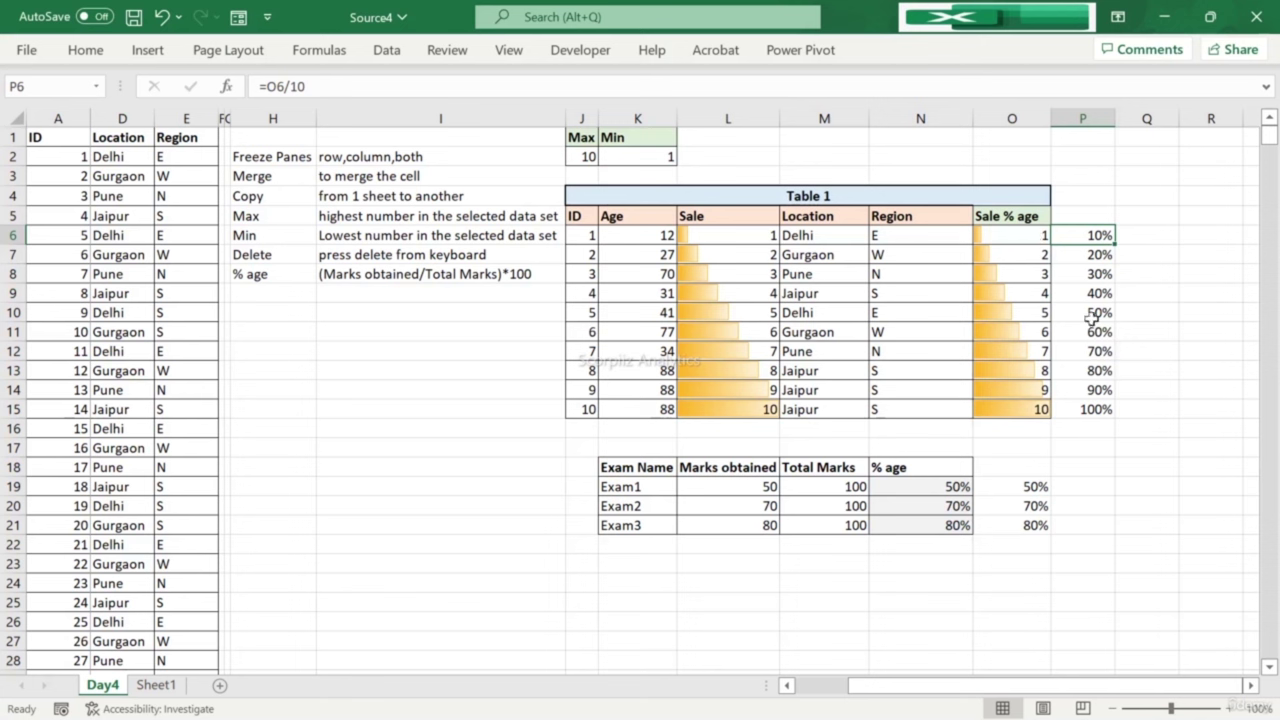
Step: Copy P6:P15 and Paste Special them as values into Sale % age starting at O6
{"action": "left_click_drag", "start_coordinate": [1077, 234], "coordinate": [1080, 402]}
{"action": "key", "text": "ctrl+c"}
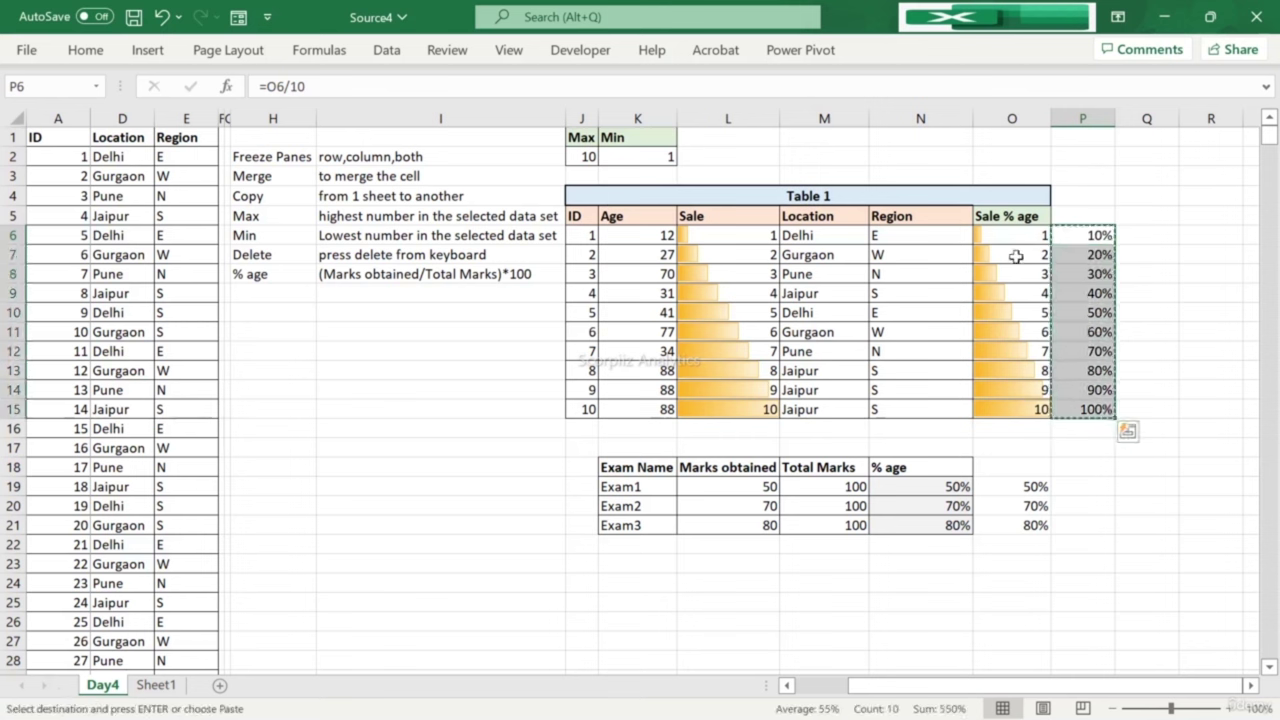
{"action": "left_click", "coordinate": [1009, 240]}
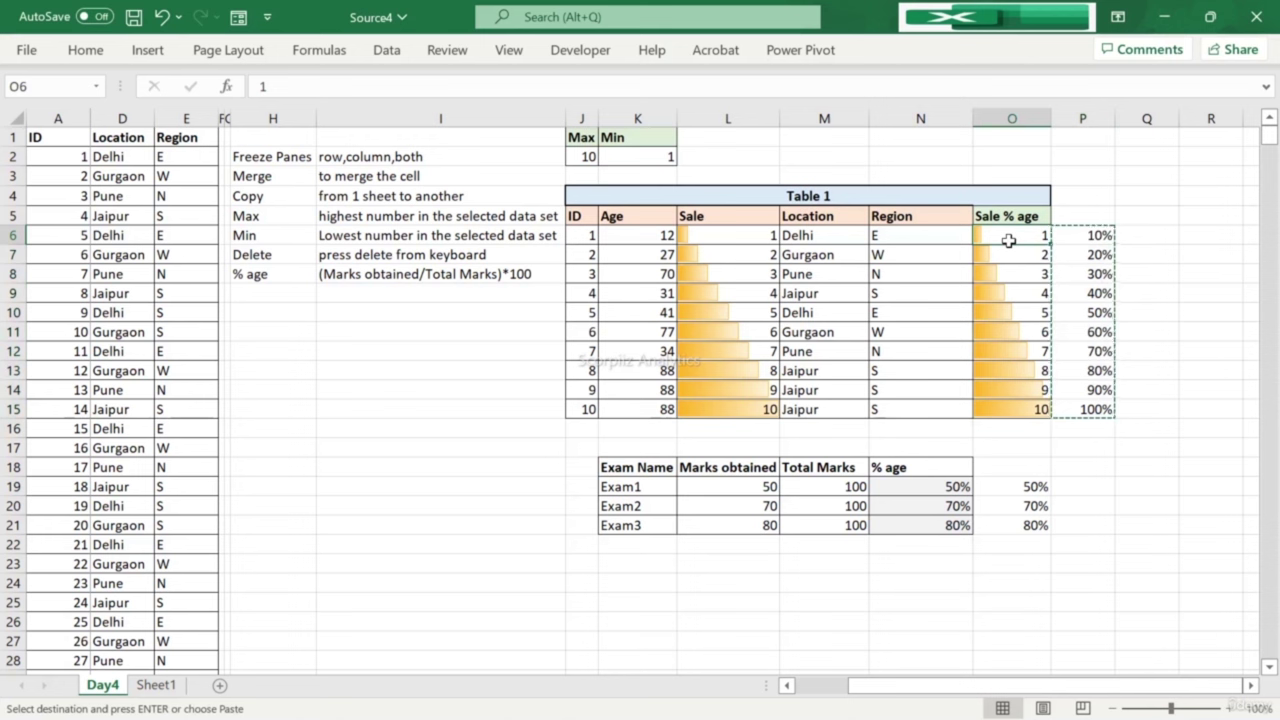
{"action": "right_click", "coordinate": [1010, 242]}
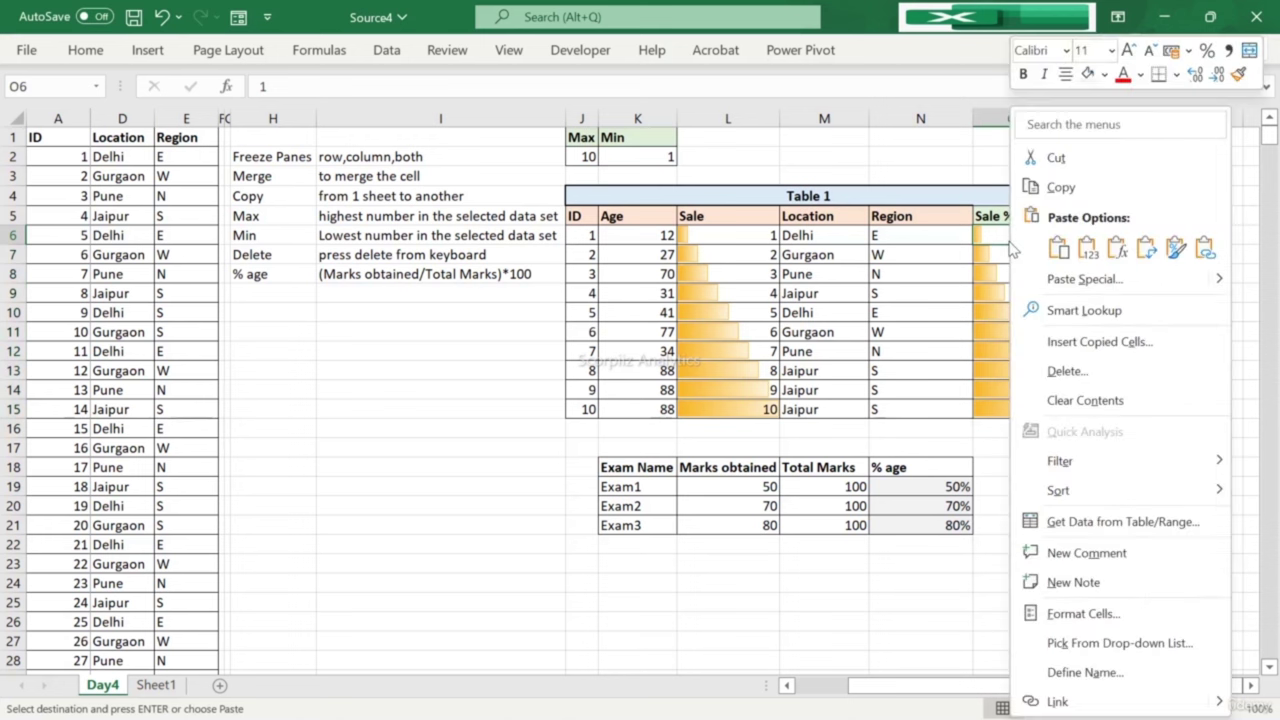
{"action": "left_click", "coordinate": [1080, 280]}
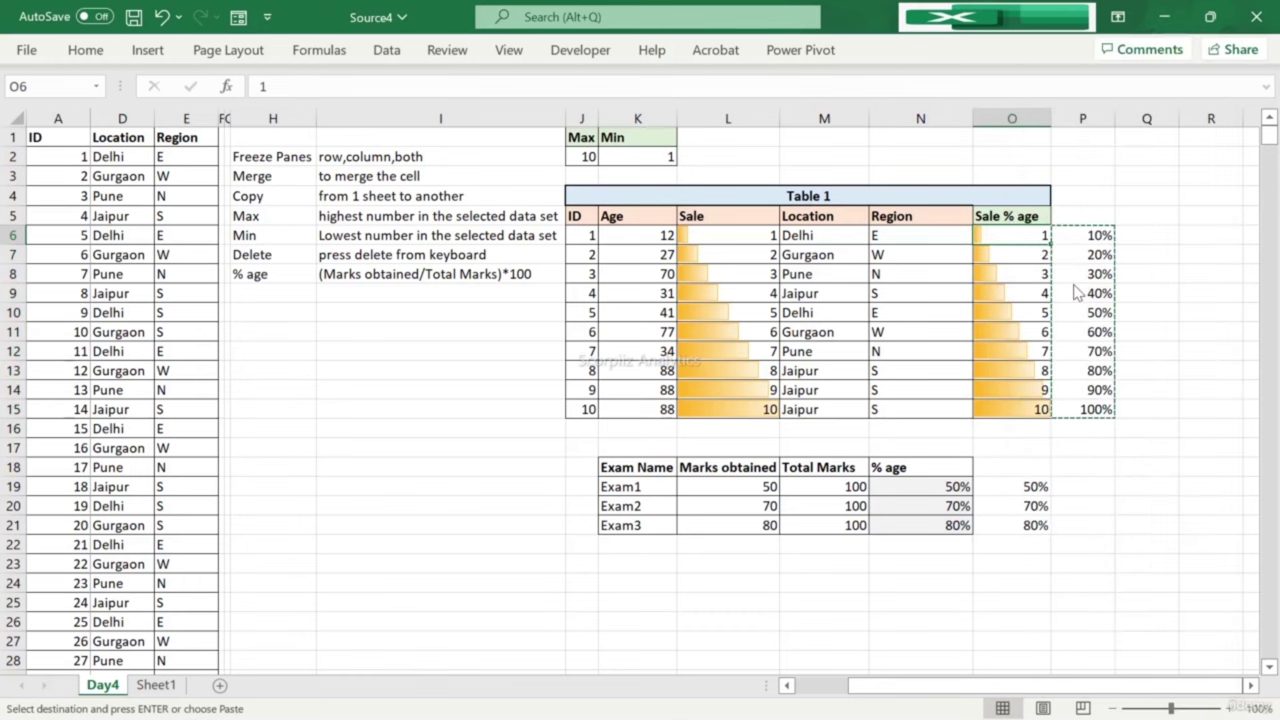
{"action": "left_click", "coordinate": [862, 245]}
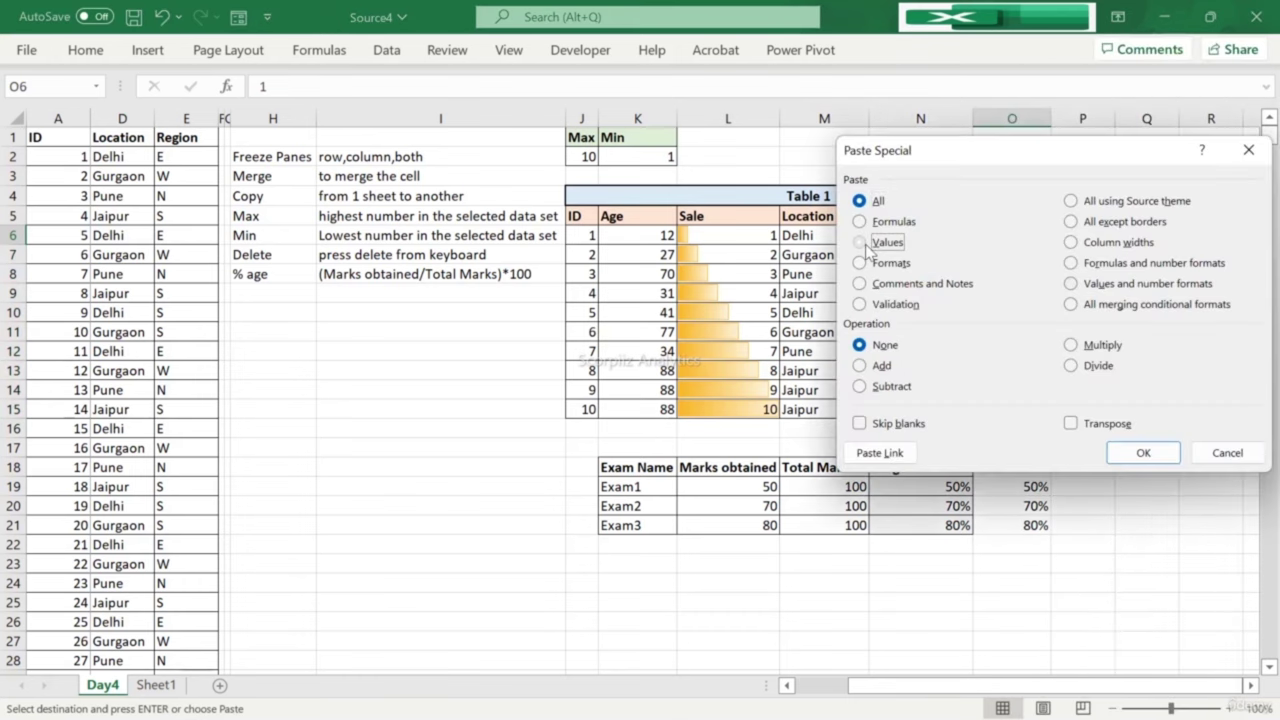
{"action": "left_click", "coordinate": [1143, 452]}
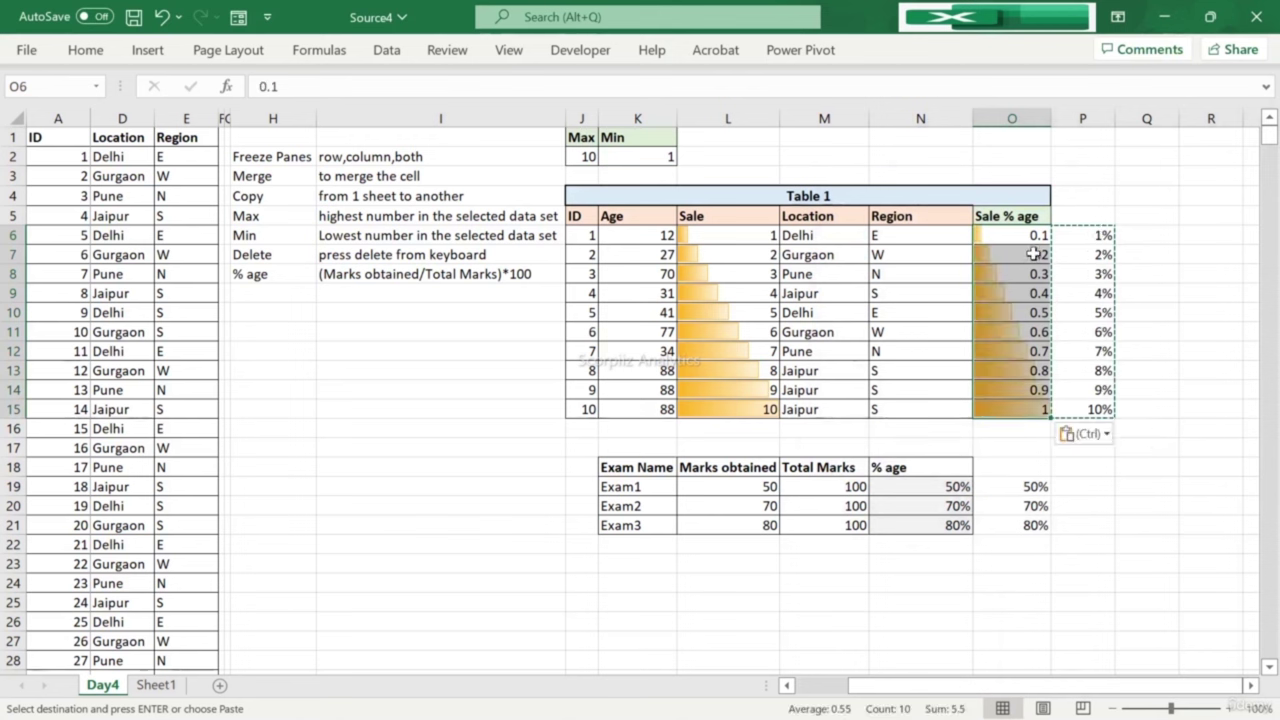
Step: Apply Percent Style to O6:O15 and check the pasted values read 10%–100%
{"action": "left_click", "coordinate": [1022, 236]}
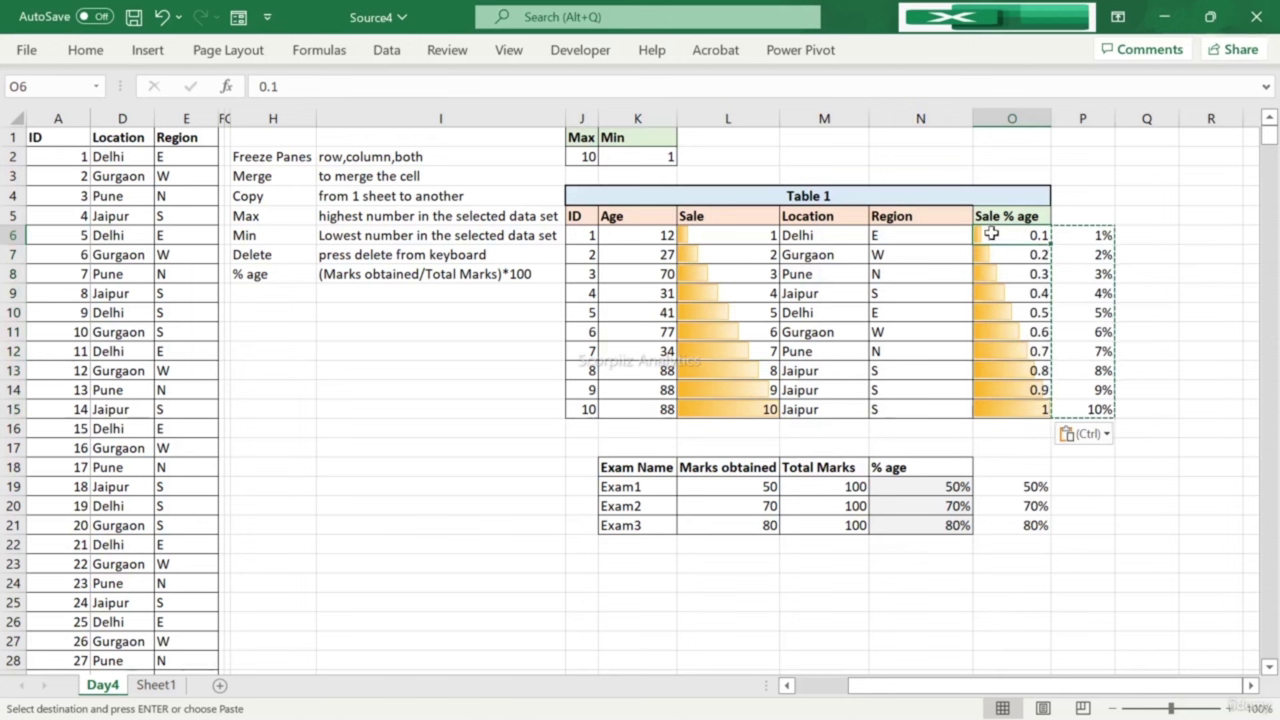
{"action": "left_click_drag", "start_coordinate": [1025, 234], "coordinate": [1023, 406]}
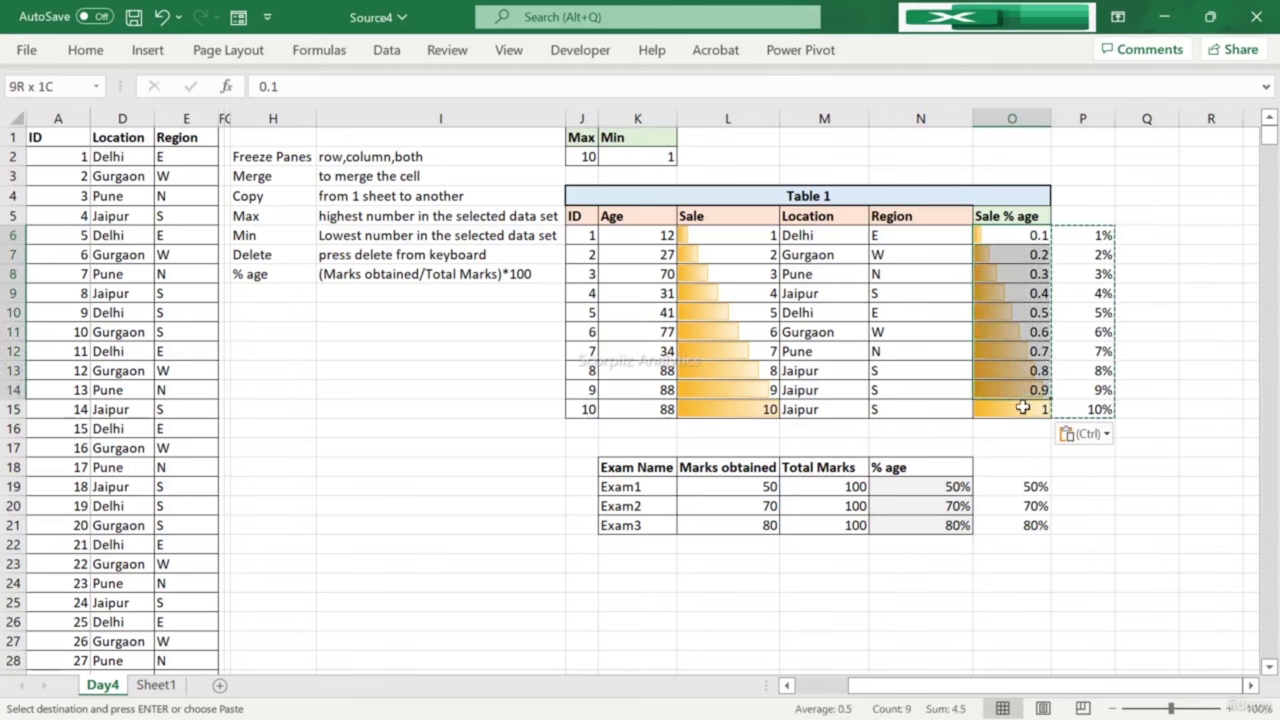
{"action": "left_click", "coordinate": [85, 50]}
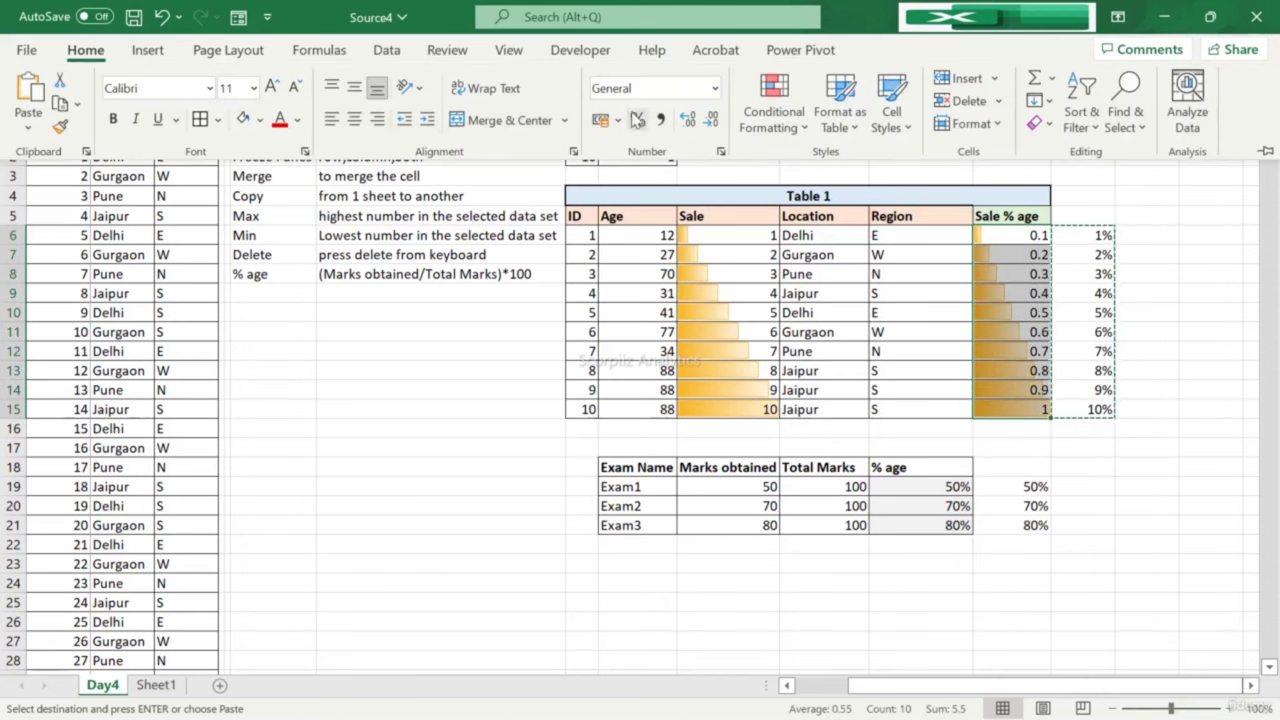
{"action": "left_click", "coordinate": [637, 119]}
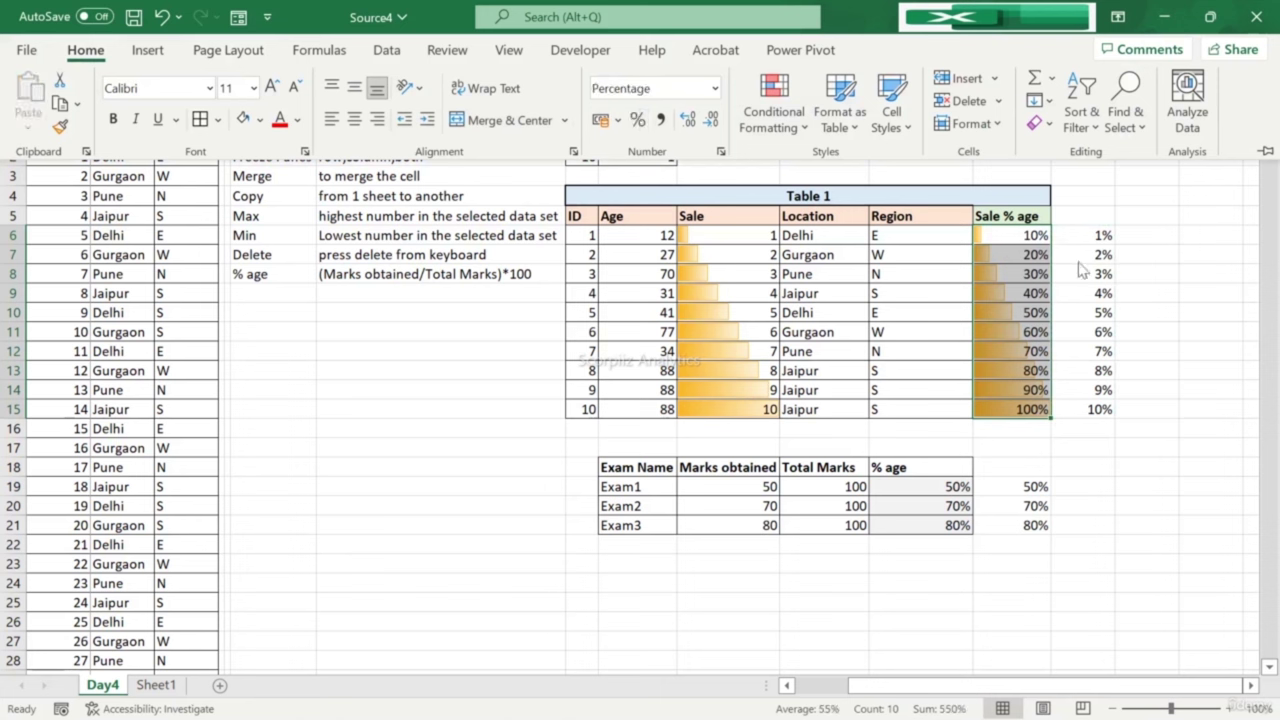
{"action": "left_click", "coordinate": [1037, 262]}
{"action": "left_click", "coordinate": [1037, 262]}
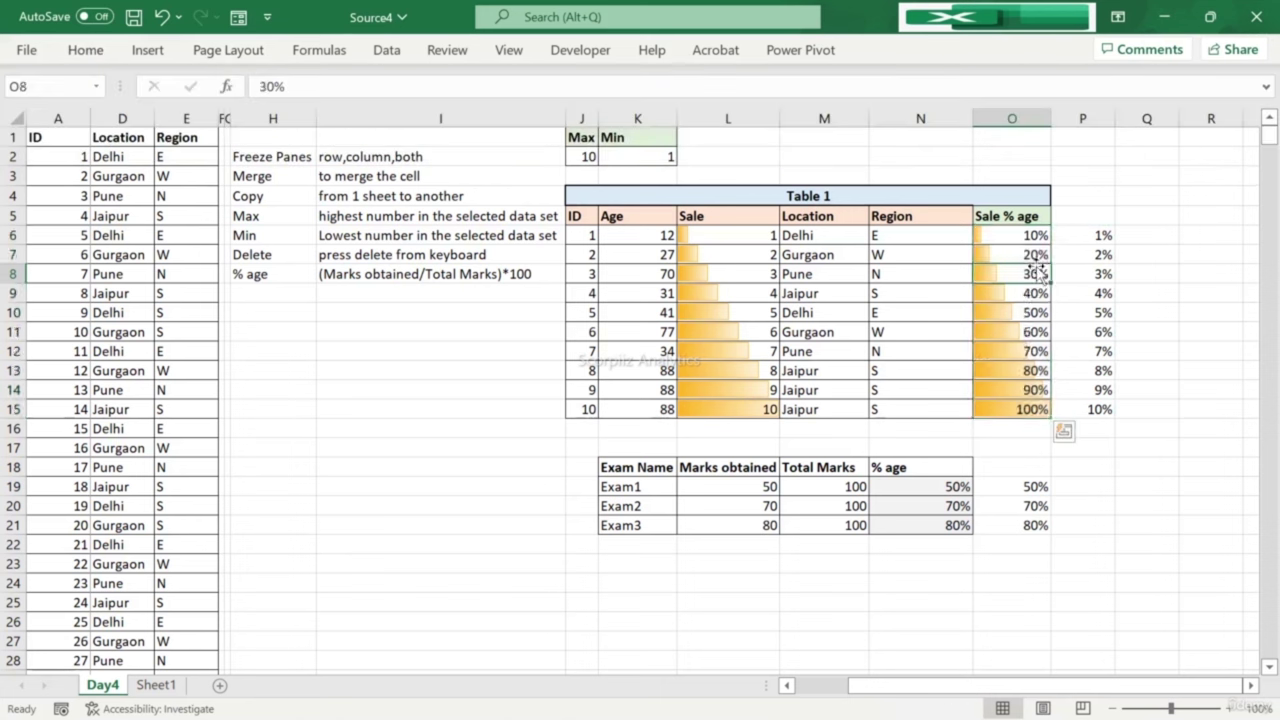
{"action": "key", "text": "Up"}
{"action": "key", "text": "Up"}
{"action": "key", "text": "Down"}
{"action": "key", "text": "Down"}
{"action": "key", "text": "Down"}
{"action": "key", "text": "Down"}
{"action": "key", "text": "Down"}
{"action": "key", "text": "Down"}
{"action": "key", "text": "Down"}
{"action": "key", "text": "Down"}
{"action": "key", "text": "Down"}
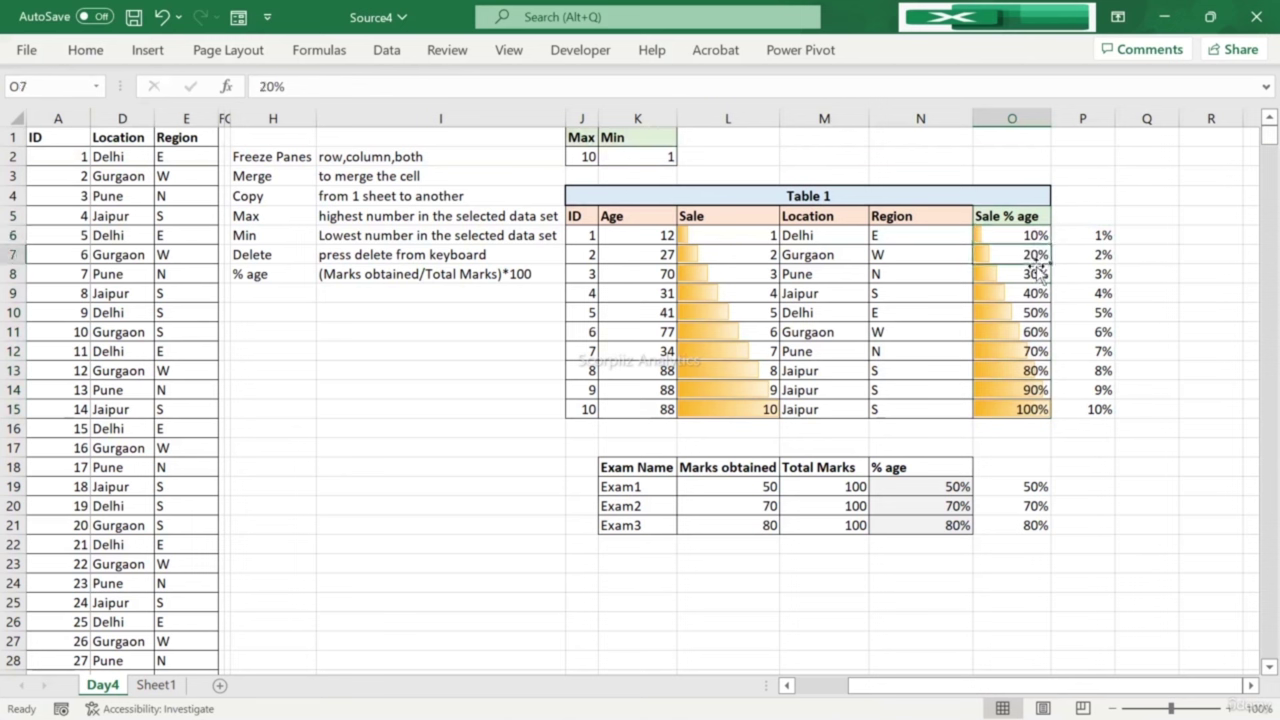
{"action": "key", "text": "Up"}
{"action": "key", "text": "Up"}
{"action": "key", "text": "Up"}
{"action": "key", "text": "Up"}
{"action": "key", "text": "Up"}
{"action": "key", "text": "Up"}
{"action": "key", "text": "Up"}
{"action": "key", "text": "Up"}
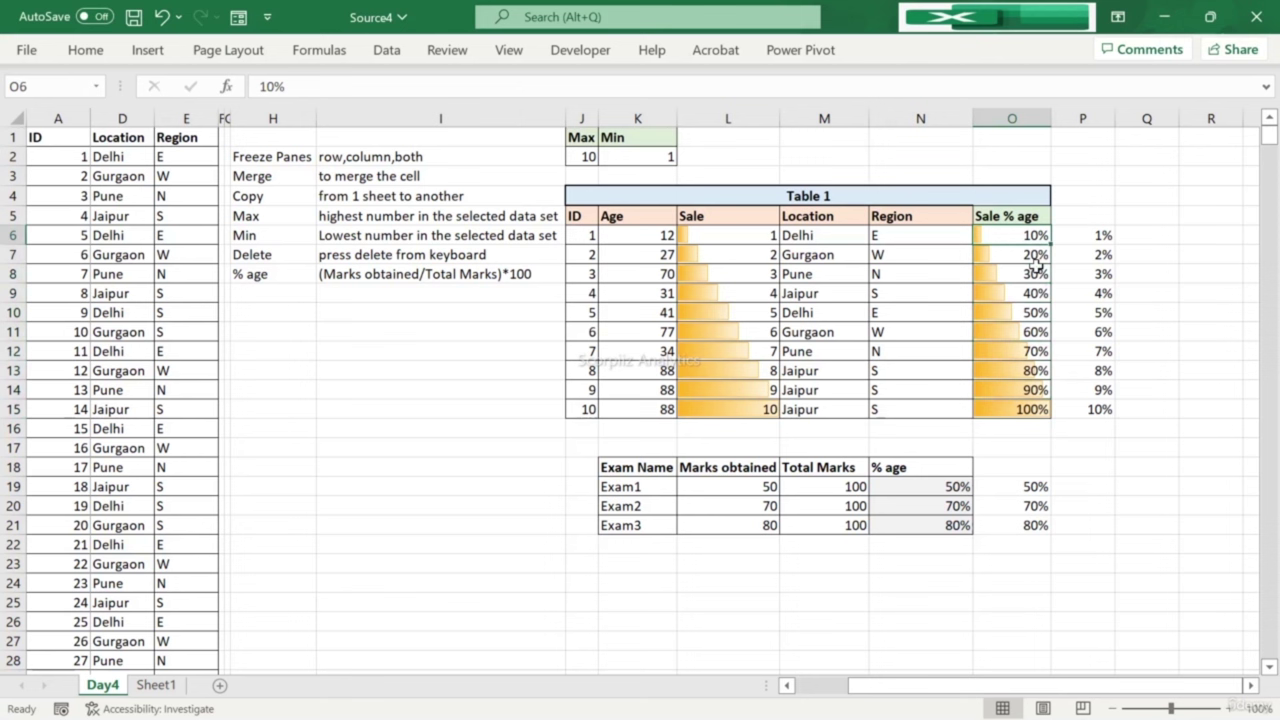
Step: Enter the formula =(L6/10) in cell O6
{"action": "type", "text": "="}
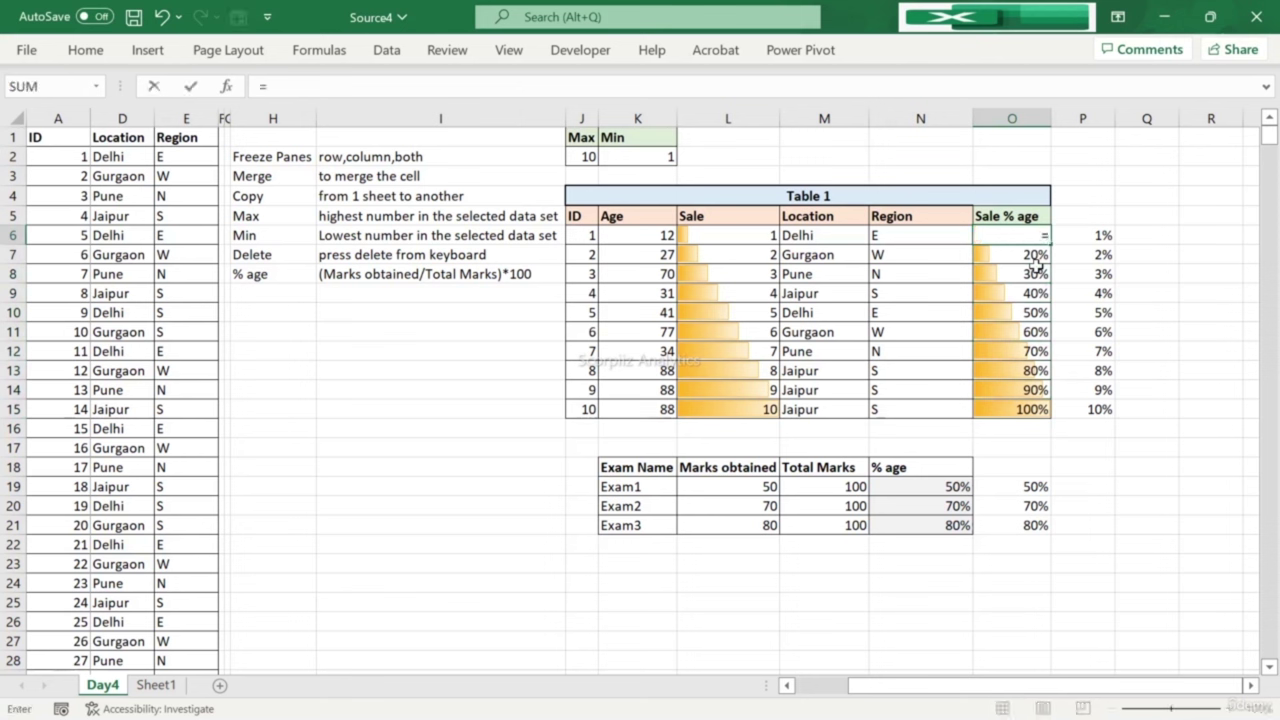
{"action": "key", "text": "Left"}
{"action": "key", "text": "Left"}
{"action": "key", "text": "Left"}
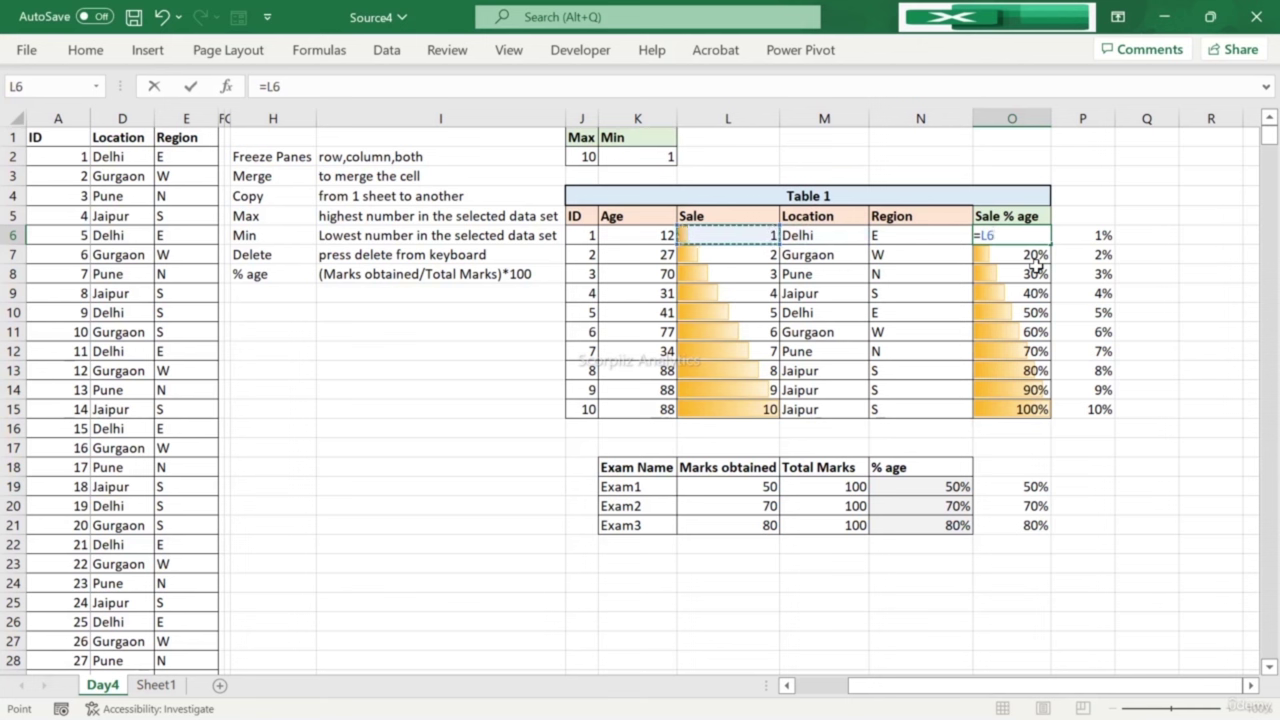
{"action": "type", "text": "/"}
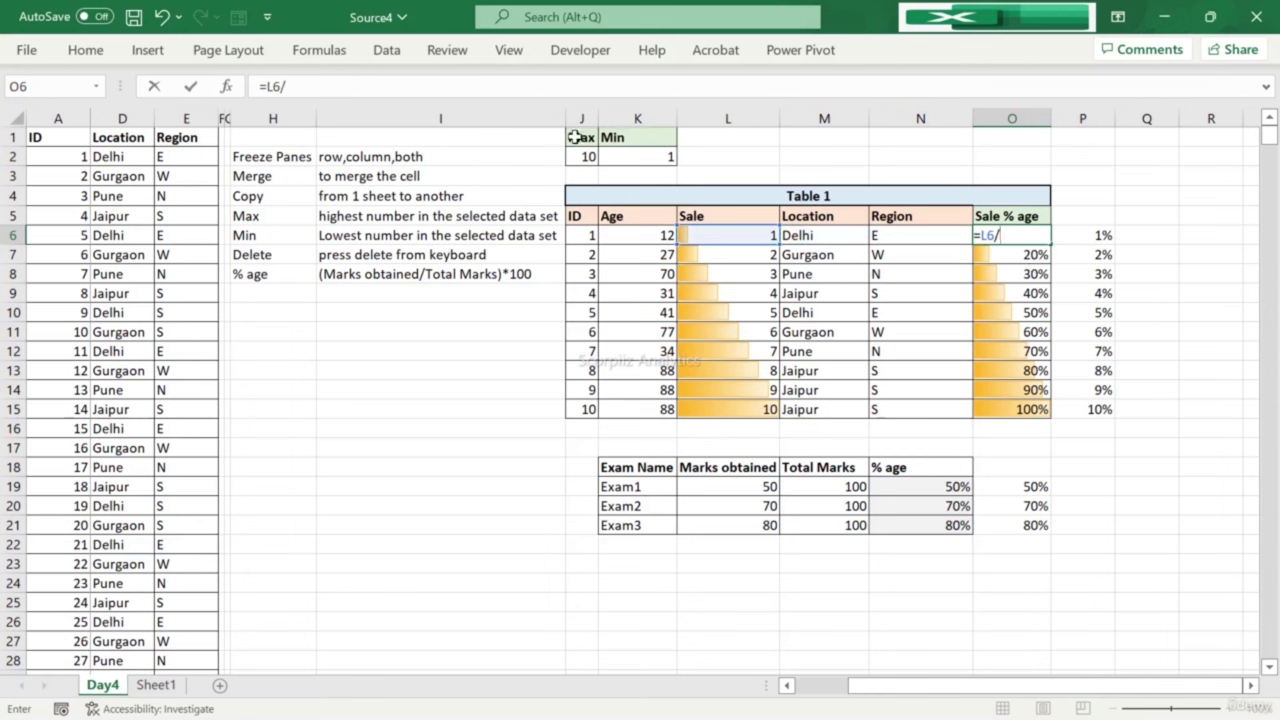
{"action": "type", "text": "10)"}
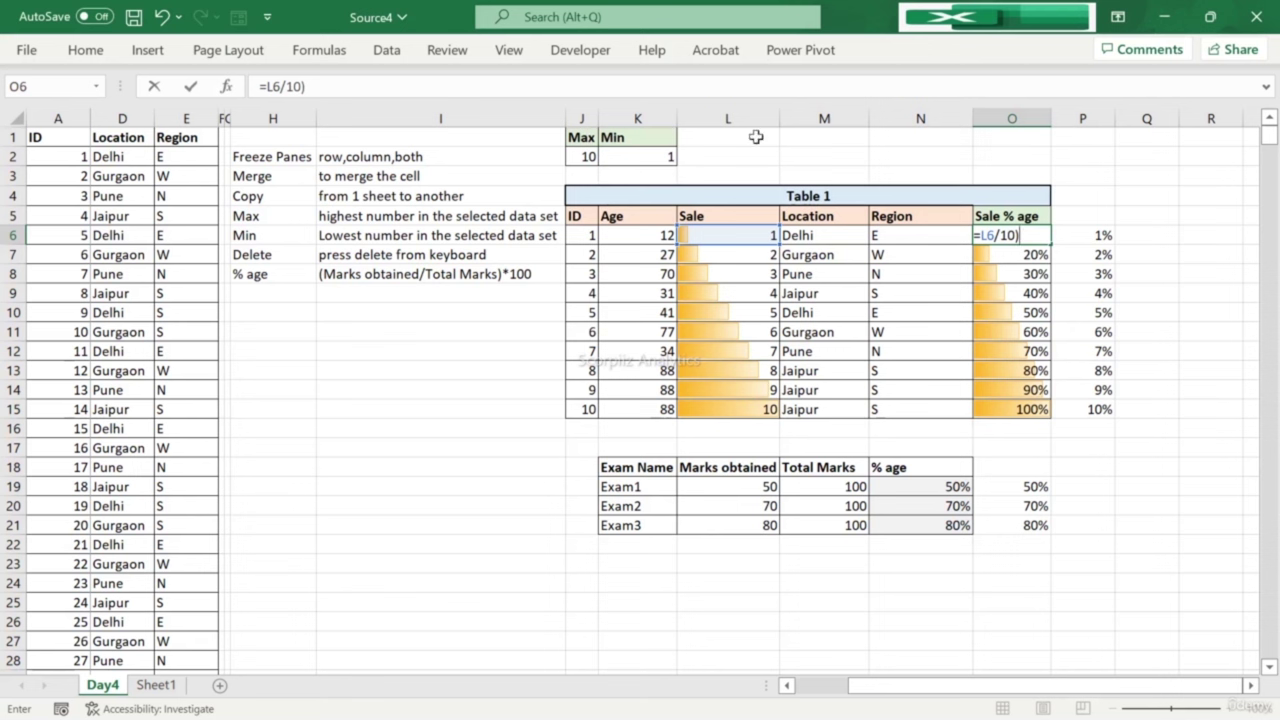
{"action": "left_click", "coordinate": [983, 236]}
{"action": "type", "text": "("}
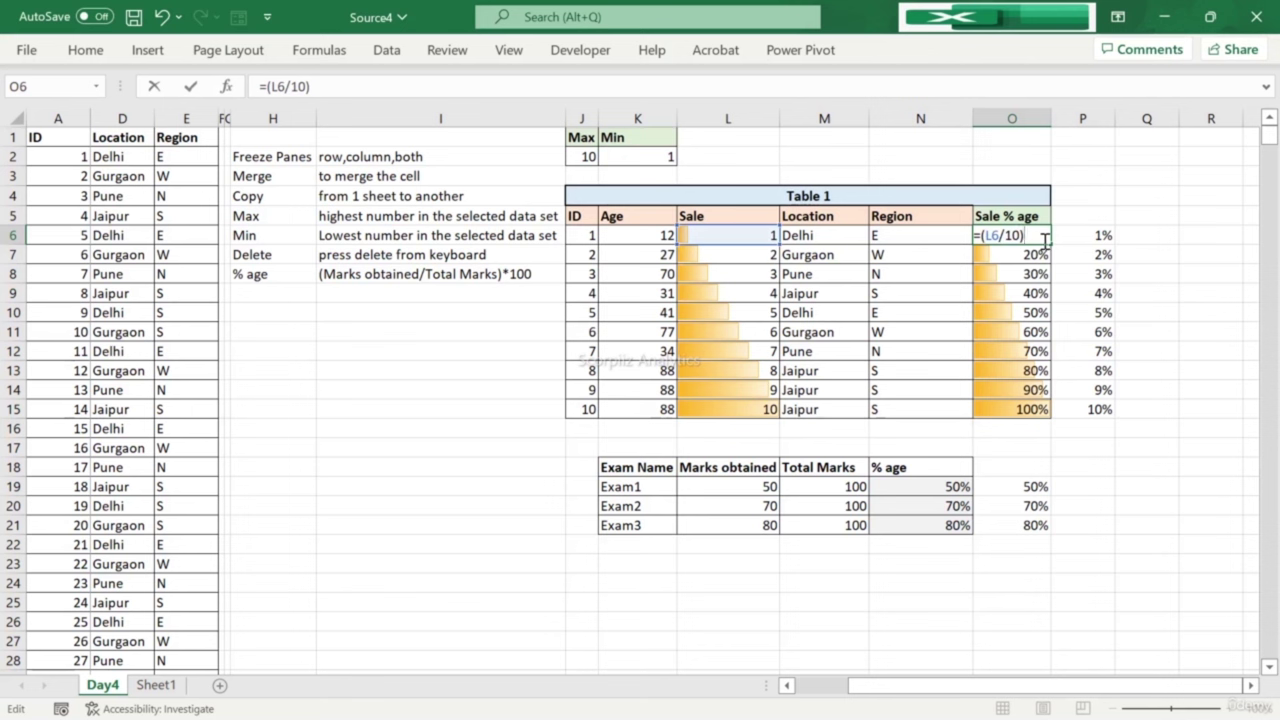
{"action": "type", "text": "*100"}
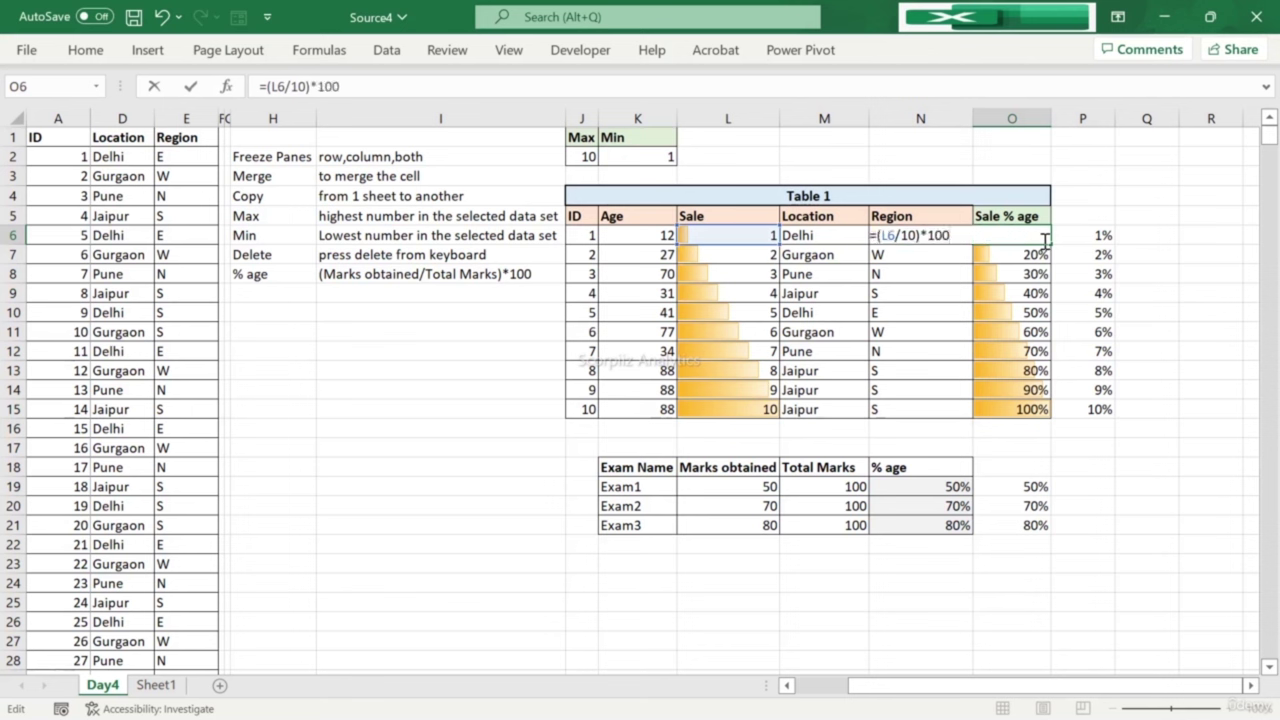
{"action": "key", "text": "BackSpace"}
{"action": "key", "text": "BackSpace"}
{"action": "key", "text": "BackSpace"}
{"action": "key", "text": "BackSpace"}
{"action": "key", "text": "Return"}
Step: Fill the O6 formula down through O15 and verify the copied formulas
{"action": "left_click", "coordinate": [1038, 238]}
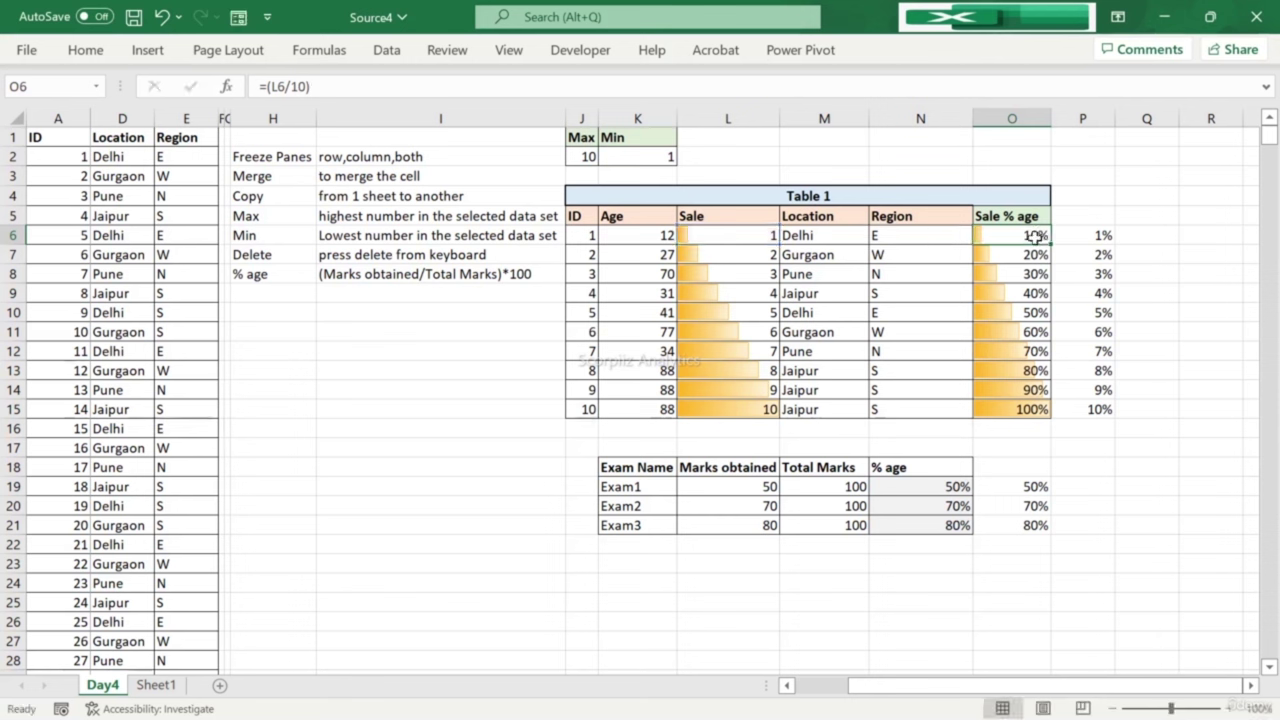
{"action": "key", "text": "ctrl+c"}
{"action": "key", "text": "ctrl+shift+Down"}
{"action": "key", "text": "ctrl+v"}
{"action": "key", "text": "Escape"}
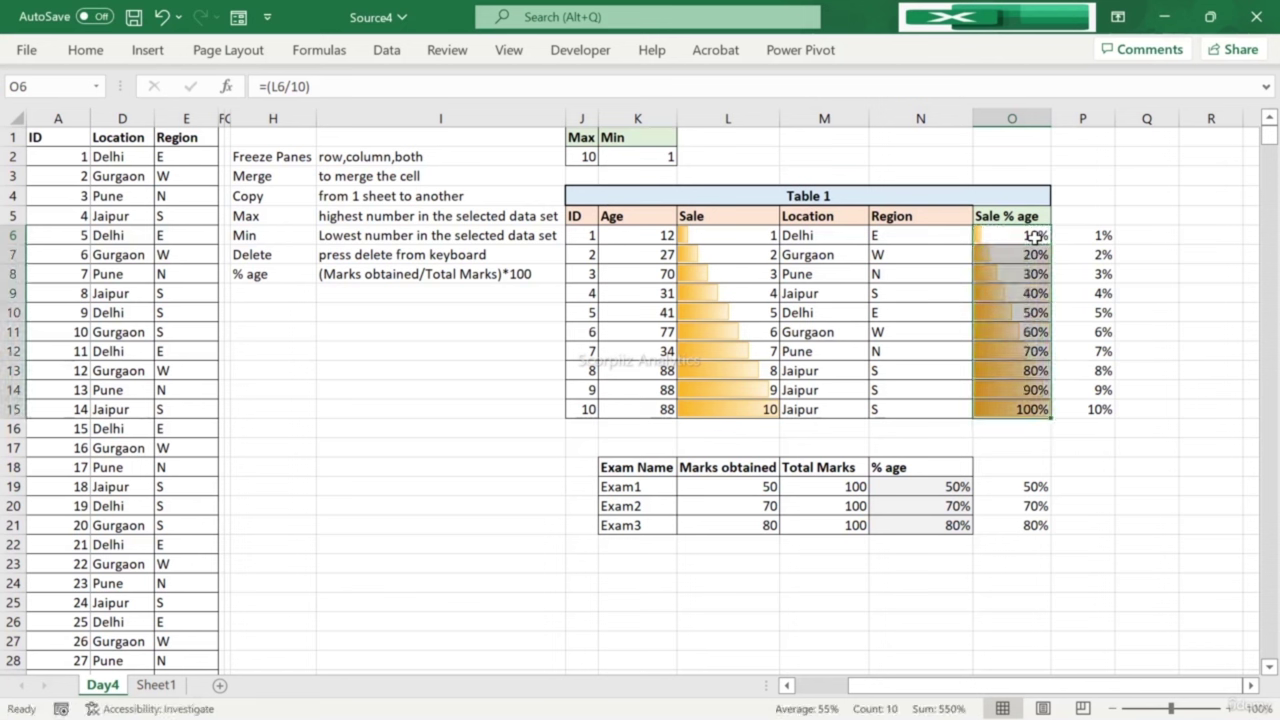
{"action": "left_click", "coordinate": [1011, 250]}
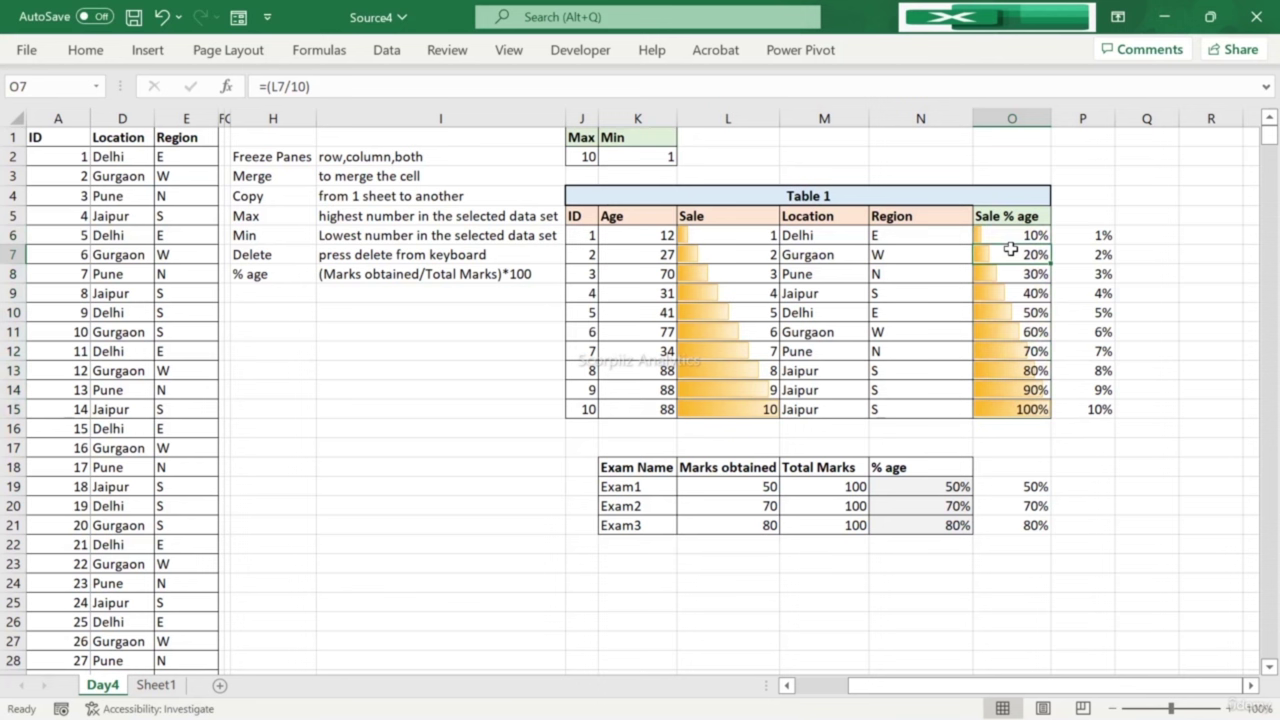
{"action": "left_click", "coordinate": [1006, 235]}
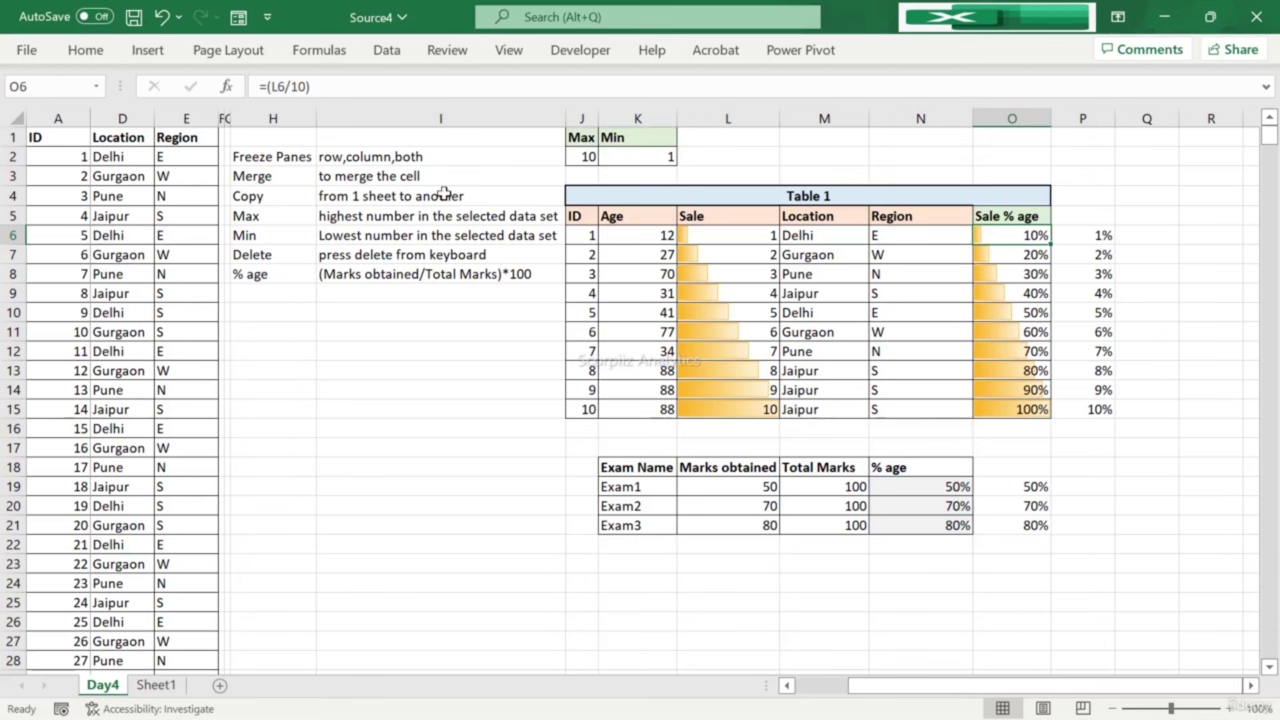
Step: Select Table 1 (J5:O15) and left-align all of its contents
{"action": "left_click", "coordinate": [88, 51]}
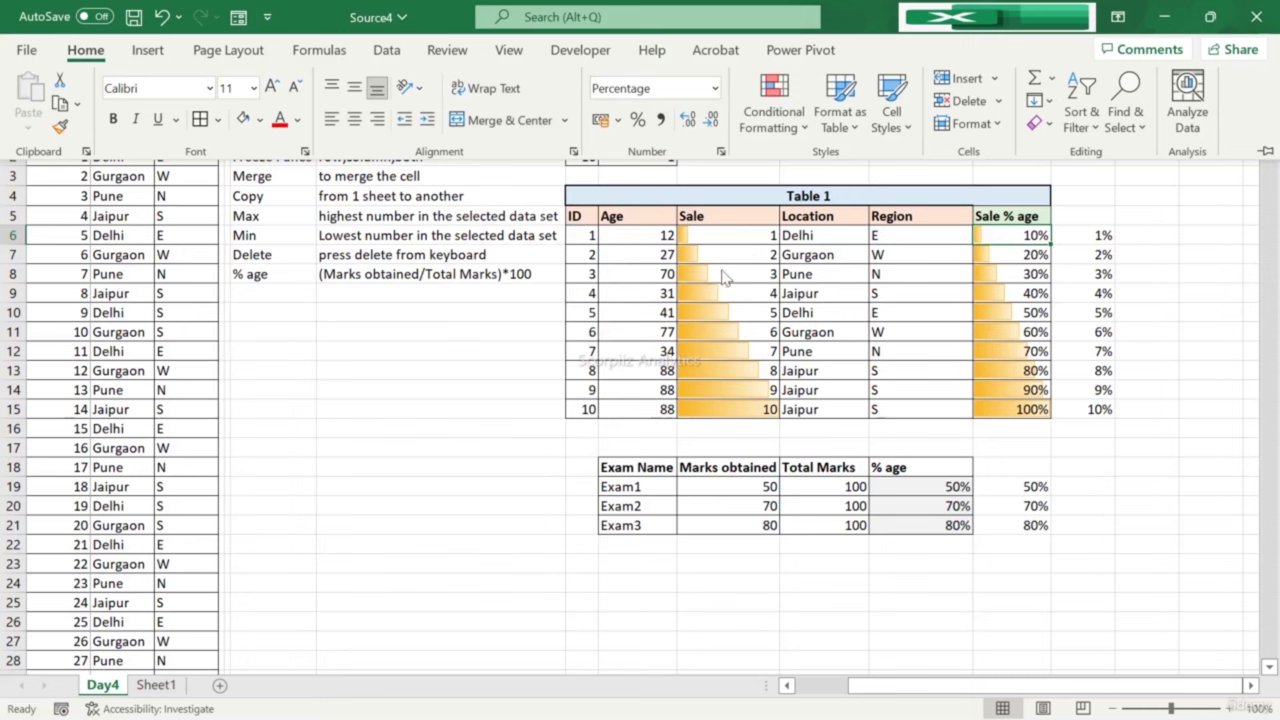
{"action": "left_click", "coordinate": [577, 215]}
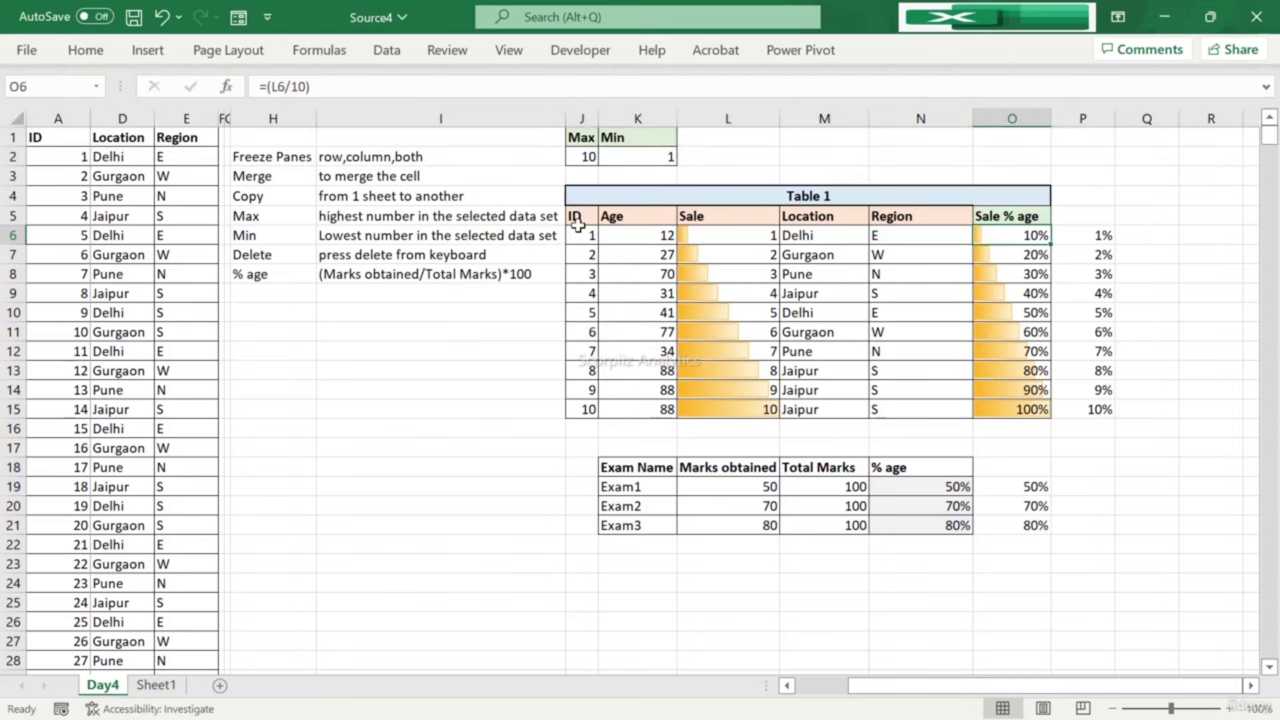
{"action": "left_click_drag", "start_coordinate": [577, 215], "coordinate": [660, 254]}
{"action": "left_click_drag", "start_coordinate": [833, 323], "coordinate": [1014, 414]}
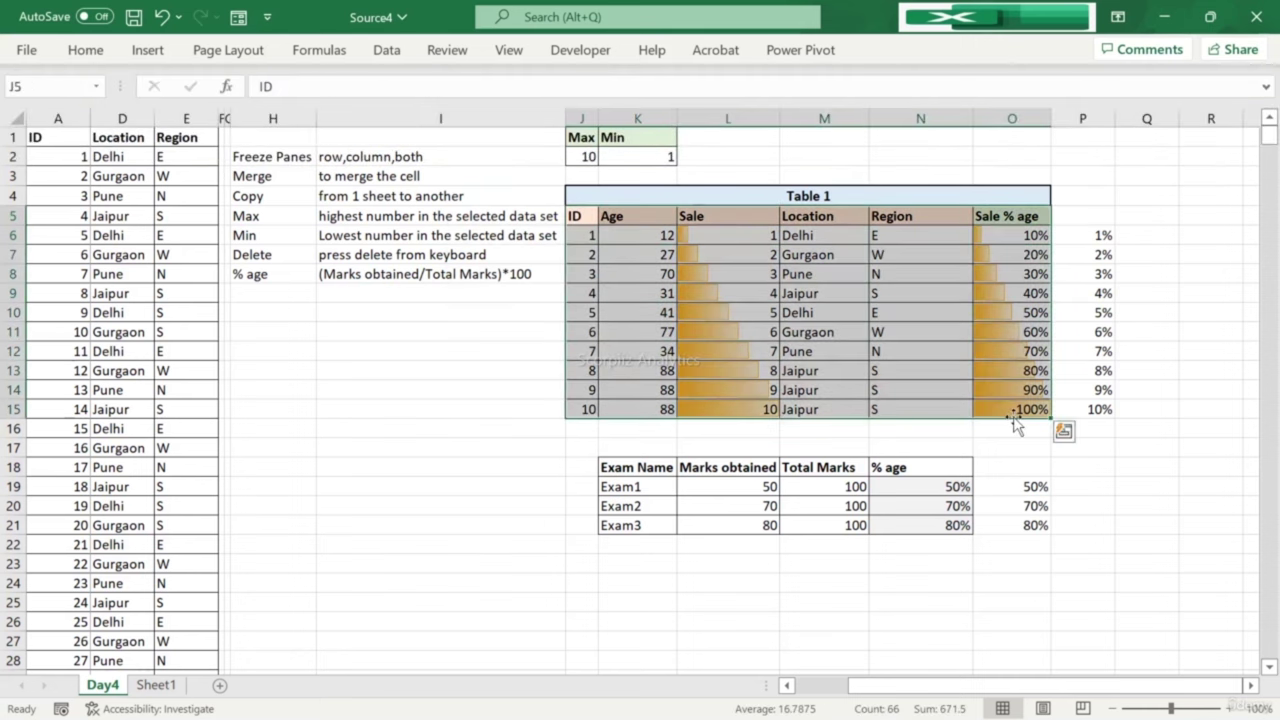
{"action": "left_click", "coordinate": [86, 52]}
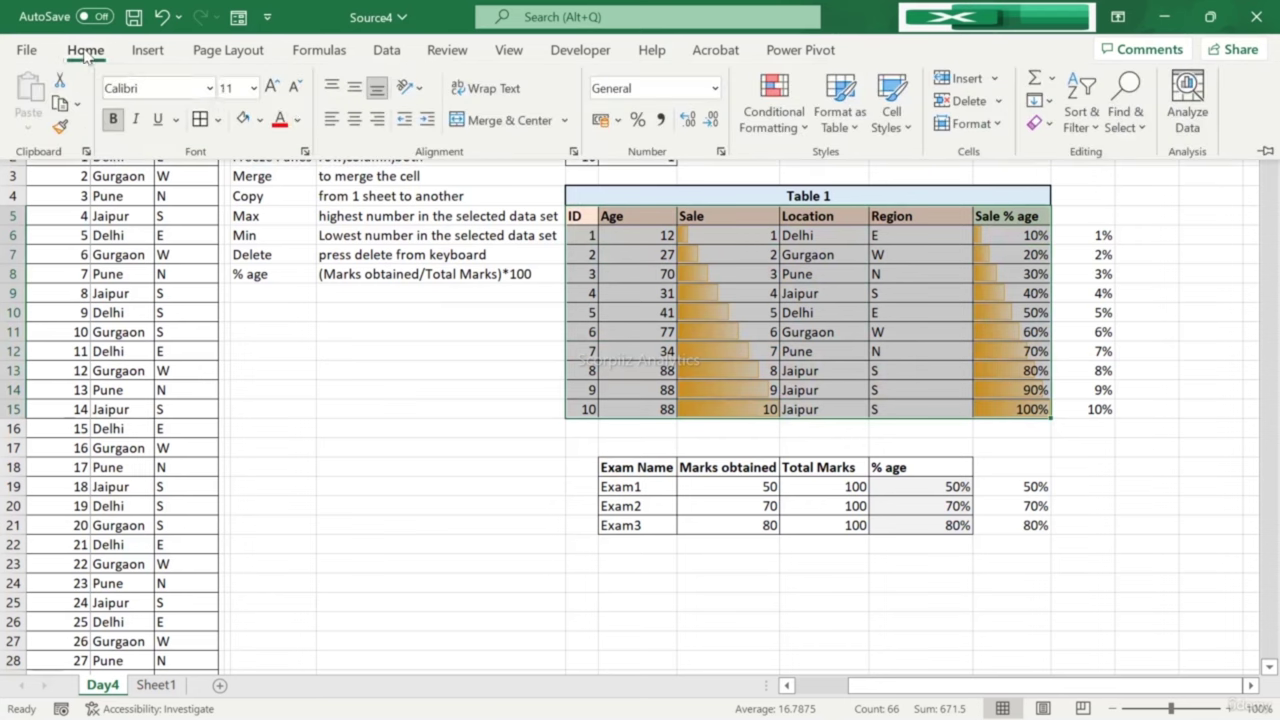
{"action": "left_click", "coordinate": [351, 119]}
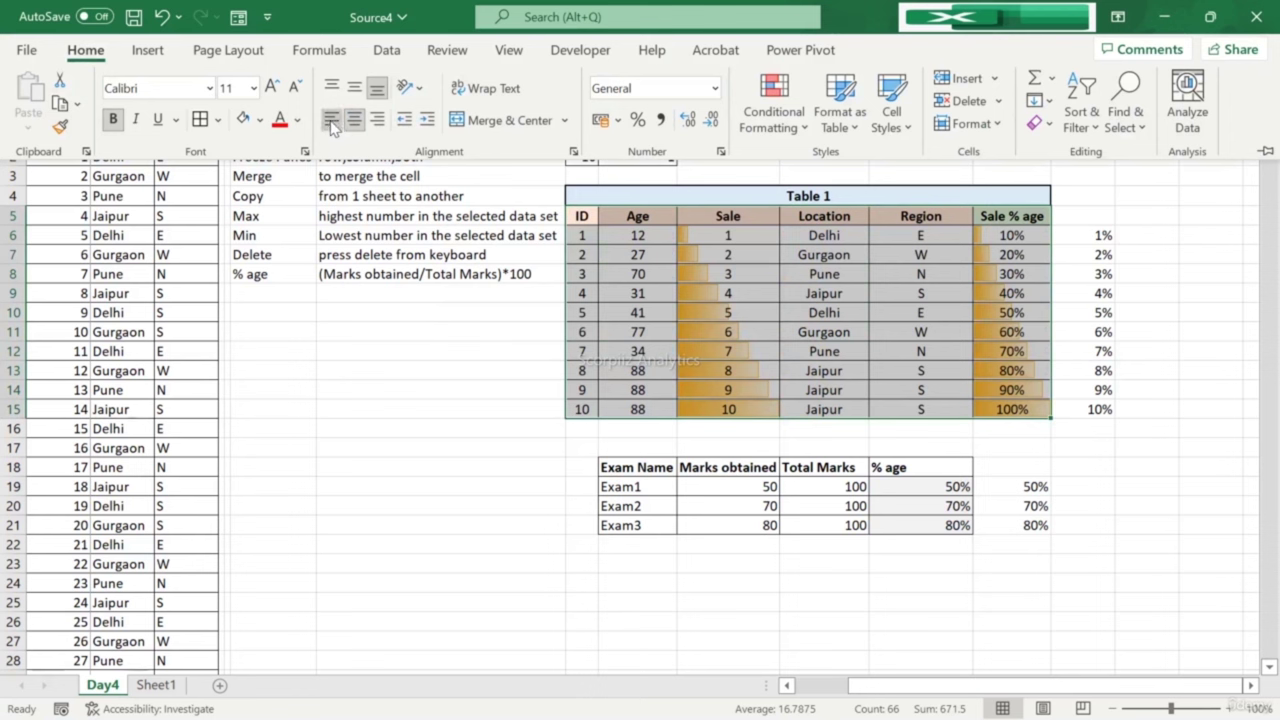
{"action": "left_click", "coordinate": [330, 119]}
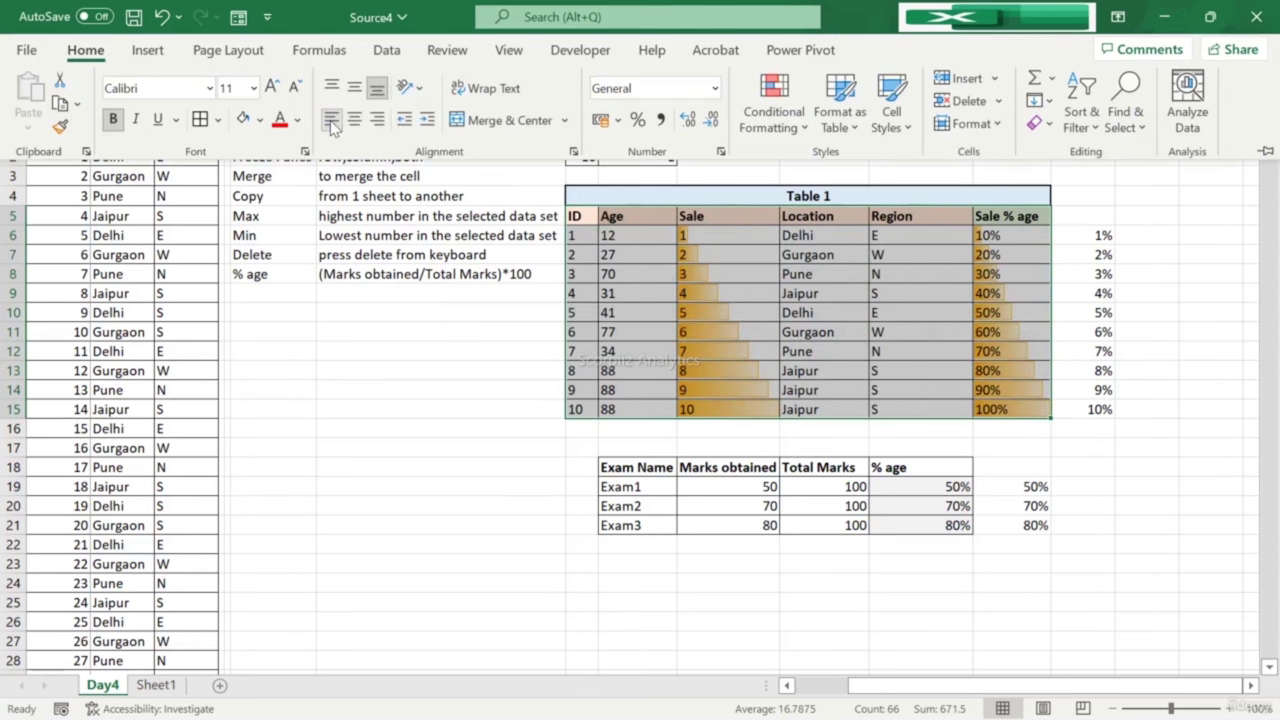
{"action": "key", "text": "ctrl+F1"}
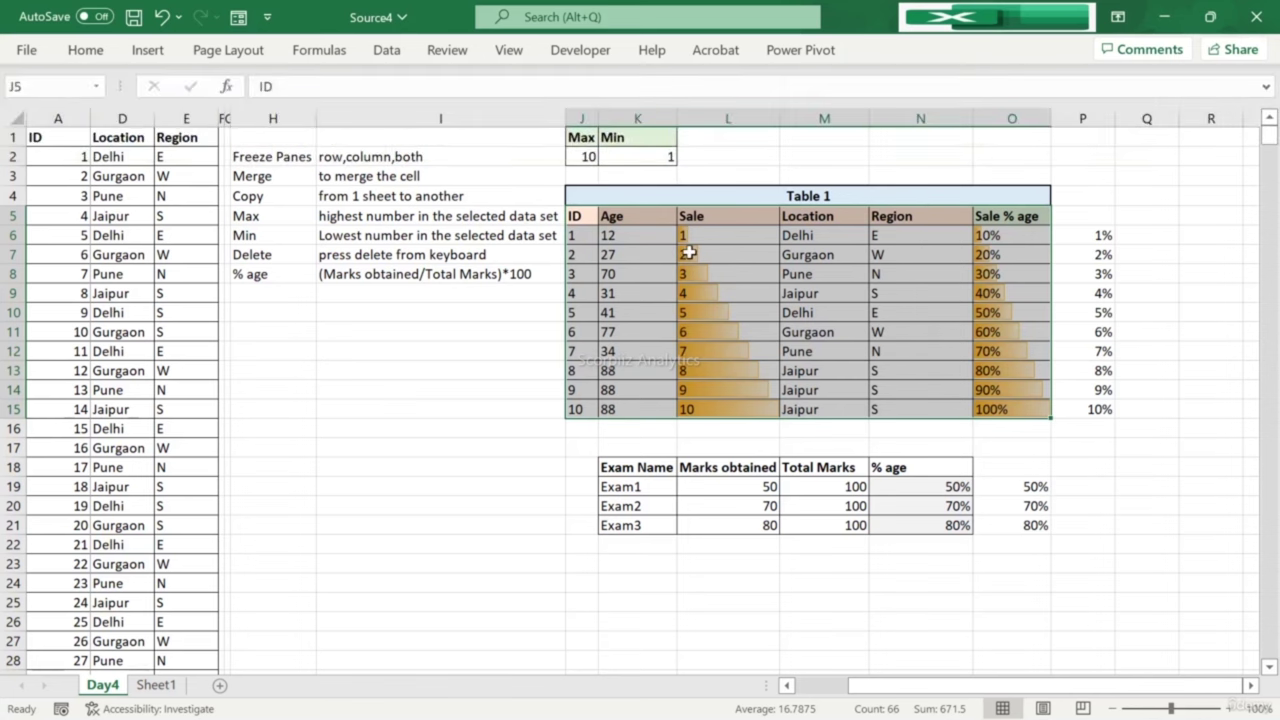
Step: Check a few Table 1 cells, ending on the ID header J5
{"action": "left_click", "coordinate": [688, 254]}
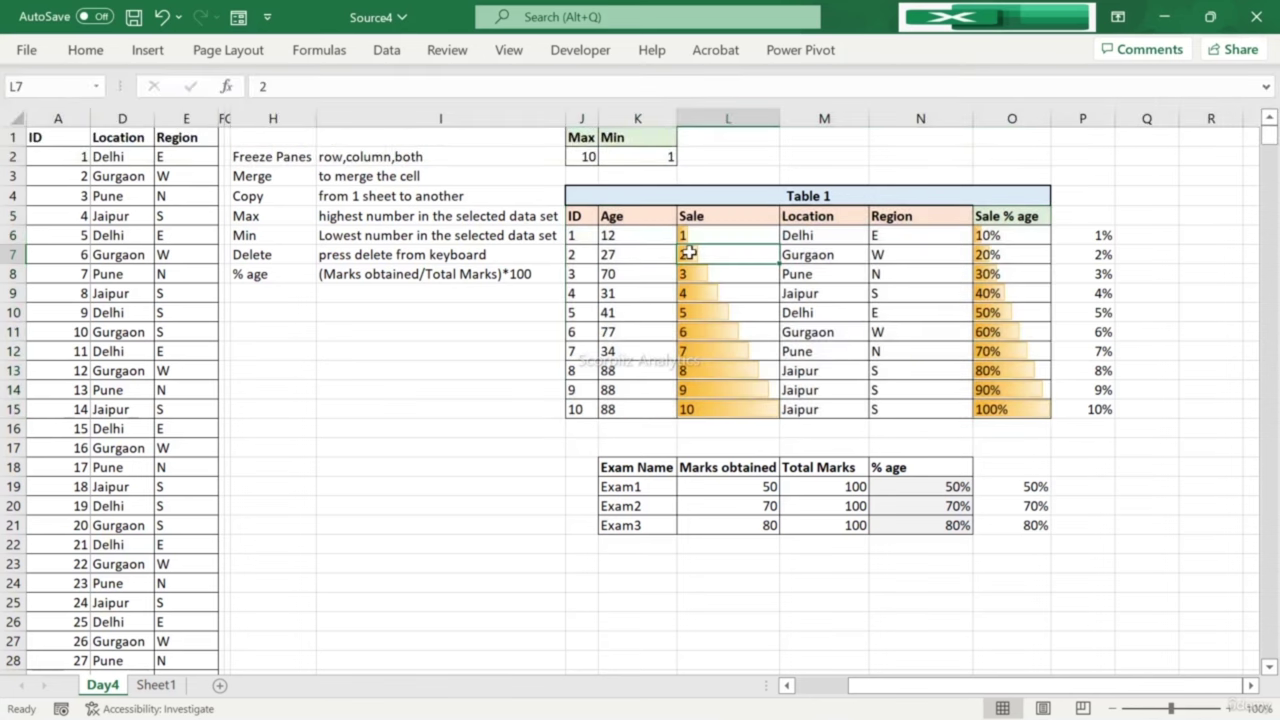
{"action": "left_click", "coordinate": [610, 256]}
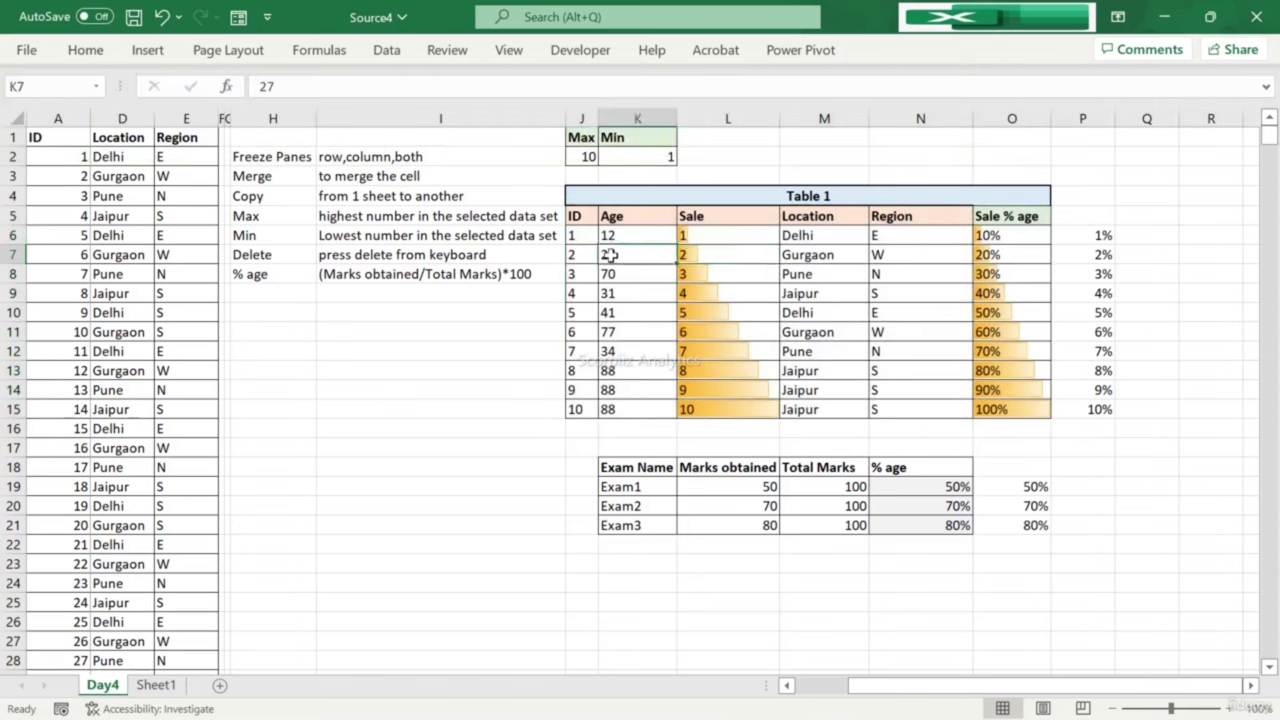
{"action": "left_click", "coordinate": [577, 219]}
{"action": "key", "text": "Down"}
{"action": "key", "text": "Down"}
{"action": "key", "text": "Down"}
{"action": "key", "text": "Down"}
{"action": "key", "text": "Down"}
{"action": "key", "text": "Down"}
{"action": "key", "text": "Down"}
{"action": "key", "text": "Down"}
{"action": "key", "text": "Down"}
{"action": "key", "text": "Down"}
{"action": "key", "text": "Down"}
{"action": "key", "text": "Down"}
{"action": "key", "text": "Down"}
{"action": "key", "text": "Down"}
{"action": "key", "text": "Down"}
{"action": "key", "text": "Down"}
{"action": "key", "text": "Down"}
{"action": "key", "text": "Down"}
{"action": "key", "text": "Down"}
{"action": "key", "text": "Up"}
{"action": "key", "text": "Up"}
{"action": "key", "text": "Up"}
{"action": "key", "text": "Up"}
{"action": "key", "text": "Up"}
{"action": "key", "text": "Up"}
{"action": "key", "text": "Up"}
{"action": "key", "text": "Up"}
{"action": "key", "text": "Up"}
{"action": "key", "text": "Up"}
{"action": "key", "text": "Up"}
{"action": "key", "text": "Up"}
{"action": "key", "text": "Up"}
{"action": "key", "text": "Up"}
{"action": "key", "text": "Up"}
{"action": "key", "text": "Up"}
{"action": "key", "text": "Up"}
{"action": "key", "text": "Up"}
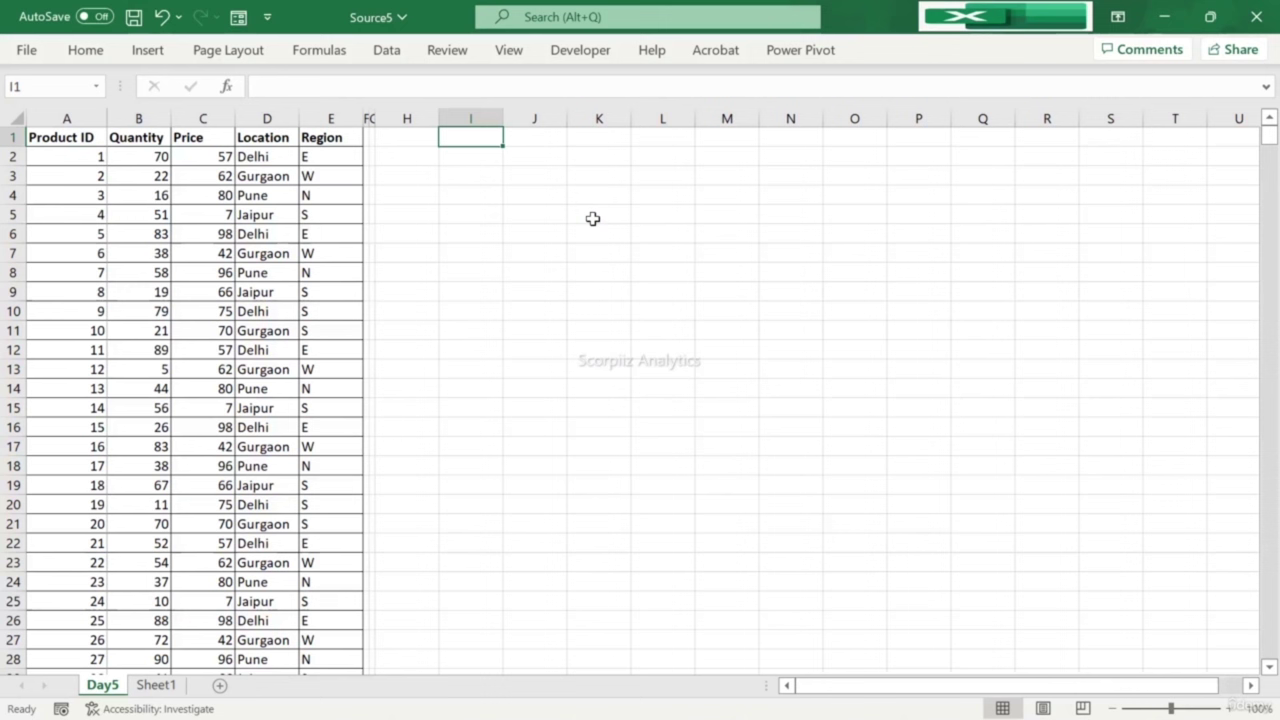
Step: Enter 'Filter & Sorting' in I1 and autofit column I to the heading
{"action": "type", "text": "Fi"}
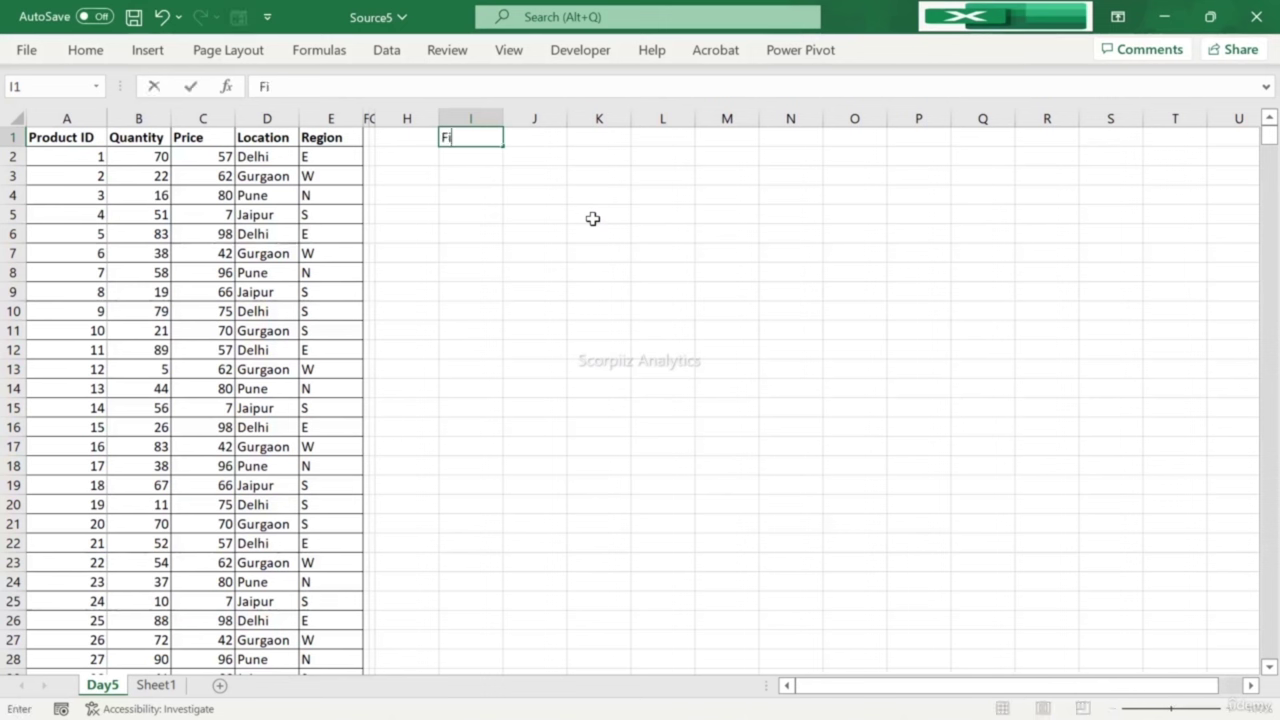
{"action": "type", "text": "lter & Sorting"}
{"action": "key", "text": "Return"}
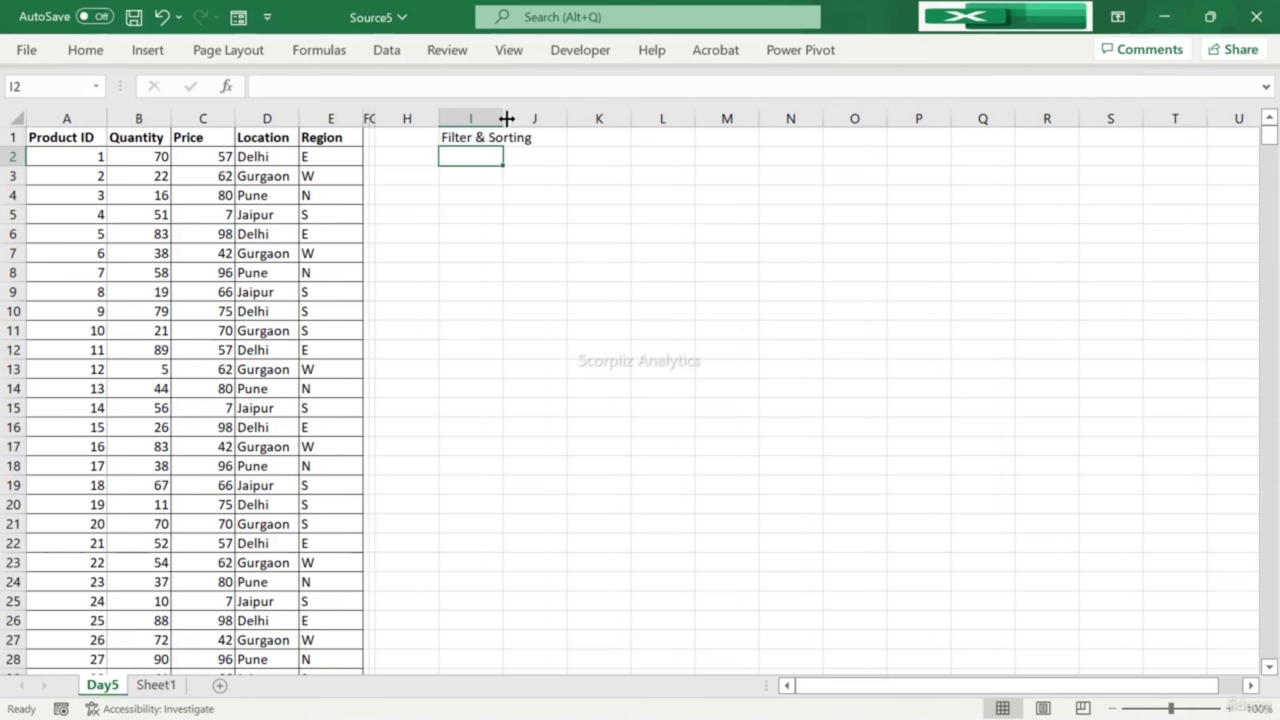
{"action": "double_click", "coordinate": [506, 118]}
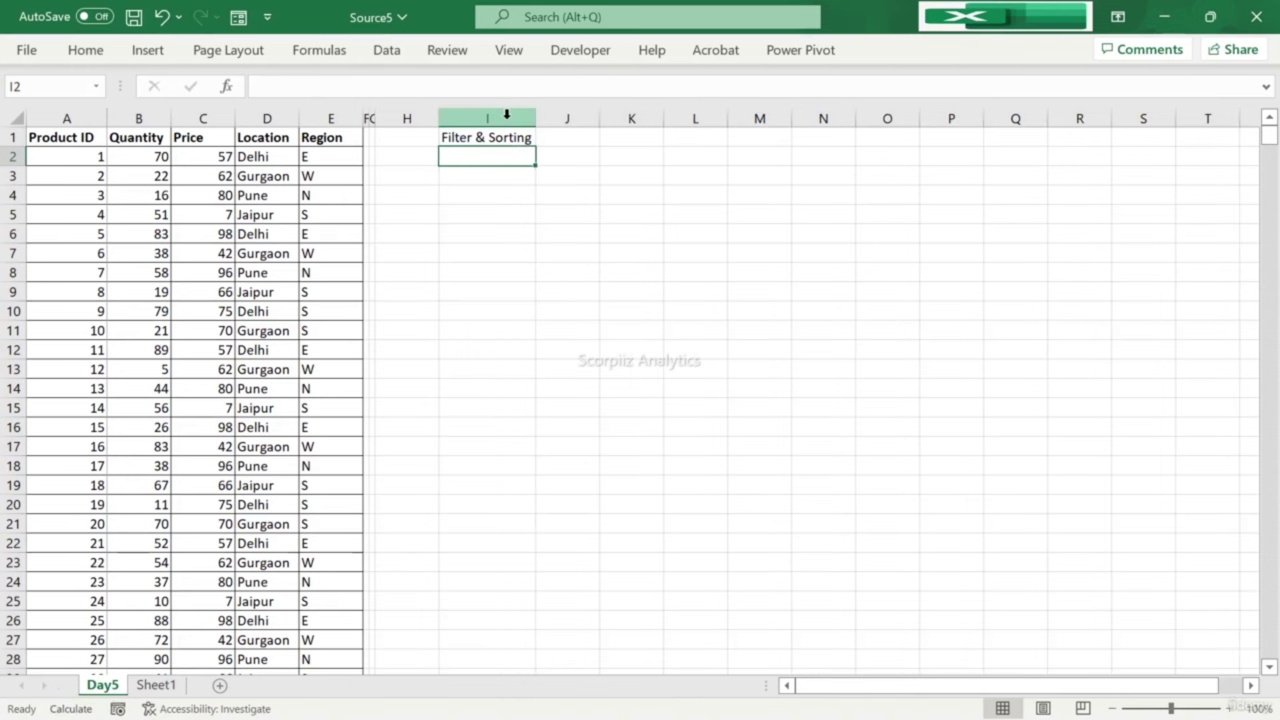
{"action": "left_click", "coordinate": [495, 139]}
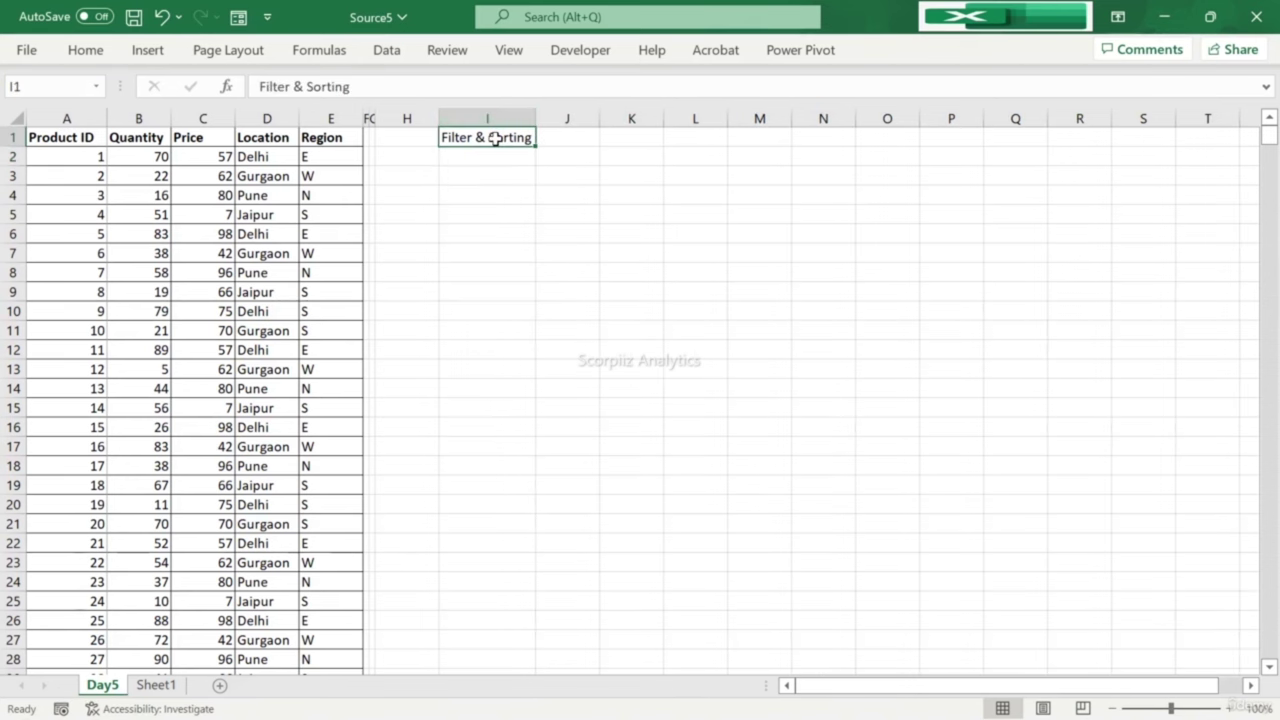
Step: Enter the heading 'Filter' in K1
{"action": "key", "text": "Return"}
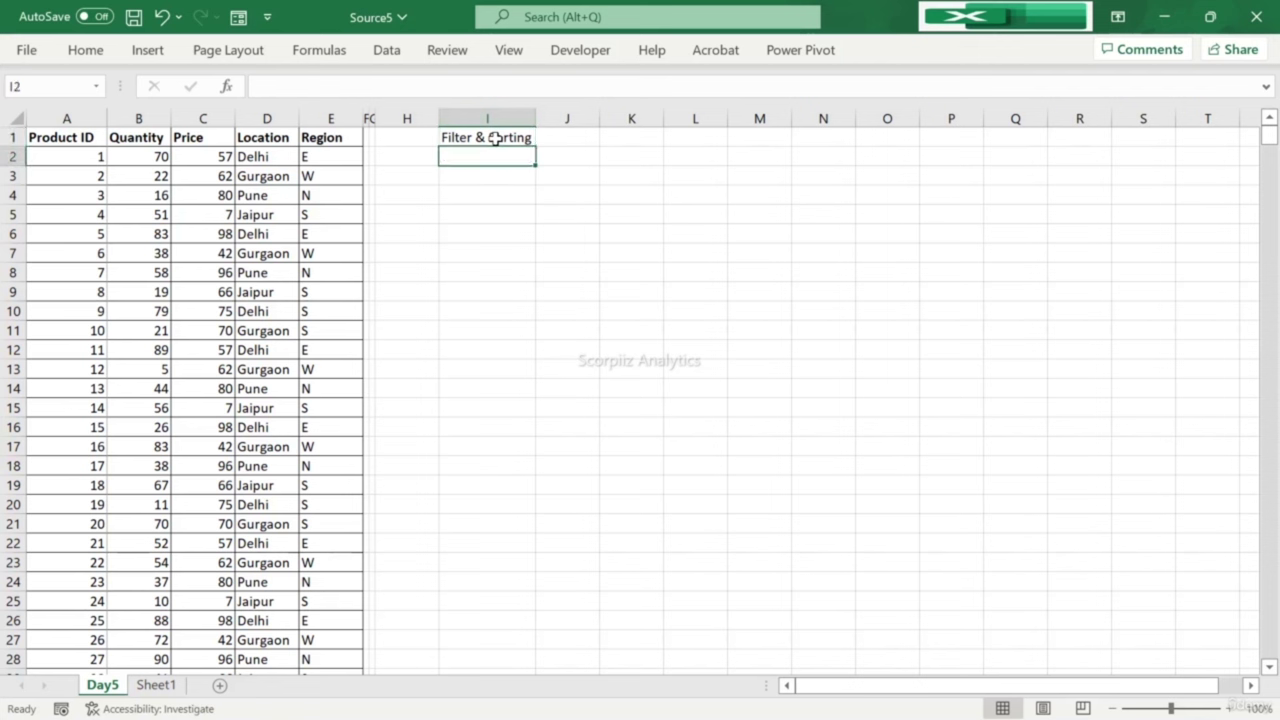
{"action": "key", "text": "Up"}
{"action": "key", "text": "Right"}
{"action": "key", "text": "Right"}
{"action": "type", "text": "Fil"}
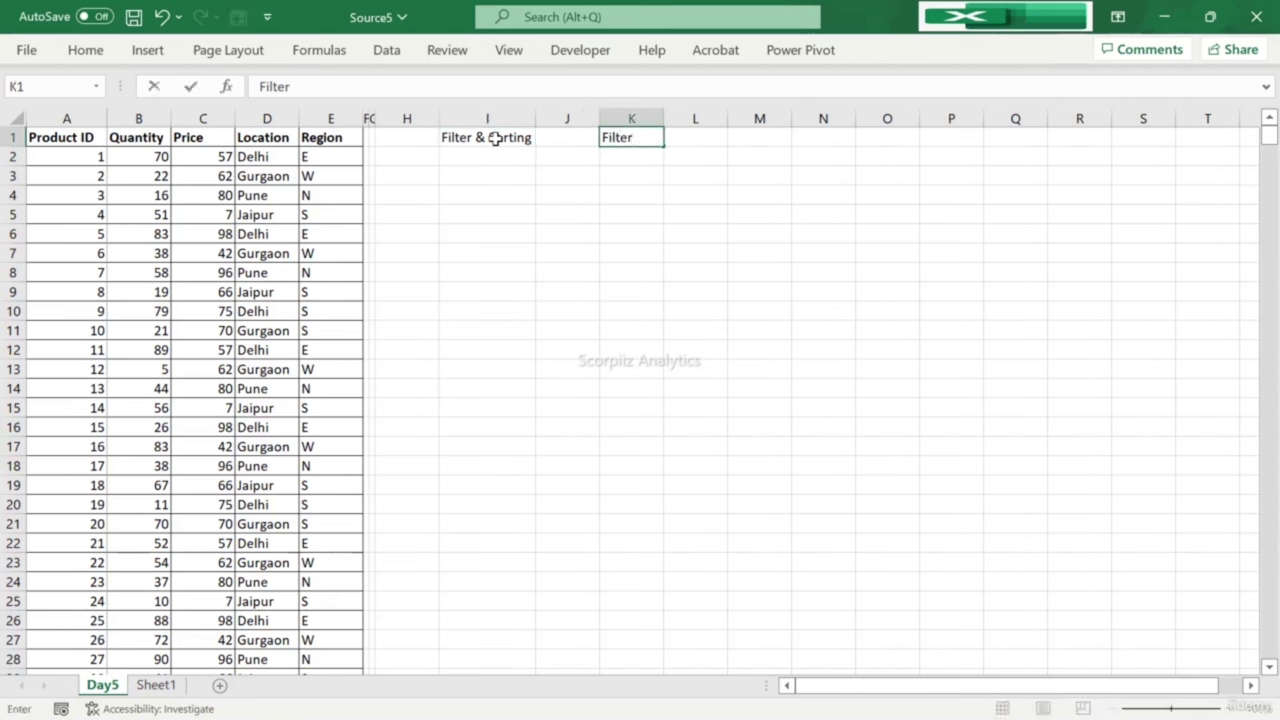
{"action": "key", "text": "Return"}
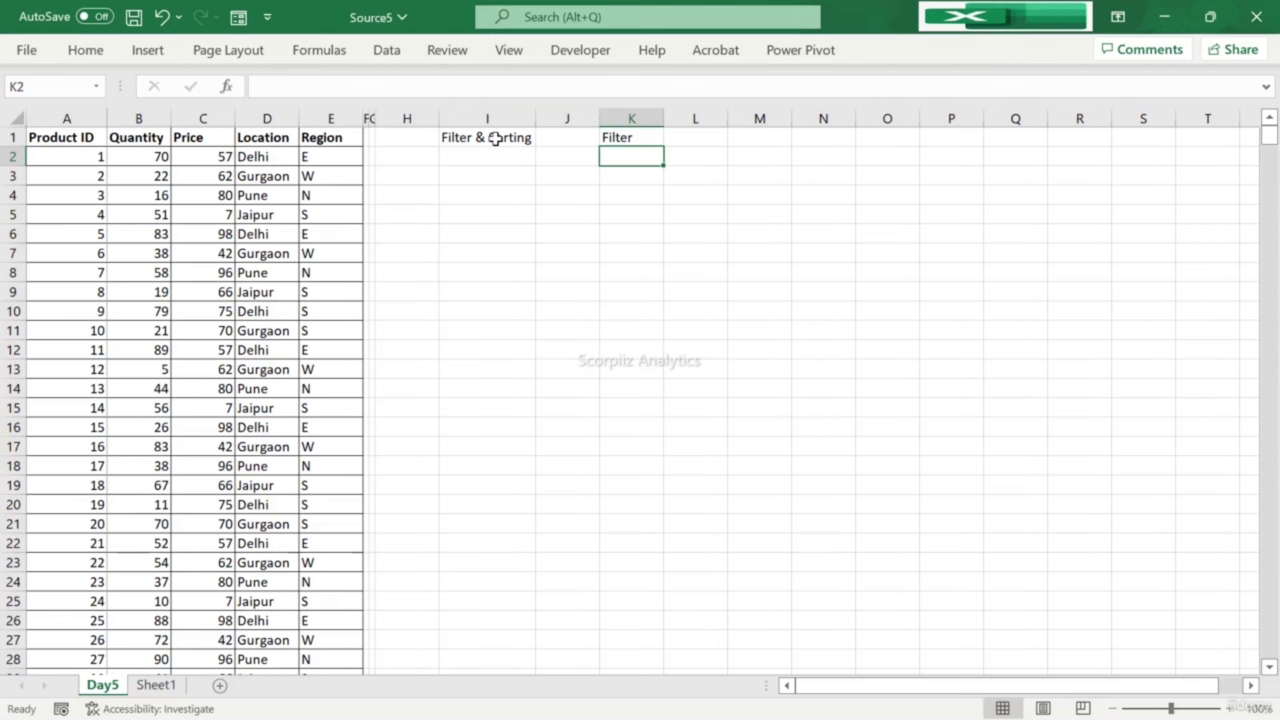
Step: Return to the table's header row and try selecting the whole data table
{"action": "key", "text": "Left"}
{"action": "key", "text": "Left"}
{"action": "key", "text": "Left"}
{"action": "key", "text": "Left"}
{"action": "key", "text": "Up"}
{"action": "key", "text": "Left"}
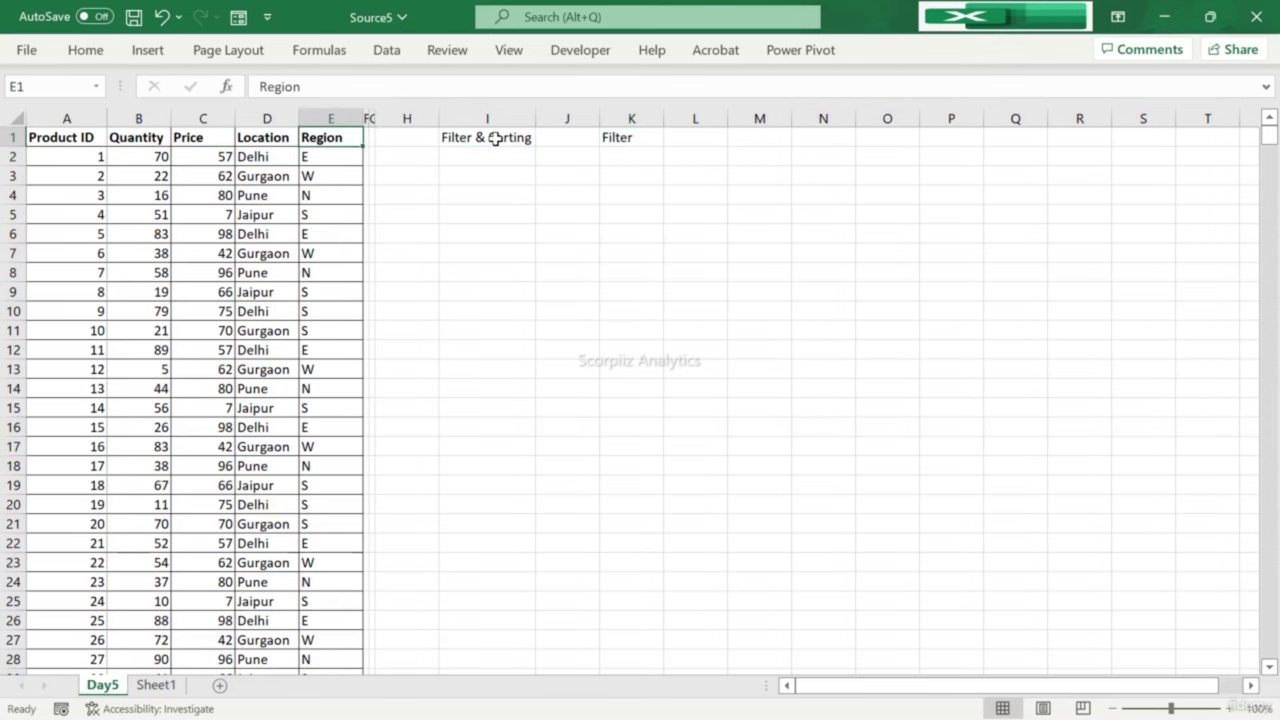
{"action": "key", "text": "ctrl+a"}
{"action": "key", "text": "ctrl+period"}
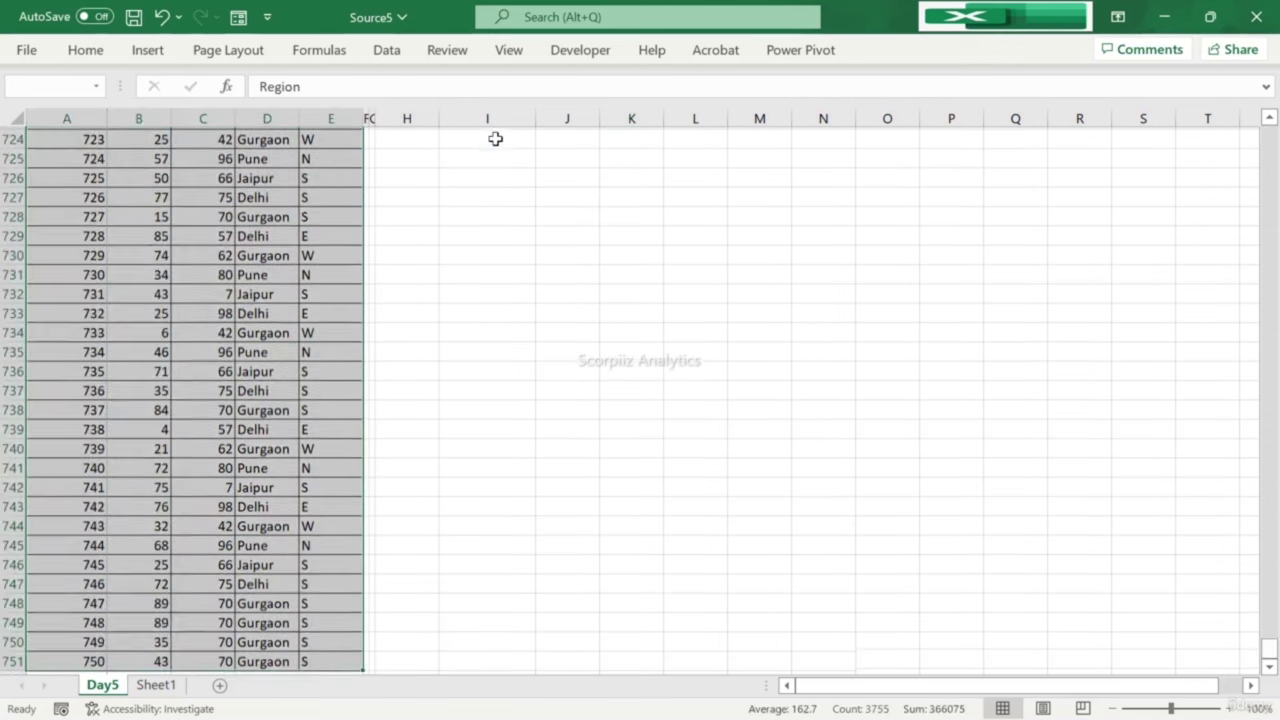
{"action": "key", "text": "ctrl+Up"}
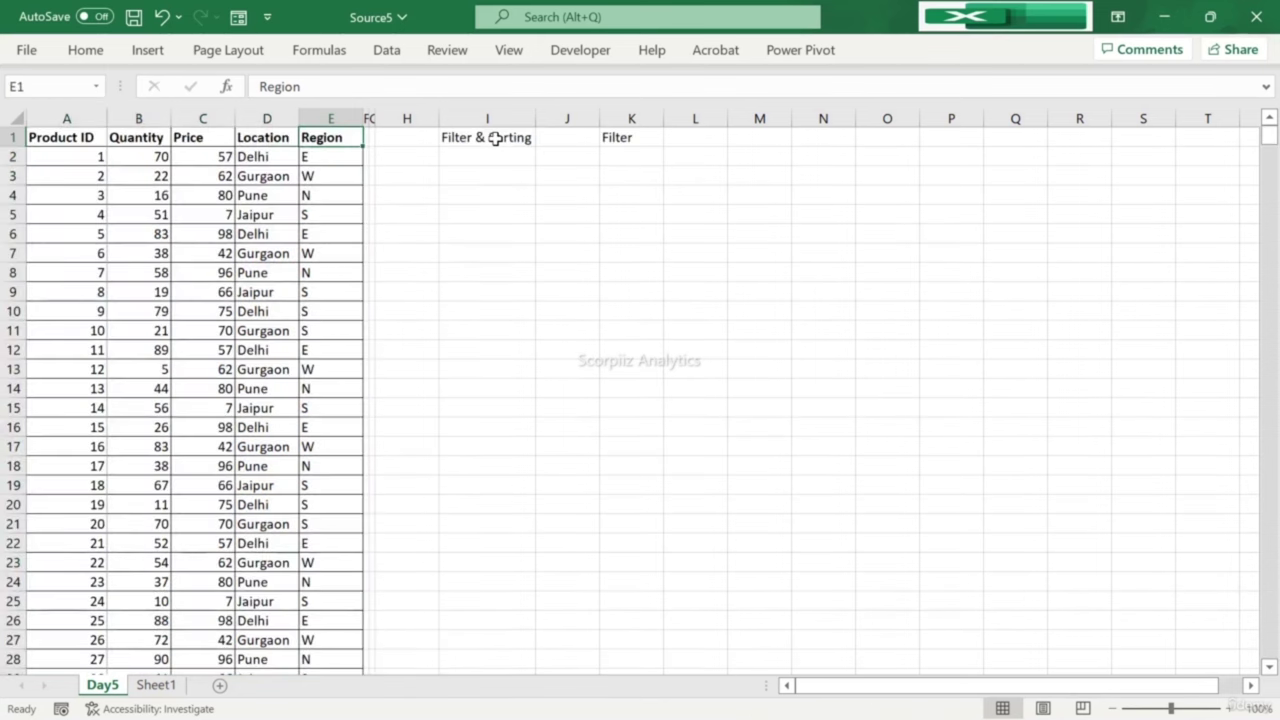
{"action": "key", "text": "Left"}
{"action": "key", "text": "Left"}
{"action": "key", "text": "Left"}
{"action": "key", "text": "Left"}
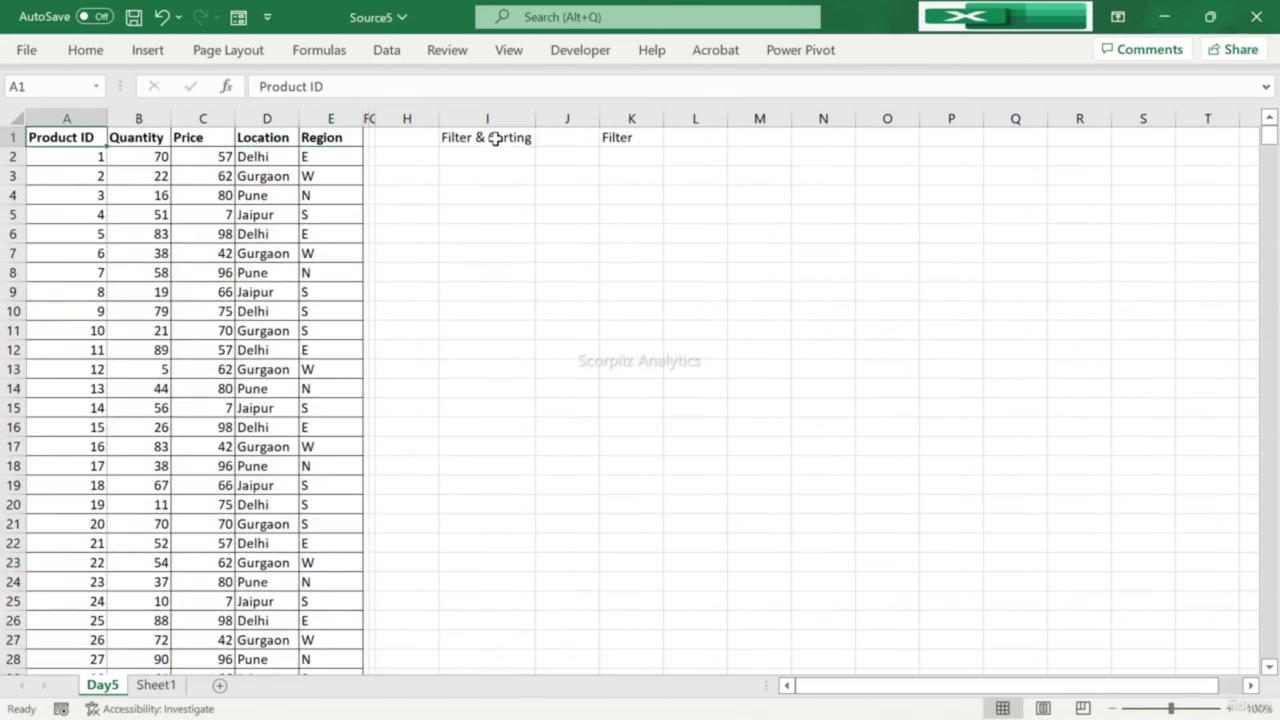
{"action": "key", "text": "Right"}
{"action": "key", "text": "Right"}
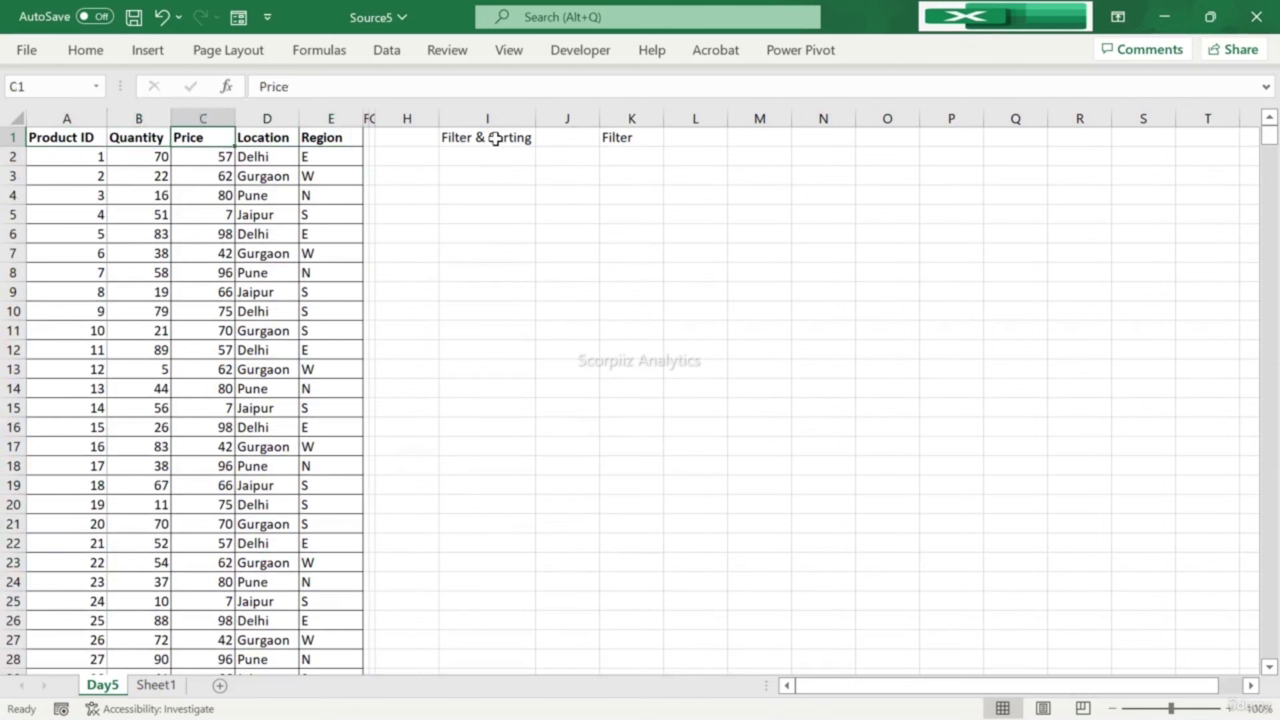
{"action": "key", "text": "Right"}
{"action": "key", "text": "Right"}
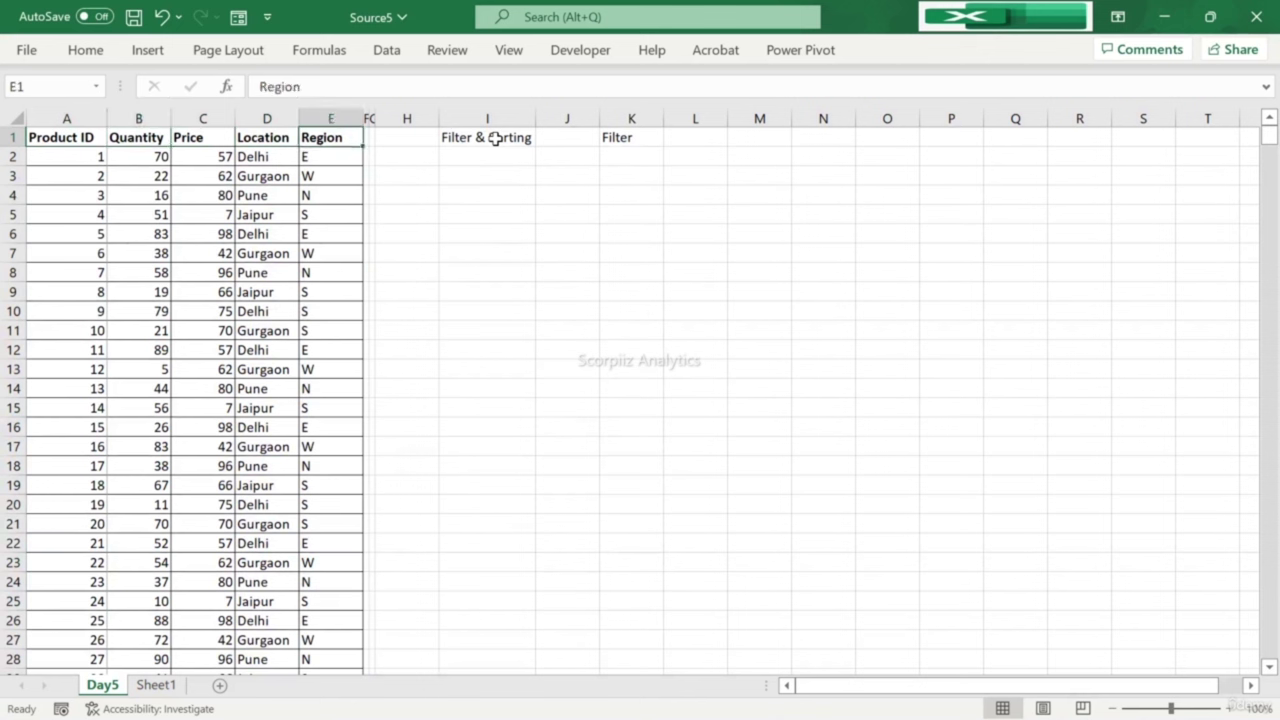
Step: Repeatedly select from the header row down through the table, collapsing back to Region
{"action": "key", "text": "ctrl+shift+Left"}
{"action": "key", "text": "ctrl+shift+Down"}
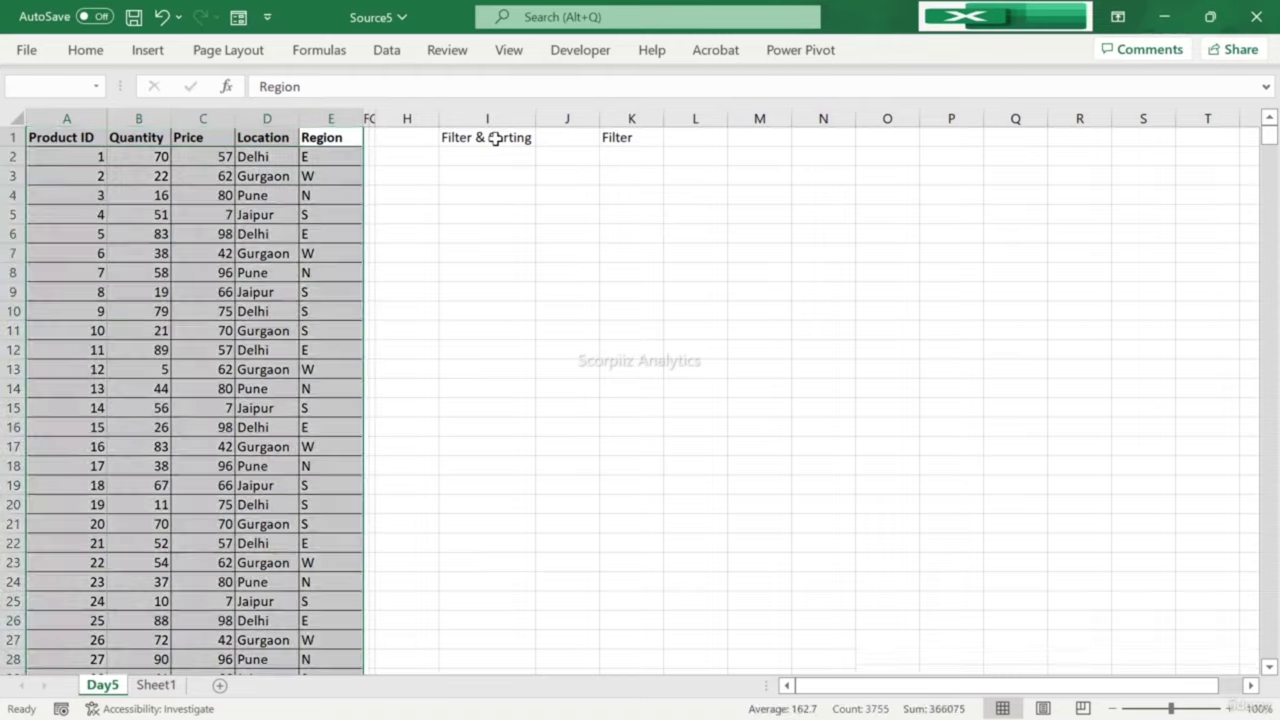
{"action": "key", "text": "ctrl+Up"}
{"action": "key", "text": "ctrl+shift+Left"}
{"action": "key", "text": "ctrl+shift+Down"}
{"action": "key", "text": "ctrl+Up"}
{"action": "key", "text": "ctrl+shift+Left"}
{"action": "key", "text": "ctrl+shift+Down"}
{"action": "key", "text": "ctrl+Up"}
{"action": "key", "text": "ctrl+shift+Left"}
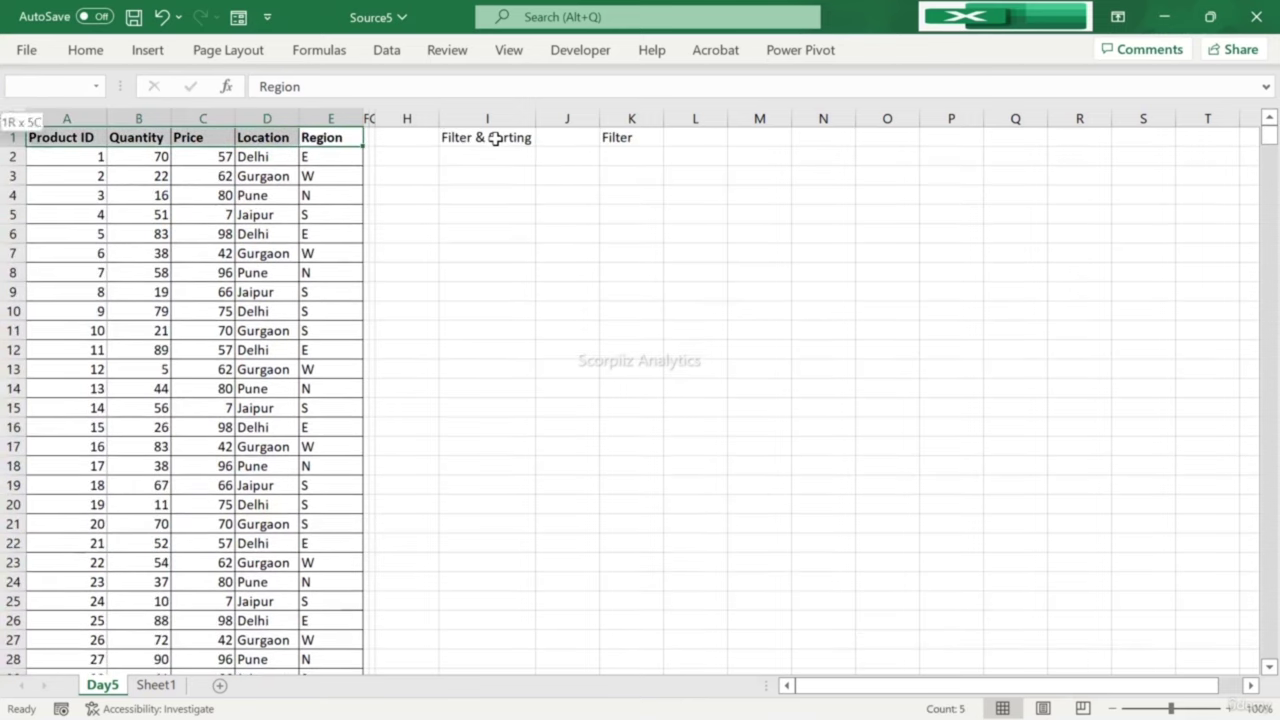
{"action": "key", "text": "ctrl+shift+Down"}
{"action": "key", "text": "ctrl+Up"}
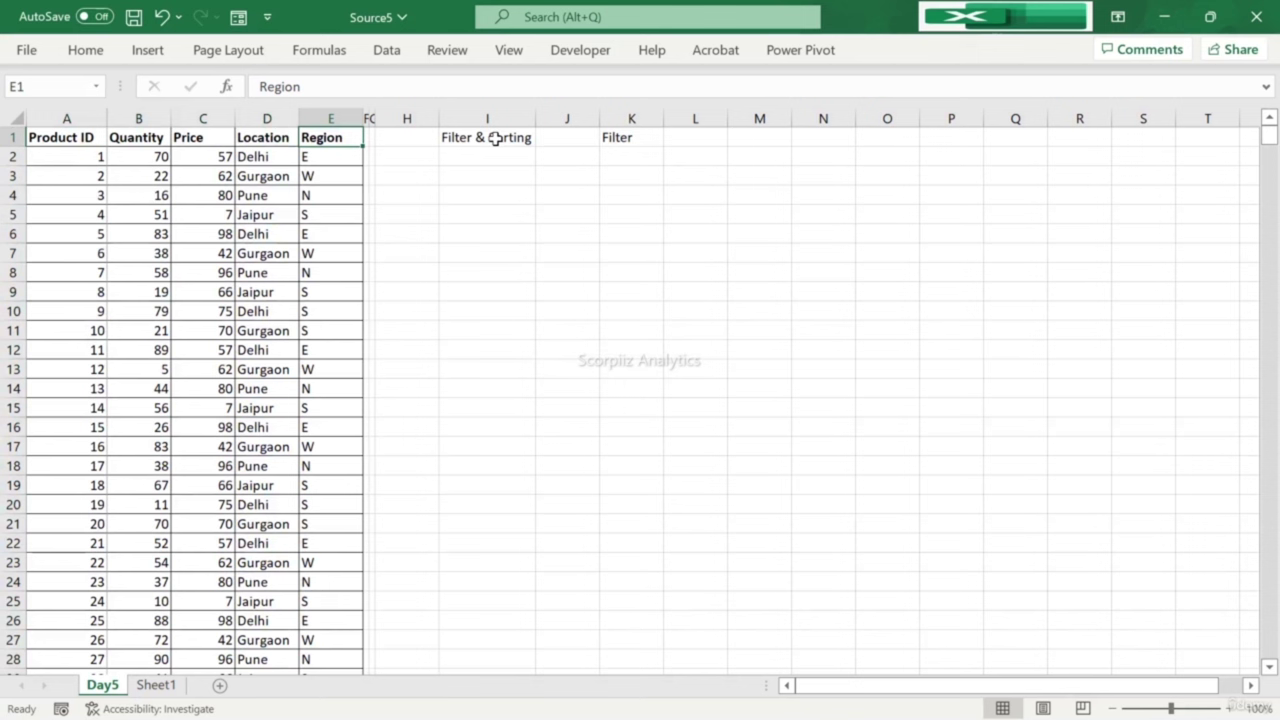
Step: Move back and forth along row 1 between the Location and Region headers
{"action": "key", "text": "ctrl+Right"}
{"action": "key", "text": "ctrl+Right"}
{"action": "key", "text": "Right"}
{"action": "key", "text": "Right"}
{"action": "key", "text": "Right"}
{"action": "key", "text": "Right"}
{"action": "key", "text": "Right"}
{"action": "key", "text": "Left"}
{"action": "key", "text": "ctrl+Left"}
{"action": "key", "text": "ctrl+Left"}
{"action": "key", "text": "Left"}
{"action": "key", "text": "Left"}
{"action": "key", "text": "Left"}
{"action": "key", "text": "Left"}
{"action": "key", "text": "Left"}
{"action": "key", "text": "Down"}
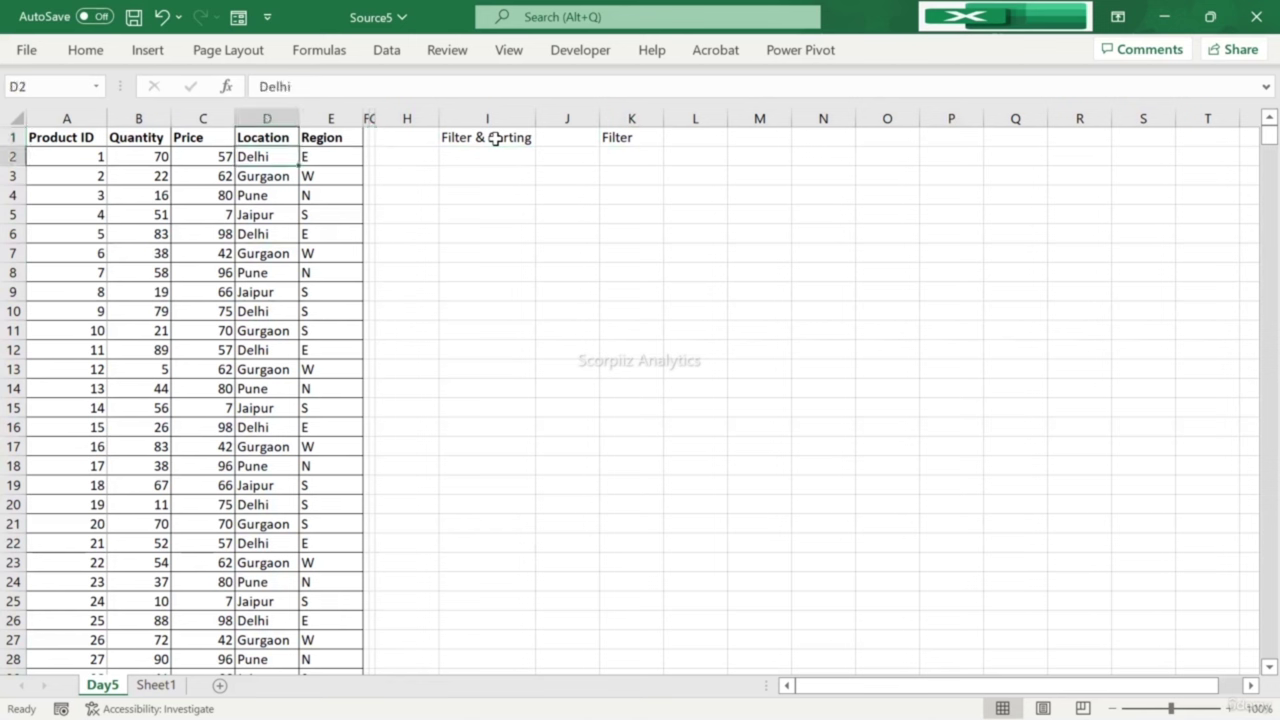
{"action": "key", "text": "Up"}
{"action": "key", "text": "Right"}
{"action": "key", "text": "Right"}
{"action": "key", "text": "Right"}
{"action": "key", "text": "Right"}
{"action": "key", "text": "Left"}
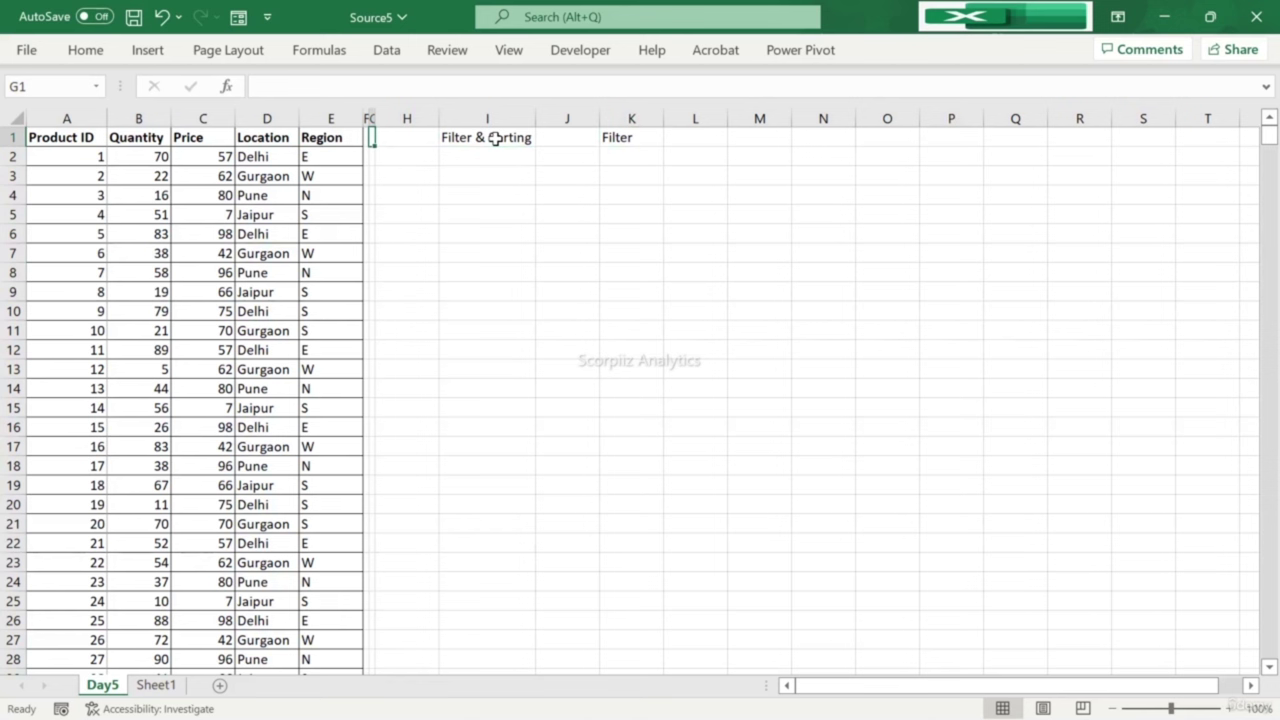
{"action": "key", "text": "Left"}
{"action": "key", "text": "Left"}
Step: Select the five header cells, Product ID through Region, and copy them
{"action": "key", "text": "ctrl+Left"}
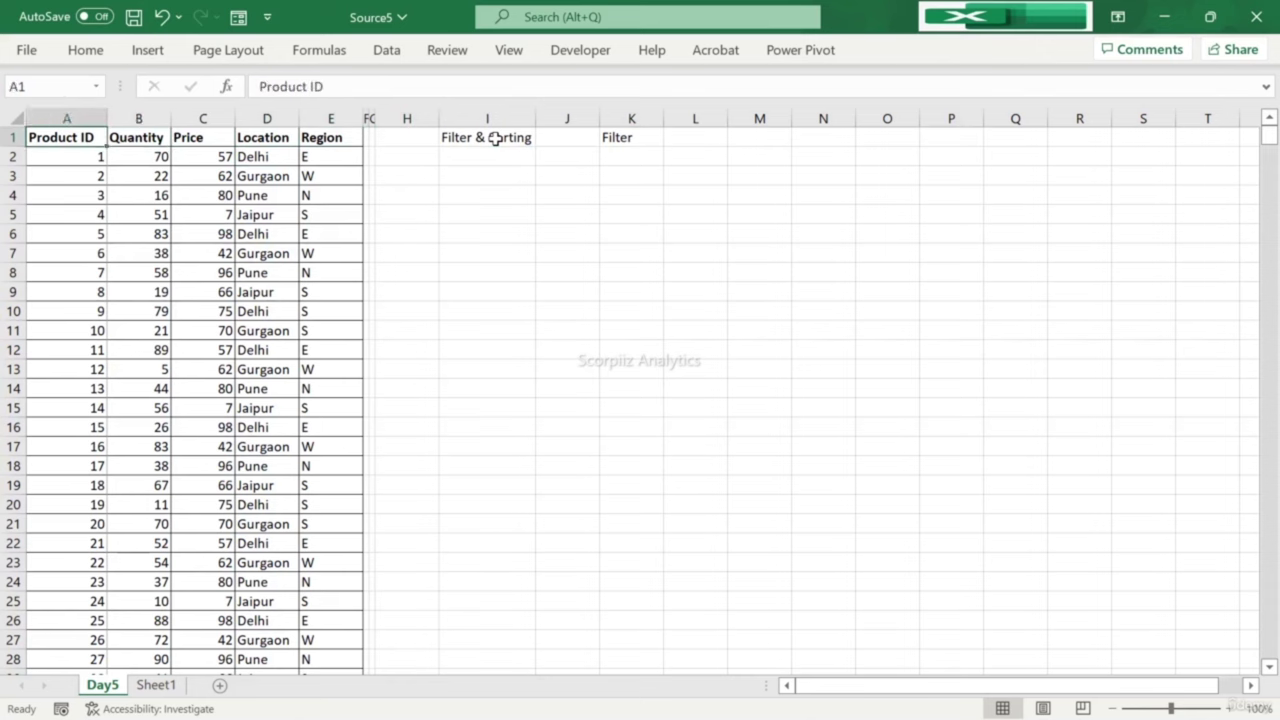
{"action": "key", "text": "ctrl+Right"}
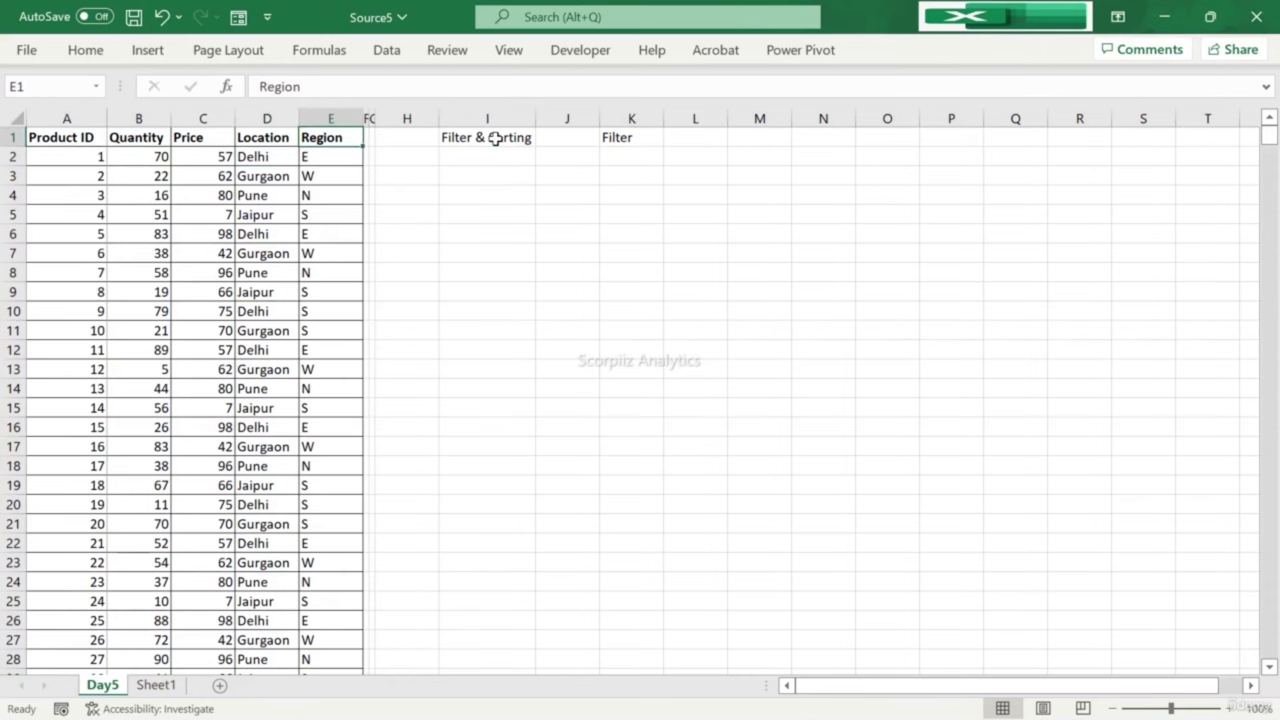
{"action": "key", "text": "ctrl+shift+Left"}
{"action": "key", "text": "ctrl+shift+Down"}
{"action": "key", "text": "Up"}
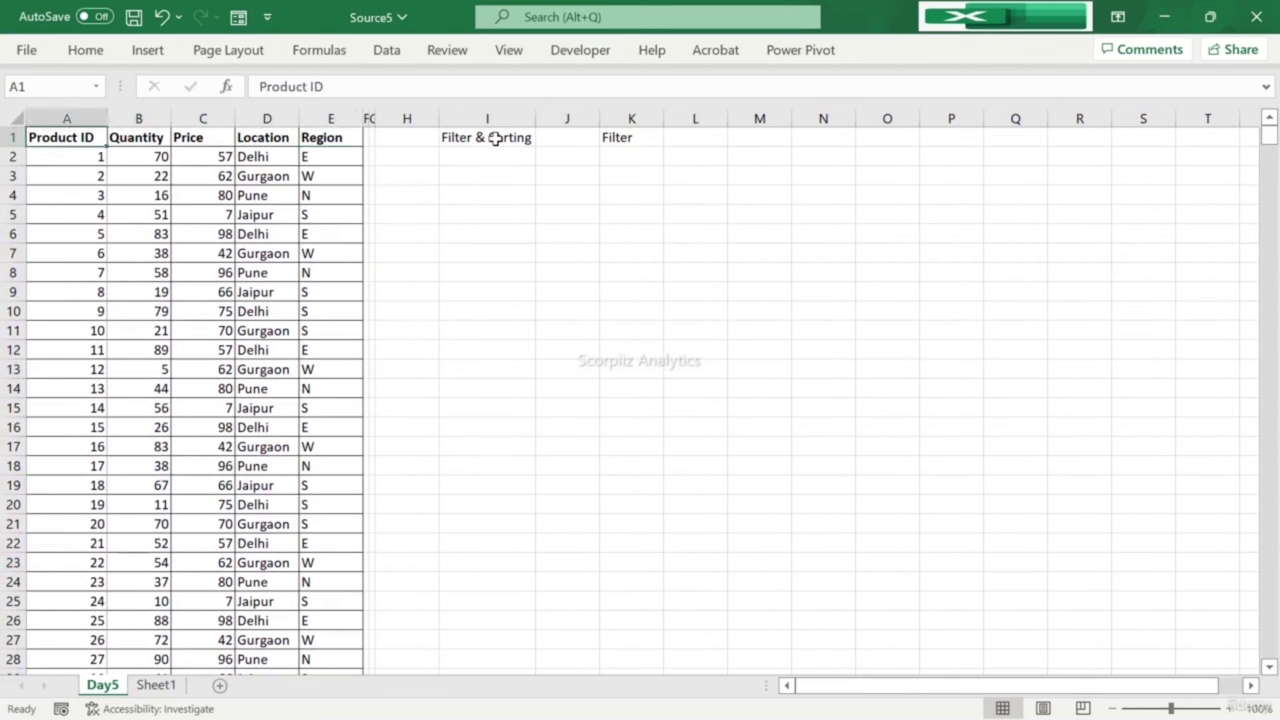
{"action": "key", "text": "ctrl+shift+Right"}
{"action": "key", "text": "ctrl+c"}
{"action": "key", "text": "Right"}
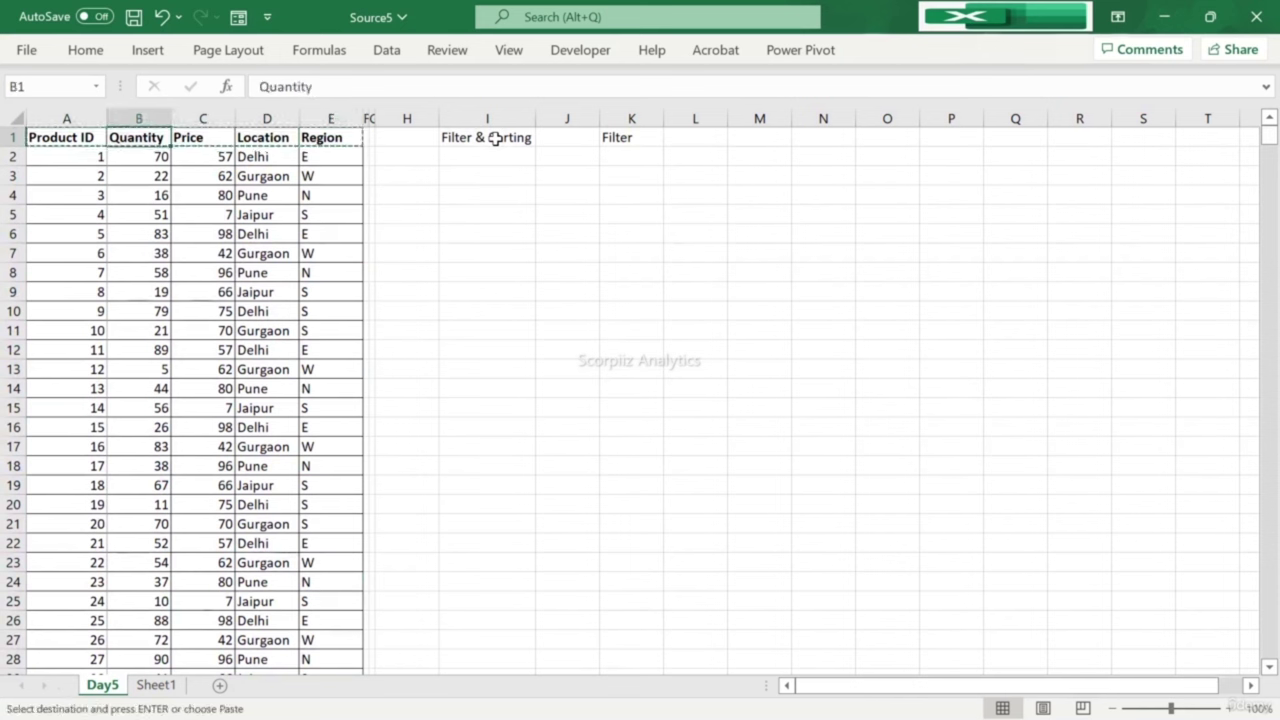
Step: Paste the headers into L1:P1 and autofit columns L to P
{"action": "key", "text": "ctrl+Right"}
{"action": "key", "text": "ctrl+Right"}
{"action": "key", "text": "ctrl+Right"}
{"action": "key", "text": "Right"}
{"action": "key", "text": "ctrl+v"}
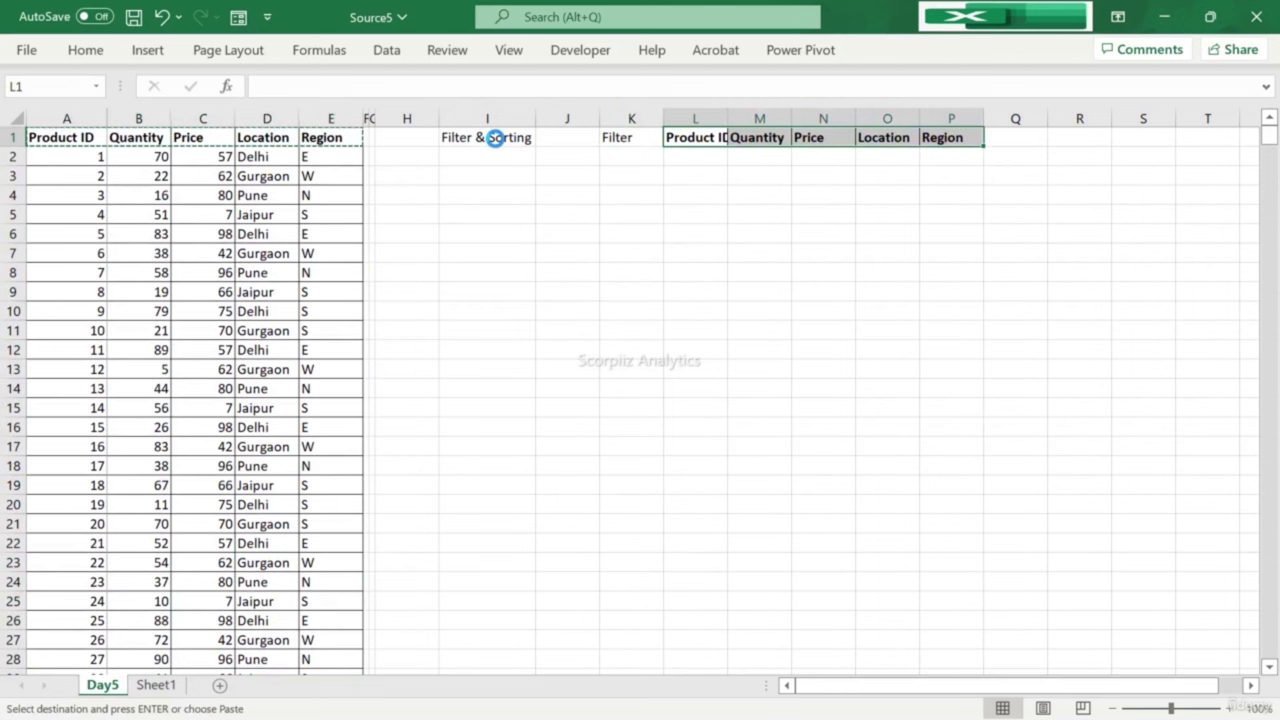
{"action": "left_click_drag", "start_coordinate": [728, 118], "coordinate": [728, 118]}
{"action": "double_click", "coordinate": [728, 118]}
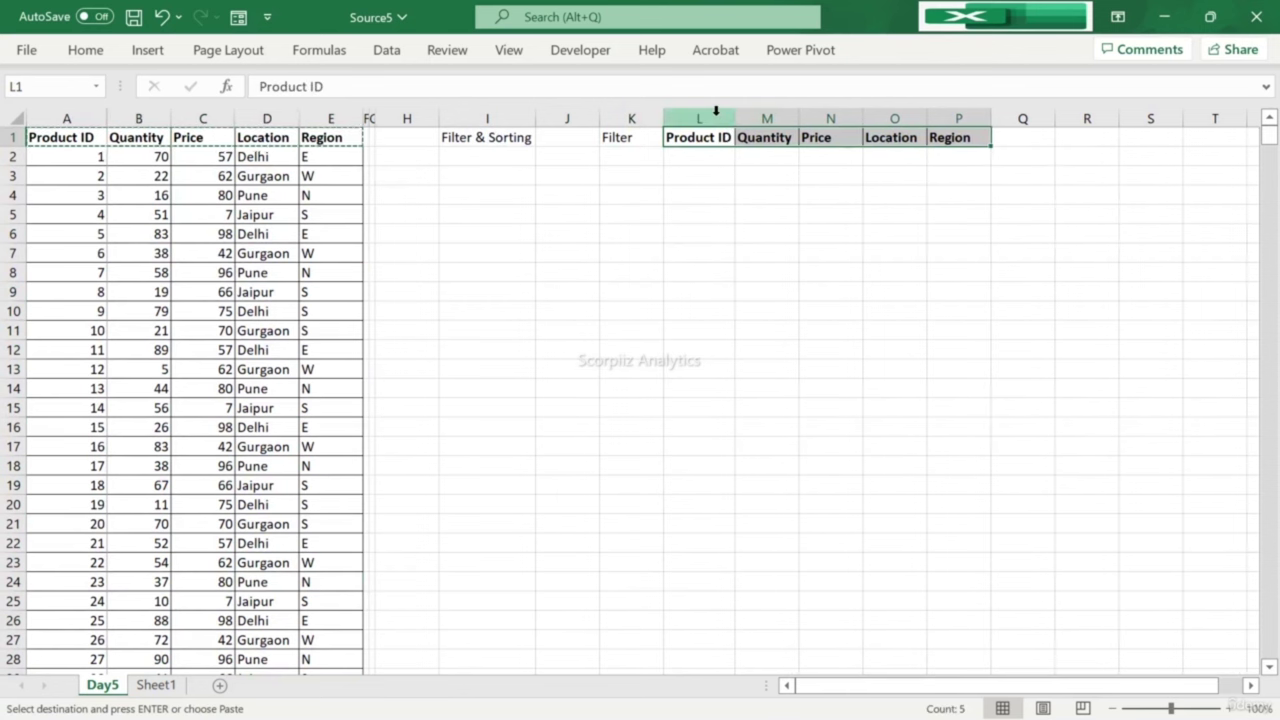
{"action": "left_click_drag", "start_coordinate": [715, 112], "coordinate": [970, 133]}
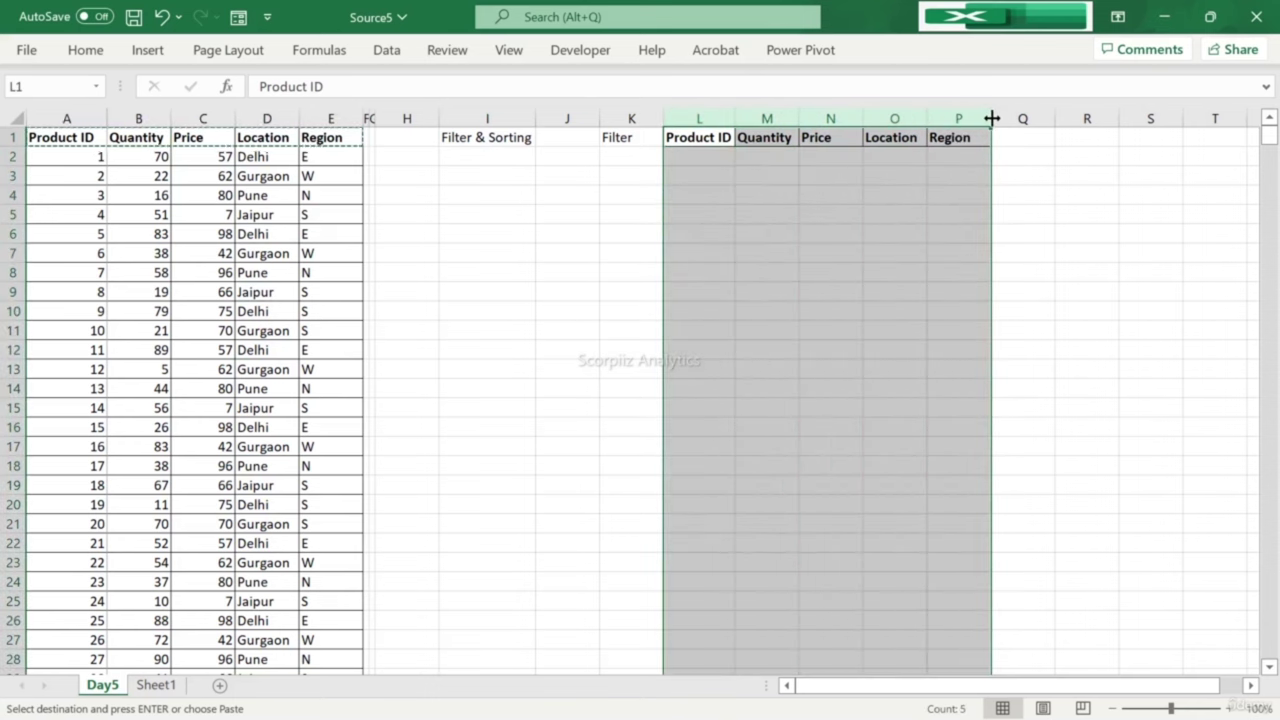
{"action": "double_click", "coordinate": [991, 118]}
{"action": "key", "text": "Left"}
{"action": "key", "text": "Left"}
{"action": "key", "text": "Left"}
{"action": "key", "text": "Left"}
{"action": "key", "text": "Left"}
{"action": "key", "text": "Left"}
{"action": "key", "text": "Left"}
{"action": "key", "text": "Left"}
{"action": "key", "text": "Left"}
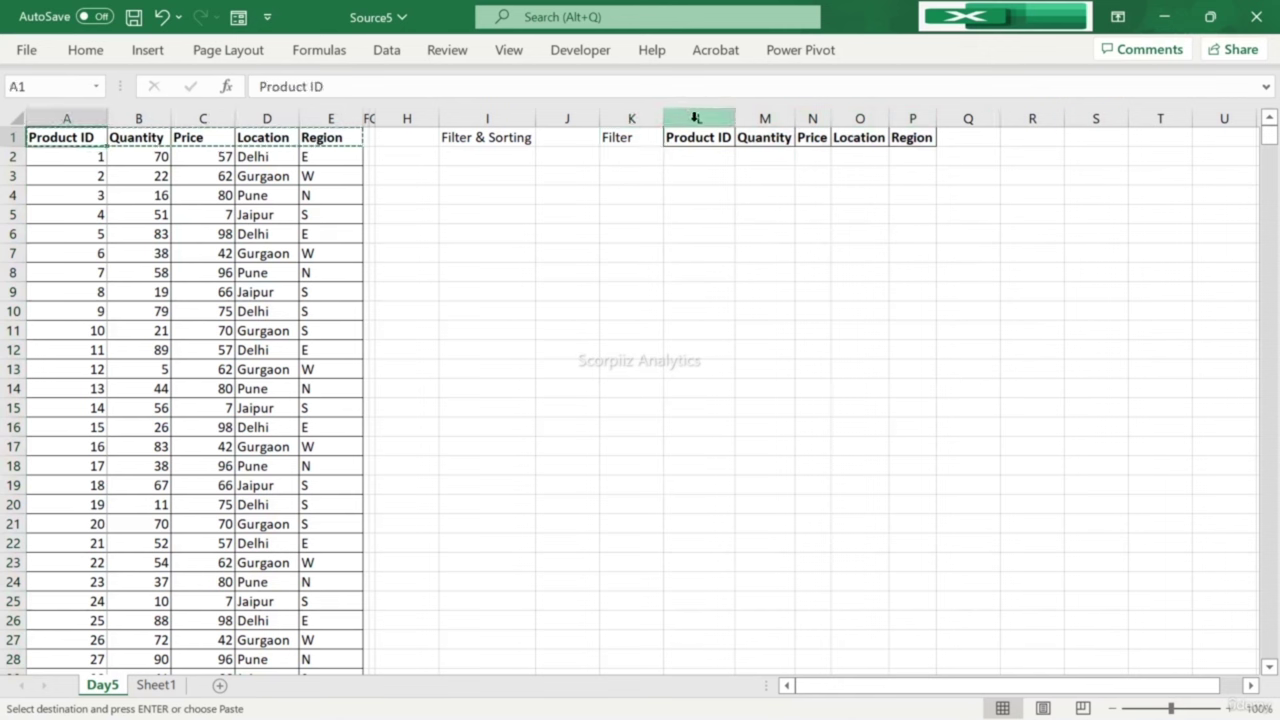
Step: Give columns L through P one even, narrower width
{"action": "left_click_drag", "start_coordinate": [698, 112], "coordinate": [977, 112]}
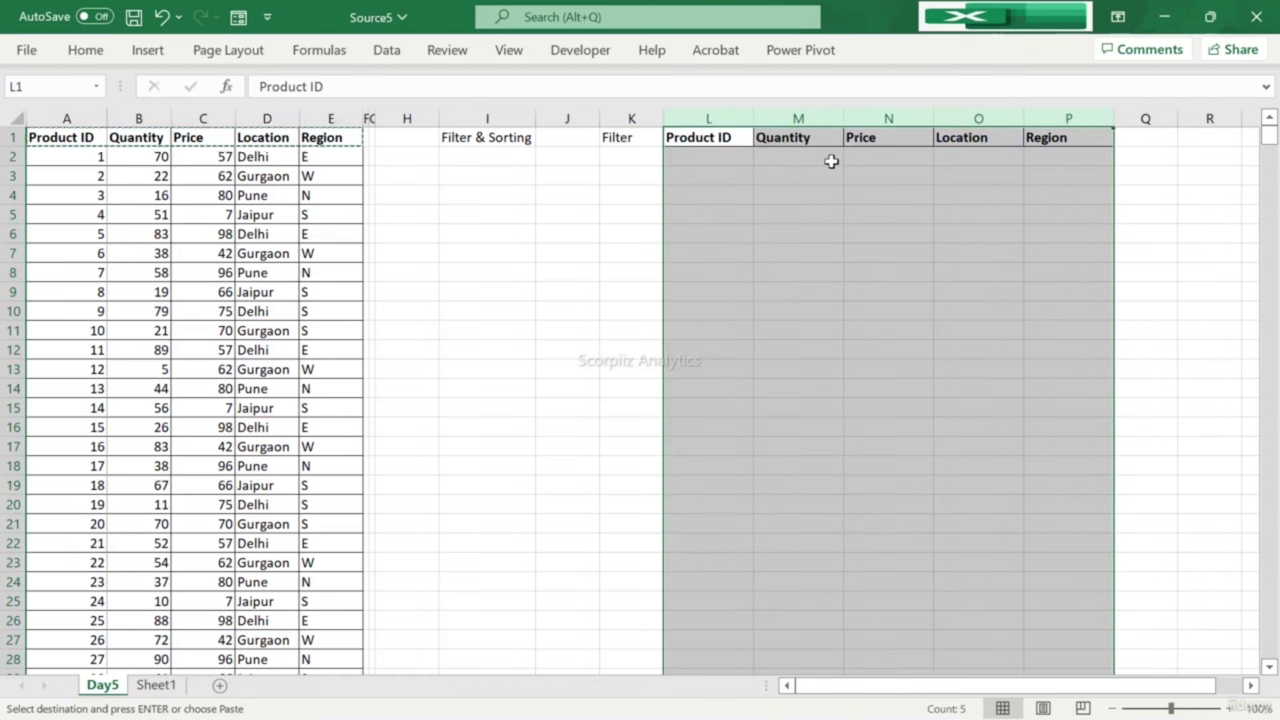
{"action": "left_click", "coordinate": [709, 134]}
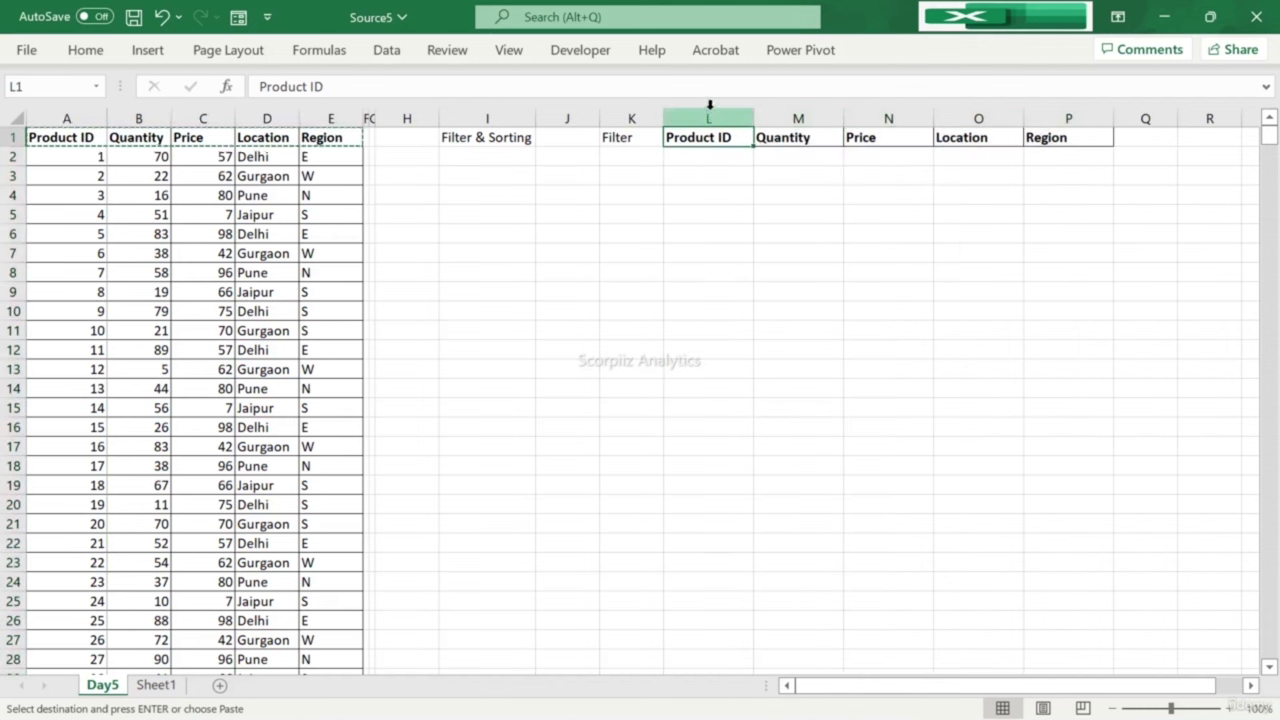
{"action": "left_click", "coordinate": [703, 115]}
{"action": "left_click", "coordinate": [702, 176]}
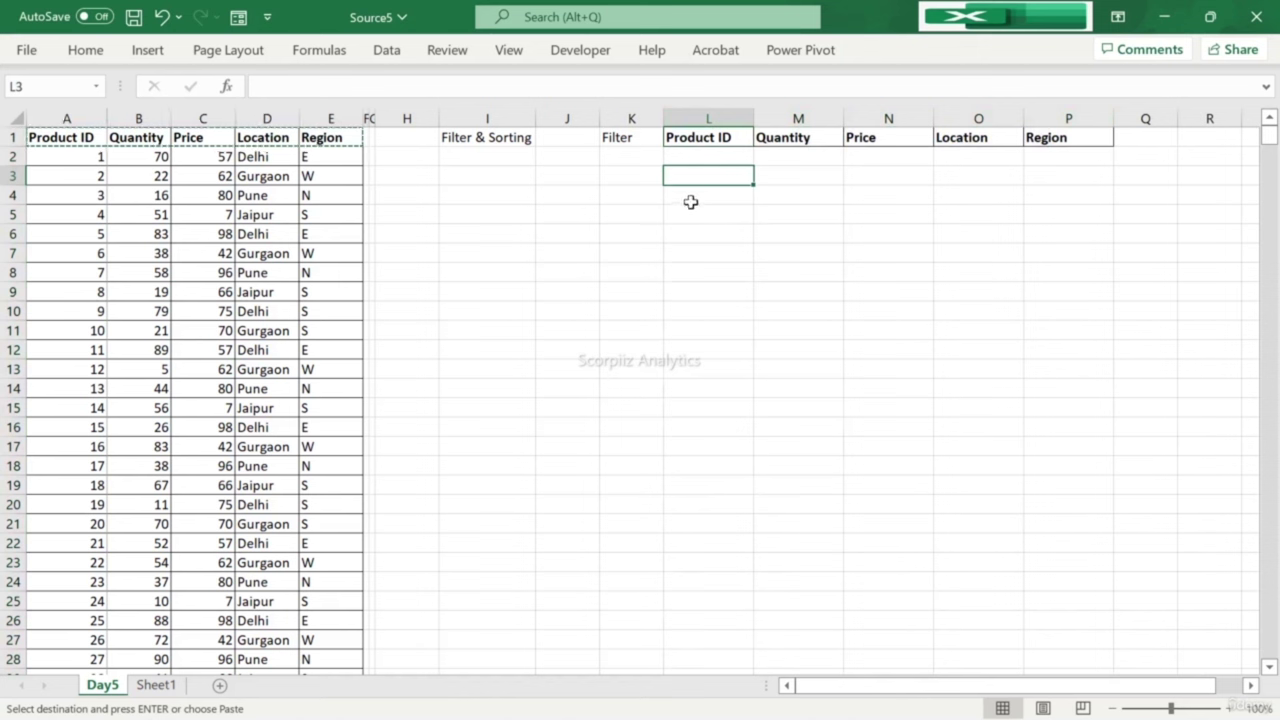
{"action": "left_click", "coordinate": [700, 114]}
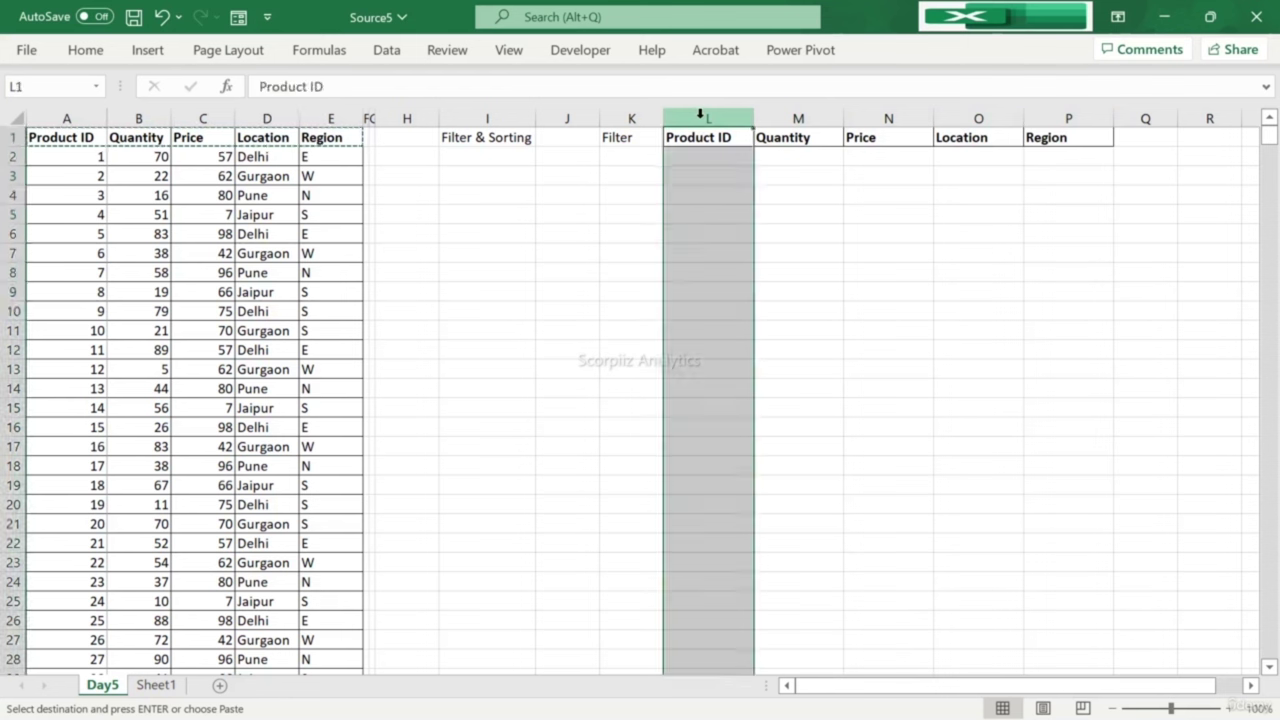
{"action": "left_click", "coordinate": [734, 116]}
{"action": "left_click_drag", "start_coordinate": [734, 119], "coordinate": [1044, 119]}
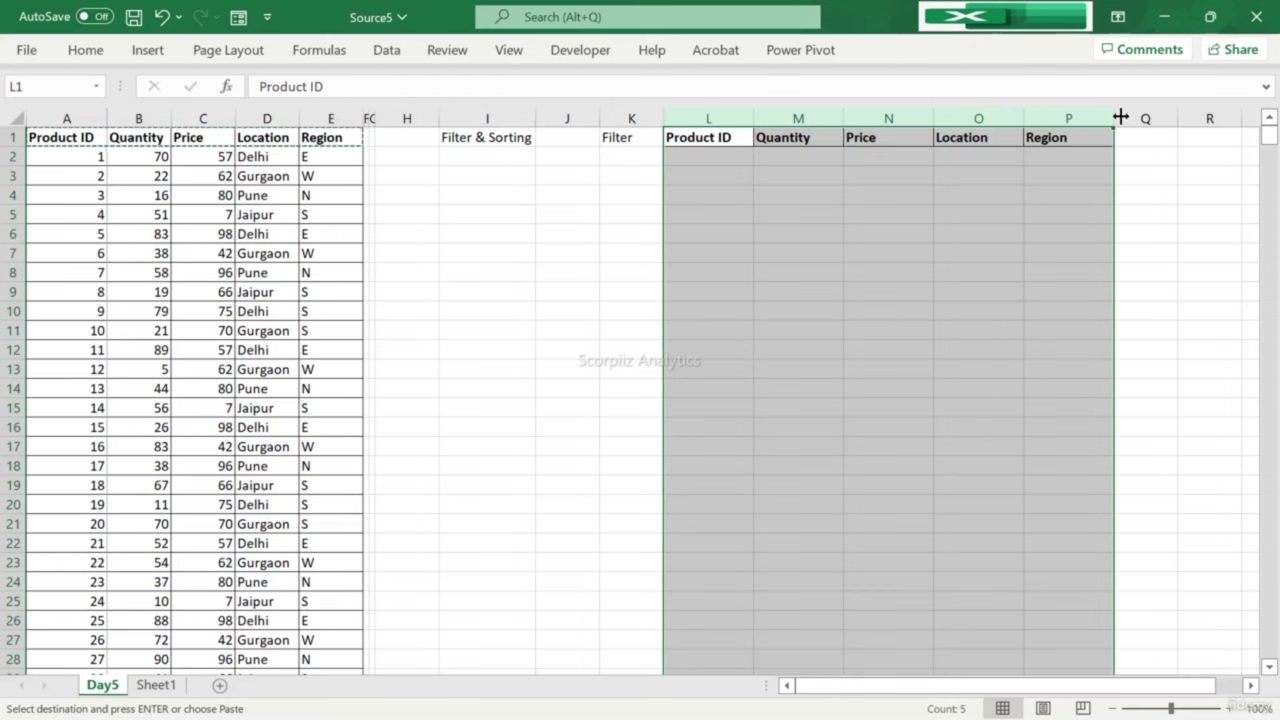
{"action": "mouse_move", "coordinate": [1120, 118]}
{"action": "left_mouse_down"}
{"action": "mouse_move", "coordinate": [1022, 131]}
{"action": "mouse_move", "coordinate": [1149, 134]}
{"action": "mouse_move", "coordinate": [1068, 134]}
{"action": "mouse_move", "coordinate": [1109, 137]}
{"action": "left_mouse_up"}
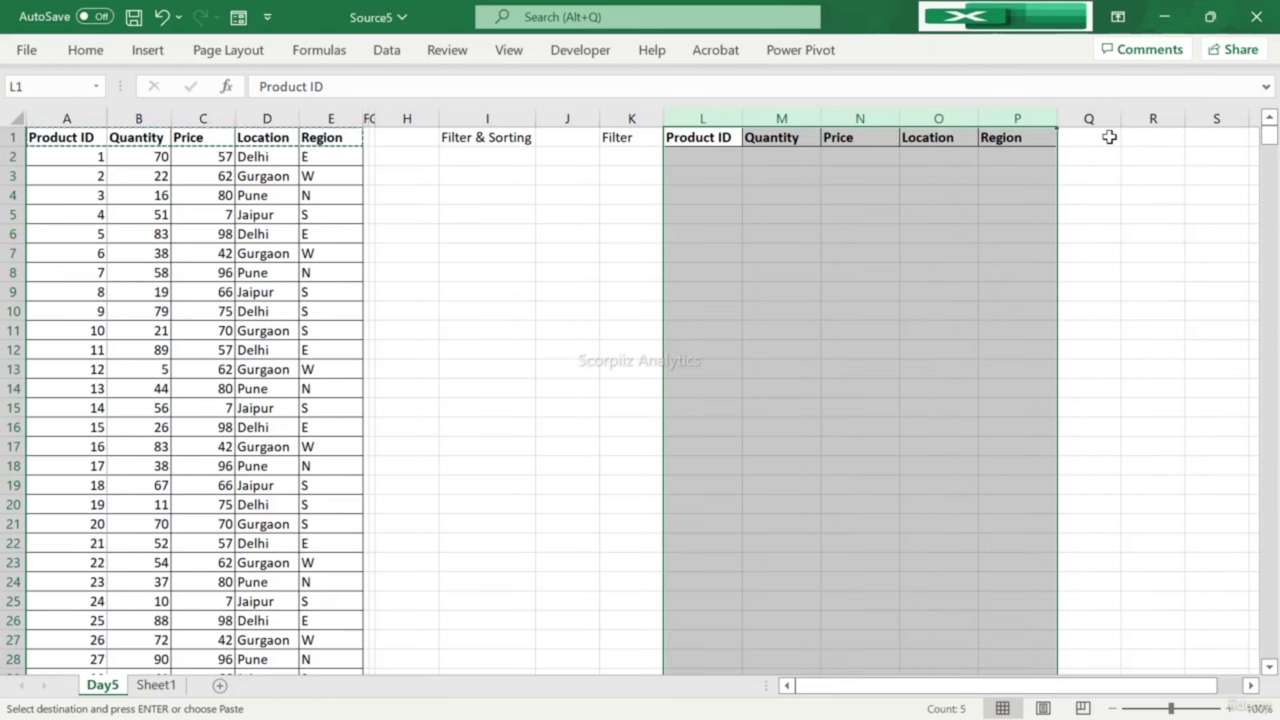
{"action": "left_click", "coordinate": [858, 137]}
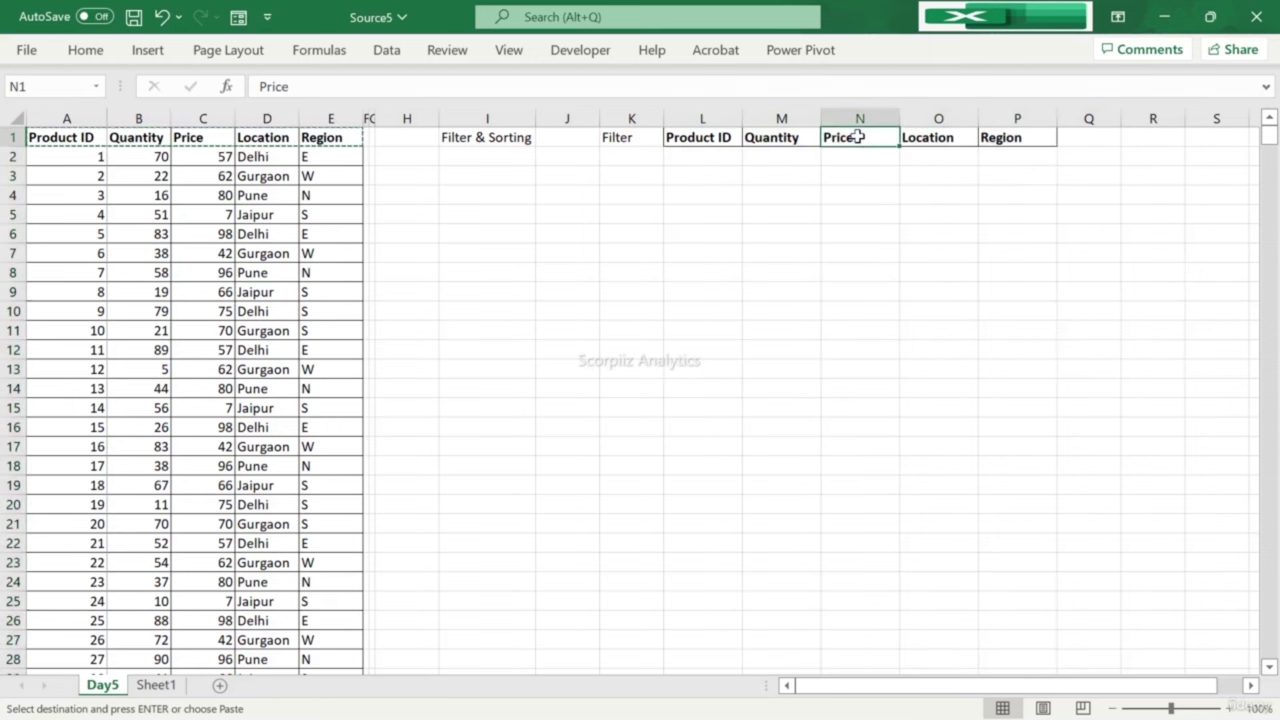
Step: Start typing the filter value Delhi in K2
{"action": "left_click", "coordinate": [614, 148]}
{"action": "left_click", "coordinate": [614, 142]}
{"action": "left_click", "coordinate": [615, 151]}
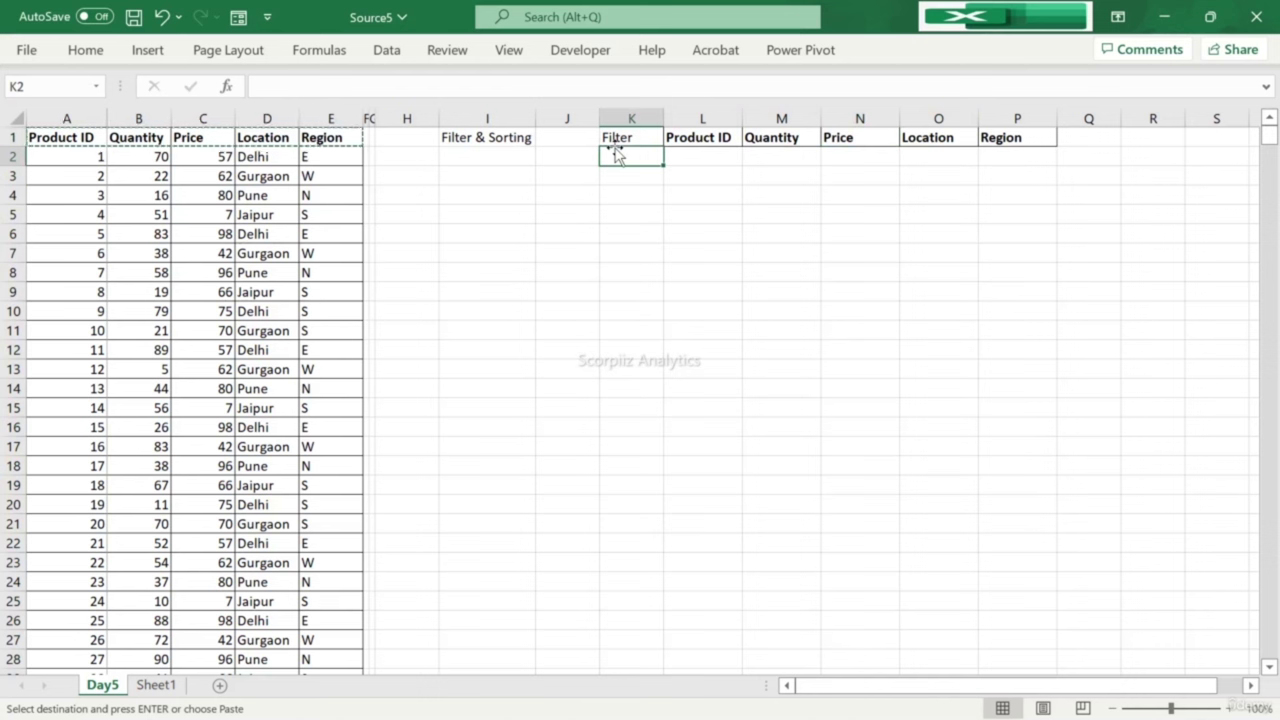
{"action": "type", "text": "Delhi"}
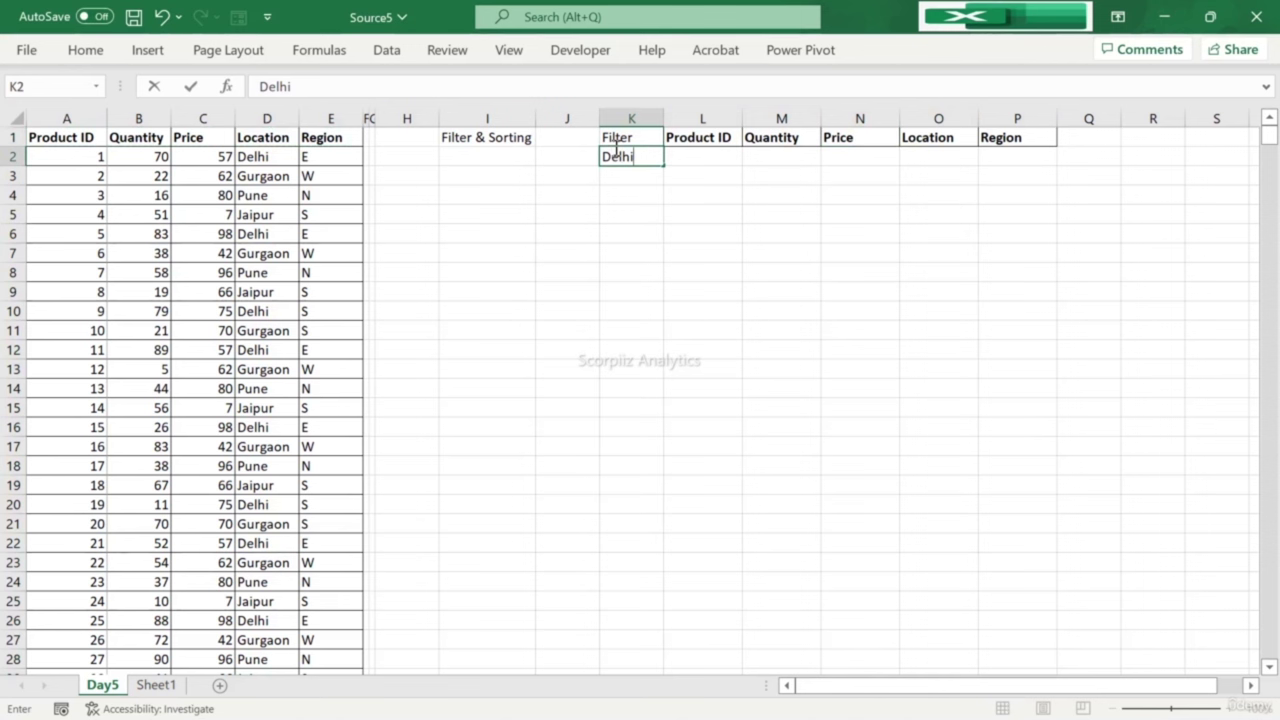
Step: Confirm Delhi in K2 and copy the Delhi rows for Product IDs 1 and 5 into L2:P3
{"action": "key", "text": "Return"}
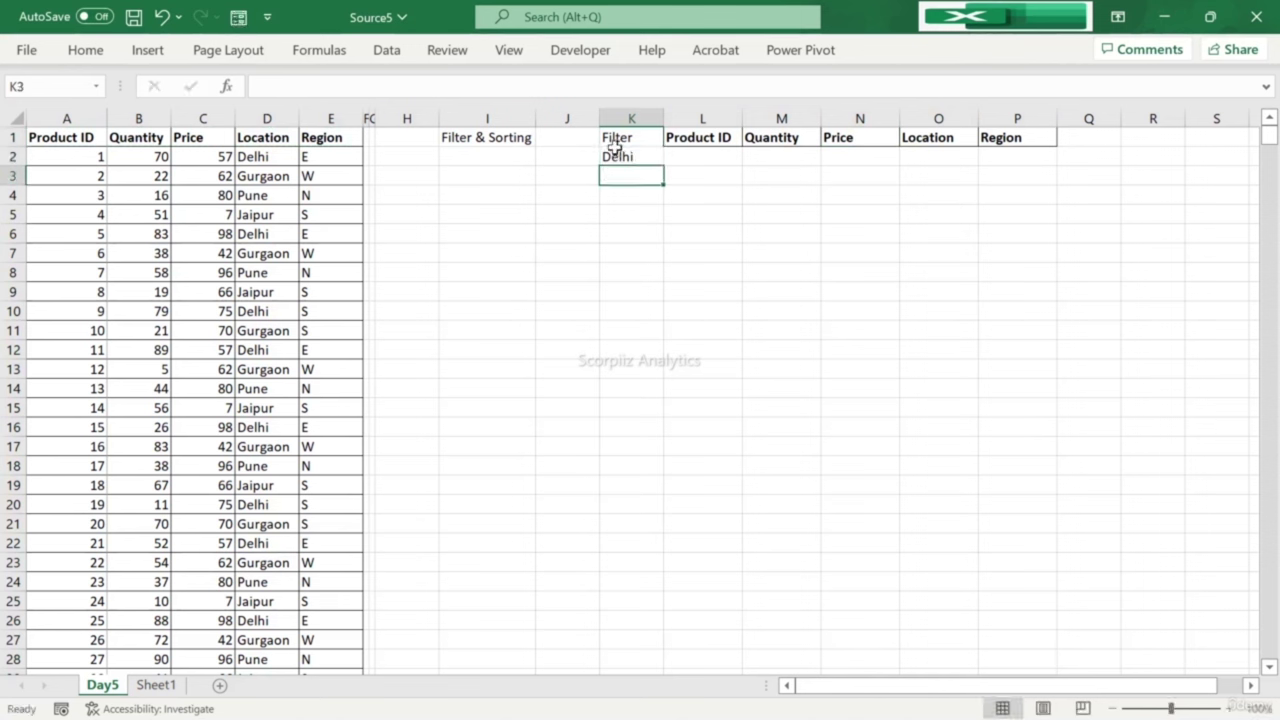
{"action": "key", "text": "Left"}
{"action": "key", "text": "Home"}
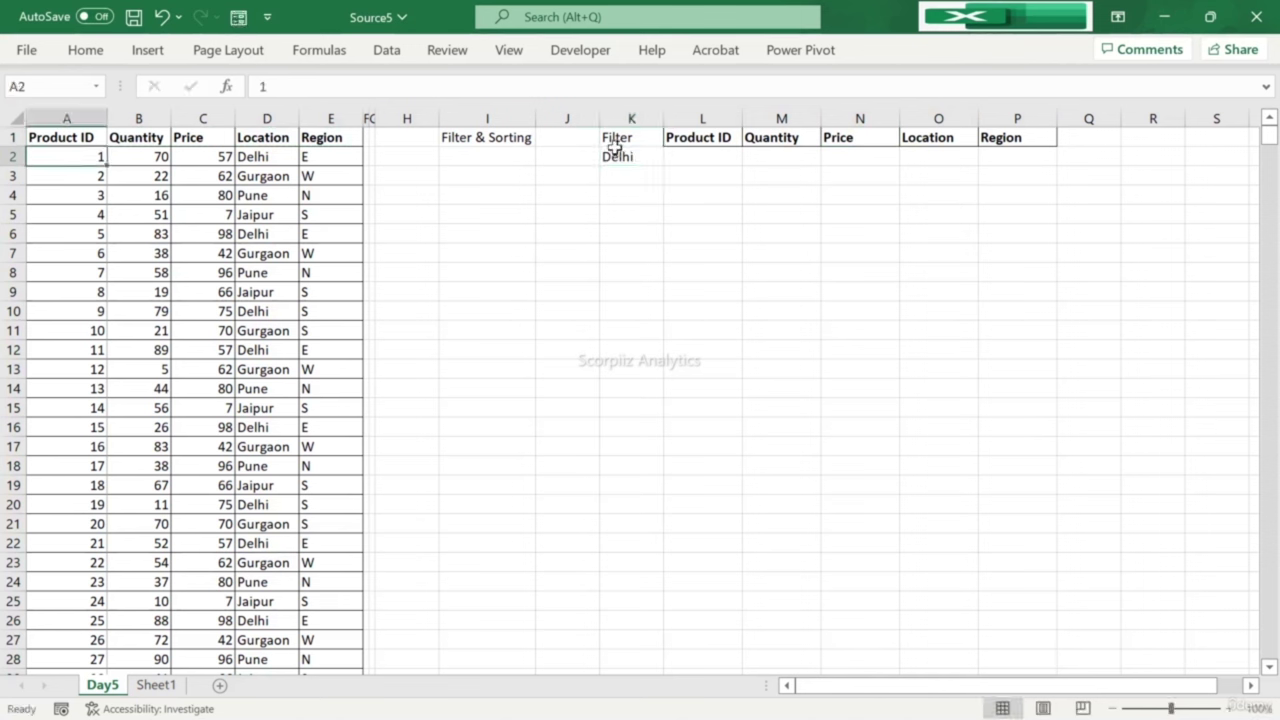
{"action": "key", "text": "ctrl+shift+Right"}
{"action": "key", "text": "ctrl+c"}
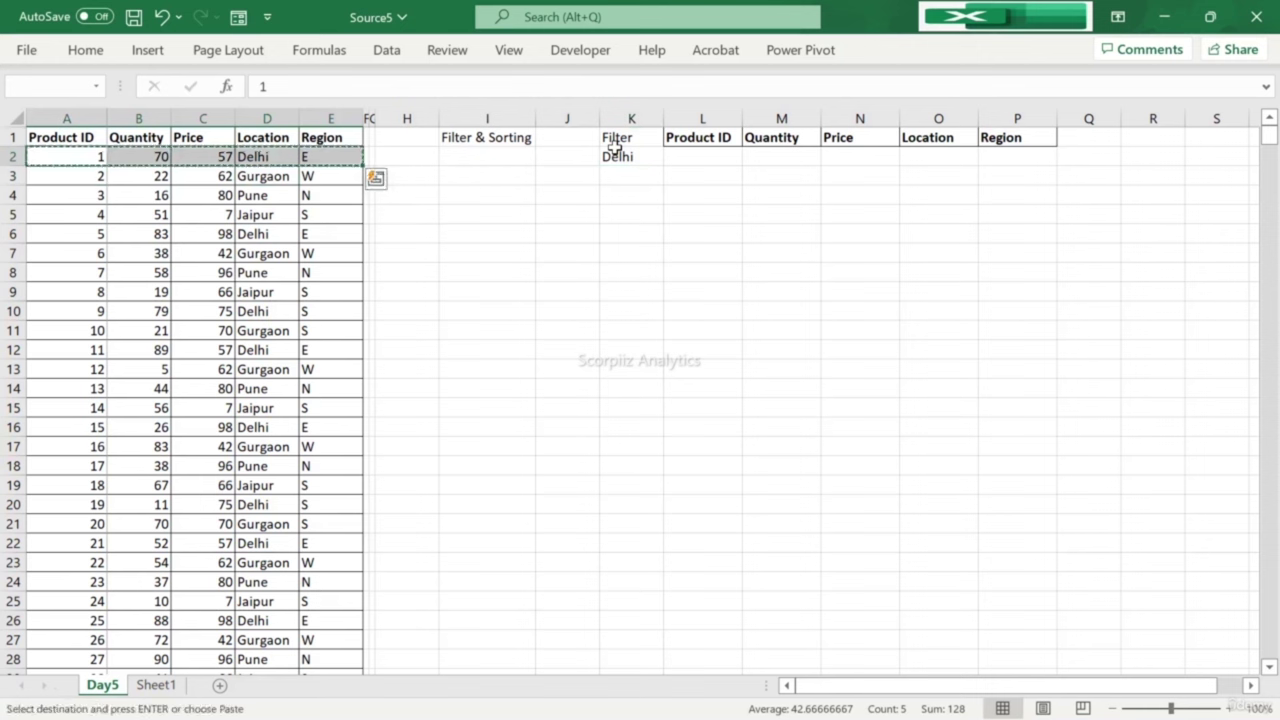
{"action": "key", "text": "Right"}
{"action": "key", "text": "Right"}
{"action": "key", "text": "Right"}
{"action": "key", "text": "Right"}
{"action": "key", "text": "Right"}
{"action": "key", "text": "Right"}
{"action": "key", "text": "Right"}
{"action": "key", "text": "Right"}
{"action": "key", "text": "Right"}
{"action": "key", "text": "ctrl+v"}
{"action": "left_click", "coordinate": [620, 157]}
{"action": "key", "text": "Down"}
{"action": "key", "text": "Down"}
{"action": "key", "text": "Down"}
{"action": "key", "text": "Down"}
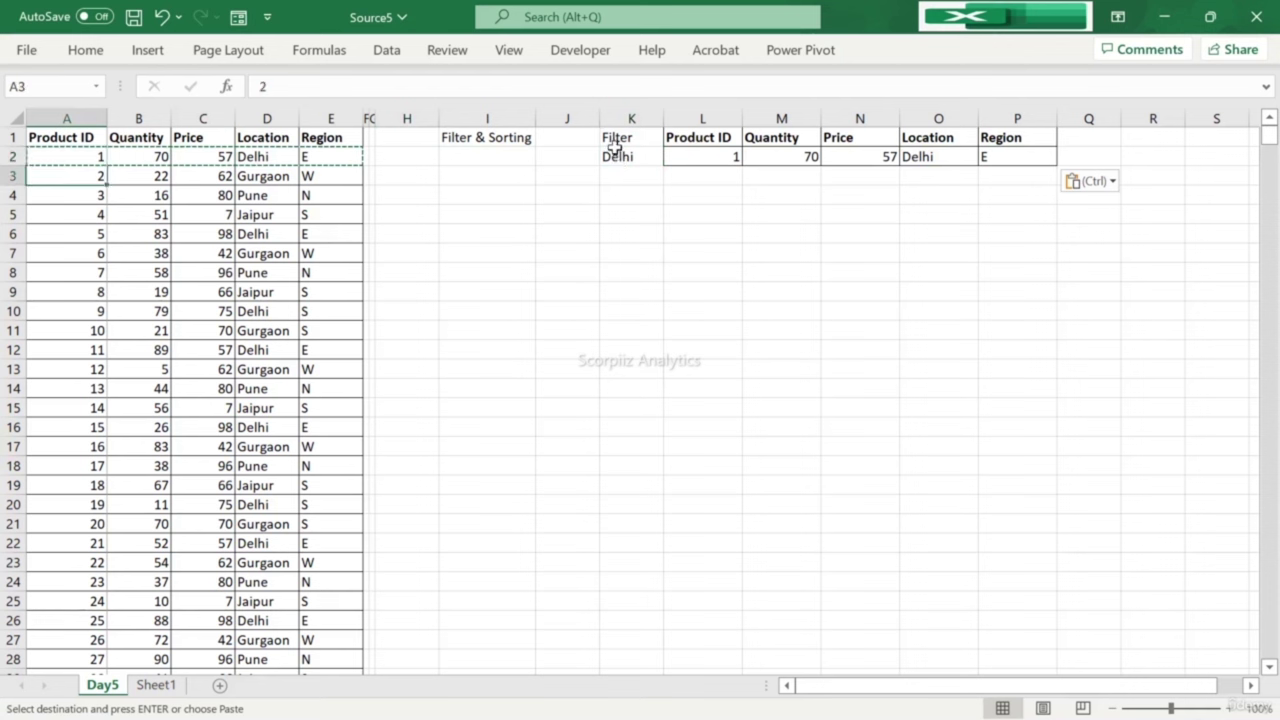
{"action": "key", "text": "ctrl+shift+Right"}
{"action": "key", "text": "ctrl+c"}
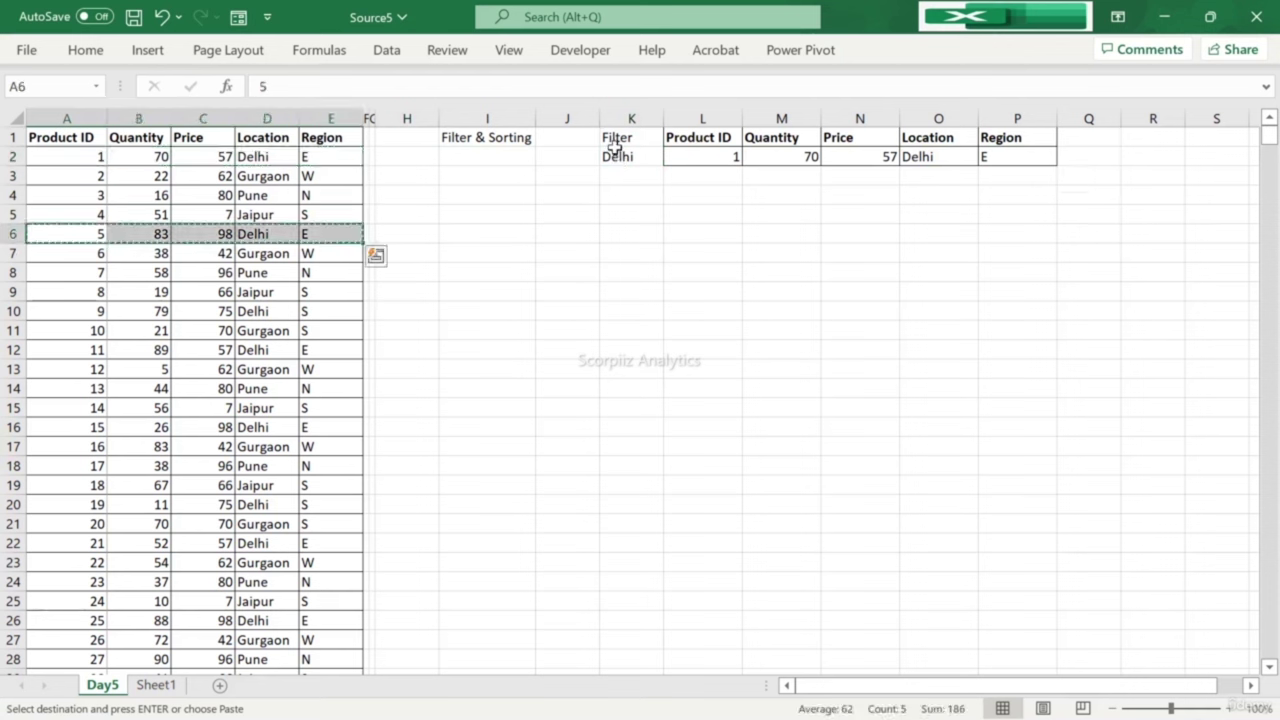
{"action": "key", "text": "Right"}
{"action": "key", "text": "Right"}
{"action": "key", "text": "Right"}
{"action": "key", "text": "Right"}
{"action": "key", "text": "Right"}
{"action": "key", "text": "Right"}
{"action": "key", "text": "Right"}
{"action": "key", "text": "Right"}
{"action": "key", "text": "Up"}
{"action": "key", "text": "Up"}
{"action": "key", "text": "Up"}
{"action": "key", "text": "Right"}
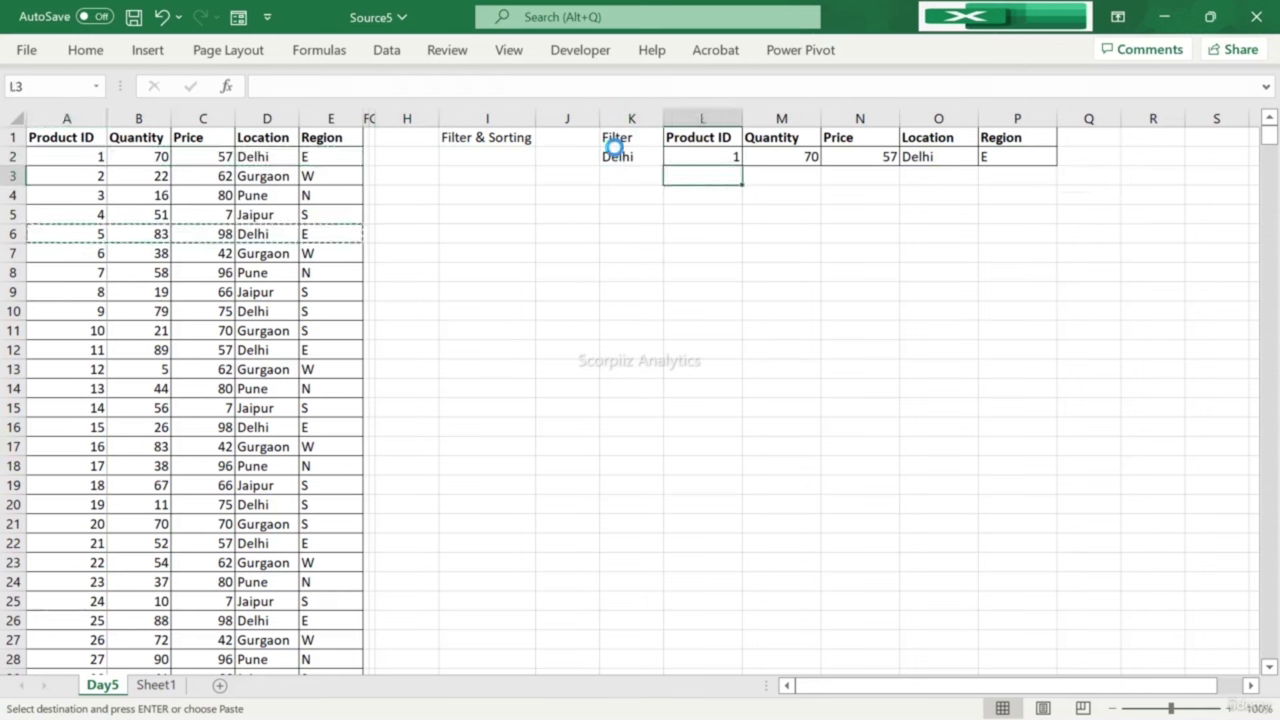
{"action": "key", "text": "ctrl+v"}
Step: Copy the Delhi rows for Product IDs 9 and 11 into L4:P5
{"action": "key", "text": "Left"}
{"action": "key", "text": "Left"}
{"action": "key", "text": "Left"}
{"action": "key", "text": "Left"}
{"action": "key", "text": "Left"}
{"action": "key", "text": "Left"}
{"action": "key", "text": "Left"}
{"action": "key", "text": "Left"}
{"action": "key", "text": "Left"}
{"action": "key", "text": "Down"}
{"action": "key", "text": "Down"}
{"action": "key", "text": "Down"}
{"action": "key", "text": "Down"}
{"action": "key", "text": "Down"}
{"action": "key", "text": "Down"}
{"action": "key", "text": "Down"}
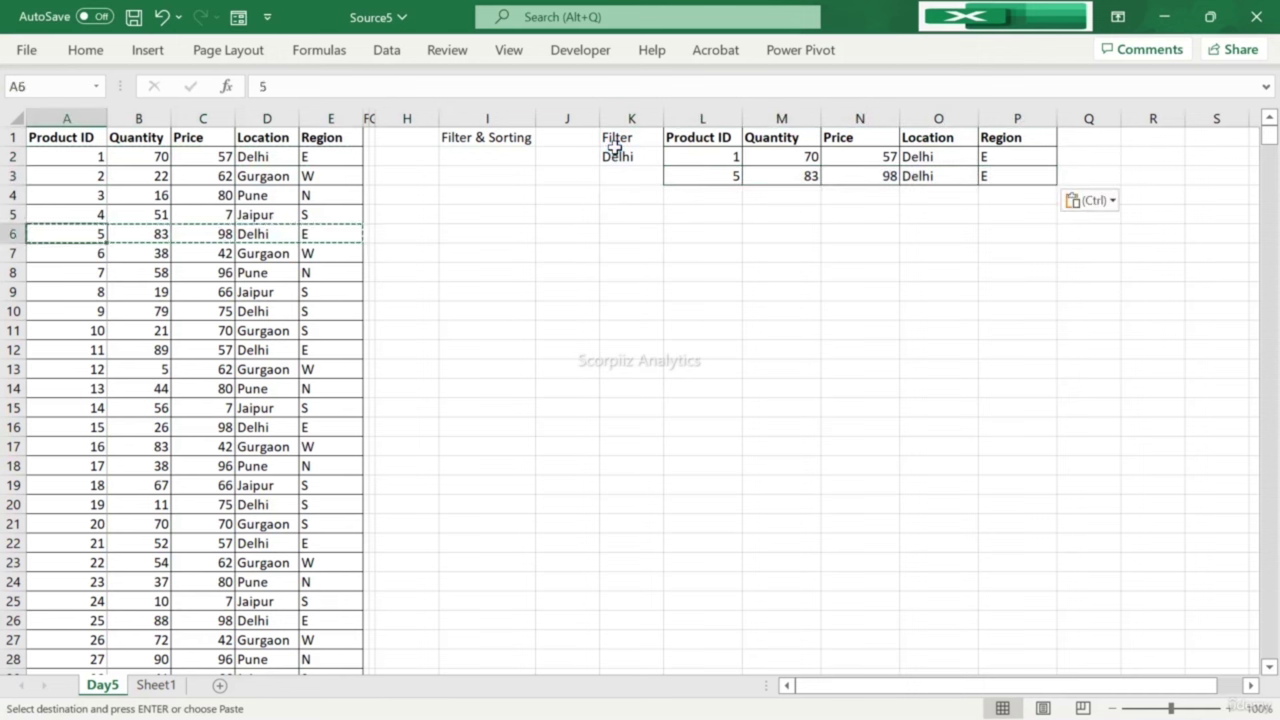
{"action": "key", "text": "ctrl+shift+Right"}
{"action": "key", "text": "ctrl+c"}
{"action": "key", "text": "Right"}
{"action": "key", "text": "Right"}
{"action": "key", "text": "Right"}
{"action": "key", "text": "Right"}
{"action": "key", "text": "Right"}
{"action": "key", "text": "Right"}
{"action": "key", "text": "Right"}
{"action": "key", "text": "Right"}
{"action": "key", "text": "Right"}
{"action": "key", "text": "Right"}
{"action": "key", "text": "Right"}
{"action": "key", "text": "Right"}
{"action": "key", "text": "Right"}
{"action": "key", "text": "Up"}
{"action": "key", "text": "Up"}
{"action": "key", "text": "Left"}
{"action": "key", "text": "Up"}
{"action": "key", "text": "Up"}
{"action": "key", "text": "Left"}
{"action": "key", "text": "Up"}
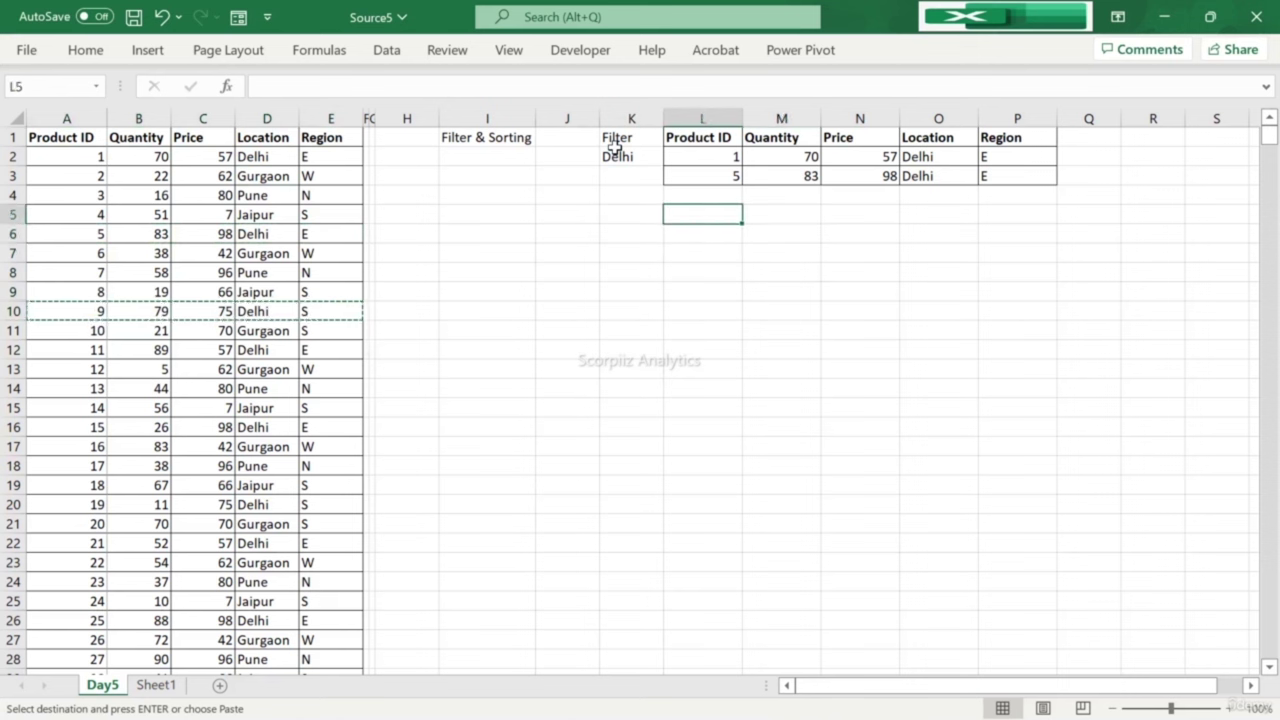
{"action": "key", "text": "Up"}
{"action": "key", "text": "shift+Right"}
{"action": "key", "text": "shift+Right"}
{"action": "key", "text": "shift+Right"}
{"action": "key", "text": "shift+Right"}
{"action": "key", "text": "ctrl+v"}
{"action": "key", "text": "Left"}
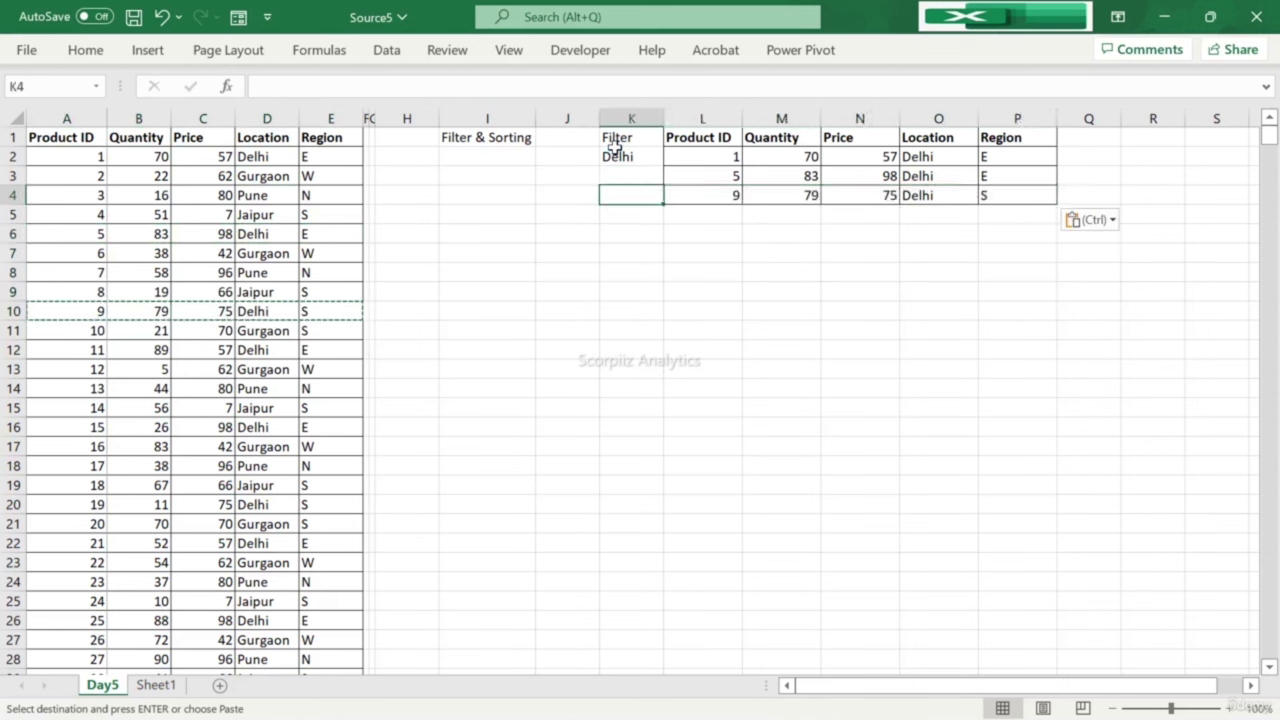
{"action": "key", "text": "Home"}
{"action": "key", "text": "Down"}
{"action": "key", "text": "Down"}
{"action": "key", "text": "Down"}
{"action": "key", "text": "Down"}
{"action": "key", "text": "Down"}
{"action": "key", "text": "Down"}
{"action": "key", "text": "Down"}
{"action": "key", "text": "Down"}
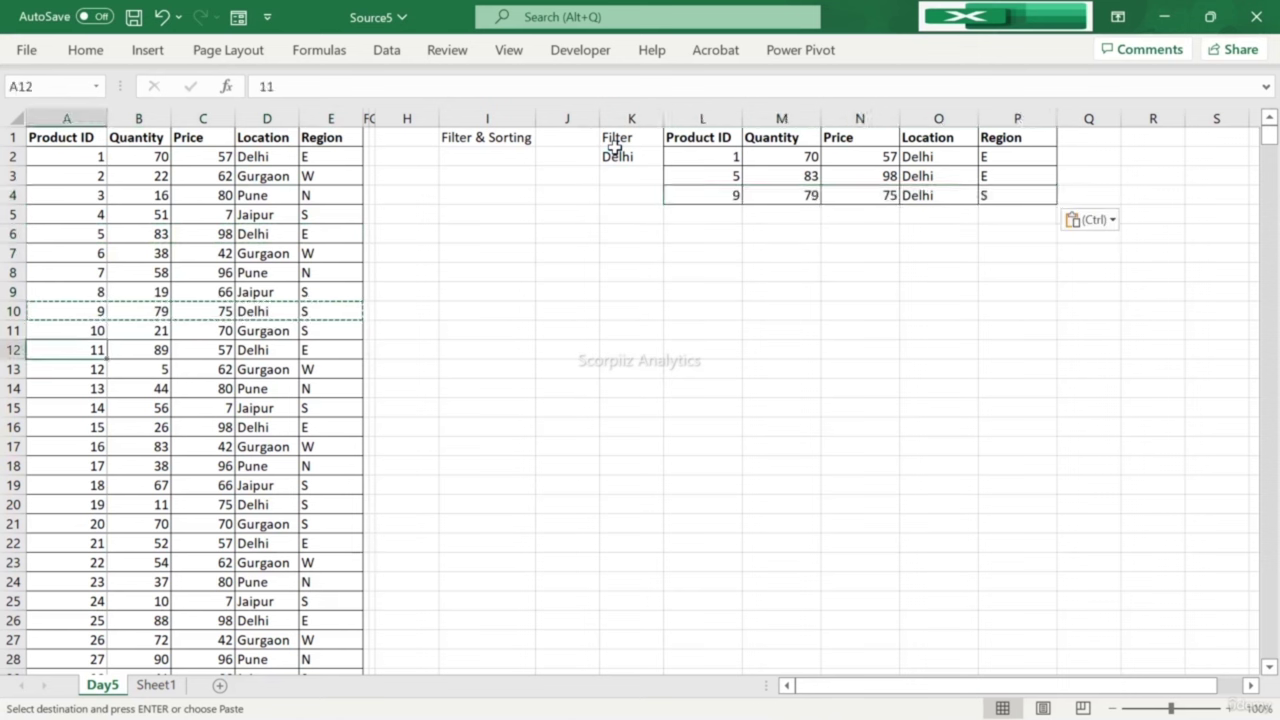
{"action": "key", "text": "shift+Right"}
{"action": "key", "text": "shift+Right"}
{"action": "key", "text": "shift+Right"}
{"action": "key", "text": "shift+Right"}
{"action": "key", "text": "ctrl+c"}
{"action": "key", "text": "Right"}
{"action": "key", "text": "Right"}
{"action": "key", "text": "Right"}
{"action": "key", "text": "Right"}
{"action": "key", "text": "Right"}
{"action": "key", "text": "Right"}
{"action": "key", "text": "Right"}
{"action": "key", "text": "Right"}
{"action": "key", "text": "Up"}
{"action": "key", "text": "Up"}
{"action": "key", "text": "Right"}
{"action": "key", "text": "Up"}
{"action": "key", "text": "Up"}
{"action": "key", "text": "Up"}
{"action": "key", "text": "Up"}
{"action": "key", "text": "Up"}
{"action": "key", "text": "Right"}
{"action": "key", "text": "Right"}
{"action": "key", "text": "ctrl+v"}
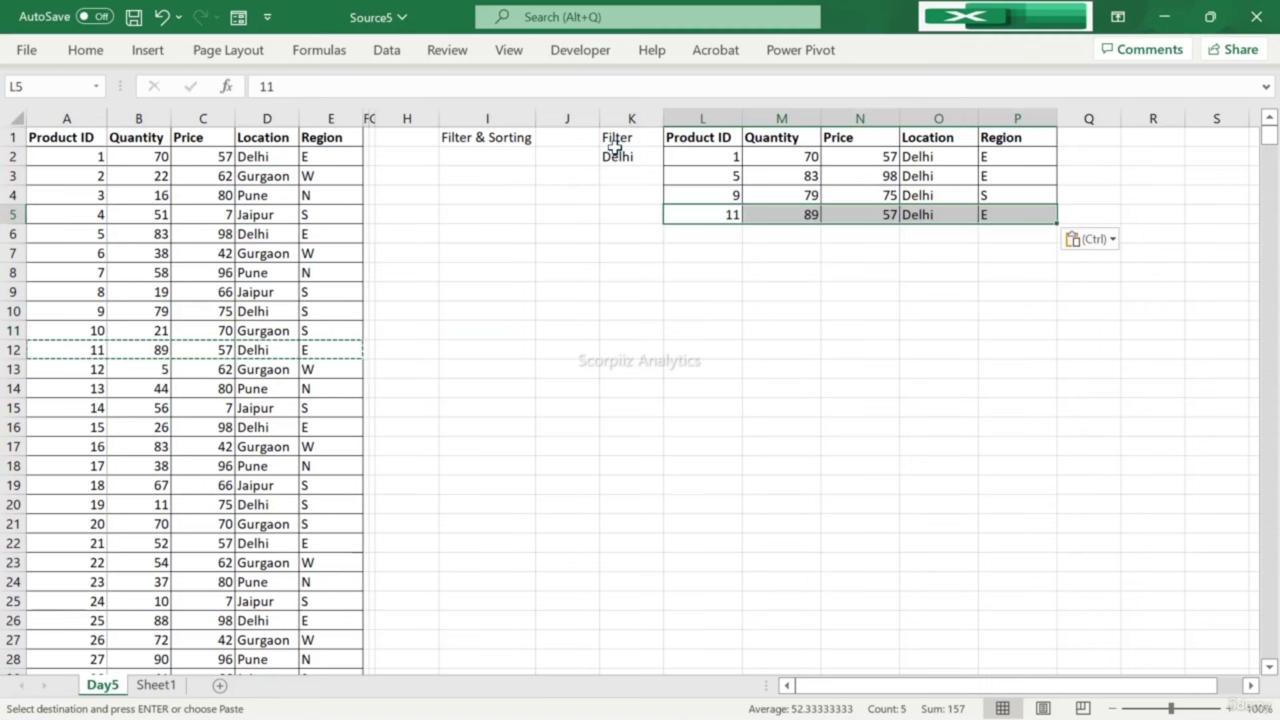
{"action": "key", "text": "Escape"}
Step: Jump to the last row of the source data to check its end
{"action": "key", "text": "Left"}
{"action": "key", "text": "Left"}
{"action": "key", "text": "Left"}
{"action": "key", "text": "Left"}
{"action": "key", "text": "Left"}
{"action": "key", "text": "Left"}
{"action": "key", "text": "Left"}
{"action": "key", "text": "Left"}
{"action": "key", "text": "Left"}
{"action": "key", "text": "Left"}
{"action": "key", "text": "Left"}
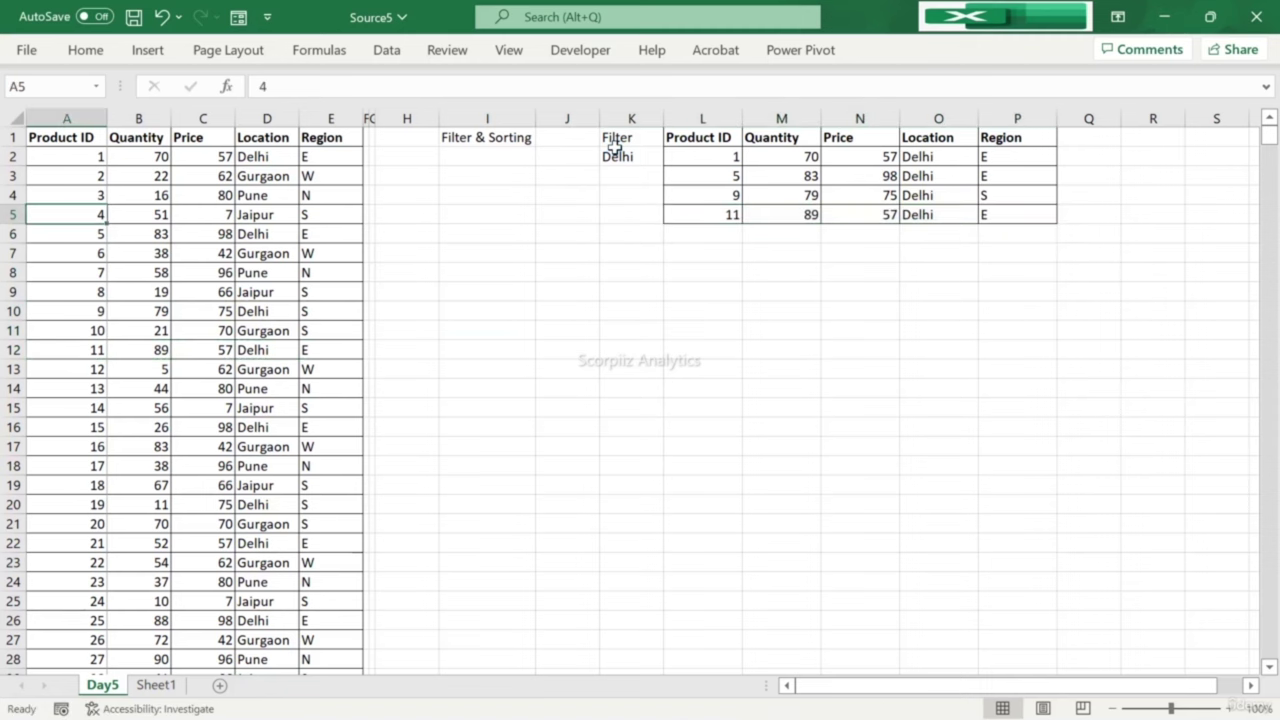
{"action": "key", "text": "ctrl+Down"}
{"action": "key", "text": "Down"}
{"action": "key", "text": "Up"}
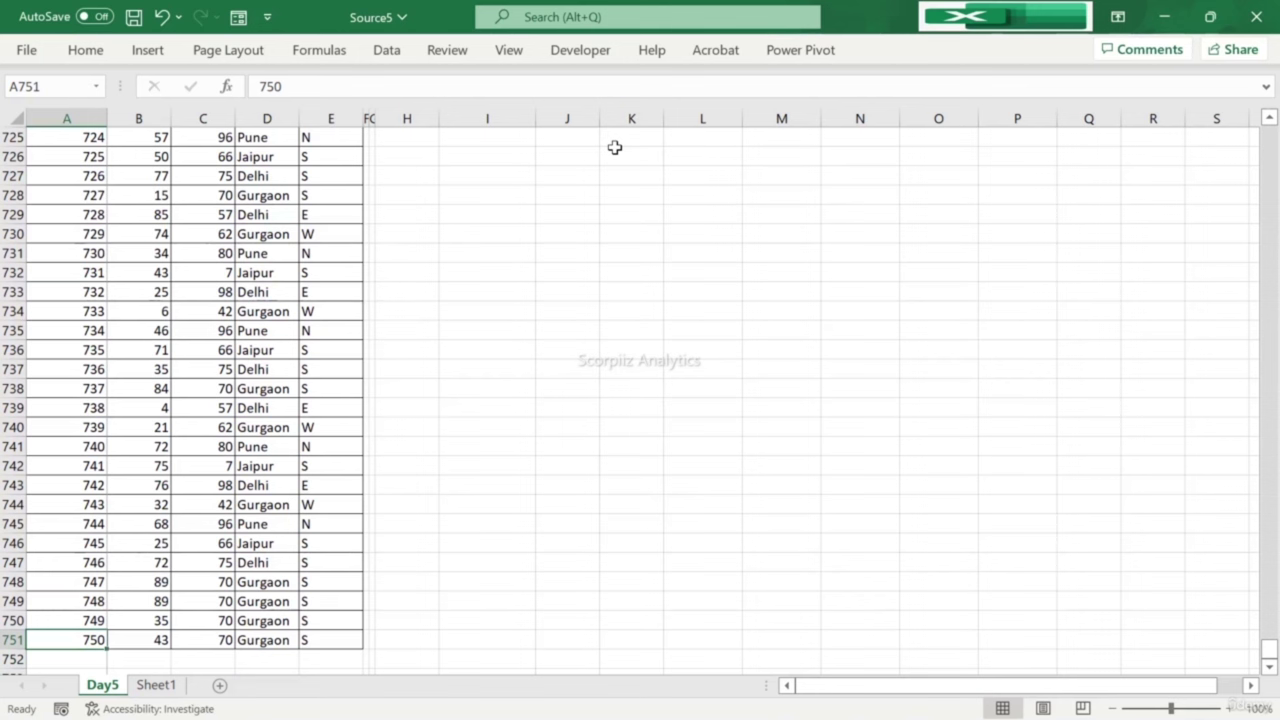
{"action": "key", "text": "ctrl+Up"}
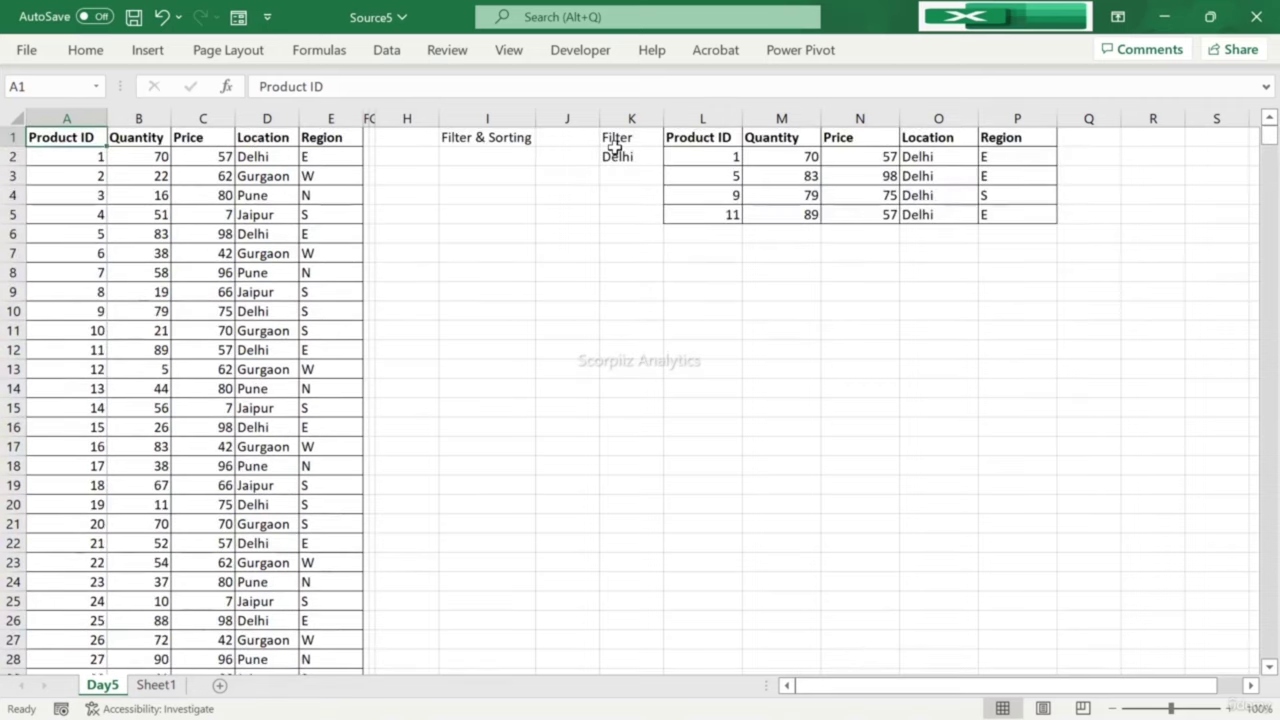
{"action": "key", "text": "Right"}
{"action": "left_click", "coordinate": [614, 142]}
{"action": "key", "text": "Down"}
{"action": "key", "text": "Right"}
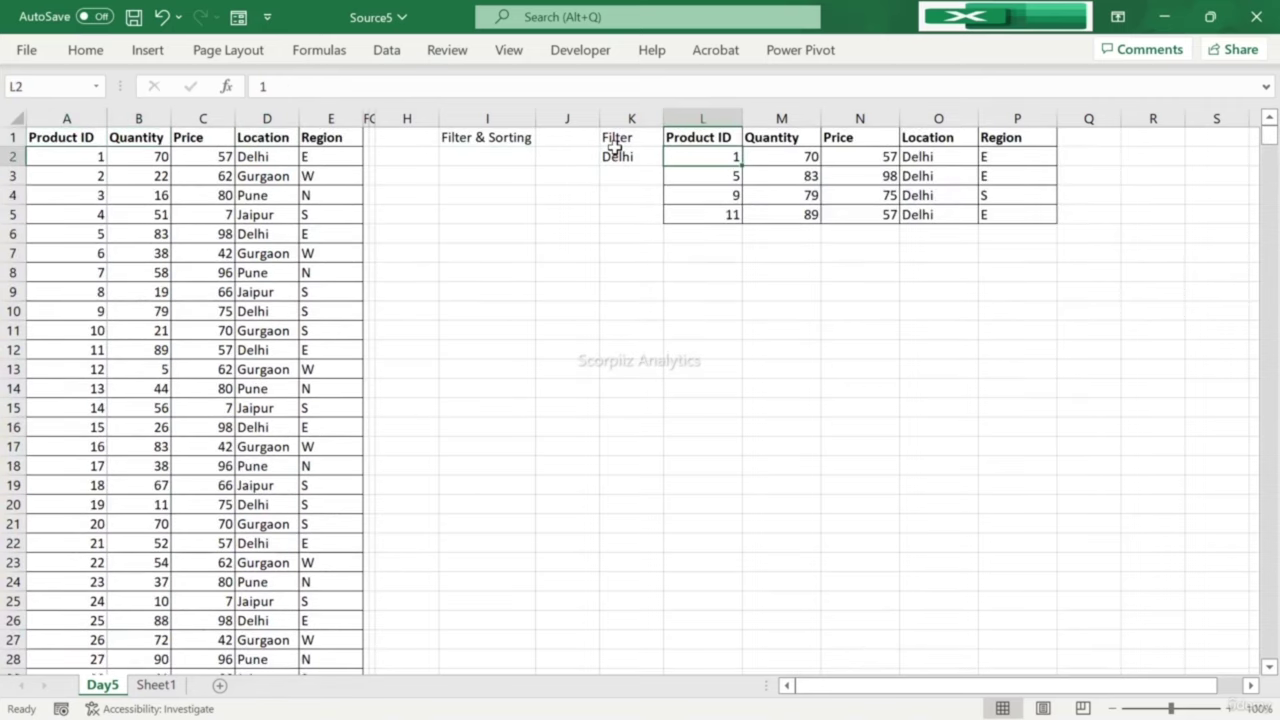
{"action": "key", "text": "ctrl+Right"}
{"action": "key", "text": "Left"}
{"action": "key", "text": "Left"}
{"action": "key", "text": "Left"}
{"action": "key", "text": "Left"}
{"action": "key", "text": "Left"}
{"action": "key", "text": "Home"}
{"action": "key", "text": "Right"}
{"action": "key", "text": "Right"}
{"action": "key", "text": "Right"}
{"action": "key", "text": "Right"}
{"action": "key", "text": "Right"}
{"action": "key", "text": "Right"}
{"action": "key", "text": "Right"}
{"action": "key", "text": "Right"}
{"action": "key", "text": "Right"}
{"action": "key", "text": "Right"}
{"action": "key", "text": "Right"}
{"action": "key", "text": "Right"}
{"action": "key", "text": "Right"}
{"action": "key", "text": "Left"}
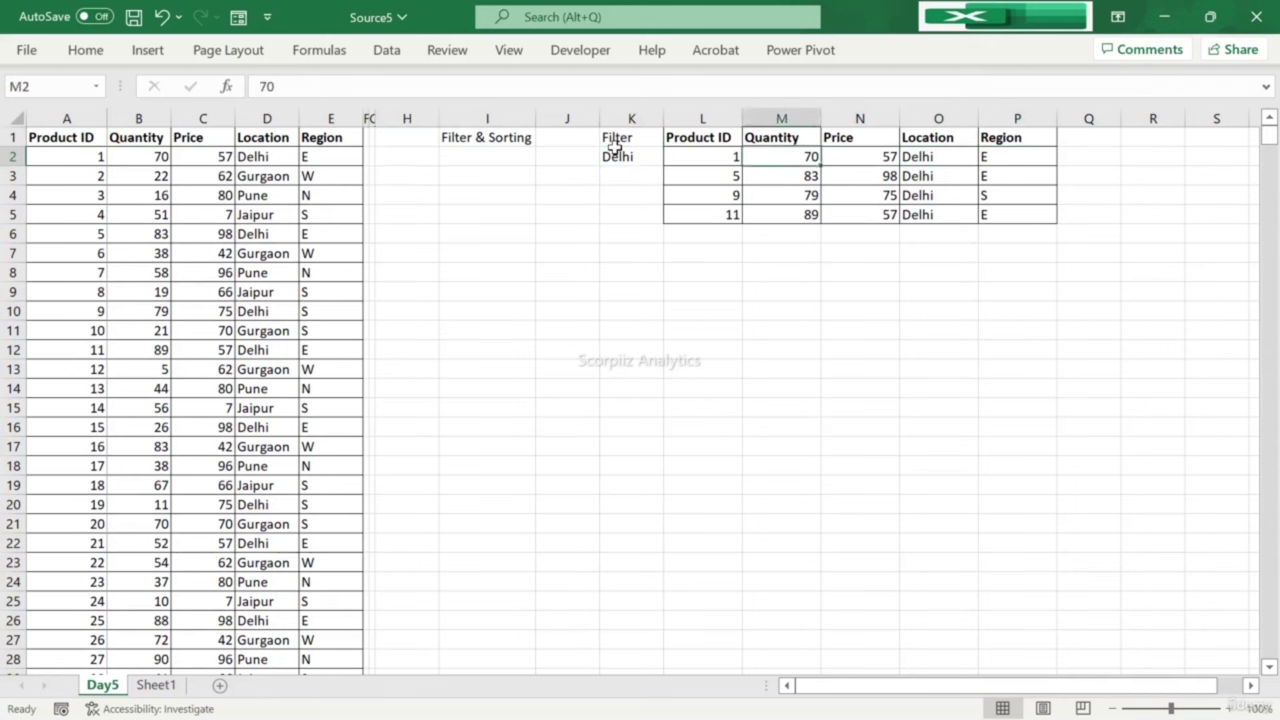
{"action": "key", "text": "Left"}
{"action": "key", "text": "Left"}
{"action": "key", "text": "Home"}
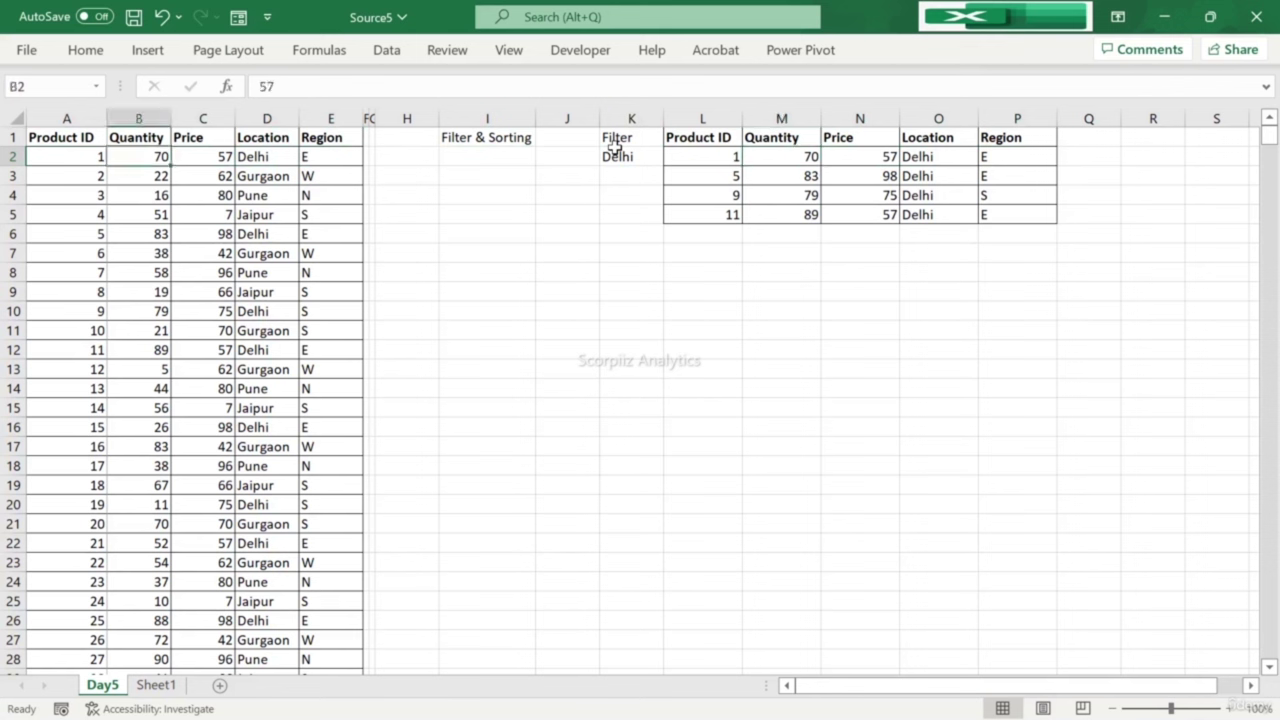
{"action": "key", "text": "ctrl+shift+Right"}
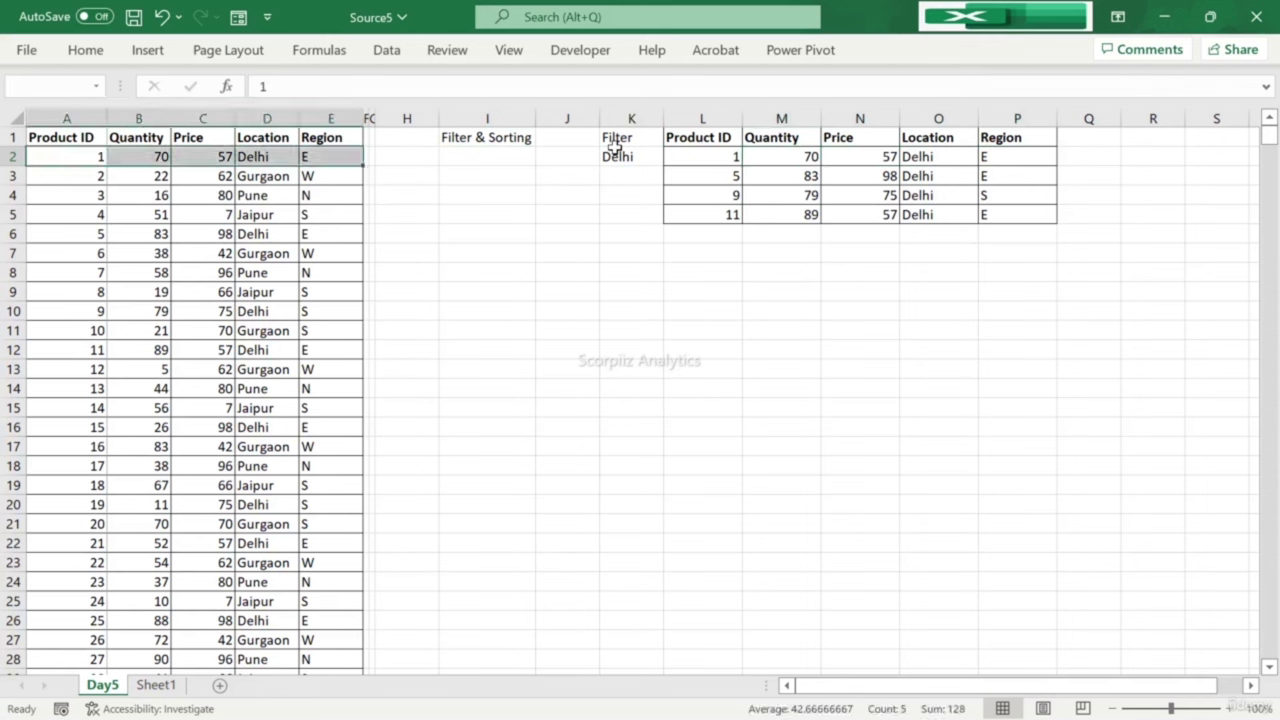
{"action": "key", "text": "ctrl+c"}
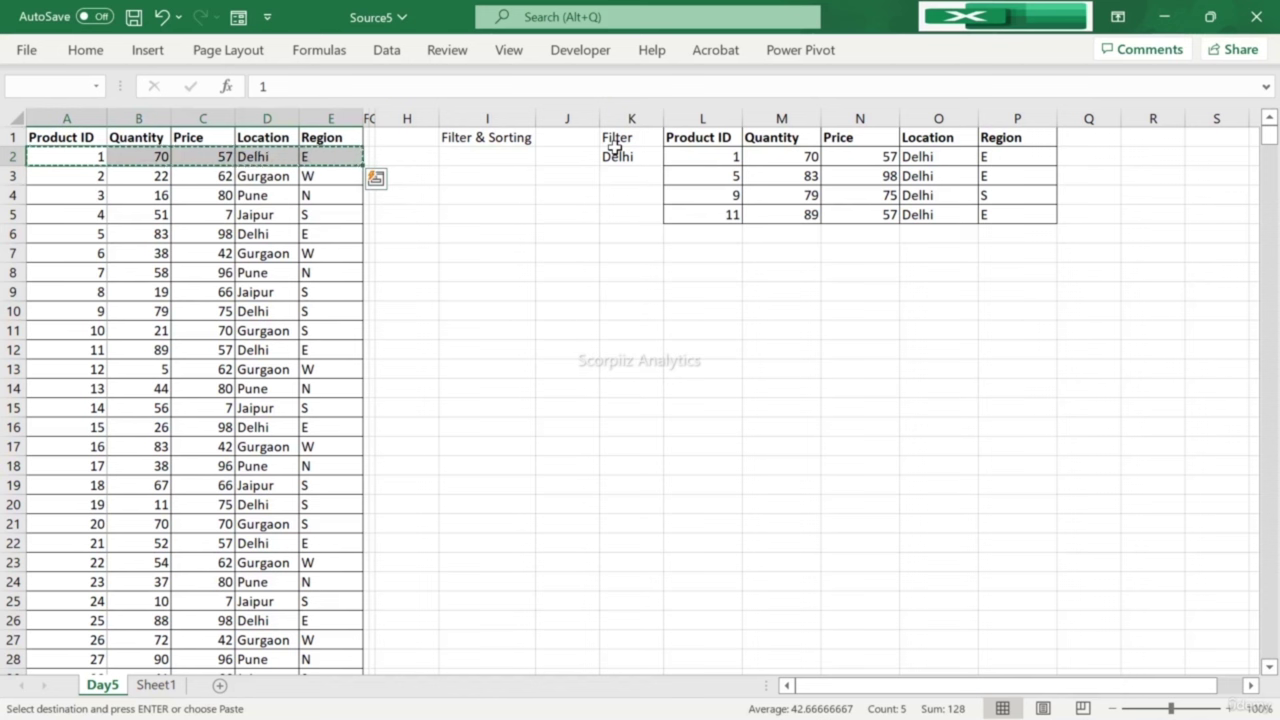
{"action": "key", "text": "Right"}
{"action": "key", "text": "Right"}
{"action": "key", "text": "Right"}
{"action": "key", "text": "Right"}
{"action": "key", "text": "Right"}
{"action": "key", "text": "Right"}
{"action": "key", "text": "Right"}
{"action": "key", "text": "Right"}
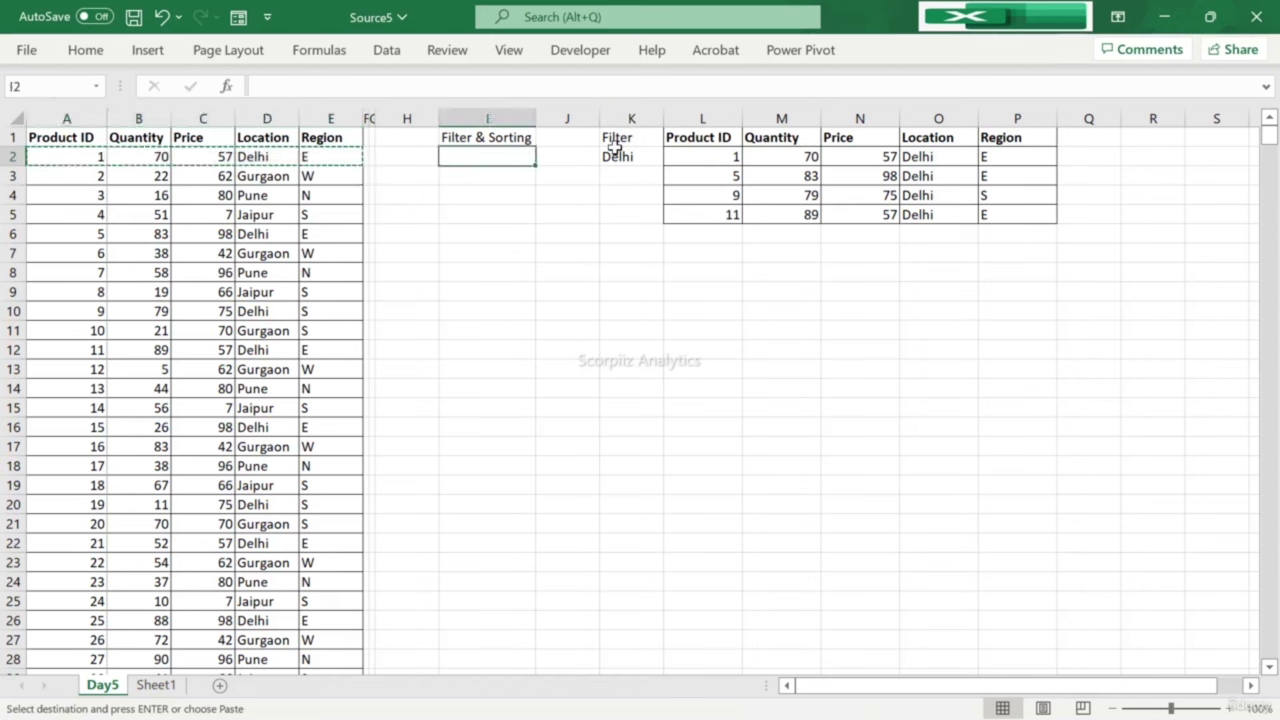
{"action": "key", "text": "Escape"}
{"action": "key", "text": "Left"}
{"action": "key", "text": "Left"}
{"action": "key", "text": "Left"}
{"action": "key", "text": "Left"}
{"action": "key", "text": "Left"}
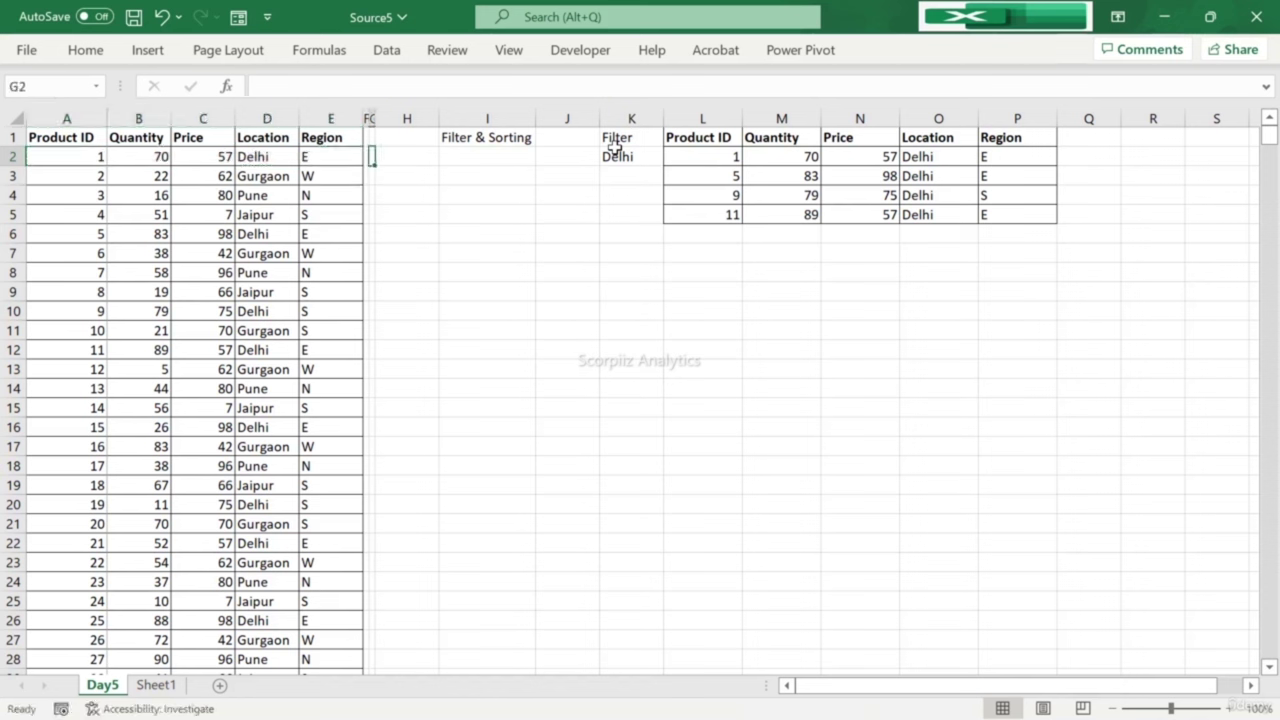
{"action": "key", "text": "Down"}
{"action": "key", "text": "Down"}
{"action": "key", "text": "Down"}
{"action": "key", "text": "Down"}
{"action": "key", "text": "Down"}
{"action": "key", "text": "Down"}
{"action": "key", "text": "Down"}
{"action": "key", "text": "Down"}
{"action": "key", "text": "Down"}
{"action": "key", "text": "Down"}
{"action": "key", "text": "Down"}
{"action": "key", "text": "Down"}
{"action": "key", "text": "Down"}
{"action": "key", "text": "Down"}
{"action": "key", "text": "Down"}
{"action": "key", "text": "Down"}
{"action": "key", "text": "Down"}
{"action": "key", "text": "Down"}
{"action": "key", "text": "Down"}
{"action": "key", "text": "Down"}
{"action": "key", "text": "Down"}
{"action": "key", "text": "Down"}
{"action": "key", "text": "Down"}
{"action": "key", "text": "Down"}
{"action": "key", "text": "Down"}
{"action": "key", "text": "Down"}
{"action": "key", "text": "Down"}
{"action": "key", "text": "Down"}
{"action": "key", "text": "Down"}
{"action": "key", "text": "Down"}
{"action": "key", "text": "Down"}
{"action": "key", "text": "Down"}
{"action": "key", "text": "Down"}
{"action": "key", "text": "Down"}
{"action": "key", "text": "Down"}
{"action": "key", "text": "Down"}
{"action": "key", "text": "Down"}
{"action": "key", "text": "Down"}
{"action": "key", "text": "Down"}
{"action": "key", "text": "Down"}
{"action": "key", "text": "Down"}
{"action": "key", "text": "ctrl+Up"}
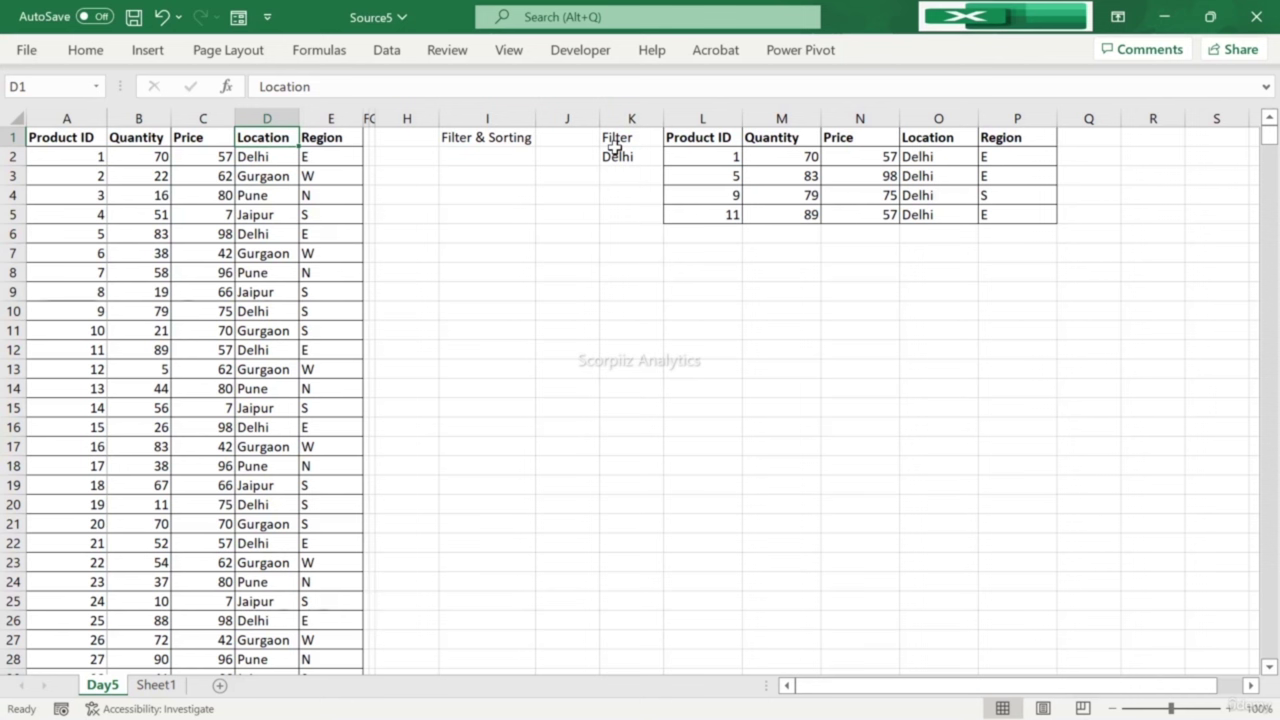
{"action": "key", "text": "Right"}
{"action": "key", "text": "Right"}
{"action": "key", "text": "Right"}
{"action": "key", "text": "Right"}
{"action": "key", "text": "Right"}
{"action": "key", "text": "Right"}
{"action": "key", "text": "Right"}
{"action": "key", "text": "Right"}
{"action": "key", "text": "Right"}
{"action": "key", "text": "Right"}
{"action": "key", "text": "Left"}
{"action": "key", "text": "Left"}
{"action": "key", "text": "Left"}
{"action": "key", "text": "Left"}
{"action": "key", "text": "Left"}
{"action": "key", "text": "Left"}
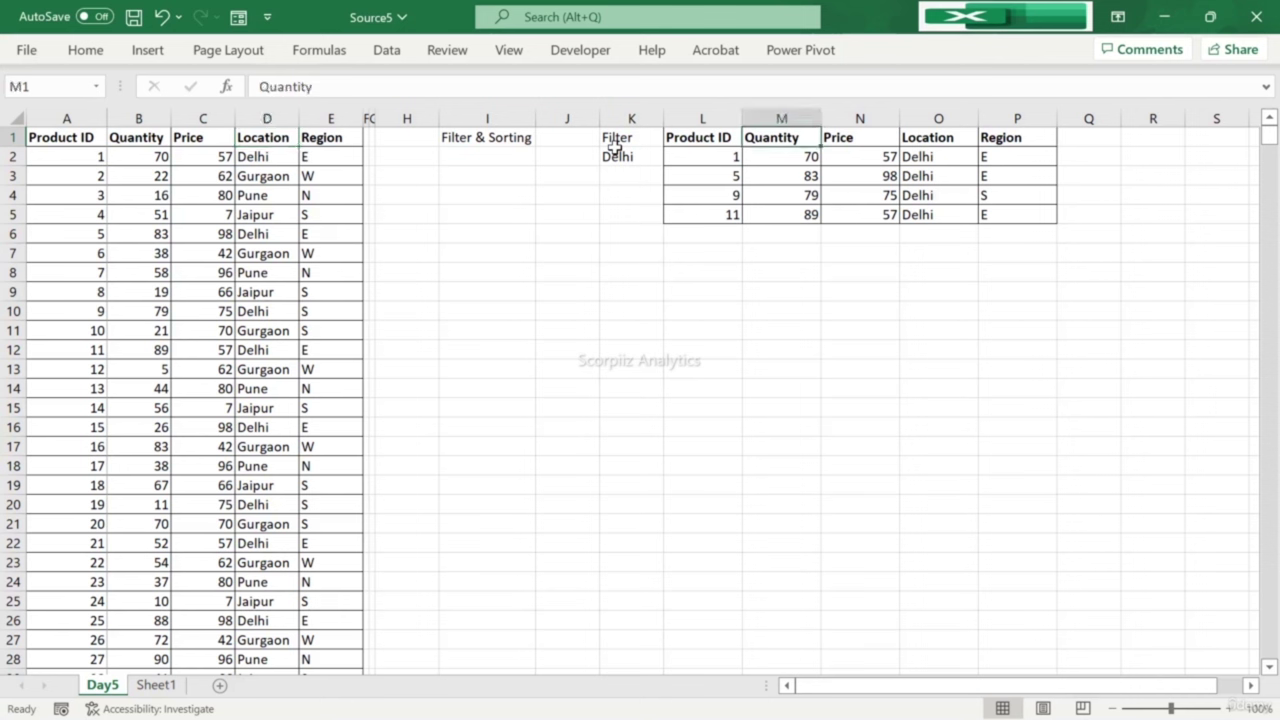
{"action": "key", "text": "Home"}
{"action": "key", "text": "Right"}
{"action": "key", "text": "Right"}
{"action": "key", "text": "Right"}
{"action": "key", "text": "Right"}
{"action": "key", "text": "Right"}
{"action": "key", "text": "Right"}
{"action": "key", "text": "Right"}
{"action": "key", "text": "Right"}
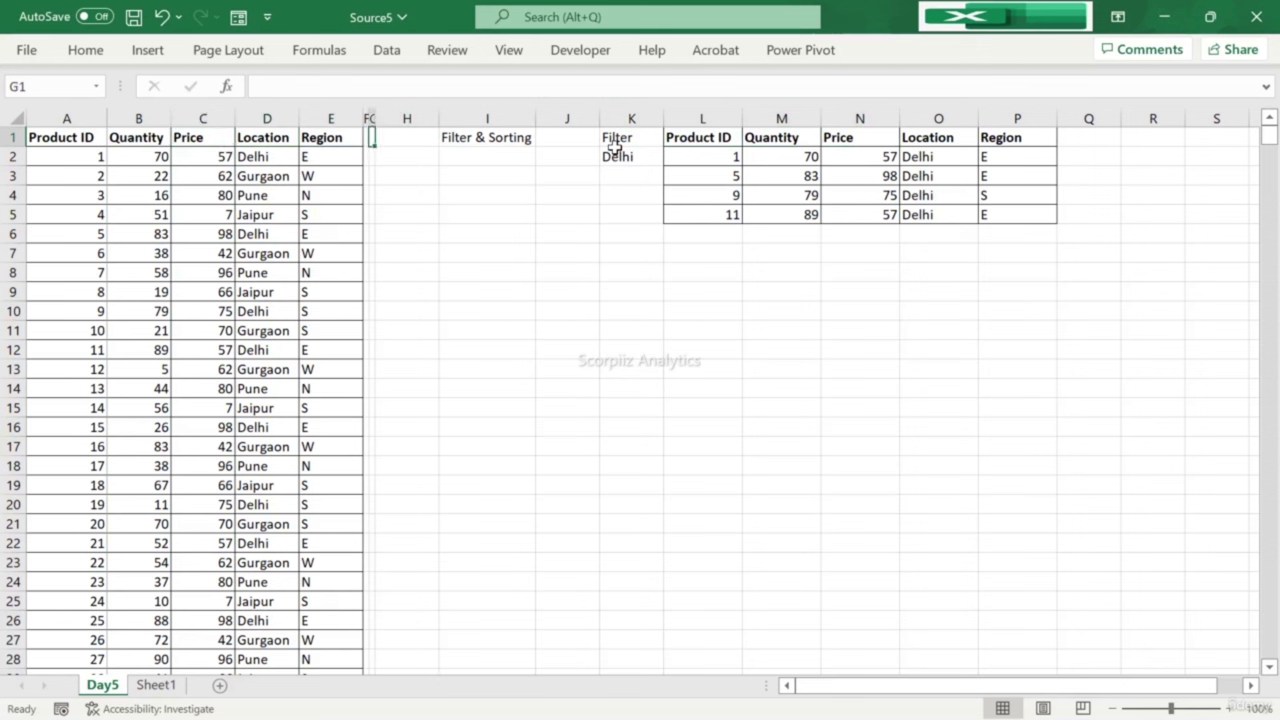
{"action": "key", "text": "Right"}
{"action": "key", "text": "Right"}
{"action": "key", "text": "Down"}
{"action": "key", "text": "Up"}
{"action": "key", "text": "Right"}
{"action": "key", "text": "Down"}
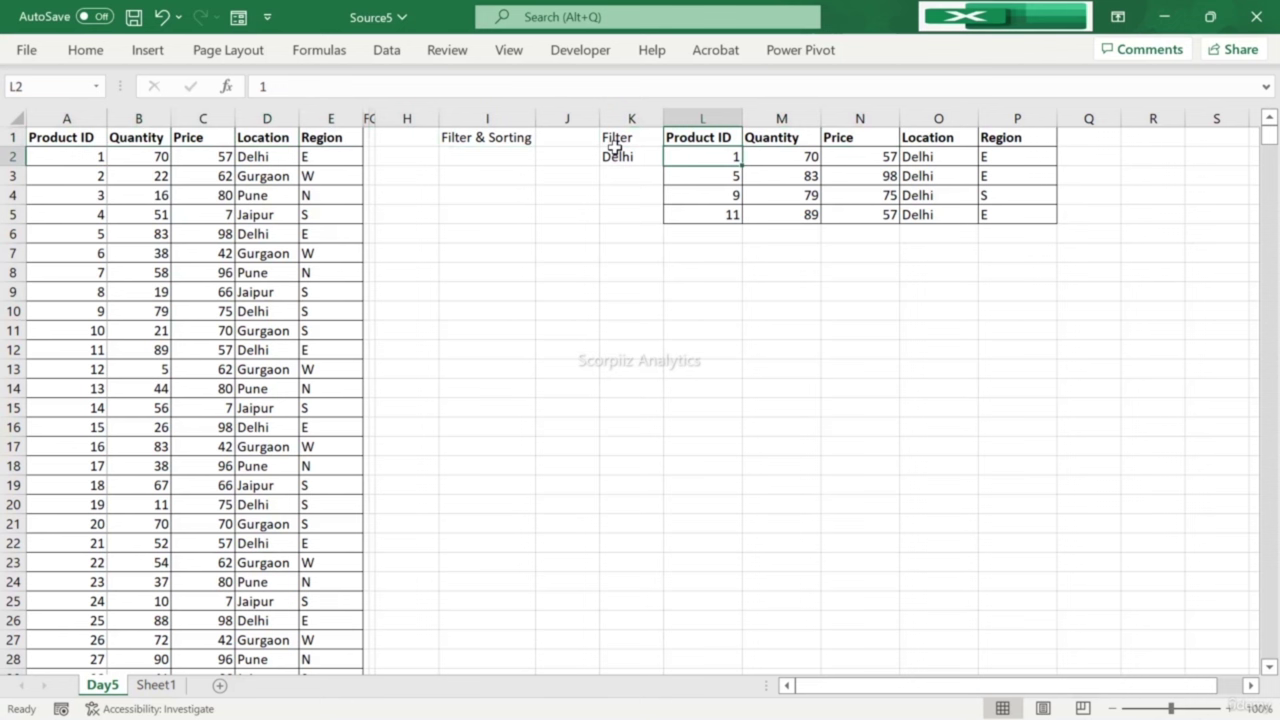
{"action": "left_click", "coordinate": [620, 156]}
{"action": "key", "text": "Left"}
{"action": "key", "text": "Right"}
{"action": "key", "text": "Up"}
{"action": "key", "text": "Down"}
{"action": "key", "text": "Left"}
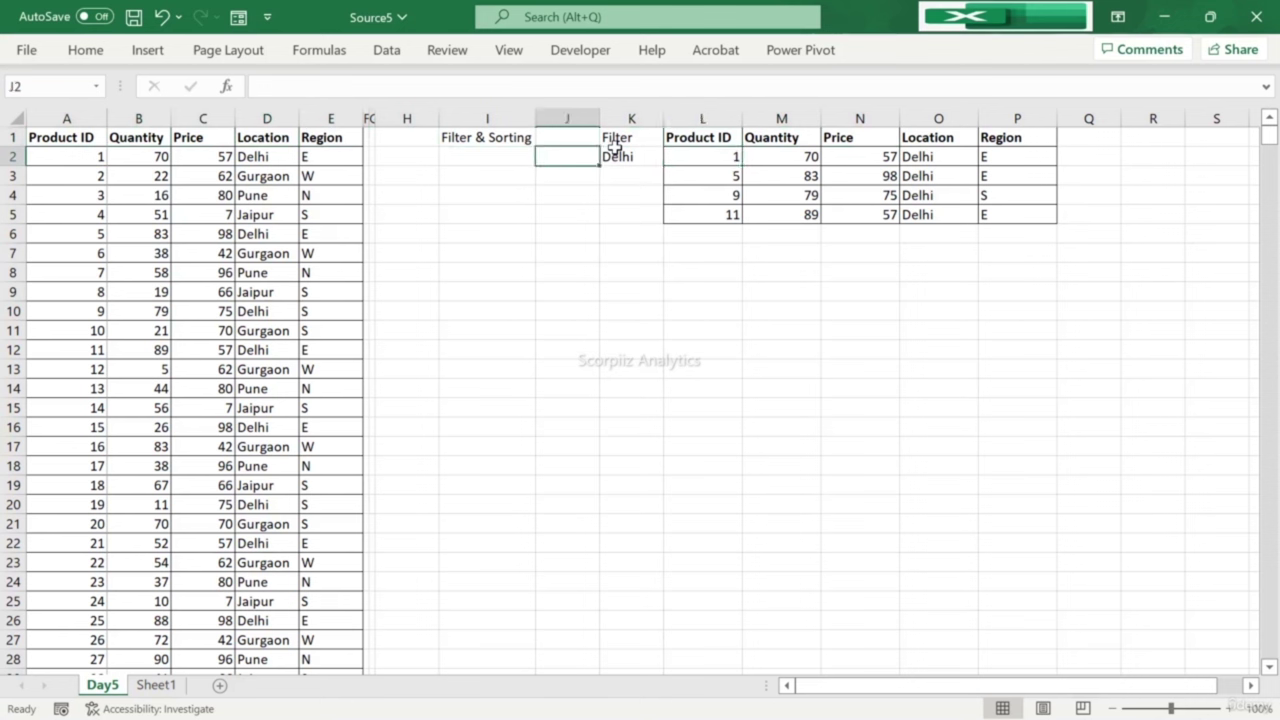
Step: Enter a bold 'Location' label in J2 and border the J2:K2 pair beside Delhi
{"action": "type", "text": "Location"}
{"action": "key", "text": "Return"}
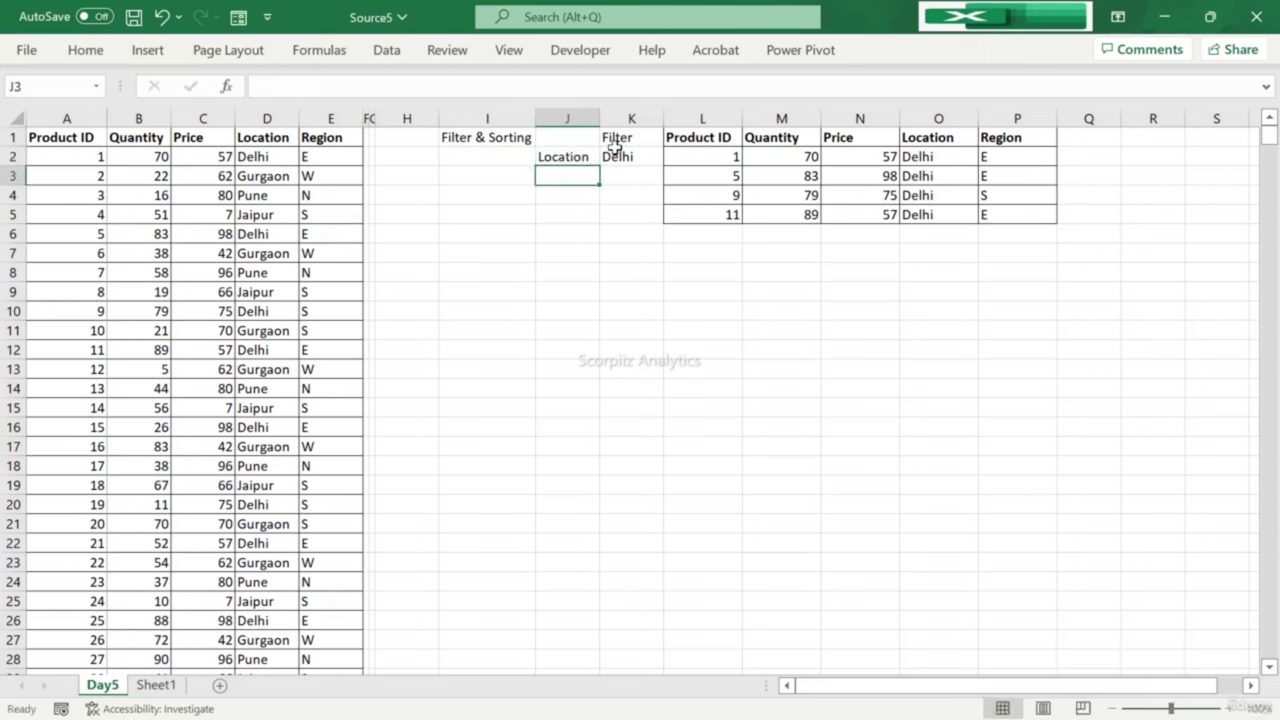
{"action": "key", "text": "Up"}
{"action": "key", "text": "shift+Right"}
{"action": "key", "text": "alt"}
{"action": "key", "text": "Escape"}
{"action": "key", "text": "shift+Left"}
{"action": "key", "text": "ctrl+b"}
Step: Make the Filter heading in K1 bold
{"action": "key", "text": "Right"}
{"action": "key", "text": "Right"}
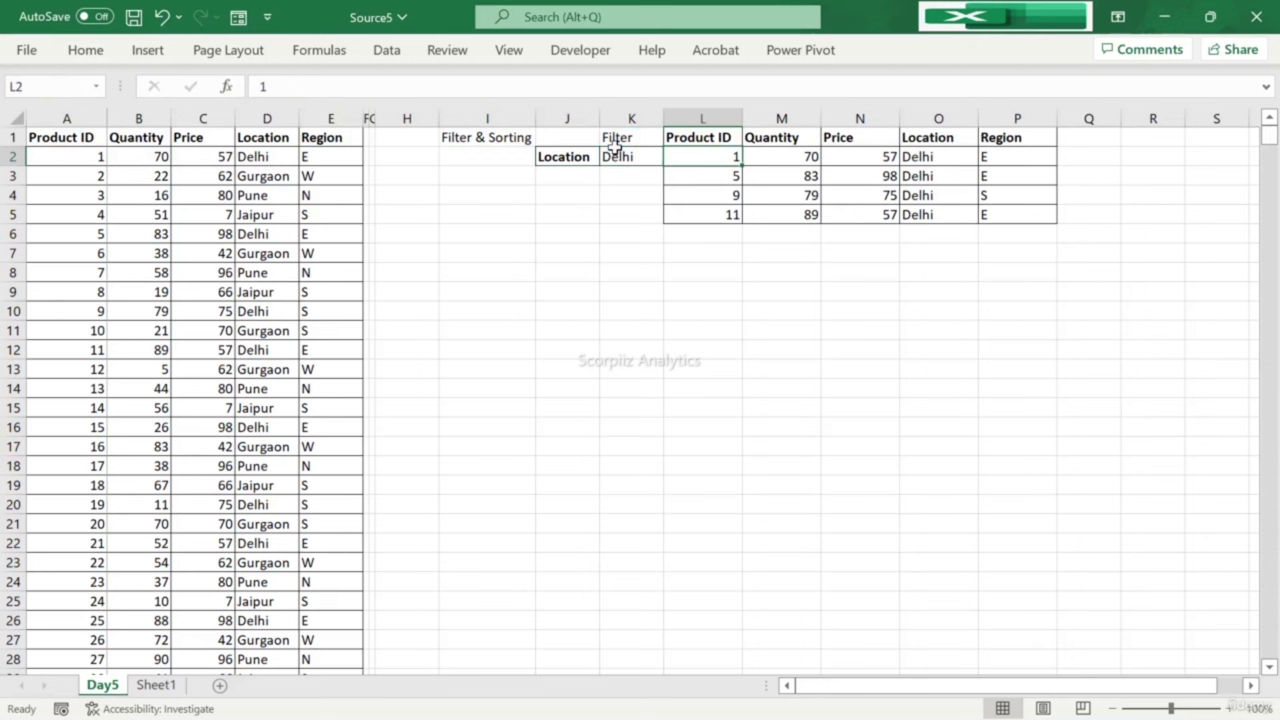
{"action": "key", "text": "Down"}
{"action": "key", "text": "Down"}
{"action": "key", "text": "Down"}
{"action": "key", "text": "Down"}
{"action": "key", "text": "Right"}
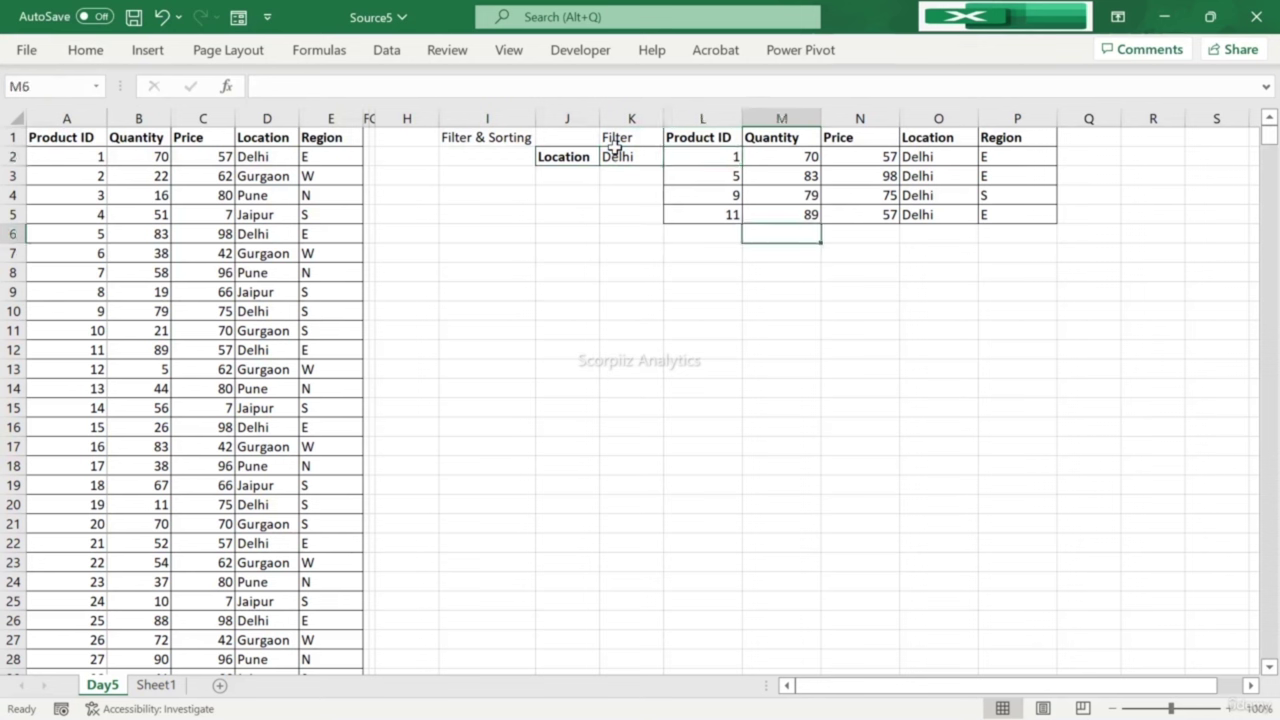
{"action": "key", "text": "Left"}
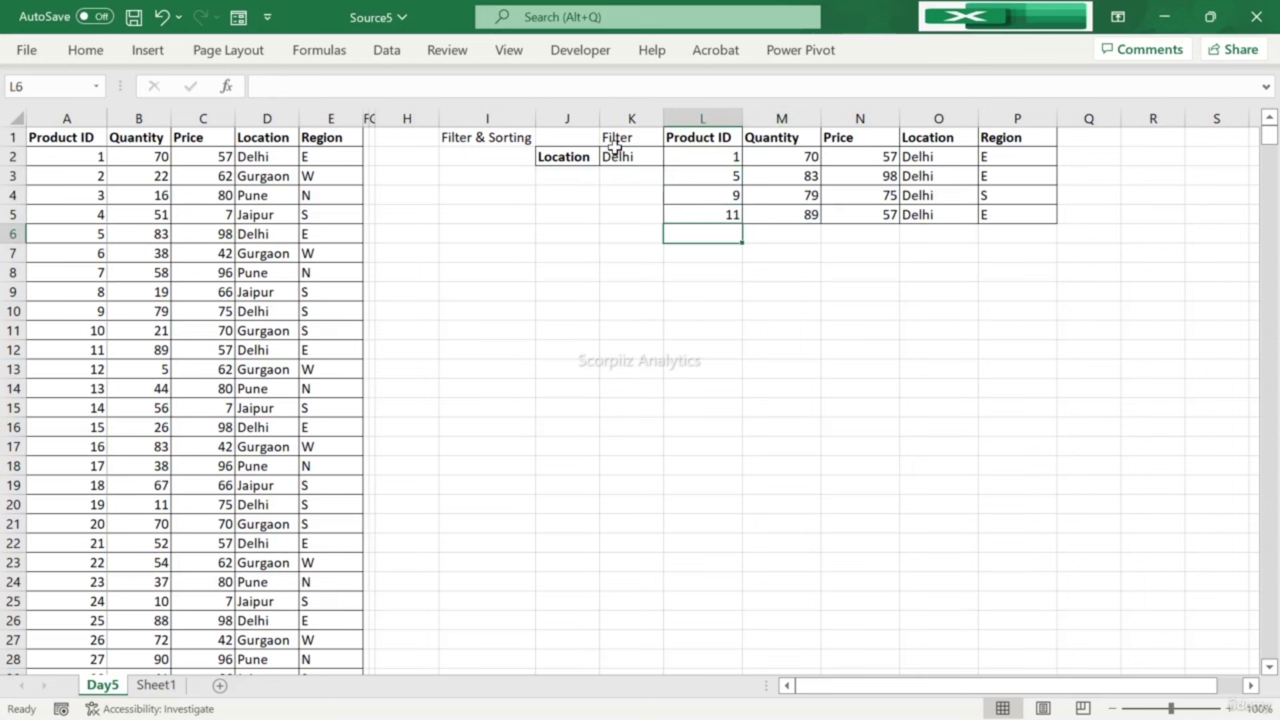
{"action": "key", "text": "Left"}
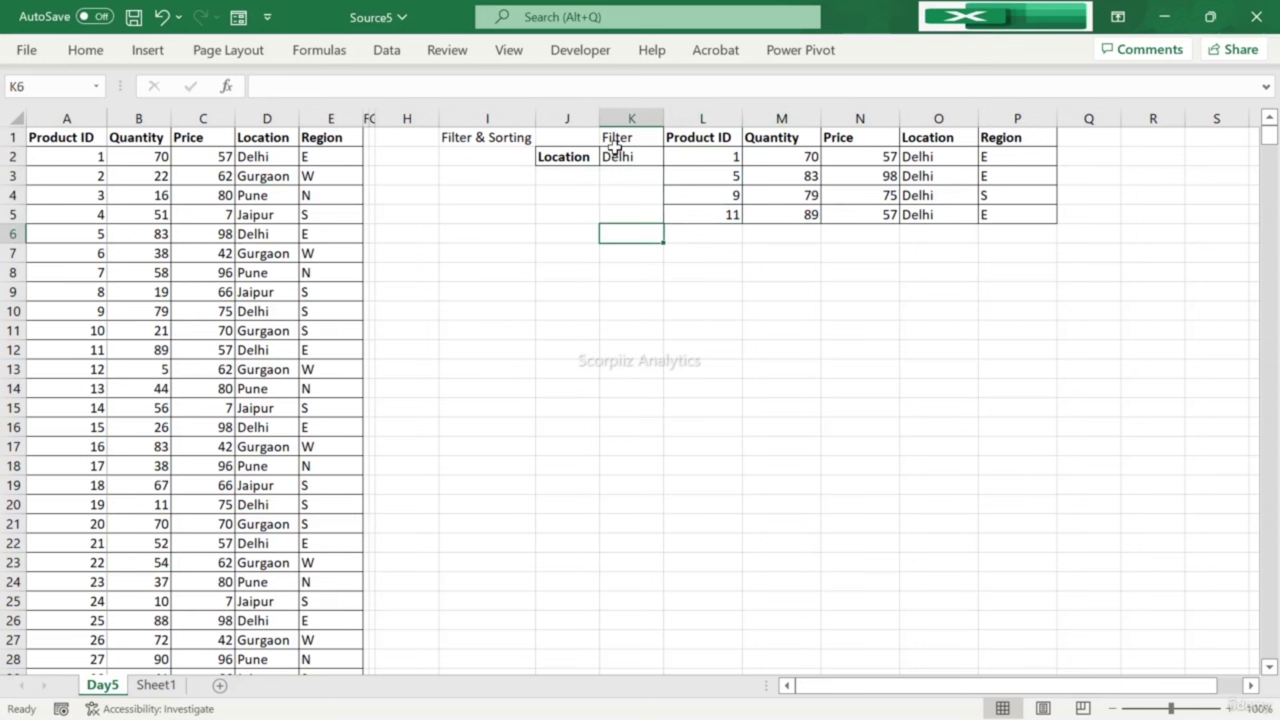
{"action": "key", "text": "Left"}
{"action": "key", "text": "ctrl+Left"}
{"action": "key", "text": "ctrl+Left"}
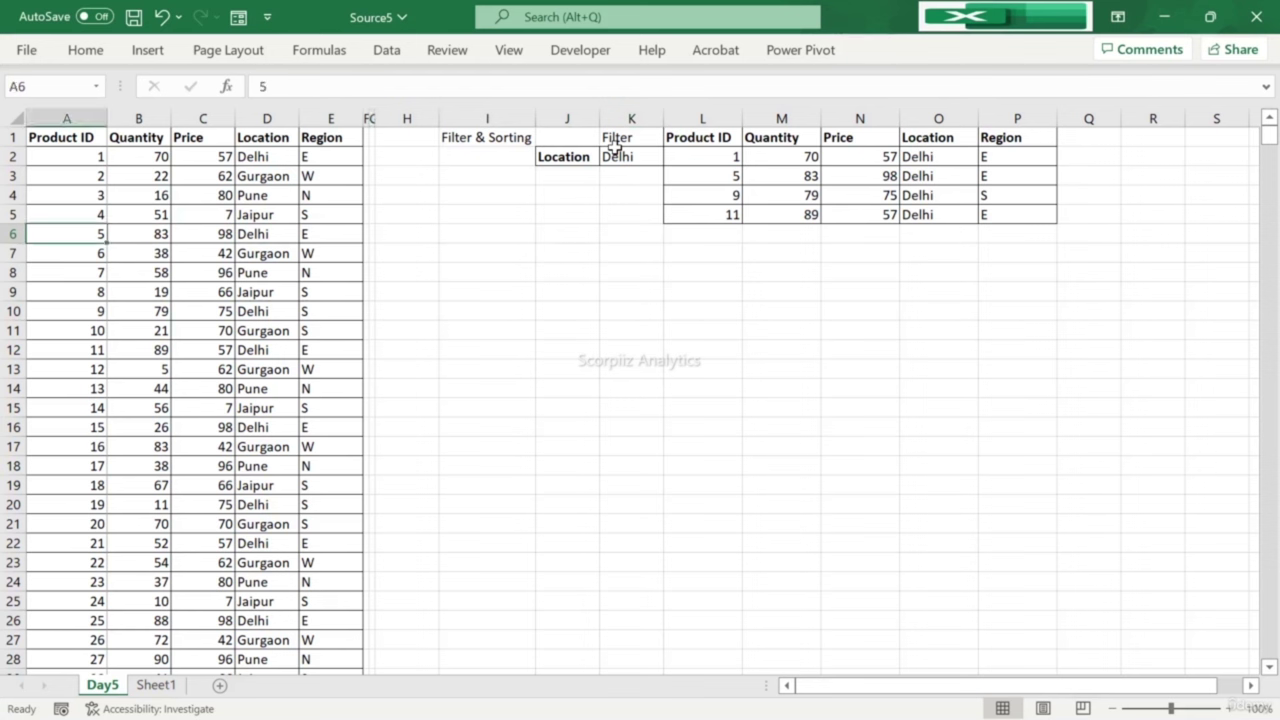
{"action": "key", "text": "Right"}
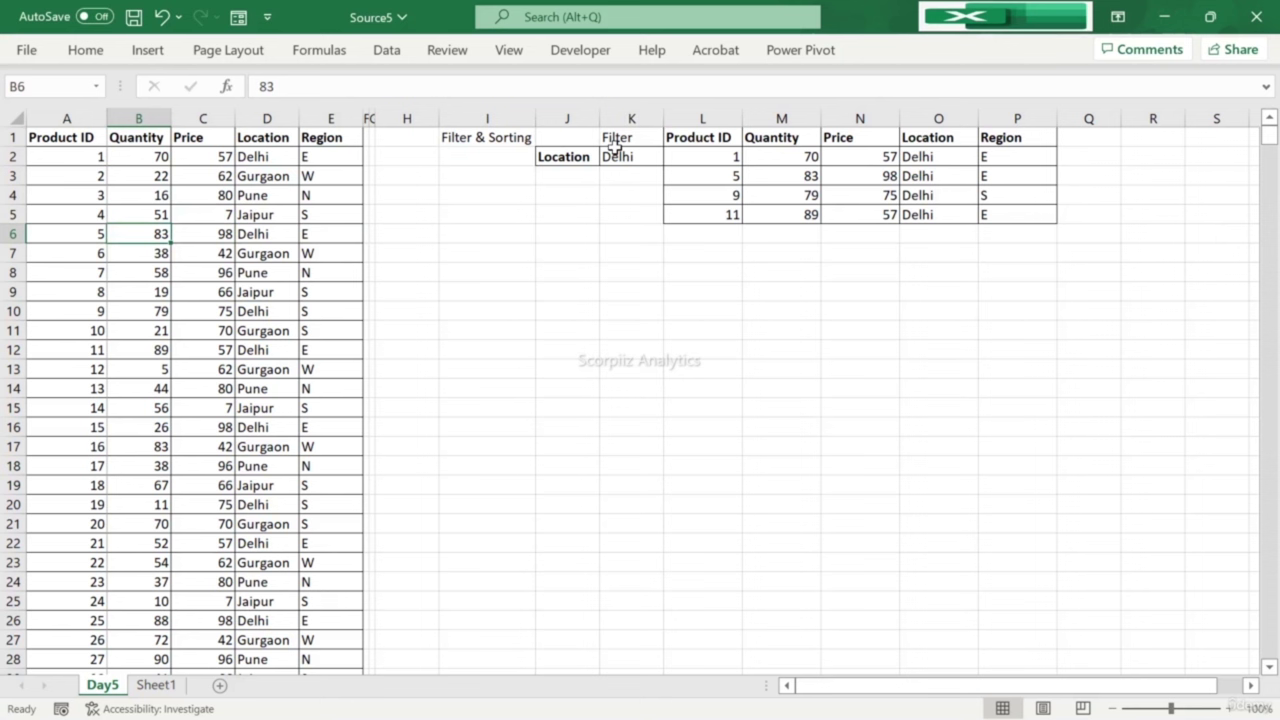
{"action": "key", "text": "Up"}
{"action": "key", "text": "ctrl+Up"}
{"action": "key", "text": "Right"}
{"action": "key", "text": "Right"}
{"action": "key", "text": "Right"}
{"action": "key", "text": "Right"}
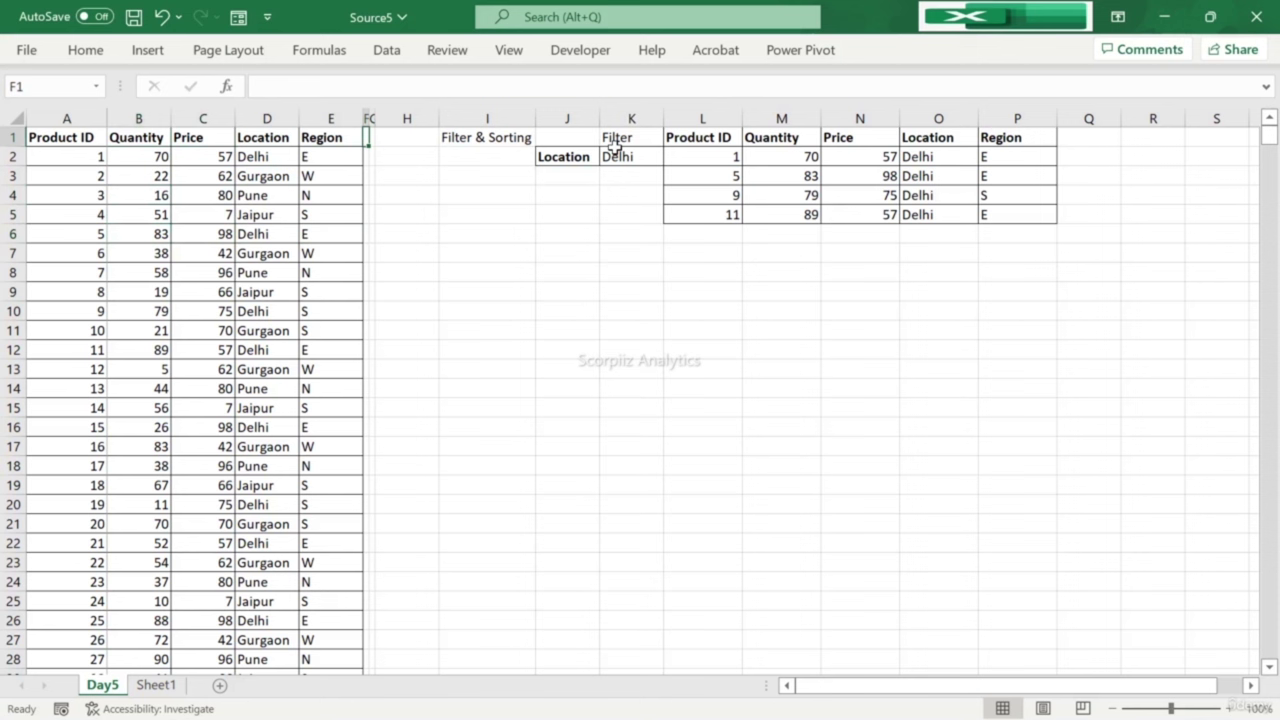
{"action": "key", "text": "Down"}
{"action": "key", "text": "Right"}
{"action": "key", "text": "Right"}
{"action": "key", "text": "Right"}
{"action": "key", "text": "Right"}
{"action": "key", "text": "Right"}
{"action": "key", "text": "Right"}
{"action": "key", "text": "Right"}
{"action": "key", "text": "Up"}
{"action": "key", "text": "Left"}
{"action": "key", "text": "Left"}
{"action": "key", "text": "Left"}
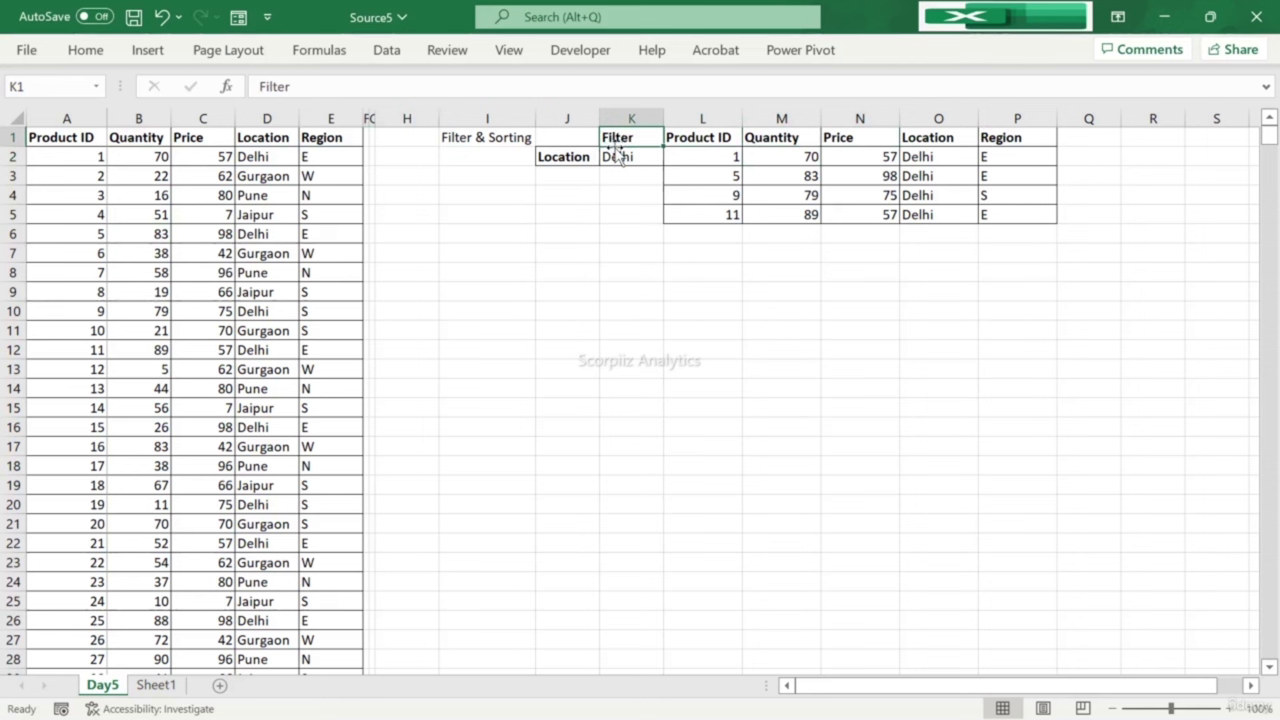
{"action": "left_click", "coordinate": [674, 165]}
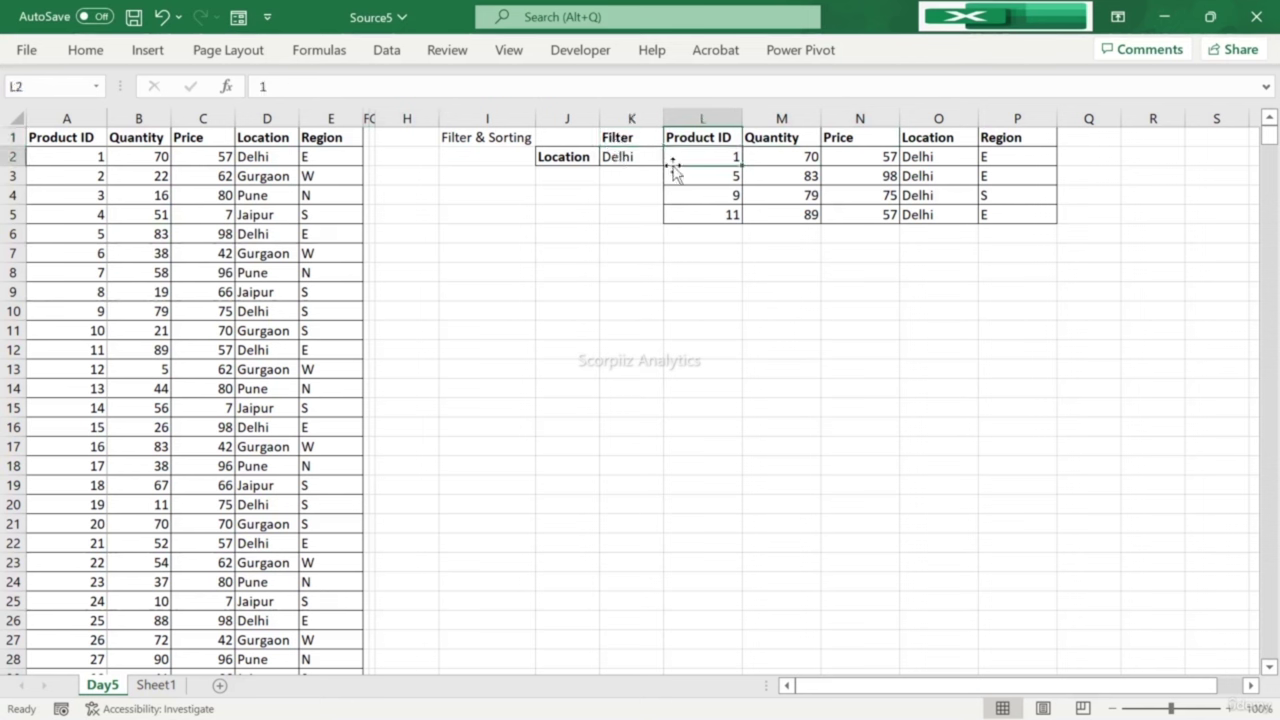
{"action": "key", "text": "Left"}
{"action": "key", "text": "Left"}
{"action": "key", "text": "Up"}
{"action": "key", "text": "Right"}
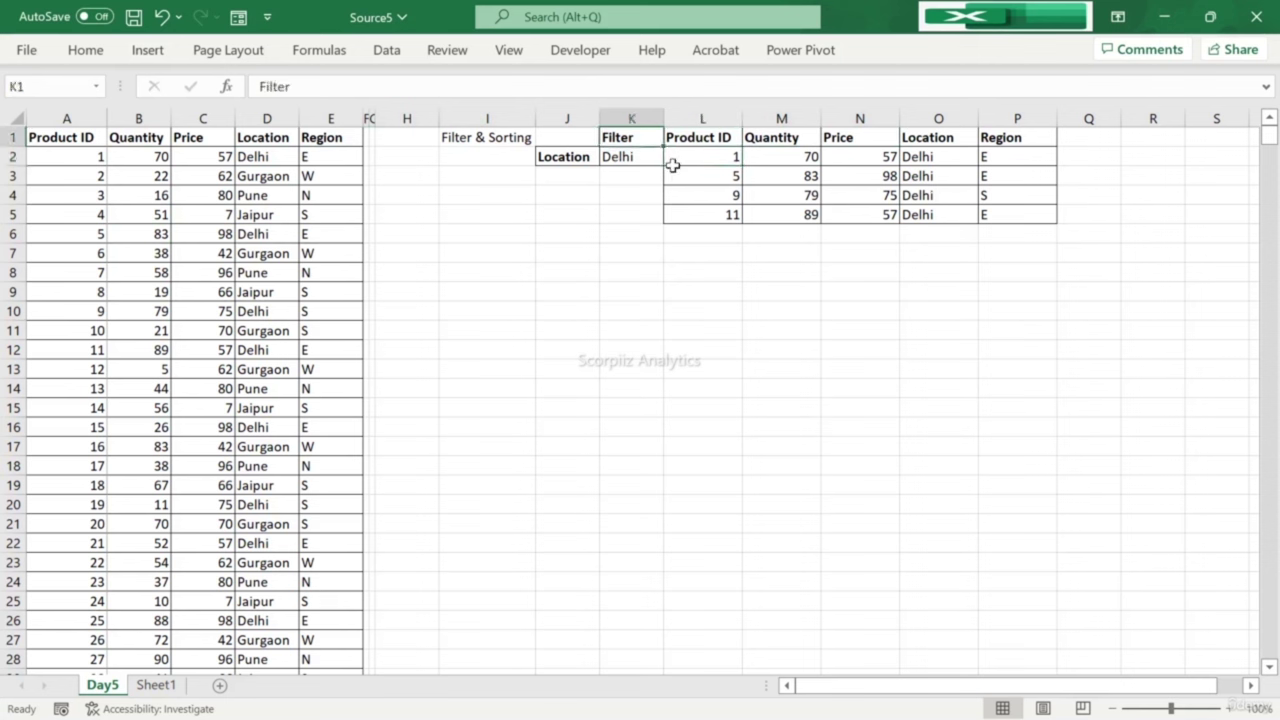
{"action": "key", "text": "Left"}
{"action": "key", "text": "Left"}
{"action": "key", "text": "Left"}
{"action": "key", "text": "Left"}
{"action": "key", "text": "Left"}
{"action": "key", "text": "Left"}
{"action": "key", "text": "Left"}
{"action": "key", "text": "Left"}
{"action": "key", "text": "Left"}
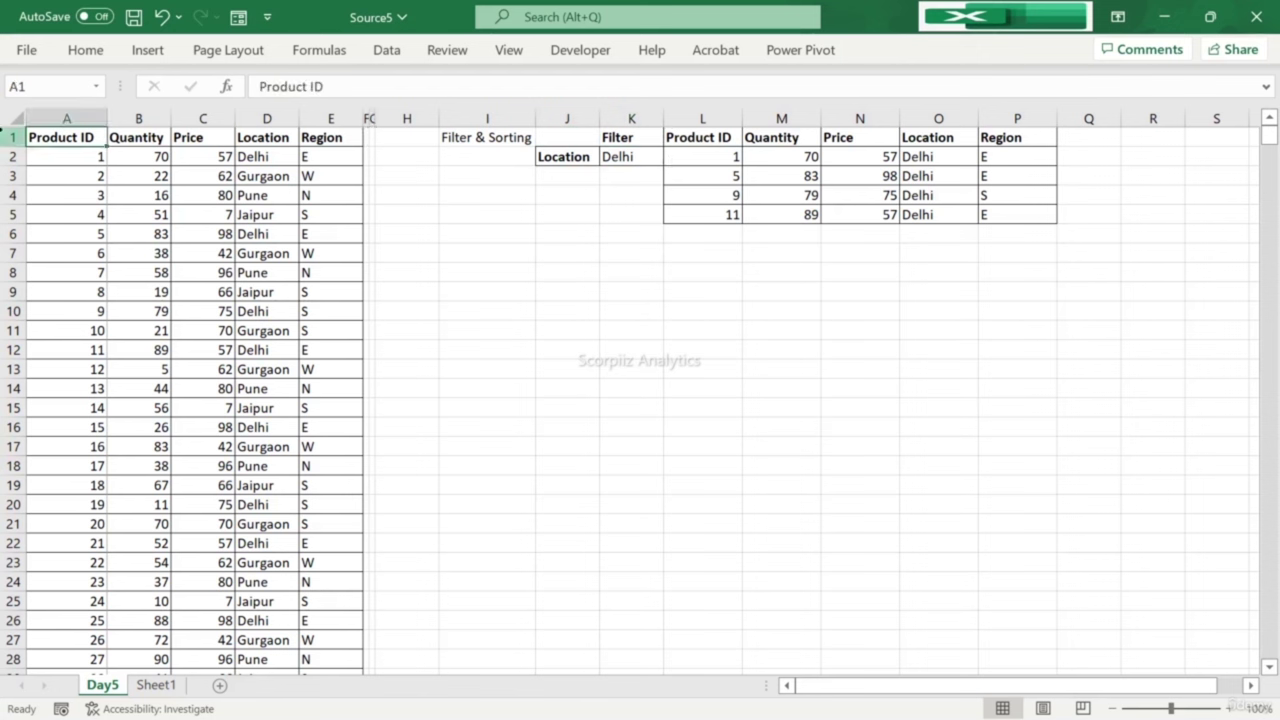
Step: Turn on Data-tab filter drop-downs for the A1:E1 headers, Product ID through Region
{"action": "left_click", "coordinate": [148, 137]}
{"action": "left_click", "coordinate": [197, 138]}
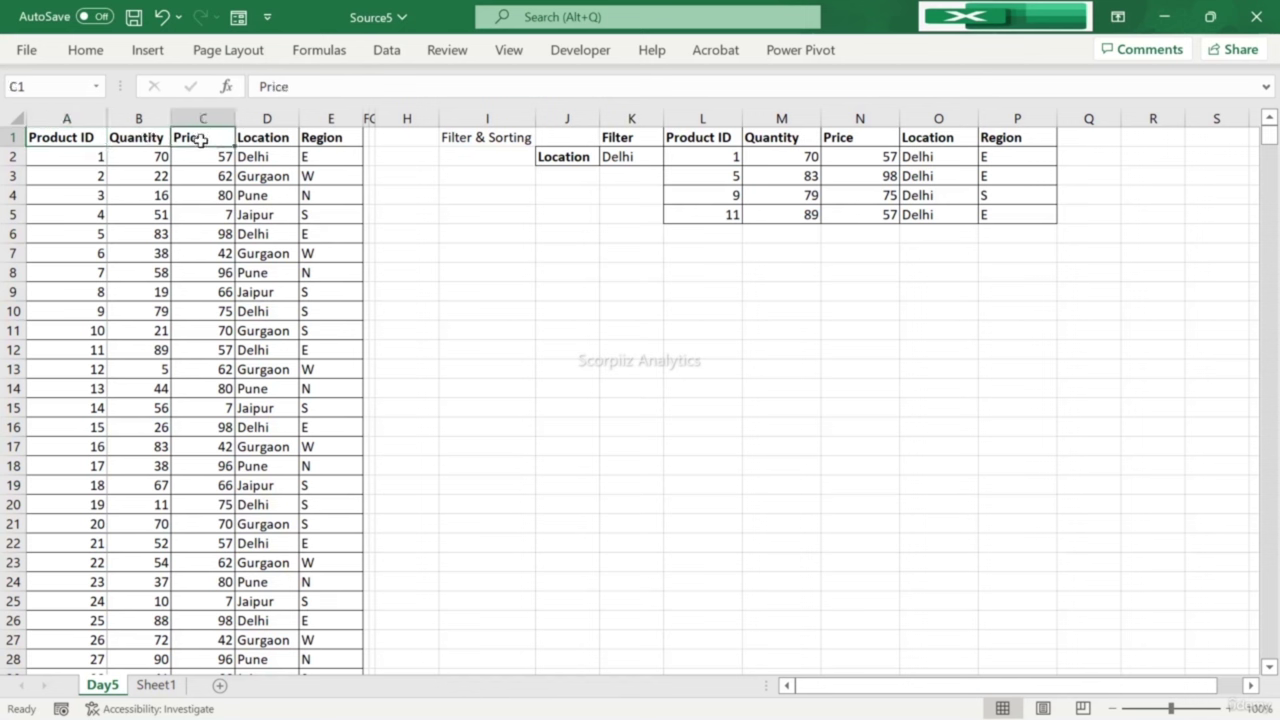
{"action": "left_click", "coordinate": [95, 137]}
{"action": "left_click", "coordinate": [136, 137]}
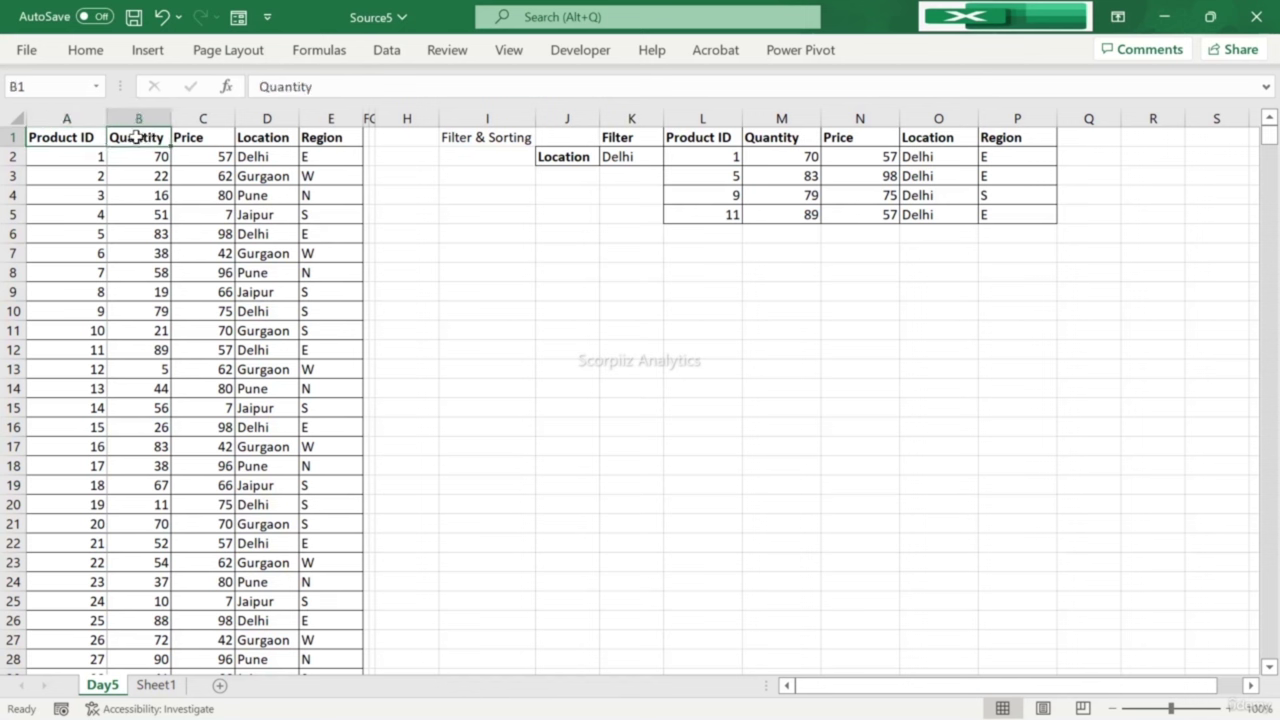
{"action": "left_click", "coordinate": [192, 140]}
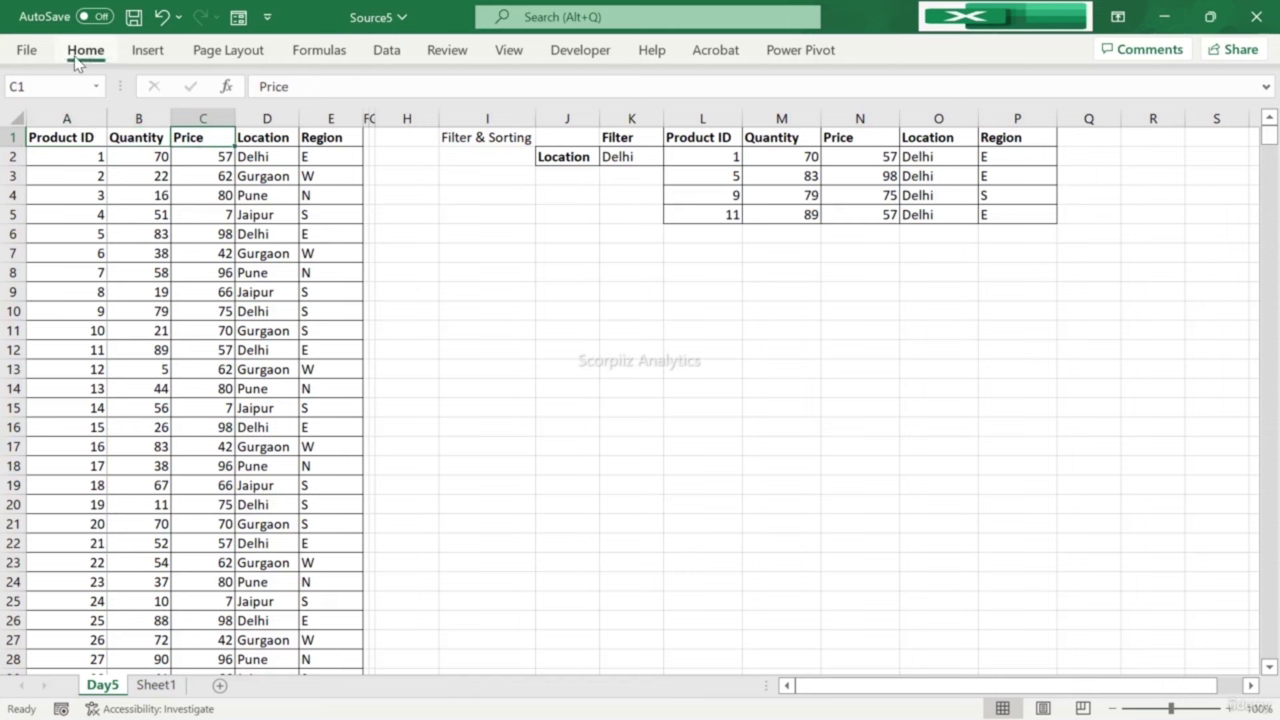
{"action": "left_click", "coordinate": [80, 52]}
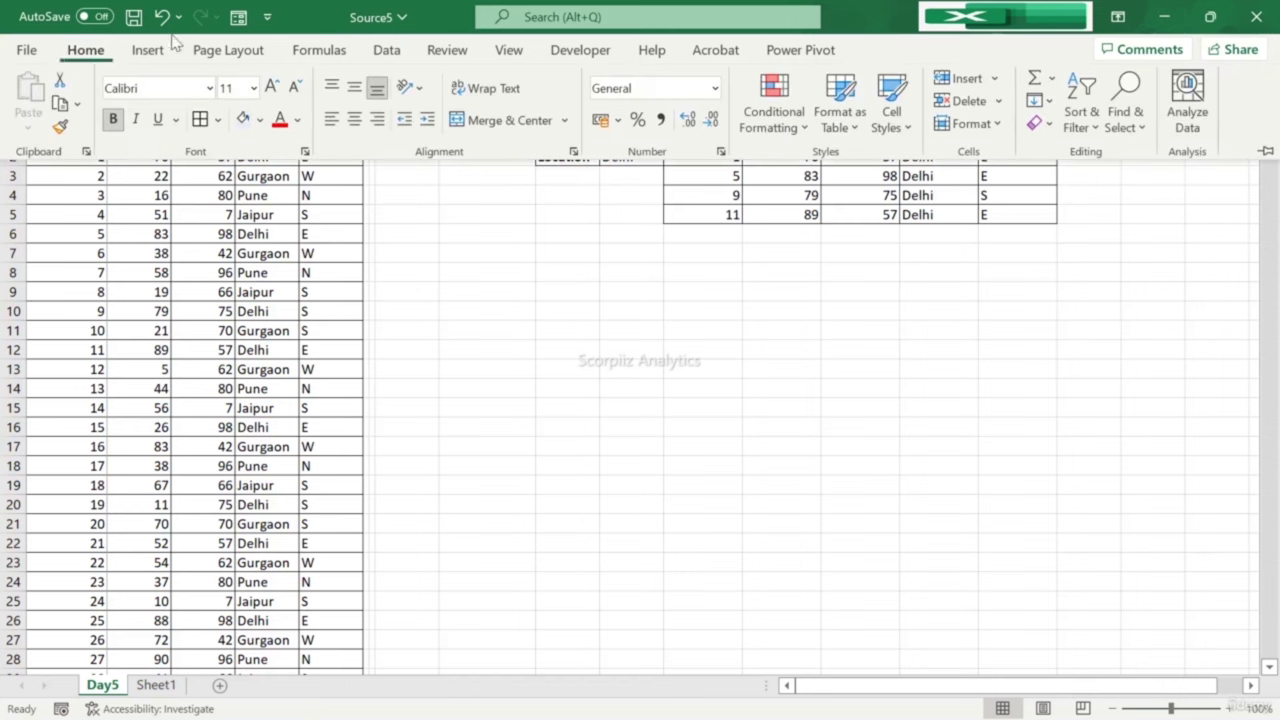
{"action": "left_click", "coordinate": [384, 55]}
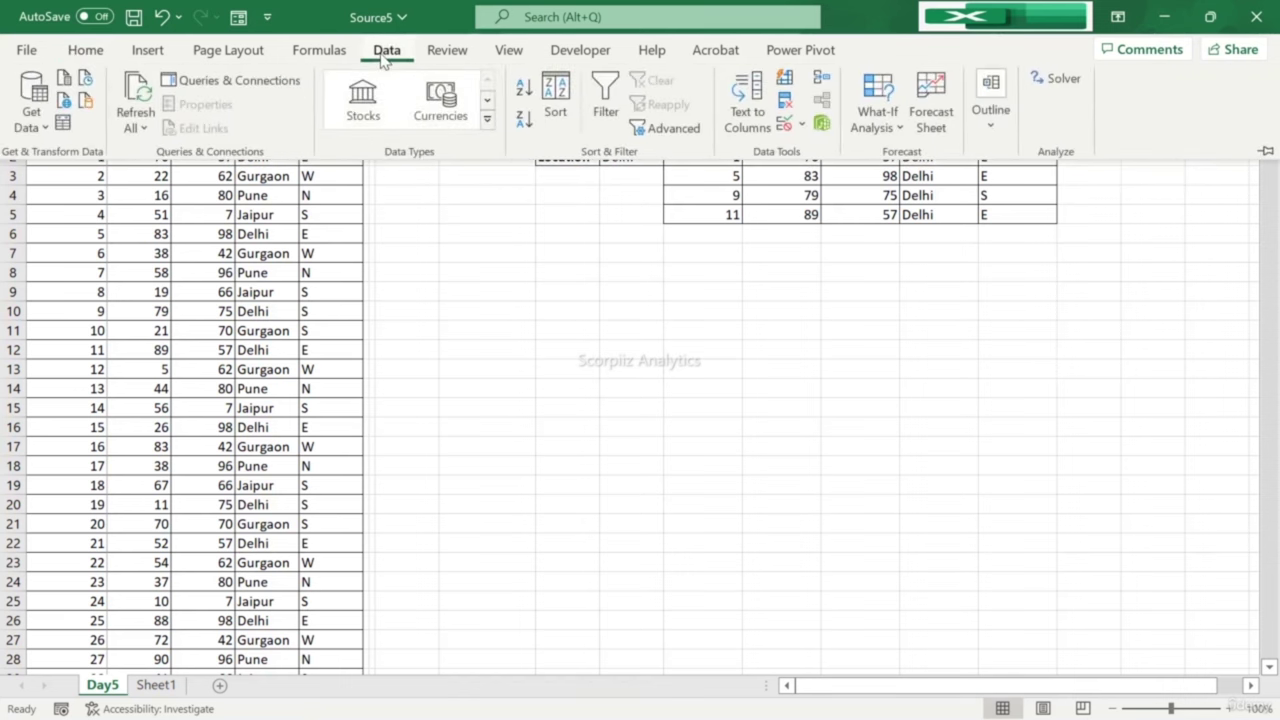
{"action": "left_click", "coordinate": [608, 112]}
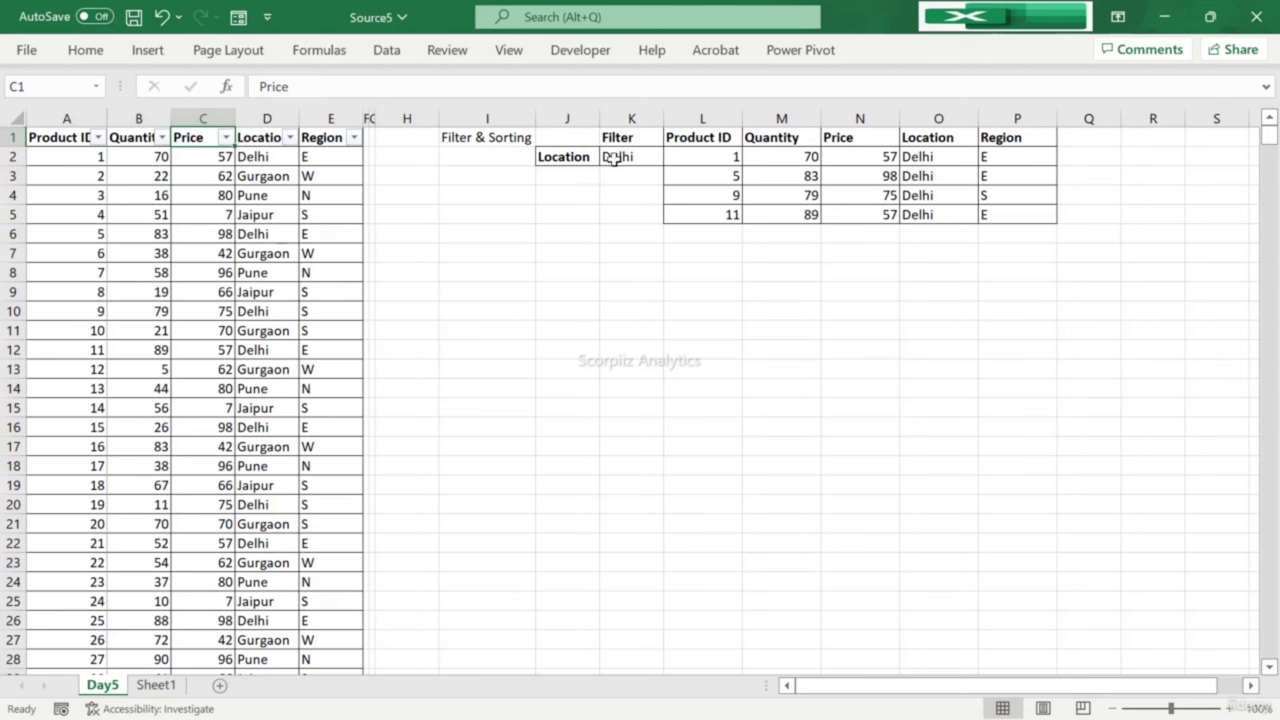
Step: Enter the note 'Square with trangle' in I4 and widen column I to fit it
{"action": "left_click_drag", "start_coordinate": [543, 156], "coordinate": [612, 157]}
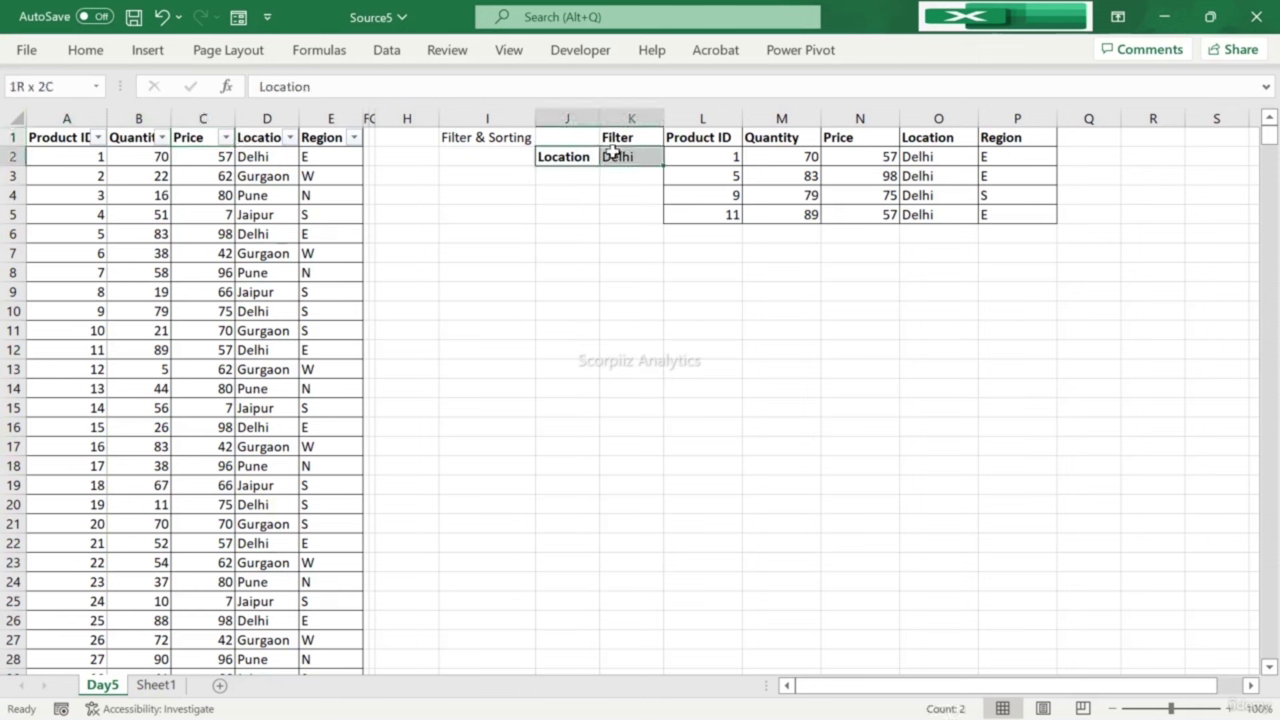
{"action": "left_click", "coordinate": [268, 137]}
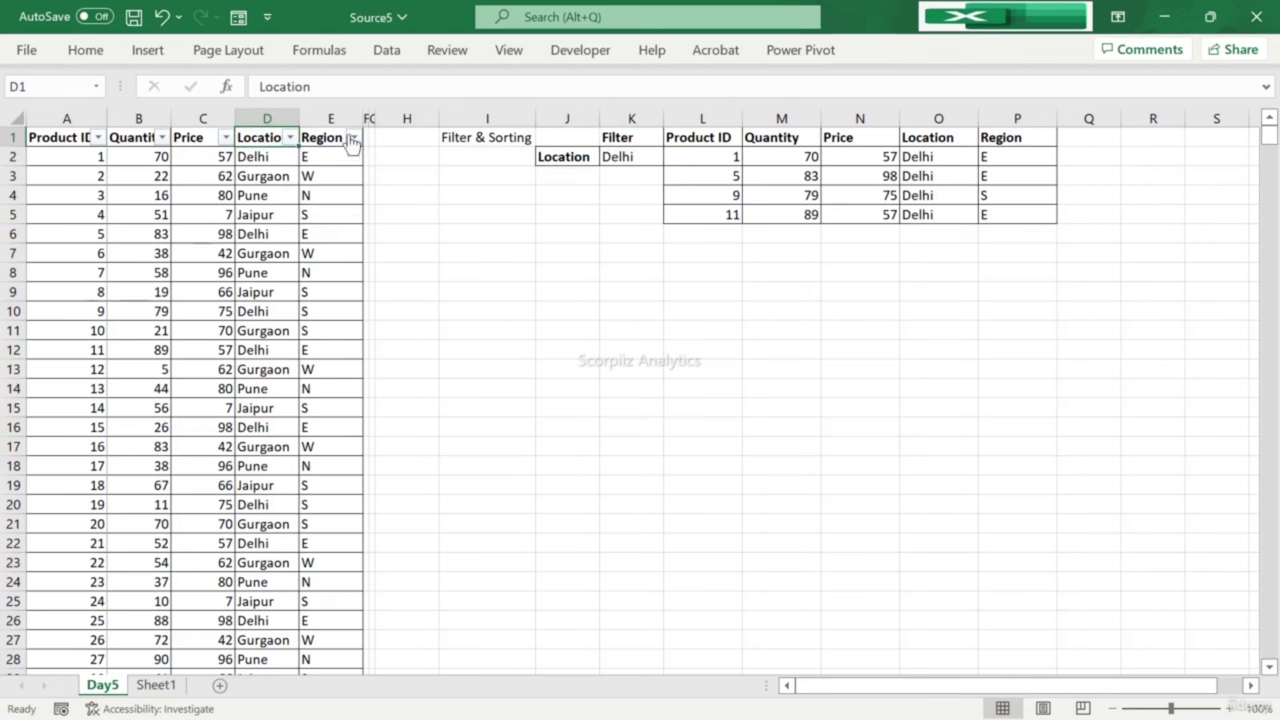
{"action": "left_click", "coordinate": [505, 197]}
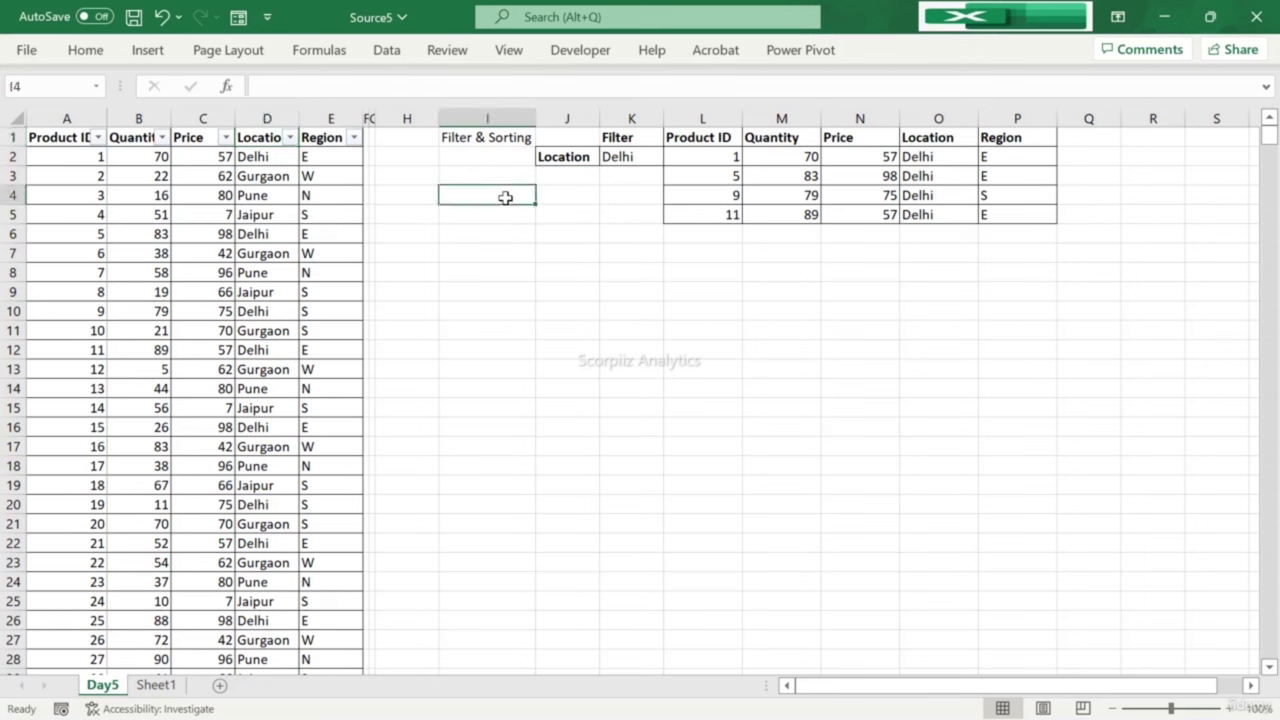
{"action": "type", "text": "Square"}
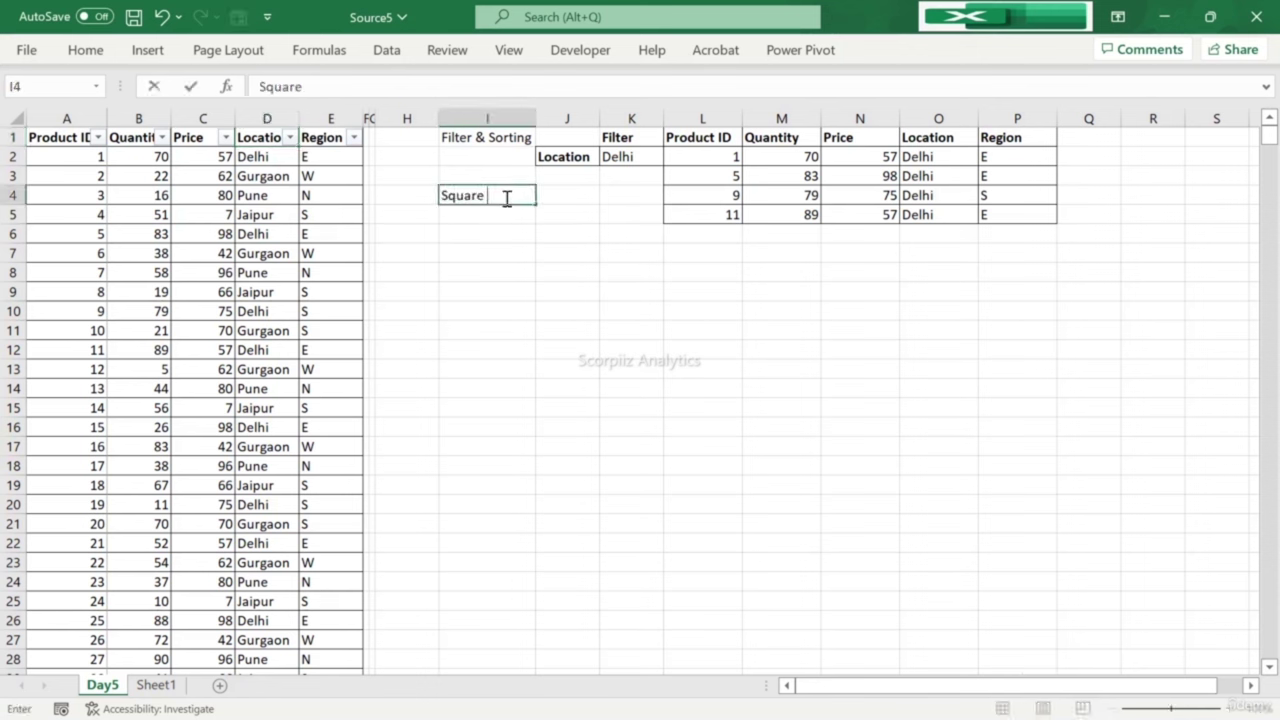
{"action": "type", "text": " wit"}
{"action": "type", "text": "h traaingk"}
{"action": "key", "text": "BackSpace"}
{"action": "key", "text": "BackSpace"}
{"action": "key", "text": "BackSpace"}
{"action": "key", "text": "BackSpace"}
{"action": "key", "text": "BackSpace"}
{"action": "type", "text": "ngle"}
{"action": "key", "text": "Return"}
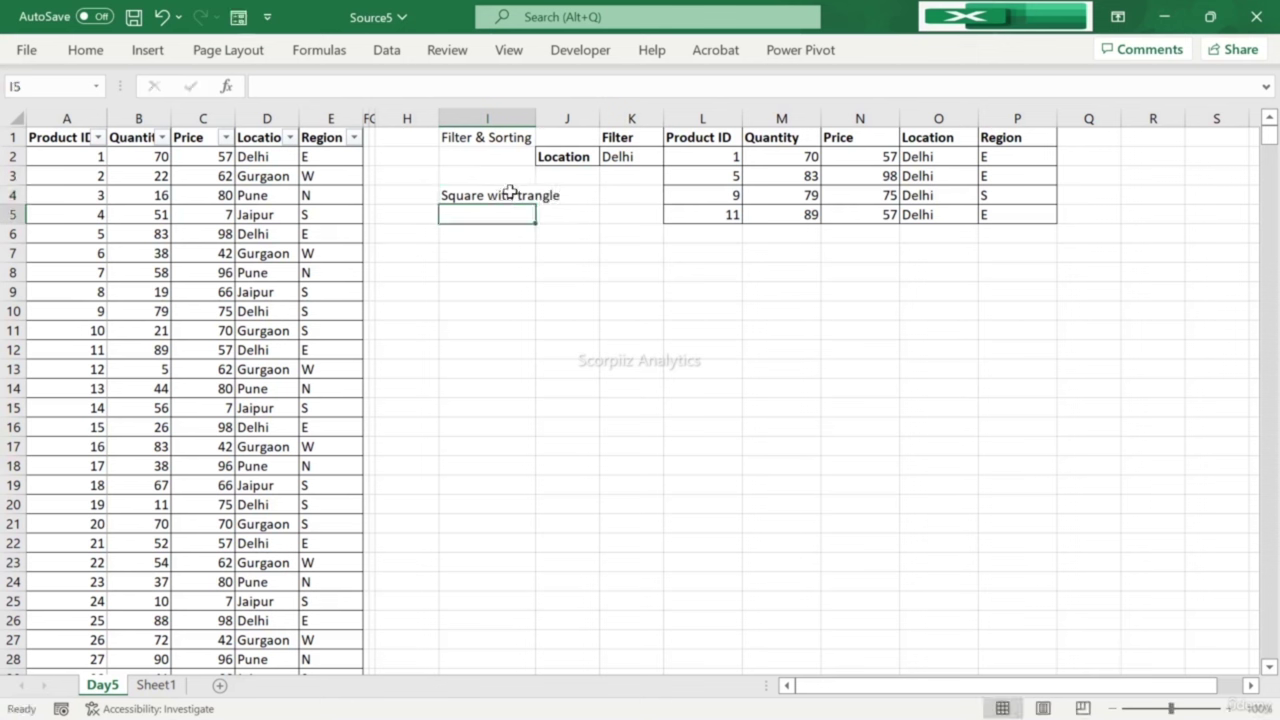
{"action": "left_click", "coordinate": [508, 194]}
{"action": "left_click_drag", "start_coordinate": [536, 118], "coordinate": [578, 119]}
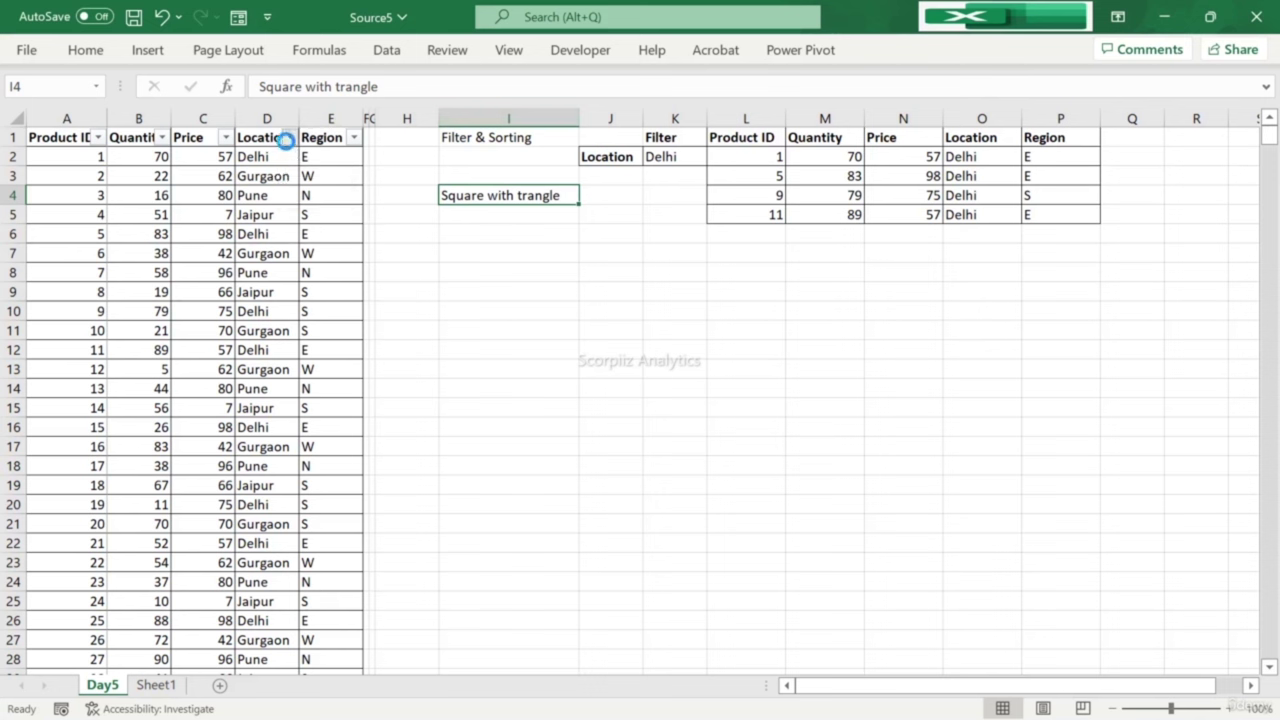
Step: Enter 'DropDown' in I5 and 'gives us the list of data' in J5, autofitting column J
{"action": "left_click", "coordinate": [474, 213]}
{"action": "type", "text": "DropDown"}
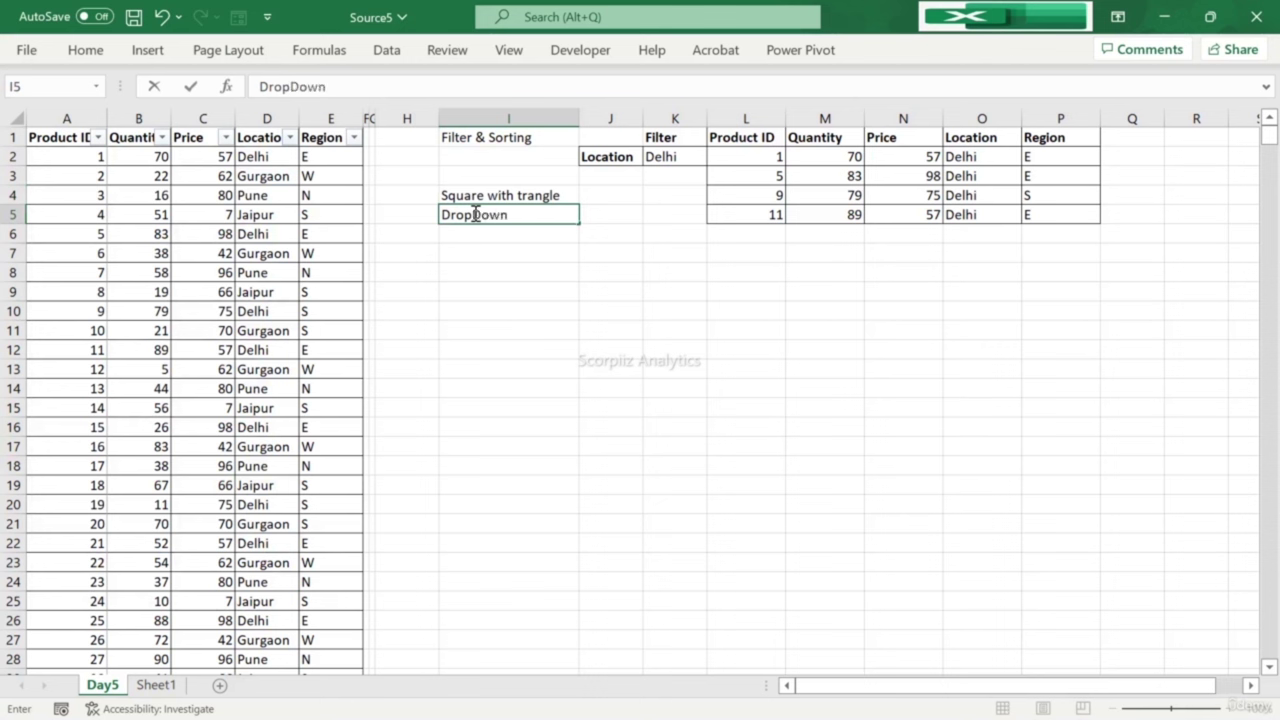
{"action": "key", "text": "Tab"}
{"action": "type", "text": "gives"}
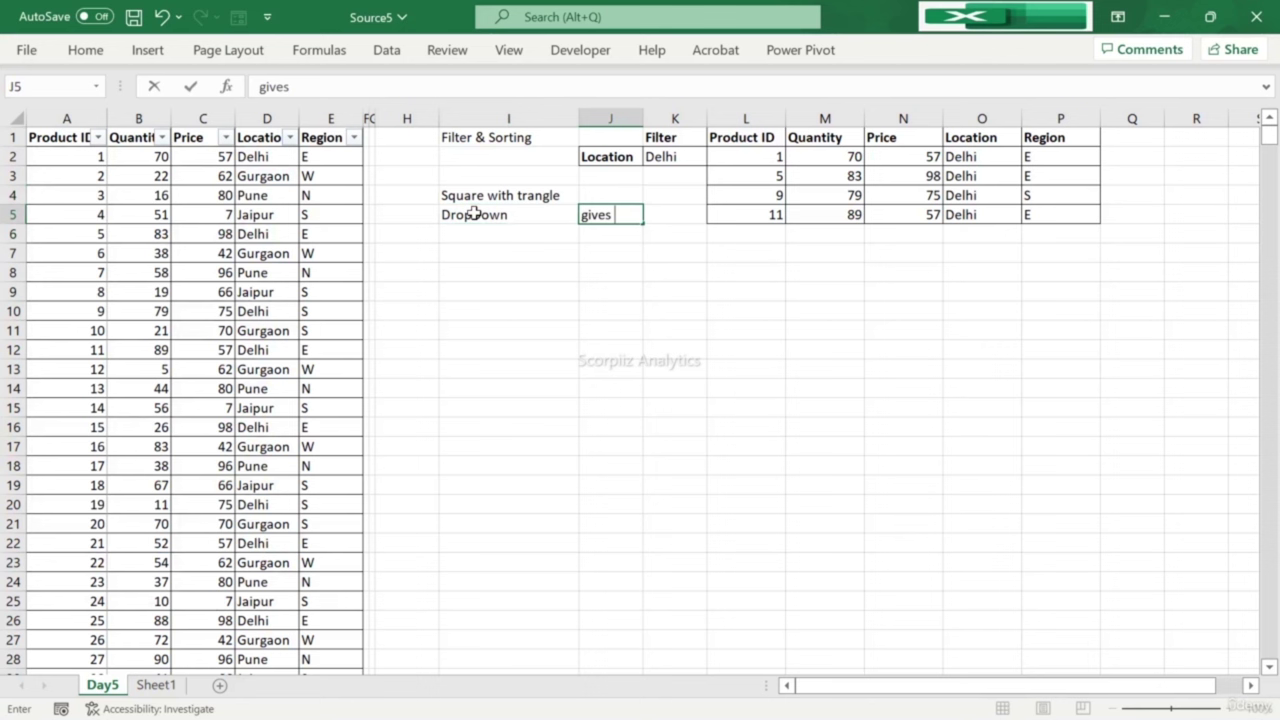
{"action": "type", "text": " us the list"}
{"action": "key", "text": "Return"}
{"action": "key", "text": "Up"}
{"action": "key", "text": "F2"}
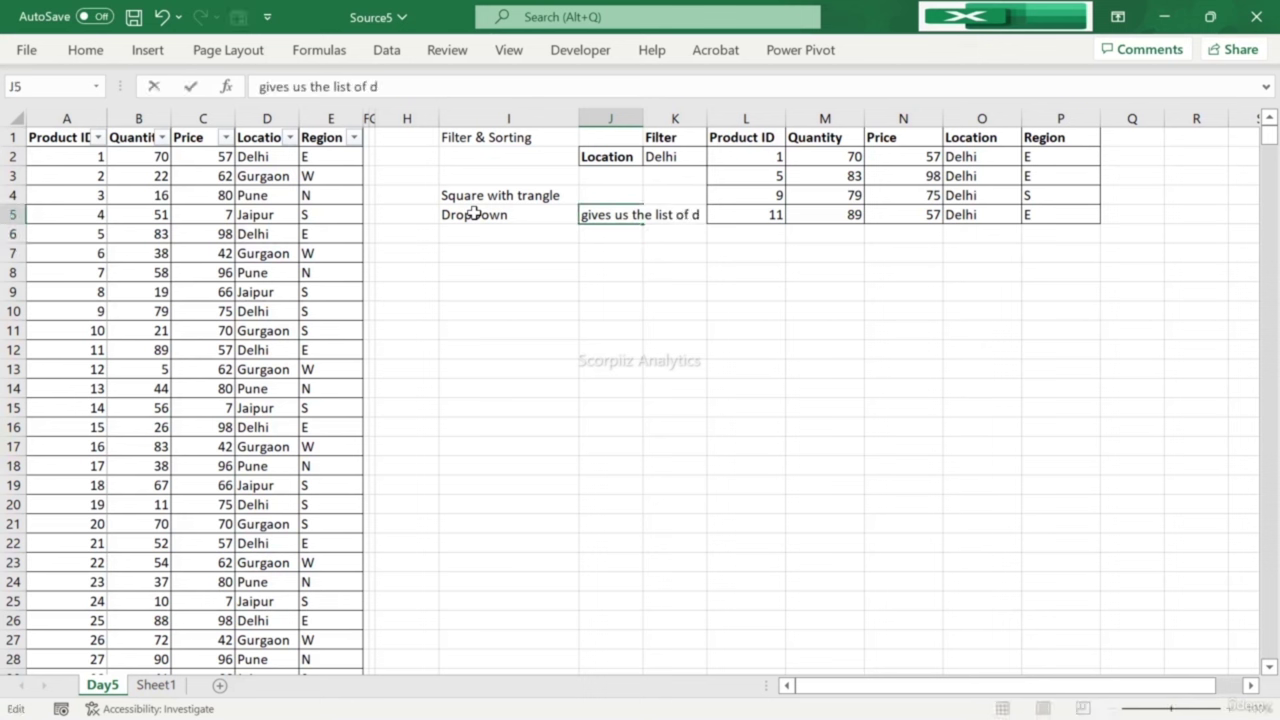
{"action": "type", "text": "of data"}
{"action": "key", "text": "Return"}
{"action": "key", "text": "Up"}
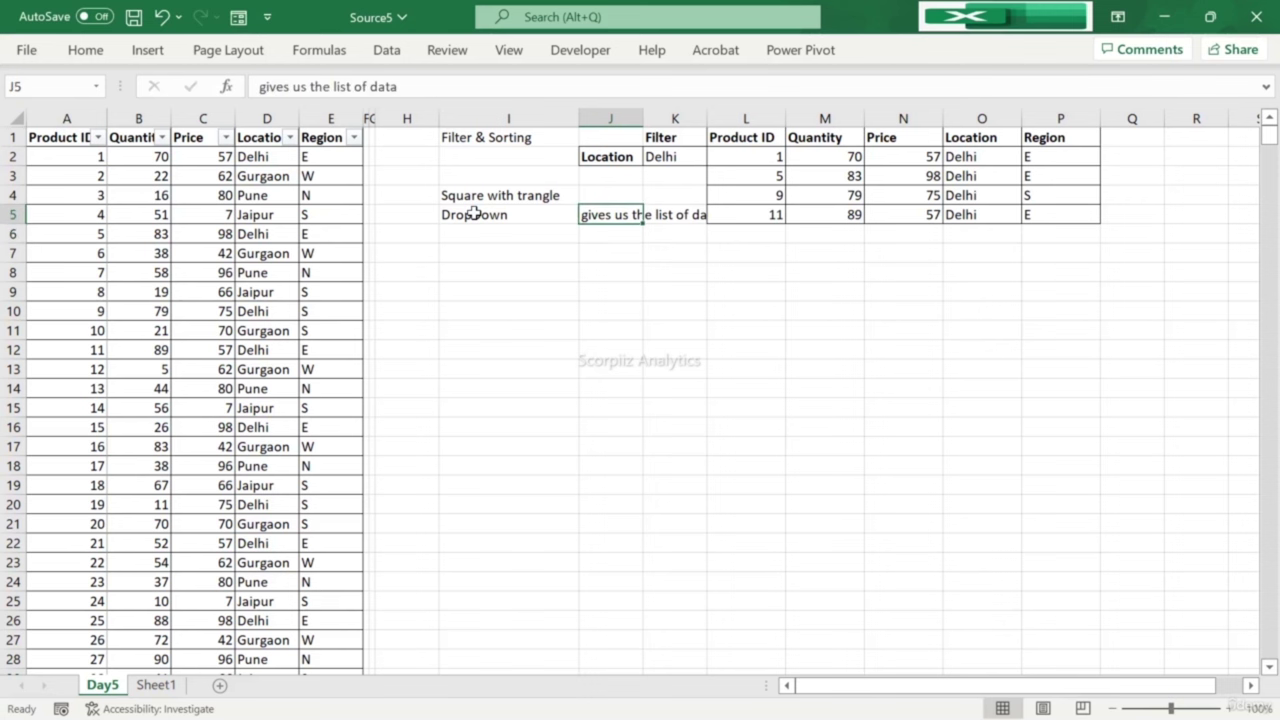
{"action": "double_click", "coordinate": [643, 113]}
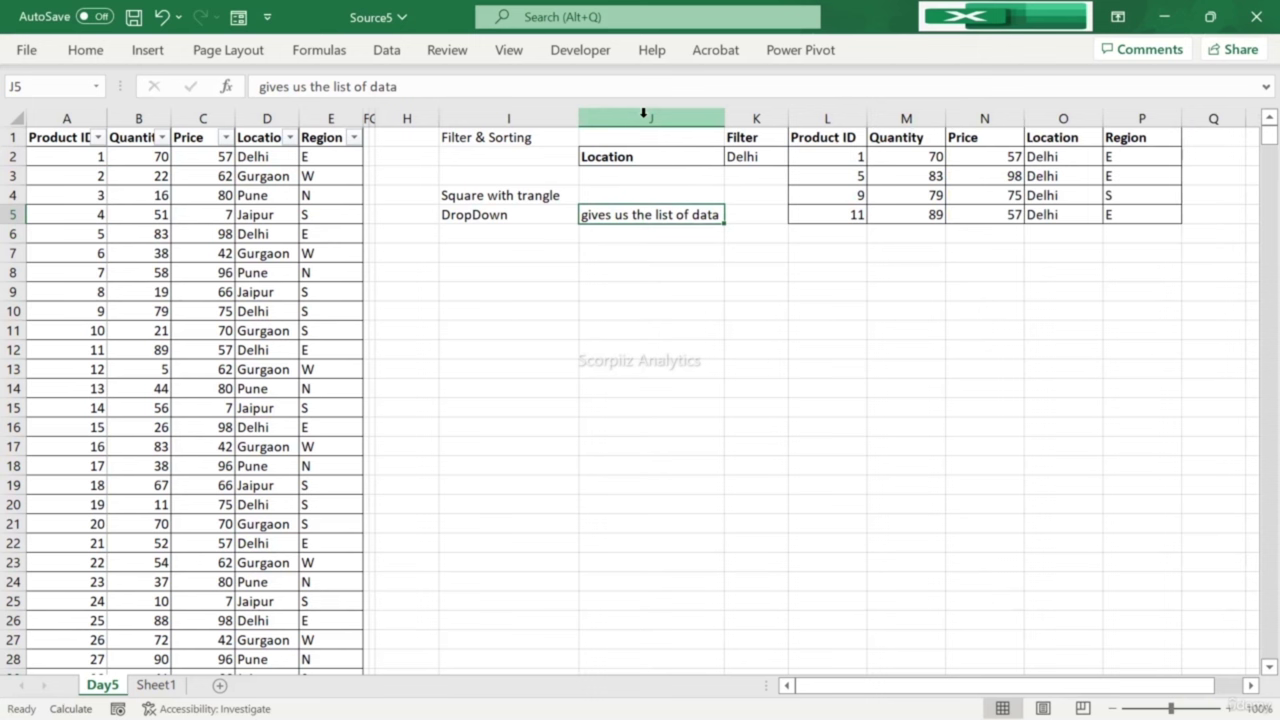
{"action": "left_click_drag", "start_coordinate": [436, 118], "coordinate": [388, 118]}
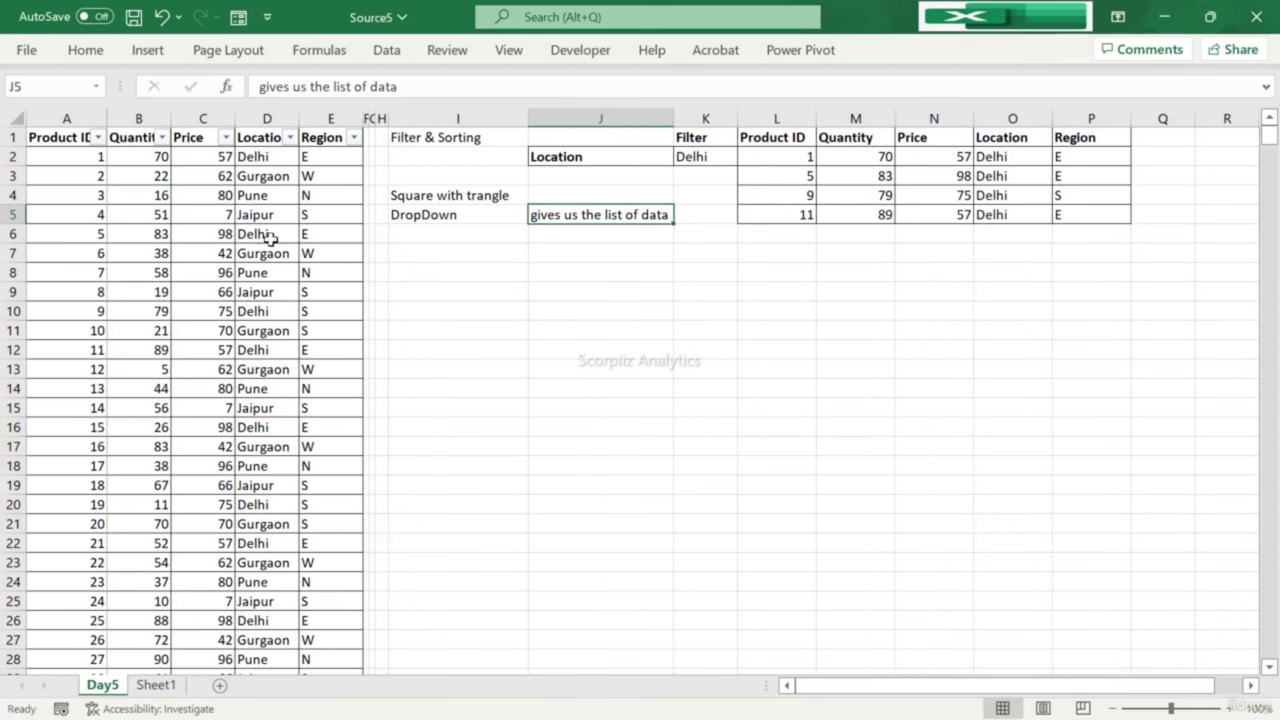
Step: Edit J5 to read 'gives us the list of unique data' and autofit column J again
{"action": "left_click", "coordinate": [290, 137]}
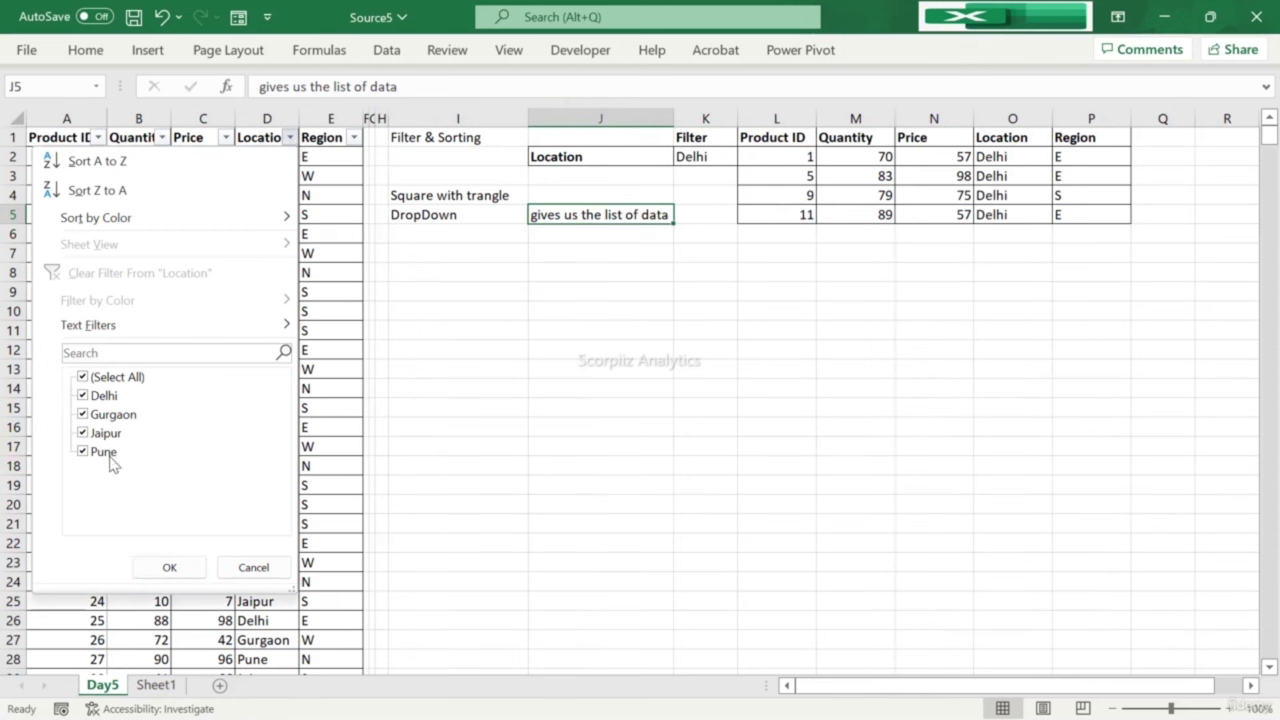
{"action": "left_click", "coordinate": [458, 318]}
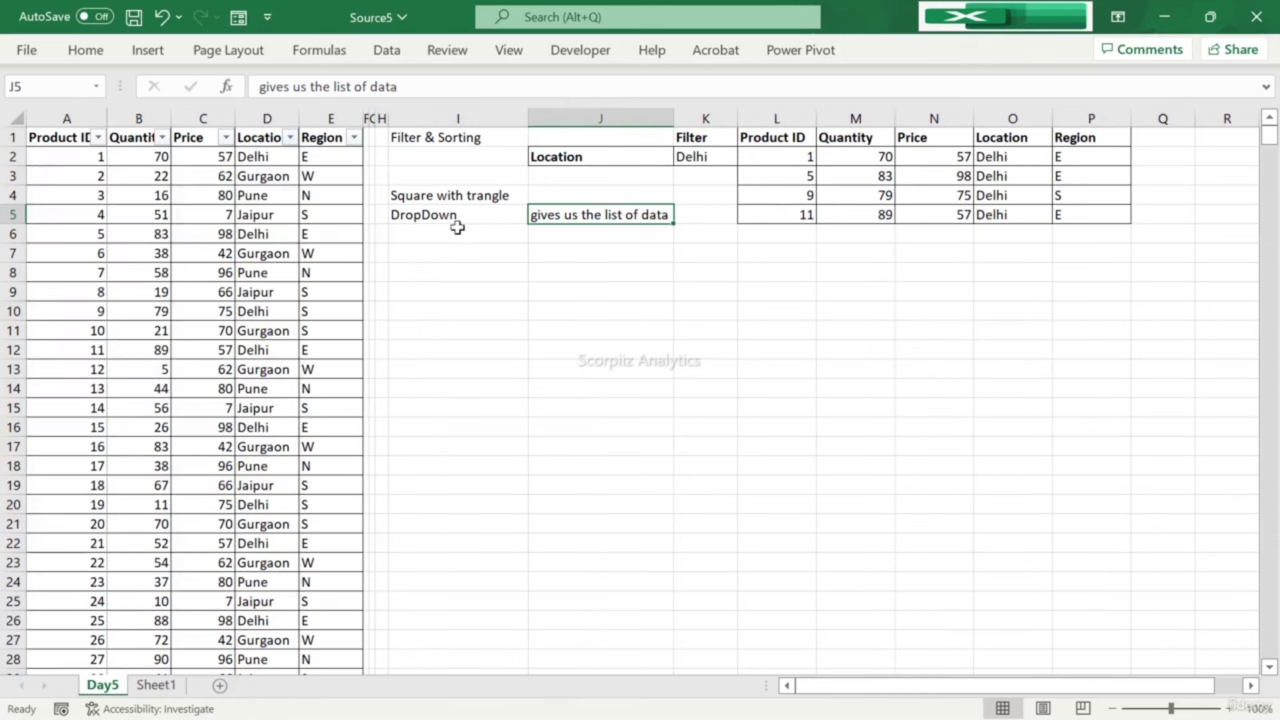
{"action": "double_click", "coordinate": [614, 212]}
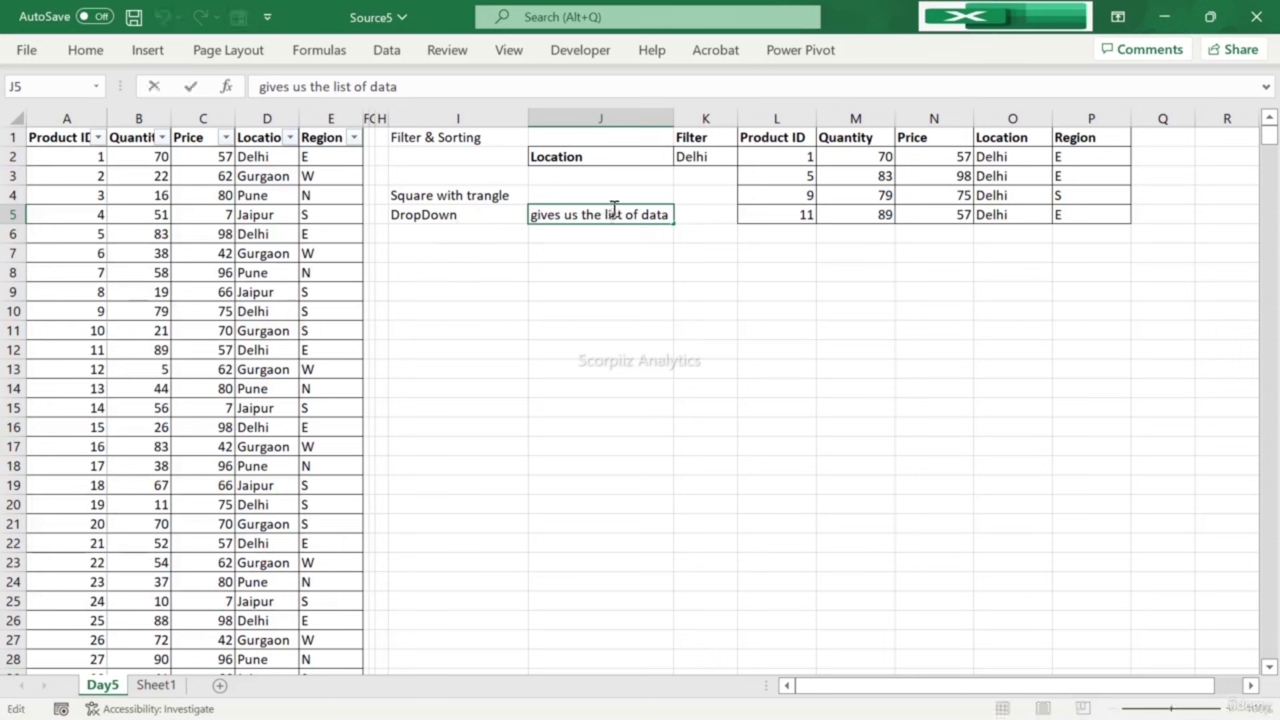
{"action": "type", "text": "unique"}
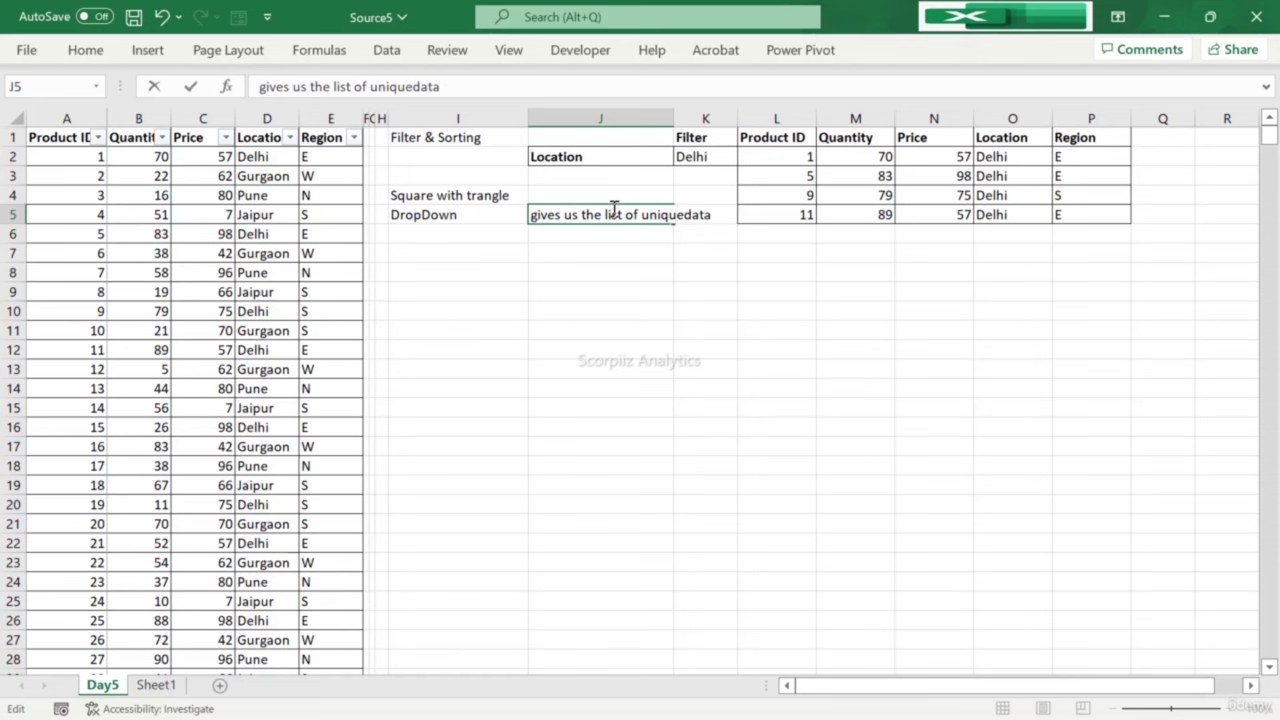
{"action": "key", "text": "Return"}
{"action": "left_click", "coordinate": [612, 211]}
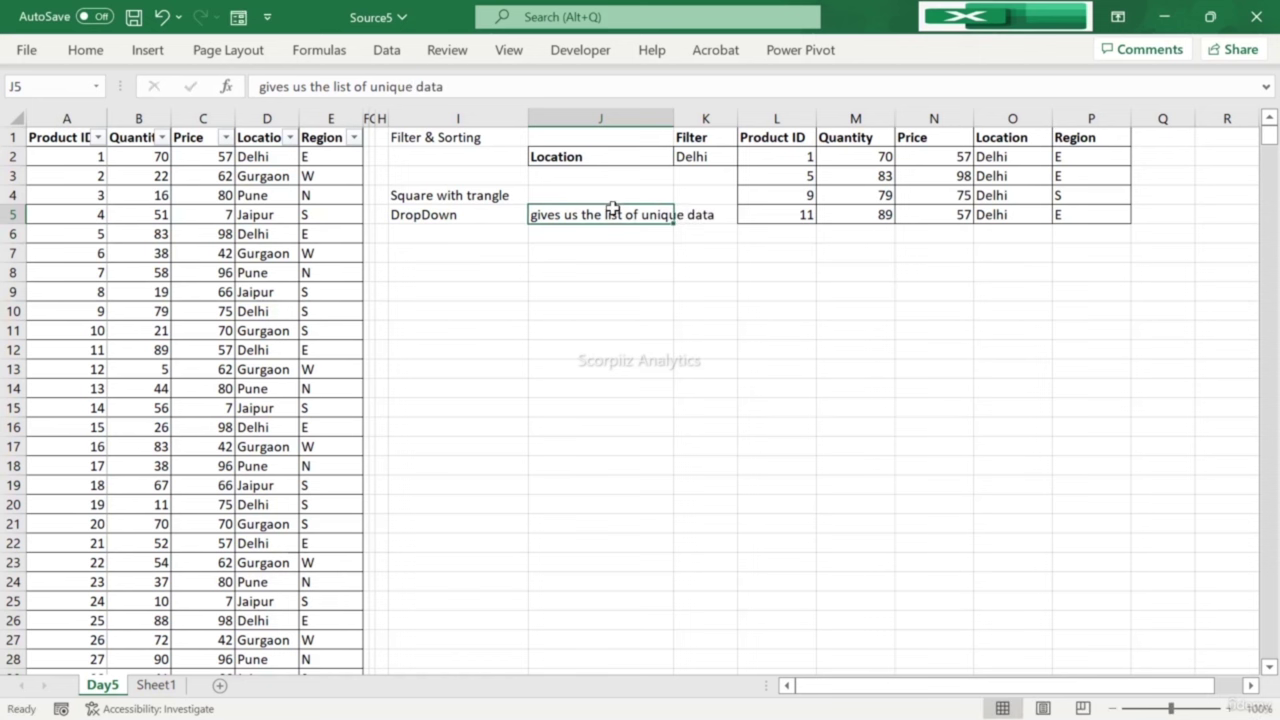
{"action": "double_click", "coordinate": [671, 115]}
{"action": "key", "text": "Left"}
{"action": "key", "text": "Left"}
{"action": "key", "text": "Left"}
{"action": "key", "text": "Left"}
{"action": "key", "text": "Left"}
{"action": "key", "text": "Left"}
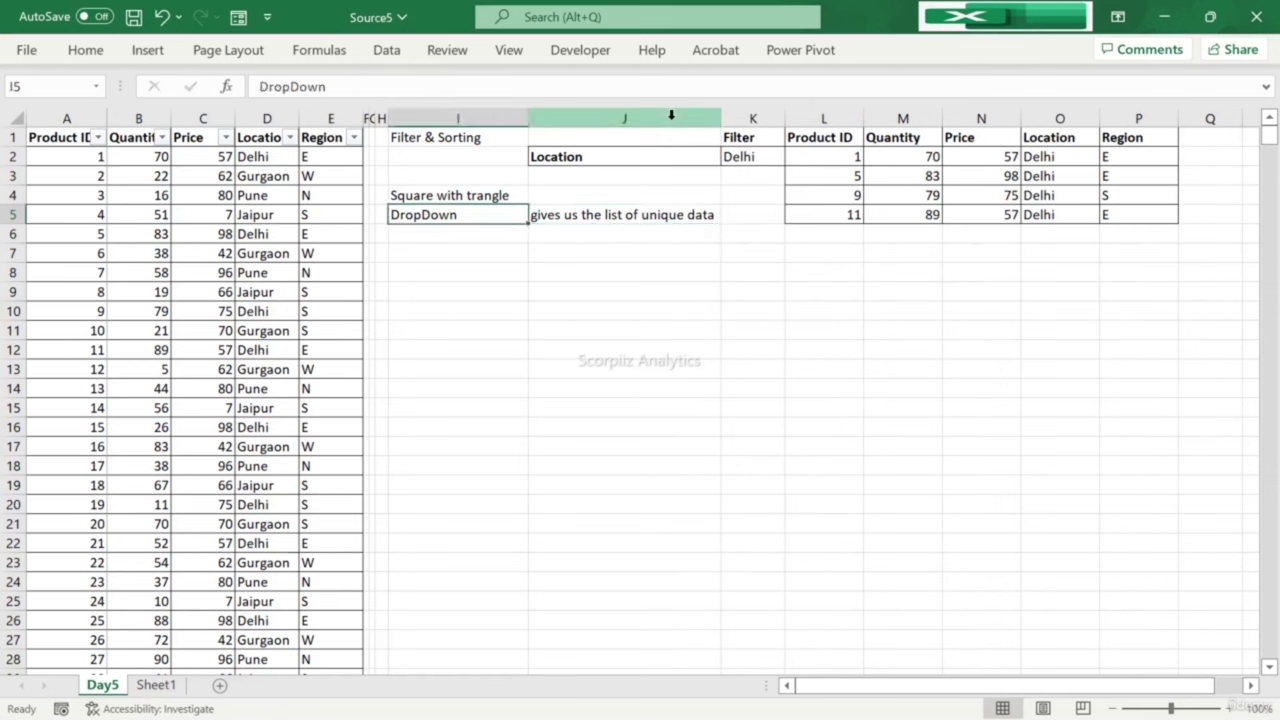
{"action": "key", "text": "Up"}
{"action": "key", "text": "Up"}
{"action": "key", "text": "Down"}
{"action": "key", "text": "Down"}
{"action": "key", "text": "Down"}
{"action": "key", "text": "Down"}
{"action": "key", "text": "Down"}
{"action": "key", "text": "Down"}
{"action": "key", "text": "Down"}
{"action": "key", "text": "Down"}
{"action": "key", "text": "Down"}
{"action": "key", "text": "Down"}
{"action": "key", "text": "Down"}
{"action": "key", "text": "Down"}
{"action": "key", "text": "Down"}
{"action": "key", "text": "Down"}
{"action": "key", "text": "Down"}
{"action": "key", "text": "Down"}
{"action": "key", "text": "Down"}
{"action": "key", "text": "Down"}
{"action": "key", "text": "Down"}
{"action": "key", "text": "Down"}
{"action": "key", "text": "ctrl+Up"}
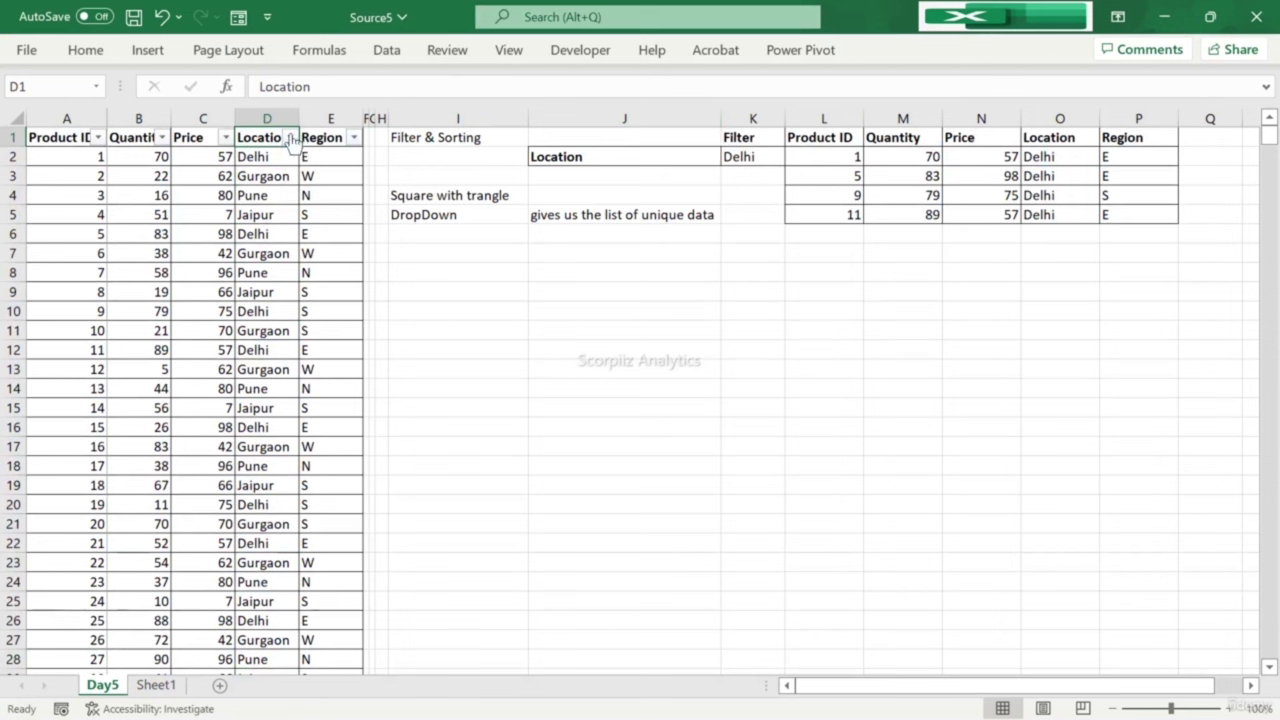
Step: Filter the Location column to Delhi only, leaving 223 of 750 records visible
{"action": "left_click", "coordinate": [289, 138]}
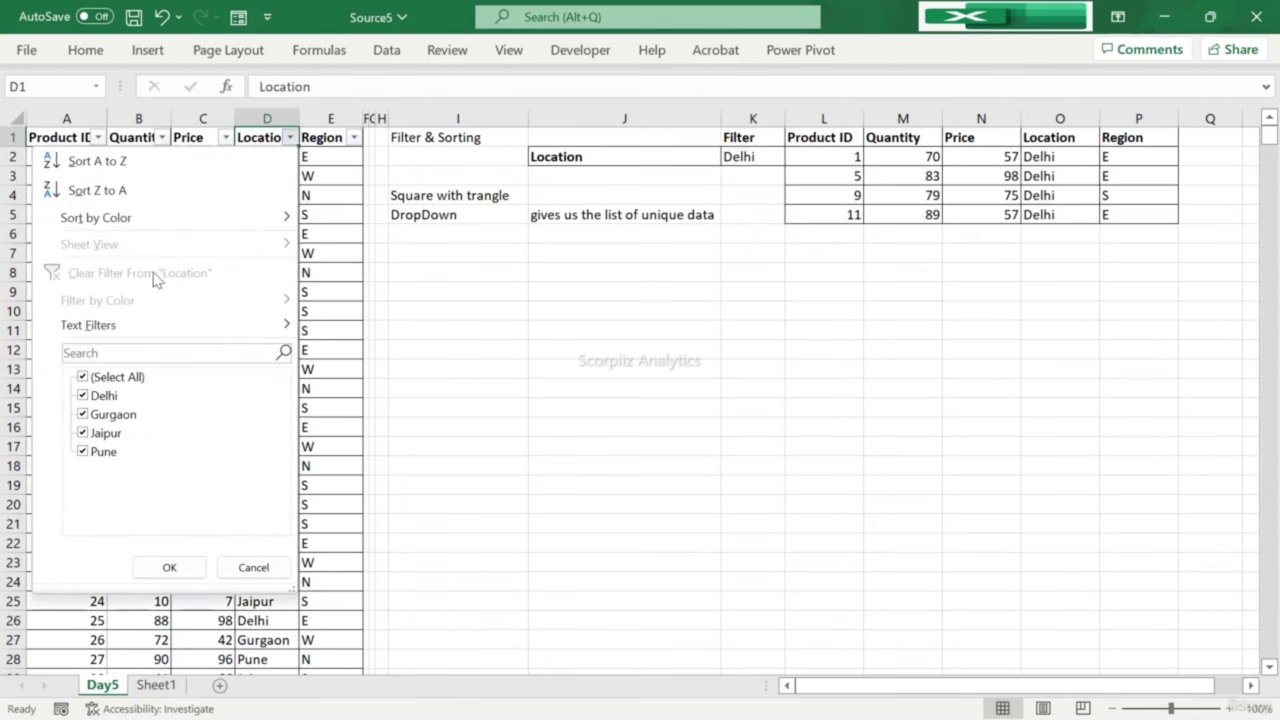
{"action": "left_click", "coordinate": [87, 377]}
{"action": "left_click", "coordinate": [87, 377]}
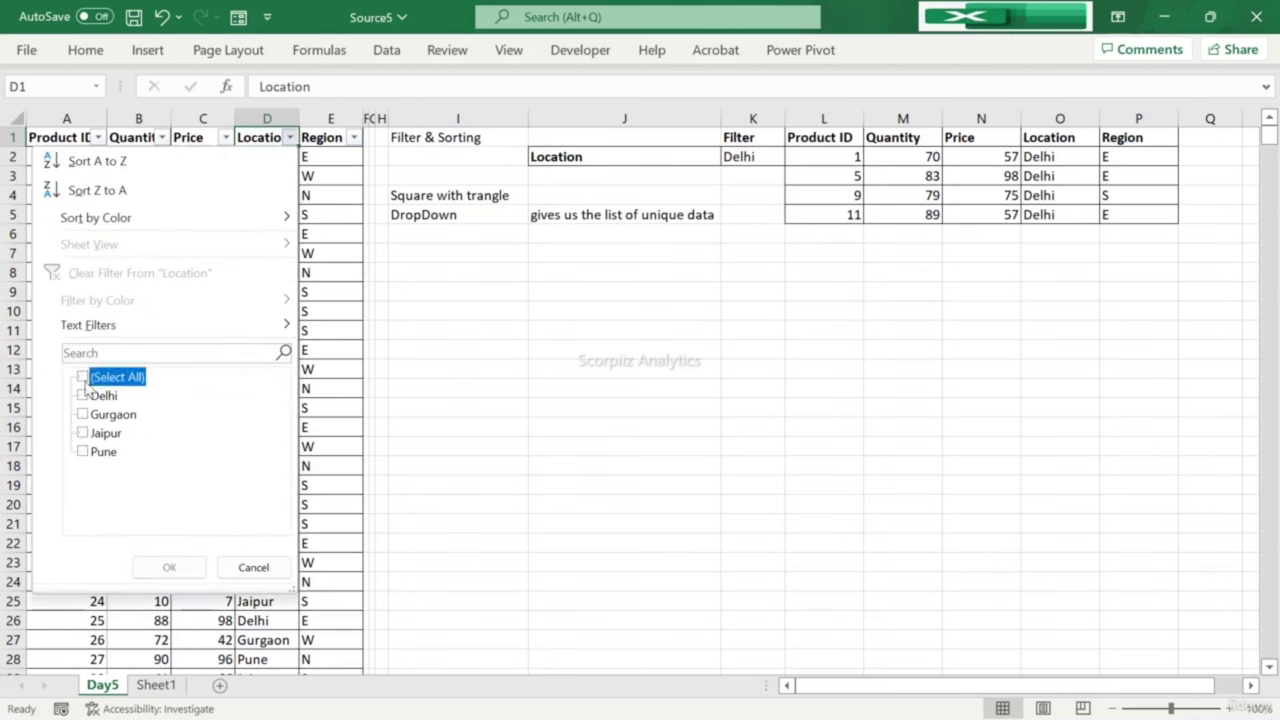
{"action": "left_click", "coordinate": [84, 396]}
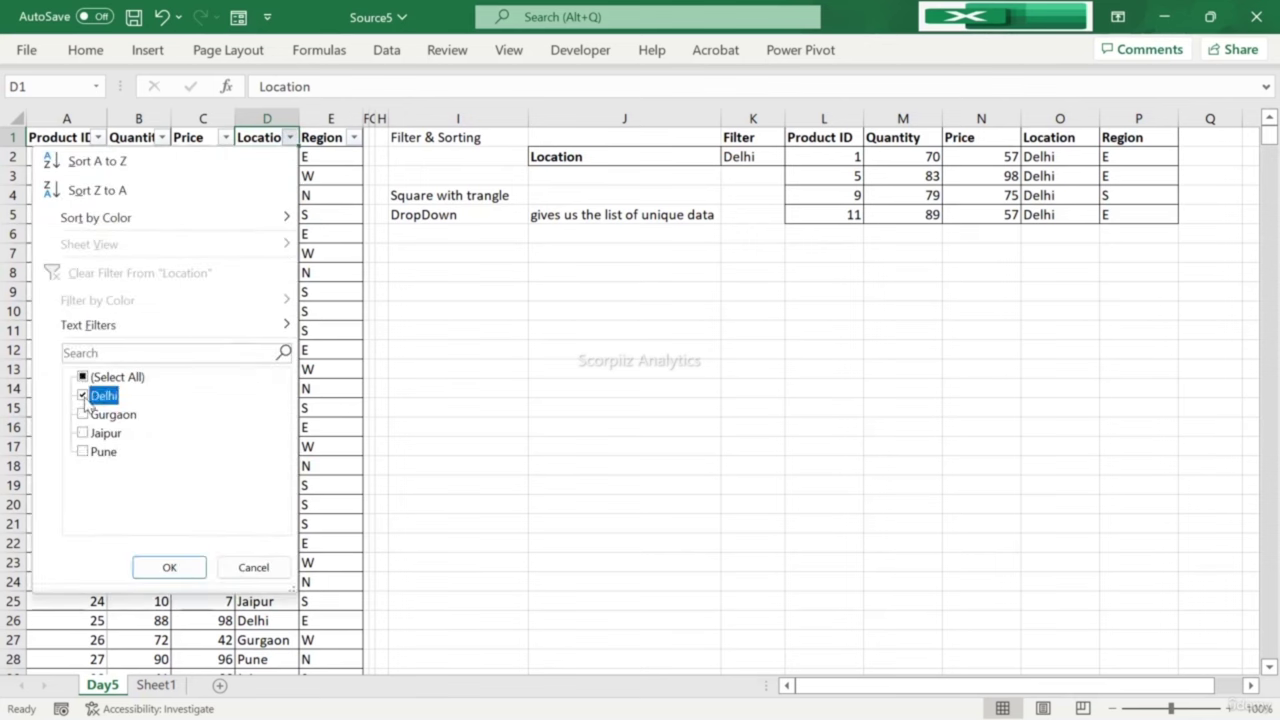
{"action": "left_click", "coordinate": [168, 566]}
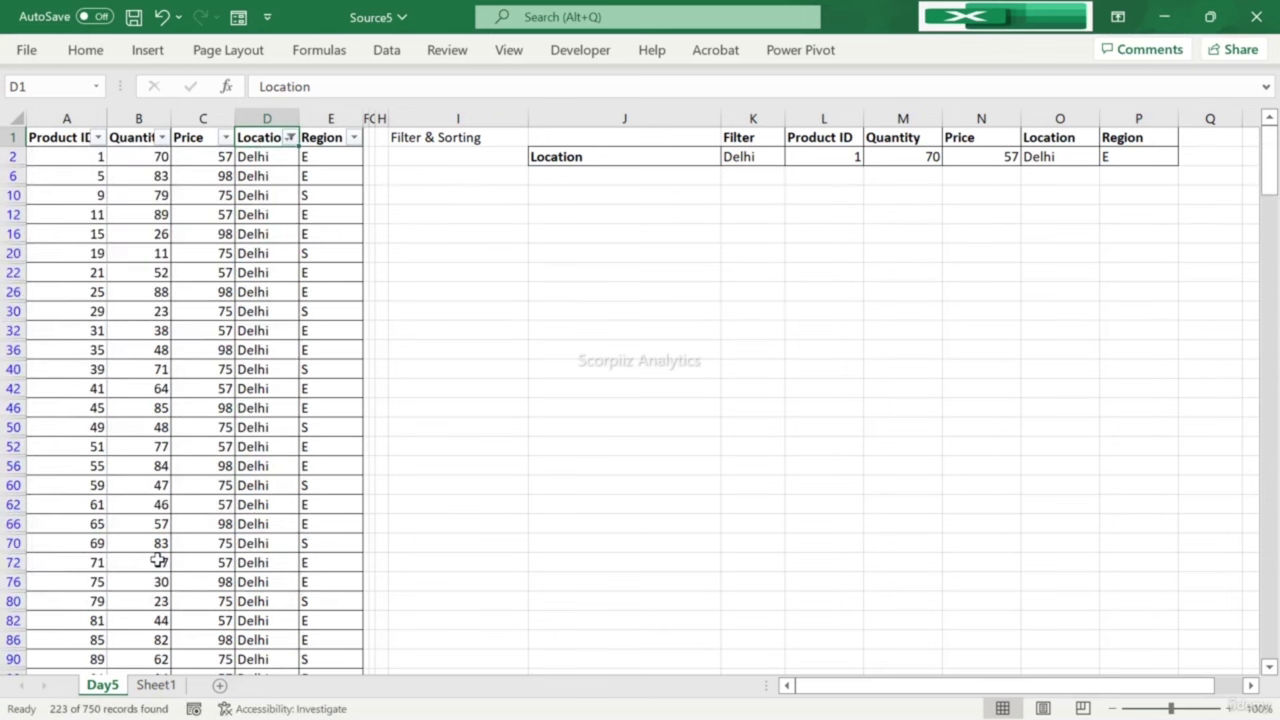
{"action": "key", "text": "Down"}
{"action": "key", "text": "Down"}
{"action": "key", "text": "ctrl+Down"}
{"action": "key", "text": "ctrl+Up"}
{"action": "key", "text": "Left"}
{"action": "key", "text": "Left"}
{"action": "key", "text": "Left"}
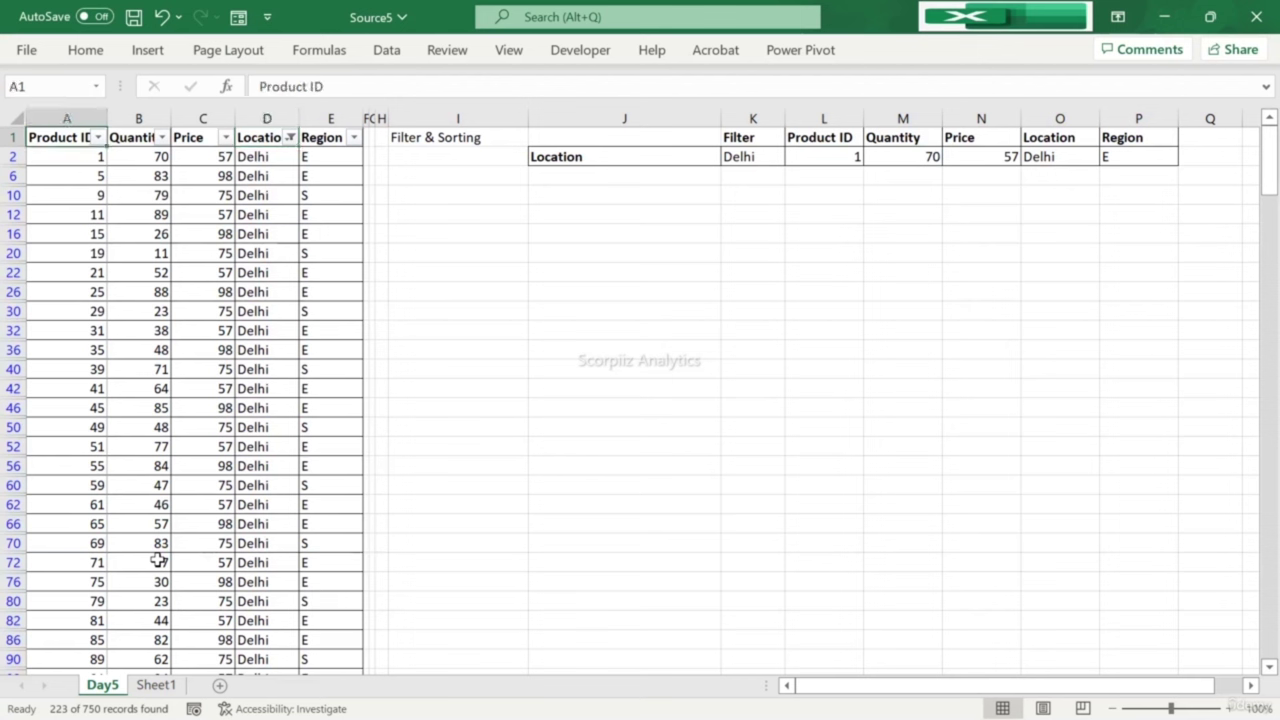
{"action": "key", "text": "Right"}
{"action": "key", "text": "Left"}
Step: Copy the visible Delhi rows and add a new sheet renamed Delhi
{"action": "left_click_drag", "start_coordinate": [105, 138], "coordinate": [349, 581]}
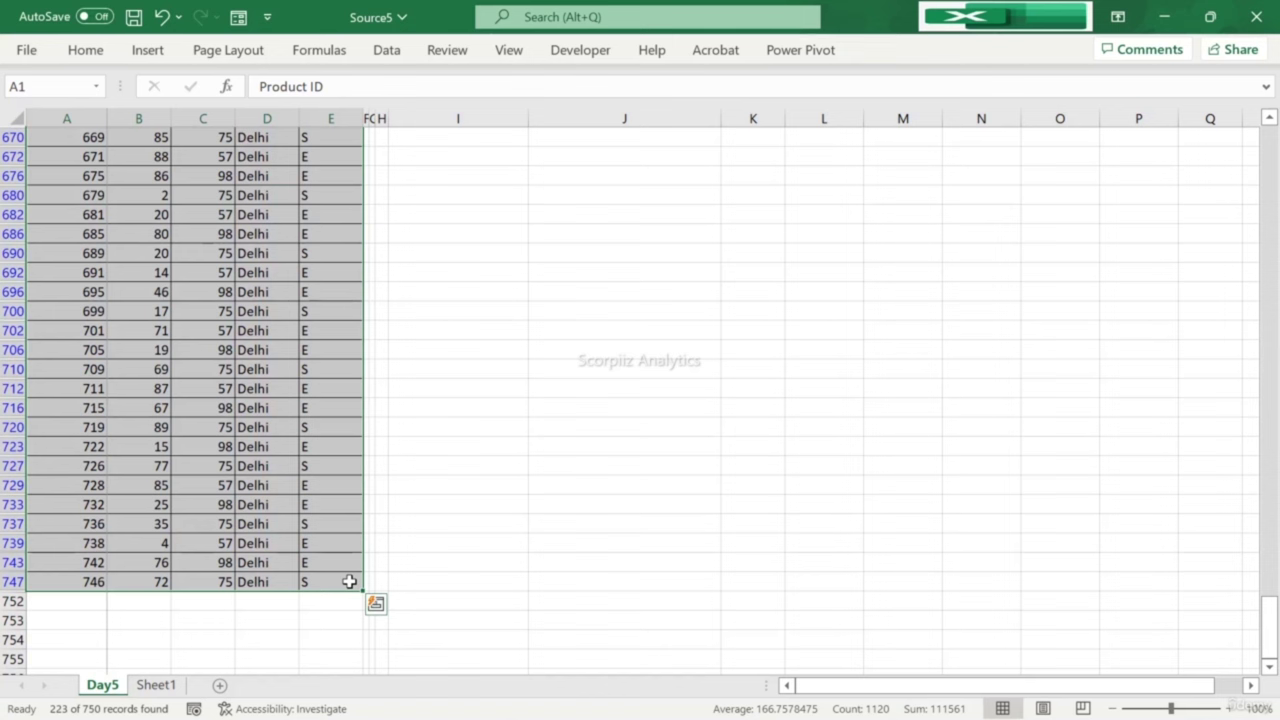
{"action": "key", "text": "ctrl+c"}
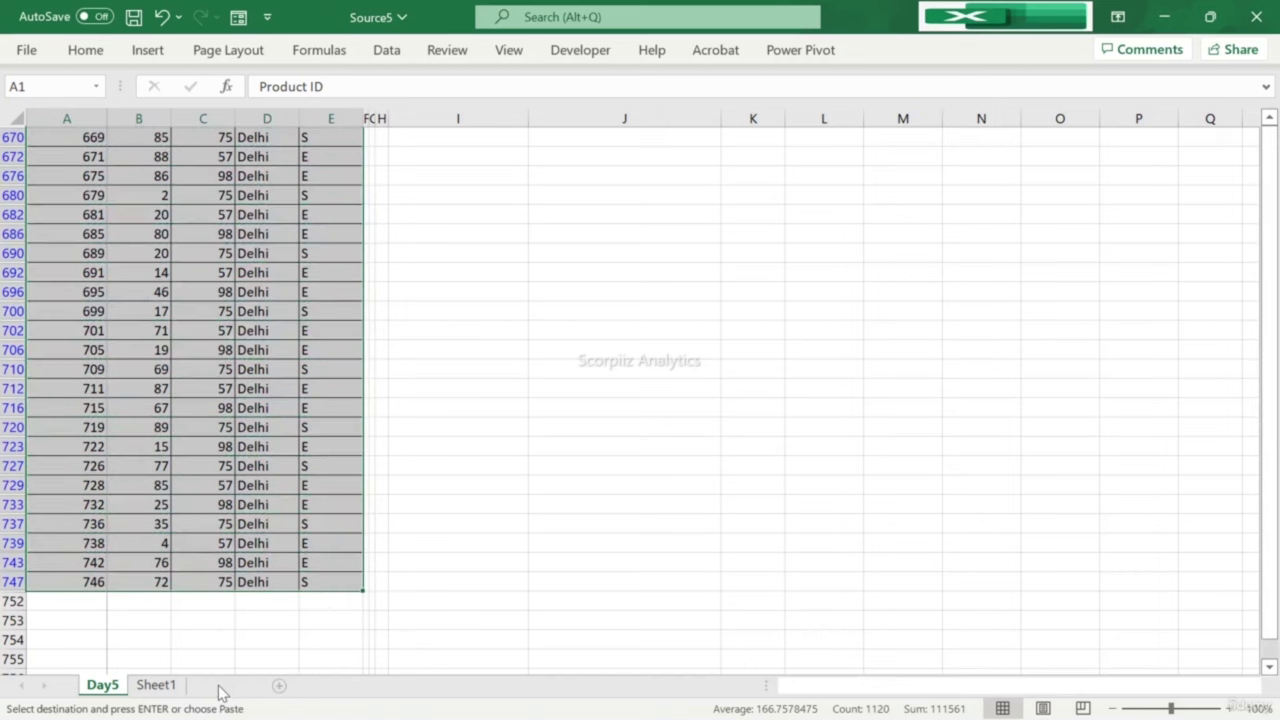
{"action": "left_click", "coordinate": [219, 685]}
{"action": "double_click", "coordinate": [156, 685]}
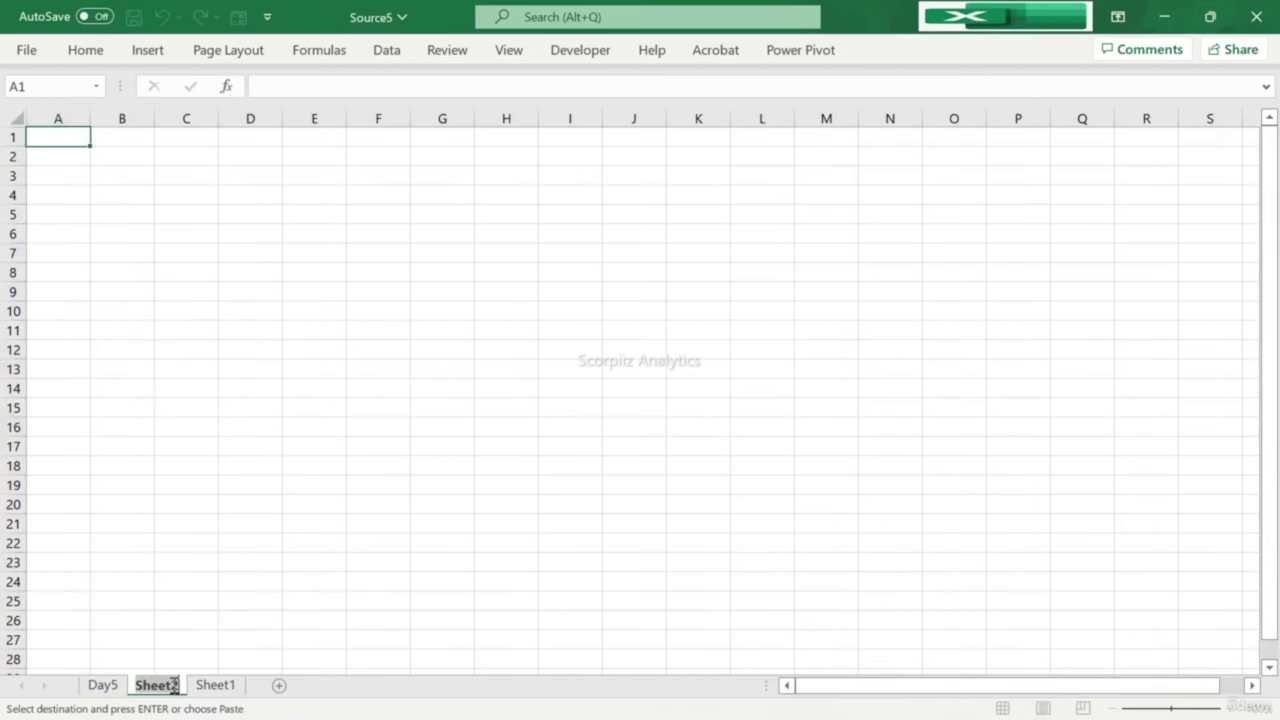
{"action": "type", "text": "Delhi"}
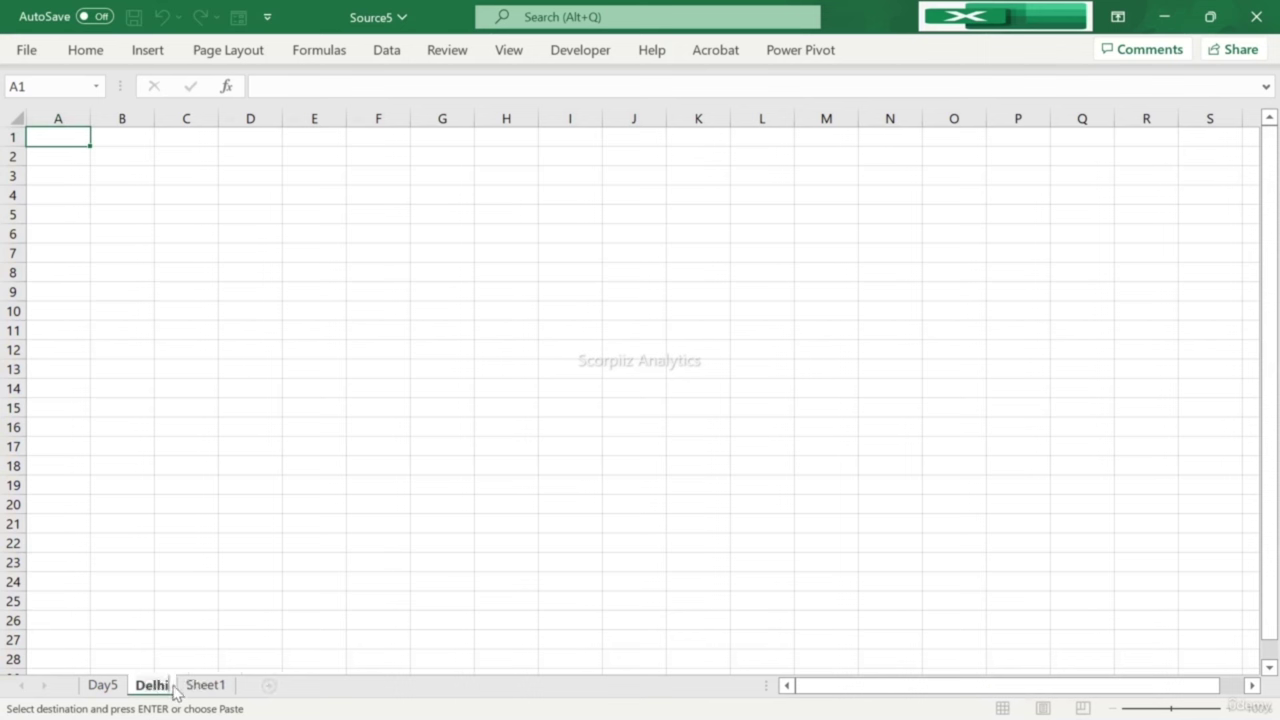
{"action": "key", "text": "Return"}
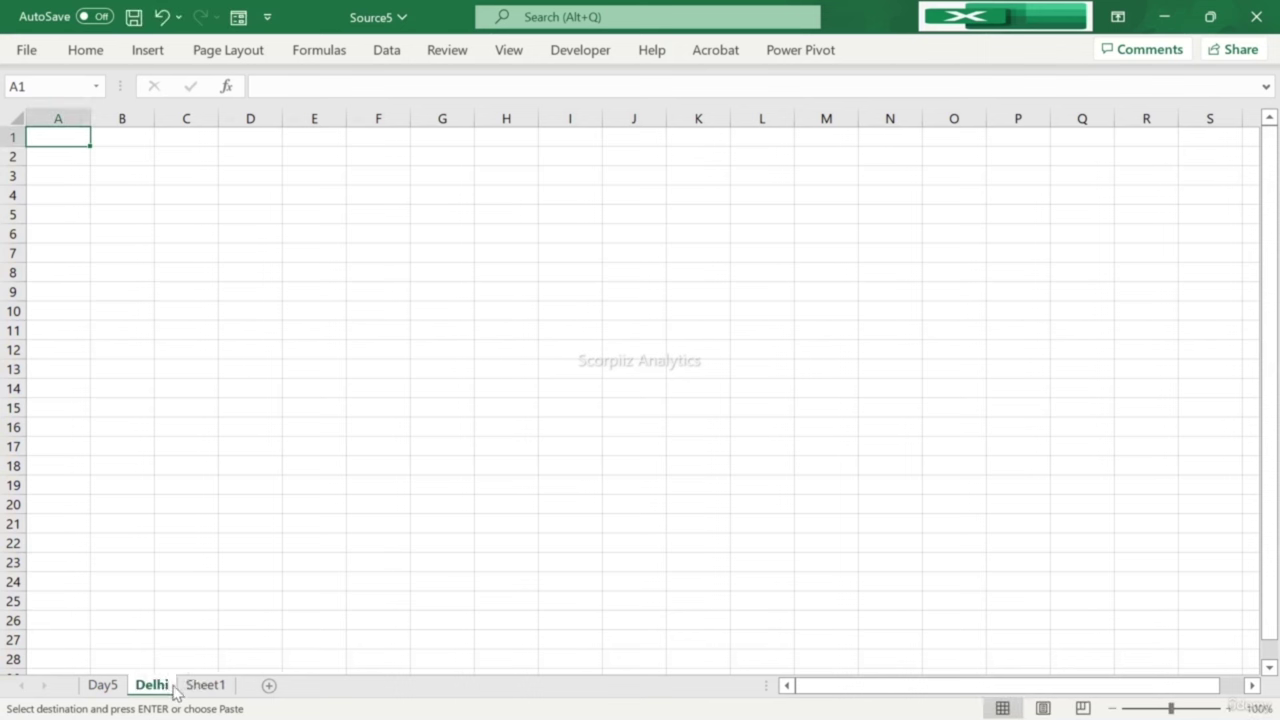
Step: Paste the Delhi rows at A1 and autofit column A to show Product ID
{"action": "key", "text": "ctrl+v"}
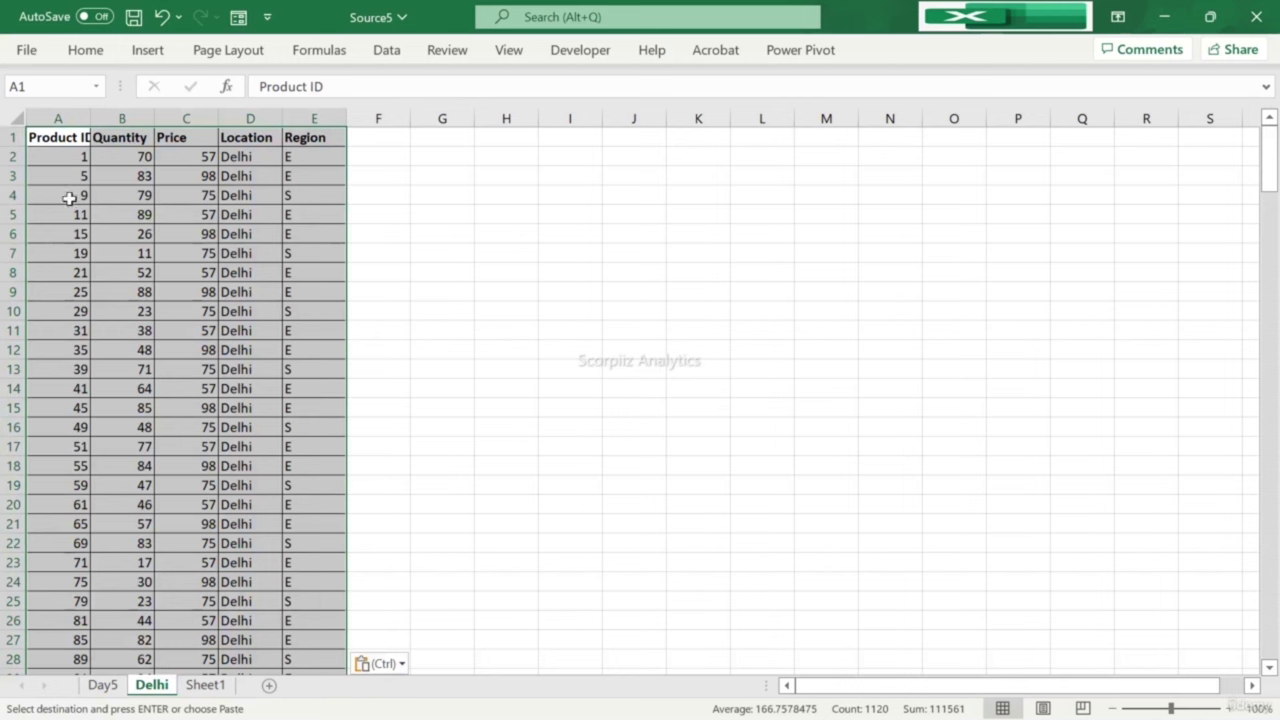
{"action": "double_click", "coordinate": [90, 118]}
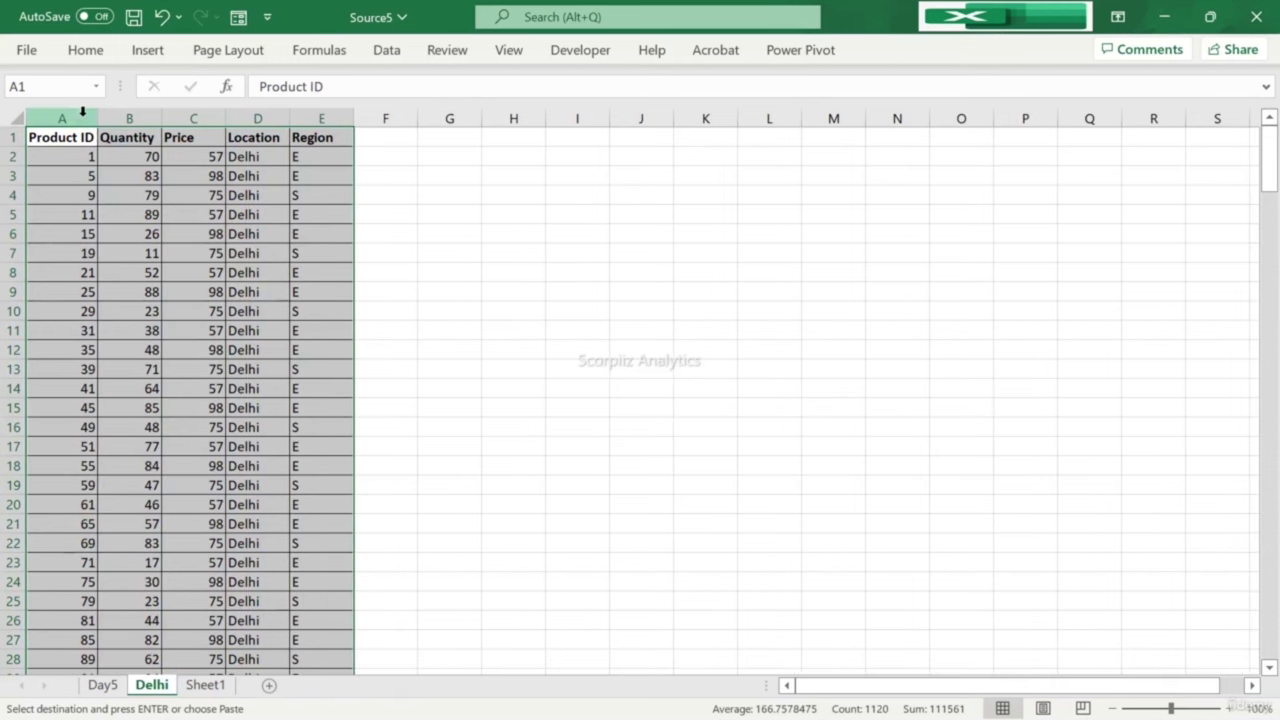
{"action": "left_click", "coordinate": [208, 172]}
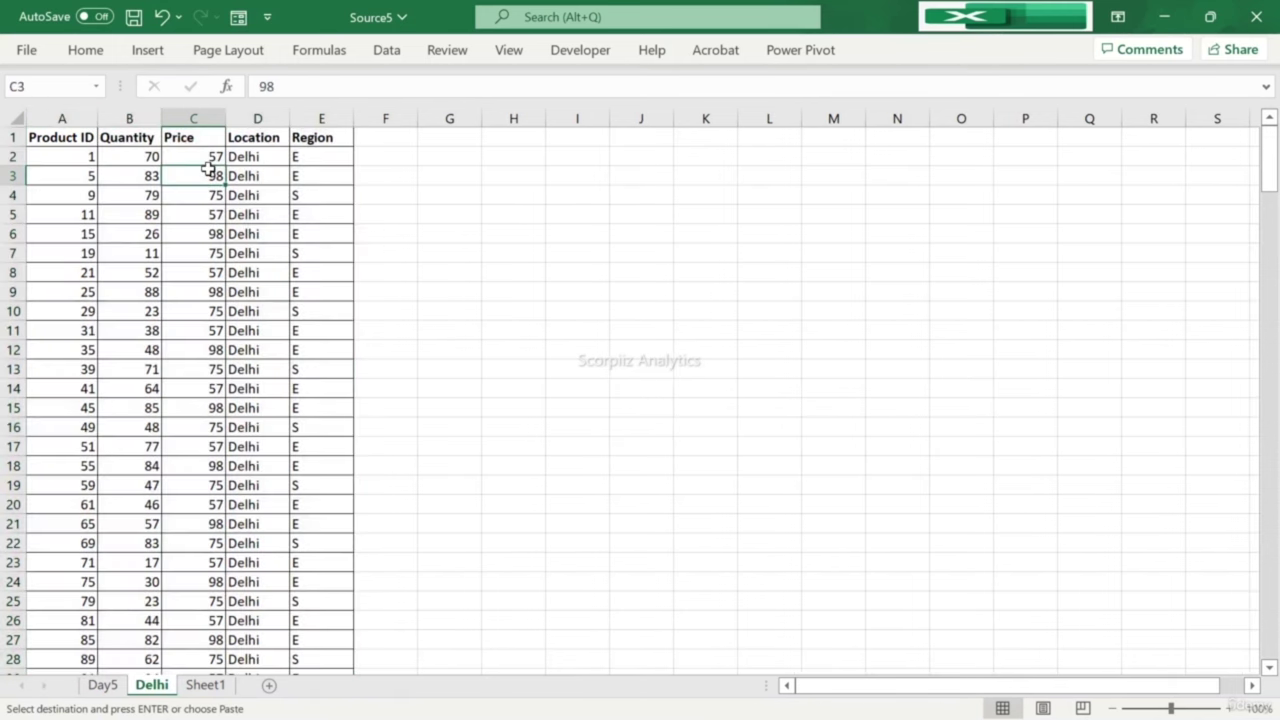
{"action": "left_click", "coordinate": [155, 157]}
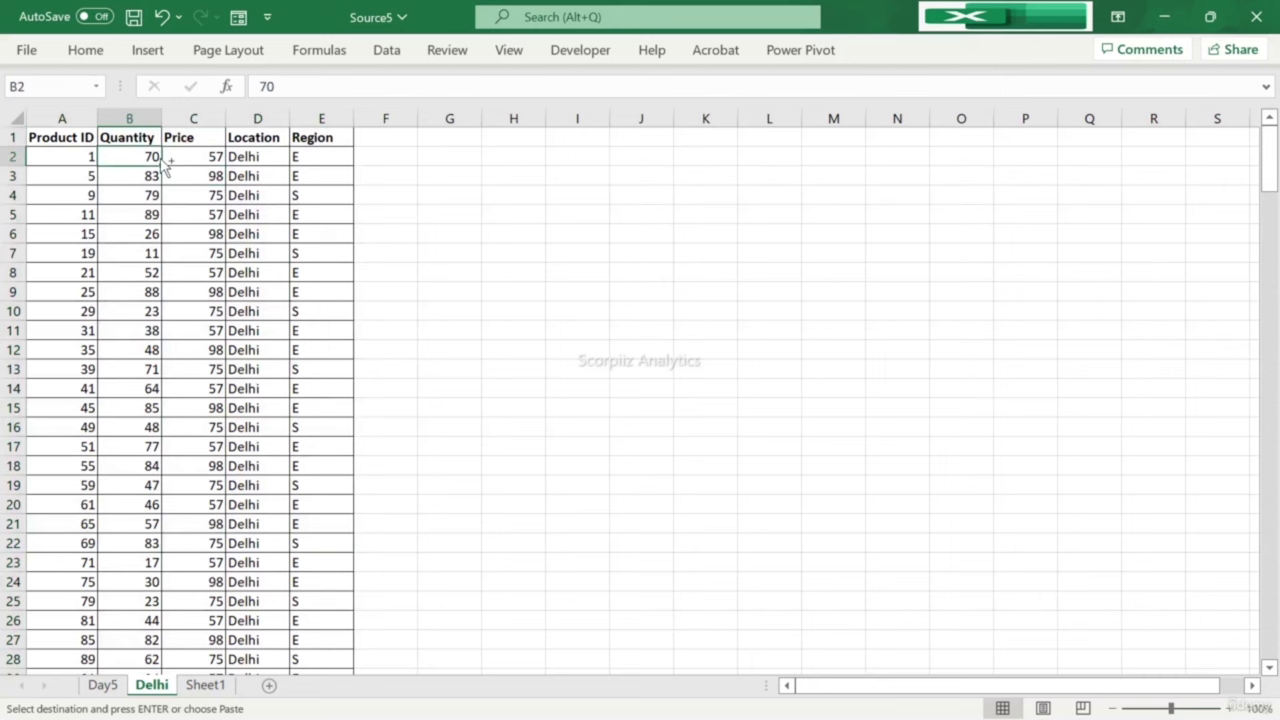
{"action": "key", "text": "ctrl+Down"}
{"action": "key", "text": "Down"}
{"action": "scroll", "coordinate": [160, 157], "scroll_direction": "down", "scroll_amount": 3}
{"action": "key", "text": "Up"}
{"action": "key", "text": "ctrl+Home"}
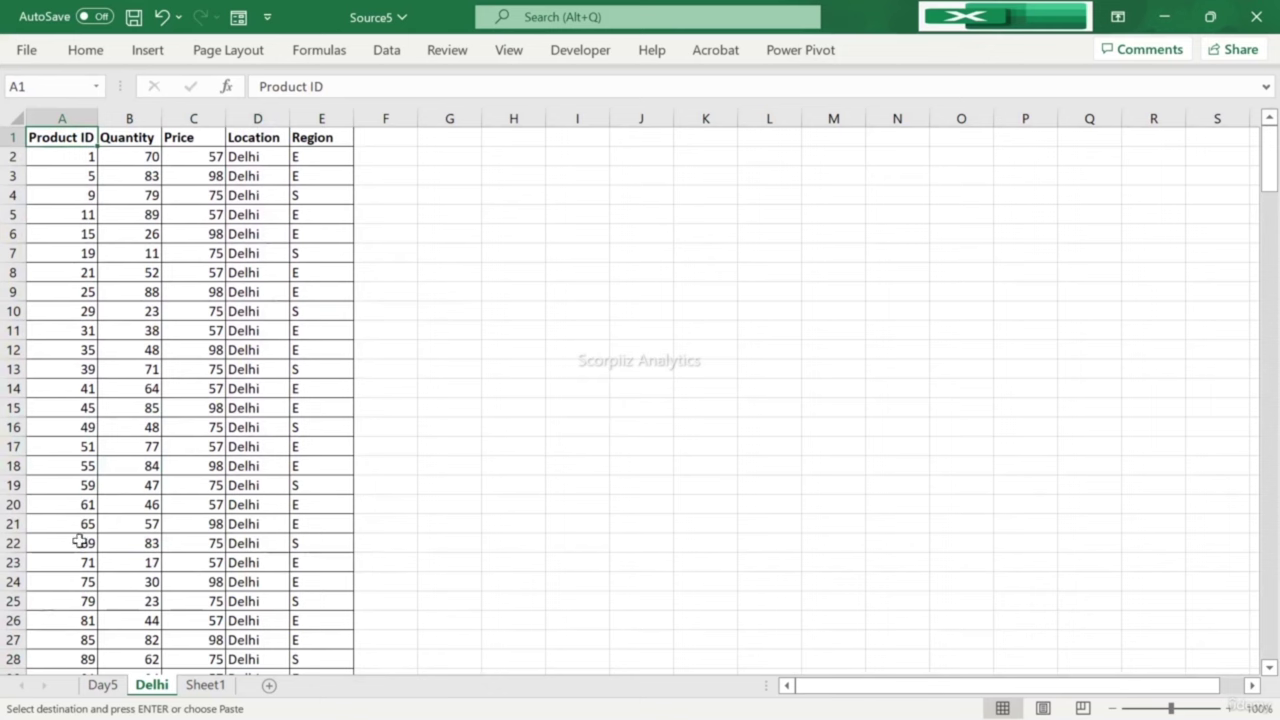
Step: Return to the Day5 sheet and select the filtered data A1:E747
{"action": "left_click", "coordinate": [101, 690]}
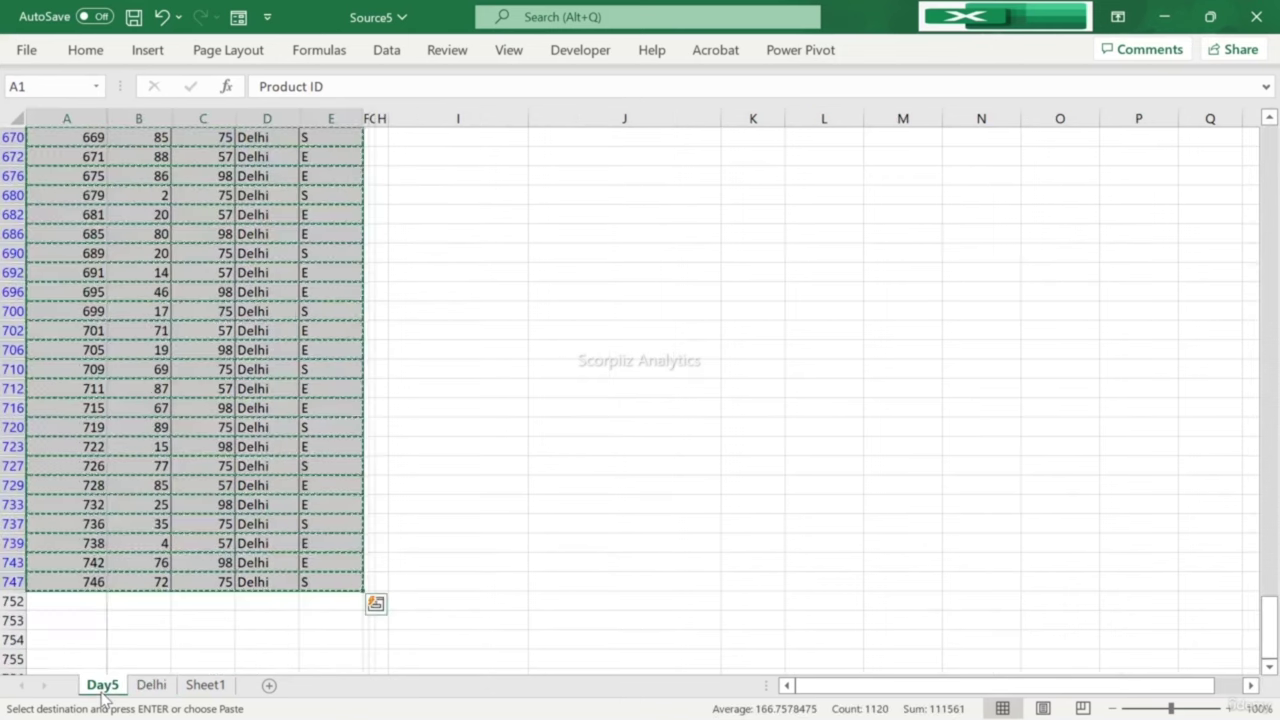
{"action": "key", "text": "ctrl+Home"}
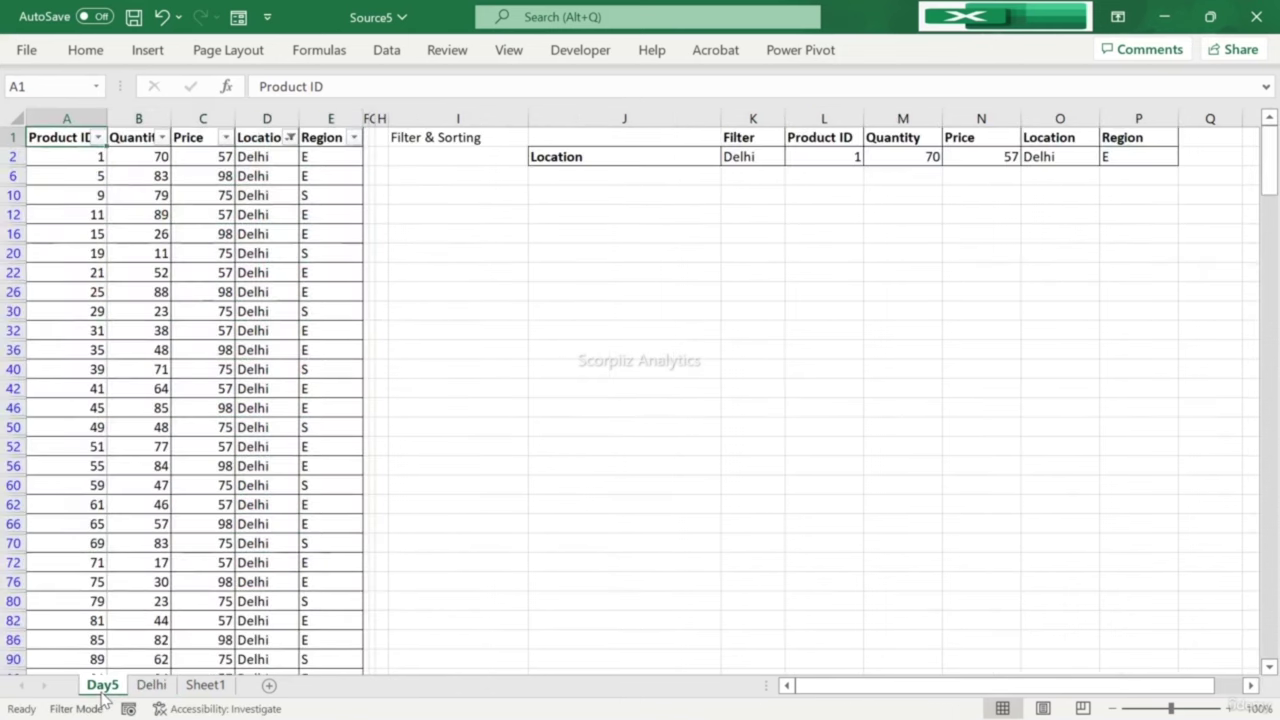
{"action": "key", "text": "ctrl+shift+Right"}
{"action": "key", "text": "ctrl+shift+Down"}
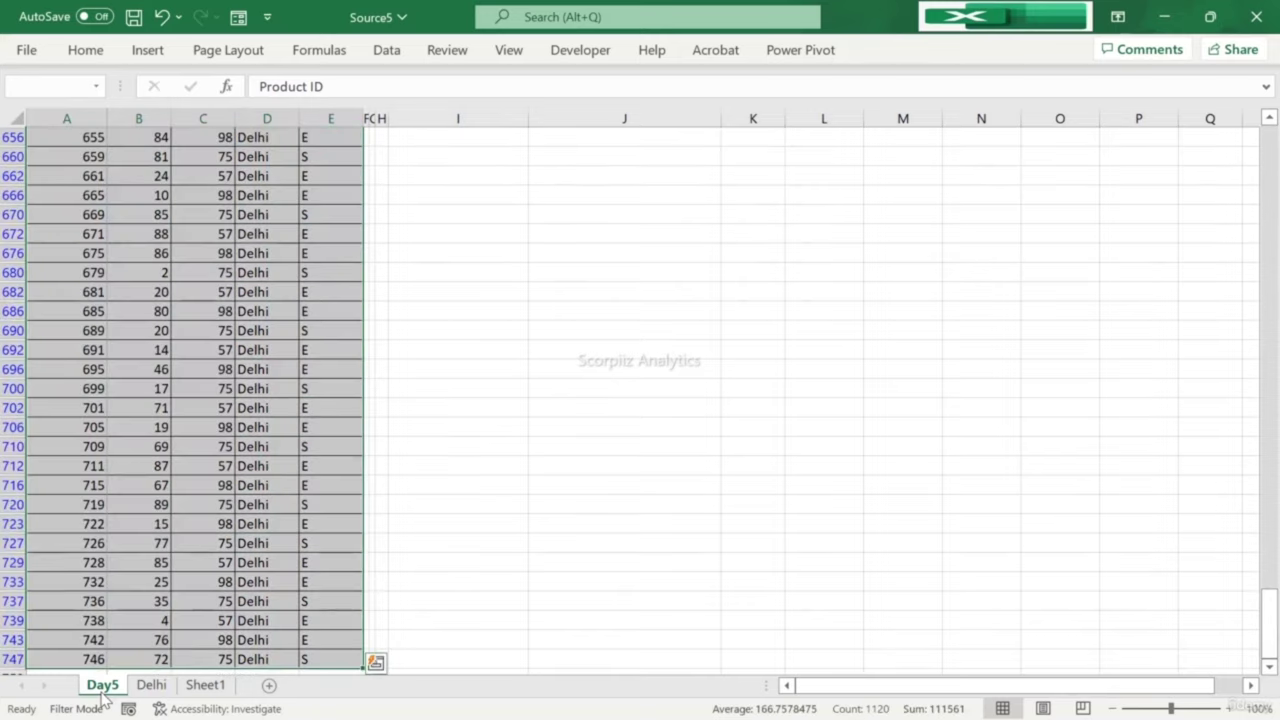
{"action": "key", "text": "ctrl+Home"}
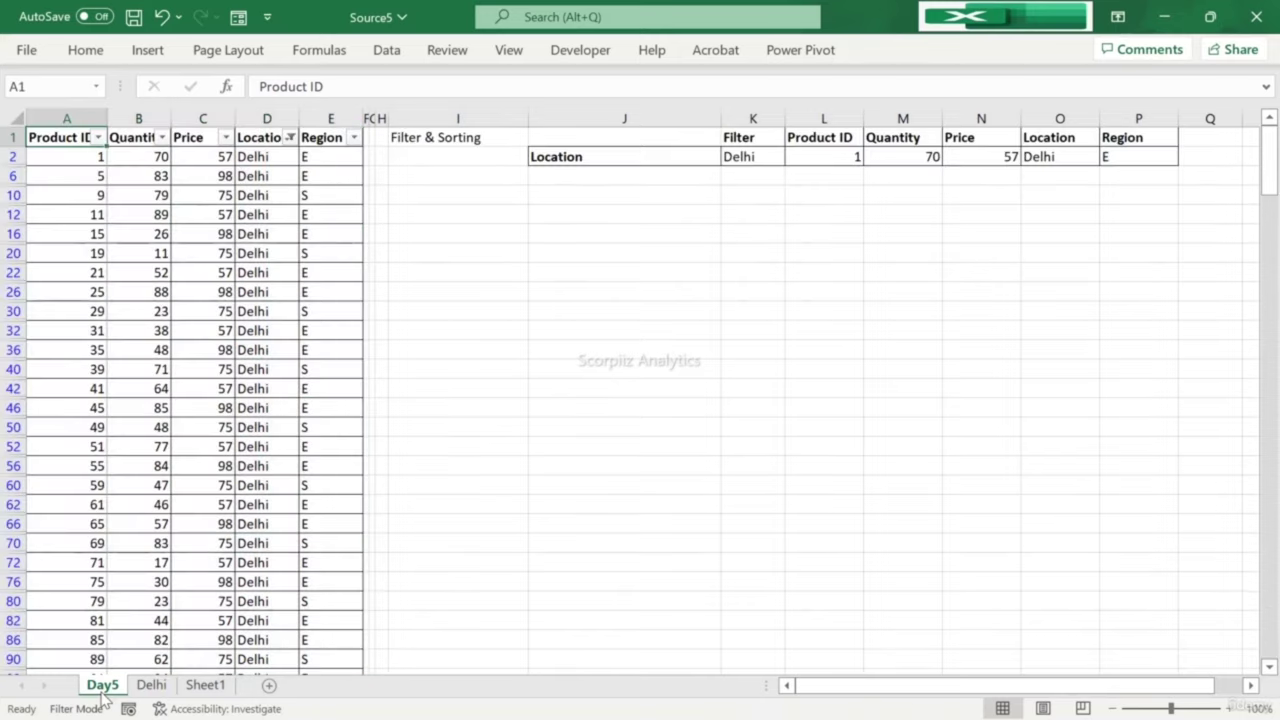
{"action": "key", "text": "ctrl+shift+Right"}
{"action": "key", "text": "ctrl+shift+Down"}
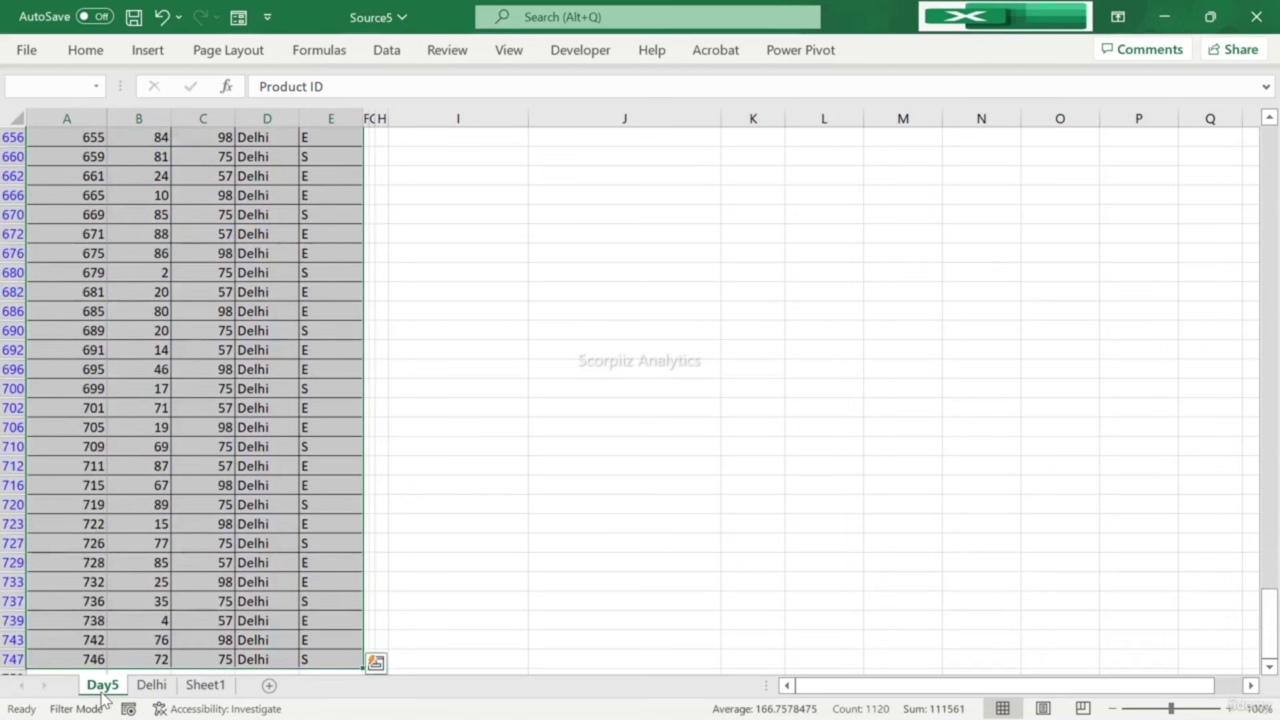
{"action": "key", "text": "alt"}
{"action": "key", "text": "alt"}
{"action": "left_click", "coordinate": [313, 595]}
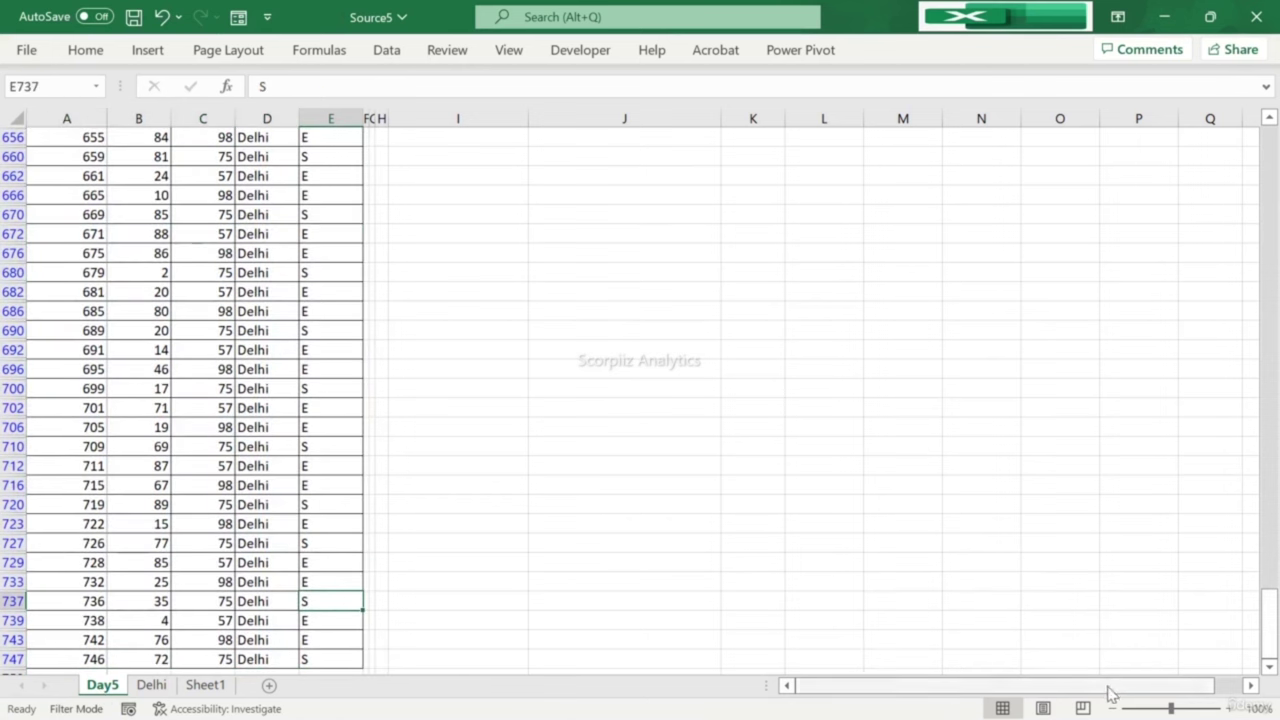
Step: Open the Windows On-Screen Keyboard and reselect the filtered Delhi data from A1 through column E
{"action": "key", "text": "ctrl+super+o"}
{"action": "left_click", "coordinate": [624, 597]}
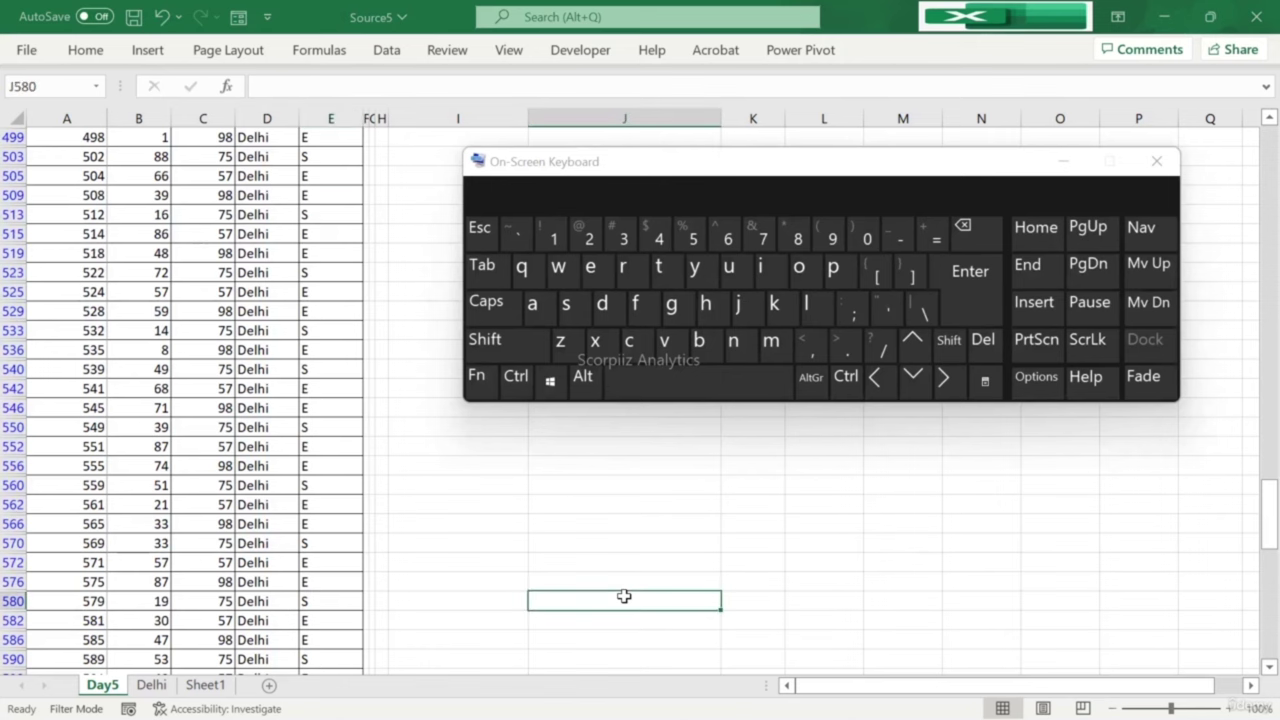
{"action": "key", "text": "ctrl+Left"}
{"action": "key", "text": "ctrl+Up"}
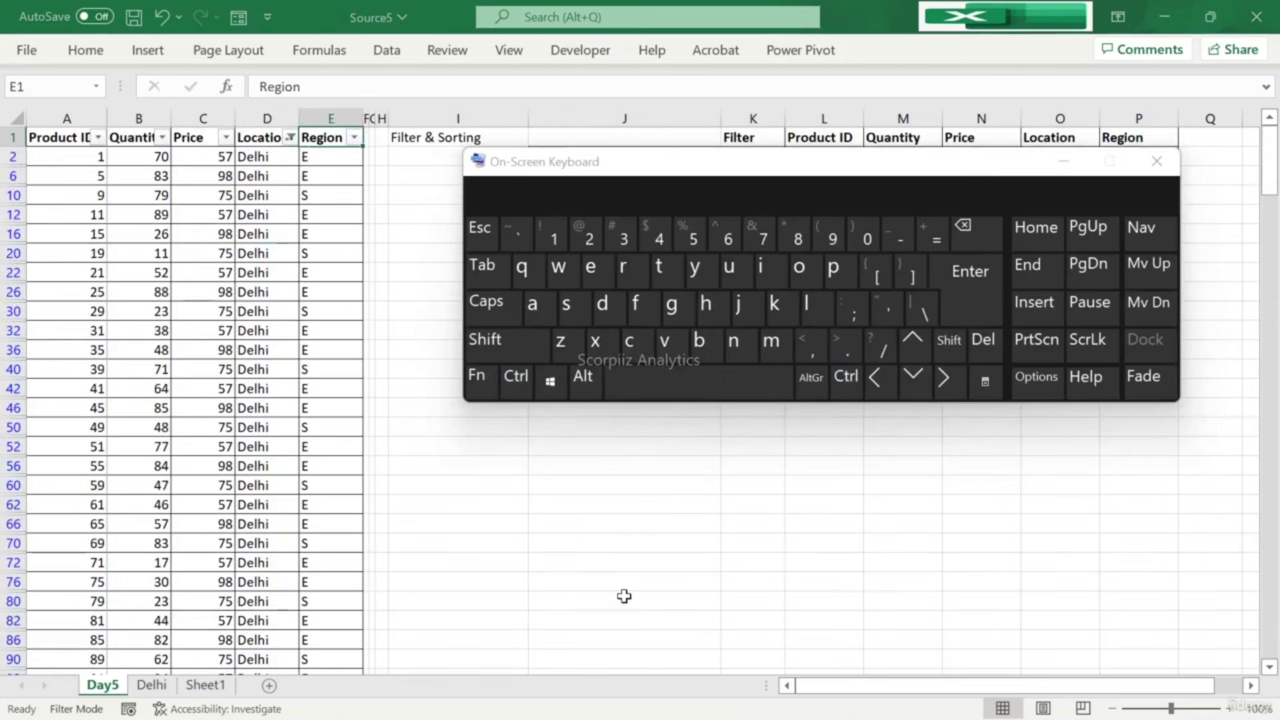
{"action": "key", "text": "Left"}
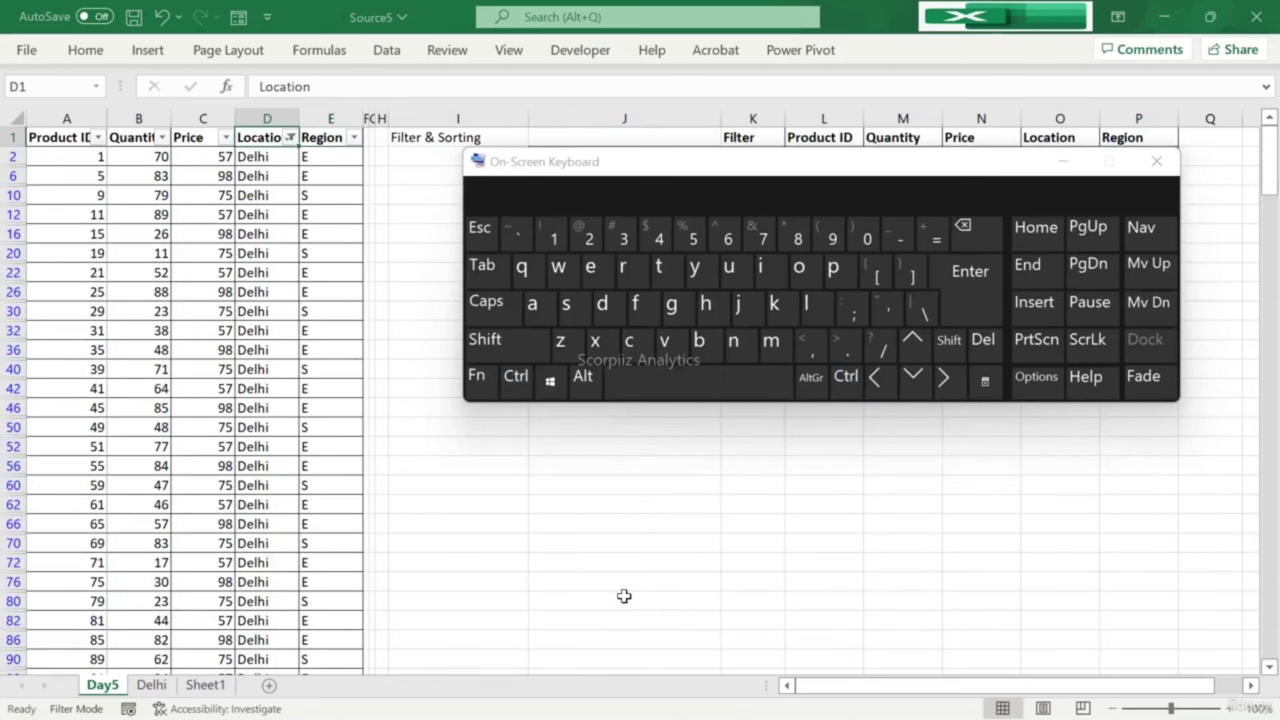
{"action": "key", "text": "Left"}
{"action": "key", "text": "Left"}
{"action": "key", "text": "Left"}
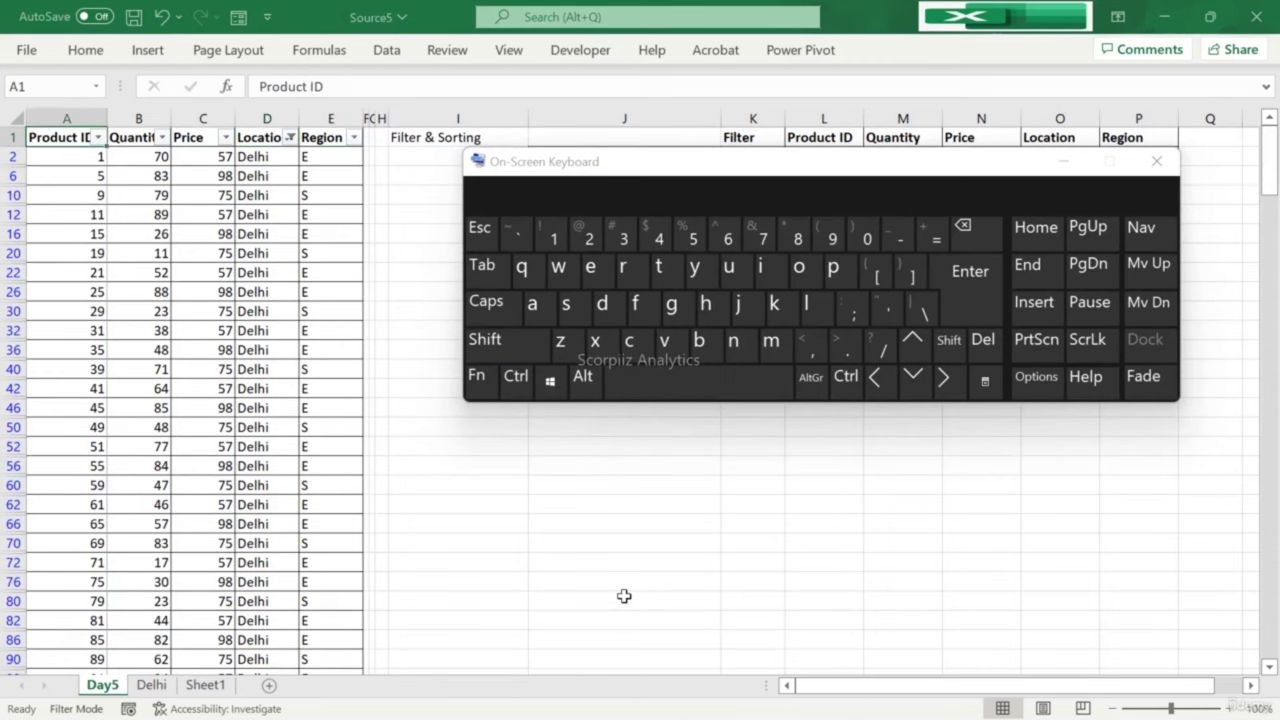
{"action": "key", "text": "ctrl+shift+Right"}
{"action": "key", "text": "ctrl+shift+Down"}
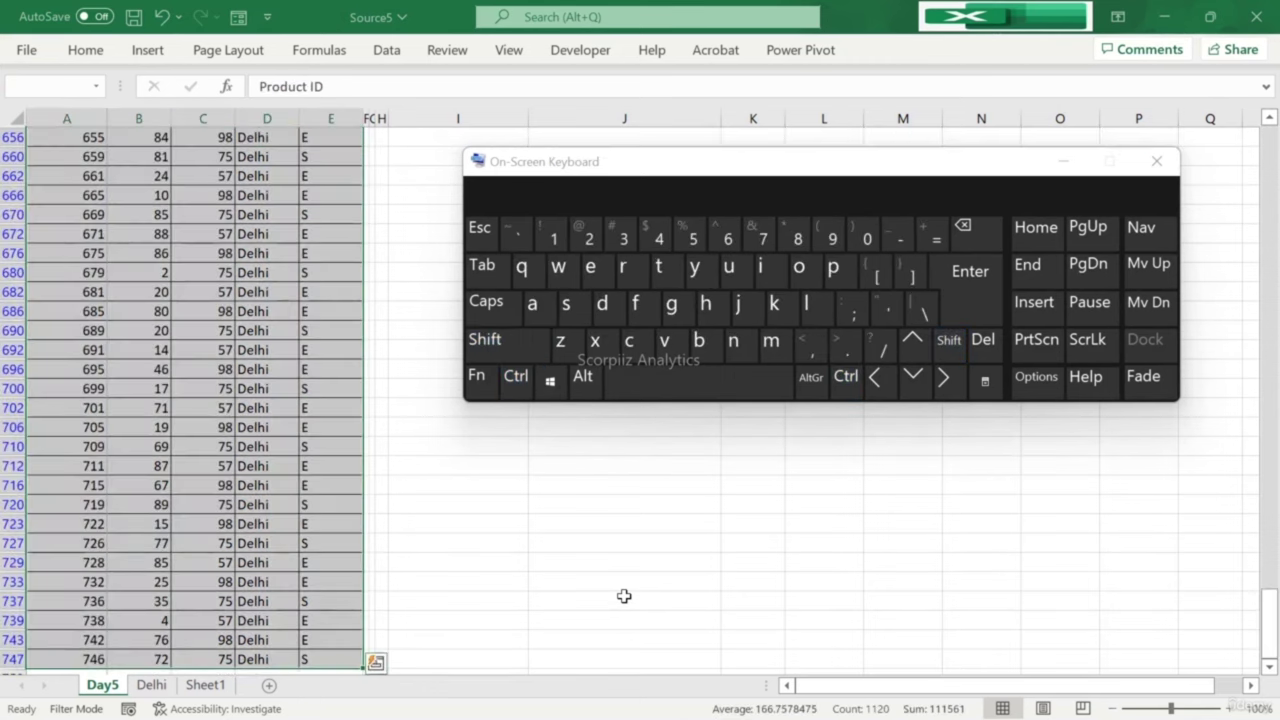
{"action": "key", "text": "ctrl+Home"}
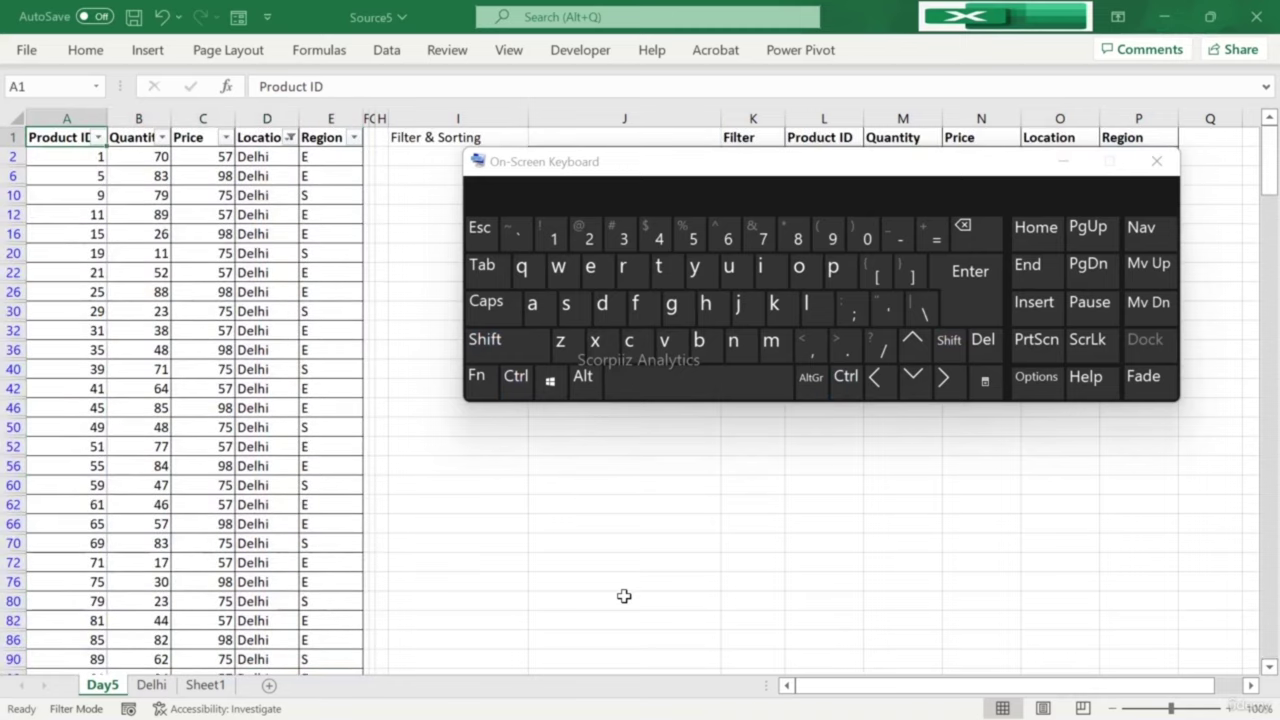
{"action": "left_click_drag", "start_coordinate": [57, 135], "coordinate": [322, 638]}
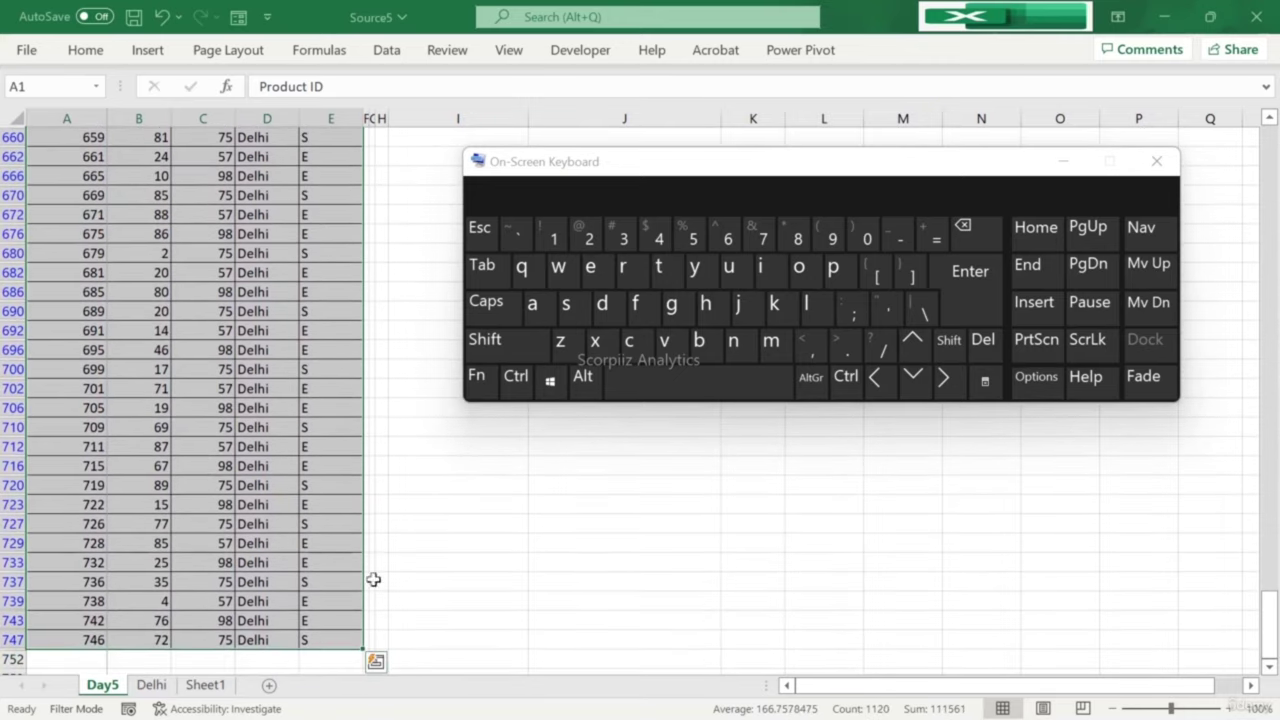
{"action": "left_click", "coordinate": [516, 385]}
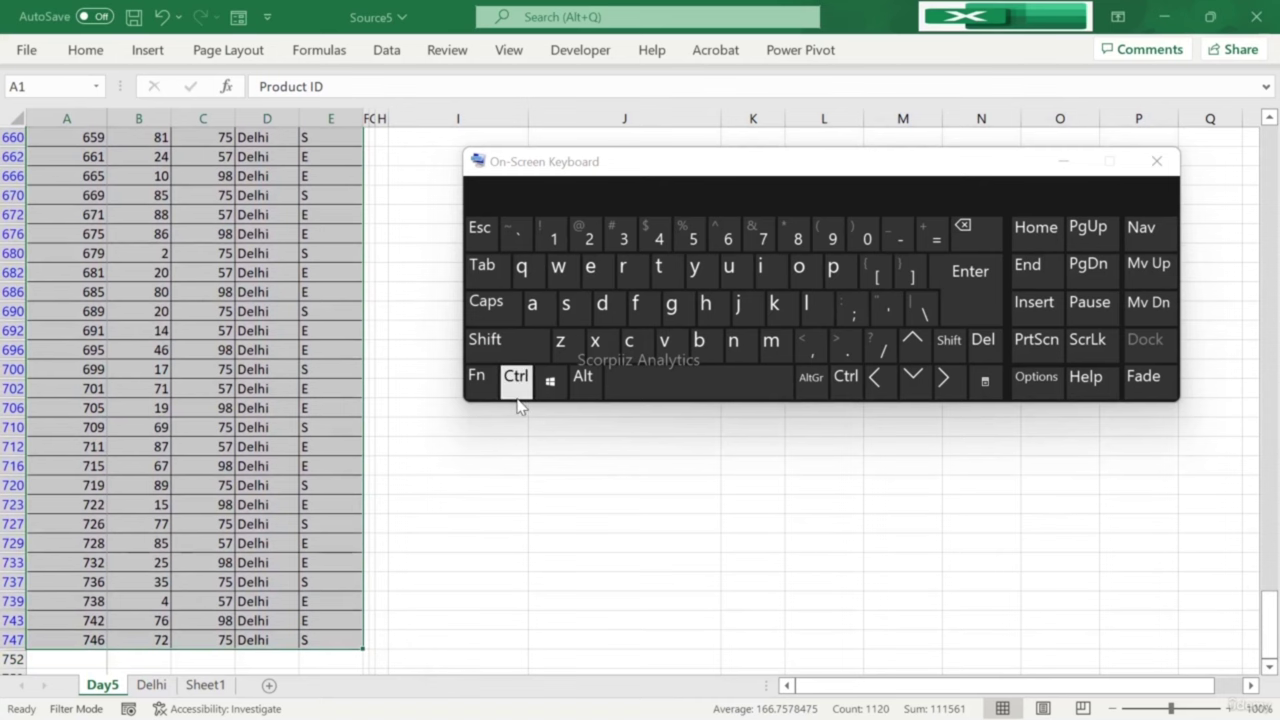
Step: Delete the pasted data in columns A–E of the Delhi sheet, then return to Day5
{"action": "left_click", "coordinate": [205, 684]}
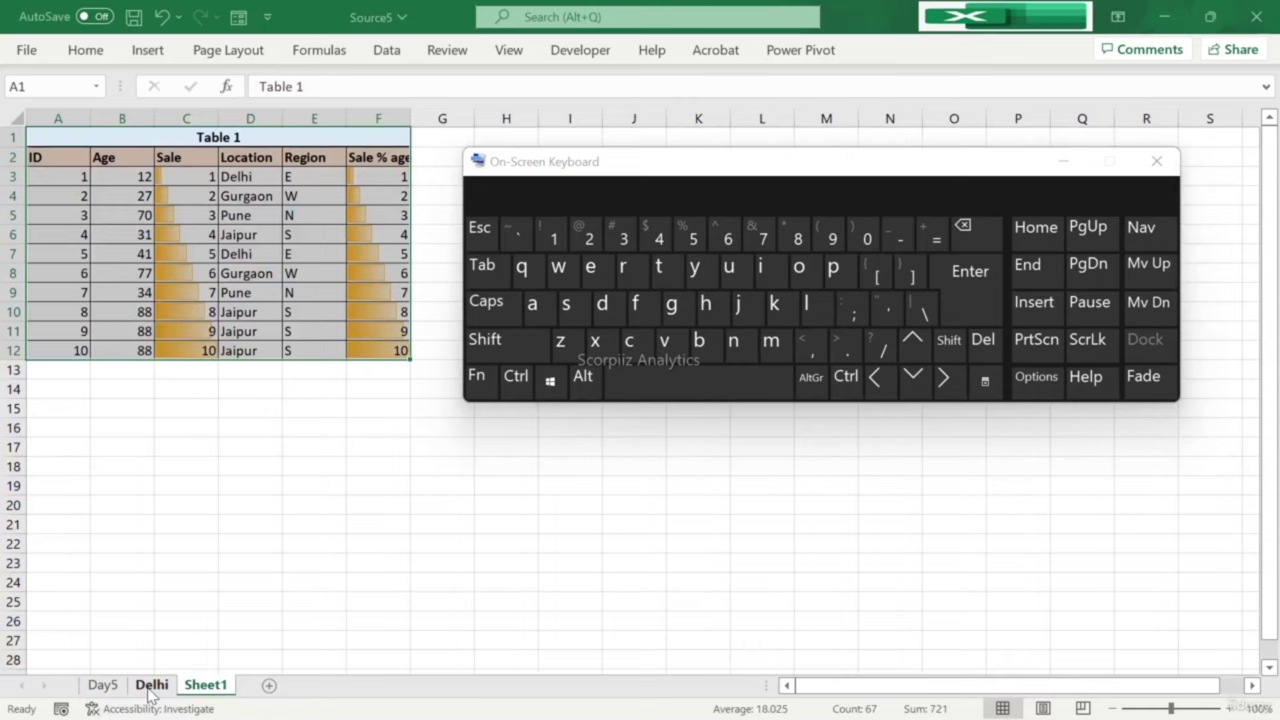
{"action": "left_click", "coordinate": [151, 685]}
{"action": "left_click_drag", "start_coordinate": [50, 118], "coordinate": [300, 137]}
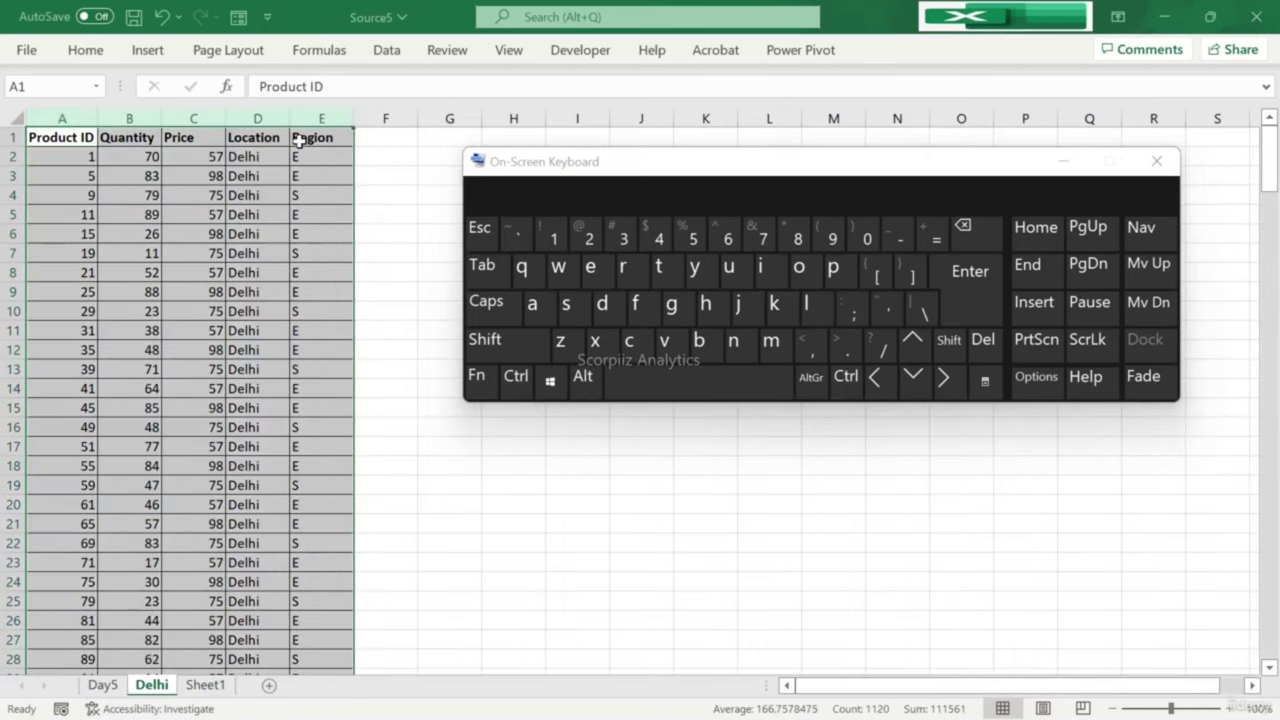
{"action": "left_click", "coordinate": [980, 342]}
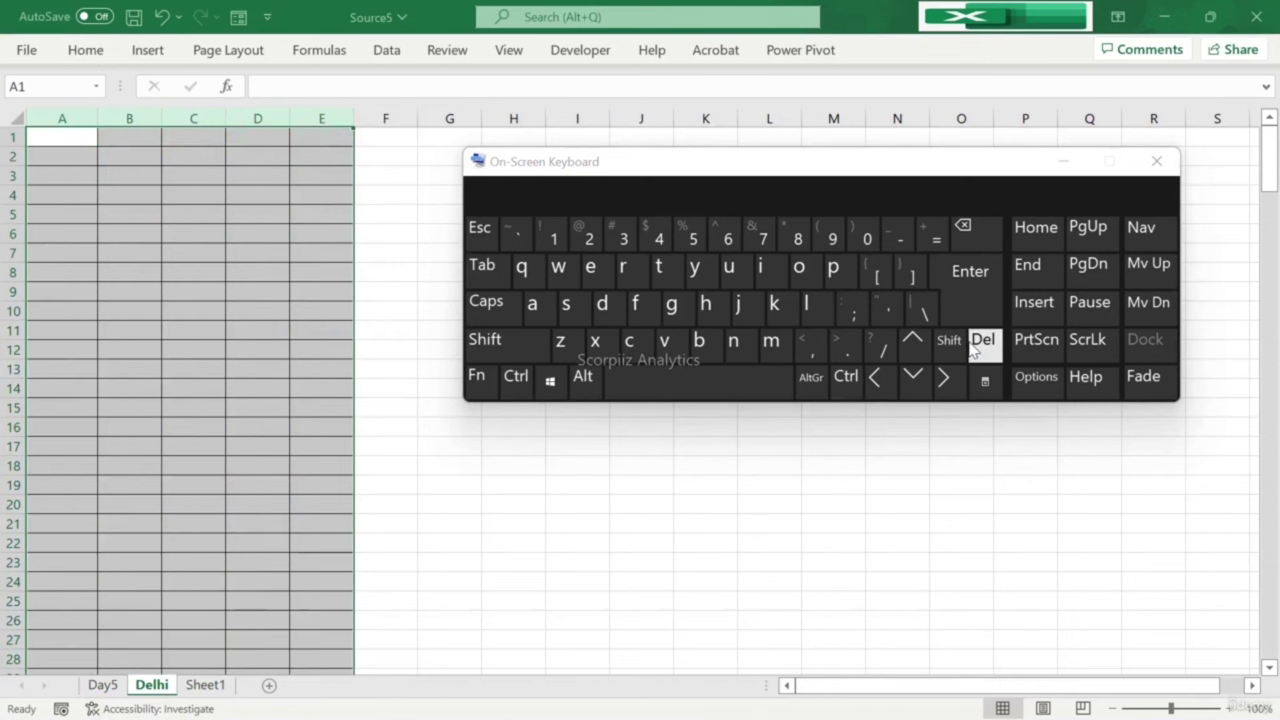
{"action": "left_click", "coordinate": [101, 685]}
{"action": "left_click", "coordinate": [242, 369]}
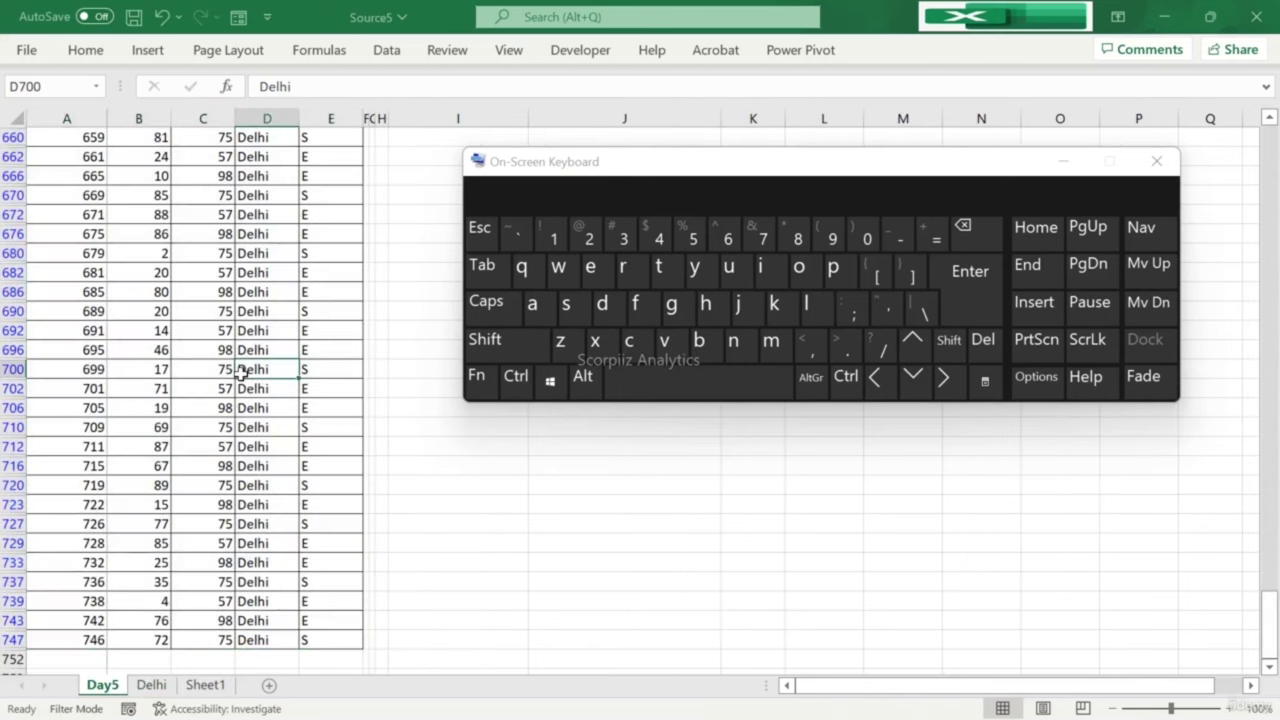
Step: Select the filtered Delhi data block from Product ID through Region and cut it
{"action": "key", "text": "ctrl"}
{"action": "key", "text": "ctrl+Up"}
{"action": "key", "text": "Left"}
{"action": "key", "text": "Left"}
{"action": "key", "text": "Left"}
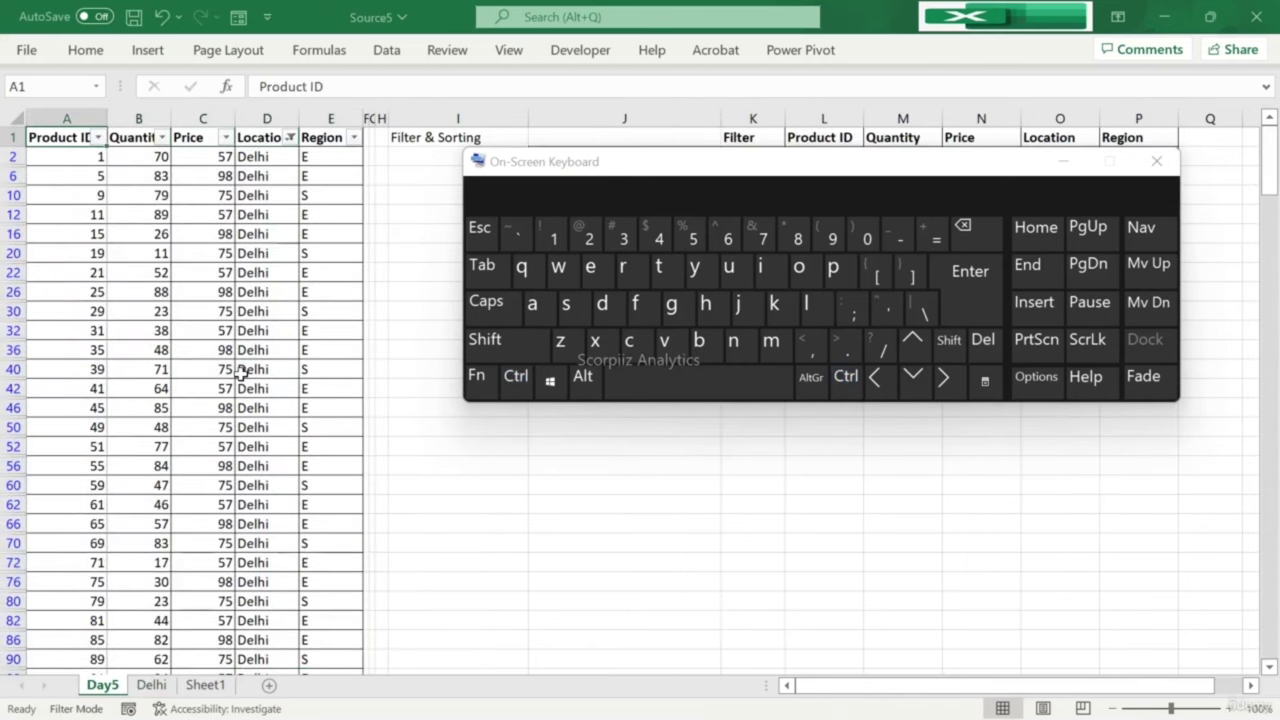
{"action": "left_click_drag", "start_coordinate": [70, 135], "coordinate": [335, 564]}
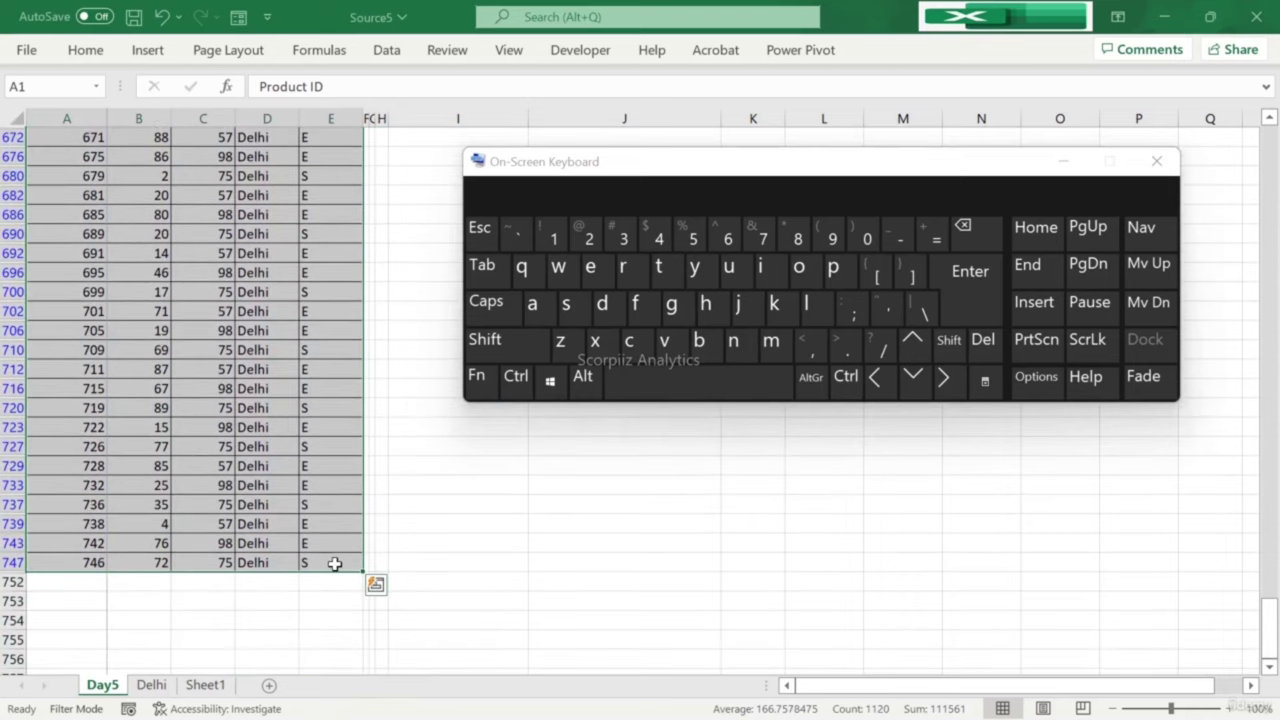
{"action": "left_click", "coordinate": [516, 378]}
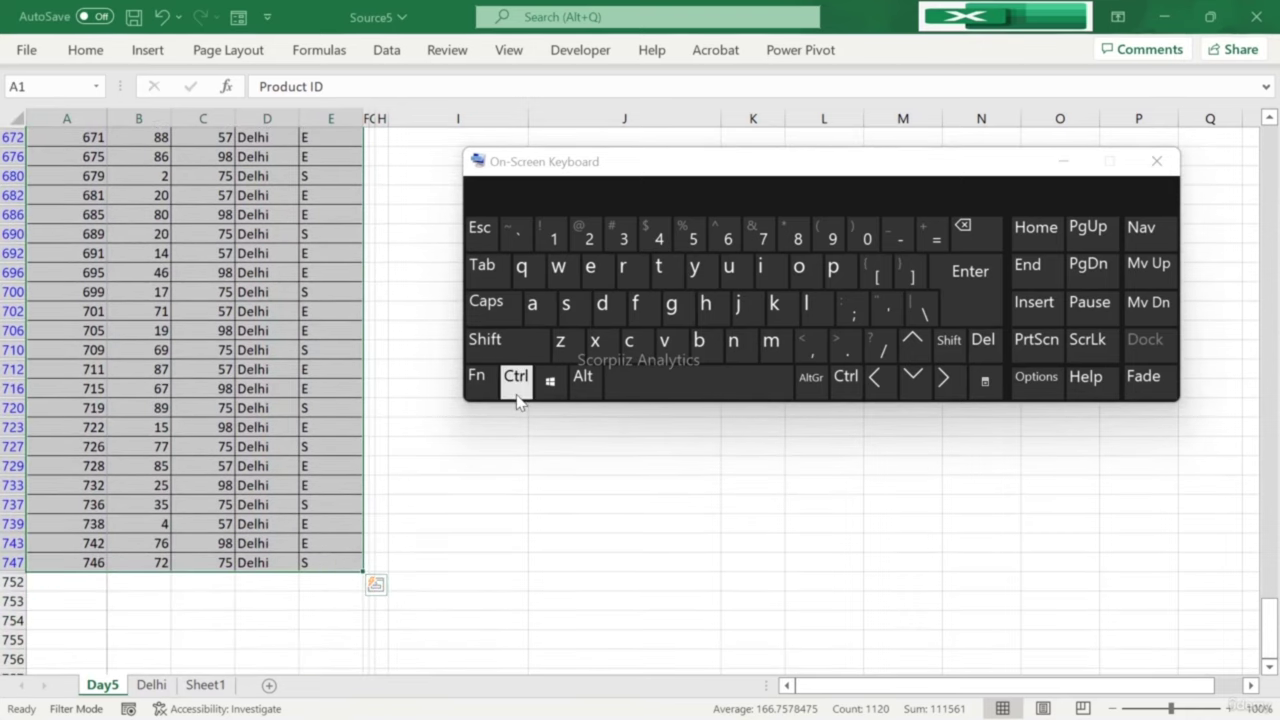
{"action": "left_click", "coordinate": [595, 341]}
Step: Press Alt+; on the On-Screen Keyboard, opening the Research pane, and move the keyboard lower
{"action": "left_click", "coordinate": [583, 385]}
{"action": "key", "text": "alt+semicolon"}
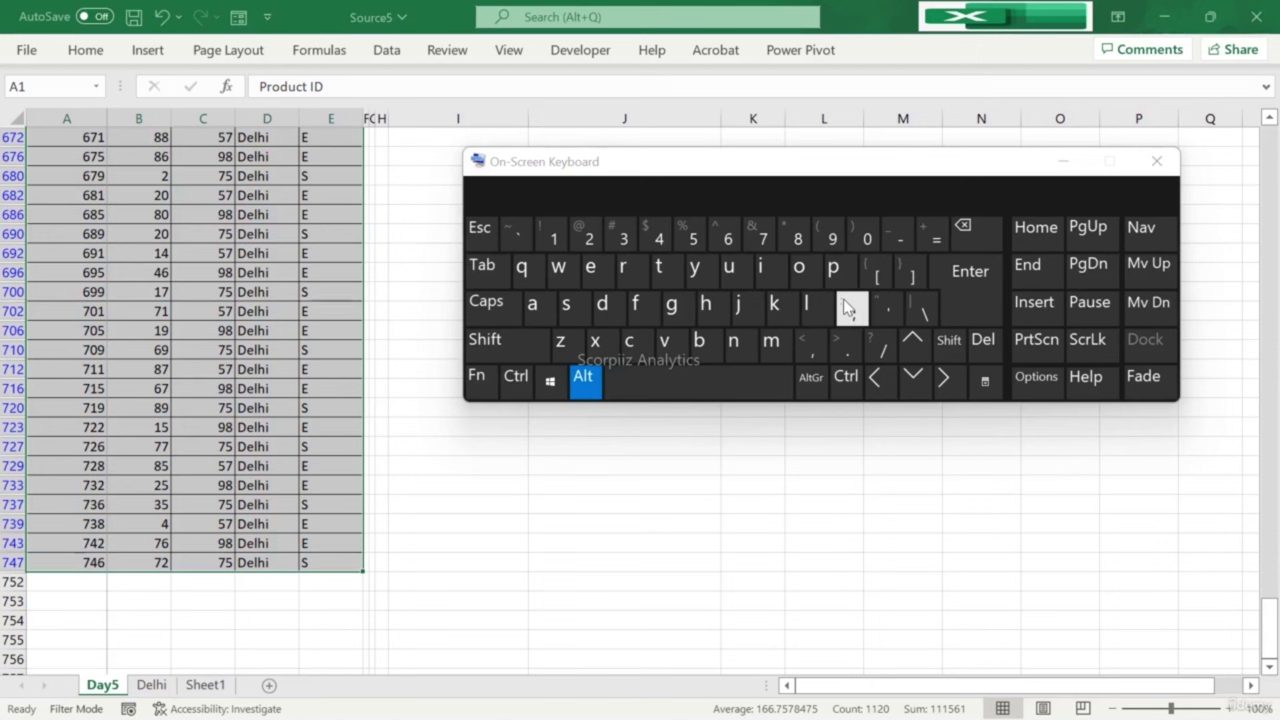
{"action": "left_click", "coordinate": [855, 317]}
{"action": "left_click_drag", "start_coordinate": [762, 172], "coordinate": [743, 264]}
{"action": "left_click", "coordinate": [633, 175]}
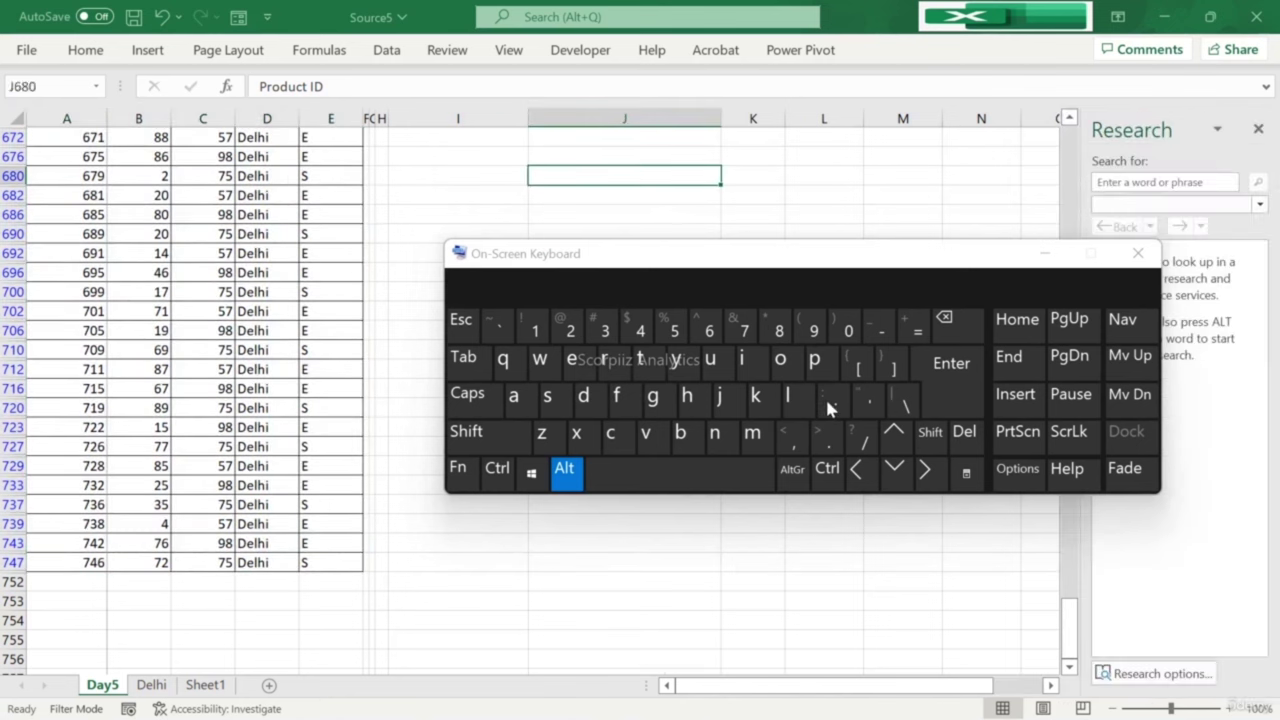
Step: Close the Research pane and jump back to the top of the Delhi-filtered table
{"action": "left_click", "coordinate": [828, 400]}
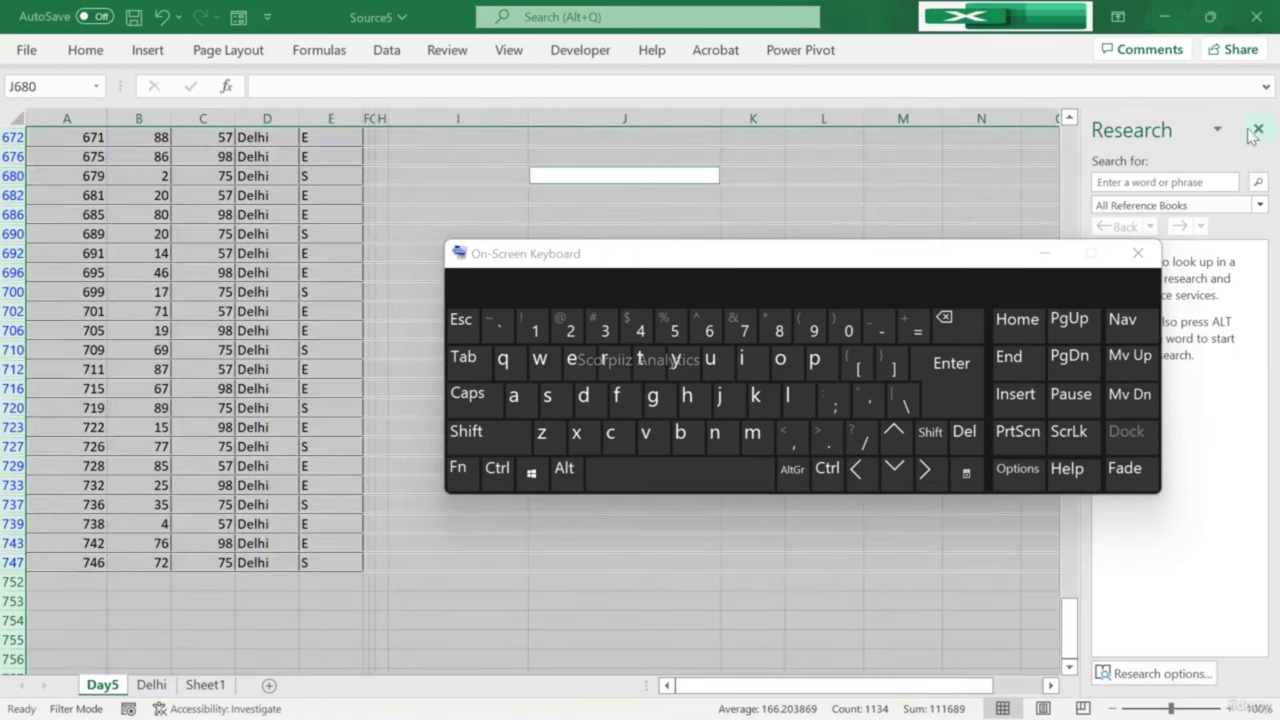
{"action": "left_click", "coordinate": [1259, 130]}
{"action": "left_click", "coordinate": [314, 230]}
{"action": "key", "text": "ctrl"}
{"action": "key", "text": "ctrl+Up"}
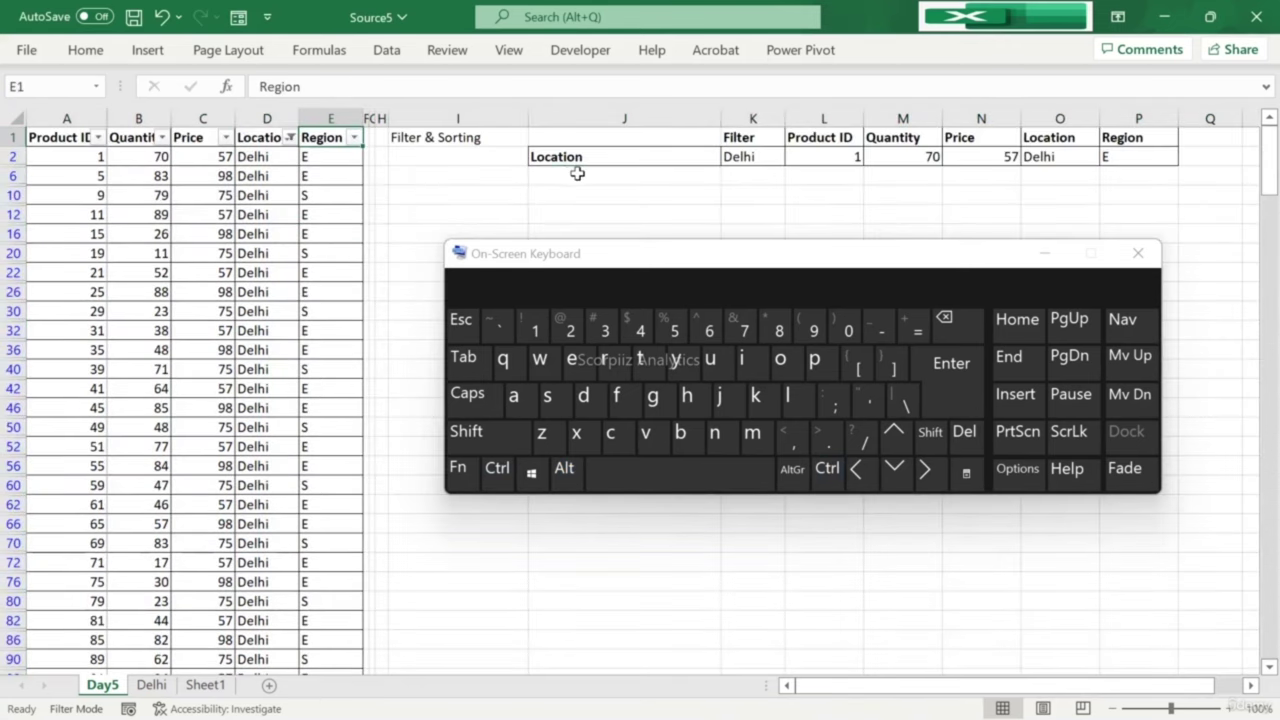
Step: Try selecting only visible cells with Alt+; from the empty Location cell, then return to E1
{"action": "left_click", "coordinate": [577, 174]}
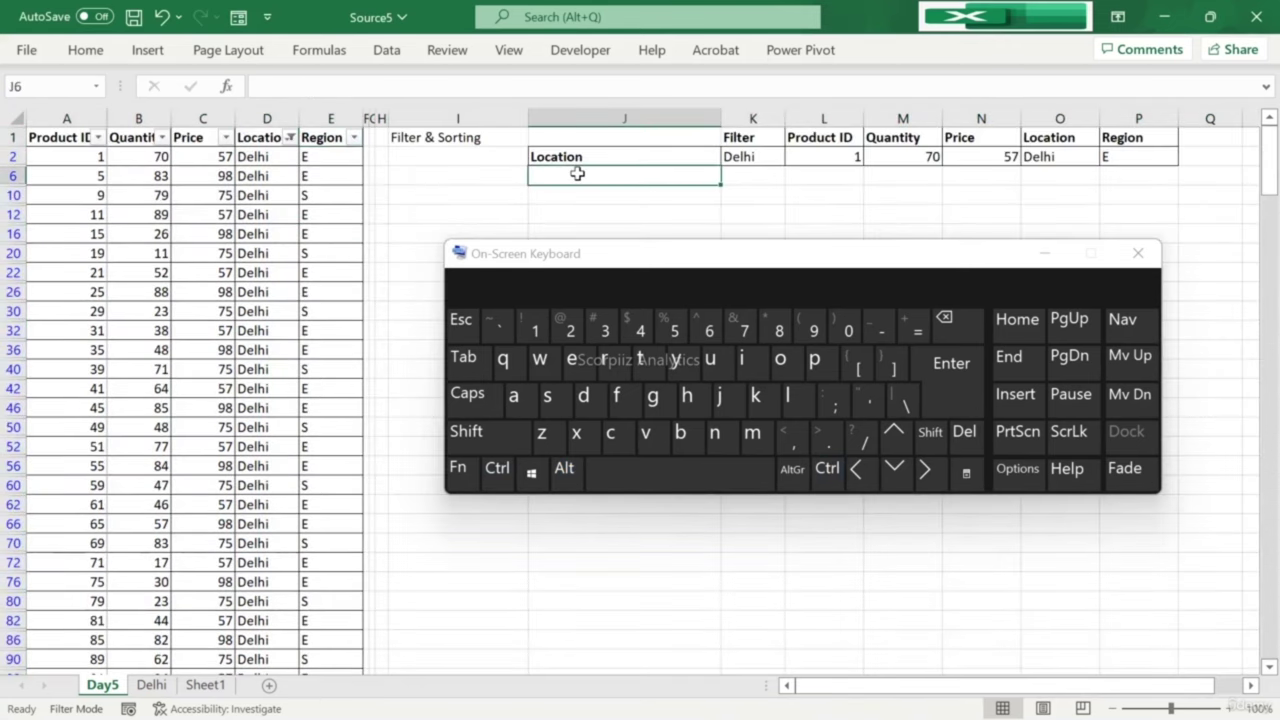
{"action": "left_click", "coordinate": [563, 473]}
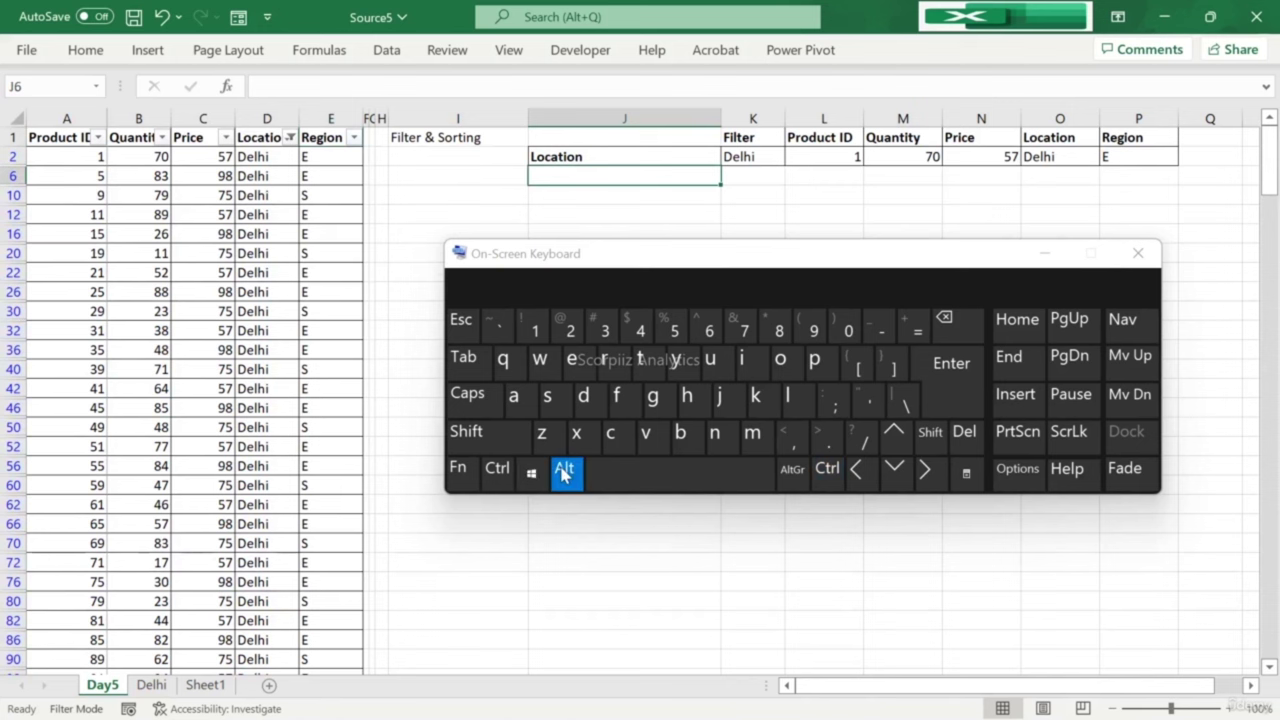
{"action": "left_click", "coordinate": [824, 418]}
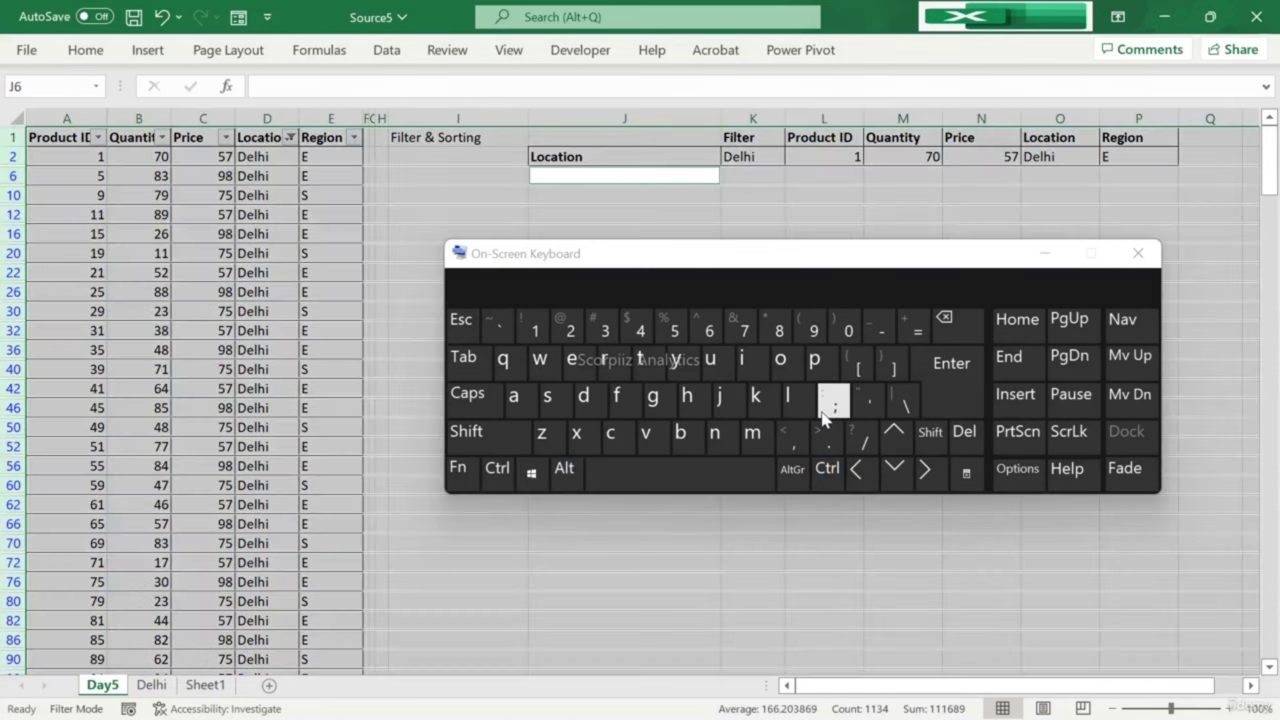
{"action": "left_click", "coordinate": [678, 174]}
{"action": "key", "text": "alt"}
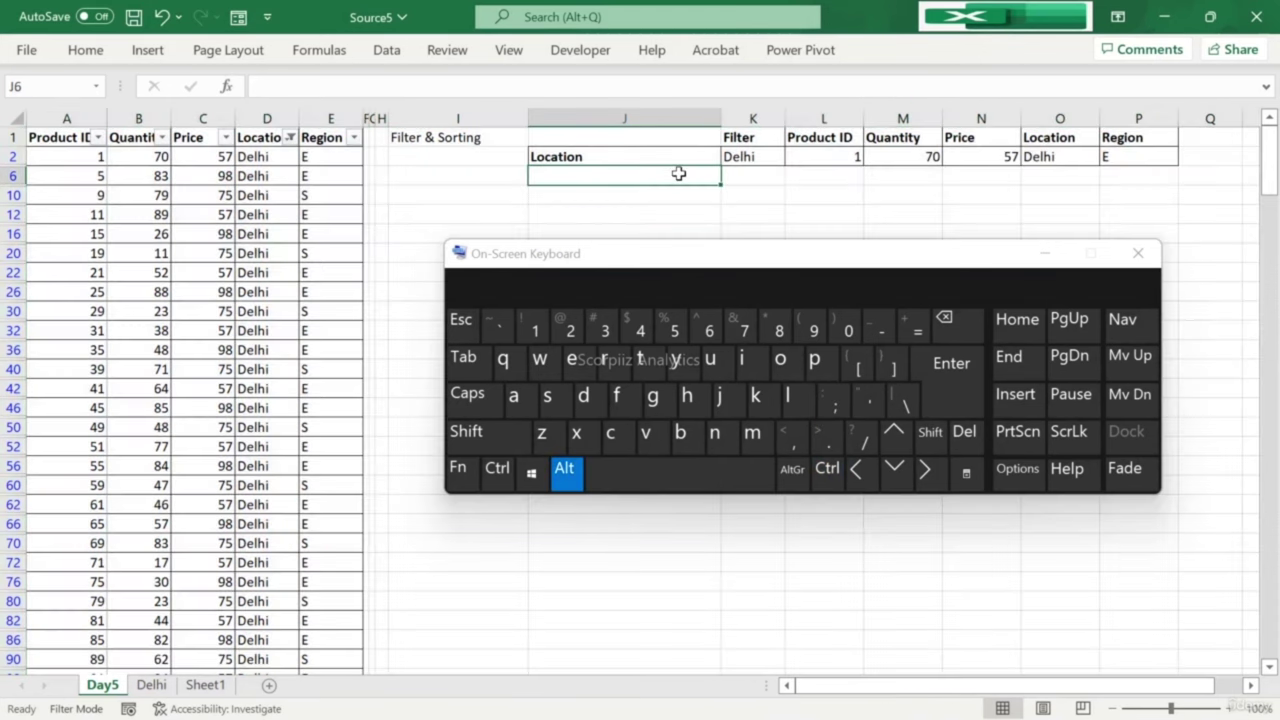
{"action": "key", "text": "alt+semicolon"}
{"action": "left_click", "coordinate": [637, 176]}
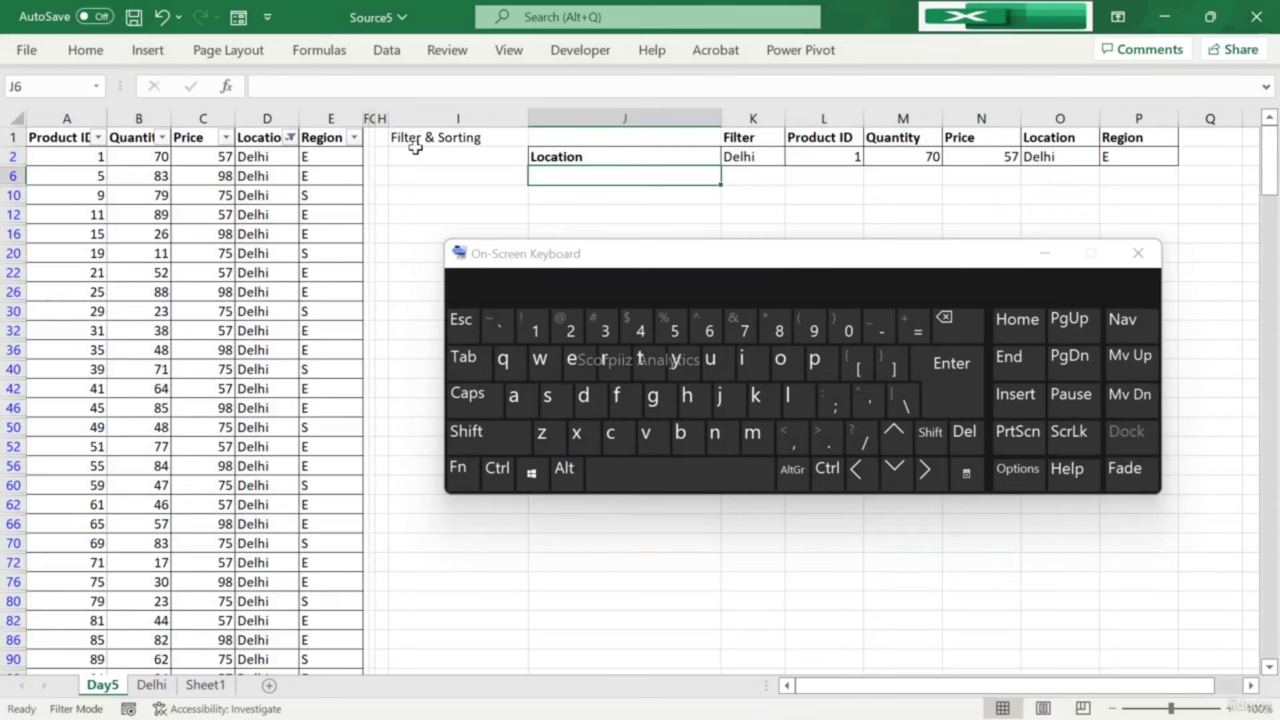
{"action": "left_click", "coordinate": [330, 137]}
{"action": "left_click", "coordinate": [86, 50]}
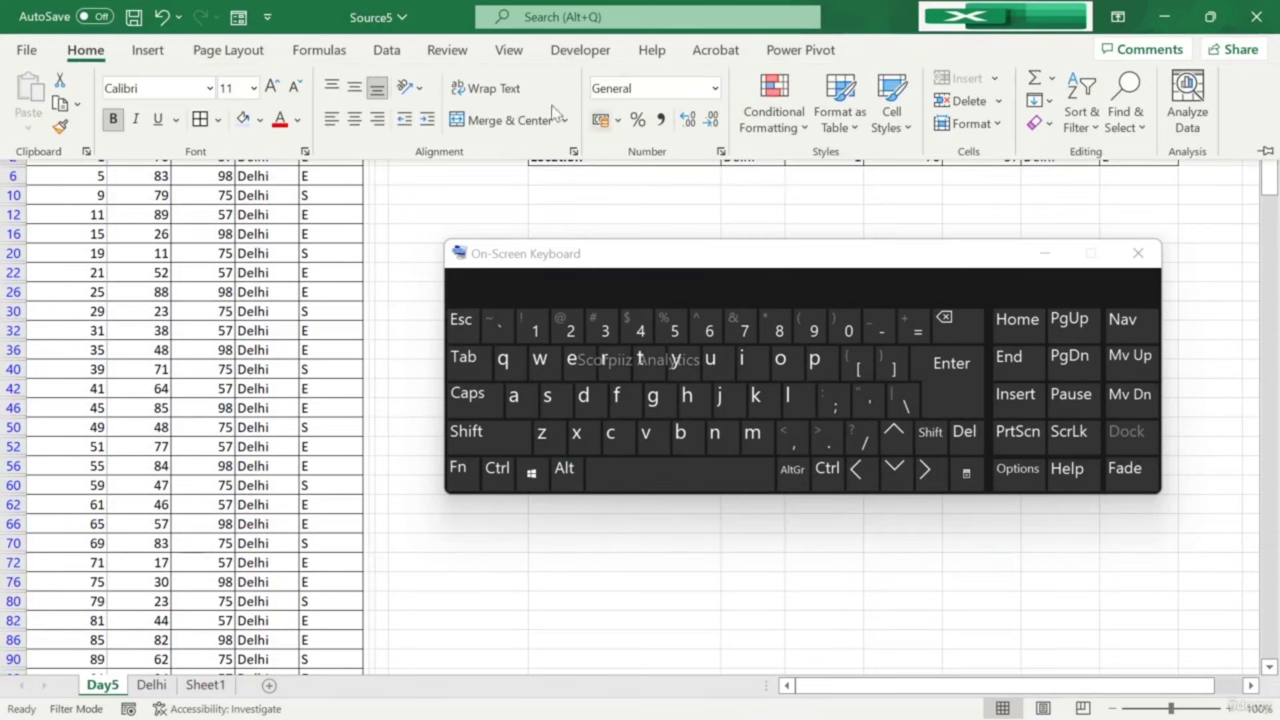
Step: Switch the Day5 filter off so all locations show, then select visible cells from J3 to J23
{"action": "left_click", "coordinate": [393, 58]}
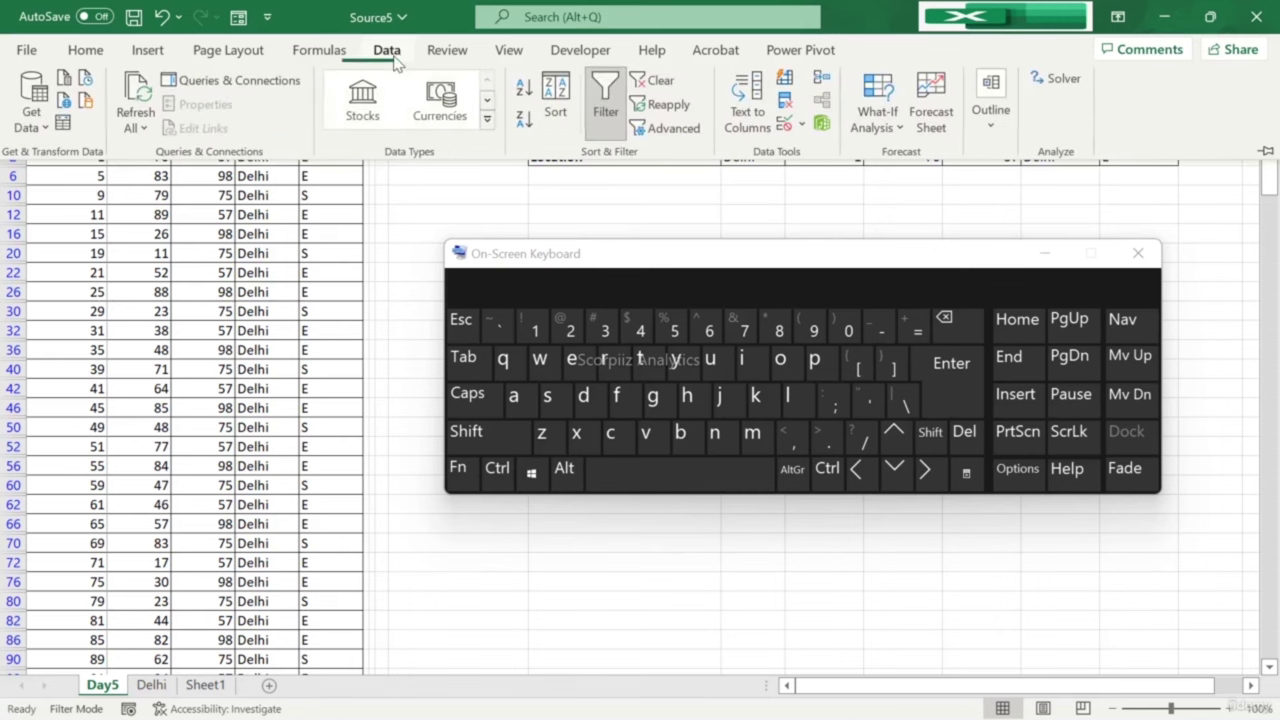
{"action": "left_click", "coordinate": [605, 112]}
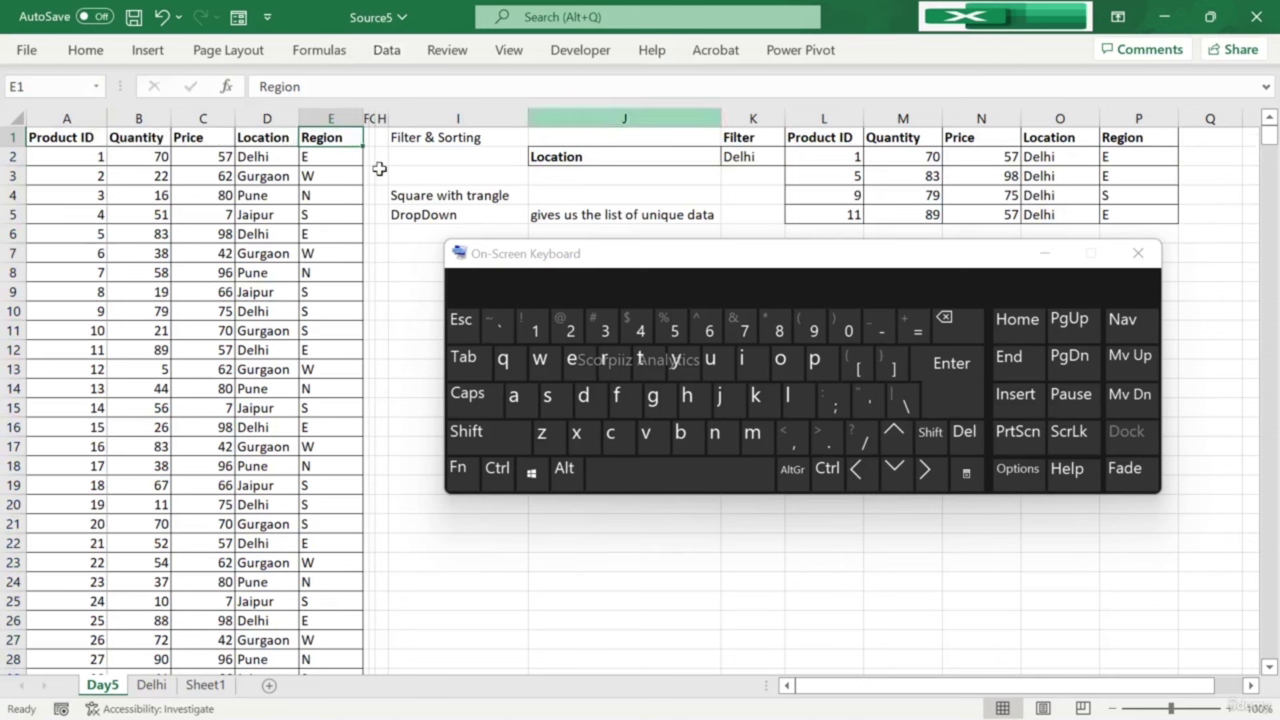
{"action": "left_click", "coordinate": [612, 177]}
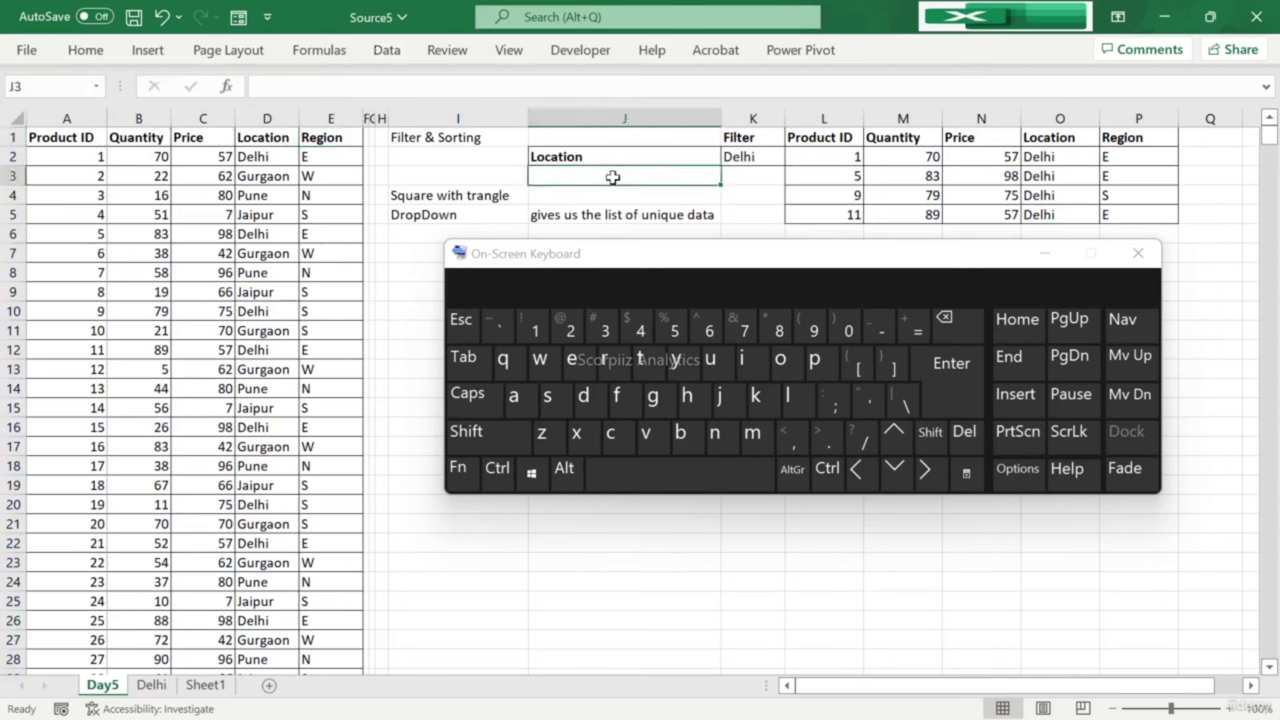
{"action": "left_click", "coordinate": [620, 566]}
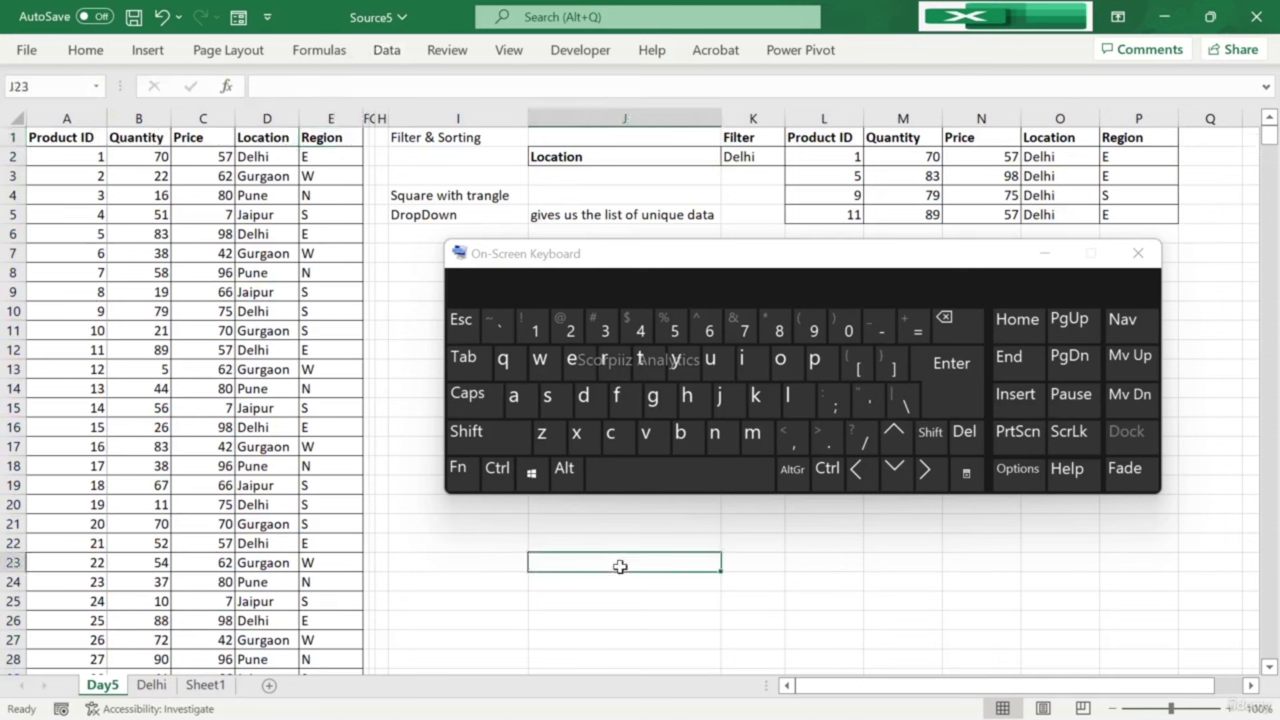
{"action": "left_click", "coordinate": [568, 472]}
{"action": "left_click", "coordinate": [828, 404]}
{"action": "type", "text": "="}
{"action": "type", "text": "w"}
{"action": "left_click", "coordinate": [829, 403]}
{"action": "left_click", "coordinate": [566, 470]}
{"action": "left_click", "coordinate": [824, 410]}
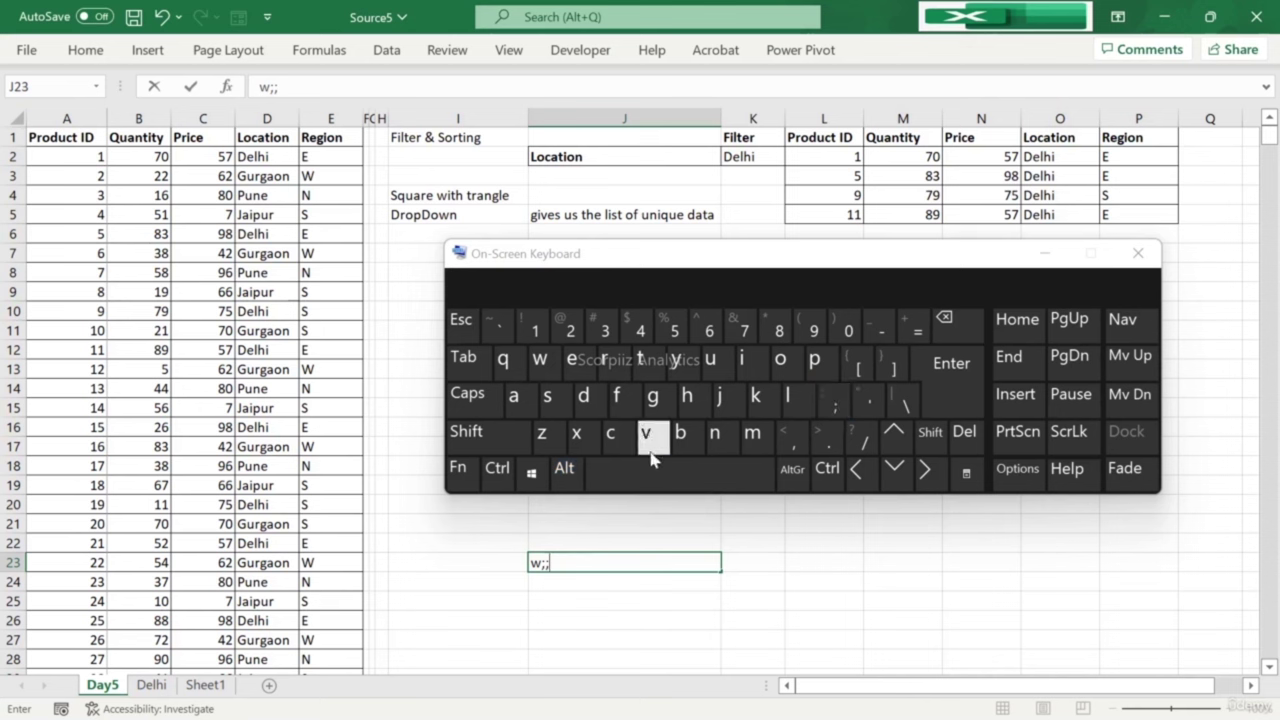
{"action": "left_click", "coordinate": [566, 472]}
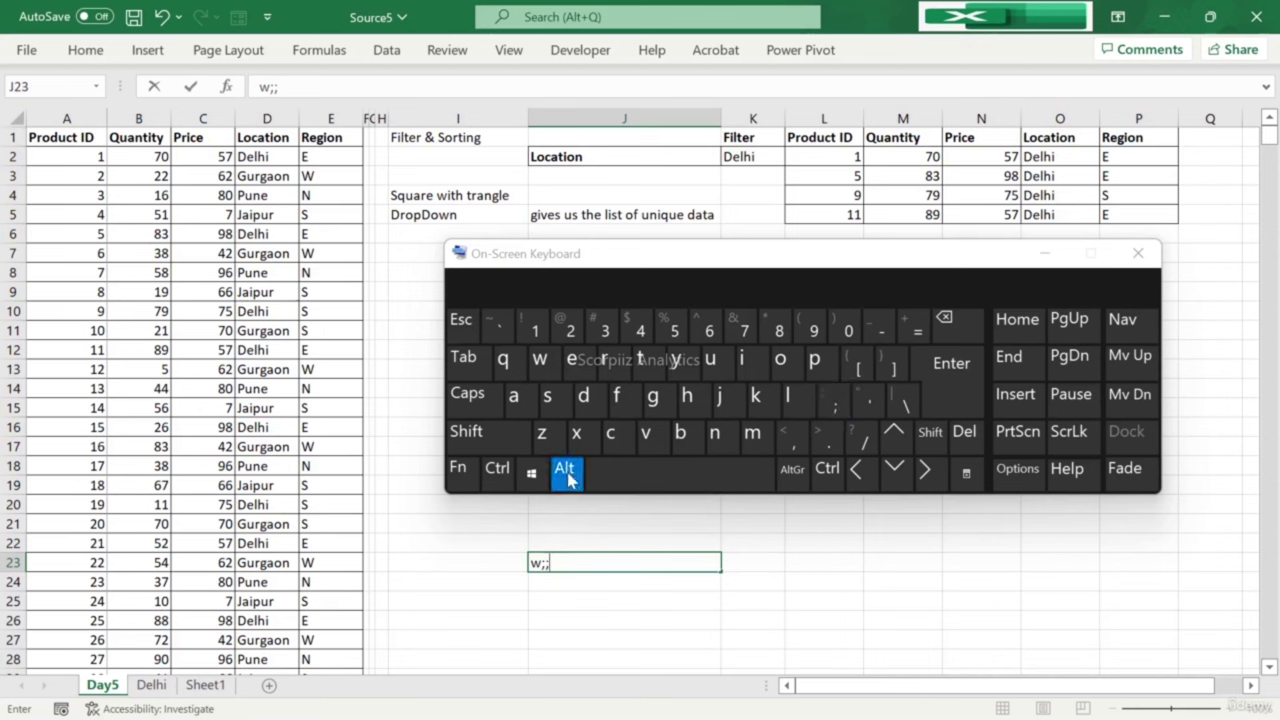
{"action": "left_click", "coordinate": [834, 405]}
{"action": "key", "text": "Escape"}
{"action": "key", "text": "Escape"}
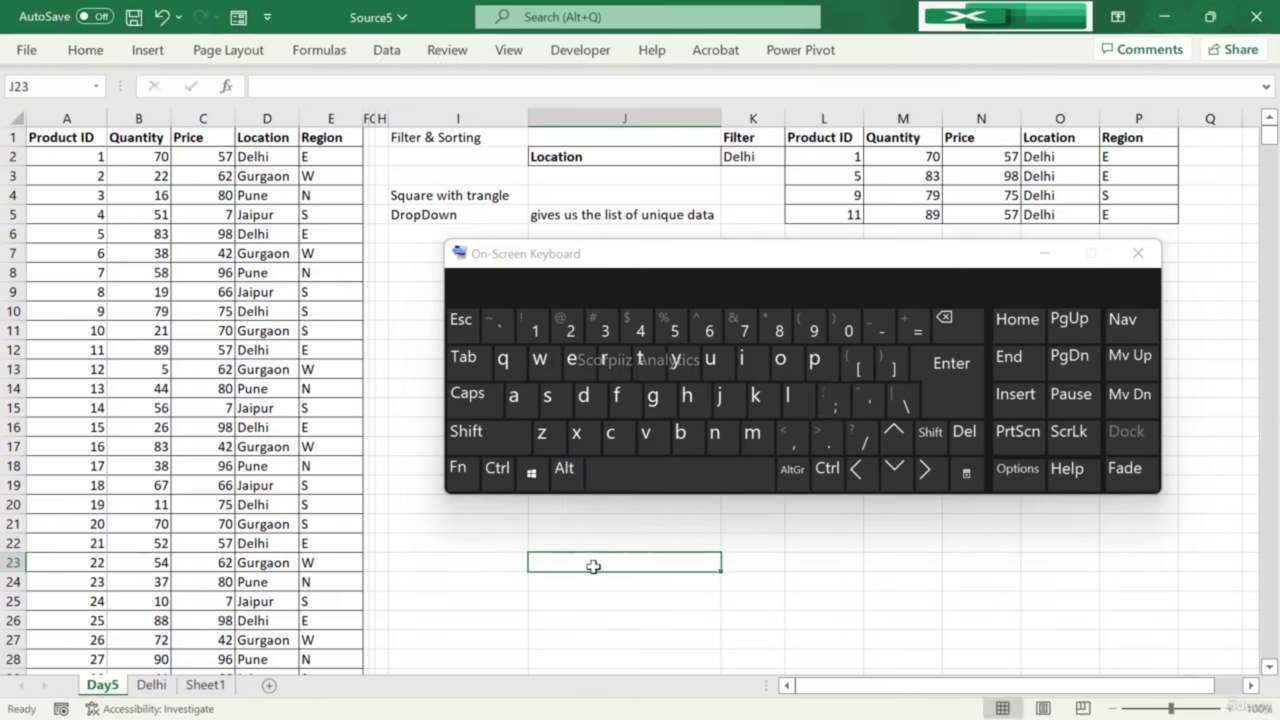
{"action": "key", "text": "alt"}
{"action": "left_click", "coordinate": [617, 543]}
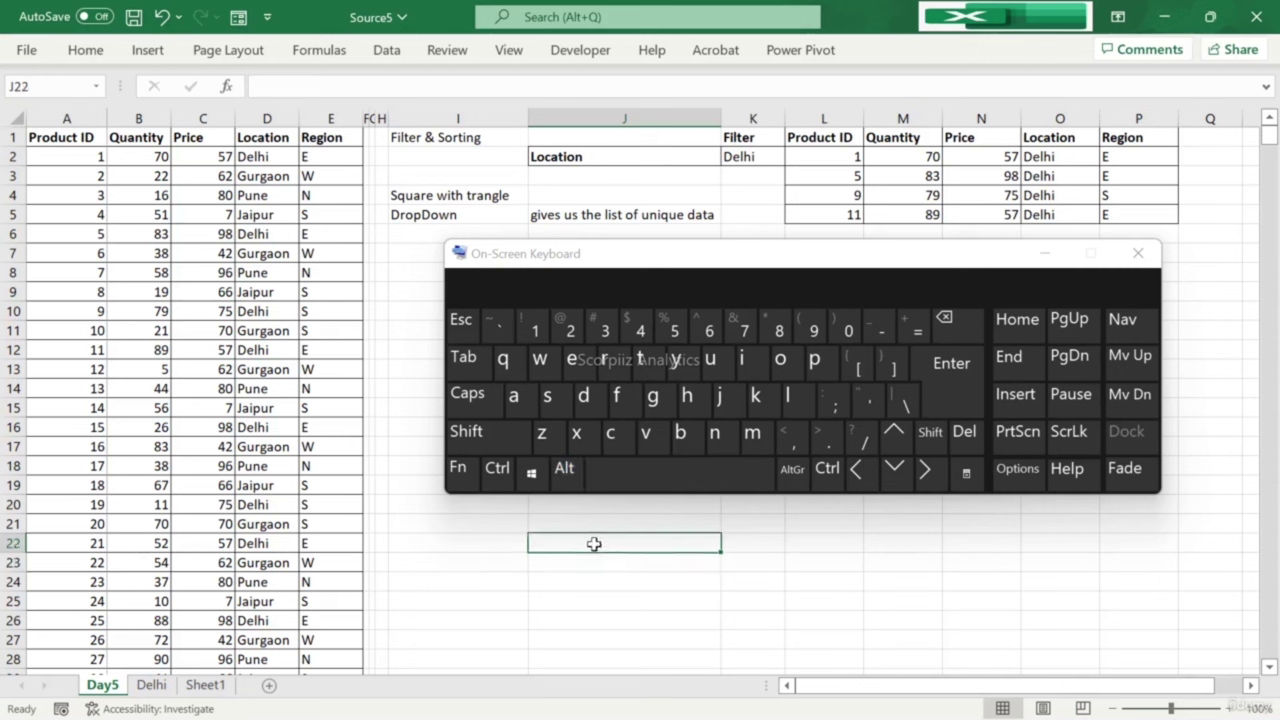
{"action": "left_click", "coordinate": [499, 440]}
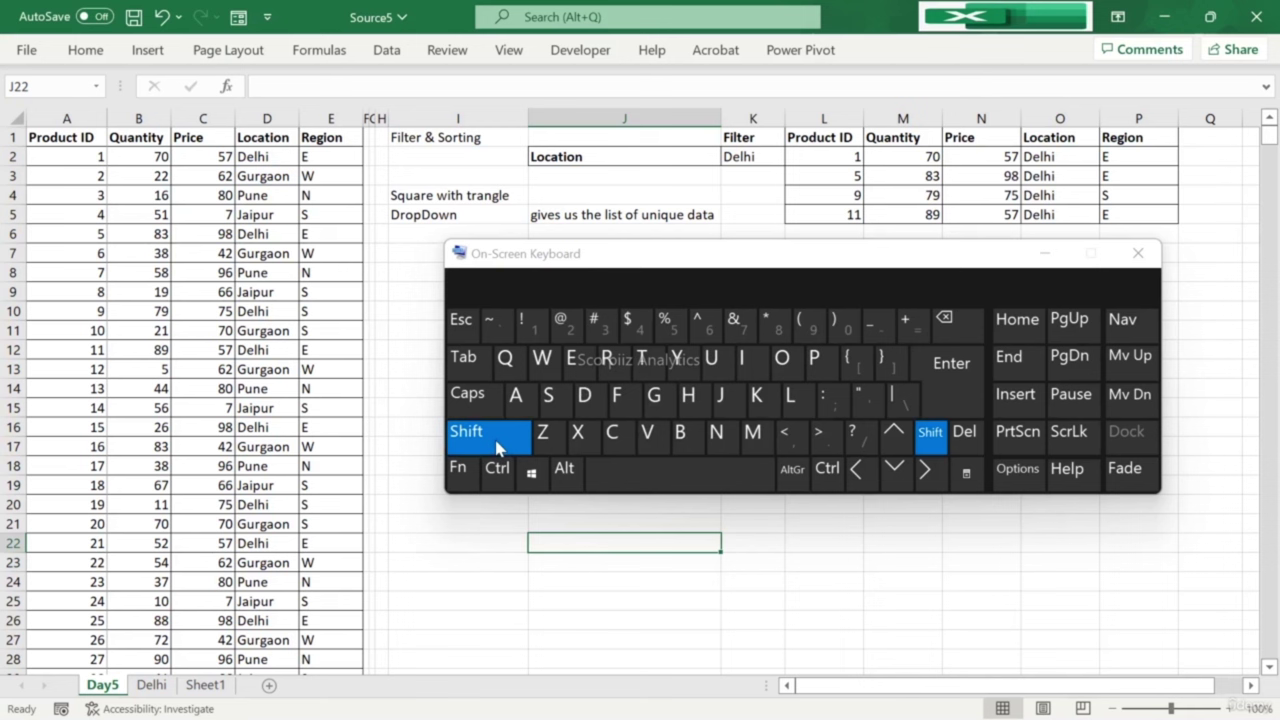
{"action": "left_click", "coordinate": [830, 401]}
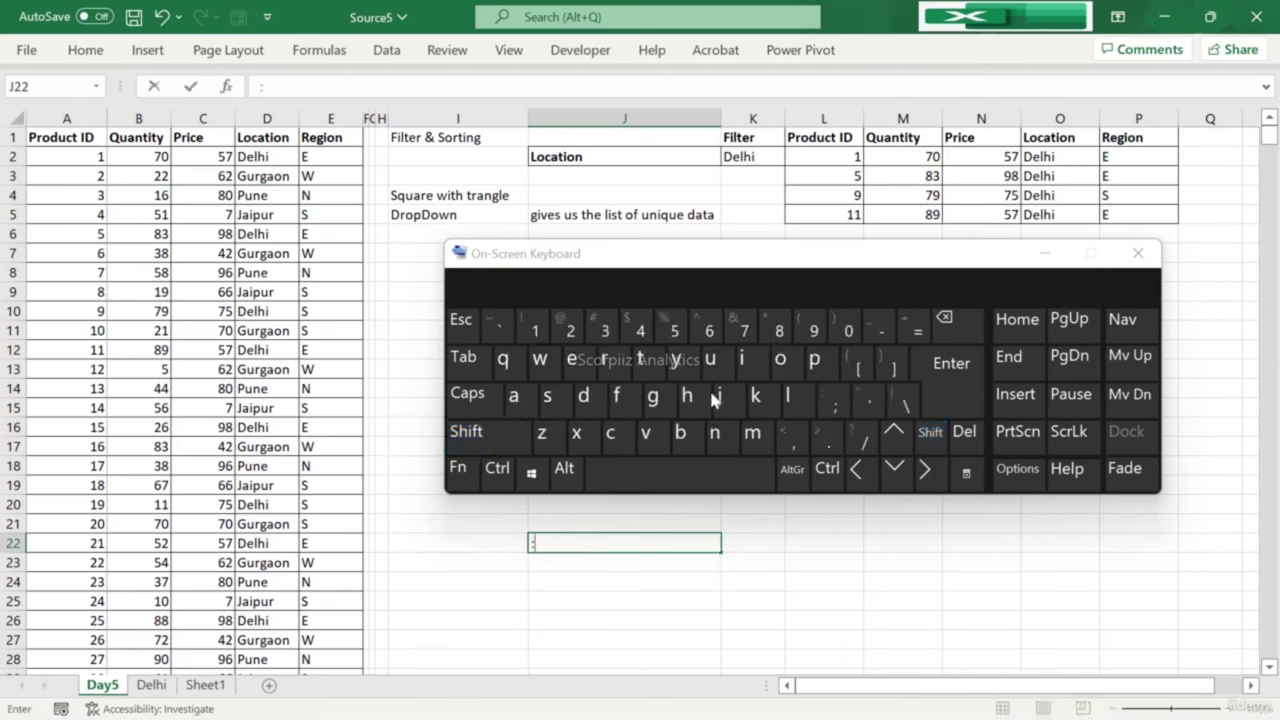
{"action": "left_click", "coordinate": [836, 400]}
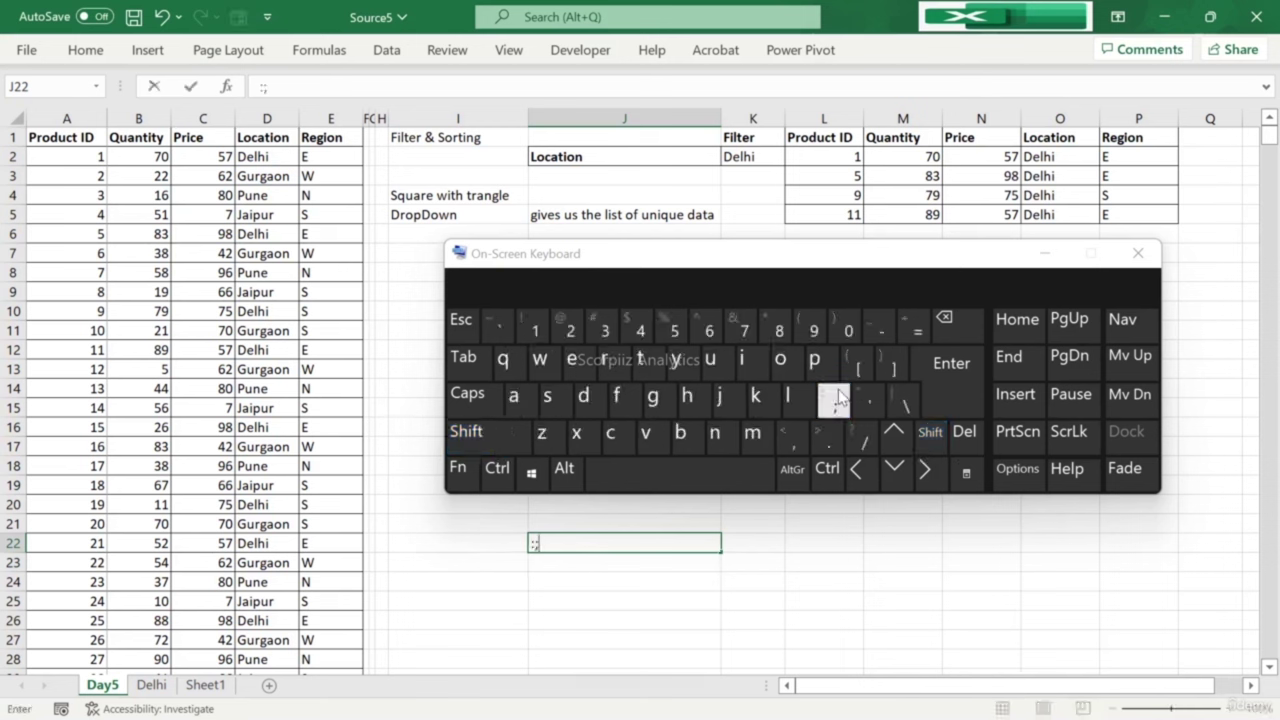
{"action": "key", "text": "Escape"}
{"action": "left_click", "coordinate": [418, 328]}
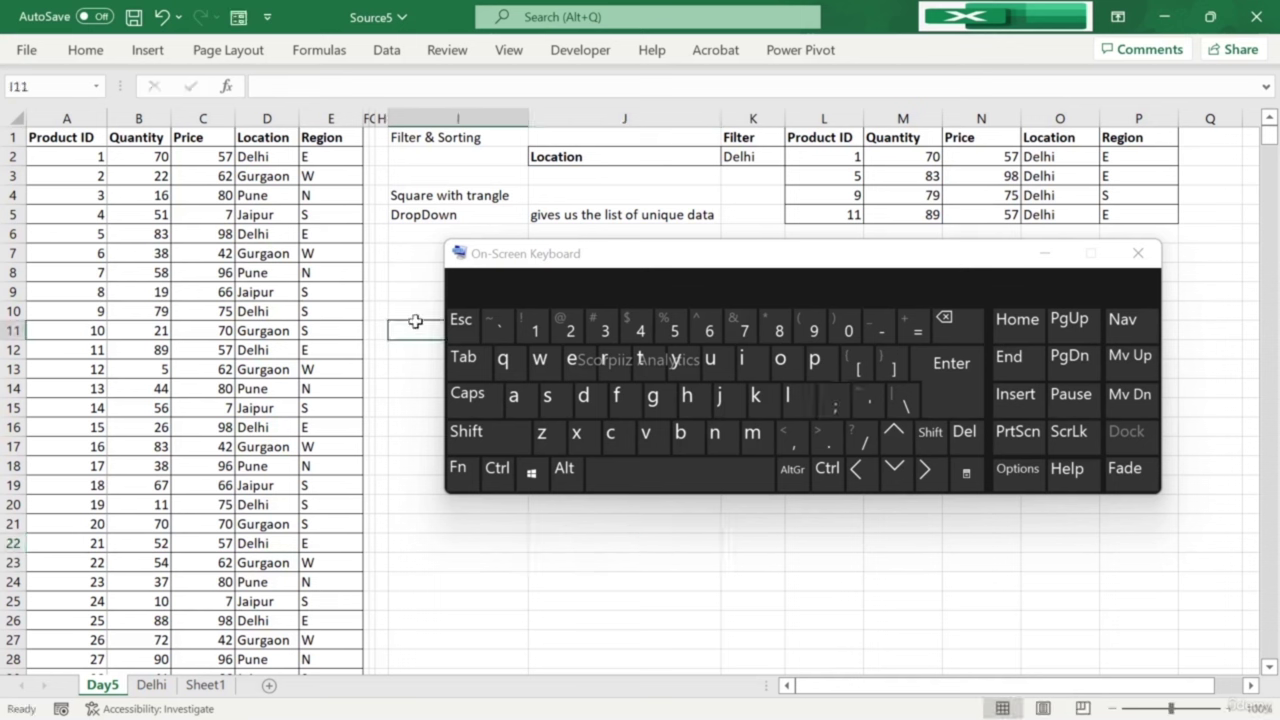
{"action": "key", "text": "ctrl+Left"}
{"action": "key", "text": "ctrl+Up"}
{"action": "key", "text": "ctrl+Left"}
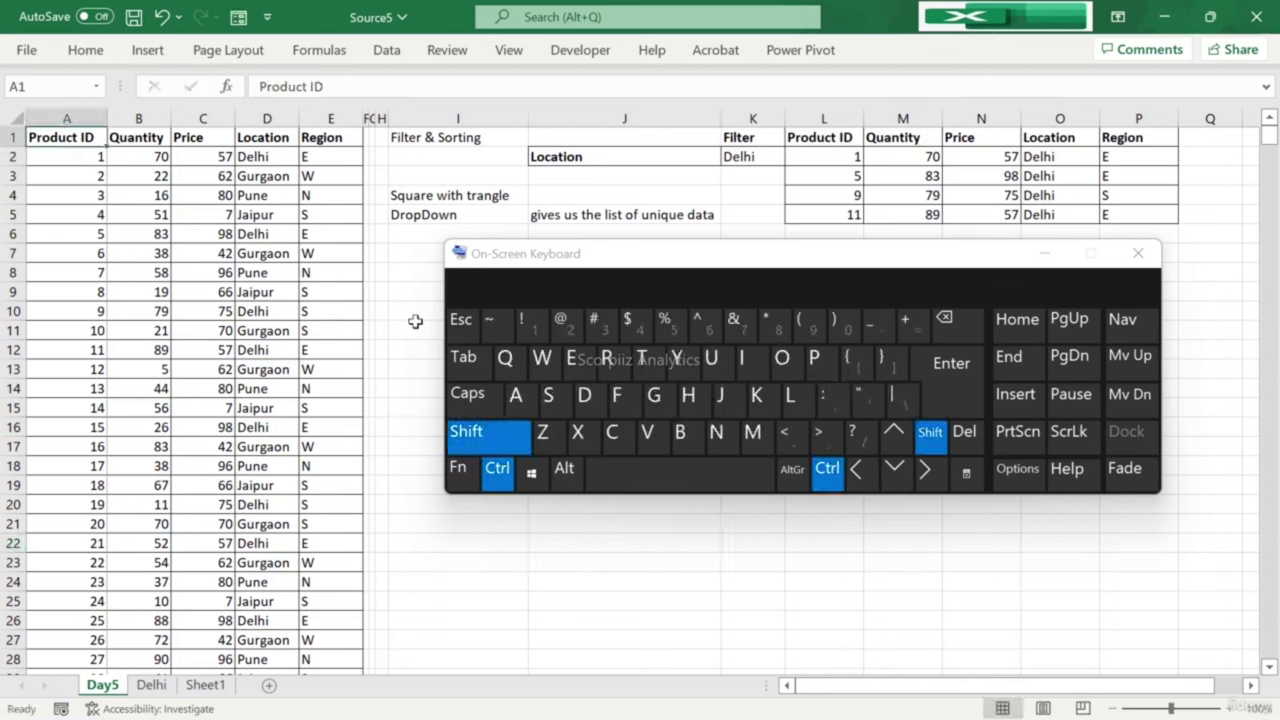
{"action": "left_click_drag", "start_coordinate": [52, 138], "coordinate": [320, 716]}
{"action": "left_click", "coordinate": [342, 426]}
{"action": "key", "text": "ctrl"}
{"action": "key", "text": "ctrl+Up"}
{"action": "key", "text": "Left"}
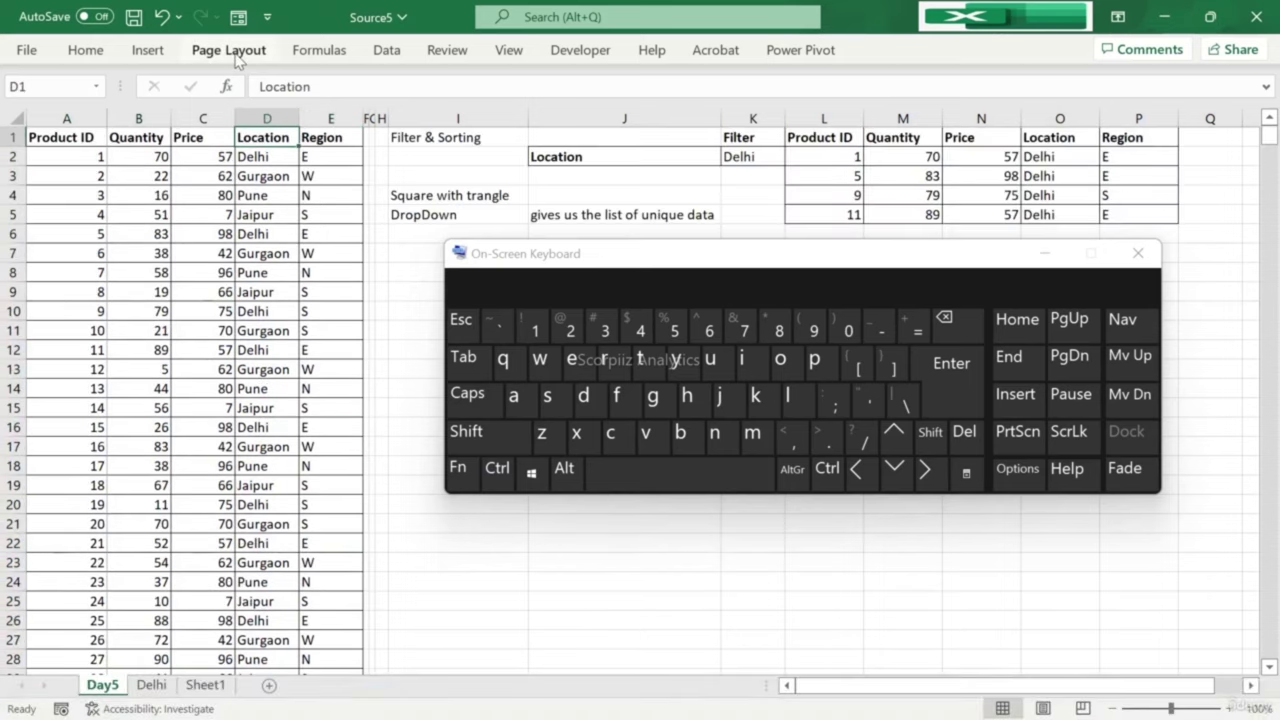
Step: Turn filtering back on and filter Location to Delhi only, showing 223 of 750 records
{"action": "left_click", "coordinate": [86, 50]}
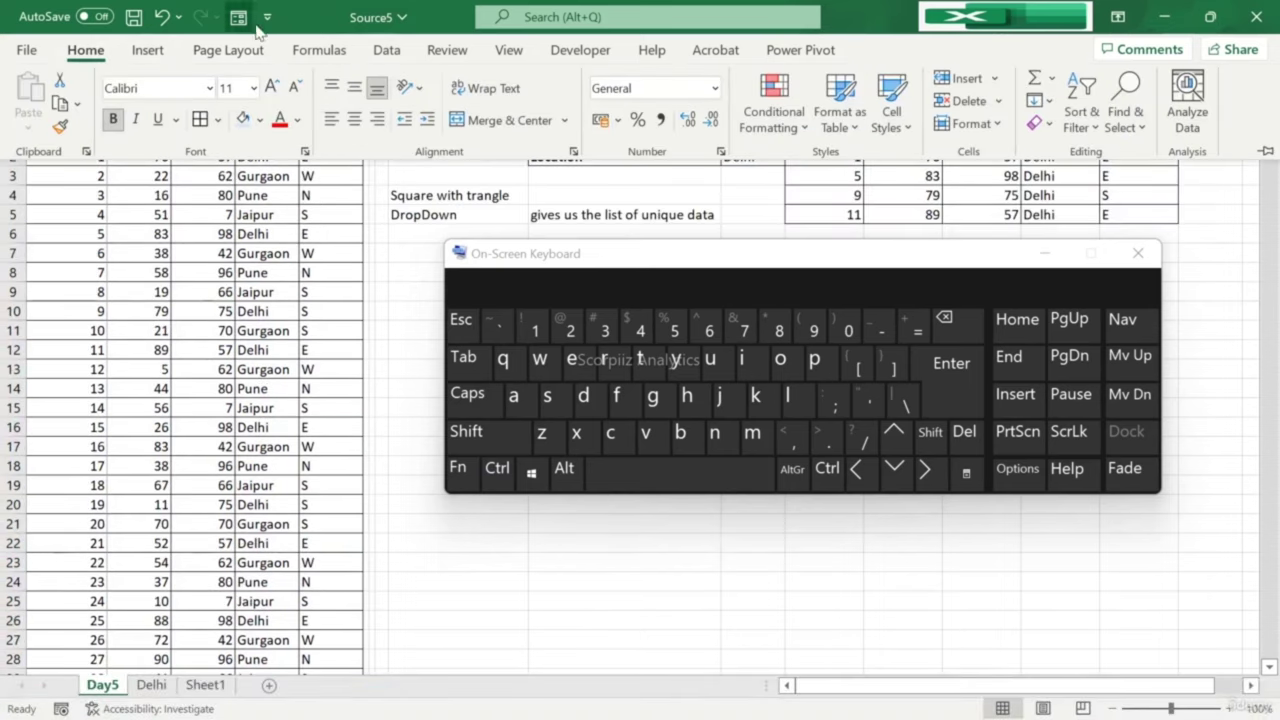
{"action": "left_click", "coordinate": [386, 52]}
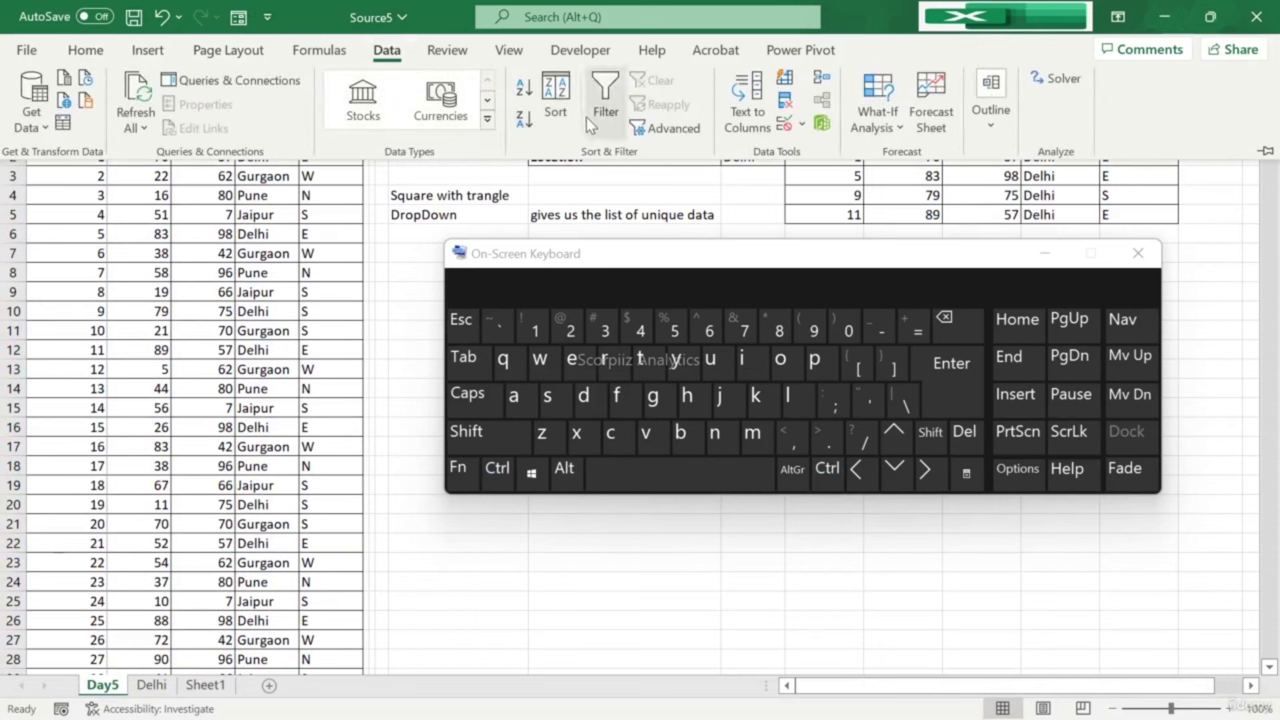
{"action": "left_click", "coordinate": [596, 106]}
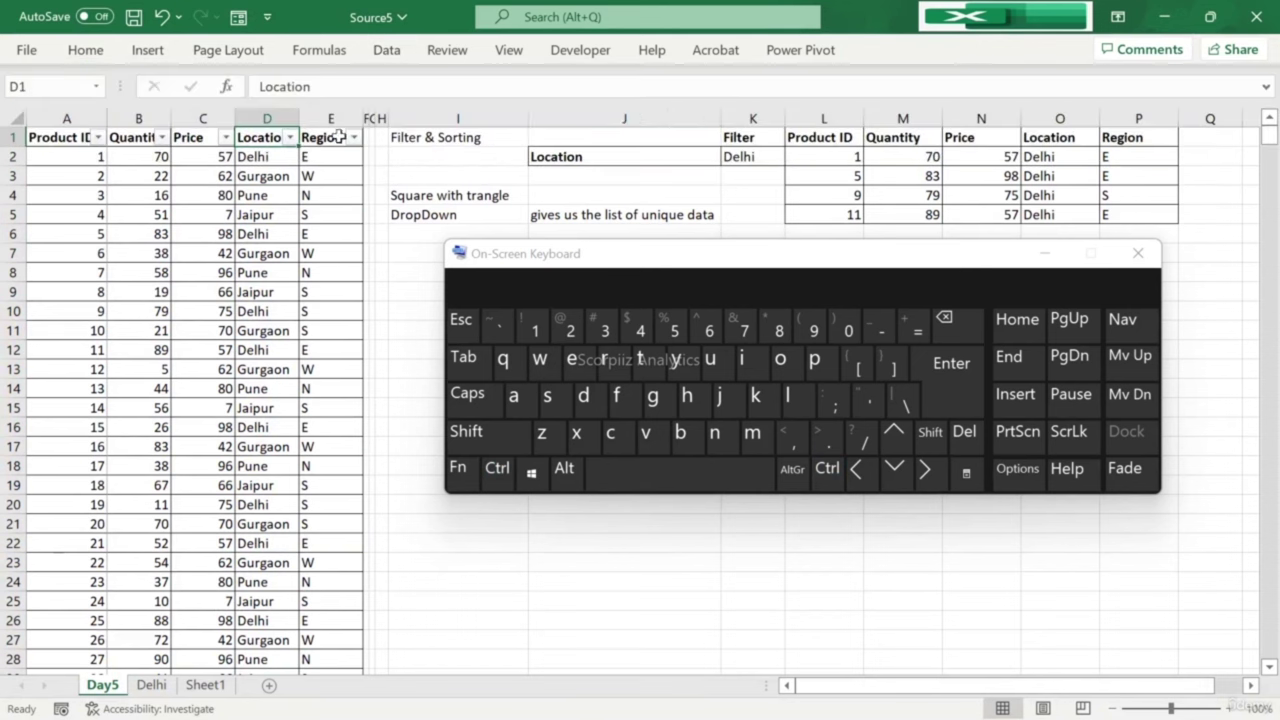
{"action": "left_click", "coordinate": [289, 137]}
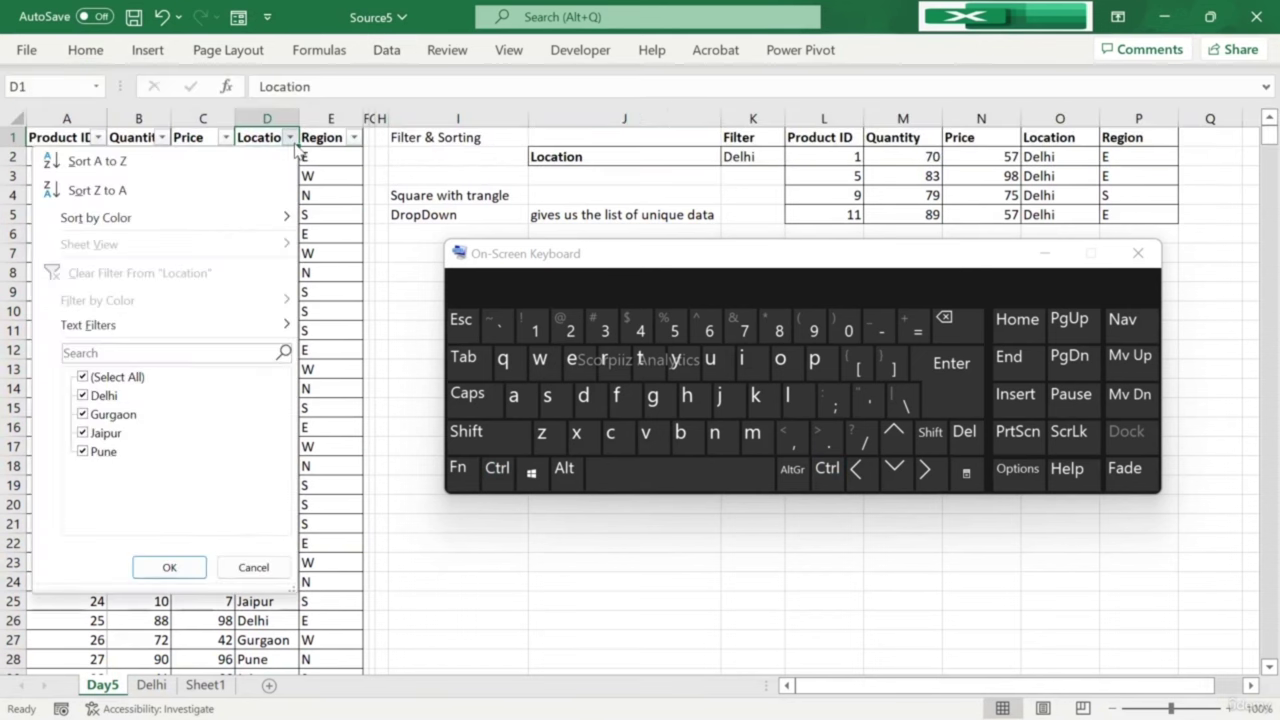
{"action": "left_click", "coordinate": [83, 377]}
{"action": "left_click", "coordinate": [83, 396]}
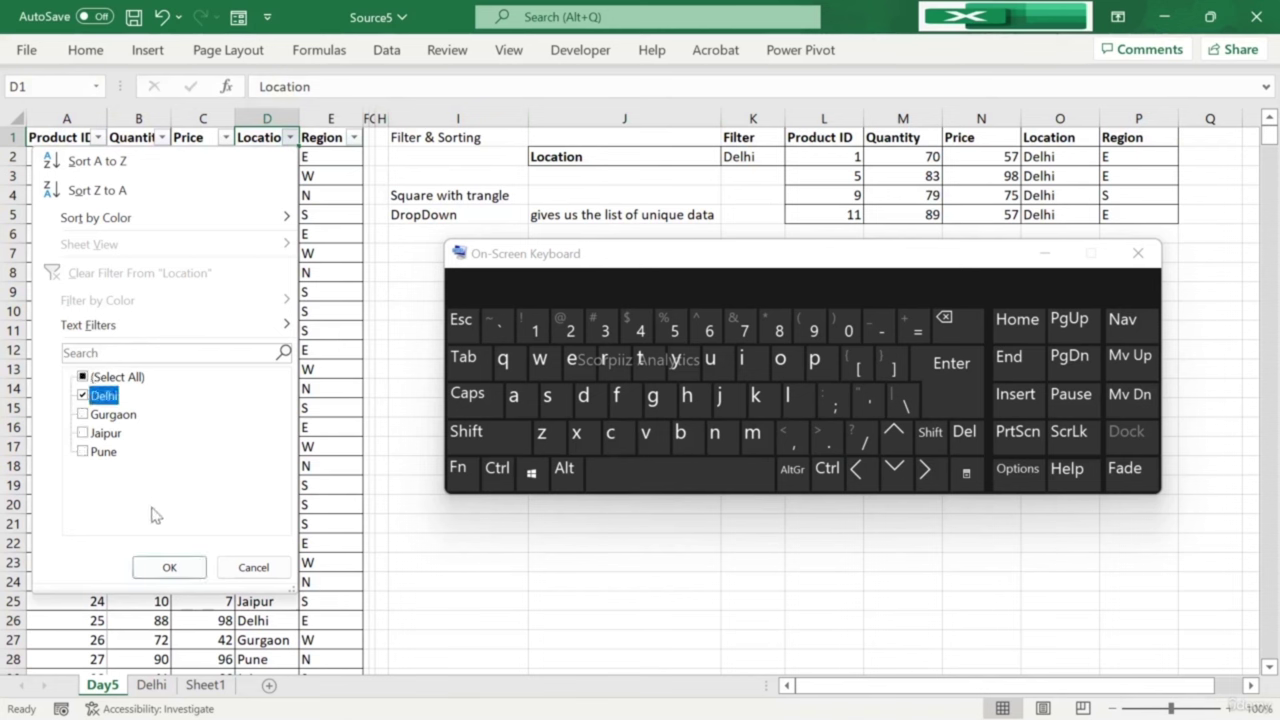
{"action": "left_click", "coordinate": [169, 567]}
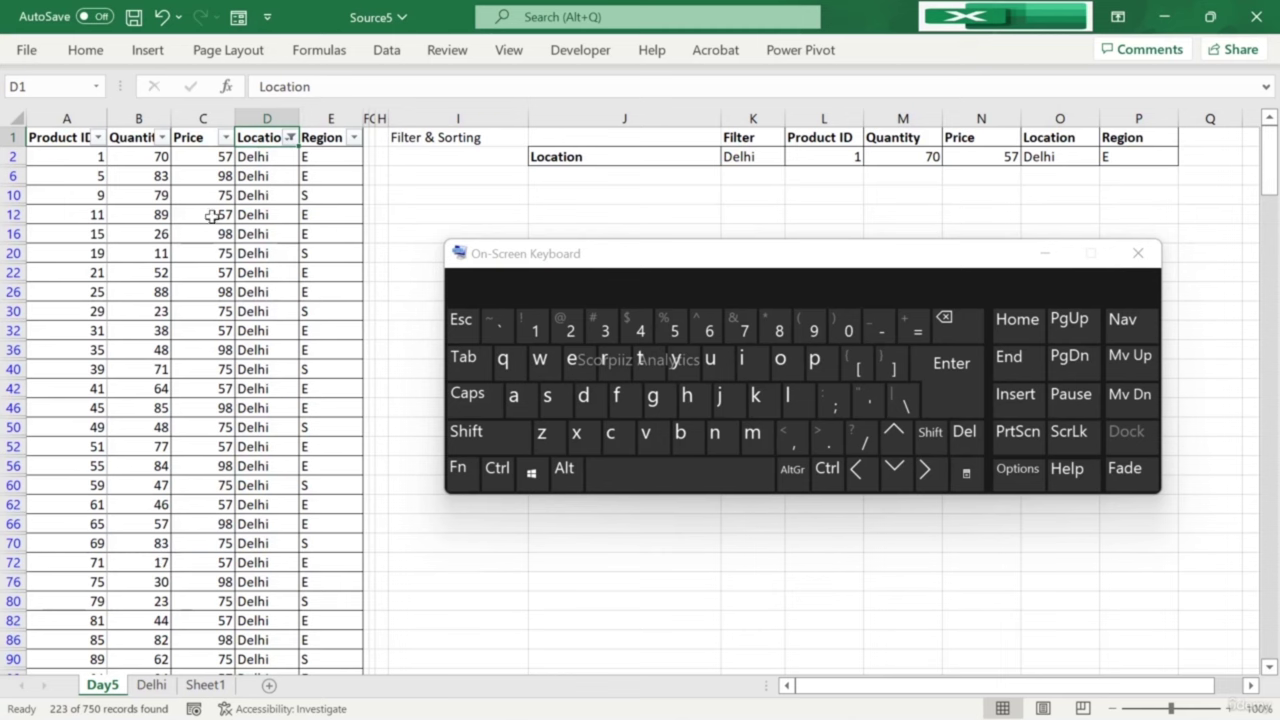
Step: Drag-select from A1 through the filtered Delhi rows and limit the selection to visible cells with Alt+;
{"action": "left_click_drag", "start_coordinate": [73, 133], "coordinate": [353, 545]}
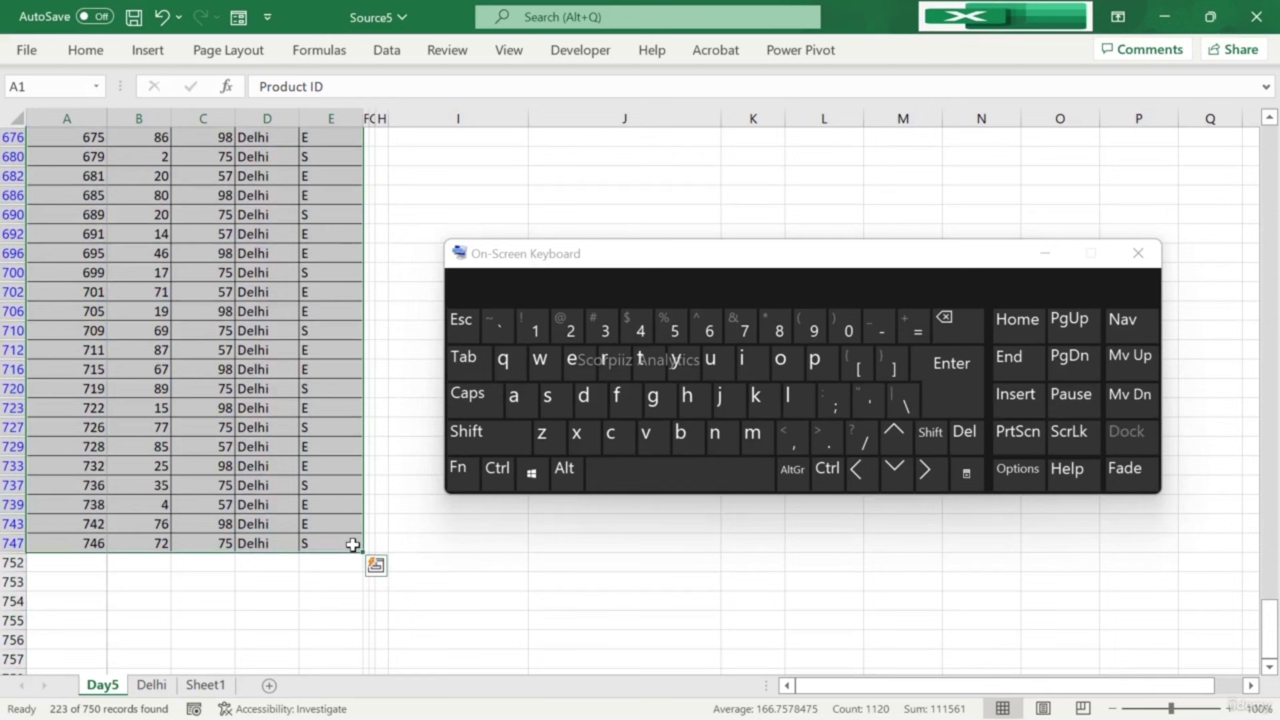
{"action": "left_click", "coordinate": [495, 478]}
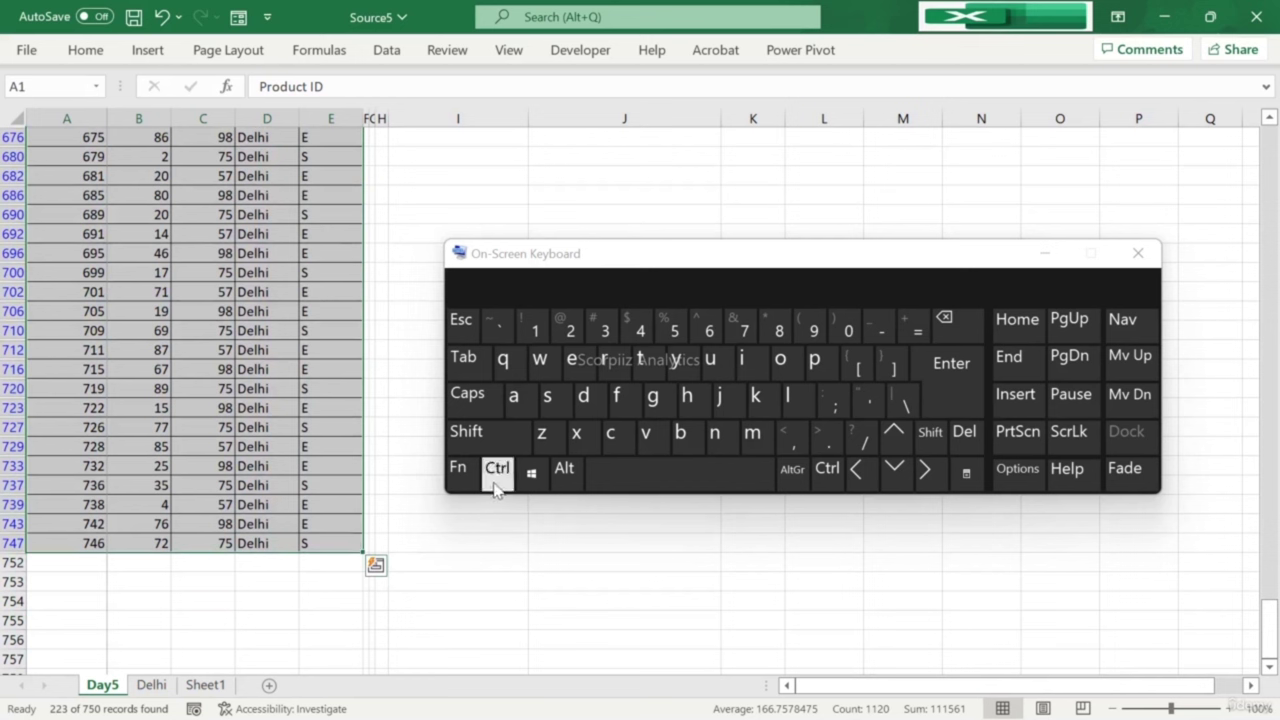
{"action": "left_click", "coordinate": [612, 436]}
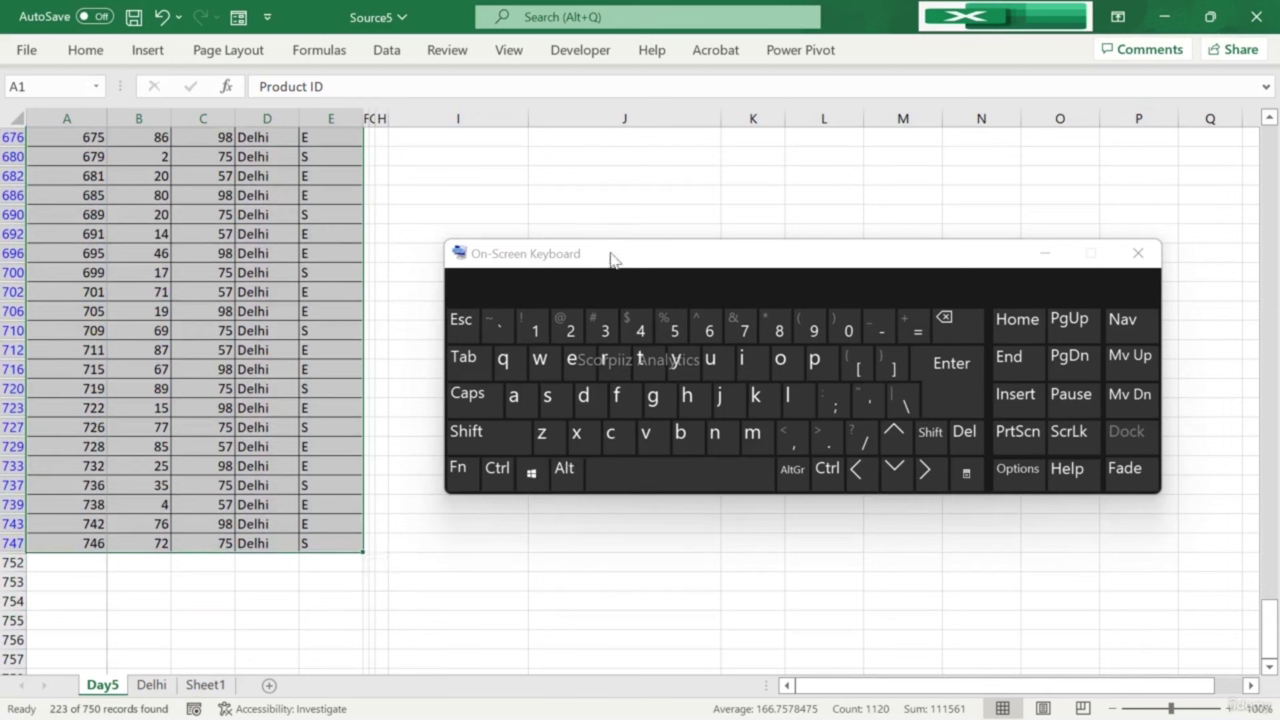
{"action": "left_click", "coordinate": [566, 478]}
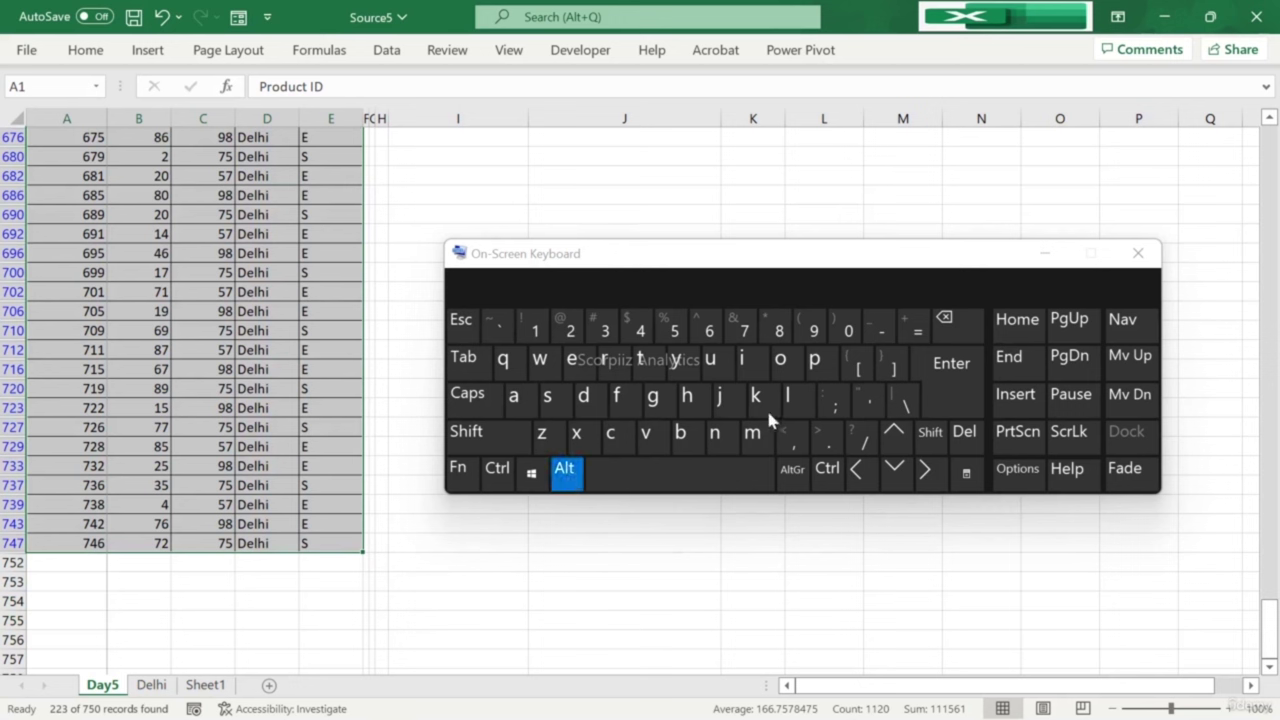
{"action": "left_click", "coordinate": [833, 402]}
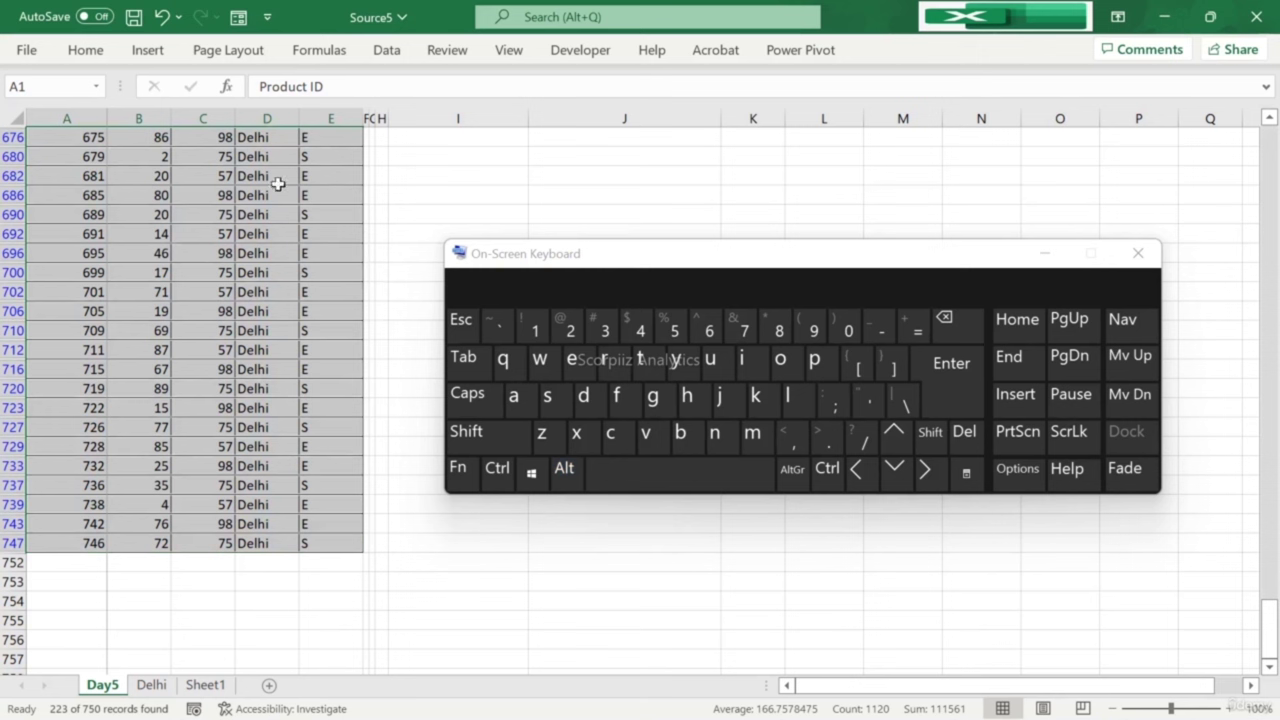
Step: Copy the visible Delhi rows and paste them at A1 of the Delhi sheet
{"action": "key", "text": "ctrl"}
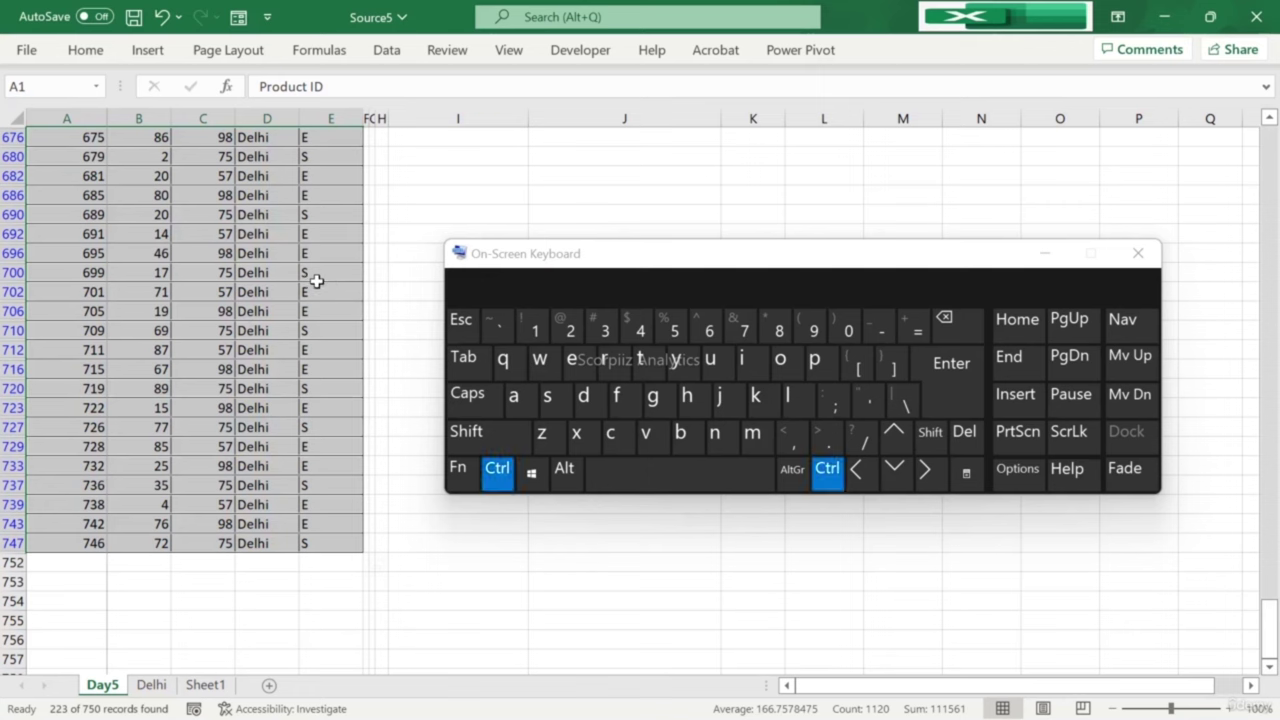
{"action": "key", "text": "ctrl+c"}
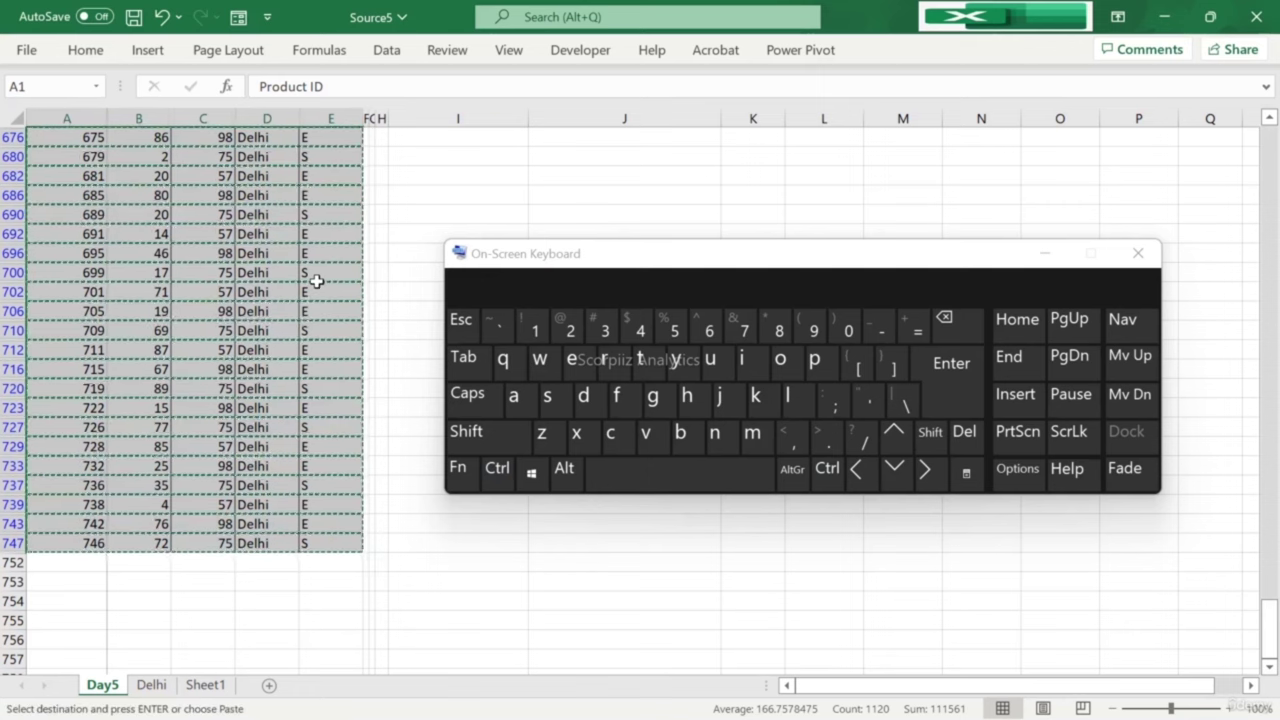
{"action": "left_click", "coordinate": [151, 685]}
{"action": "left_click", "coordinate": [194, 329]}
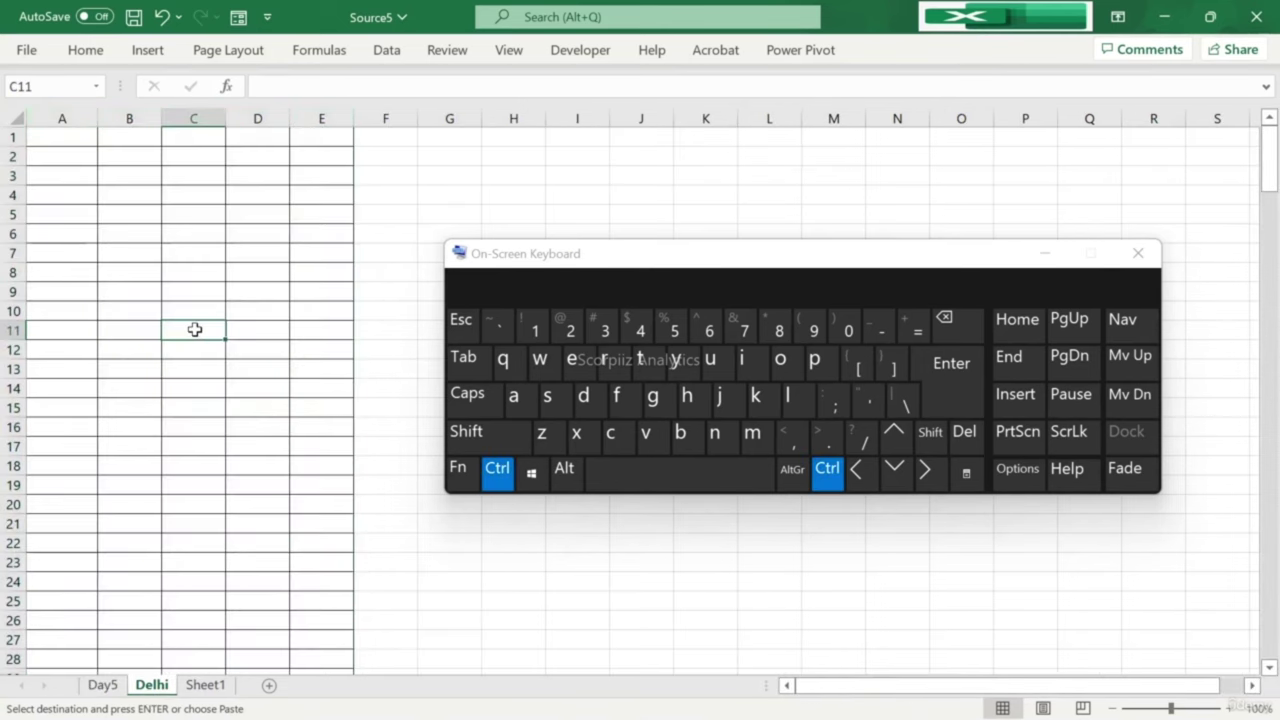
{"action": "key", "text": "ctrl+Home"}
{"action": "key", "text": "ctrl+v"}
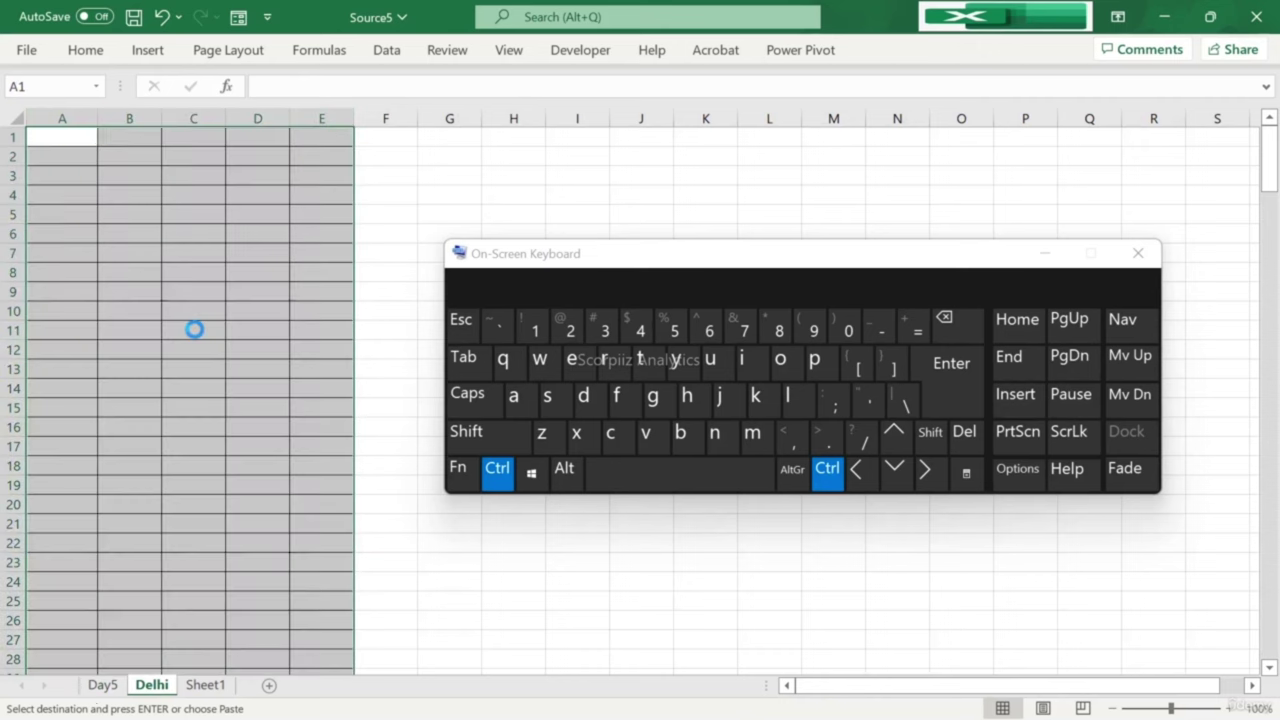
Step: Check that the pasted data ends at row 224, then return to the top
{"action": "left_click", "coordinate": [100, 232]}
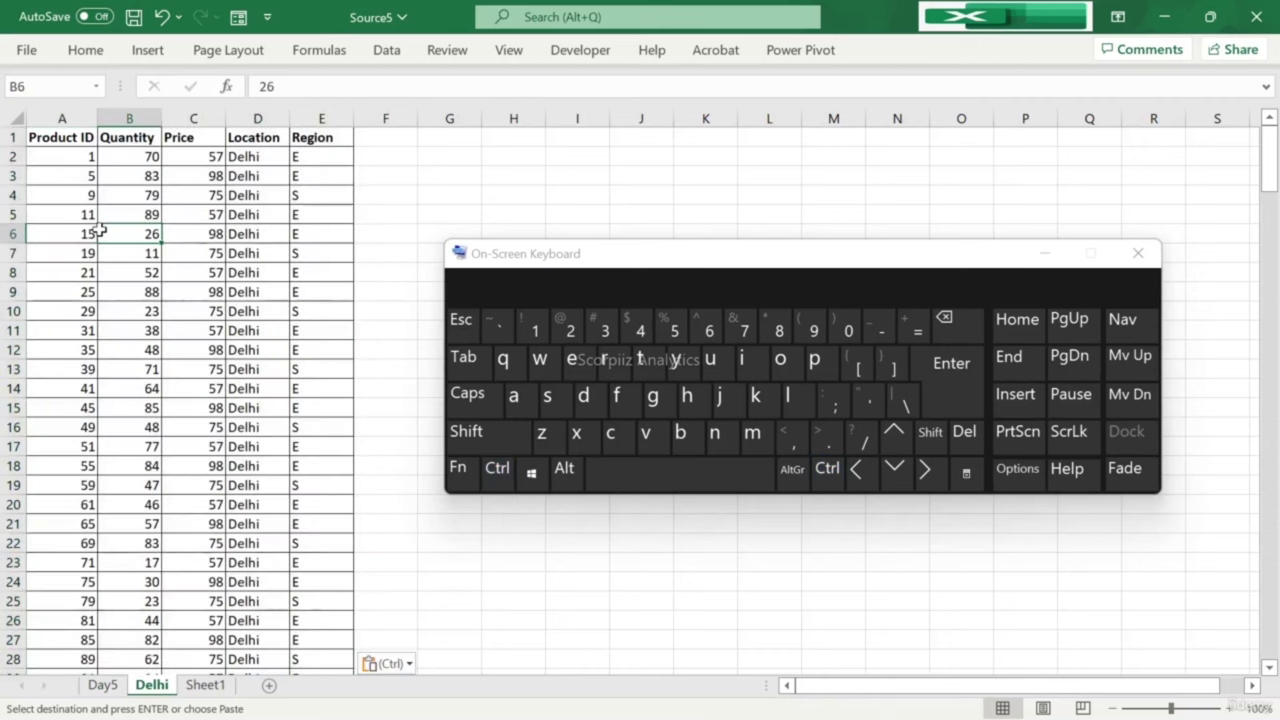
{"action": "key", "text": "ctrl+Down"}
{"action": "key", "text": "Down"}
{"action": "key", "text": "Down"}
{"action": "key", "text": "ctrl+Up"}
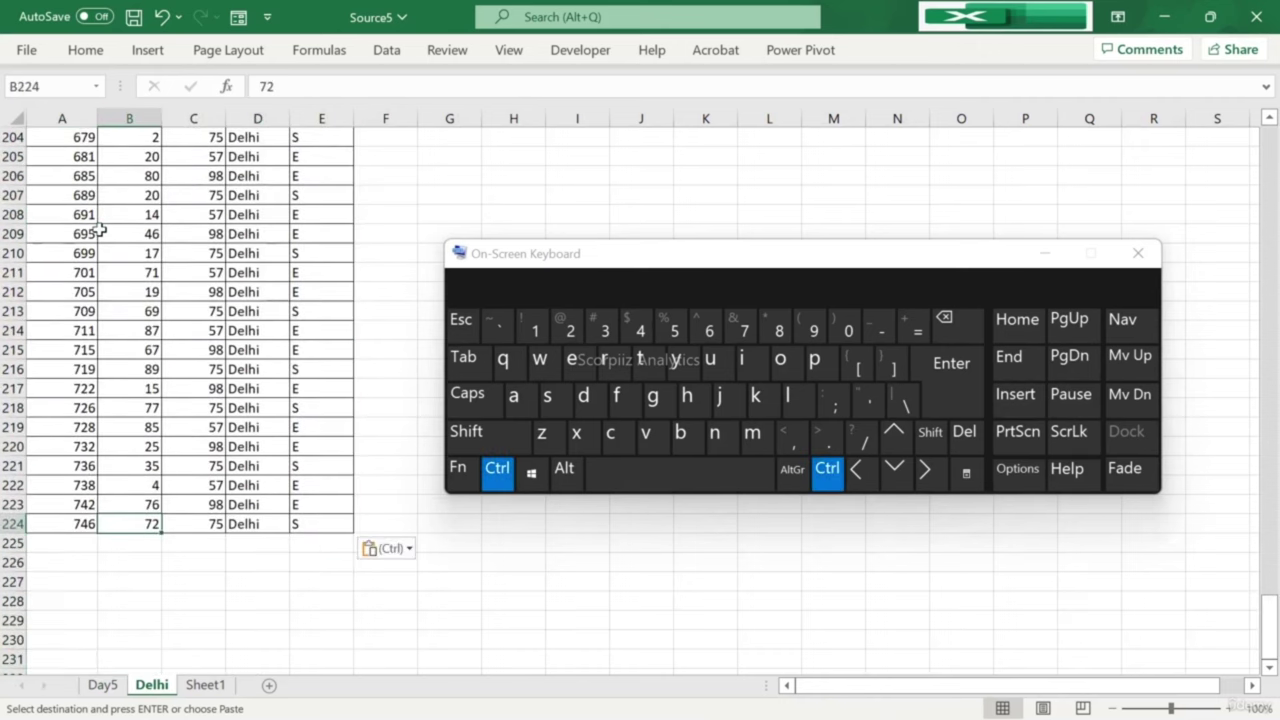
{"action": "key", "text": "ctrl+Up"}
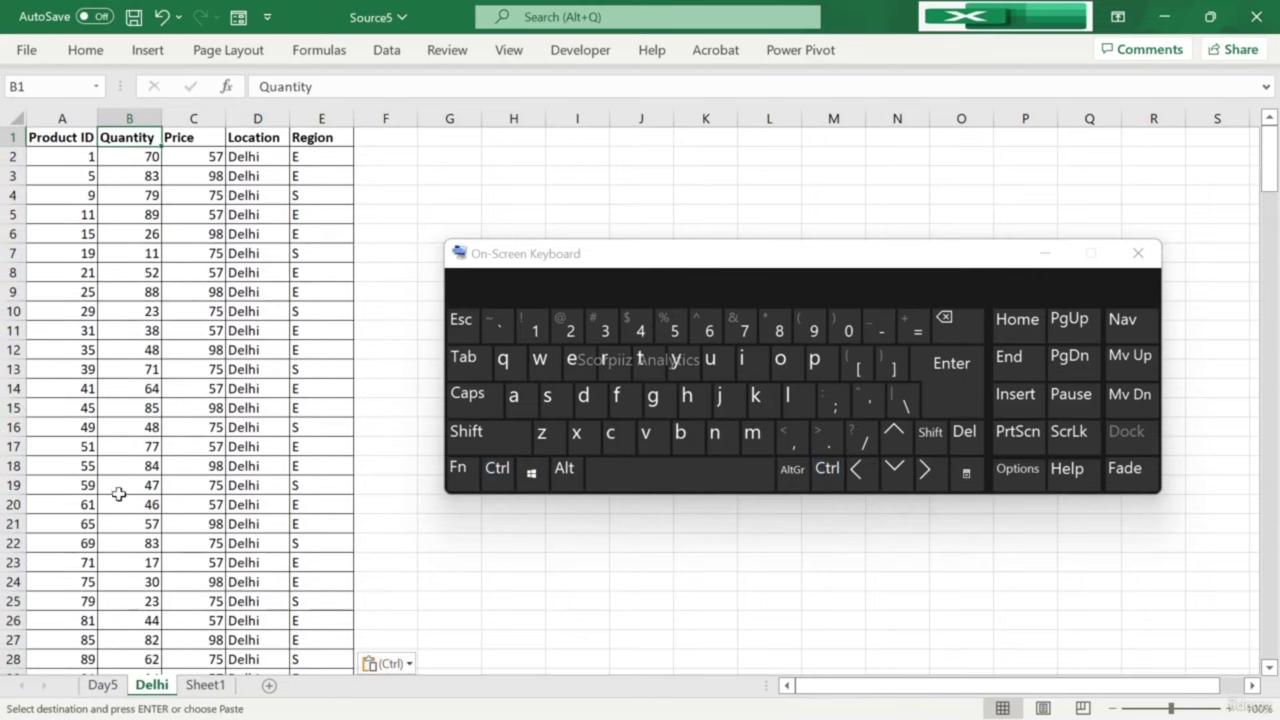
Step: Back on Day5, filter Region to E and clear the pending copy
{"action": "left_click", "coordinate": [100, 685]}
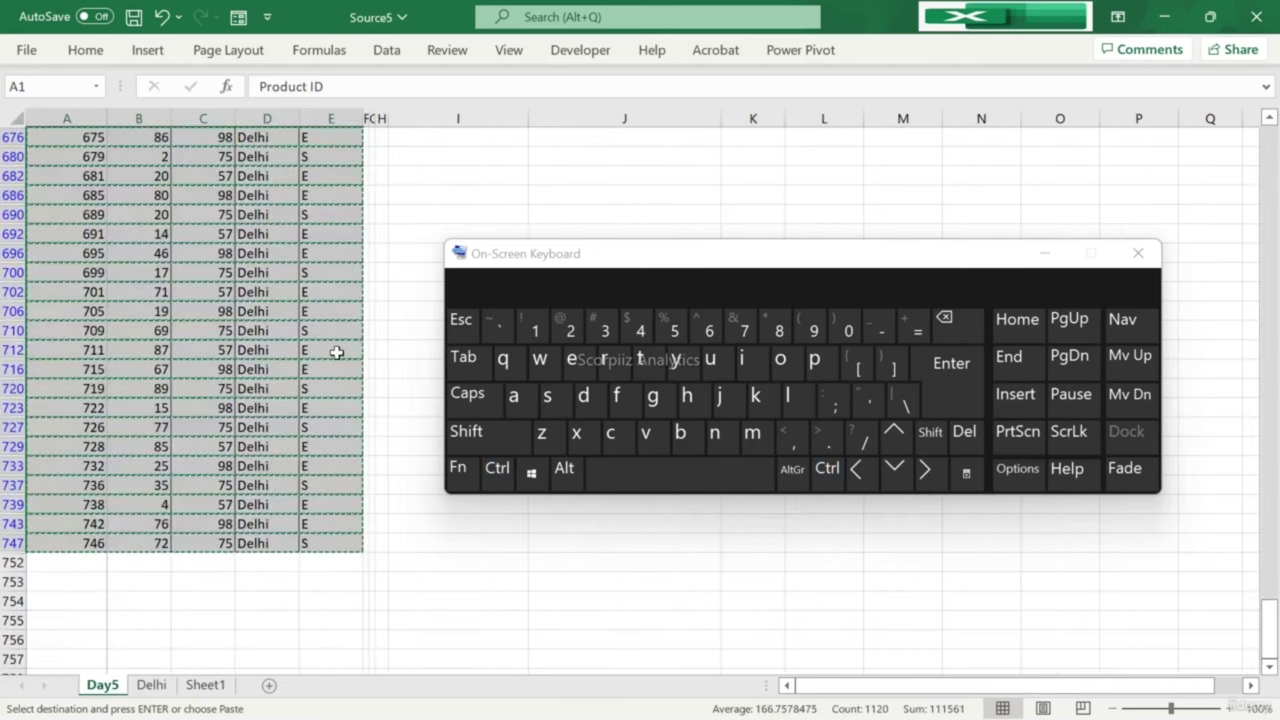
{"action": "left_click", "coordinate": [337, 352]}
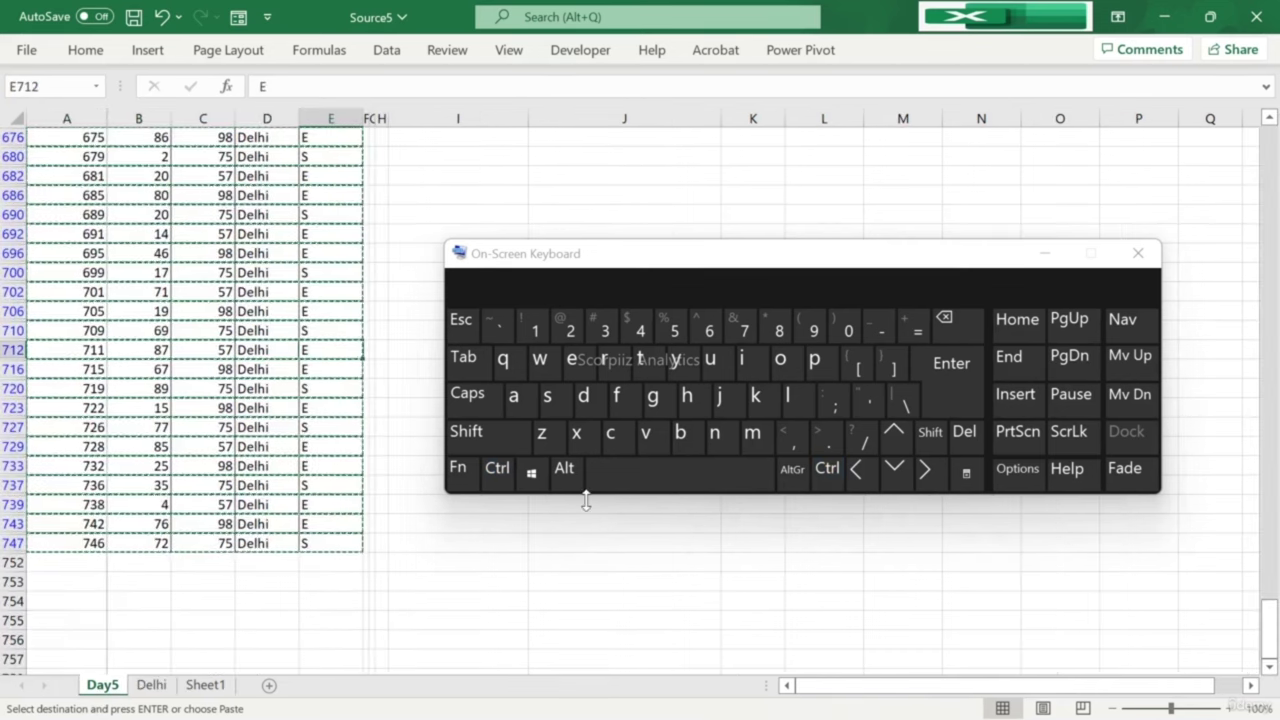
{"action": "left_click_drag", "start_coordinate": [1270, 622], "coordinate": [1258, 140]}
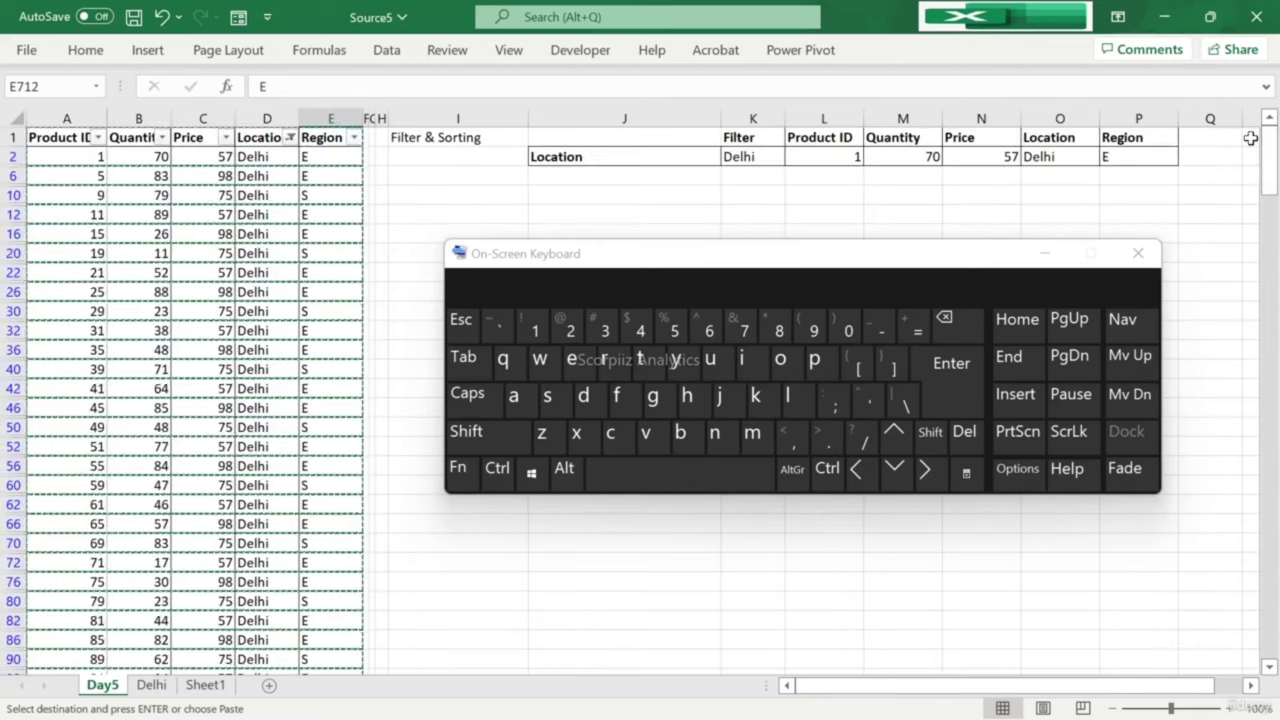
{"action": "left_click", "coordinate": [354, 138]}
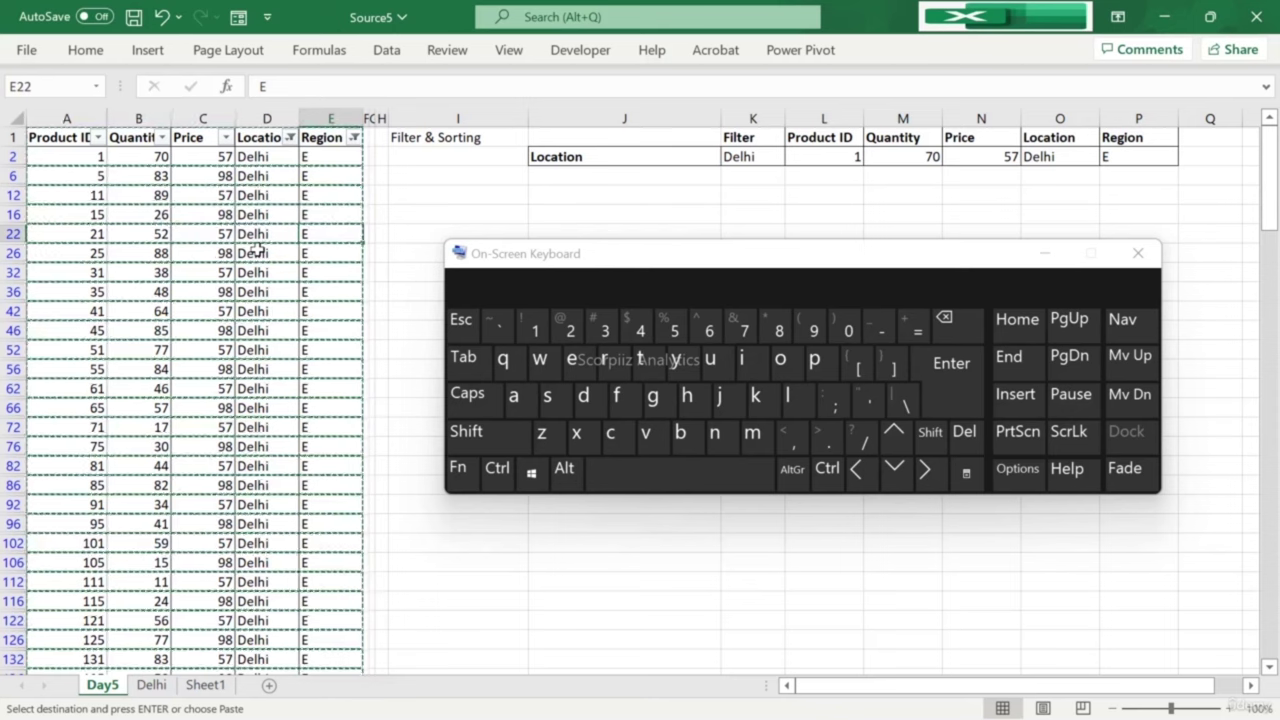
{"action": "left_click", "coordinate": [459, 320]}
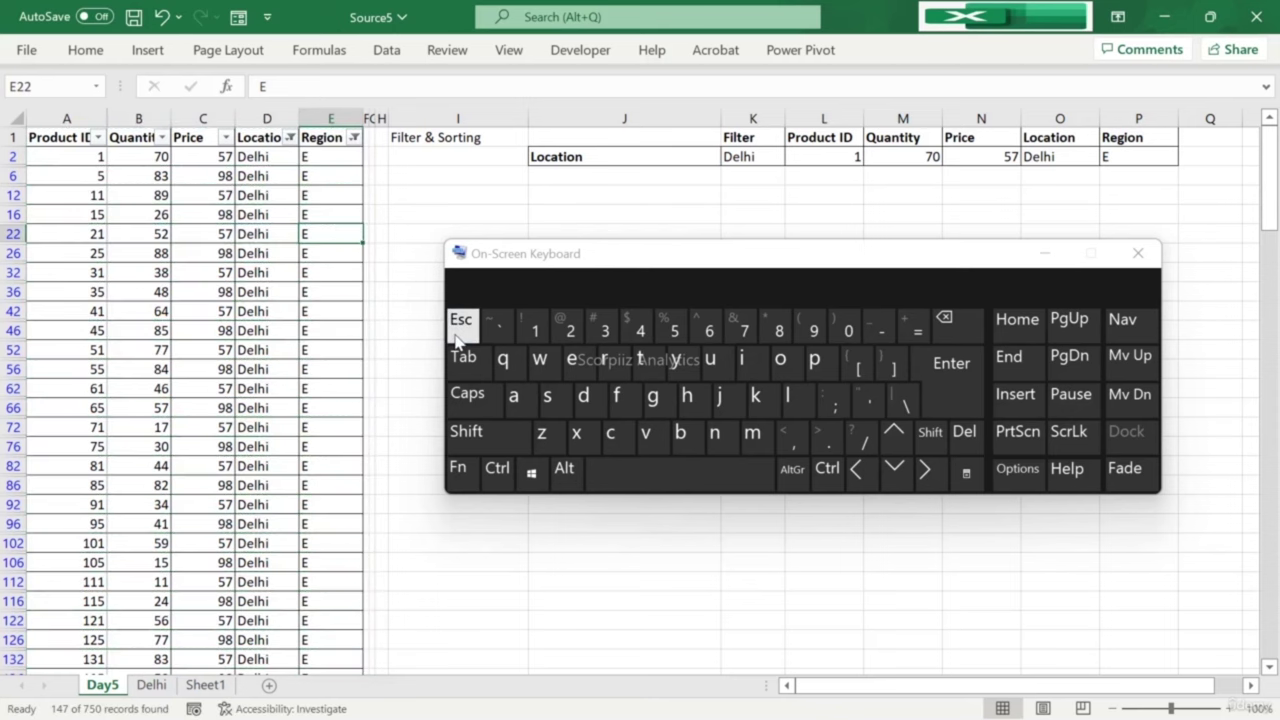
{"action": "left_click", "coordinate": [50, 138]}
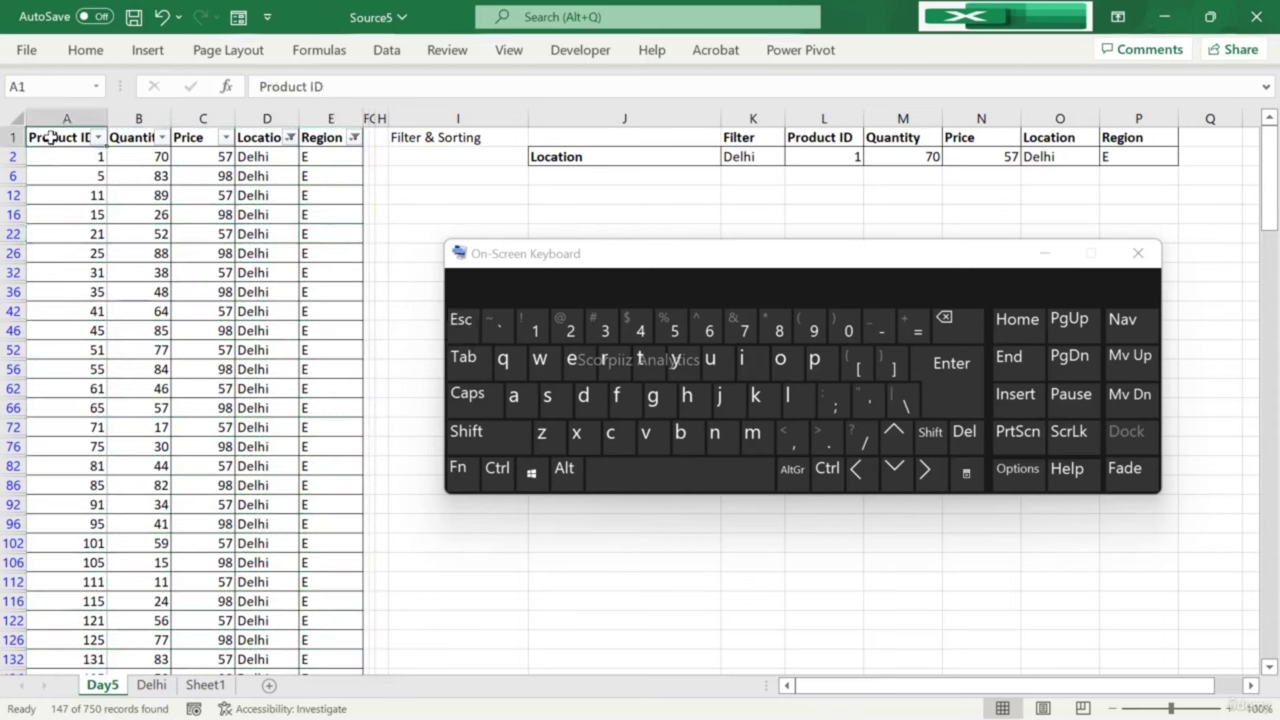
{"action": "left_click_drag", "start_coordinate": [50, 138], "coordinate": [343, 297]}
{"action": "key", "text": "ctrl+Home"}
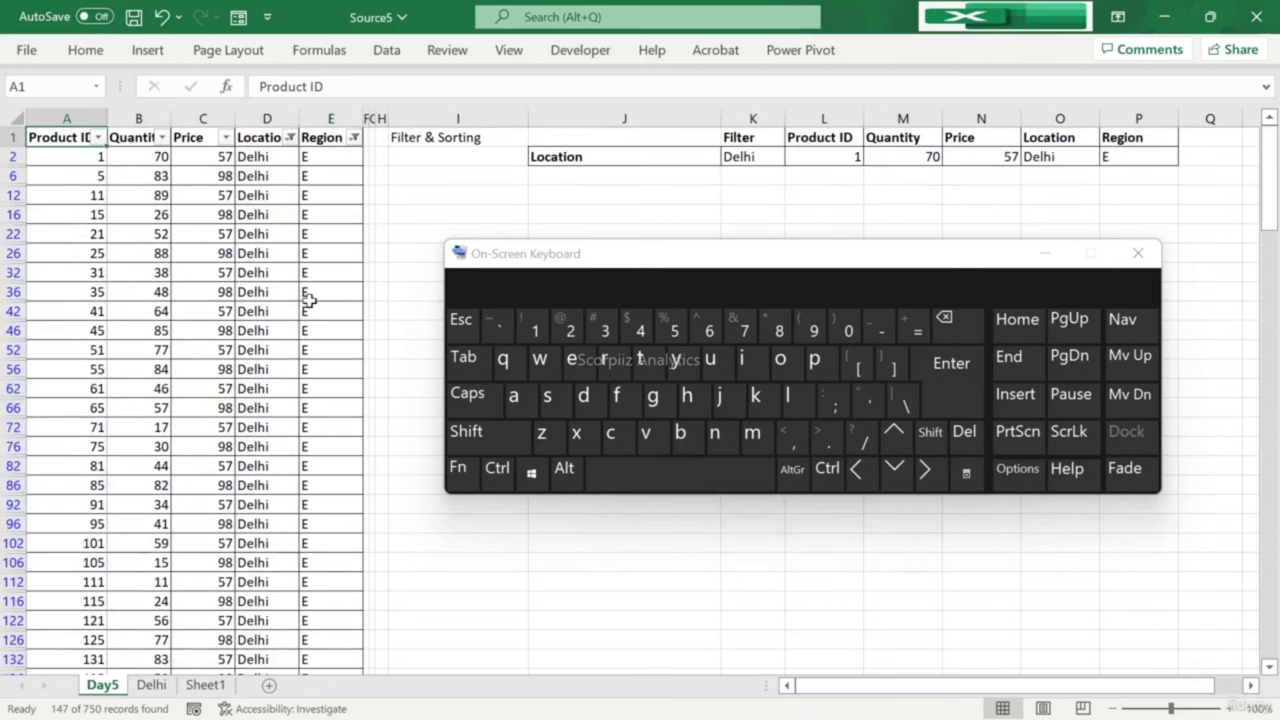
Step: Filter Price to 57 only by excluding 98
{"action": "left_click", "coordinate": [207, 131]}
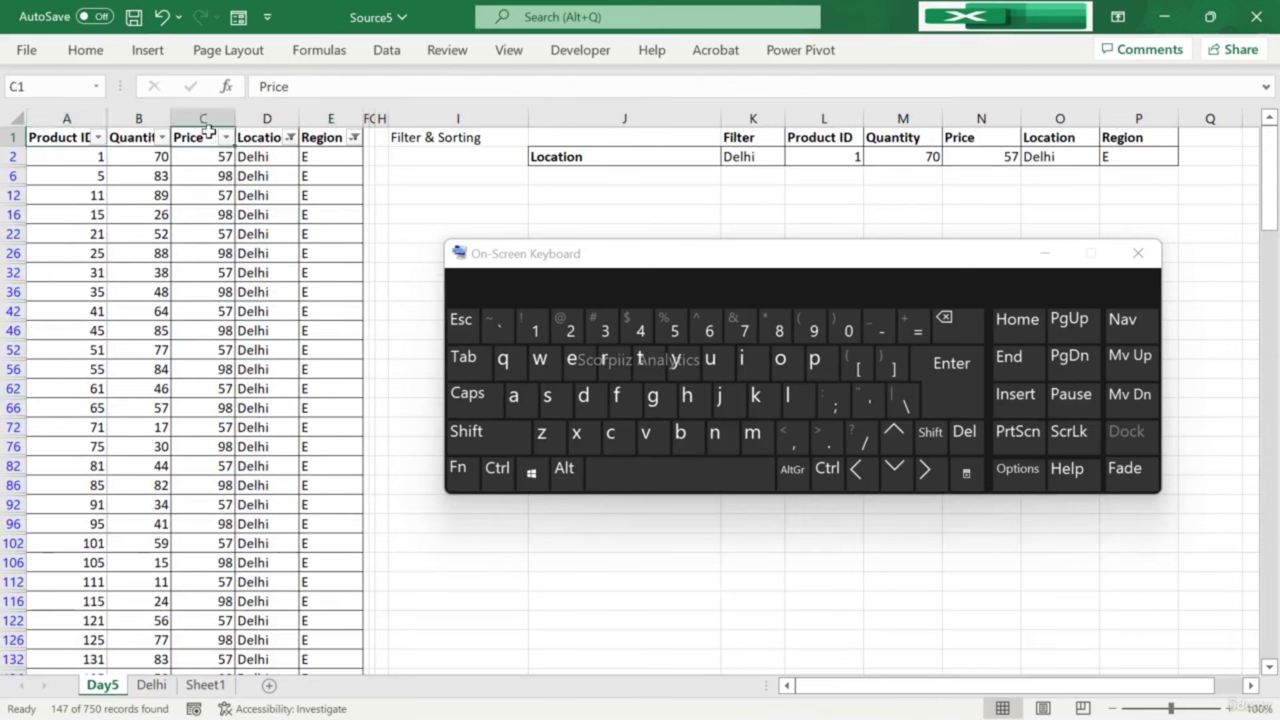
{"action": "left_click", "coordinate": [226, 137]}
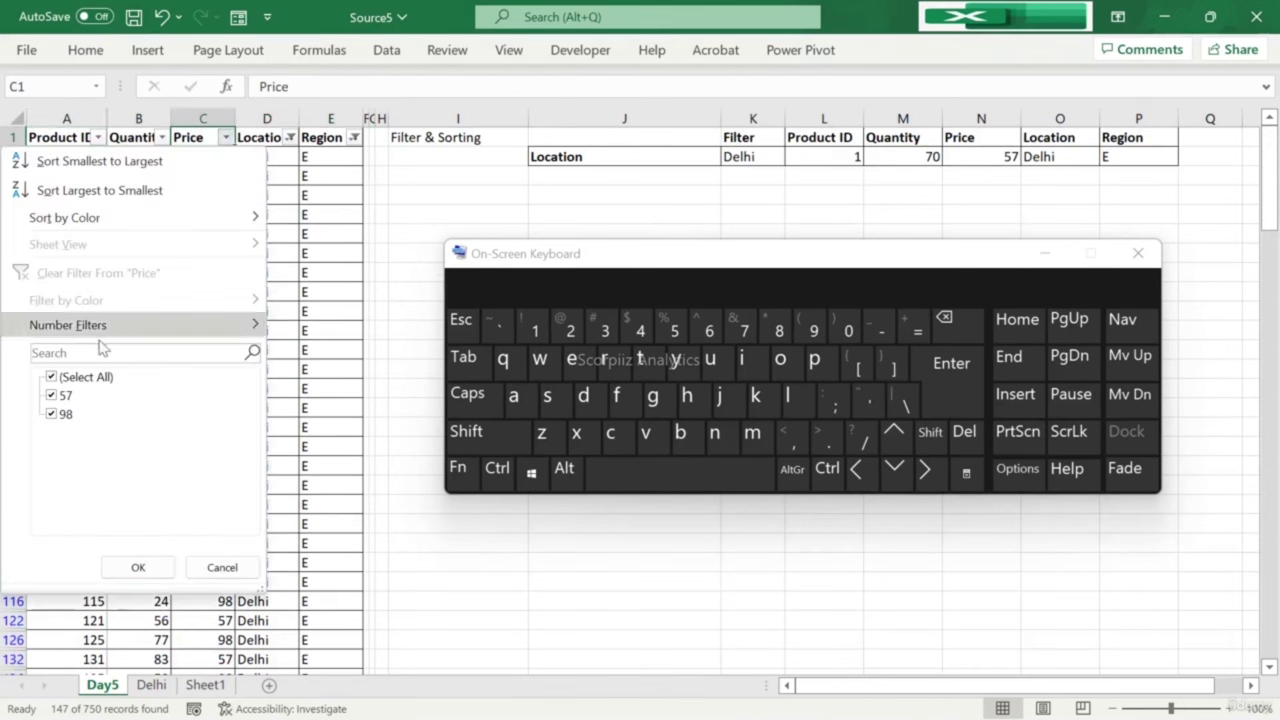
{"action": "left_click", "coordinate": [52, 415]}
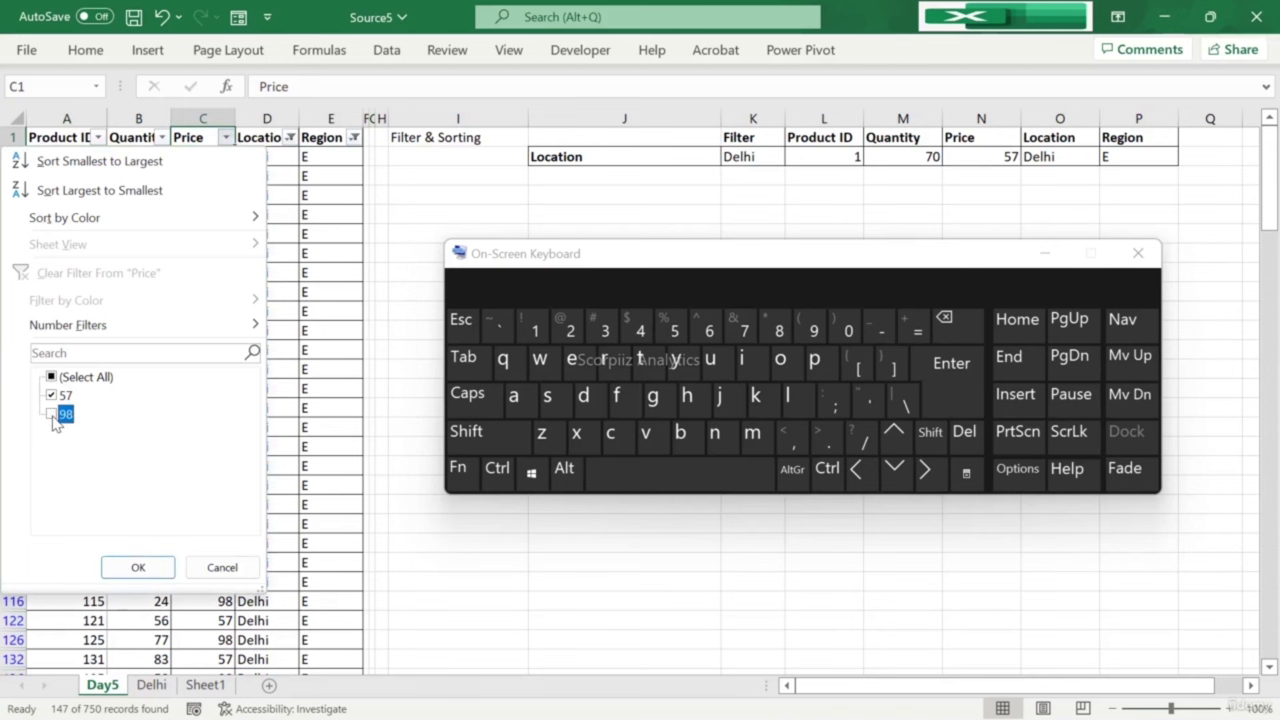
{"action": "left_click", "coordinate": [135, 567]}
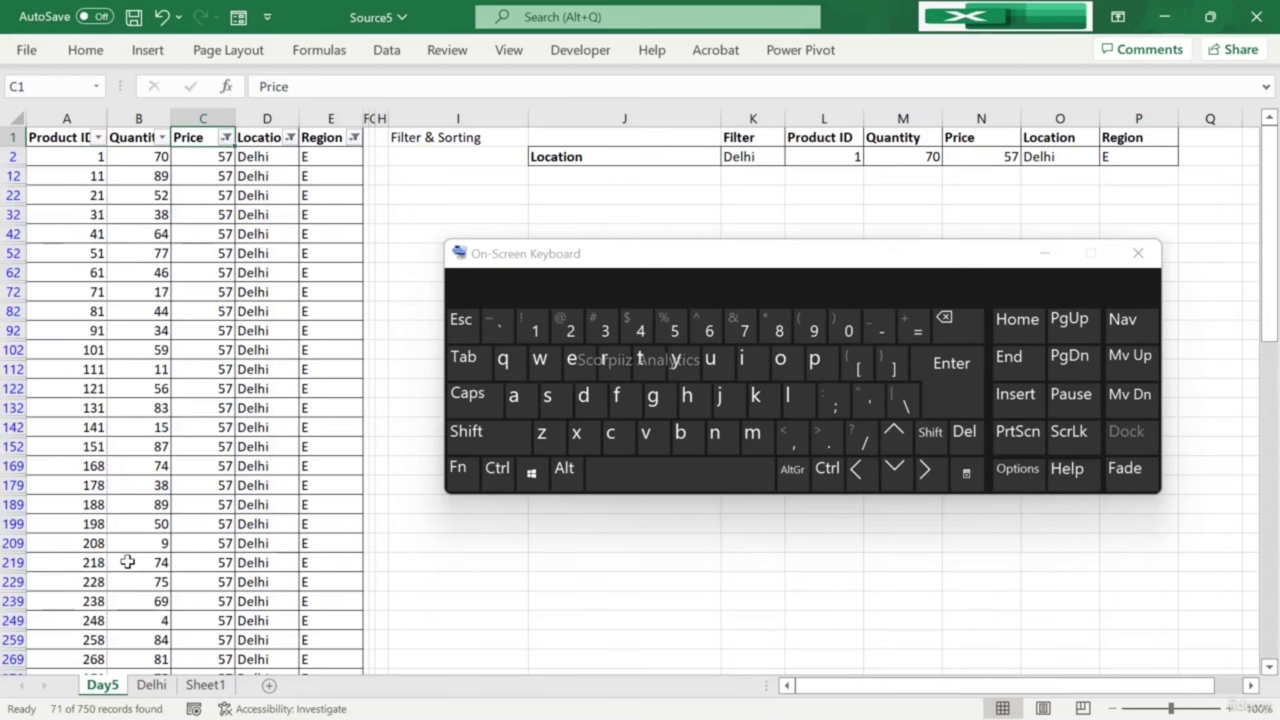
Step: Filter Product ID to 11, 21, 31 and 41
{"action": "left_click", "coordinate": [80, 142]}
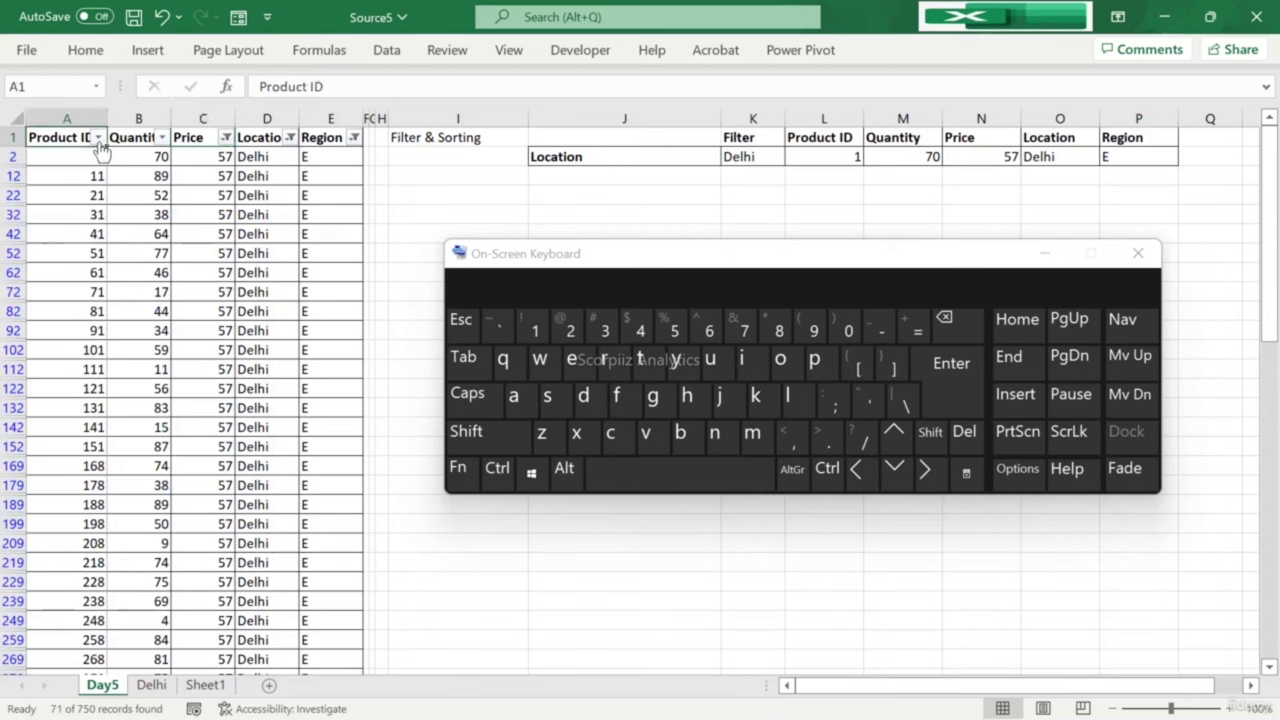
{"action": "left_click", "coordinate": [99, 140]}
{"action": "left_click", "coordinate": [52, 377]}
{"action": "left_click", "coordinate": [53, 414]}
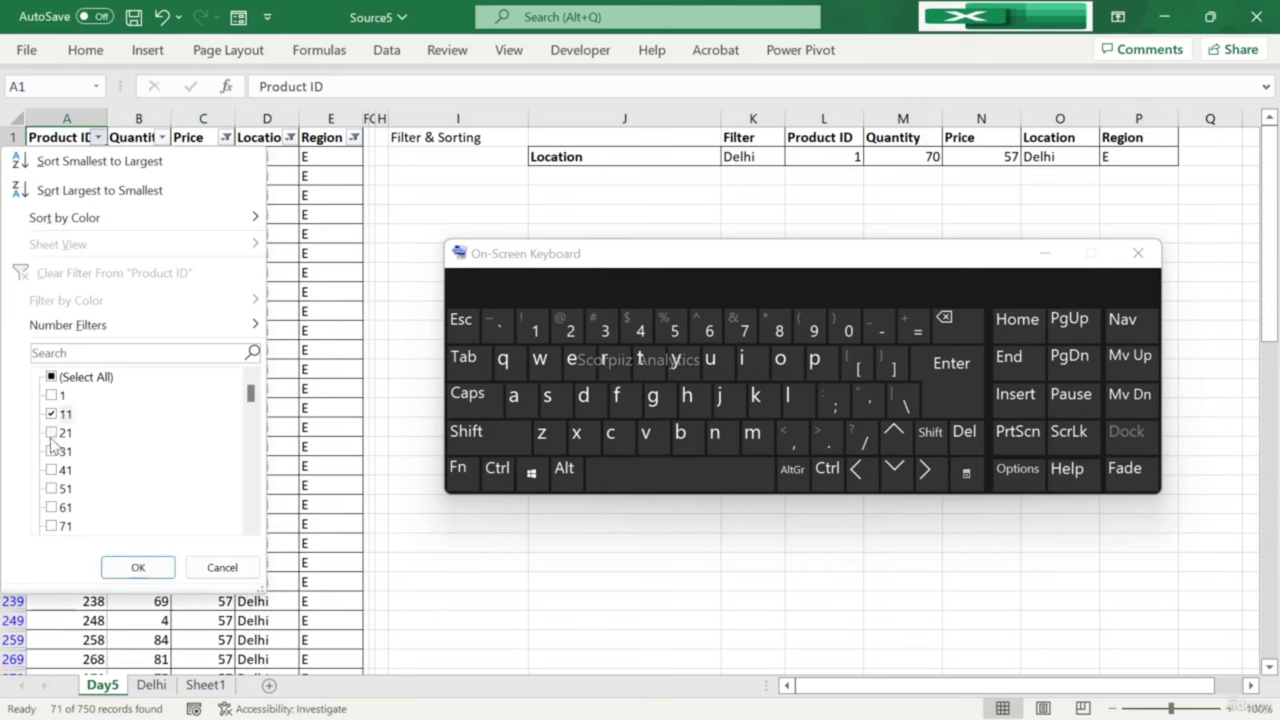
{"action": "left_click", "coordinate": [52, 434]}
{"action": "left_click", "coordinate": [52, 452]}
{"action": "left_click", "coordinate": [52, 470]}
{"action": "left_click", "coordinate": [130, 566]}
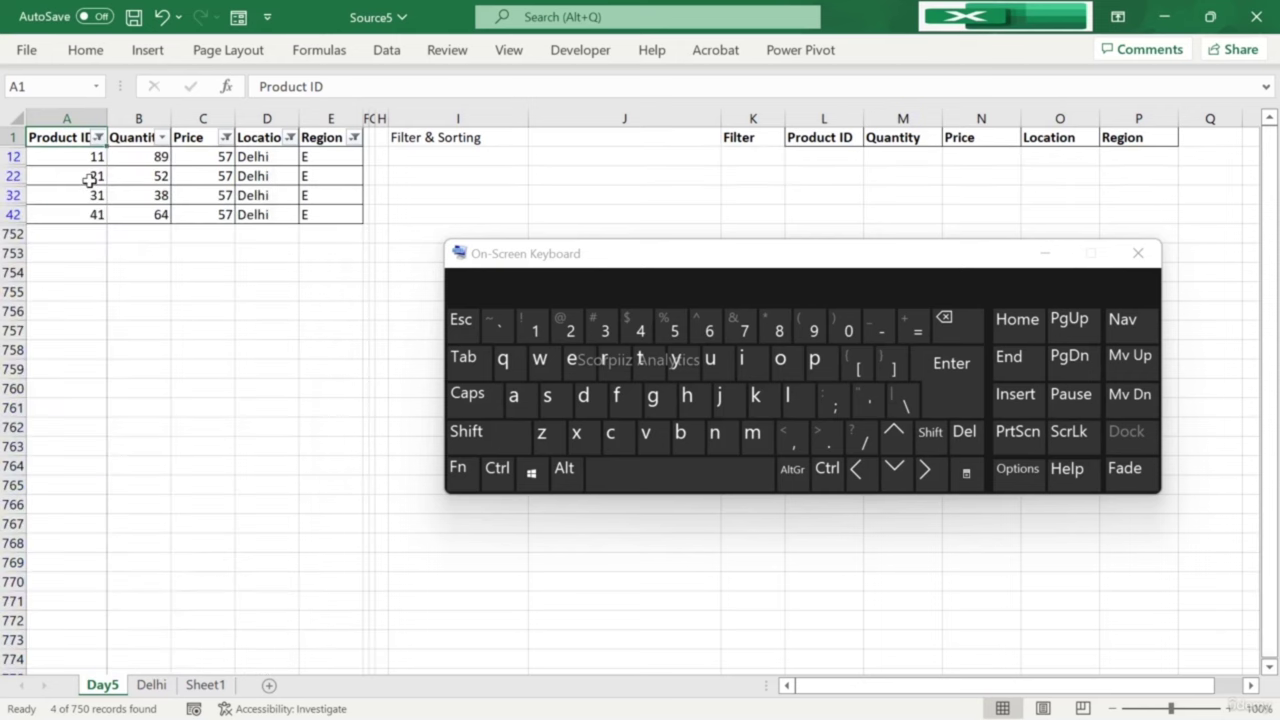
Step: Copy the four filtered rows with headers, visible cells only
{"action": "left_click_drag", "start_coordinate": [97, 146], "coordinate": [336, 214]}
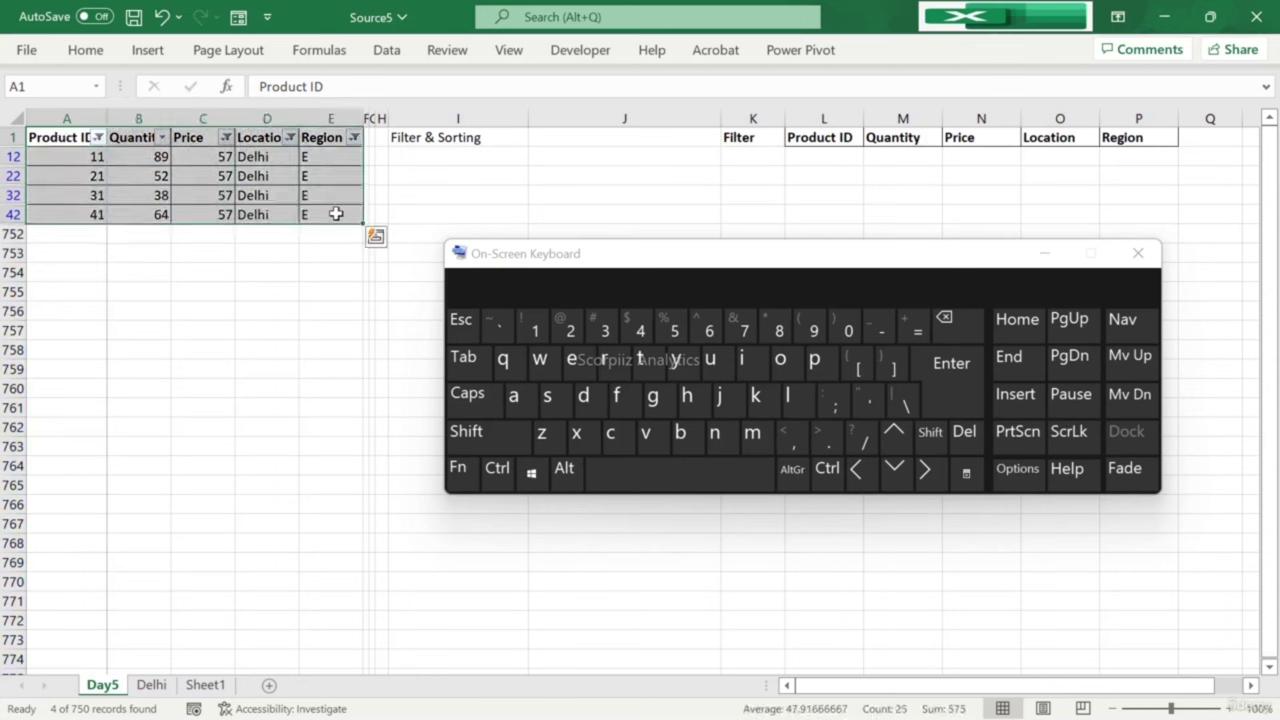
{"action": "left_click", "coordinate": [565, 470]}
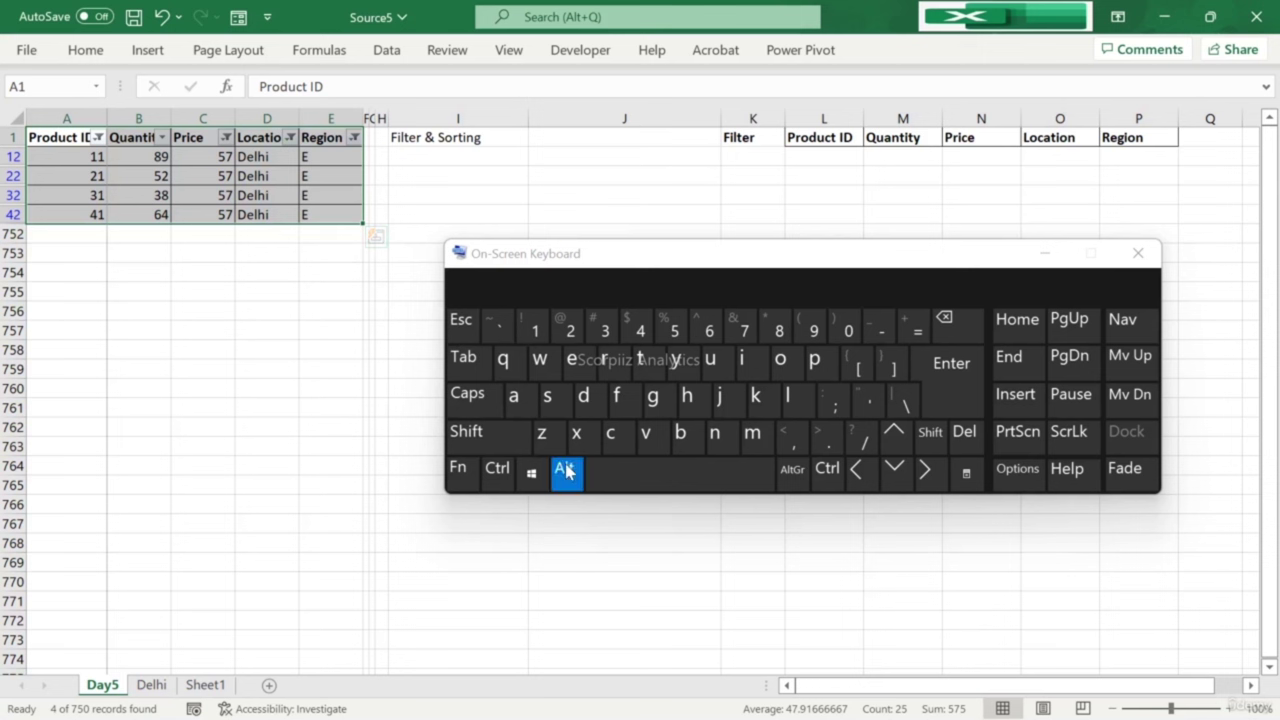
{"action": "left_click", "coordinate": [831, 400]}
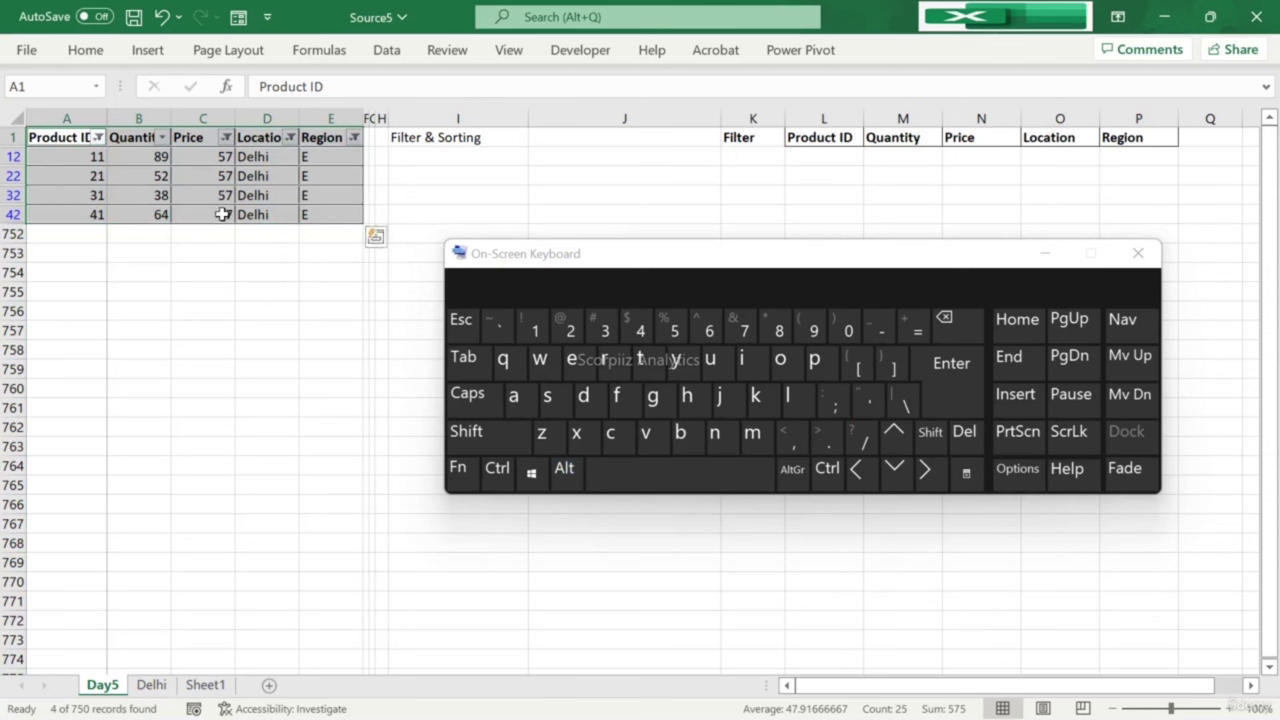
{"action": "key", "text": "ctrl"}
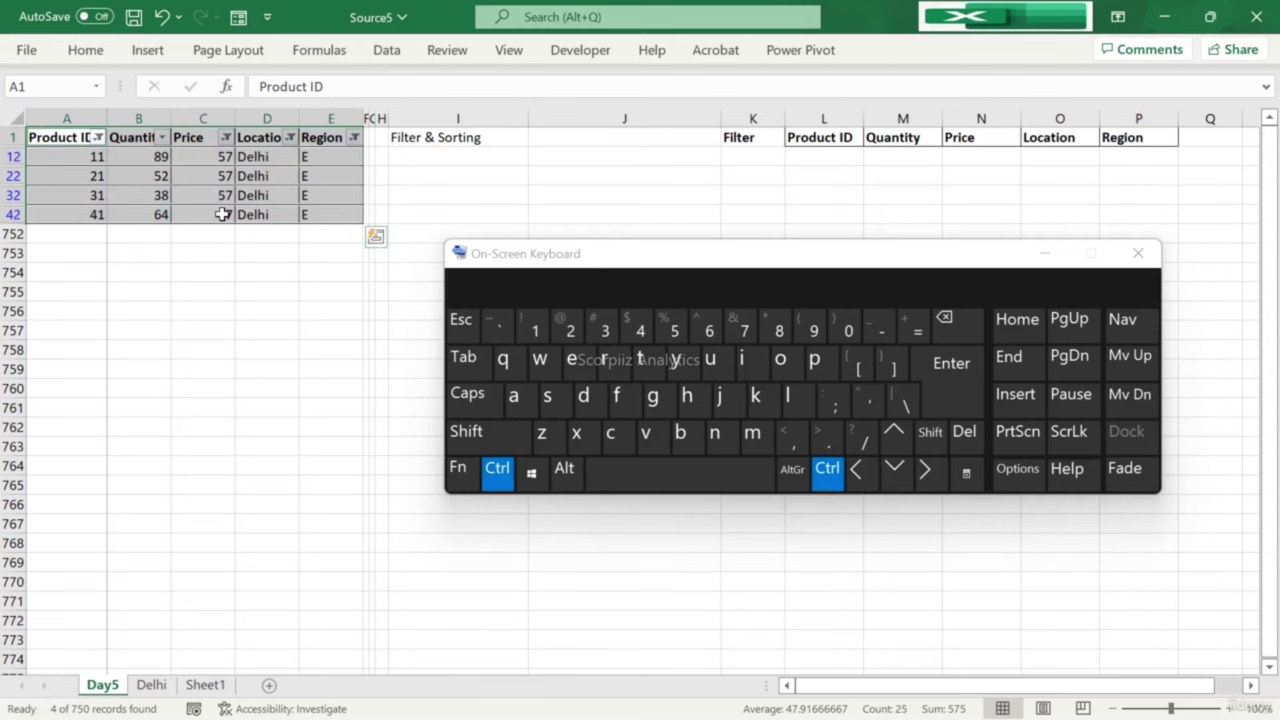
{"action": "key", "text": "ctrl+c"}
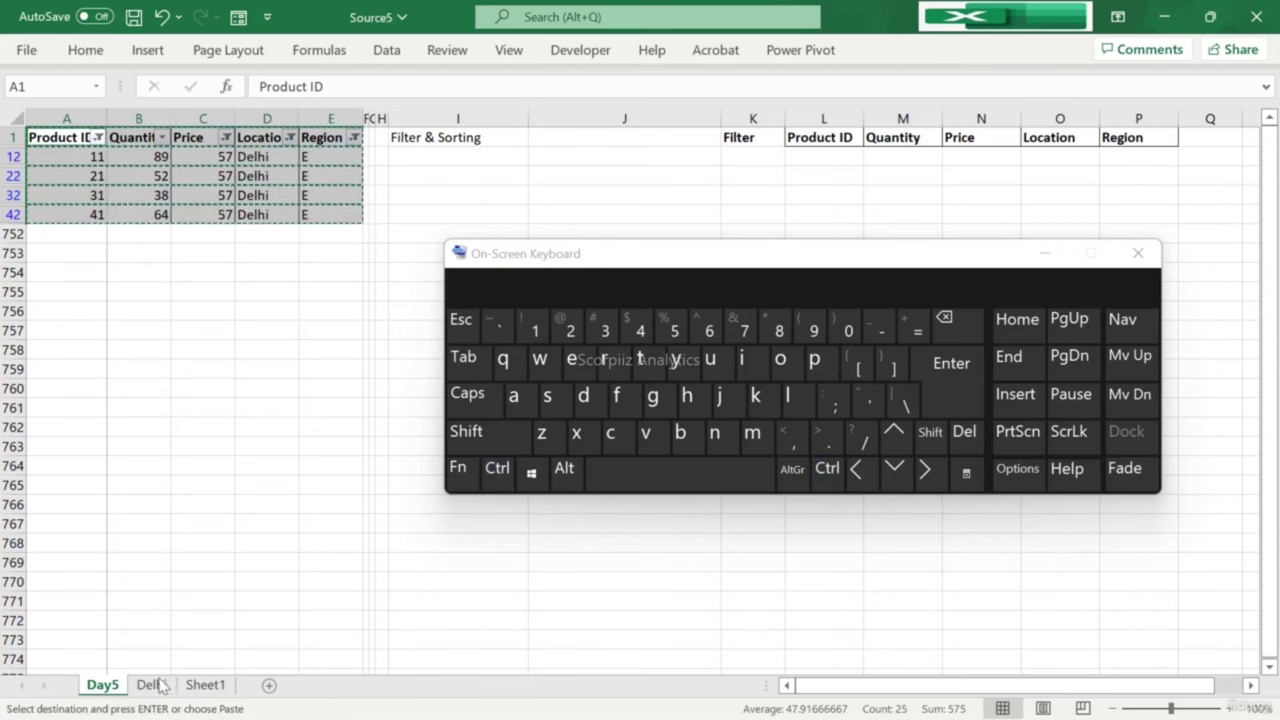
Step: Paste the rows at G1 on the Delhi sheet, autofit column G, and return to Day5
{"action": "left_click", "coordinate": [152, 685]}
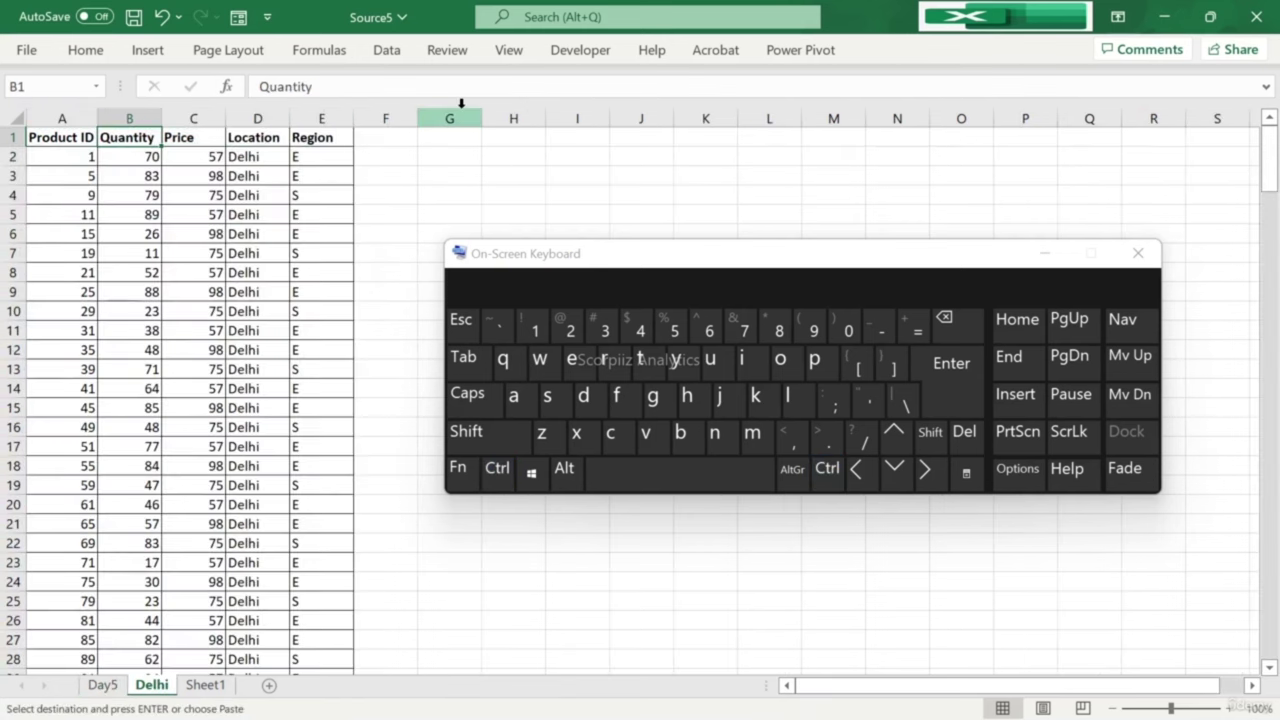
{"action": "left_click", "coordinate": [449, 143]}
{"action": "key", "text": "ctrl+v"}
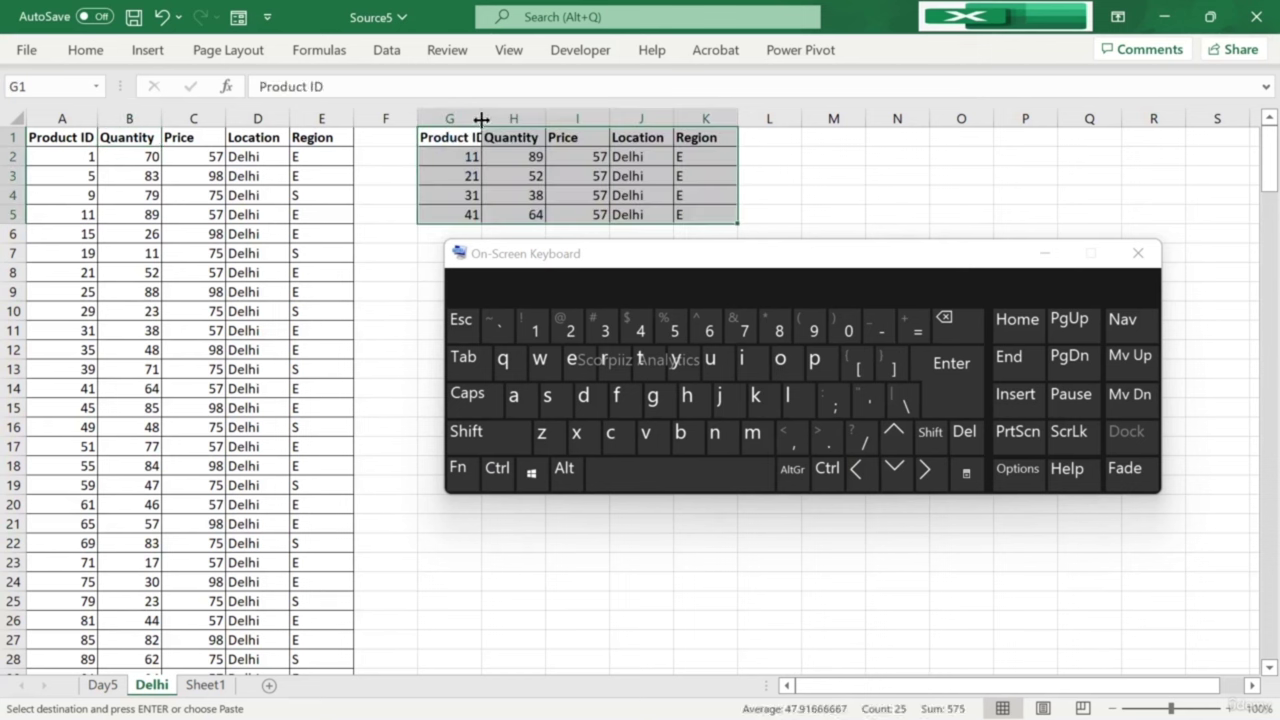
{"action": "double_click", "coordinate": [481, 119]}
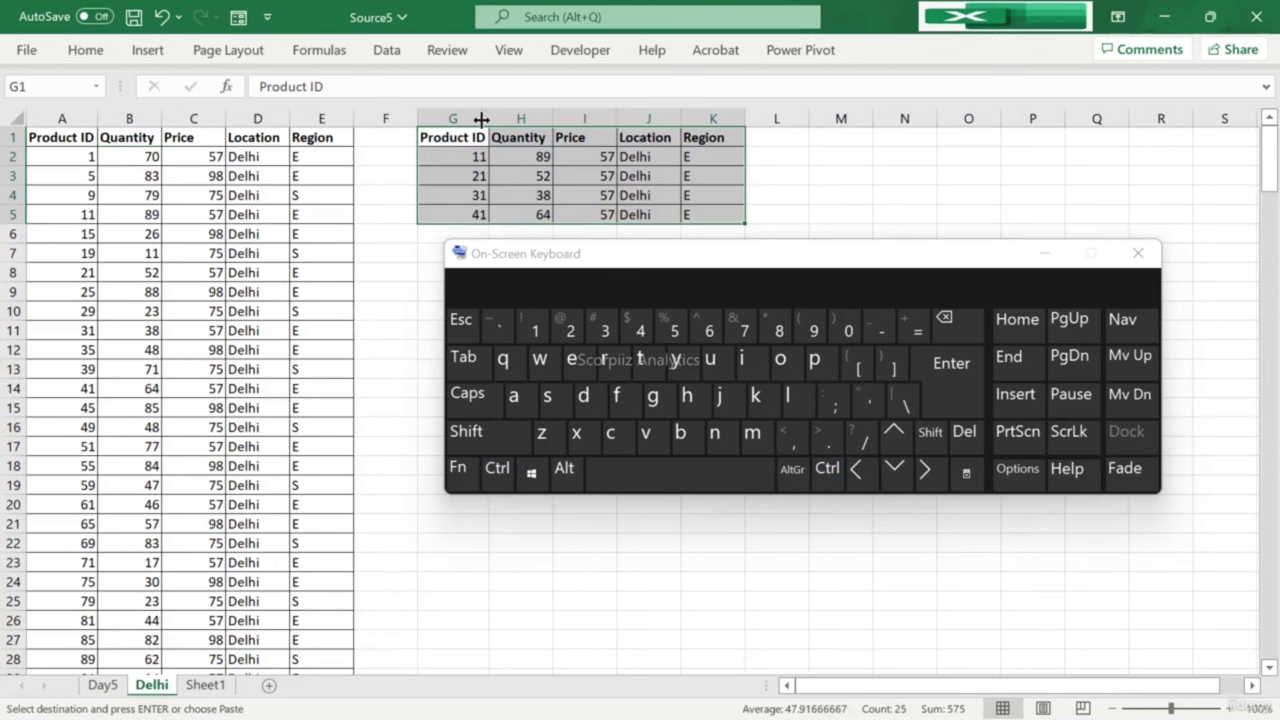
{"action": "left_click", "coordinate": [481, 119]}
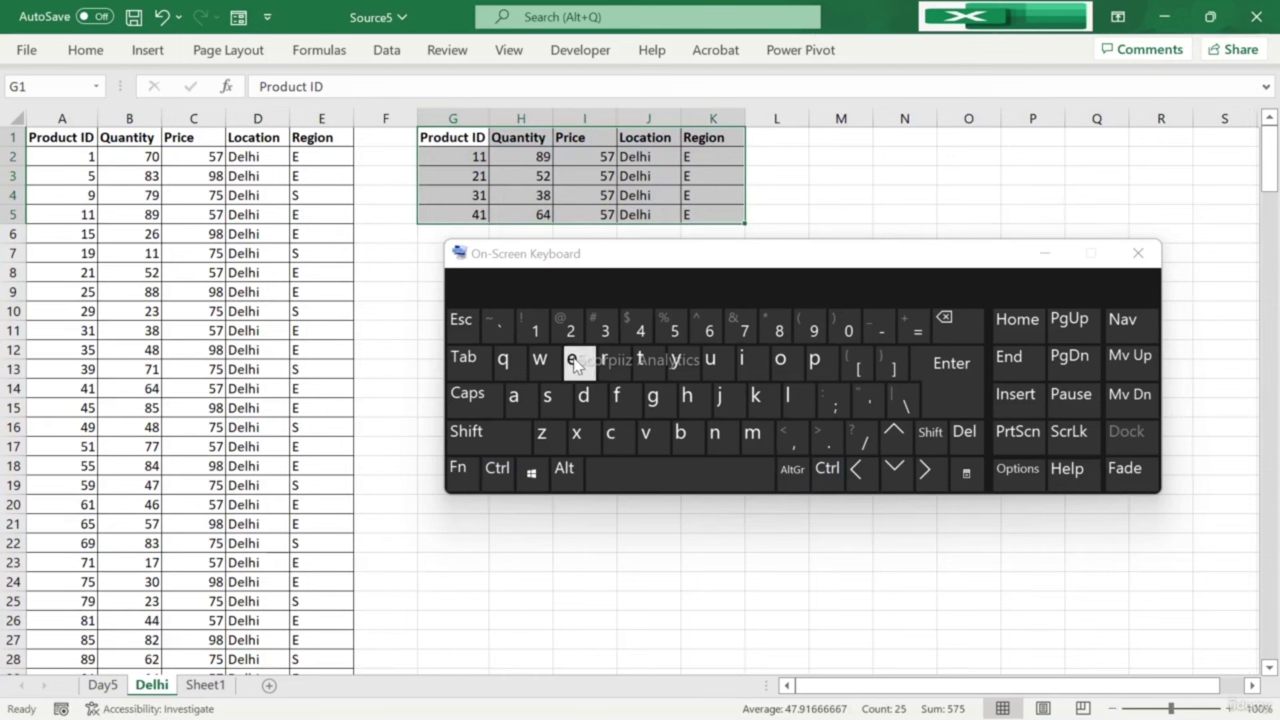
{"action": "left_click", "coordinate": [357, 232]}
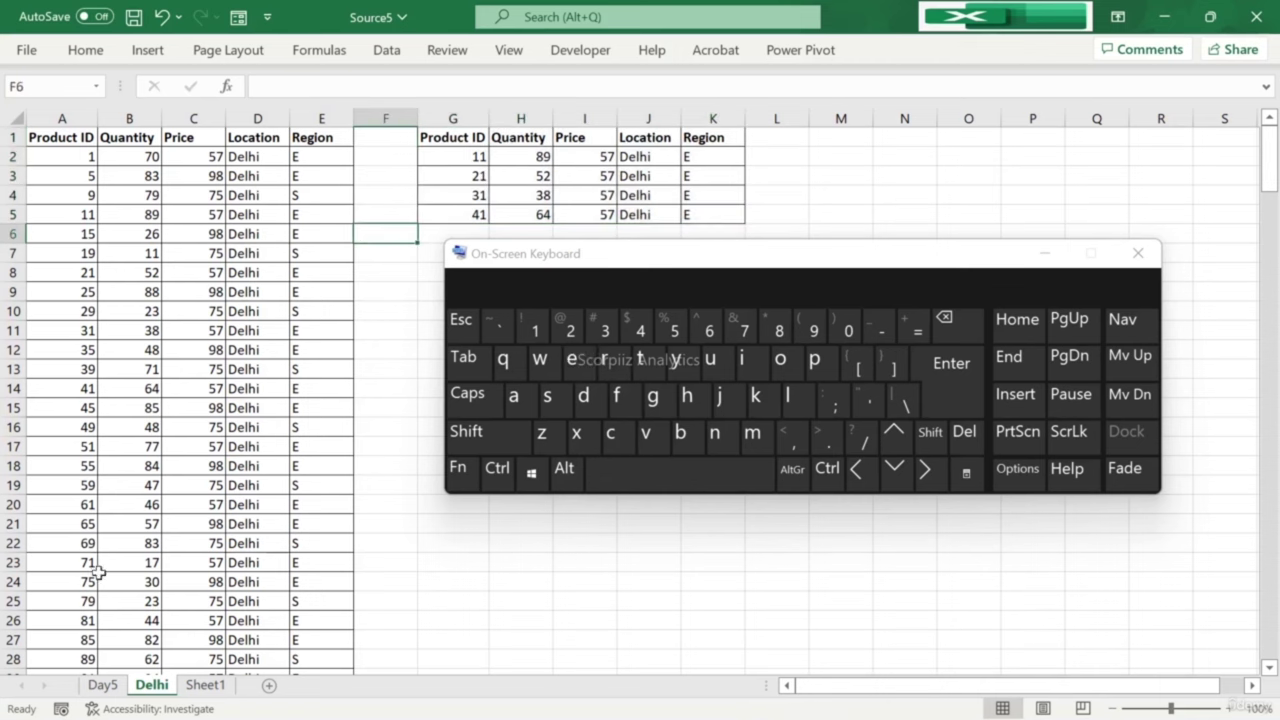
{"action": "left_click", "coordinate": [95, 706]}
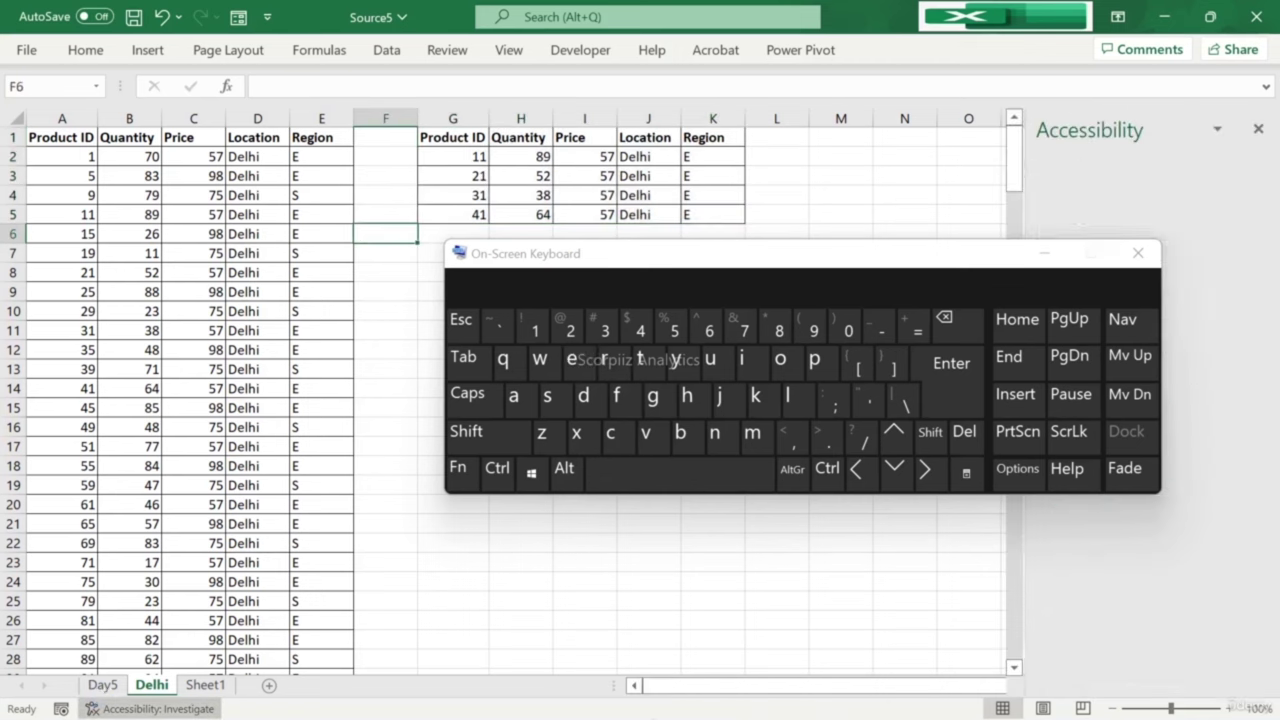
{"action": "left_click", "coordinate": [1258, 129]}
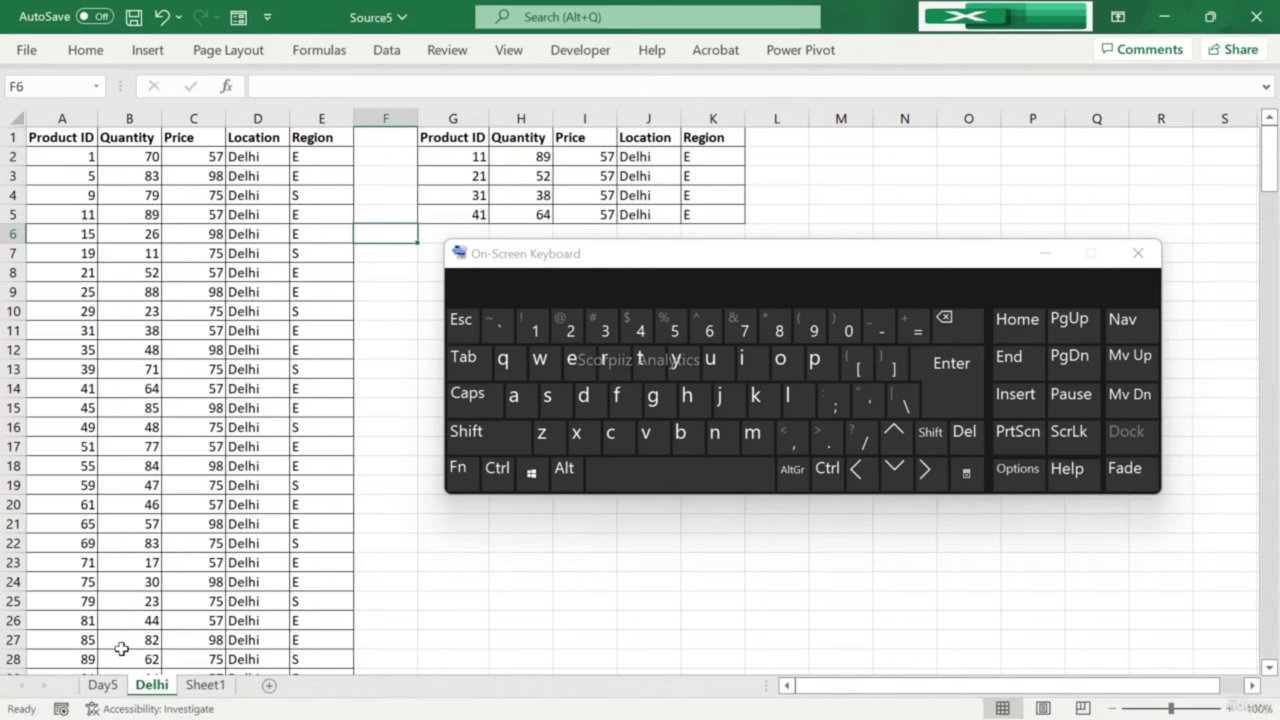
{"action": "left_click", "coordinate": [103, 686]}
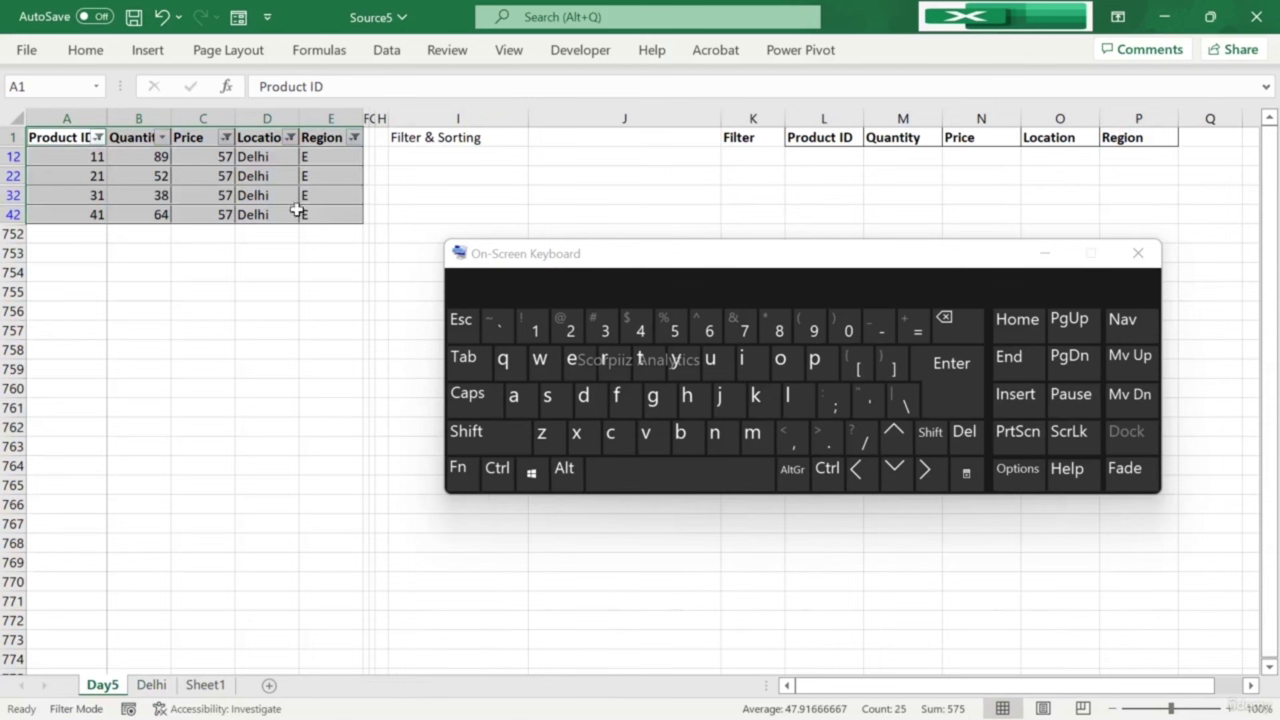
Step: Clear all filters on the Day5 table so every location's rows show
{"action": "left_click", "coordinate": [86, 50]}
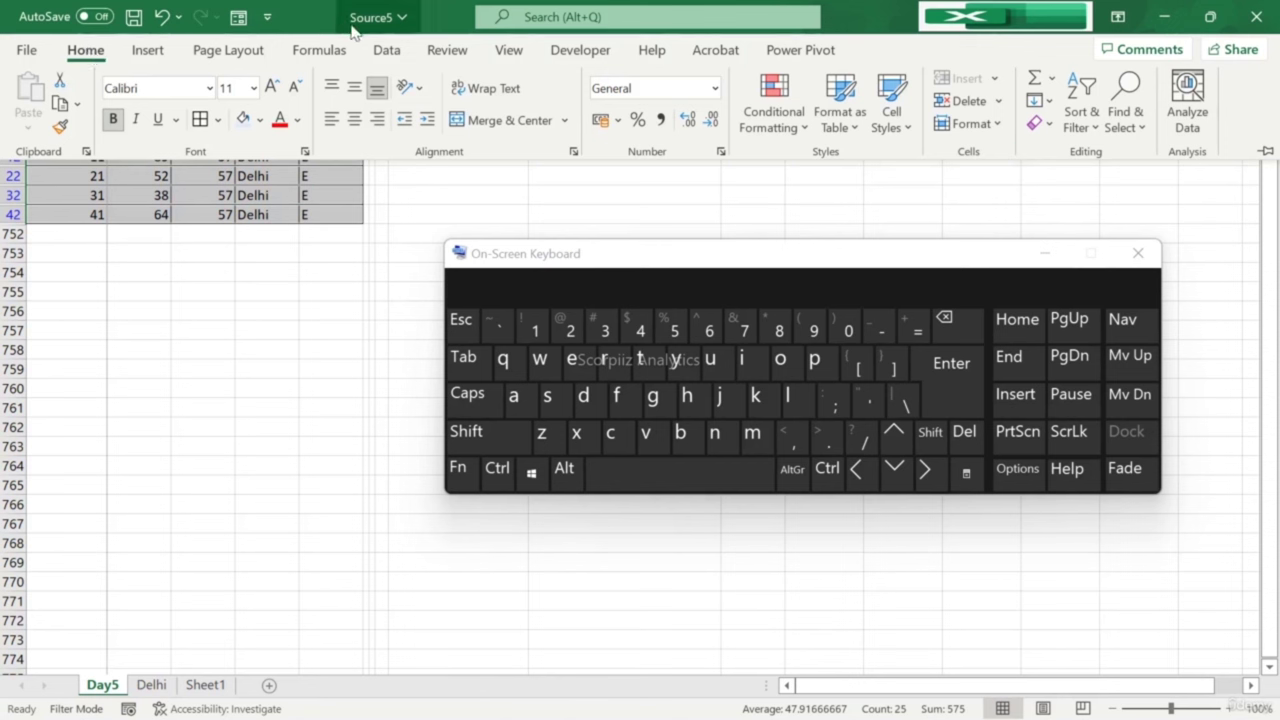
{"action": "left_click", "coordinate": [388, 52]}
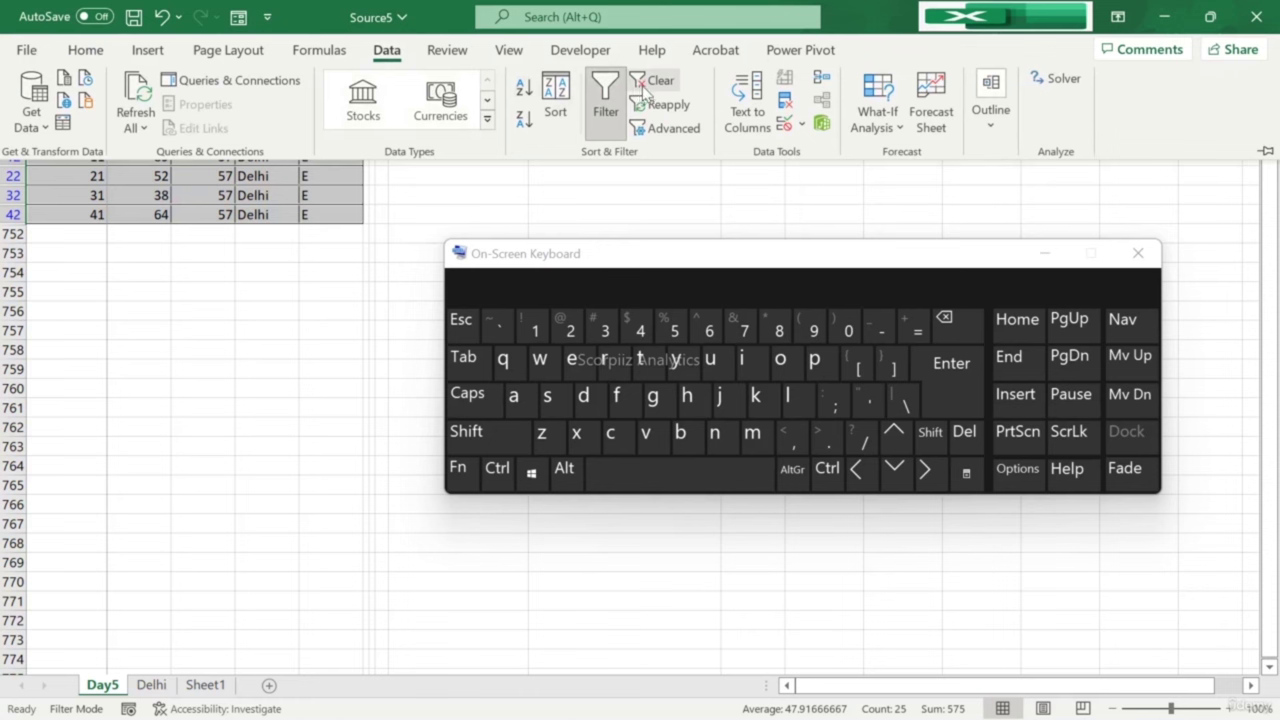
{"action": "left_click", "coordinate": [604, 118]}
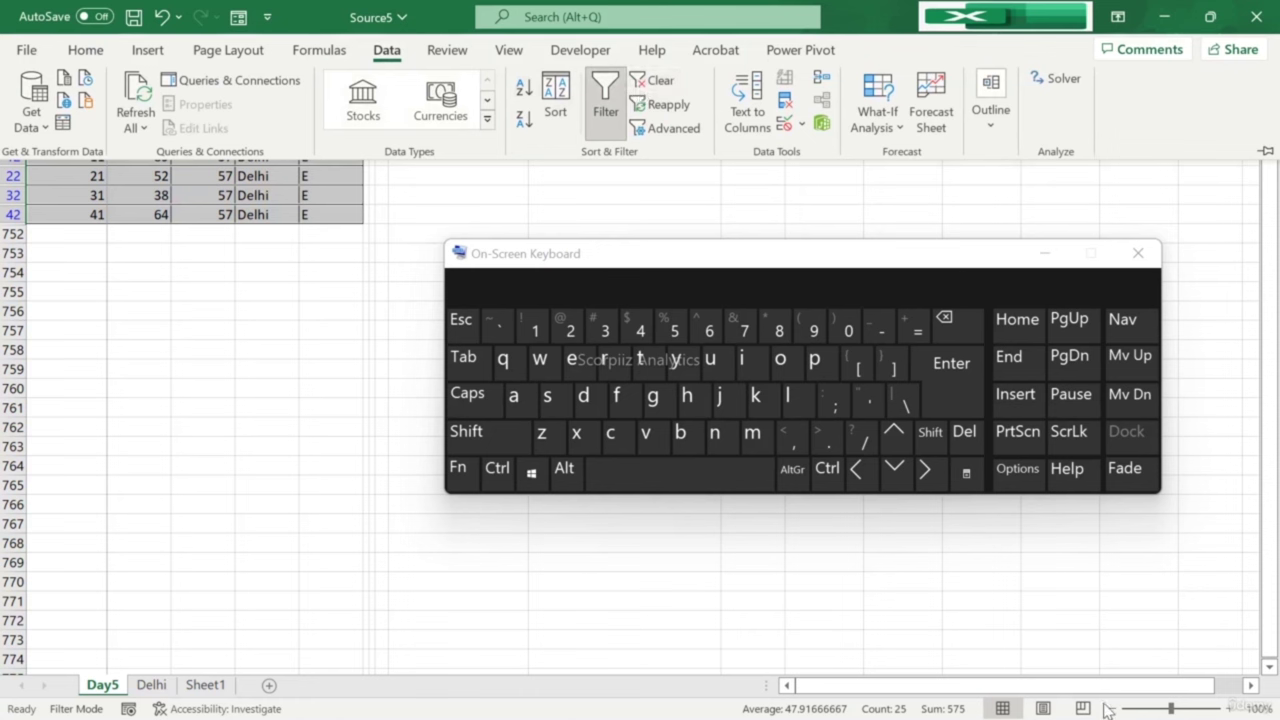
{"action": "left_click", "coordinate": [1108, 708]}
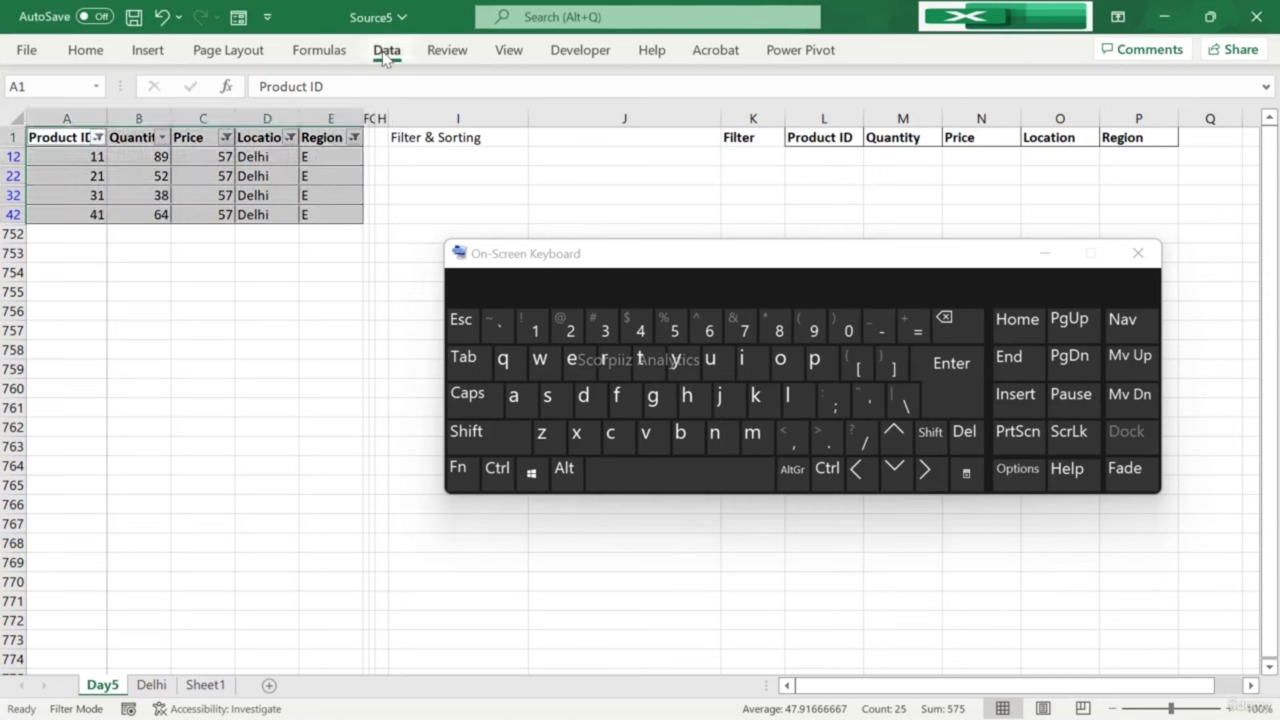
{"action": "left_click", "coordinate": [386, 50]}
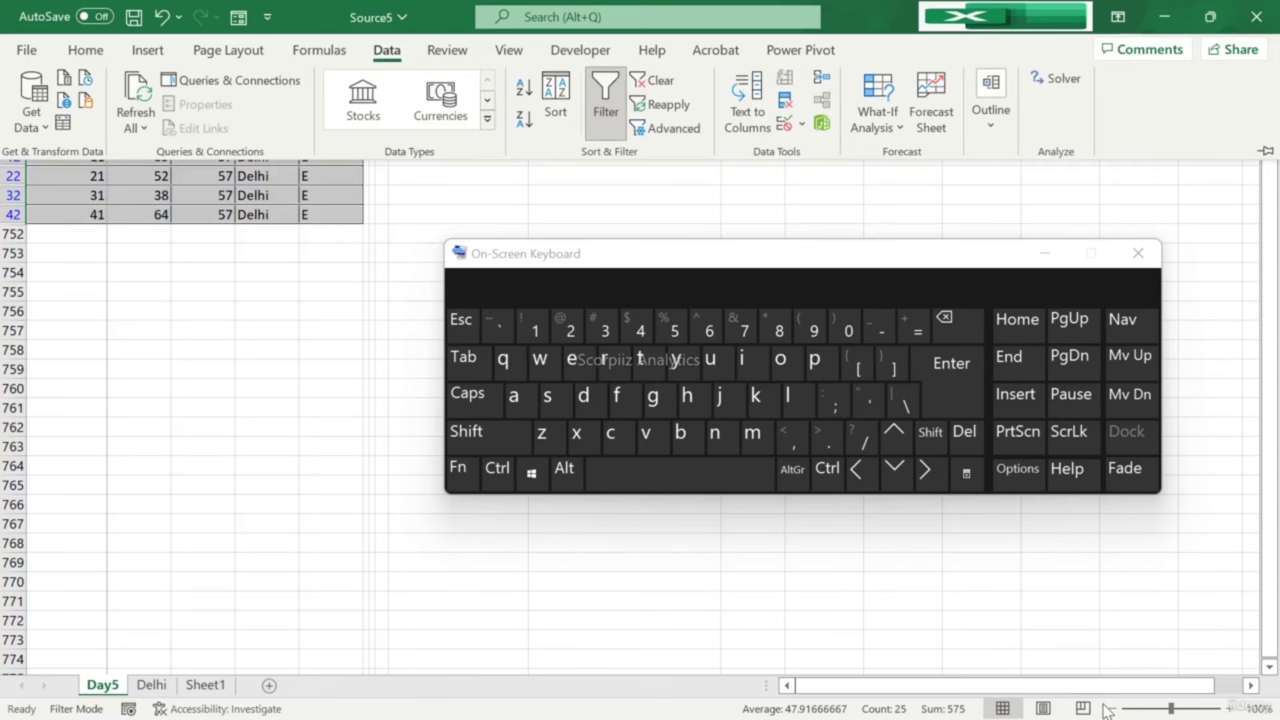
{"action": "left_click", "coordinate": [1108, 708]}
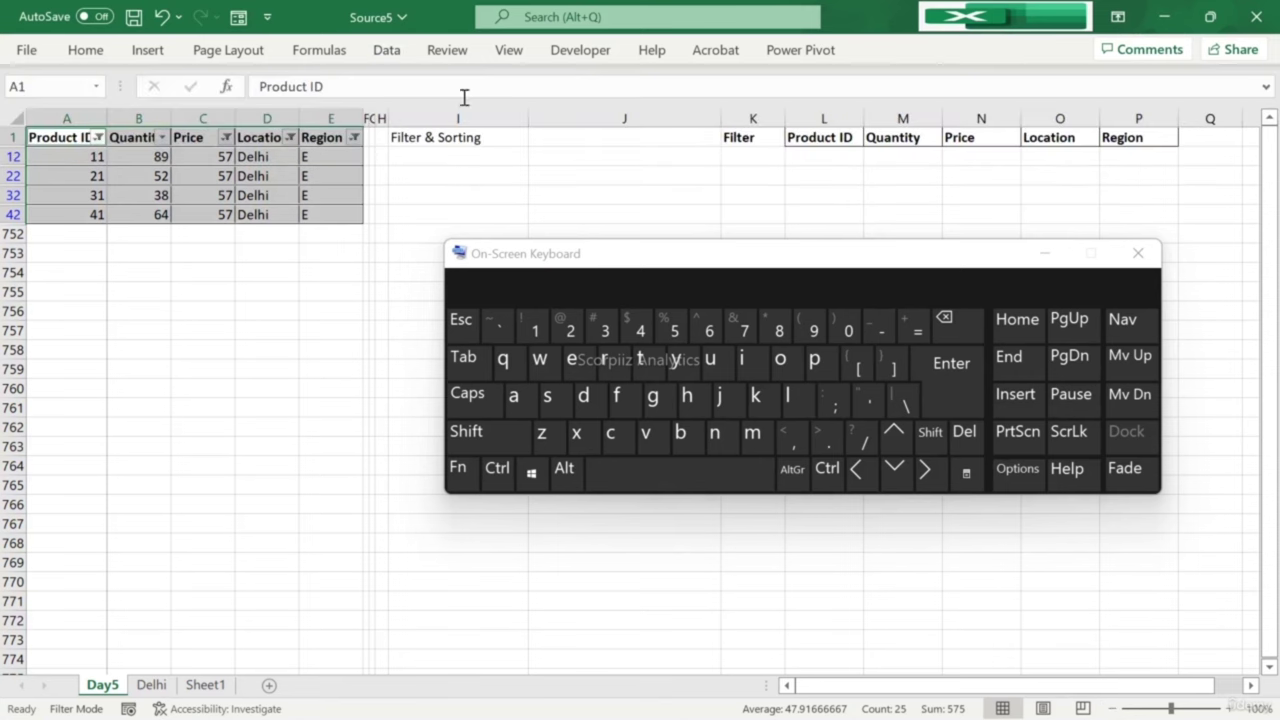
{"action": "left_click", "coordinate": [386, 52]}
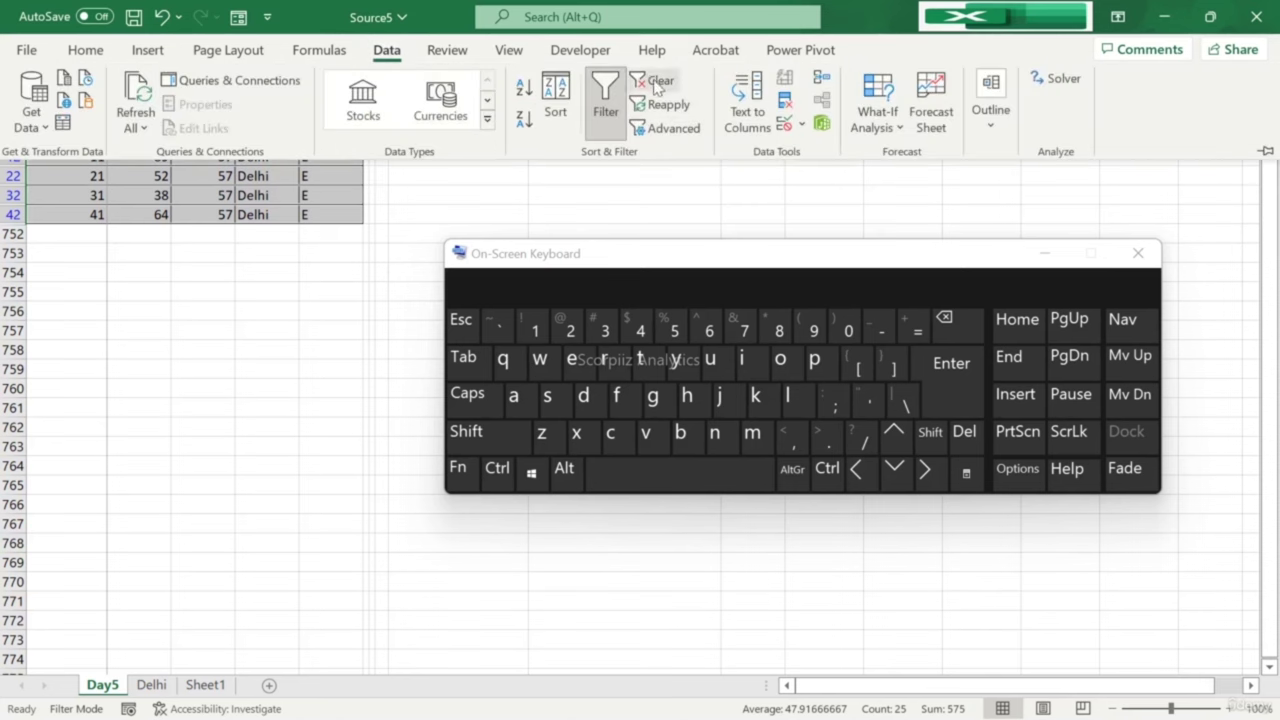
{"action": "left_click", "coordinate": [655, 84]}
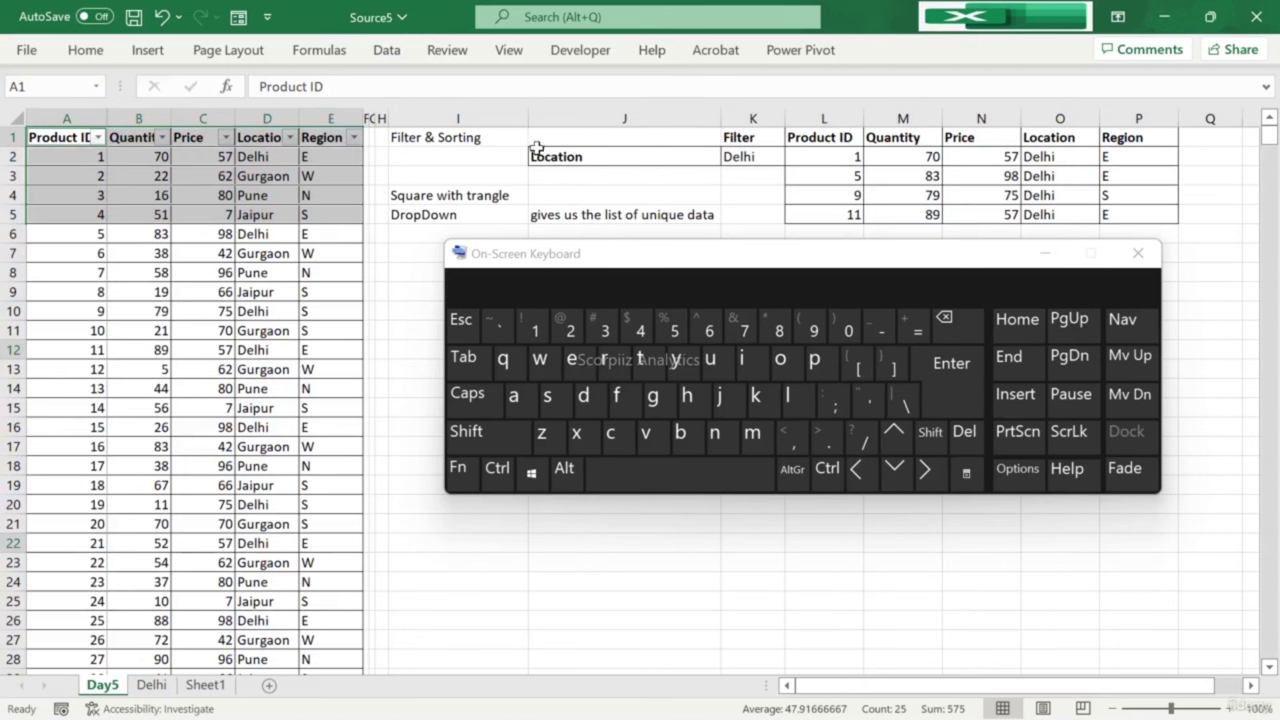
{"action": "left_click", "coordinate": [484, 172]}
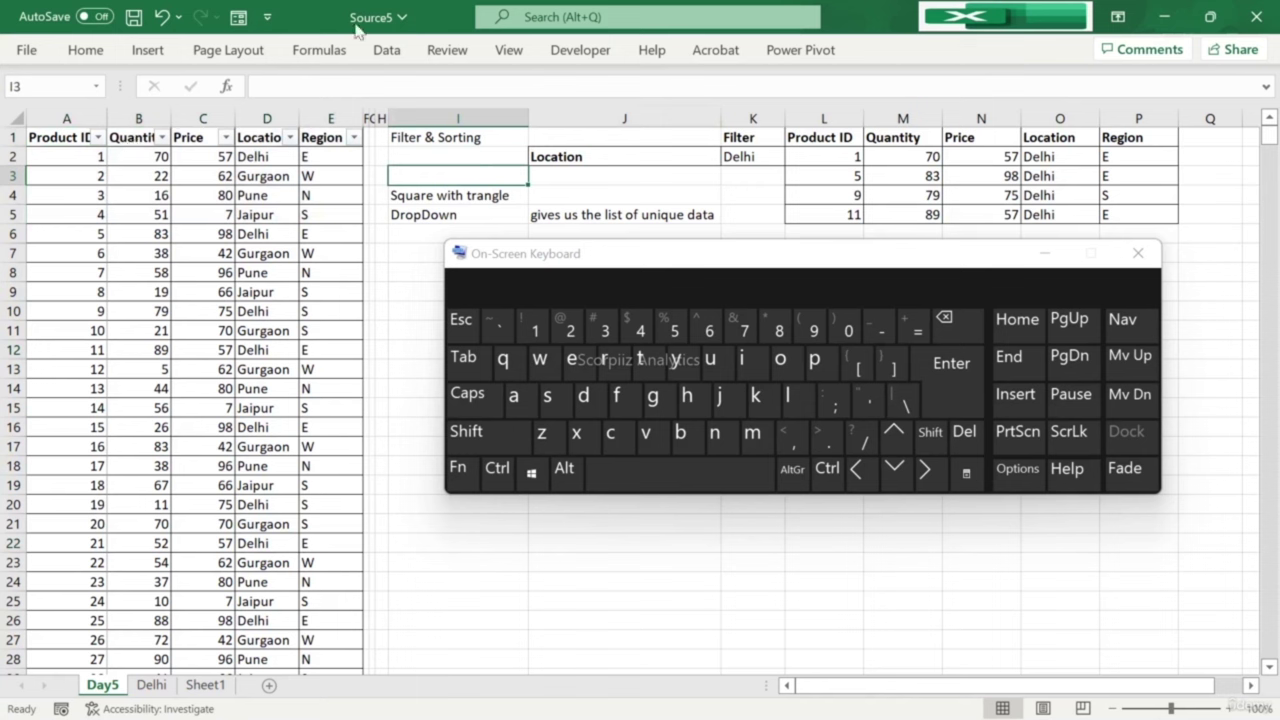
Step: Turn filtering off to remove the header dropdowns
{"action": "left_click", "coordinate": [394, 53]}
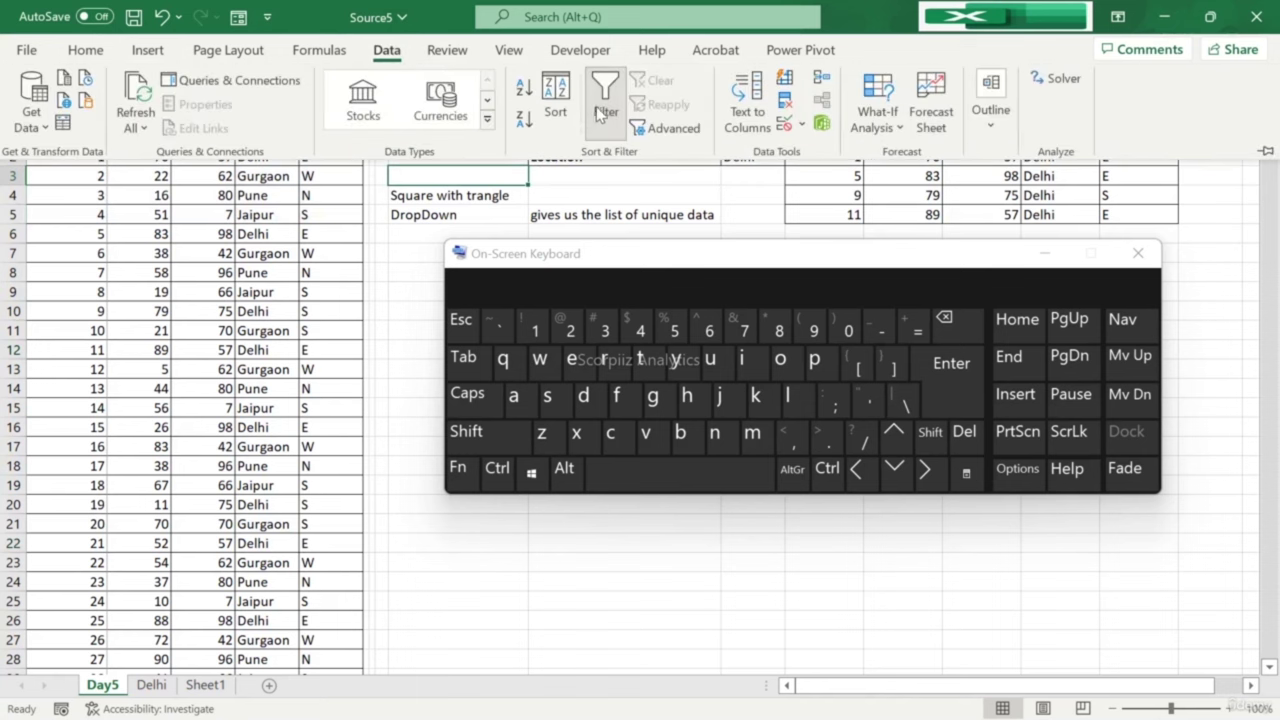
{"action": "left_click", "coordinate": [598, 113]}
{"action": "left_click", "coordinate": [381, 196]}
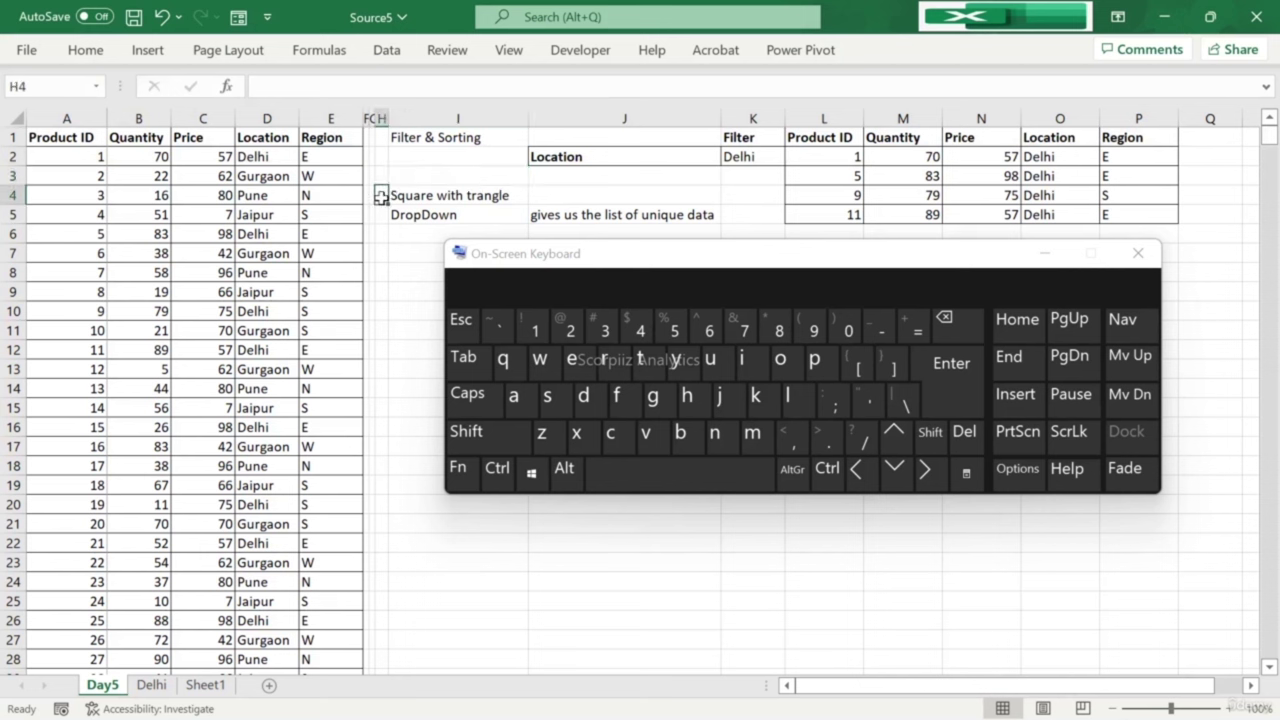
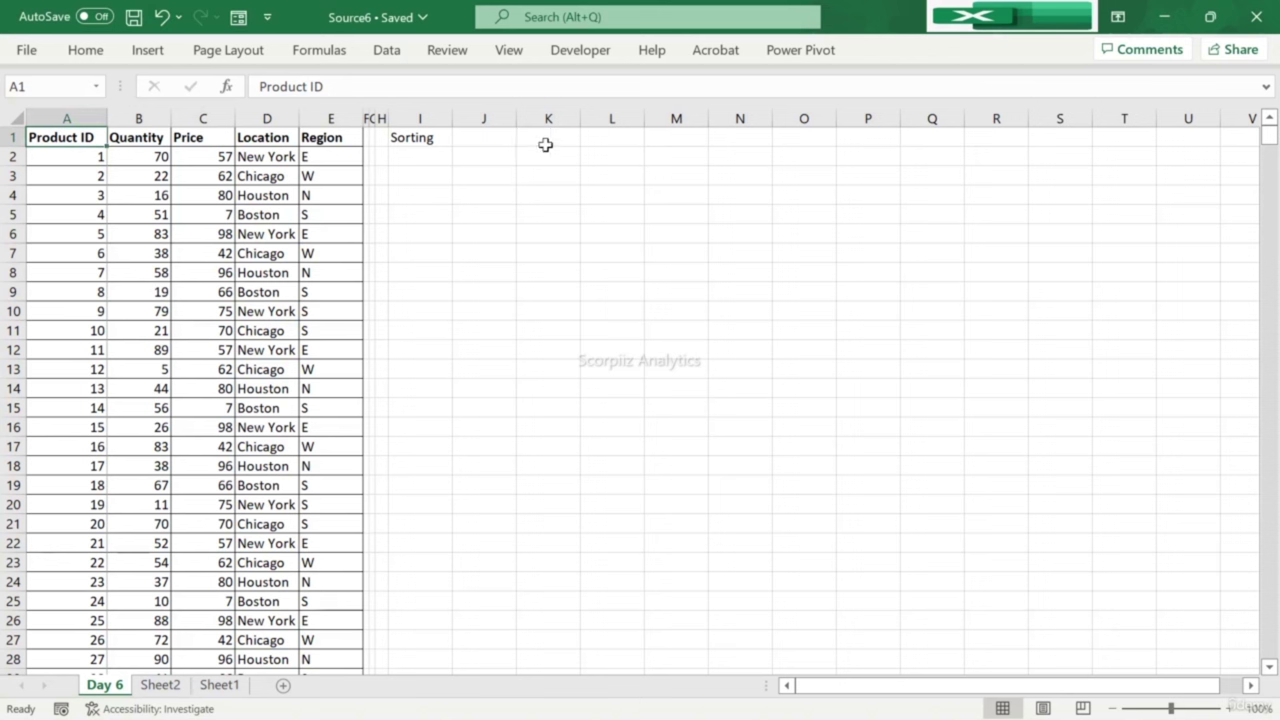
Step: Head K1 'ID' and enter 34, 23, 67, 89, 76, 21, 89 in K2:K8, correcting K8 to 89
{"action": "left_click", "coordinate": [567, 140]}
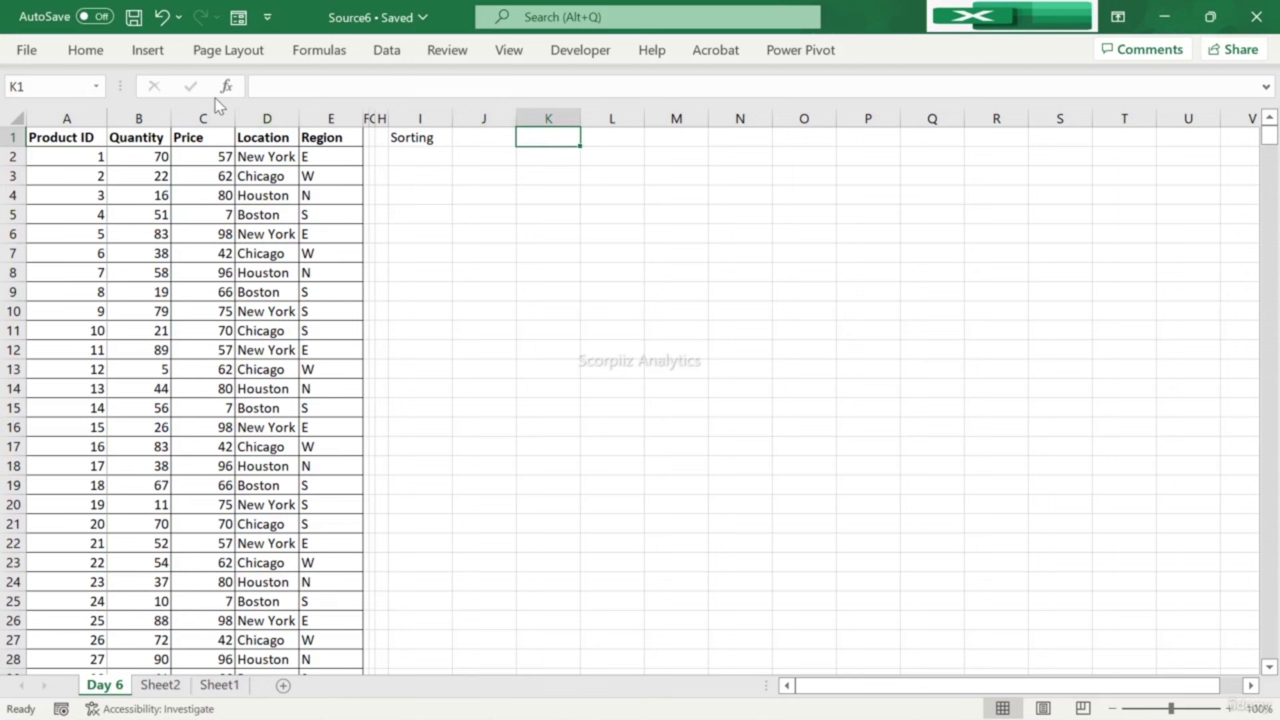
{"action": "type", "text": "ID"}
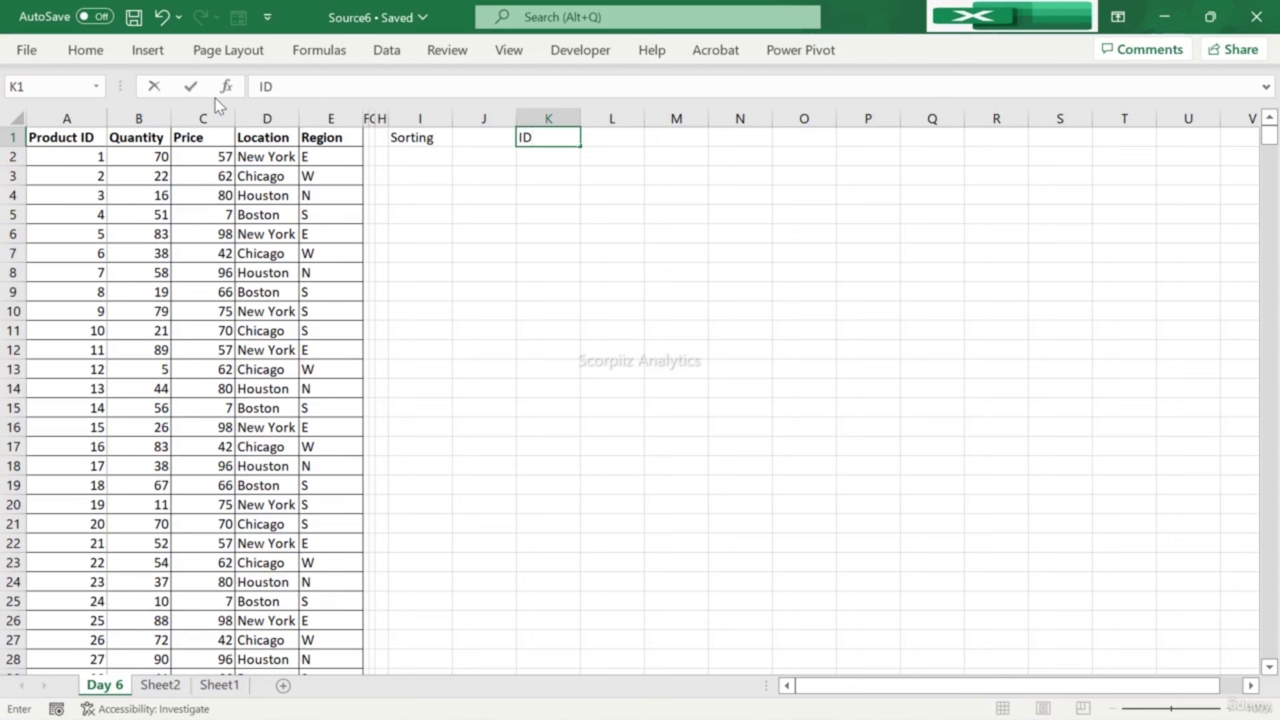
{"action": "key", "text": "Return"}
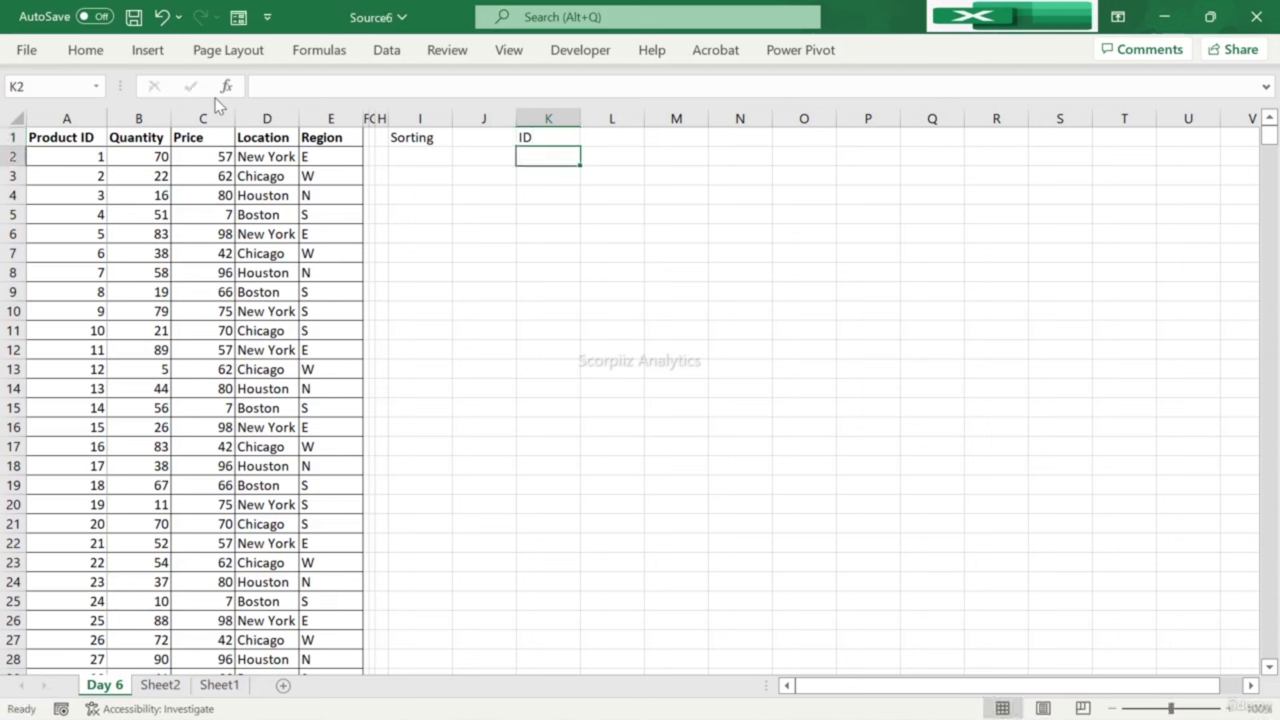
{"action": "type", "text": "34"}
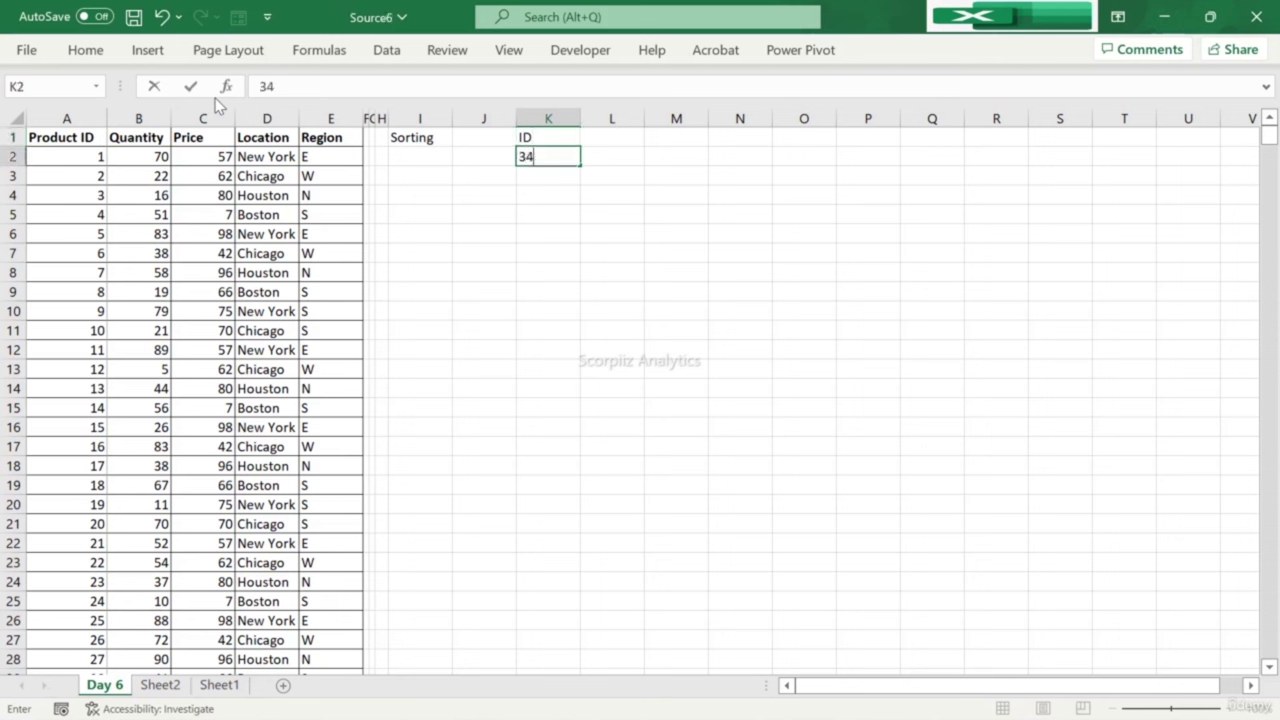
{"action": "key", "text": "Return"}
{"action": "type", "text": "23"}
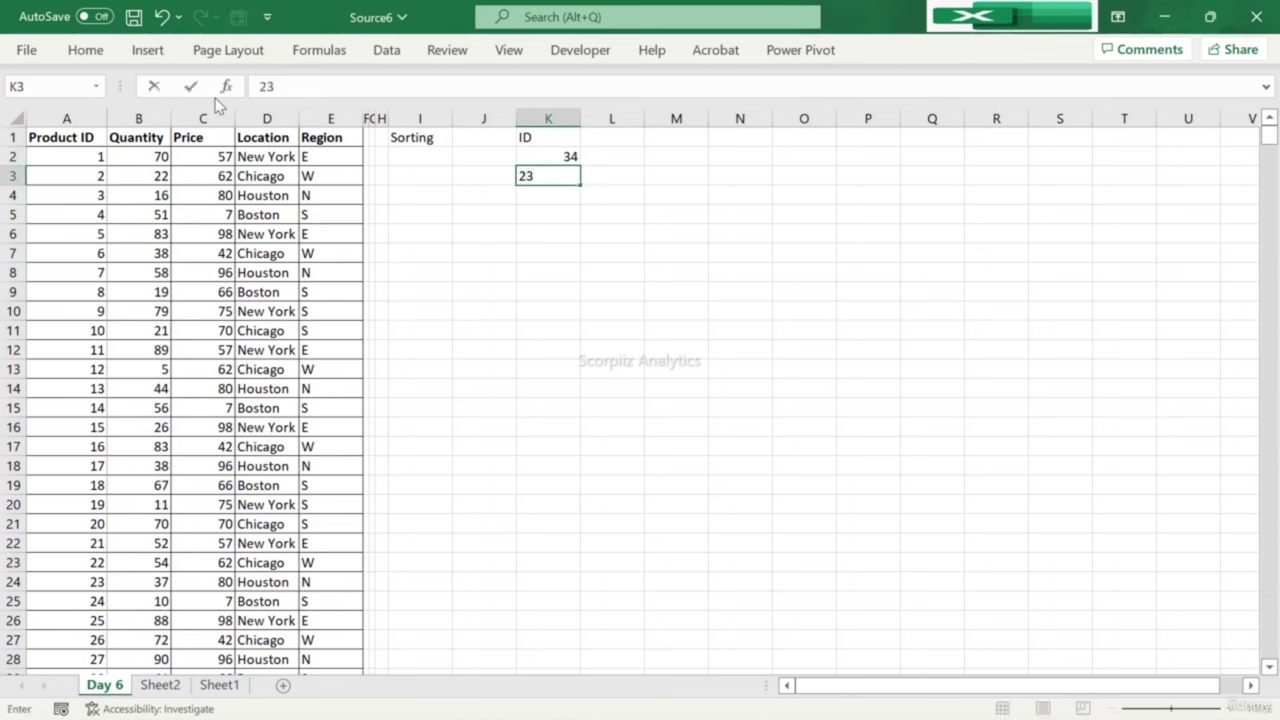
{"action": "key", "text": "Return"}
{"action": "type", "text": "67"}
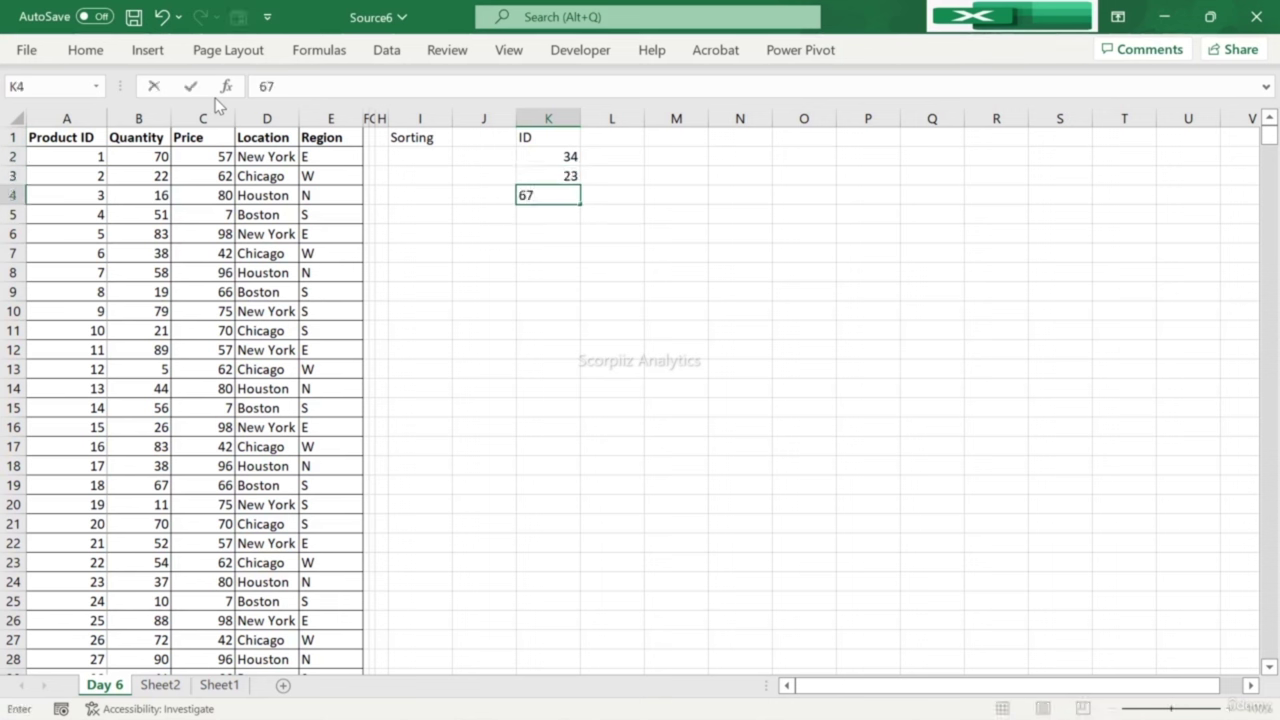
{"action": "key", "text": "Return"}
{"action": "type", "text": "89"}
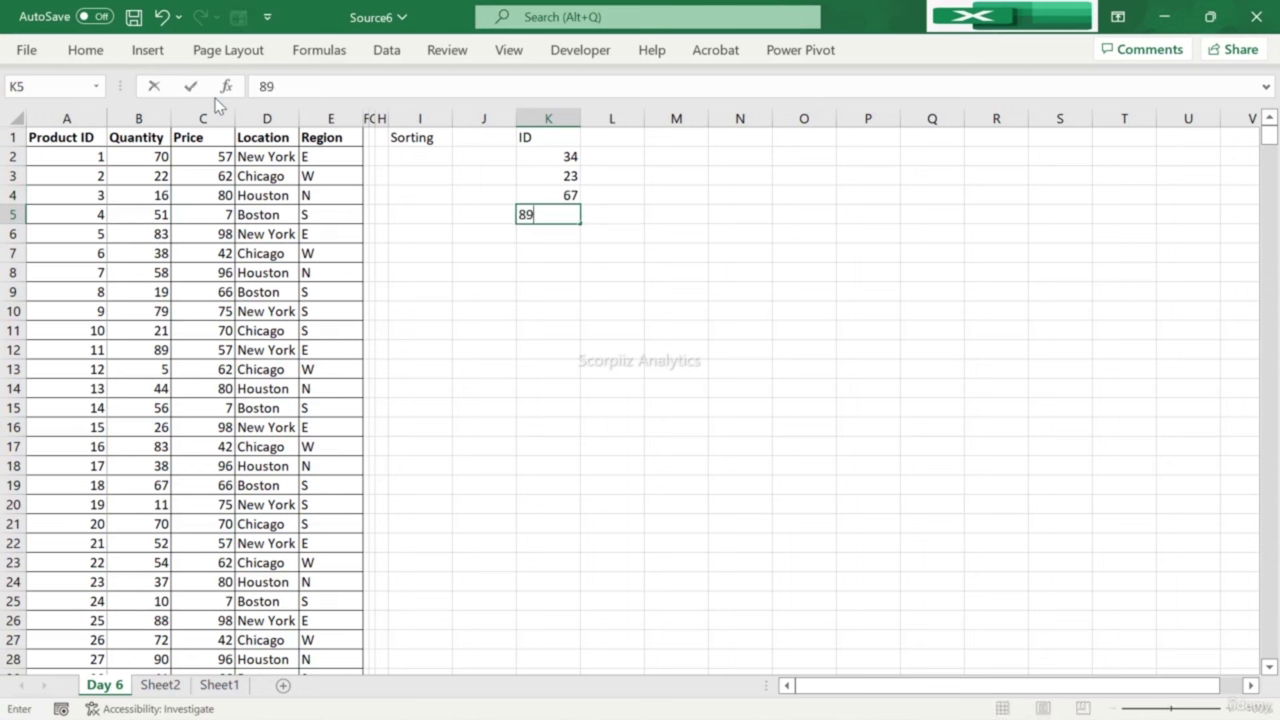
{"action": "key", "text": "Return"}
{"action": "type", "text": "76"}
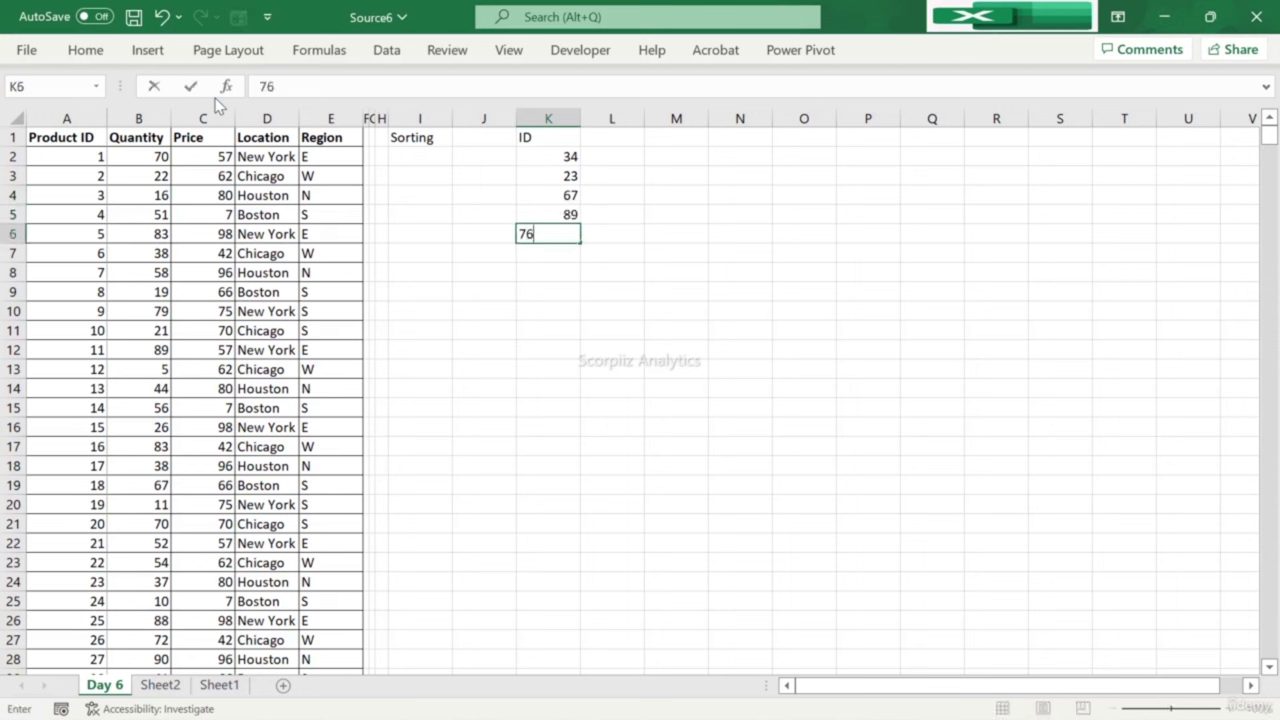
{"action": "key", "text": "Return"}
{"action": "type", "text": "21"}
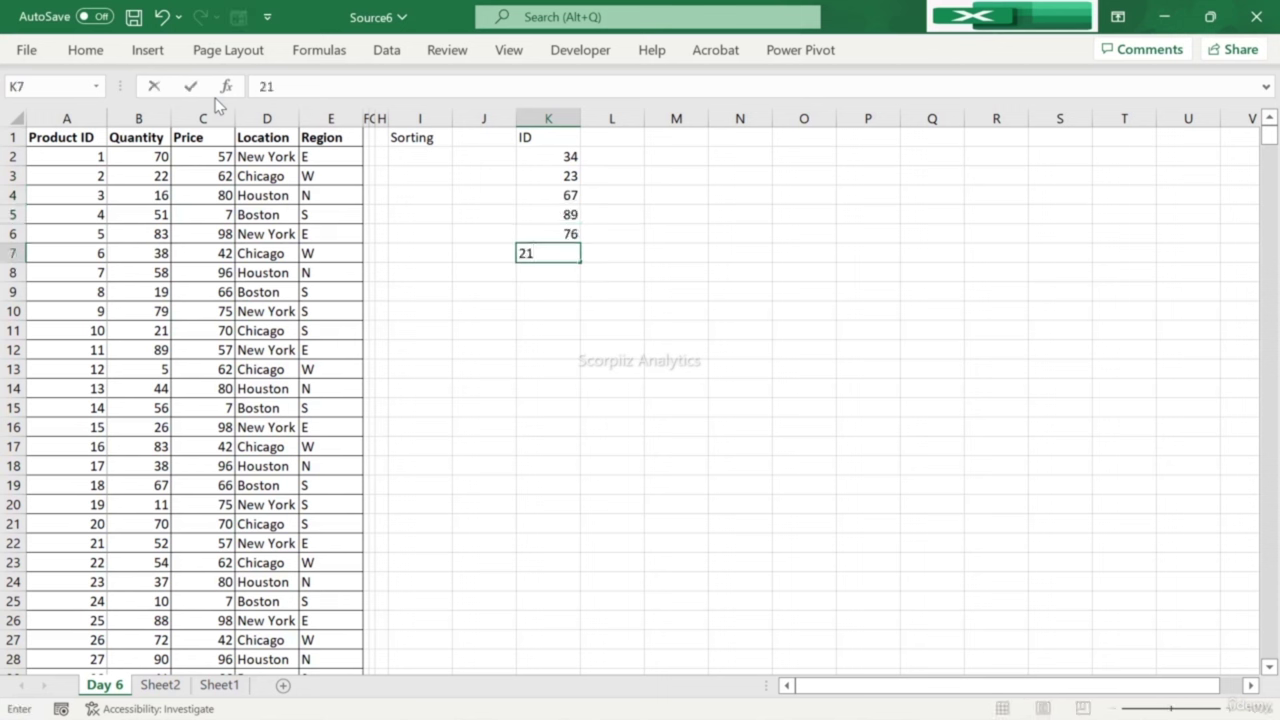
{"action": "key", "text": "Return"}
{"action": "type", "text": "34"}
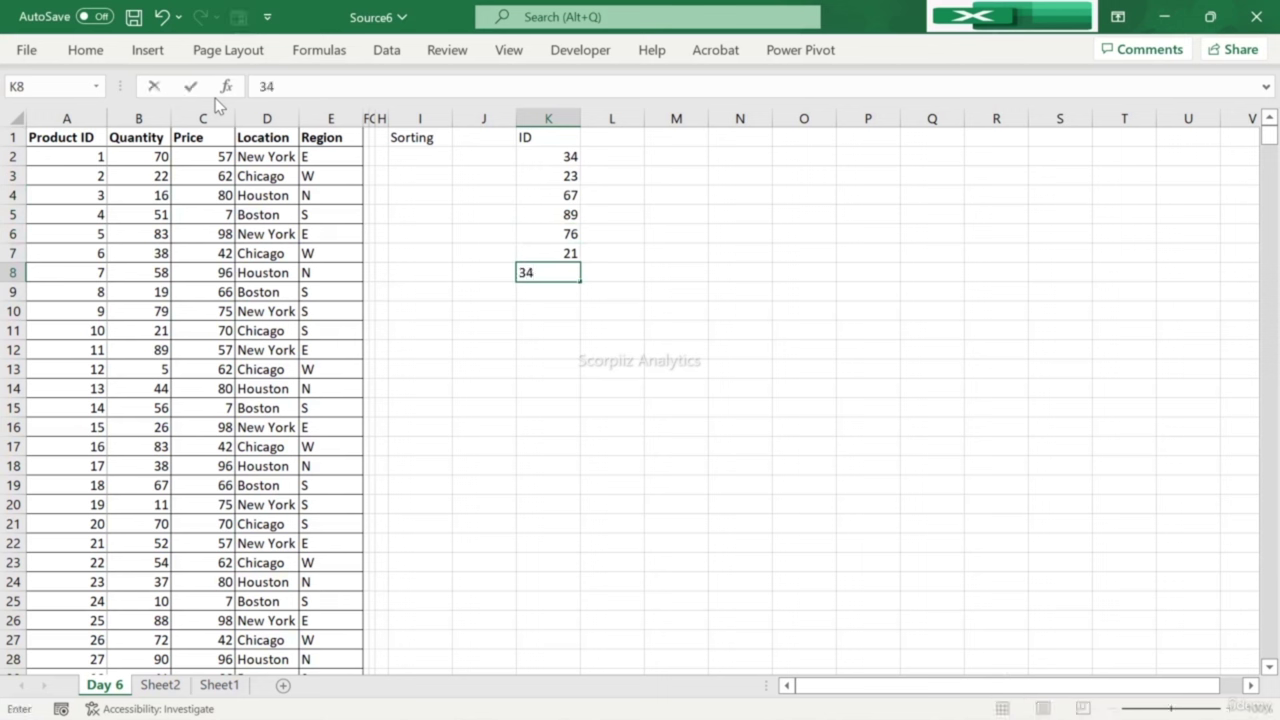
{"action": "key", "text": "Return"}
{"action": "key", "text": "Up"}
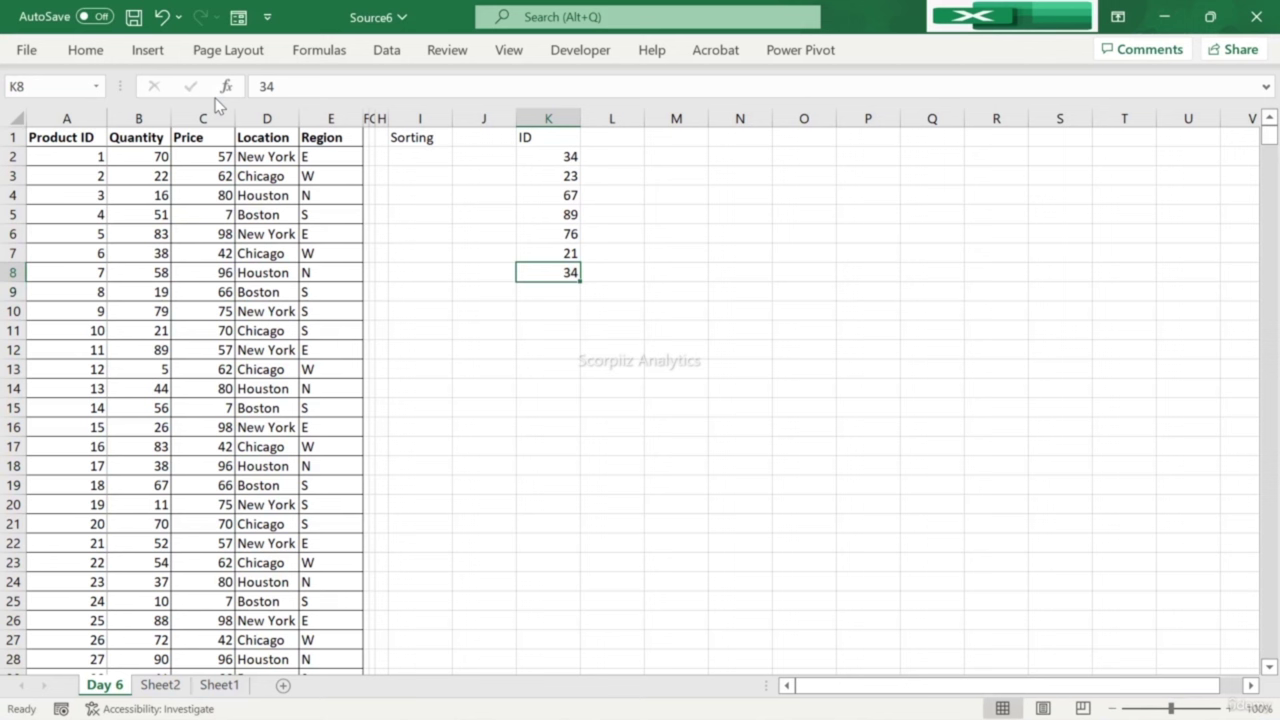
{"action": "type", "text": "89"}
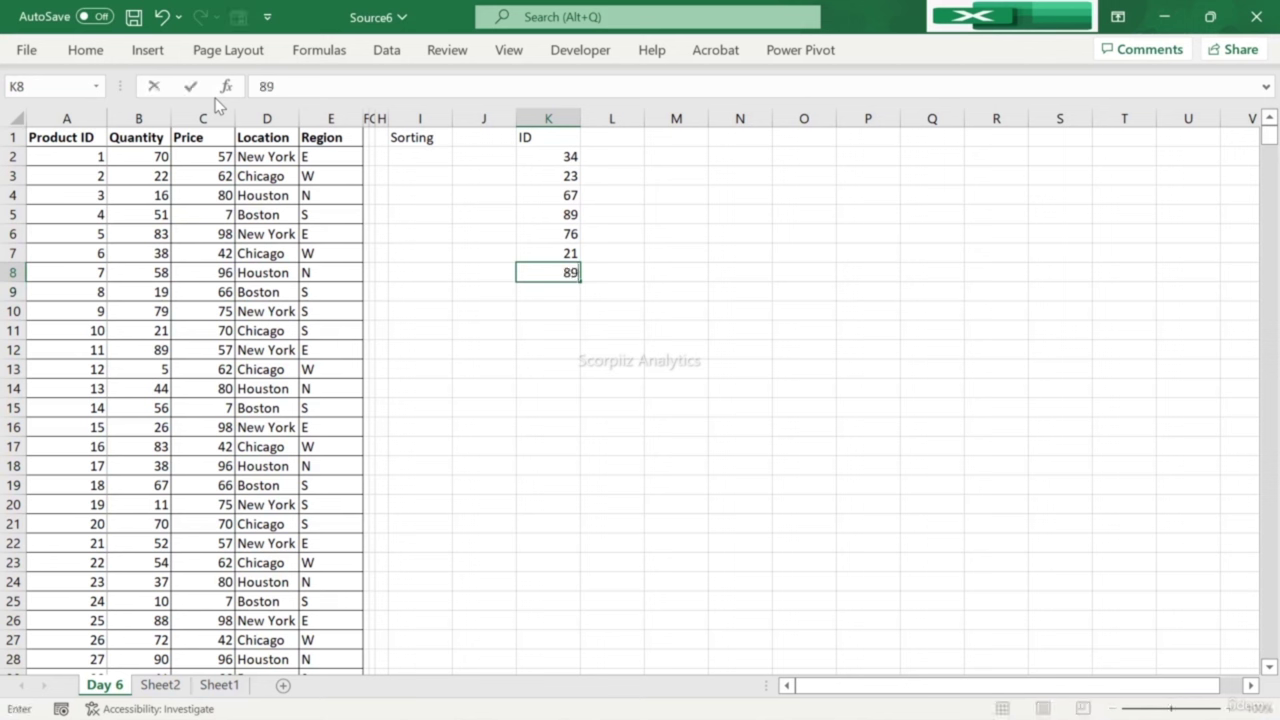
{"action": "key", "text": "Return"}
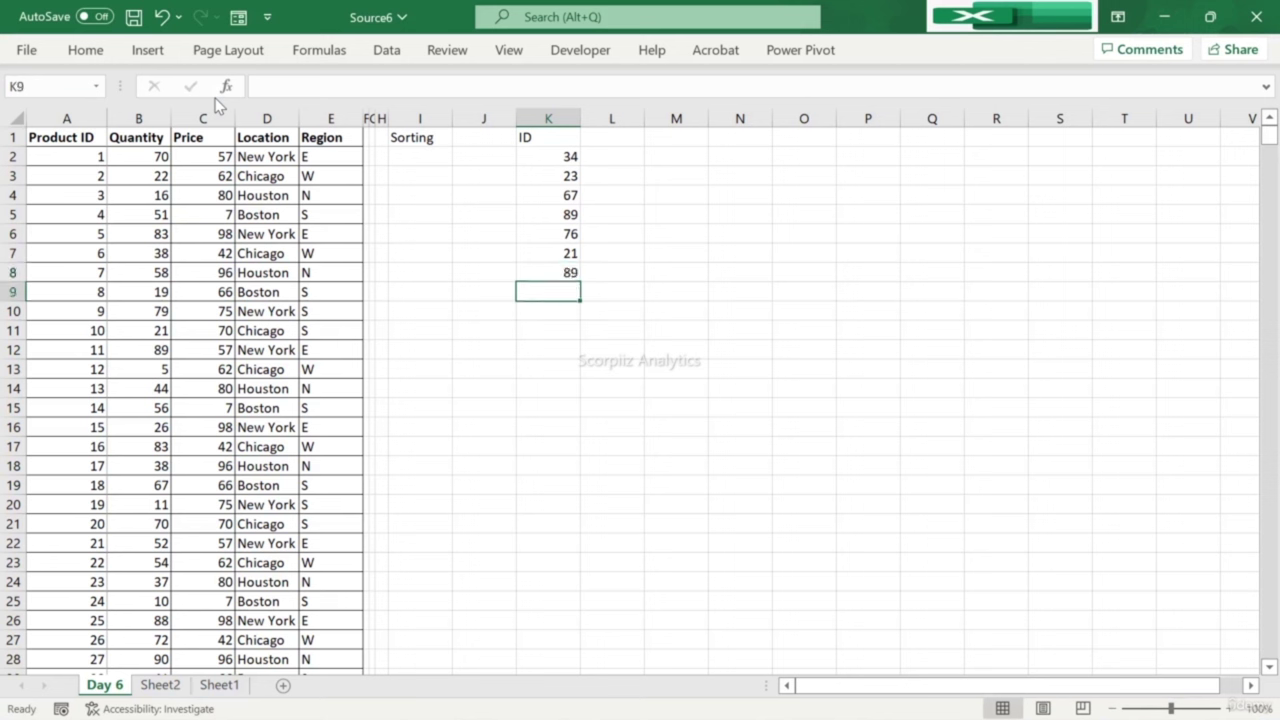
Step: Enter 1, 2, 3, 6, 8, 7, 5 in K9:K15, then return to the ID header
{"action": "type", "text": "1"}
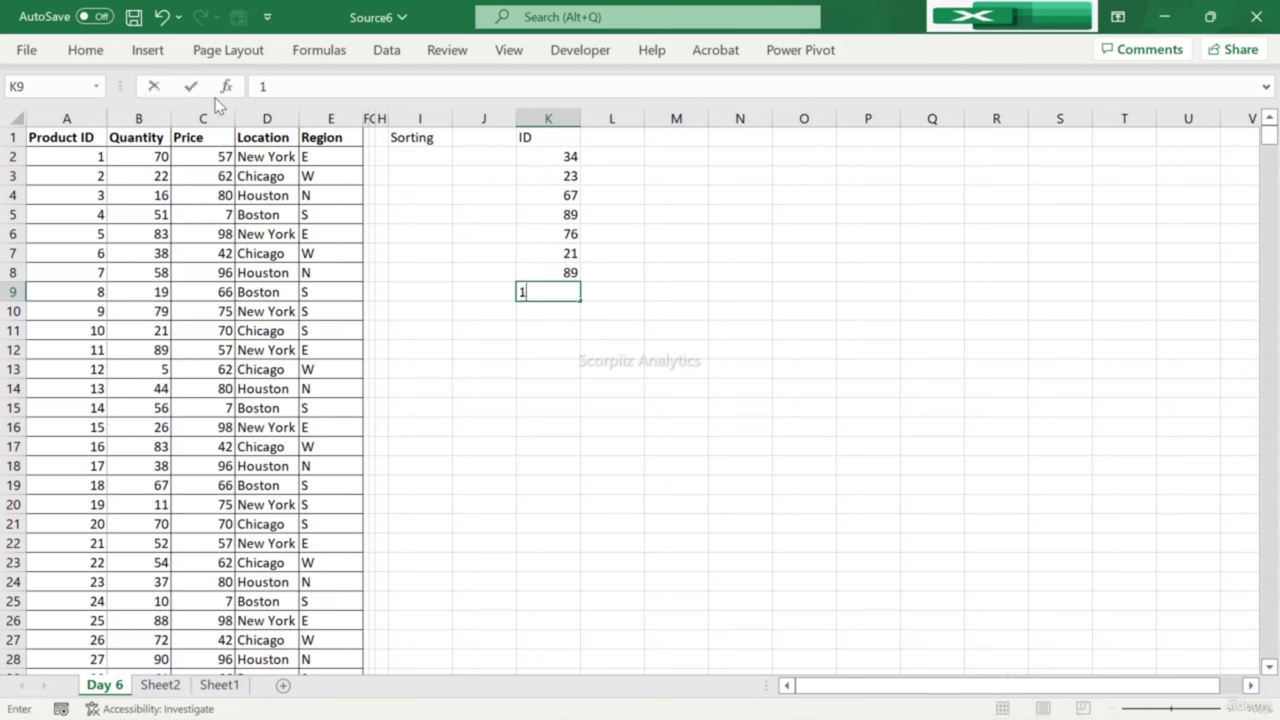
{"action": "key", "text": "Return"}
{"action": "type", "text": "2"}
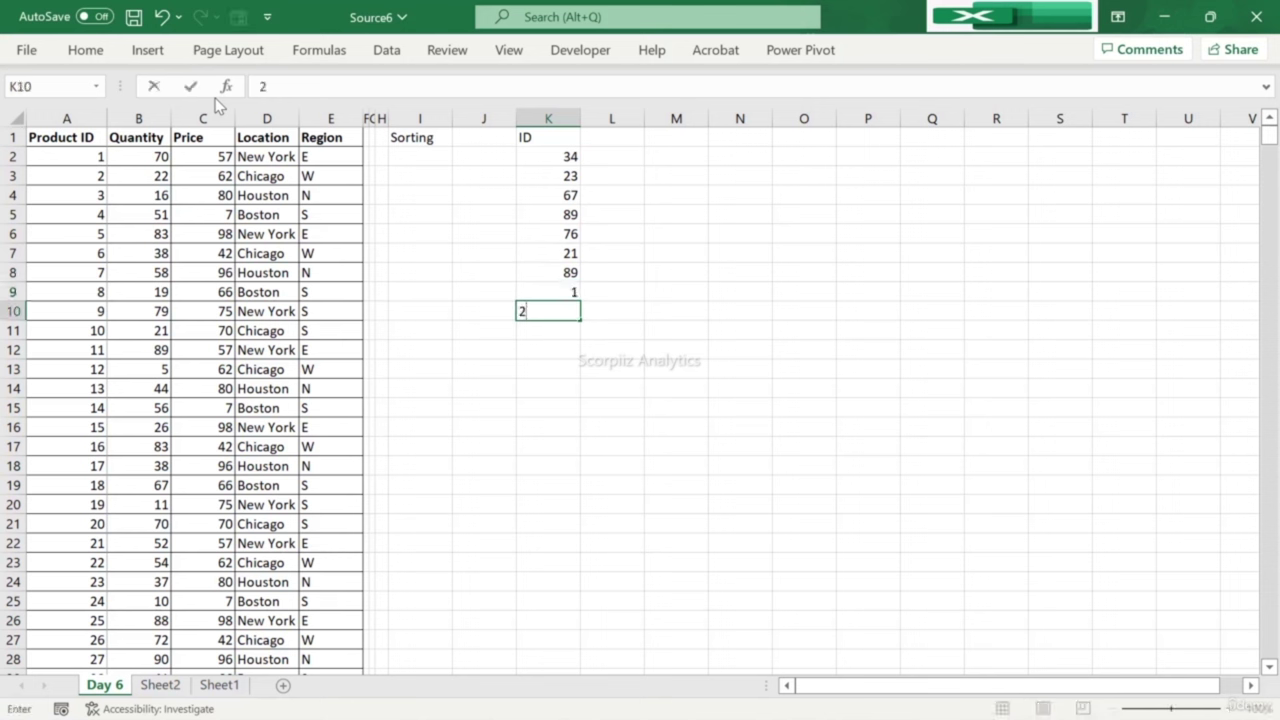
{"action": "key", "text": "Return"}
{"action": "type", "text": "3"}
{"action": "key", "text": "Return"}
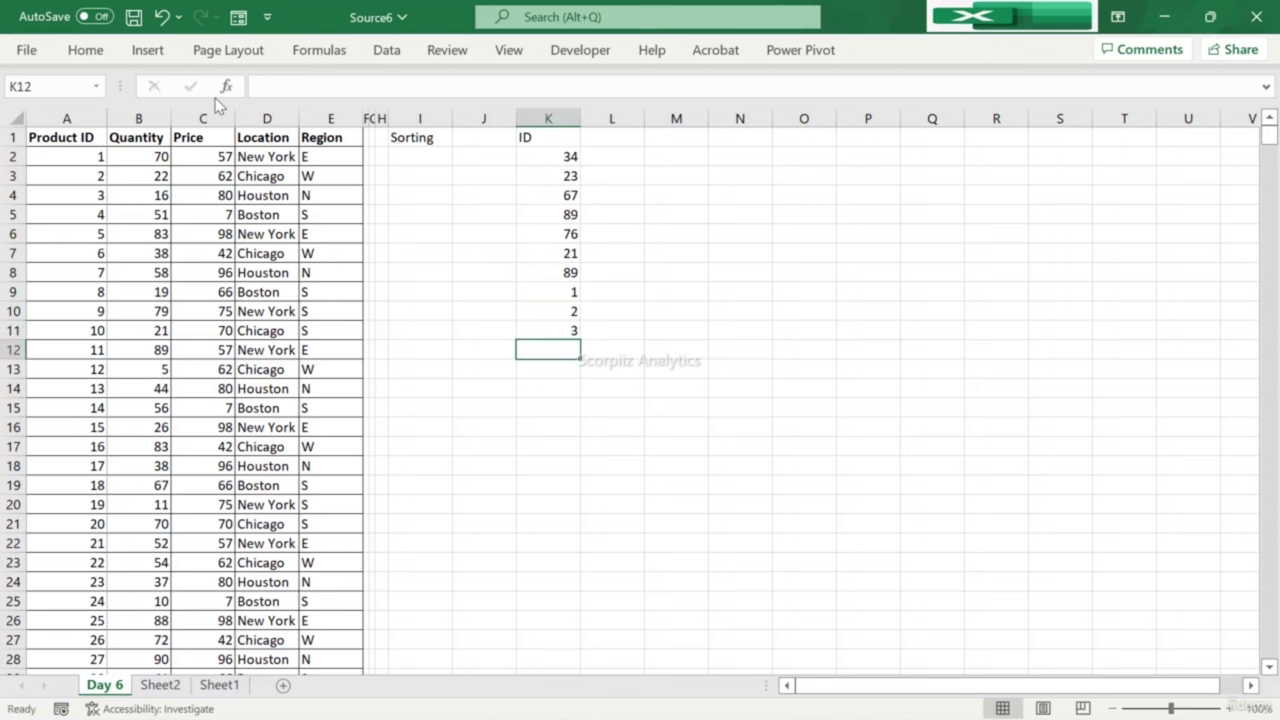
{"action": "type", "text": "6"}
{"action": "key", "text": "Return"}
{"action": "type", "text": "8"}
{"action": "key", "text": "Return"}
{"action": "type", "text": "7"}
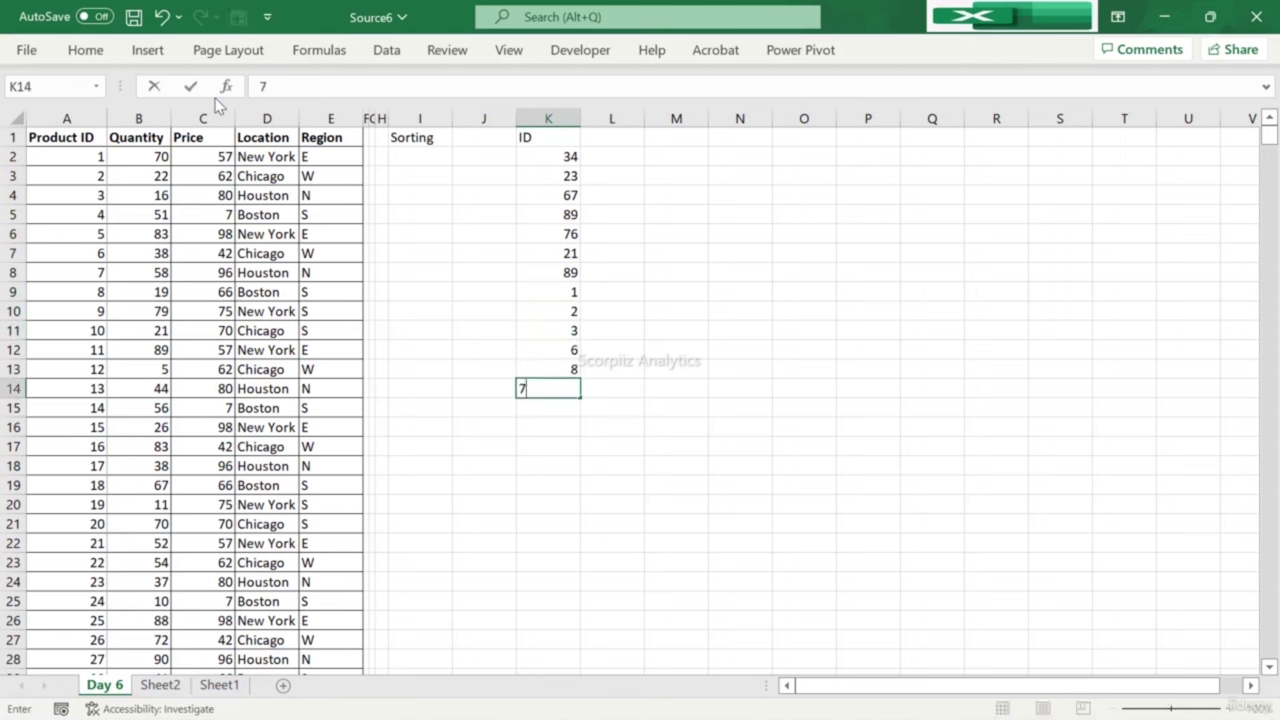
{"action": "key", "text": "Return"}
{"action": "type", "text": "5"}
{"action": "key", "text": "Return"}
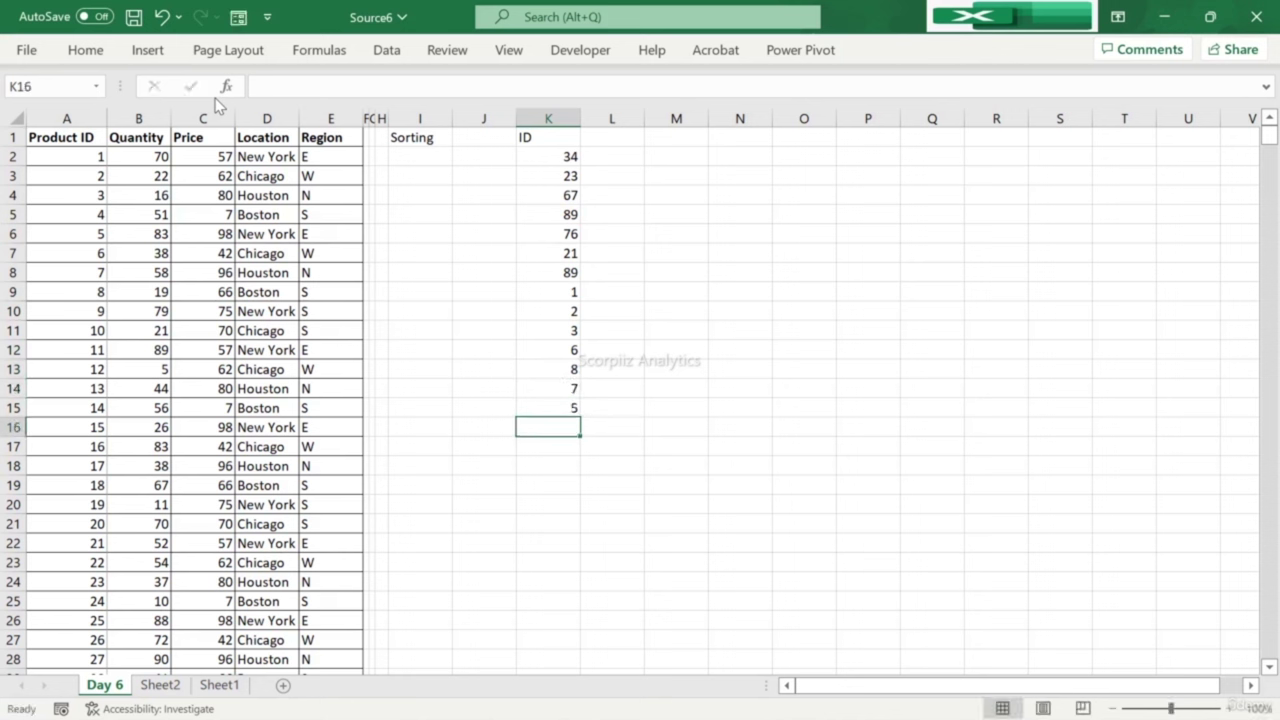
{"action": "key", "text": "Up"}
{"action": "key", "text": "ctrl+Up"}
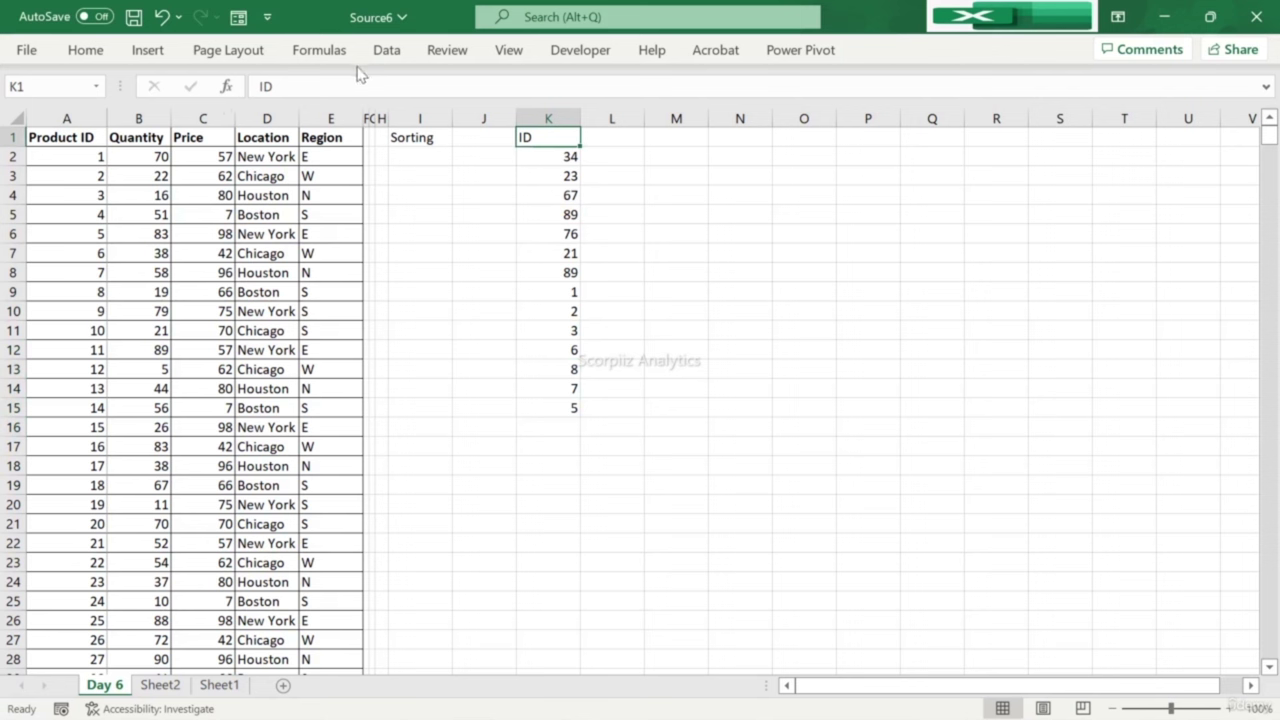
Step: Duplicate the ID list K1:K15 into column M starting at M1
{"action": "left_click", "coordinate": [388, 52]}
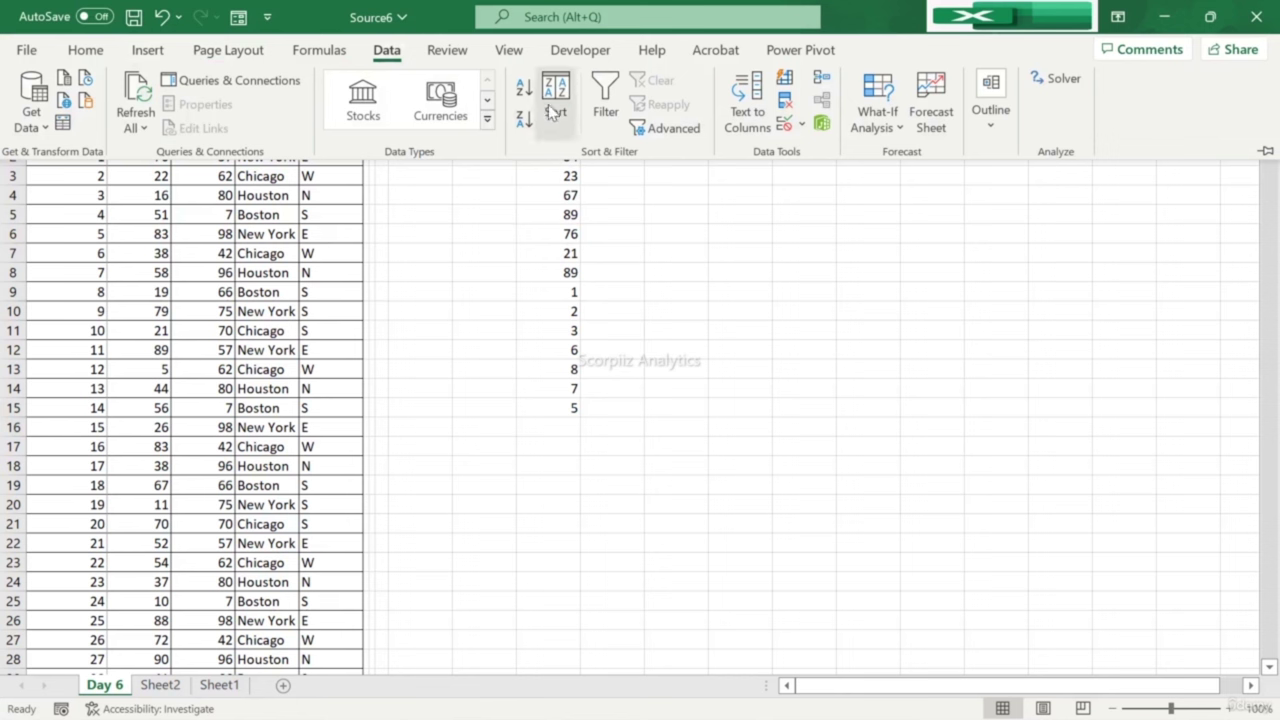
{"action": "left_click", "coordinate": [474, 222]}
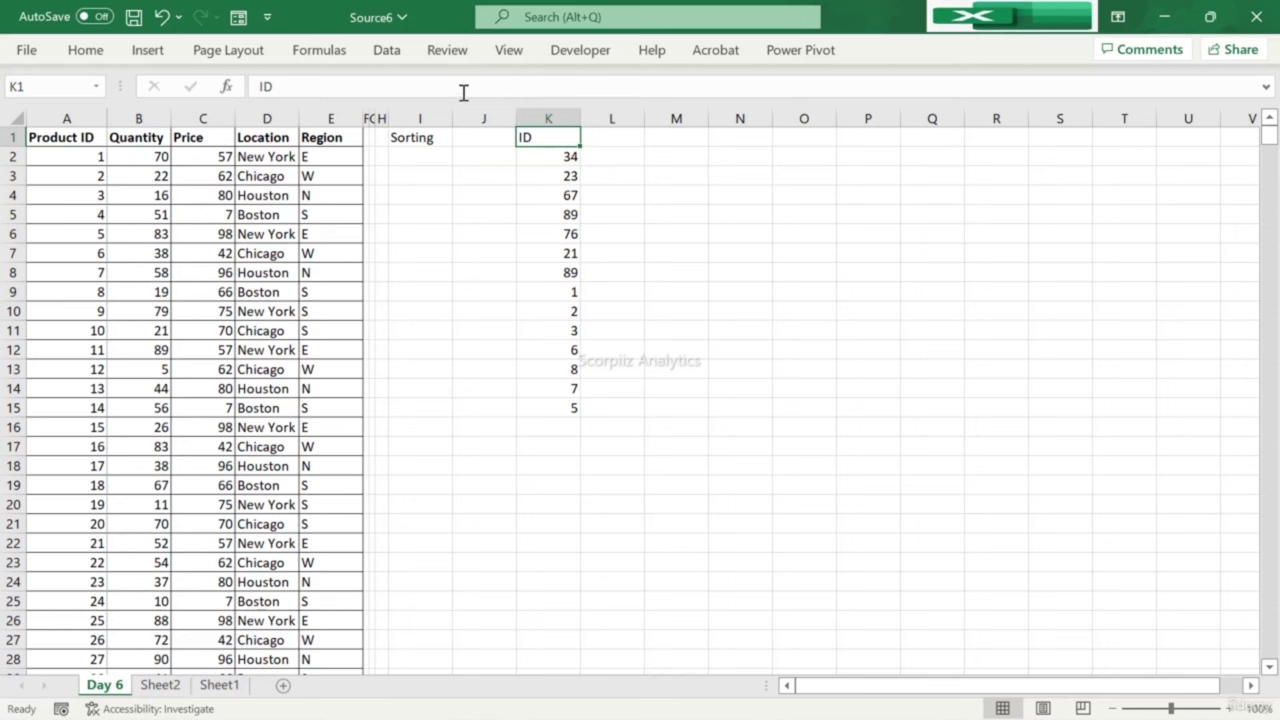
{"action": "left_click", "coordinate": [399, 60]}
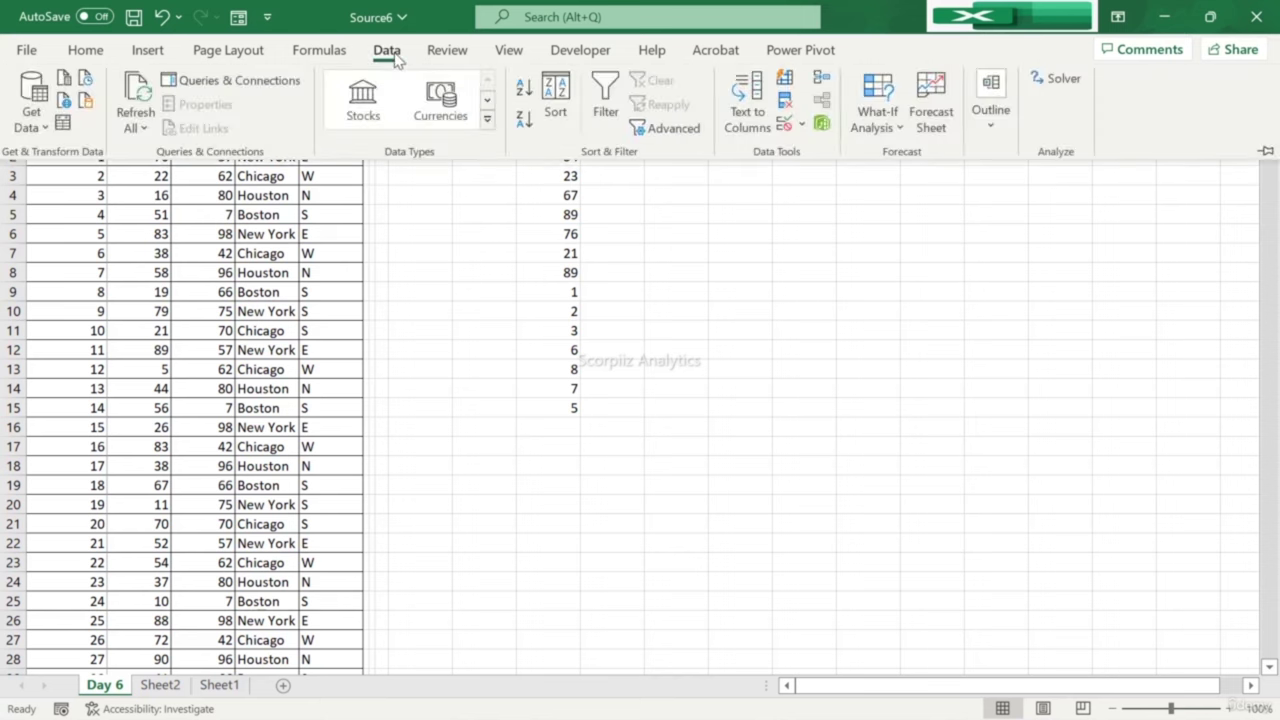
{"action": "left_click", "coordinate": [396, 58]}
{"action": "key", "text": "ctrl+shift+Down"}
{"action": "key", "text": "ctrl+c"}
{"action": "key", "text": "Right"}
{"action": "key", "text": "Right"}
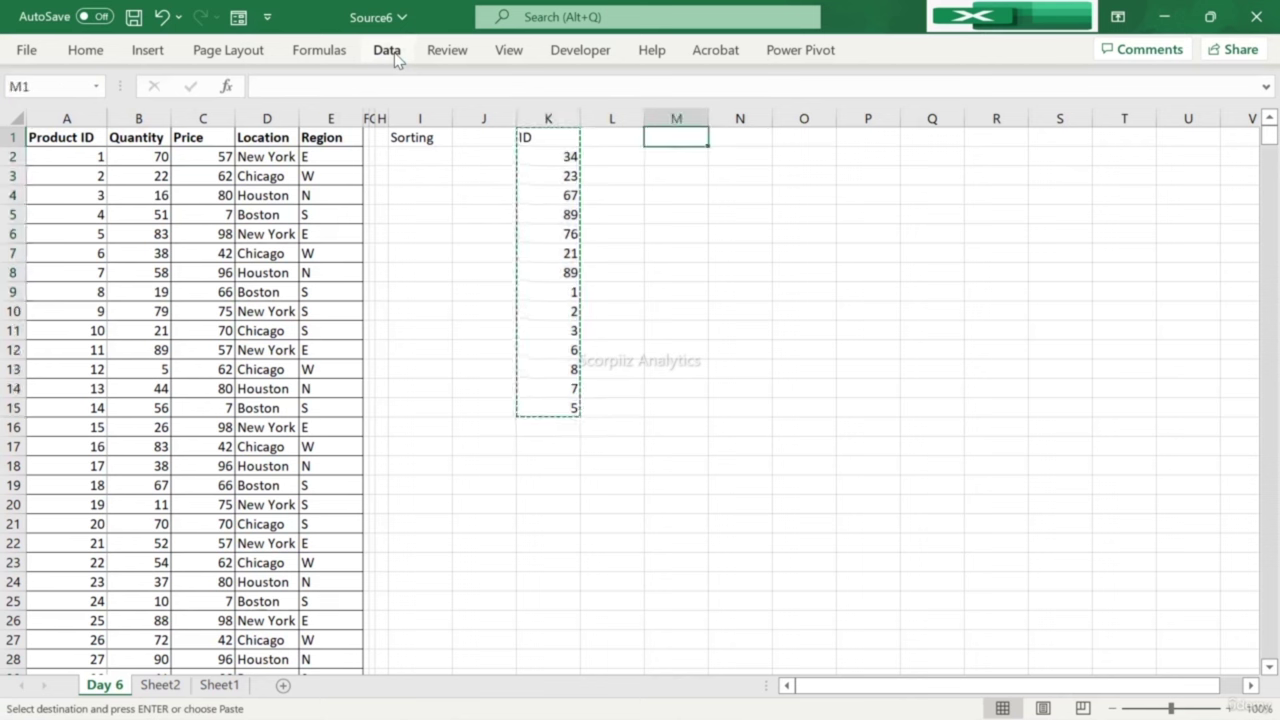
{"action": "key", "text": "ctrl+v"}
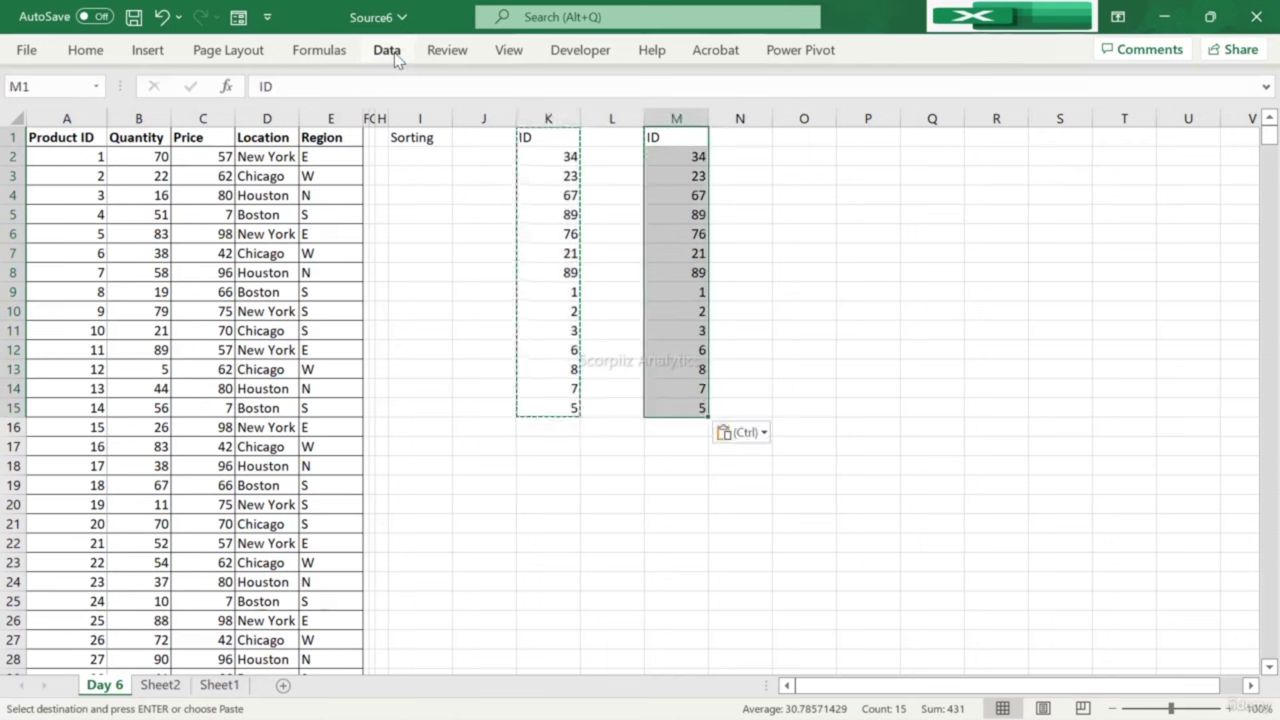
{"action": "key", "text": "Left"}
{"action": "key", "text": "Left"}
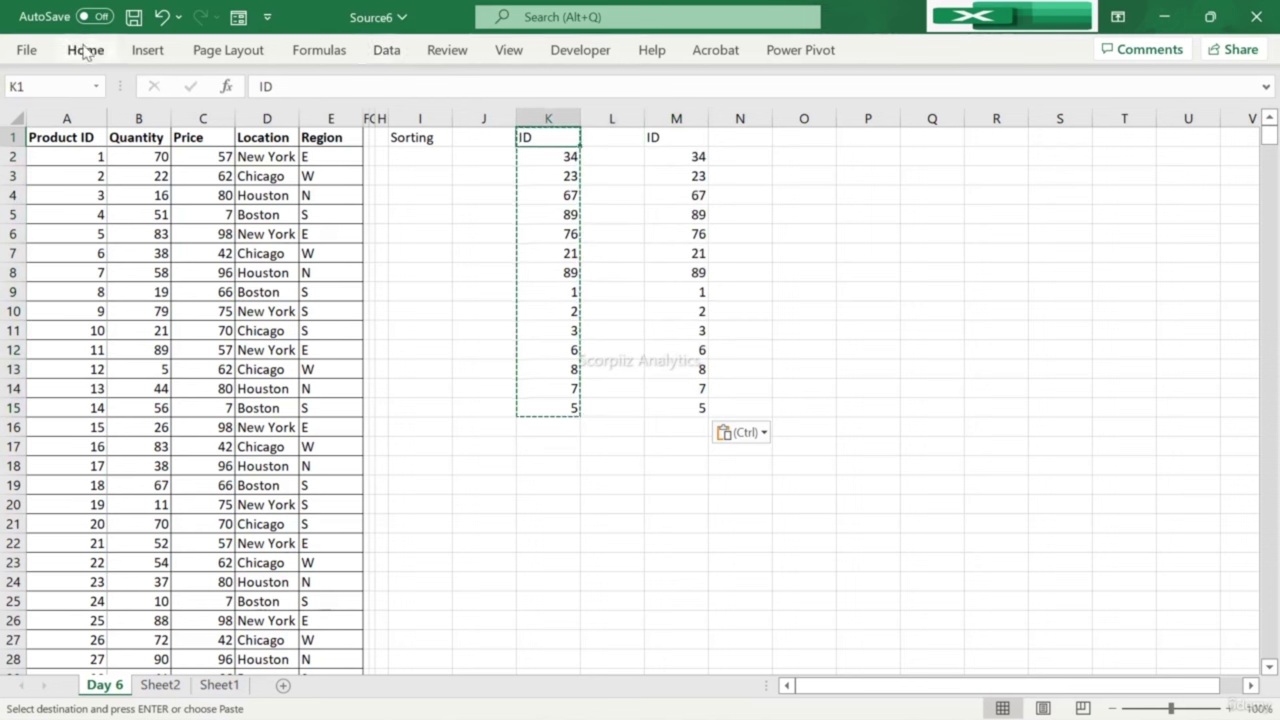
Step: Look through the Home fill colour choices without applying any, ending on column M
{"action": "left_click", "coordinate": [86, 50]}
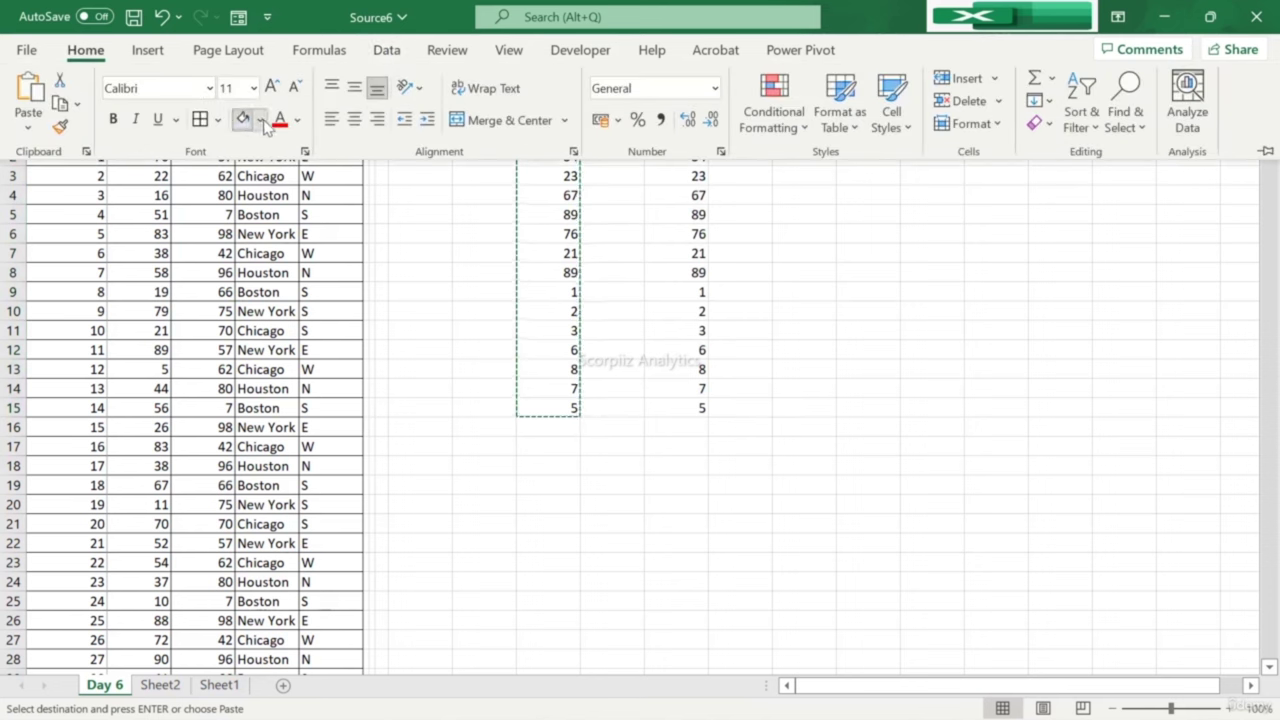
{"action": "left_click", "coordinate": [260, 119]}
{"action": "left_click", "coordinate": [383, 205]}
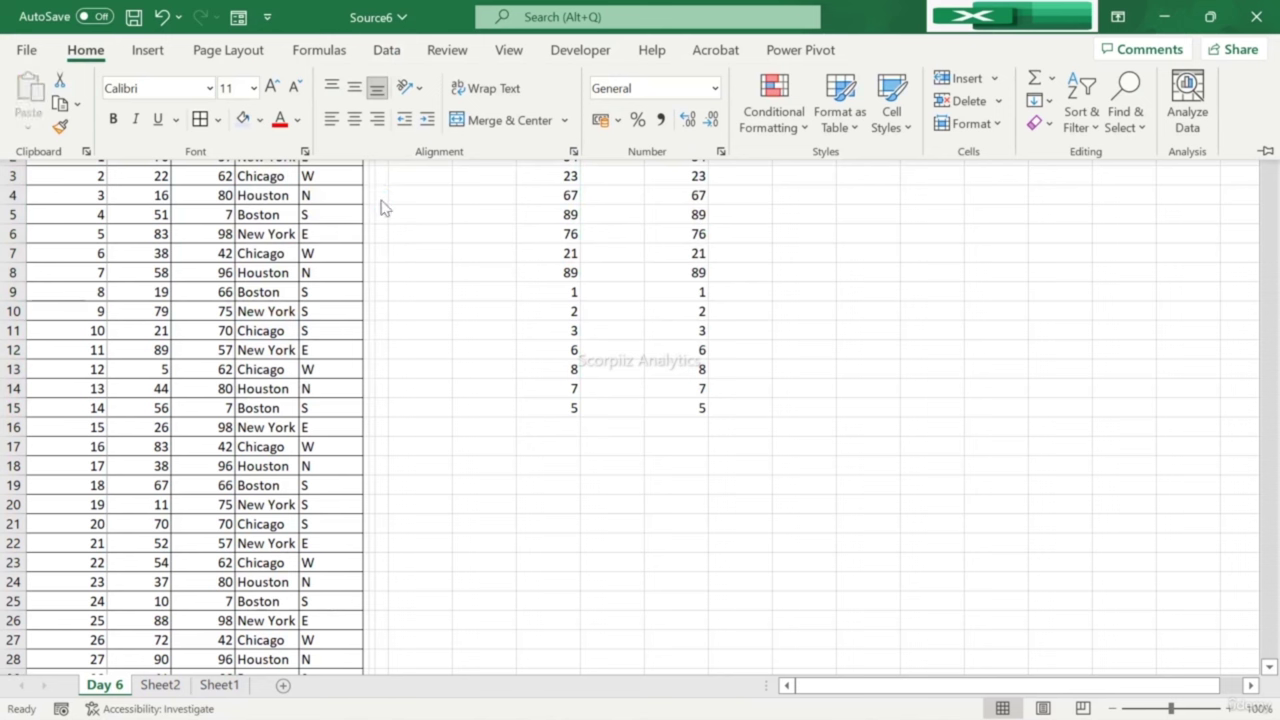
{"action": "key", "text": "Escape"}
{"action": "key", "text": "Right"}
{"action": "key", "text": "Right"}
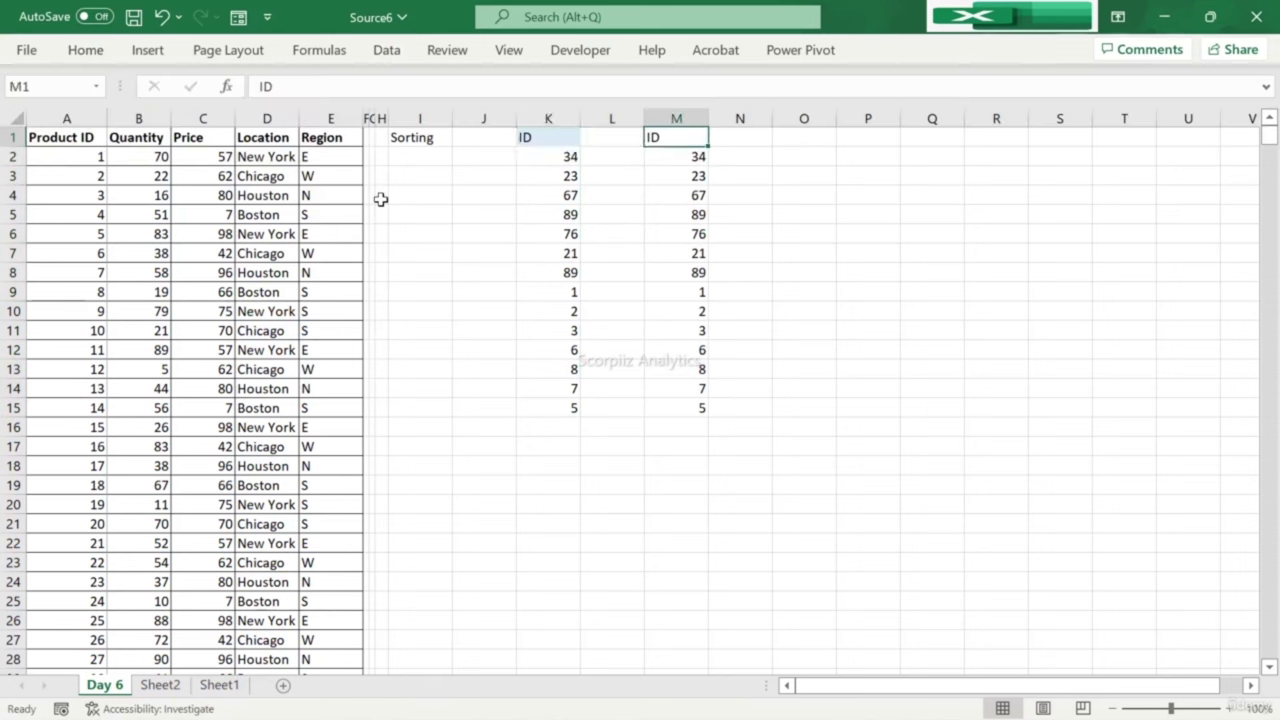
Step: Fill the M1 heading light green
{"action": "left_click", "coordinate": [86, 49]}
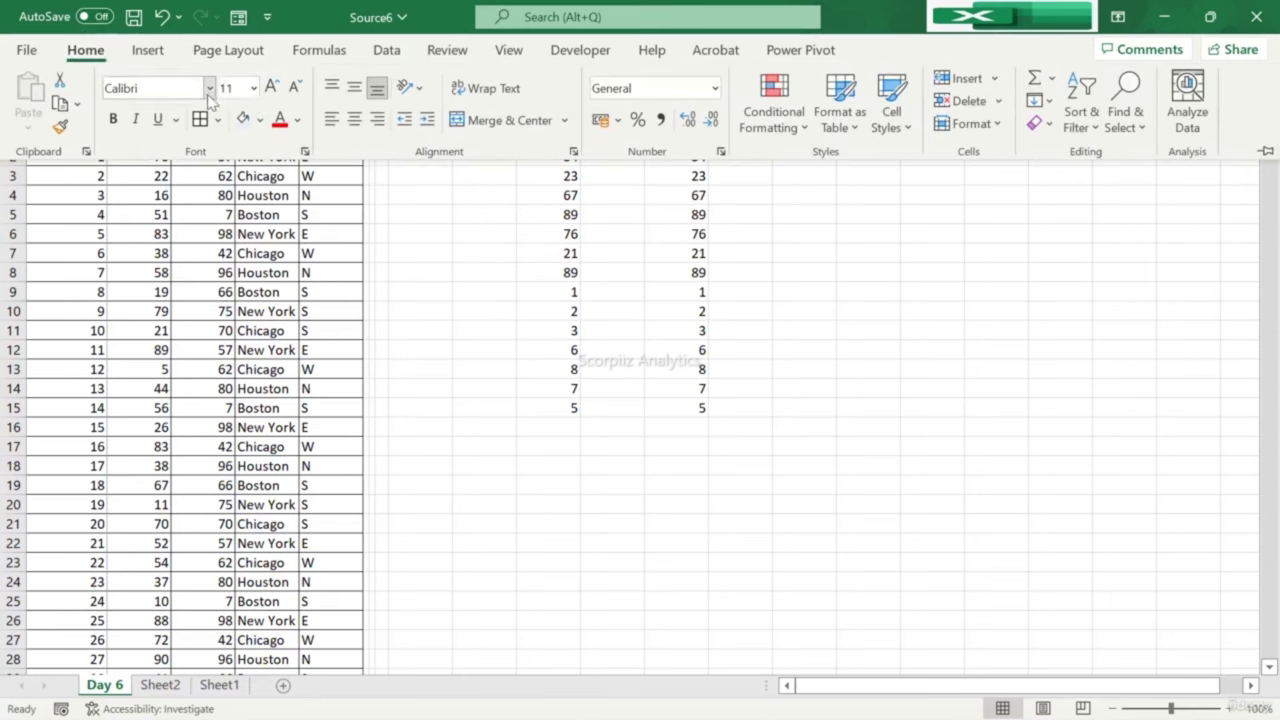
{"action": "left_click", "coordinate": [259, 119]}
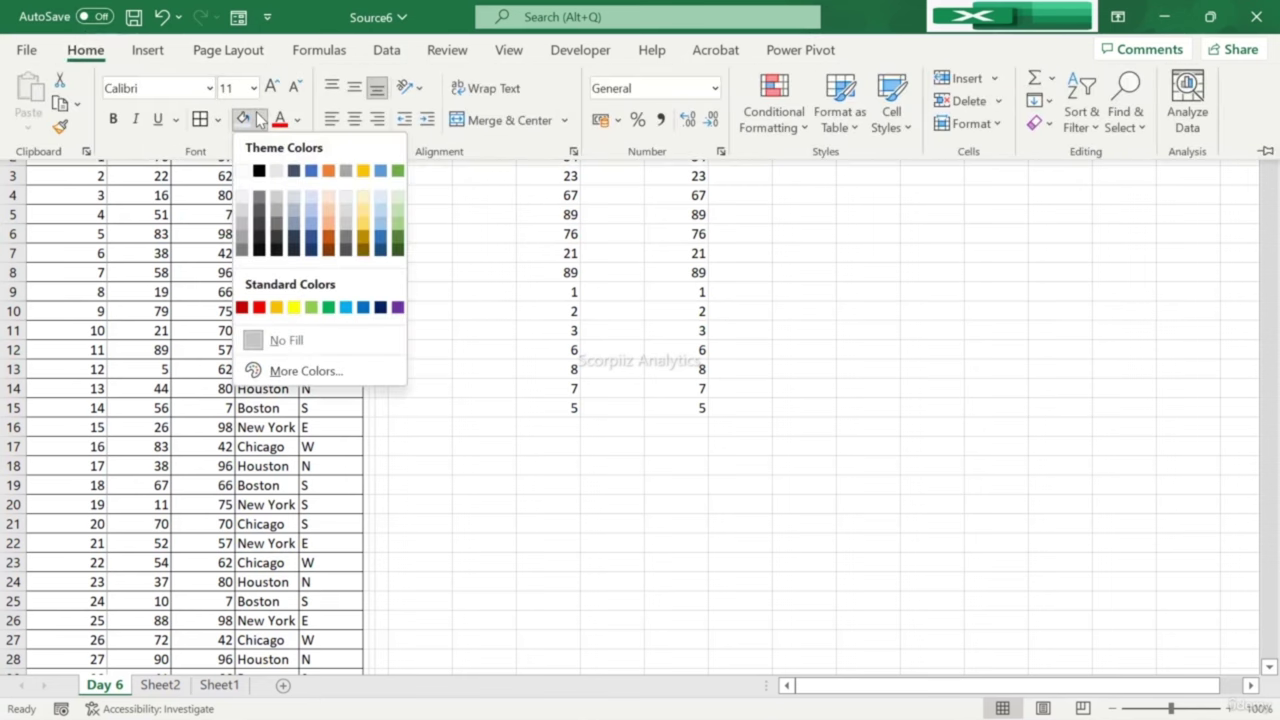
{"action": "left_click", "coordinate": [397, 195]}
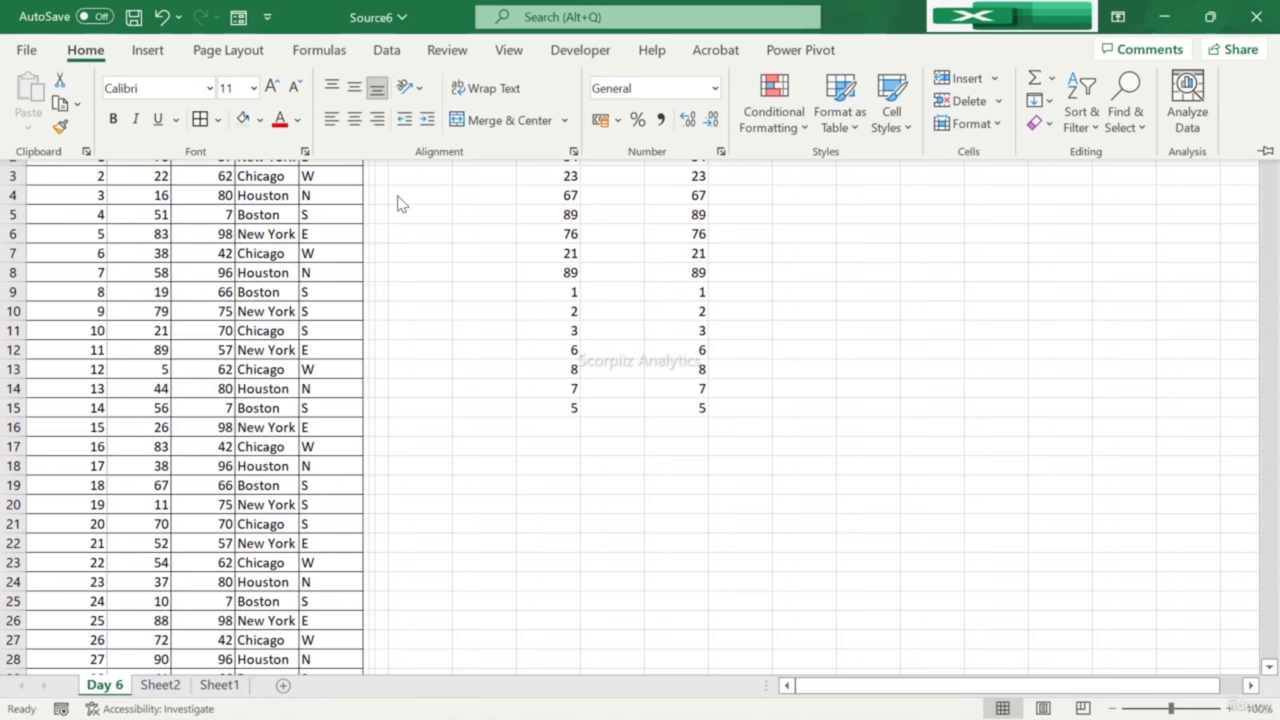
{"action": "left_click", "coordinate": [397, 195]}
Step: Apply All Borders to the ID list in K1:K15
{"action": "key", "text": "Up"}
{"action": "key", "text": "Left"}
{"action": "key", "text": "Left"}
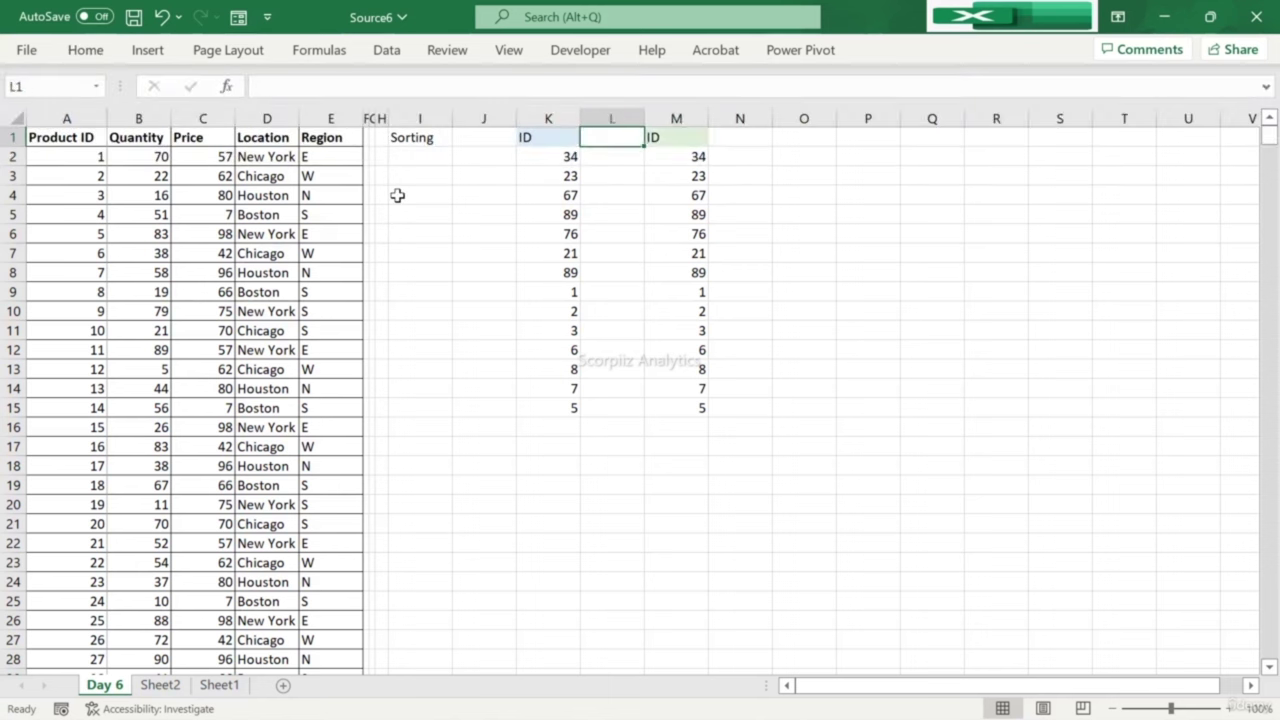
{"action": "key", "text": "ctrl+shift+Down"}
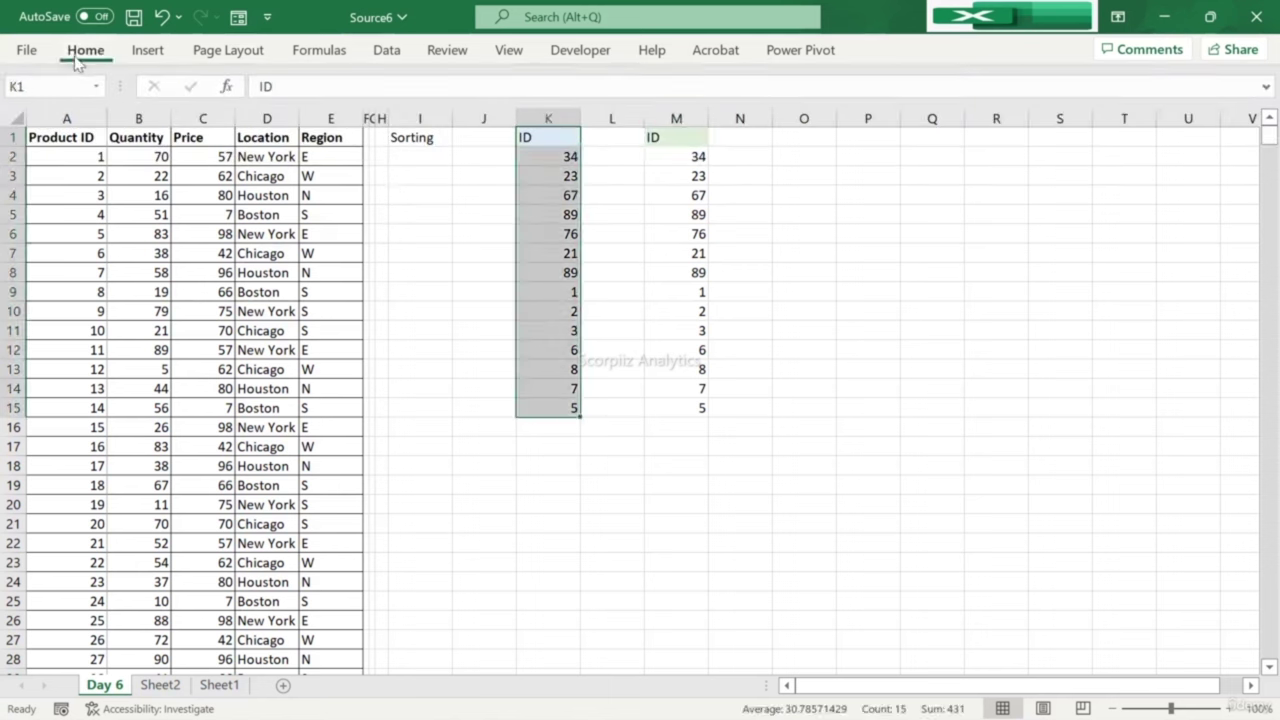
{"action": "left_click", "coordinate": [84, 50]}
{"action": "left_click", "coordinate": [220, 119]}
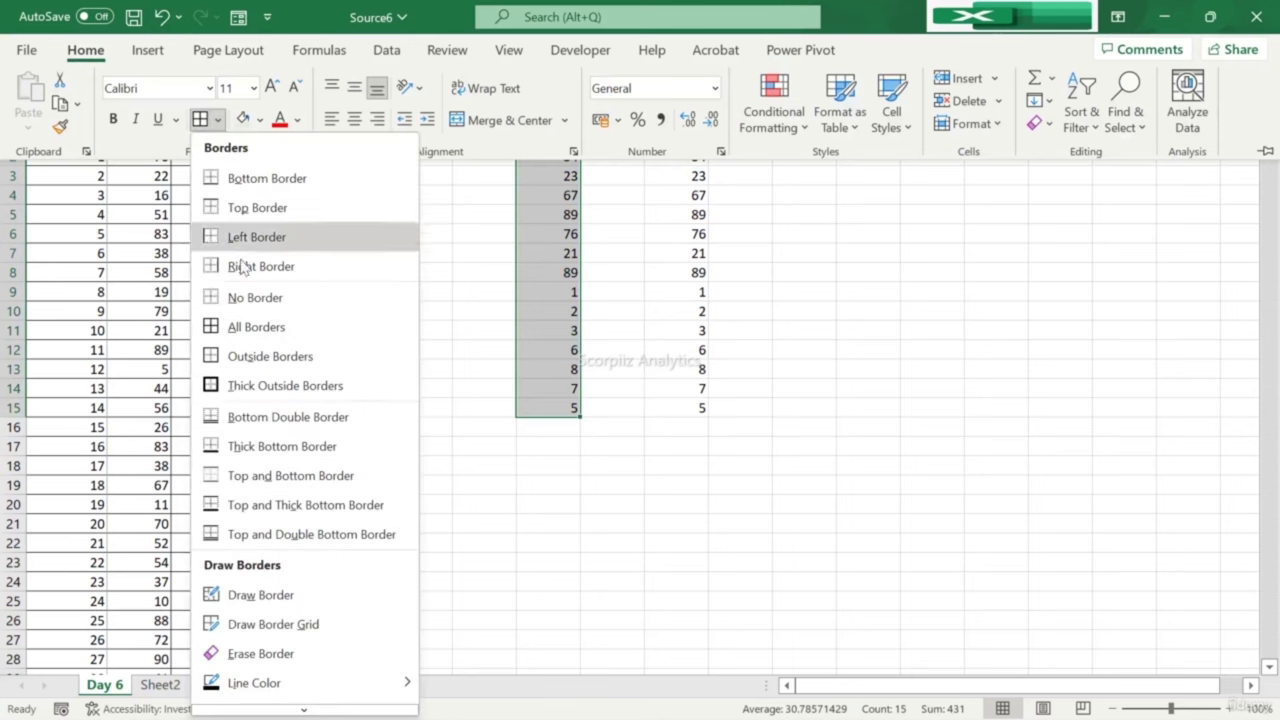
{"action": "left_click", "coordinate": [252, 328]}
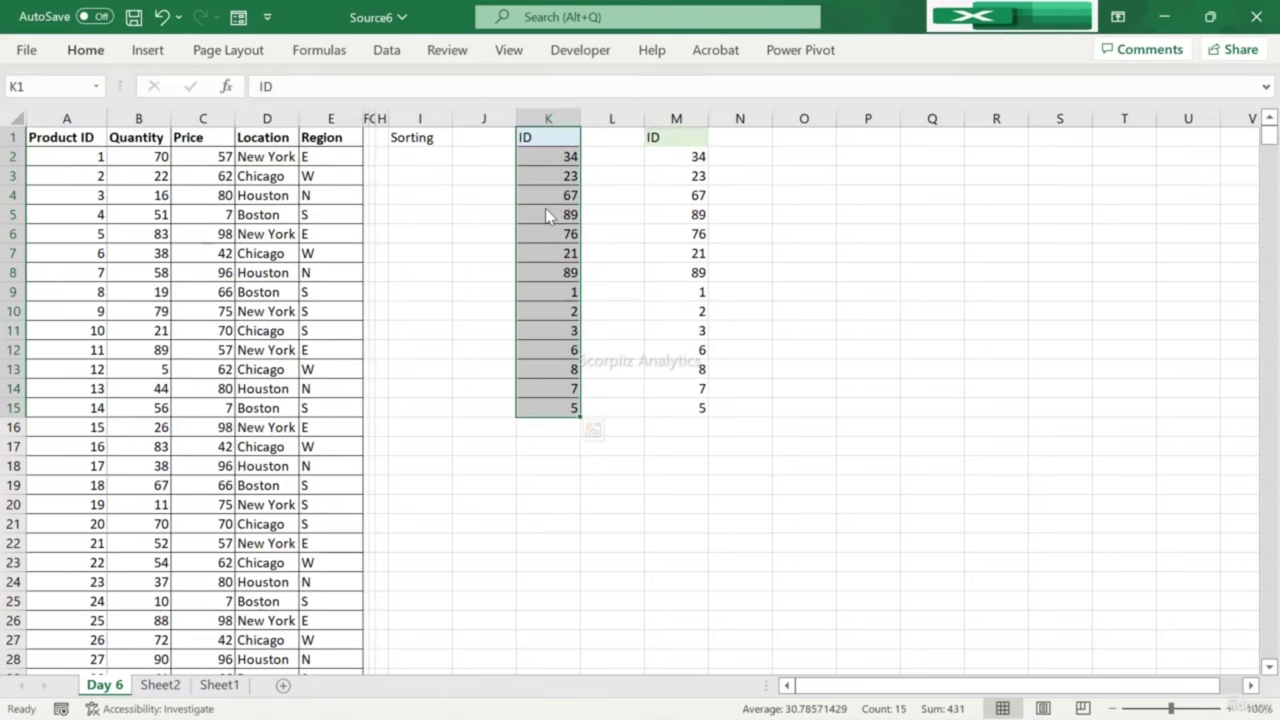
Step: Apply All Borders to the copied ID list in M1:M15
{"action": "key", "text": "Right"}
{"action": "key", "text": "Right"}
{"action": "key", "text": "ctrl+shift+Down"}
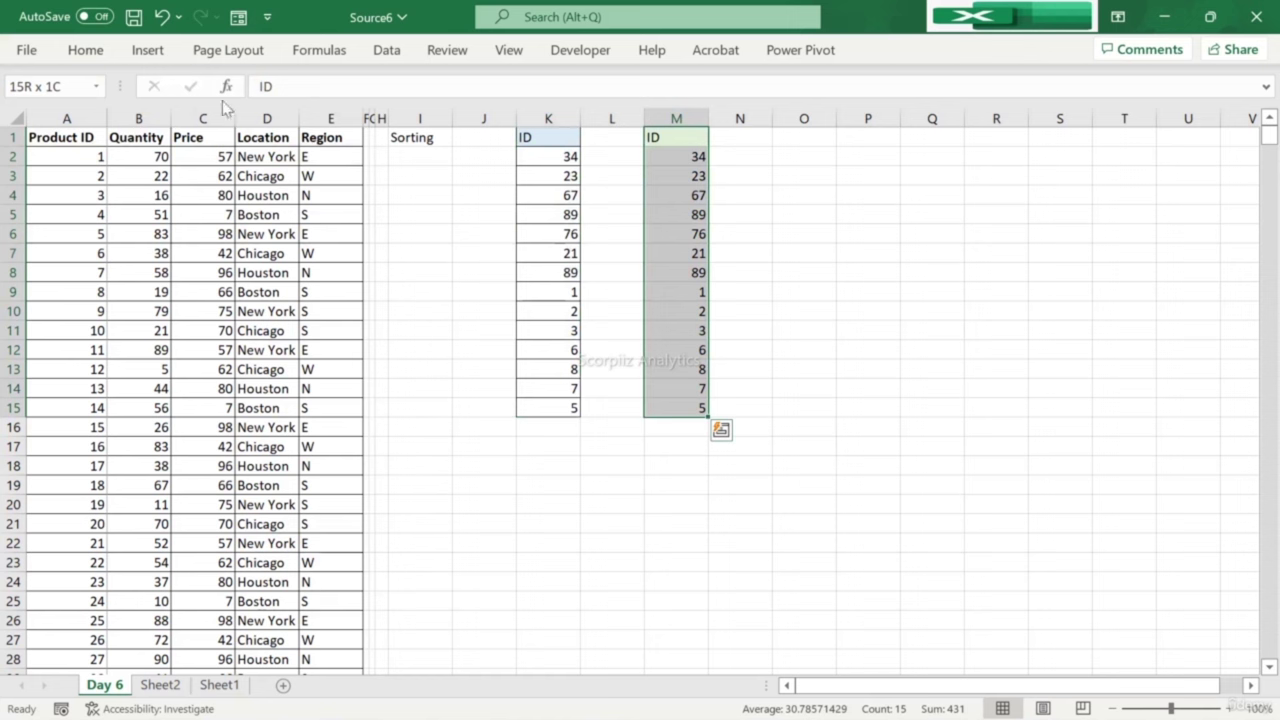
{"action": "left_click", "coordinate": [99, 58]}
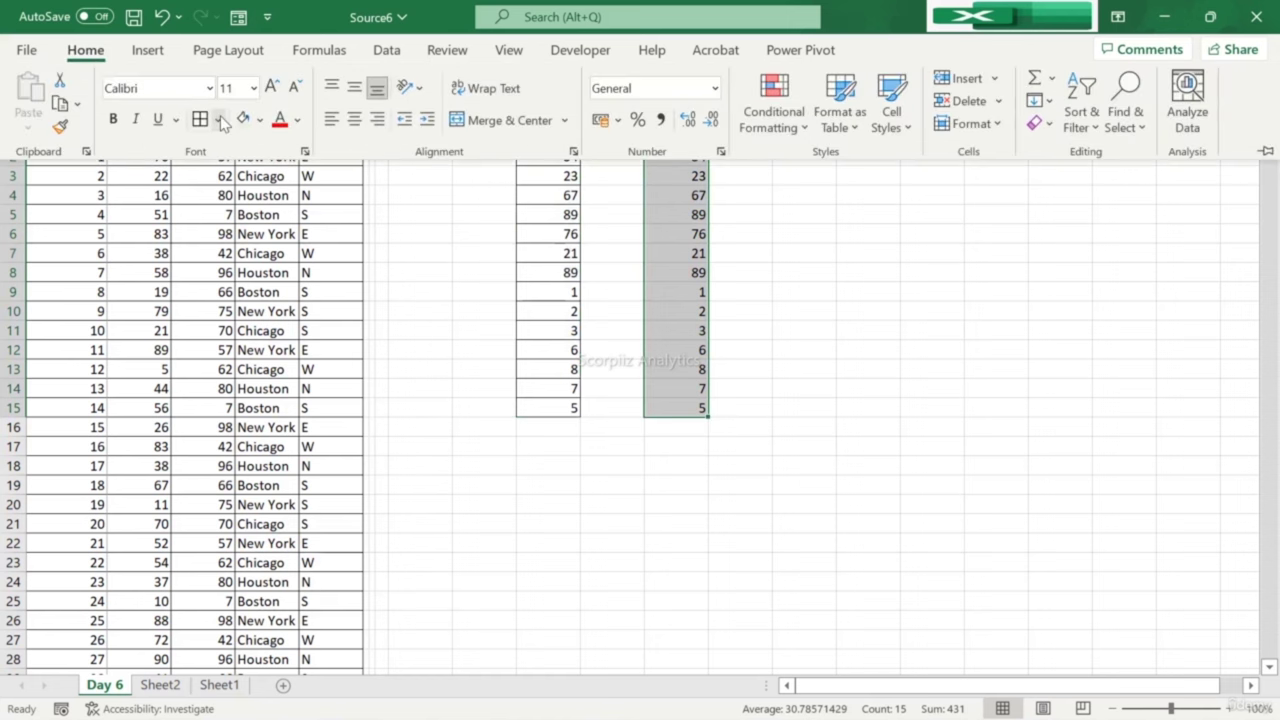
{"action": "left_click", "coordinate": [218, 119]}
{"action": "left_click", "coordinate": [256, 327]}
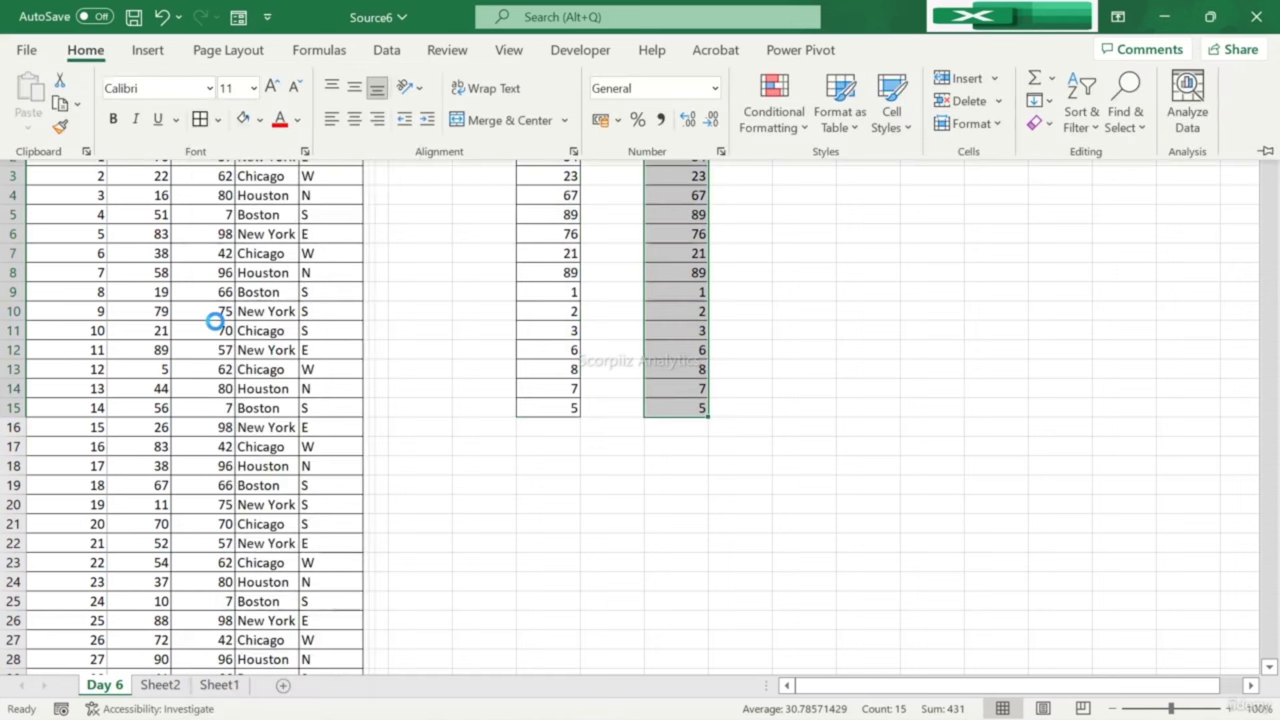
{"action": "key", "text": "Up"}
{"action": "key", "text": "Right"}
{"action": "key", "text": "Left"}
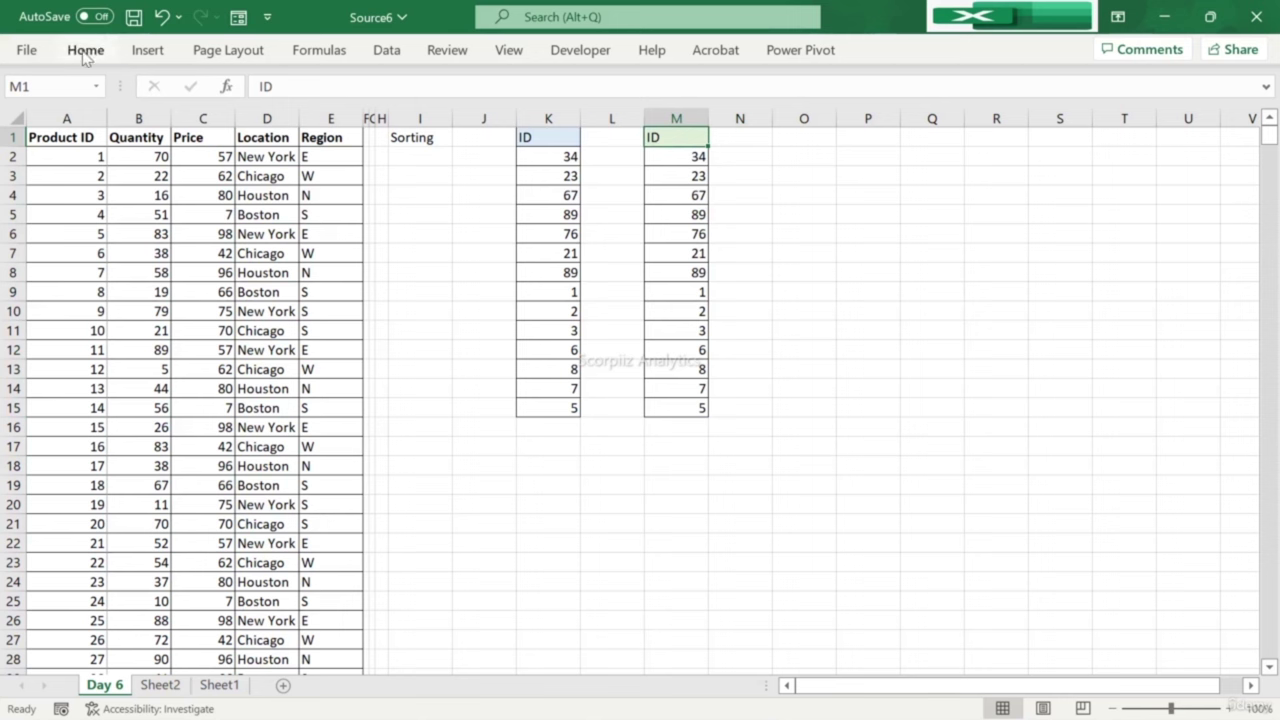
Step: Sort M1:M15 by ID, smallest to largest, through the Sort dialog
{"action": "left_click", "coordinate": [378, 52]}
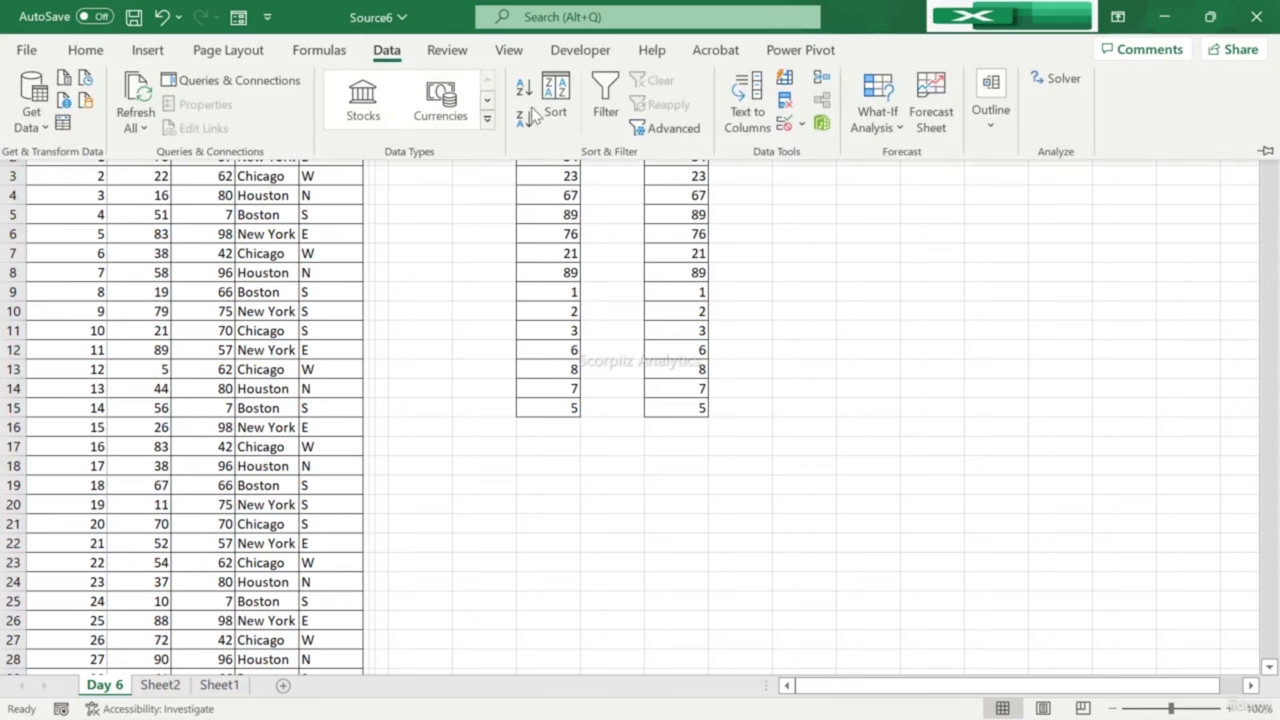
{"action": "key", "text": "Escape"}
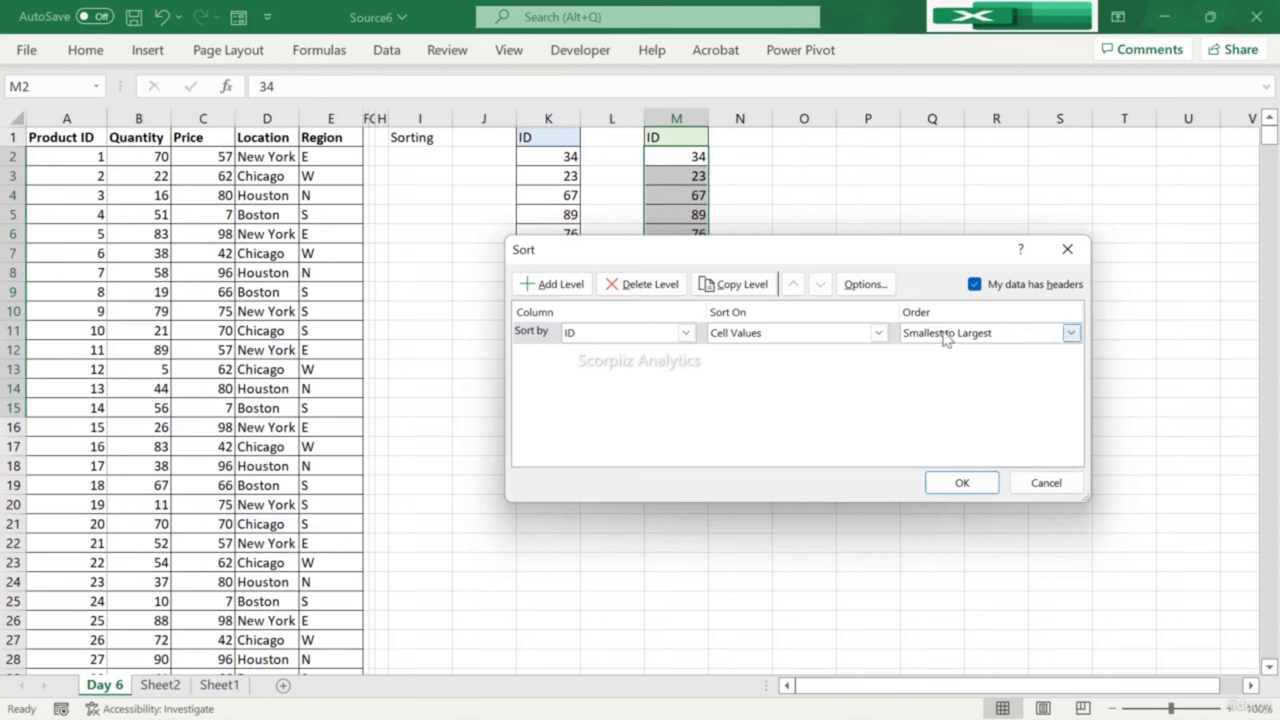
{"action": "left_click_drag", "start_coordinate": [758, 248], "coordinate": [594, 252]}
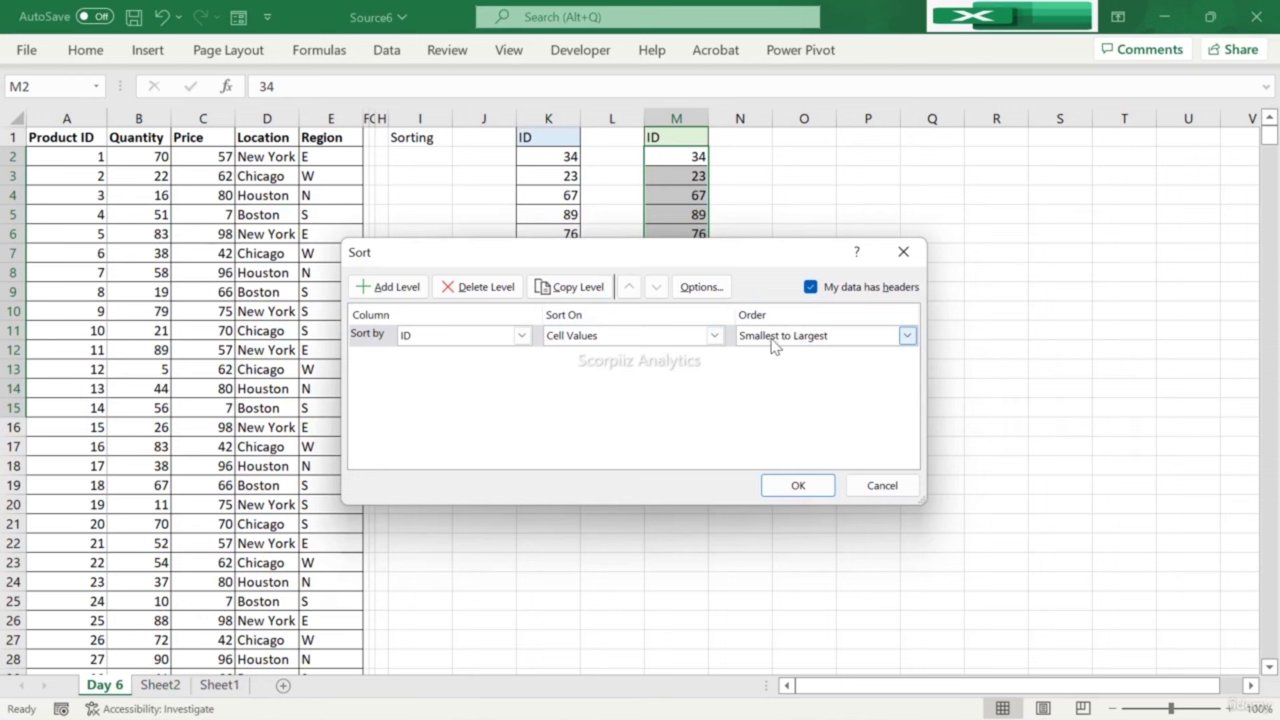
{"action": "left_click", "coordinate": [793, 486]}
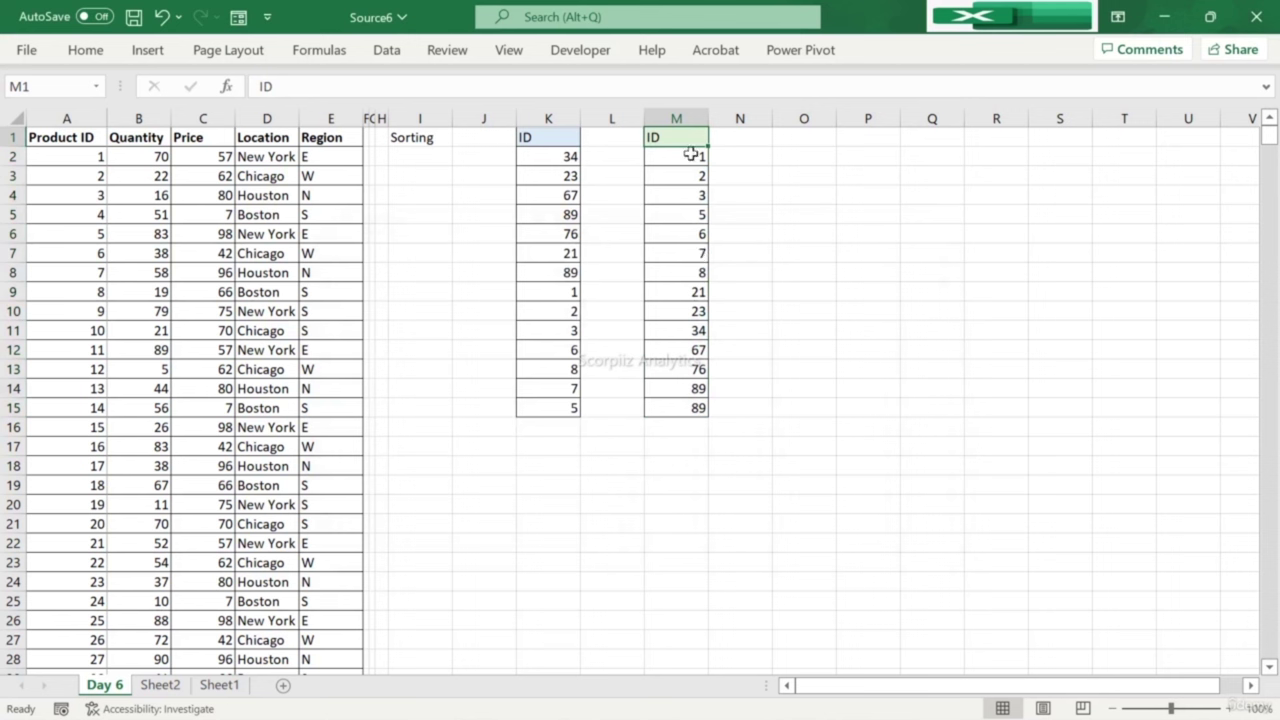
Step: Label N2 'Ascending order' and O2 'low to high', autofitting column N
{"action": "left_click", "coordinate": [726, 157]}
{"action": "type", "text": "Ascending order"}
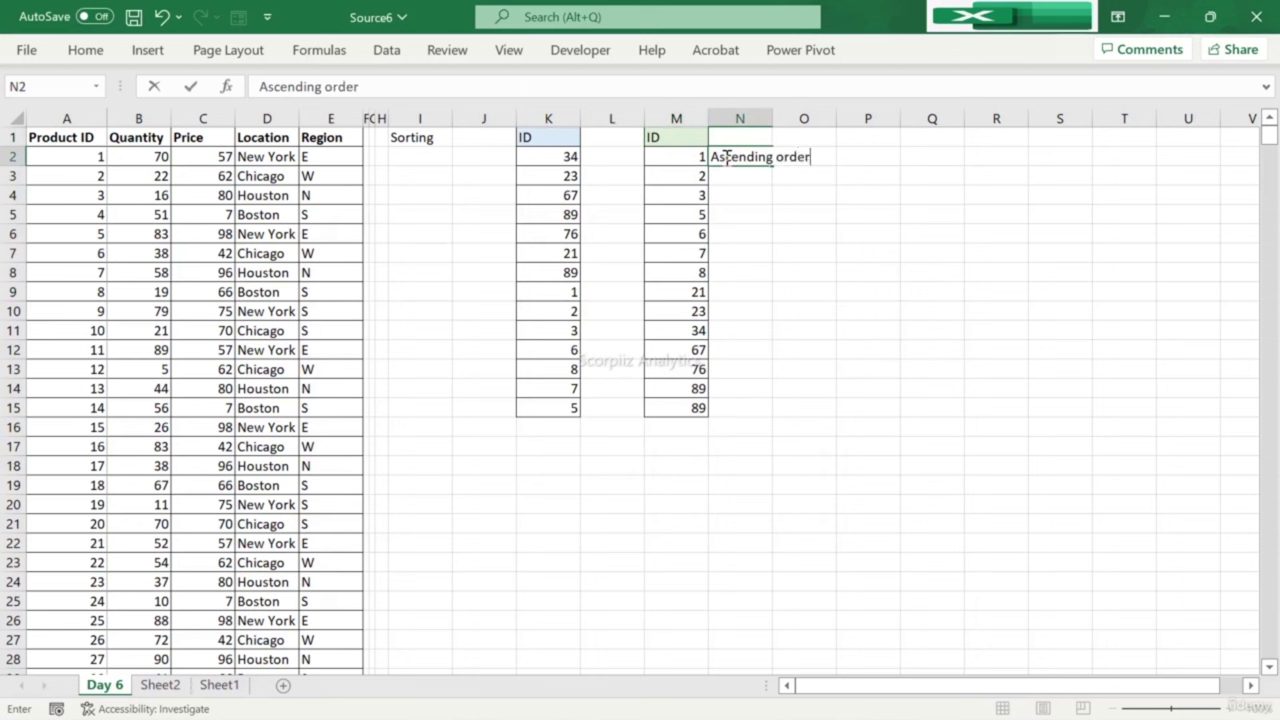
{"action": "key", "text": "Return"}
{"action": "left_click", "coordinate": [726, 157]}
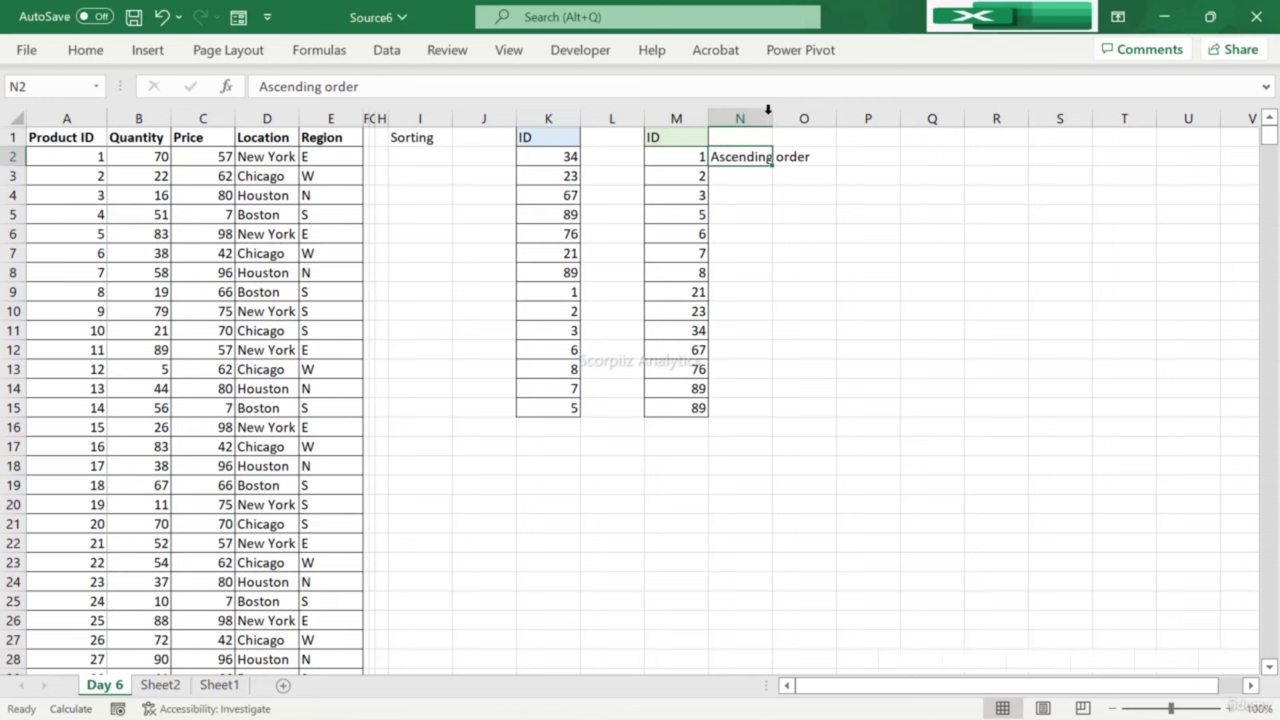
{"action": "double_click", "coordinate": [771, 118]}
{"action": "left_click", "coordinate": [828, 152]}
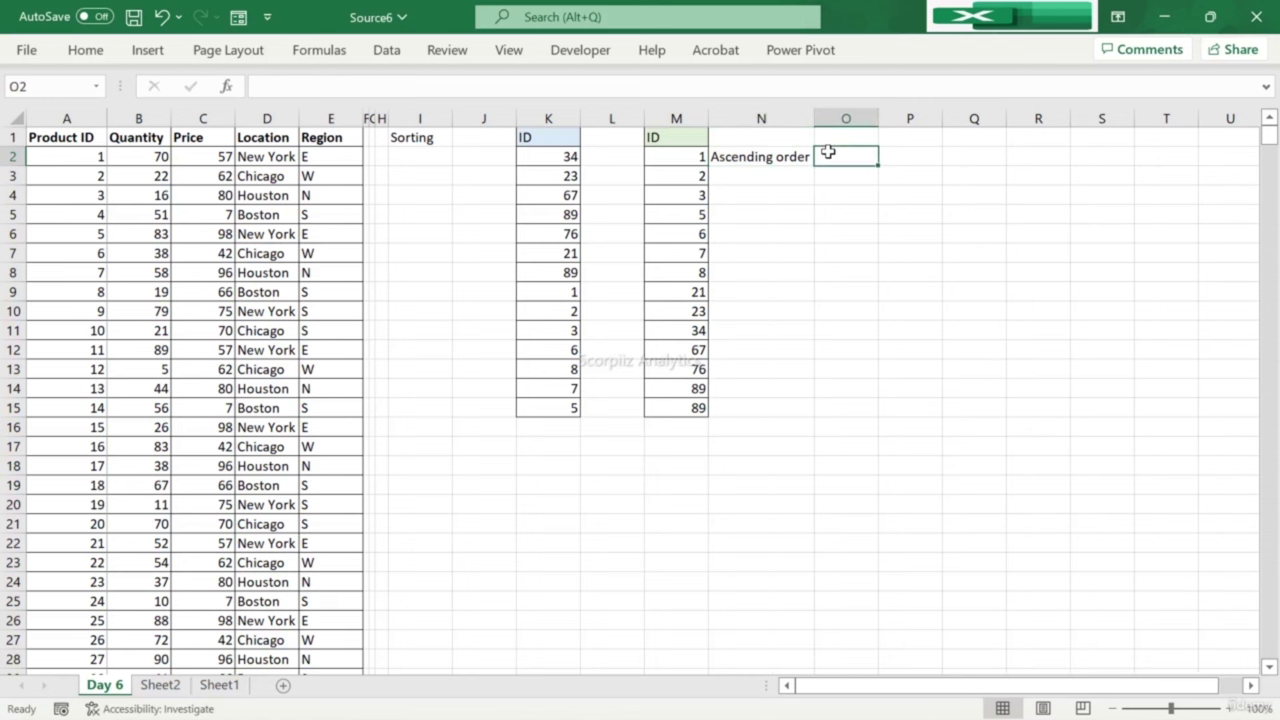
{"action": "type", "text": "low"}
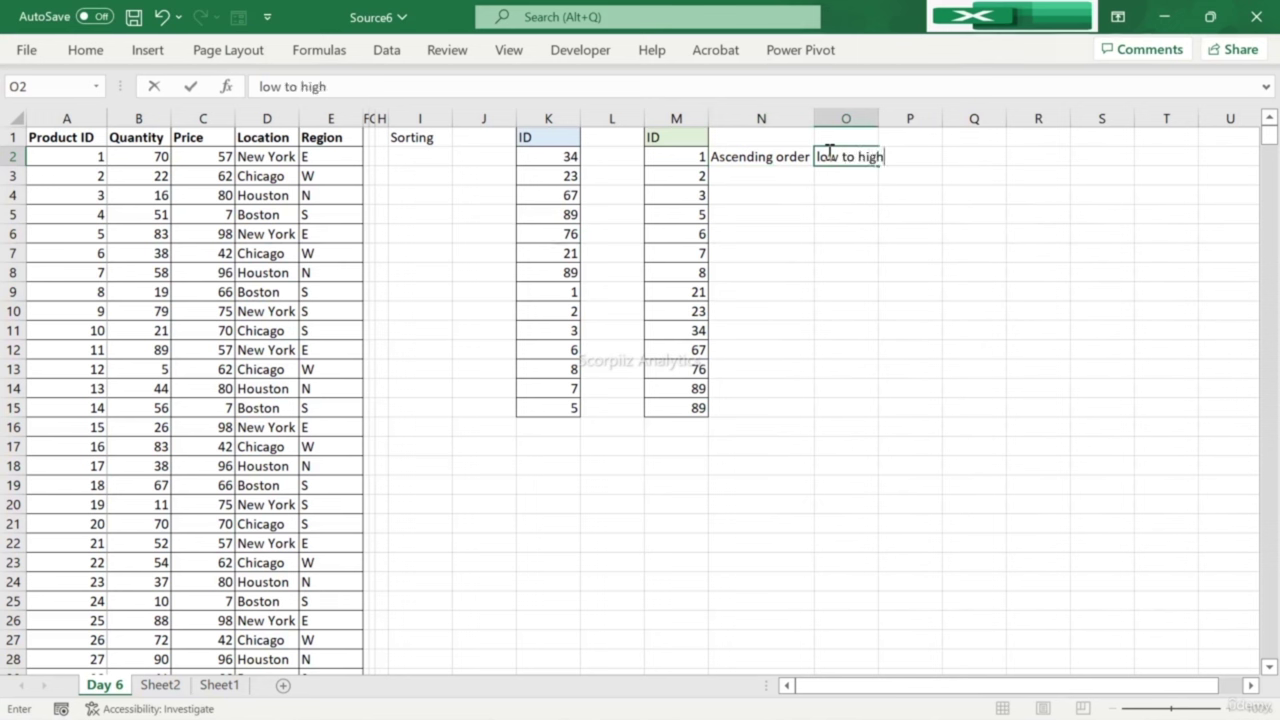
{"action": "type", "text": " to high"}
{"action": "key", "text": "Return"}
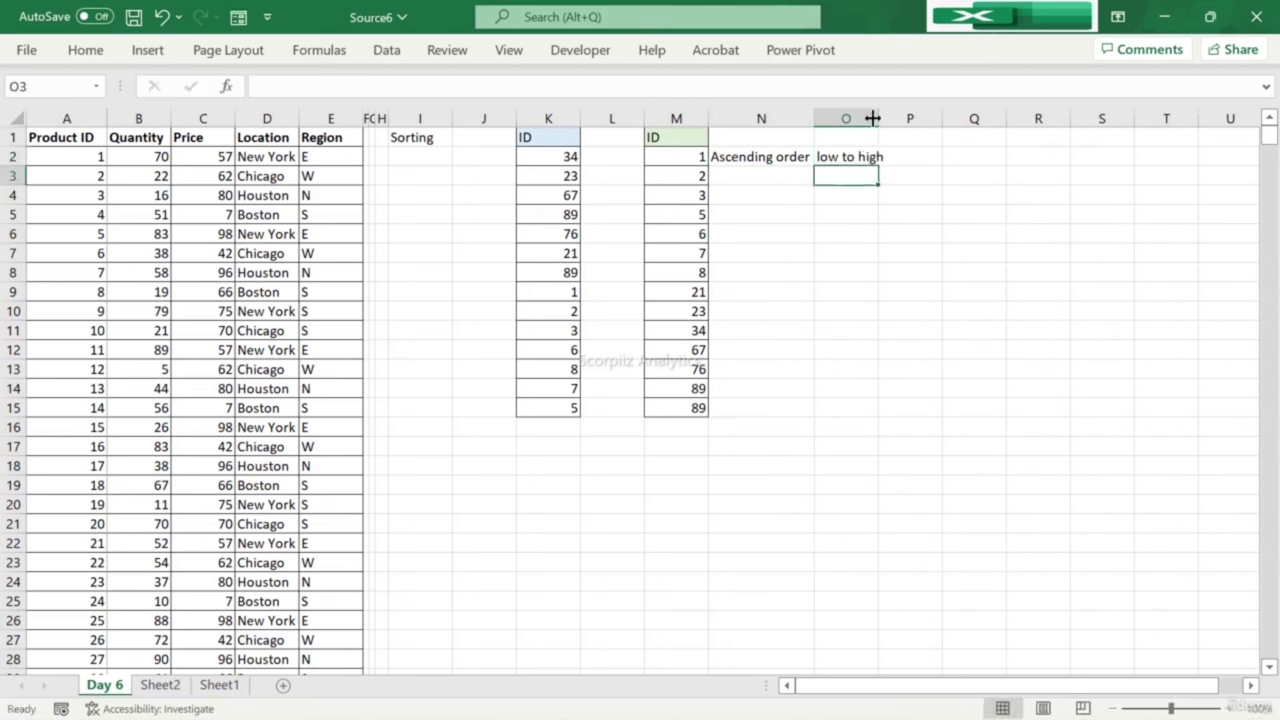
Step: Autofit column O and paste a copy of the sorted IDs M1:M15 into Q1
{"action": "double_click", "coordinate": [872, 116]}
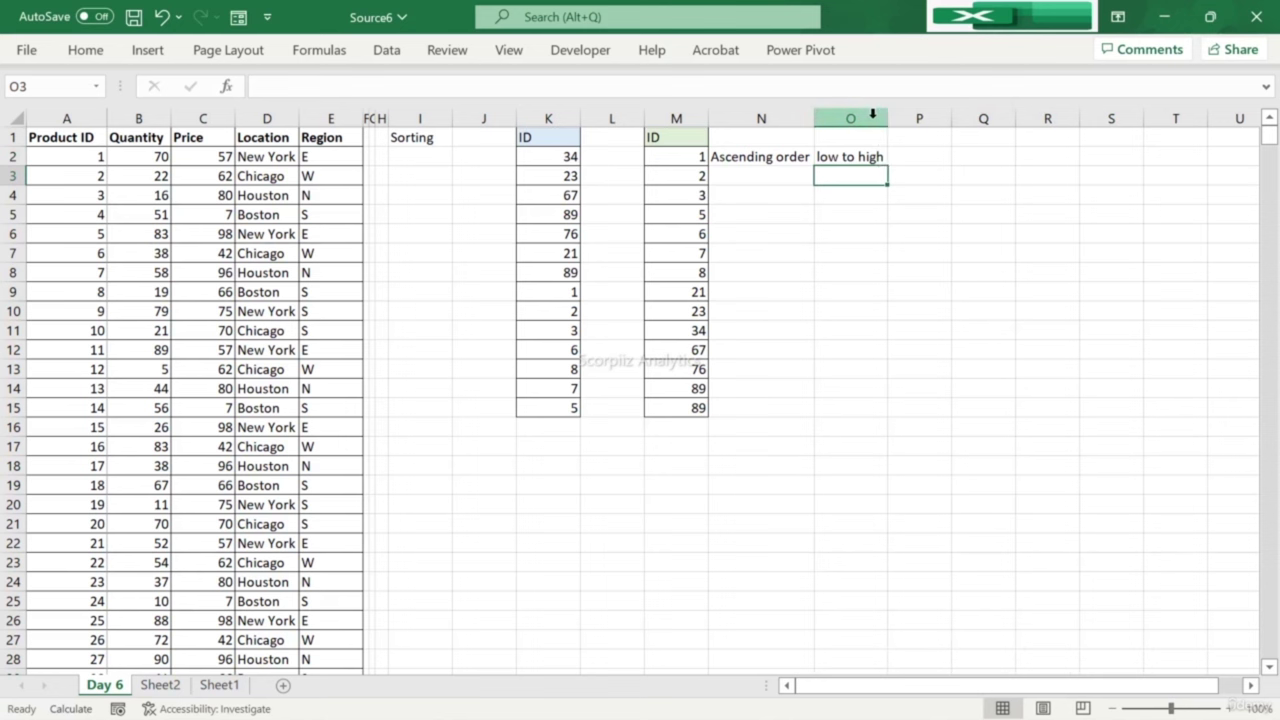
{"action": "left_click", "coordinate": [671, 137]}
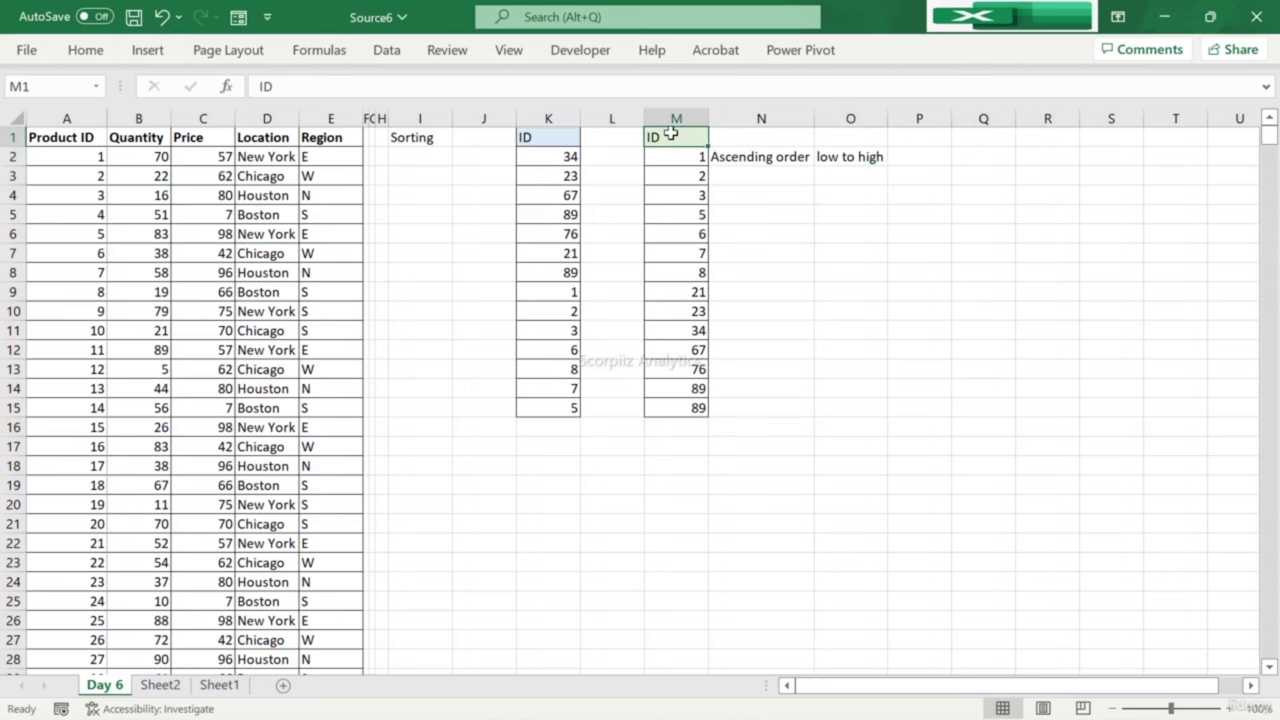
{"action": "key", "text": "ctrl+shift+Down"}
{"action": "key", "text": "ctrl+c"}
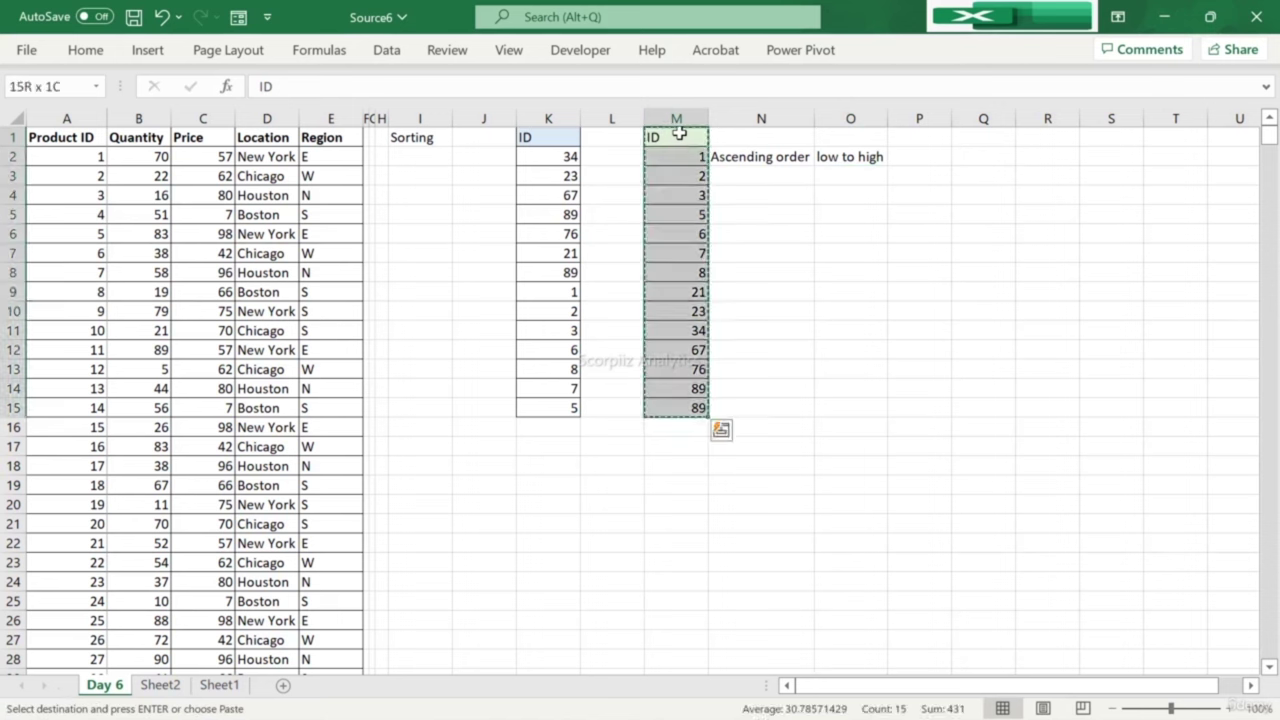
{"action": "key", "text": "Right"}
{"action": "key", "text": "Right"}
{"action": "key", "text": "Right"}
{"action": "key", "text": "Right"}
{"action": "key", "text": "ctrl+v"}
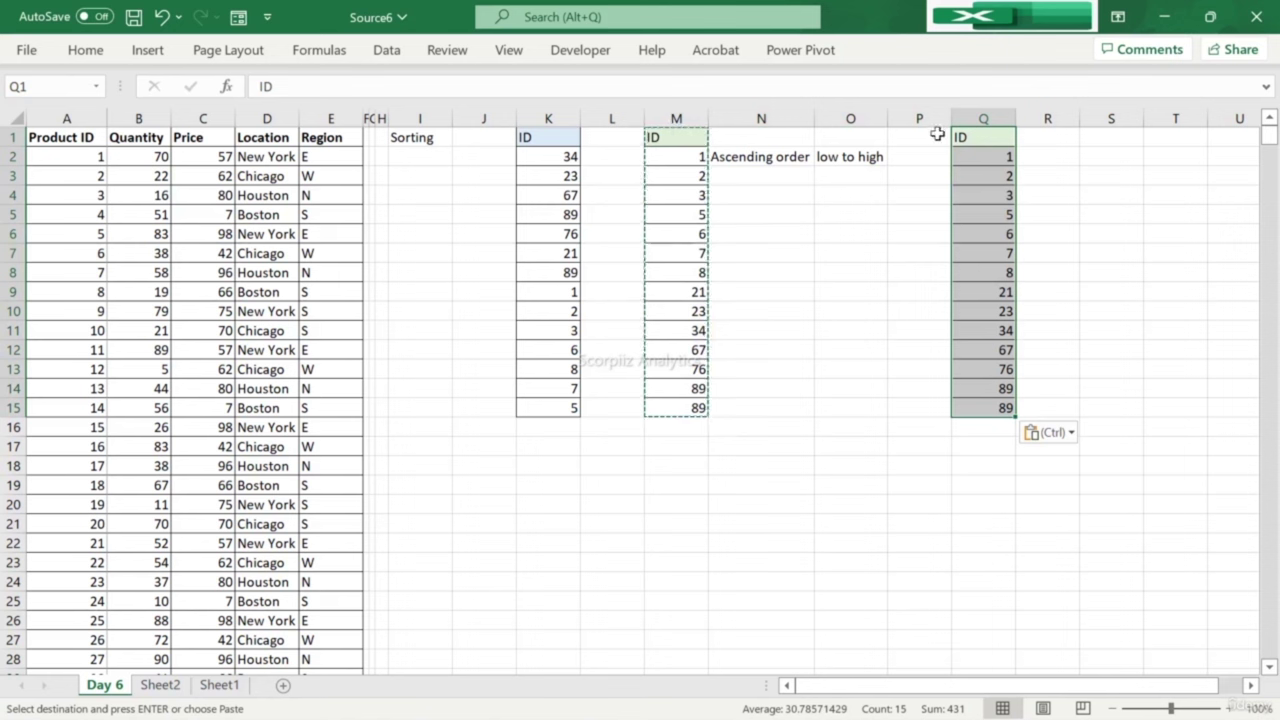
Step: Narrow column P to a thin spacer and fill the Q1 heading light green
{"action": "left_click_drag", "start_coordinate": [948, 121], "coordinate": [894, 131]}
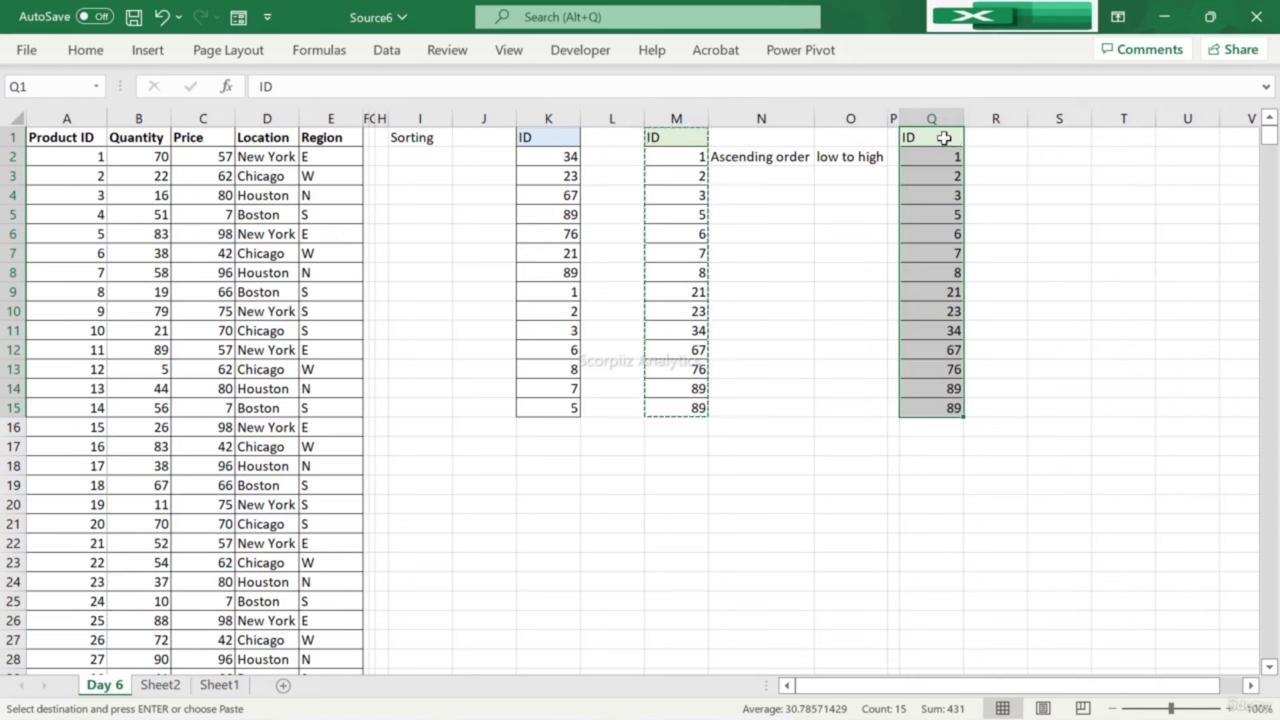
{"action": "left_click", "coordinate": [943, 135]}
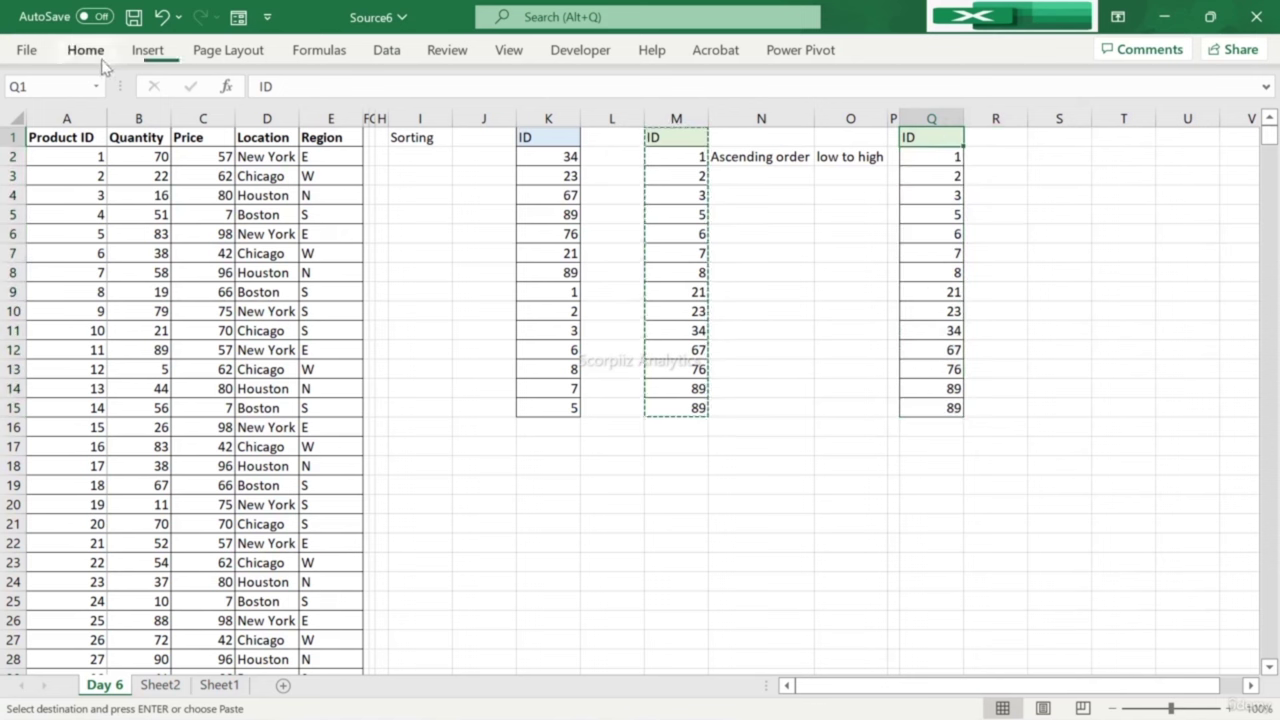
{"action": "left_click", "coordinate": [85, 50]}
{"action": "left_click", "coordinate": [258, 120]}
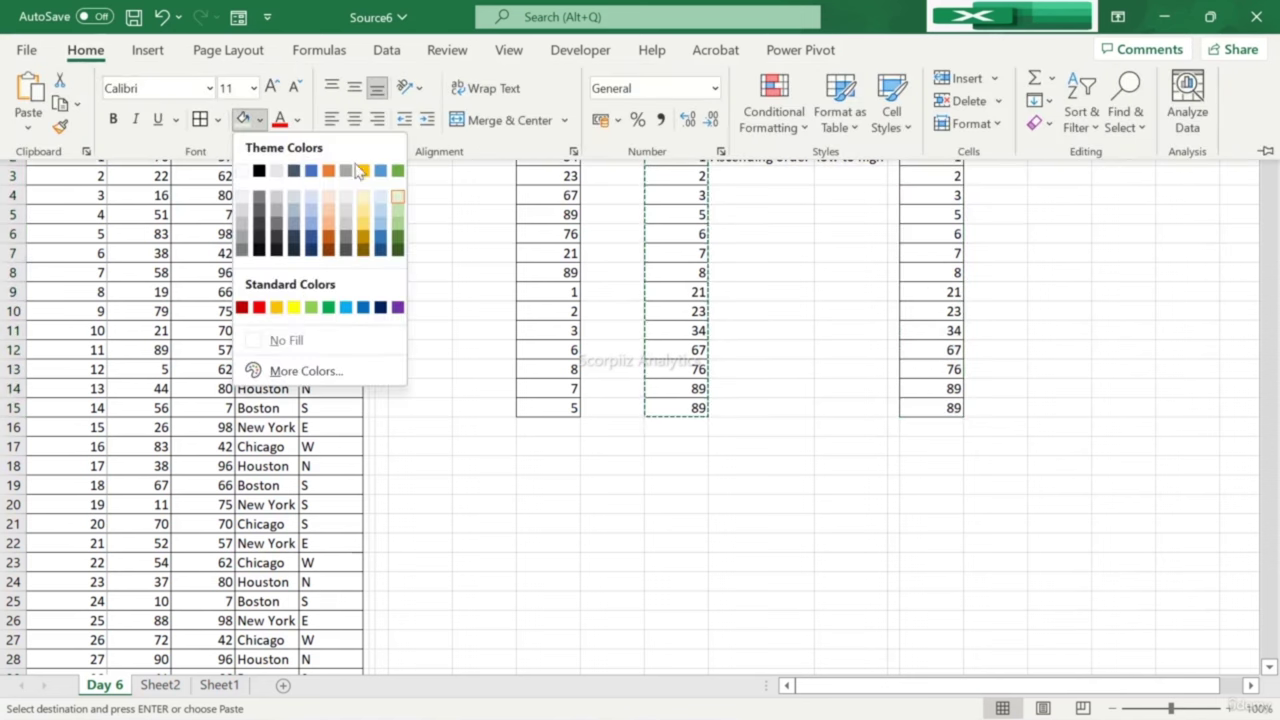
{"action": "left_click", "coordinate": [397, 205]}
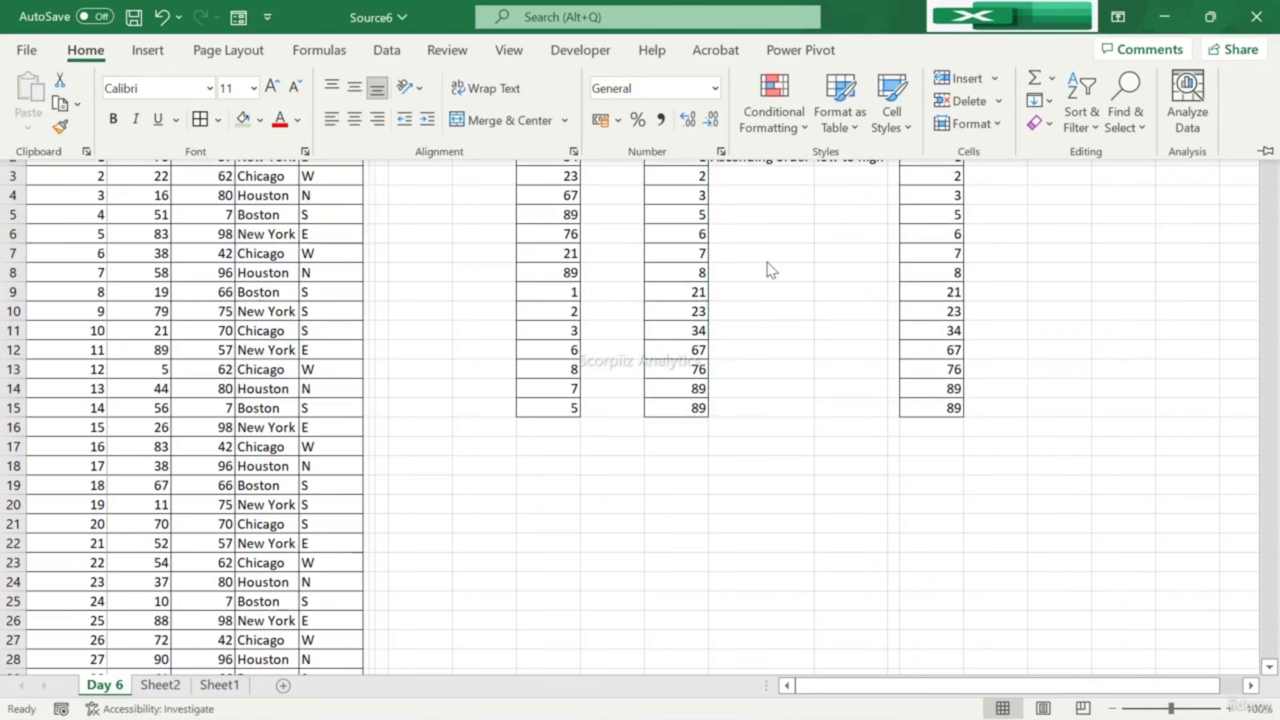
{"action": "key", "text": "Left"}
{"action": "key", "text": "Left"}
{"action": "key", "text": "Left"}
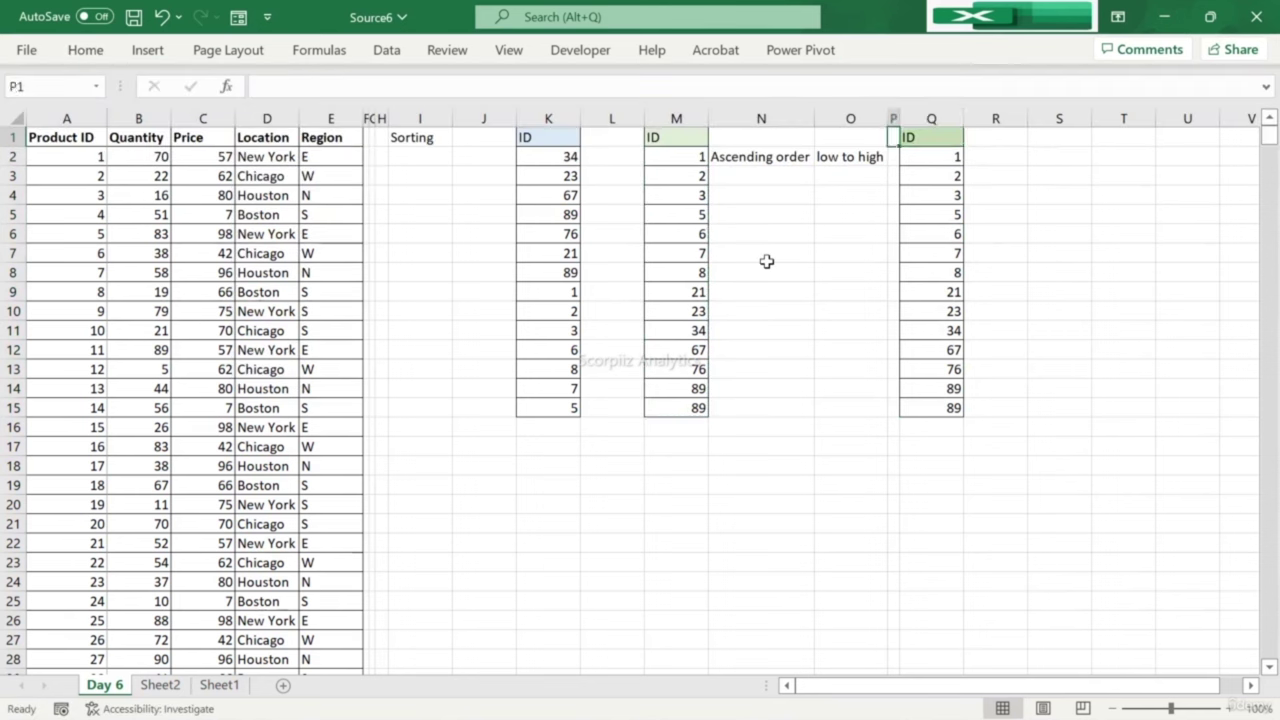
{"action": "key", "text": "Down"}
{"action": "key", "text": "Right"}
{"action": "key", "text": "Right"}
{"action": "key", "text": "Right"}
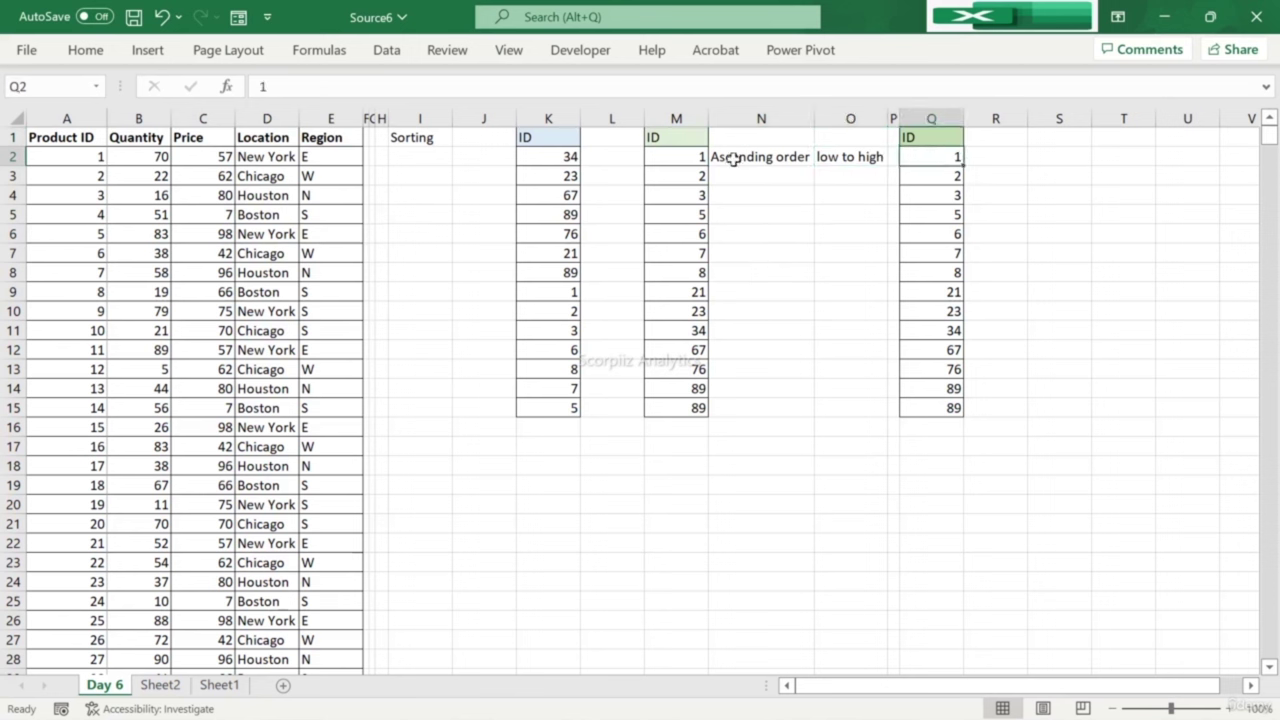
Step: Rename the M1 header to 'ID ASC' and the Q1 header to 'ID DSC'
{"action": "left_click", "coordinate": [687, 140]}
{"action": "double_click", "coordinate": [687, 140]}
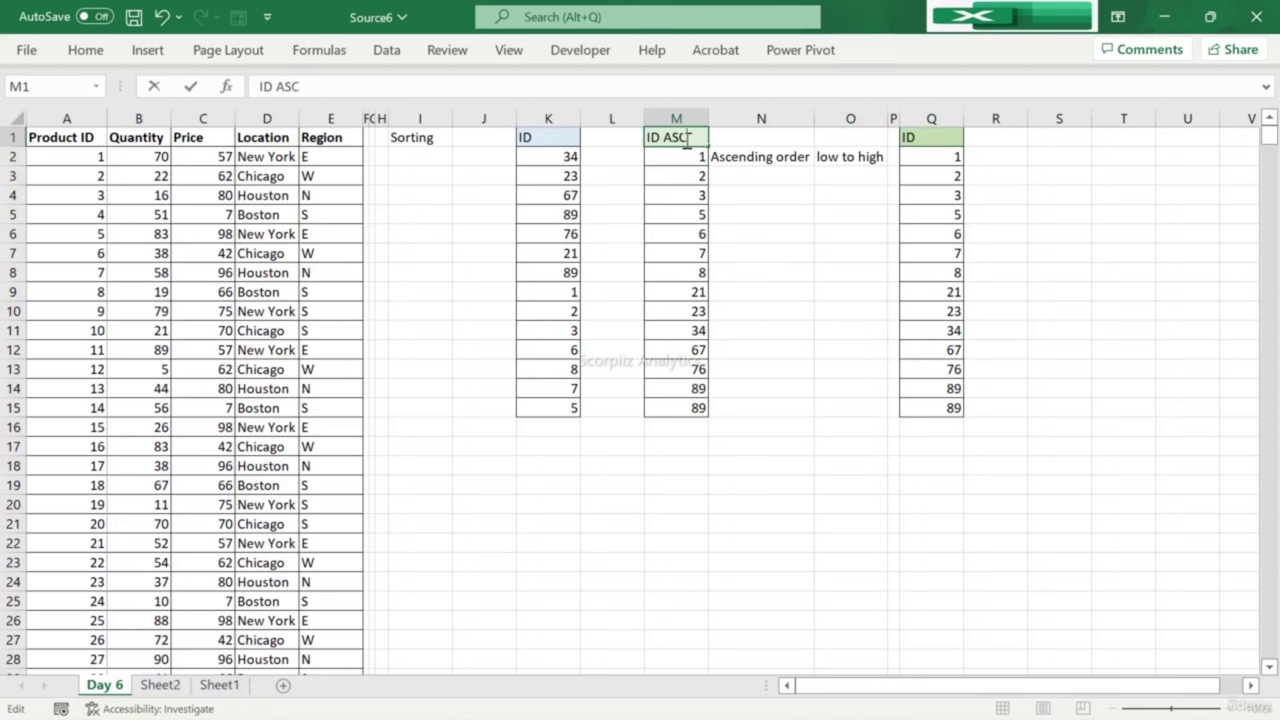
{"action": "key", "text": "Return"}
{"action": "key", "text": "Up"}
{"action": "key", "text": "Right"}
{"action": "key", "text": "Right"}
{"action": "key", "text": "Right"}
{"action": "key", "text": "Right"}
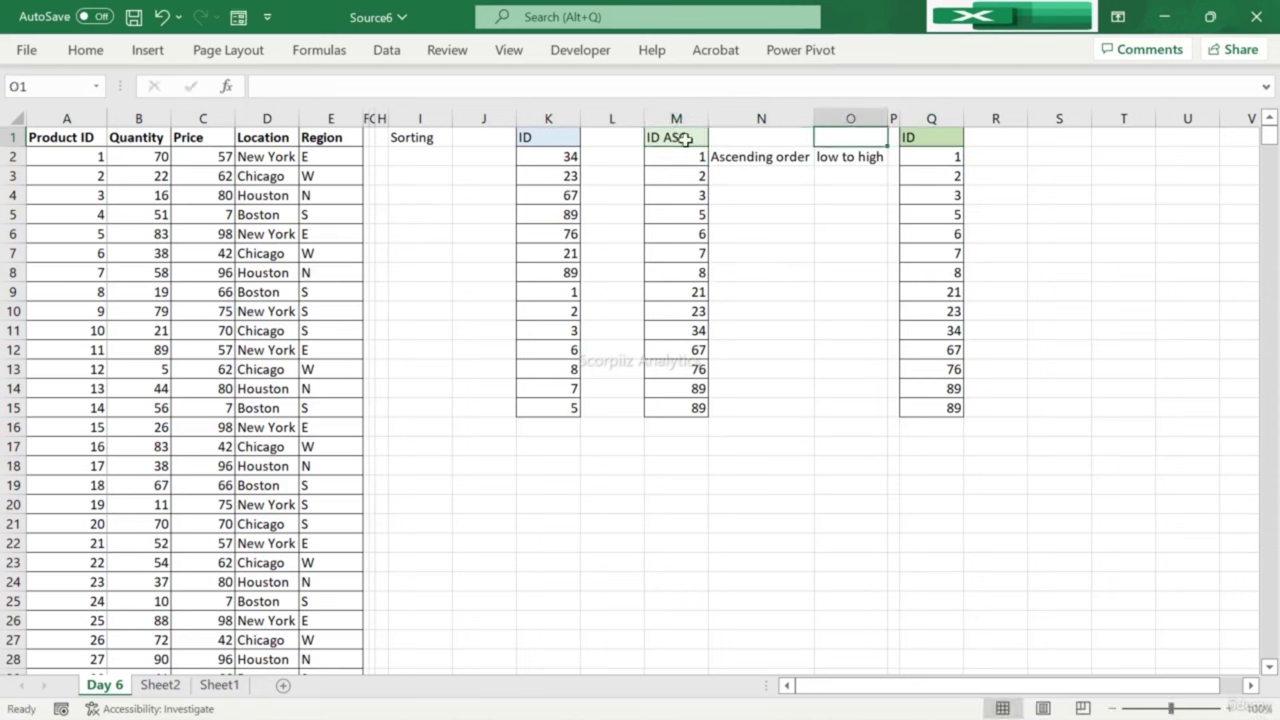
{"action": "key", "text": "F2"}
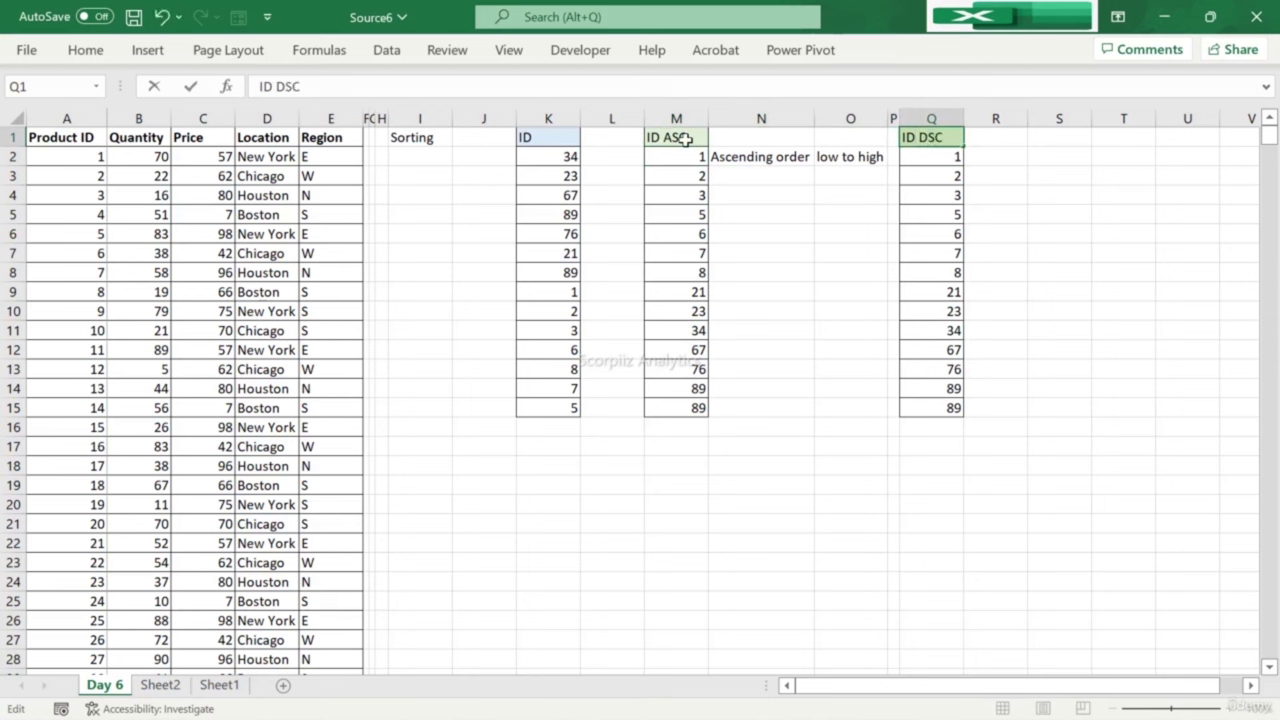
{"action": "type", "text": "DSC"}
{"action": "key", "text": "Return"}
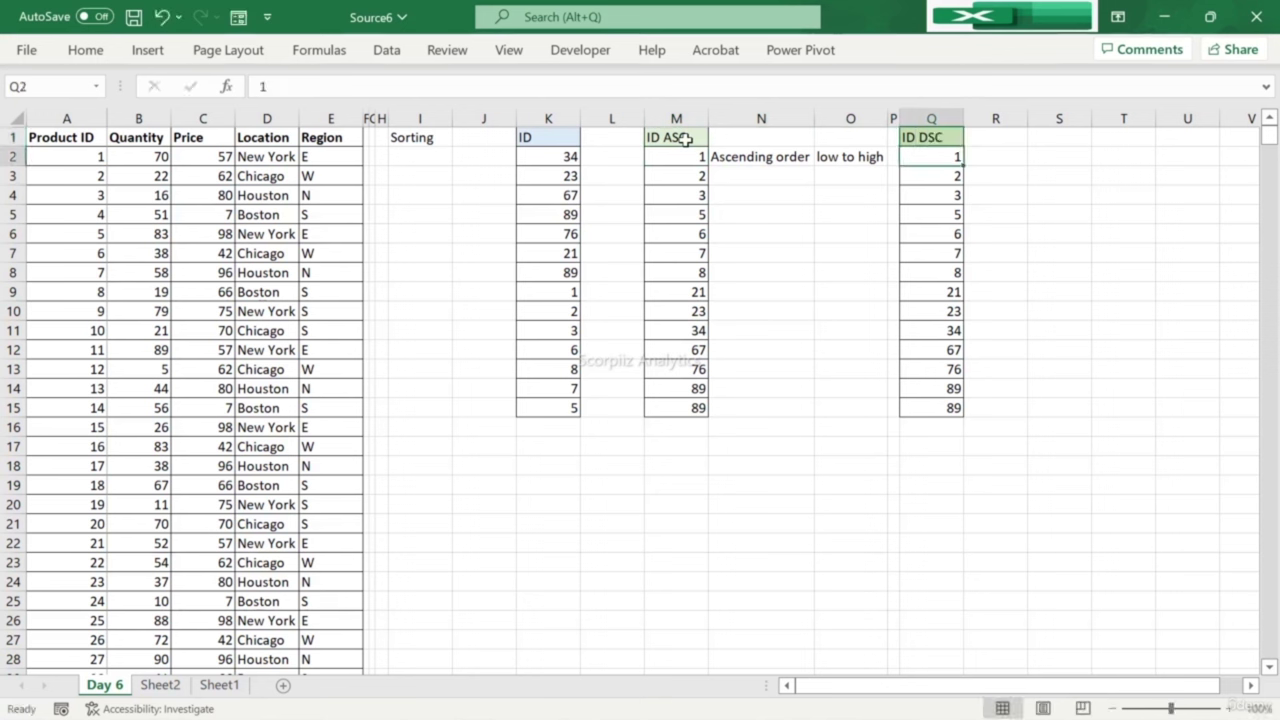
Step: Start editing K1 but cancel so it stays 'ID', then select the first ID DSC value
{"action": "key", "text": "Up"}
{"action": "key", "text": "Left"}
{"action": "key", "text": "Left"}
{"action": "key", "text": "Left"}
{"action": "key", "text": "Left"}
{"action": "key", "text": "Left"}
{"action": "key", "text": "Left"}
{"action": "key", "text": "F2"}
{"action": "type", "text": "Data"}
{"action": "key", "text": "Escape"}
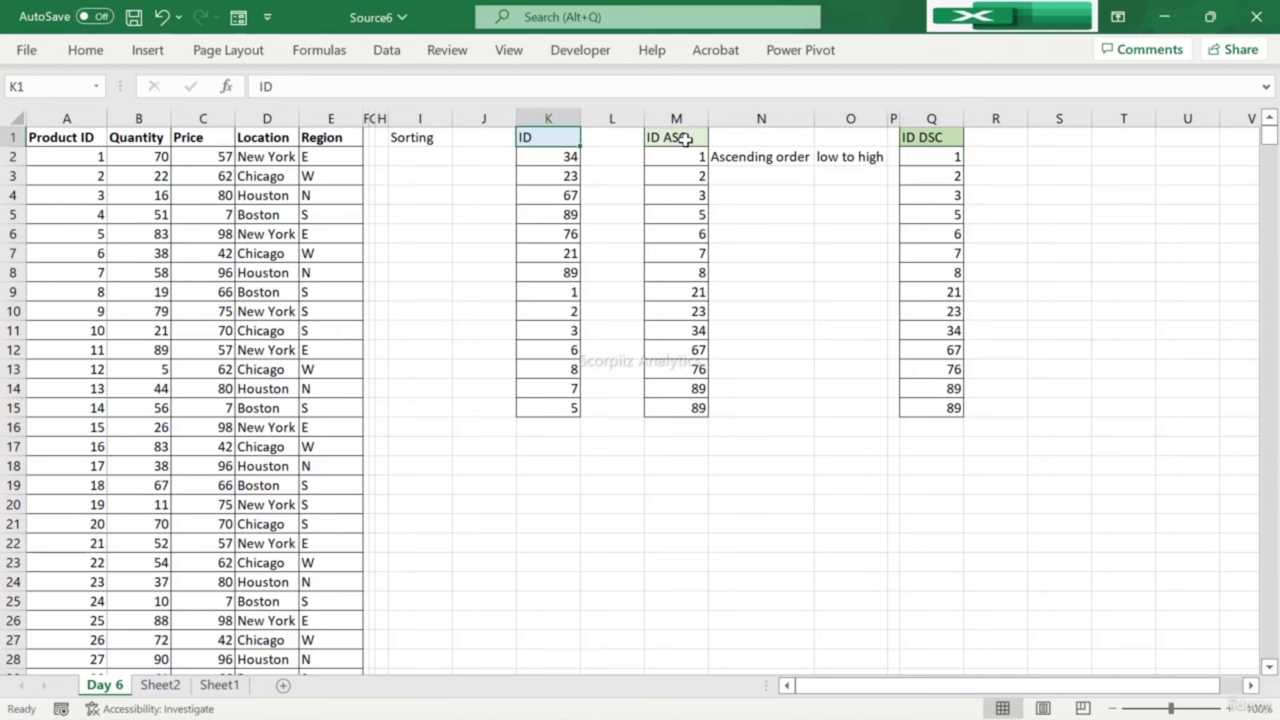
{"action": "key", "text": "Right"}
{"action": "key", "text": "Right"}
{"action": "key", "text": "Right"}
{"action": "key", "text": "Right"}
{"action": "key", "text": "Right"}
{"action": "key", "text": "Right"}
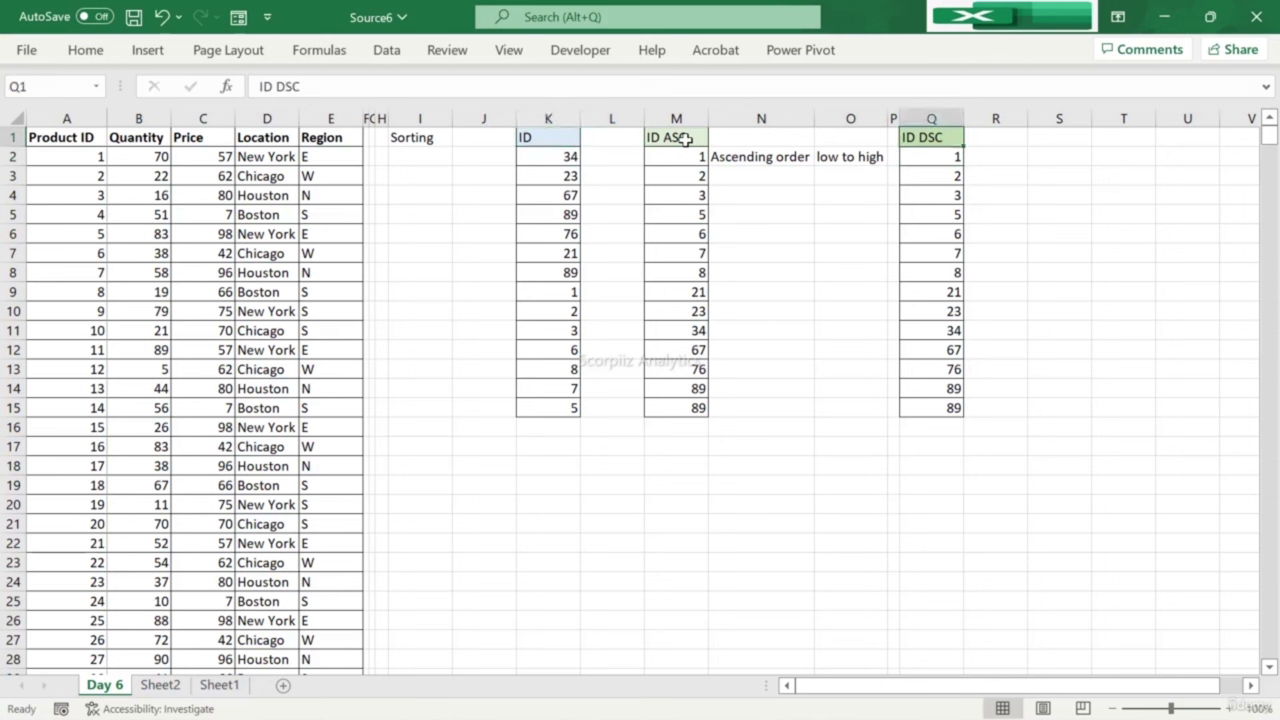
{"action": "left_click", "coordinate": [919, 256]}
{"action": "left_click", "coordinate": [921, 164]}
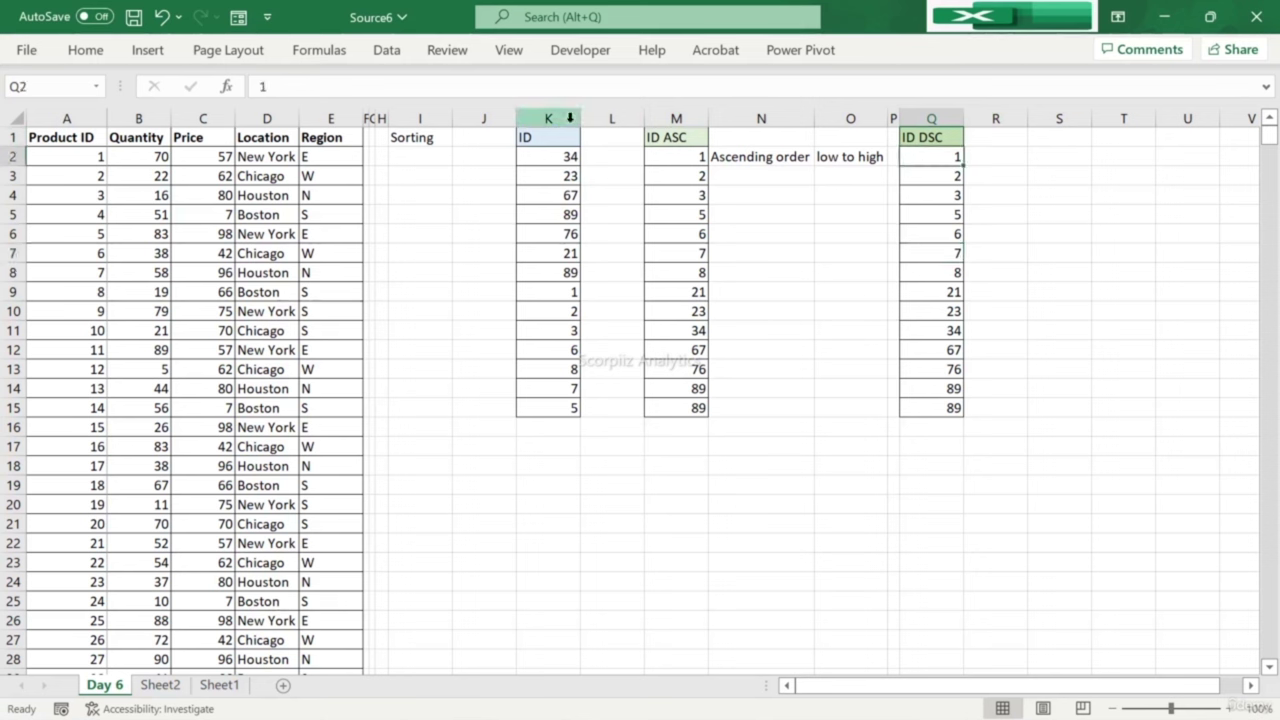
Step: Sort the ID DSC column largest to smallest, 89 down to 1, via the Sort dialog
{"action": "left_click", "coordinate": [389, 50]}
{"action": "left_click", "coordinate": [558, 116]}
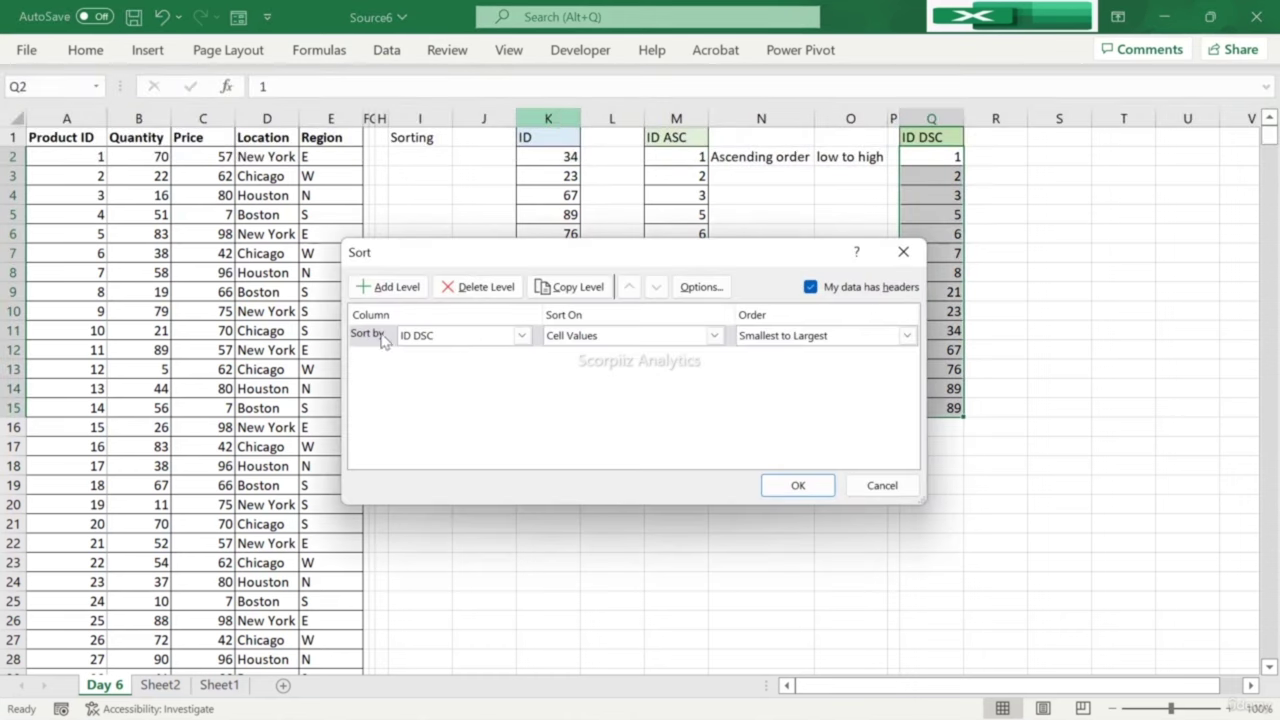
{"action": "left_click", "coordinate": [522, 337]}
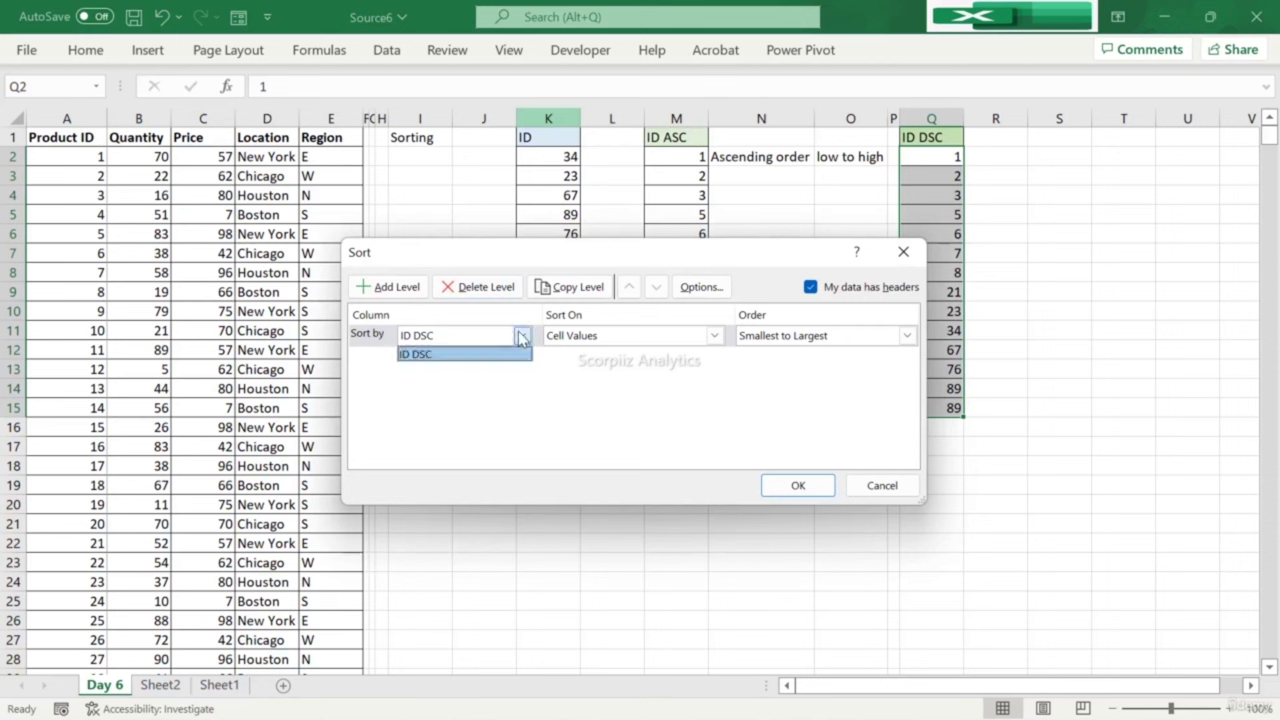
{"action": "left_click", "coordinate": [521, 338]}
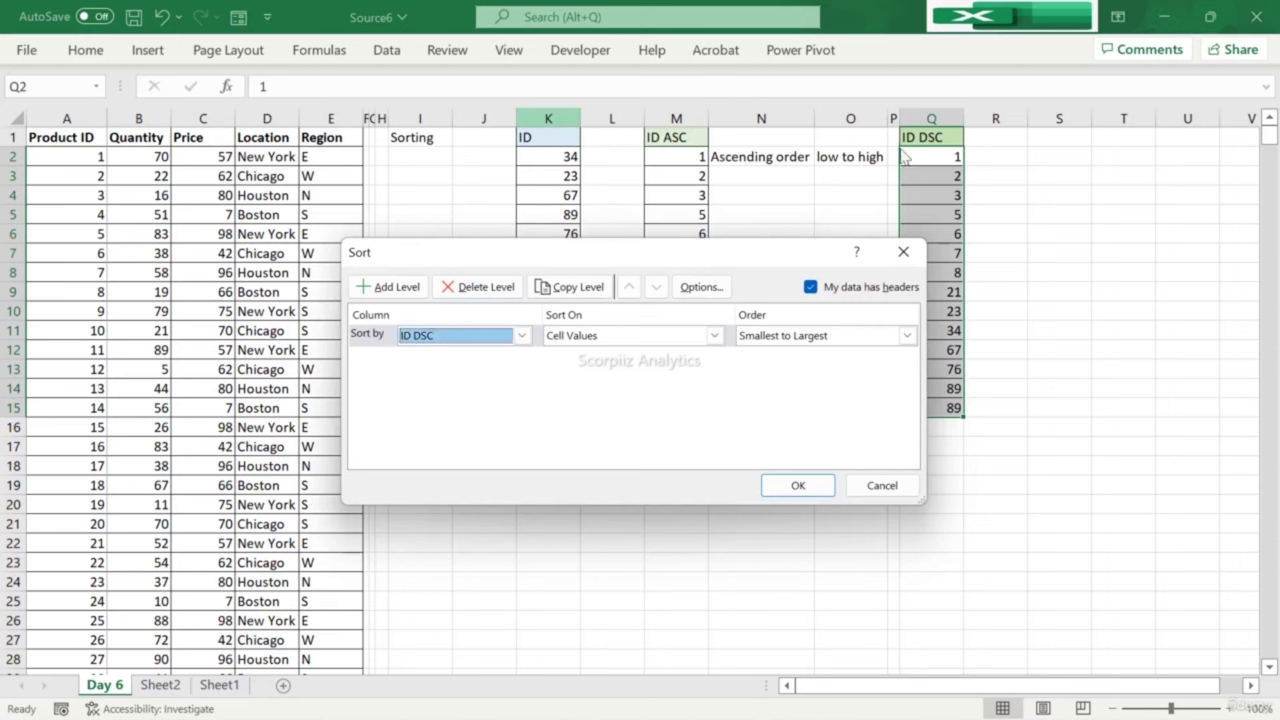
{"action": "left_click", "coordinate": [780, 337]}
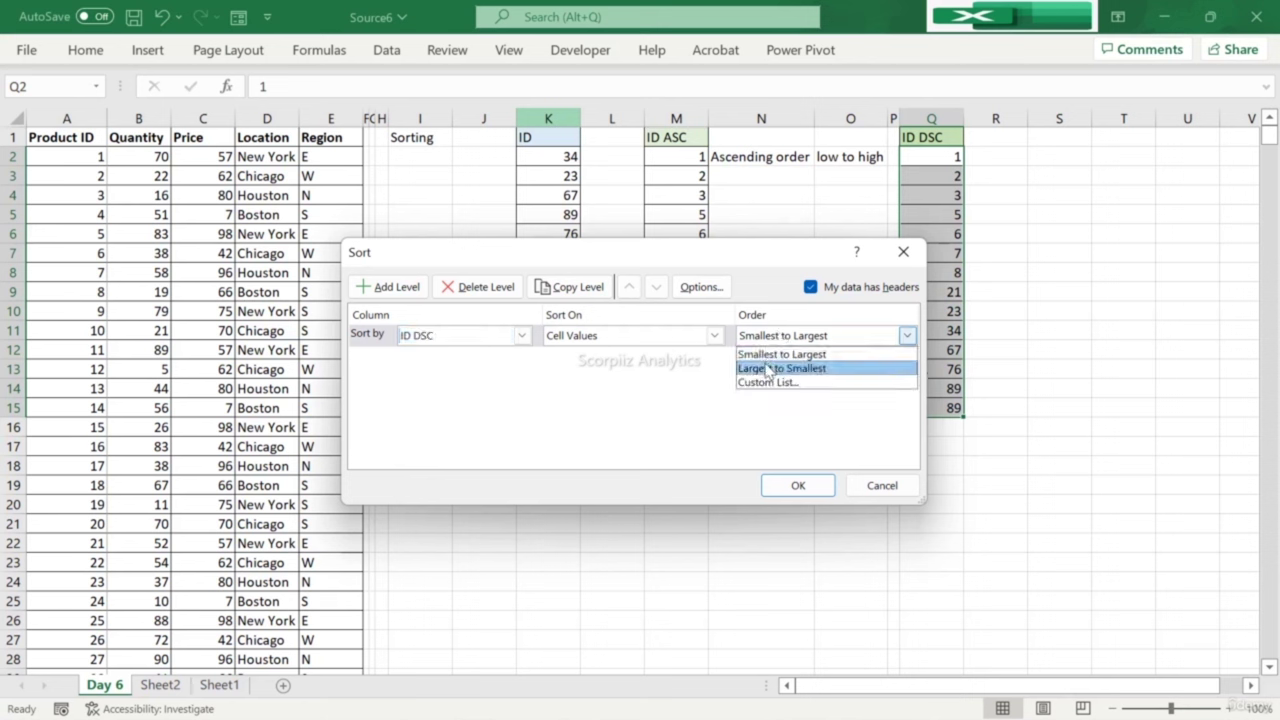
{"action": "left_click", "coordinate": [770, 356]}
{"action": "left_click", "coordinate": [816, 340]}
{"action": "left_click", "coordinate": [803, 369]}
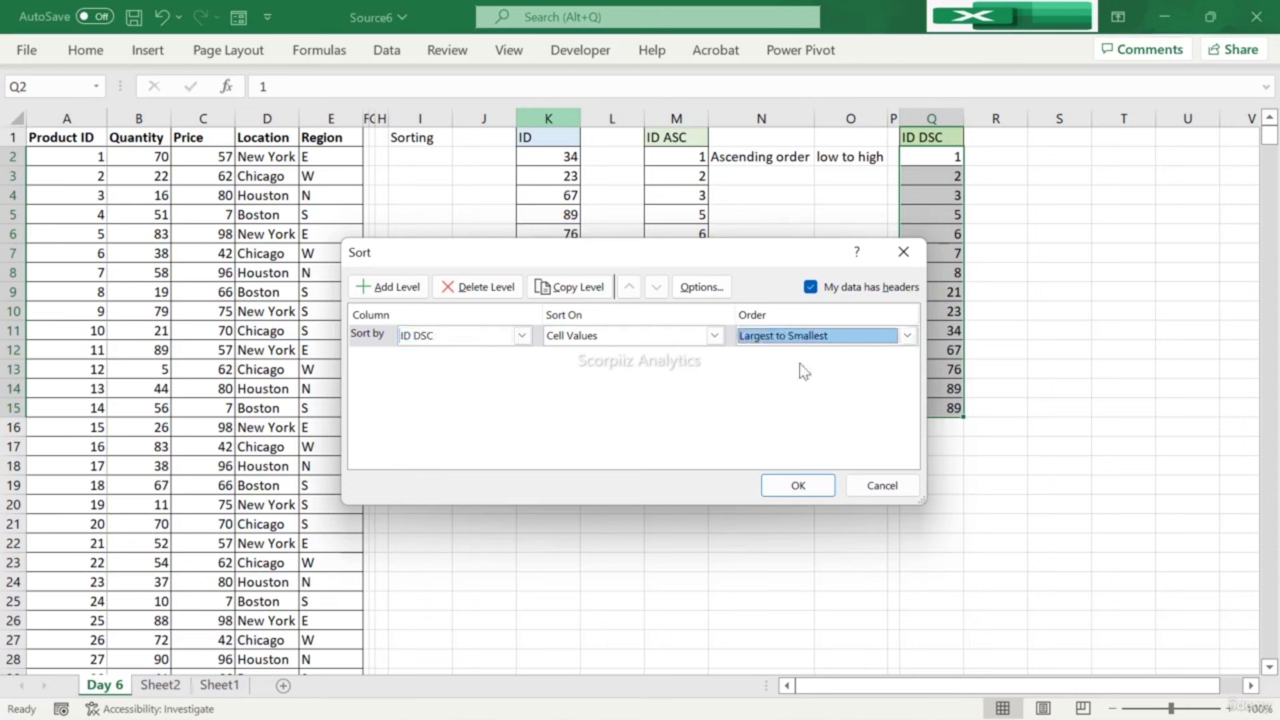
{"action": "left_click", "coordinate": [798, 485]}
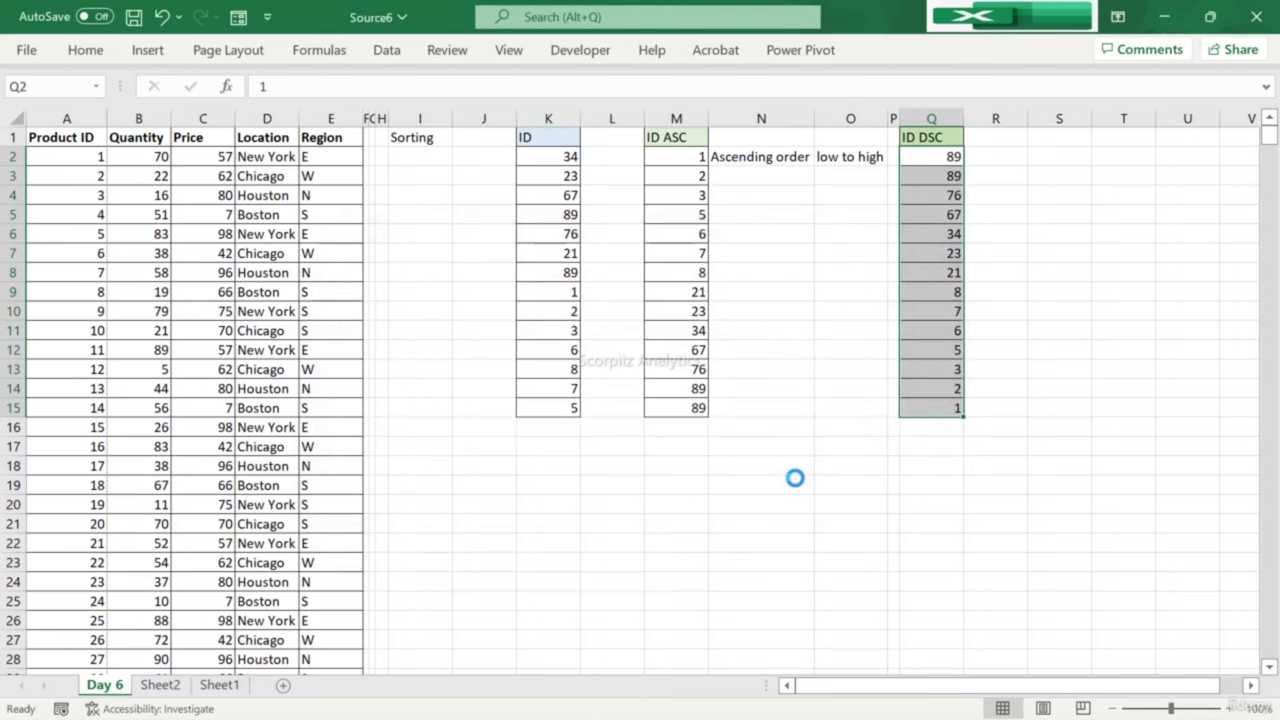
{"action": "left_click", "coordinate": [978, 150]}
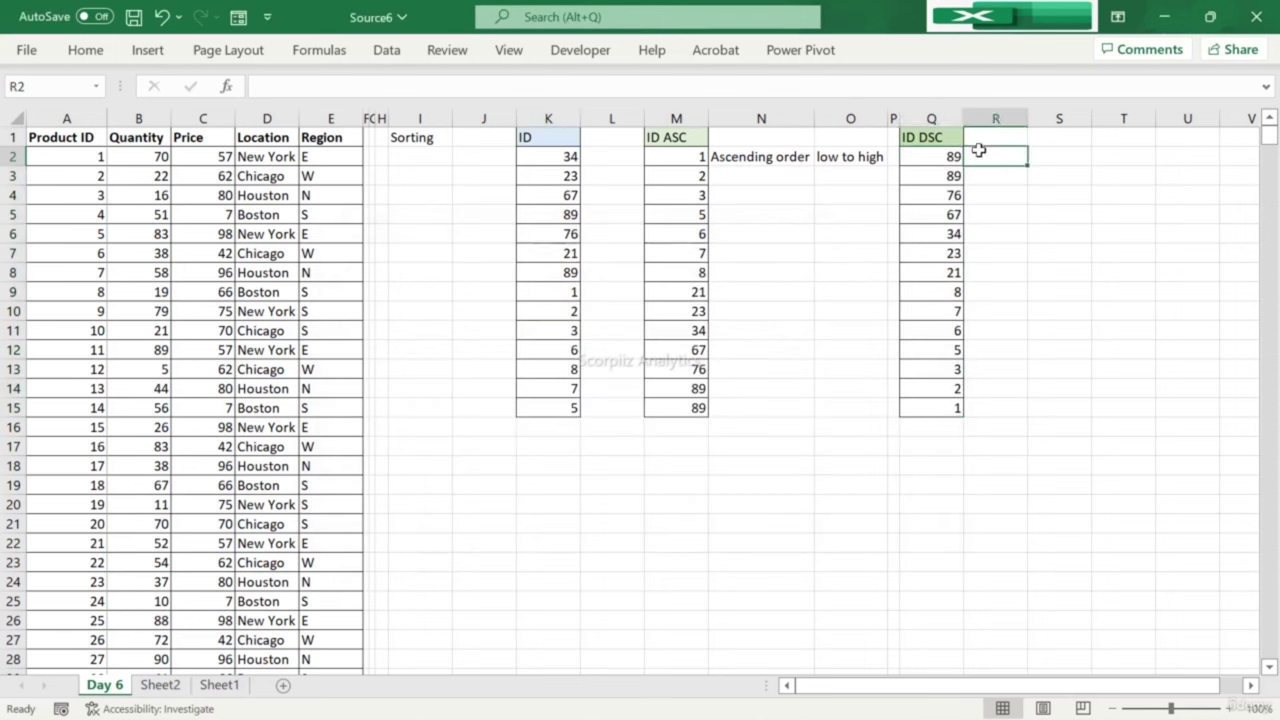
Step: Label R2 'Descending order' and autofit column R
{"action": "type", "text": "Desc"}
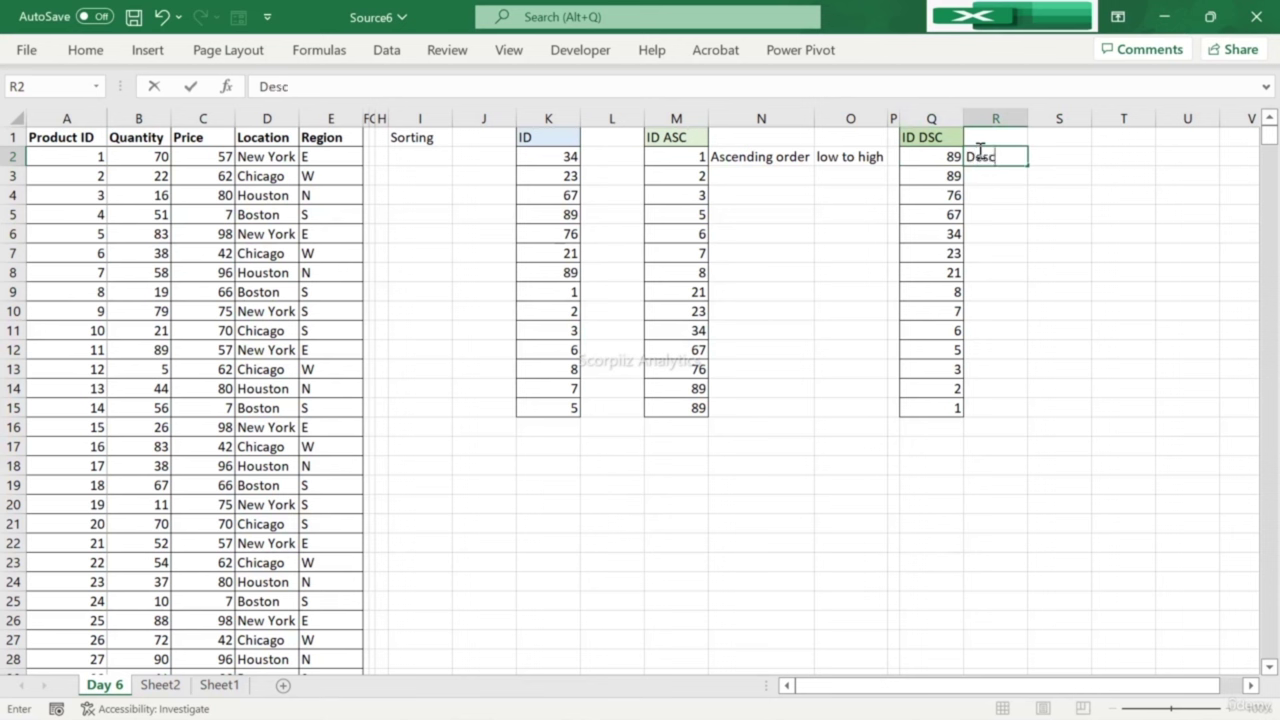
{"action": "type", "text": "ing orde"}
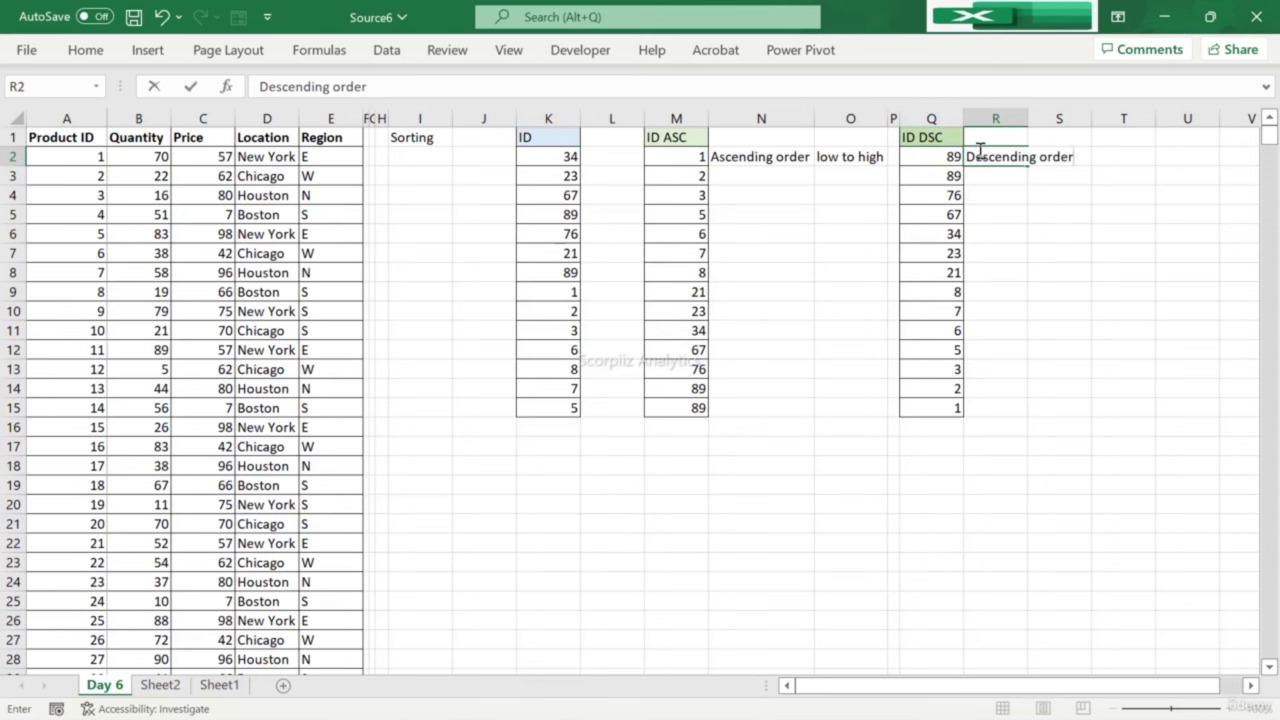
{"action": "type", "text": "r"}
{"action": "key", "text": "Return"}
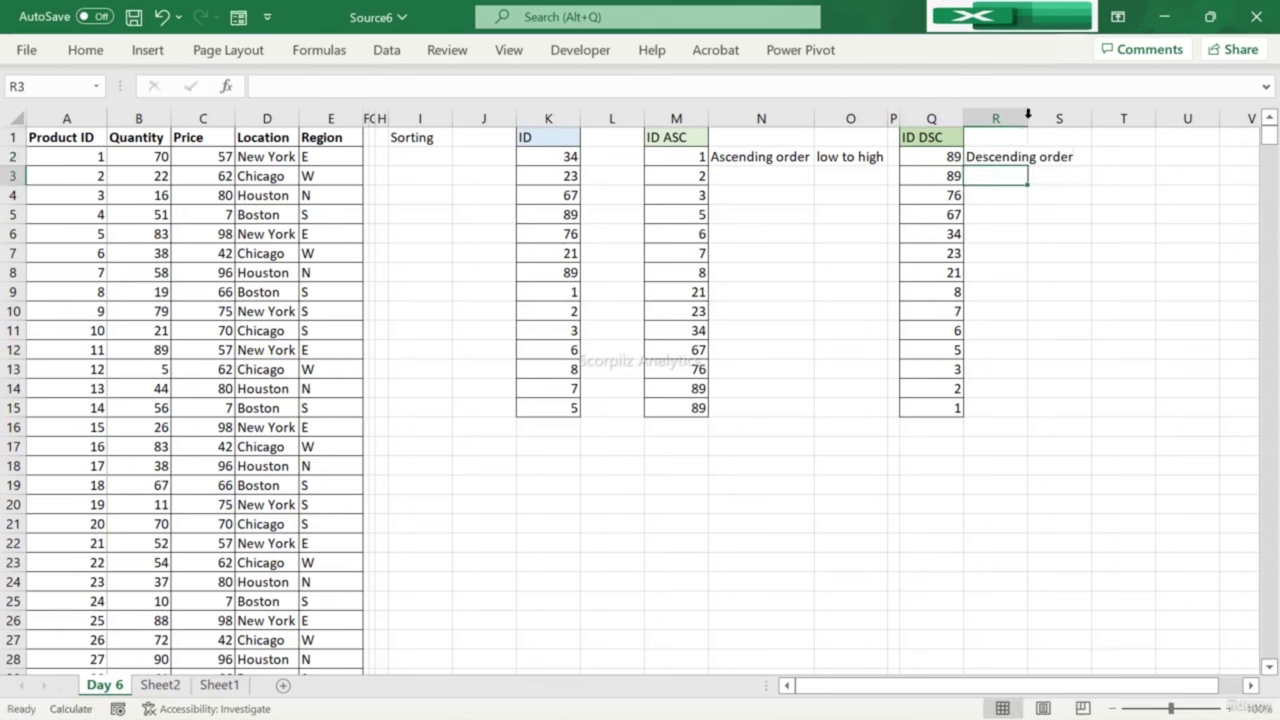
{"action": "double_click", "coordinate": [1028, 114]}
{"action": "left_click_drag", "start_coordinate": [935, 158], "coordinate": [925, 197]}
{"action": "left_click", "coordinate": [946, 152]}
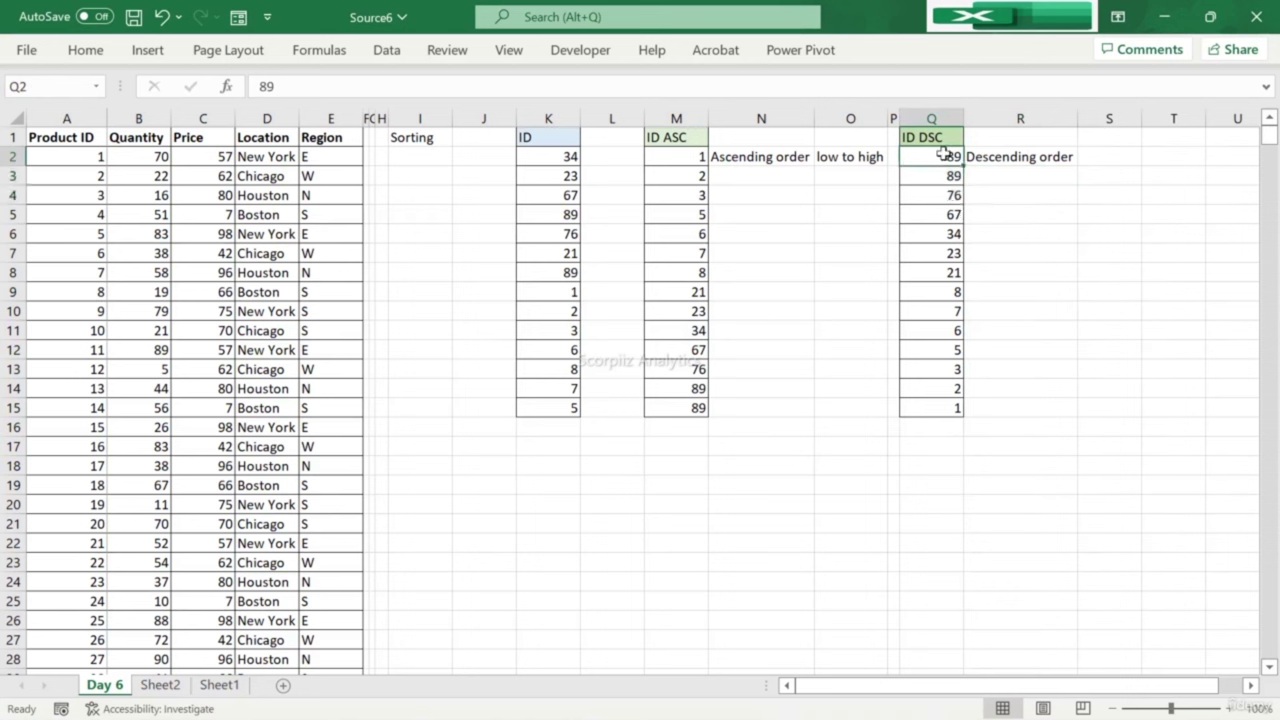
Step: Label S2 'large to smallest' and autofit column S
{"action": "key", "text": "Right"}
{"action": "key", "text": "Right"}
{"action": "type", "text": "large to"}
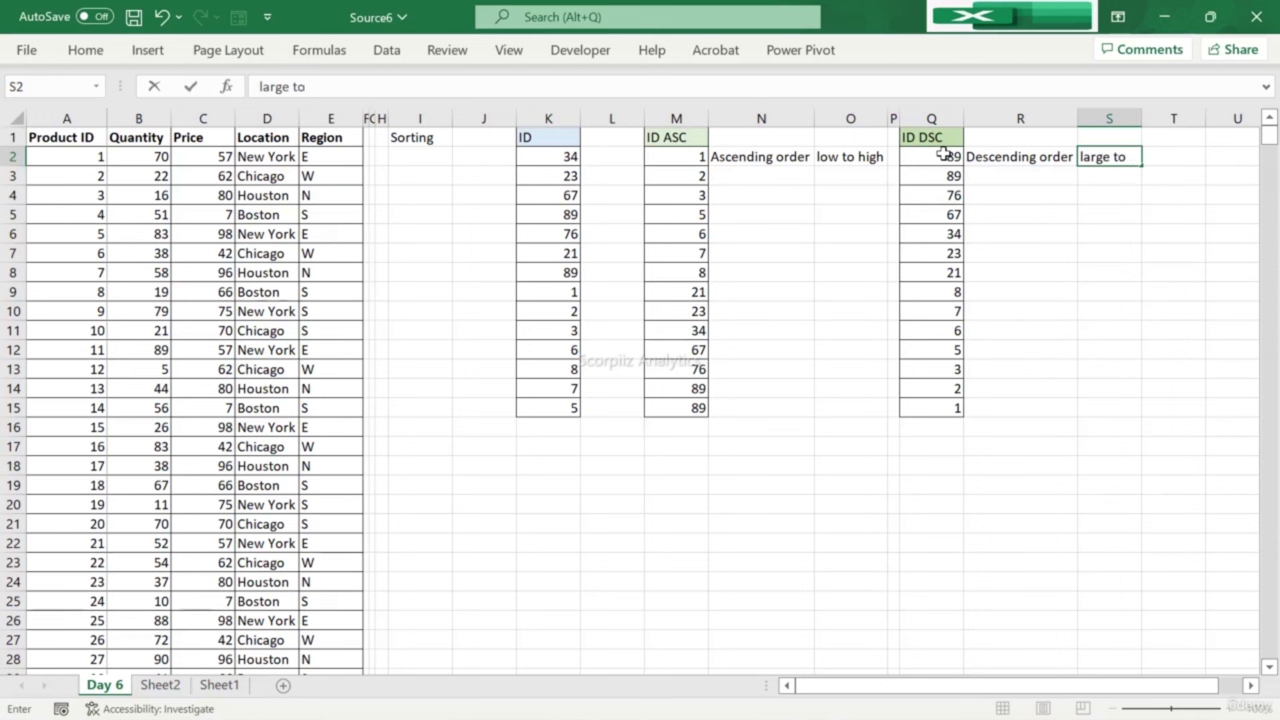
{"action": "type", "text": " nsmallest"}
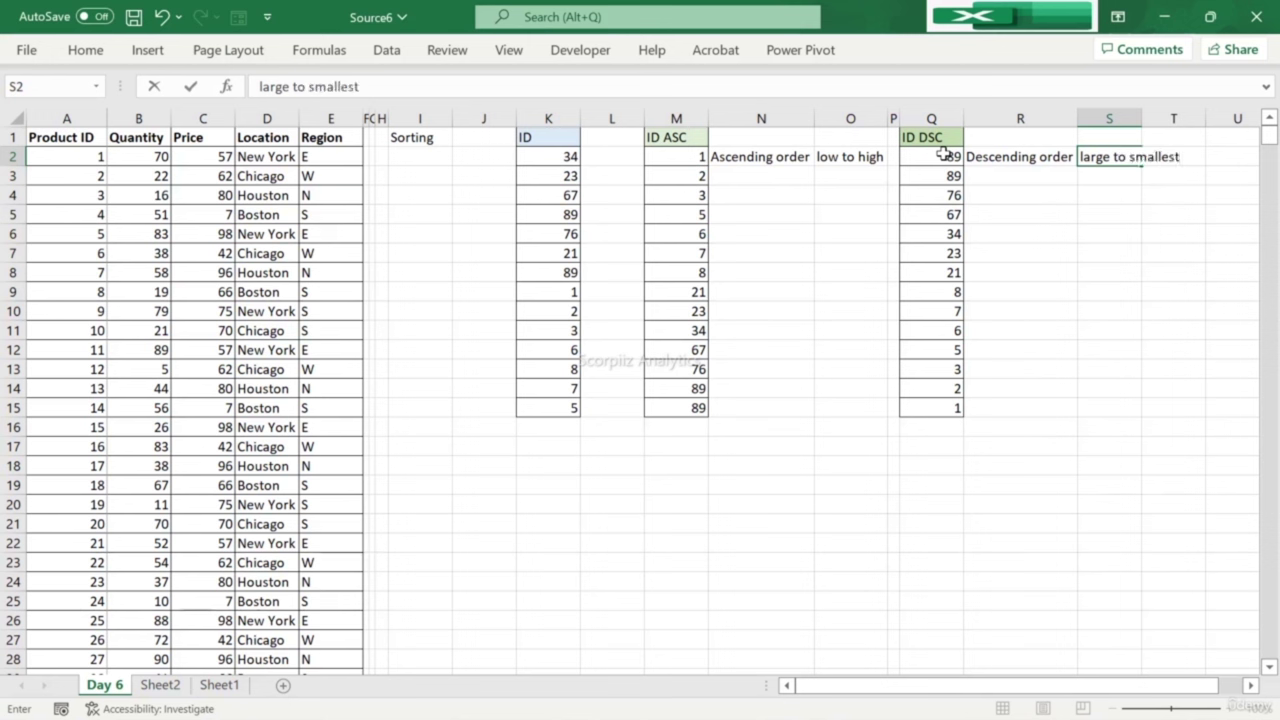
{"action": "key", "text": "Return"}
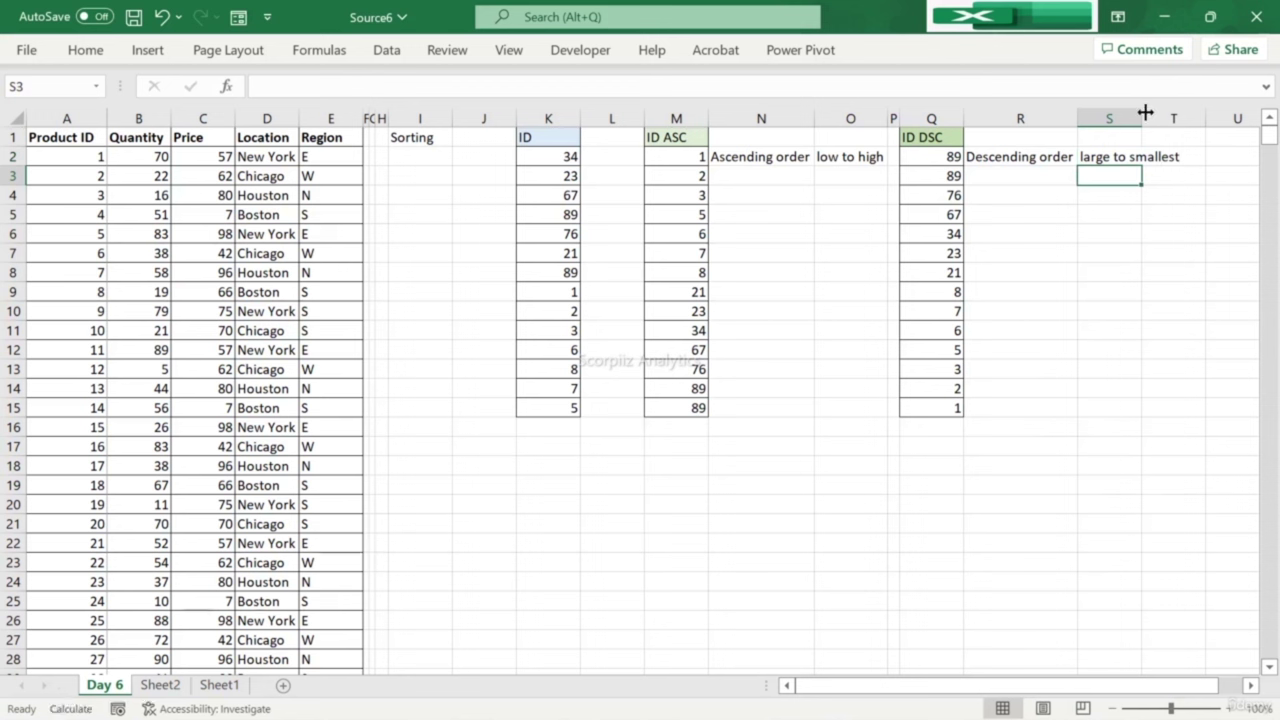
{"action": "double_click", "coordinate": [1143, 118]}
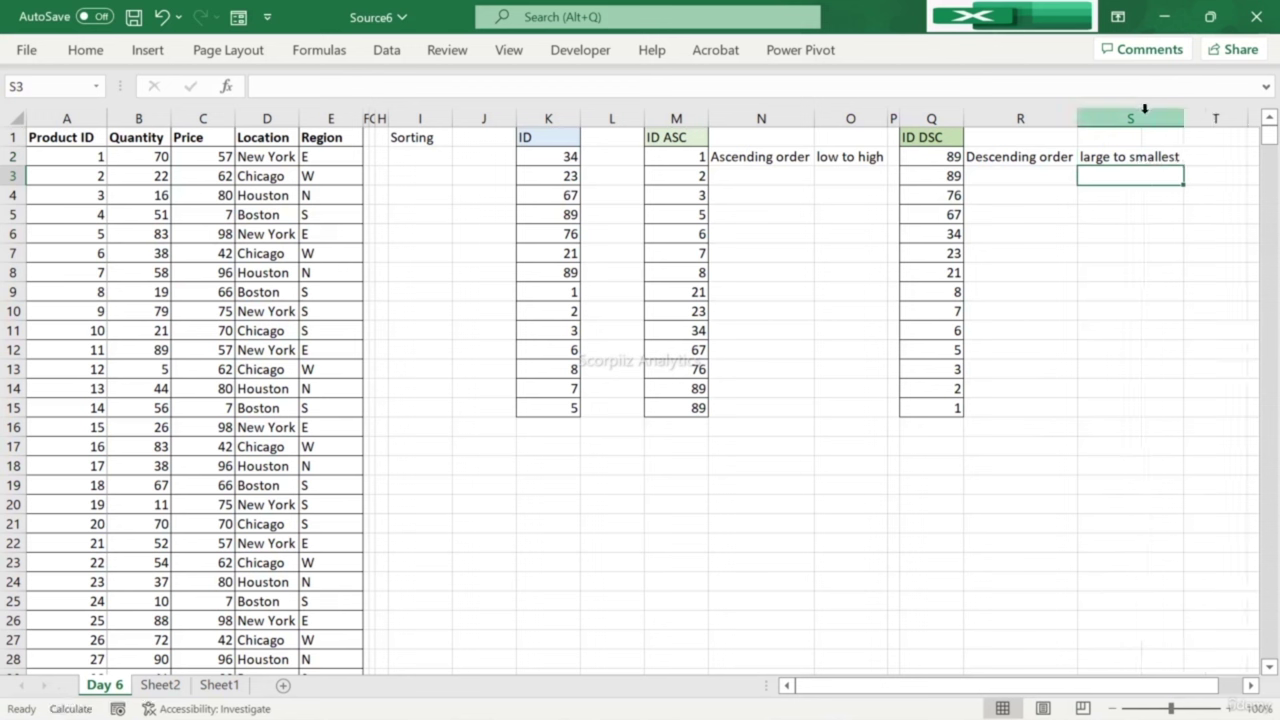
{"action": "left_click", "coordinate": [937, 157]}
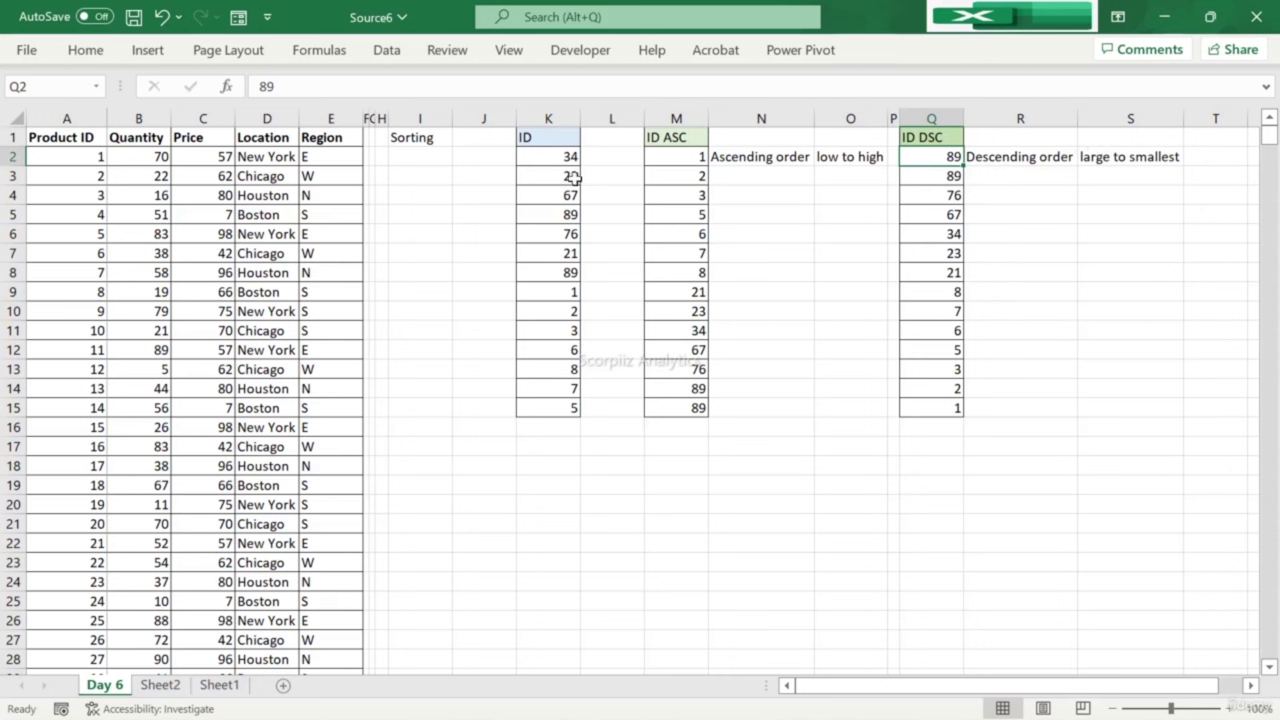
Step: Copy the three ID tables (ID, ID ASC, ID DSC) starting at K1 on the Day 6 sheet
{"action": "left_click", "coordinate": [566, 145]}
{"action": "key", "text": "ctrl+shift+Down"}
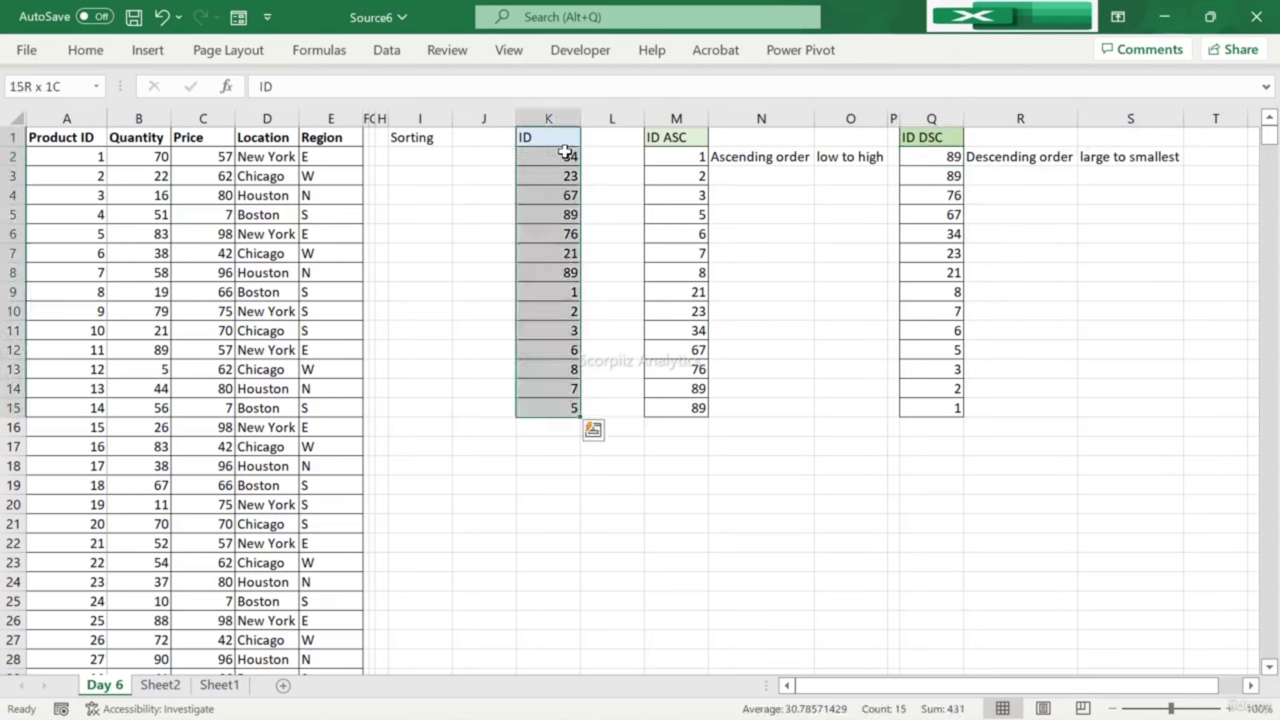
{"action": "key", "text": "ctrl+c"}
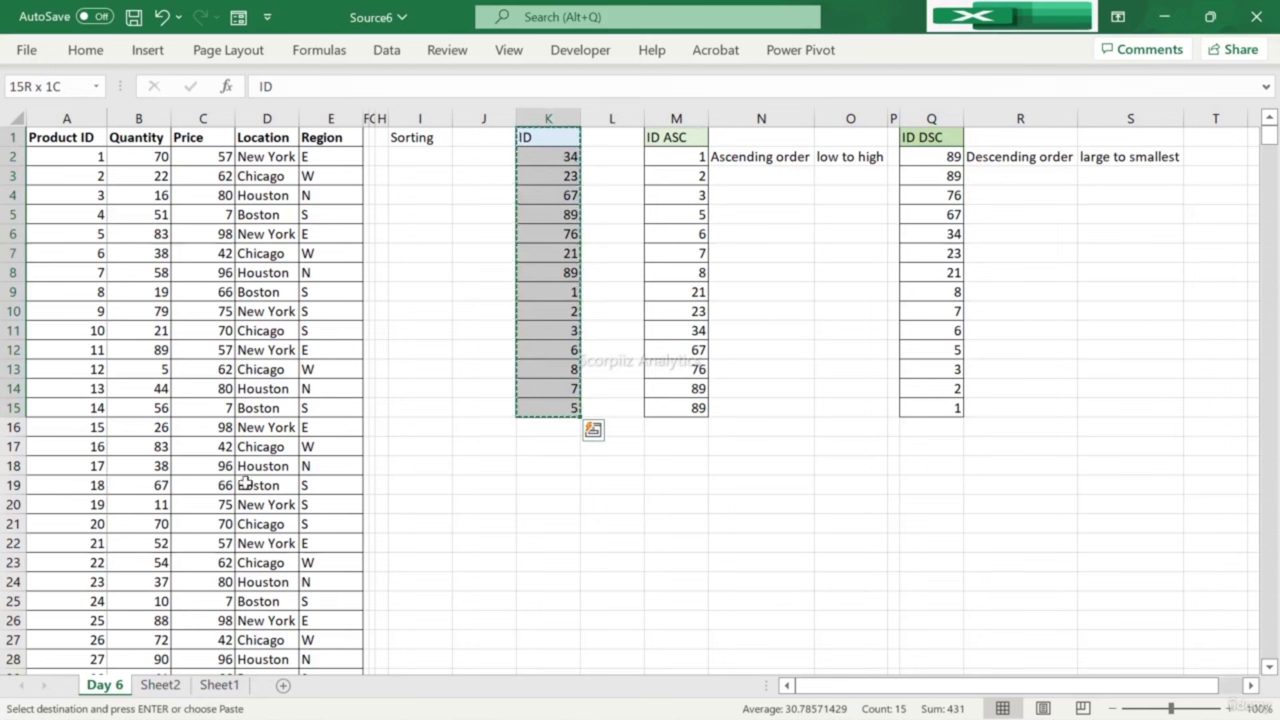
{"action": "key", "text": "shift+Right"}
{"action": "key", "text": "shift+Right"}
{"action": "key", "text": "shift+Right"}
{"action": "key", "text": "shift+Right"}
{"action": "key", "text": "shift+Right"}
{"action": "key", "text": "shift+Right"}
{"action": "key", "text": "shift+Right"}
{"action": "key", "text": "shift+Right"}
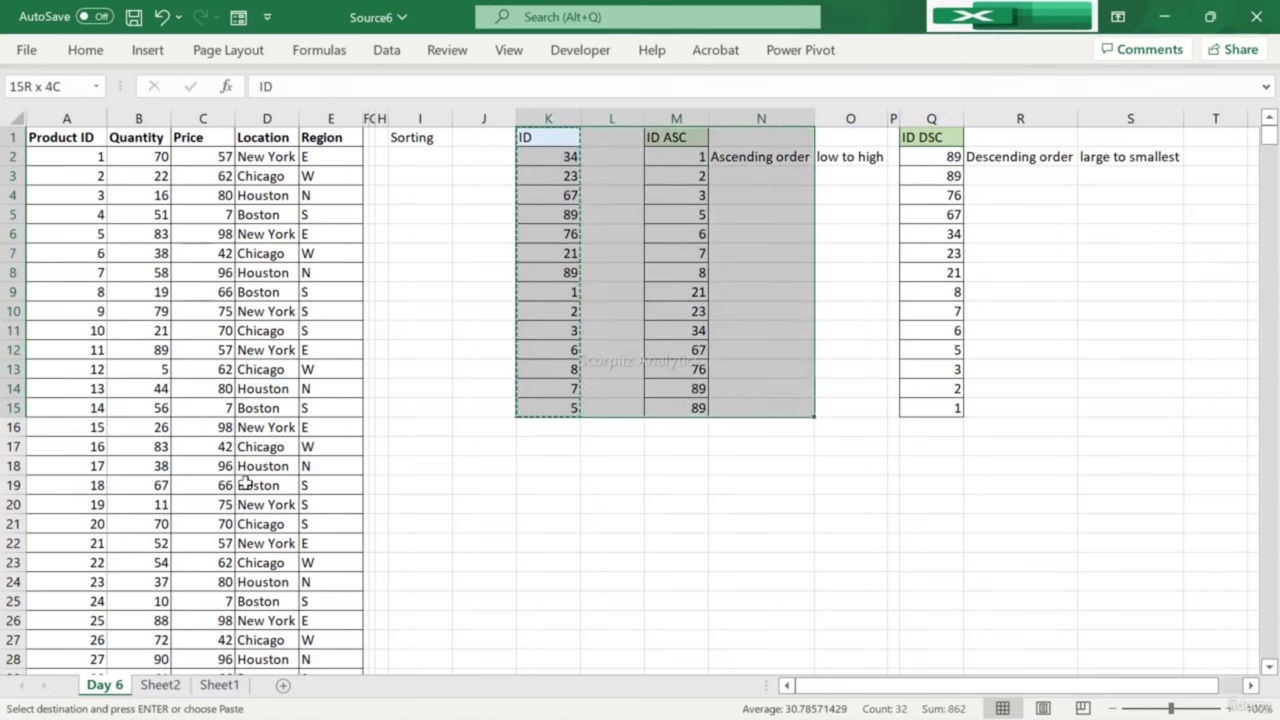
{"action": "key", "text": "ctrl+c"}
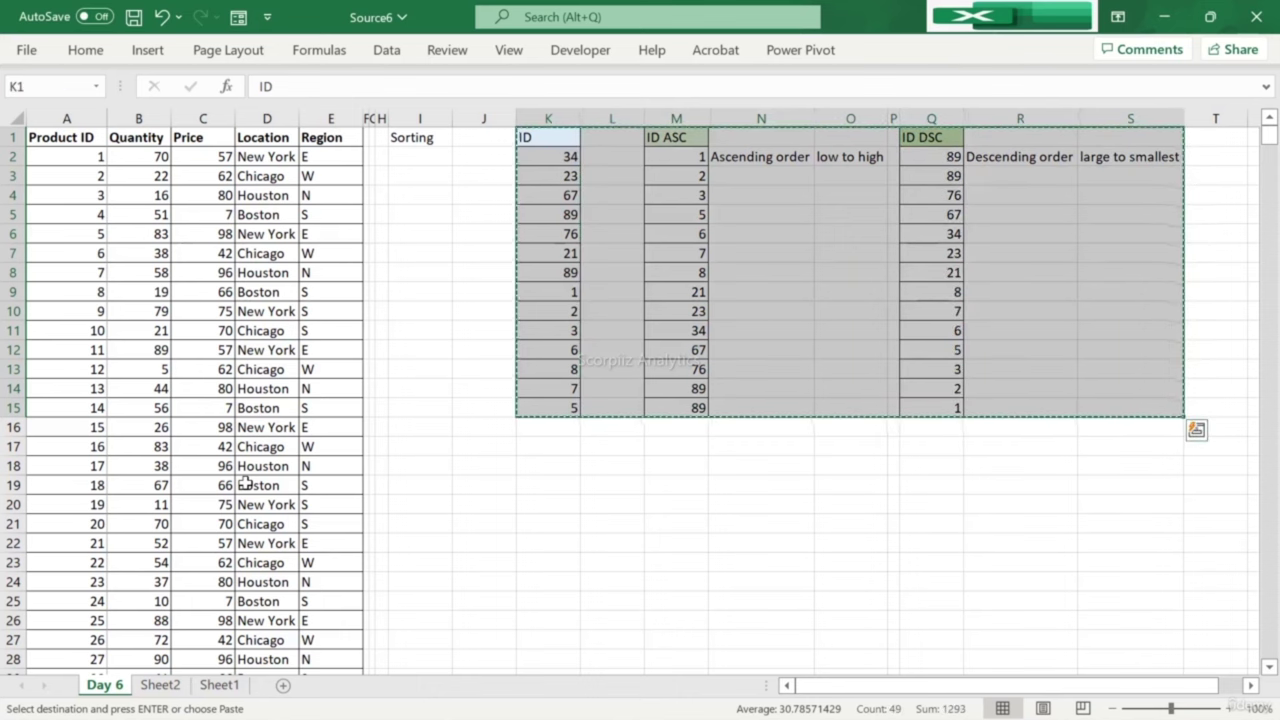
{"action": "key", "text": "ctrl+q"}
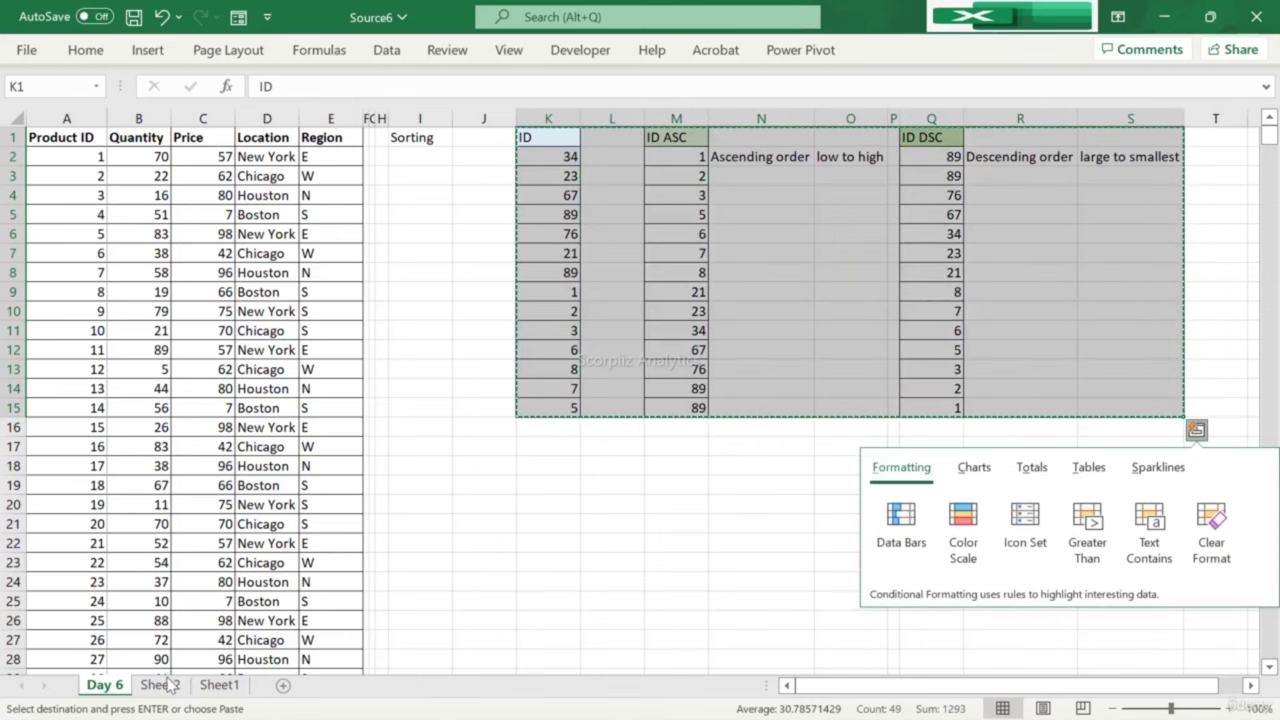
Step: Paste the three ID tables into Sheet2 at cell A1
{"action": "left_click", "coordinate": [160, 684]}
{"action": "key", "text": "ctrl+Up"}
{"action": "key", "text": "ctrl+Left"}
{"action": "key", "text": "ctrl+v"}
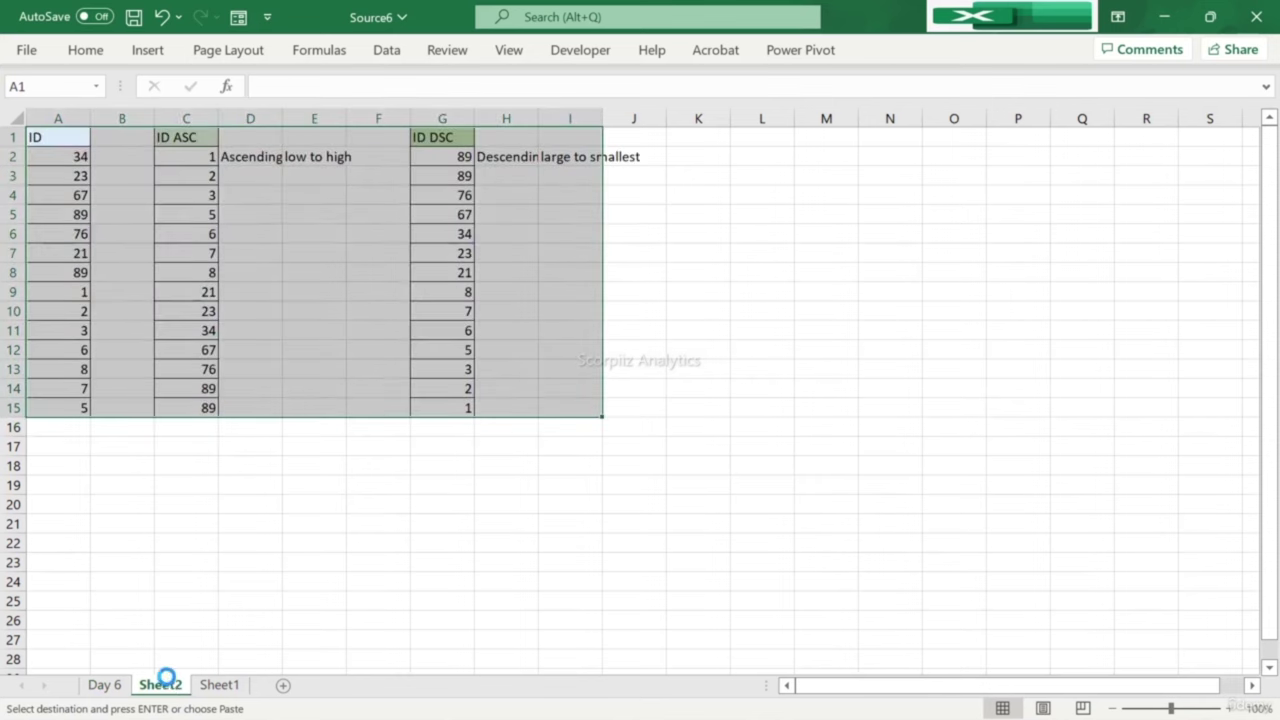
{"action": "left_click", "coordinate": [87, 367]}
{"action": "key", "text": "Down"}
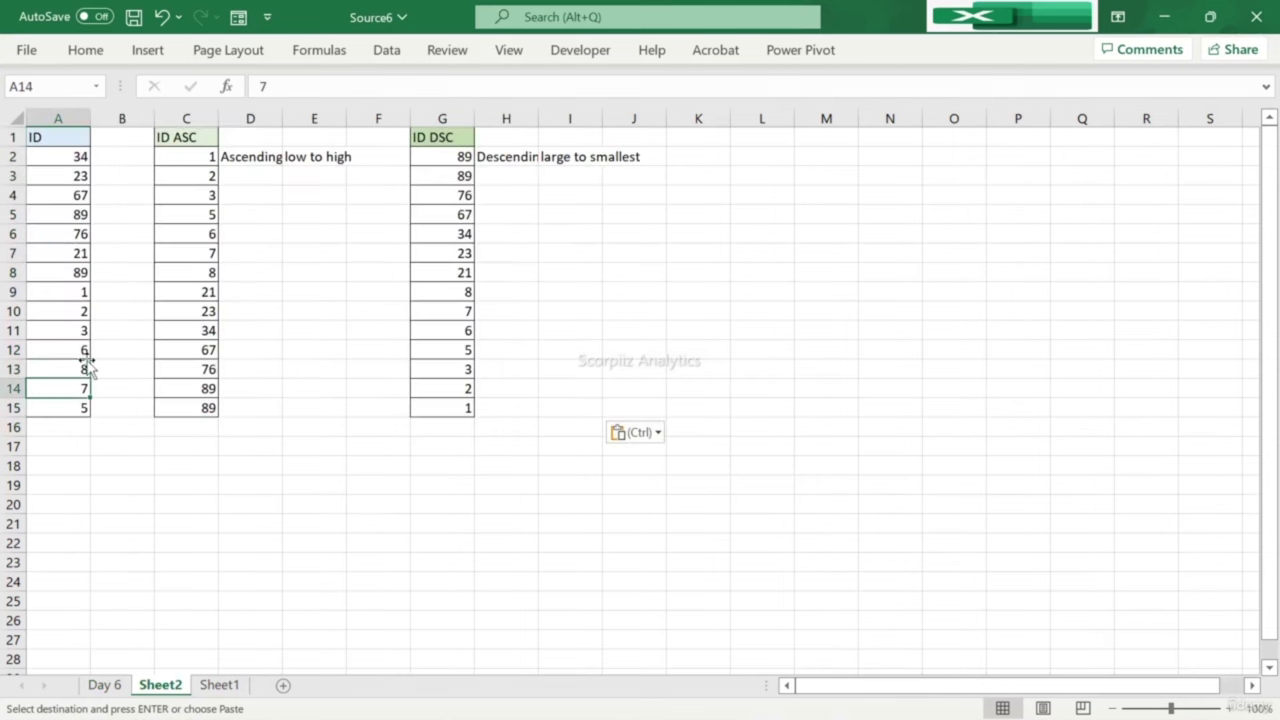
{"action": "key", "text": "Up"}
{"action": "key", "text": "ctrl"}
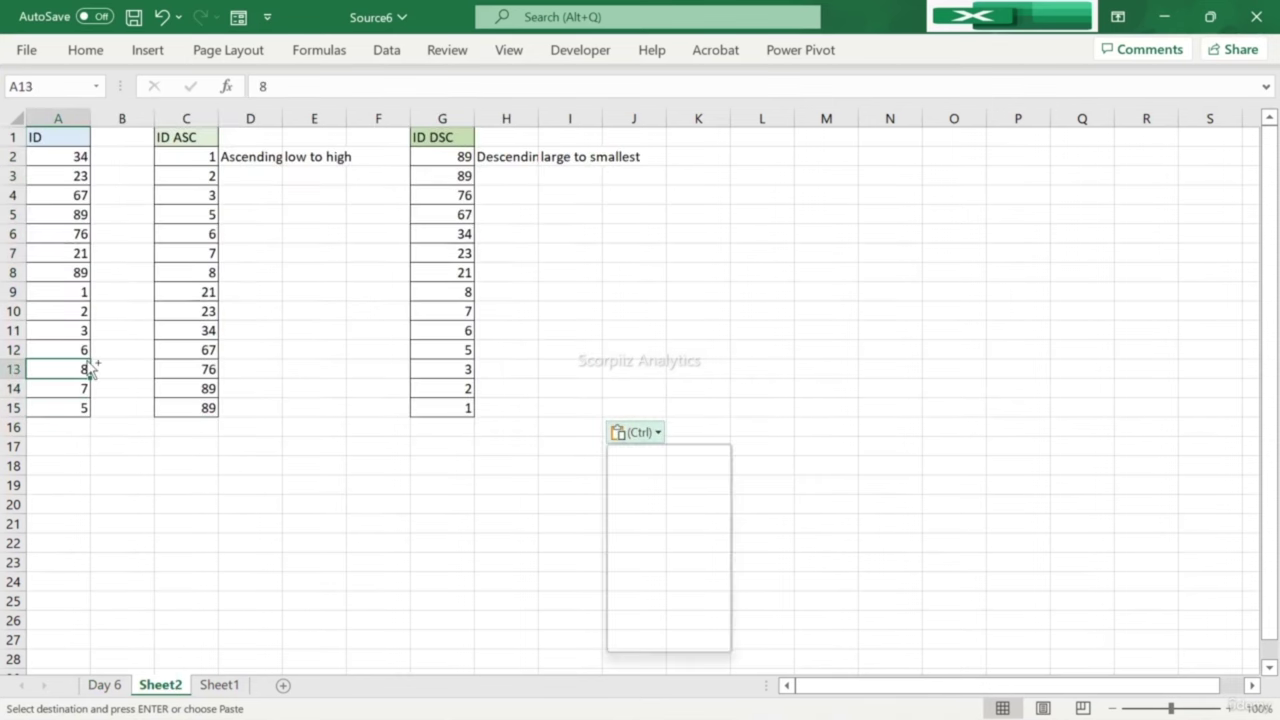
{"action": "key", "text": "Escape"}
{"action": "key", "text": "Up"}
{"action": "key", "text": "Up"}
{"action": "key", "text": "Up"}
{"action": "key", "text": "Up"}
{"action": "key", "text": "Up"}
{"action": "key", "text": "Up"}
{"action": "key", "text": "Up"}
{"action": "key", "text": "Up"}
{"action": "key", "text": "Up"}
{"action": "key", "text": "Up"}
{"action": "key", "text": "Up"}
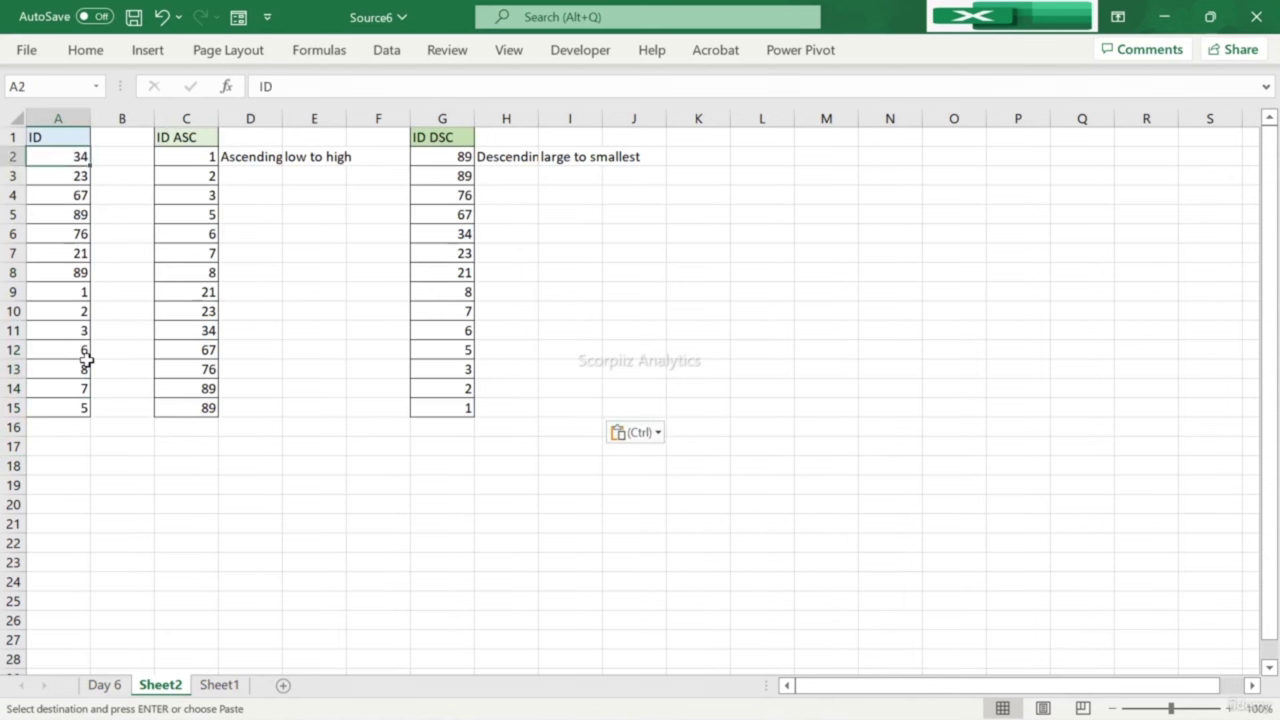
Step: Copy the fourteen IDs in A2:A15 and paste them at A16, C16 and G16
{"action": "key", "text": "ctrl+shift+Down"}
{"action": "key", "text": "ctrl+c"}
{"action": "key", "text": "ctrl+Down"}
{"action": "key", "text": "Down"}
{"action": "key", "text": "ctrl+v"}
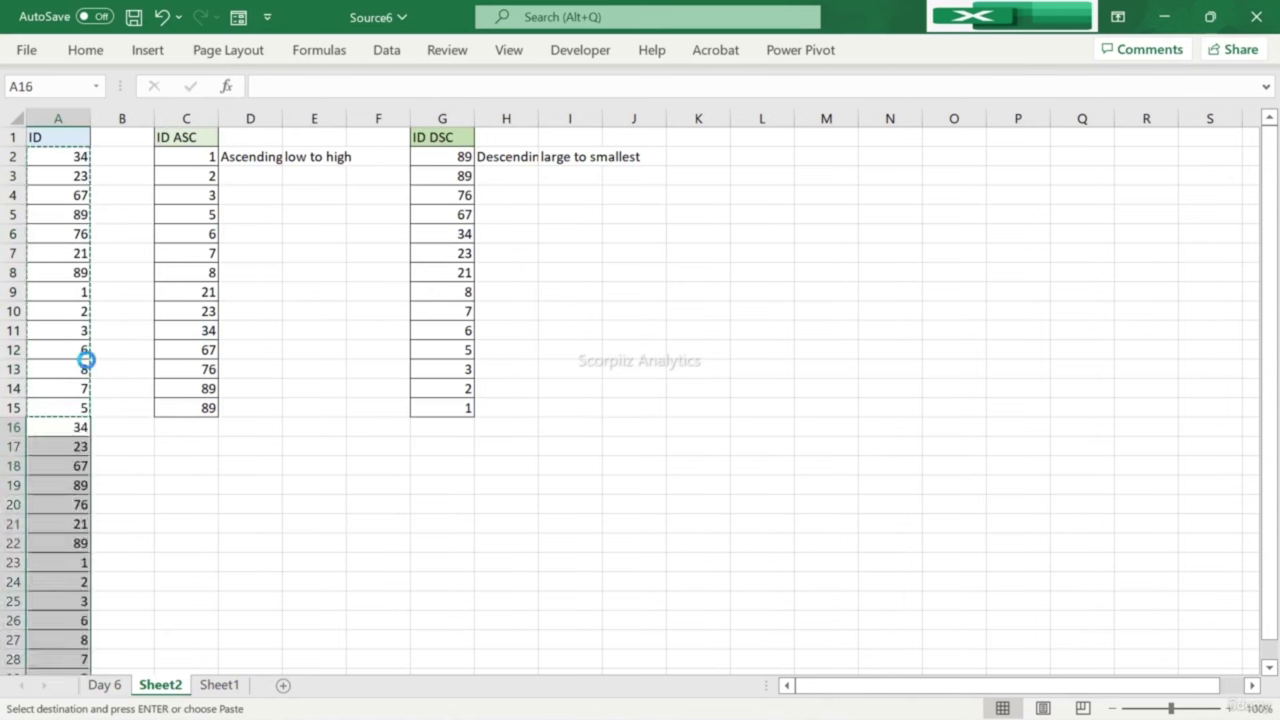
{"action": "key", "text": "Right"}
{"action": "key", "text": "Right"}
{"action": "key", "text": "ctrl+v"}
{"action": "key", "text": "Right"}
{"action": "key", "text": "Right"}
{"action": "key", "text": "Right"}
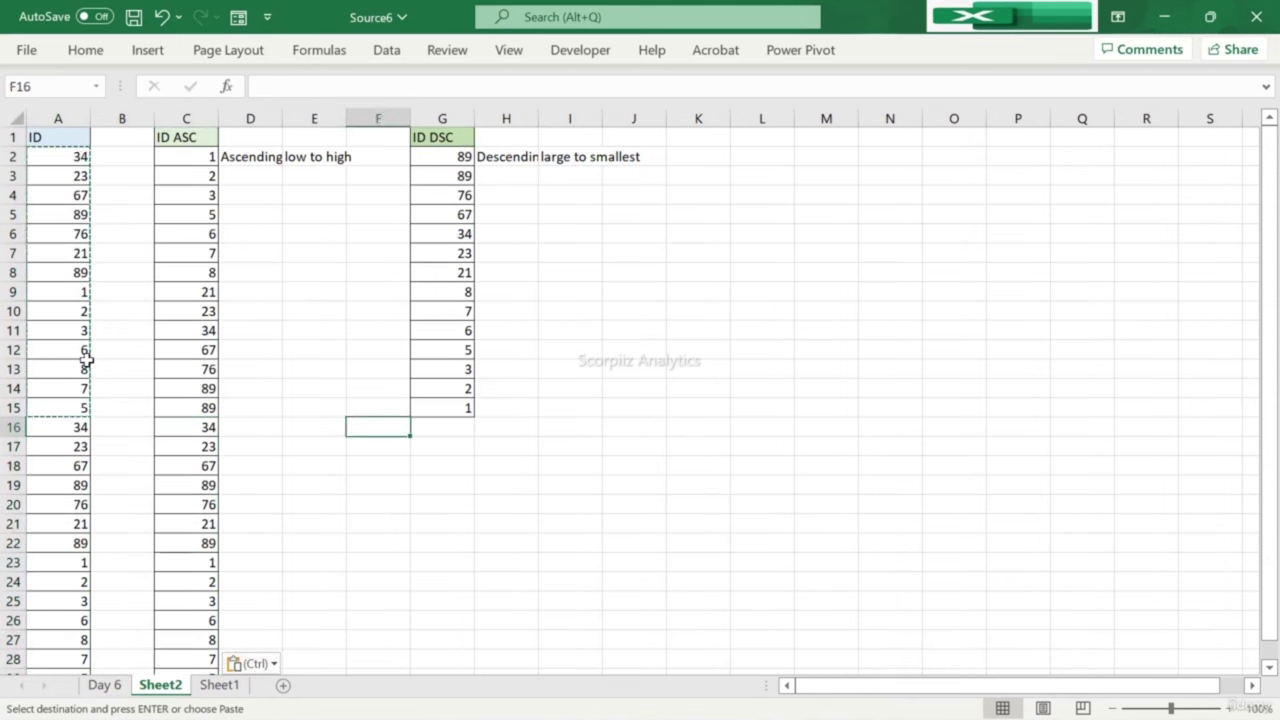
{"action": "key", "text": "Right"}
{"action": "key", "text": "ctrl+v"}
Step: Clear the copy marking and return to the ID ASC header in C1
{"action": "key", "text": "Escape"}
{"action": "key", "text": "Up"}
{"action": "key", "text": "ctrl+Up"}
{"action": "key", "text": "Left"}
{"action": "key", "text": "Left"}
{"action": "key", "text": "Left"}
{"action": "key", "text": "Left"}
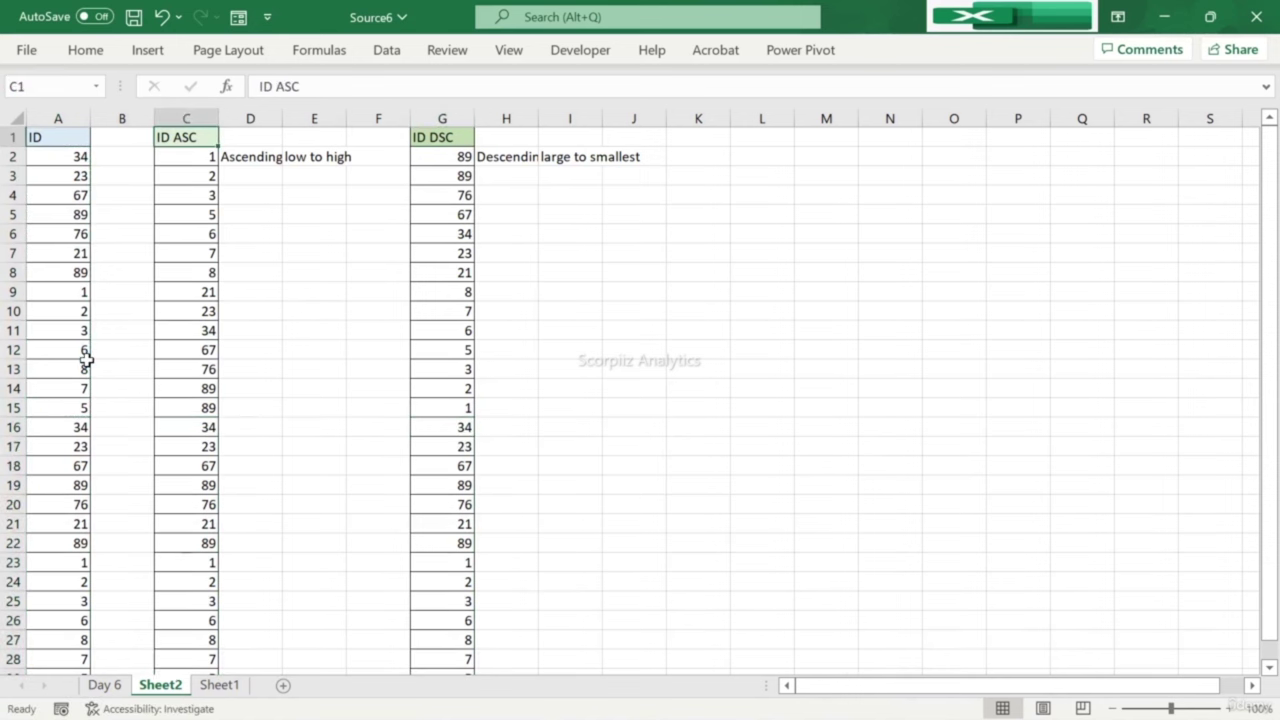
{"action": "key", "text": "Down"}
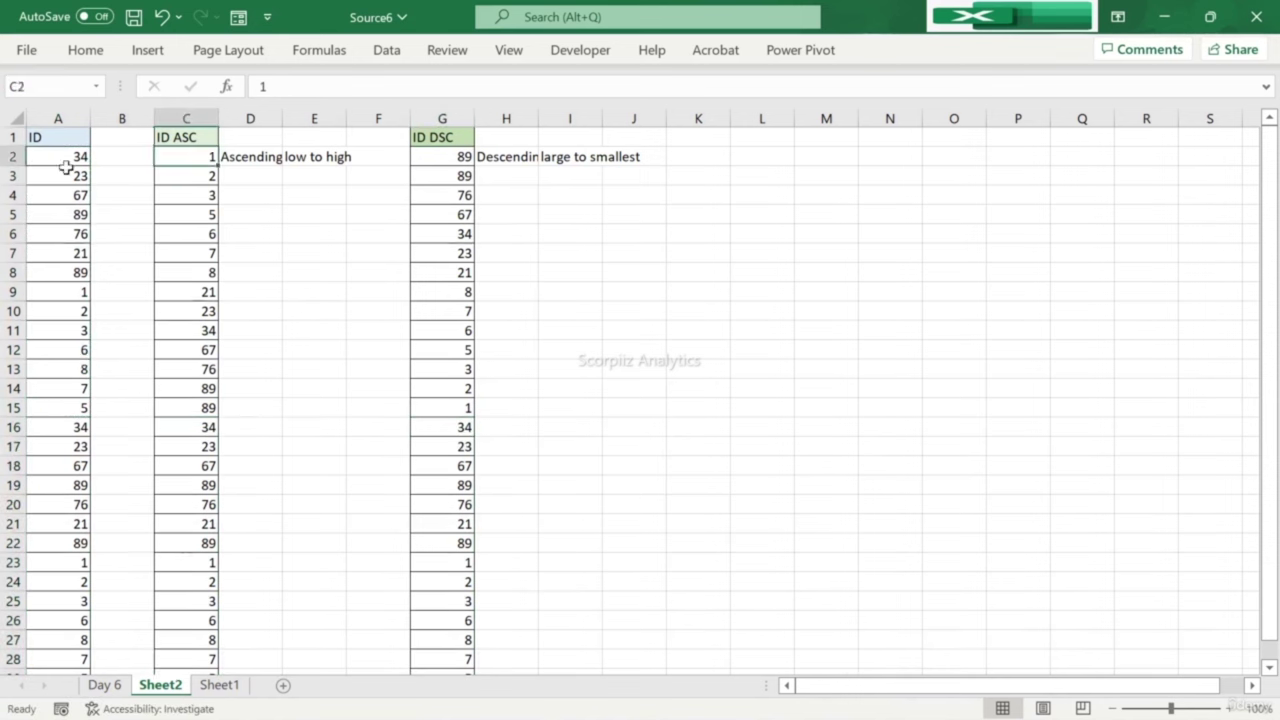
{"action": "left_click", "coordinate": [199, 137]}
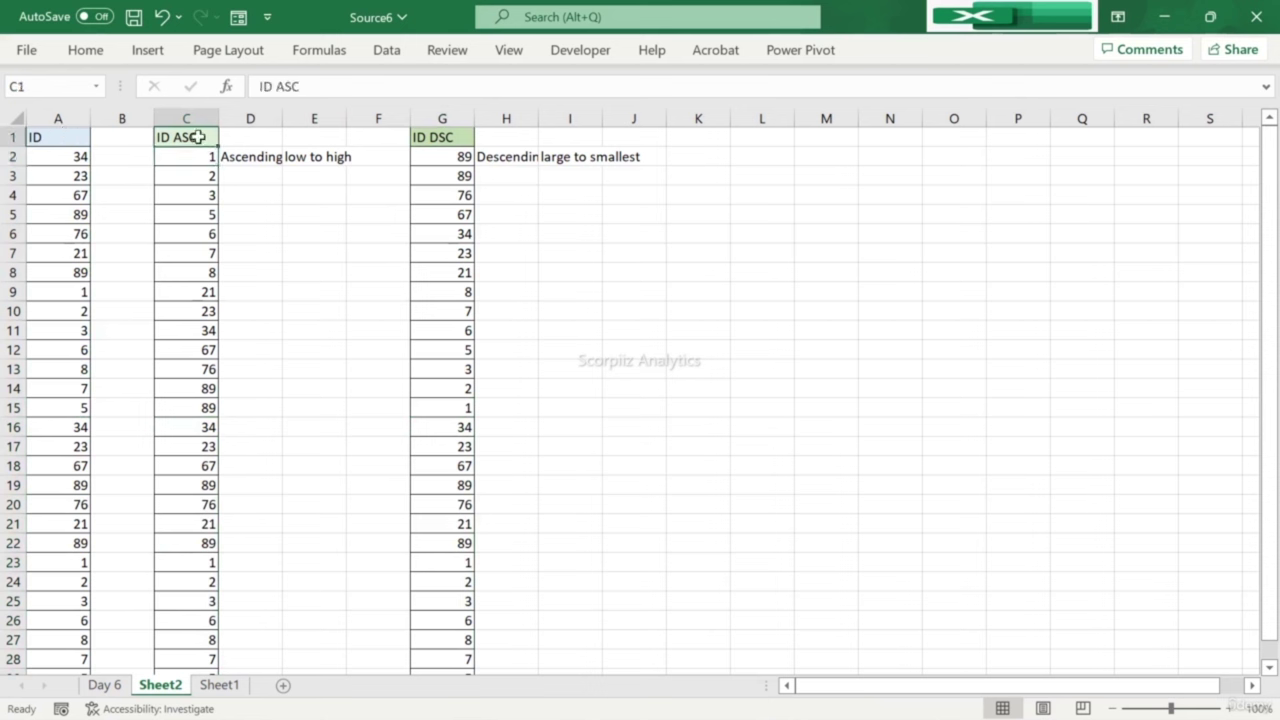
{"action": "left_click", "coordinate": [389, 52]}
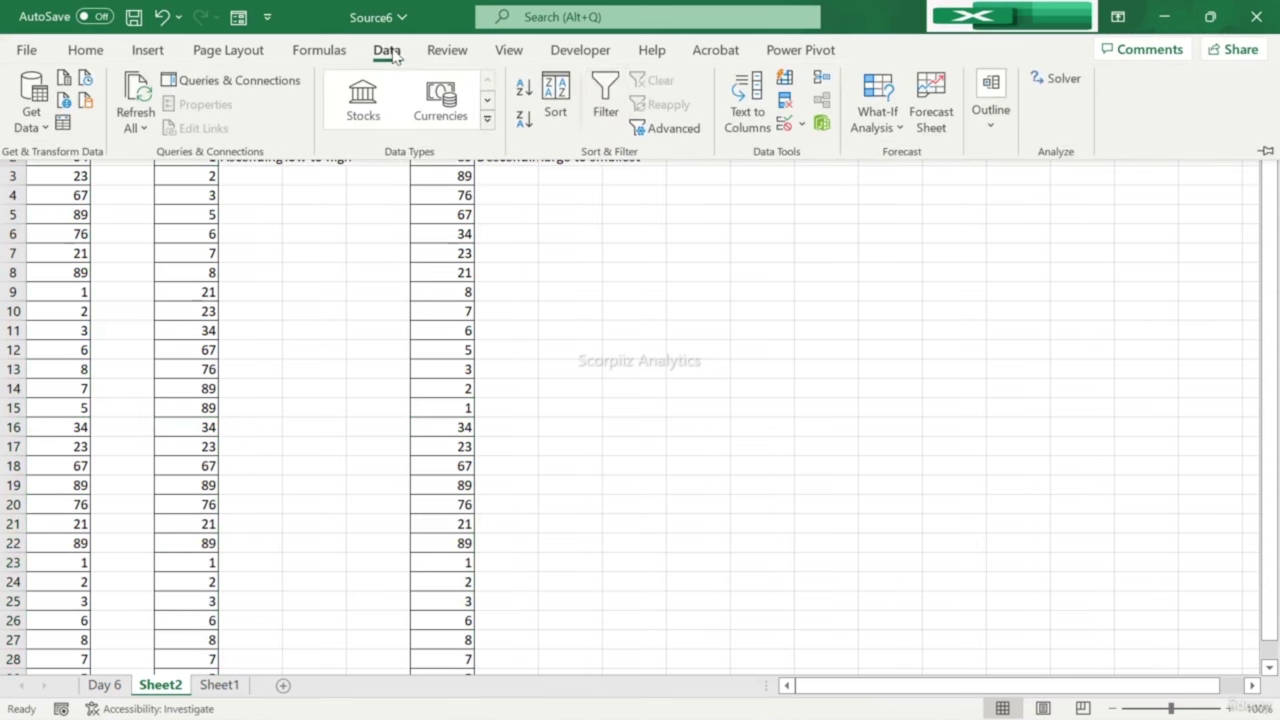
Step: Sort by Column C smallest to largest, then undo and redo that sort
{"action": "left_click", "coordinate": [560, 108]}
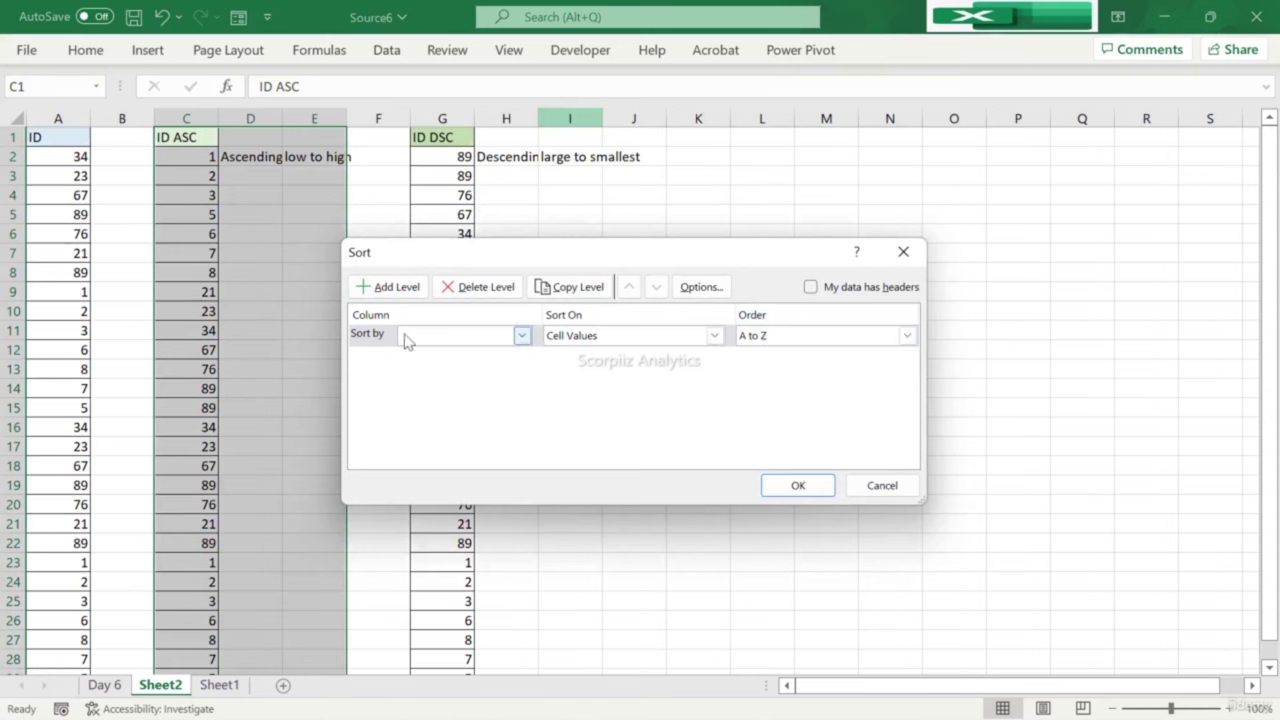
{"action": "left_click", "coordinate": [522, 336]}
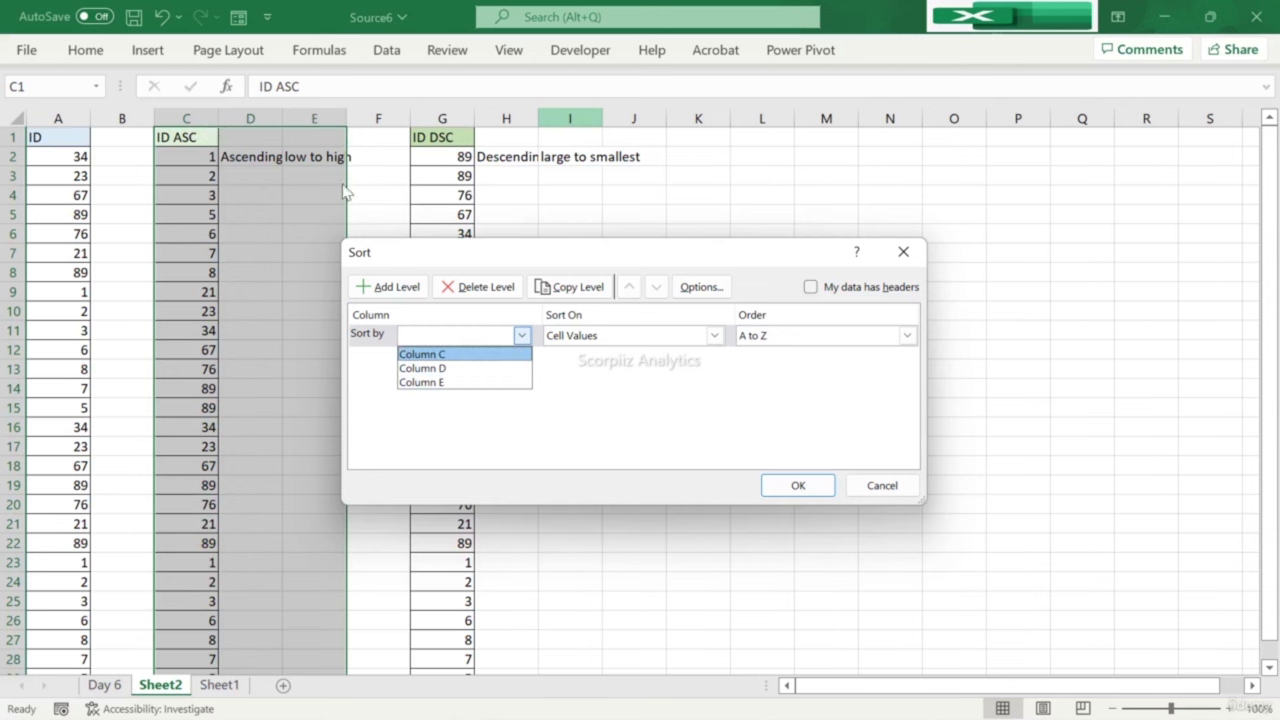
{"action": "left_click", "coordinate": [430, 354]}
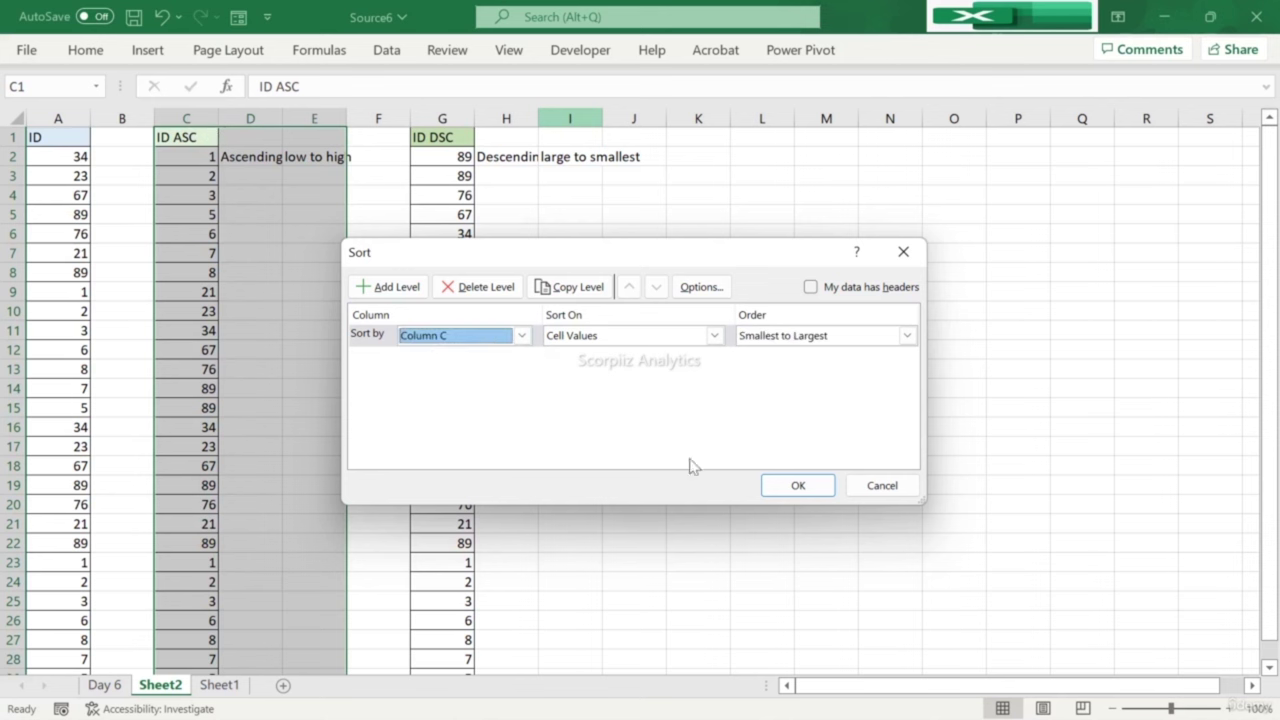
{"action": "left_click", "coordinate": [793, 485]}
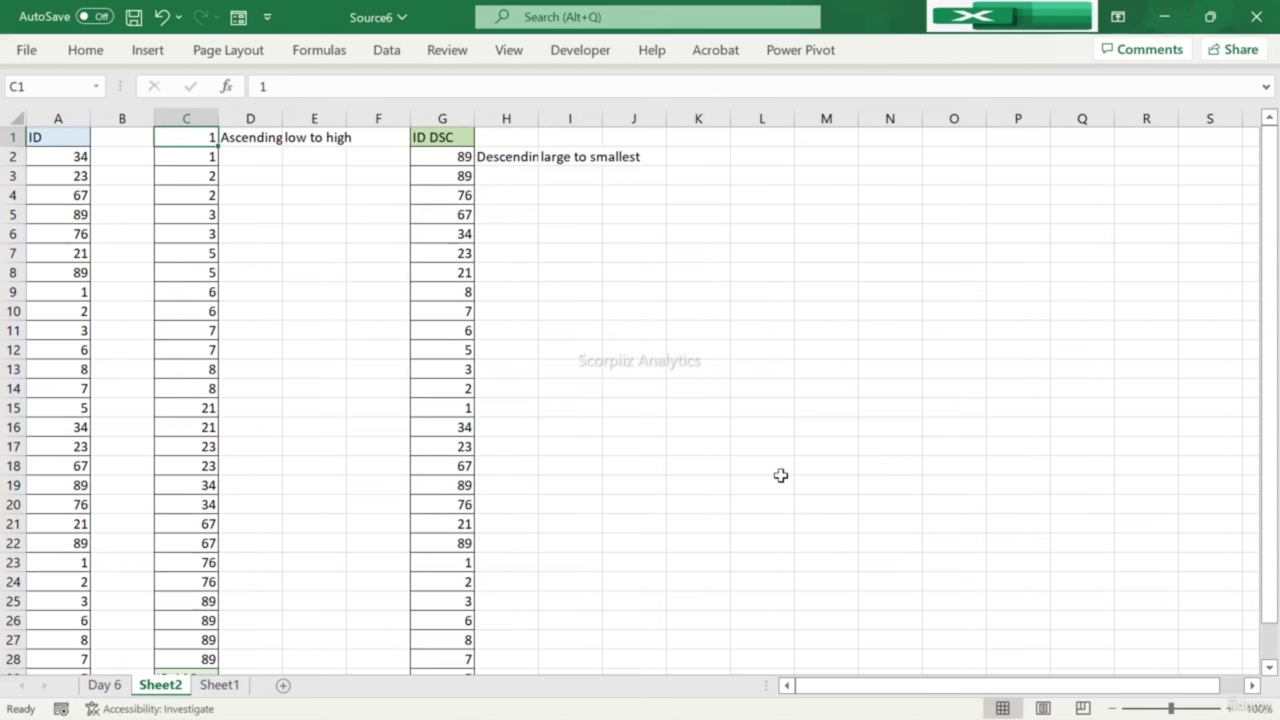
{"action": "key", "text": "ctrl+z"}
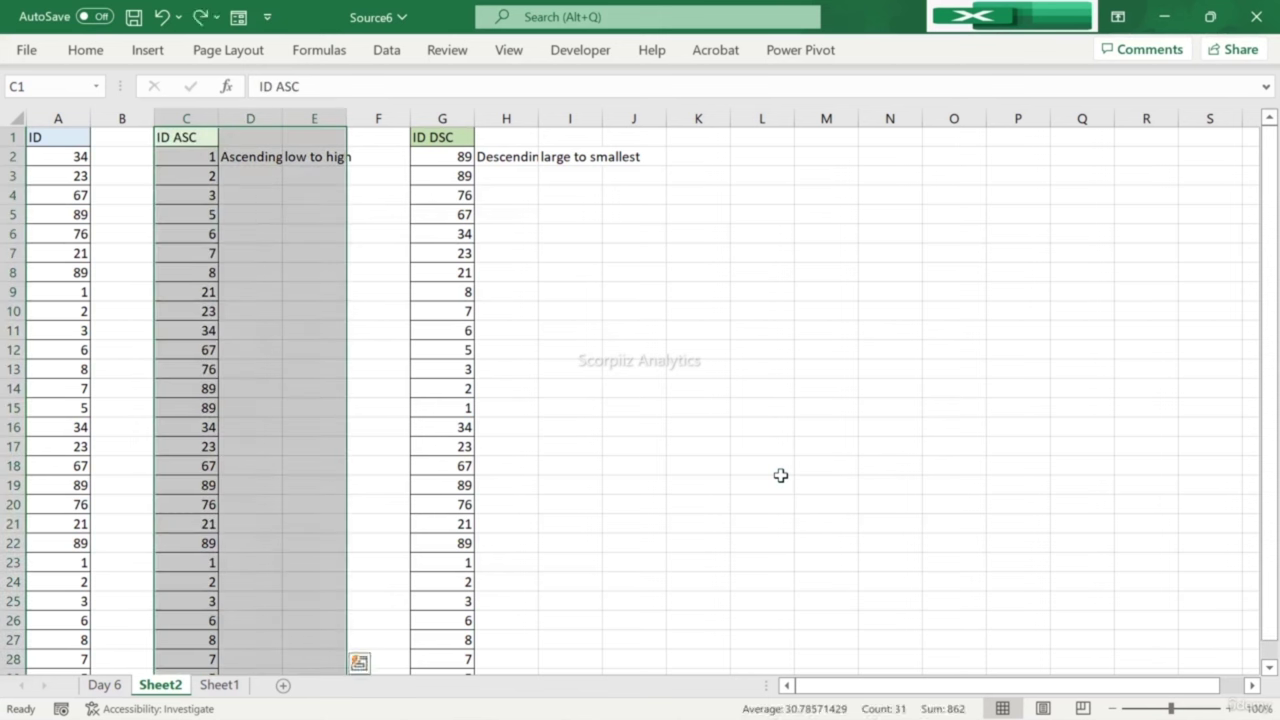
{"action": "key", "text": "ctrl+y"}
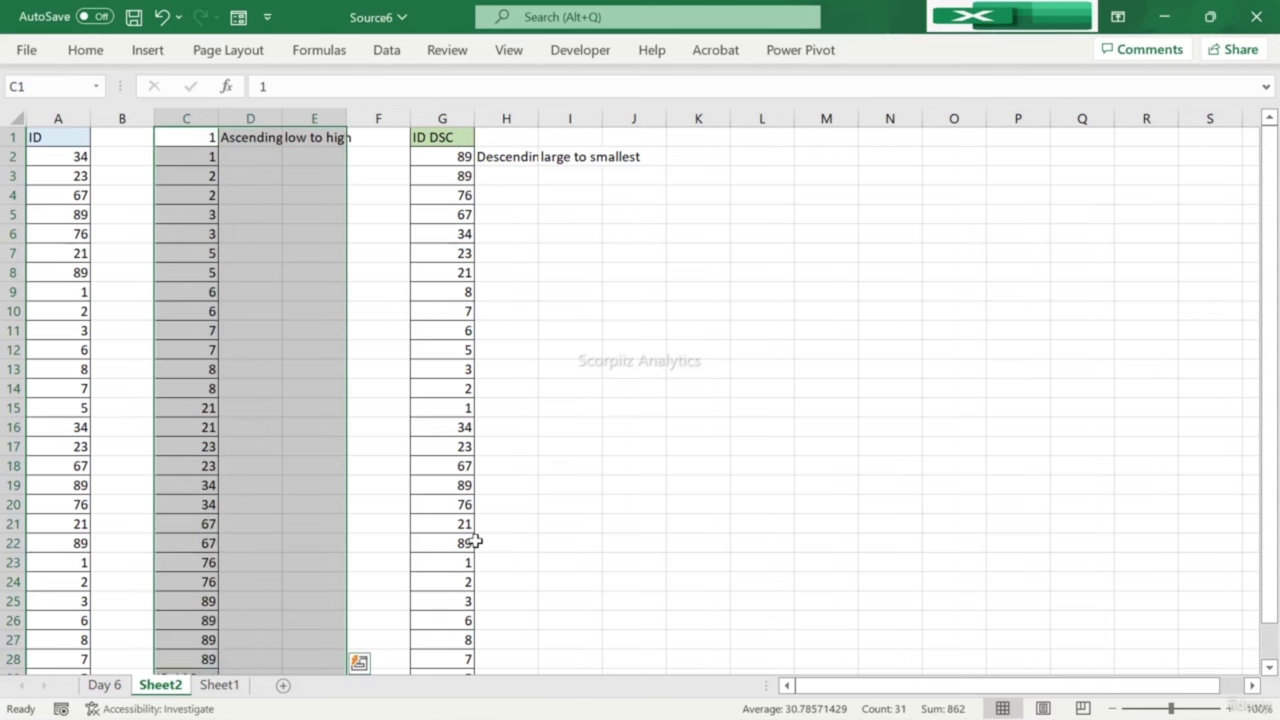
Step: Enter 'ctrl+z' in L1 and 'ctrl+y' in L2, moving it from N1
{"action": "left_click", "coordinate": [775, 143]}
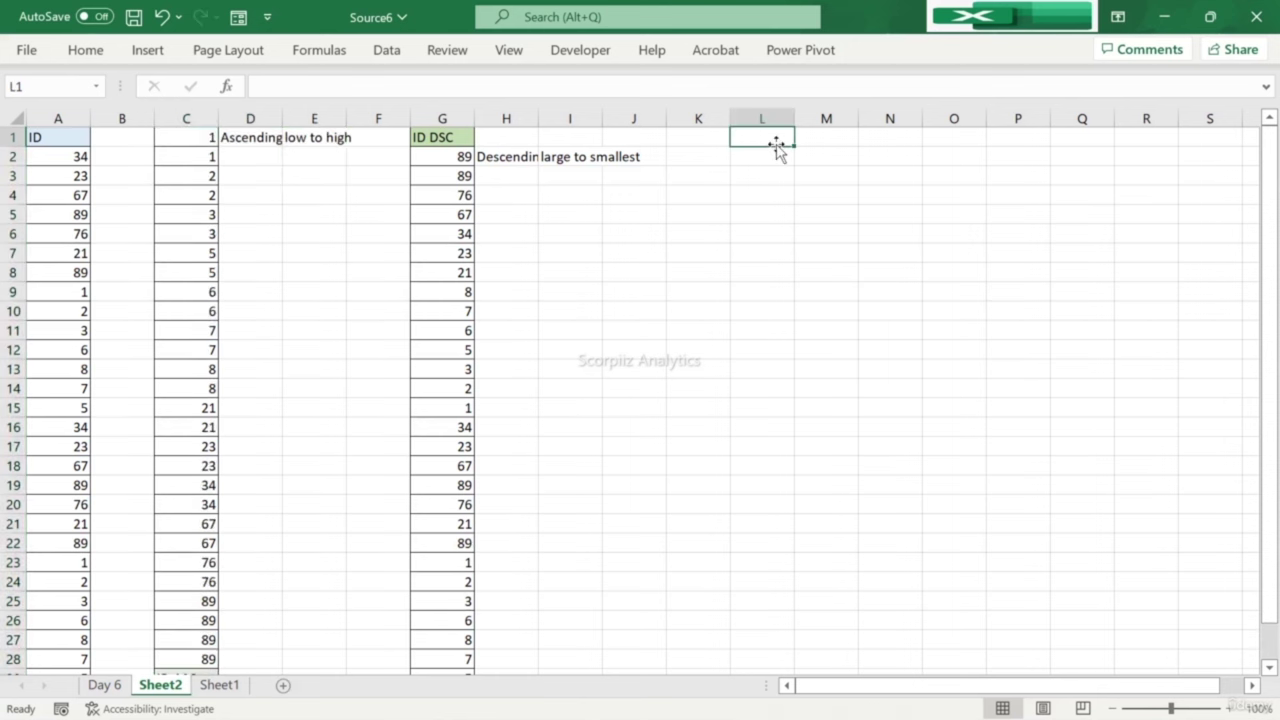
{"action": "type", "text": "ctrl+z"}
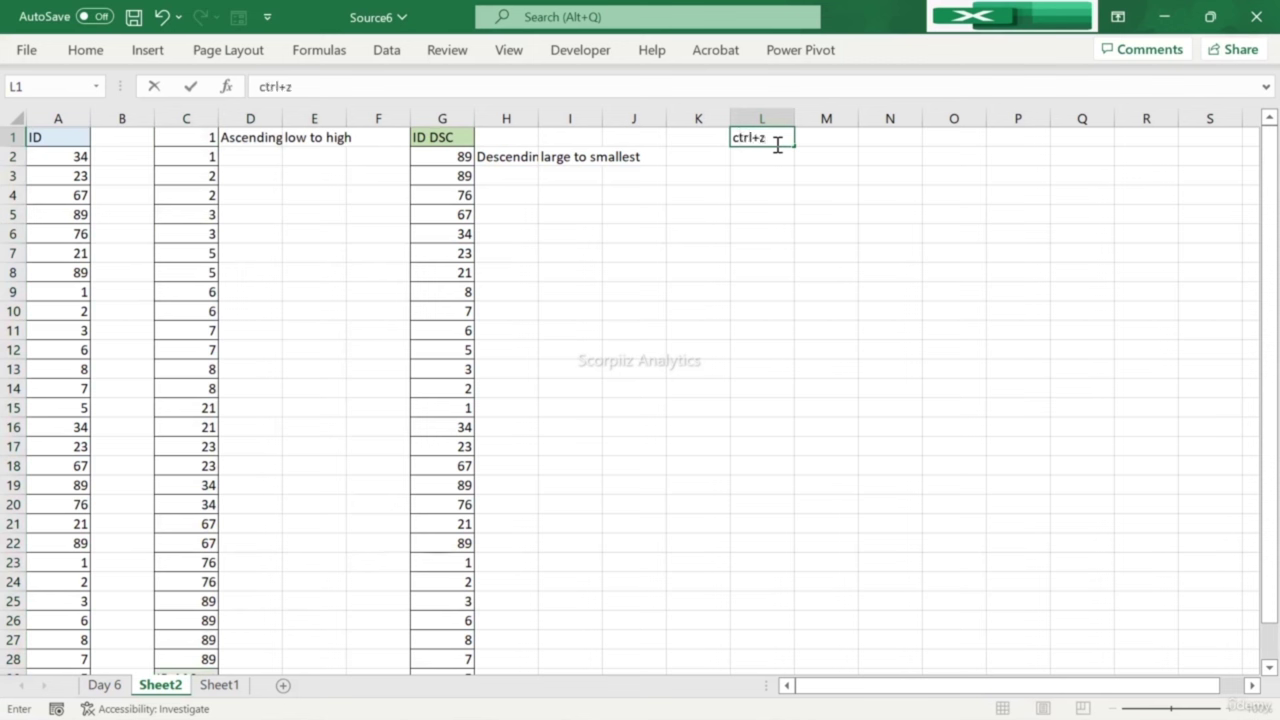
{"action": "key", "text": "Return"}
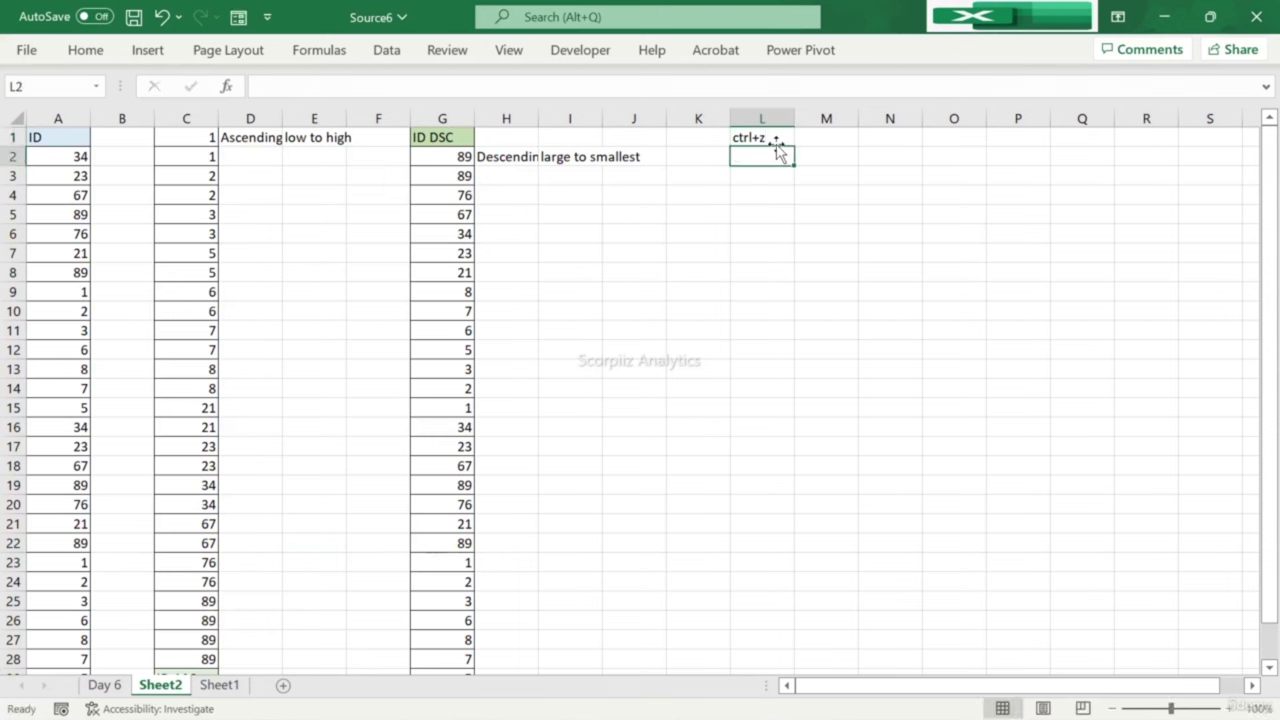
{"action": "key", "text": "Right"}
{"action": "key", "text": "Up"}
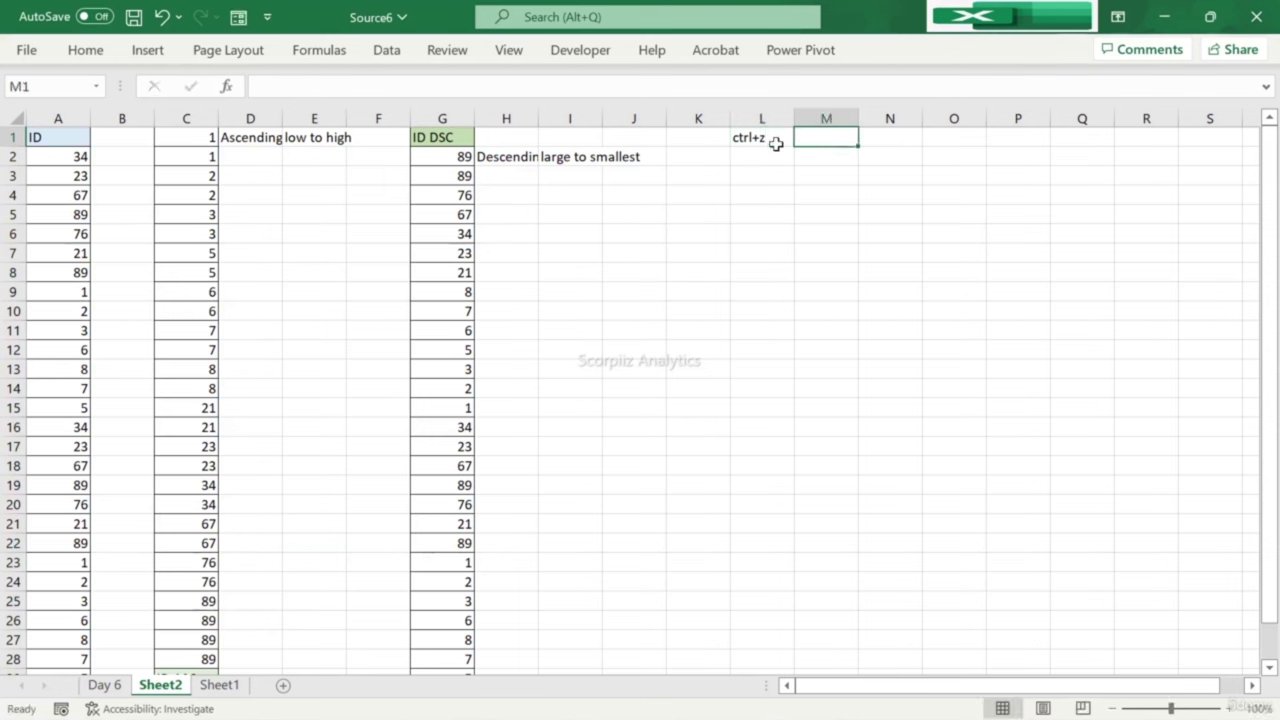
{"action": "key", "text": "Right"}
{"action": "type", "text": "ct"}
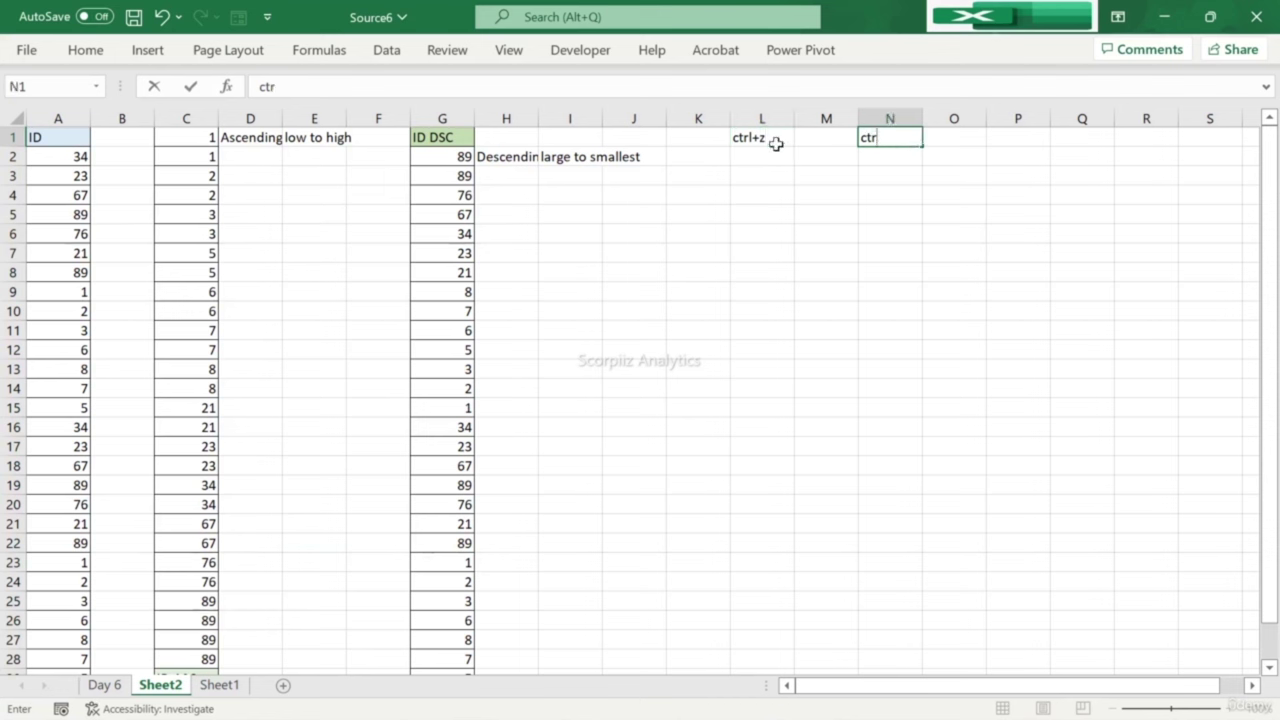
{"action": "type", "text": "rl+y"}
{"action": "left_click", "coordinate": [777, 147]}
{"action": "key", "text": "Up"}
{"action": "key", "text": "Right"}
{"action": "key", "text": "Right"}
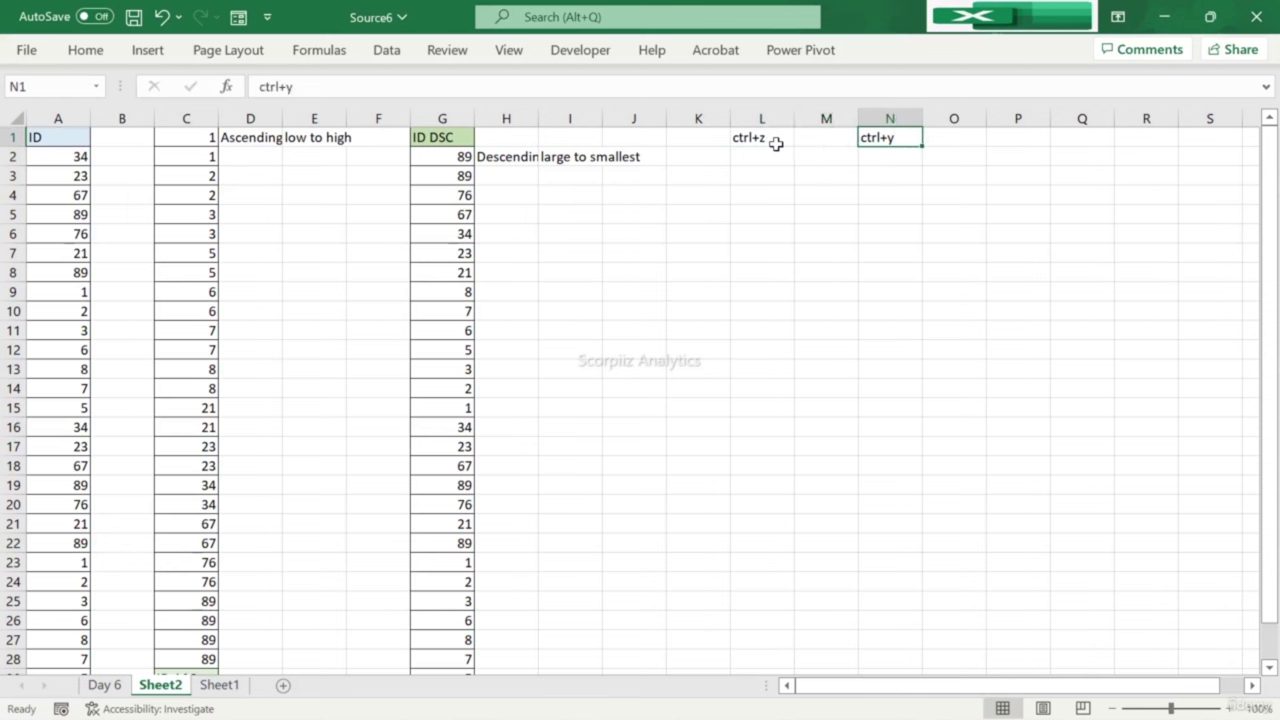
{"action": "key", "text": "ctrl+x"}
{"action": "left_click", "coordinate": [777, 150]}
{"action": "key", "text": "ctrl+v"}
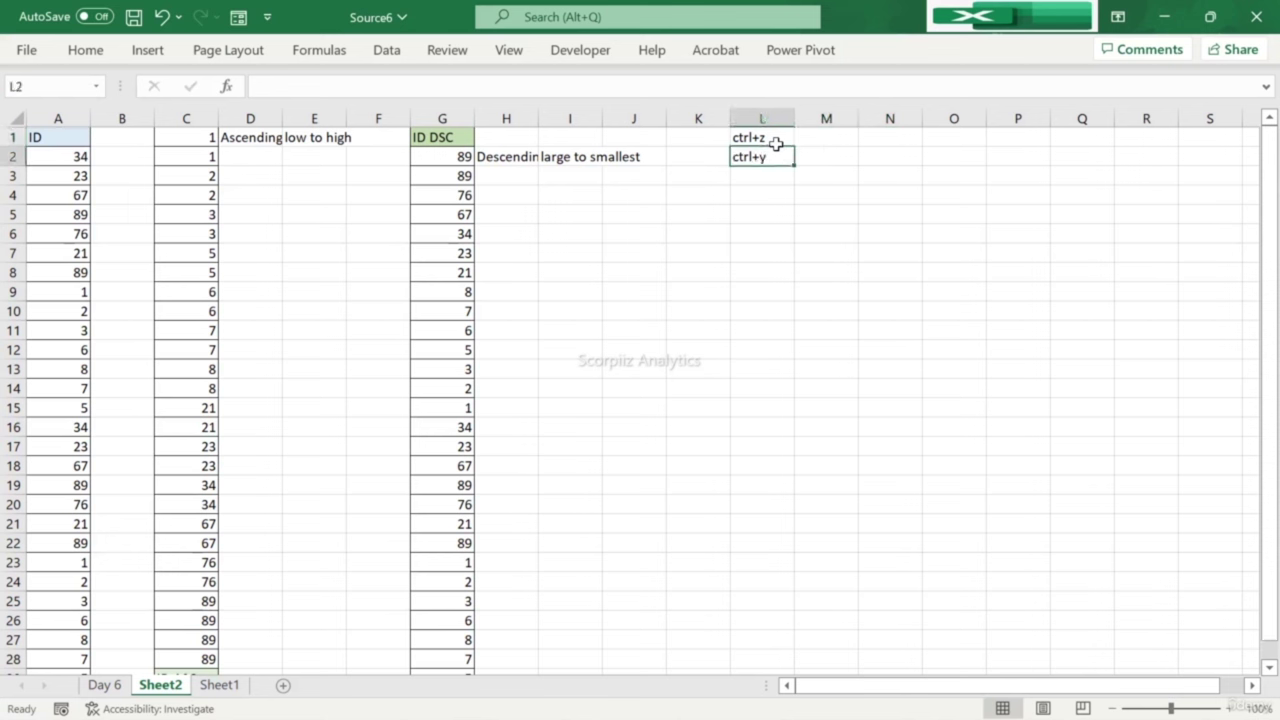
Step: Label the shortcuts 'undo' in M1 and 'redo' in M2
{"action": "key", "text": "Up"}
{"action": "key", "text": "Right"}
{"action": "type", "text": "u"}
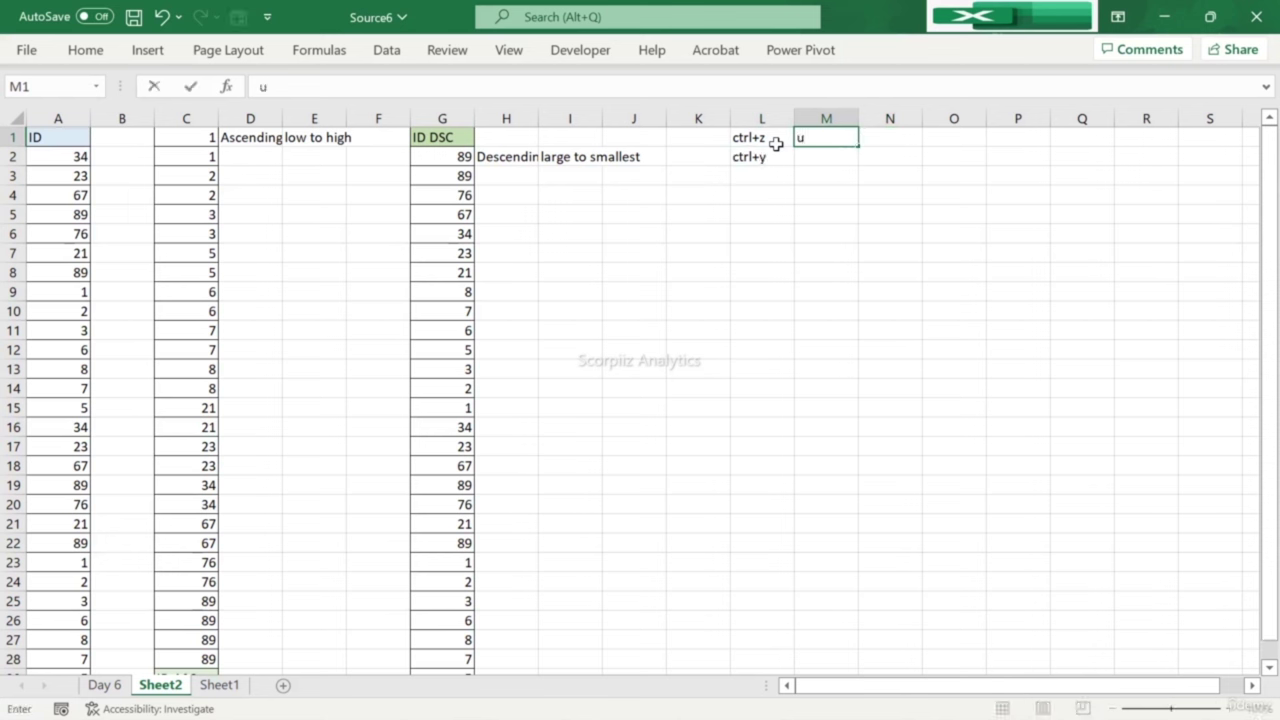
{"action": "type", "text": "ndo"}
{"action": "key", "text": "Return"}
{"action": "type", "text": "red"}
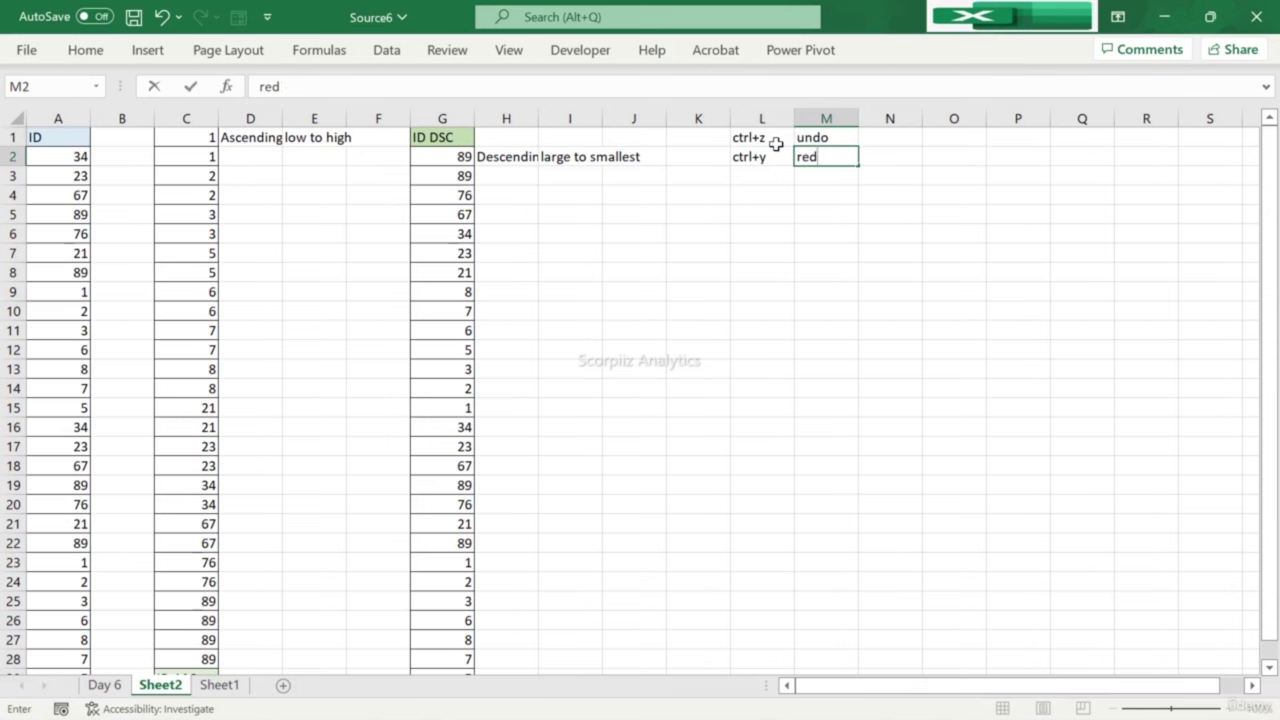
{"action": "type", "text": "io"}
{"action": "key", "text": "Return"}
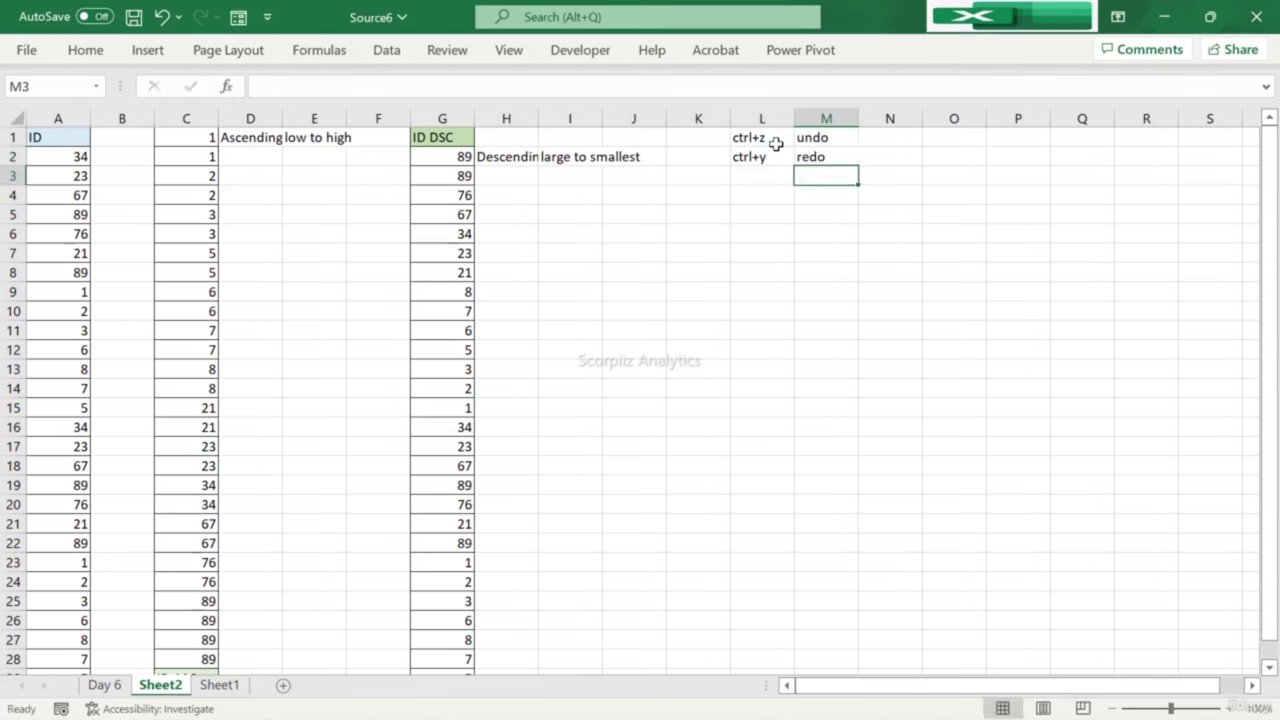
{"action": "key", "text": "Up"}
{"action": "key", "text": "Up"}
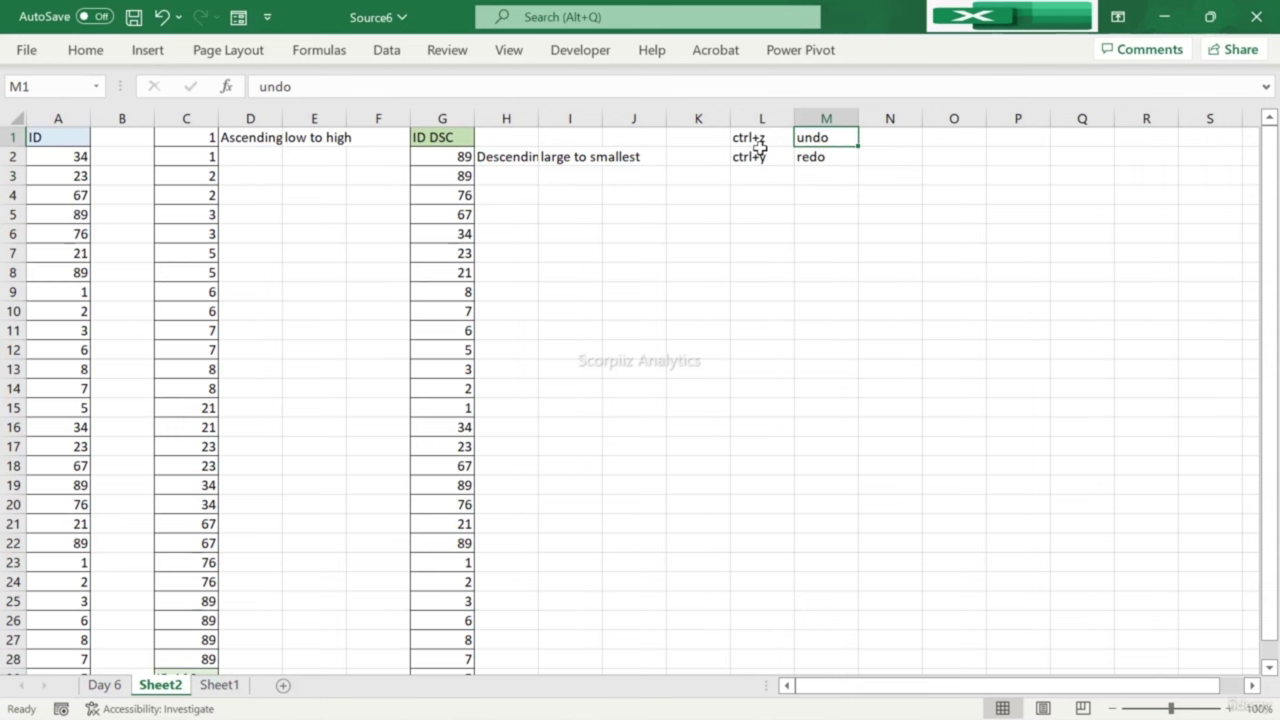
Step: Roll back the shortcut-note edits with two undos and one redo
{"action": "left_click", "coordinate": [762, 156]}
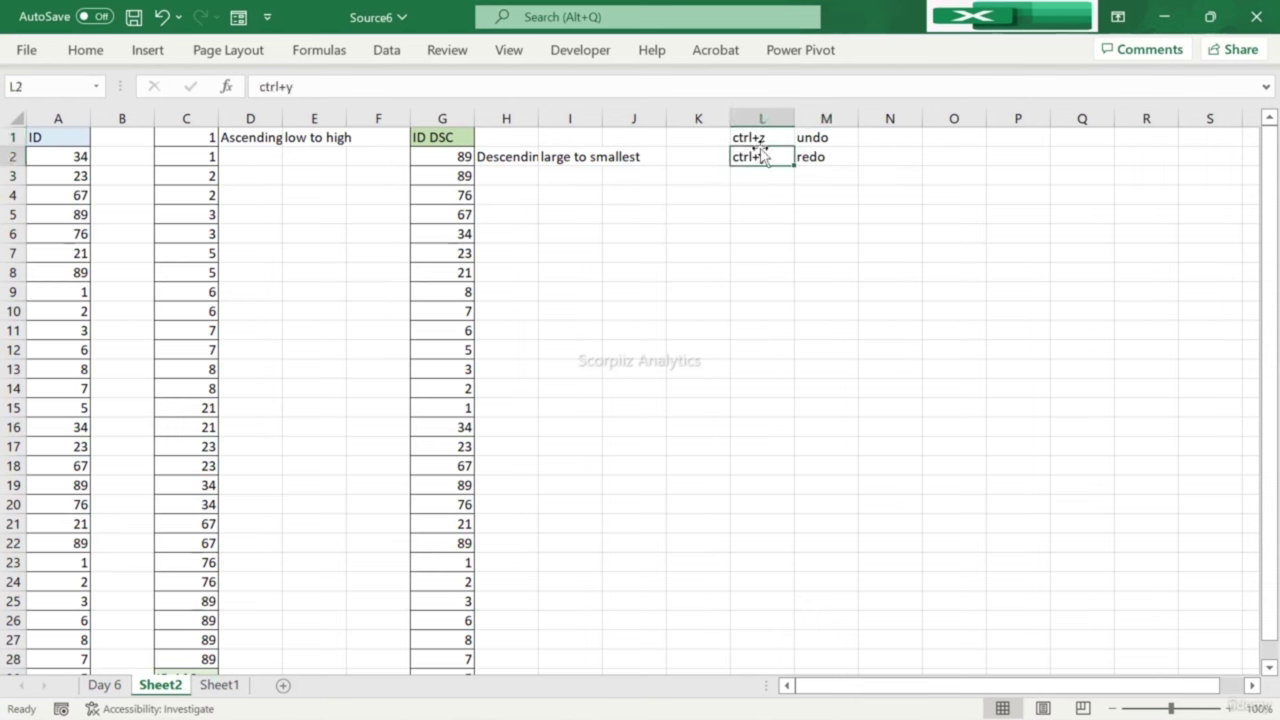
{"action": "left_click", "coordinate": [200, 174]}
{"action": "key", "text": "Up"}
{"action": "key", "text": "Up"}
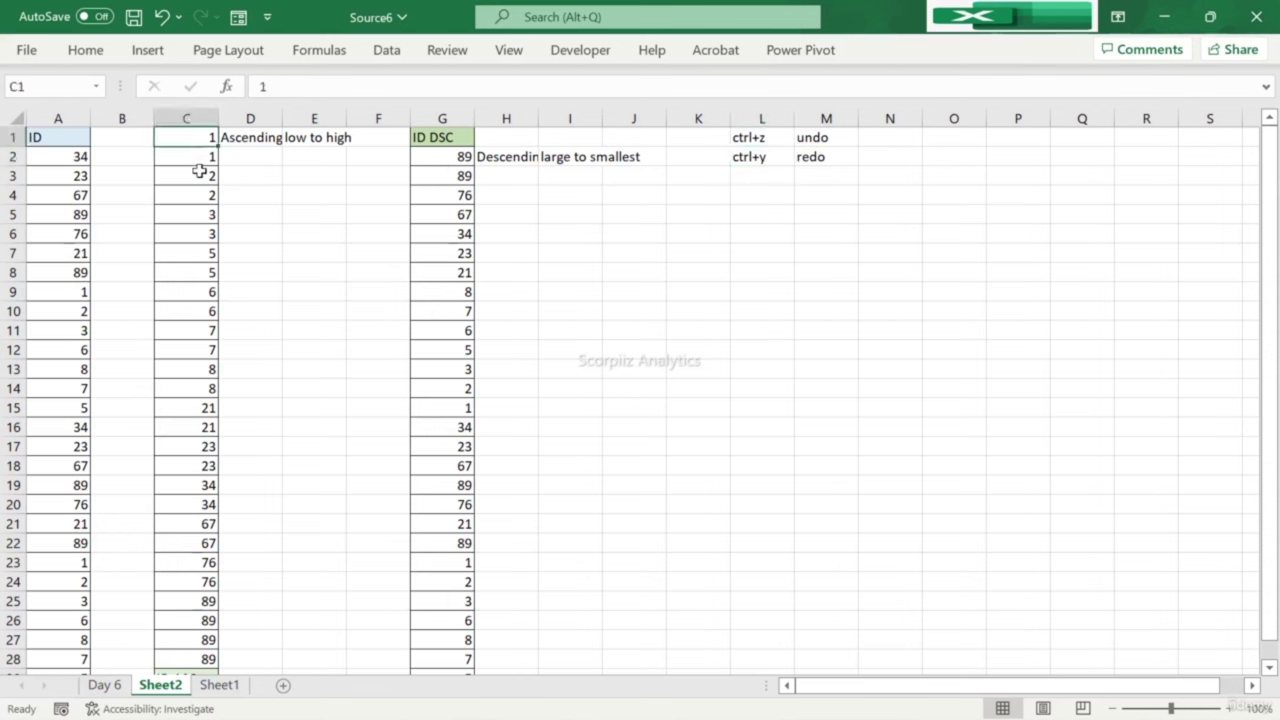
{"action": "key", "text": "ctrl+z"}
{"action": "key", "text": "ctrl+z"}
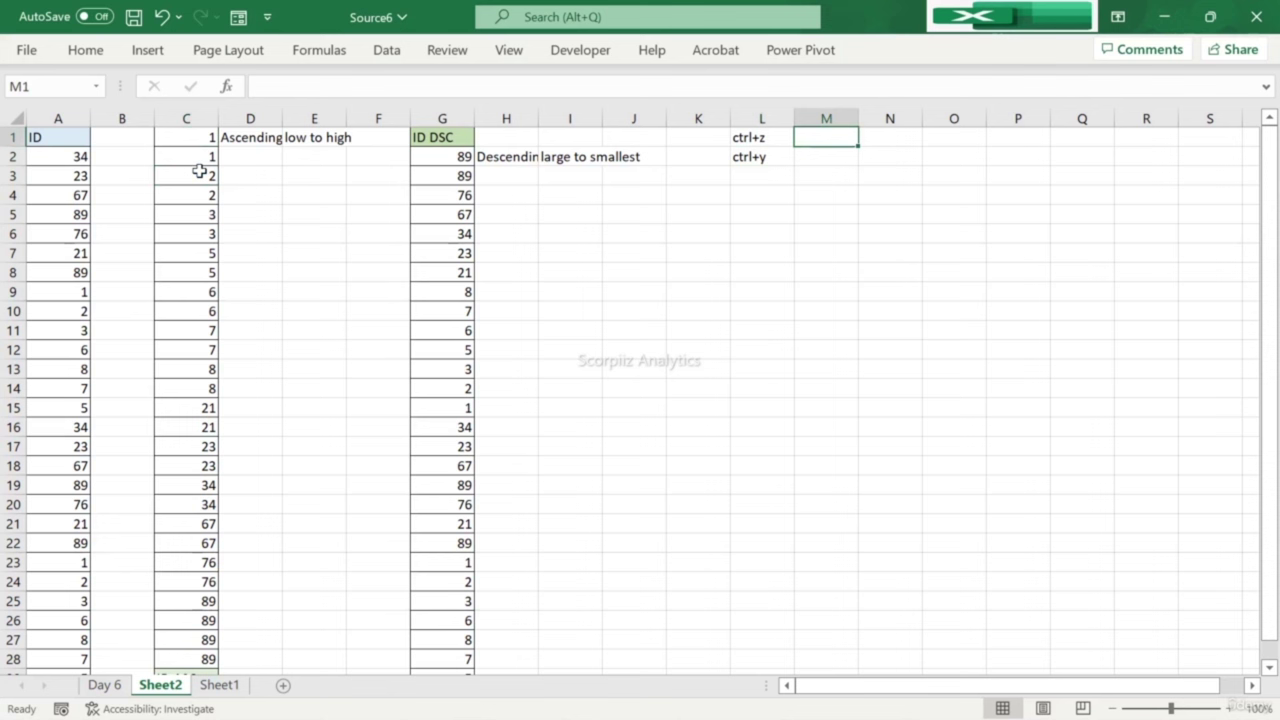
{"action": "key", "text": "ctrl+z"}
{"action": "key", "text": "ctrl+z"}
{"action": "key", "text": "ctrl+z"}
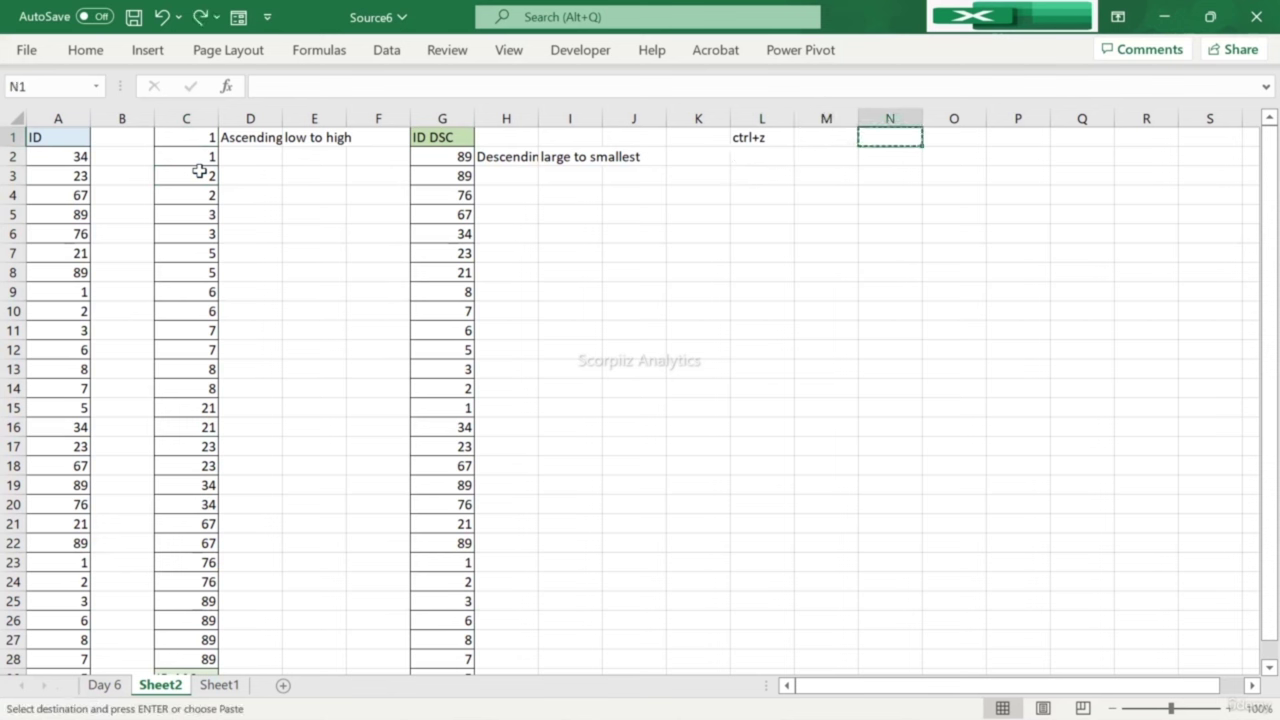
{"action": "key", "text": "ctrl+y"}
{"action": "key", "text": "ctrl+y"}
{"action": "key", "text": "ctrl+y"}
{"action": "key", "text": "ctrl+y"}
{"action": "key", "text": "ctrl+y"}
Step: Copy the ID column A1:A29 over column C
{"action": "key", "text": "ctrl+Left"}
{"action": "key", "text": "ctrl+Home"}
{"action": "key", "text": "ctrl+shift+Down"}
{"action": "key", "text": "ctrl+c"}
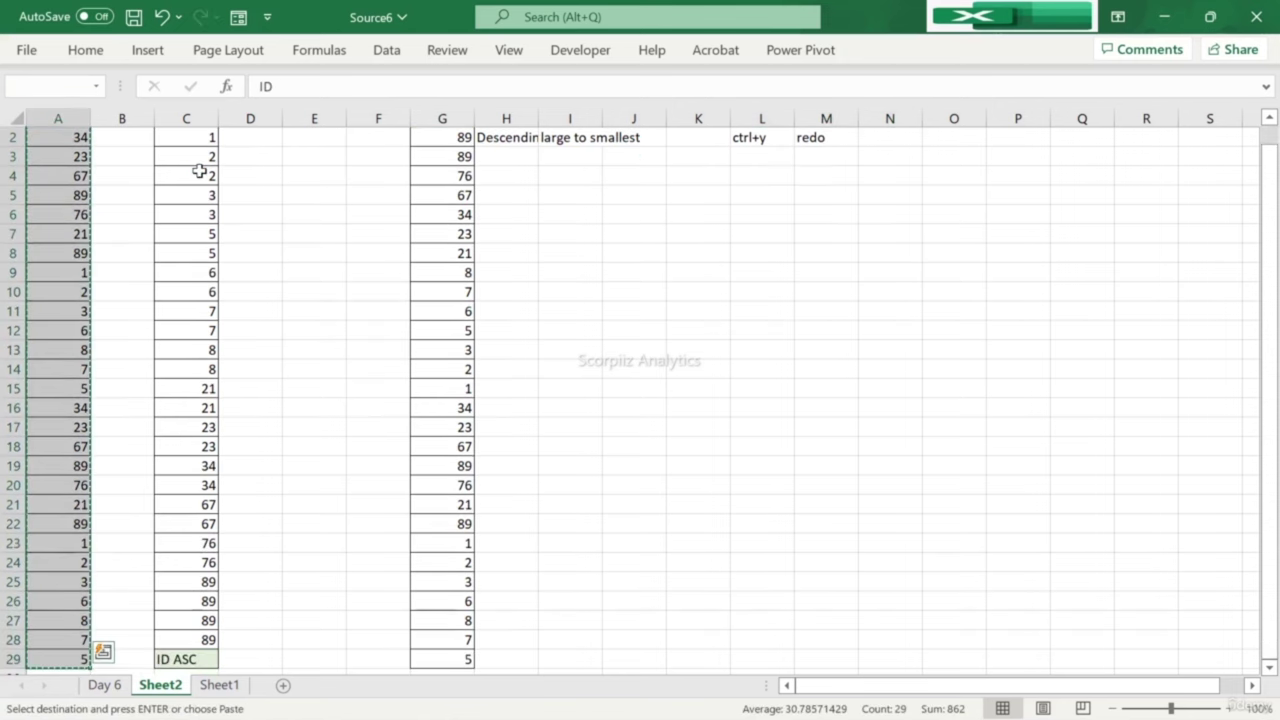
{"action": "key", "text": "Right"}
{"action": "key", "text": "Right"}
{"action": "key", "text": "ctrl+v"}
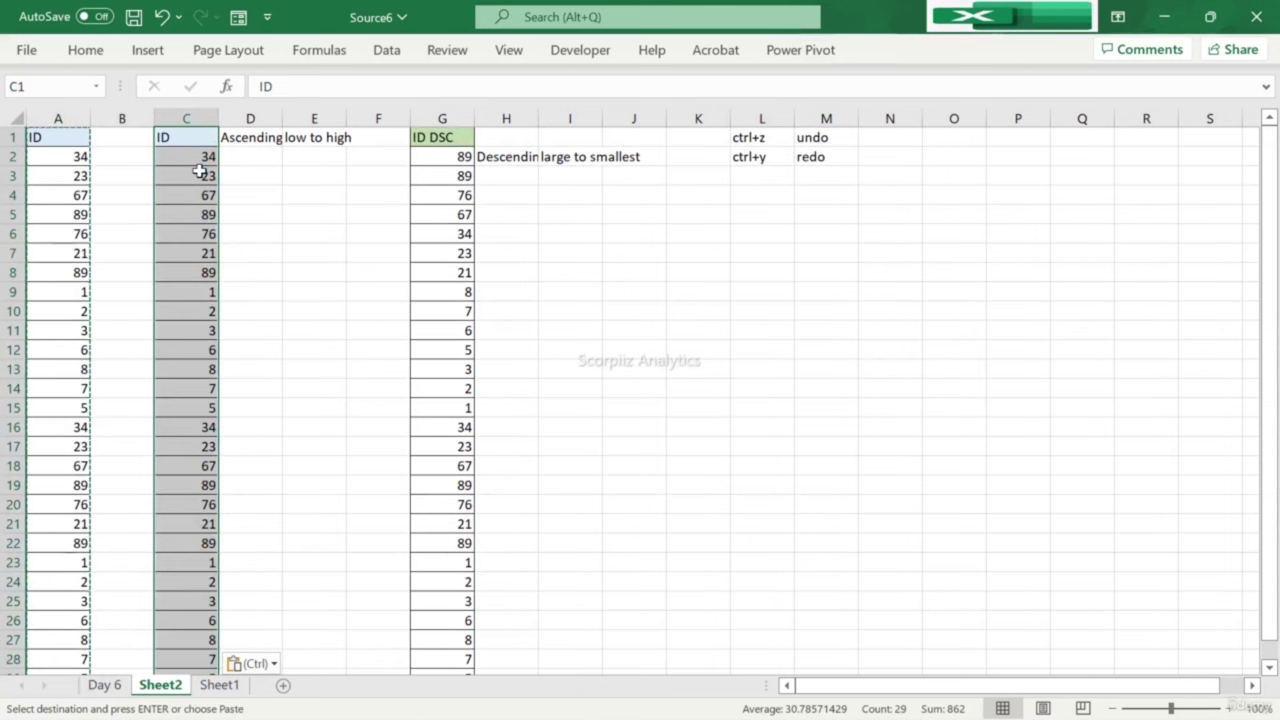
{"action": "key", "text": "Escape"}
{"action": "key", "text": "Right"}
Step: Move the 'Descending order' / 'large to smallest' label from row 2 into H1:I1
{"action": "key", "text": "ctrl+Right"}
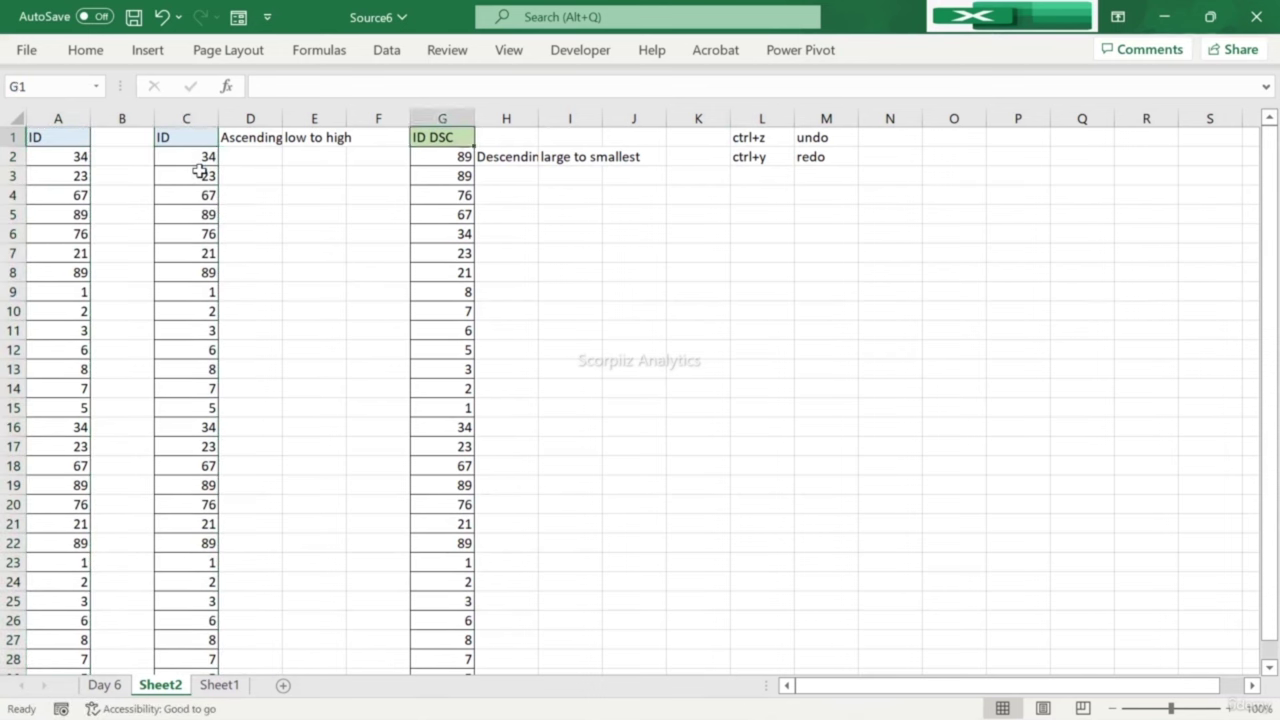
{"action": "key", "text": "Down"}
{"action": "key", "text": "ctrl+Right"}
{"action": "key", "text": "Left"}
{"action": "key", "text": "shift+Right"}
{"action": "key", "text": "ctrl+x"}
{"action": "key", "text": "Up"}
{"action": "key", "text": "ctrl+v"}
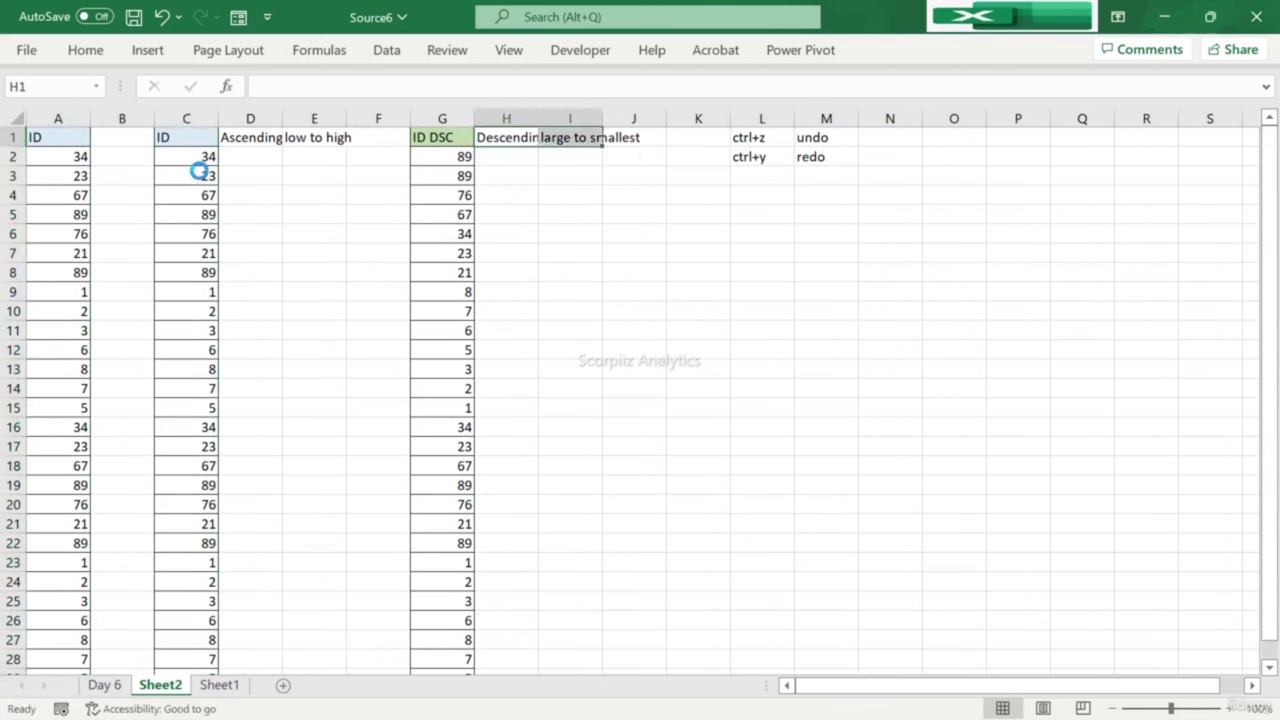
{"action": "key", "text": "alt"}
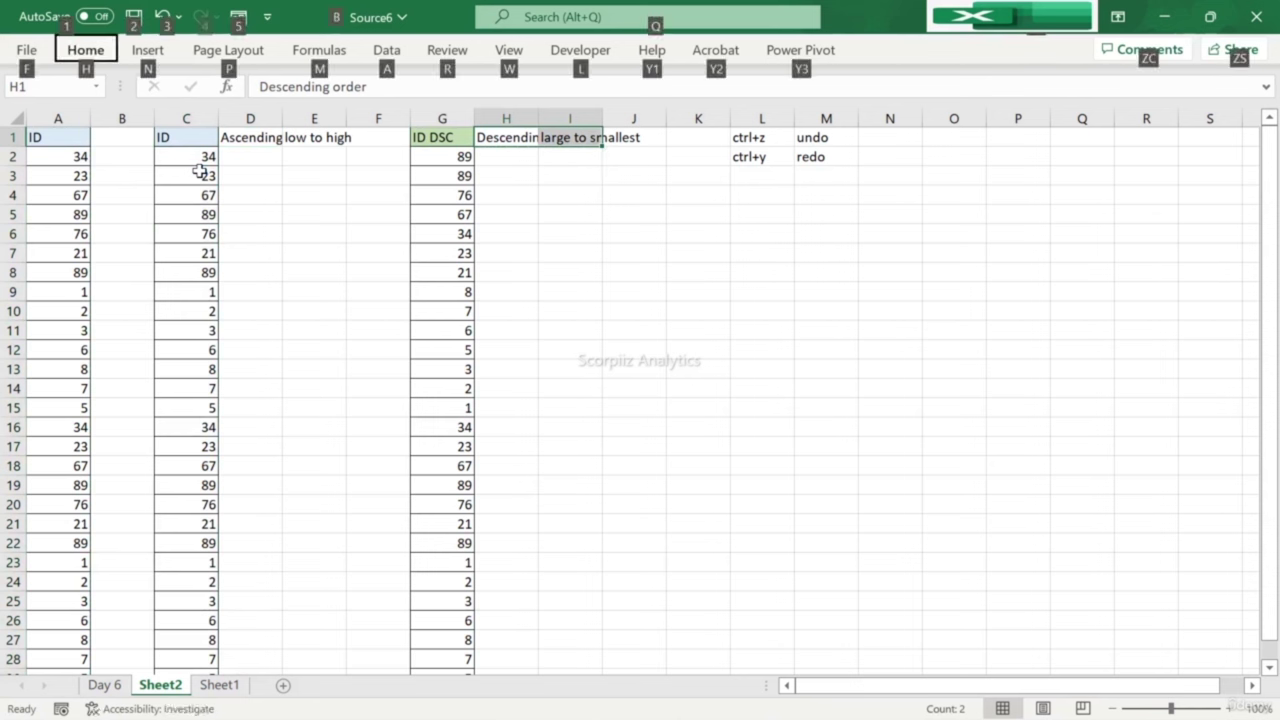
{"action": "key", "text": "Escape"}
Step: AutoFit columns H and I so the label shows in full
{"action": "left_click_drag", "start_coordinate": [510, 117], "coordinate": [590, 118]}
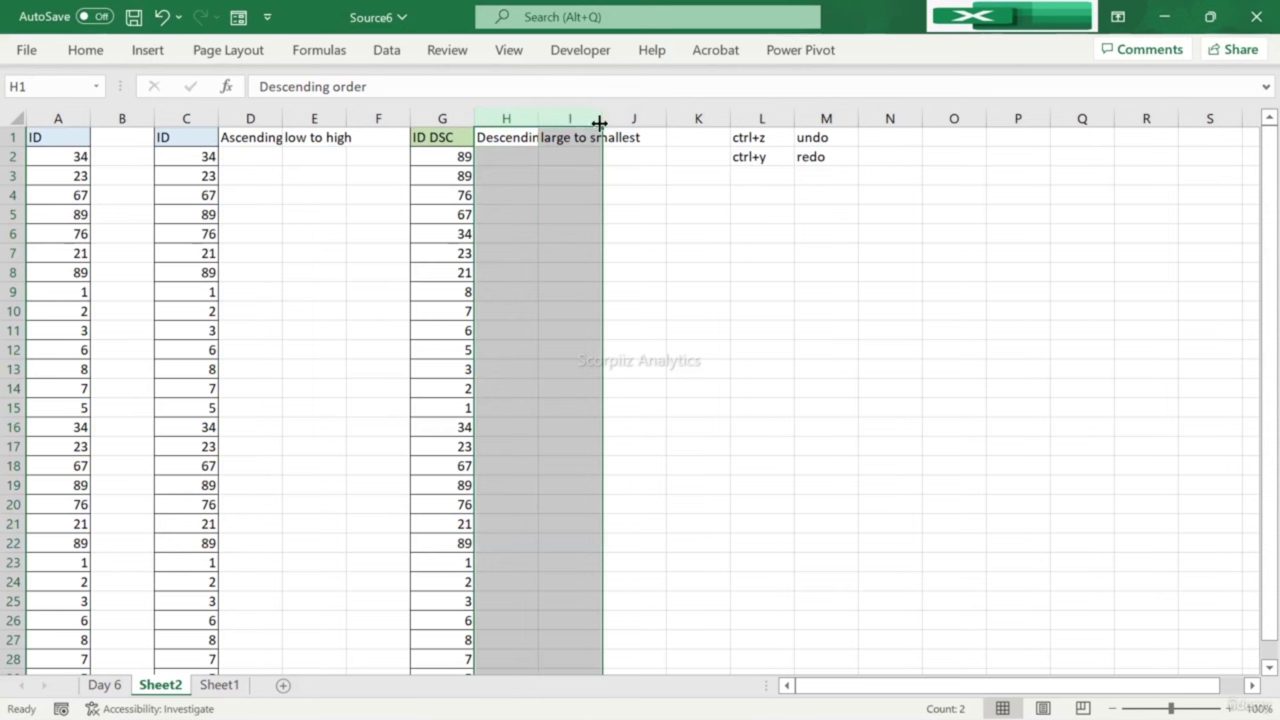
{"action": "double_click", "coordinate": [600, 118]}
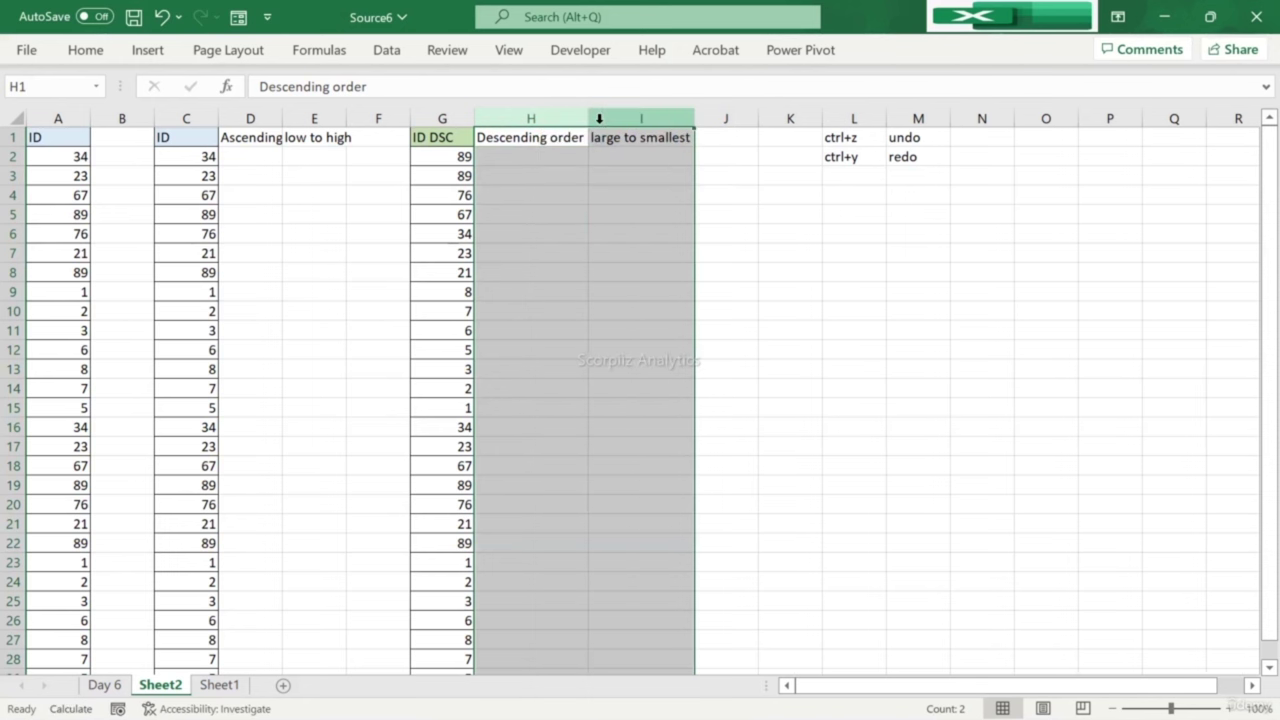
{"action": "key", "text": "Left"}
{"action": "key", "text": "Left"}
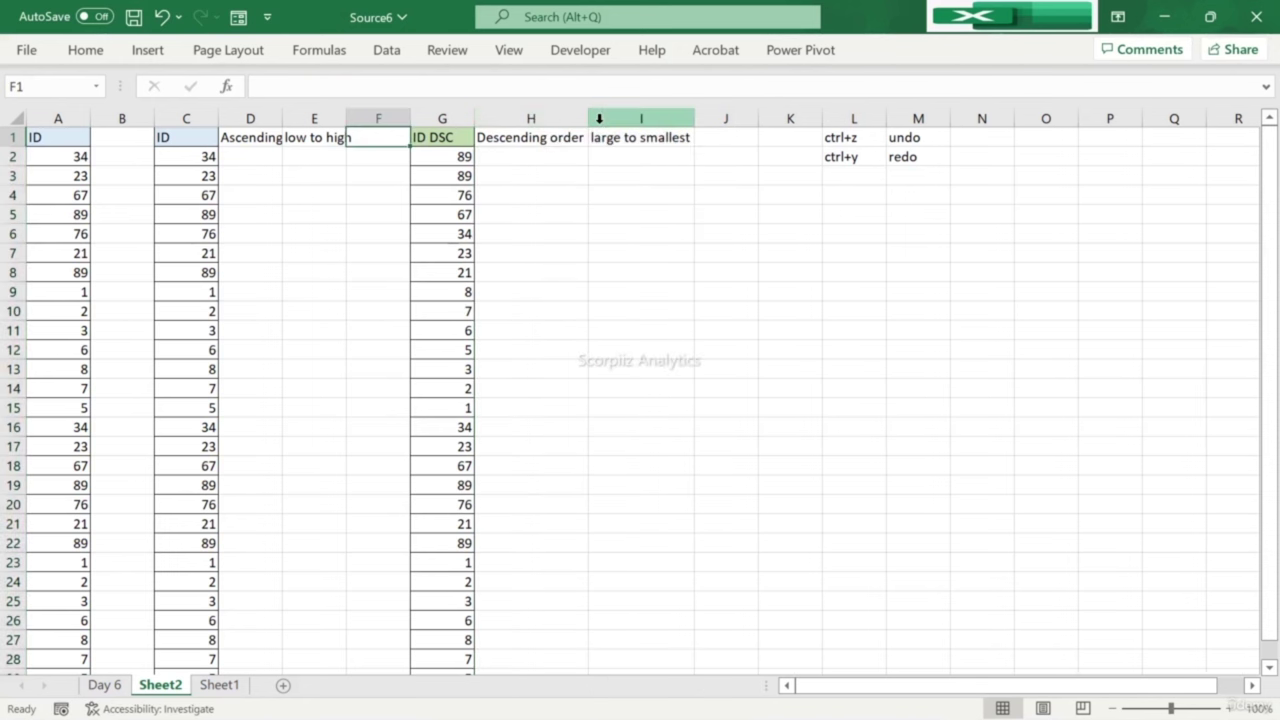
{"action": "key", "text": "Left"}
{"action": "key", "text": "Left"}
{"action": "key", "text": "Left"}
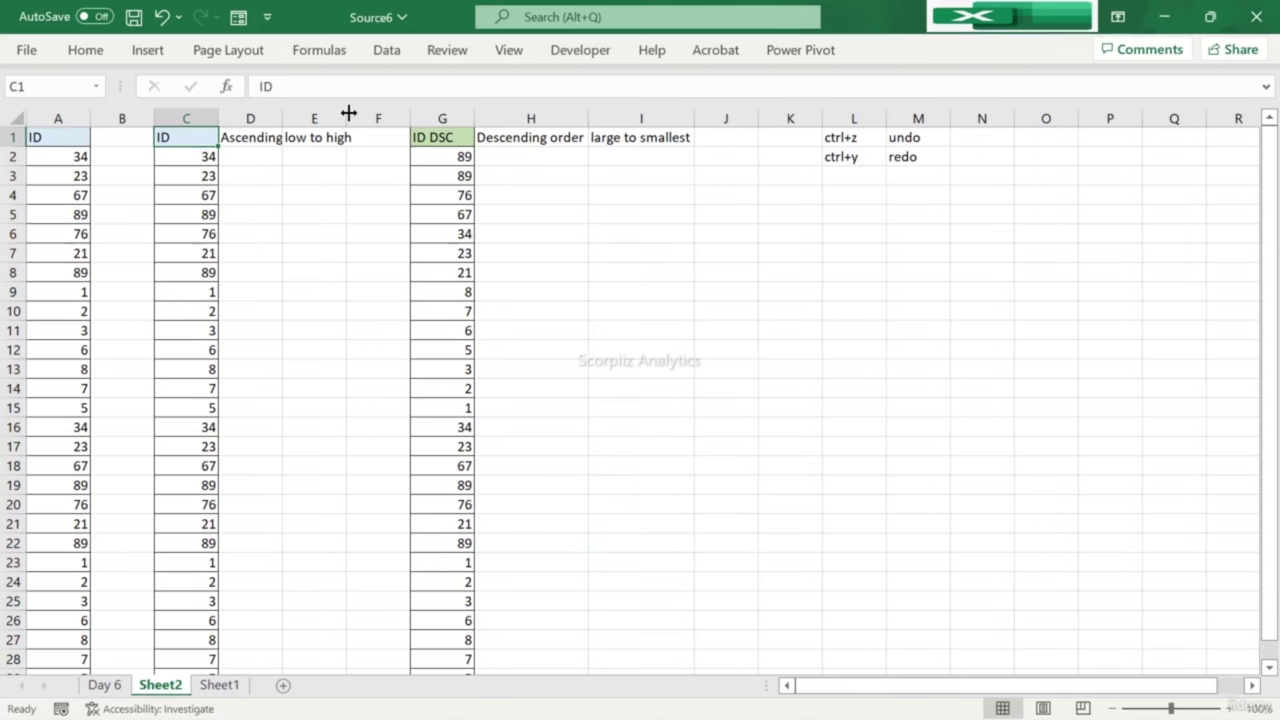
Step: Copy the 'ID ASC' header from the Day 6 sheet into C1 on Sheet2
{"action": "left_click", "coordinate": [104, 685]}
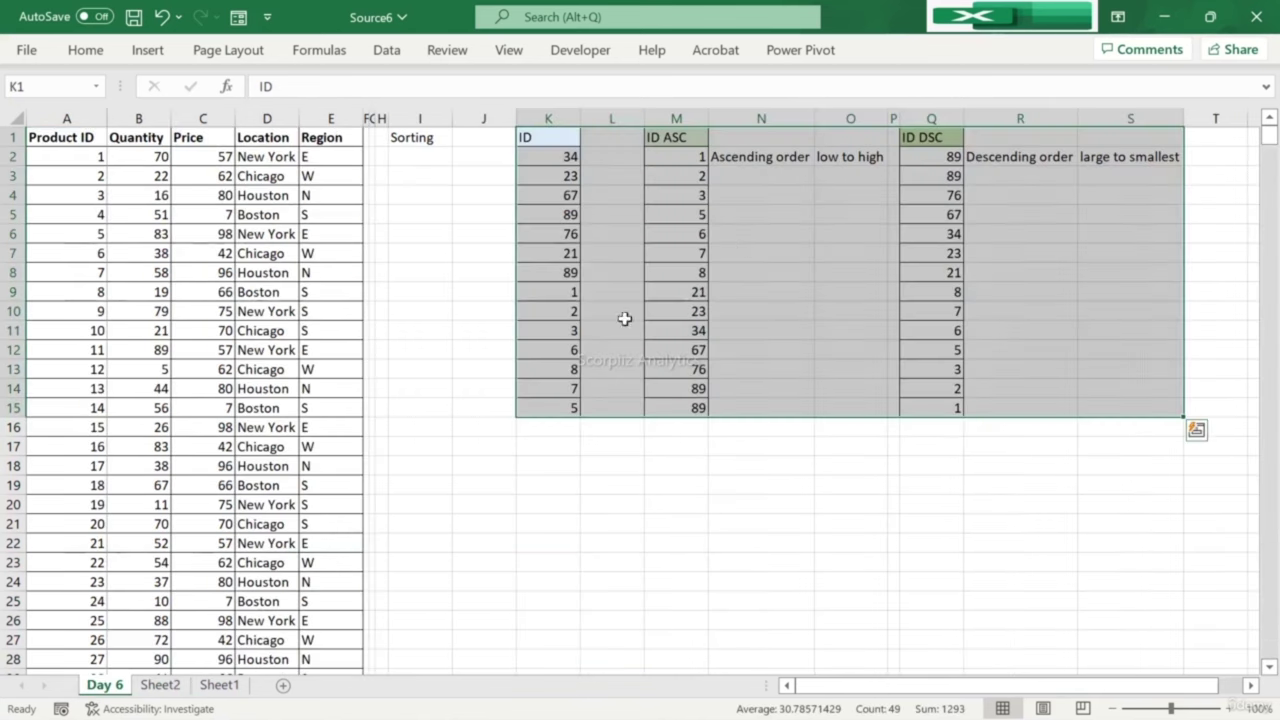
{"action": "left_click", "coordinate": [668, 135]}
{"action": "key", "text": "ctrl+c"}
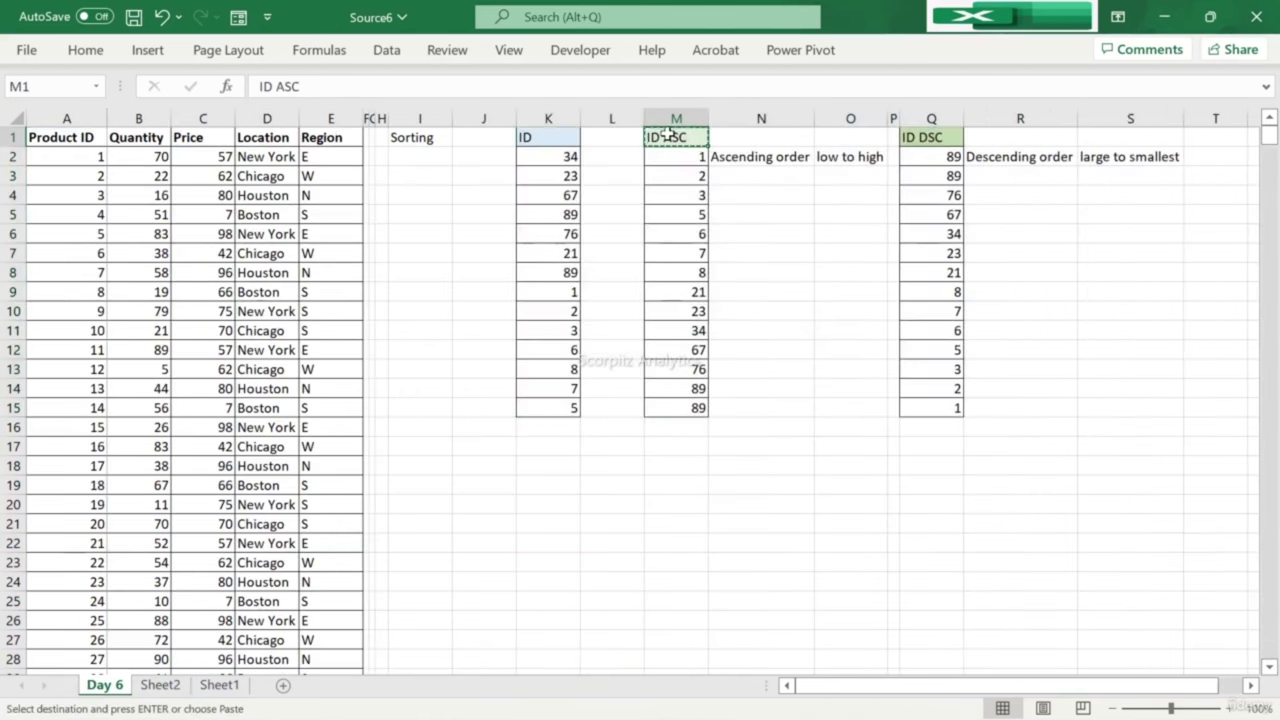
{"action": "left_click", "coordinate": [160, 685]}
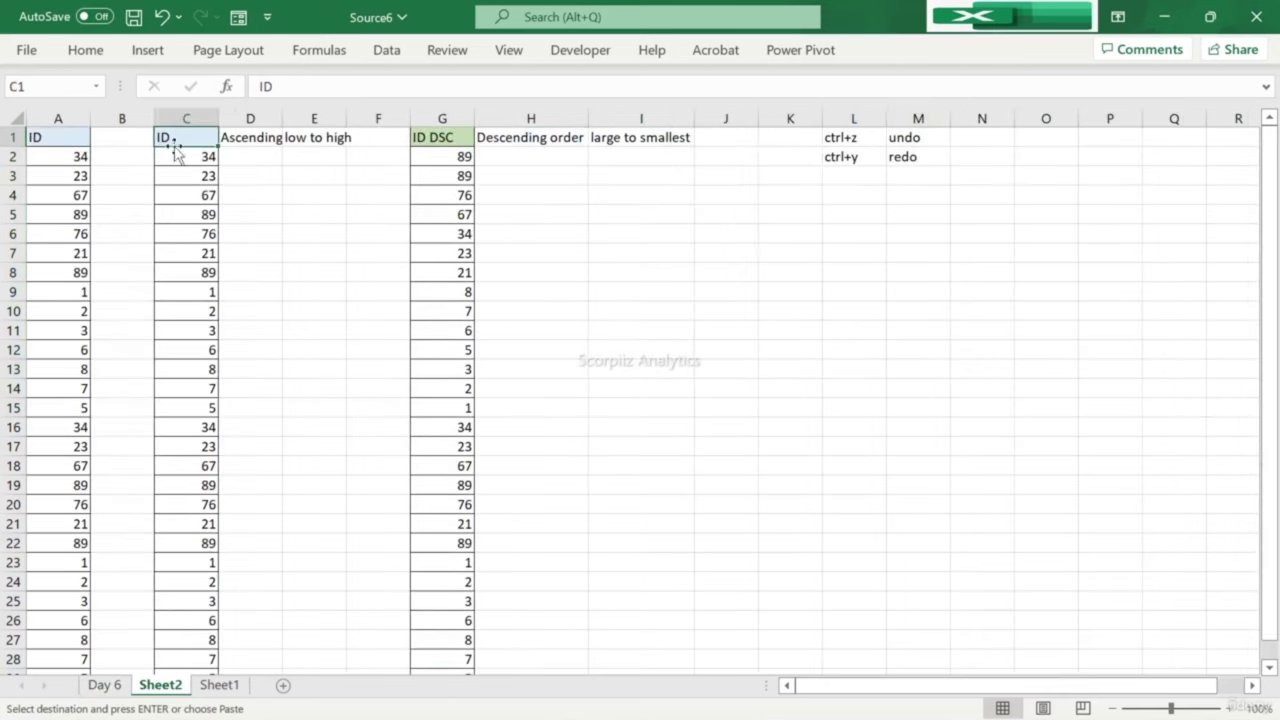
{"action": "key", "text": "ctrl+v"}
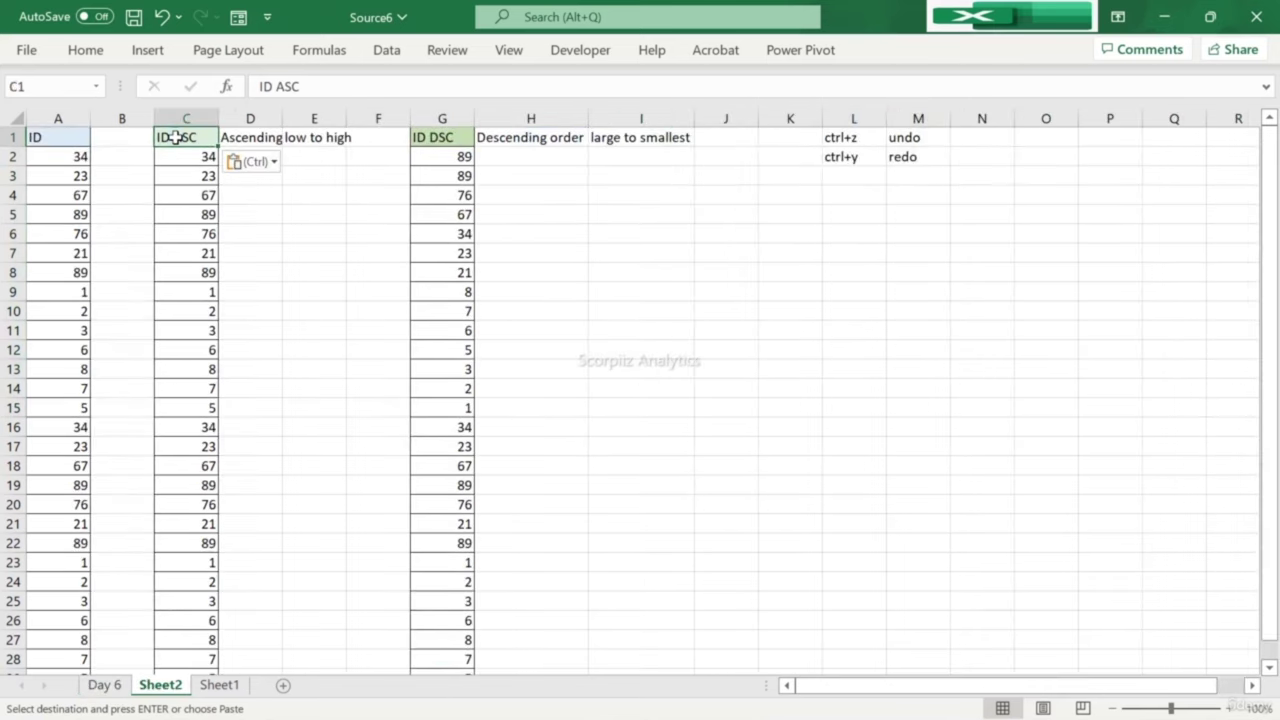
{"action": "left_click", "coordinate": [389, 50]}
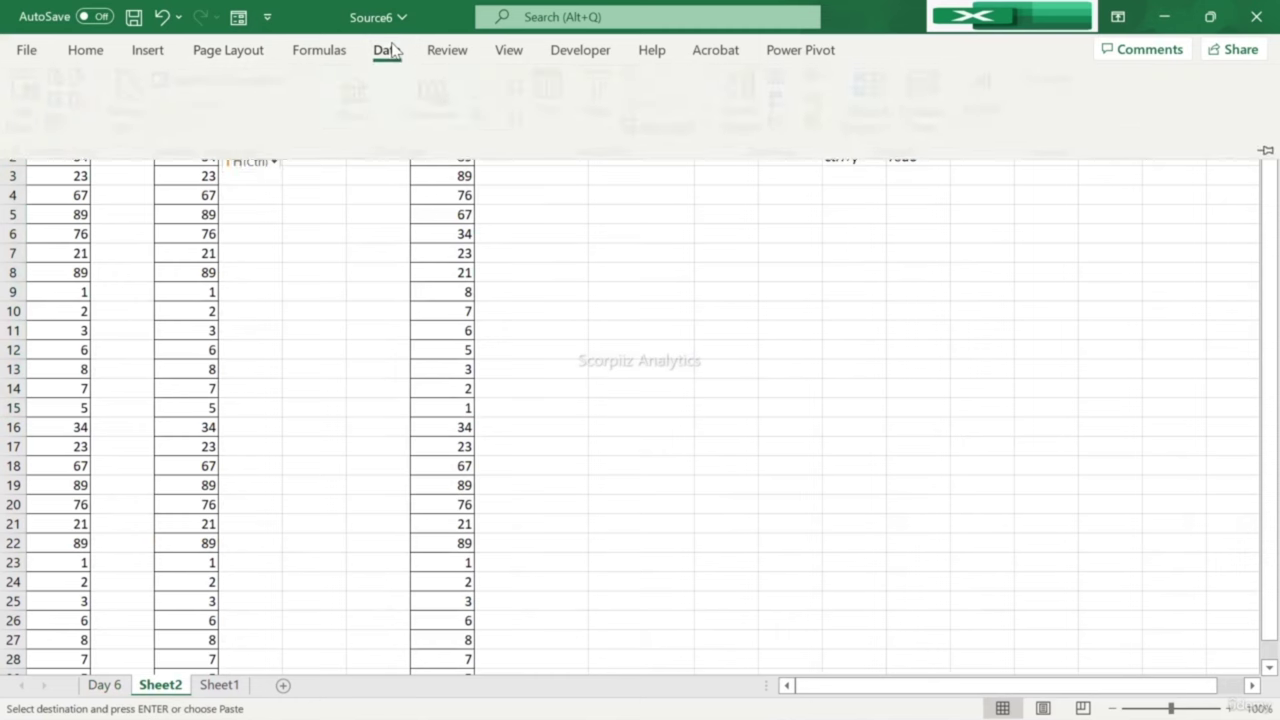
{"action": "left_click", "coordinate": [560, 92]}
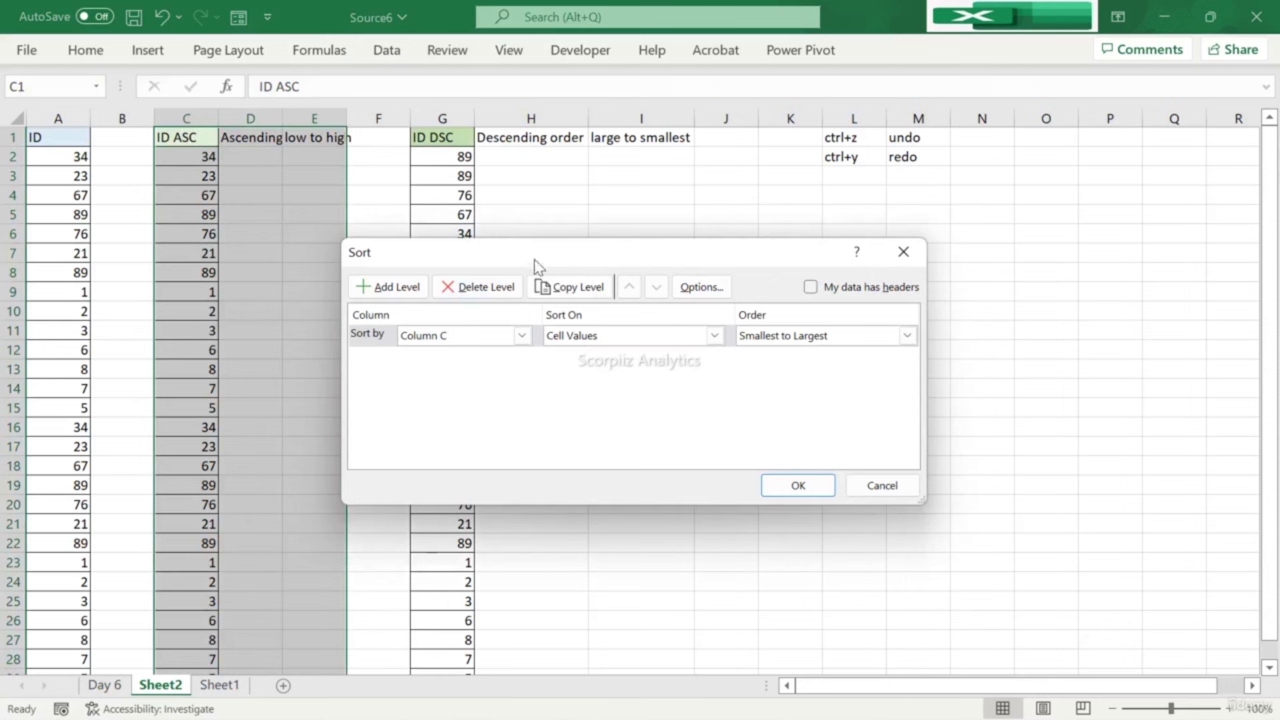
Step: Cancel the sort, trial-sort C1:C29 alone smallest to largest, then undo it
{"action": "left_click", "coordinate": [904, 254]}
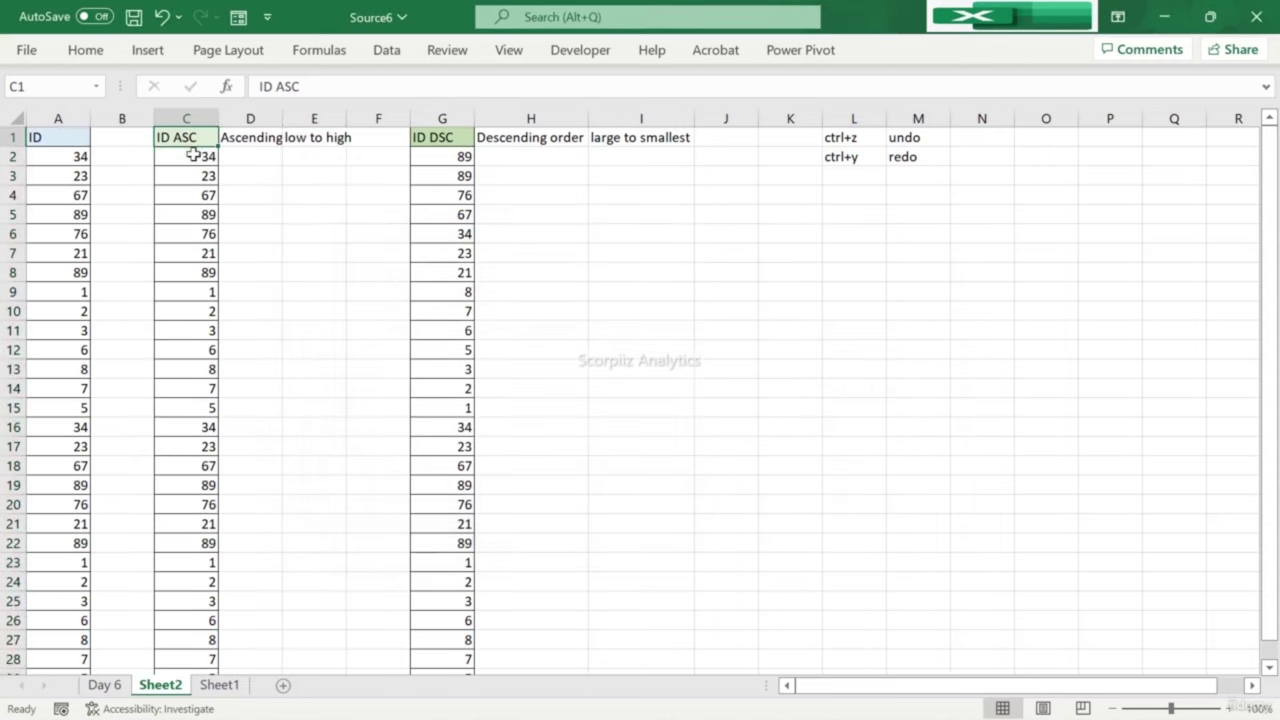
{"action": "left_click_drag", "start_coordinate": [197, 137], "coordinate": [189, 602]}
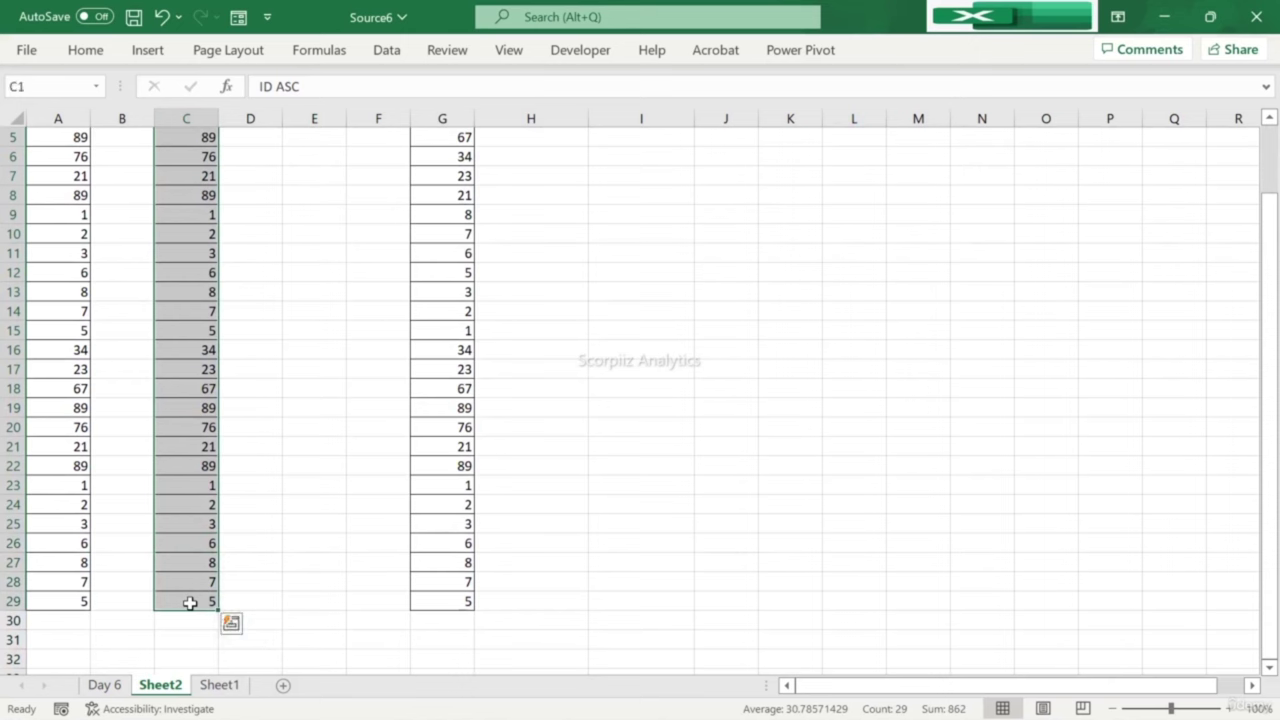
{"action": "left_click", "coordinate": [385, 52]}
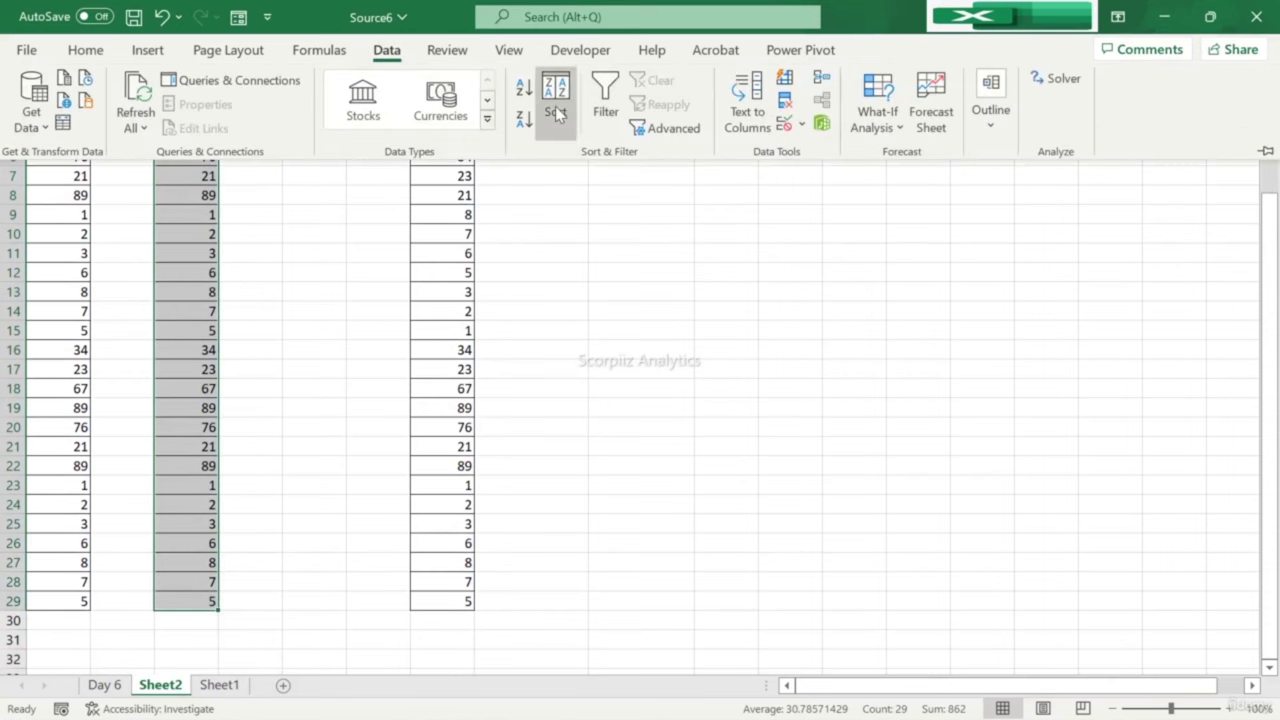
{"action": "left_click", "coordinate": [555, 102]}
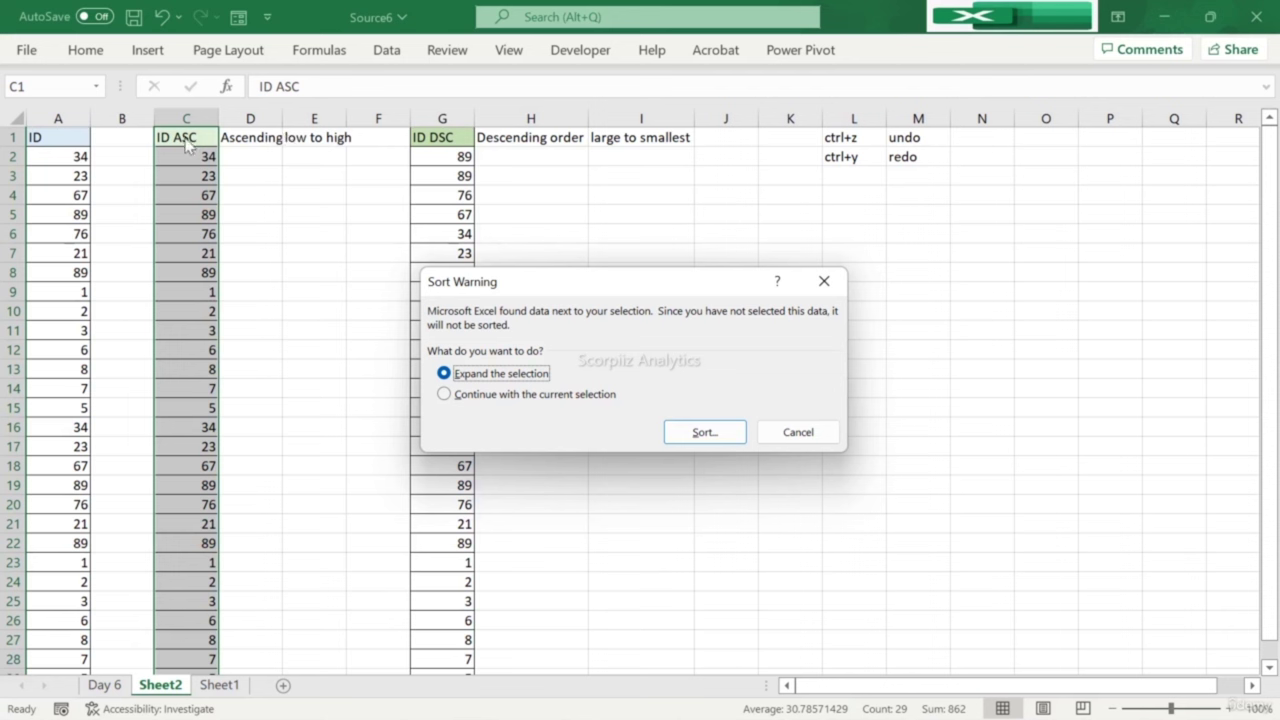
{"action": "left_click", "coordinate": [448, 396]}
{"action": "left_click", "coordinate": [700, 434]}
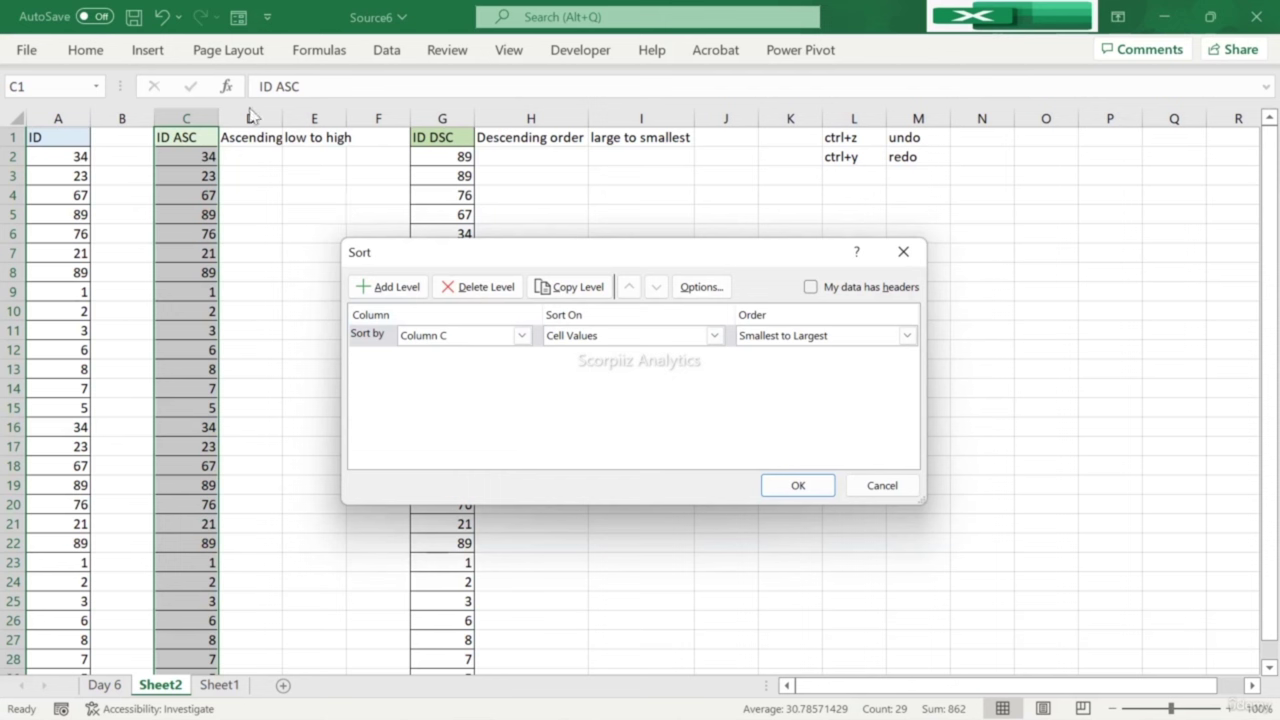
{"action": "left_click", "coordinate": [810, 484]}
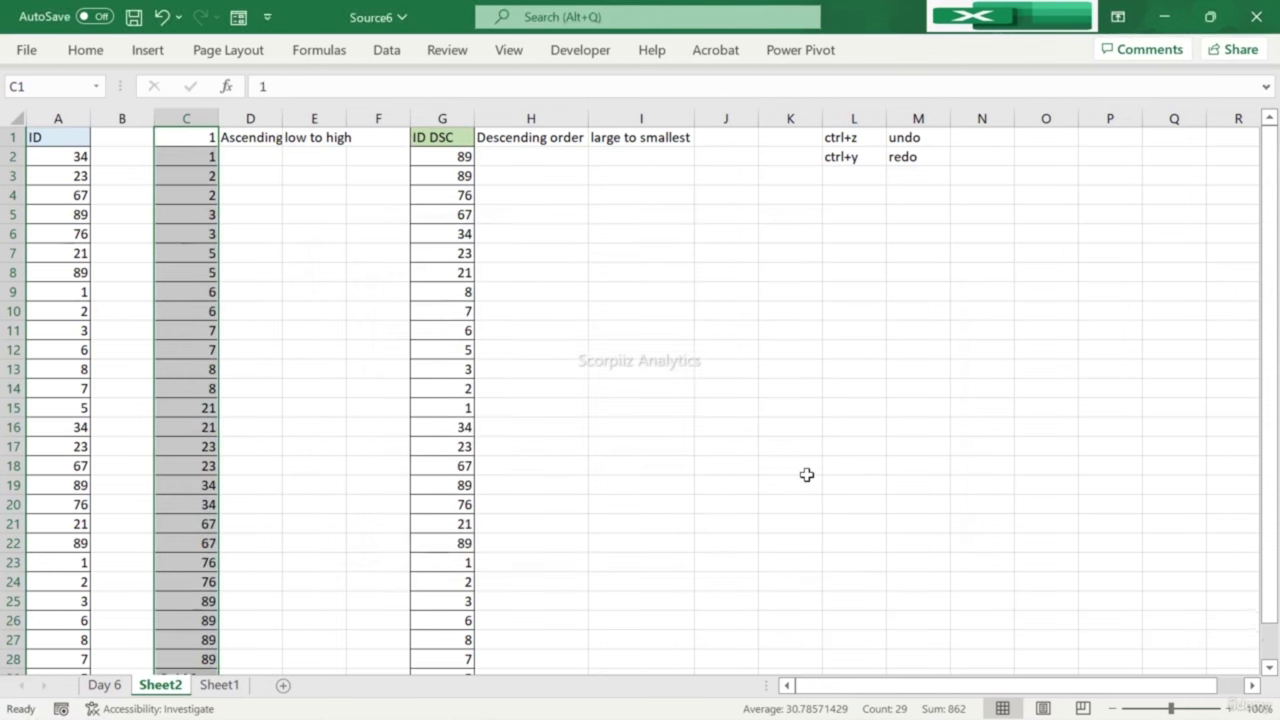
{"action": "key", "text": "ctrl+z"}
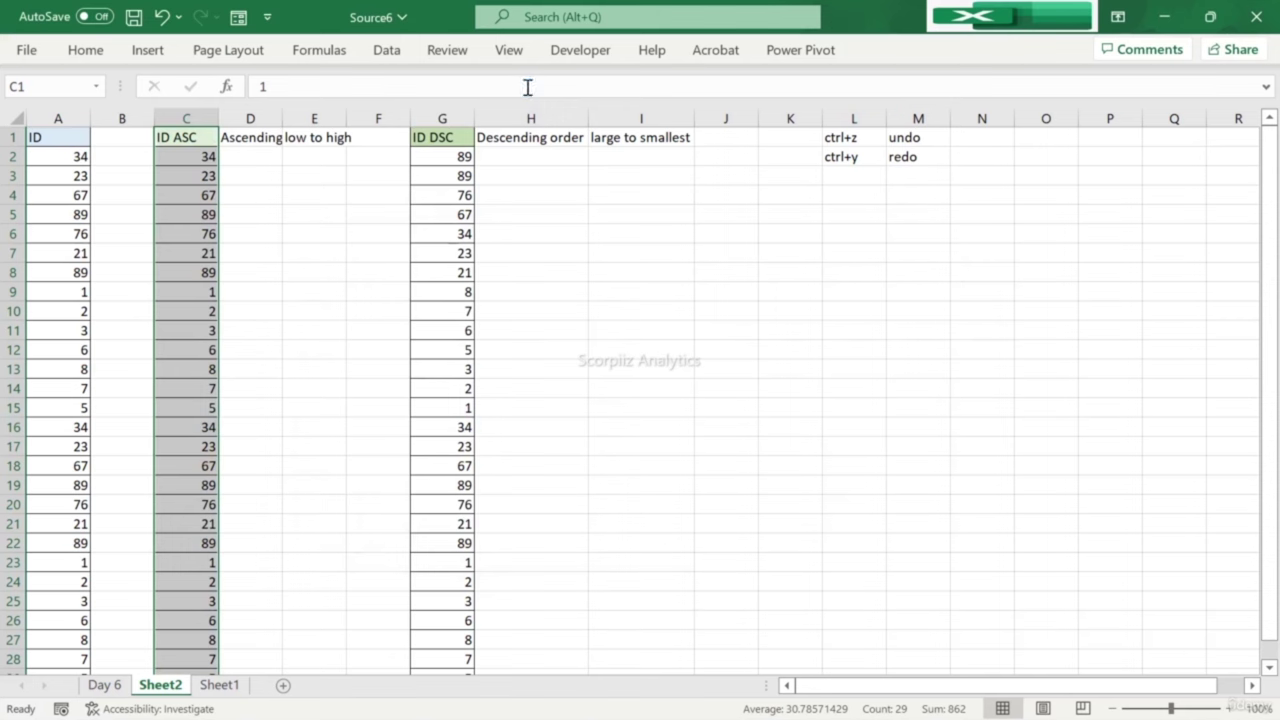
Step: Sort only column C smallest to largest, treating row 1 as the ID ASC header
{"action": "left_click", "coordinate": [388, 50]}
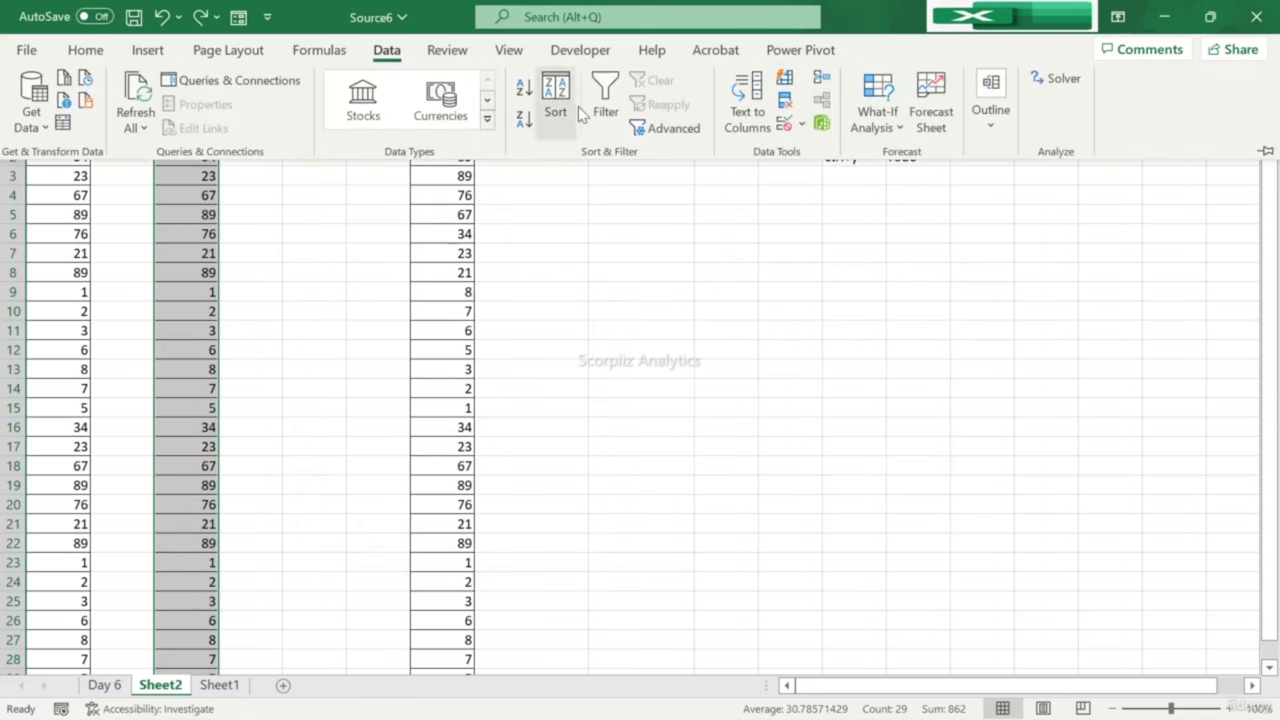
{"action": "left_click", "coordinate": [548, 114]}
{"action": "left_click", "coordinate": [506, 396]}
{"action": "left_click", "coordinate": [676, 432]}
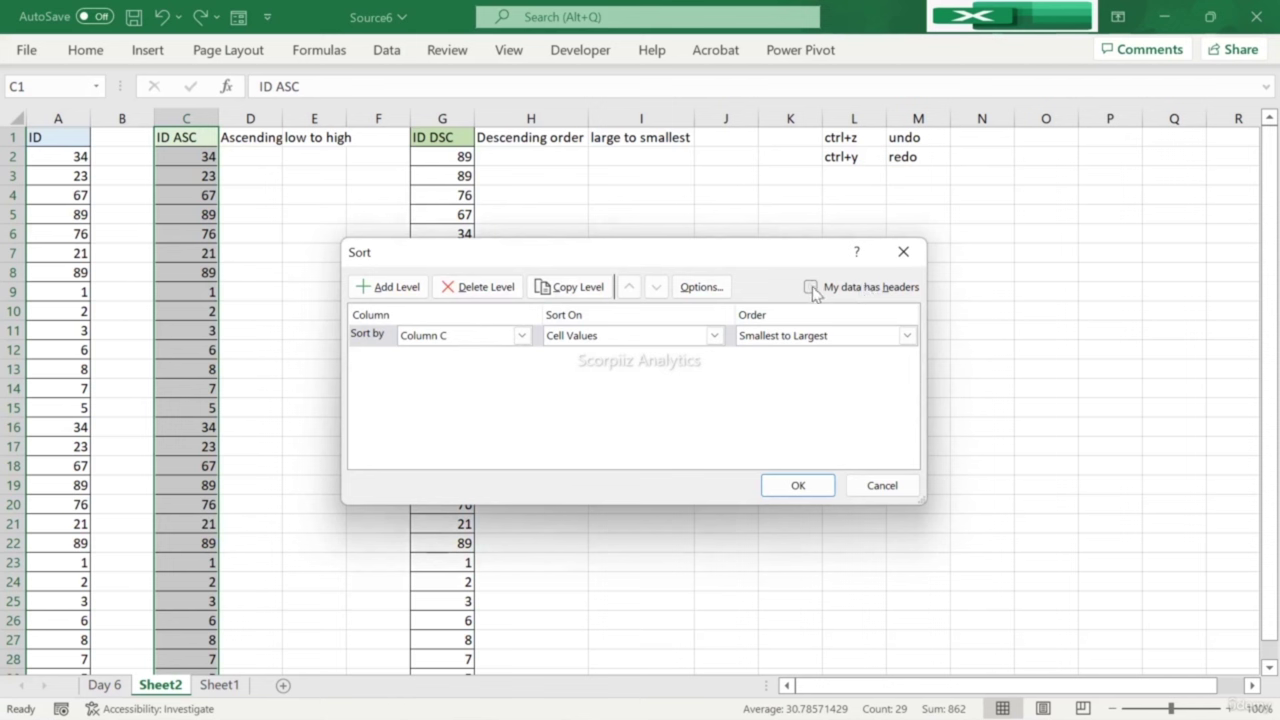
{"action": "left_click", "coordinate": [810, 287]}
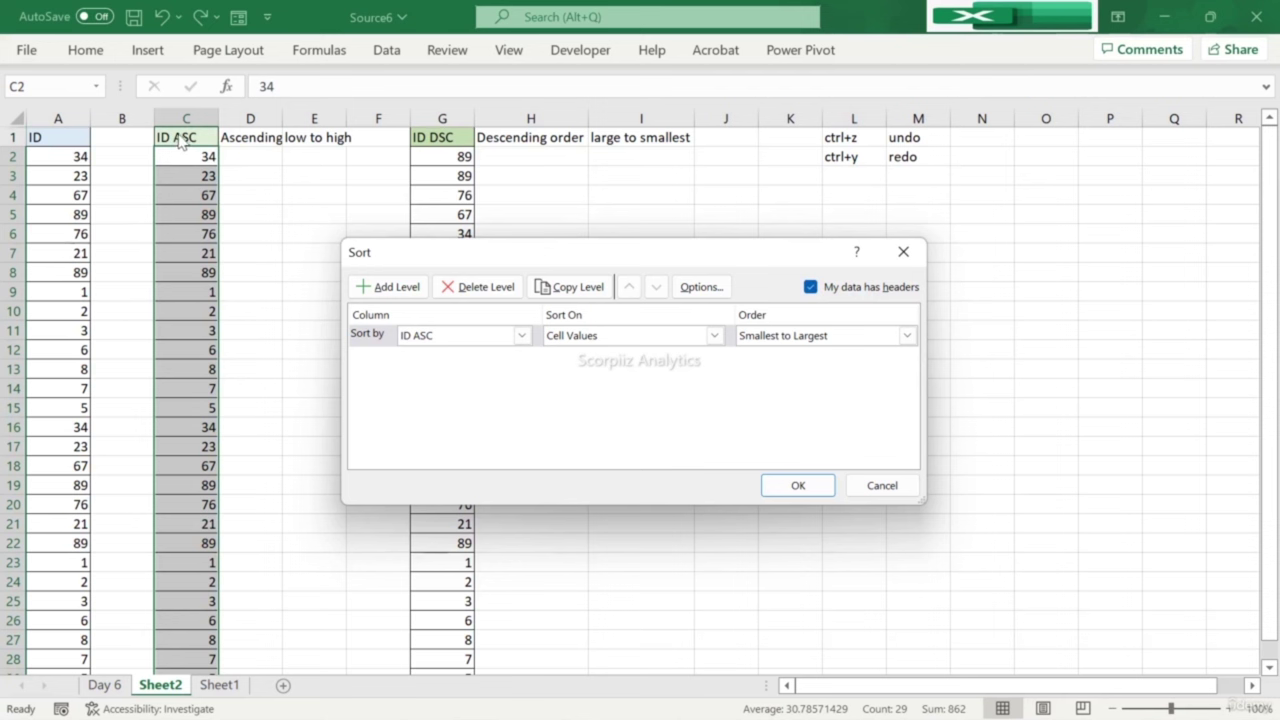
{"action": "left_click", "coordinate": [798, 485]}
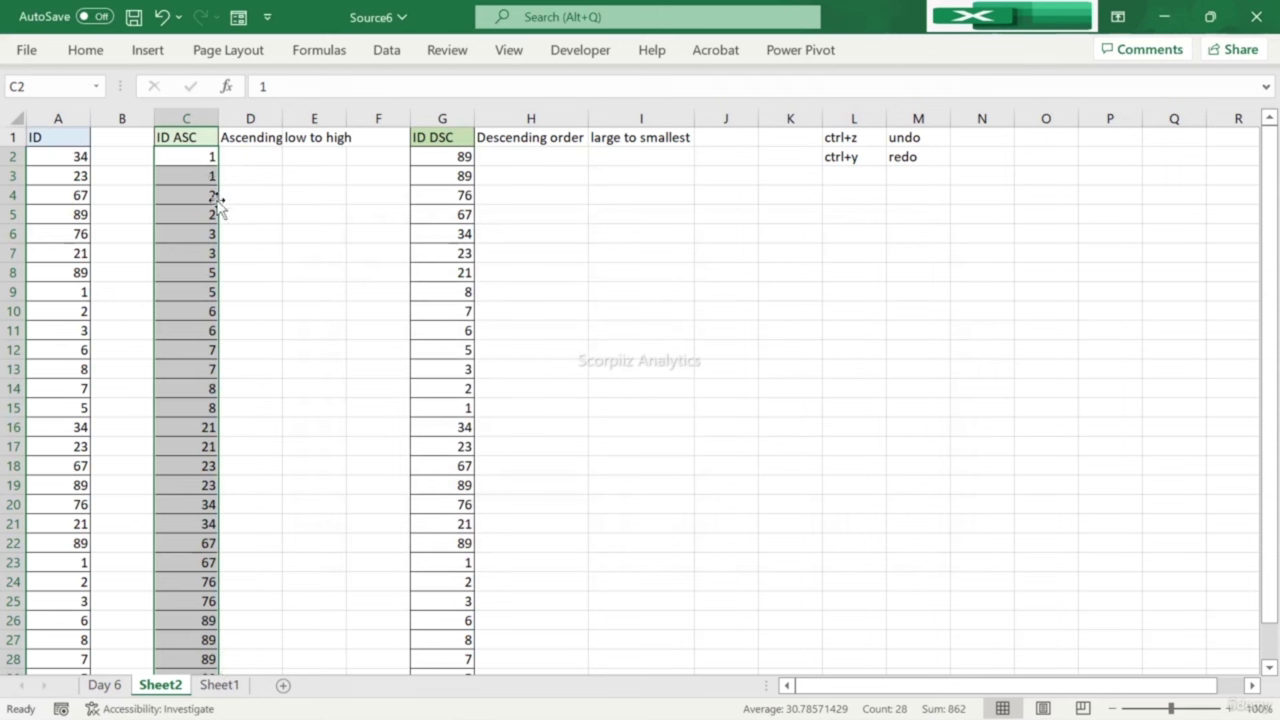
Step: Check that column C's IDs now run from 1 up to 89
{"action": "left_click", "coordinate": [207, 389]}
{"action": "key", "text": "Return"}
{"action": "key", "text": "Return"}
{"action": "key", "text": "Return"}
{"action": "key", "text": "Return"}
{"action": "key", "text": "Return"}
{"action": "key", "text": "Return"}
{"action": "key", "text": "Return"}
{"action": "key", "text": "Return"}
{"action": "key", "text": "Return"}
{"action": "key", "text": "Return"}
{"action": "key", "text": "Return"}
{"action": "key", "text": "Return"}
{"action": "key", "text": "Return"}
{"action": "key", "text": "Return"}
{"action": "key", "text": "Return"}
{"action": "key", "text": "Return"}
{"action": "key", "text": "Return"}
{"action": "key", "text": "Return"}
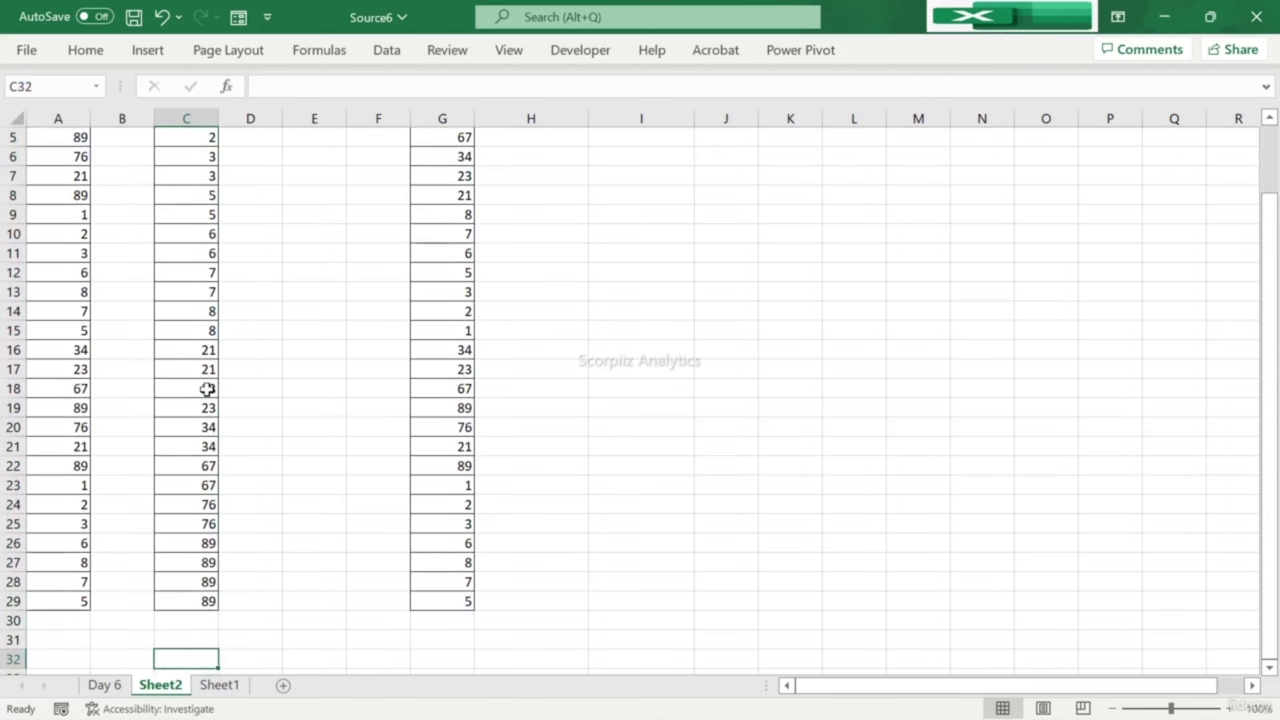
{"action": "key", "text": "Return"}
{"action": "key", "text": "Up"}
{"action": "key", "text": "Up"}
{"action": "key", "text": "Up"}
{"action": "key", "text": "Up"}
{"action": "key", "text": "Up"}
{"action": "key", "text": "Up"}
{"action": "key", "text": "Up"}
{"action": "key", "text": "Up"}
{"action": "key", "text": "Up"}
{"action": "key", "text": "Up"}
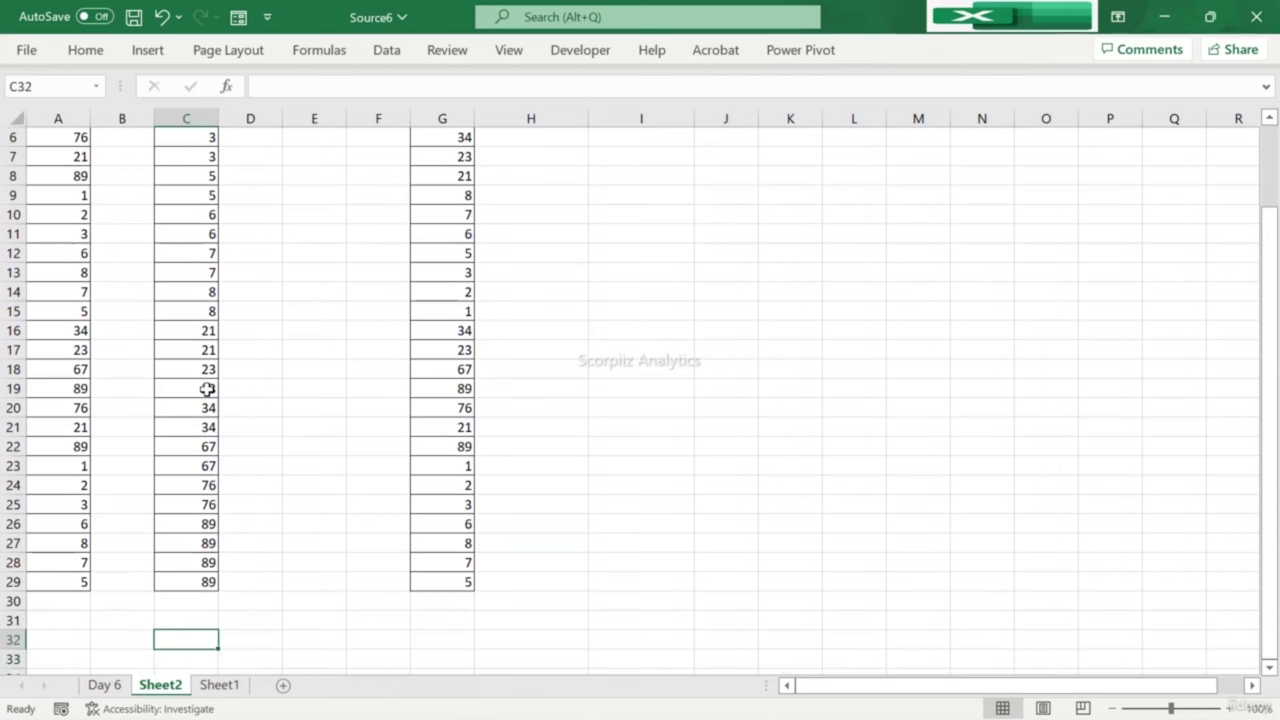
{"action": "key", "text": "Return"}
{"action": "key", "text": "Return"}
{"action": "key", "text": "Return"}
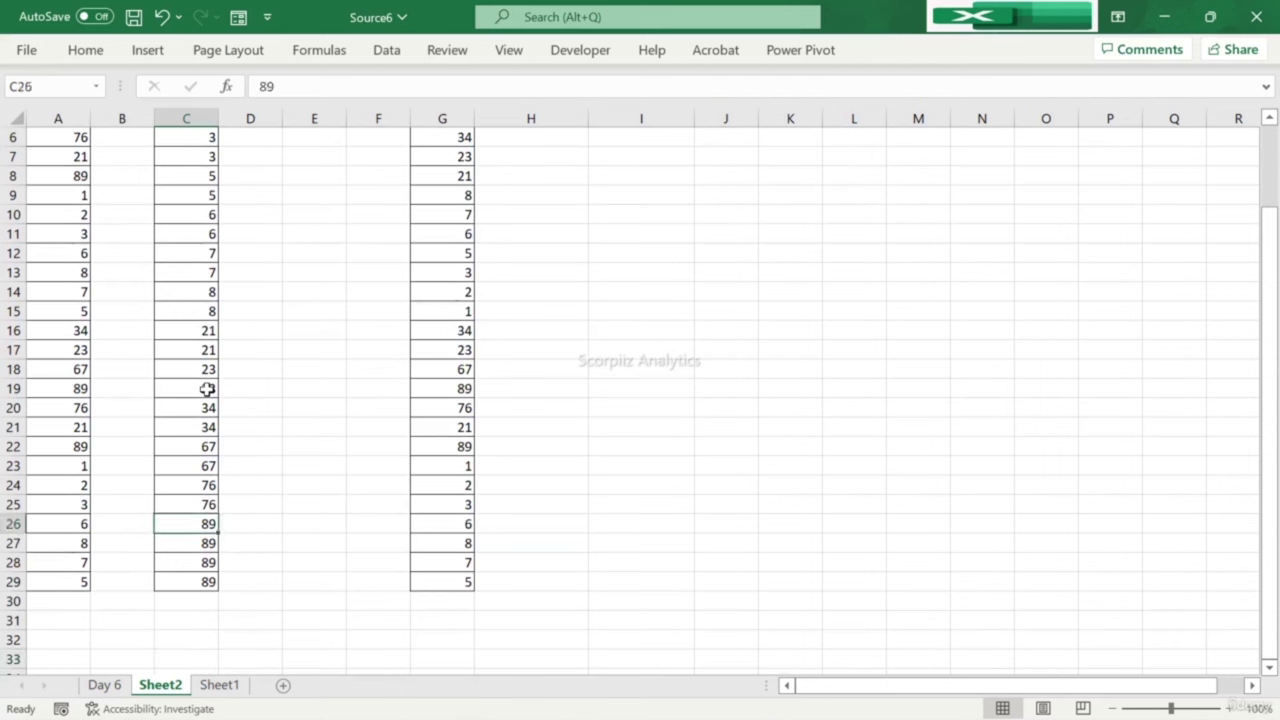
{"action": "key", "text": "Return"}
{"action": "key", "text": "Return"}
{"action": "key", "text": "Return"}
{"action": "key", "text": "Up"}
{"action": "key", "text": "Up"}
{"action": "key", "text": "Up"}
{"action": "key", "text": "Up"}
{"action": "key", "text": "Up"}
{"action": "key", "text": "Up"}
{"action": "key", "text": "Up"}
{"action": "key", "text": "Up"}
{"action": "key", "text": "Up"}
{"action": "key", "text": "Up"}
{"action": "key", "text": "Up"}
{"action": "key", "text": "Up"}
{"action": "key", "text": "Up"}
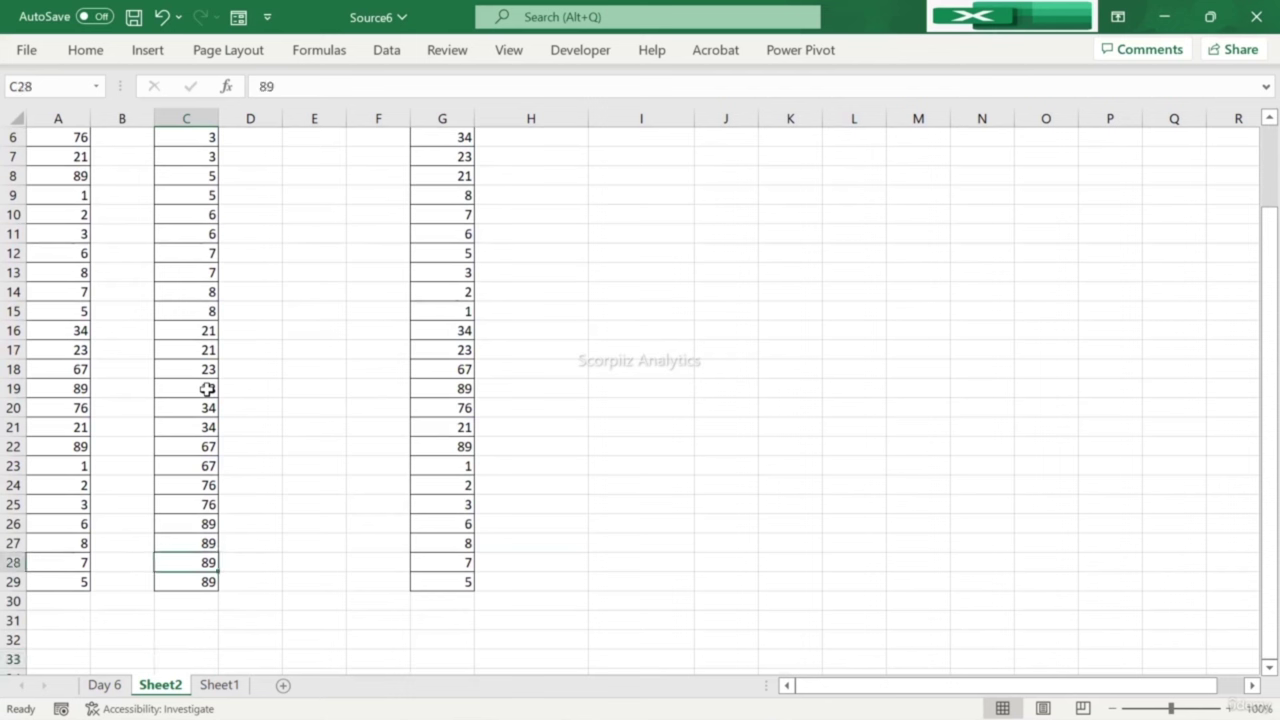
{"action": "key", "text": "ctrl+Up"}
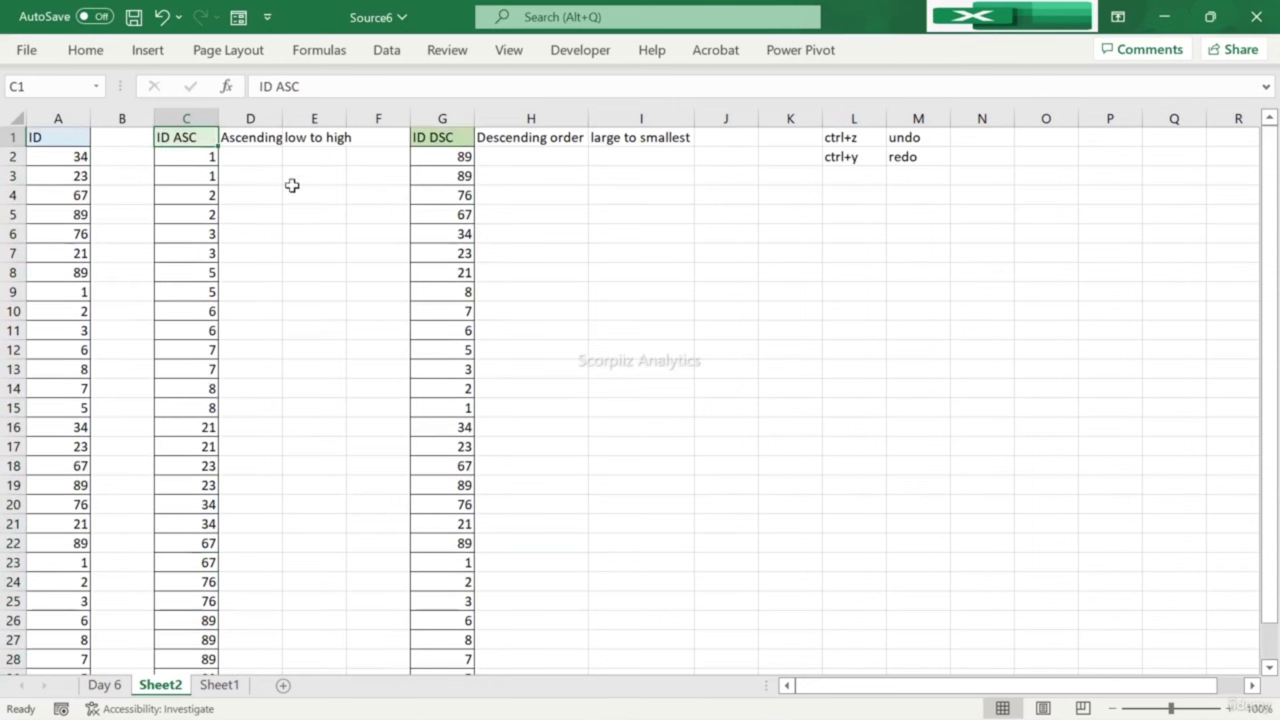
{"action": "left_click", "coordinate": [453, 140]}
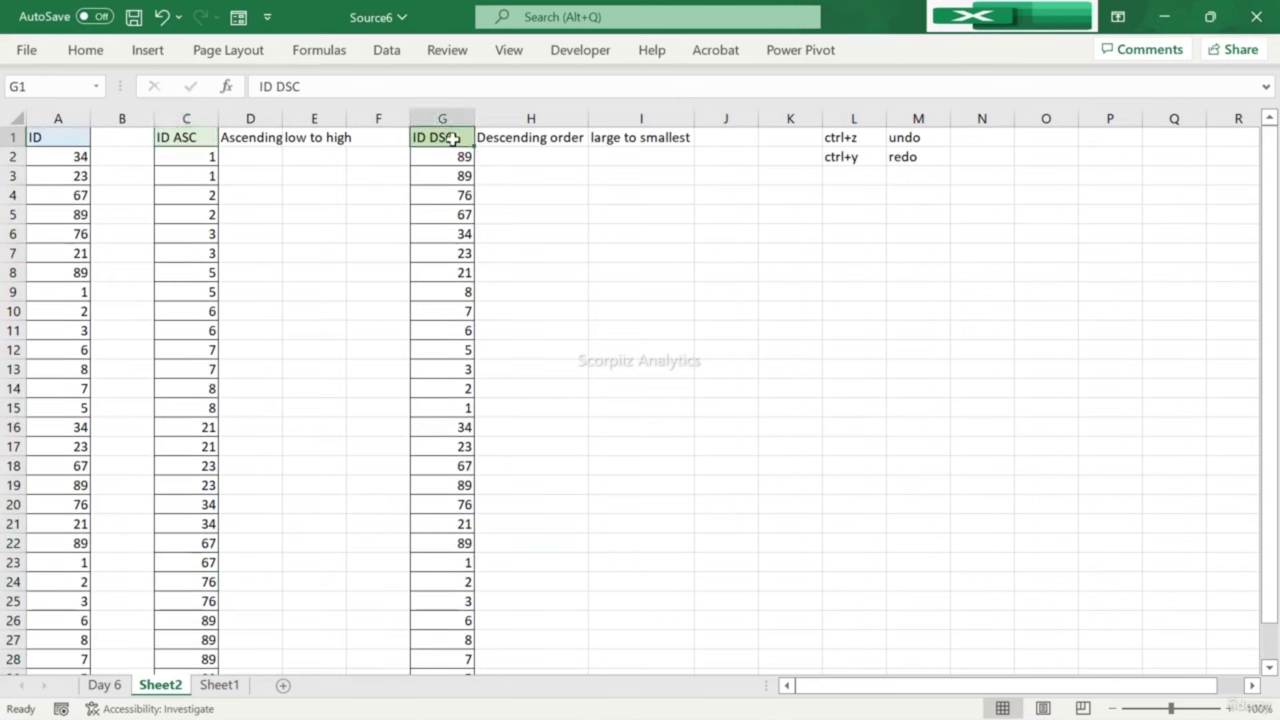
Step: Select the ID DSC values and try the Sort settings, cancelling without sorting
{"action": "left_click_drag", "start_coordinate": [453, 140], "coordinate": [462, 505]}
{"action": "key", "text": "ctrl+Up"}
{"action": "left_click", "coordinate": [386, 50]}
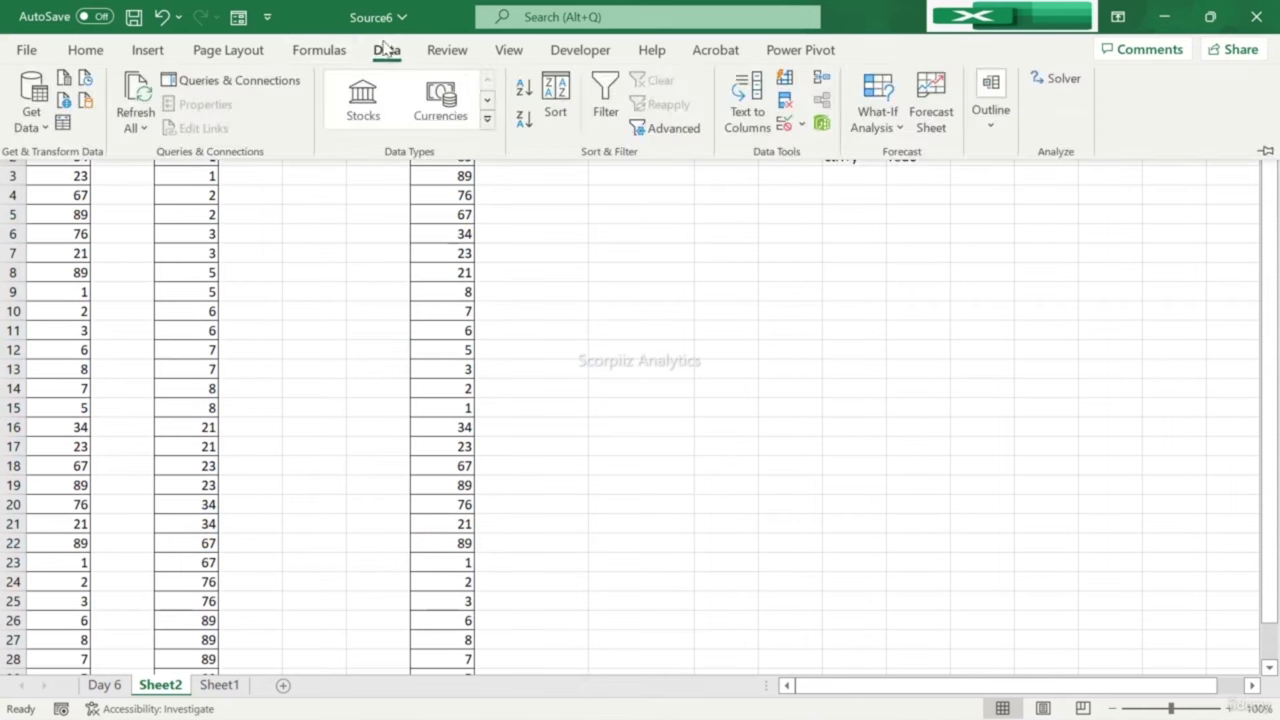
{"action": "left_click", "coordinate": [556, 106]}
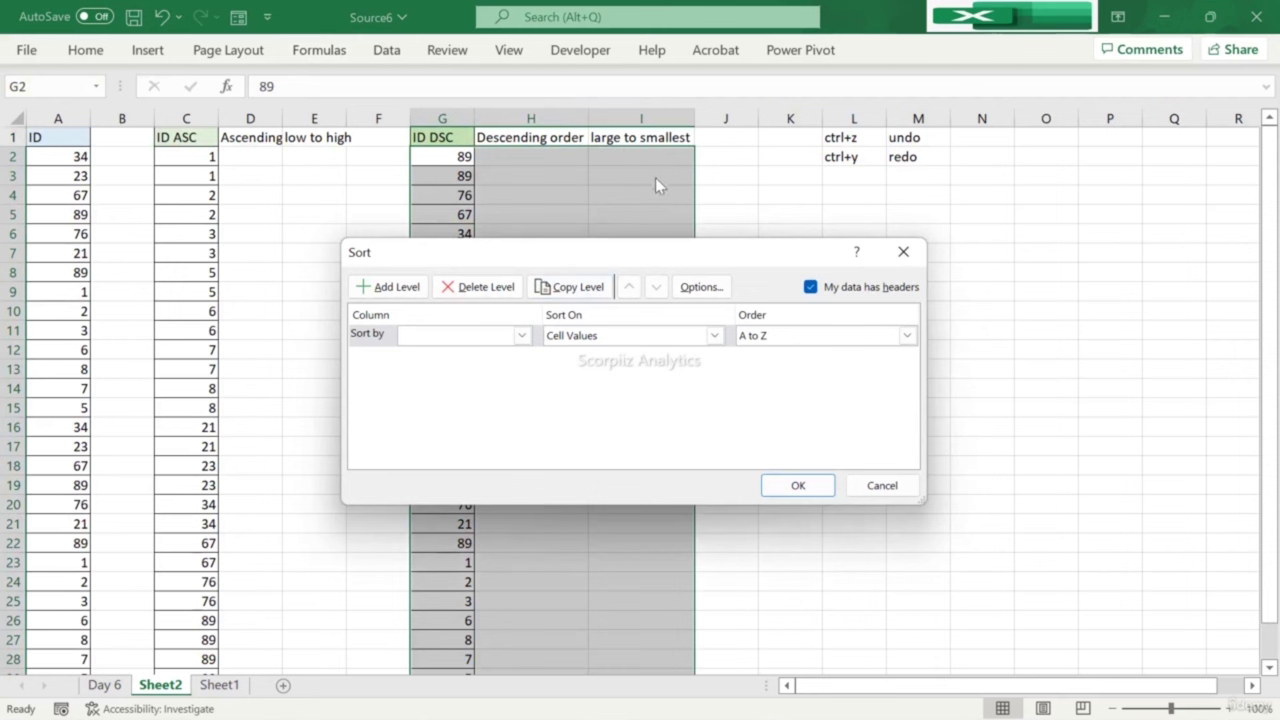
{"action": "left_click", "coordinate": [903, 251]}
Step: Sort only the ID DSC values in column G from largest to smallest
{"action": "left_click", "coordinate": [447, 140]}
{"action": "left_click_drag", "start_coordinate": [451, 157], "coordinate": [440, 618]}
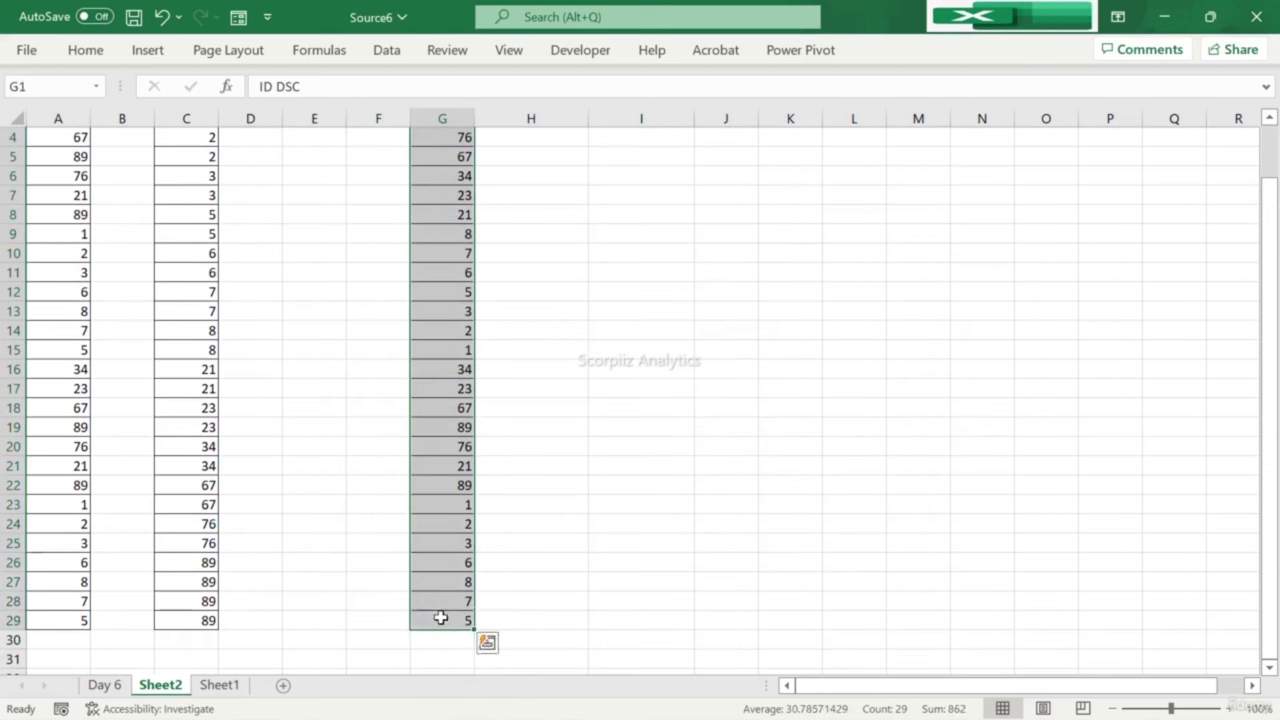
{"action": "left_click", "coordinate": [380, 52]}
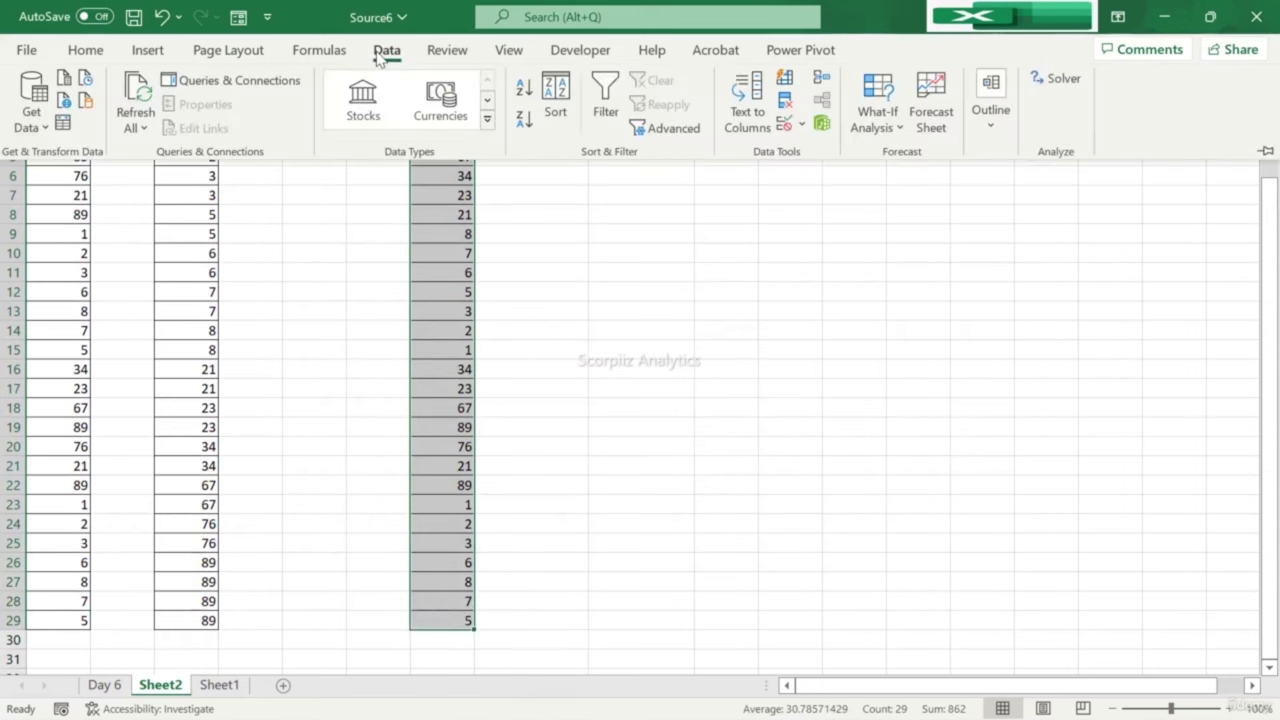
{"action": "left_click", "coordinate": [554, 108]}
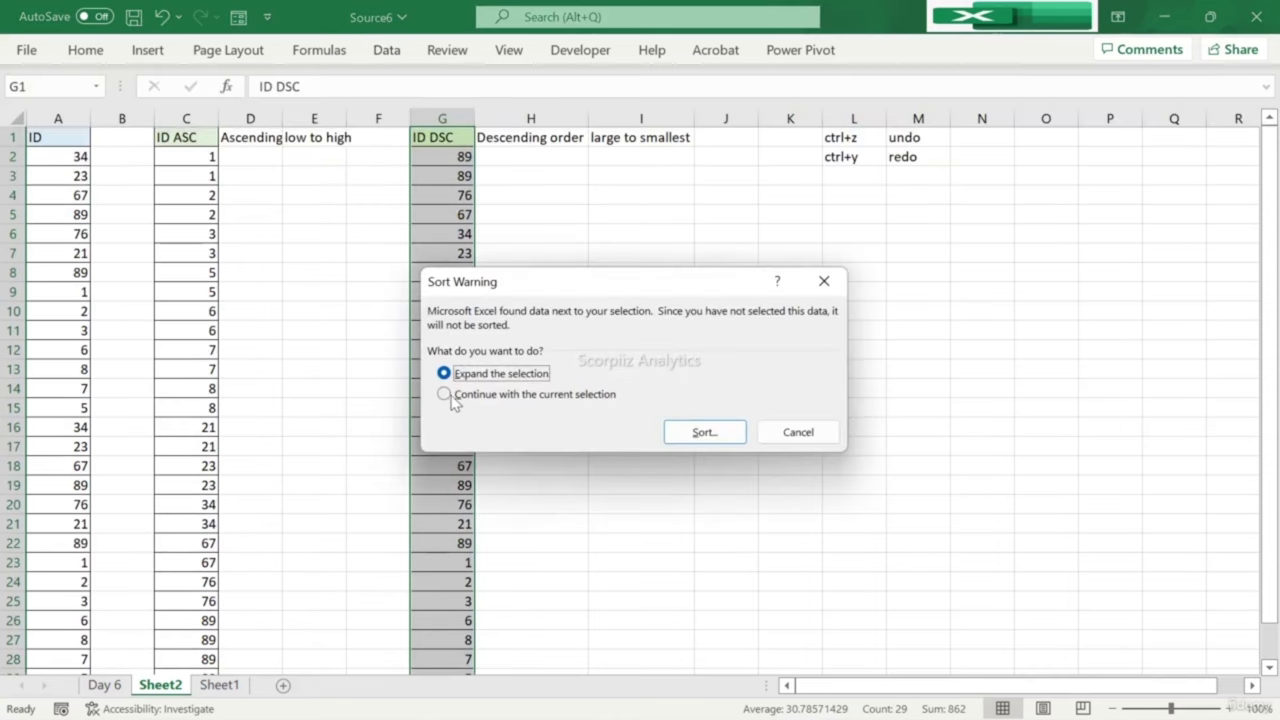
{"action": "left_click", "coordinate": [509, 396]}
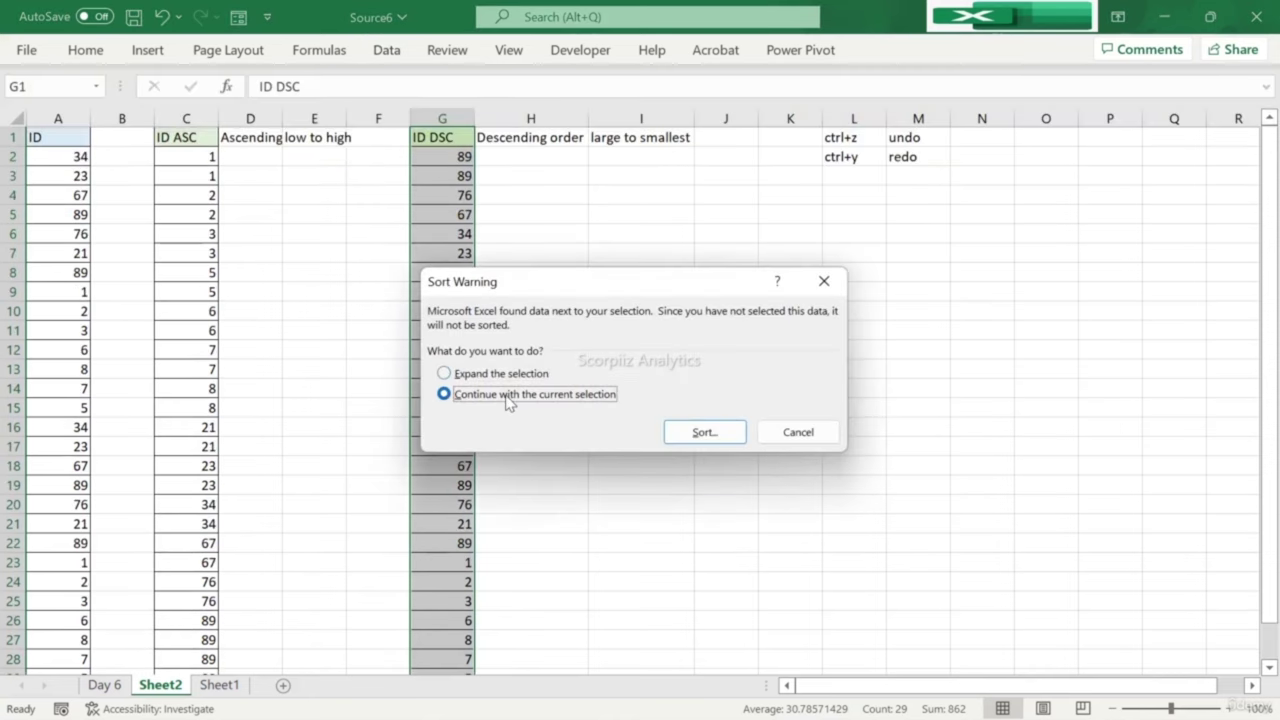
{"action": "left_click", "coordinate": [704, 434]}
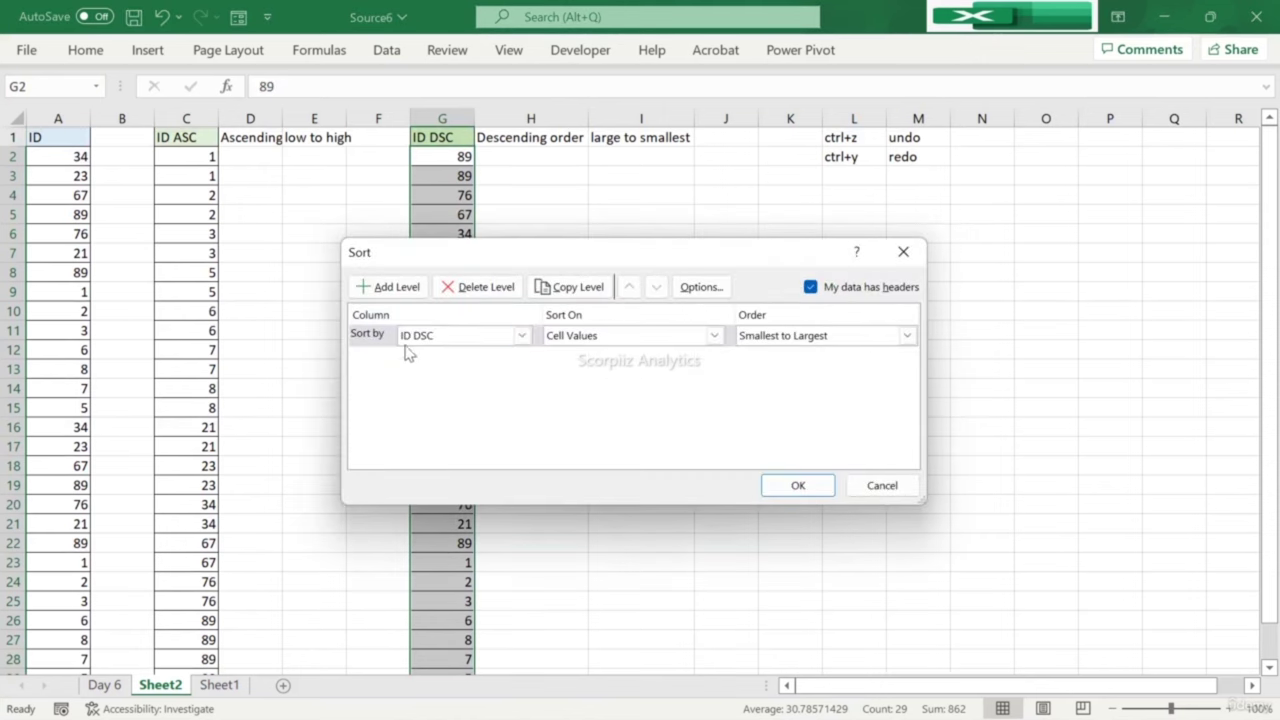
{"action": "left_click", "coordinate": [800, 338]}
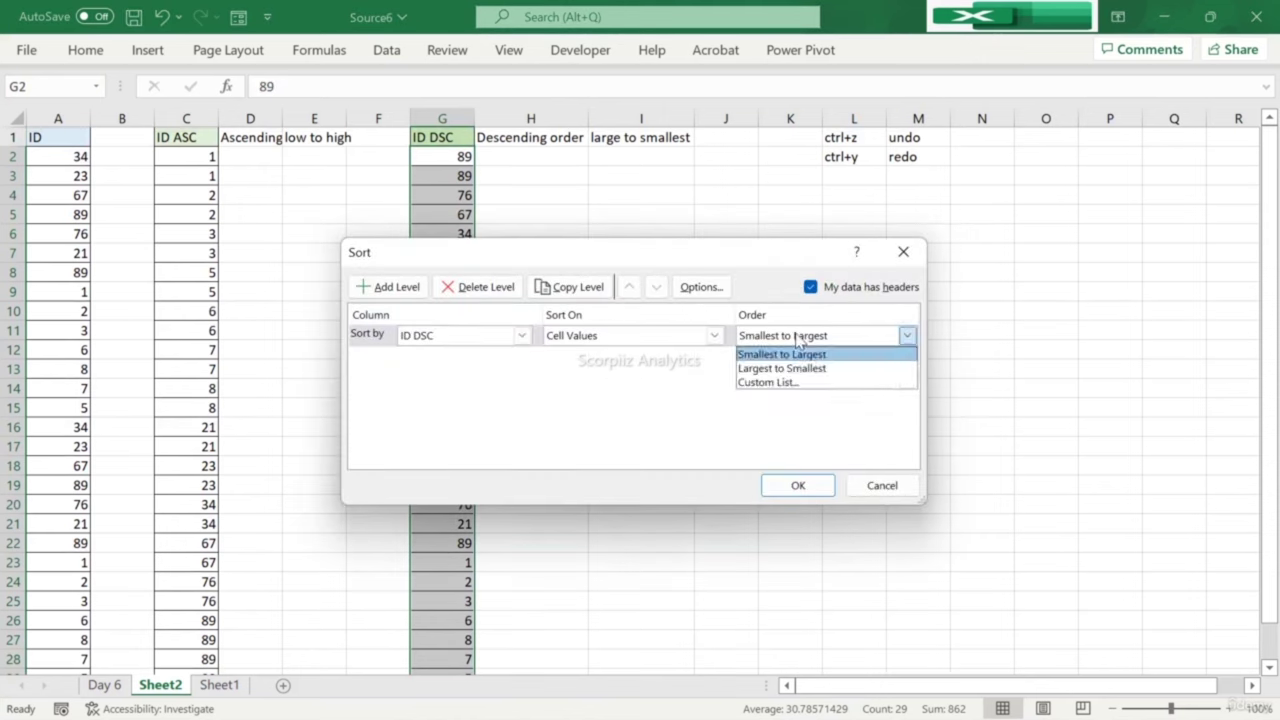
{"action": "left_click", "coordinate": [795, 368]}
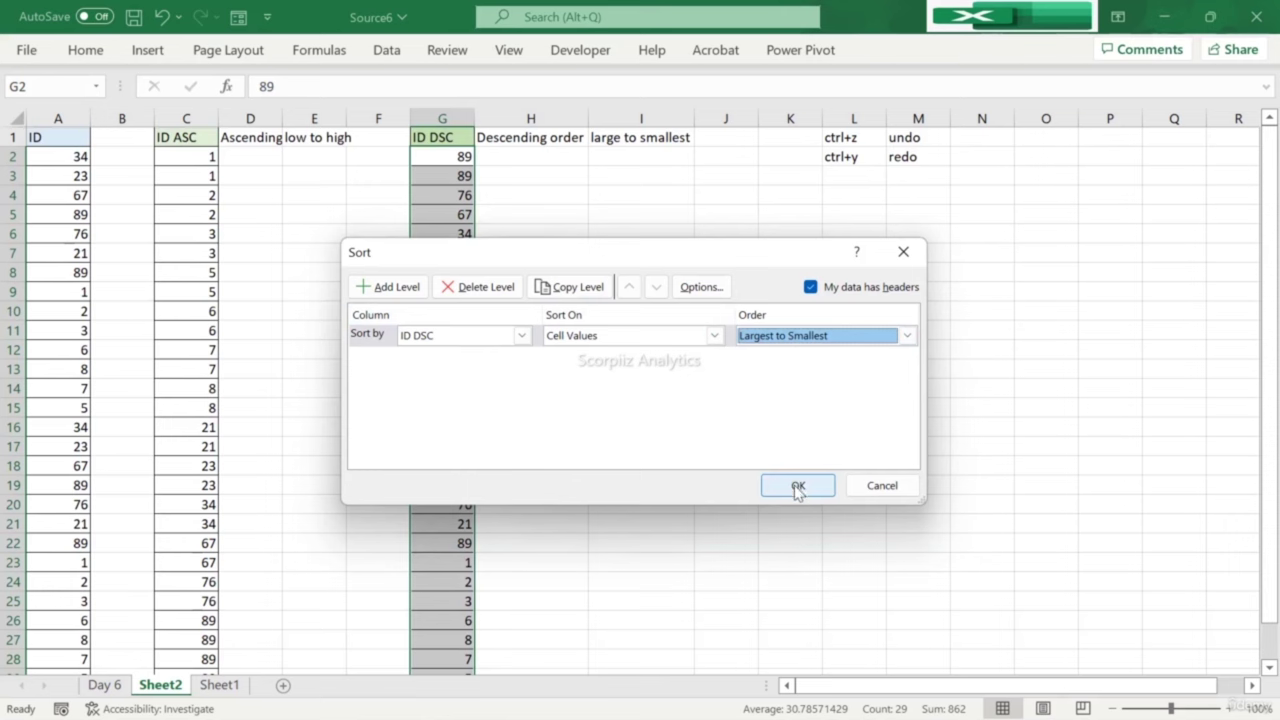
{"action": "left_click", "coordinate": [795, 485]}
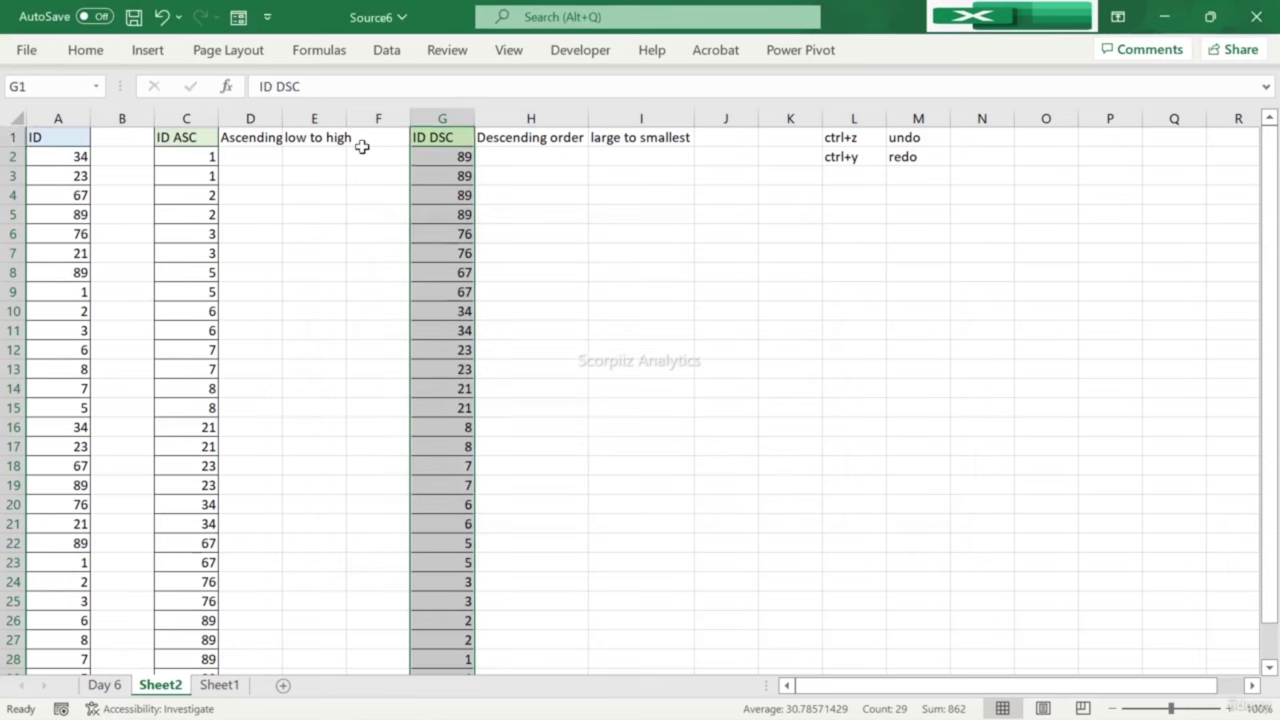
Step: Check that the ID DSC values descend from 89 to 1, then show the Day 6 sheet
{"action": "left_click", "coordinate": [451, 194]}
{"action": "key", "text": "Left"}
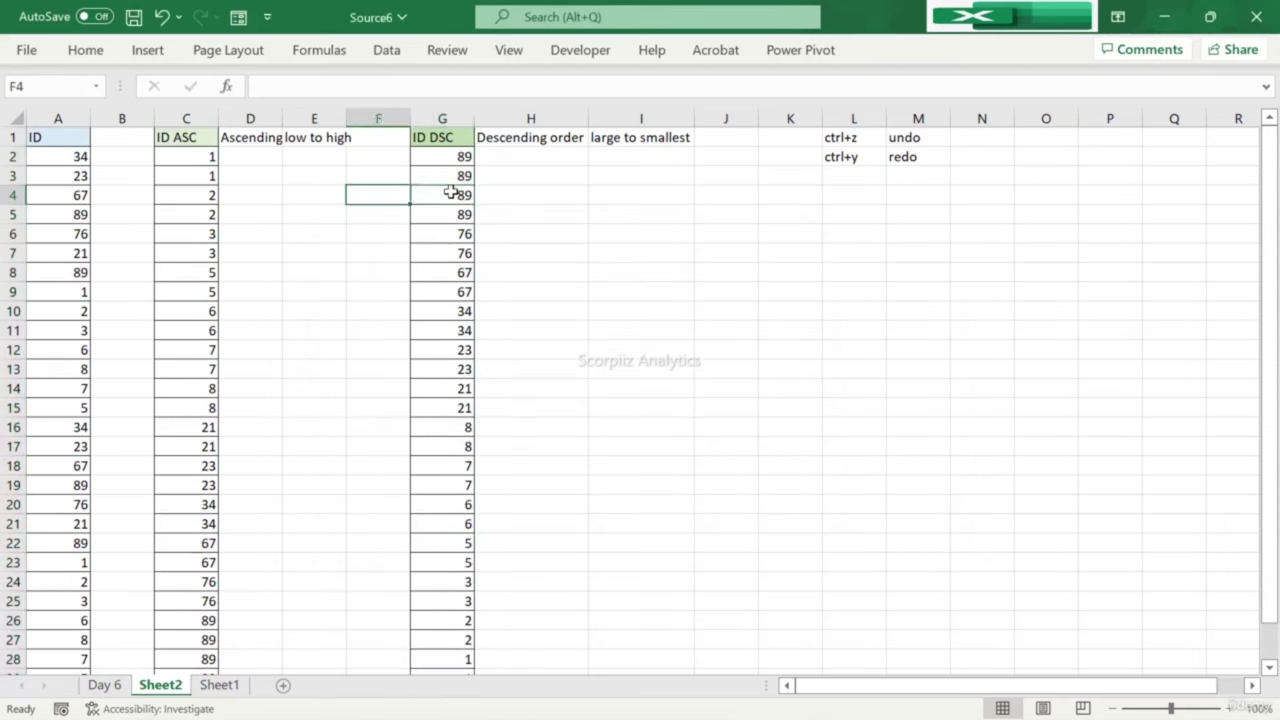
{"action": "key", "text": "Down"}
{"action": "key", "text": "Right"}
{"action": "key", "text": "Down"}
{"action": "key", "text": "Down"}
{"action": "key", "text": "Down"}
{"action": "key", "text": "Down"}
{"action": "key", "text": "Down"}
{"action": "key", "text": "Down"}
{"action": "key", "text": "Down"}
{"action": "key", "text": "Down"}
{"action": "key", "text": "Down"}
{"action": "key", "text": "Down"}
{"action": "key", "text": "Down"}
{"action": "key", "text": "Down"}
{"action": "key", "text": "Down"}
{"action": "key", "text": "Down"}
{"action": "key", "text": "Down"}
{"action": "key", "text": "Down"}
{"action": "key", "text": "Down"}
{"action": "key", "text": "Down"}
{"action": "key", "text": "Down"}
{"action": "key", "text": "Down"}
{"action": "key", "text": "Down"}
{"action": "key", "text": "Down"}
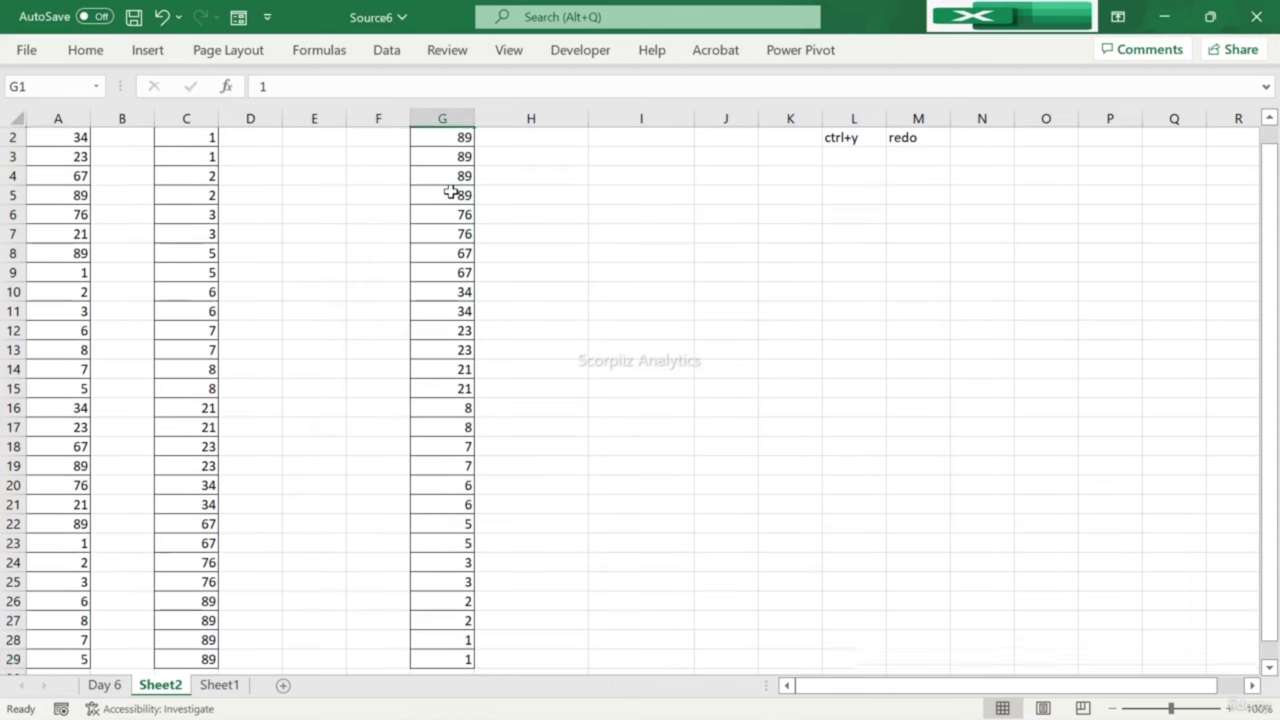
{"action": "key", "text": "Down"}
{"action": "key", "text": "Down"}
{"action": "key", "text": "Down"}
{"action": "key", "text": "Down"}
{"action": "key", "text": "Down"}
{"action": "key", "text": "Down"}
{"action": "key", "text": "Down"}
{"action": "key", "text": "Down"}
{"action": "key", "text": "Down"}
{"action": "key", "text": "Down"}
{"action": "key", "text": "Down"}
{"action": "key", "text": "Down"}
{"action": "key", "text": "Down"}
{"action": "key", "text": "Down"}
{"action": "key", "text": "Down"}
{"action": "key", "text": "Down"}
{"action": "key", "text": "Down"}
{"action": "key", "text": "Down"}
{"action": "key", "text": "Down"}
{"action": "key", "text": "Down"}
{"action": "key", "text": "Down"}
{"action": "key", "text": "Down"}
{"action": "key", "text": "Down"}
{"action": "key", "text": "Down"}
{"action": "key", "text": "Down"}
{"action": "key", "text": "Down"}
{"action": "key", "text": "Down"}
{"action": "key", "text": "Up"}
{"action": "key", "text": "Up"}
{"action": "key", "text": "Up"}
{"action": "key", "text": "Up"}
{"action": "key", "text": "Up"}
{"action": "key", "text": "Up"}
{"action": "key", "text": "Up"}
{"action": "key", "text": "Up"}
{"action": "key", "text": "Up"}
{"action": "key", "text": "Up"}
{"action": "key", "text": "Up"}
{"action": "key", "text": "Up"}
{"action": "key", "text": "Up"}
{"action": "key", "text": "Up"}
{"action": "key", "text": "Up"}
{"action": "key", "text": "Up"}
{"action": "key", "text": "Up"}
{"action": "key", "text": "Up"}
{"action": "key", "text": "Up"}
{"action": "key", "text": "Up"}
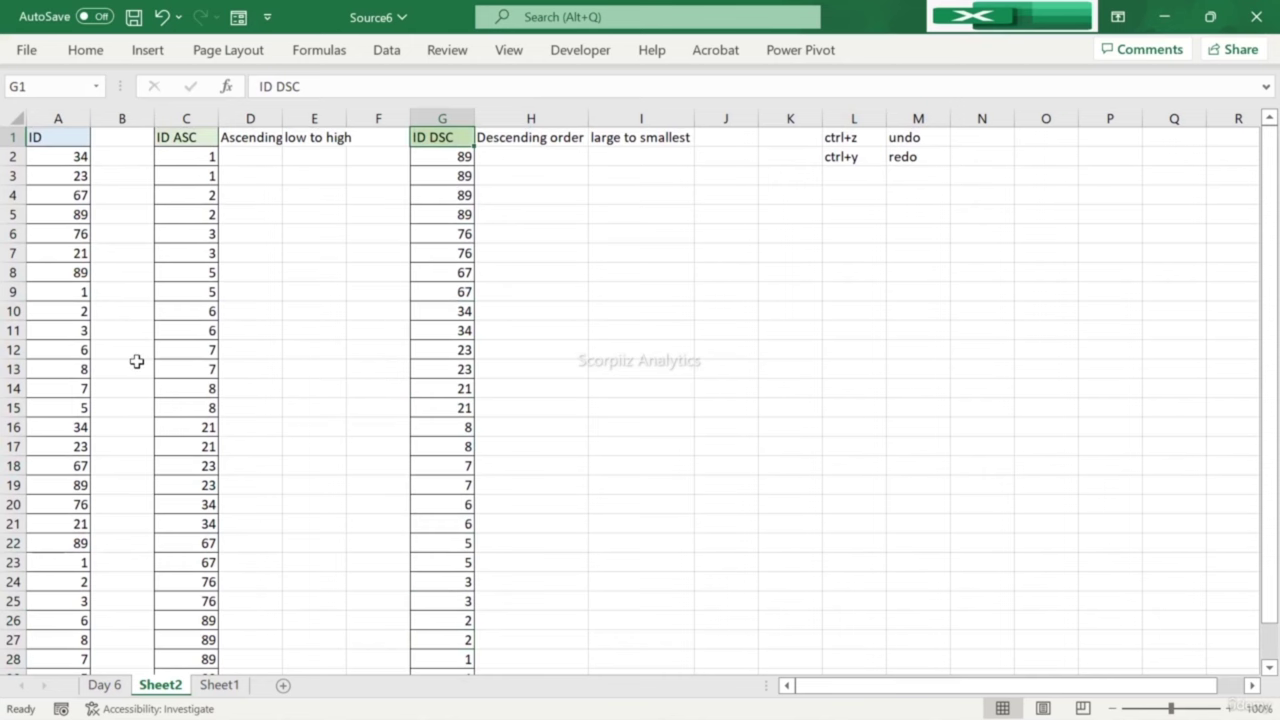
{"action": "left_click", "coordinate": [105, 686]}
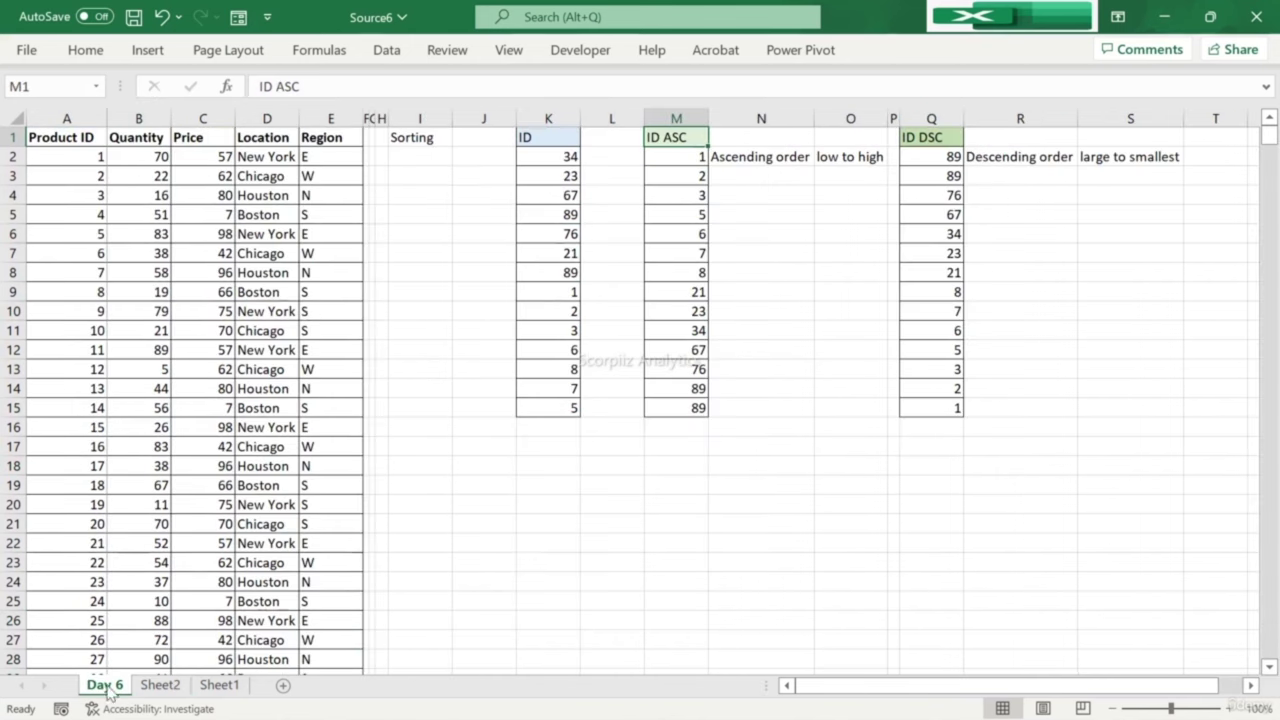
{"action": "left_click", "coordinate": [321, 305]}
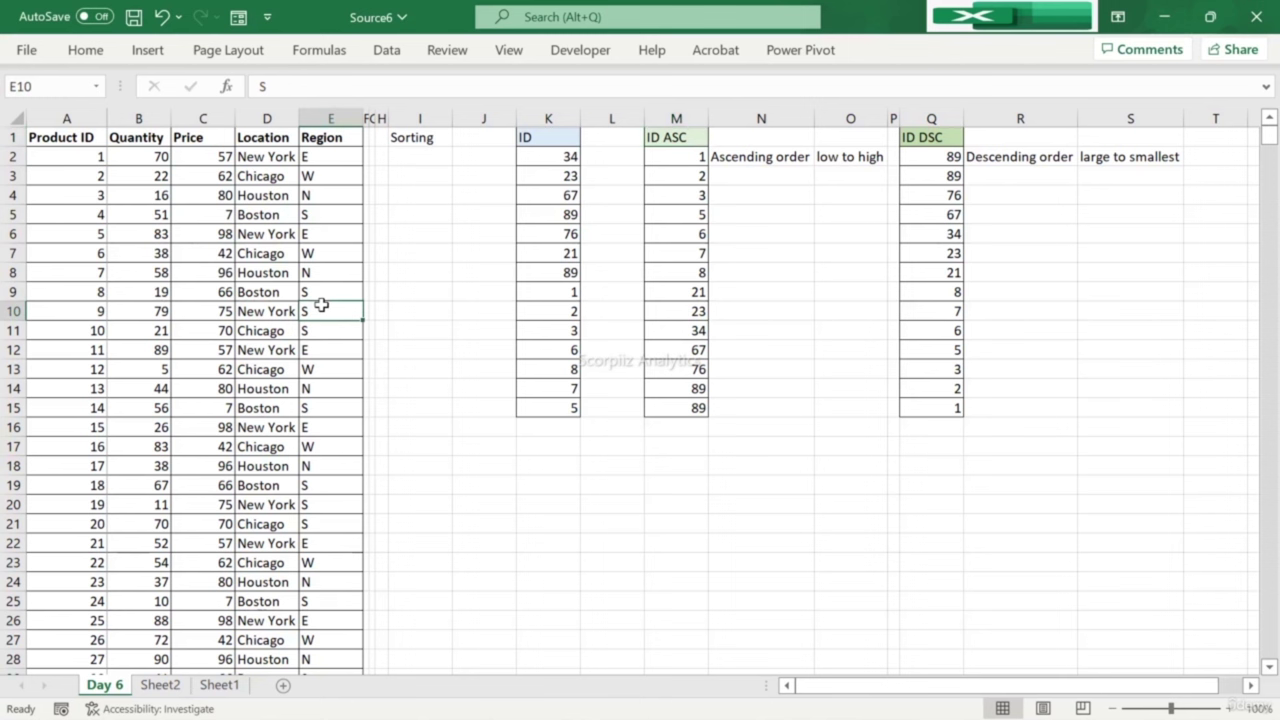
{"action": "left_click", "coordinate": [78, 135]}
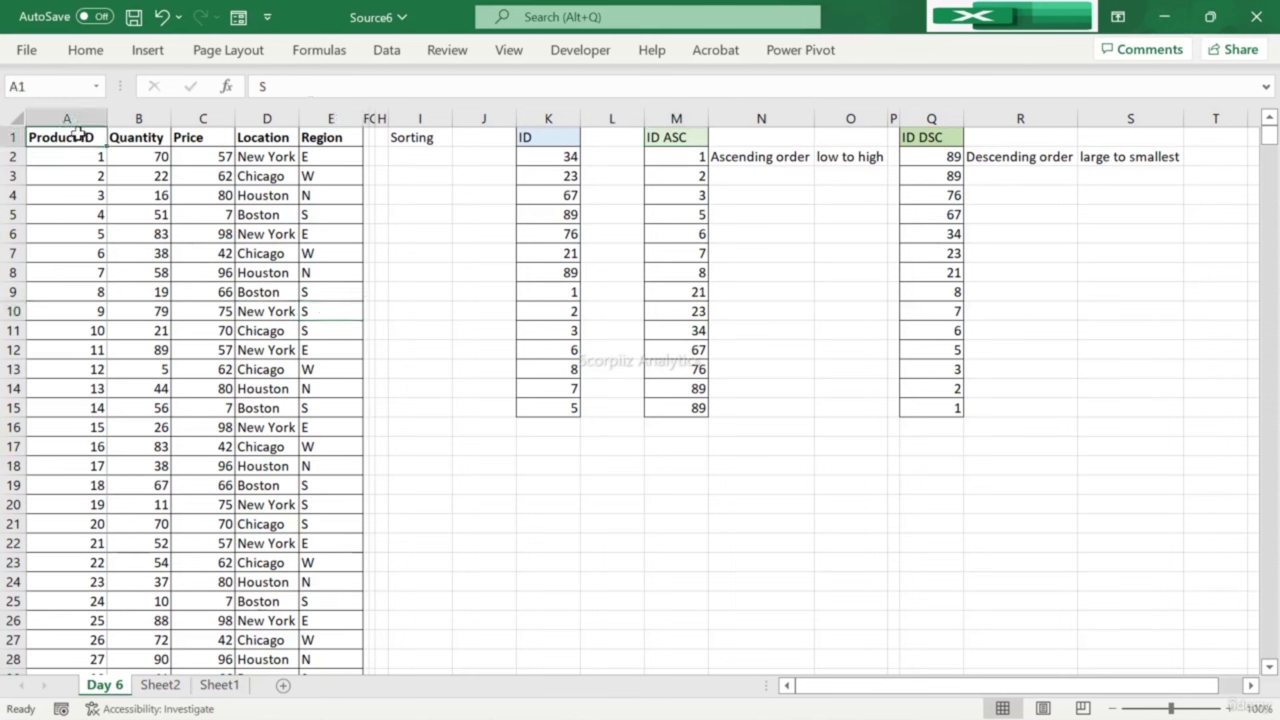
{"action": "key", "text": "ctrl+shift+Right"}
{"action": "key", "text": "ctrl+shift+Down"}
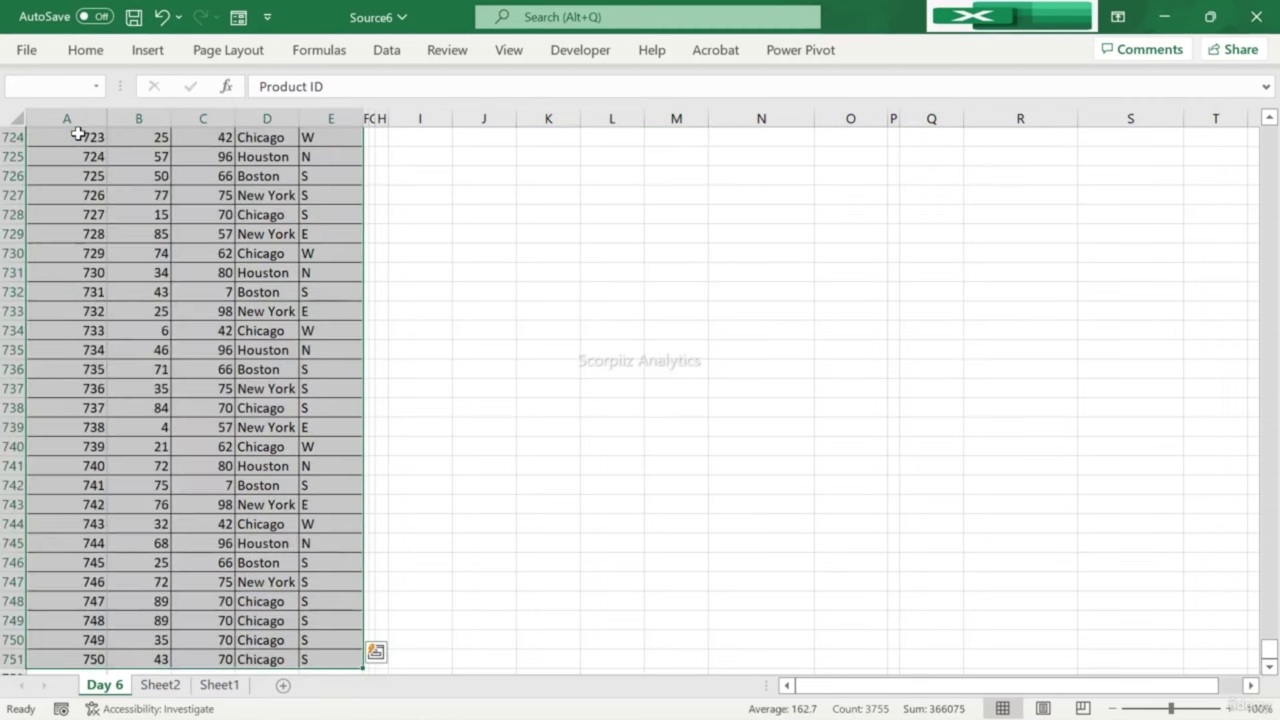
{"action": "key", "text": "ctrl+c"}
{"action": "key", "text": "ctrl+Home"}
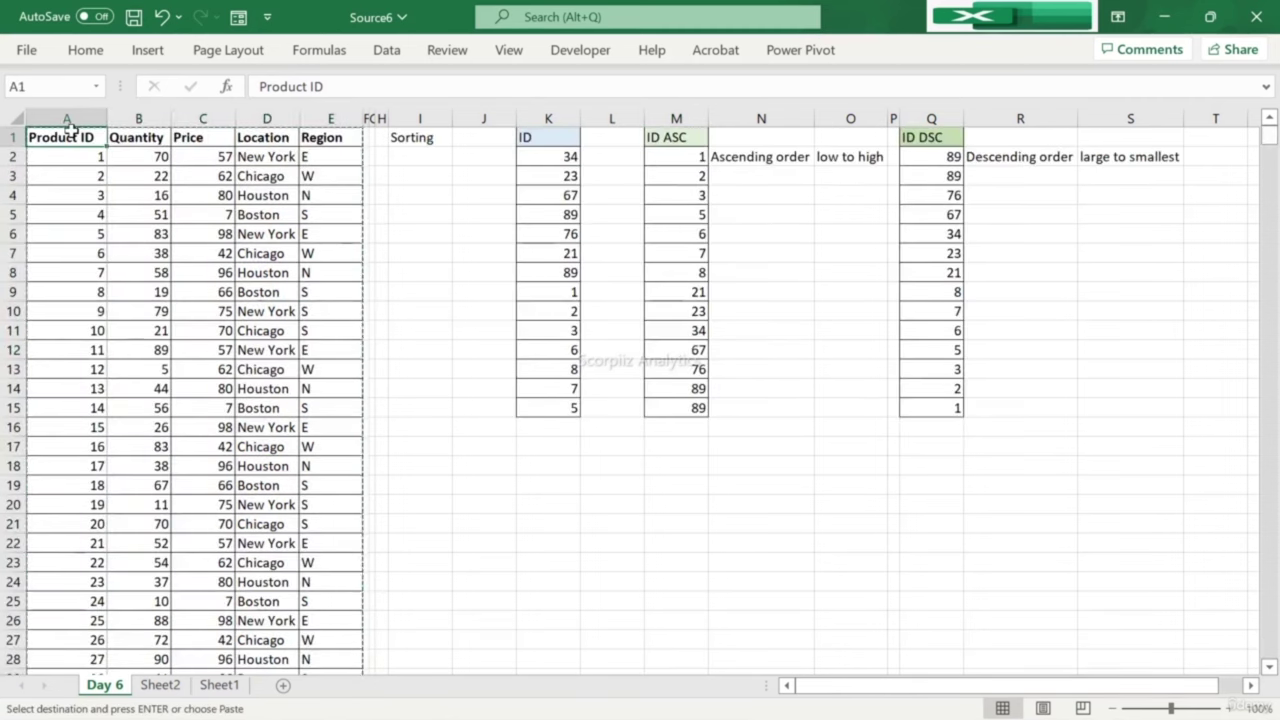
{"action": "left_click_drag", "start_coordinate": [78, 135], "coordinate": [450, 222]}
{"action": "left_click_drag", "start_coordinate": [380, 715], "coordinate": [314, 710]}
{"action": "key", "text": "Escape"}
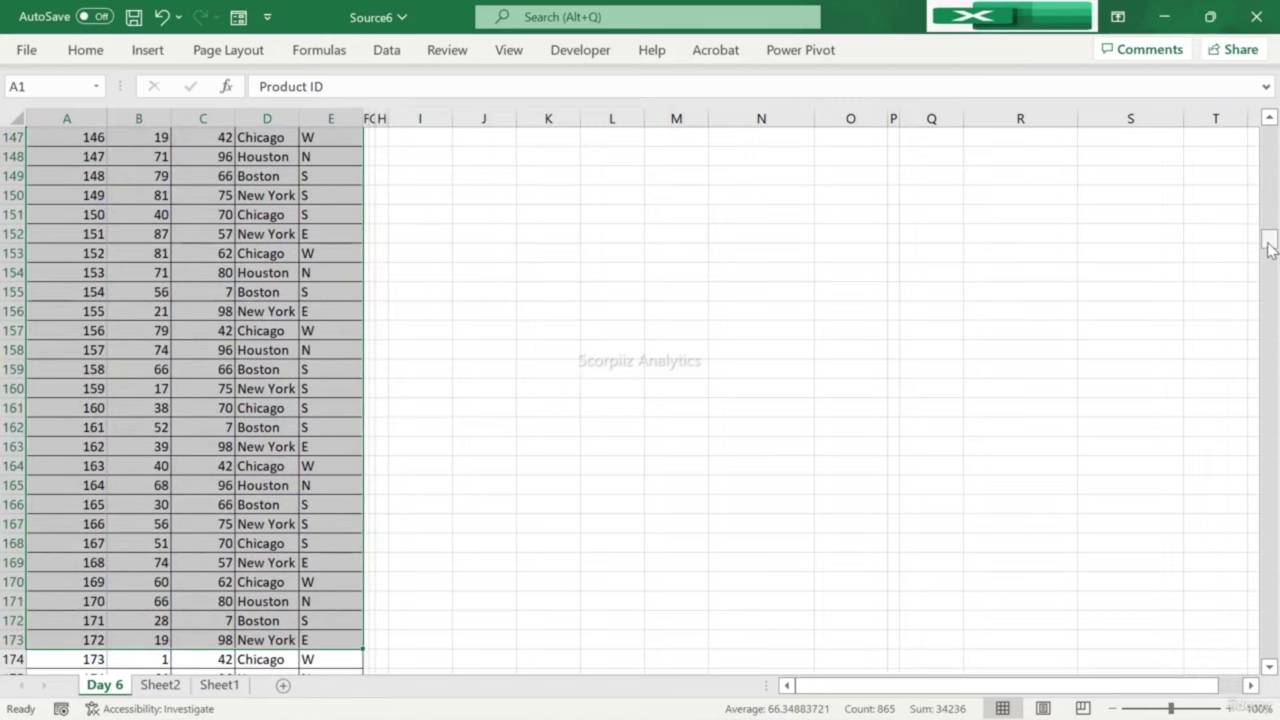
{"action": "left_click_drag", "start_coordinate": [1269, 245], "coordinate": [1270, 130]}
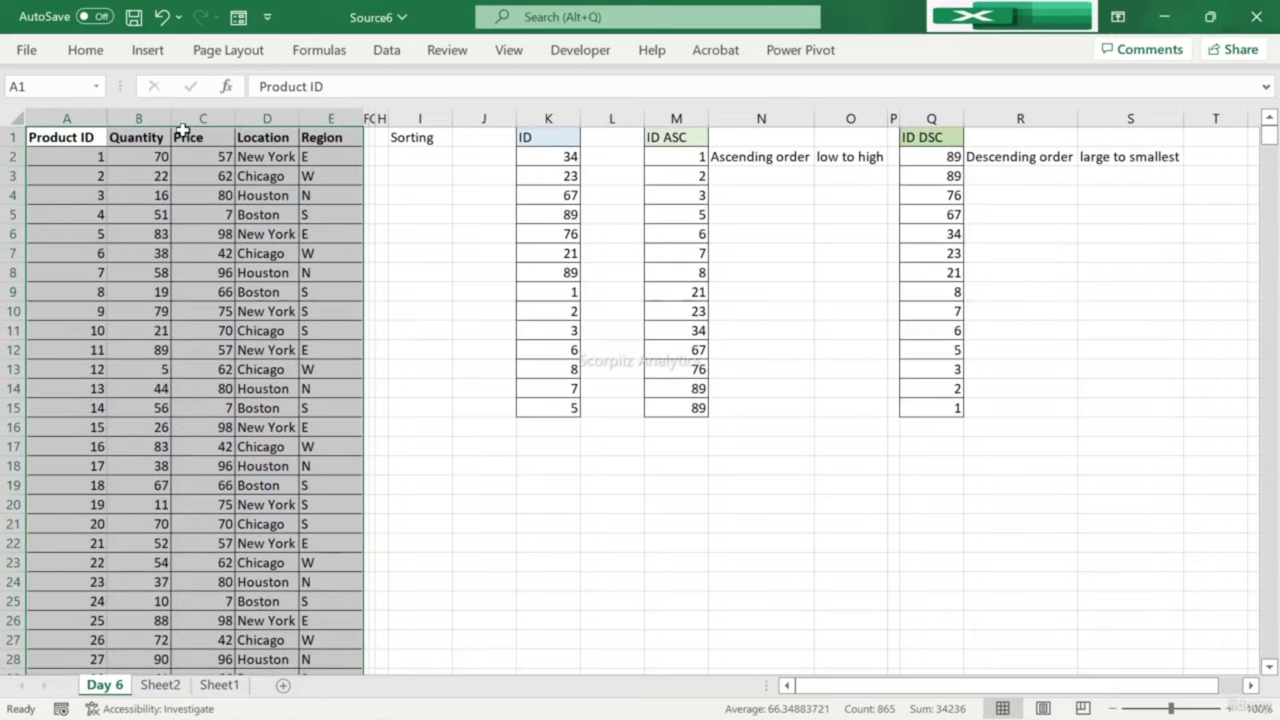
{"action": "left_click", "coordinate": [78, 146]}
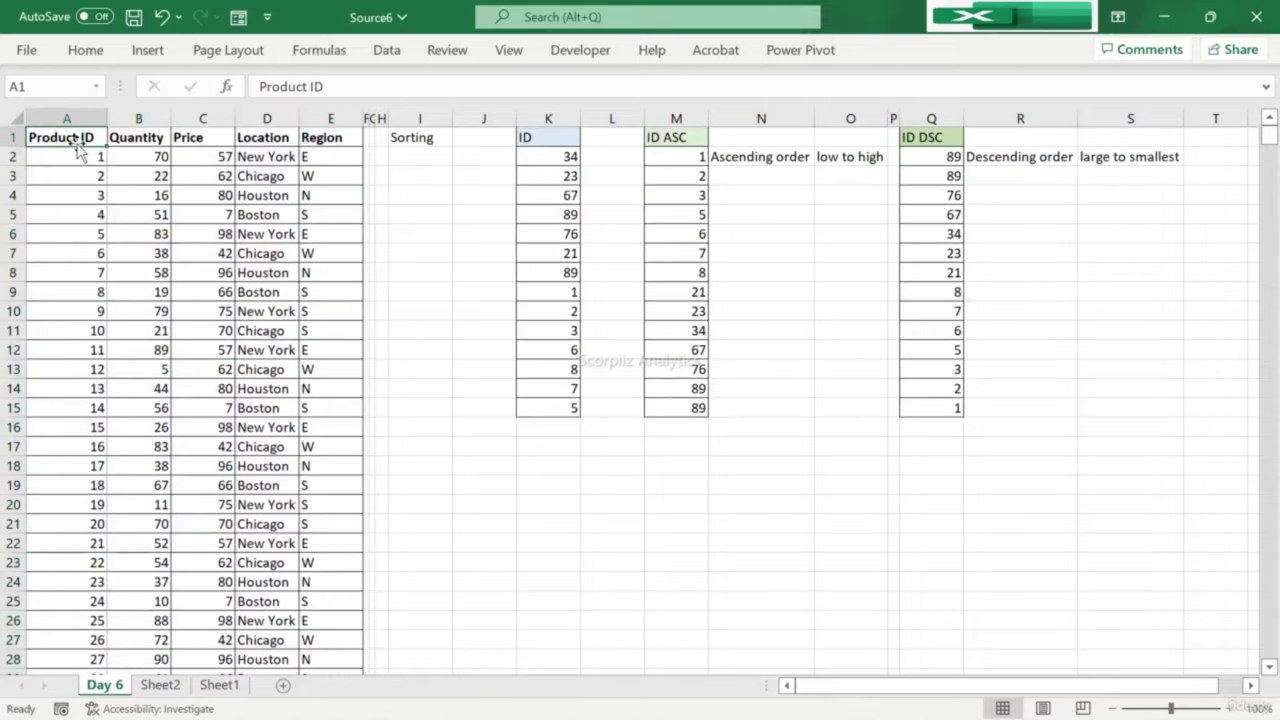
{"action": "left_click_drag", "start_coordinate": [78, 146], "coordinate": [315, 716]}
{"action": "key", "text": "ctrl+Home"}
{"action": "left_click", "coordinate": [391, 57]}
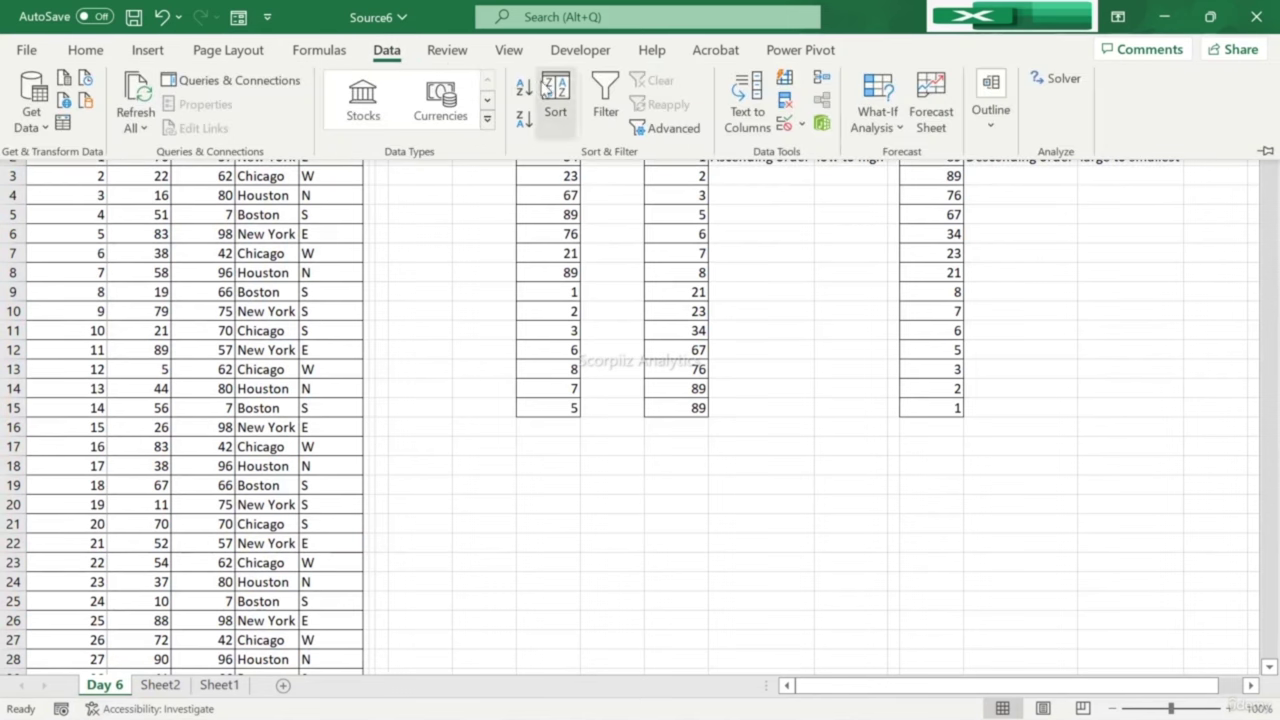
{"action": "left_click", "coordinate": [612, 110]}
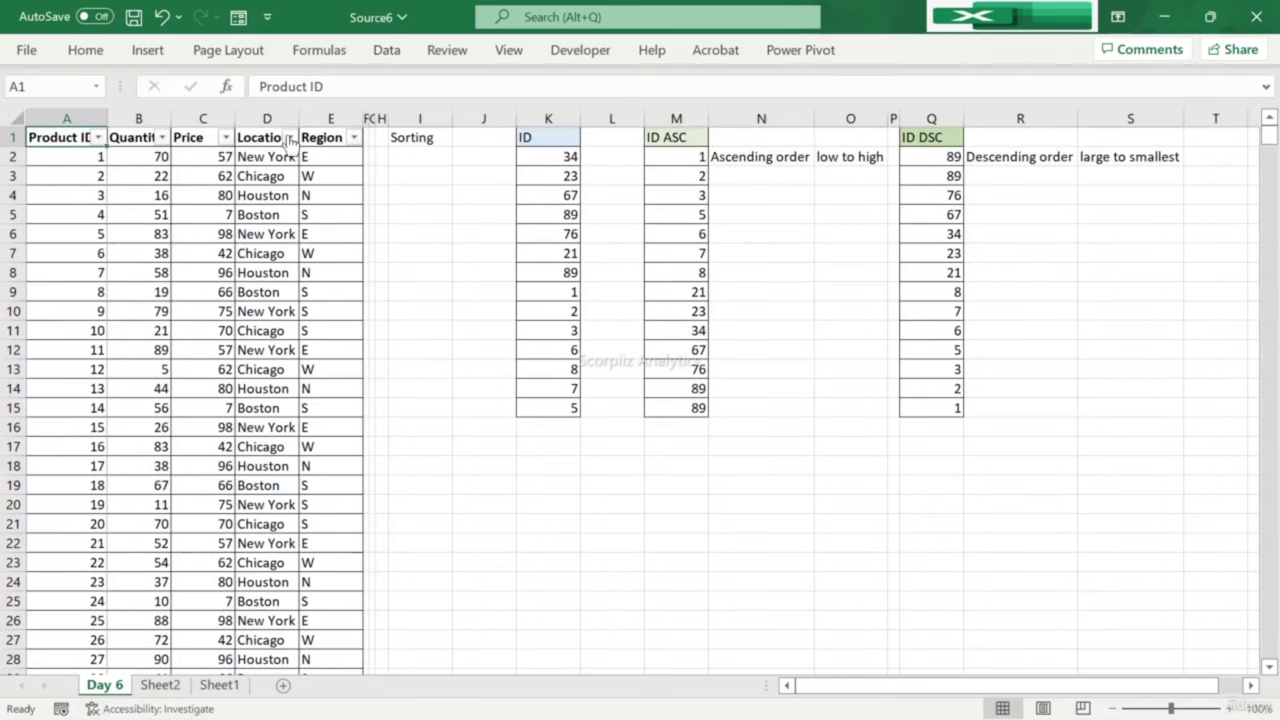
Step: Filter the Location column to show only New York
{"action": "left_click", "coordinate": [289, 138]}
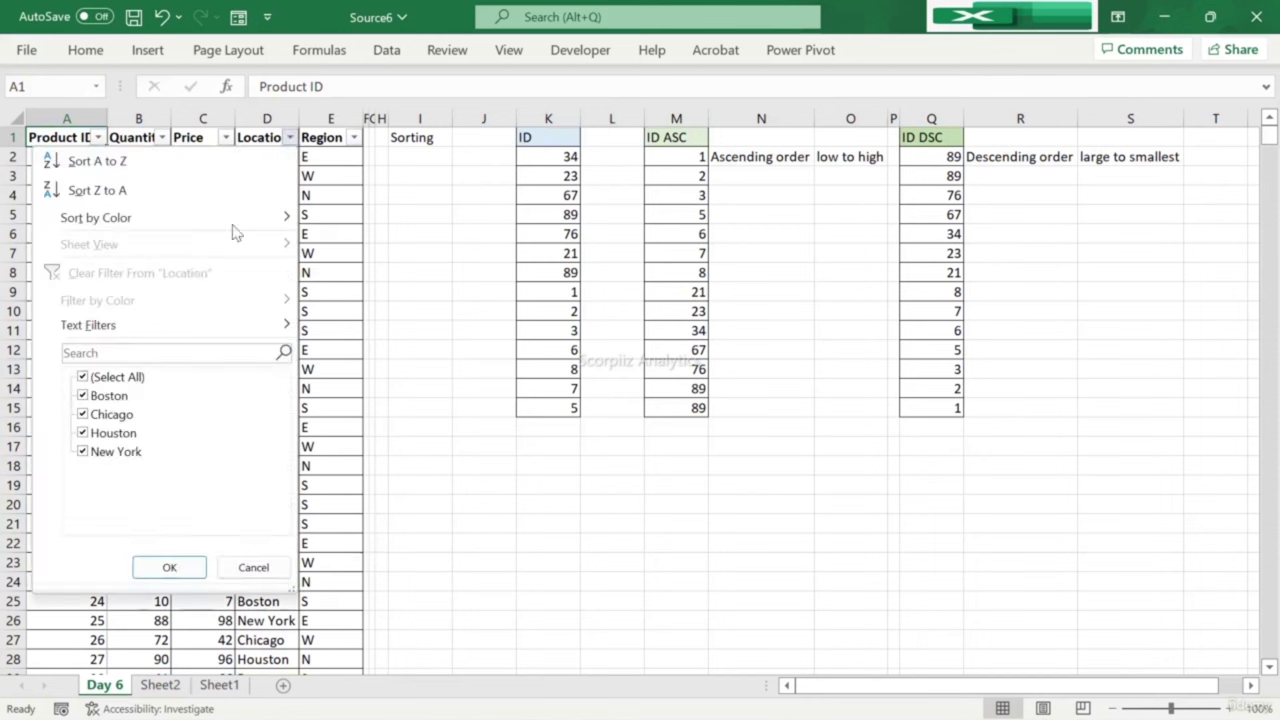
{"action": "left_click", "coordinate": [83, 376]}
{"action": "left_click", "coordinate": [83, 452]}
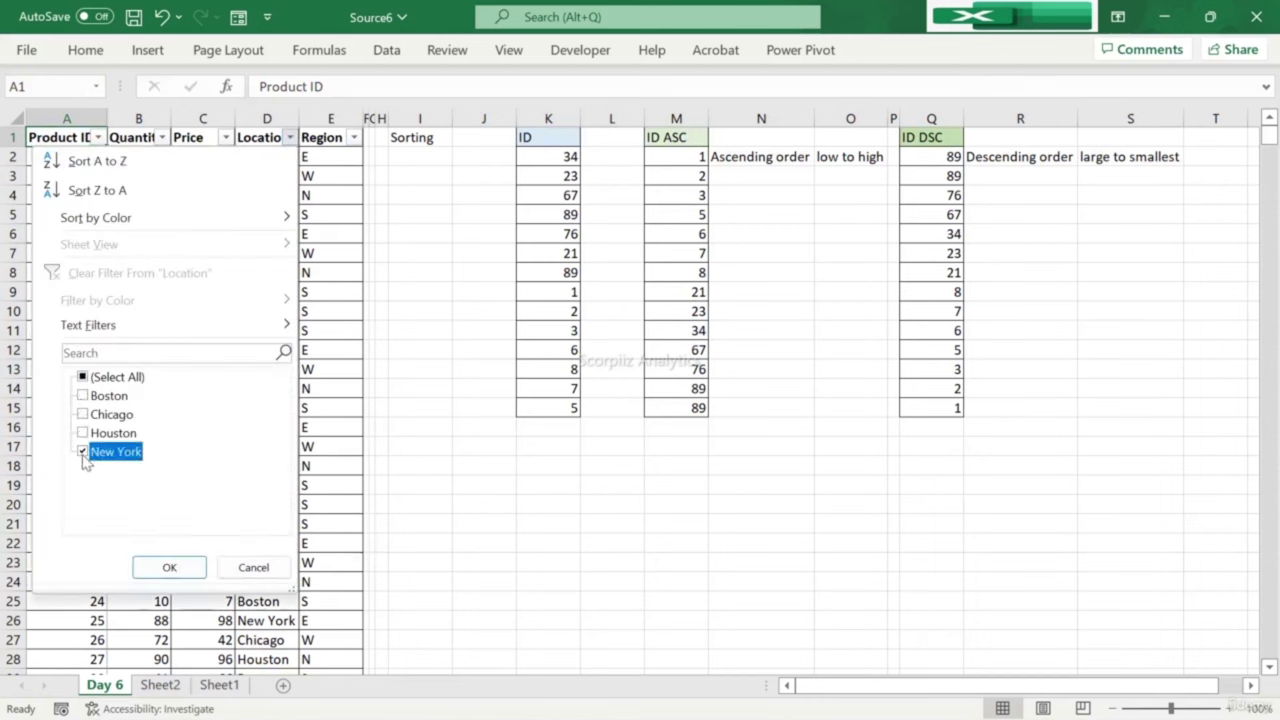
{"action": "left_click", "coordinate": [153, 568]}
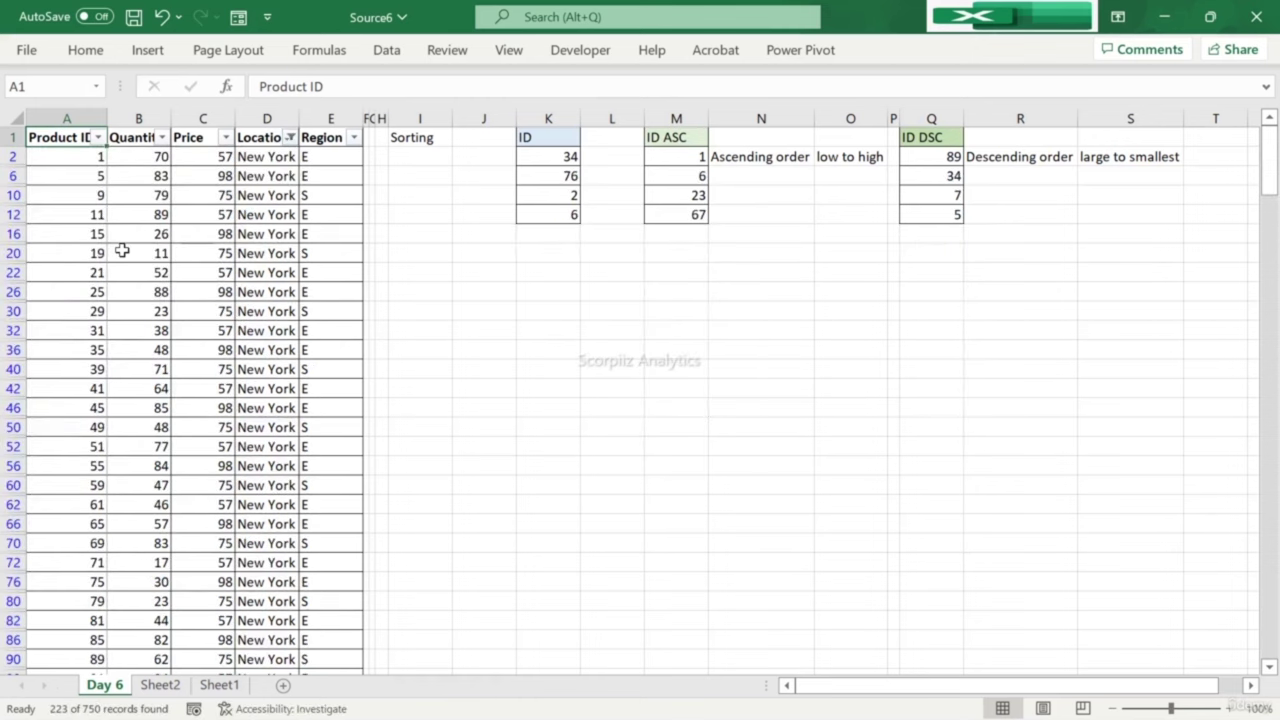
Step: Filter the Region column to show only region E
{"action": "left_click", "coordinate": [354, 138]}
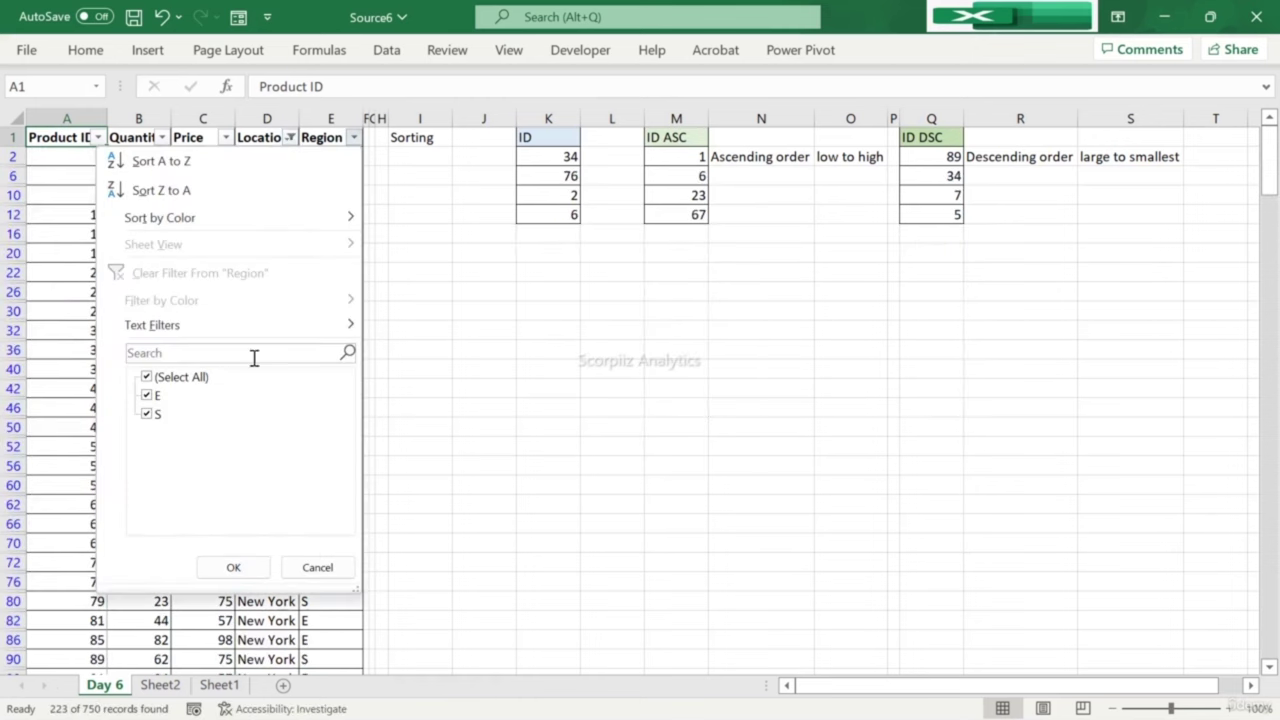
{"action": "left_click", "coordinate": [147, 414]}
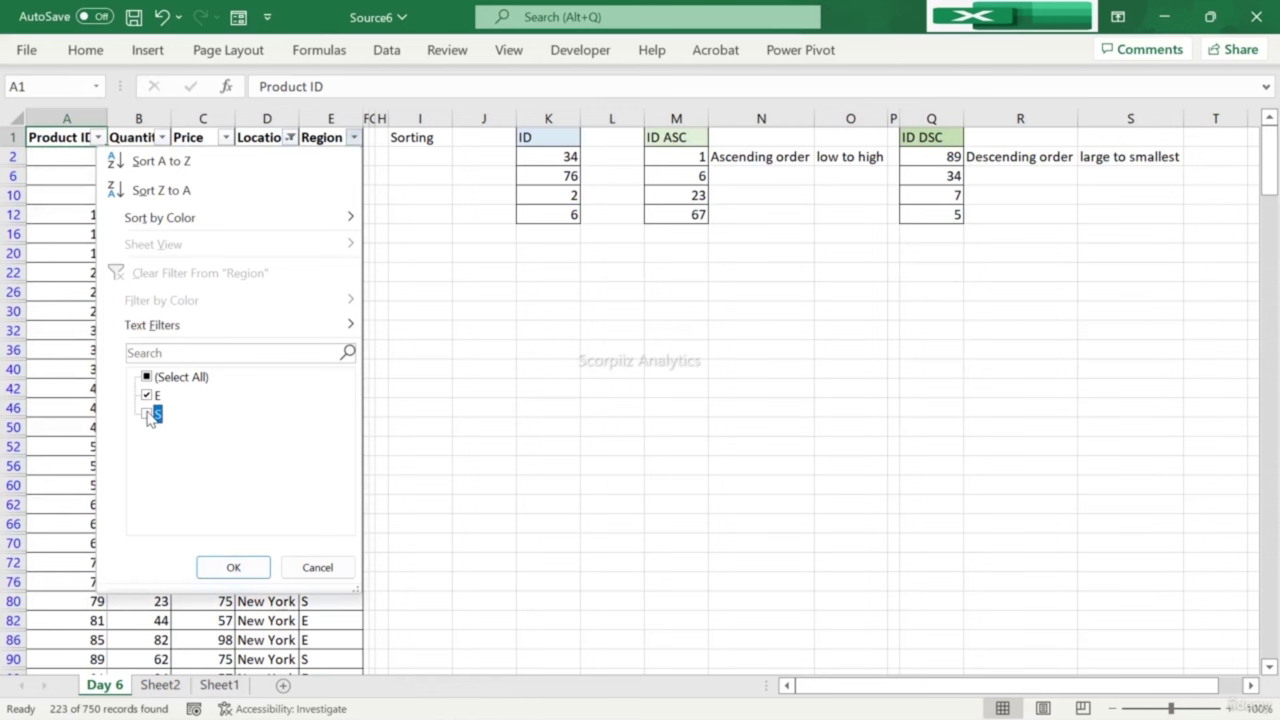
{"action": "left_click", "coordinate": [233, 567]}
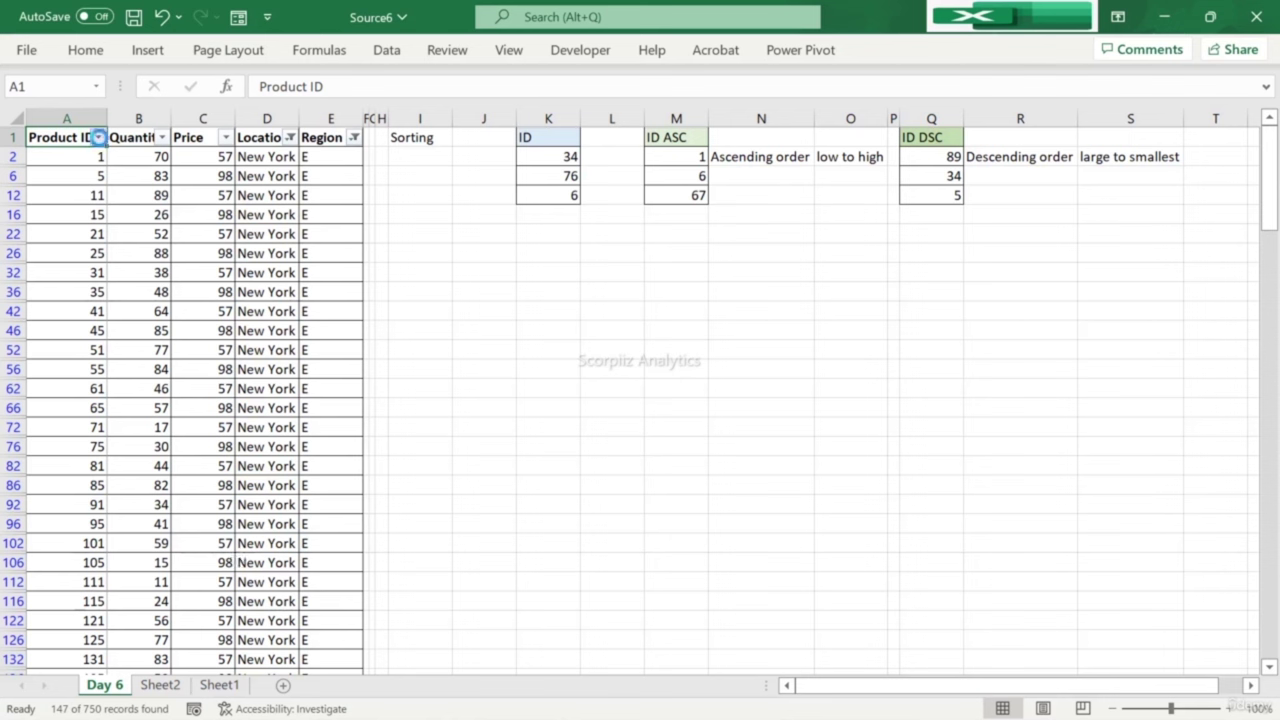
Step: Reset the Product ID filter to only IDs 1, 21, 35, 292 and 298
{"action": "left_click", "coordinate": [98, 138]}
{"action": "left_click", "coordinate": [52, 379]}
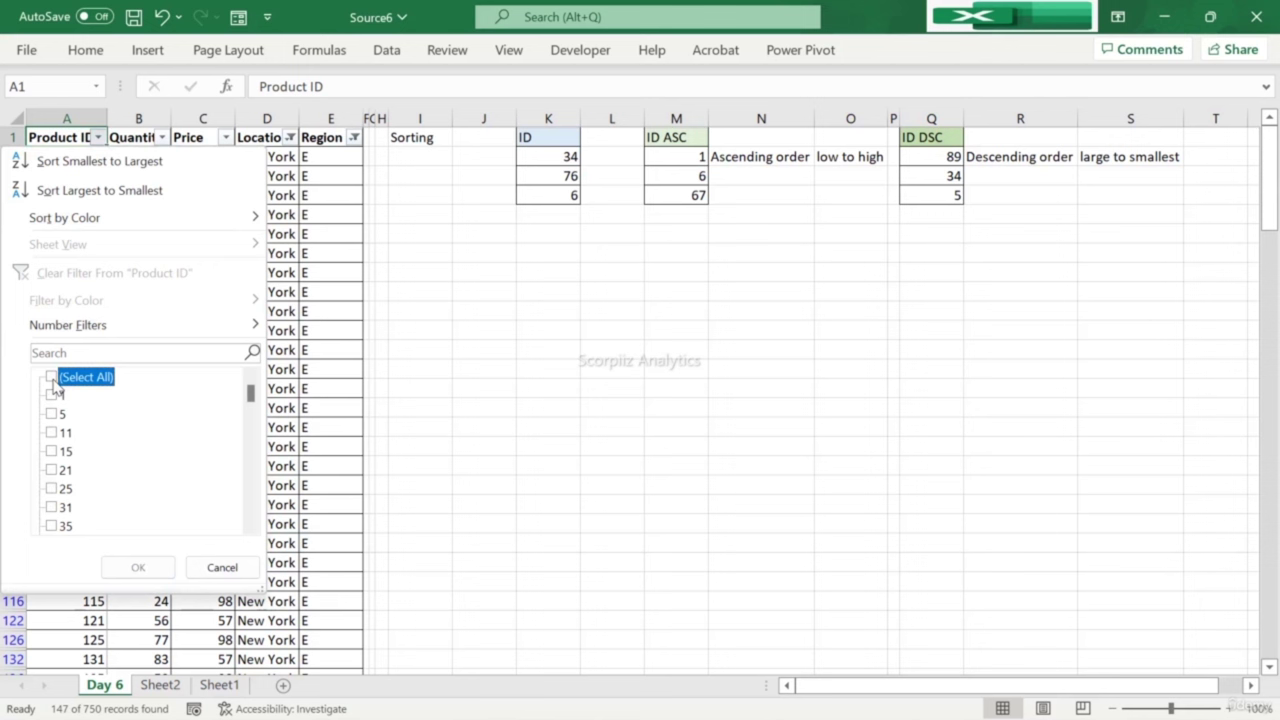
{"action": "left_click", "coordinate": [52, 396]}
{"action": "left_click", "coordinate": [60, 470]}
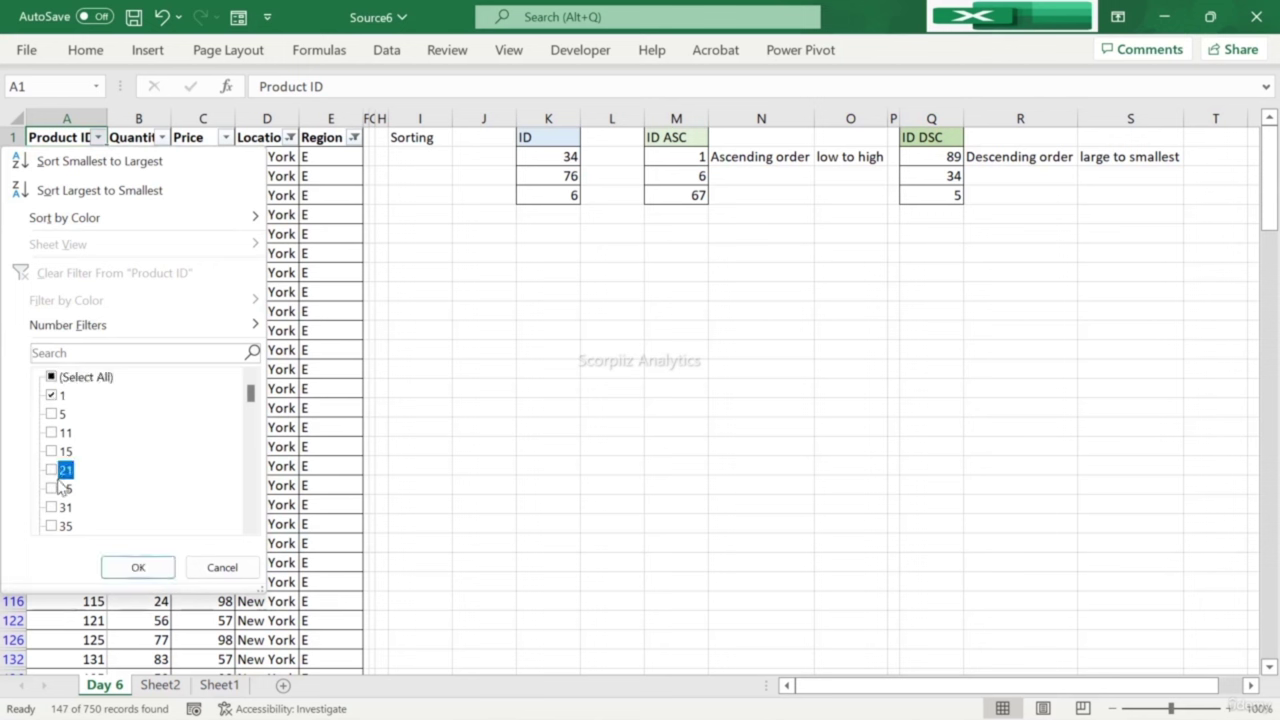
{"action": "left_click", "coordinate": [52, 525]}
{"action": "scroll", "coordinate": [228, 422], "scroll_direction": "down", "scroll_amount": 1}
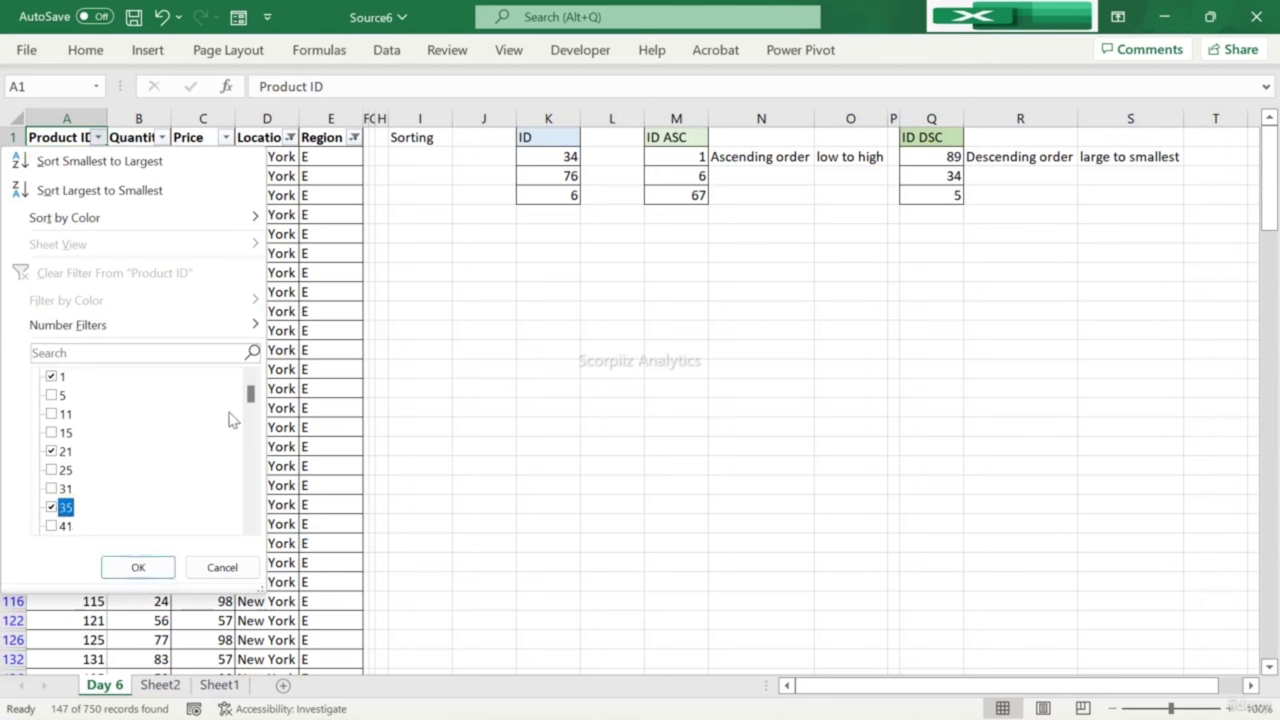
{"action": "left_click_drag", "start_coordinate": [251, 396], "coordinate": [250, 443]}
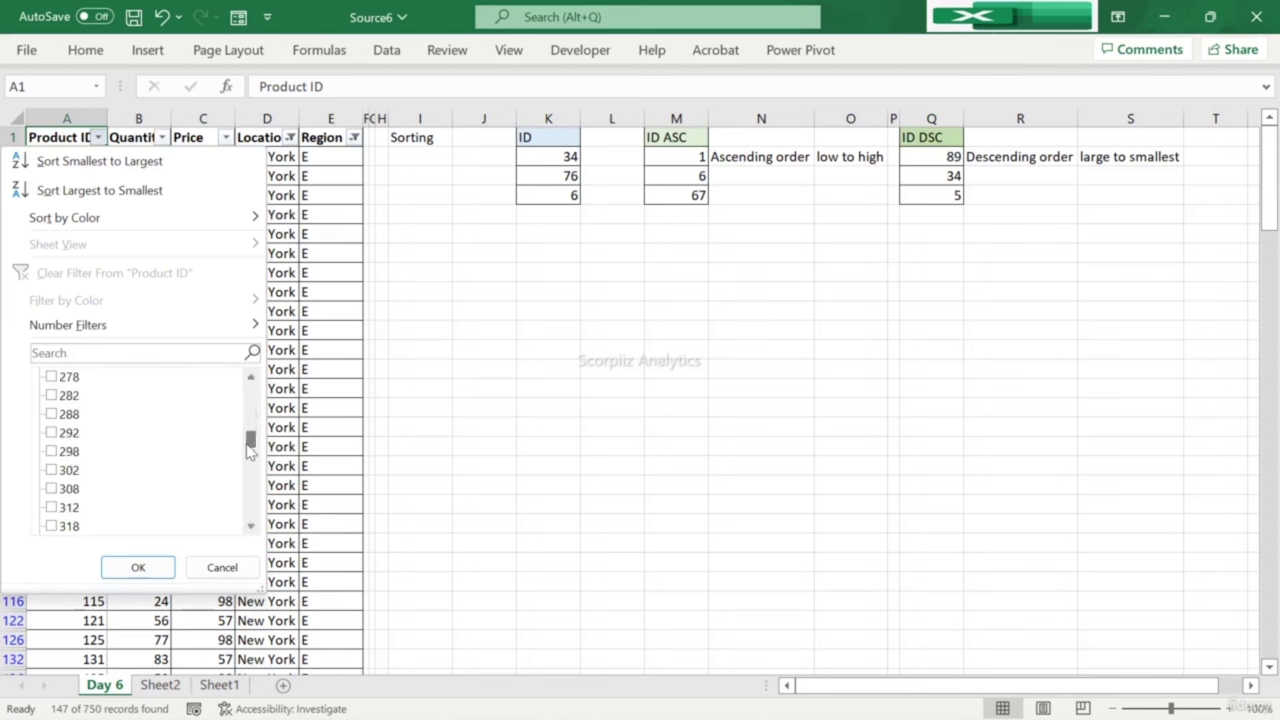
{"action": "left_click", "coordinate": [51, 434]}
{"action": "left_click", "coordinate": [52, 452]}
Step: Add Product IDs 278, 282, 312, 595, 605, 615 and 625, apply, and select the table
{"action": "left_click", "coordinate": [51, 377]}
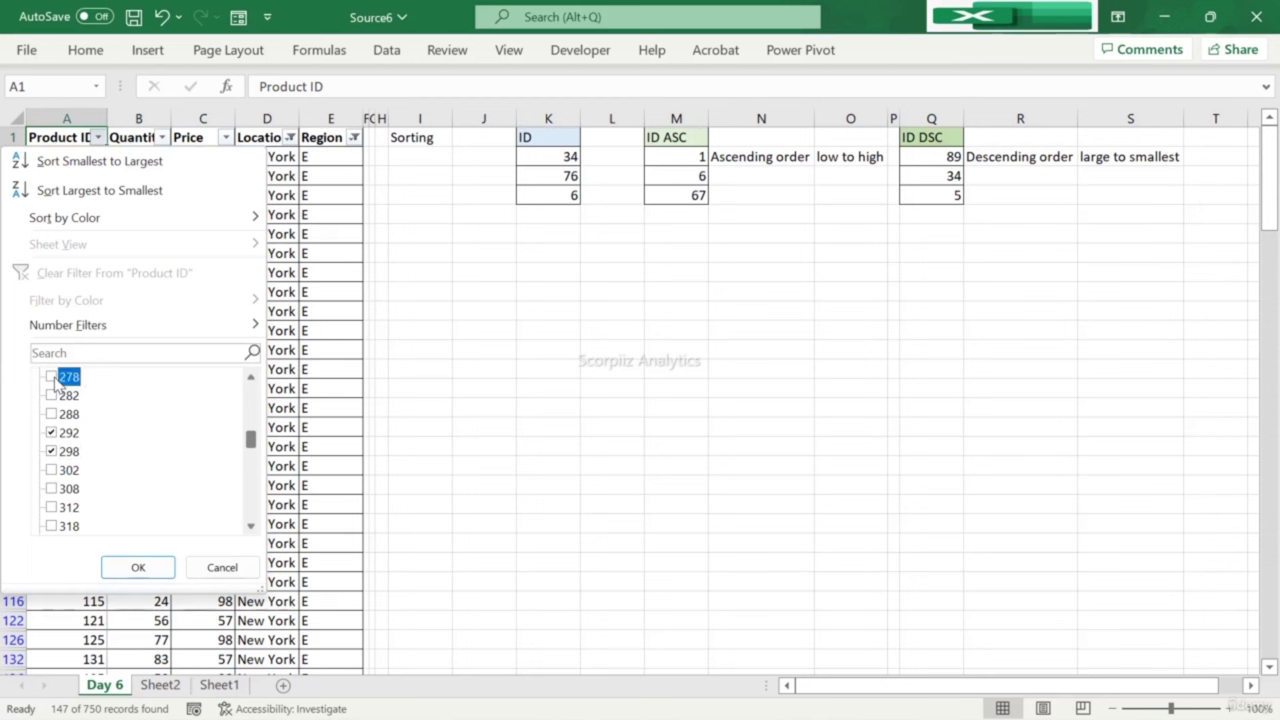
{"action": "left_click", "coordinate": [52, 396]}
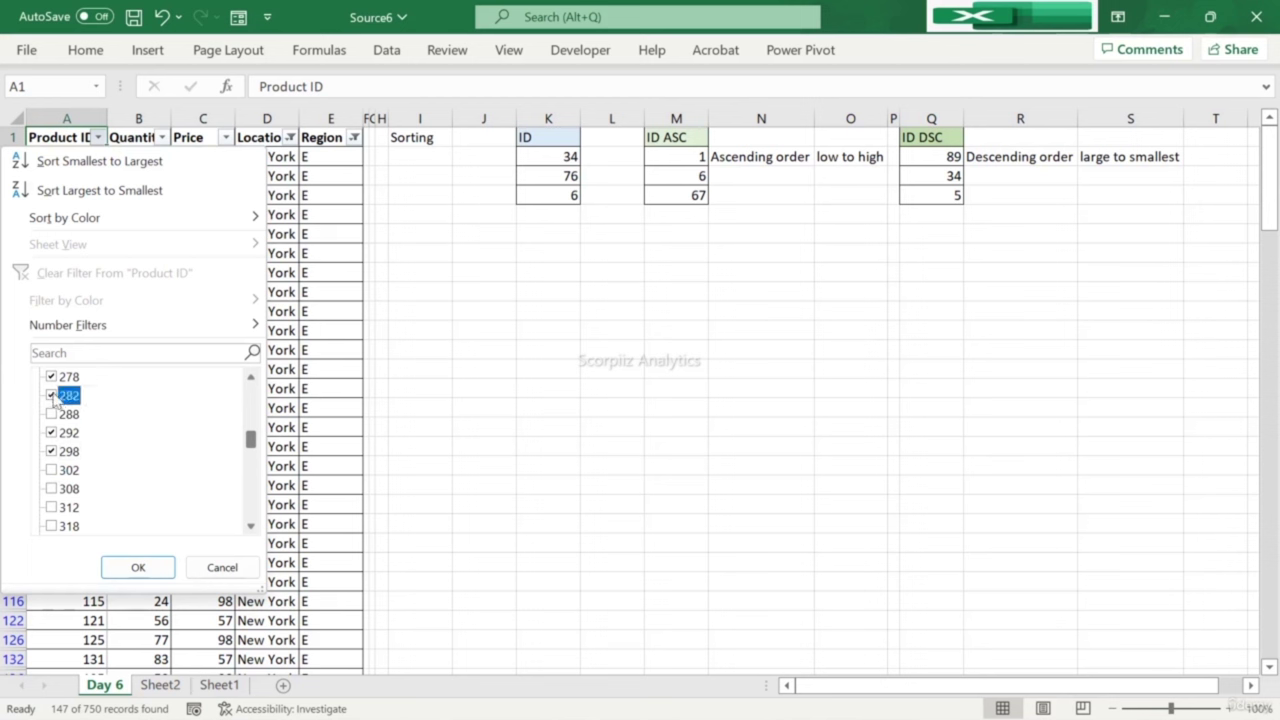
{"action": "left_click", "coordinate": [52, 508]}
{"action": "left_click_drag", "start_coordinate": [251, 442], "coordinate": [256, 500]}
{"action": "left_click", "coordinate": [66, 472]}
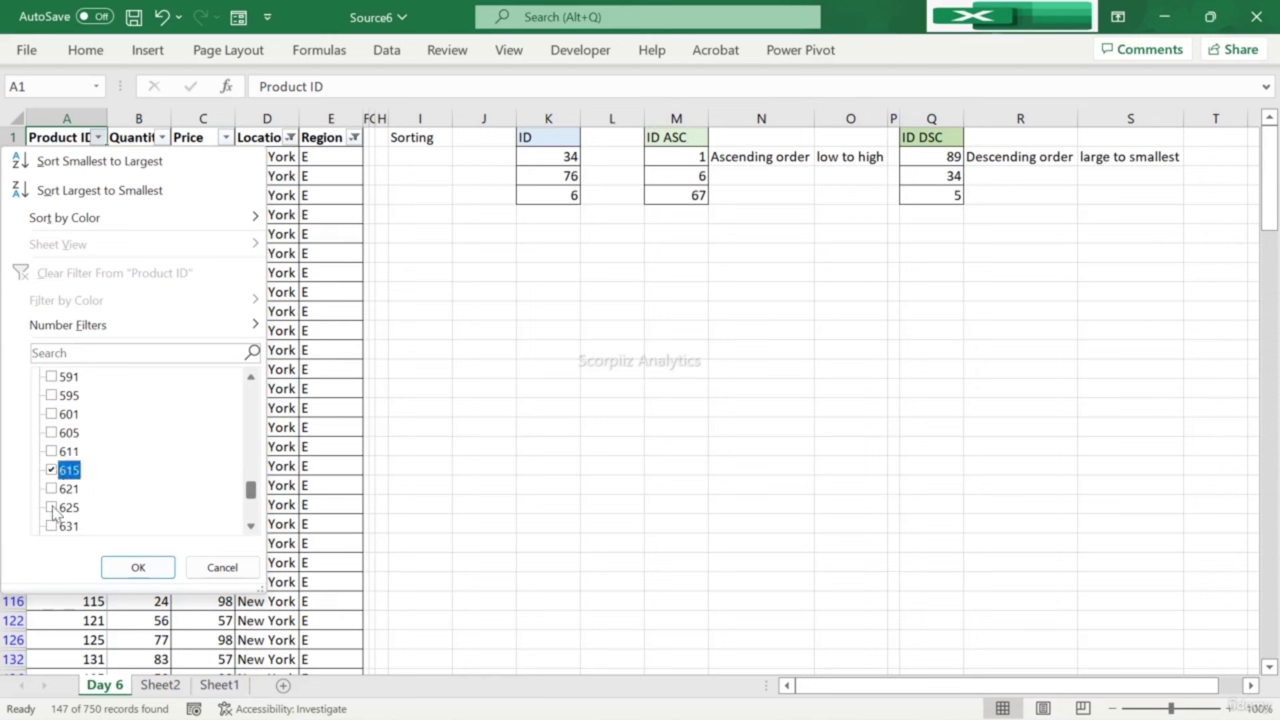
{"action": "left_click", "coordinate": [53, 509]}
{"action": "left_click", "coordinate": [60, 436]}
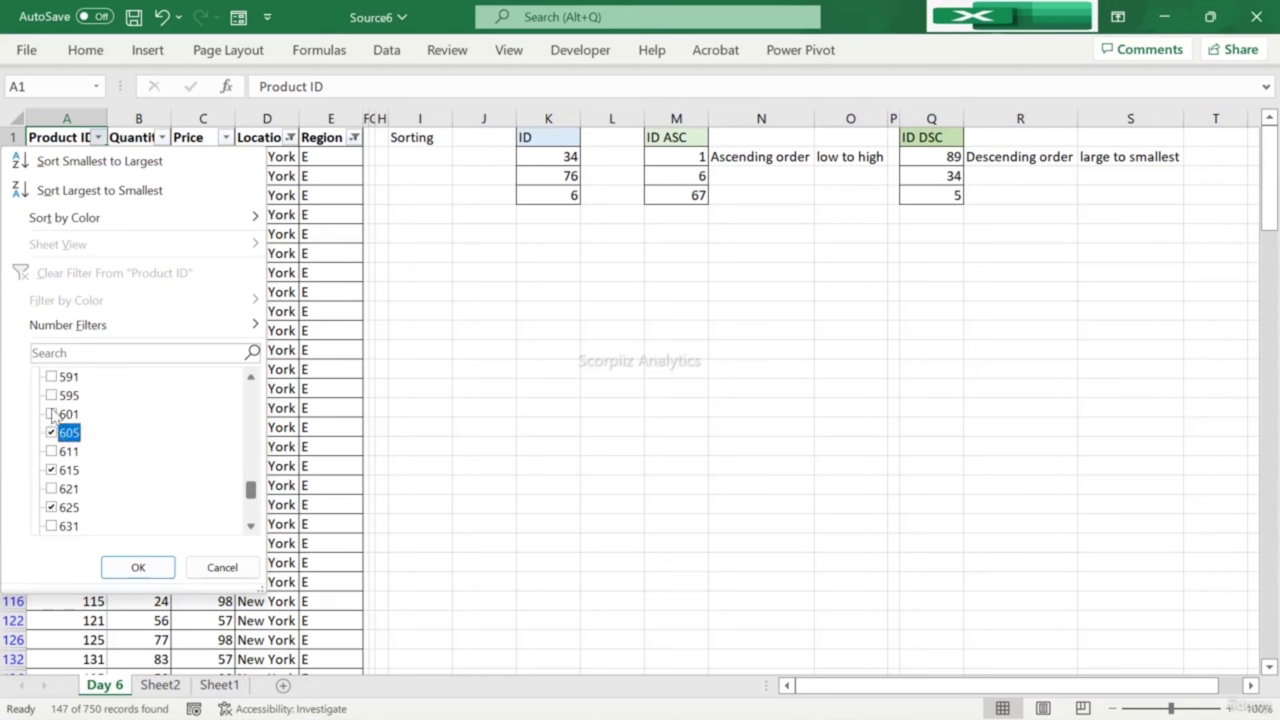
{"action": "left_click", "coordinate": [53, 398]}
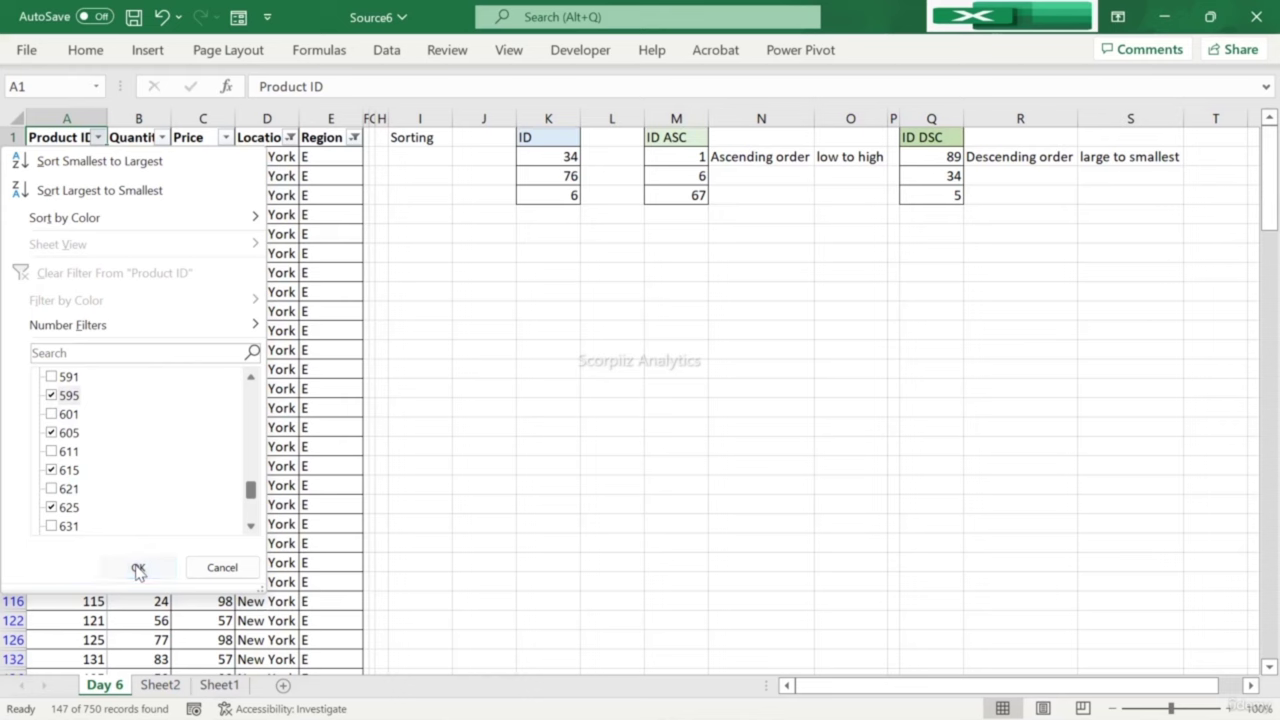
{"action": "left_click", "coordinate": [138, 567]}
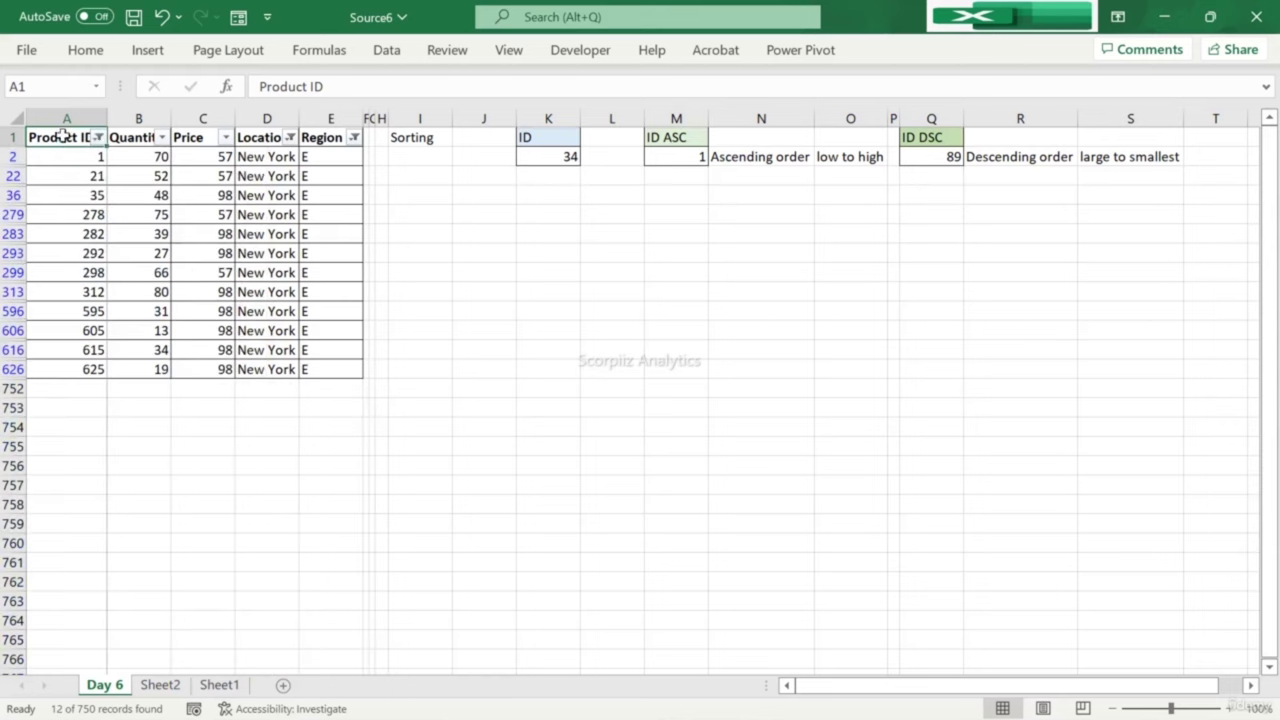
{"action": "left_click_drag", "start_coordinate": [128, 165], "coordinate": [355, 372]}
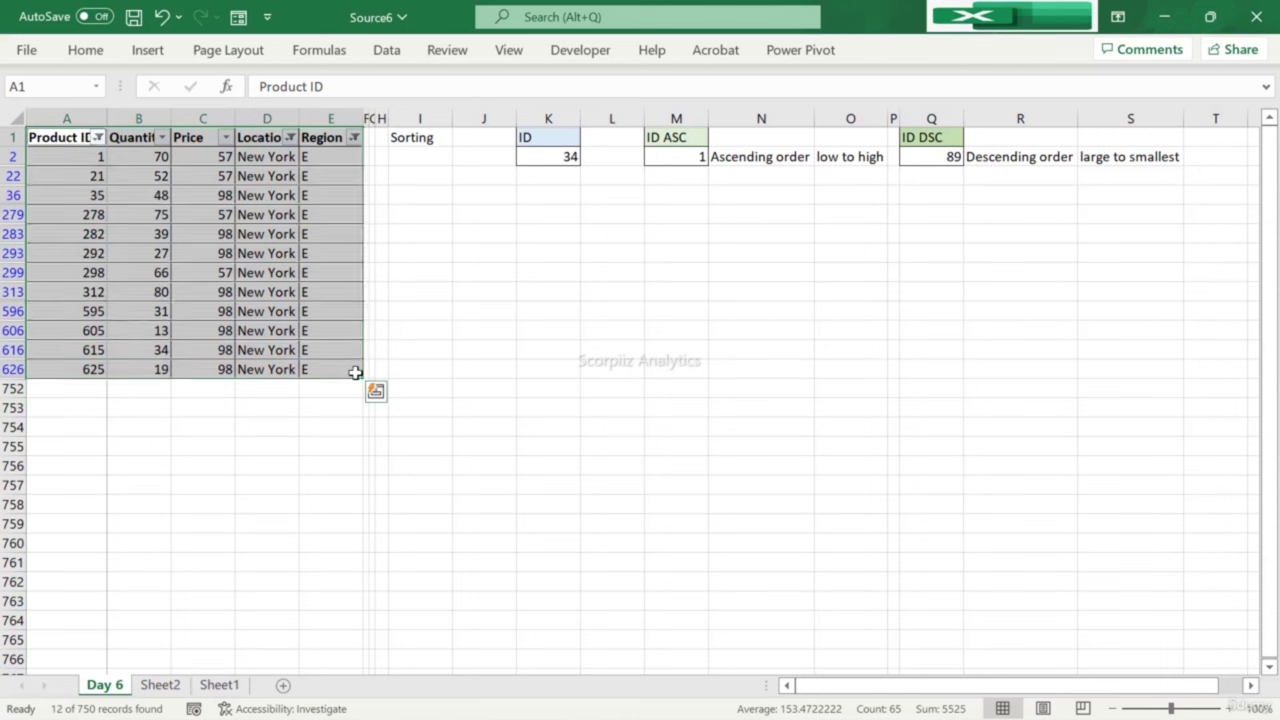
Step: Copy the filtered table and paste it into Sheet1 at A1
{"action": "key", "text": "ctrl+c"}
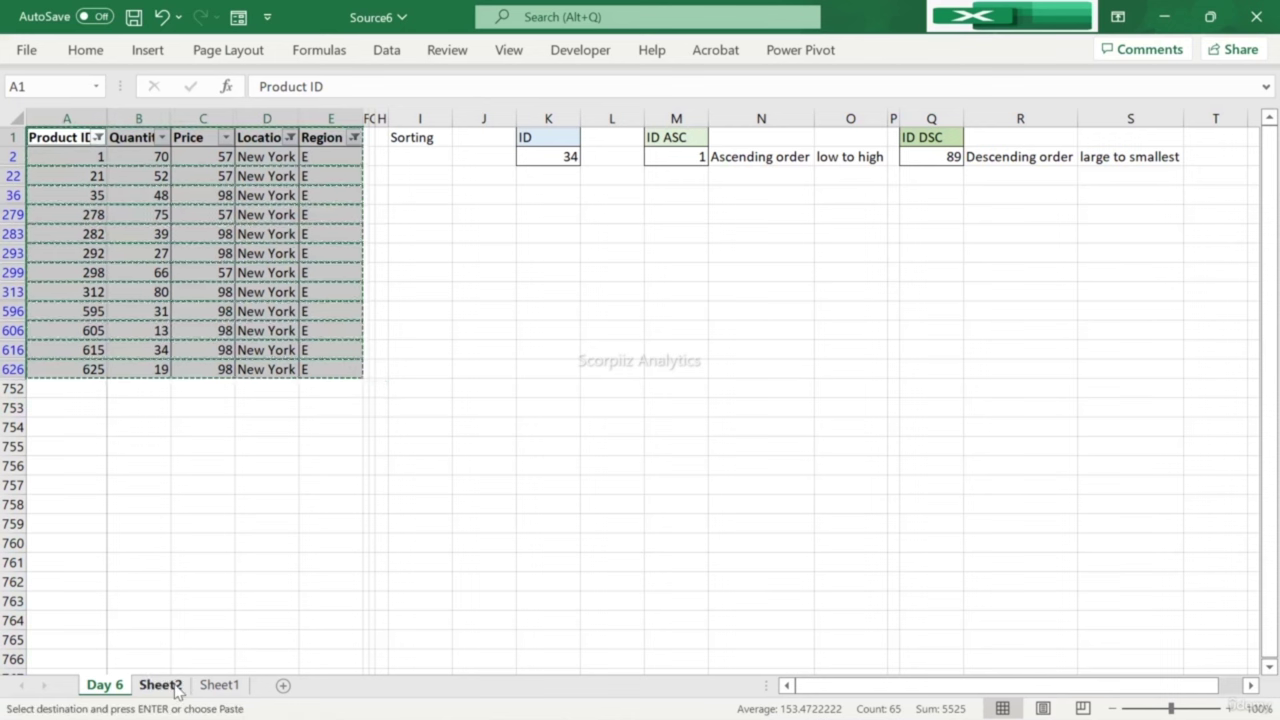
{"action": "left_click", "coordinate": [170, 688]}
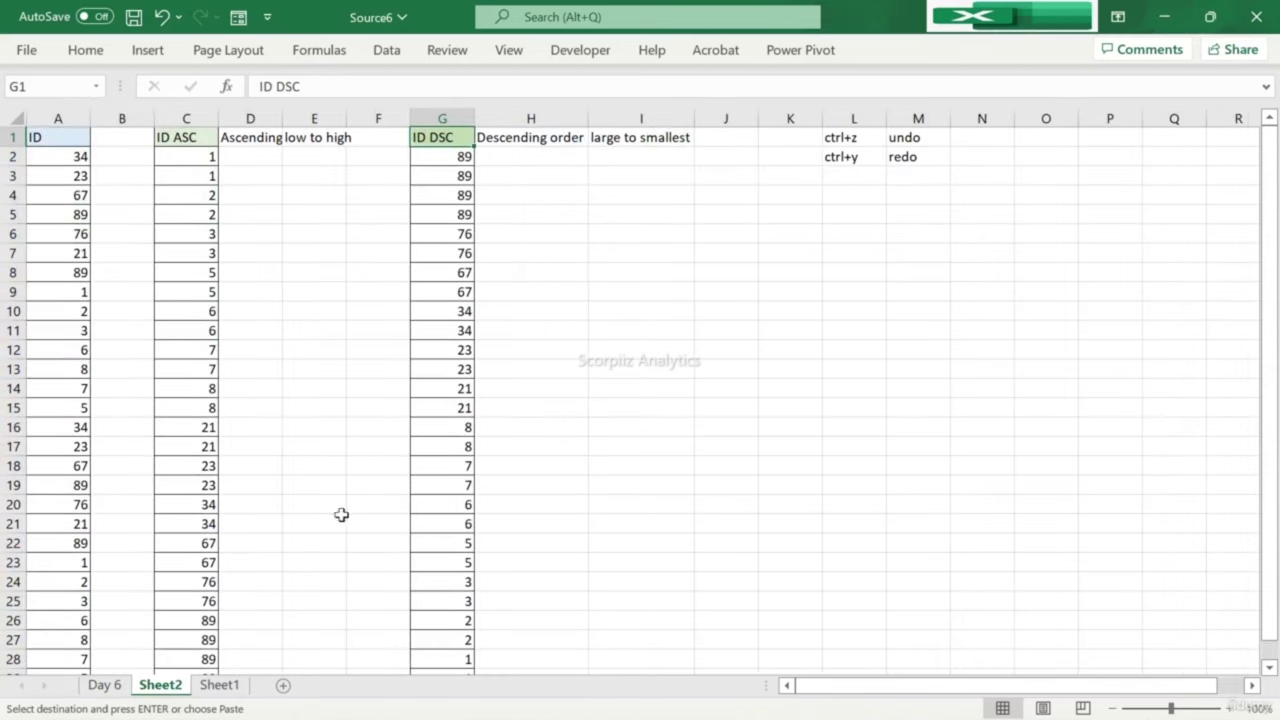
{"action": "left_click", "coordinate": [216, 686]}
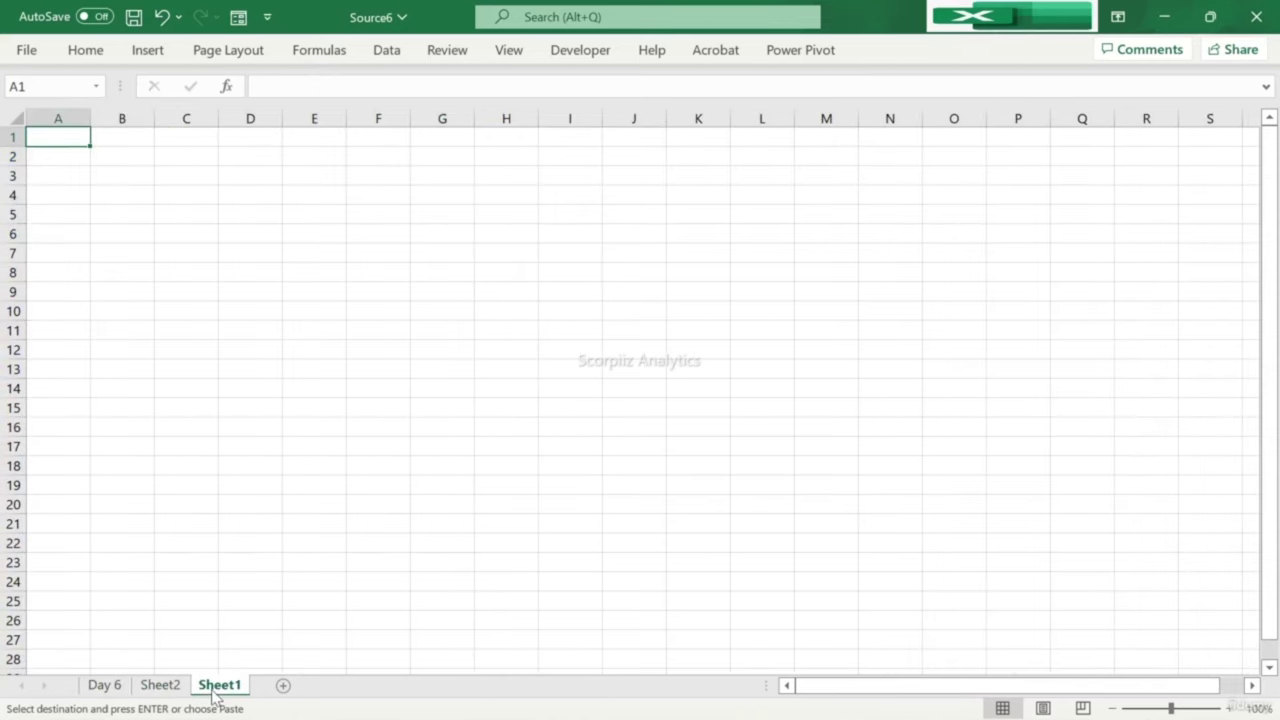
{"action": "key", "text": "ctrl+v"}
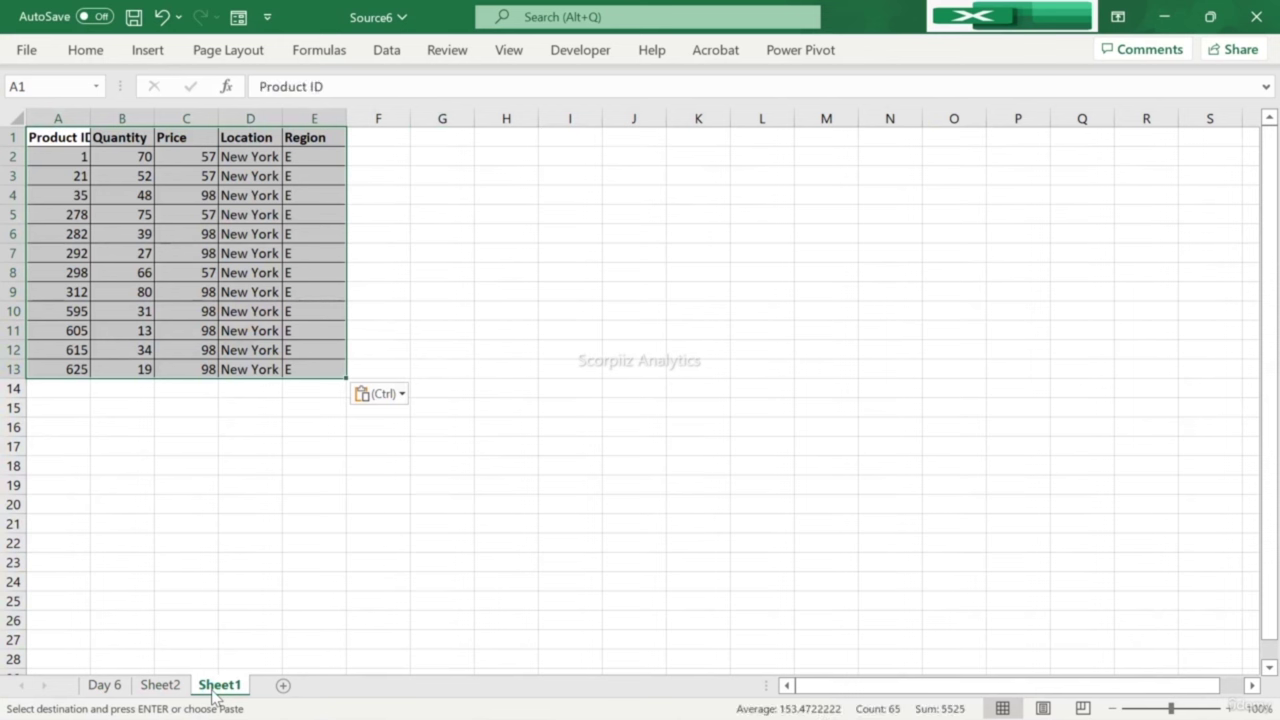
Step: Auto-fit and widen columns A–E on Sheet1, then select the header row A1:E1
{"action": "mouse_move", "coordinate": [69, 105]}
{"action": "left_mouse_down"}
{"action": "mouse_move", "coordinate": [280, 115]}
{"action": "mouse_move", "coordinate": [326, 137]}
{"action": "left_mouse_up"}
{"action": "left_click", "coordinate": [344, 124]}
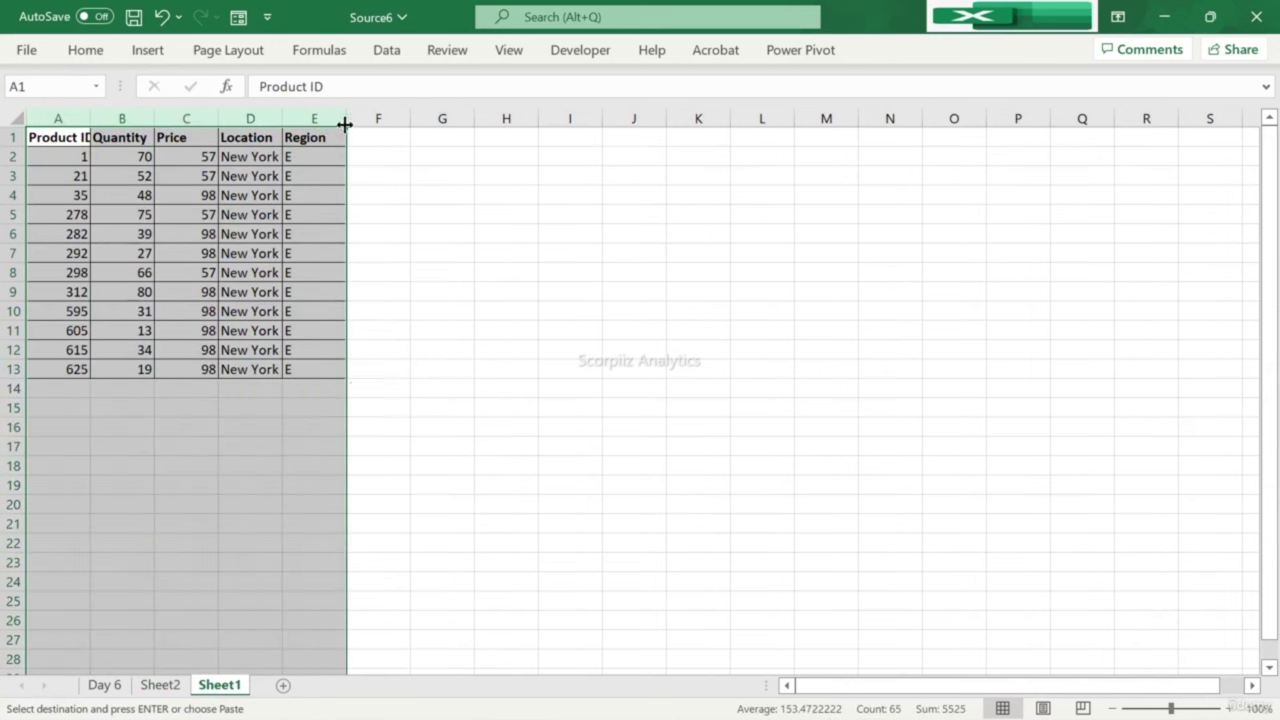
{"action": "double_click", "coordinate": [344, 120]}
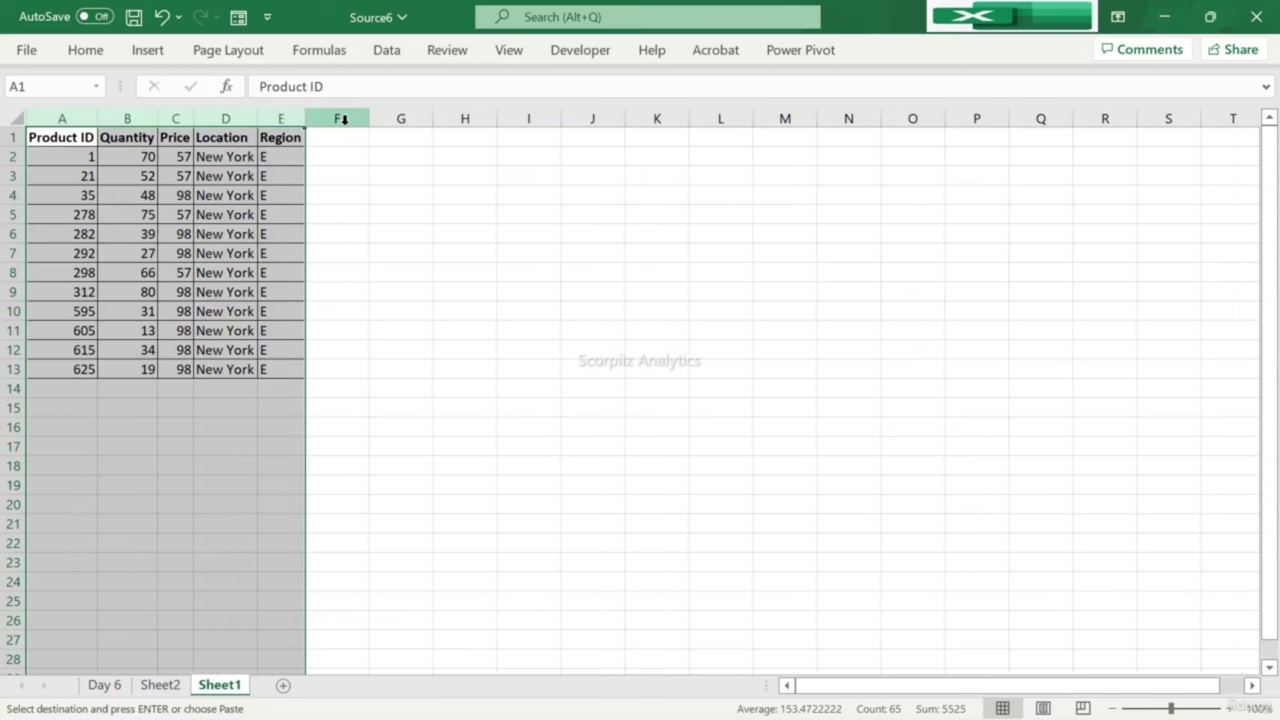
{"action": "left_click_drag", "start_coordinate": [305, 120], "coordinate": [349, 124]}
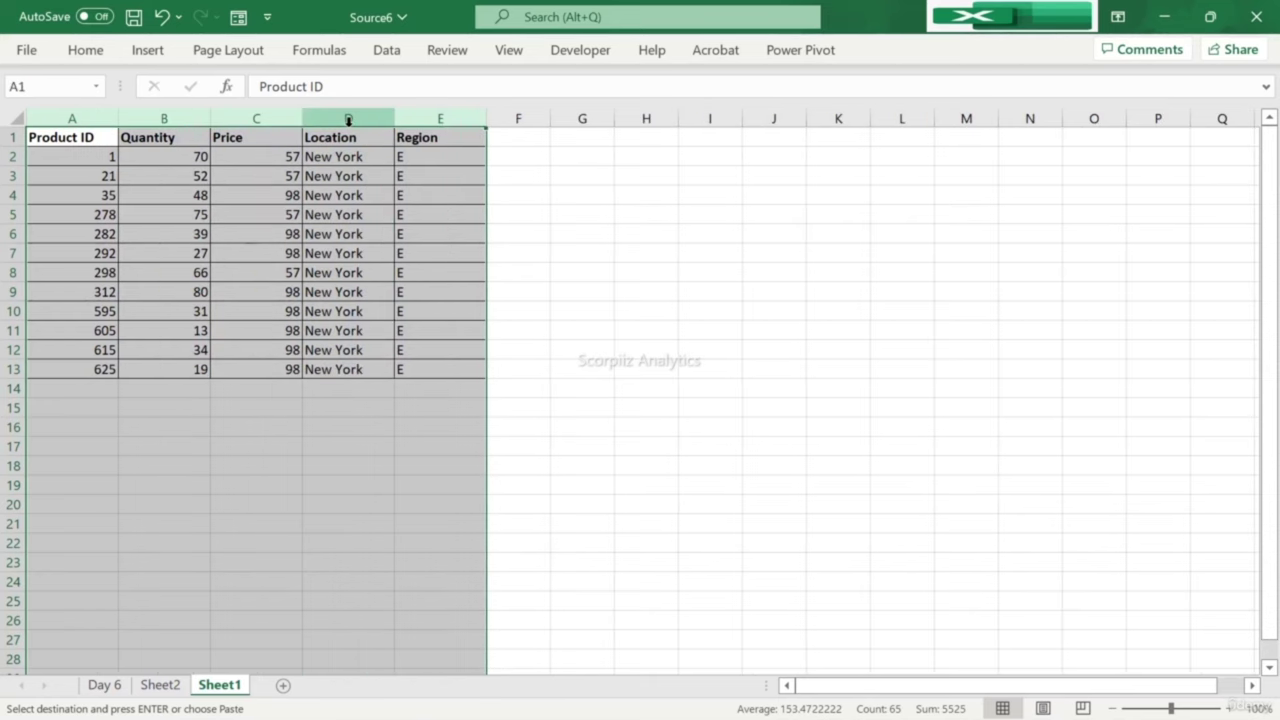
{"action": "left_click_drag", "start_coordinate": [57, 137], "coordinate": [409, 137]}
{"action": "key", "text": "ctrl+v"}
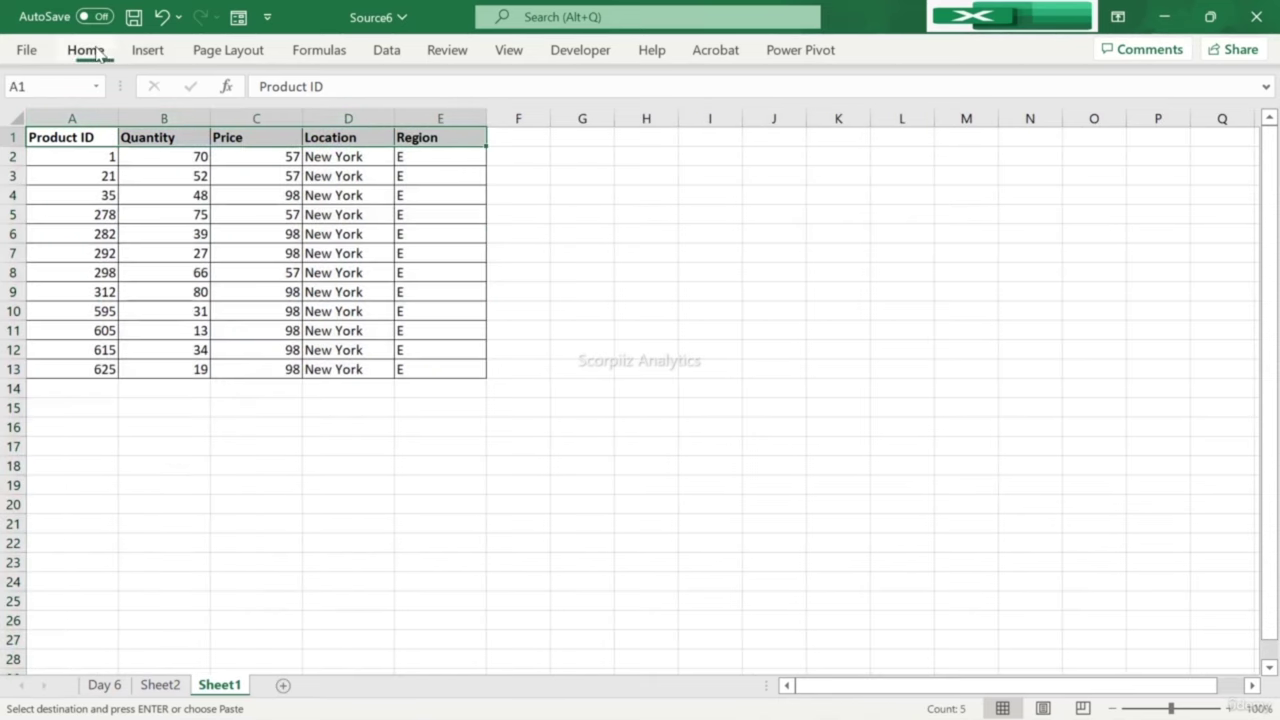
Step: Fill header row A1:E1 with light green, then check Day 6 and return to Sheet1
{"action": "left_click", "coordinate": [97, 54]}
{"action": "left_click", "coordinate": [260, 120]}
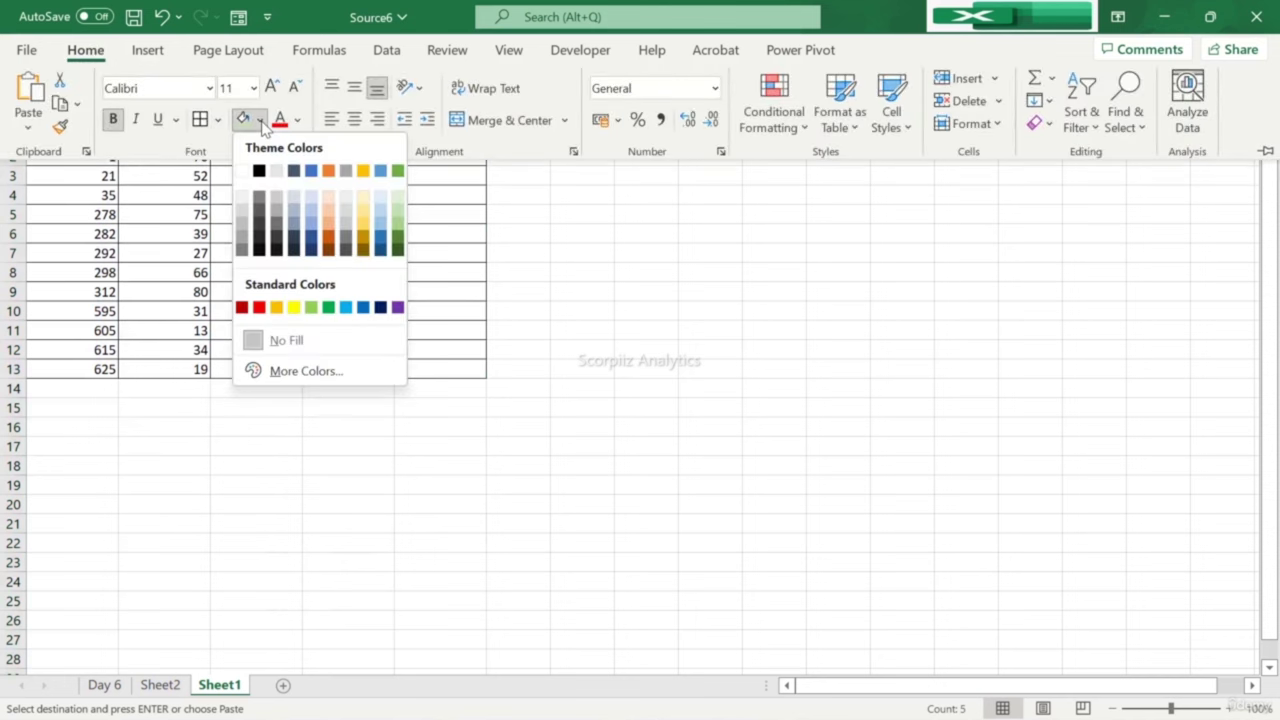
{"action": "left_click", "coordinate": [395, 203]}
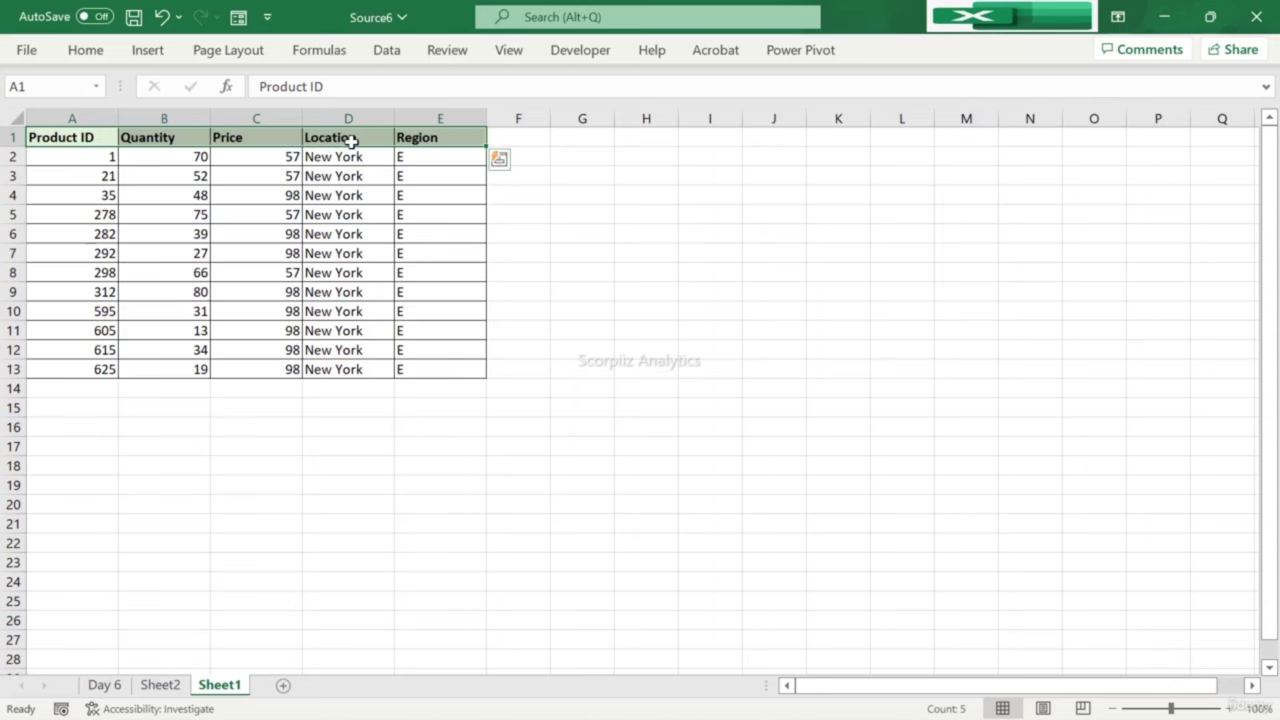
{"action": "left_click", "coordinate": [104, 684]}
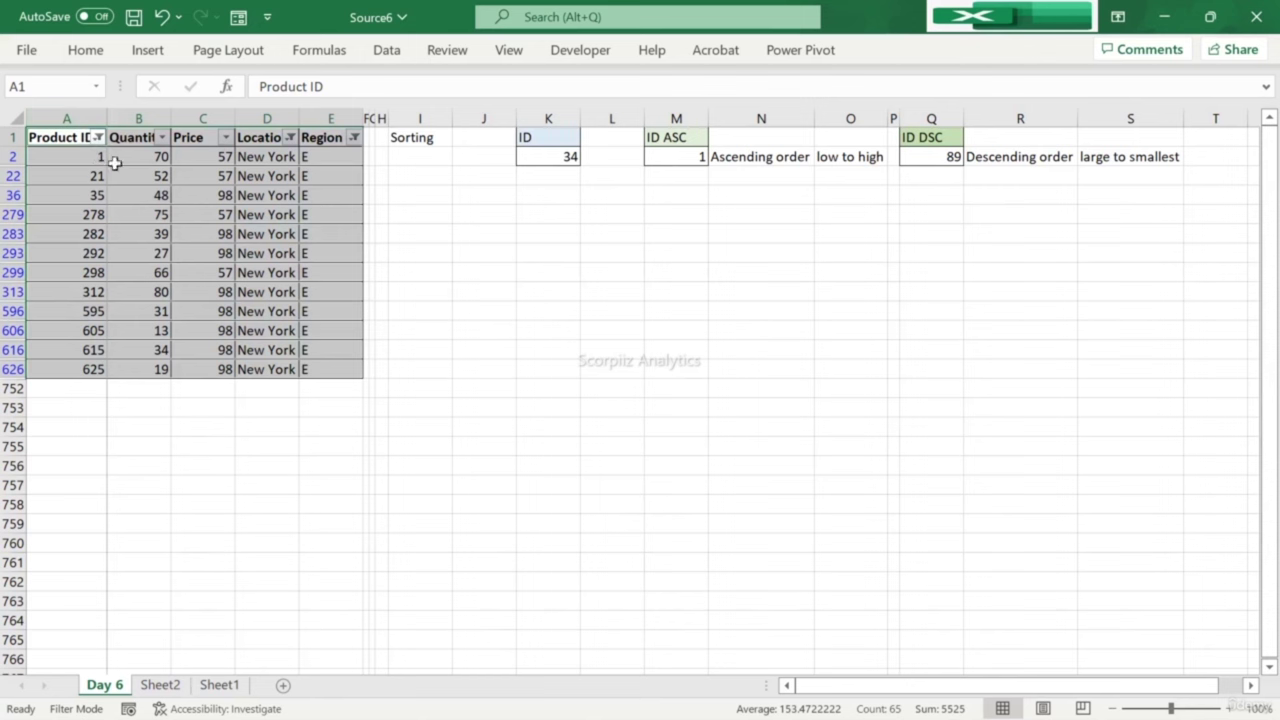
{"action": "left_click", "coordinate": [220, 686]}
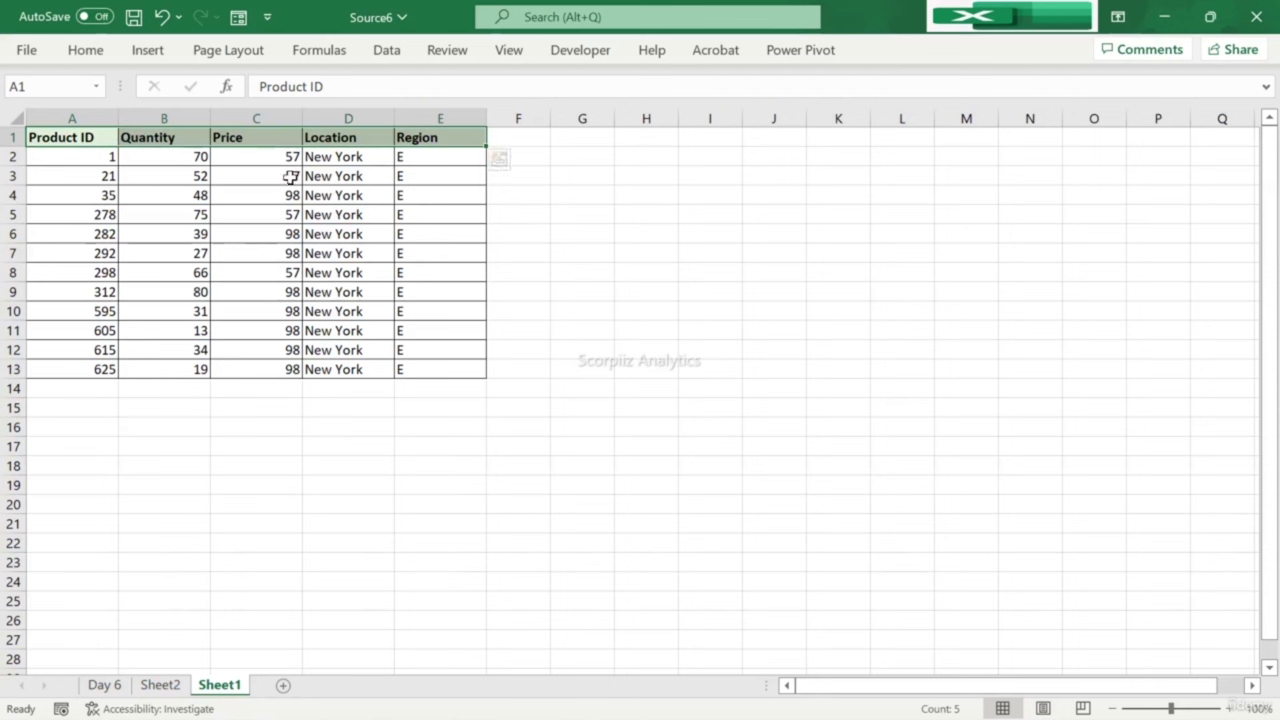
Step: Copy the Product ID header from A1 into G1 and auto-fit column G
{"action": "left_click", "coordinate": [67, 133]}
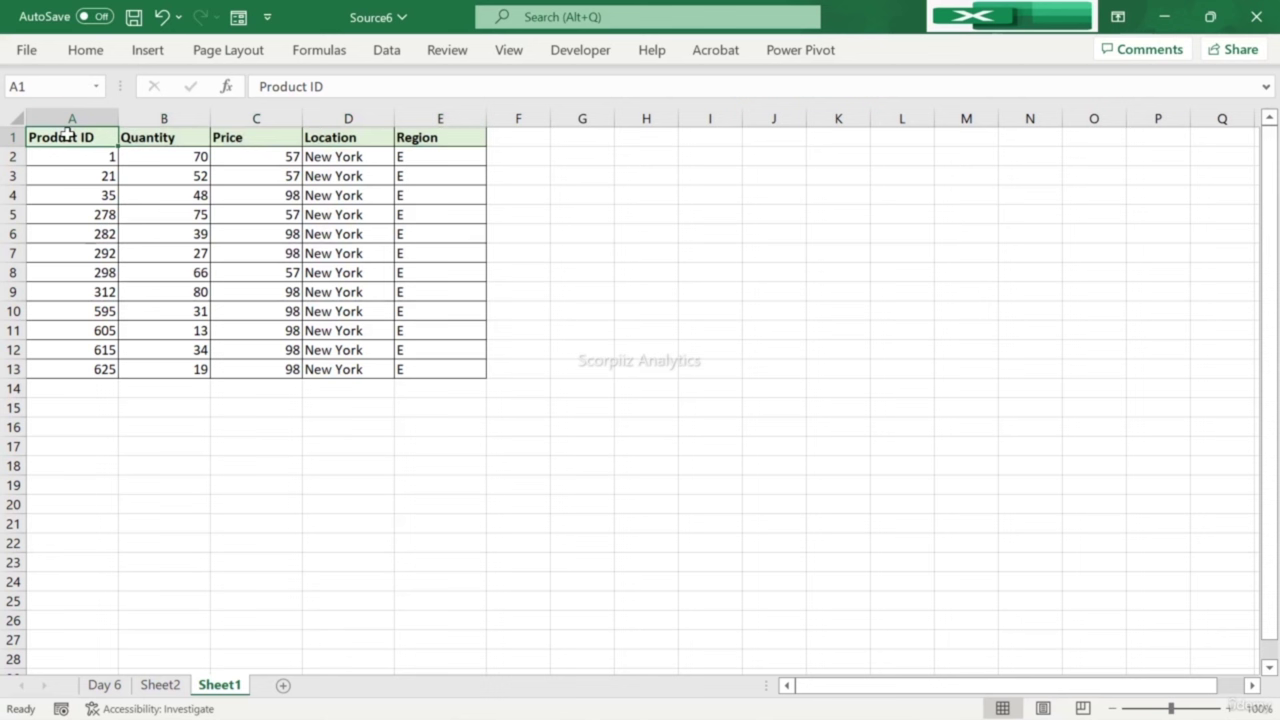
{"action": "key", "text": "ctrl+c"}
{"action": "key", "text": "Right"}
{"action": "key", "text": "Right"}
{"action": "key", "text": "Right"}
{"action": "key", "text": "Right"}
{"action": "key", "text": "Right"}
{"action": "key", "text": "Right"}
{"action": "key", "text": "Right"}
{"action": "key", "text": "Right"}
{"action": "key", "text": "Left"}
{"action": "key", "text": "Left"}
{"action": "key", "text": "ctrl+v"}
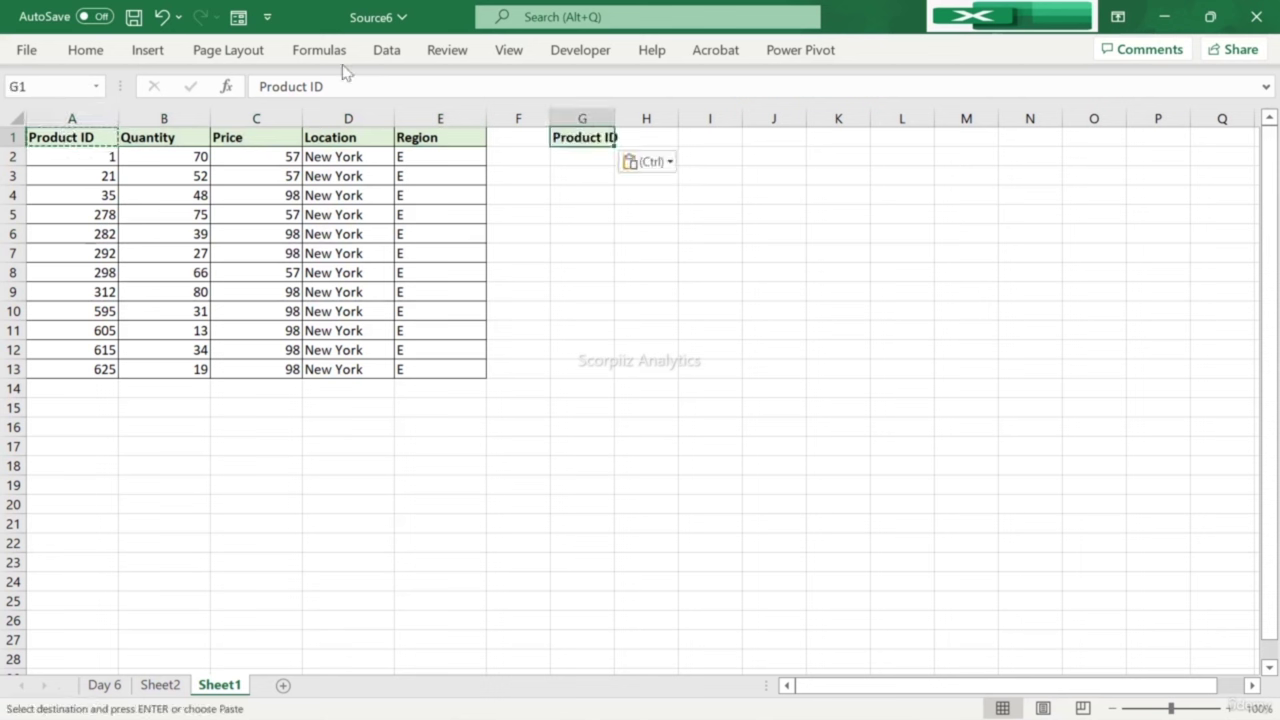
{"action": "left_click", "coordinate": [616, 117]}
{"action": "double_click", "coordinate": [616, 117]}
Step: Cancel the copy and select cell B4 inside the table
{"action": "left_click", "coordinate": [75, 140]}
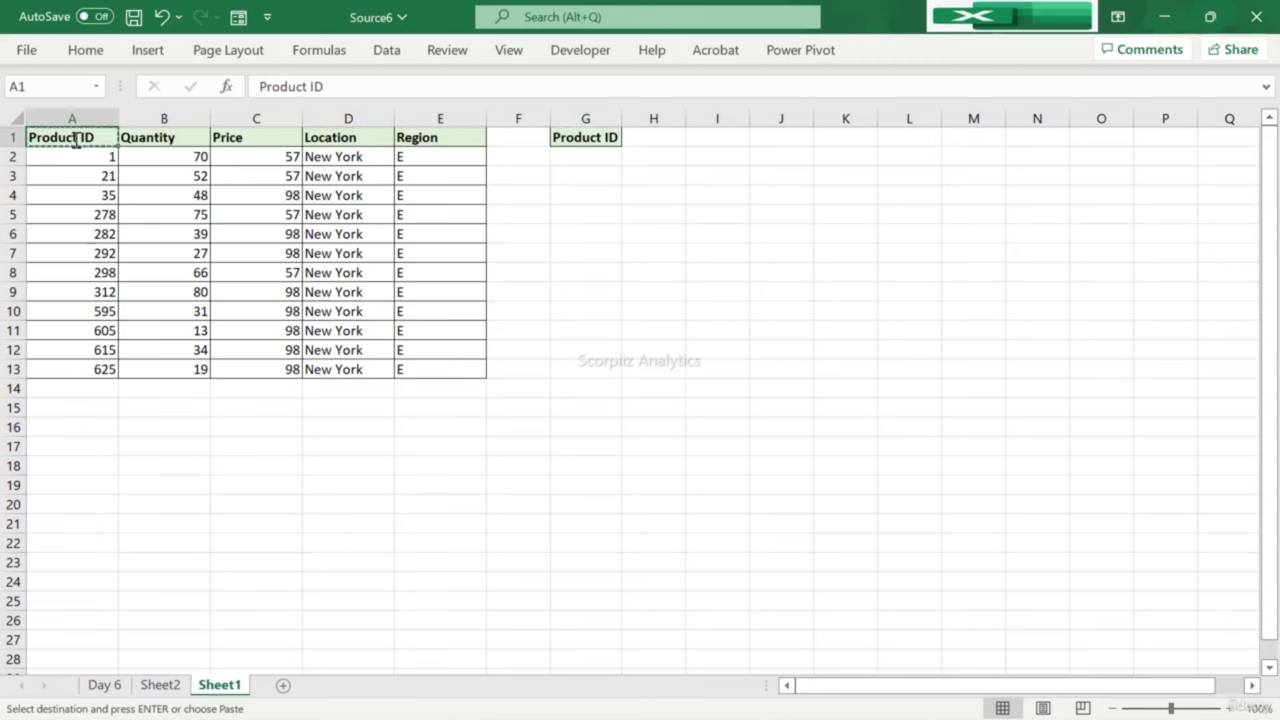
{"action": "key", "text": "Escape"}
{"action": "left_click", "coordinate": [173, 137]}
{"action": "key", "text": "Right"}
{"action": "left_click", "coordinate": [173, 137]}
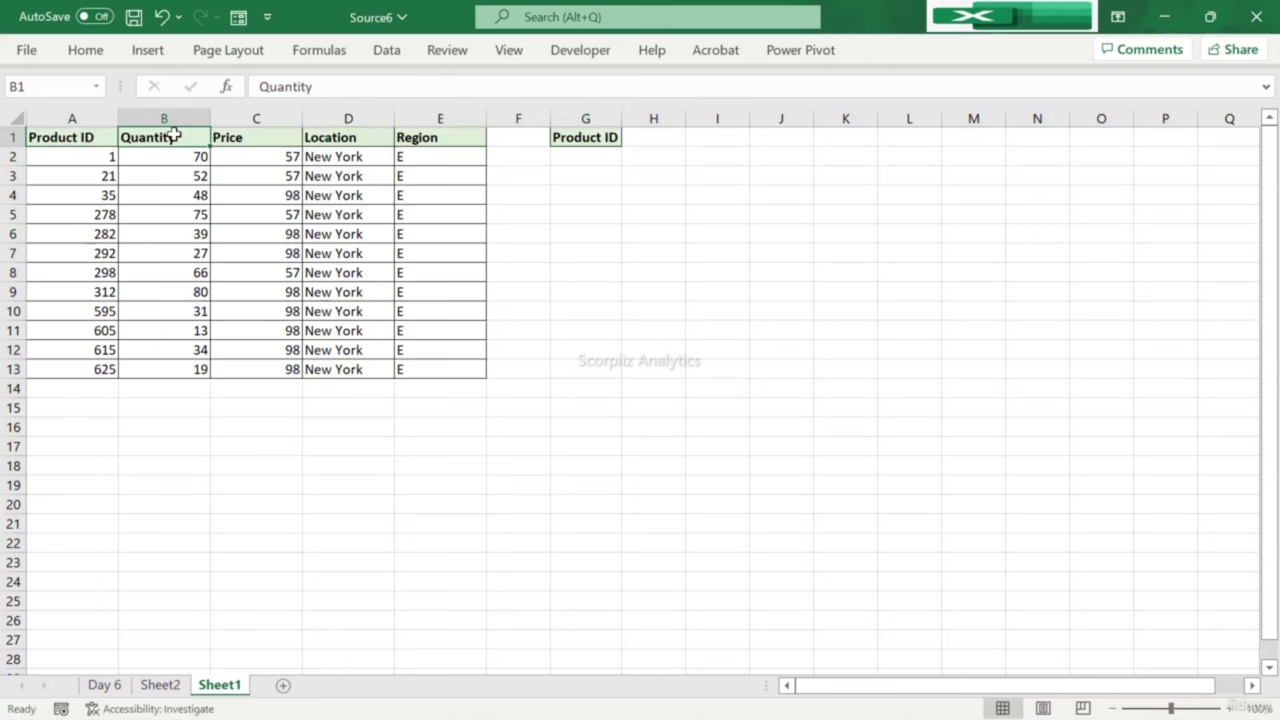
{"action": "left_click", "coordinate": [106, 135]}
{"action": "left_click", "coordinate": [150, 137]}
{"action": "left_click", "coordinate": [142, 230]}
{"action": "left_click", "coordinate": [185, 199]}
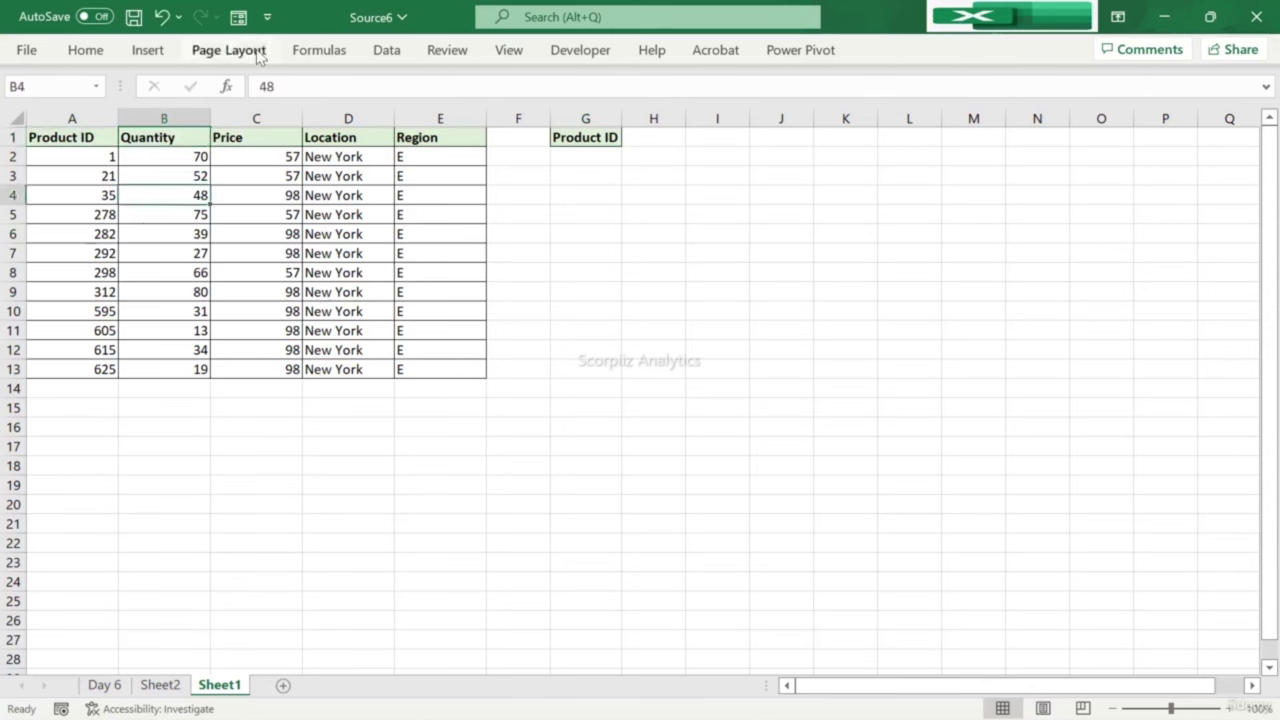
{"action": "left_click", "coordinate": [388, 52]}
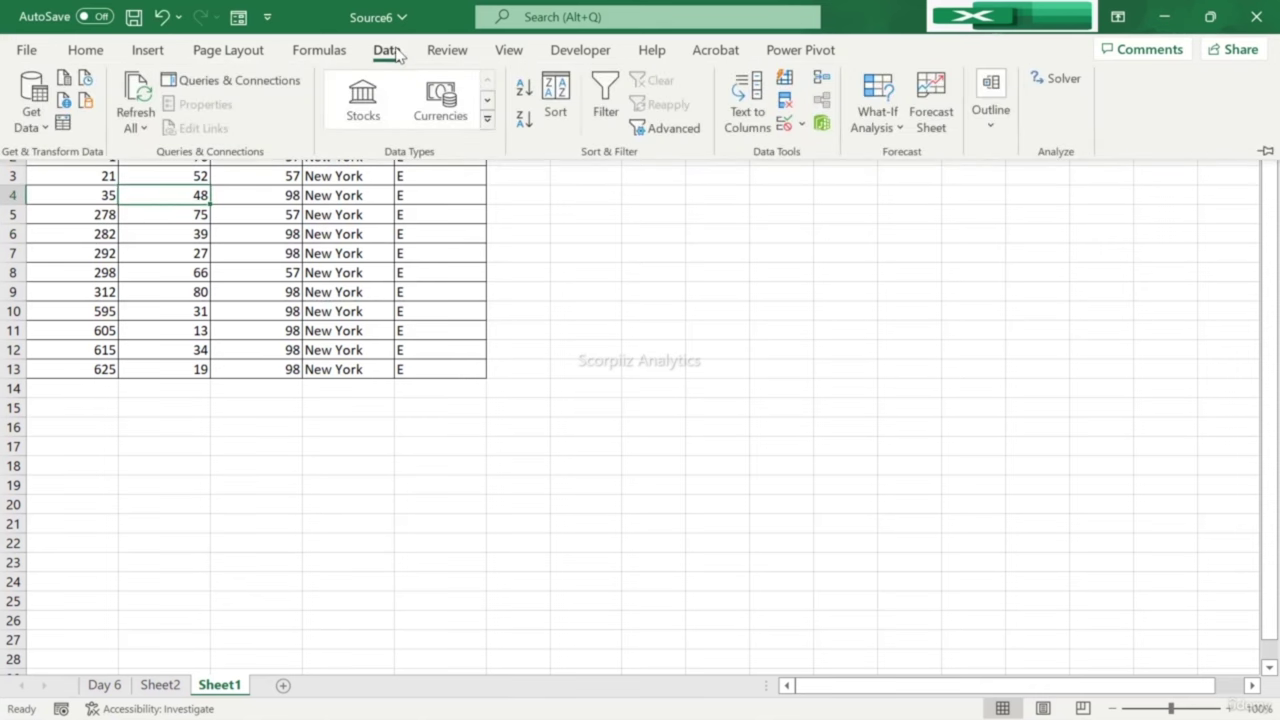
{"action": "left_click", "coordinate": [560, 98]}
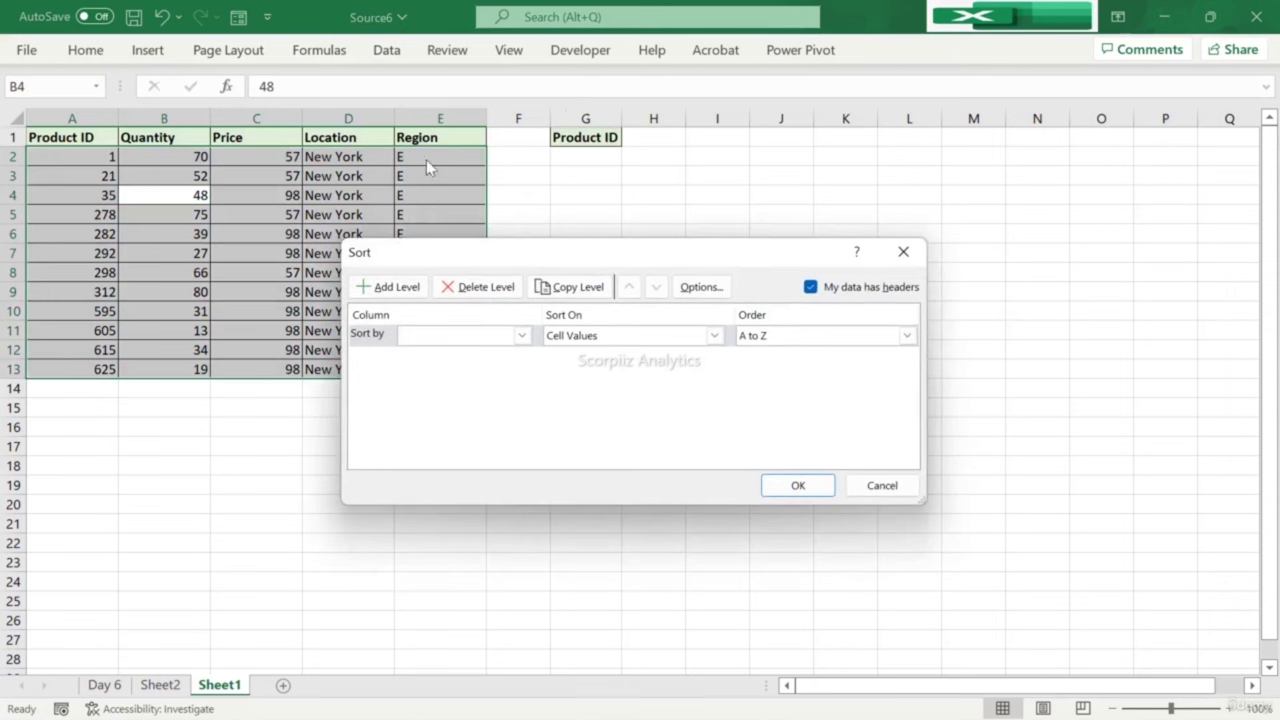
{"action": "left_click", "coordinate": [521, 335]}
{"action": "left_click", "coordinate": [483, 358]}
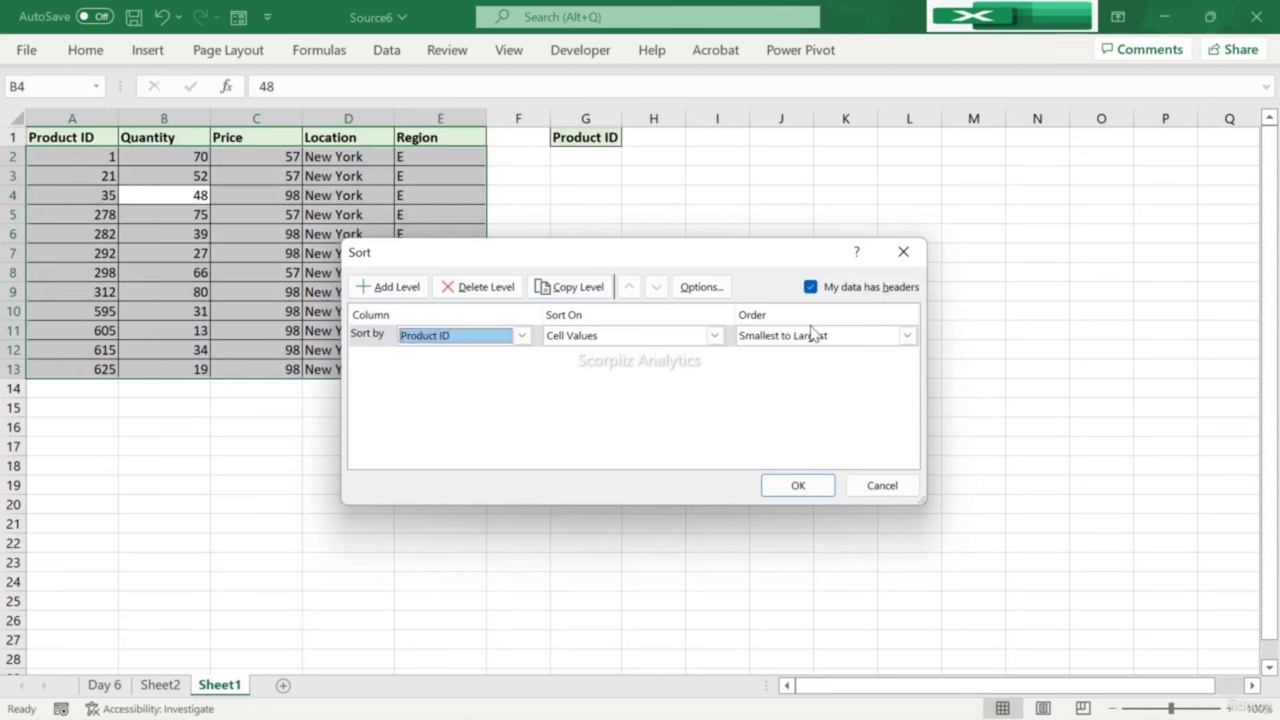
{"action": "left_click", "coordinate": [795, 487]}
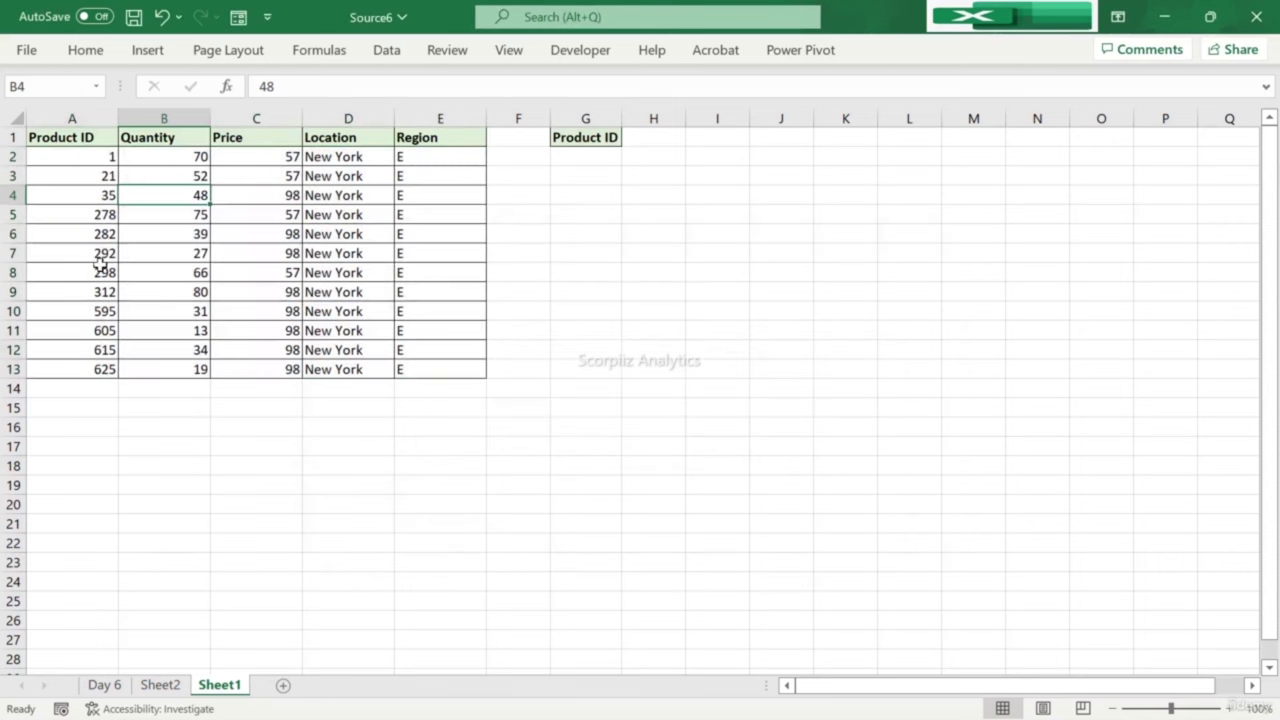
{"action": "left_click", "coordinate": [112, 139]}
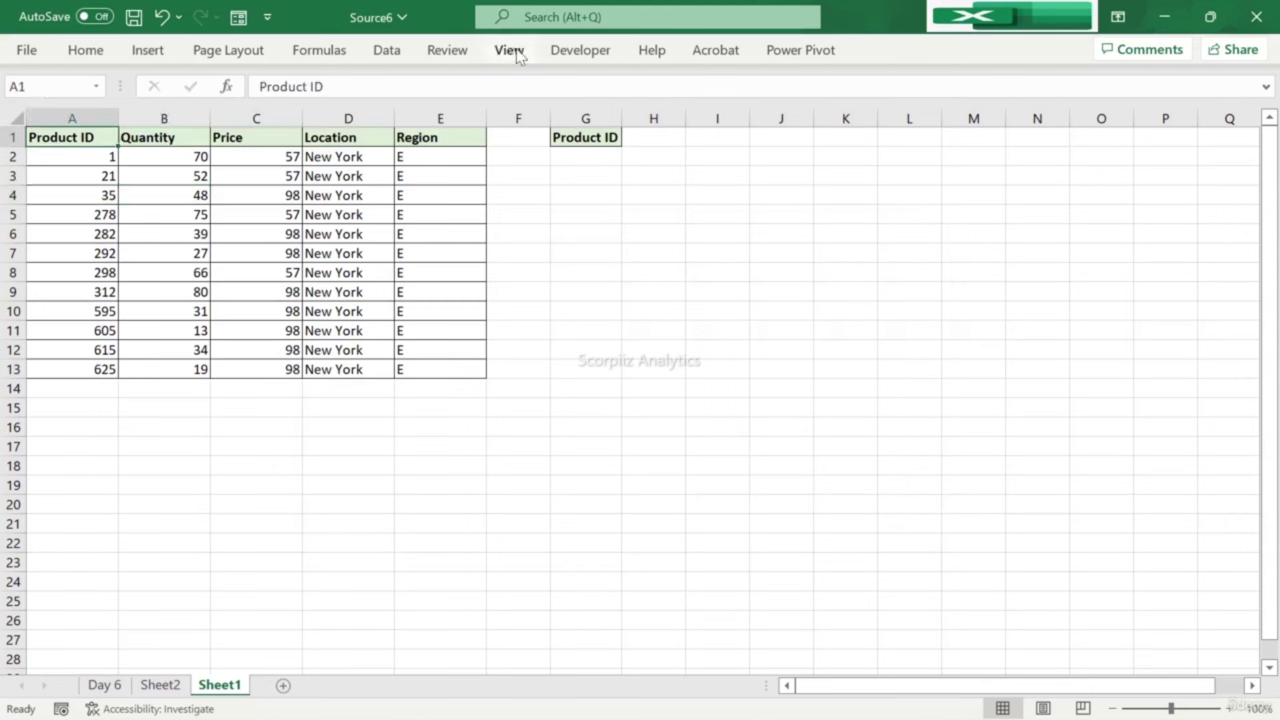
{"action": "left_click", "coordinate": [387, 49]}
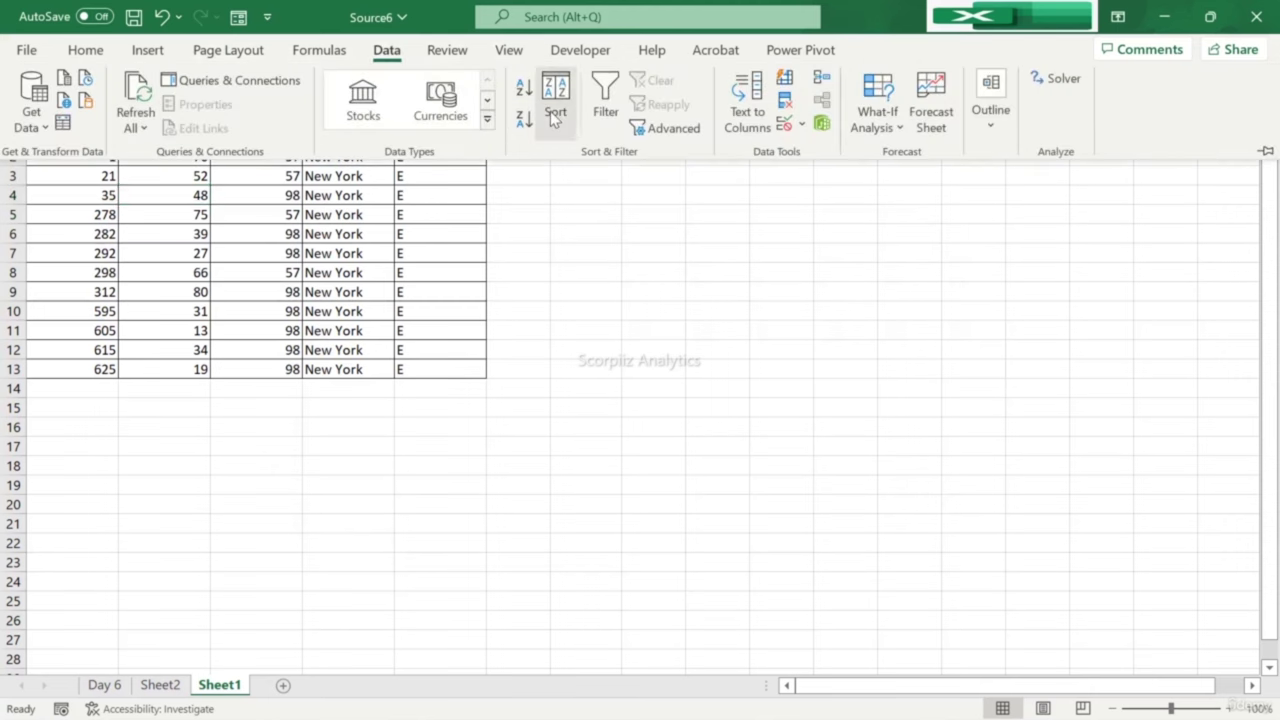
{"action": "left_click", "coordinate": [552, 110]}
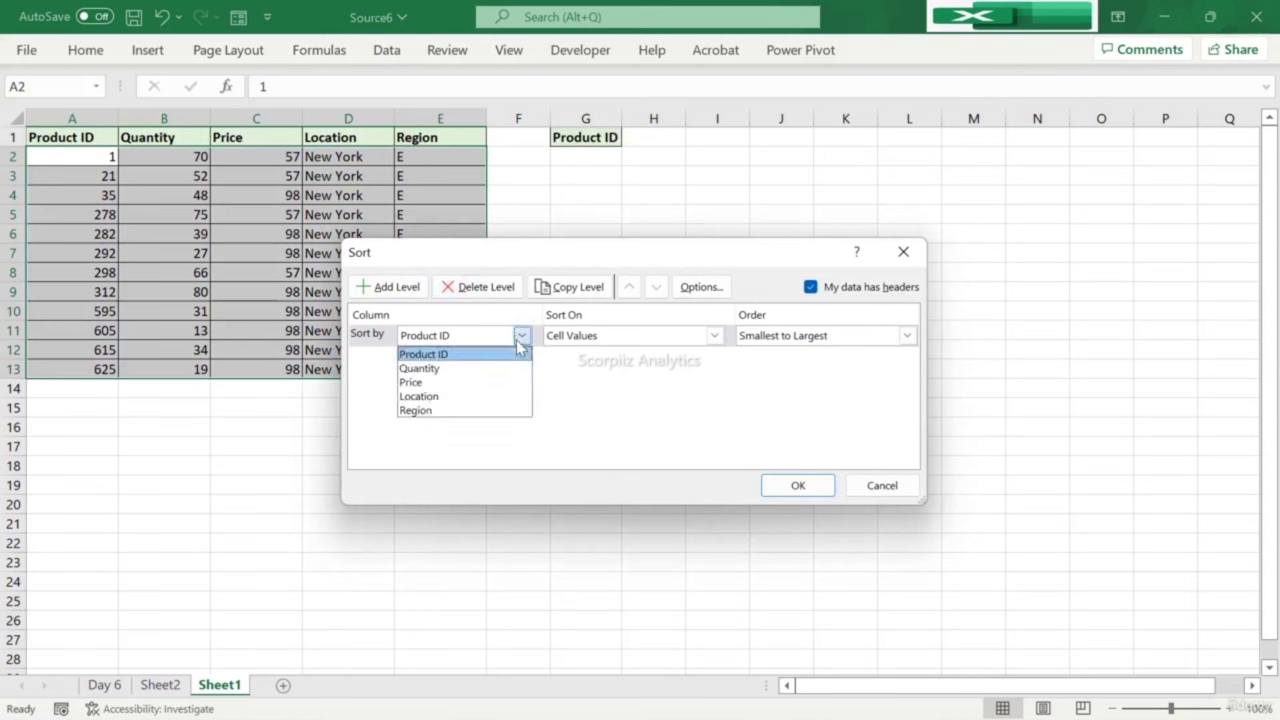
{"action": "left_click", "coordinate": [766, 338]}
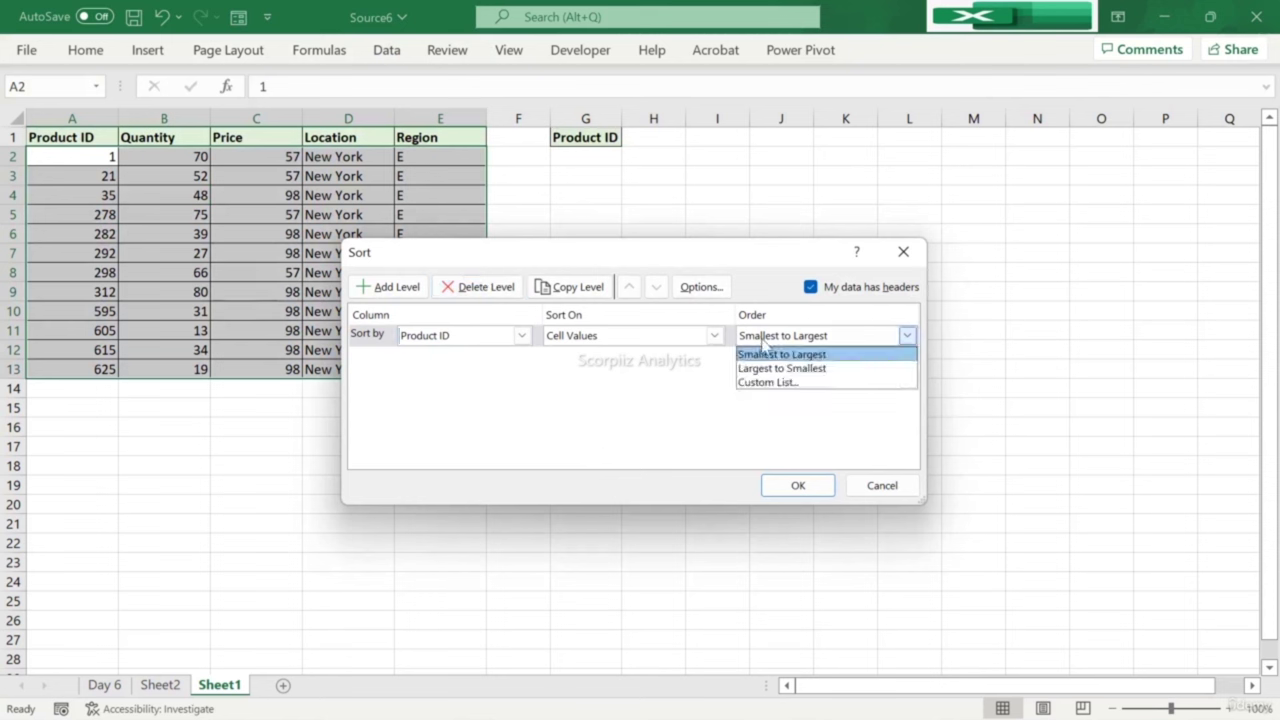
{"action": "left_click", "coordinate": [762, 368]}
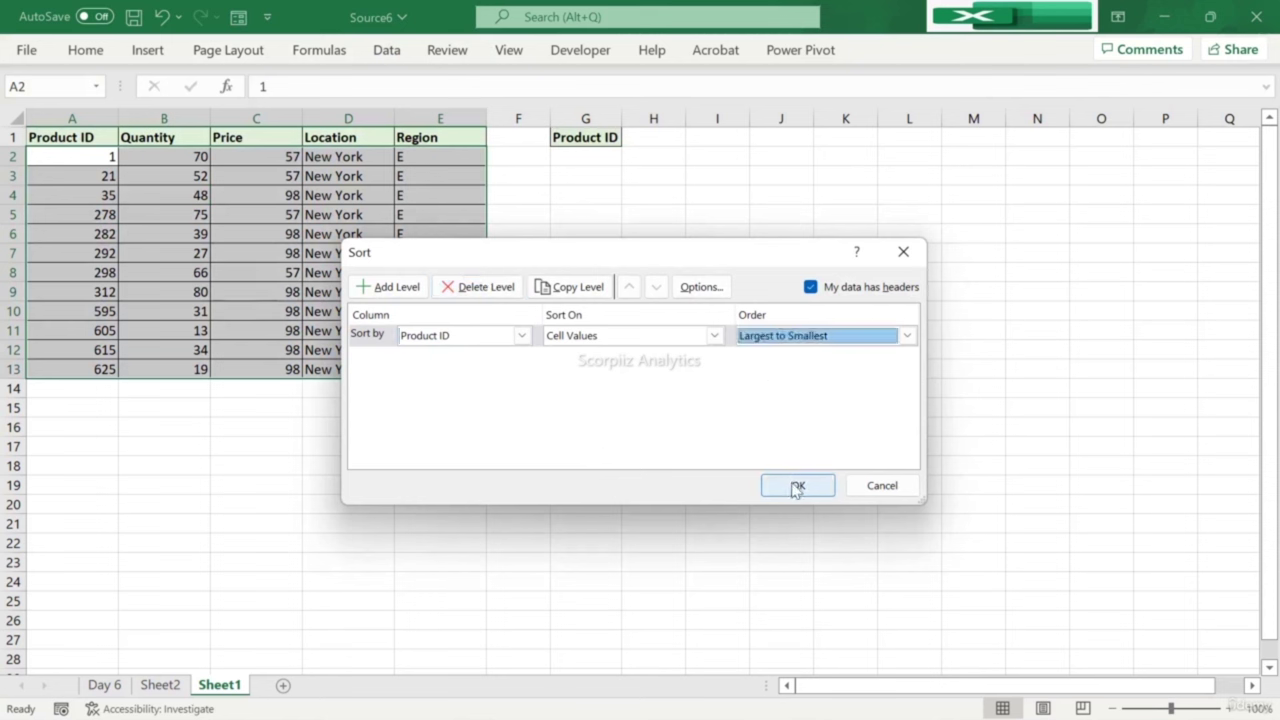
{"action": "left_click", "coordinate": [797, 485]}
{"action": "left_click", "coordinate": [791, 482]}
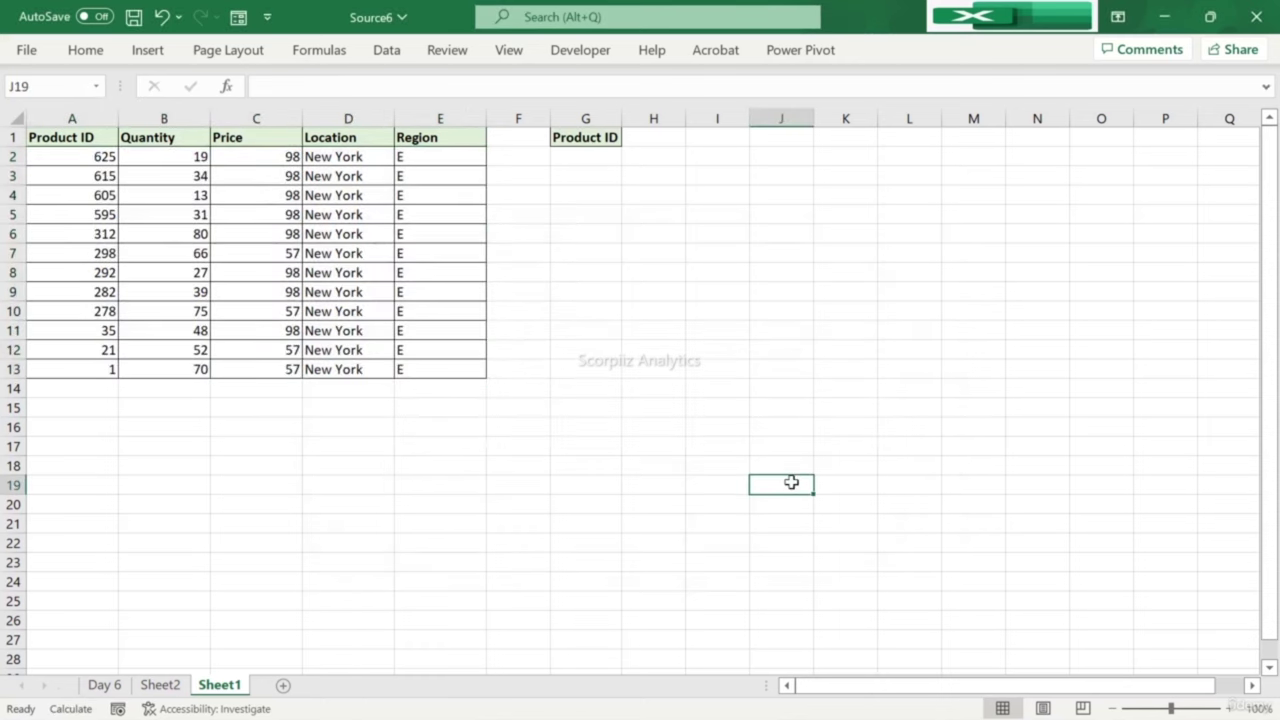
{"action": "key", "text": "ctrl+z"}
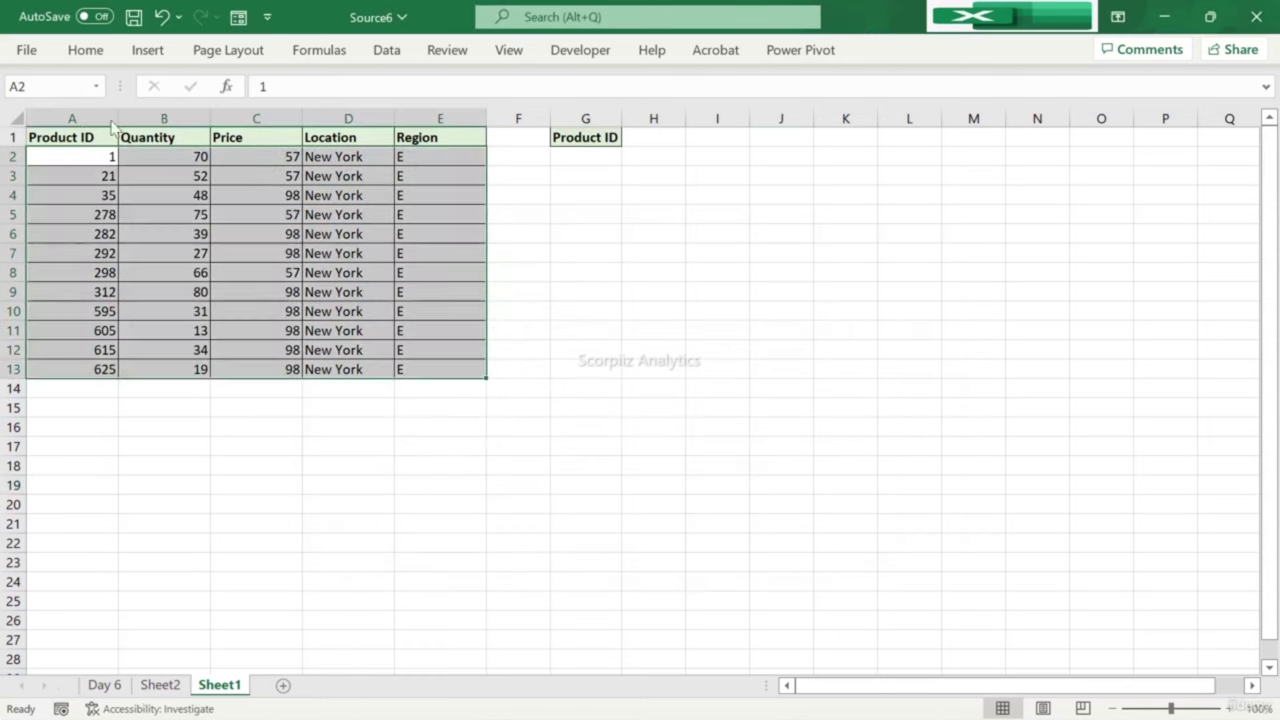
Step: Fill the header row A1:E1 with light blue
{"action": "left_click", "coordinate": [80, 120]}
{"action": "left_click", "coordinate": [72, 130]}
{"action": "left_click_drag", "start_coordinate": [72, 130], "coordinate": [417, 131]}
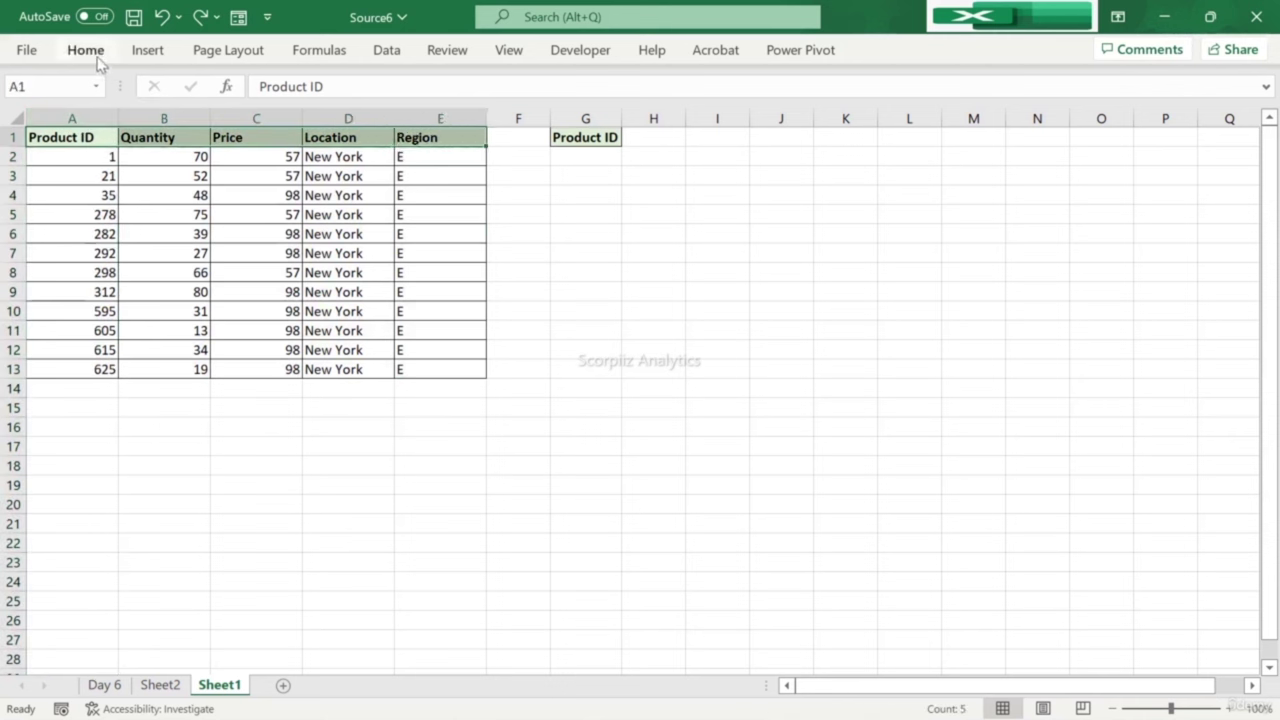
{"action": "left_click", "coordinate": [98, 58]}
{"action": "left_click", "coordinate": [259, 119]}
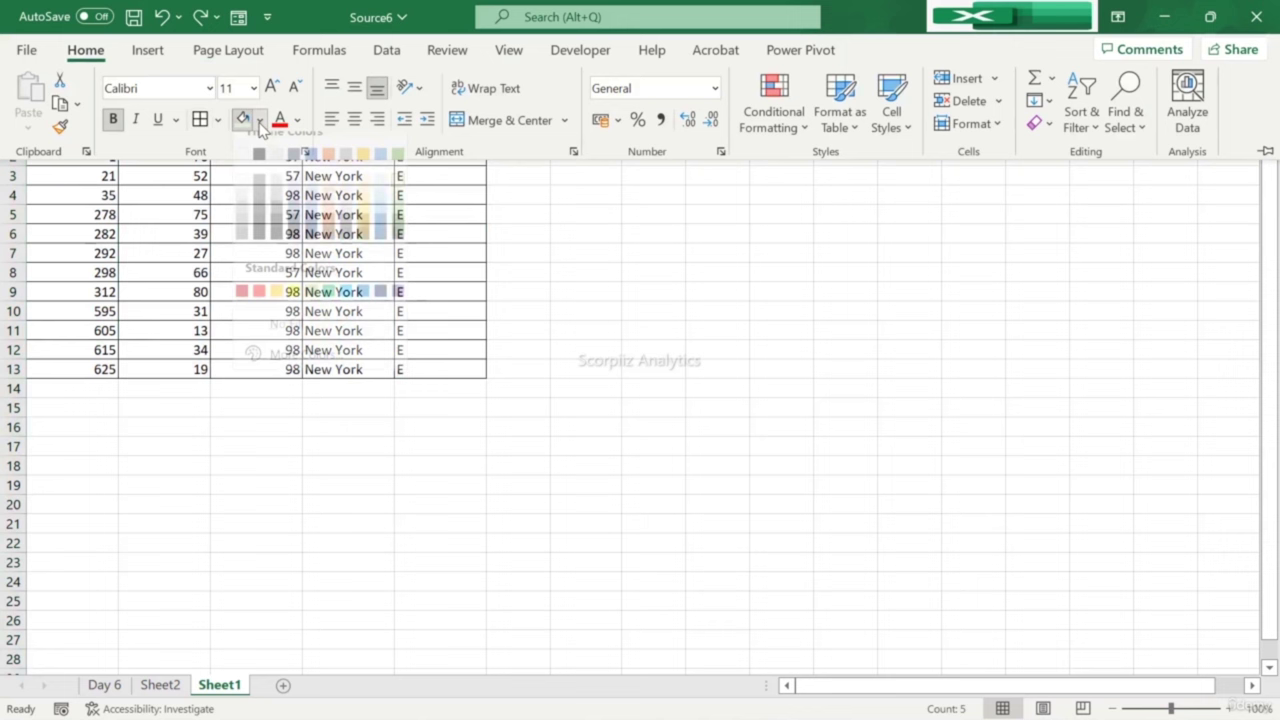
{"action": "left_click", "coordinate": [386, 200]}
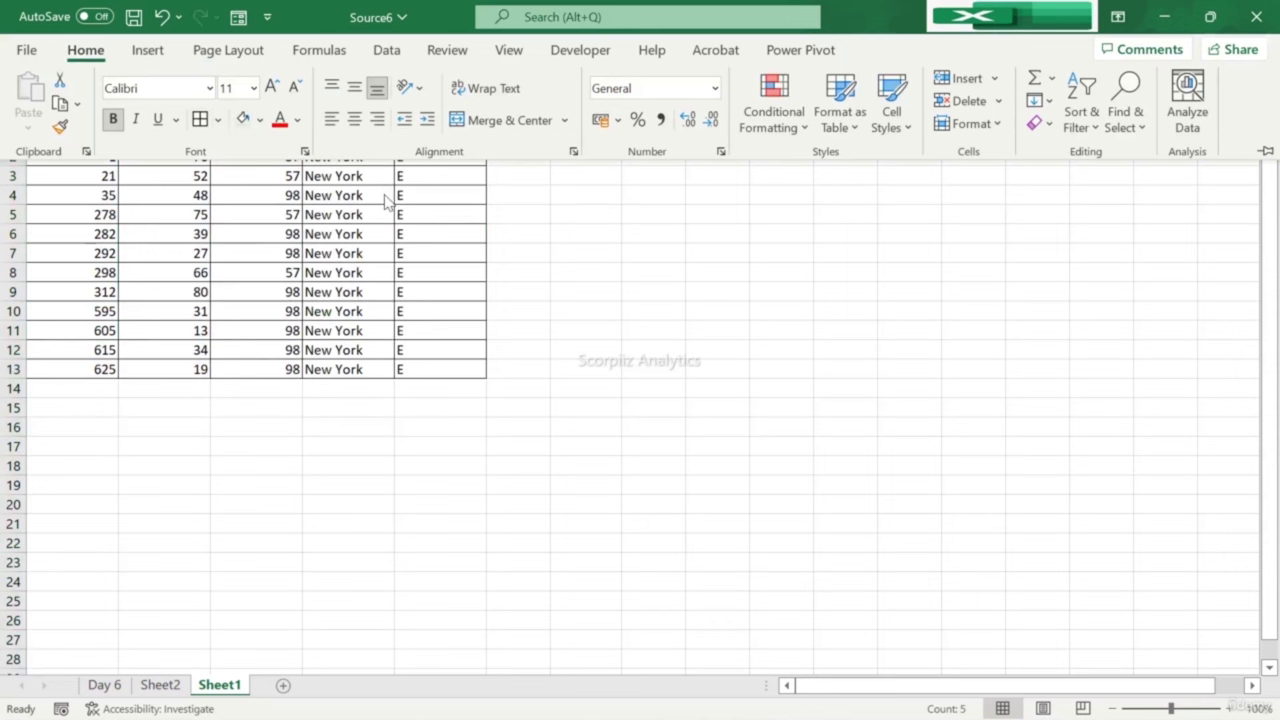
Step: Paste a copy of the table at I1 and widen columns I to M to fit
{"action": "key", "text": "ctrl+a"}
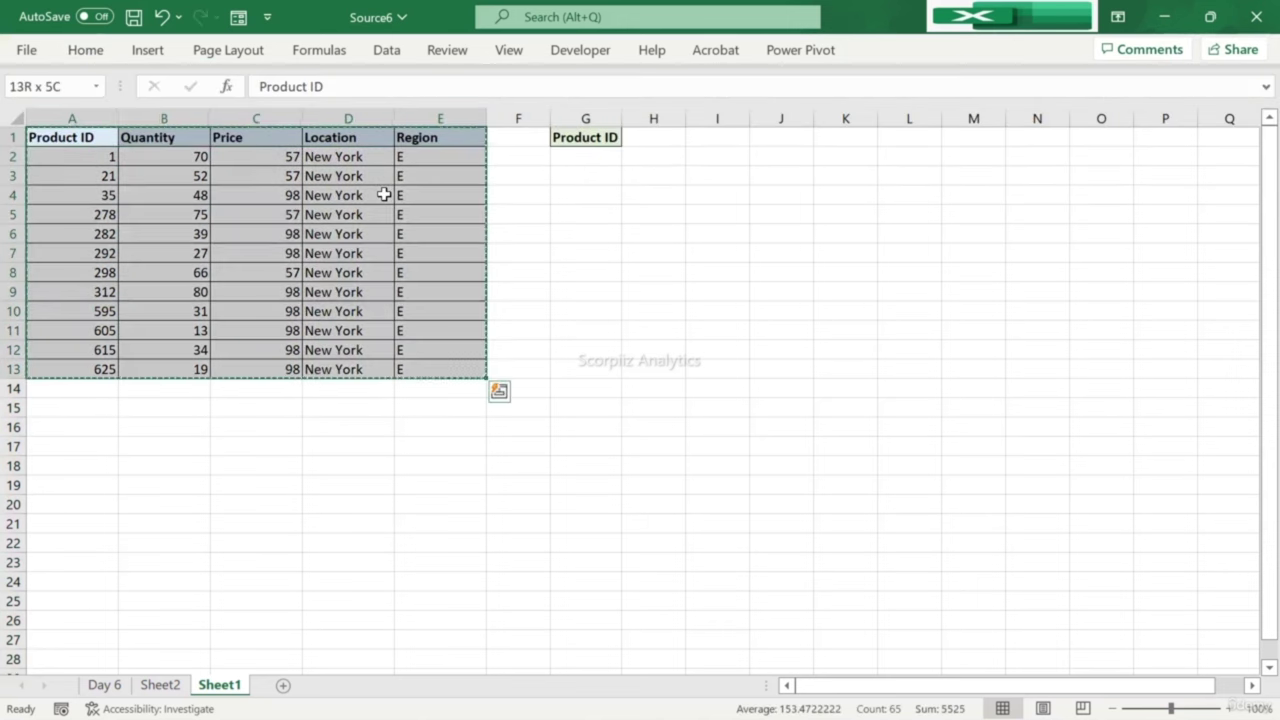
{"action": "key", "text": "ctrl+c"}
{"action": "key", "text": "Right"}
{"action": "key", "text": "Right"}
{"action": "key", "text": "Right"}
{"action": "key", "text": "Right"}
{"action": "key", "text": "Right"}
{"action": "key", "text": "Right"}
{"action": "key", "text": "Right"}
{"action": "key", "text": "Right"}
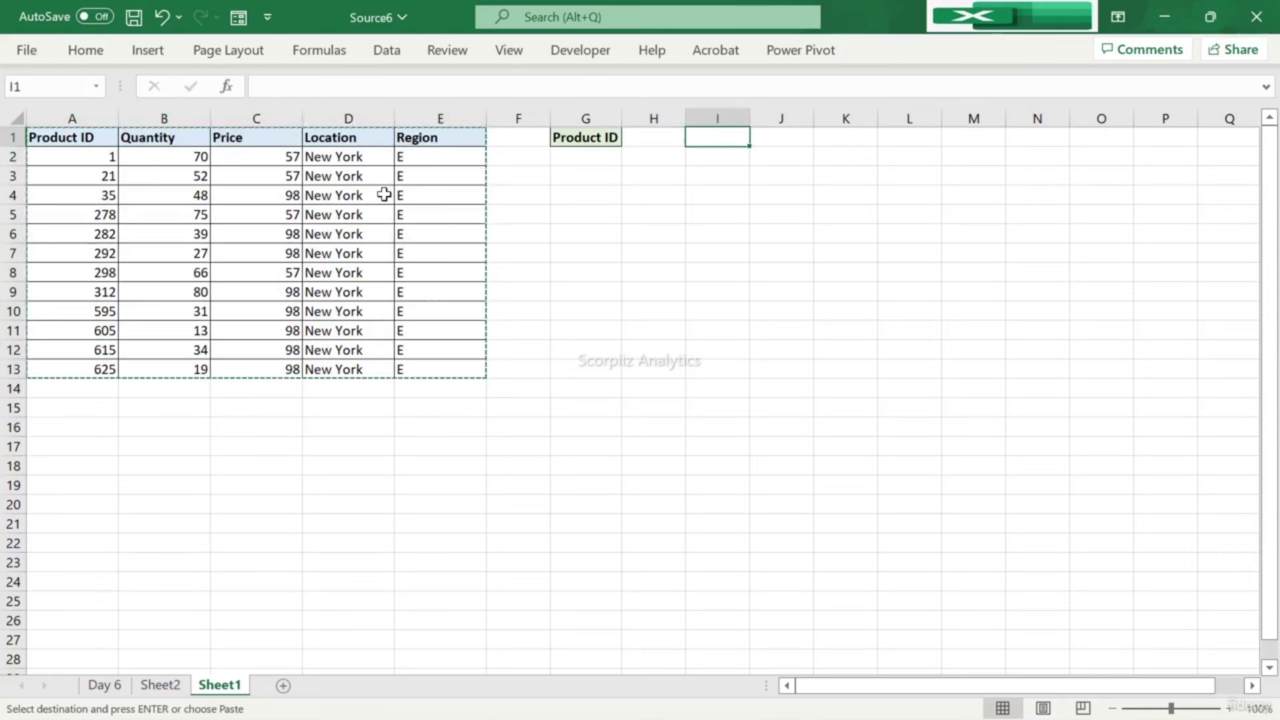
{"action": "key", "text": "ctrl+v"}
{"action": "key", "text": "ctrl+shift+Down"}
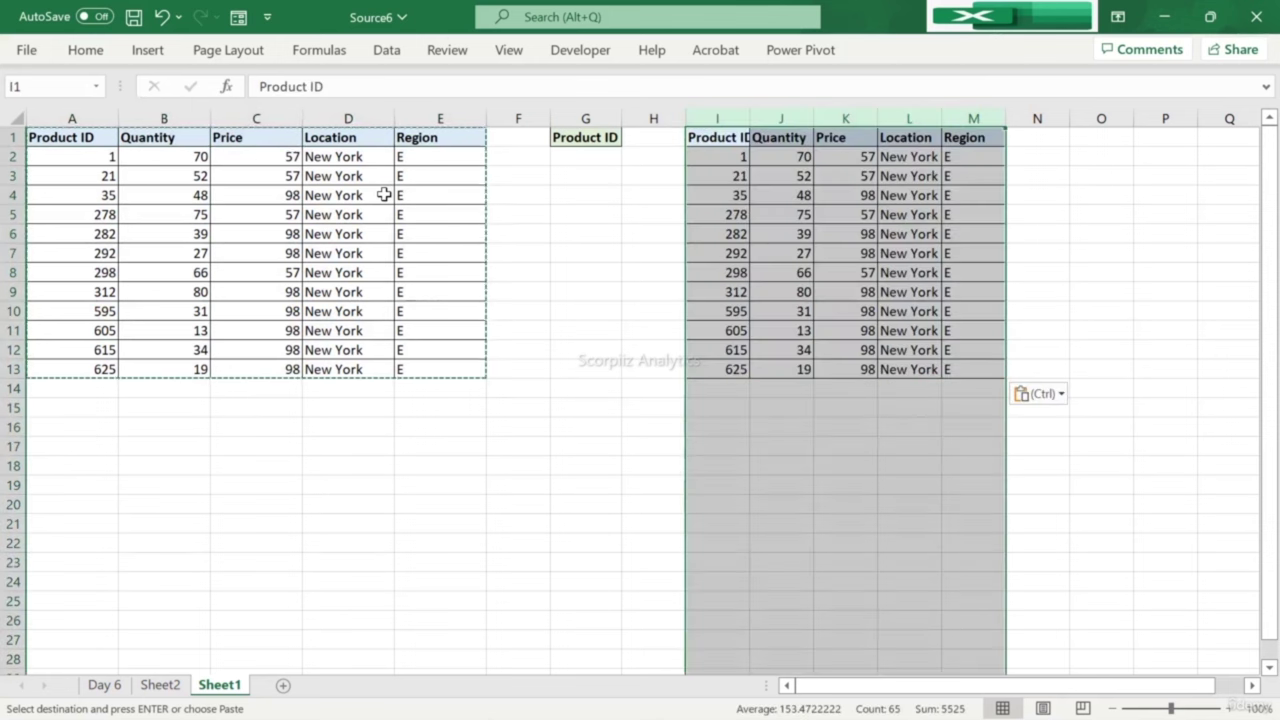
{"action": "double_click", "coordinate": [749, 110]}
{"action": "left_click_drag", "start_coordinate": [749, 110], "coordinate": [757, 110]}
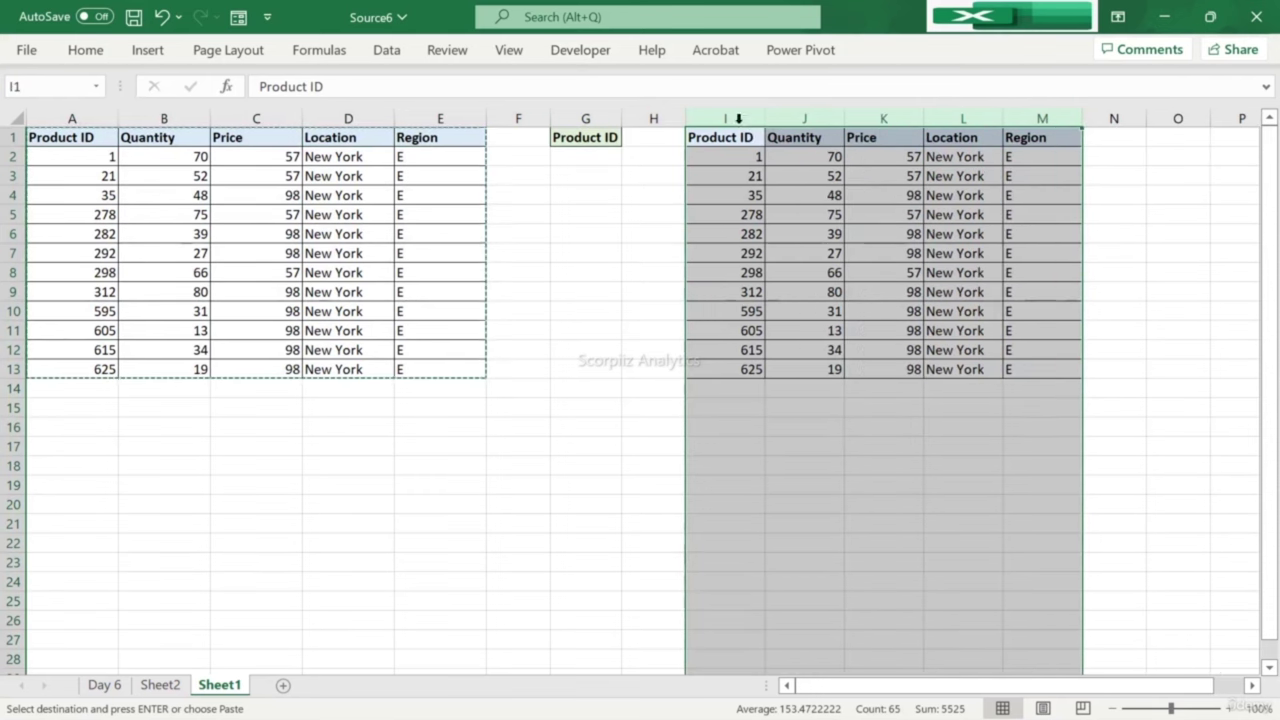
{"action": "left_click", "coordinate": [709, 146]}
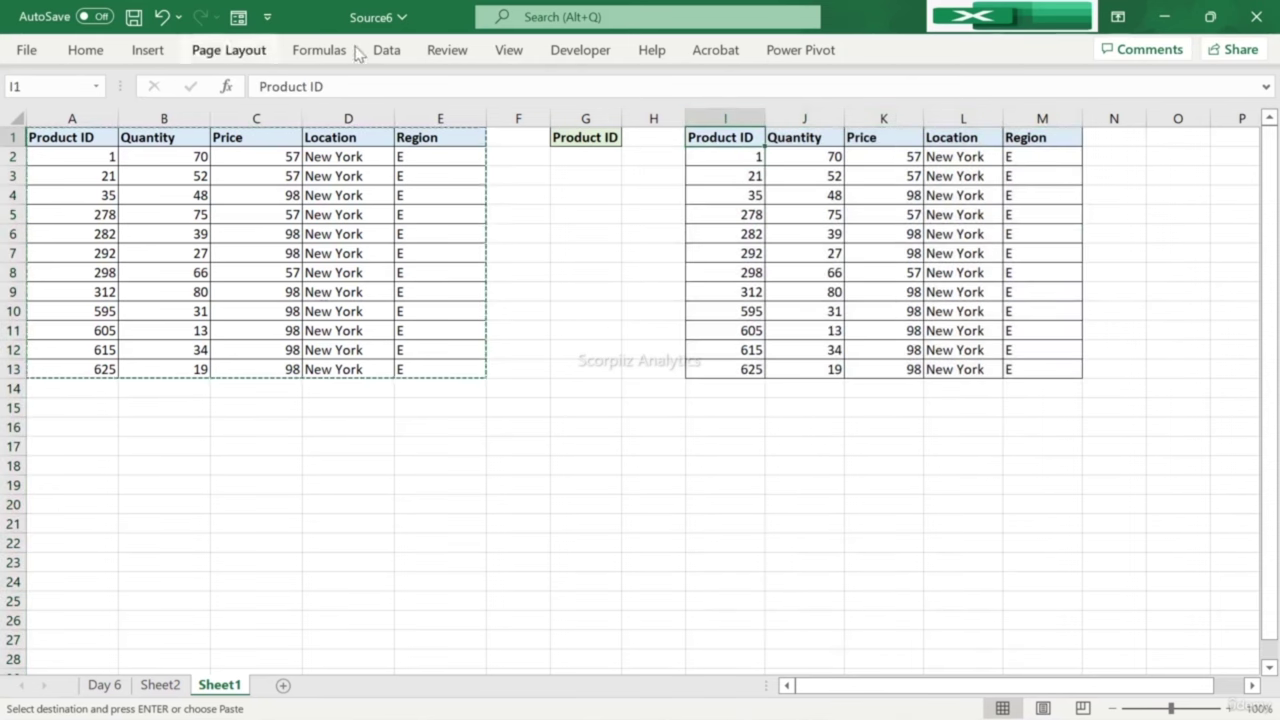
Step: Sort the copied table in I1:M13 by Product ID, largest to smallest
{"action": "left_click", "coordinate": [388, 52]}
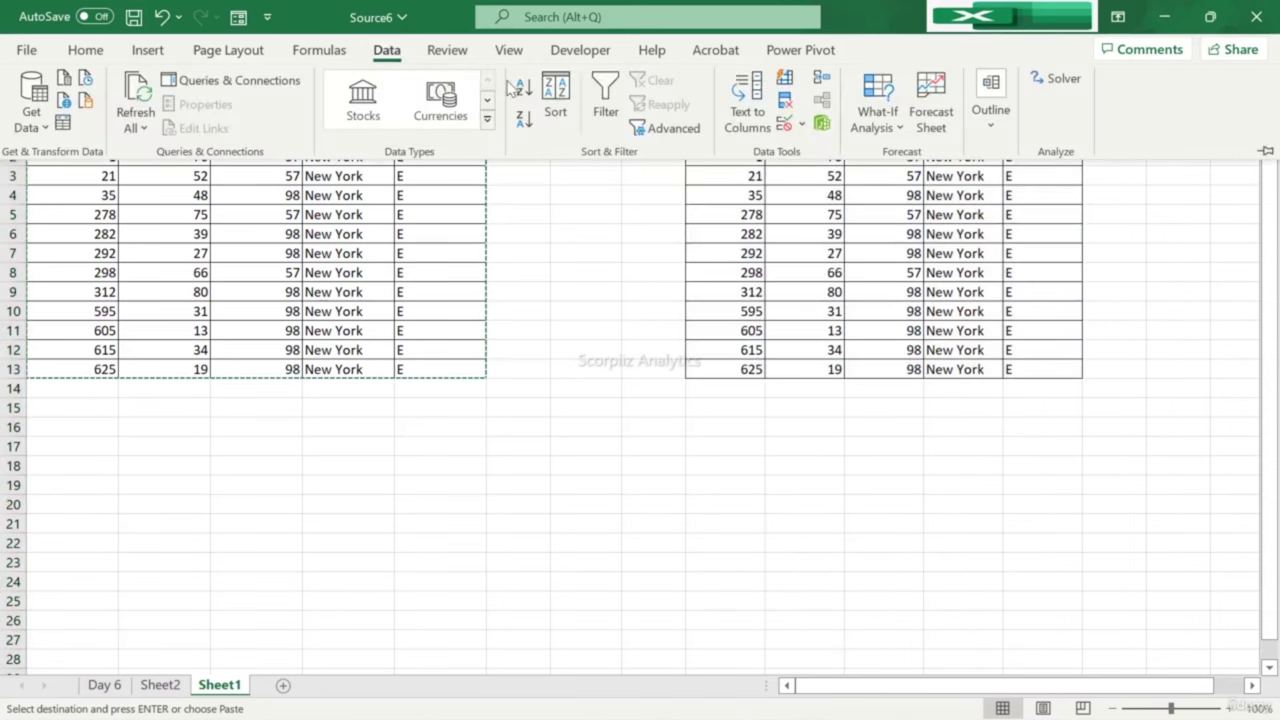
{"action": "left_click", "coordinate": [556, 104]}
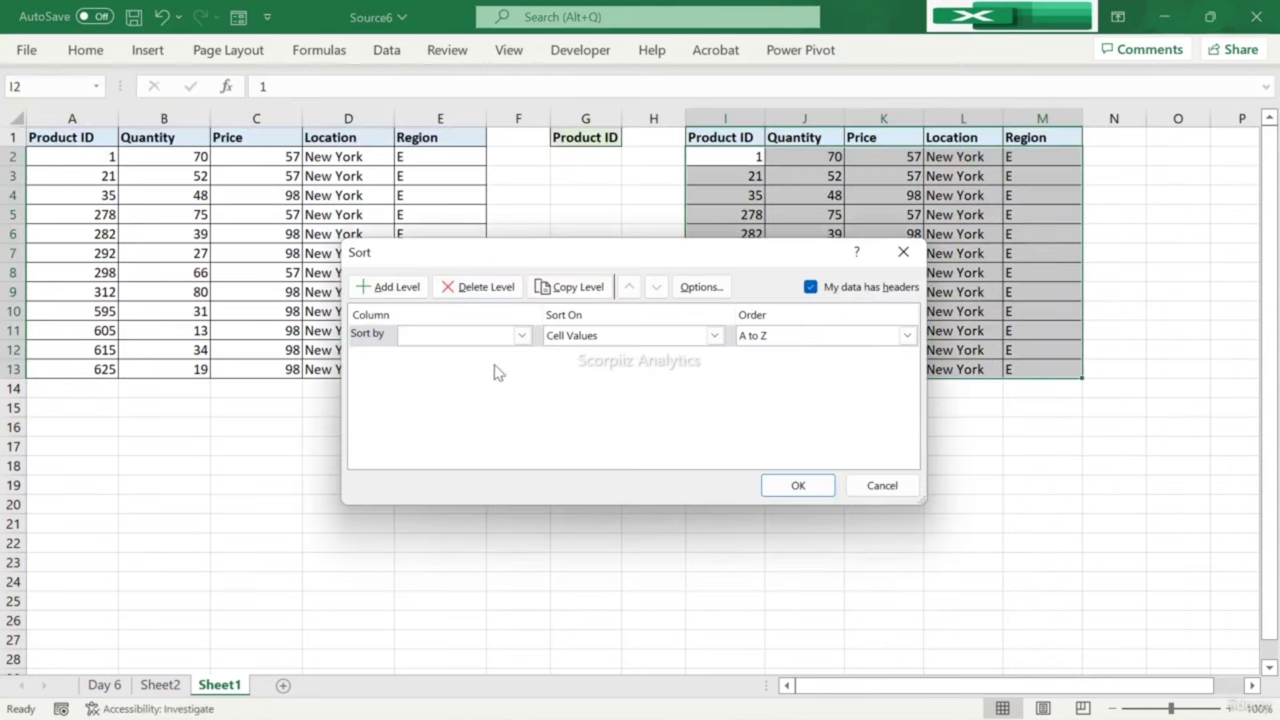
{"action": "left_click", "coordinate": [519, 338]}
{"action": "left_click", "coordinate": [488, 354]}
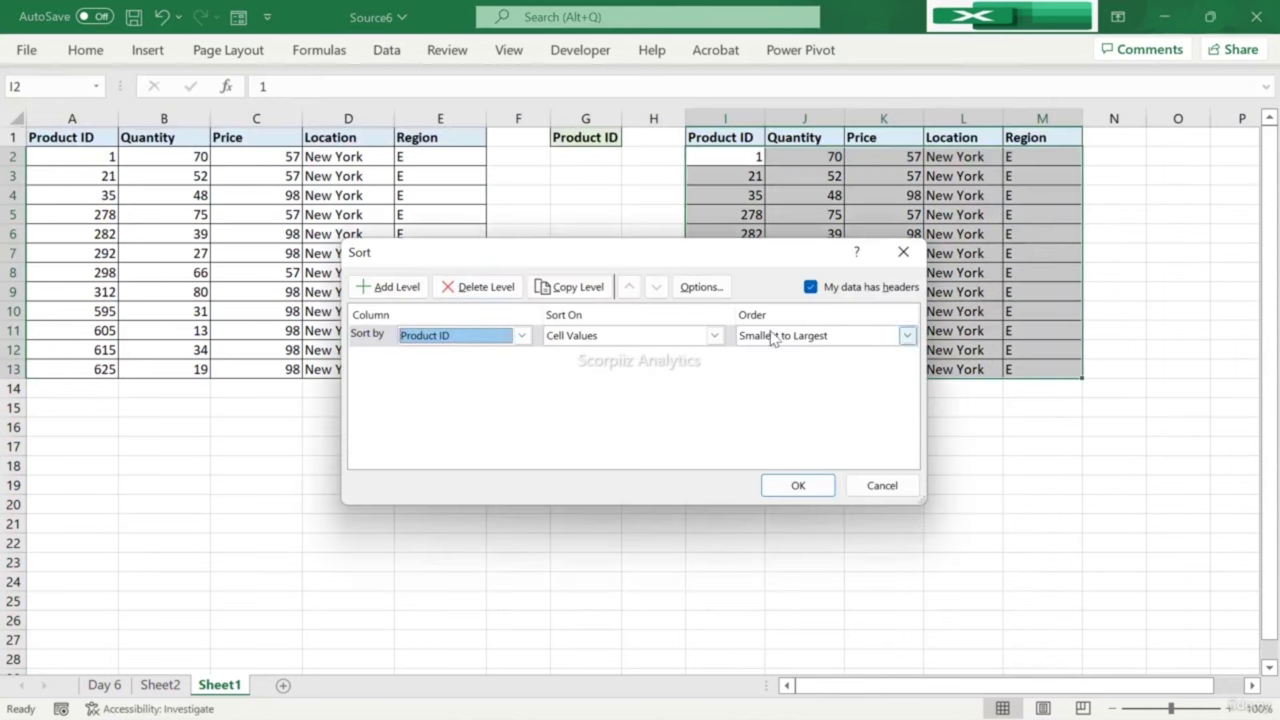
{"action": "left_click", "coordinate": [778, 336]}
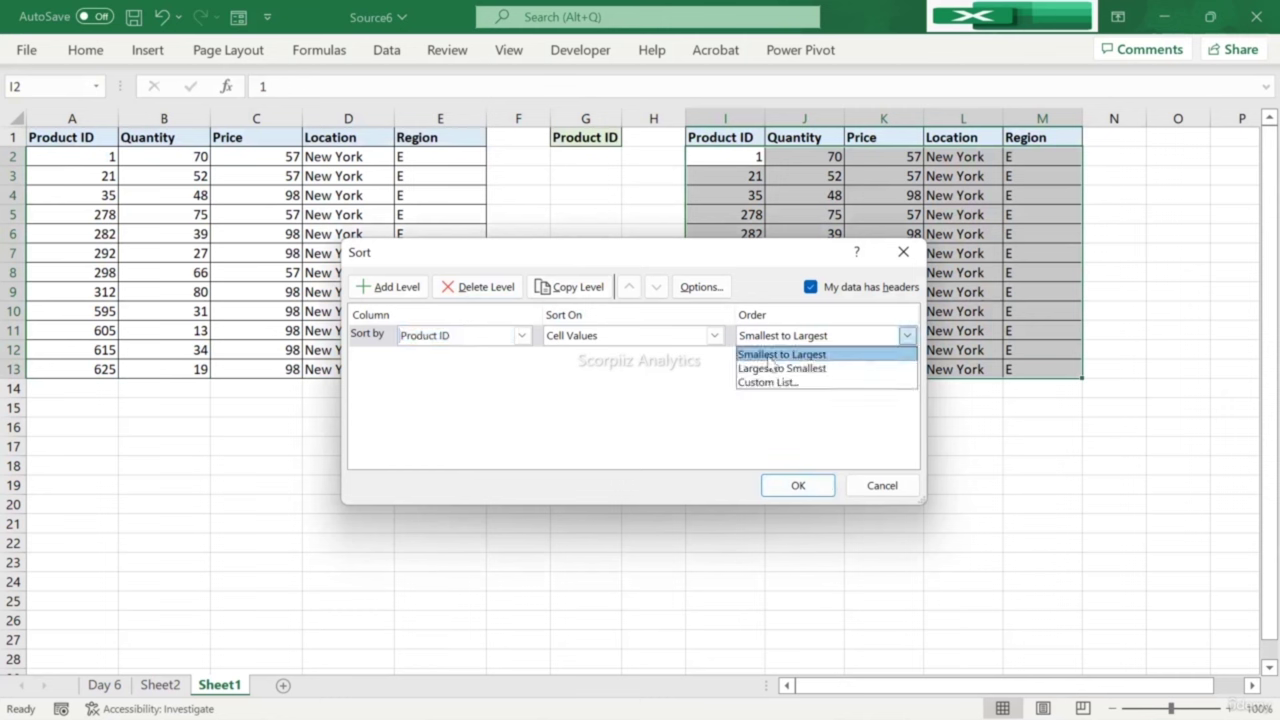
{"action": "left_click", "coordinate": [766, 366]}
{"action": "left_click", "coordinate": [801, 485]}
{"action": "key", "text": "Up"}
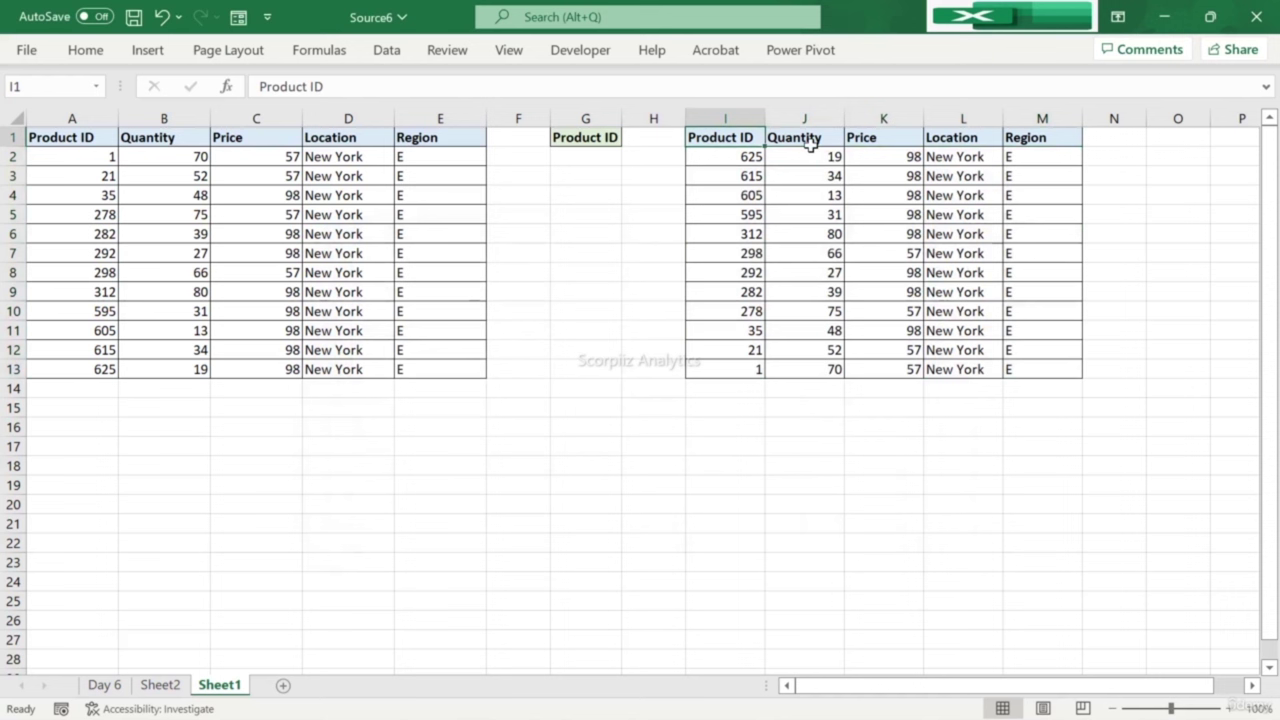
{"action": "left_click", "coordinate": [598, 157]}
Step: Enter 'Largest to Samlles' in G2 and widen column G to fit
{"action": "type", "text": "L"}
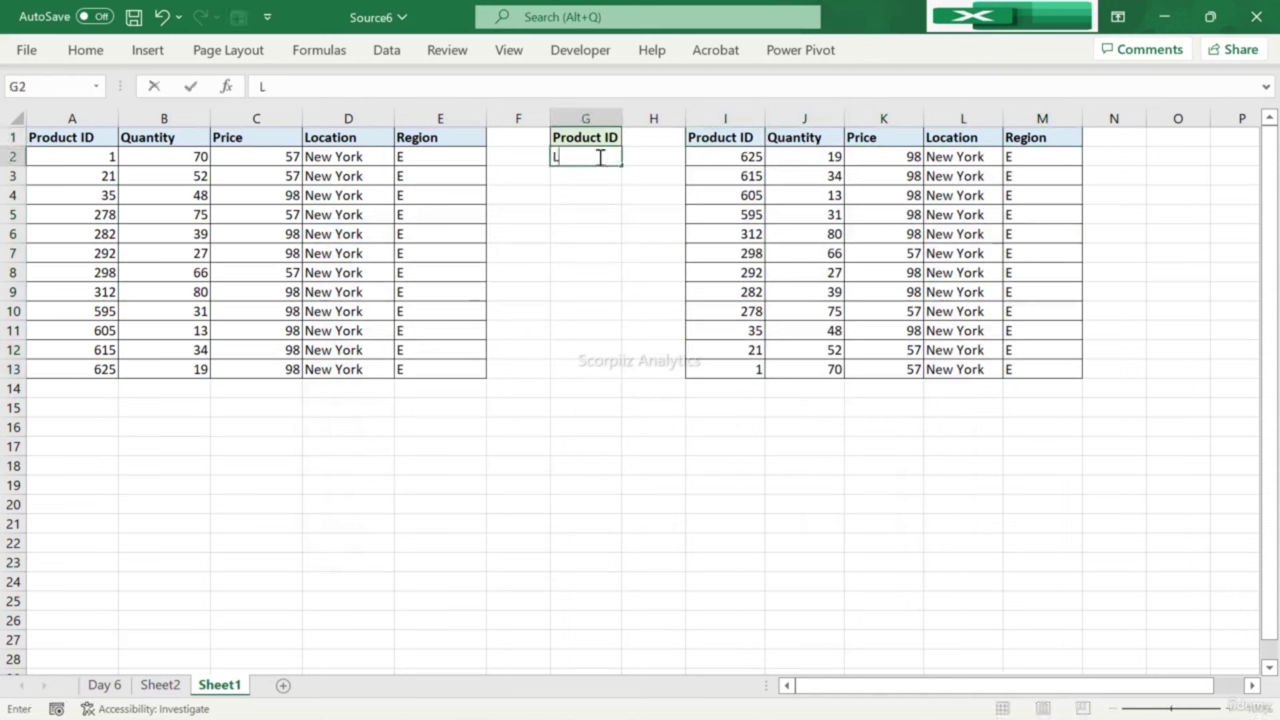
{"action": "type", "text": "argest to Samlles"}
{"action": "key", "text": "Return"}
{"action": "left_click", "coordinate": [623, 118]}
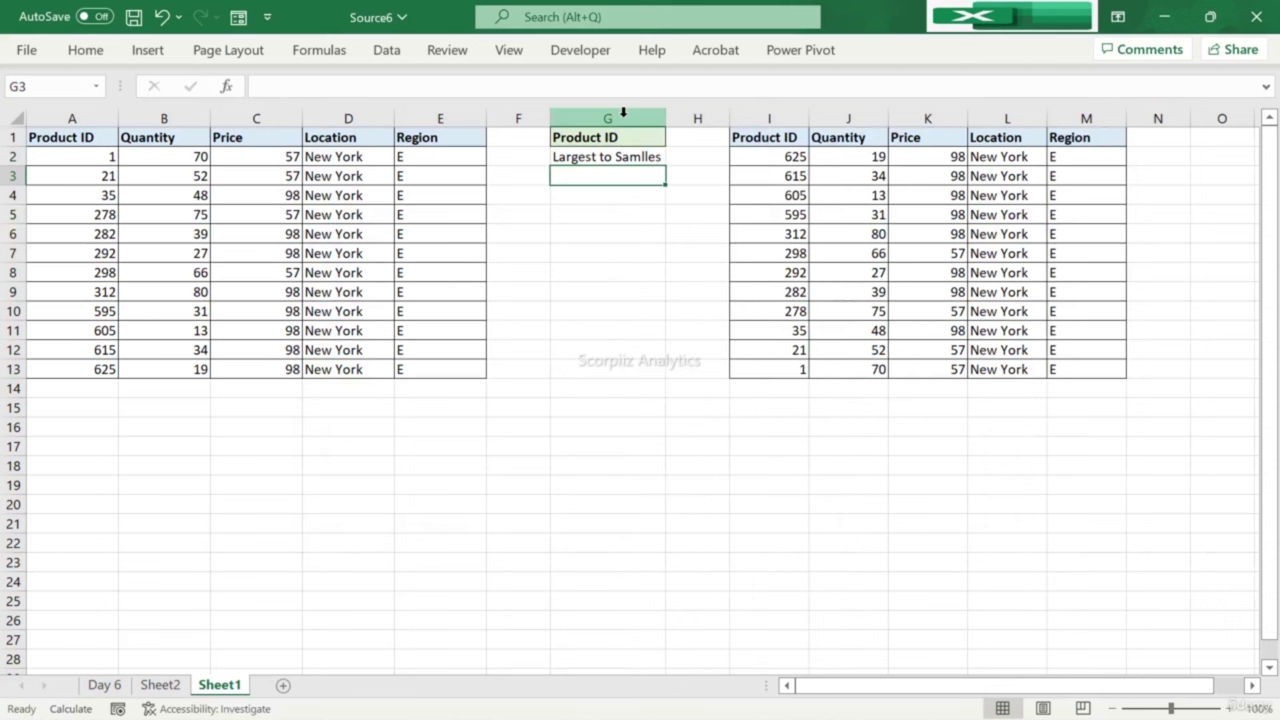
Step: Copy the G1:G2 label pair into G15:G16
{"action": "key", "text": "Up"}
{"action": "key", "text": "Up"}
{"action": "key", "text": "shift+Down"}
{"action": "key", "text": "ctrl+c"}
{"action": "key", "text": "Down"}
{"action": "key", "text": "Right"}
{"action": "key", "text": "Down"}
{"action": "key", "text": "Down"}
{"action": "key", "text": "Down"}
{"action": "key", "text": "Down"}
{"action": "key", "text": "Down"}
{"action": "key", "text": "Down"}
{"action": "key", "text": "Down"}
{"action": "key", "text": "Down"}
{"action": "key", "text": "Down"}
{"action": "key", "text": "Down"}
{"action": "key", "text": "Down"}
{"action": "key", "text": "Down"}
{"action": "key", "text": "Down"}
{"action": "key", "text": "Down"}
{"action": "key", "text": "Down"}
{"action": "key", "text": "Down"}
{"action": "key", "text": "Down"}
{"action": "key", "text": "Left"}
{"action": "key", "text": "Up"}
{"action": "key", "text": "Up"}
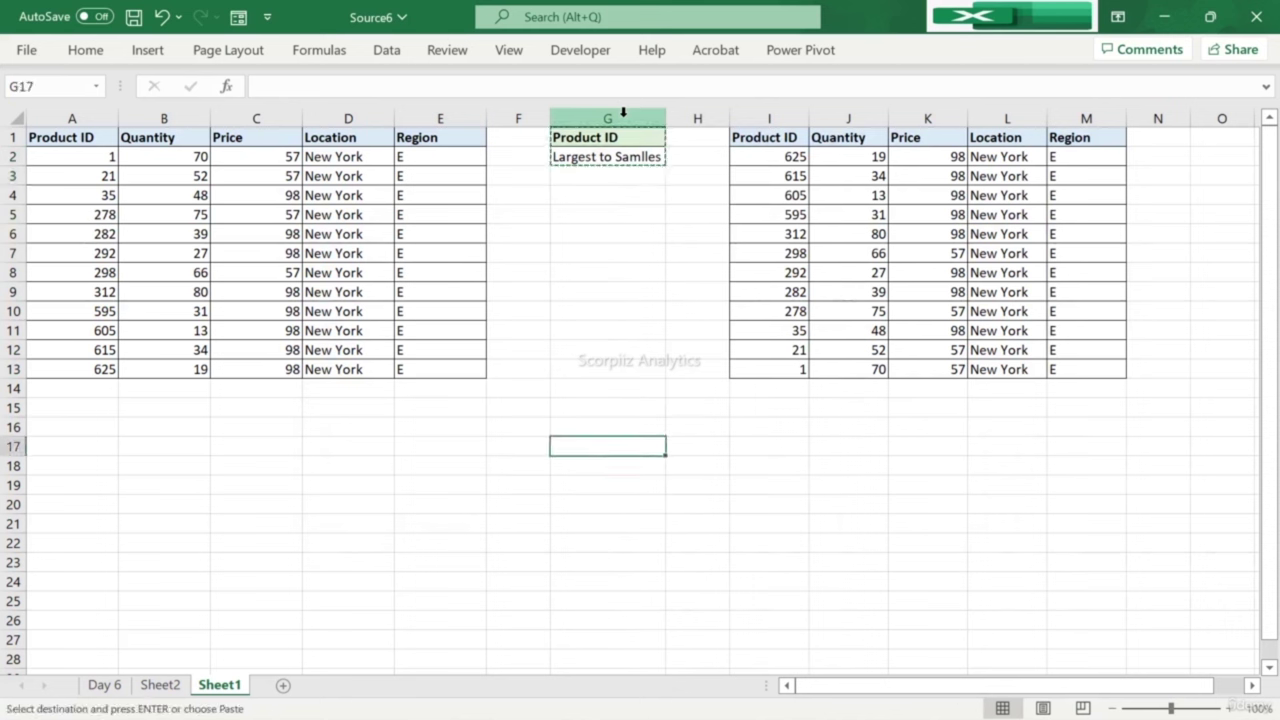
{"action": "key", "text": "Up"}
{"action": "key", "text": "Up"}
{"action": "key", "text": "ctrl+v"}
{"action": "key", "text": "Up"}
{"action": "key", "text": "Up"}
{"action": "key", "text": "Up"}
{"action": "key", "text": "Up"}
{"action": "key", "text": "Up"}
{"action": "key", "text": "Up"}
{"action": "key", "text": "Up"}
{"action": "key", "text": "Up"}
{"action": "key", "text": "Up"}
{"action": "key", "text": "Up"}
{"action": "key", "text": "Up"}
{"action": "key", "text": "Up"}
{"action": "key", "text": "Up"}
{"action": "key", "text": "Up"}
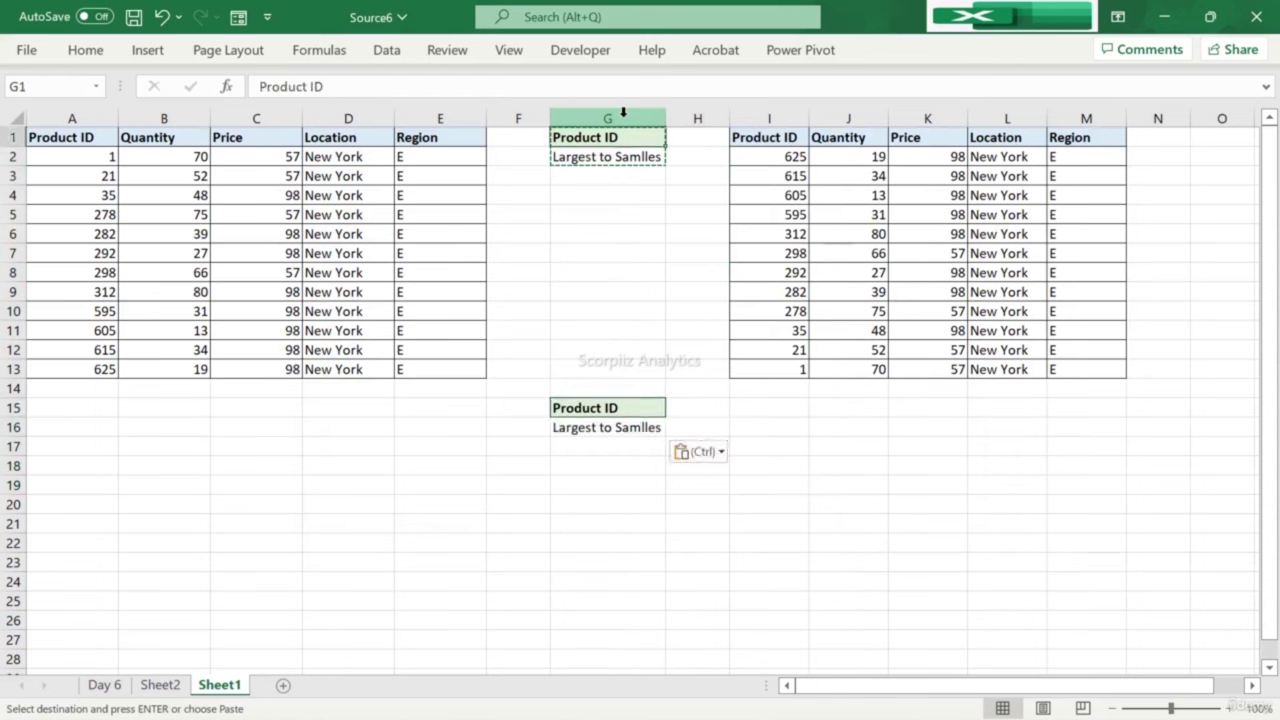
{"action": "key", "text": "Left"}
{"action": "key", "text": "Left"}
{"action": "key", "text": "Left"}
{"action": "key", "text": "Left"}
{"action": "key", "text": "Left"}
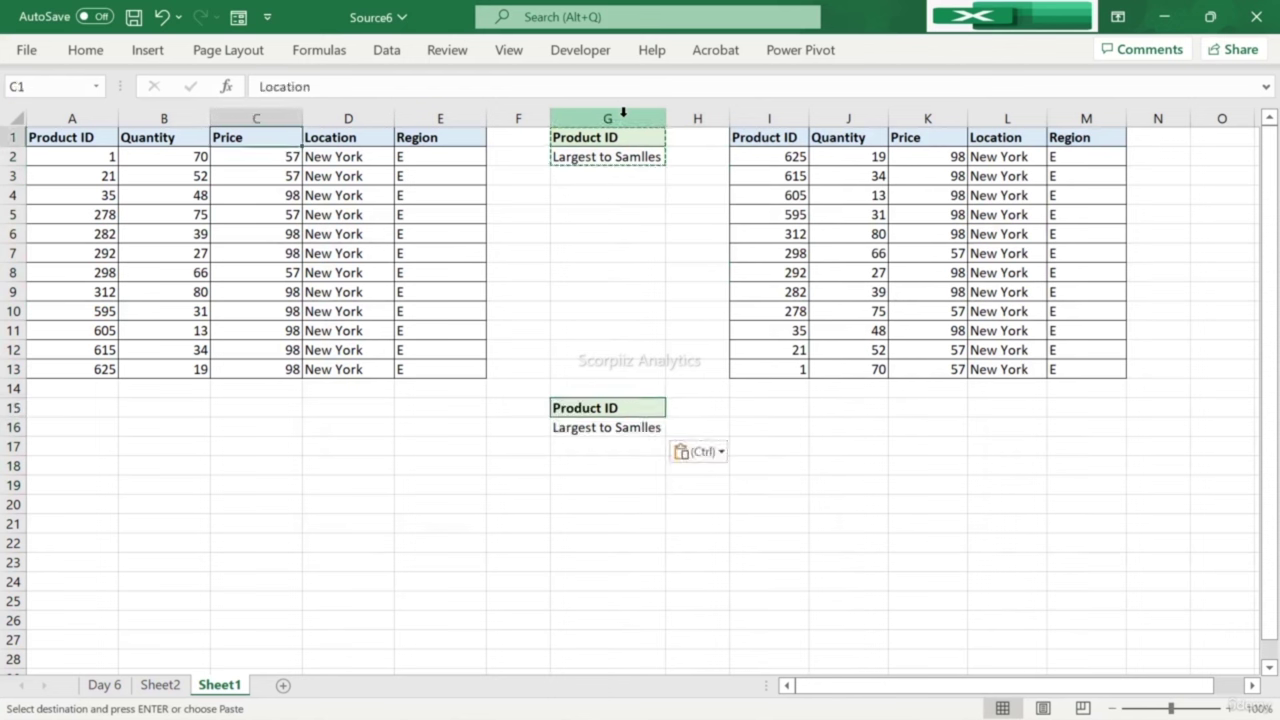
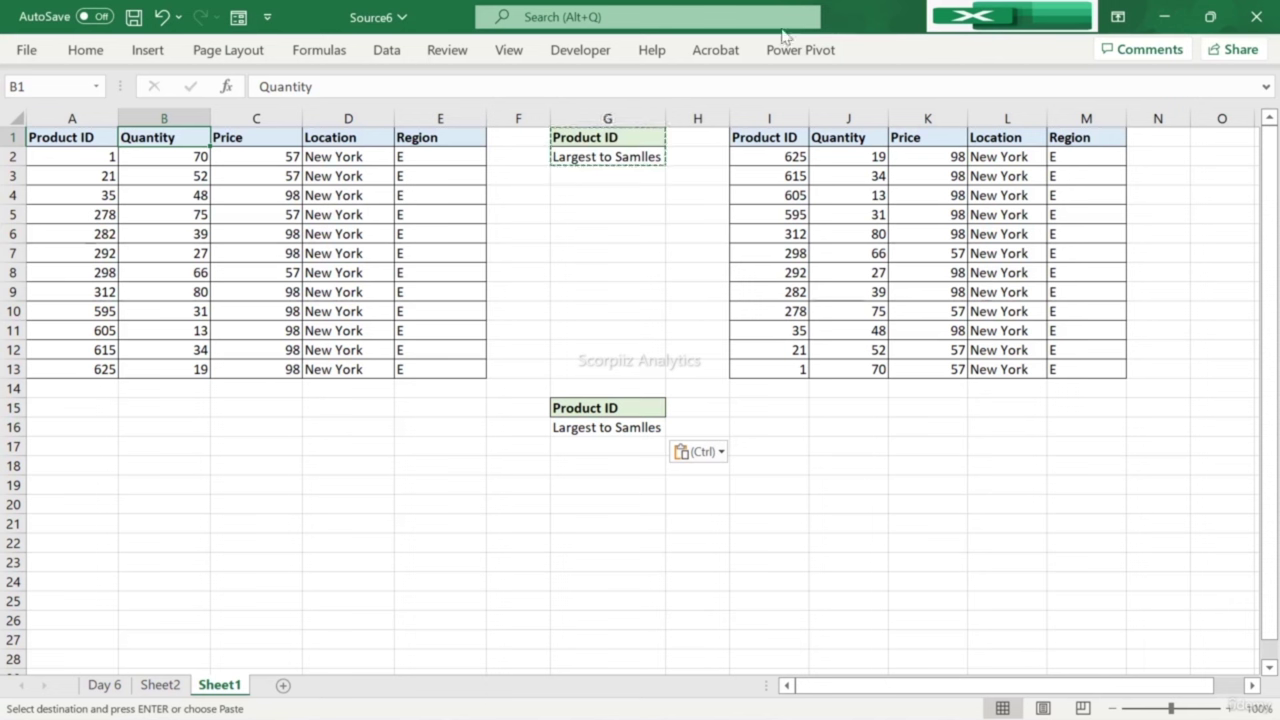
Step: Try editing Location and Region cells in the first table, then undo back to the originals
{"action": "left_click", "coordinate": [349, 287]}
{"action": "key", "text": "Up"}
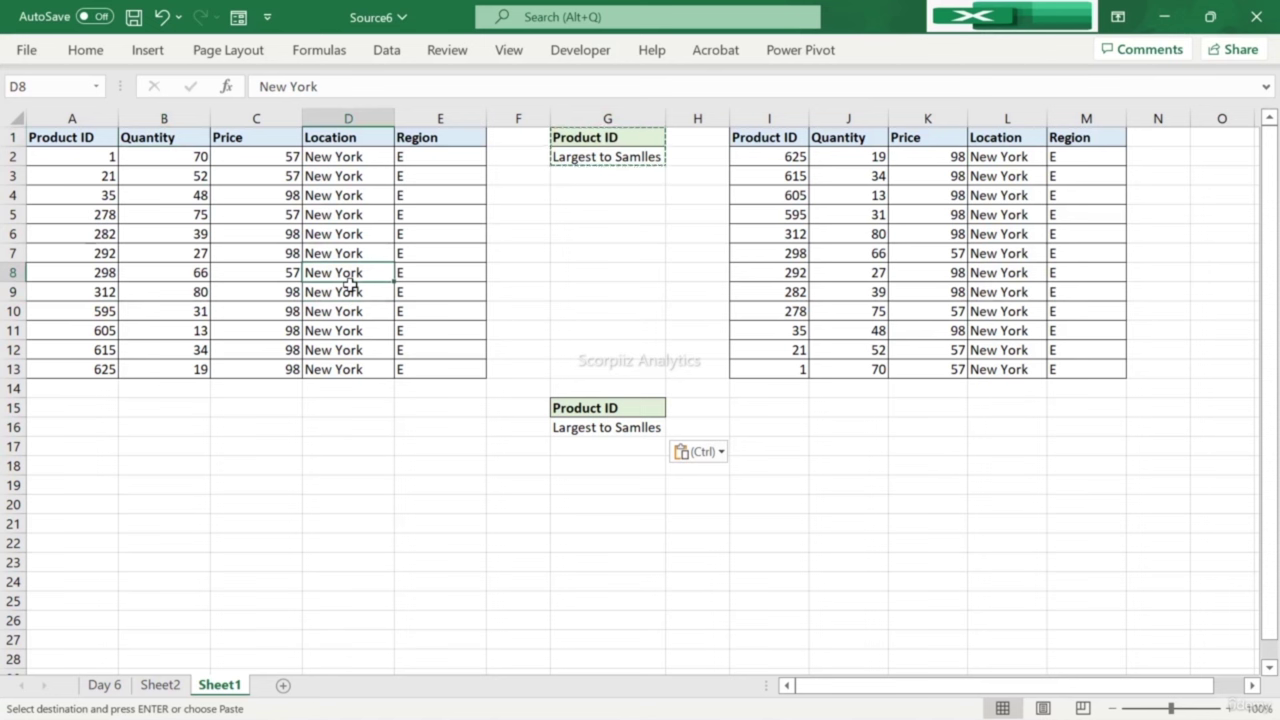
{"action": "type", "text": "H"}
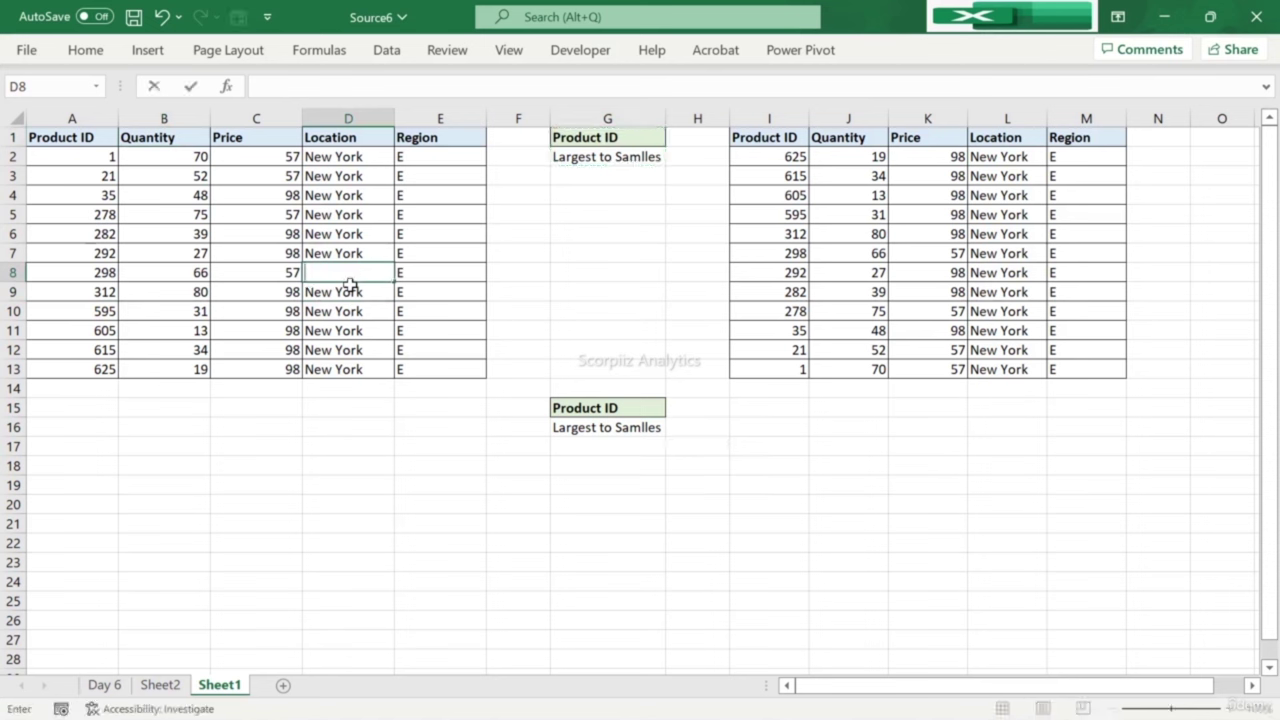
{"action": "key", "text": "Escape"}
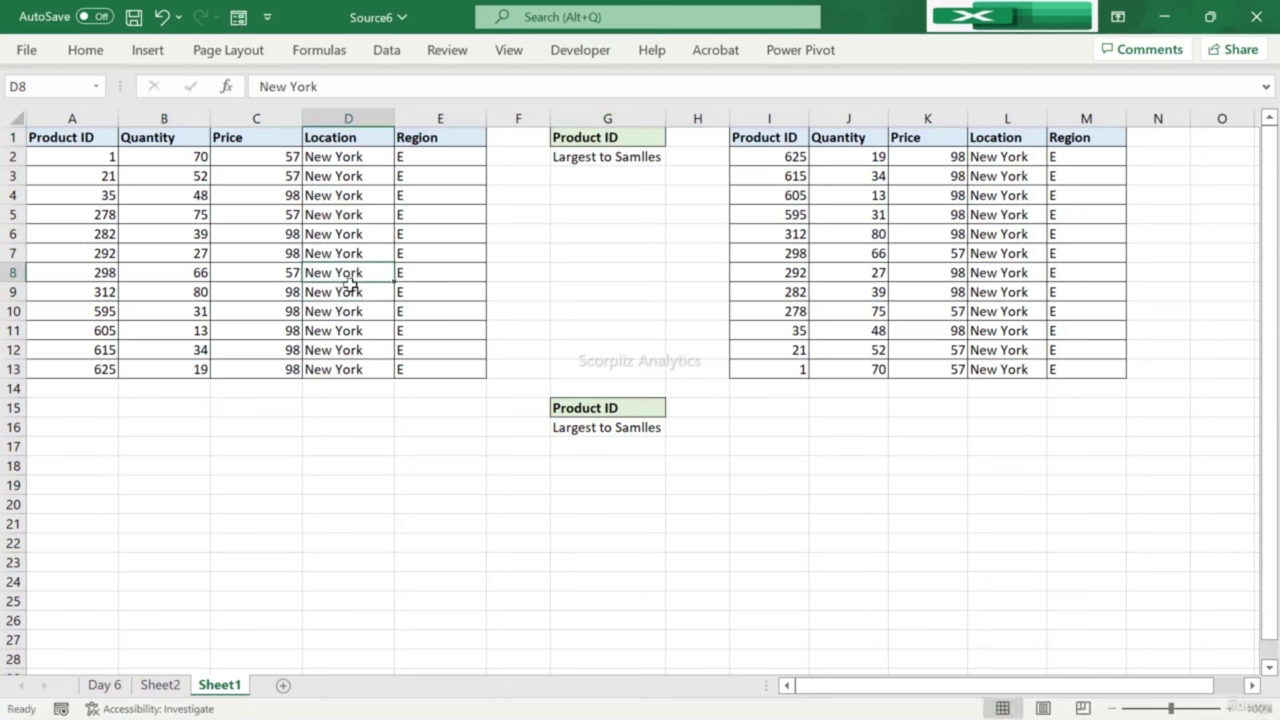
{"action": "key", "text": "Right"}
{"action": "key", "text": "Up"}
{"action": "key", "text": "Up"}
{"action": "key", "text": "Up"}
{"action": "key", "text": "Up"}
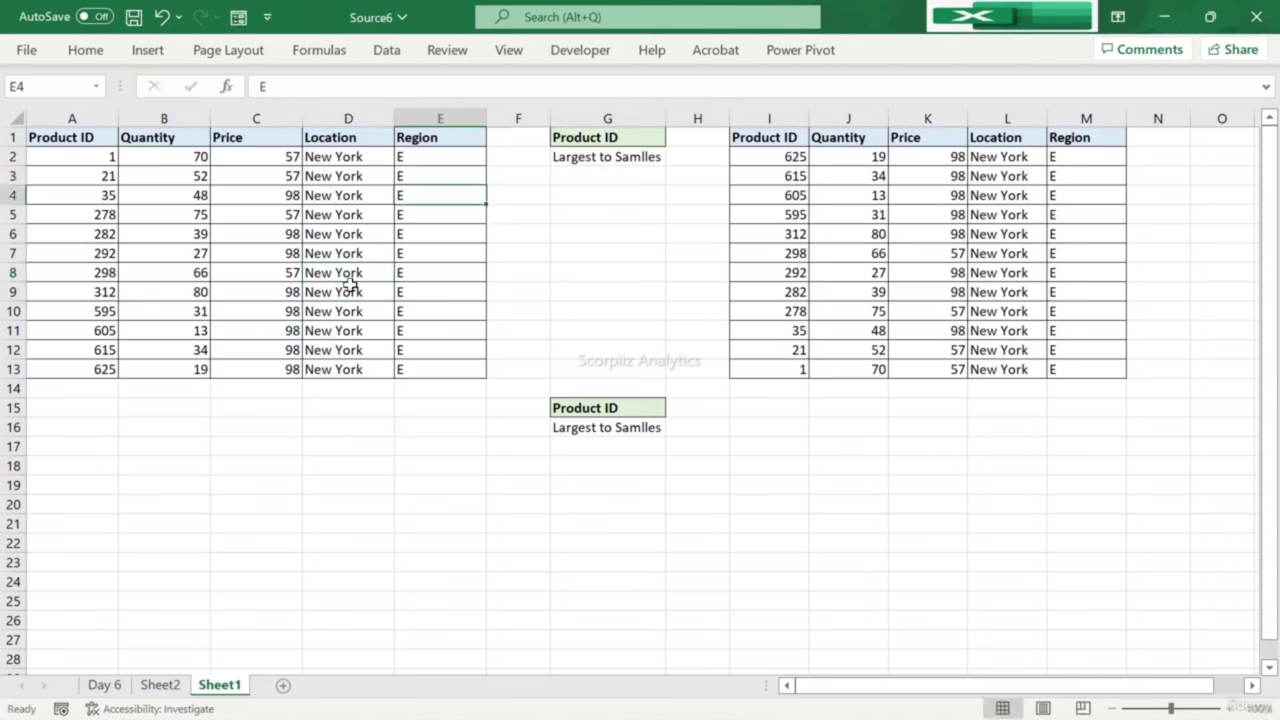
{"action": "type", "text": "W"}
{"action": "key", "text": "Down"}
{"action": "key", "text": "Down"}
{"action": "key", "text": "Down"}
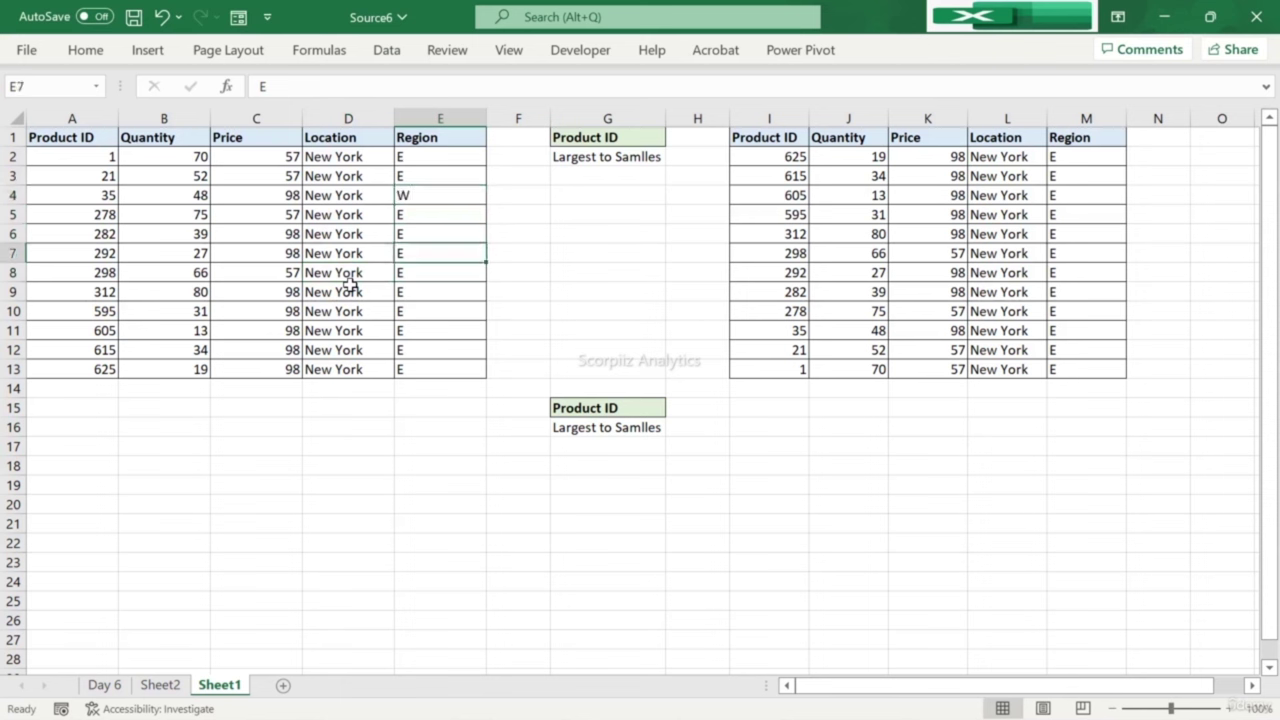
{"action": "type", "text": "N"}
{"action": "key", "text": "Escape"}
{"action": "key", "text": "ctrl+z"}
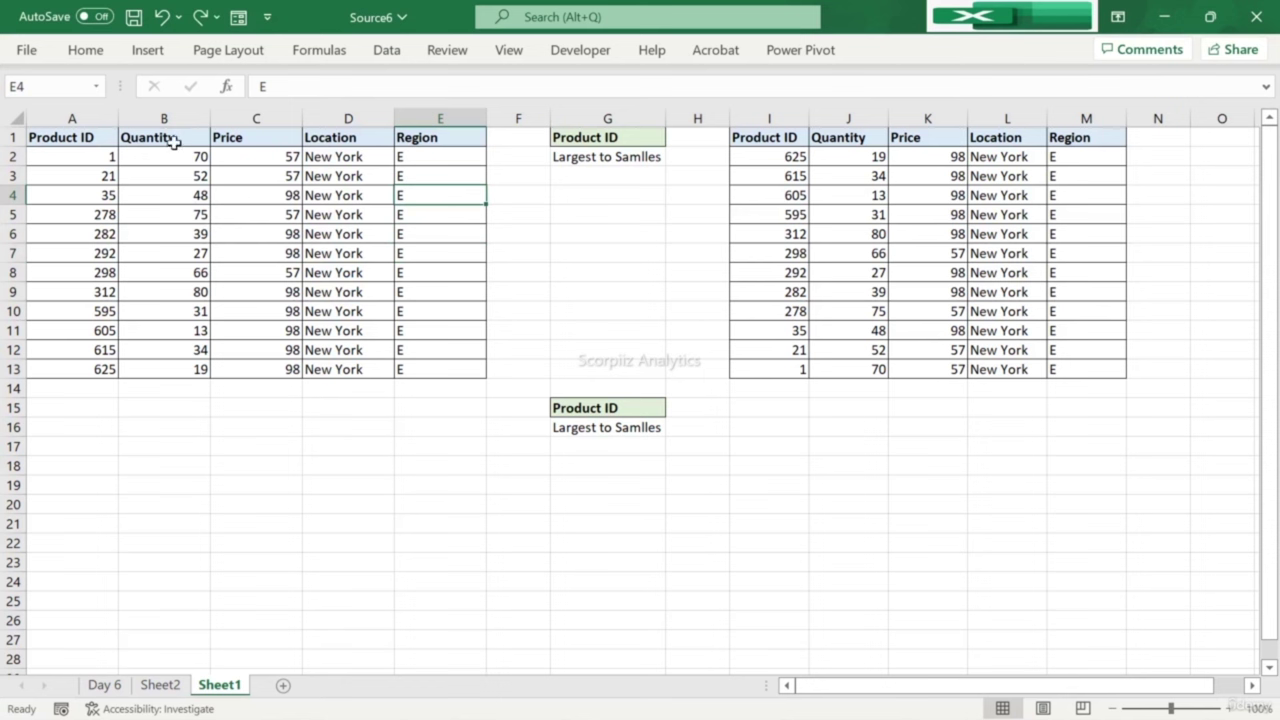
Step: Paste the Quantity header from B1 into G15 as values only with Paste Special
{"action": "left_click", "coordinate": [185, 142]}
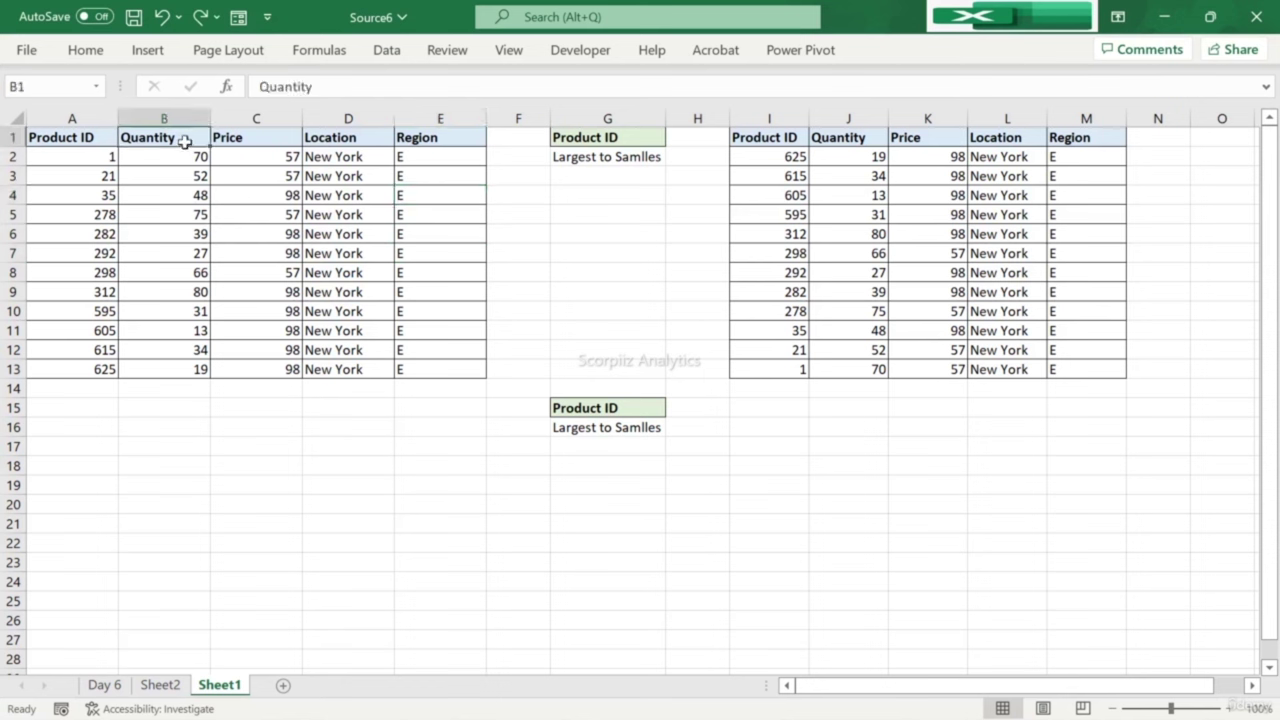
{"action": "key", "text": "ctrl+c"}
{"action": "key", "text": "Right"}
{"action": "key", "text": "Right"}
{"action": "key", "text": "Right"}
{"action": "key", "text": "Down"}
{"action": "key", "text": "ctrl+Down"}
{"action": "key", "text": "Right"}
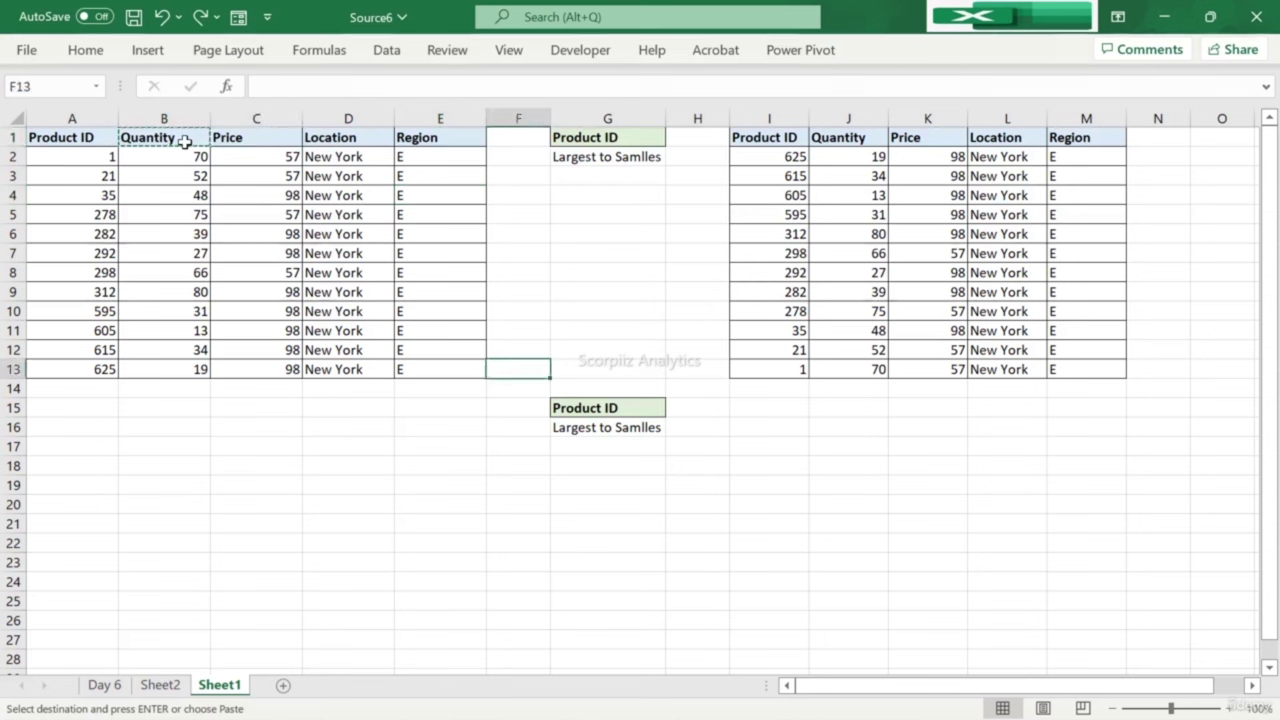
{"action": "key", "text": "Down"}
{"action": "key", "text": "Down"}
{"action": "key", "text": "Right"}
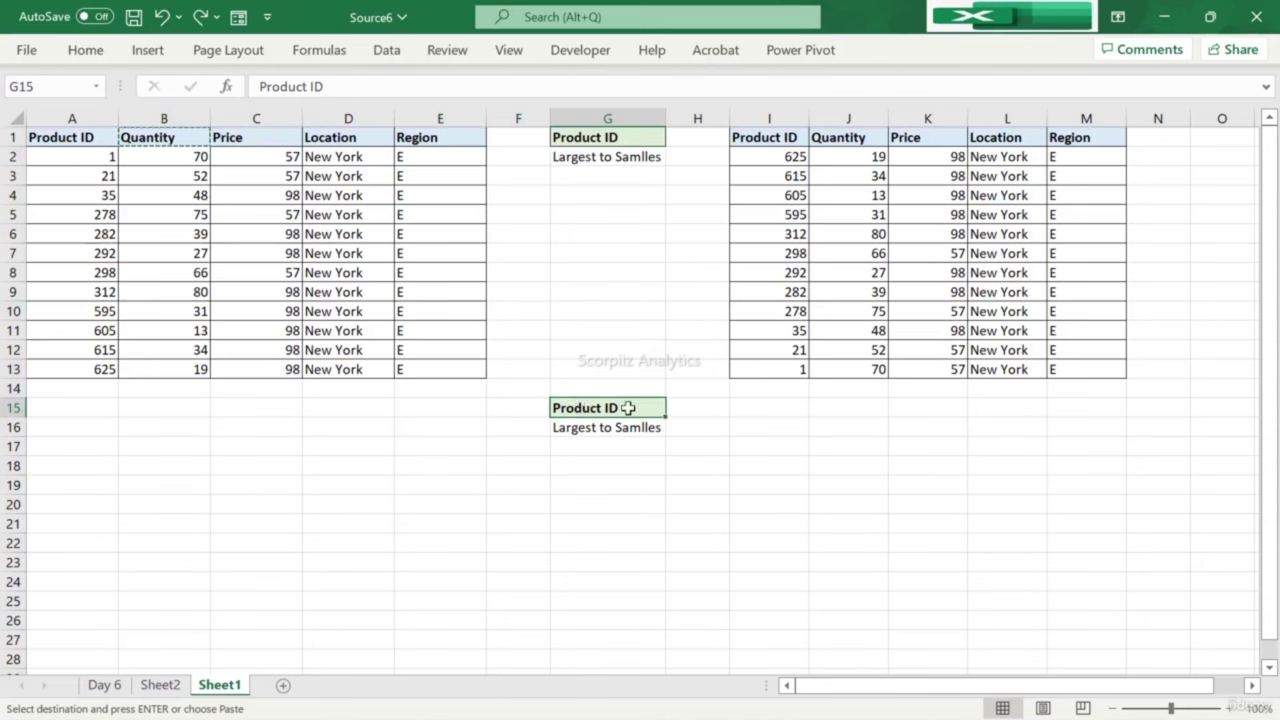
{"action": "right_click", "coordinate": [627, 408]}
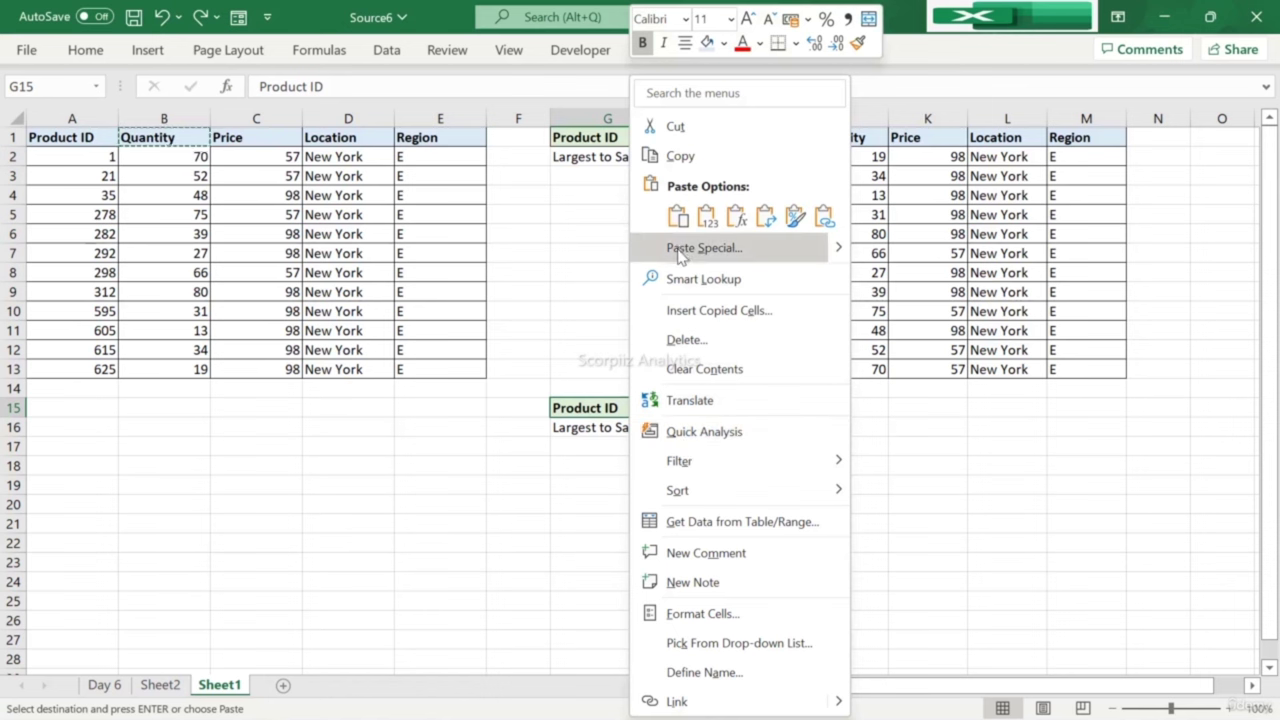
{"action": "key", "text": "Escape"}
{"action": "left_click", "coordinate": [491, 208]}
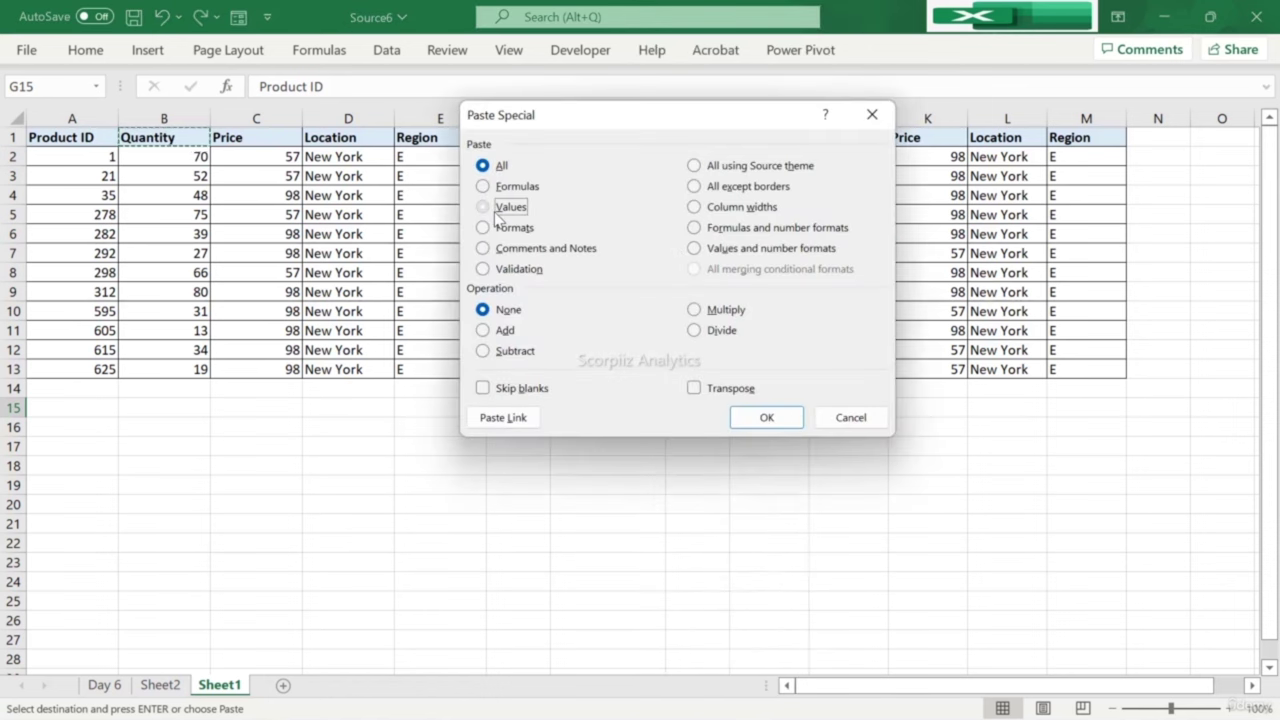
{"action": "left_click", "coordinate": [755, 419]}
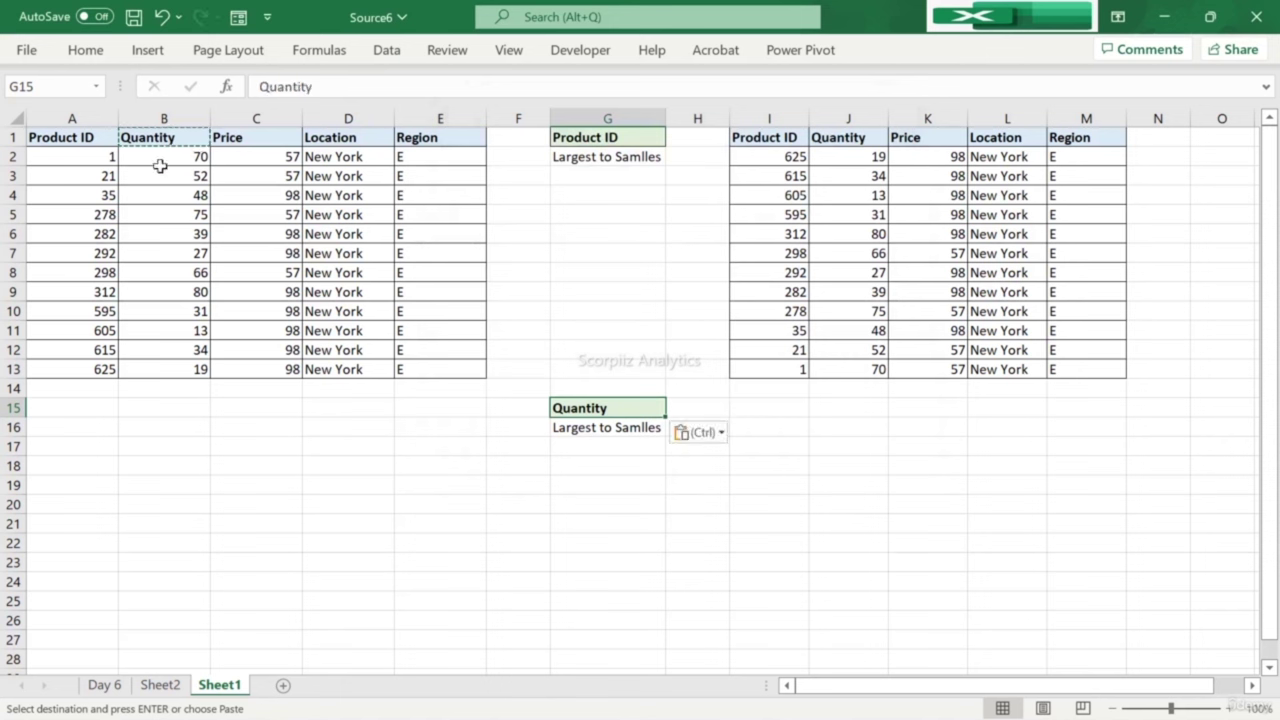
{"action": "left_click_drag", "start_coordinate": [55, 136], "coordinate": [432, 375]}
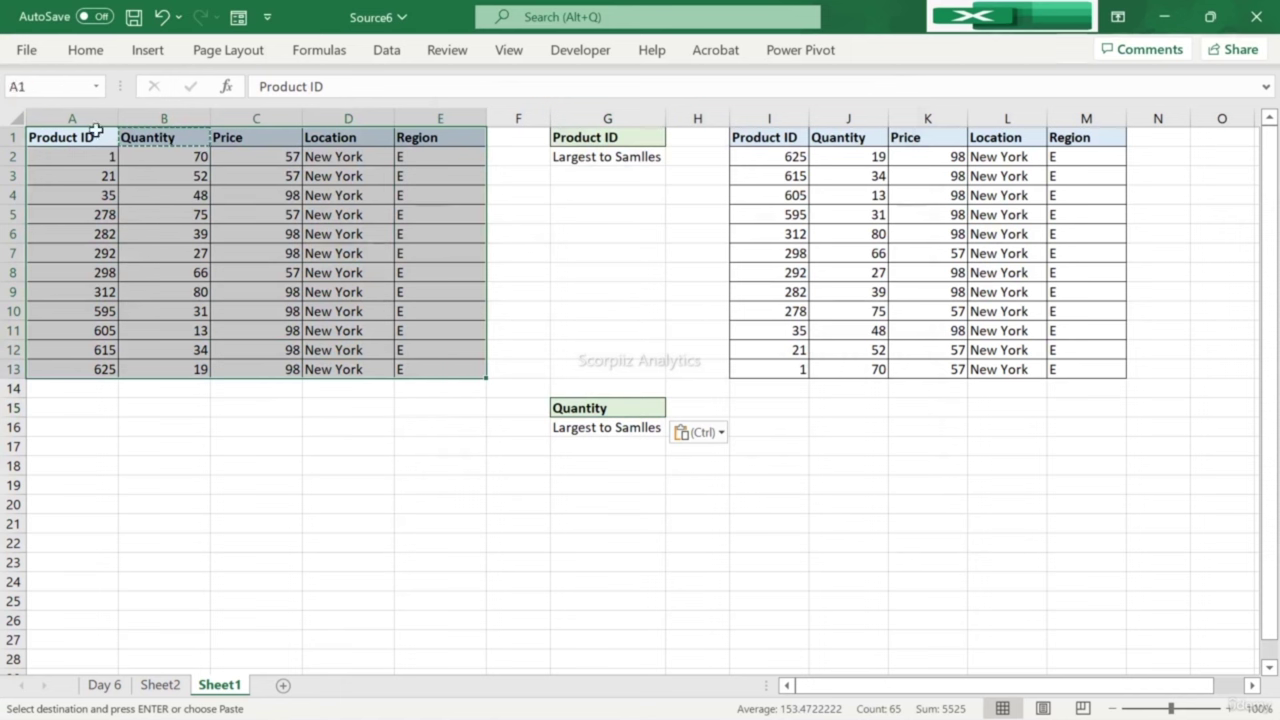
Step: Copy the original table A1:E13 to I15
{"action": "key", "text": "ctrl+c"}
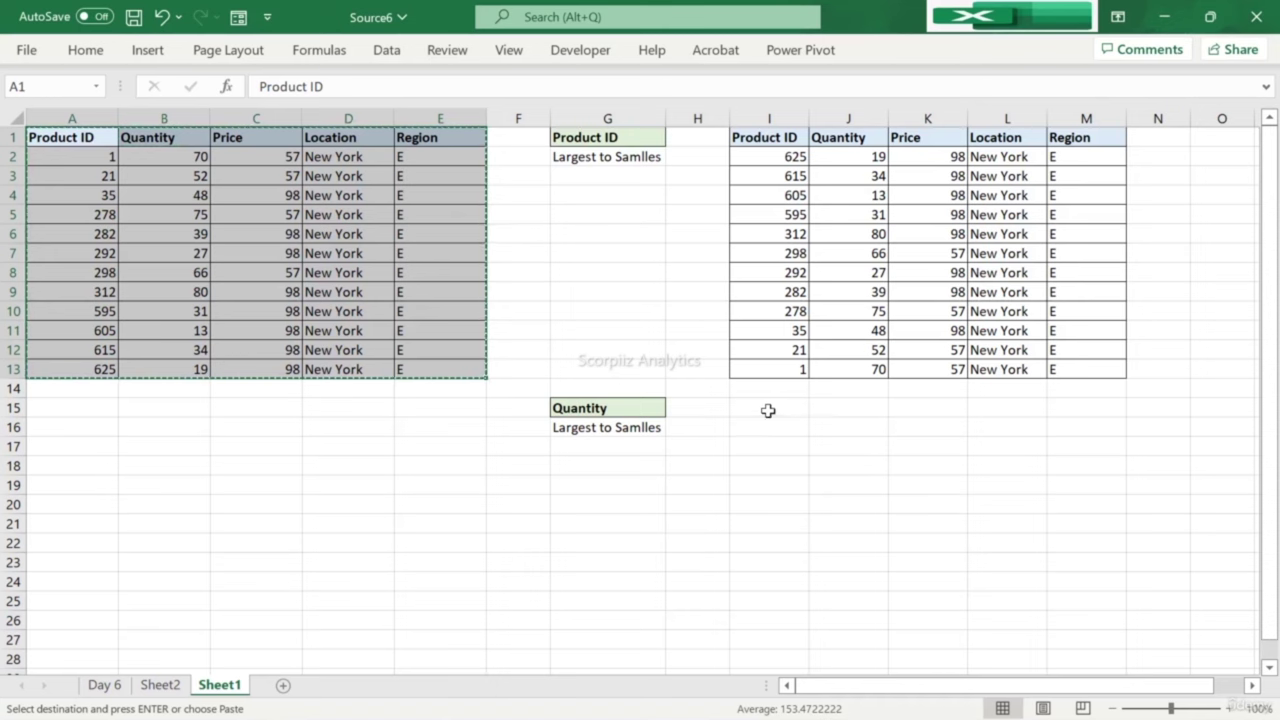
{"action": "left_click", "coordinate": [768, 410]}
{"action": "key", "text": "ctrl+v"}
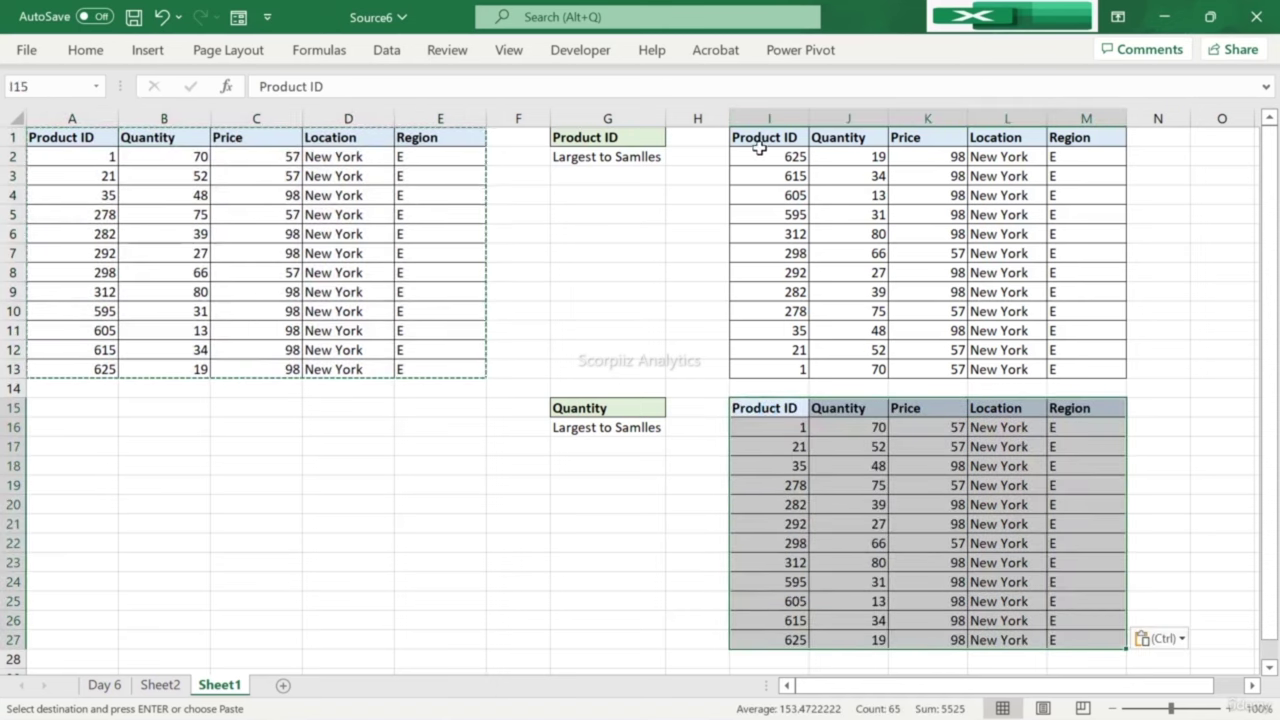
Step: Fill the header rows I1:M1 and I15:M15 light green
{"action": "left_click", "coordinate": [758, 150]}
{"action": "left_click_drag", "start_coordinate": [758, 138], "coordinate": [1060, 118]}
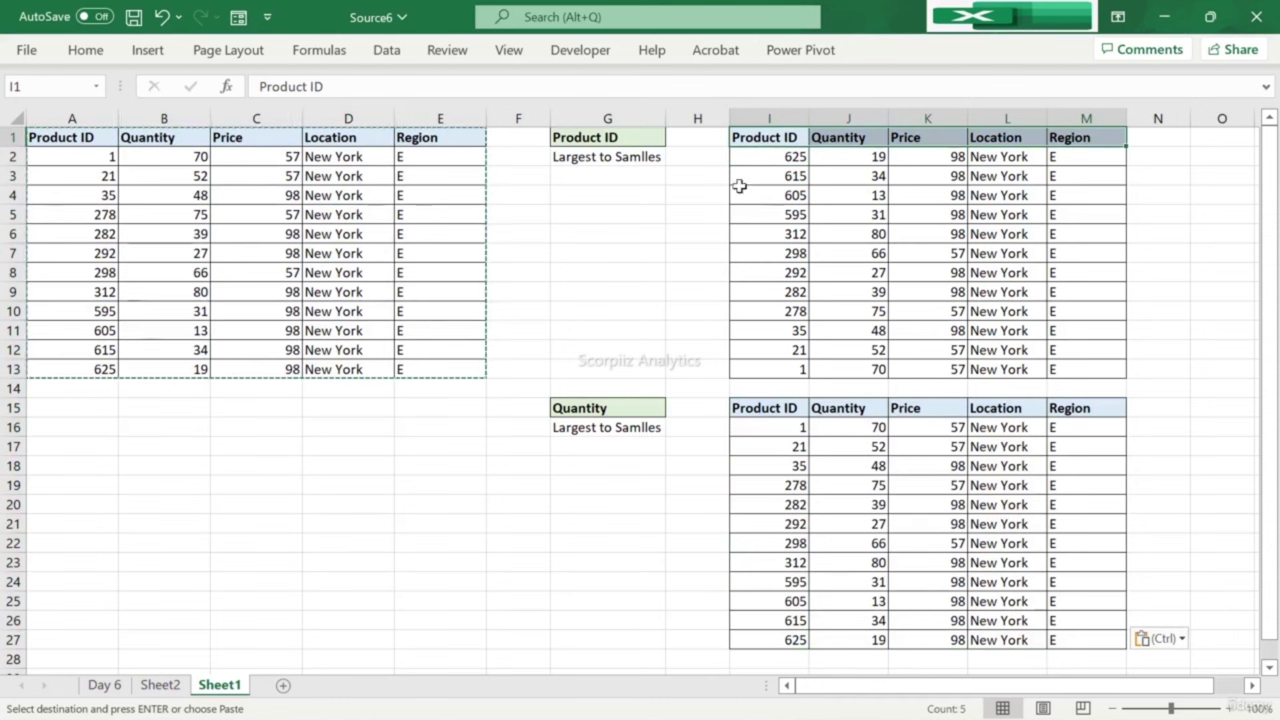
{"action": "left_click", "coordinate": [90, 51]}
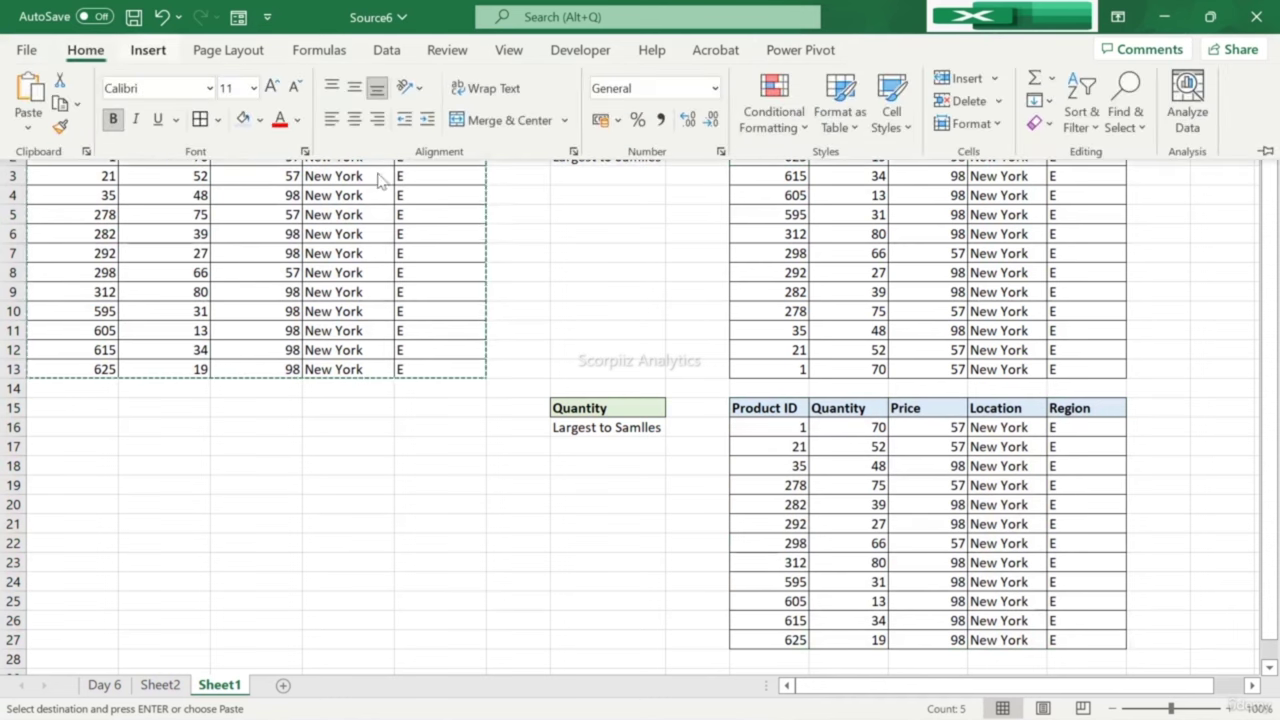
{"action": "left_click", "coordinate": [259, 121]}
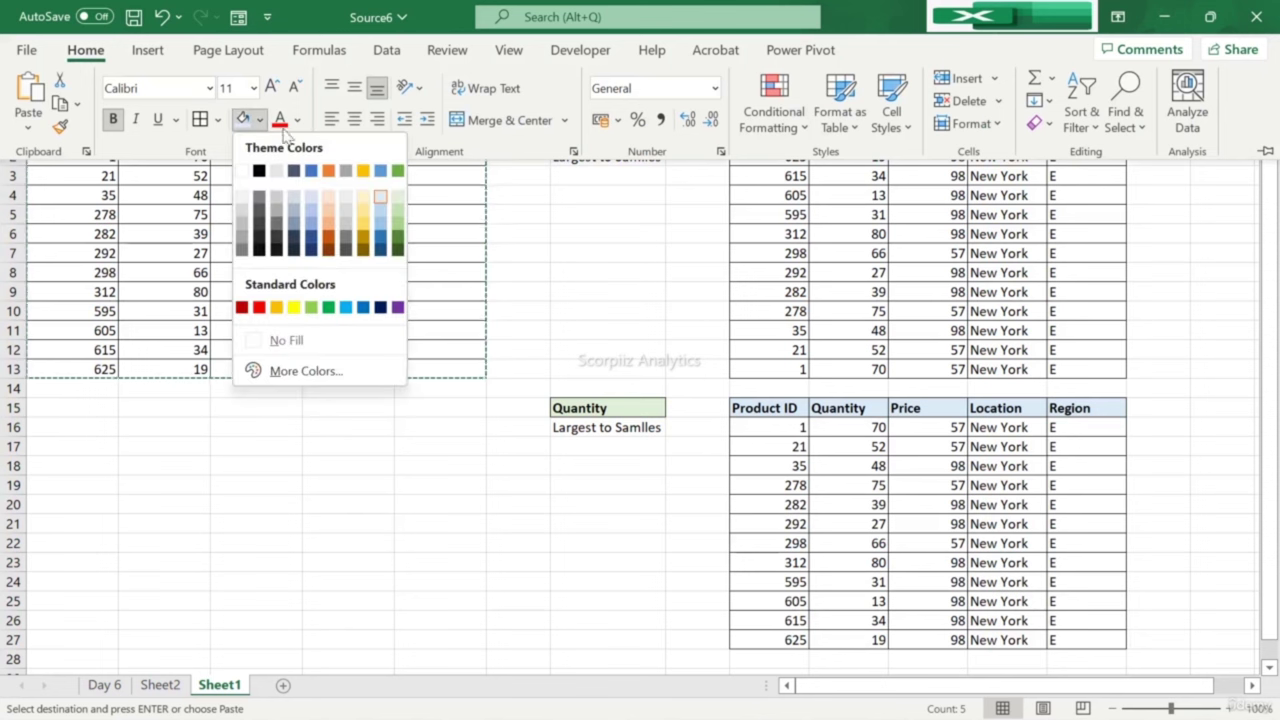
{"action": "left_click", "coordinate": [397, 202]}
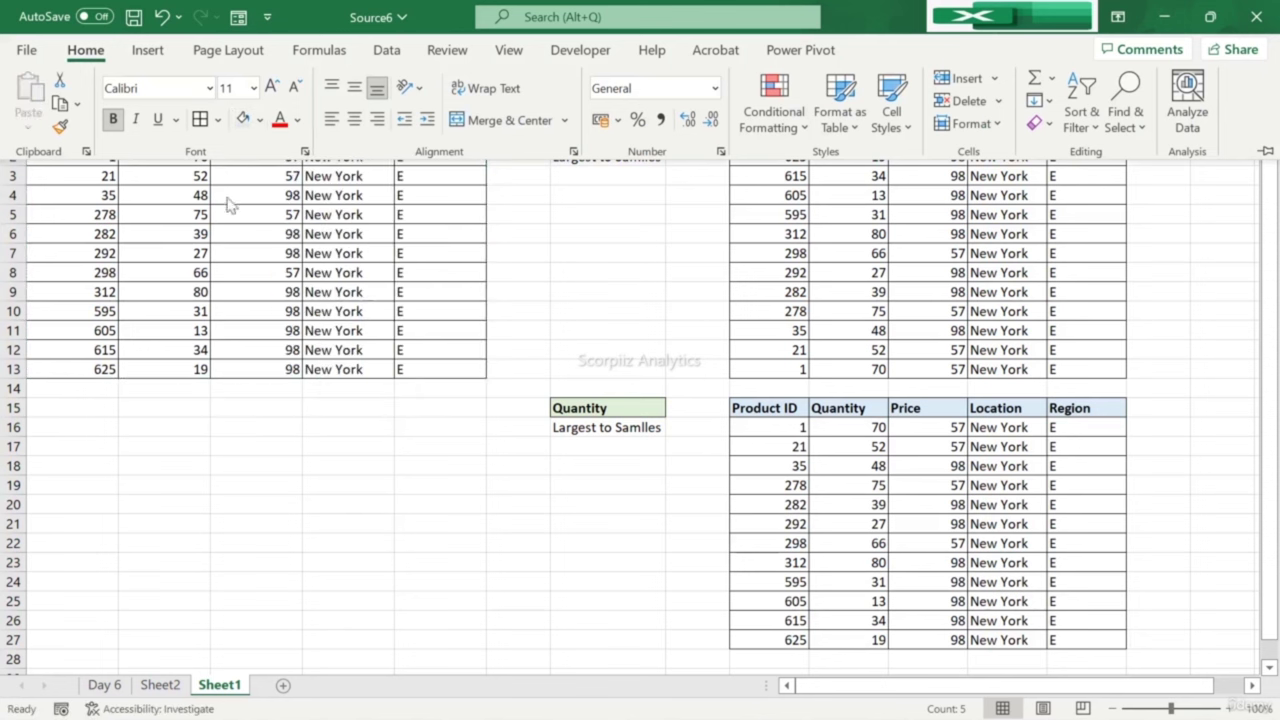
{"action": "left_click", "coordinate": [738, 404]}
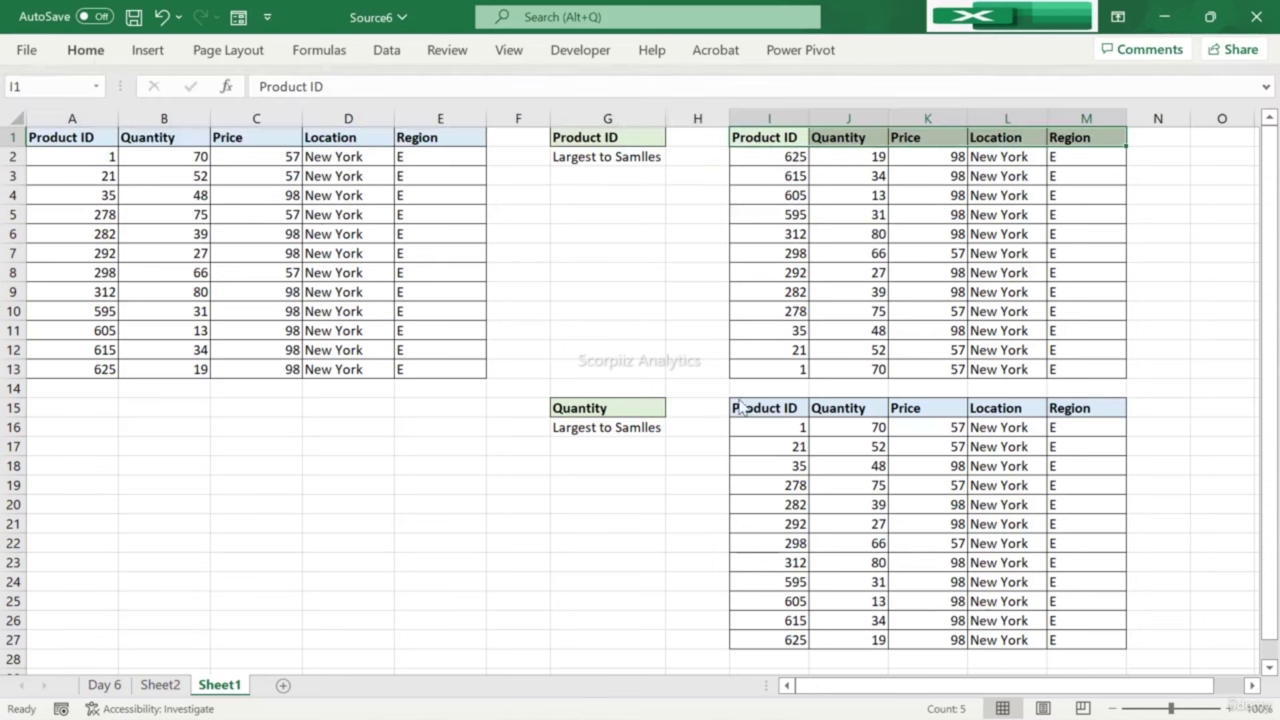
{"action": "left_click_drag", "start_coordinate": [738, 402], "coordinate": [1078, 409]}
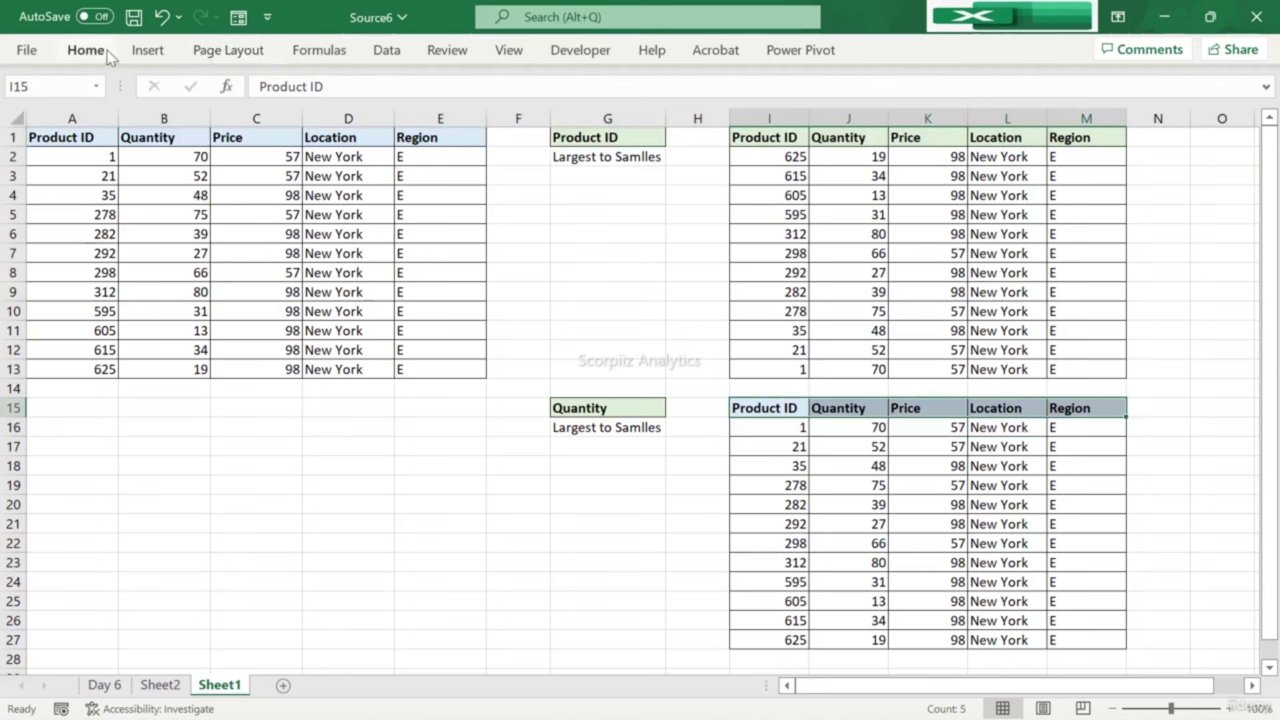
{"action": "left_click", "coordinate": [95, 52]}
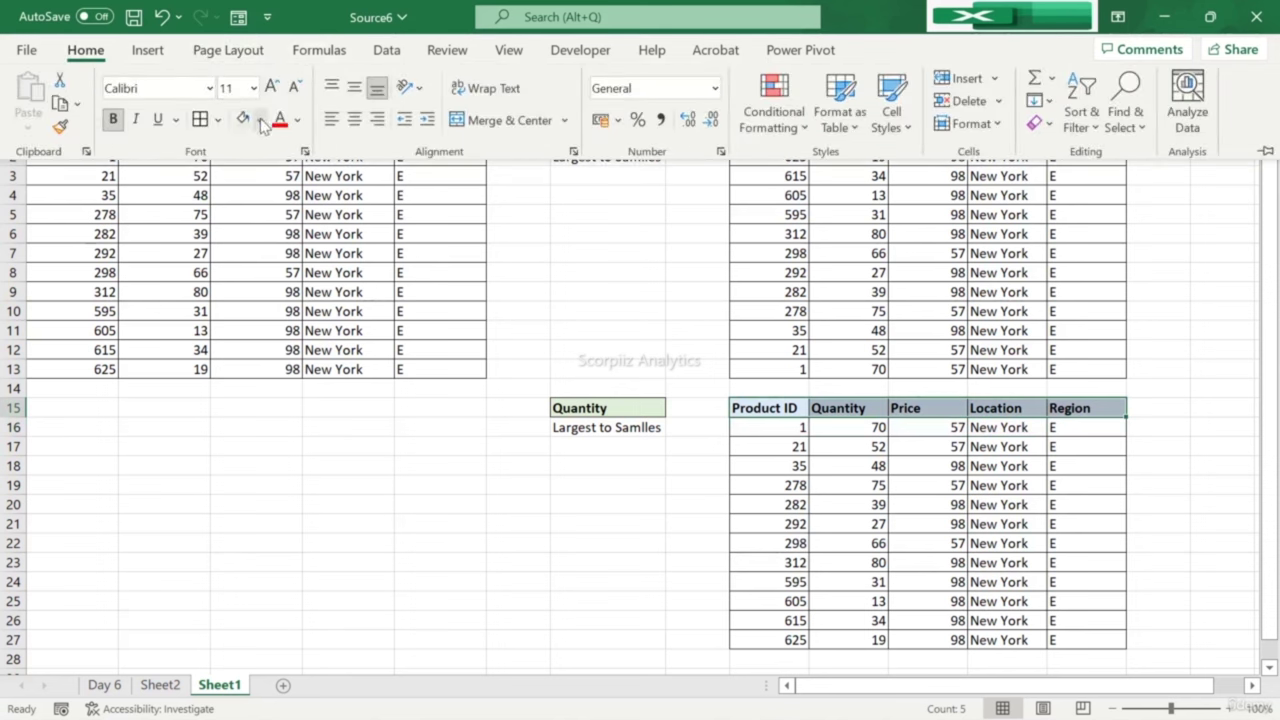
{"action": "left_click", "coordinate": [260, 119]}
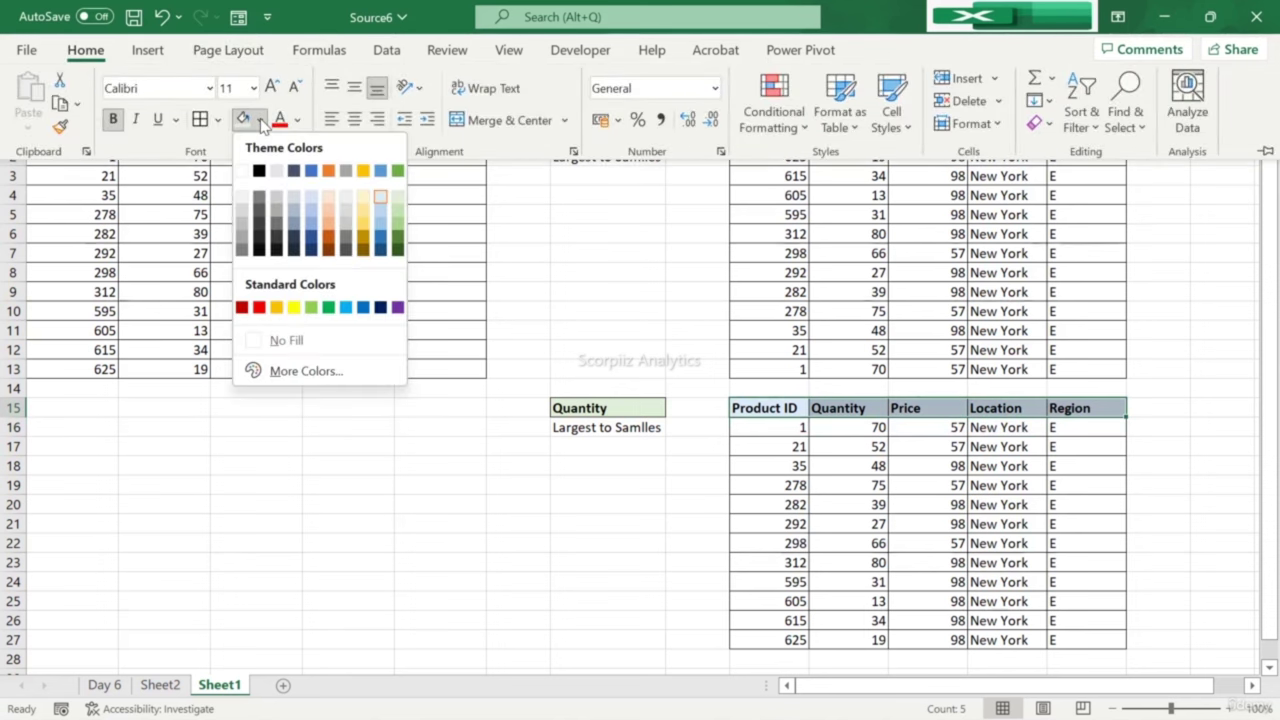
{"action": "left_click", "coordinate": [400, 204]}
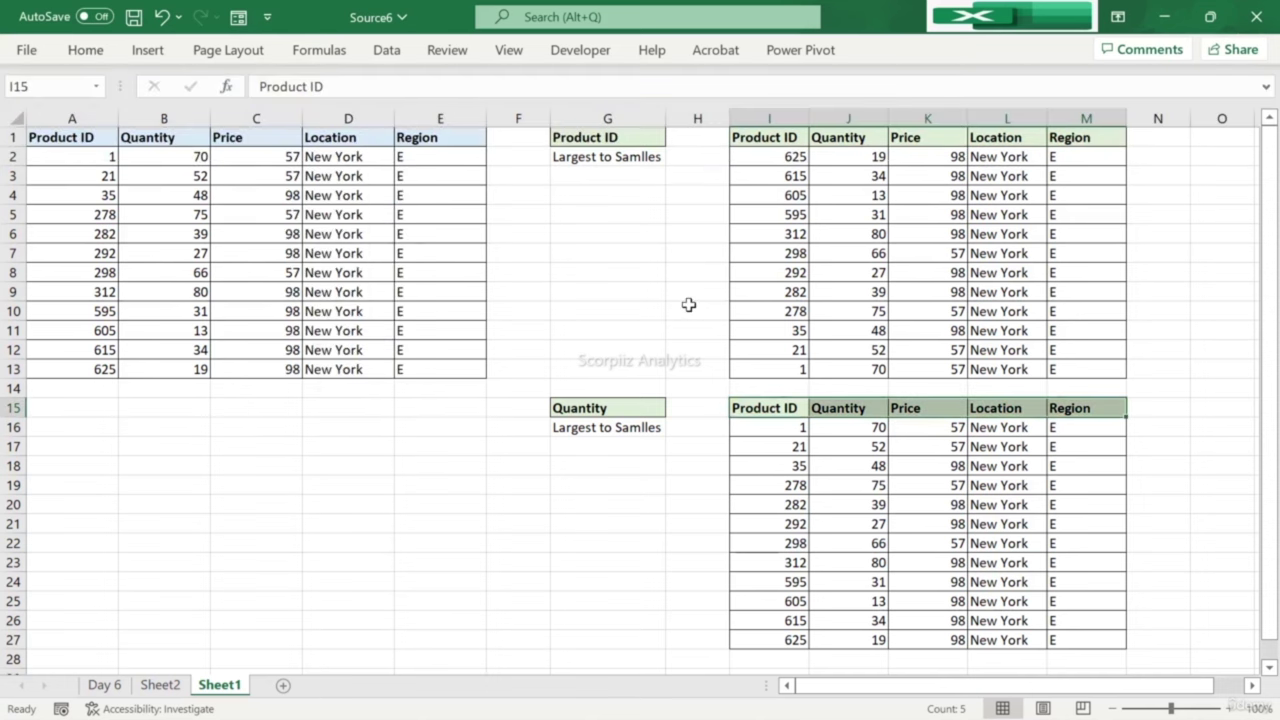
{"action": "key", "text": "Down"}
{"action": "key", "text": "Down"}
{"action": "key", "text": "Down"}
{"action": "key", "text": "Down"}
{"action": "key", "text": "Down"}
{"action": "key", "text": "Up"}
{"action": "key", "text": "Up"}
{"action": "key", "text": "Up"}
{"action": "key", "text": "Up"}
{"action": "key", "text": "Up"}
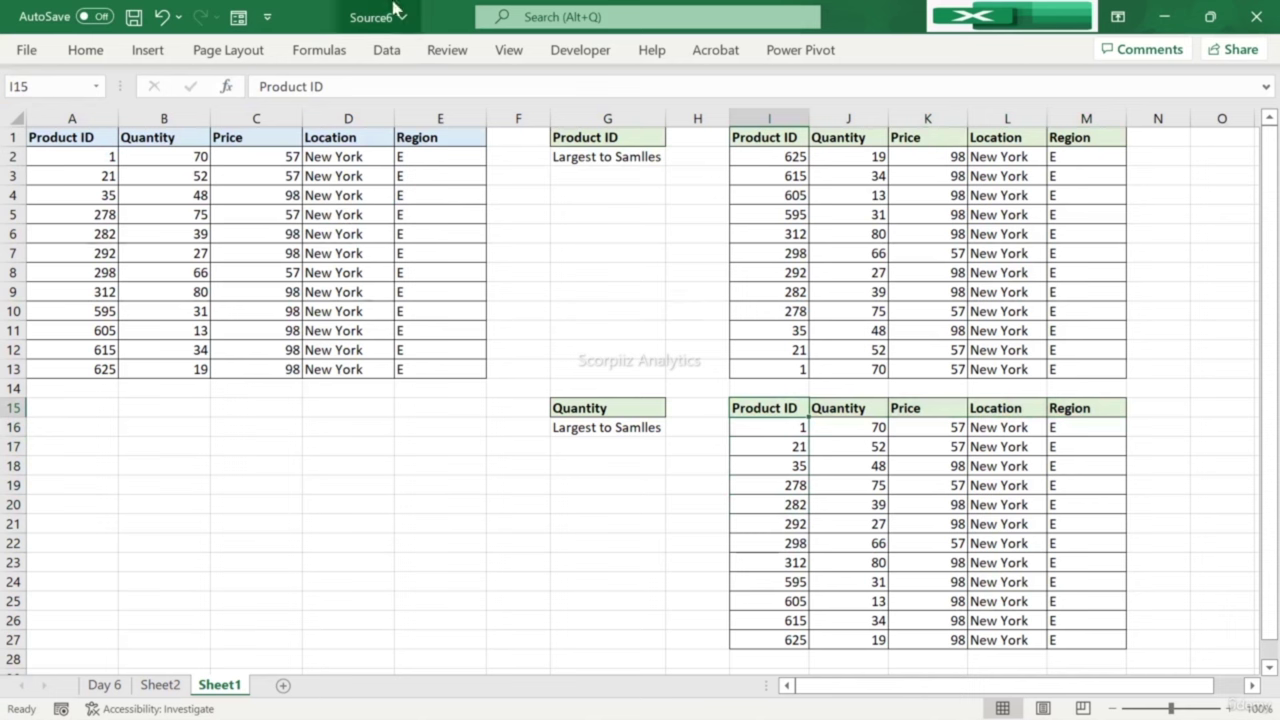
Step: Sort the pasted I15 table by Quantity, largest to smallest
{"action": "left_click", "coordinate": [387, 50]}
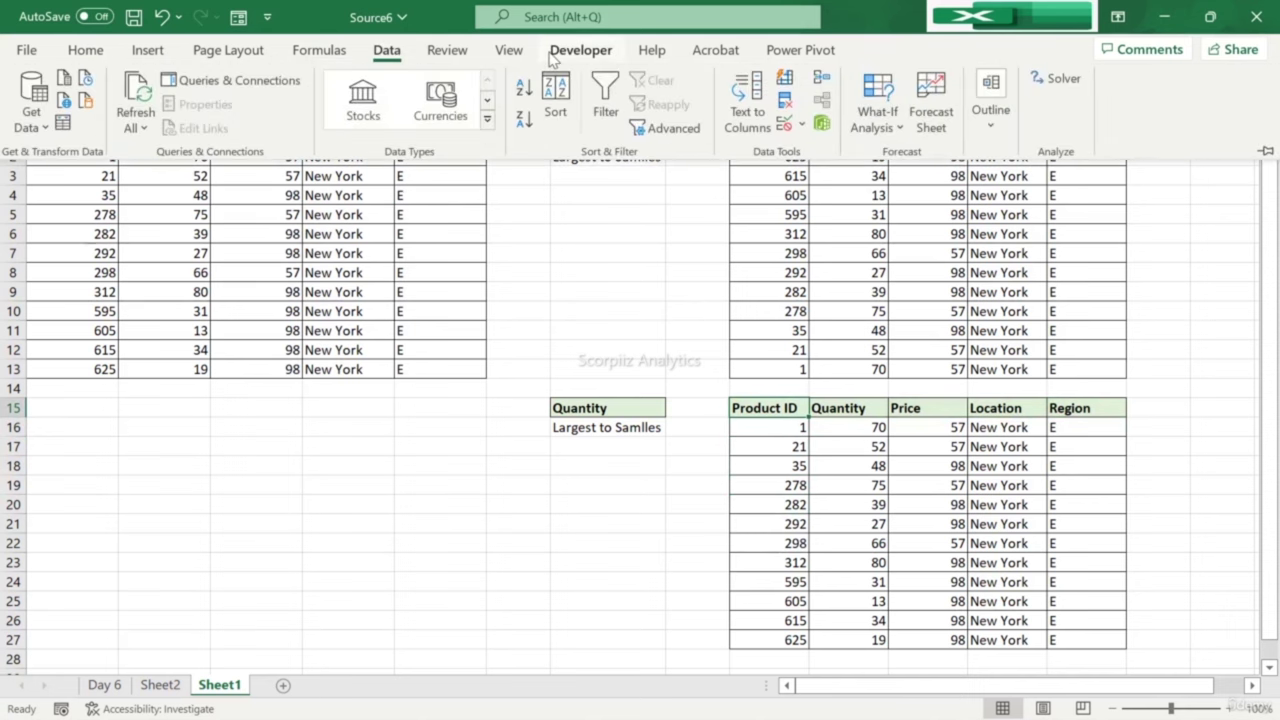
{"action": "left_click", "coordinate": [553, 92]}
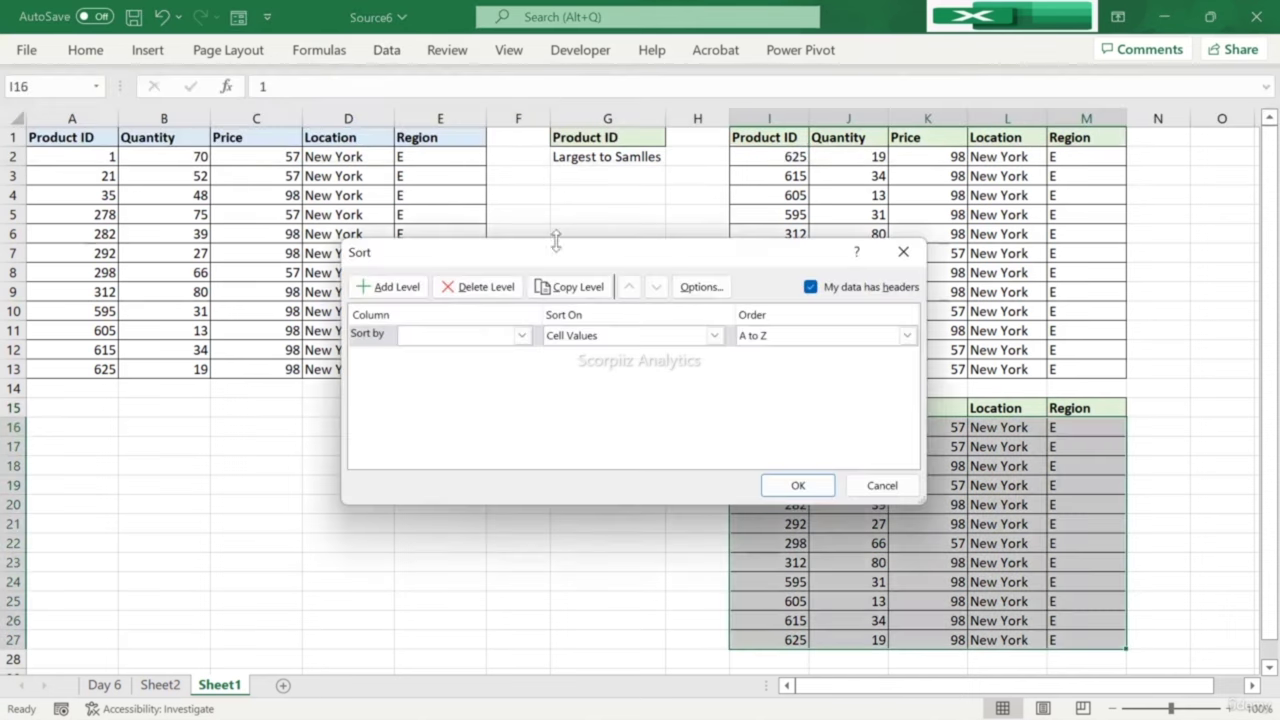
{"action": "left_click", "coordinate": [522, 336]}
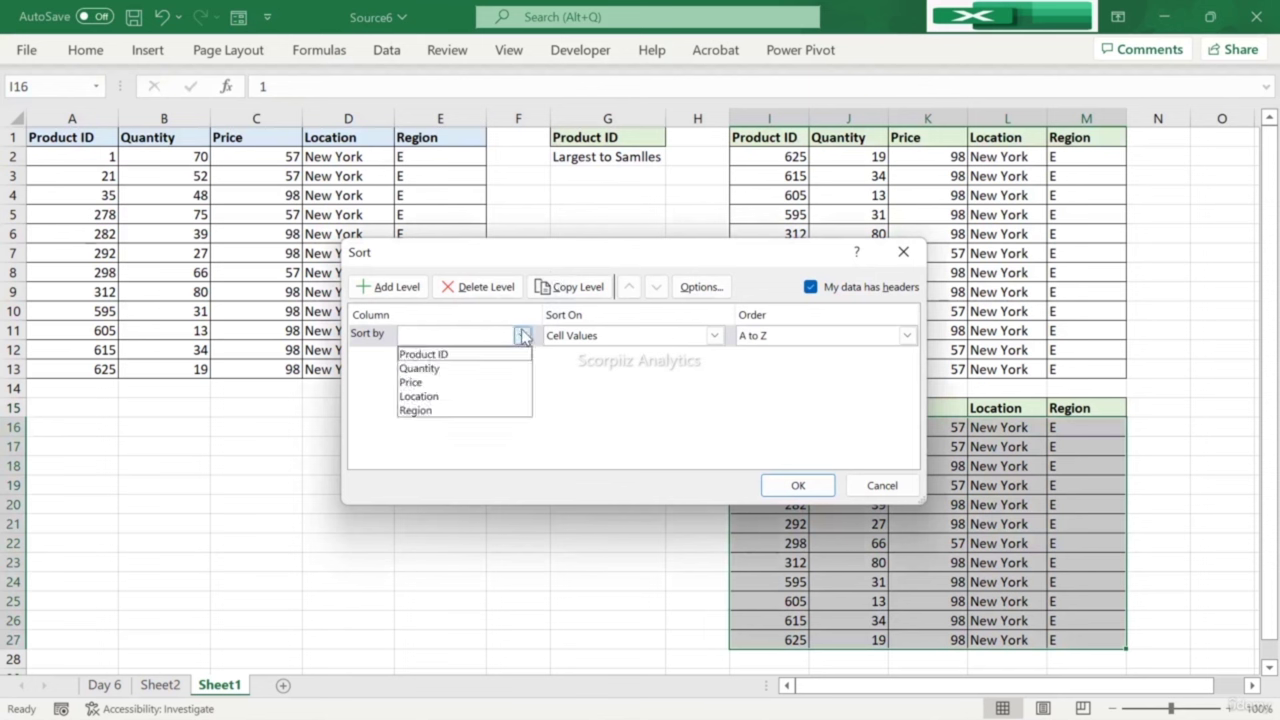
{"action": "left_click", "coordinate": [440, 366]}
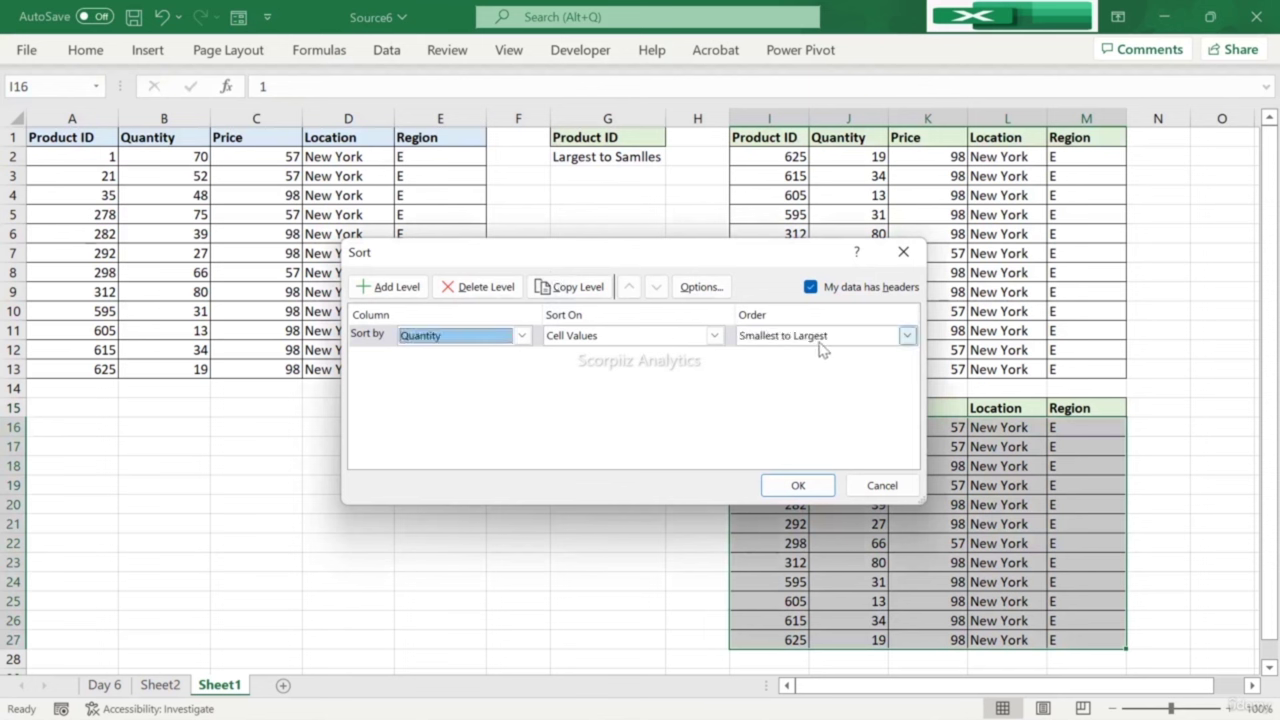
{"action": "left_click", "coordinate": [907, 336]}
{"action": "left_click", "coordinate": [797, 368]}
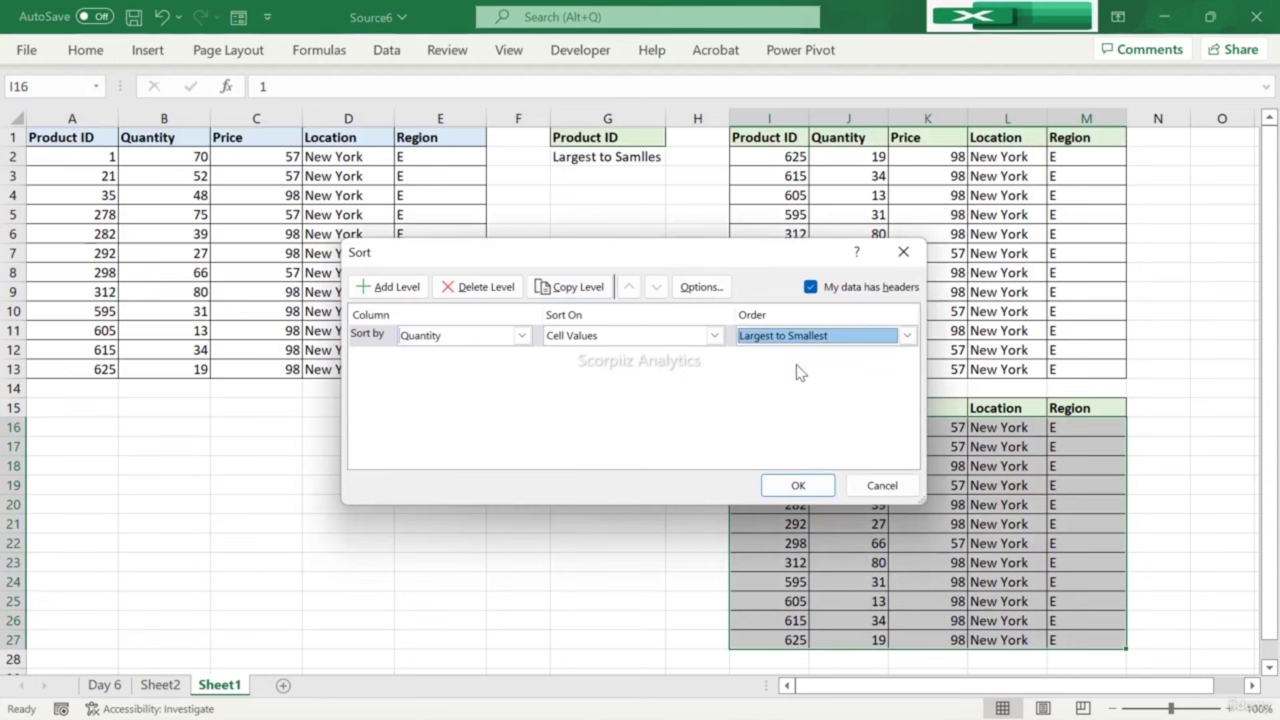
{"action": "left_click", "coordinate": [789, 488]}
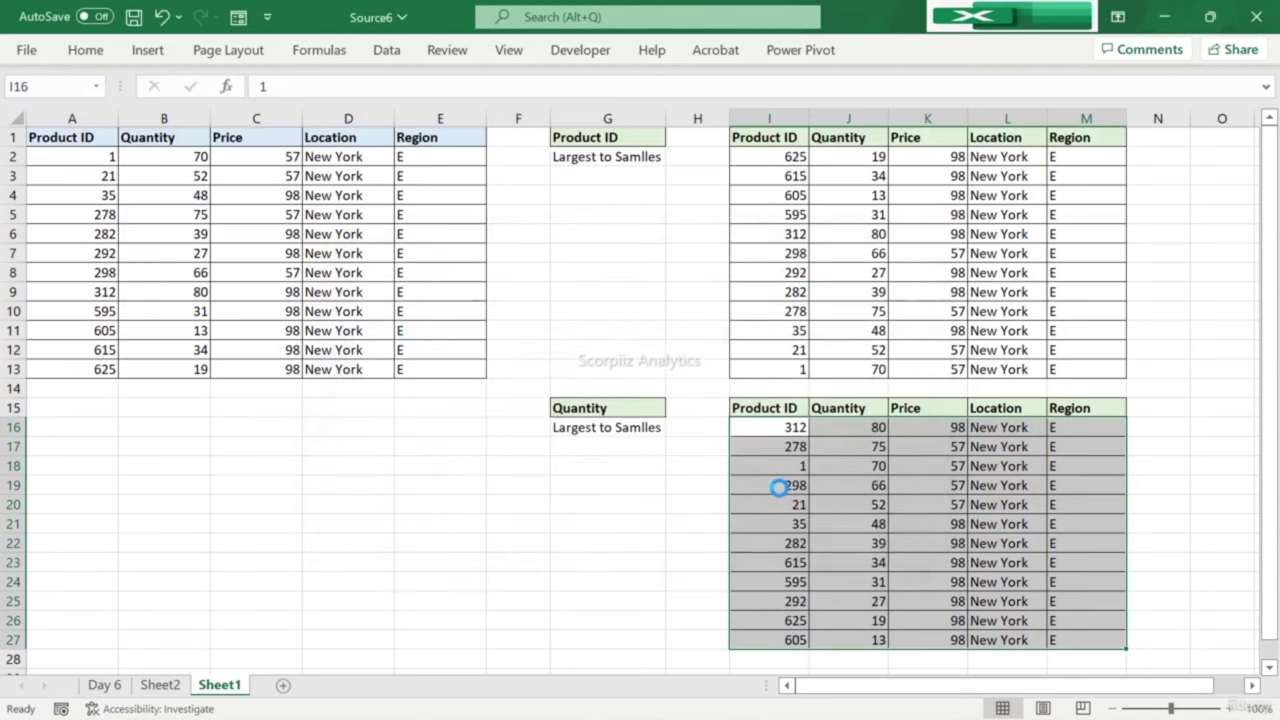
{"action": "key", "text": "Up"}
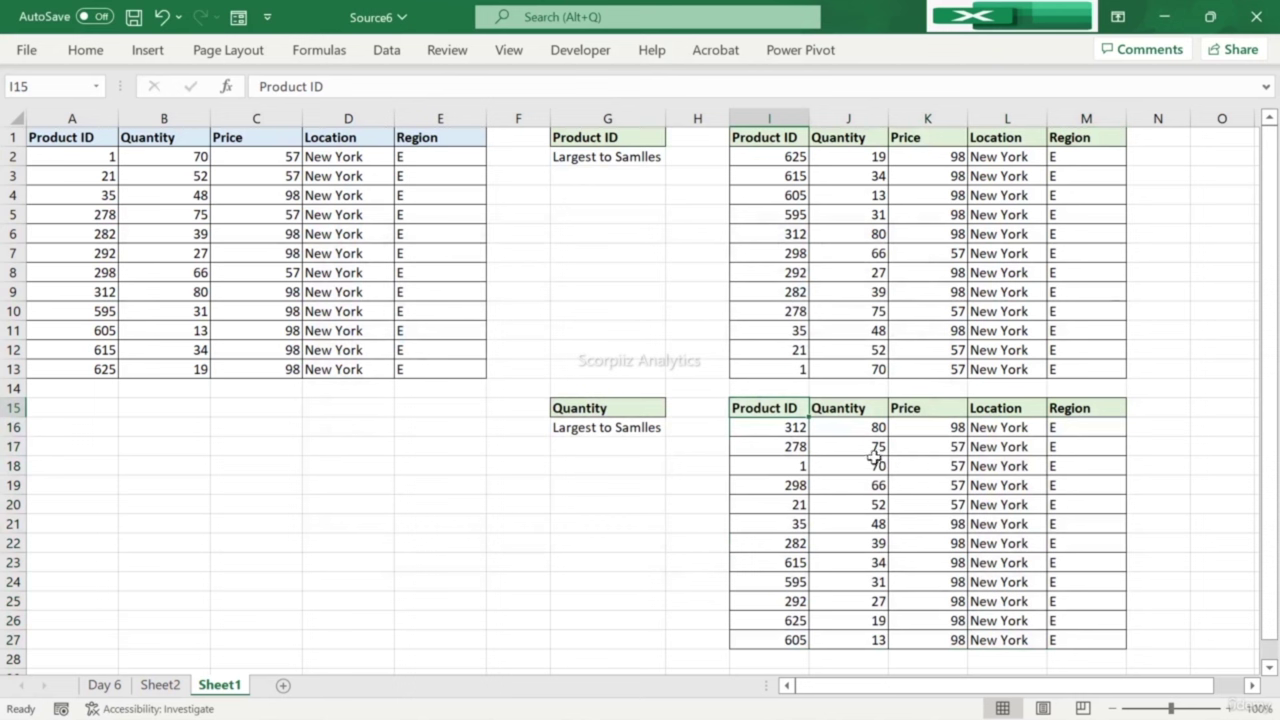
Step: Correct the G16 label to 'Largest to Samllest' and widen column G to fit
{"action": "double_click", "coordinate": [651, 427]}
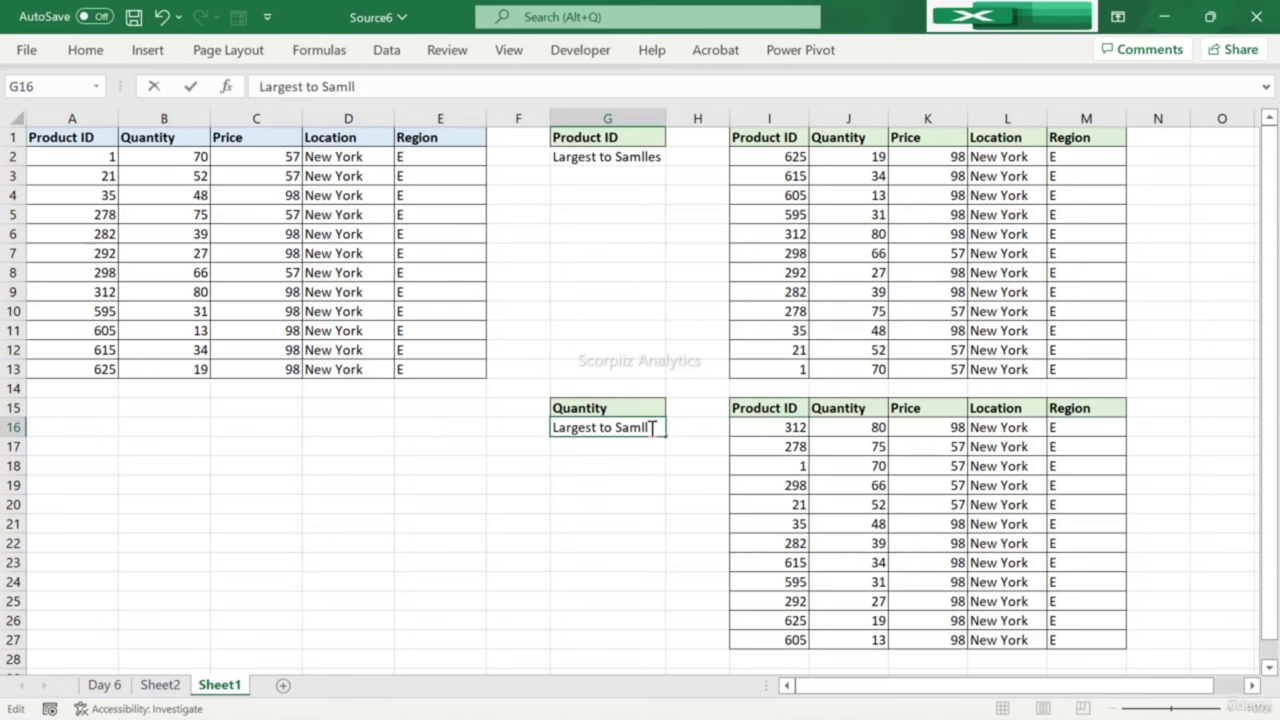
{"action": "key", "text": "Return"}
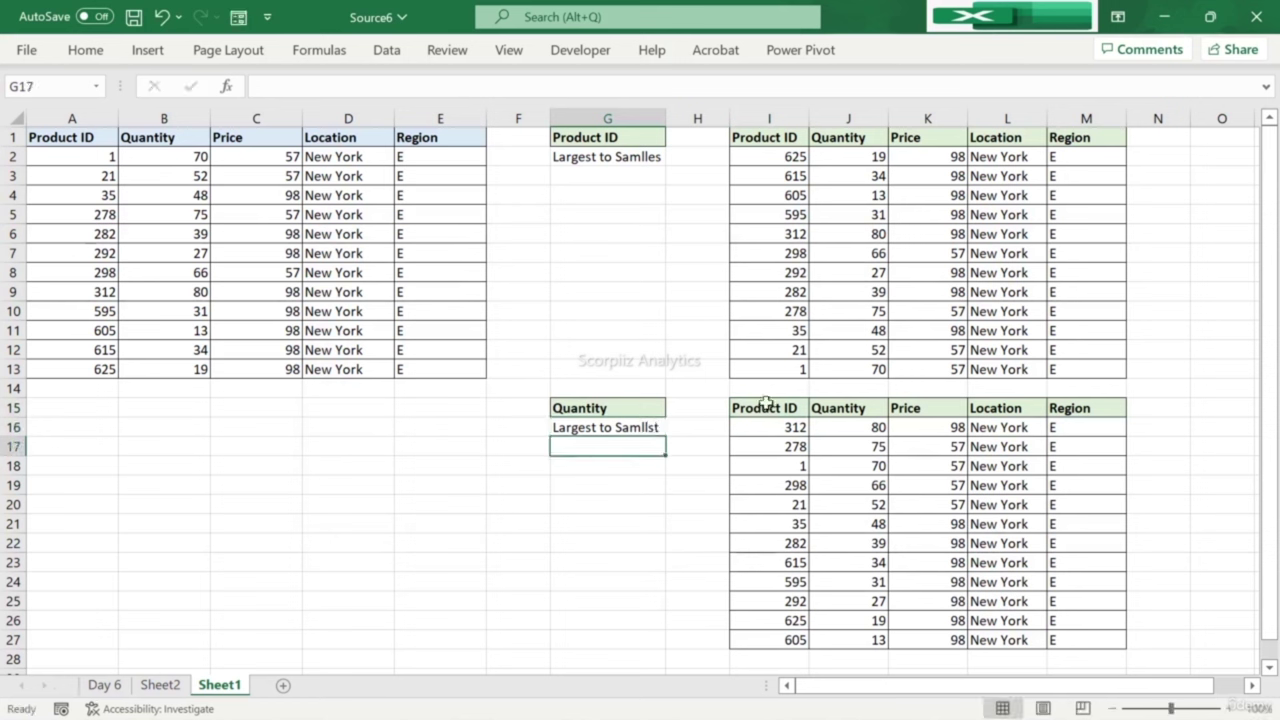
{"action": "double_click", "coordinate": [630, 434]}
{"action": "type", "text": "e"}
{"action": "key", "text": "Return"}
{"action": "left_click_drag", "start_coordinate": [668, 112], "coordinate": [686, 126]}
{"action": "left_click", "coordinate": [706, 131]}
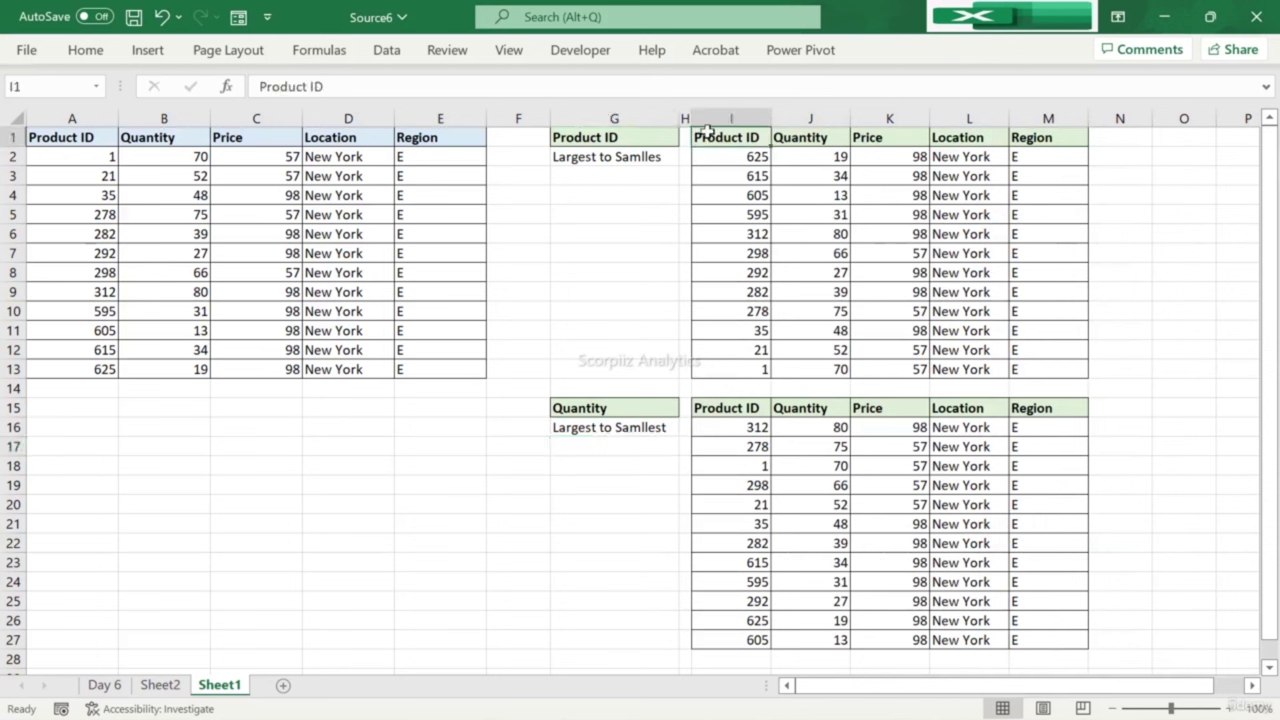
{"action": "left_click", "coordinate": [614, 137]}
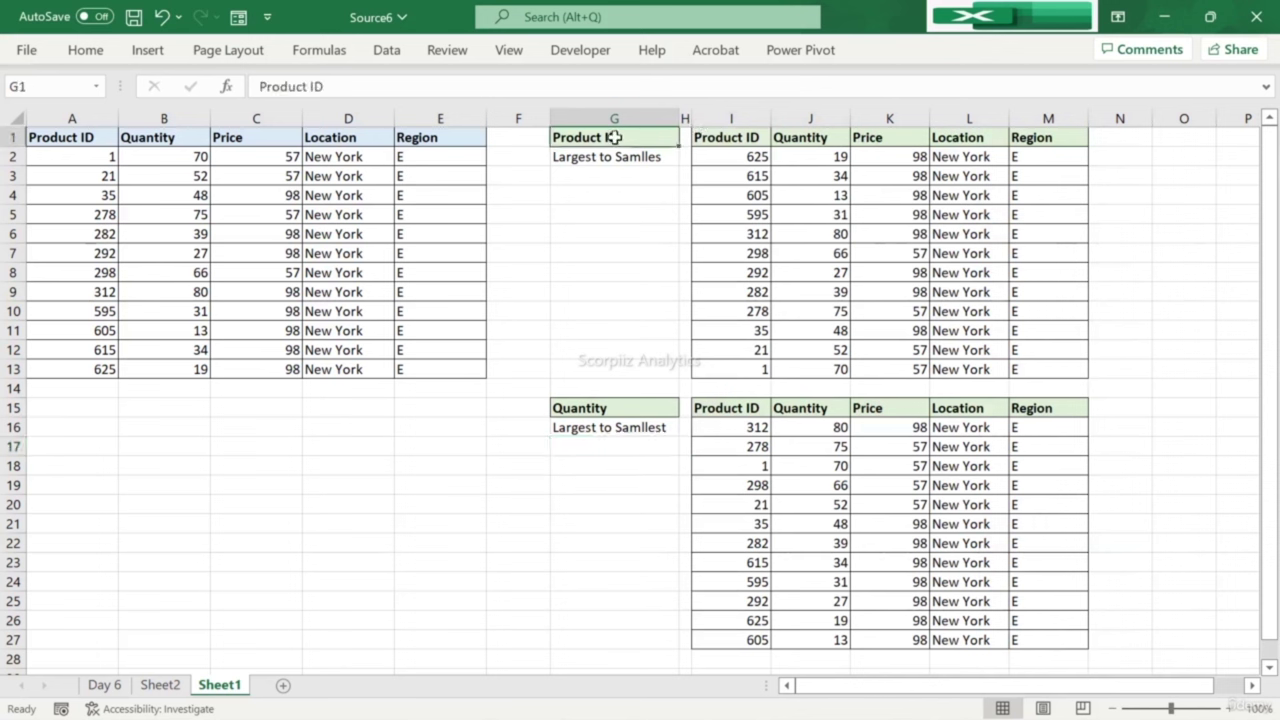
{"action": "left_click", "coordinate": [606, 402]}
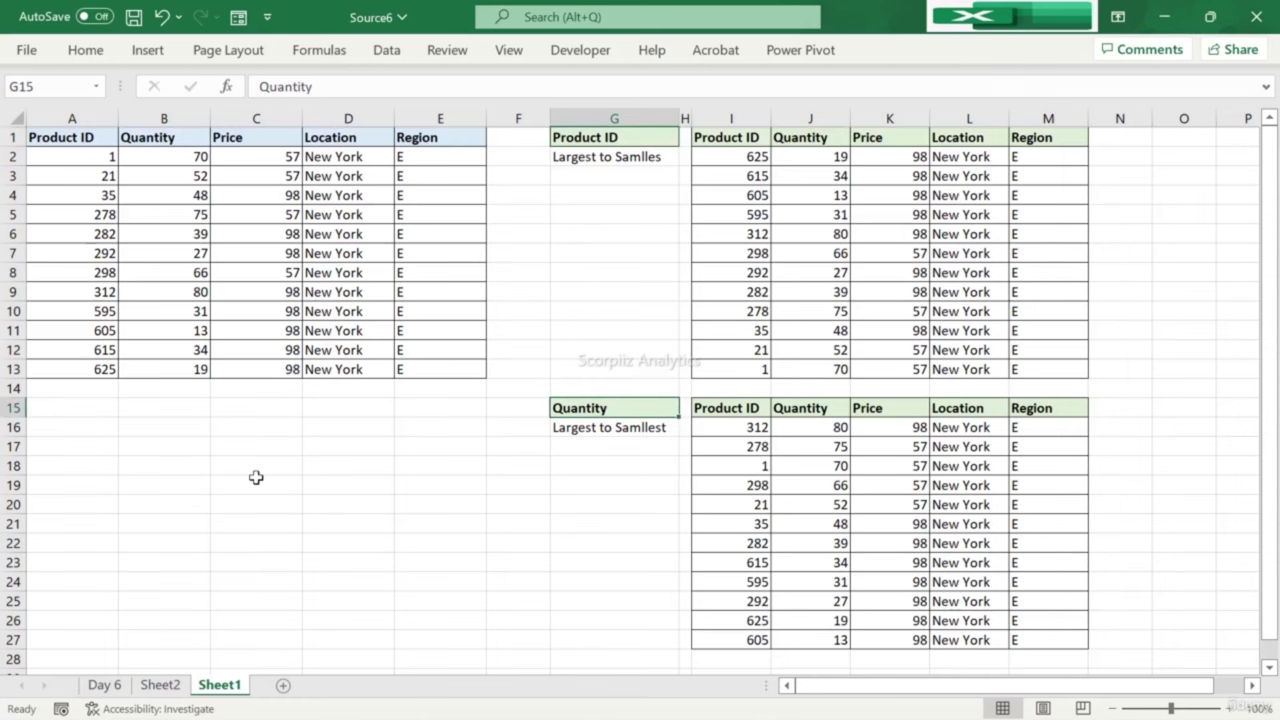
Step: Switch to the Day 6 sheet and turn off its filter so all rows show
{"action": "left_click", "coordinate": [117, 685]}
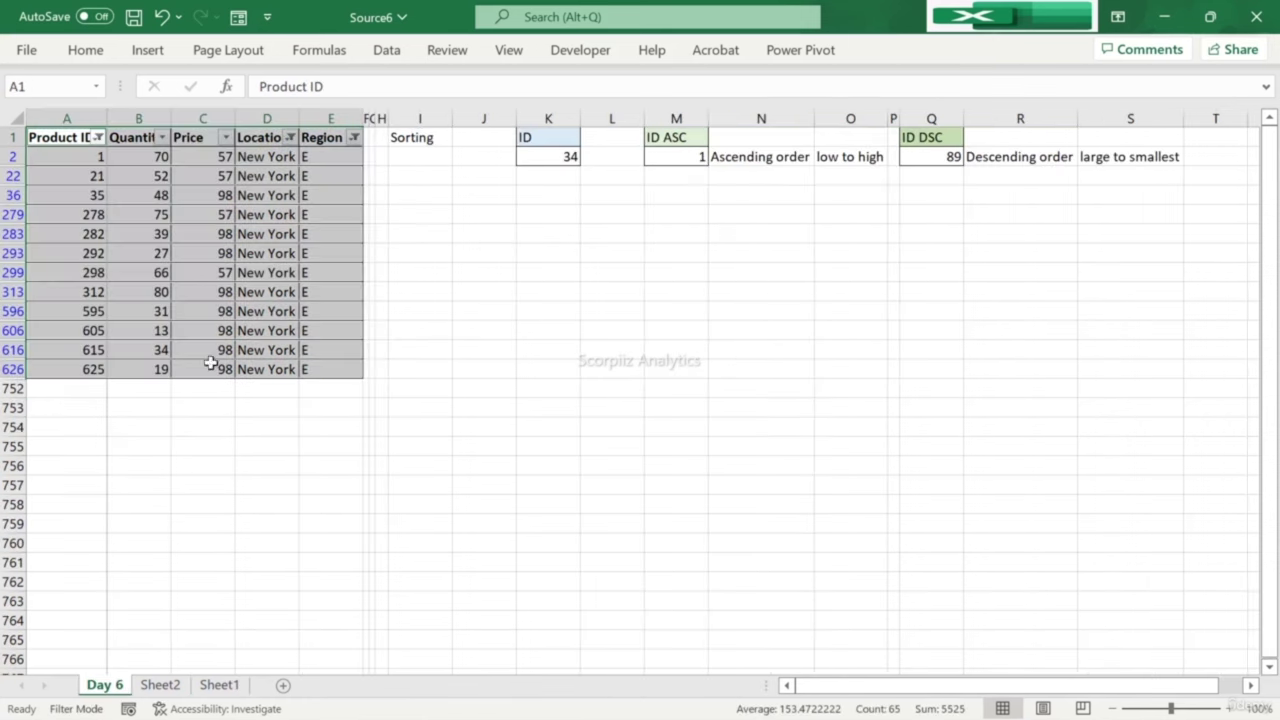
{"action": "left_click", "coordinate": [386, 49]}
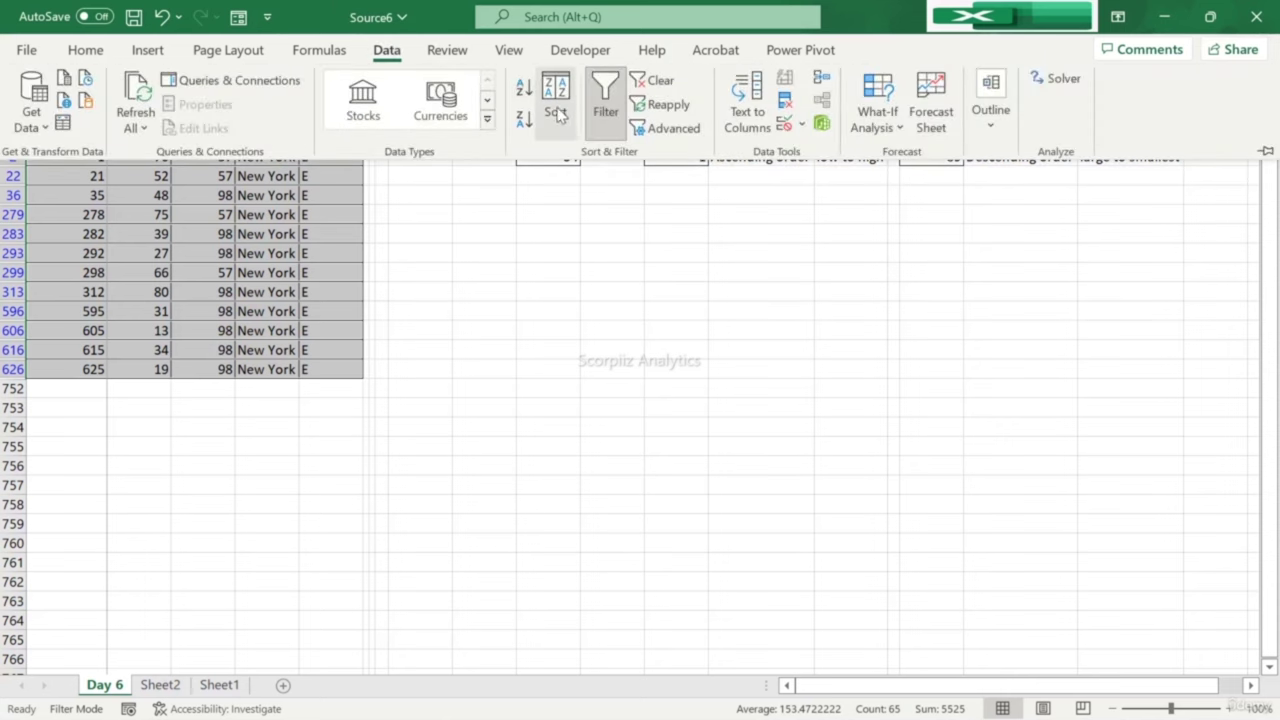
{"action": "left_click", "coordinate": [606, 100]}
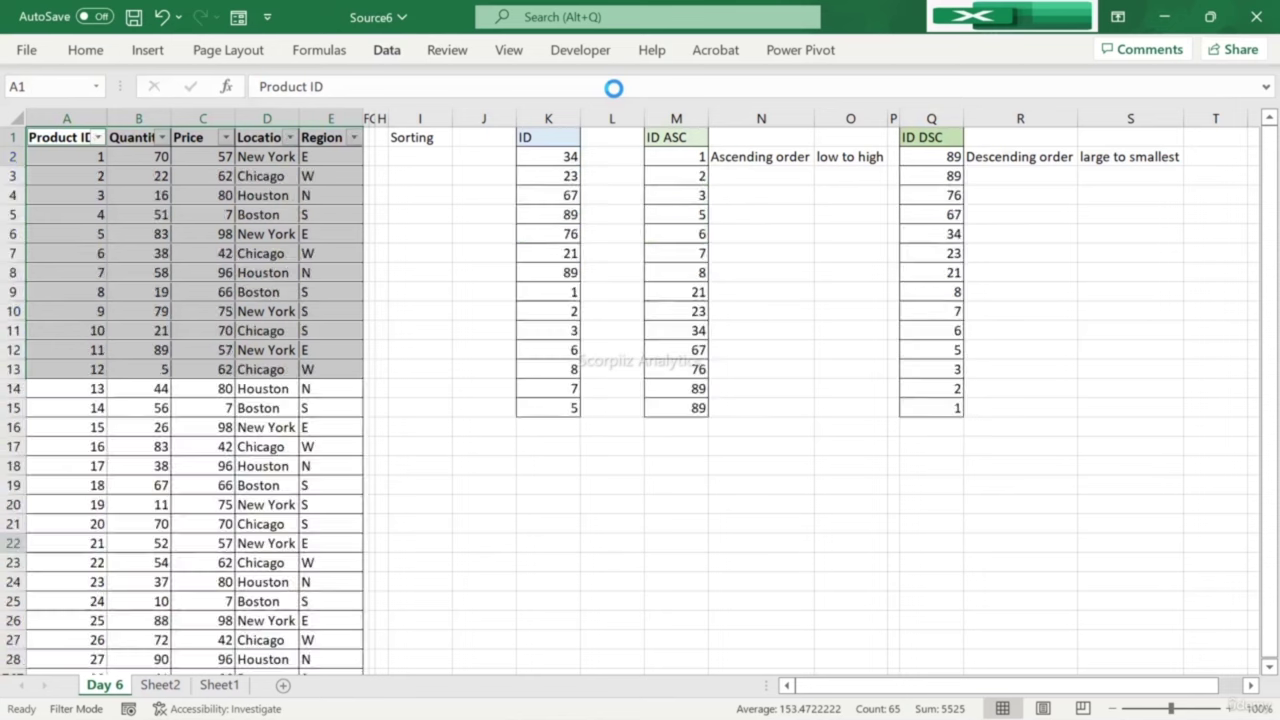
{"action": "left_click", "coordinate": [157, 176]}
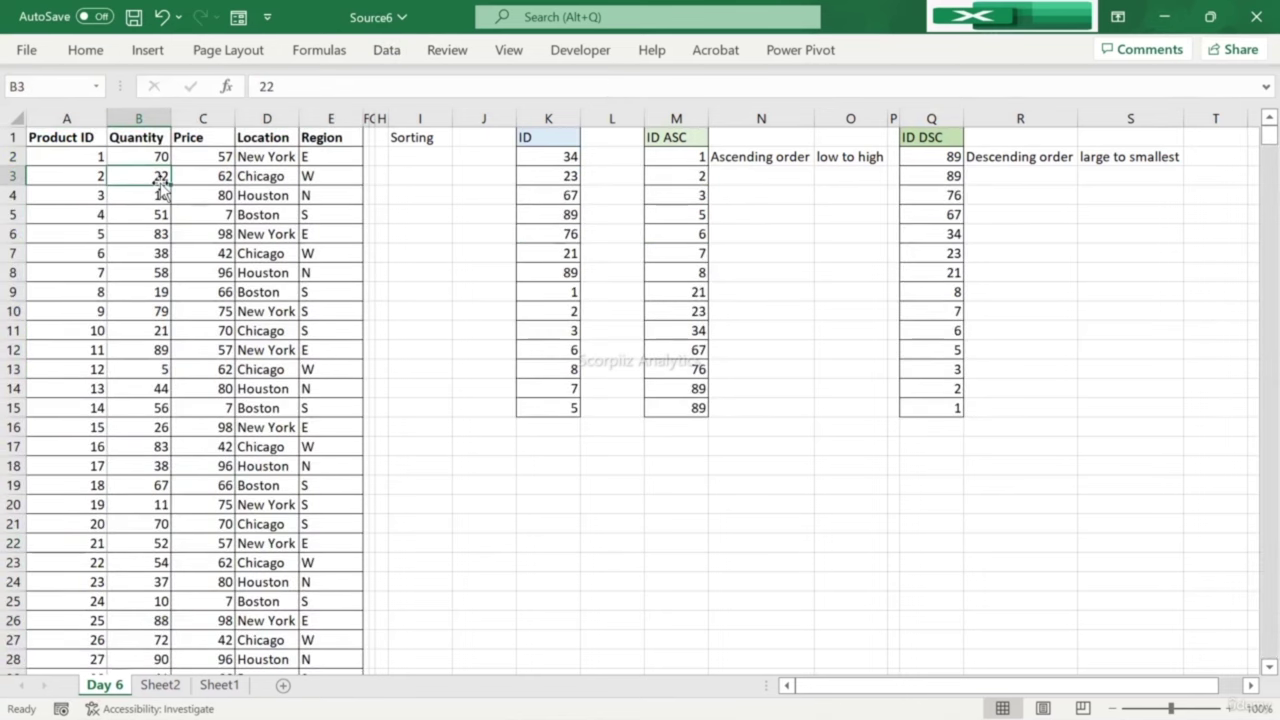
{"action": "key", "text": "Up"}
Step: Copy the whole product table into a new Sheet3 at A1
{"action": "key", "text": "ctrl+Home"}
{"action": "key", "text": "ctrl+shift+Right"}
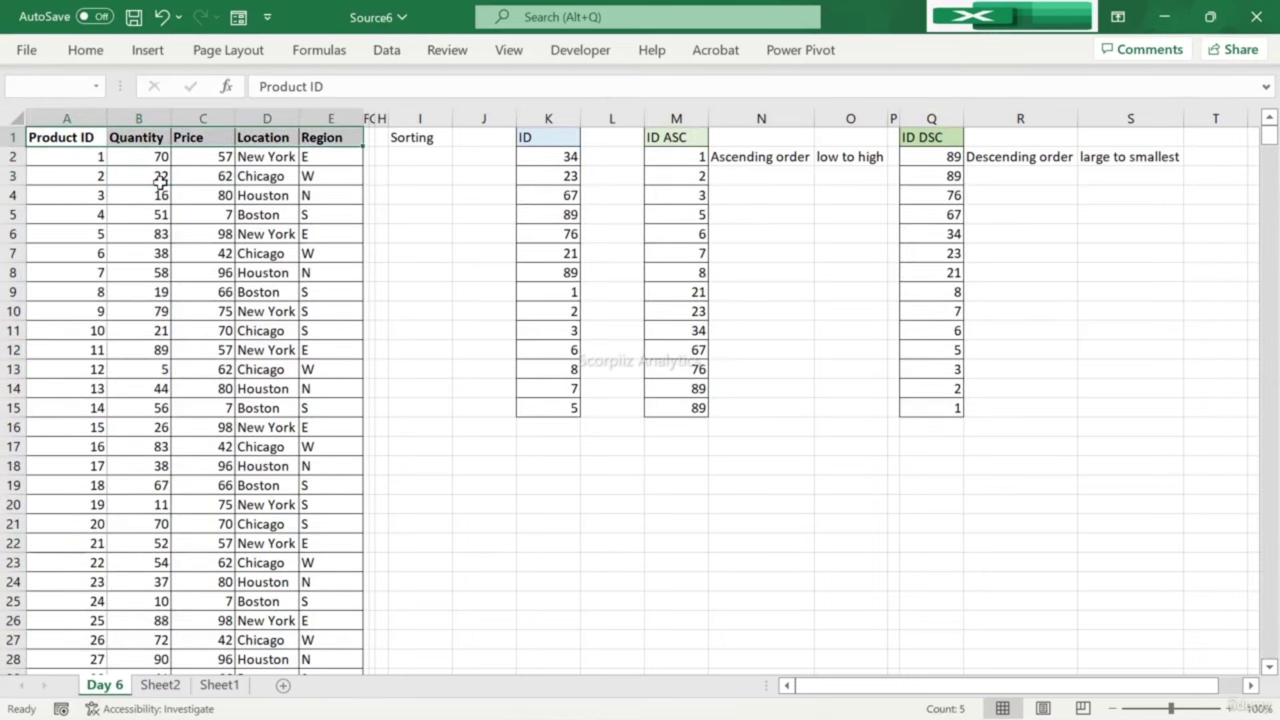
{"action": "key", "text": "ctrl+shift+Down"}
{"action": "key", "text": "ctrl+c"}
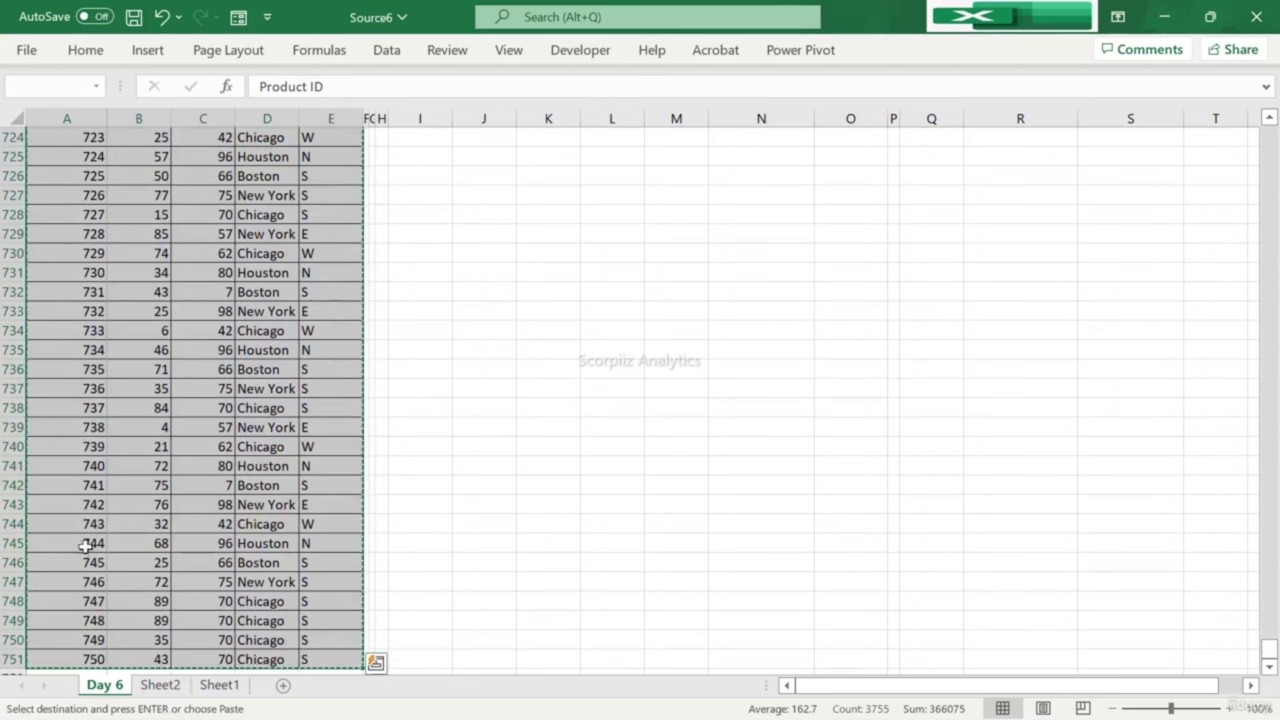
{"action": "left_click", "coordinate": [284, 686]}
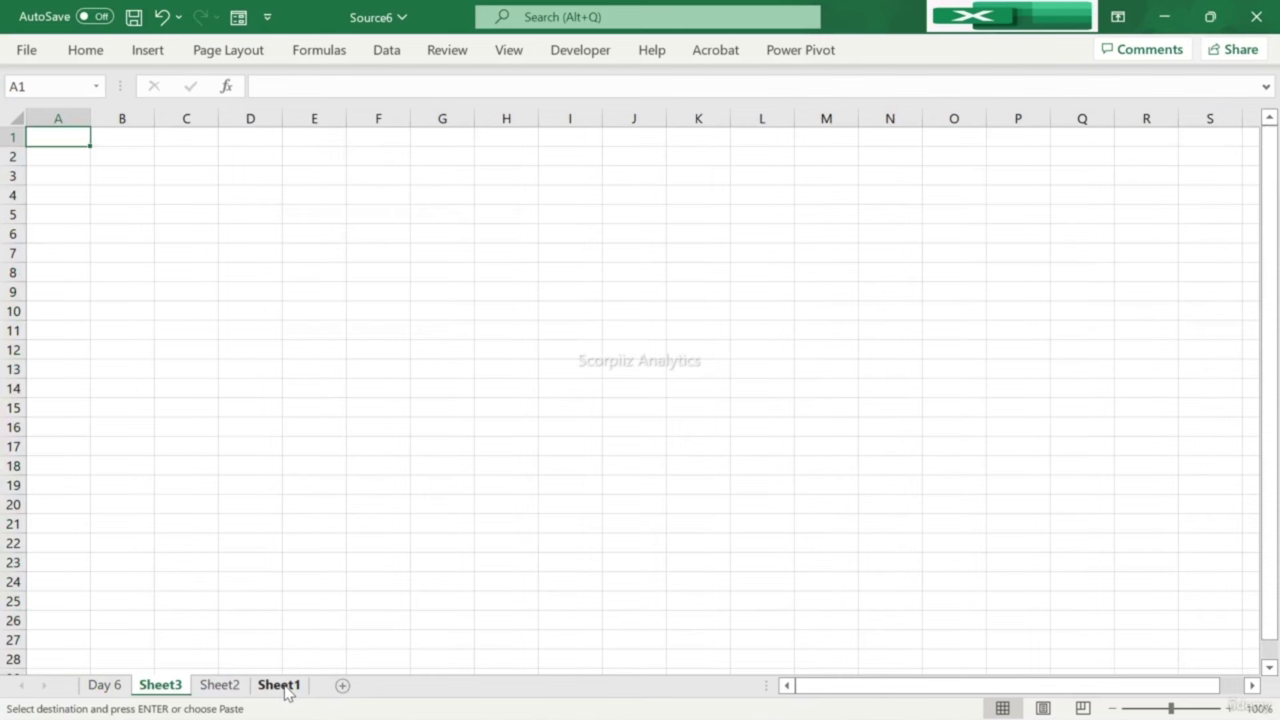
{"action": "key", "text": "ctrl+v"}
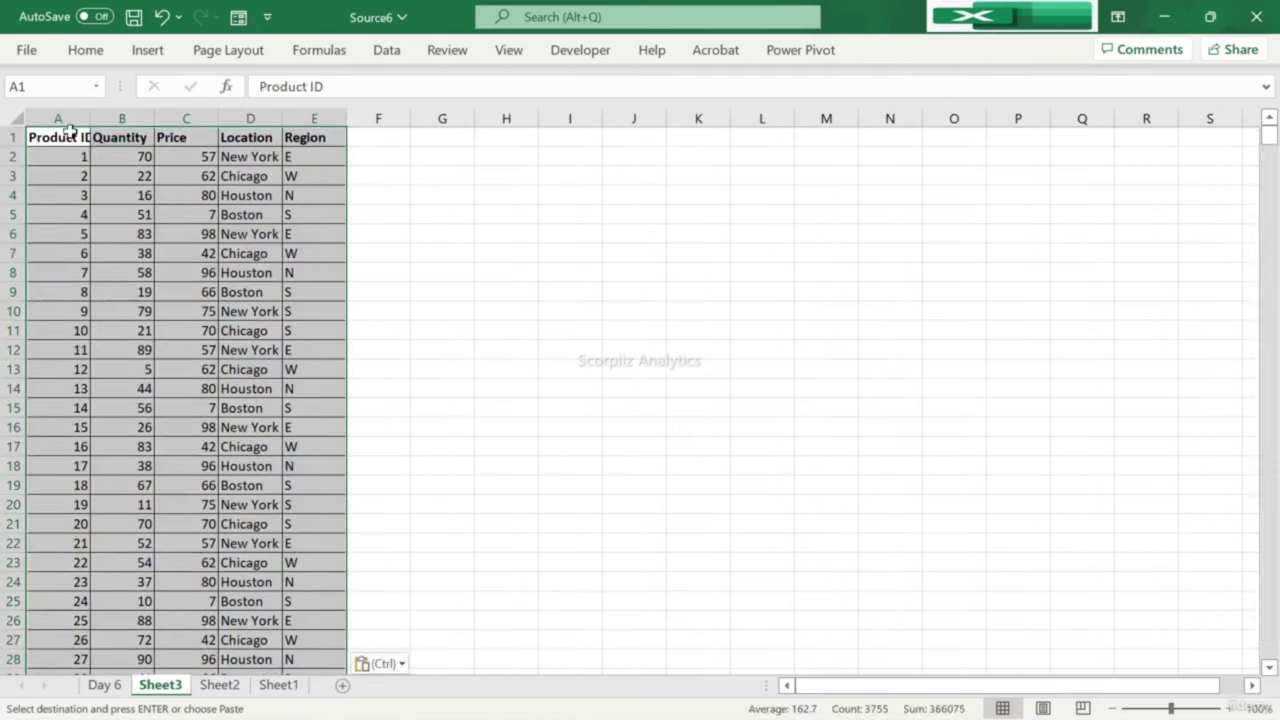
Step: Widen columns A–E and fill the header row A1:E1 light blue
{"action": "mouse_move", "coordinate": [70, 128]}
{"action": "left_mouse_down"}
{"action": "mouse_move", "coordinate": [369, 118]}
{"action": "mouse_move", "coordinate": [58, 135]}
{"action": "left_mouse_up"}
{"action": "left_click", "coordinate": [397, 140]}
{"action": "left_click", "coordinate": [86, 50]}
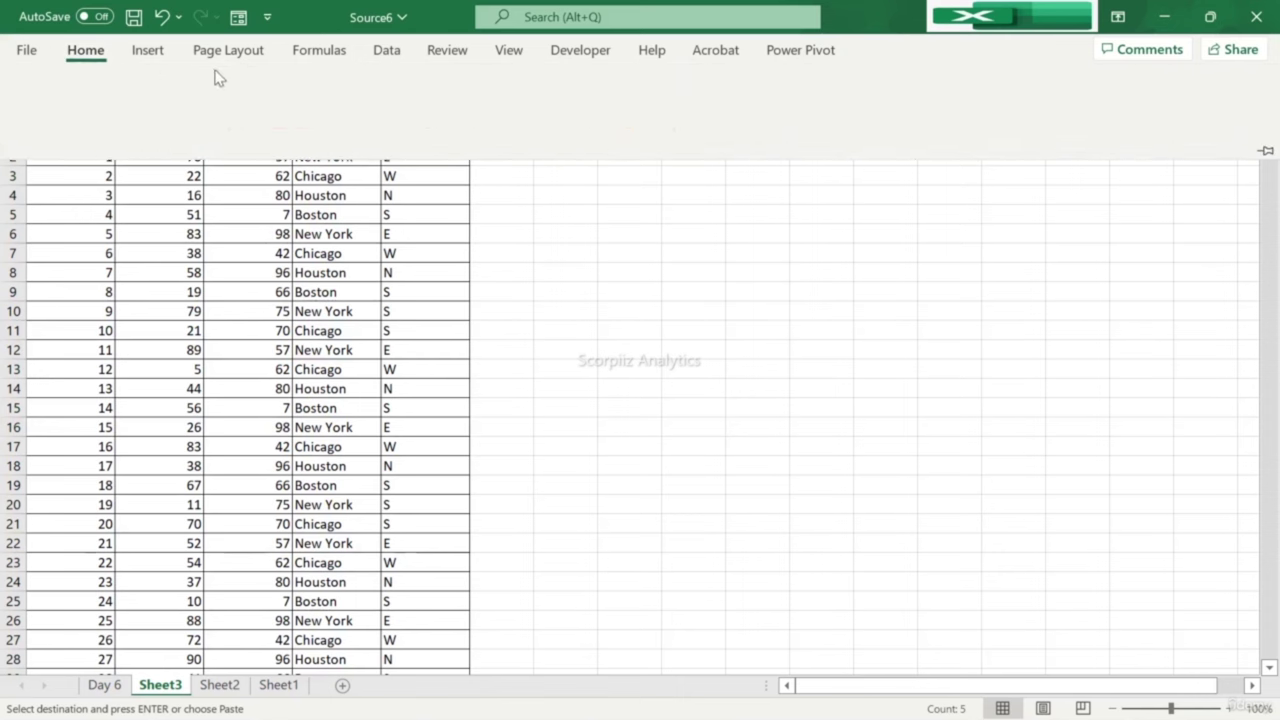
{"action": "left_click", "coordinate": [259, 119]}
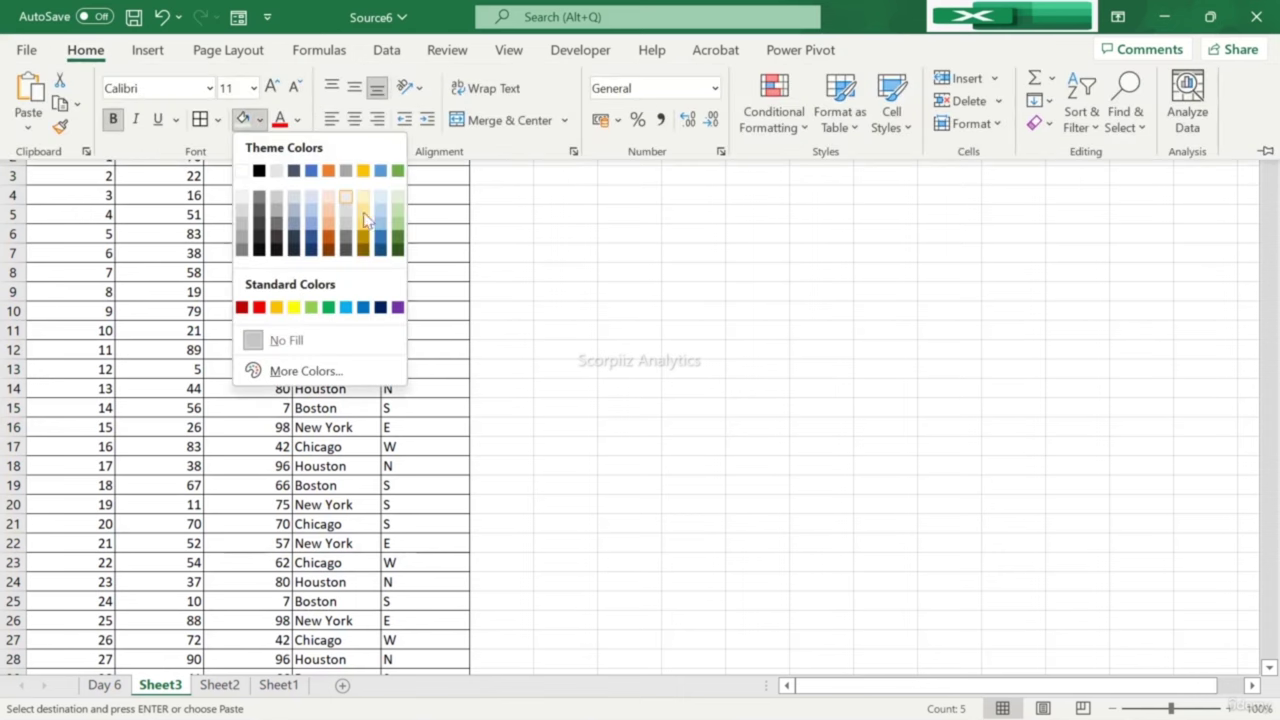
{"action": "left_click", "coordinate": [378, 205]}
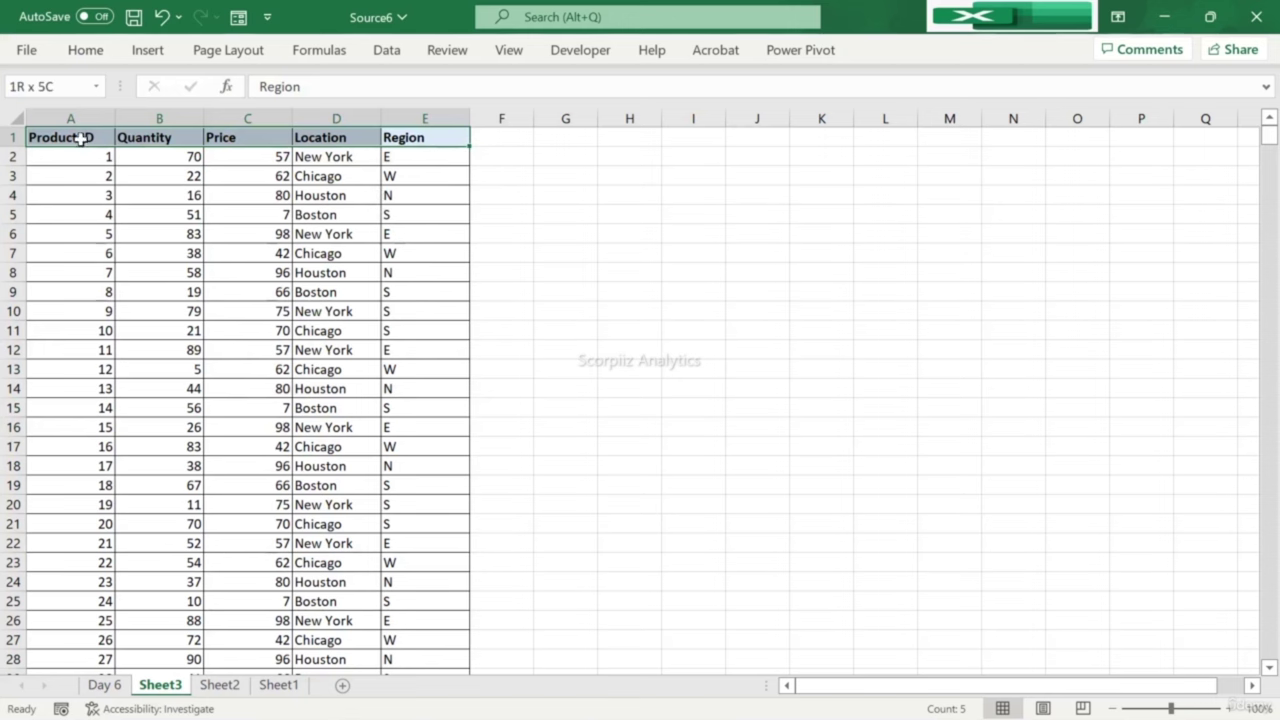
Step: Paste a second copy of the table starting at G1
{"action": "left_click_drag", "start_coordinate": [76, 140], "coordinate": [452, 186]}
{"action": "key", "text": "ctrl+q"}
{"action": "key", "text": "Escape"}
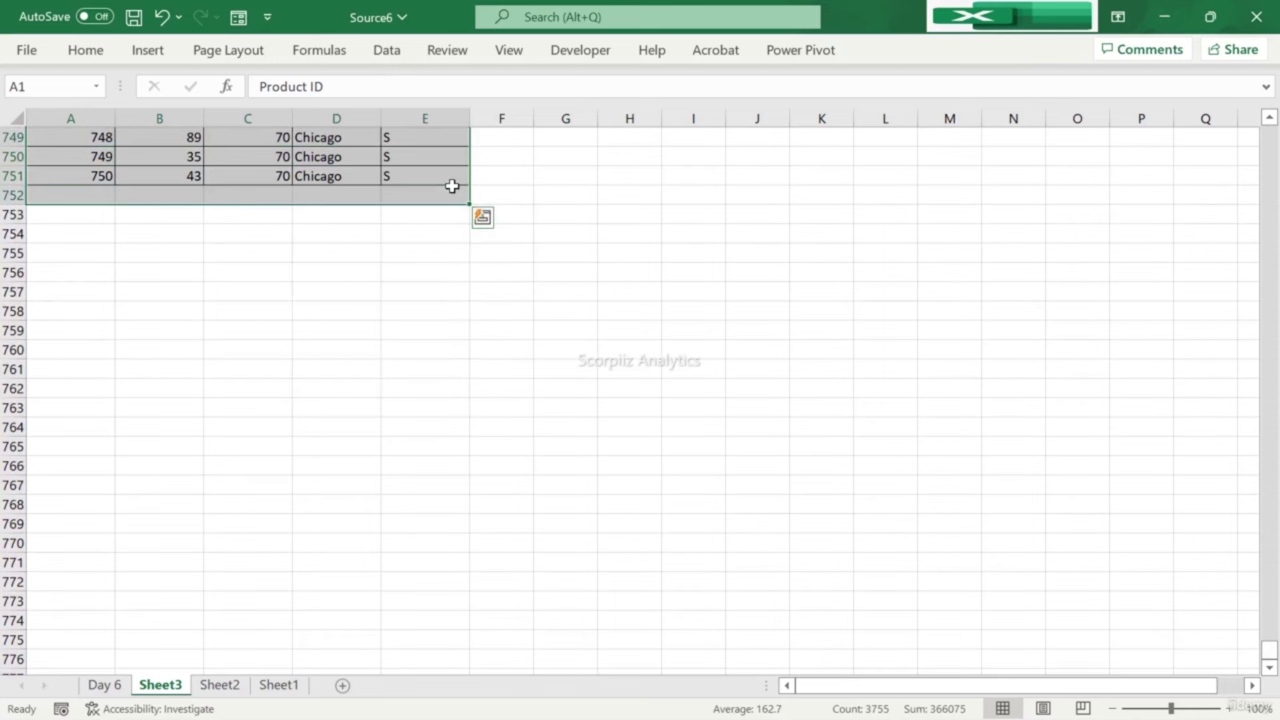
{"action": "key", "text": "ctrl+c"}
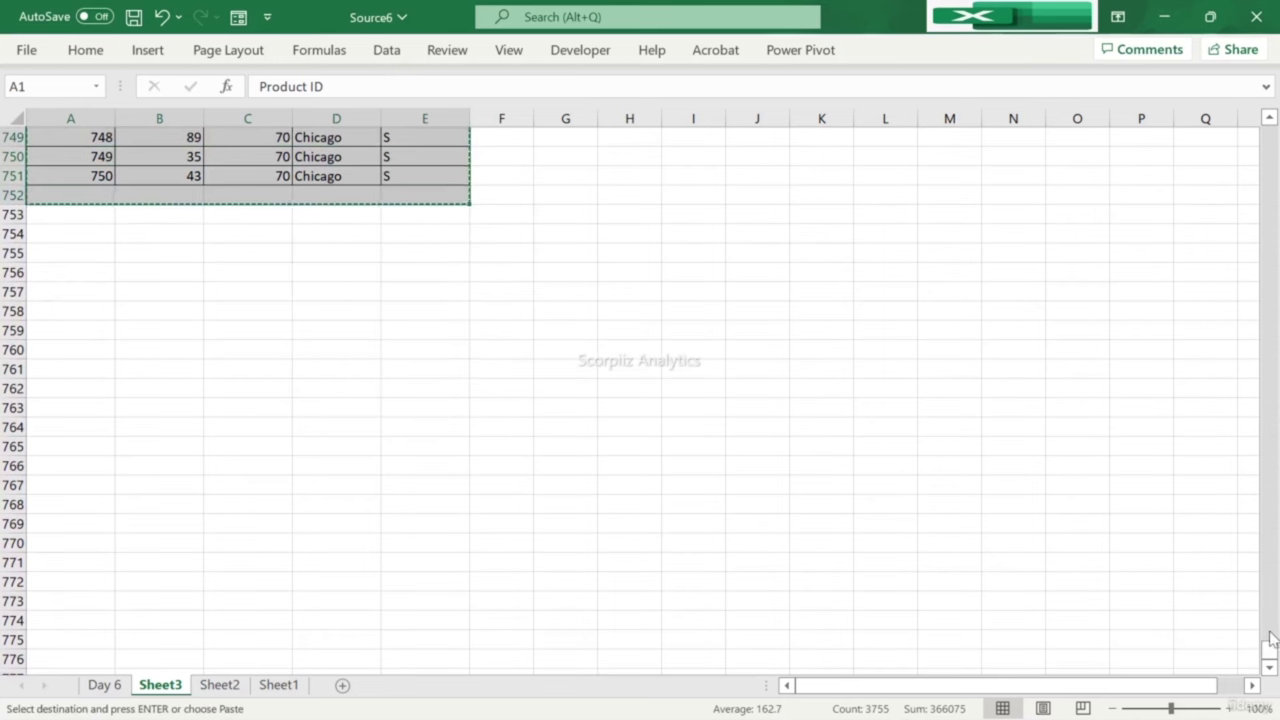
{"action": "left_click_drag", "start_coordinate": [1271, 648], "coordinate": [1270, 132]}
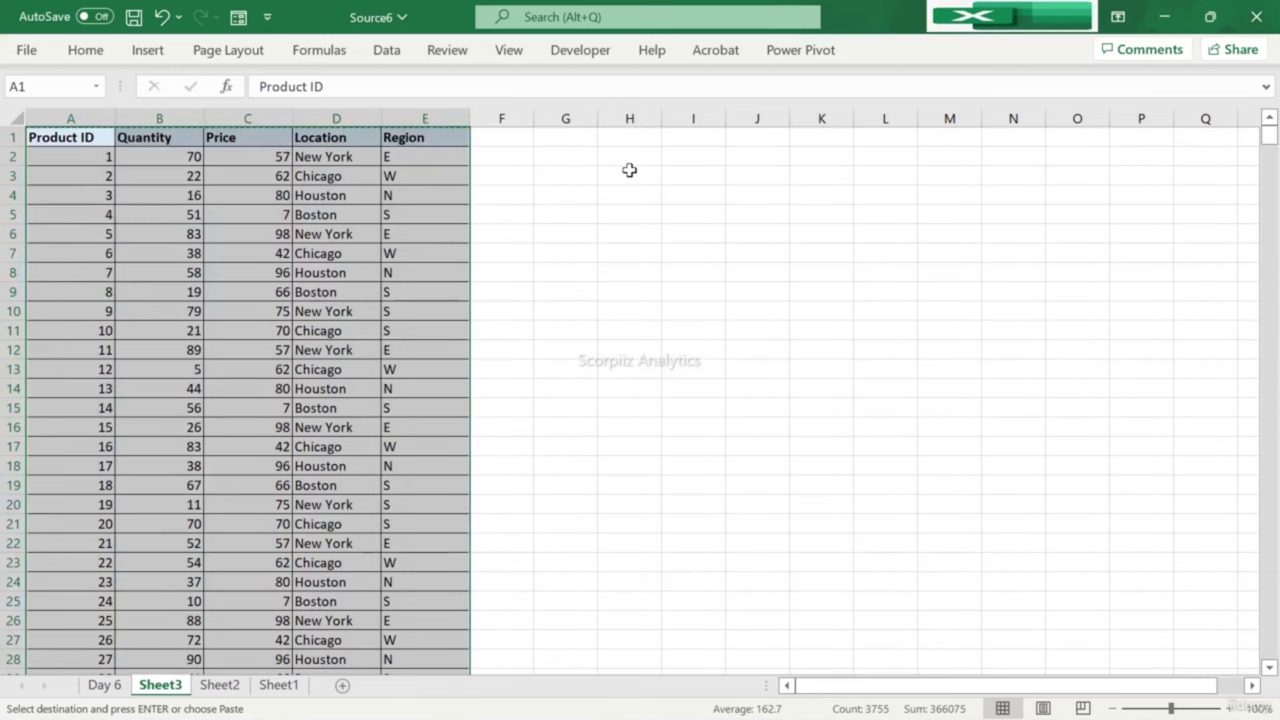
{"action": "left_click", "coordinate": [553, 140]}
{"action": "key", "text": "ctrl+v"}
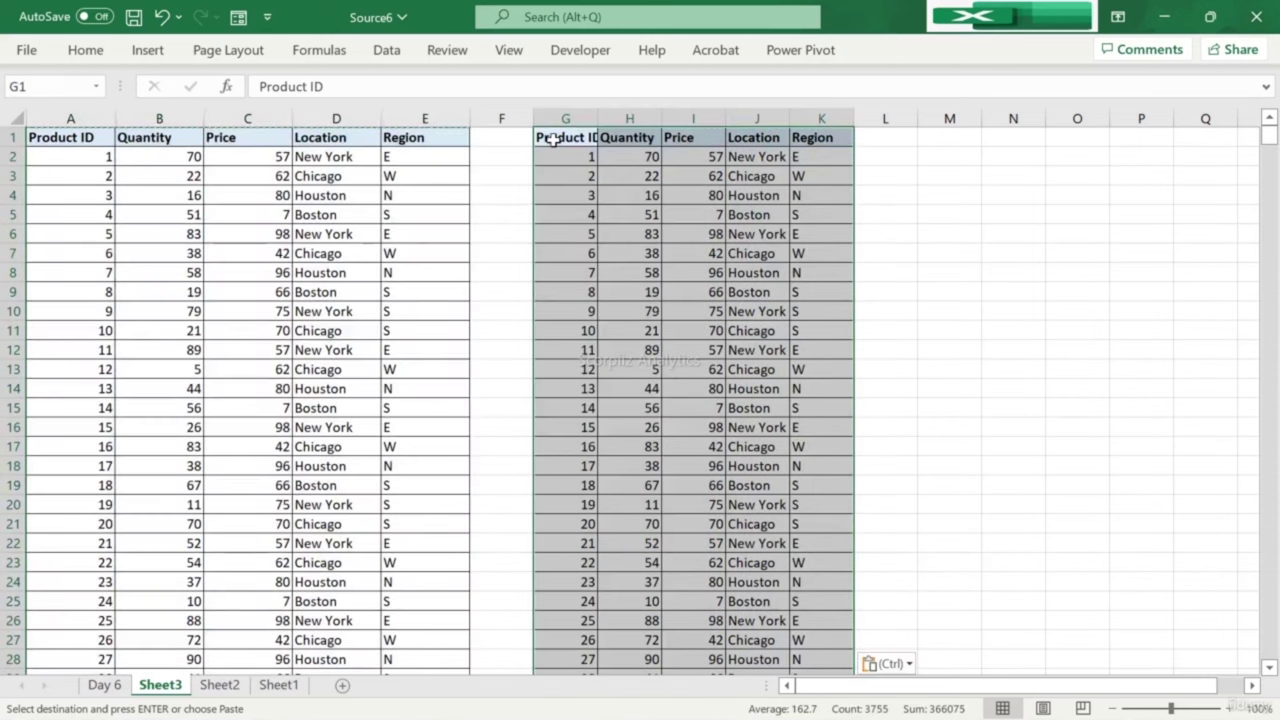
Step: Widen columns G–K and fill the header row G1:K1 light green
{"action": "left_click_drag", "start_coordinate": [565, 118], "coordinate": [869, 118]}
{"action": "left_click_drag", "start_coordinate": [646, 107], "coordinate": [650, 108]}
{"action": "left_click_drag", "start_coordinate": [560, 140], "coordinate": [893, 137]}
{"action": "left_click", "coordinate": [85, 50]}
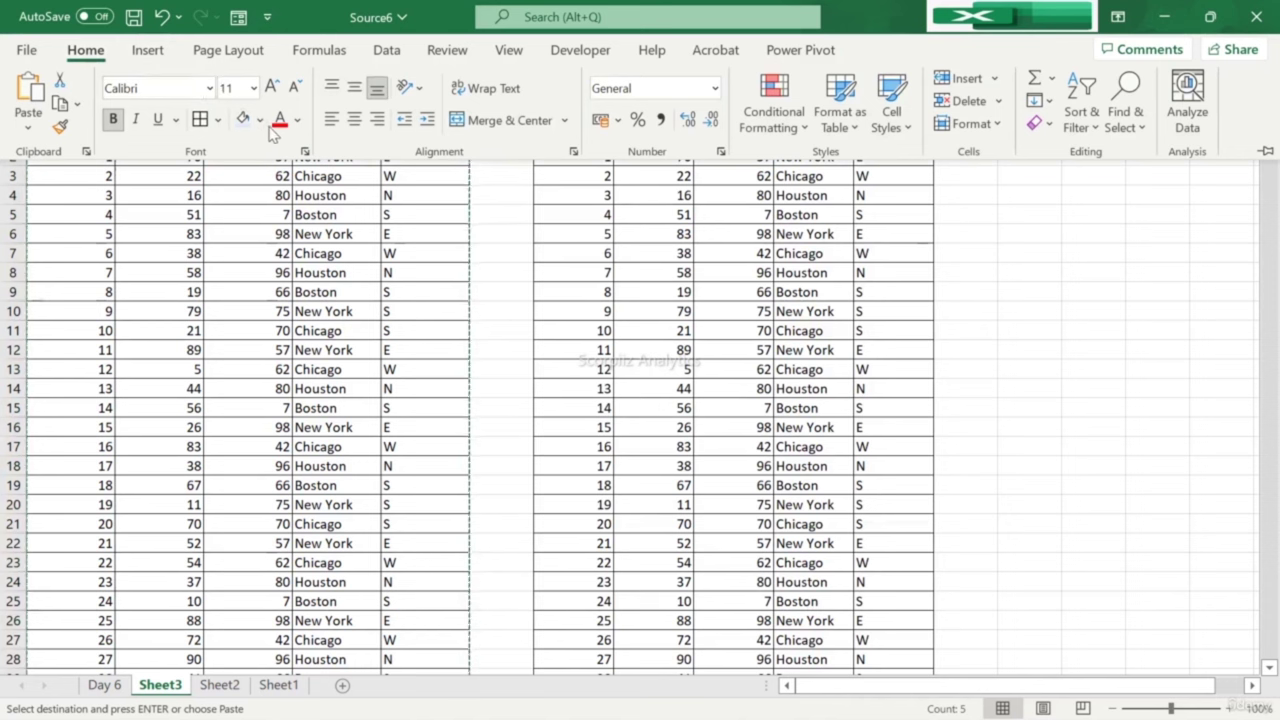
{"action": "left_click", "coordinate": [259, 120]}
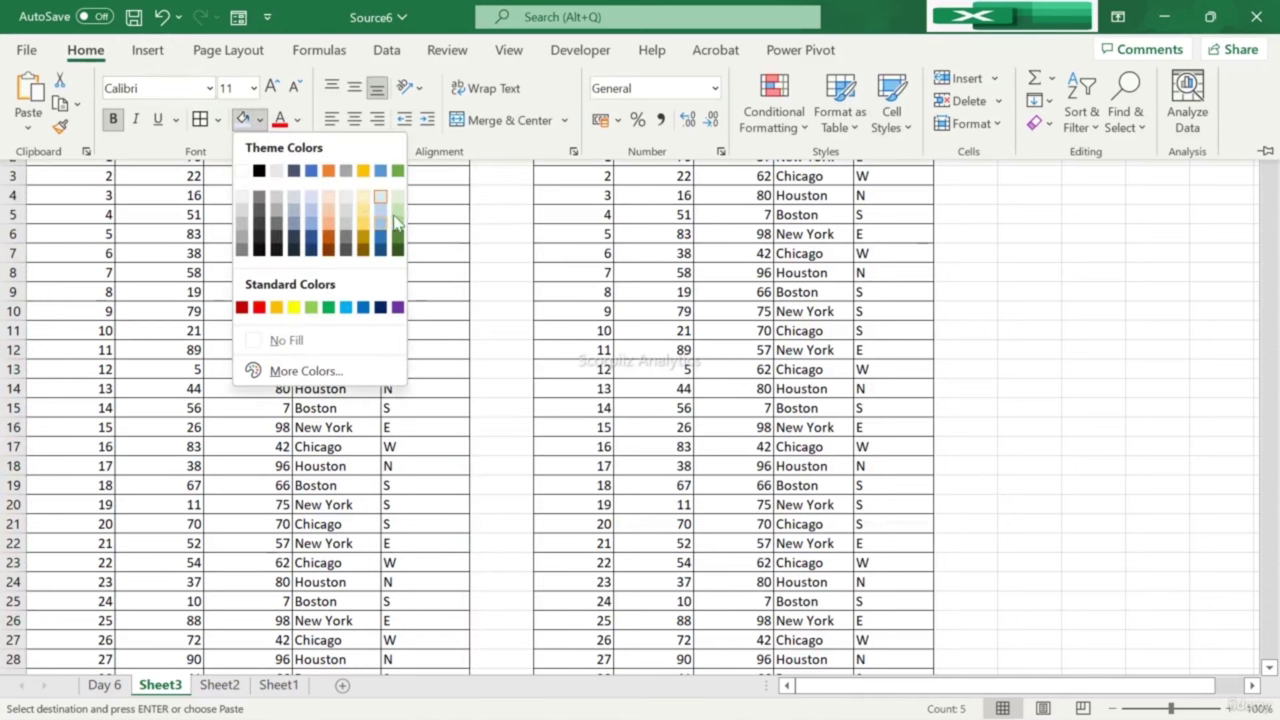
{"action": "left_click", "coordinate": [395, 201]}
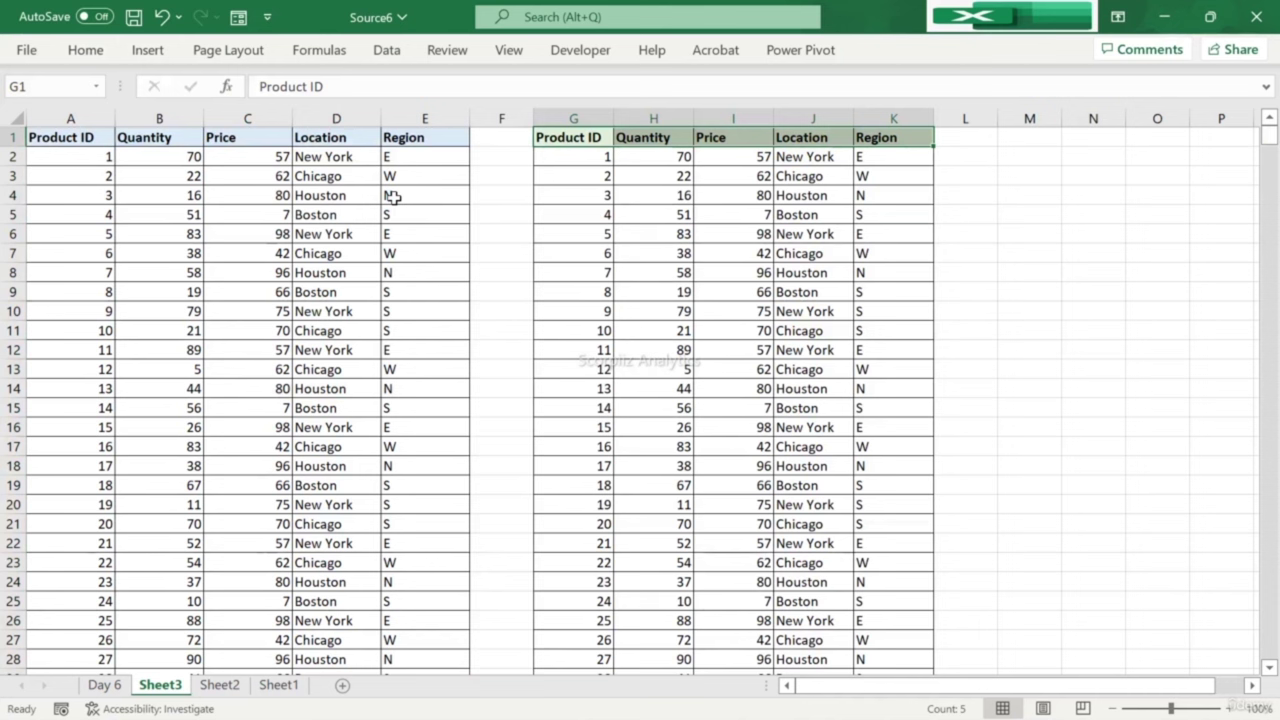
Step: Copy the Location header from J1 into M1 and enter 'small to large' in M2
{"action": "key", "text": "Right"}
{"action": "key", "text": "Right"}
{"action": "key", "text": "Right"}
{"action": "key", "text": "ctrl+c"}
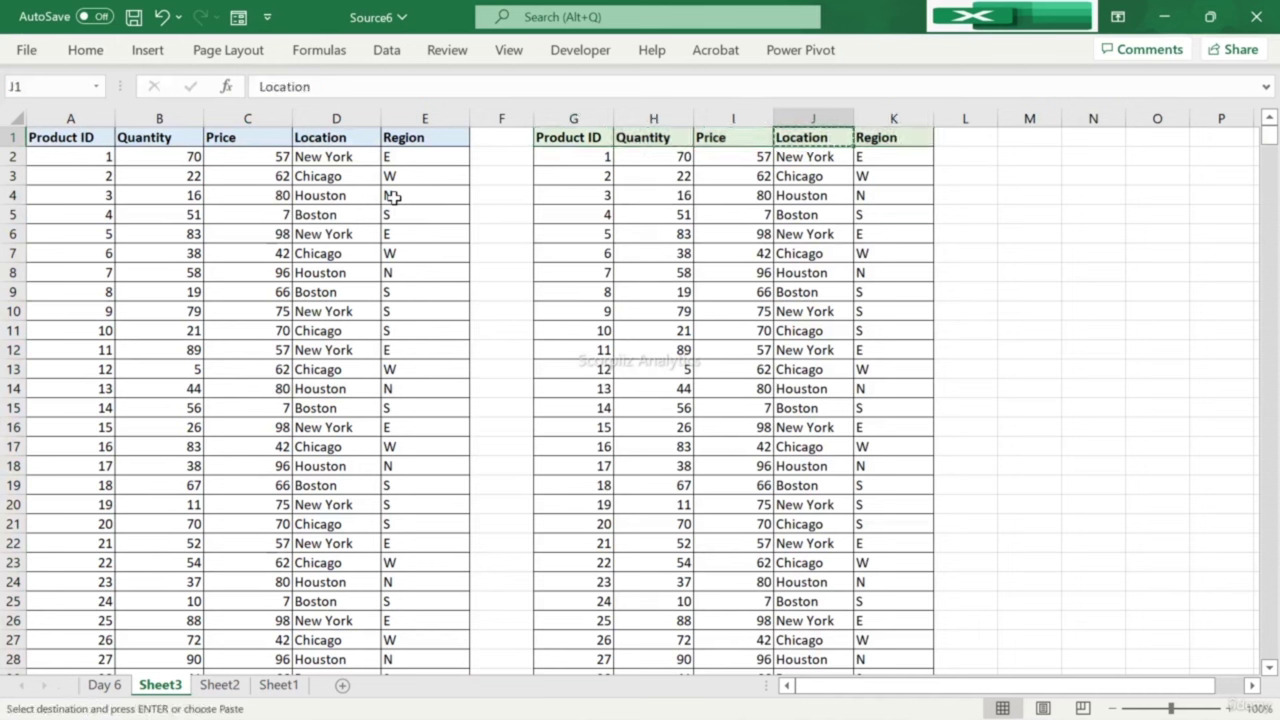
{"action": "key", "text": "Right"}
{"action": "key", "text": "Right"}
{"action": "key", "text": "Right"}
{"action": "key", "text": "ctrl+v"}
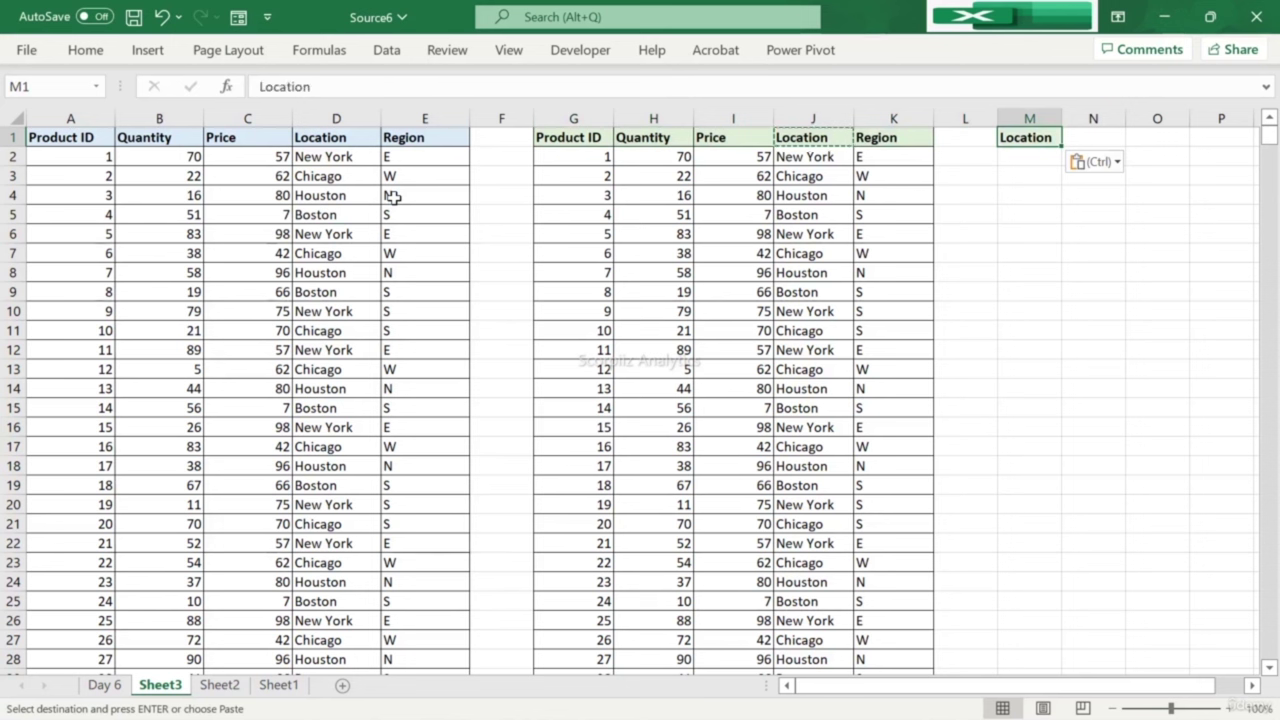
{"action": "key", "text": "Down"}
{"action": "type", "text": "s"}
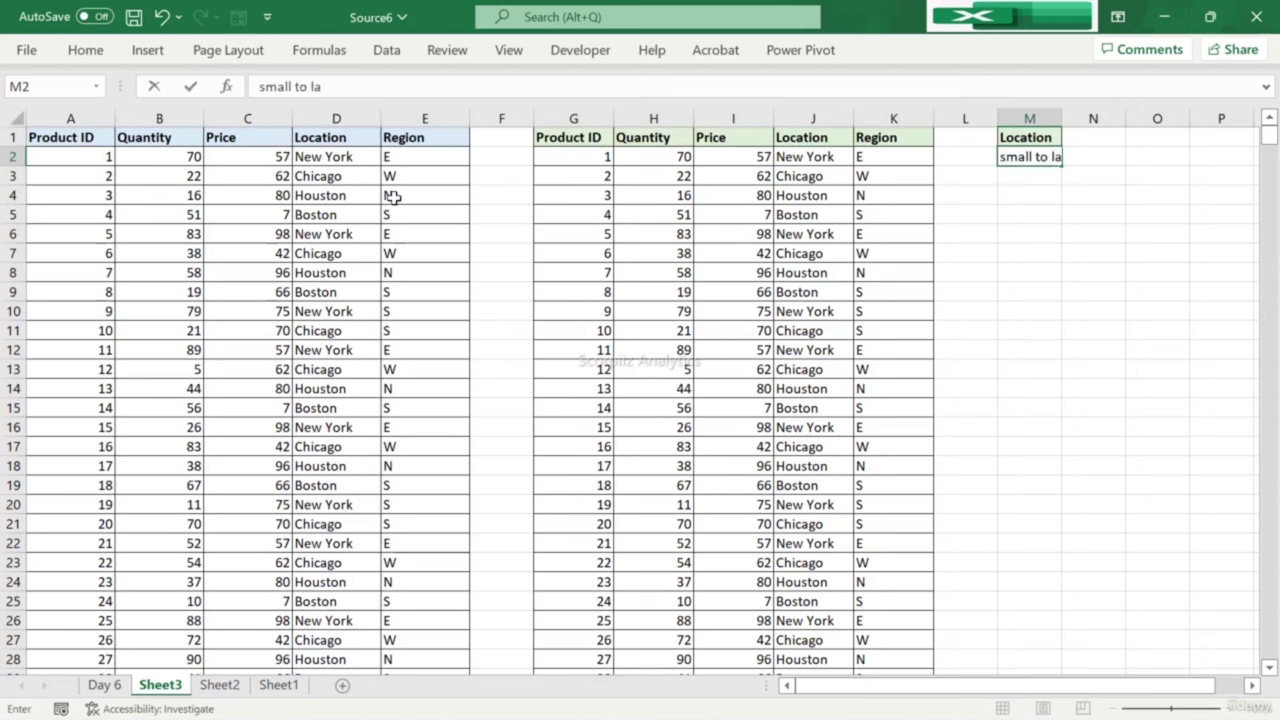
{"action": "key", "text": "Return"}
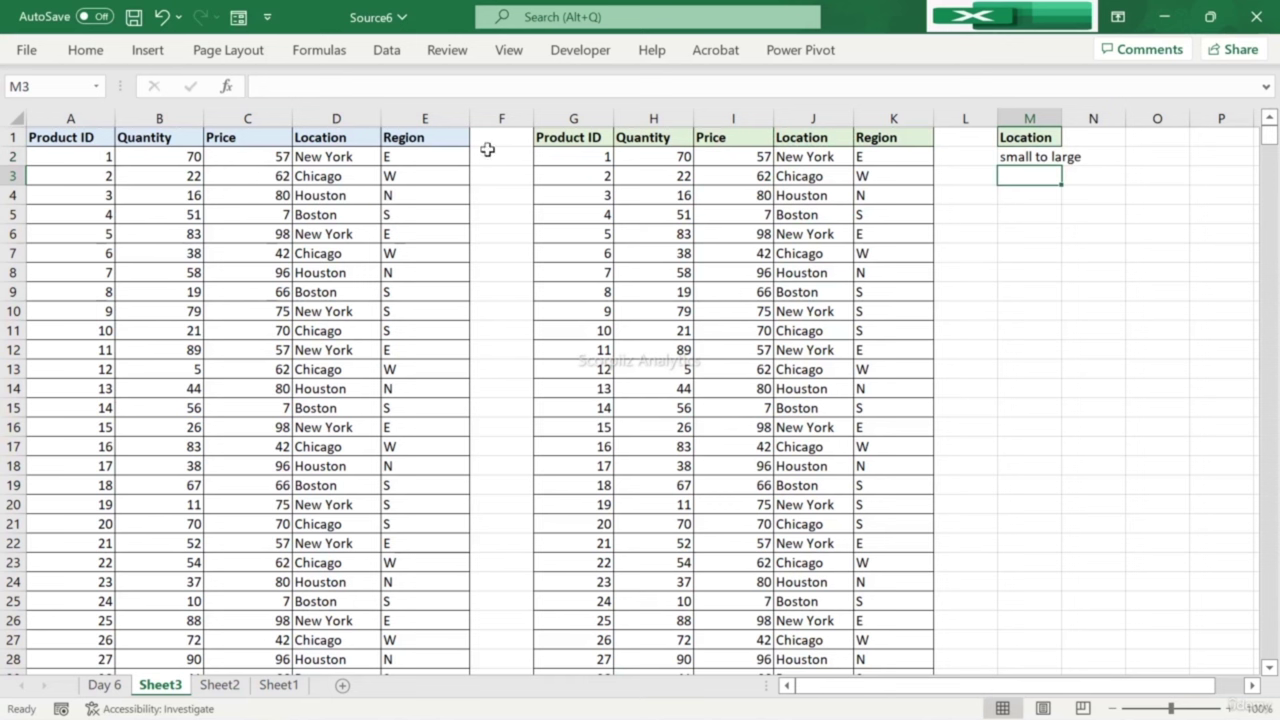
{"action": "left_click", "coordinate": [723, 141]}
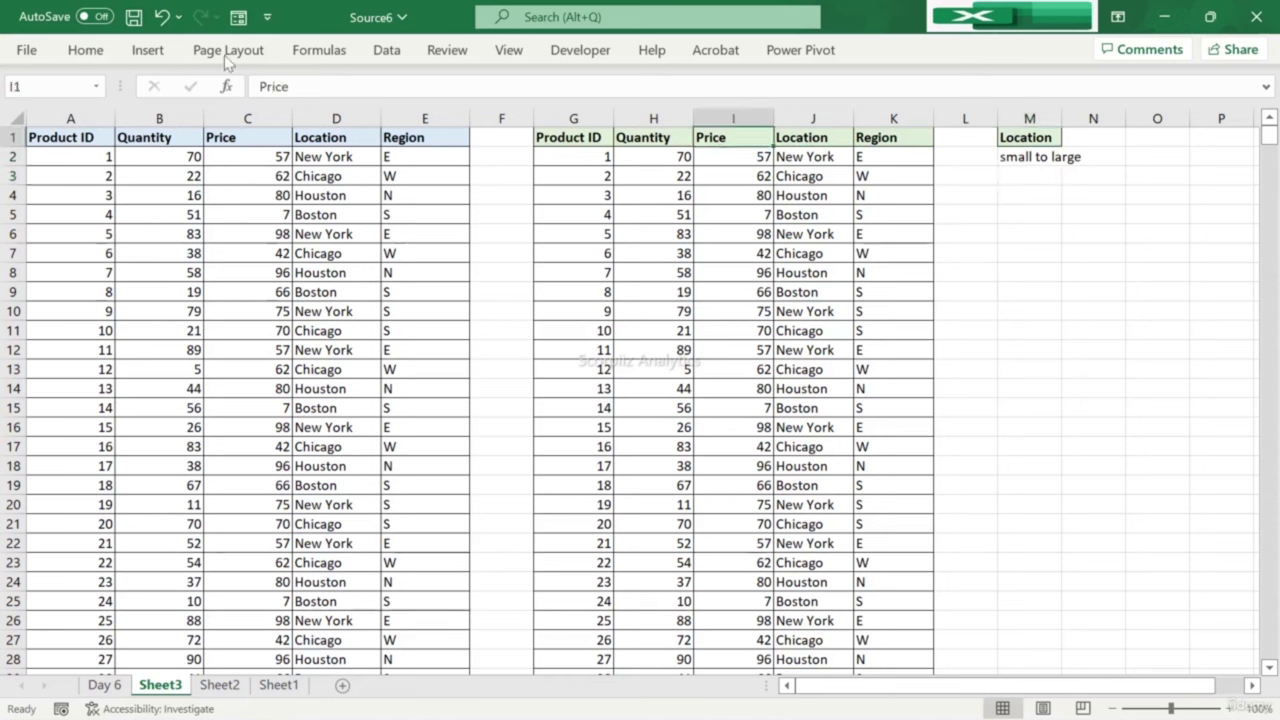
Step: Sort the G–K table by Location, A to Z, so Boston rows come first
{"action": "left_click", "coordinate": [396, 53]}
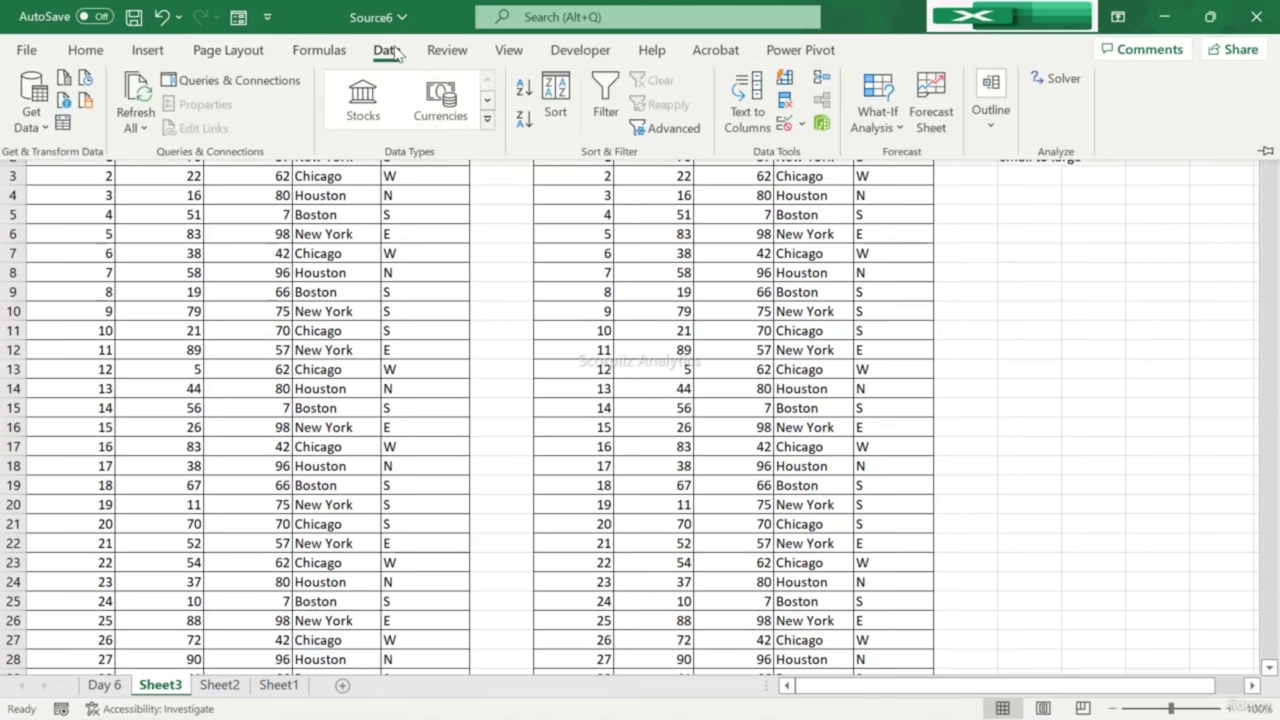
{"action": "left_click", "coordinate": [672, 292]}
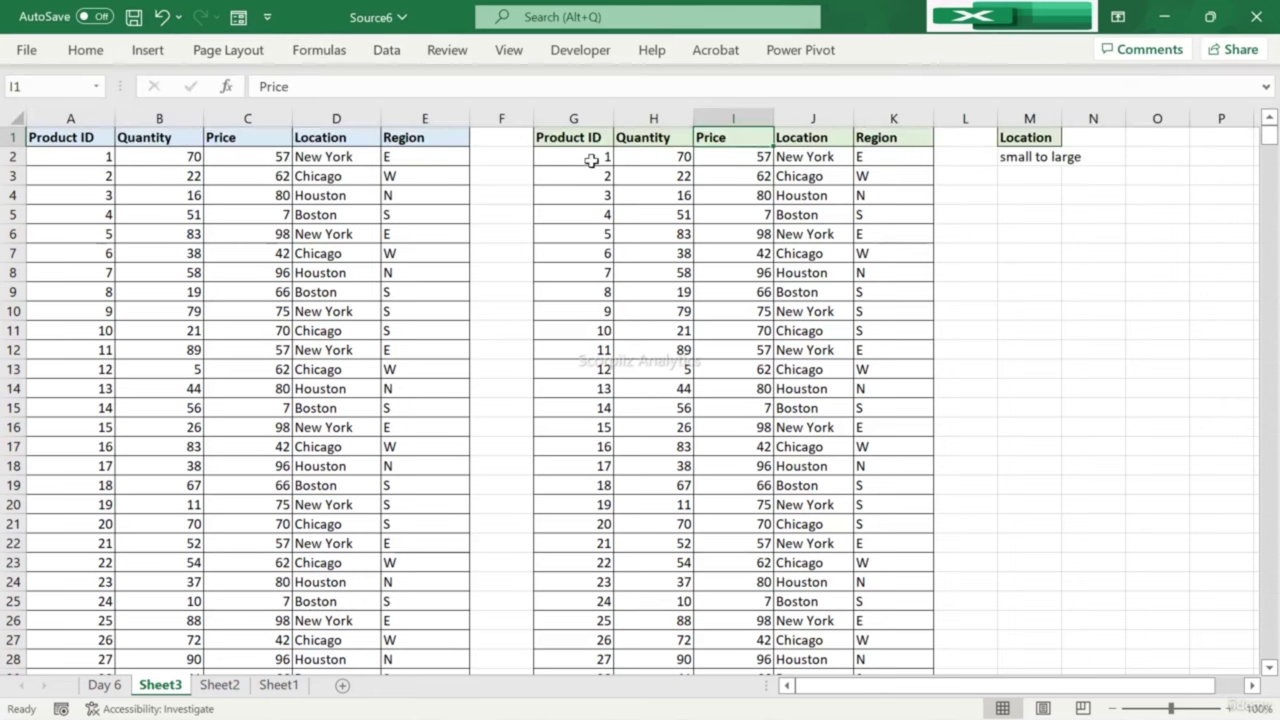
{"action": "left_click_drag", "start_coordinate": [588, 140], "coordinate": [896, 462]}
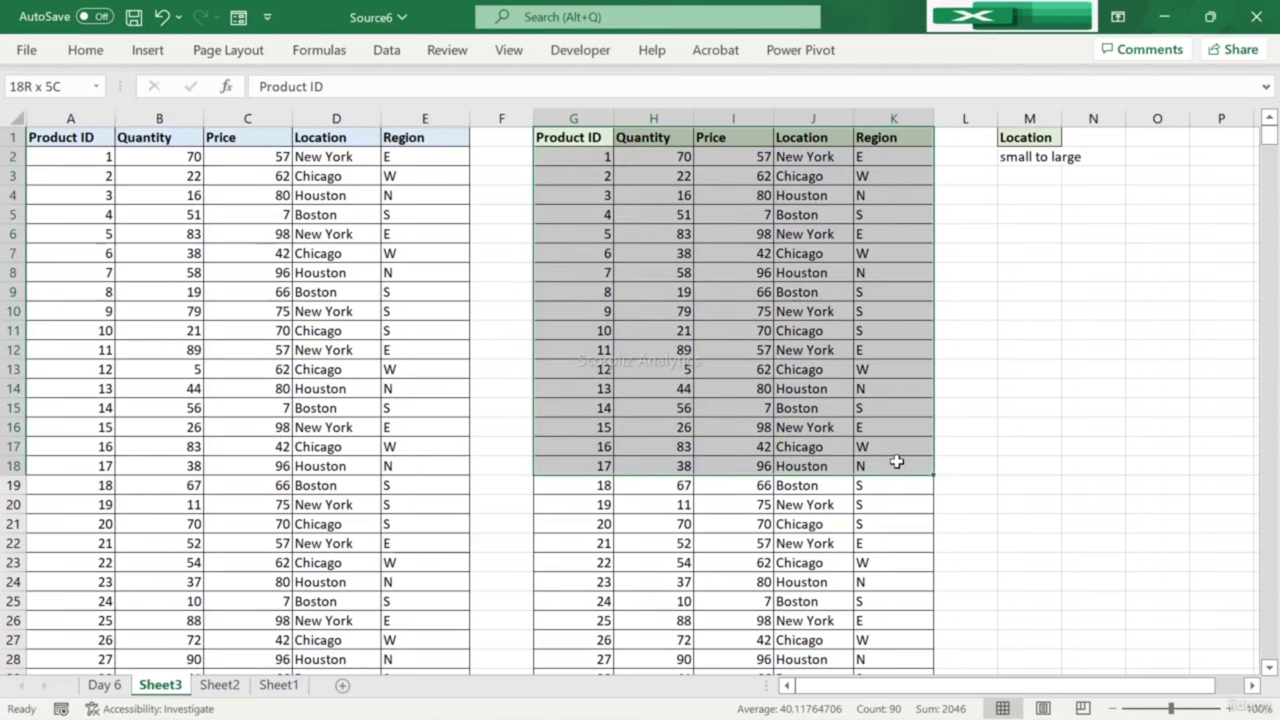
{"action": "left_click_drag", "start_coordinate": [896, 462], "coordinate": [896, 462]}
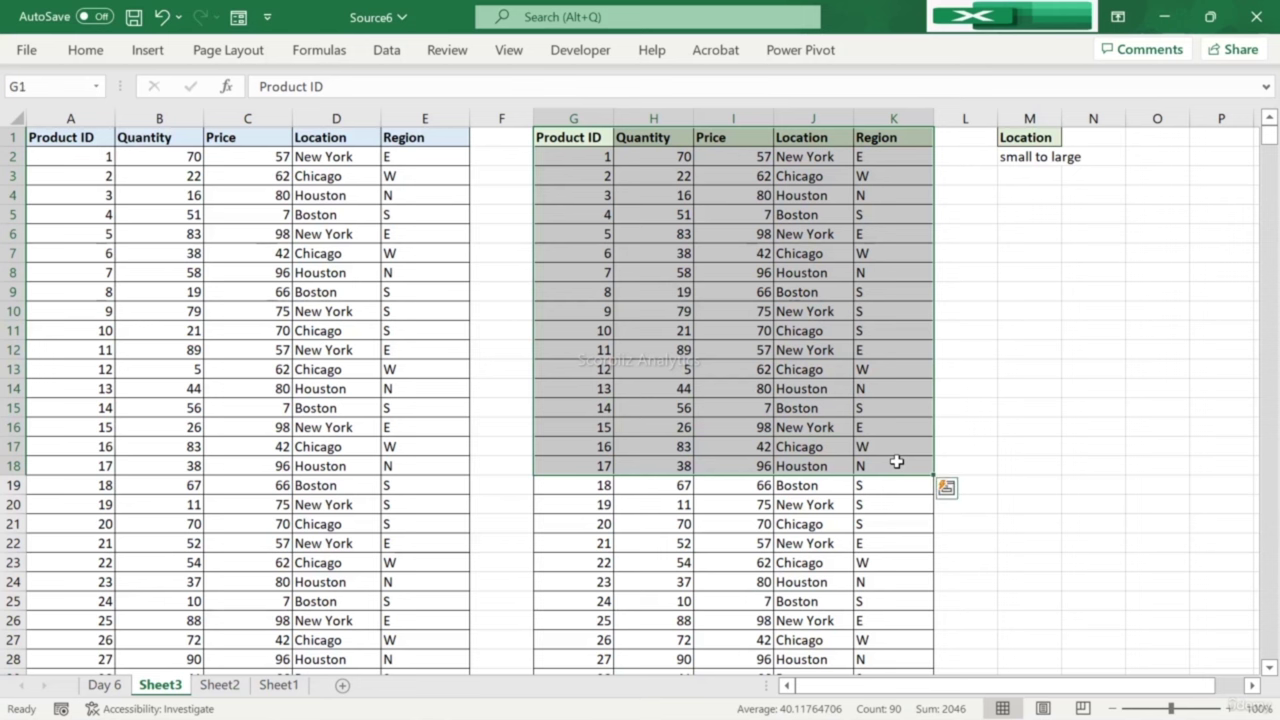
{"action": "left_click", "coordinate": [724, 140]}
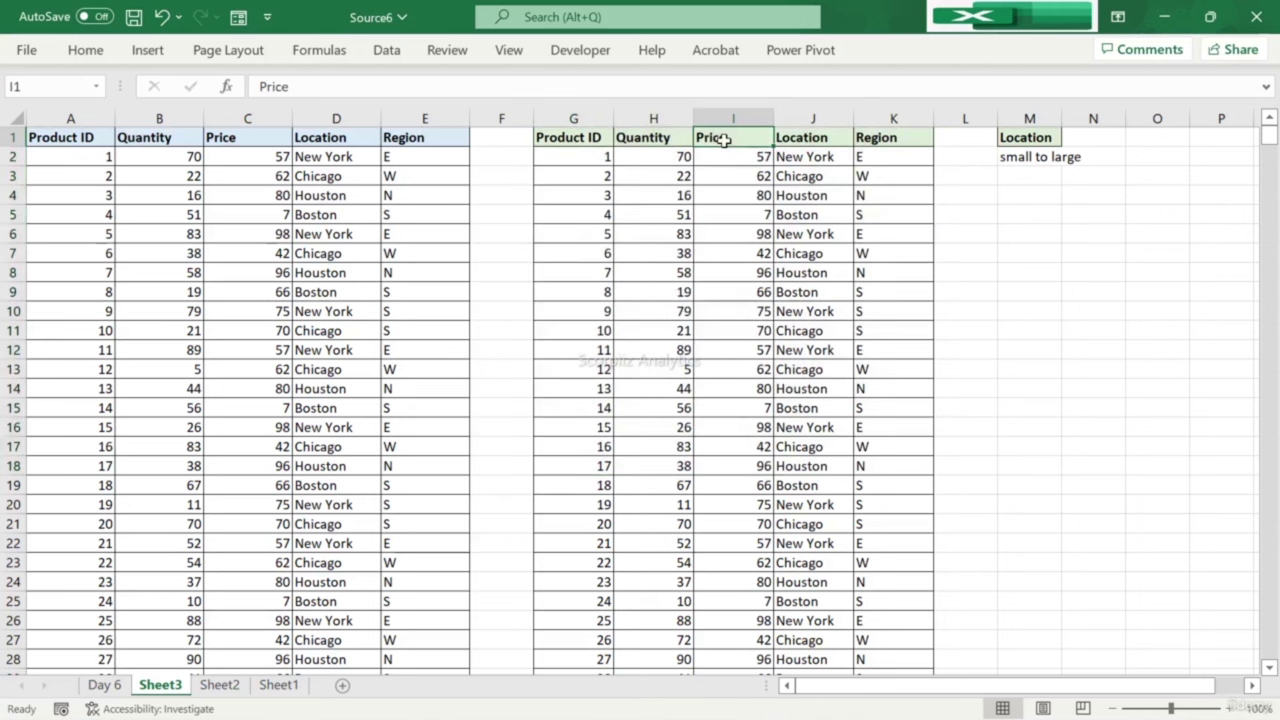
{"action": "left_click", "coordinate": [388, 52]}
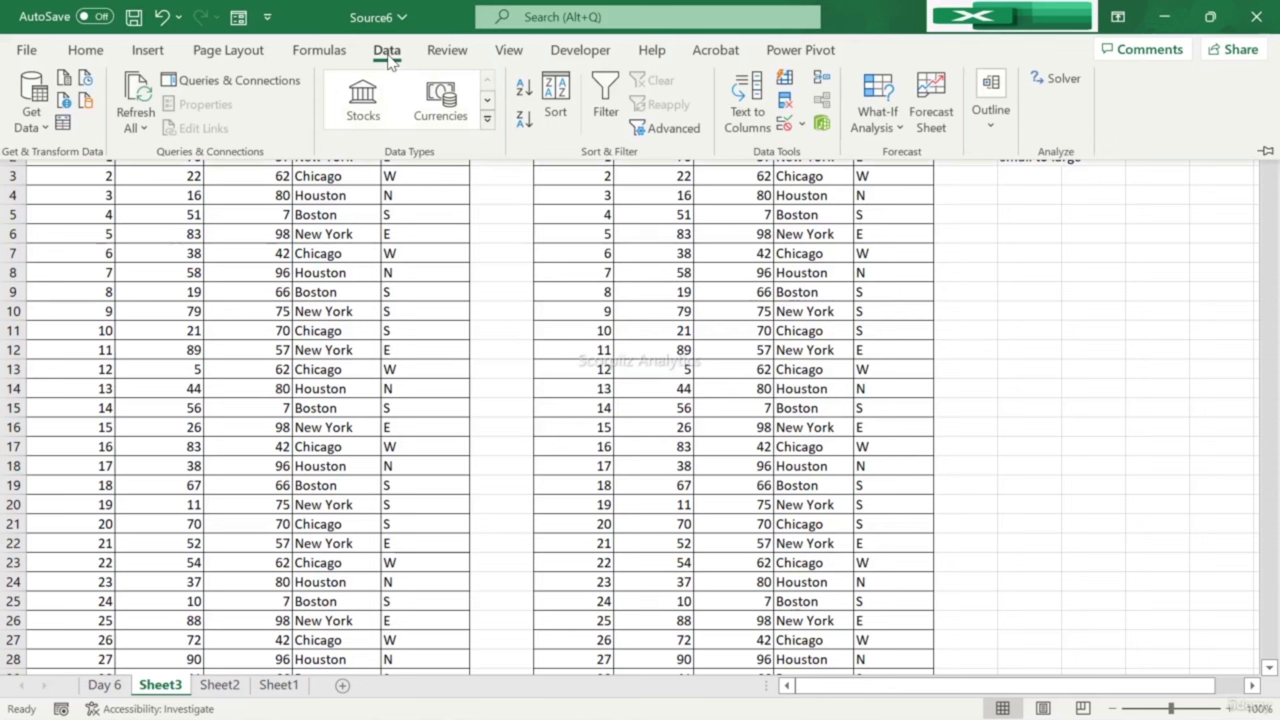
{"action": "left_click", "coordinate": [1110, 707]}
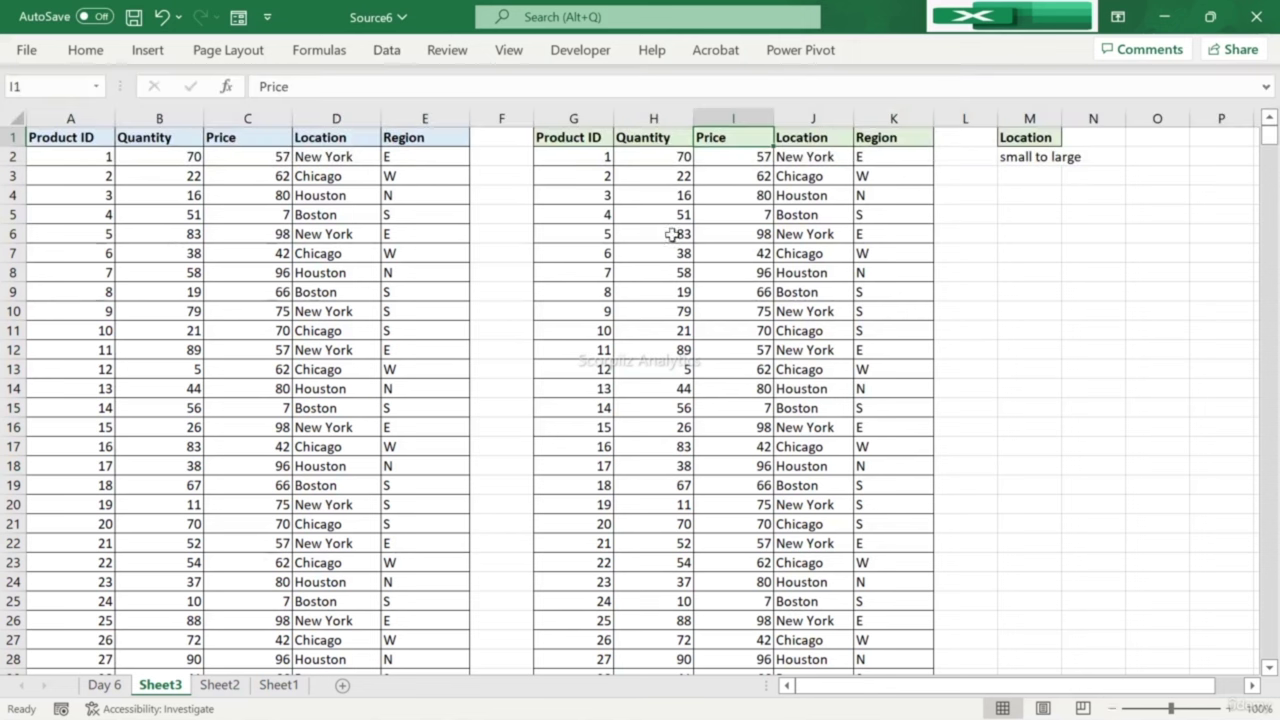
{"action": "left_click", "coordinate": [396, 58]}
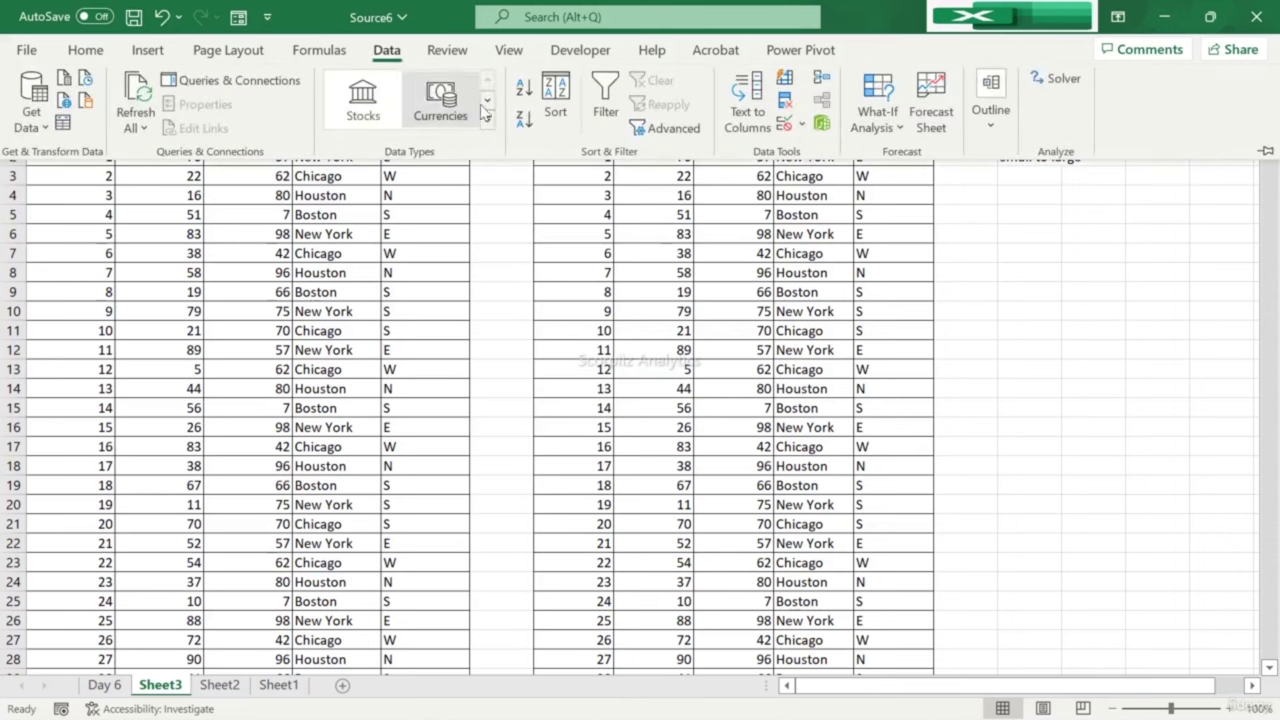
{"action": "left_click", "coordinate": [556, 106]}
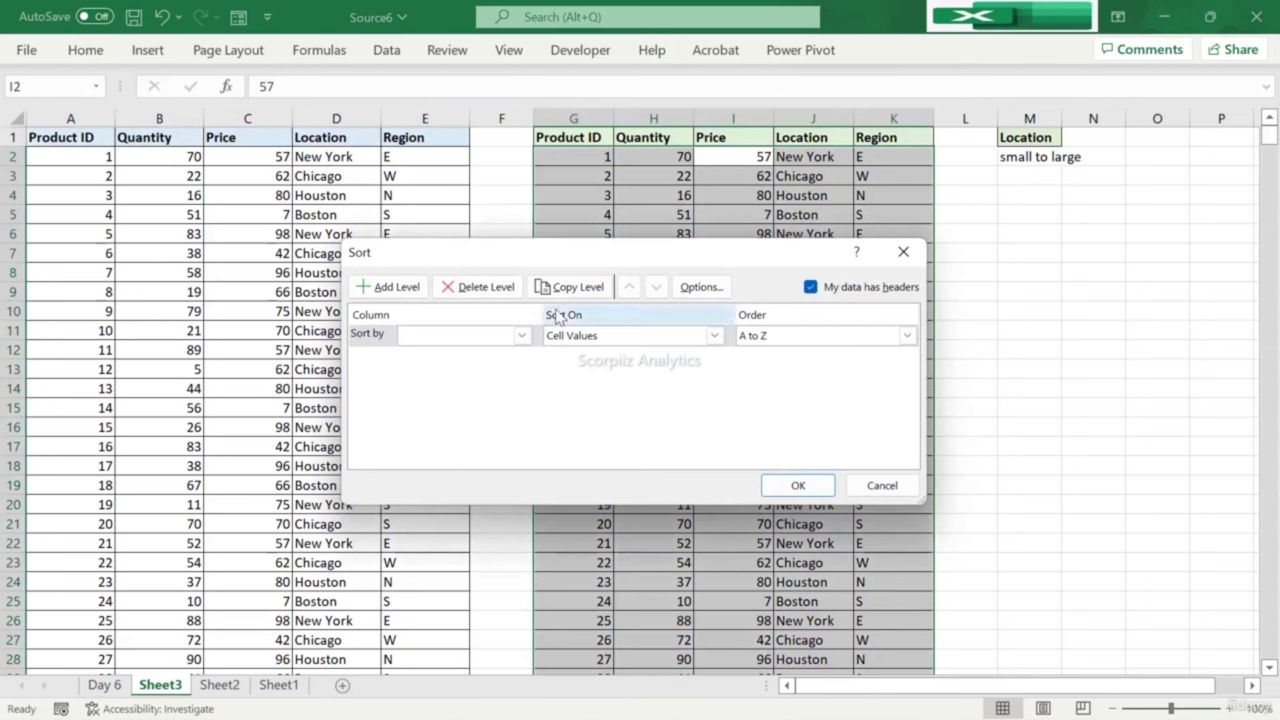
{"action": "left_click", "coordinate": [522, 337]}
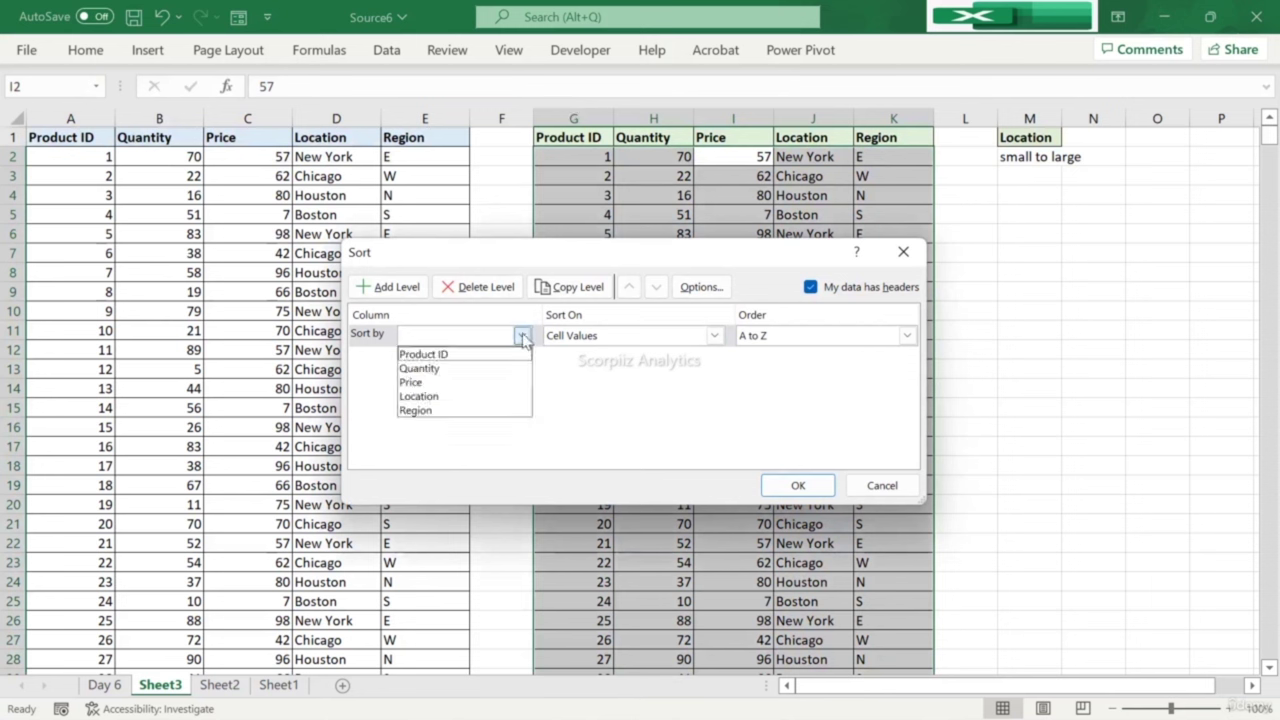
{"action": "left_click", "coordinate": [428, 398]}
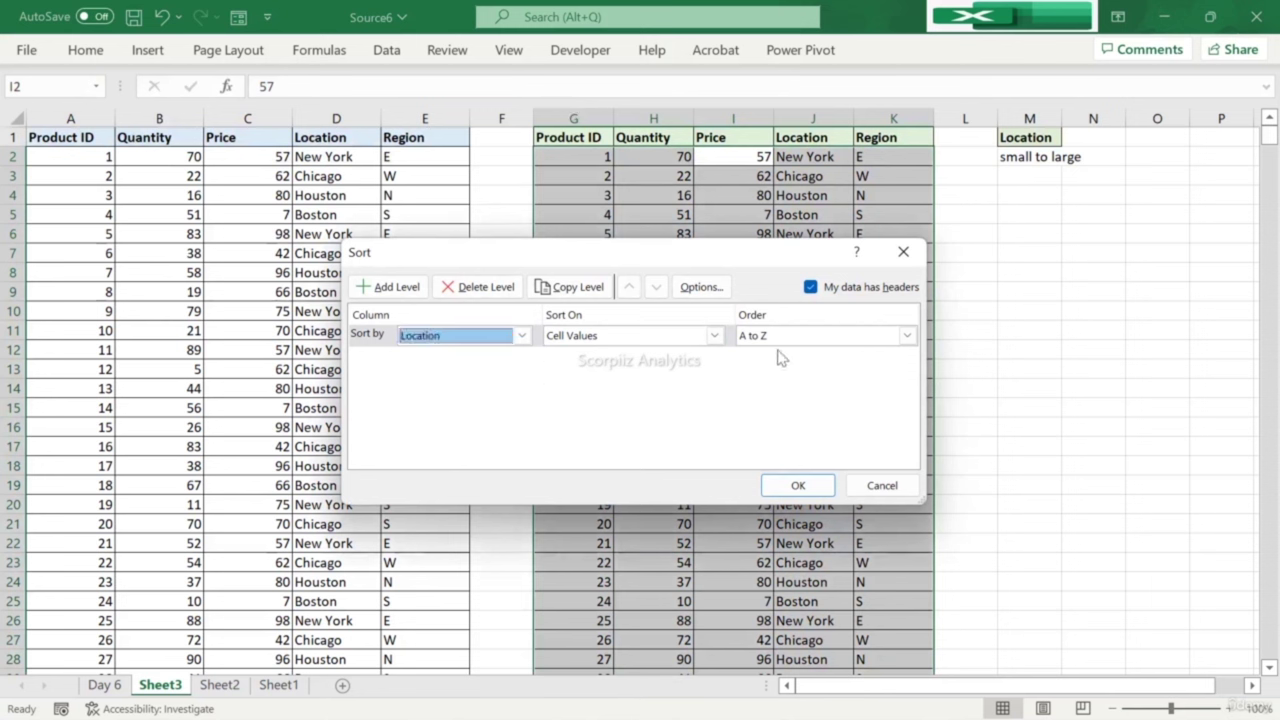
{"action": "left_click", "coordinate": [798, 485]}
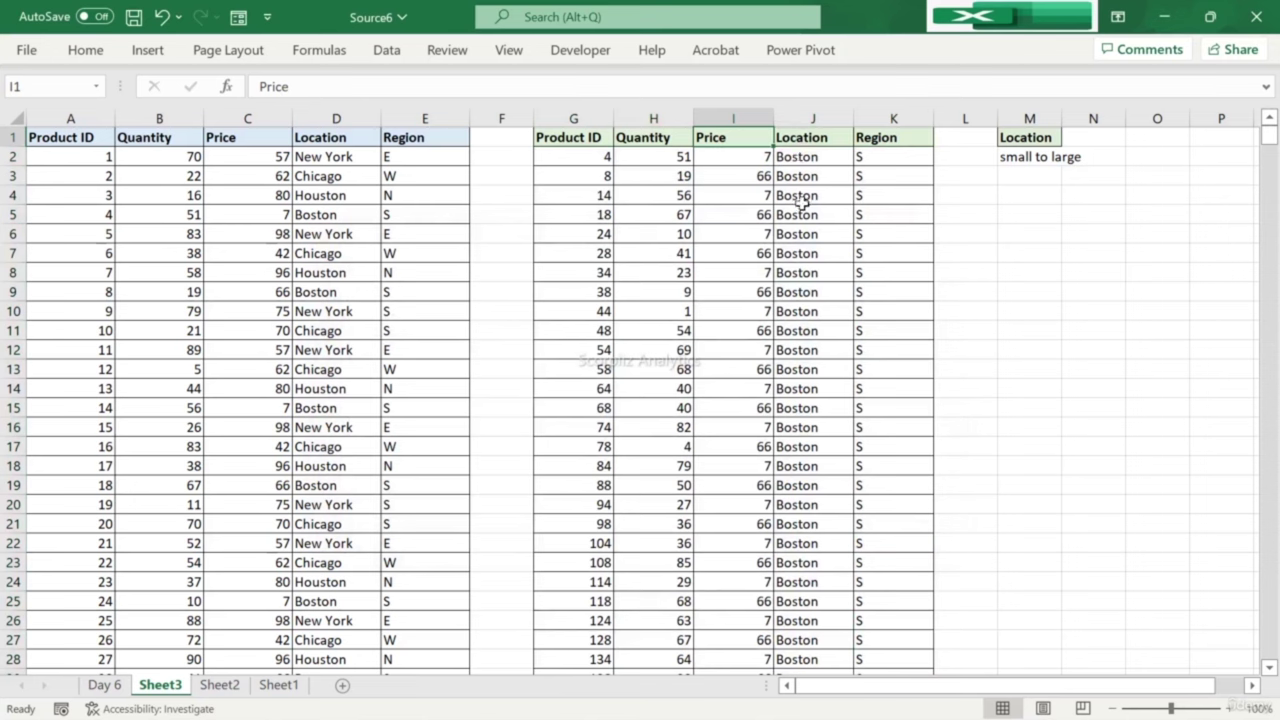
{"action": "left_click", "coordinate": [810, 441]}
{"action": "key", "text": "Down"}
{"action": "key", "text": "Down"}
{"action": "key", "text": "Down"}
{"action": "key", "text": "Down"}
{"action": "key", "text": "Down"}
{"action": "key", "text": "Down"}
{"action": "key", "text": "Down"}
{"action": "key", "text": "Down"}
{"action": "key", "text": "Down"}
{"action": "key", "text": "Down"}
{"action": "key", "text": "Down"}
{"action": "key", "text": "Down"}
{"action": "key", "text": "Down"}
{"action": "key", "text": "Down"}
{"action": "key", "text": "Down"}
{"action": "key", "text": "Down"}
{"action": "key", "text": "Down"}
{"action": "key", "text": "Down"}
{"action": "key", "text": "Down"}
{"action": "key", "text": "Down"}
{"action": "key", "text": "Down"}
{"action": "key", "text": "Down"}
{"action": "key", "text": "Down"}
{"action": "key", "text": "Down"}
{"action": "key", "text": "Down"}
{"action": "key", "text": "Down"}
{"action": "key", "text": "Down"}
{"action": "key", "text": "Down"}
{"action": "key", "text": "Down"}
{"action": "key", "text": "Down"}
{"action": "key", "text": "Down"}
{"action": "key", "text": "Down"}
{"action": "key", "text": "Down"}
{"action": "key", "text": "Down"}
{"action": "key", "text": "Down"}
{"action": "key", "text": "Down"}
{"action": "key", "text": "Down"}
{"action": "key", "text": "Down"}
{"action": "key", "text": "Down"}
{"action": "key", "text": "Down"}
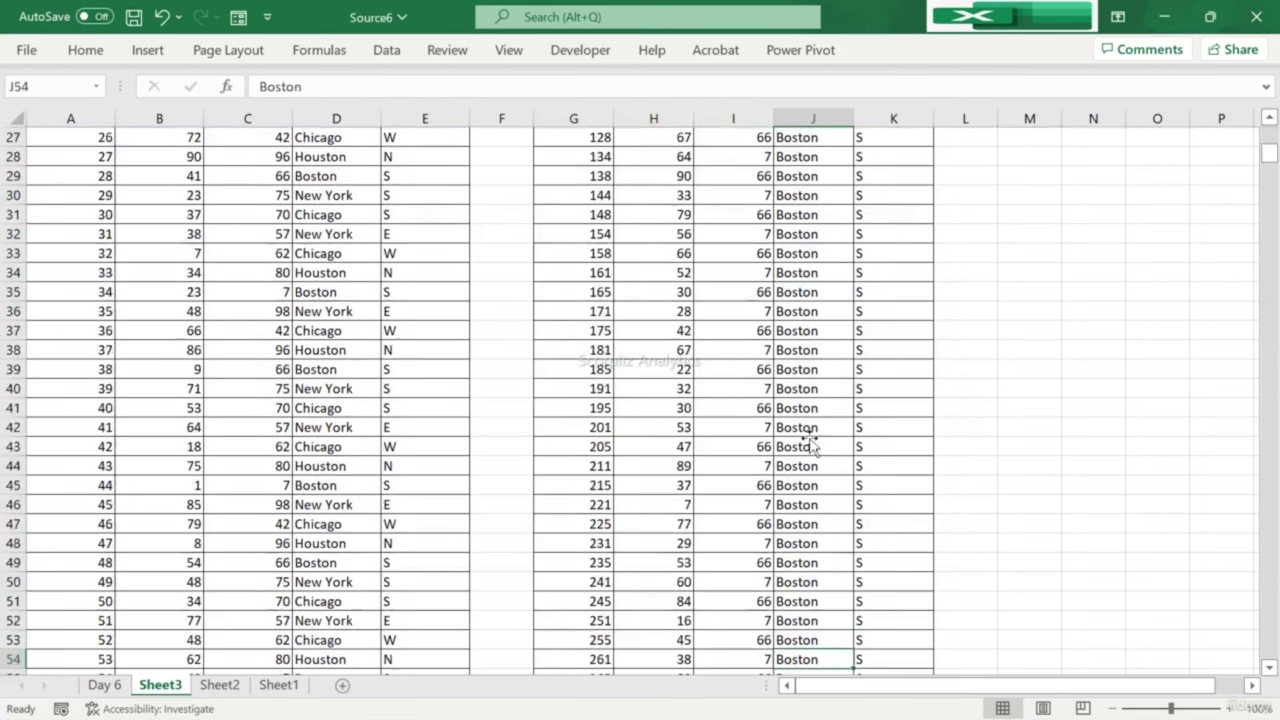
{"action": "key", "text": "Down"}
{"action": "key", "text": "Down"}
{"action": "key", "text": "Down"}
{"action": "key", "text": "Down"}
{"action": "key", "text": "Down"}
{"action": "key", "text": "Down"}
{"action": "key", "text": "Down"}
{"action": "key", "text": "Down"}
{"action": "key", "text": "Down"}
{"action": "key", "text": "Down"}
{"action": "key", "text": "Down"}
{"action": "key", "text": "Down"}
{"action": "key", "text": "Down"}
{"action": "key", "text": "Down"}
{"action": "key", "text": "Down"}
{"action": "key", "text": "Down"}
{"action": "key", "text": "Down"}
{"action": "key", "text": "Down"}
{"action": "key", "text": "Down"}
{"action": "key", "text": "Down"}
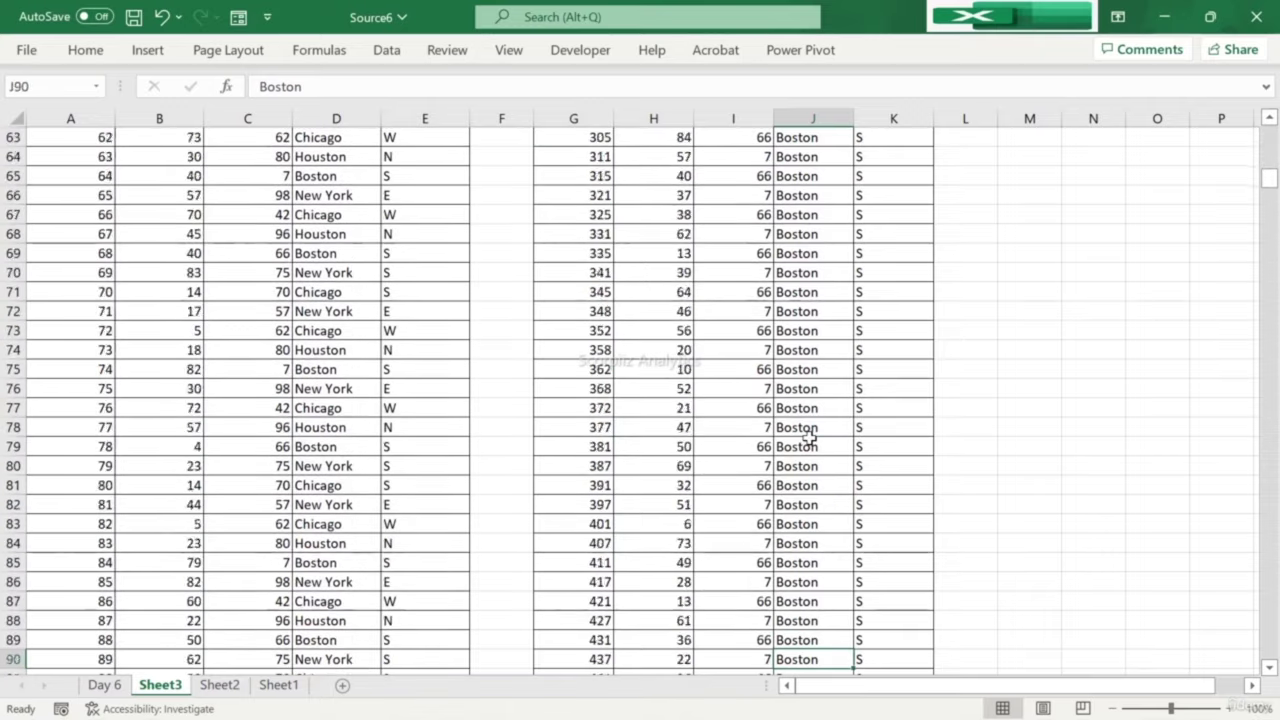
{"action": "key", "text": "Down"}
{"action": "key", "text": "Down"}
{"action": "key", "text": "Down"}
{"action": "key", "text": "Down"}
{"action": "key", "text": "Down"}
{"action": "key", "text": "Down"}
{"action": "key", "text": "Down"}
{"action": "key", "text": "Down"}
{"action": "key", "text": "Down"}
{"action": "key", "text": "Down"}
{"action": "key", "text": "Down"}
{"action": "key", "text": "Down"}
{"action": "key", "text": "Down"}
{"action": "key", "text": "Down"}
{"action": "key", "text": "Down"}
{"action": "key", "text": "Down"}
{"action": "key", "text": "Down"}
{"action": "key", "text": "Down"}
{"action": "key", "text": "Down"}
{"action": "key", "text": "Down"}
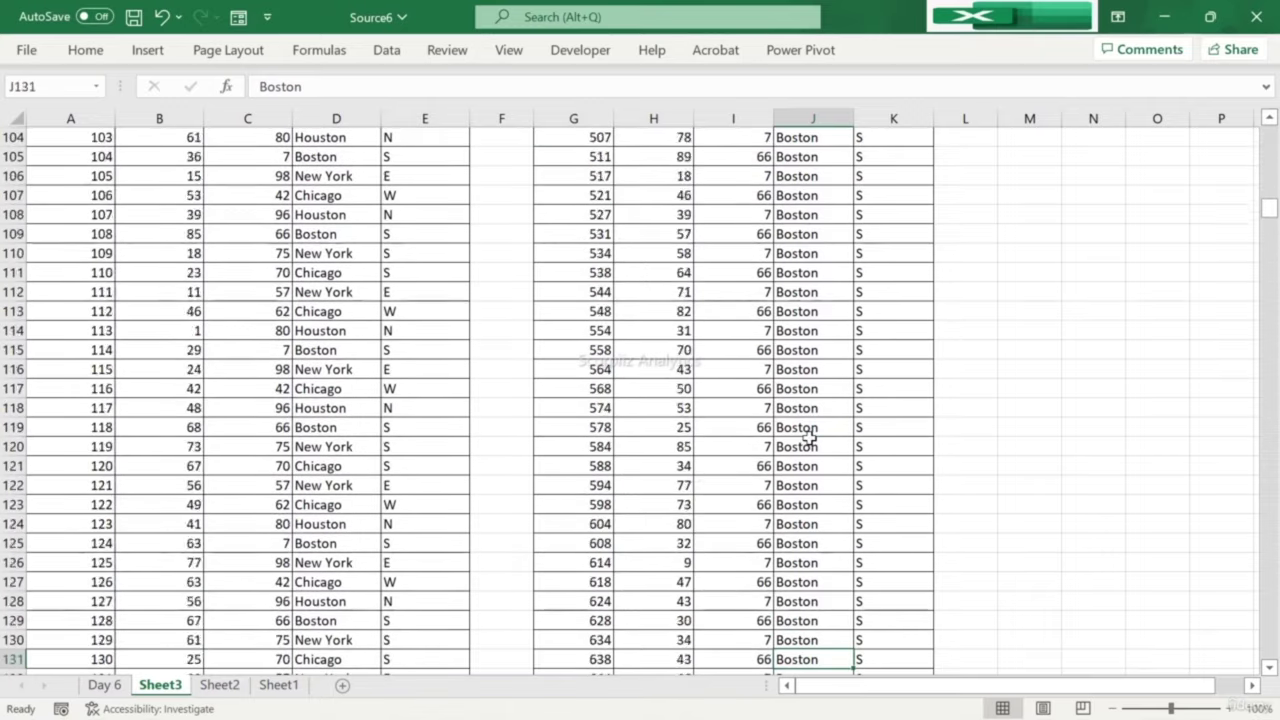
{"action": "left_click_drag", "start_coordinate": [1272, 217], "coordinate": [1270, 480]}
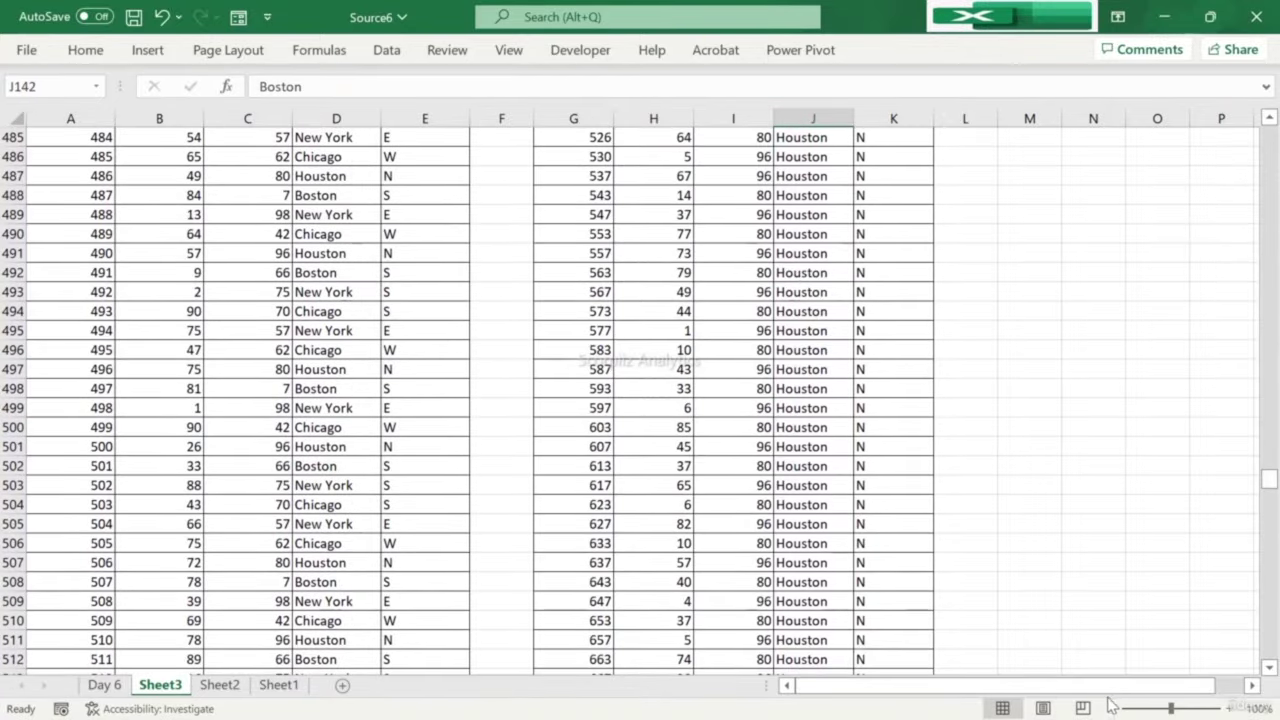
{"action": "key", "text": "Left"}
{"action": "key", "text": "Down"}
{"action": "key", "text": "Down"}
{"action": "key", "text": "Down"}
{"action": "key", "text": "Down"}
{"action": "key", "text": "Down"}
{"action": "key", "text": "Down"}
{"action": "key", "text": "Down"}
{"action": "key", "text": "Down"}
{"action": "key", "text": "Down"}
{"action": "key", "text": "Down"}
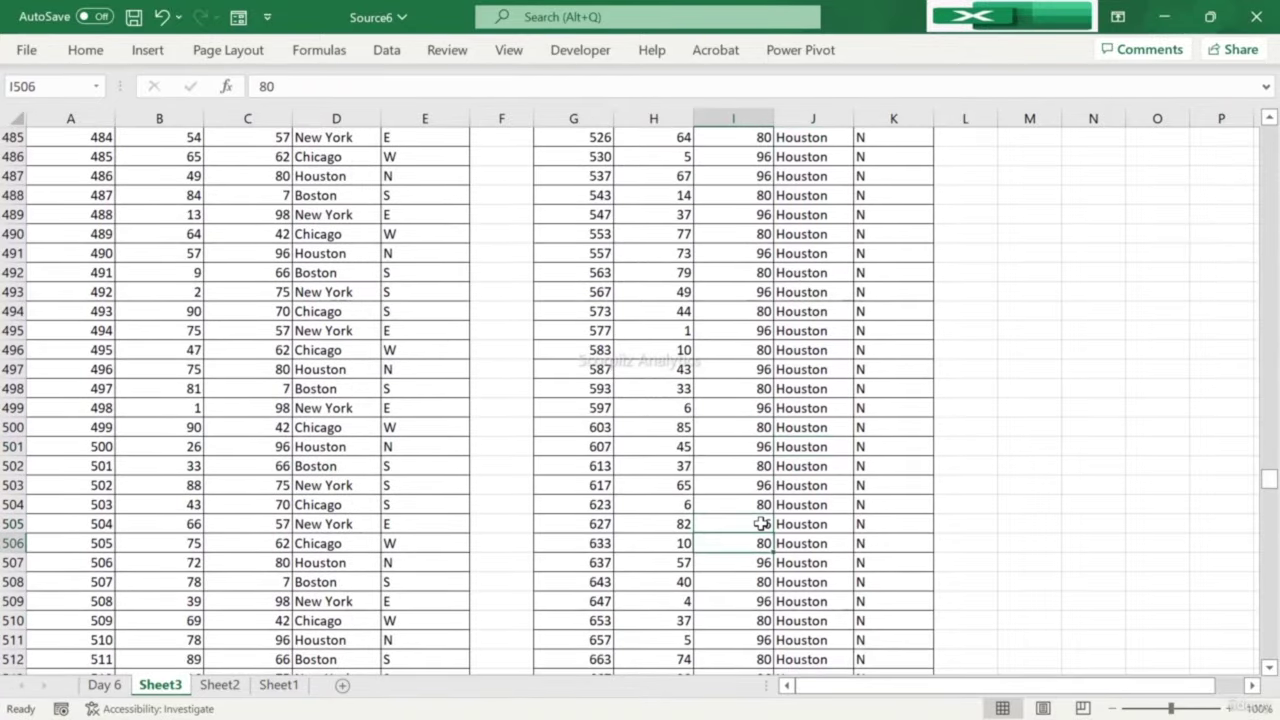
{"action": "key", "text": "Down"}
{"action": "key", "text": "Down"}
{"action": "key", "text": "Down"}
{"action": "key", "text": "Down"}
{"action": "key", "text": "Down"}
{"action": "key", "text": "Down"}
{"action": "key", "text": "Down"}
{"action": "key", "text": "Down"}
{"action": "key", "text": "Down"}
{"action": "key", "text": "Down"}
{"action": "key", "text": "Down"}
{"action": "key", "text": "Down"}
{"action": "key", "text": "Down"}
{"action": "key", "text": "Down"}
{"action": "key", "text": "Down"}
{"action": "key", "text": "Down"}
{"action": "key", "text": "Down"}
{"action": "key", "text": "Down"}
{"action": "key", "text": "Down"}
{"action": "key", "text": "Down"}
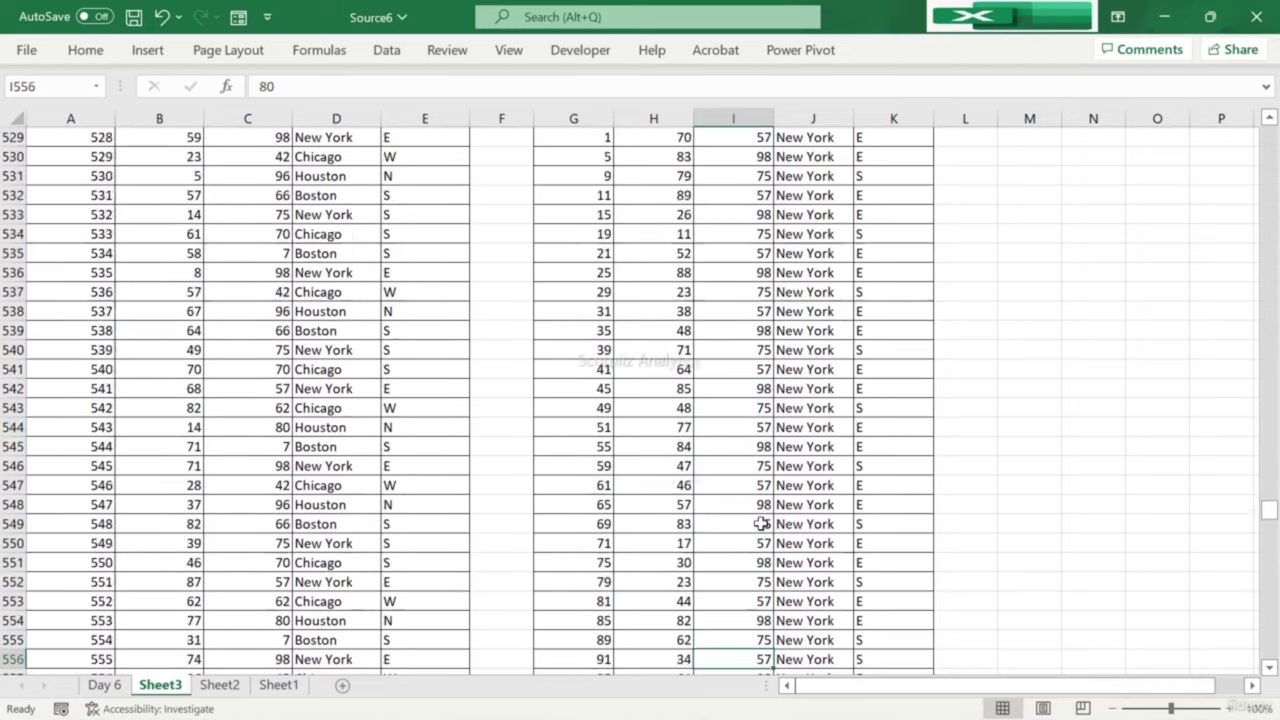
{"action": "key", "text": "Down"}
{"action": "key", "text": "Down"}
{"action": "key", "text": "Down"}
{"action": "key", "text": "Down"}
{"action": "key", "text": "Down"}
{"action": "key", "text": "Down"}
{"action": "key", "text": "Down"}
{"action": "key", "text": "Down"}
{"action": "key", "text": "Down"}
{"action": "key", "text": "Down"}
{"action": "key", "text": "Down"}
{"action": "key", "text": "Down"}
{"action": "key", "text": "Down"}
{"action": "key", "text": "Down"}
{"action": "key", "text": "Down"}
{"action": "key", "text": "Down"}
{"action": "key", "text": "Down"}
{"action": "key", "text": "Down"}
{"action": "key", "text": "Down"}
{"action": "key", "text": "Down"}
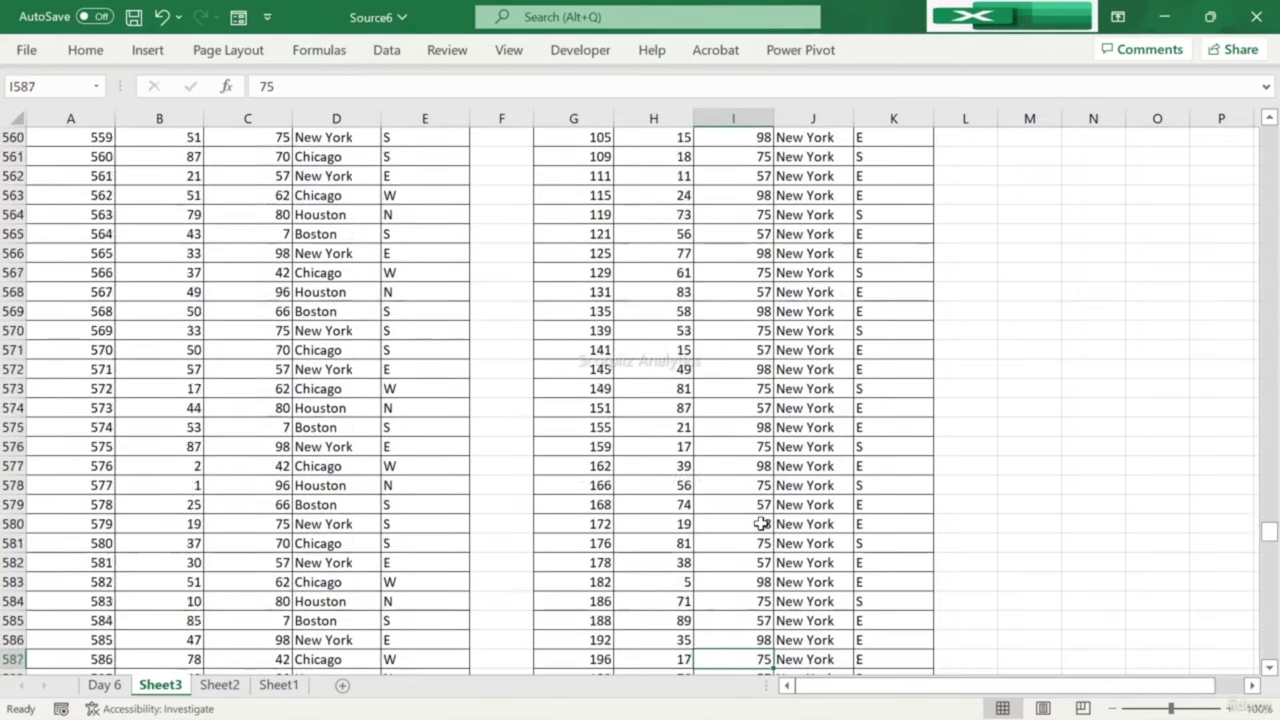
{"action": "key", "text": "Down"}
{"action": "key", "text": "Down"}
{"action": "key", "text": "Down"}
{"action": "key", "text": "Down"}
{"action": "key", "text": "Down"}
{"action": "key", "text": "Down"}
{"action": "key", "text": "Down"}
{"action": "key", "text": "Down"}
{"action": "key", "text": "Down"}
{"action": "key", "text": "Down"}
{"action": "key", "text": "Down"}
{"action": "key", "text": "Down"}
{"action": "key", "text": "Down"}
{"action": "key", "text": "Down"}
{"action": "key", "text": "Down"}
{"action": "key", "text": "Down"}
{"action": "key", "text": "Up"}
{"action": "key", "text": "Up"}
{"action": "key", "text": "Up"}
{"action": "key", "text": "Up"}
{"action": "key", "text": "Up"}
{"action": "key", "text": "Up"}
{"action": "key", "text": "Up"}
{"action": "key", "text": "Up"}
{"action": "key", "text": "Up"}
{"action": "key", "text": "Up"}
{"action": "key", "text": "Up"}
{"action": "key", "text": "Up"}
{"action": "key", "text": "Up"}
{"action": "key", "text": "Up"}
{"action": "key", "text": "Up"}
{"action": "key", "text": "Up"}
{"action": "key", "text": "Up"}
{"action": "key", "text": "Up"}
{"action": "key", "text": "Up"}
{"action": "key", "text": "Up"}
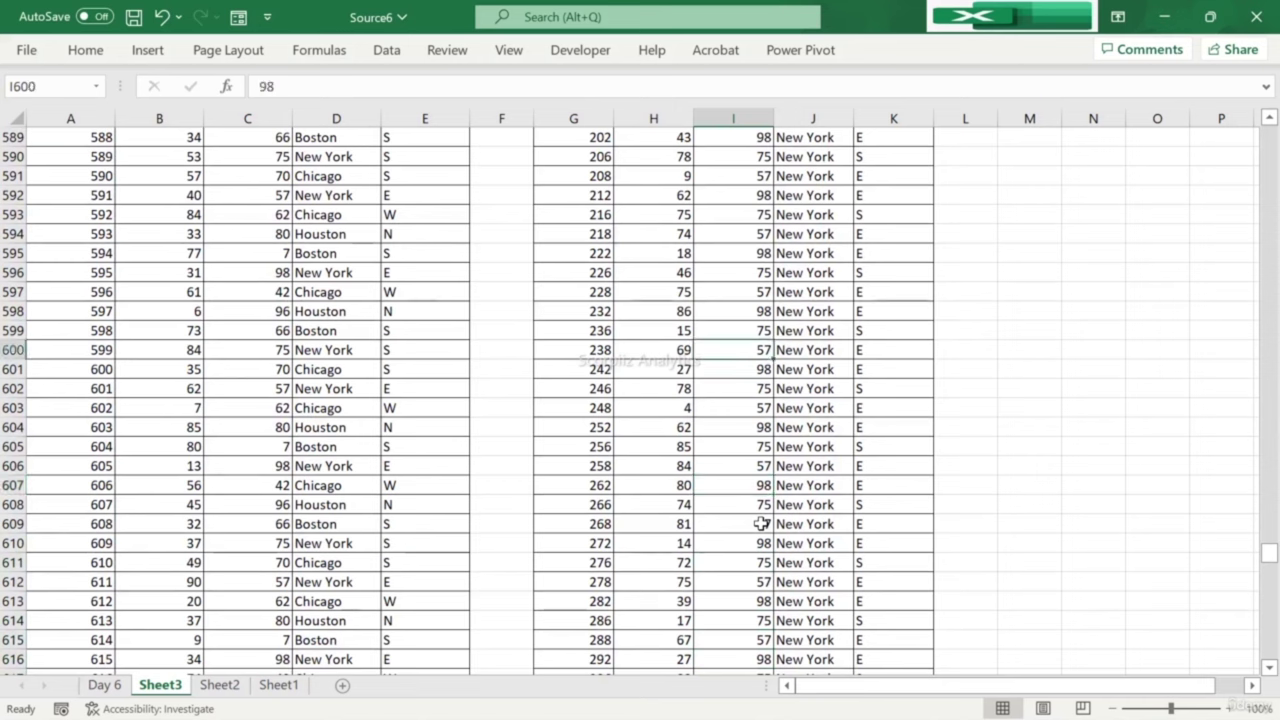
{"action": "left_click_drag", "start_coordinate": [1273, 556], "coordinate": [1256, 10]}
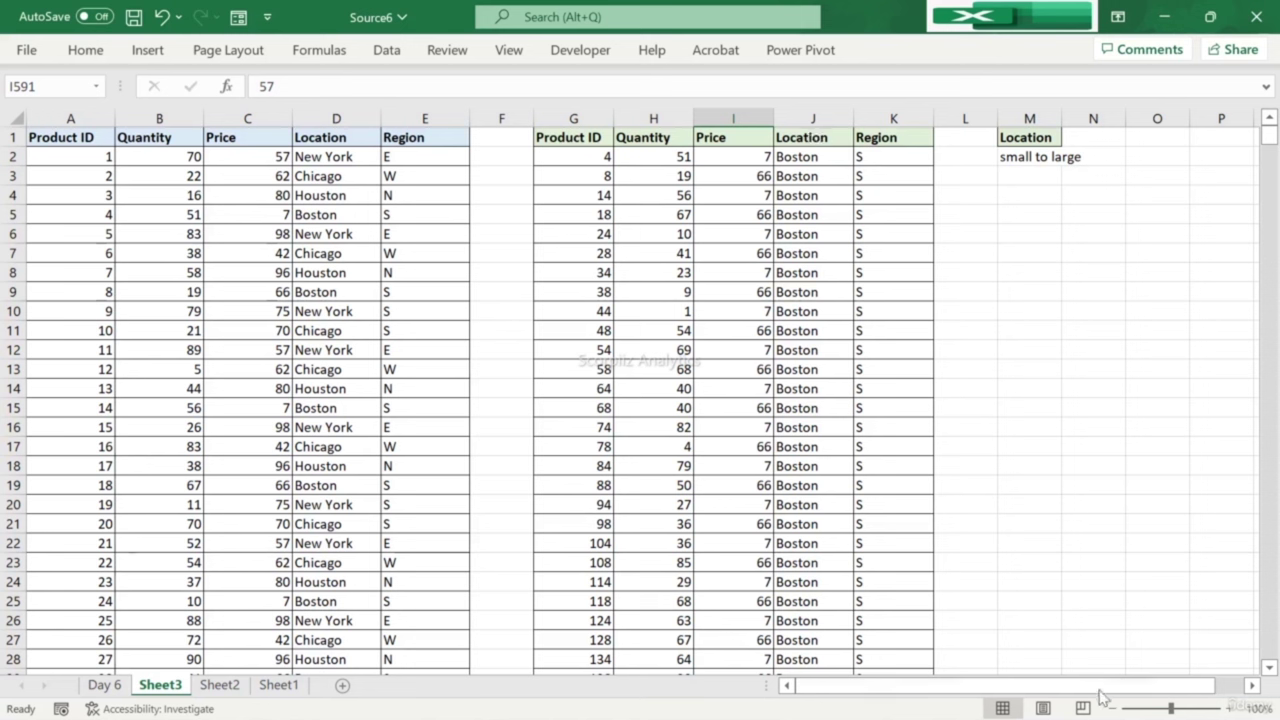
{"action": "left_click", "coordinate": [112, 133]}
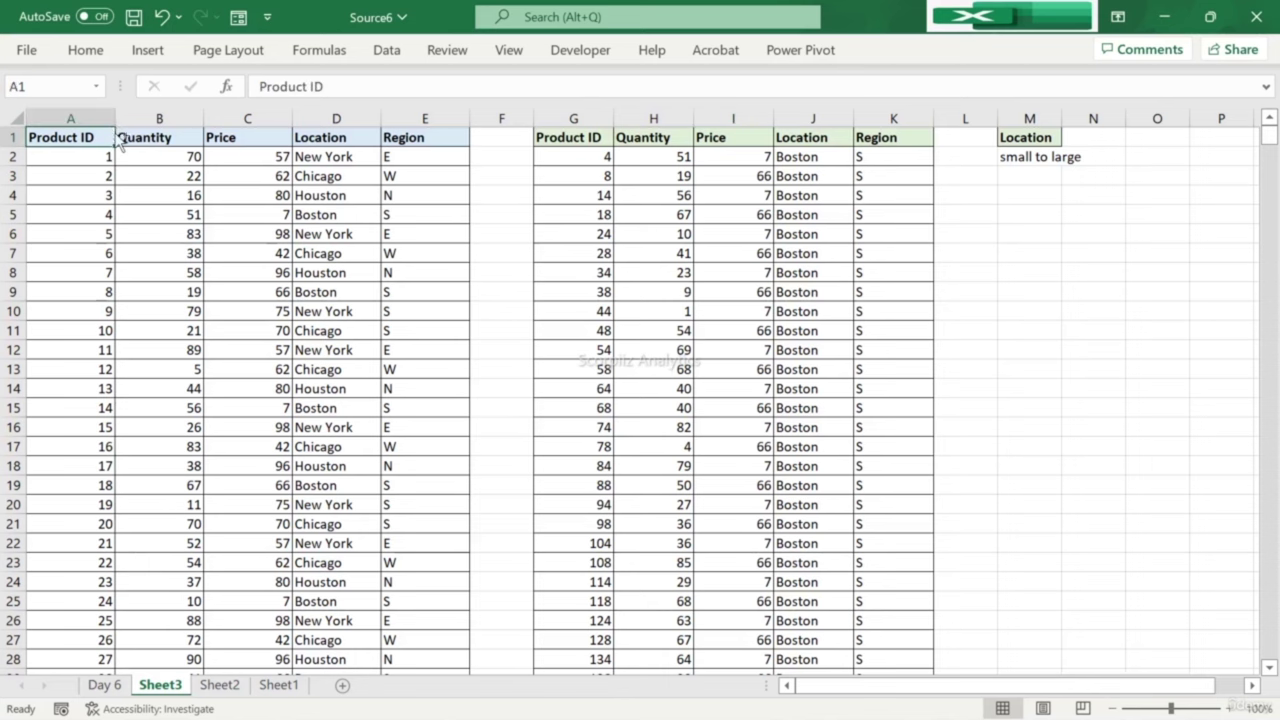
{"action": "key", "text": "ctrl+shift+Right"}
{"action": "key", "text": "ctrl+shift+Down"}
Step: Copy the product table into a new Sheet4 and widen column A
{"action": "key", "text": "ctrl+c"}
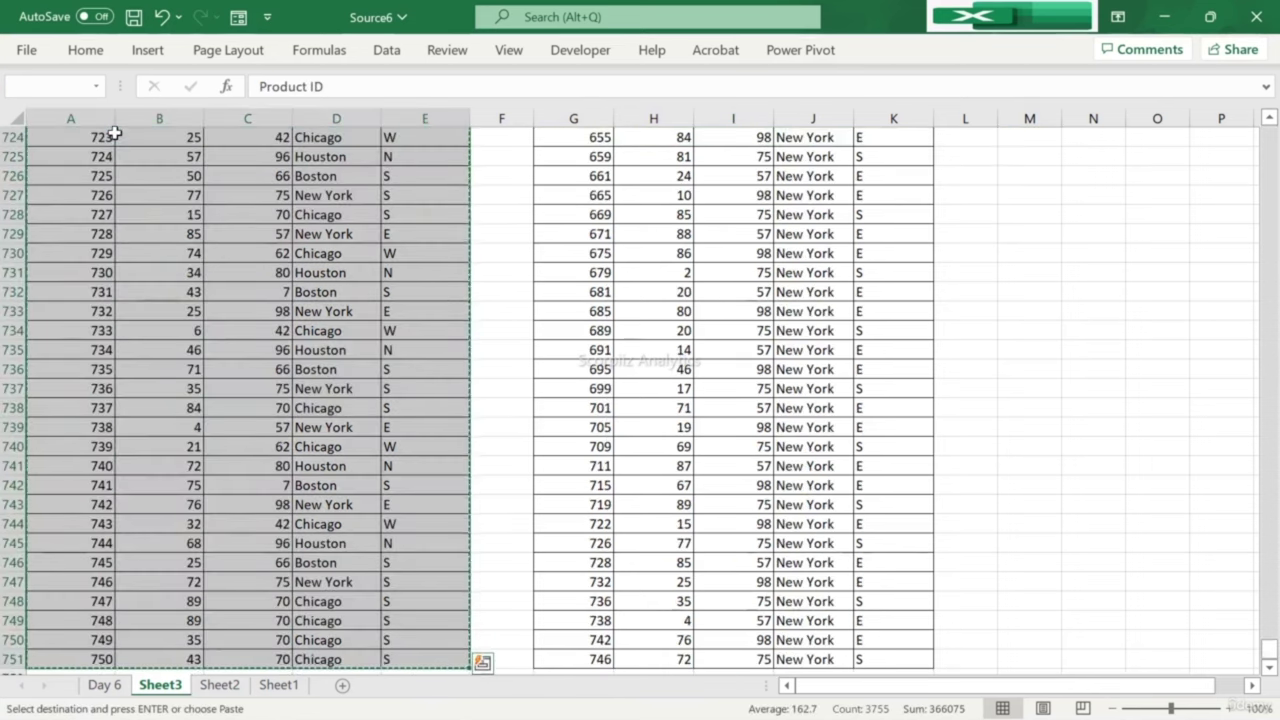
{"action": "key", "text": "ctrl+Home"}
{"action": "left_click", "coordinate": [117, 140]}
{"action": "left_click", "coordinate": [965, 137]}
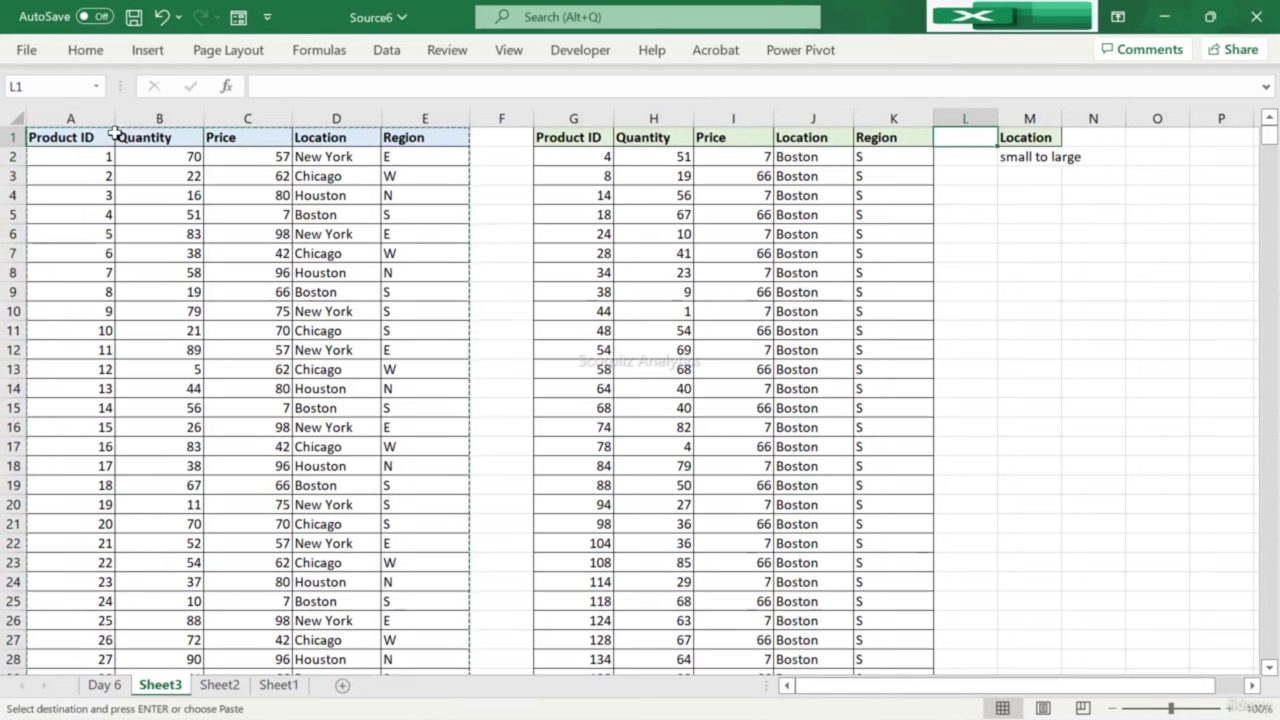
{"action": "left_click", "coordinate": [347, 685]}
{"action": "key", "text": "ctrl+v"}
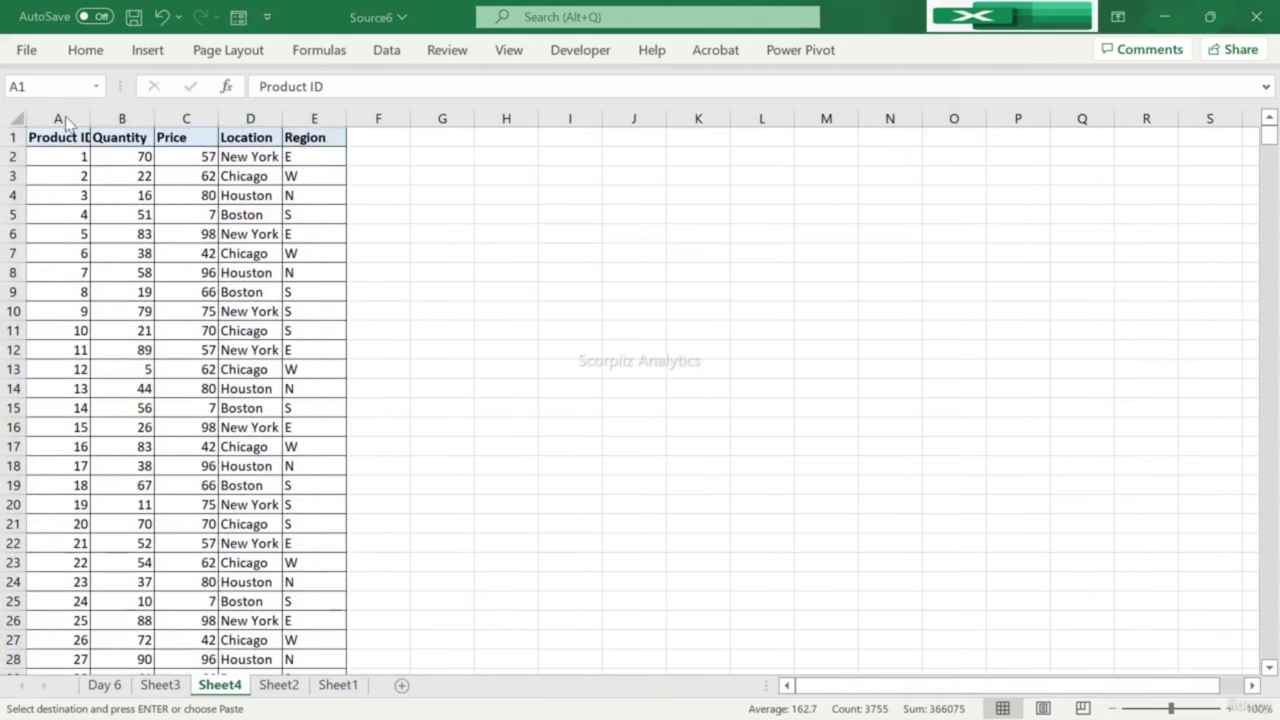
{"action": "left_click_drag", "start_coordinate": [90, 118], "coordinate": [107, 130]}
{"action": "left_click", "coordinate": [106, 135]}
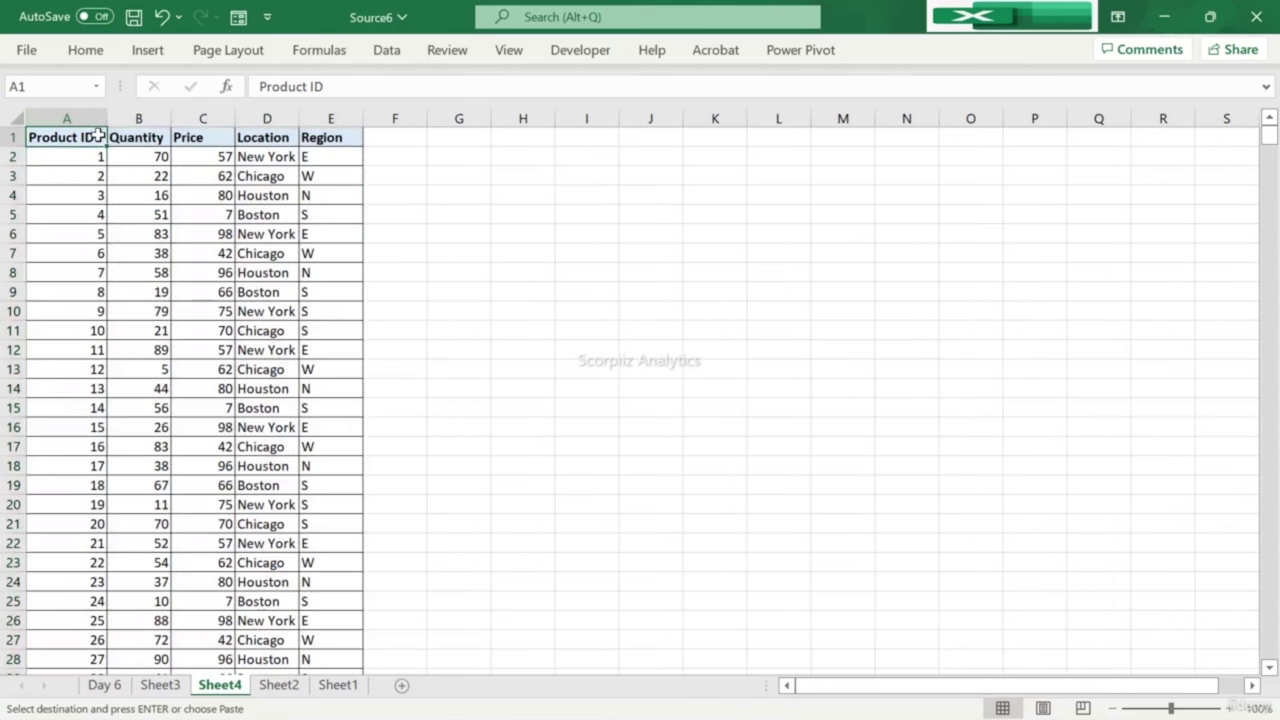
Step: Put Product ID, Quantity and Location headers in H1:J1 and widen columns H–J
{"action": "left_click", "coordinate": [517, 138]}
{"action": "key", "text": "ctrl+v"}
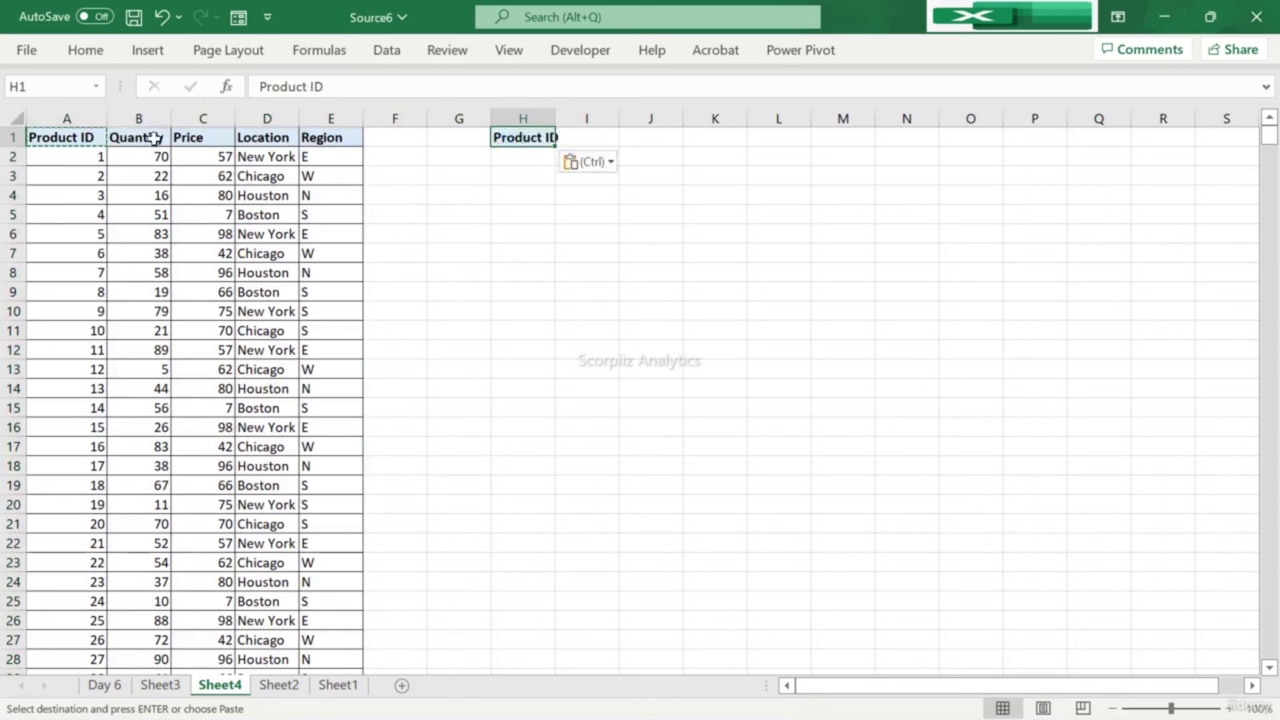
{"action": "left_click", "coordinate": [155, 138]}
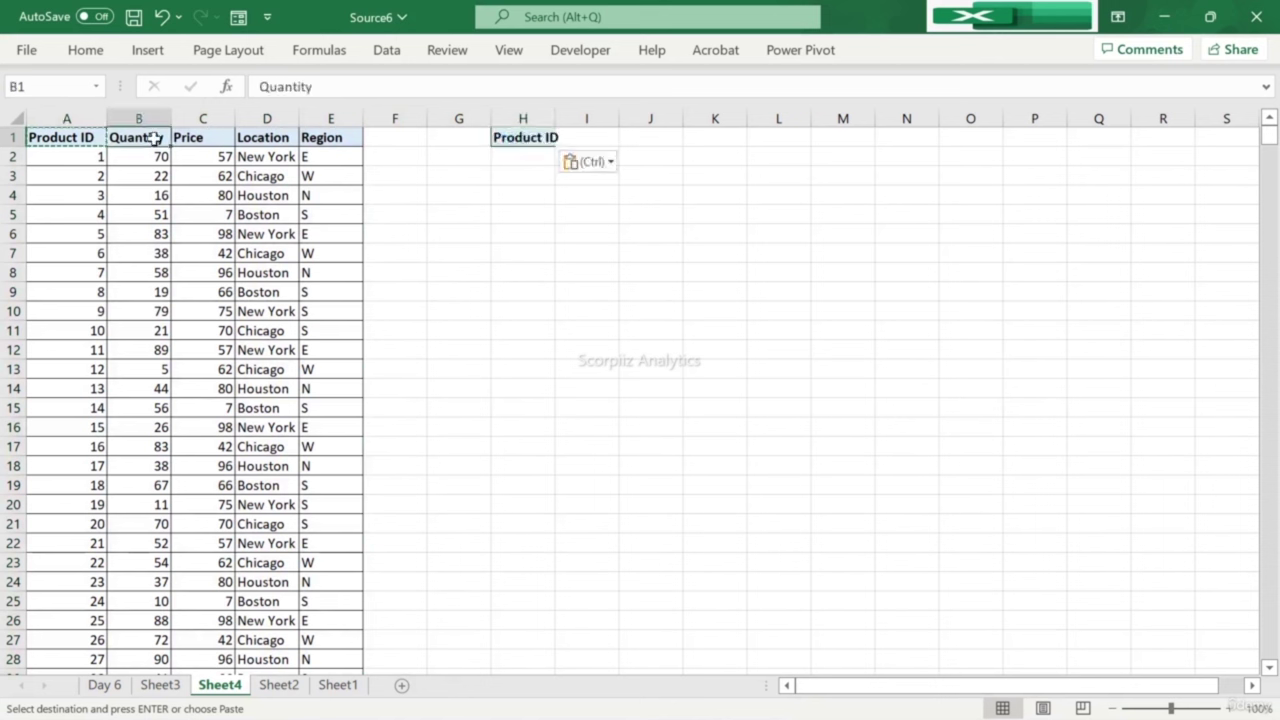
{"action": "left_click", "coordinate": [594, 138]}
{"action": "key", "text": "ctrl+v"}
{"action": "left_click", "coordinate": [279, 139]}
{"action": "key", "text": "ctrl+c"}
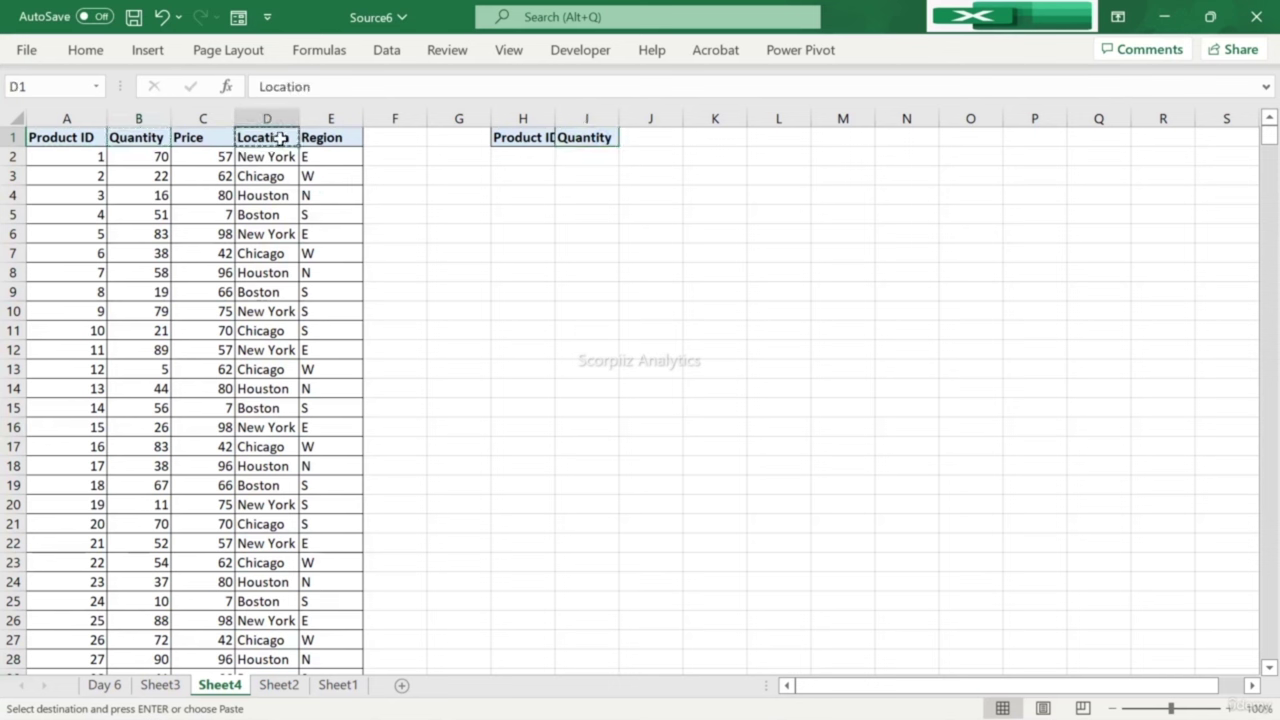
{"action": "key", "text": "Escape"}
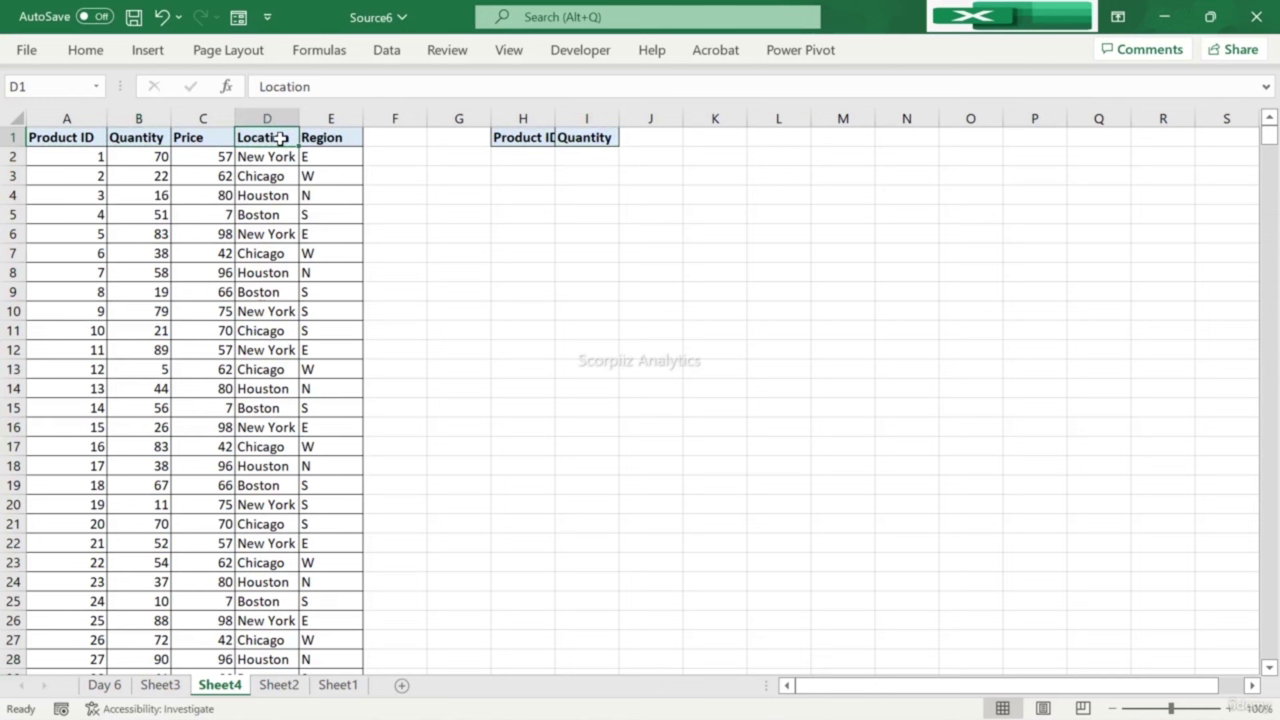
{"action": "key", "text": "ctrl+c"}
{"action": "left_click", "coordinate": [650, 140]}
{"action": "key", "text": "ctrl+v"}
{"action": "left_click_drag", "start_coordinate": [525, 118], "coordinate": [650, 118]}
{"action": "left_click_drag", "start_coordinate": [556, 118], "coordinate": [677, 132]}
Step: Fill the new headers H1:J1 light green and enter 'high to Low' in H2
{"action": "left_click", "coordinate": [85, 50]}
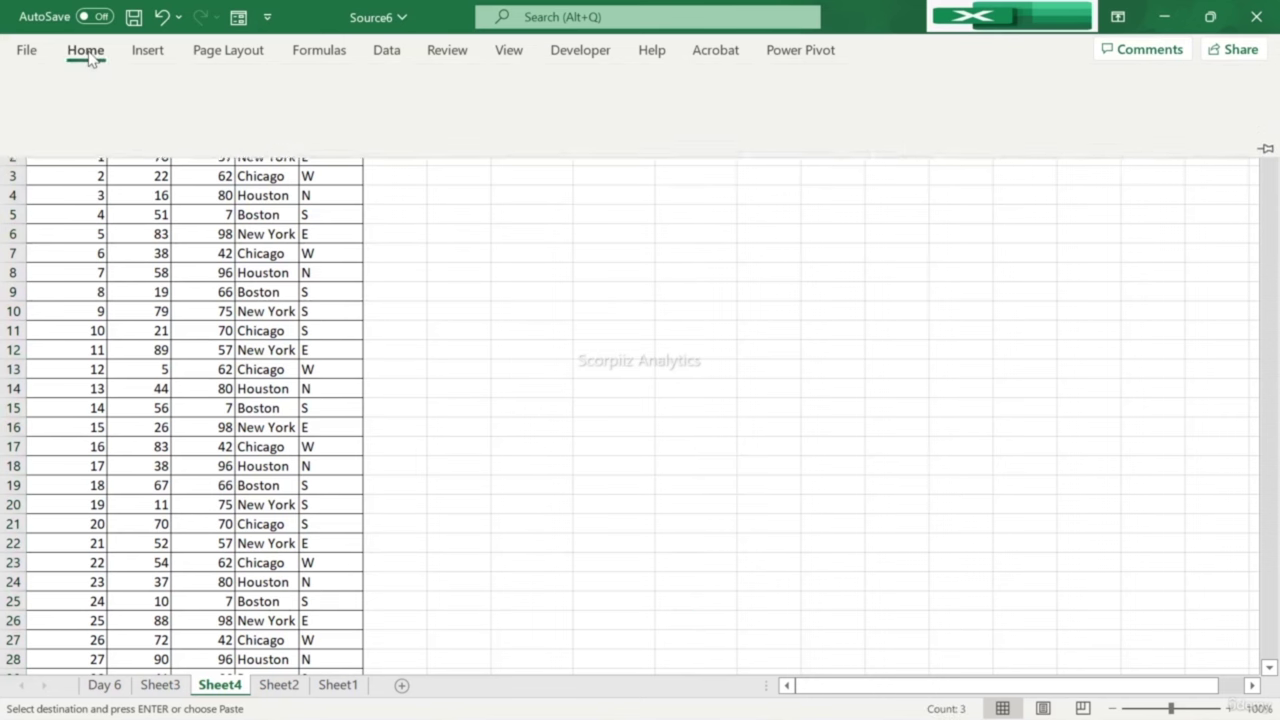
{"action": "left_click", "coordinate": [259, 119]}
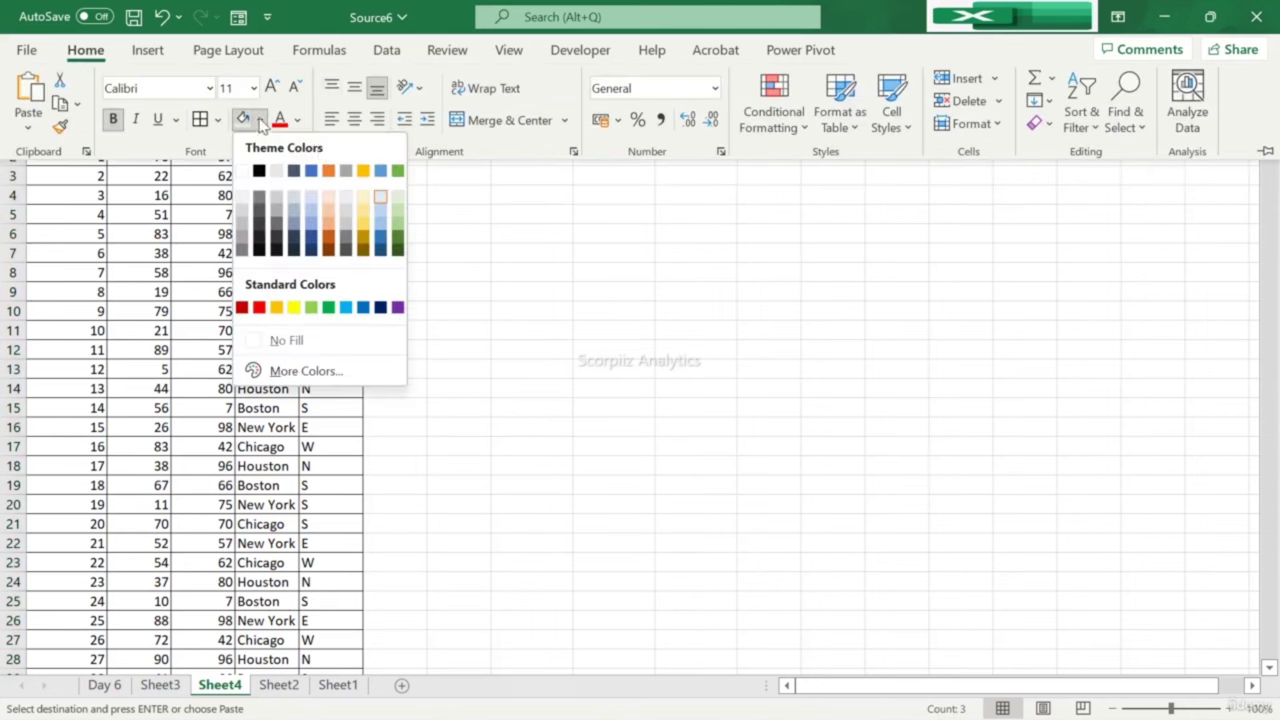
{"action": "left_click", "coordinate": [396, 196]}
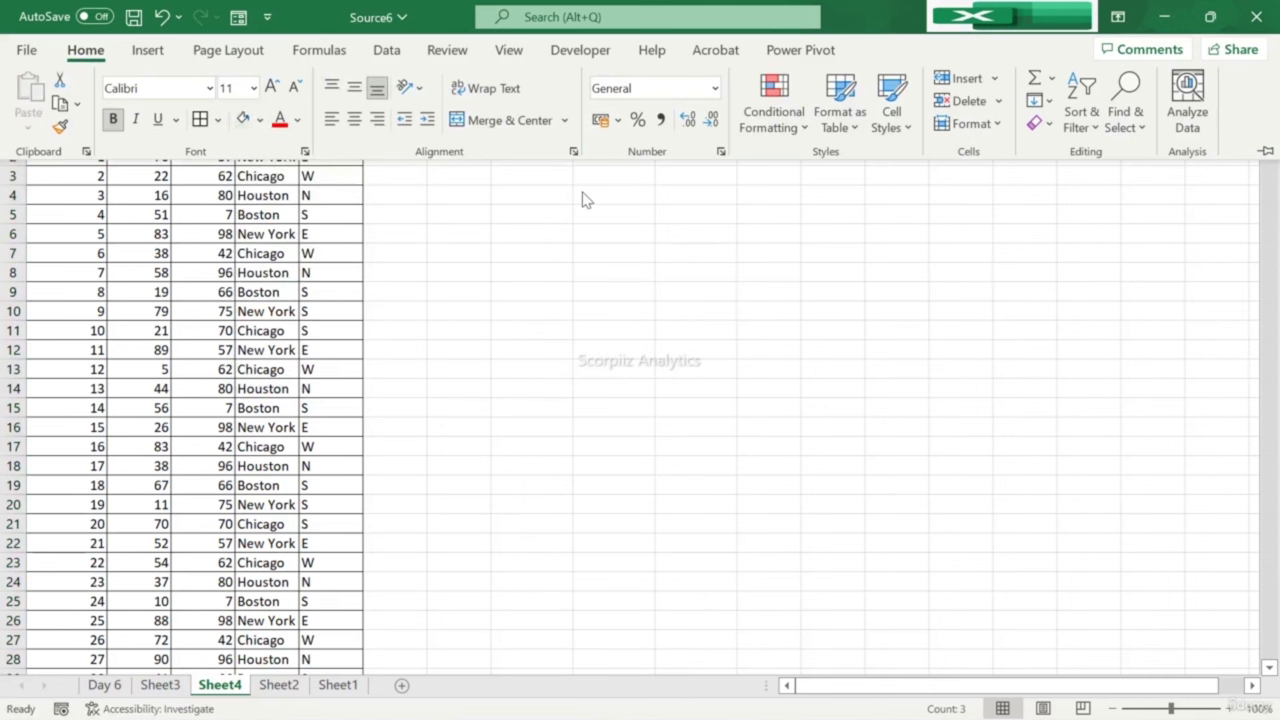
{"action": "left_click", "coordinate": [520, 154]}
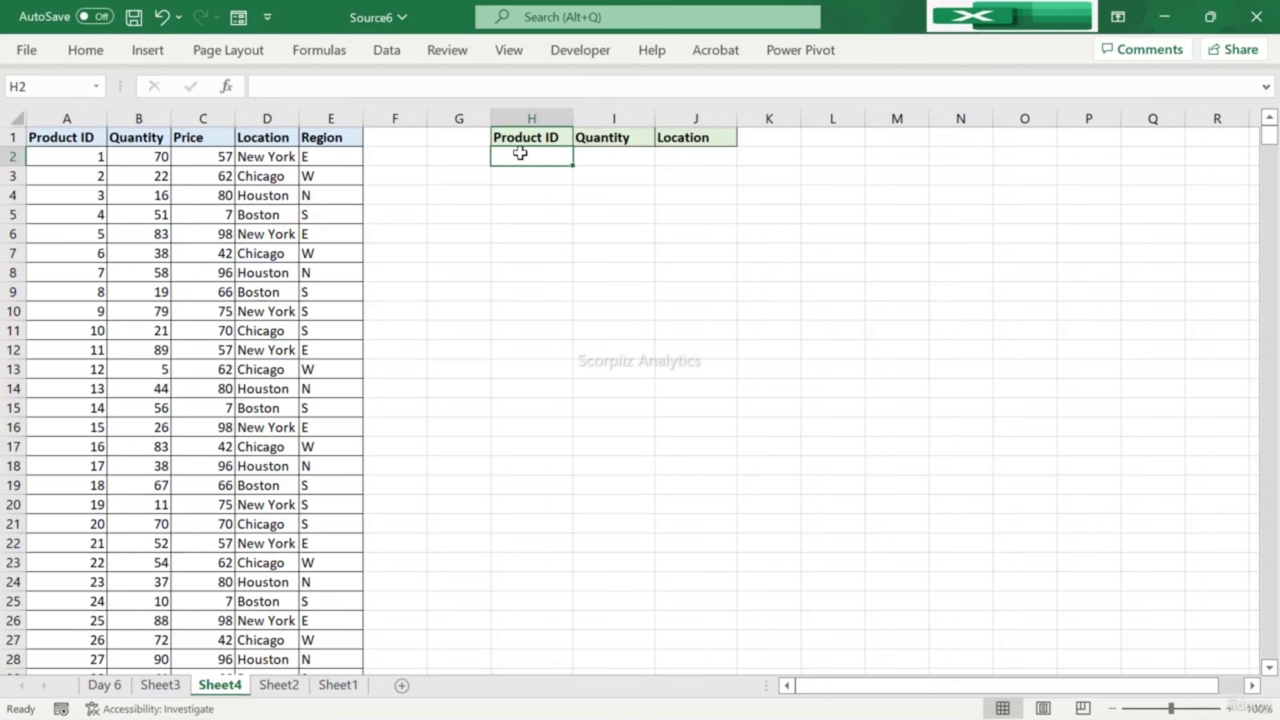
{"action": "type", "text": "AS"}
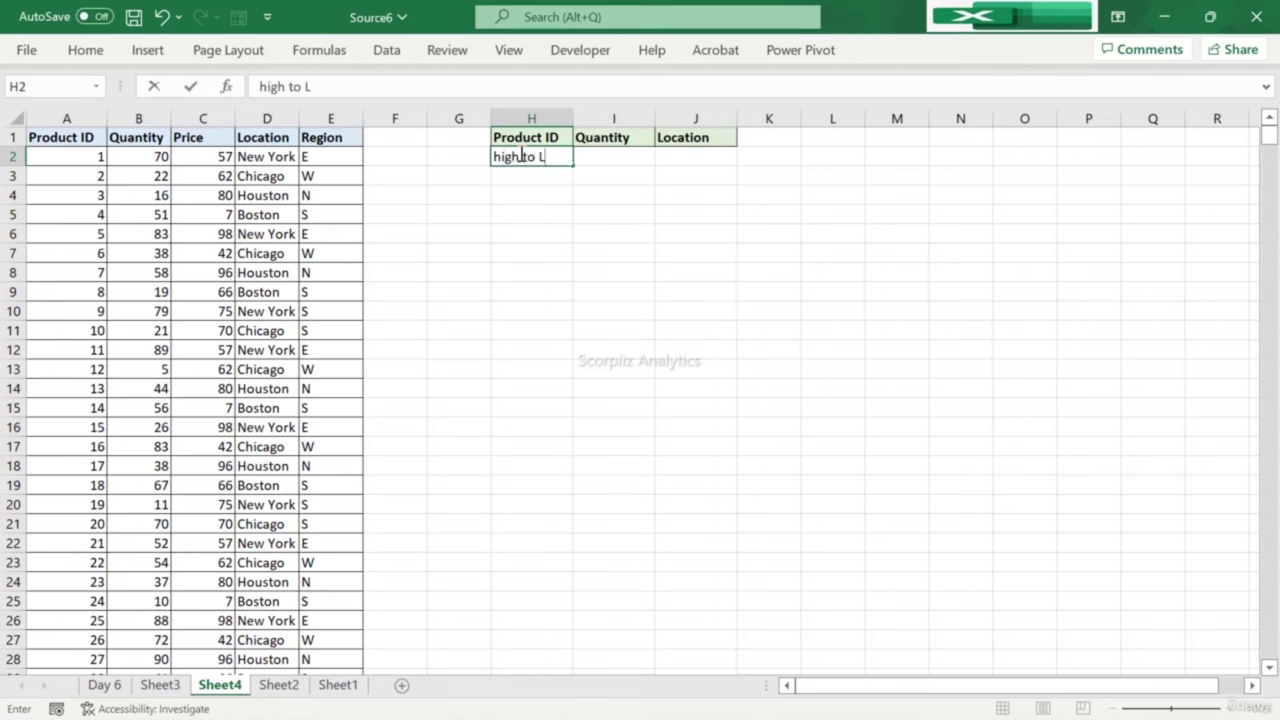
{"action": "key", "text": "Return"}
Step: Copy H2 into I2 and change the I2 text to 'Low to High'
{"action": "left_click", "coordinate": [519, 155]}
{"action": "key", "text": "ctrl+c"}
{"action": "key", "text": "Right"}
{"action": "key", "text": "ctrl+v"}
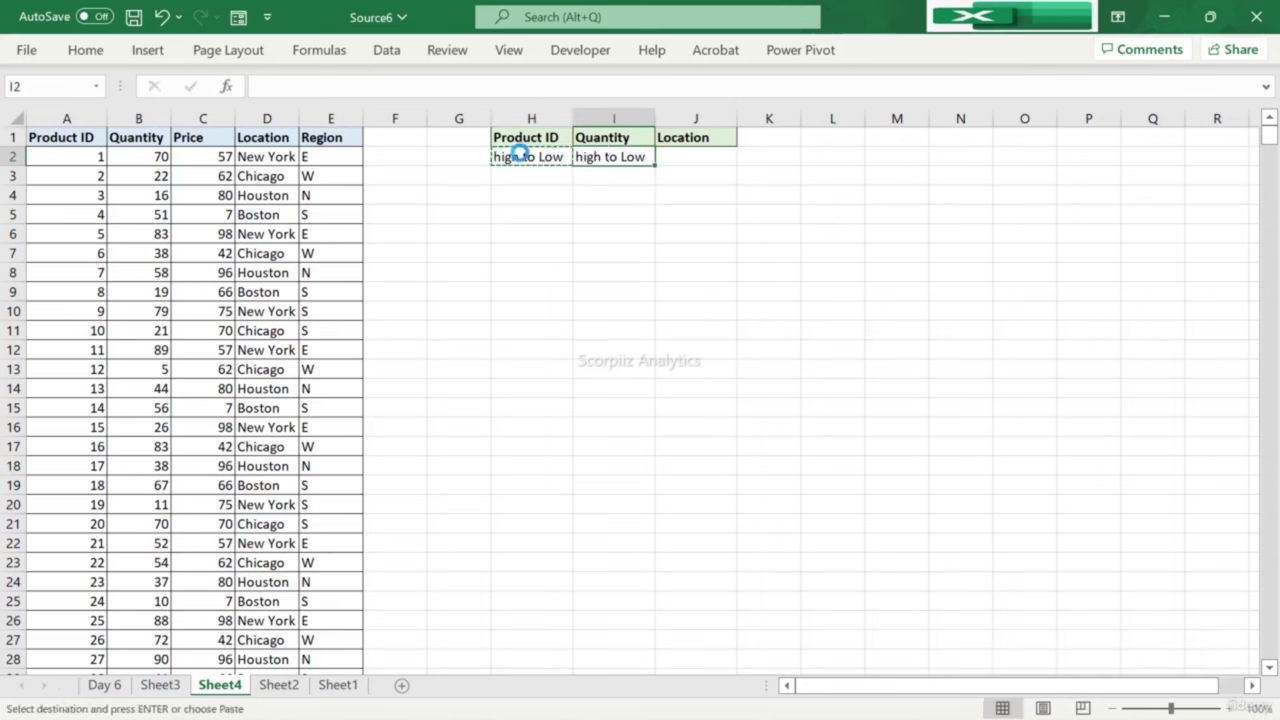
{"action": "key", "text": "Escape"}
{"action": "key", "text": "F2"}
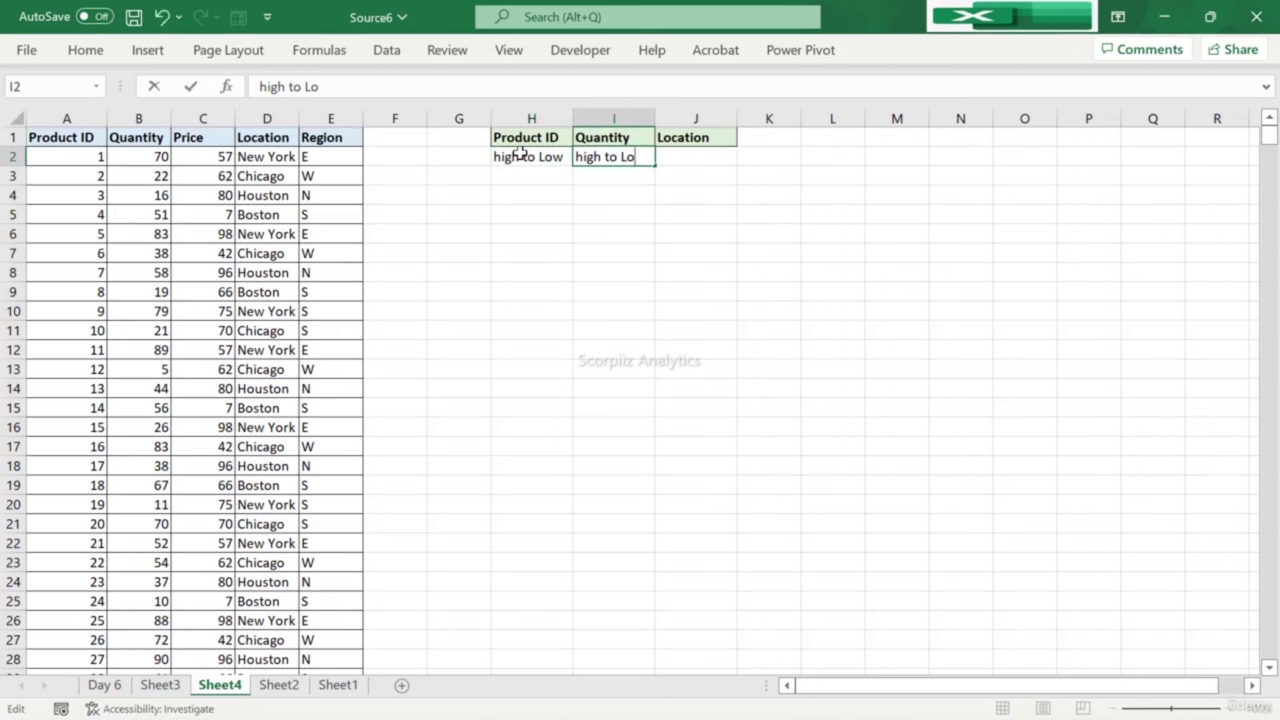
{"action": "key", "text": "BackSpace"}
{"action": "key", "text": "BackSpace"}
{"action": "key", "text": "BackSpace"}
{"action": "key", "text": "BackSpace"}
{"action": "key", "text": "BackSpace"}
{"action": "key", "text": "BackSpace"}
{"action": "key", "text": "BackSpace"}
{"action": "key", "text": "BackSpace"}
{"action": "key", "text": "BackSpace"}
{"action": "key", "text": "BackSpace"}
{"action": "type", "text": "Low to High"}
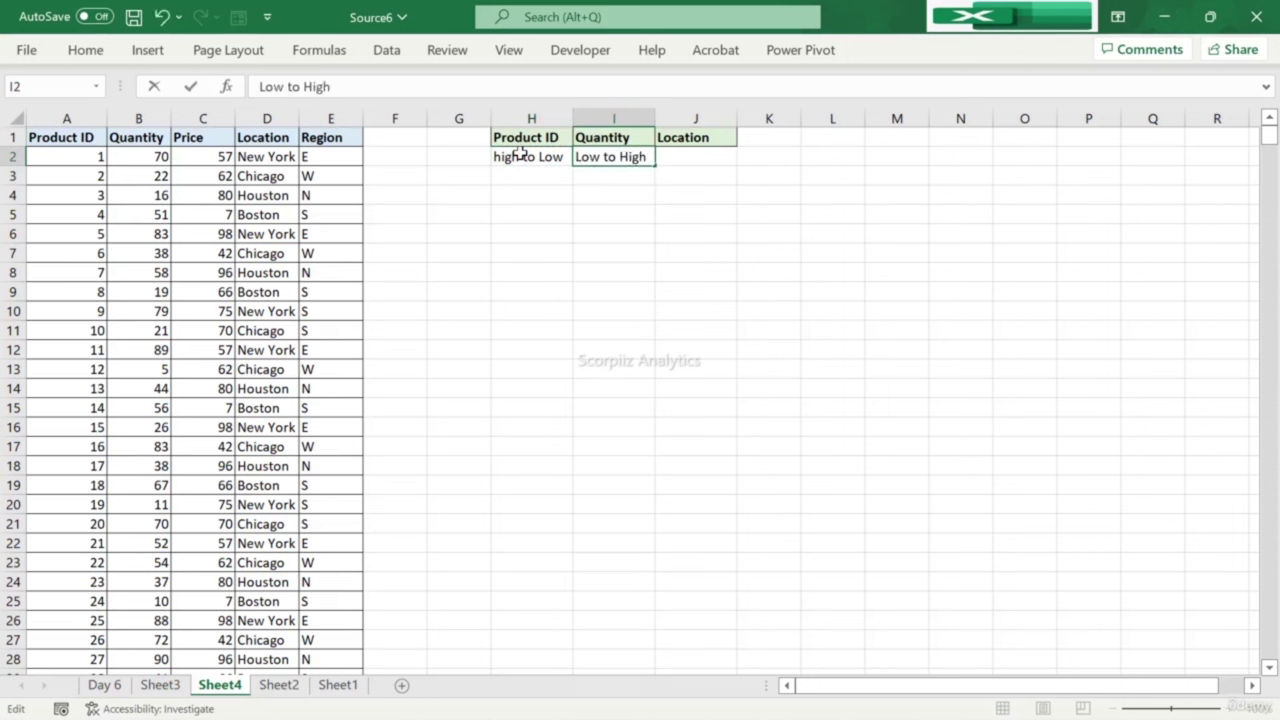
{"action": "key", "text": "Return"}
Step: Delete the Location header from J1 and select H1:I1
{"action": "key", "text": "Right"}
{"action": "key", "text": "Up"}
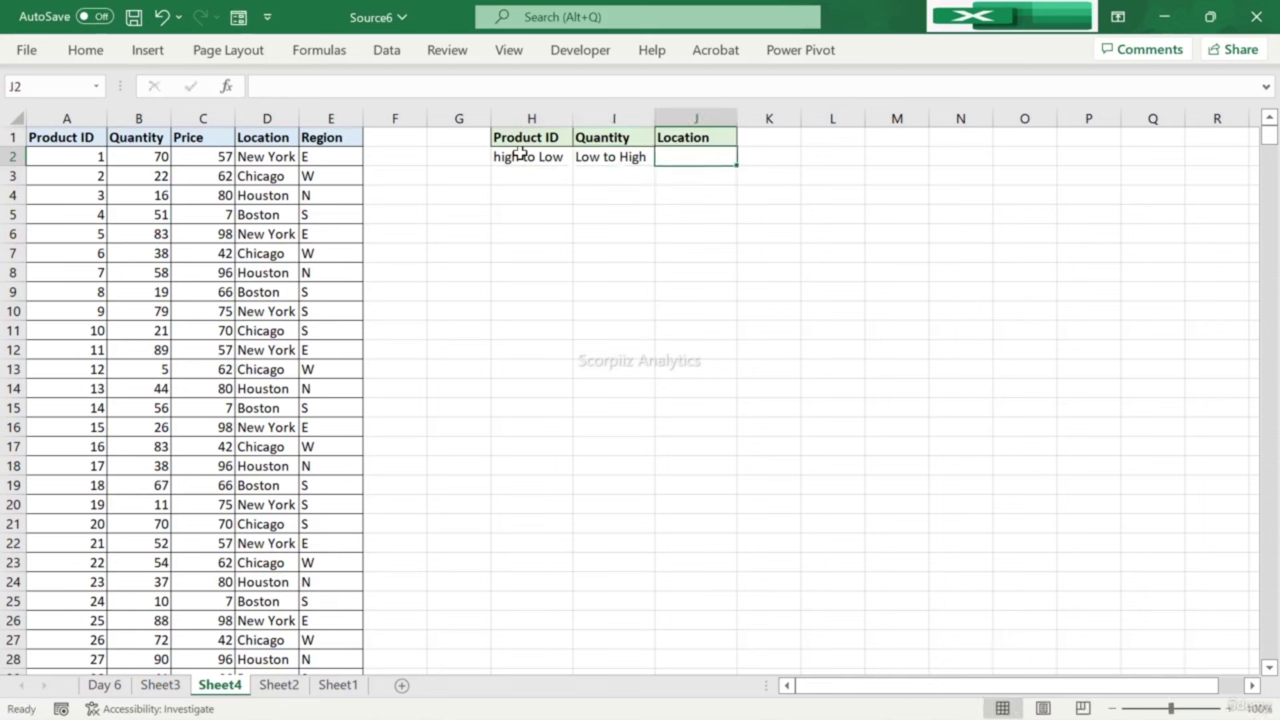
{"action": "key", "text": "ctrl+c"}
{"action": "key", "text": "Up"}
{"action": "key", "text": "Delete"}
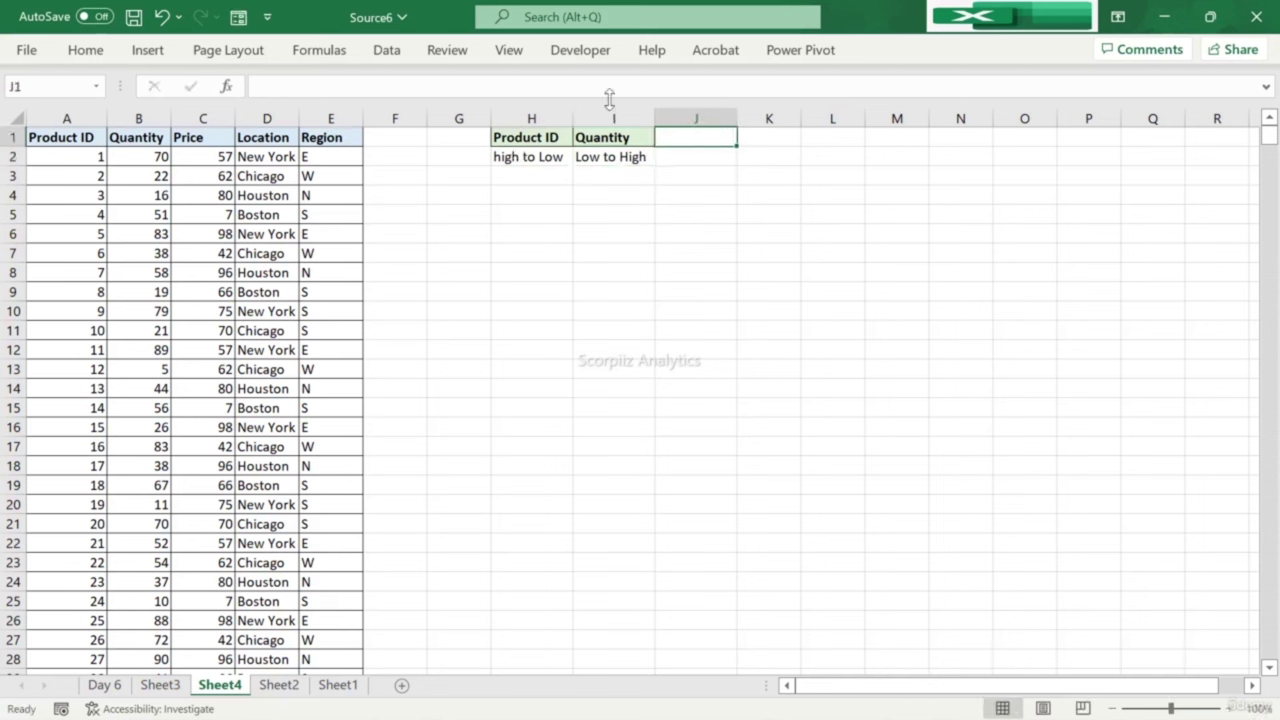
{"action": "key", "text": "Left"}
{"action": "key", "text": "Left"}
{"action": "key", "text": "shift+Right"}
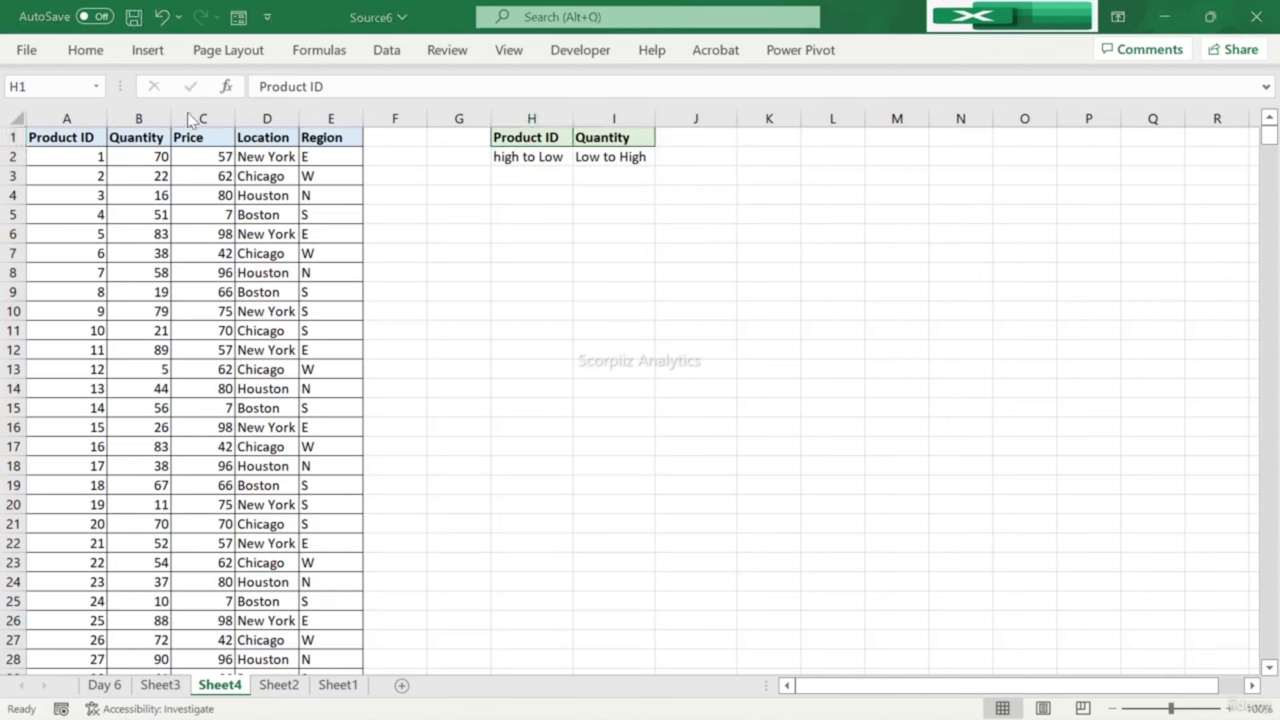
Step: Copy the whole product table A1:E751 and paste it starting at K1
{"action": "left_click", "coordinate": [146, 136]}
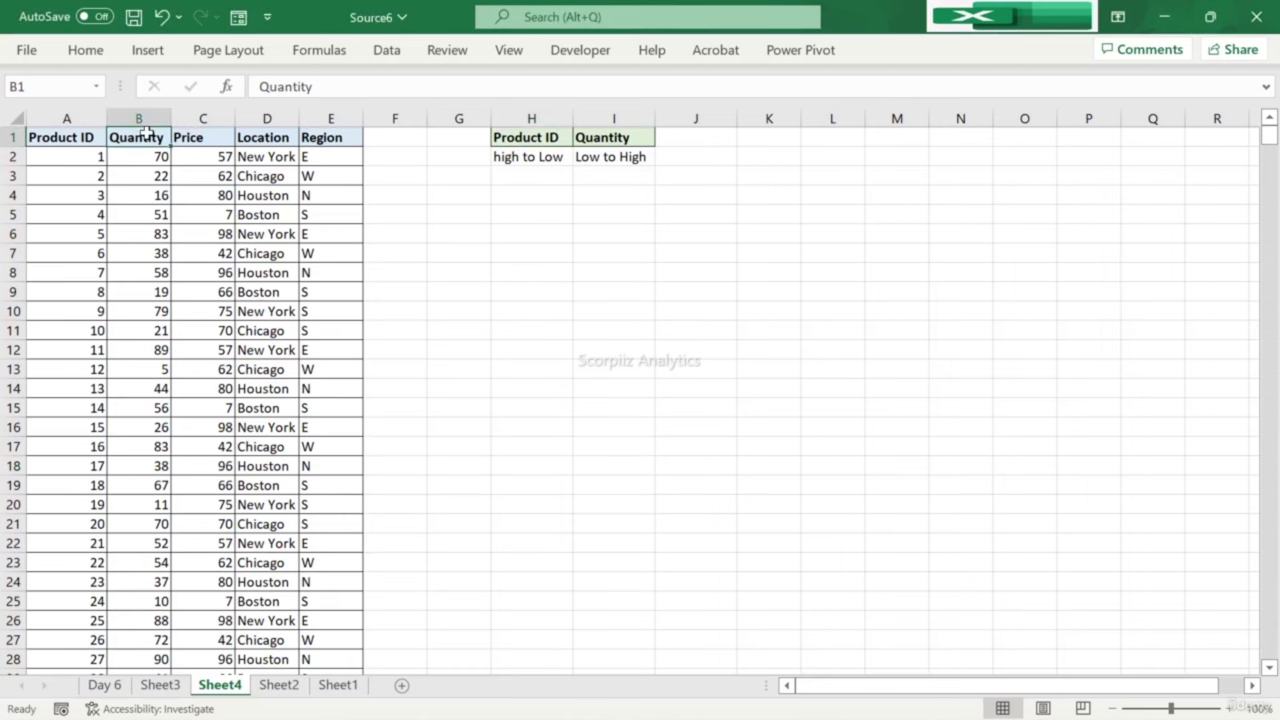
{"action": "key", "text": "Left"}
{"action": "key", "text": "ctrl+shift+Right"}
{"action": "key", "text": "ctrl+shift+Down"}
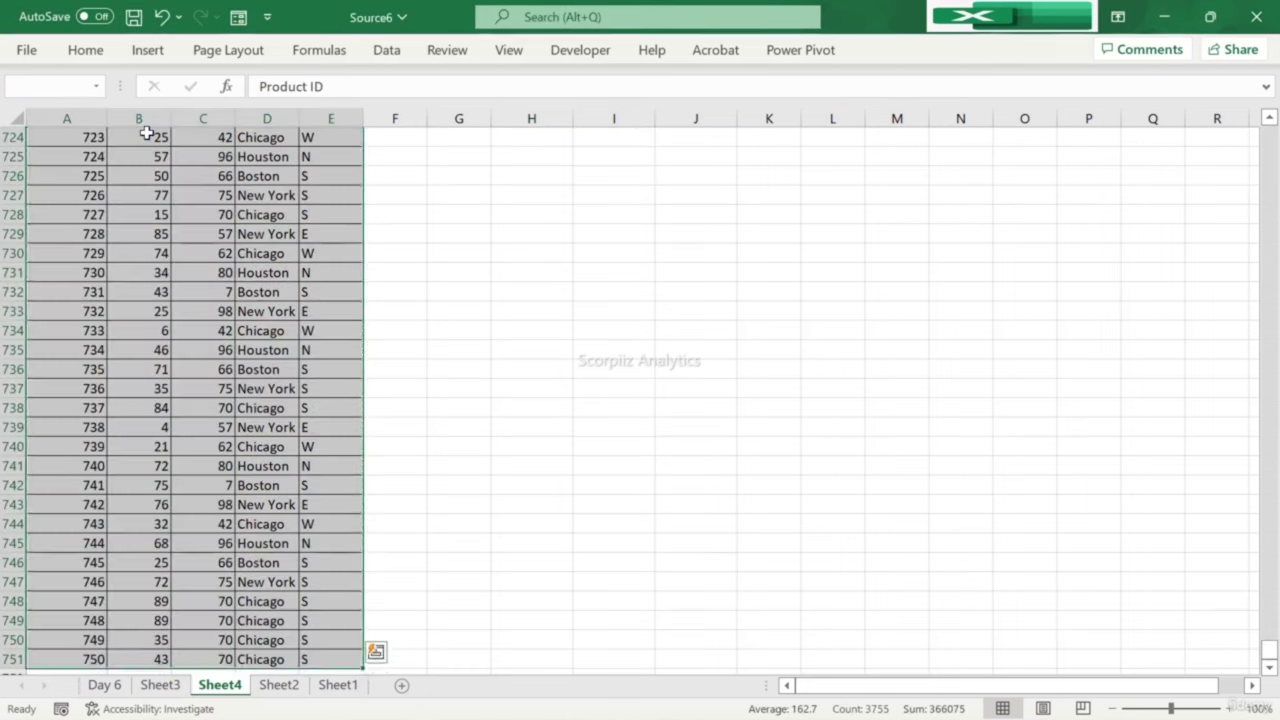
{"action": "key", "text": "ctrl+c"}
{"action": "key", "text": "Right"}
{"action": "key", "text": "Right"}
{"action": "key", "text": "Right"}
{"action": "key", "text": "Right"}
{"action": "key", "text": "Right"}
{"action": "key", "text": "Right"}
{"action": "key", "text": "Right"}
{"action": "key", "text": "Right"}
{"action": "key", "text": "Right"}
{"action": "key", "text": "Right"}
{"action": "key", "text": "Right"}
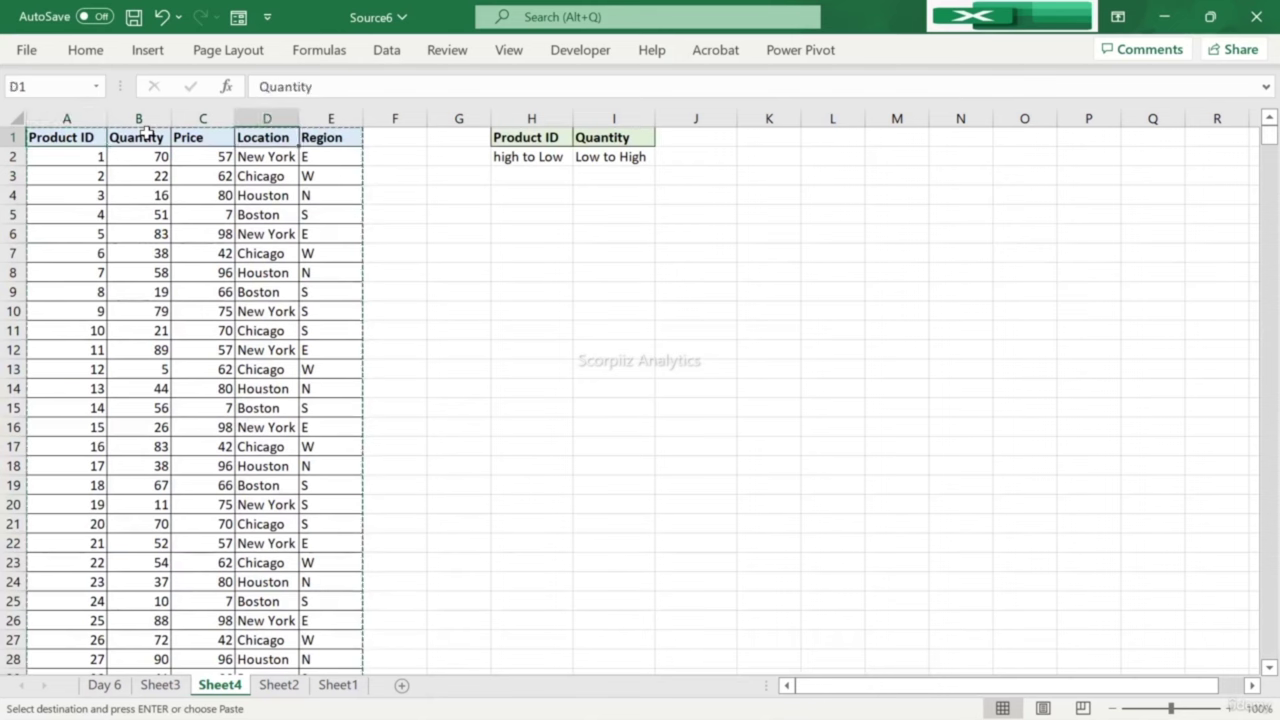
{"action": "key", "text": "Left"}
{"action": "key", "text": "ctrl+v"}
{"action": "key", "text": "Escape"}
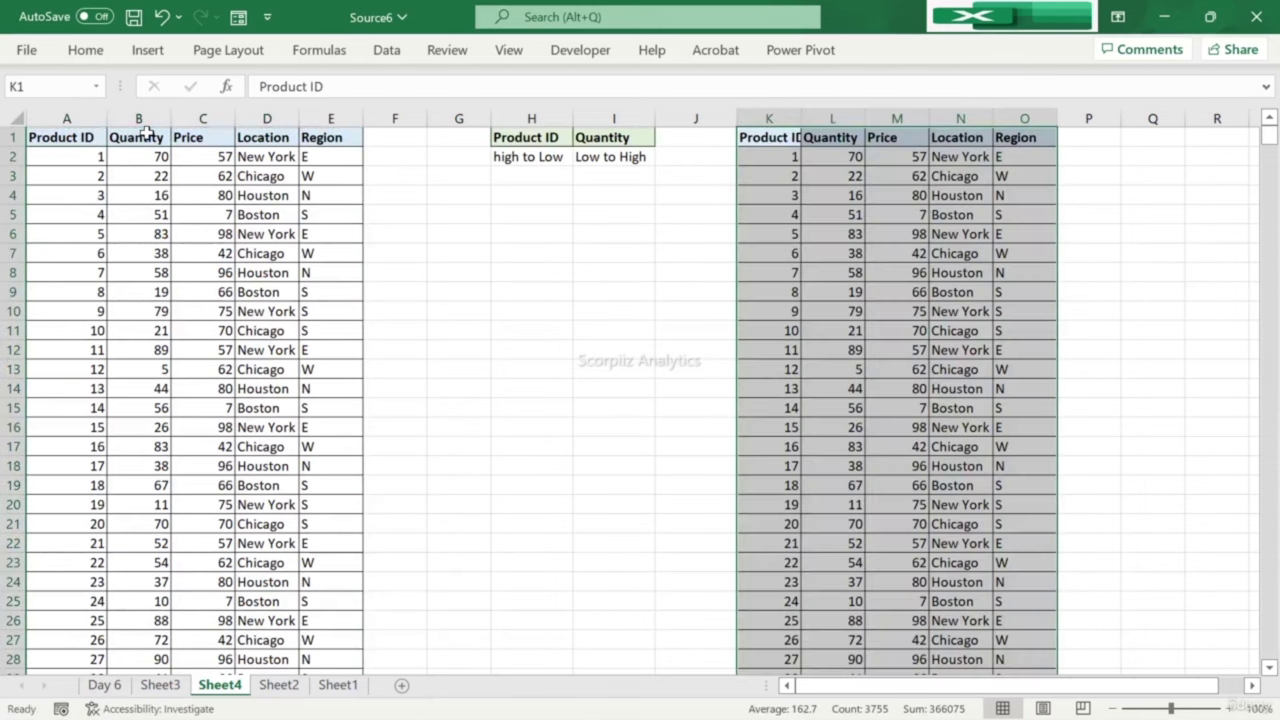
Step: Widen columns K–O and narrow columns F and J into thin gaps
{"action": "left_click_drag", "start_coordinate": [768, 118], "coordinate": [1013, 118]}
{"action": "left_click_drag", "start_coordinate": [804, 116], "coordinate": [817, 116]}
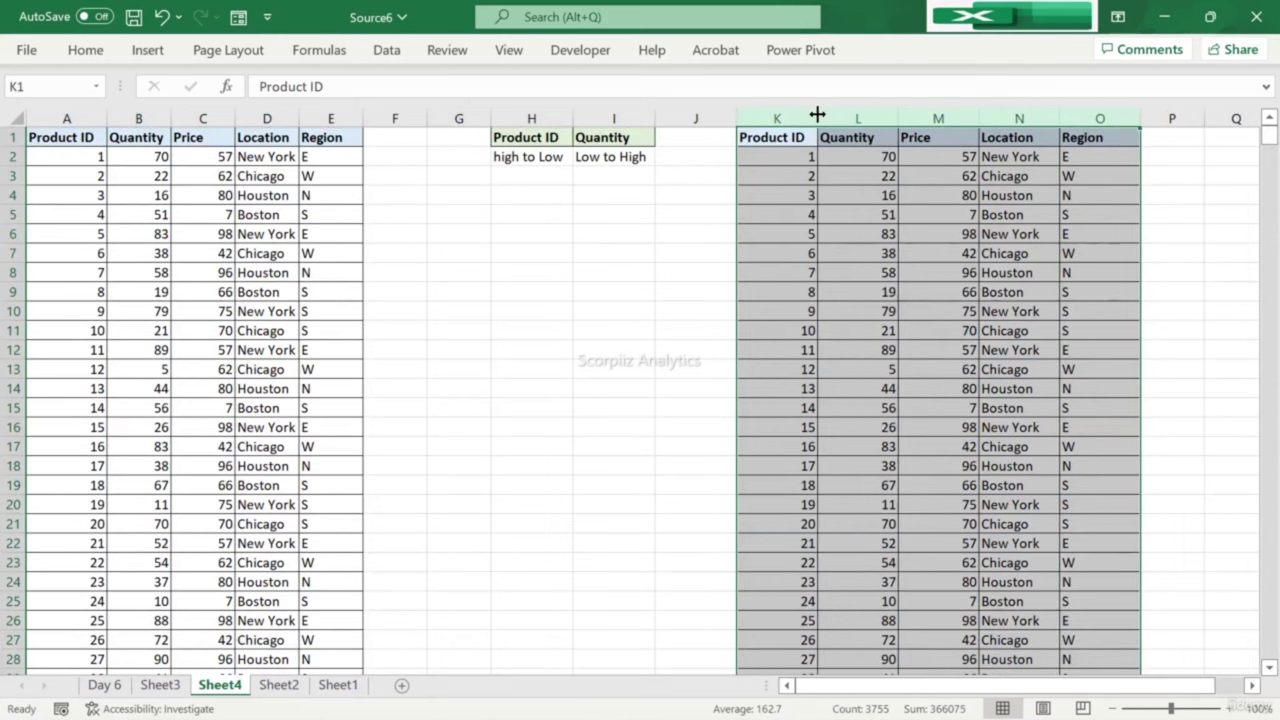
{"action": "left_click", "coordinate": [396, 113]}
{"action": "left_click_drag", "start_coordinate": [426, 117], "coordinate": [365, 114]}
{"action": "left_click", "coordinate": [598, 116]}
{"action": "left_click_drag", "start_coordinate": [613, 119], "coordinate": [893, 141]}
Step: Enter the note 'sorting' in cell H5
{"action": "left_click", "coordinate": [85, 50]}
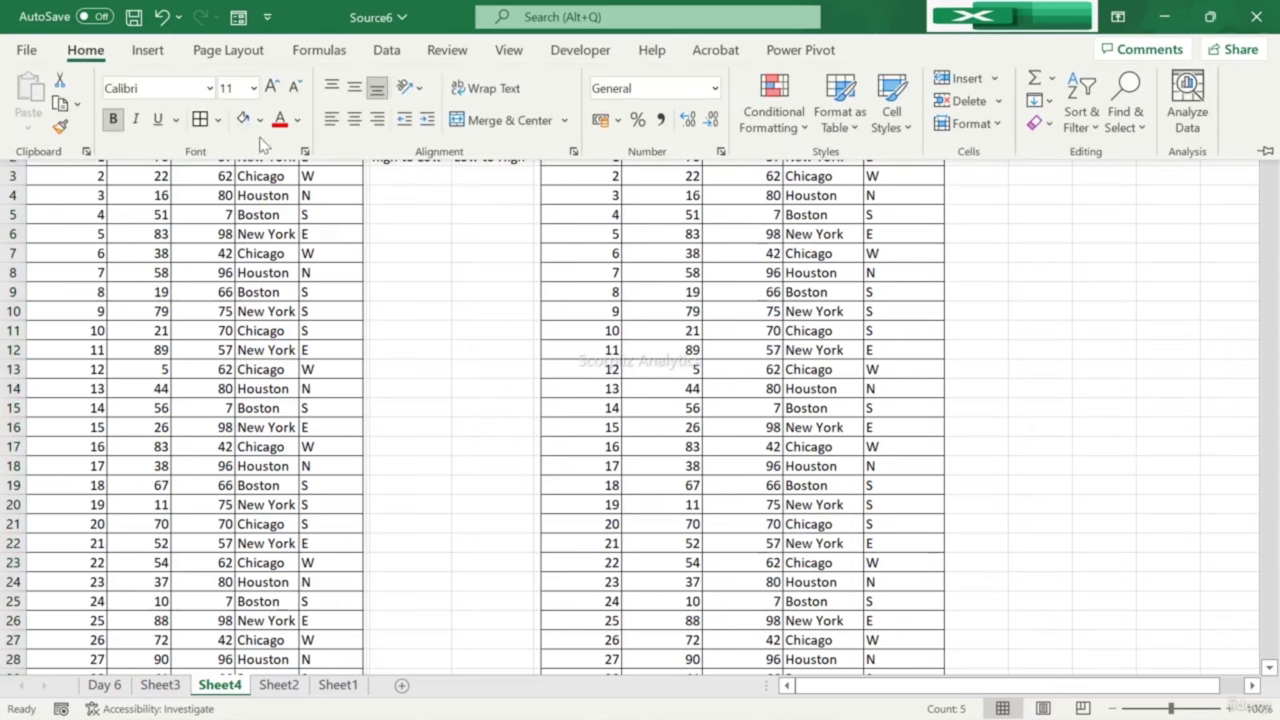
{"action": "left_click", "coordinate": [245, 119]}
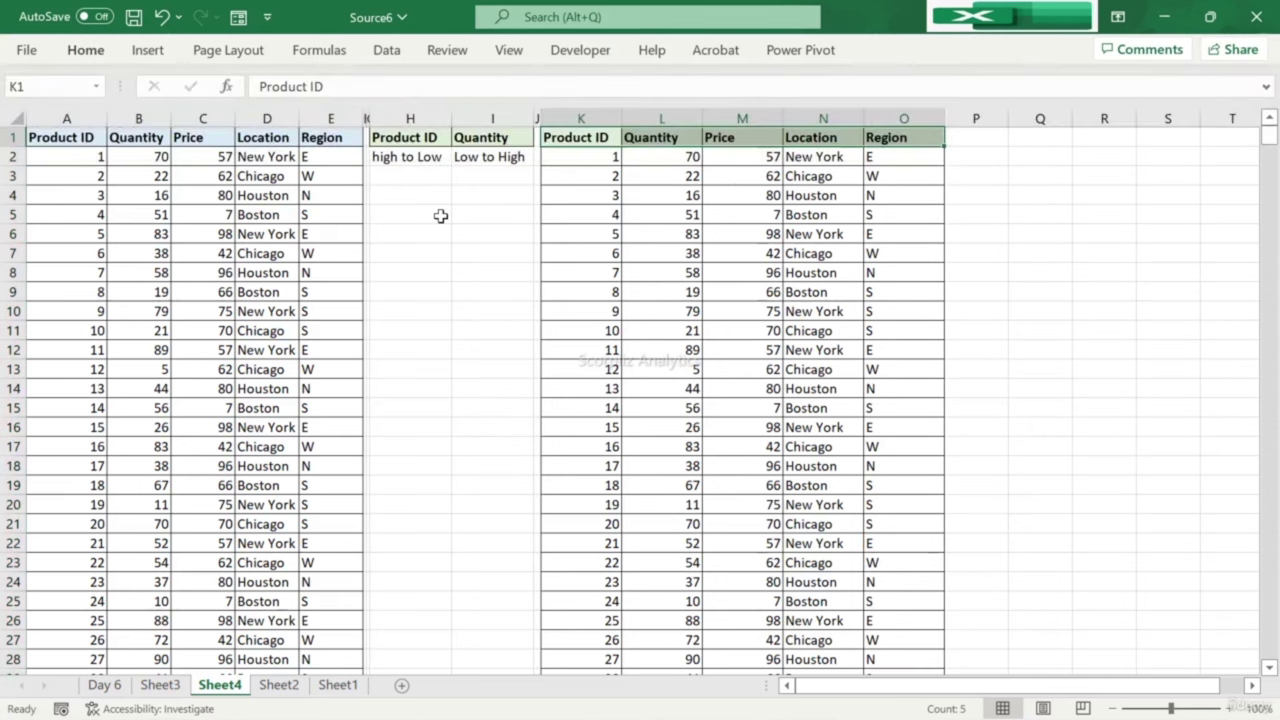
{"action": "left_click", "coordinate": [440, 216]}
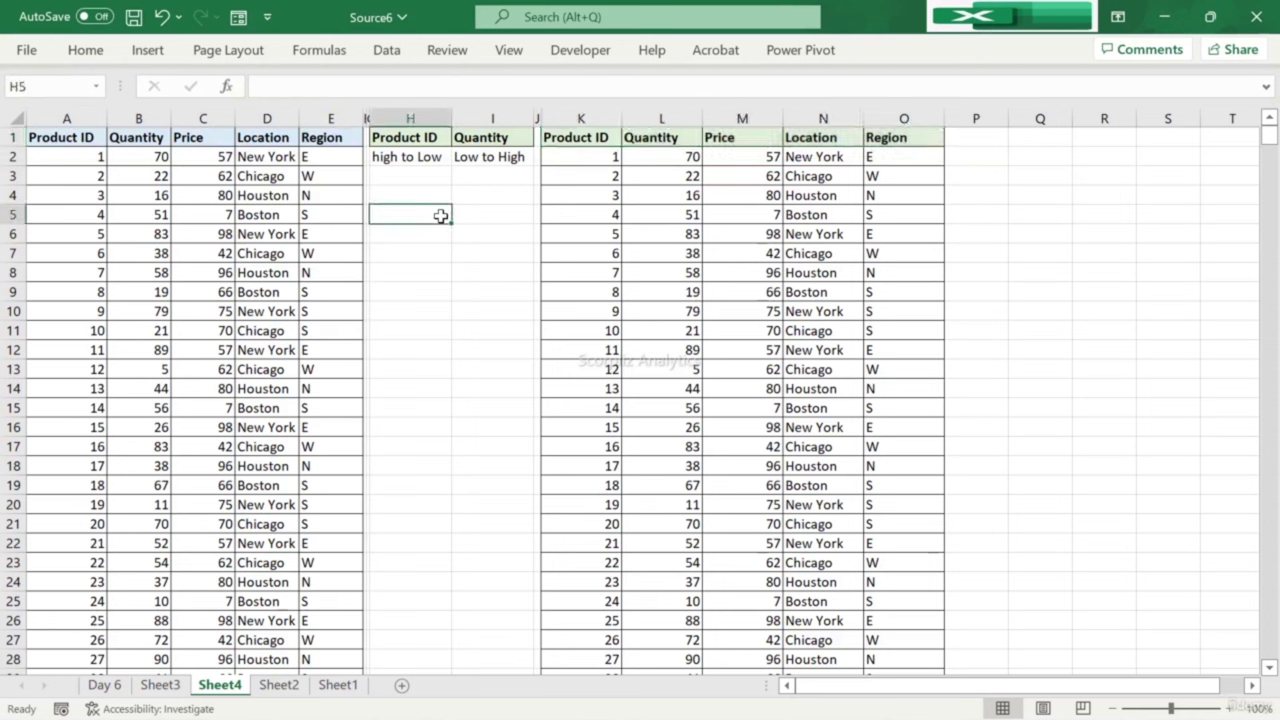
{"action": "type", "text": "sorting"}
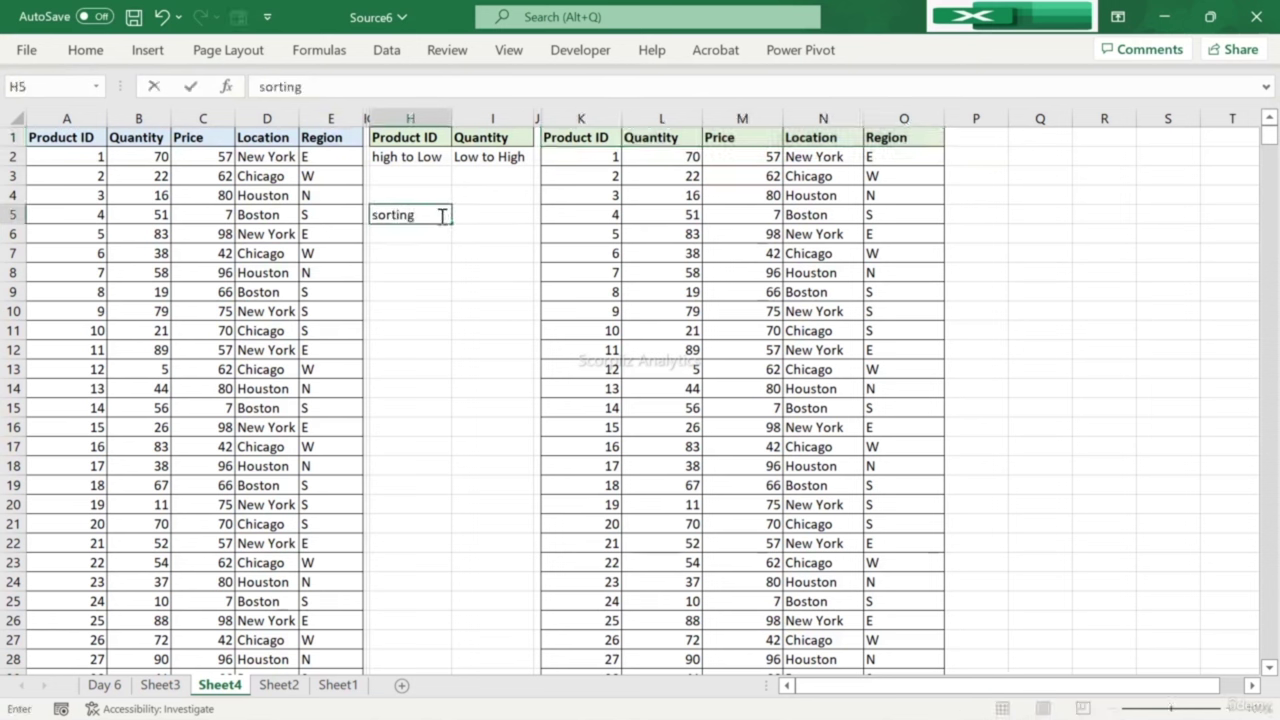
{"action": "key", "text": "Return"}
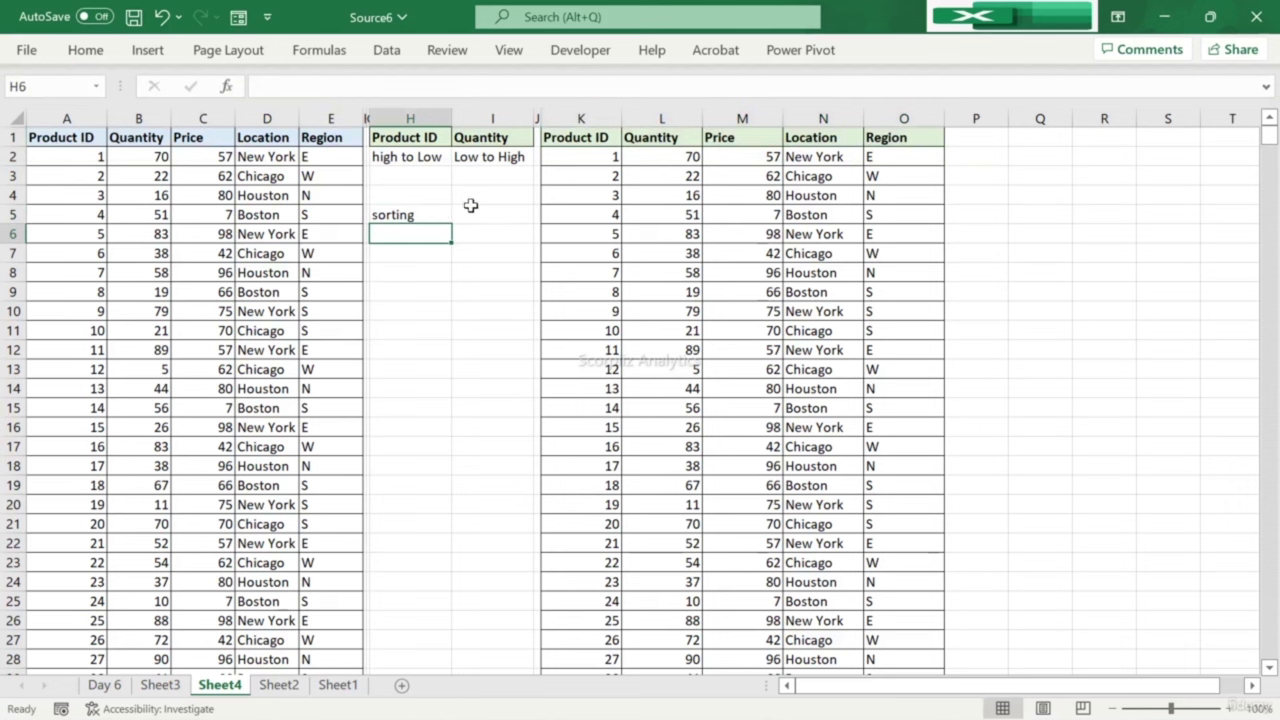
{"action": "left_click", "coordinate": [567, 137]}
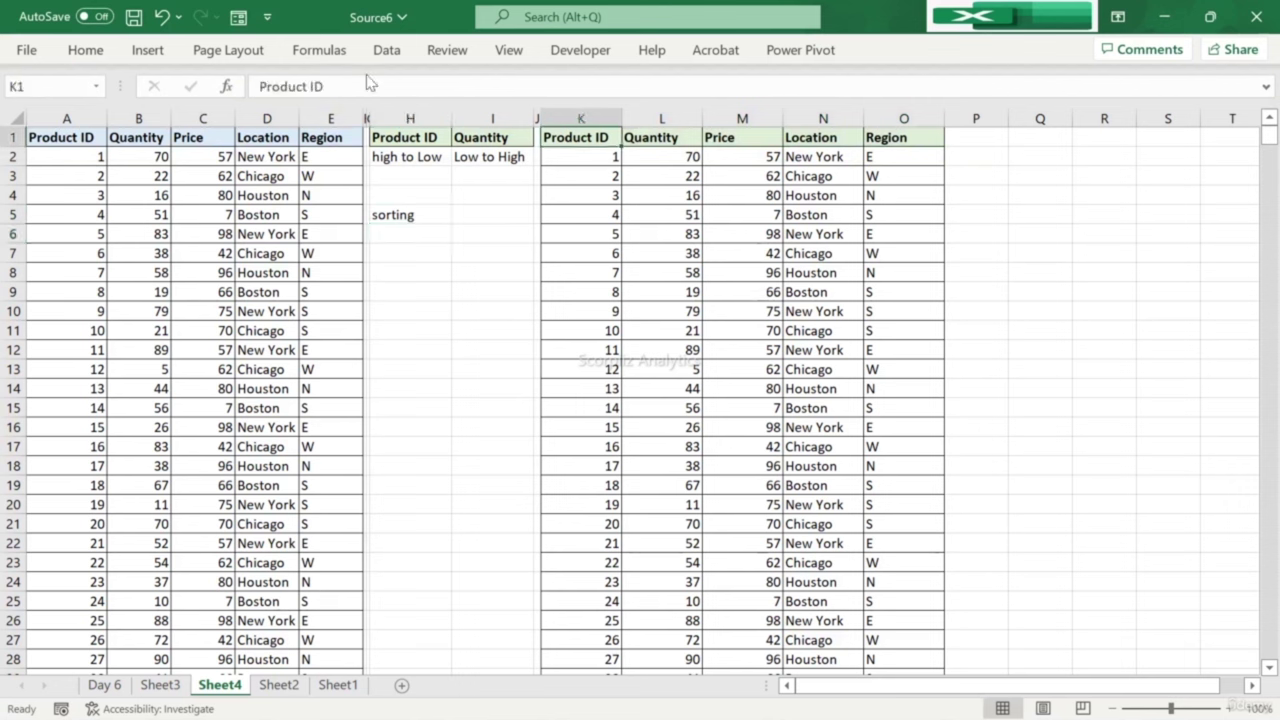
Step: Sort the K–O table by Product ID, then Quantity, both Largest to Smallest
{"action": "left_click", "coordinate": [386, 50]}
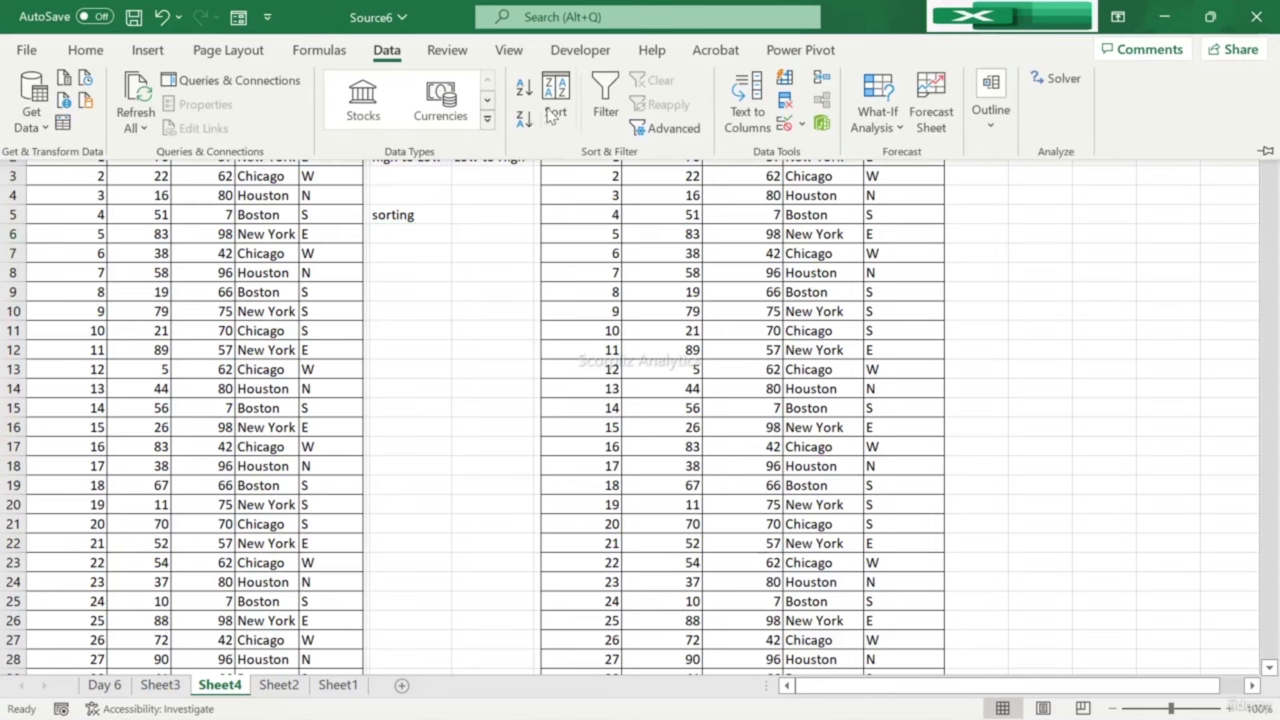
{"action": "left_click", "coordinate": [545, 110]}
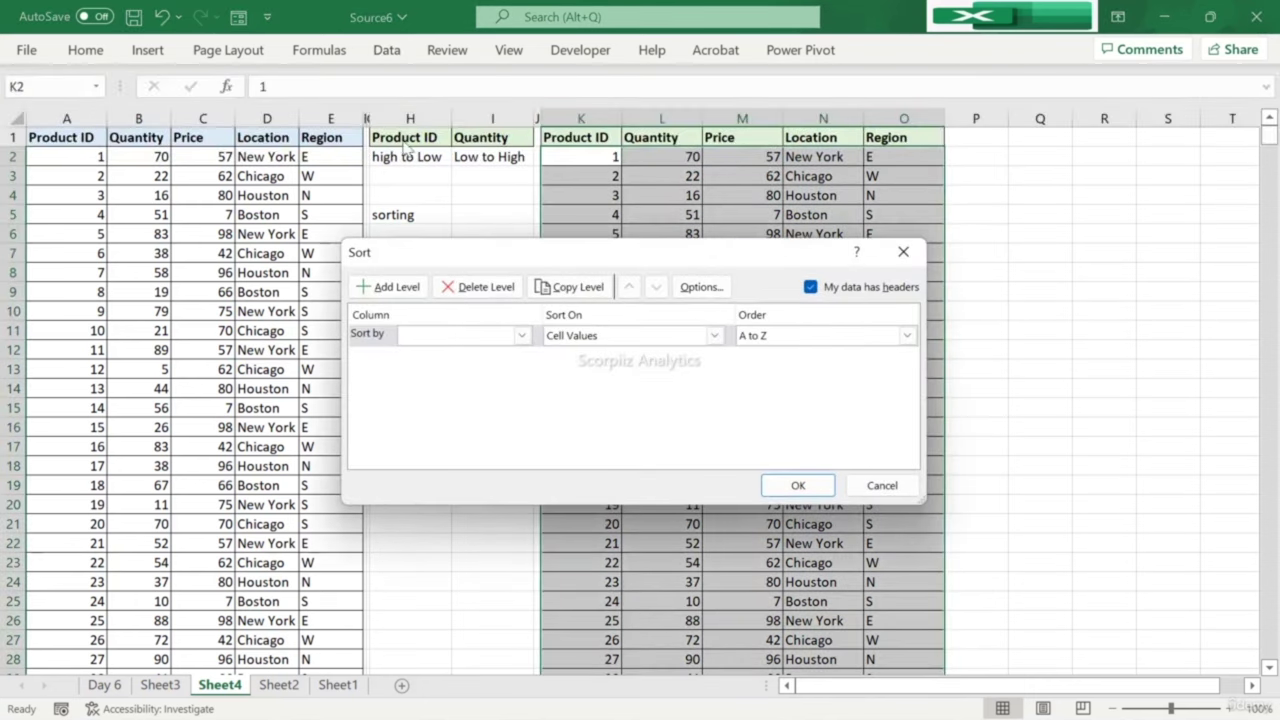
{"action": "left_click", "coordinate": [521, 336]}
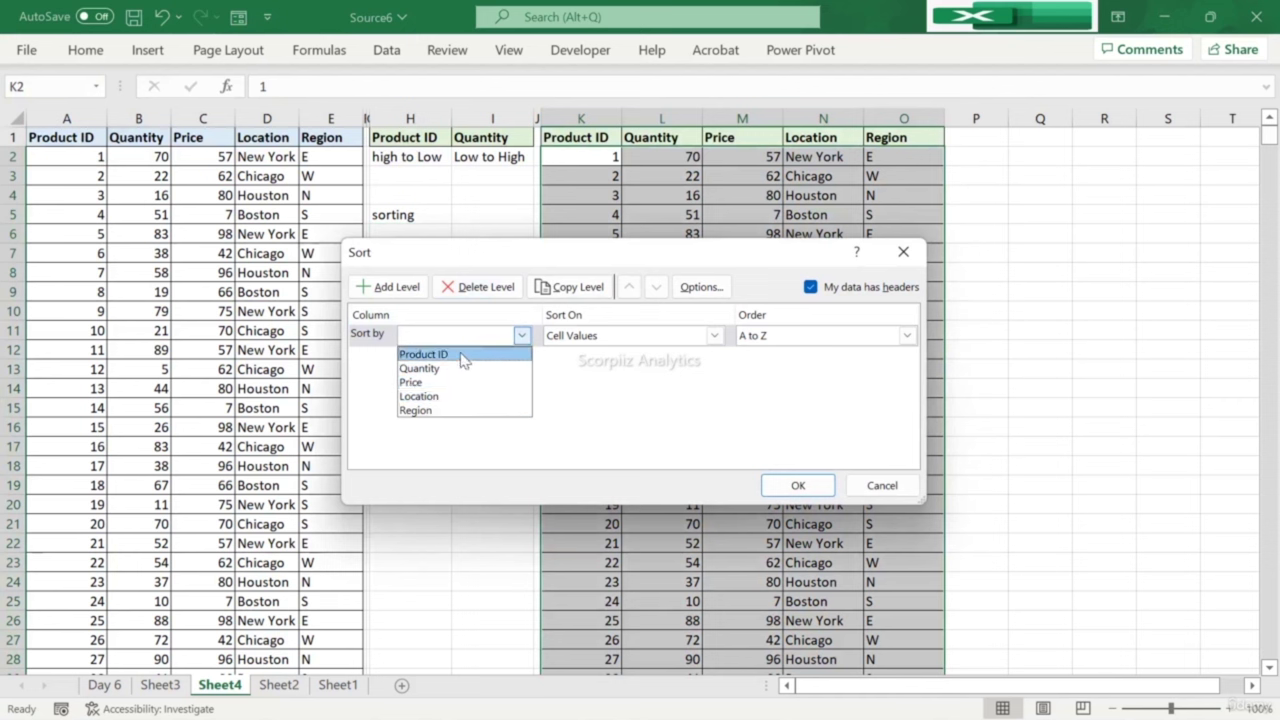
{"action": "left_click", "coordinate": [462, 354]}
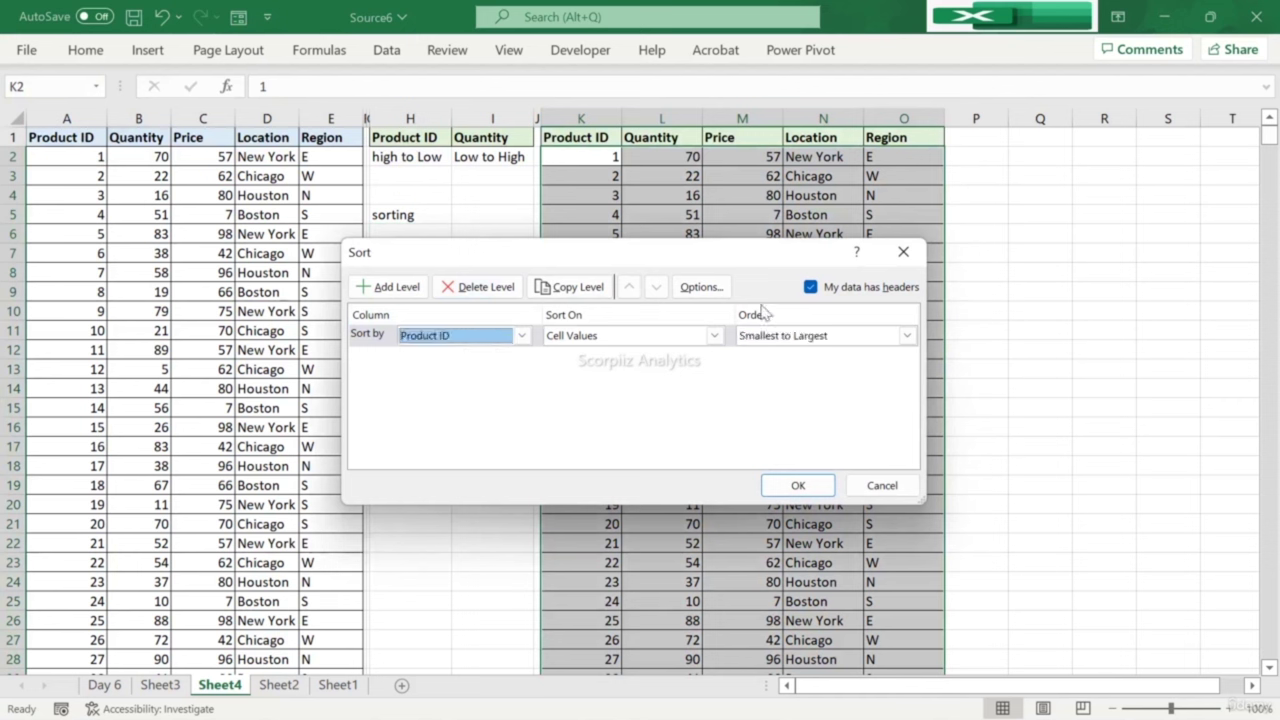
{"action": "left_click", "coordinate": [855, 338]}
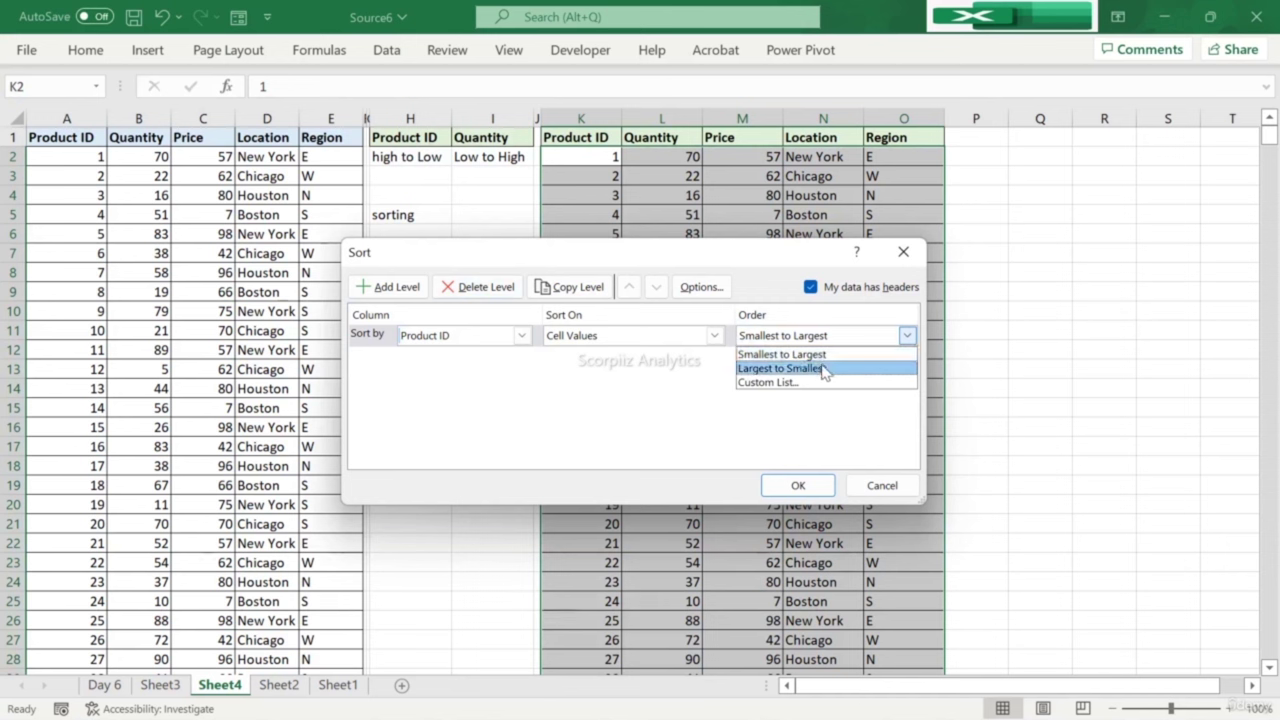
{"action": "left_click", "coordinate": [822, 369]}
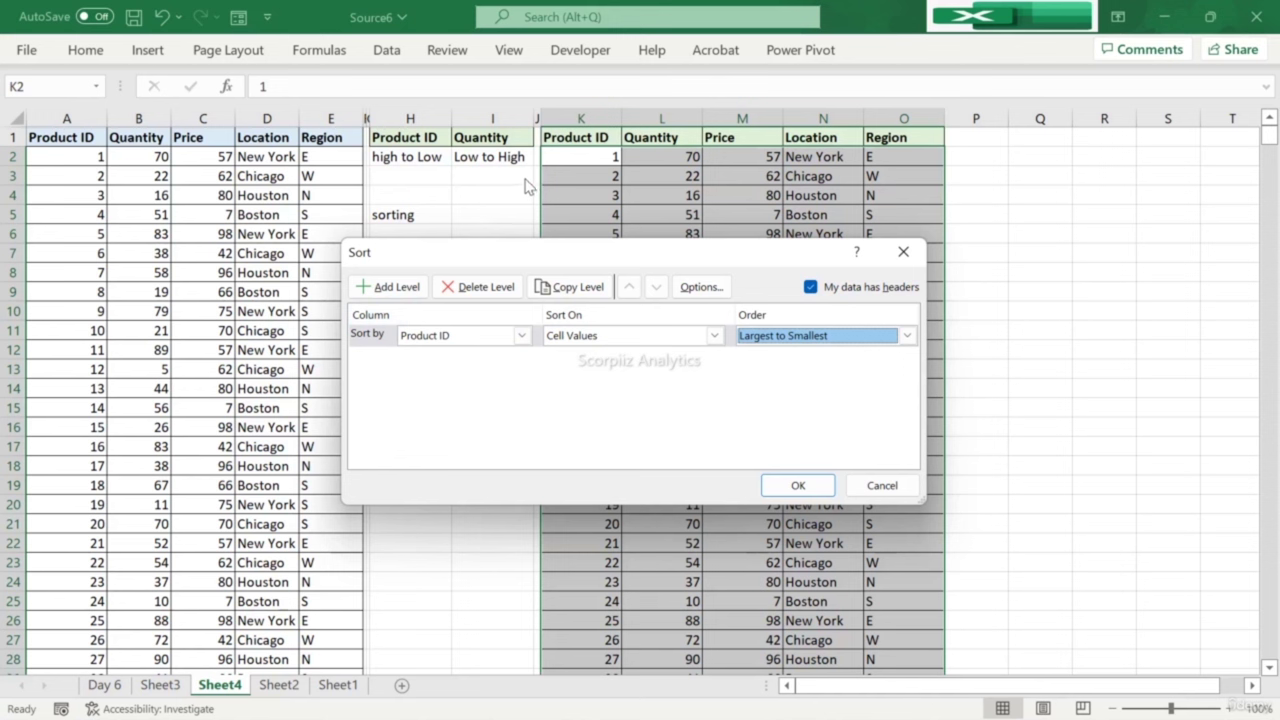
{"action": "left_click", "coordinate": [385, 291]}
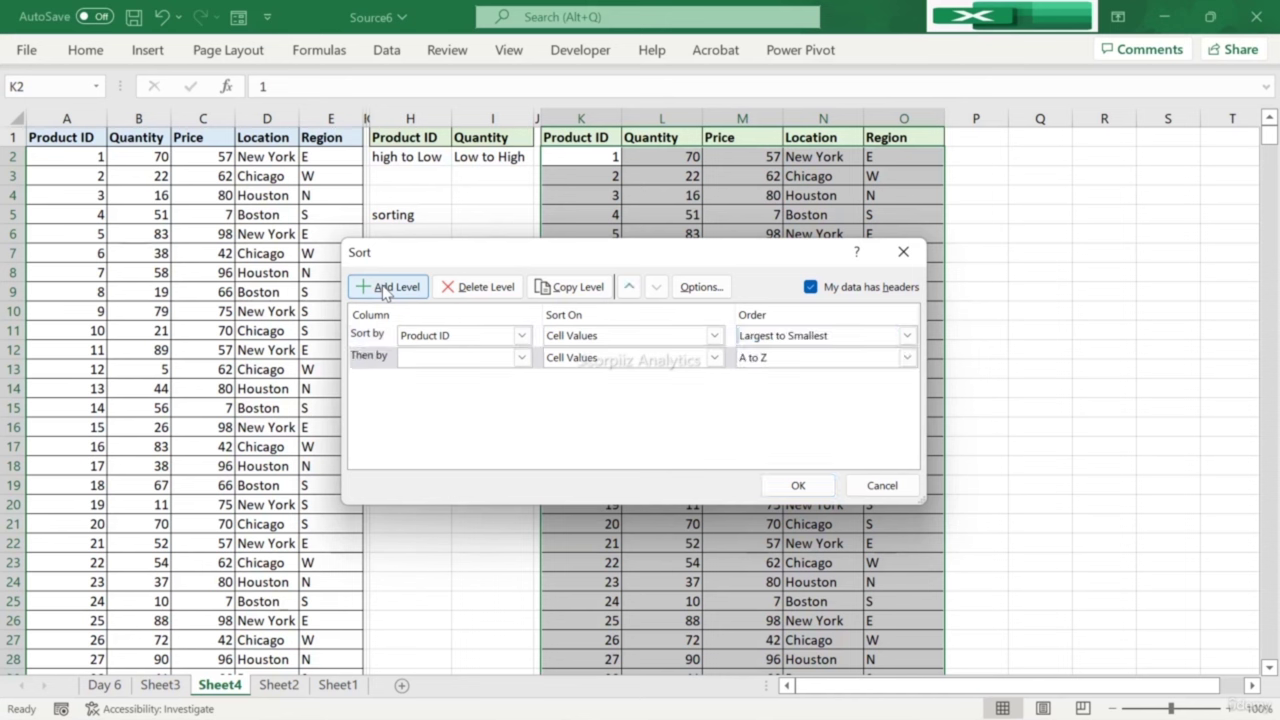
{"action": "left_click", "coordinate": [521, 357]}
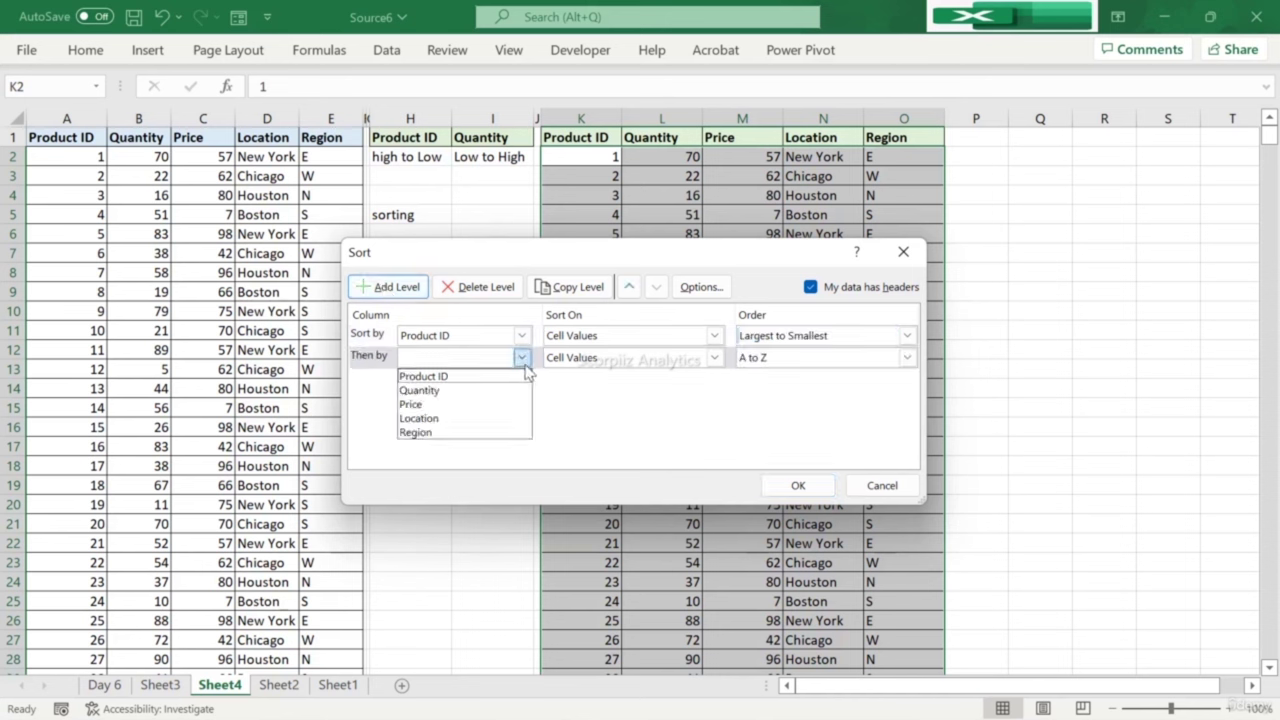
{"action": "left_click", "coordinate": [475, 391]}
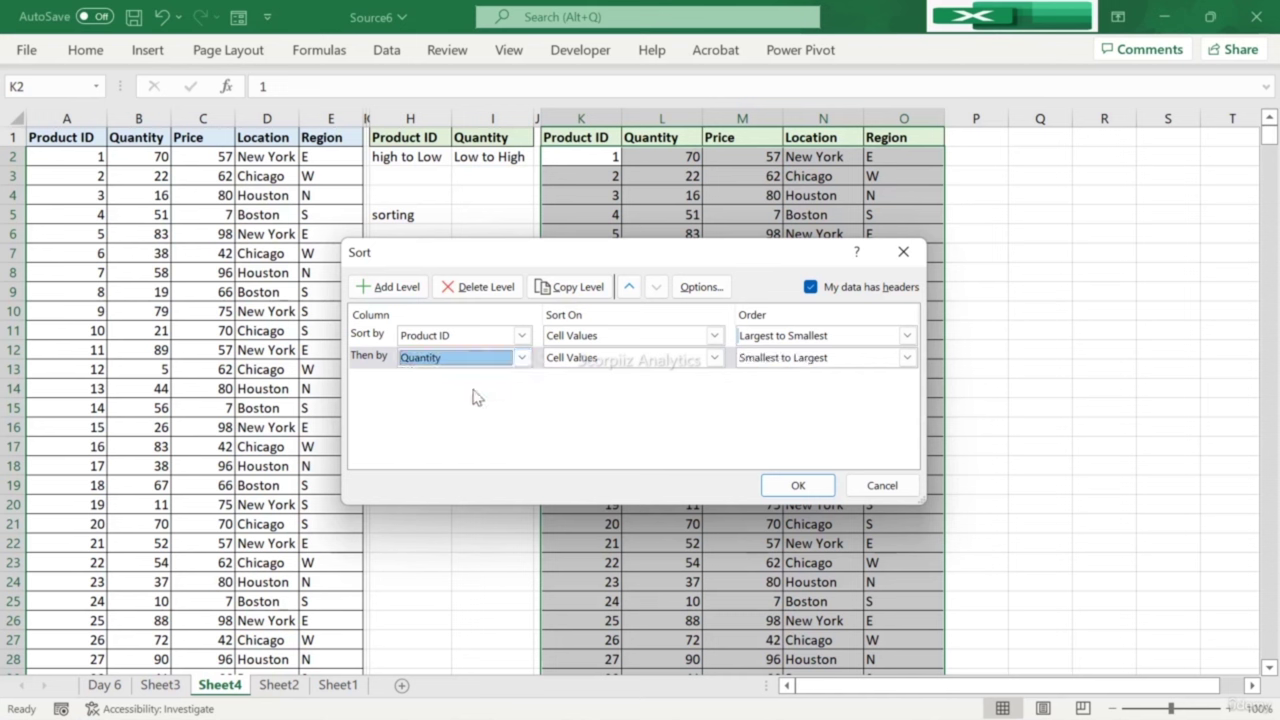
{"action": "left_click", "coordinate": [864, 360]}
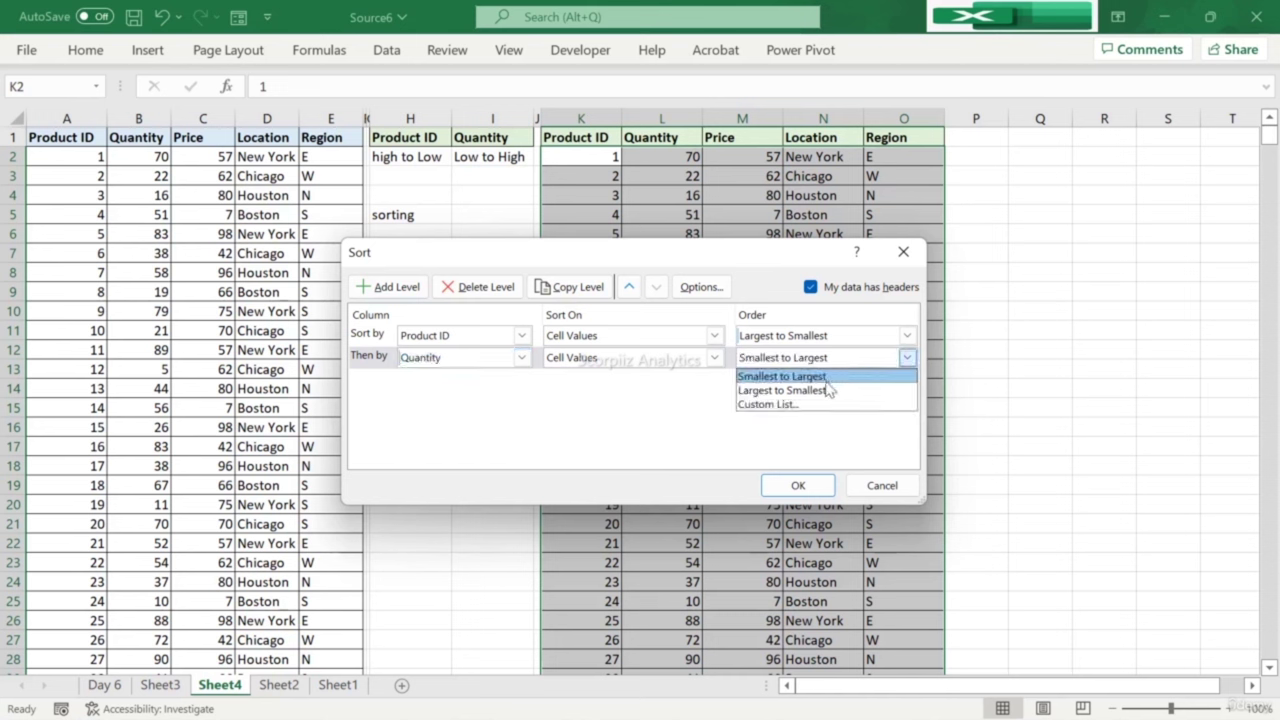
{"action": "left_click", "coordinate": [822, 391]}
{"action": "left_click", "coordinate": [798, 487]}
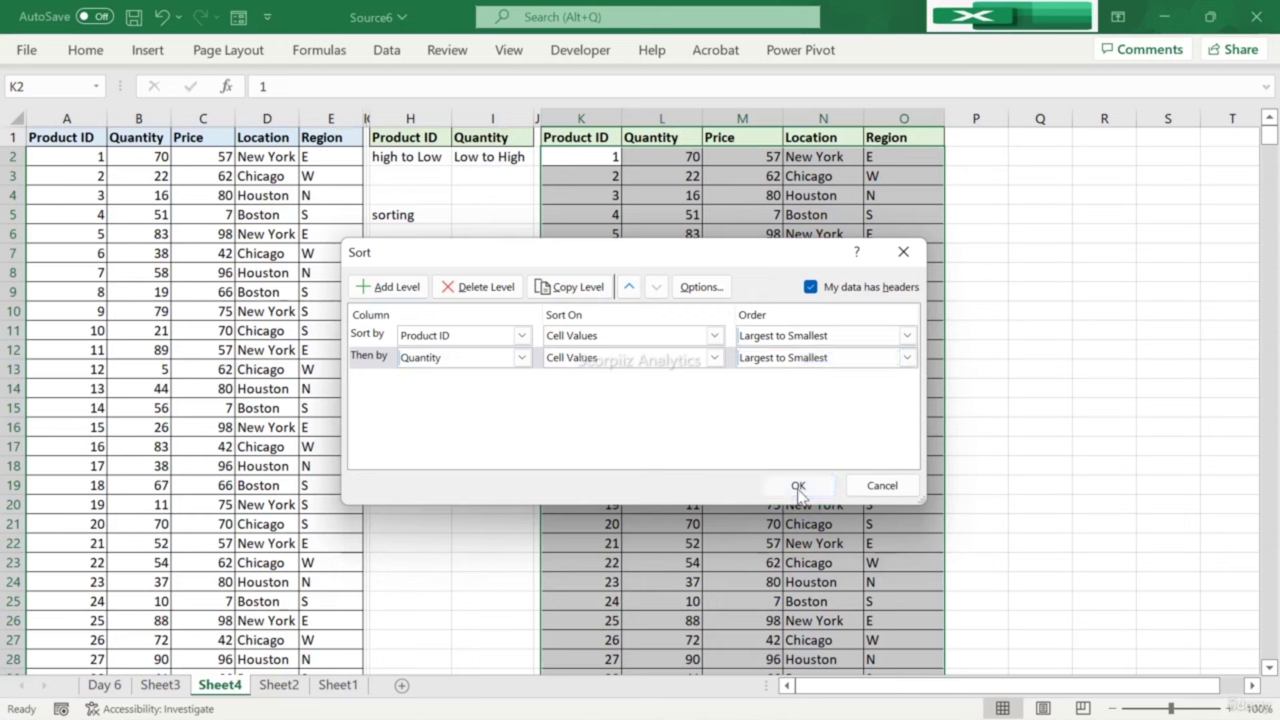
Step: Type 'Location' into header cell H1
{"action": "key", "text": "Up"}
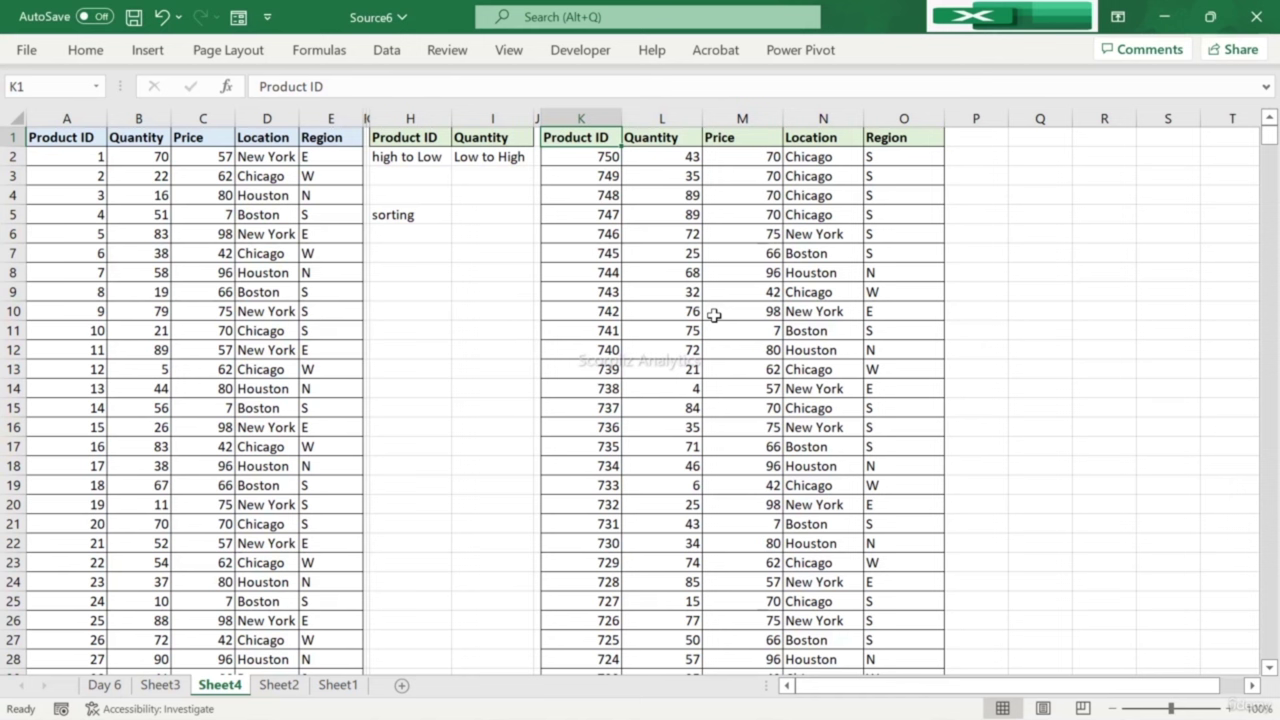
{"action": "key", "text": "Left"}
{"action": "key", "text": "Left"}
{"action": "key", "text": "Left"}
{"action": "type", "text": "Location"}
Step: Confirm 'Location' in H1, then sort K–O by Location Z to A, then Quantity ascending
{"action": "key", "text": "Return"}
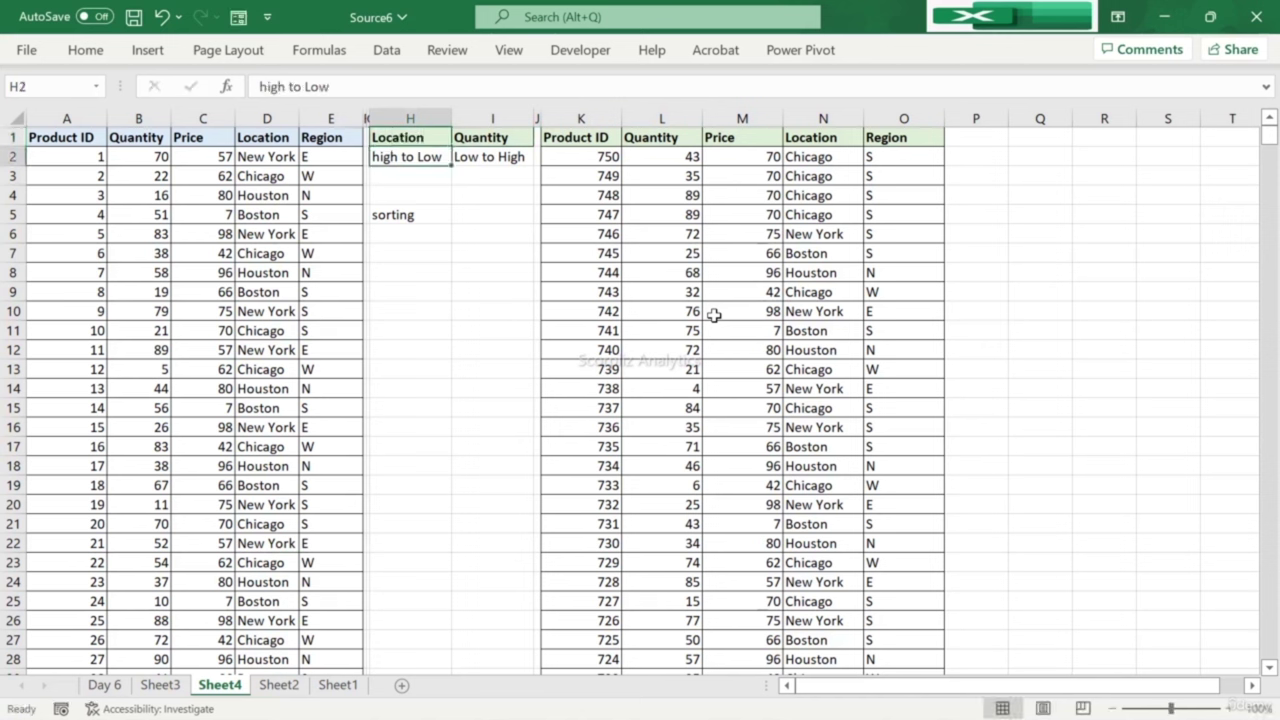
{"action": "left_click", "coordinate": [592, 142]}
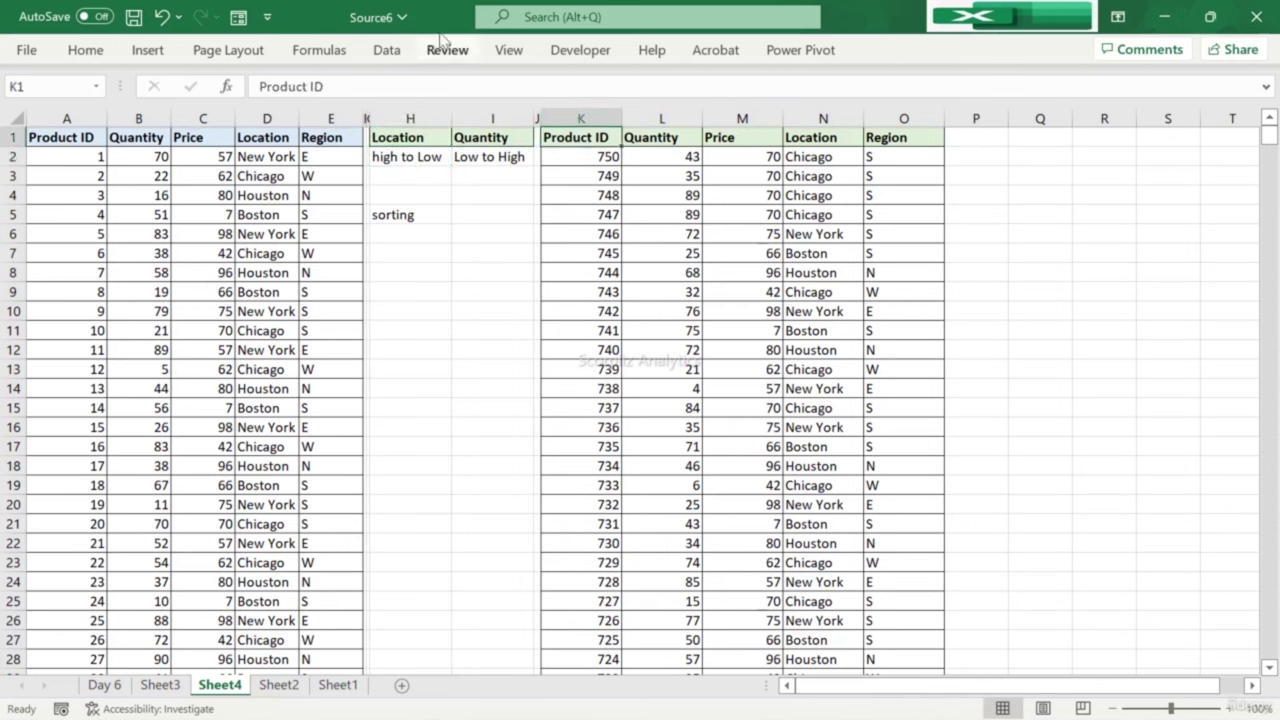
{"action": "left_click", "coordinate": [397, 50]}
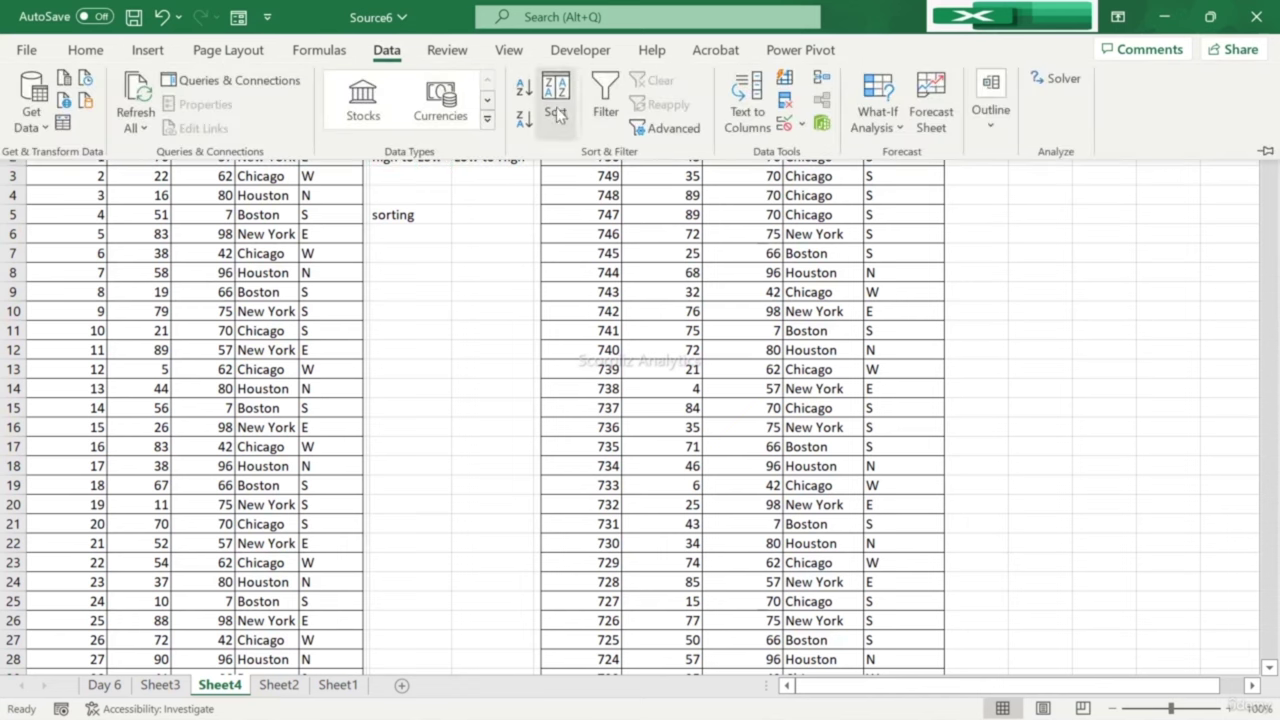
{"action": "left_click", "coordinate": [559, 114]}
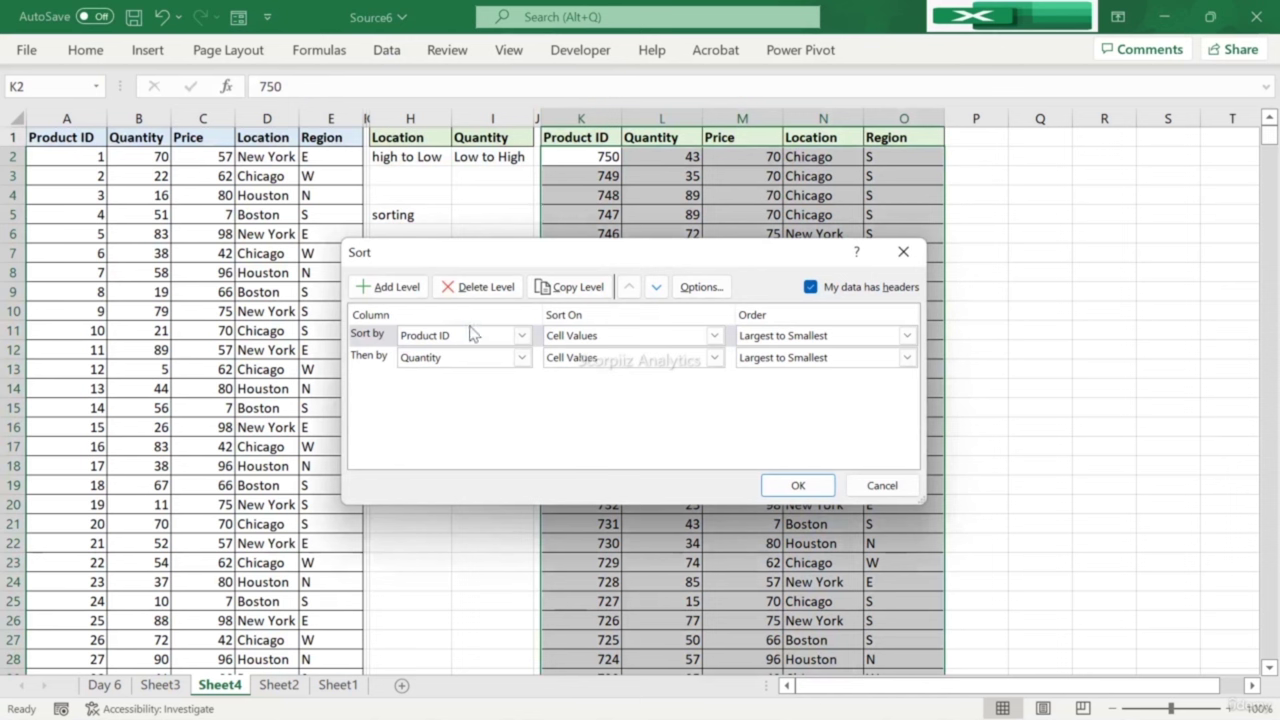
{"action": "left_click", "coordinate": [392, 360]}
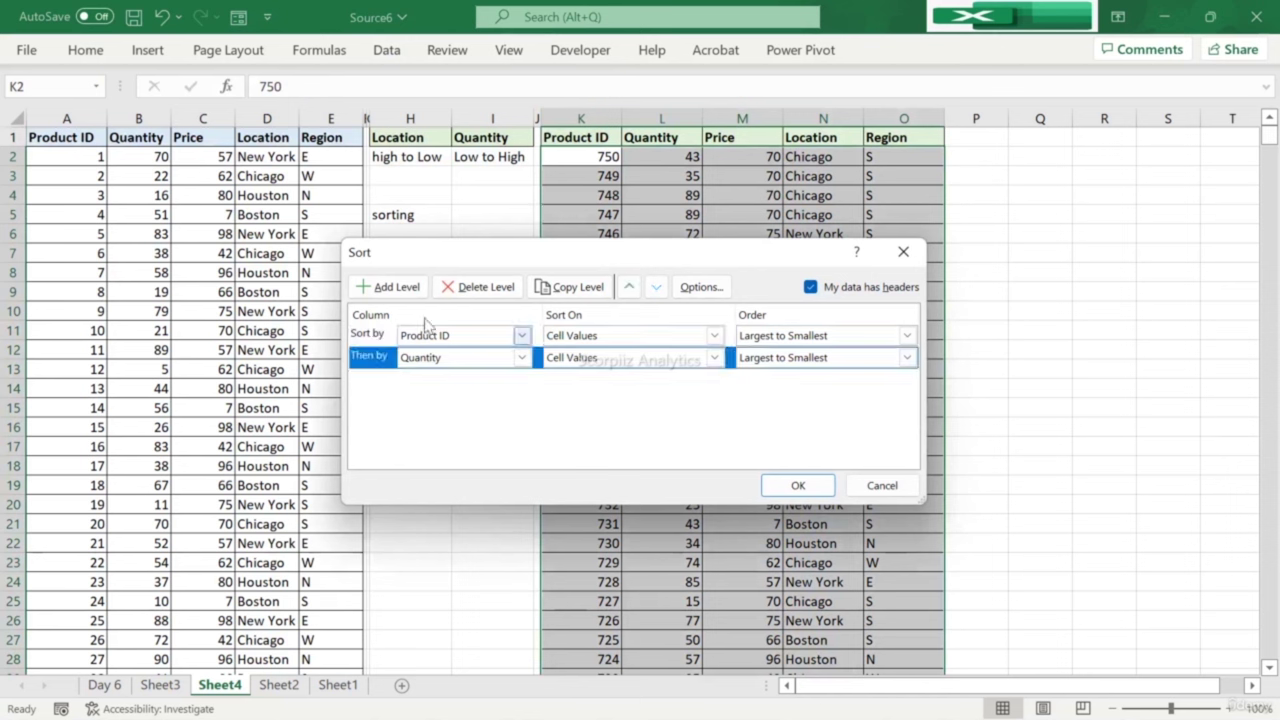
{"action": "left_click", "coordinate": [485, 286]}
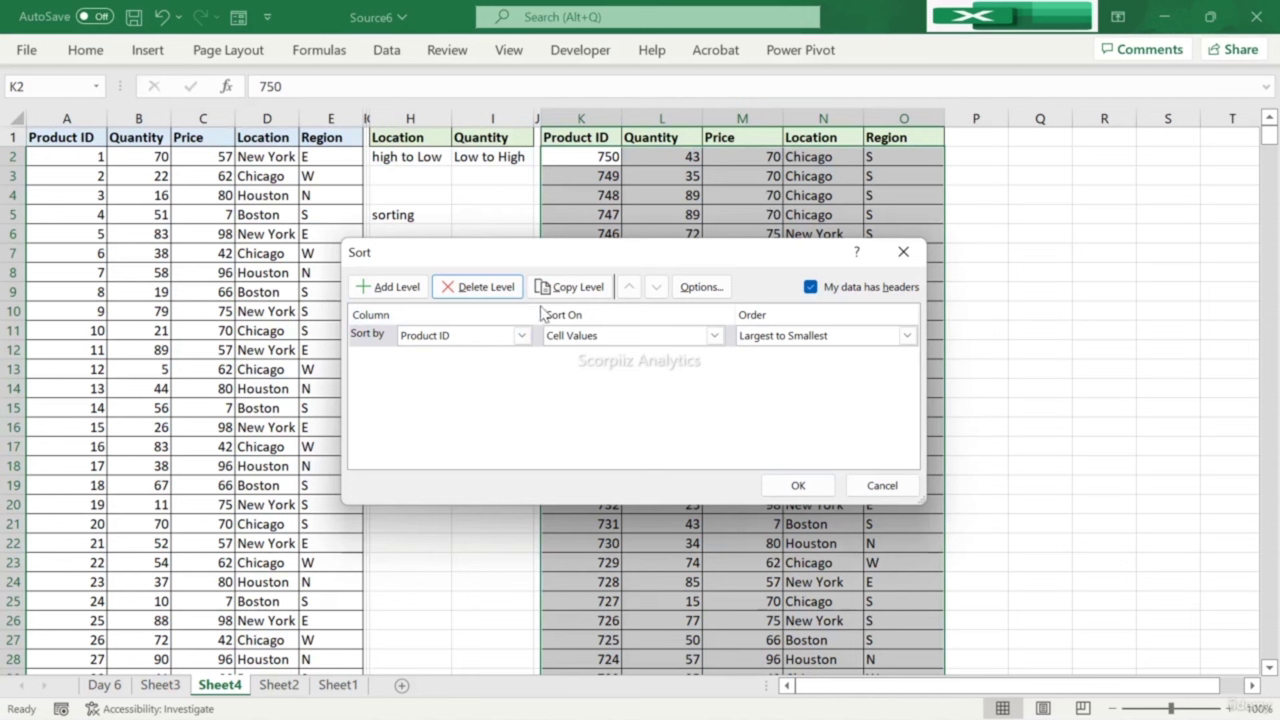
{"action": "left_click", "coordinate": [521, 336]}
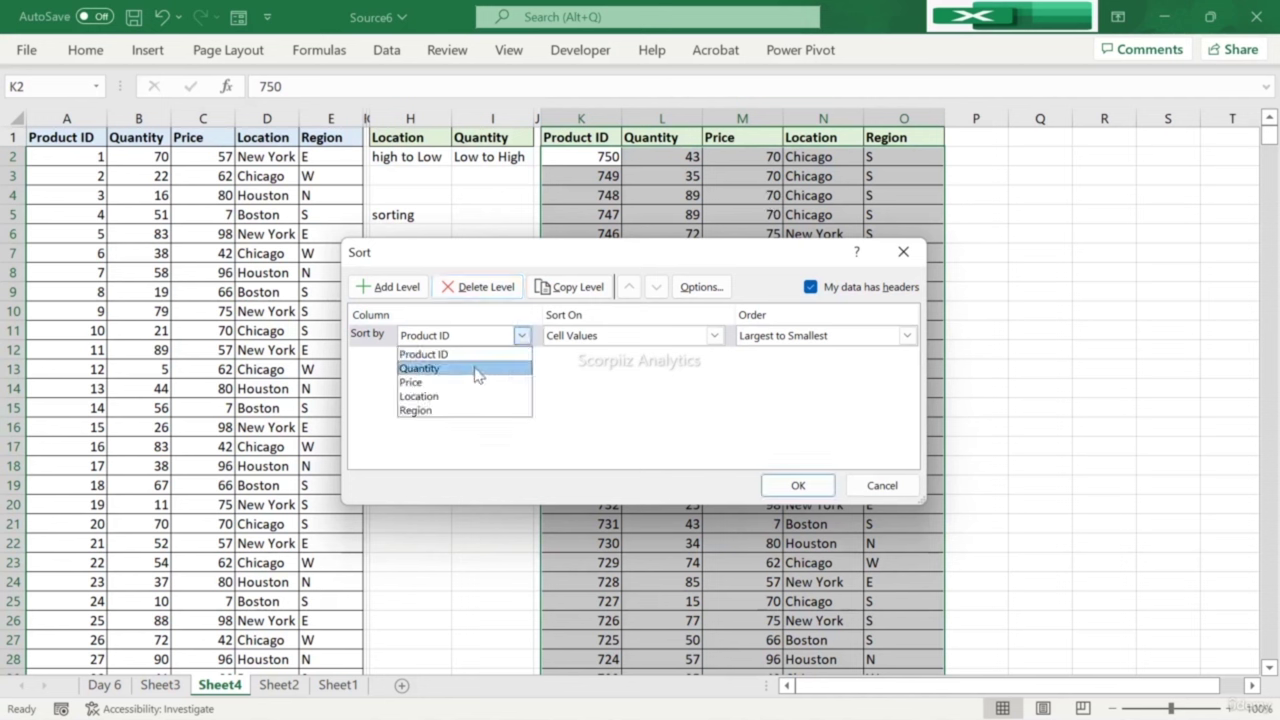
{"action": "left_click", "coordinate": [460, 397]}
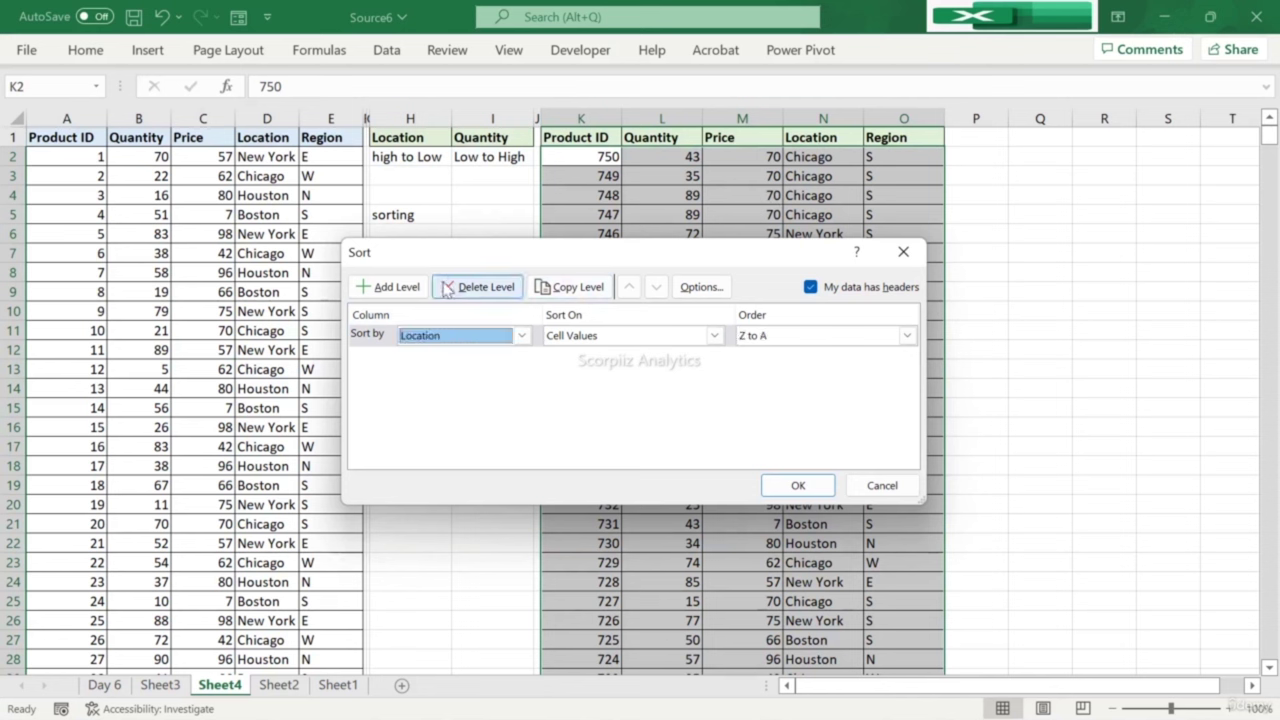
{"action": "left_click", "coordinate": [390, 288]}
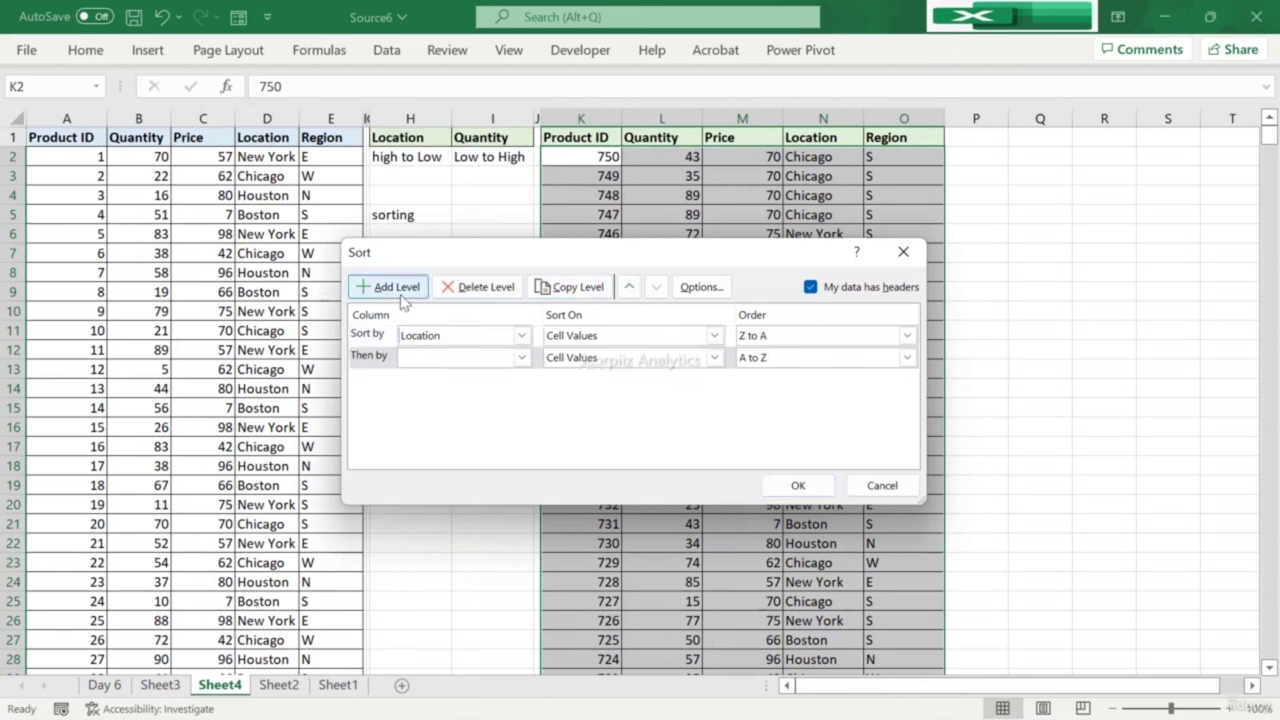
{"action": "left_click", "coordinate": [456, 358]}
{"action": "left_click", "coordinate": [437, 392]}
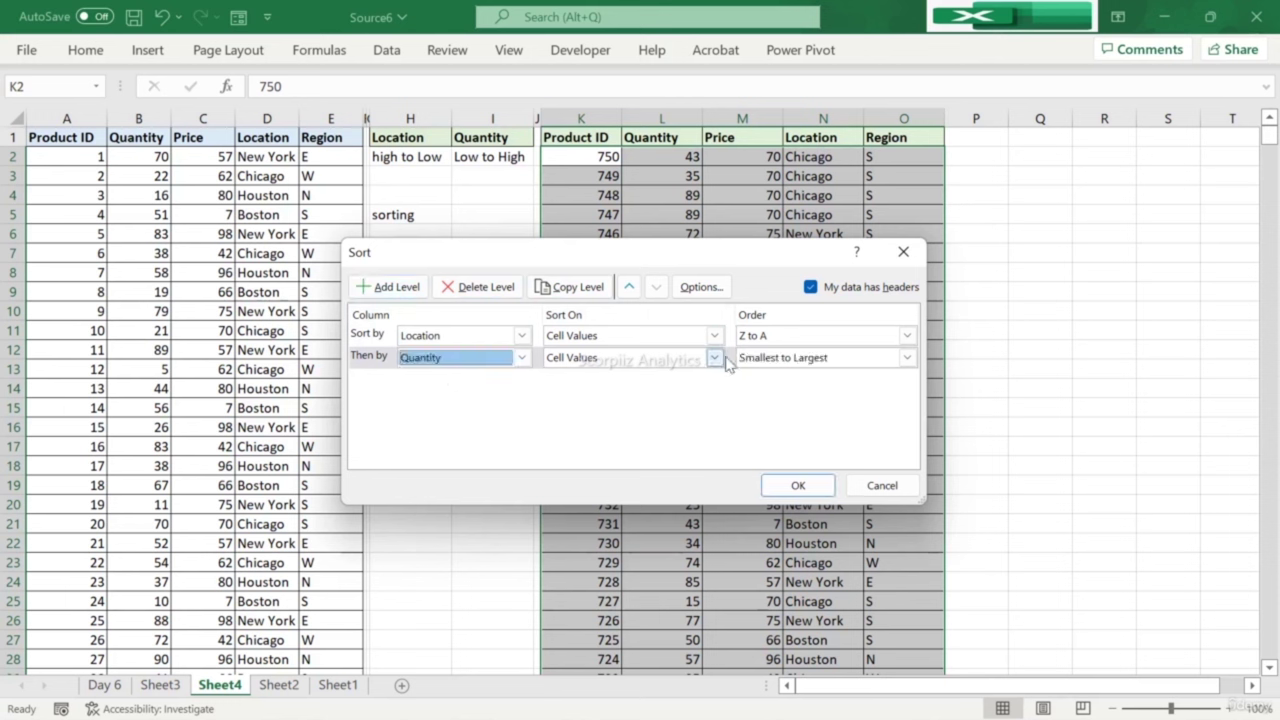
{"action": "left_click", "coordinate": [797, 485]}
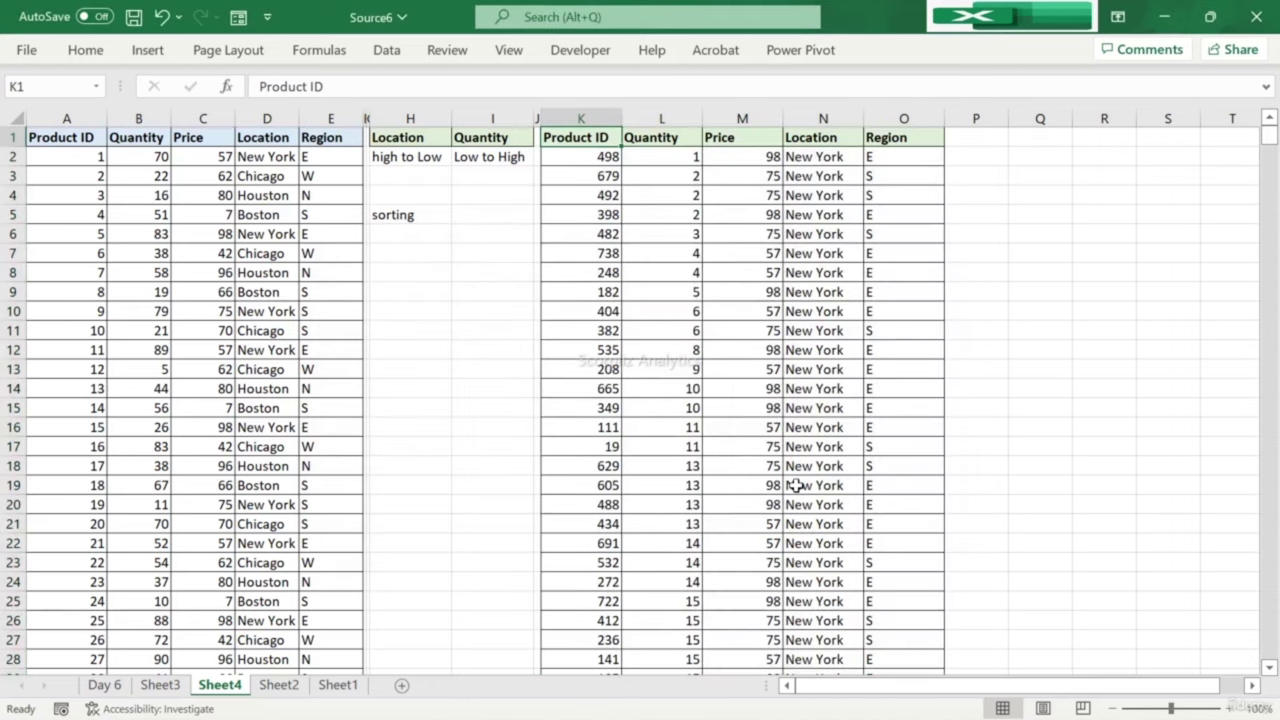
Step: Review the sorted order down the Location column of the K–O table
{"action": "key", "text": "Right"}
{"action": "key", "text": "Right"}
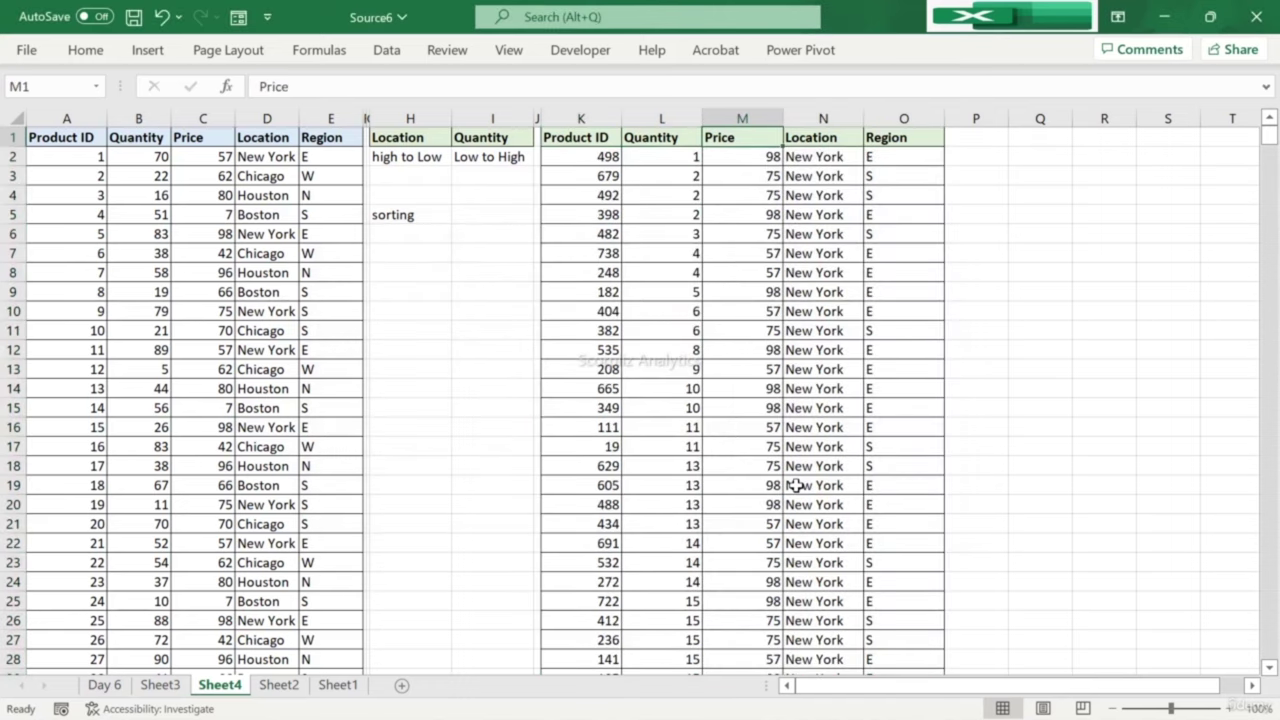
{"action": "key", "text": "Left"}
{"action": "key", "text": "Right"}
{"action": "key", "text": "Right"}
{"action": "key", "text": "Down"}
{"action": "key", "text": "Down"}
{"action": "key", "text": "Down"}
{"action": "key", "text": "Down"}
{"action": "key", "text": "Down"}
{"action": "key", "text": "Down"}
{"action": "key", "text": "Down"}
{"action": "key", "text": "Down"}
{"action": "key", "text": "Down"}
{"action": "key", "text": "Down"}
{"action": "key", "text": "Down"}
{"action": "key", "text": "Down"}
{"action": "key", "text": "Down"}
{"action": "key", "text": "Down"}
{"action": "key", "text": "Down"}
{"action": "key", "text": "Up"}
{"action": "key", "text": "Up"}
{"action": "key", "text": "Up"}
{"action": "key", "text": "Up"}
{"action": "key", "text": "Up"}
{"action": "key", "text": "Up"}
{"action": "key", "text": "Up"}
{"action": "key", "text": "Up"}
{"action": "key", "text": "Up"}
{"action": "key", "text": "Up"}
{"action": "key", "text": "Up"}
{"action": "key", "text": "Up"}
{"action": "key", "text": "Up"}
{"action": "key", "text": "Up"}
{"action": "key", "text": "Down"}
{"action": "key", "text": "Down"}
{"action": "key", "text": "Down"}
{"action": "key", "text": "Down"}
{"action": "key", "text": "Down"}
{"action": "key", "text": "Down"}
{"action": "key", "text": "Down"}
{"action": "key", "text": "Down"}
{"action": "key", "text": "Down"}
{"action": "key", "text": "Down"}
{"action": "key", "text": "Down"}
{"action": "key", "text": "Down"}
{"action": "key", "text": "Down"}
{"action": "key", "text": "Down"}
{"action": "key", "text": "Down"}
{"action": "key", "text": "Down"}
{"action": "key", "text": "Down"}
{"action": "key", "text": "Down"}
{"action": "key", "text": "Down"}
{"action": "key", "text": "Down"}
{"action": "key", "text": "Down"}
{"action": "key", "text": "Down"}
{"action": "key", "text": "Down"}
{"action": "key", "text": "Down"}
{"action": "key", "text": "Down"}
{"action": "key", "text": "Down"}
{"action": "key", "text": "Down"}
{"action": "key", "text": "Down"}
{"action": "key", "text": "Down"}
{"action": "key", "text": "Down"}
{"action": "key", "text": "Down"}
{"action": "key", "text": "Down"}
{"action": "key", "text": "Down"}
{"action": "key", "text": "Down"}
{"action": "key", "text": "Down"}
{"action": "key", "text": "Down"}
{"action": "key", "text": "Down"}
{"action": "key", "text": "Down"}
{"action": "key", "text": "Down"}
{"action": "key", "text": "Down"}
{"action": "key", "text": "Down"}
{"action": "key", "text": "Down"}
{"action": "key", "text": "Down"}
{"action": "key", "text": "Down"}
{"action": "key", "text": "Down"}
{"action": "key", "text": "Down"}
{"action": "key", "text": "Down"}
{"action": "key", "text": "Down"}
{"action": "key", "text": "Down"}
{"action": "key", "text": "Down"}
{"action": "key", "text": "Down"}
{"action": "key", "text": "Down"}
{"action": "key", "text": "Down"}
{"action": "key", "text": "Down"}
{"action": "key", "text": "Down"}
{"action": "key", "text": "Down"}
{"action": "key", "text": "Down"}
{"action": "key", "text": "Down"}
{"action": "key", "text": "Down"}
{"action": "key", "text": "Down"}
{"action": "key", "text": "Down"}
{"action": "key", "text": "Down"}
{"action": "key", "text": "Down"}
{"action": "key", "text": "Down"}
{"action": "key", "text": "Down"}
{"action": "key", "text": "Down"}
{"action": "key", "text": "Down"}
{"action": "key", "text": "Down"}
{"action": "key", "text": "Down"}
{"action": "key", "text": "Down"}
{"action": "key", "text": "Down"}
{"action": "key", "text": "Down"}
{"action": "key", "text": "Down"}
{"action": "key", "text": "Down"}
{"action": "key", "text": "Down"}
{"action": "key", "text": "Down"}
{"action": "key", "text": "Down"}
{"action": "key", "text": "Down"}
{"action": "key", "text": "Down"}
{"action": "key", "text": "Down"}
{"action": "key", "text": "ctrl+Up"}
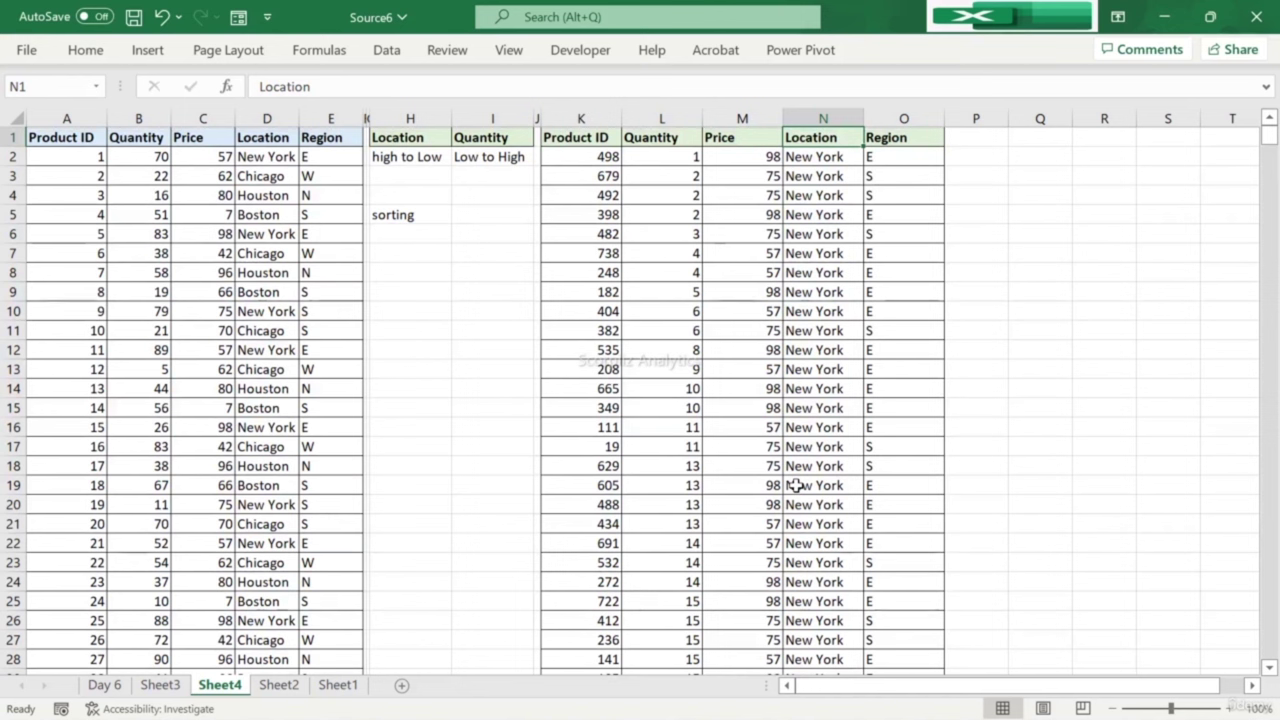
{"action": "key", "text": "Left"}
{"action": "key", "text": "Right"}
{"action": "key", "text": "Left"}
Step: Copy the Location header and four cities from D1:D5 into Q1:Q5
{"action": "key", "text": "ctrl+Home"}
{"action": "key", "text": "Left"}
{"action": "key", "text": "Left"}
{"action": "key", "text": "Up"}
{"action": "key", "text": "shift+Down"}
{"action": "key", "text": "shift+Down"}
{"action": "key", "text": "shift+Down"}
{"action": "key", "text": "shift+Down"}
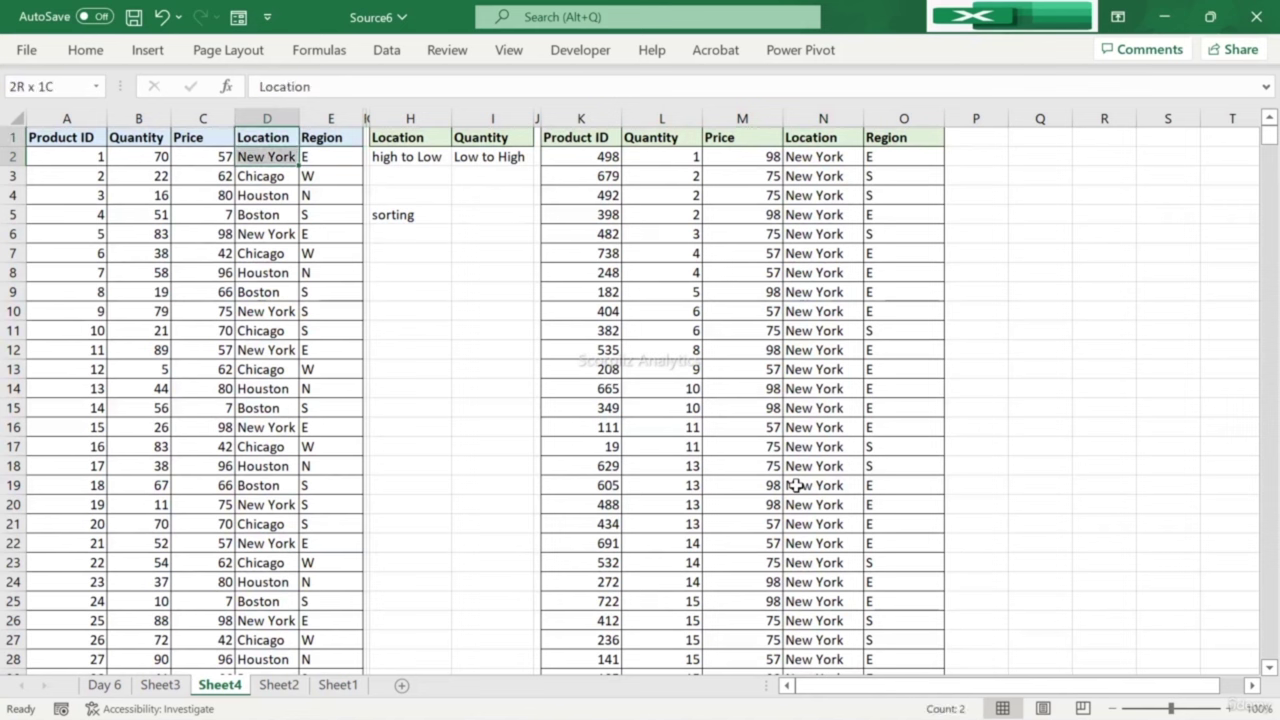
{"action": "key", "text": "ctrl+c"}
{"action": "key", "text": "Right"}
{"action": "key", "text": "Right"}
{"action": "key", "text": "Right"}
{"action": "key", "text": "Right"}
{"action": "key", "text": "Right"}
{"action": "key", "text": "Right"}
{"action": "key", "text": "Right"}
{"action": "key", "text": "Right"}
{"action": "key", "text": "Right"}
{"action": "key", "text": "Right"}
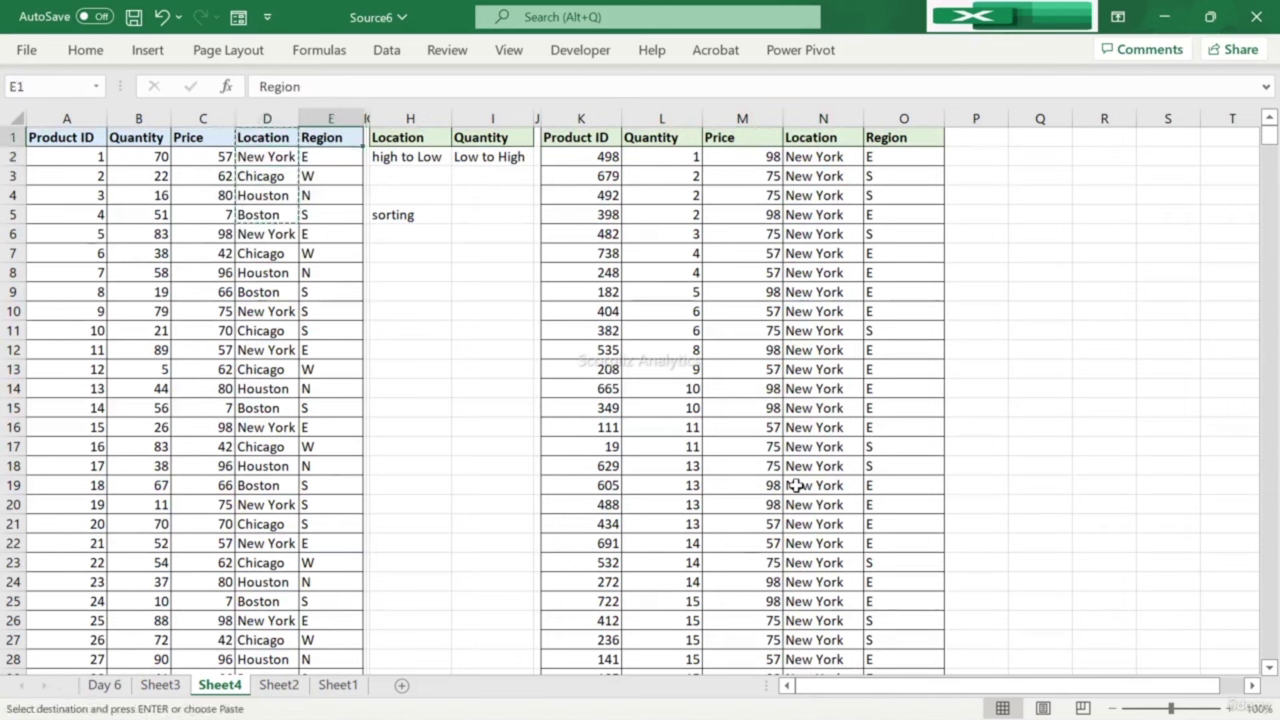
{"action": "key", "text": "Right"}
{"action": "key", "text": "Right"}
{"action": "key", "text": "ctrl+v"}
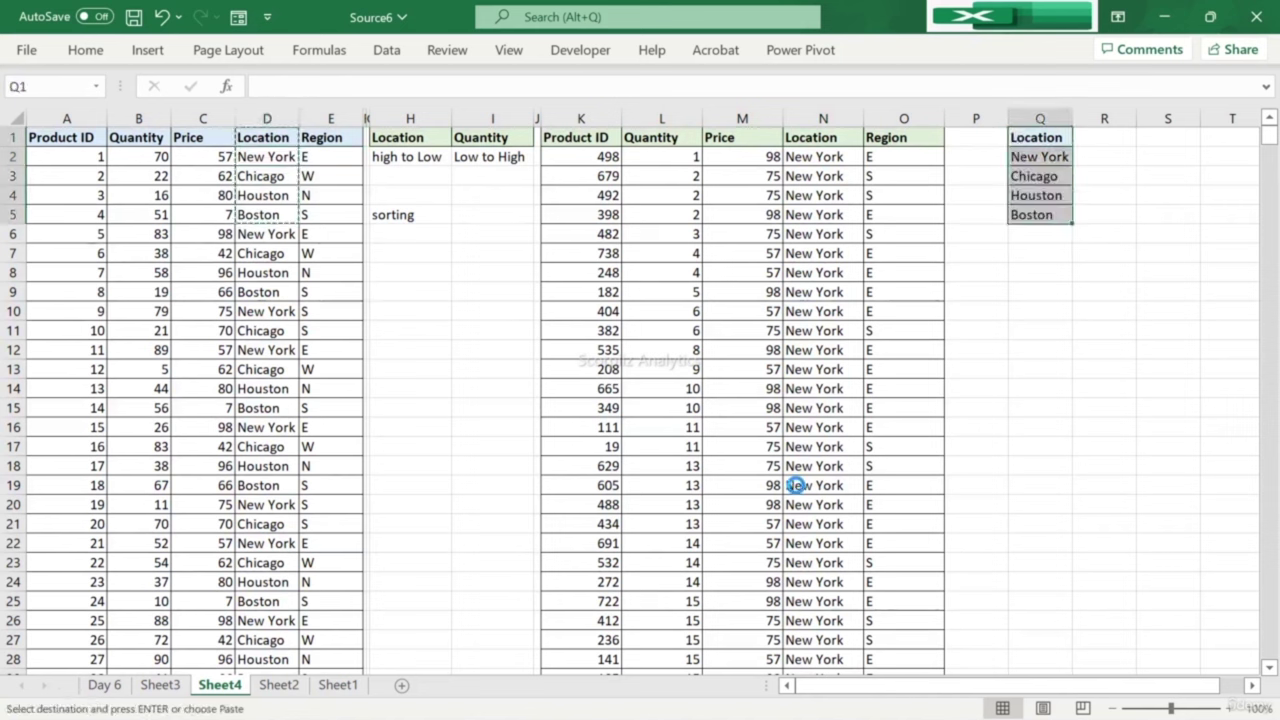
Step: Sort the Q1:Q5 city list by Location, Z to A
{"action": "left_click", "coordinate": [384, 51]}
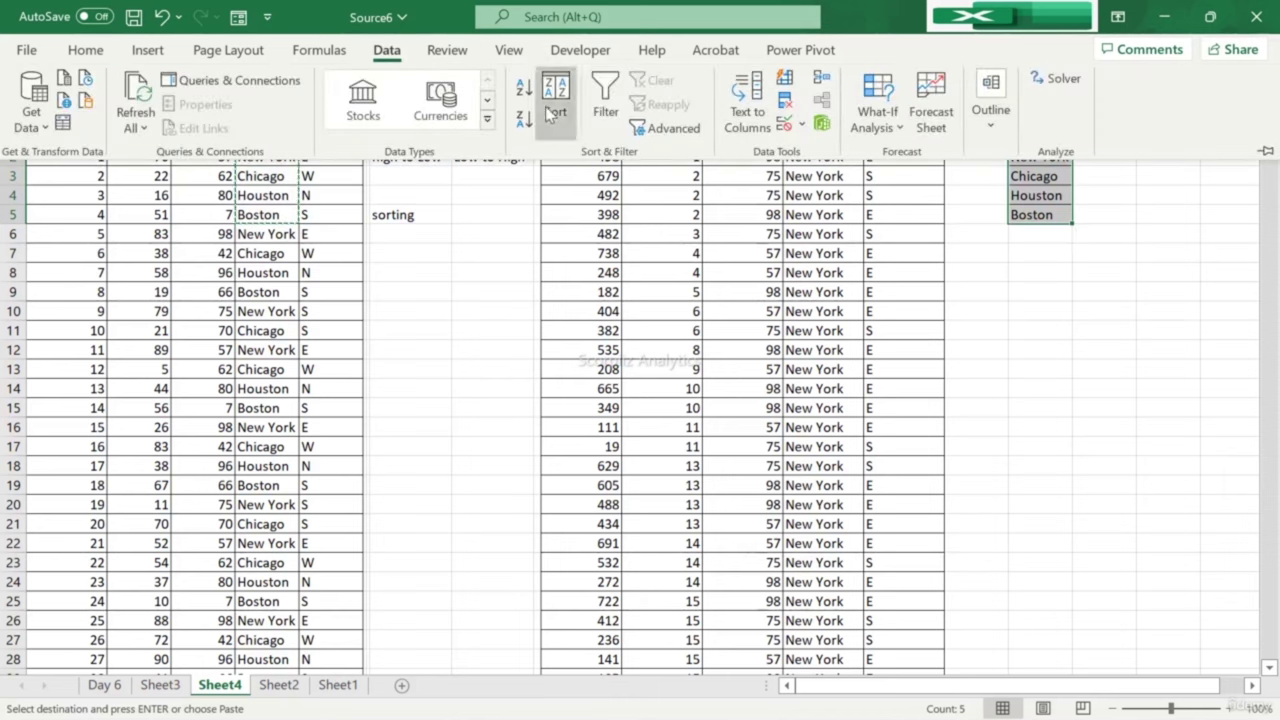
{"action": "left_click", "coordinate": [547, 104]}
{"action": "left_click", "coordinate": [521, 335]}
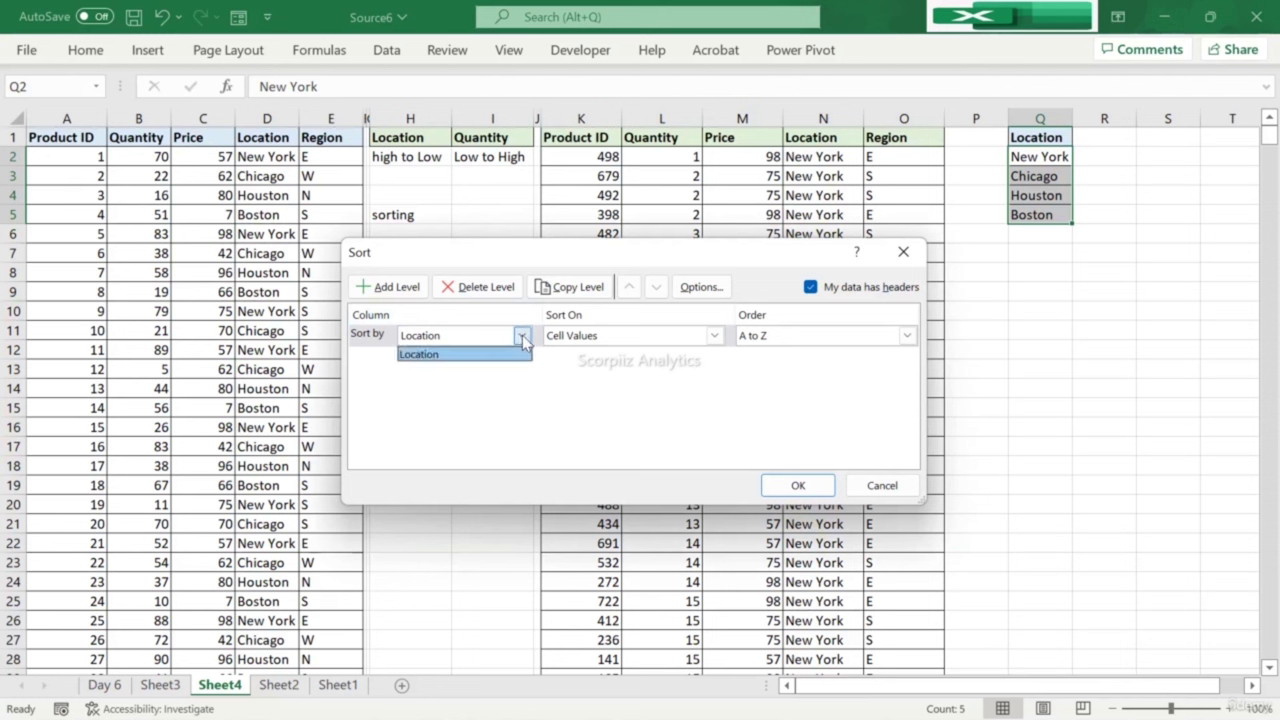
{"action": "left_click", "coordinate": [476, 356]}
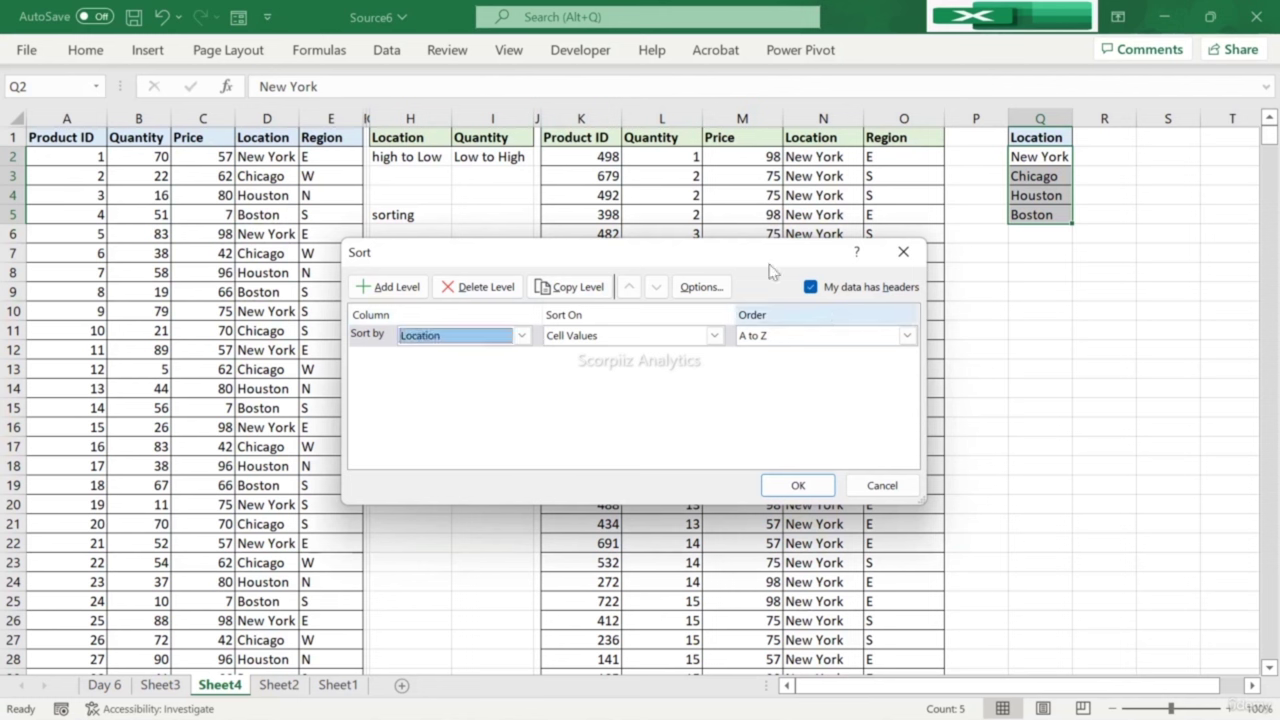
{"action": "left_click", "coordinate": [783, 338]}
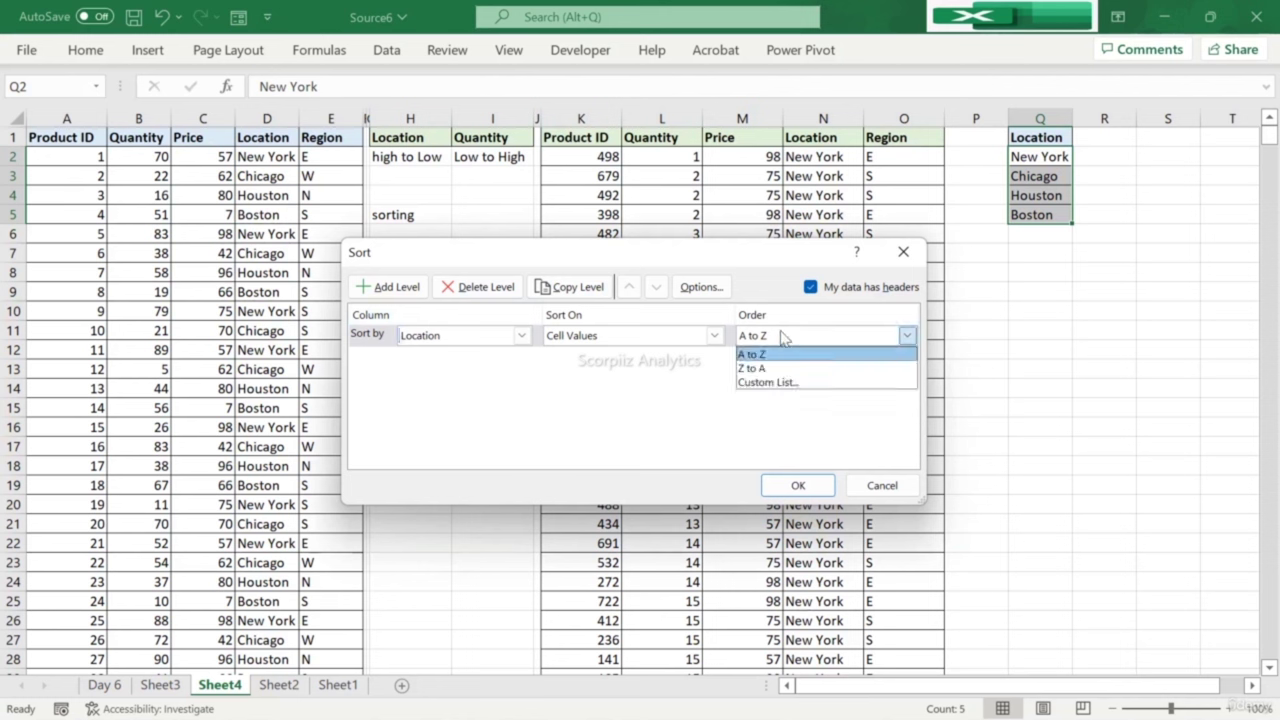
{"action": "left_click", "coordinate": [757, 368]}
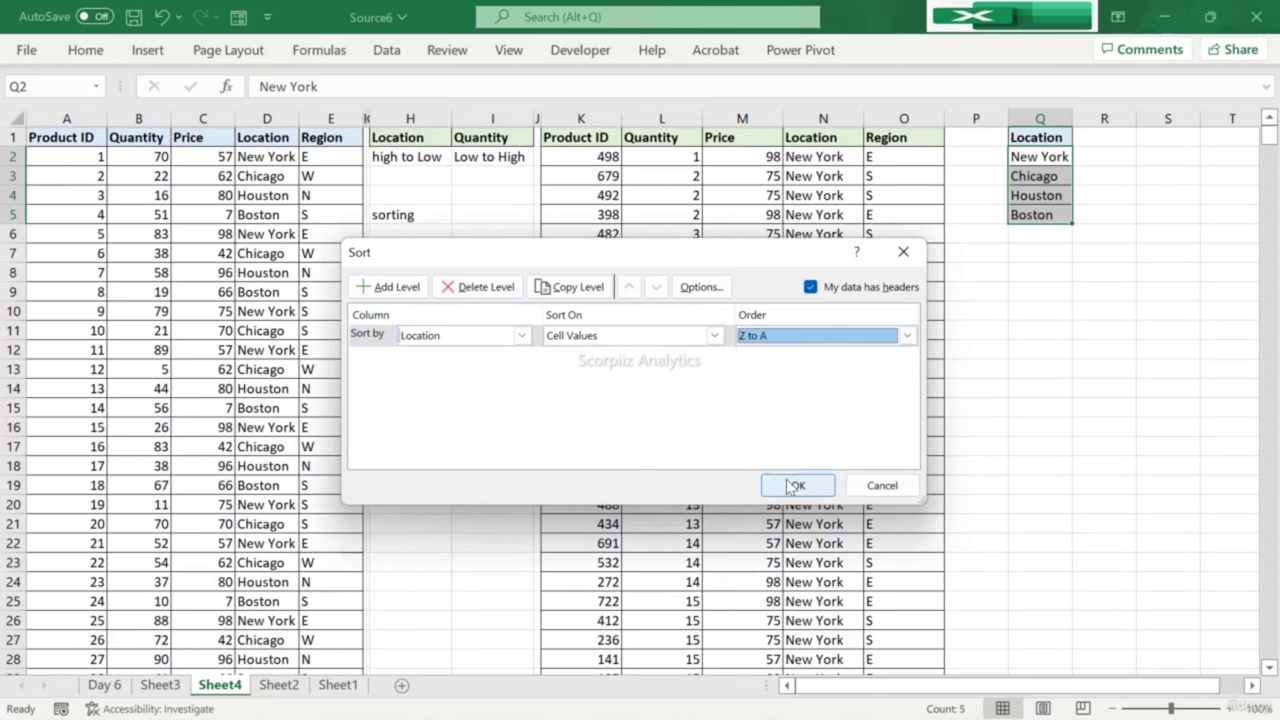
{"action": "left_click", "coordinate": [792, 484]}
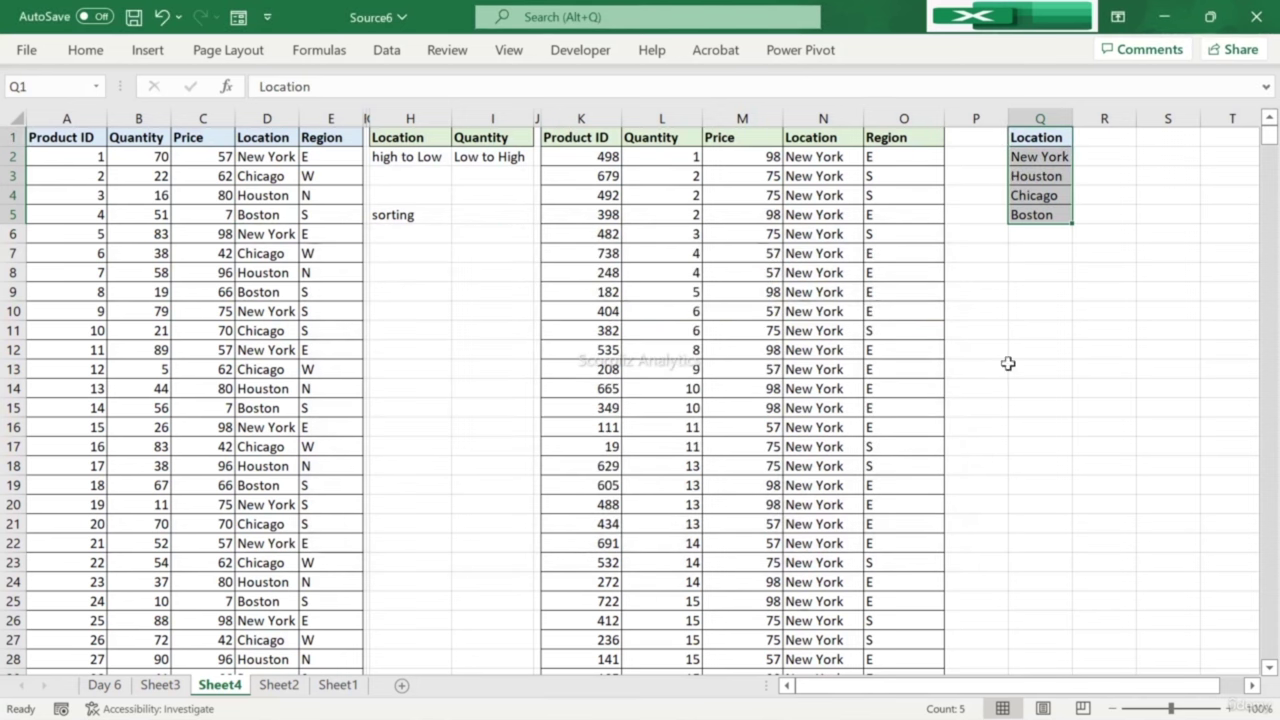
{"action": "left_click", "coordinate": [1025, 152]}
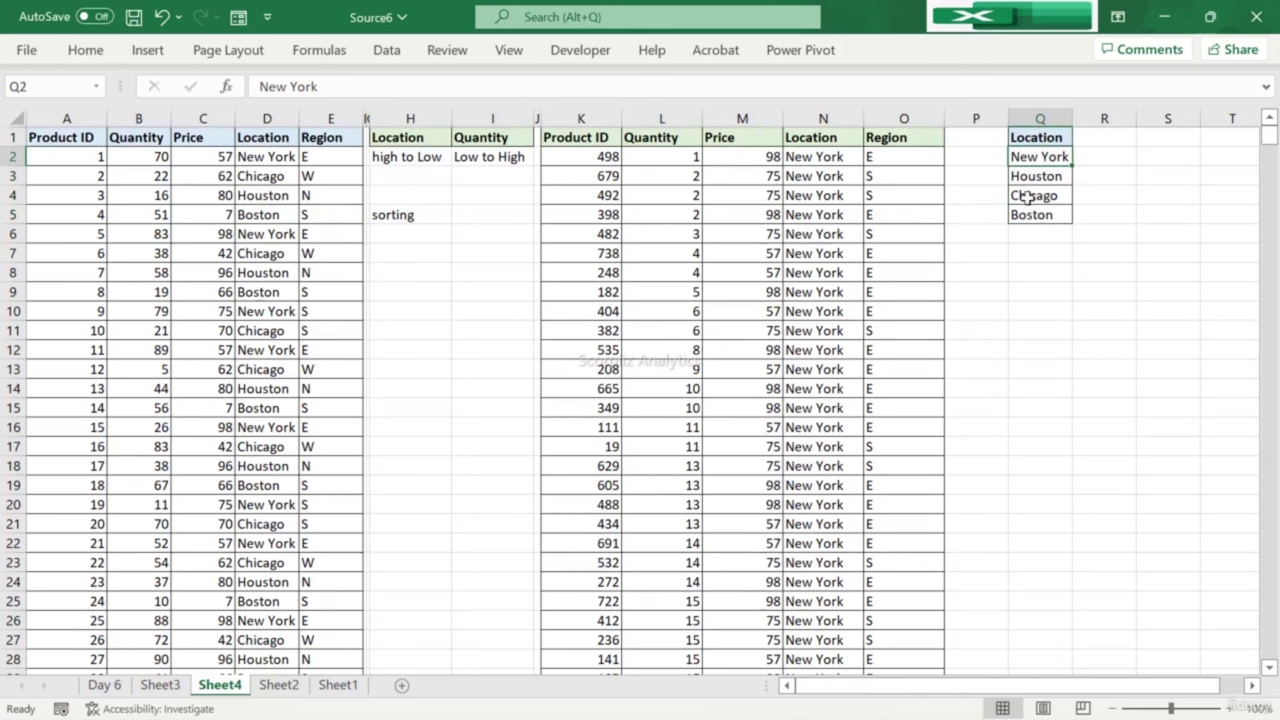
{"action": "left_click", "coordinate": [825, 152]}
{"action": "key", "text": "Down"}
{"action": "key", "text": "Down"}
{"action": "key", "text": "Down"}
{"action": "key", "text": "Down"}
{"action": "key", "text": "Down"}
{"action": "key", "text": "Down"}
{"action": "key", "text": "Down"}
{"action": "key", "text": "Down"}
{"action": "key", "text": "Down"}
{"action": "key", "text": "Down"}
{"action": "key", "text": "Down"}
{"action": "key", "text": "Down"}
{"action": "key", "text": "Down"}
{"action": "key", "text": "Down"}
{"action": "key", "text": "Down"}
{"action": "key", "text": "Down"}
{"action": "key", "text": "Down"}
{"action": "key", "text": "Down"}
{"action": "key", "text": "Down"}
{"action": "key", "text": "Down"}
{"action": "key", "text": "Down"}
{"action": "key", "text": "Down"}
{"action": "key", "text": "Down"}
{"action": "key", "text": "Down"}
{"action": "key", "text": "Down"}
{"action": "key", "text": "Down"}
{"action": "key", "text": "Down"}
{"action": "key", "text": "Down"}
{"action": "key", "text": "Down"}
{"action": "key", "text": "Down"}
{"action": "key", "text": "Down"}
{"action": "key", "text": "Down"}
{"action": "key", "text": "Down"}
{"action": "key", "text": "Down"}
{"action": "key", "text": "Down"}
{"action": "key", "text": "Down"}
{"action": "key", "text": "Down"}
{"action": "key", "text": "Down"}
{"action": "key", "text": "Down"}
{"action": "key", "text": "Down"}
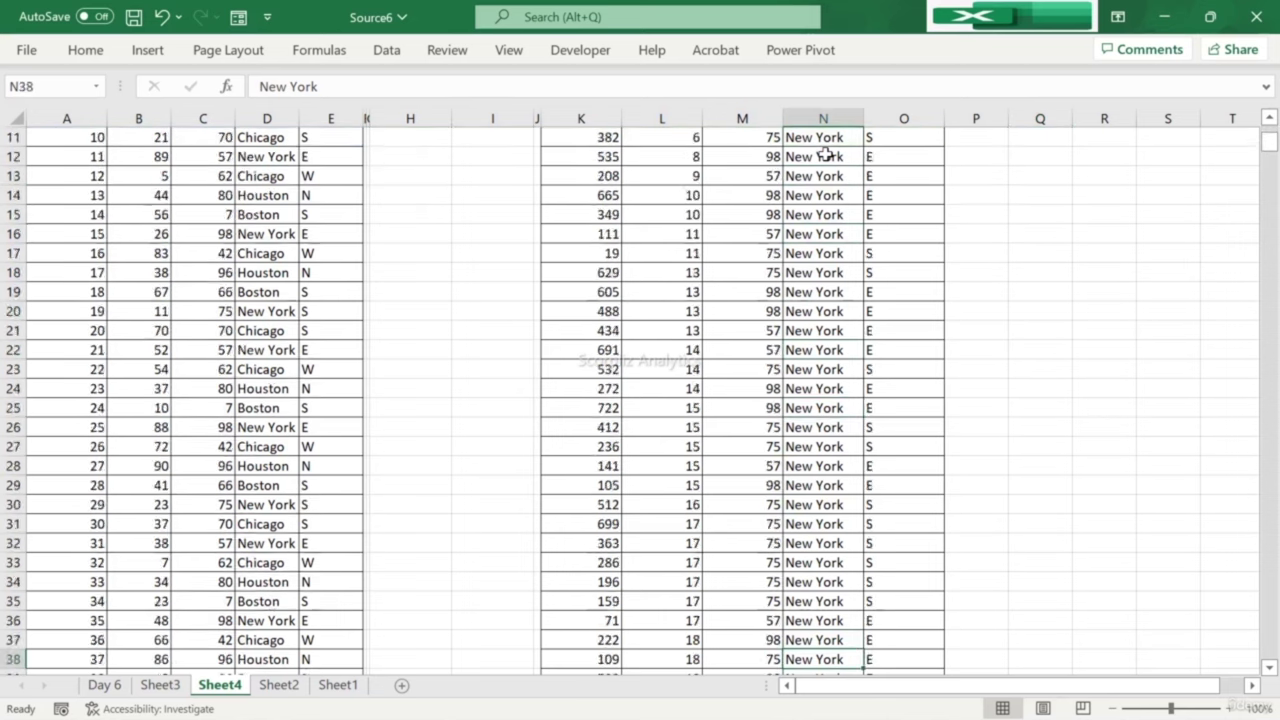
{"action": "key", "text": "ctrl+Up"}
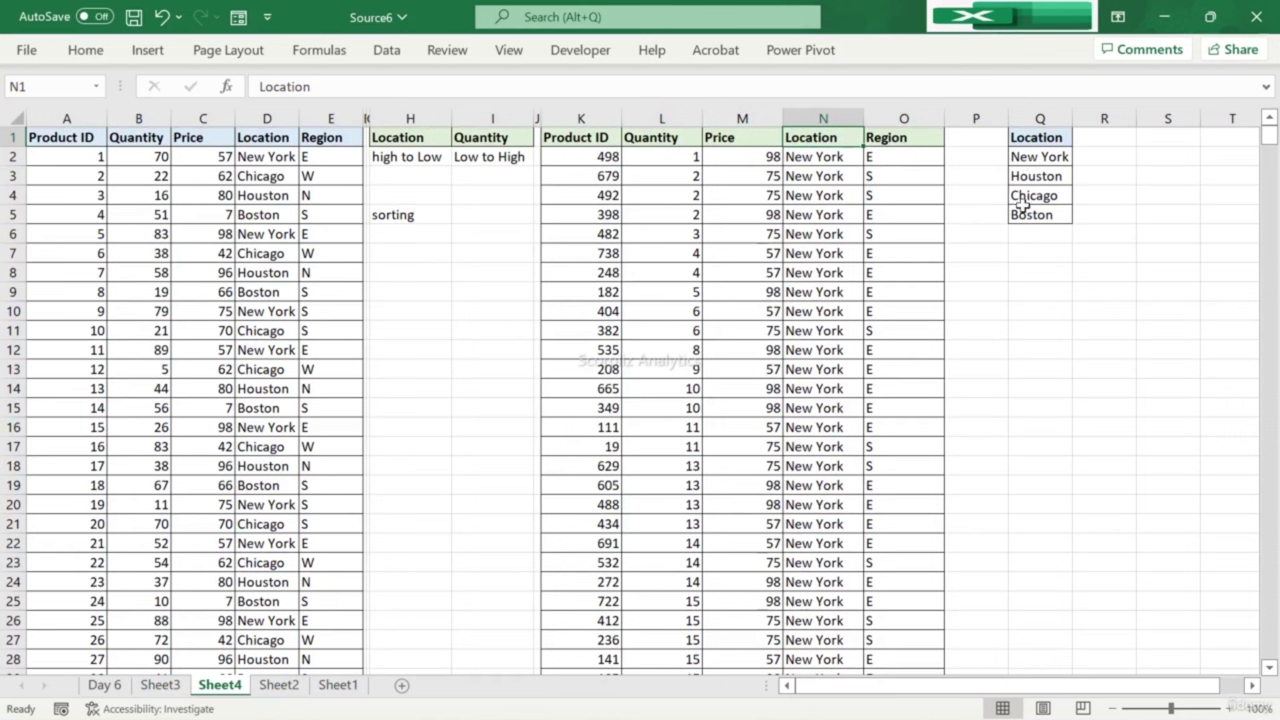
{"action": "left_click", "coordinate": [1028, 229]}
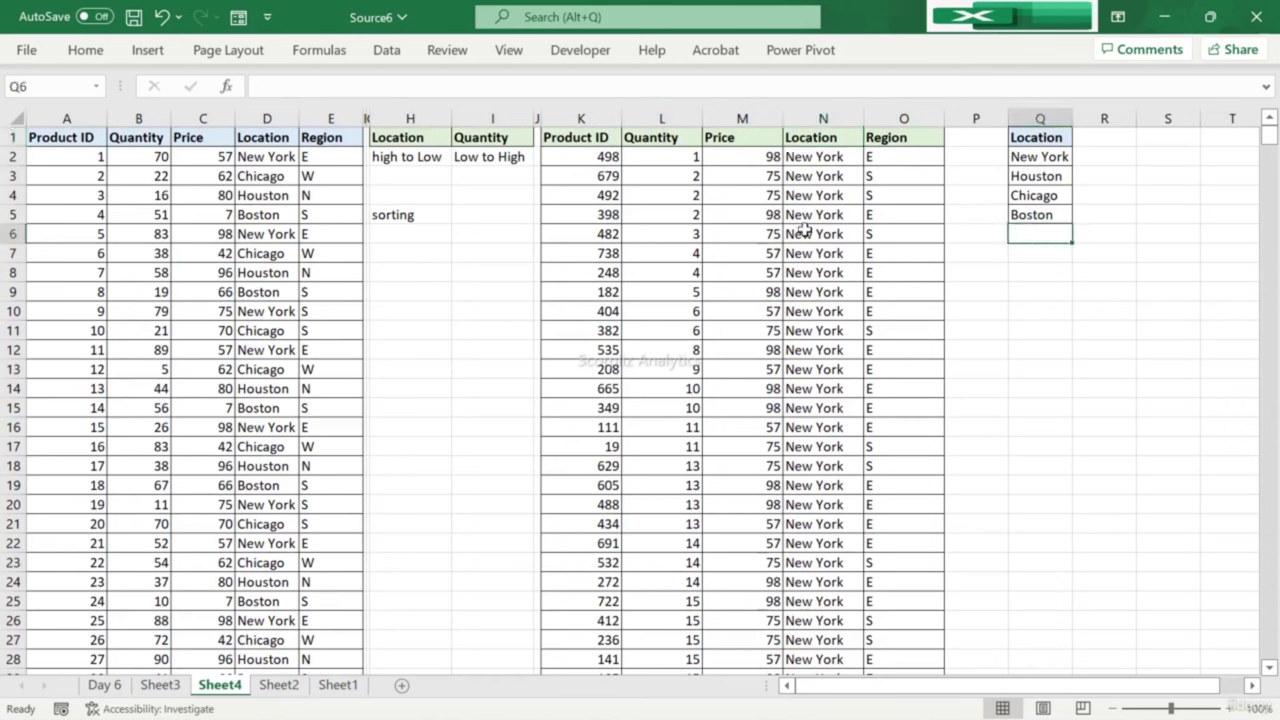
{"action": "left_click", "coordinate": [12, 233]}
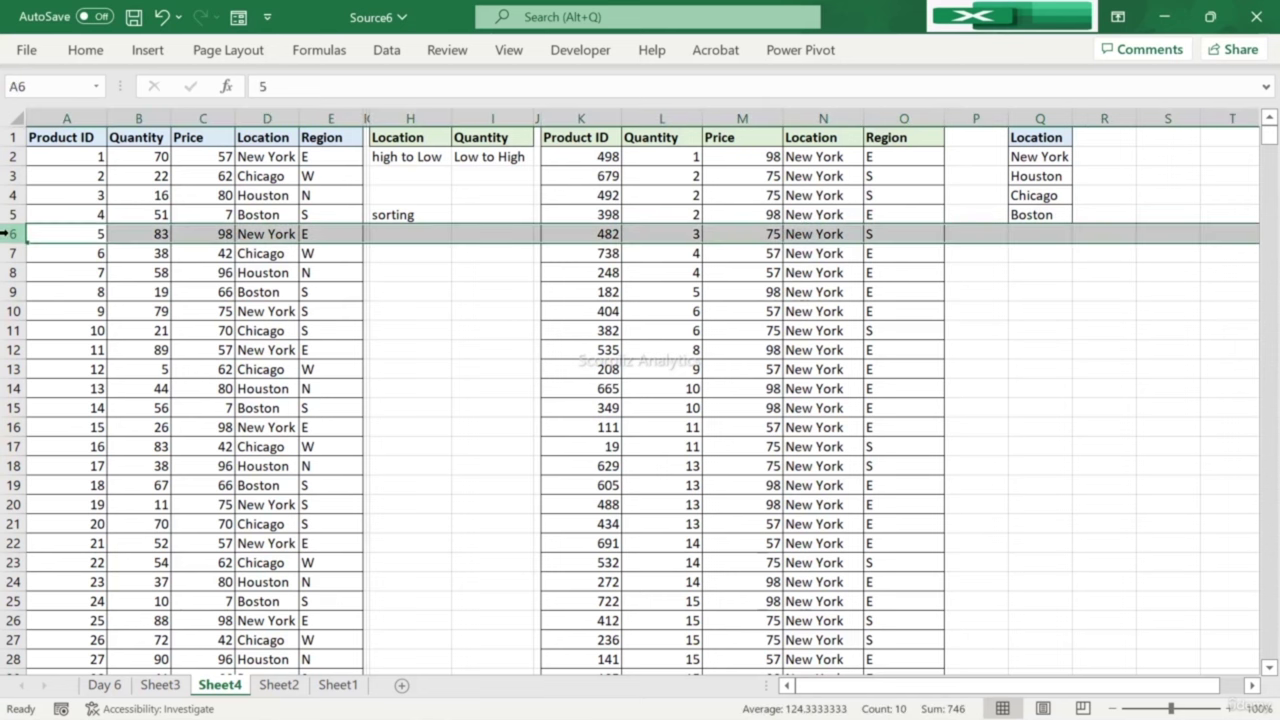
{"action": "left_click", "coordinate": [388, 50]}
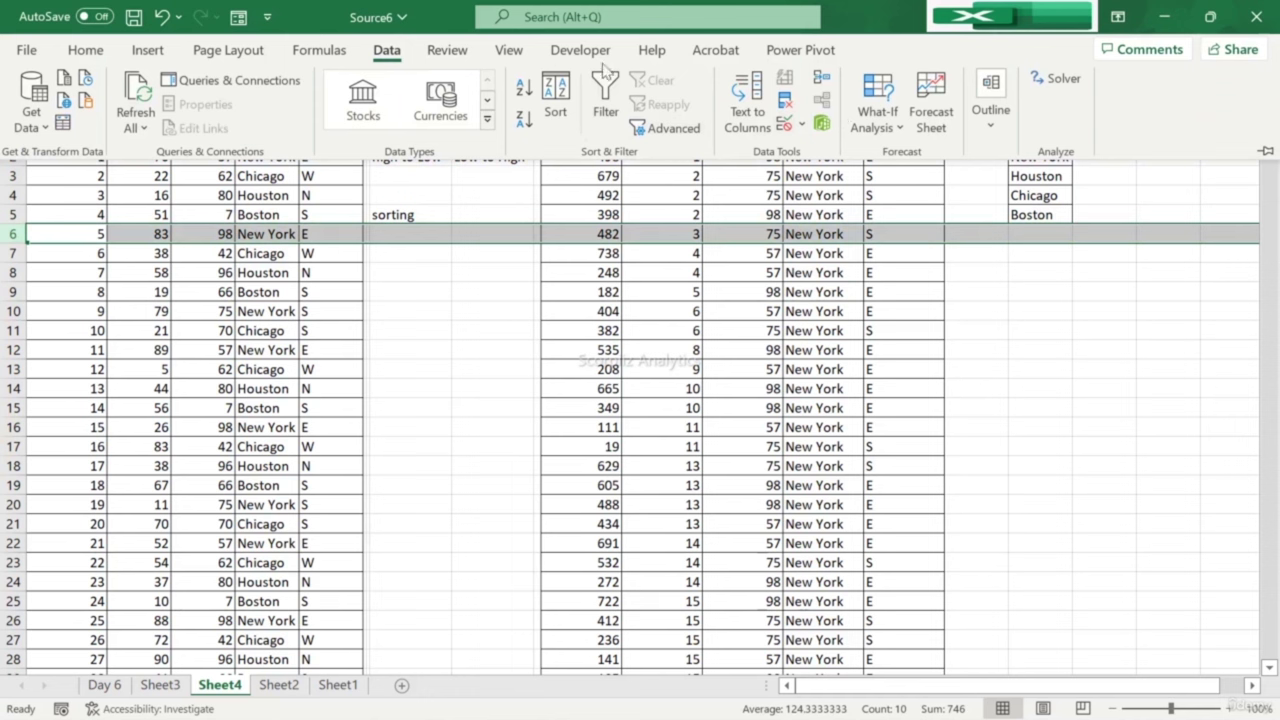
{"action": "left_click", "coordinate": [509, 50]}
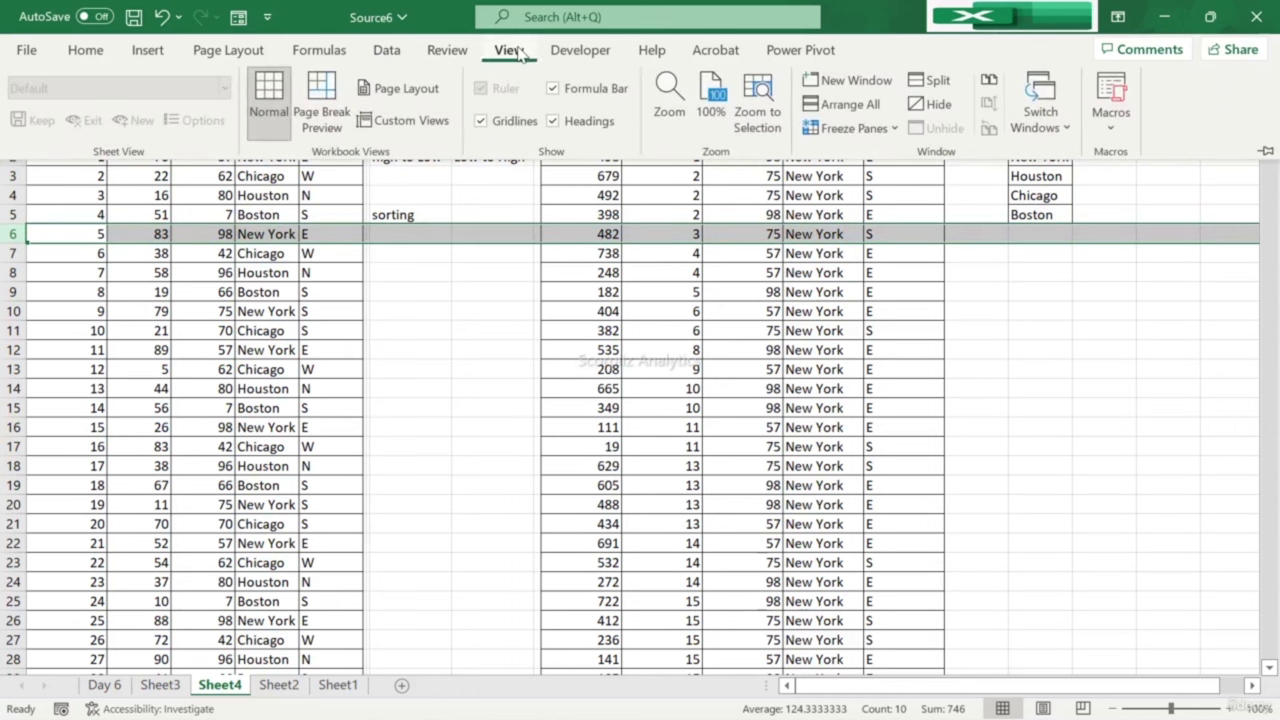
{"action": "left_click", "coordinate": [870, 129]}
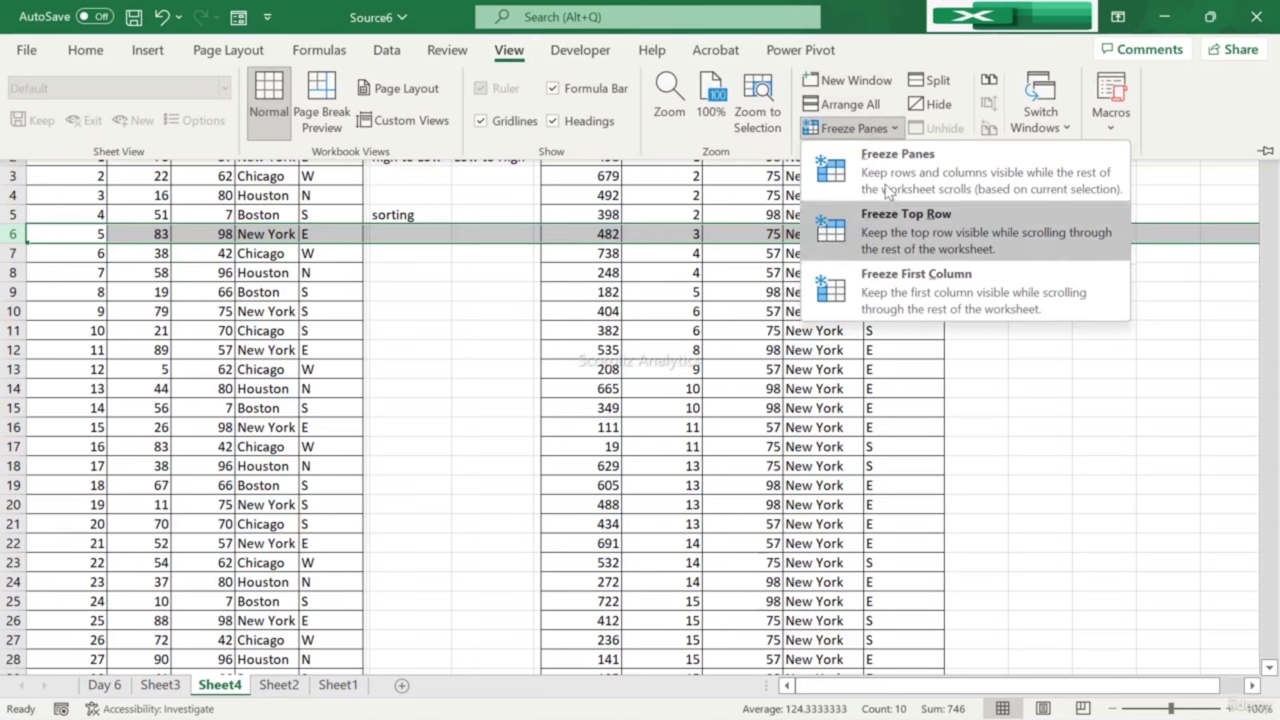
{"action": "left_click", "coordinate": [884, 155]}
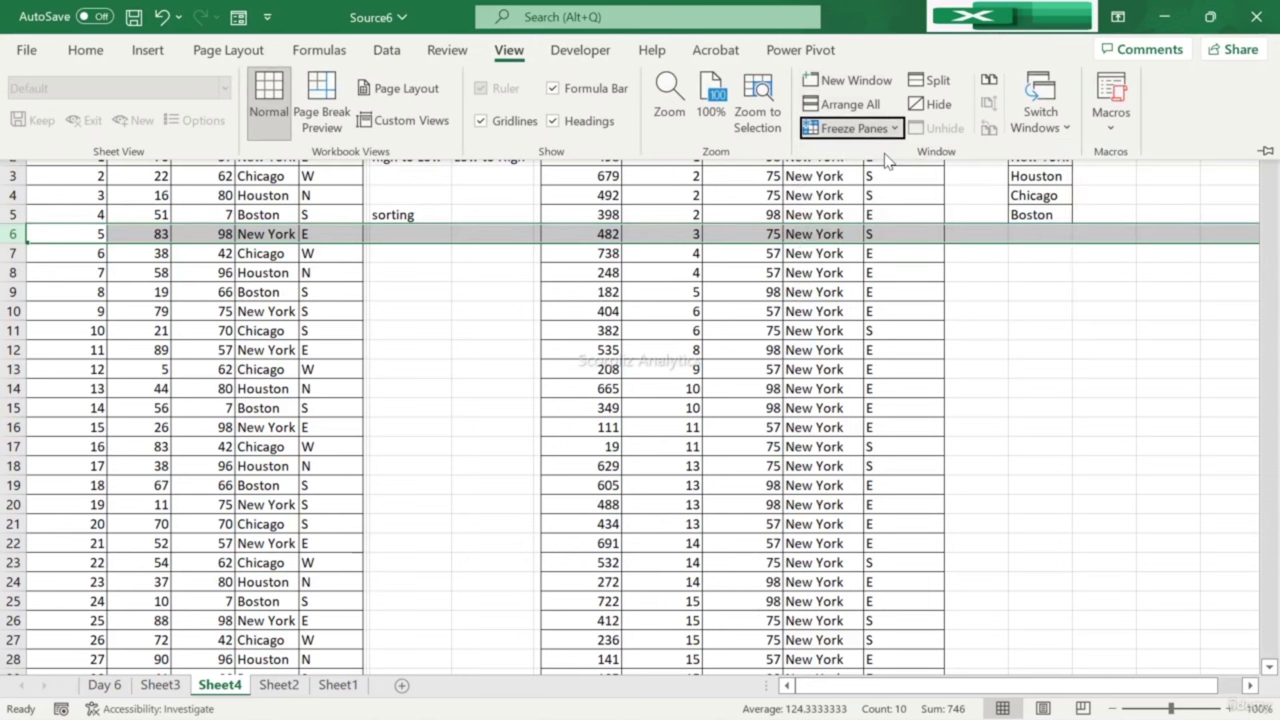
{"action": "left_click", "coordinate": [872, 271]}
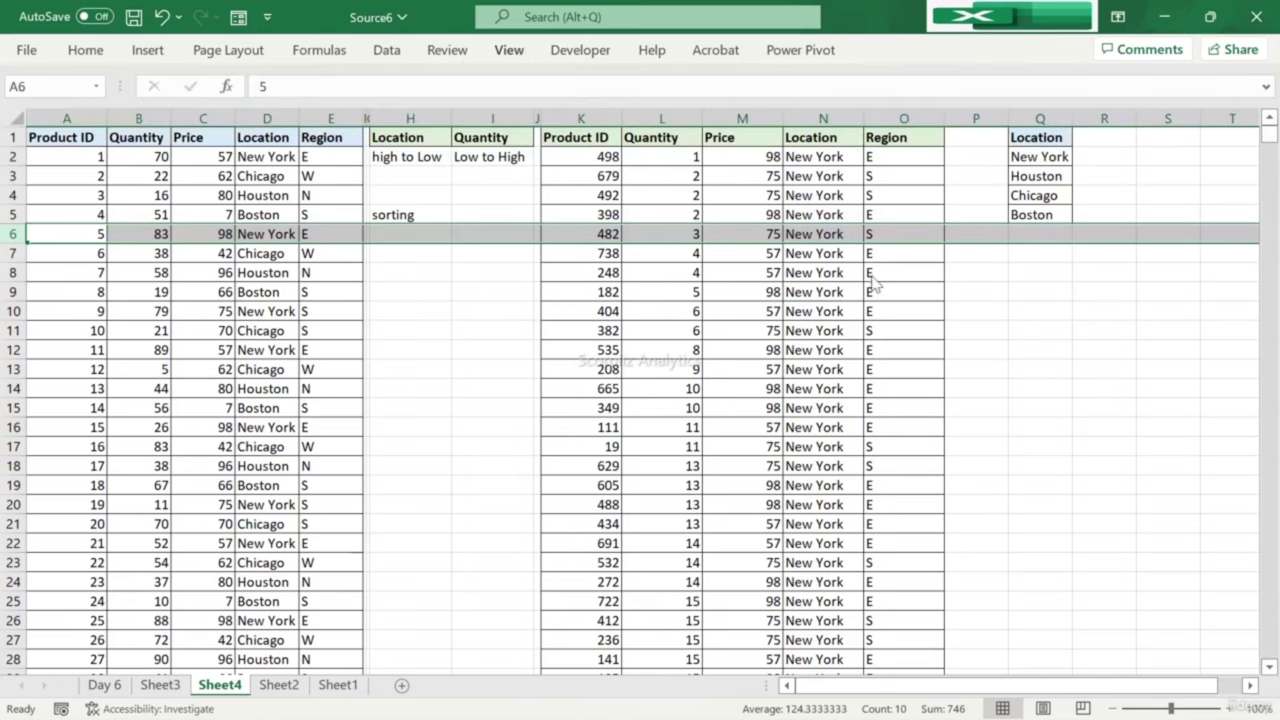
{"action": "left_click", "coordinate": [872, 272]}
{"action": "key", "text": "Down"}
{"action": "key", "text": "Down"}
{"action": "key", "text": "Down"}
{"action": "key", "text": "Down"}
{"action": "key", "text": "Down"}
{"action": "key", "text": "Down"}
{"action": "key", "text": "Down"}
{"action": "key", "text": "Down"}
{"action": "key", "text": "Down"}
{"action": "key", "text": "Down"}
{"action": "key", "text": "Down"}
{"action": "key", "text": "Down"}
{"action": "key", "text": "Down"}
{"action": "key", "text": "Down"}
{"action": "key", "text": "Down"}
{"action": "key", "text": "Down"}
{"action": "key", "text": "Down"}
{"action": "key", "text": "Down"}
{"action": "key", "text": "Down"}
{"action": "key", "text": "Down"}
{"action": "key", "text": "Down"}
{"action": "key", "text": "Down"}
{"action": "key", "text": "Down"}
{"action": "key", "text": "Down"}
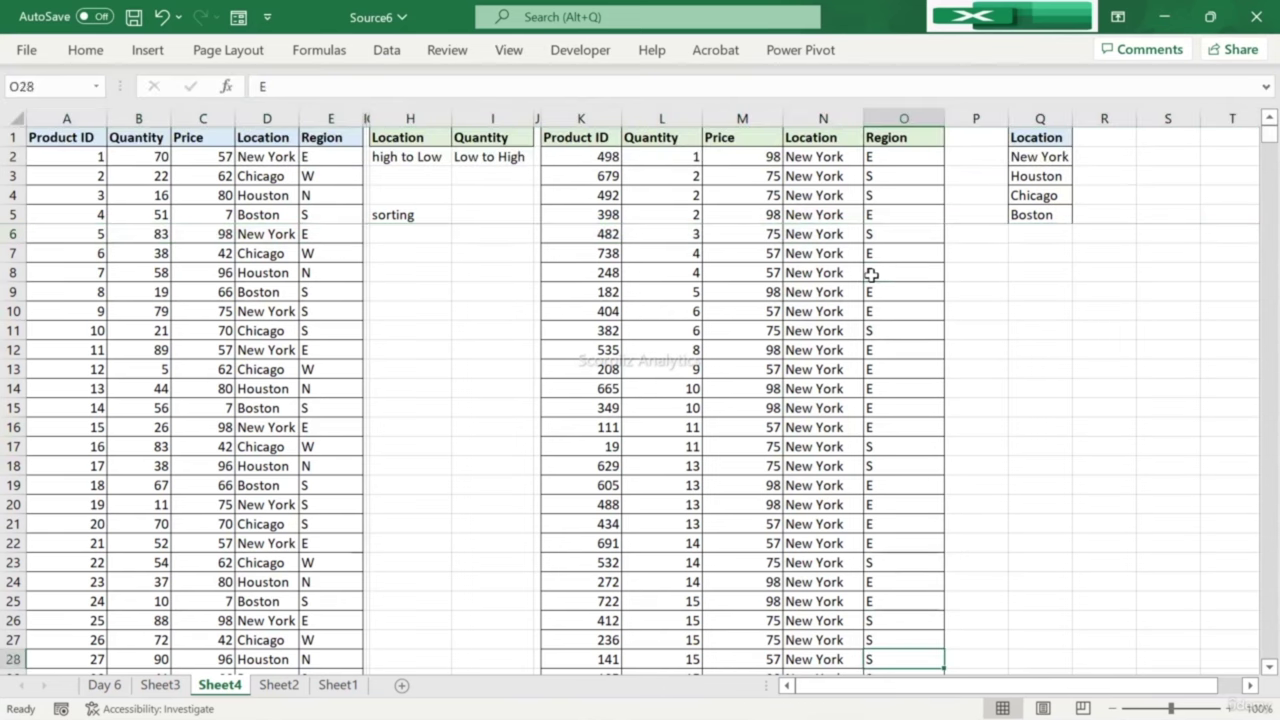
{"action": "key", "text": "Up"}
{"action": "key", "text": "Up"}
{"action": "key", "text": "Up"}
{"action": "key", "text": "Up"}
{"action": "key", "text": "Up"}
{"action": "key", "text": "Up"}
{"action": "key", "text": "Up"}
{"action": "key", "text": "Up"}
{"action": "key", "text": "Up"}
{"action": "key", "text": "Up"}
{"action": "key", "text": "Up"}
{"action": "key", "text": "Up"}
{"action": "key", "text": "Up"}
{"action": "key", "text": "Up"}
{"action": "key", "text": "Up"}
{"action": "key", "text": "Up"}
{"action": "key", "text": "Up"}
{"action": "key", "text": "Up"}
{"action": "key", "text": "Up"}
{"action": "key", "text": "Up"}
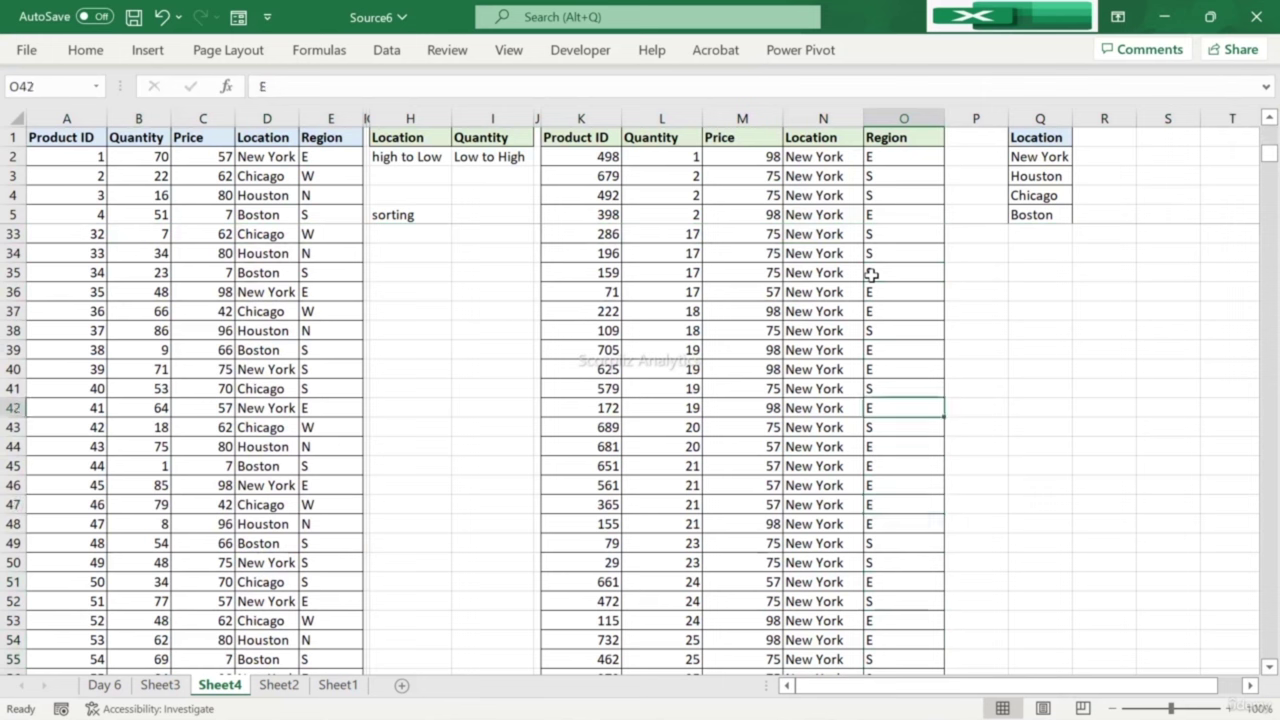
{"action": "key", "text": "Down"}
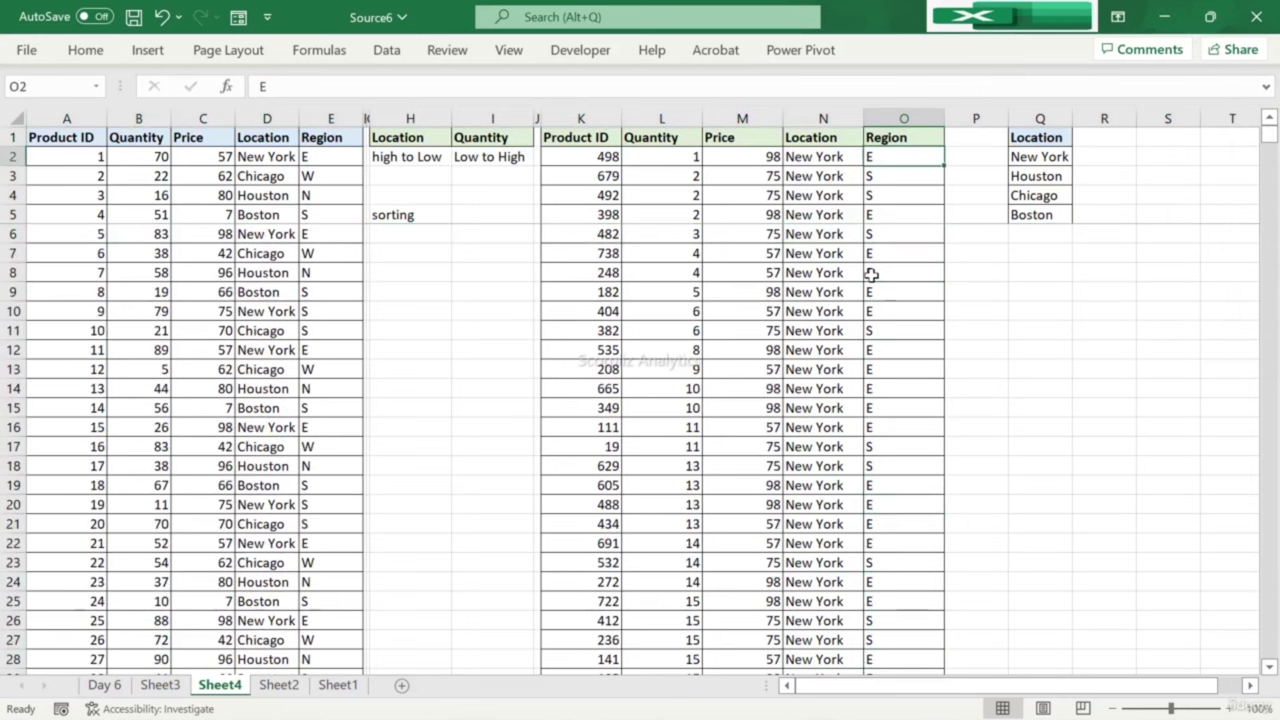
{"action": "key", "text": "Right"}
{"action": "key", "text": "Right"}
{"action": "key", "text": "Down"}
{"action": "key", "text": "Down"}
{"action": "key", "text": "Down"}
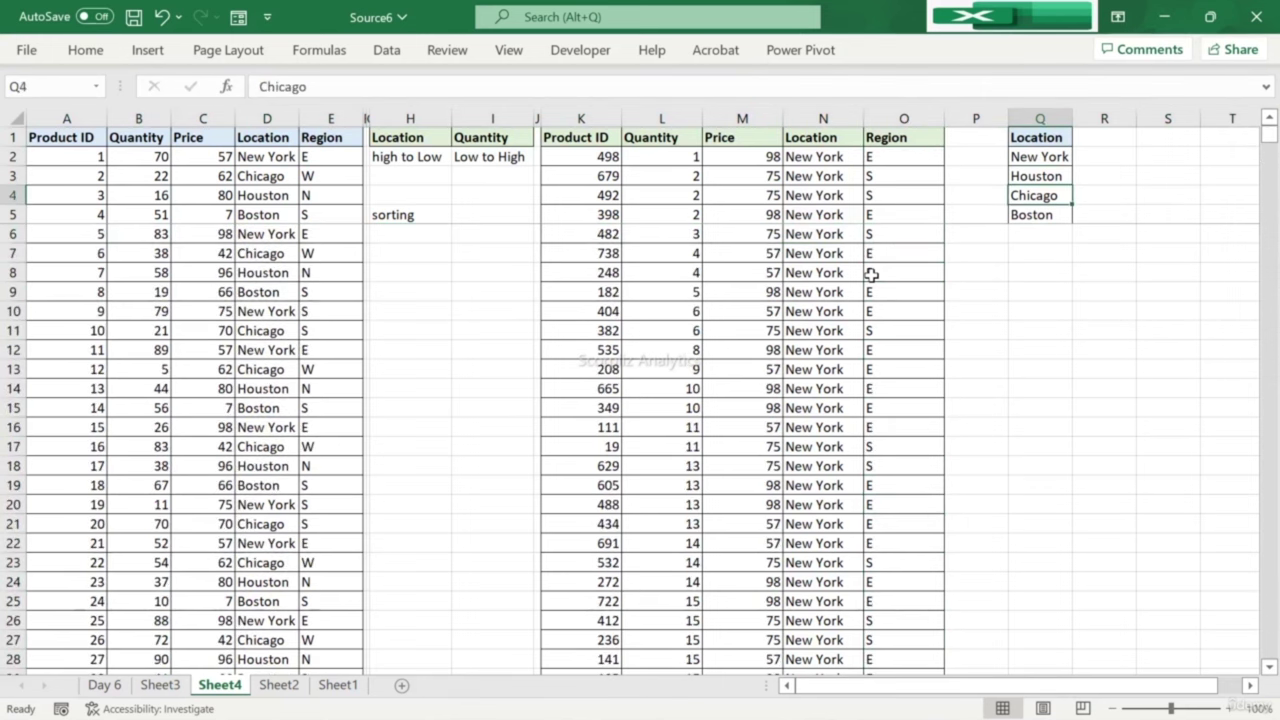
{"action": "key", "text": "Left"}
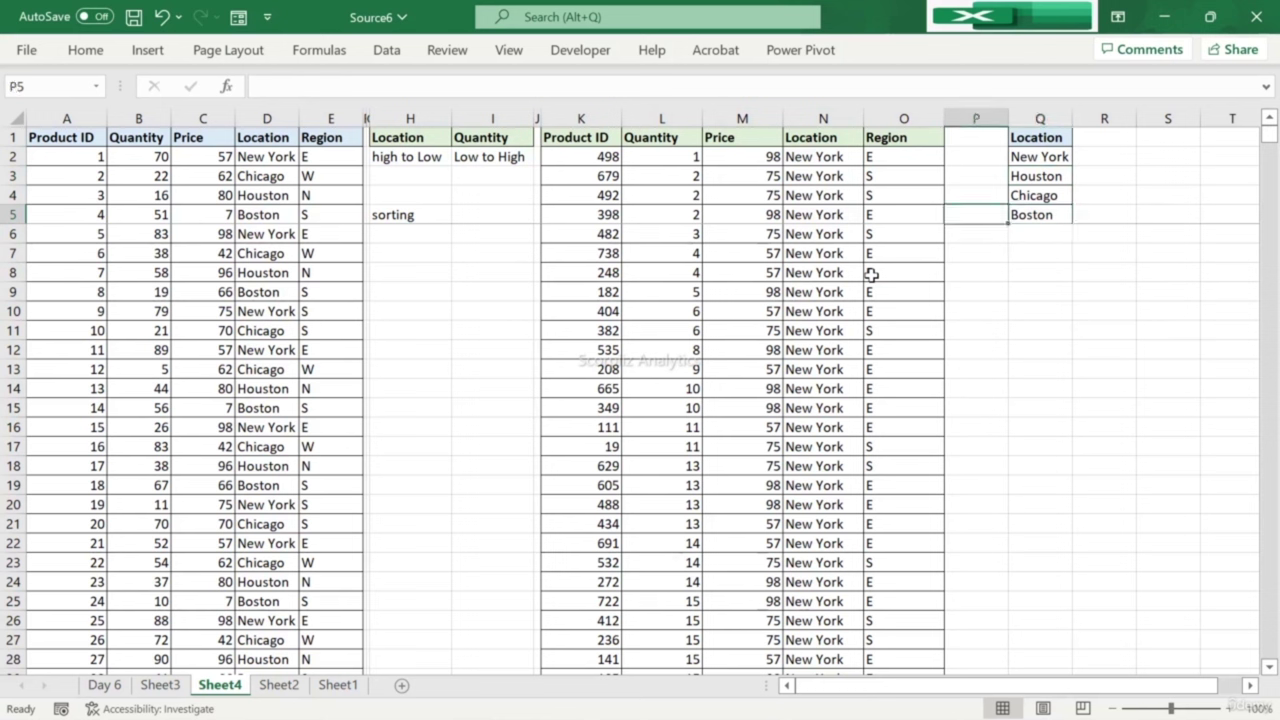
{"action": "key", "text": "Left"}
{"action": "key", "text": "Left"}
{"action": "key", "text": "Down"}
{"action": "key", "text": "Down"}
{"action": "key", "text": "Down"}
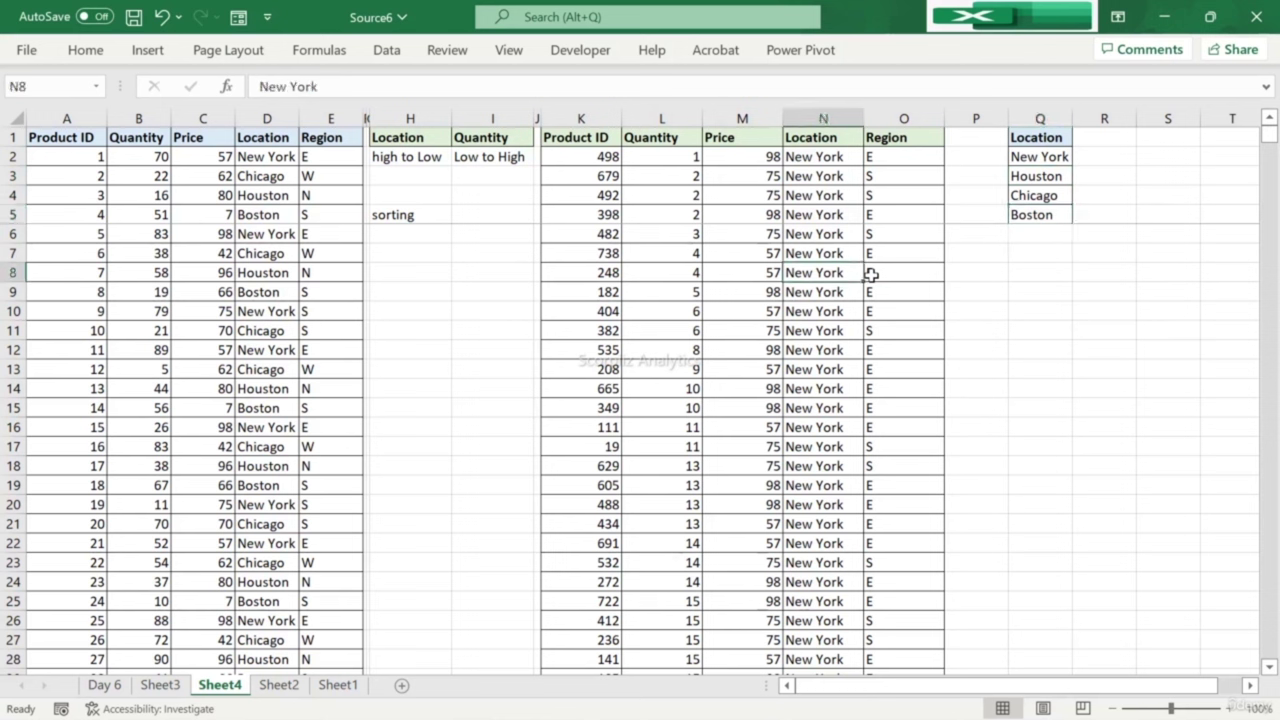
{"action": "key", "text": "Down"}
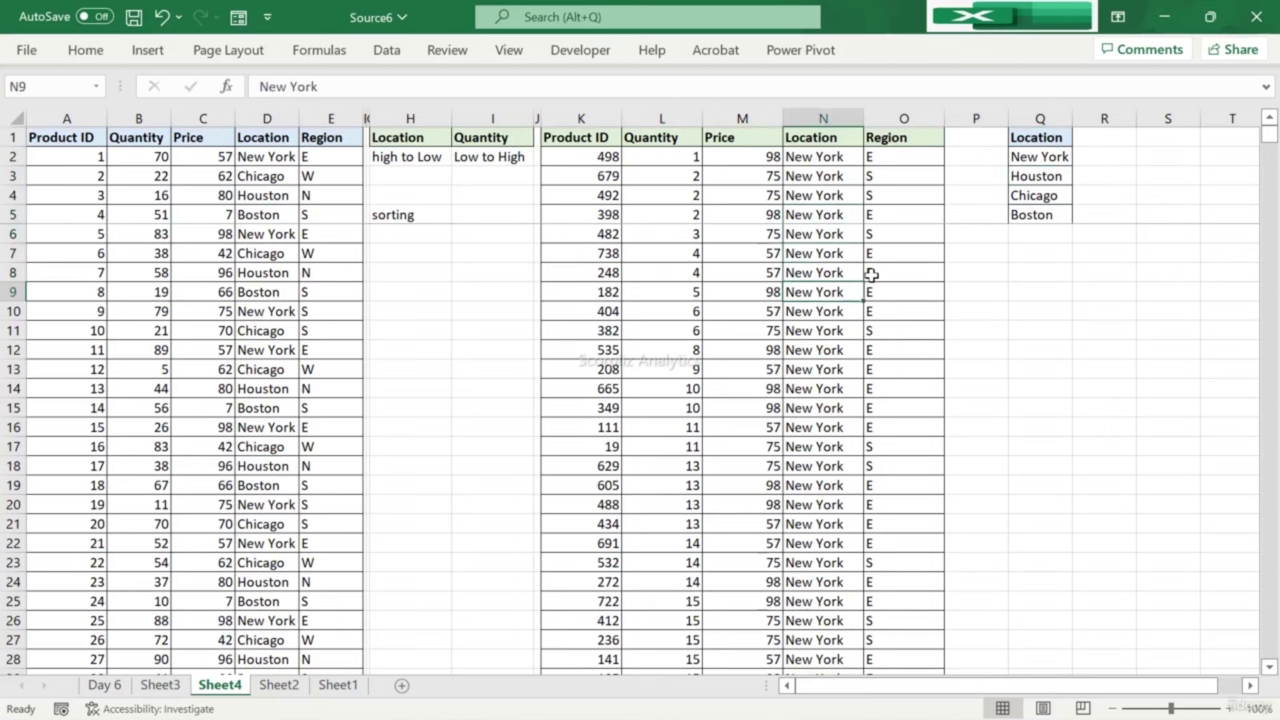
{"action": "key", "text": "Down"}
{"action": "key", "text": "Down"}
{"action": "key", "text": "Down"}
{"action": "key", "text": "Down"}
{"action": "key", "text": "Down"}
{"action": "key", "text": "Down"}
{"action": "key", "text": "Down"}
{"action": "key", "text": "Down"}
{"action": "key", "text": "Down"}
{"action": "key", "text": "Down"}
{"action": "key", "text": "Down"}
{"action": "key", "text": "Down"}
{"action": "key", "text": "Down"}
{"action": "key", "text": "Down"}
{"action": "key", "text": "Down"}
{"action": "key", "text": "Down"}
{"action": "key", "text": "Down"}
{"action": "key", "text": "Down"}
{"action": "key", "text": "Down"}
{"action": "key", "text": "Down"}
{"action": "key", "text": "Down"}
{"action": "key", "text": "Down"}
{"action": "key", "text": "Down"}
{"action": "key", "text": "Down"}
{"action": "key", "text": "Down"}
{"action": "key", "text": "Down"}
{"action": "key", "text": "Down"}
{"action": "key", "text": "Down"}
{"action": "key", "text": "Down"}
{"action": "key", "text": "Down"}
{"action": "key", "text": "Down"}
{"action": "key", "text": "Down"}
{"action": "key", "text": "Down"}
{"action": "key", "text": "Down"}
{"action": "key", "text": "Down"}
{"action": "key", "text": "Down"}
{"action": "key", "text": "Down"}
{"action": "key", "text": "Down"}
{"action": "key", "text": "Down"}
{"action": "key", "text": "Down"}
{"action": "key", "text": "Down"}
{"action": "key", "text": "Down"}
{"action": "key", "text": "Down"}
{"action": "key", "text": "Down"}
{"action": "key", "text": "Down"}
{"action": "key", "text": "Down"}
{"action": "key", "text": "Down"}
{"action": "key", "text": "Down"}
{"action": "key", "text": "Down"}
{"action": "key", "text": "Down"}
{"action": "key", "text": "Down"}
{"action": "key", "text": "Down"}
{"action": "key", "text": "Down"}
{"action": "key", "text": "Down"}
{"action": "key", "text": "Down"}
{"action": "key", "text": "Down"}
{"action": "key", "text": "Down"}
{"action": "key", "text": "Down"}
{"action": "key", "text": "Down"}
{"action": "key", "text": "Down"}
{"action": "key", "text": "Down"}
{"action": "key", "text": "Down"}
{"action": "key", "text": "Down"}
{"action": "key", "text": "Down"}
{"action": "key", "text": "Down"}
{"action": "key", "text": "Down"}
{"action": "key", "text": "Down"}
{"action": "key", "text": "Down"}
{"action": "key", "text": "Down"}
{"action": "key", "text": "Down"}
{"action": "key", "text": "Down"}
{"action": "key", "text": "Down"}
{"action": "key", "text": "Down"}
{"action": "key", "text": "Down"}
{"action": "key", "text": "Down"}
{"action": "key", "text": "Down"}
{"action": "key", "text": "Down"}
{"action": "key", "text": "Down"}
{"action": "key", "text": "Down"}
{"action": "key", "text": "Down"}
{"action": "key", "text": "Down"}
{"action": "key", "text": "Down"}
{"action": "key", "text": "Down"}
{"action": "key", "text": "Down"}
{"action": "key", "text": "Down"}
{"action": "key", "text": "Down"}
{"action": "key", "text": "Down"}
{"action": "key", "text": "Down"}
{"action": "key", "text": "Down"}
{"action": "key", "text": "Down"}
{"action": "key", "text": "Down"}
{"action": "key", "text": "Down"}
{"action": "key", "text": "Down"}
{"action": "key", "text": "Down"}
{"action": "key", "text": "Down"}
{"action": "key", "text": "Down"}
{"action": "key", "text": "Down"}
{"action": "key", "text": "Down"}
{"action": "key", "text": "Down"}
{"action": "key", "text": "Down"}
{"action": "key", "text": "Up"}
{"action": "key", "text": "Up"}
{"action": "key", "text": "Up"}
{"action": "key", "text": "Up"}
{"action": "key", "text": "Up"}
{"action": "key", "text": "Up"}
{"action": "key", "text": "Up"}
{"action": "key", "text": "Up"}
{"action": "key", "text": "Up"}
{"action": "key", "text": "Up"}
{"action": "key", "text": "Up"}
{"action": "key", "text": "Up"}
{"action": "key", "text": "Up"}
{"action": "key", "text": "Up"}
{"action": "key", "text": "Up"}
{"action": "key", "text": "Up"}
{"action": "key", "text": "Up"}
{"action": "key", "text": "Up"}
{"action": "key", "text": "Up"}
{"action": "key", "text": "Up"}
{"action": "key", "text": "Down"}
{"action": "key", "text": "Down"}
{"action": "key", "text": "Down"}
{"action": "key", "text": "Down"}
{"action": "key", "text": "Down"}
{"action": "key", "text": "Down"}
{"action": "key", "text": "Down"}
{"action": "key", "text": "Down"}
{"action": "key", "text": "Down"}
{"action": "key", "text": "Down"}
{"action": "key", "text": "Down"}
{"action": "key", "text": "Down"}
{"action": "key", "text": "Down"}
{"action": "key", "text": "Down"}
{"action": "key", "text": "Down"}
{"action": "key", "text": "Down"}
{"action": "key", "text": "Down"}
{"action": "key", "text": "Down"}
{"action": "key", "text": "Down"}
{"action": "key", "text": "Down"}
{"action": "key", "text": "Down"}
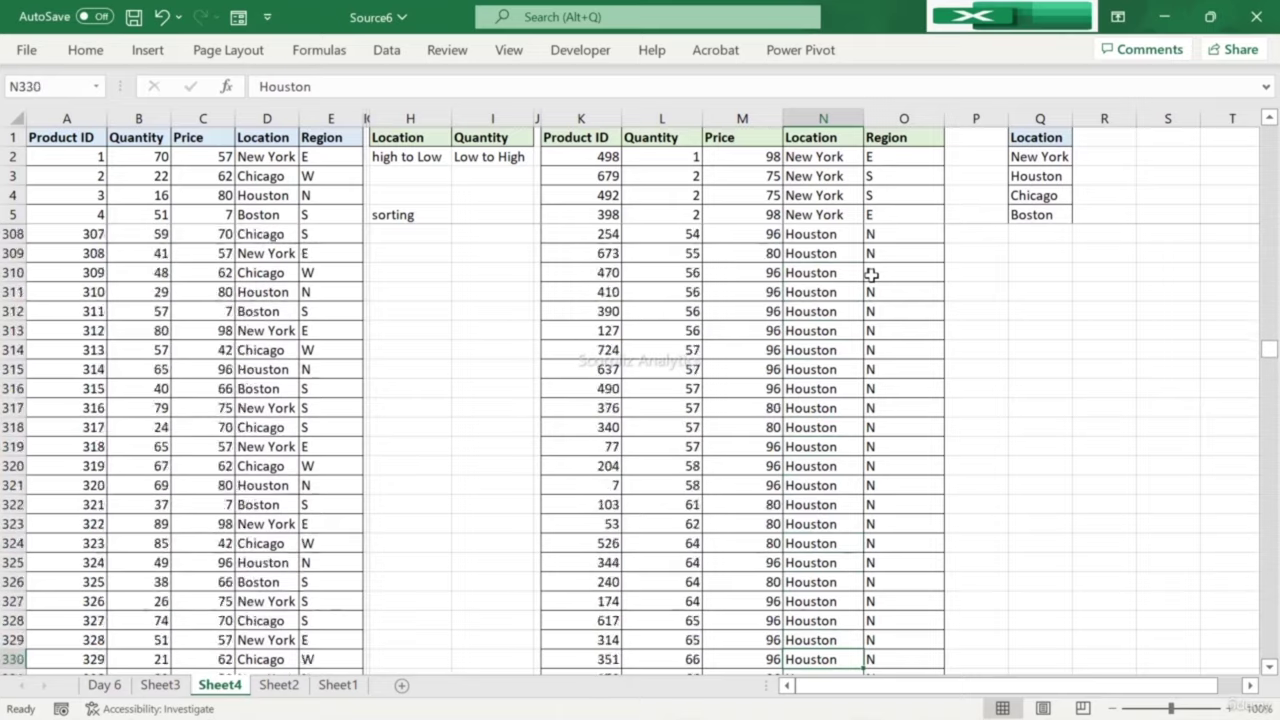
{"action": "key", "text": "Down"}
{"action": "key", "text": "Down"}
{"action": "key", "text": "Down"}
{"action": "key", "text": "Down"}
{"action": "key", "text": "Down"}
{"action": "key", "text": "Down"}
{"action": "key", "text": "Down"}
{"action": "key", "text": "Down"}
{"action": "key", "text": "Down"}
{"action": "key", "text": "Down"}
{"action": "key", "text": "Down"}
{"action": "key", "text": "Down"}
{"action": "key", "text": "Down"}
{"action": "key", "text": "Down"}
{"action": "key", "text": "Down"}
{"action": "key", "text": "Down"}
{"action": "key", "text": "Down"}
{"action": "key", "text": "Down"}
{"action": "key", "text": "Down"}
{"action": "key", "text": "Down"}
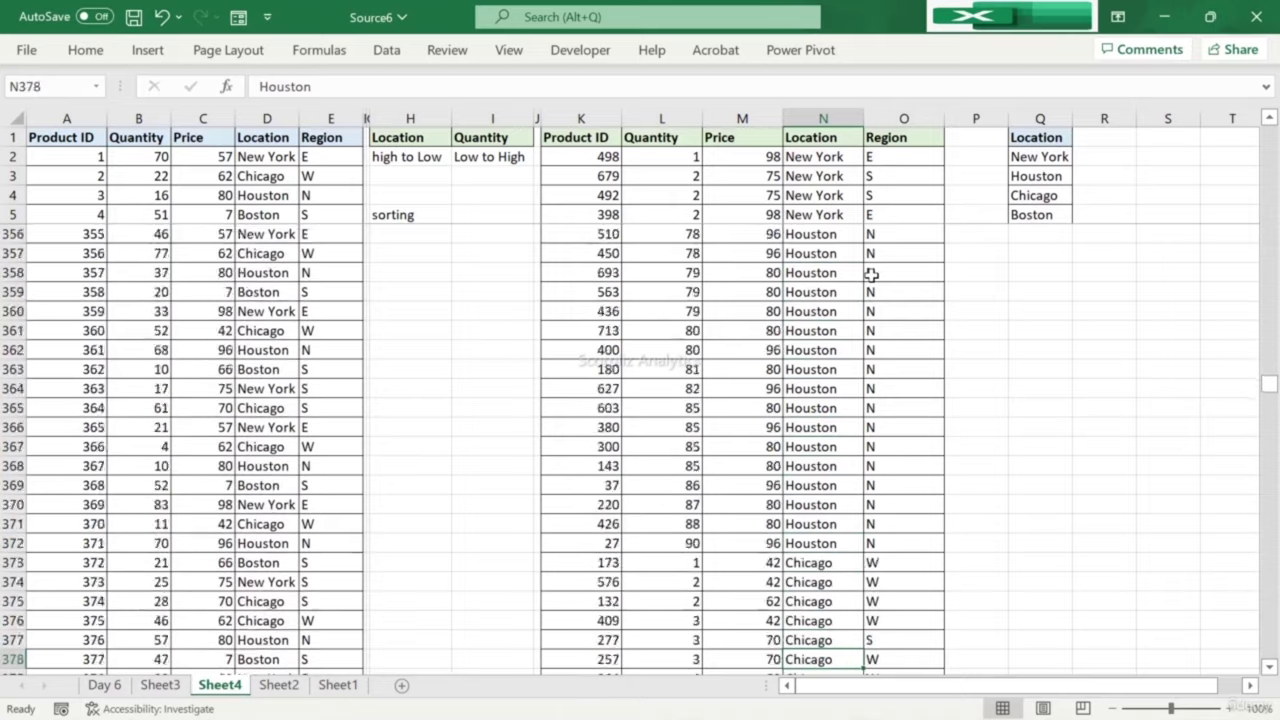
{"action": "key", "text": "Up"}
{"action": "key", "text": "Up"}
{"action": "key", "text": "Up"}
{"action": "key", "text": "Up"}
{"action": "key", "text": "Up"}
{"action": "key", "text": "Up"}
{"action": "key", "text": "Up"}
{"action": "key", "text": "Up"}
{"action": "key", "text": "Up"}
{"action": "key", "text": "Up"}
{"action": "key", "text": "Up"}
{"action": "key", "text": "Up"}
{"action": "key", "text": "Up"}
{"action": "key", "text": "Up"}
{"action": "key", "text": "Up"}
{"action": "key", "text": "Up"}
{"action": "key", "text": "Up"}
{"action": "key", "text": "Up"}
{"action": "key", "text": "Up"}
{"action": "key", "text": "Up"}
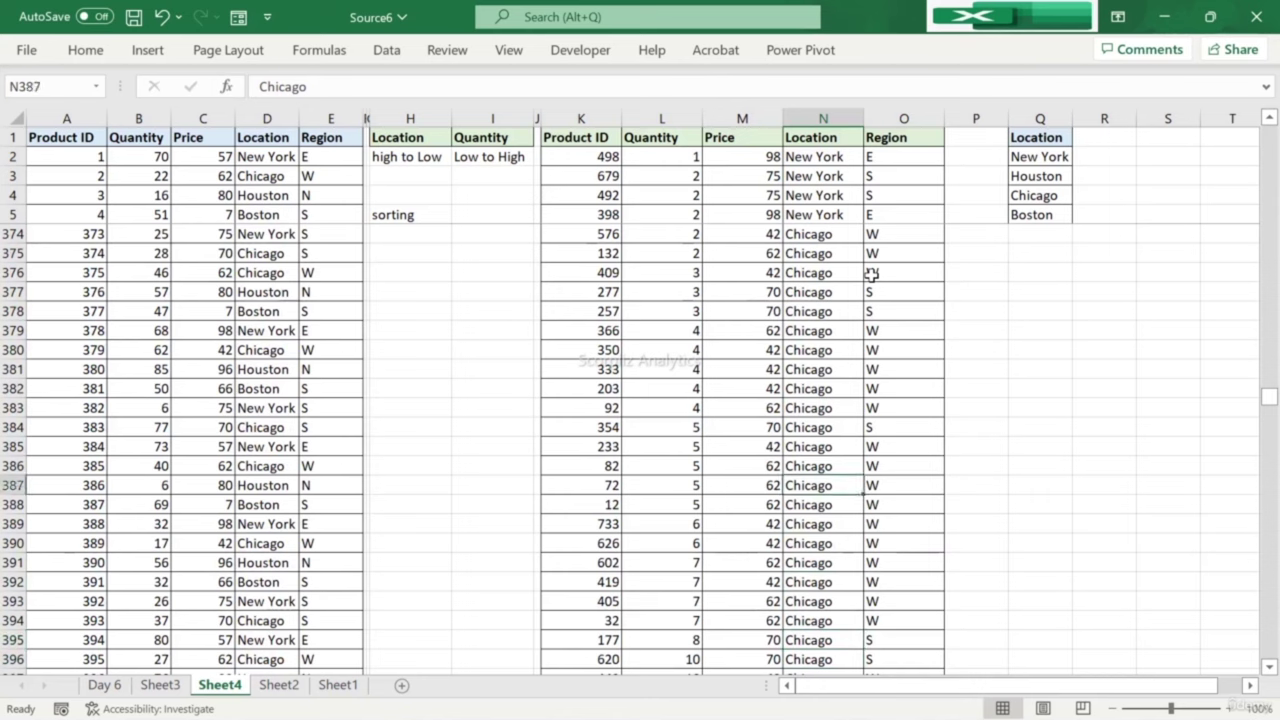
{"action": "key", "text": "Down"}
{"action": "key", "text": "Down"}
{"action": "key", "text": "Down"}
{"action": "key", "text": "Down"}
{"action": "key", "text": "Down"}
{"action": "key", "text": "Down"}
{"action": "key", "text": "Down"}
{"action": "key", "text": "Down"}
{"action": "key", "text": "Down"}
{"action": "key", "text": "Down"}
{"action": "key", "text": "Down"}
{"action": "key", "text": "Down"}
{"action": "key", "text": "Down"}
{"action": "key", "text": "Down"}
{"action": "key", "text": "Down"}
{"action": "key", "text": "Down"}
{"action": "key", "text": "Down"}
{"action": "key", "text": "Down"}
{"action": "key", "text": "Down"}
{"action": "key", "text": "Down"}
{"action": "key", "text": "Down"}
{"action": "key", "text": "Down"}
{"action": "key", "text": "Down"}
{"action": "key", "text": "Down"}
{"action": "key", "text": "Down"}
{"action": "key", "text": "Down"}
{"action": "key", "text": "Down"}
{"action": "key", "text": "Down"}
{"action": "key", "text": "Down"}
{"action": "key", "text": "Down"}
{"action": "key", "text": "Down"}
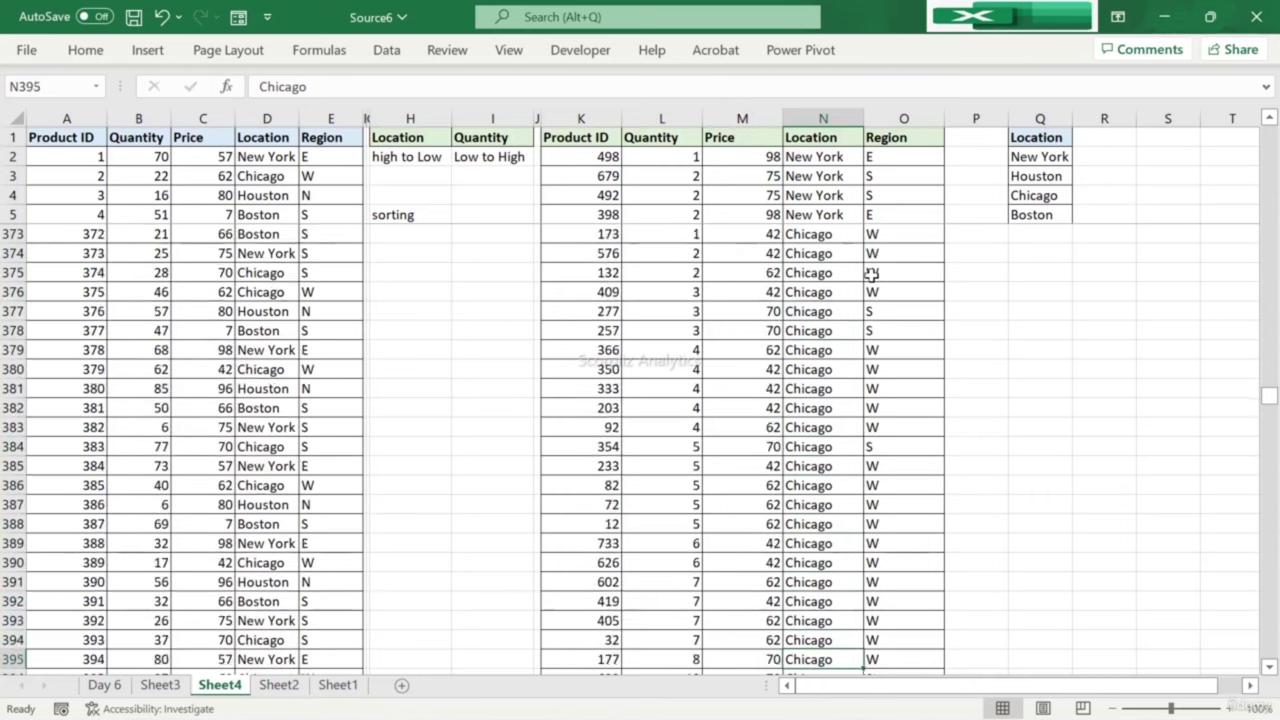
{"action": "key", "text": "Down"}
{"action": "key", "text": "Down"}
{"action": "key", "text": "Down"}
{"action": "key", "text": "Down"}
{"action": "key", "text": "Down"}
{"action": "key", "text": "Down"}
{"action": "key", "text": "Down"}
{"action": "key", "text": "Down"}
{"action": "key", "text": "Down"}
{"action": "key", "text": "Down"}
{"action": "key", "text": "Down"}
{"action": "key", "text": "Down"}
{"action": "key", "text": "Down"}
{"action": "key", "text": "Down"}
{"action": "key", "text": "Down"}
{"action": "key", "text": "Down"}
{"action": "key", "text": "Down"}
{"action": "key", "text": "Down"}
{"action": "key", "text": "Down"}
{"action": "key", "text": "Down"}
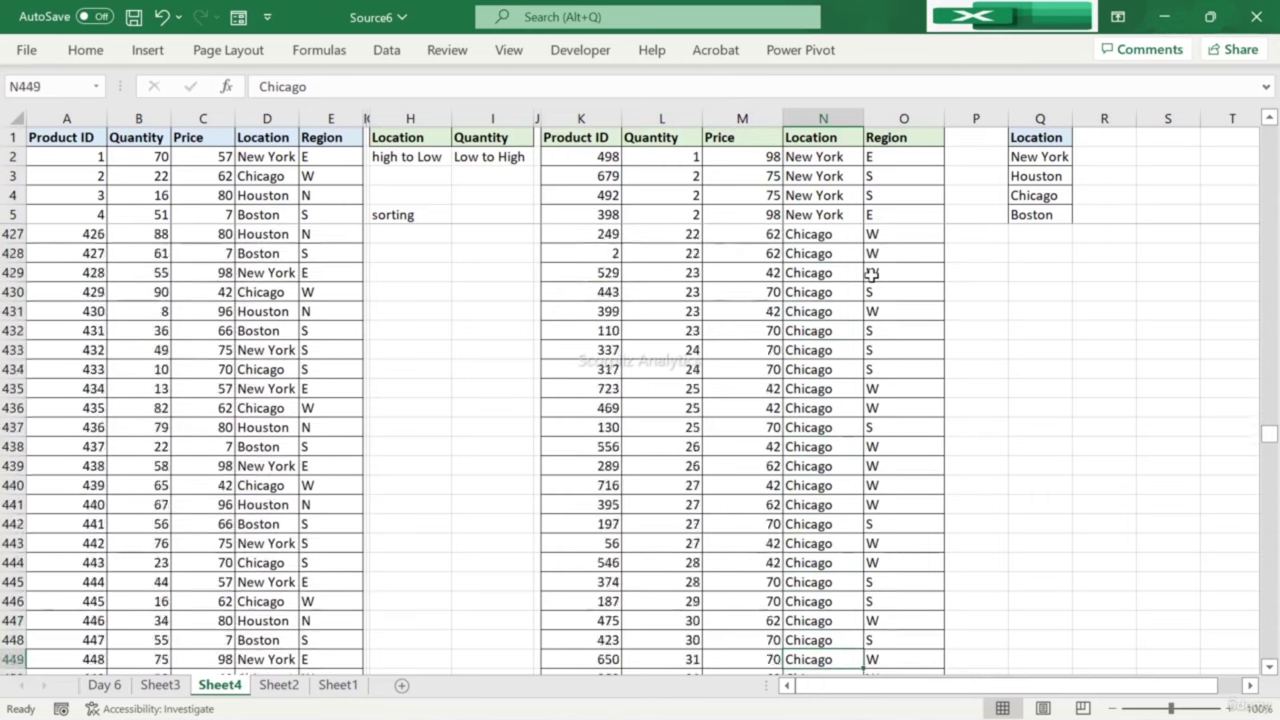
{"action": "key", "text": "Down"}
{"action": "key", "text": "Down"}
{"action": "key", "text": "Down"}
{"action": "key", "text": "Down"}
{"action": "key", "text": "Down"}
{"action": "key", "text": "Down"}
{"action": "key", "text": "Down"}
{"action": "key", "text": "Down"}
{"action": "key", "text": "Down"}
{"action": "key", "text": "Down"}
{"action": "key", "text": "Down"}
{"action": "key", "text": "Down"}
{"action": "key", "text": "Down"}
{"action": "key", "text": "Down"}
{"action": "key", "text": "Down"}
{"action": "key", "text": "Down"}
{"action": "key", "text": "Down"}
{"action": "key", "text": "Down"}
{"action": "key", "text": "Down"}
{"action": "key", "text": "Down"}
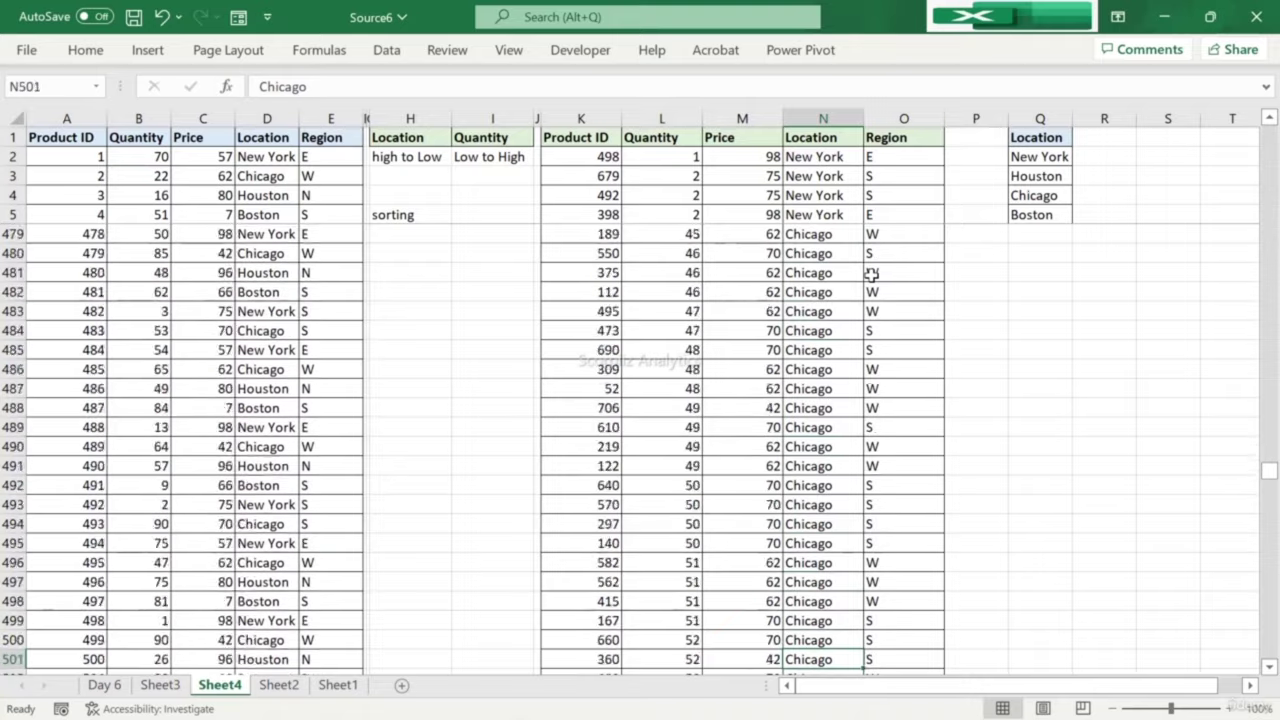
{"action": "key", "text": "Down"}
{"action": "key", "text": "Down"}
{"action": "key", "text": "Down"}
{"action": "key", "text": "Down"}
{"action": "key", "text": "Down"}
{"action": "key", "text": "Down"}
{"action": "key", "text": "Down"}
{"action": "key", "text": "Down"}
{"action": "key", "text": "Down"}
{"action": "key", "text": "Down"}
{"action": "key", "text": "Down"}
{"action": "key", "text": "Down"}
{"action": "key", "text": "Down"}
{"action": "key", "text": "Down"}
{"action": "key", "text": "Down"}
{"action": "key", "text": "Down"}
{"action": "key", "text": "Down"}
{"action": "key", "text": "Down"}
{"action": "key", "text": "Down"}
{"action": "key", "text": "Down"}
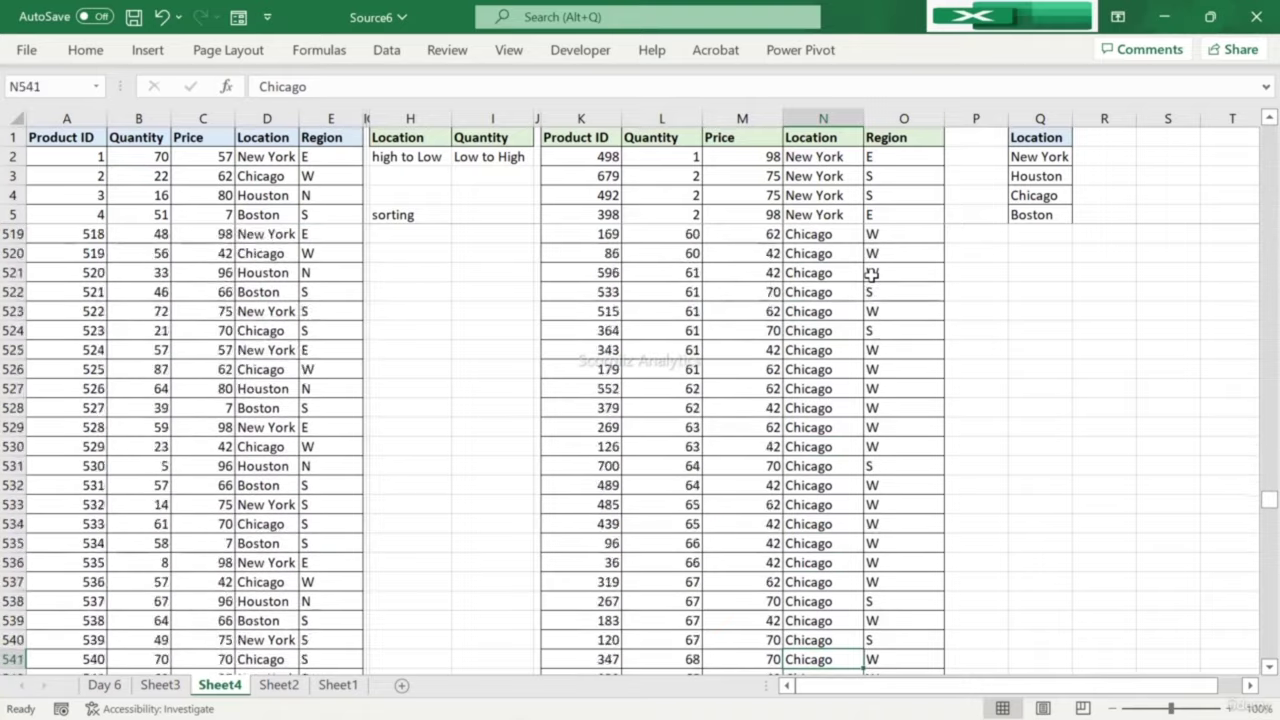
{"action": "key", "text": "Down"}
{"action": "key", "text": "Down"}
{"action": "key", "text": "Down"}
{"action": "key", "text": "Down"}
{"action": "key", "text": "Down"}
{"action": "key", "text": "Down"}
{"action": "key", "text": "Down"}
{"action": "key", "text": "Down"}
{"action": "key", "text": "Down"}
{"action": "key", "text": "Down"}
{"action": "key", "text": "Down"}
{"action": "key", "text": "Down"}
{"action": "key", "text": "Down"}
{"action": "key", "text": "Down"}
{"action": "key", "text": "Down"}
{"action": "key", "text": "Down"}
{"action": "key", "text": "Down"}
{"action": "key", "text": "Down"}
{"action": "key", "text": "Down"}
{"action": "key", "text": "Down"}
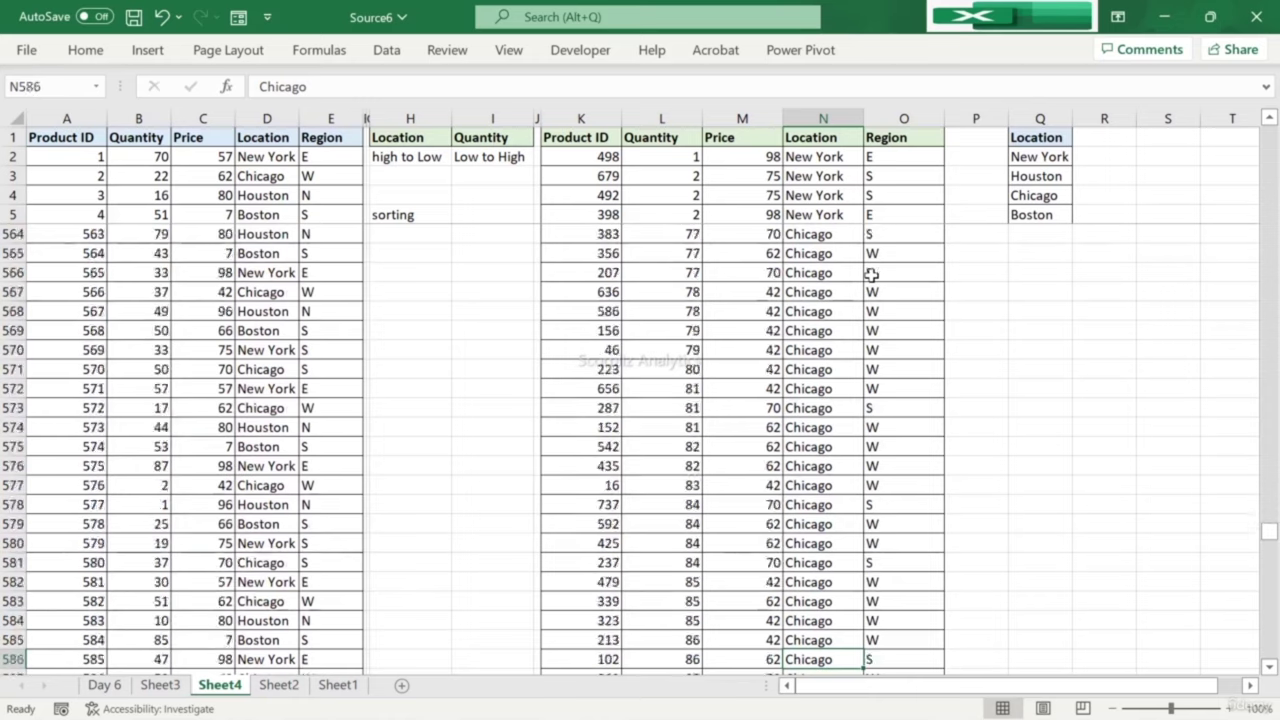
{"action": "key", "text": "Down"}
{"action": "key", "text": "Down"}
{"action": "key", "text": "Down"}
{"action": "key", "text": "Down"}
{"action": "key", "text": "Down"}
{"action": "key", "text": "Down"}
{"action": "key", "text": "Down"}
{"action": "key", "text": "Down"}
{"action": "key", "text": "Down"}
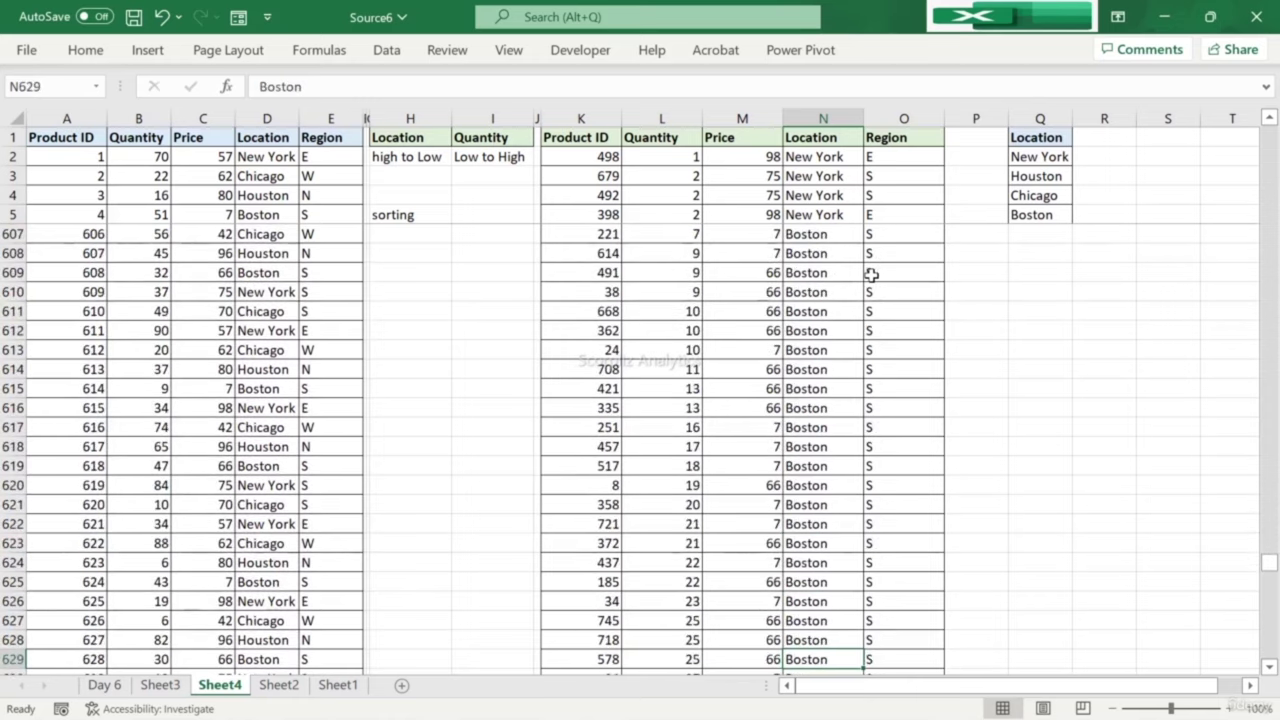
{"action": "key", "text": "Up"}
{"action": "key", "text": "Up"}
{"action": "key", "text": "Up"}
{"action": "key", "text": "Up"}
{"action": "key", "text": "Up"}
{"action": "key", "text": "Up"}
{"action": "key", "text": "Up"}
{"action": "key", "text": "Up"}
{"action": "key", "text": "Up"}
{"action": "key", "text": "Up"}
{"action": "key", "text": "Up"}
{"action": "key", "text": "Up"}
{"action": "key", "text": "Up"}
{"action": "key", "text": "Up"}
{"action": "key", "text": "Up"}
{"action": "key", "text": "Up"}
{"action": "key", "text": "Up"}
{"action": "key", "text": "Up"}
{"action": "key", "text": "Up"}
{"action": "key", "text": "Up"}
{"action": "key", "text": "Up"}
{"action": "key", "text": "Up"}
{"action": "key", "text": "Up"}
{"action": "key", "text": "Up"}
{"action": "key", "text": "Up"}
{"action": "key", "text": "Up"}
{"action": "key", "text": "Up"}
{"action": "key", "text": "Up"}
{"action": "key", "text": "Up"}
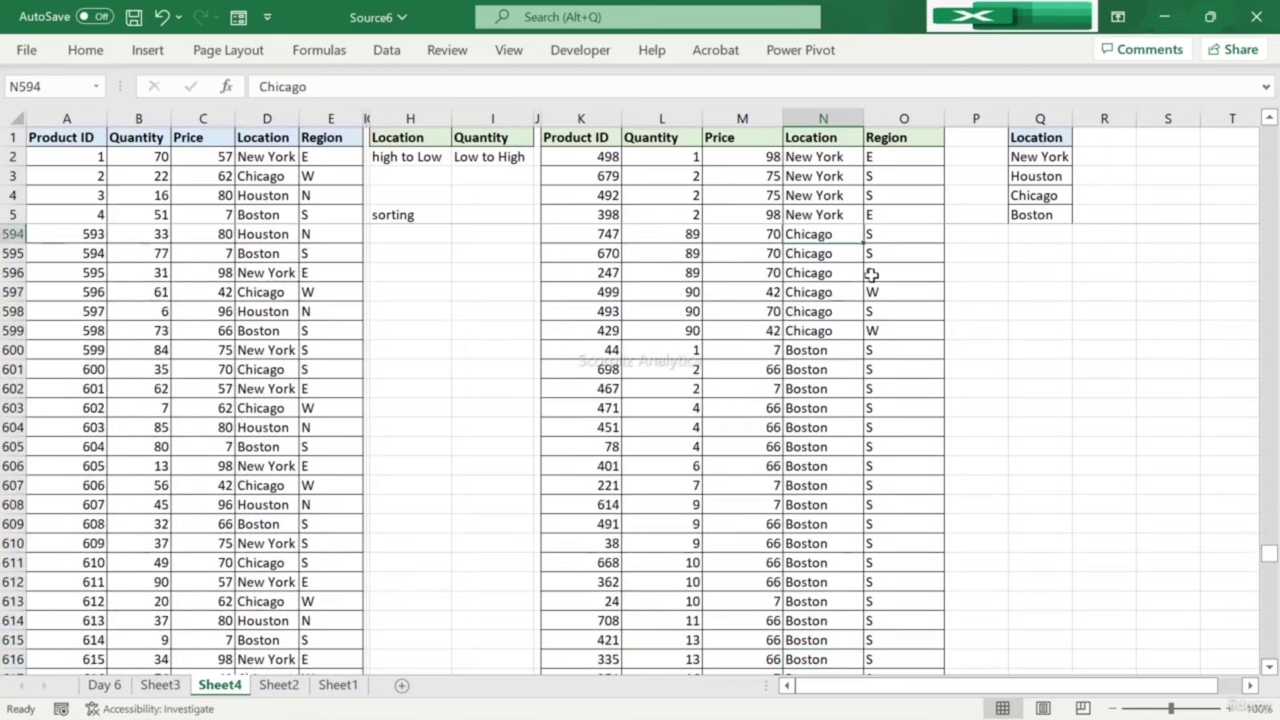
{"action": "left_click_drag", "start_coordinate": [1270, 555], "coordinate": [1269, 135]}
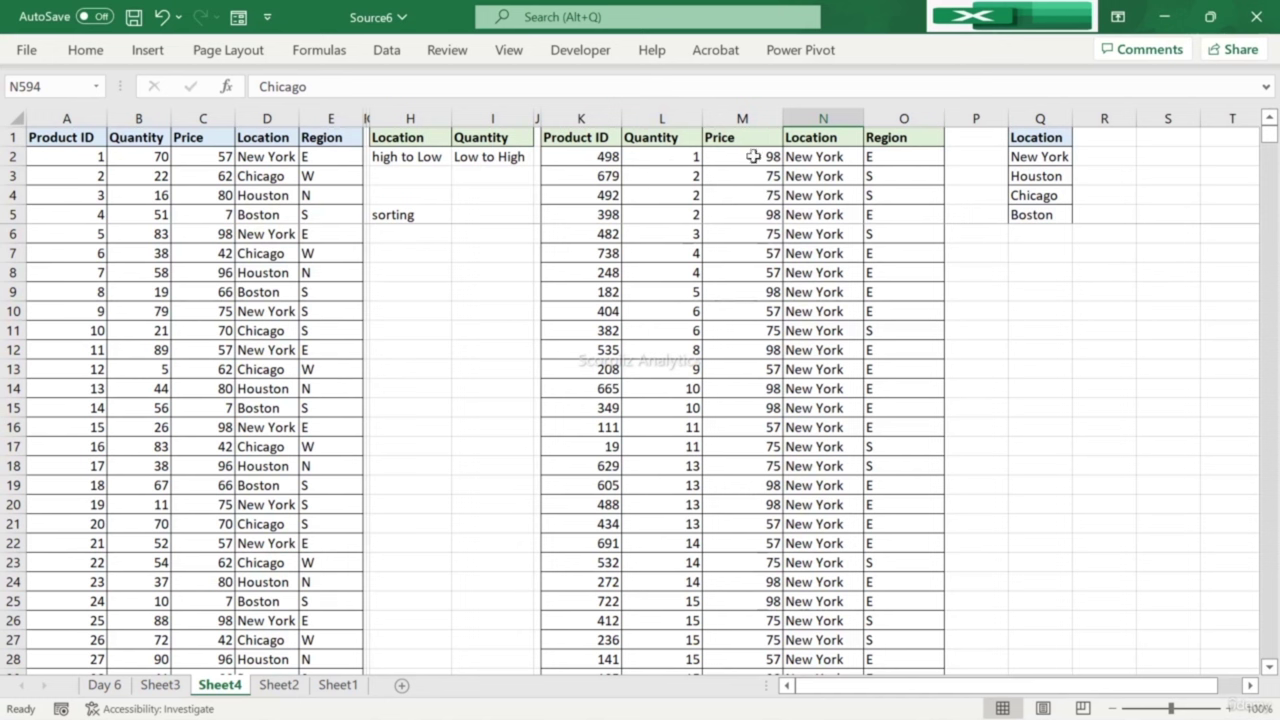
{"action": "left_click_drag", "start_coordinate": [797, 157], "coordinate": [825, 480]}
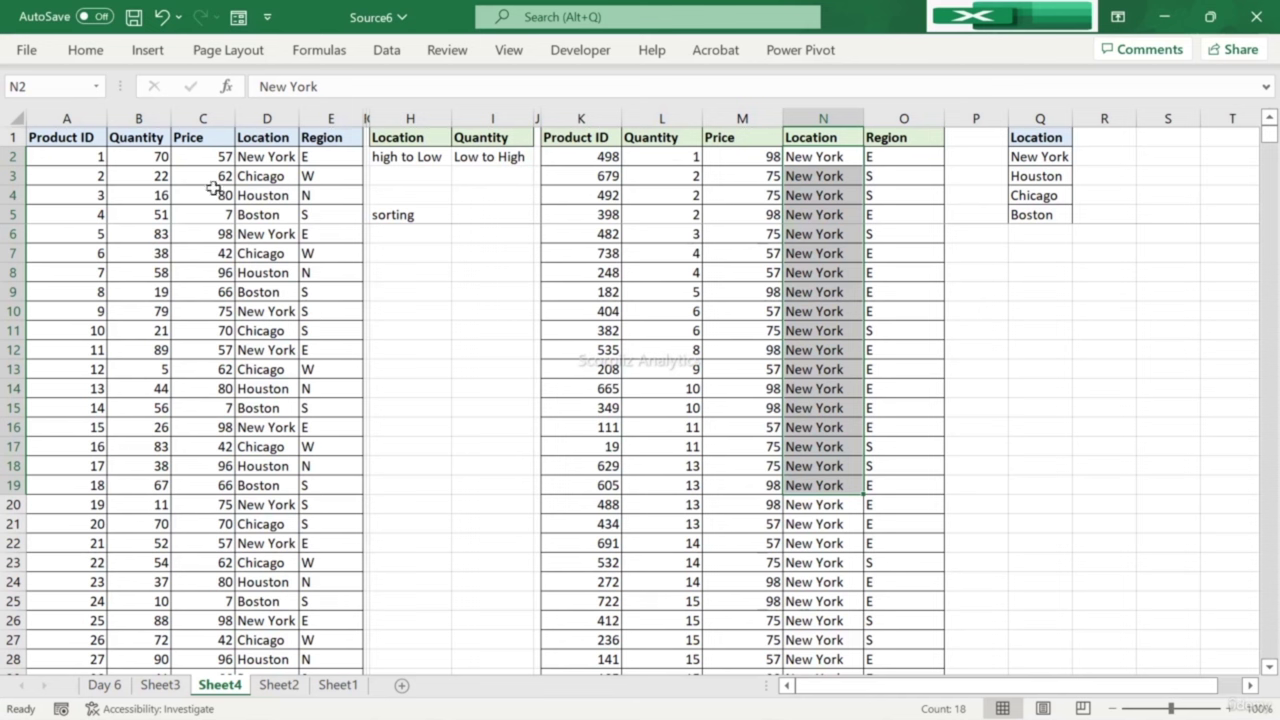
{"action": "left_click", "coordinate": [270, 143]}
{"action": "left_click", "coordinate": [266, 151]}
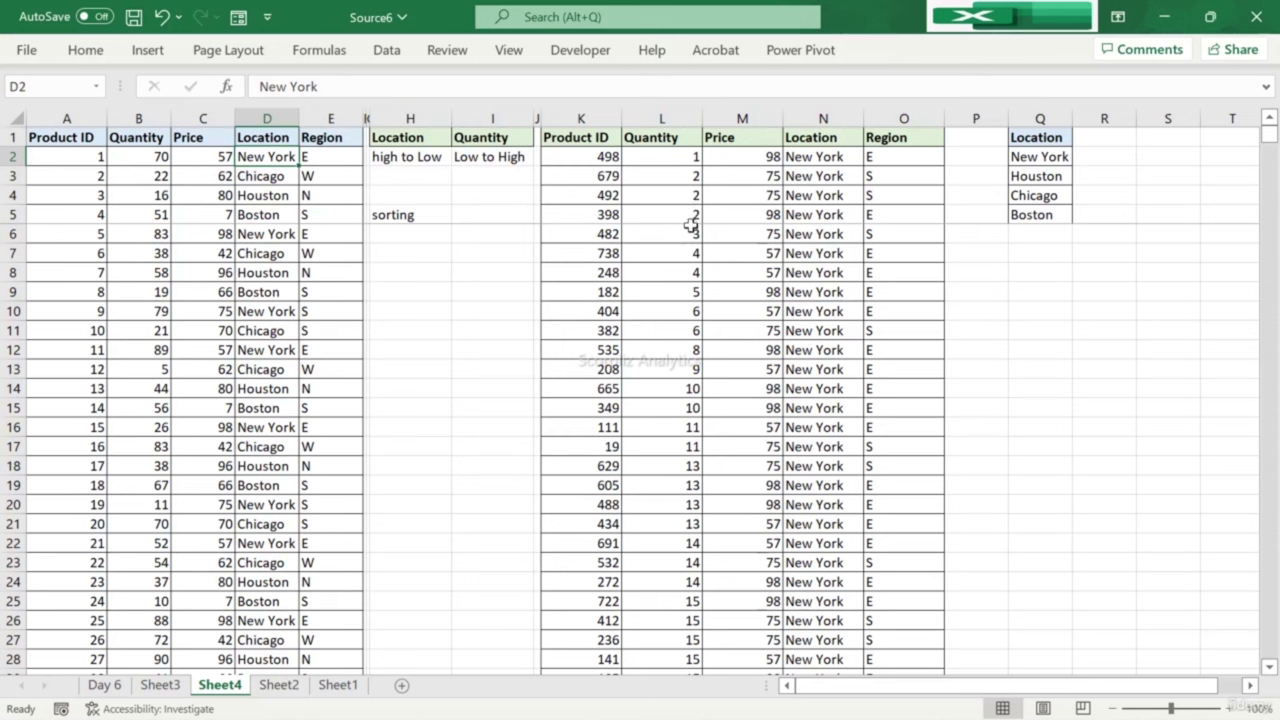
{"action": "left_click", "coordinate": [690, 228]}
{"action": "key", "text": "Down"}
{"action": "key", "text": "Down"}
{"action": "key", "text": "Down"}
{"action": "key", "text": "Down"}
{"action": "key", "text": "Down"}
{"action": "key", "text": "Down"}
{"action": "key", "text": "Down"}
{"action": "key", "text": "Down"}
{"action": "key", "text": "Down"}
{"action": "key", "text": "Down"}
{"action": "key", "text": "Down"}
{"action": "key", "text": "Down"}
{"action": "key", "text": "Down"}
{"action": "key", "text": "Down"}
{"action": "key", "text": "Down"}
{"action": "key", "text": "Down"}
{"action": "key", "text": "Down"}
{"action": "key", "text": "Down"}
{"action": "key", "text": "Down"}
{"action": "key", "text": "Down"}
{"action": "key", "text": "Down"}
{"action": "key", "text": "Down"}
{"action": "key", "text": "Down"}
{"action": "key", "text": "Down"}
{"action": "key", "text": "Down"}
{"action": "key", "text": "Down"}
{"action": "key", "text": "Down"}
{"action": "key", "text": "Down"}
{"action": "key", "text": "Down"}
{"action": "key", "text": "Down"}
{"action": "key", "text": "Down"}
{"action": "key", "text": "Down"}
{"action": "key", "text": "Down"}
{"action": "key", "text": "Down"}
{"action": "key", "text": "Down"}
{"action": "key", "text": "Down"}
{"action": "key", "text": "Down"}
{"action": "key", "text": "Down"}
{"action": "key", "text": "Down"}
{"action": "key", "text": "Down"}
{"action": "key", "text": "Down"}
{"action": "key", "text": "Down"}
{"action": "key", "text": "Down"}
{"action": "key", "text": "Down"}
{"action": "key", "text": "Down"}
{"action": "key", "text": "Down"}
{"action": "key", "text": "Down"}
{"action": "key", "text": "Down"}
{"action": "key", "text": "Down"}
{"action": "key", "text": "Down"}
{"action": "key", "text": "Down"}
{"action": "key", "text": "Down"}
{"action": "key", "text": "Down"}
{"action": "key", "text": "Down"}
{"action": "key", "text": "Down"}
{"action": "key", "text": "Down"}
{"action": "key", "text": "Down"}
{"action": "key", "text": "Down"}
{"action": "key", "text": "Down"}
{"action": "key", "text": "Down"}
{"action": "key", "text": "Down"}
{"action": "key", "text": "Down"}
{"action": "key", "text": "Down"}
{"action": "key", "text": "Down"}
{"action": "key", "text": "Down"}
{"action": "key", "text": "Down"}
{"action": "key", "text": "Down"}
{"action": "key", "text": "Down"}
{"action": "key", "text": "Down"}
{"action": "key", "text": "Down"}
{"action": "key", "text": "Down"}
{"action": "key", "text": "Down"}
{"action": "key", "text": "Down"}
{"action": "key", "text": "Down"}
{"action": "key", "text": "Down"}
{"action": "key", "text": "Down"}
{"action": "key", "text": "Down"}
{"action": "key", "text": "Down"}
{"action": "key", "text": "Down"}
{"action": "key", "text": "Down"}
{"action": "key", "text": "Down"}
{"action": "key", "text": "Down"}
{"action": "key", "text": "Down"}
{"action": "key", "text": "Down"}
{"action": "key", "text": "Down"}
{"action": "key", "text": "Down"}
{"action": "key", "text": "Down"}
{"action": "key", "text": "Down"}
{"action": "key", "text": "Down"}
{"action": "key", "text": "Down"}
{"action": "key", "text": "Down"}
{"action": "key", "text": "Up"}
{"action": "key", "text": "Up"}
{"action": "key", "text": "Up"}
{"action": "key", "text": "Down"}
{"action": "key", "text": "Down"}
{"action": "key", "text": "Down"}
{"action": "key", "text": "Down"}
{"action": "key", "text": "Down"}
{"action": "key", "text": "Down"}
{"action": "key", "text": "Down"}
{"action": "key", "text": "Down"}
{"action": "key", "text": "Down"}
{"action": "key", "text": "Down"}
{"action": "key", "text": "Down"}
{"action": "key", "text": "Down"}
{"action": "key", "text": "Down"}
{"action": "key", "text": "Down"}
{"action": "key", "text": "Down"}
{"action": "key", "text": "Down"}
{"action": "key", "text": "Down"}
{"action": "key", "text": "Down"}
{"action": "key", "text": "Down"}
{"action": "key", "text": "Down"}
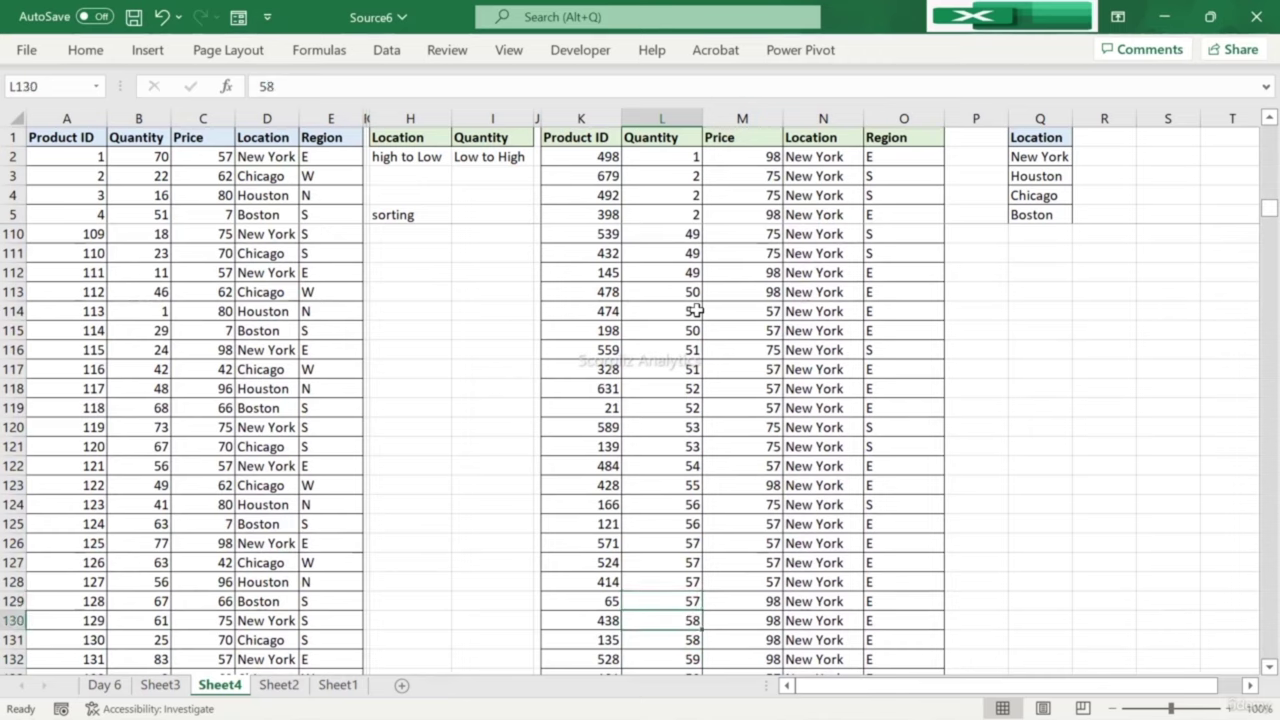
{"action": "key", "text": "Down"}
{"action": "key", "text": "Down"}
{"action": "key", "text": "Down"}
{"action": "key", "text": "Down"}
{"action": "key", "text": "Down"}
{"action": "key", "text": "Down"}
{"action": "key", "text": "Down"}
{"action": "key", "text": "Down"}
{"action": "key", "text": "Down"}
{"action": "key", "text": "Down"}
{"action": "key", "text": "Down"}
{"action": "key", "text": "Down"}
{"action": "key", "text": "Down"}
{"action": "key", "text": "Down"}
{"action": "key", "text": "Down"}
{"action": "key", "text": "Down"}
{"action": "key", "text": "Down"}
{"action": "key", "text": "Down"}
{"action": "key", "text": "Down"}
{"action": "key", "text": "Down"}
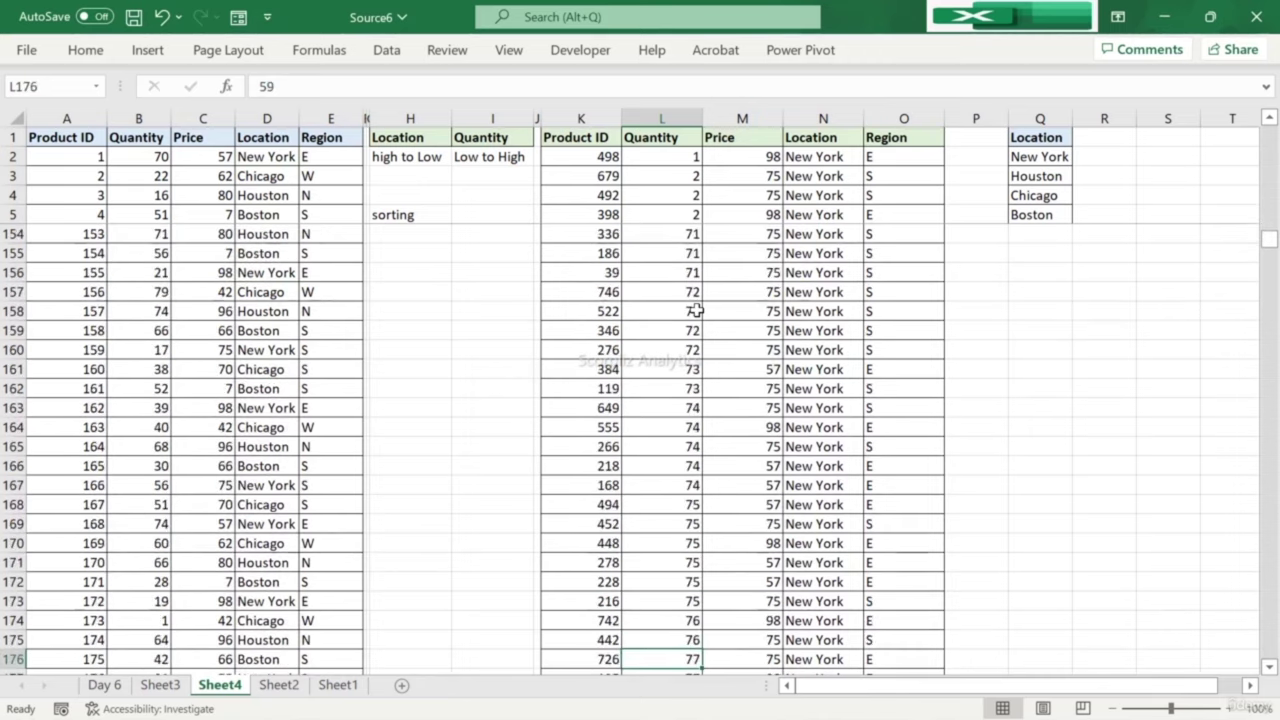
{"action": "key", "text": "Down"}
{"action": "key", "text": "Down"}
{"action": "key", "text": "Down"}
{"action": "key", "text": "Down"}
{"action": "key", "text": "Down"}
{"action": "key", "text": "Down"}
{"action": "key", "text": "Down"}
{"action": "key", "text": "Down"}
{"action": "key", "text": "Down"}
{"action": "key", "text": "Down"}
{"action": "key", "text": "Down"}
{"action": "key", "text": "Down"}
{"action": "key", "text": "Down"}
{"action": "key", "text": "Down"}
{"action": "key", "text": "Down"}
{"action": "key", "text": "Down"}
{"action": "key", "text": "Down"}
{"action": "key", "text": "Down"}
{"action": "key", "text": "Down"}
{"action": "key", "text": "Down"}
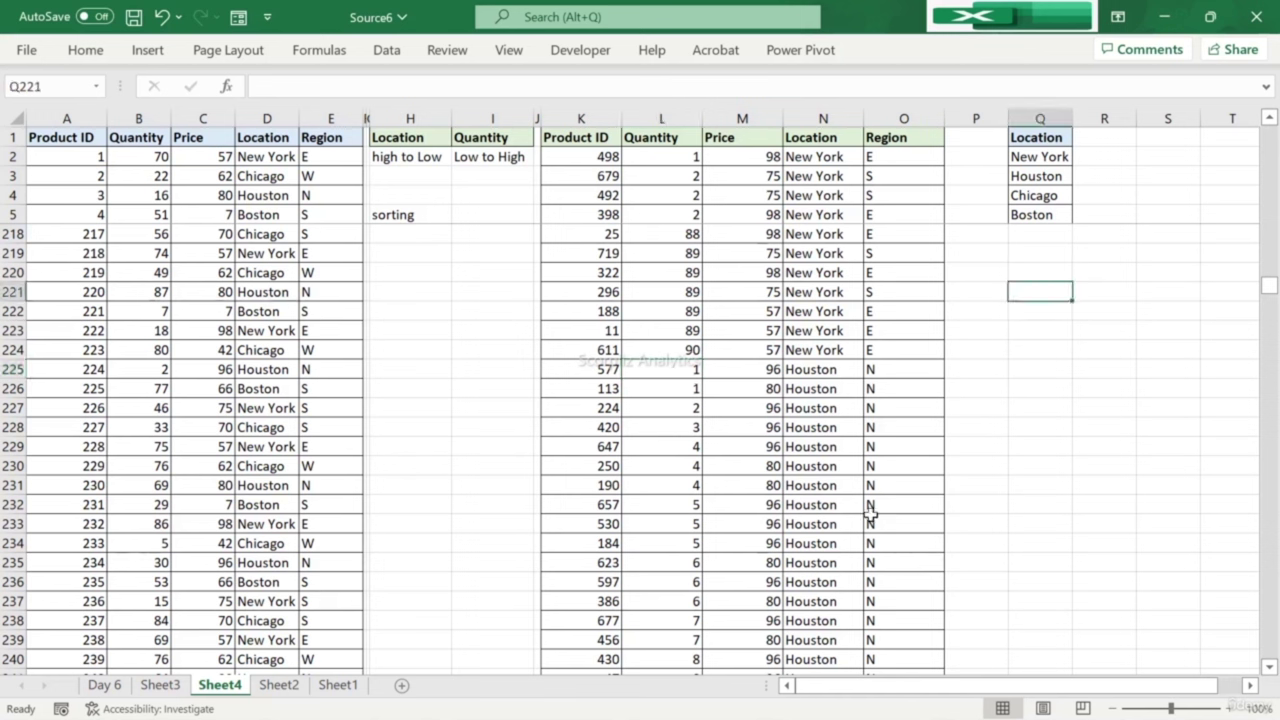
{"action": "left_click", "coordinate": [788, 405]}
{"action": "left_click", "coordinate": [782, 406]}
{"action": "key", "text": "Left"}
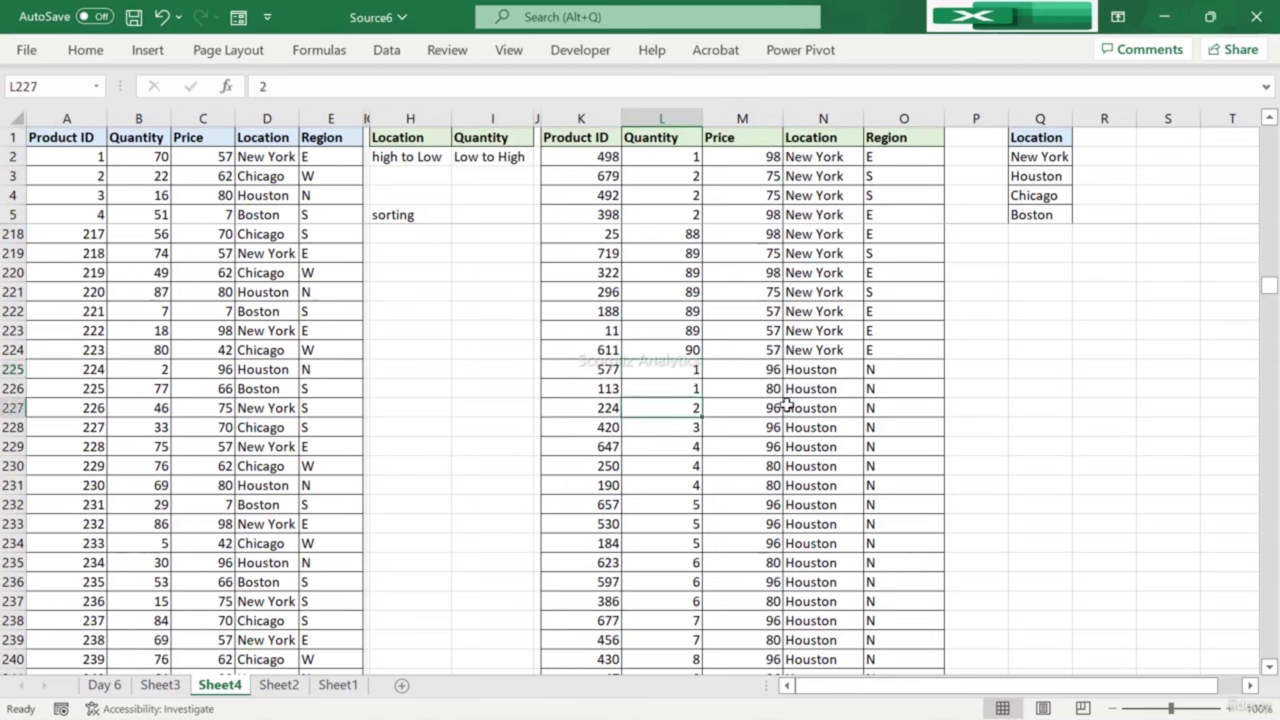
{"action": "key", "text": "Down"}
{"action": "key", "text": "Down"}
{"action": "key", "text": "Down"}
{"action": "key", "text": "Down"}
{"action": "key", "text": "Down"}
{"action": "key", "text": "Down"}
{"action": "key", "text": "Down"}
{"action": "key", "text": "Down"}
{"action": "key", "text": "Down"}
{"action": "key", "text": "Down"}
{"action": "key", "text": "Down"}
{"action": "key", "text": "Down"}
{"action": "key", "text": "Down"}
{"action": "key", "text": "Down"}
{"action": "key", "text": "Down"}
{"action": "key", "text": "Down"}
{"action": "key", "text": "Down"}
{"action": "key", "text": "Down"}
{"action": "key", "text": "Down"}
{"action": "key", "text": "Down"}
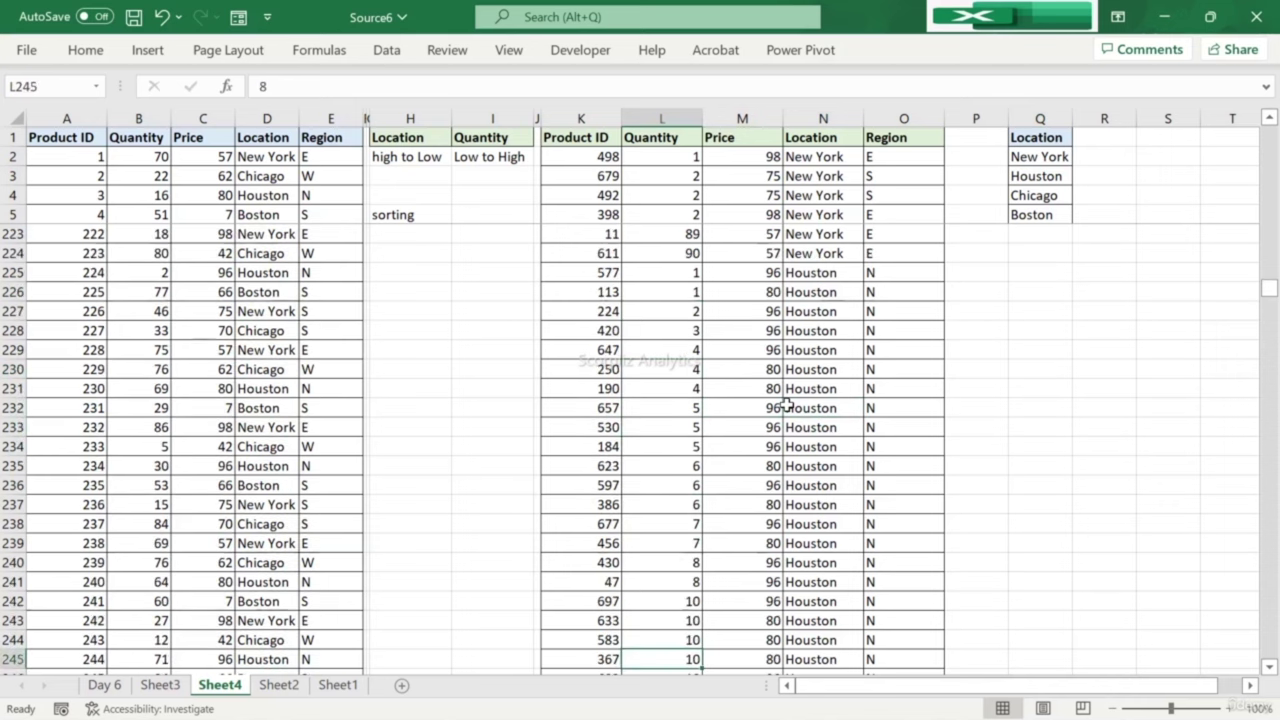
{"action": "key", "text": "Down"}
{"action": "key", "text": "Down"}
{"action": "key", "text": "Down"}
{"action": "key", "text": "Down"}
{"action": "key", "text": "Down"}
{"action": "key", "text": "Down"}
{"action": "key", "text": "Down"}
{"action": "key", "text": "Down"}
{"action": "key", "text": "Down"}
{"action": "key", "text": "Down"}
{"action": "key", "text": "Down"}
{"action": "key", "text": "Down"}
{"action": "key", "text": "Down"}
{"action": "key", "text": "Down"}
{"action": "key", "text": "Down"}
{"action": "key", "text": "Down"}
{"action": "key", "text": "Down"}
{"action": "key", "text": "Down"}
{"action": "key", "text": "Down"}
{"action": "key", "text": "Down"}
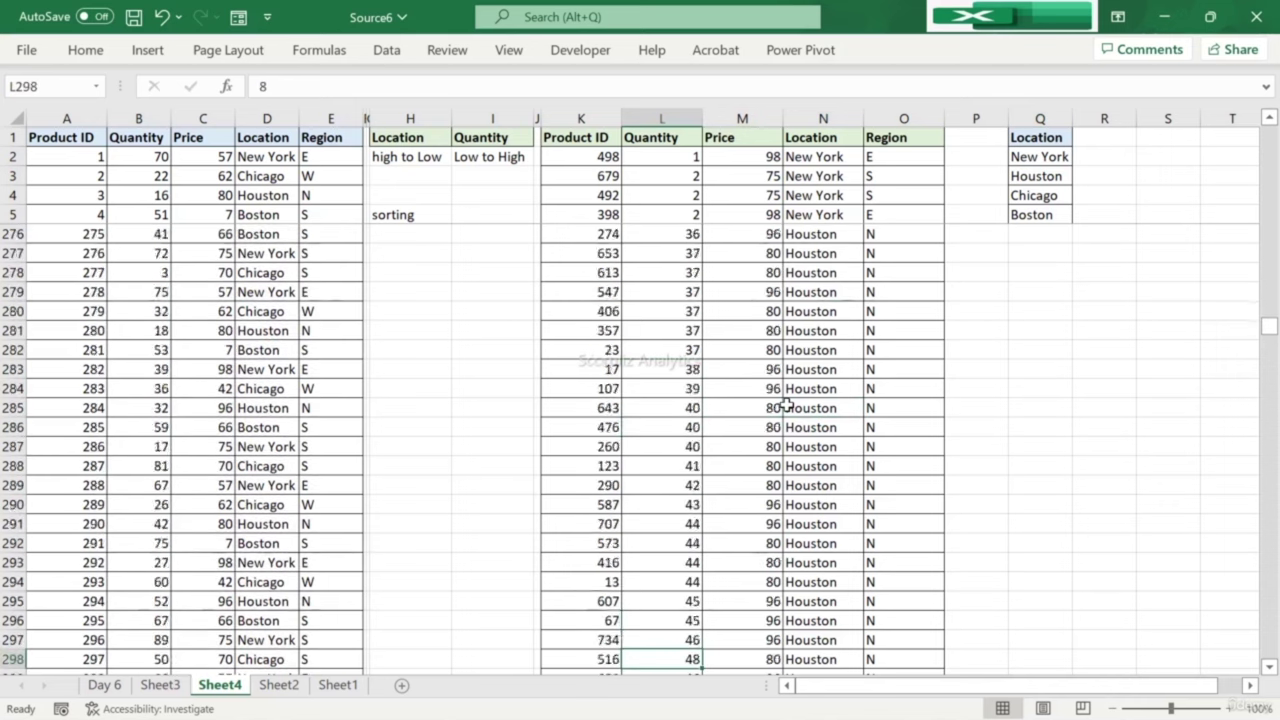
{"action": "key", "text": "Down"}
{"action": "key", "text": "Down"}
{"action": "key", "text": "Down"}
{"action": "key", "text": "Down"}
{"action": "key", "text": "Down"}
{"action": "key", "text": "Down"}
{"action": "key", "text": "Down"}
{"action": "key", "text": "Down"}
{"action": "key", "text": "Down"}
{"action": "key", "text": "Down"}
{"action": "key", "text": "Down"}
{"action": "key", "text": "Down"}
{"action": "key", "text": "Down"}
{"action": "key", "text": "Down"}
{"action": "key", "text": "Down"}
{"action": "key", "text": "Down"}
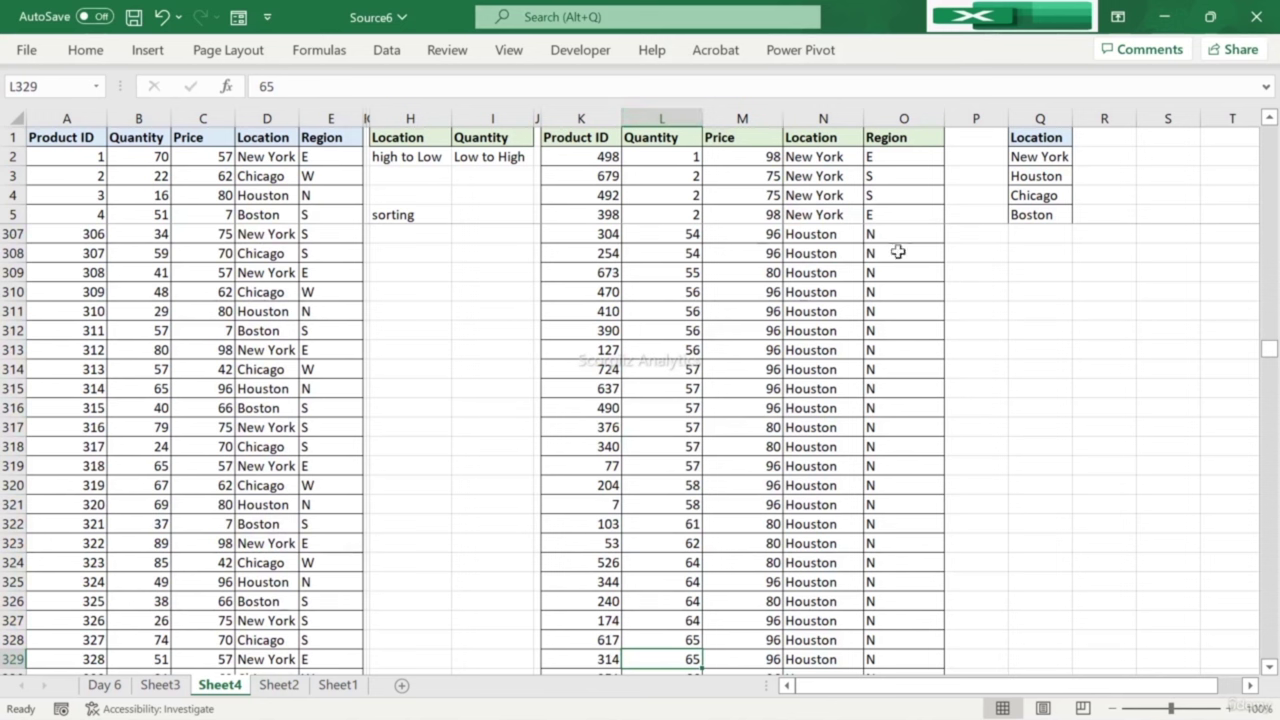
{"action": "left_click", "coordinate": [904, 334]}
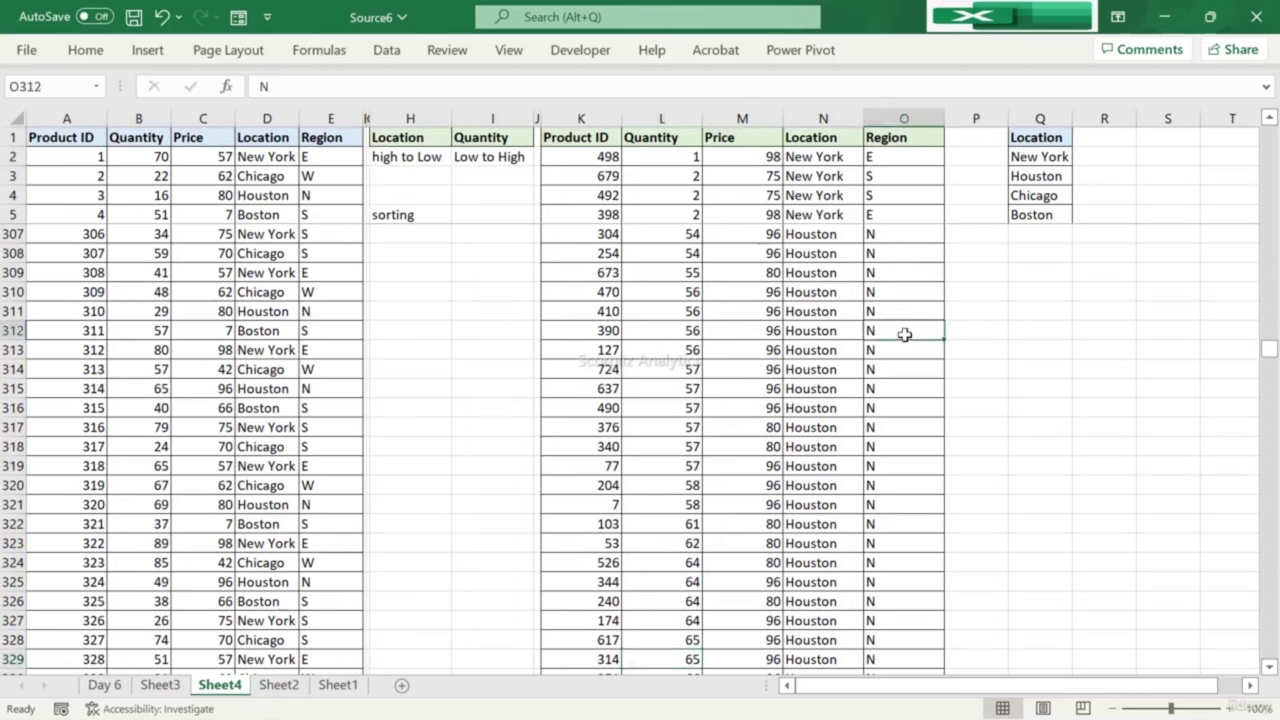
{"action": "key", "text": "Up"}
{"action": "key", "text": "Up"}
{"action": "key", "text": "Up"}
{"action": "key", "text": "Up"}
{"action": "key", "text": "Up"}
{"action": "key", "text": "Up"}
{"action": "key", "text": "Up"}
{"action": "key", "text": "Up"}
{"action": "key", "text": "Up"}
{"action": "key", "text": "Up"}
{"action": "key", "text": "Up"}
{"action": "key", "text": "Up"}
{"action": "key", "text": "Up"}
{"action": "key", "text": "Up"}
{"action": "key", "text": "Up"}
{"action": "key", "text": "Up"}
{"action": "key", "text": "Up"}
{"action": "key", "text": "Up"}
{"action": "key", "text": "Up"}
{"action": "key", "text": "Up"}
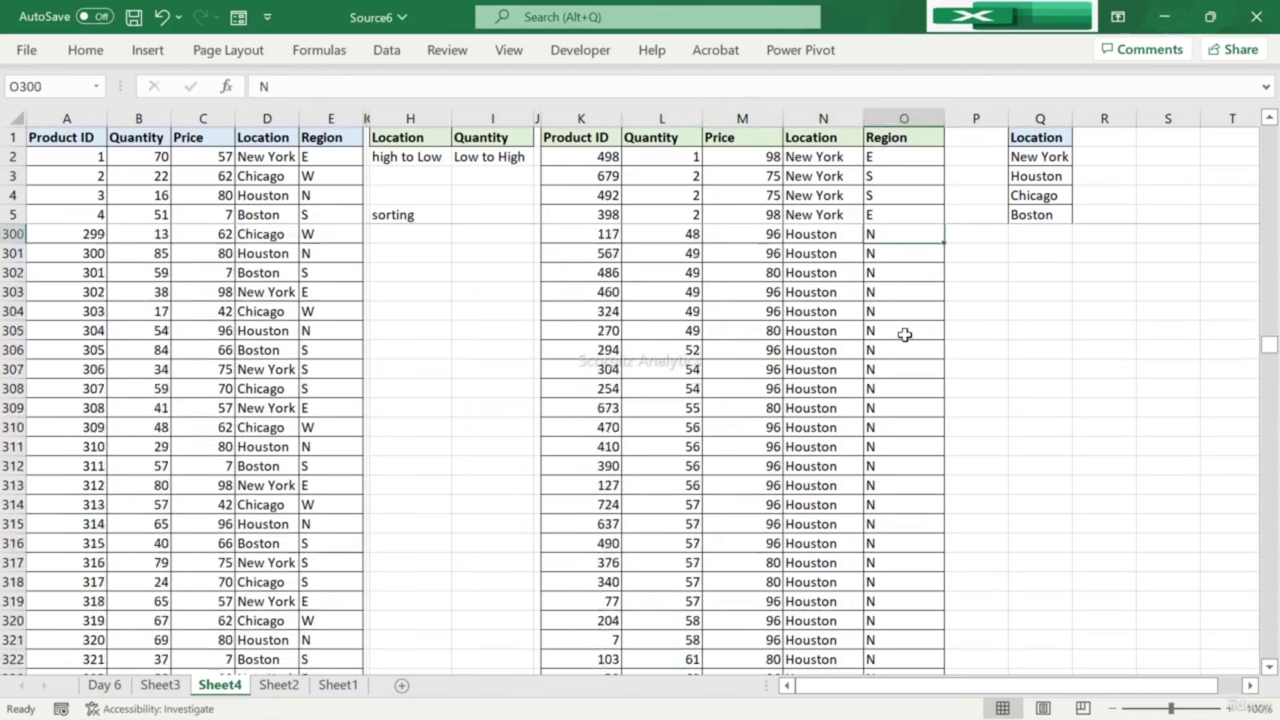
{"action": "key", "text": "Up"}
{"action": "key", "text": "Up"}
{"action": "key", "text": "Up"}
{"action": "key", "text": "Up"}
{"action": "key", "text": "Up"}
{"action": "key", "text": "Up"}
{"action": "key", "text": "Up"}
{"action": "key", "text": "Up"}
{"action": "key", "text": "Up"}
{"action": "key", "text": "Up"}
{"action": "key", "text": "Up"}
{"action": "key", "text": "Up"}
{"action": "key", "text": "Up"}
{"action": "key", "text": "Up"}
{"action": "key", "text": "Up"}
{"action": "key", "text": "Up"}
{"action": "key", "text": "Up"}
{"action": "key", "text": "Up"}
{"action": "key", "text": "Up"}
{"action": "key", "text": "Up"}
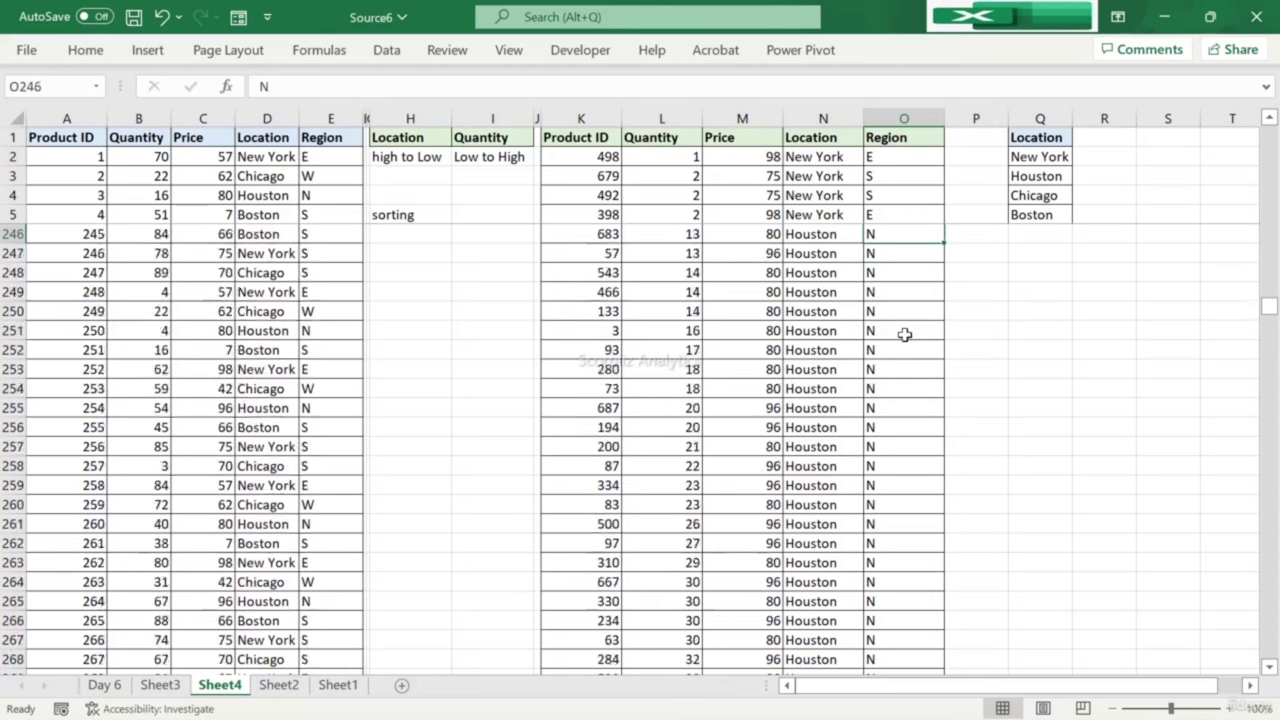
{"action": "left_click_drag", "start_coordinate": [906, 137], "coordinate": [904, 253]}
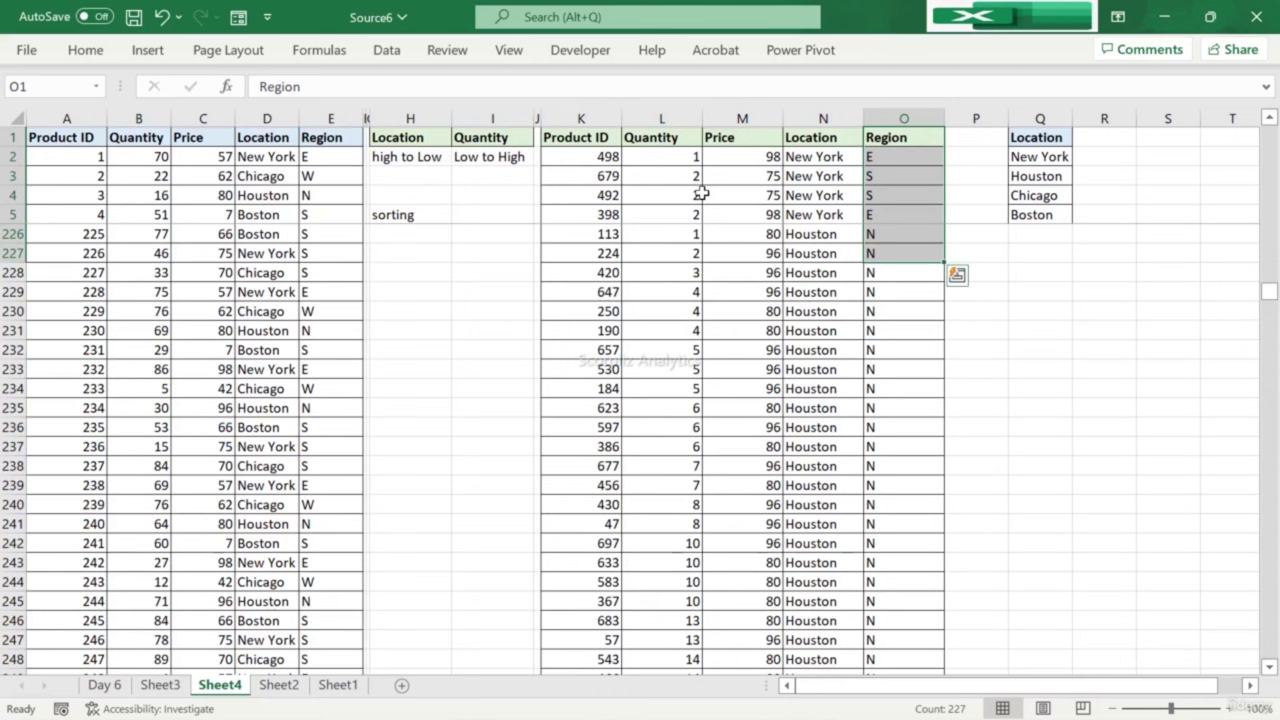
{"action": "key", "text": "ctrl+Home"}
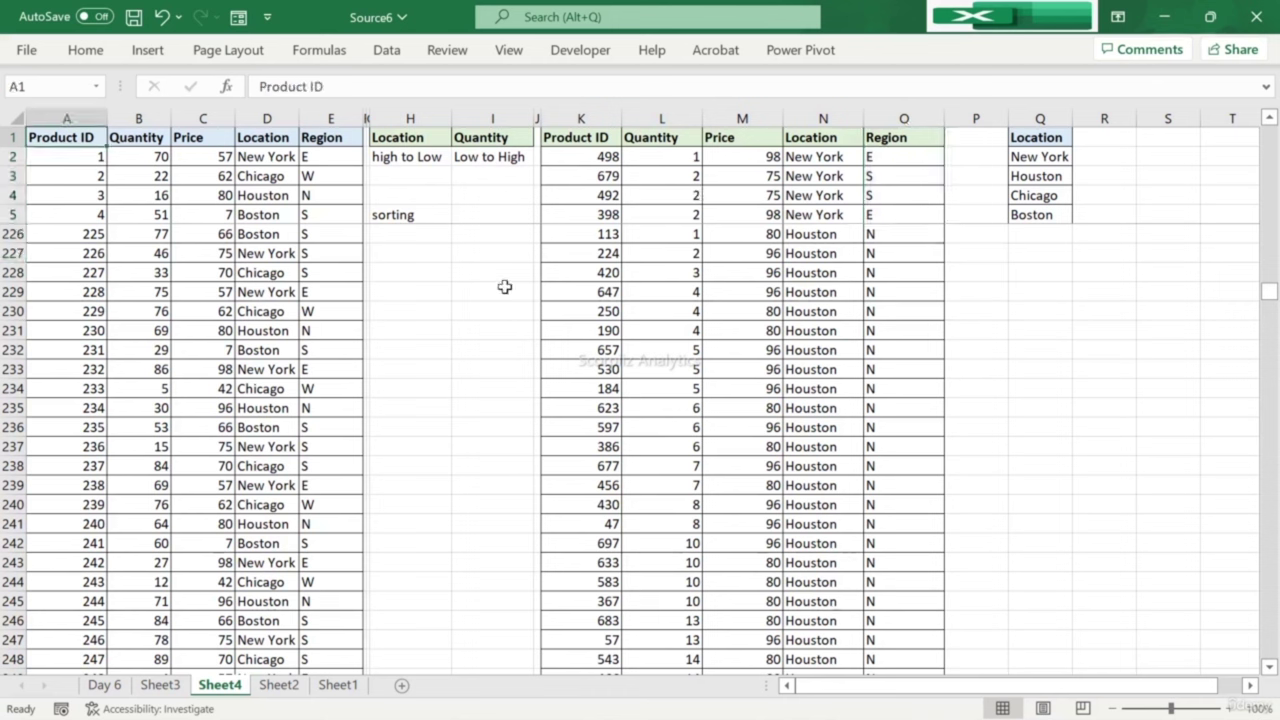
{"action": "left_click", "coordinate": [104, 686]}
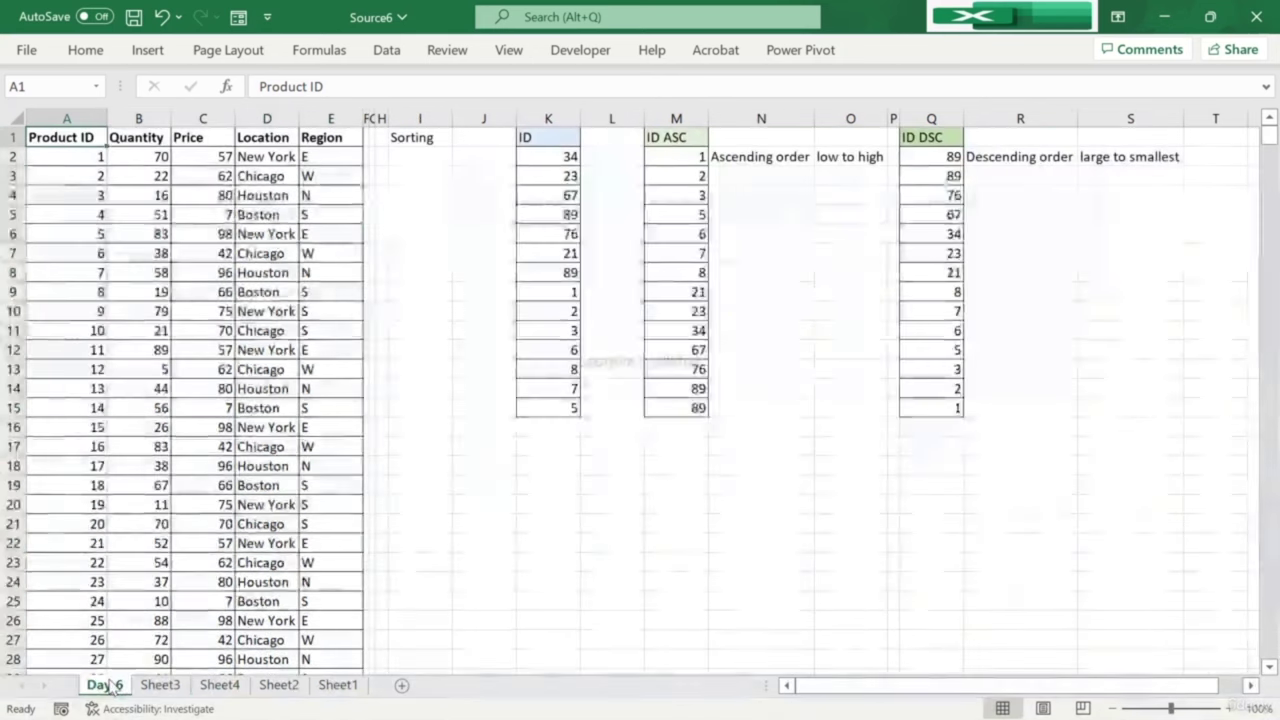
{"action": "left_click", "coordinate": [668, 137]}
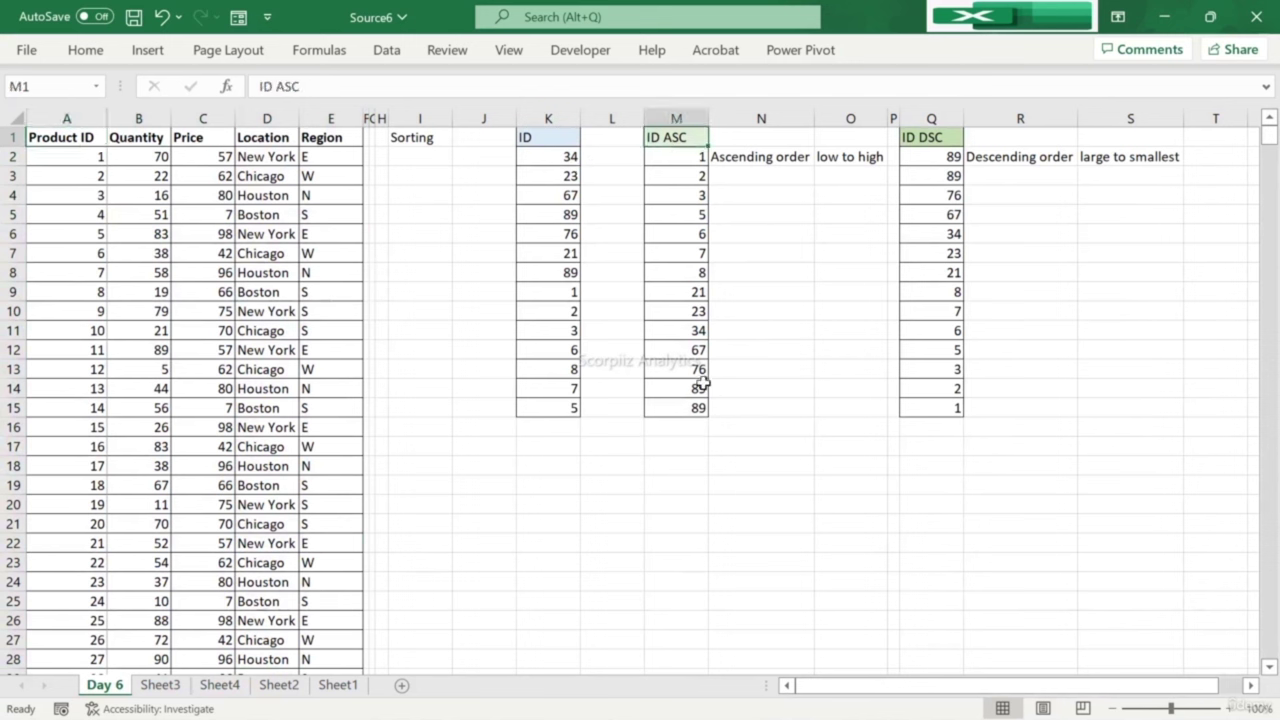
{"action": "left_click", "coordinate": [162, 672]}
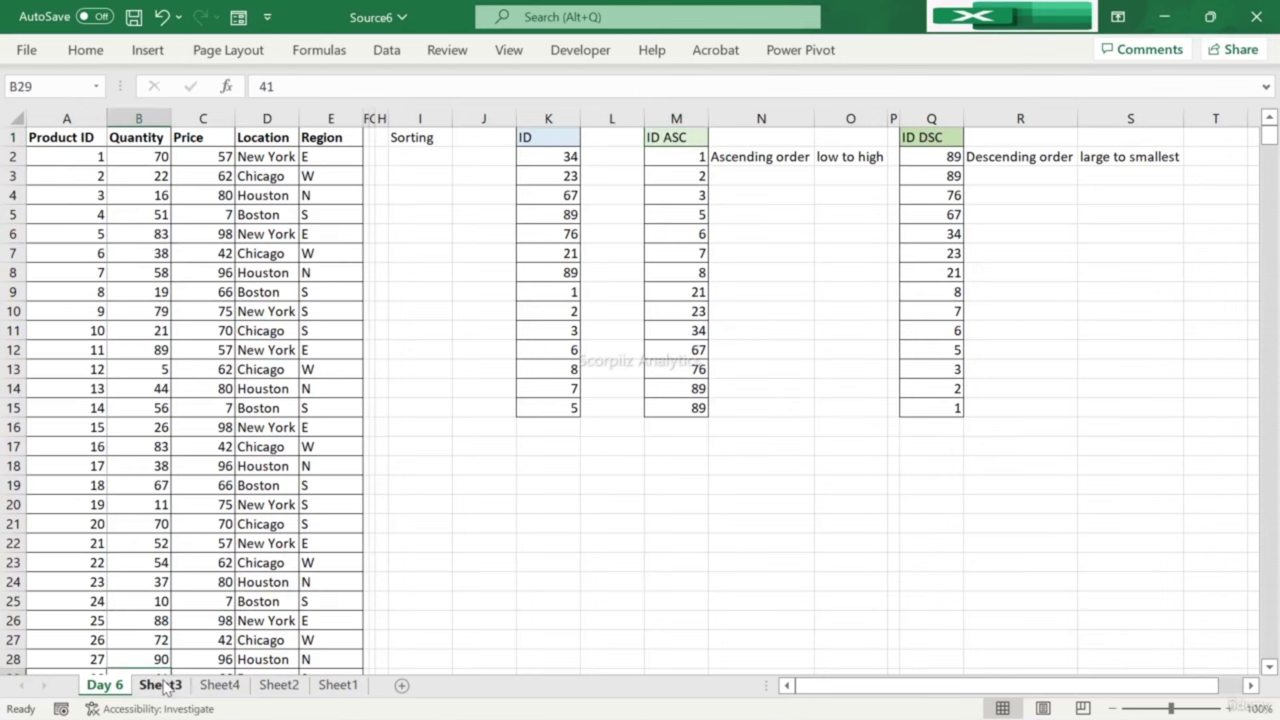
{"action": "left_click", "coordinate": [160, 685]}
{"action": "left_click_drag", "start_coordinate": [160, 685], "coordinate": [86, 685]}
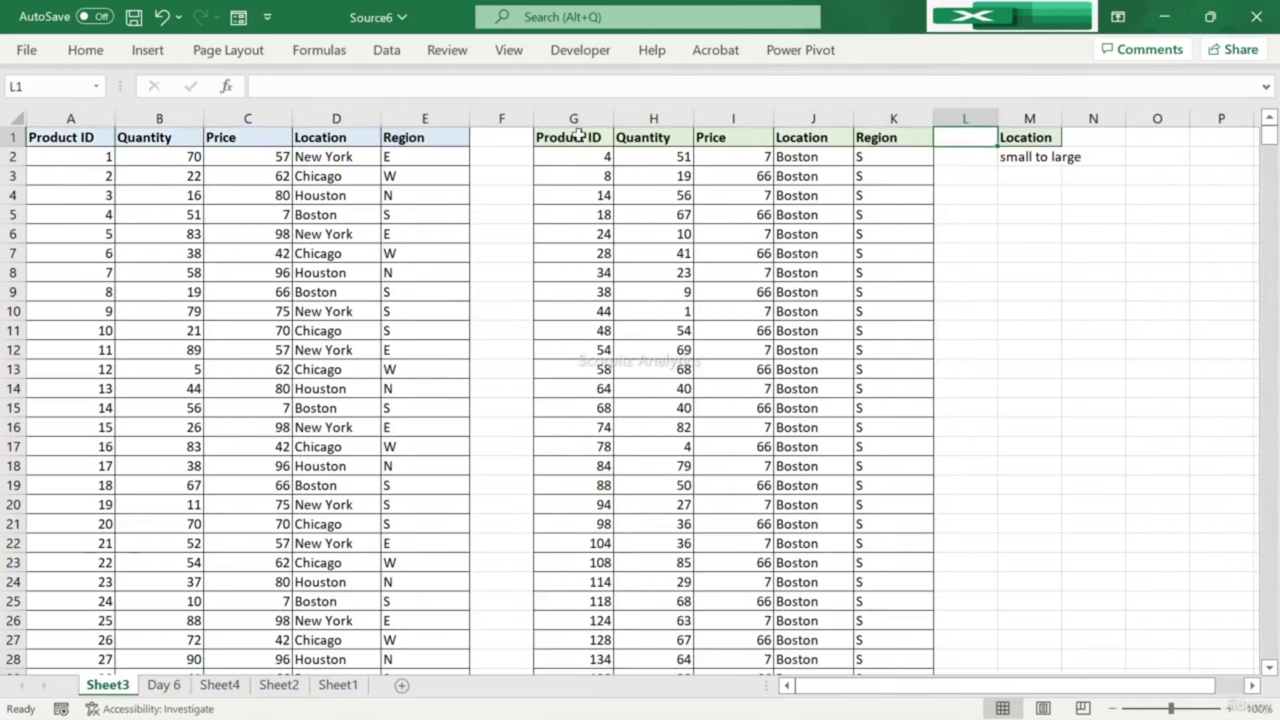
{"action": "left_click", "coordinate": [220, 685]}
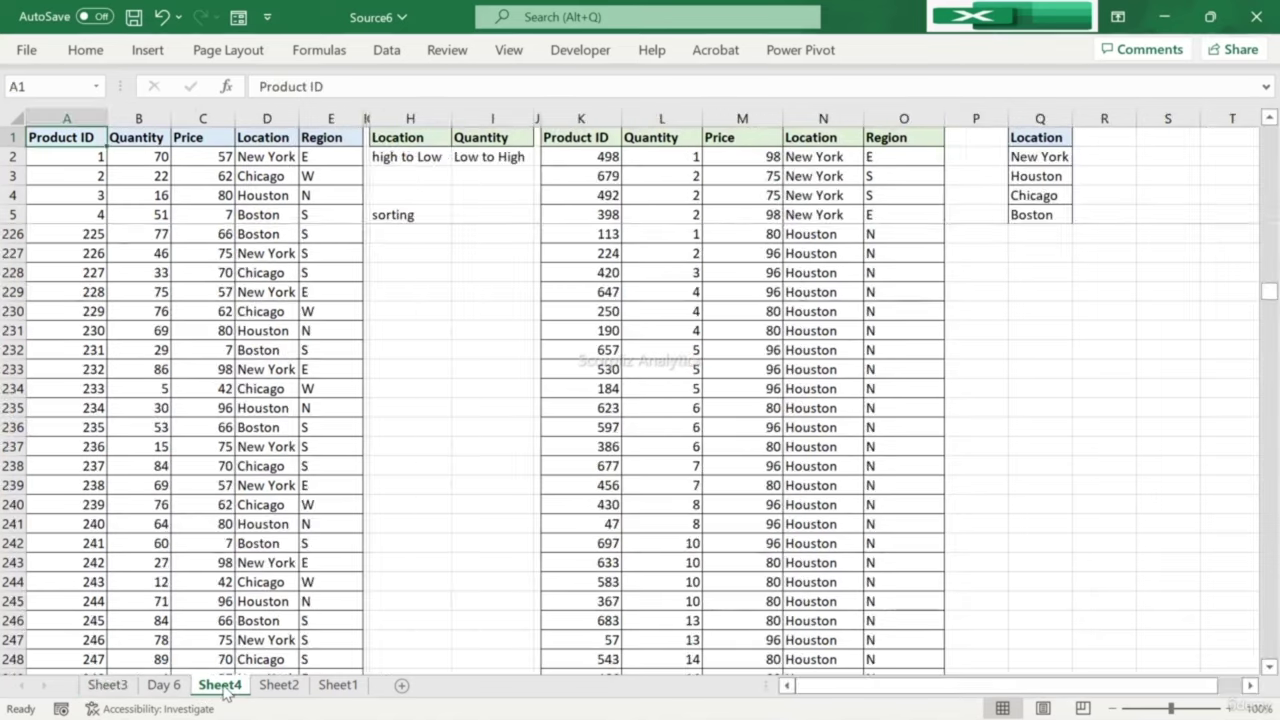
{"action": "left_click", "coordinate": [164, 685]}
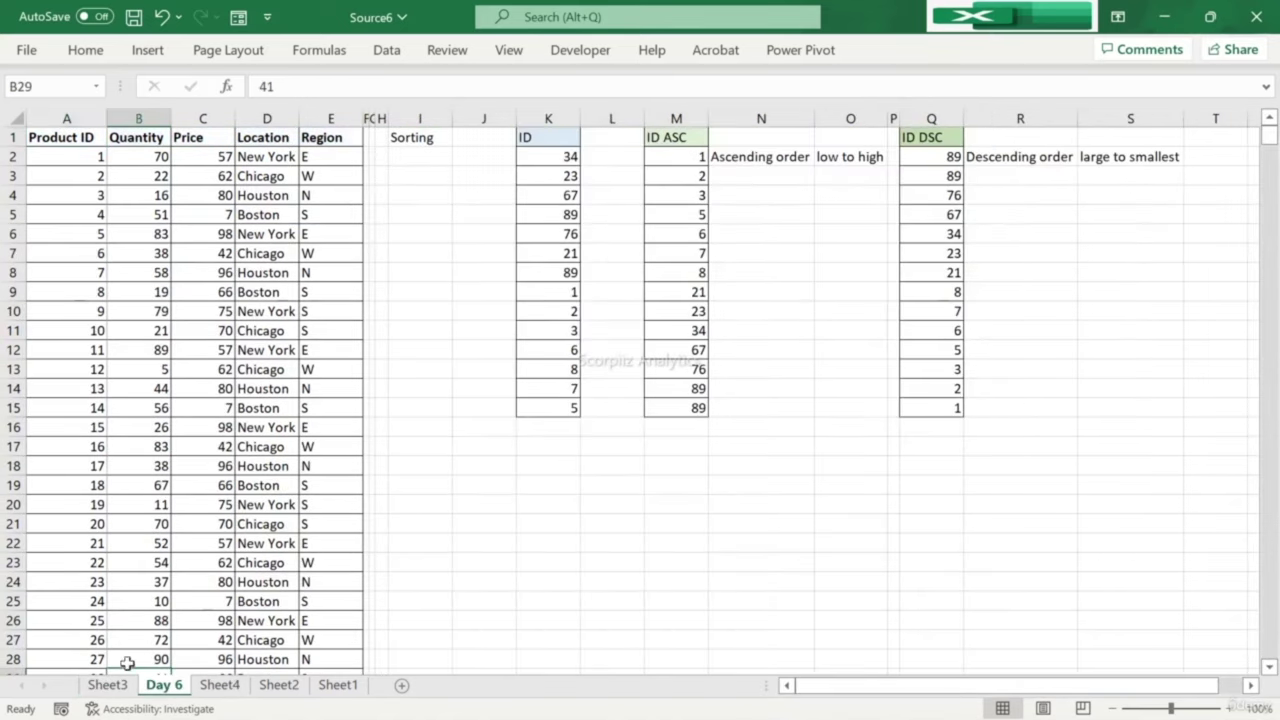
{"action": "left_click", "coordinate": [118, 686]}
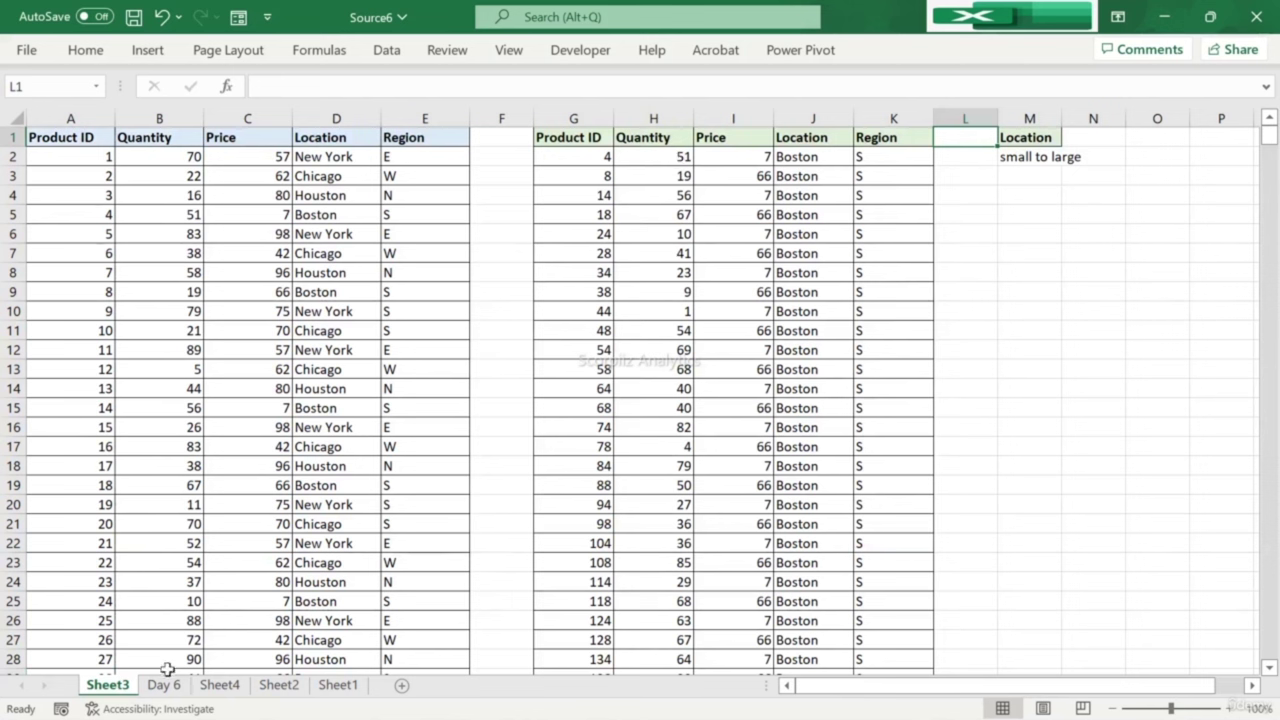
{"action": "left_click_drag", "start_coordinate": [158, 686], "coordinate": [92, 690]}
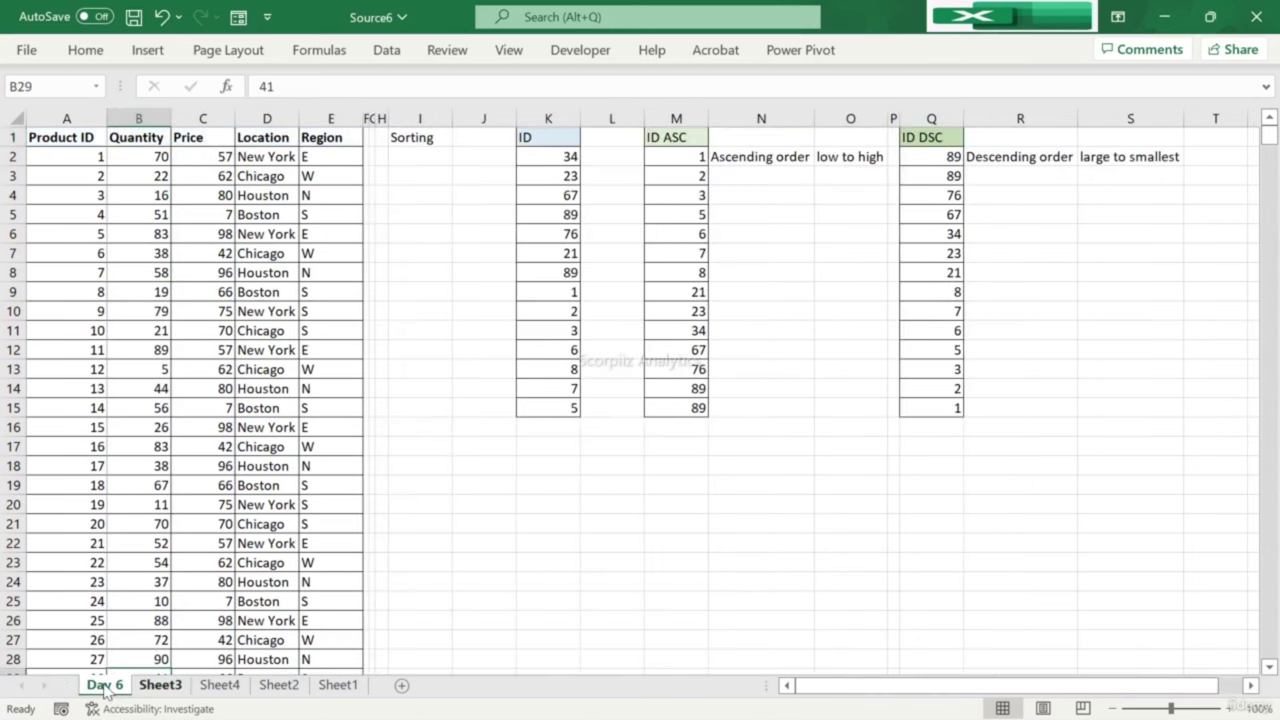
{"action": "left_click", "coordinate": [222, 686]}
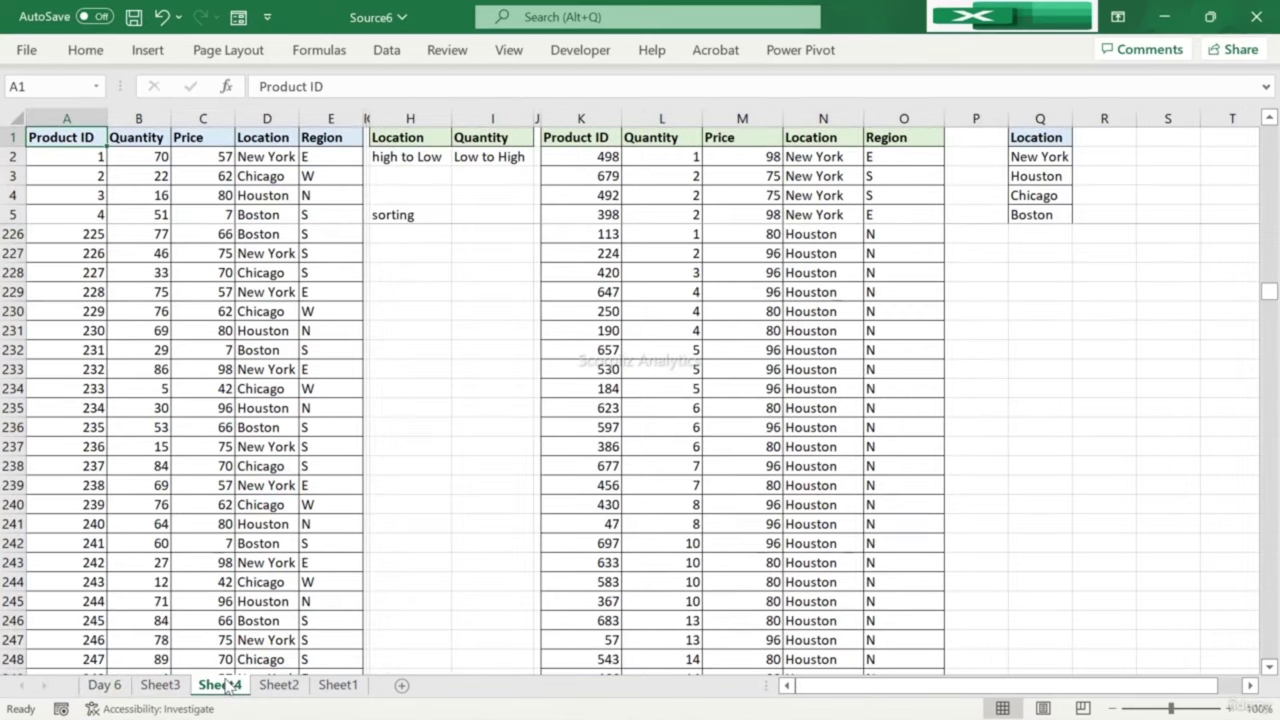
Step: Move the Sheet2 tab to sit right after Day 6, then look through the sheets
{"action": "left_click", "coordinate": [278, 686]}
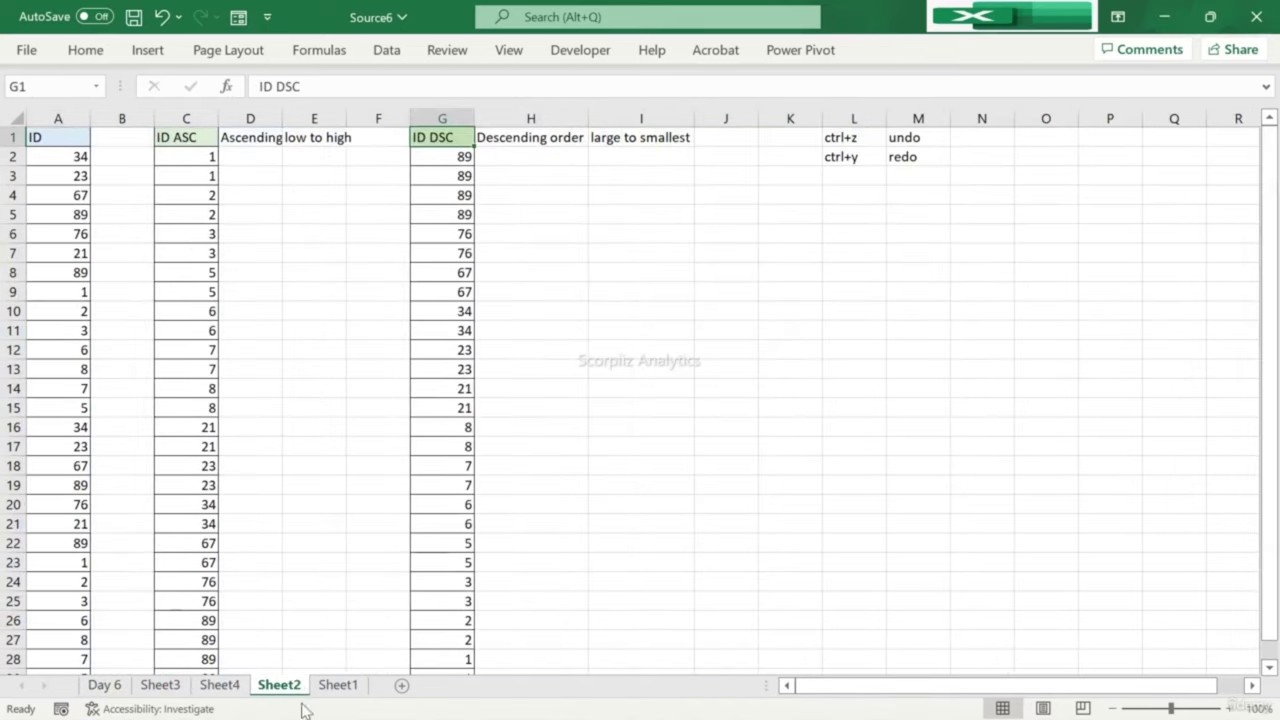
{"action": "left_click_drag", "start_coordinate": [293, 690], "coordinate": [179, 689]}
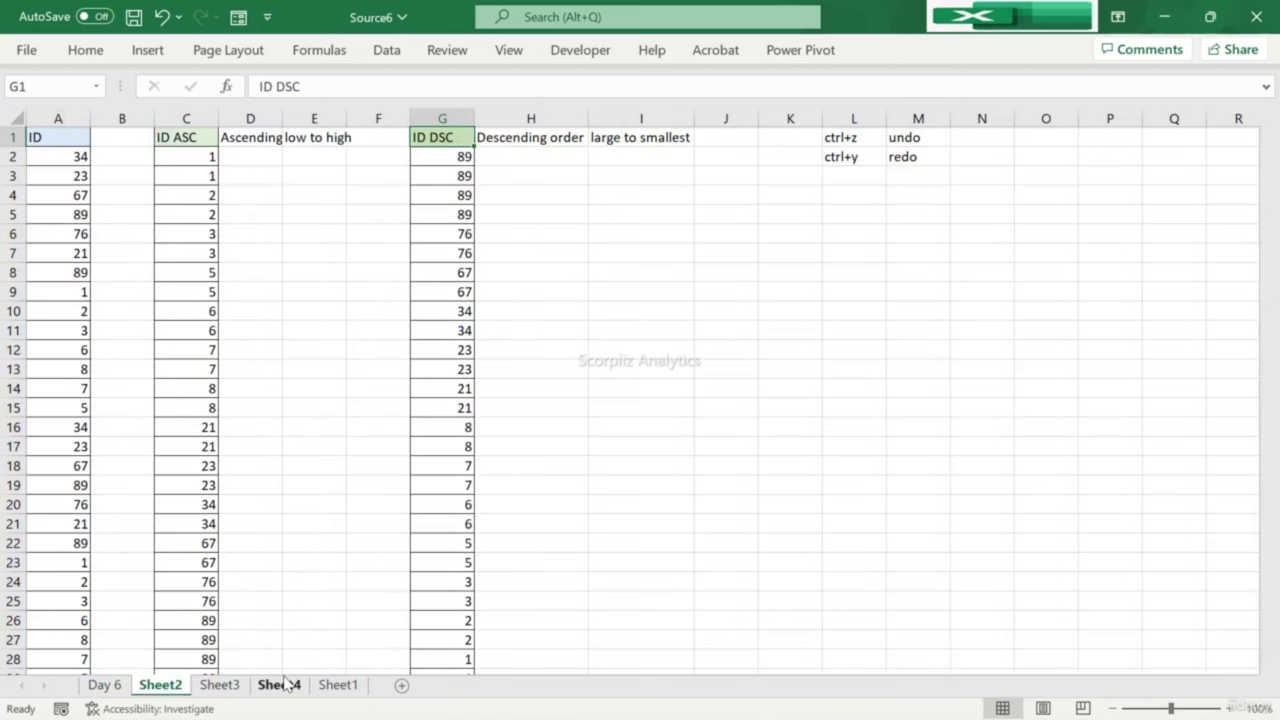
{"action": "left_click", "coordinate": [282, 686]}
{"action": "left_click", "coordinate": [327, 685]}
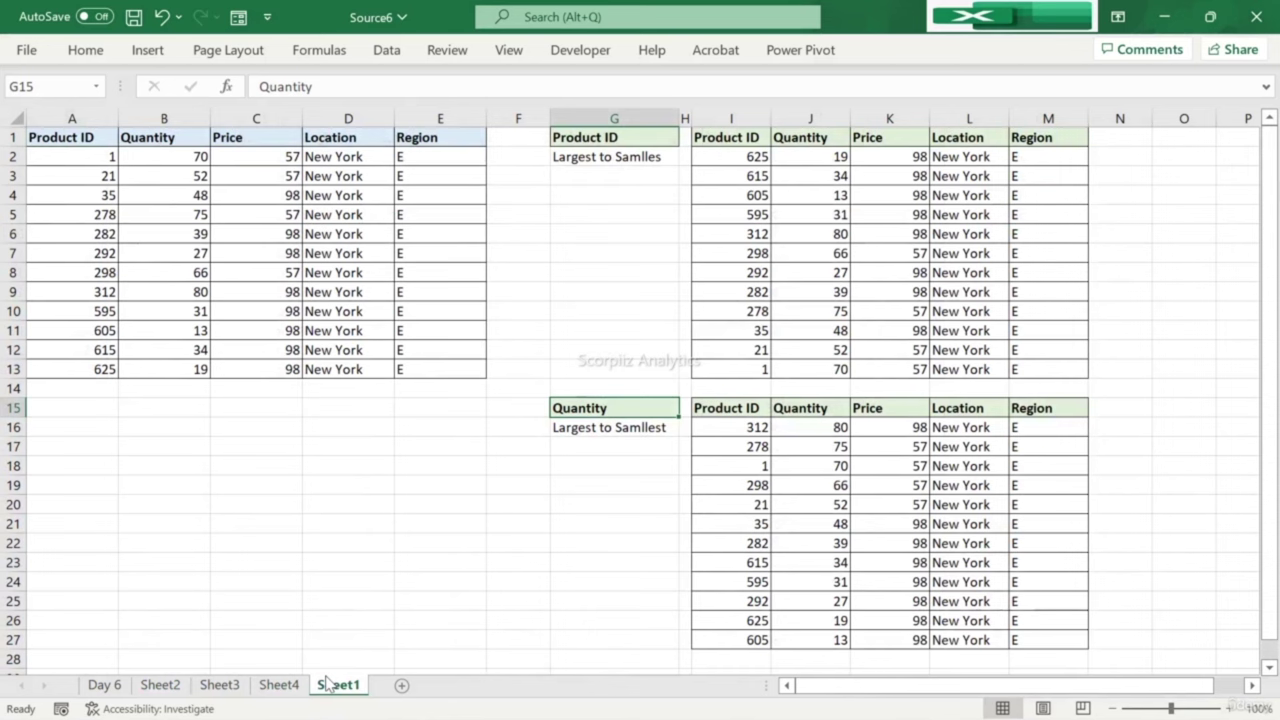
{"action": "left_click", "coordinate": [292, 686]}
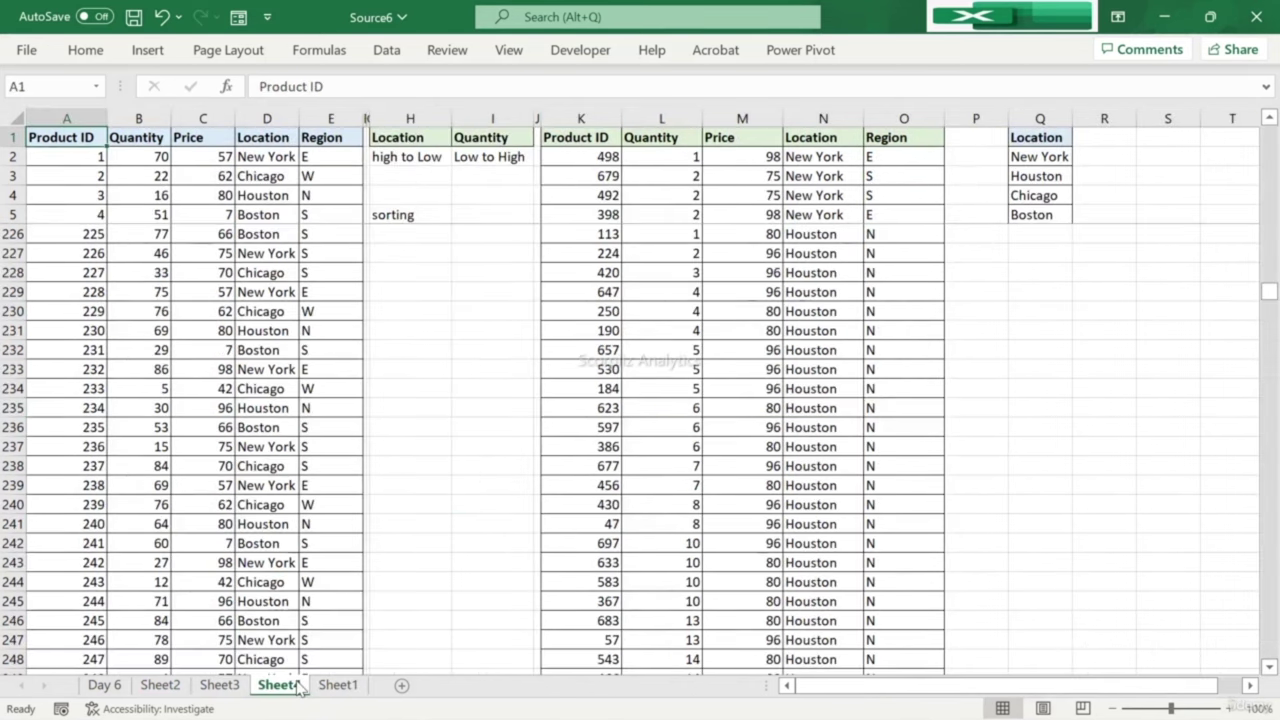
{"action": "left_click", "coordinate": [160, 686]}
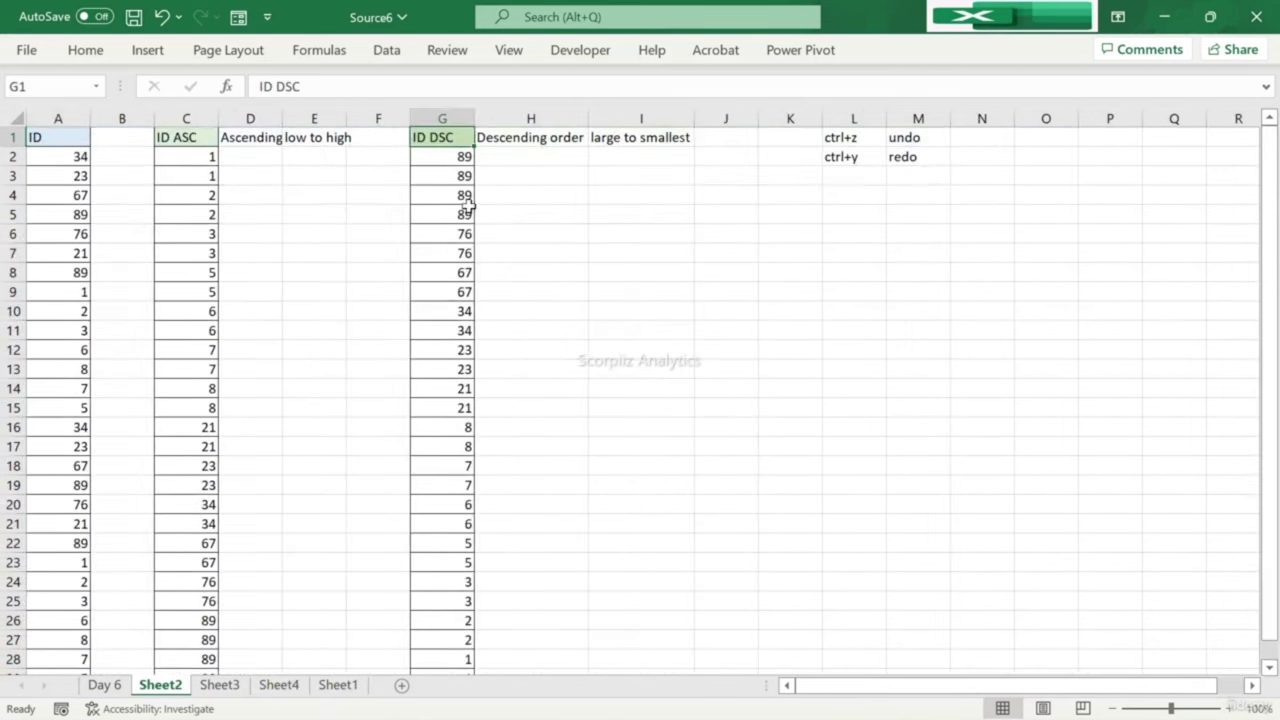
{"action": "left_click", "coordinate": [338, 172]}
{"action": "key", "text": "Left"}
{"action": "key", "text": "Left"}
{"action": "key", "text": "Left"}
{"action": "key", "text": "Left"}
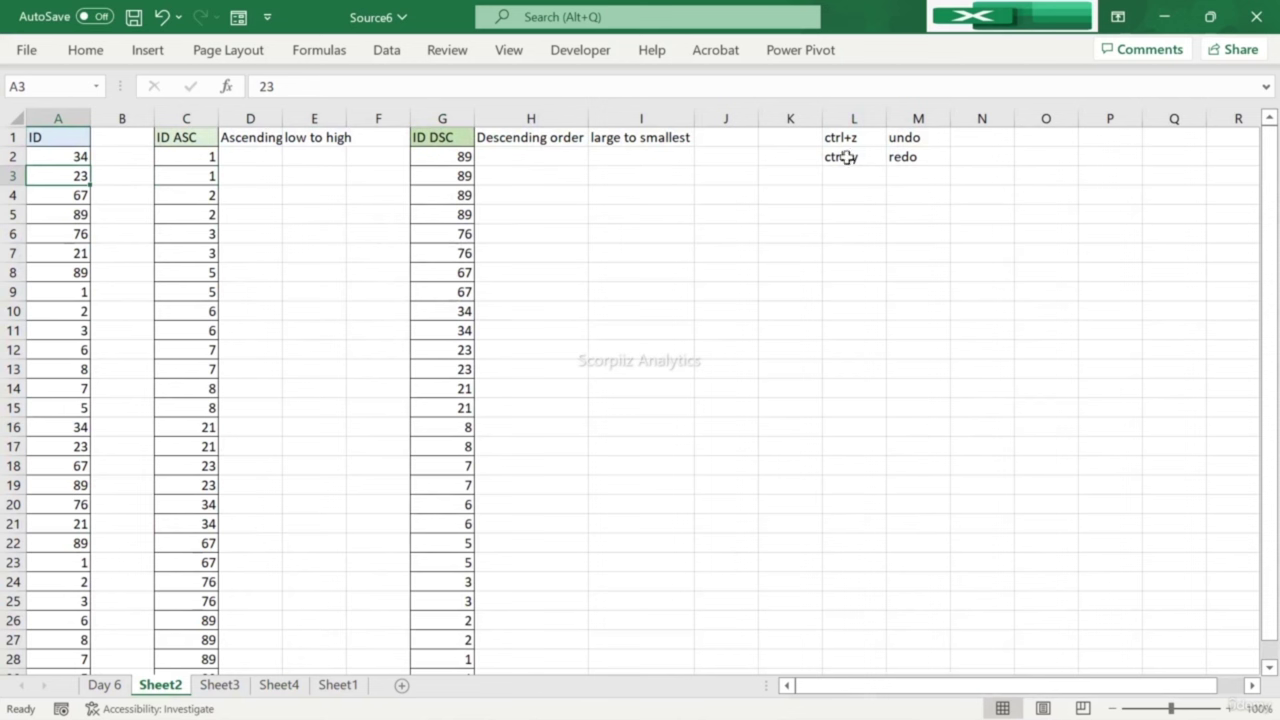
{"action": "left_click", "coordinate": [220, 685]}
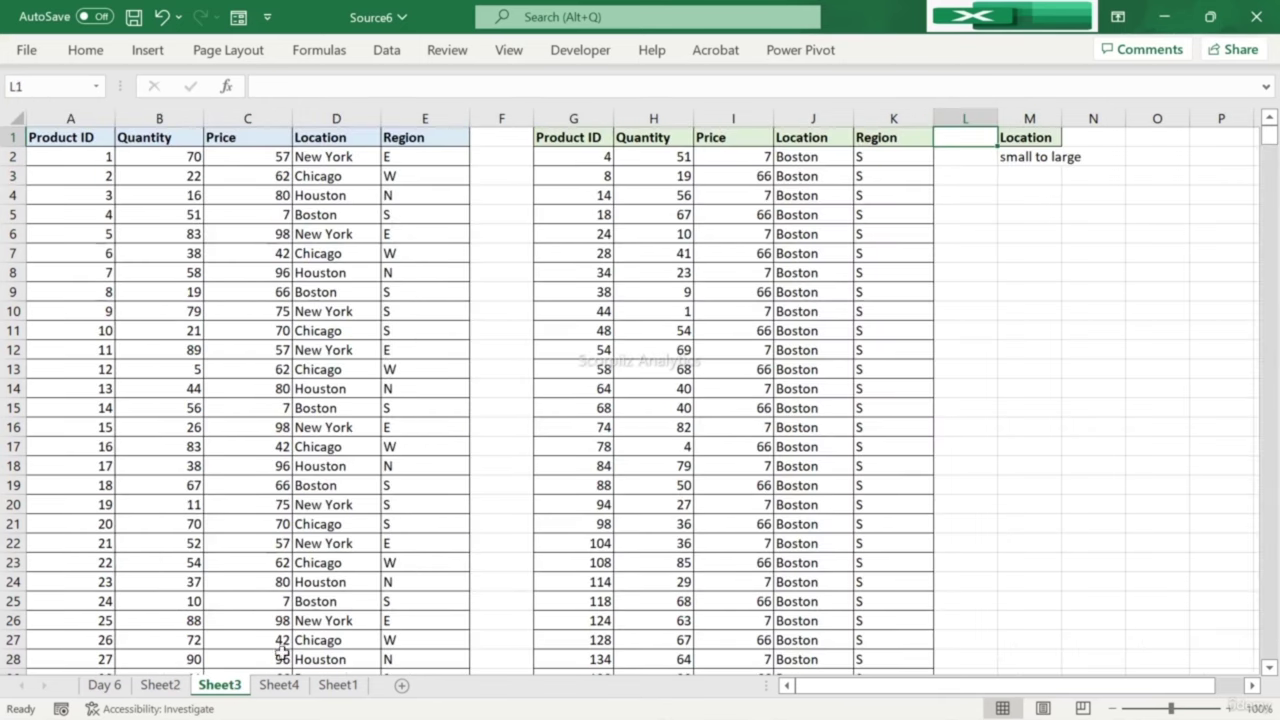
{"action": "left_click", "coordinate": [279, 686]}
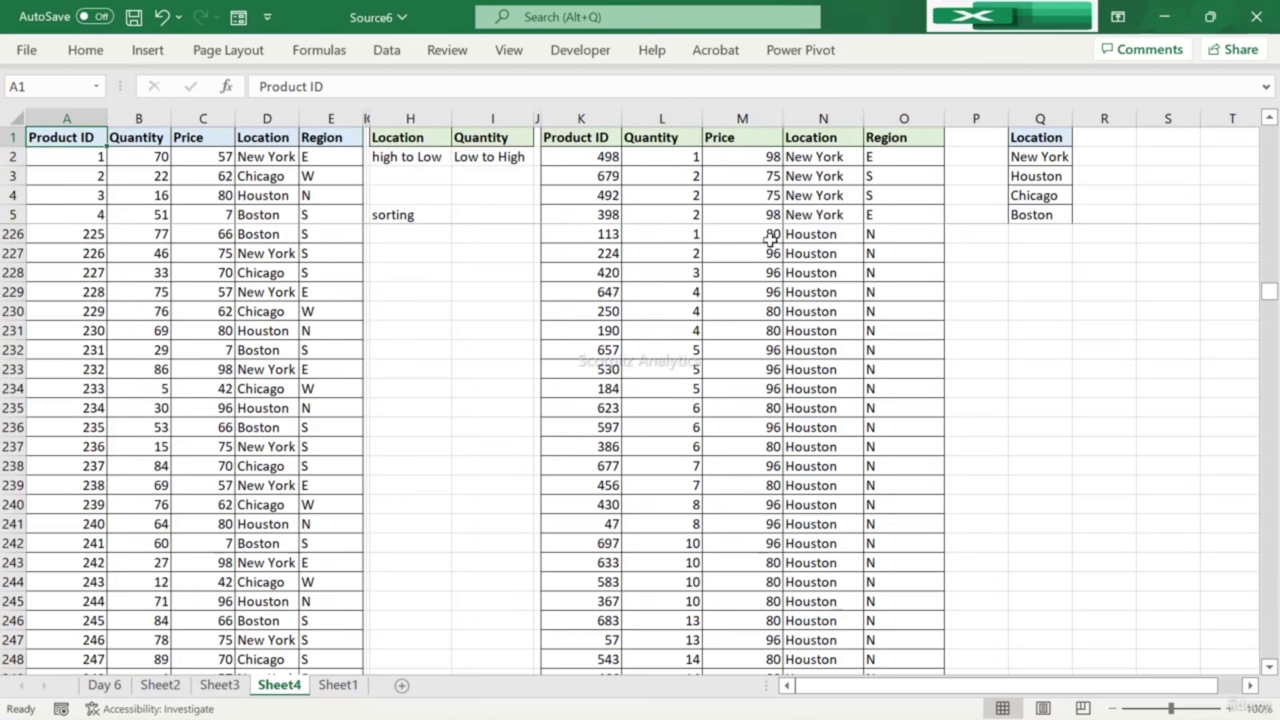
Step: Unfreeze the panes on Sheet4, then switch to Sheet1
{"action": "left_click", "coordinate": [480, 254]}
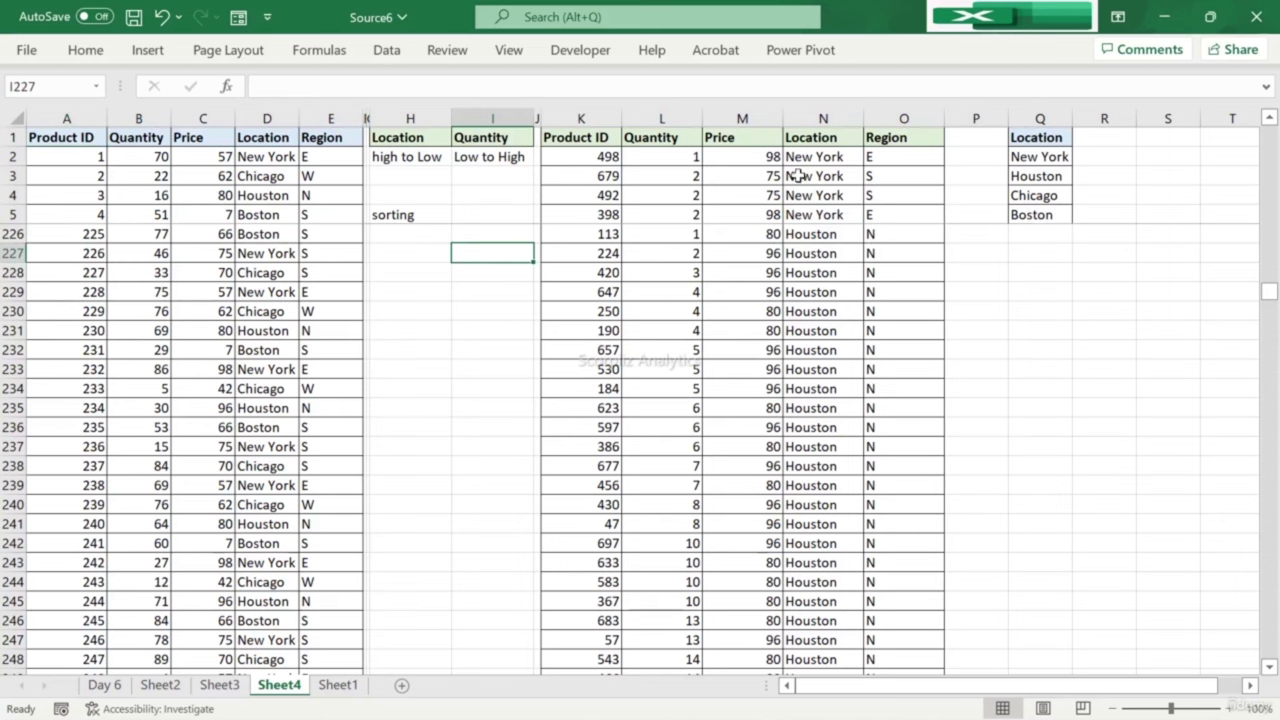
{"action": "left_click_drag", "start_coordinate": [808, 157], "coordinate": [812, 464]}
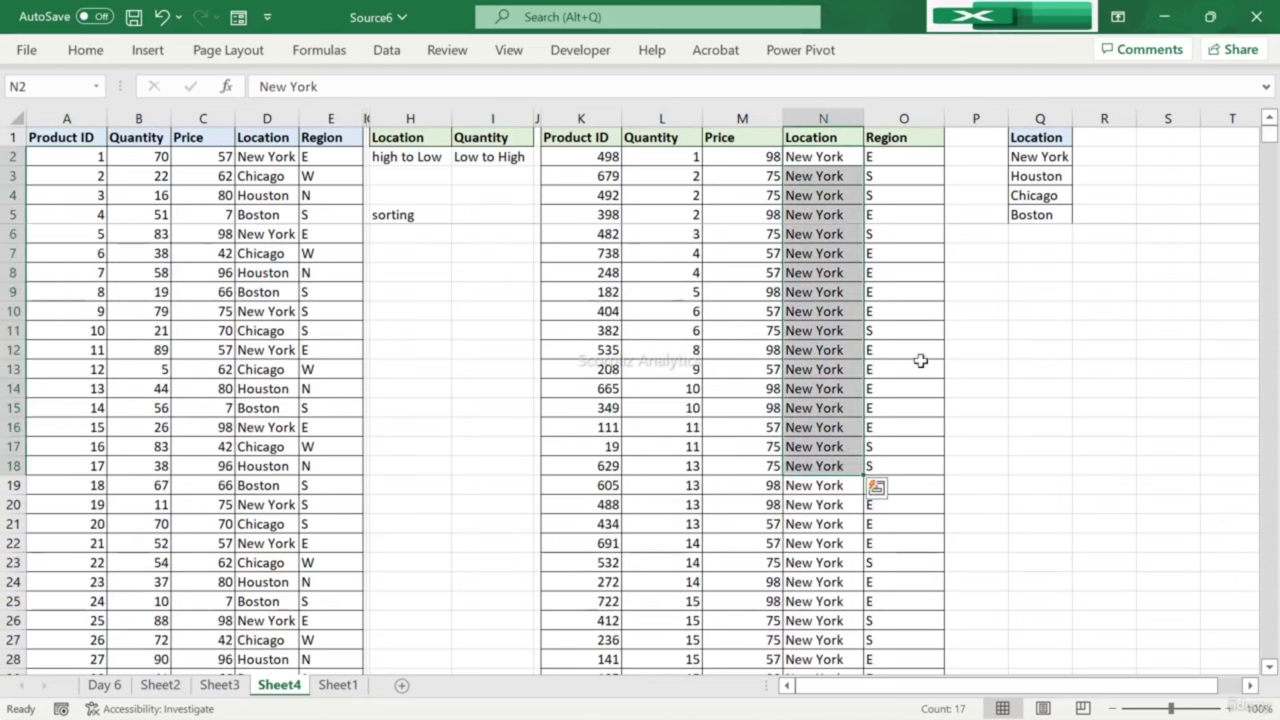
{"action": "left_click", "coordinate": [995, 214]}
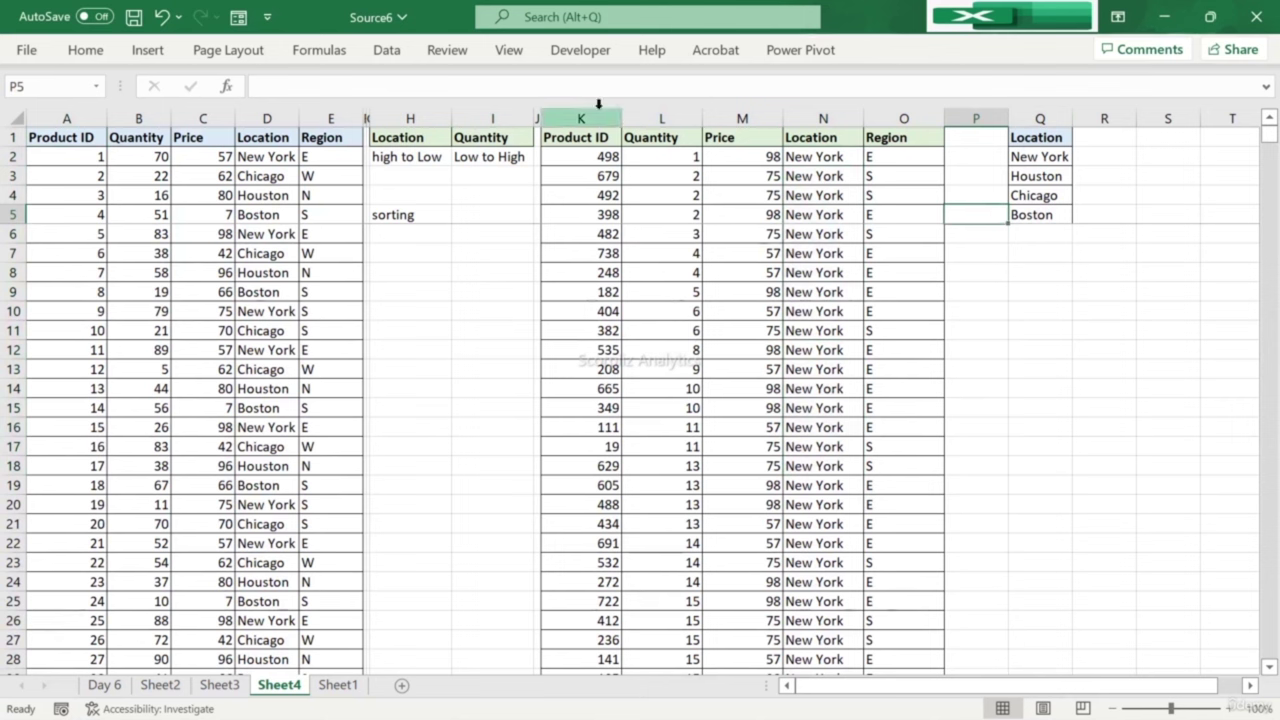
{"action": "left_click", "coordinate": [509, 50]}
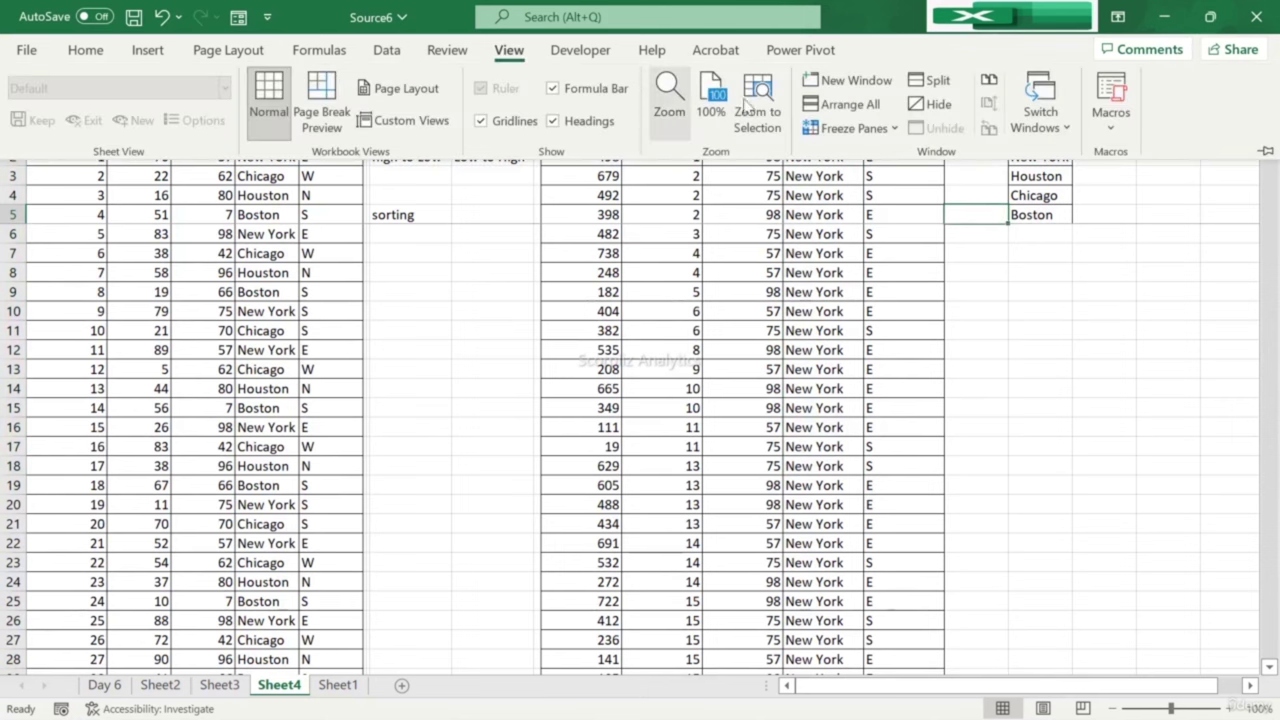
{"action": "left_click", "coordinate": [847, 128]}
{"action": "left_click", "coordinate": [897, 165]}
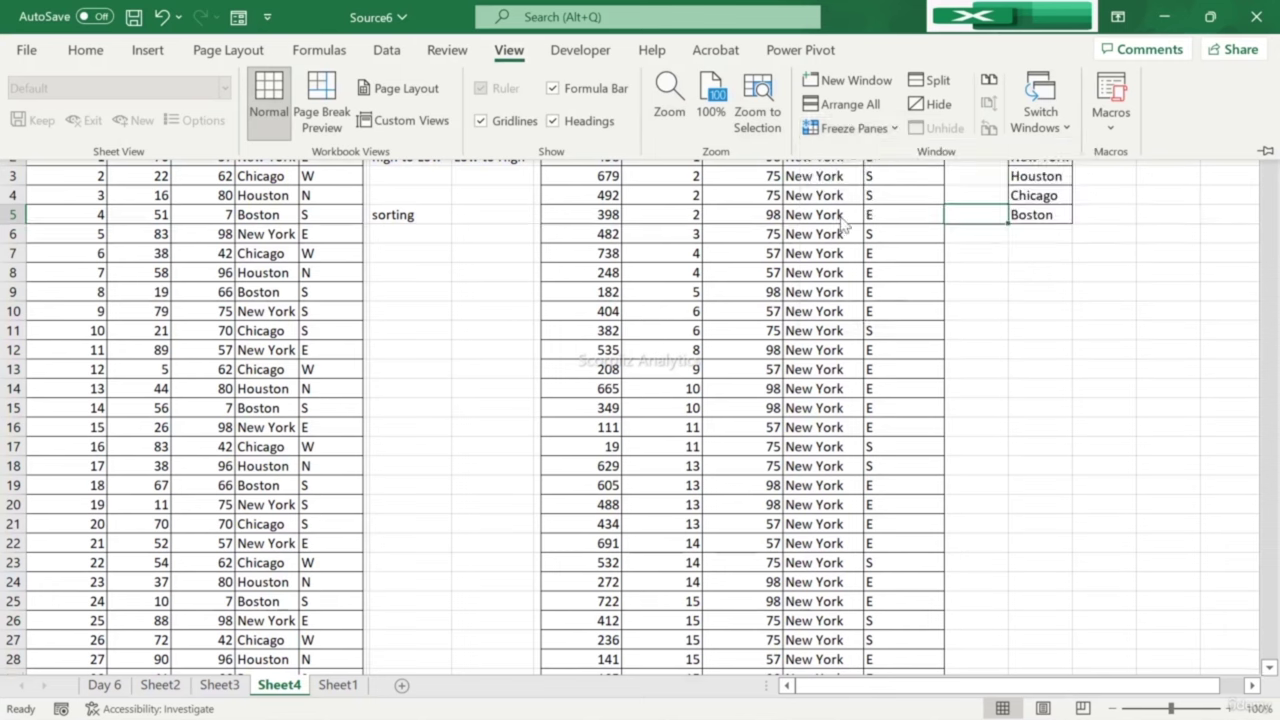
{"action": "key", "text": "Up"}
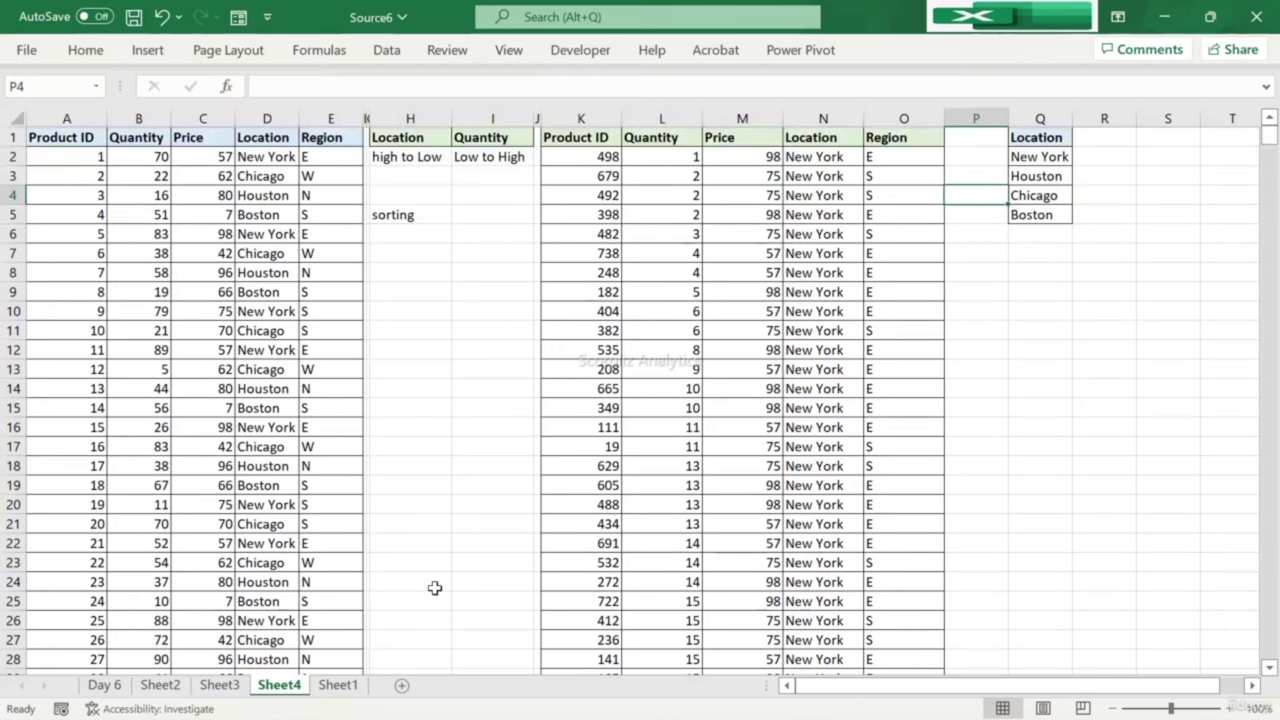
{"action": "left_click", "coordinate": [338, 685]}
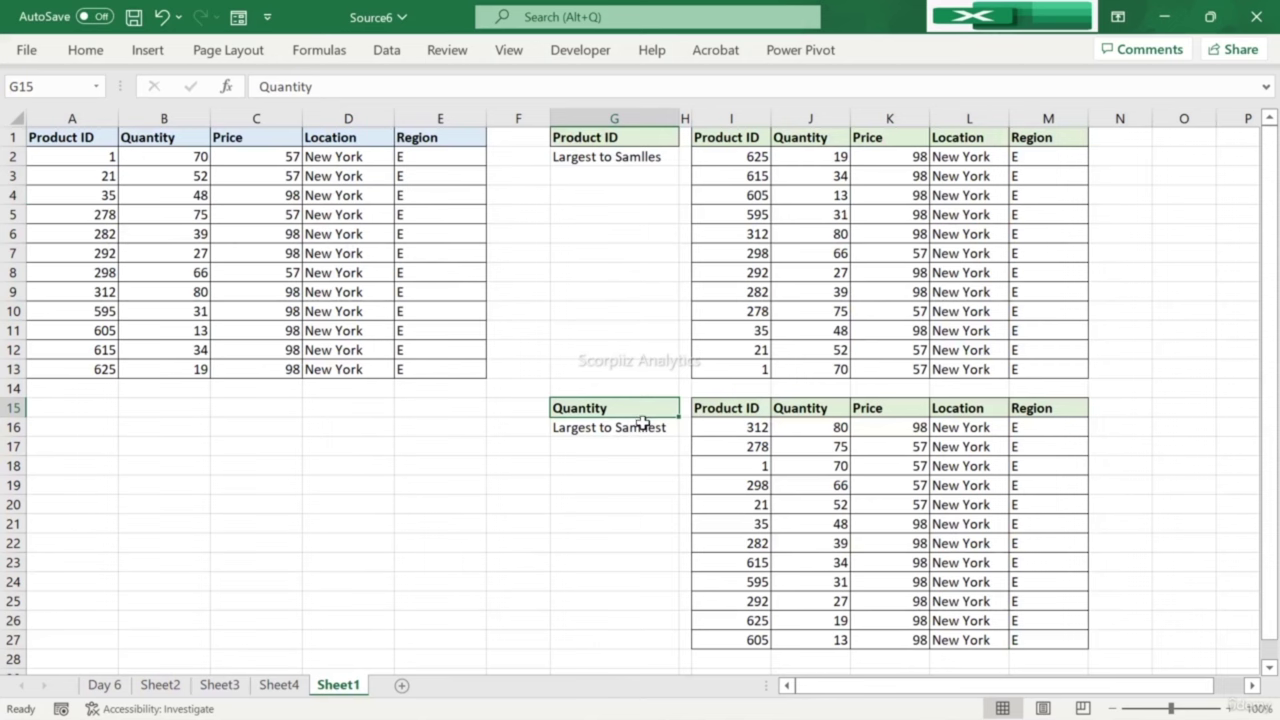
Step: Select an empty cell below the tables, then view Sheet3 and Sheet4
{"action": "left_click", "coordinate": [234, 672]}
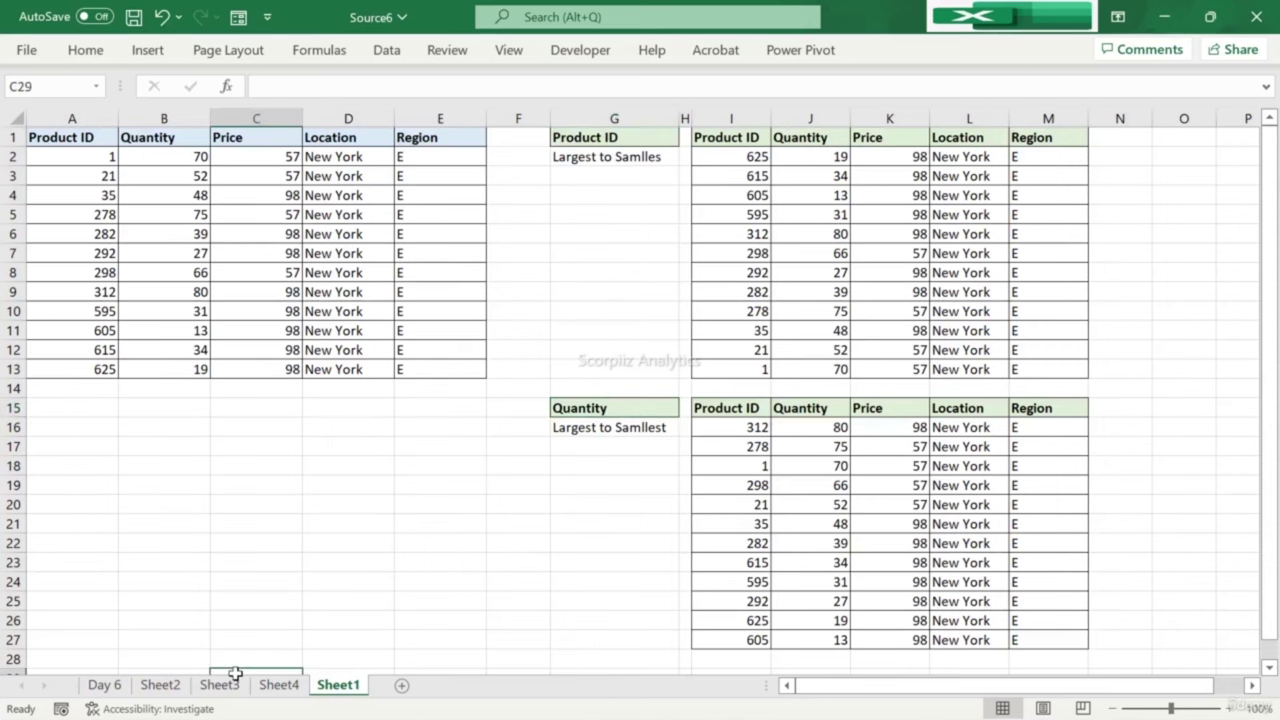
{"action": "left_click", "coordinate": [222, 685]}
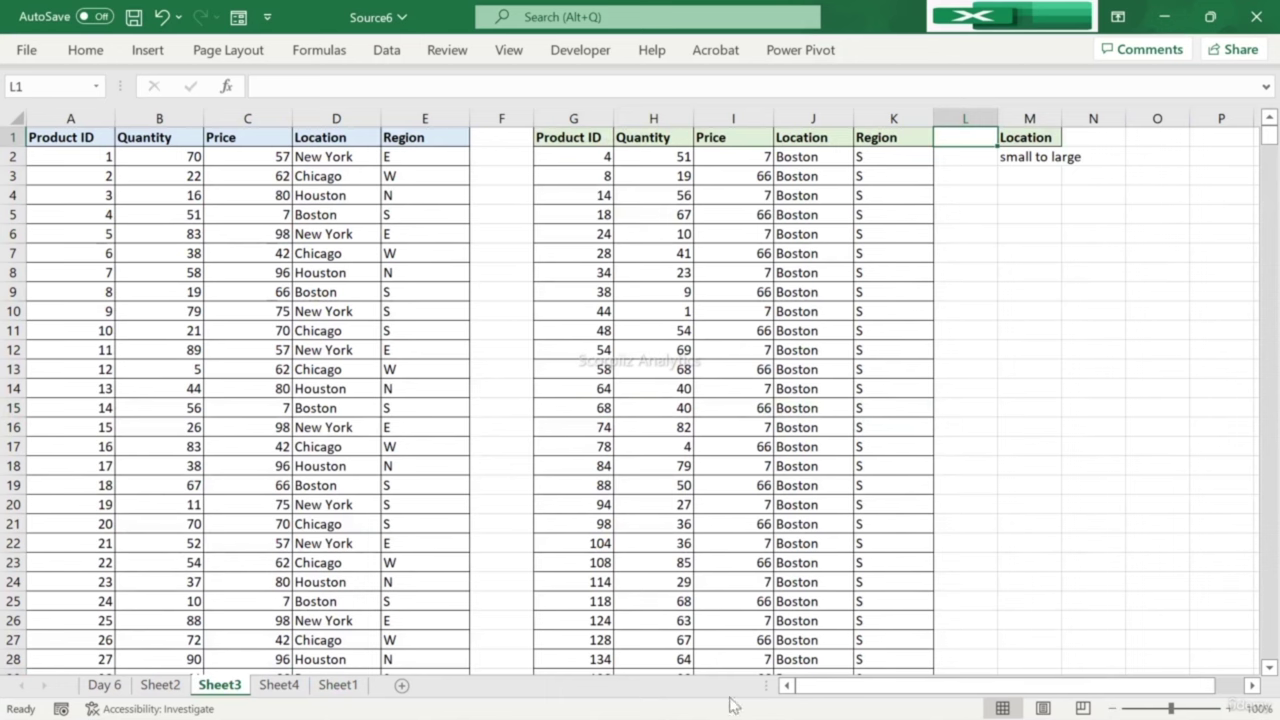
{"action": "left_click", "coordinate": [279, 685]}
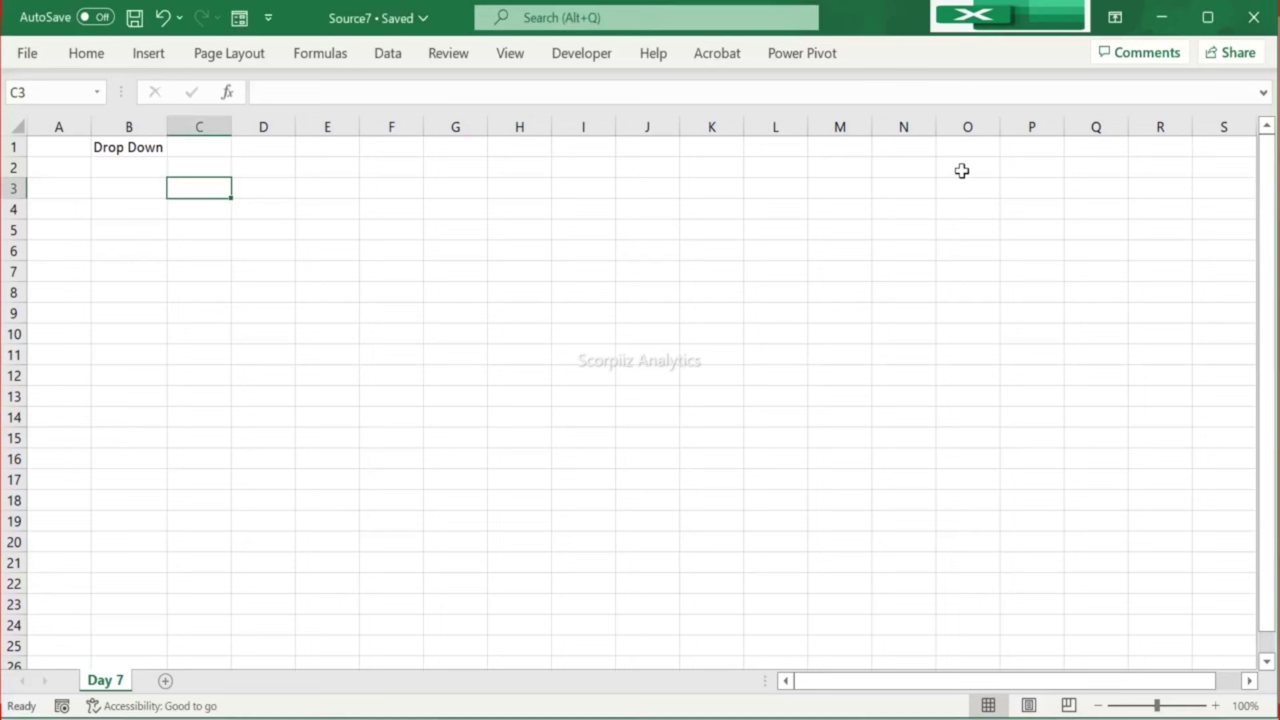
Step: Move among cells B1 to C3 on the Day 7 sheet, checking the Drop Down title in B1
{"action": "key", "text": "Left"}
{"action": "key", "text": "Up"}
{"action": "key", "text": "Up"}
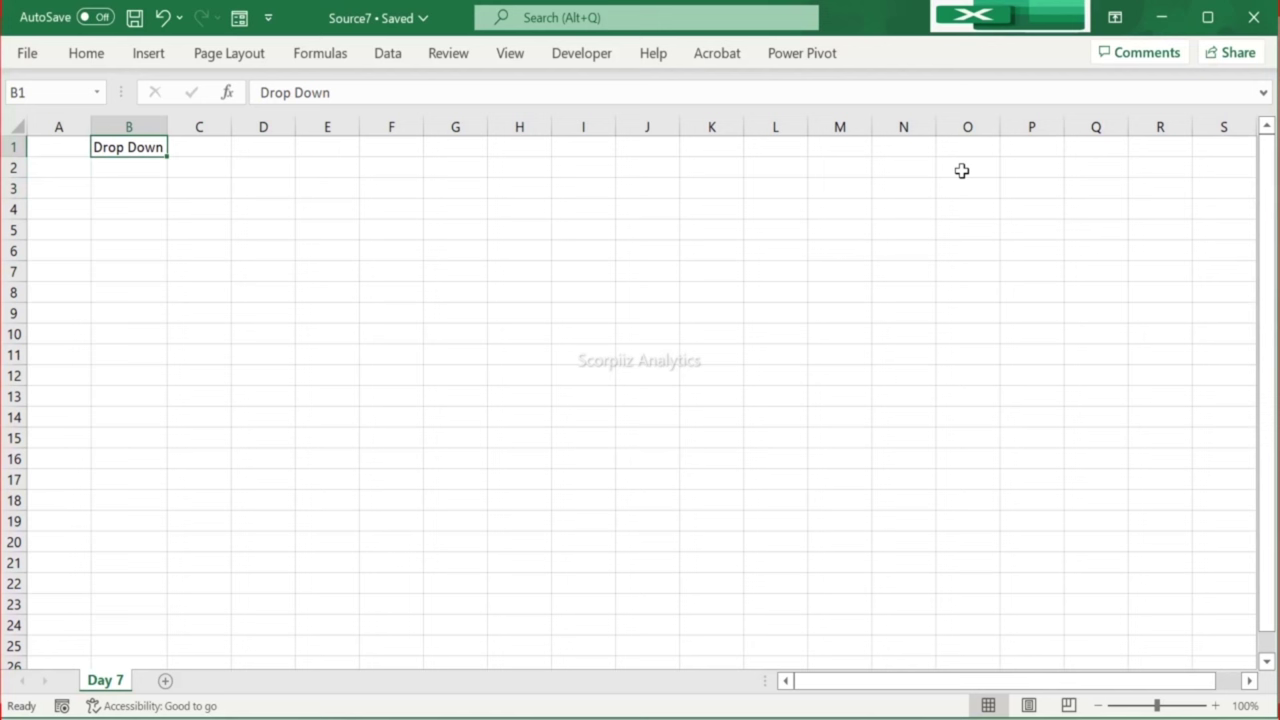
{"action": "key", "text": "Down"}
{"action": "key", "text": "Right"}
{"action": "key", "text": "Down"}
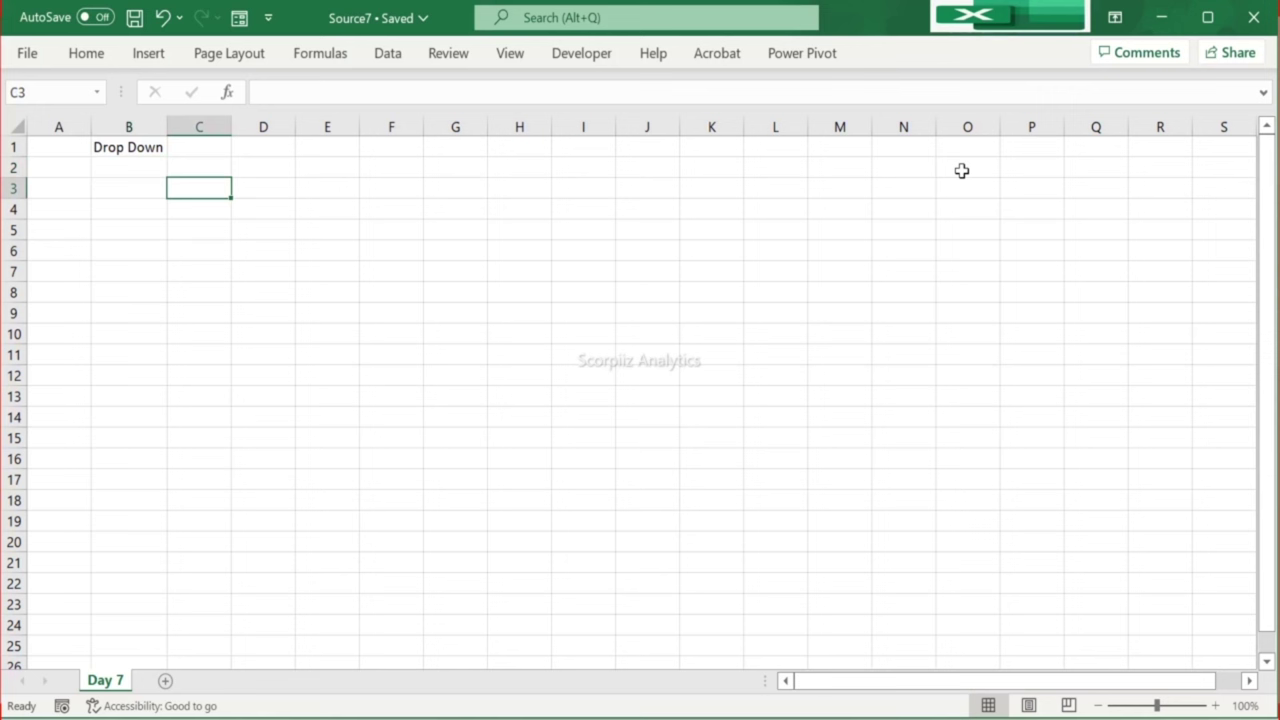
{"action": "key", "text": "Up"}
{"action": "key", "text": "Up"}
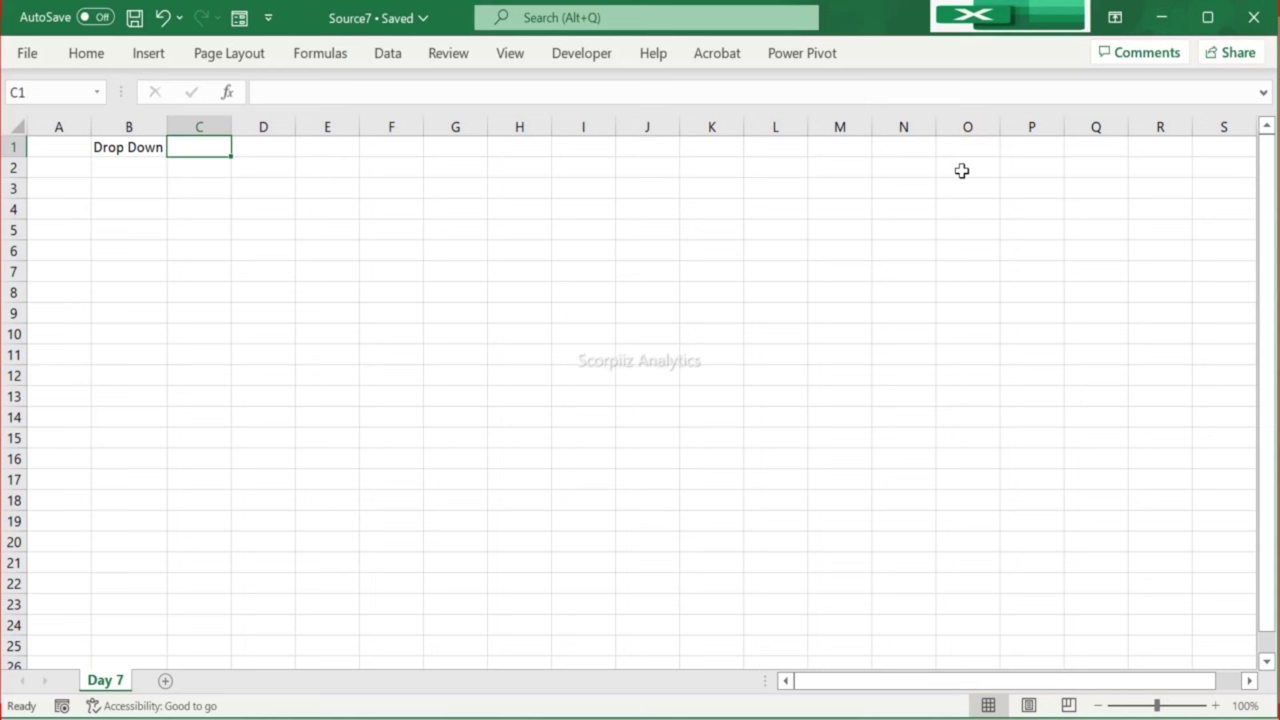
Step: Starting at B3, enter the months Jan, Feb, Mar, Apr, May and Jun down column B
{"action": "key", "text": "Down"}
{"action": "key", "text": "Left"}
{"action": "key", "text": "Down"}
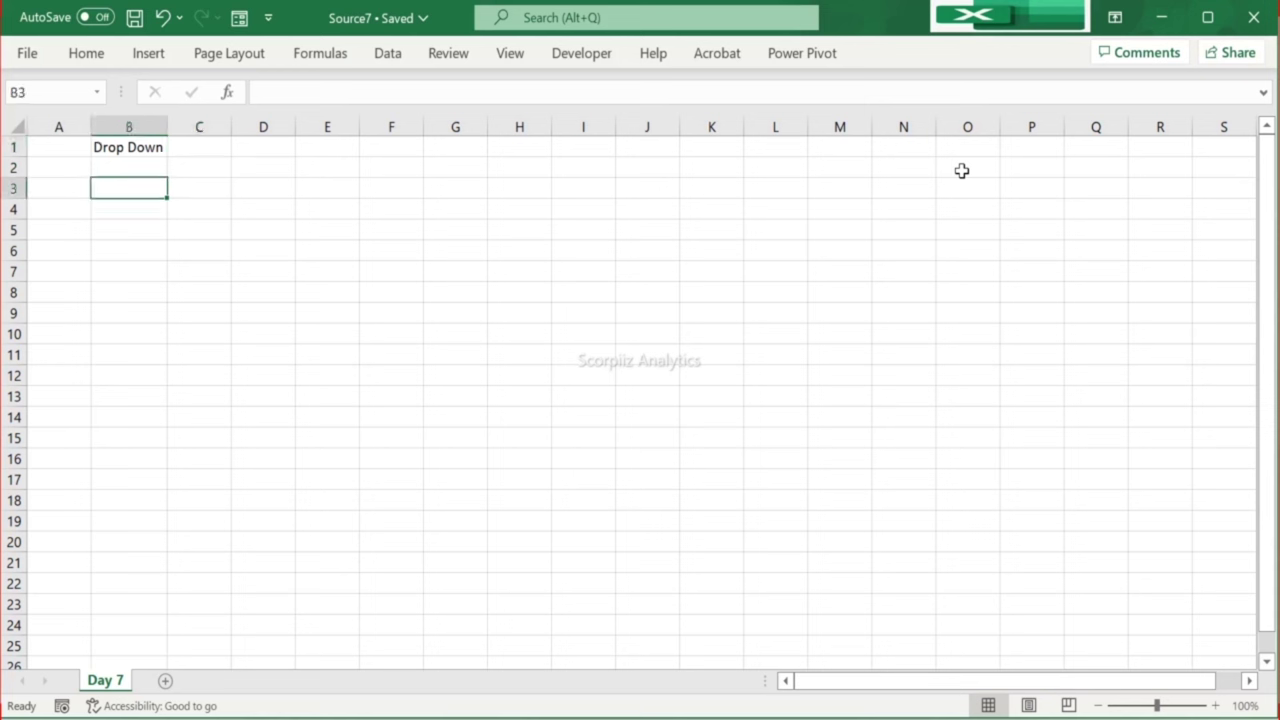
{"action": "type", "text": "Jan"}
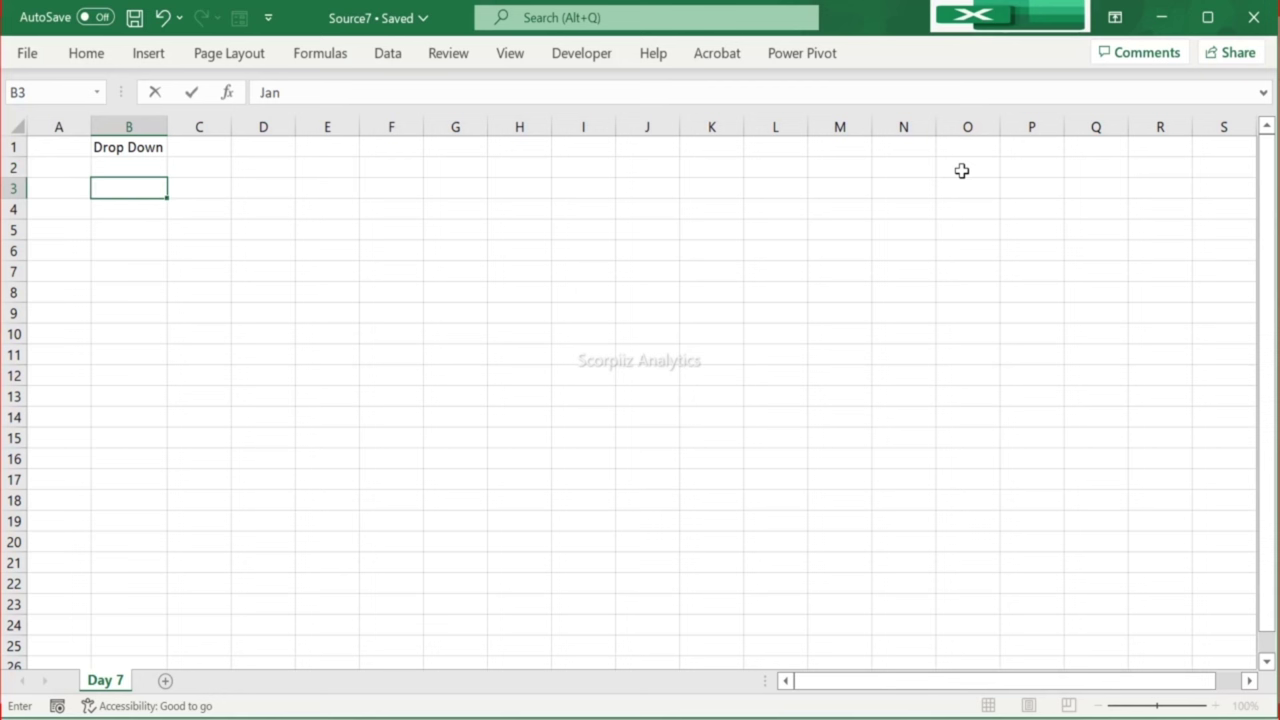
{"action": "key", "text": "Return"}
{"action": "type", "text": "Feb"}
{"action": "key", "text": "Return"}
{"action": "type", "text": "Mar"}
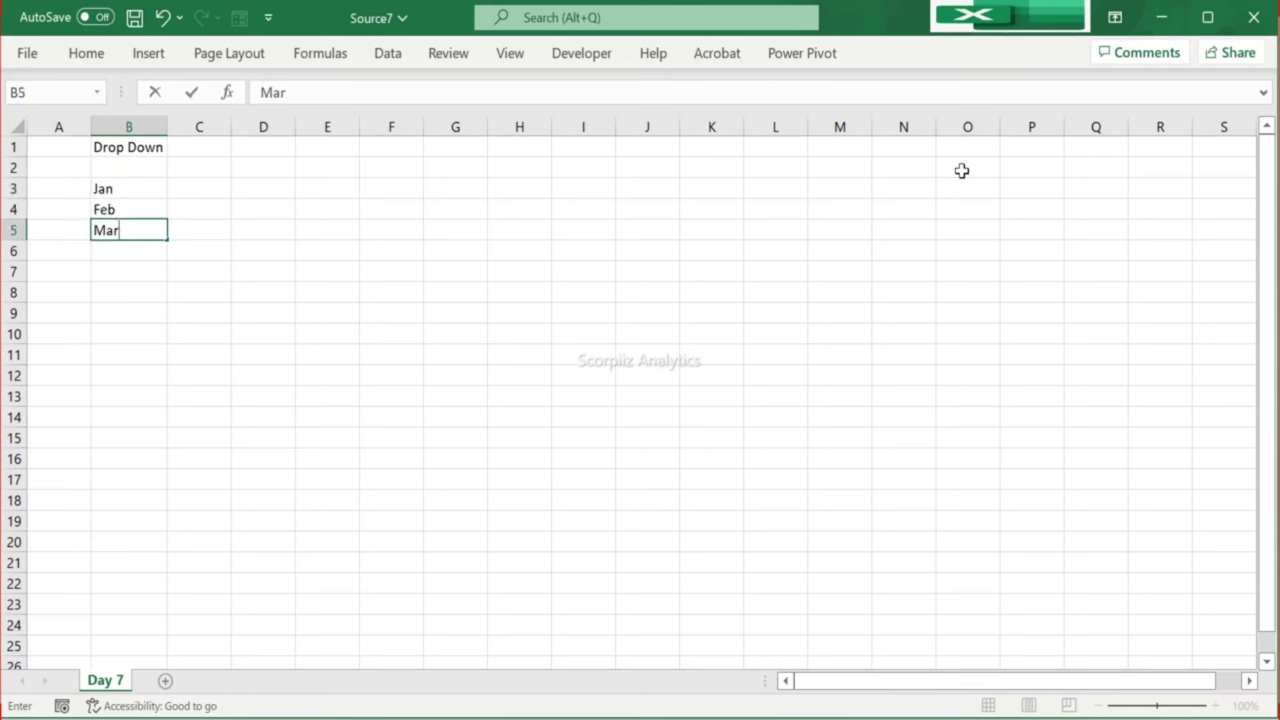
{"action": "key", "text": "Return"}
{"action": "type", "text": "Apr"}
{"action": "key", "text": "Return"}
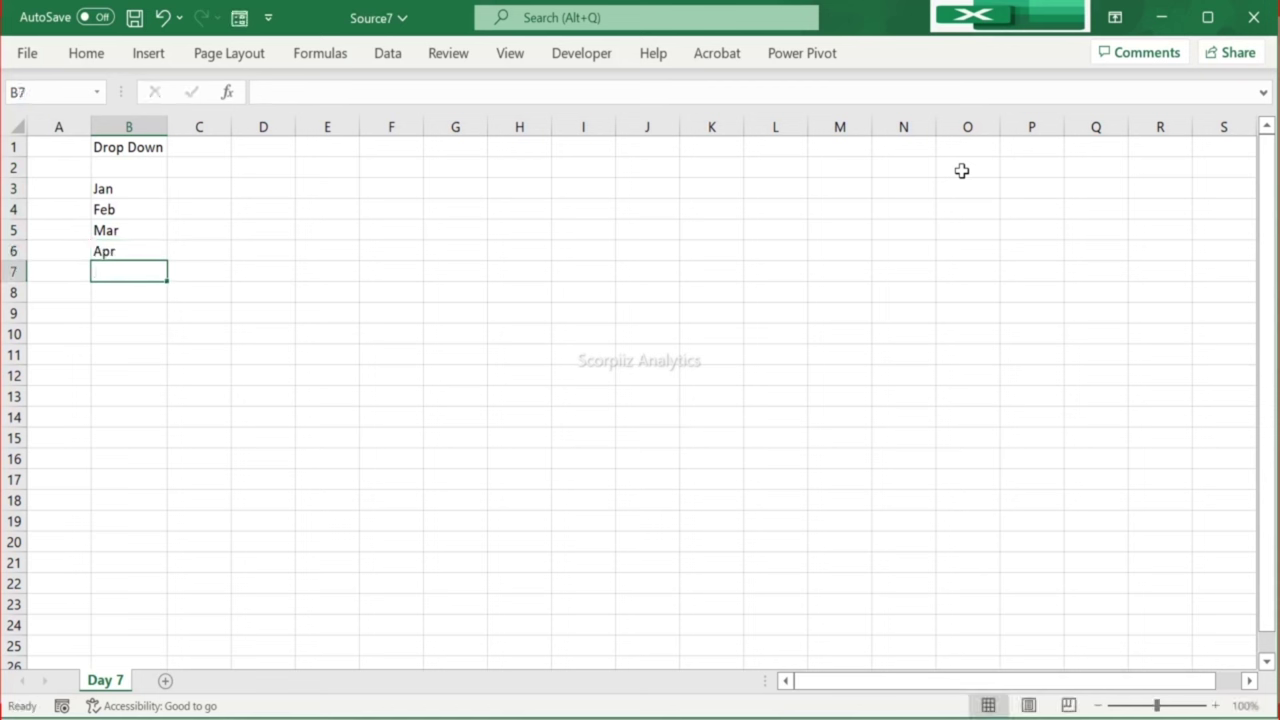
{"action": "type", "text": "May"}
{"action": "key", "text": "Return"}
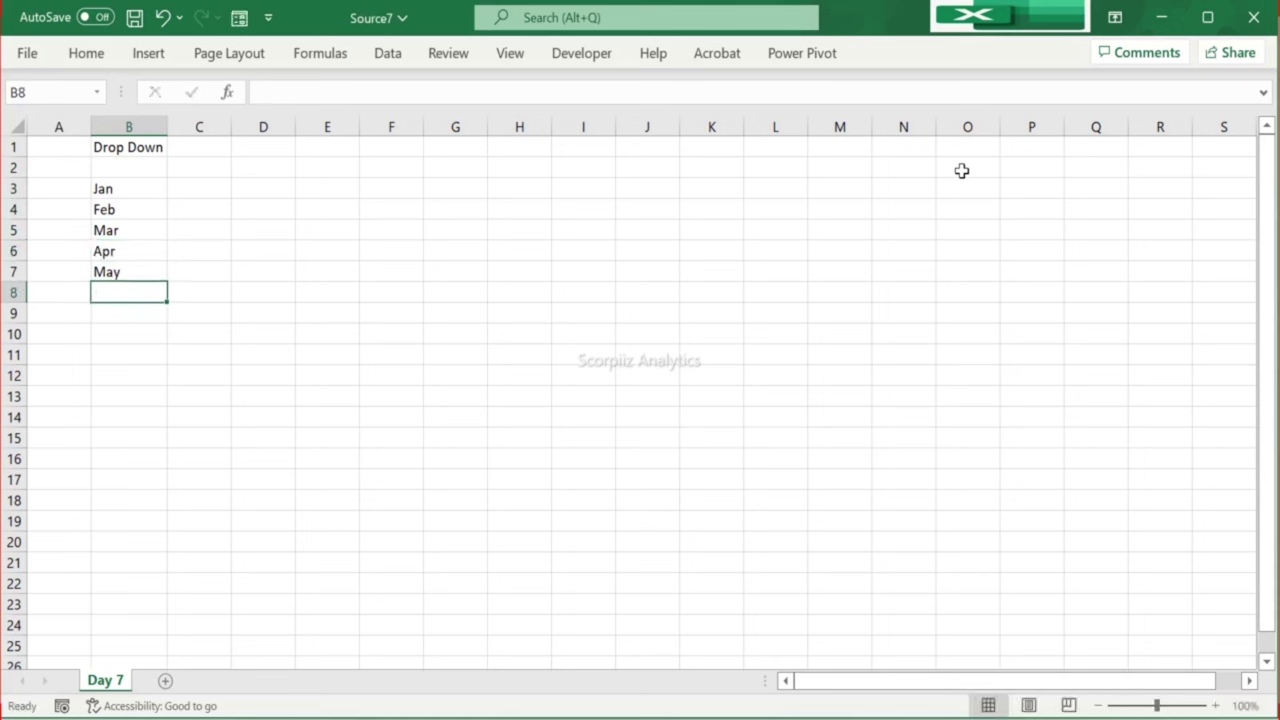
{"action": "type", "text": "Jun"}
{"action": "key", "text": "Return"}
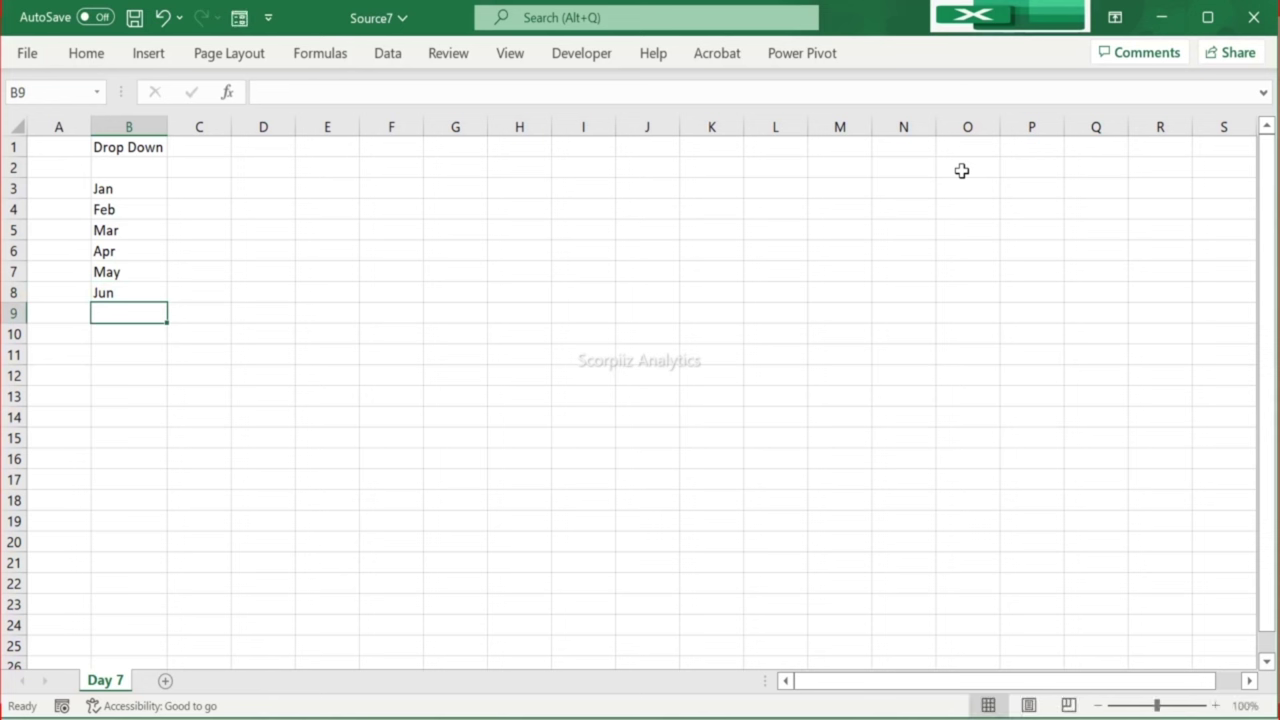
Step: Continue the list with Jul, Aug, Sep, Oct, Nov and Dec in B9:B14
{"action": "type", "text": "Ju"}
{"action": "key", "text": "Return"}
{"action": "type", "text": "Aug"}
{"action": "key", "text": "Return"}
{"action": "type", "text": "Sep"}
{"action": "key", "text": "Return"}
{"action": "type", "text": "O"}
{"action": "key", "text": "BackSpace"}
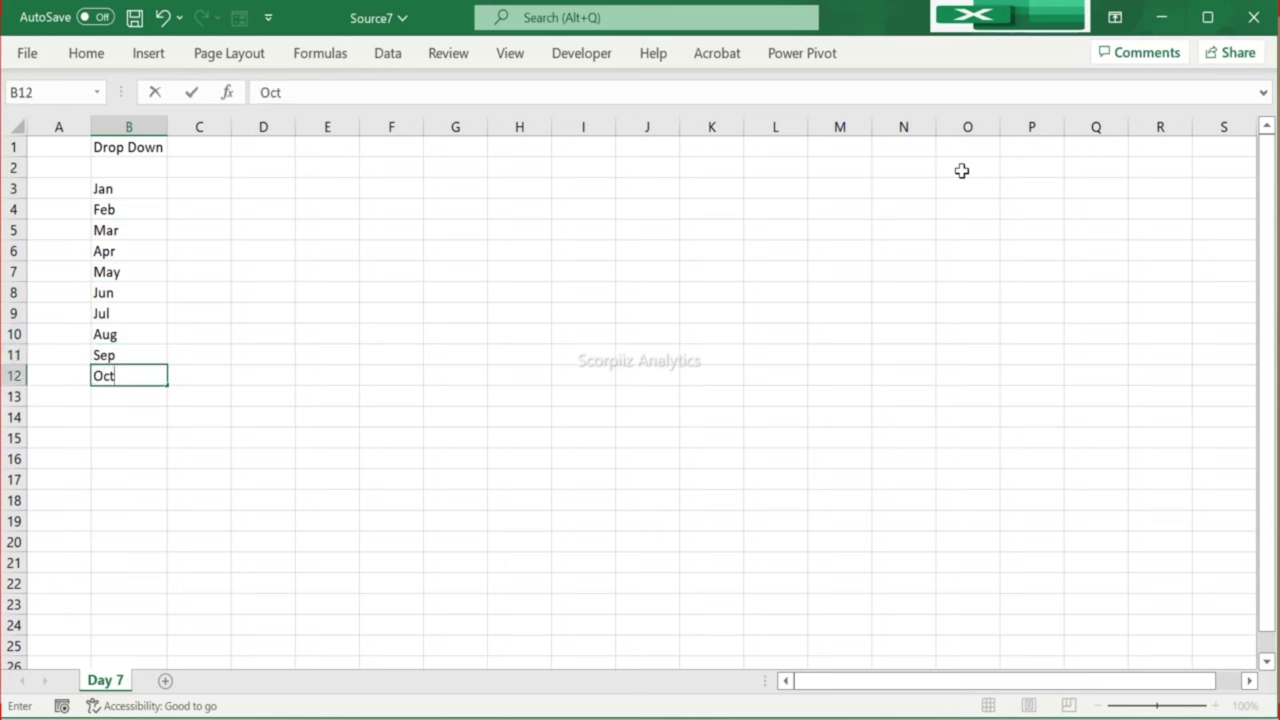
{"action": "key", "text": "Return"}
{"action": "type", "text": "Nov"}
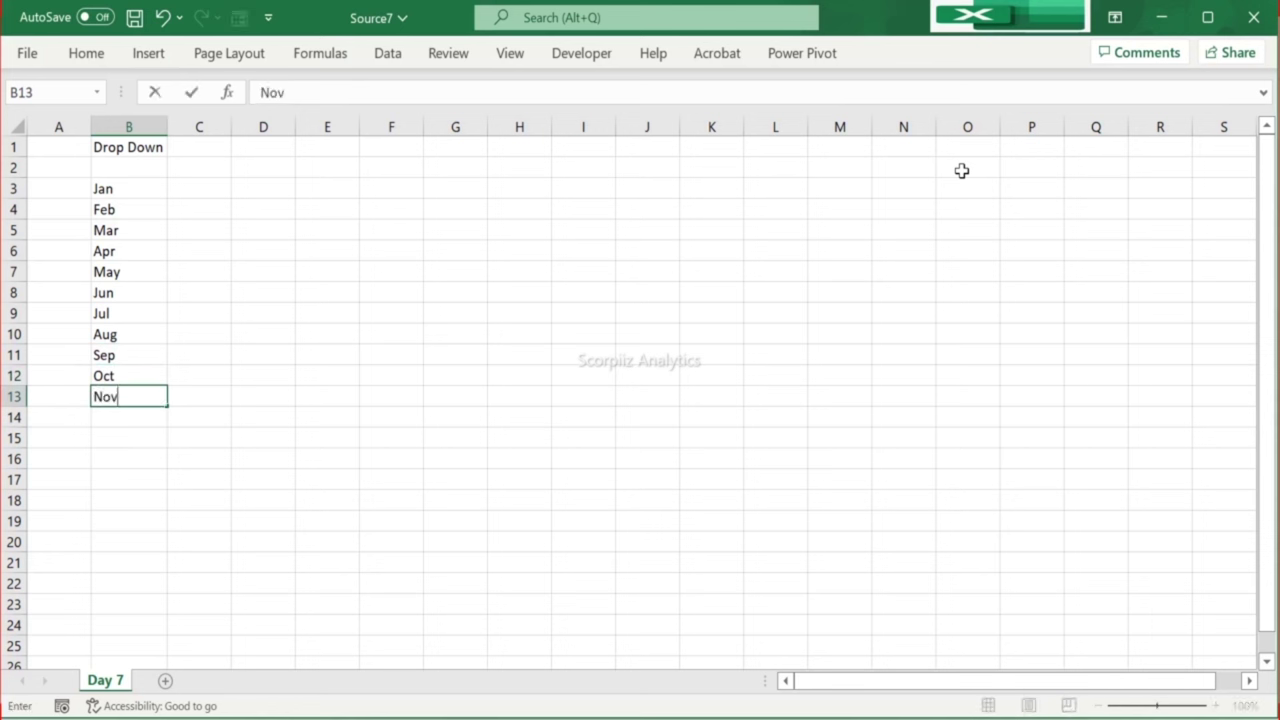
{"action": "key", "text": "Return"}
{"action": "type", "text": "Dec"}
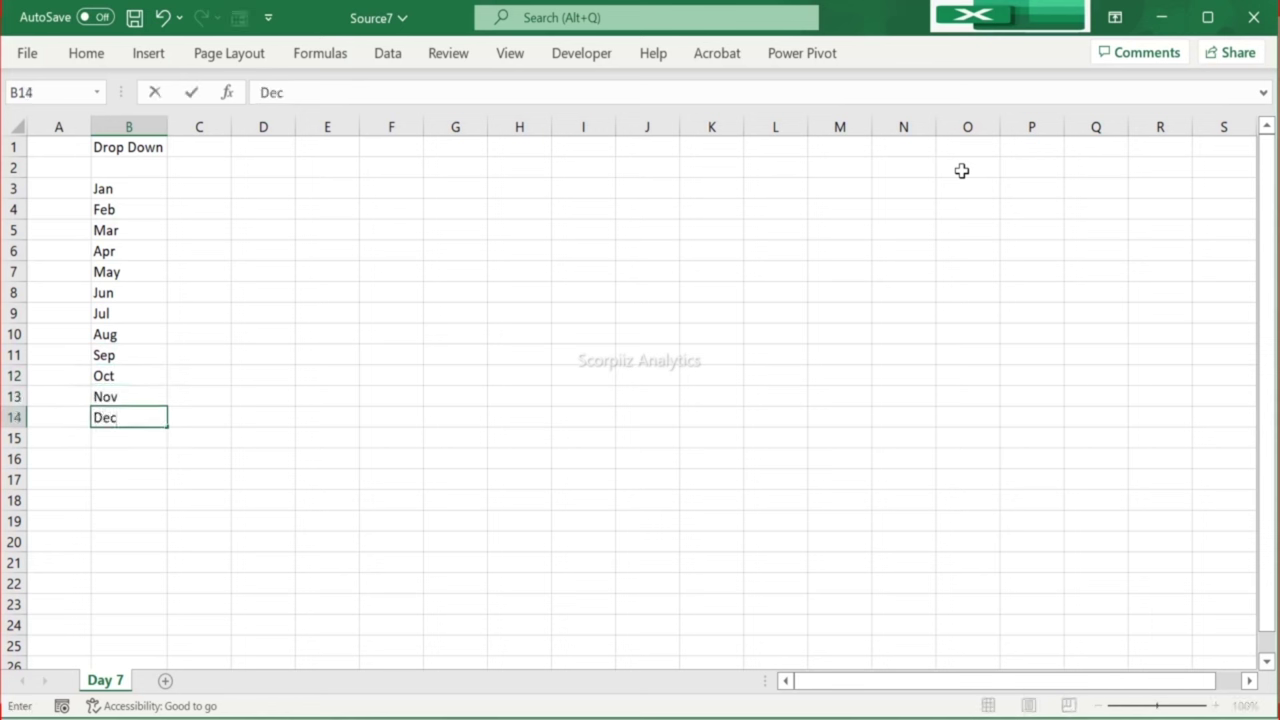
{"action": "key", "text": "Return"}
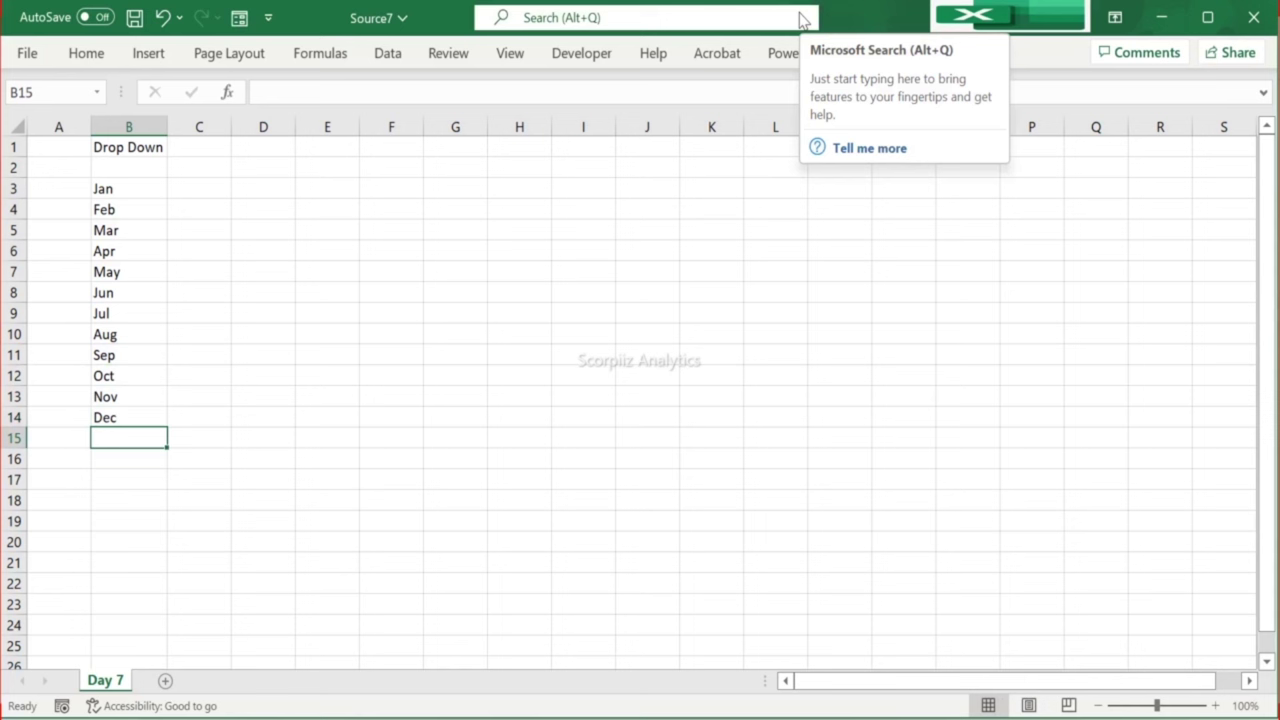
Step: Give cell B16 a light green fill and All Borders from the Home tab
{"action": "left_click", "coordinate": [105, 459]}
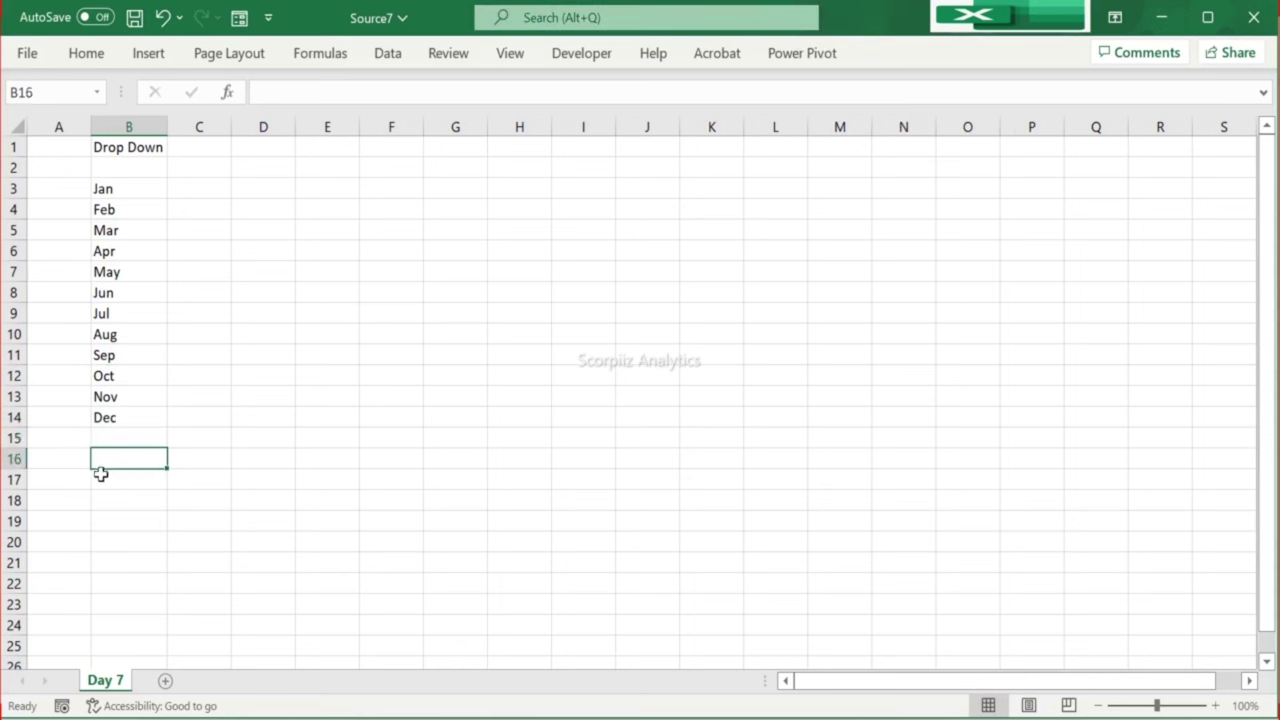
{"action": "left_click", "coordinate": [98, 60]}
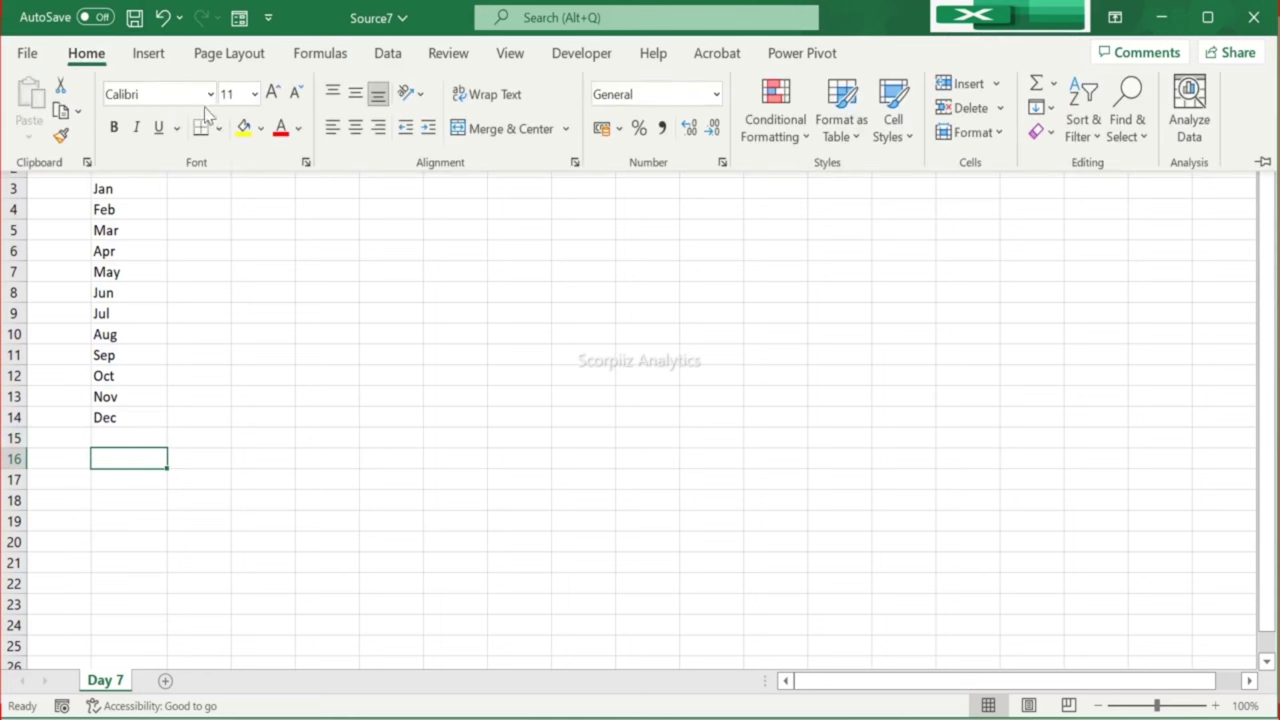
{"action": "left_click", "coordinate": [260, 132]}
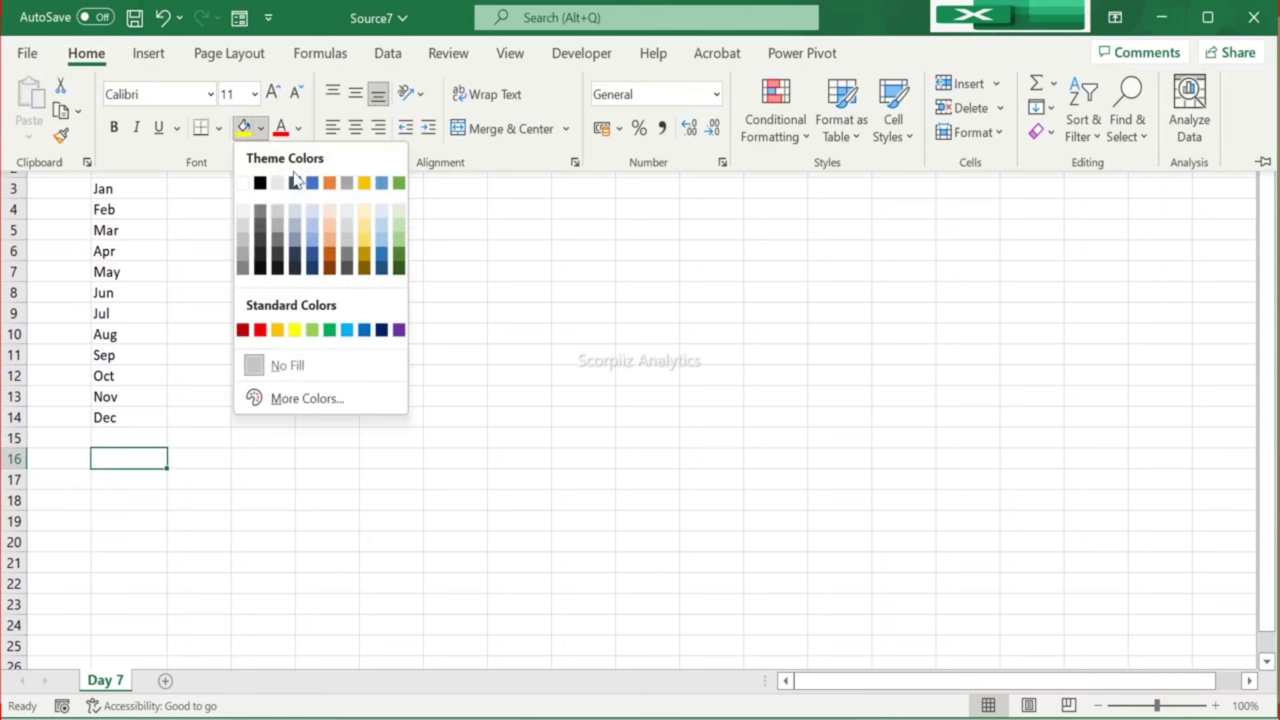
{"action": "left_click", "coordinate": [399, 214]}
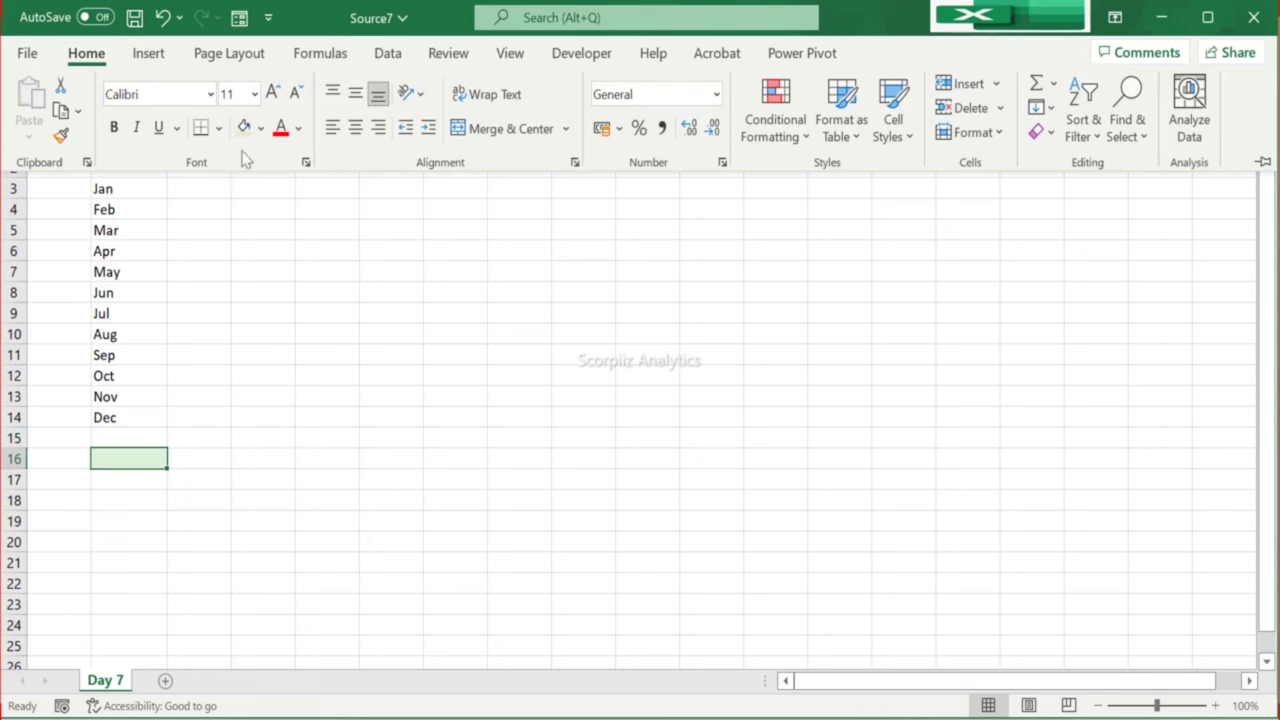
{"action": "left_click", "coordinate": [219, 130]}
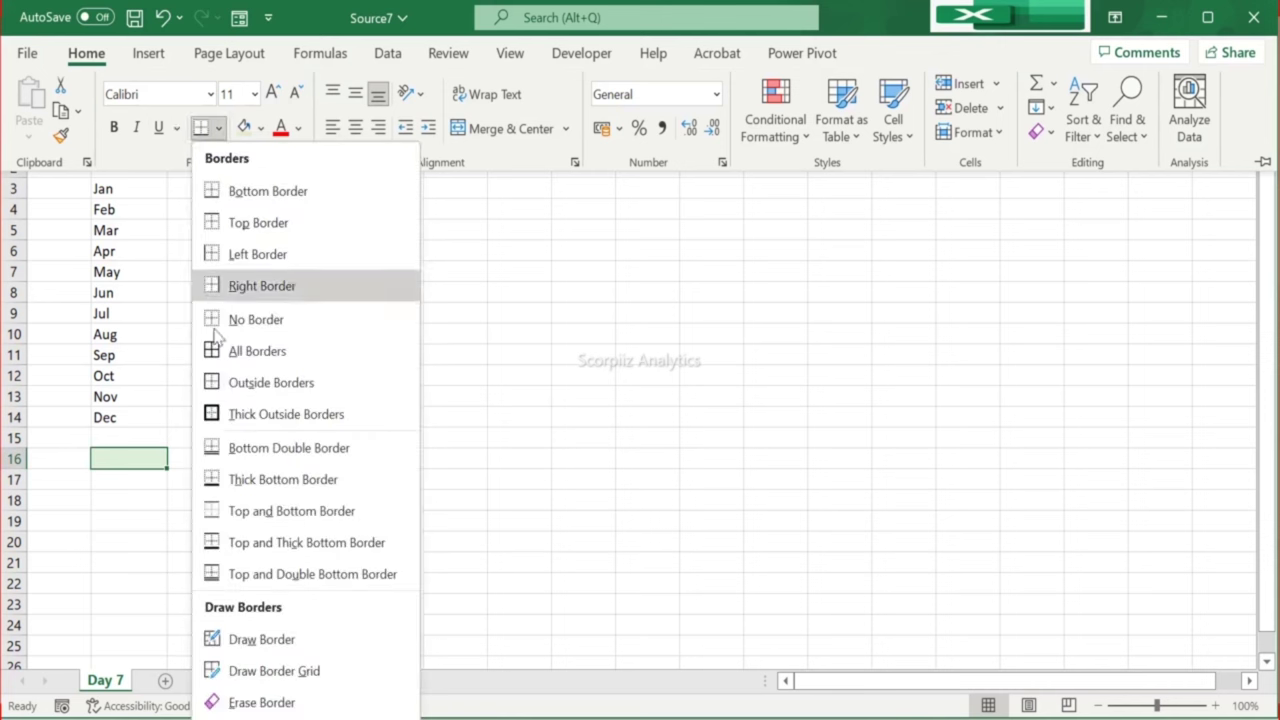
{"action": "left_click", "coordinate": [230, 362]}
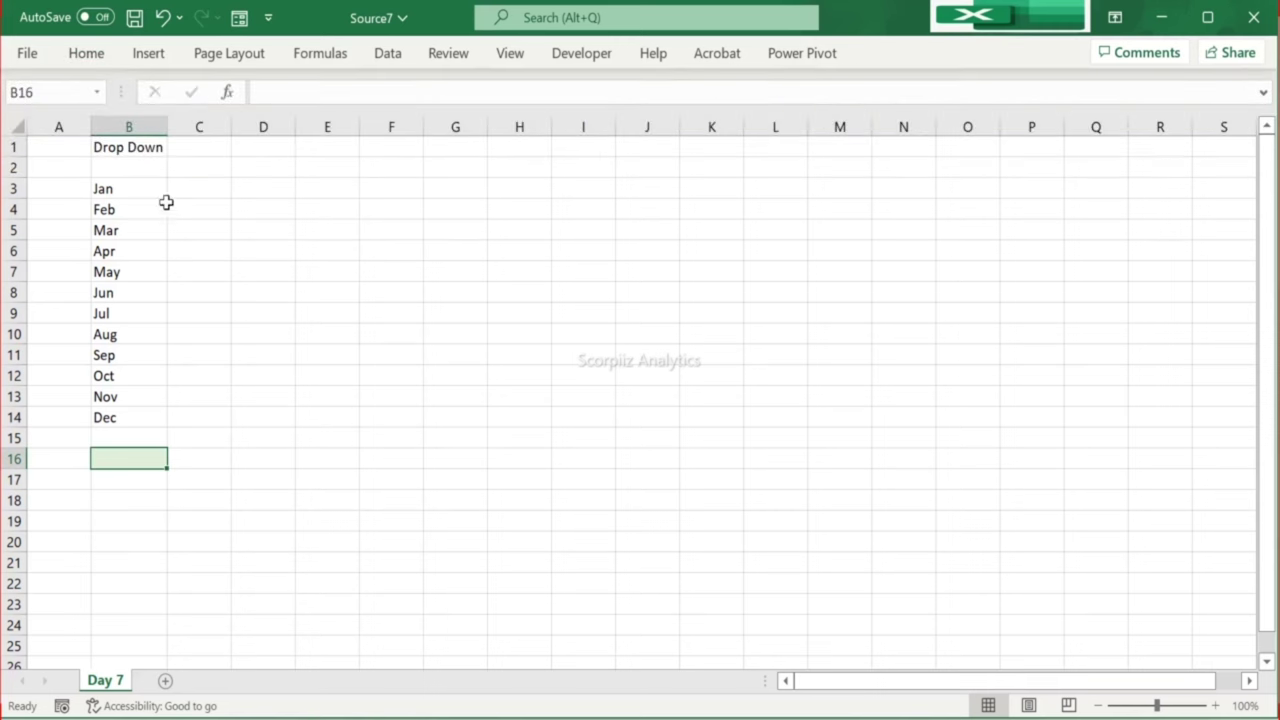
{"action": "left_click_drag", "start_coordinate": [149, 189], "coordinate": [164, 257]}
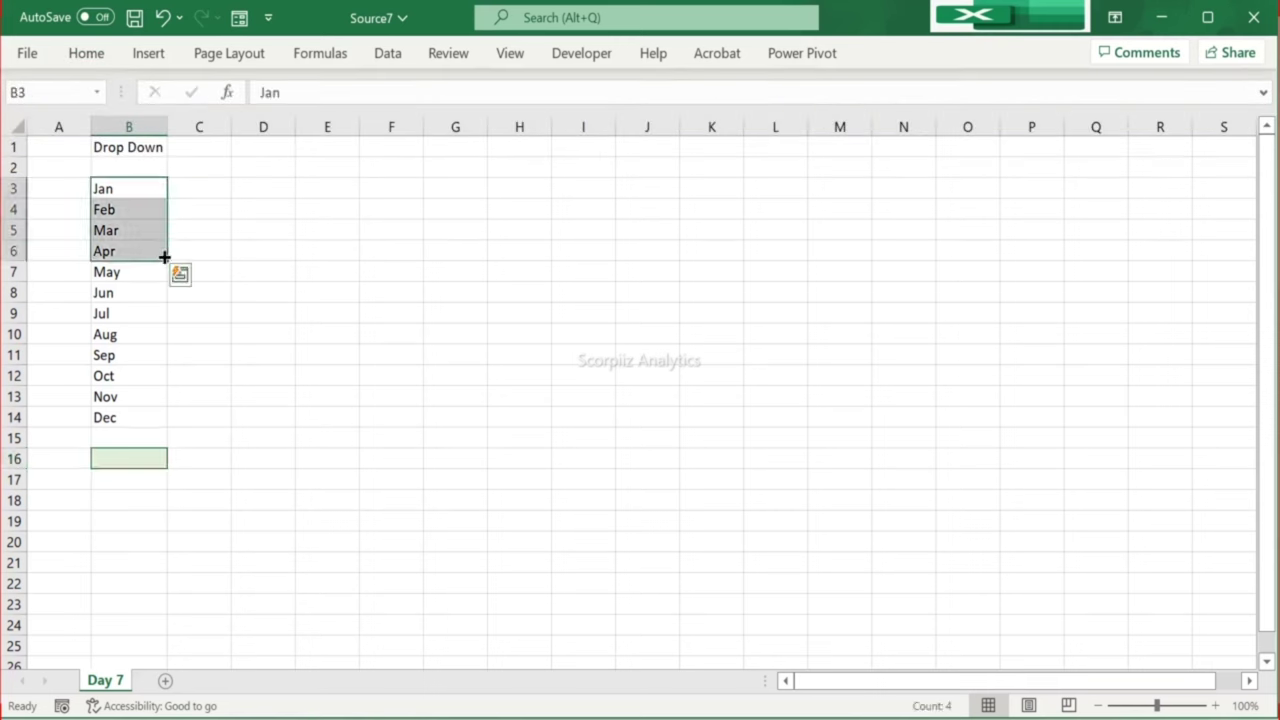
Step: Narrow the selection to B4 and bring up Data Validation from the Data tab
{"action": "key", "text": "Down"}
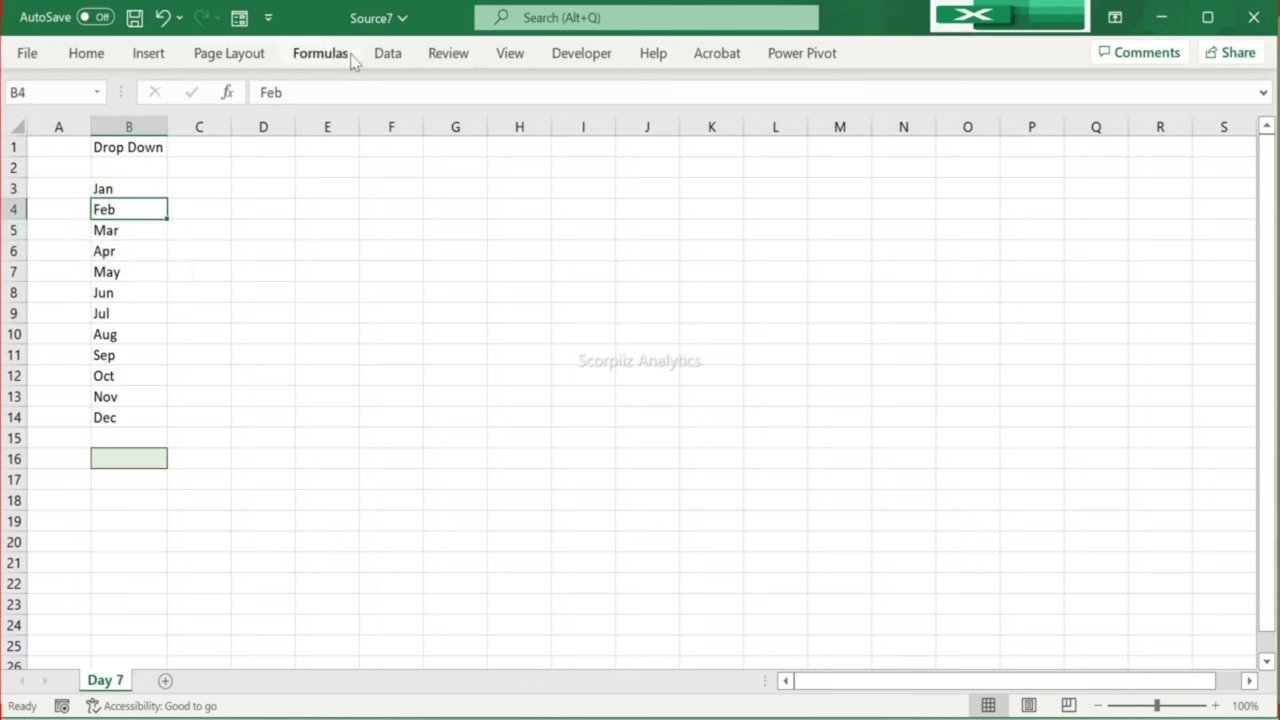
{"action": "left_click", "coordinate": [389, 54]}
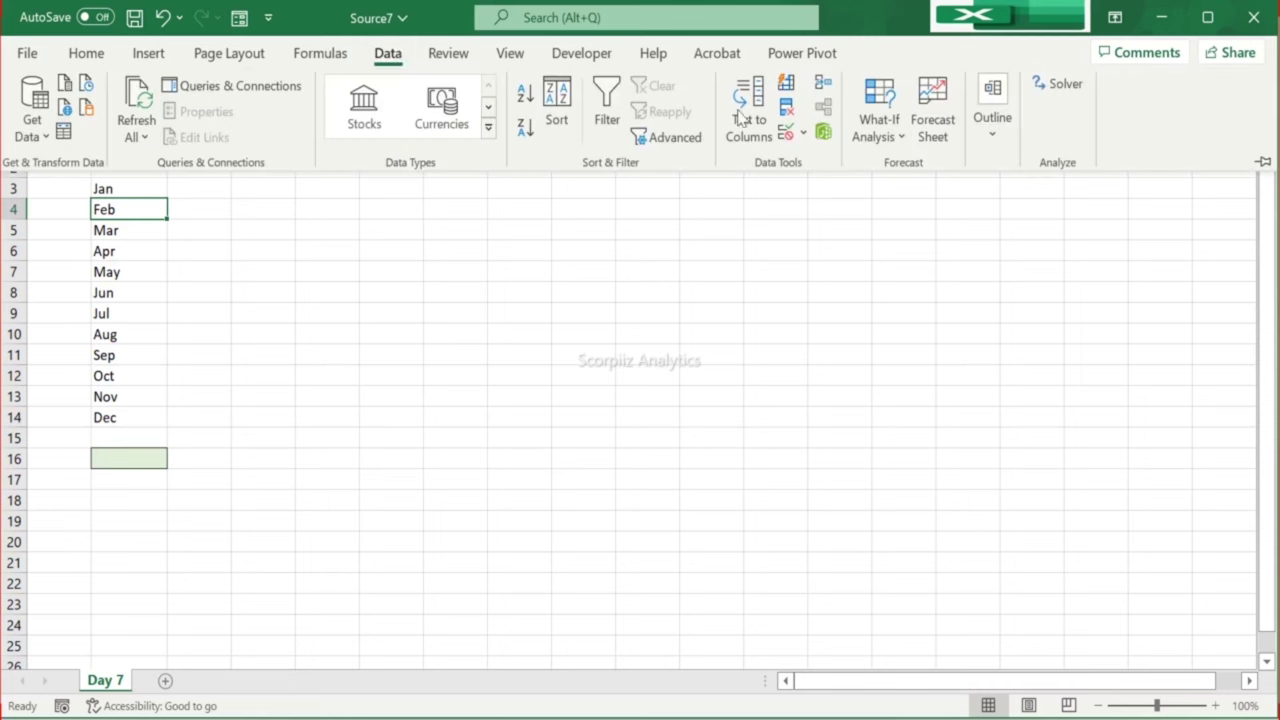
{"action": "left_click", "coordinate": [787, 137]}
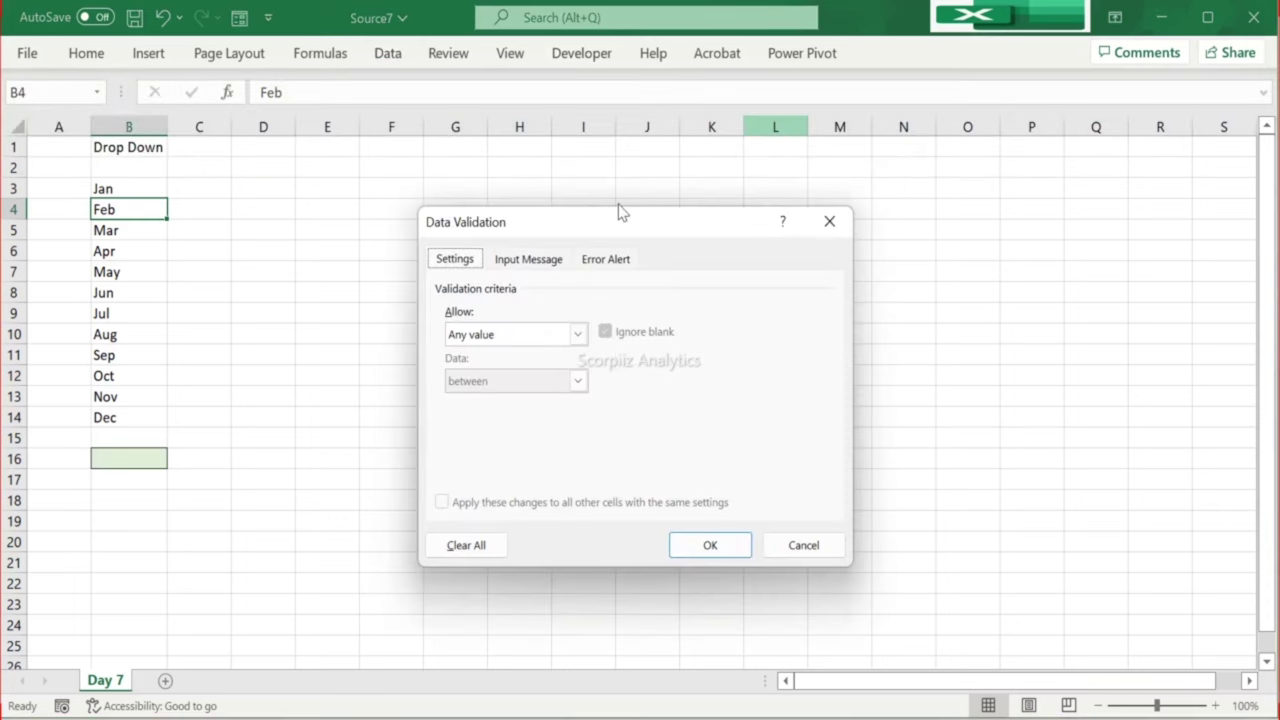
Step: Set the validation to allow a List with source =$B$3:$B$14, and confirm
{"action": "left_click", "coordinate": [577, 336]}
{"action": "left_click", "coordinate": [520, 410]}
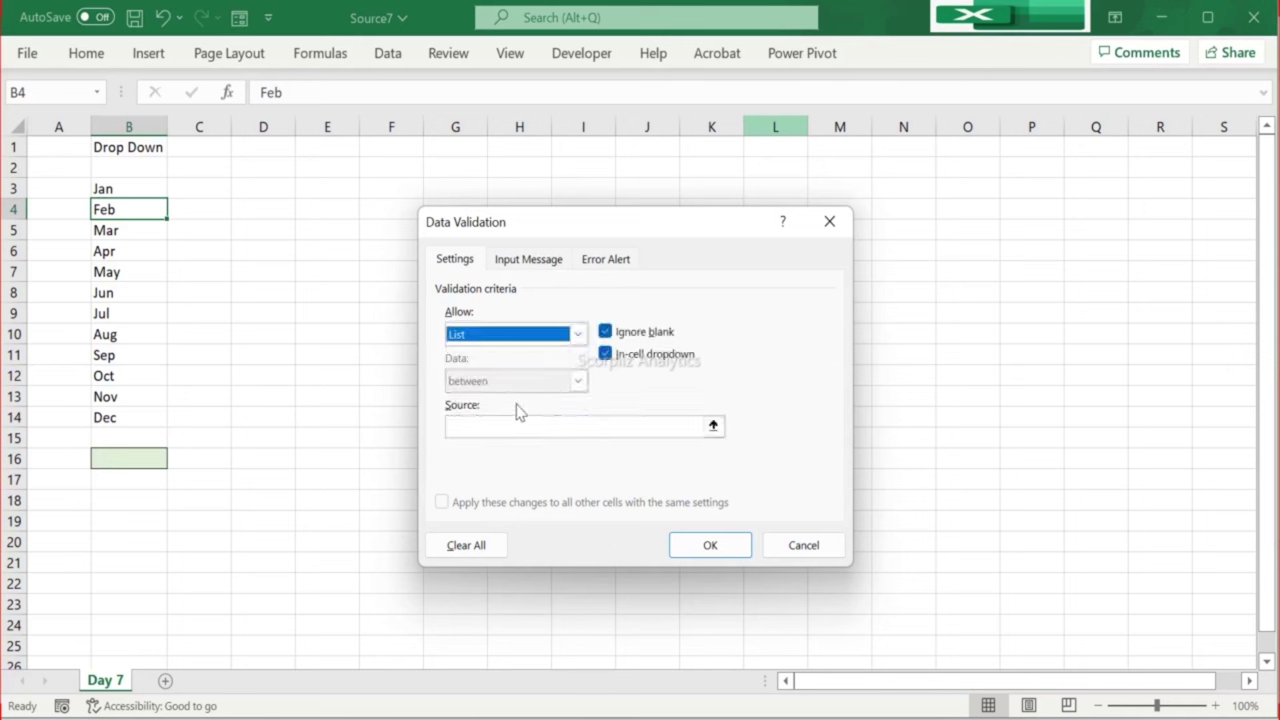
{"action": "left_click", "coordinate": [463, 424]}
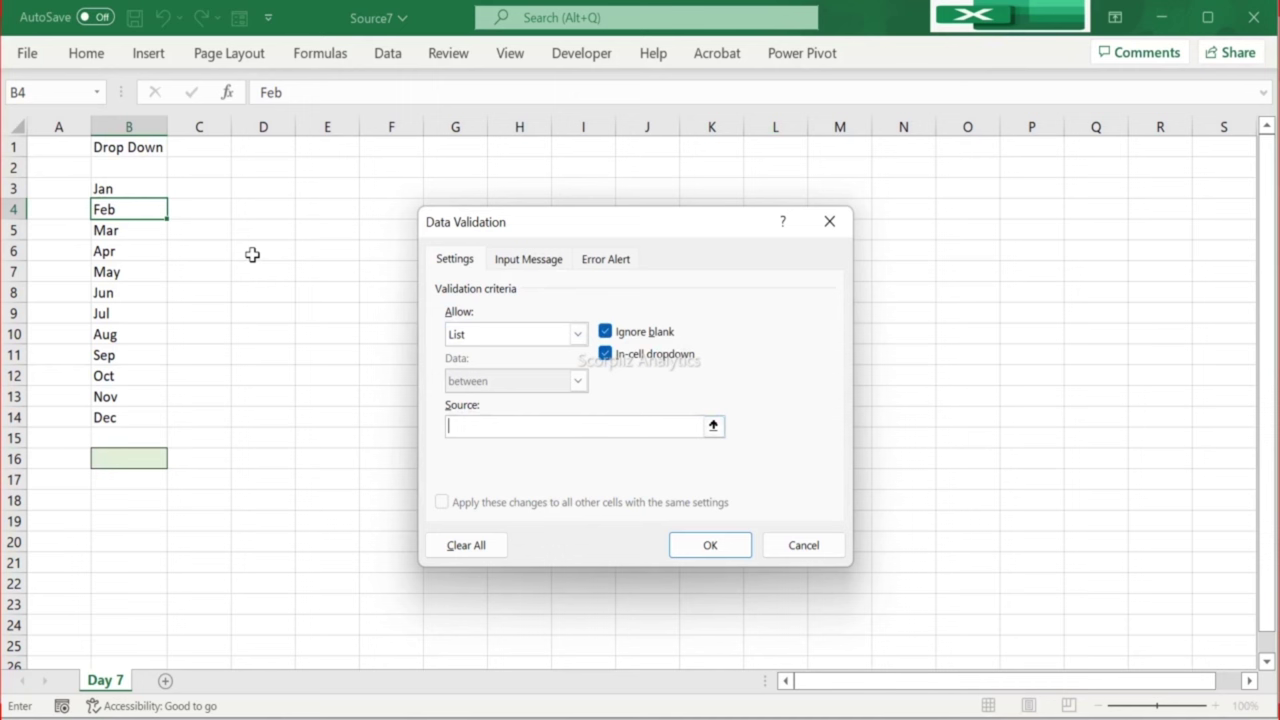
{"action": "left_click", "coordinate": [152, 192]}
{"action": "left_click_drag", "start_coordinate": [152, 192], "coordinate": [151, 416]}
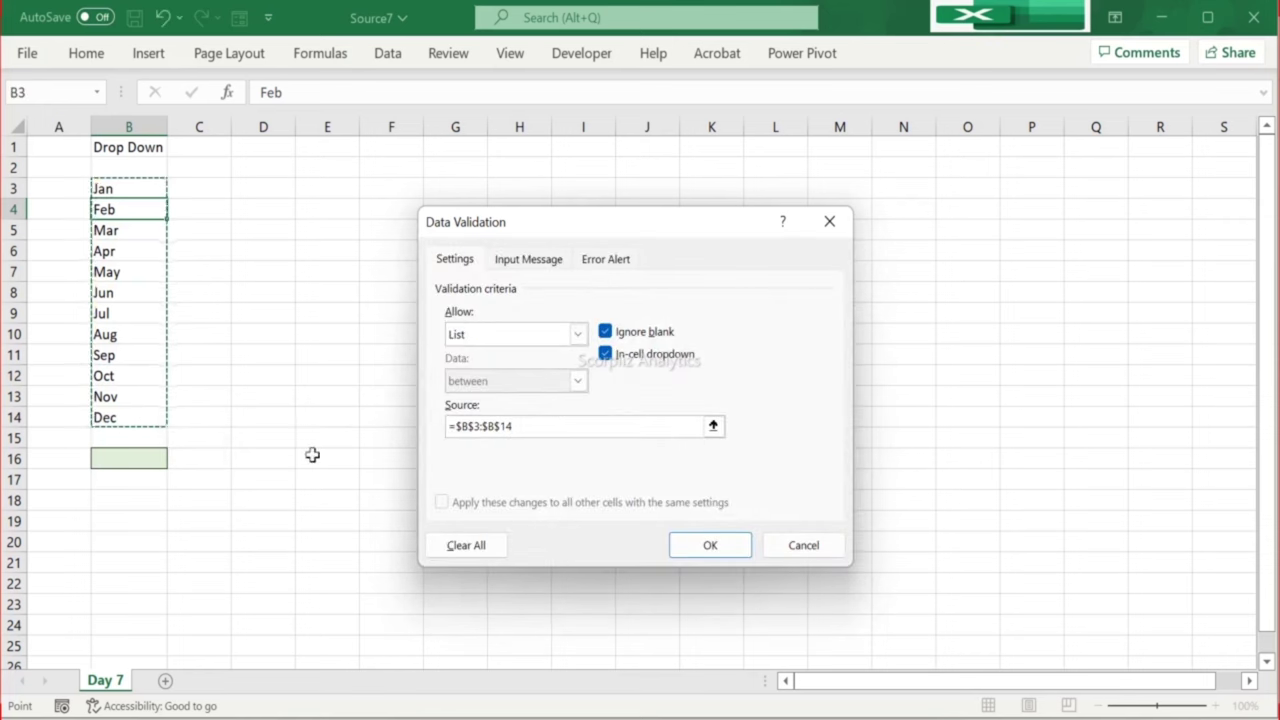
{"action": "left_click", "coordinate": [722, 553]}
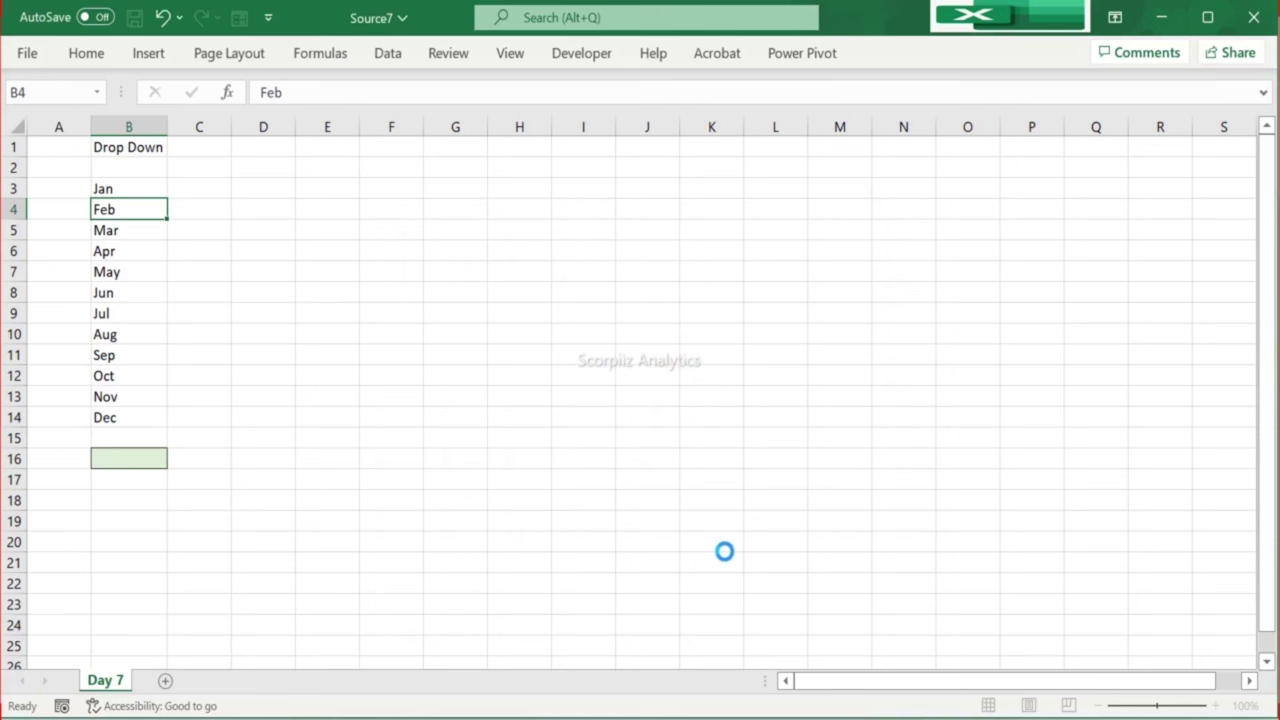
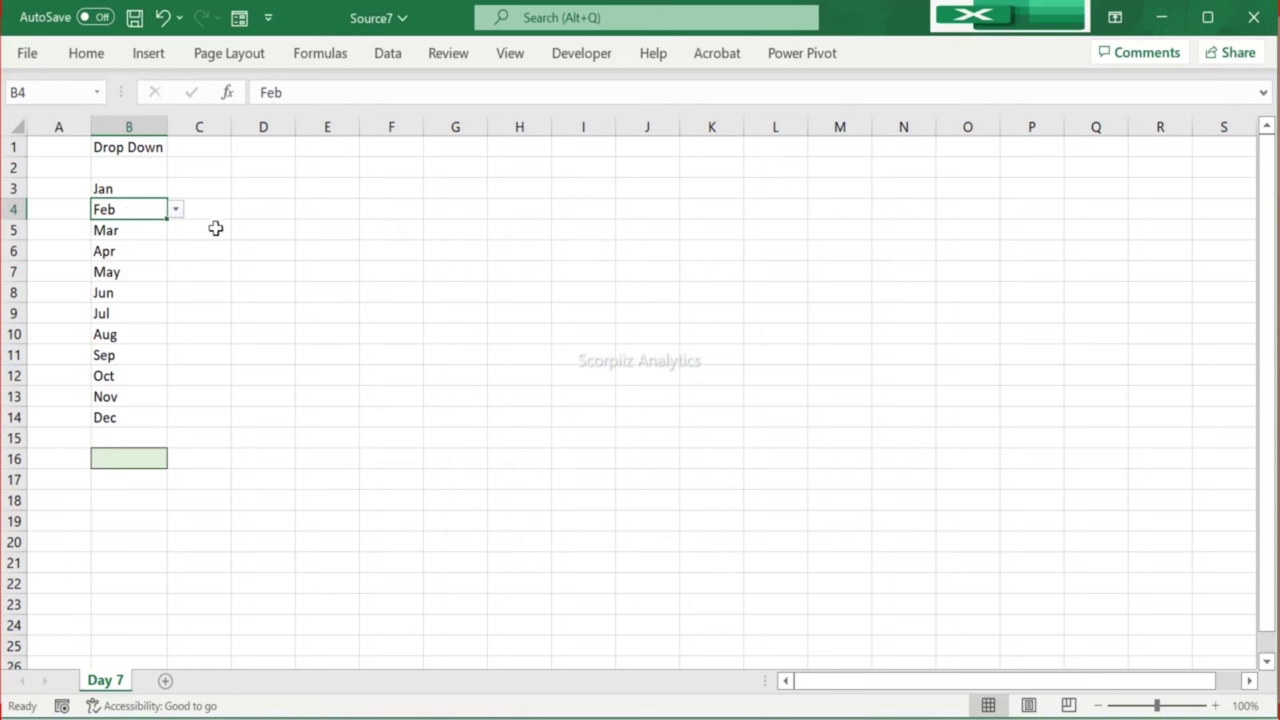
Step: Undo B4's validation and give B16 a List validation sourced from =$B$3:$B$14
{"action": "key", "text": "ctrl+z"}
{"action": "left_click", "coordinate": [131, 457]}
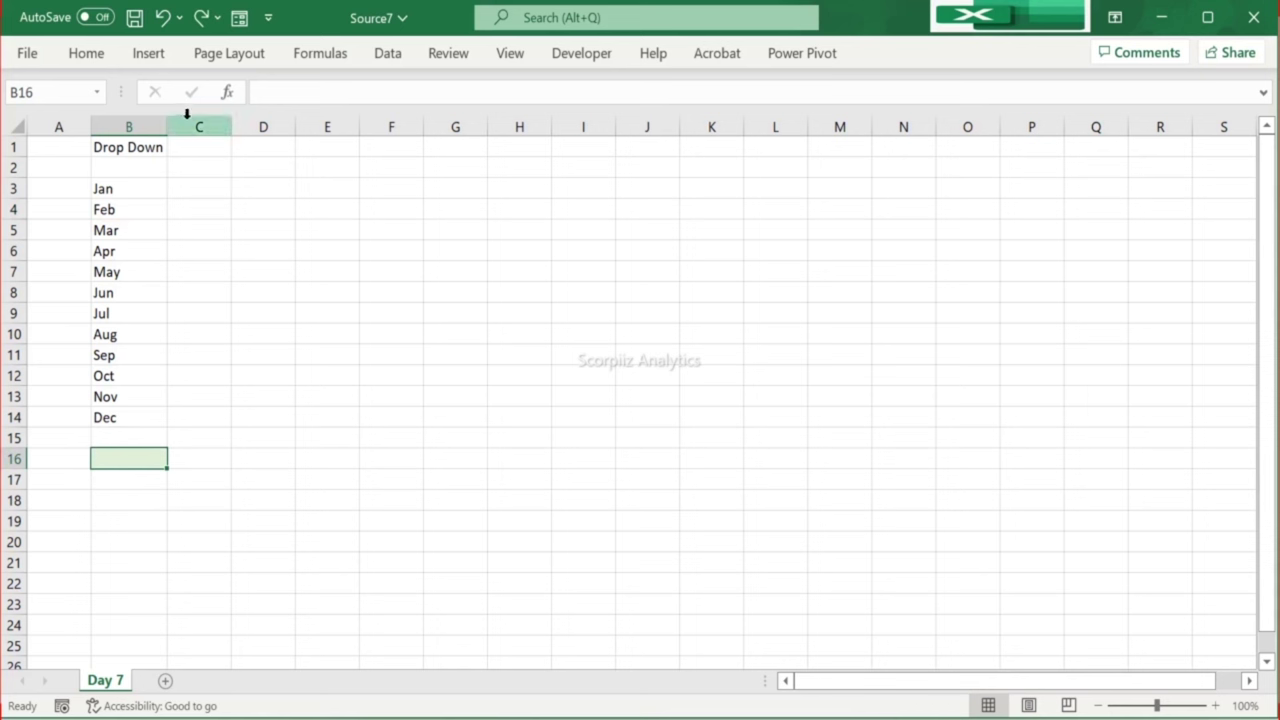
{"action": "left_click", "coordinate": [378, 53]}
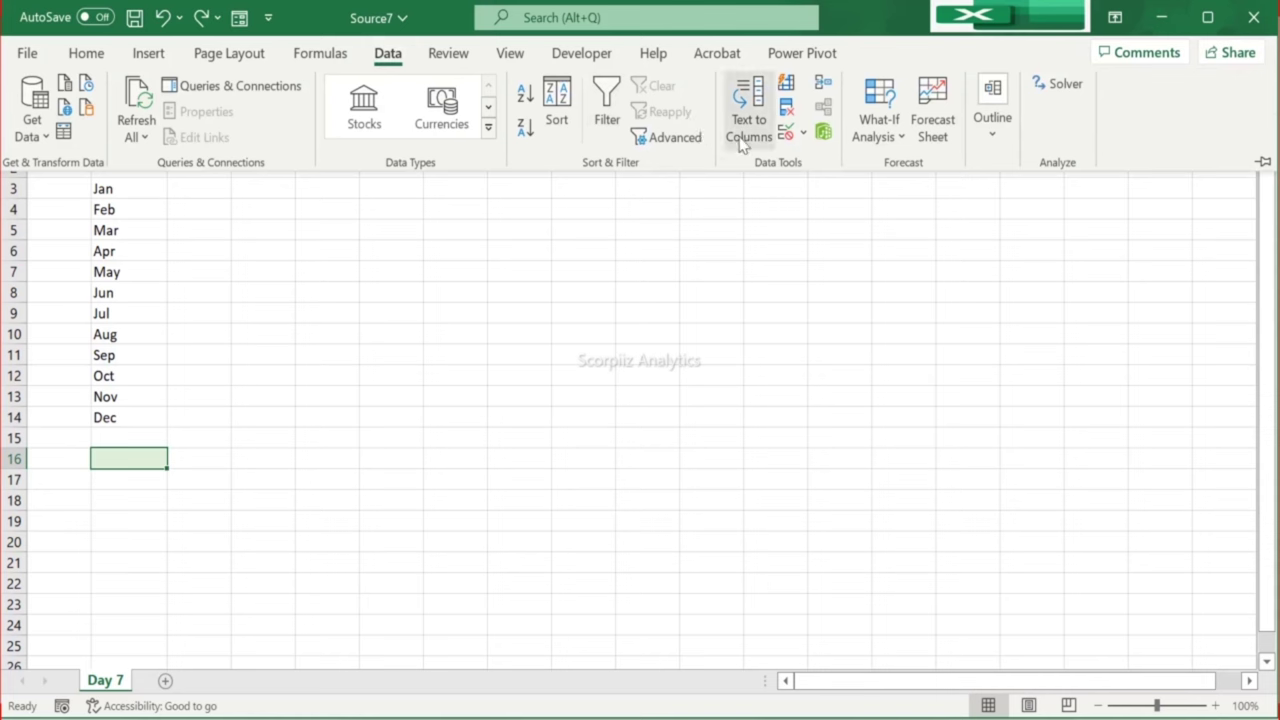
{"action": "left_click", "coordinate": [786, 131]}
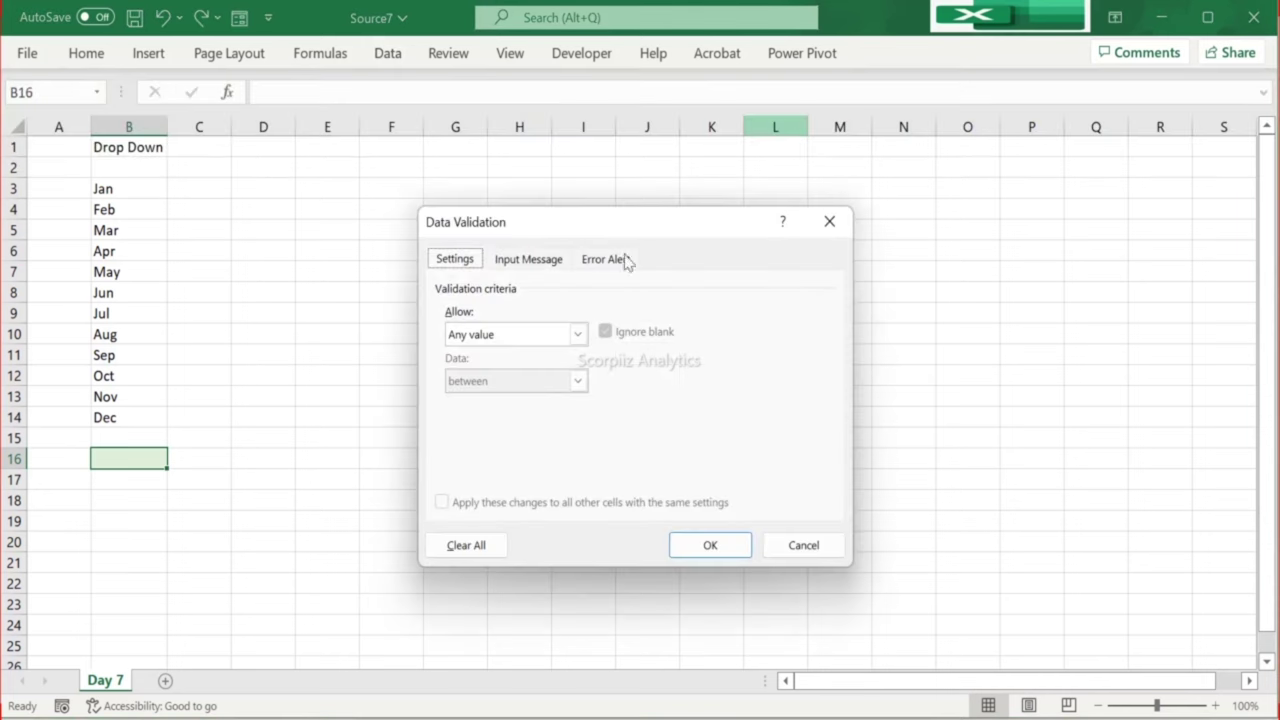
{"action": "left_click", "coordinate": [577, 334]}
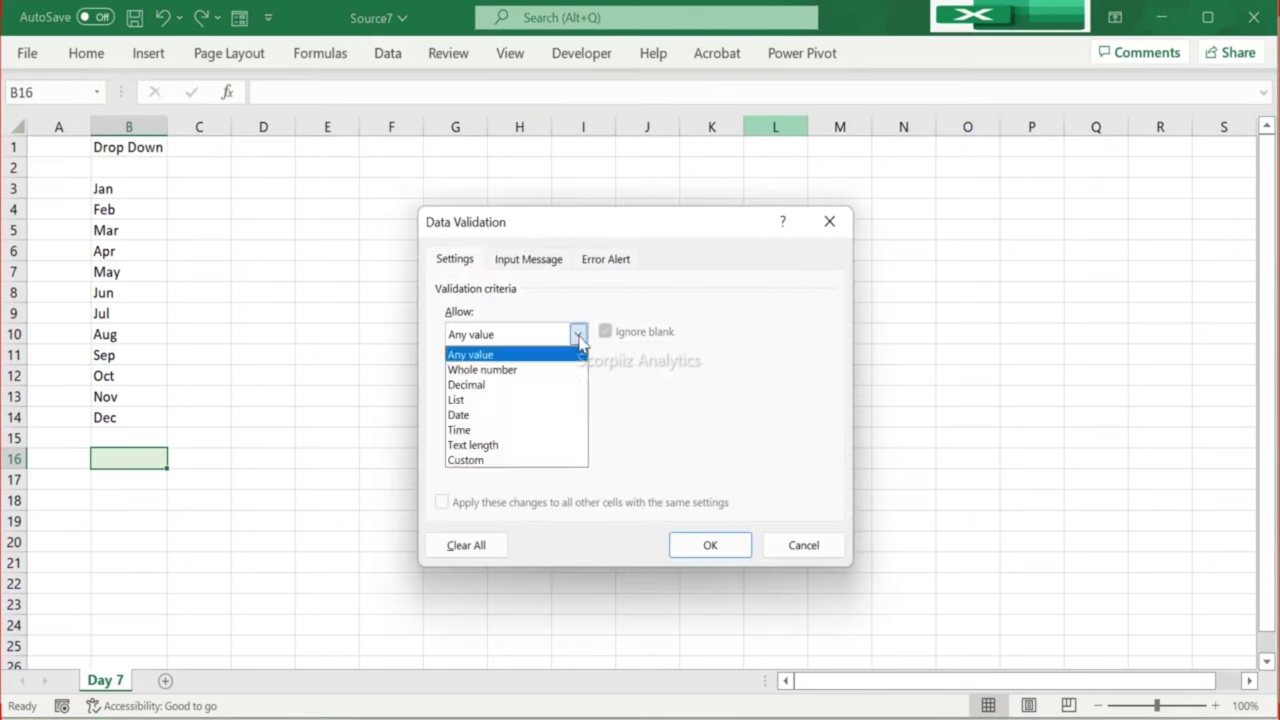
{"action": "left_click", "coordinate": [527, 399]}
{"action": "left_click", "coordinate": [506, 423]}
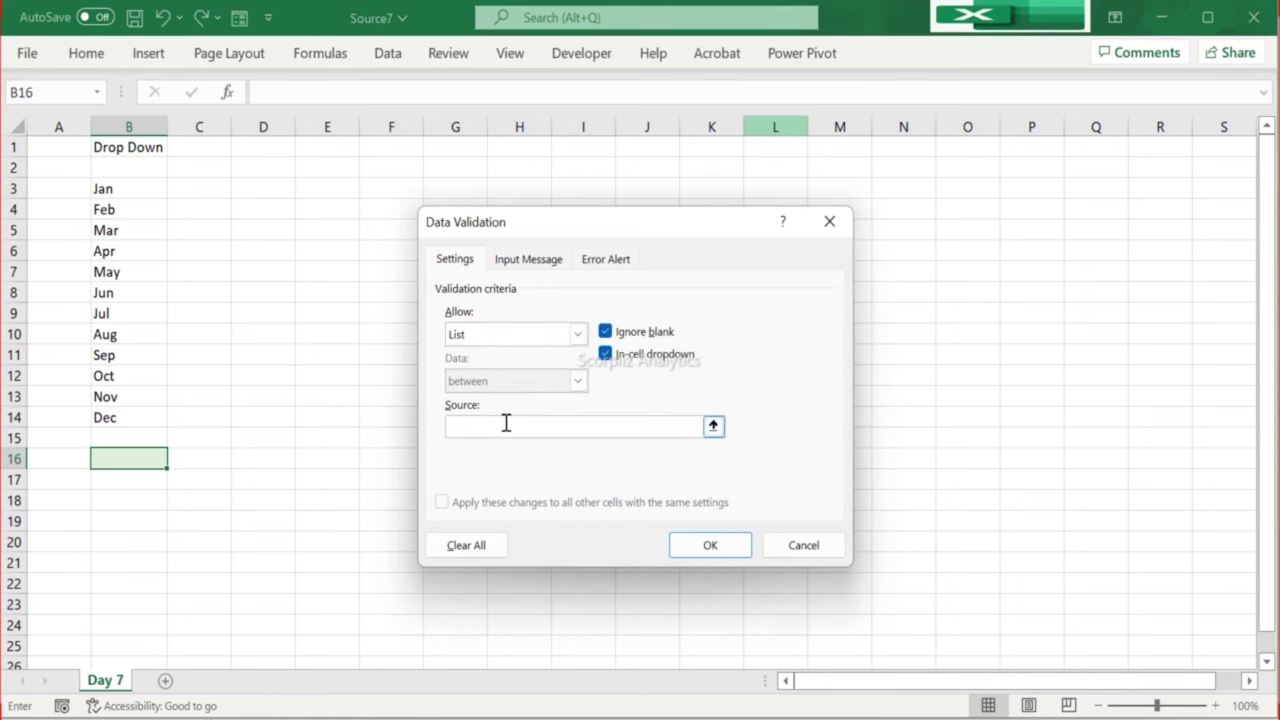
{"action": "left_click_drag", "start_coordinate": [140, 183], "coordinate": [153, 412]}
{"action": "left_click", "coordinate": [684, 540]}
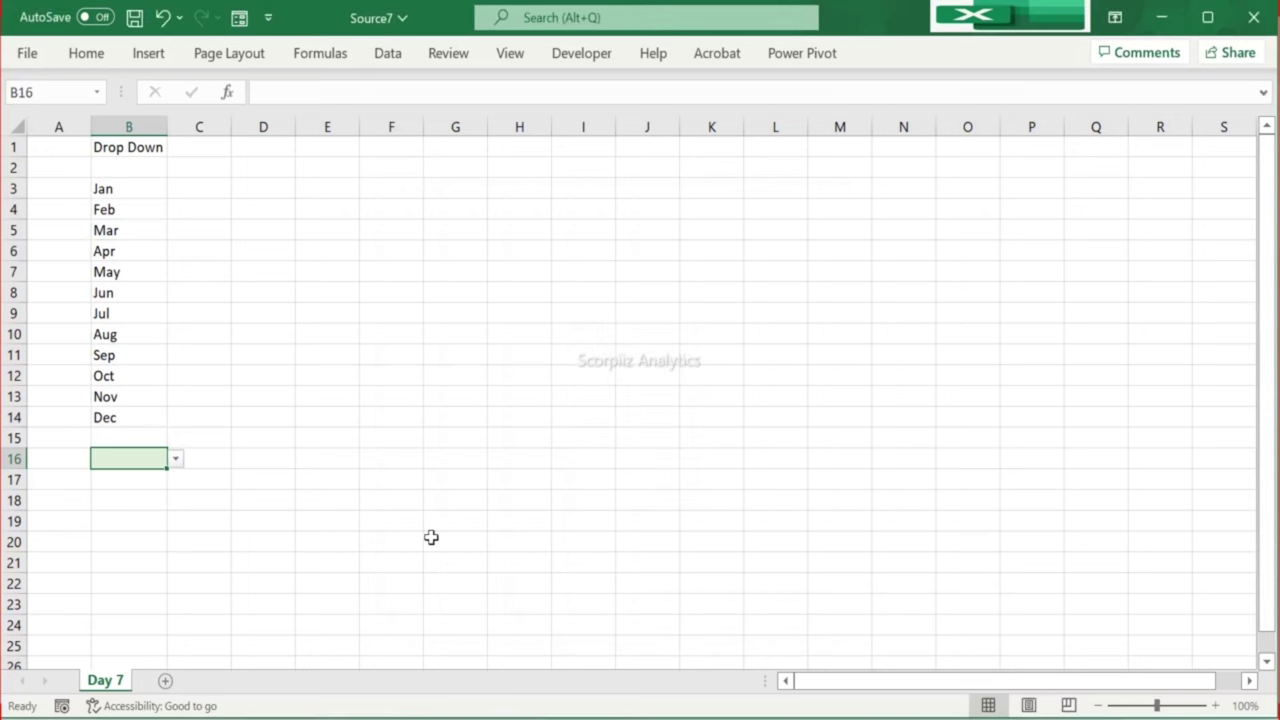
Step: Test B16's month drop-down and close it without choosing a month
{"action": "left_click", "coordinate": [176, 459]}
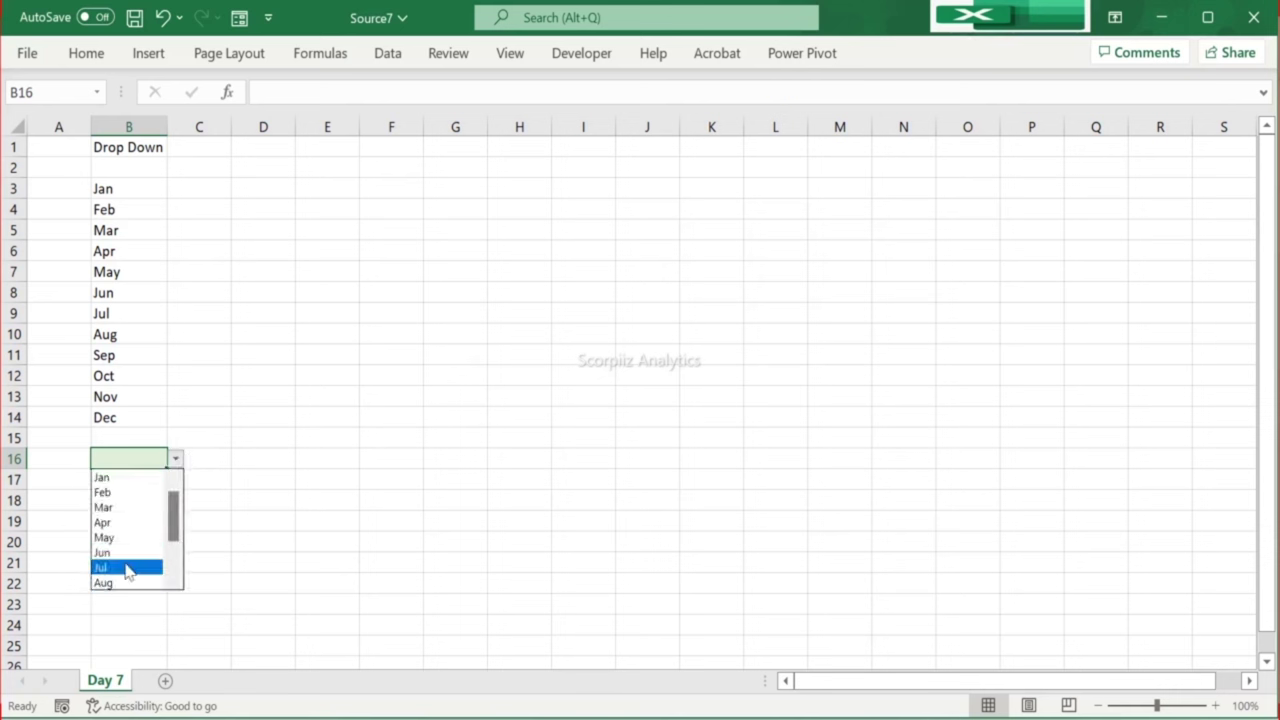
{"action": "left_click_drag", "start_coordinate": [173, 515], "coordinate": [177, 572]}
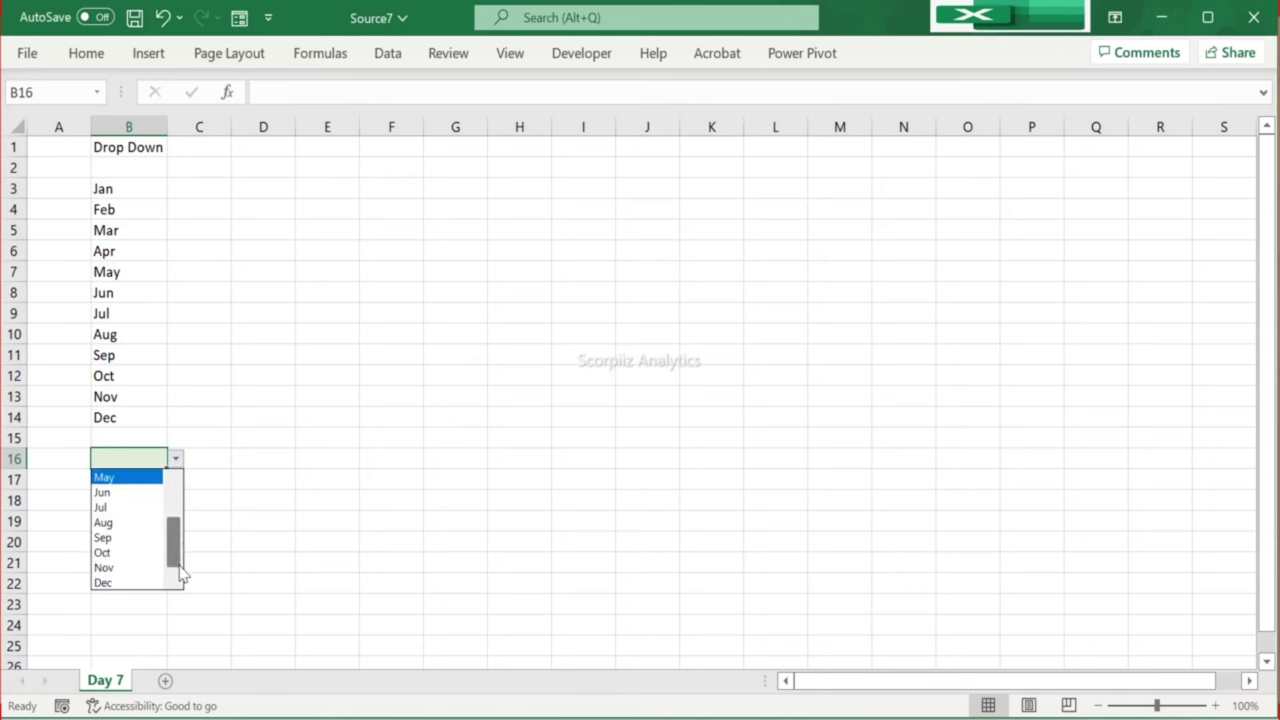
{"action": "left_click", "coordinate": [281, 444]}
{"action": "left_click", "coordinate": [277, 307]}
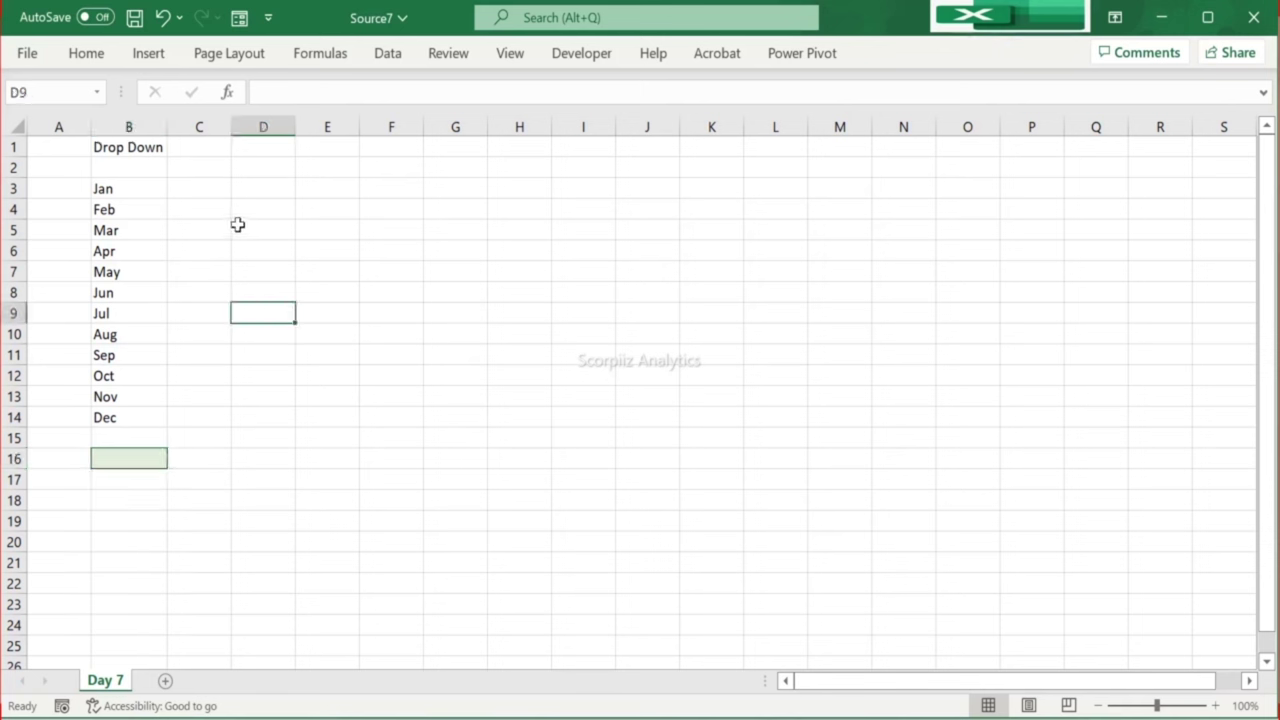
Step: Enter Accept in D3 and Reject in D4
{"action": "key", "text": "Up"}
{"action": "key", "text": "Up"}
{"action": "key", "text": "Up"}
{"action": "key", "text": "Up"}
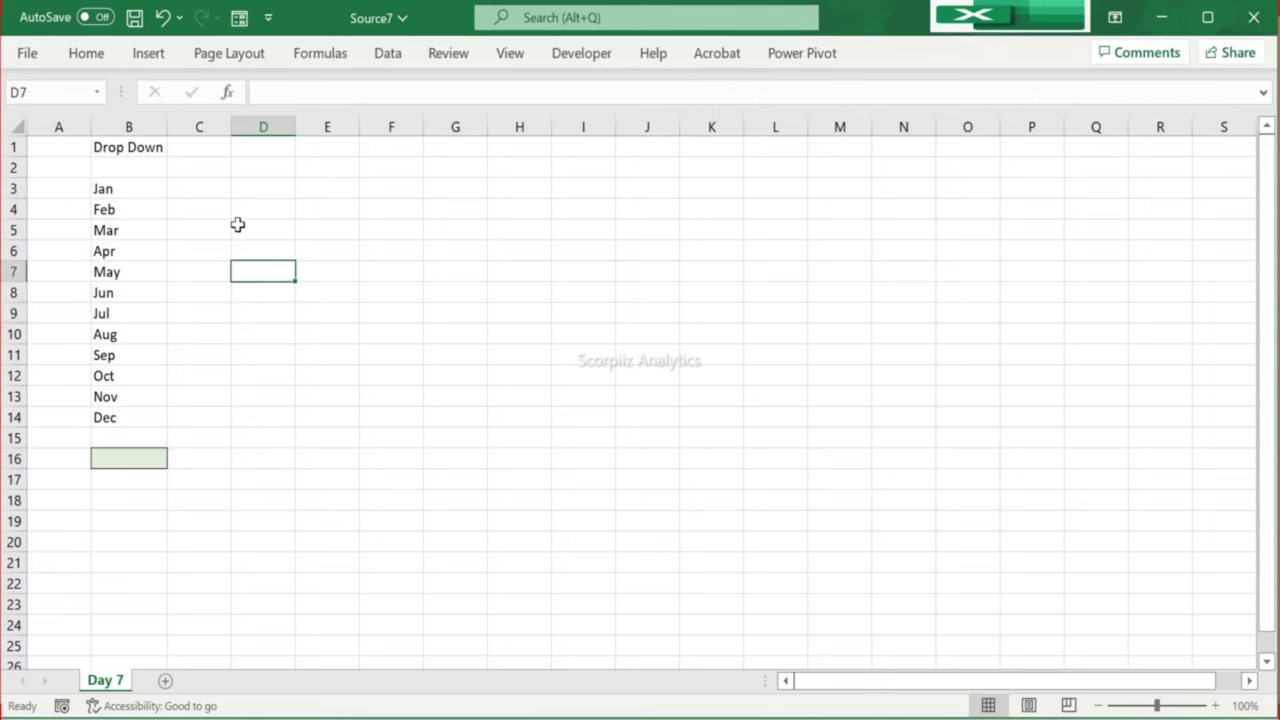
{"action": "key", "text": "Left"}
{"action": "key", "text": "Up"}
{"action": "key", "text": "Up"}
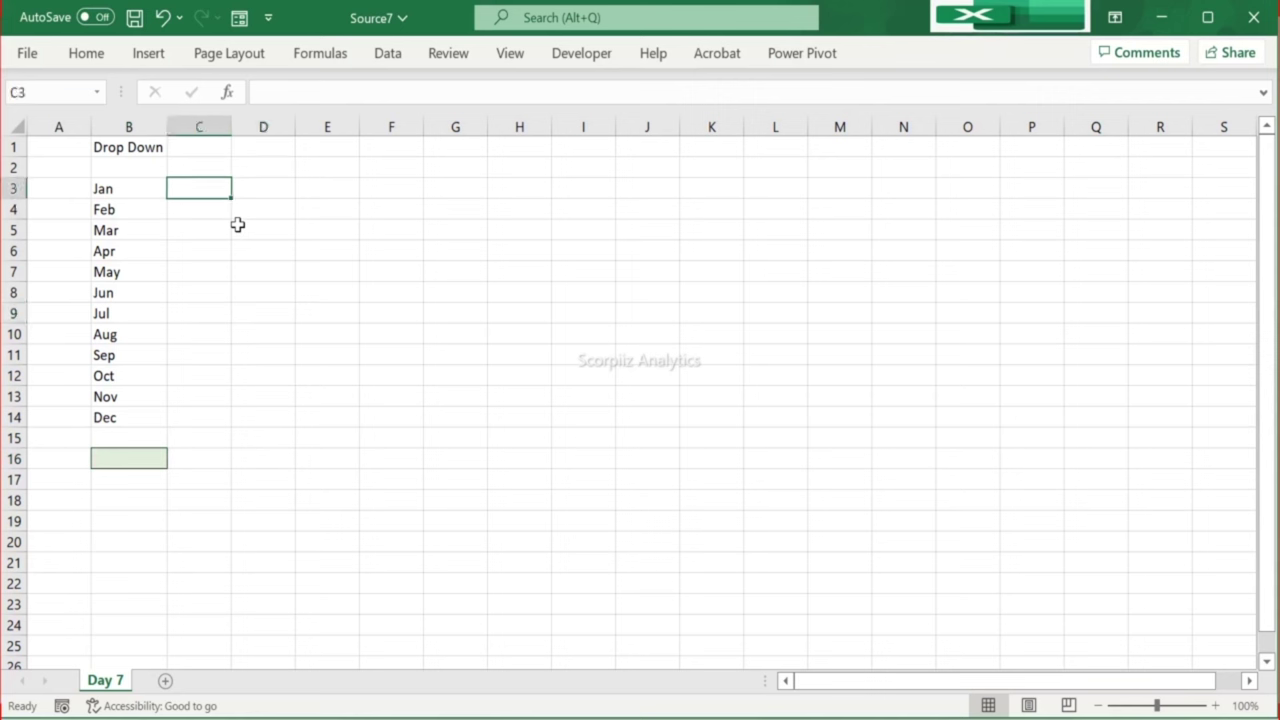
{"action": "key", "text": "Right"}
{"action": "type", "text": "A"}
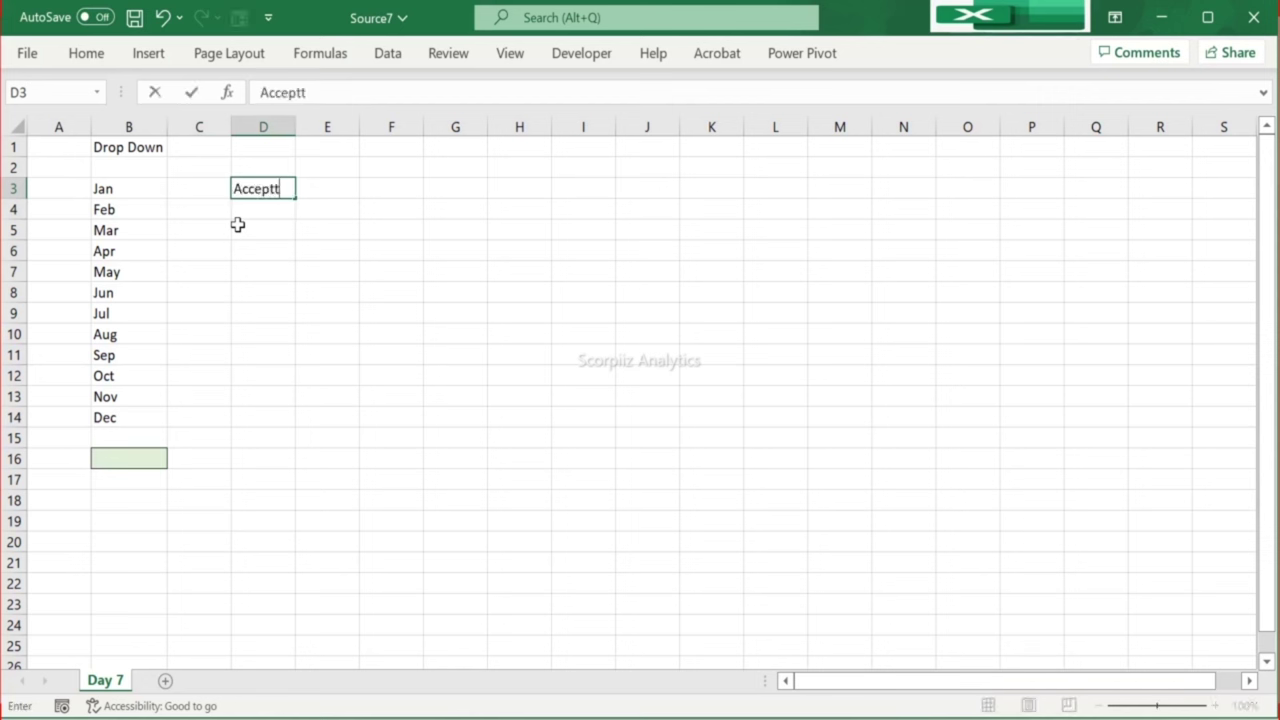
{"action": "key", "text": "Return"}
{"action": "type", "text": "Reject"}
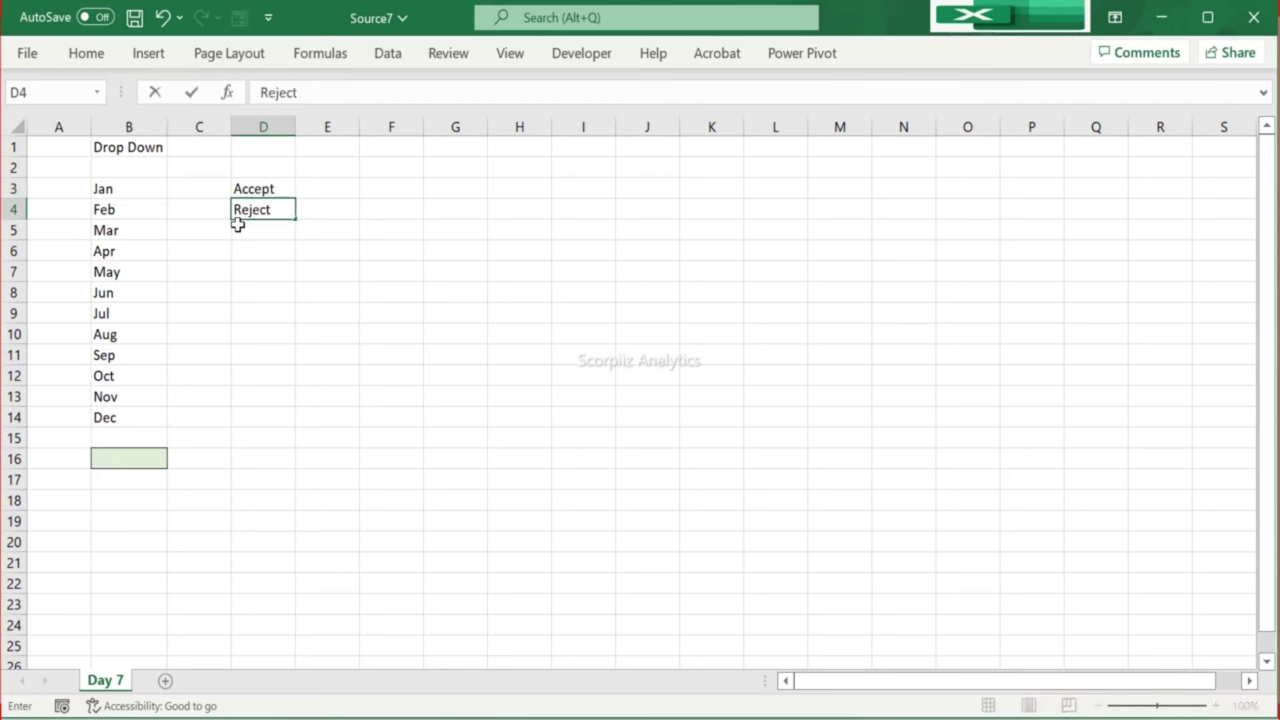
{"action": "key", "text": "Return"}
Step: Enter Yes in F3 and No in F4
{"action": "key", "text": "Up"}
{"action": "key", "text": "Up"}
{"action": "key", "text": "Right"}
{"action": "key", "text": "Right"}
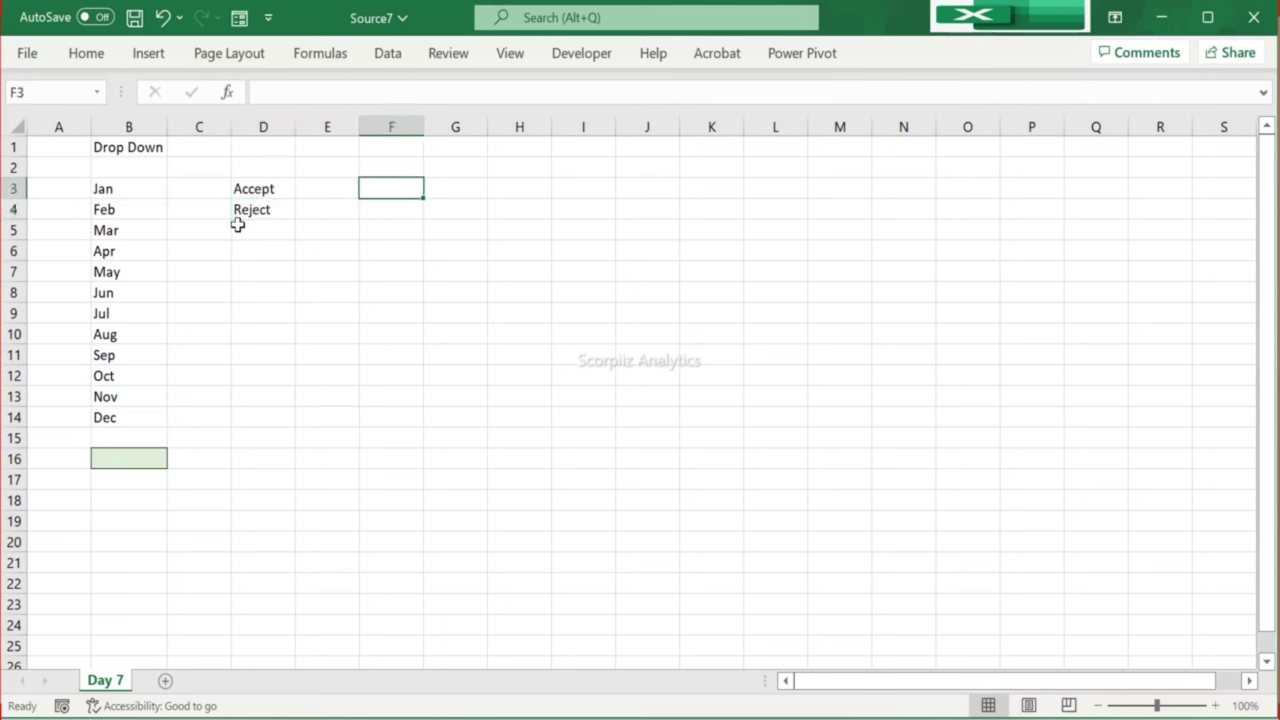
{"action": "type", "text": "Yes"}
{"action": "key", "text": "Return"}
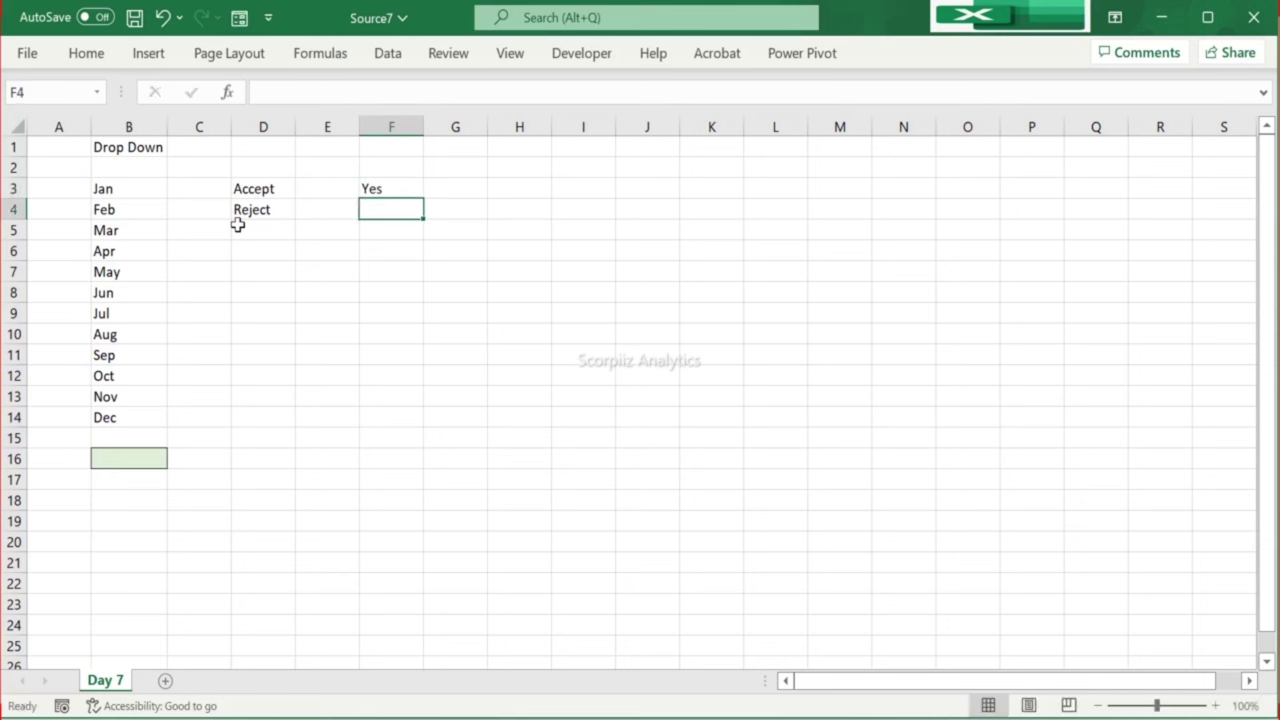
{"action": "type", "text": "No"}
{"action": "key", "text": "Return"}
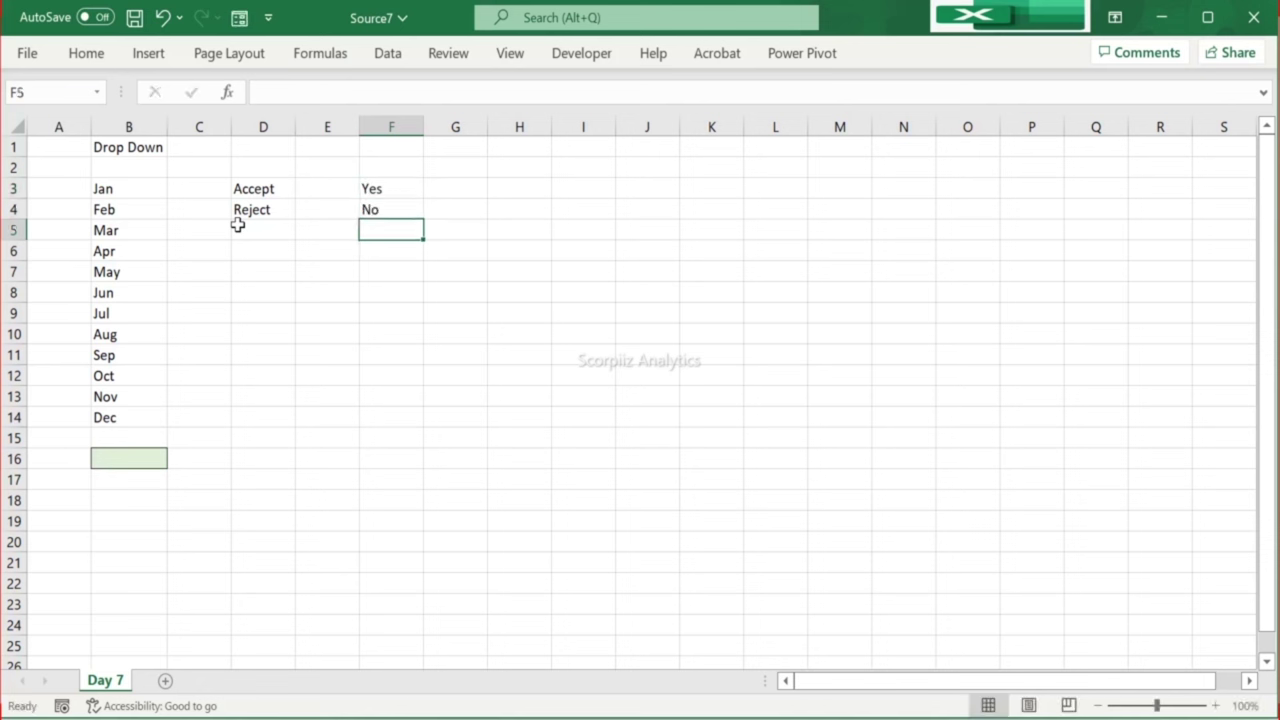
Step: Enter Pending in H3 and Close in H4
{"action": "key", "text": "Up"}
{"action": "key", "text": "Up"}
{"action": "key", "text": "Right"}
{"action": "key", "text": "Right"}
{"action": "key", "text": "Left"}
{"action": "key", "text": "Right"}
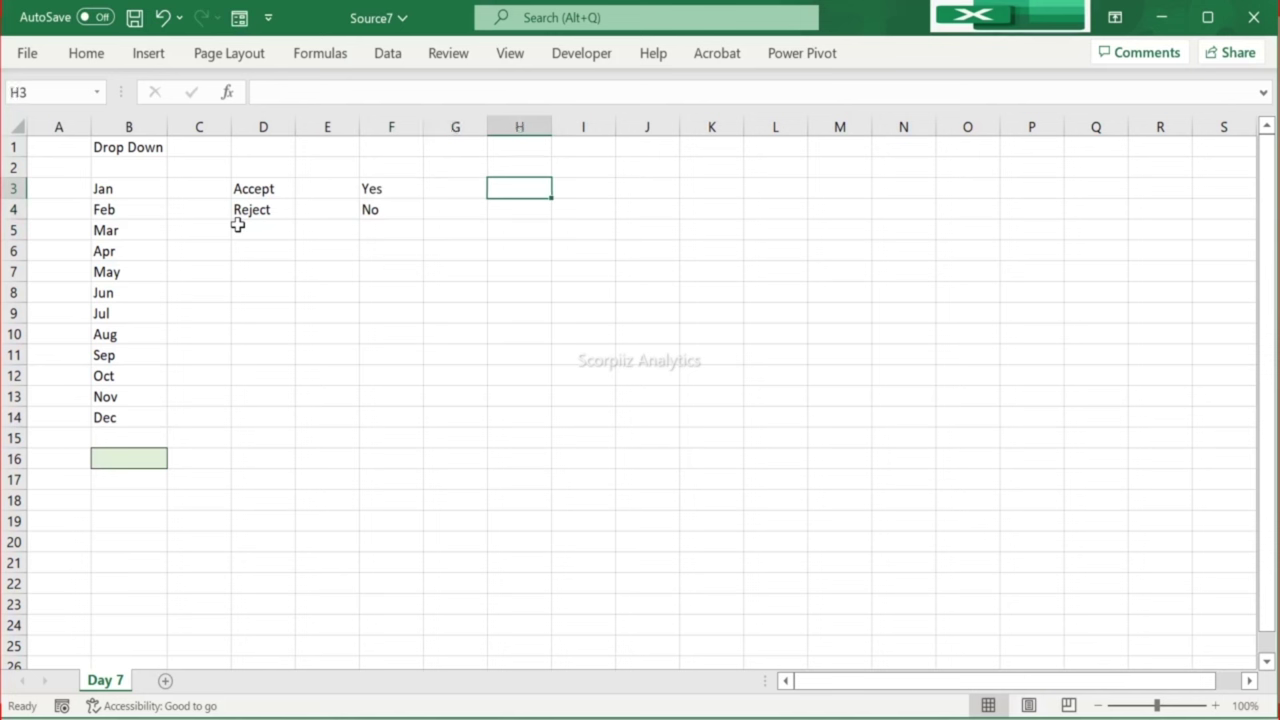
{"action": "type", "text": "Pending"}
{"action": "key", "text": "Return"}
{"action": "type", "text": "Clos"}
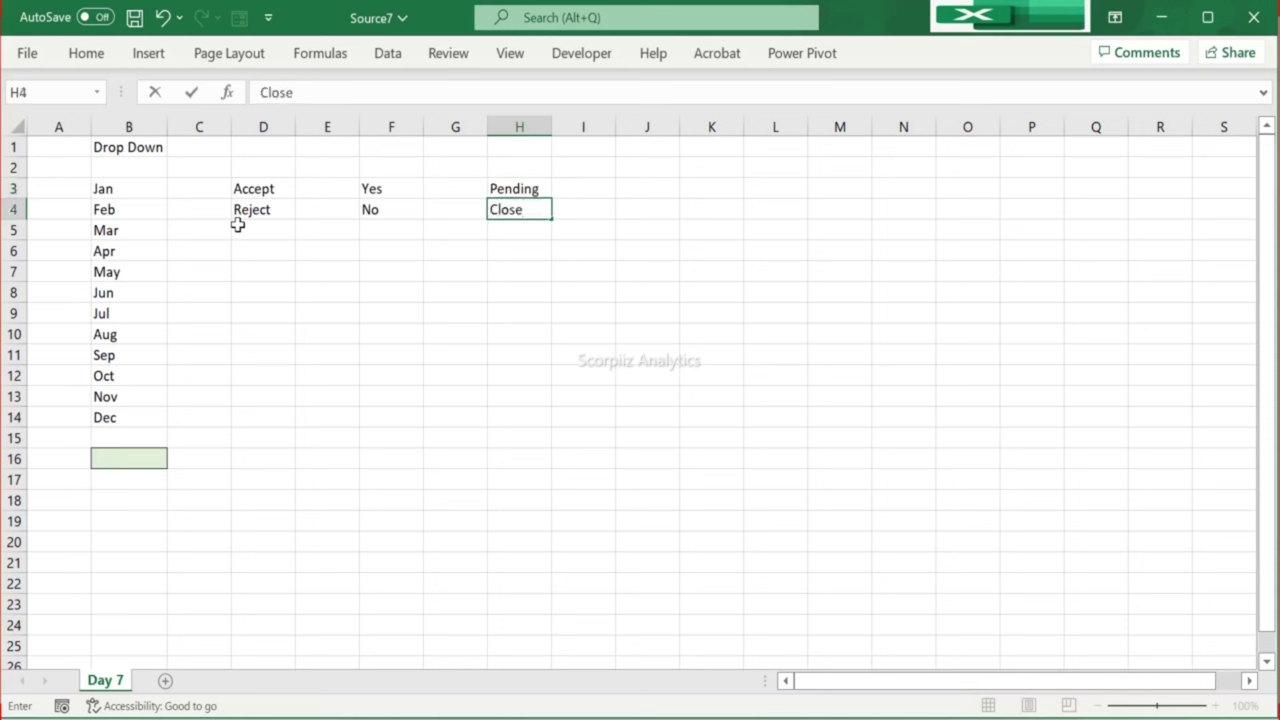
{"action": "type", "text": "e"}
{"action": "key", "text": "Return"}
{"action": "key", "text": "Left"}
{"action": "key", "text": "Left"}
{"action": "key", "text": "Left"}
{"action": "key", "text": "Down"}
{"action": "key", "text": "Down"}
{"action": "key", "text": "Down"}
{"action": "key", "text": "Down"}
{"action": "key", "text": "Down"}
{"action": "key", "text": "Down"}
{"action": "key", "text": "Down"}
{"action": "key", "text": "Down"}
{"action": "key", "text": "Down"}
{"action": "key", "text": "Left"}
{"action": "key", "text": "Down"}
{"action": "key", "text": "Down"}
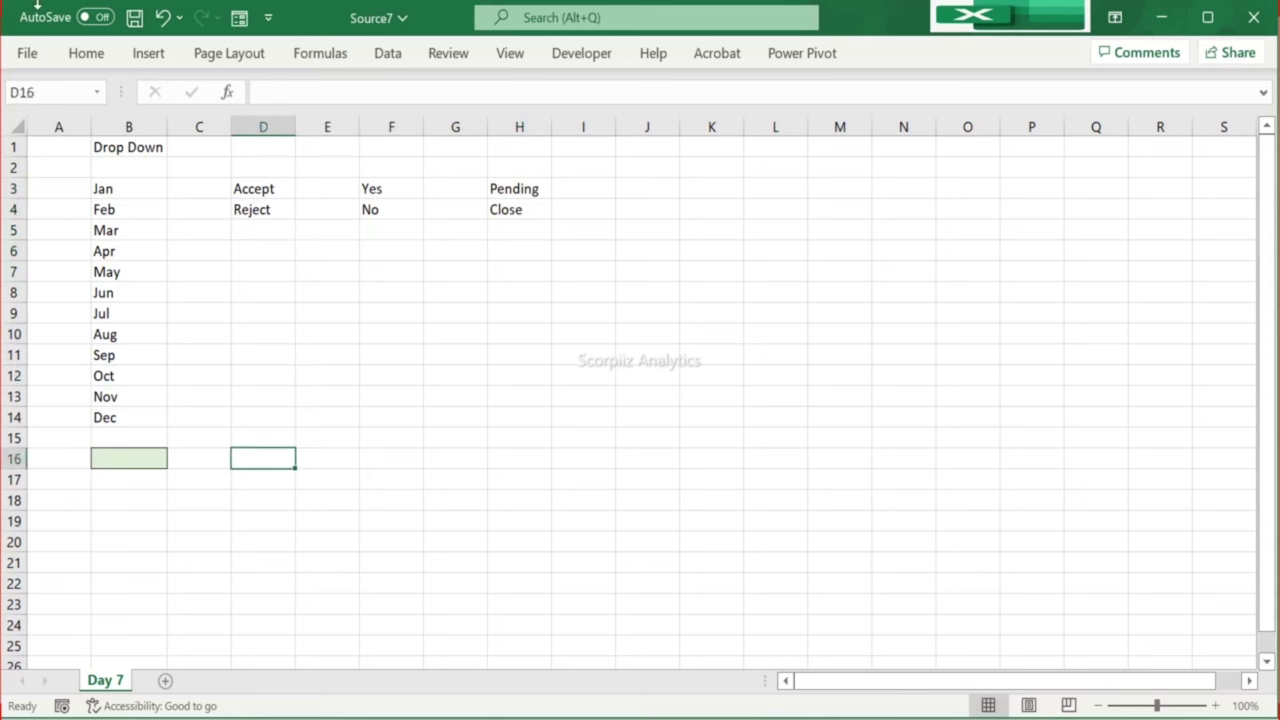
Step: Fill D16 light green, then copy that fill into F16 and H16
{"action": "left_click", "coordinate": [110, 64]}
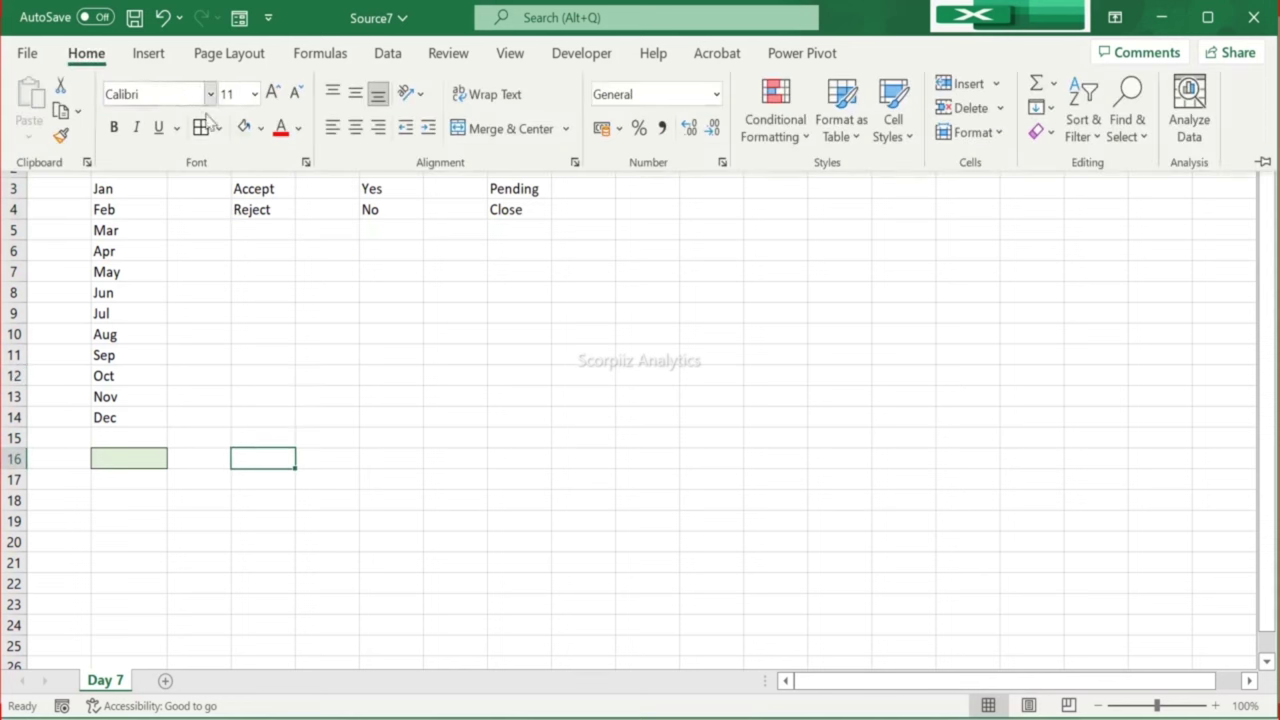
{"action": "left_click", "coordinate": [259, 131]}
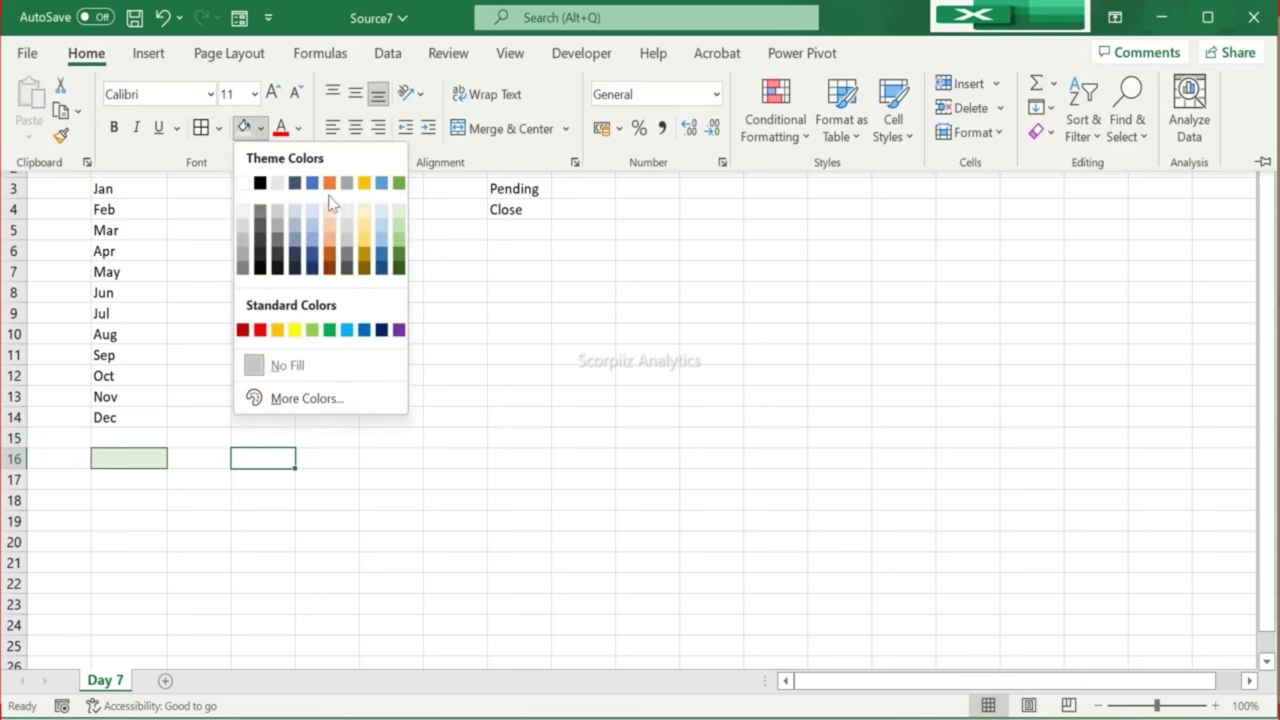
{"action": "left_click", "coordinate": [396, 209]}
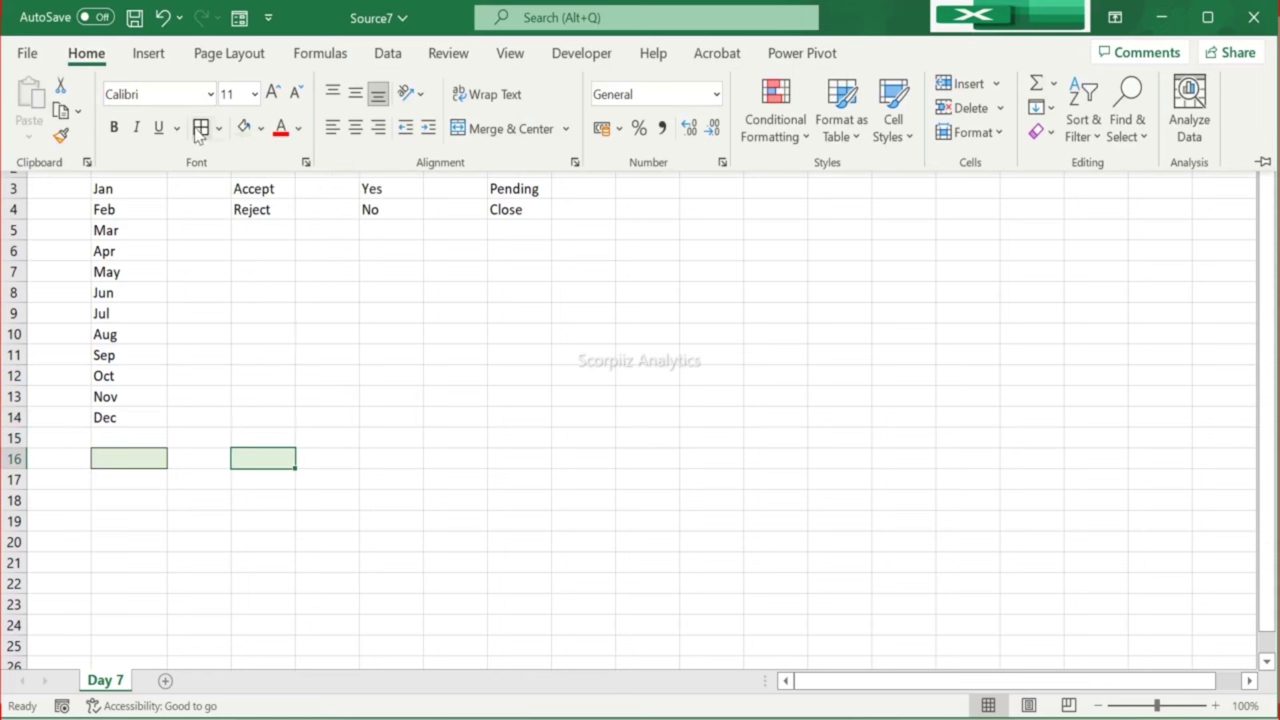
{"action": "key", "text": "ctrl+c"}
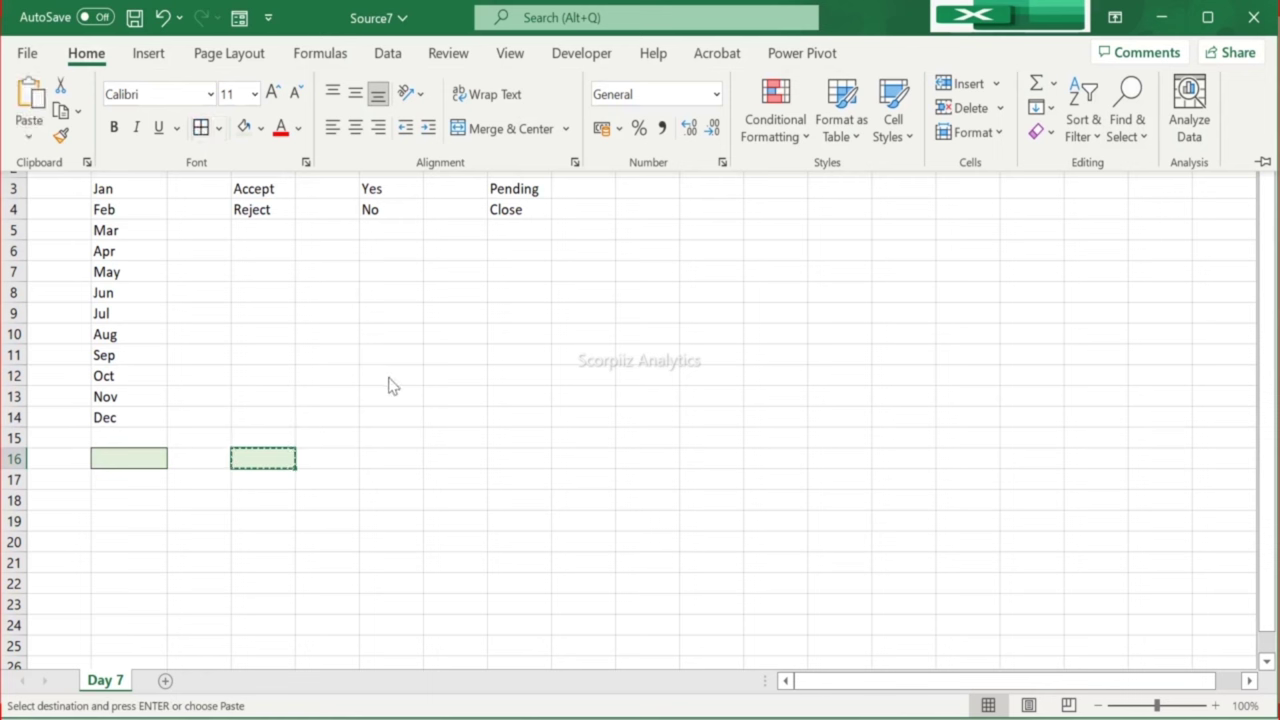
{"action": "left_click", "coordinate": [390, 440]}
{"action": "left_click", "coordinate": [380, 455]}
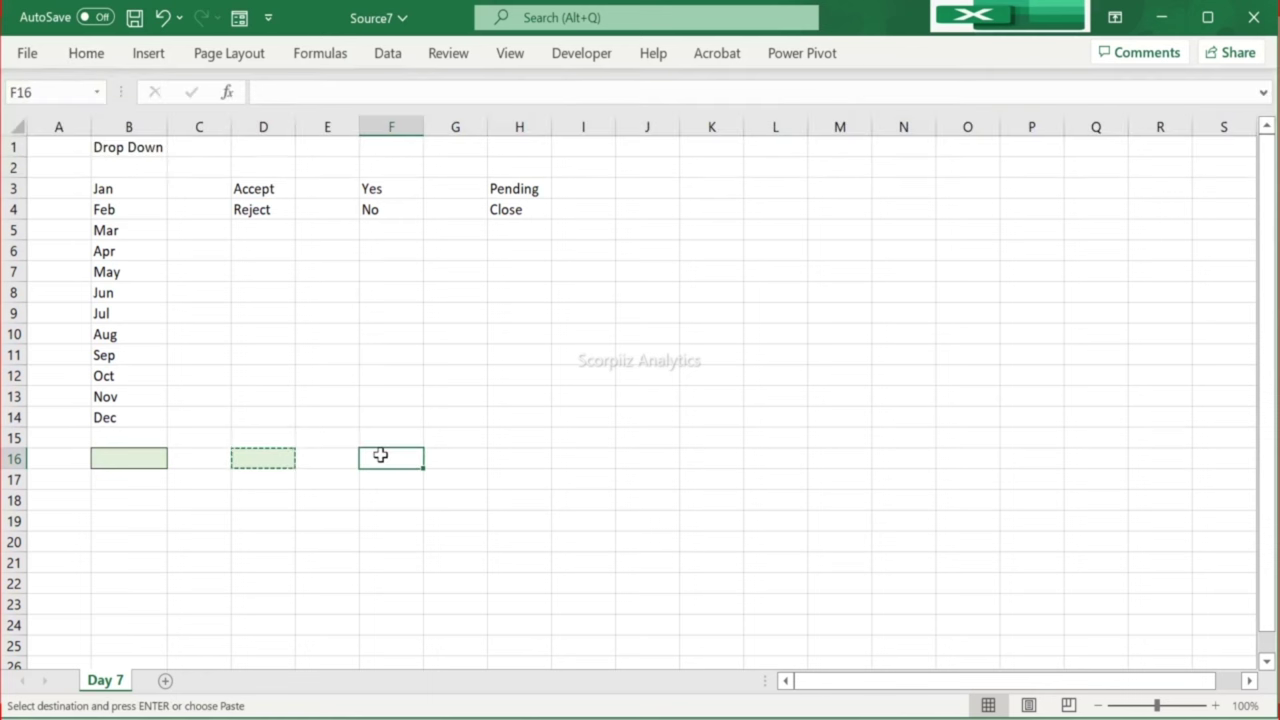
{"action": "key", "text": "ctrl+v"}
{"action": "key", "text": "Right"}
{"action": "key", "text": "Right"}
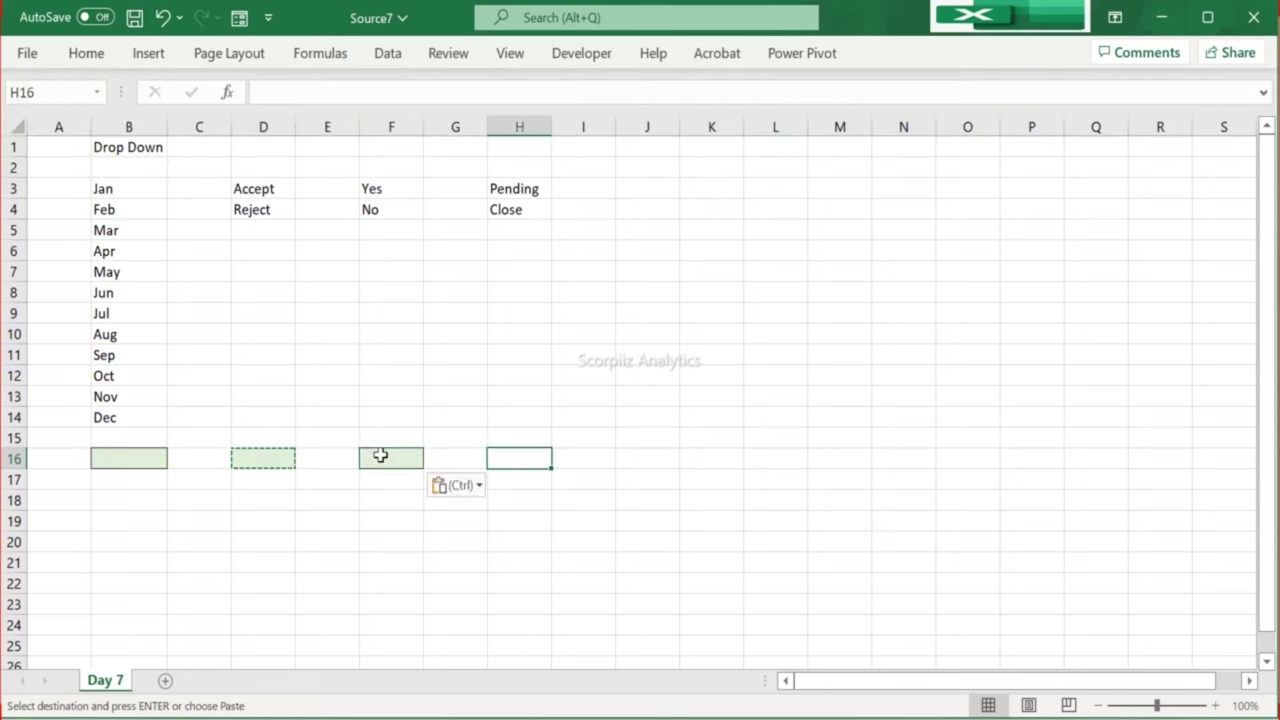
{"action": "key", "text": "ctrl+v"}
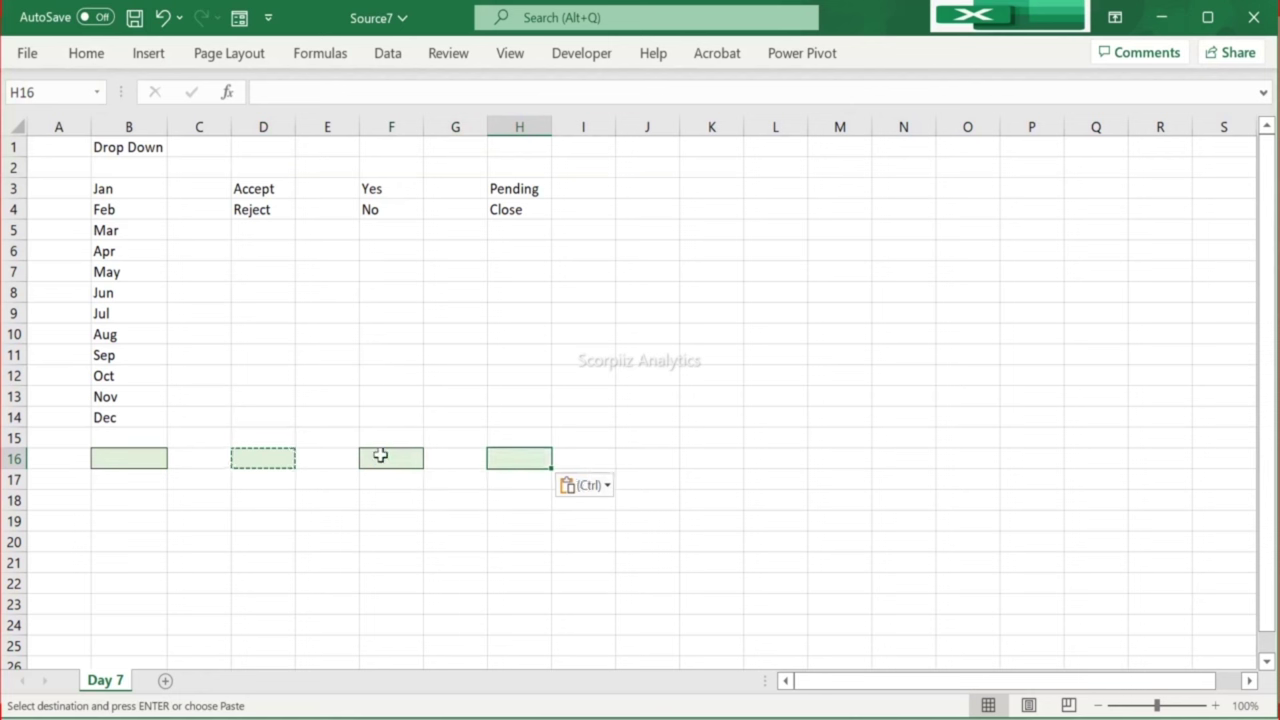
{"action": "left_click", "coordinate": [282, 451]}
{"action": "key", "text": "Escape"}
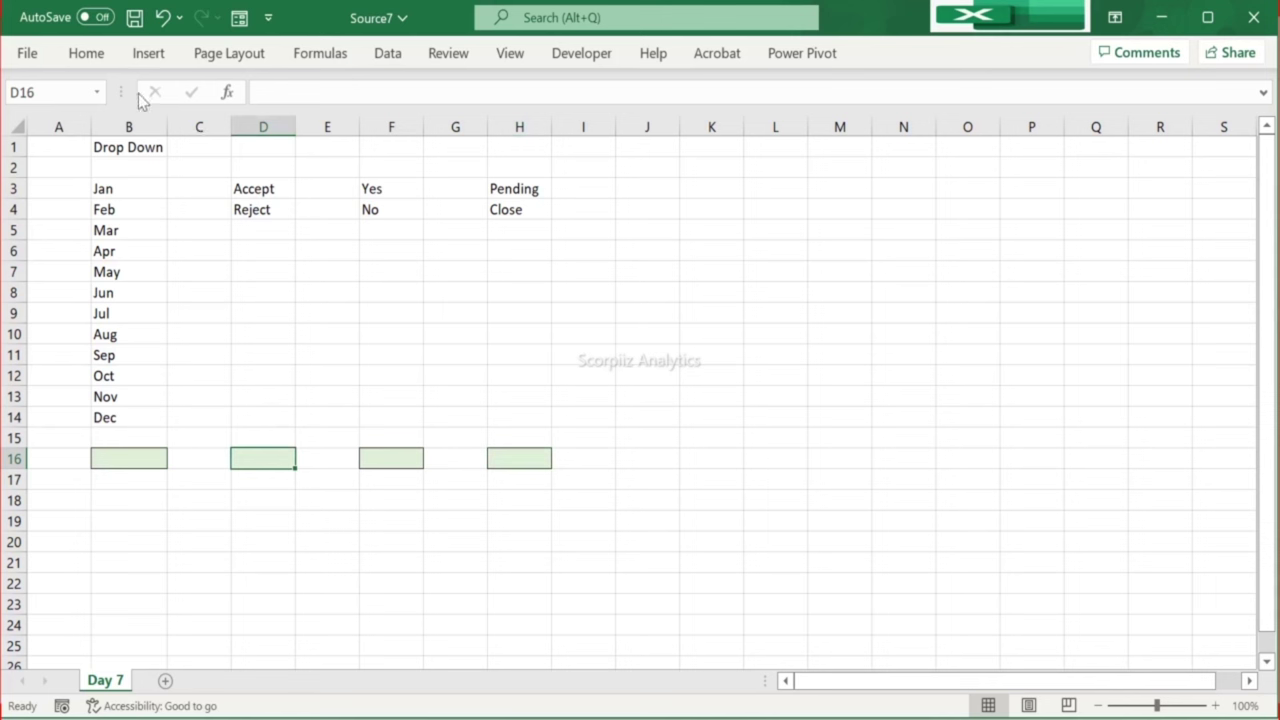
Step: Give D16 a List validation sourced from D3:D4 (Accept, Reject)
{"action": "left_click", "coordinate": [388, 53]}
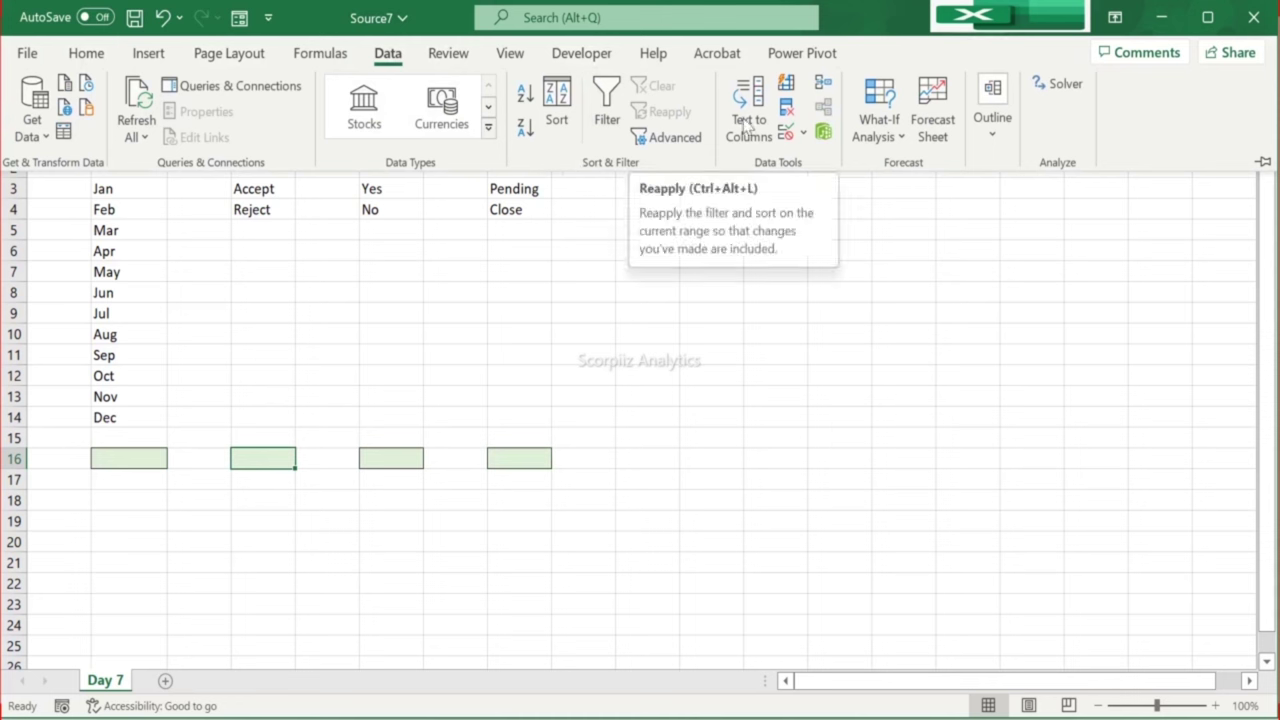
{"action": "left_click", "coordinate": [788, 130]}
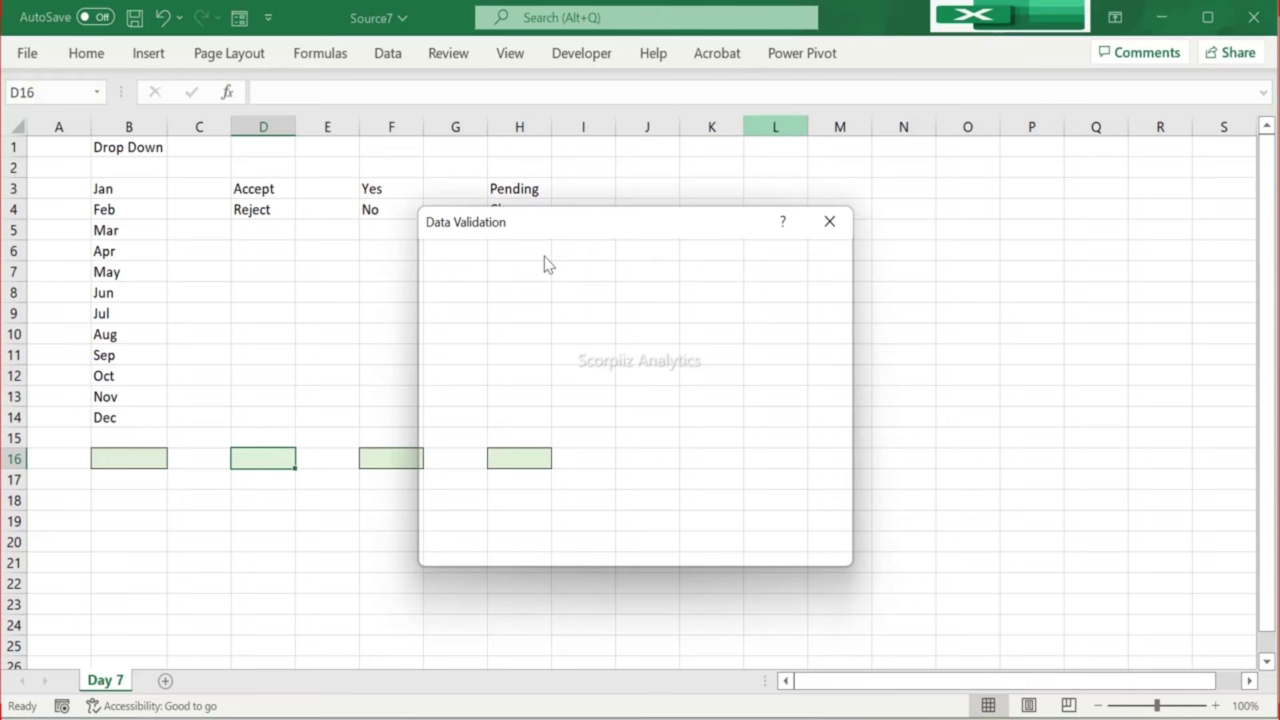
{"action": "left_click_drag", "start_coordinate": [554, 229], "coordinate": [455, 206]}
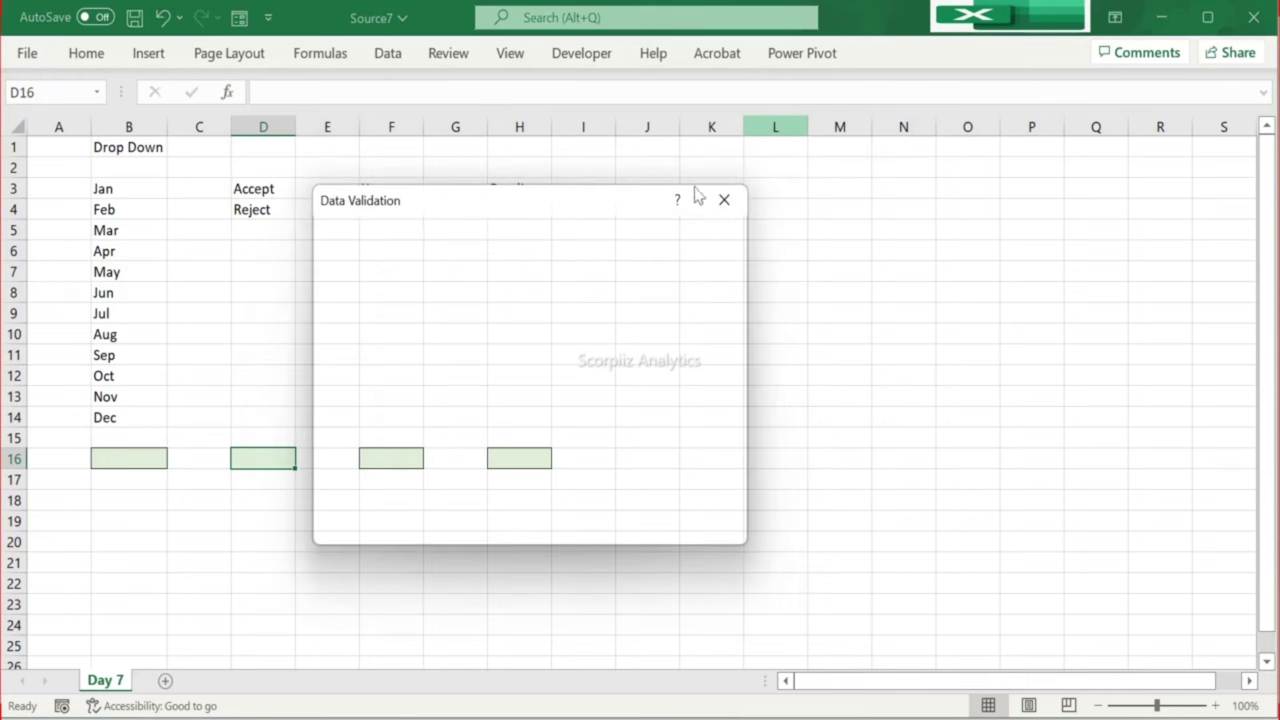
{"action": "left_click", "coordinate": [725, 198]}
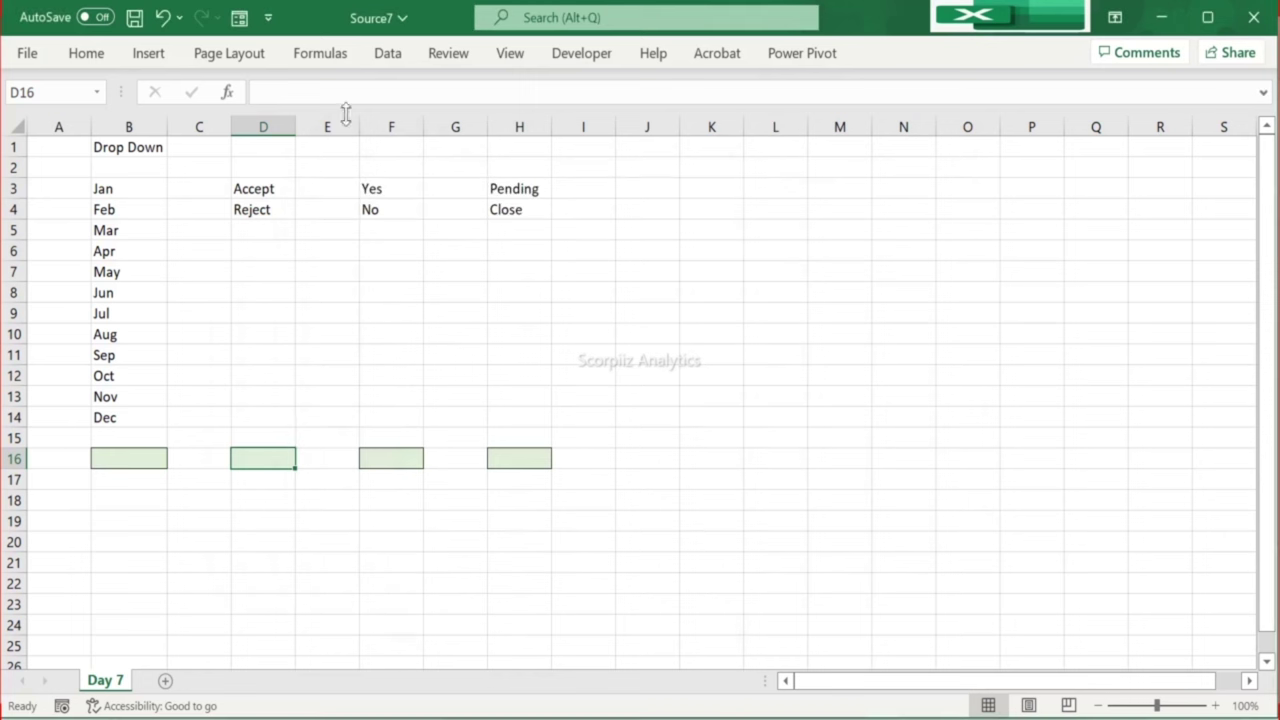
{"action": "left_click", "coordinate": [388, 53]}
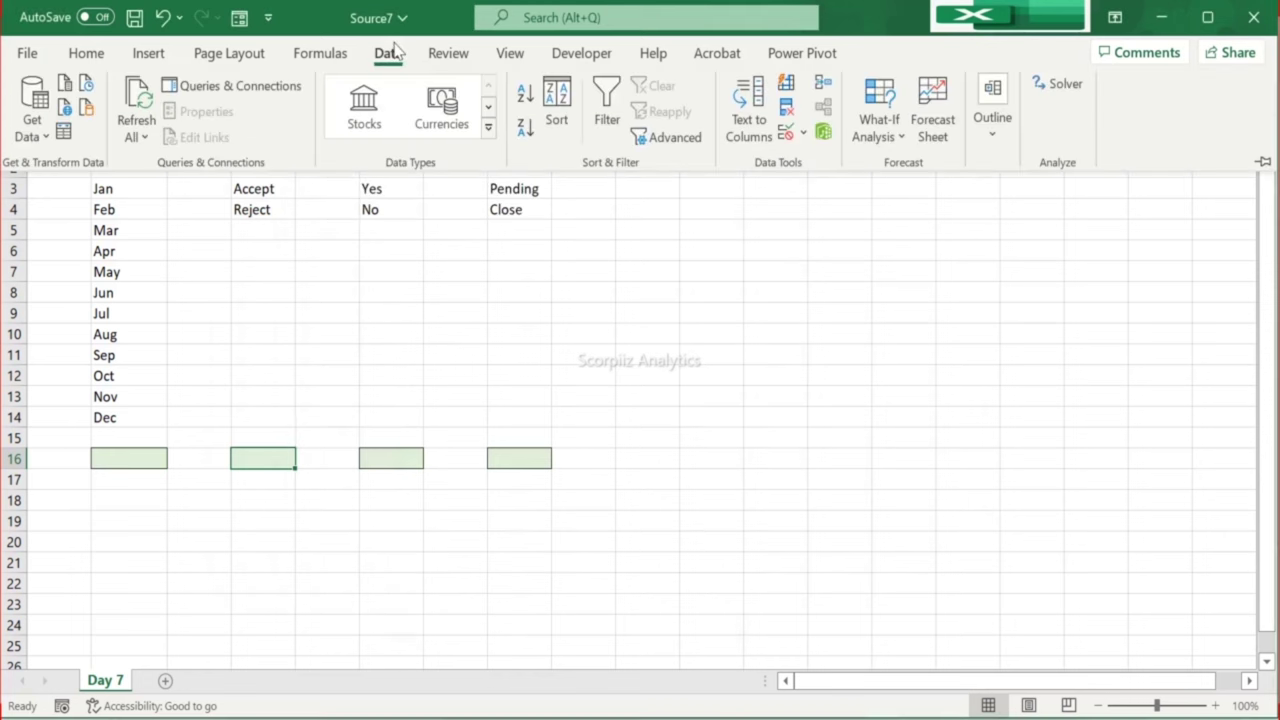
{"action": "left_click", "coordinate": [803, 132]}
{"action": "left_click", "coordinate": [827, 165]}
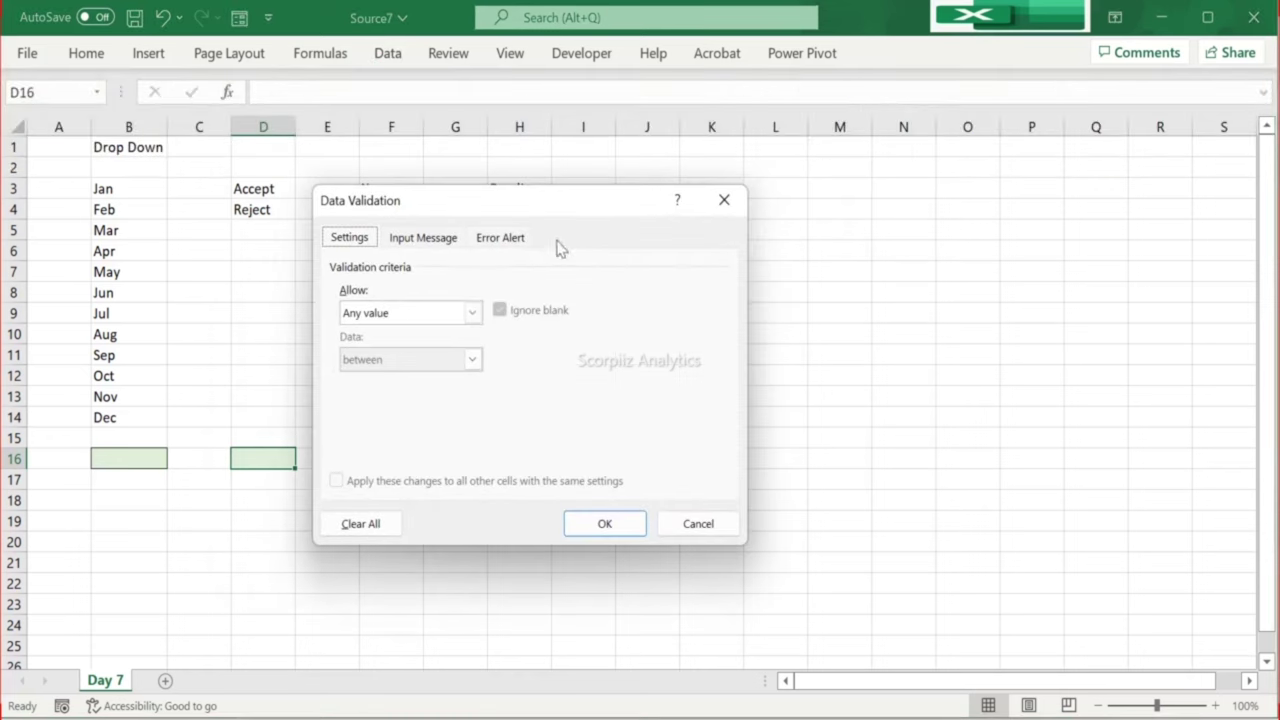
{"action": "left_click", "coordinate": [472, 312]}
{"action": "left_click", "coordinate": [404, 381]}
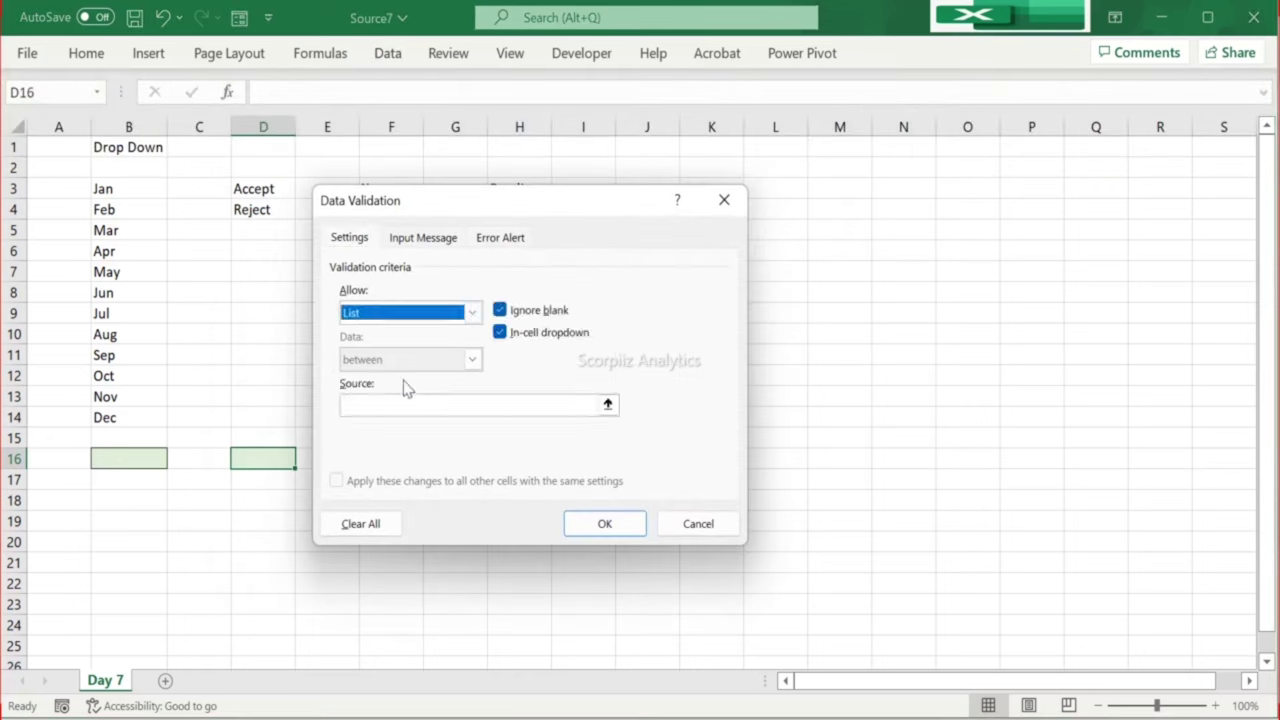
{"action": "left_click", "coordinate": [377, 404]}
{"action": "left_click_drag", "start_coordinate": [256, 189], "coordinate": [257, 209]}
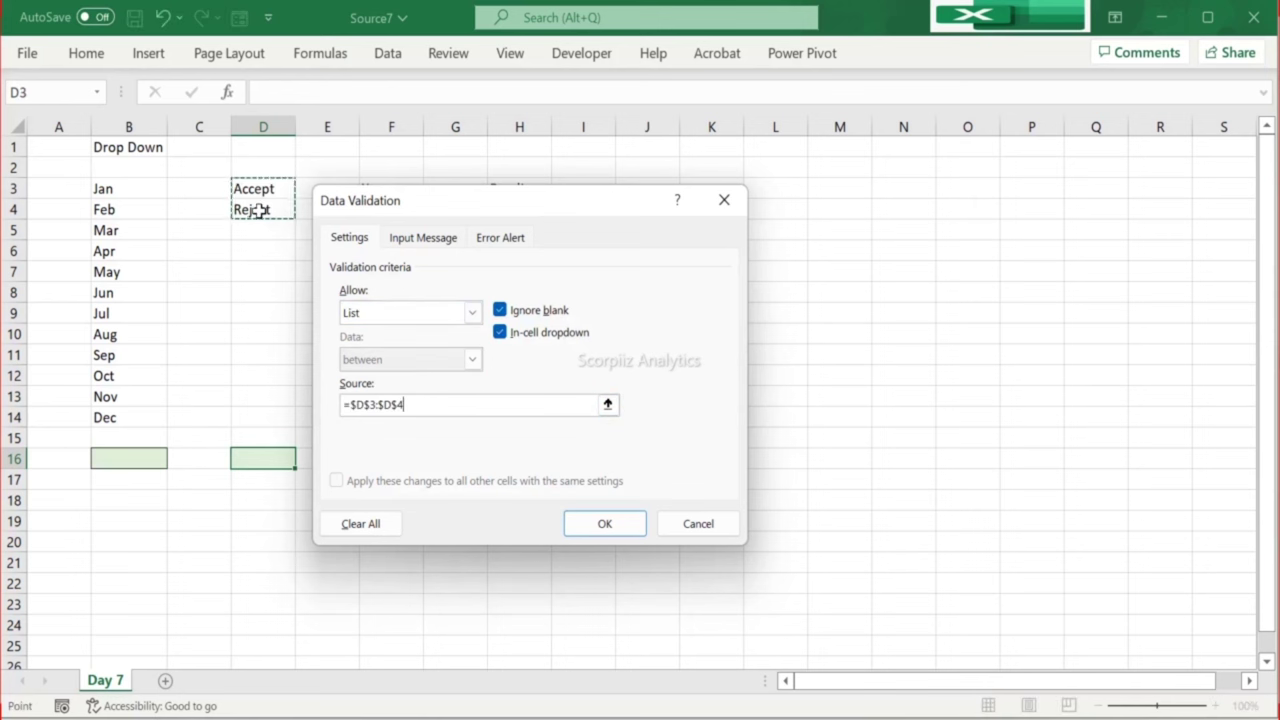
{"action": "left_click", "coordinate": [604, 524]}
Step: Try the drop-downs: Accept in D16, Jul in B16, then change D16 to Reject
{"action": "left_click", "coordinate": [303, 460]}
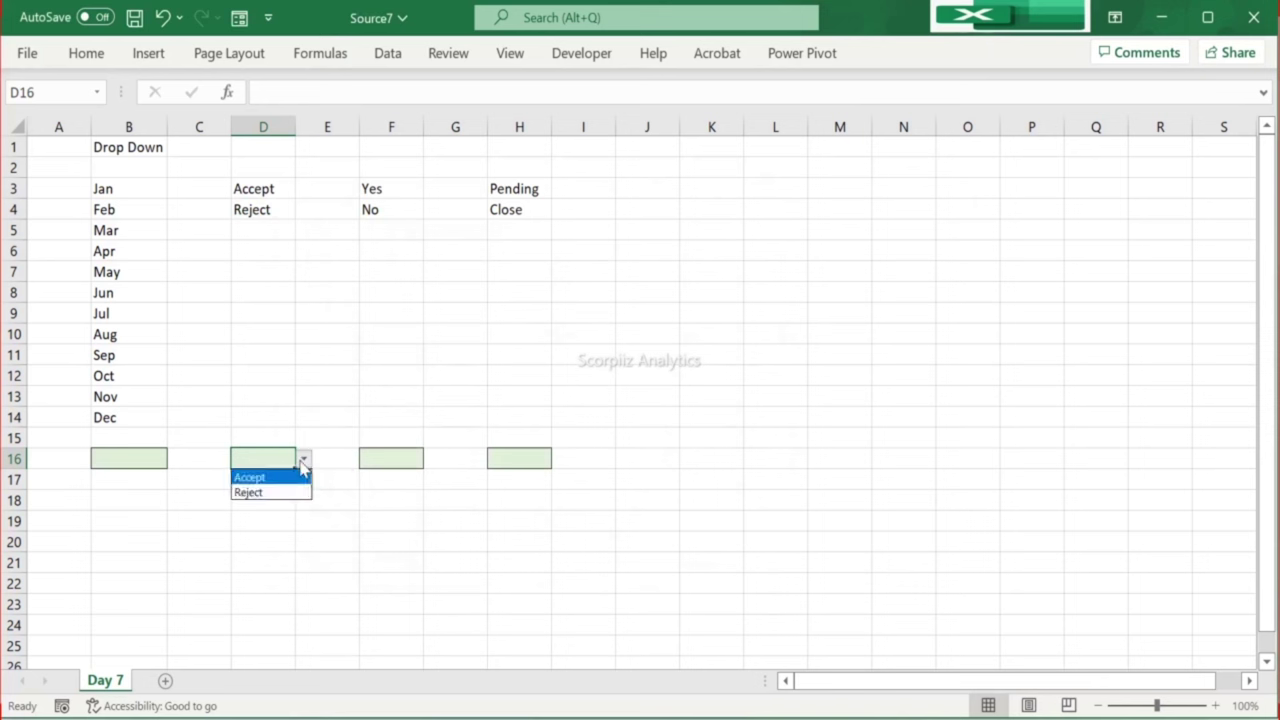
{"action": "left_click", "coordinate": [283, 479]}
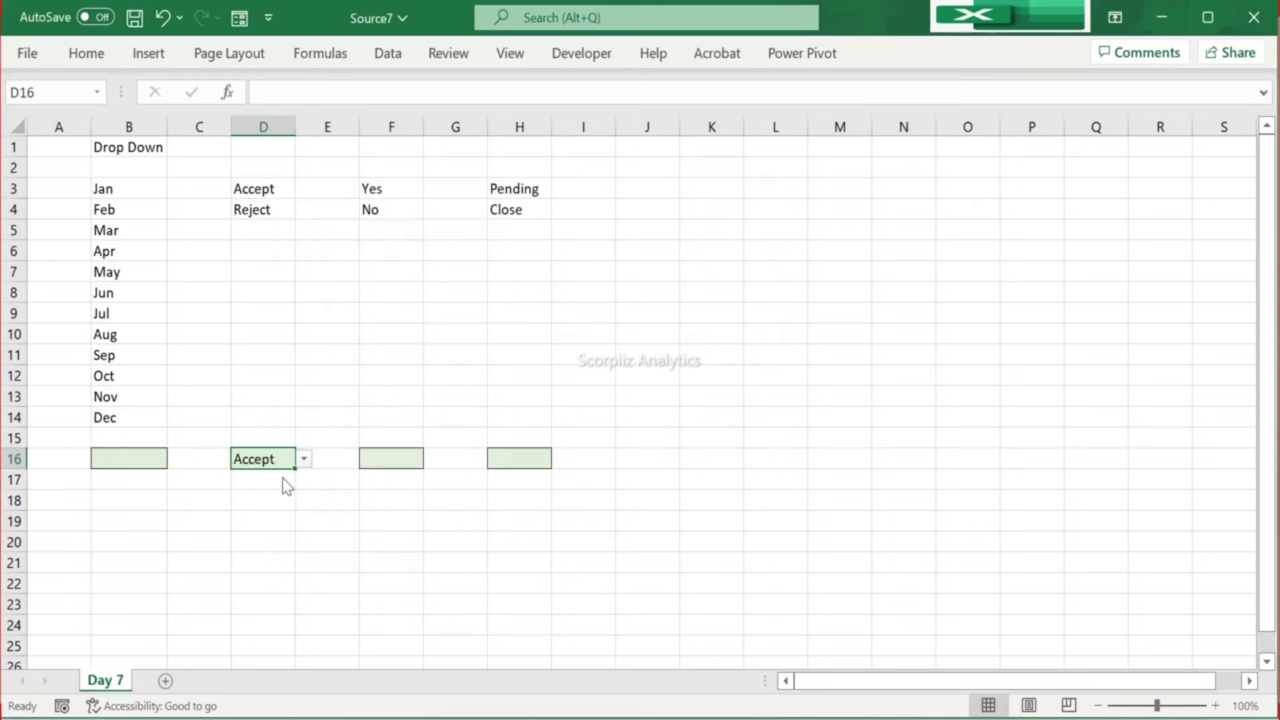
{"action": "left_click", "coordinate": [161, 458]}
{"action": "left_click", "coordinate": [175, 460]}
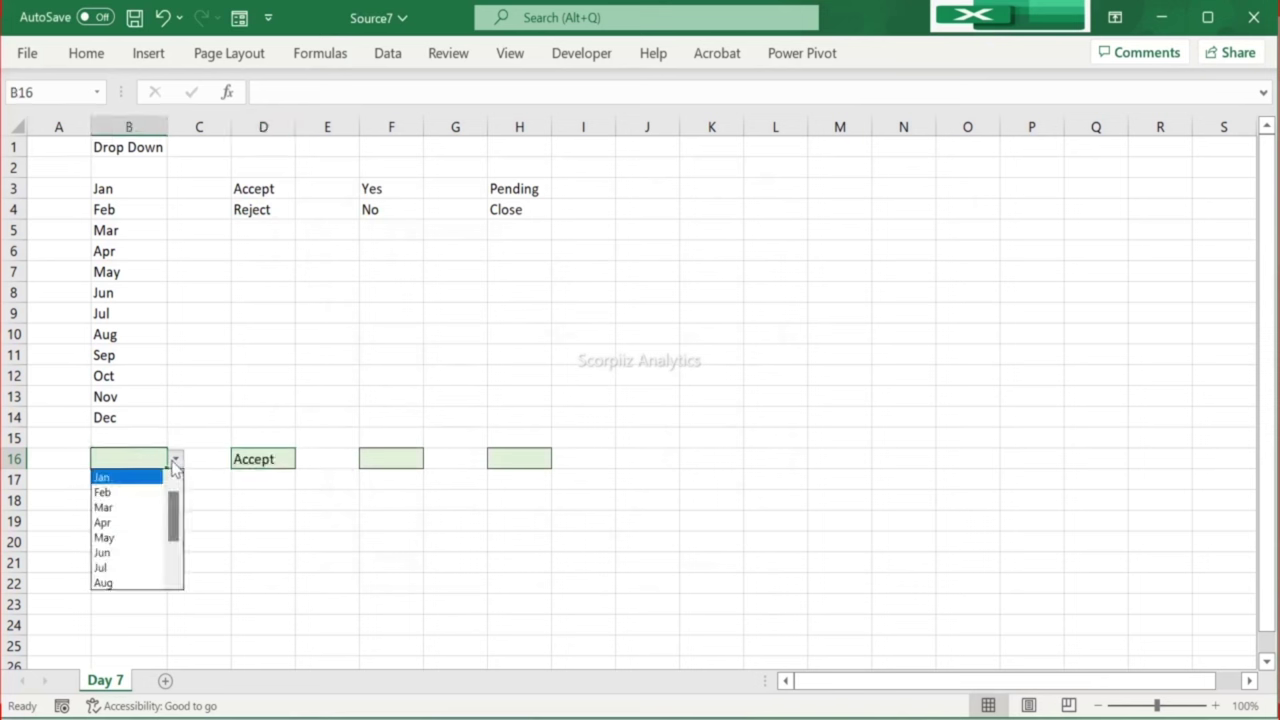
{"action": "left_click", "coordinate": [150, 564]}
{"action": "left_click", "coordinate": [426, 459]}
{"action": "left_click_drag", "start_coordinate": [273, 462], "coordinate": [299, 456]}
{"action": "left_click", "coordinate": [299, 456]}
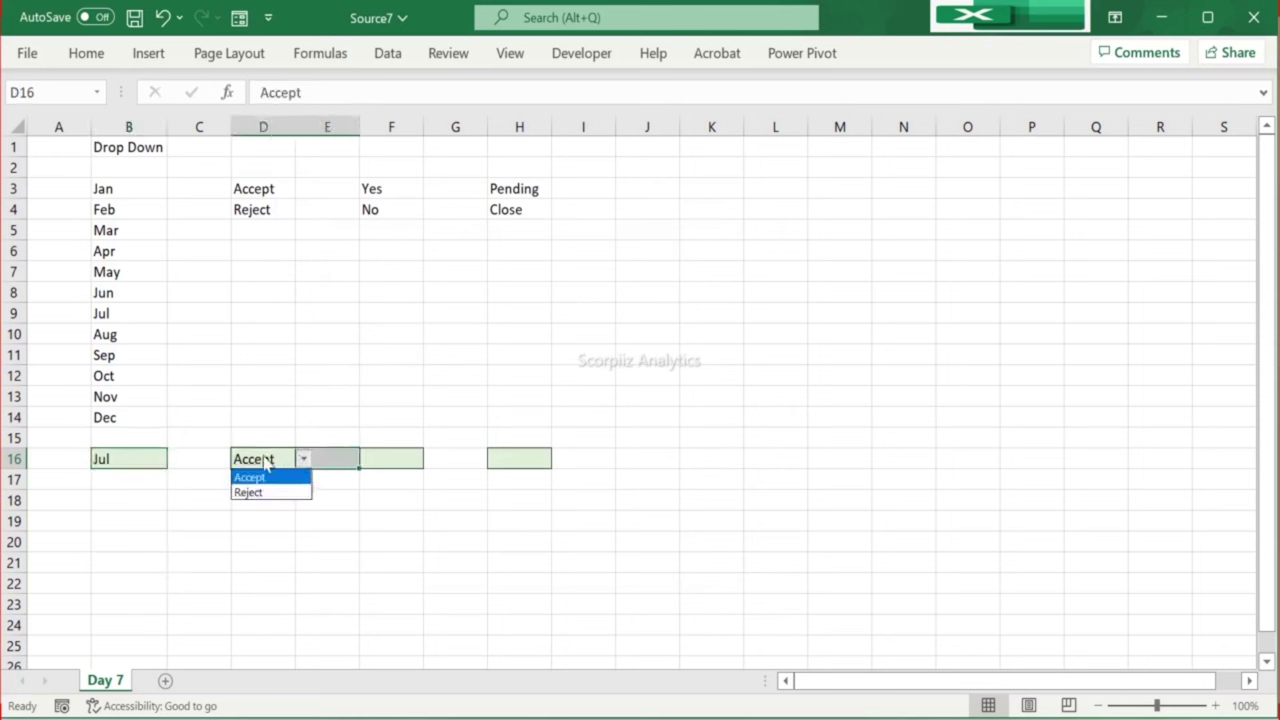
{"action": "left_click", "coordinate": [265, 491]}
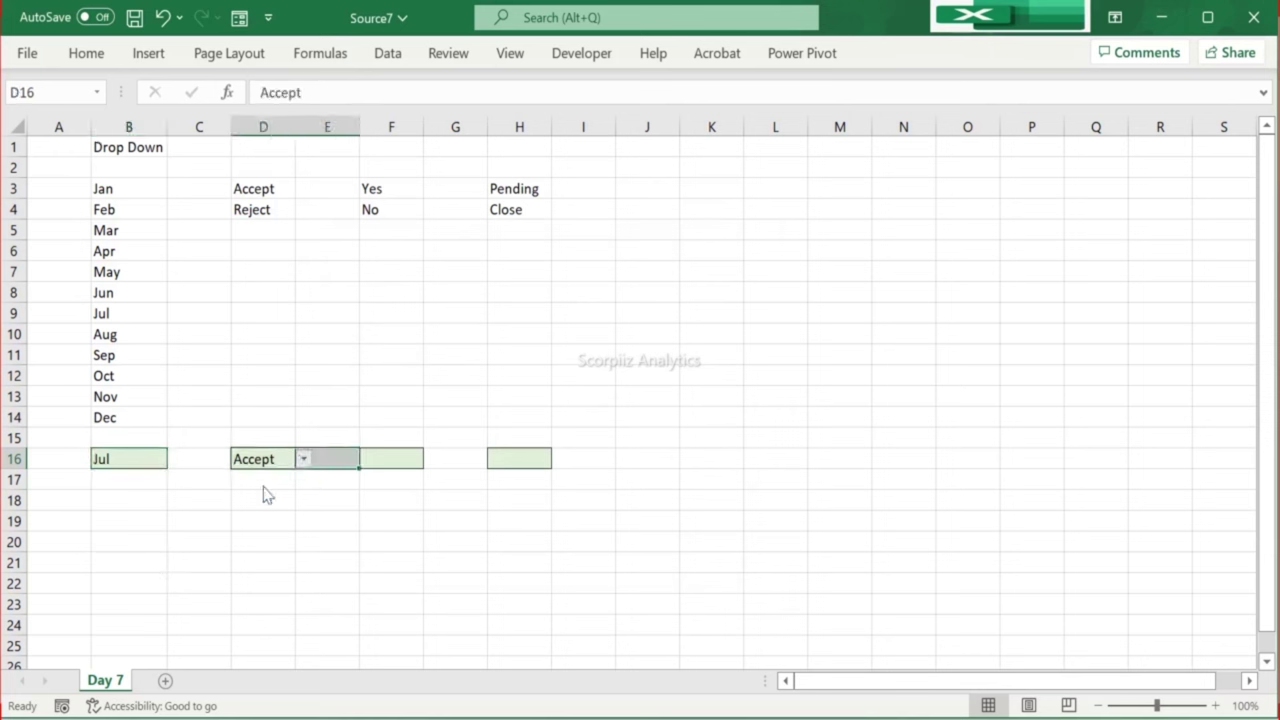
{"action": "left_click", "coordinate": [389, 461]}
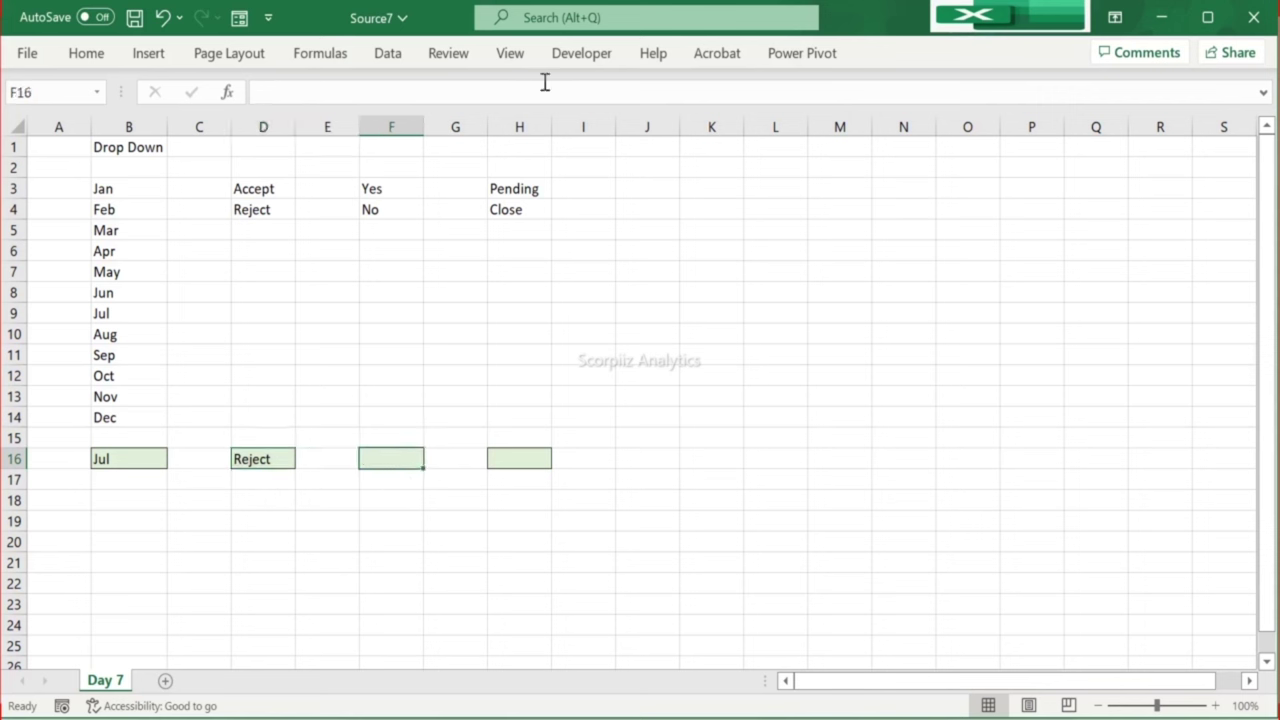
Step: Give F16 a List validation sourced from F3:F4 (Yes, No)
{"action": "left_click", "coordinate": [394, 58]}
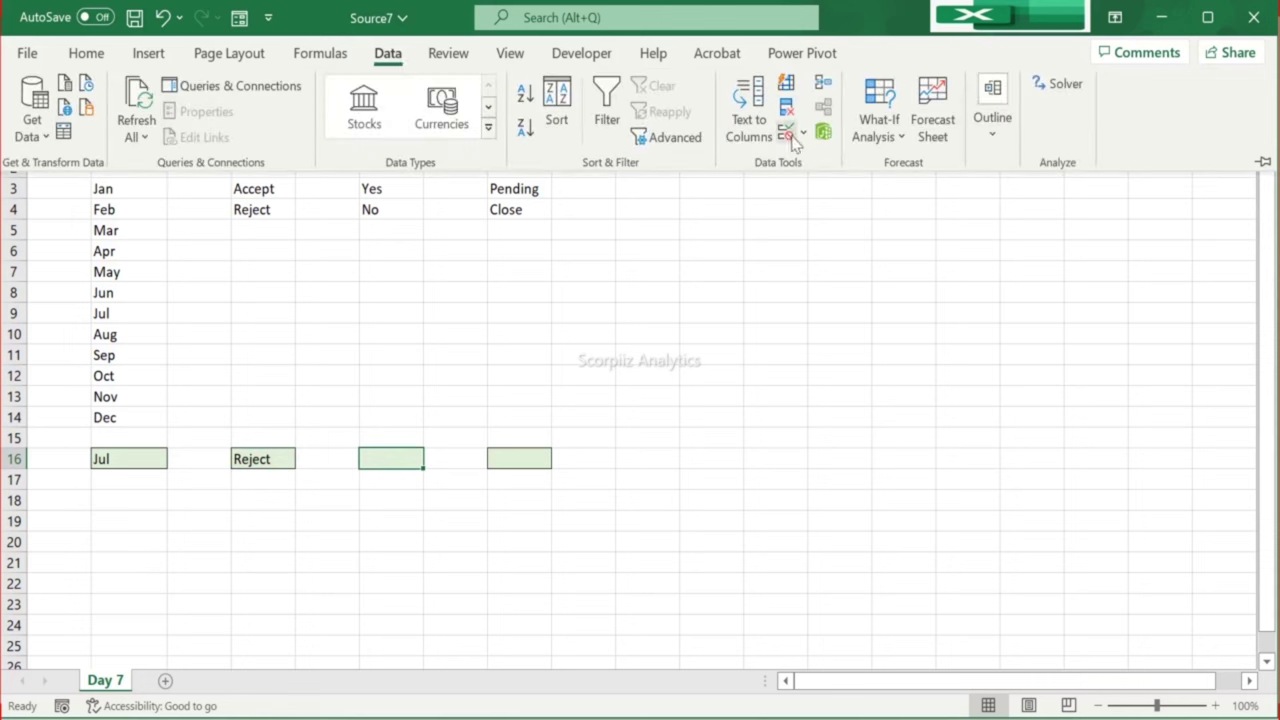
{"action": "left_click", "coordinate": [786, 131]}
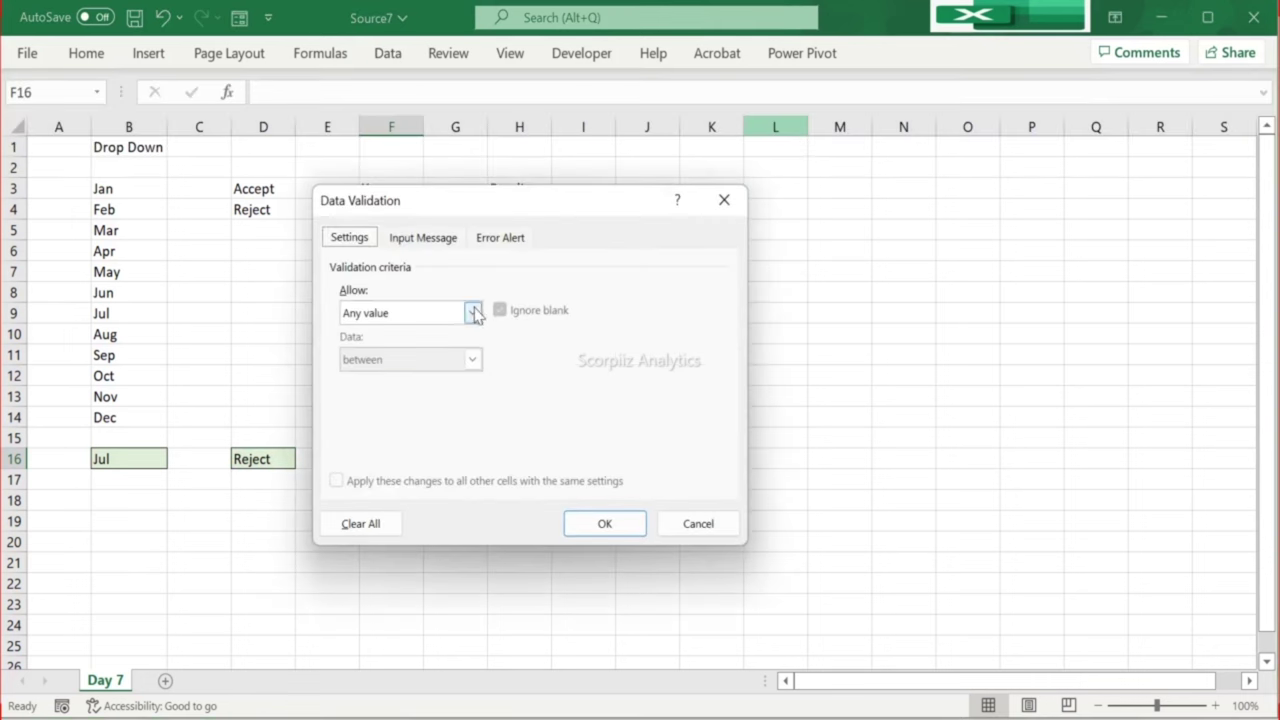
{"action": "left_click", "coordinate": [472, 312]}
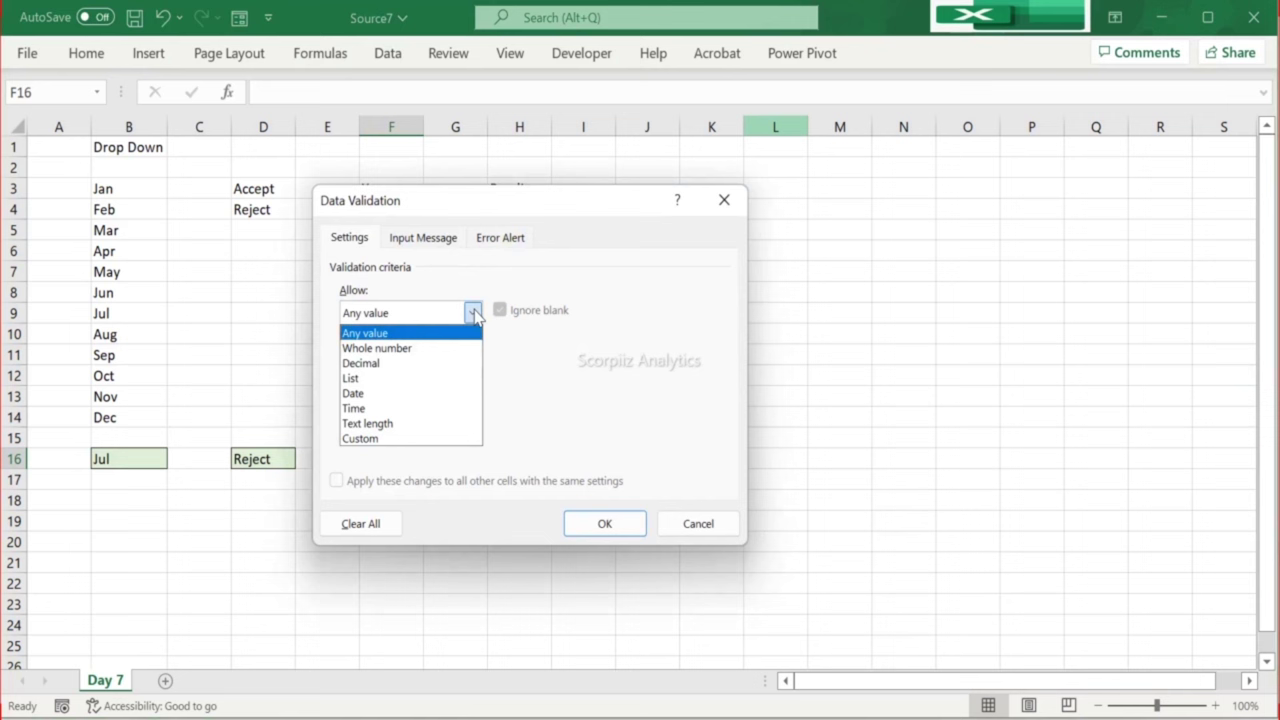
{"action": "left_click", "coordinate": [430, 379]}
{"action": "left_click", "coordinate": [404, 400]}
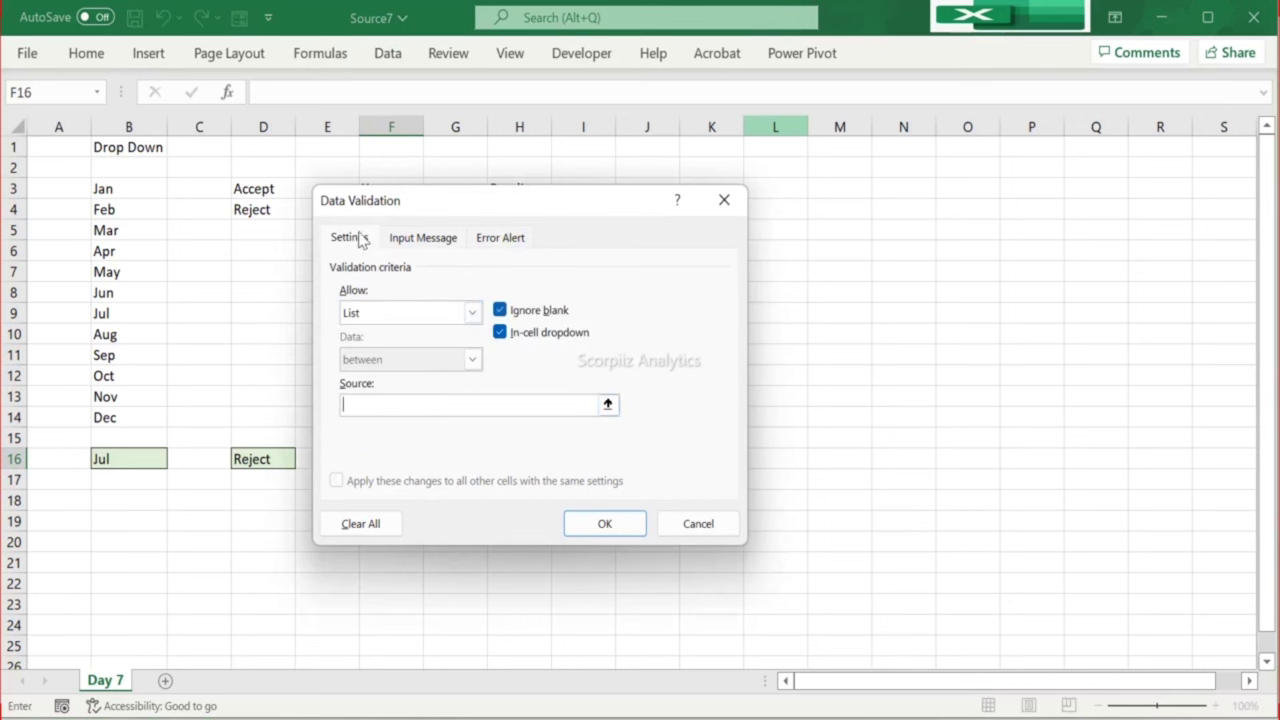
{"action": "left_click_drag", "start_coordinate": [349, 214], "coordinate": [584, 229]}
{"action": "left_click_drag", "start_coordinate": [369, 189], "coordinate": [368, 210]}
{"action": "left_click", "coordinate": [838, 540]}
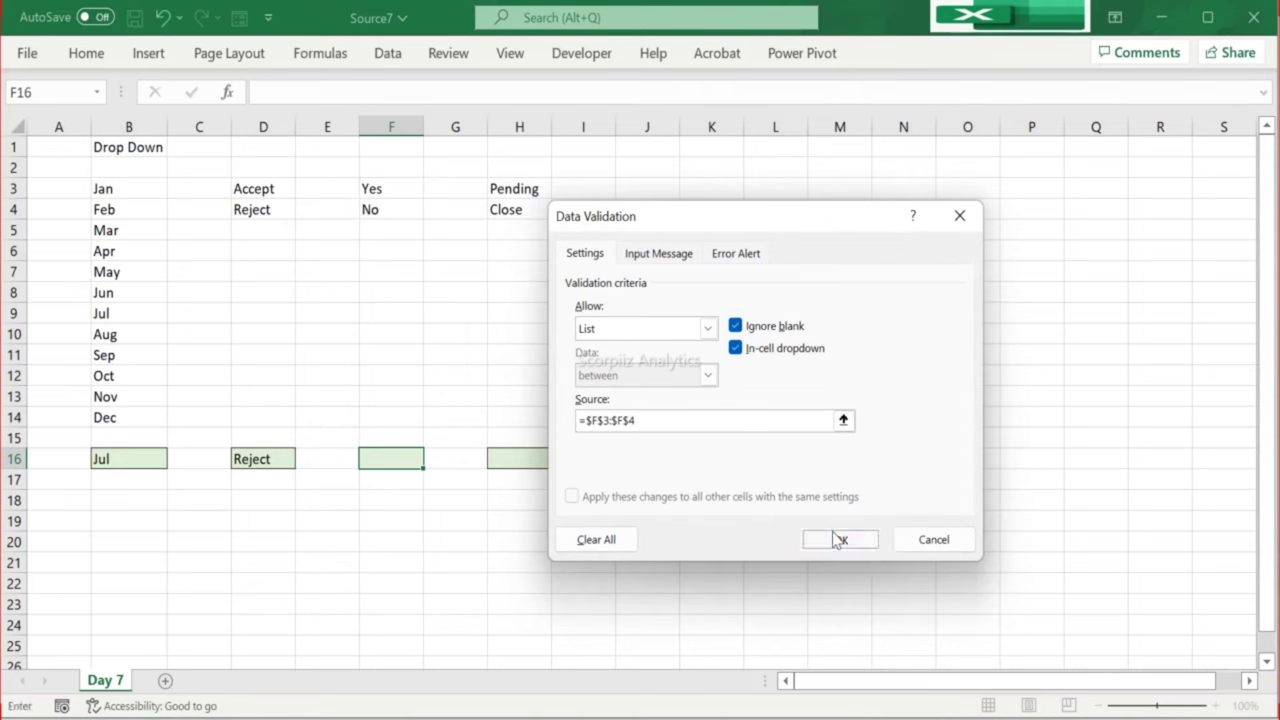
Step: Test F16's drop-down, choosing No and then Yes
{"action": "left_click", "coordinate": [432, 459]}
{"action": "left_click", "coordinate": [412, 492]}
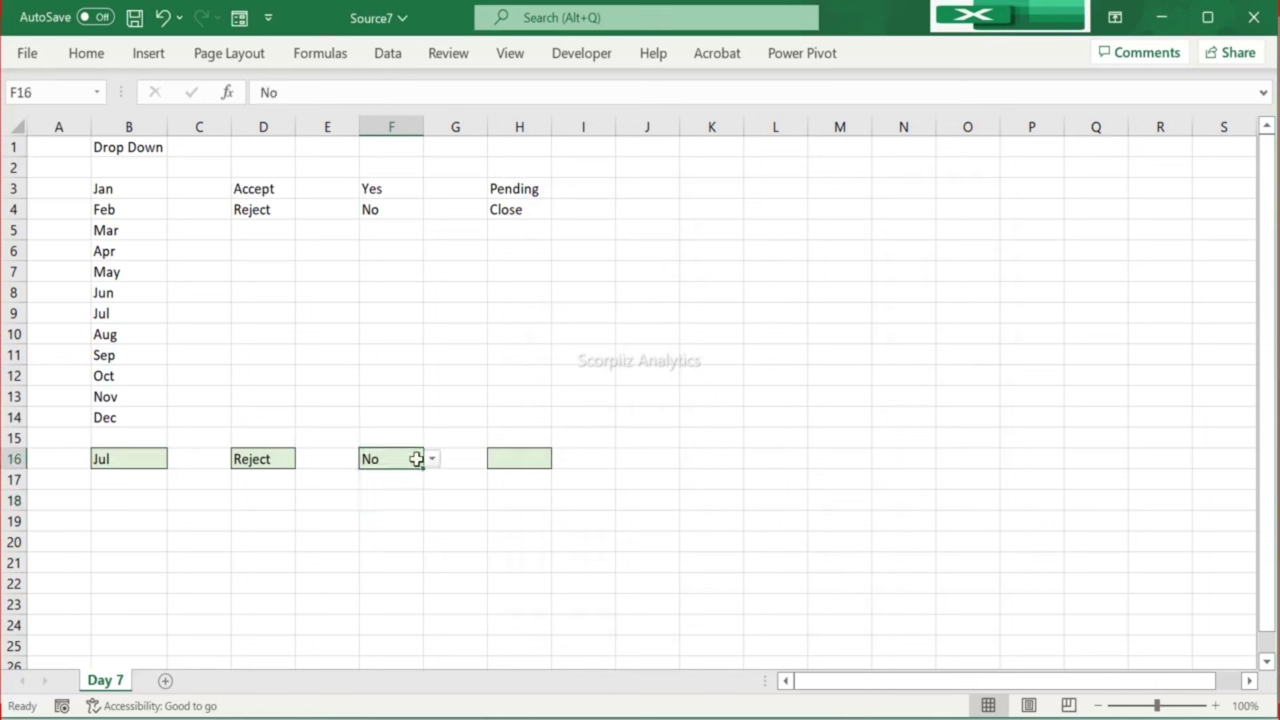
{"action": "left_click", "coordinate": [432, 459]}
{"action": "left_click", "coordinate": [421, 477]}
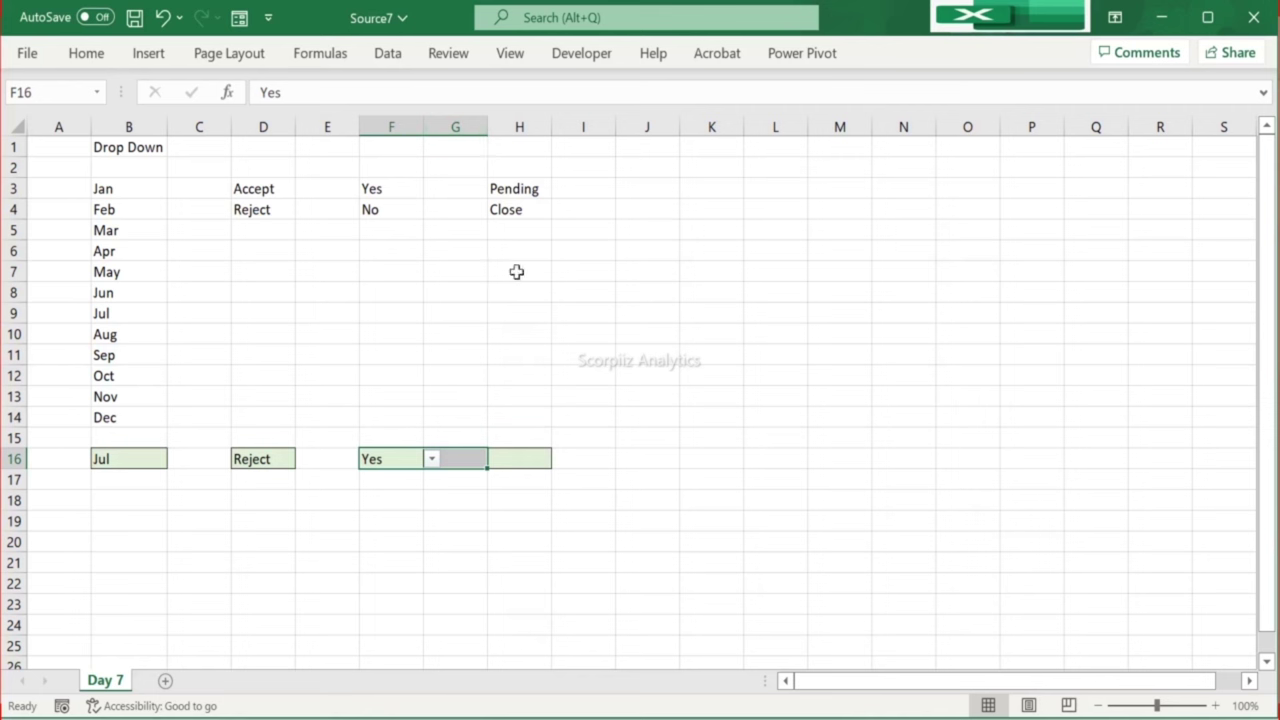
Step: Give H16 a List validation sourced from H3:H4 (Pending, Close)
{"action": "left_click", "coordinate": [512, 452]}
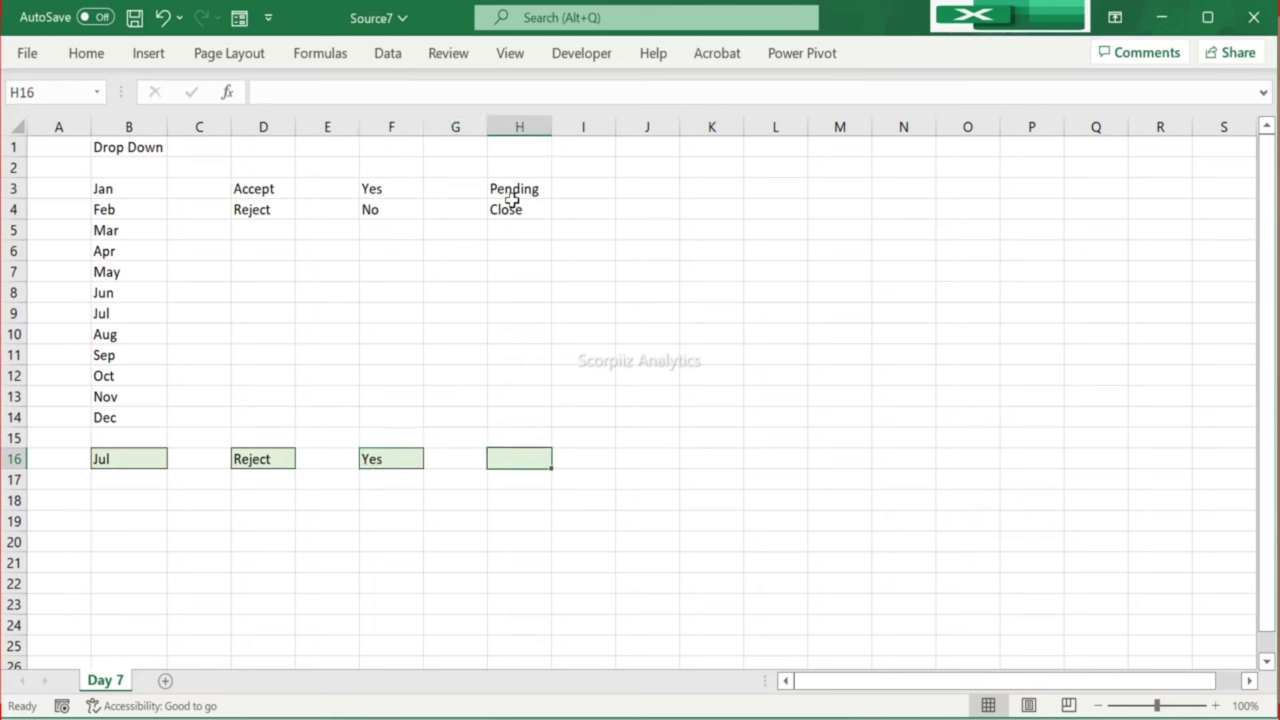
{"action": "left_click", "coordinate": [386, 55]}
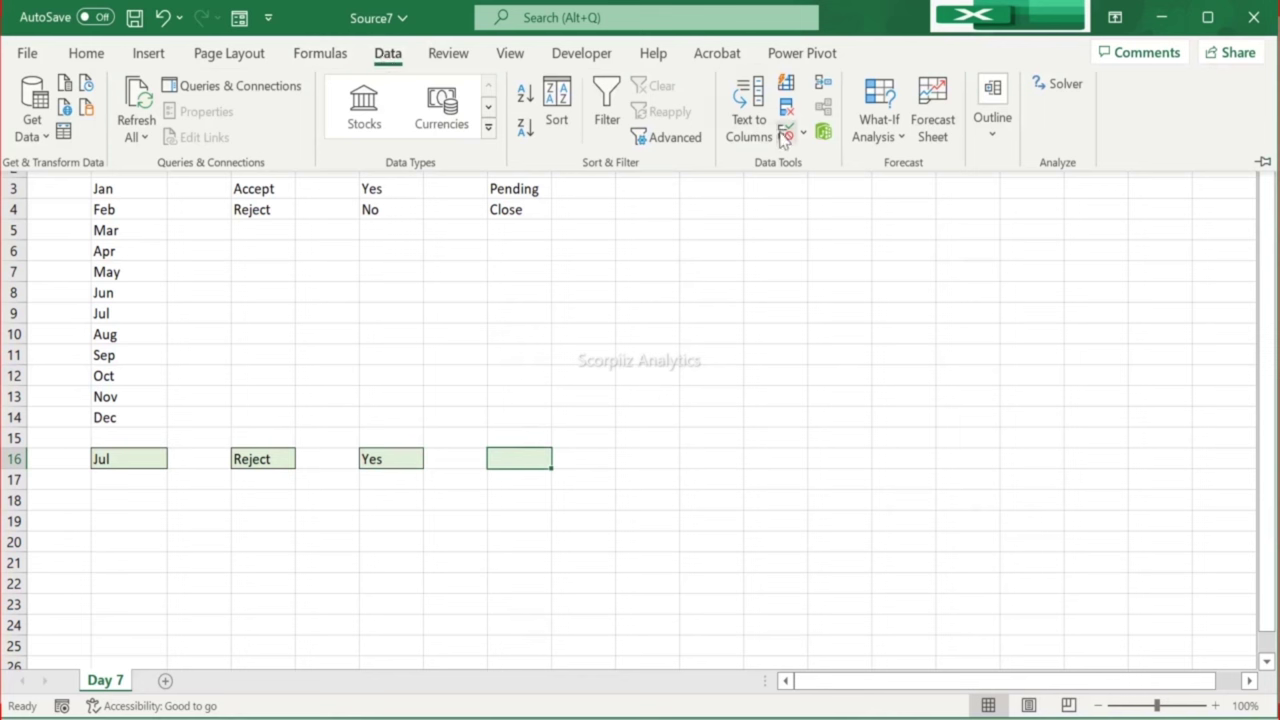
{"action": "left_click", "coordinate": [786, 132]}
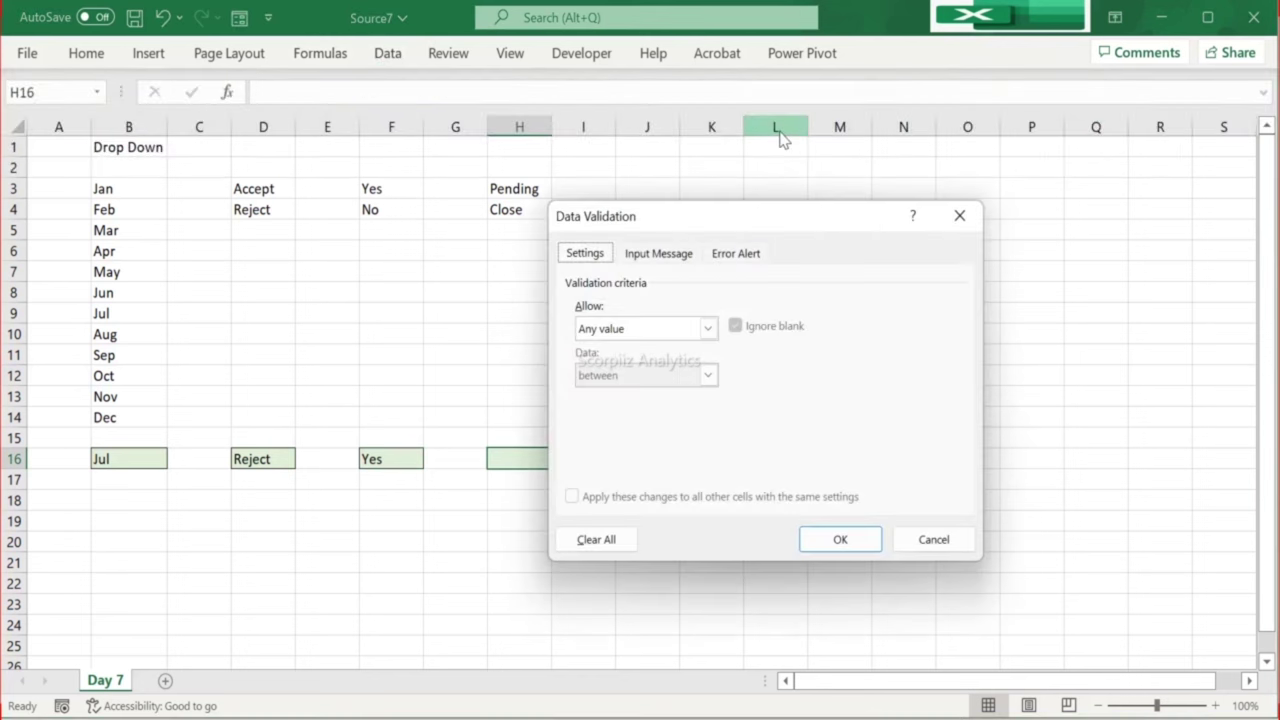
{"action": "left_click", "coordinate": [708, 329]}
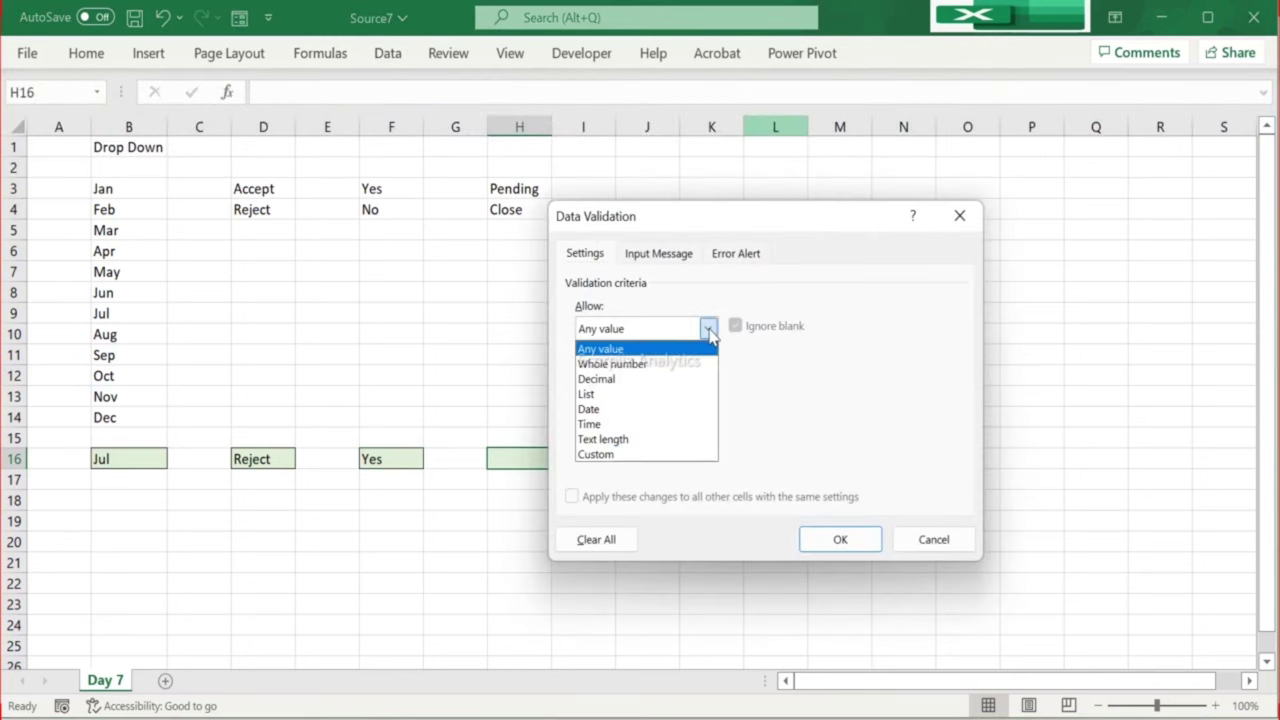
{"action": "left_click", "coordinate": [669, 398]}
{"action": "left_click", "coordinate": [657, 420]}
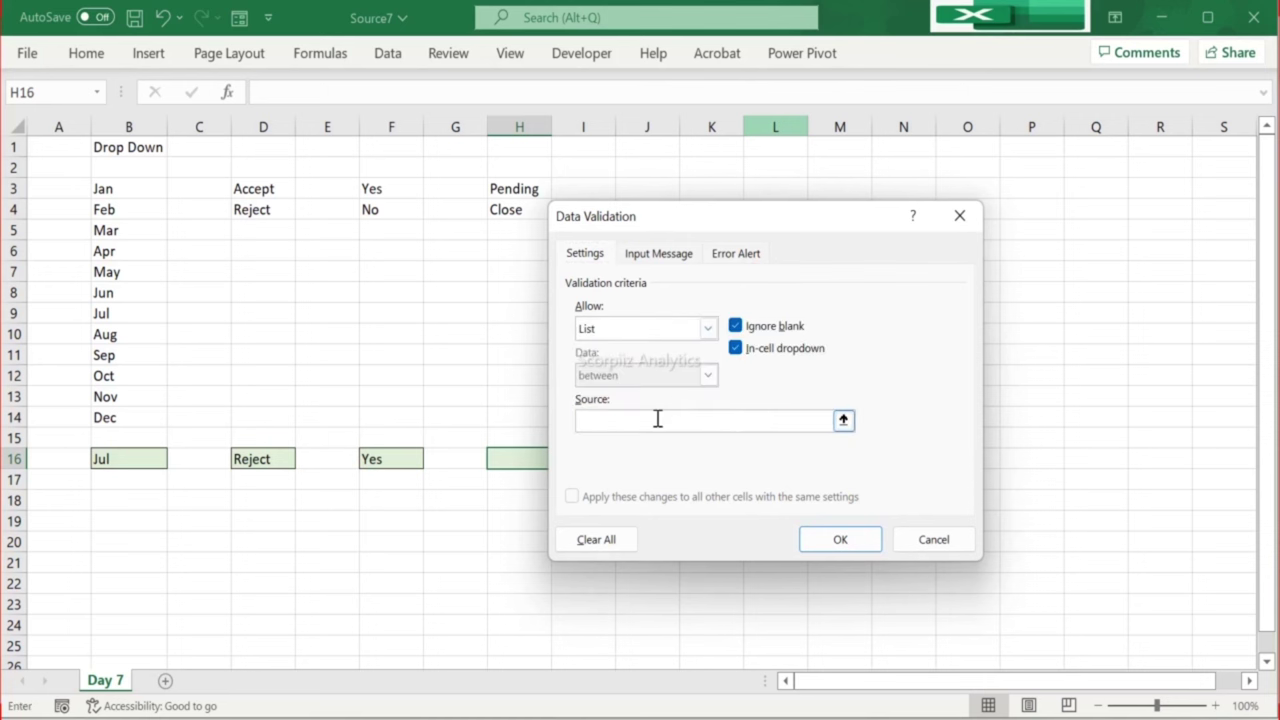
{"action": "mouse_move", "coordinate": [500, 193]}
{"action": "left_mouse_down"}
{"action": "mouse_move", "coordinate": [506, 231]}
{"action": "mouse_move", "coordinate": [503, 218]}
{"action": "left_mouse_up"}
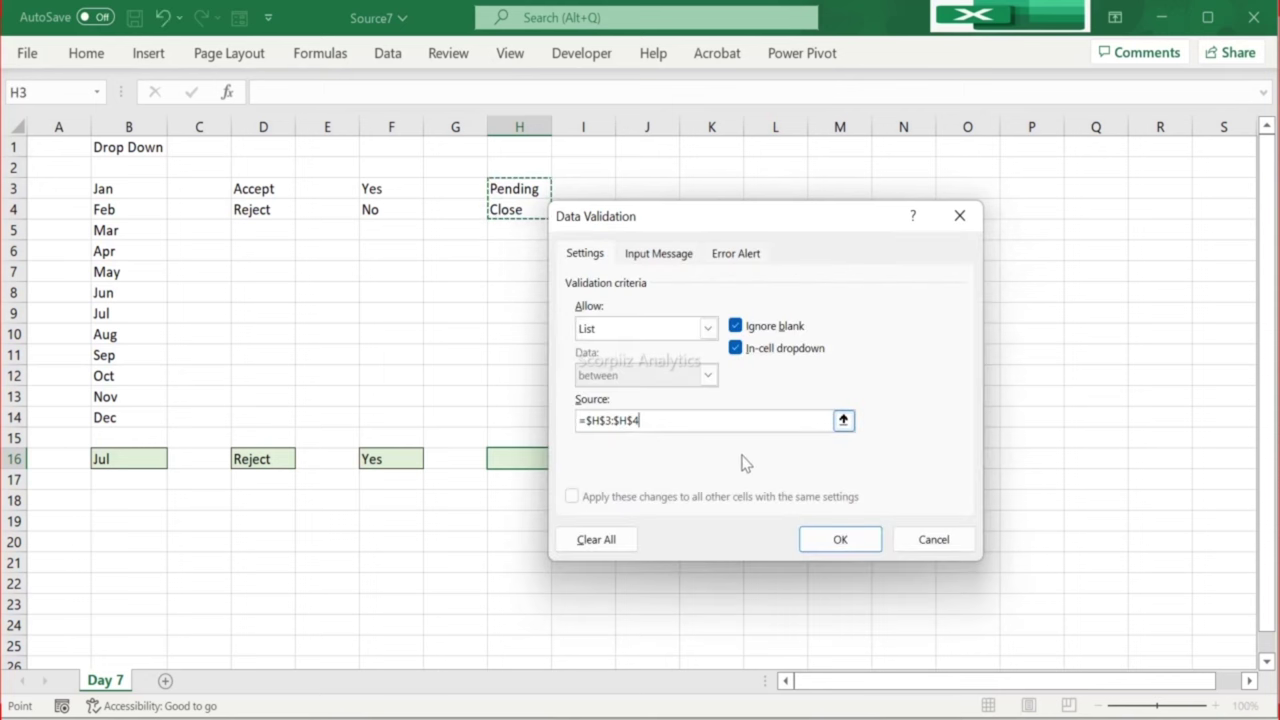
{"action": "left_click", "coordinate": [811, 539]}
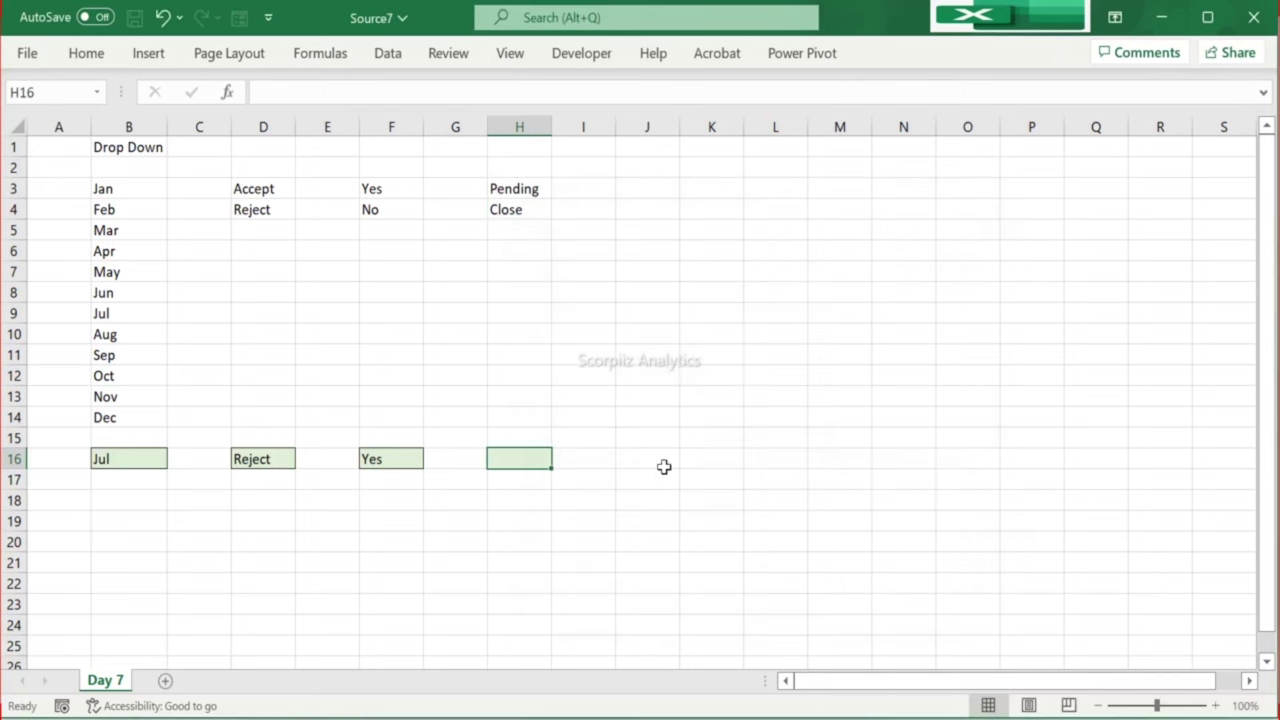
Step: Test H16's drop-down, choosing Pending and then Close
{"action": "left_click", "coordinate": [560, 462]}
{"action": "left_click", "coordinate": [546, 478]}
{"action": "left_click", "coordinate": [560, 459]}
{"action": "left_click", "coordinate": [533, 493]}
{"action": "left_click", "coordinate": [533, 493]}
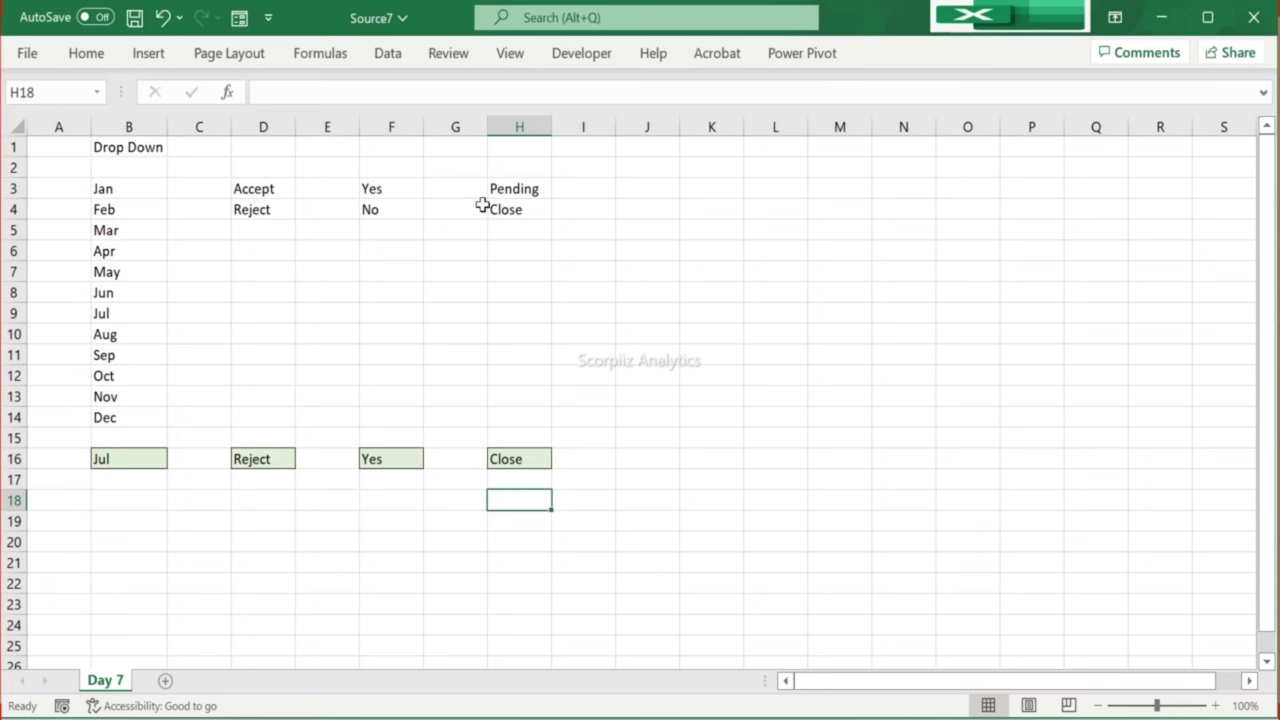
Step: Copy the Pending and Close entries from H3:H4 into J3:J4
{"action": "left_click_drag", "start_coordinate": [513, 193], "coordinate": [509, 209]}
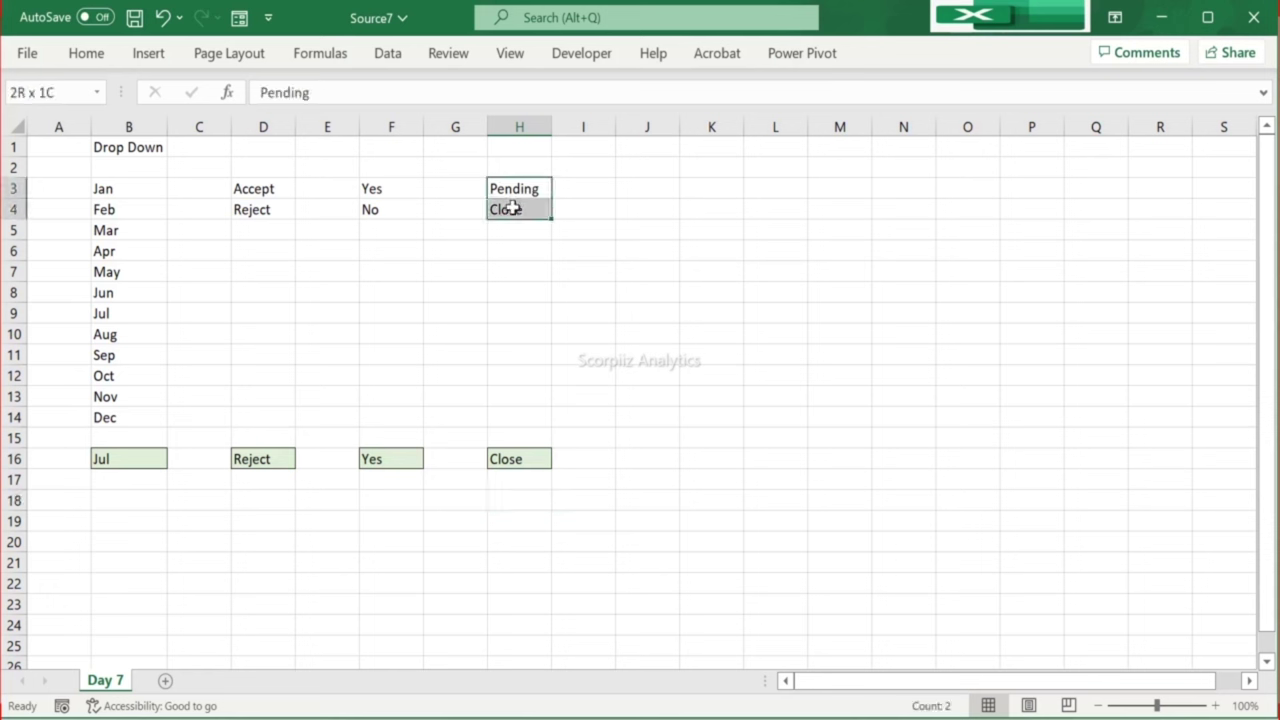
{"action": "key", "text": "ctrl+c"}
{"action": "left_click", "coordinate": [633, 184]}
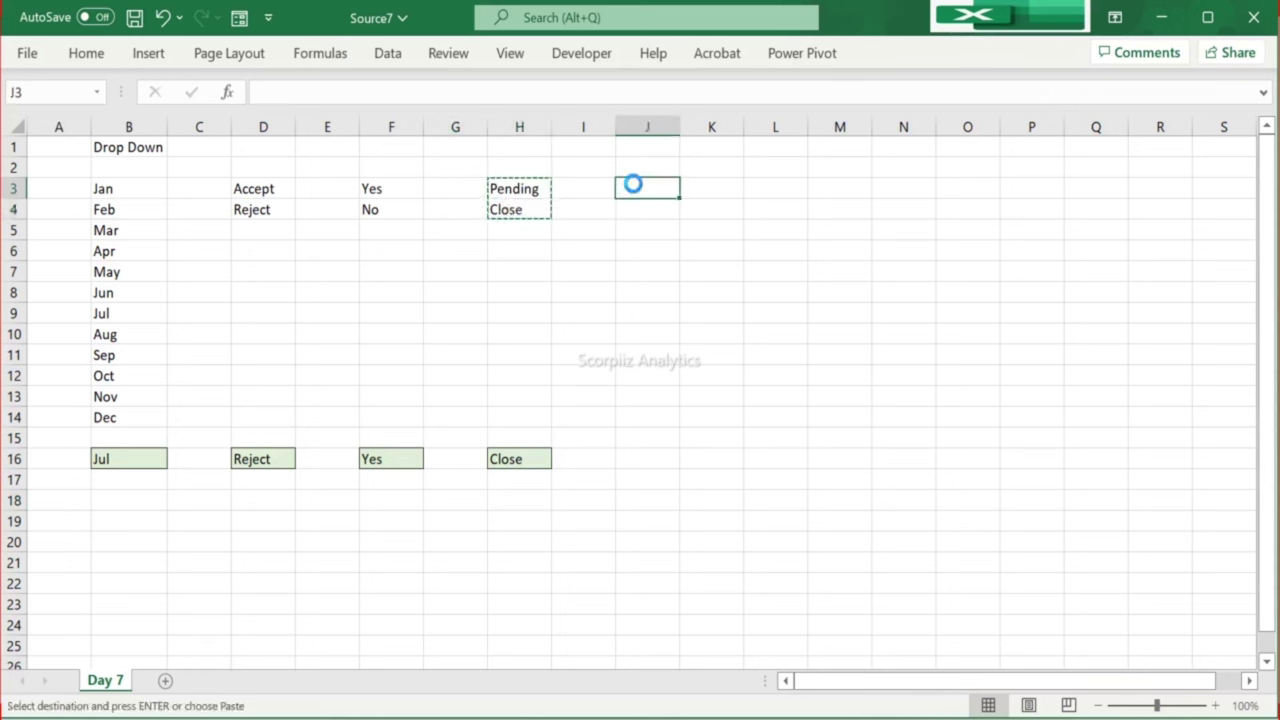
{"action": "key", "text": "ctrl+v"}
{"action": "key", "text": "Escape"}
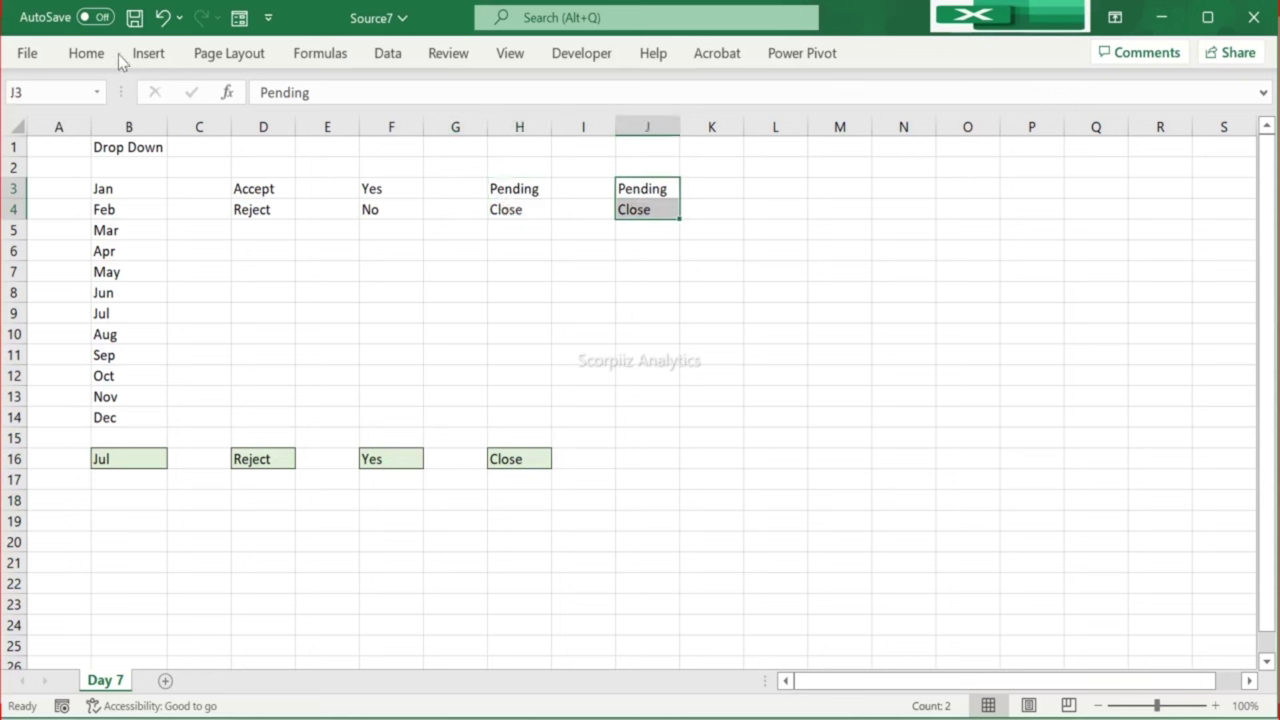
Step: Fill cell J16 light green
{"action": "left_click", "coordinate": [88, 53]}
{"action": "left_click", "coordinate": [554, 401]}
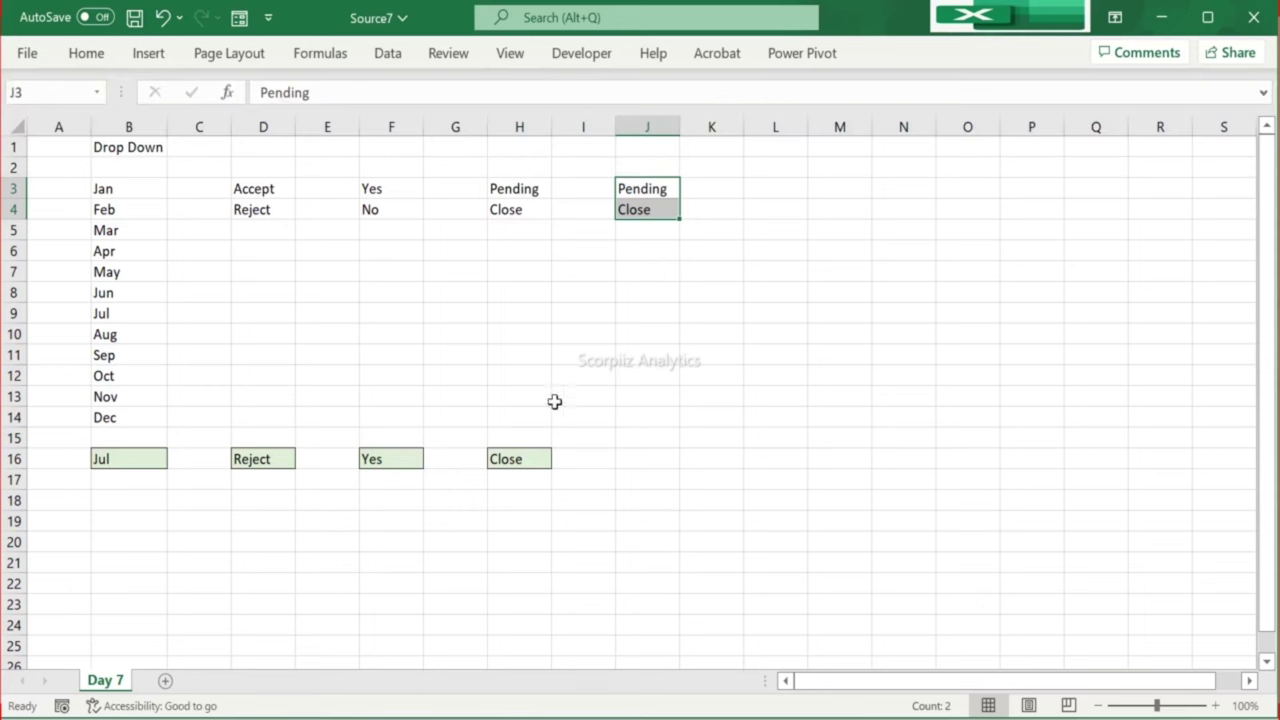
{"action": "left_click", "coordinate": [624, 461]}
{"action": "left_click", "coordinate": [82, 57]}
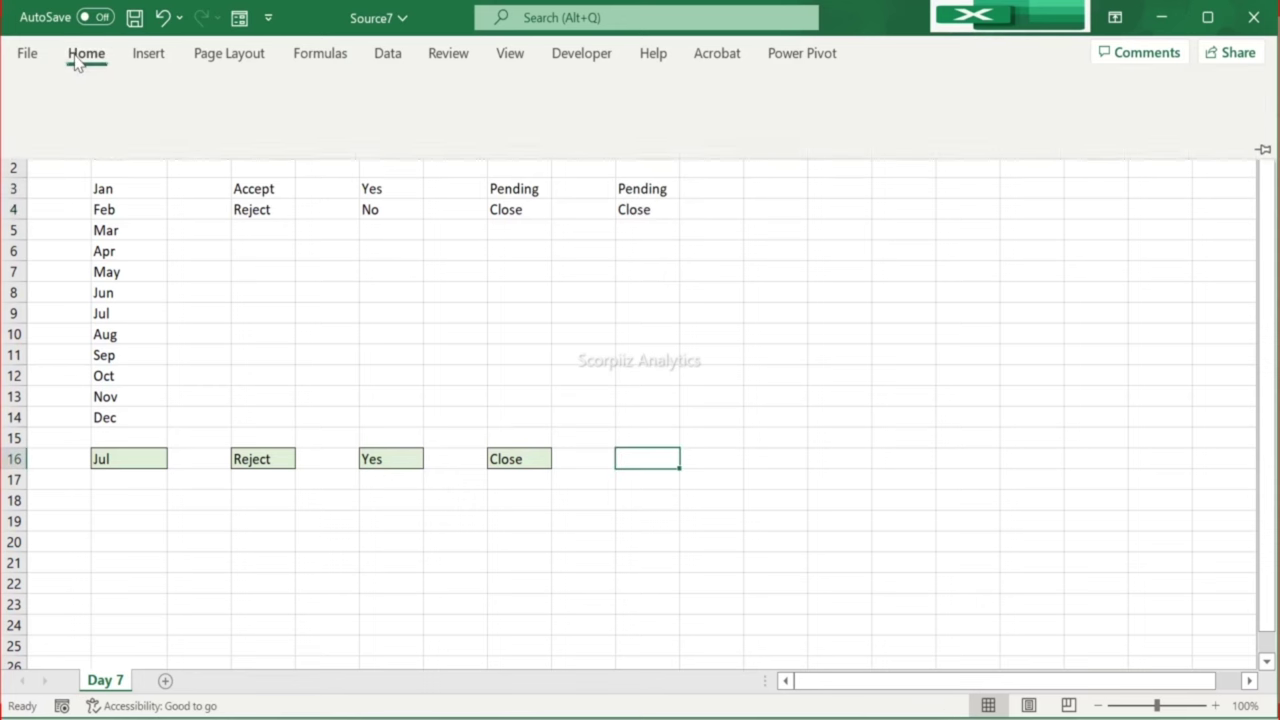
{"action": "left_click", "coordinate": [245, 128]}
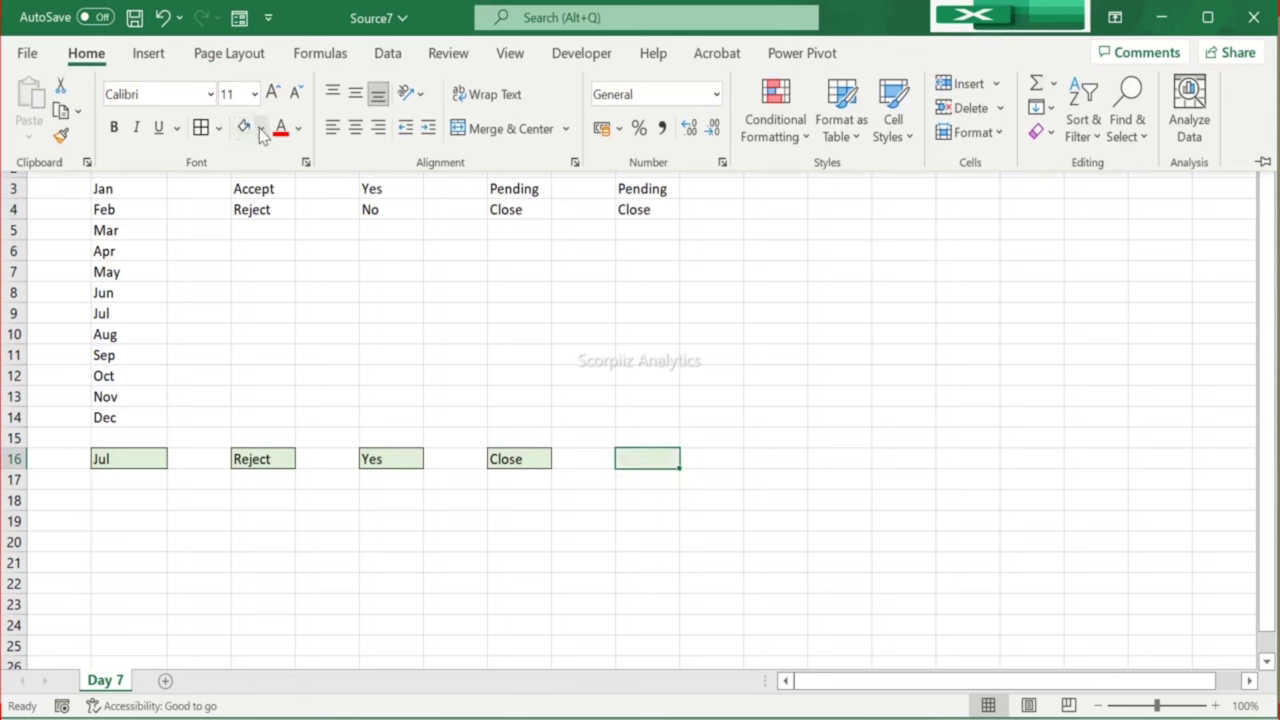
{"action": "left_click", "coordinate": [261, 130]}
{"action": "left_click", "coordinate": [399, 229]}
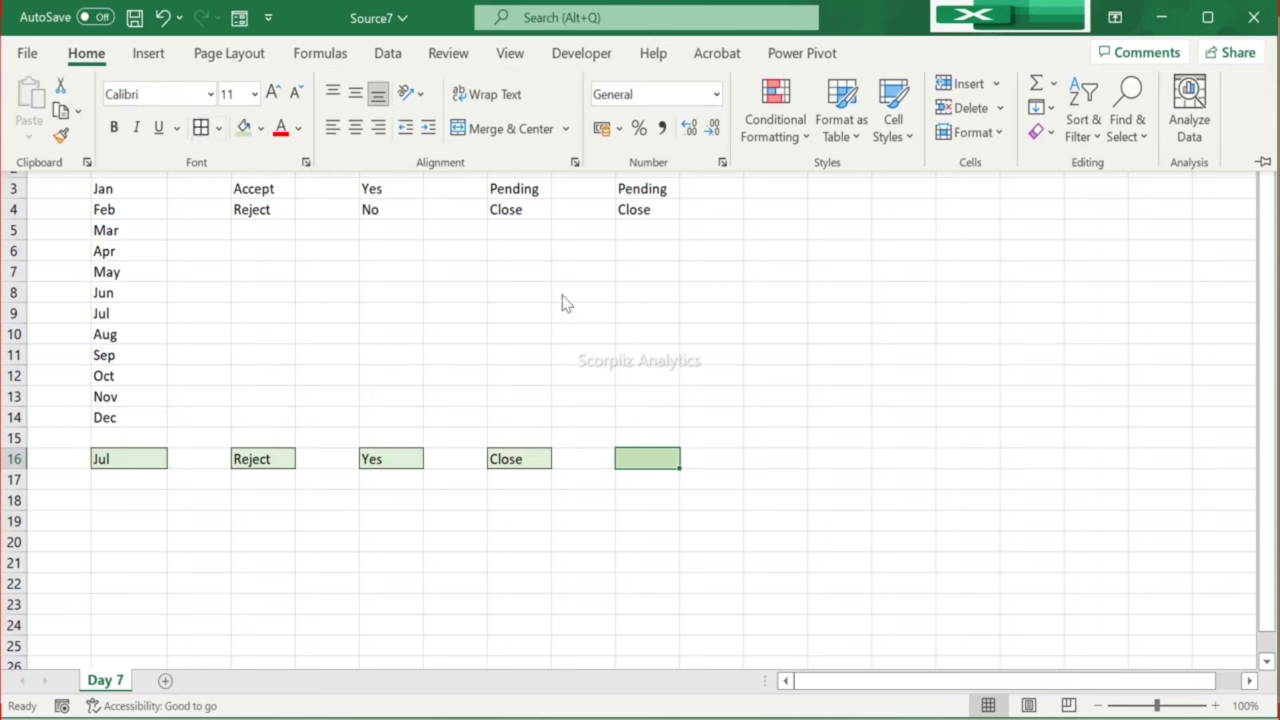
{"action": "key", "text": "ctrl+F1"}
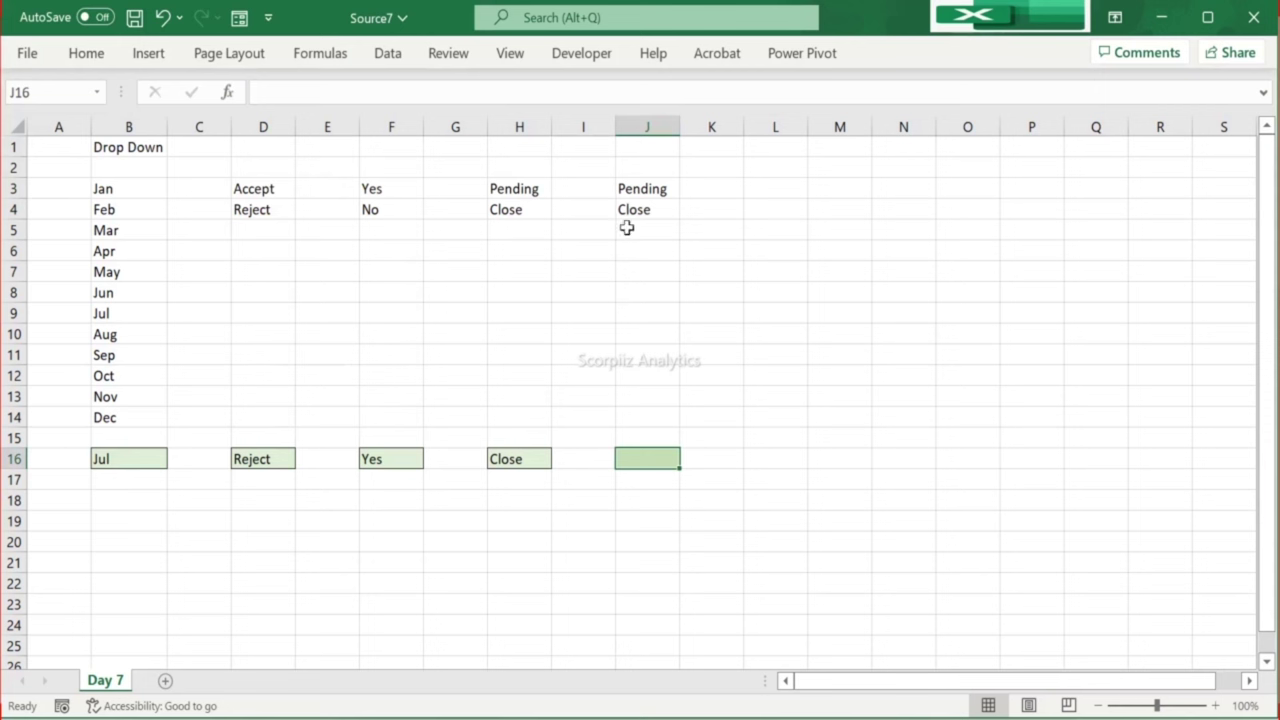
Step: Enter the word 'directly' in J14
{"action": "left_click", "coordinate": [647, 418]}
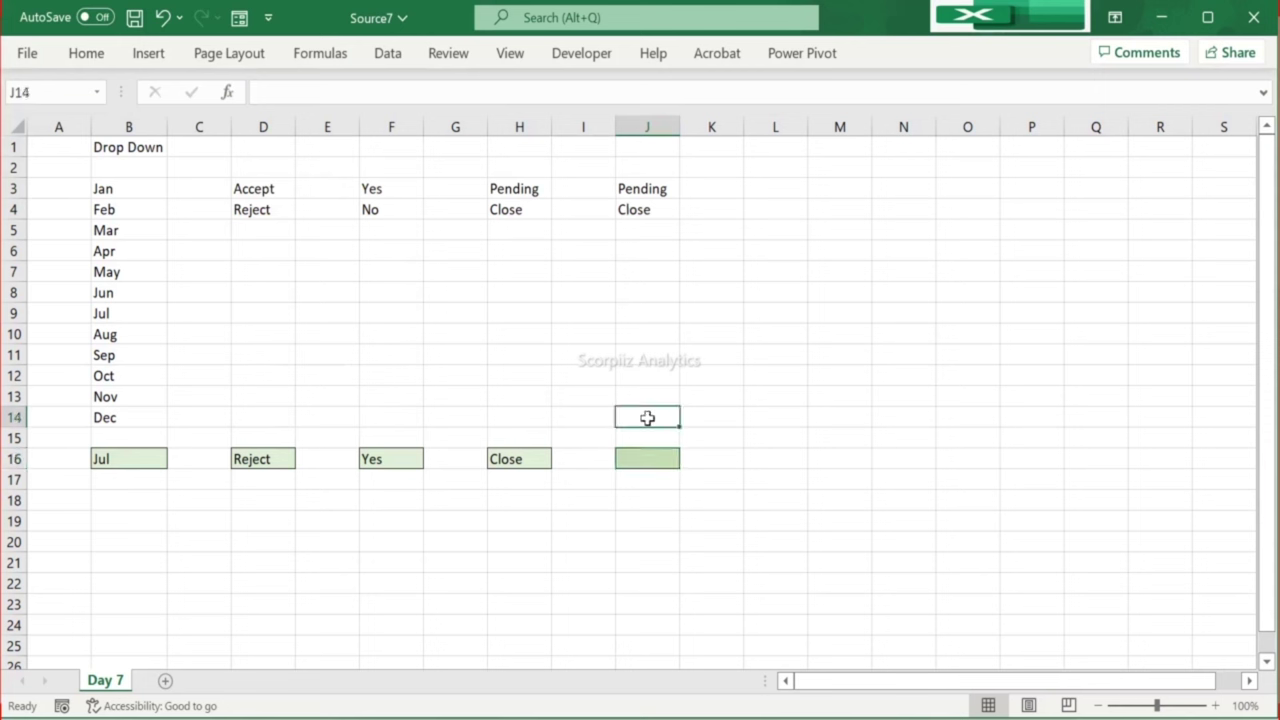
{"action": "type", "text": "directly"}
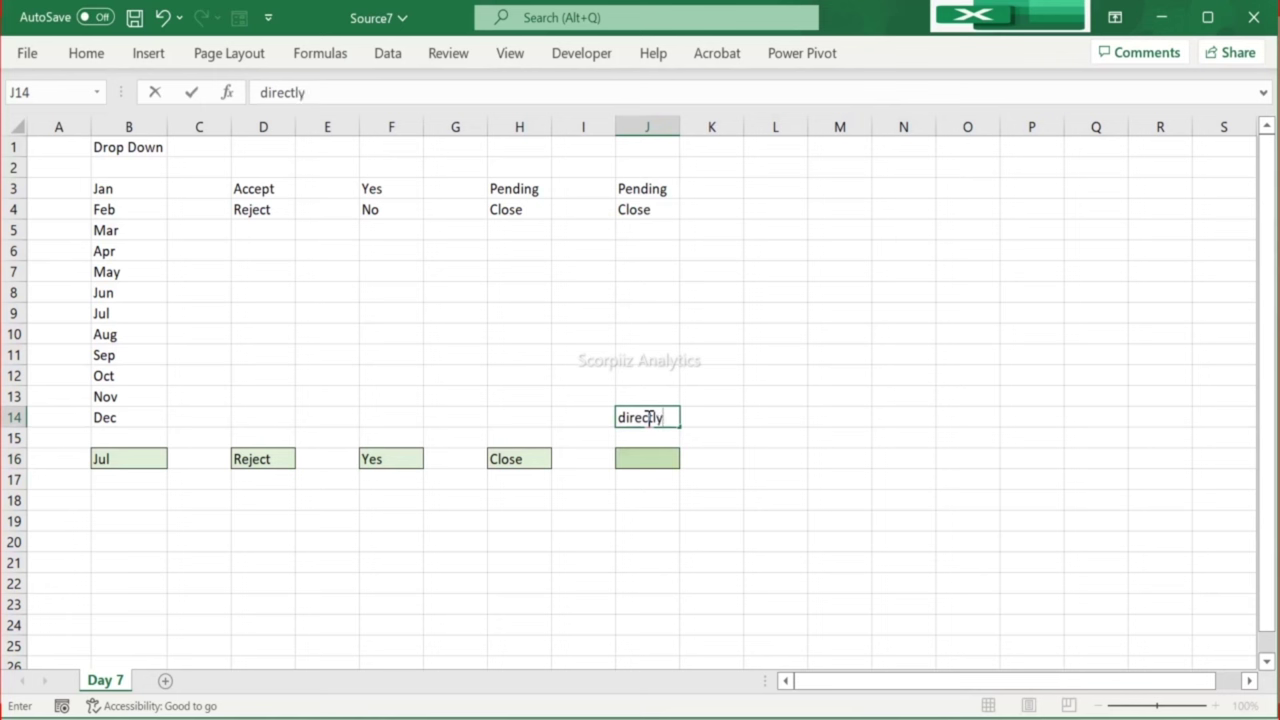
{"action": "key", "text": "Return"}
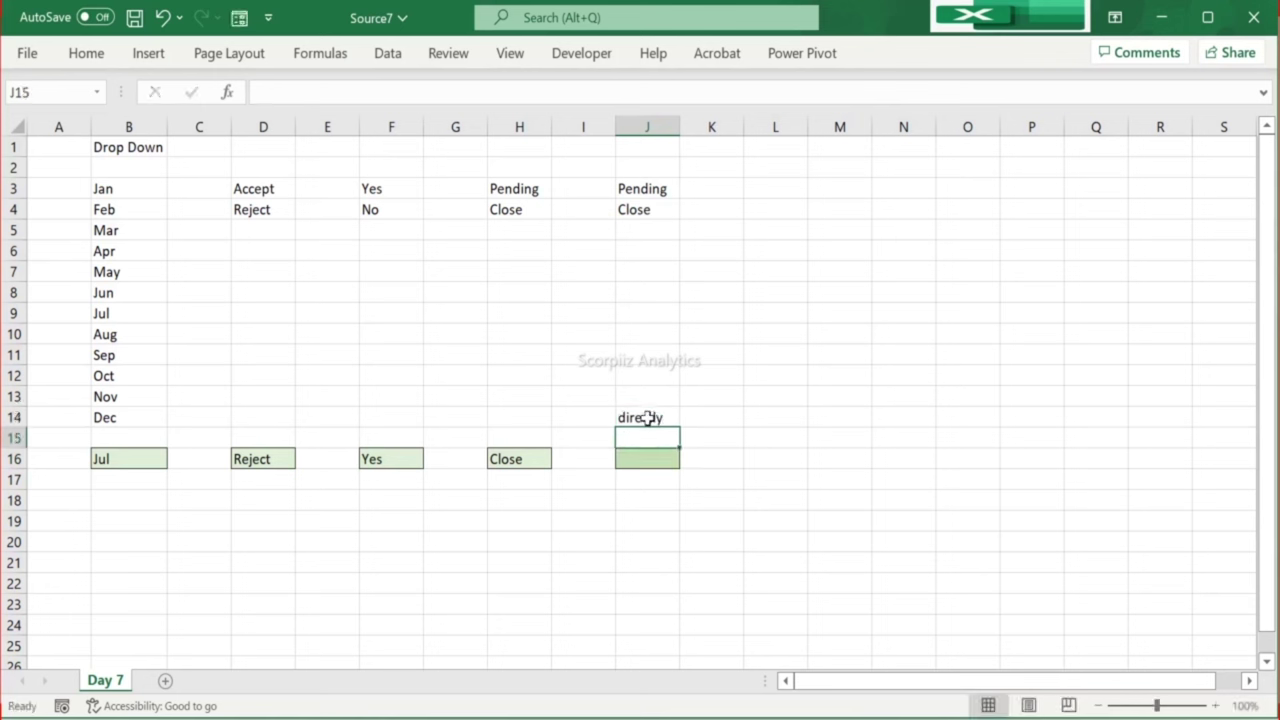
{"action": "left_click", "coordinate": [643, 459]}
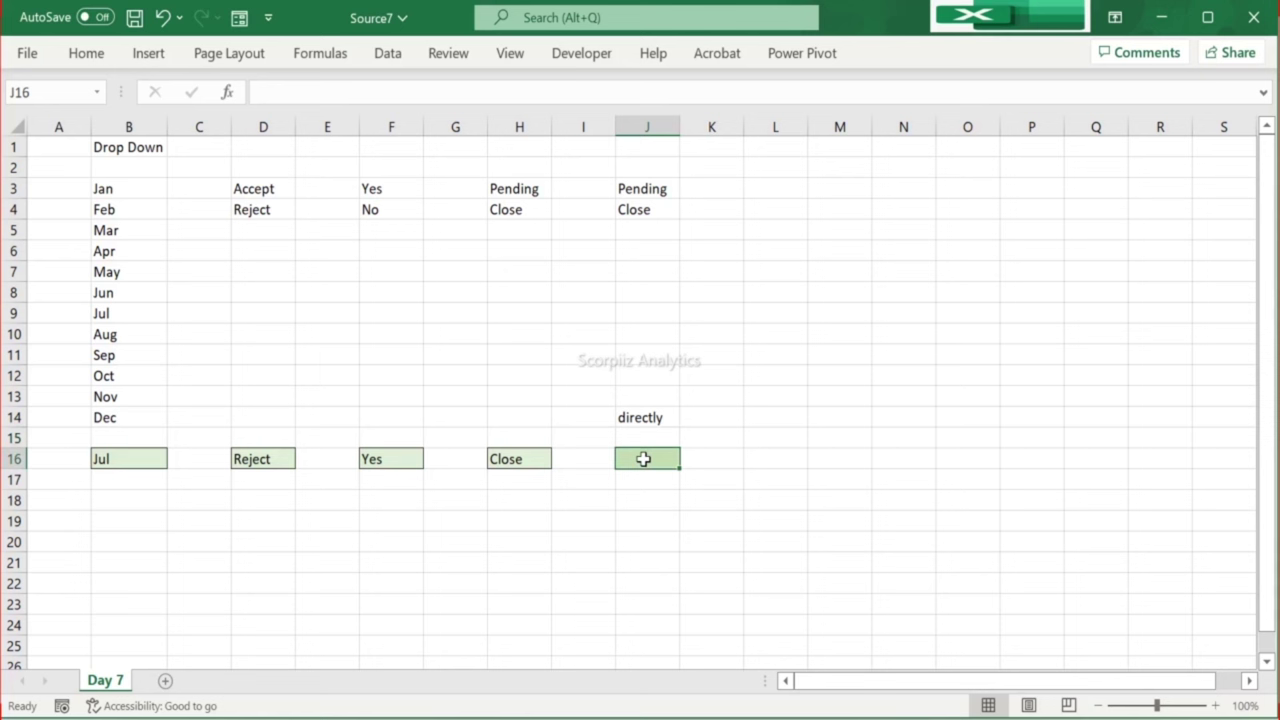
Step: Give J16 a List validation with the source typed directly as Pending,Close
{"action": "left_click", "coordinate": [388, 55]}
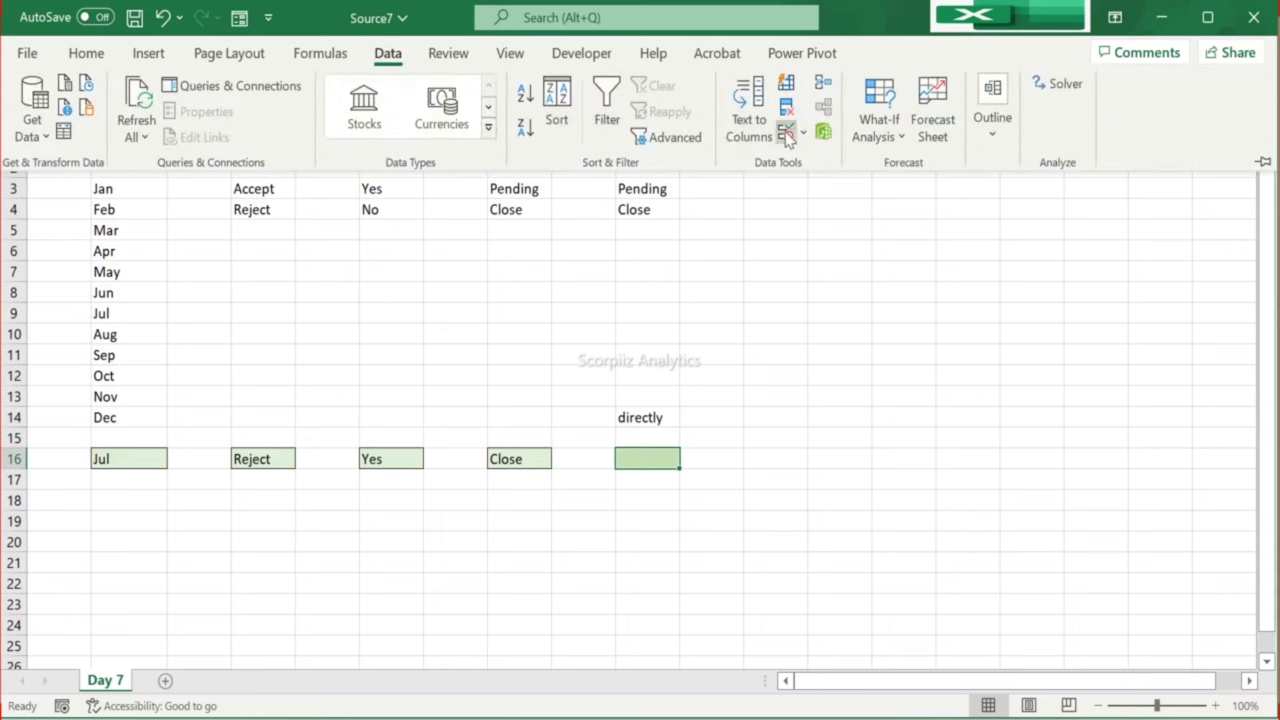
{"action": "left_click", "coordinate": [787, 136]}
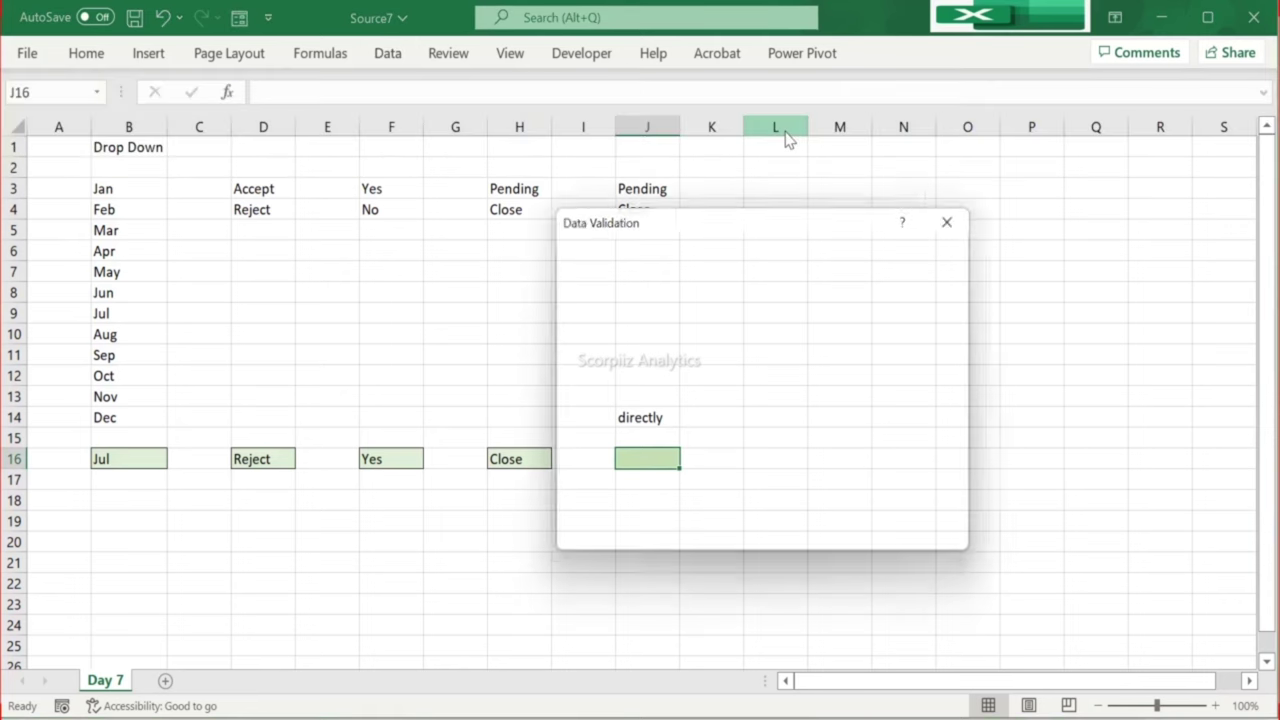
{"action": "left_click", "coordinate": [960, 218]}
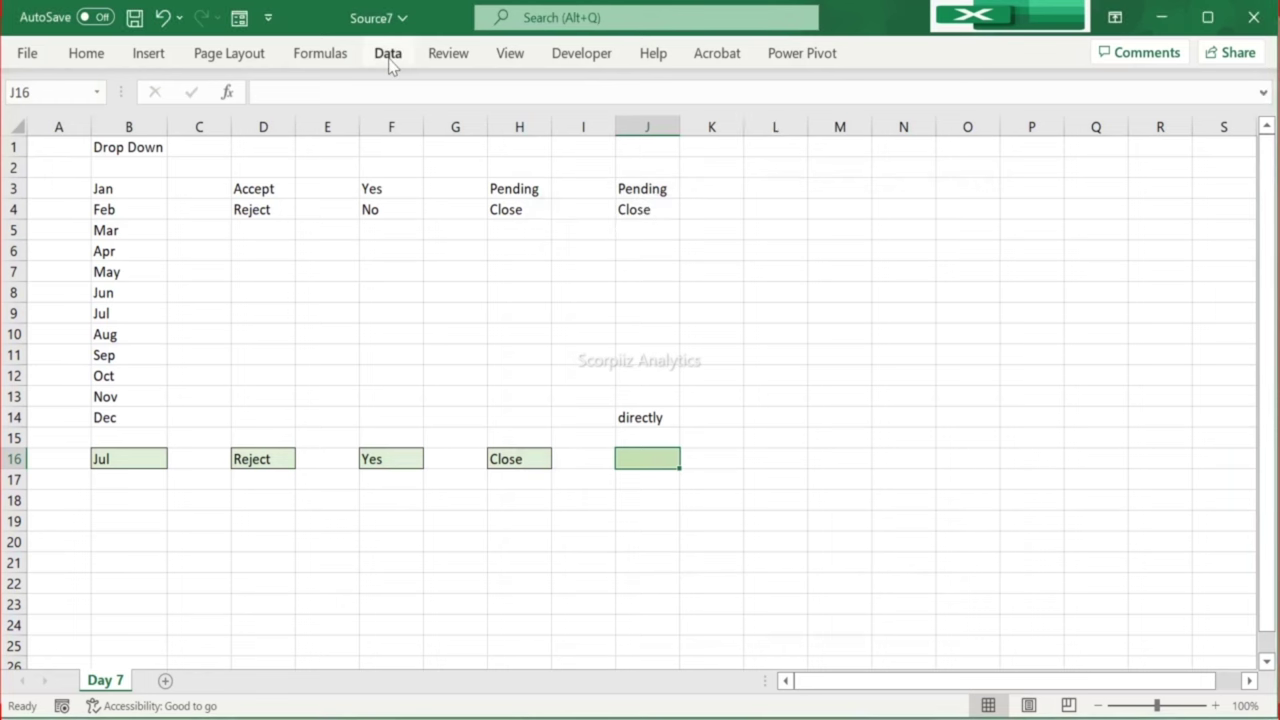
{"action": "left_click", "coordinate": [389, 55]}
{"action": "left_click", "coordinate": [802, 136]}
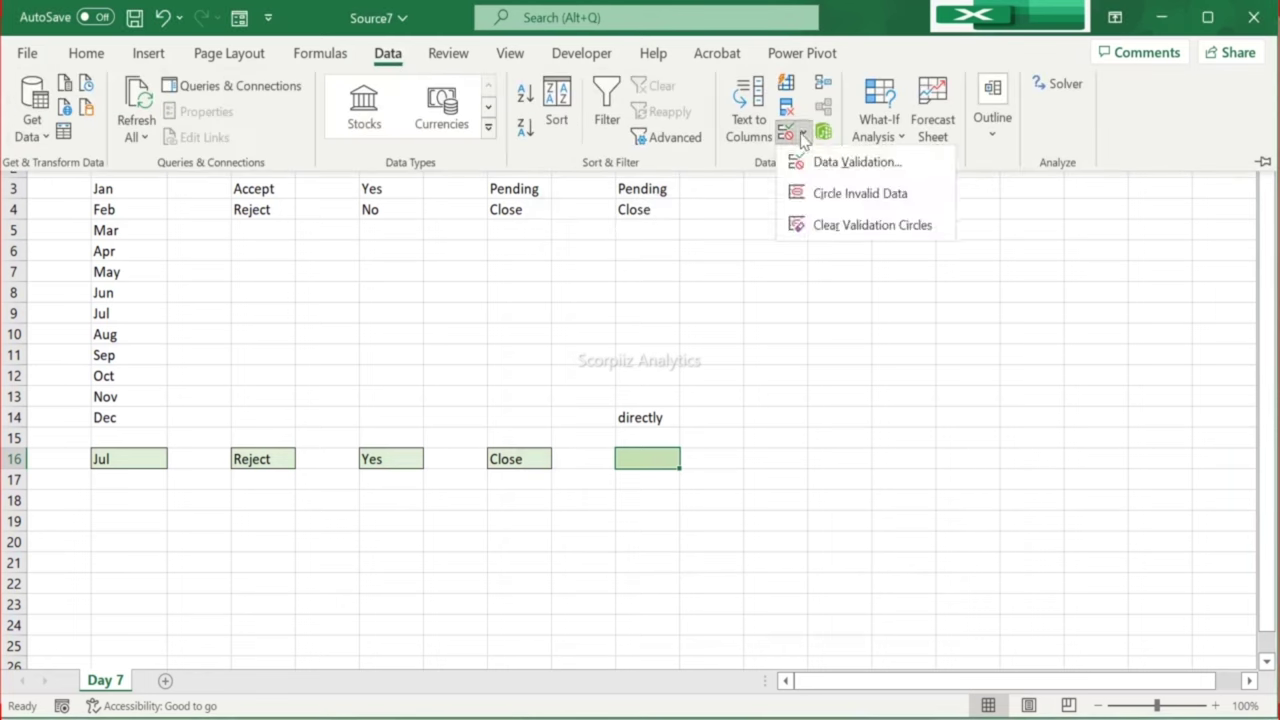
{"action": "left_click", "coordinate": [817, 165]}
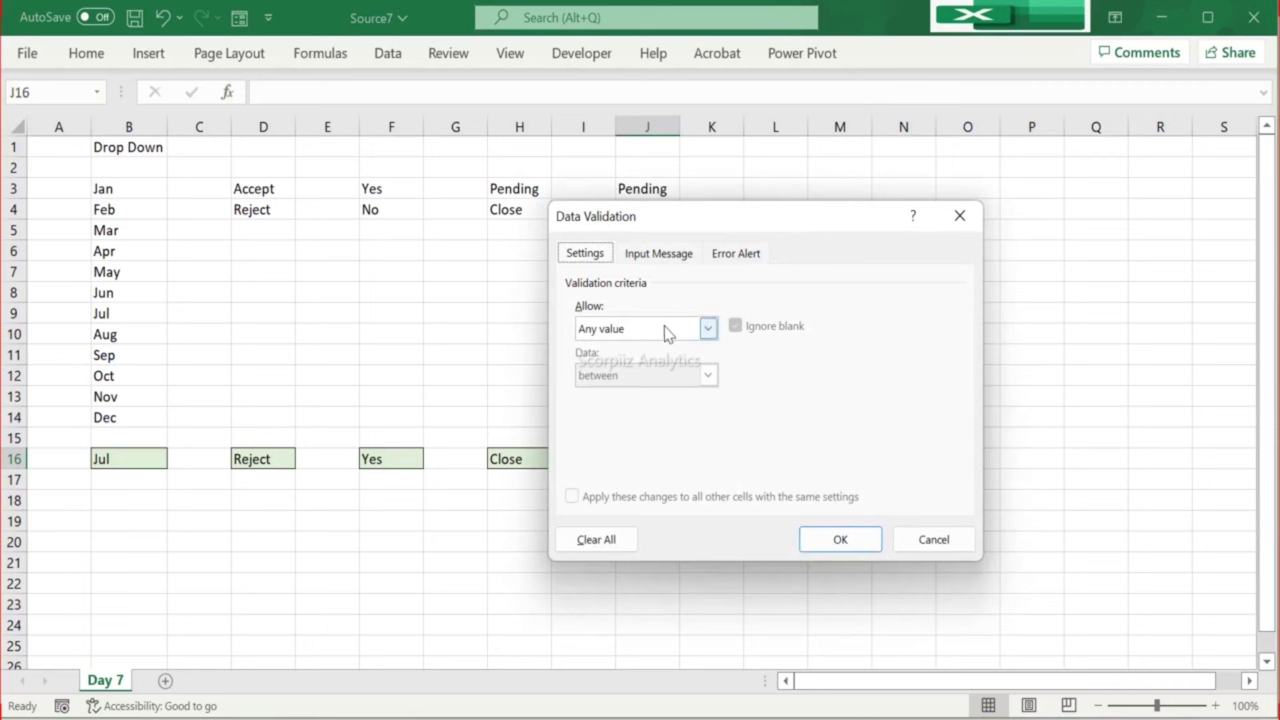
{"action": "left_click", "coordinate": [690, 335]}
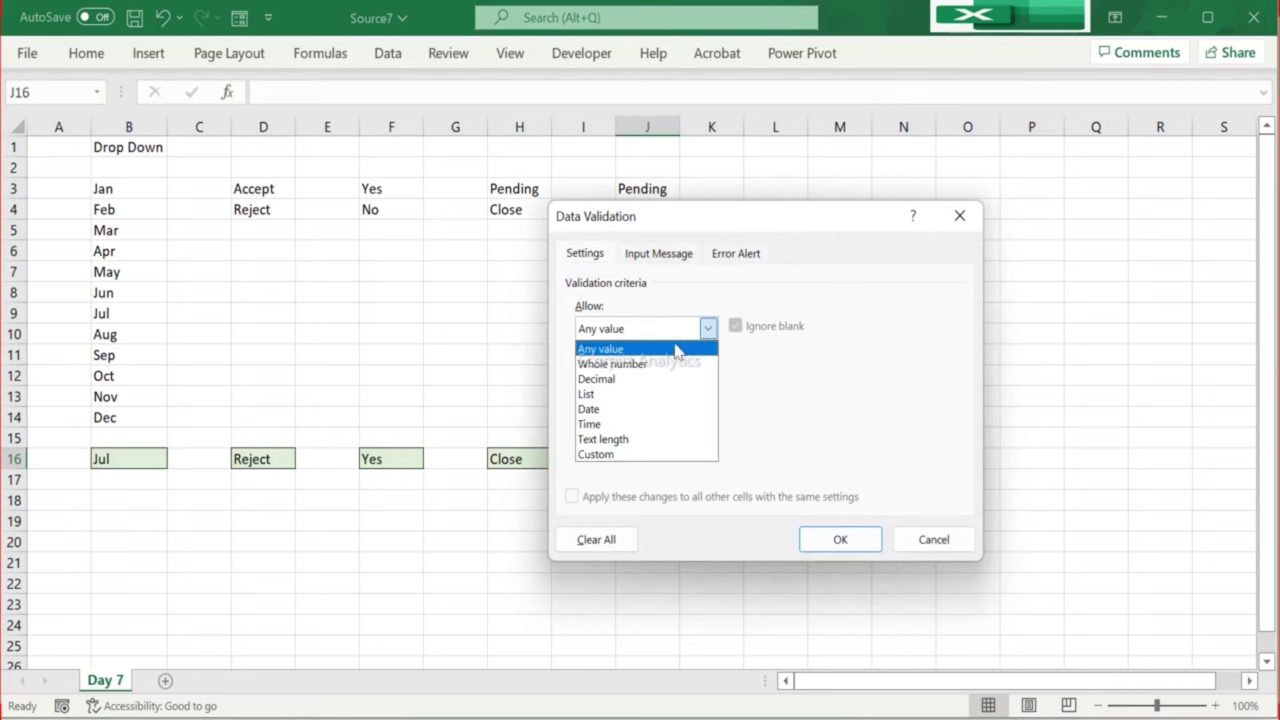
{"action": "left_click", "coordinate": [619, 396]}
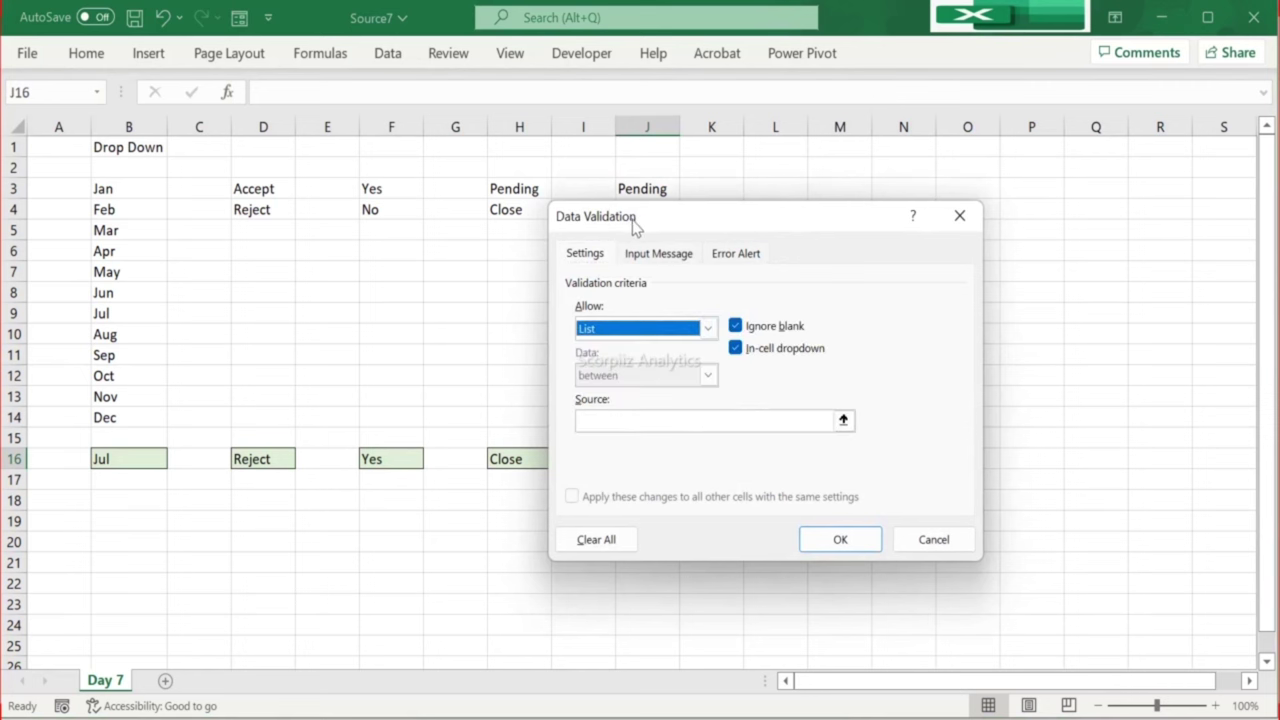
{"action": "left_click_drag", "start_coordinate": [633, 225], "coordinate": [885, 210]}
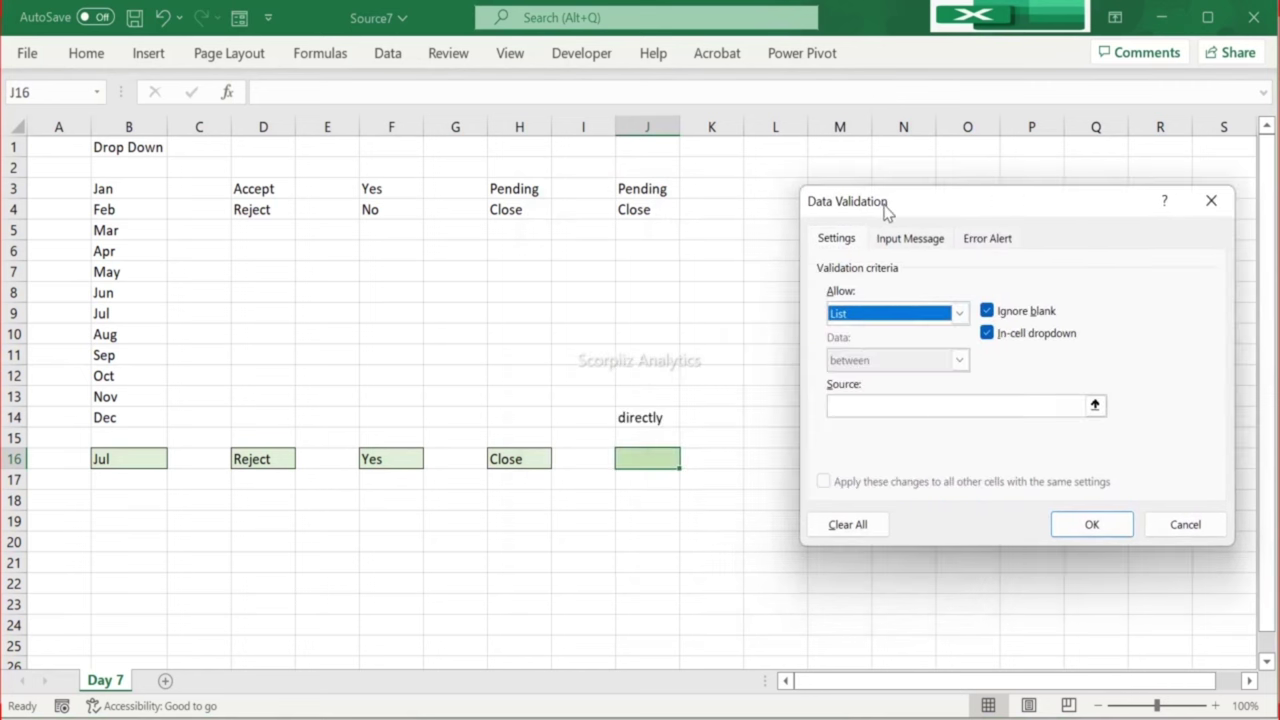
{"action": "left_click", "coordinate": [848, 405]}
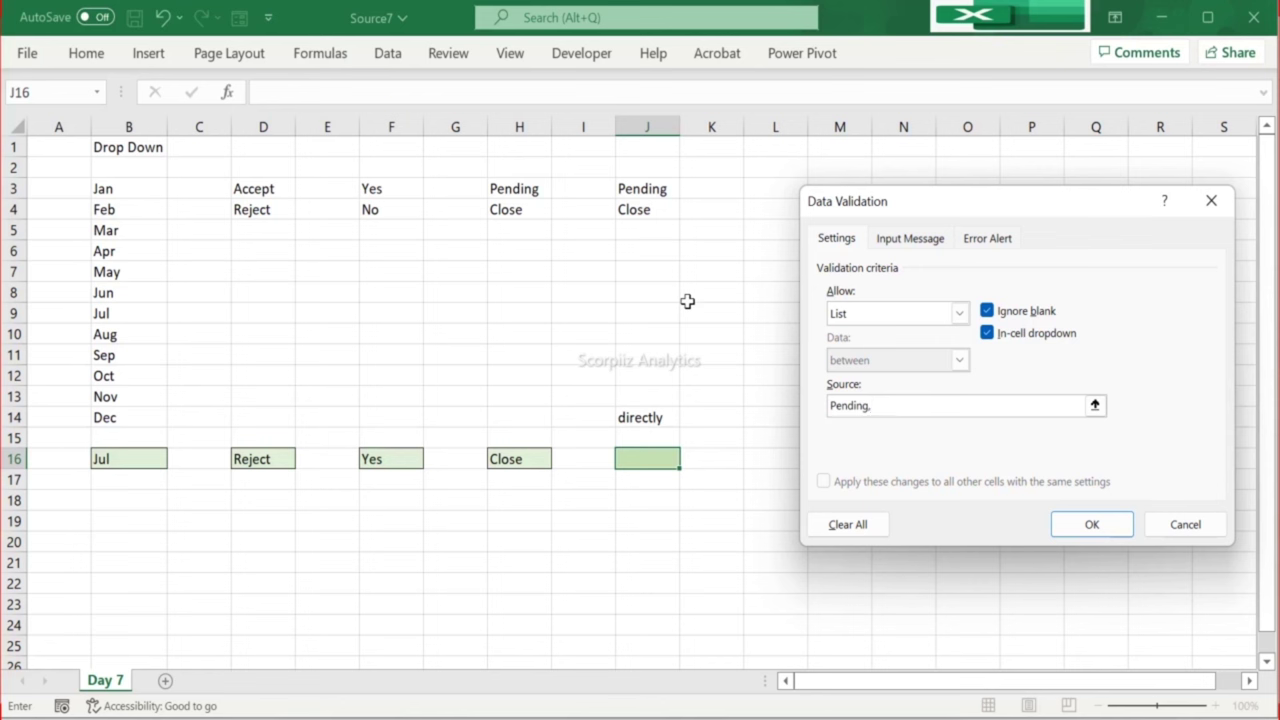
{"action": "left_click", "coordinate": [1089, 522]}
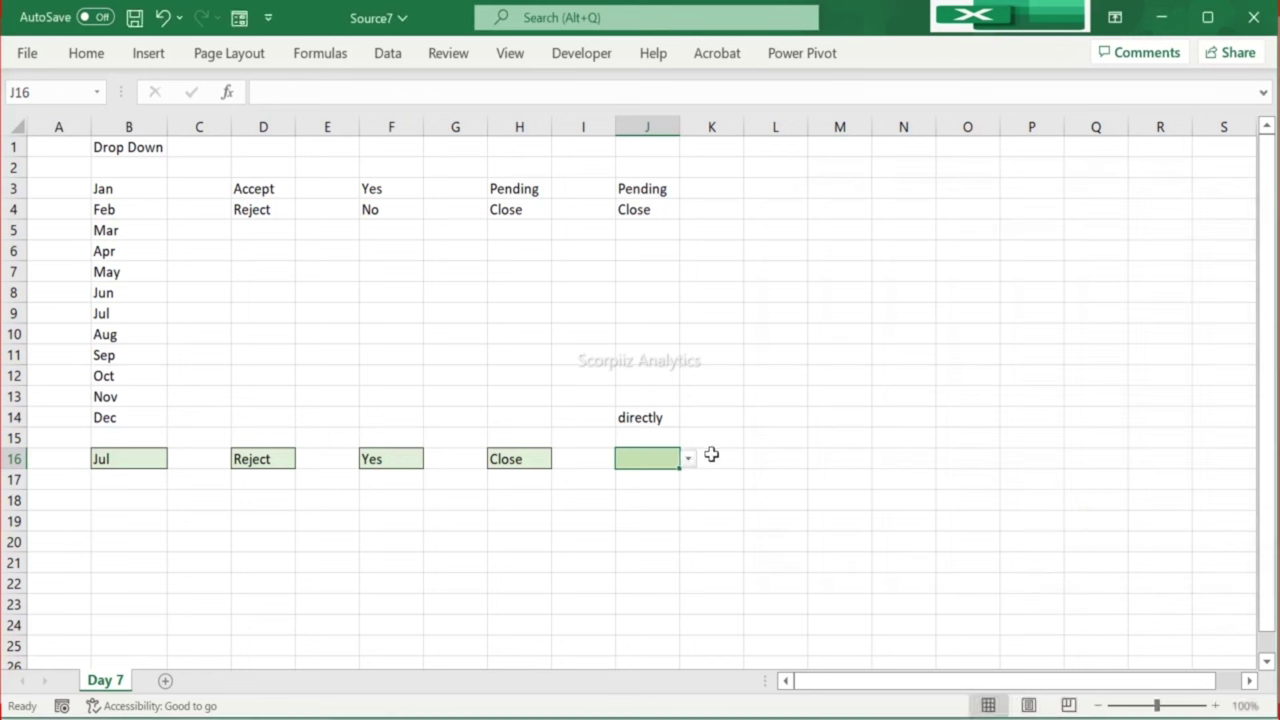
Step: Test J16's drop-down, choosing Pending and finally Close
{"action": "left_click", "coordinate": [688, 459]}
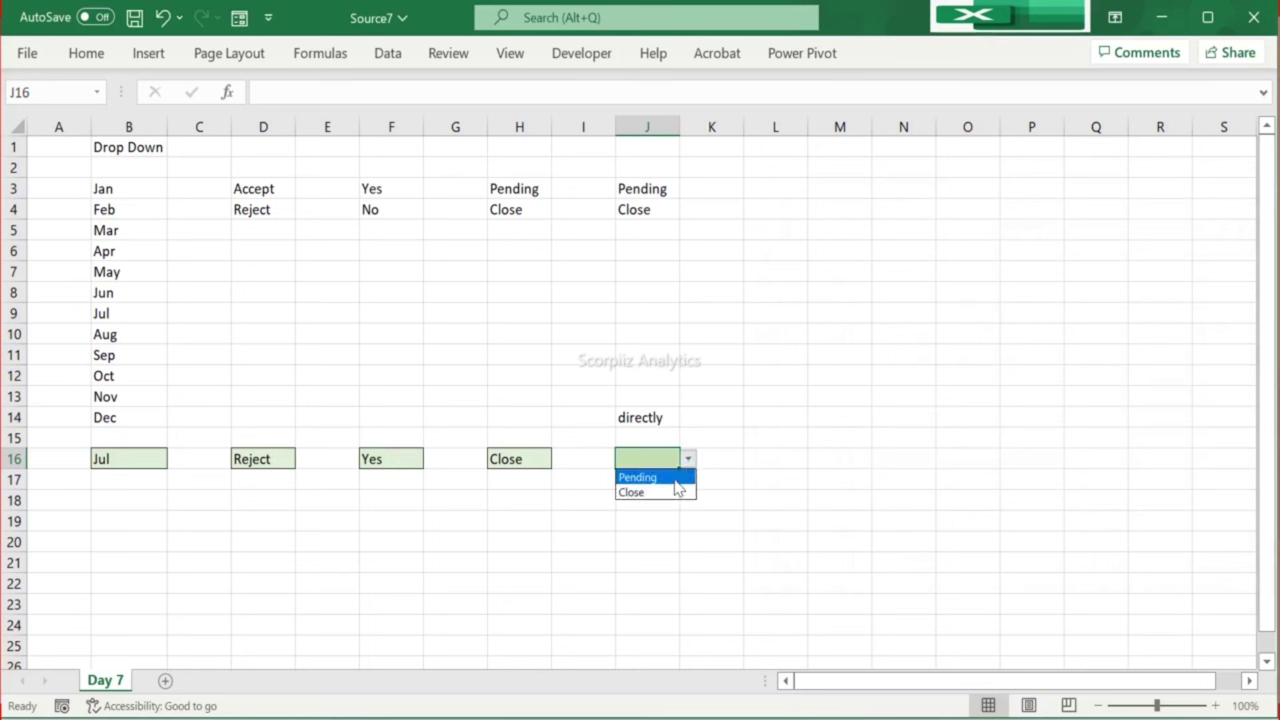
{"action": "left_click", "coordinate": [677, 480]}
{"action": "left_click", "coordinate": [687, 461]}
{"action": "left_click", "coordinate": [679, 476]}
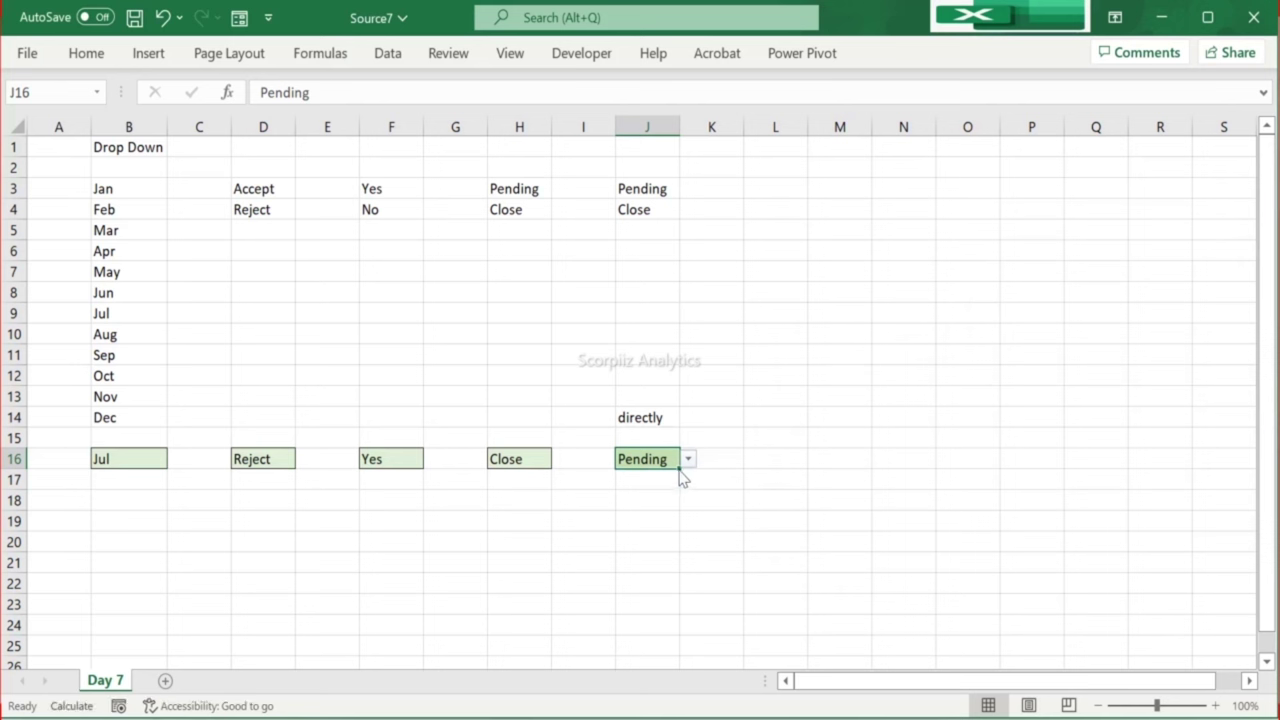
{"action": "left_click", "coordinate": [703, 460]}
{"action": "left_click", "coordinate": [671, 460]}
{"action": "left_click", "coordinate": [688, 461]}
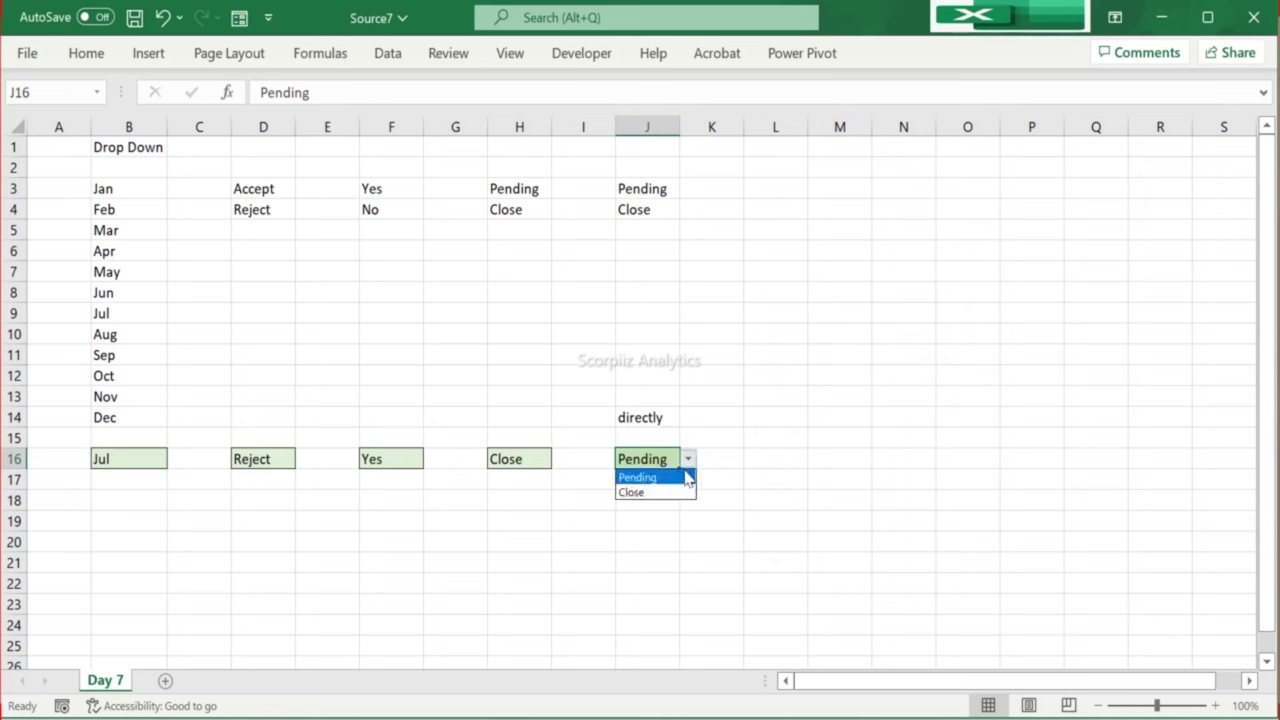
{"action": "left_click", "coordinate": [673, 493]}
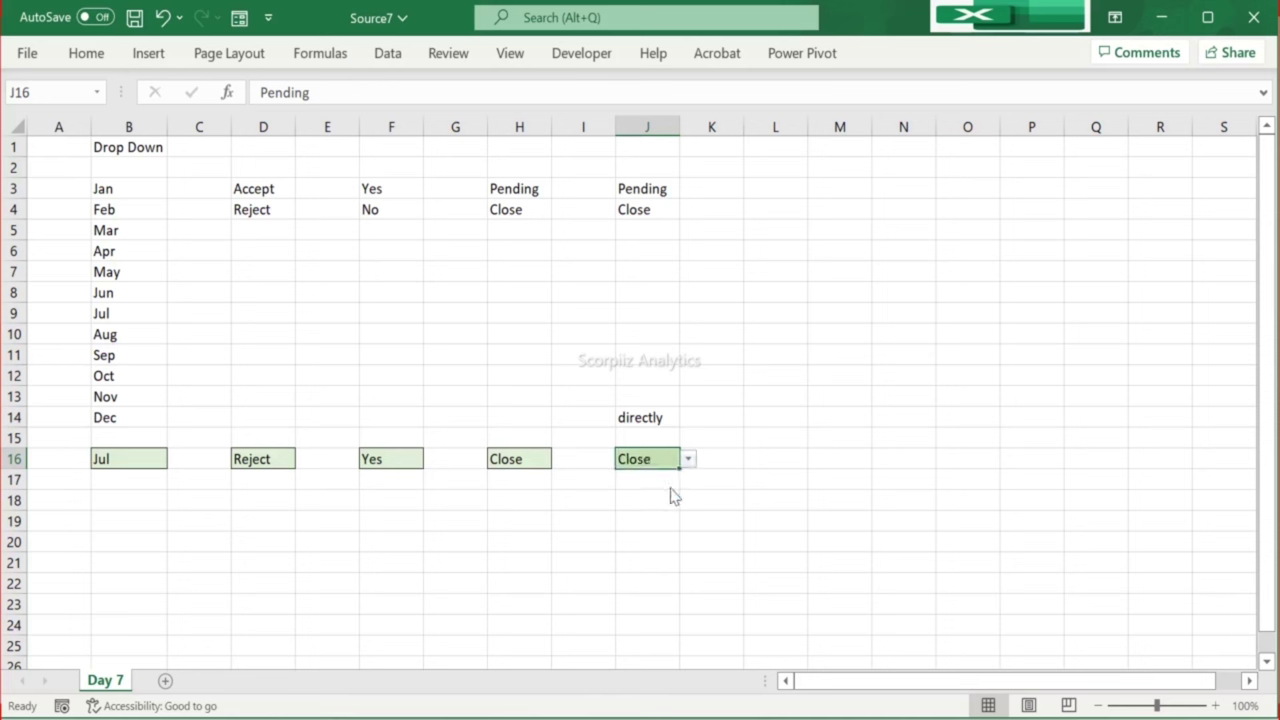
Step: Copy Yes/No from F3:F4 into L3:L4 and the word 'directly' from J14 into L14
{"action": "left_click_drag", "start_coordinate": [397, 188], "coordinate": [398, 203]}
{"action": "key", "text": "ctrl+c"}
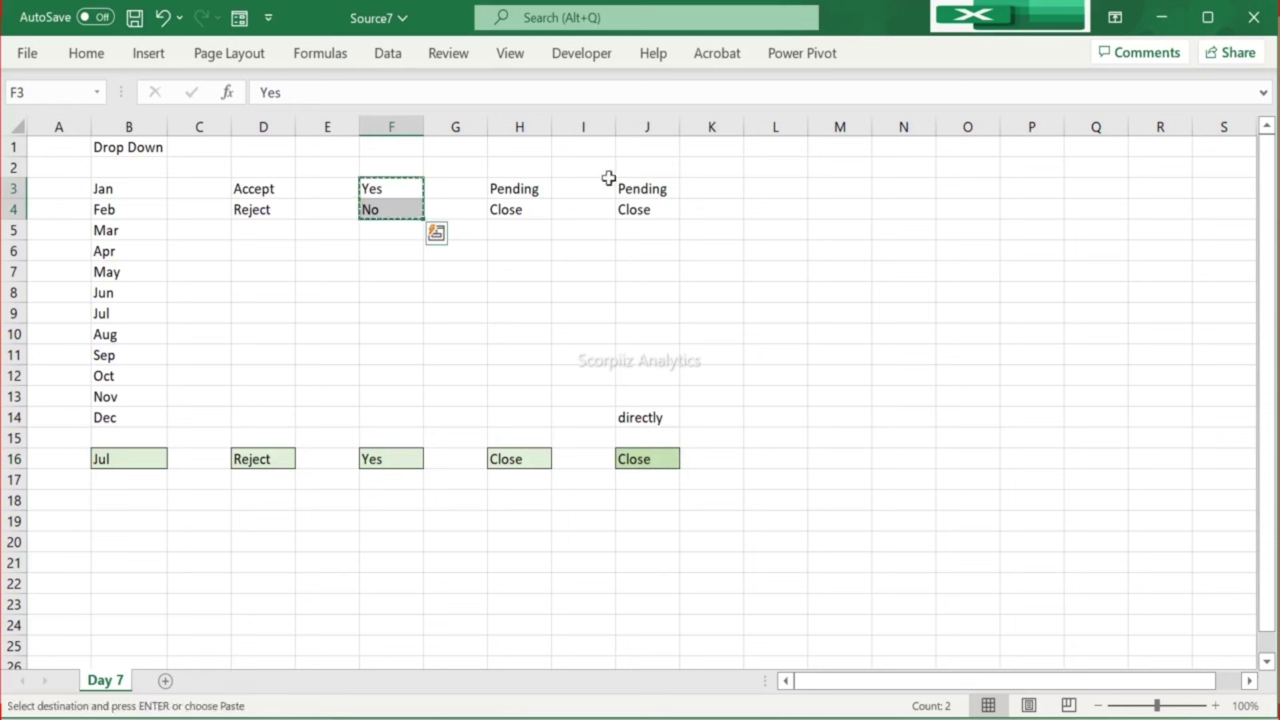
{"action": "left_click", "coordinate": [758, 188]}
{"action": "key", "text": "ctrl+v"}
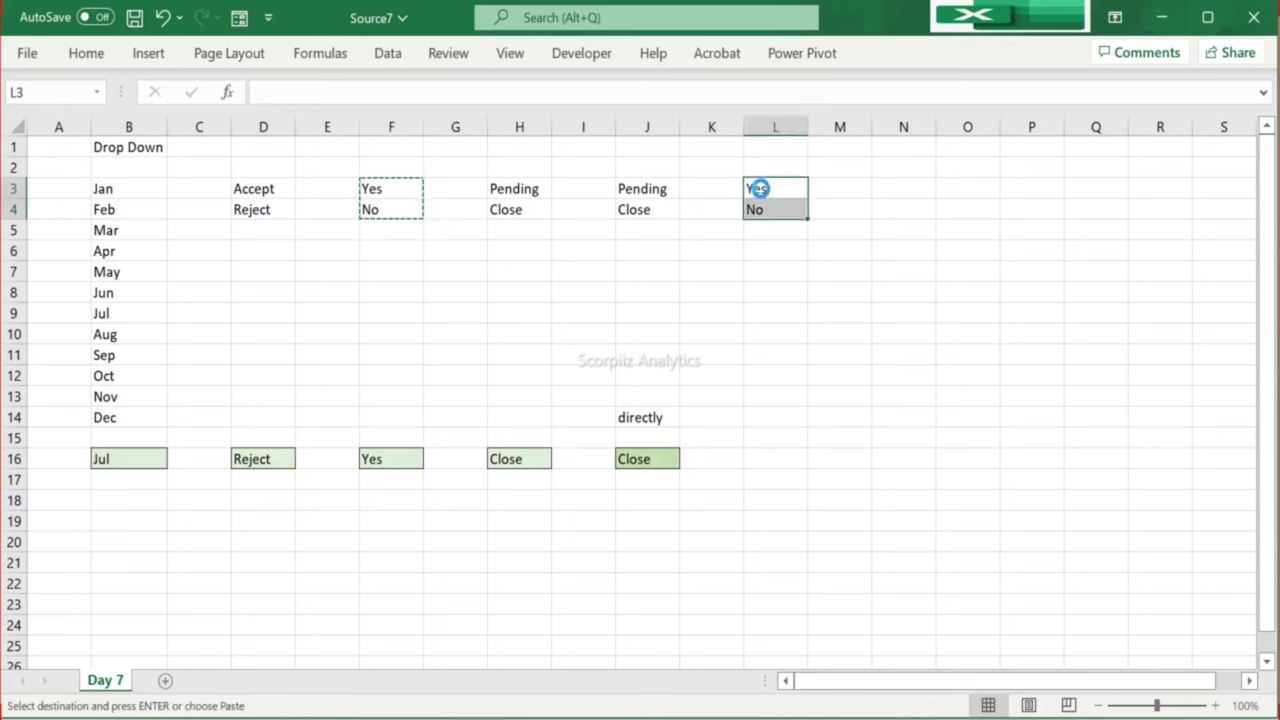
{"action": "left_click", "coordinate": [655, 420]}
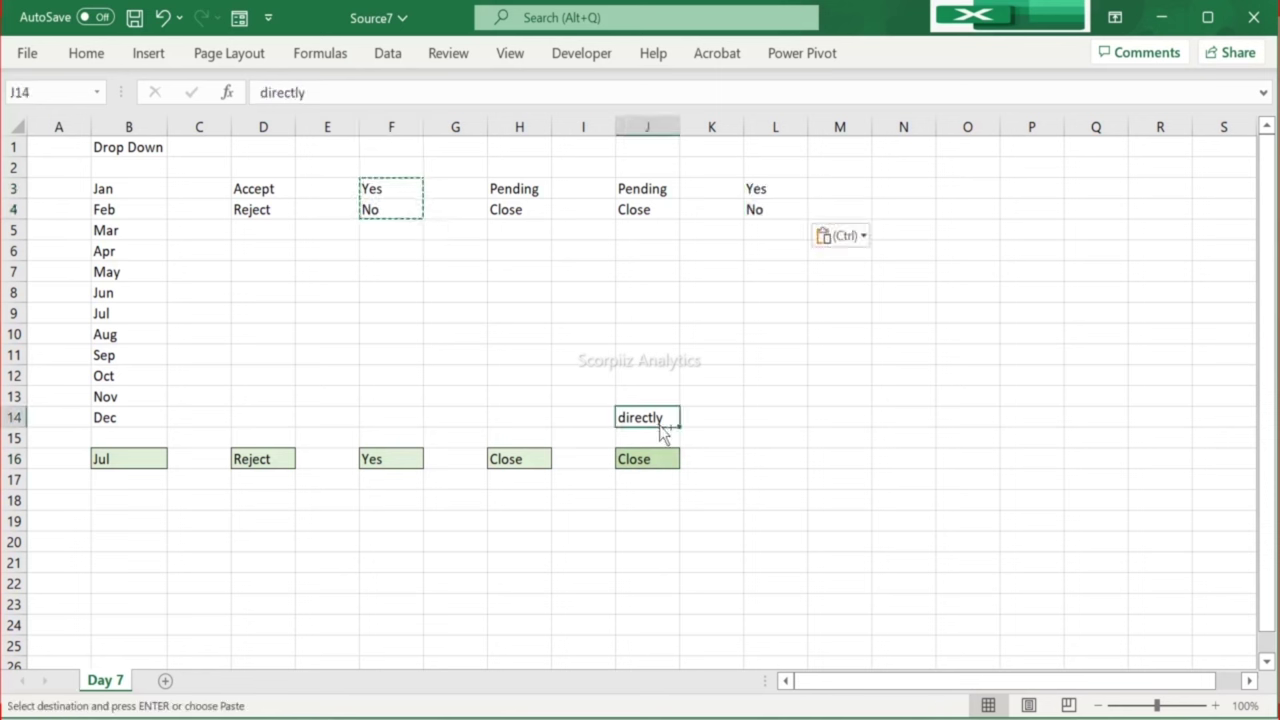
{"action": "key", "text": "ctrl+c"}
{"action": "left_click", "coordinate": [778, 420]}
{"action": "key", "text": "ctrl+v"}
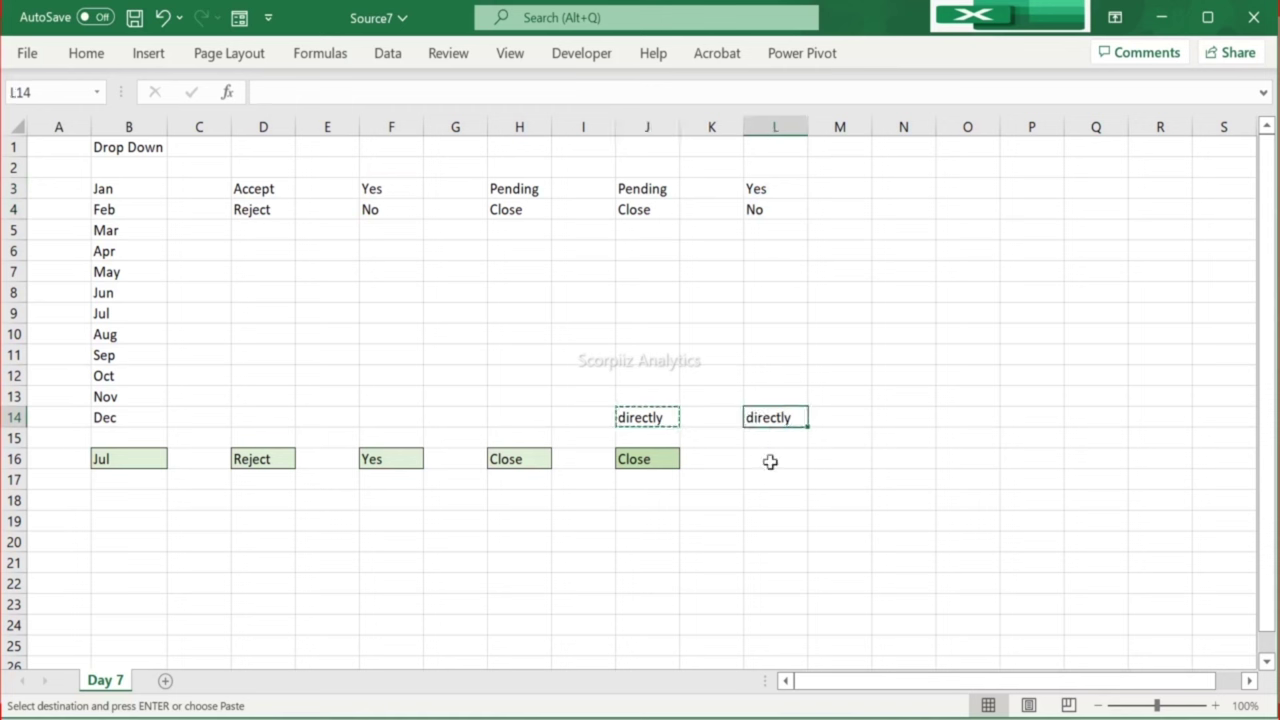
Step: Fill cell L16 light green and bring up its Data Validation settings
{"action": "left_click", "coordinate": [766, 472]}
{"action": "left_click", "coordinate": [761, 457]}
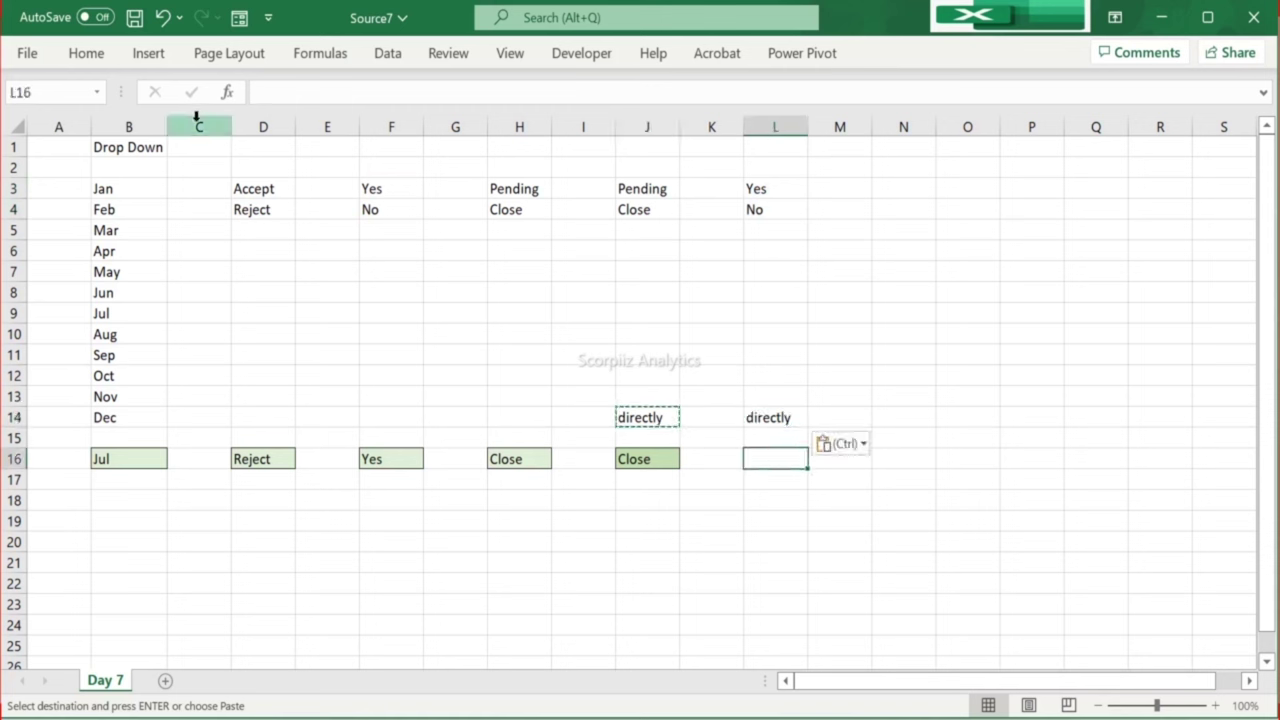
{"action": "left_click", "coordinate": [100, 60]}
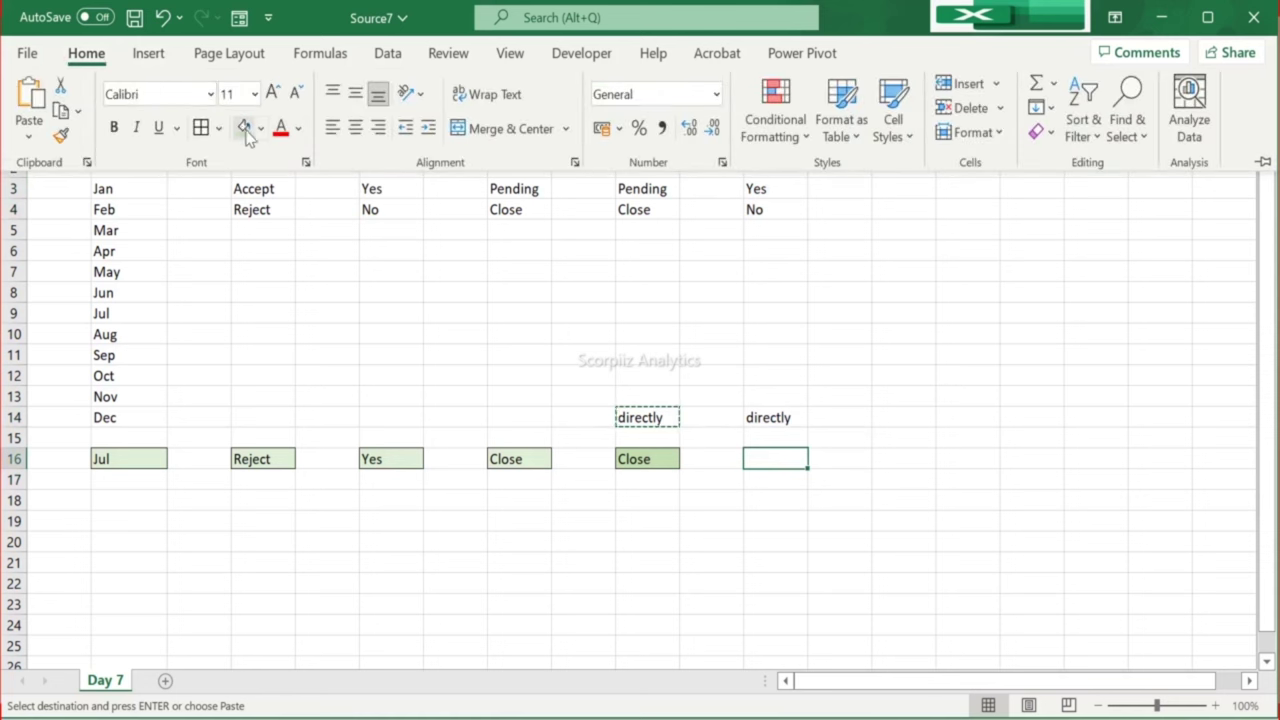
{"action": "left_click", "coordinate": [243, 127]}
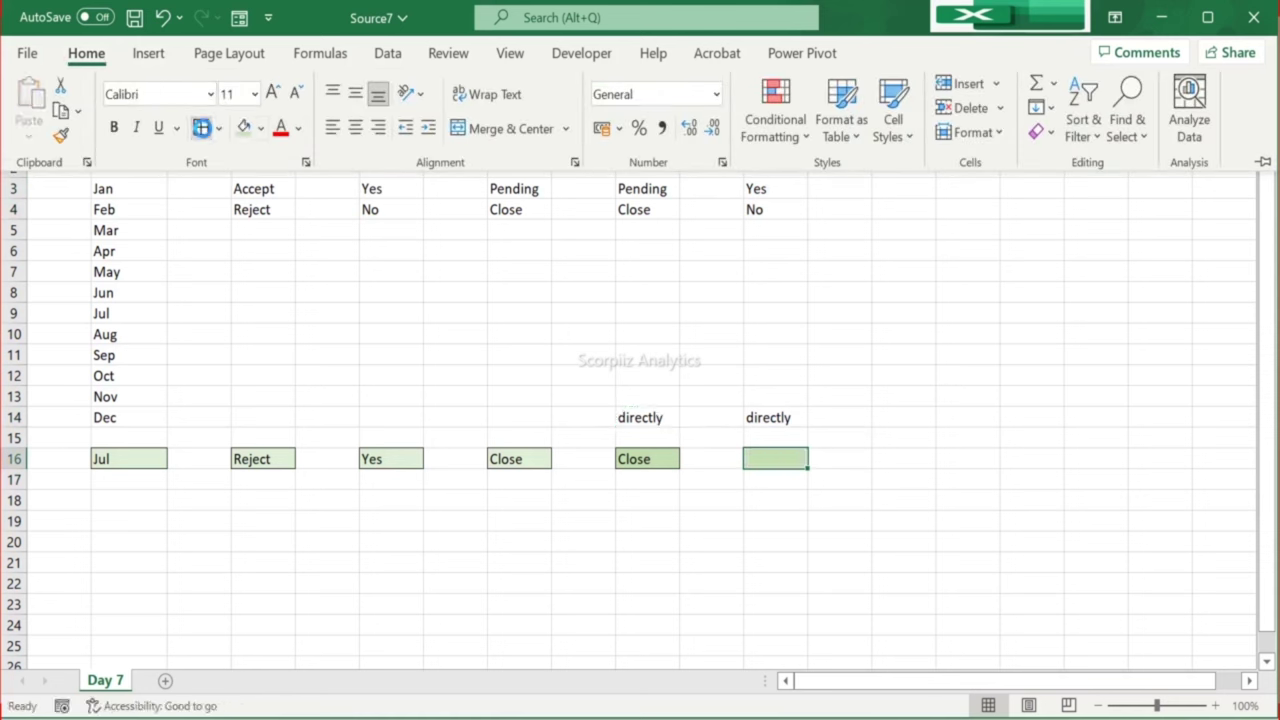
{"action": "left_click", "coordinate": [388, 53]}
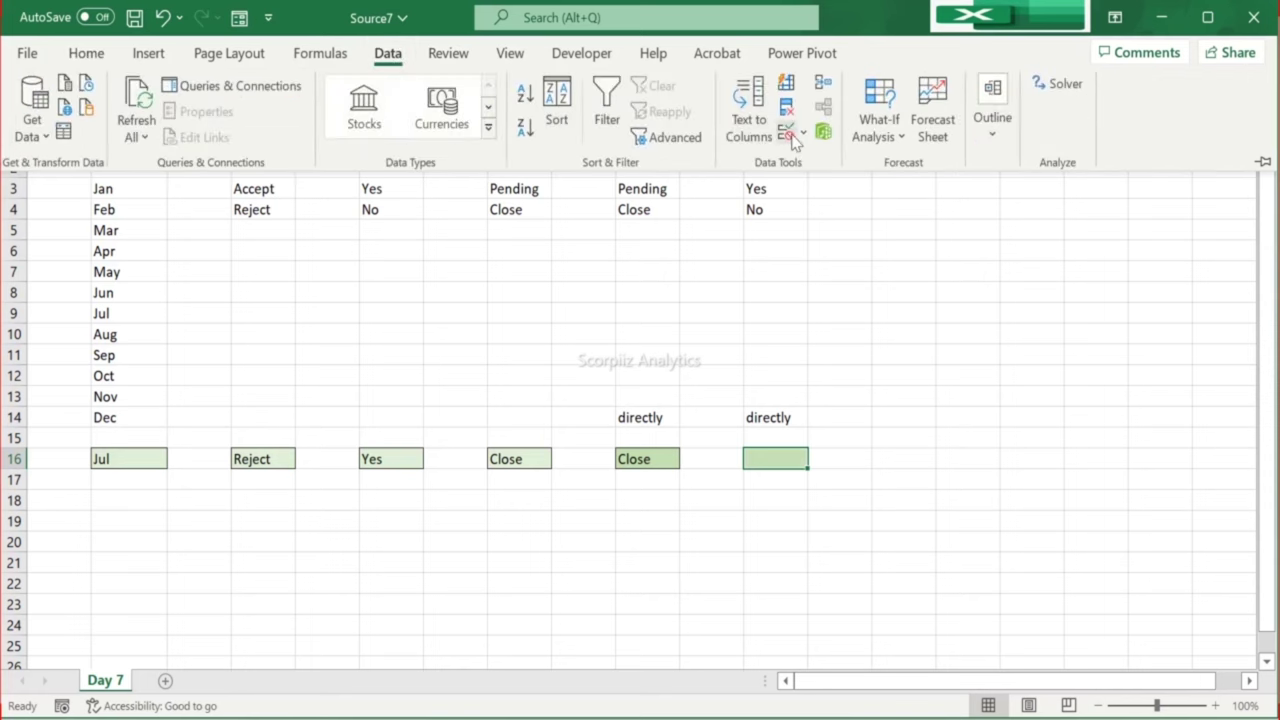
{"action": "left_click", "coordinate": [793, 143]}
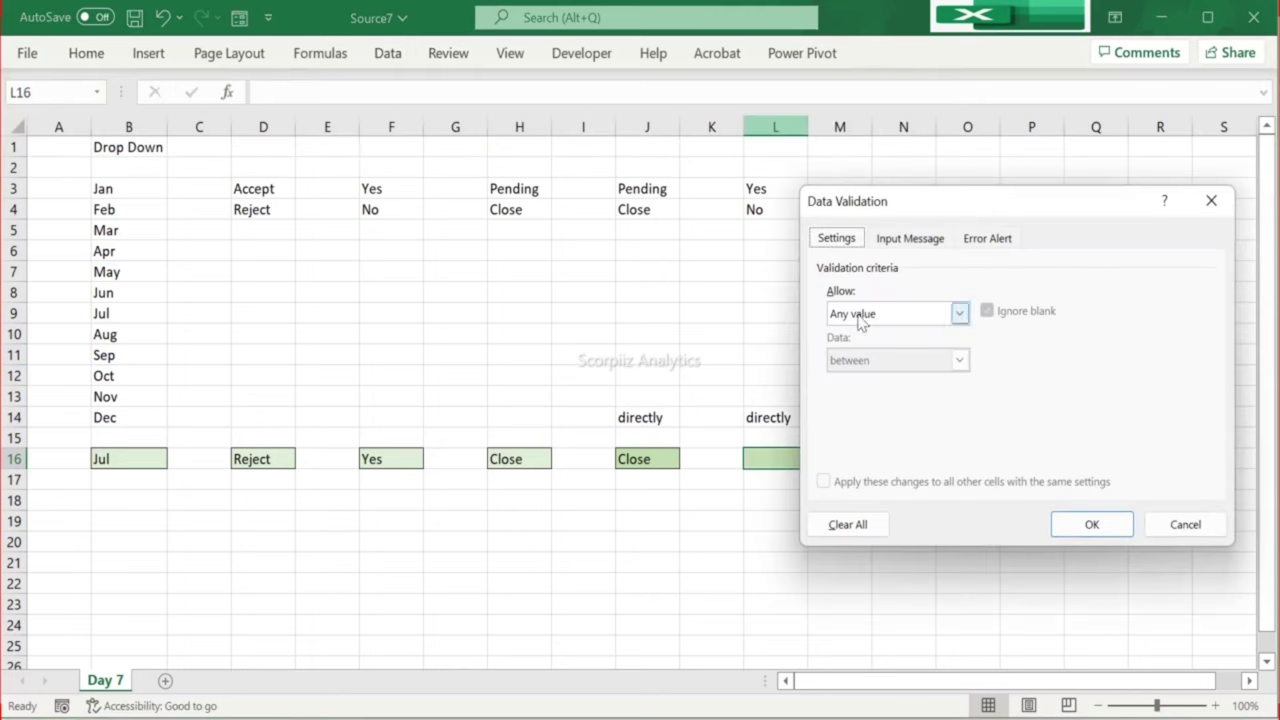
Step: Restrict L16 to a List validation with source Yes,No
{"action": "left_click", "coordinate": [868, 314]}
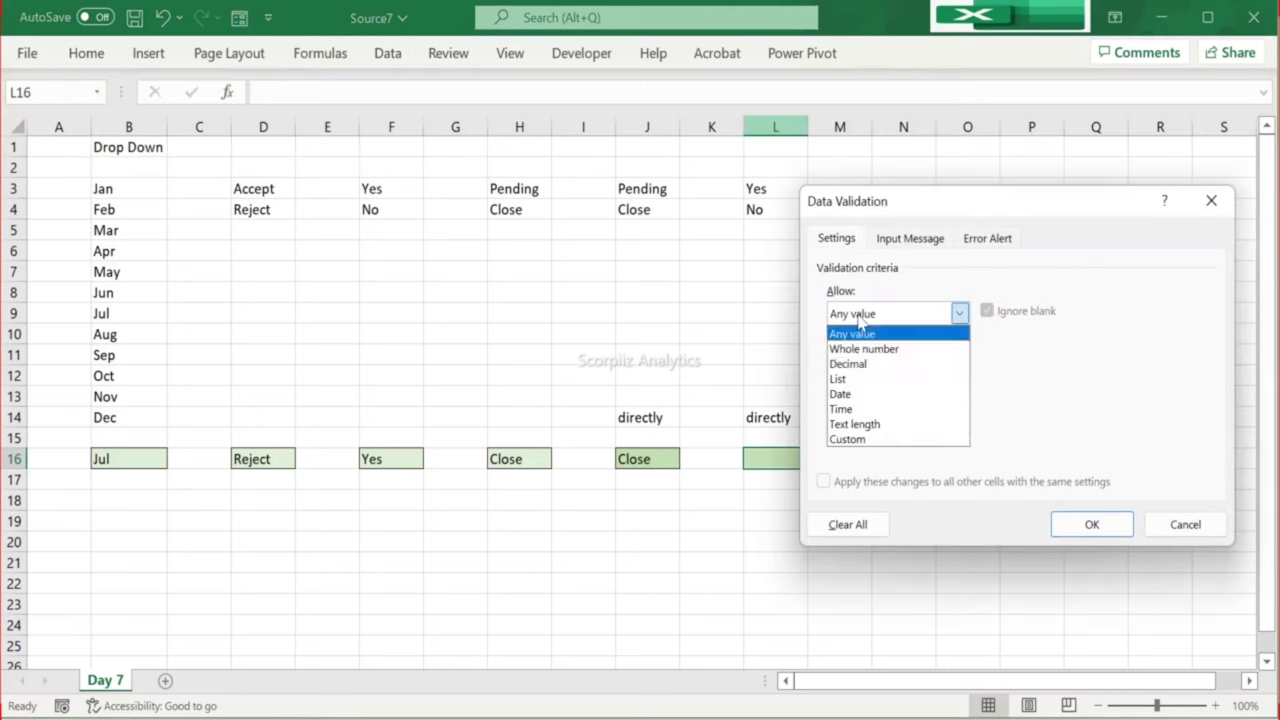
{"action": "left_click", "coordinate": [850, 380]}
{"action": "left_click", "coordinate": [846, 401]}
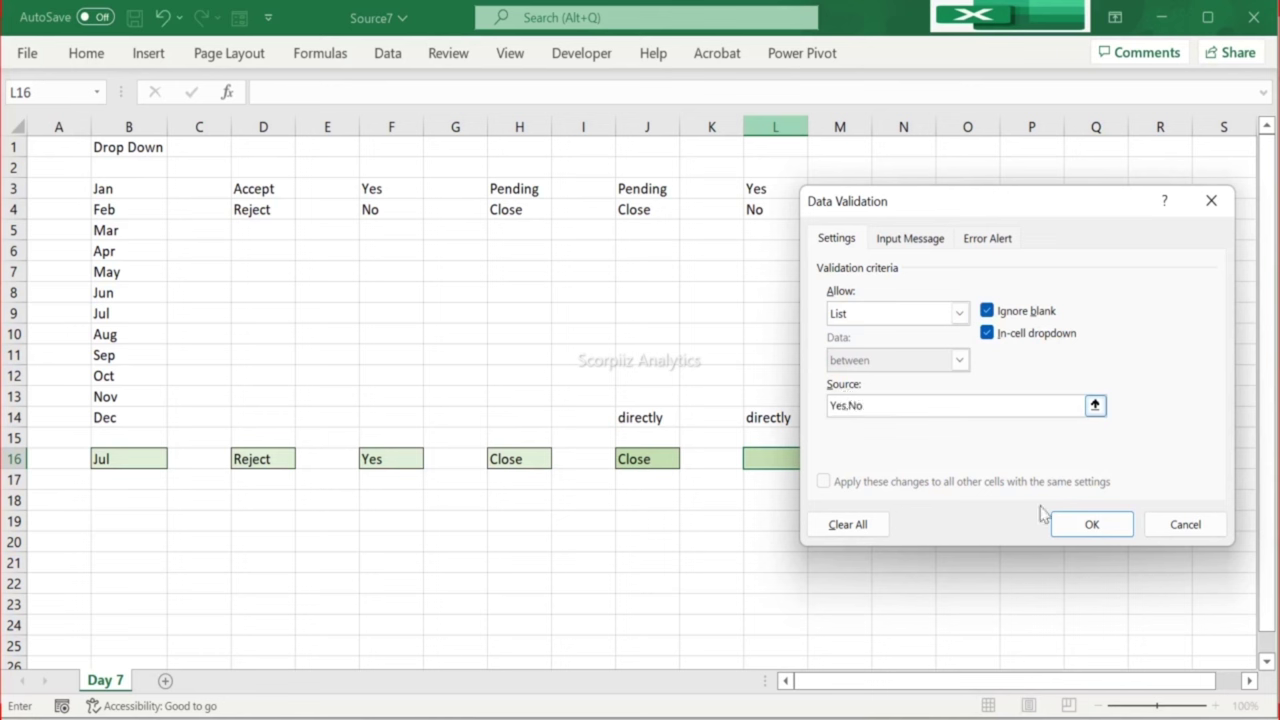
{"action": "left_click", "coordinate": [1100, 527]}
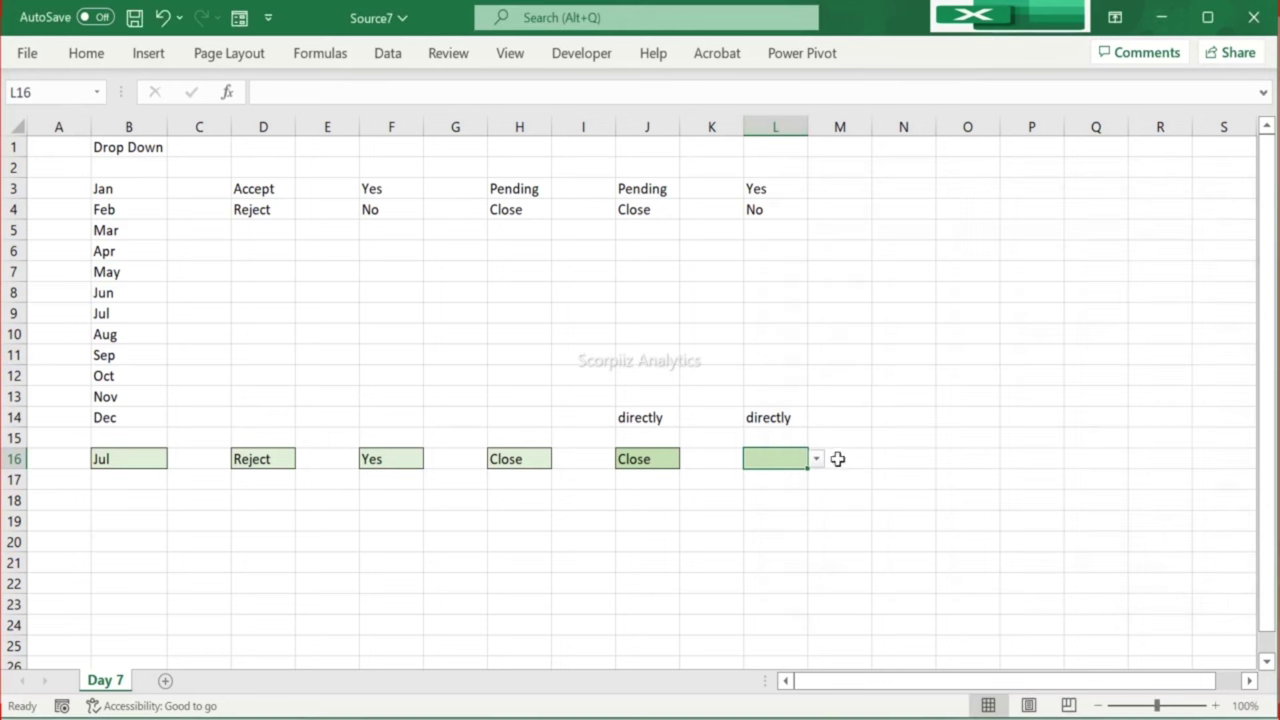
Step: Test L16's drop-down by choosing No, then Yes, then No again
{"action": "left_click", "coordinate": [817, 460]}
{"action": "left_click", "coordinate": [801, 493]}
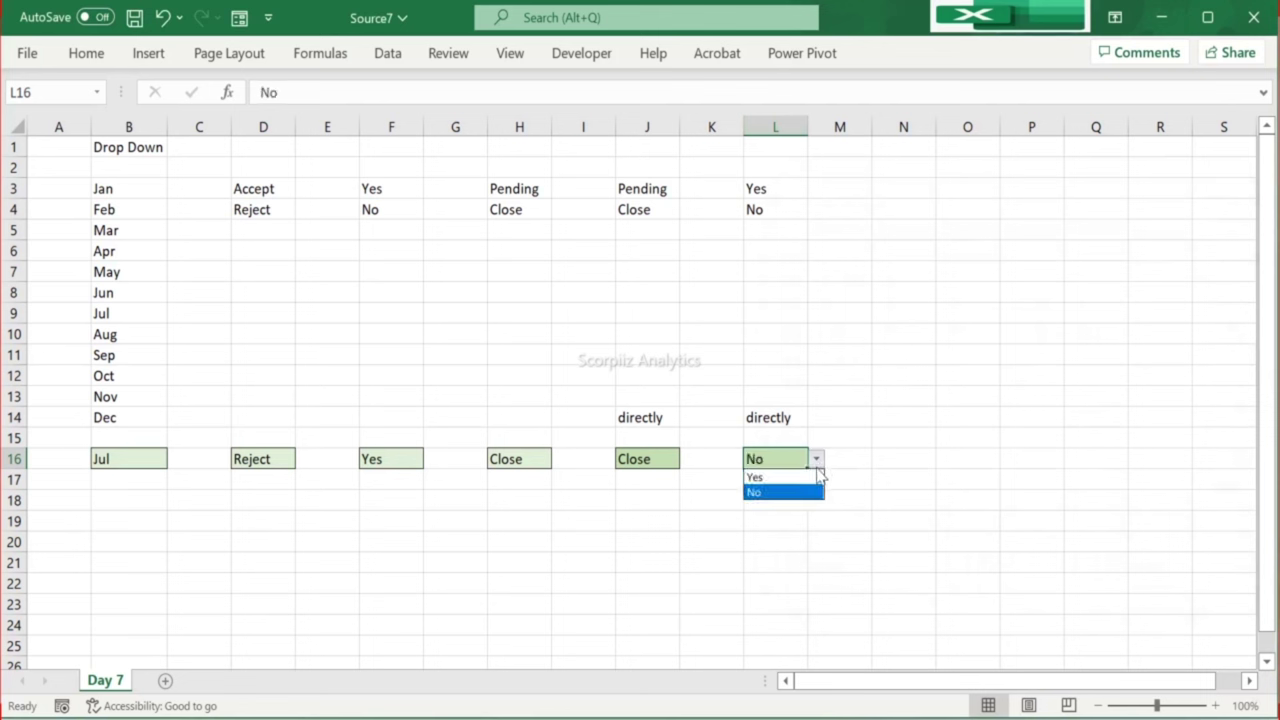
{"action": "left_click", "coordinate": [818, 477]}
{"action": "left_click", "coordinate": [817, 460]}
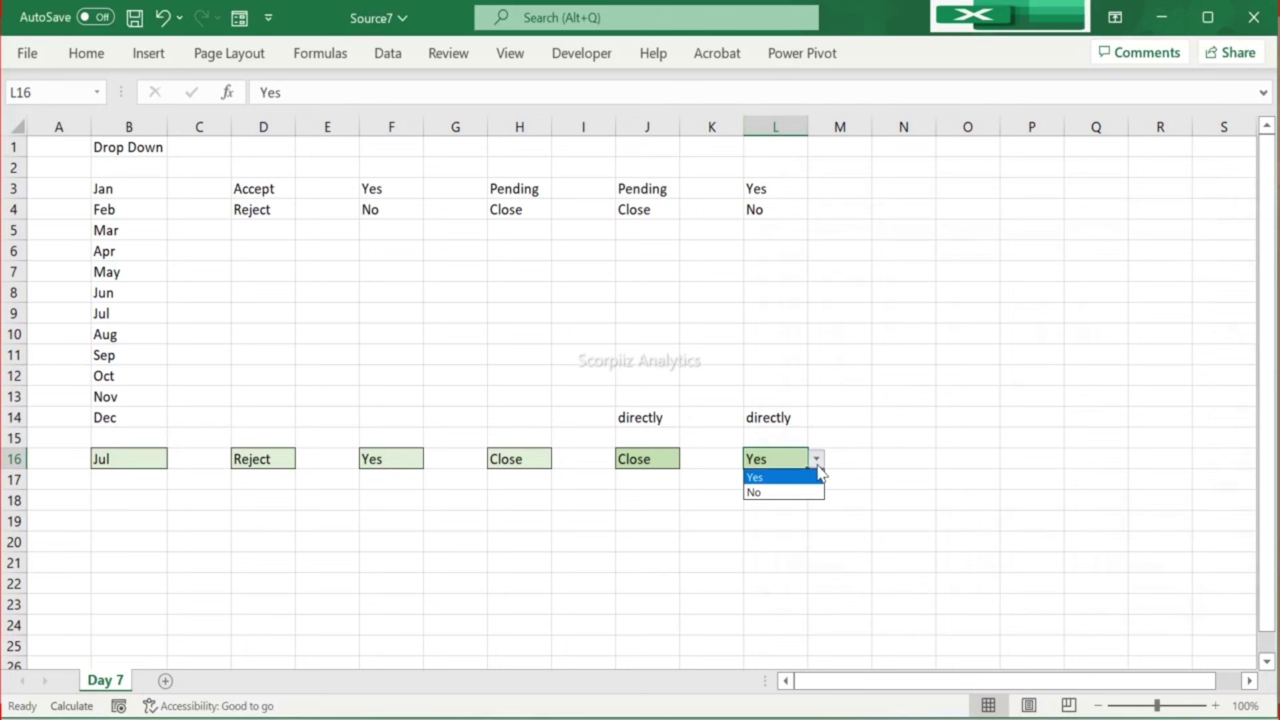
{"action": "left_click", "coordinate": [808, 492]}
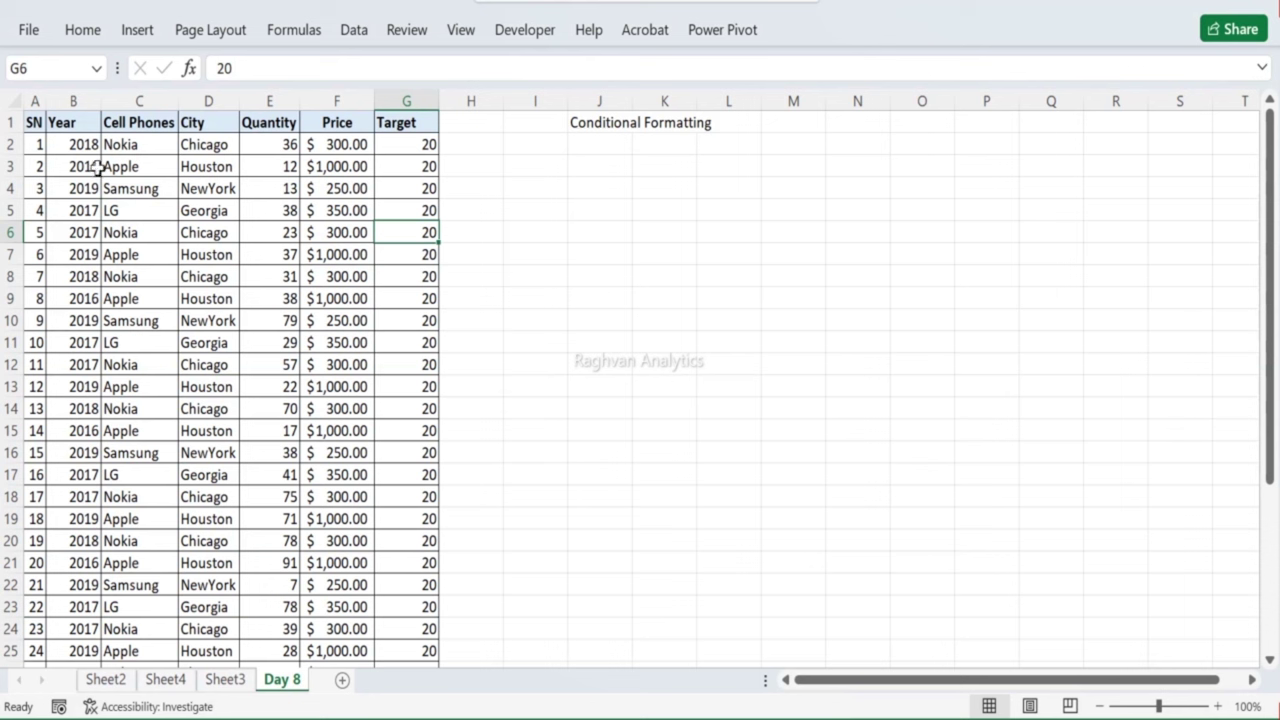
Step: Copy the header and first eleven records (A1:G12) and paste them at I3
{"action": "left_click_drag", "start_coordinate": [35, 122], "coordinate": [409, 449]}
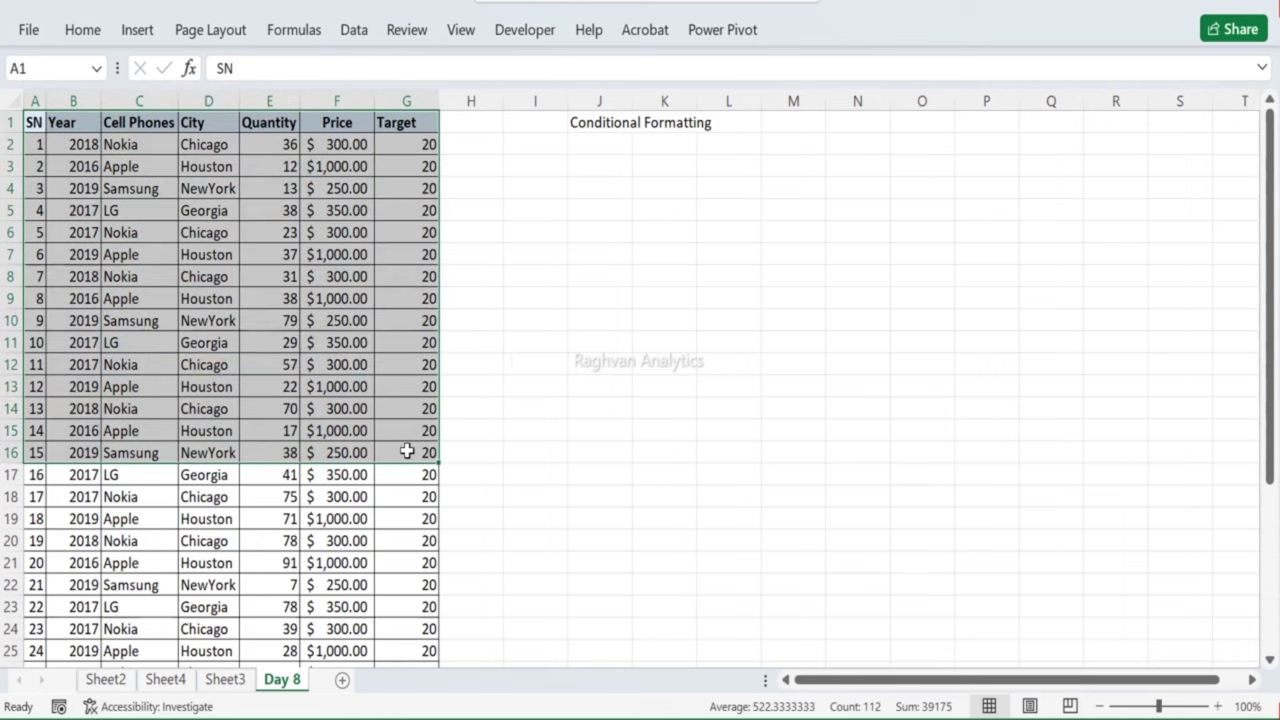
{"action": "left_click", "coordinate": [127, 146]}
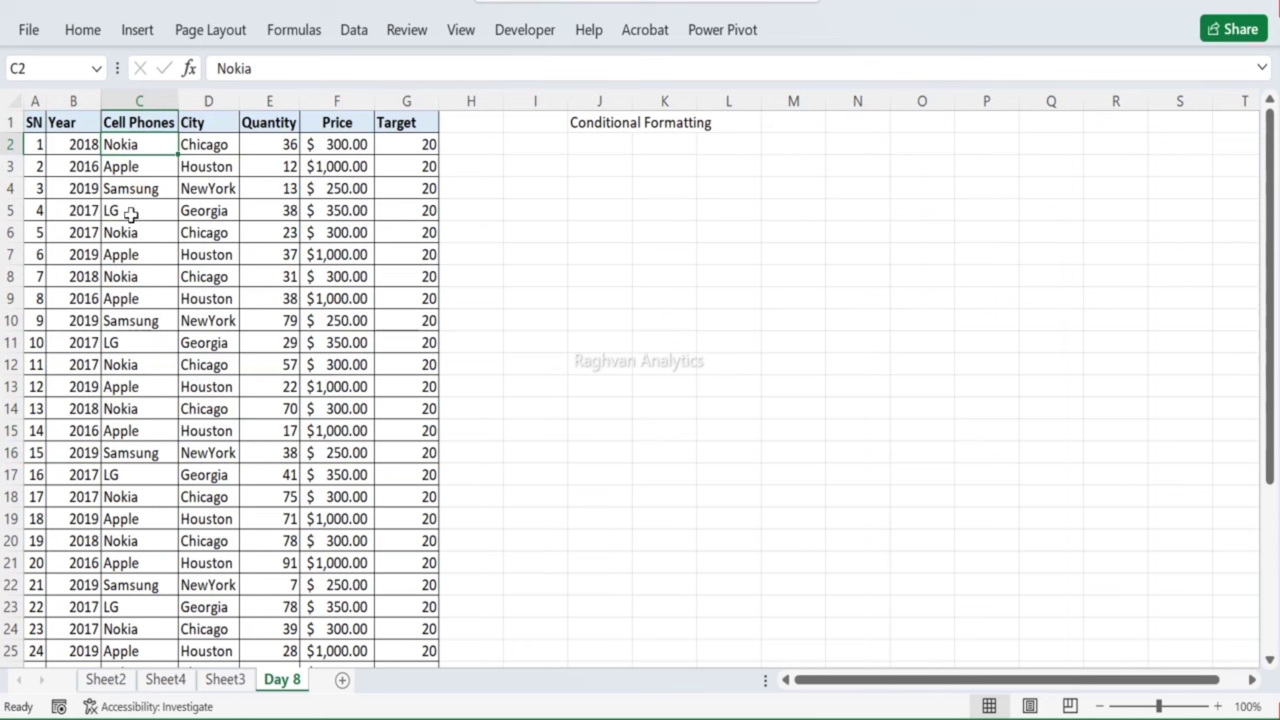
{"action": "left_click_drag", "start_coordinate": [33, 122], "coordinate": [416, 356]}
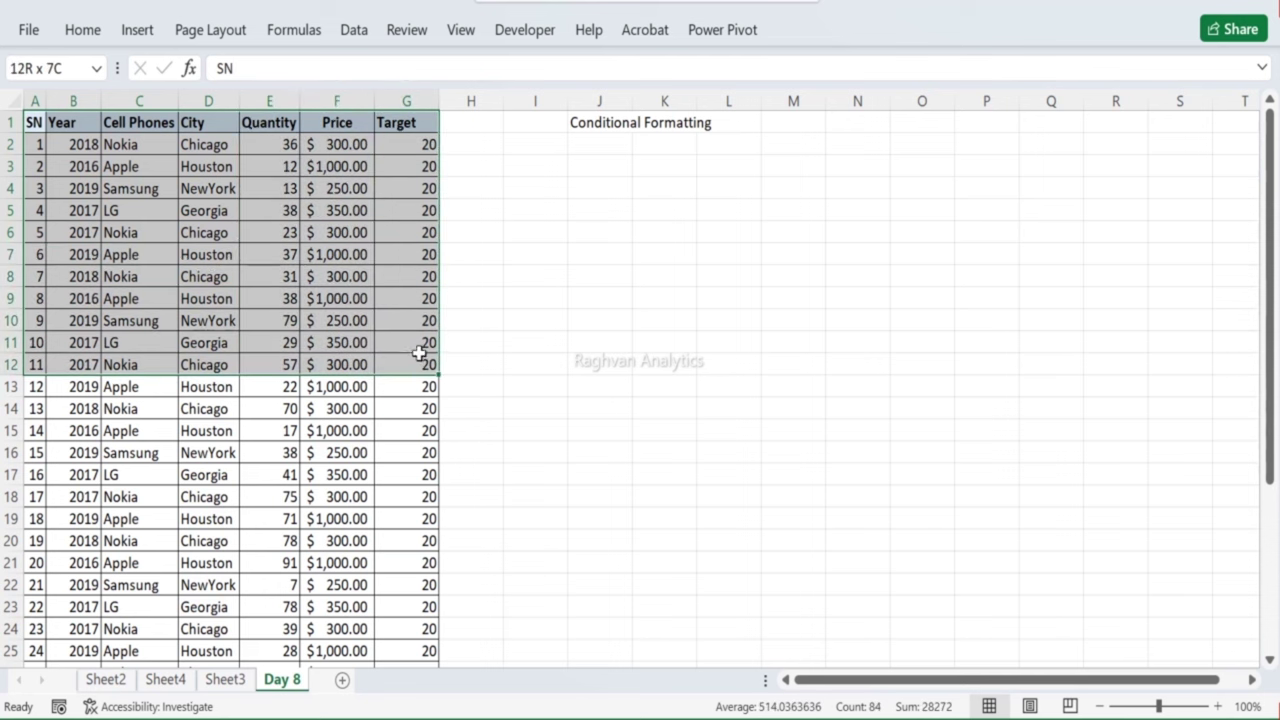
{"action": "left_click_drag", "start_coordinate": [419, 352], "coordinate": [419, 352]}
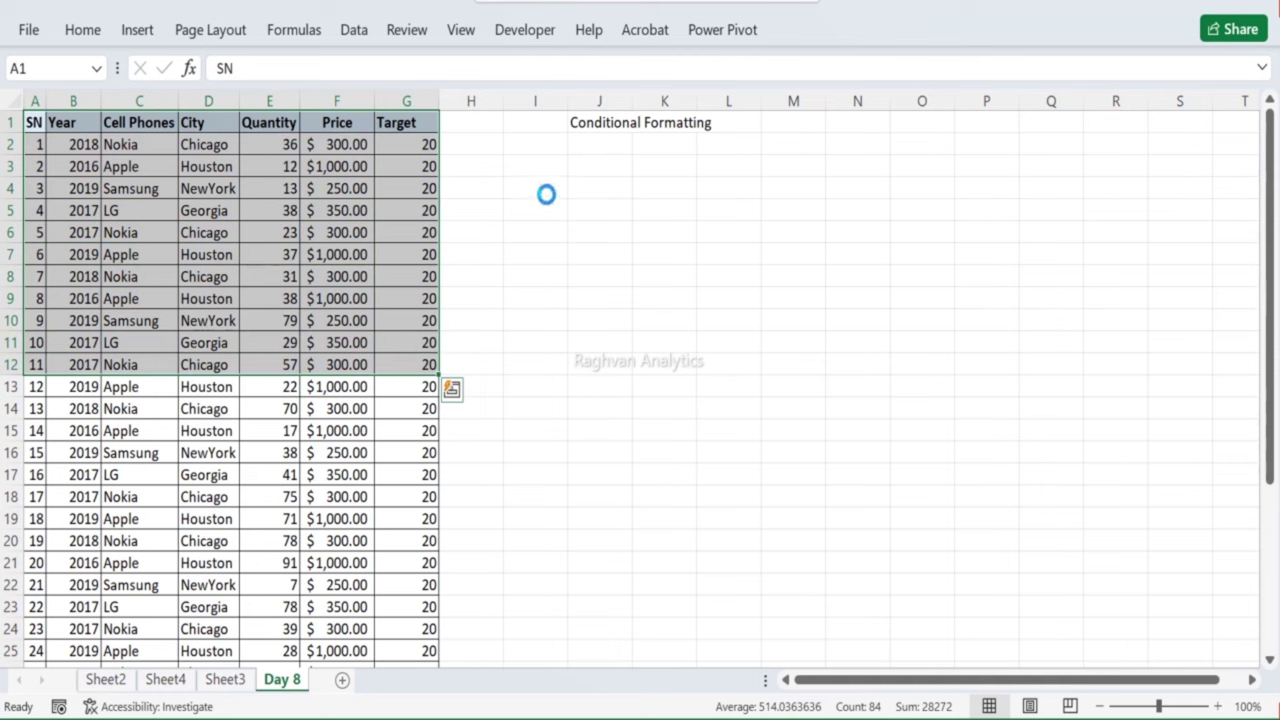
{"action": "key", "text": "ctrl+c"}
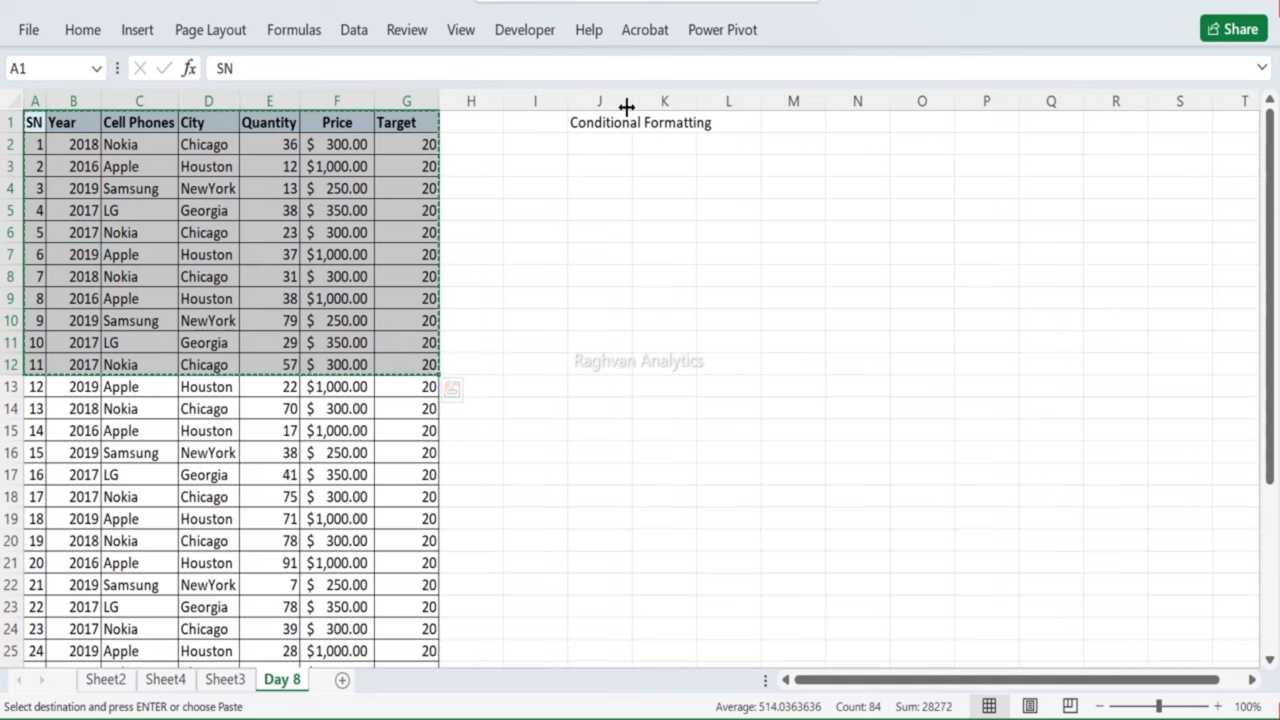
{"action": "left_click", "coordinate": [530, 170]}
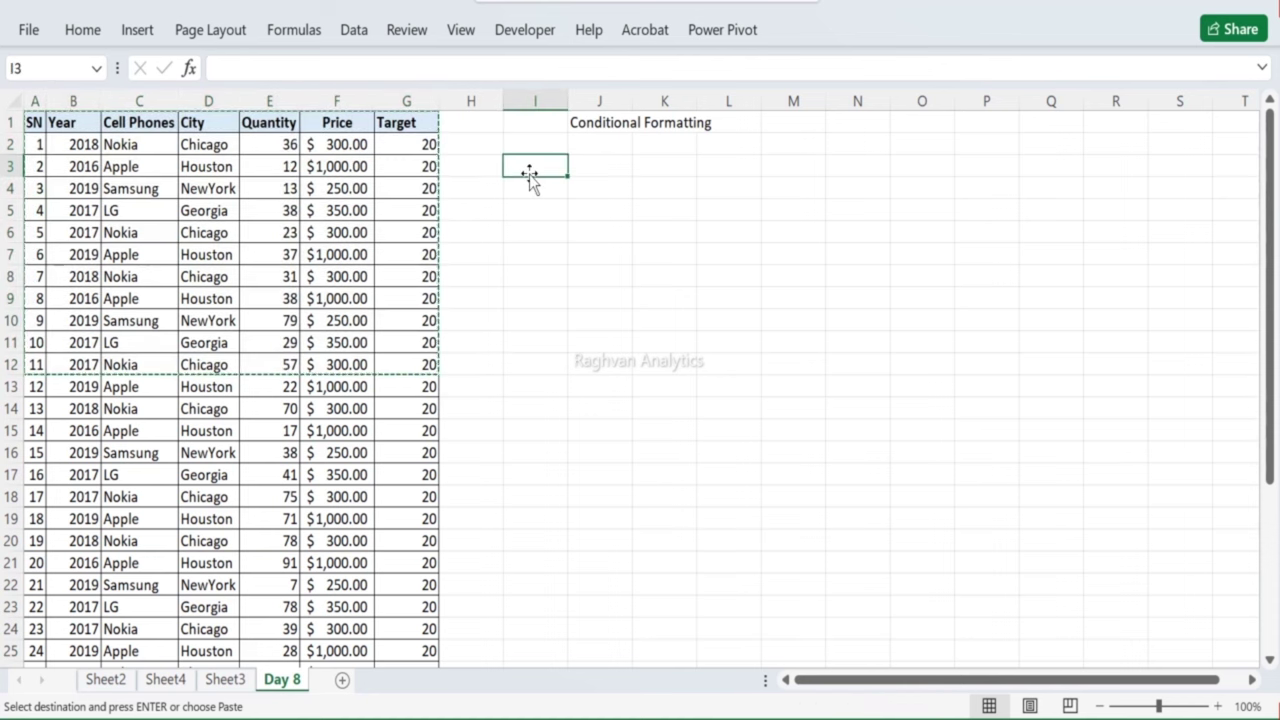
{"action": "key", "text": "ctrl+v"}
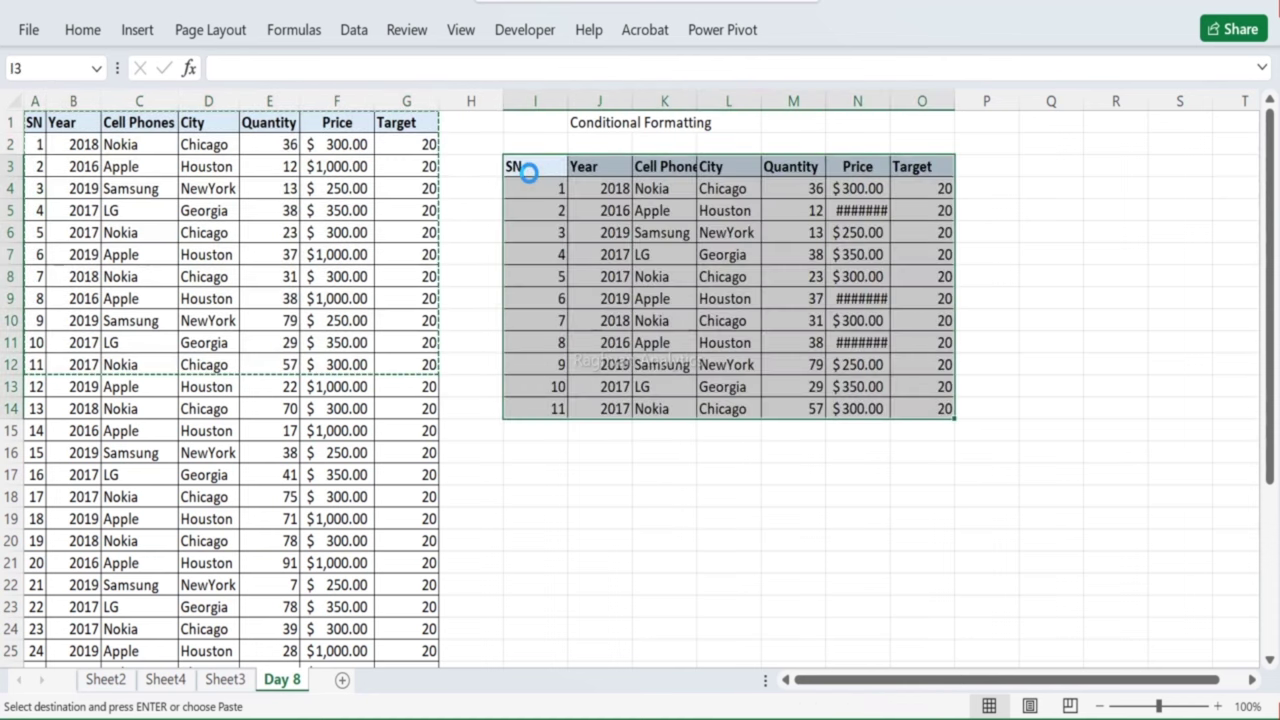
Step: Widen the pasted table's Price column N and select its header row
{"action": "left_click_drag", "start_coordinate": [890, 101], "coordinate": [898, 101]}
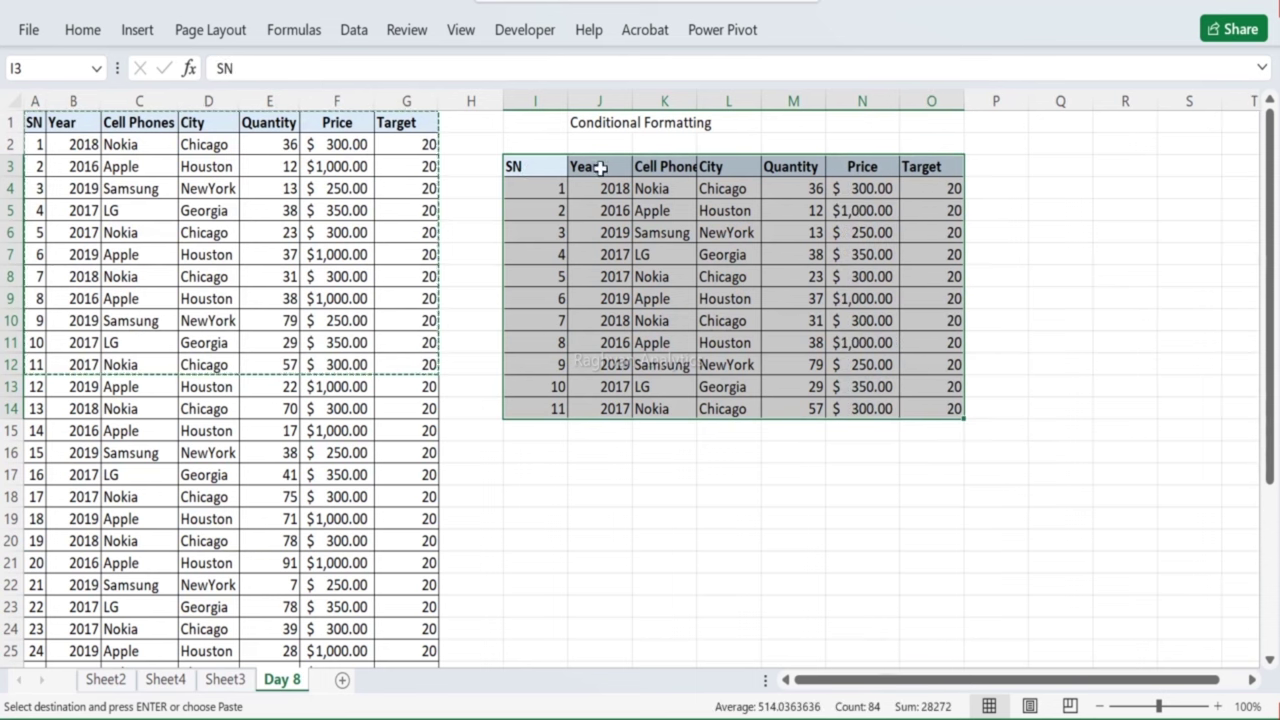
{"action": "left_click", "coordinate": [543, 162]}
{"action": "left_click_drag", "start_coordinate": [543, 162], "coordinate": [929, 170]}
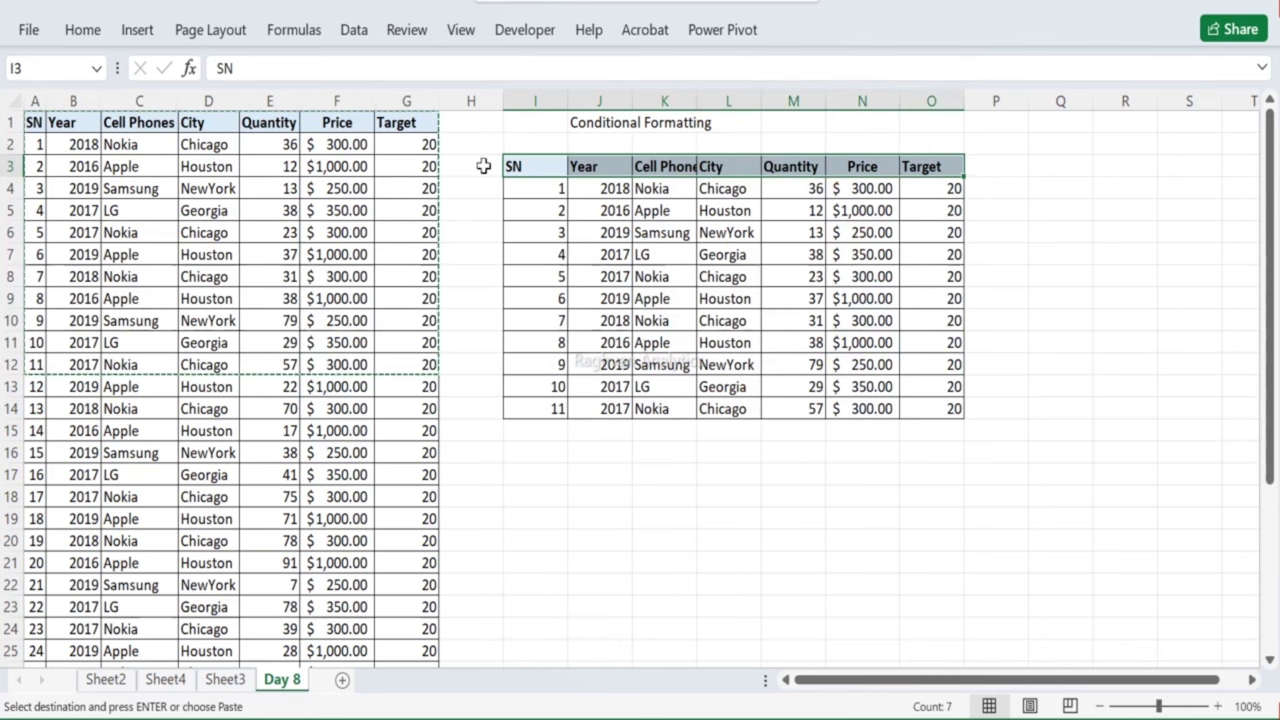
Step: Fill the header row I3:O3 gold, italicize data rows I4:O14, and widen column N
{"action": "left_click", "coordinate": [86, 36]}
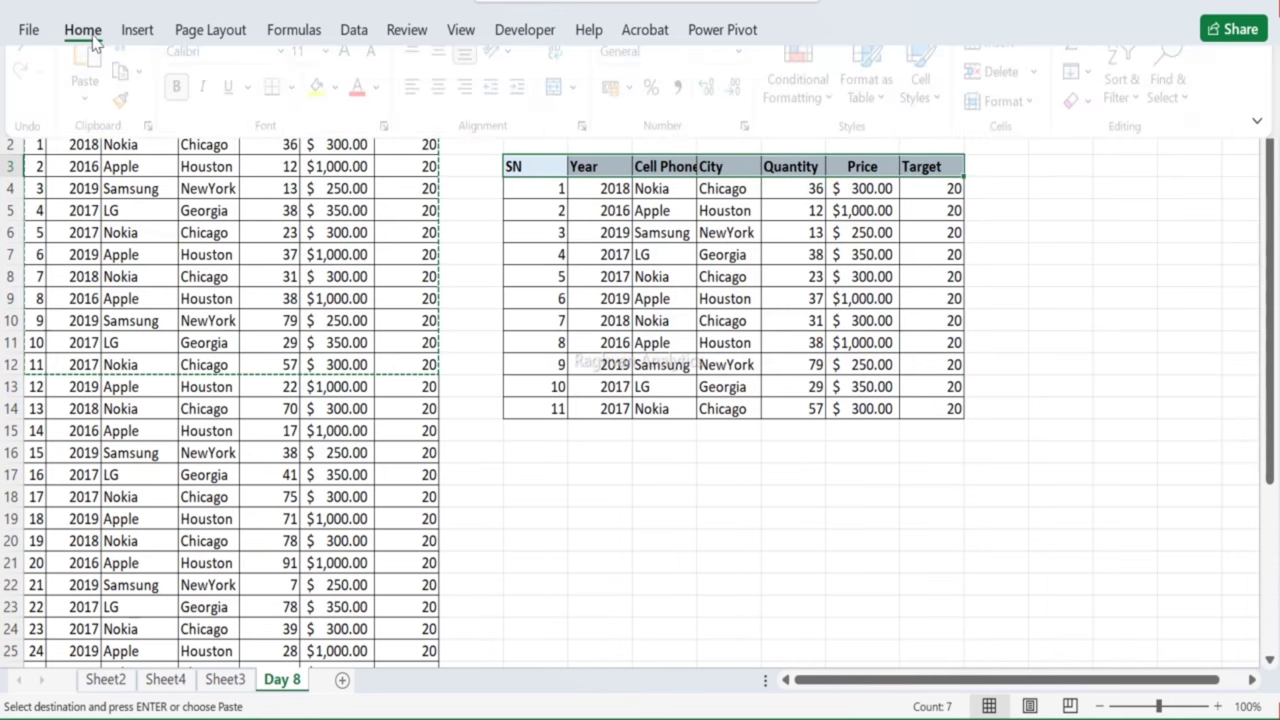
{"action": "left_click", "coordinate": [341, 110]}
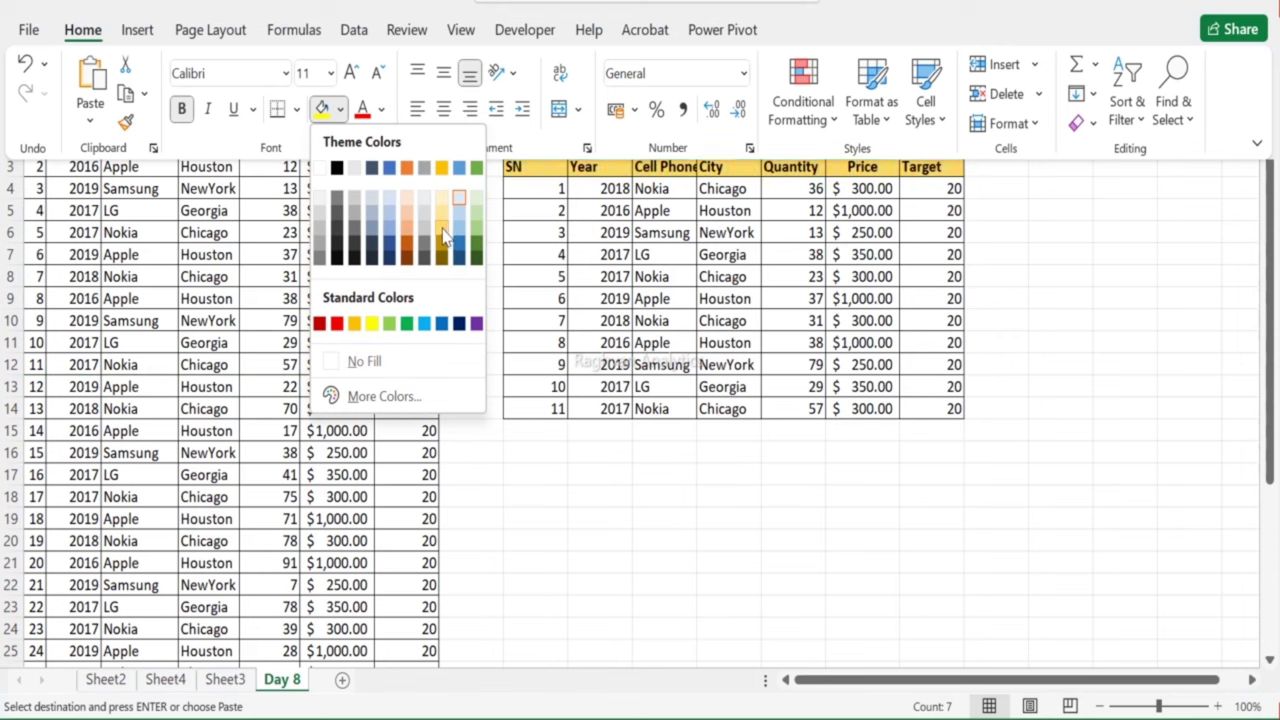
{"action": "left_click", "coordinate": [443, 230]}
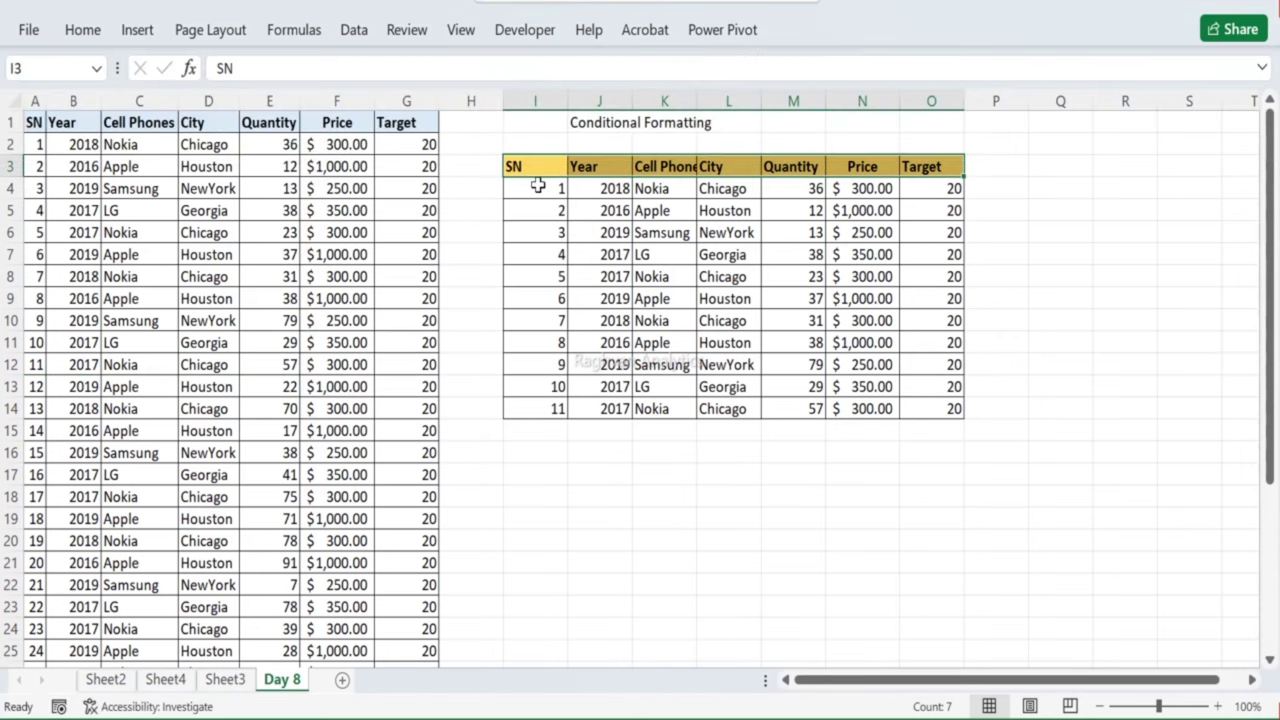
{"action": "left_click_drag", "start_coordinate": [536, 191], "coordinate": [918, 408]}
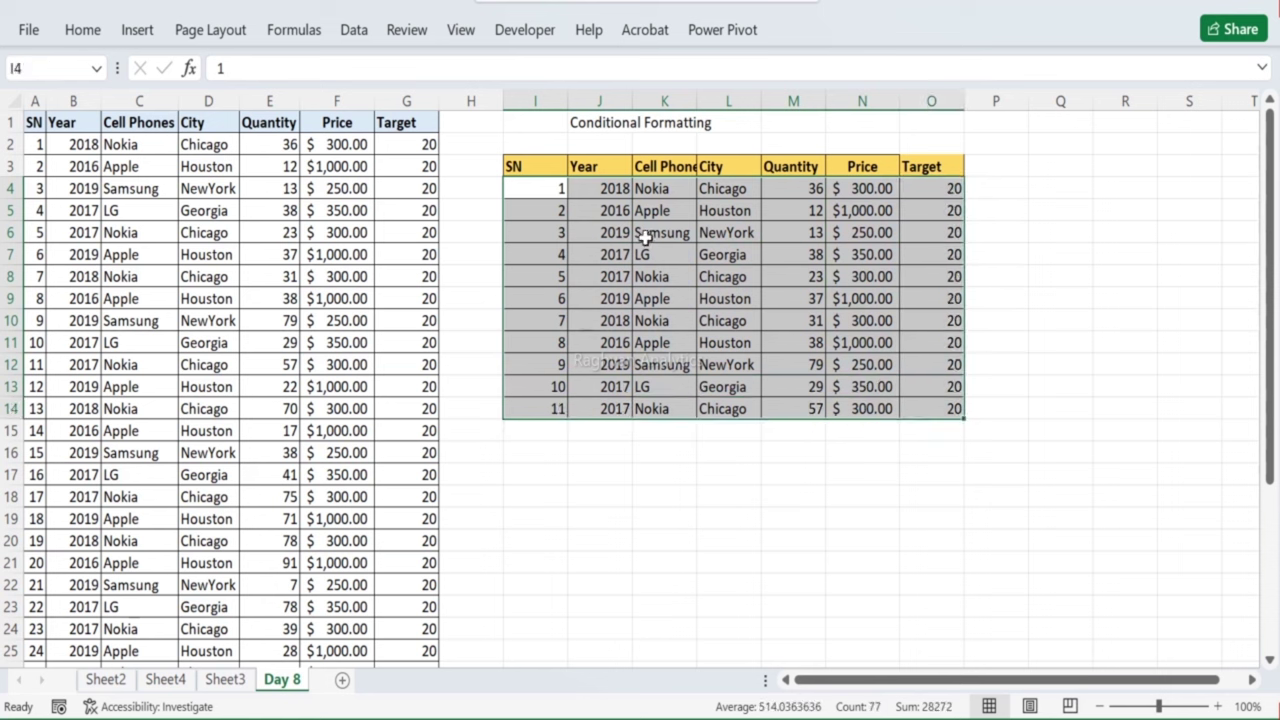
{"action": "left_click", "coordinate": [83, 30]}
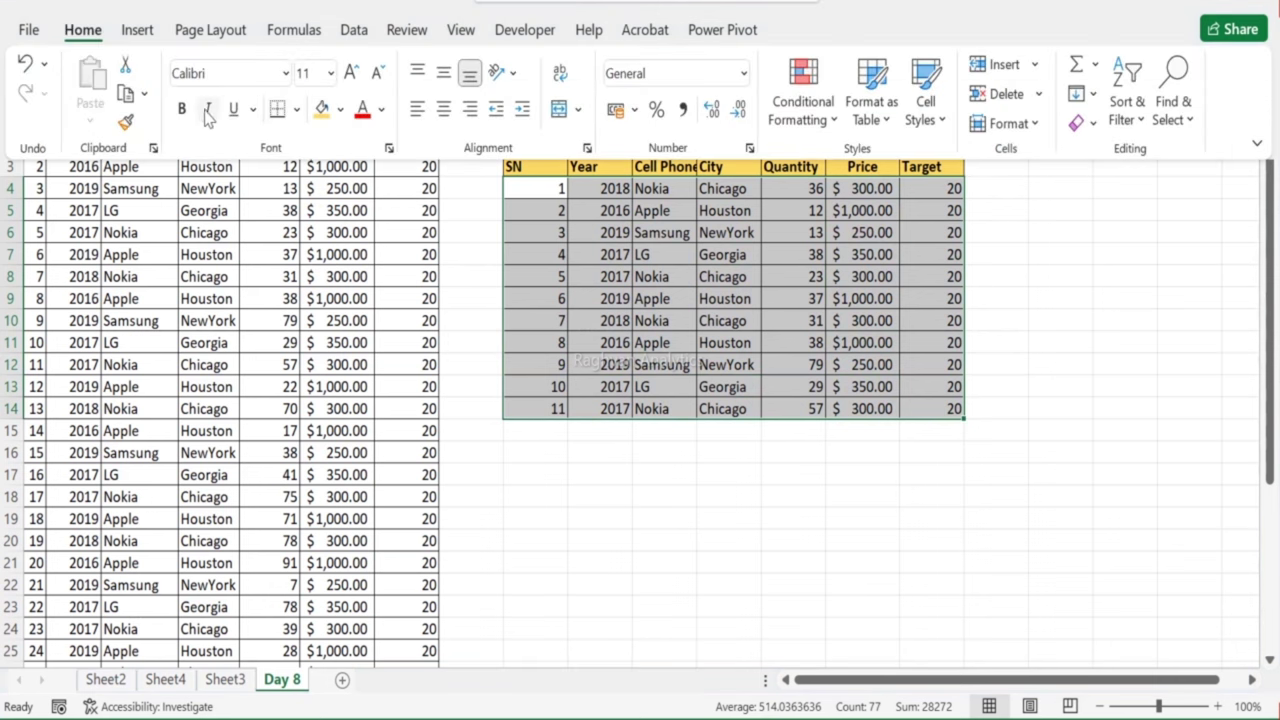
{"action": "left_click", "coordinate": [206, 110]}
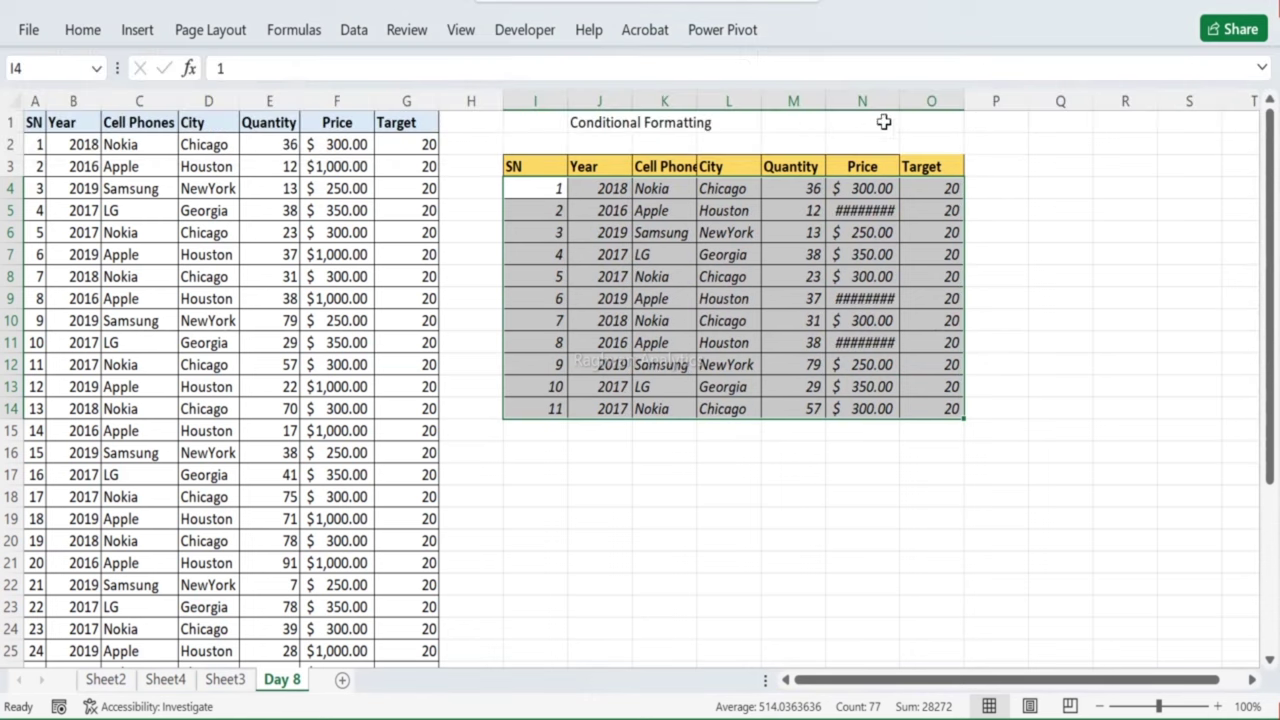
{"action": "left_click_drag", "start_coordinate": [898, 101], "coordinate": [921, 101]}
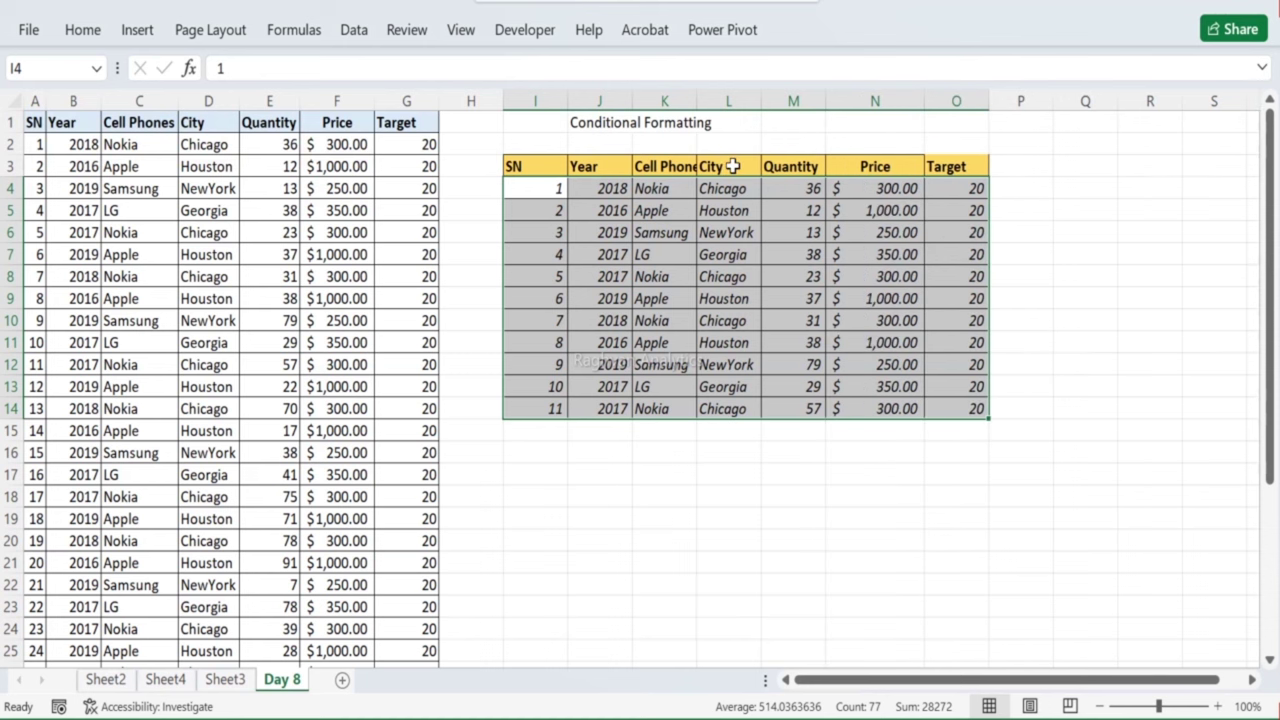
Step: Give the data rows I4:O14 a light gold fill
{"action": "left_click_drag", "start_coordinate": [537, 194], "coordinate": [950, 408]}
{"action": "left_click", "coordinate": [83, 35]}
{"action": "left_click", "coordinate": [323, 109]}
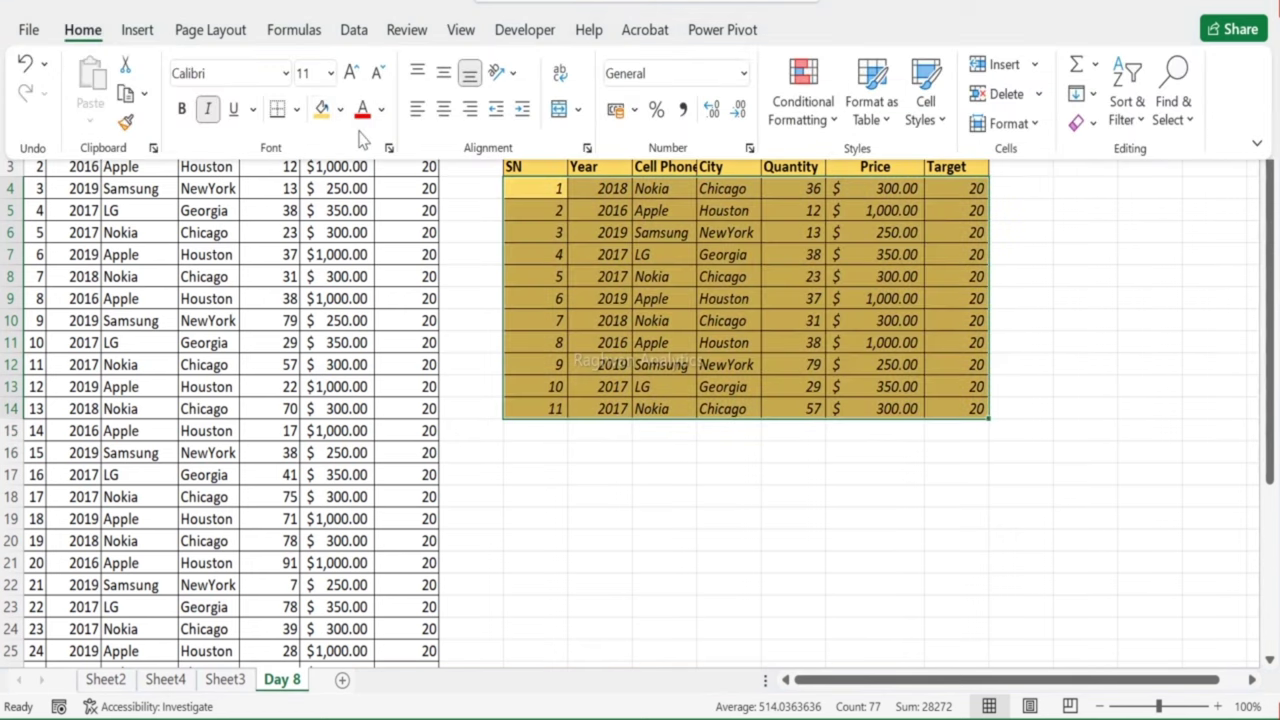
{"action": "left_click", "coordinate": [340, 109]}
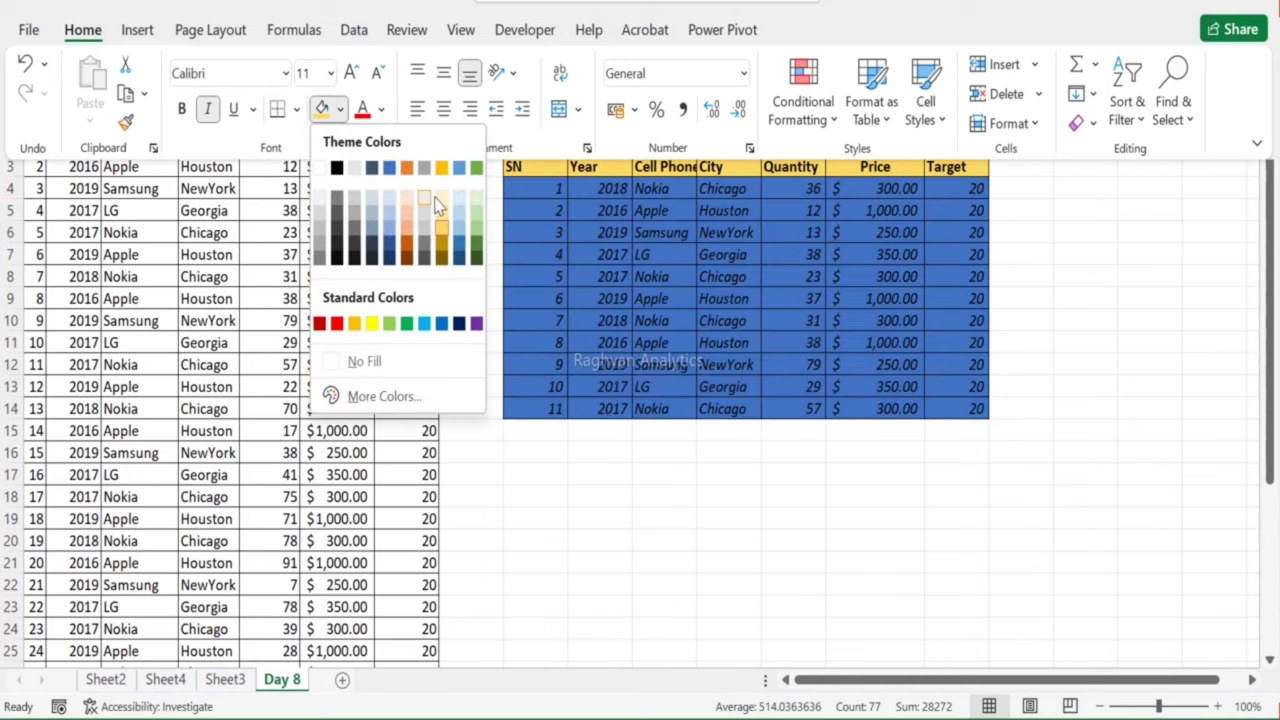
{"action": "left_click", "coordinate": [441, 242]}
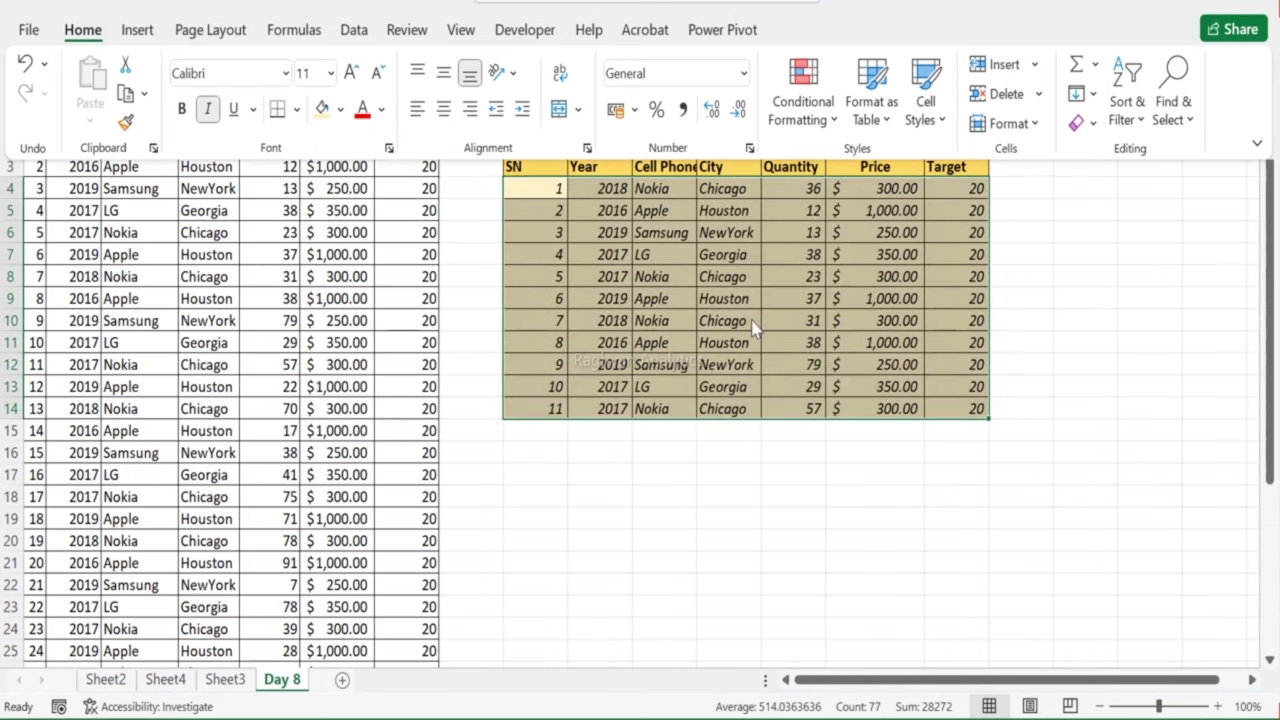
{"action": "left_click", "coordinate": [734, 312]}
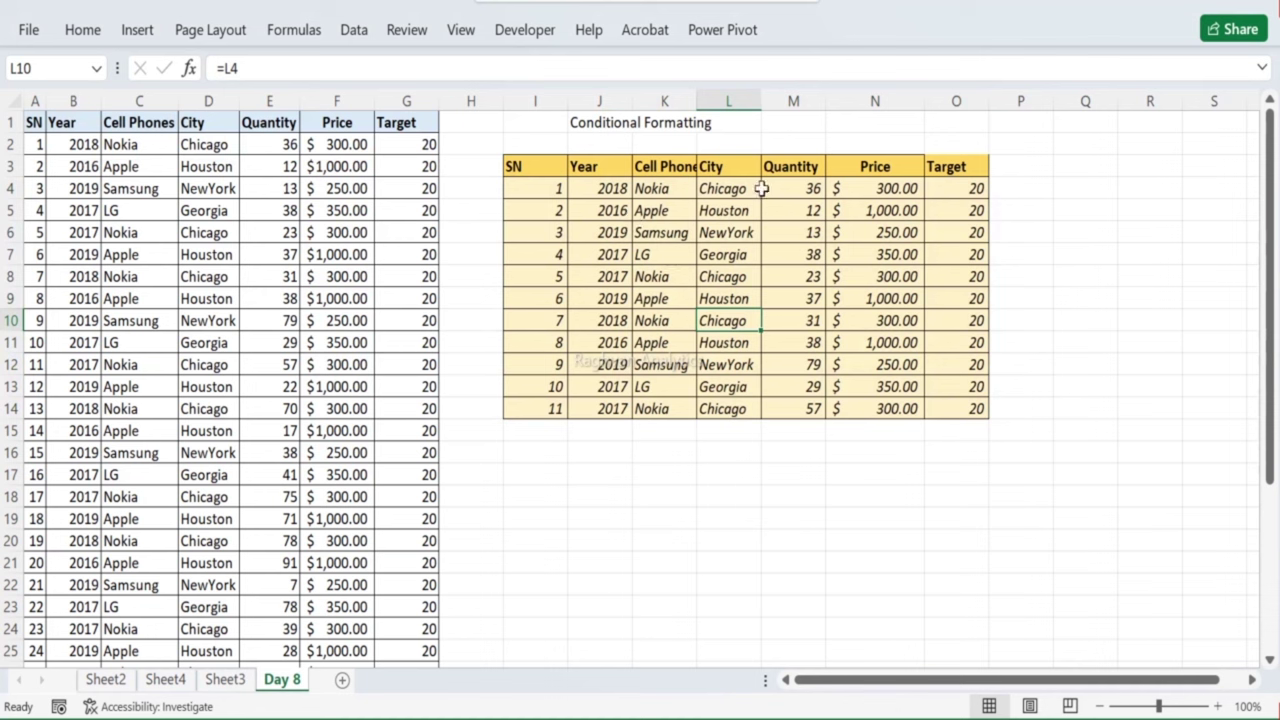
Step: Apply Thick Outside Borders around the whole table I3:O14
{"action": "left_click_drag", "start_coordinate": [523, 171], "coordinate": [937, 416]}
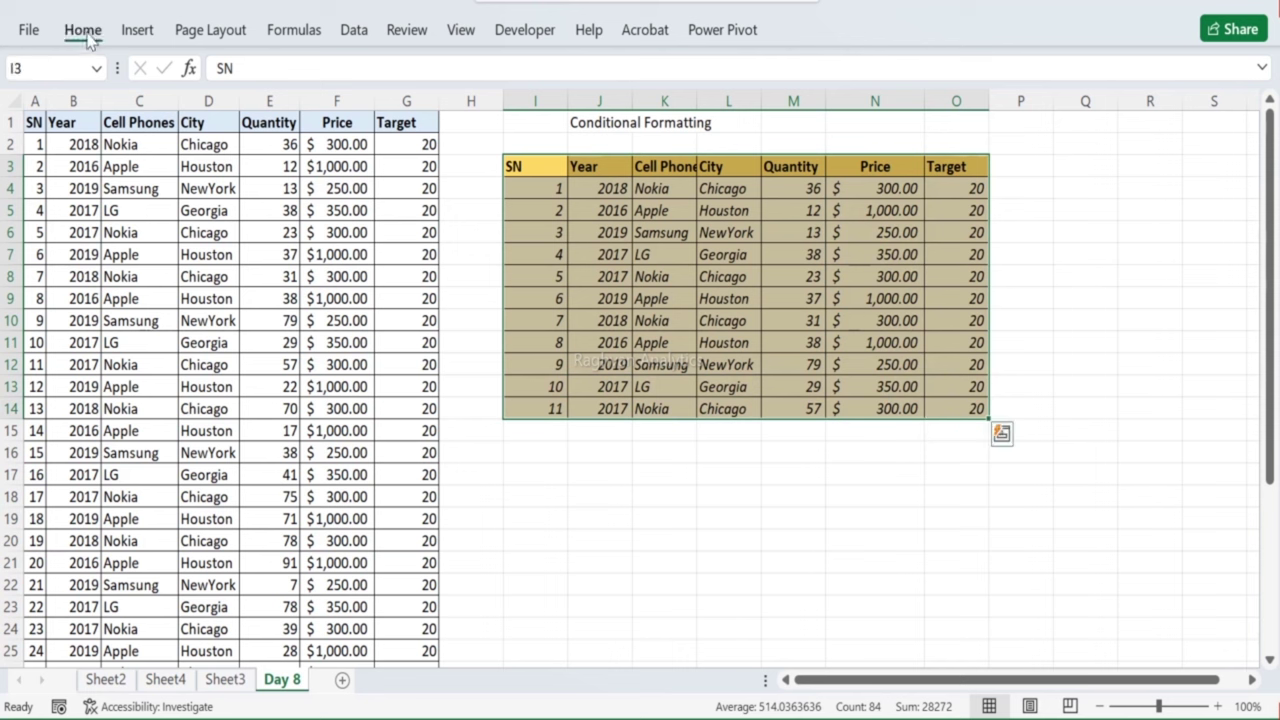
{"action": "left_click", "coordinate": [83, 30]}
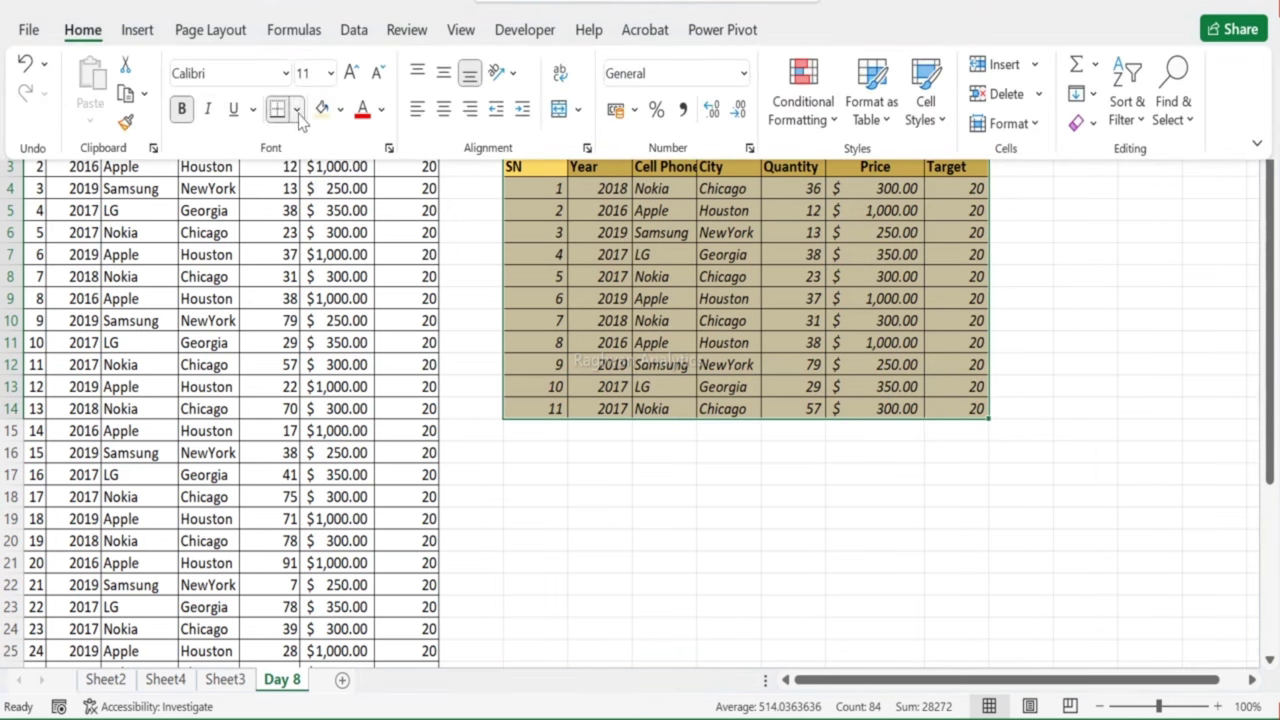
{"action": "left_click", "coordinate": [296, 109]}
{"action": "left_click", "coordinate": [338, 420]}
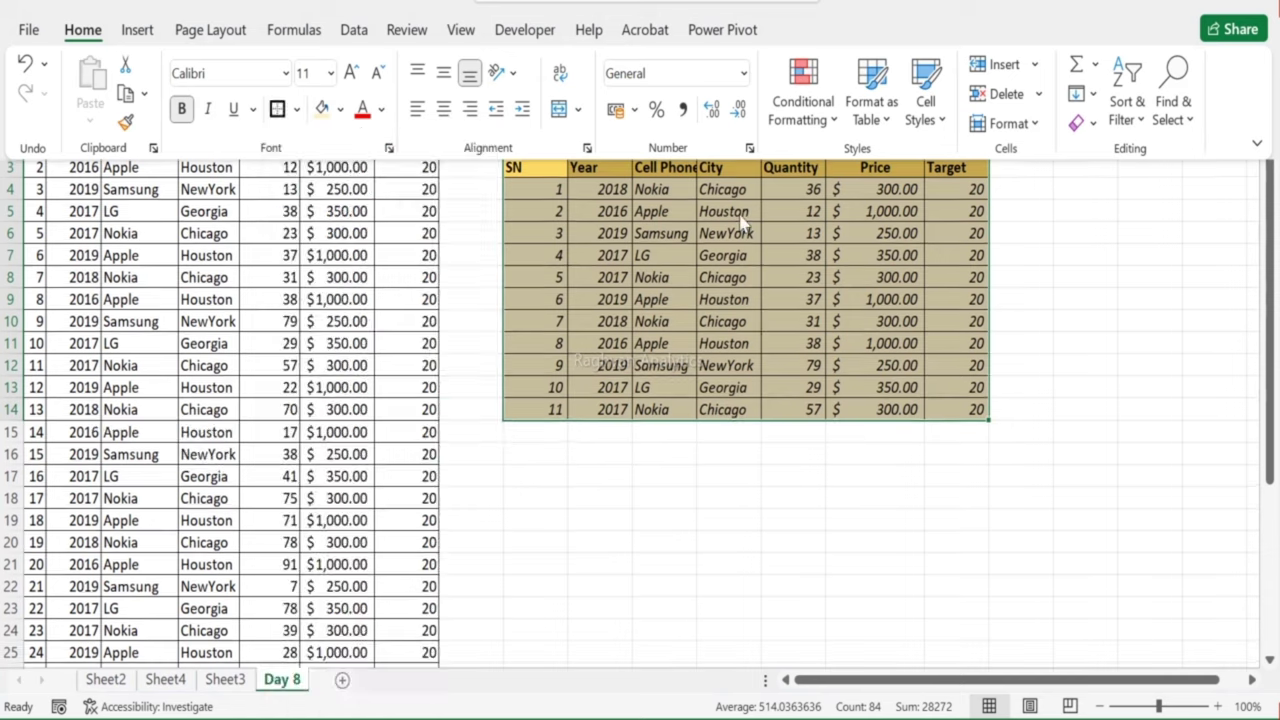
{"action": "left_click", "coordinate": [628, 250]}
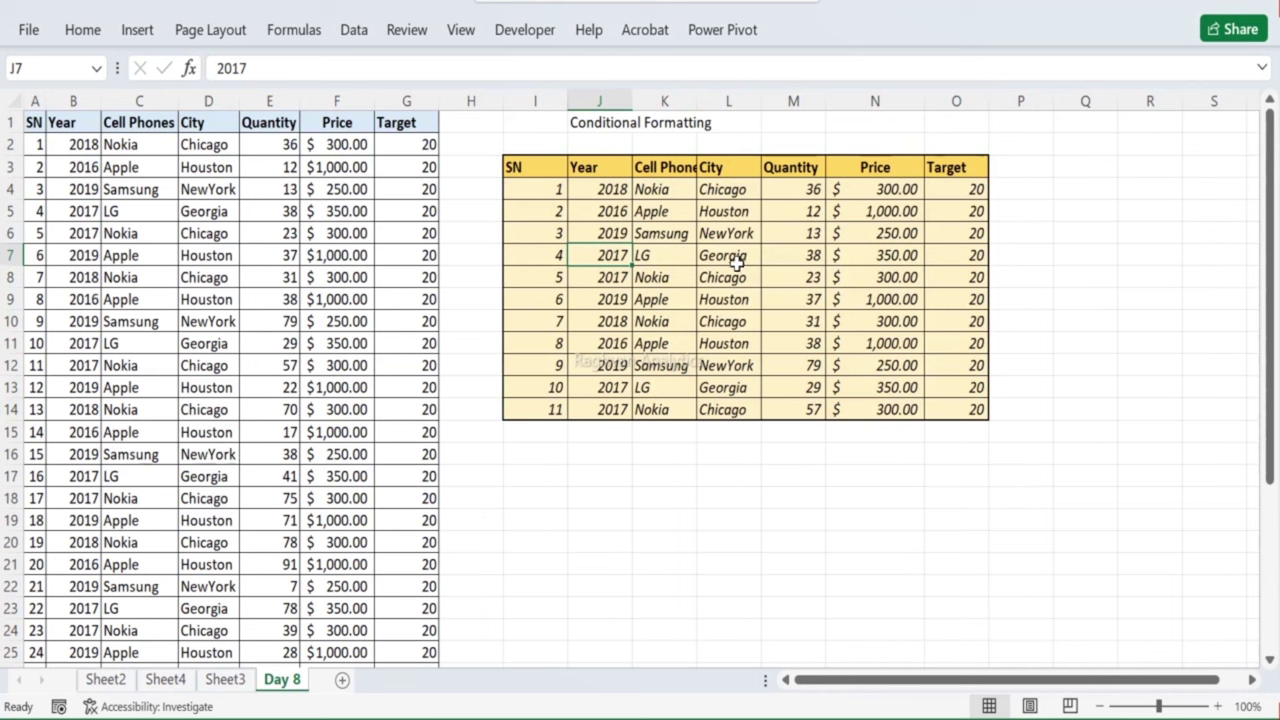
{"action": "left_click_drag", "start_coordinate": [545, 168], "coordinate": [950, 405]}
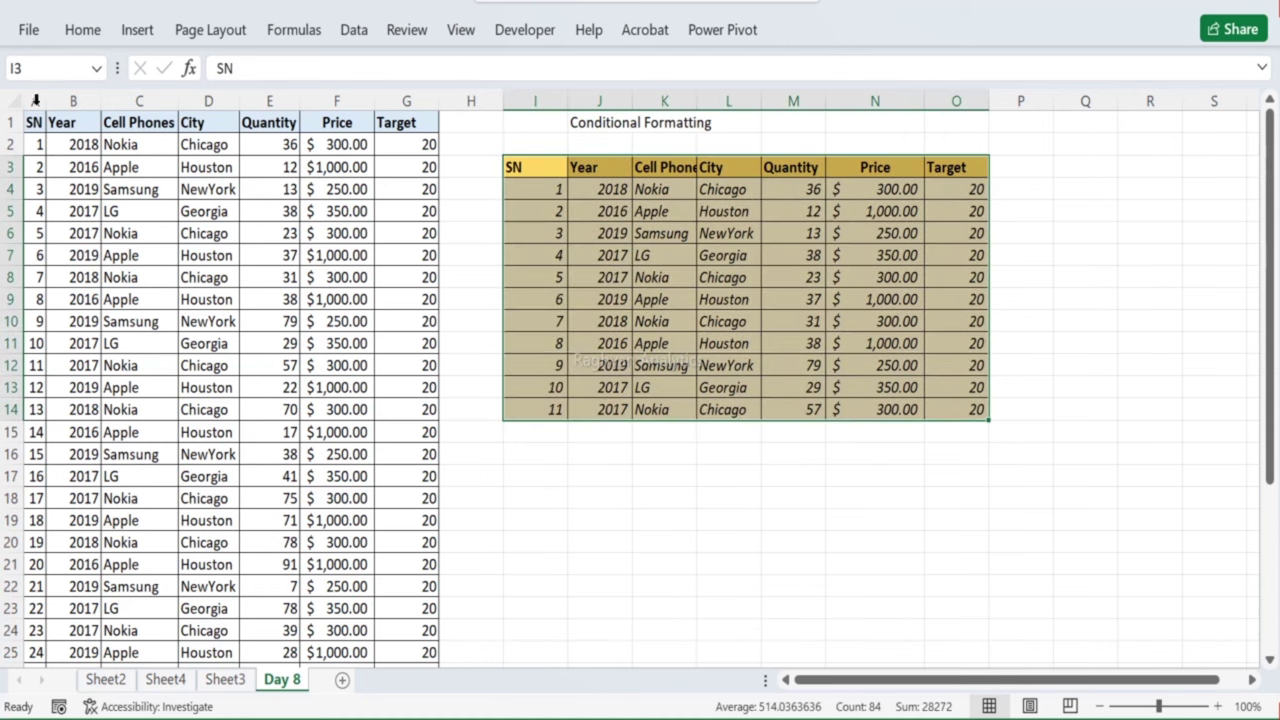
{"action": "left_click_drag", "start_coordinate": [31, 121], "coordinate": [390, 349]}
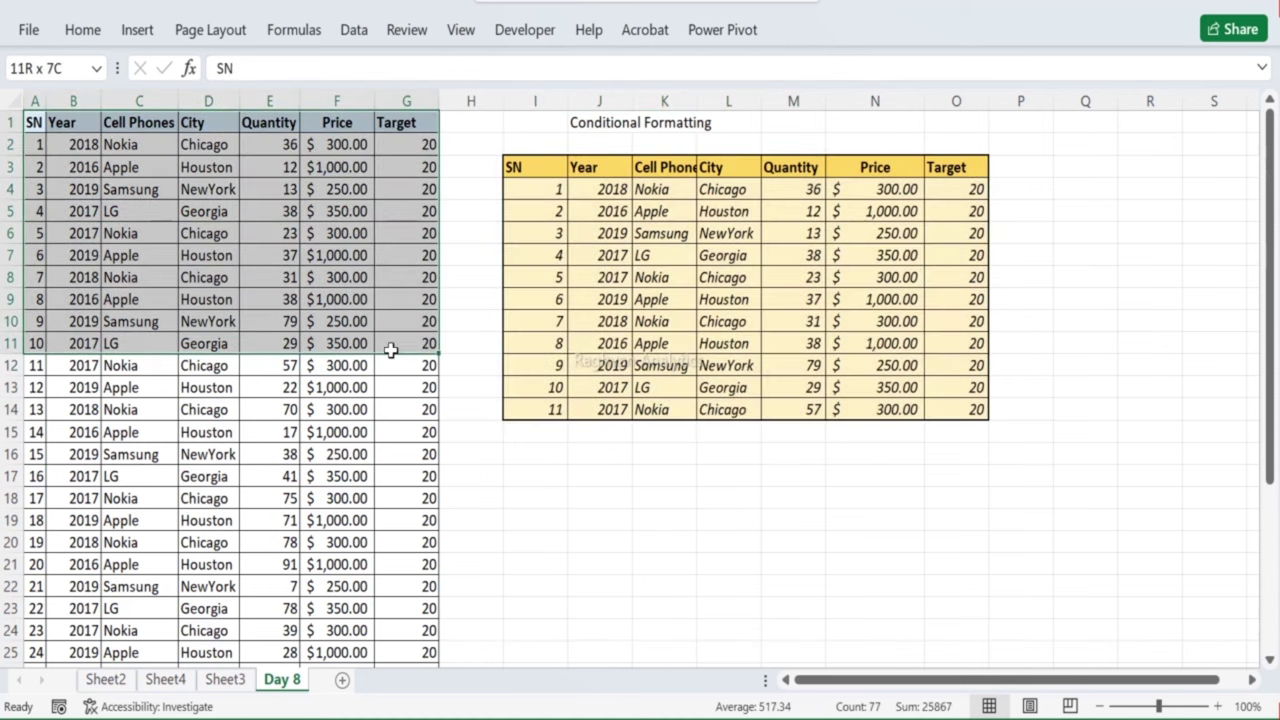
{"action": "key", "text": "ctrl+c"}
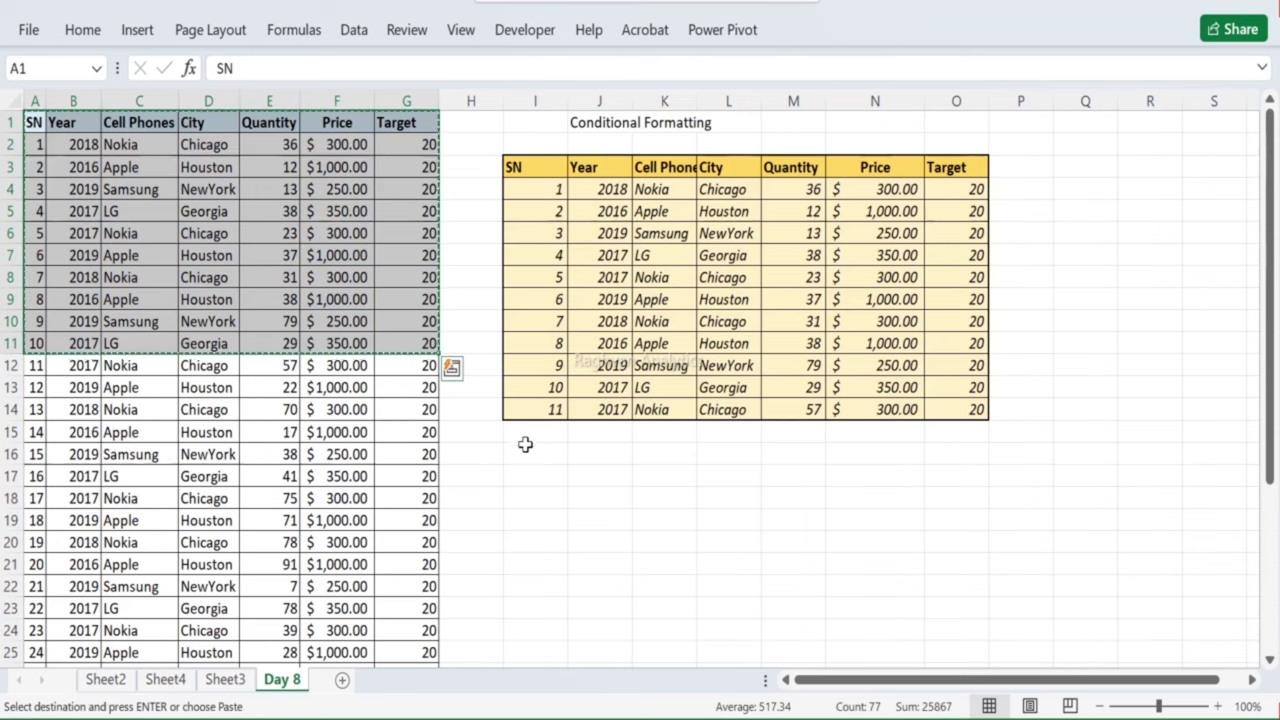
{"action": "left_click", "coordinate": [535, 462]}
{"action": "key", "text": "ctrl+v"}
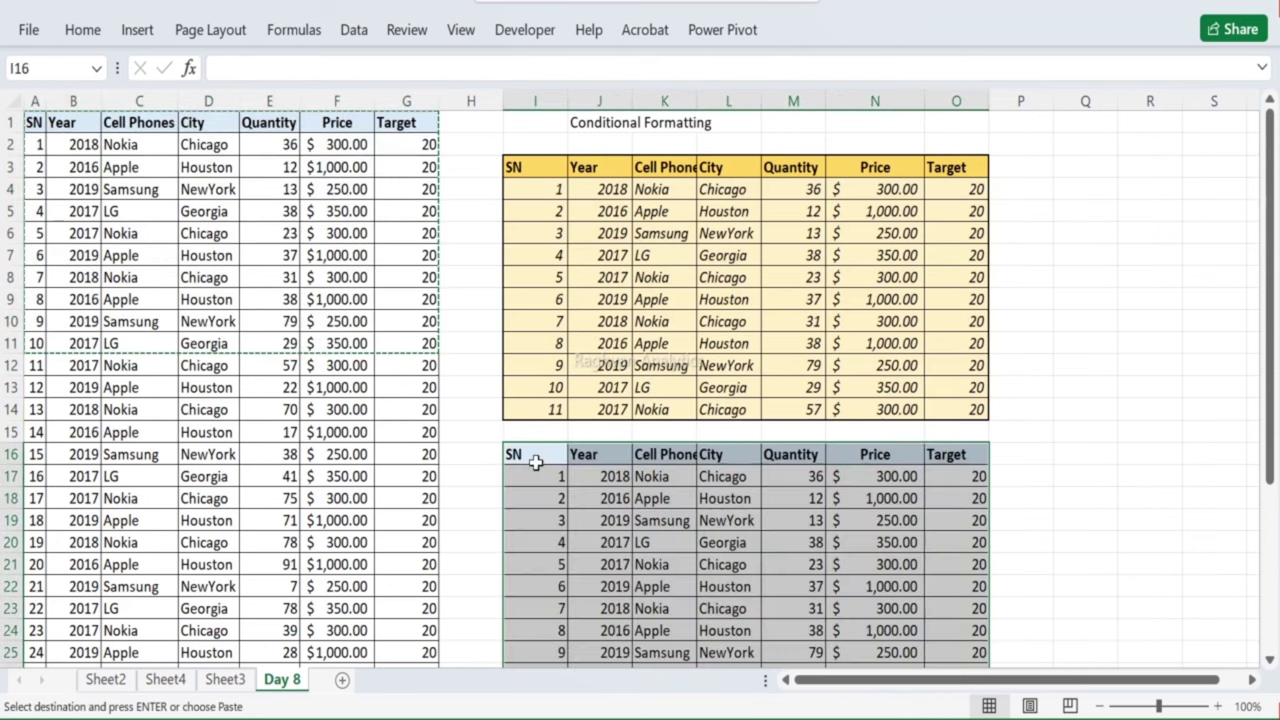
{"action": "left_click", "coordinate": [626, 490]}
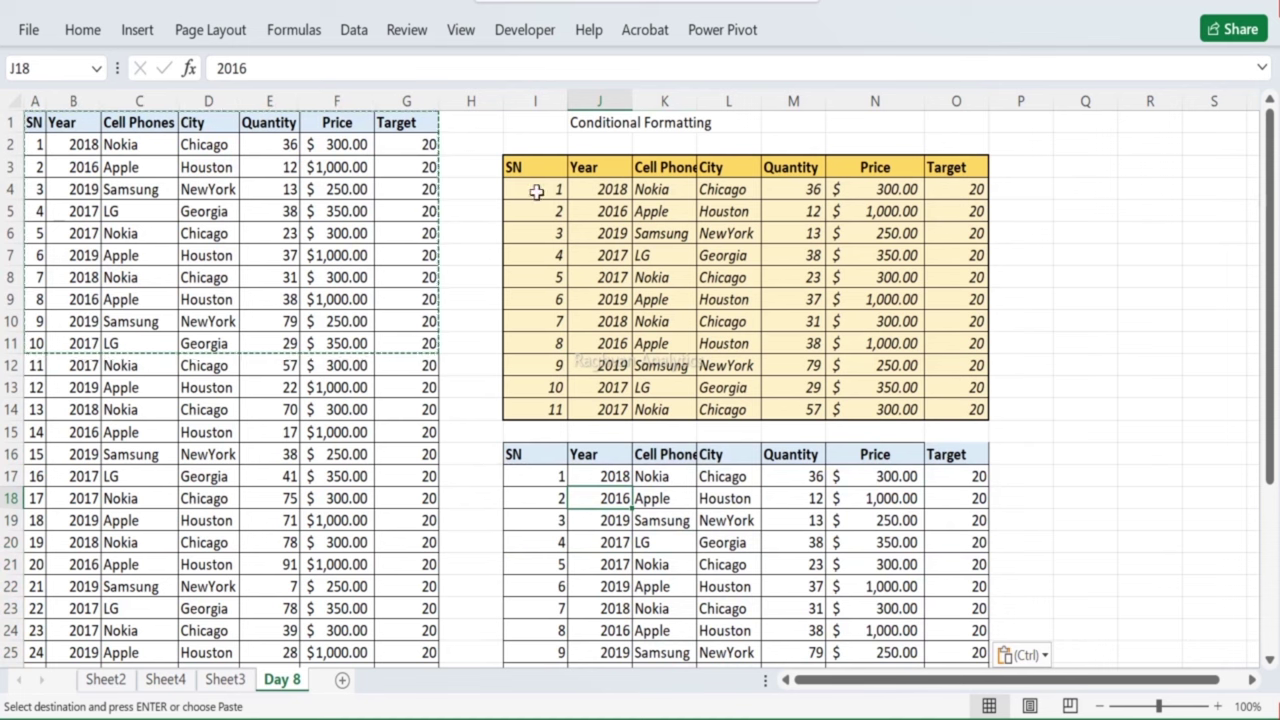
{"action": "left_click_drag", "start_coordinate": [543, 193], "coordinate": [946, 406]}
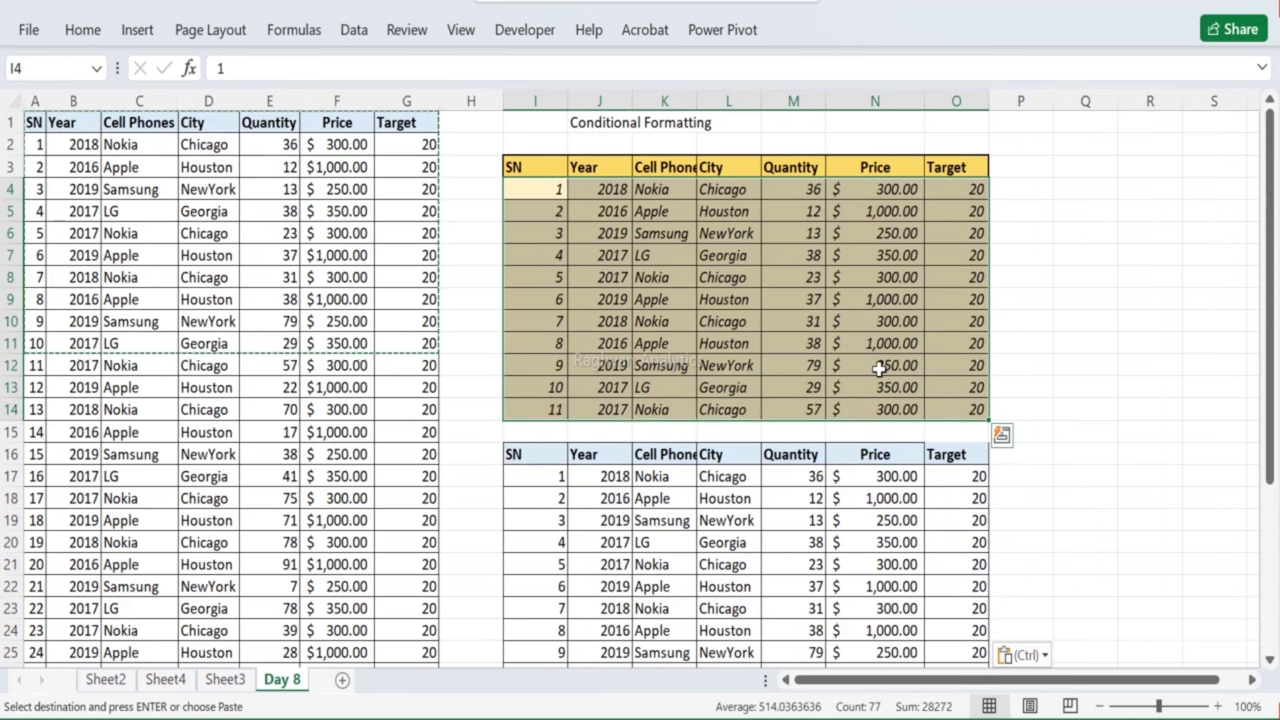
{"action": "left_click", "coordinate": [815, 347]}
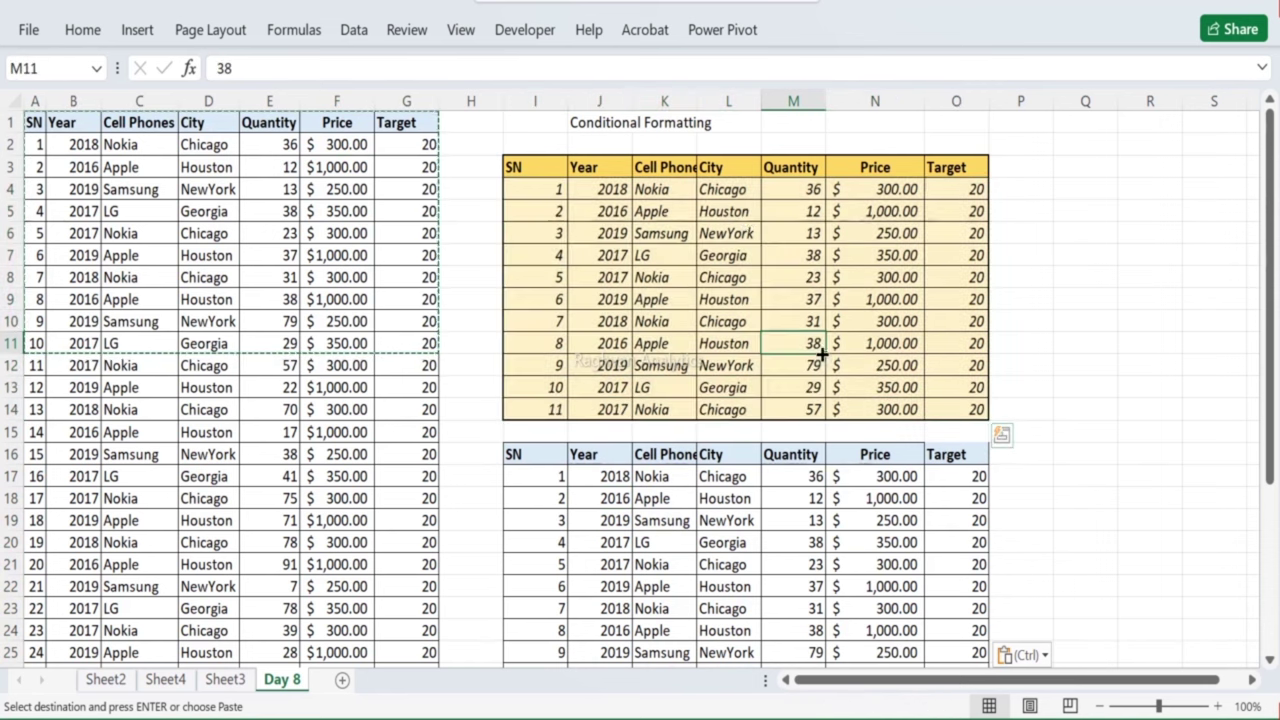
{"action": "left_click", "coordinate": [686, 208]}
{"action": "left_click_drag", "start_coordinate": [697, 103], "coordinate": [716, 104]}
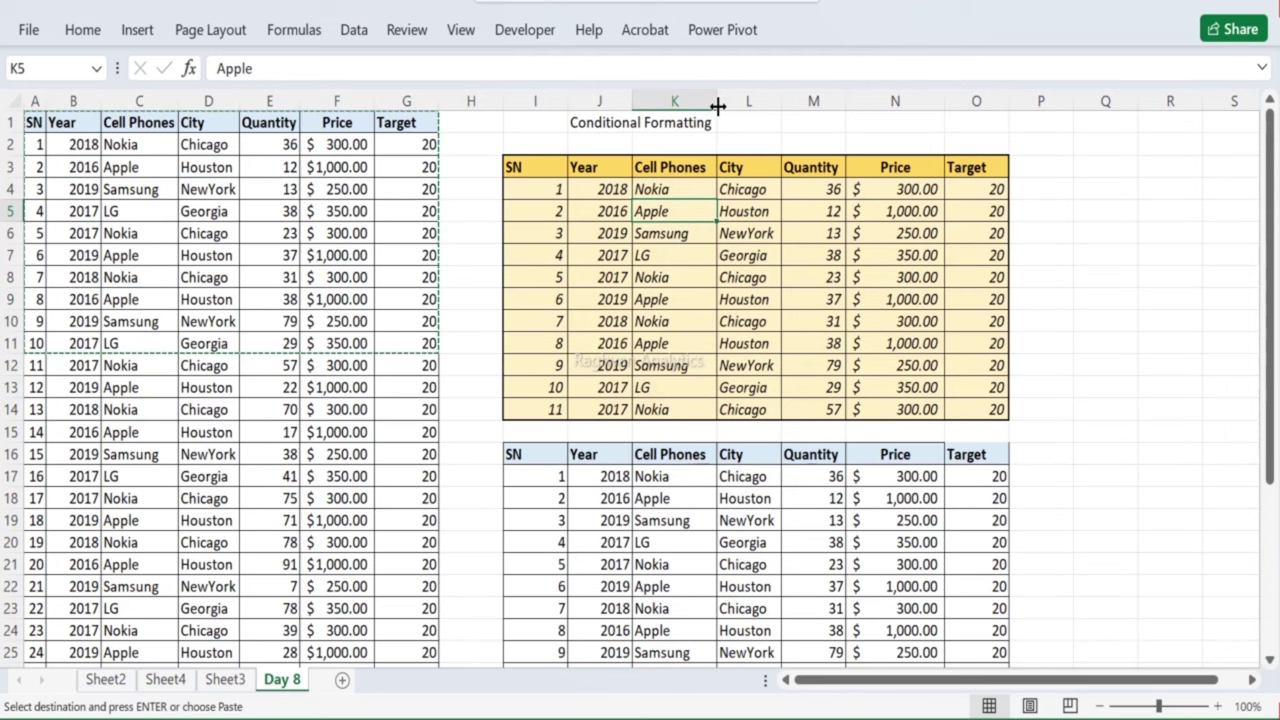
{"action": "left_click", "coordinate": [606, 277]}
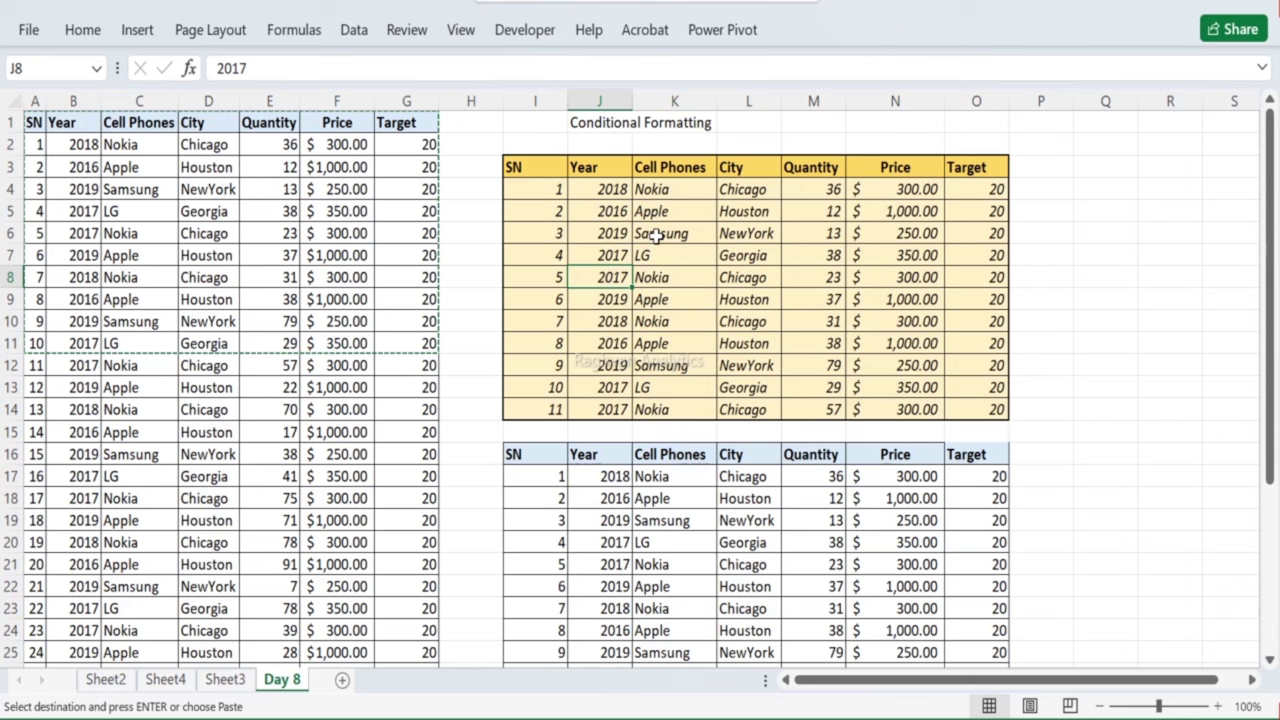
Step: Select the Cell Phones names K4:K14 and begin an Equal To rule, then cancel it
{"action": "left_click_drag", "start_coordinate": [660, 190], "coordinate": [691, 406]}
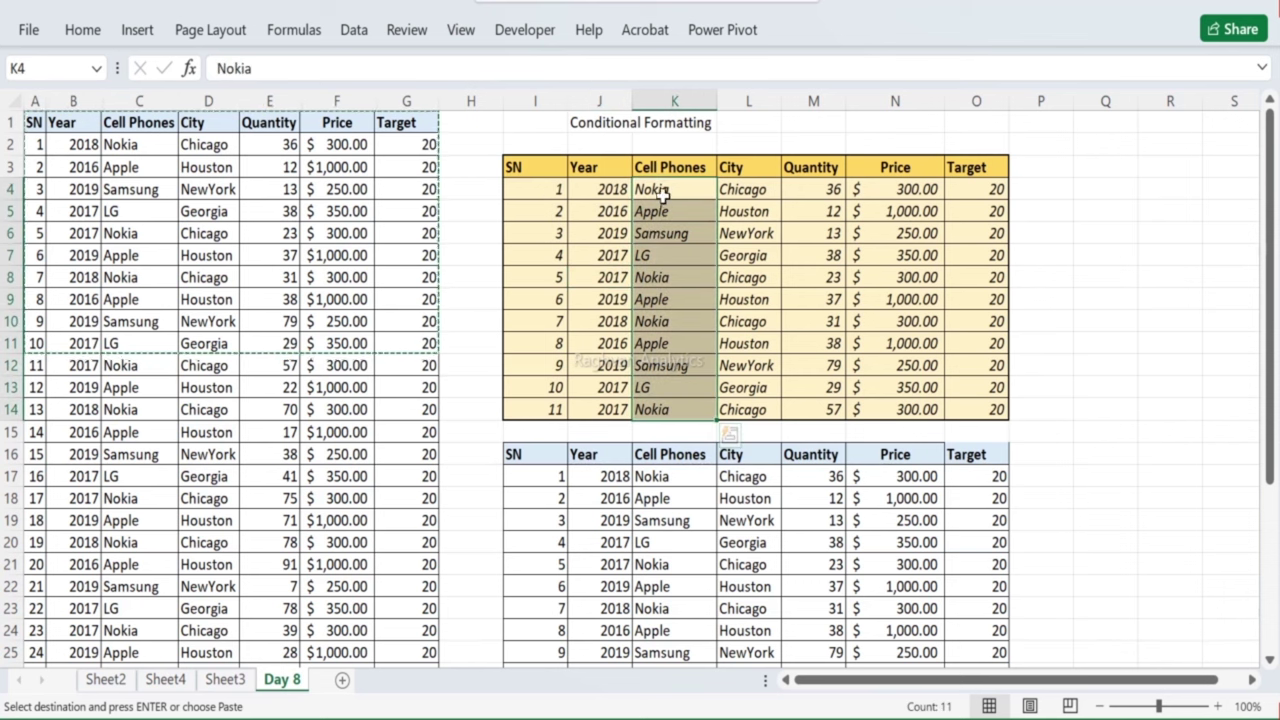
{"action": "left_click", "coordinate": [596, 255]}
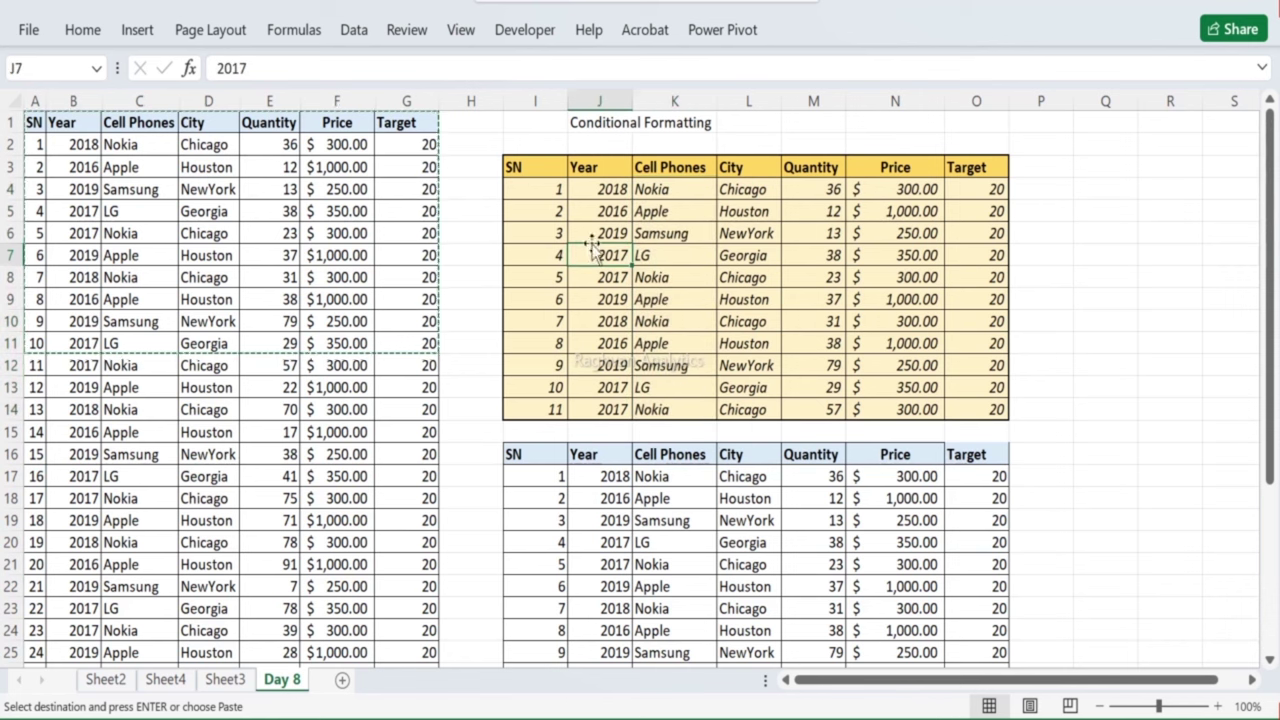
{"action": "left_click_drag", "start_coordinate": [655, 190], "coordinate": [704, 410]}
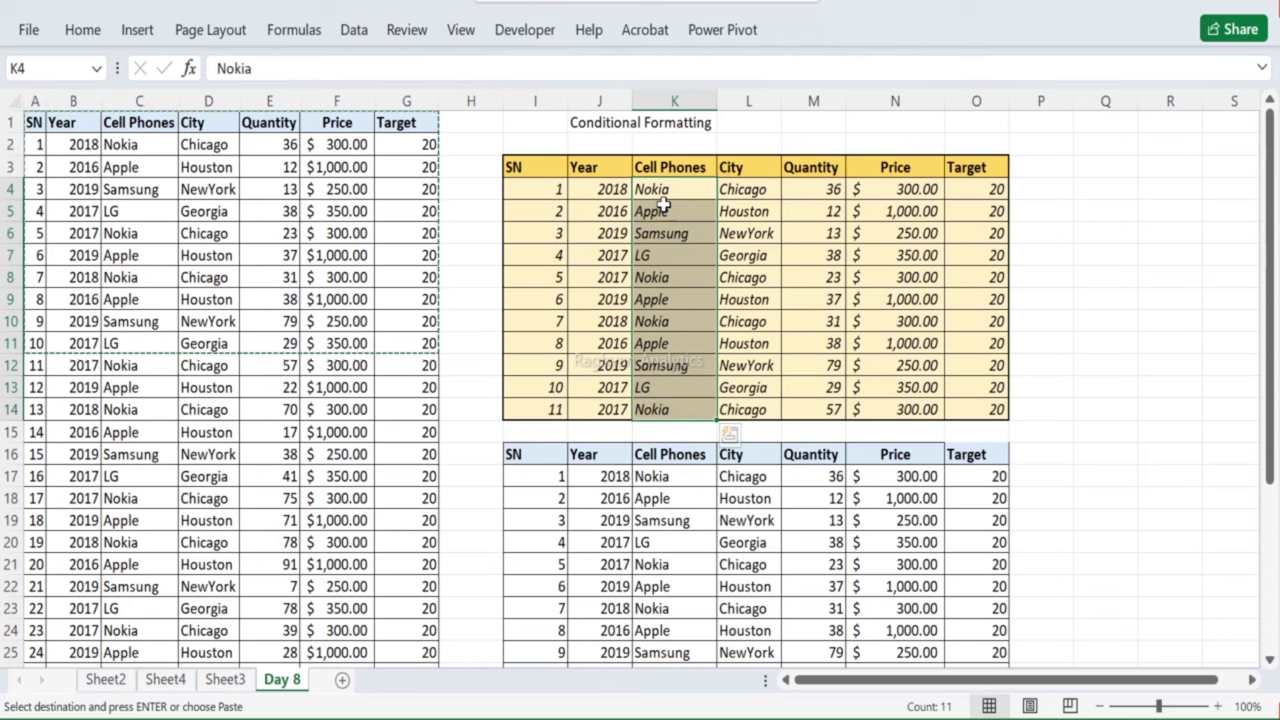
{"action": "left_click", "coordinate": [84, 36]}
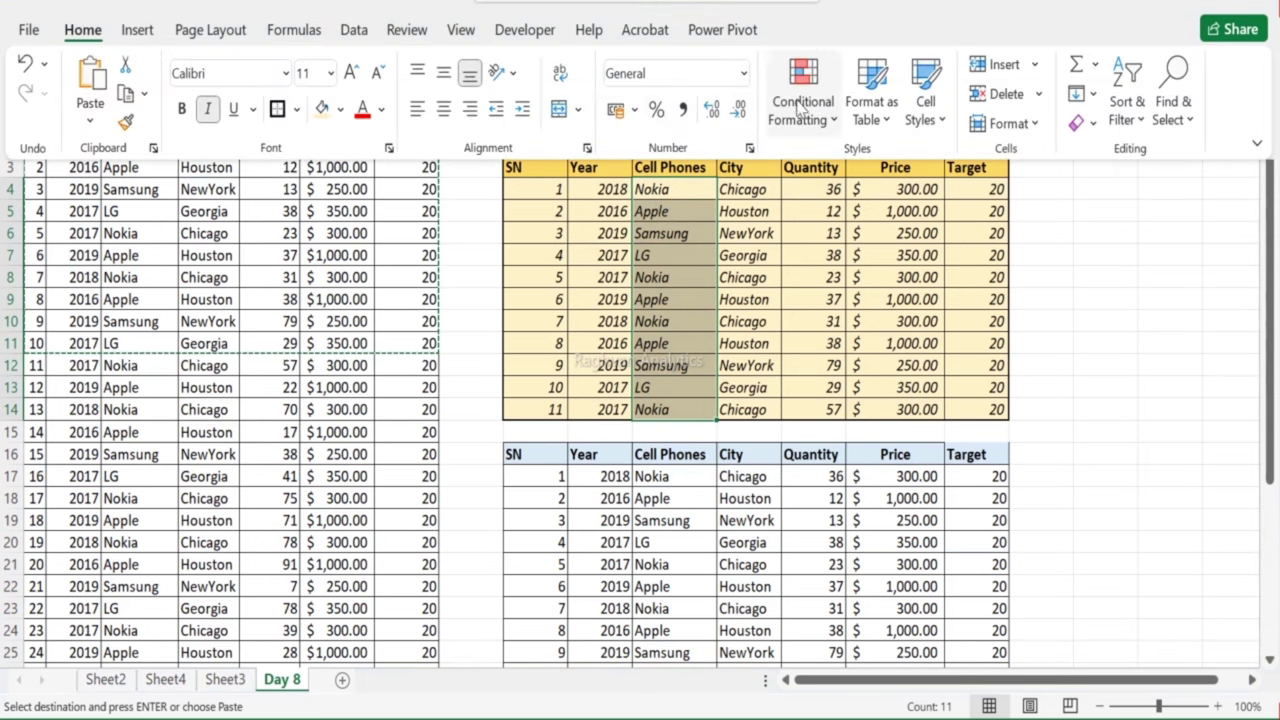
{"action": "left_click", "coordinate": [802, 108]}
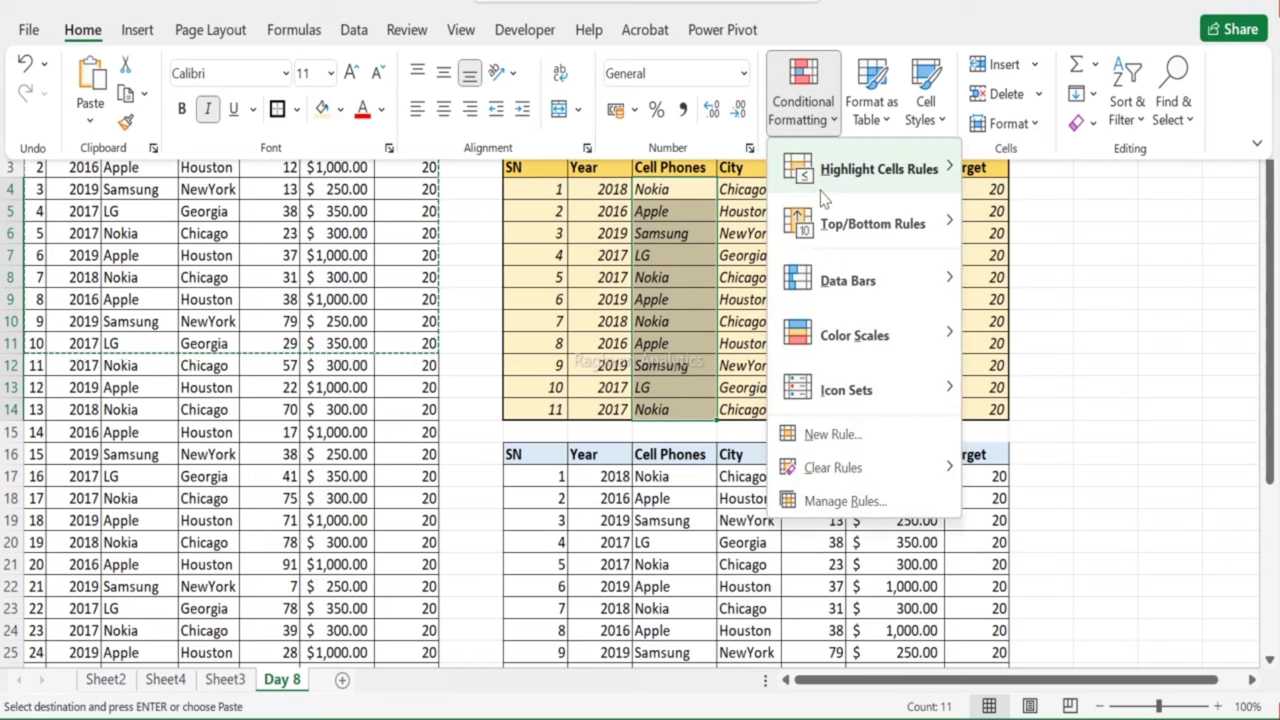
{"action": "mouse_move", "coordinate": [865, 185]}
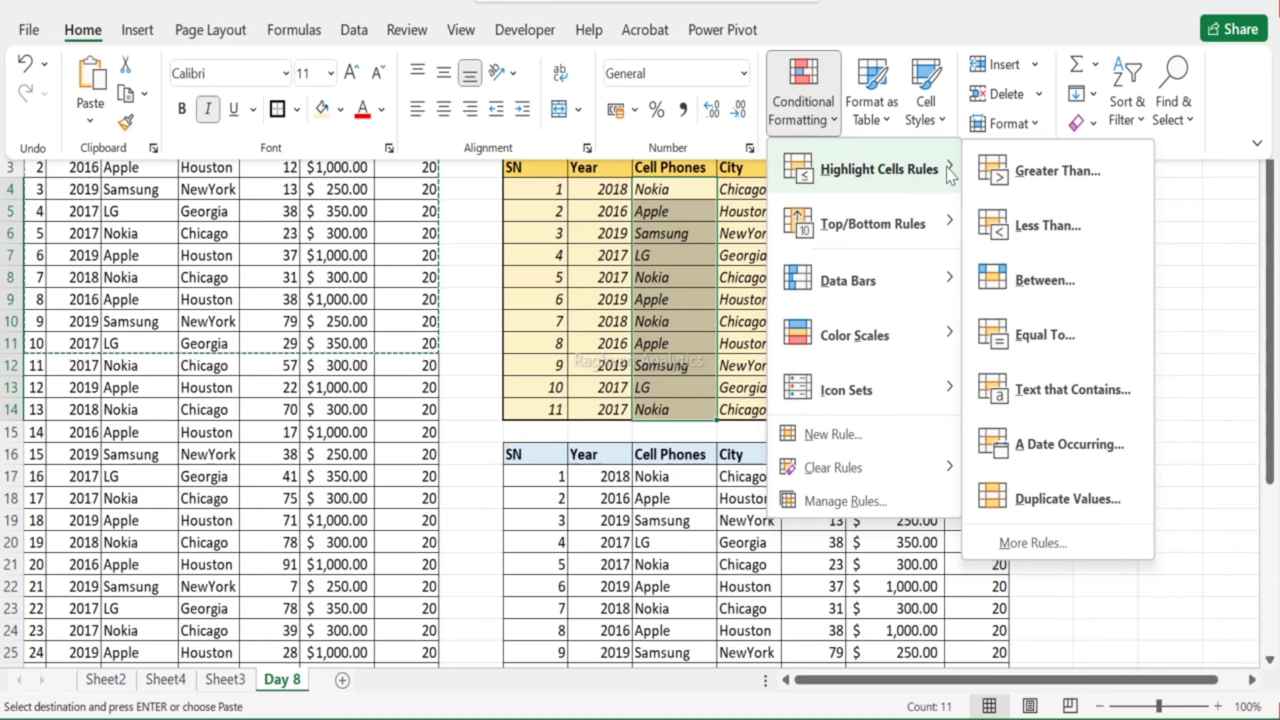
{"action": "left_click", "coordinate": [1022, 337]}
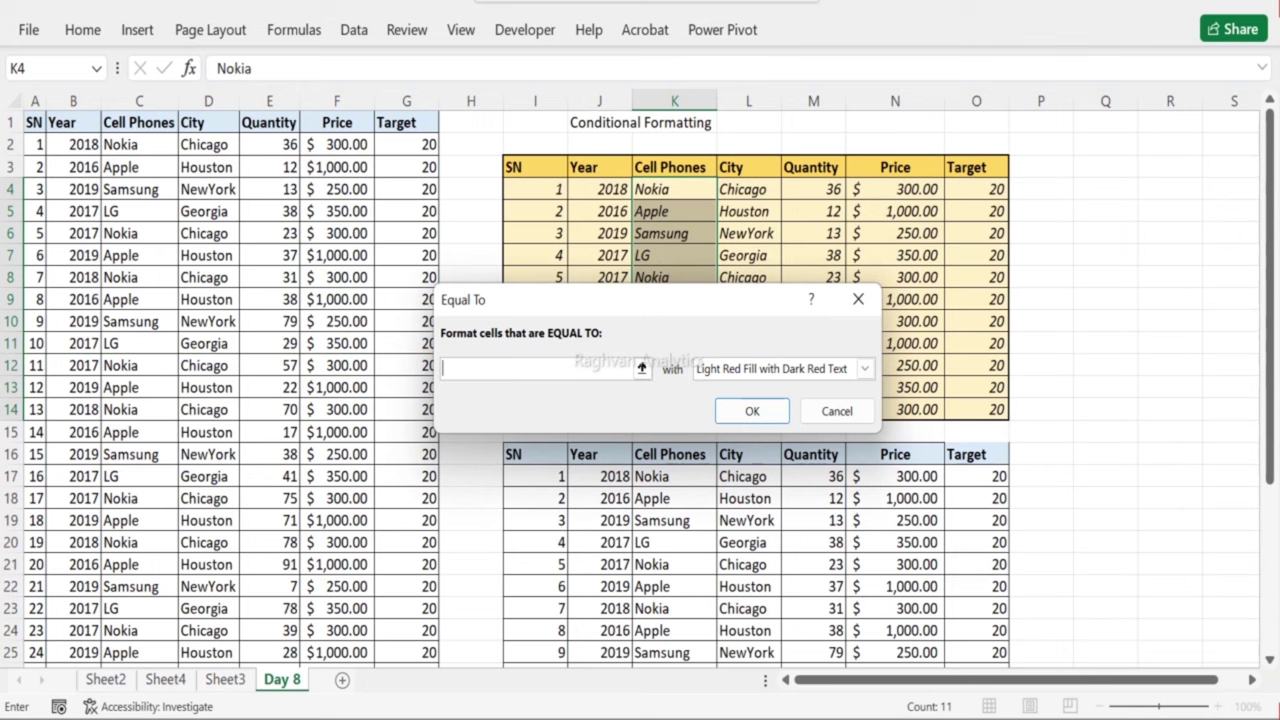
{"action": "key", "text": "Escape"}
Step: Reselect K4:K14, start an Equal To rule for Nokia, and choose Custom Format
{"action": "left_click_drag", "start_coordinate": [646, 190], "coordinate": [697, 411]}
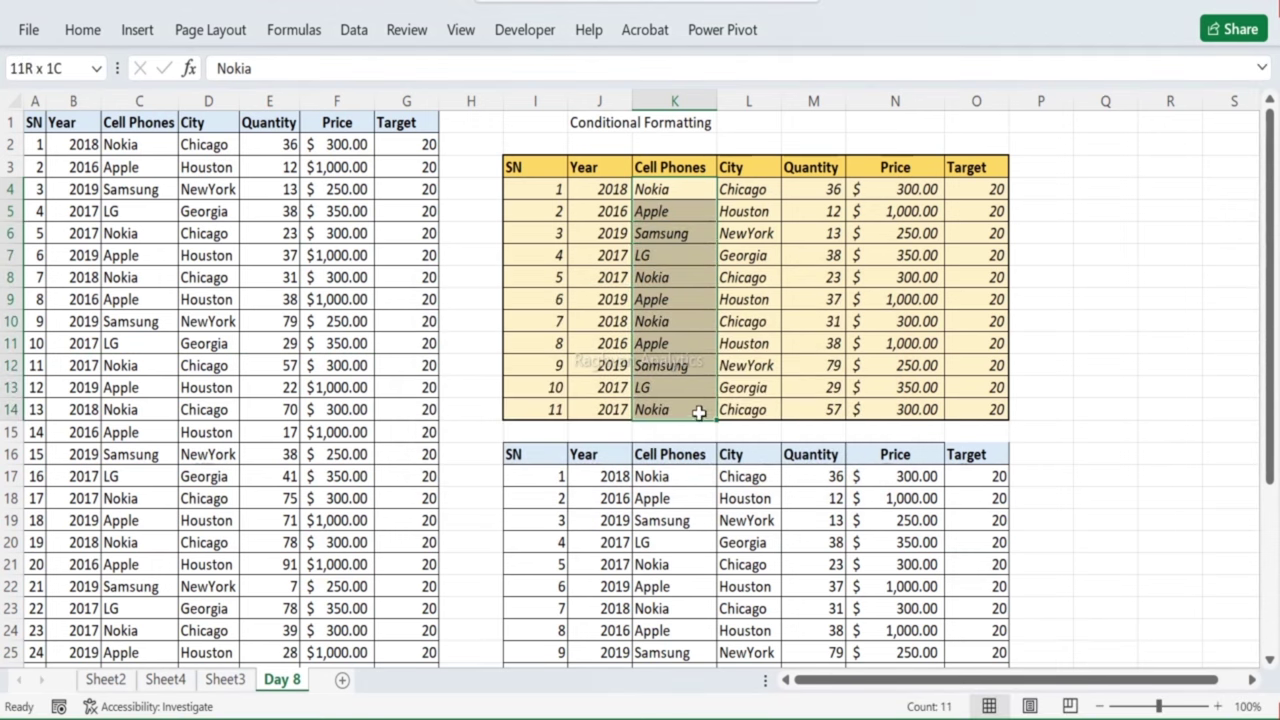
{"action": "left_click", "coordinate": [83, 30]}
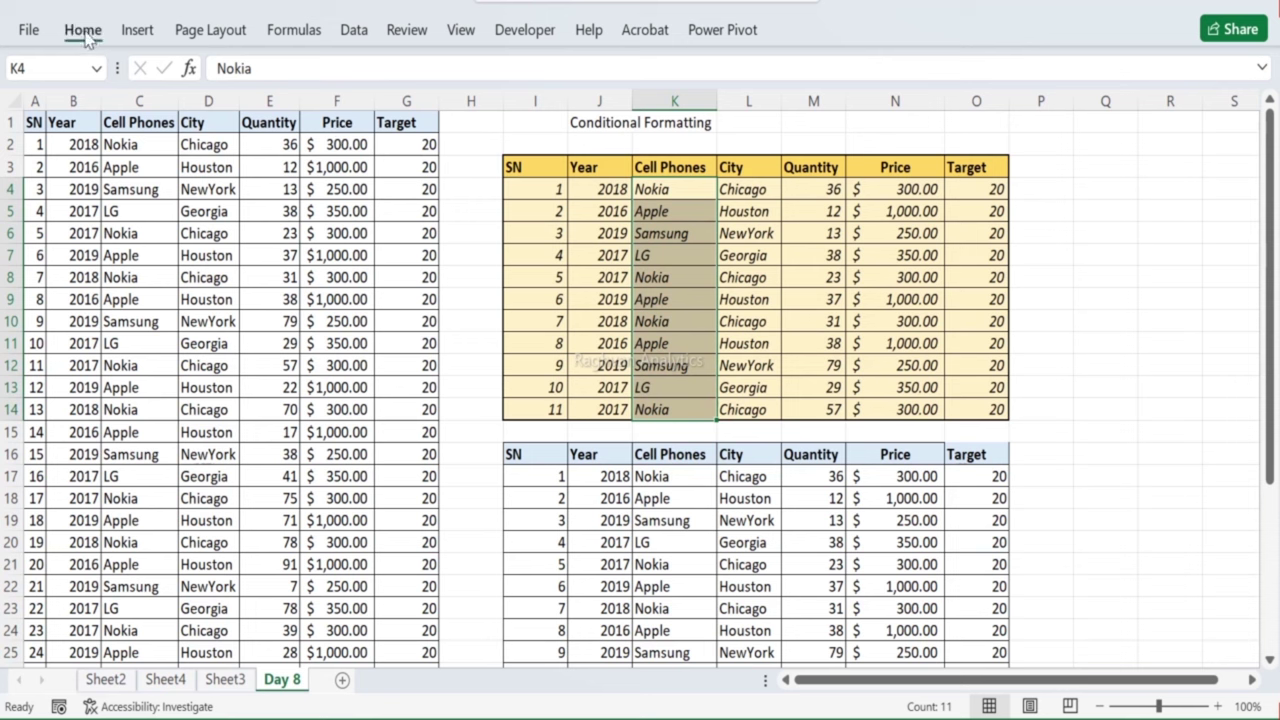
{"action": "left_click", "coordinate": [790, 112]}
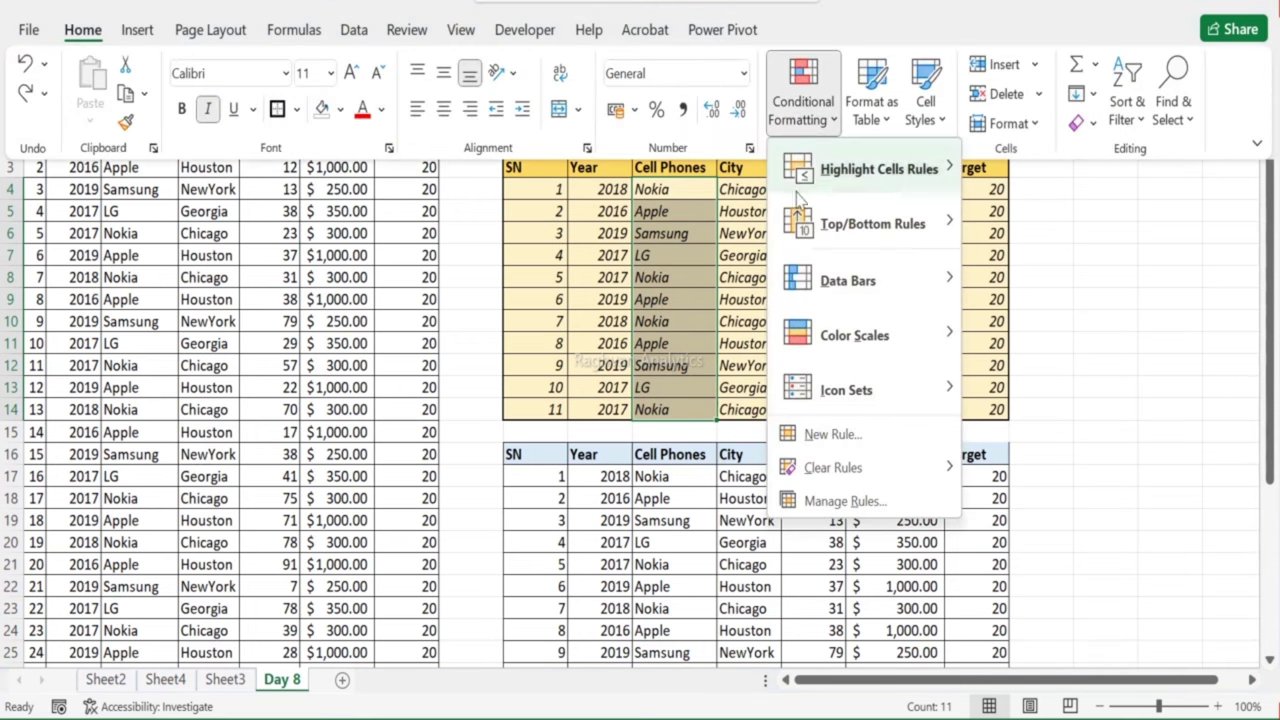
{"action": "mouse_move", "coordinate": [815, 228]}
{"action": "mouse_move", "coordinate": [866, 186]}
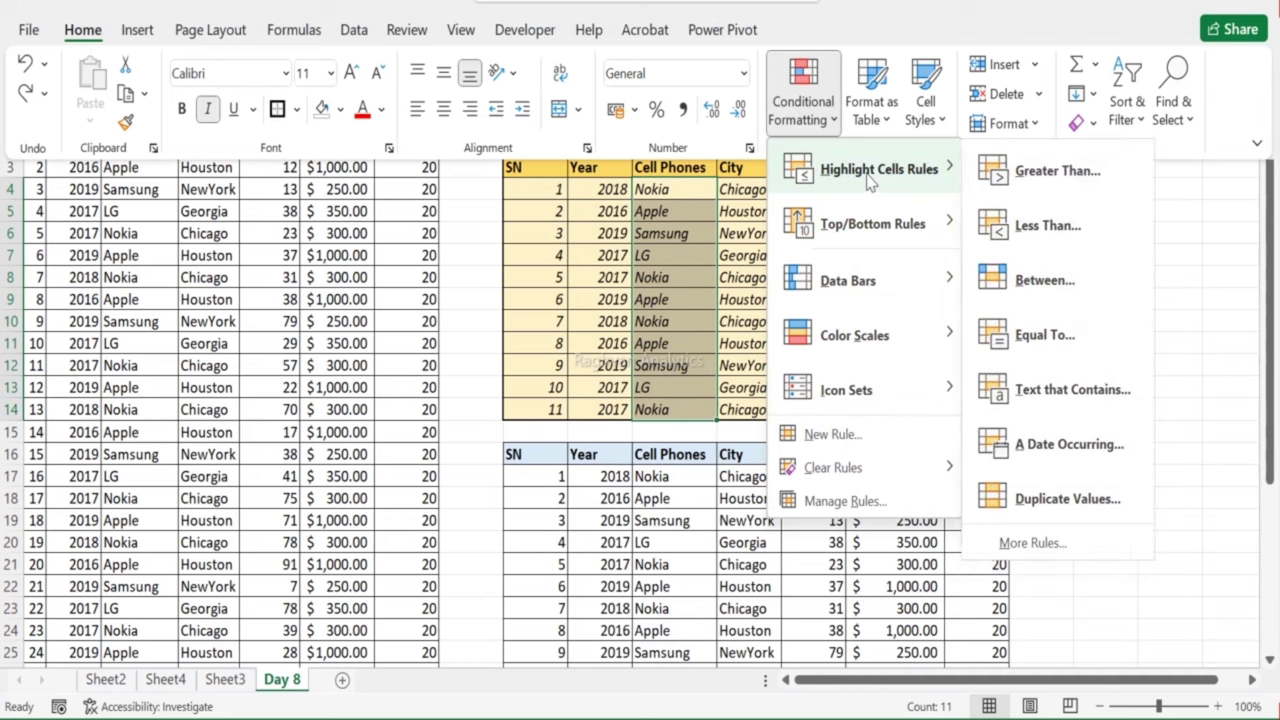
{"action": "left_click", "coordinate": [1035, 338]}
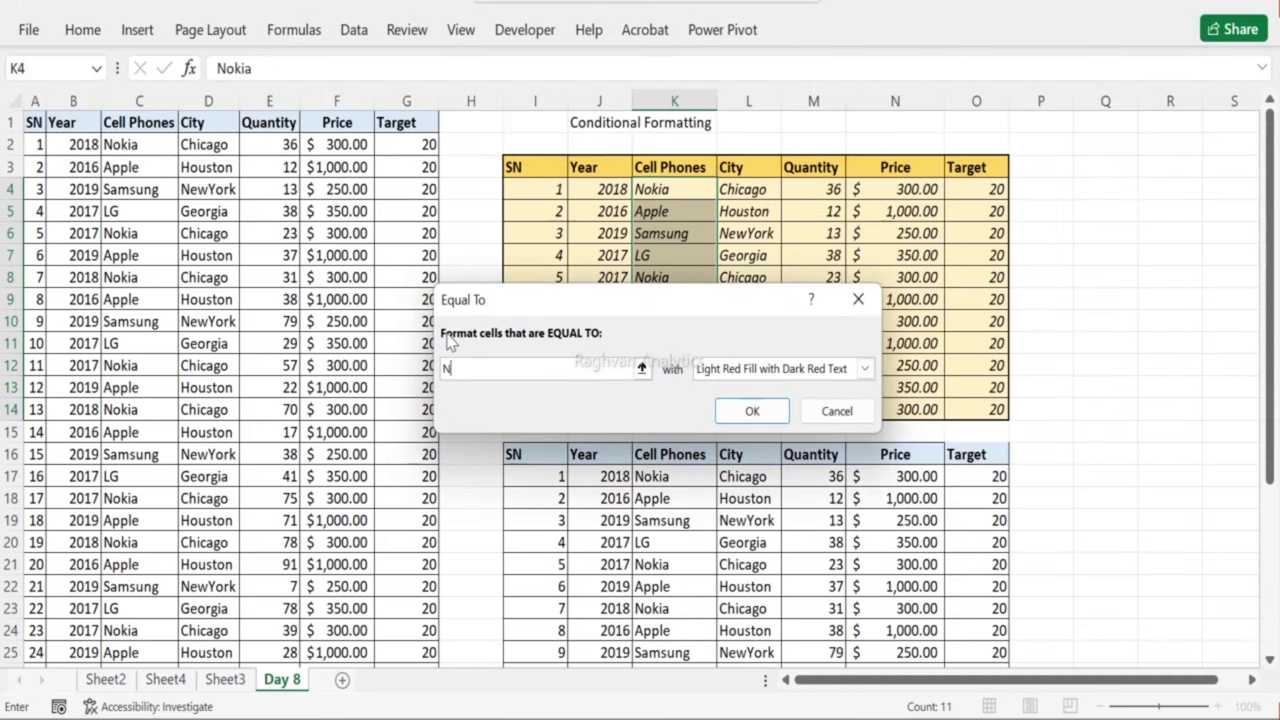
{"action": "type", "text": "a"}
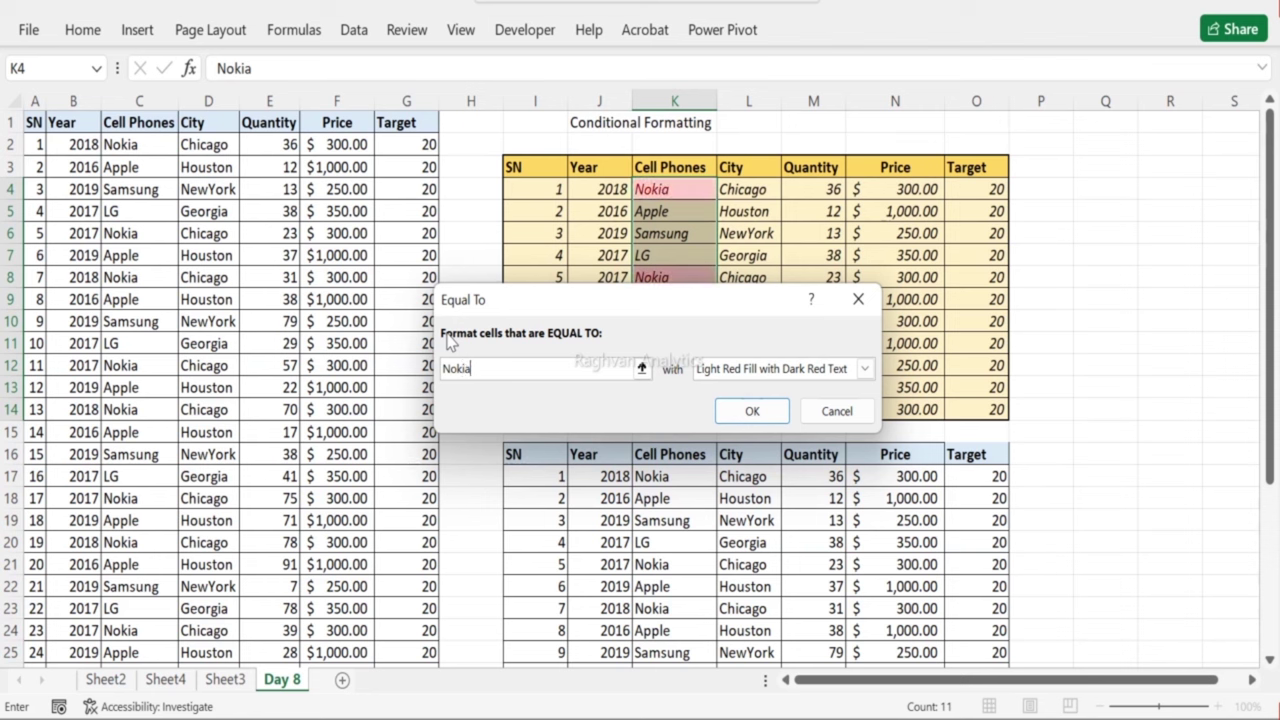
{"action": "left_click", "coordinate": [862, 369]}
{"action": "left_click", "coordinate": [862, 369]}
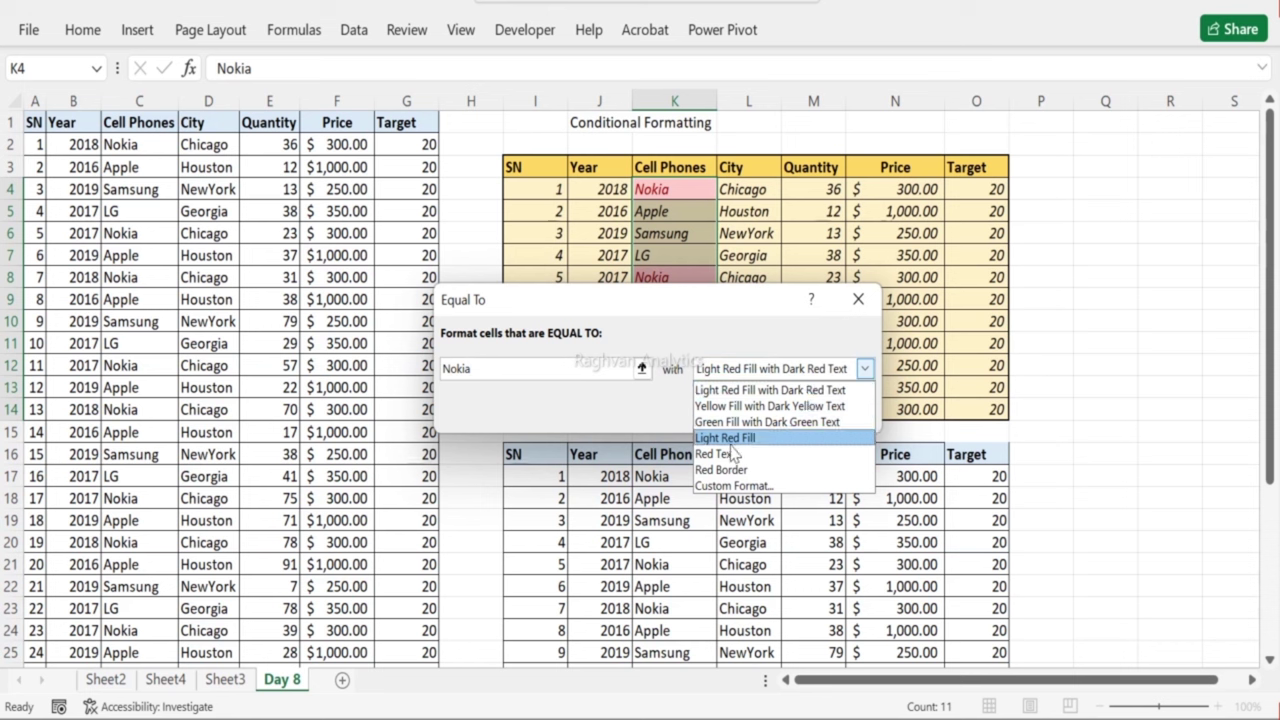
{"action": "left_click", "coordinate": [731, 487]}
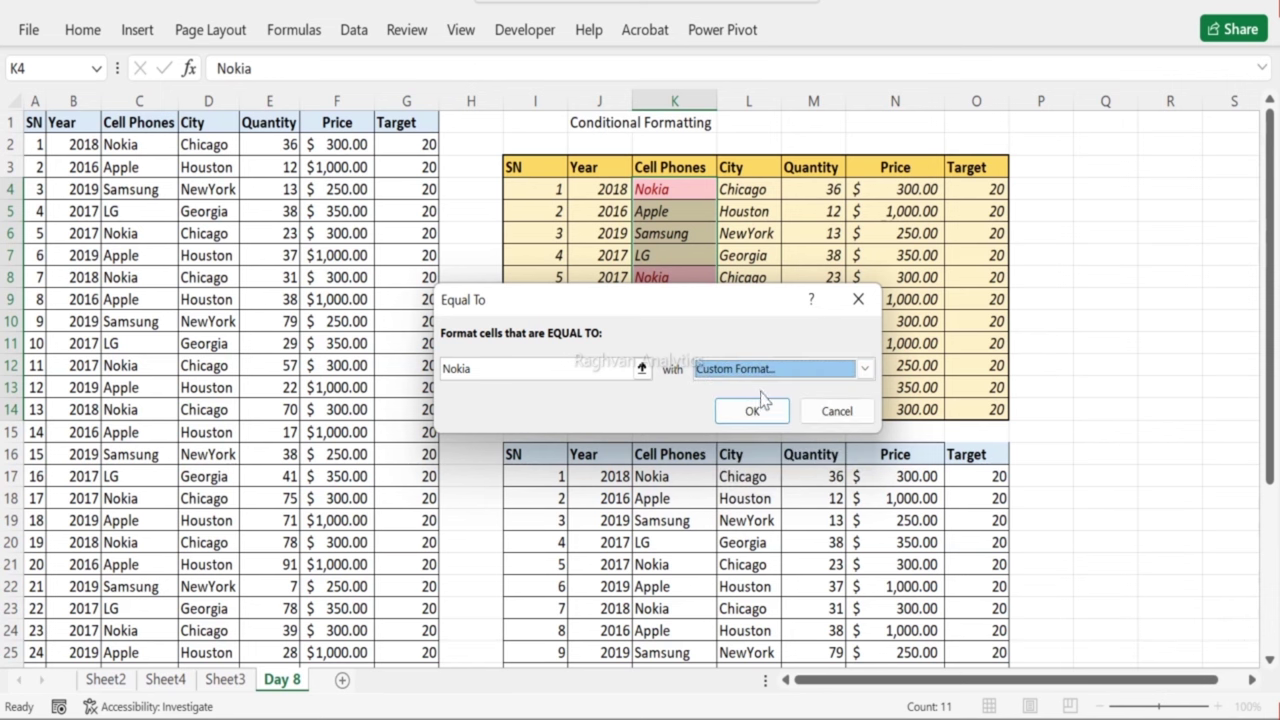
Step: Format Nokia matches with dark navy fill and bold white text, and apply the rule
{"action": "left_click", "coordinate": [702, 374]}
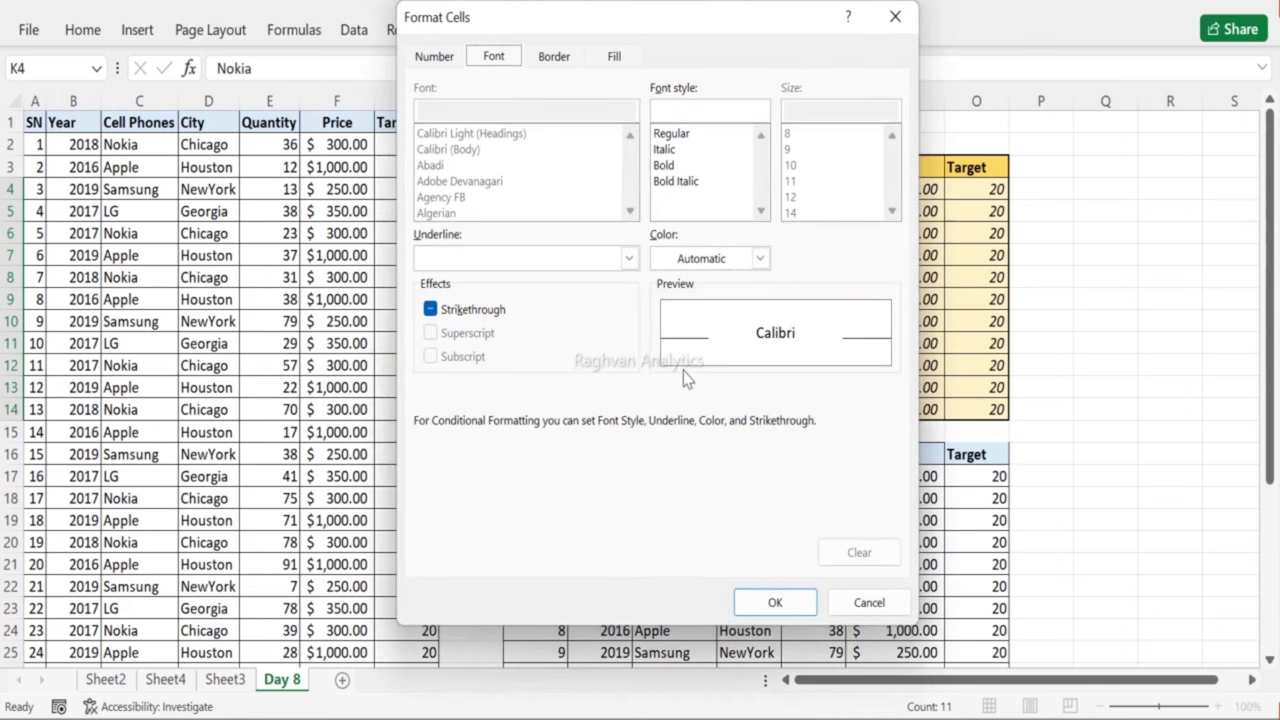
{"action": "left_click", "coordinate": [613, 60]}
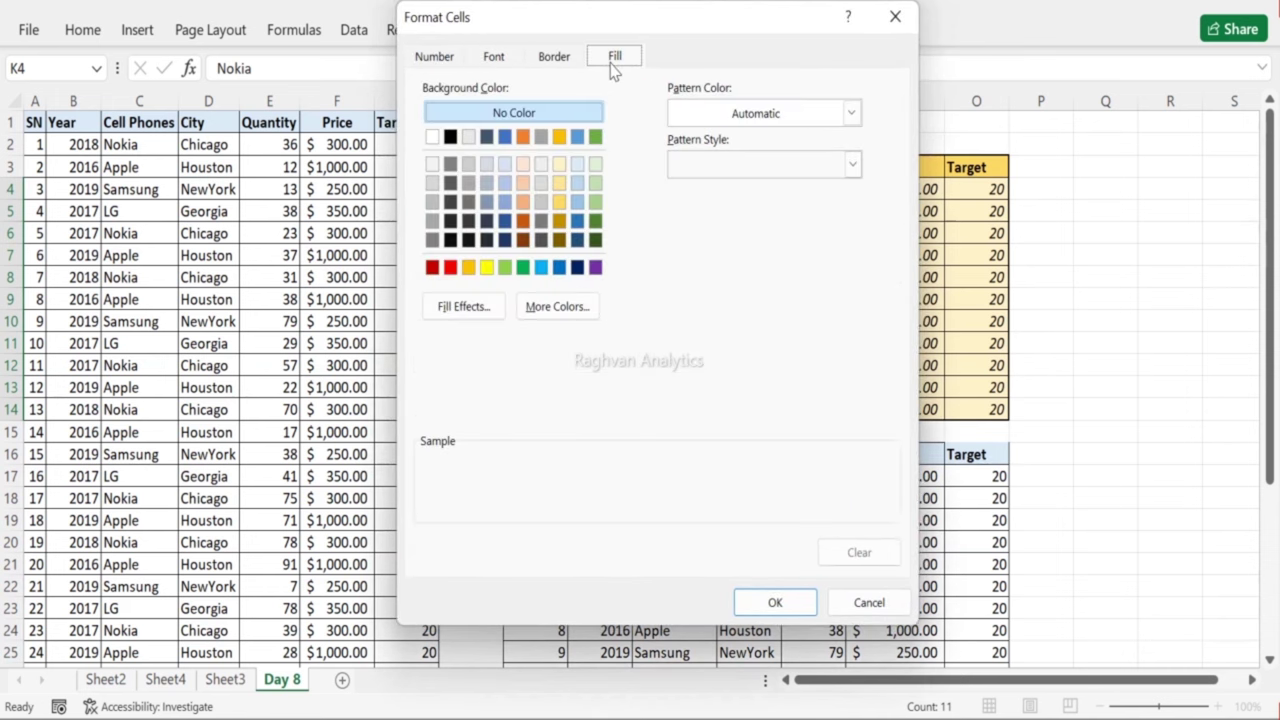
{"action": "left_click", "coordinate": [578, 268]}
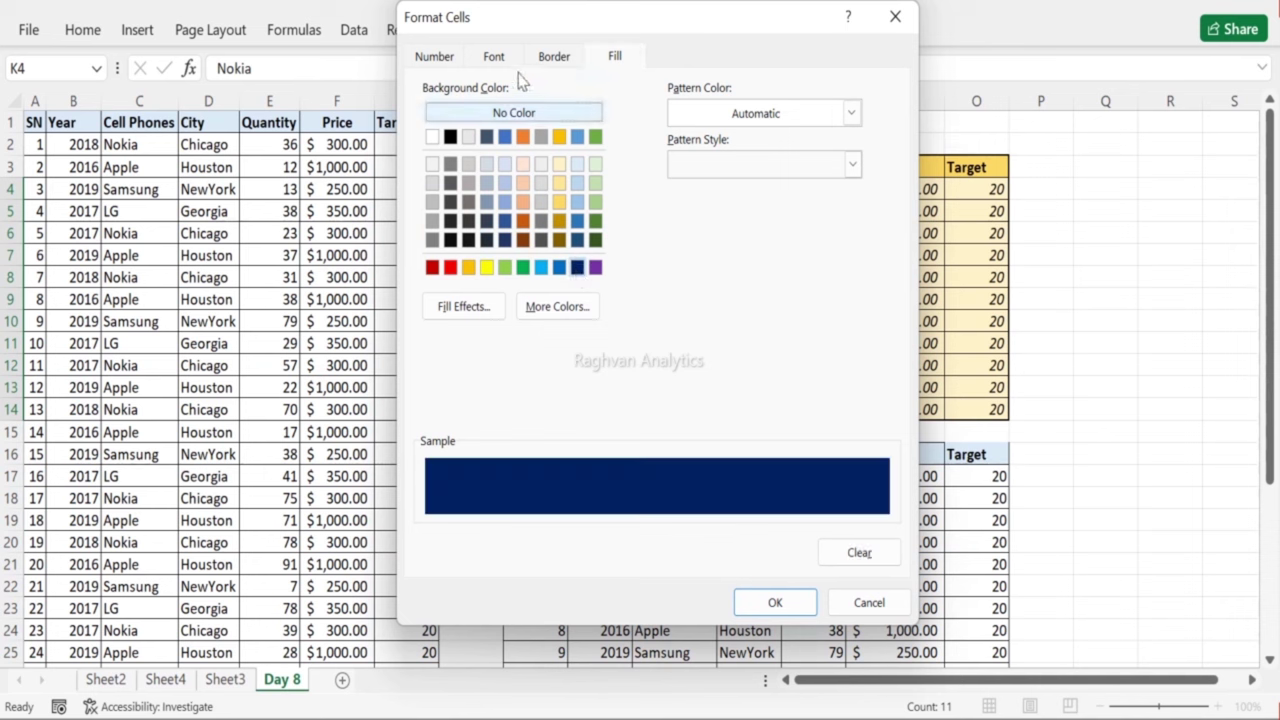
{"action": "left_click", "coordinate": [493, 57]}
{"action": "left_click", "coordinate": [738, 262]}
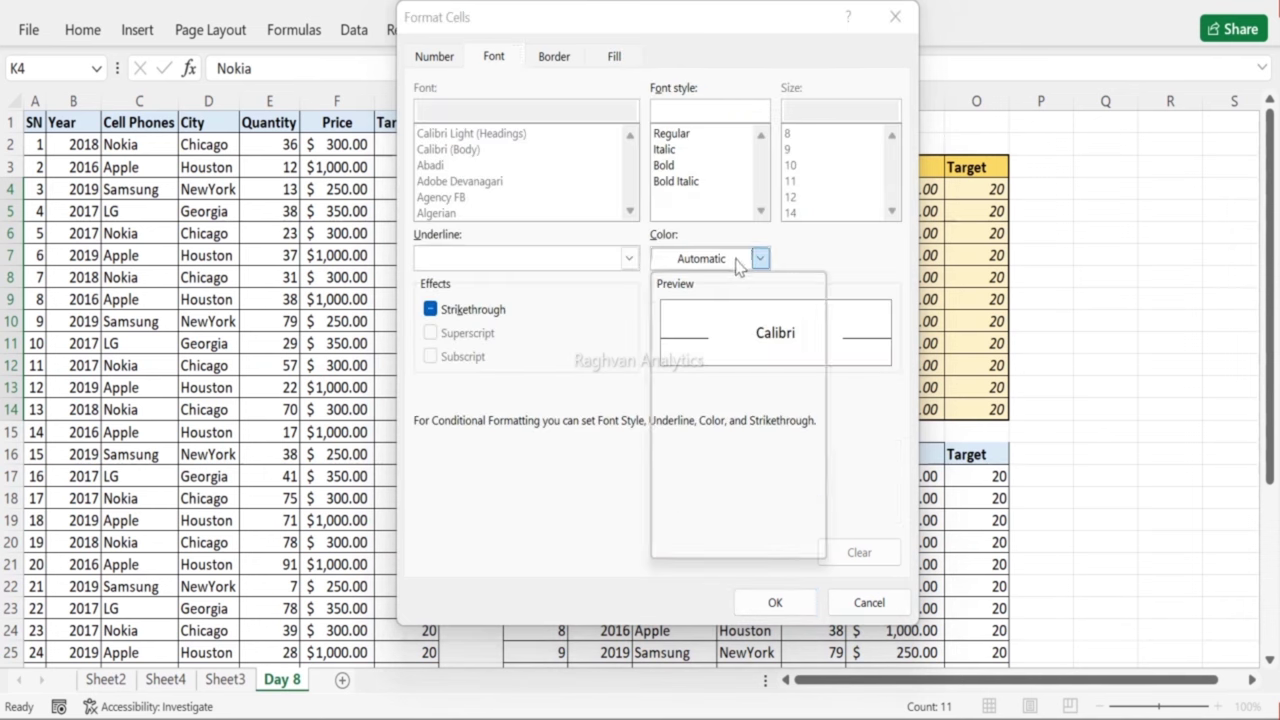
{"action": "left_click", "coordinate": [659, 350]}
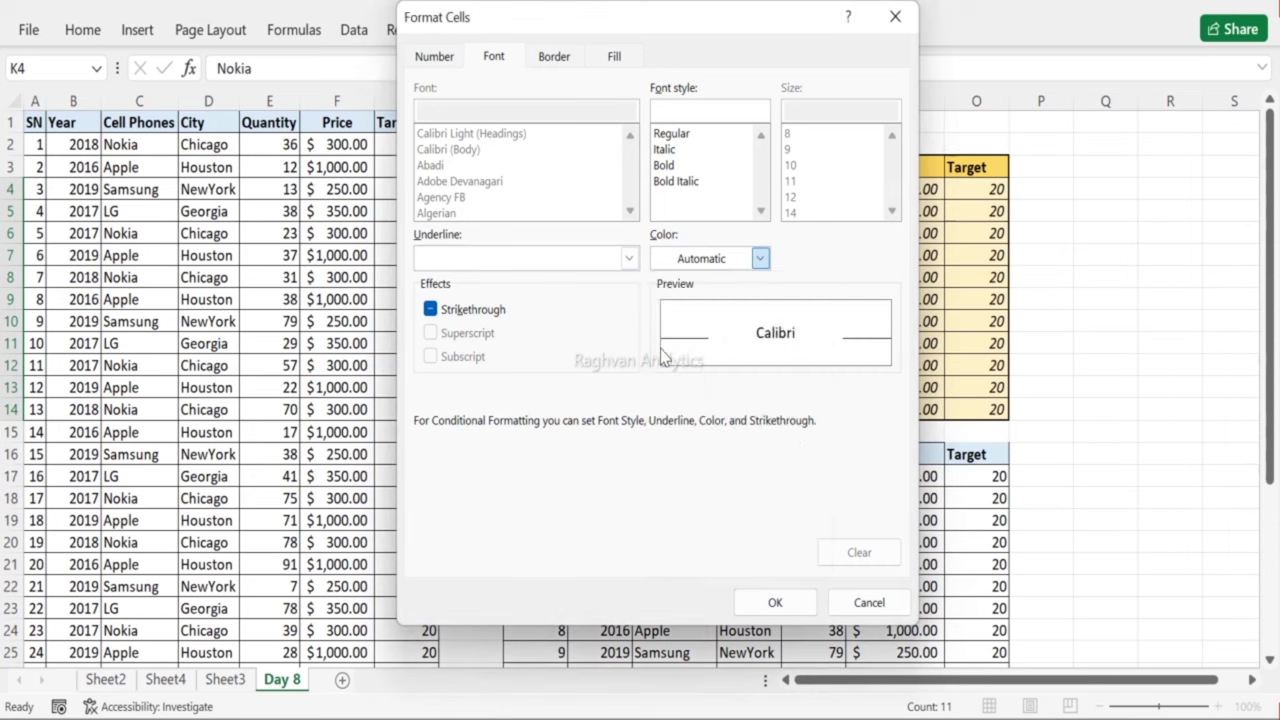
{"action": "left_click", "coordinate": [660, 167]}
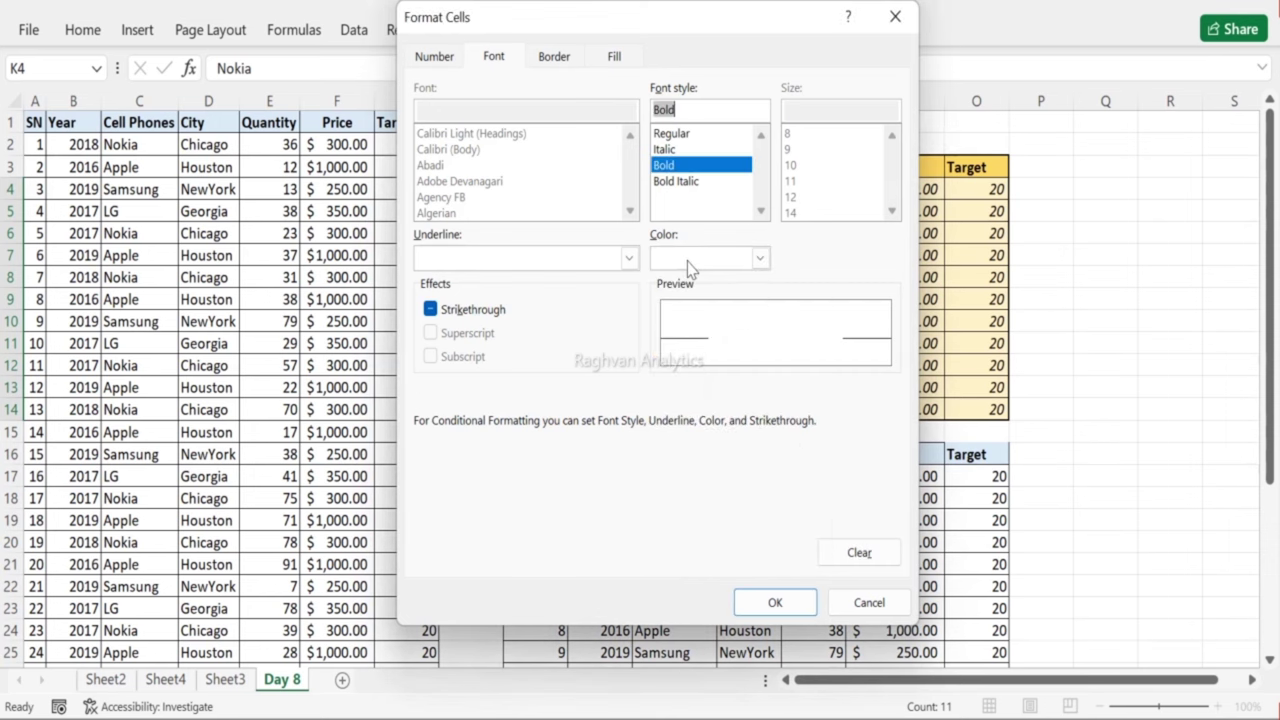
{"action": "left_click", "coordinate": [776, 600]}
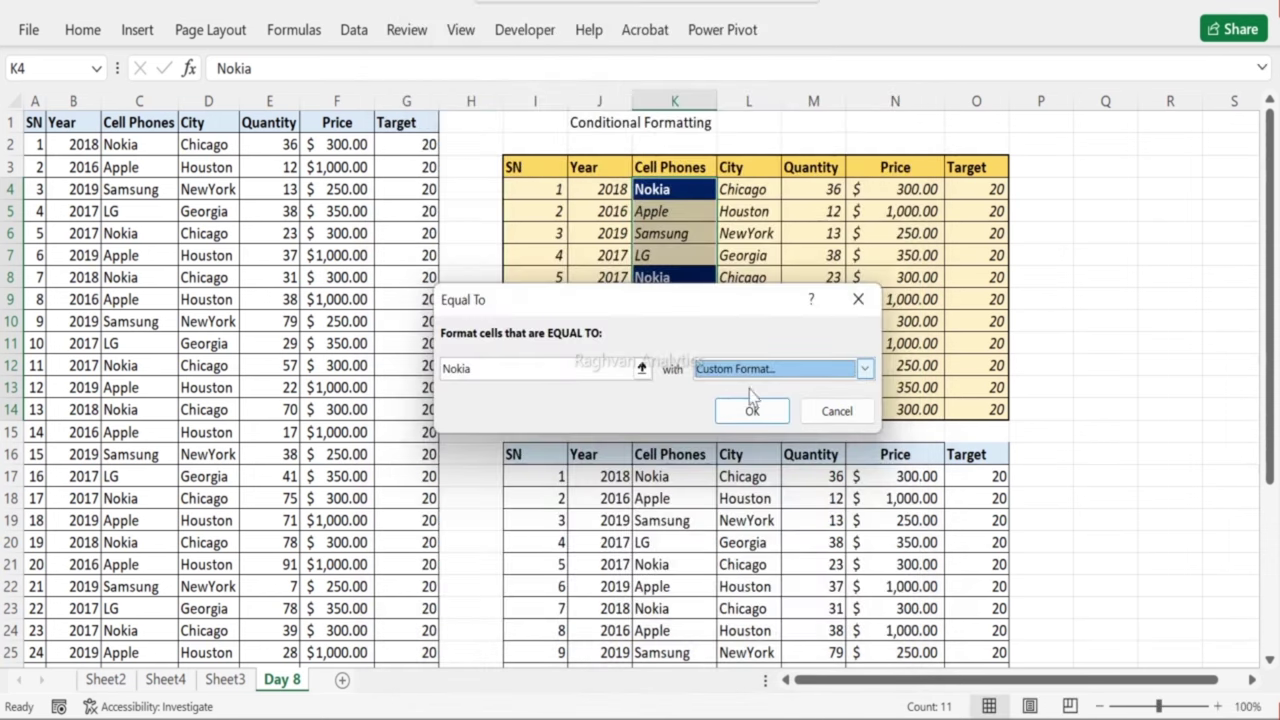
{"action": "left_click", "coordinate": [756, 418]}
{"action": "left_click", "coordinate": [748, 278]}
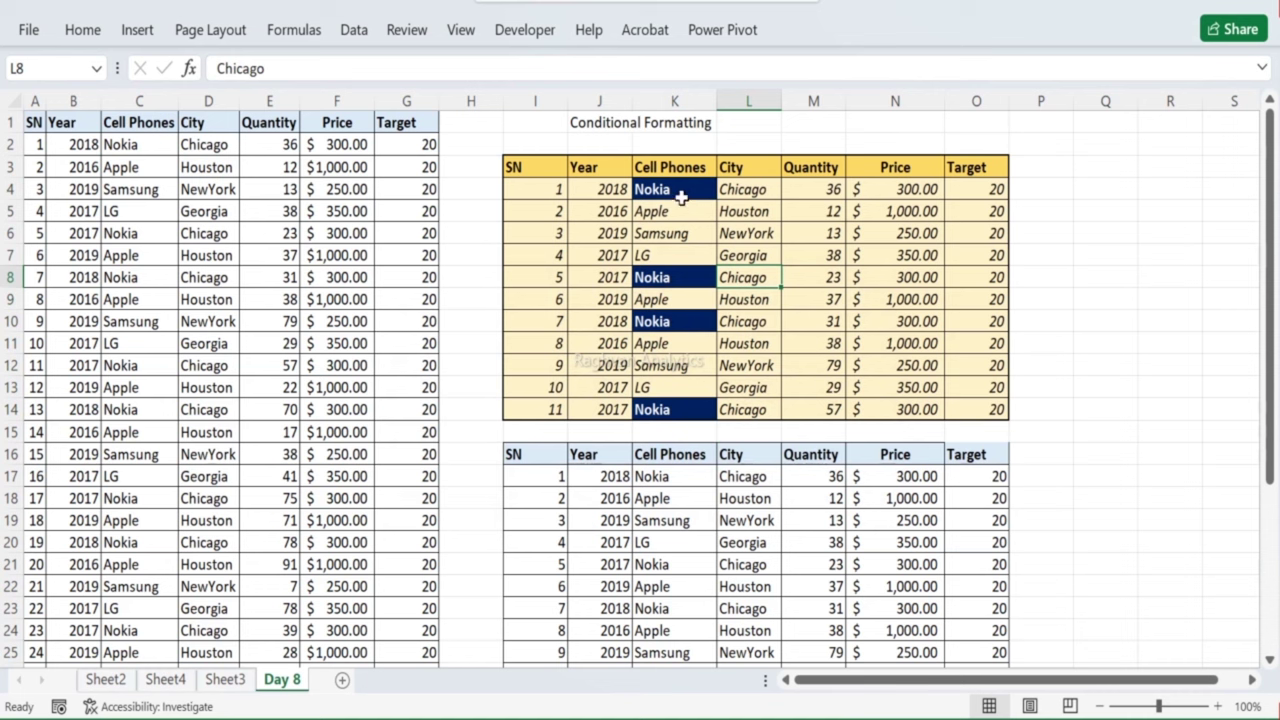
Step: Replace Samsung in K12 with Nokia, then reselect the Cell Phones entries K4:K15
{"action": "left_click", "coordinate": [679, 189]}
{"action": "left_click_drag", "start_coordinate": [679, 189], "coordinate": [690, 410]}
{"action": "left_click", "coordinate": [641, 300]}
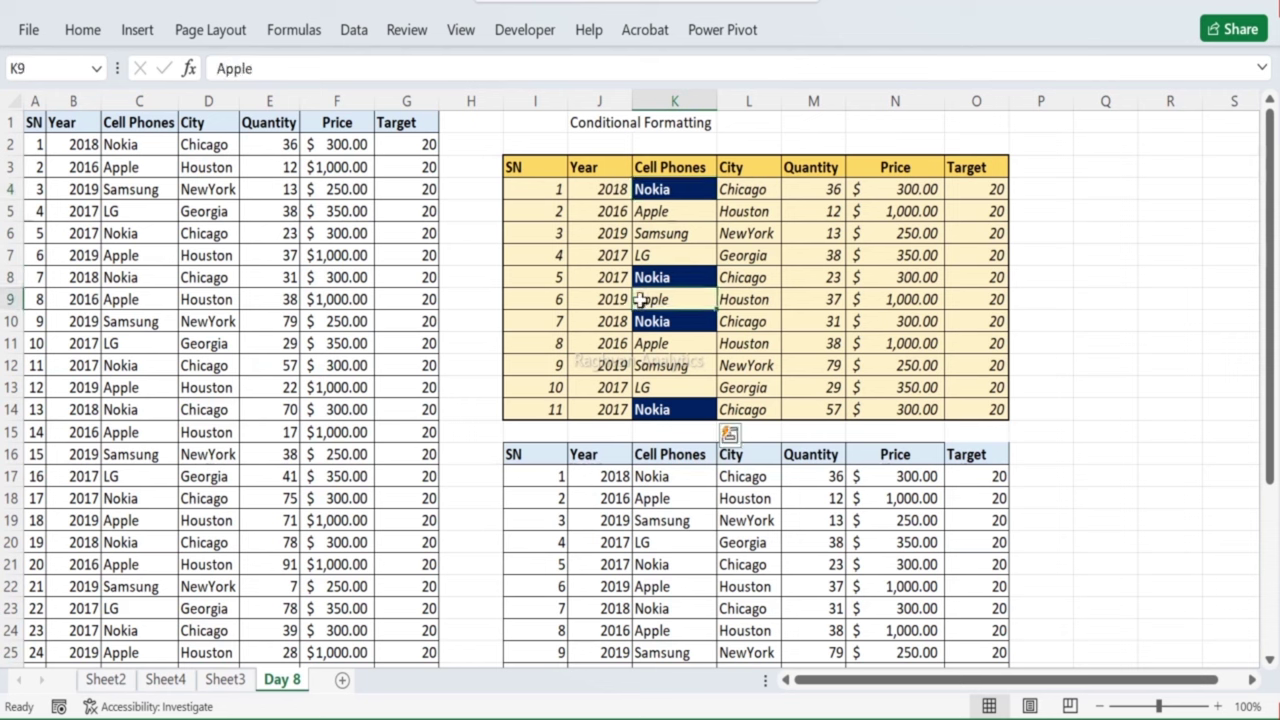
{"action": "left_click", "coordinate": [645, 280]}
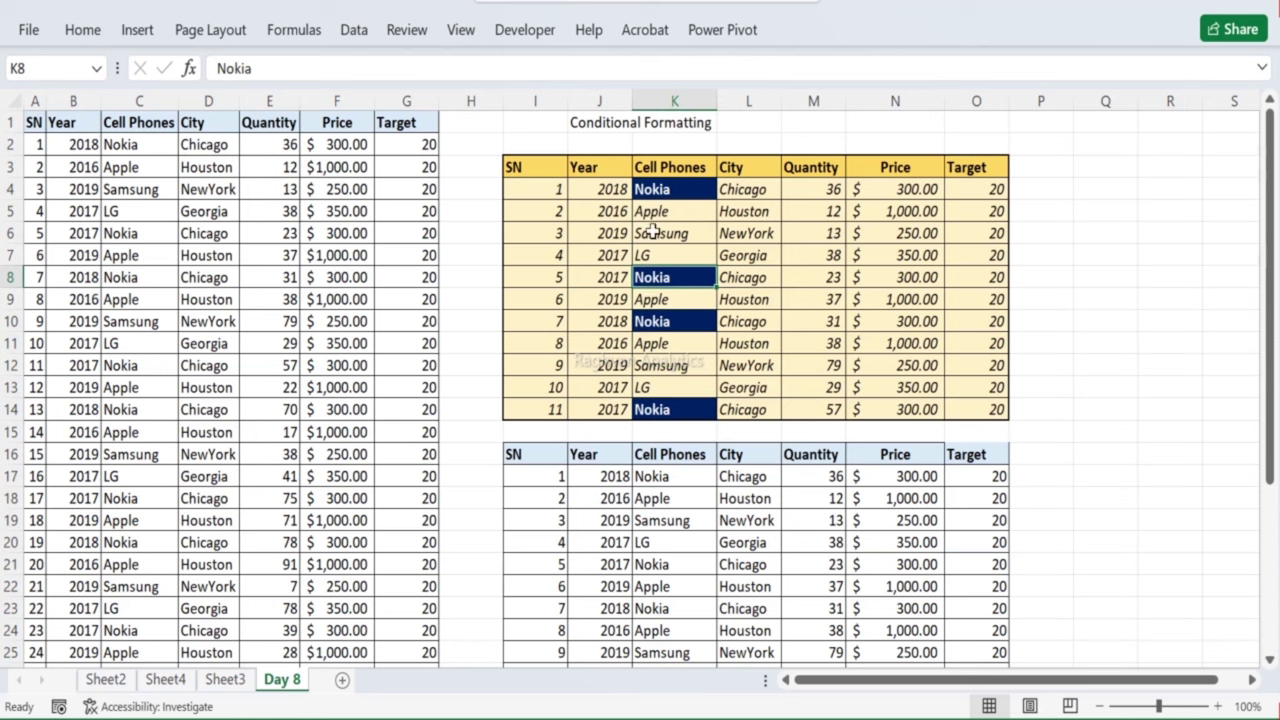
{"action": "left_click_drag", "start_coordinate": [658, 190], "coordinate": [655, 407]}
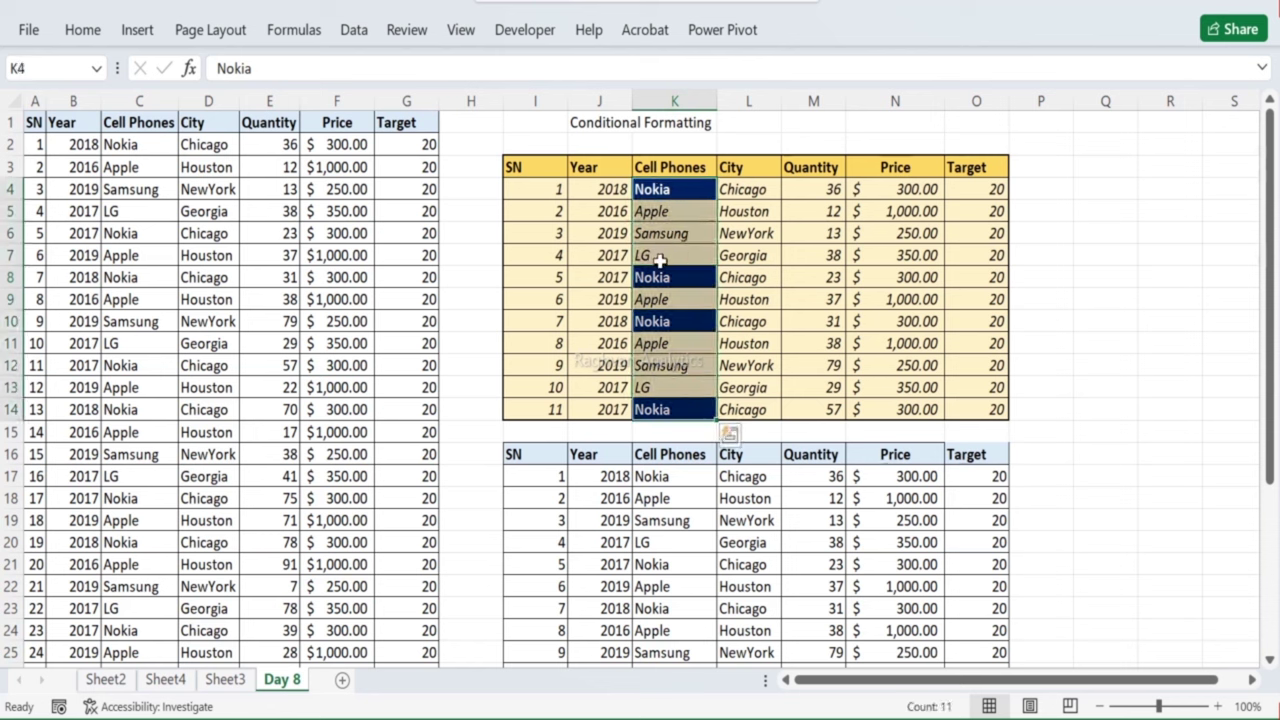
{"action": "left_click", "coordinate": [648, 258]}
{"action": "left_click", "coordinate": [659, 381]}
{"action": "left_click", "coordinate": [655, 363]}
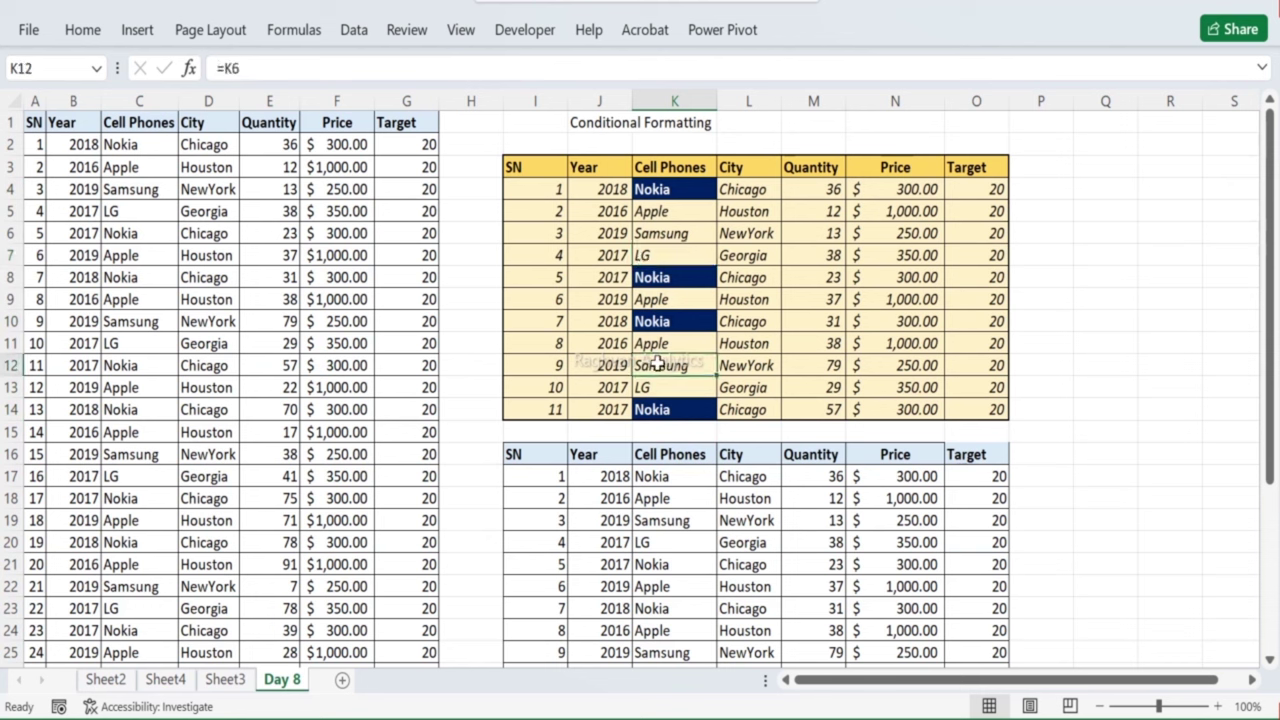
{"action": "type", "text": "Nokia"}
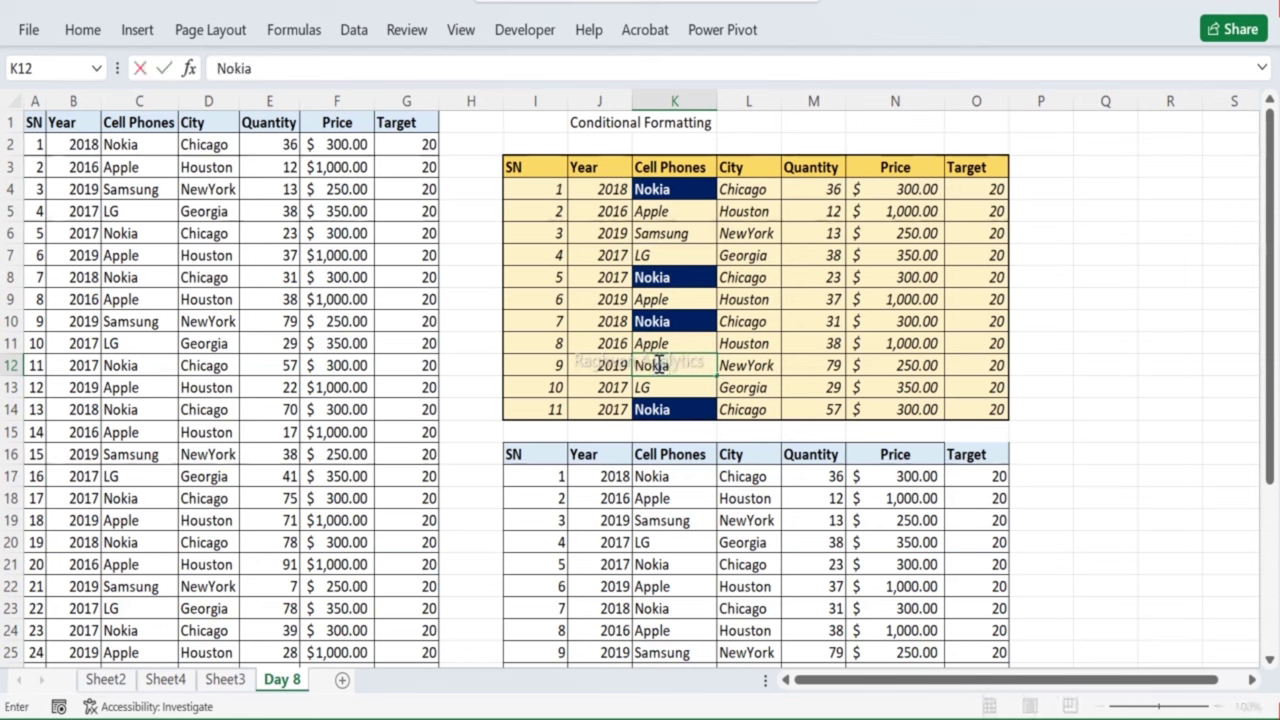
{"action": "key", "text": "Return"}
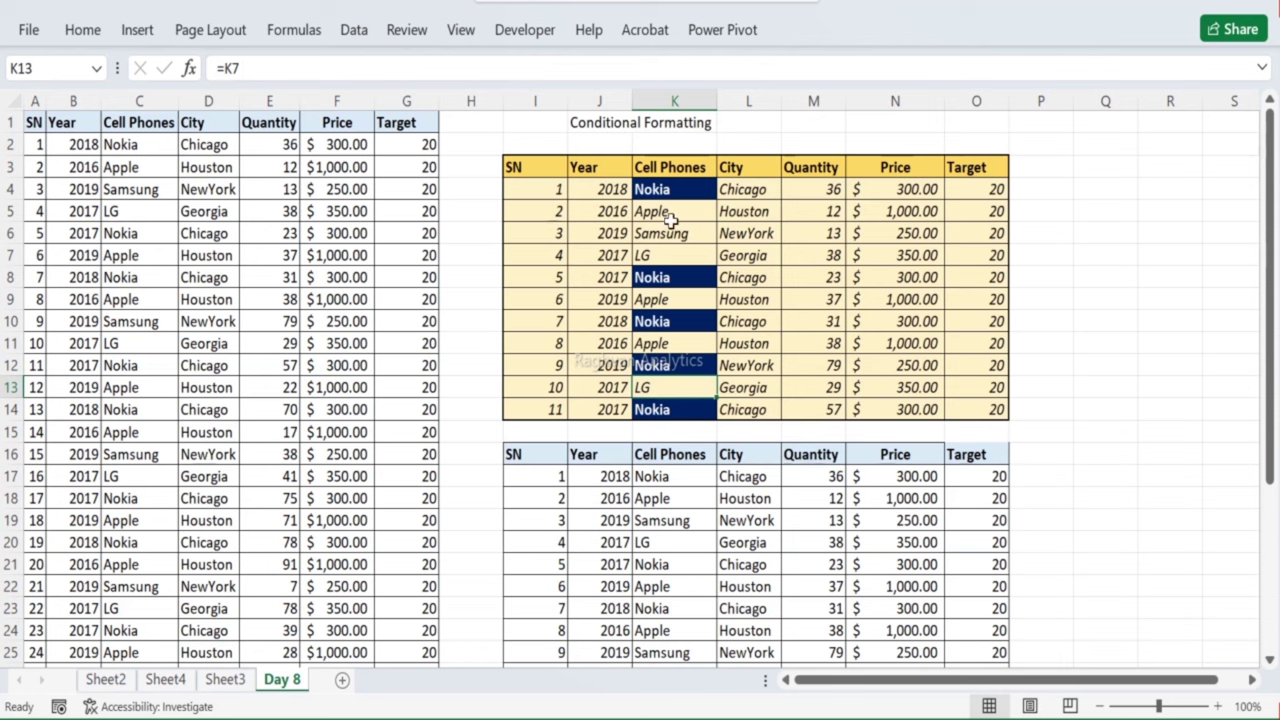
{"action": "left_click_drag", "start_coordinate": [649, 194], "coordinate": [677, 409]}
Step: Add an Equal To rule giving every Apple entry Light Red Fill with Dark Red Text
{"action": "left_click", "coordinate": [85, 31]}
{"action": "left_click", "coordinate": [800, 110]}
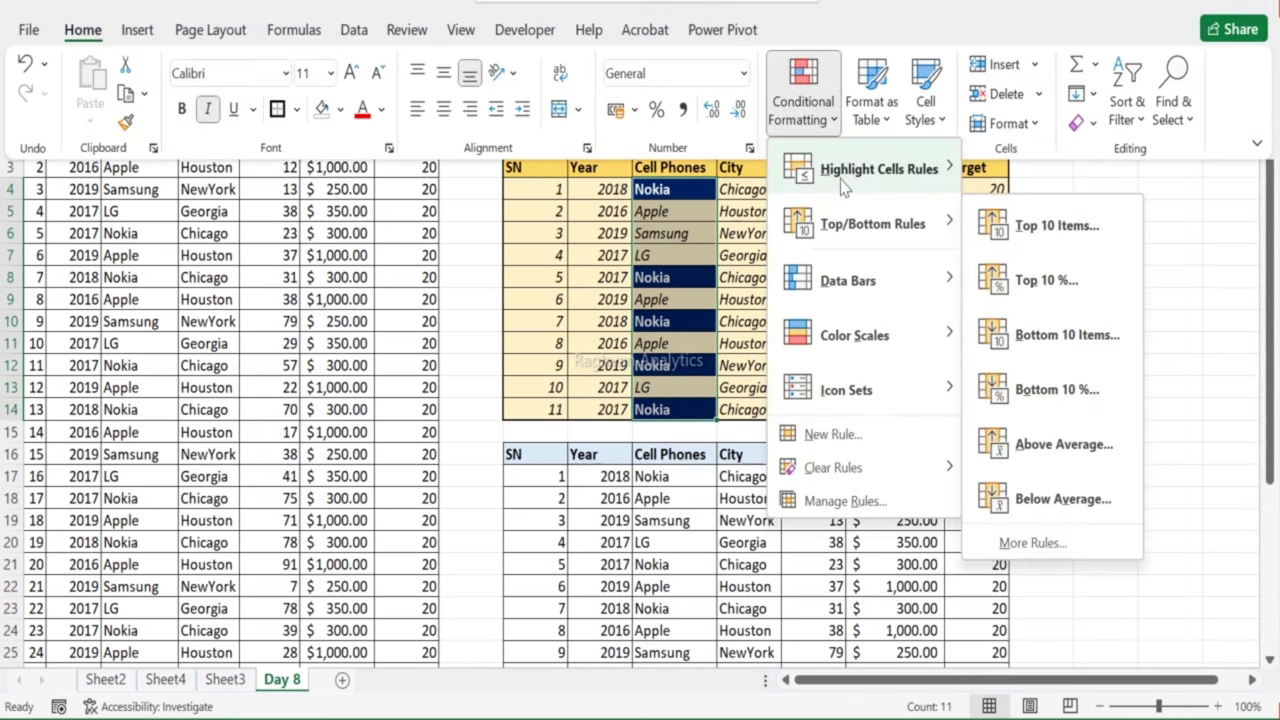
{"action": "mouse_move", "coordinate": [845, 185]}
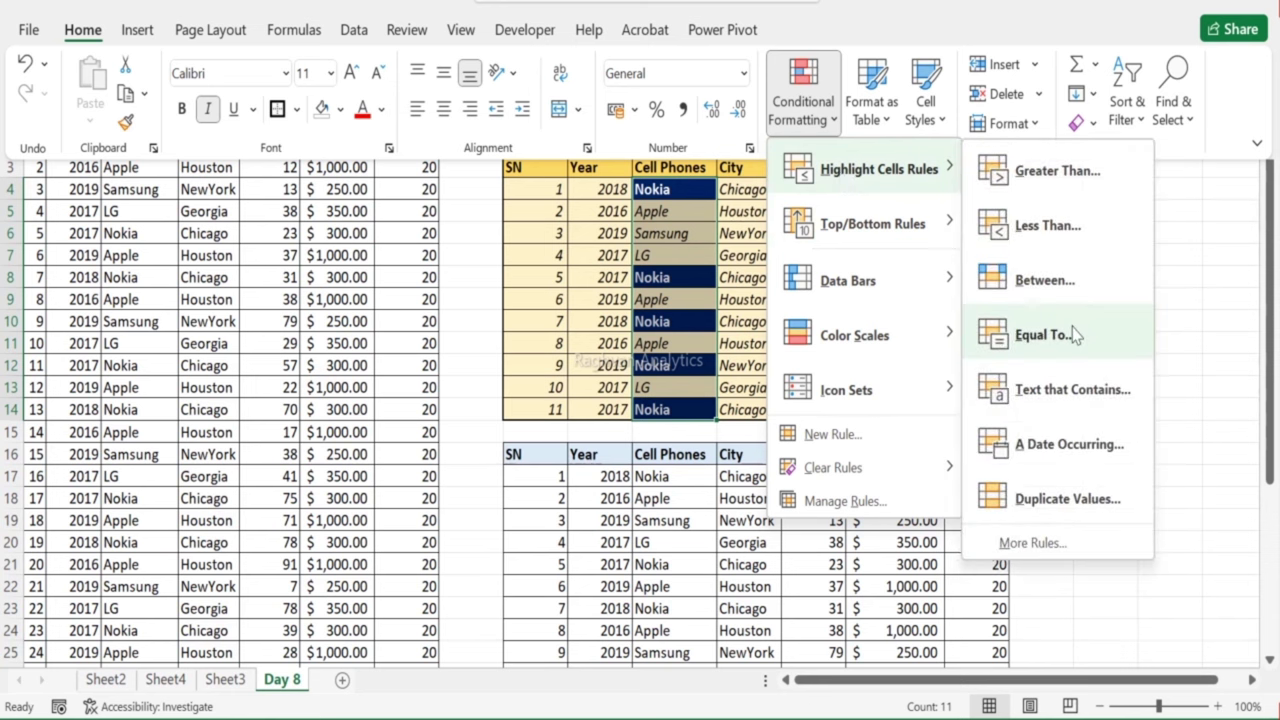
{"action": "left_click", "coordinate": [1075, 336]}
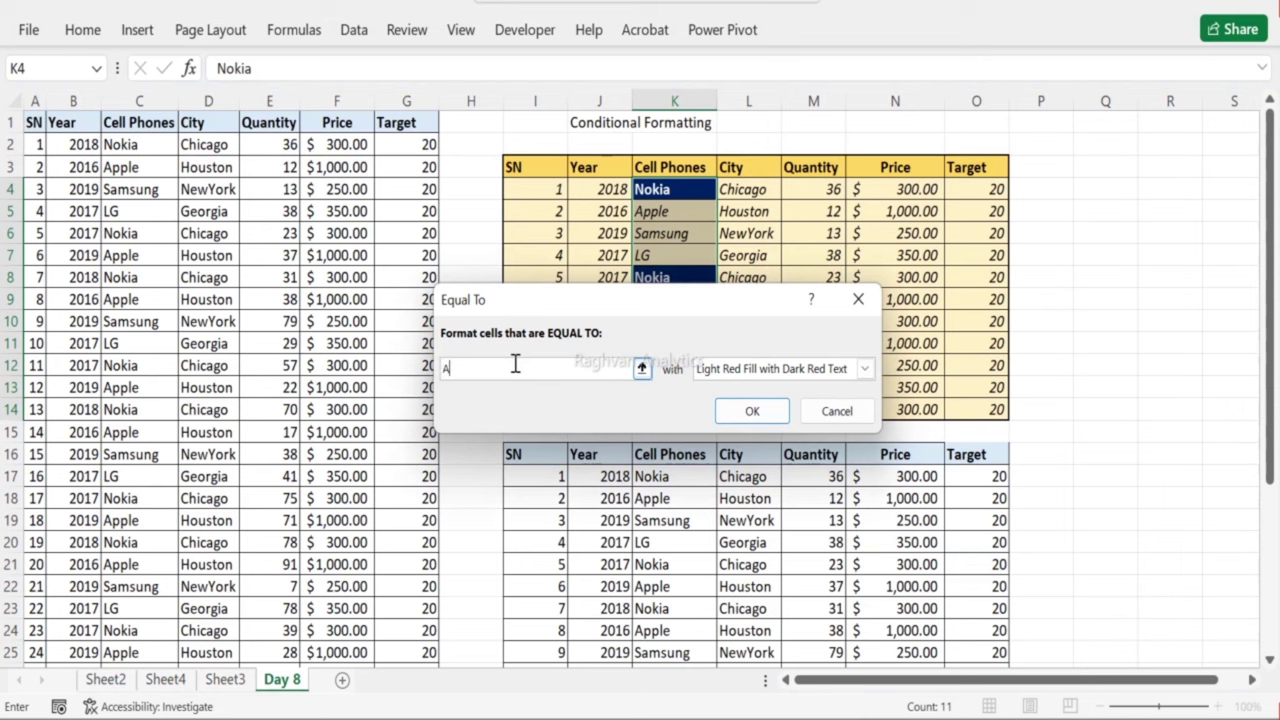
{"action": "type", "text": "Apple"}
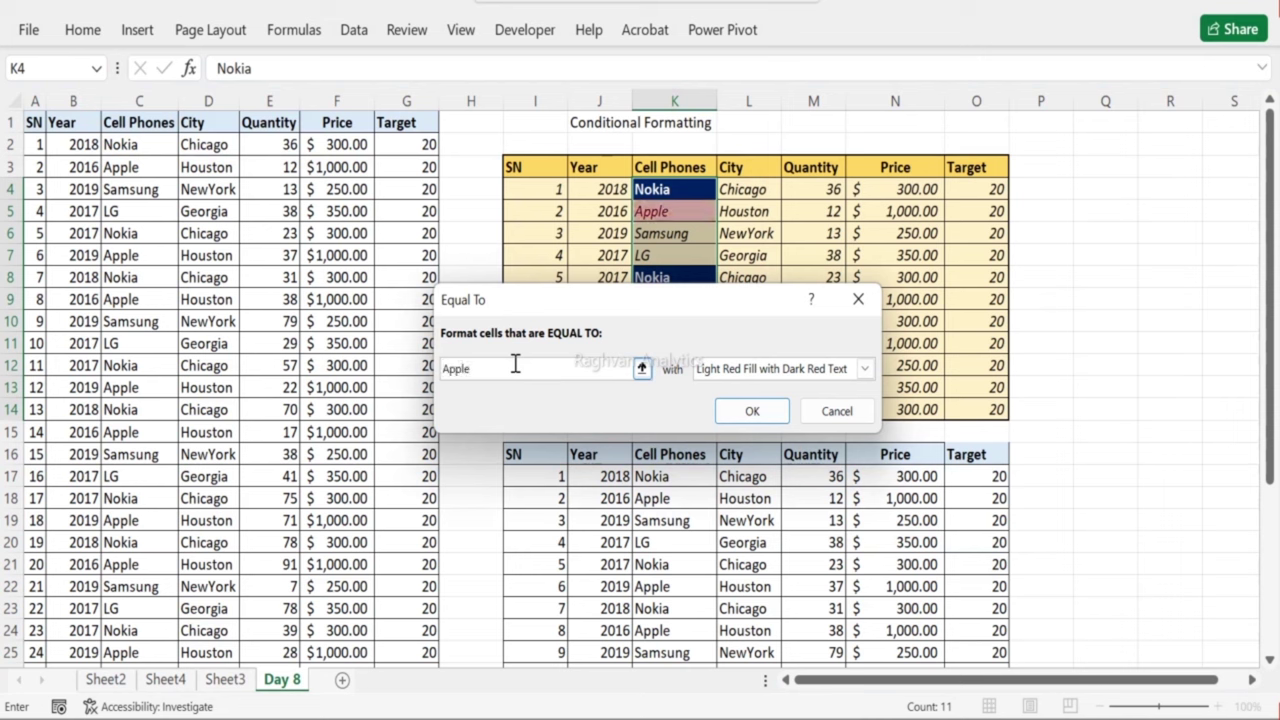
{"action": "left_click", "coordinate": [755, 410]}
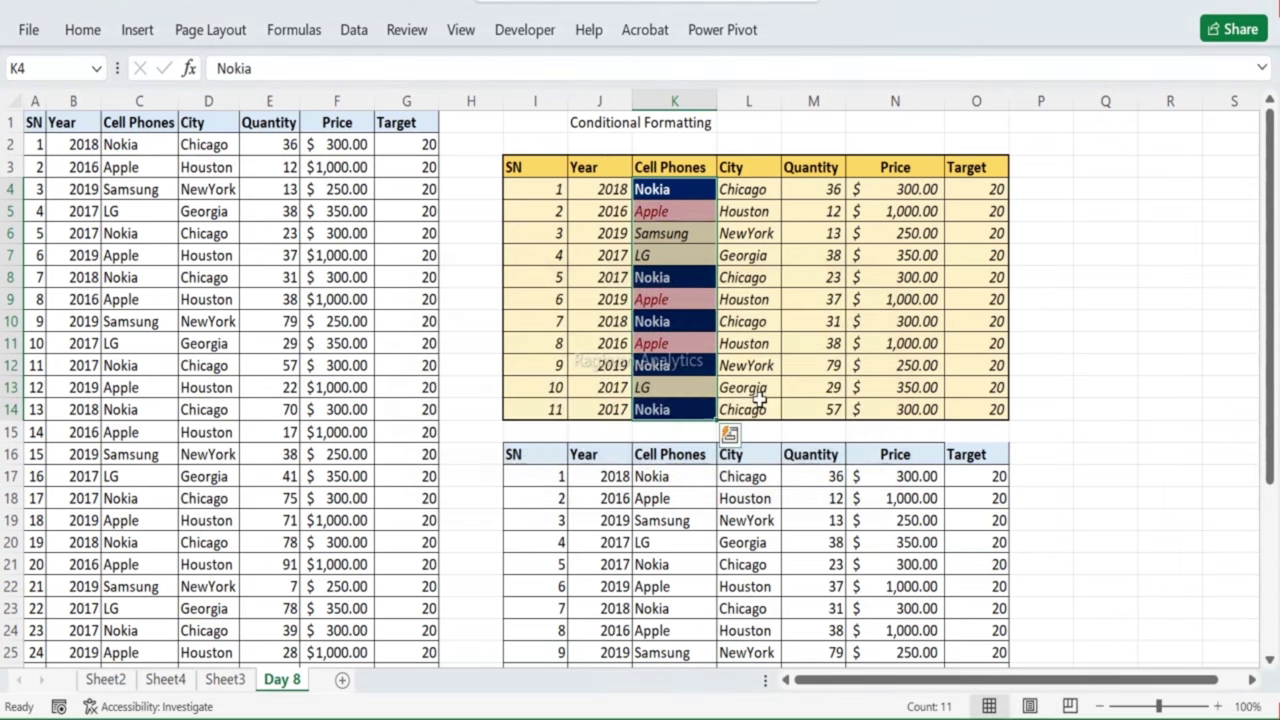
{"action": "left_click", "coordinate": [695, 213]}
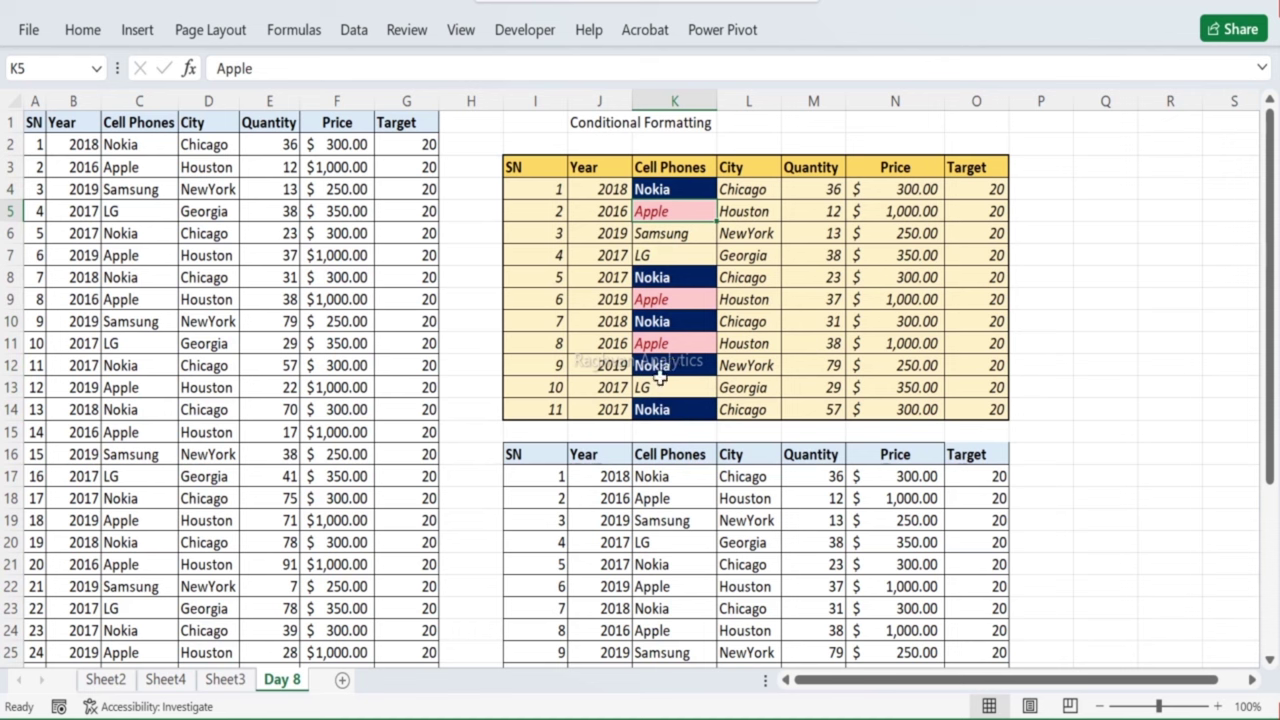
Step: Select Quantity values M4:M14 and start a Greater Than rule with value 20
{"action": "left_click_drag", "start_coordinate": [808, 188], "coordinate": [826, 410]}
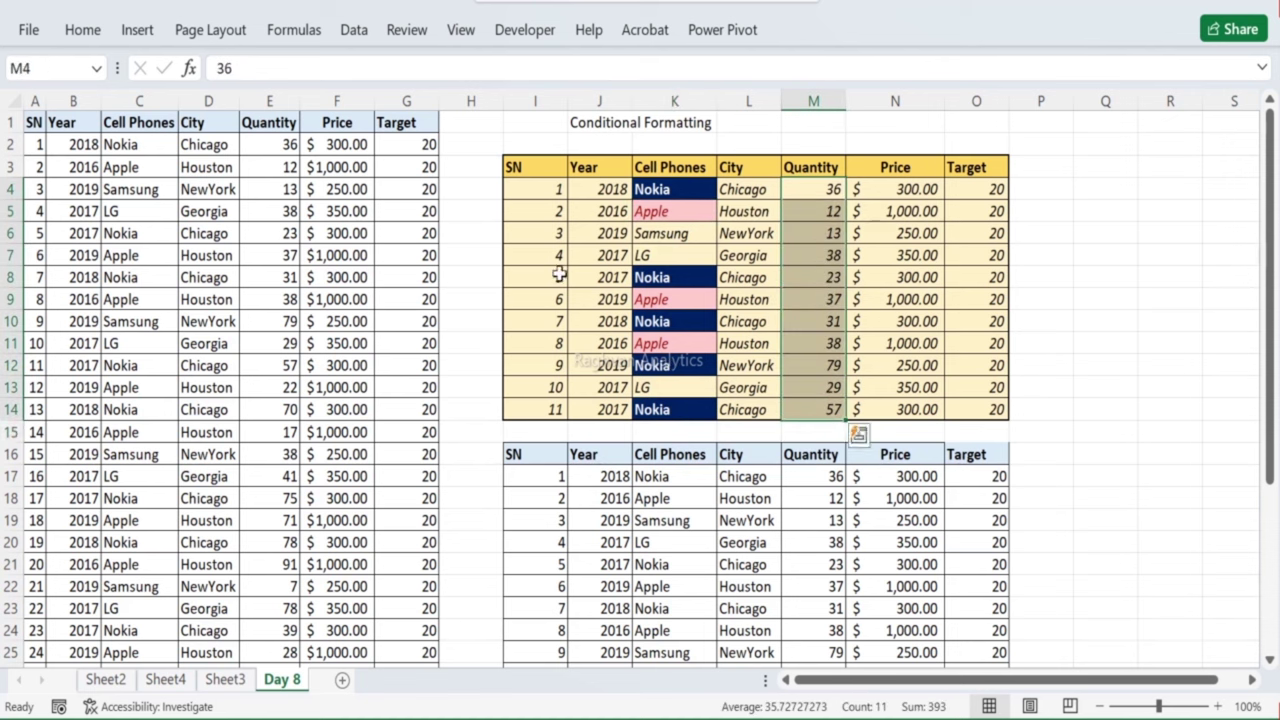
{"action": "left_click", "coordinate": [83, 33]}
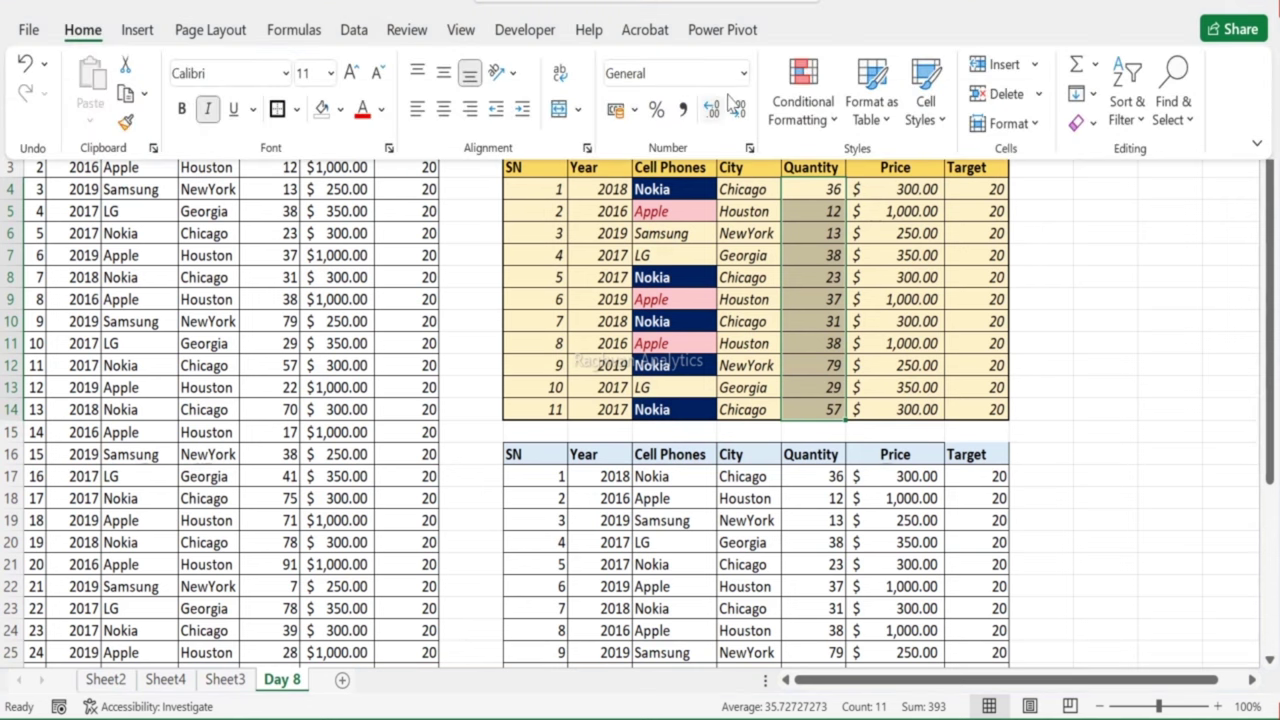
{"action": "left_click", "coordinate": [786, 107]}
{"action": "mouse_move", "coordinate": [834, 170]}
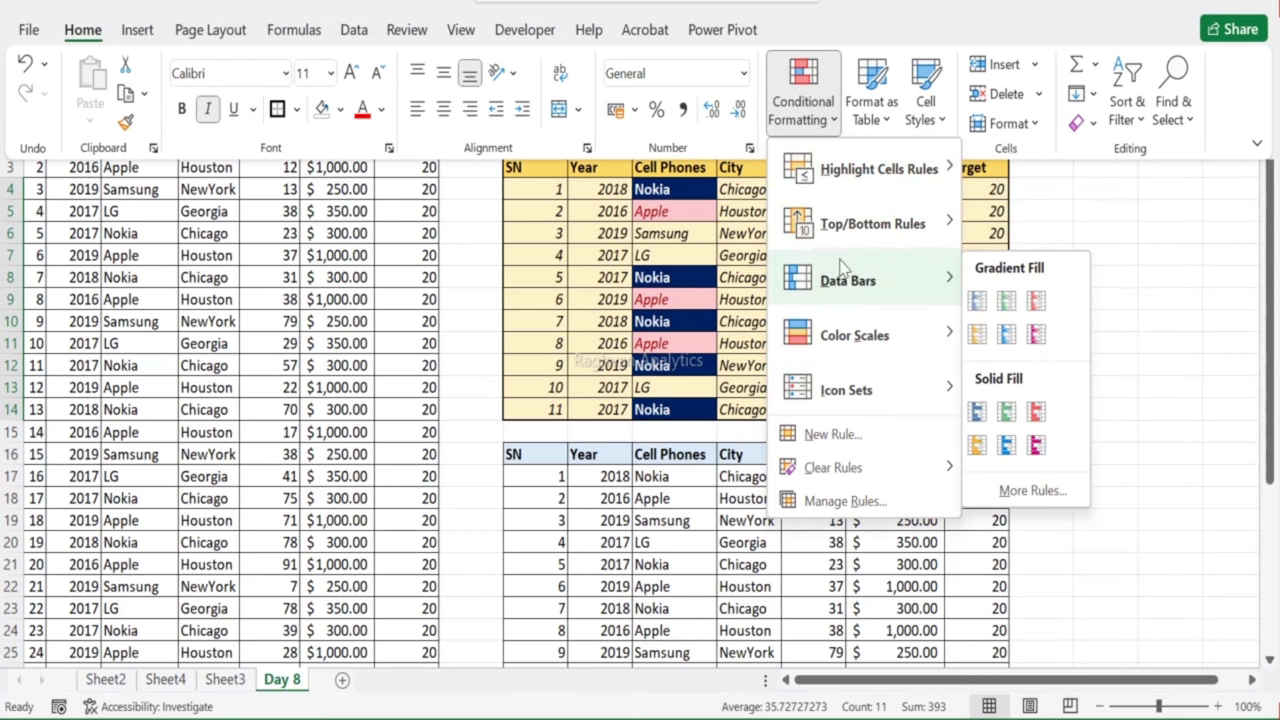
{"action": "mouse_move", "coordinate": [880, 170]}
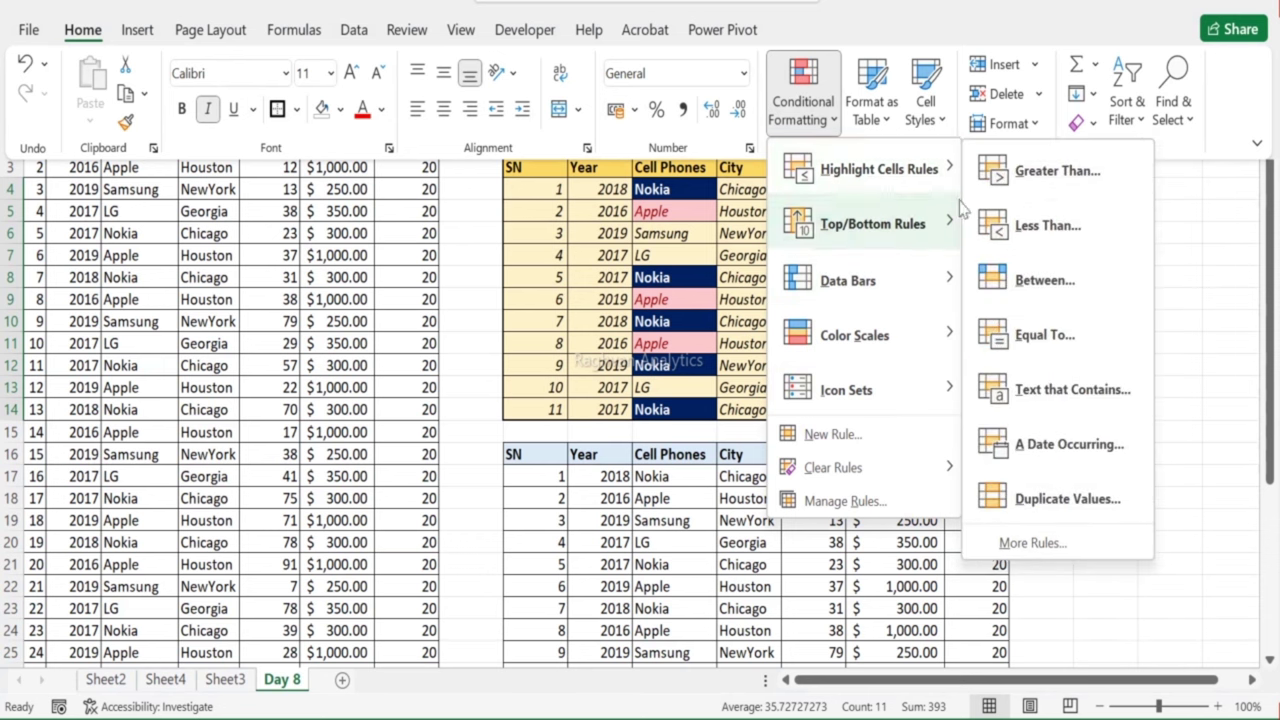
{"action": "left_click", "coordinate": [1025, 190]}
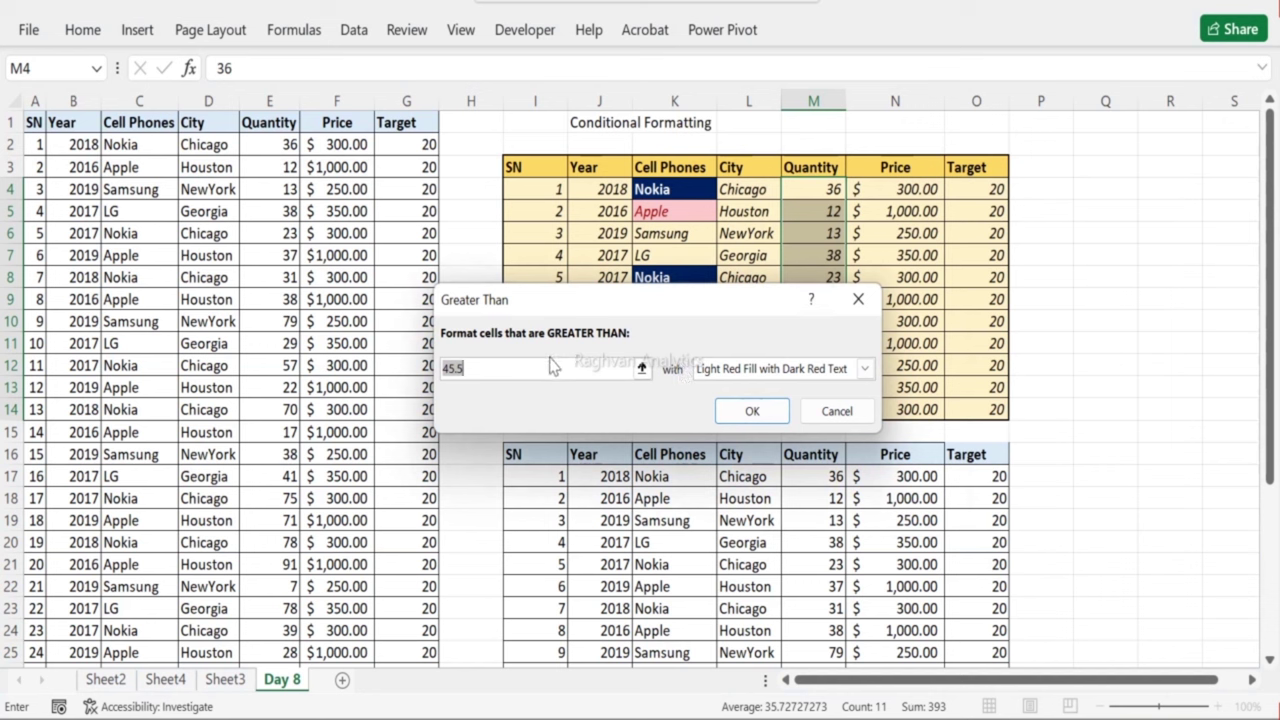
{"action": "type", "text": "20"}
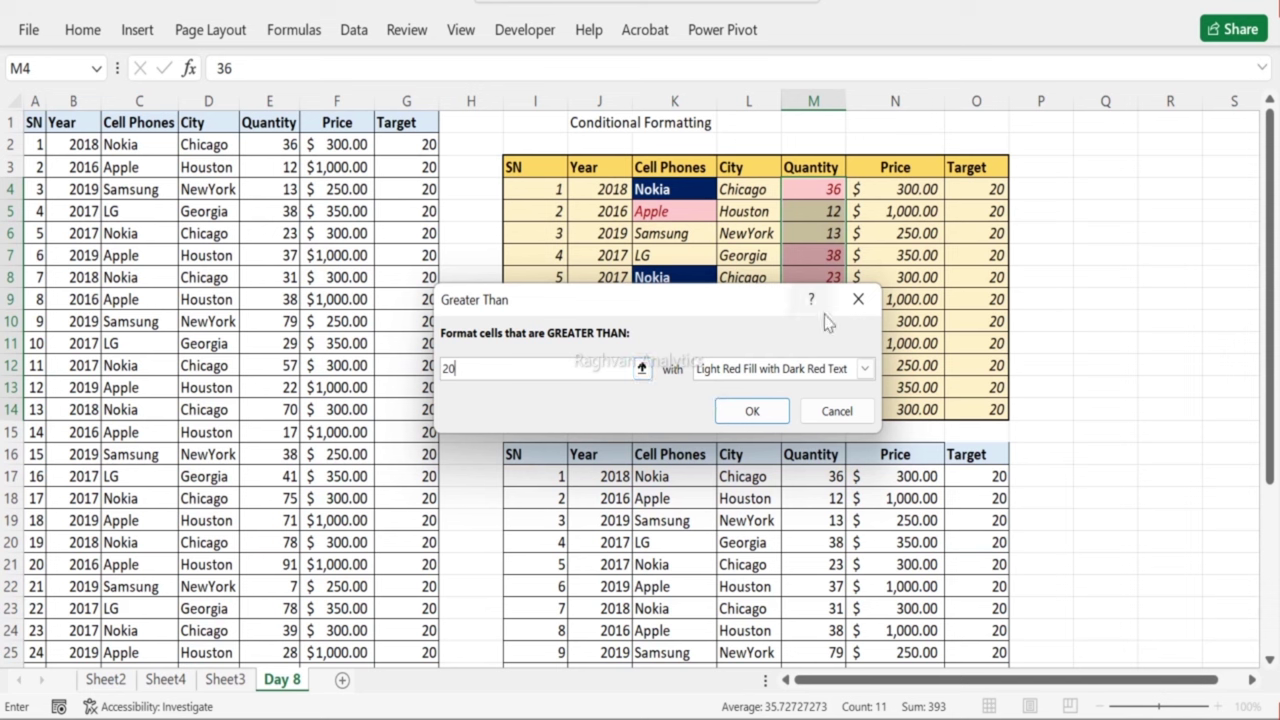
Step: Choose Green Fill with Dark Green Text, apply the rule, and check the highlighted values
{"action": "left_click", "coordinate": [772, 370]}
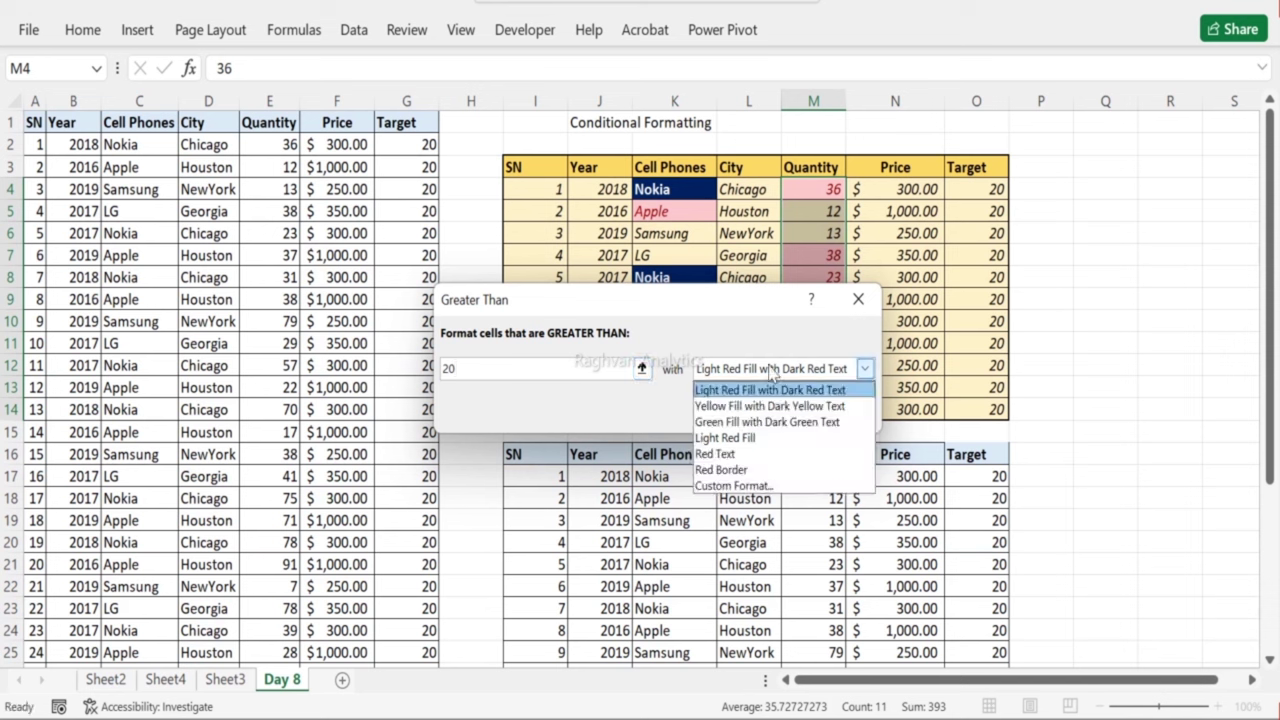
{"action": "left_click", "coordinate": [758, 440]}
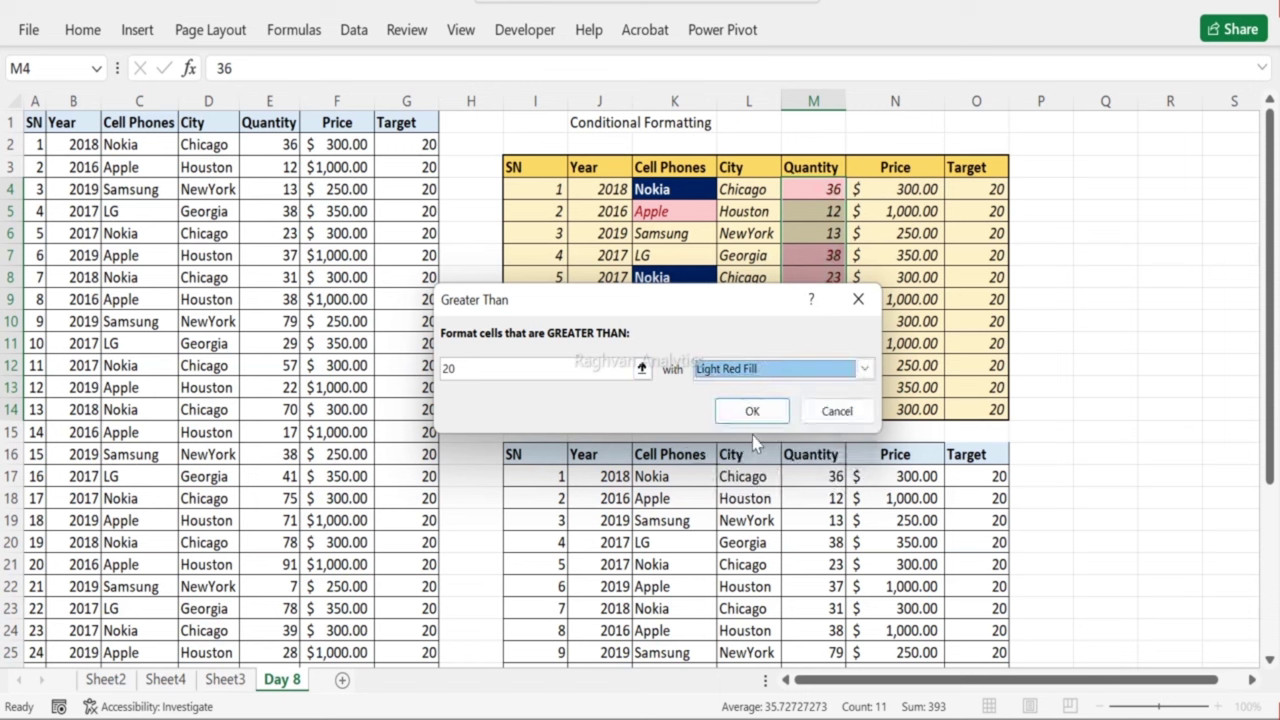
{"action": "left_click", "coordinate": [750, 369]}
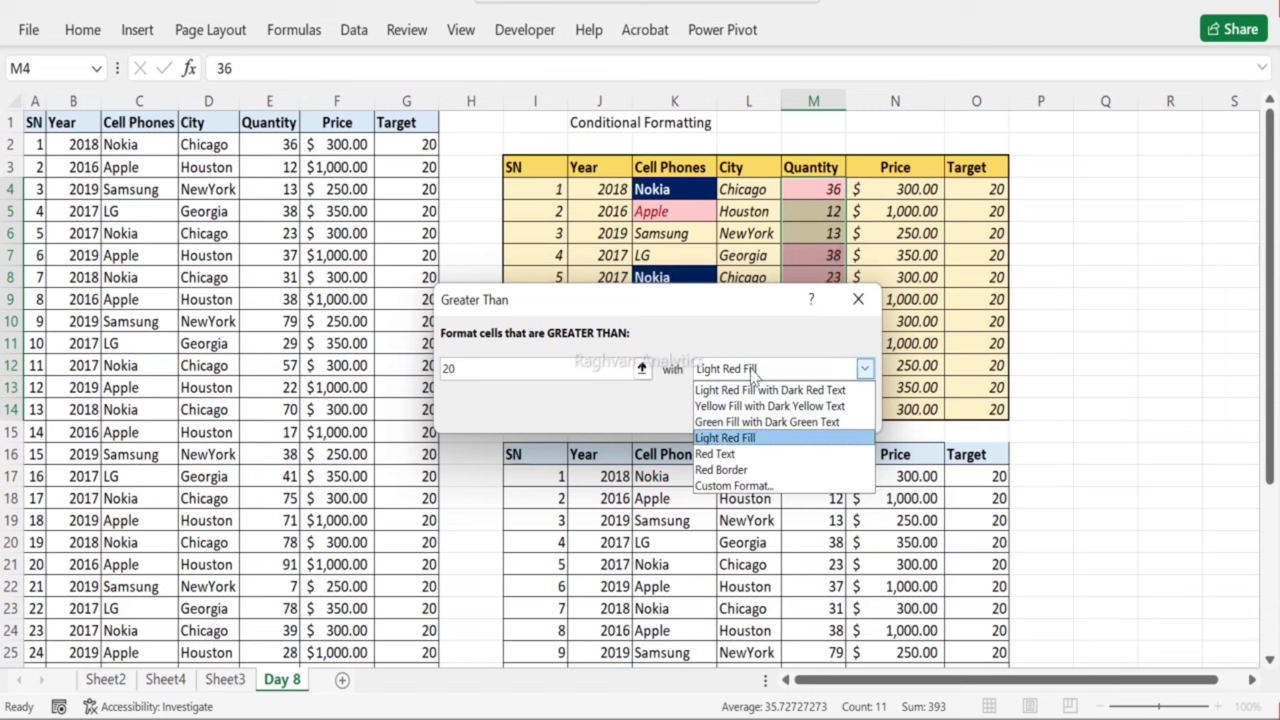
{"action": "left_click", "coordinate": [747, 422]}
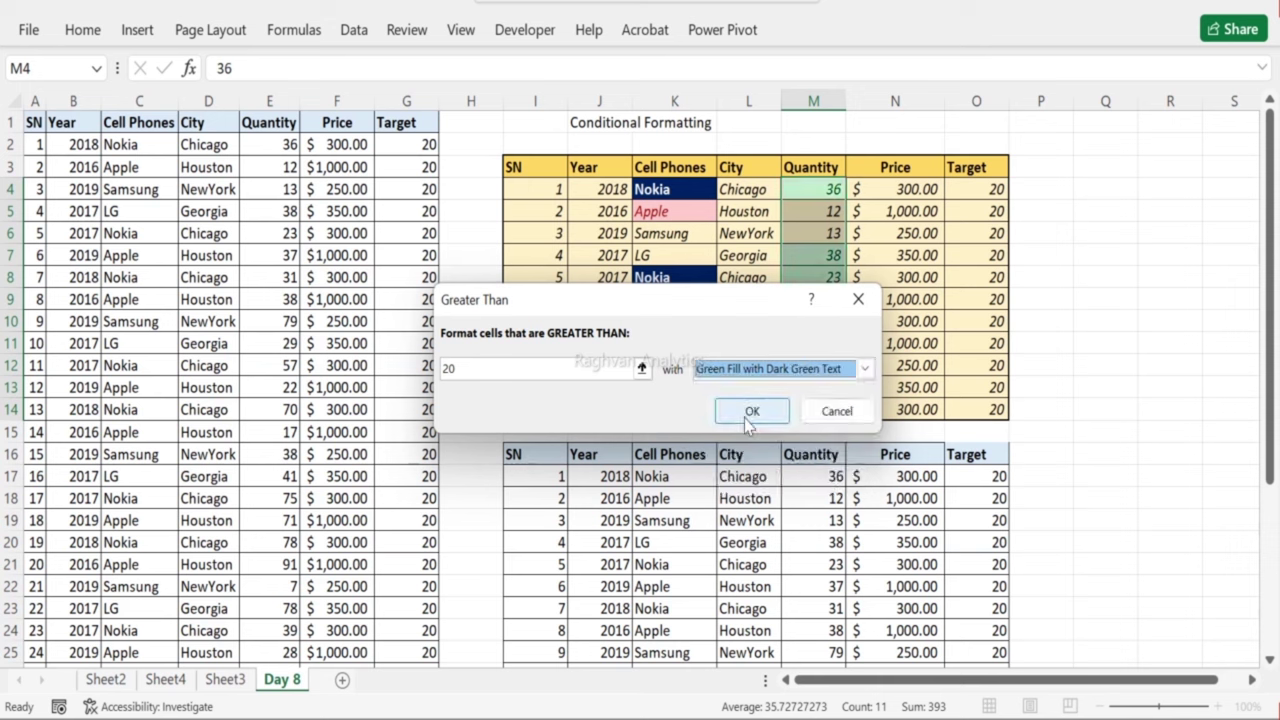
{"action": "left_click", "coordinate": [748, 413]}
{"action": "left_click", "coordinate": [790, 241]}
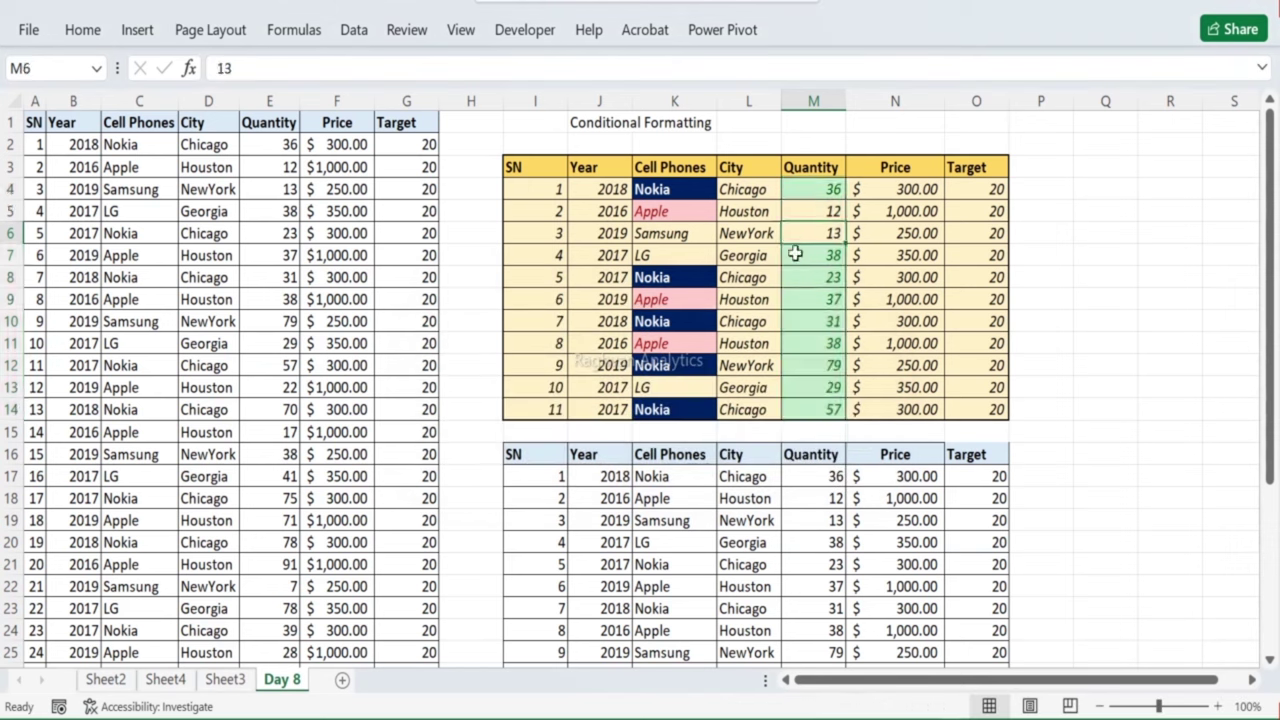
{"action": "left_click_drag", "start_coordinate": [795, 256], "coordinate": [826, 405]}
Step: Enter the note >20 in cell M2 above the Quantity header
{"action": "left_click", "coordinate": [805, 189]}
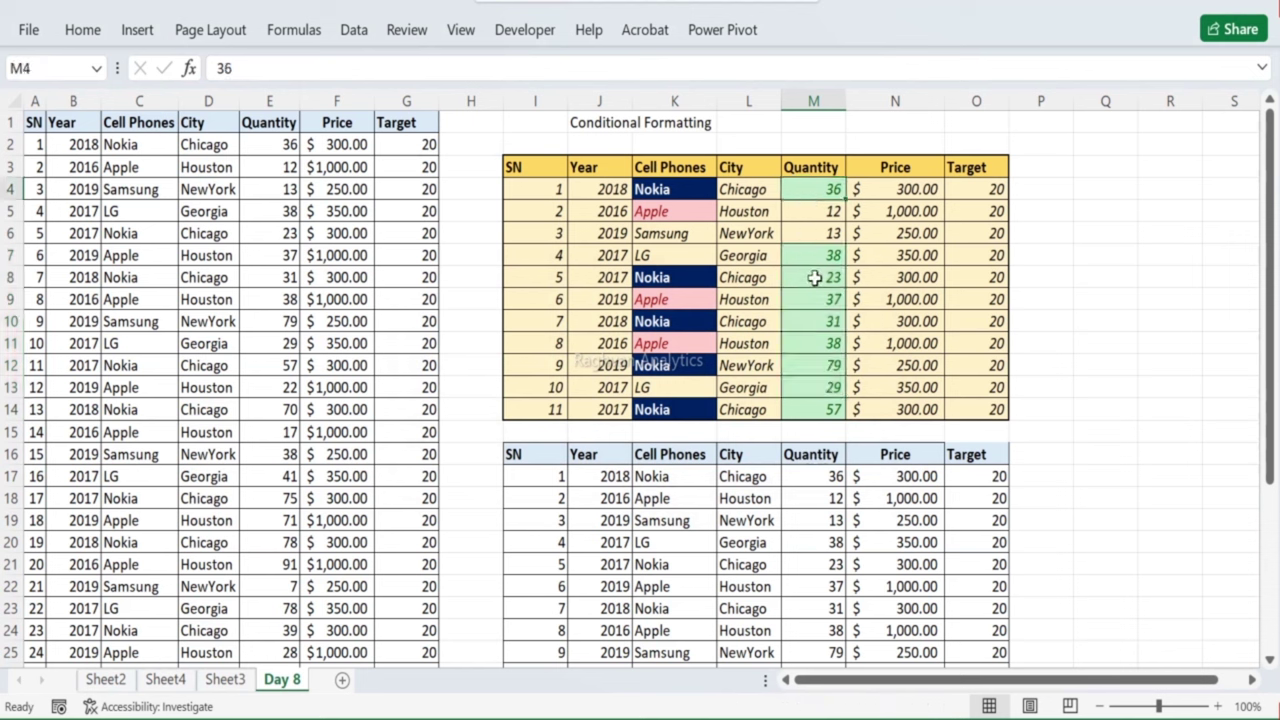
{"action": "left_click_drag", "start_coordinate": [818, 256], "coordinate": [835, 398]}
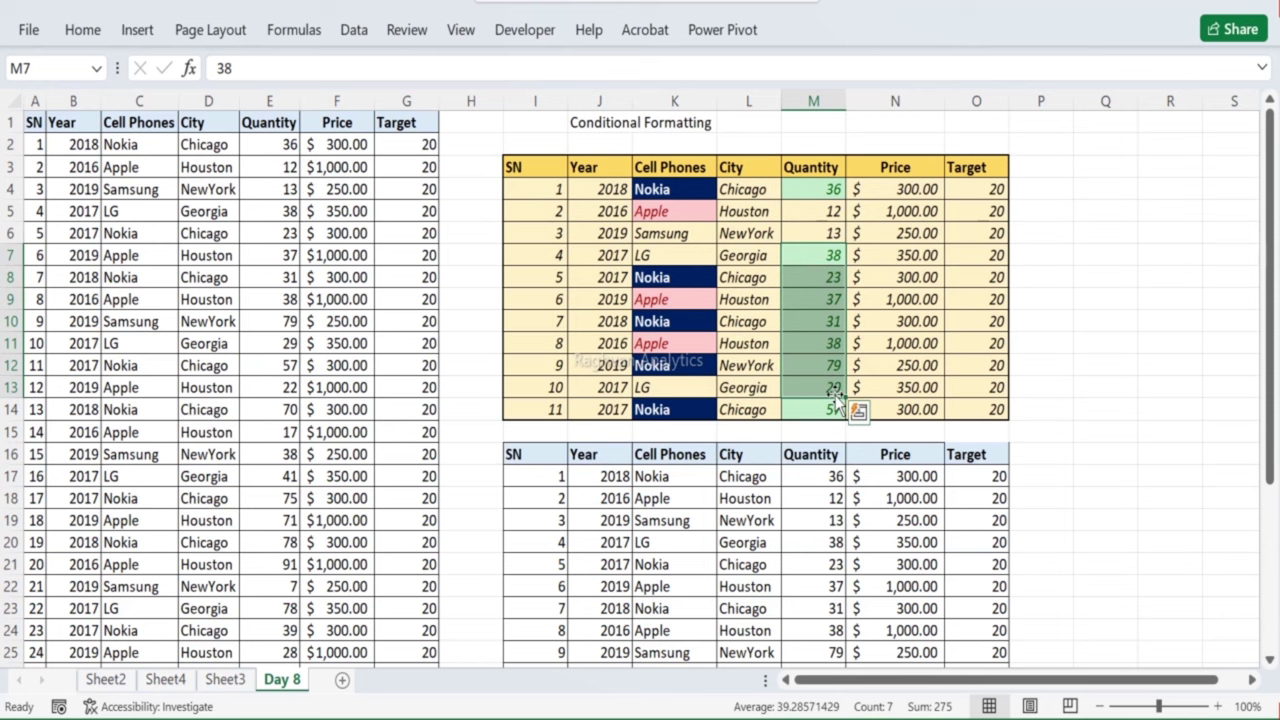
{"action": "left_click", "coordinate": [830, 131]}
{"action": "left_click", "coordinate": [828, 145]}
{"action": "type", "text": ">20"}
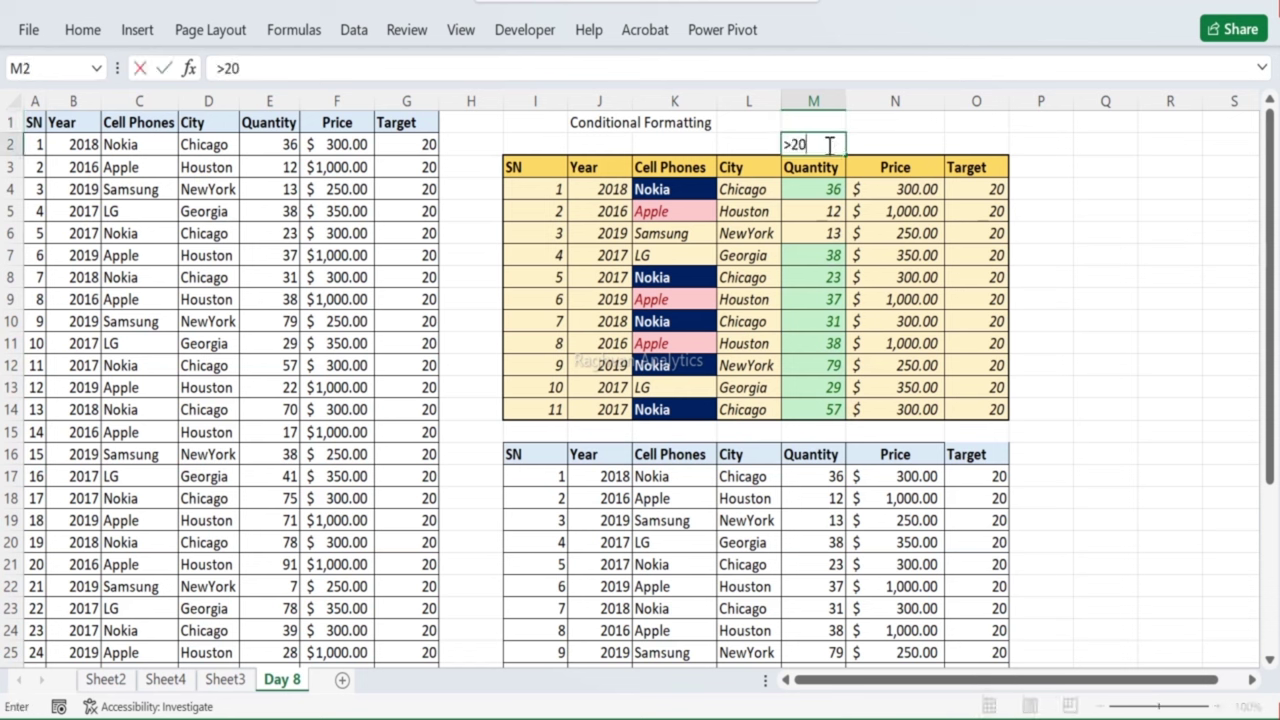
{"action": "key", "text": "Return"}
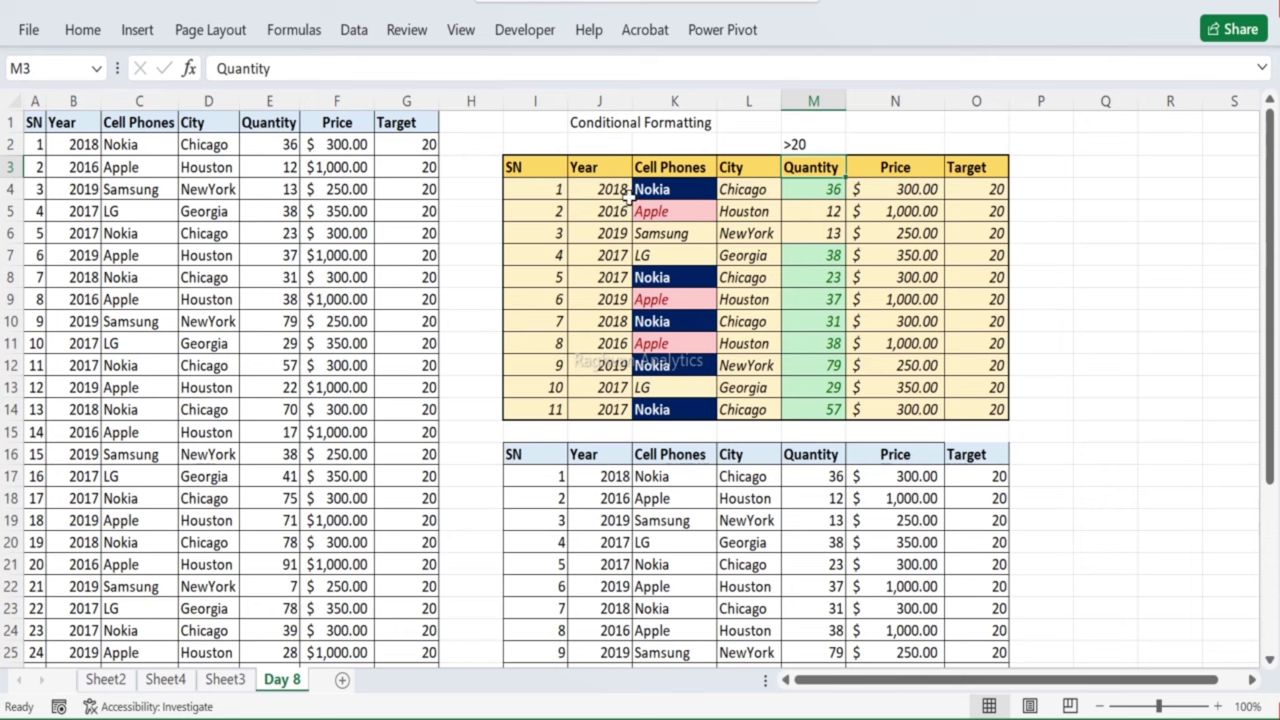
Step: Shade the lower table's Quantity values M17:M26 below 30 with Light Red Fill and Dark Red Text
{"action": "left_click", "coordinate": [812, 498]}
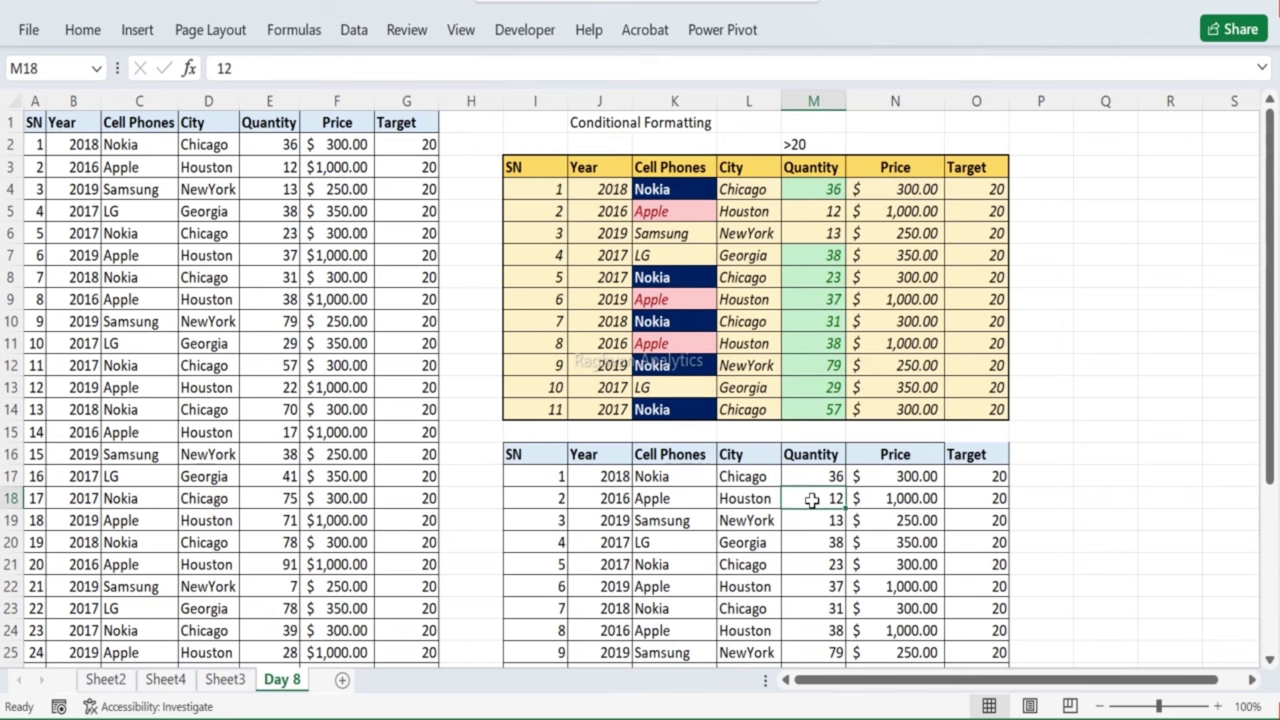
{"action": "scroll", "coordinate": [812, 498], "scroll_direction": "down", "scroll_amount": 1}
{"action": "left_click_drag", "start_coordinate": [811, 409], "coordinate": [838, 563]}
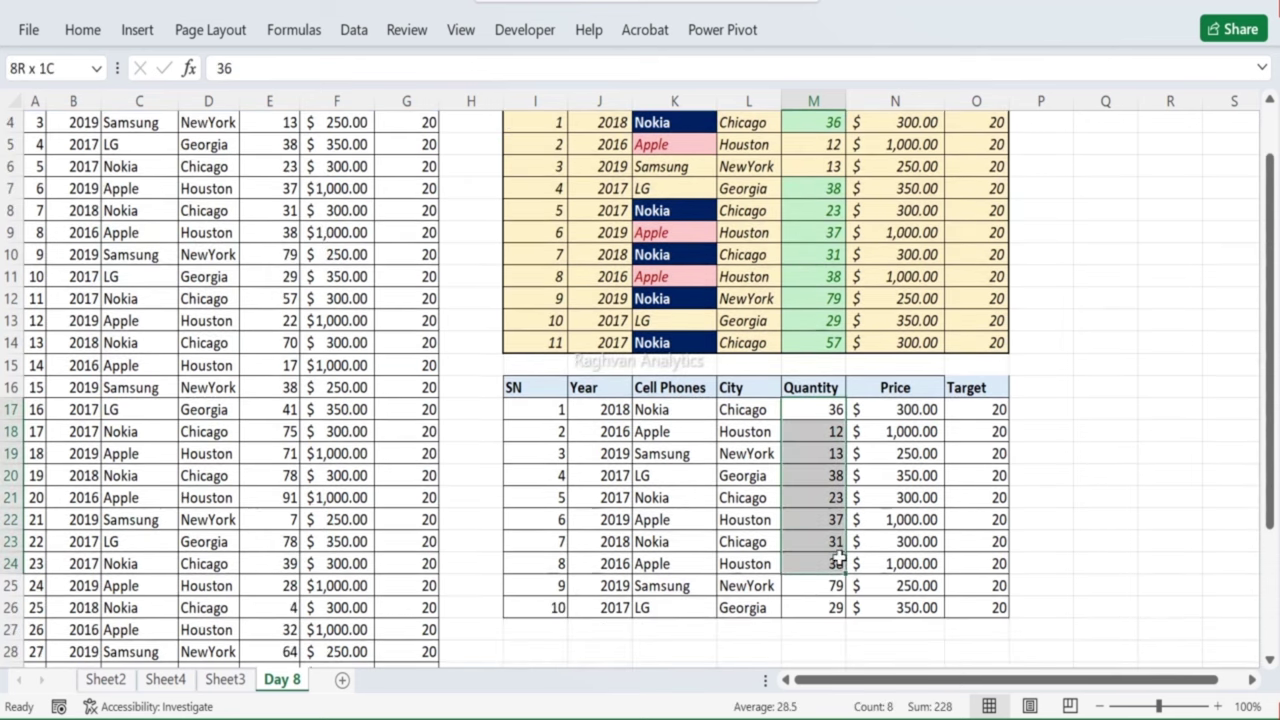
{"action": "left_click", "coordinate": [811, 409]}
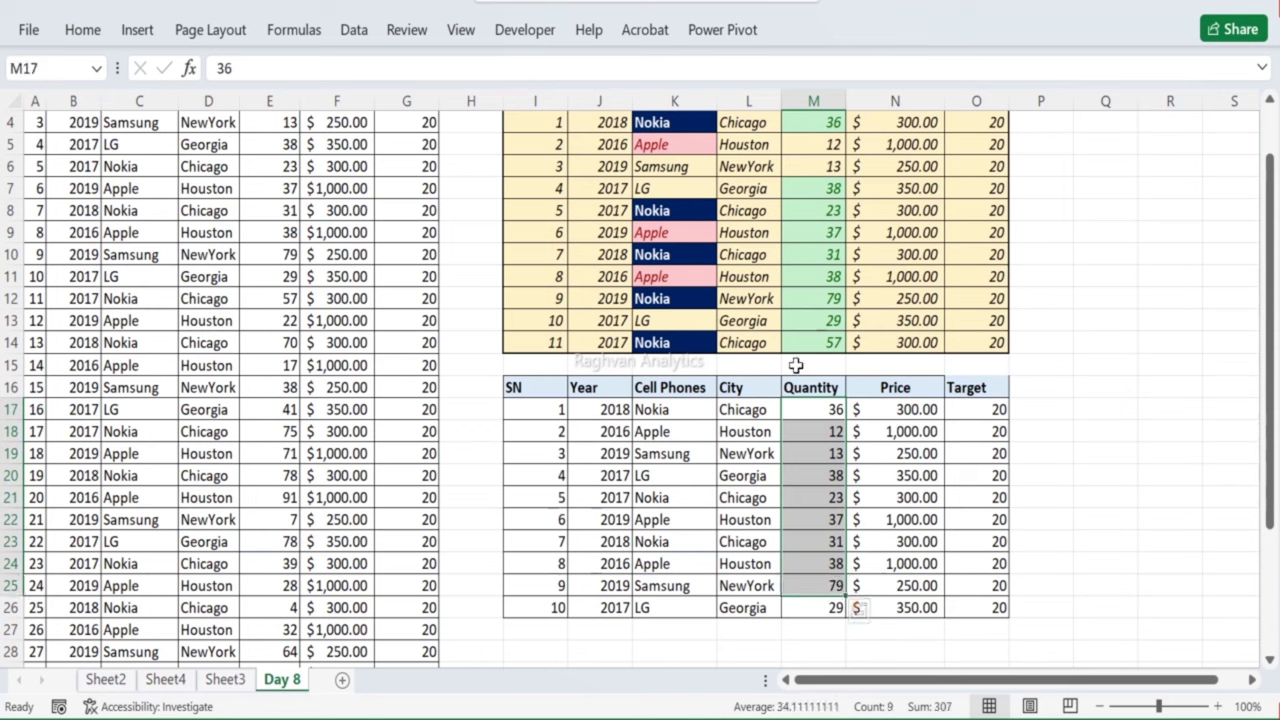
{"action": "left_click_drag", "start_coordinate": [810, 409], "coordinate": [834, 605]}
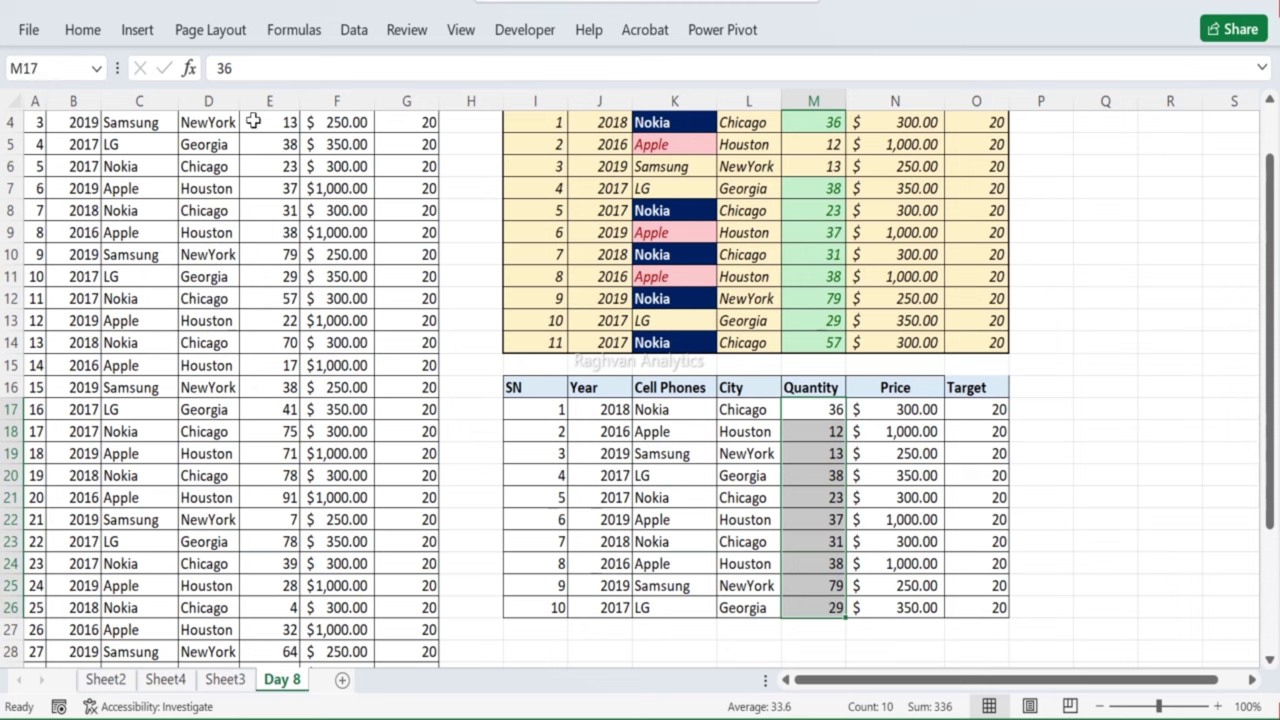
{"action": "left_click", "coordinate": [83, 30]}
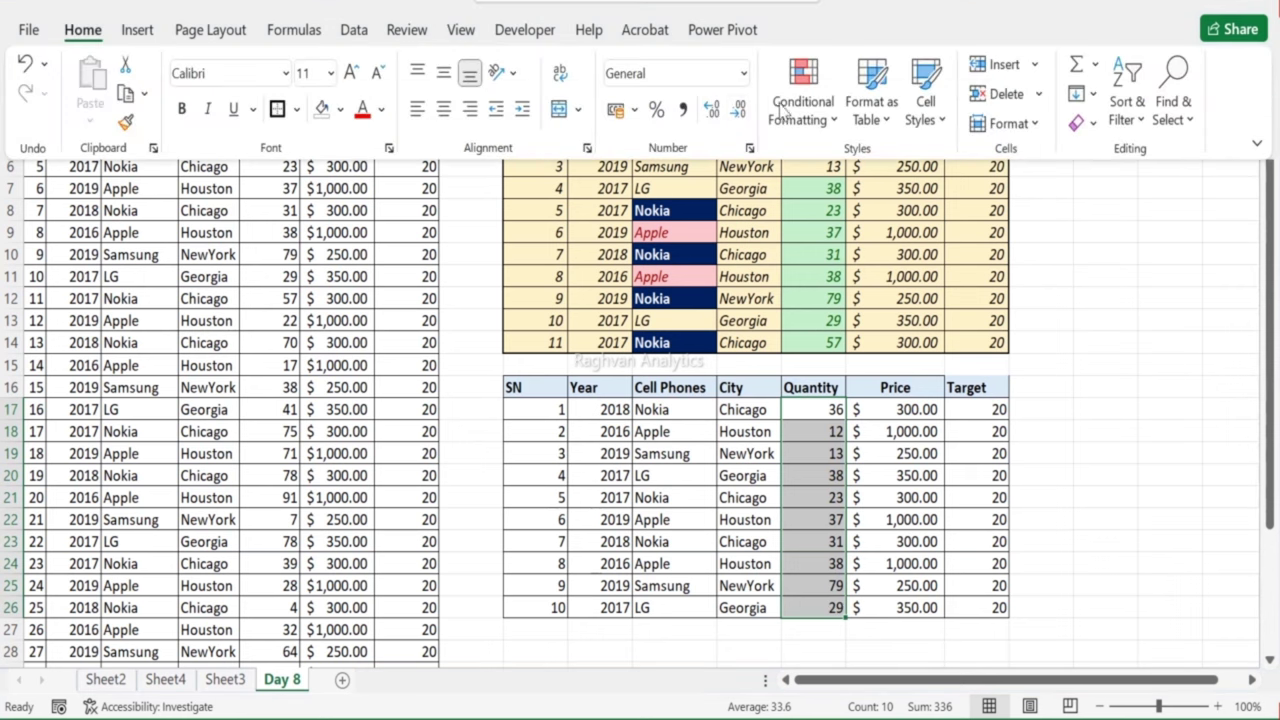
{"action": "left_click", "coordinate": [800, 108]}
{"action": "mouse_move", "coordinate": [850, 285]}
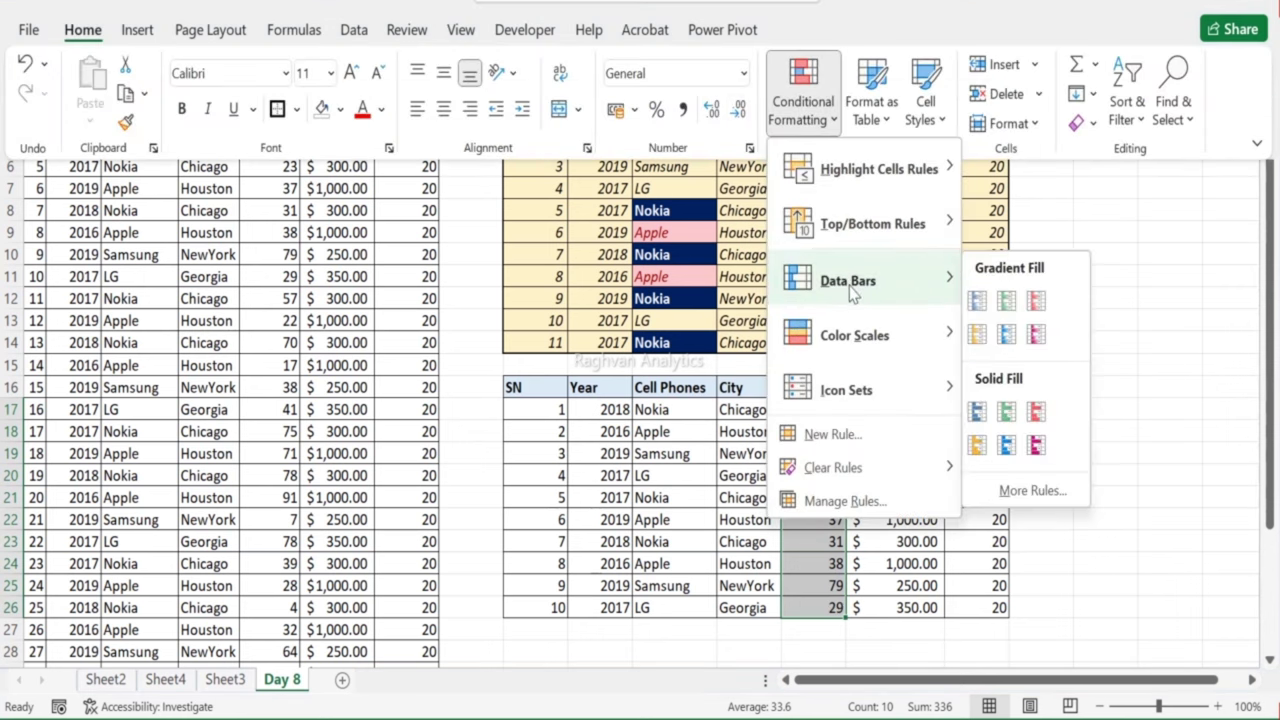
{"action": "mouse_move", "coordinate": [911, 178]}
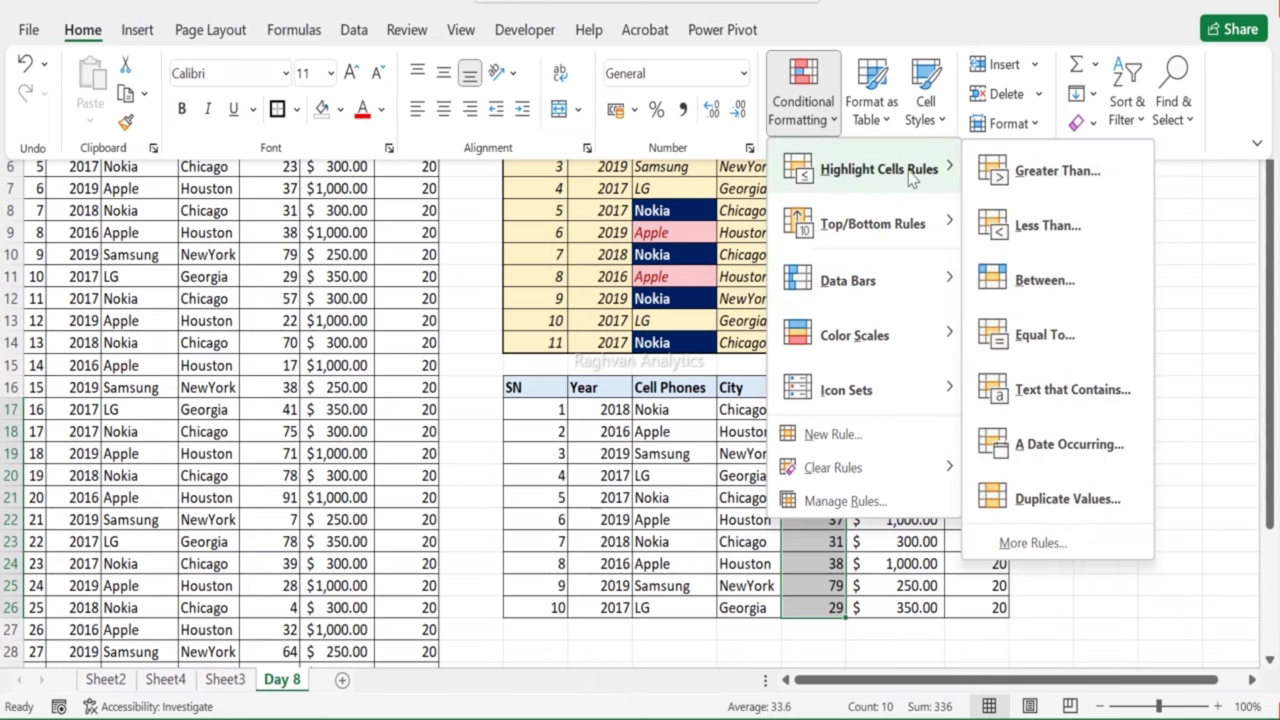
{"action": "left_click", "coordinate": [1035, 224]}
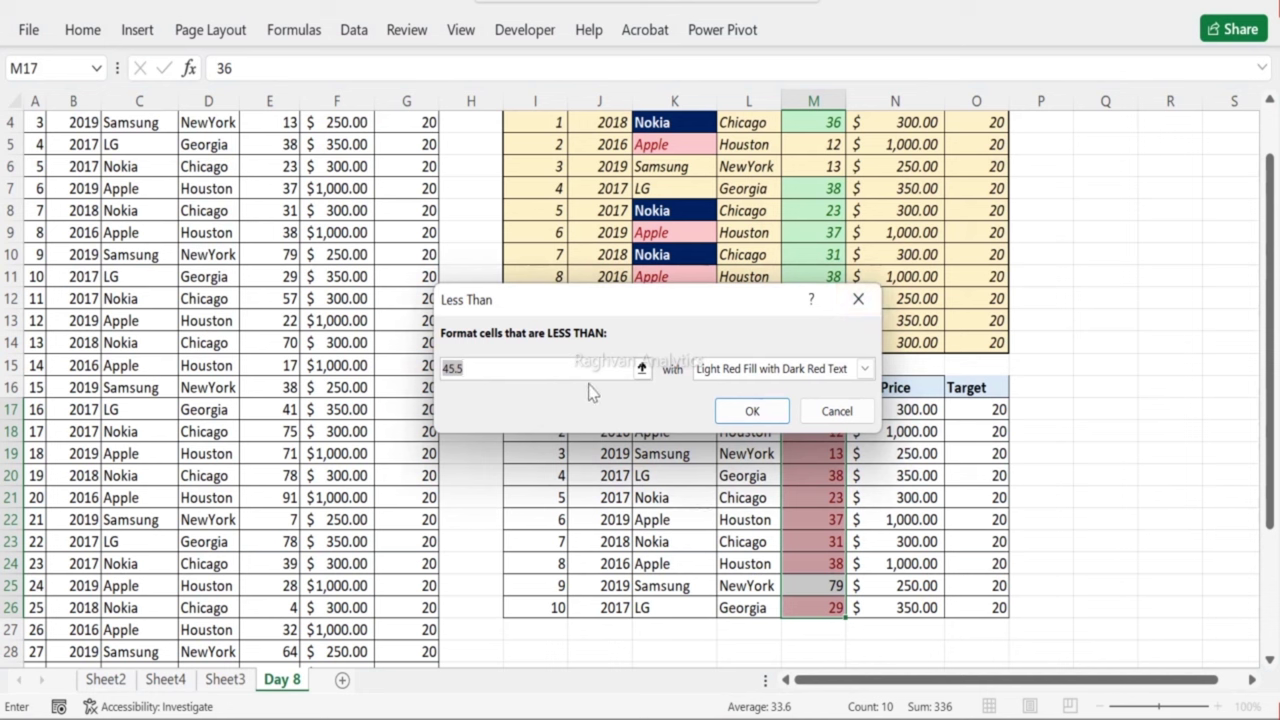
{"action": "type", "text": "30"}
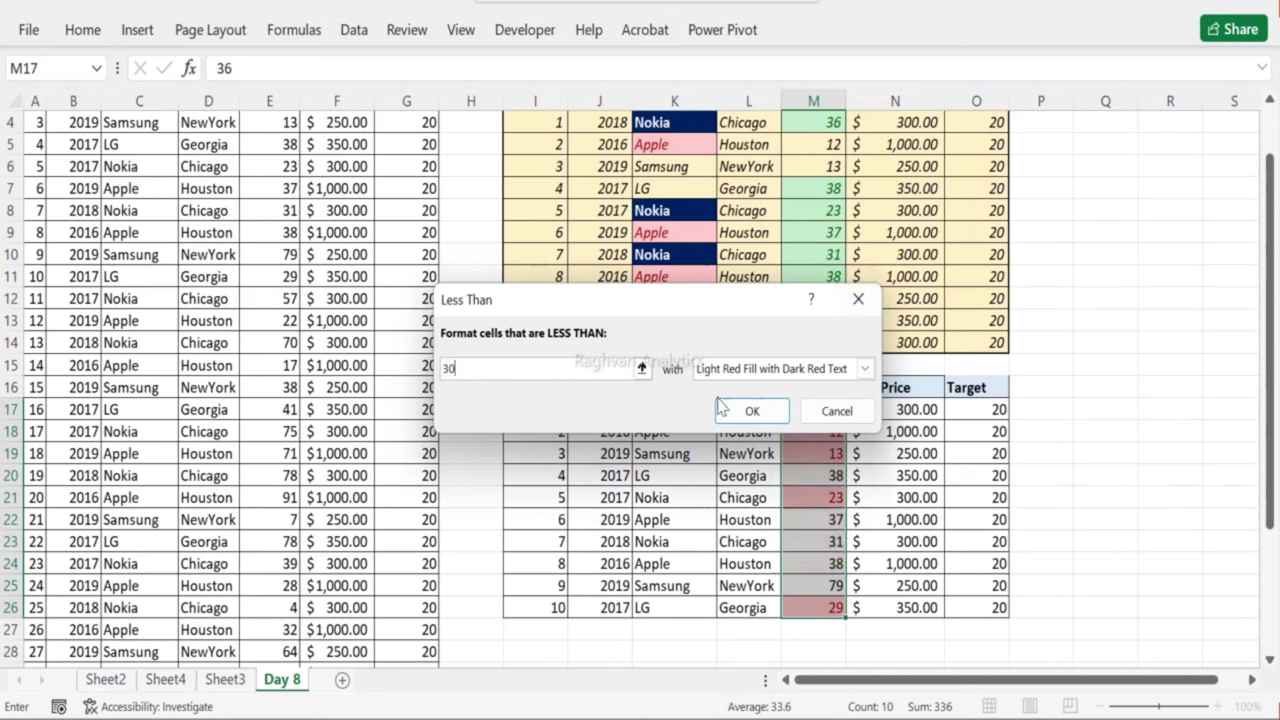
{"action": "left_click", "coordinate": [752, 411]}
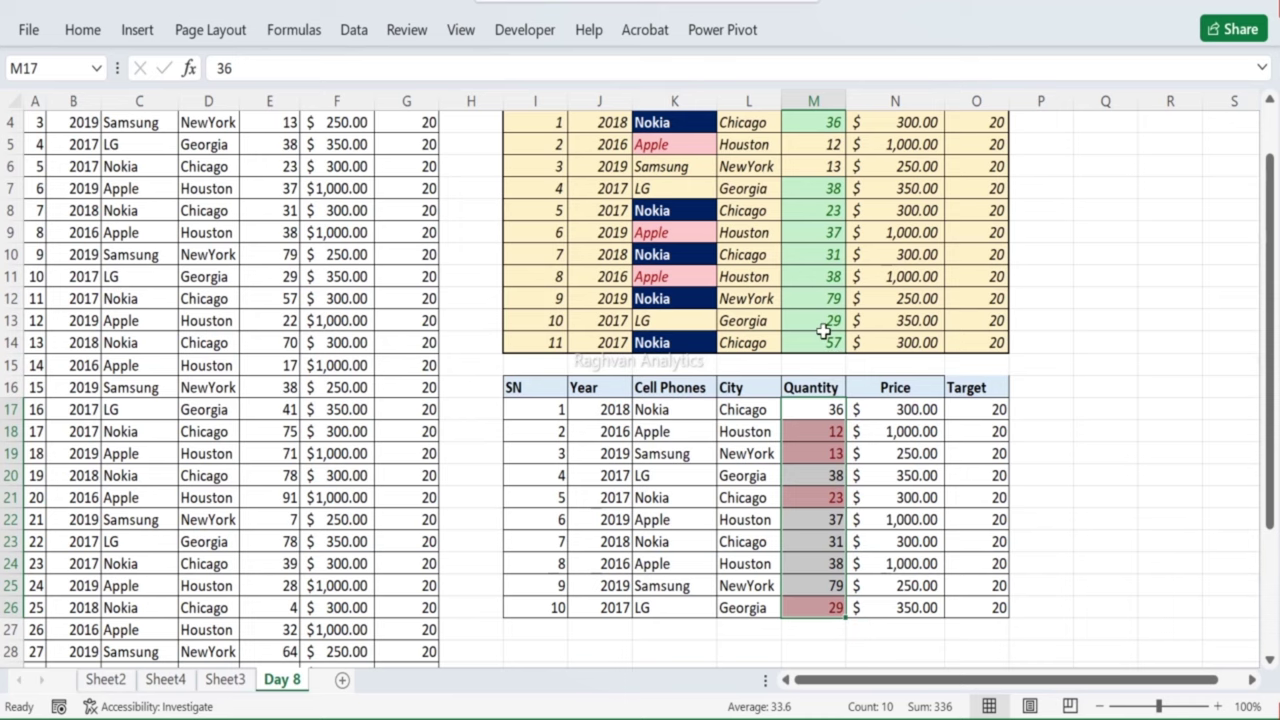
Step: Add a Less Than 20 rule with Light Red Fill and Dark Red Text to the upper table's Quantity values
{"action": "scroll", "coordinate": [825, 340], "scroll_direction": "up", "scroll_amount": 1}
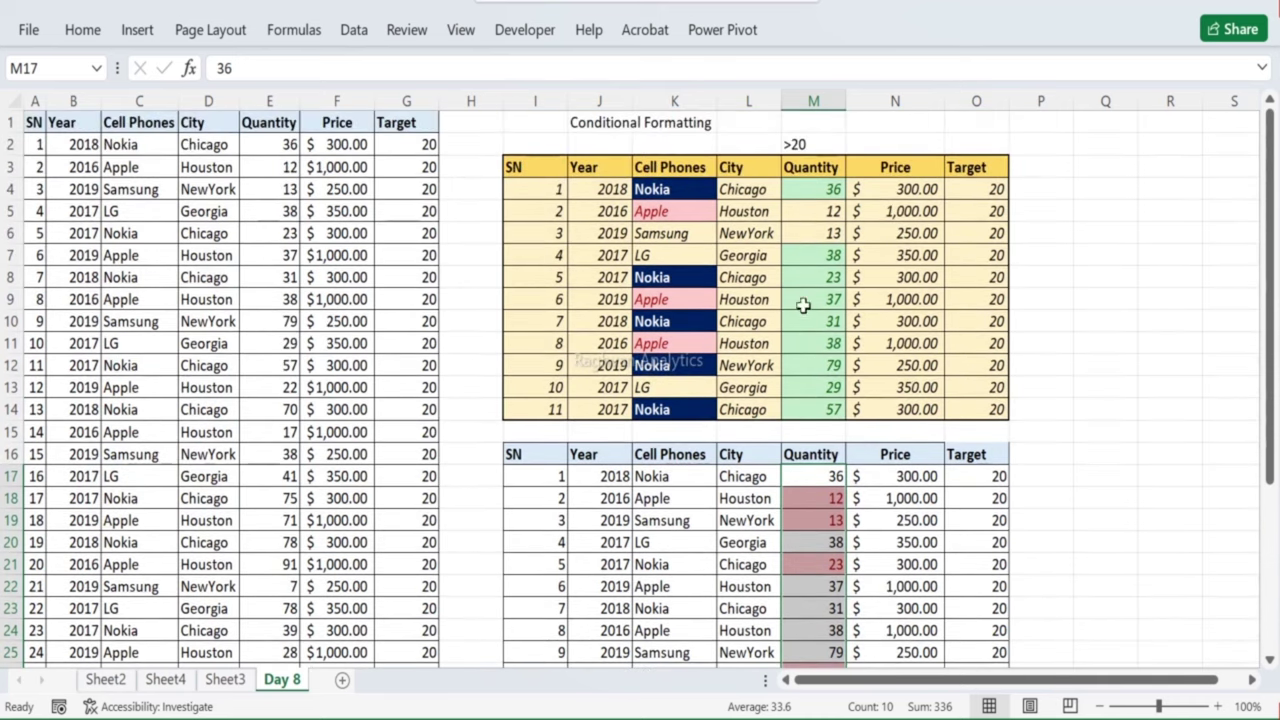
{"action": "left_click_drag", "start_coordinate": [813, 189], "coordinate": [835, 420]}
{"action": "left_click", "coordinate": [83, 30]}
{"action": "left_click", "coordinate": [805, 120]}
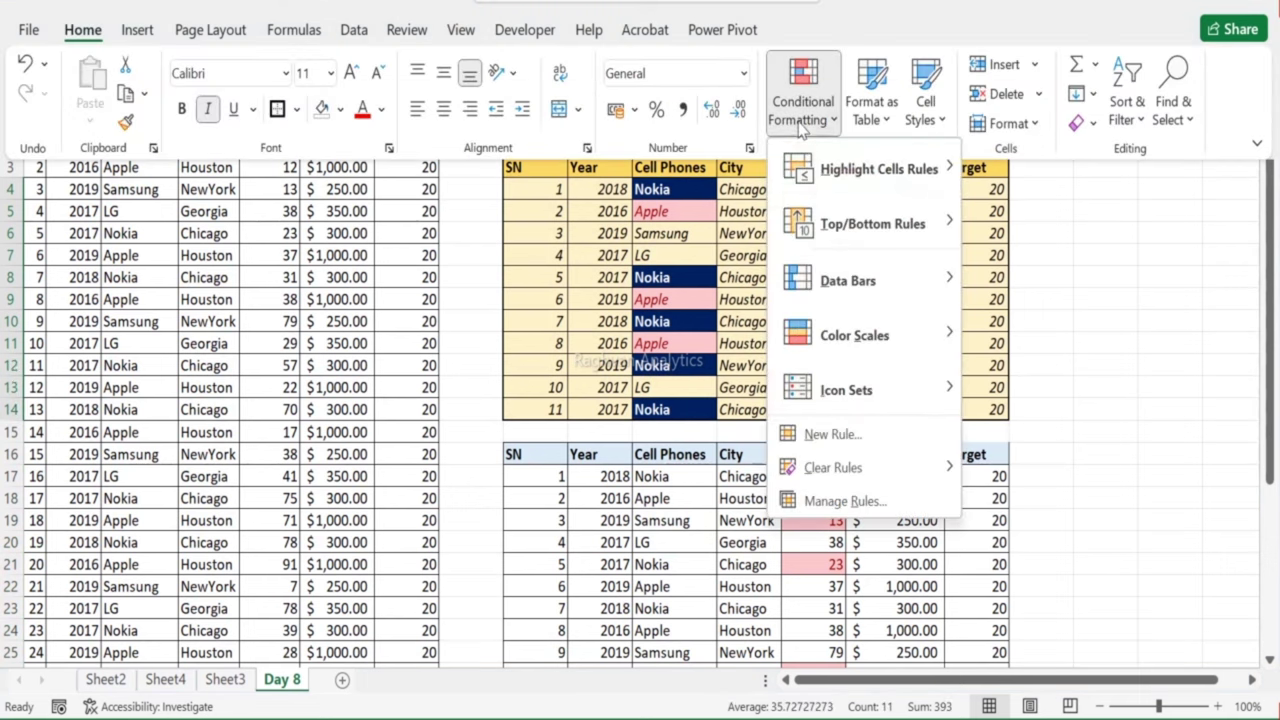
{"action": "mouse_move", "coordinate": [860, 340]}
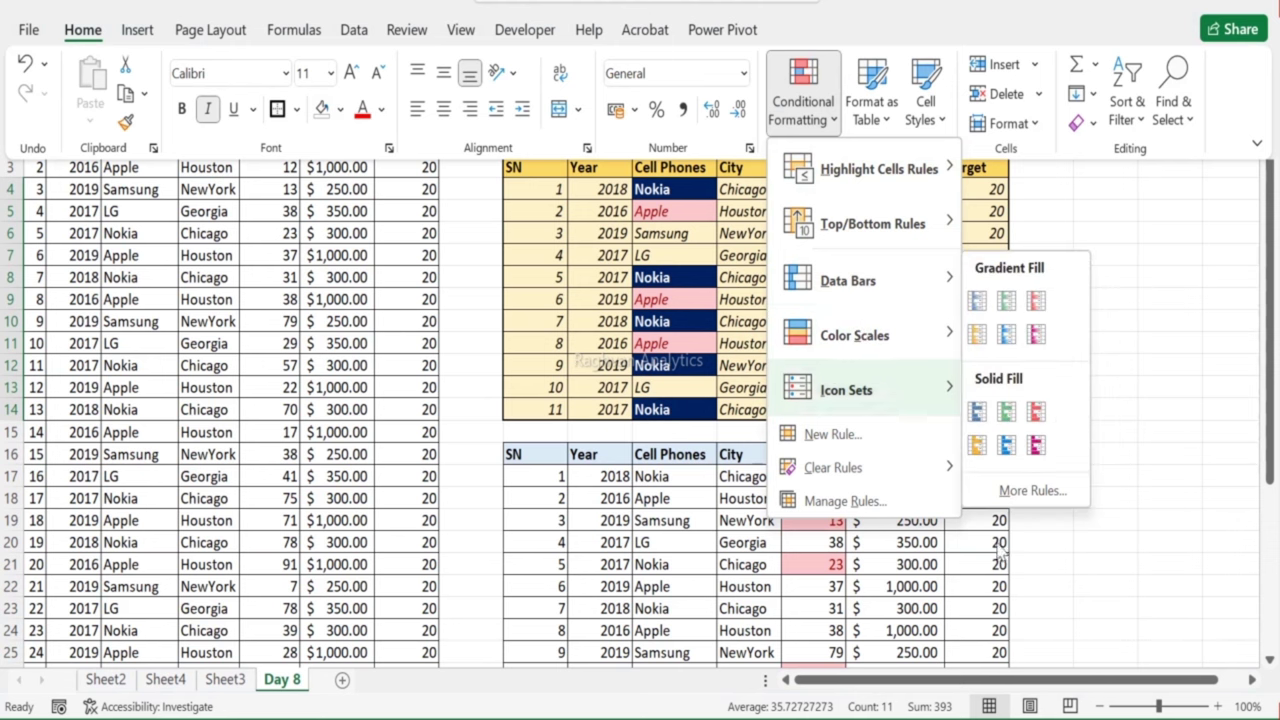
{"action": "mouse_move", "coordinate": [893, 178]}
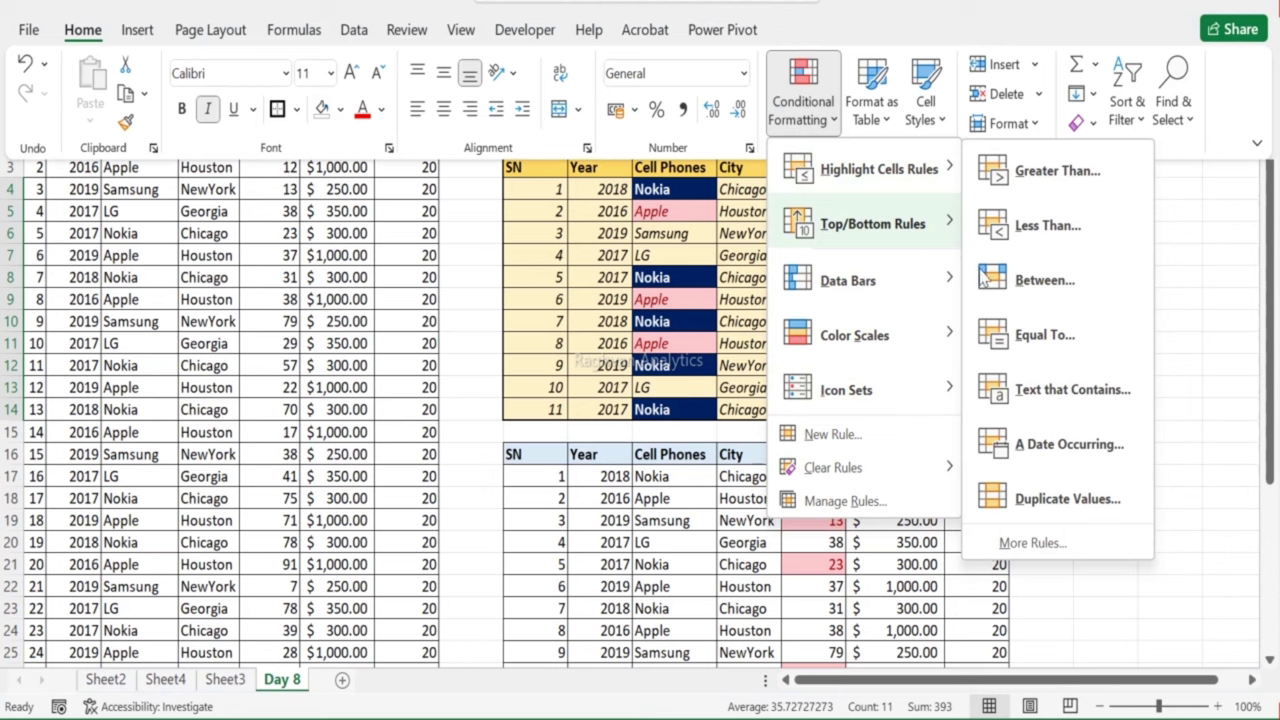
{"action": "left_click", "coordinate": [1040, 226]}
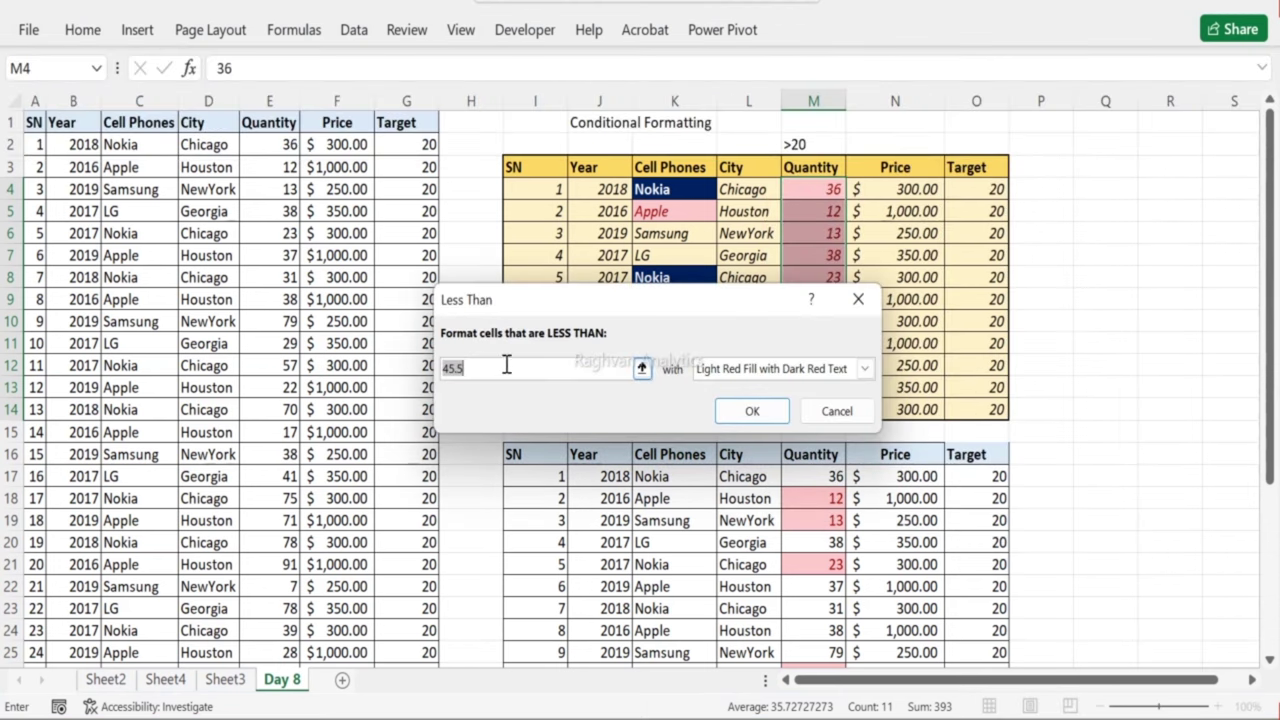
{"action": "type", "text": "20"}
{"action": "left_click", "coordinate": [752, 411]}
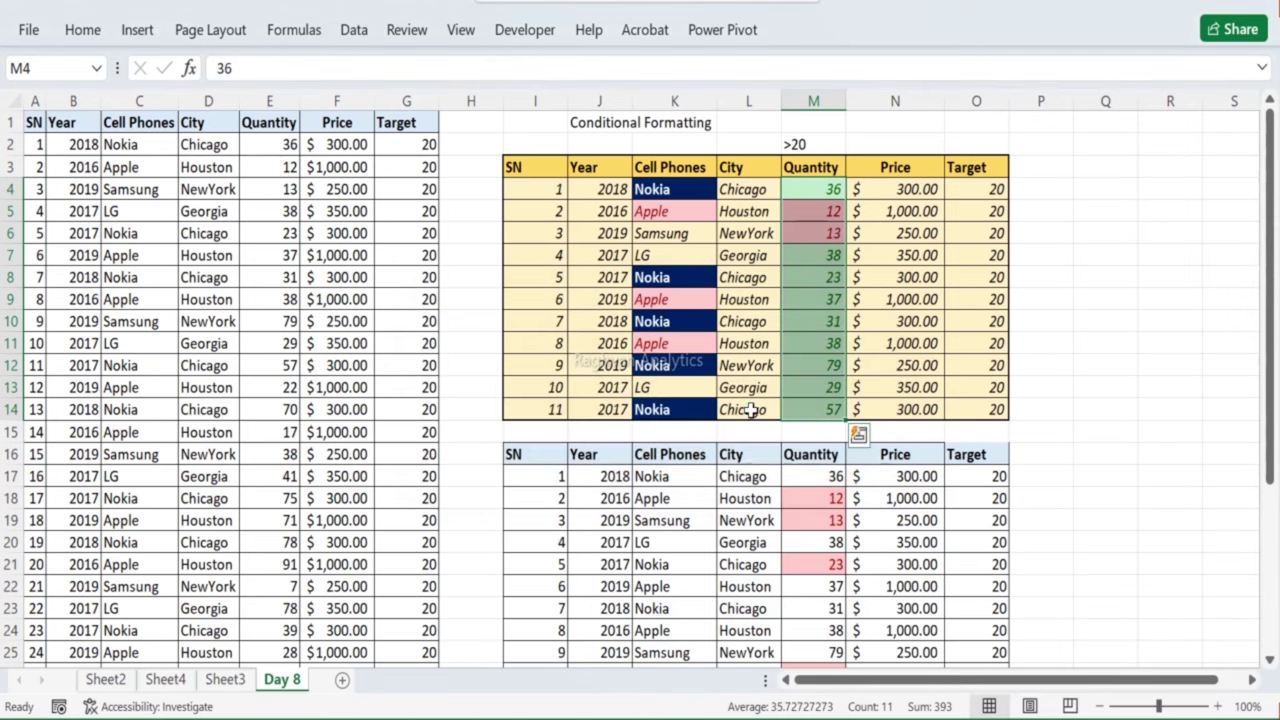
{"action": "left_click", "coordinate": [822, 212]}
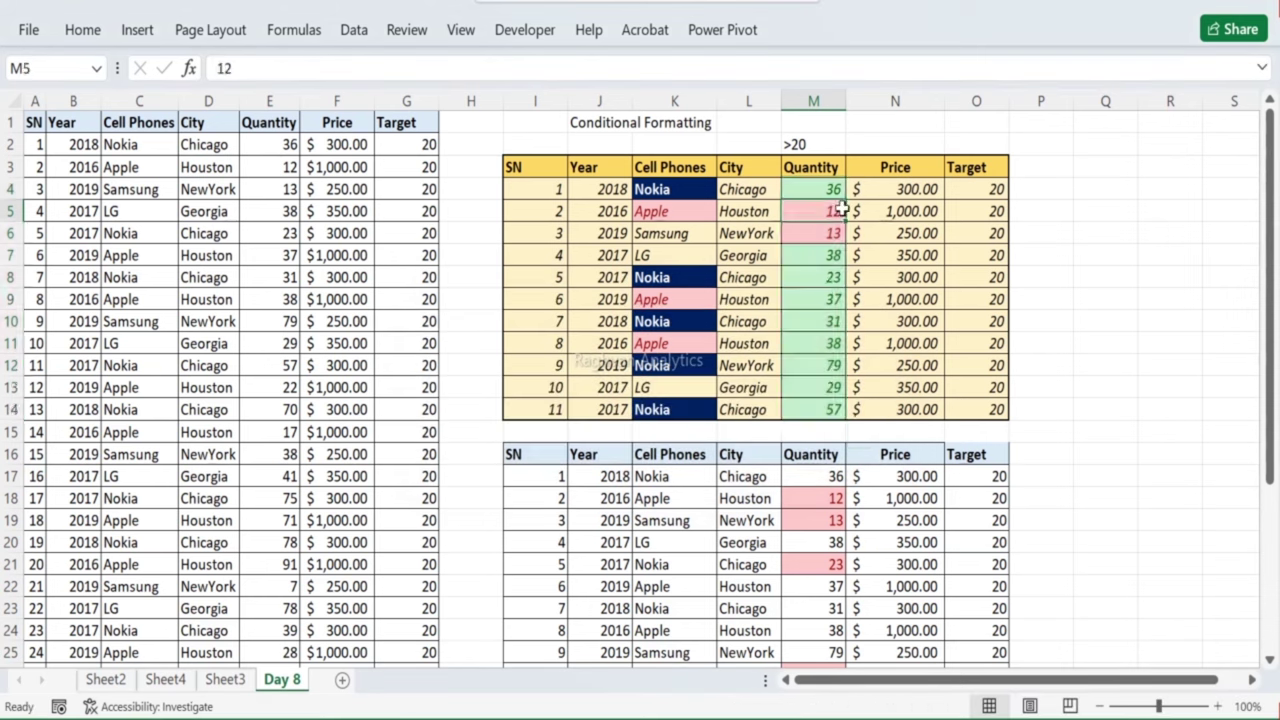
Step: Apply the 3 Symbols (Circled) icon set to the upper table's Price values N4:N14
{"action": "left_click", "coordinate": [843, 240]}
{"action": "left_click_drag", "start_coordinate": [830, 190], "coordinate": [842, 400]}
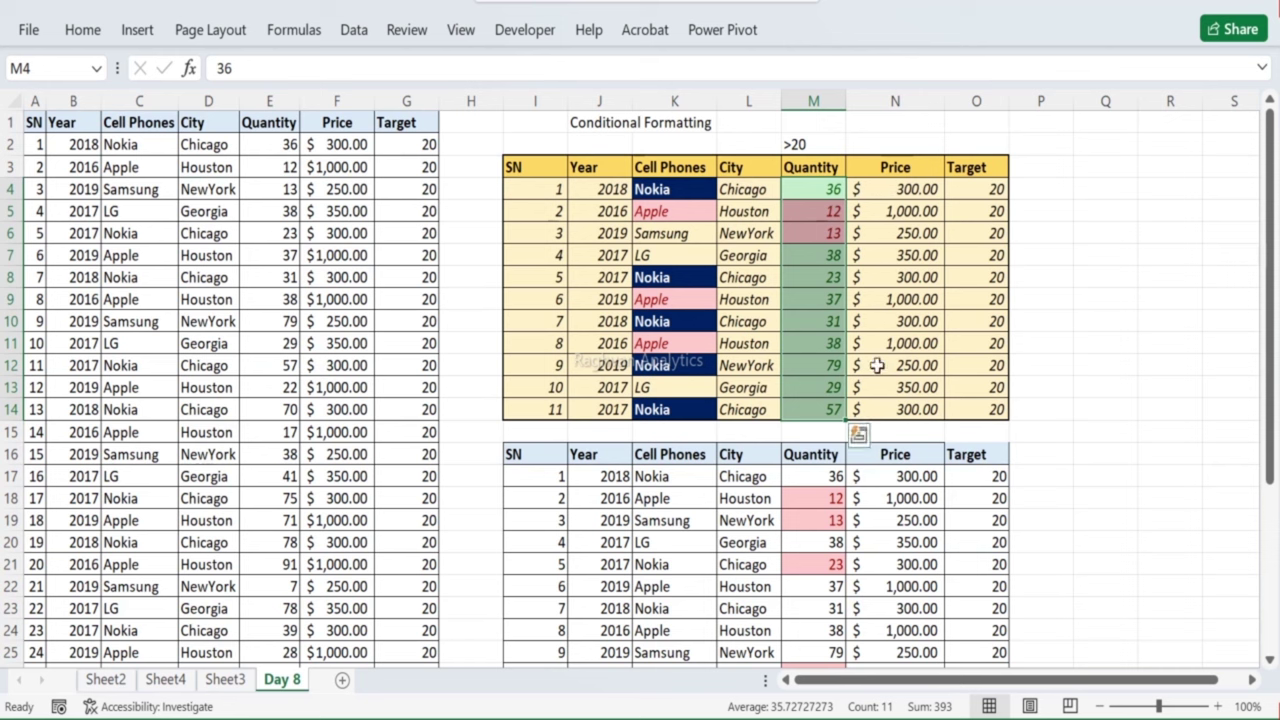
{"action": "left_click_drag", "start_coordinate": [930, 189], "coordinate": [935, 410]}
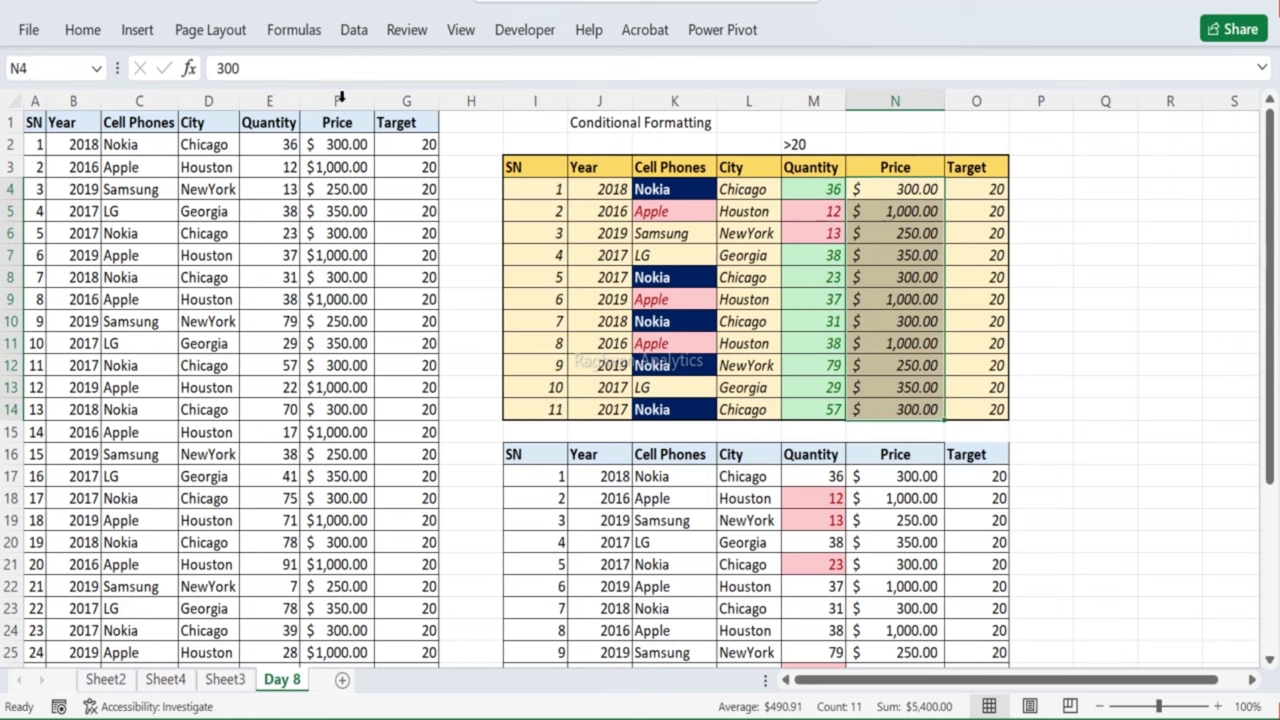
{"action": "left_click", "coordinate": [98, 35]}
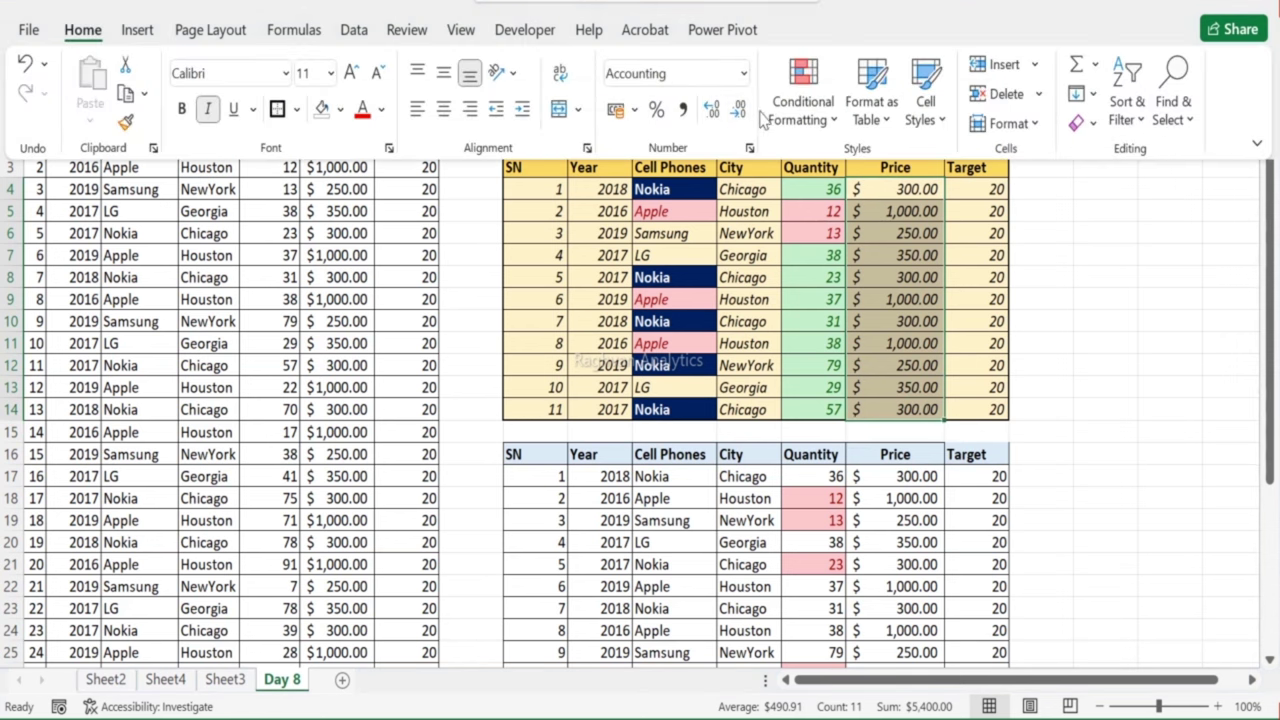
{"action": "left_click", "coordinate": [794, 104]}
{"action": "mouse_move", "coordinate": [843, 387]}
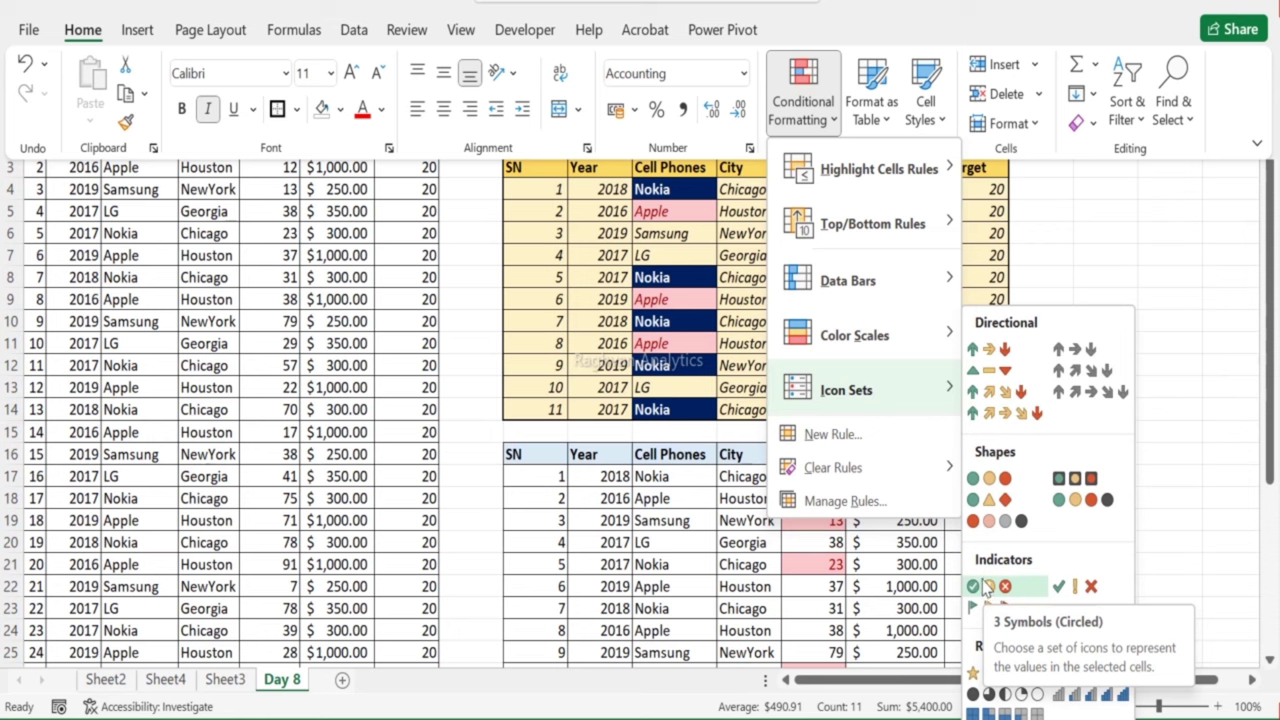
{"action": "key", "text": "Escape"}
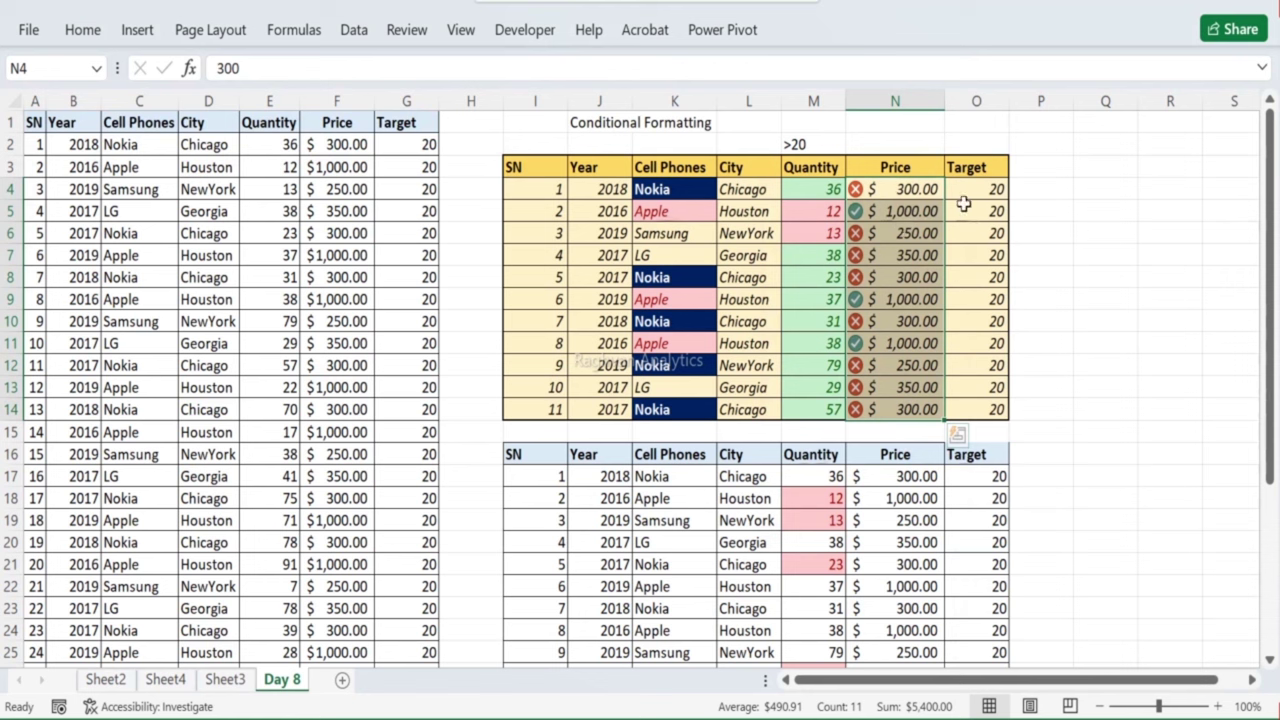
{"action": "left_click", "coordinate": [1015, 189]}
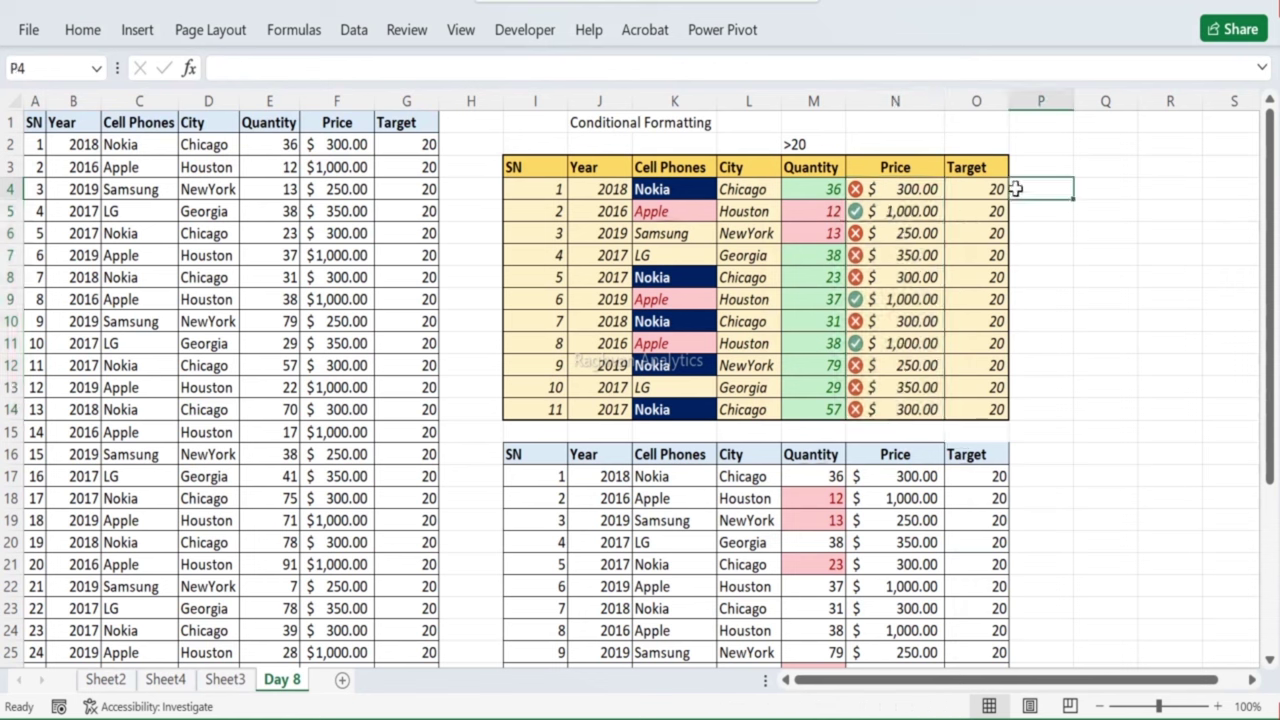
Step: Clear the conditional formatting rules from the Price cells N4:N14
{"action": "left_click", "coordinate": [870, 189]}
{"action": "left_click_drag", "start_coordinate": [872, 188], "coordinate": [894, 409]}
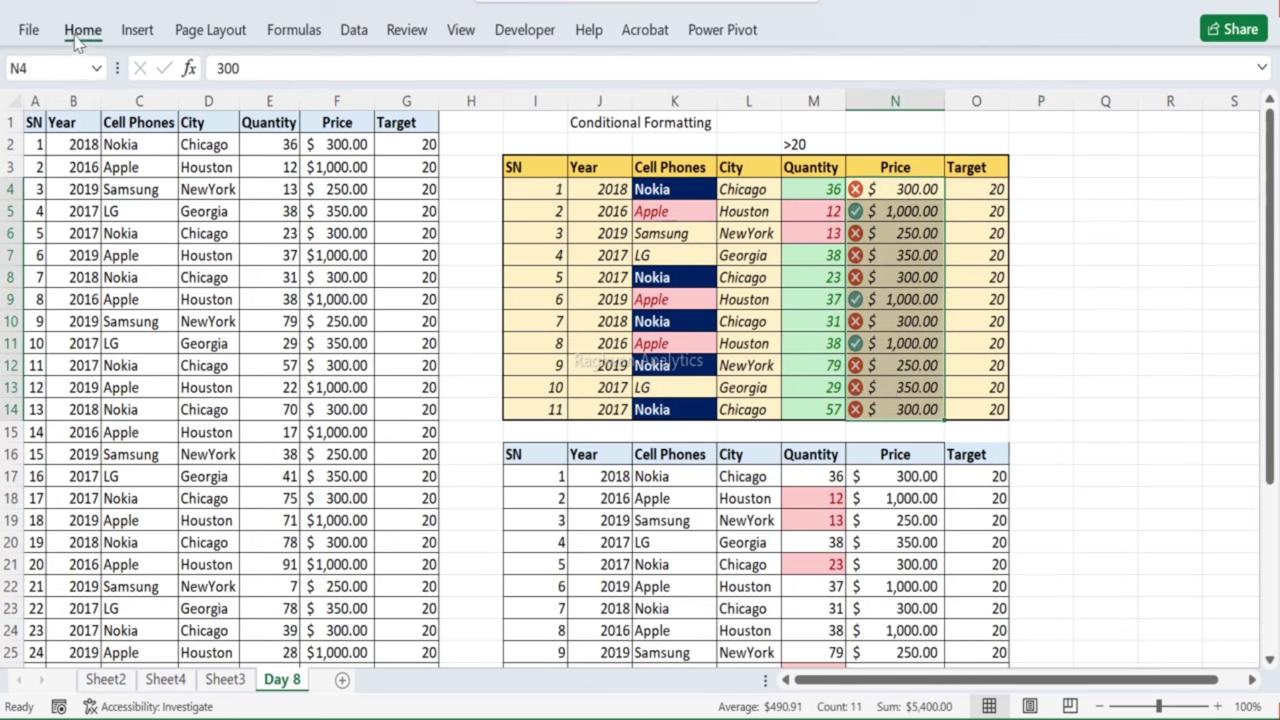
{"action": "left_click", "coordinate": [83, 30]}
{"action": "left_click", "coordinate": [805, 110]}
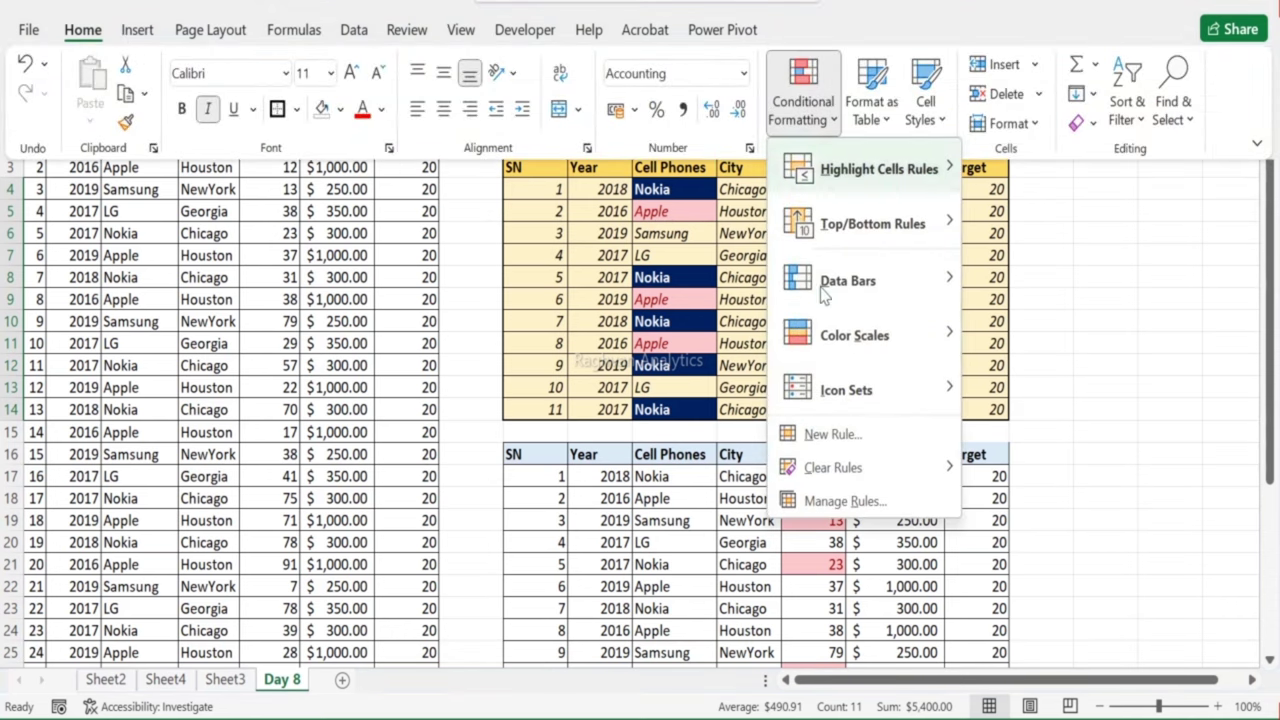
{"action": "mouse_move", "coordinate": [826, 376]}
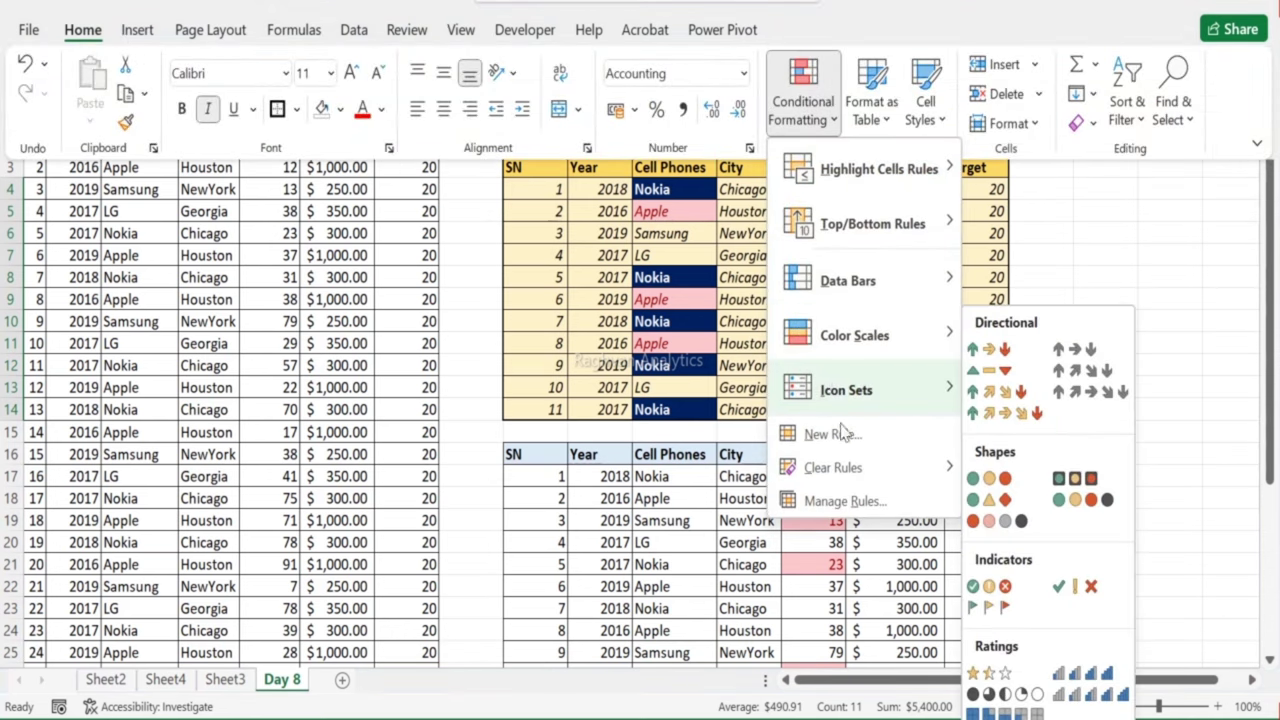
{"action": "mouse_move", "coordinate": [851, 466]}
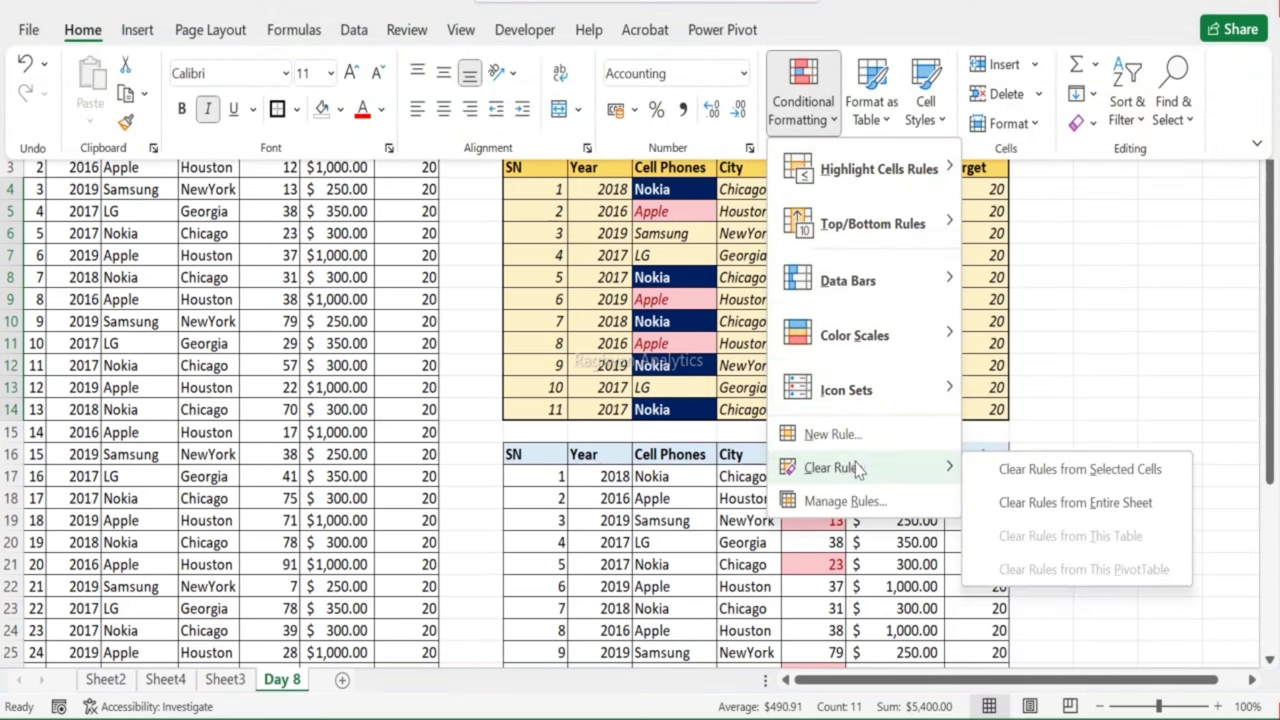
{"action": "left_click", "coordinate": [1025, 480]}
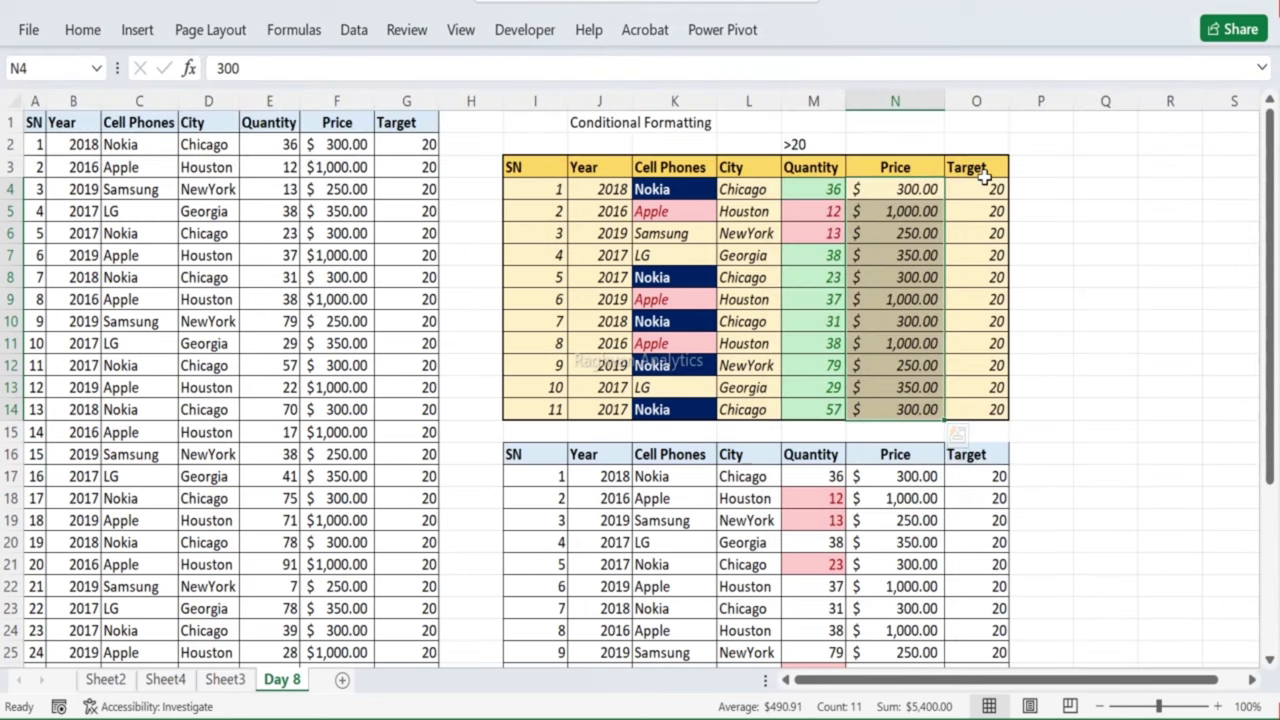
{"action": "scroll", "coordinate": [965, 385], "scroll_direction": "down", "scroll_amount": 3}
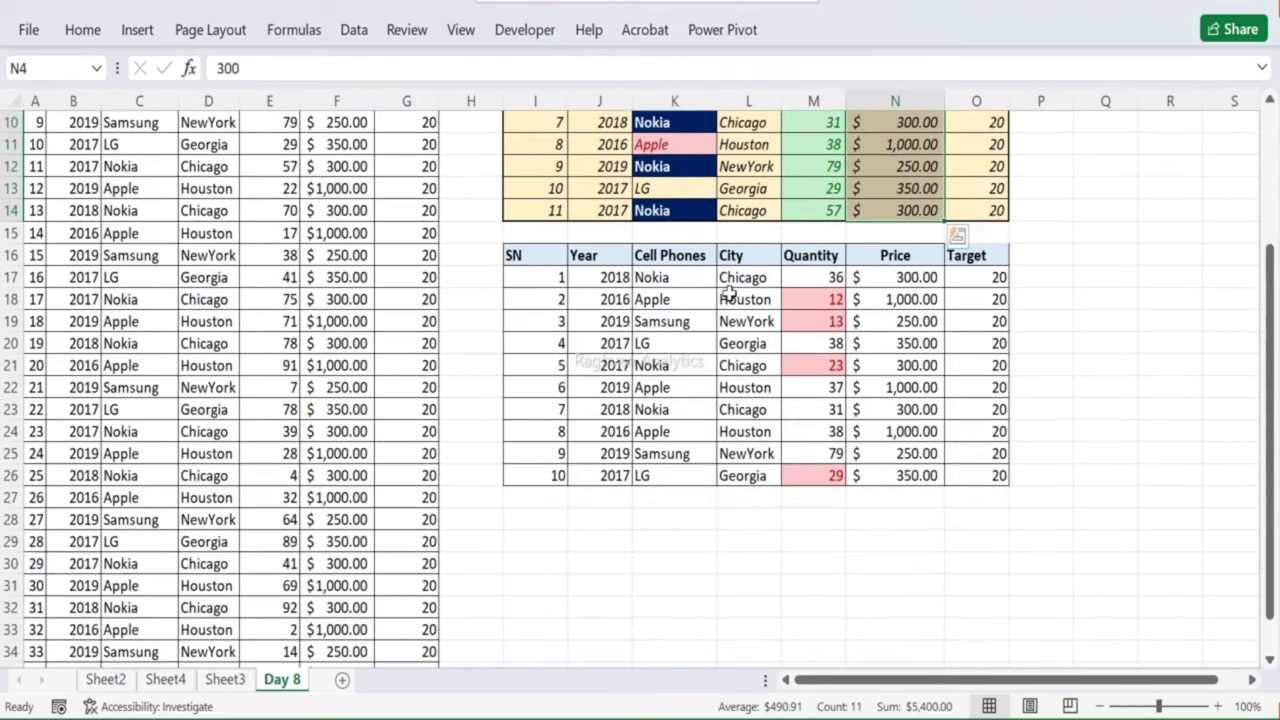
Step: Enter =IF(M17>20,1,0) in P17 beside the lower table and copy the cell
{"action": "left_click", "coordinate": [1034, 260]}
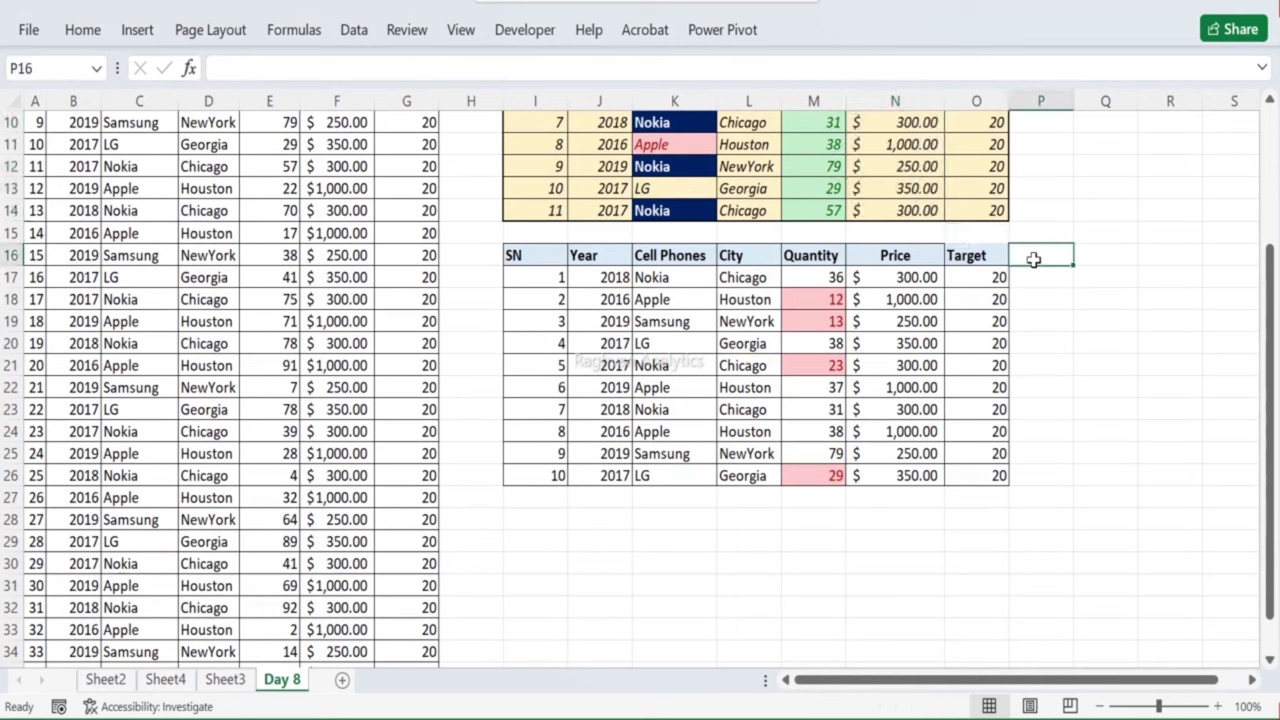
{"action": "left_click", "coordinate": [1034, 281]}
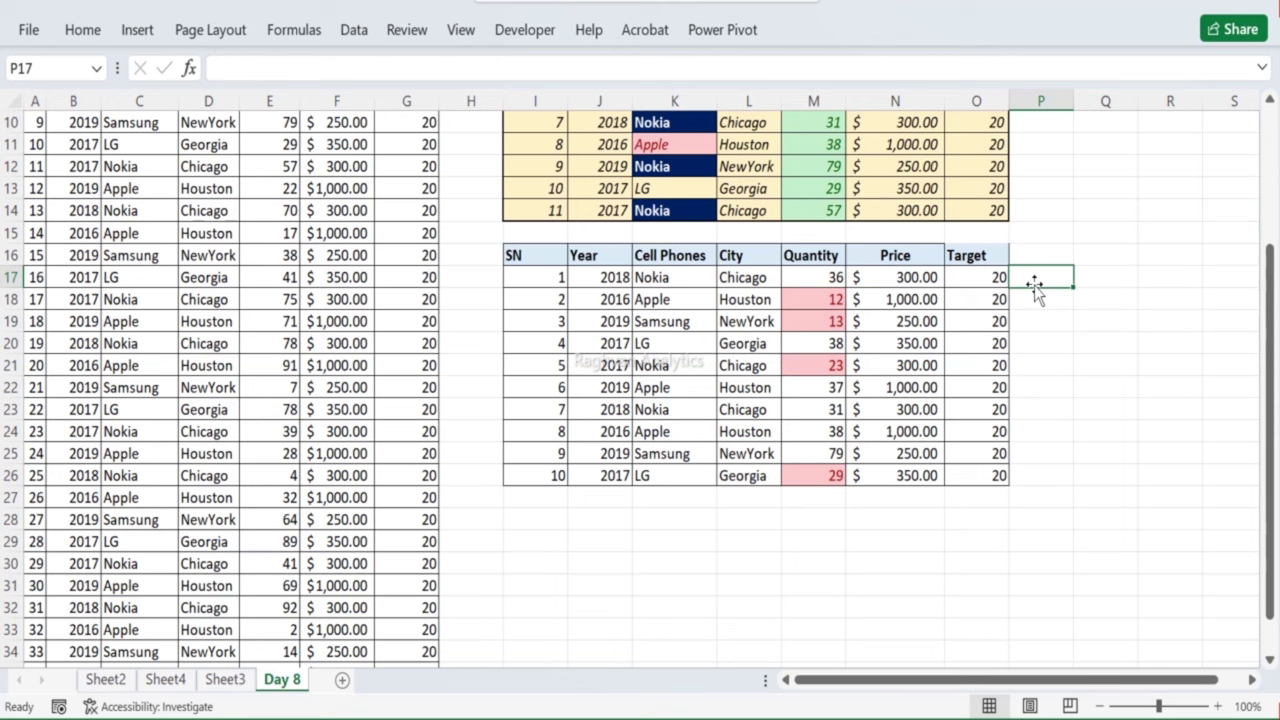
{"action": "type", "text": "="}
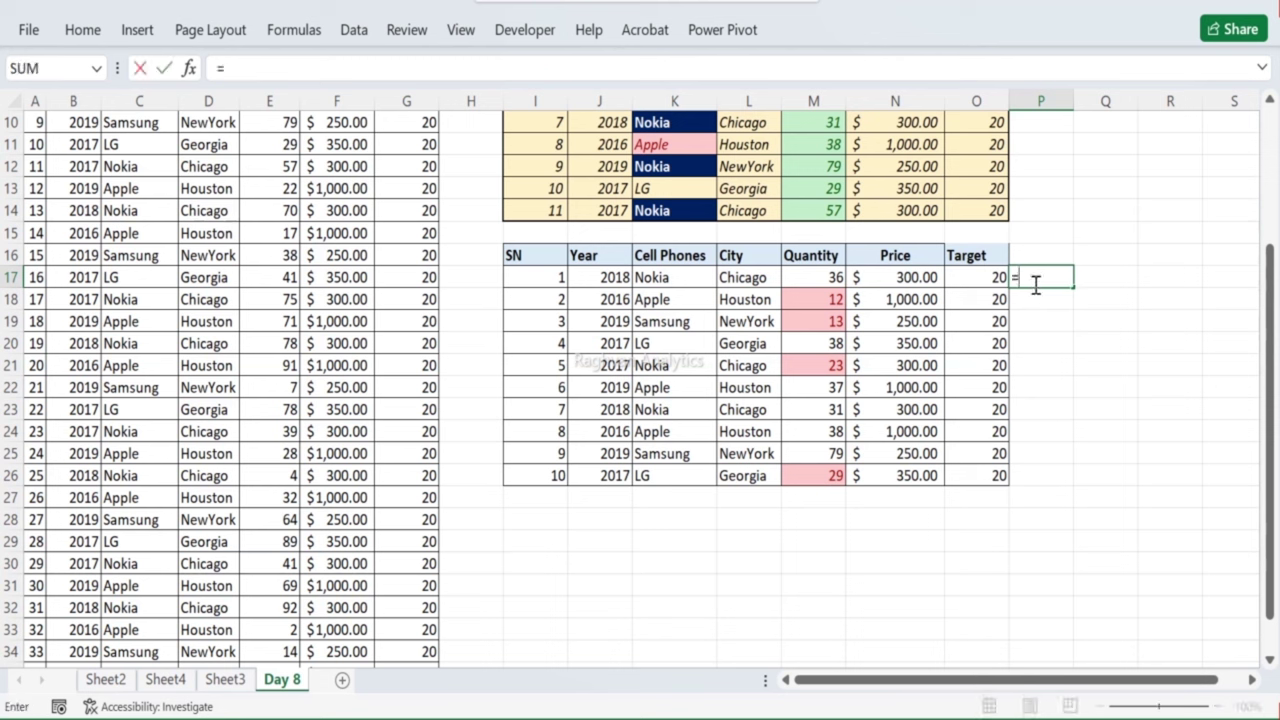
{"action": "type", "text": "if"}
{"action": "key", "text": "Tab"}
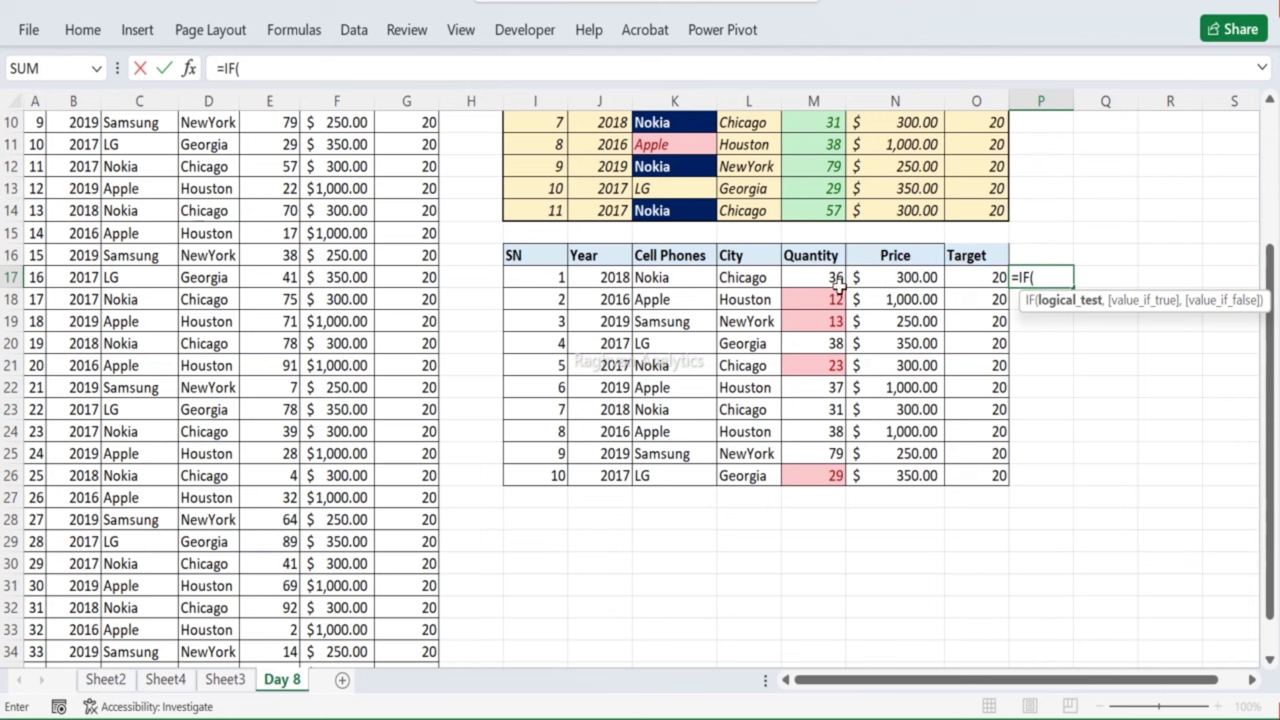
{"action": "left_click", "coordinate": [794, 277]}
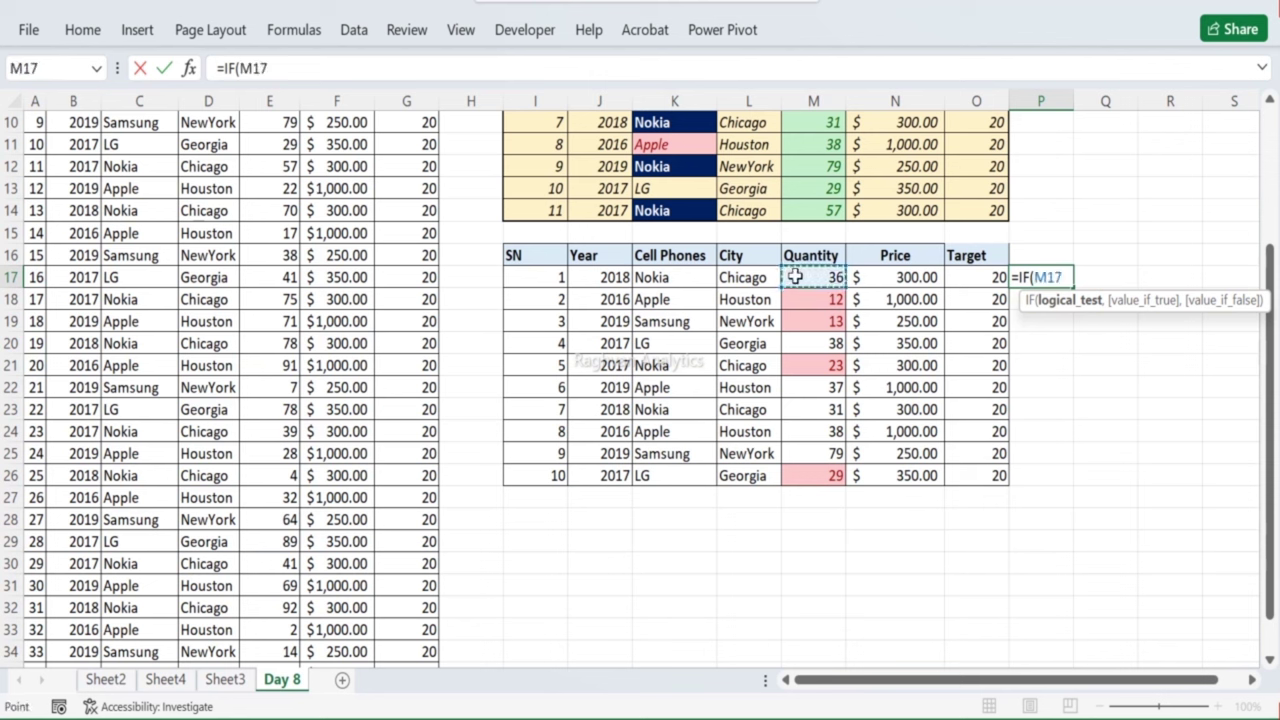
{"action": "type", "text": ">2"}
{"action": "type", "text": ","}
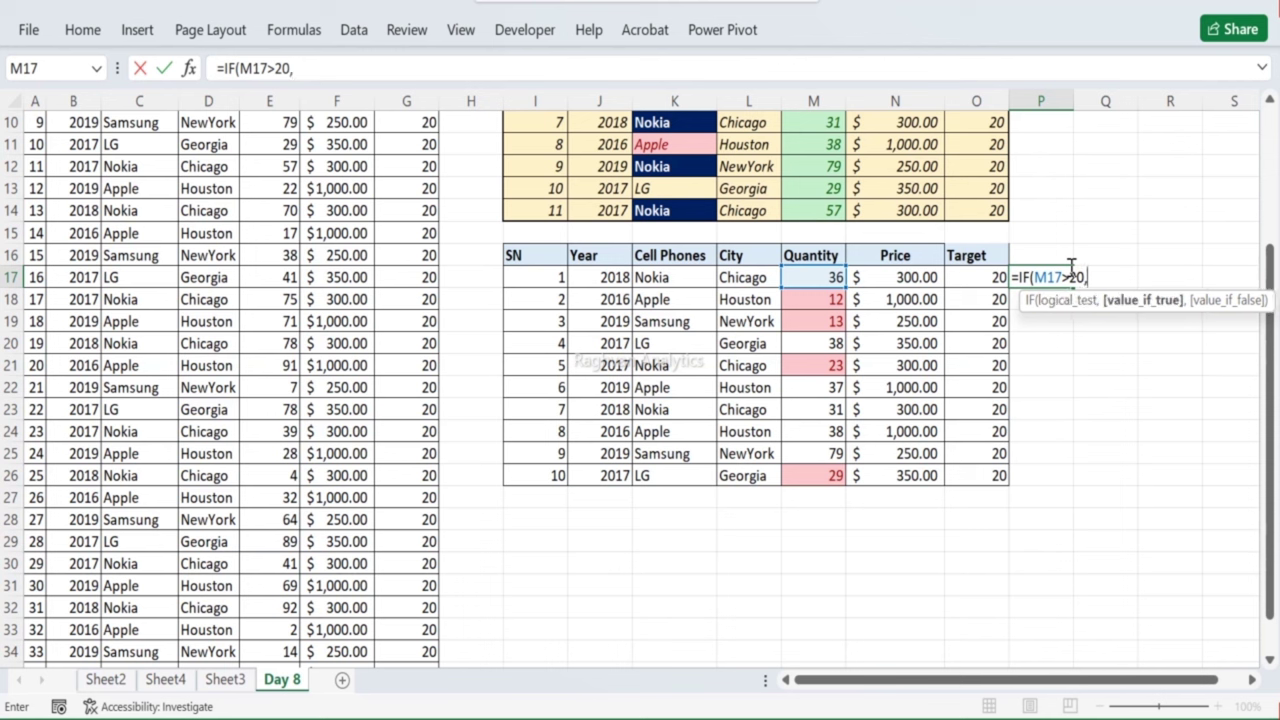
{"action": "type", "text": "1,0"}
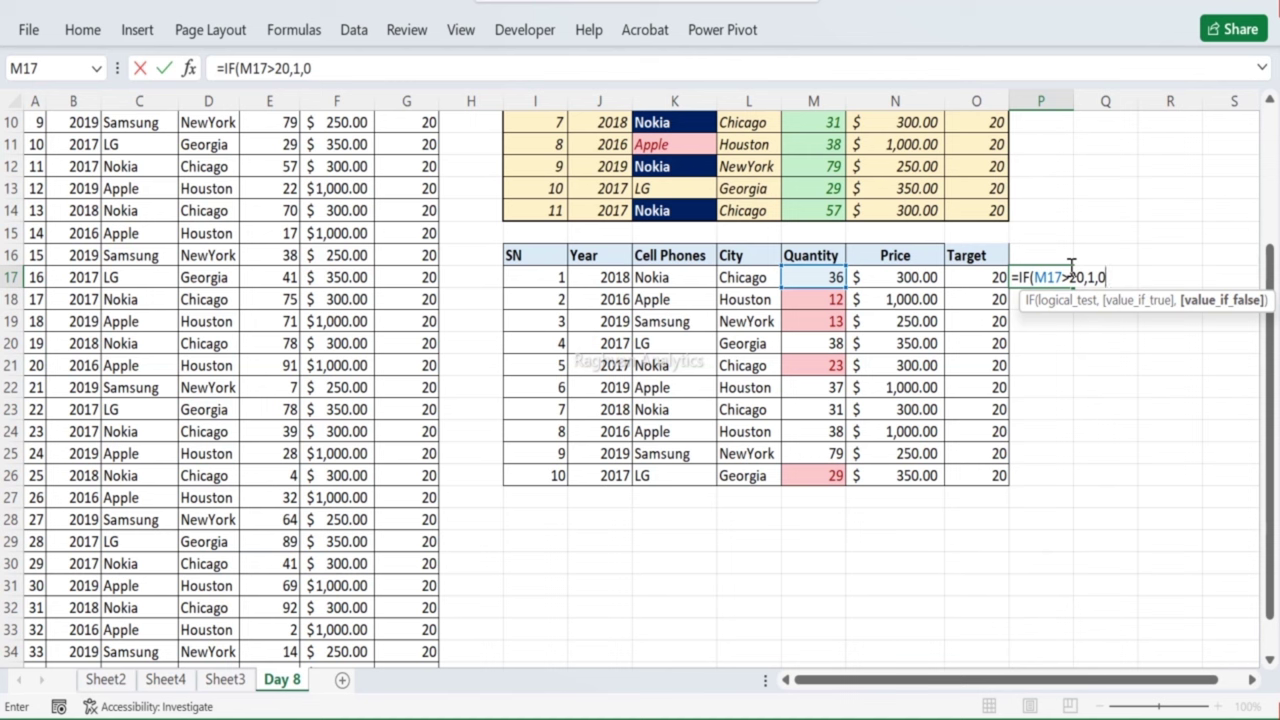
{"action": "type", "text": ")"}
{"action": "key", "text": "Return"}
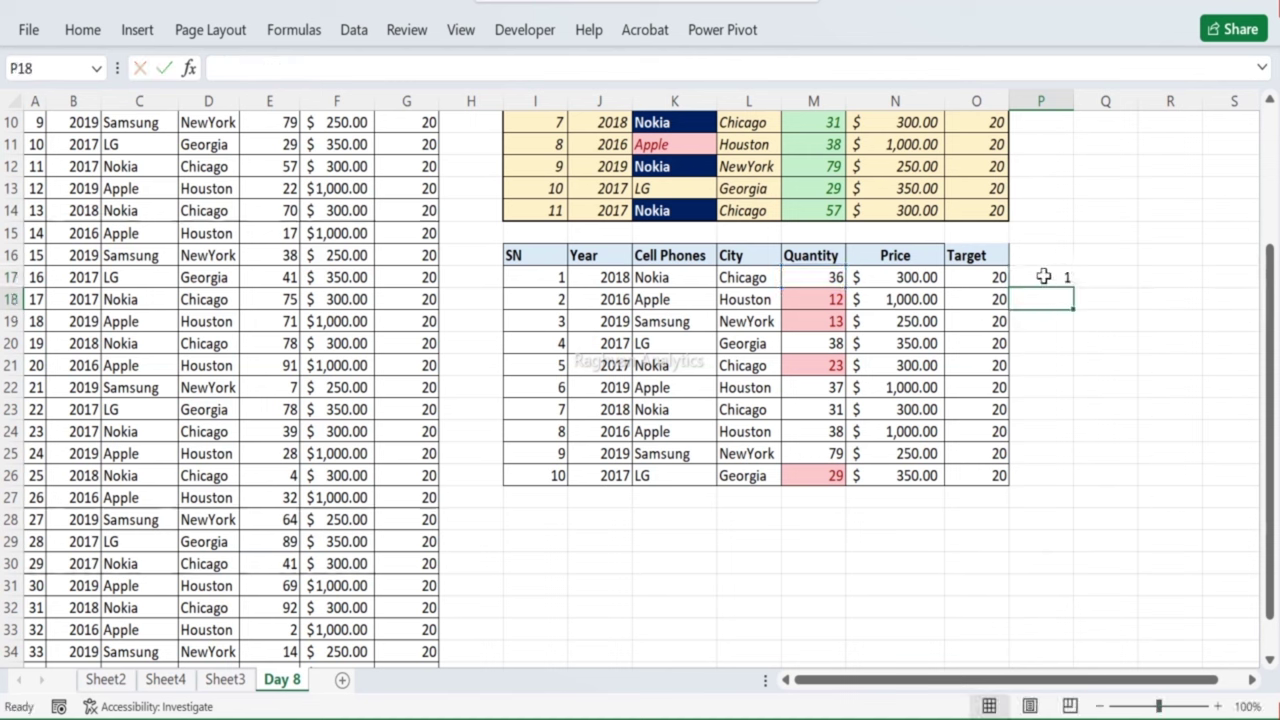
{"action": "left_click", "coordinate": [1043, 274]}
{"action": "key", "text": "ctrl+c"}
Step: Paste the P17 formula into P18:P26
{"action": "left_click_drag", "start_coordinate": [1045, 299], "coordinate": [1040, 474]}
{"action": "key", "text": "ctrl+v"}
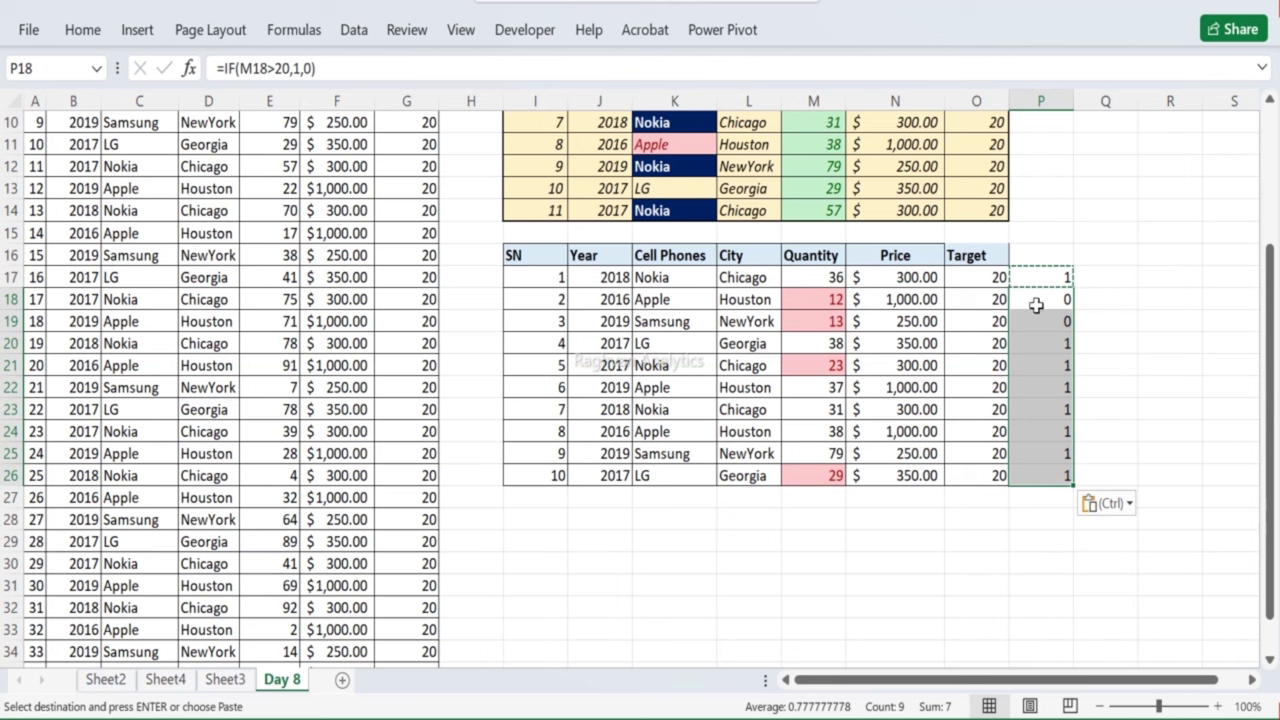
{"action": "left_click", "coordinate": [1106, 240]}
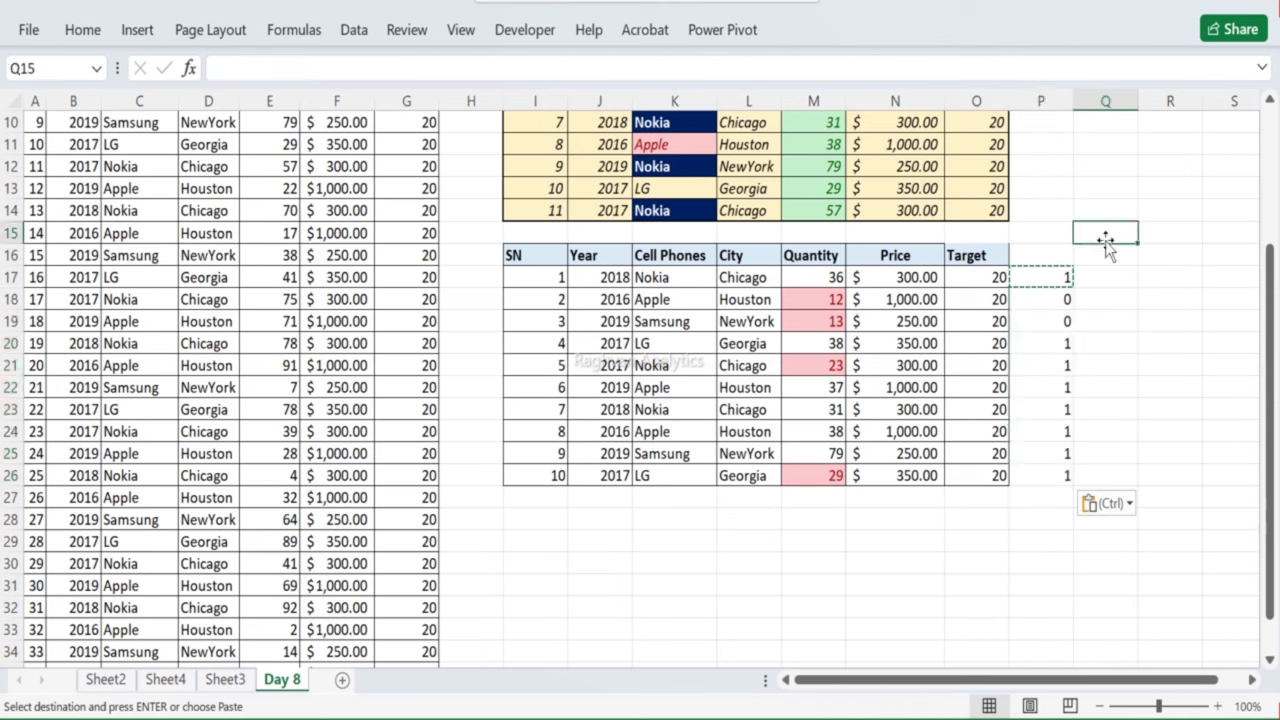
Step: Edit P17's formula, replacing the false value 0 with the start of a nested IF
{"action": "left_click", "coordinate": [1047, 279]}
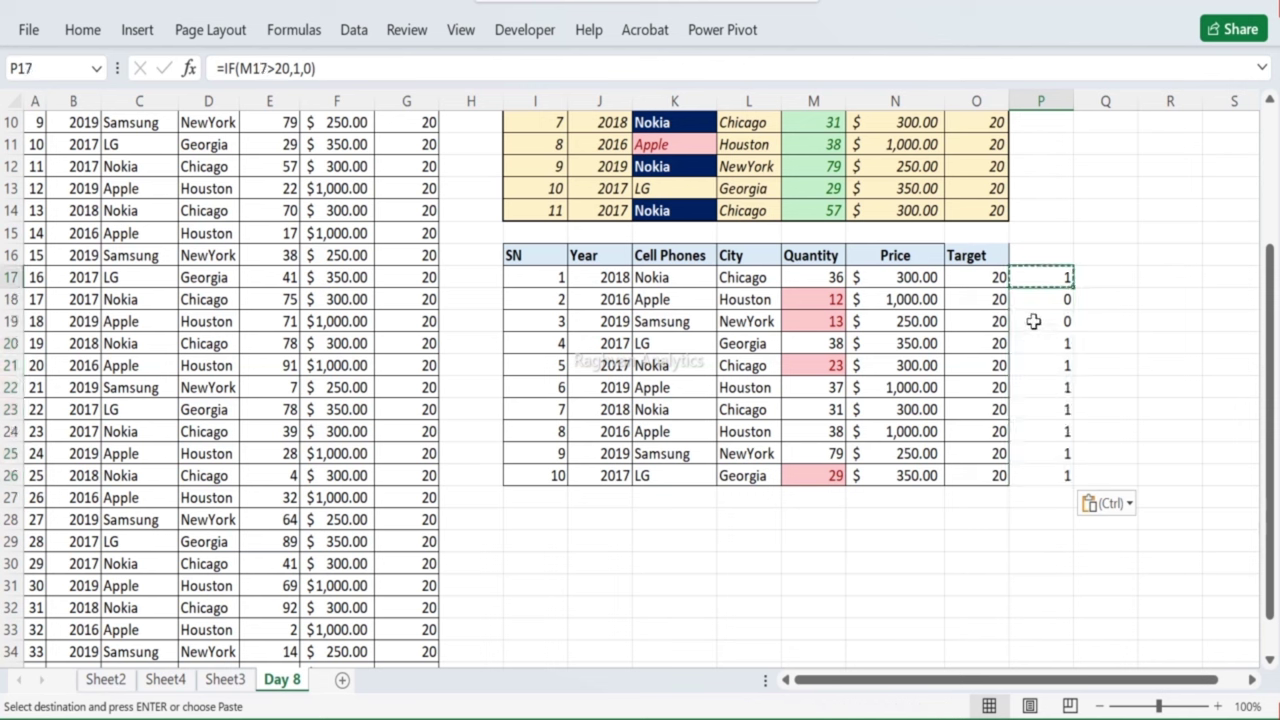
{"action": "left_click", "coordinate": [1040, 271]}
{"action": "double_click", "coordinate": [1040, 271]}
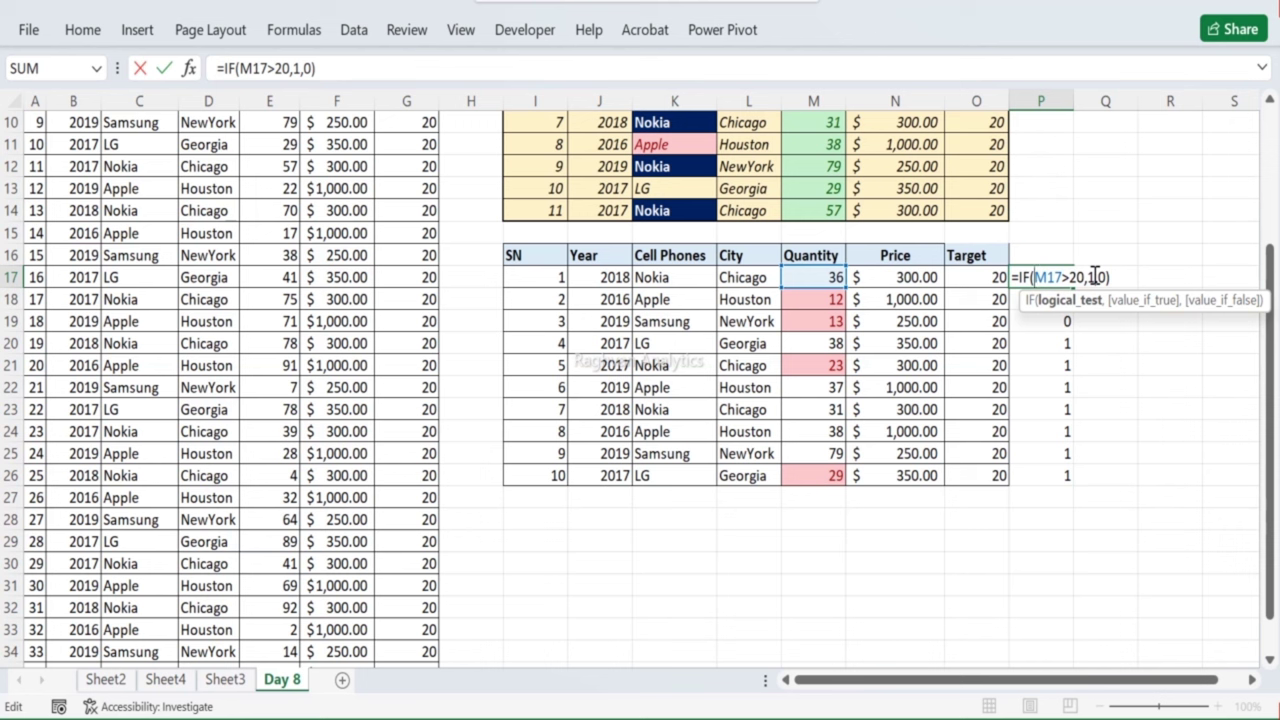
{"action": "left_click", "coordinate": [1107, 277]}
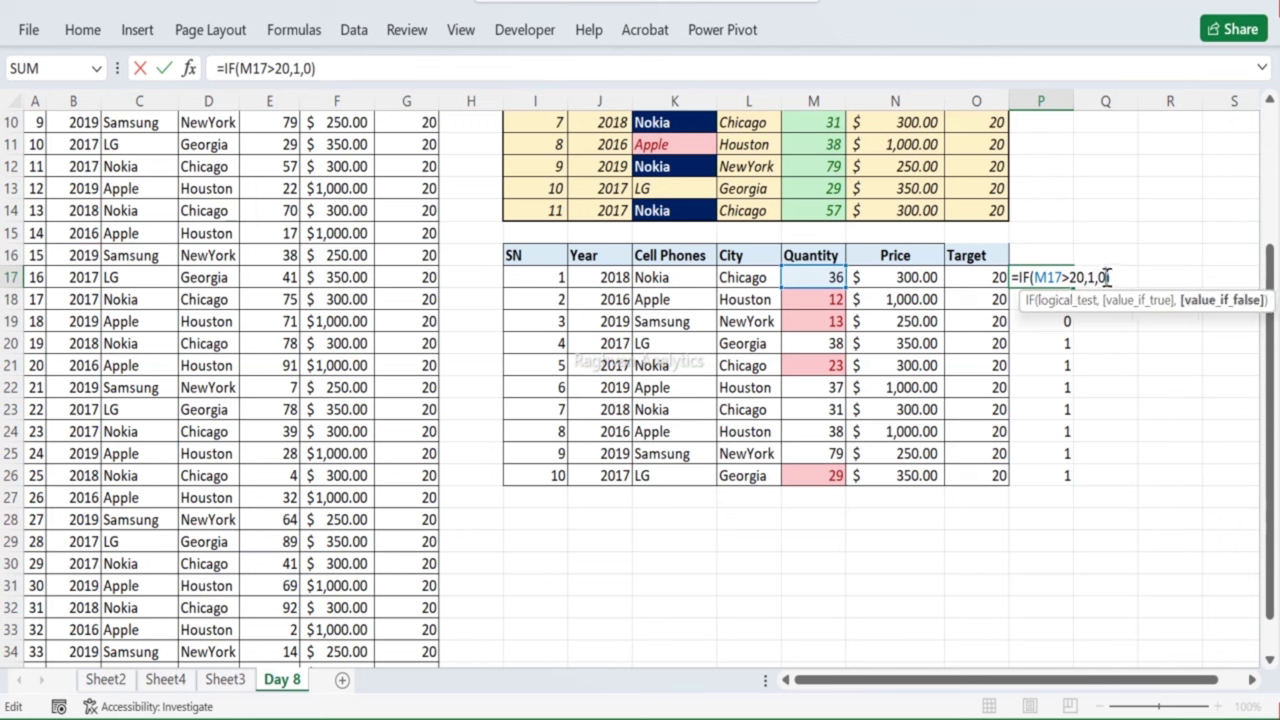
{"action": "key", "text": "BackSpace"}
{"action": "type", "text": "IF("}
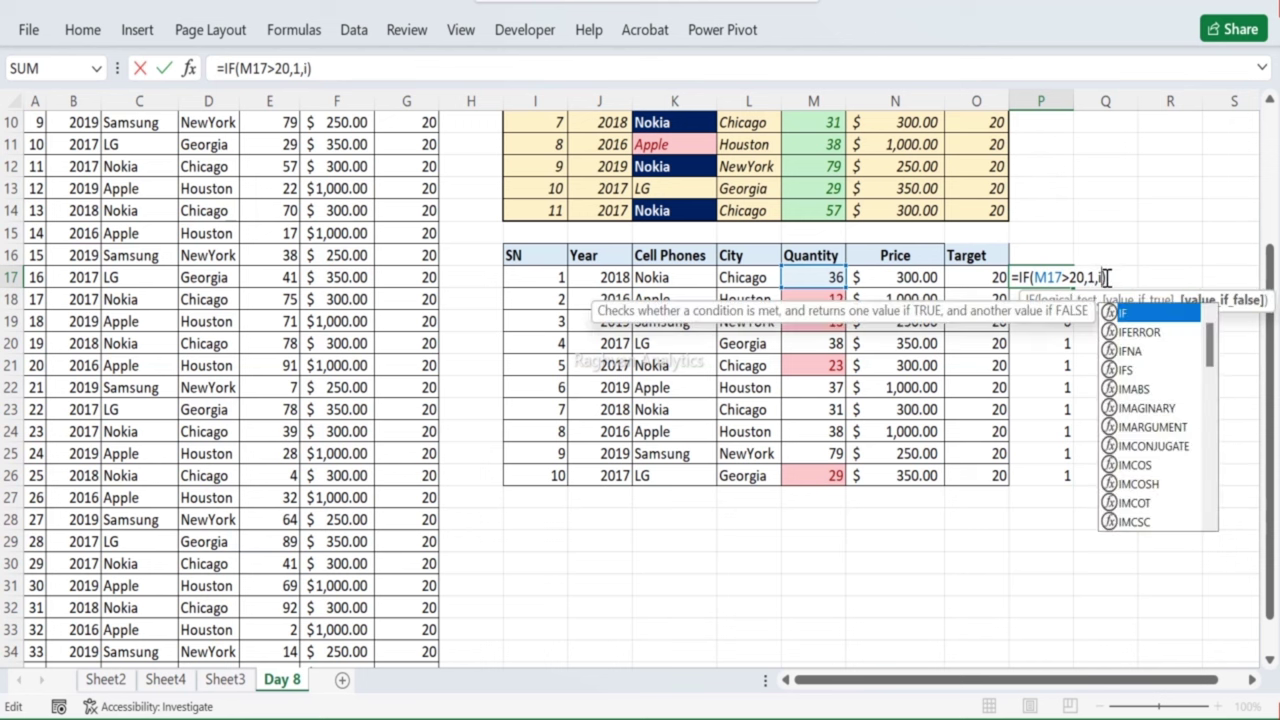
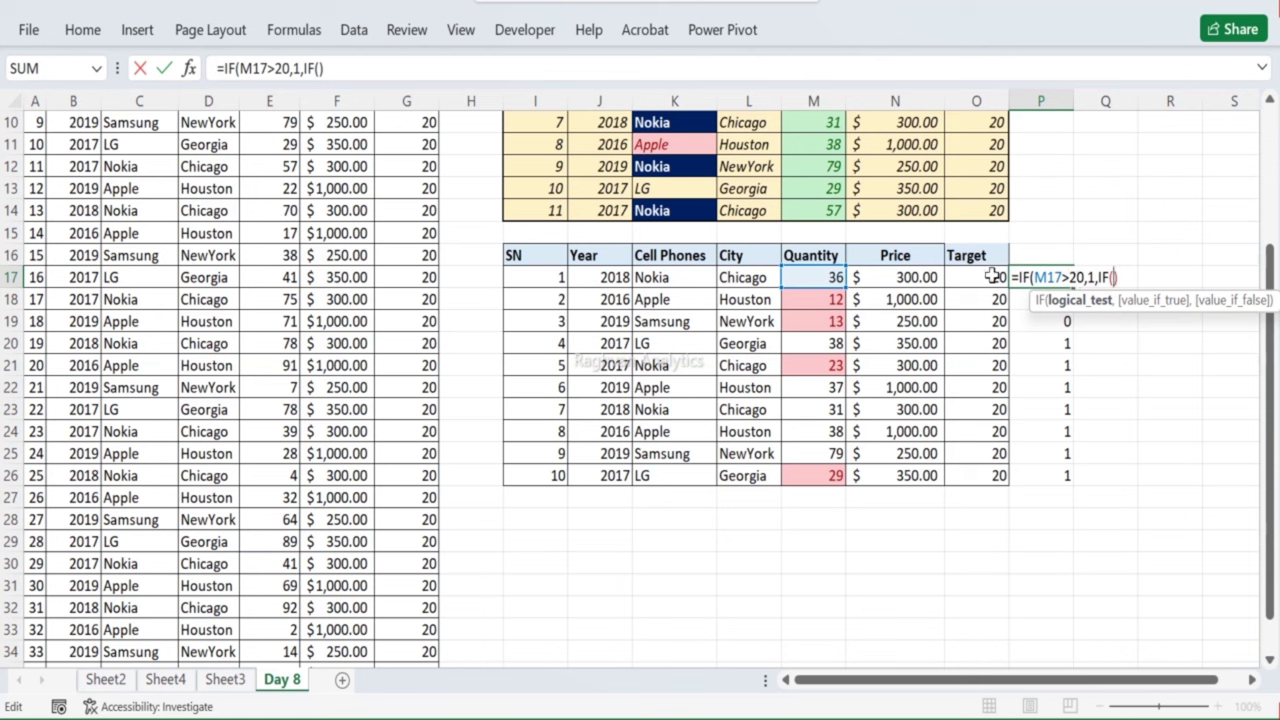
Step: Finish P17's formula as =IF(M17>20,1,IF(M17<0,-1,0)) and accept Excel's suggested correction
{"action": "left_click", "coordinate": [818, 279]}
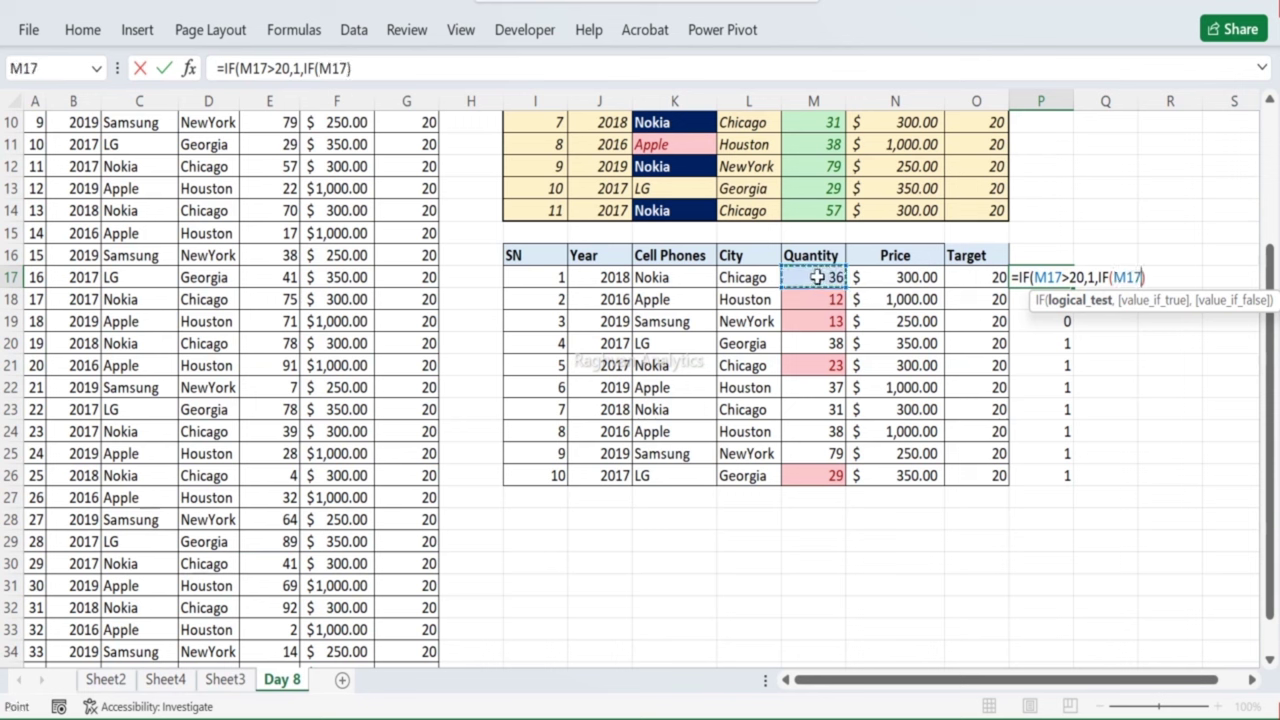
{"action": "type", "text": "<"}
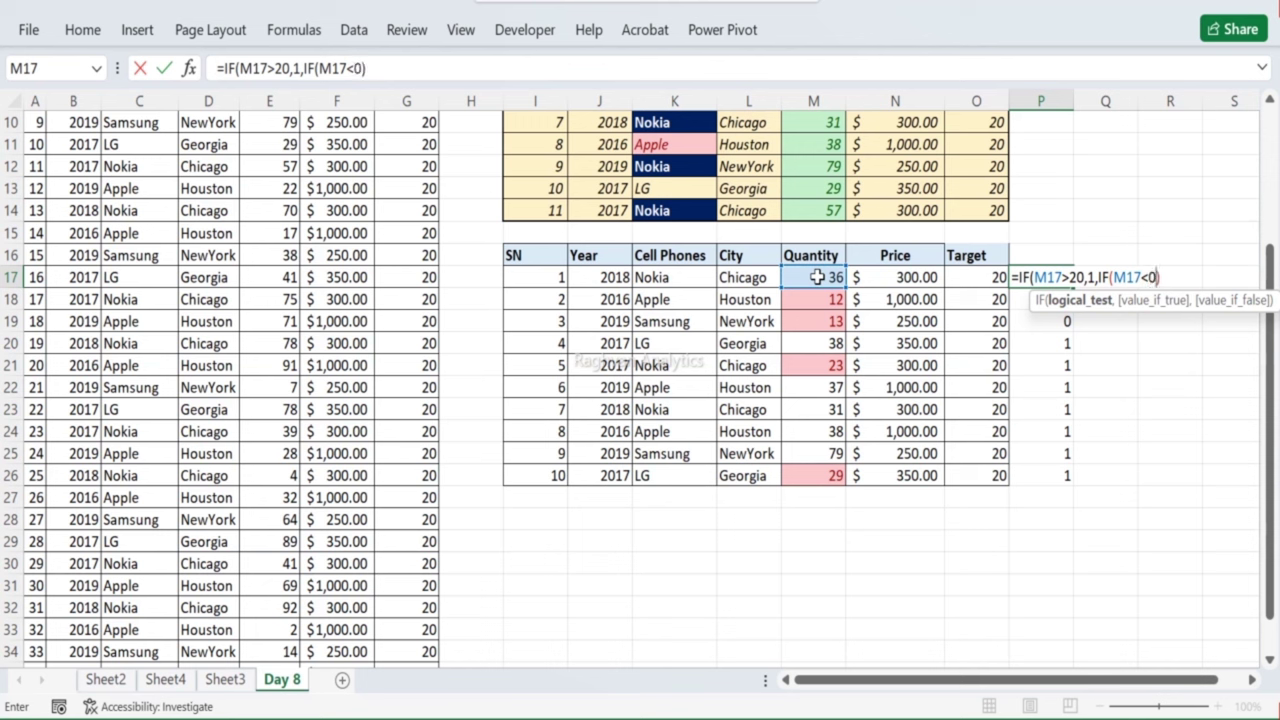
{"action": "type", "text": "0,"}
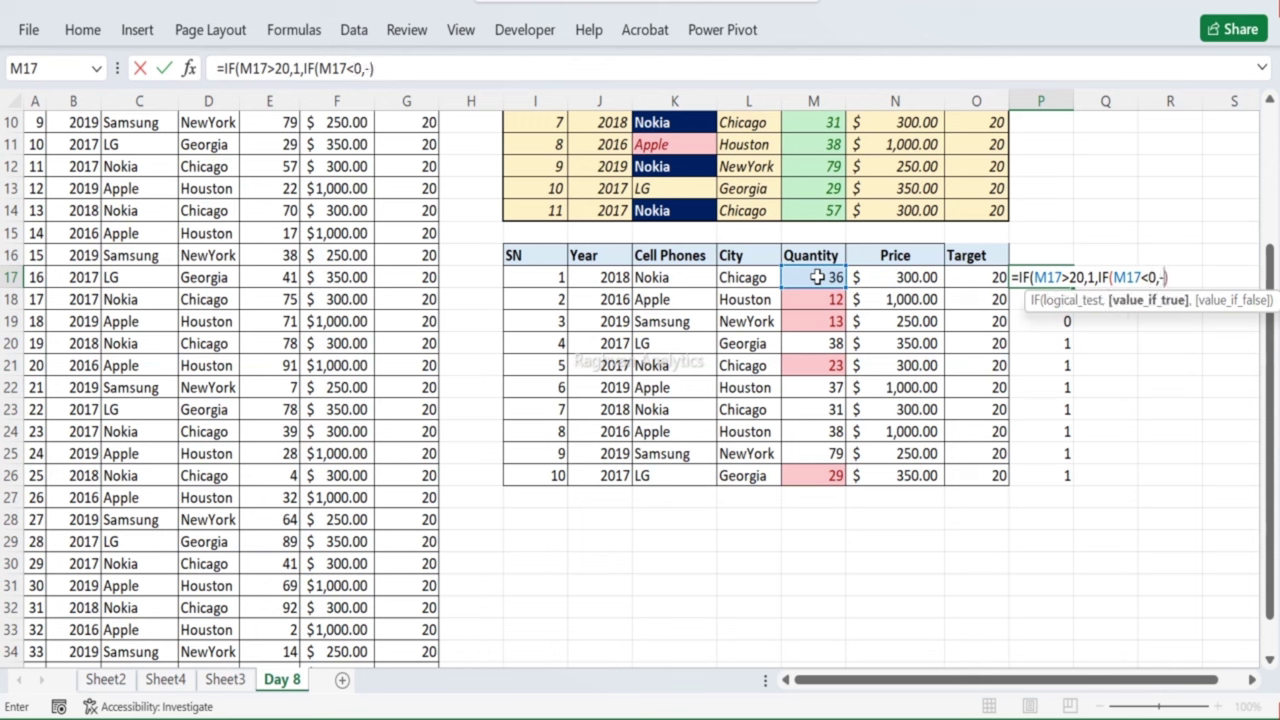
{"action": "type", "text": "-1,0"}
{"action": "key", "text": "Return"}
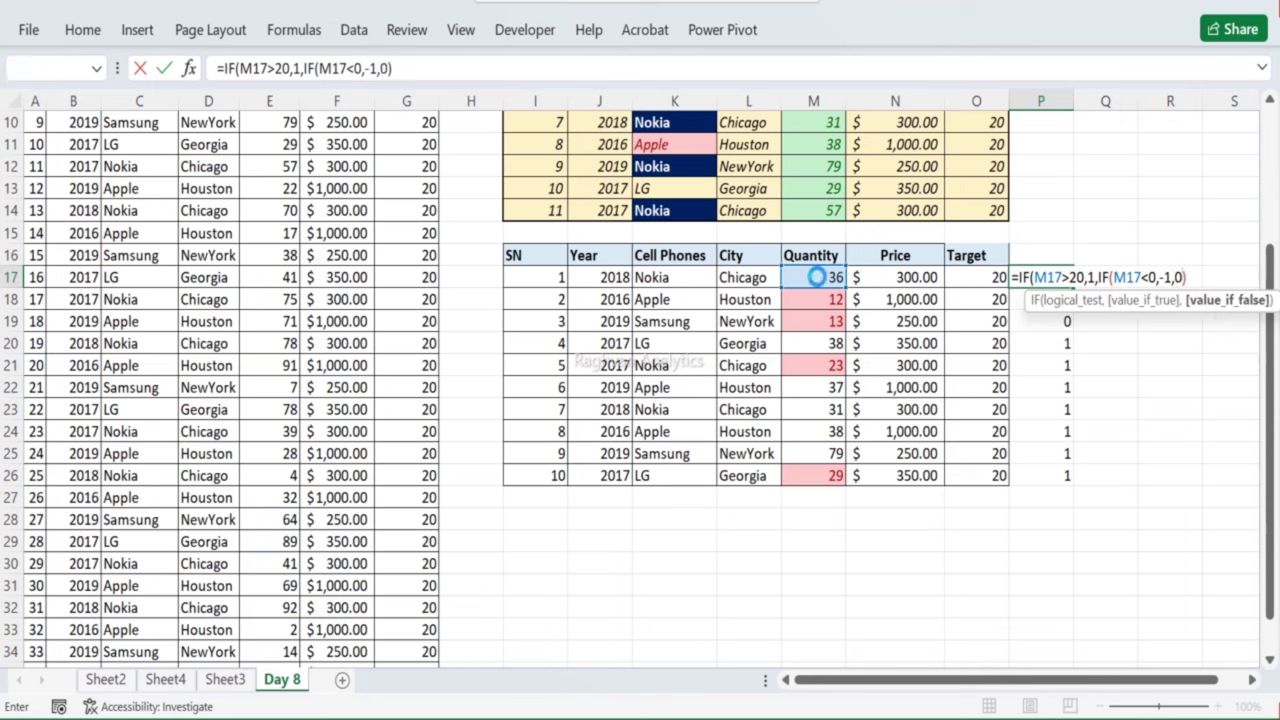
{"action": "left_click", "coordinate": [606, 463]}
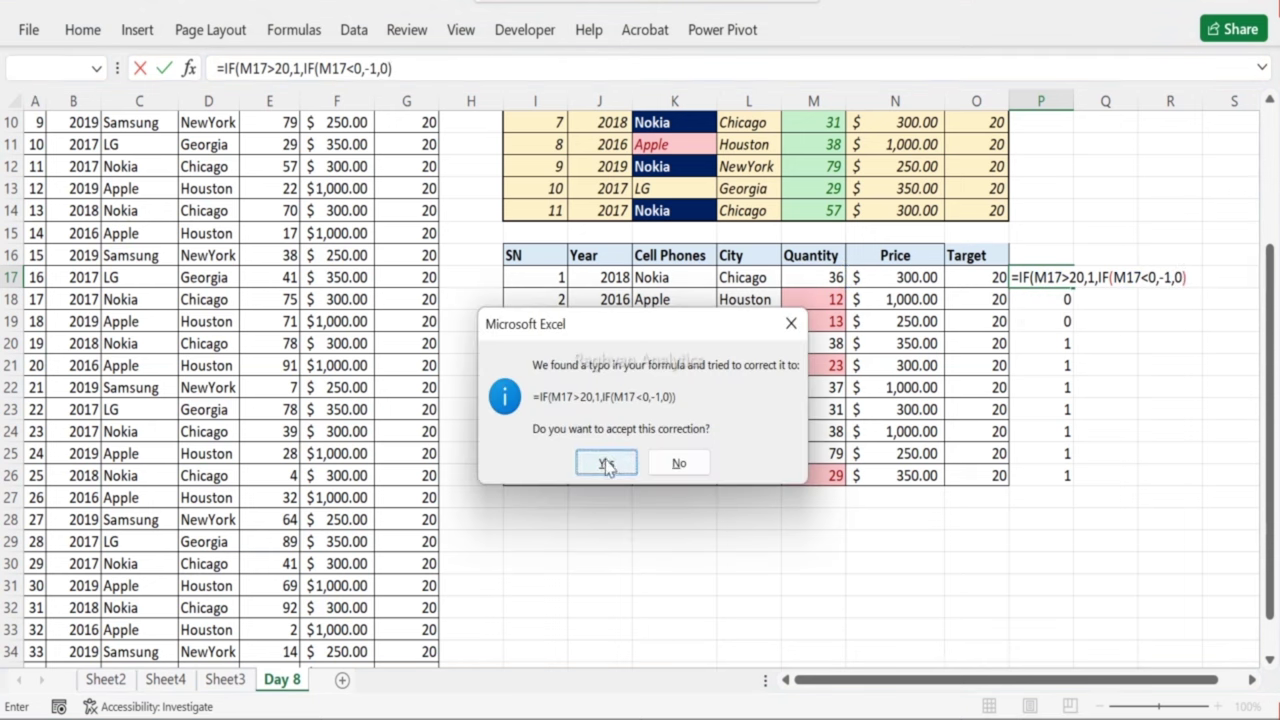
Step: Copy the nested IF formula from P17 into P17:P26
{"action": "left_click", "coordinate": [1049, 271]}
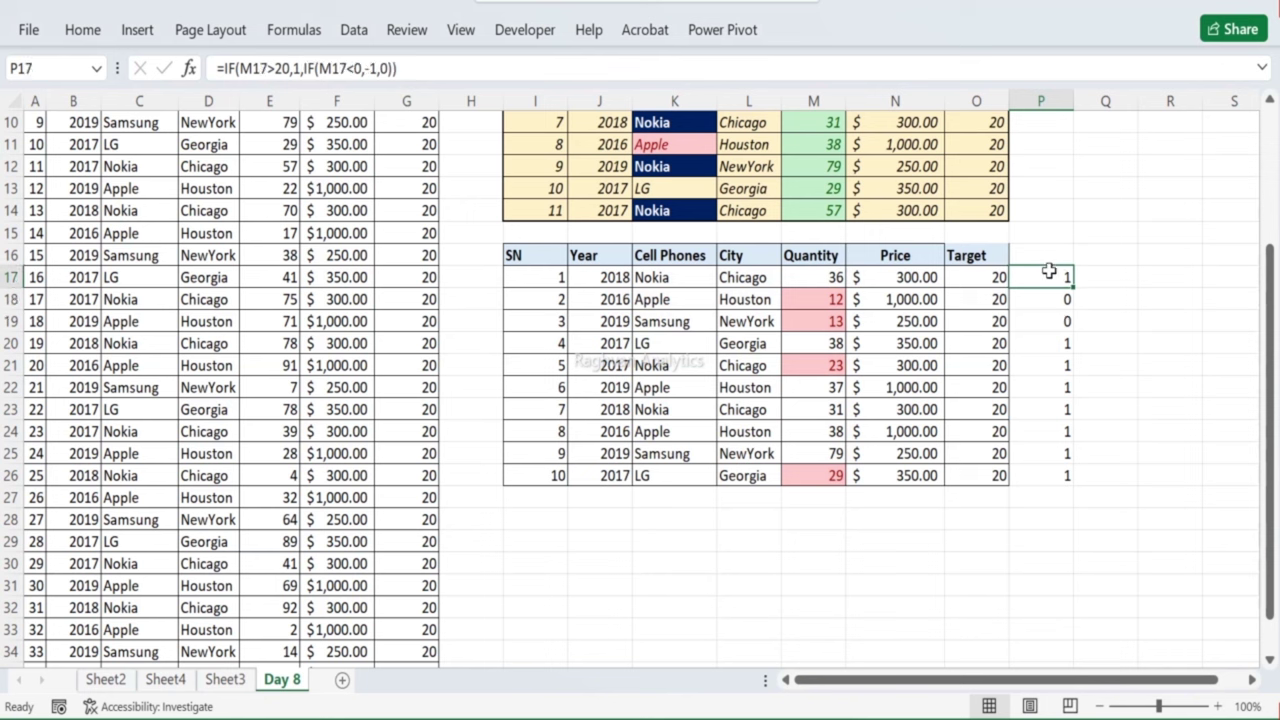
{"action": "key", "text": "ctrl+c"}
{"action": "left_click_drag", "start_coordinate": [1048, 292], "coordinate": [1059, 473]}
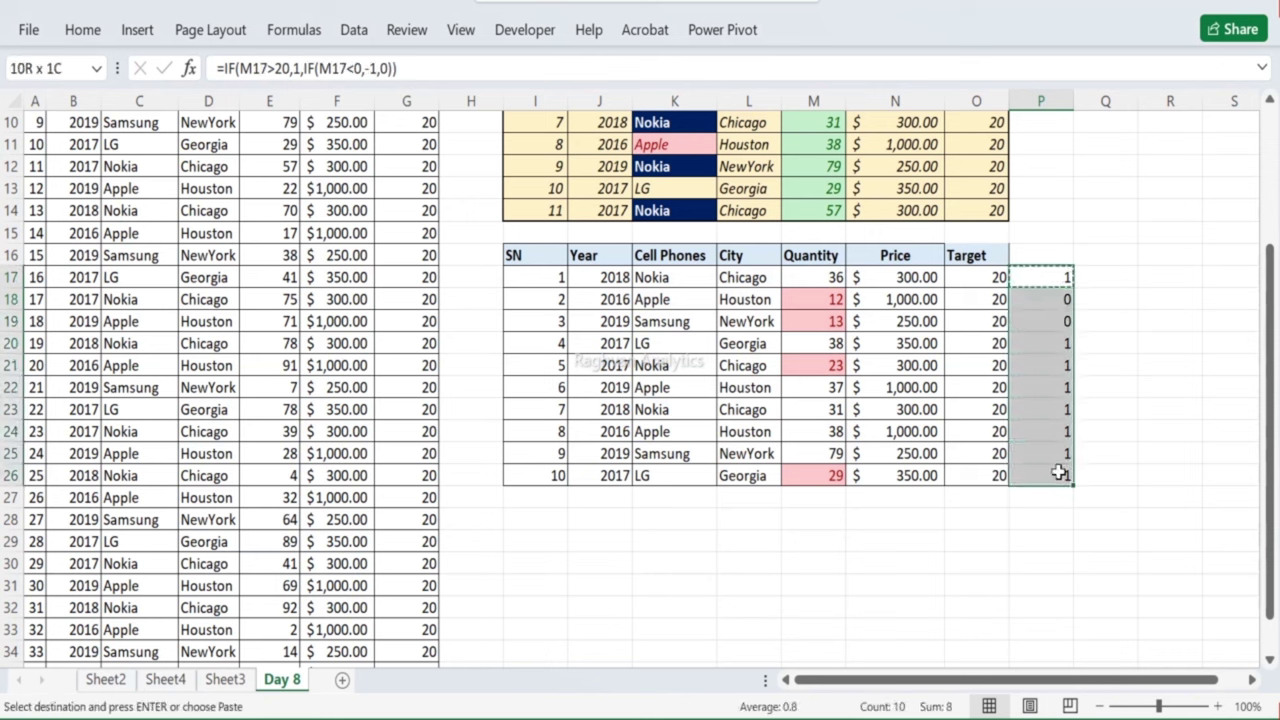
{"action": "key", "text": "ctrl+v"}
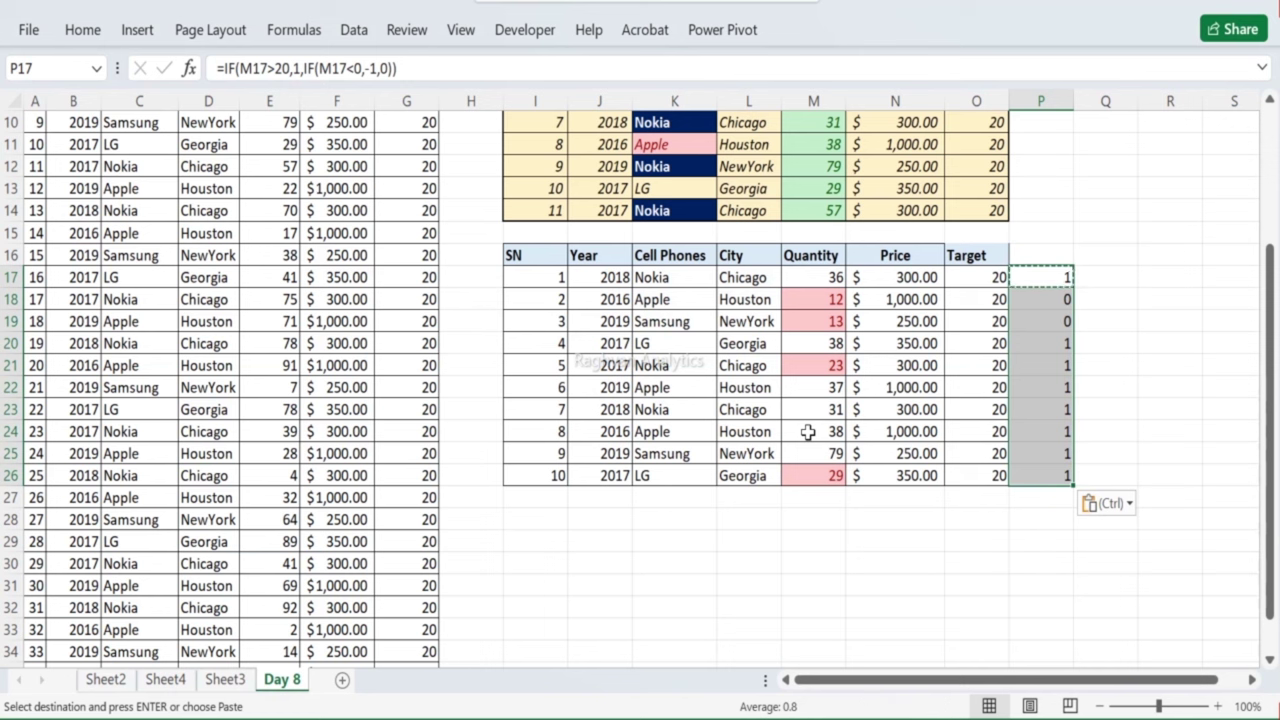
{"action": "left_click", "coordinate": [808, 431]}
Step: Change the quantities in M24 to -23 and M22 to -25, then select the column P results
{"action": "key", "text": "Escape"}
{"action": "type", "text": "-2"}
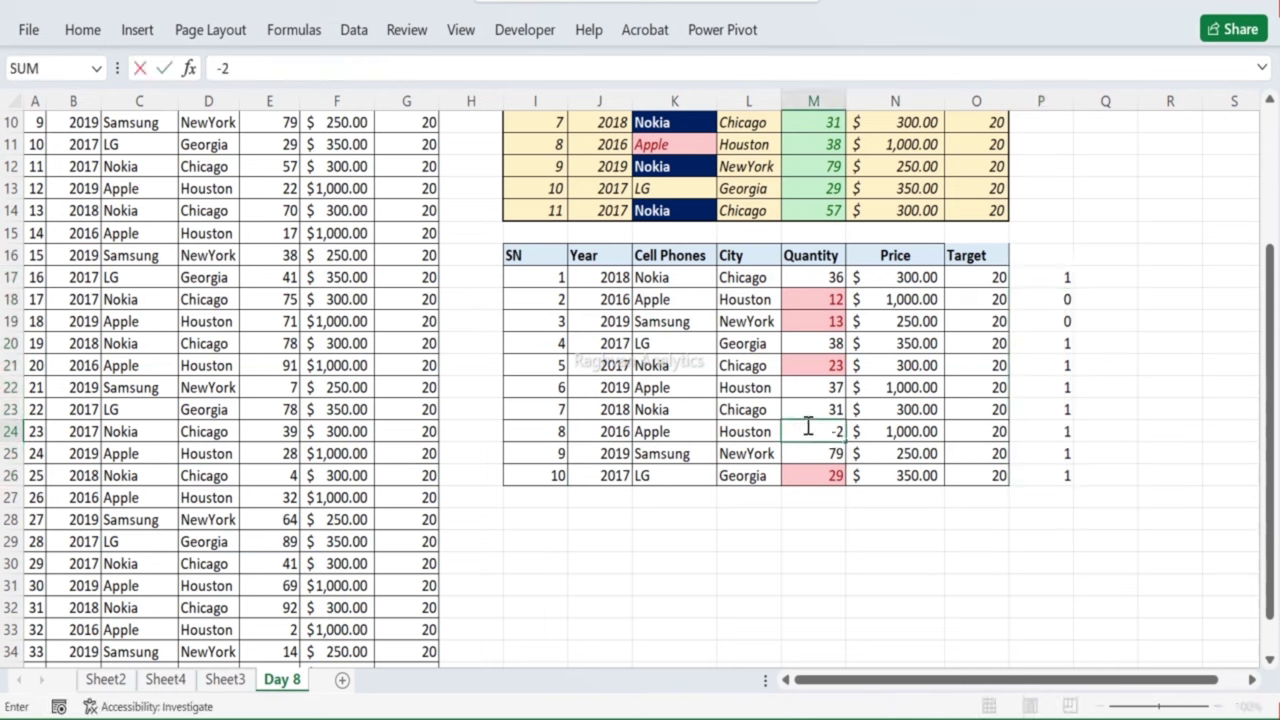
{"action": "key", "text": "Return"}
{"action": "key", "text": "Up"}
{"action": "key", "text": "Up"}
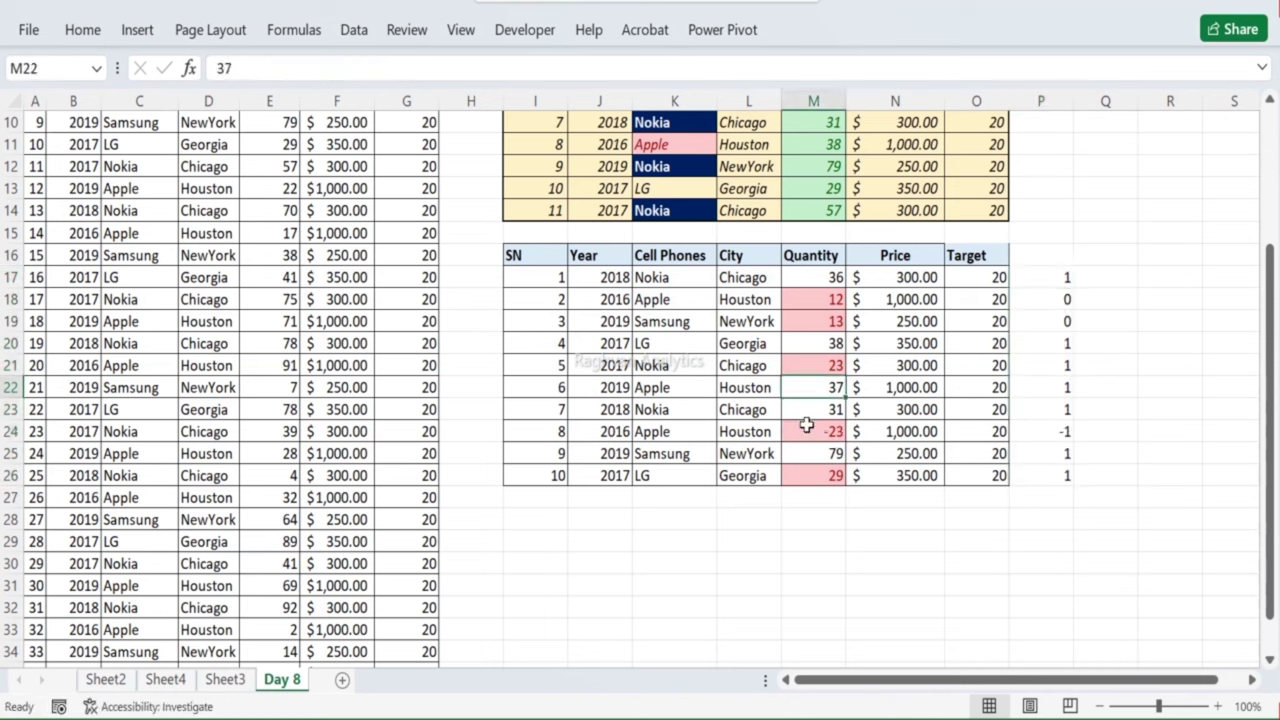
{"action": "type", "text": "-25"}
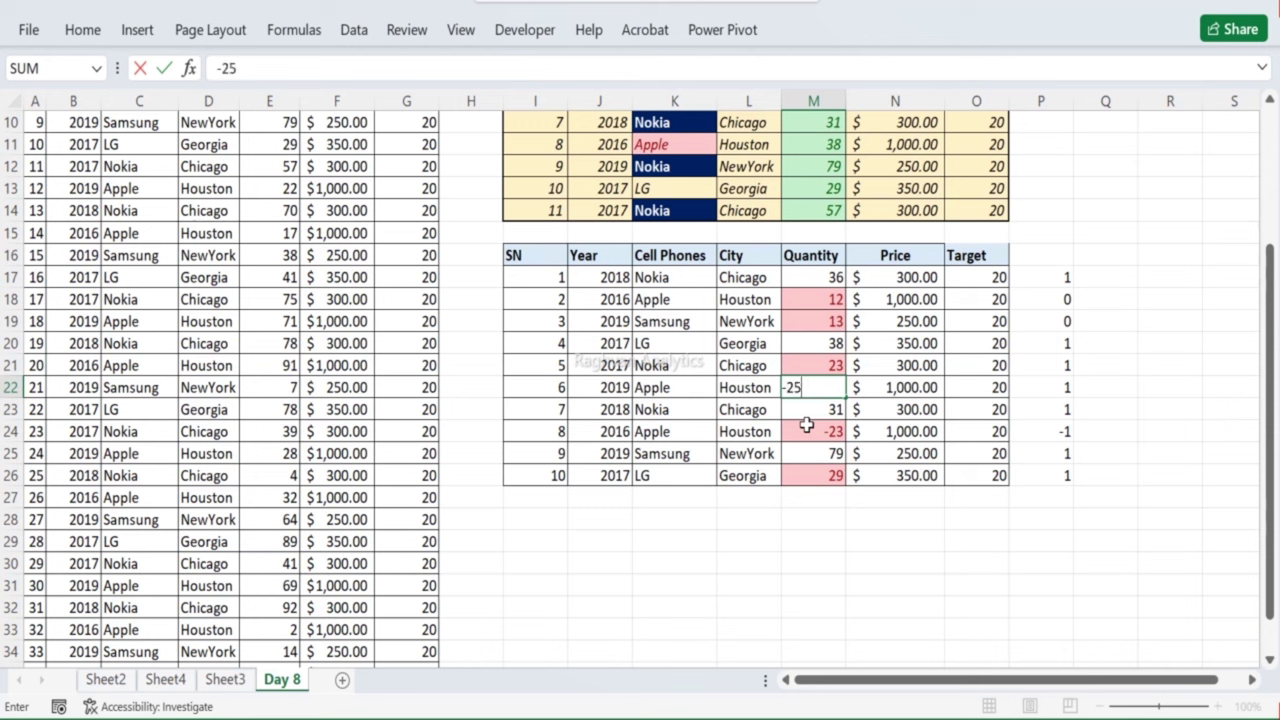
{"action": "key", "text": "Return"}
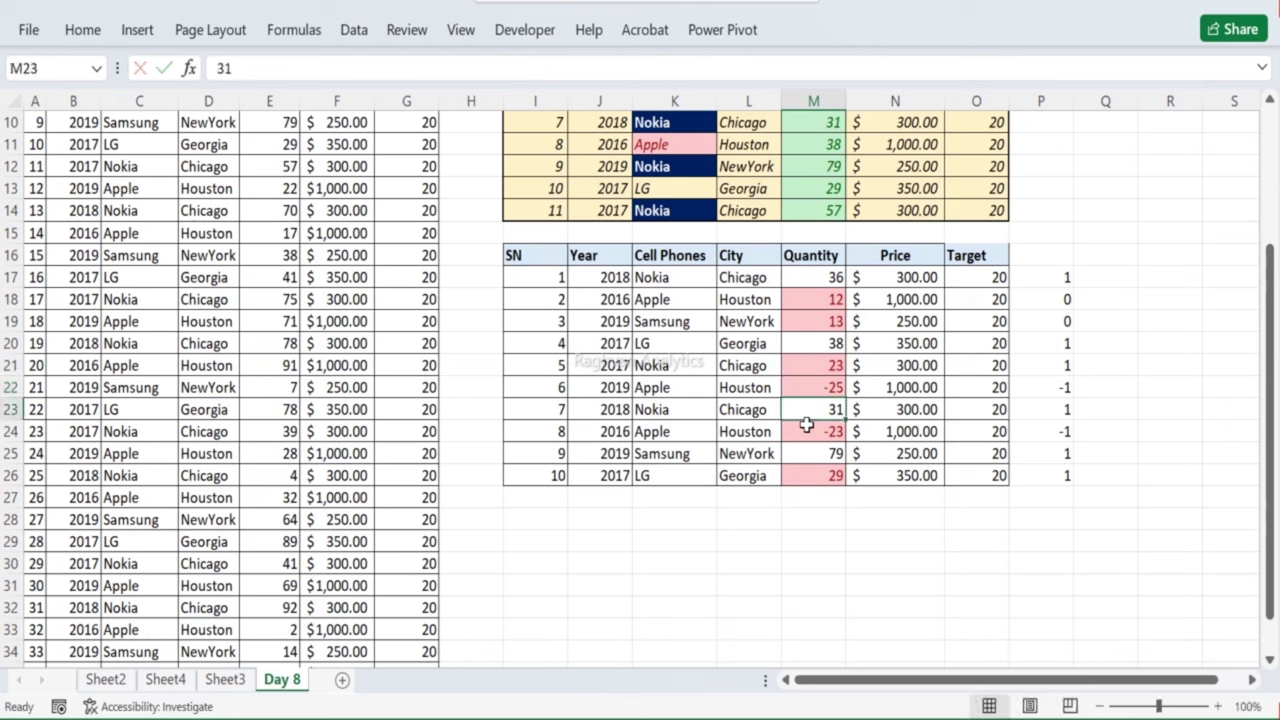
{"action": "left_click_drag", "start_coordinate": [1040, 277], "coordinate": [1058, 475]}
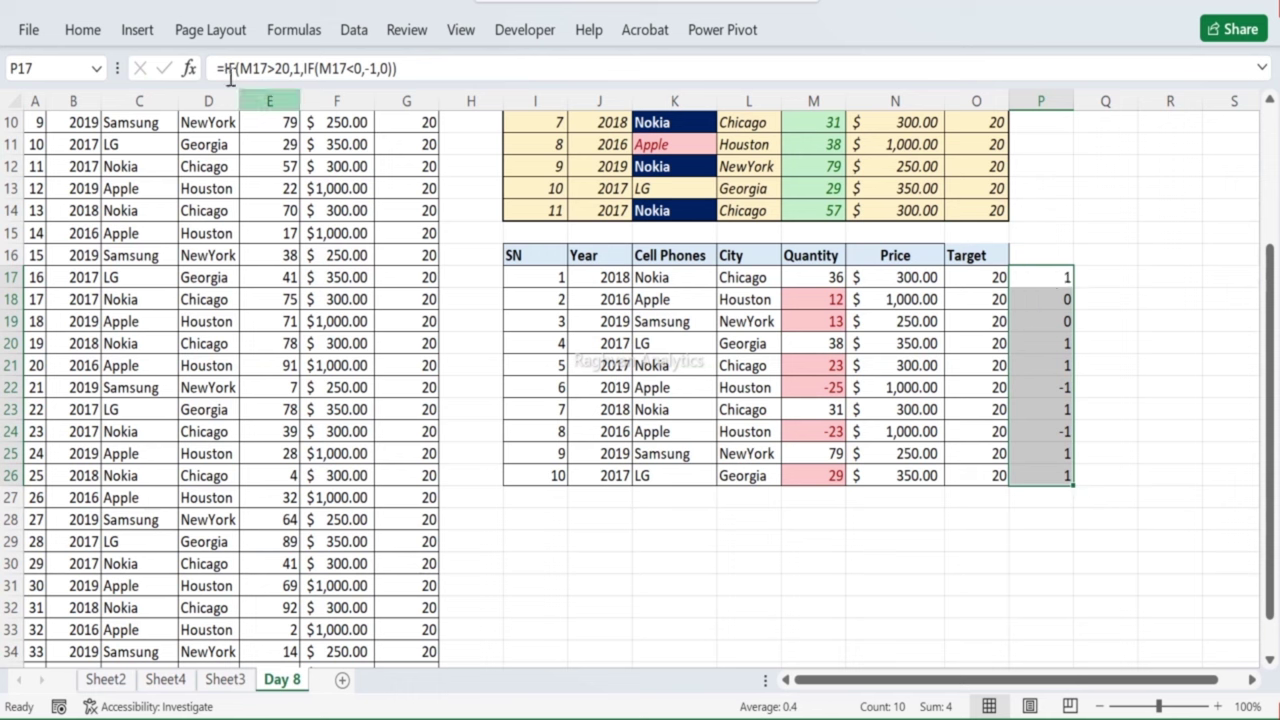
Step: Apply the three-symbol circled Indicators icon set (check, warning, cross) to P17:P26
{"action": "left_click", "coordinate": [84, 30]}
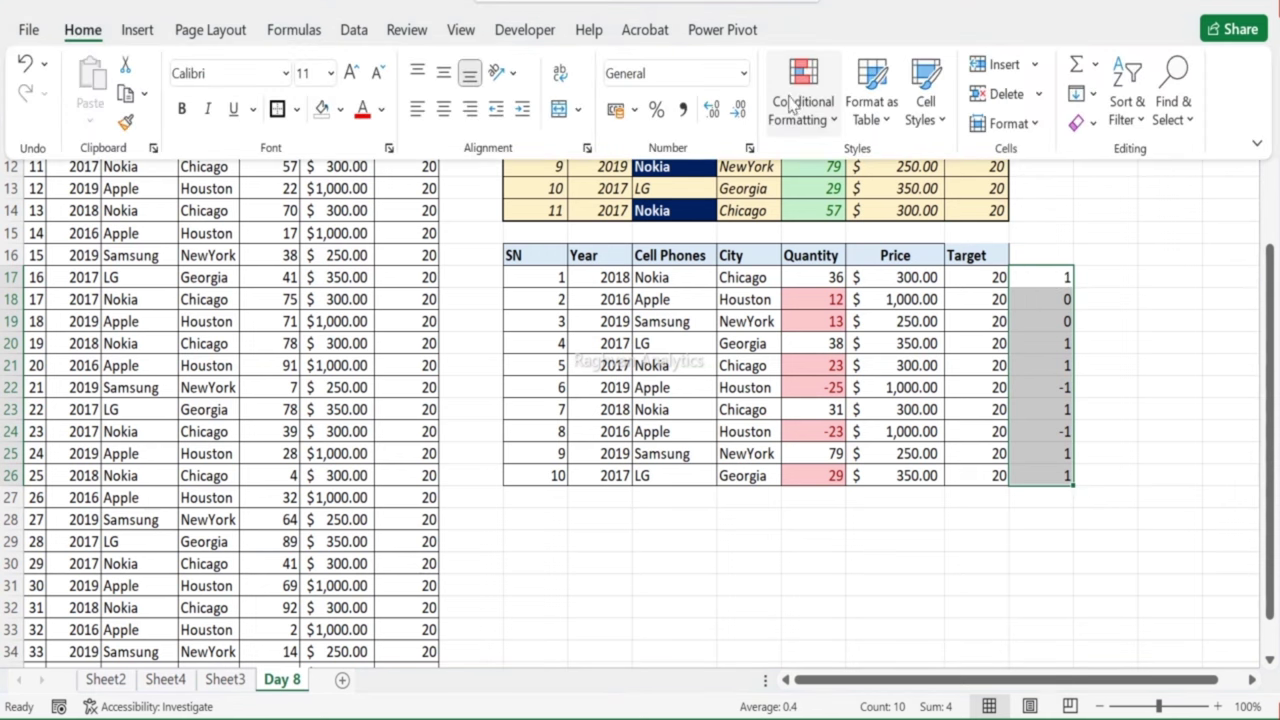
{"action": "left_click", "coordinate": [802, 104]}
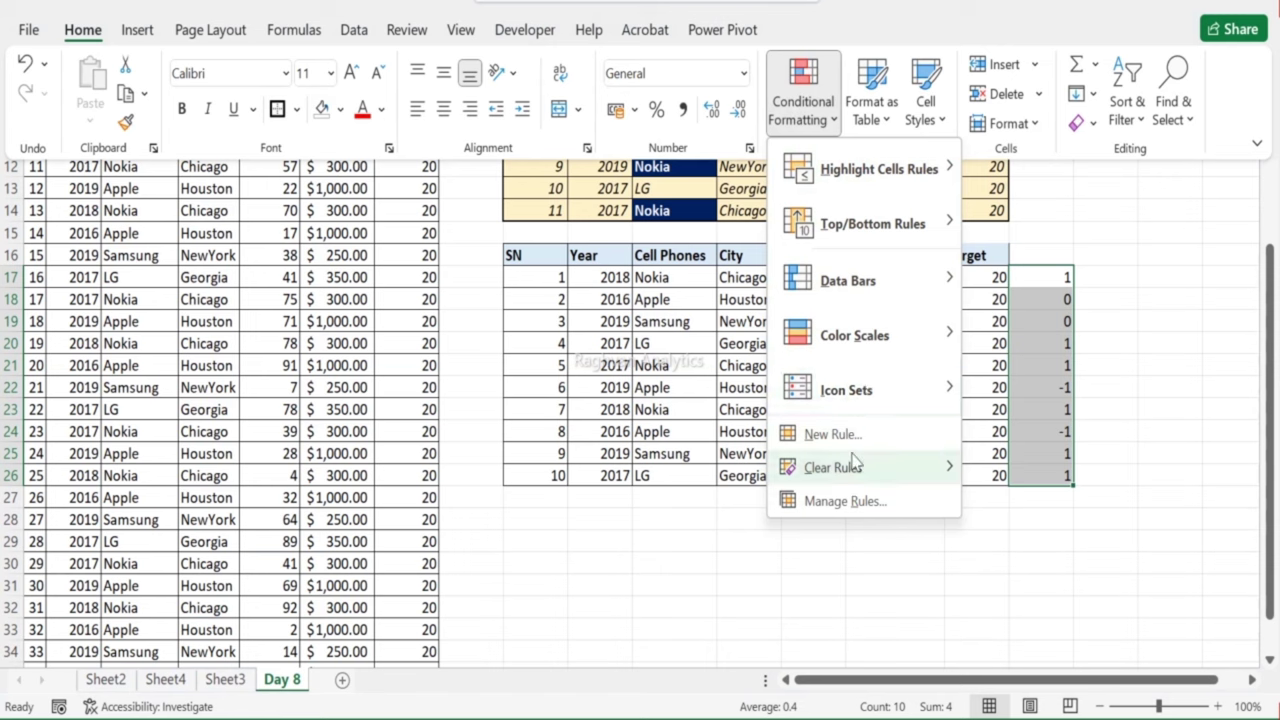
{"action": "mouse_move", "coordinate": [838, 393]}
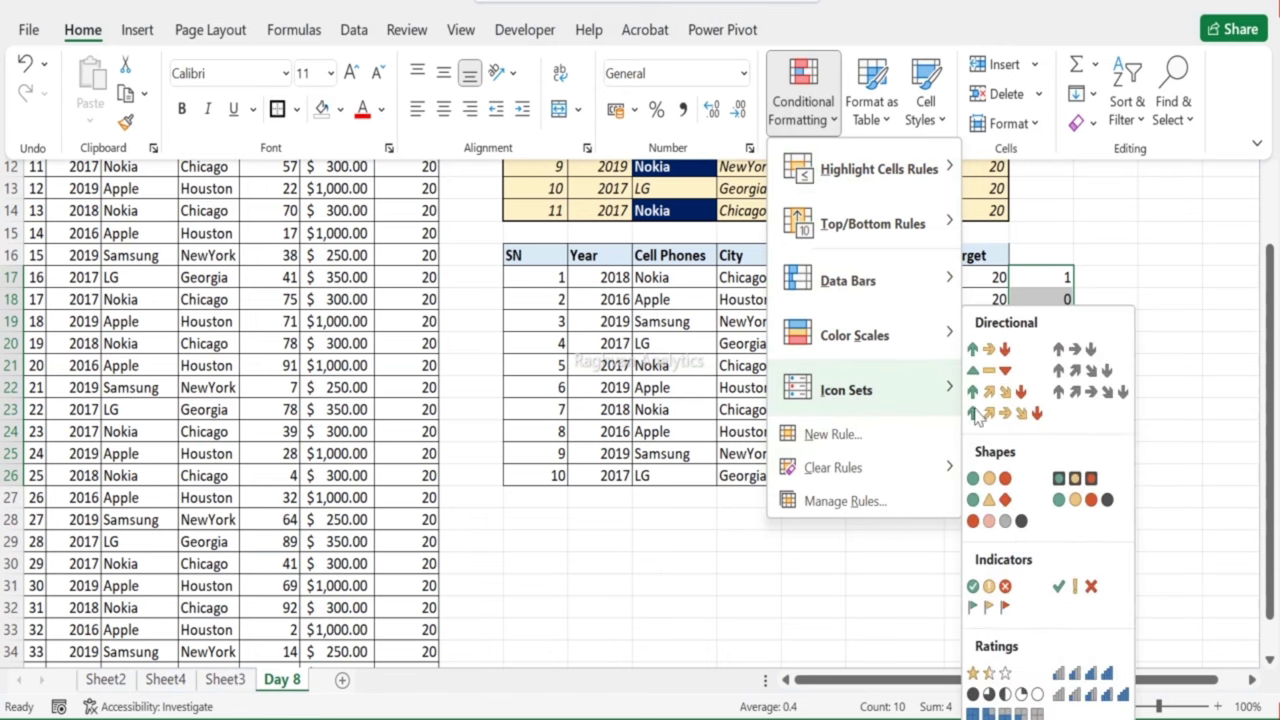
{"action": "left_click", "coordinate": [995, 587]}
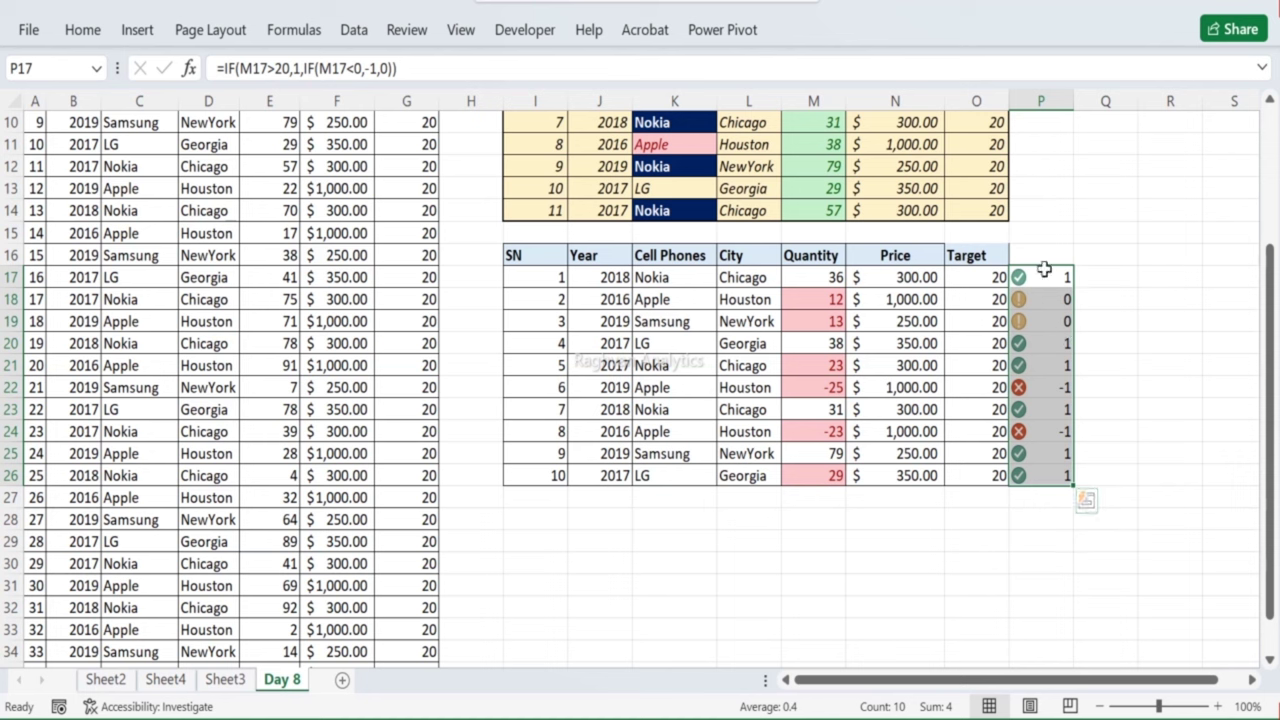
Step: Open the Icon Set rule for P17:P26 for editing from the Conditional Formatting Rules Manager
{"action": "left_click", "coordinate": [86, 32]}
{"action": "left_click", "coordinate": [805, 105]}
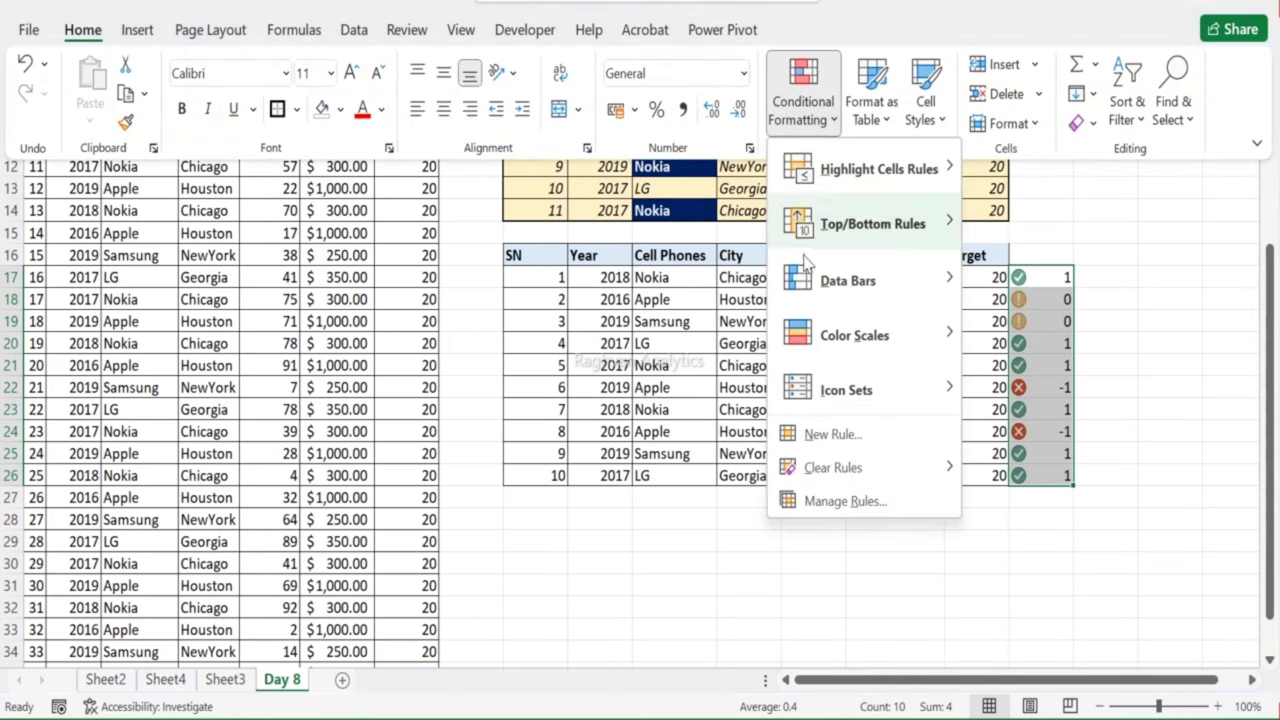
{"action": "left_click", "coordinate": [846, 500]}
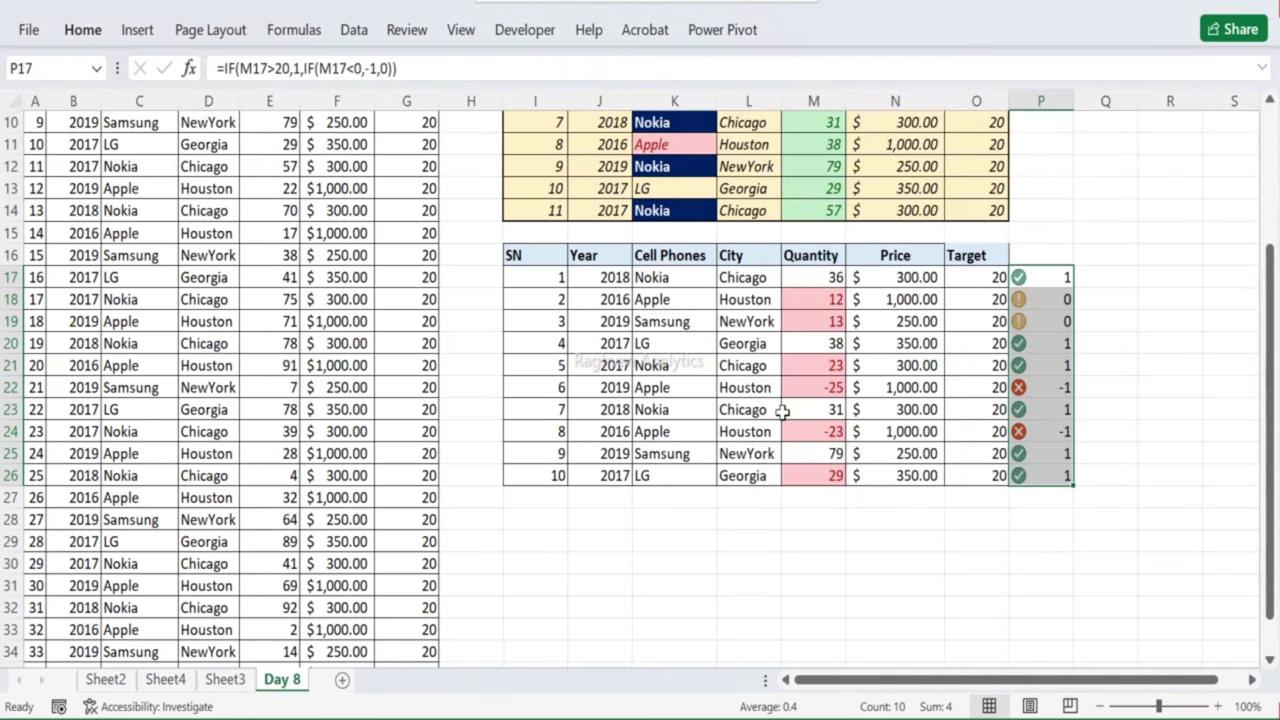
{"action": "left_click", "coordinate": [599, 342]}
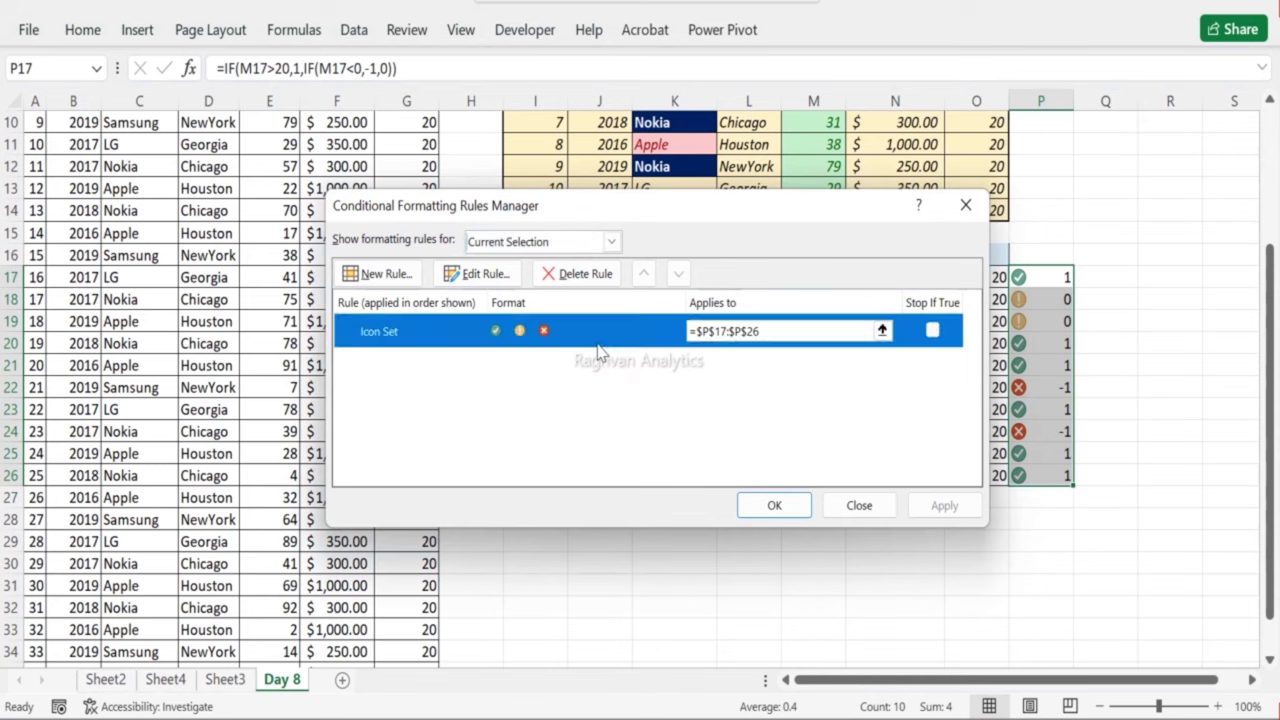
{"action": "double_click", "coordinate": [599, 350]}
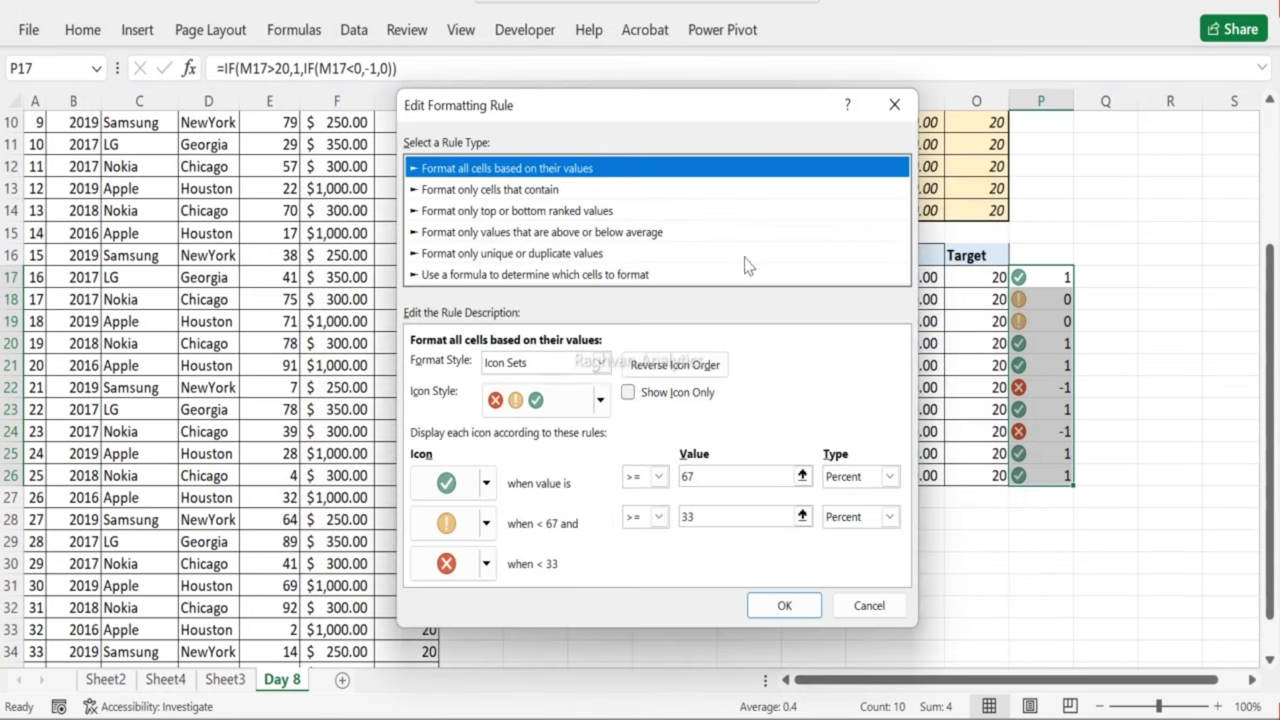
{"action": "left_click_drag", "start_coordinate": [680, 116], "coordinate": [380, 108]}
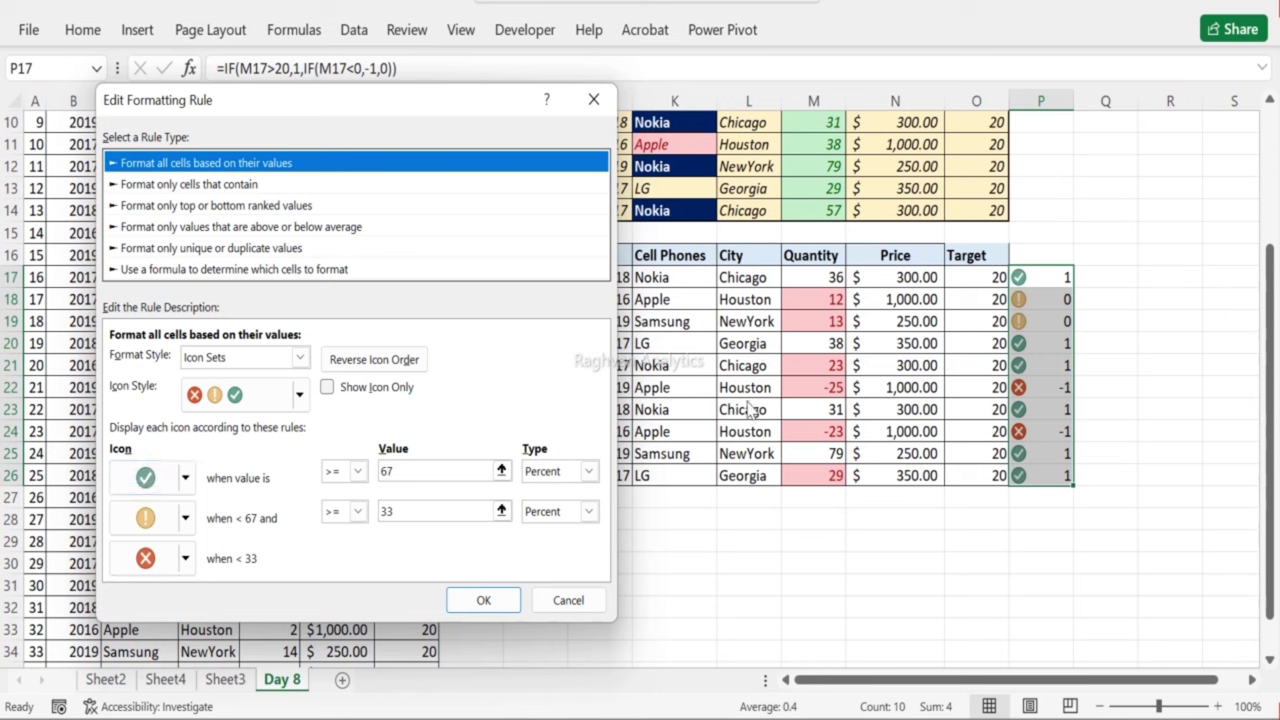
Step: Switch both icon thresholds from Percent to Number type, keeping greater-or-equal comparisons
{"action": "left_click", "coordinate": [392, 471]}
{"action": "left_click_drag", "start_coordinate": [392, 471], "coordinate": [310, 455]}
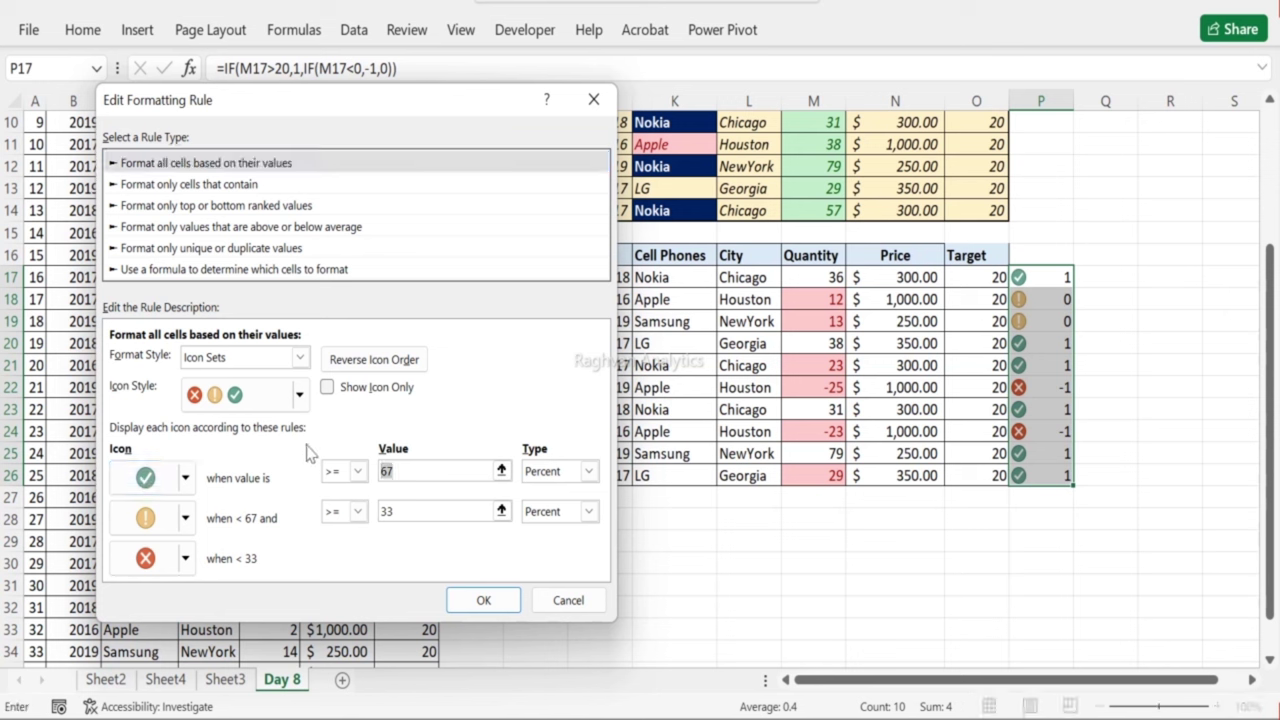
{"action": "left_click", "coordinate": [588, 471]}
{"action": "left_click", "coordinate": [553, 491]}
{"action": "left_click", "coordinate": [588, 511]}
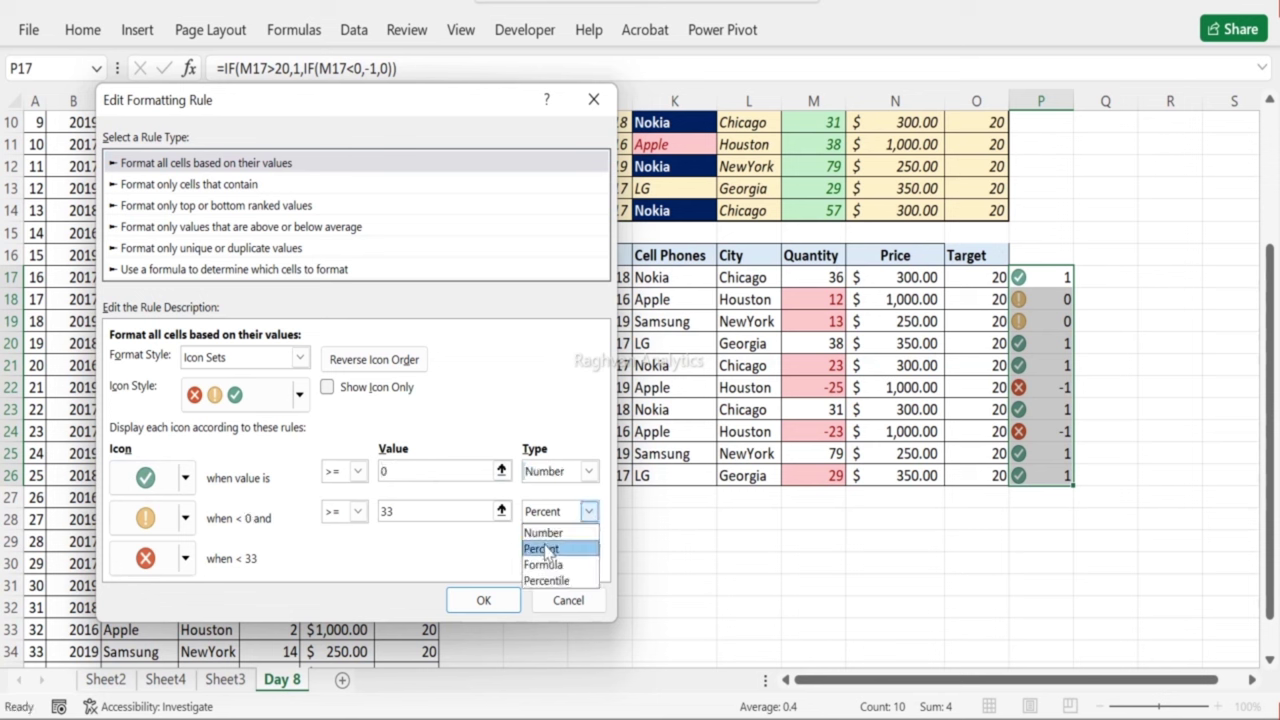
{"action": "left_click", "coordinate": [545, 531]}
{"action": "left_click", "coordinate": [356, 471]}
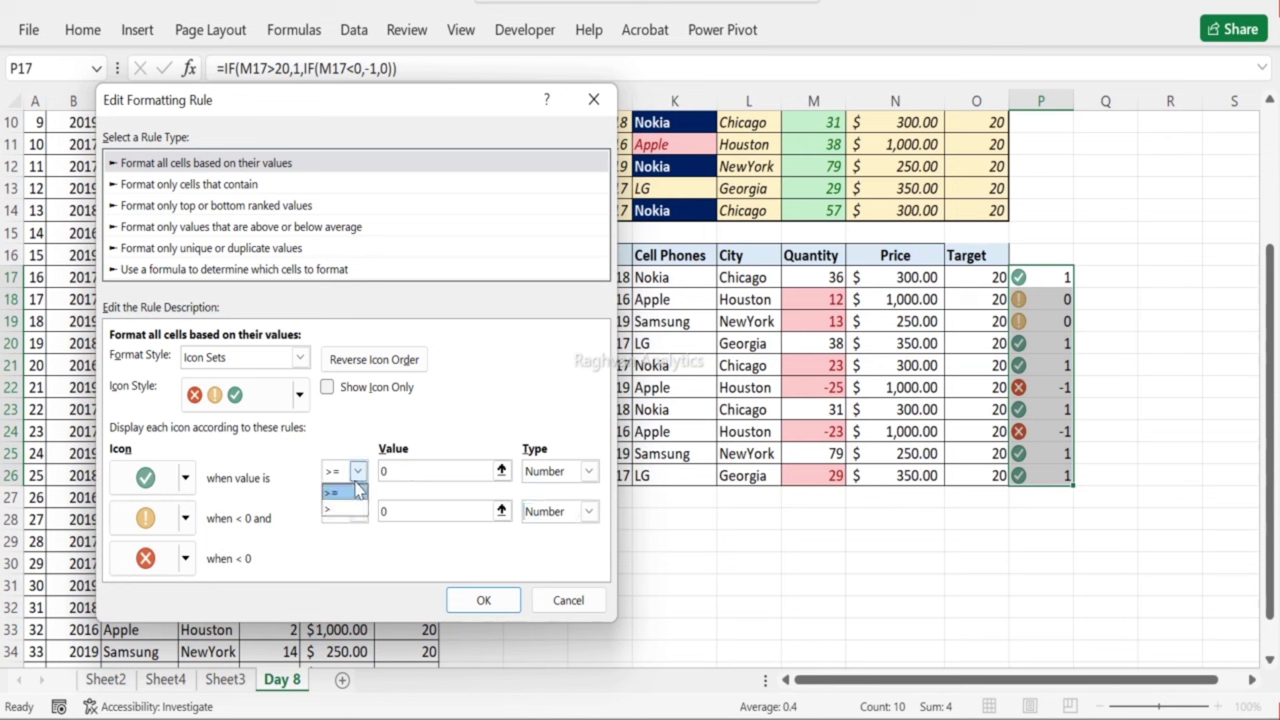
{"action": "left_click", "coordinate": [348, 508]}
{"action": "left_click", "coordinate": [357, 511]}
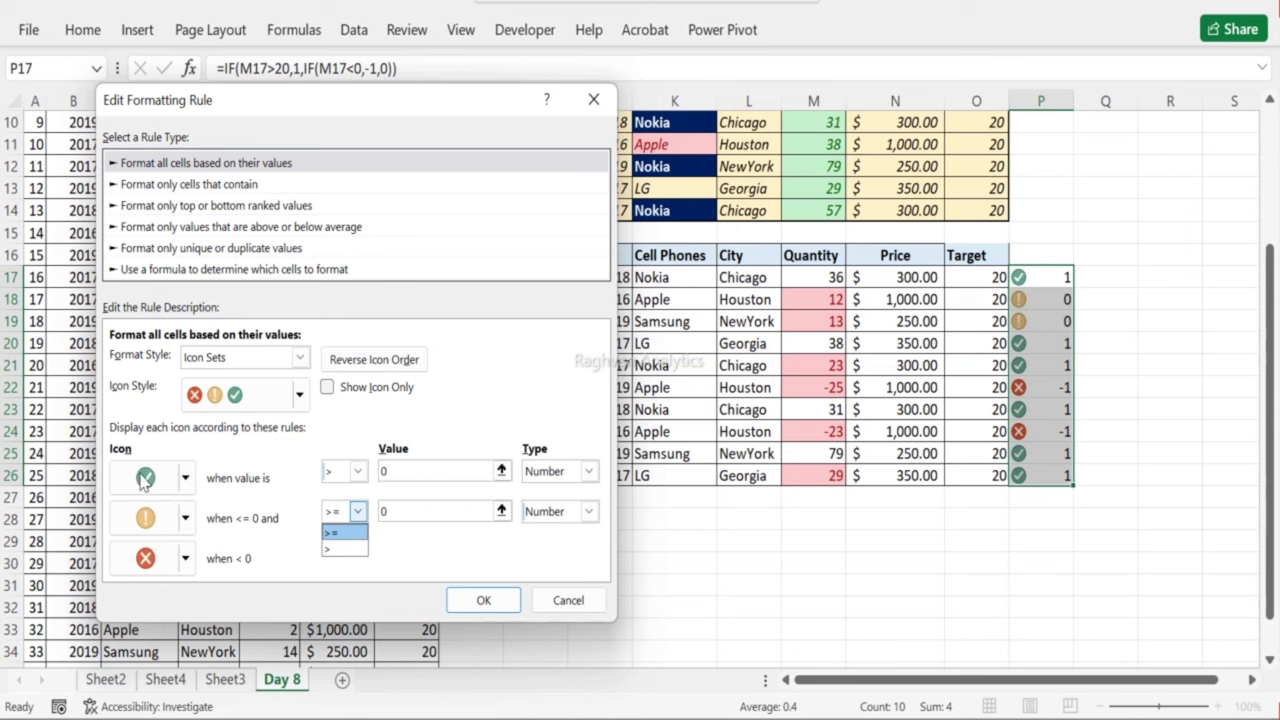
{"action": "left_click", "coordinate": [364, 484]}
{"action": "left_click", "coordinate": [362, 478]}
{"action": "left_click", "coordinate": [348, 492]}
Step: Set the check threshold to ≥1 and warning to ≥0, then apply the rule
{"action": "left_click", "coordinate": [385, 471]}
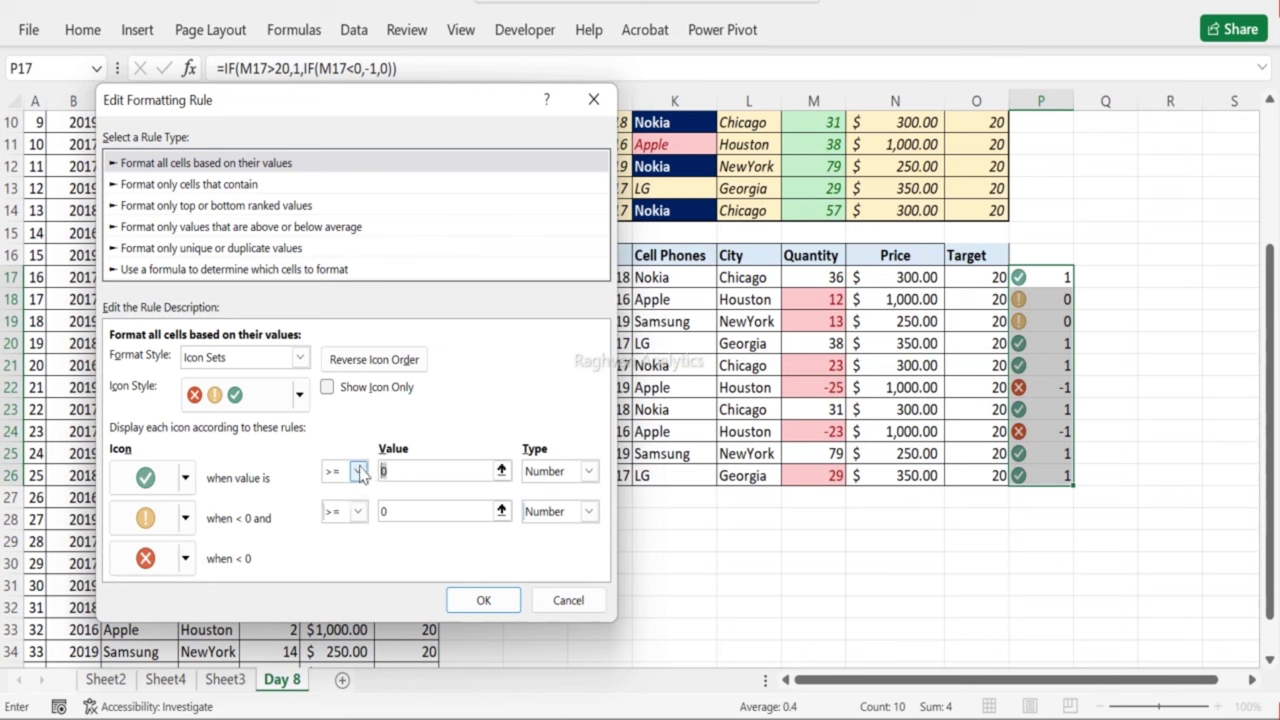
{"action": "type", "text": "1"}
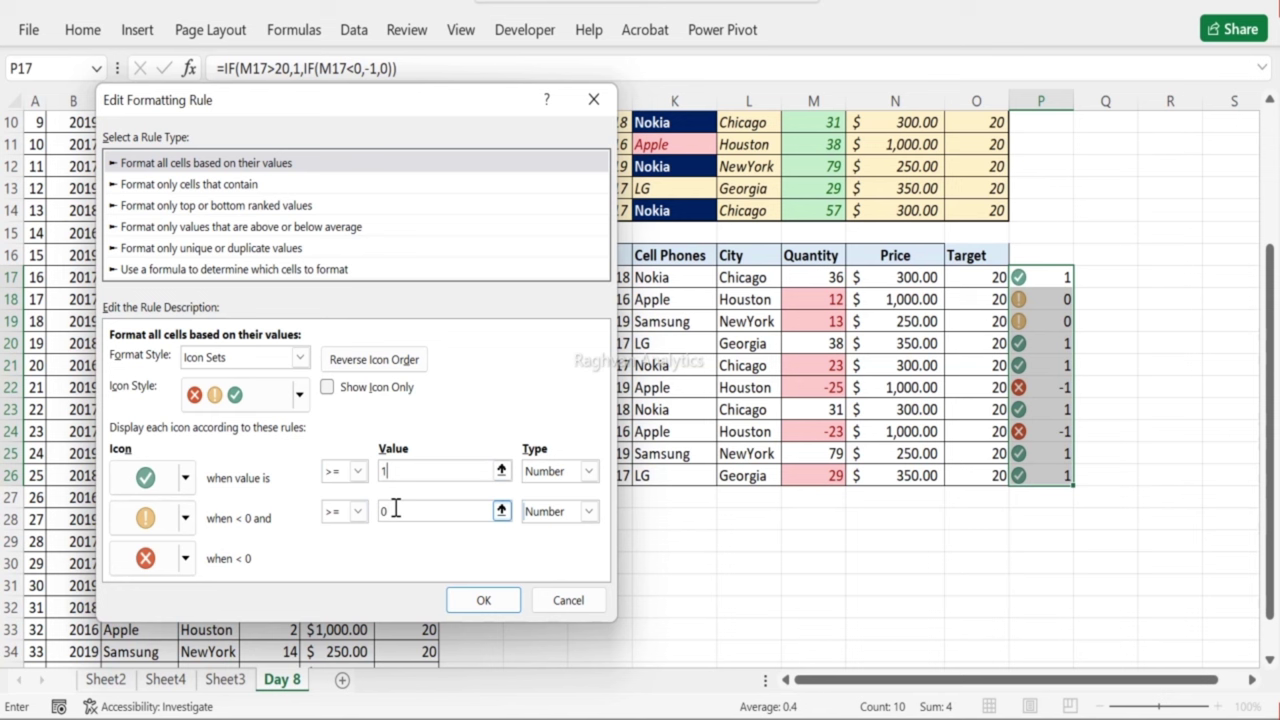
{"action": "left_click", "coordinate": [357, 512]}
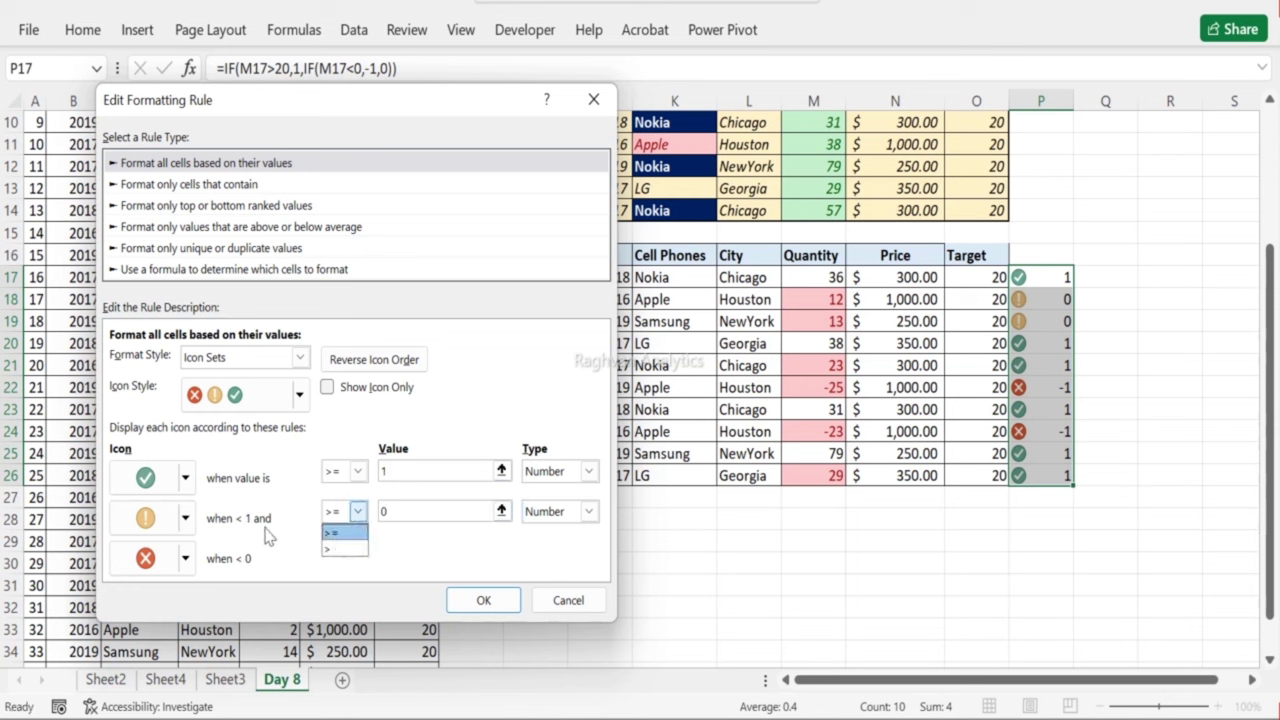
{"action": "left_click", "coordinate": [365, 532]}
{"action": "left_click", "coordinate": [357, 512]}
{"action": "left_click", "coordinate": [338, 533]}
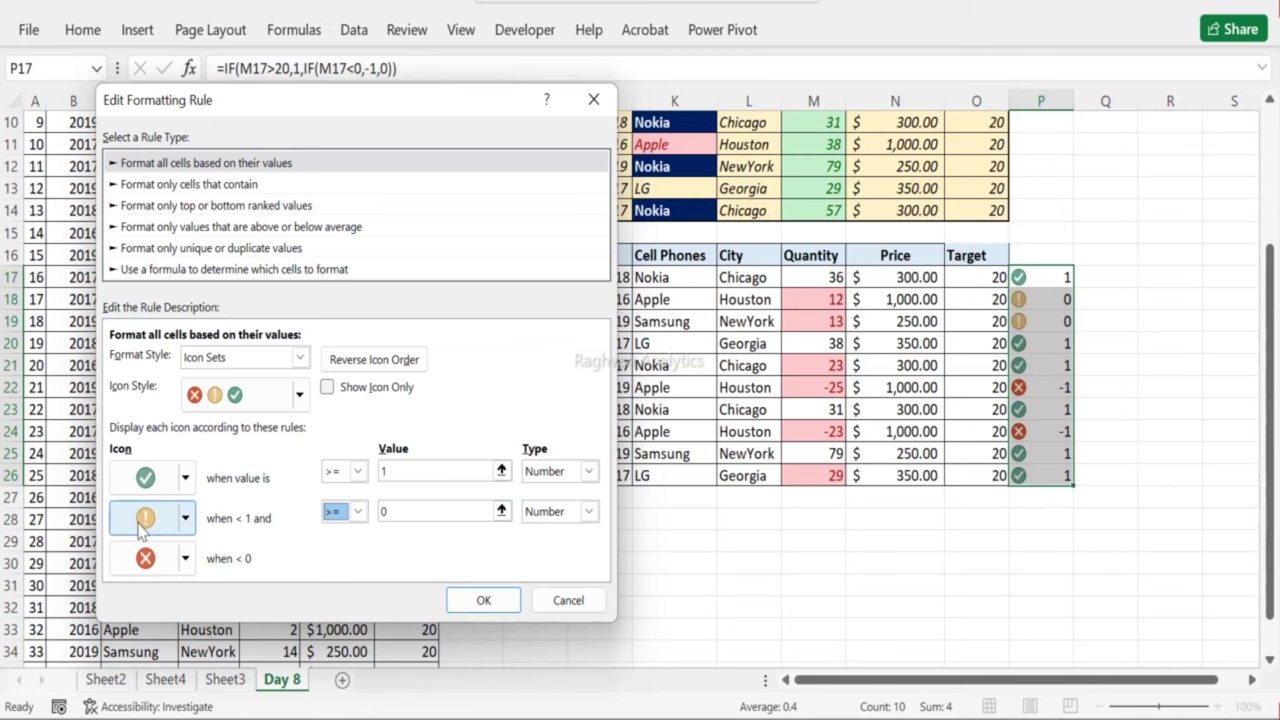
{"action": "left_click", "coordinate": [480, 600]}
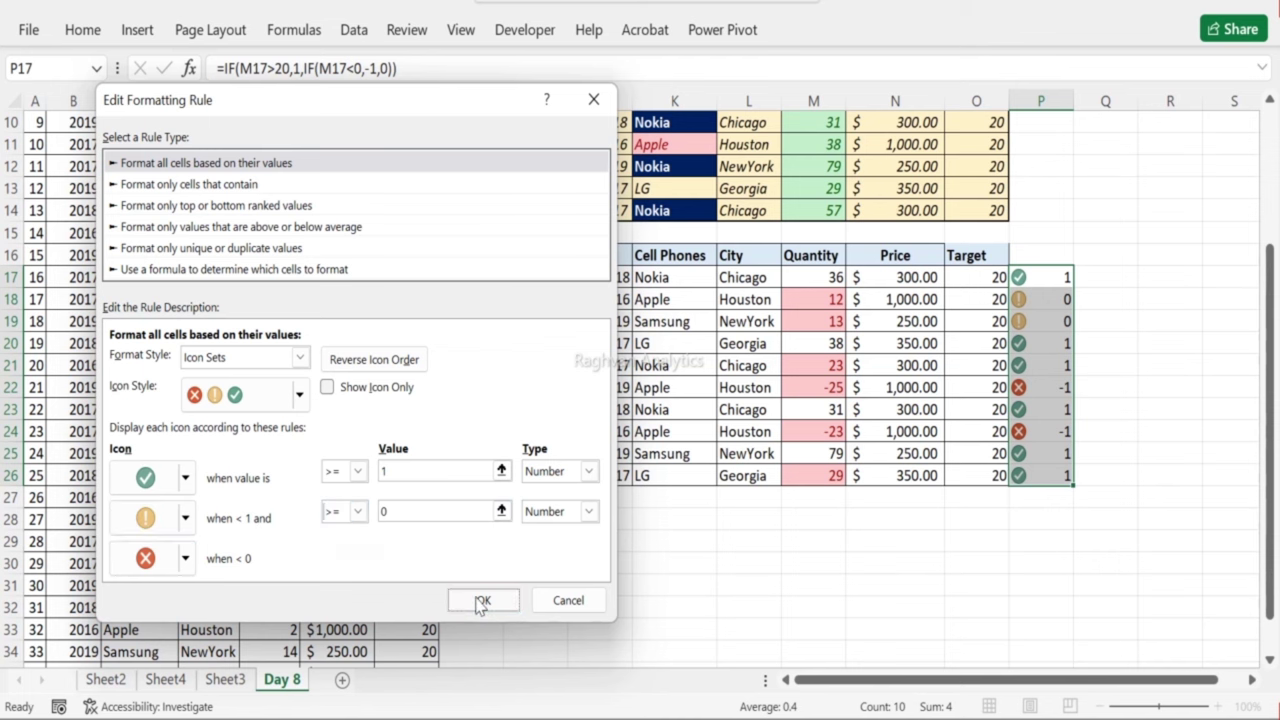
{"action": "left_click", "coordinate": [943, 505]}
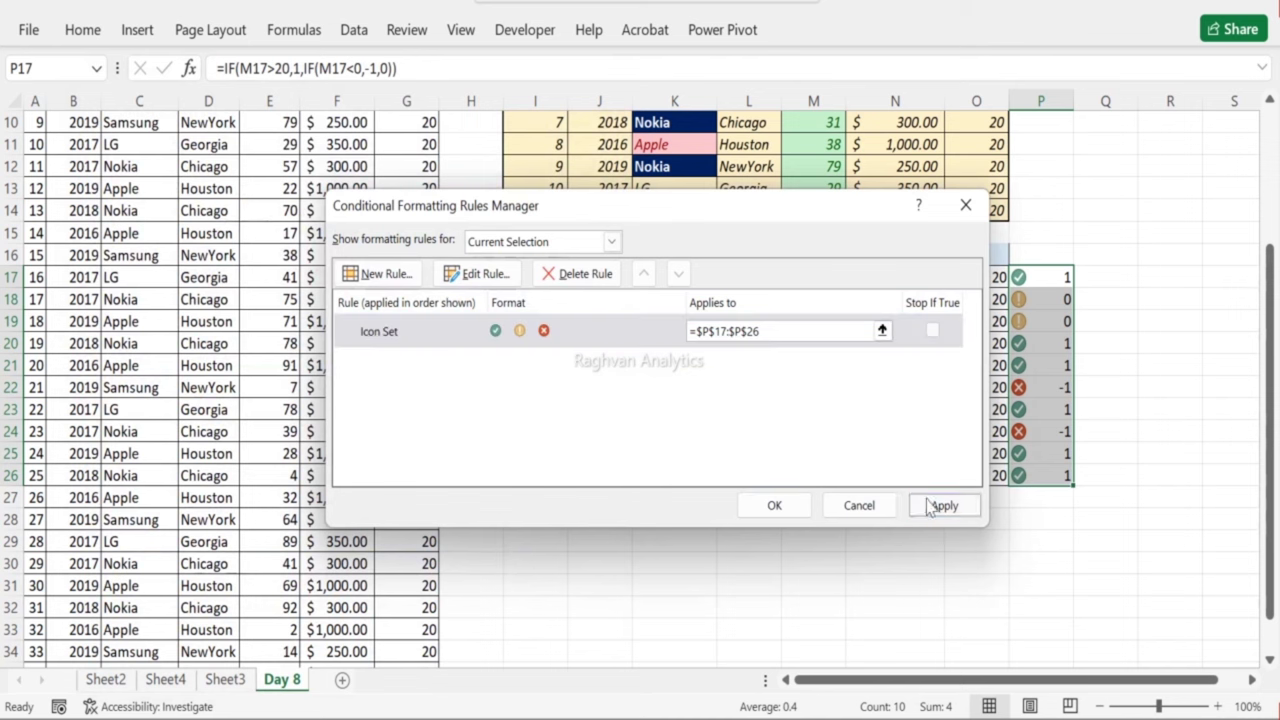
{"action": "left_click", "coordinate": [778, 507]}
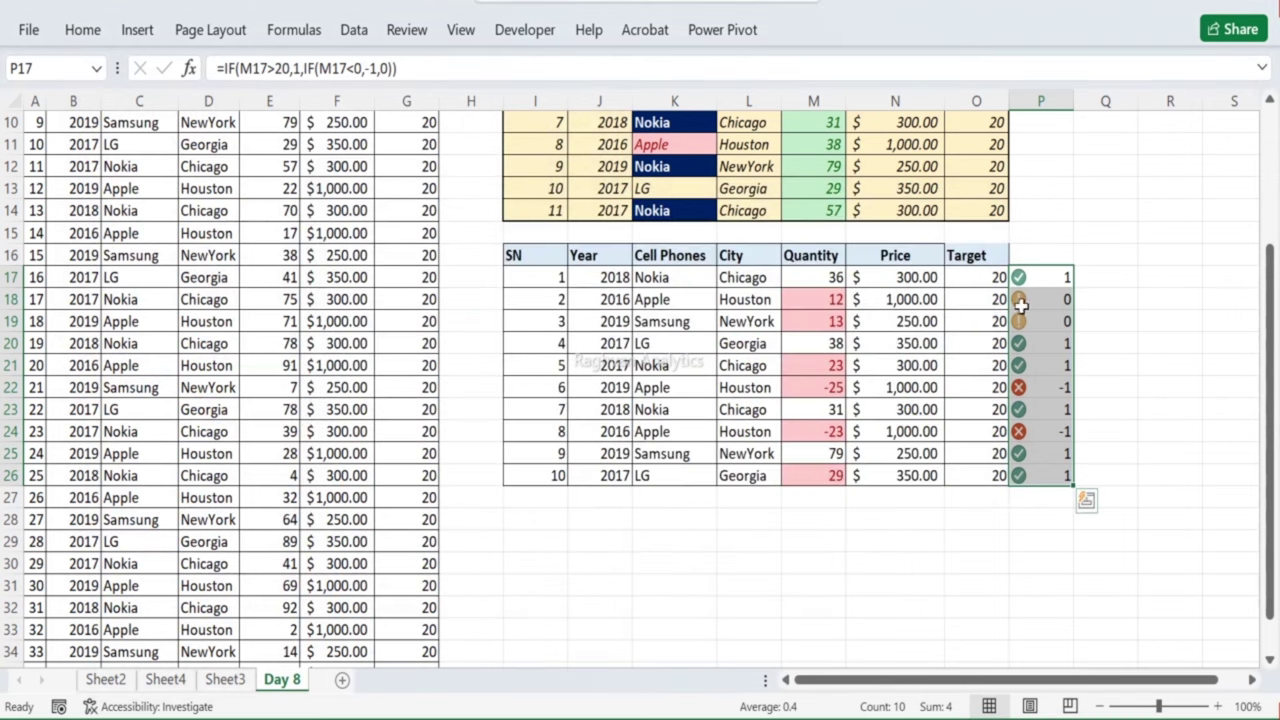
{"action": "left_click", "coordinate": [1060, 303]}
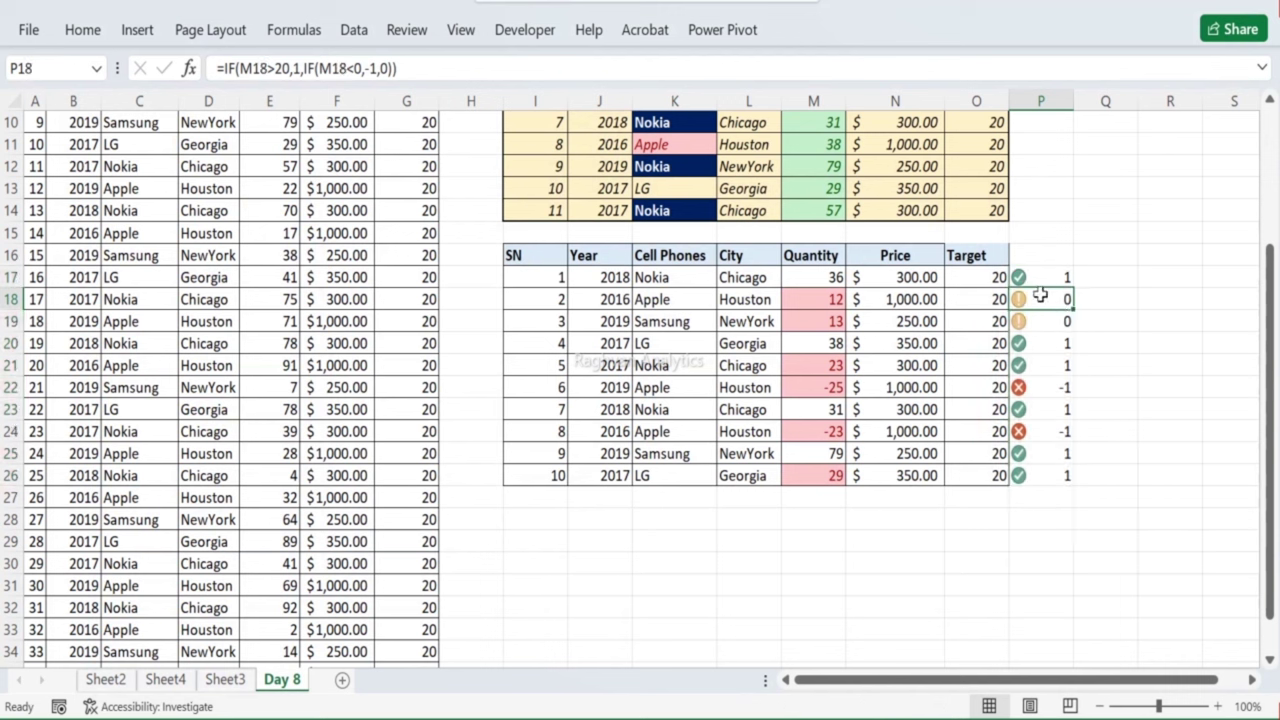
{"action": "left_click_drag", "start_coordinate": [1044, 279], "coordinate": [1044, 490]}
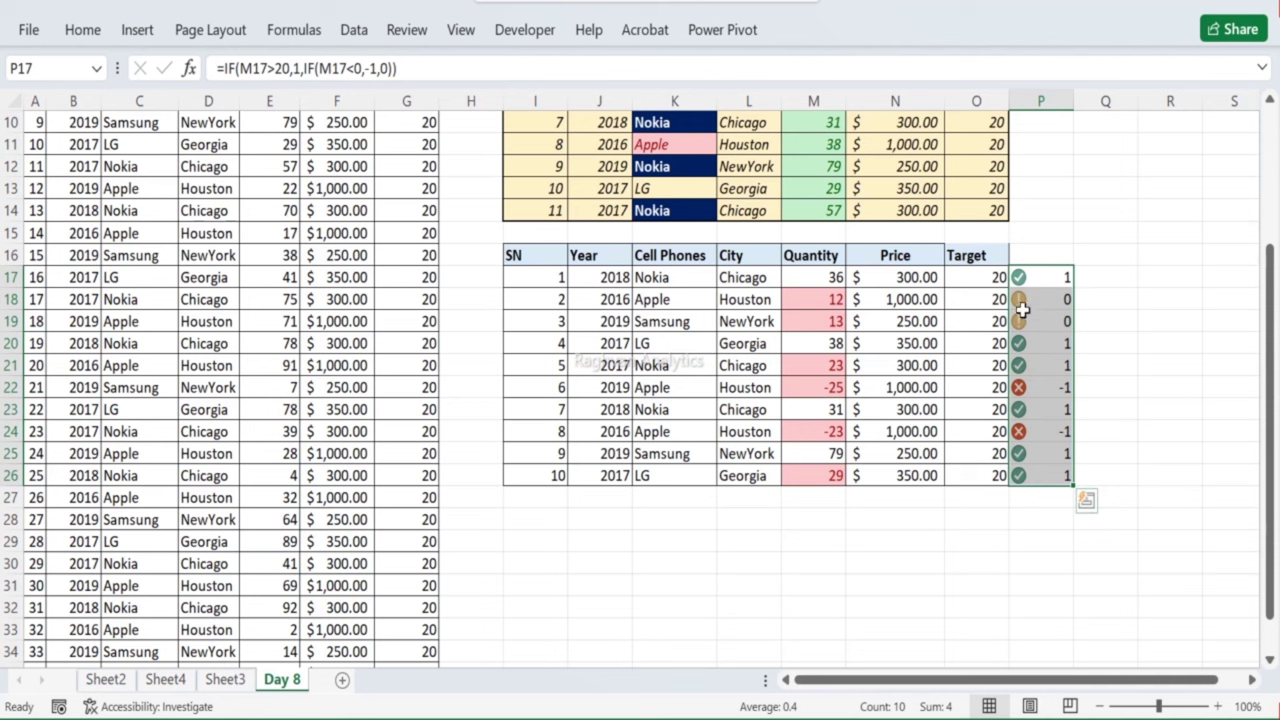
{"action": "left_click", "coordinate": [1023, 389]}
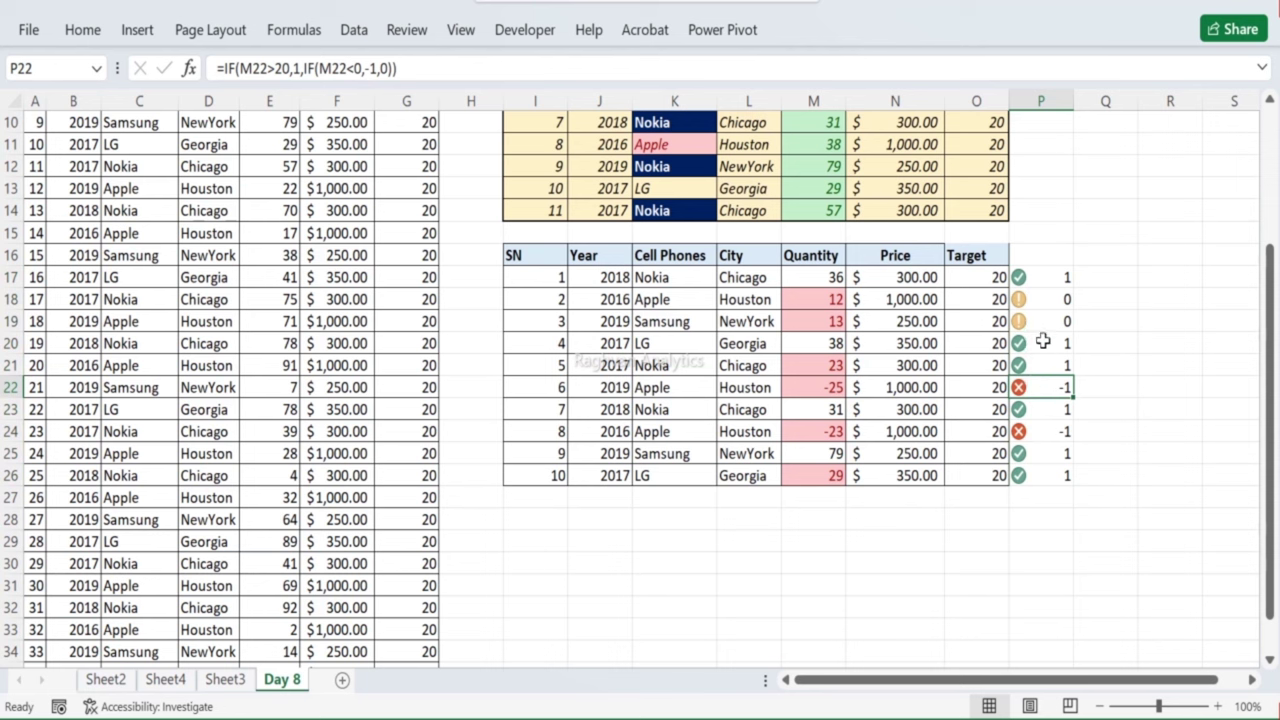
{"action": "left_click_drag", "start_coordinate": [1063, 277], "coordinate": [1063, 474]}
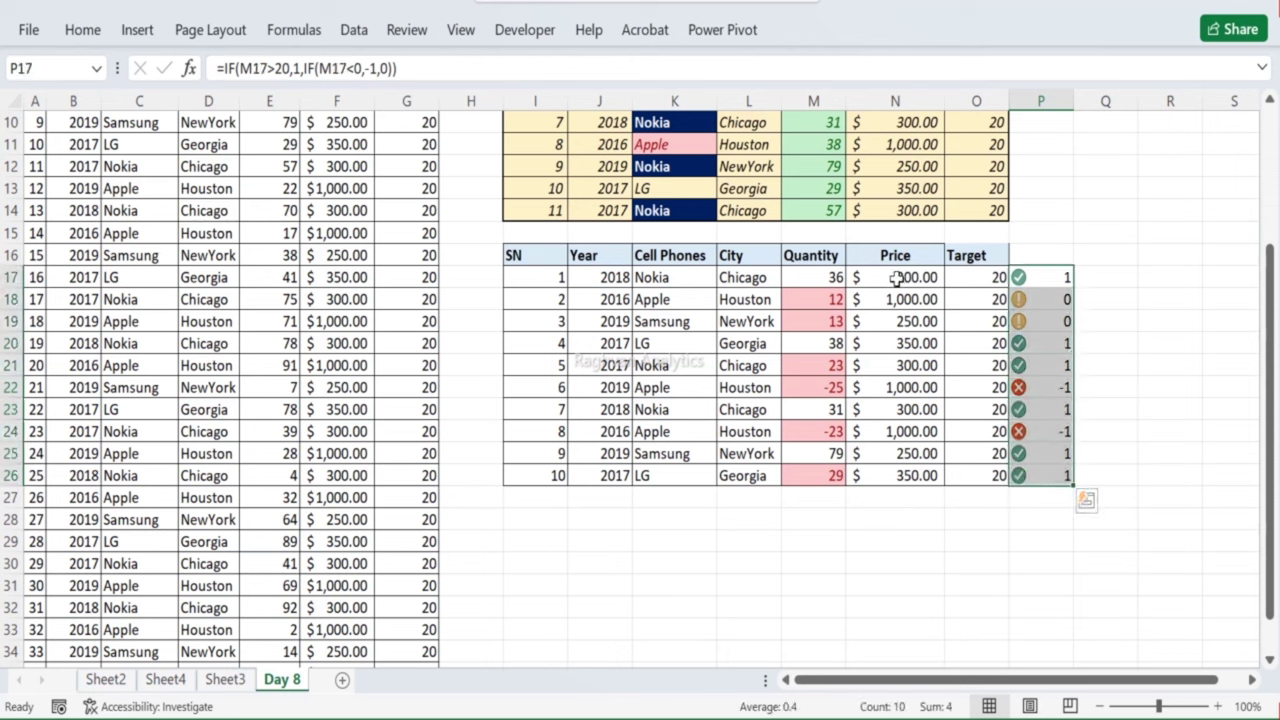
{"action": "left_click_drag", "start_coordinate": [897, 277], "coordinate": [903, 475]}
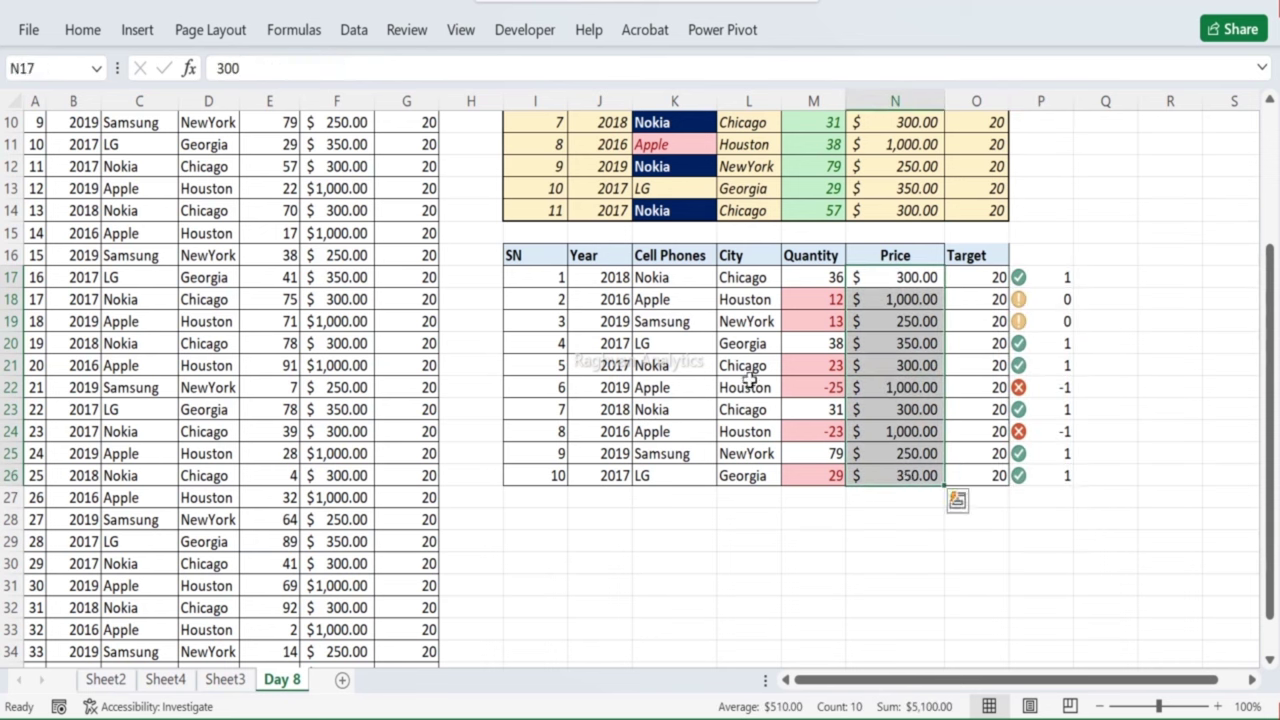
Step: Add red gradient-fill data bars to the Price values in N17:N26
{"action": "left_click", "coordinate": [82, 29]}
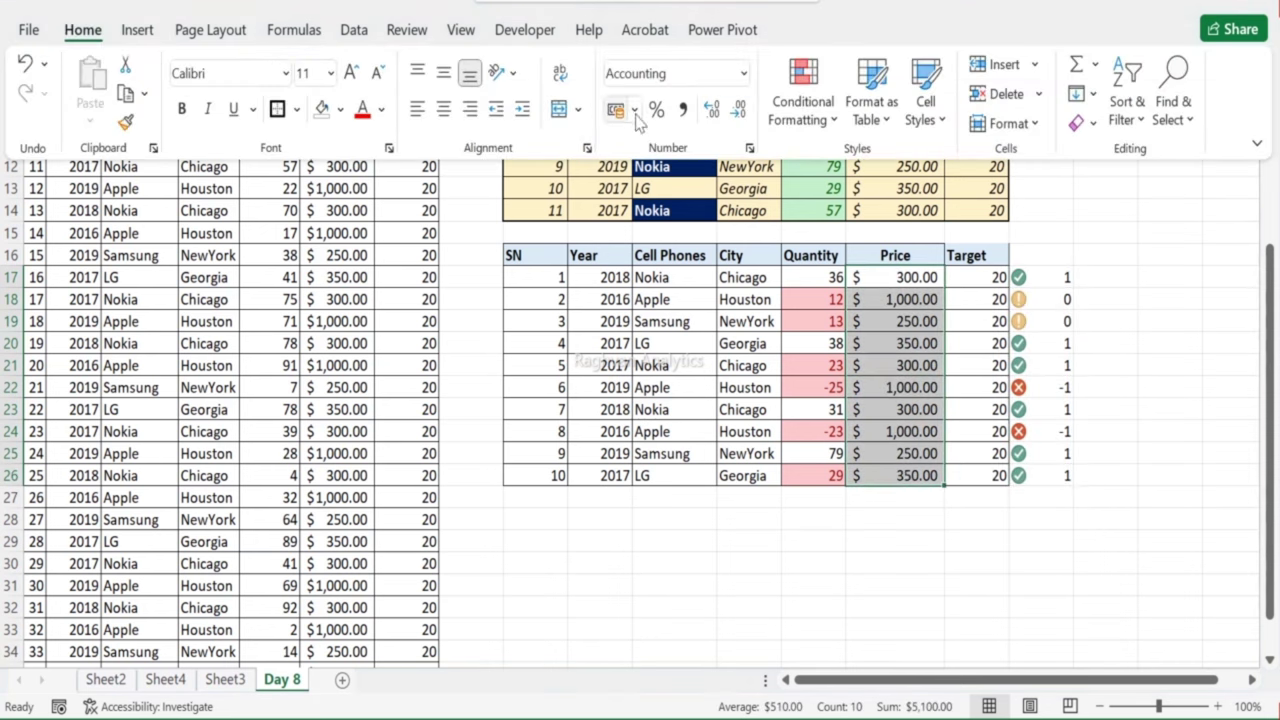
{"action": "left_click", "coordinate": [788, 110]}
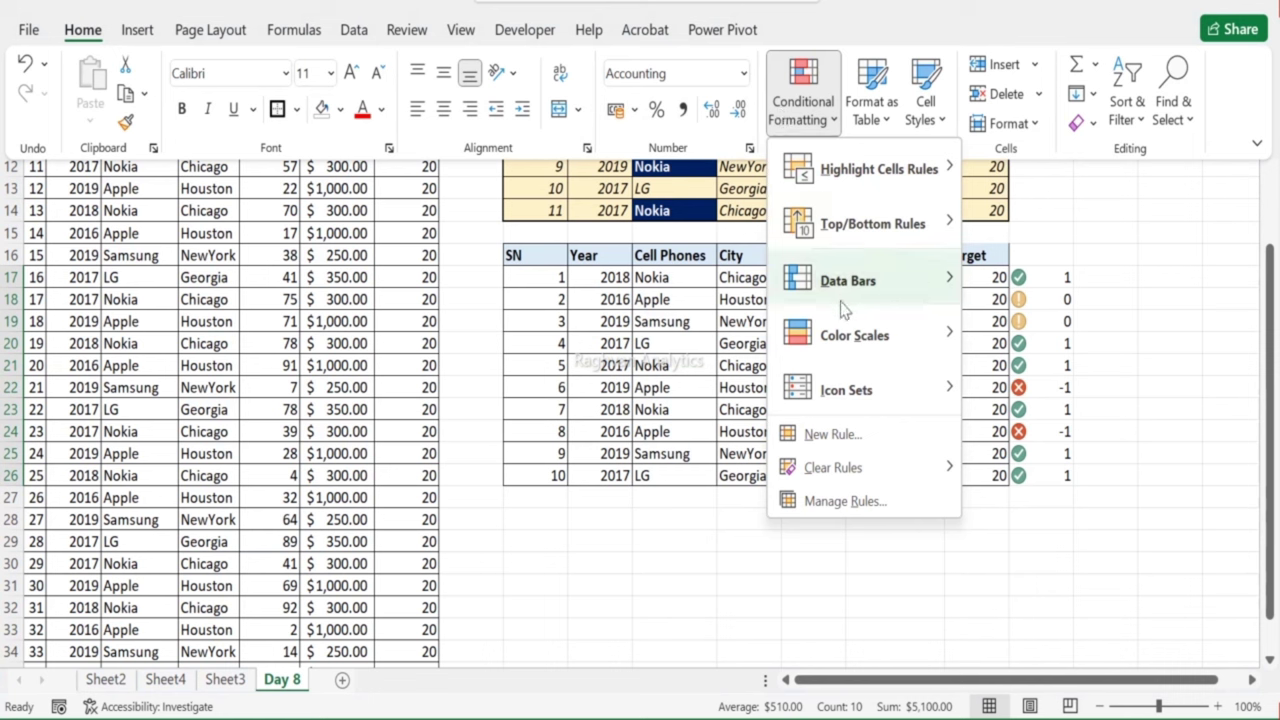
{"action": "mouse_move", "coordinate": [877, 288]}
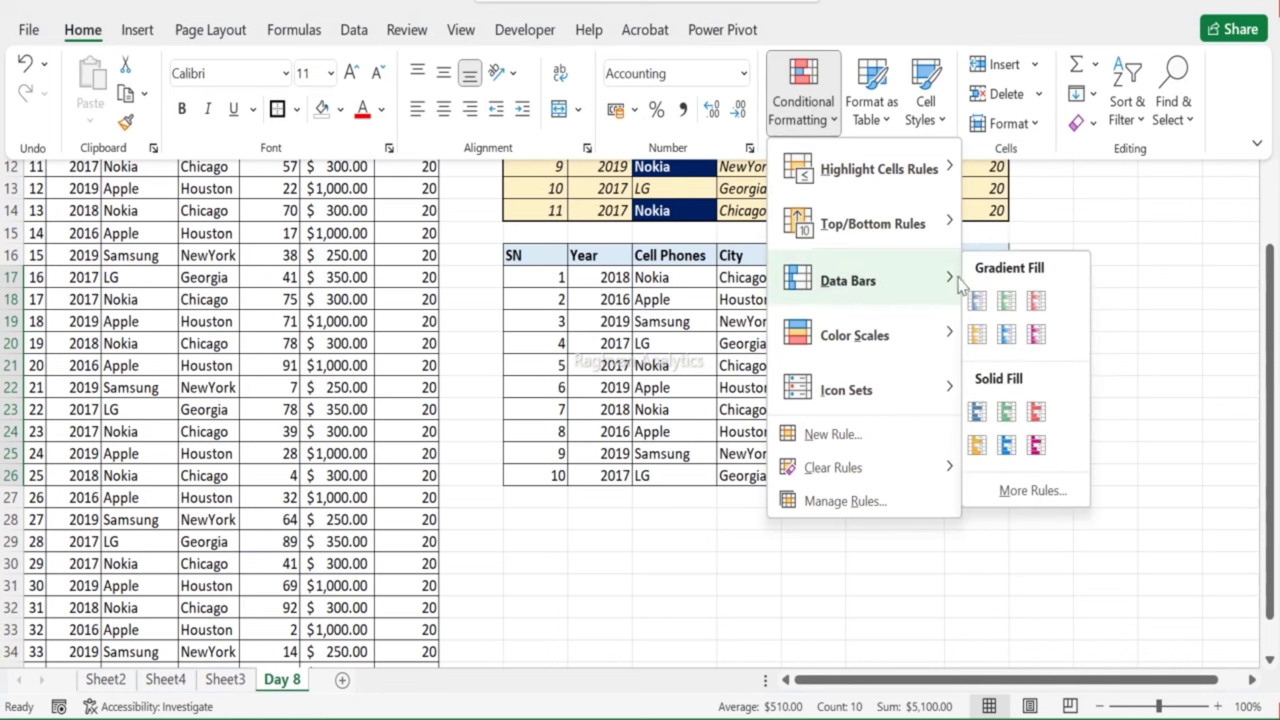
{"action": "left_click", "coordinate": [1036, 303]}
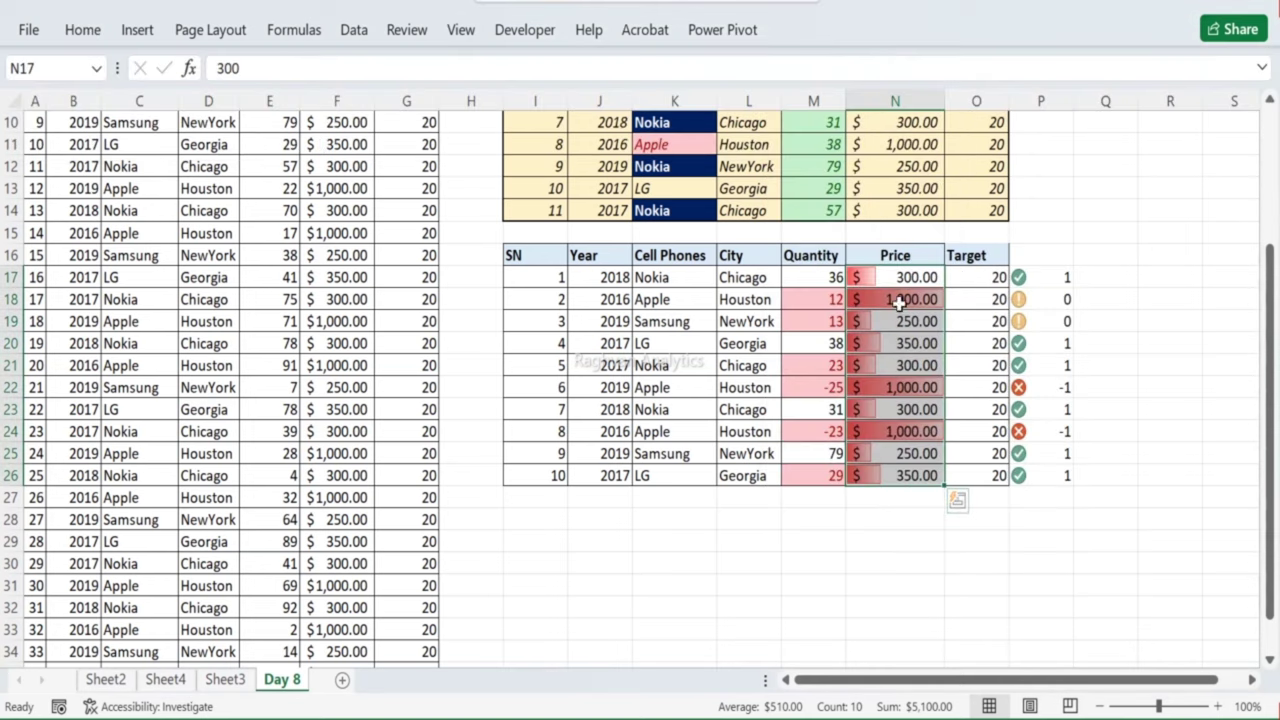
{"action": "left_click_drag", "start_coordinate": [514, 260], "coordinate": [1070, 478]}
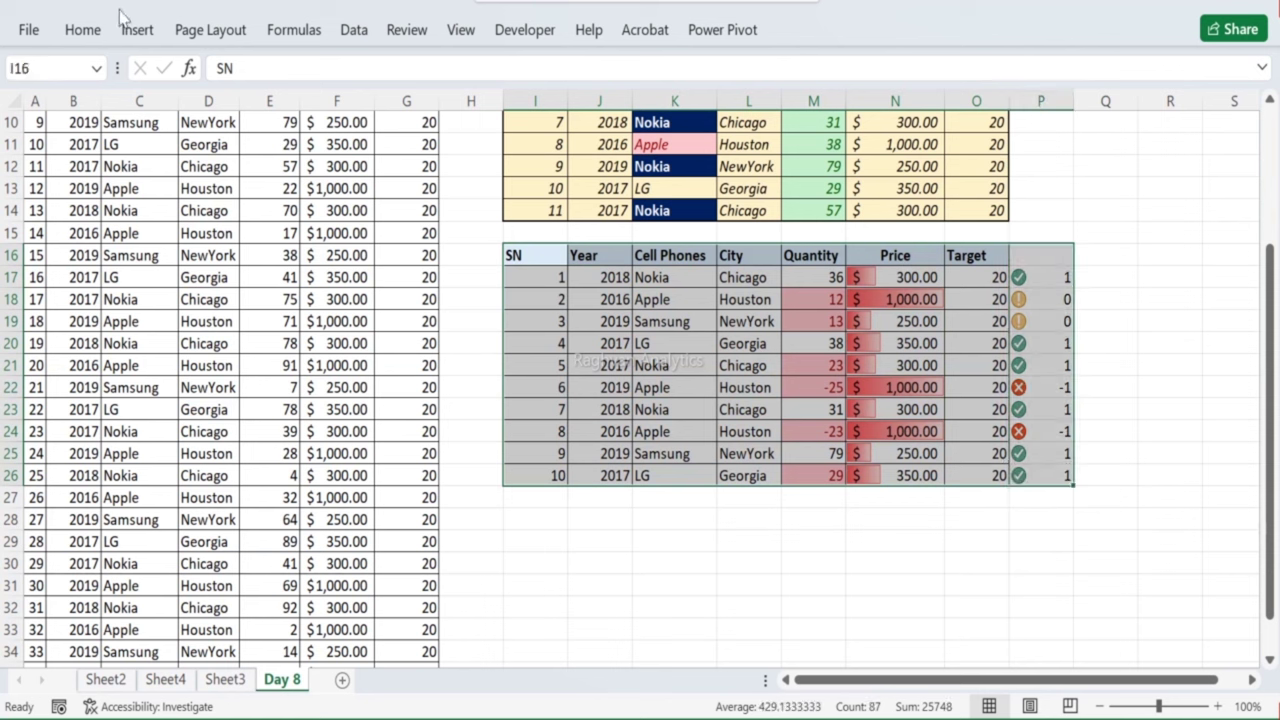
Step: Sort the I16:P26 sales table by Price, largest to smallest
{"action": "left_click", "coordinate": [84, 31]}
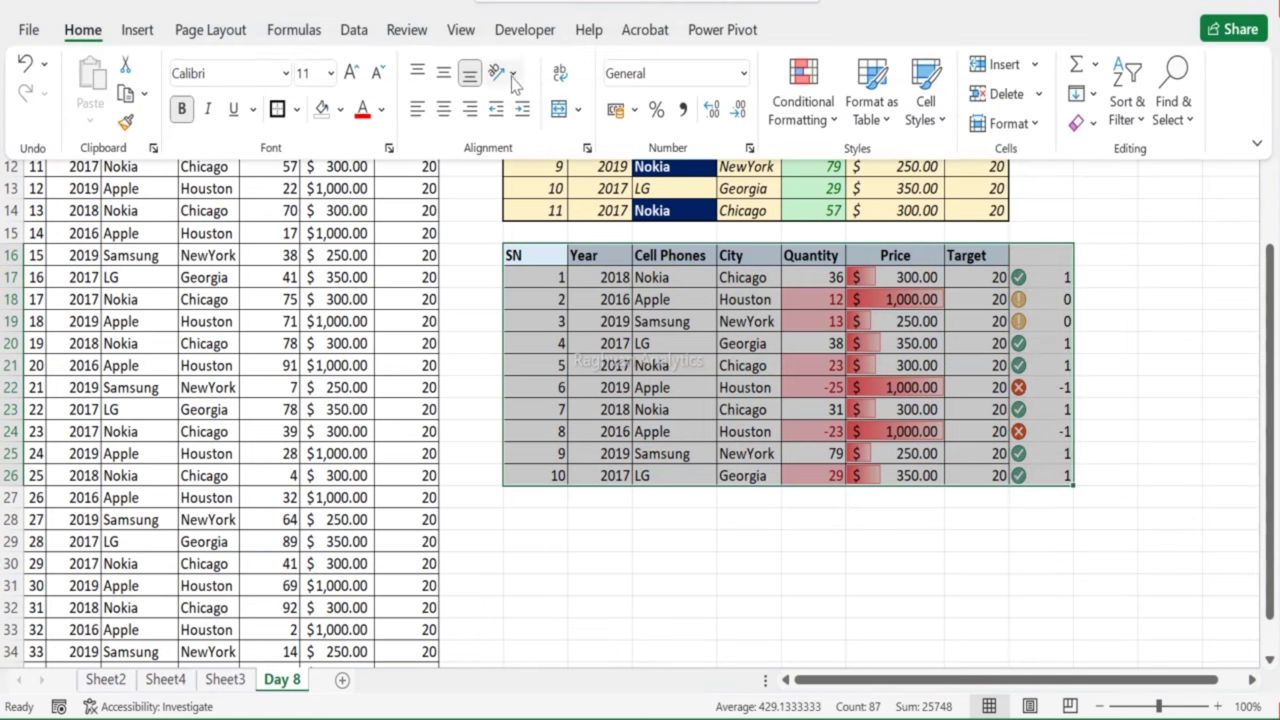
{"action": "left_click", "coordinate": [353, 31]}
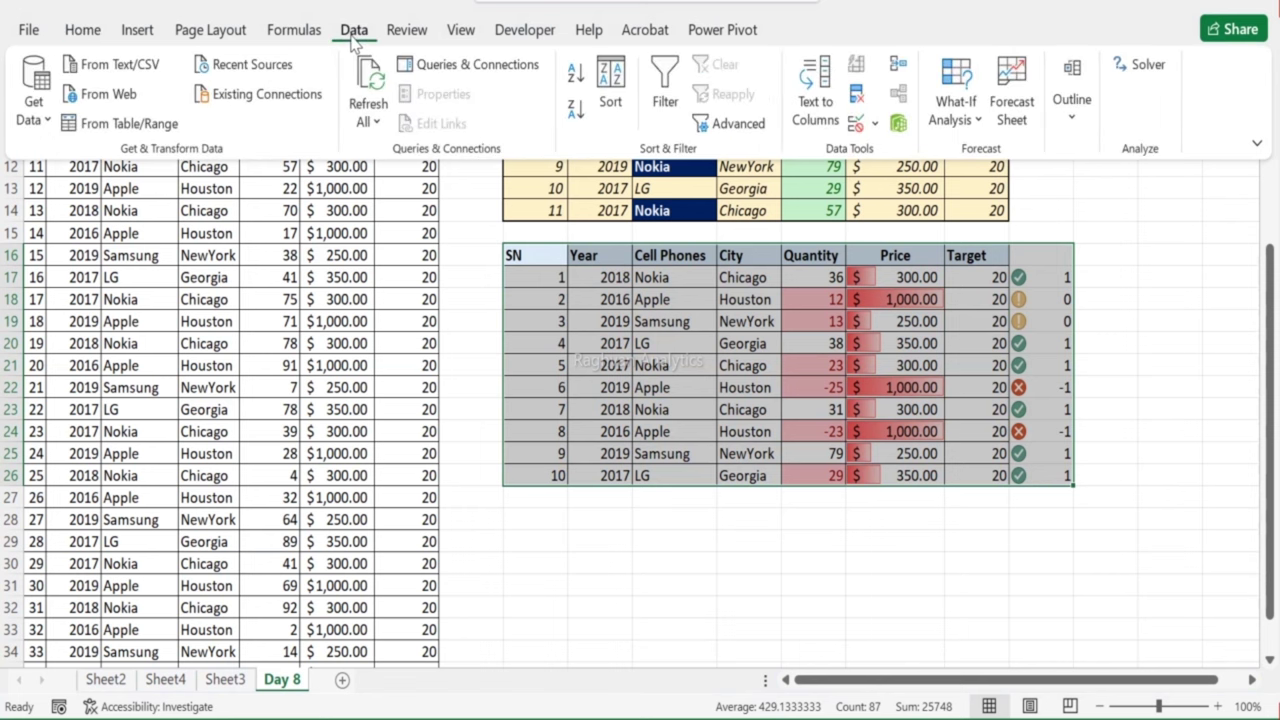
{"action": "left_click", "coordinate": [610, 92]}
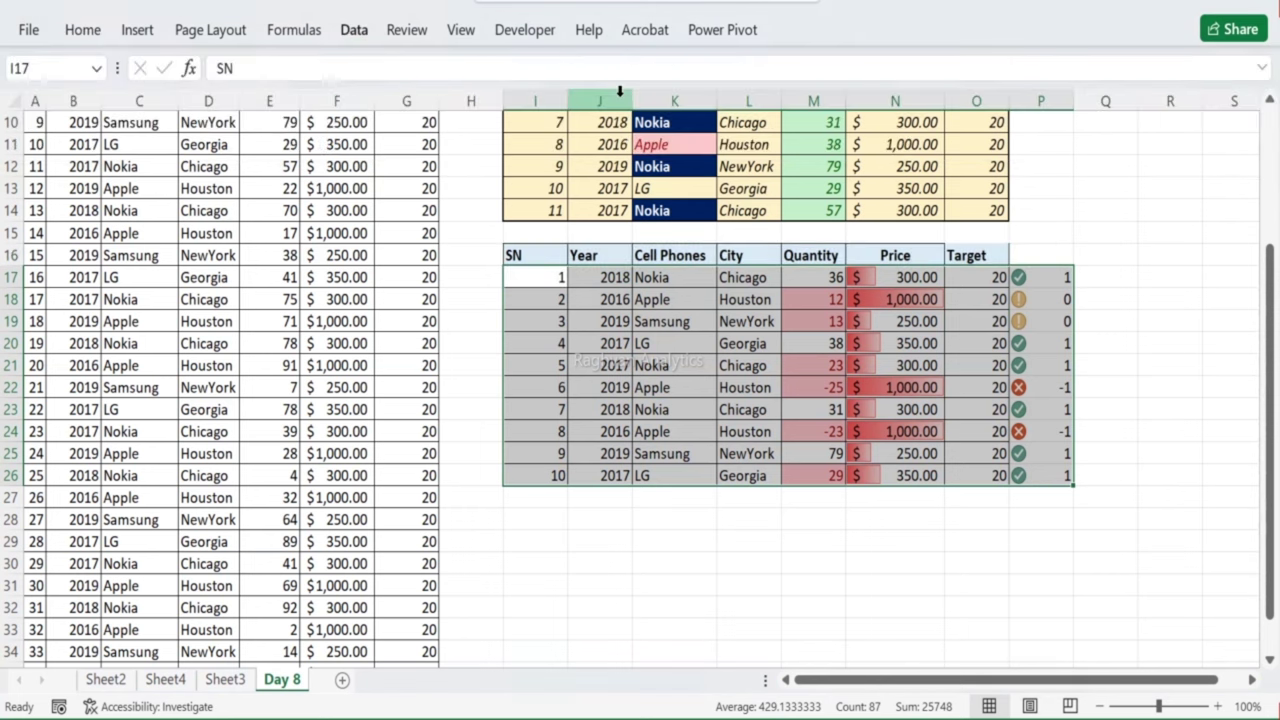
{"action": "left_click", "coordinate": [545, 285]}
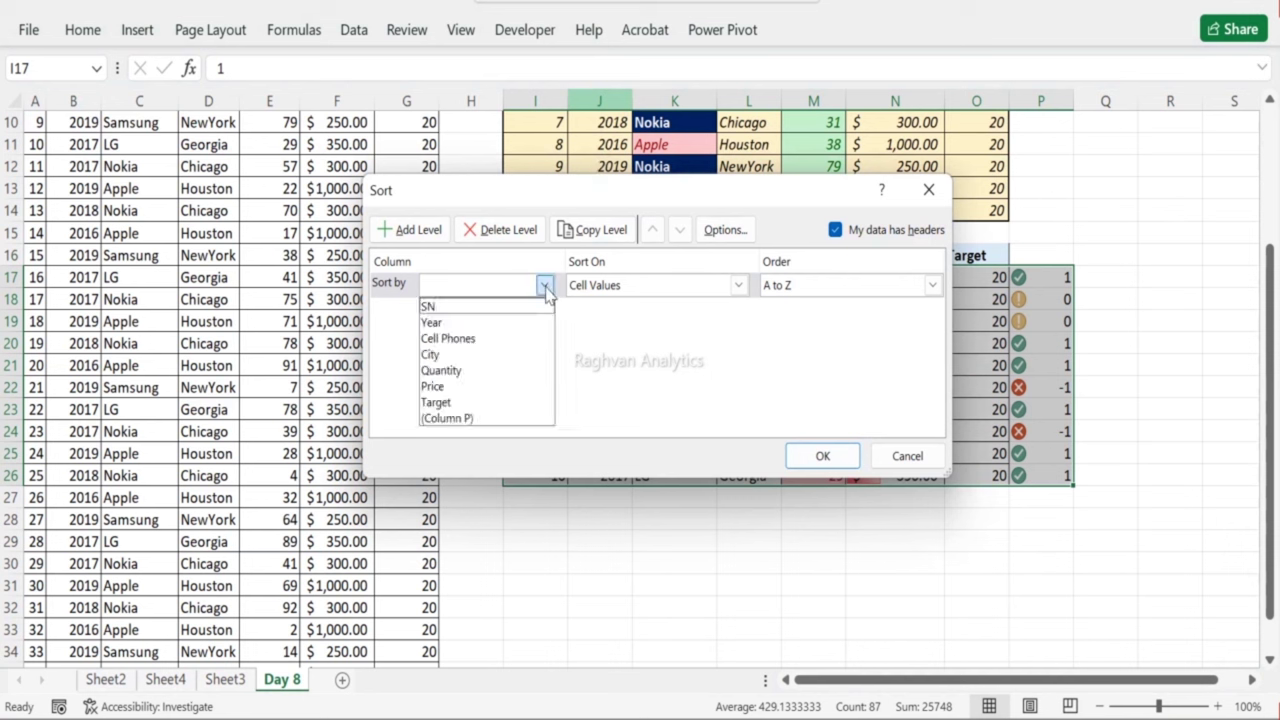
{"action": "left_click", "coordinate": [547, 198]}
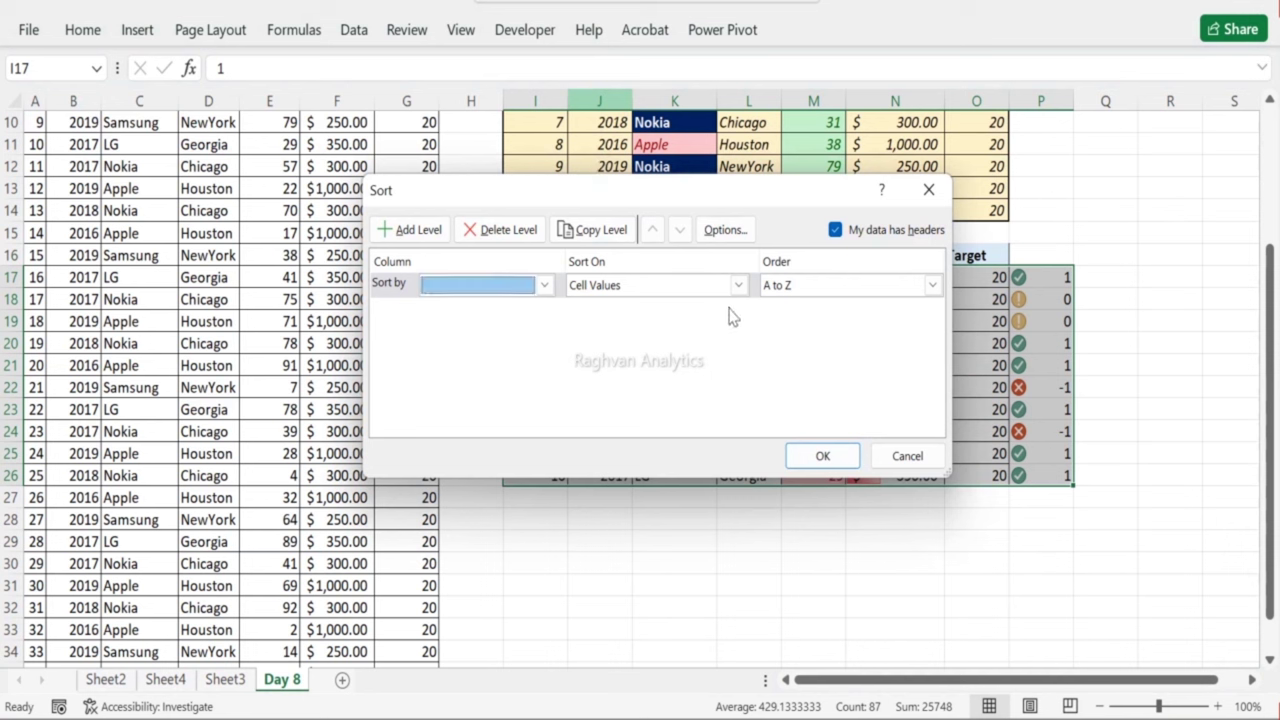
{"action": "left_click", "coordinate": [523, 286]}
{"action": "left_click", "coordinate": [476, 387]}
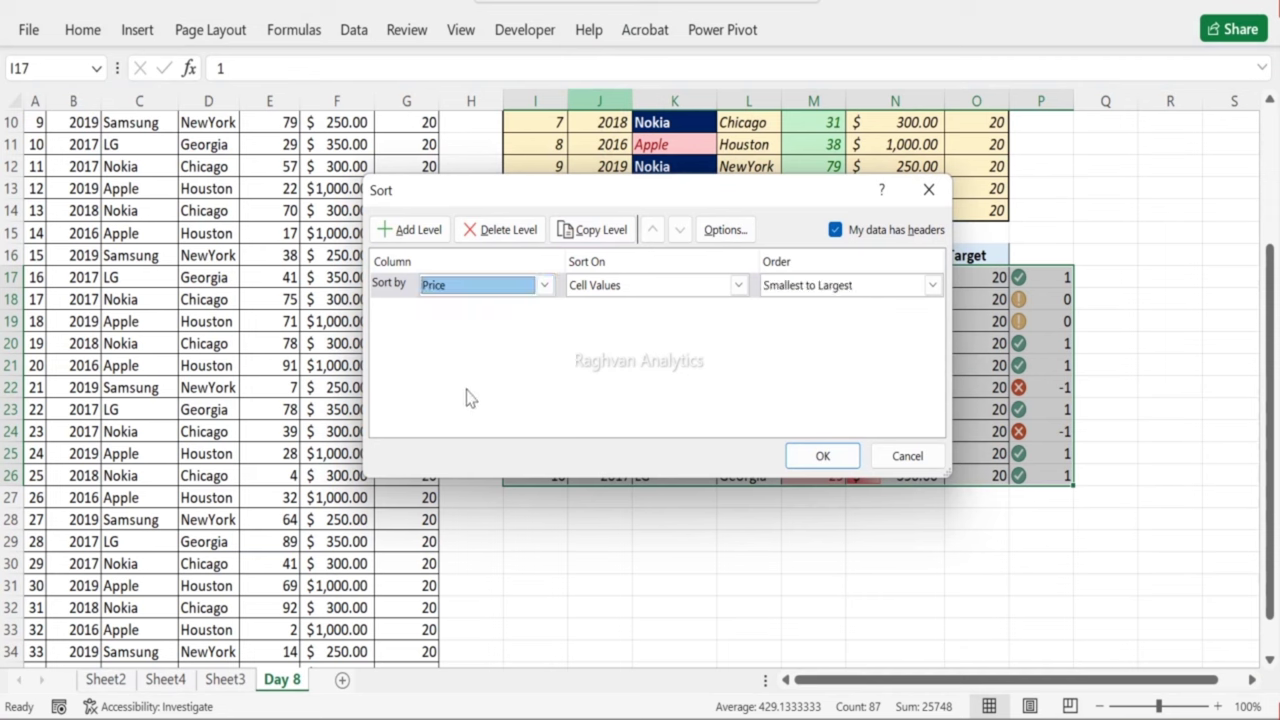
{"action": "left_click", "coordinate": [797, 288]}
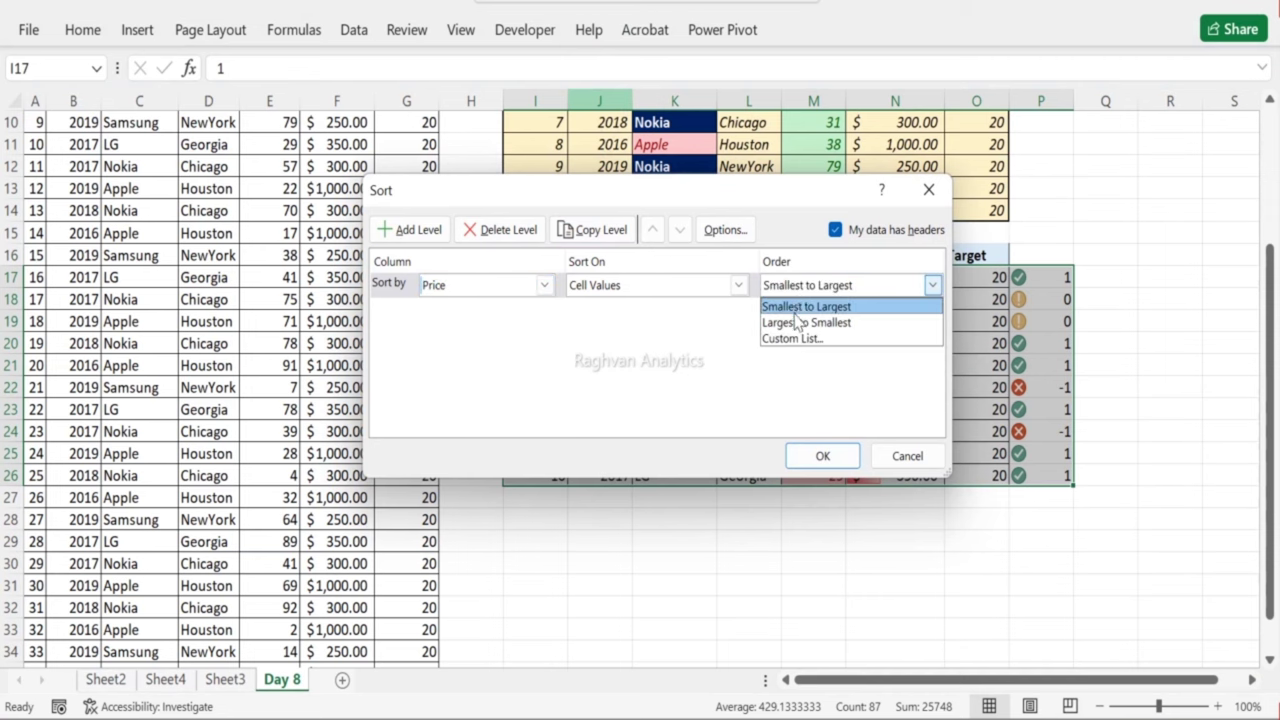
{"action": "left_click", "coordinate": [800, 316]}
{"action": "left_click", "coordinate": [821, 455]}
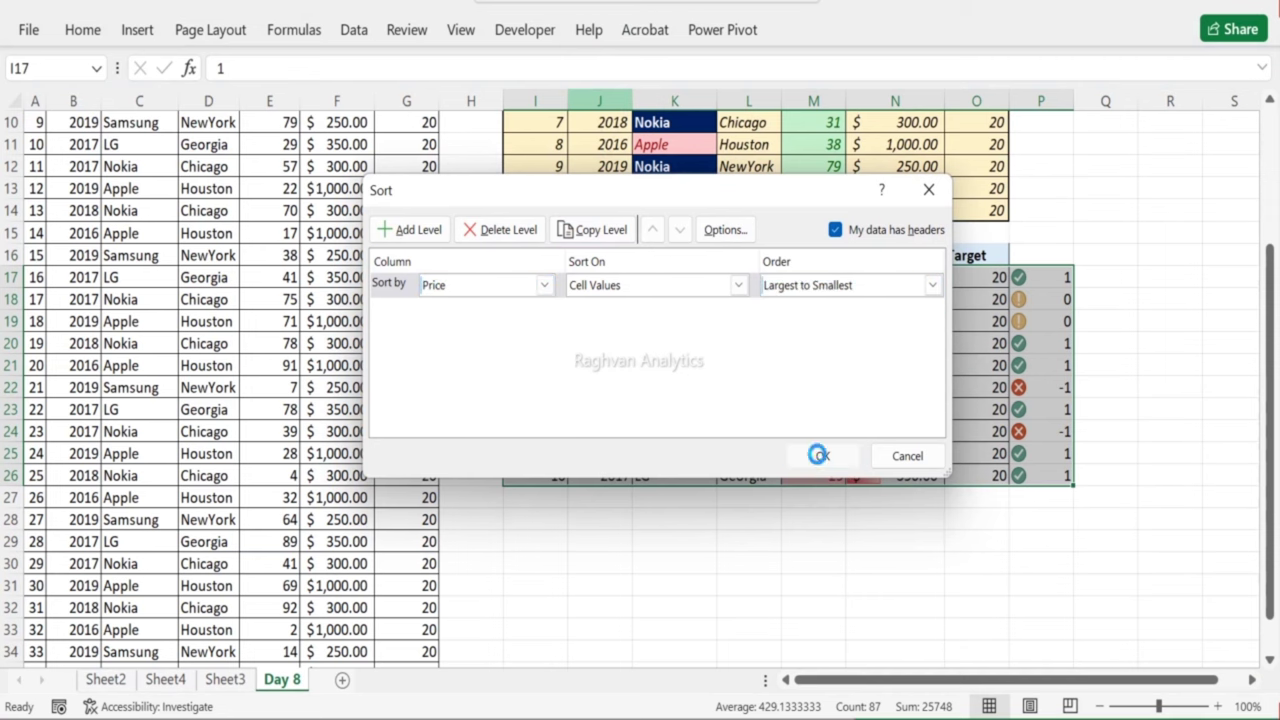
{"action": "key", "text": "ctrl+z"}
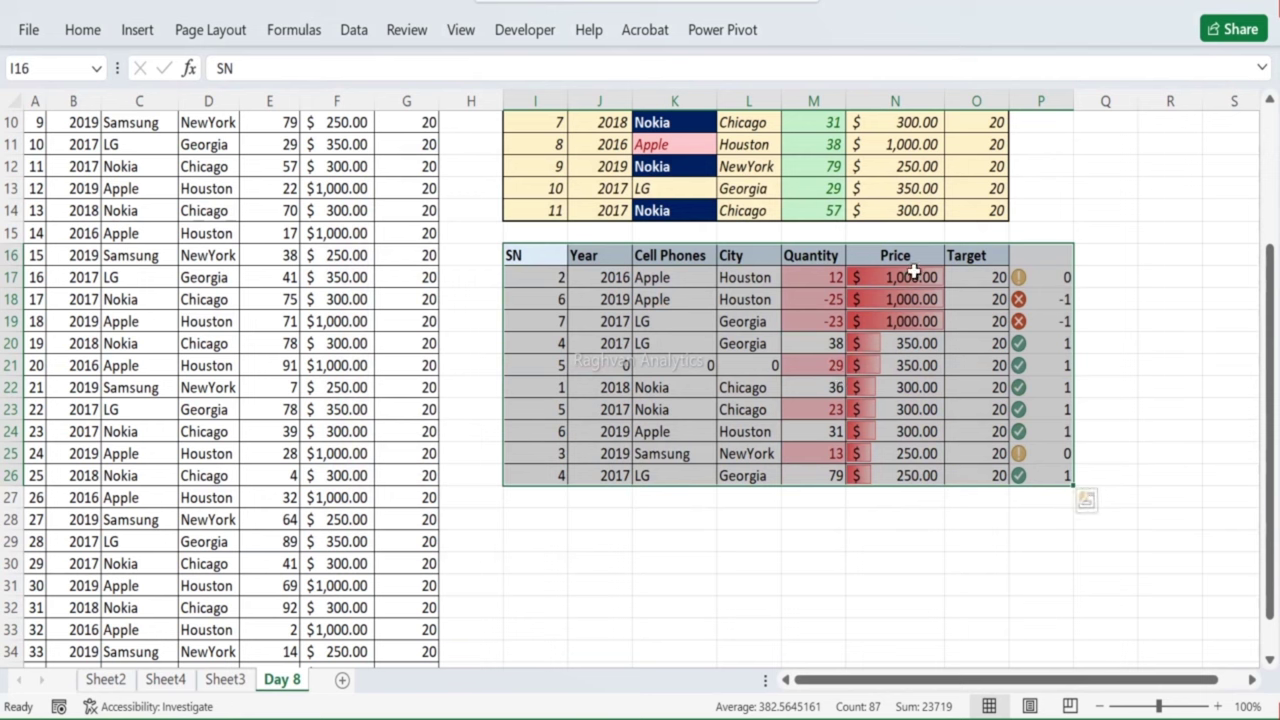
{"action": "left_click", "coordinate": [912, 395]}
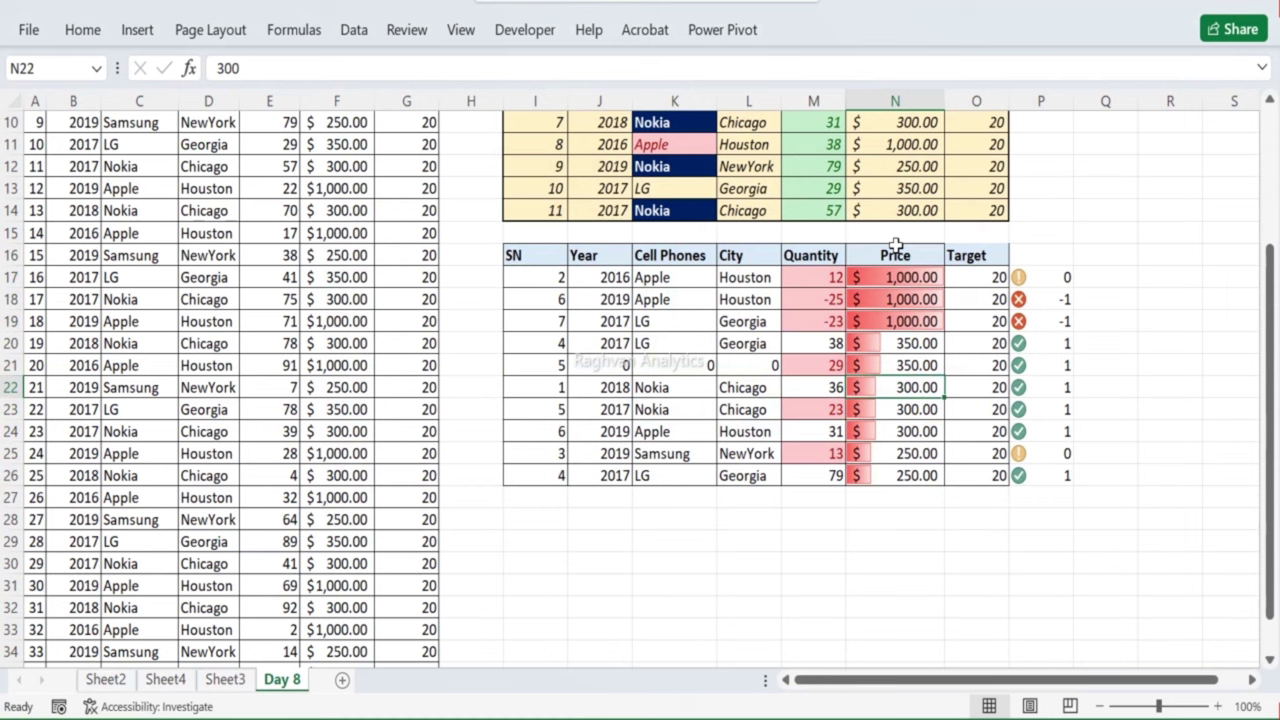
Step: Recolor the Price data bars in N17:N26 to green gradient fill and review the rule
{"action": "left_click_drag", "start_coordinate": [900, 279], "coordinate": [907, 476]}
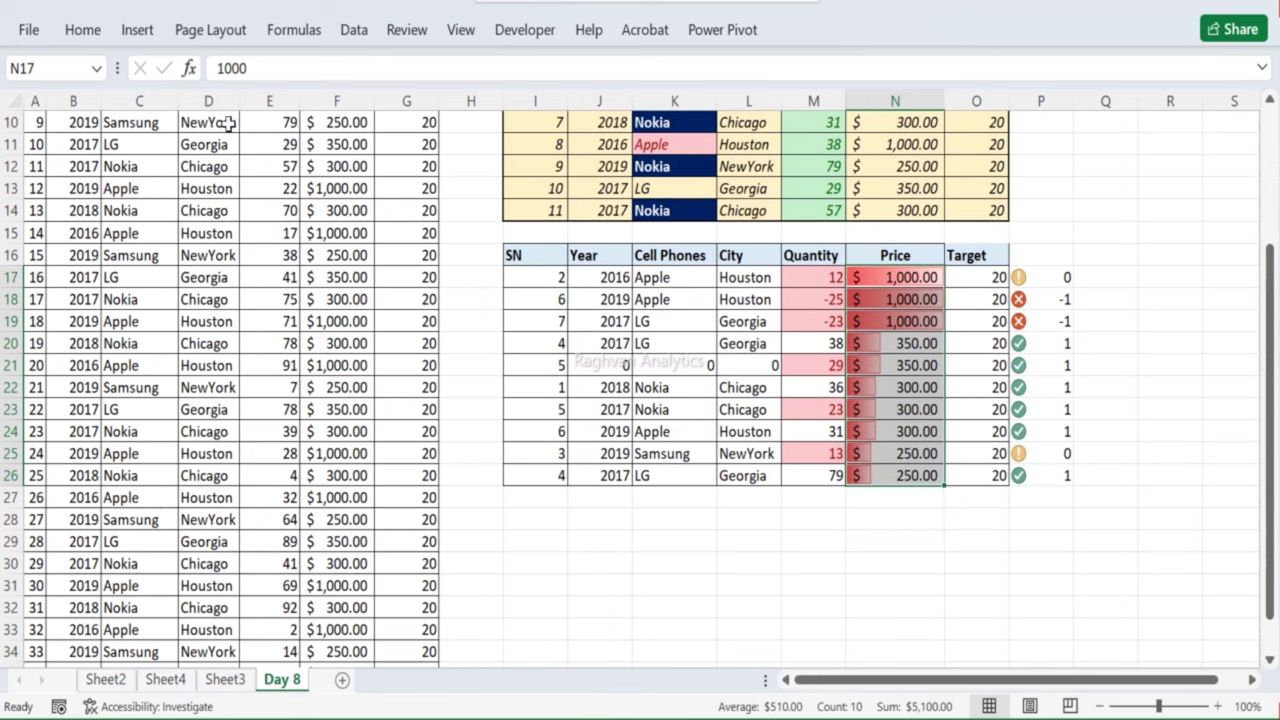
{"action": "left_click", "coordinate": [83, 30]}
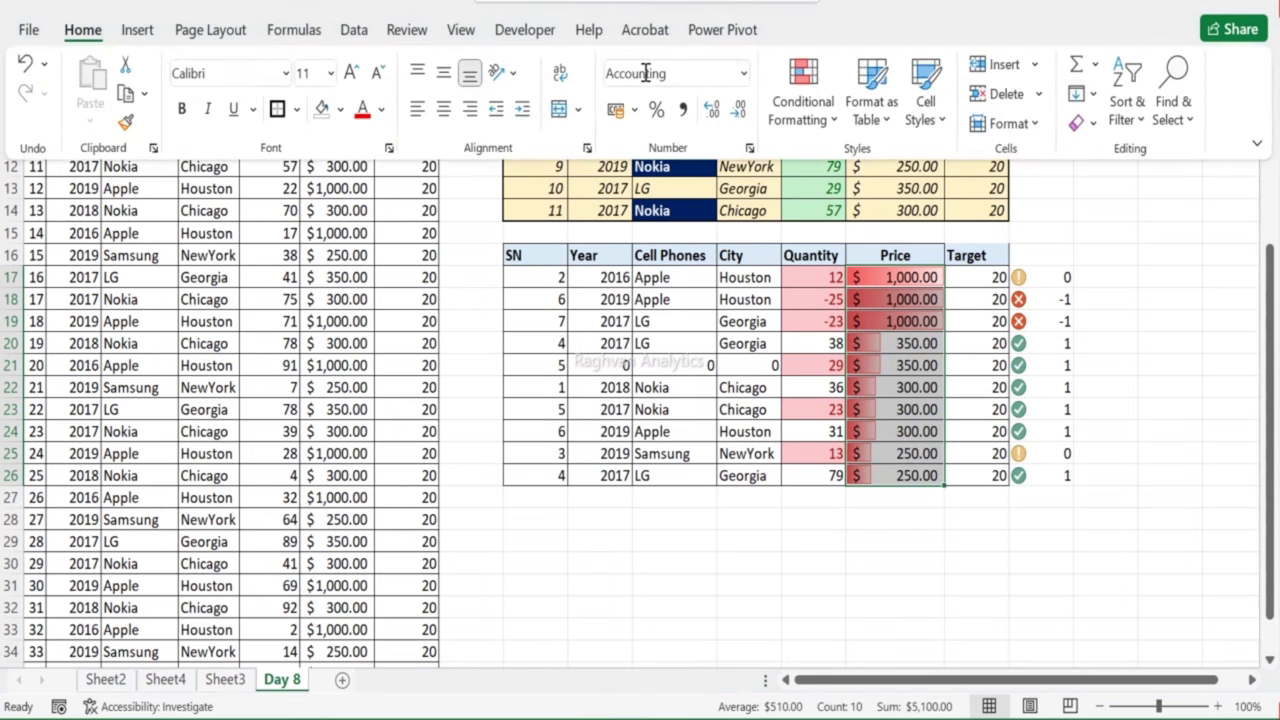
{"action": "left_click", "coordinate": [773, 118]}
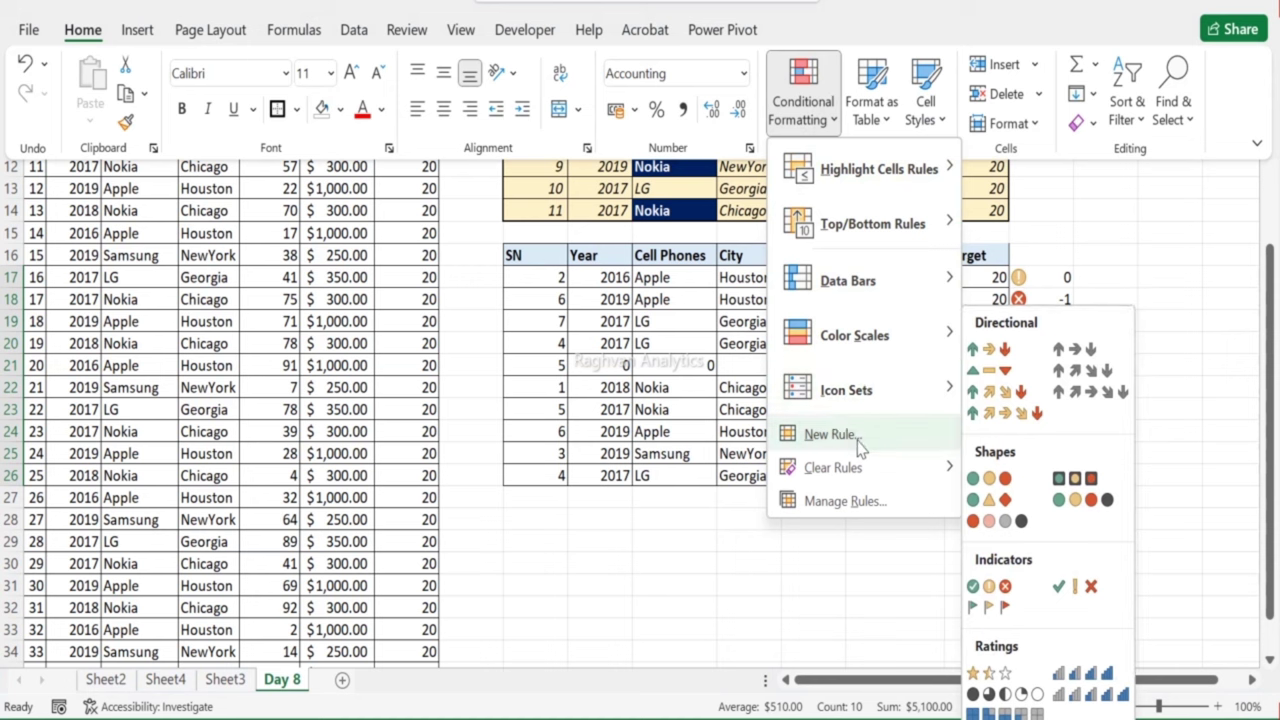
{"action": "mouse_move", "coordinate": [857, 348]}
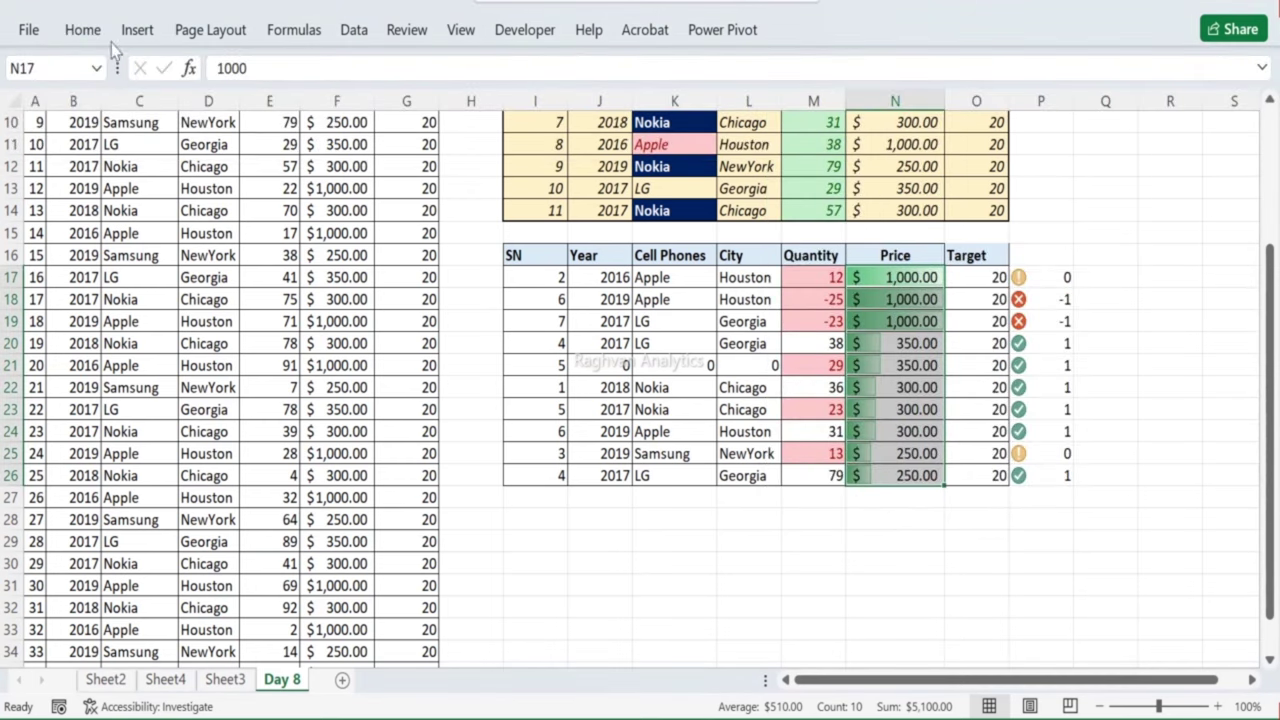
{"action": "left_click", "coordinate": [75, 30]}
{"action": "left_click", "coordinate": [803, 105]}
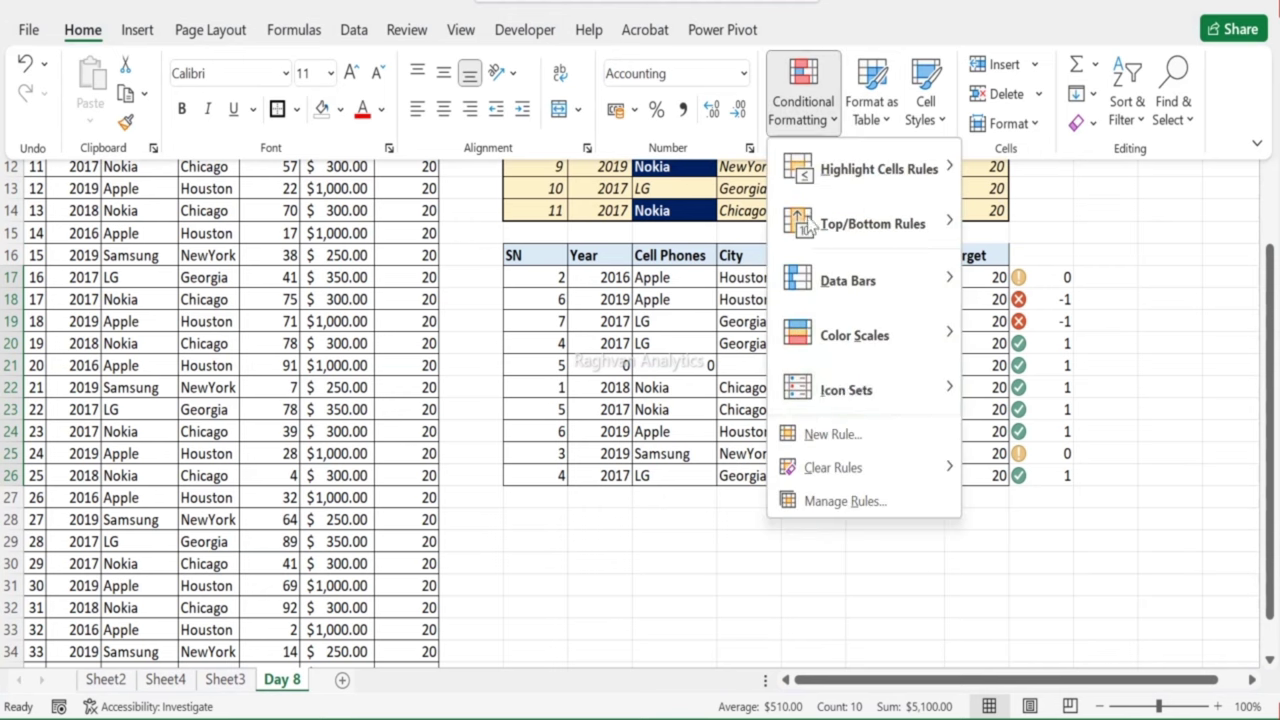
{"action": "left_click", "coordinate": [845, 501]}
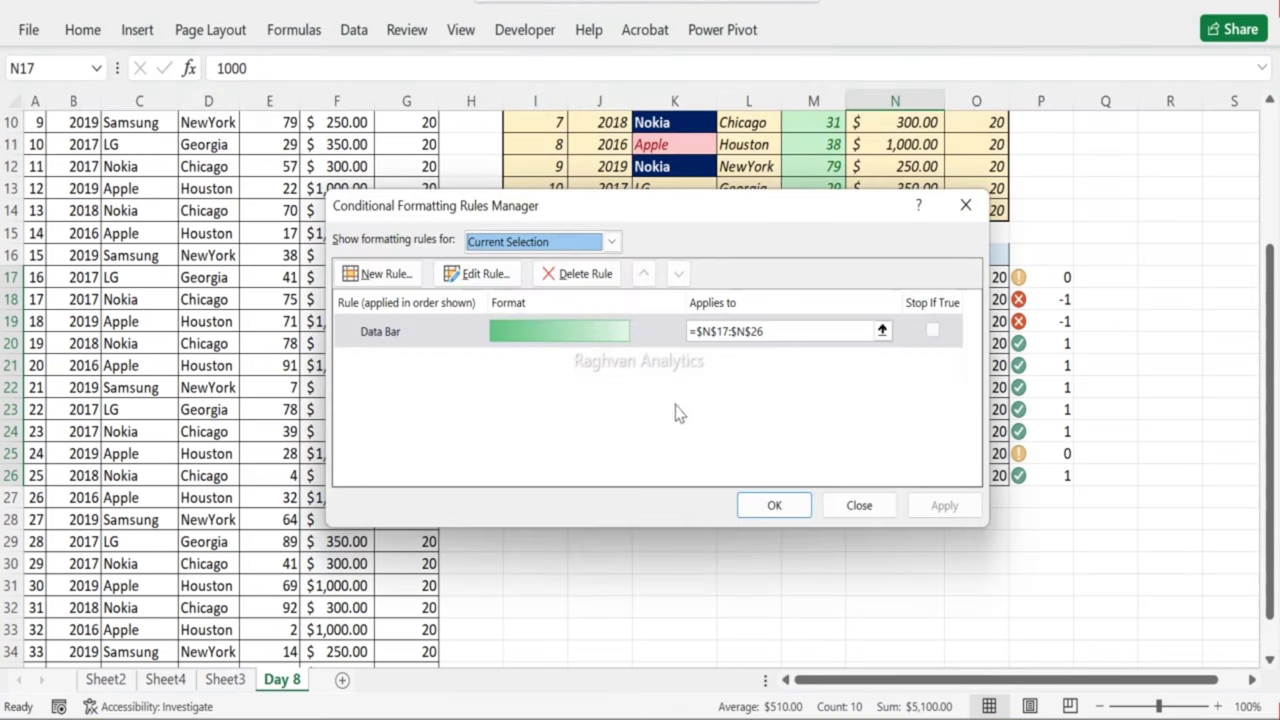
{"action": "left_click", "coordinate": [772, 505]}
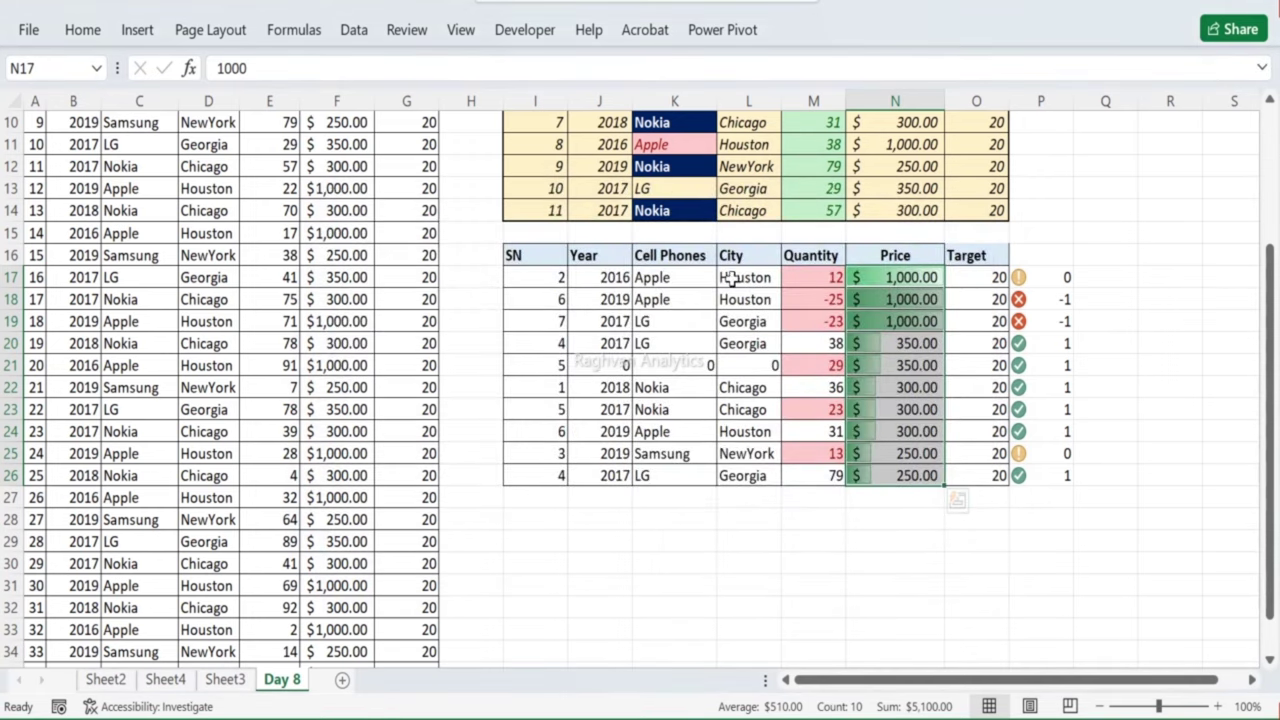
Step: Delete the below-30 highlight rule from the Quantity cells M17:M26
{"action": "left_click_drag", "start_coordinate": [805, 278], "coordinate": [818, 477]}
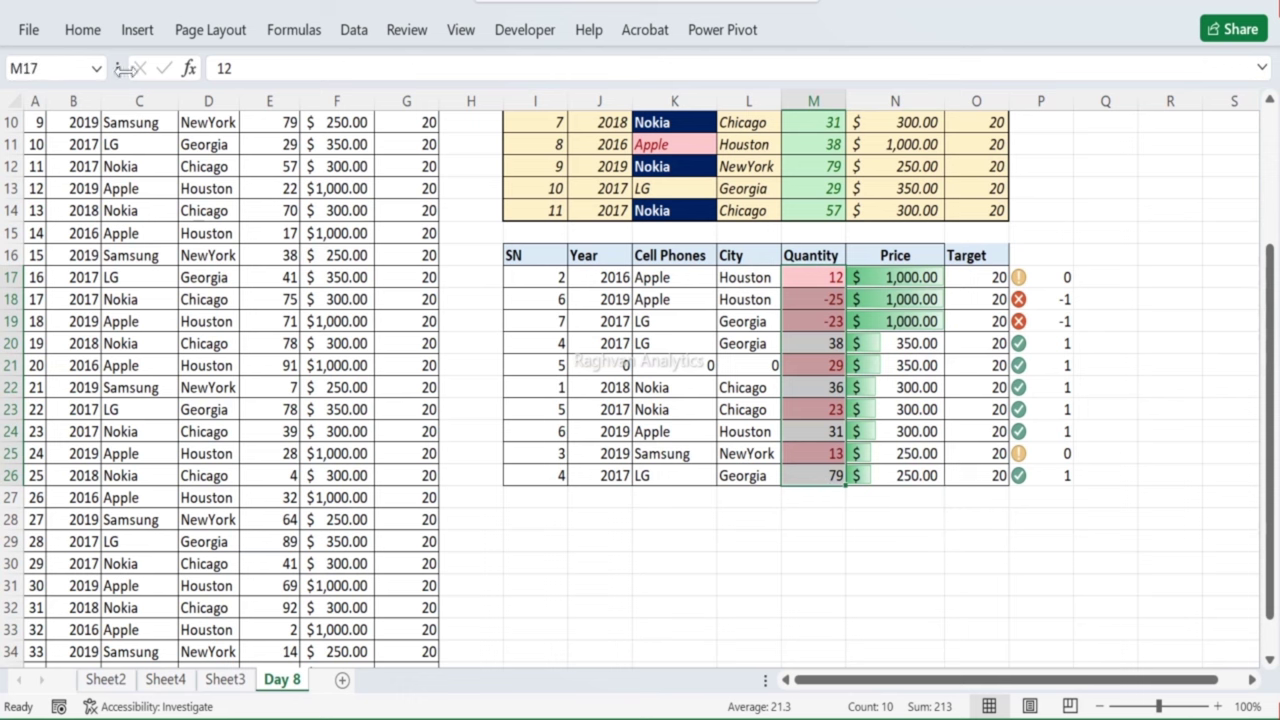
{"action": "left_click", "coordinate": [85, 32]}
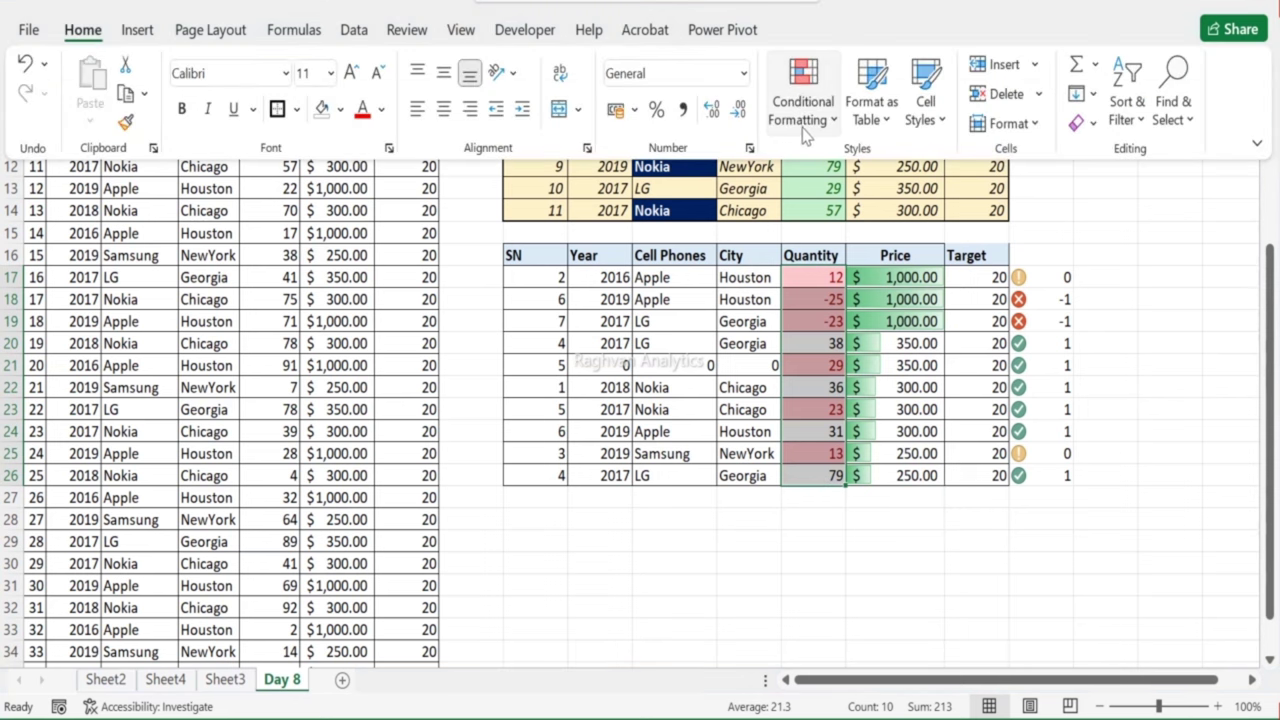
{"action": "left_click", "coordinate": [806, 135]}
{"action": "left_click", "coordinate": [857, 501]}
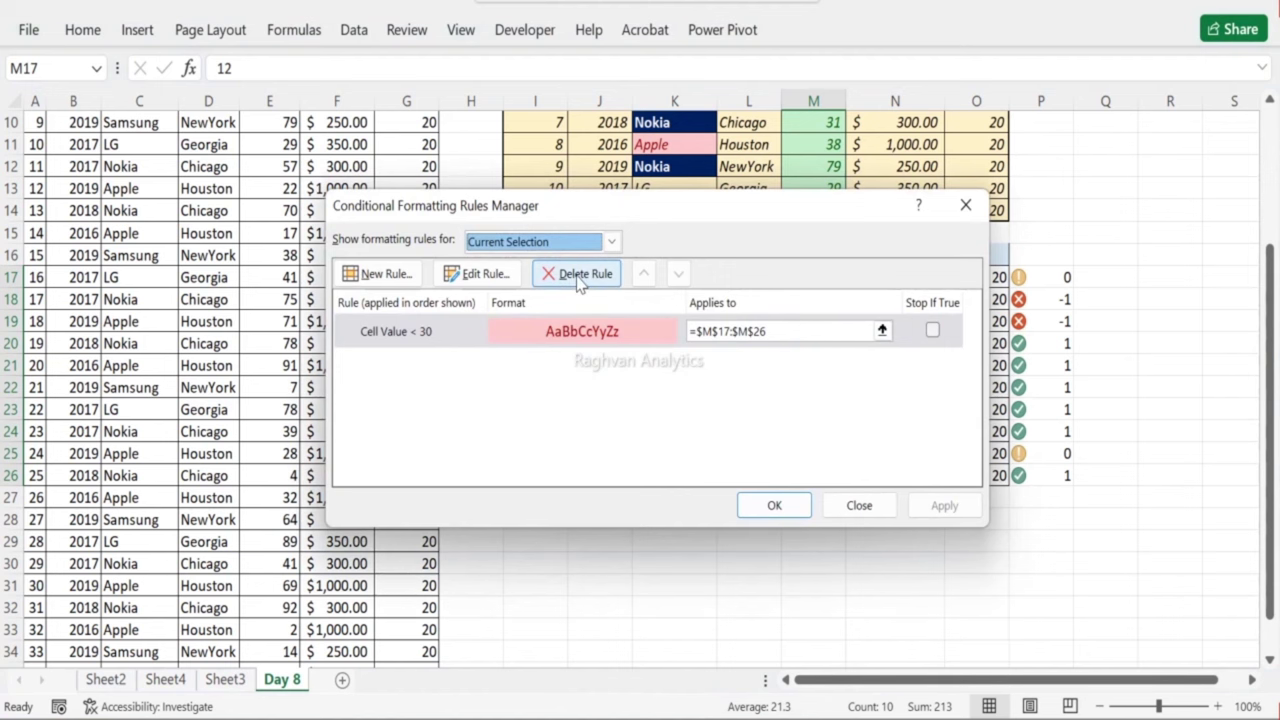
{"action": "left_click", "coordinate": [578, 276]}
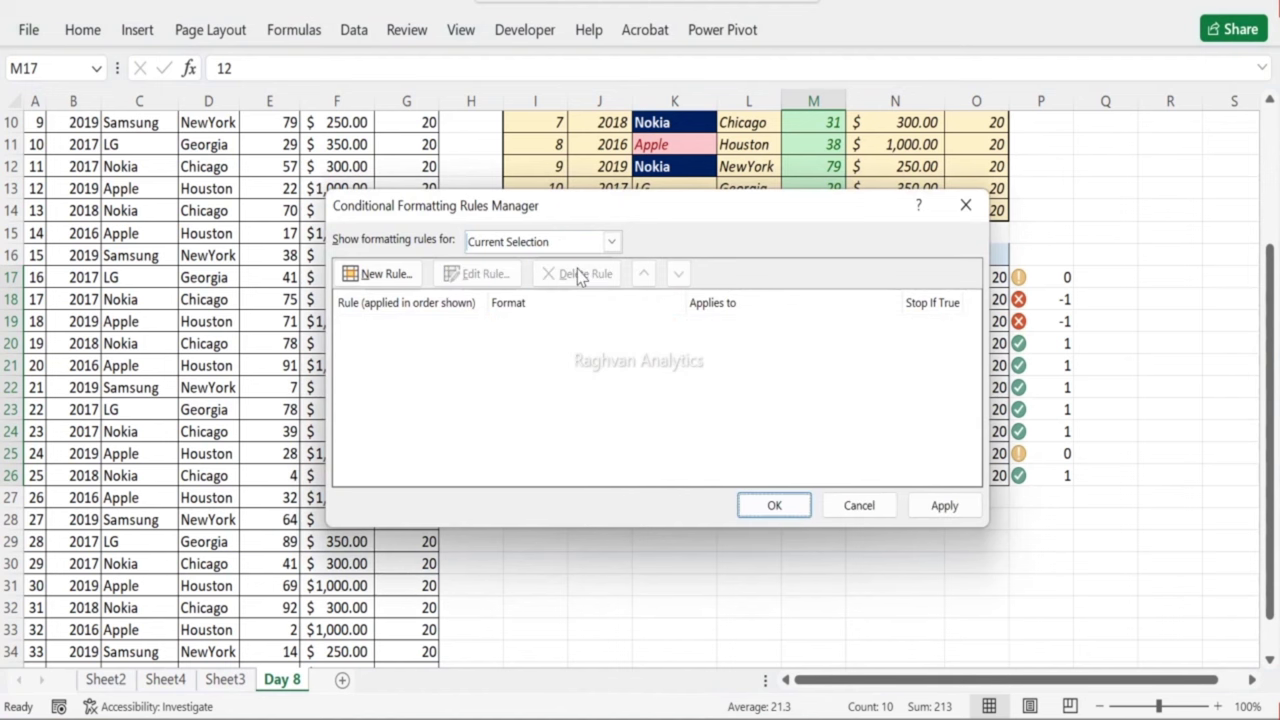
{"action": "left_click", "coordinate": [774, 505]}
Step: Add blue gradient data bars to M17:M26, showing -25 and -23 as red bars
{"action": "left_click", "coordinate": [90, 32]}
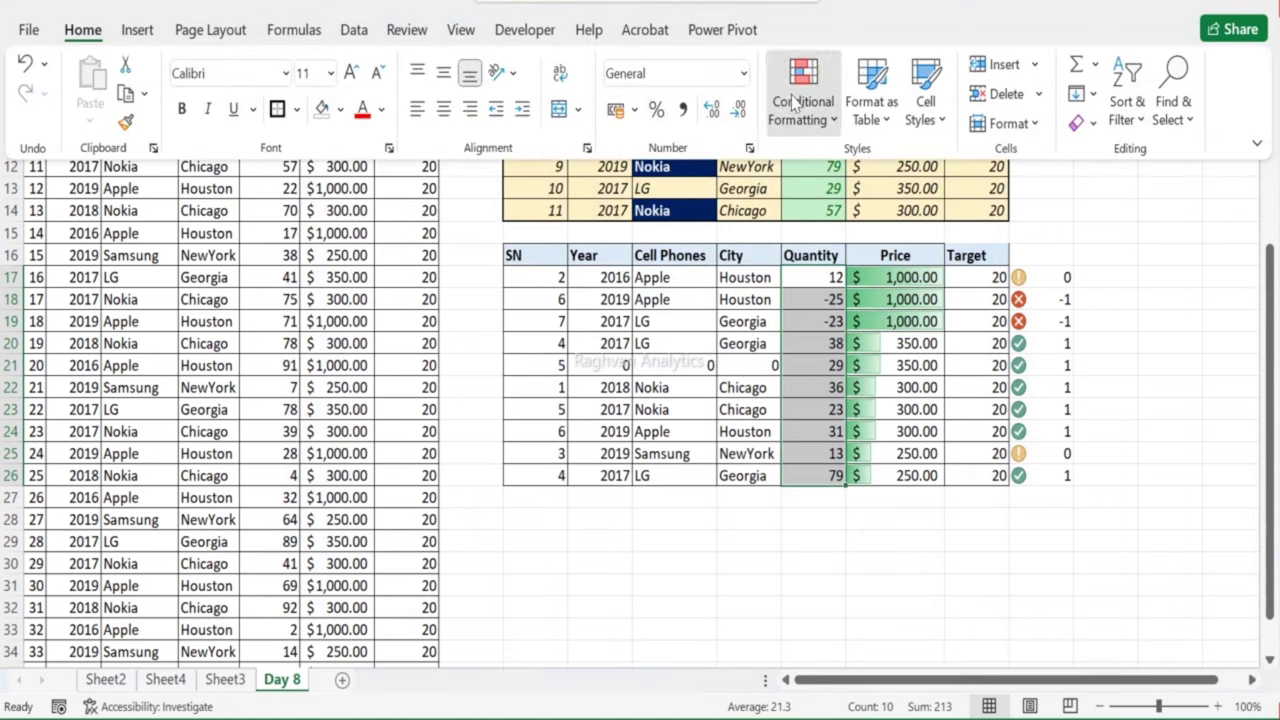
{"action": "left_click", "coordinate": [793, 103]}
{"action": "mouse_move", "coordinate": [832, 293]}
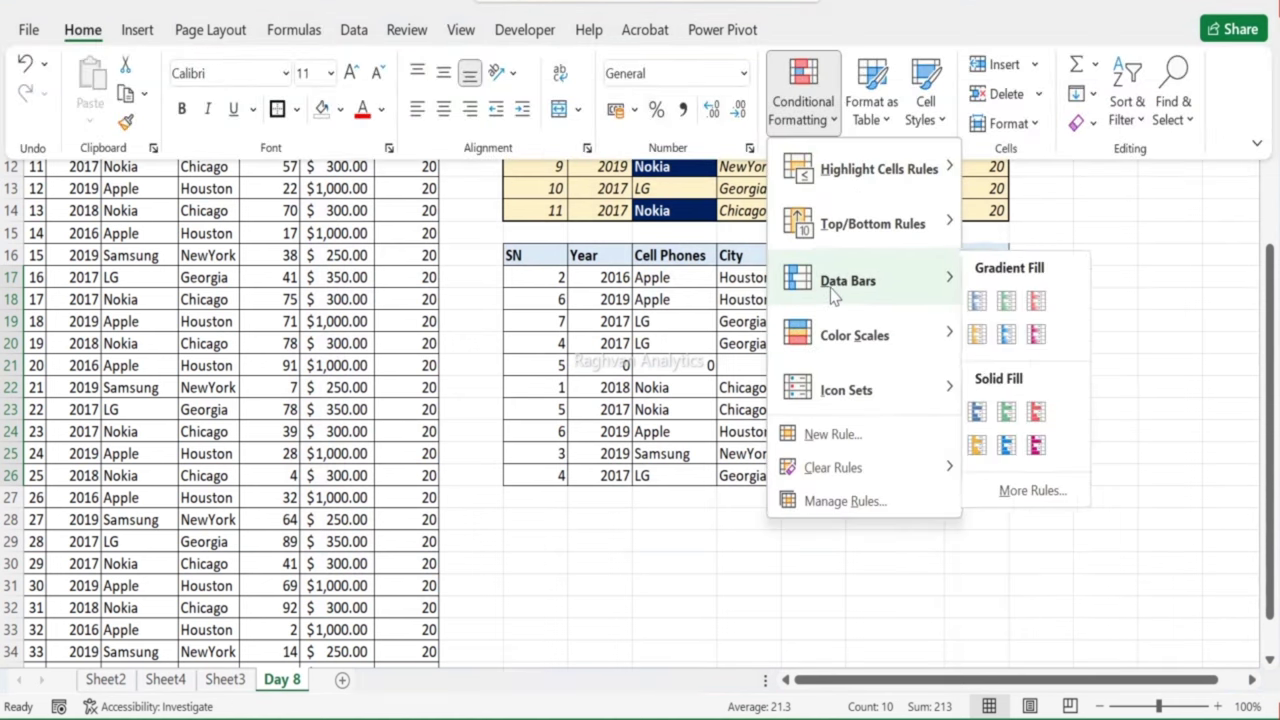
{"action": "left_click", "coordinate": [979, 303]}
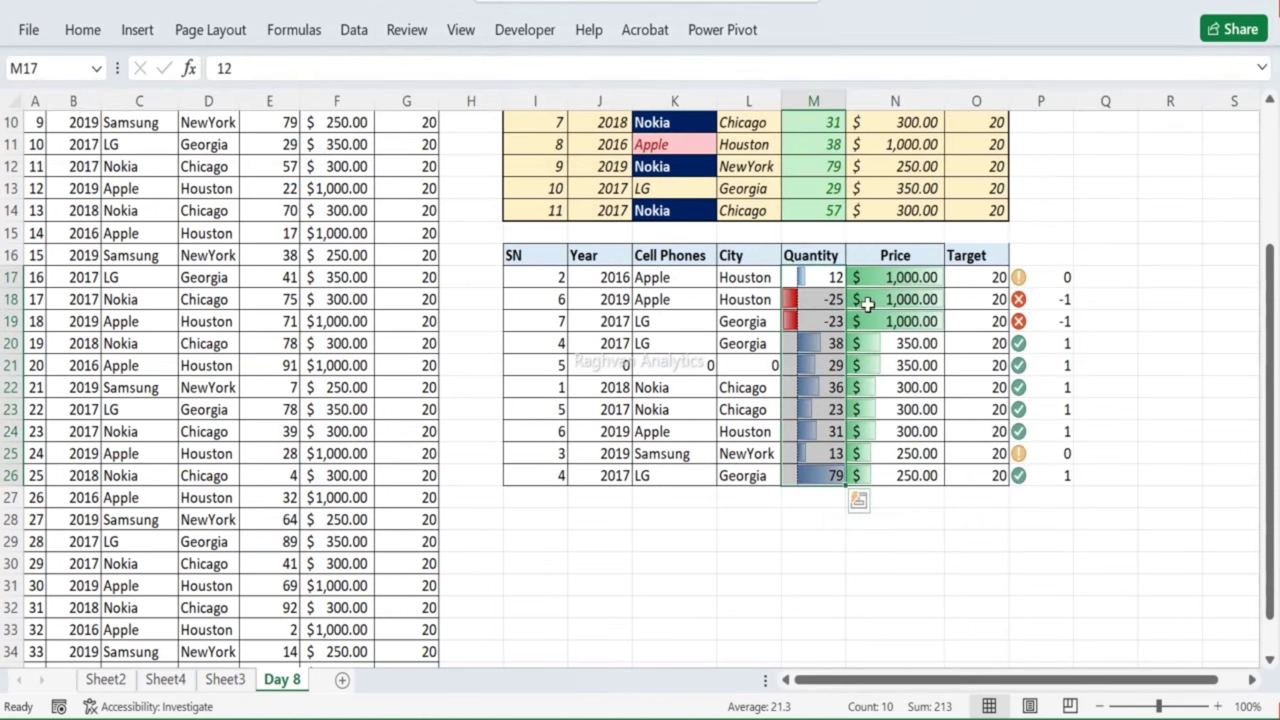
{"action": "left_click", "coordinate": [790, 304]}
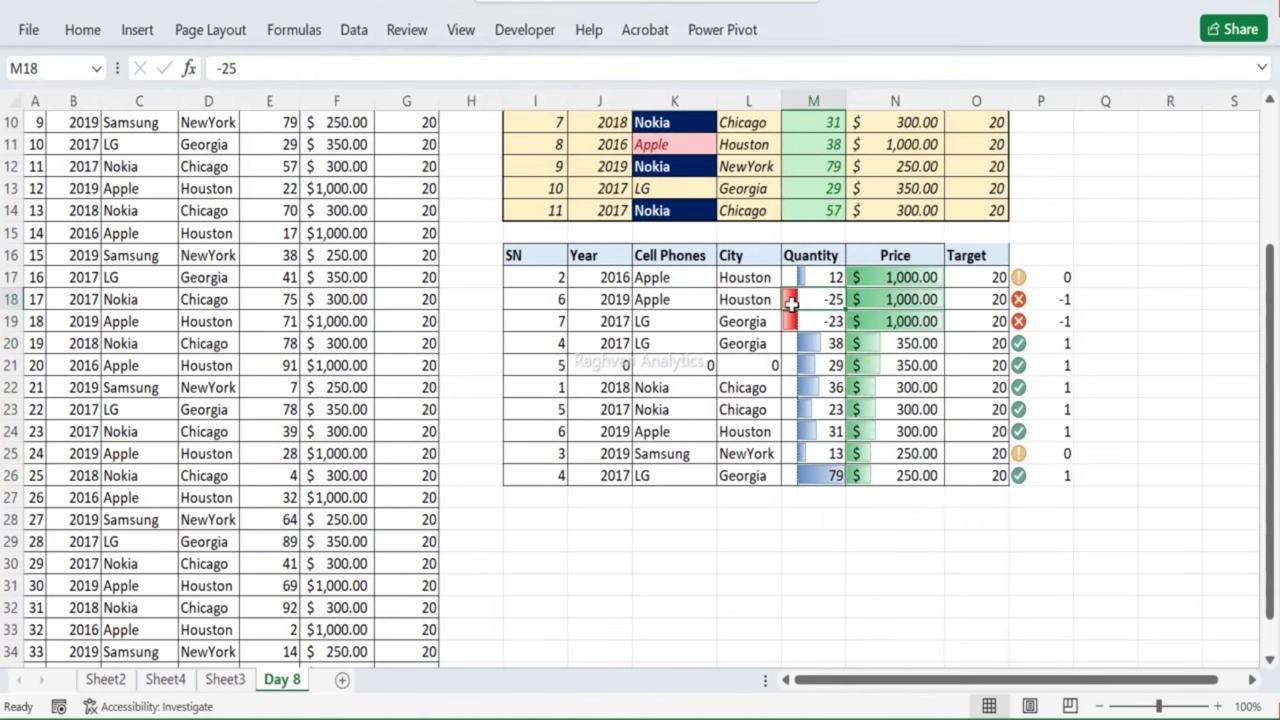
{"action": "left_click_drag", "start_coordinate": [790, 301], "coordinate": [793, 316]}
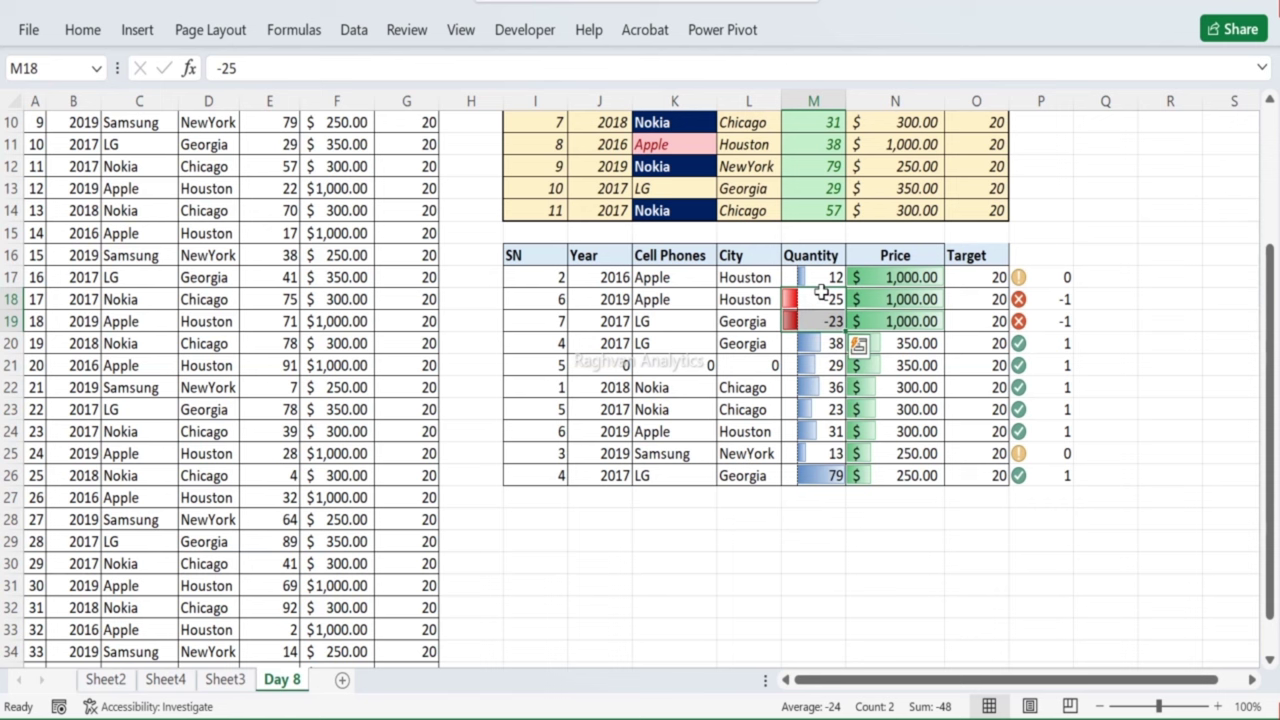
{"action": "left_click", "coordinate": [770, 273]}
Step: Replace Nokia in K22 with 'satext', then select the Cell Phones values
{"action": "left_click_drag", "start_coordinate": [797, 258], "coordinate": [812, 452]}
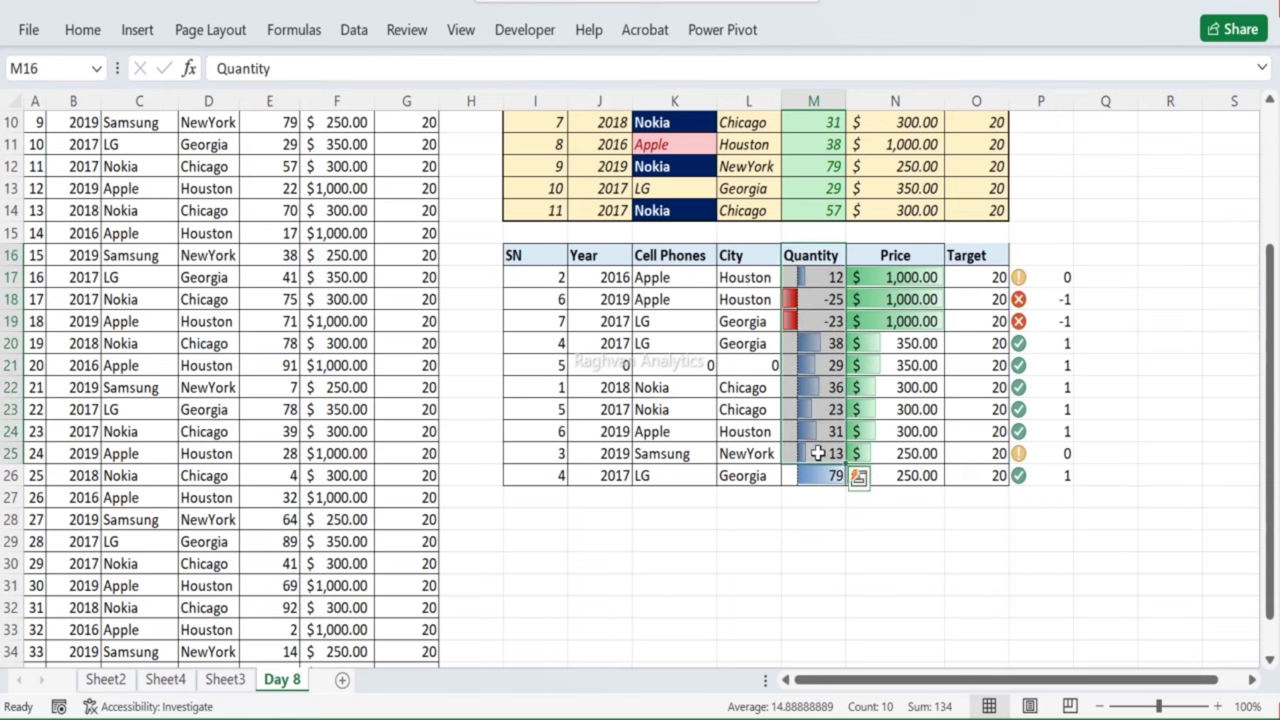
{"action": "left_click", "coordinate": [706, 362]}
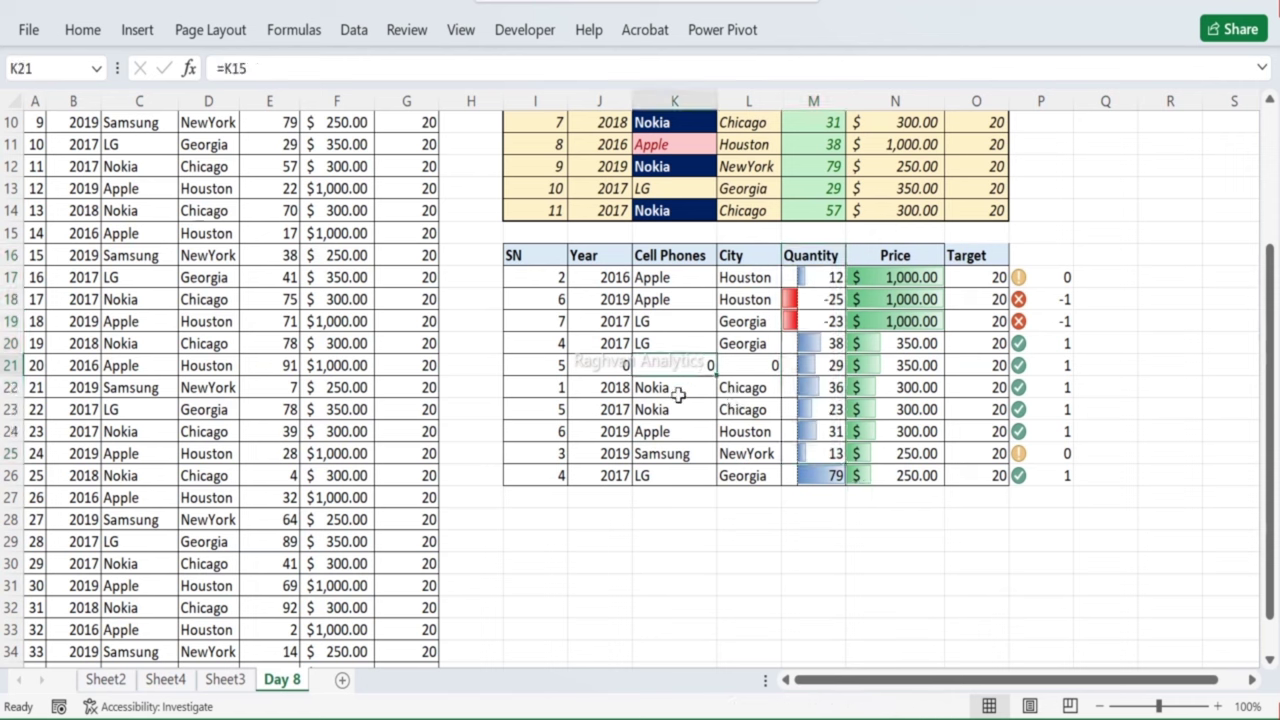
{"action": "left_click", "coordinate": [654, 499]}
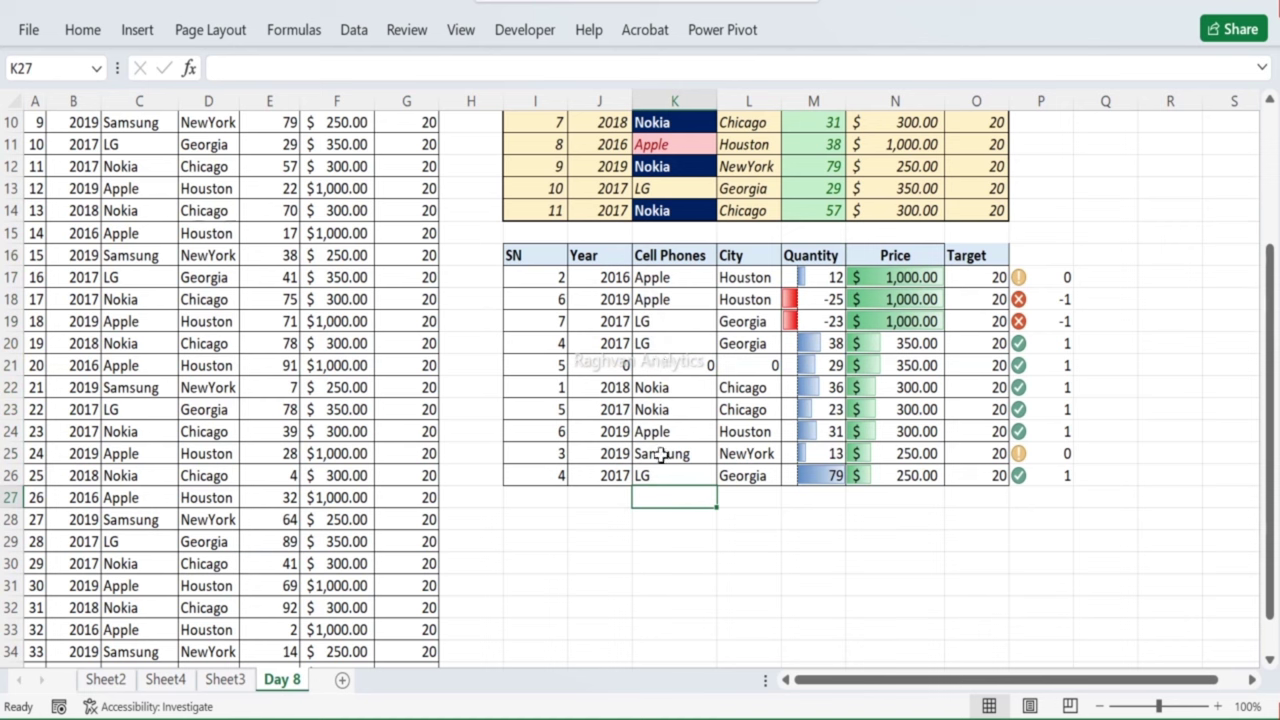
{"action": "left_click", "coordinate": [650, 392]}
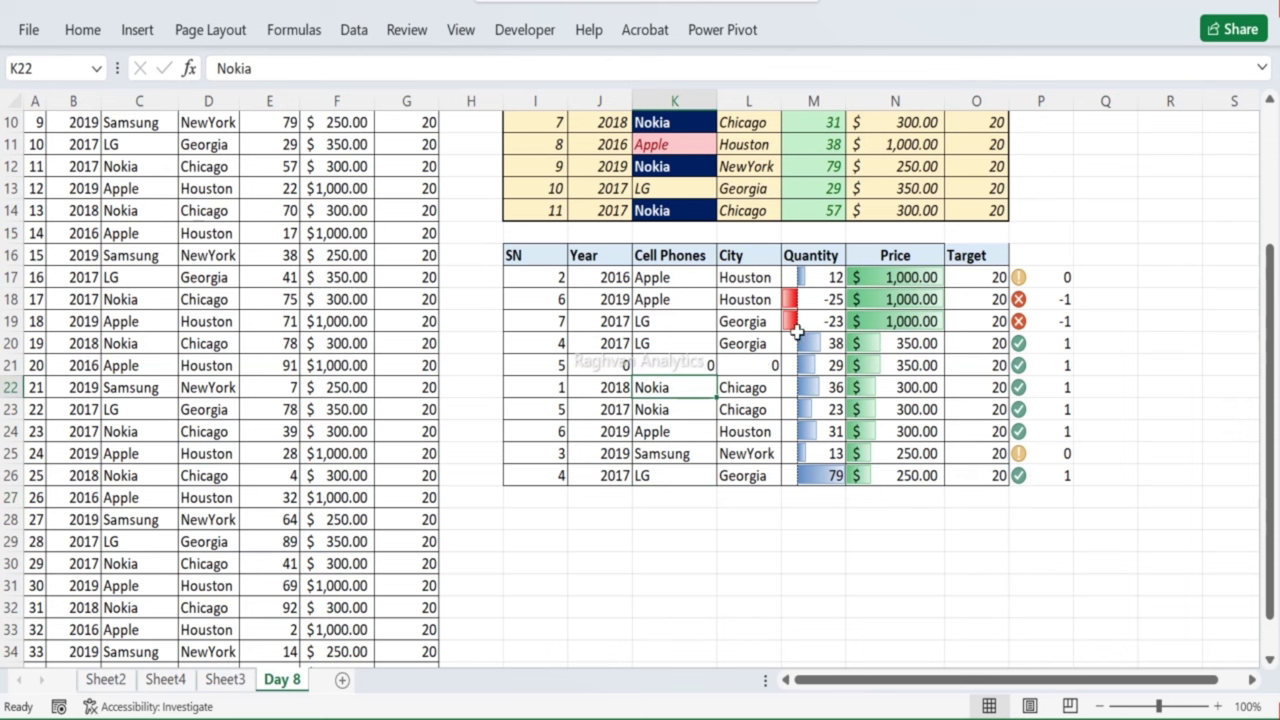
{"action": "type", "text": "samsung"}
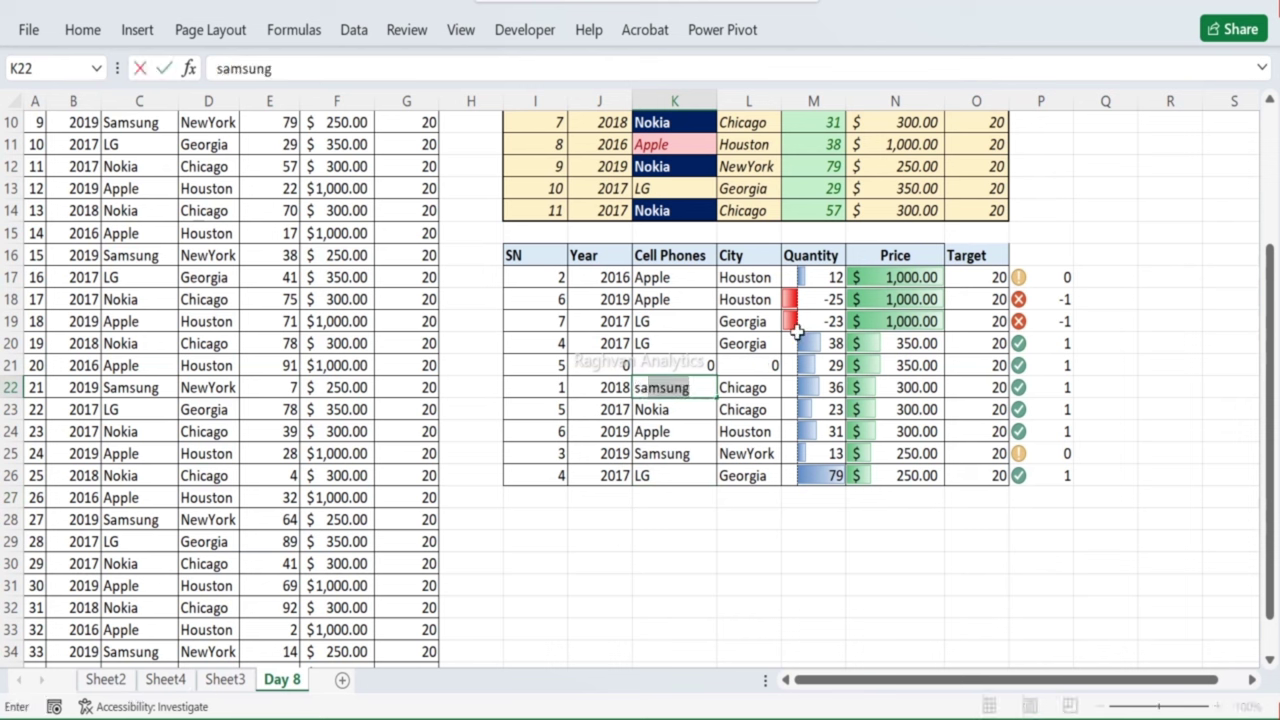
{"action": "key", "text": "BackSpace"}
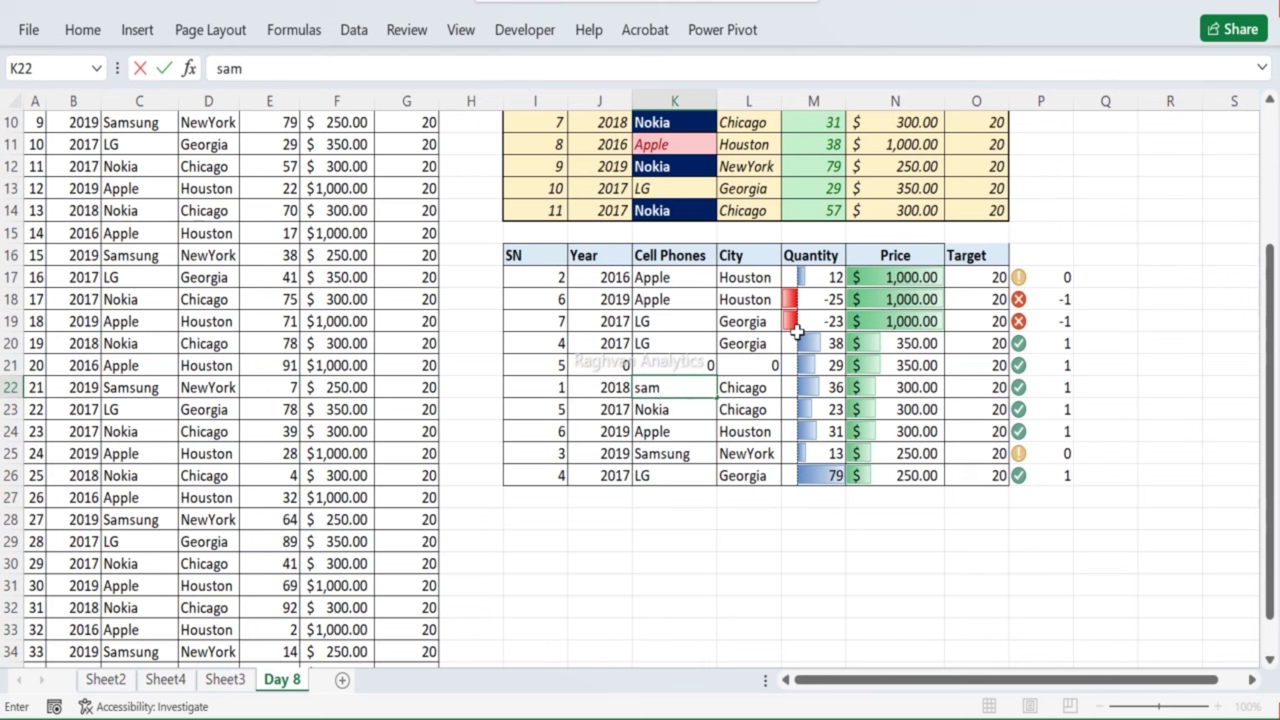
{"action": "key", "text": "BackSpace"}
{"action": "key", "text": "BackSpace"}
{"action": "type", "text": "a"}
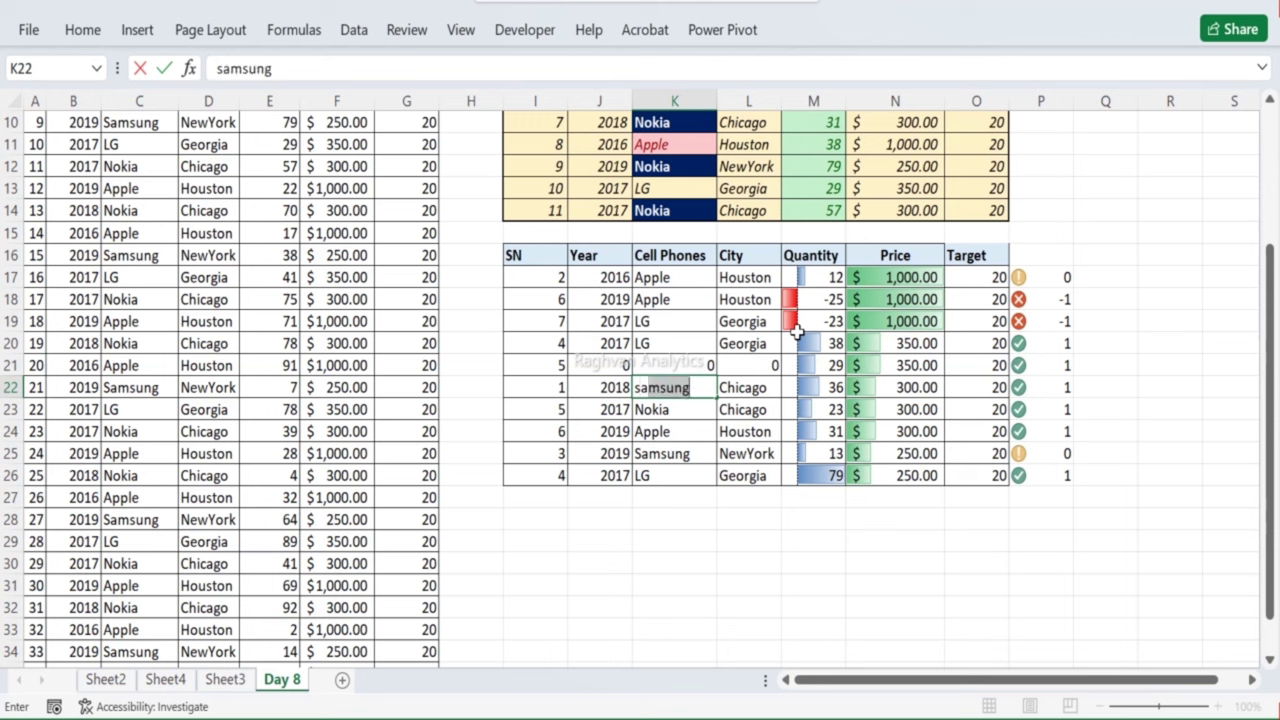
{"action": "key", "text": "BackSpace"}
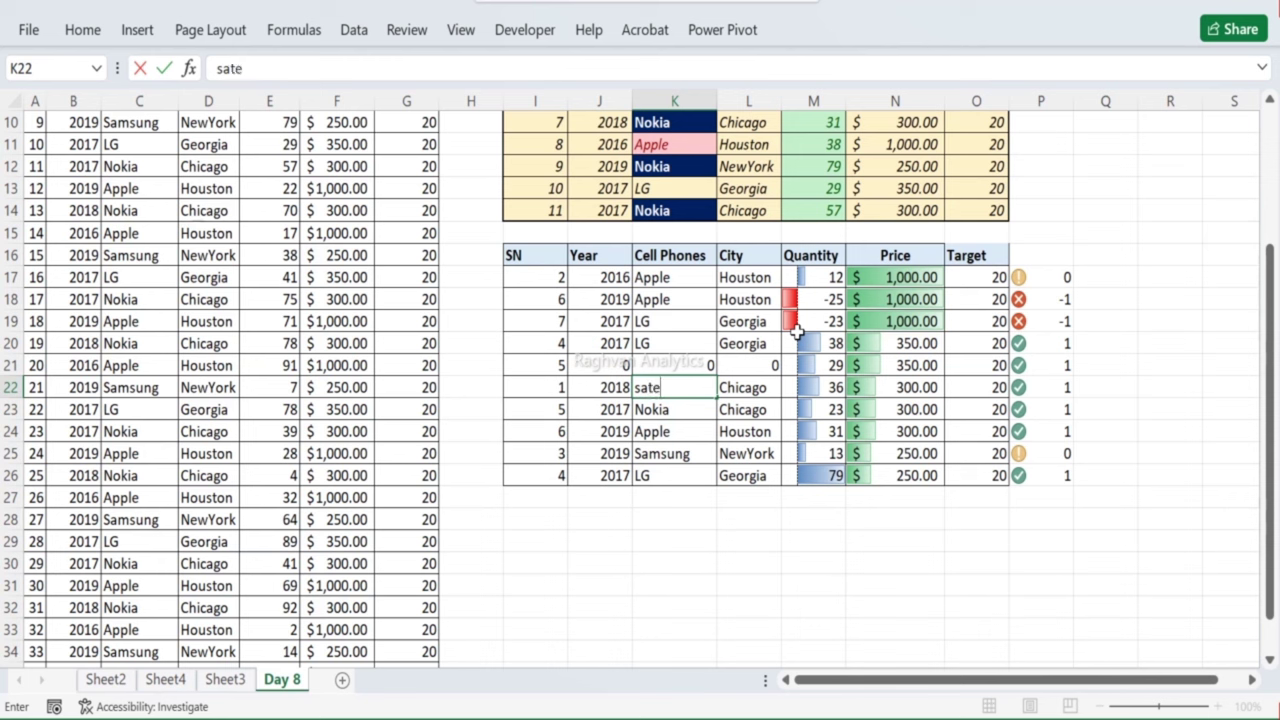
{"action": "key", "text": "Return"}
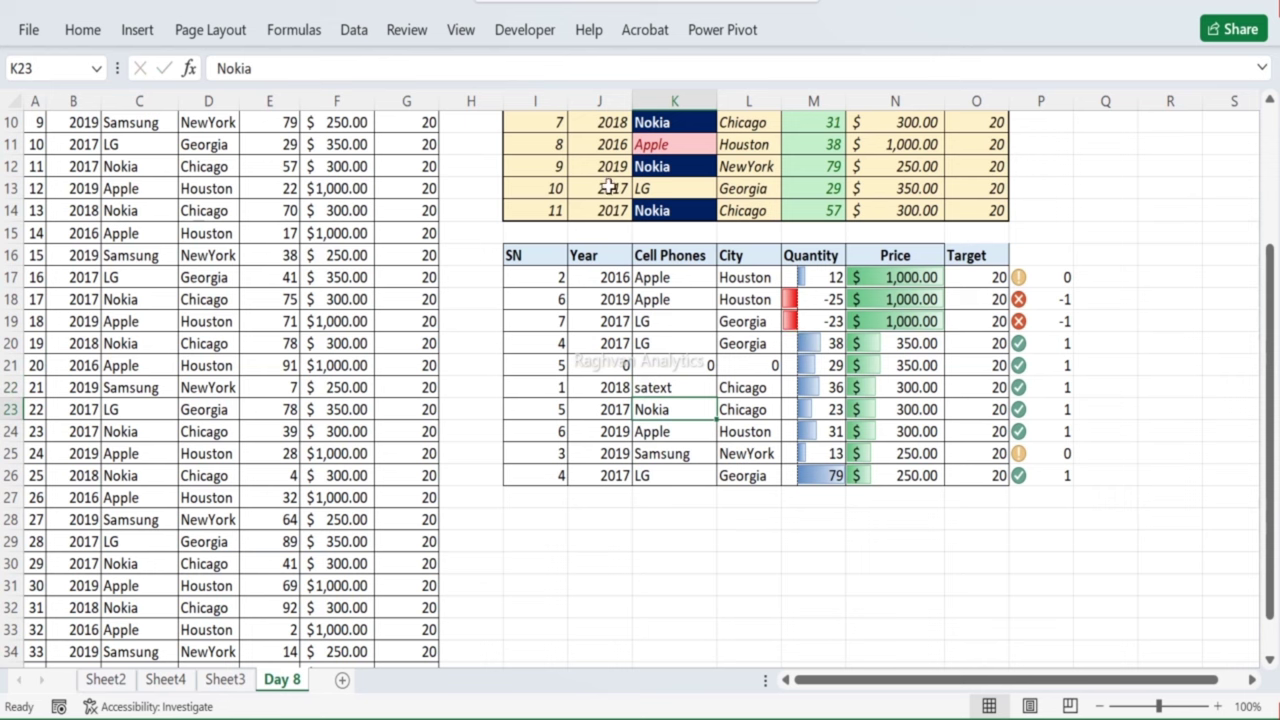
{"action": "left_click_drag", "start_coordinate": [661, 277], "coordinate": [676, 477]}
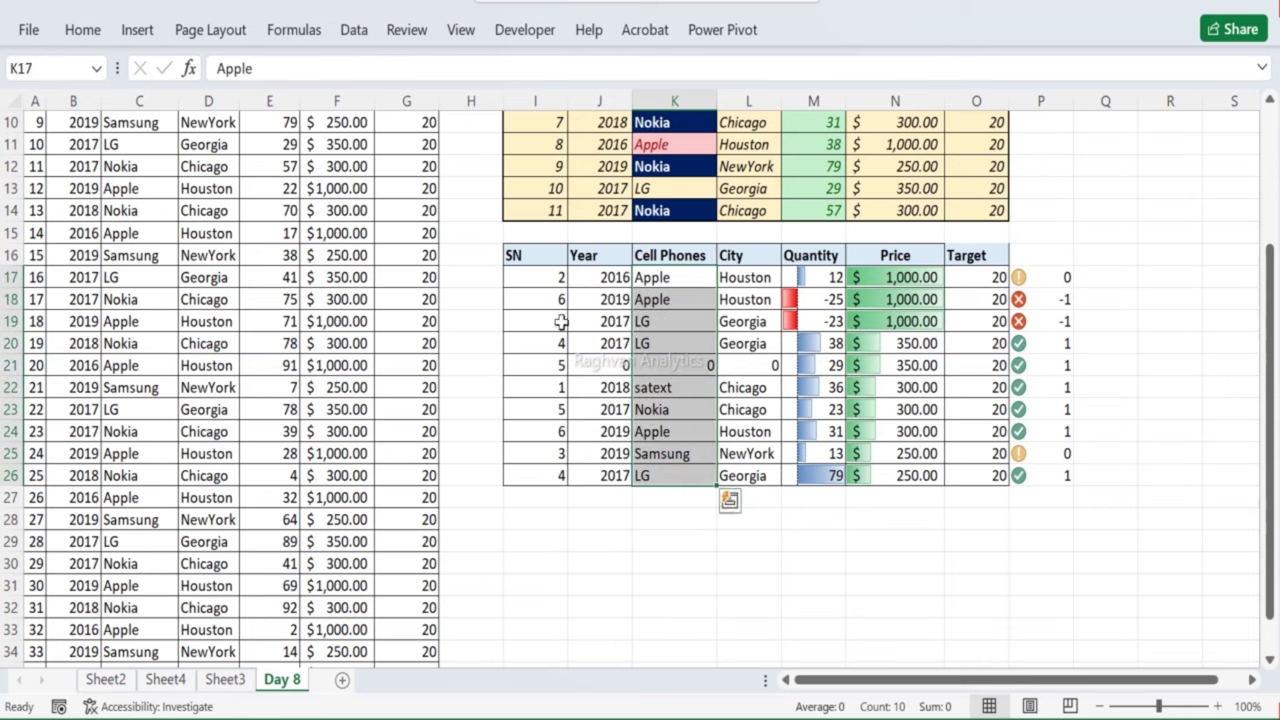
Step: Highlight Cell Phones entries containing 'sa' with light red fill and dark red text
{"action": "left_click", "coordinate": [88, 32]}
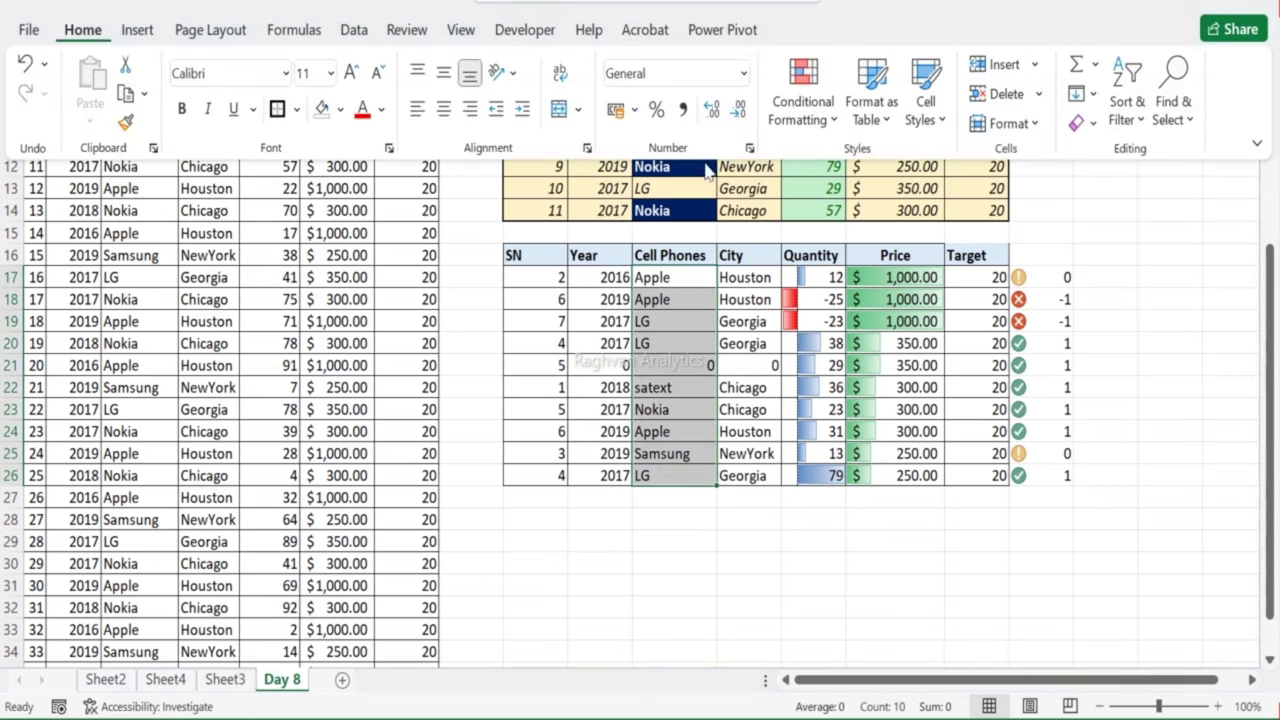
{"action": "left_click", "coordinate": [780, 118]}
{"action": "mouse_move", "coordinate": [865, 172]}
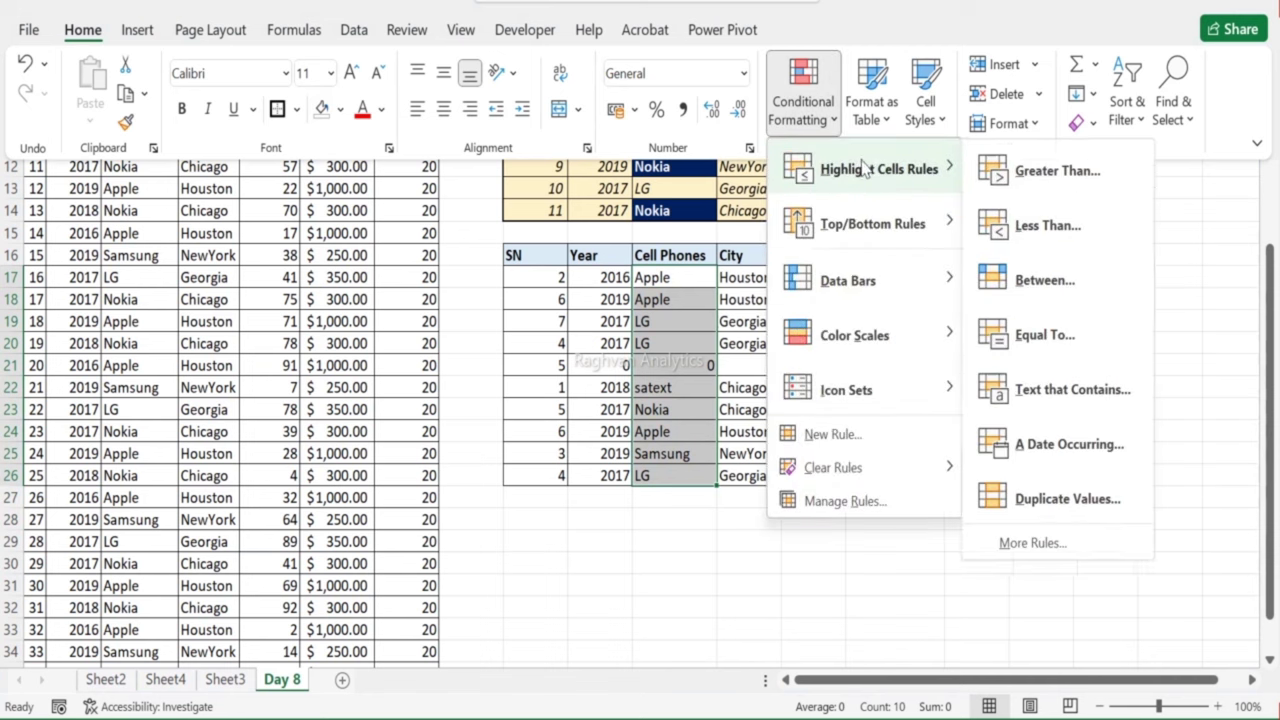
{"action": "left_click", "coordinate": [1072, 390]}
{"action": "type", "text": "sa"}
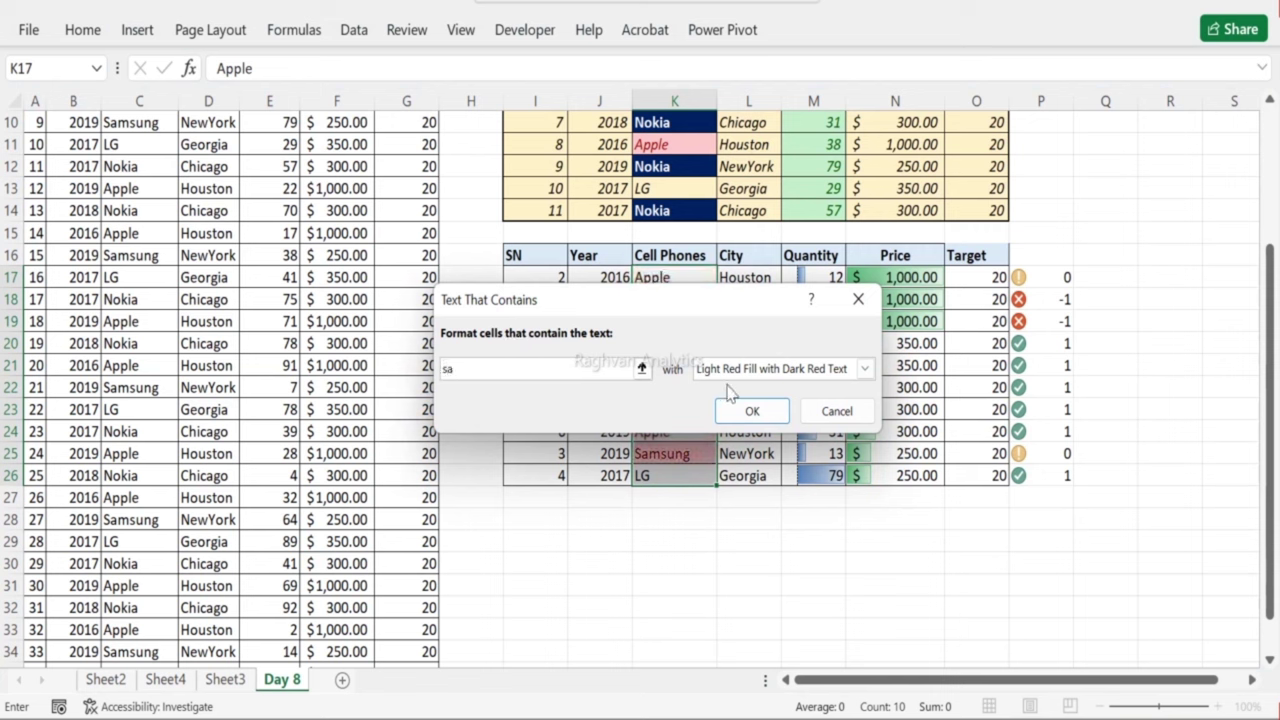
{"action": "left_click", "coordinate": [750, 410]}
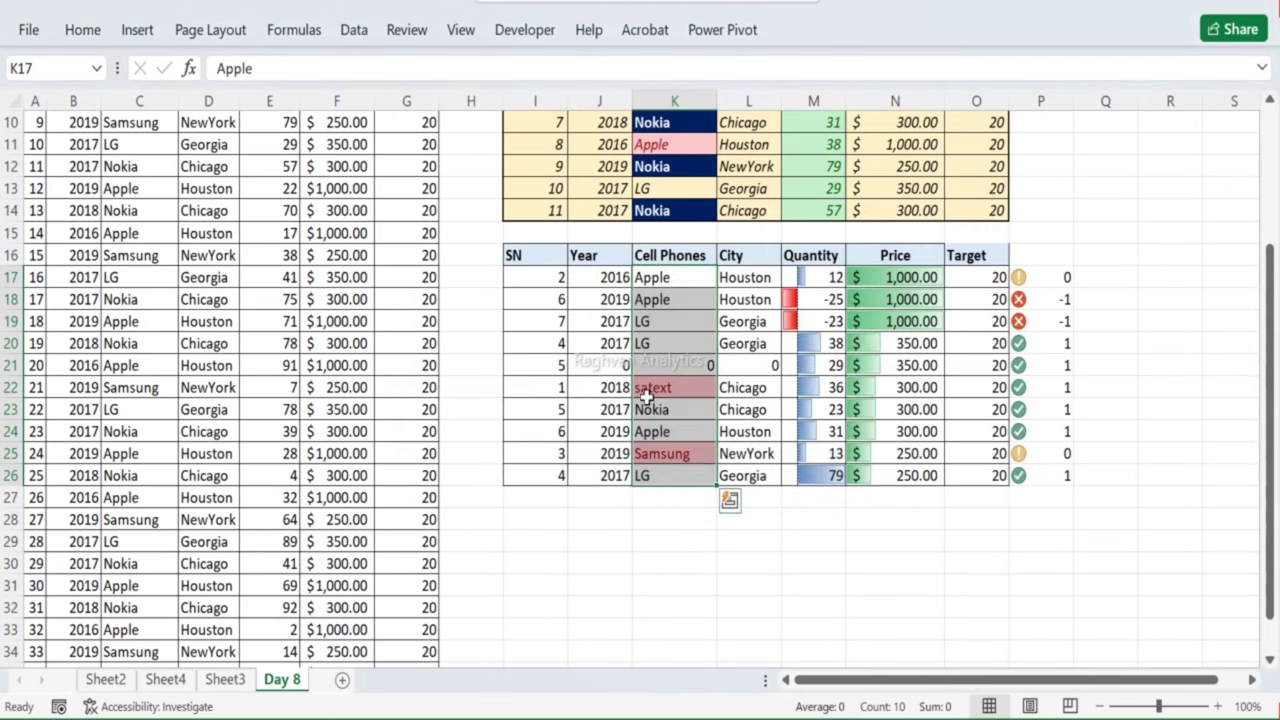
Step: Change the LG entry in K20 to 'Lgsa' so it also gets highlighted
{"action": "double_click", "coordinate": [659, 343]}
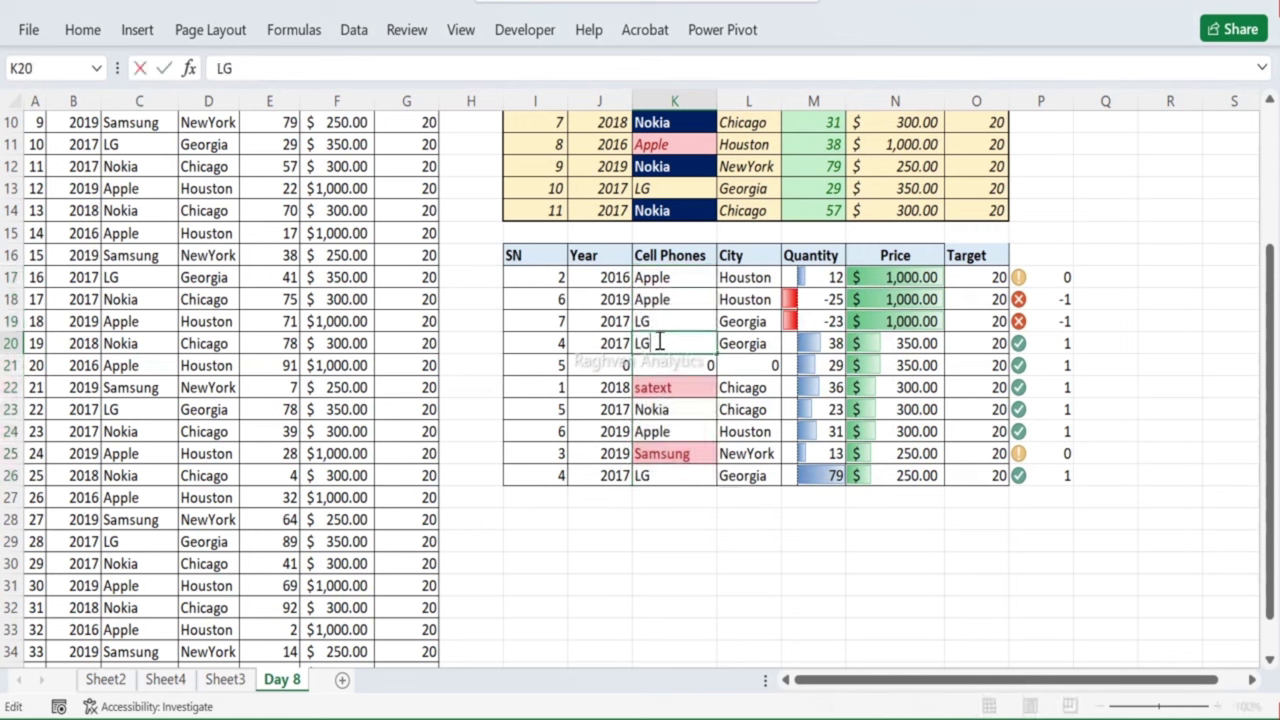
{"action": "key", "text": "Return"}
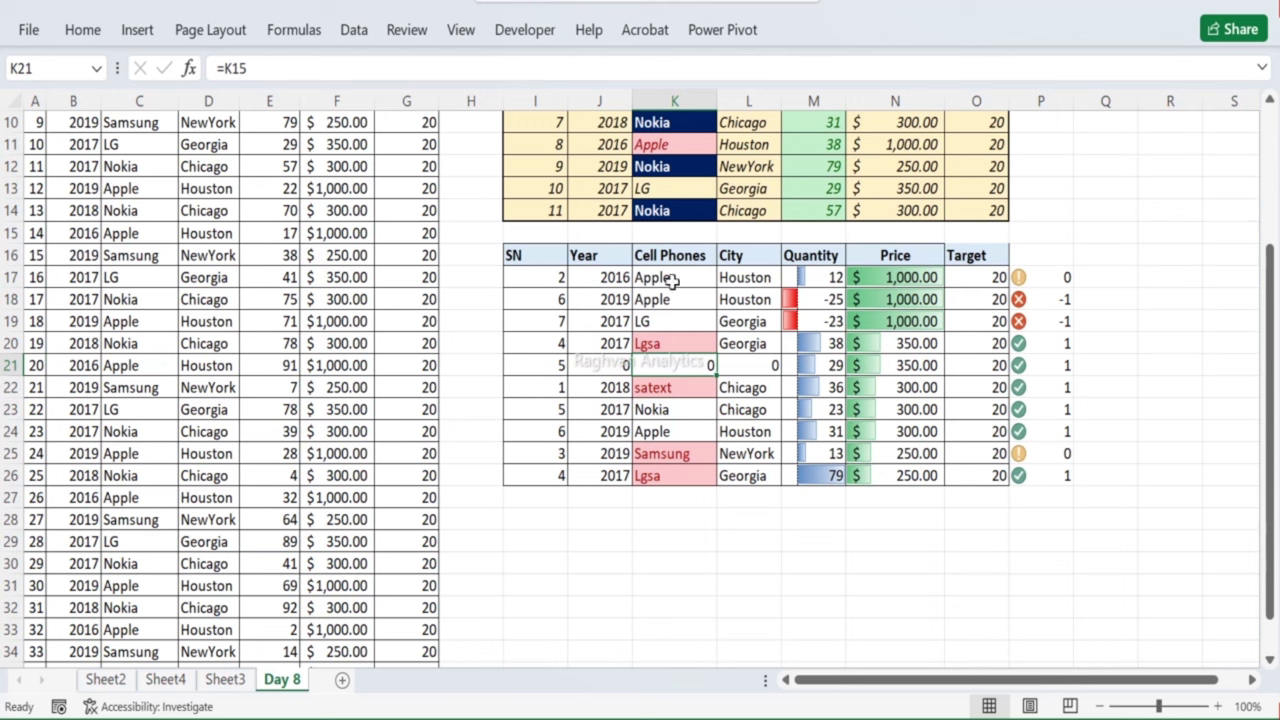
{"action": "left_click_drag", "start_coordinate": [673, 280], "coordinate": [697, 467]}
{"action": "scroll", "coordinate": [640, 367], "scroll_direction": "up", "scroll_amount": 3}
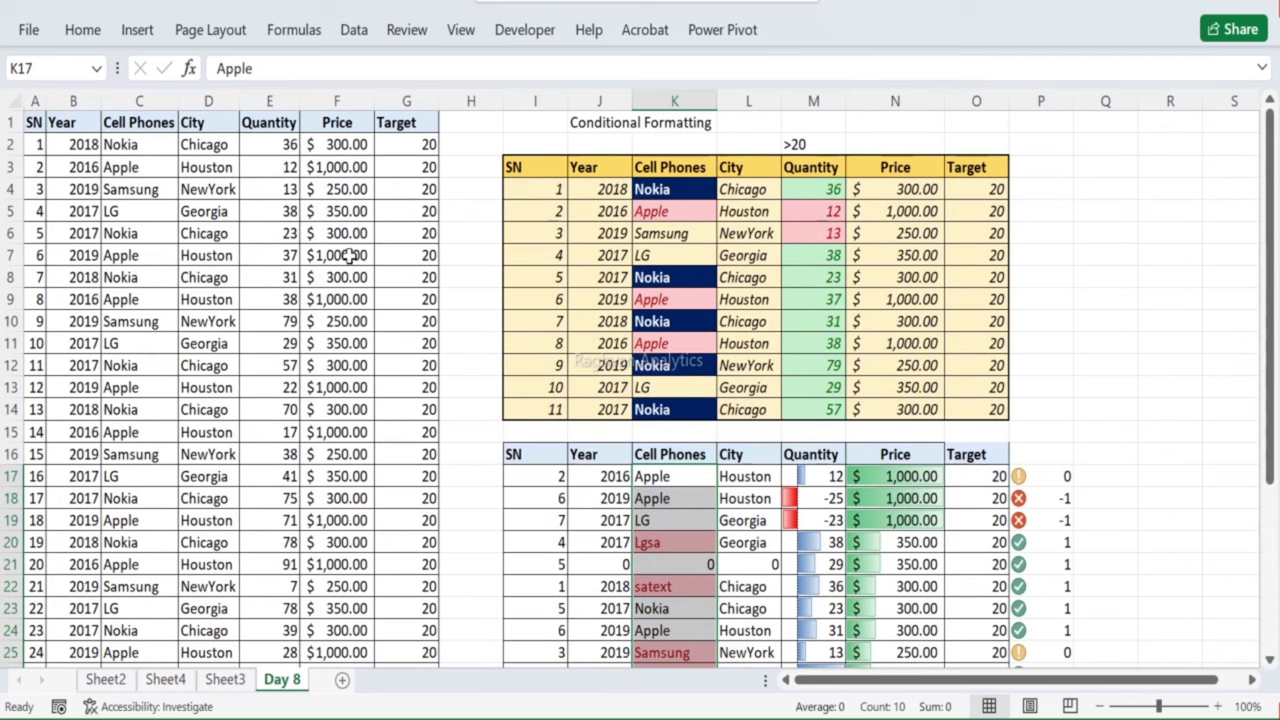
{"action": "scroll", "coordinate": [676, 265], "scroll_direction": "down", "scroll_amount": 2}
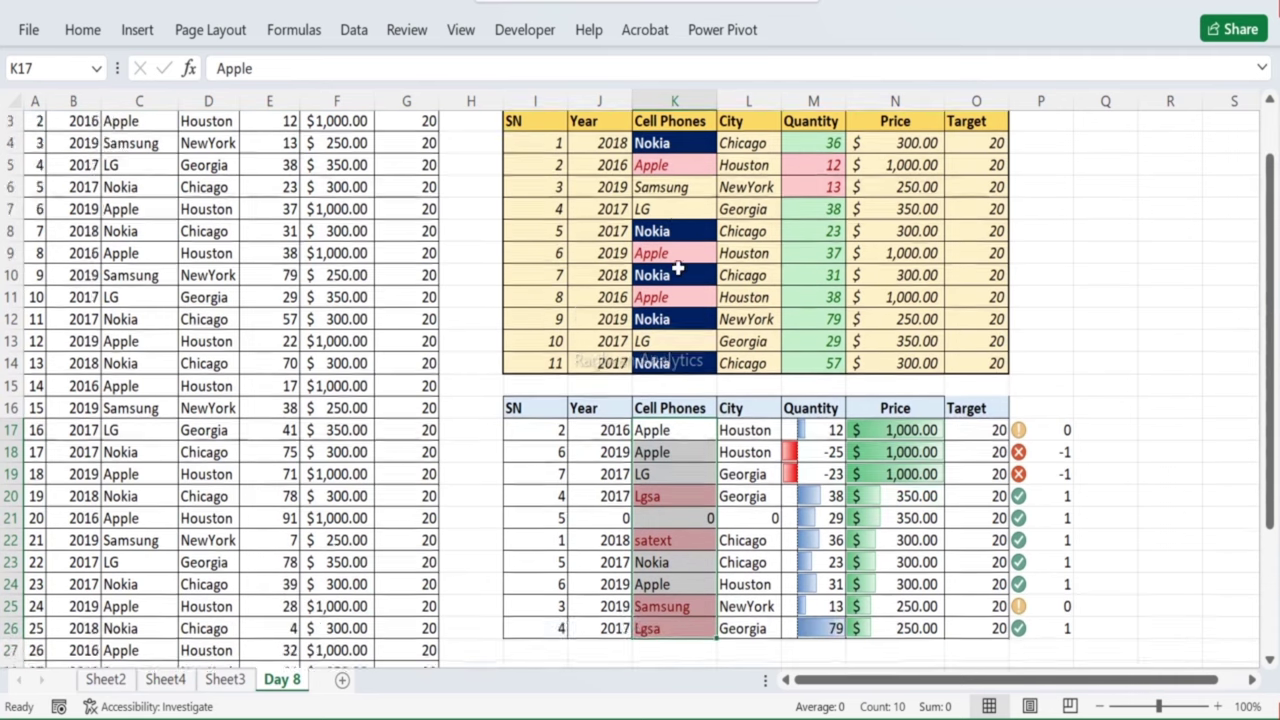
{"action": "scroll", "coordinate": [655, 277], "scroll_direction": "up", "scroll_amount": 2}
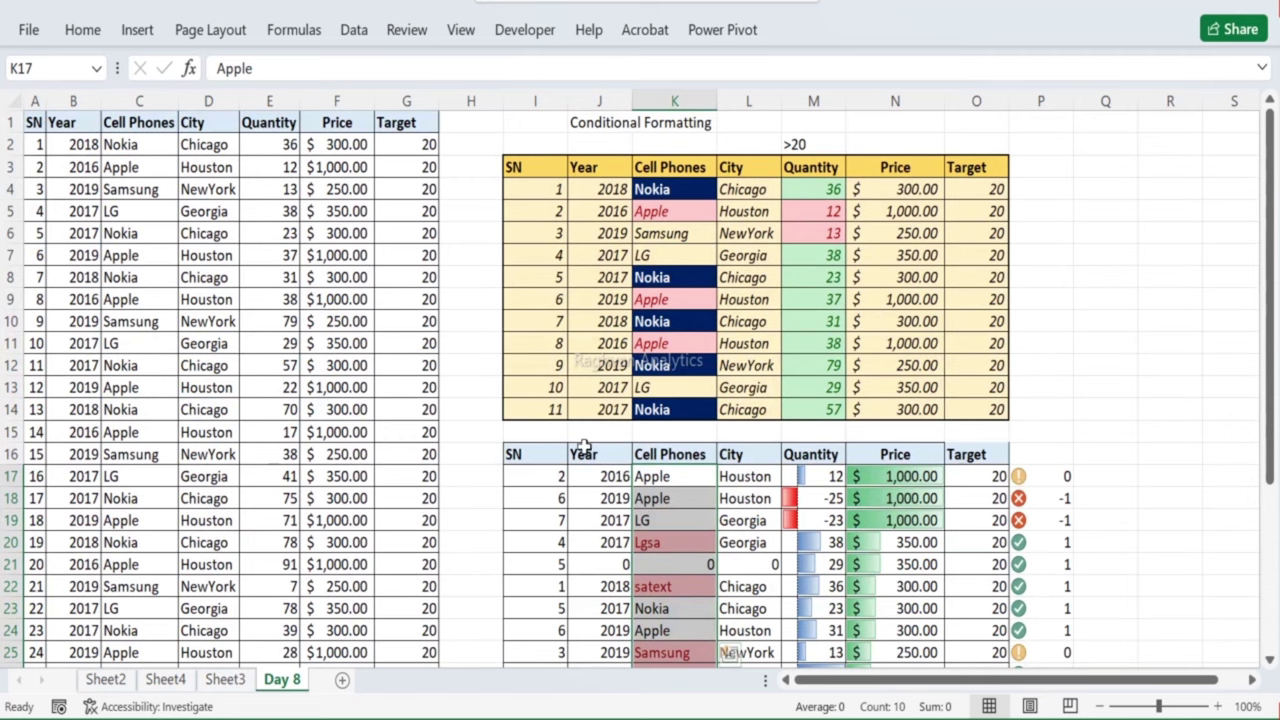
{"action": "scroll", "coordinate": [583, 447], "scroll_direction": "down", "scroll_amount": 3}
{"action": "scroll", "coordinate": [583, 449], "scroll_direction": "up", "scroll_amount": 3}
{"action": "scroll", "coordinate": [660, 340], "scroll_direction": "down", "scroll_amount": 2}
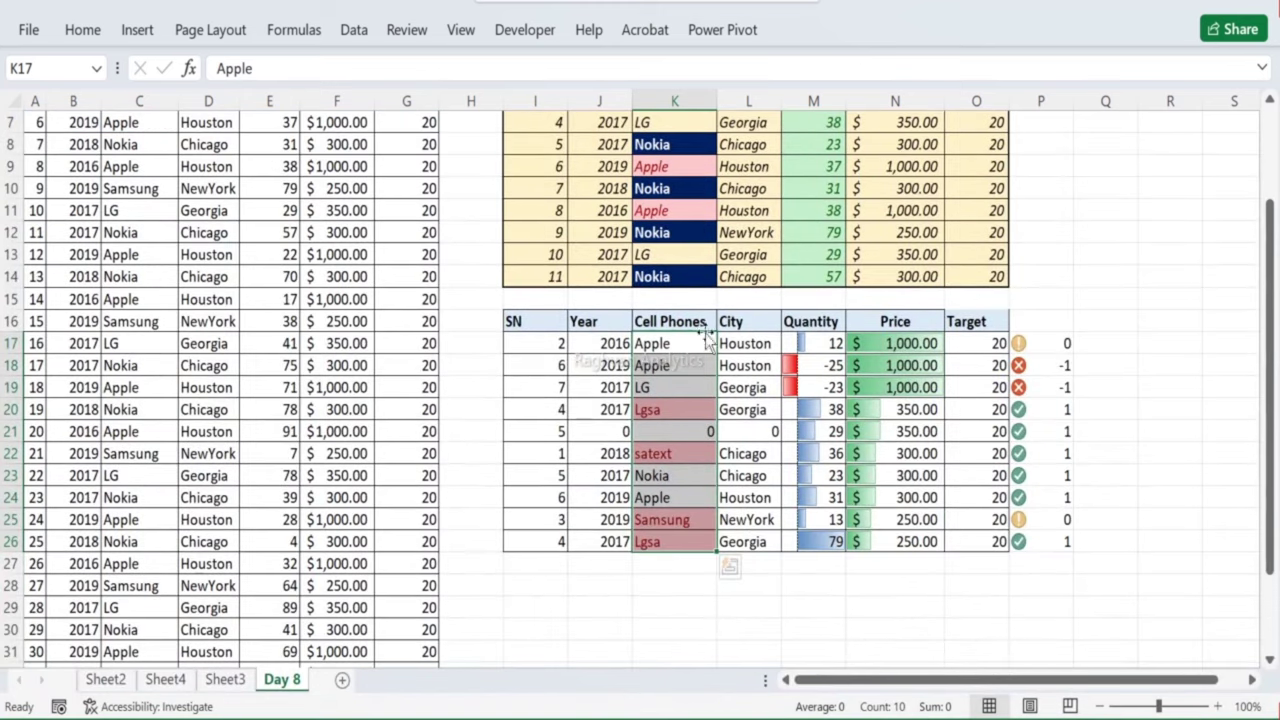
{"action": "scroll", "coordinate": [786, 332], "scroll_direction": "up", "scroll_amount": 2}
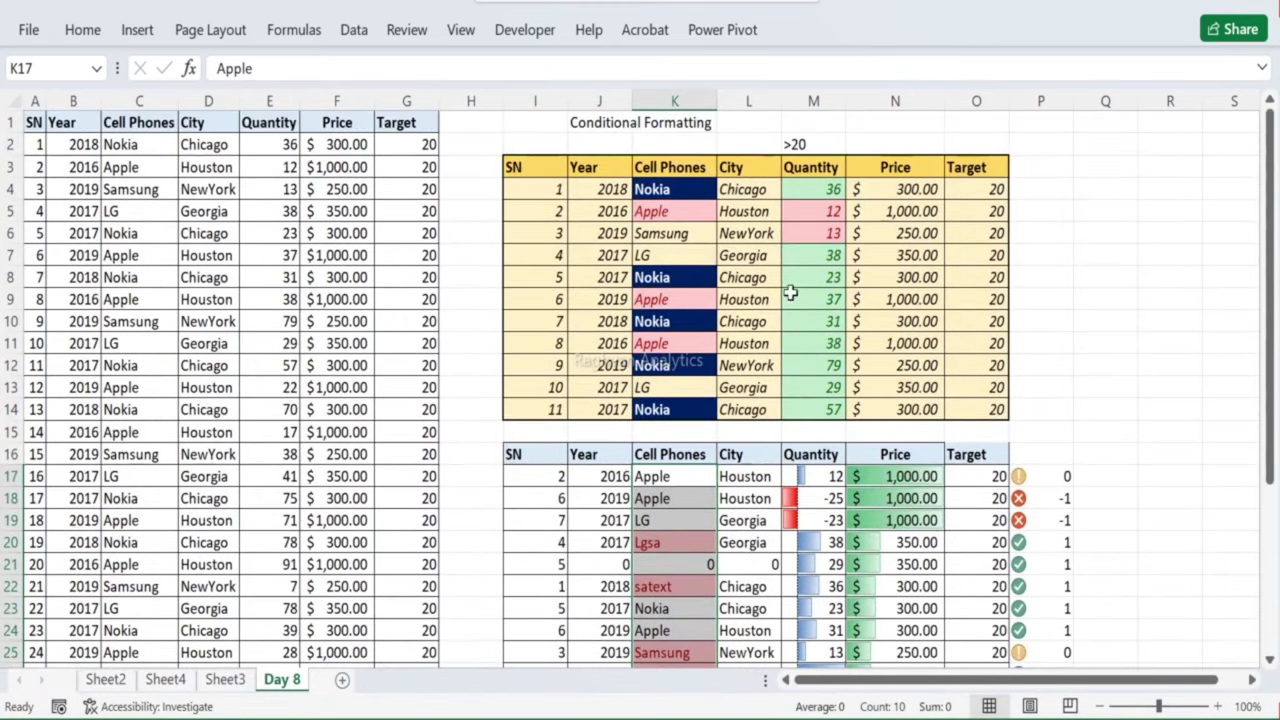
{"action": "scroll", "coordinate": [851, 226], "scroll_direction": "down", "scroll_amount": 1}
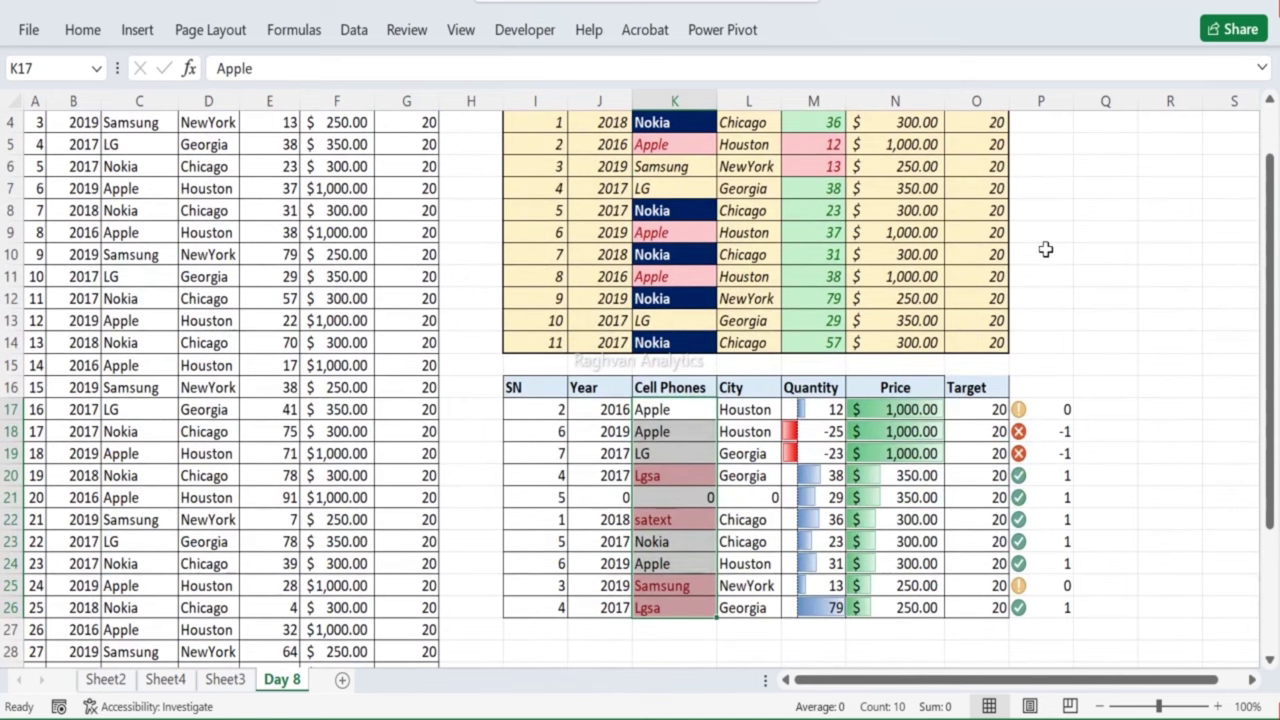
{"action": "scroll", "coordinate": [1045, 249], "scroll_direction": "up", "scroll_amount": 1}
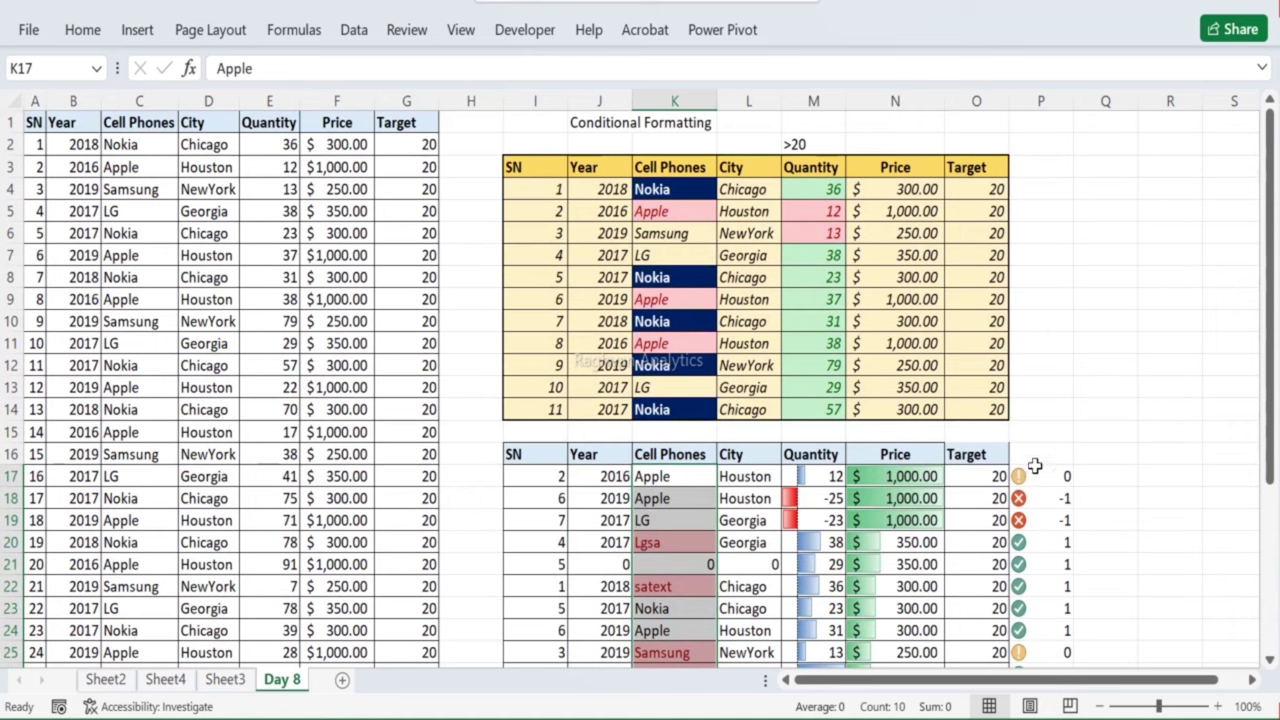
{"action": "scroll", "coordinate": [1043, 486], "scroll_direction": "down", "scroll_amount": 1}
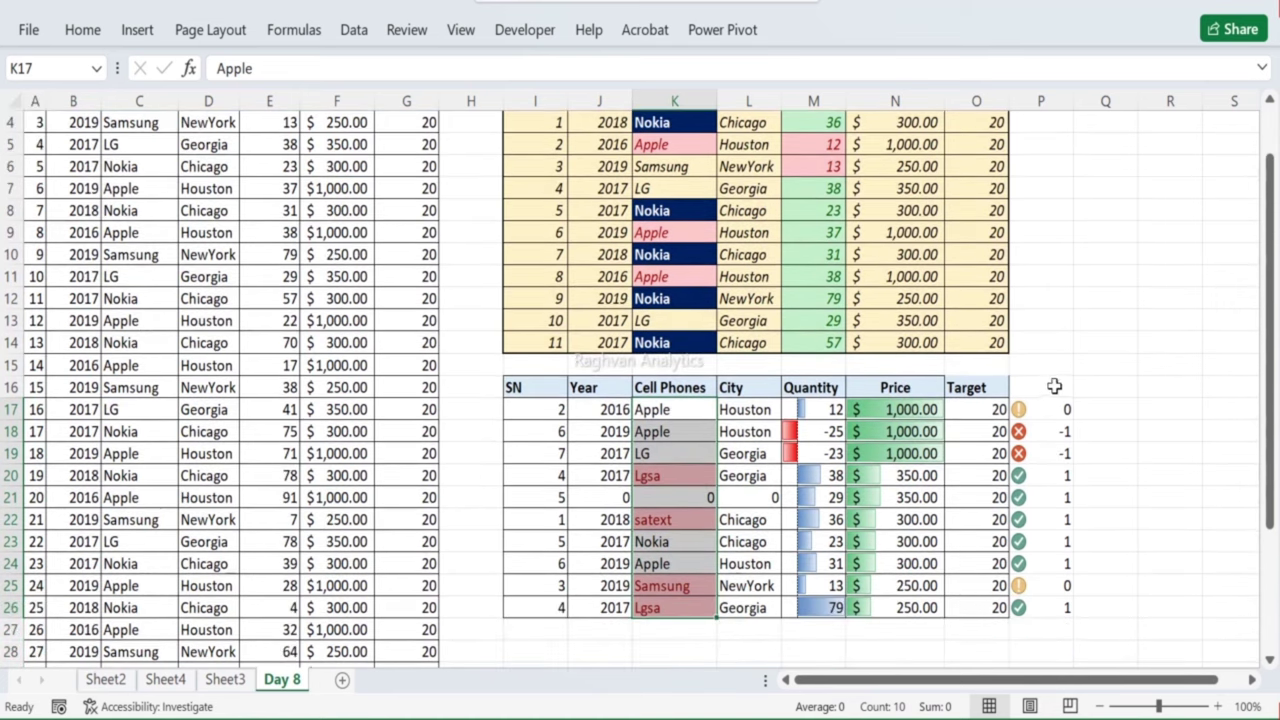
{"action": "scroll", "coordinate": [1058, 381], "scroll_direction": "up", "scroll_amount": 1}
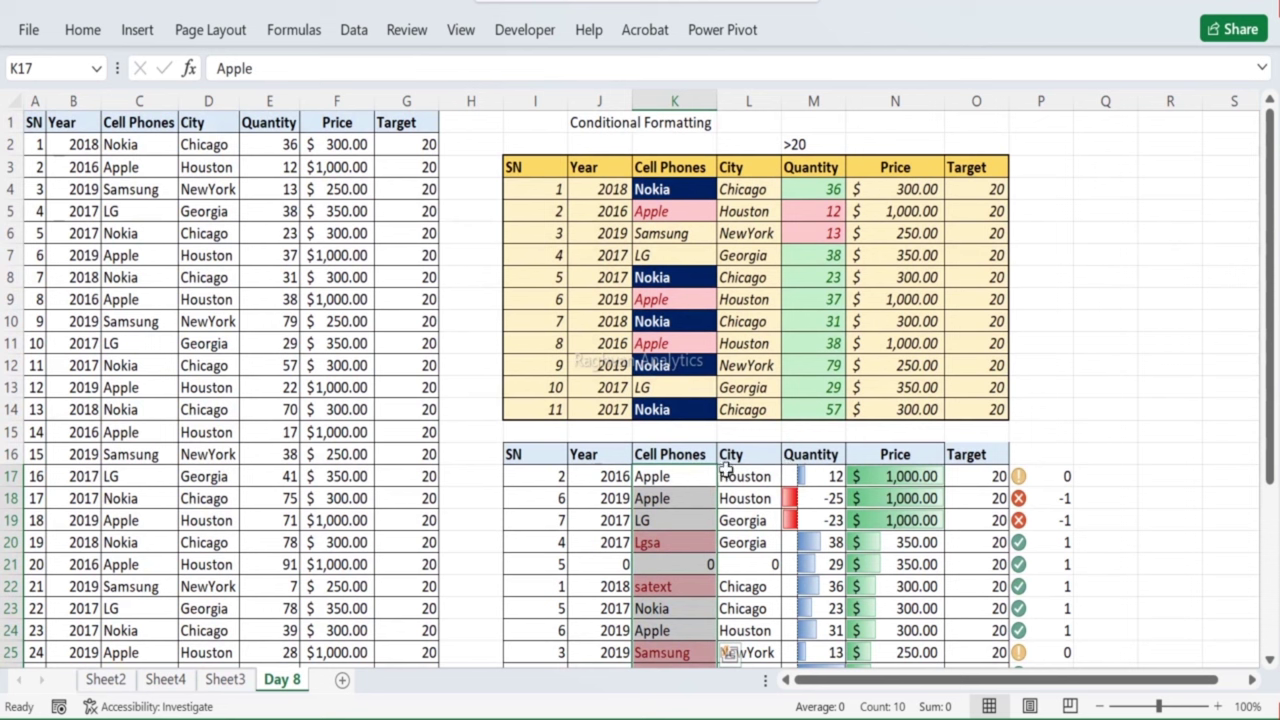
{"action": "left_click_drag", "start_coordinate": [1060, 185], "coordinate": [1068, 172]}
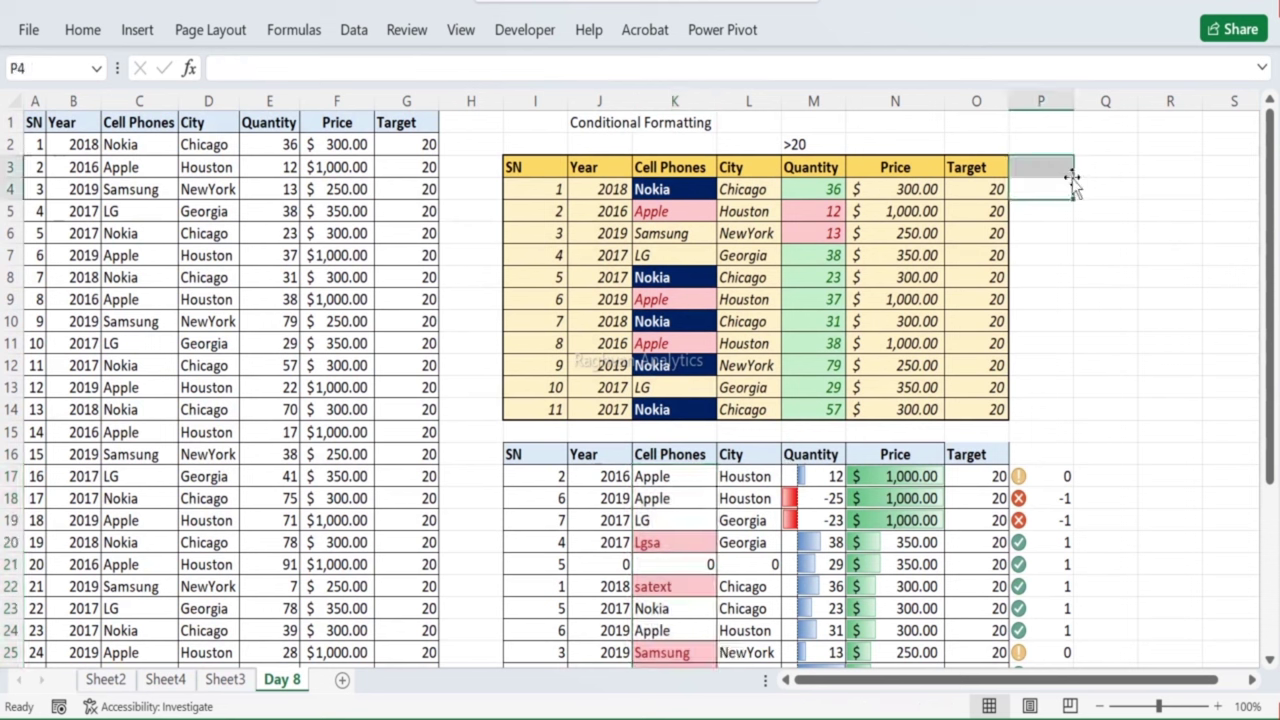
Step: Restrict cells P4:P14 to a Yes,No drop-down list using Data Validation
{"action": "left_click", "coordinate": [1056, 181]}
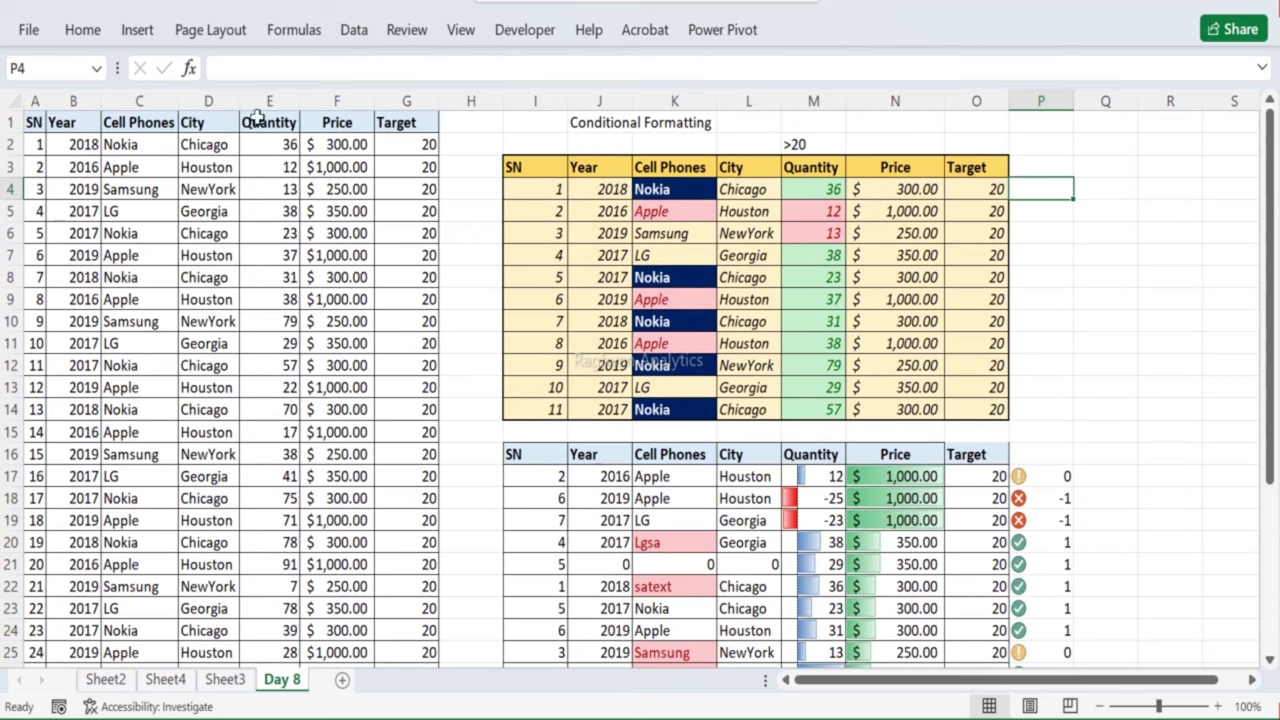
{"action": "left_click", "coordinate": [85, 30]}
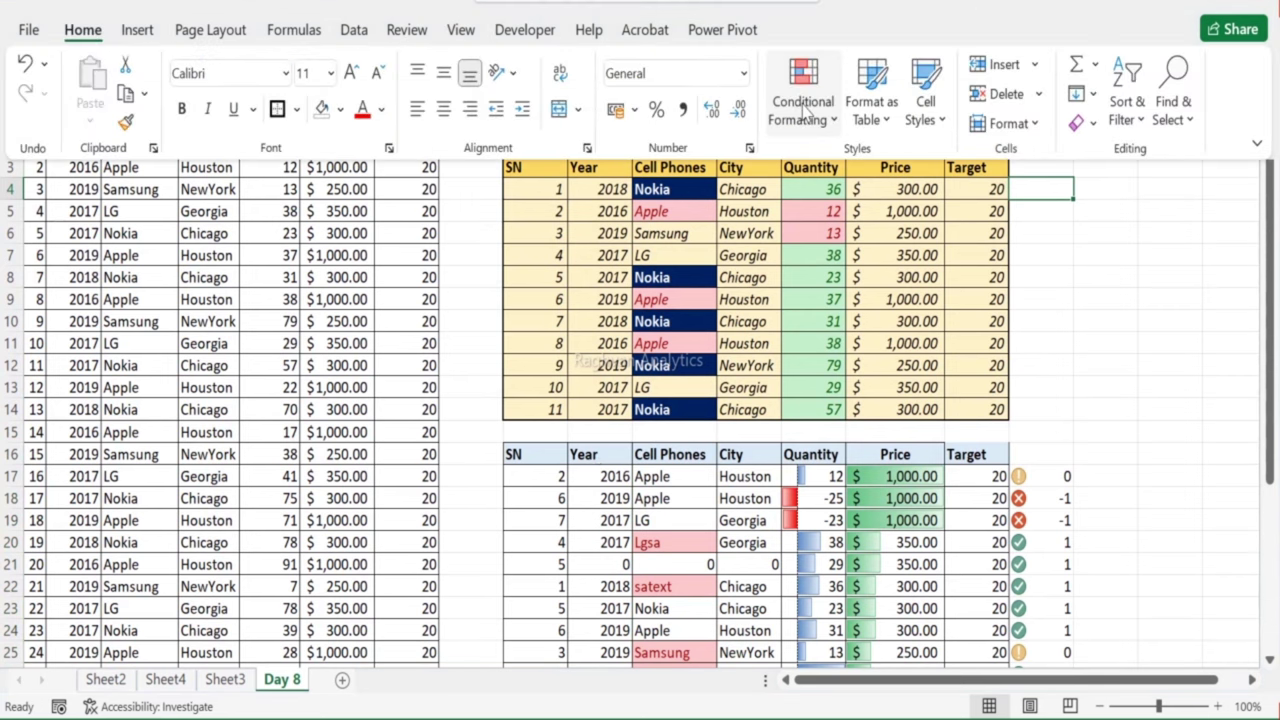
{"action": "left_click", "coordinate": [803, 100]}
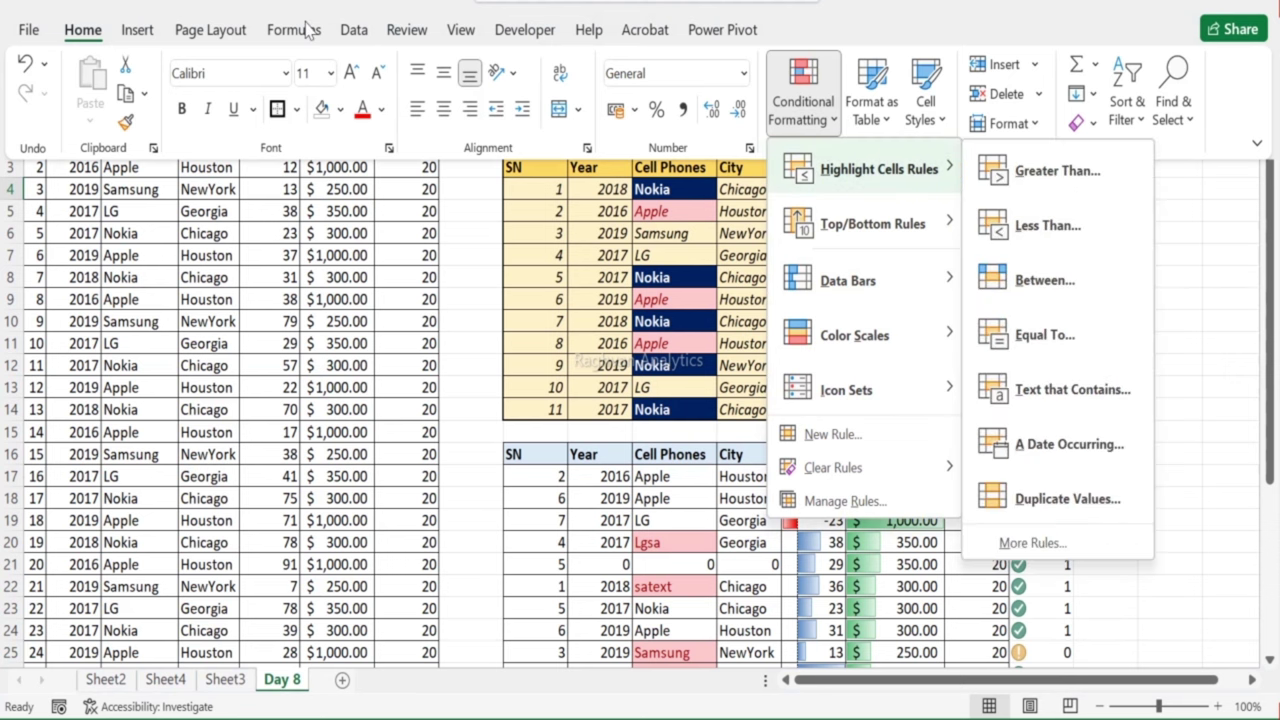
{"action": "left_click", "coordinate": [360, 36]}
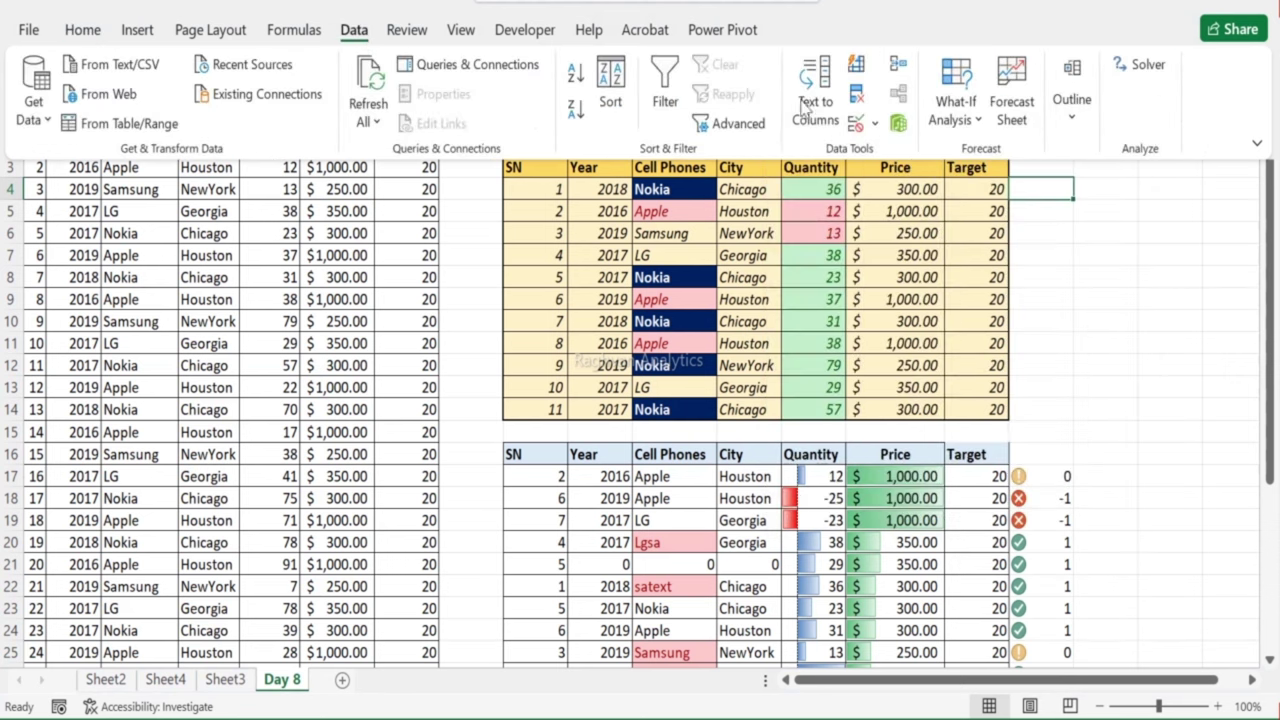
{"action": "left_click", "coordinate": [856, 122]}
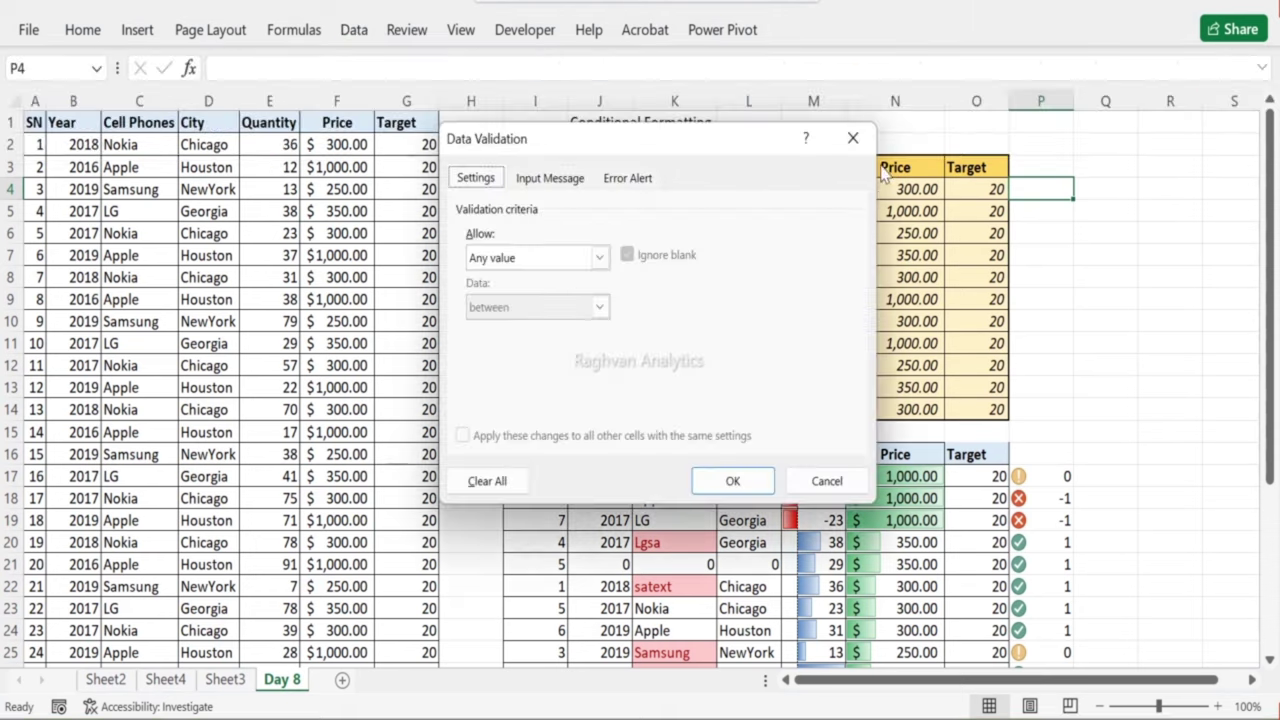
{"action": "left_click", "coordinate": [599, 257]}
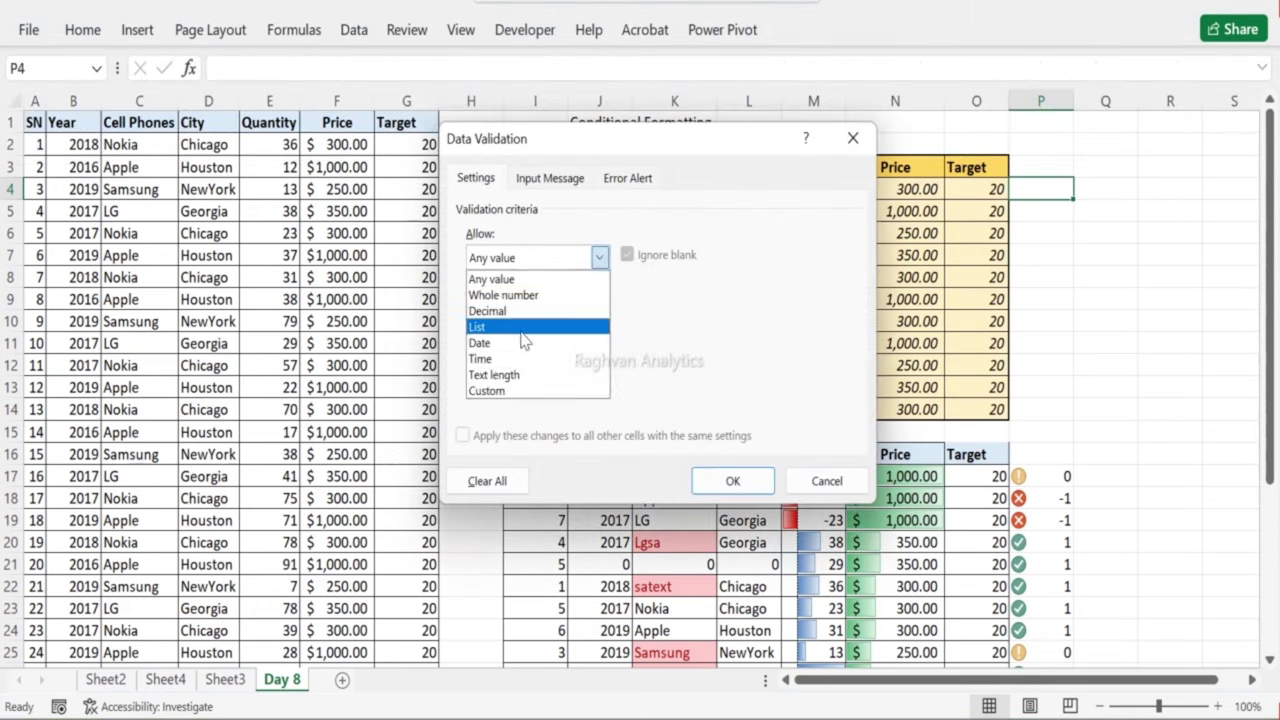
{"action": "left_click", "coordinate": [521, 328]}
{"action": "left_click", "coordinate": [513, 356]}
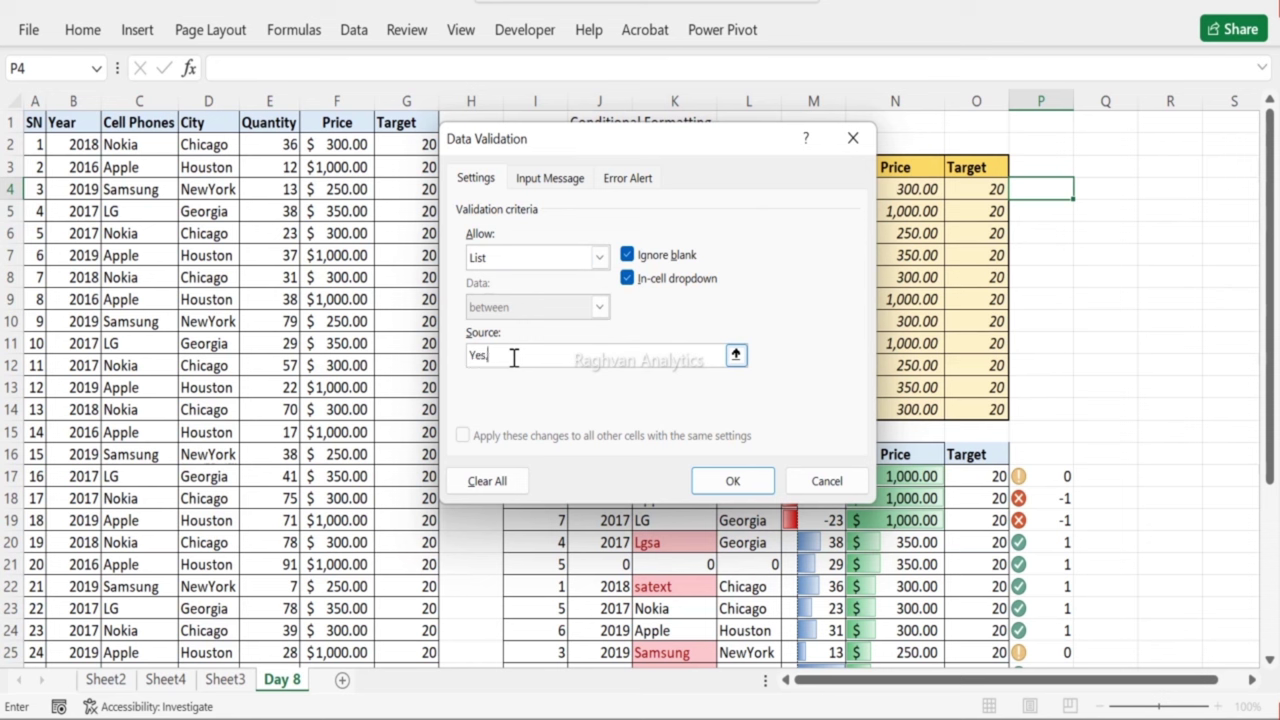
{"action": "type", "text": "No"}
{"action": "left_click", "coordinate": [734, 476]}
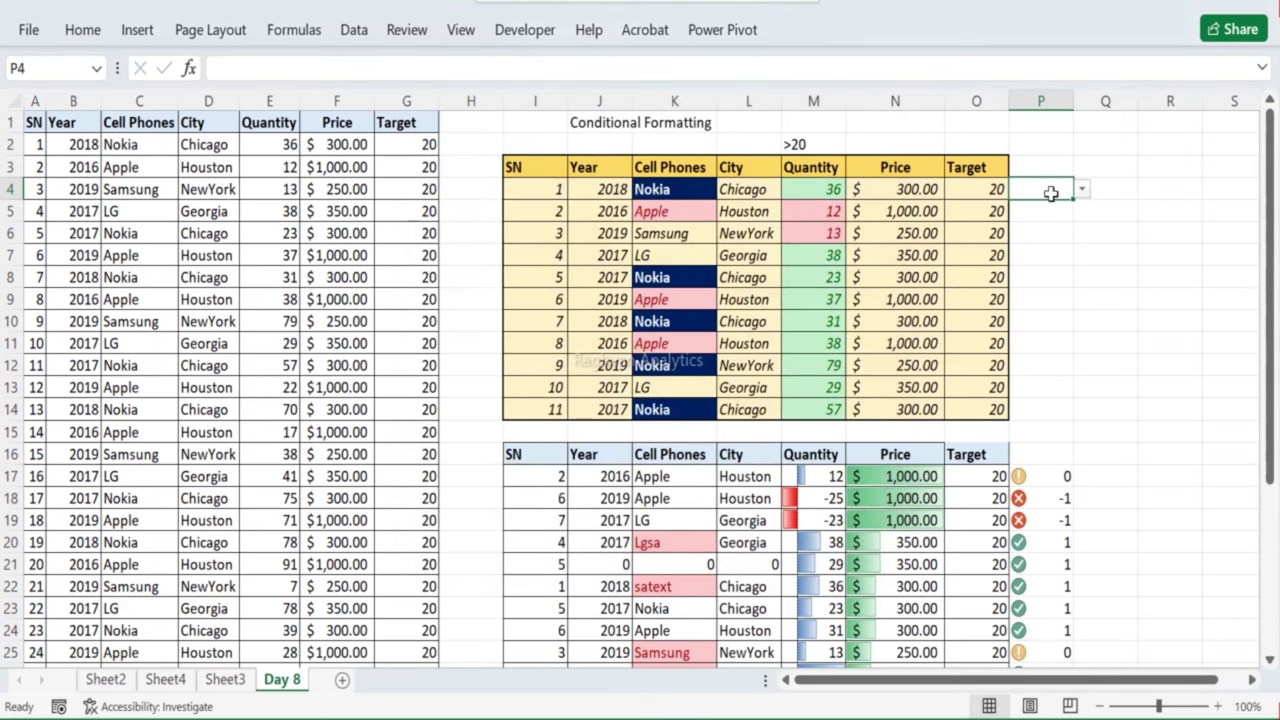
{"action": "key", "text": "ctrl+c"}
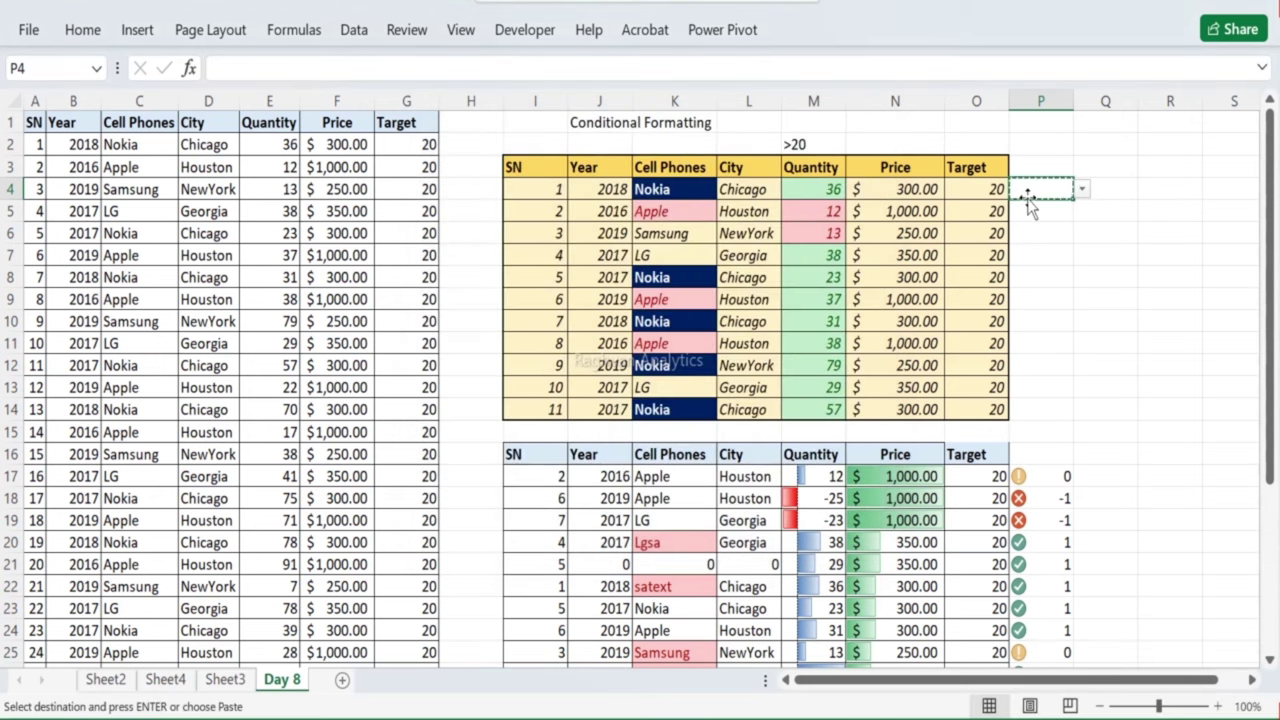
{"action": "left_click_drag", "start_coordinate": [1055, 185], "coordinate": [1056, 405]}
{"action": "key", "text": "ctrl+v"}
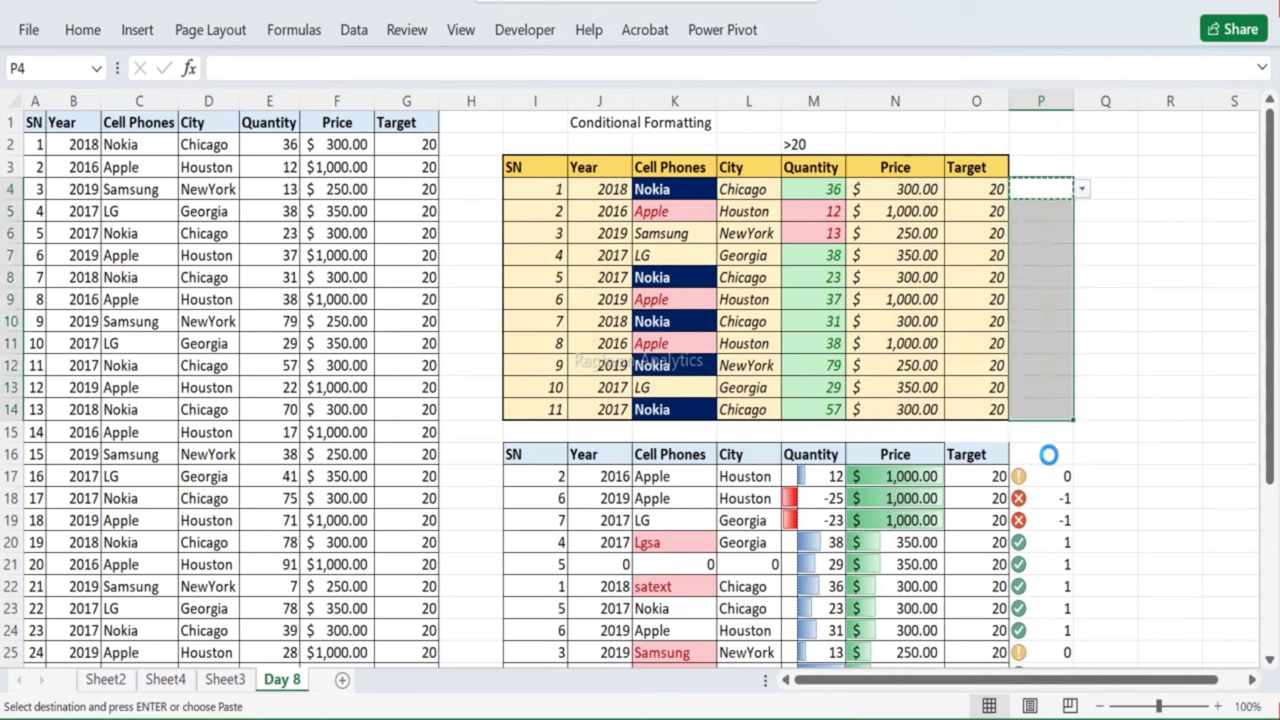
Step: Enter the header 'status' in cell P3
{"action": "left_click", "coordinate": [995, 167]}
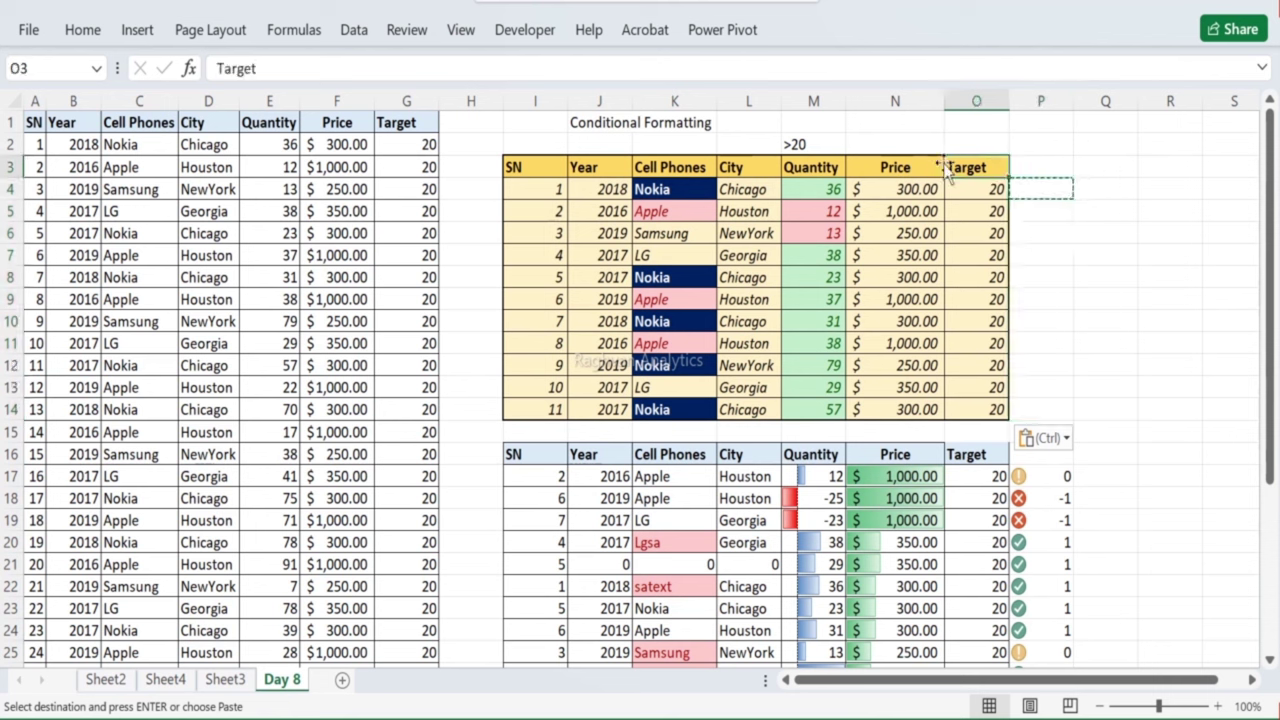
{"action": "left_click", "coordinate": [1036, 150]}
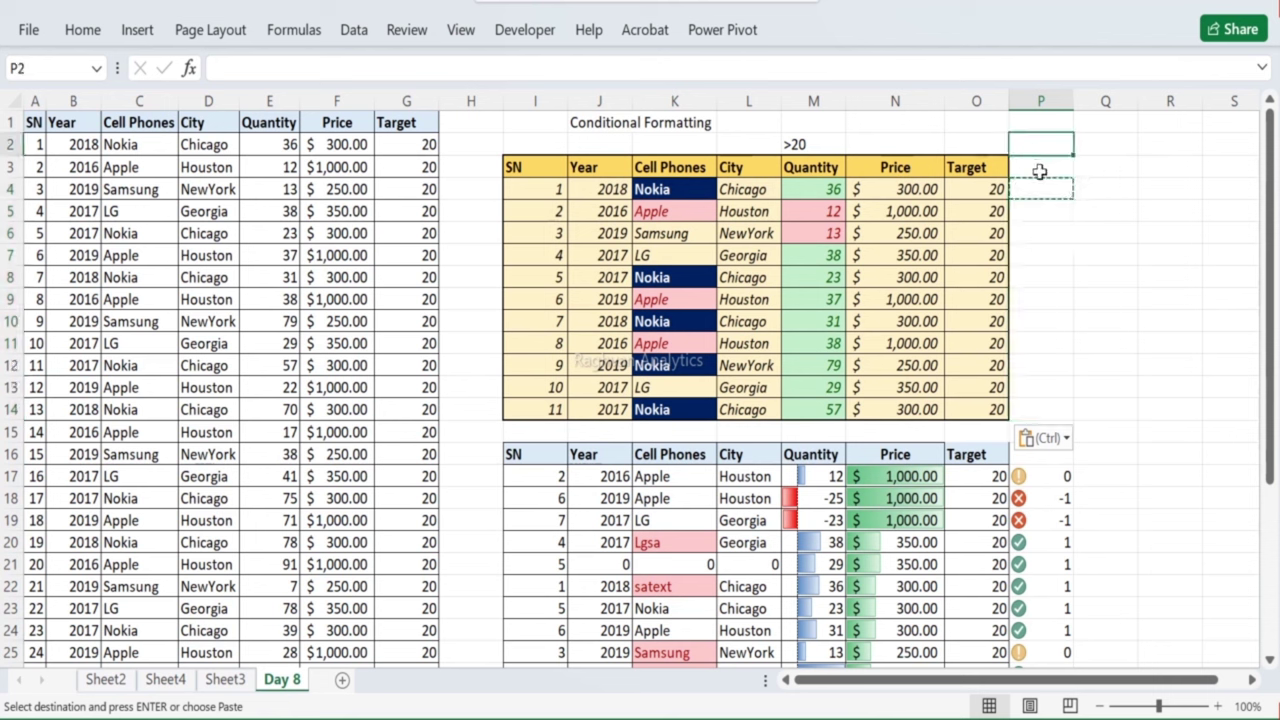
{"action": "left_click", "coordinate": [1042, 171]}
{"action": "type", "text": "status"}
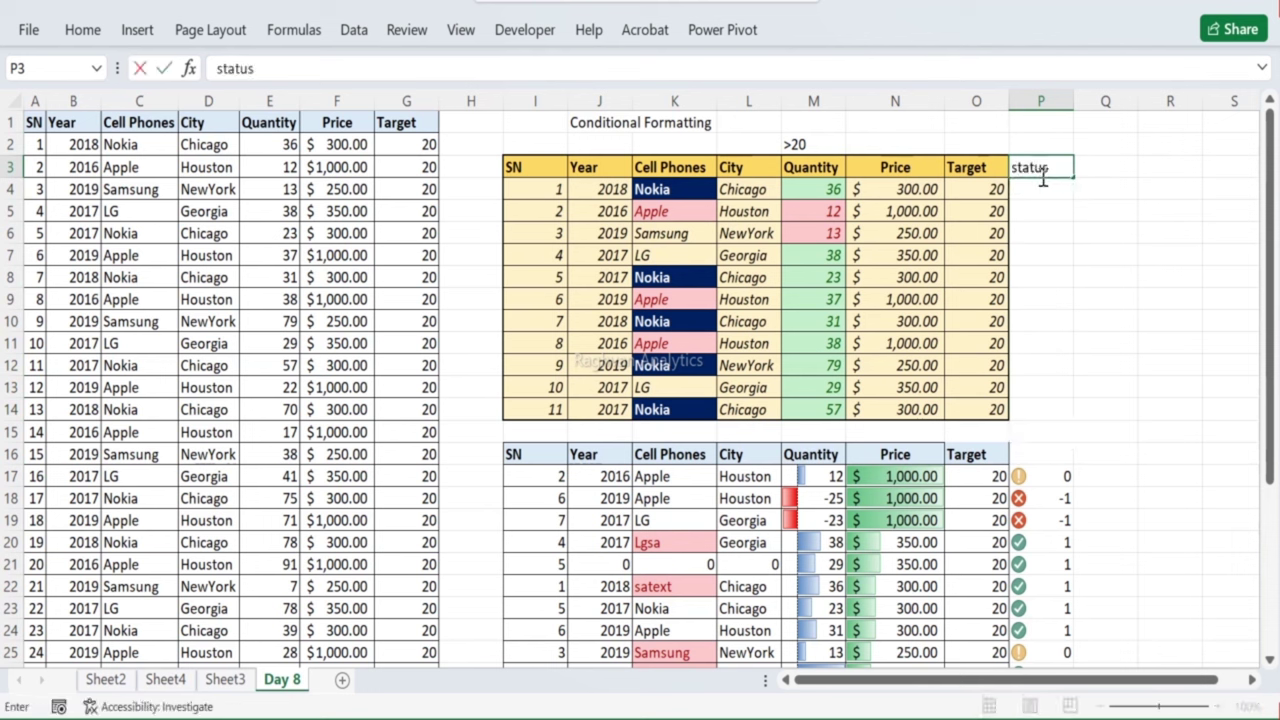
{"action": "key", "text": "Return"}
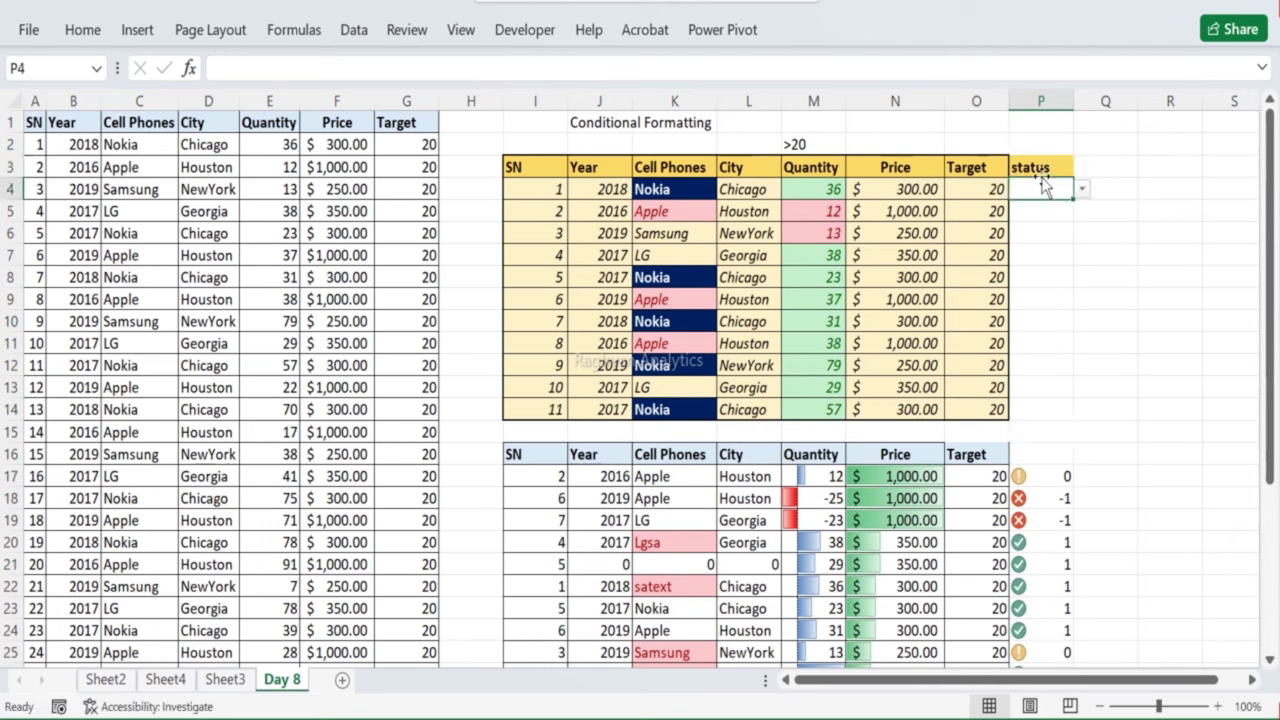
Step: Set P4 to Yes and copy Yes down through P14
{"action": "left_click", "coordinate": [1081, 189]}
{"action": "left_click", "coordinate": [1047, 209]}
{"action": "type", "text": "C"}
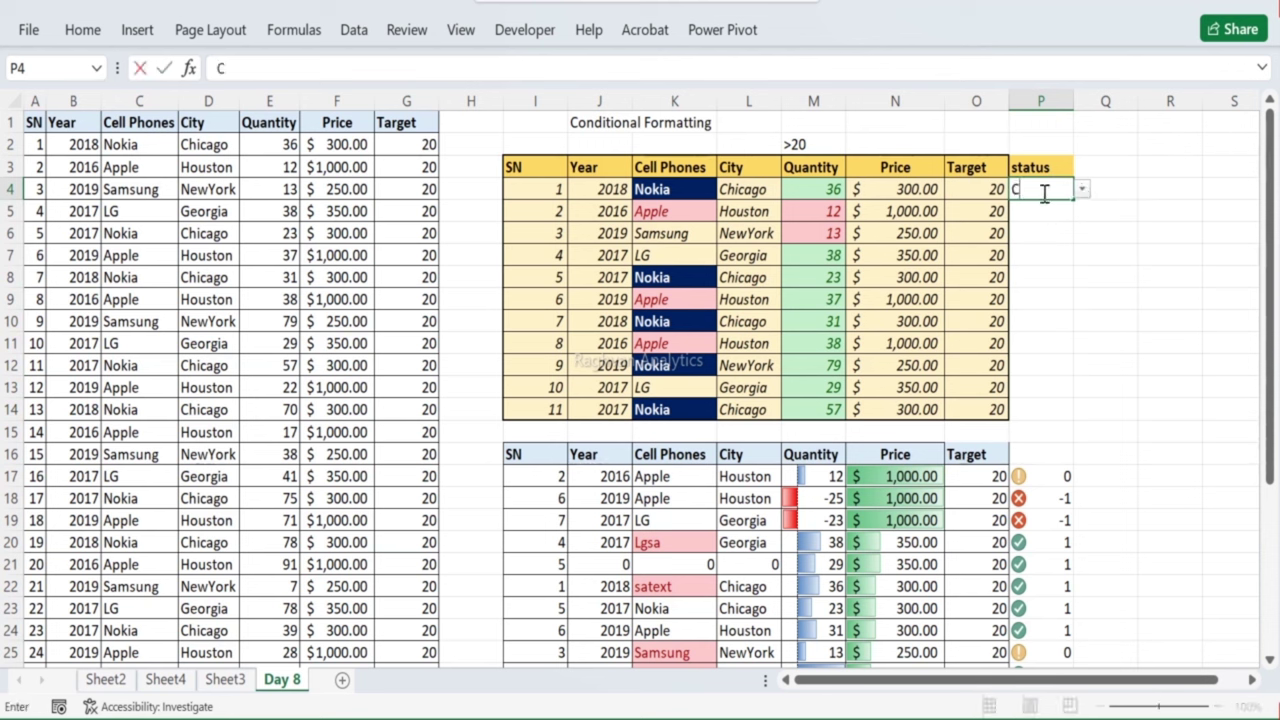
{"action": "key", "text": "Escape"}
{"action": "key", "text": "ctrl+c"}
{"action": "left_click_drag", "start_coordinate": [1041, 210], "coordinate": [1050, 408]}
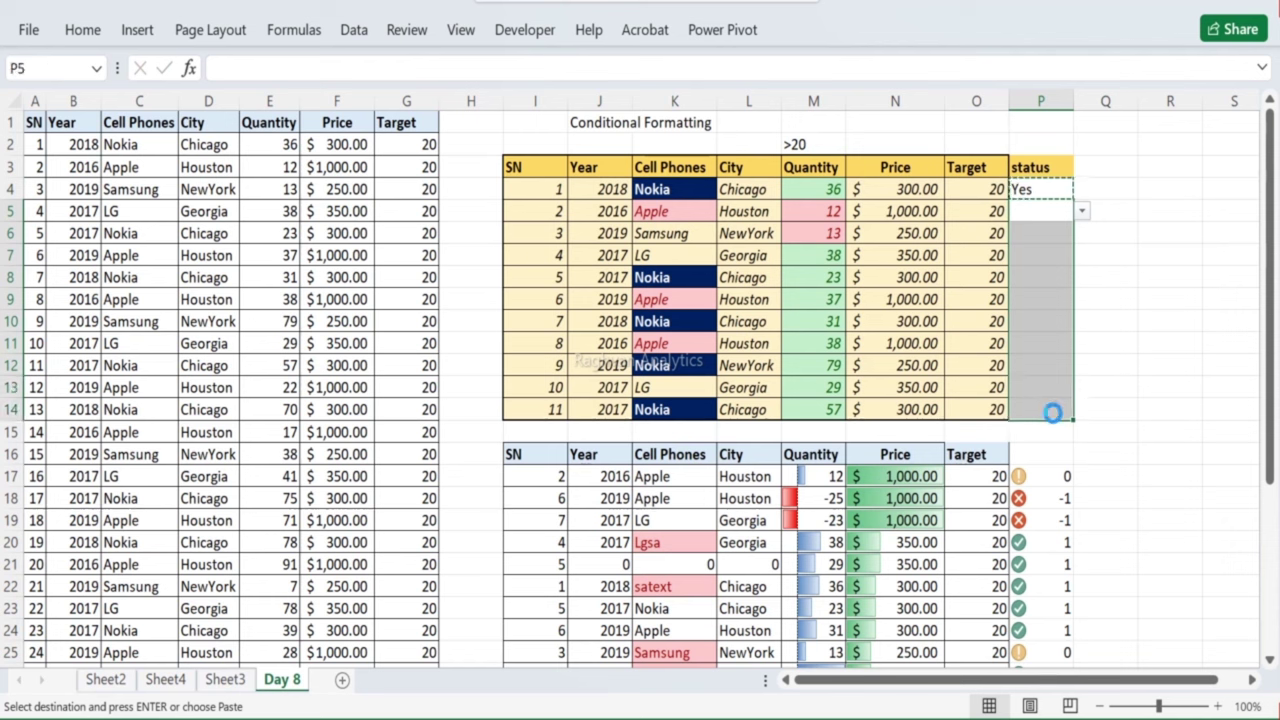
{"action": "key", "text": "ctrl+v"}
Step: Change the status of P6, P8 and P10 to No
{"action": "left_click", "coordinate": [1040, 233]}
{"action": "left_click", "coordinate": [1081, 233]}
{"action": "left_click", "coordinate": [1078, 268]}
{"action": "left_click", "coordinate": [1060, 277]}
{"action": "left_click", "coordinate": [1081, 277]}
{"action": "left_click", "coordinate": [1040, 315]}
{"action": "left_click", "coordinate": [1046, 321]}
{"action": "left_click", "coordinate": [1081, 321]}
{"action": "left_click", "coordinate": [1066, 356]}
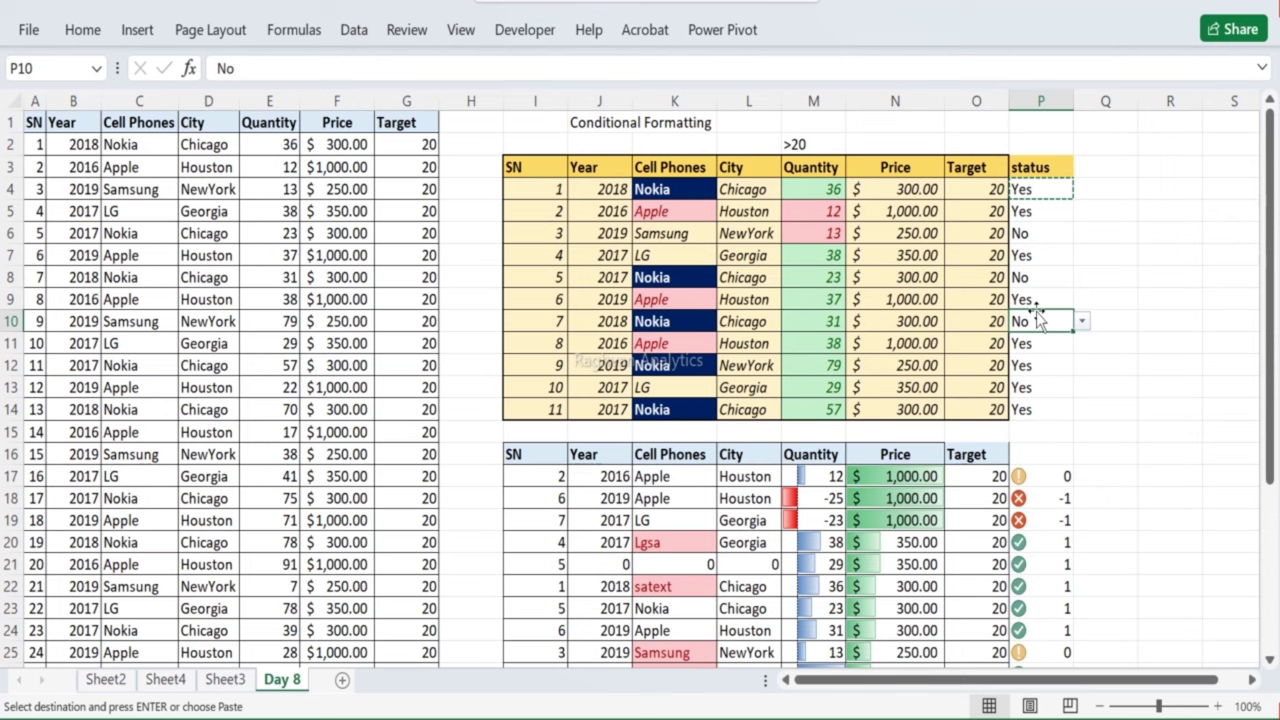
{"action": "left_click", "coordinate": [186, 187]}
{"action": "scroll", "coordinate": [190, 195], "scroll_direction": "down", "scroll_amount": 9}
{"action": "scroll", "coordinate": [197, 205], "scroll_direction": "up", "scroll_amount": 2}
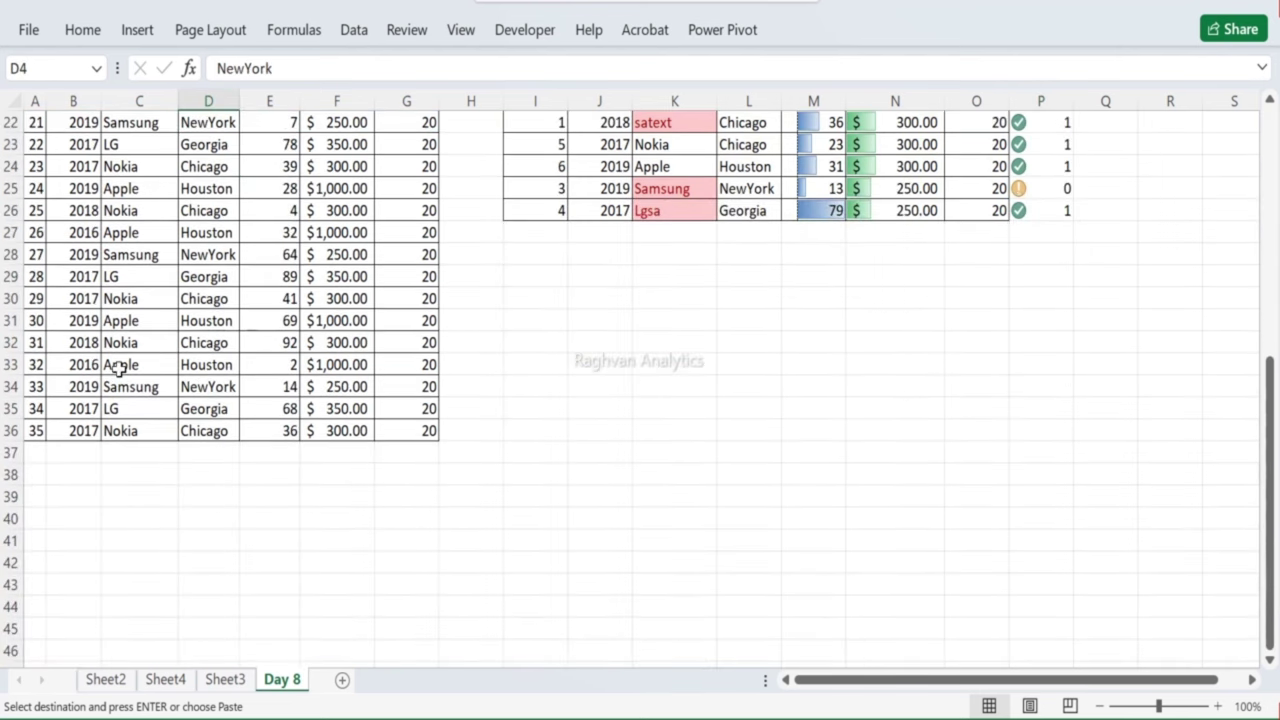
{"action": "scroll", "coordinate": [177, 432], "scroll_direction": "up", "scroll_amount": 7}
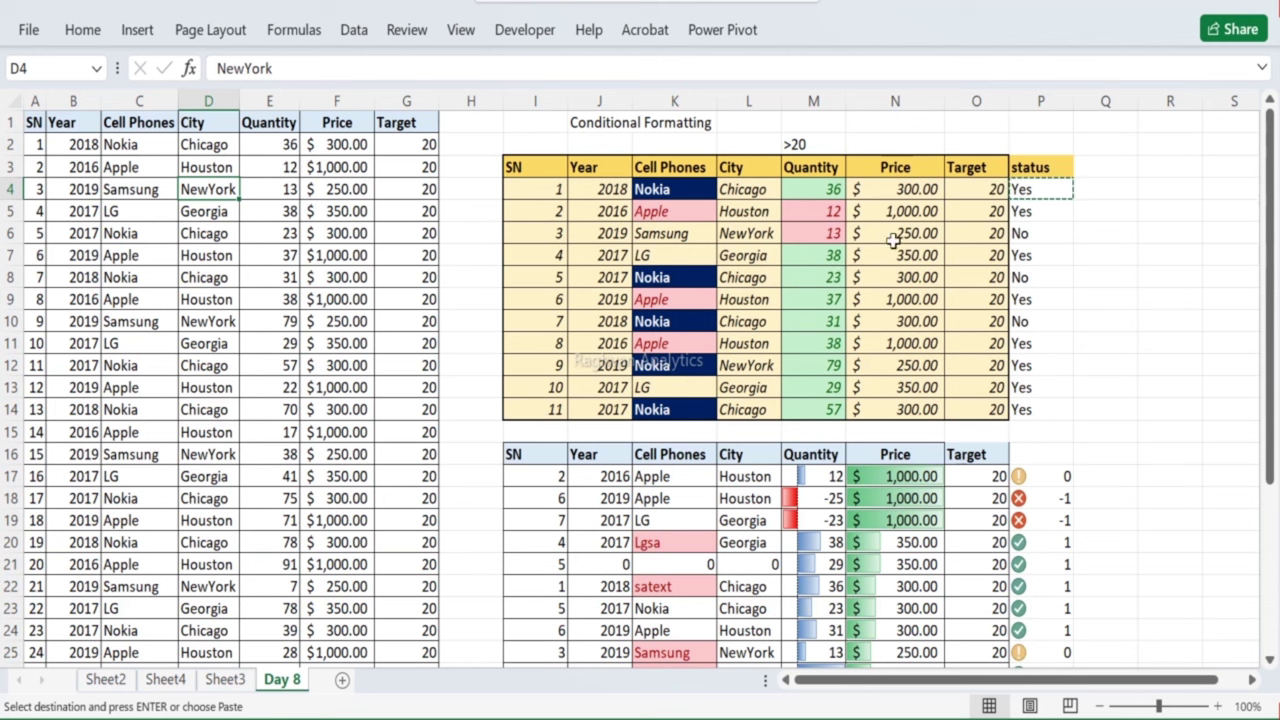
Step: Highlight status cells P4:P14 equal to 'no' with light red fill
{"action": "left_click", "coordinate": [1050, 180]}
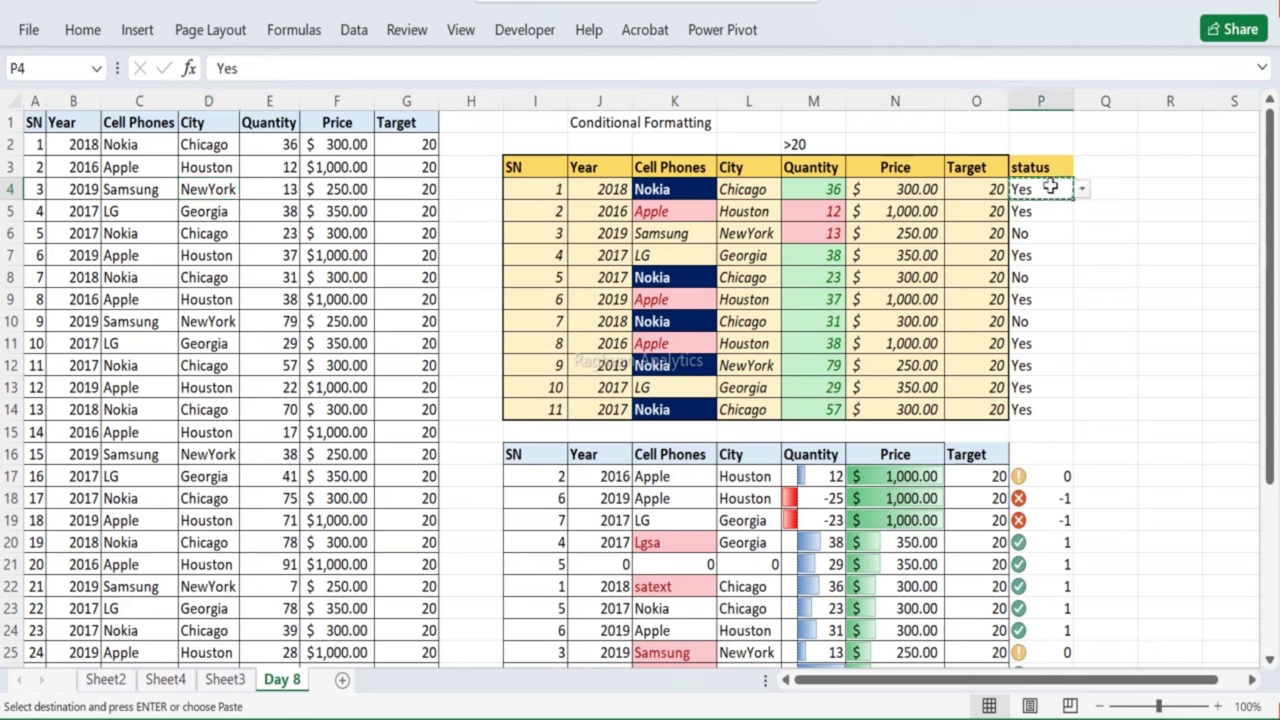
{"action": "left_click_drag", "start_coordinate": [1050, 187], "coordinate": [1060, 403]}
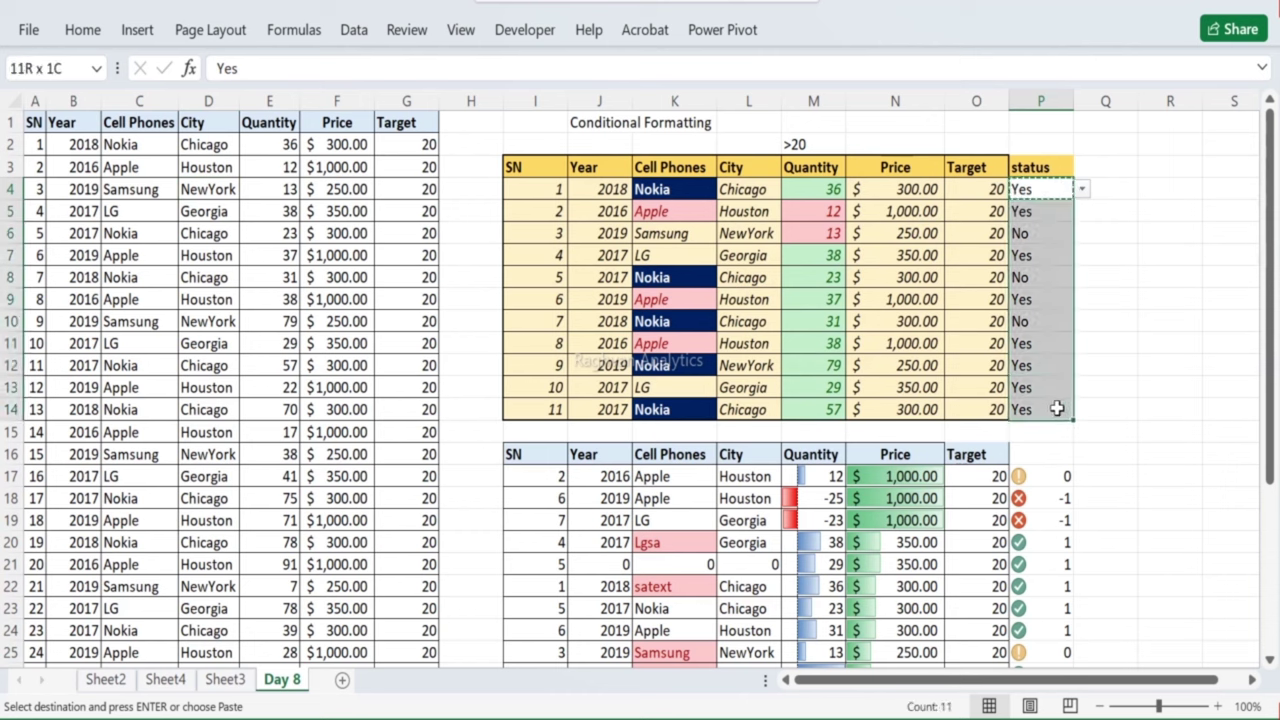
{"action": "left_click", "coordinate": [83, 29]}
{"action": "left_click", "coordinate": [795, 92]}
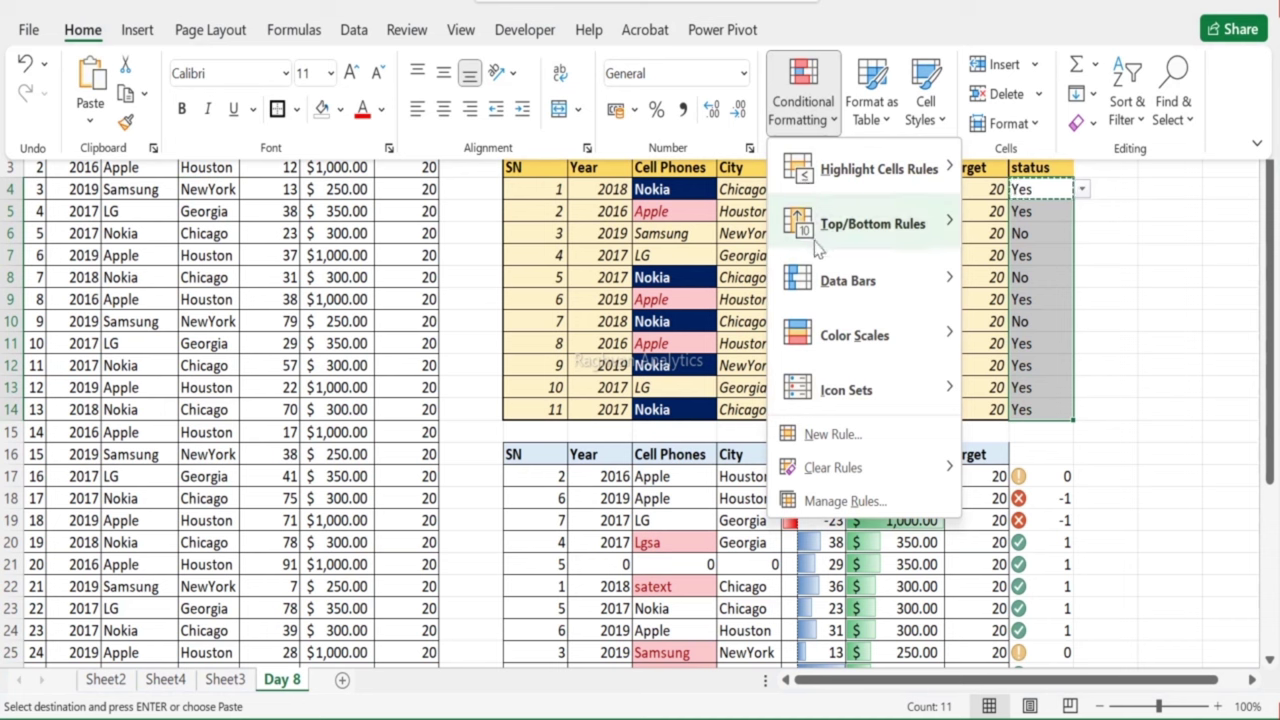
{"action": "mouse_move", "coordinate": [880, 172]}
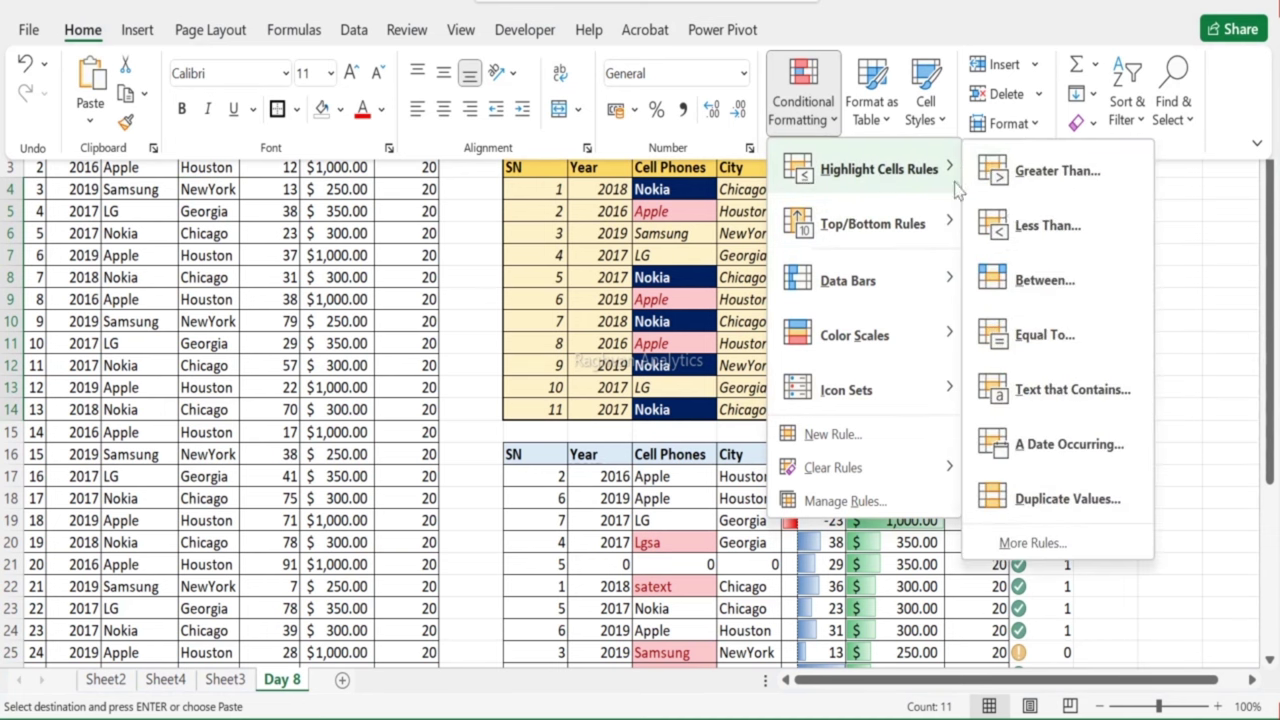
{"action": "left_click", "coordinate": [1035, 333]}
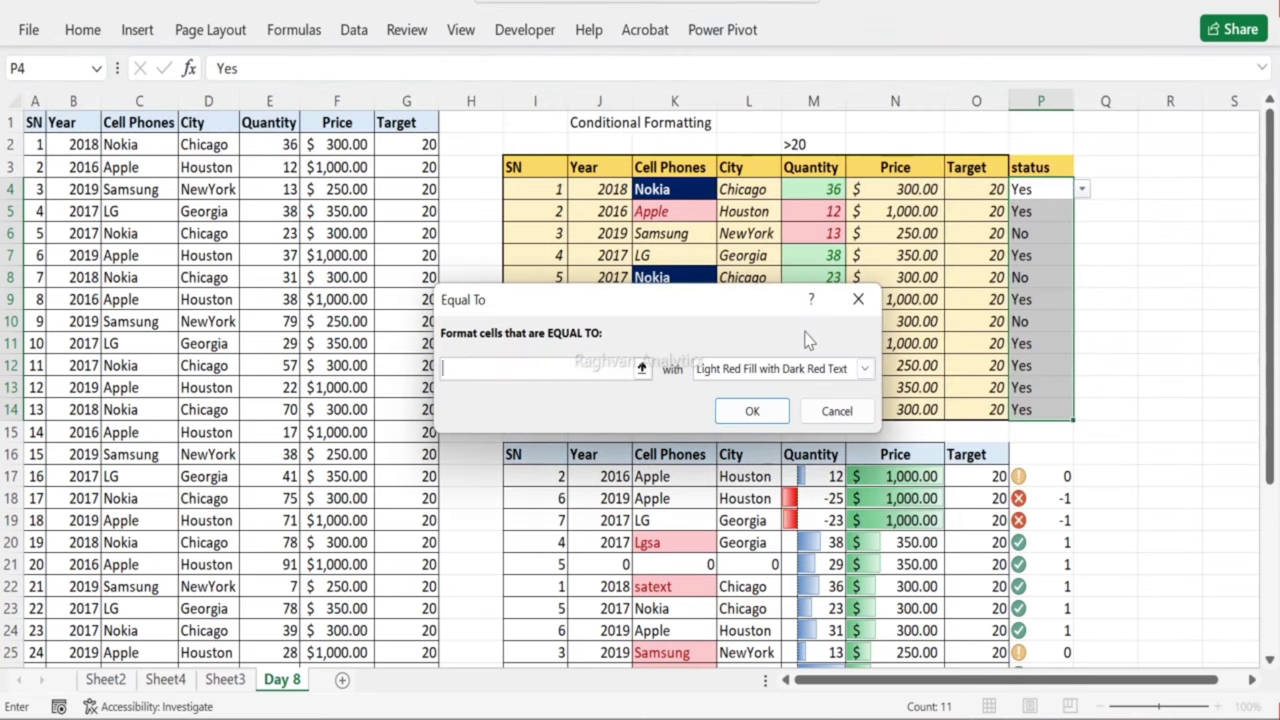
{"action": "type", "text": "no"}
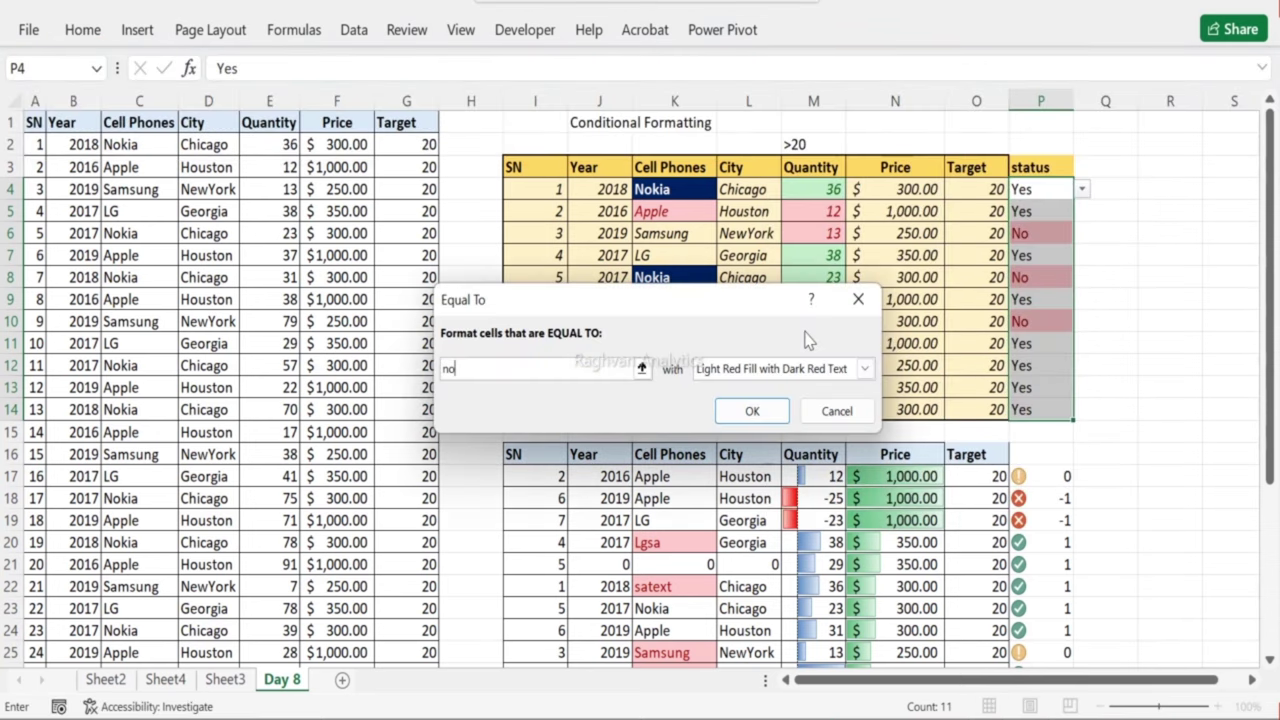
{"action": "left_click", "coordinate": [765, 410]}
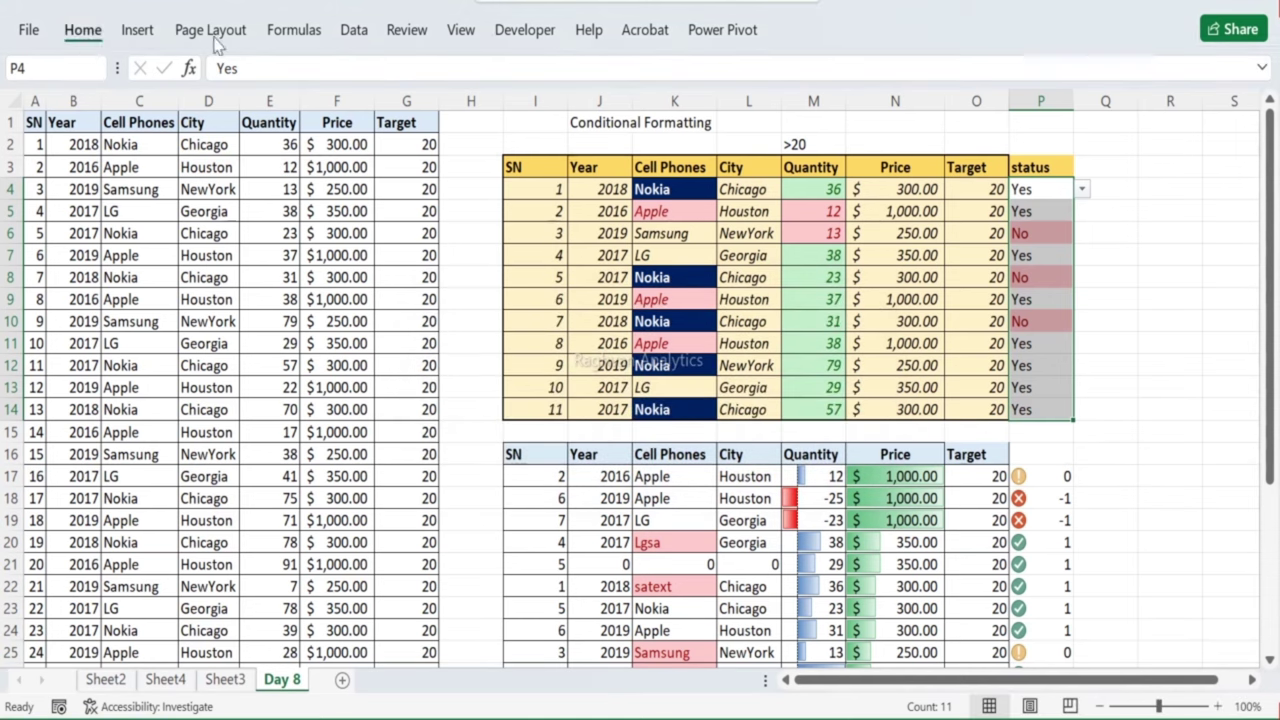
Step: Highlight status cells equal to 'Yes' with green fill and dark green text
{"action": "left_click", "coordinate": [83, 29]}
{"action": "left_click", "coordinate": [805, 90]}
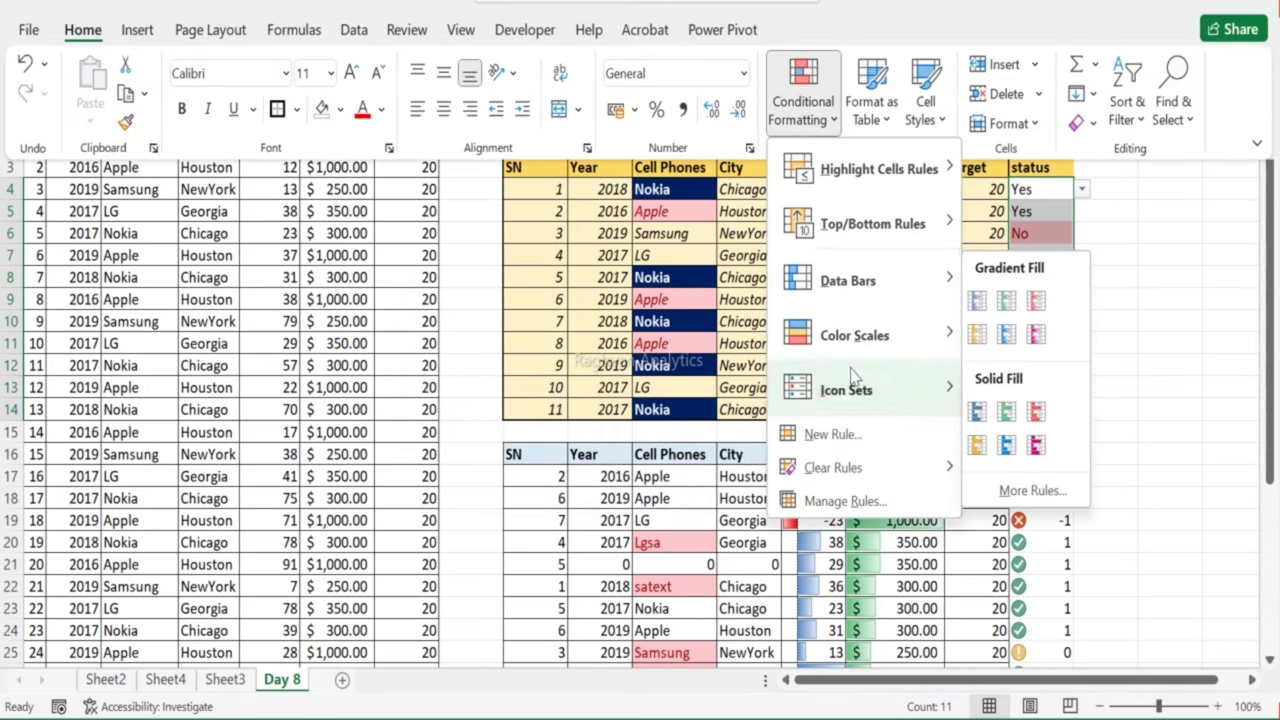
{"action": "mouse_move", "coordinate": [873, 176]}
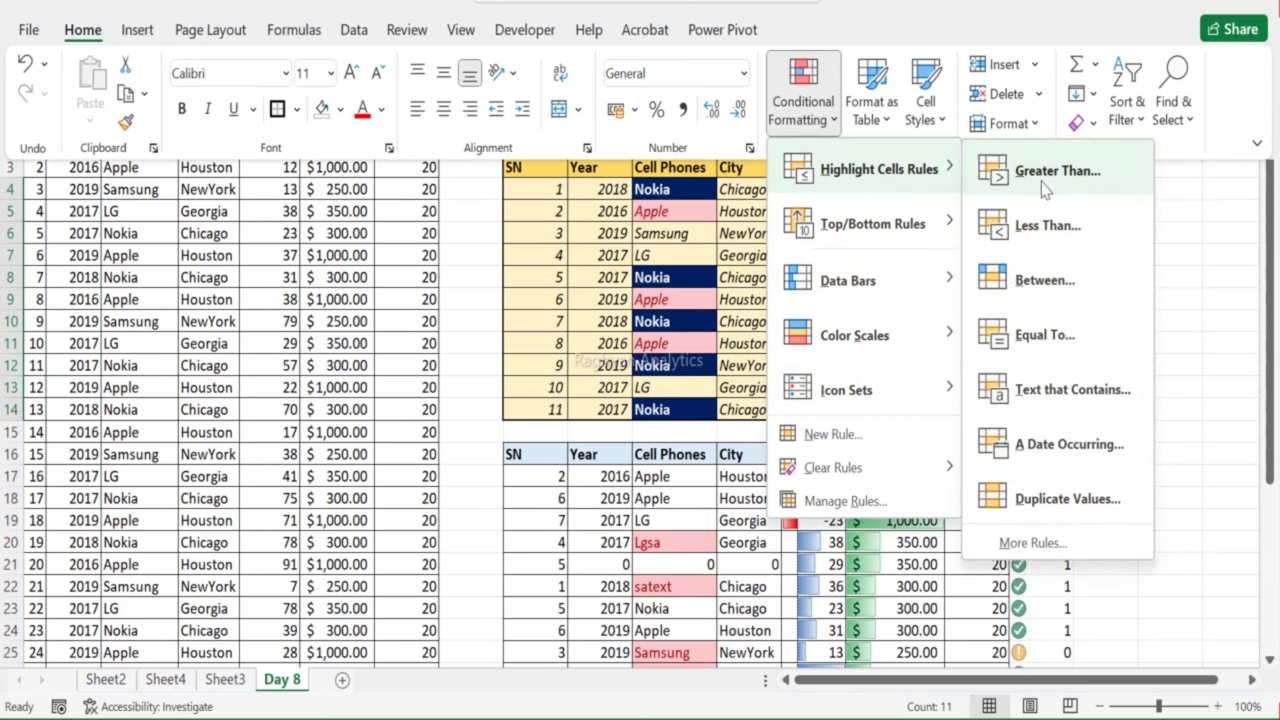
{"action": "left_click", "coordinate": [1062, 333]}
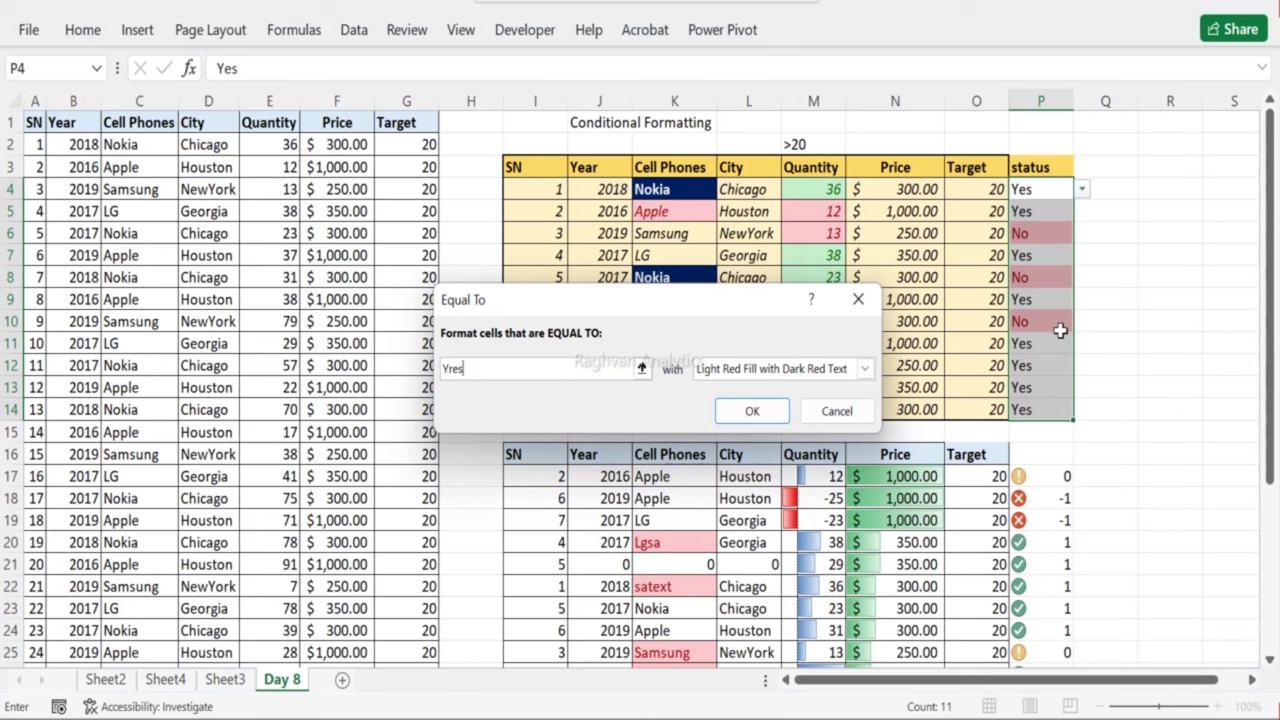
{"action": "type", "text": "es"}
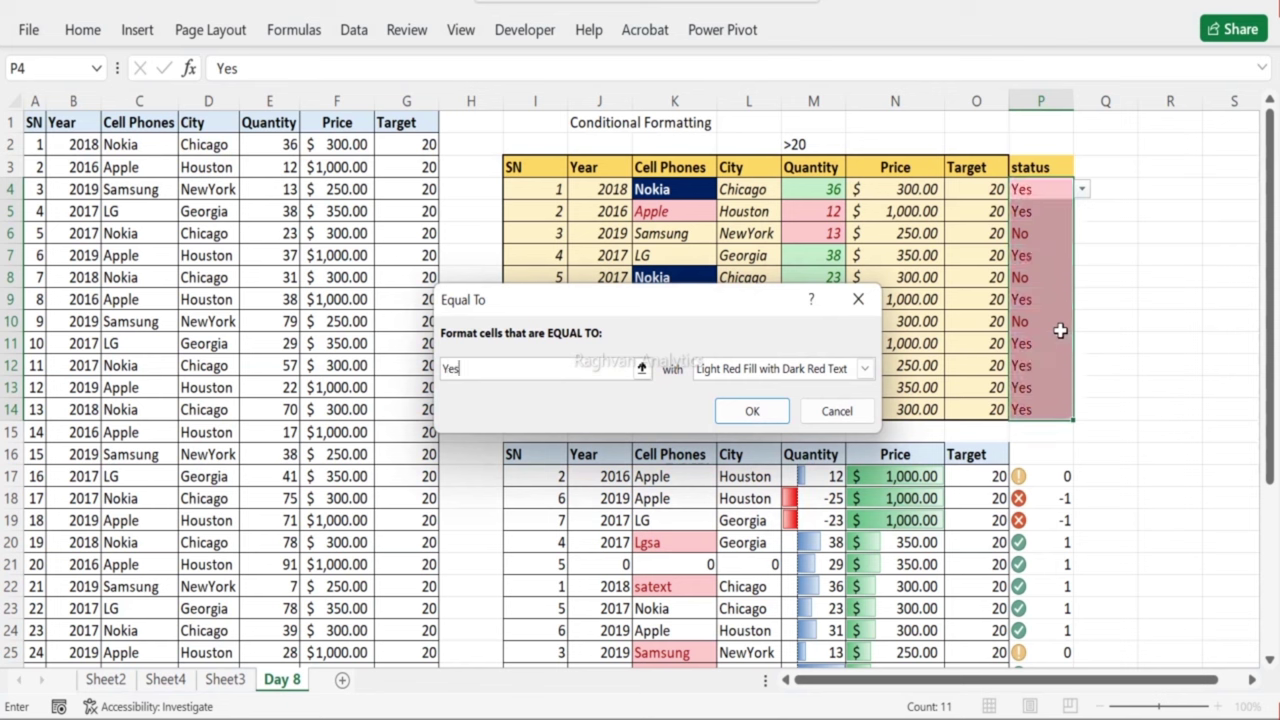
{"action": "left_click", "coordinate": [864, 368]}
{"action": "left_click", "coordinate": [767, 421]}
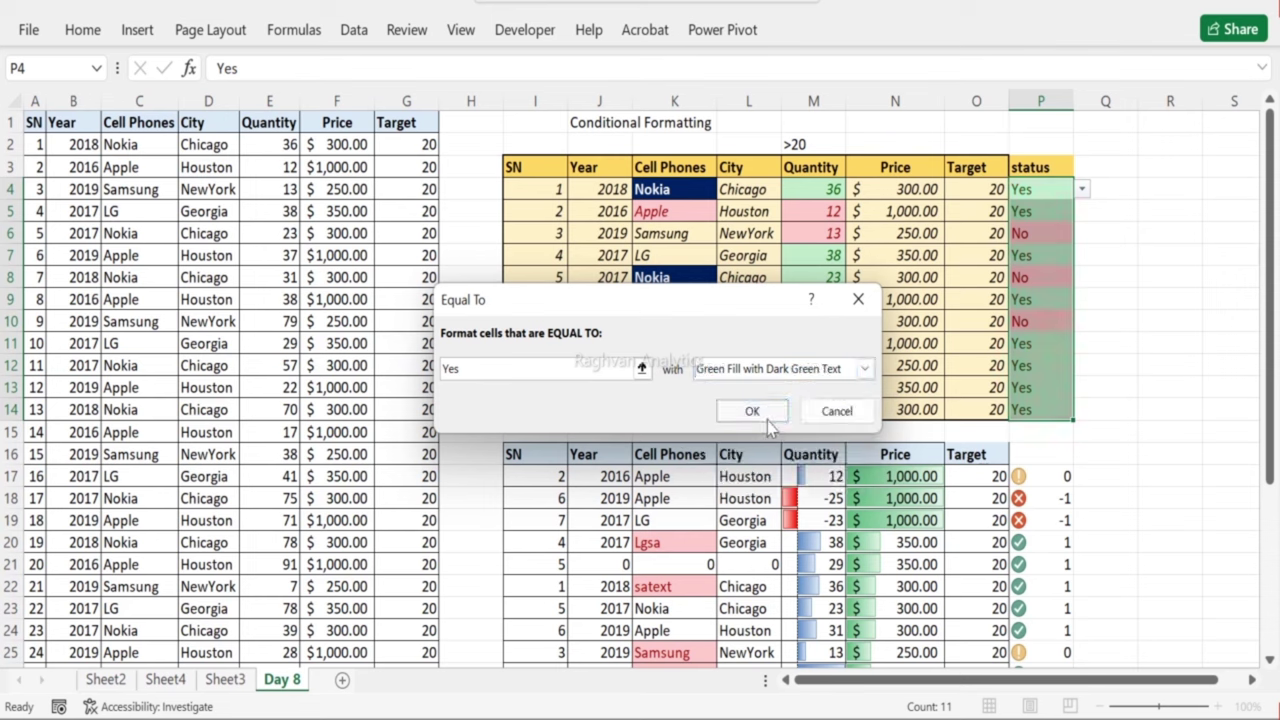
{"action": "left_click", "coordinate": [748, 409]}
Step: Switch P12 to No, then select the whole table I3:P14
{"action": "left_click", "coordinate": [918, 277]}
{"action": "left_click", "coordinate": [1046, 365]}
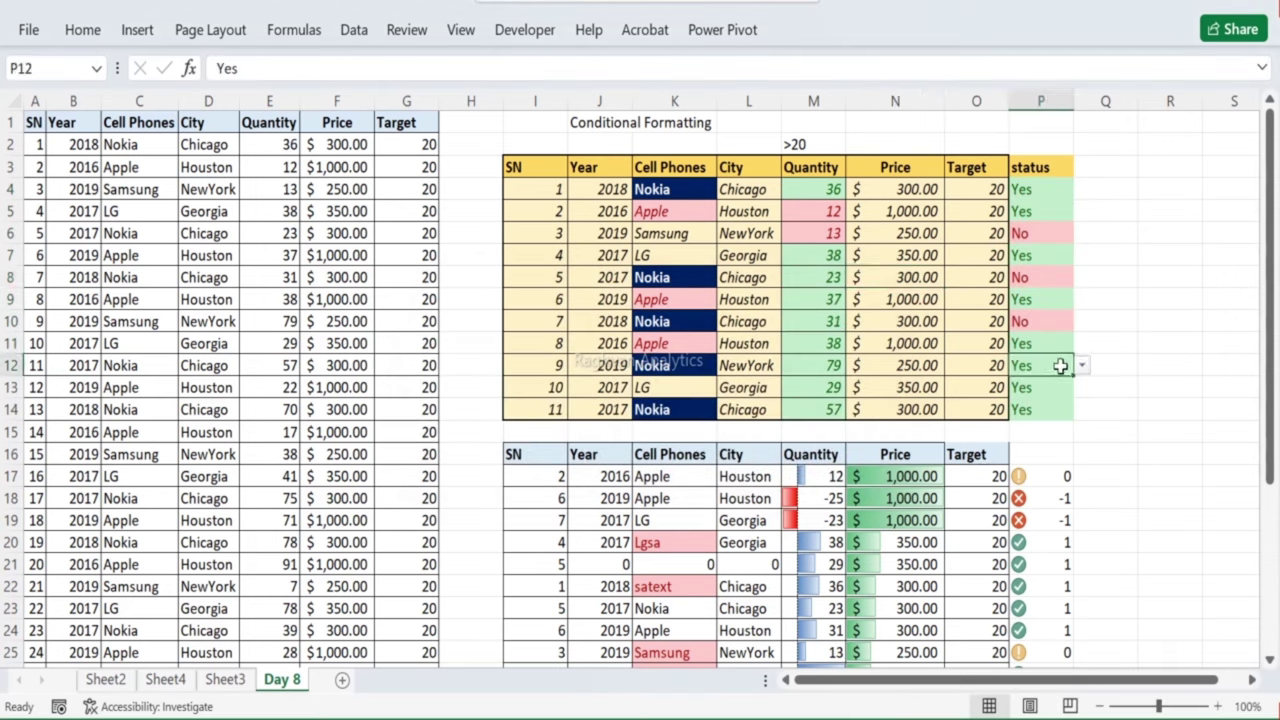
{"action": "left_click", "coordinate": [1082, 367]}
{"action": "left_click", "coordinate": [1055, 401]}
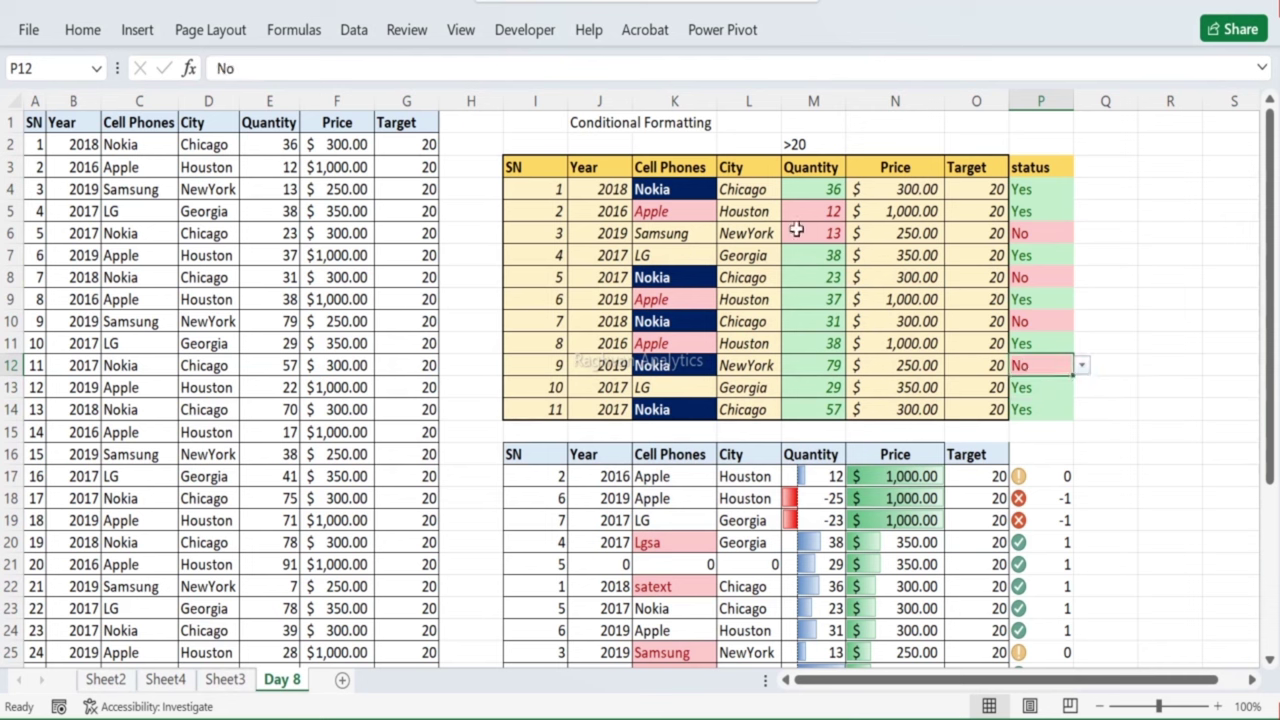
{"action": "left_click_drag", "start_coordinate": [515, 162], "coordinate": [1042, 410]}
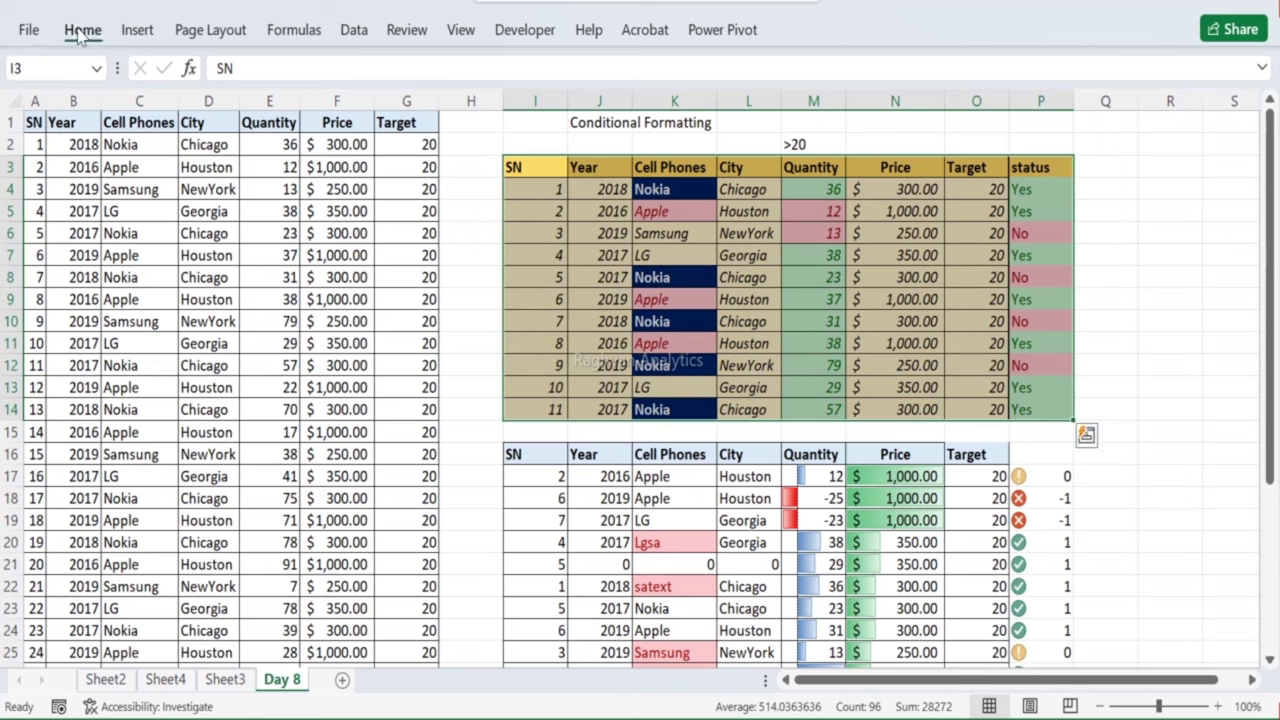
Step: Turn on filter dropdowns for the I3:P14 table headers
{"action": "left_click", "coordinate": [82, 30]}
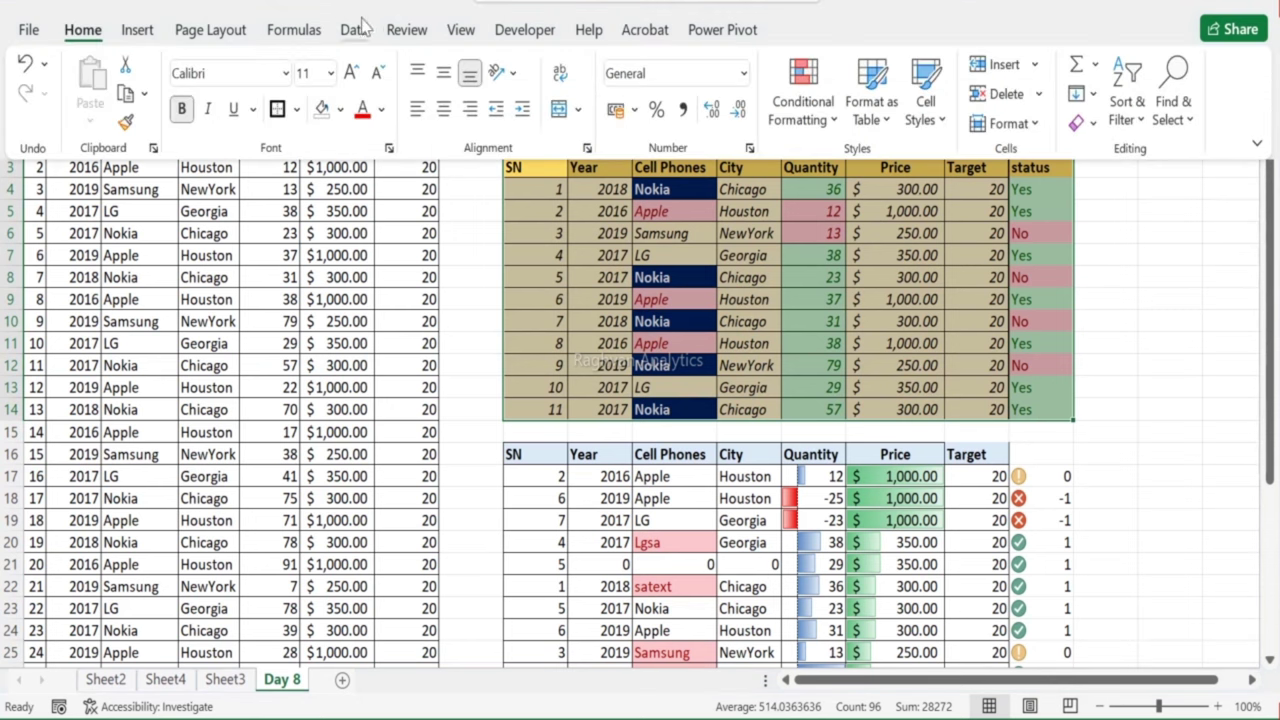
{"action": "left_click", "coordinate": [355, 30]}
{"action": "left_click", "coordinate": [664, 100]}
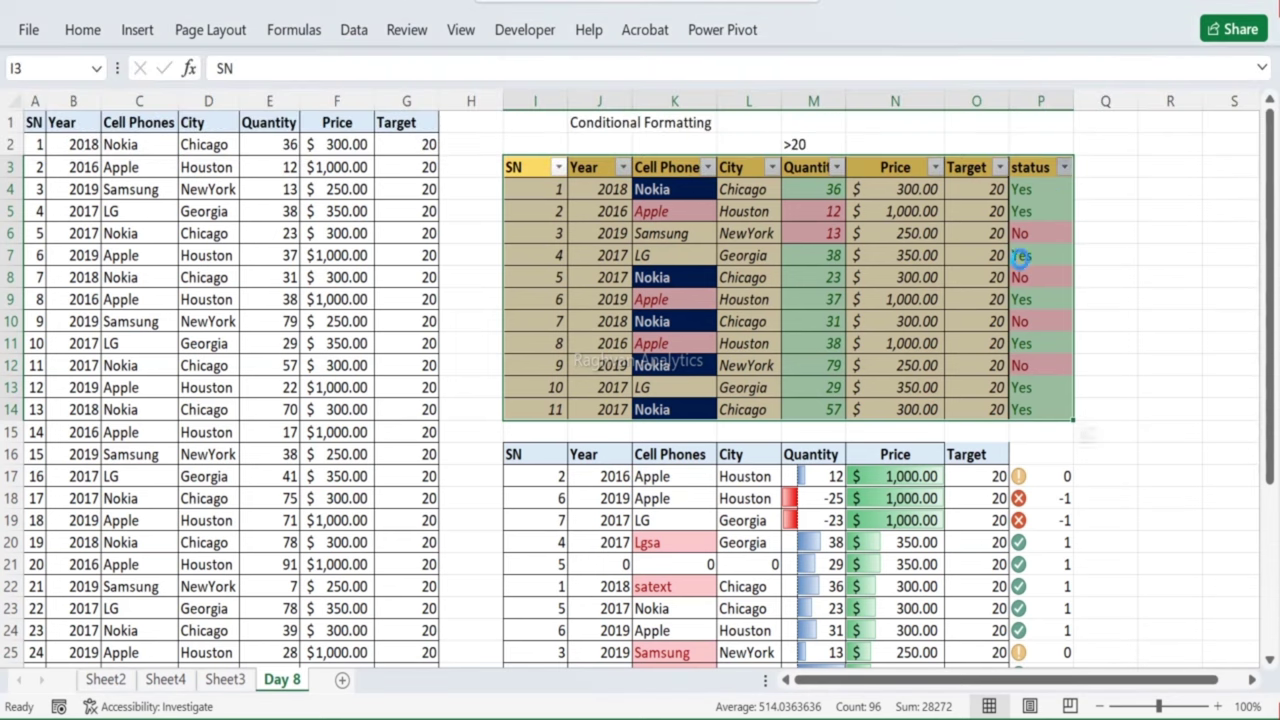
{"action": "left_click", "coordinate": [1064, 167]}
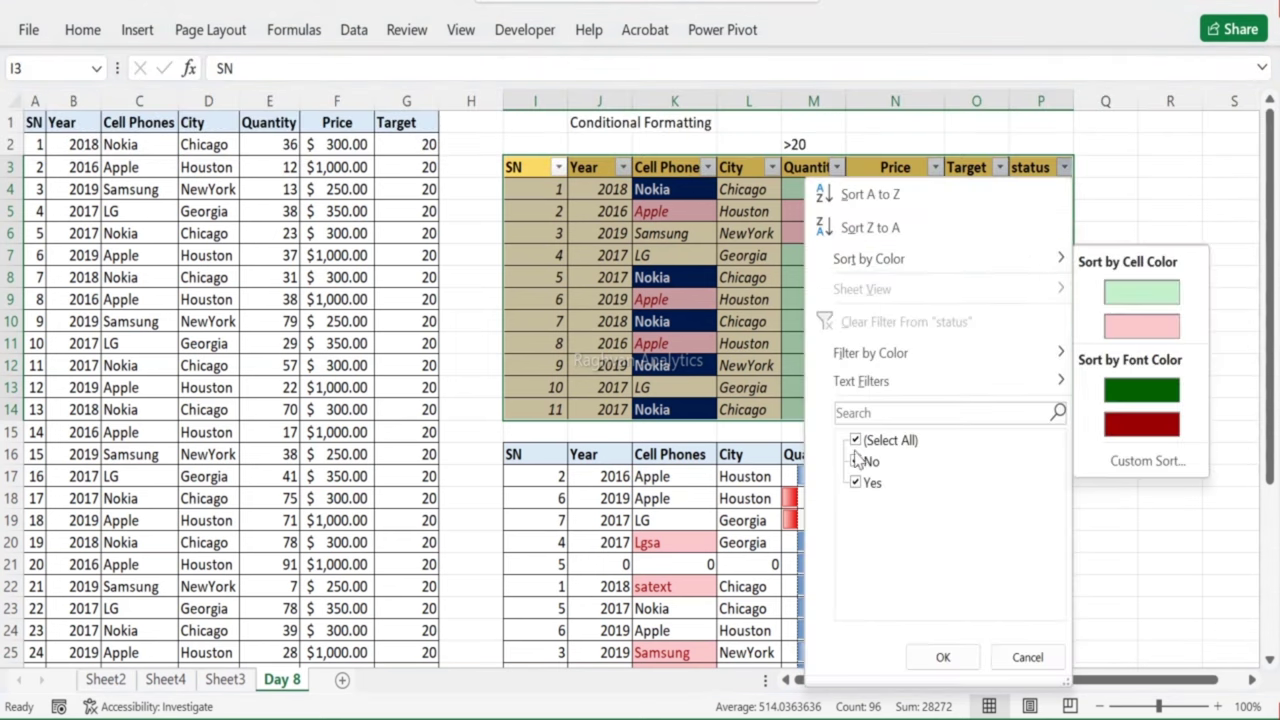
{"action": "mouse_move", "coordinate": [912, 352]}
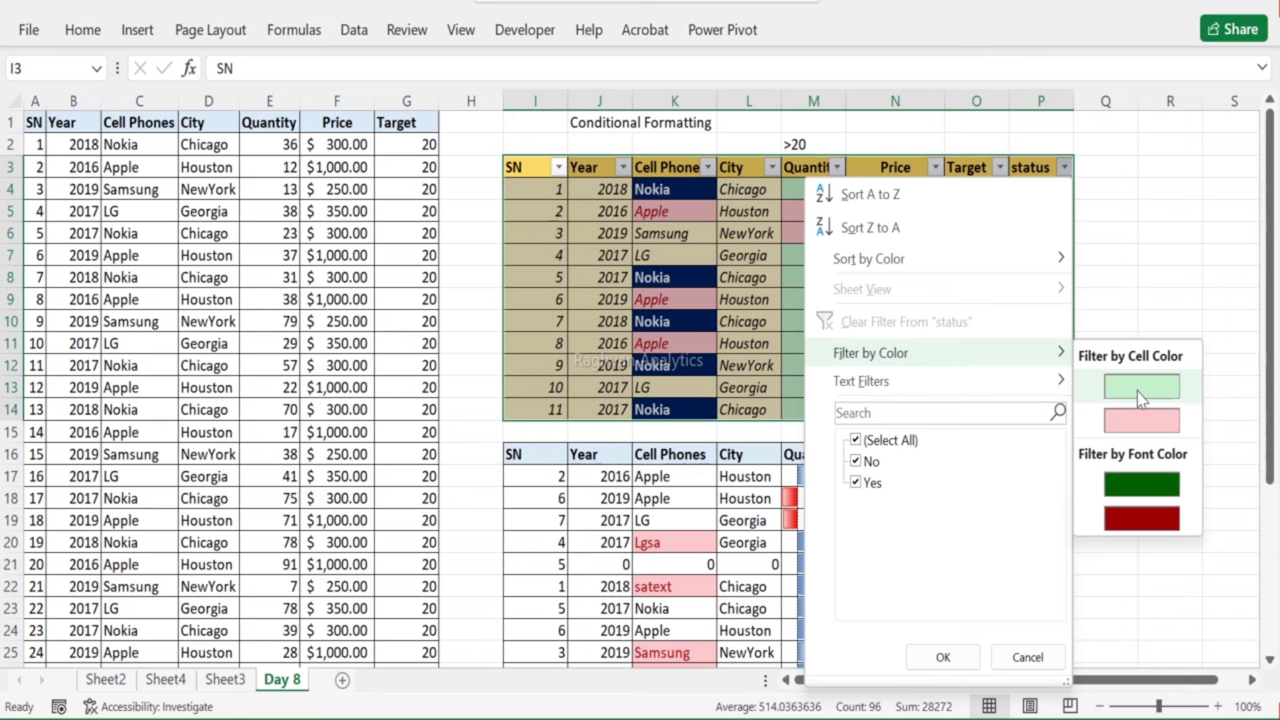
{"action": "left_click", "coordinate": [1127, 241]}
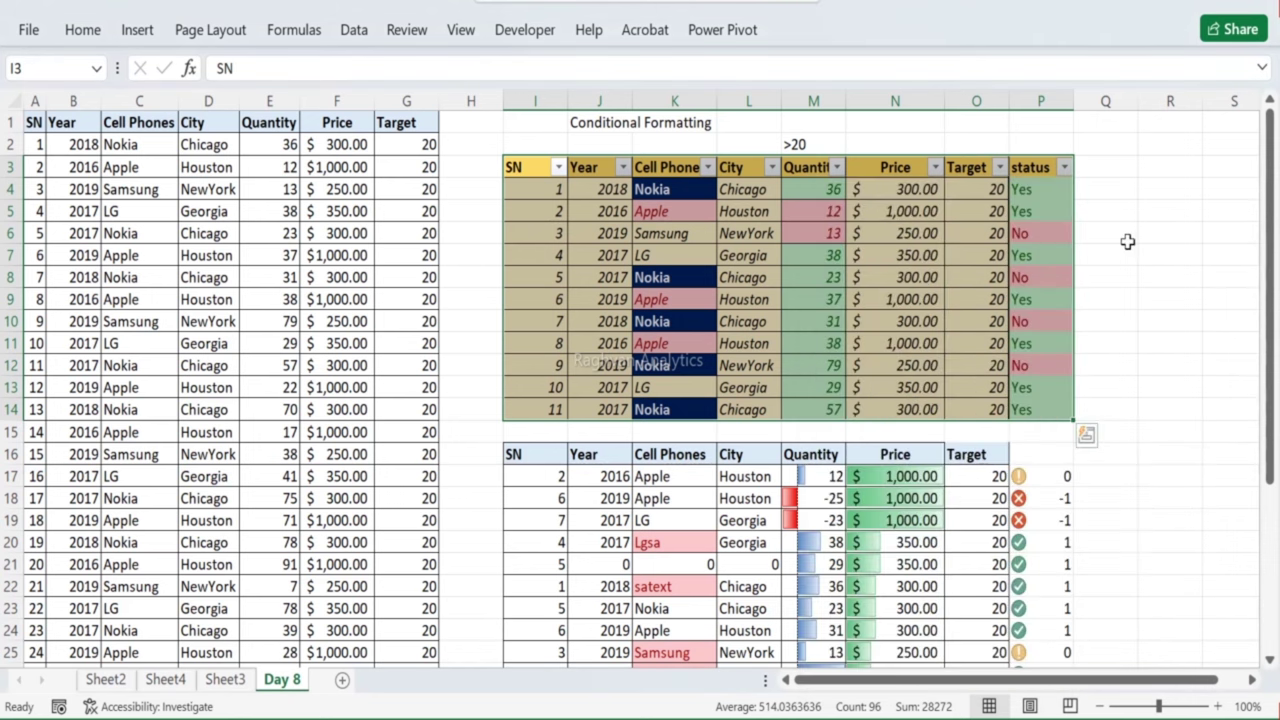
Step: Filter the status column by red font, then green font, then red again
{"action": "left_click", "coordinate": [1064, 167]}
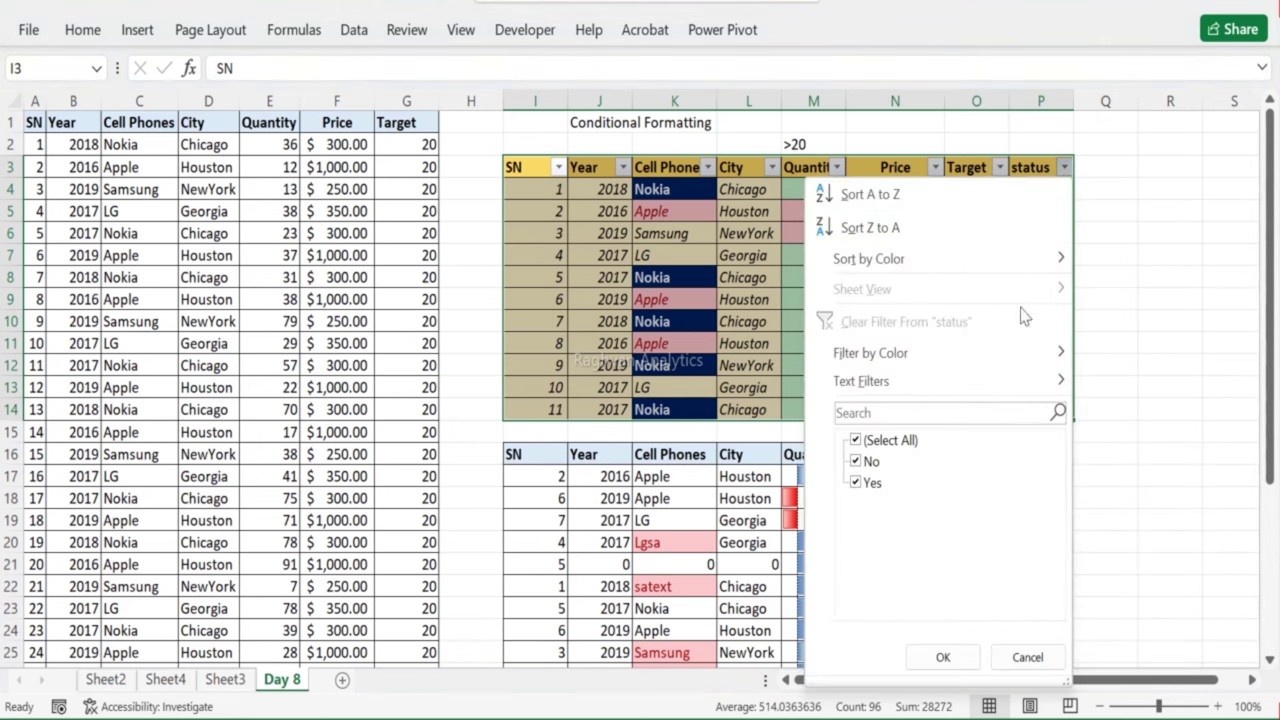
{"action": "mouse_move", "coordinate": [978, 356]}
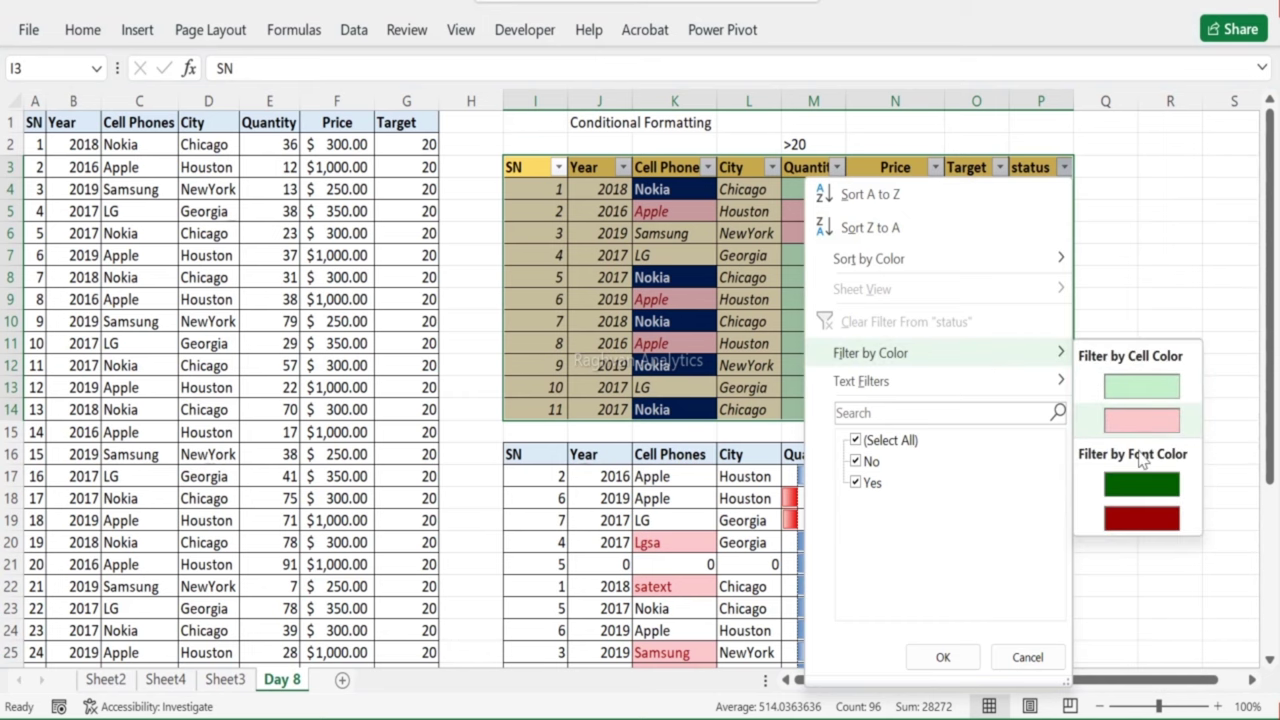
{"action": "left_click", "coordinate": [1141, 519]}
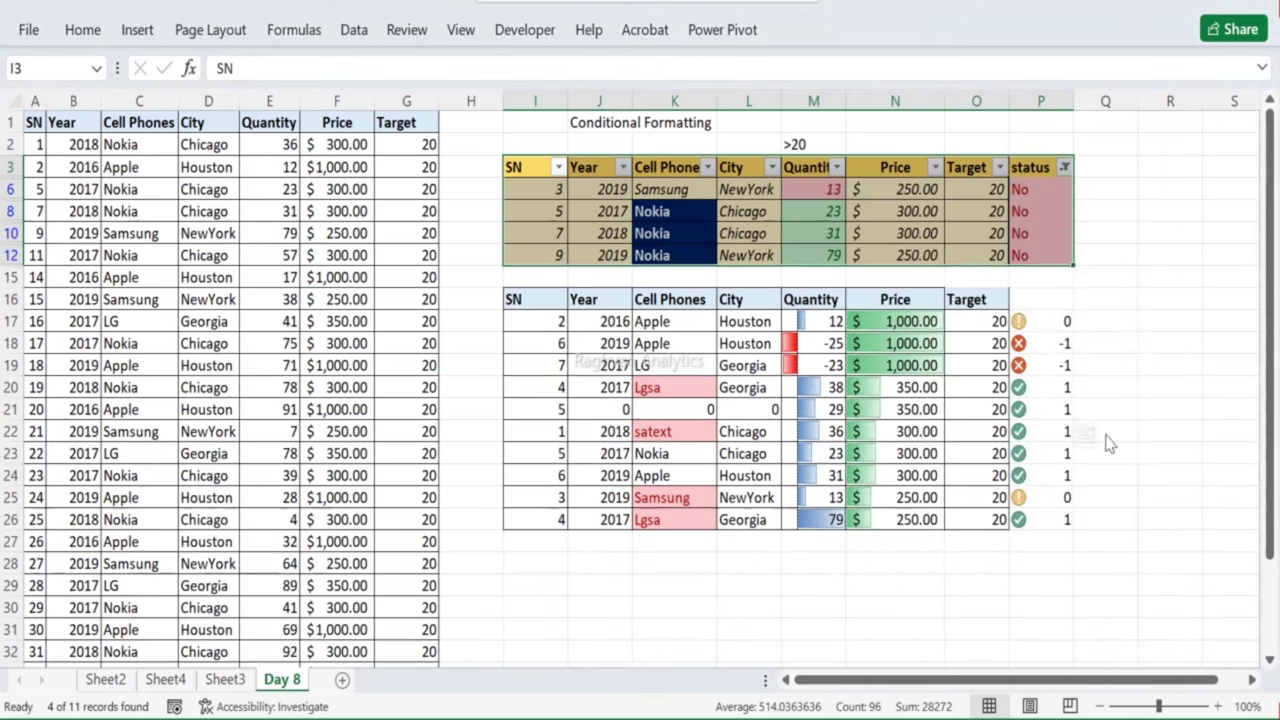
{"action": "left_click", "coordinate": [1064, 167]}
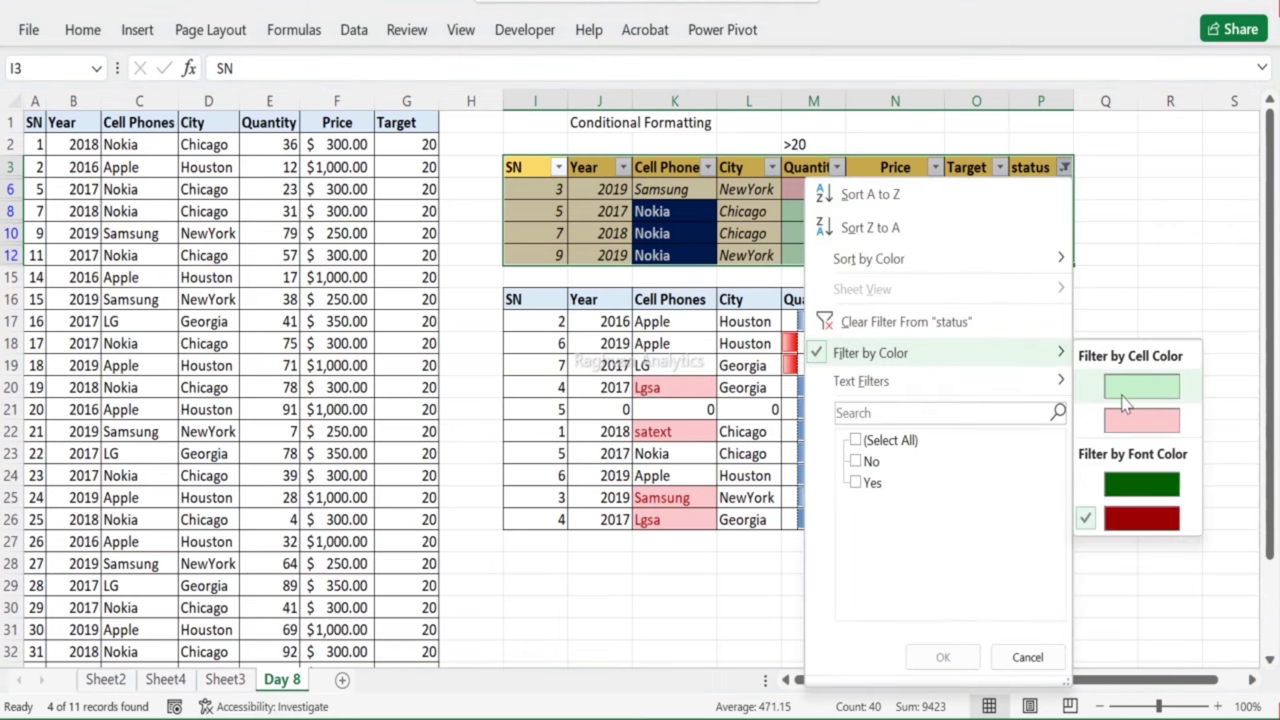
{"action": "left_click", "coordinate": [1141, 488]}
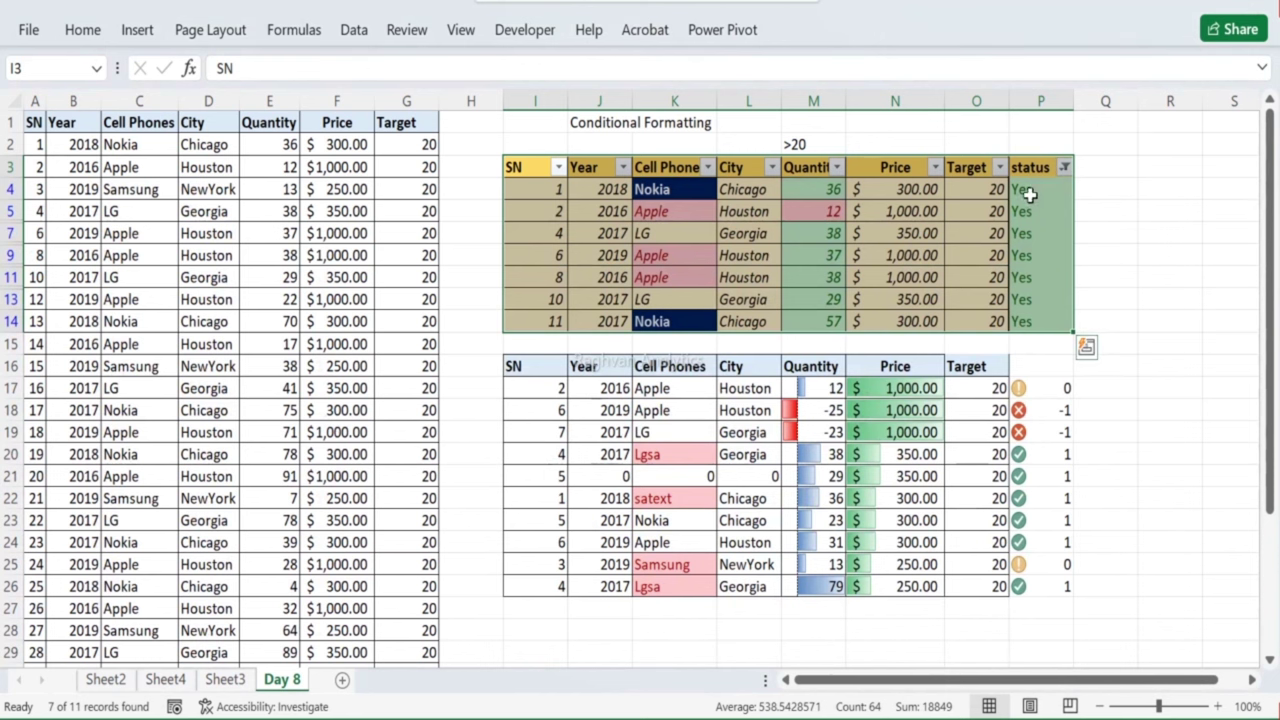
{"action": "left_click", "coordinate": [1031, 193]}
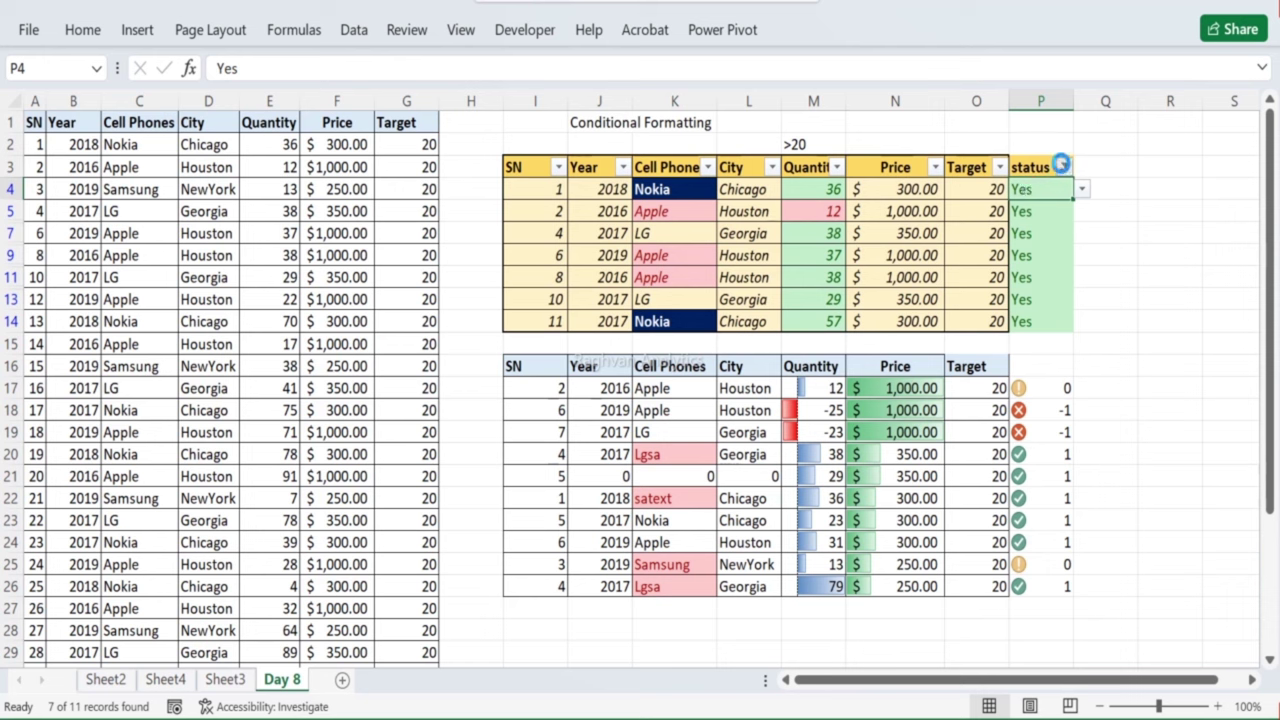
{"action": "left_click", "coordinate": [1062, 166]}
{"action": "mouse_move", "coordinate": [930, 350]}
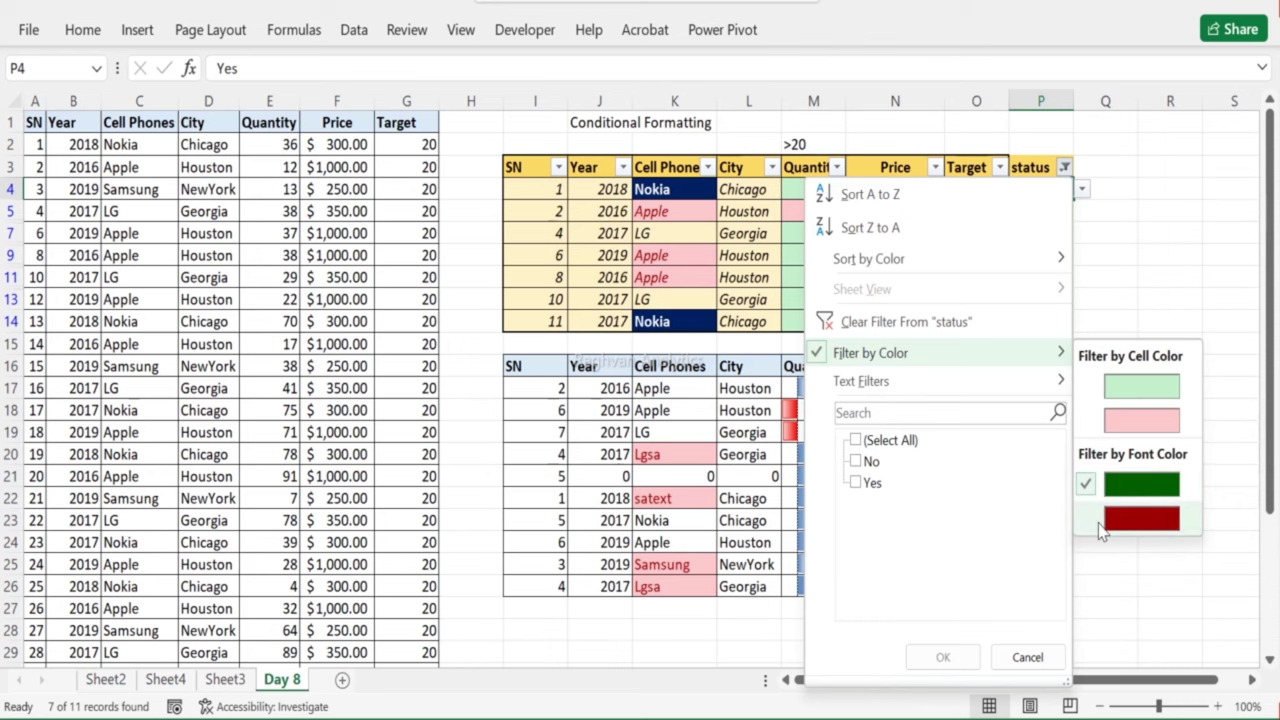
{"action": "left_click", "coordinate": [1141, 518]}
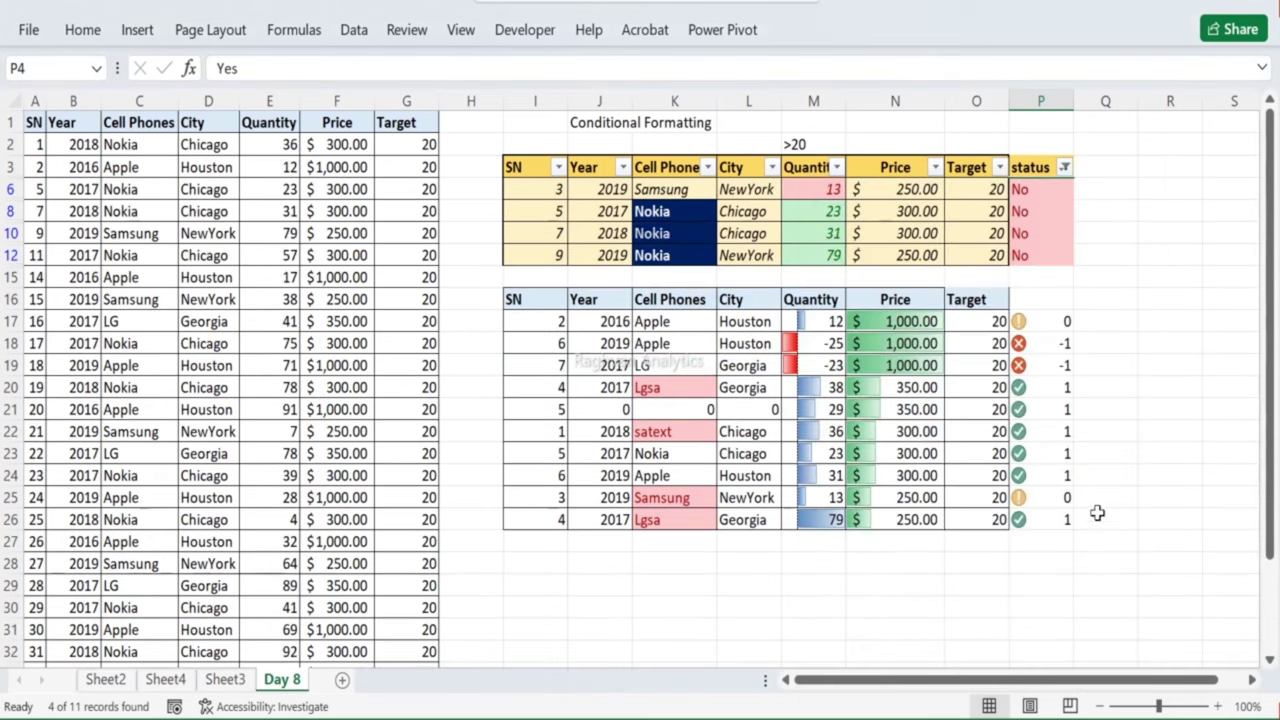
Step: Clear the status filter with Select All so all 11 rows show
{"action": "left_click", "coordinate": [1066, 168]}
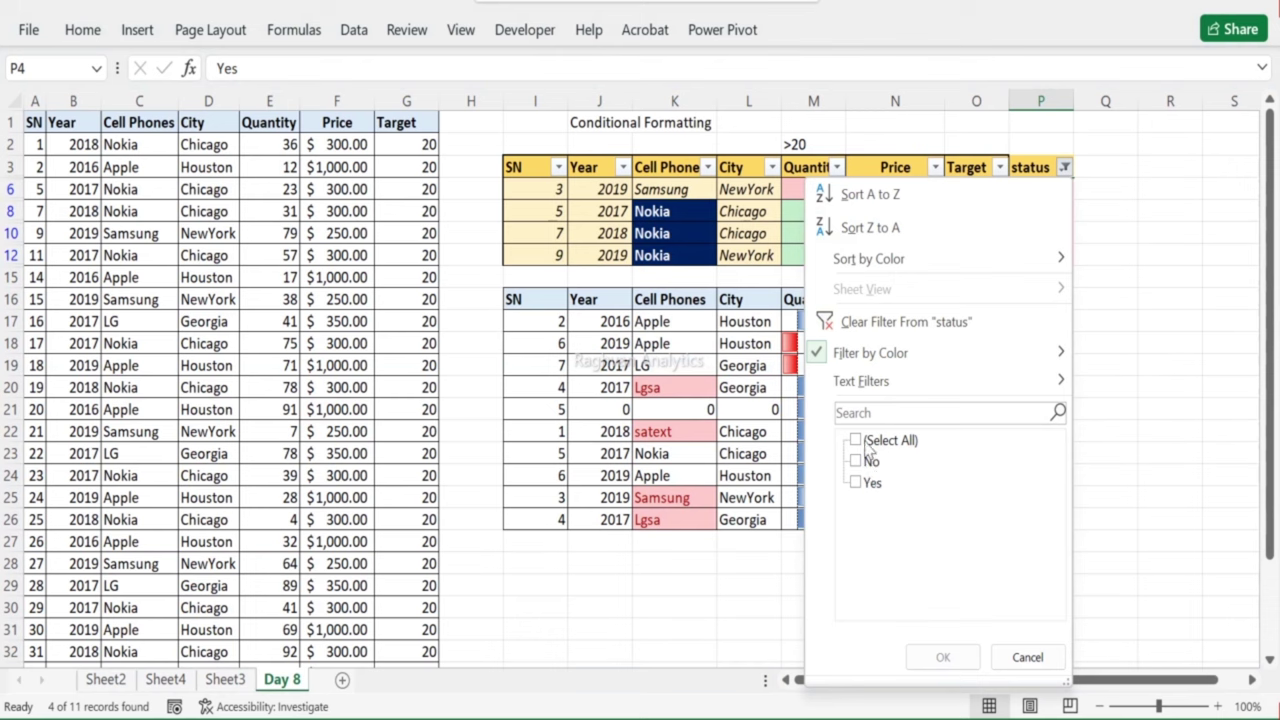
{"action": "left_click", "coordinate": [860, 462]}
{"action": "left_click", "coordinate": [858, 483]}
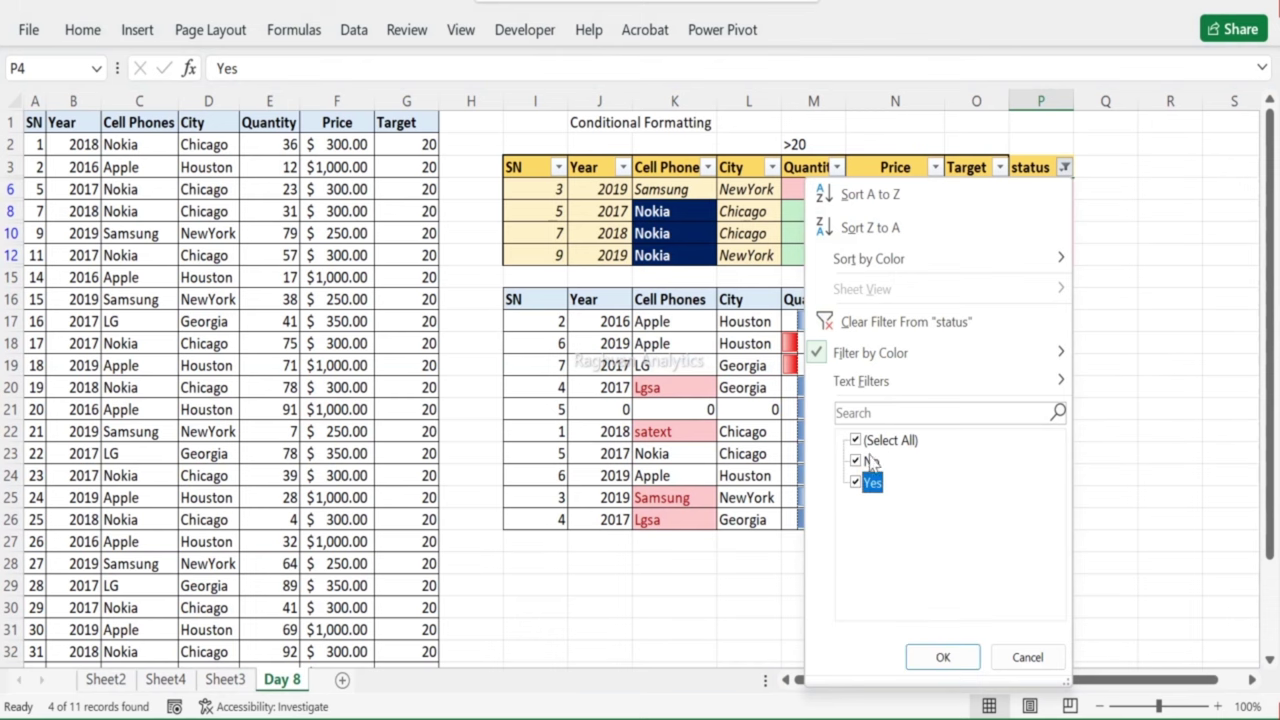
{"action": "left_click", "coordinate": [945, 657]}
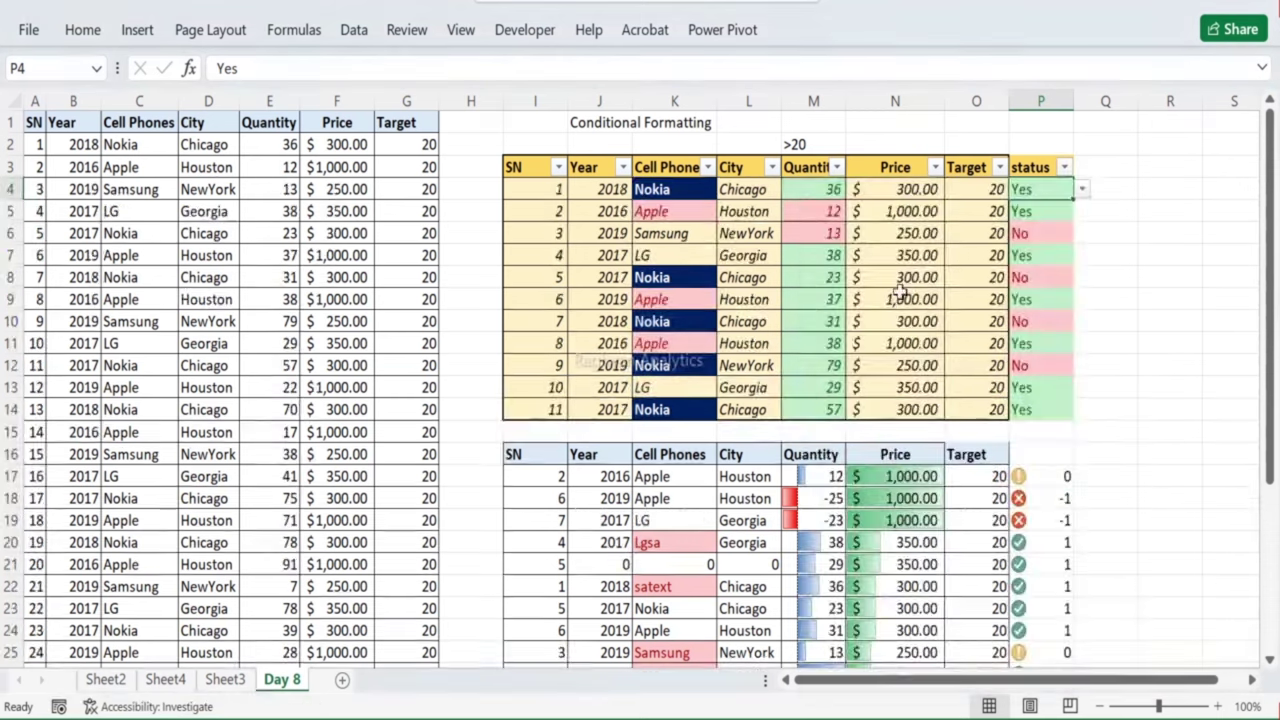
Step: Select header row I3:P3 and switch off its AutoFilter dropdowns
{"action": "scroll", "coordinate": [873, 244], "scroll_direction": "down", "scroll_amount": 1}
{"action": "scroll", "coordinate": [873, 244], "scroll_direction": "up", "scroll_amount": 1}
{"action": "left_click", "coordinate": [456, 299]}
{"action": "left_click", "coordinate": [589, 245]}
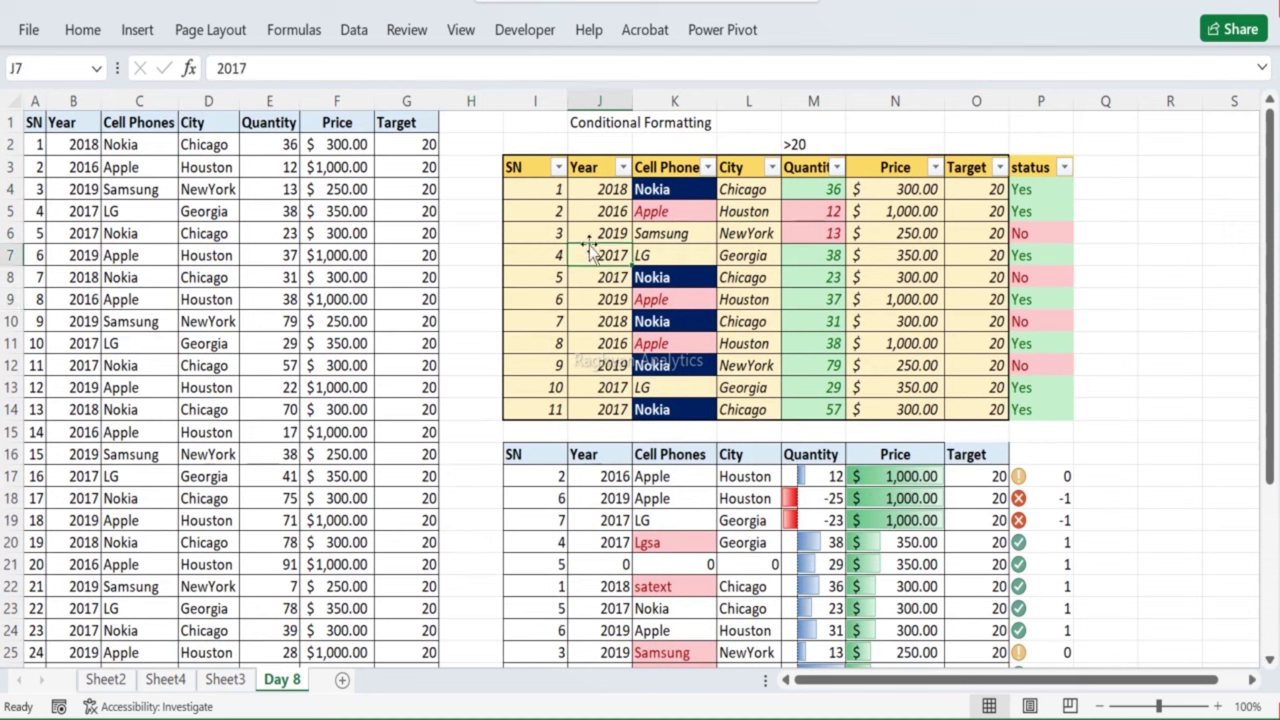
{"action": "left_click_drag", "start_coordinate": [536, 165], "coordinate": [980, 409]}
{"action": "left_click", "coordinate": [876, 362]}
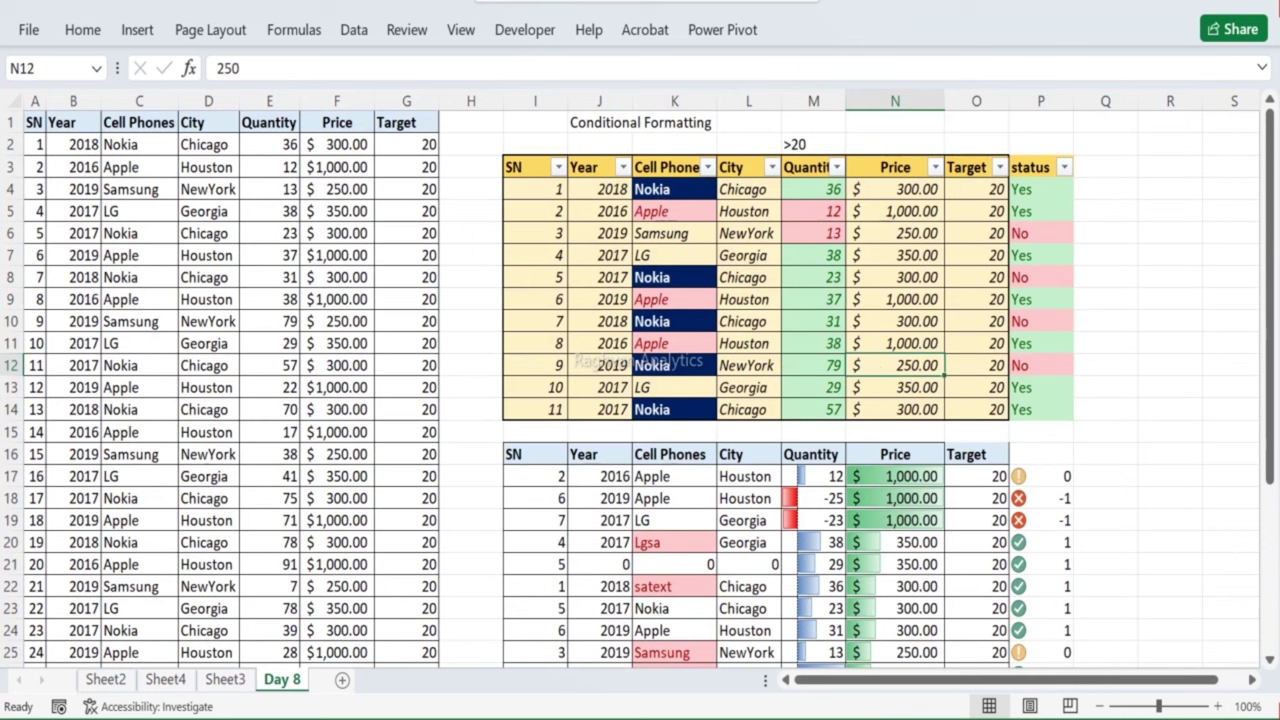
{"action": "left_click", "coordinate": [269, 167]}
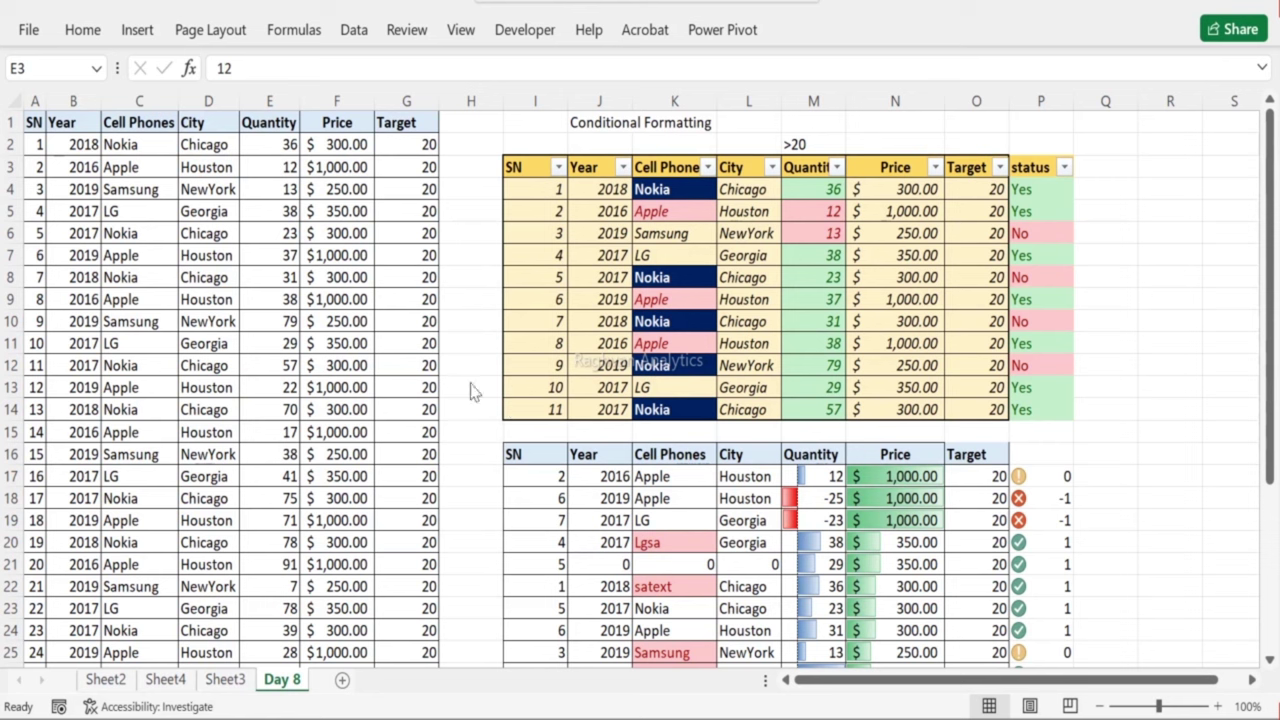
{"action": "left_click", "coordinate": [550, 167]}
{"action": "left_click_drag", "start_coordinate": [540, 167], "coordinate": [1040, 168]}
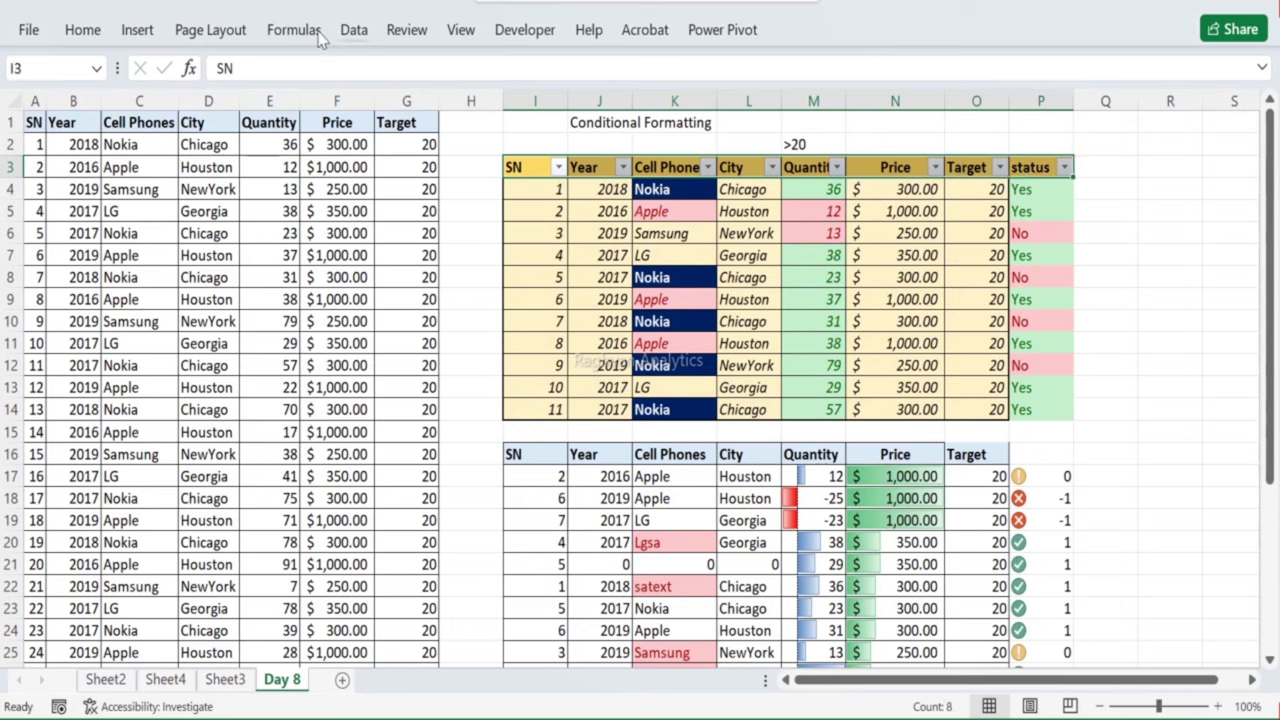
{"action": "left_click", "coordinate": [352, 30]}
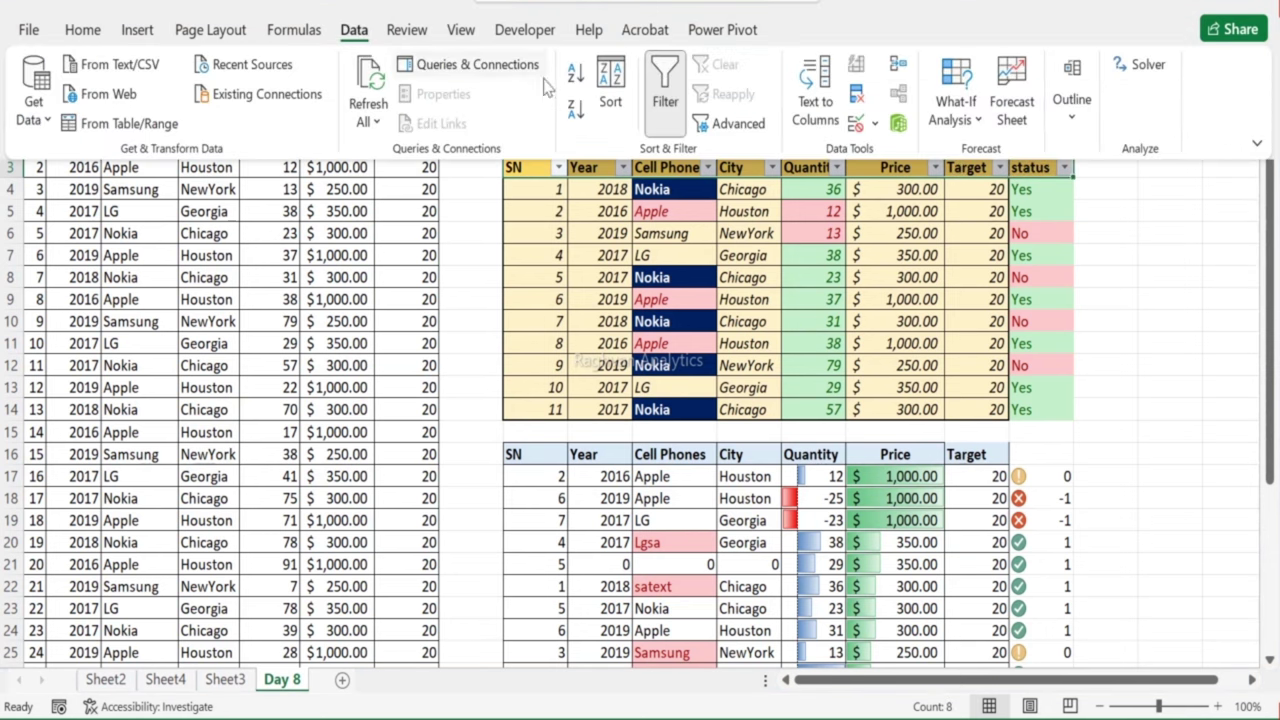
{"action": "left_click", "coordinate": [665, 90]}
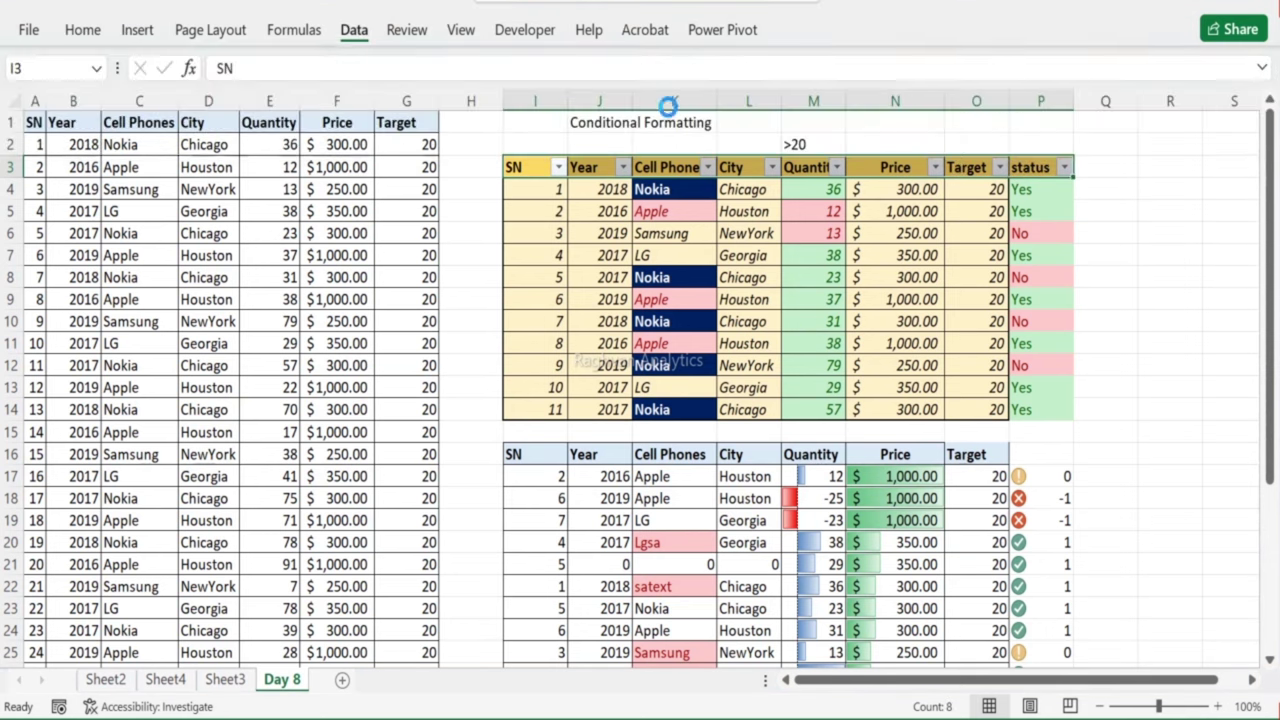
{"action": "left_click", "coordinate": [385, 166]}
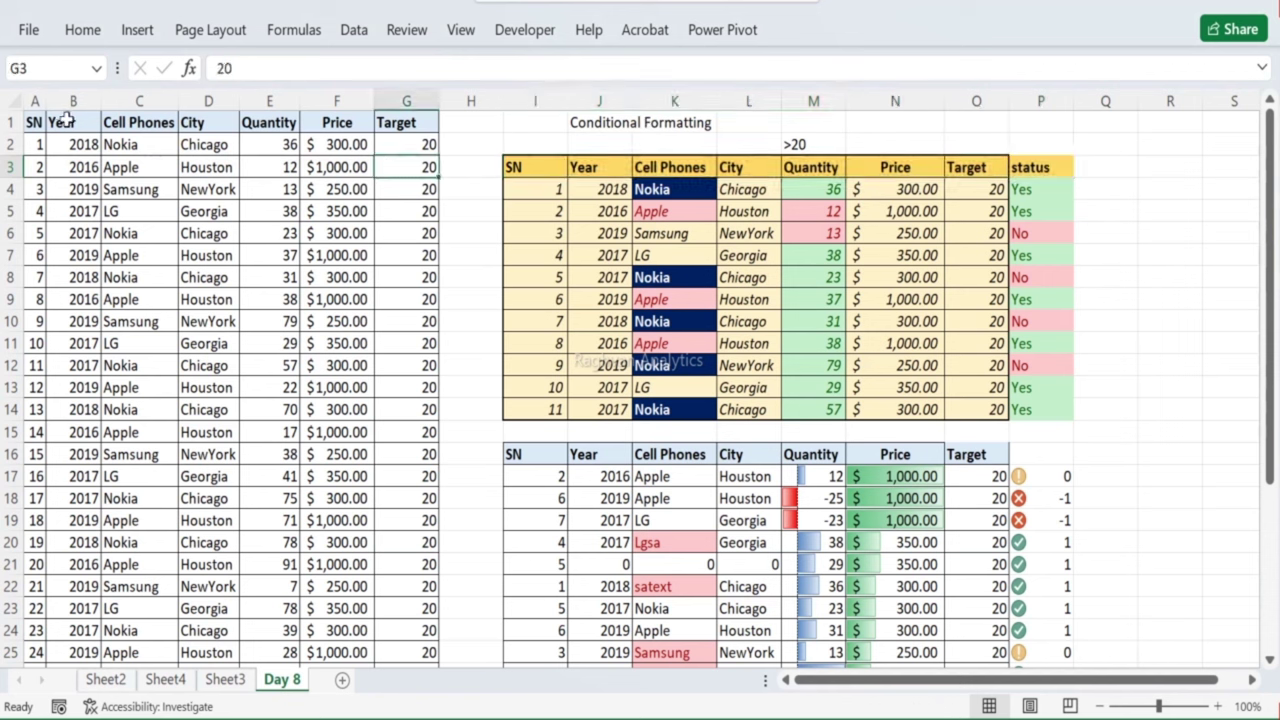
{"action": "left_click", "coordinate": [270, 100]}
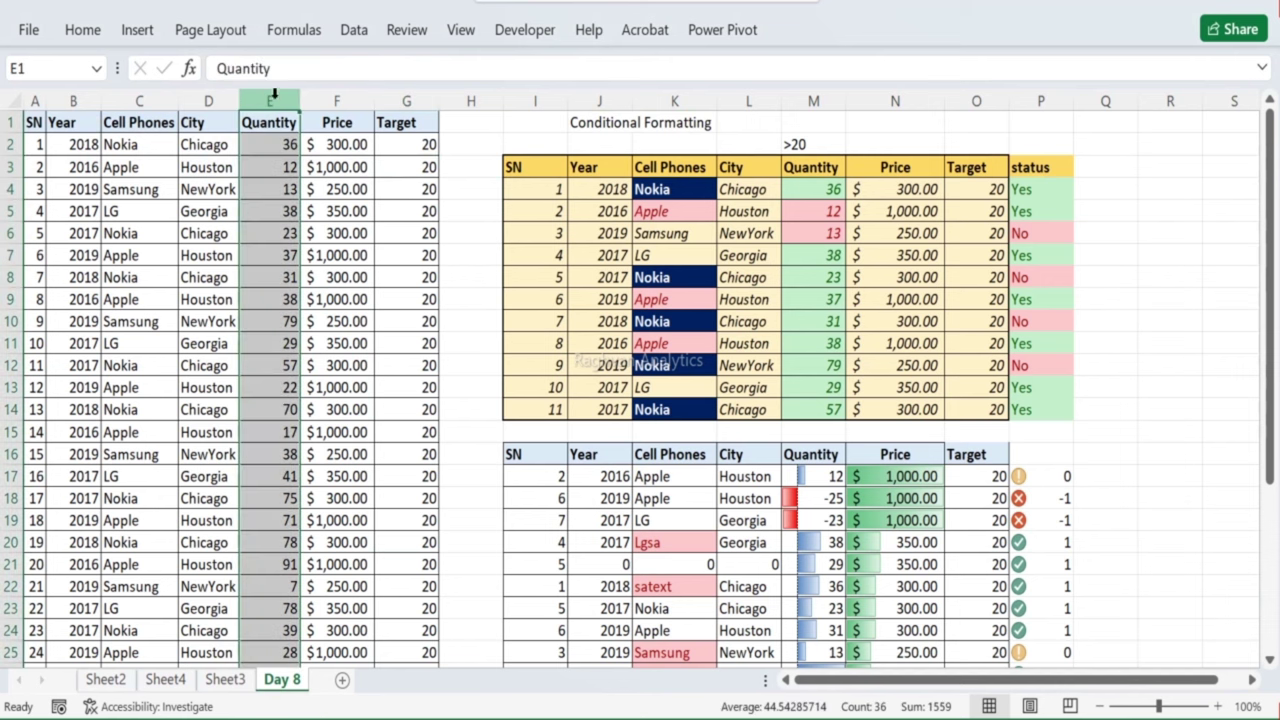
{"action": "left_click", "coordinate": [83, 29]}
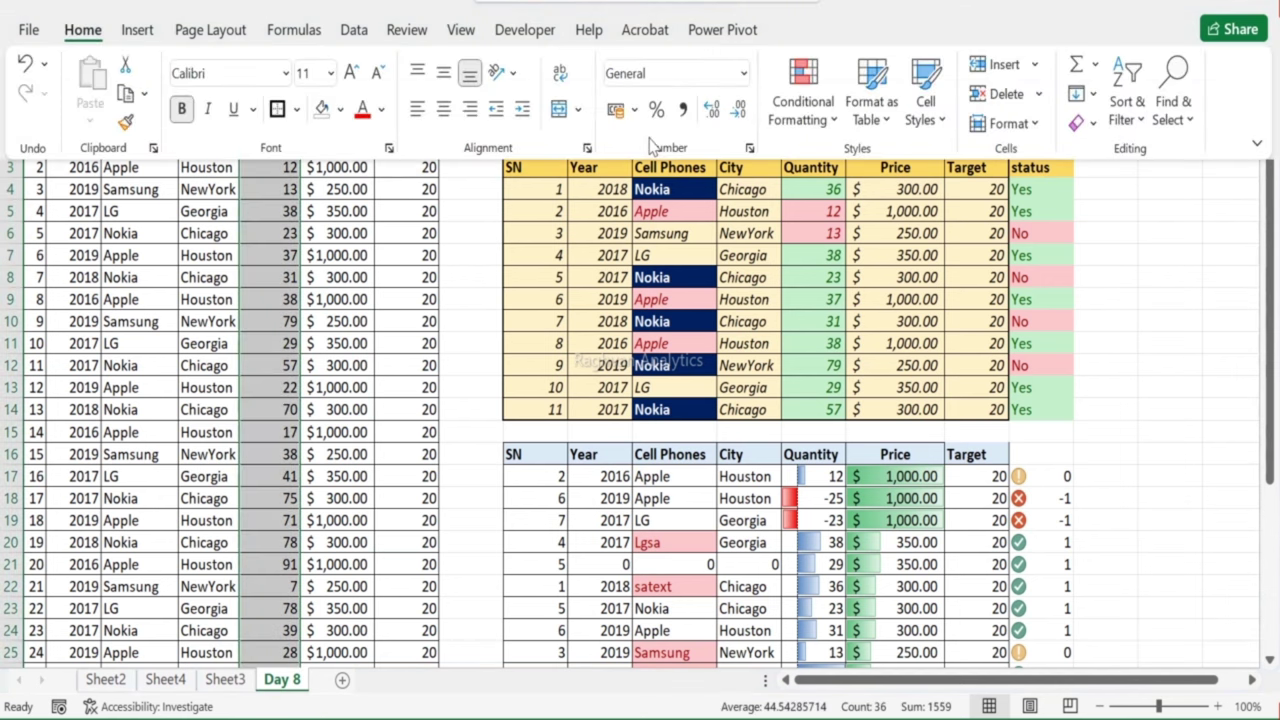
{"action": "left_click", "coordinate": [785, 118]}
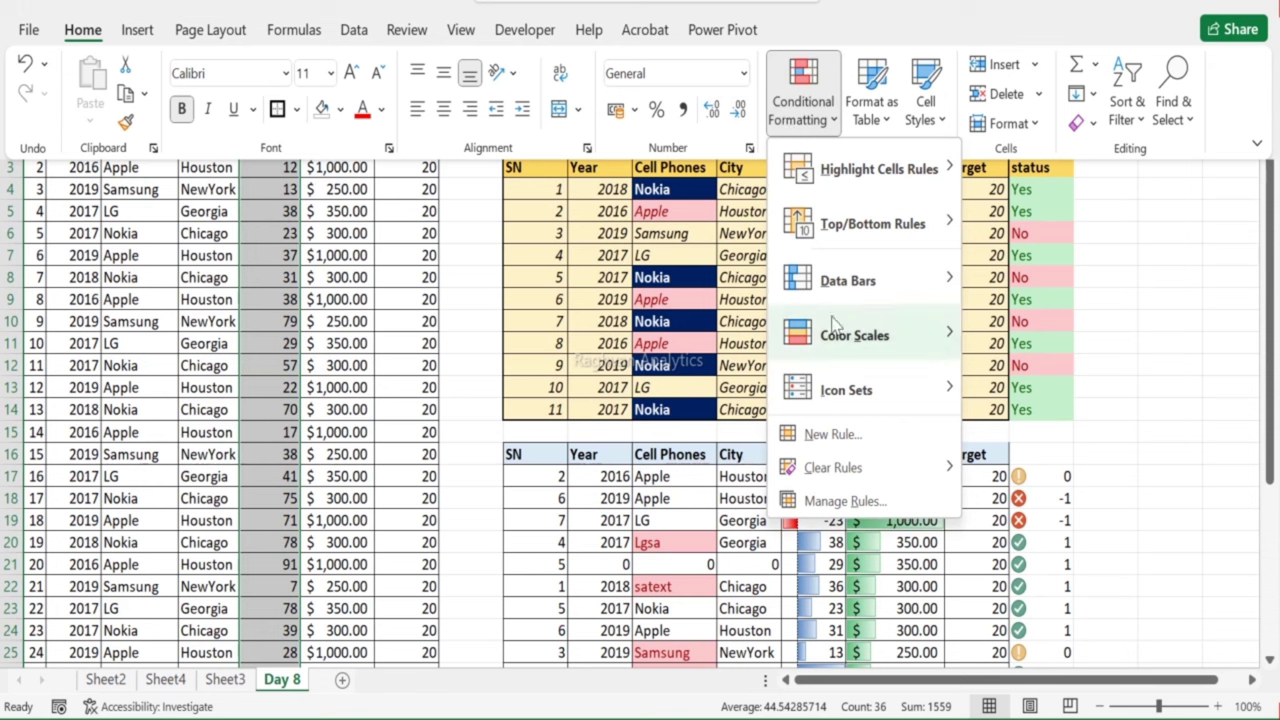
{"action": "mouse_move", "coordinate": [857, 333]}
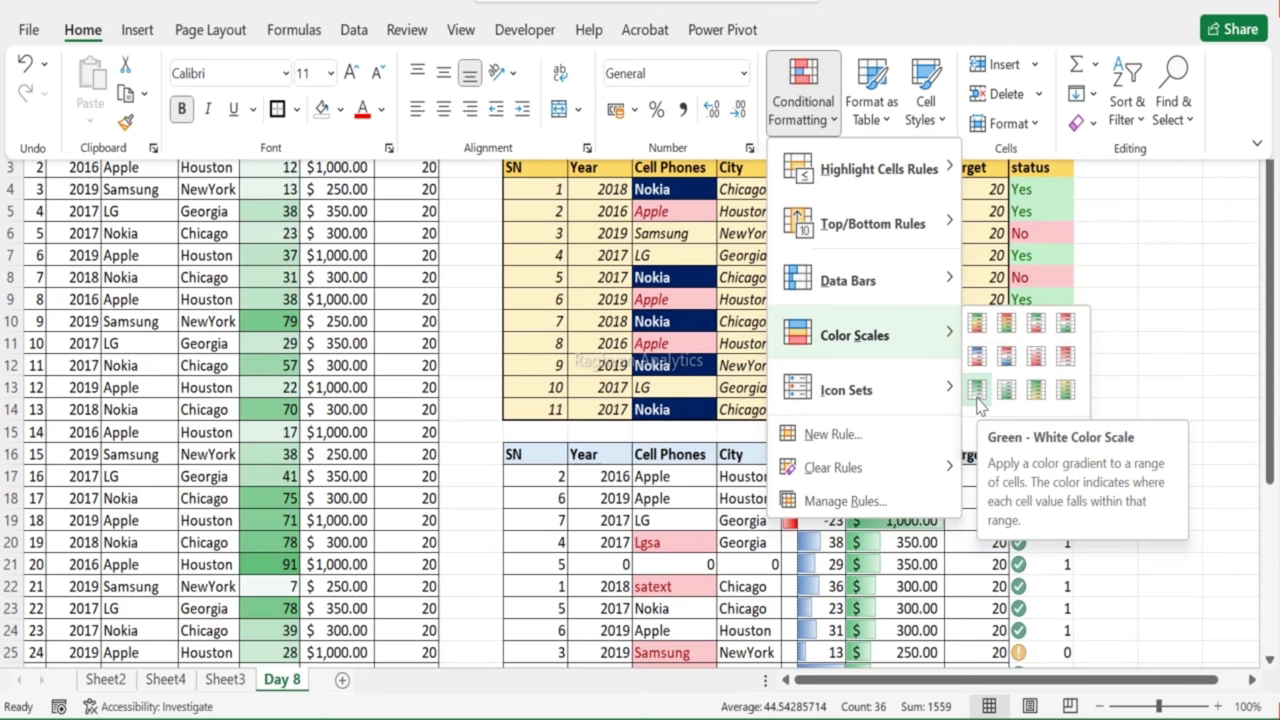
{"action": "left_click", "coordinate": [341, 325]}
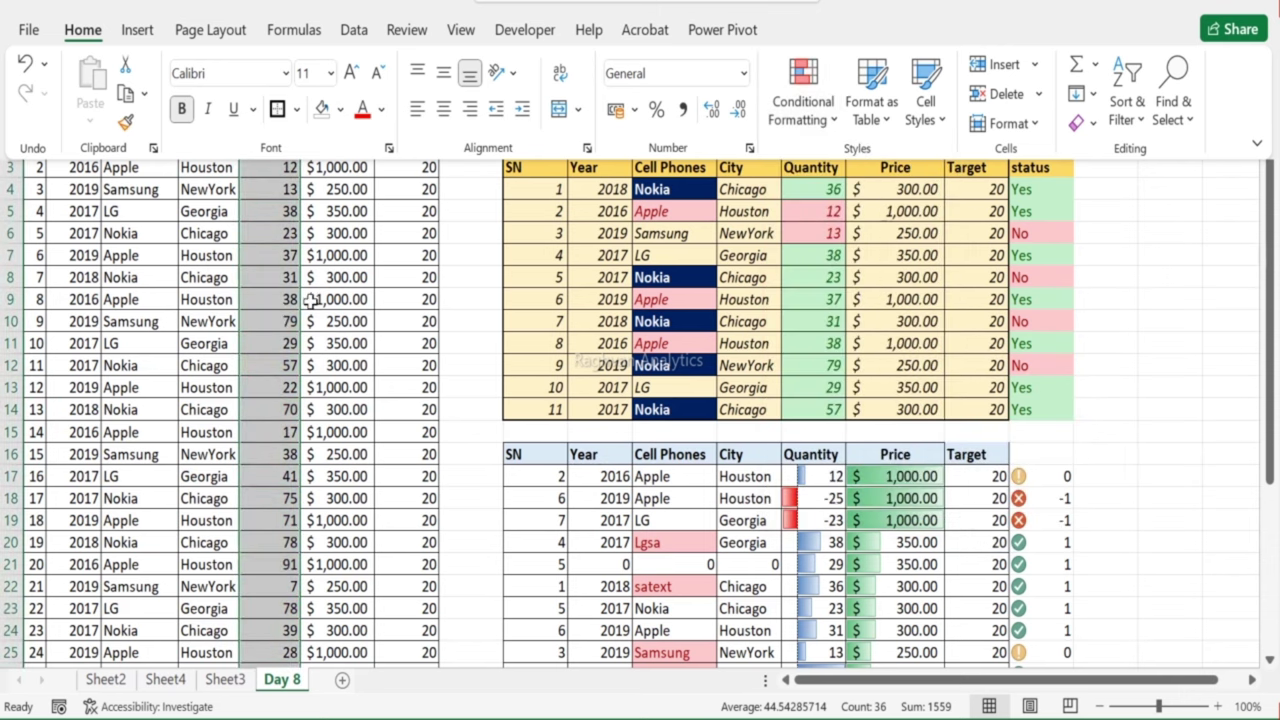
{"action": "left_click", "coordinate": [271, 316]}
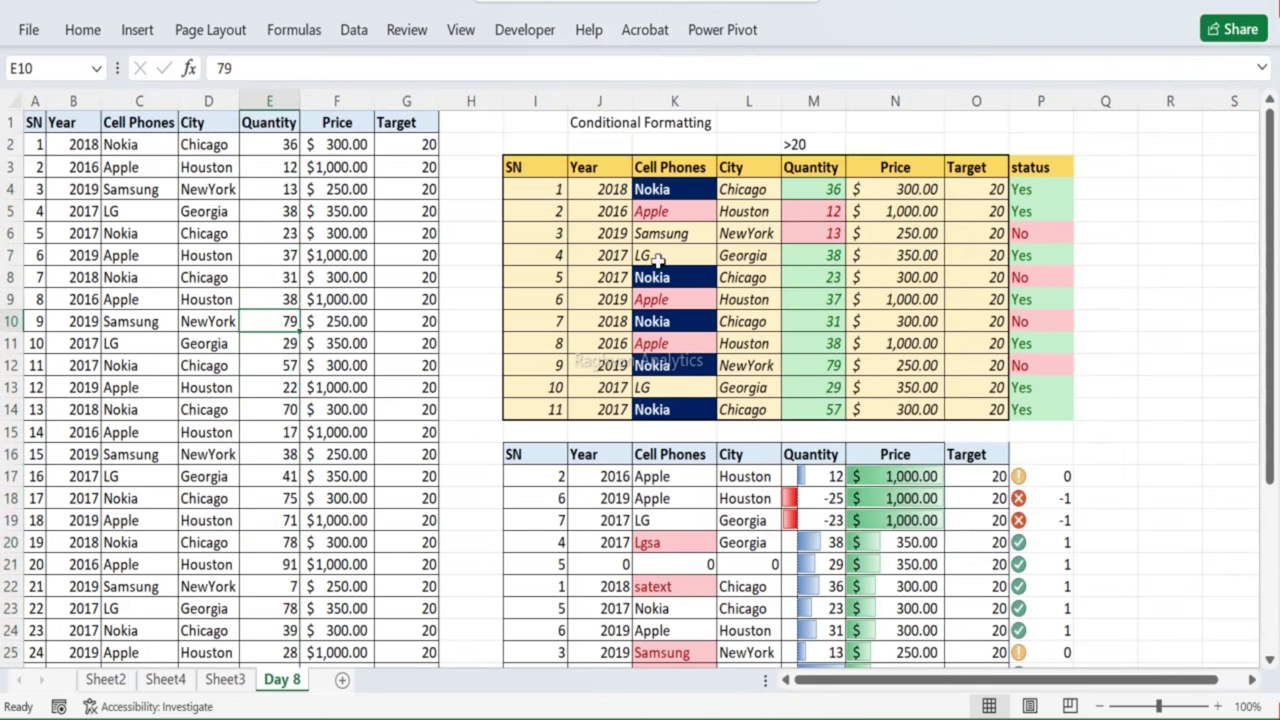
Step: Set SN cells I4:I14 to No Fill and apply a Green-Yellow-Red color scale
{"action": "left_click_drag", "start_coordinate": [545, 190], "coordinate": [530, 410]}
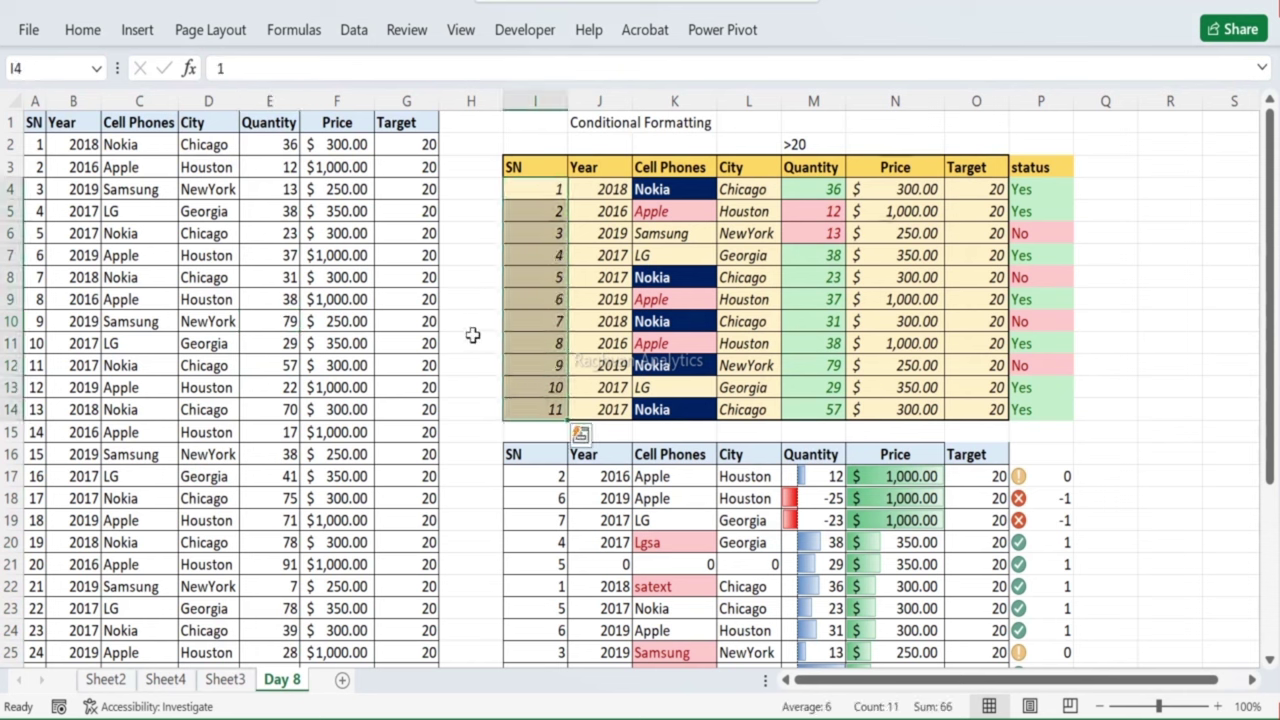
{"action": "left_click", "coordinate": [84, 30]}
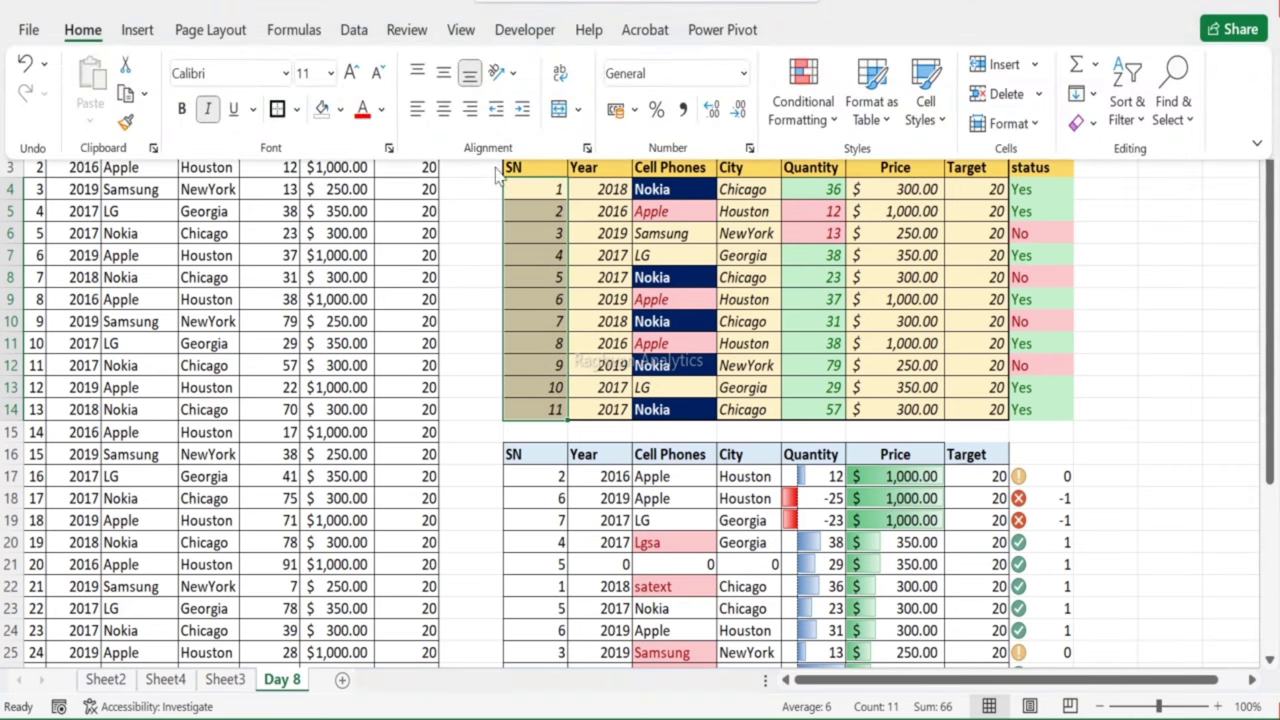
{"action": "left_click", "coordinate": [340, 109]}
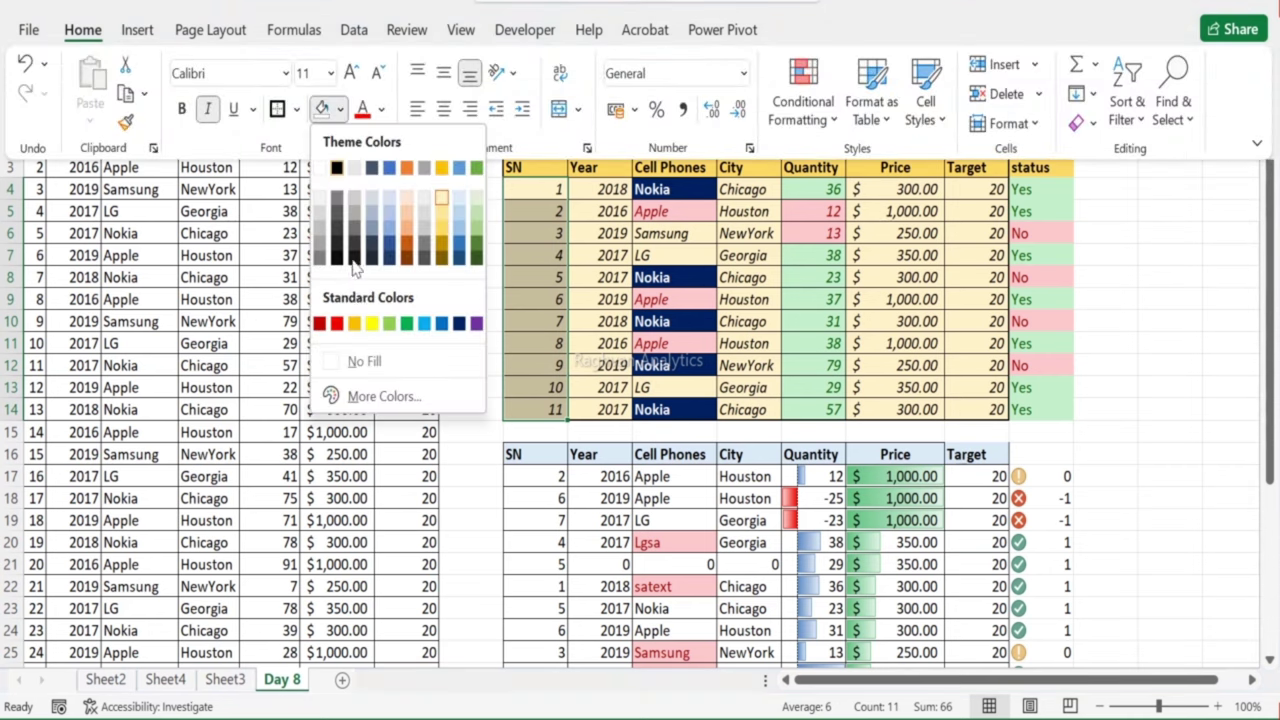
{"action": "left_click", "coordinate": [345, 361]}
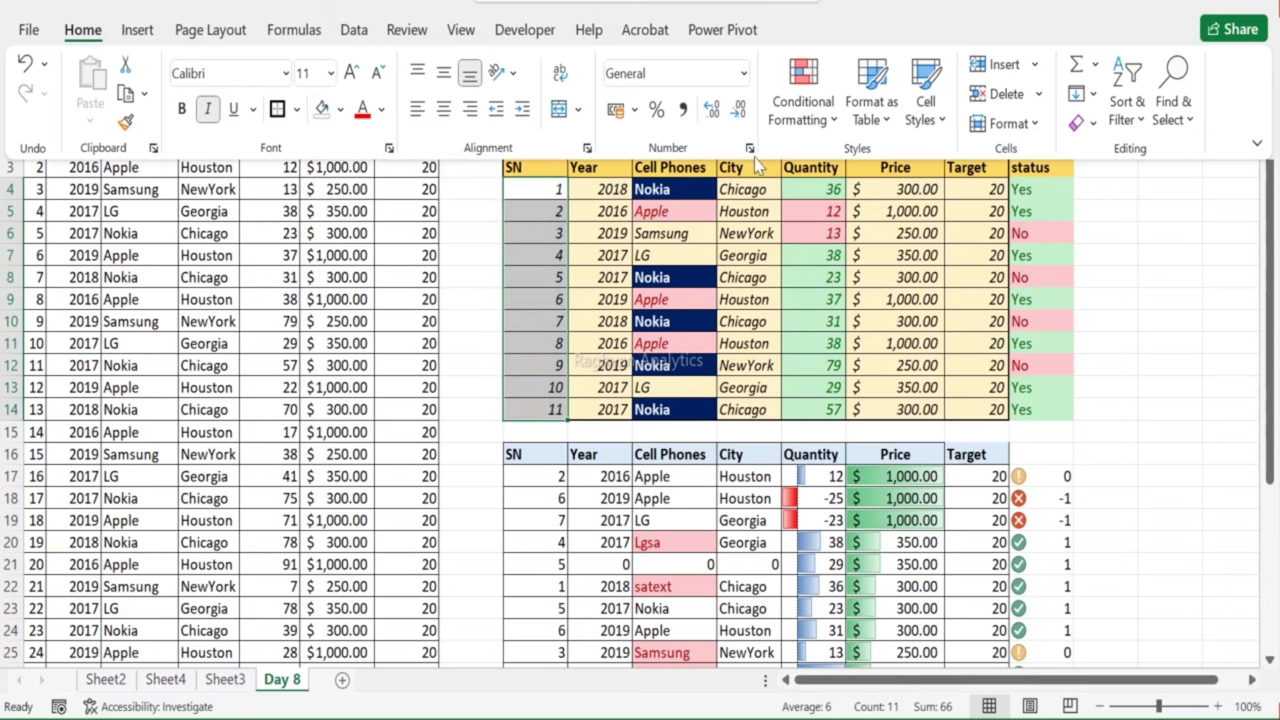
{"action": "left_click", "coordinate": [820, 115]}
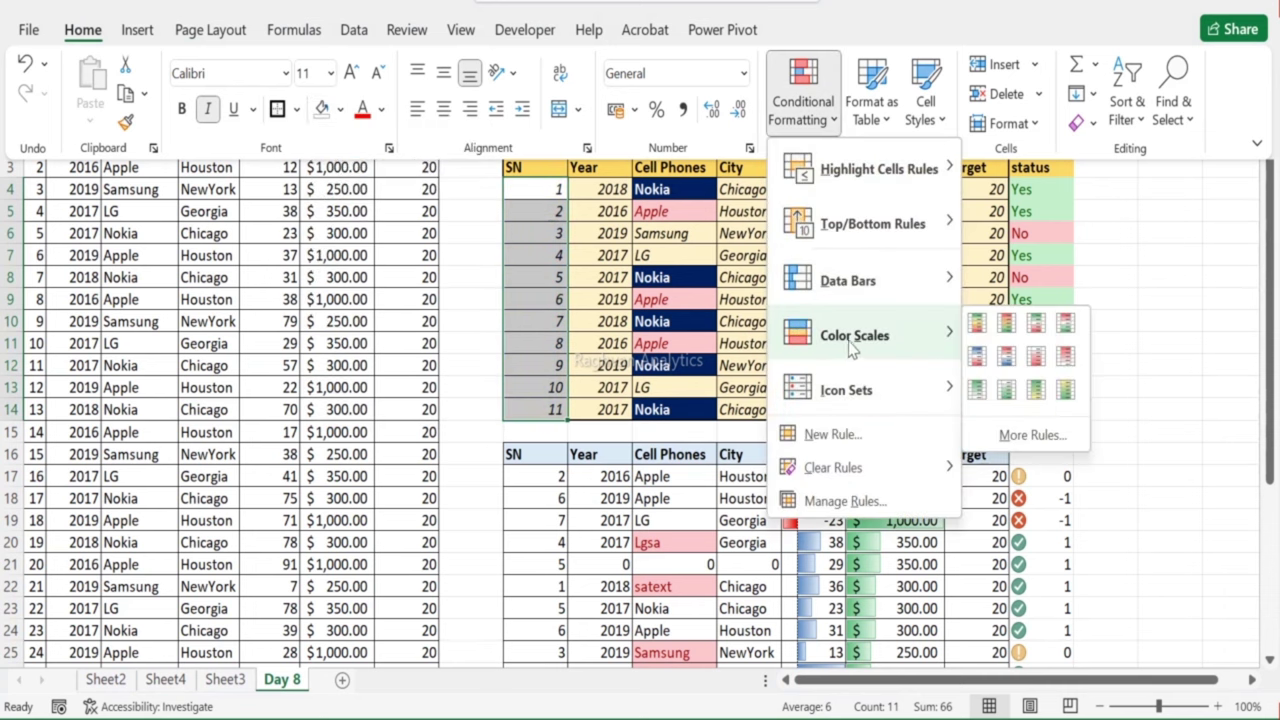
{"action": "mouse_move", "coordinate": [840, 283]}
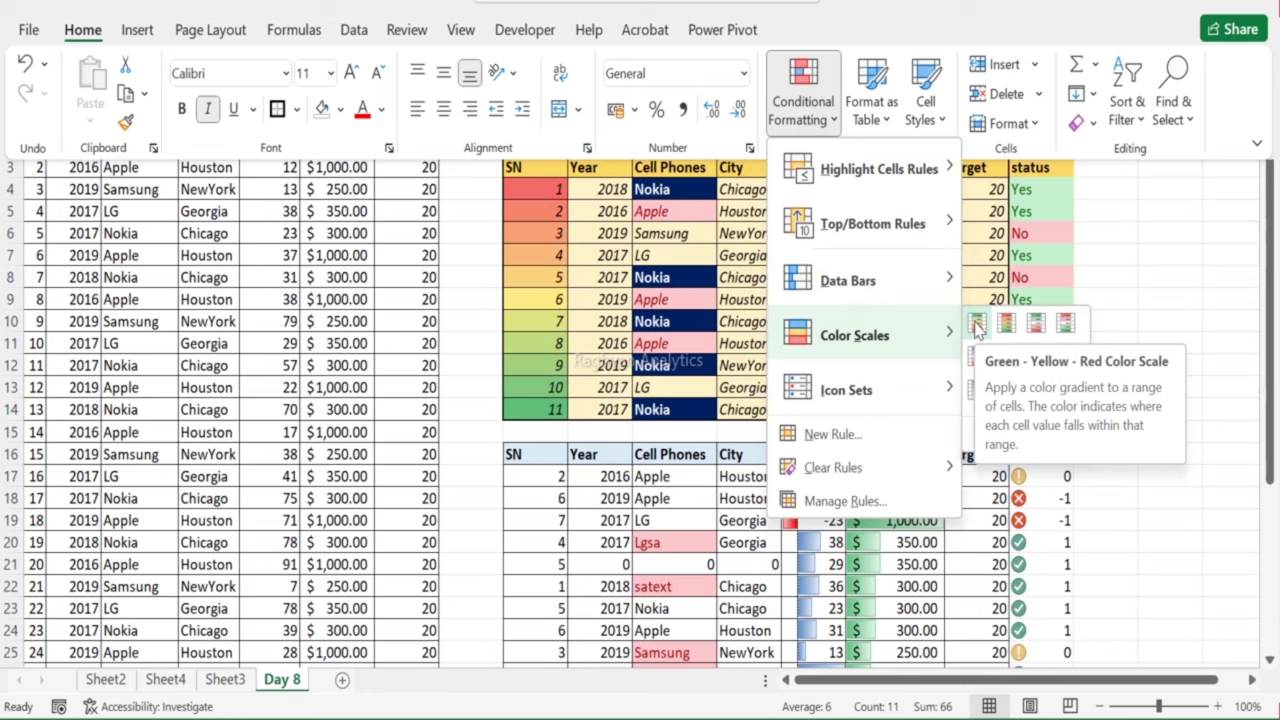
{"action": "left_click", "coordinate": [976, 325]}
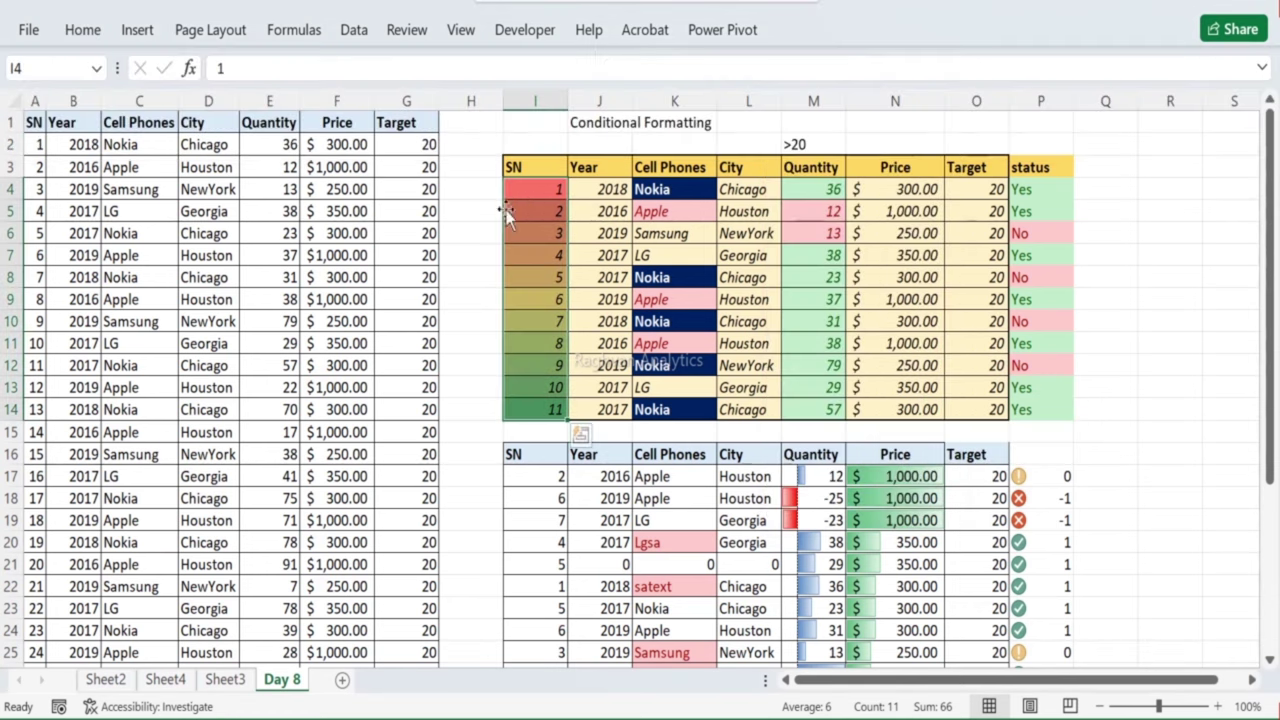
{"action": "left_click", "coordinate": [533, 204]}
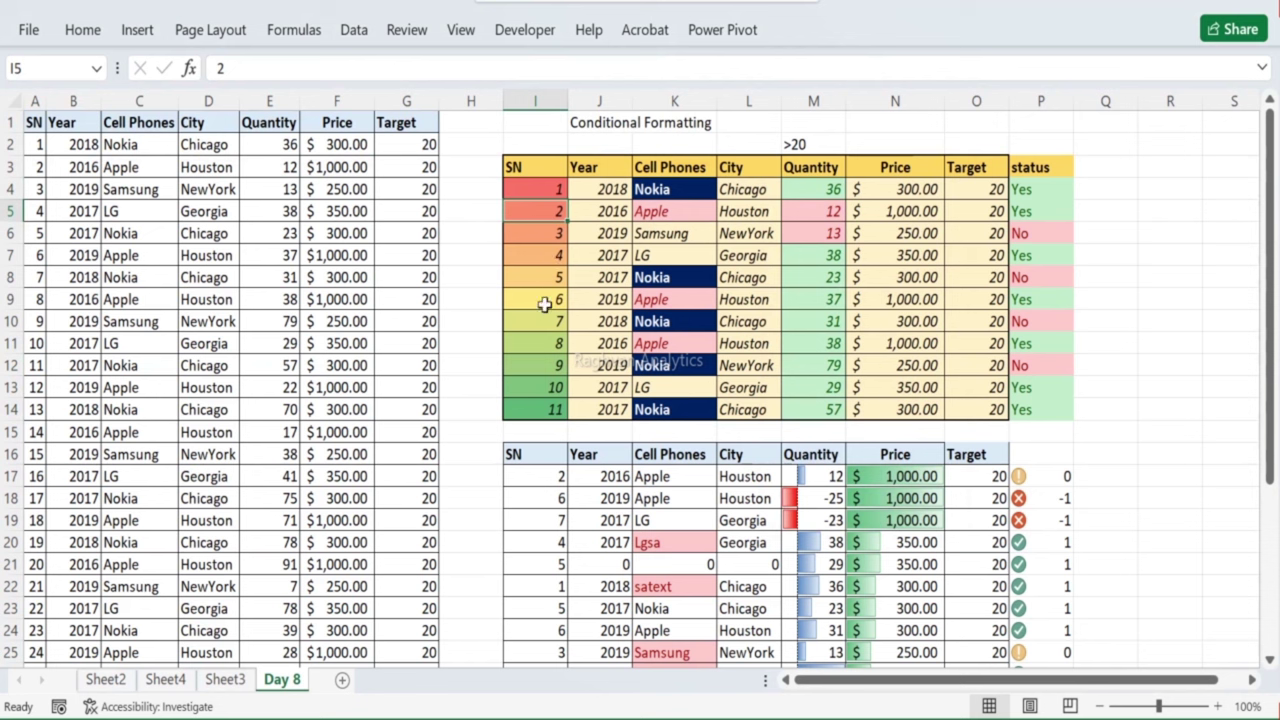
{"action": "left_click", "coordinate": [548, 414]}
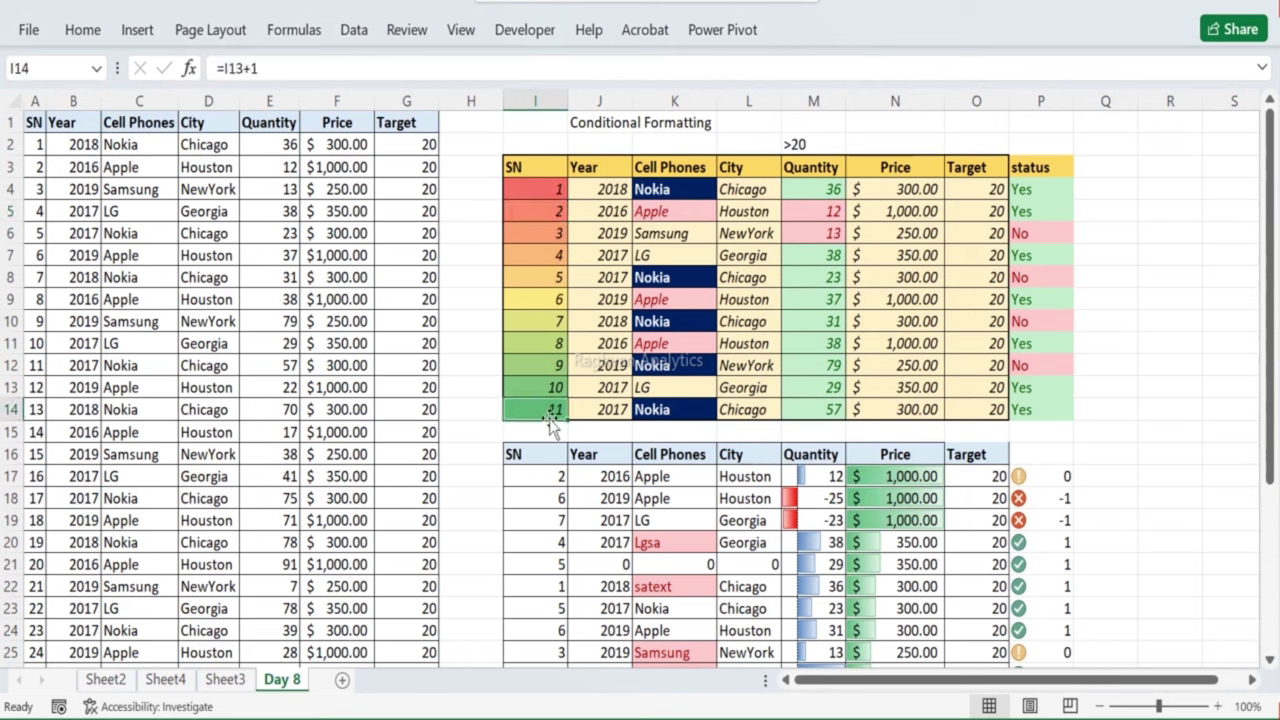
{"action": "type", "text": "15"}
{"action": "key", "text": "Return"}
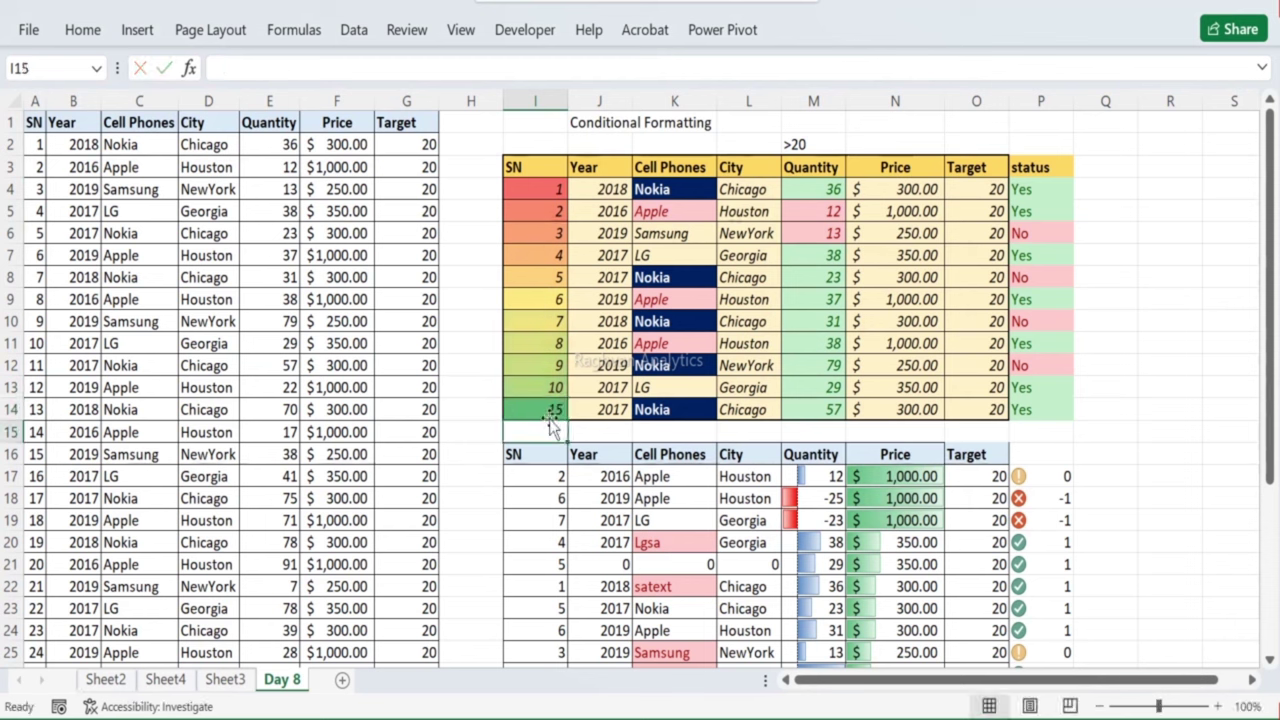
{"action": "type", "text": "7"}
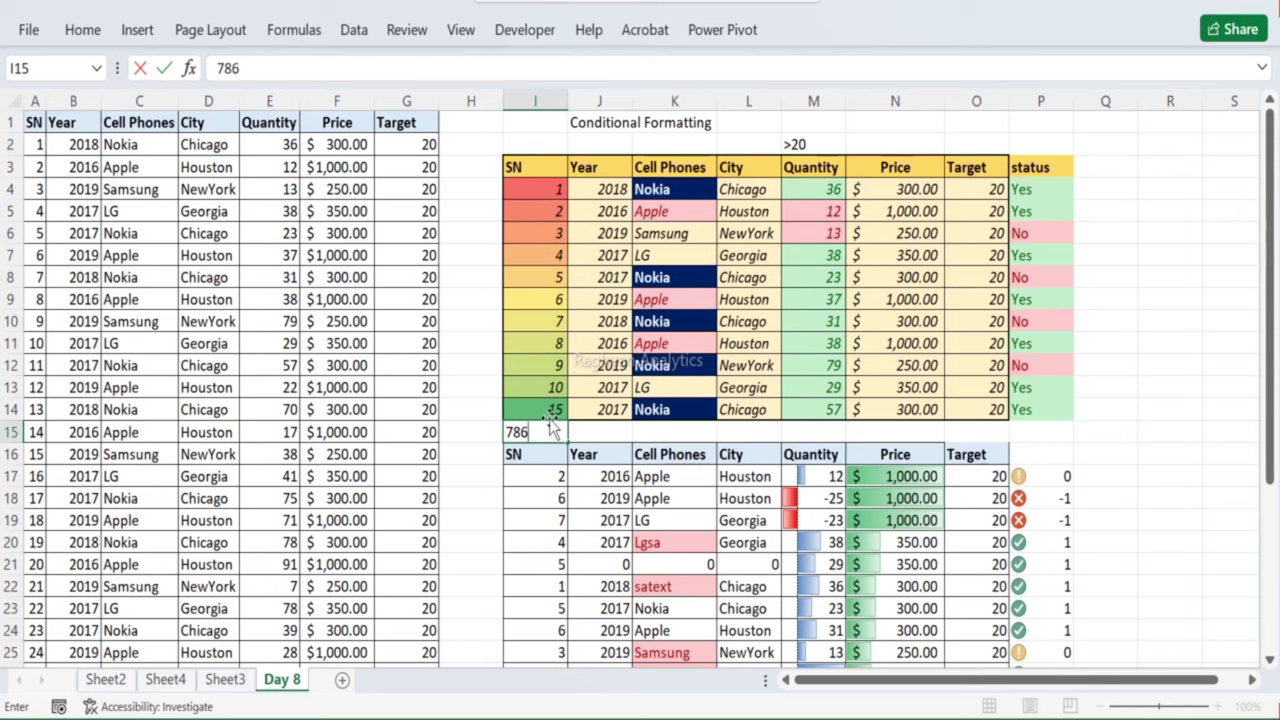
{"action": "type", "text": "86"}
{"action": "key", "text": "Escape"}
{"action": "left_click", "coordinate": [549, 418]}
{"action": "type", "text": "456789"}
{"action": "key", "text": "Return"}
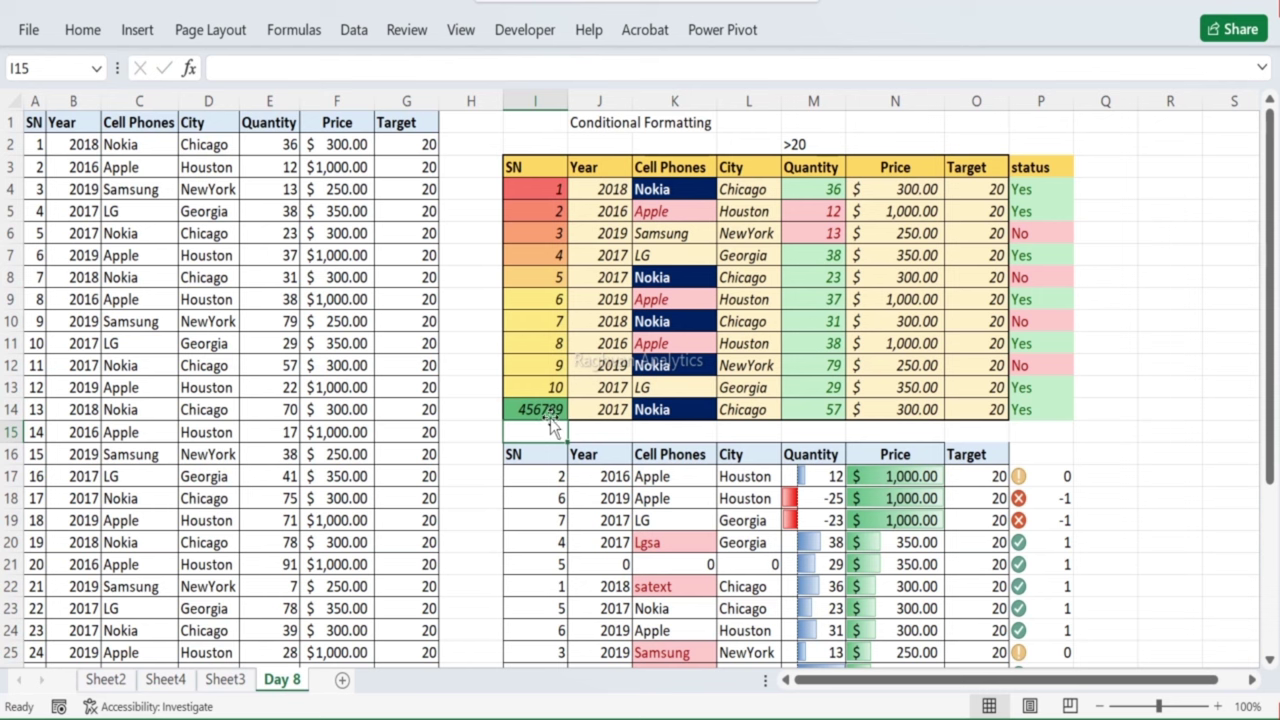
{"action": "left_click", "coordinate": [556, 387]}
{"action": "left_click", "coordinate": [550, 410]}
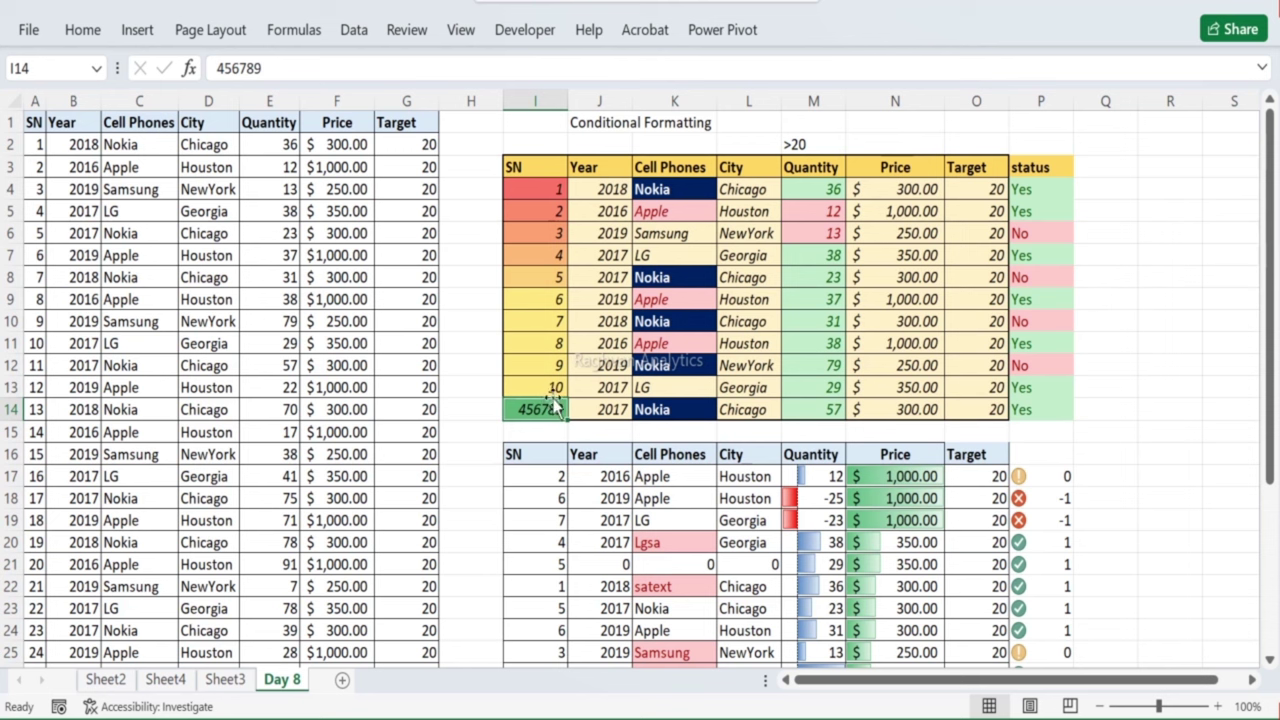
{"action": "left_click", "coordinate": [550, 186]}
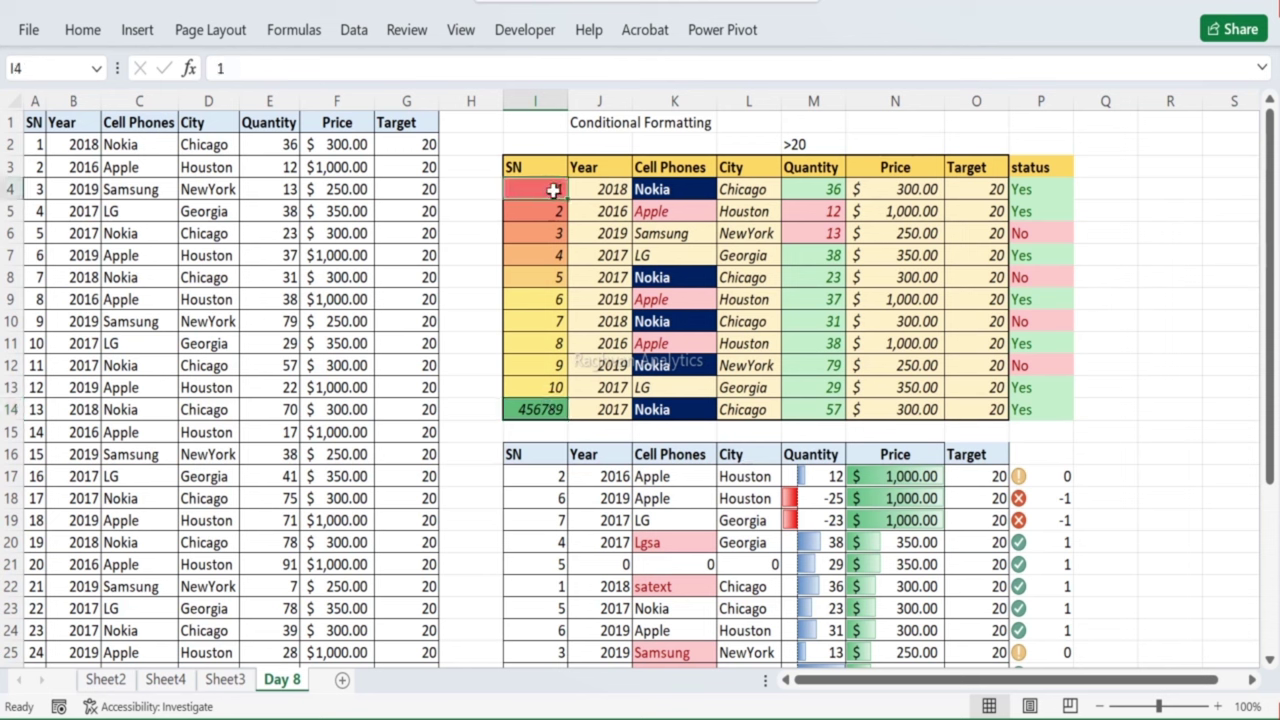
{"action": "type", "text": "-"}
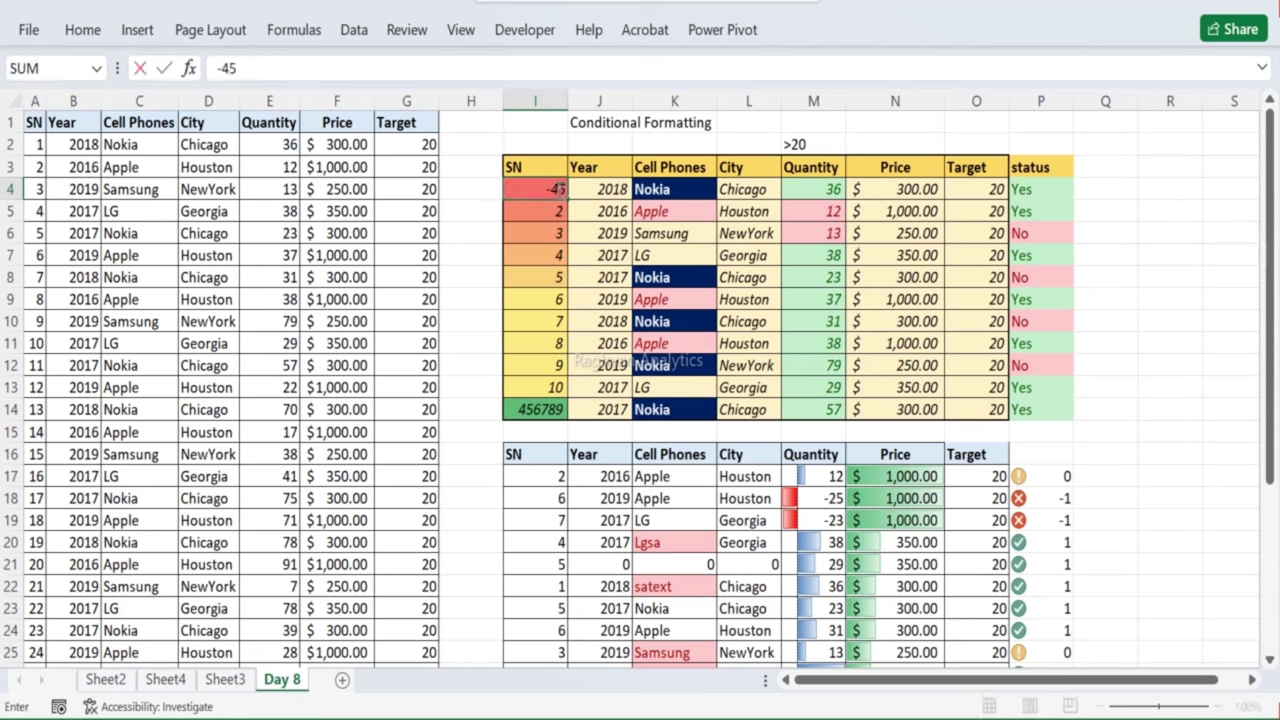
{"action": "type", "text": "45"}
{"action": "key", "text": "Return"}
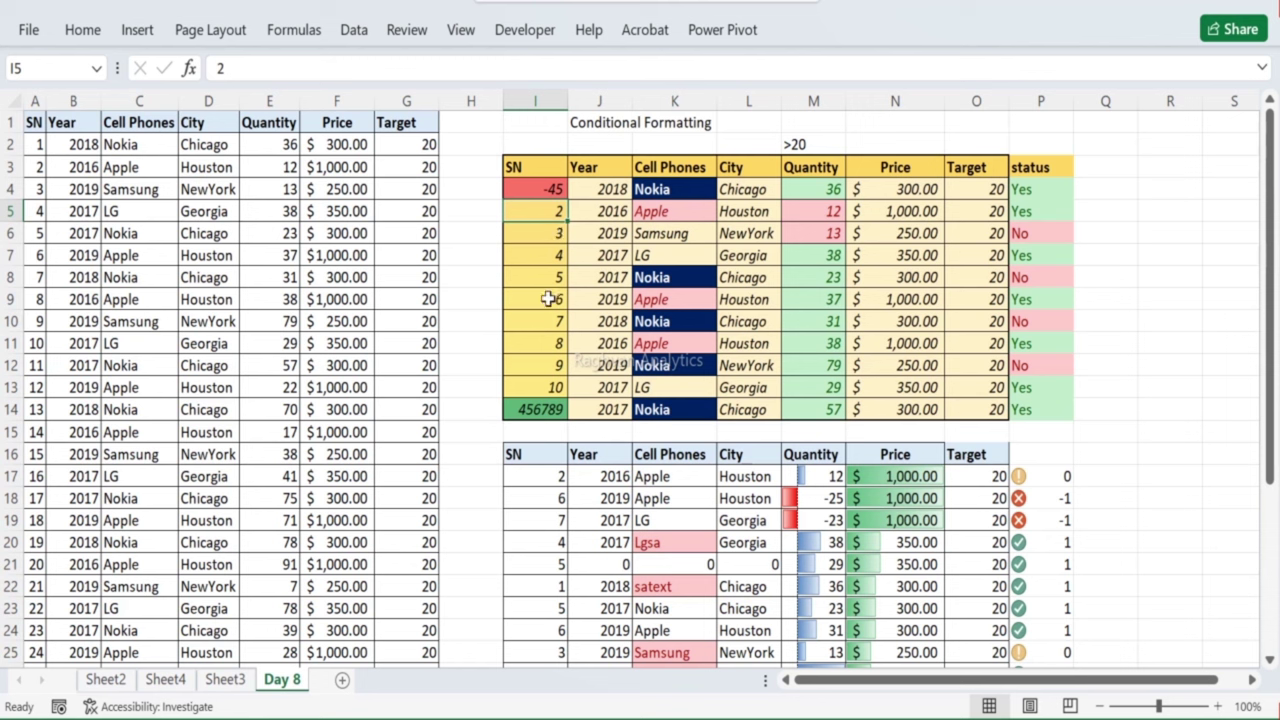
{"action": "left_click", "coordinate": [549, 190]}
{"action": "type", "text": "1"}
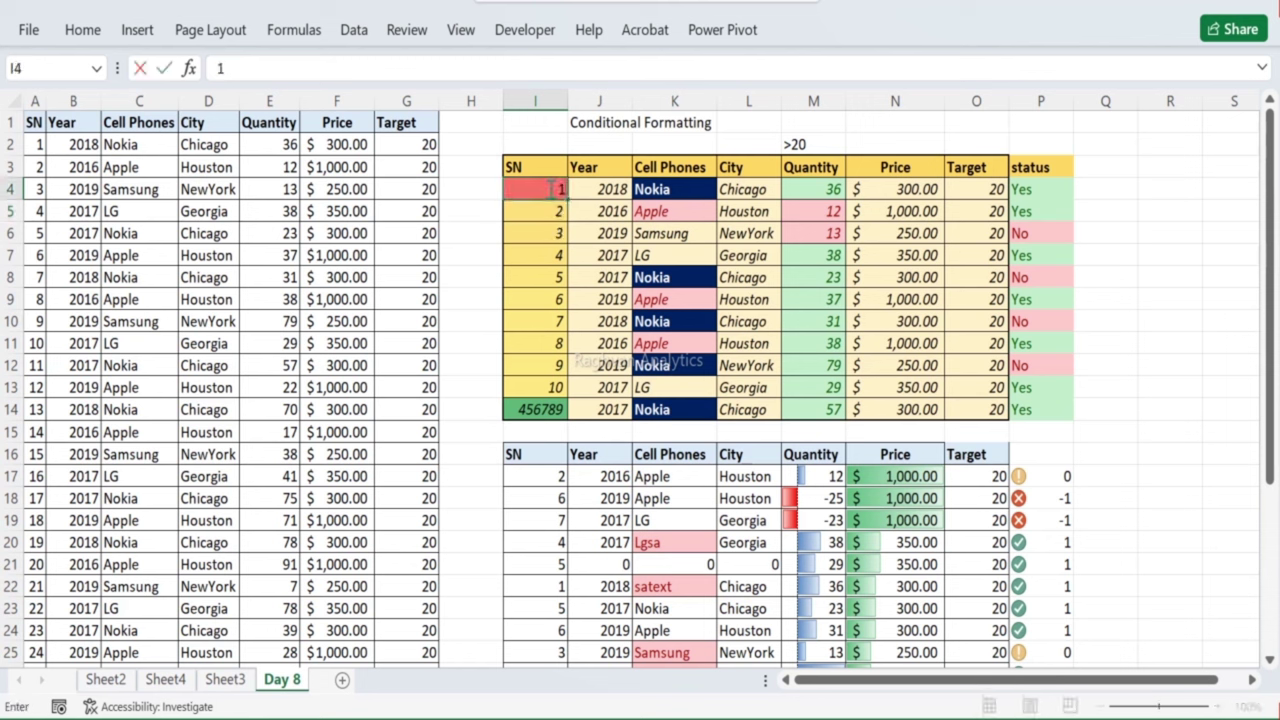
{"action": "key", "text": "Return"}
{"action": "key", "text": "Return"}
{"action": "key", "text": "Return"}
{"action": "key", "text": "Return"}
{"action": "key", "text": "Return"}
{"action": "key", "text": "Return"}
{"action": "key", "text": "Return"}
{"action": "key", "text": "Return"}
{"action": "key", "text": "Return"}
{"action": "key", "text": "Return"}
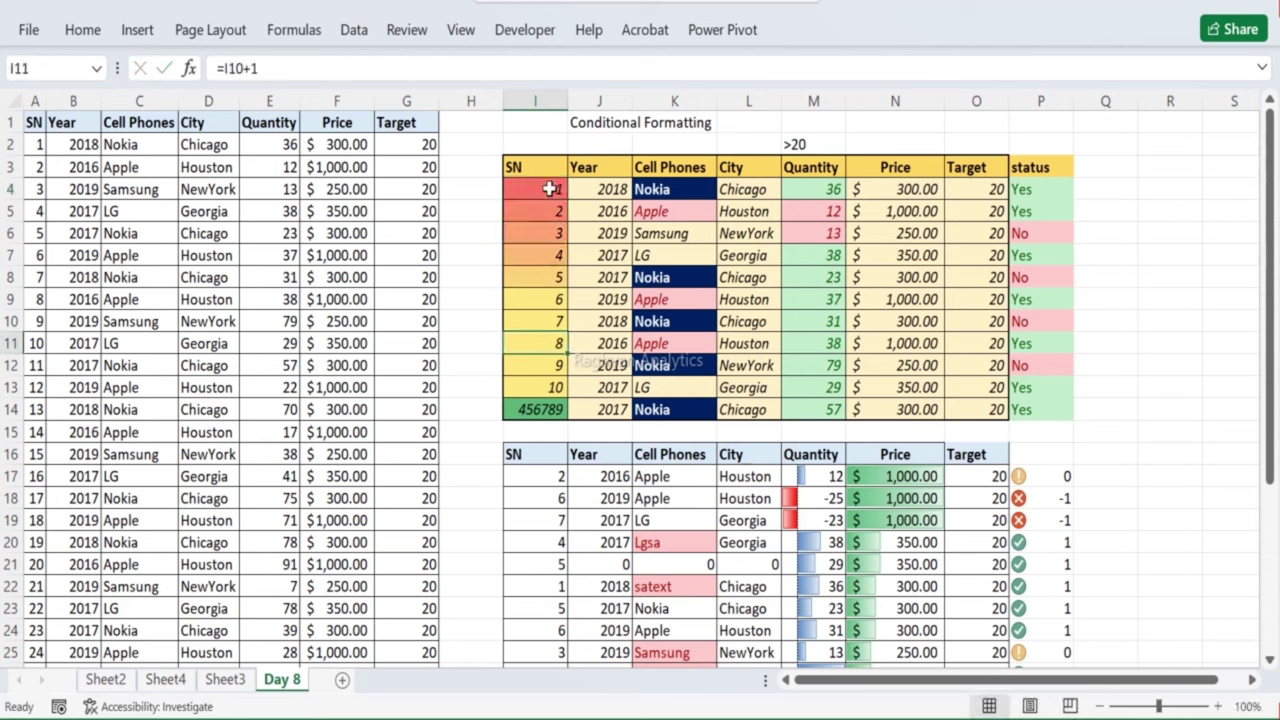
{"action": "type", "text": "11"}
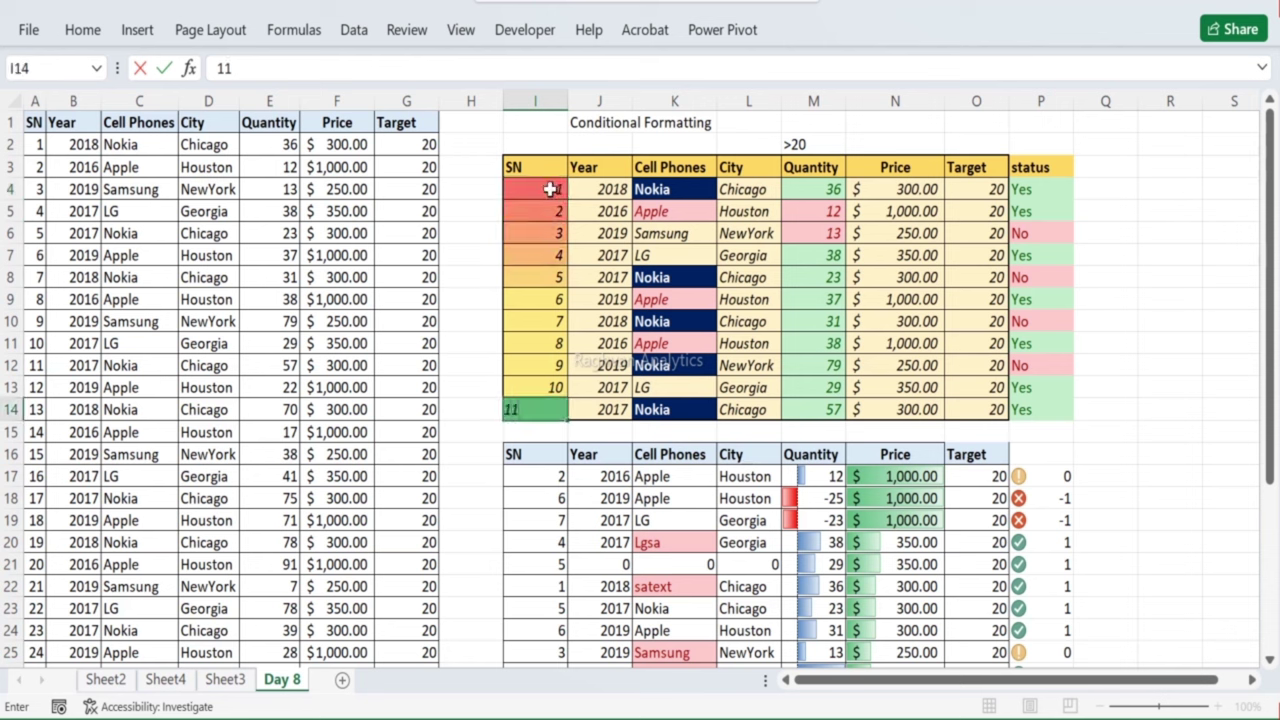
{"action": "key", "text": "Return"}
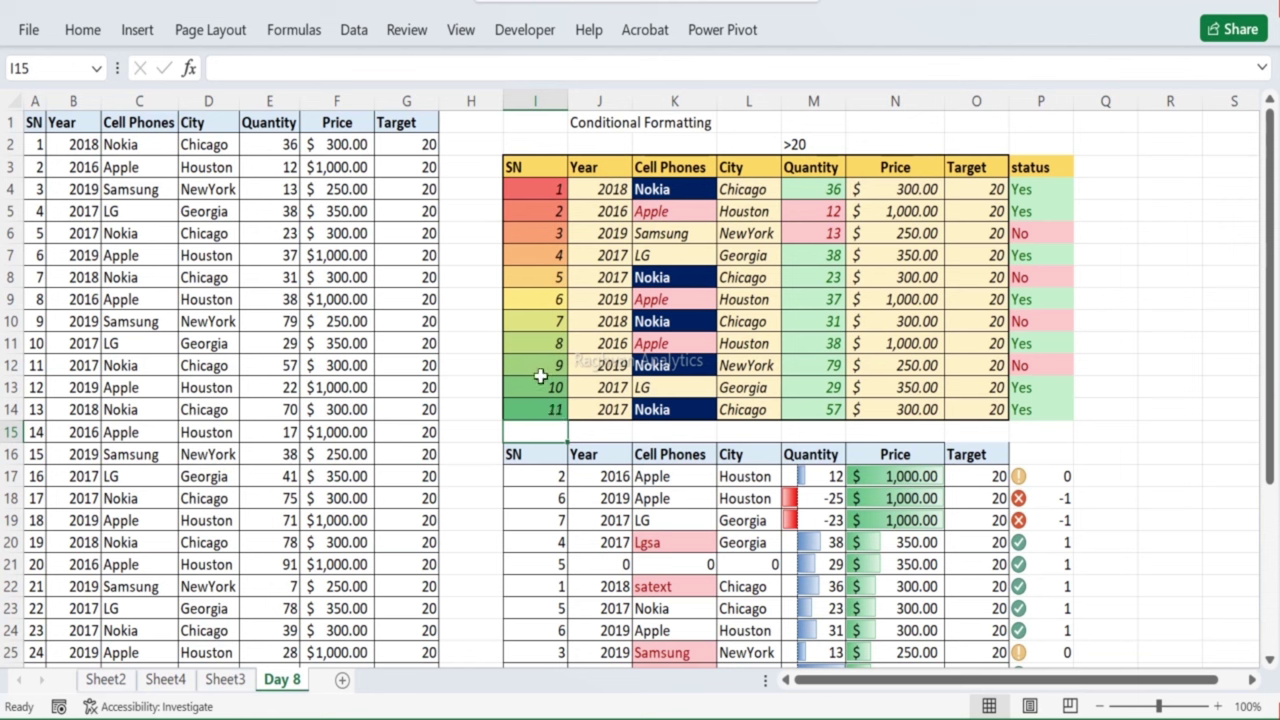
{"action": "left_click_drag", "start_coordinate": [543, 188], "coordinate": [545, 365]}
{"action": "left_click_drag", "start_coordinate": [545, 408], "coordinate": [545, 408]}
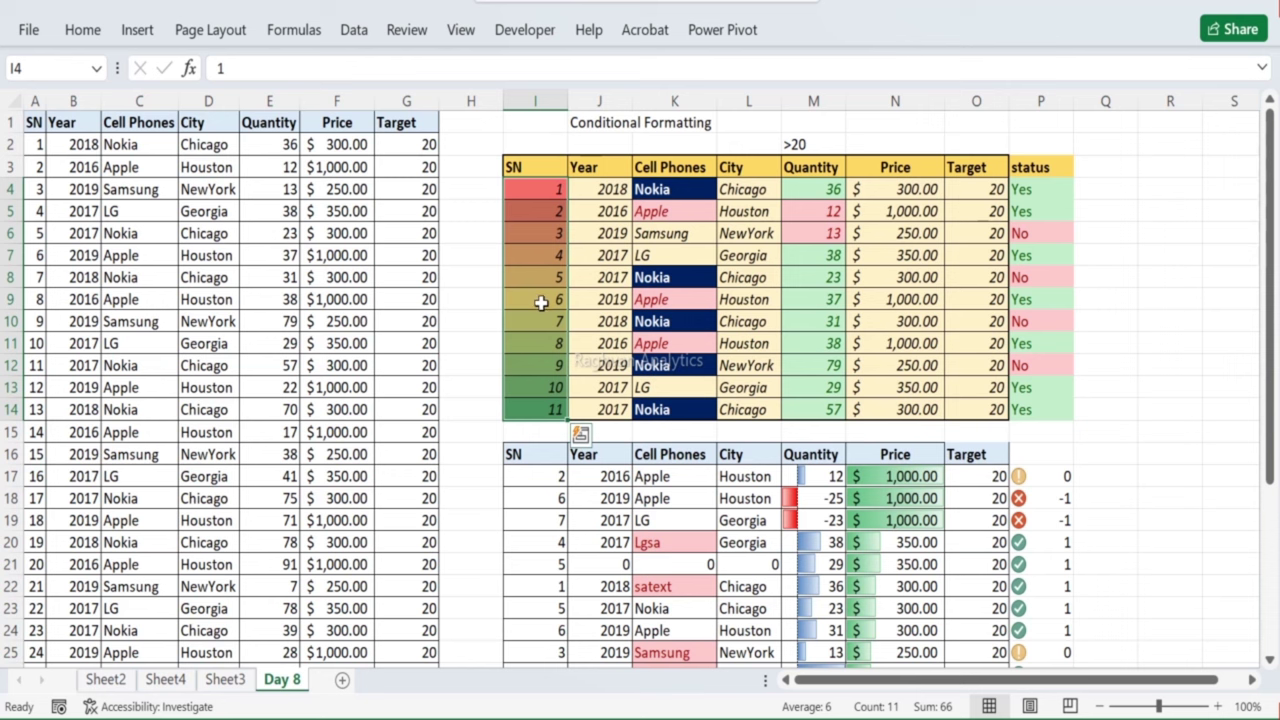
{"action": "left_click", "coordinate": [83, 29]}
{"action": "left_click", "coordinate": [803, 95]}
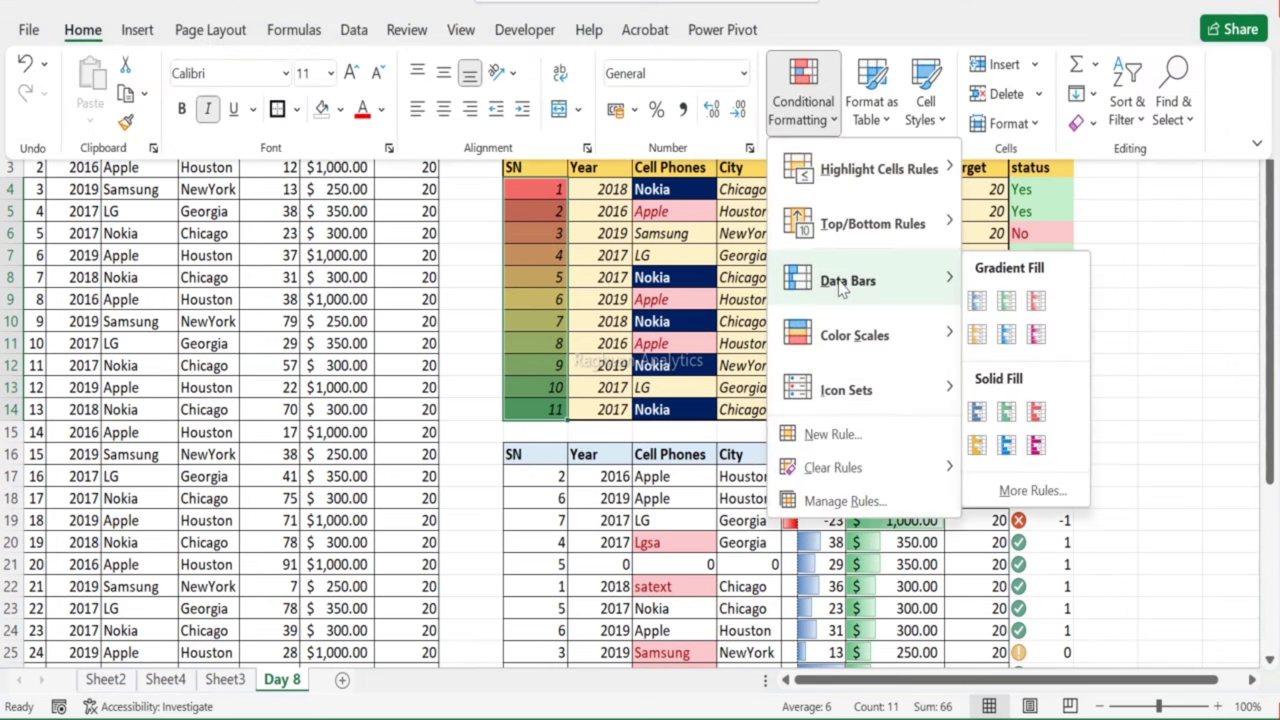
{"action": "mouse_move", "coordinate": [855, 332]}
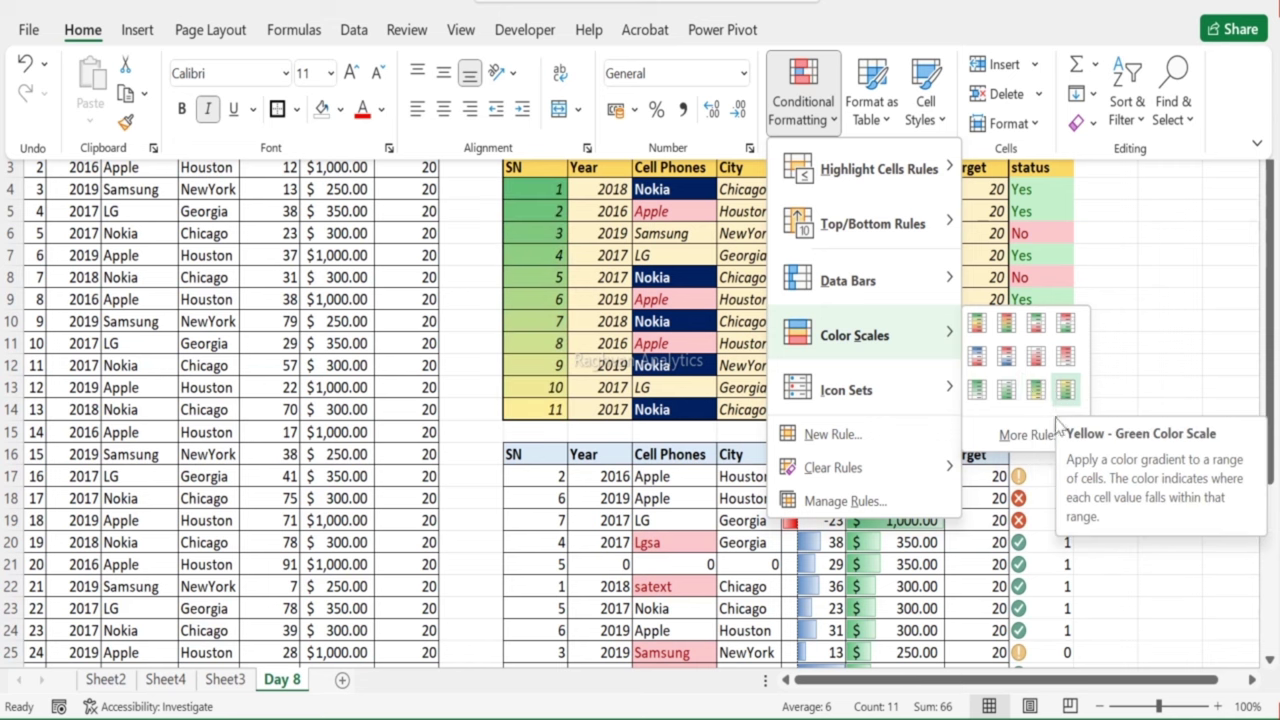
{"action": "left_click", "coordinate": [1028, 434]}
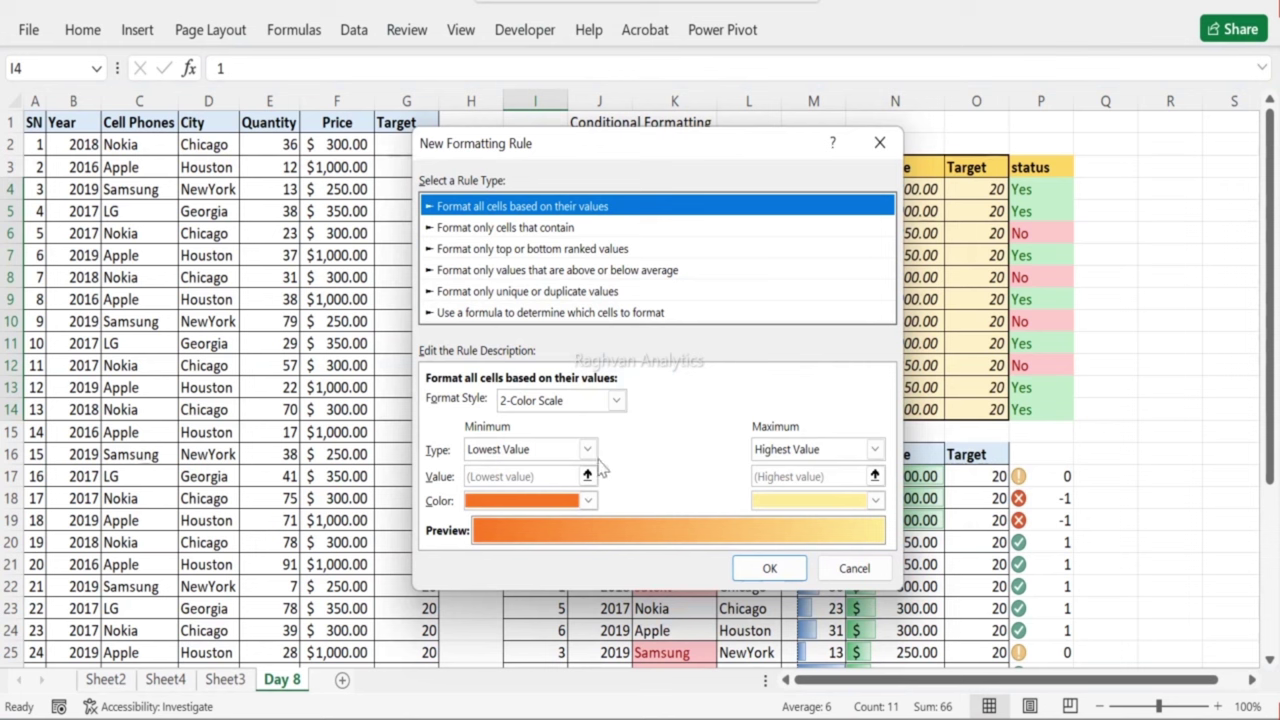
{"action": "left_click", "coordinate": [588, 502]}
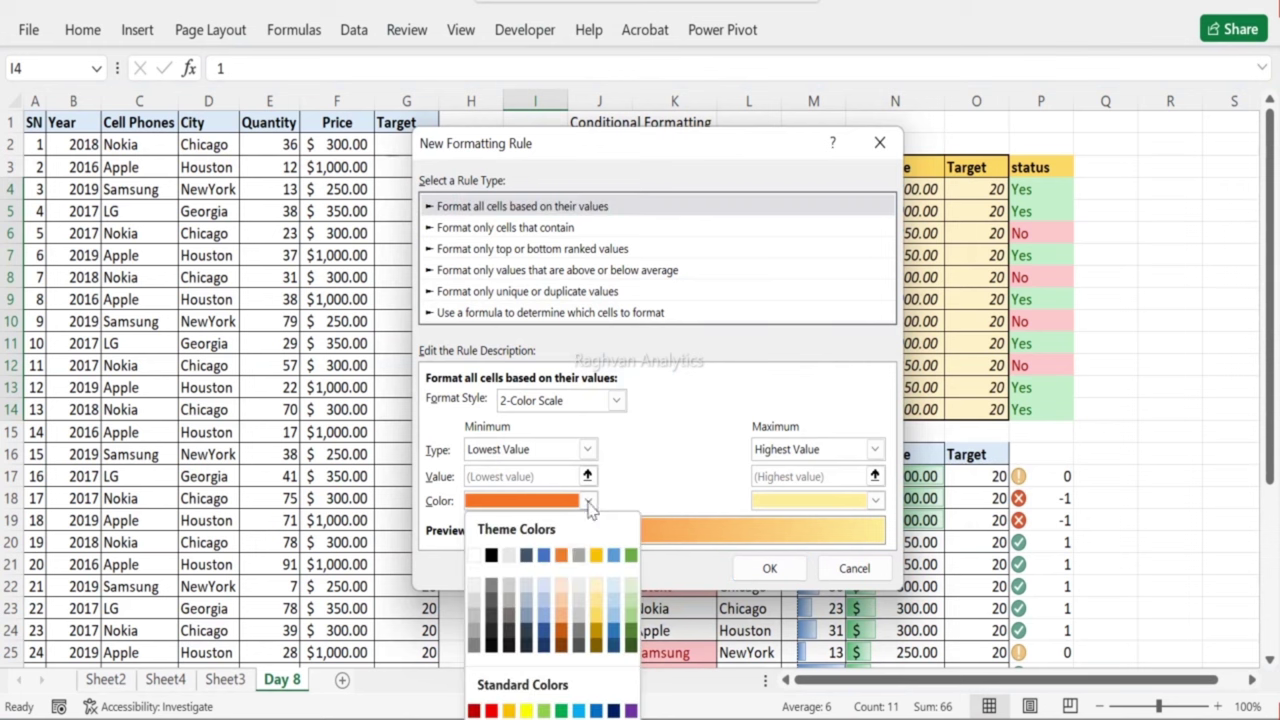
{"action": "left_click", "coordinate": [880, 143]}
{"action": "left_click", "coordinate": [880, 143]}
{"action": "left_click", "coordinate": [574, 272]}
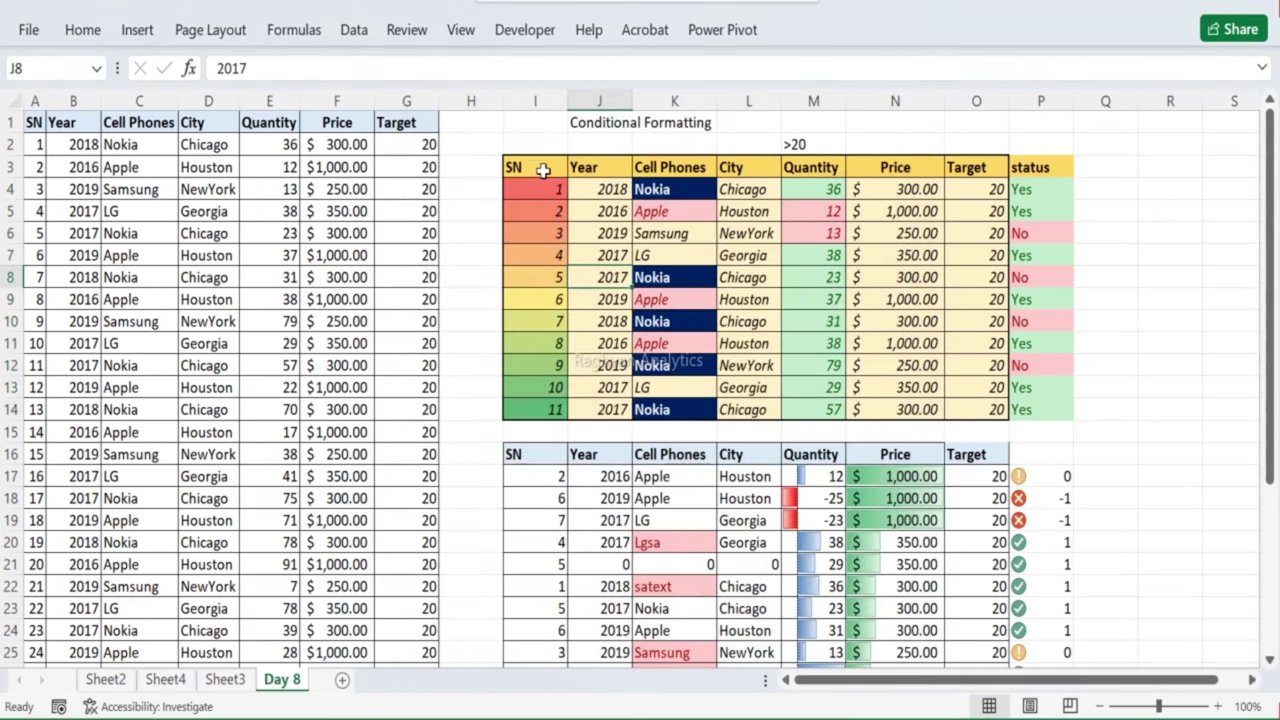
{"action": "left_click_drag", "start_coordinate": [543, 189], "coordinate": [543, 408]}
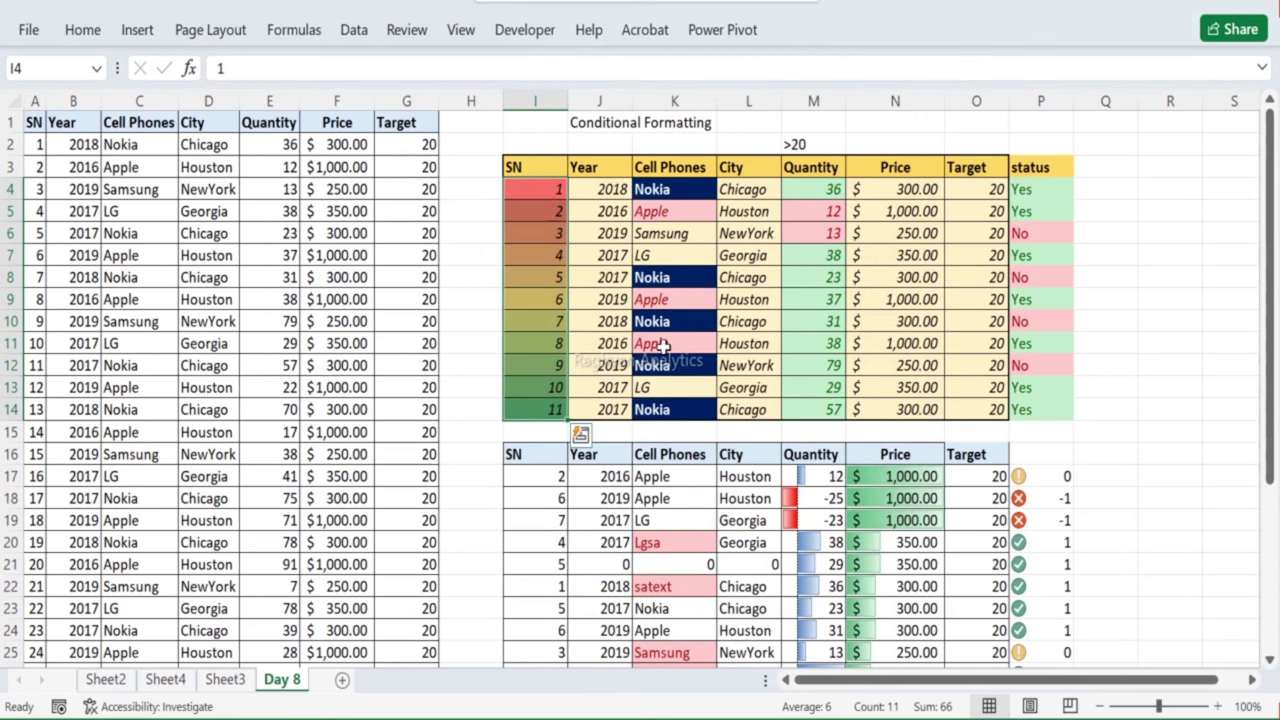
{"action": "left_click", "coordinate": [346, 253]}
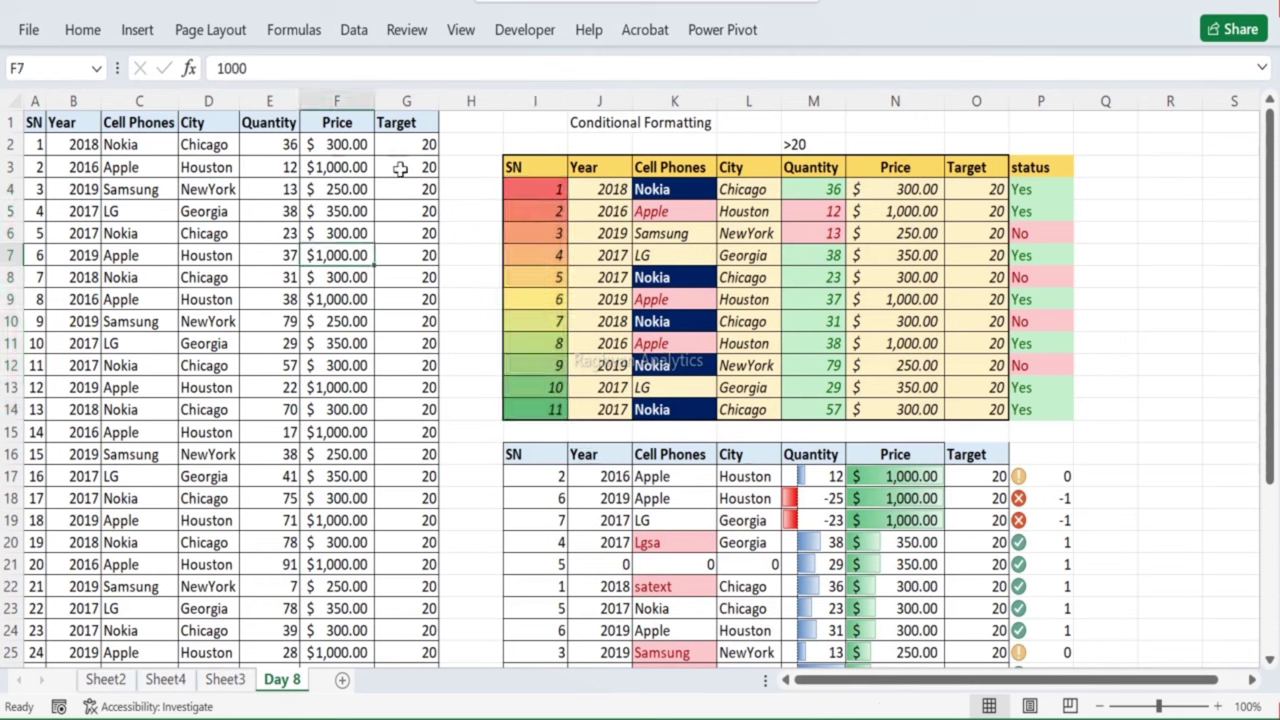
{"action": "left_click", "coordinate": [270, 99]}
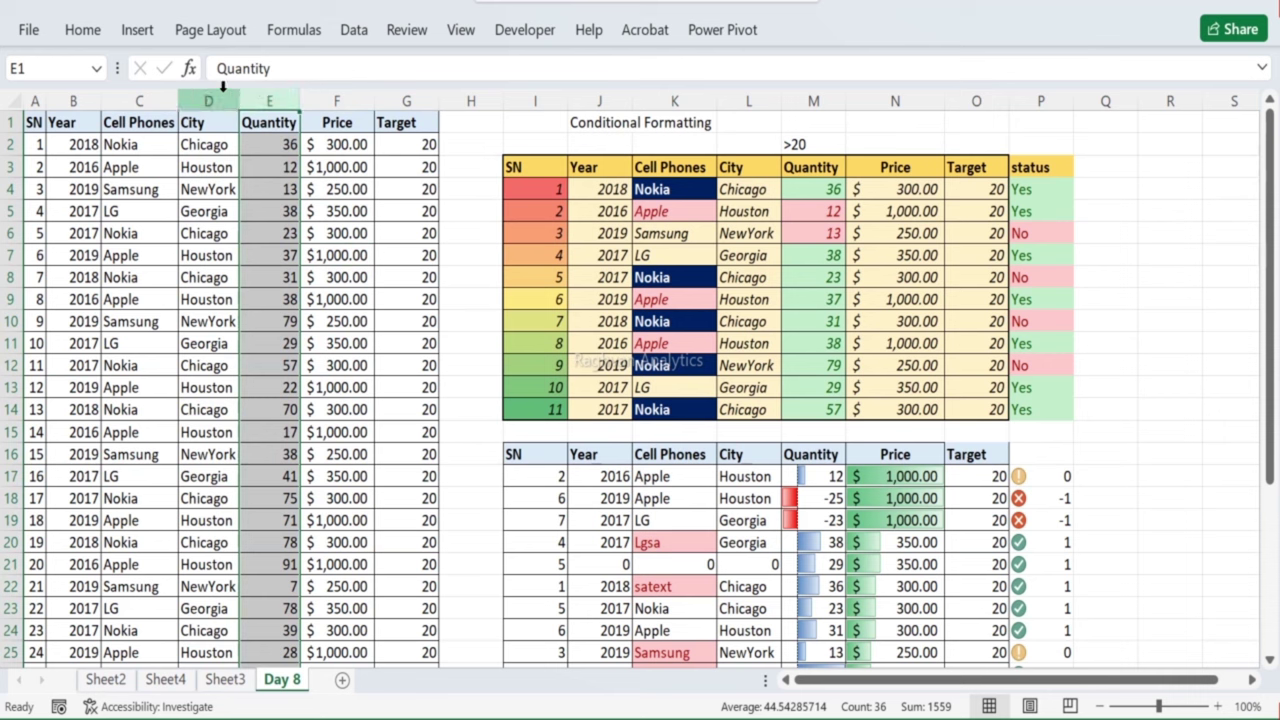
{"action": "left_click", "coordinate": [85, 29]}
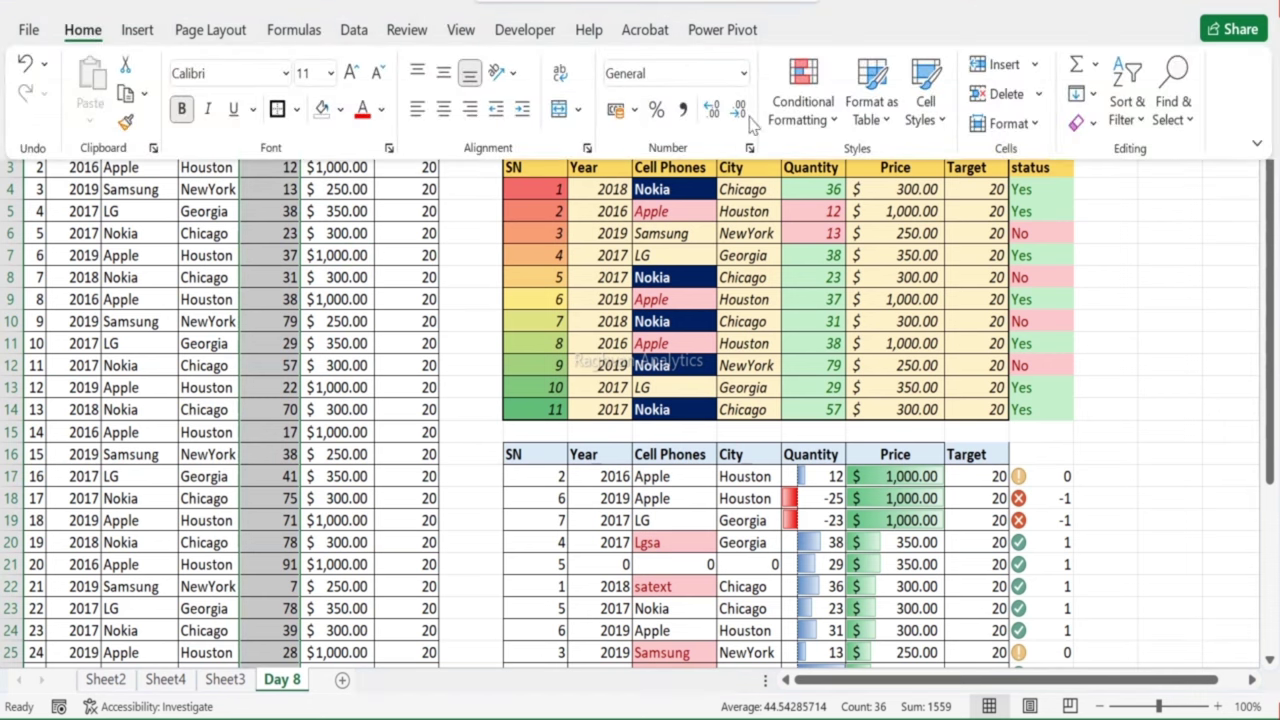
{"action": "left_click", "coordinate": [802, 105]}
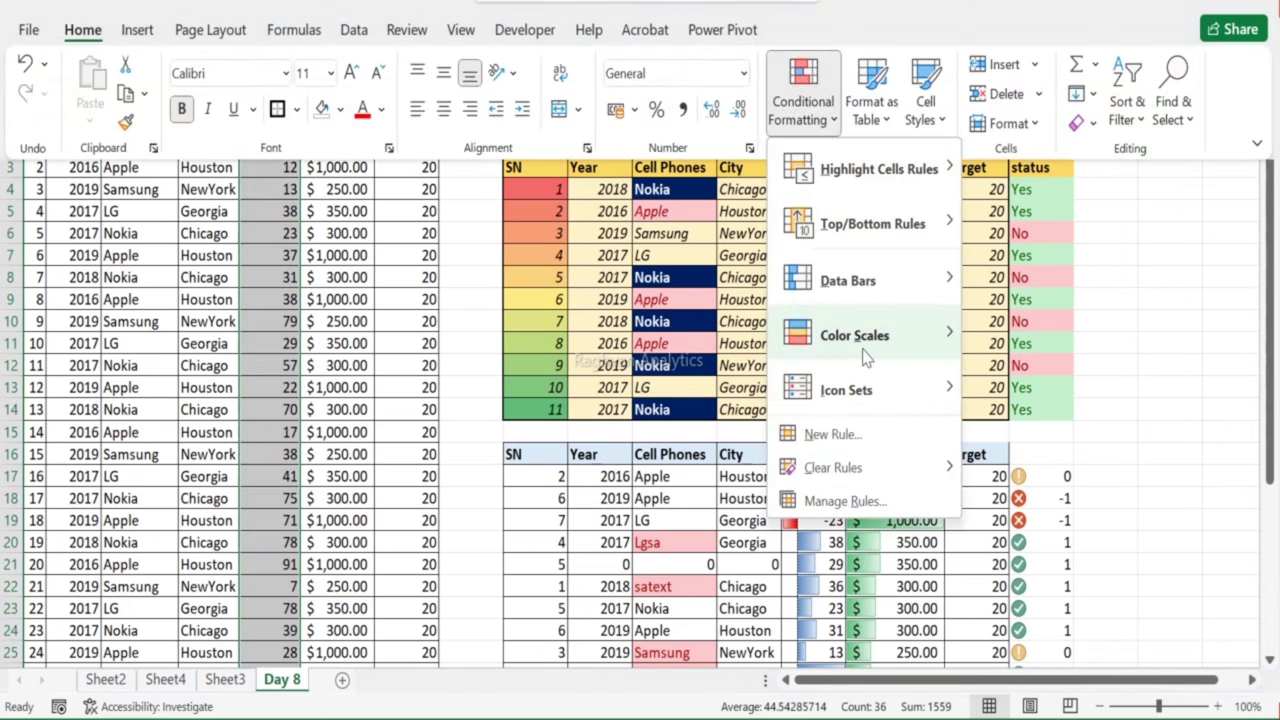
{"action": "mouse_move", "coordinate": [866, 358]}
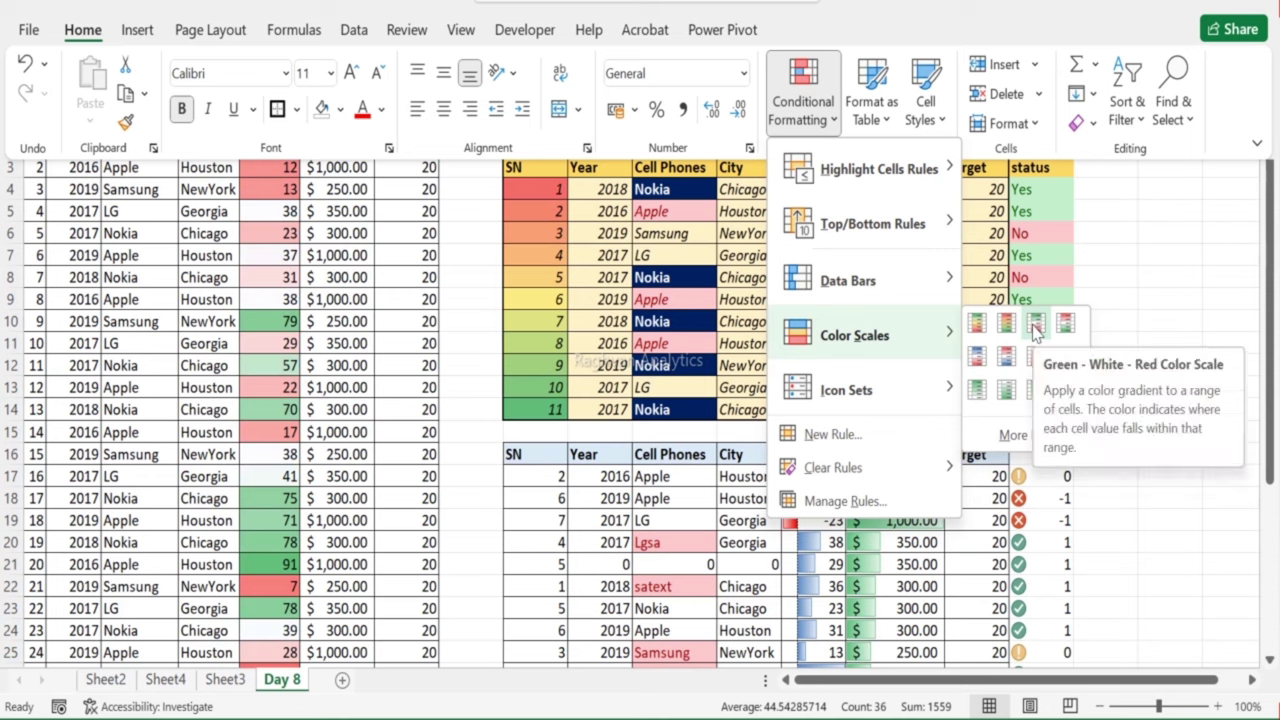
{"action": "left_click", "coordinate": [1036, 322]}
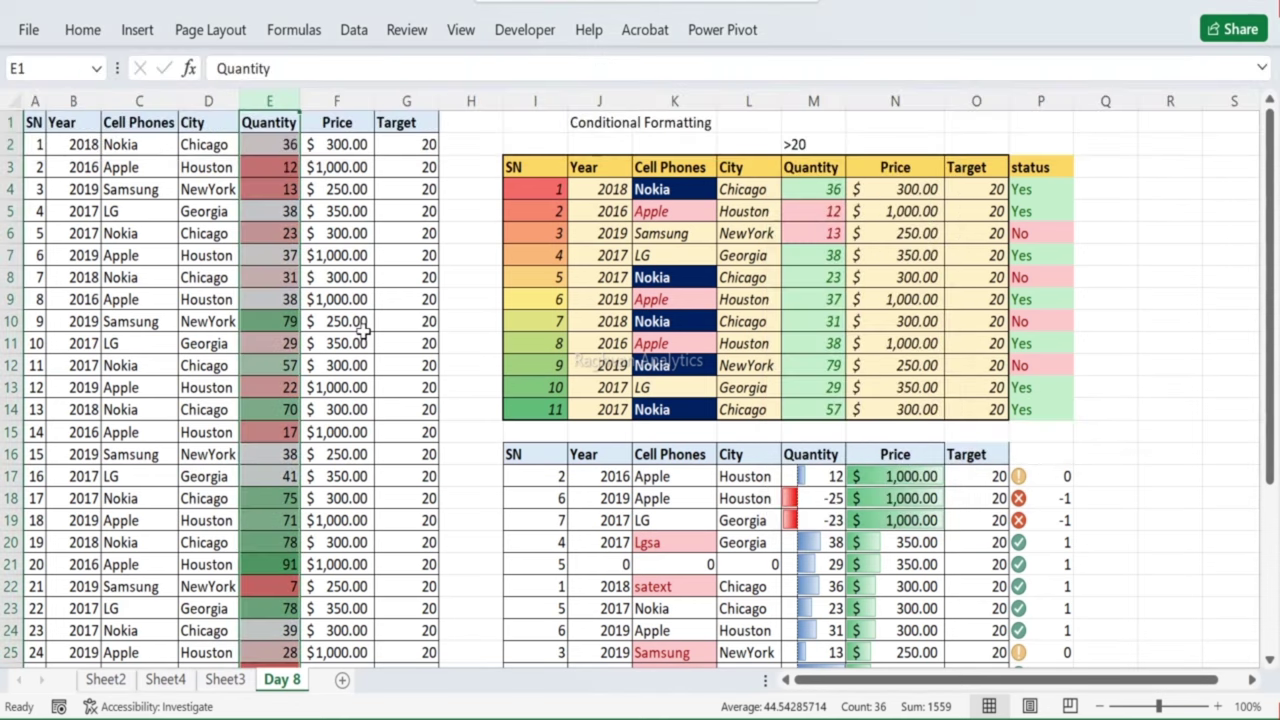
{"action": "scroll", "coordinate": [363, 330], "scroll_direction": "down", "scroll_amount": 7}
{"action": "scroll", "coordinate": [363, 330], "scroll_direction": "up", "scroll_amount": 2}
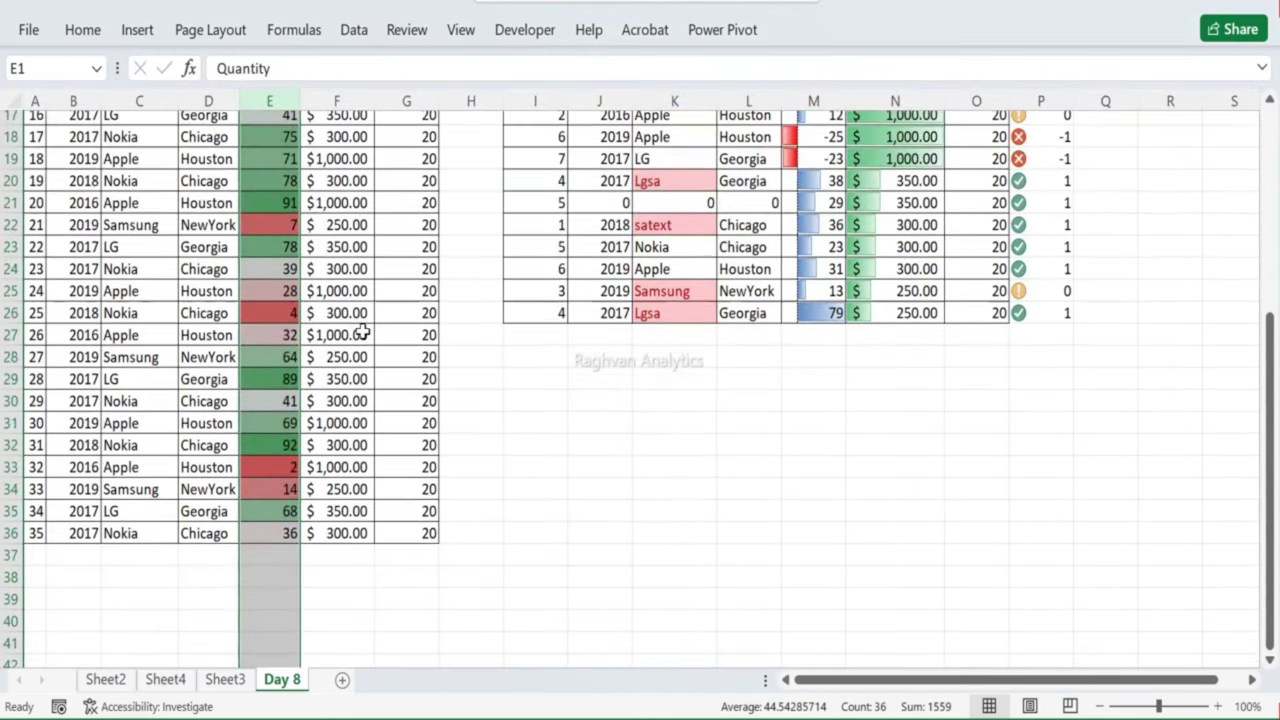
{"action": "left_click", "coordinate": [363, 331]}
{"action": "scroll", "coordinate": [363, 330], "scroll_direction": "up", "scroll_amount": 5}
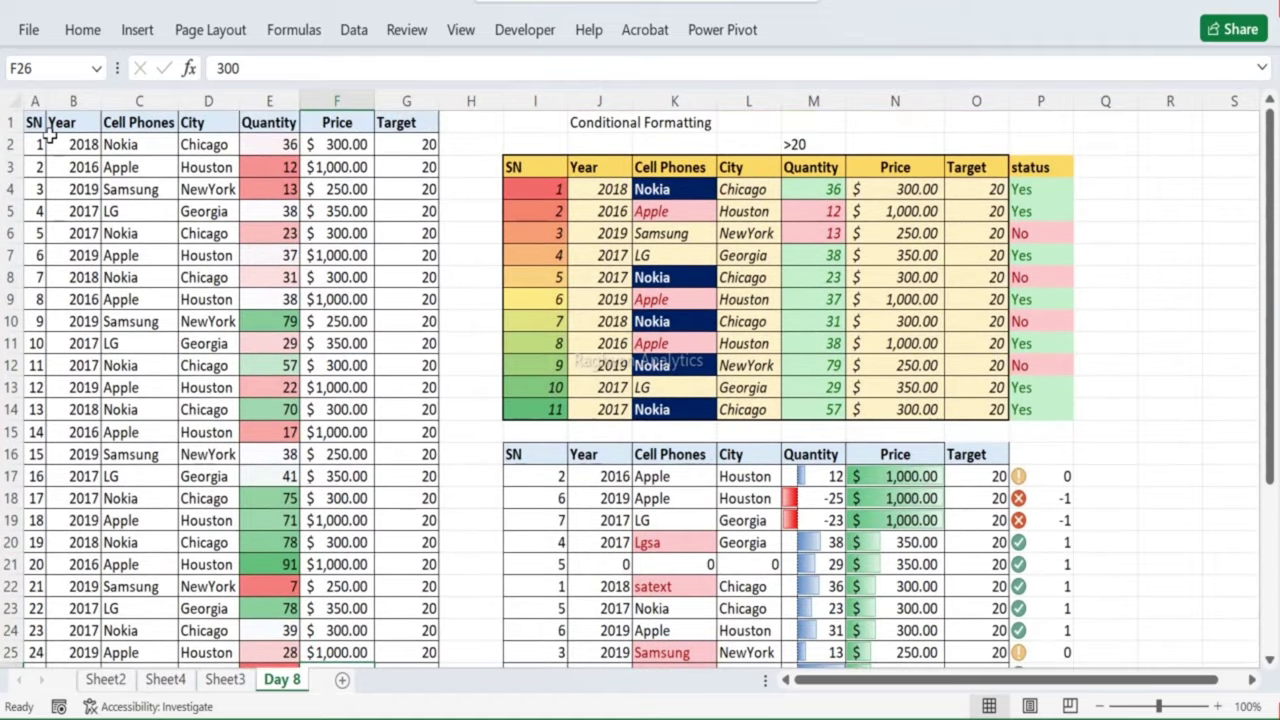
Step: Turn on filtering for header row A1:G1, SN through Target
{"action": "left_click_drag", "start_coordinate": [33, 122], "coordinate": [414, 123]}
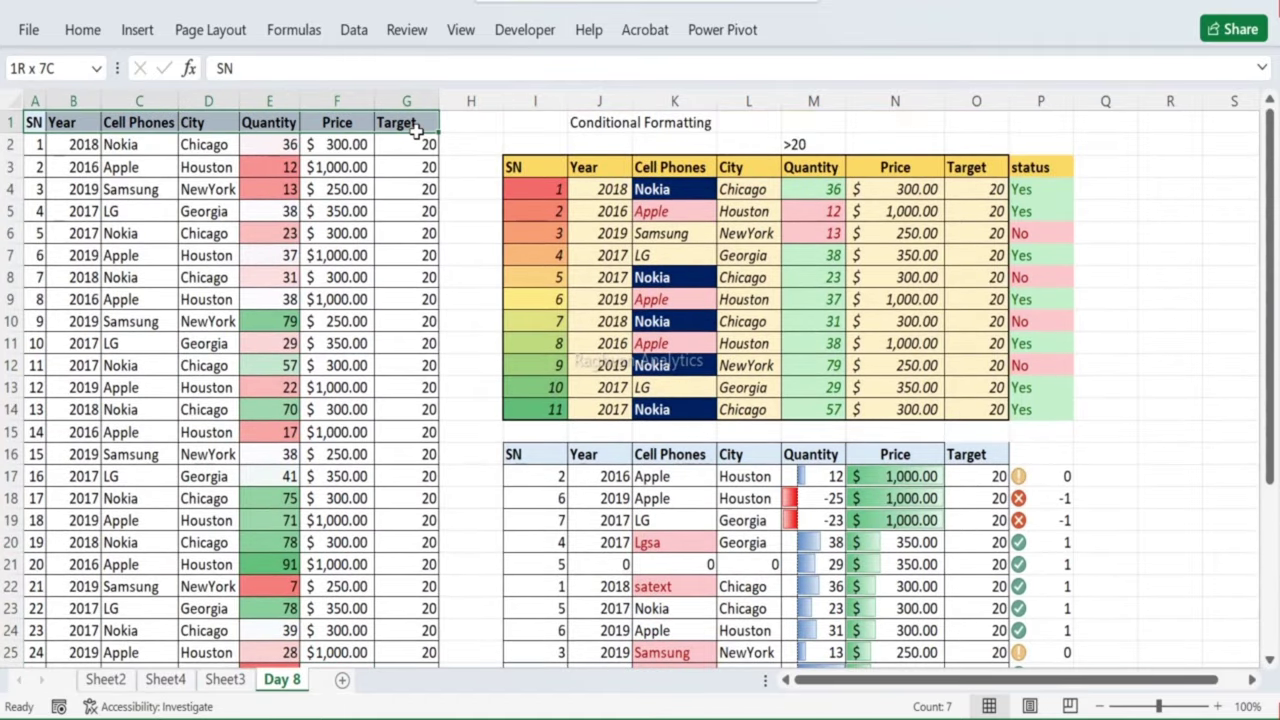
{"action": "left_click", "coordinate": [83, 30]}
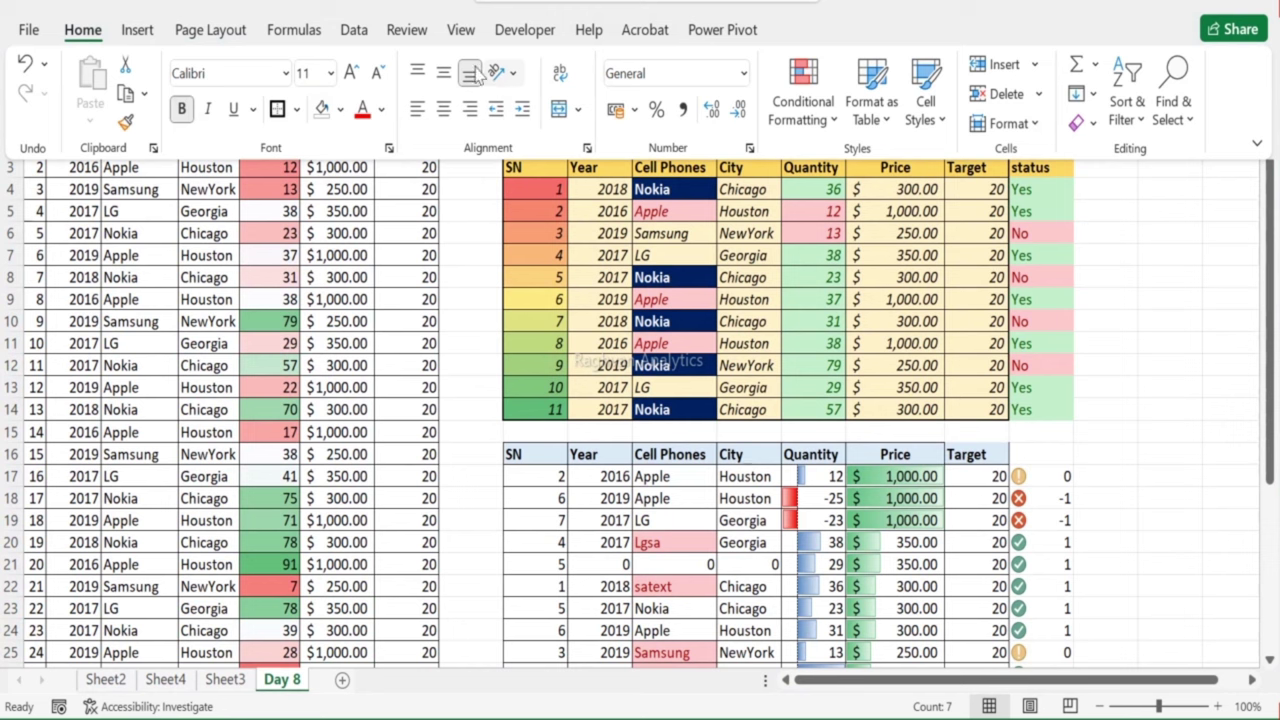
{"action": "left_click", "coordinate": [374, 35]}
{"action": "left_click", "coordinate": [666, 100]}
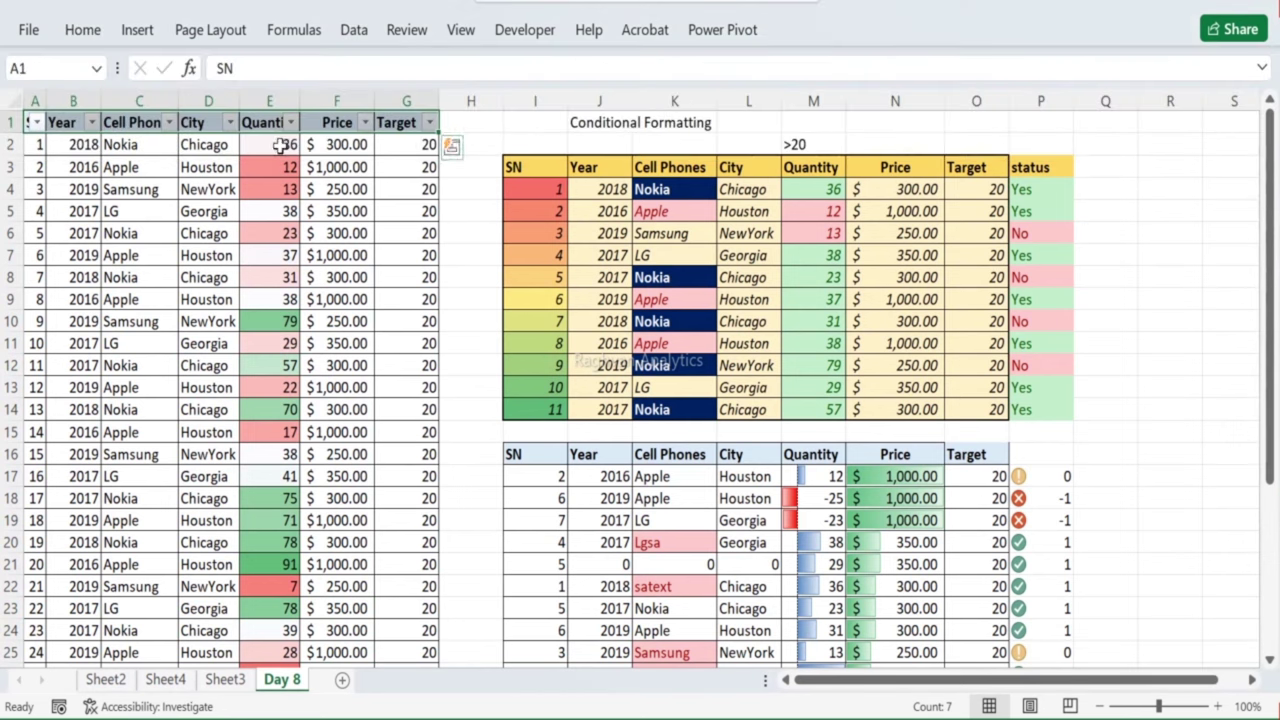
Step: Browse the Quantity column's Filter by Color options
{"action": "left_click", "coordinate": [290, 122]}
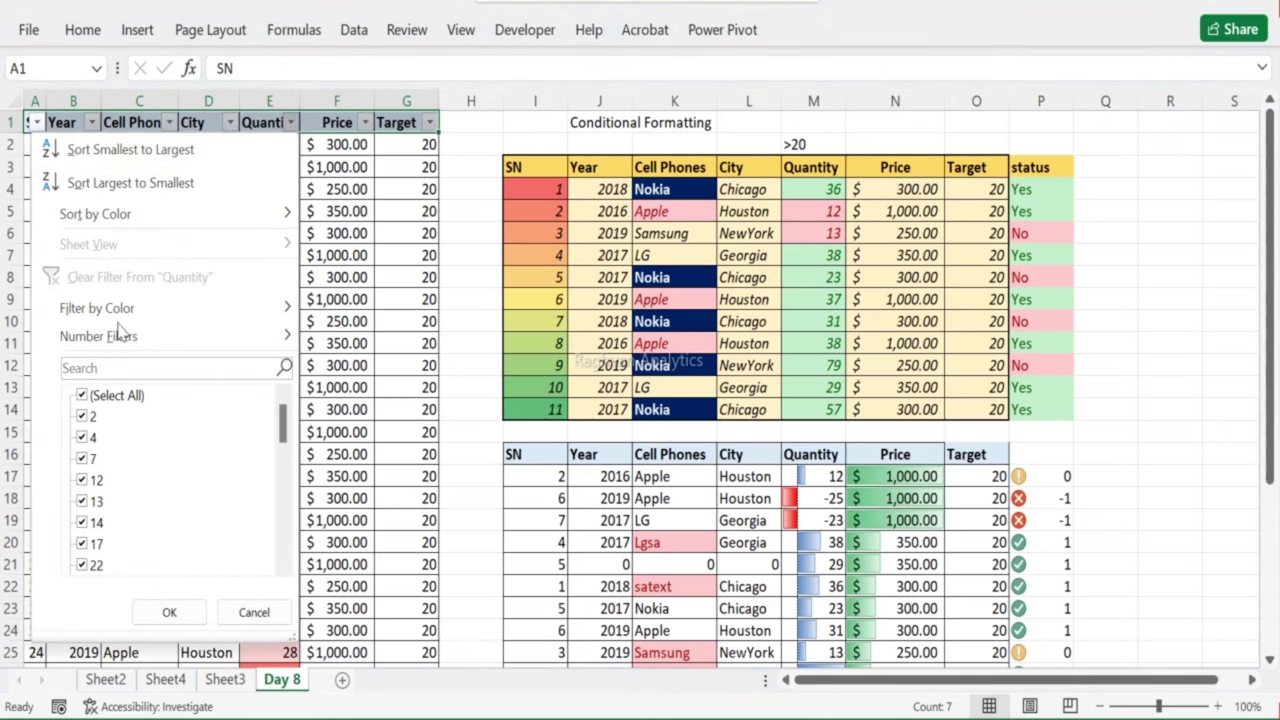
{"action": "mouse_move", "coordinate": [130, 309]}
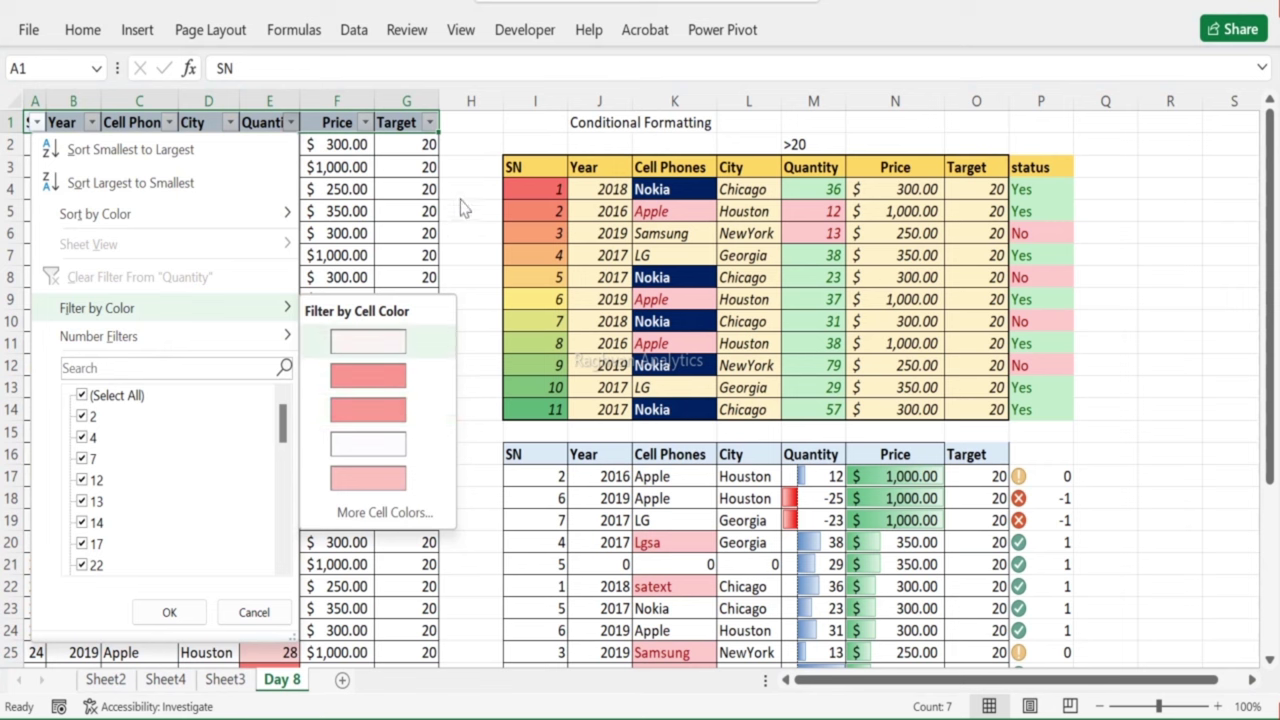
{"action": "left_click", "coordinate": [290, 122]}
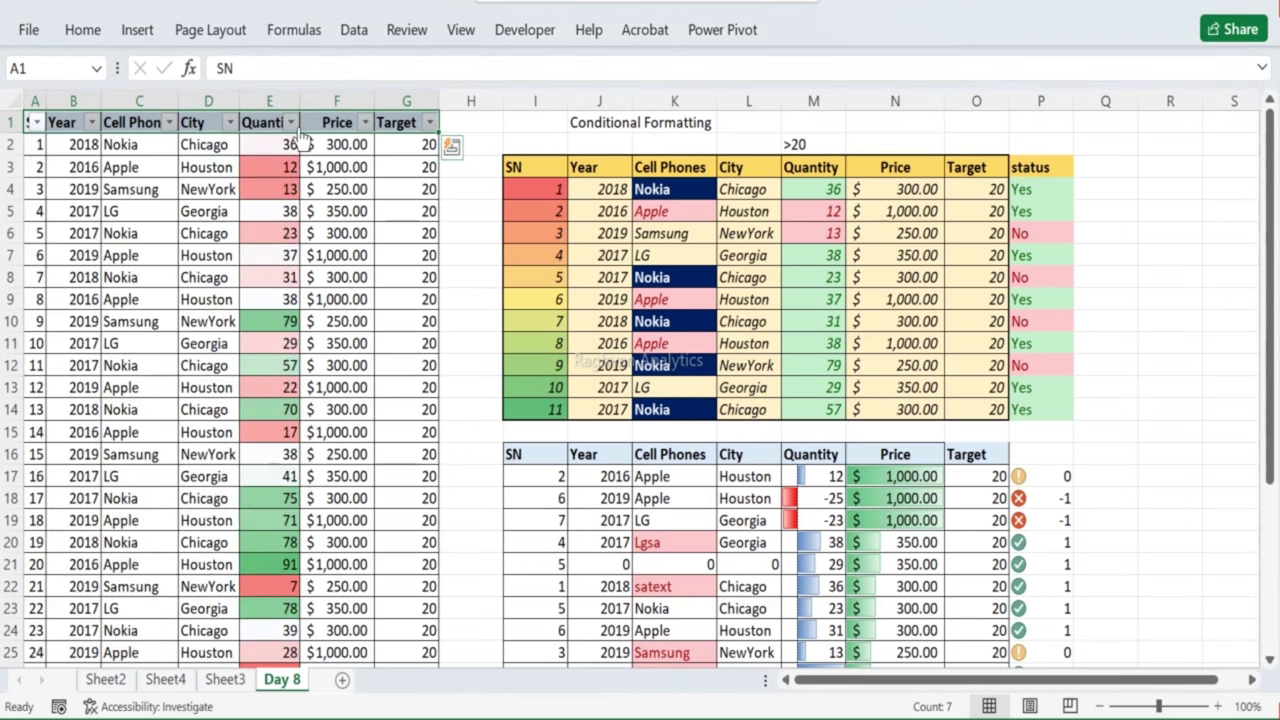
{"action": "left_click", "coordinate": [290, 122]}
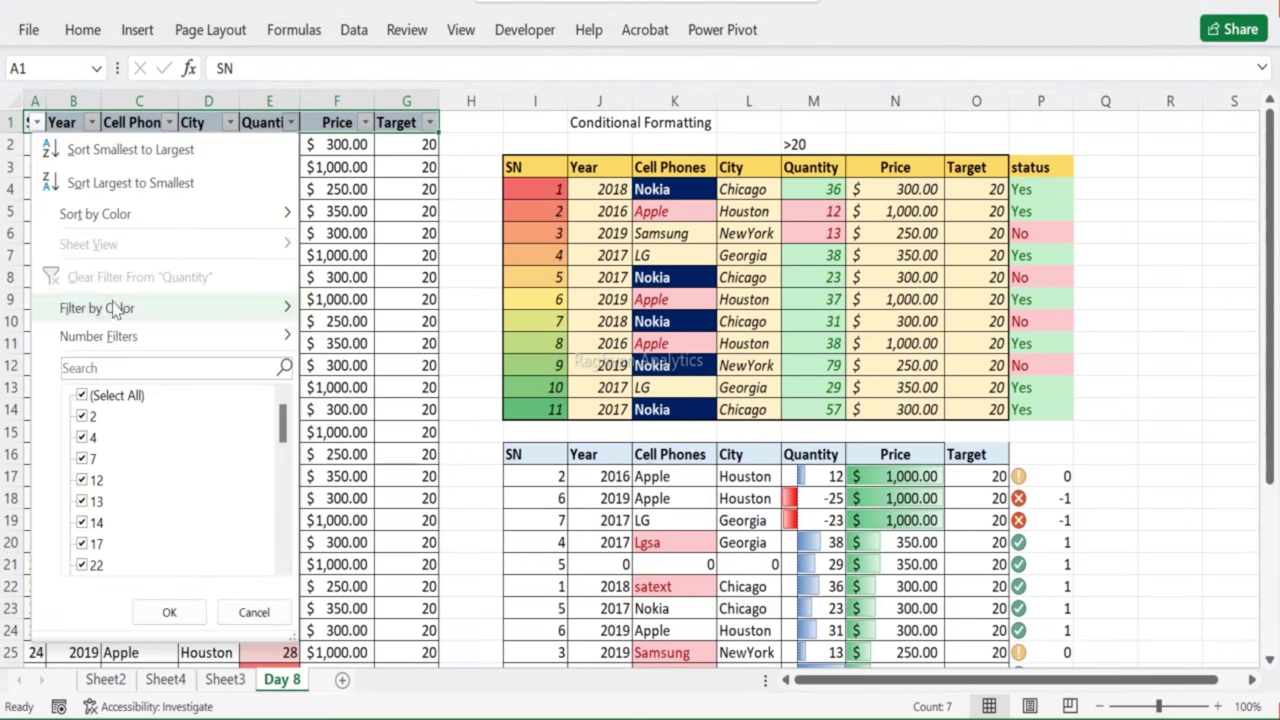
{"action": "mouse_move", "coordinate": [114, 308]}
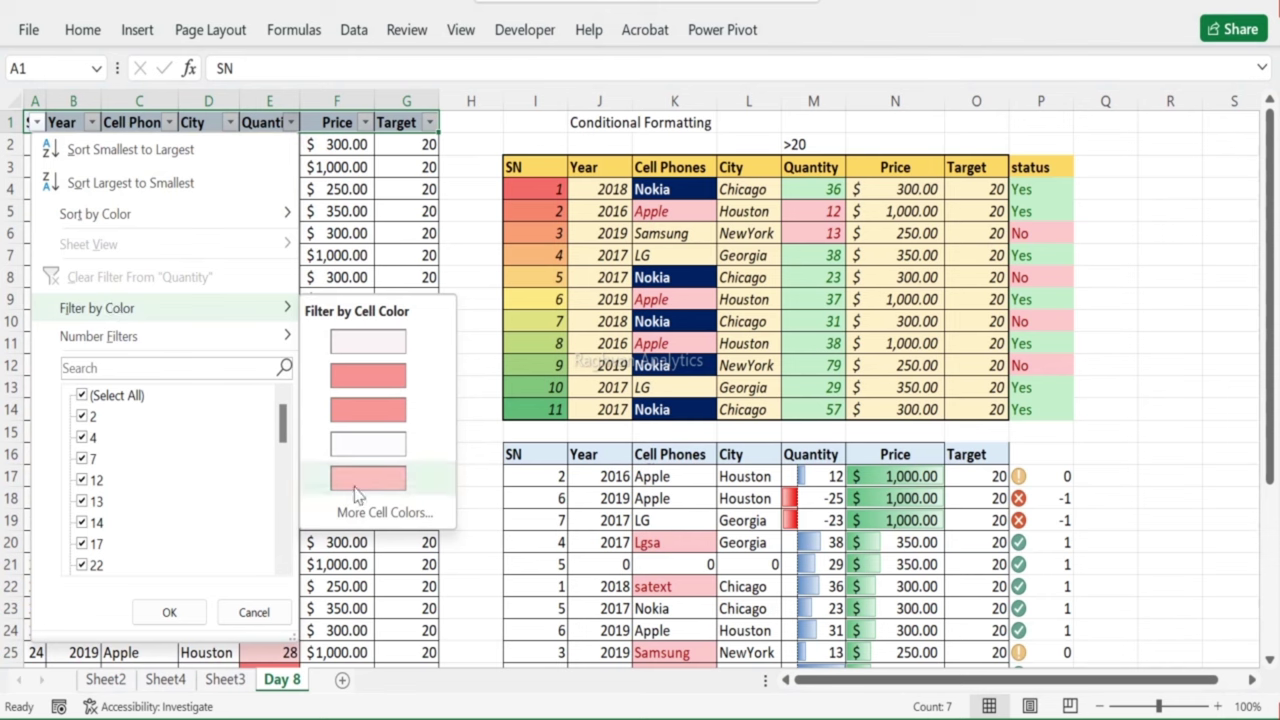
{"action": "left_click", "coordinate": [357, 255]}
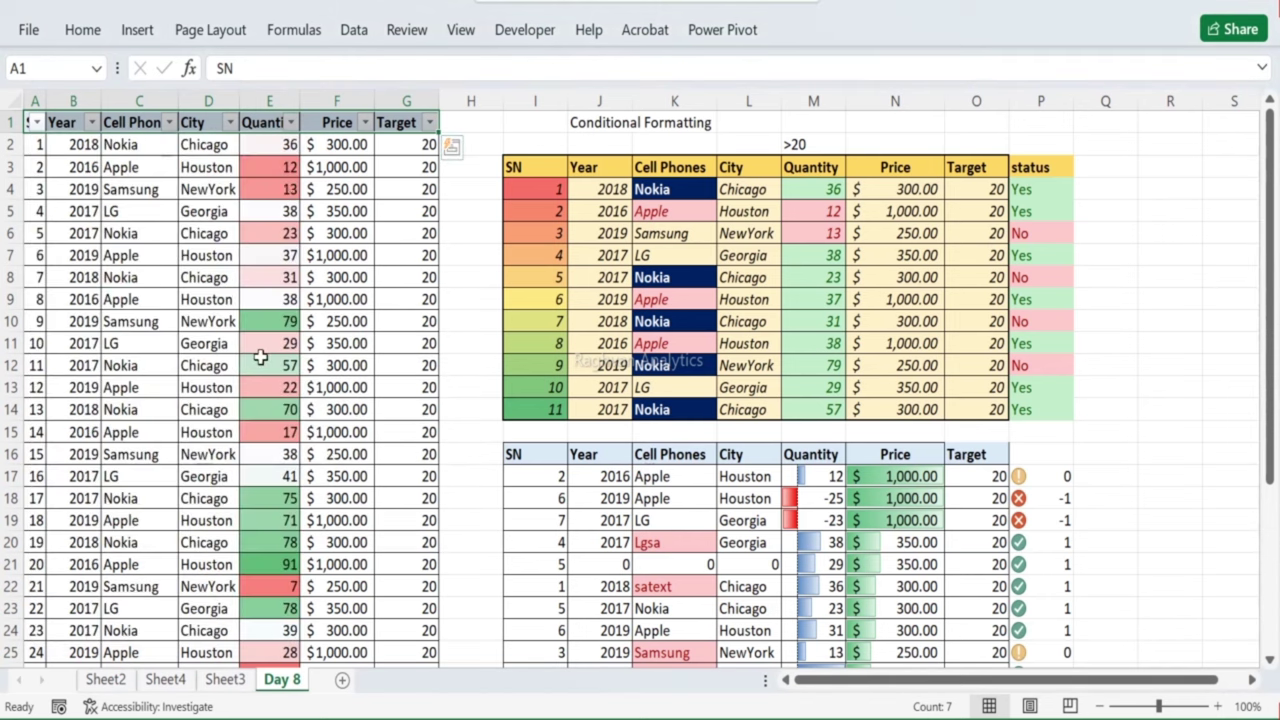
{"action": "left_click", "coordinate": [273, 321]}
{"action": "scroll", "coordinate": [277, 337], "scroll_direction": "down", "scroll_amount": 11}
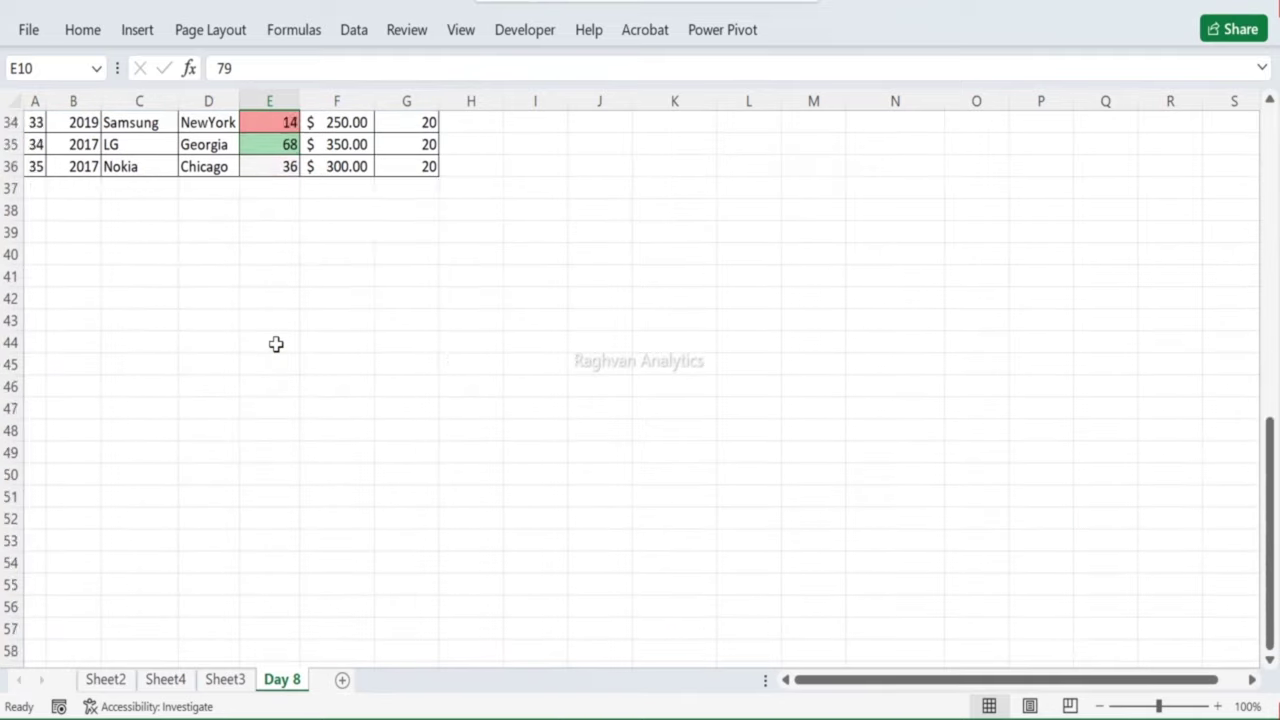
{"action": "scroll", "coordinate": [274, 346], "scroll_direction": "up", "scroll_amount": 11}
{"action": "left_click", "coordinate": [290, 122]}
{"action": "mouse_move", "coordinate": [131, 318]}
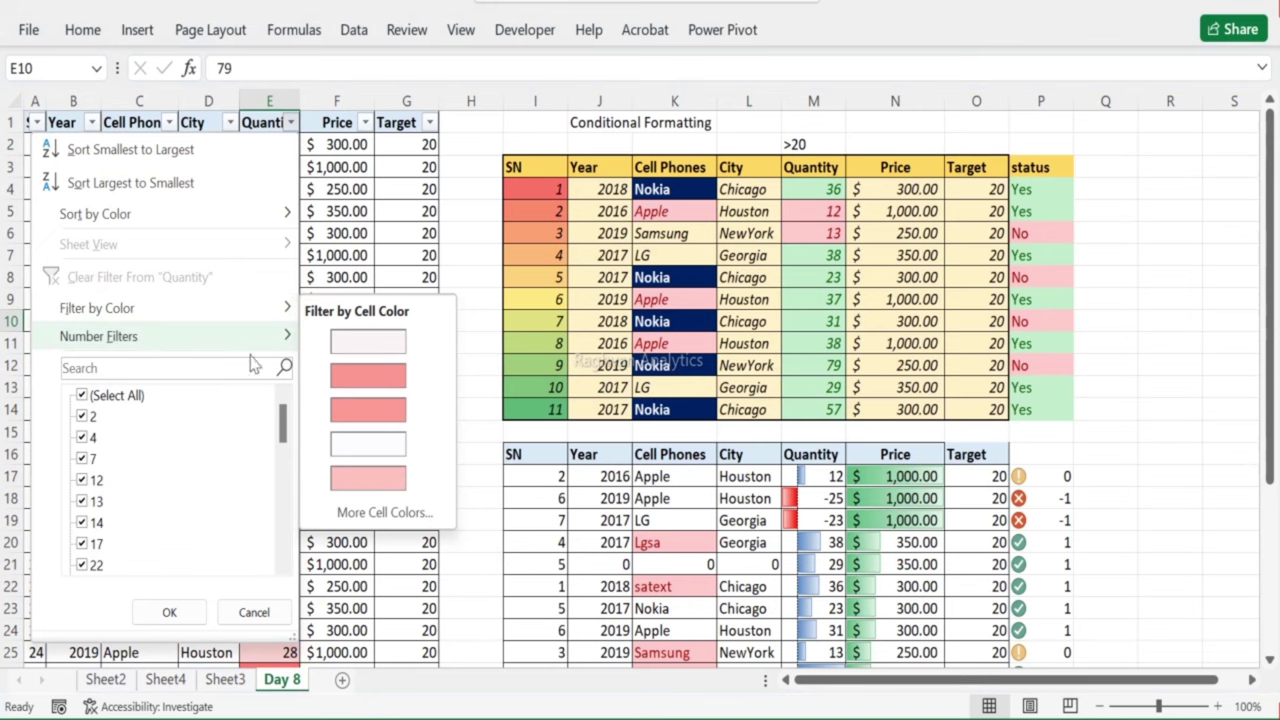
Step: Filter Quantity by light pink, then by a dark green cell colour, leaving the 91 row
{"action": "left_click", "coordinate": [366, 350]}
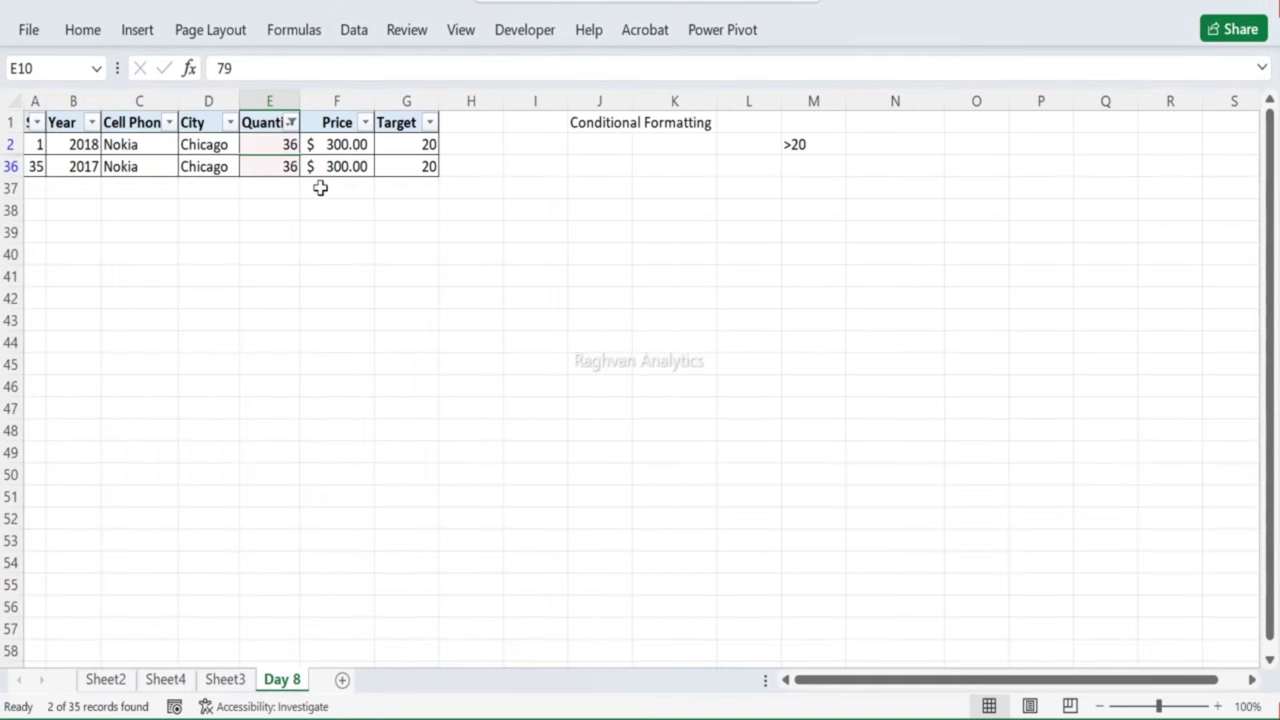
{"action": "left_click", "coordinate": [289, 142]}
{"action": "left_click", "coordinate": [291, 122]}
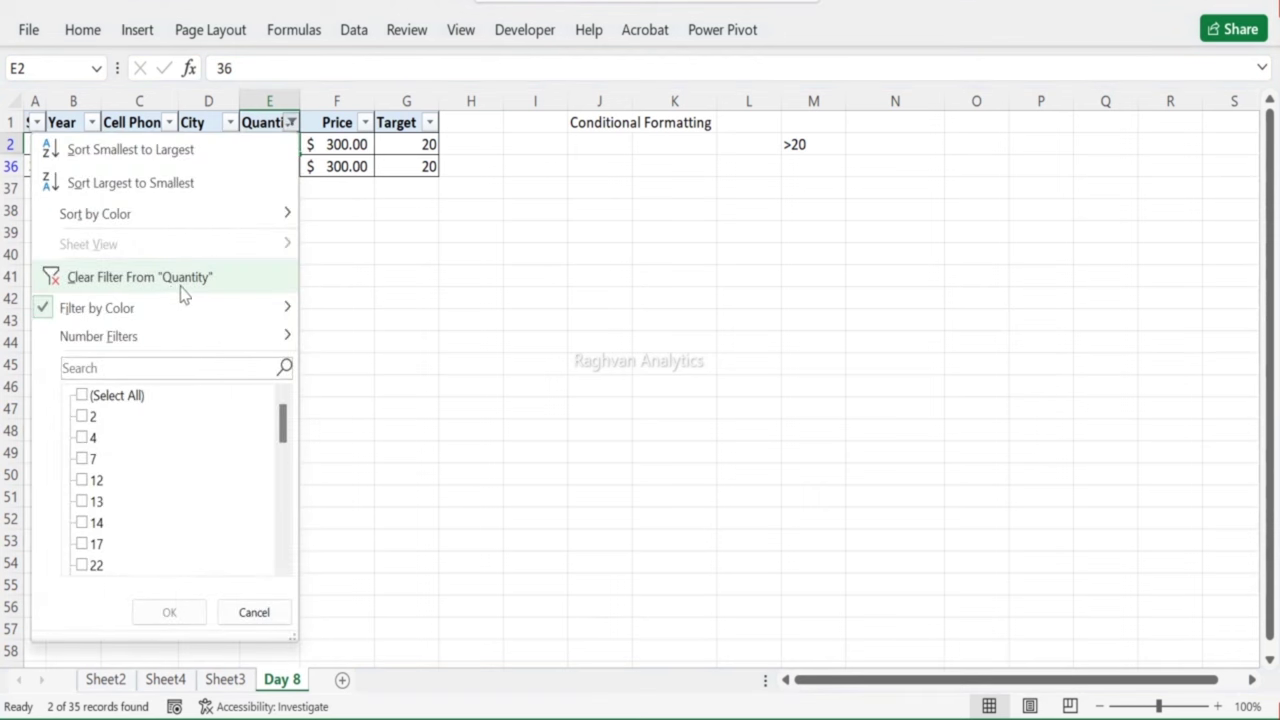
{"action": "mouse_move", "coordinate": [278, 310]}
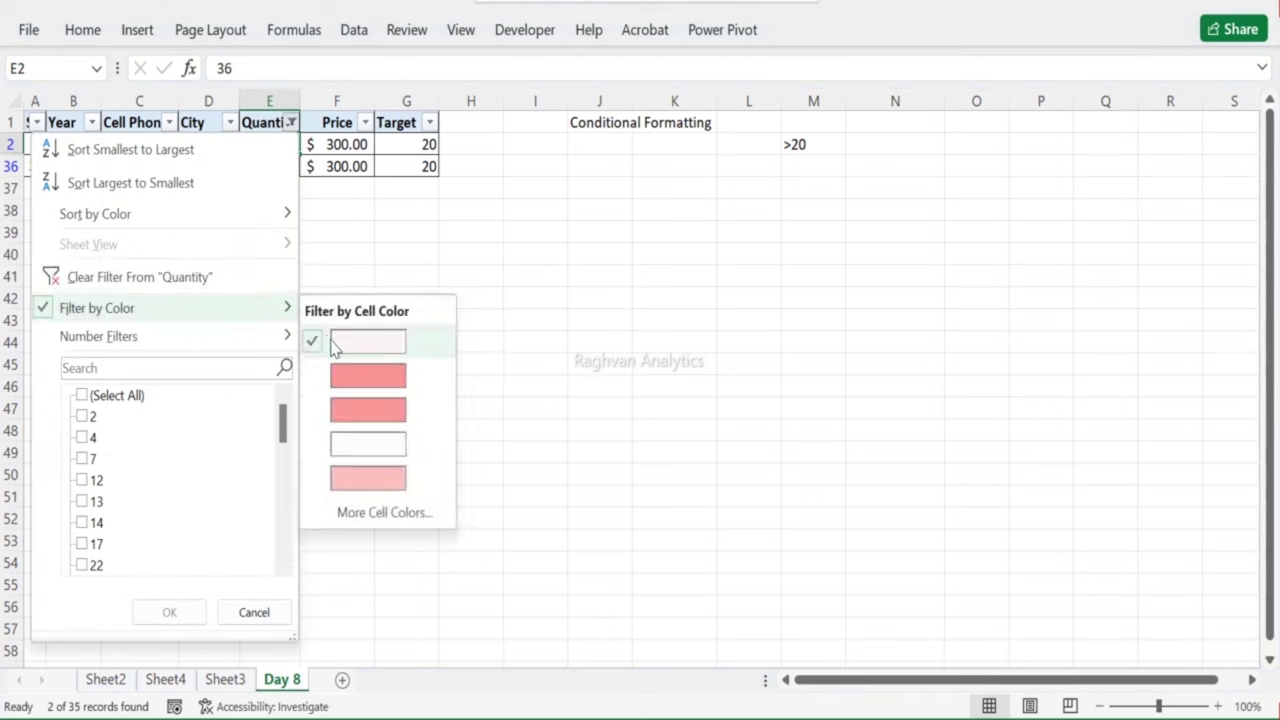
{"action": "left_click", "coordinate": [367, 515]}
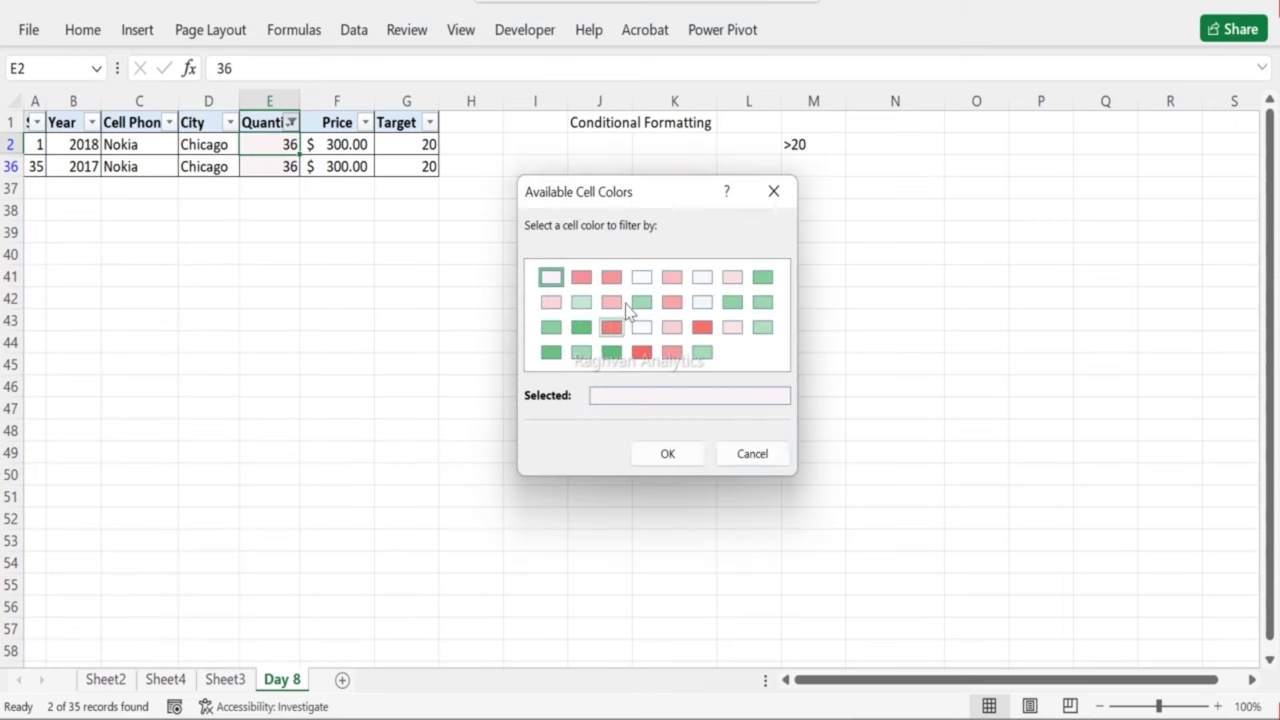
{"action": "left_click", "coordinate": [575, 330]}
{"action": "left_click", "coordinate": [556, 329]}
{"action": "left_click", "coordinate": [552, 355]}
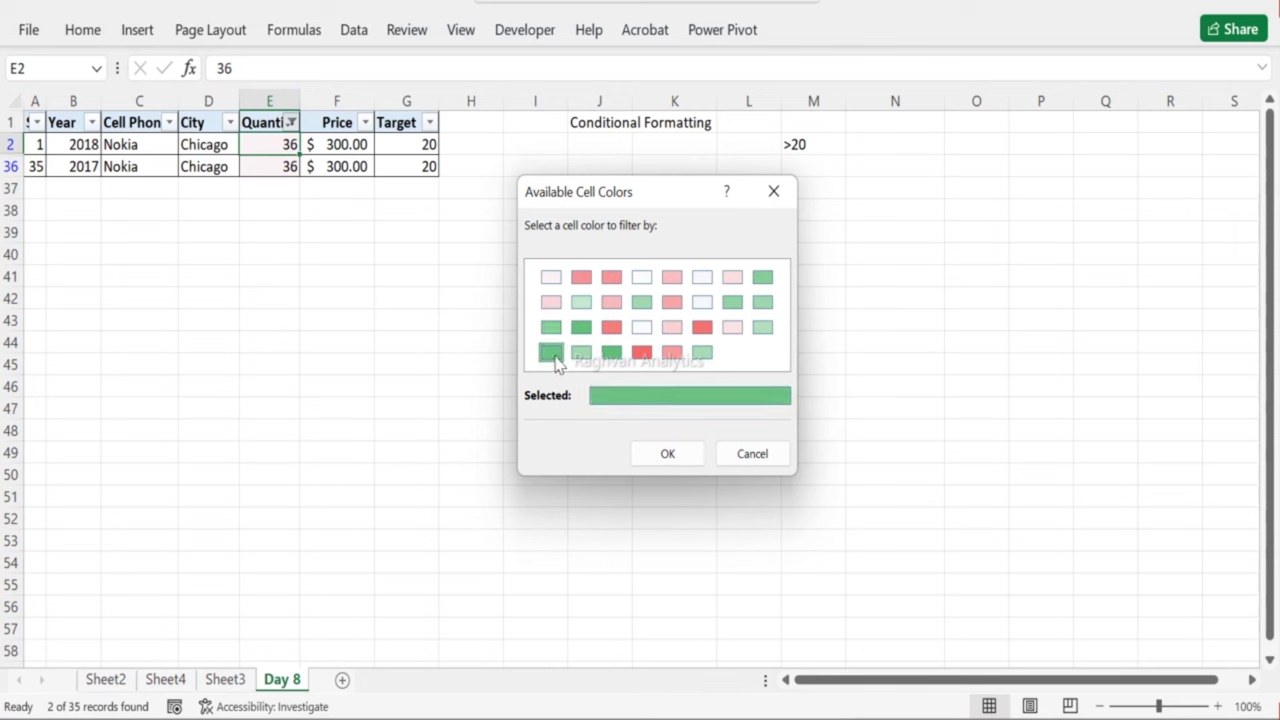
{"action": "left_click", "coordinate": [581, 329]}
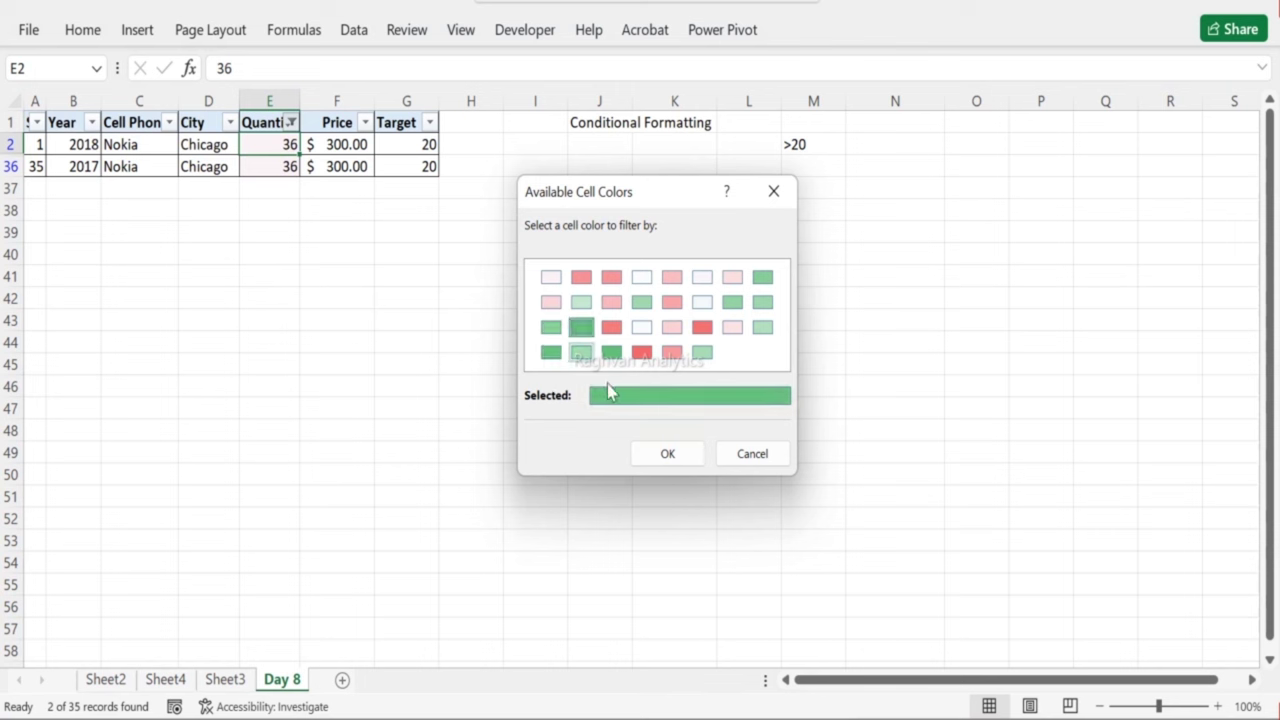
{"action": "left_click", "coordinate": [664, 453]}
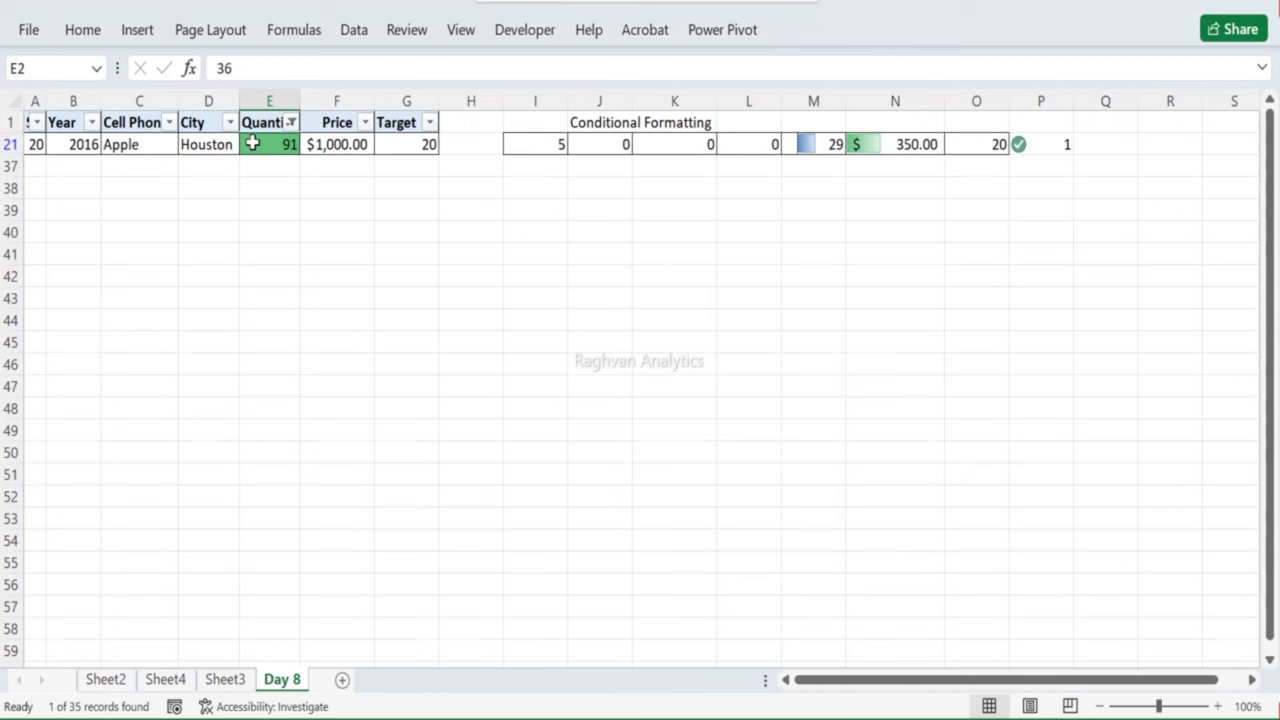
{"action": "left_click", "coordinate": [352, 31]}
Step: Remove the filter and give Quantity column E a Green-White color scale
{"action": "left_click", "coordinate": [664, 100]}
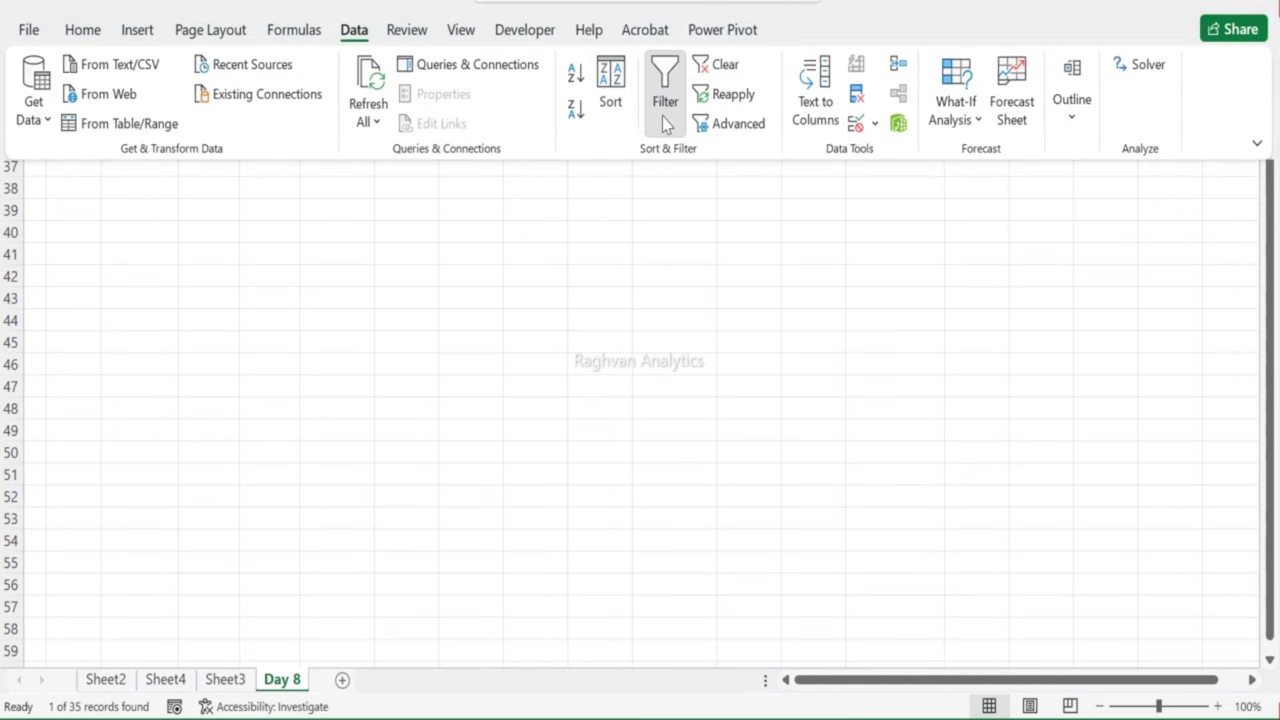
{"action": "left_click", "coordinate": [269, 101]}
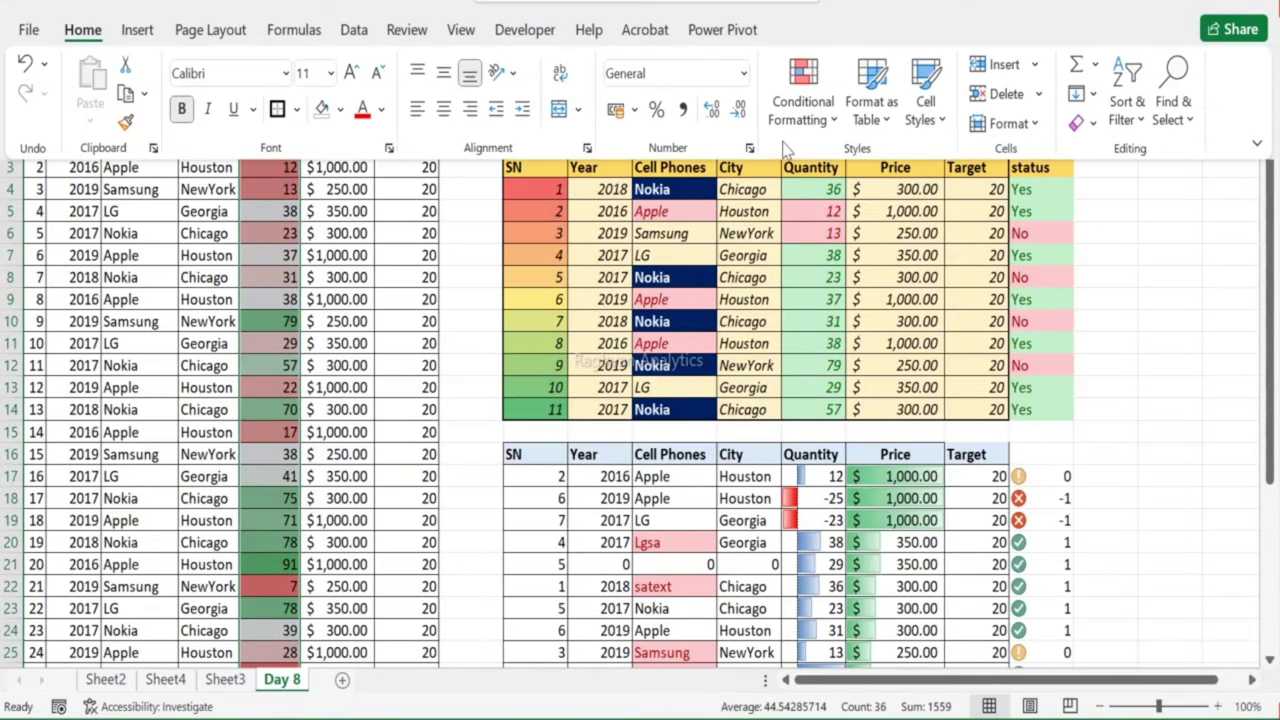
{"action": "left_click", "coordinate": [802, 105]}
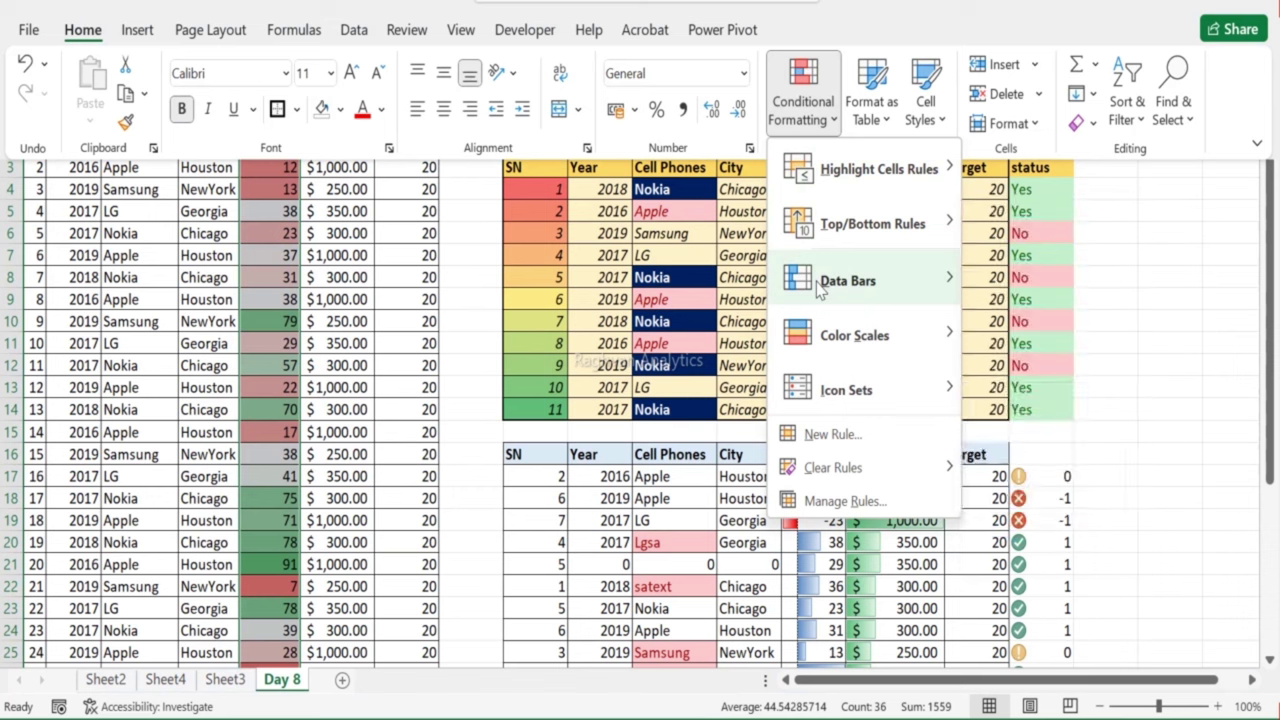
{"action": "mouse_move", "coordinate": [851, 343]}
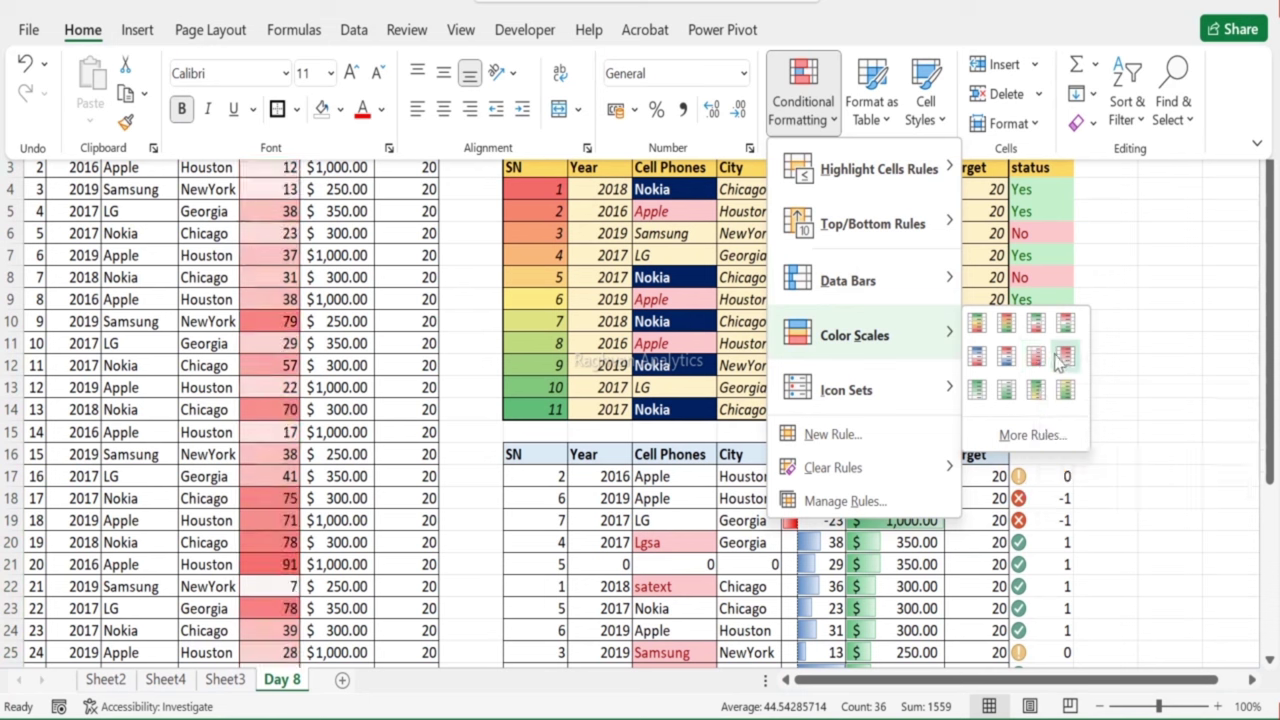
{"action": "left_click", "coordinate": [978, 390]}
Step: Select the header row from SN to Target
{"action": "left_click", "coordinate": [388, 272]}
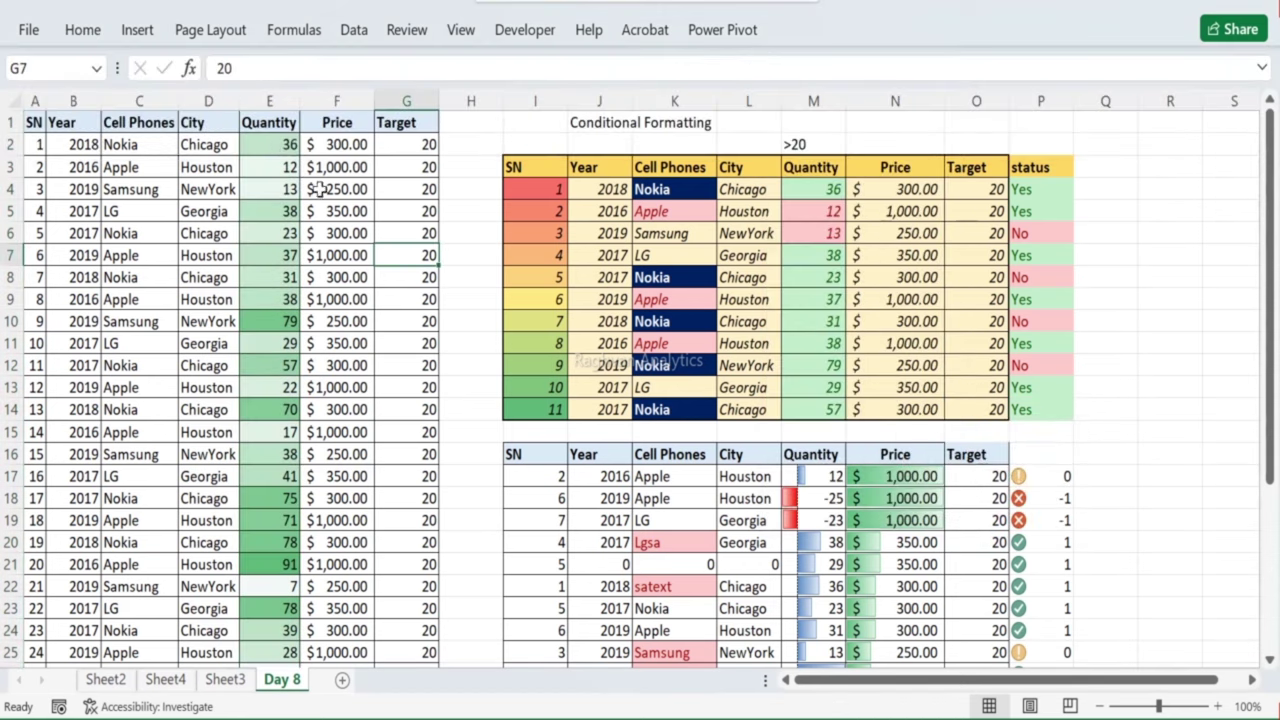
{"action": "left_click_drag", "start_coordinate": [36, 122], "coordinate": [423, 122]}
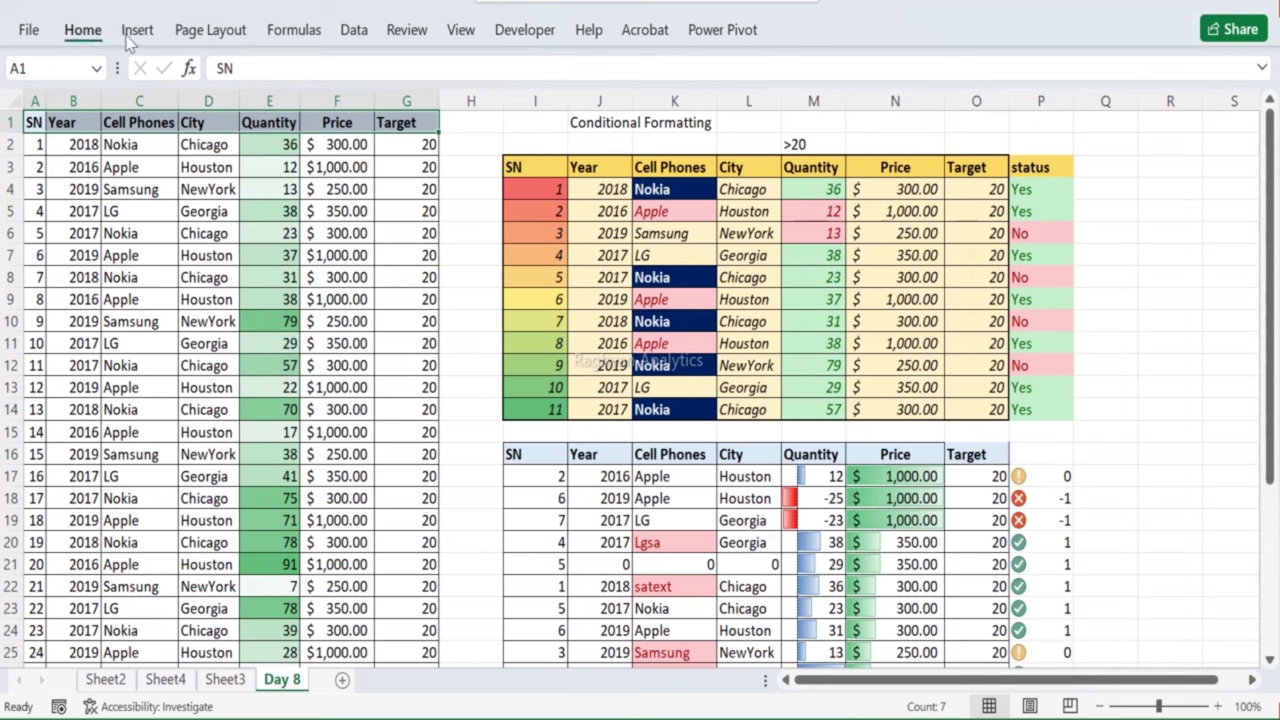
{"action": "left_click", "coordinate": [83, 30]}
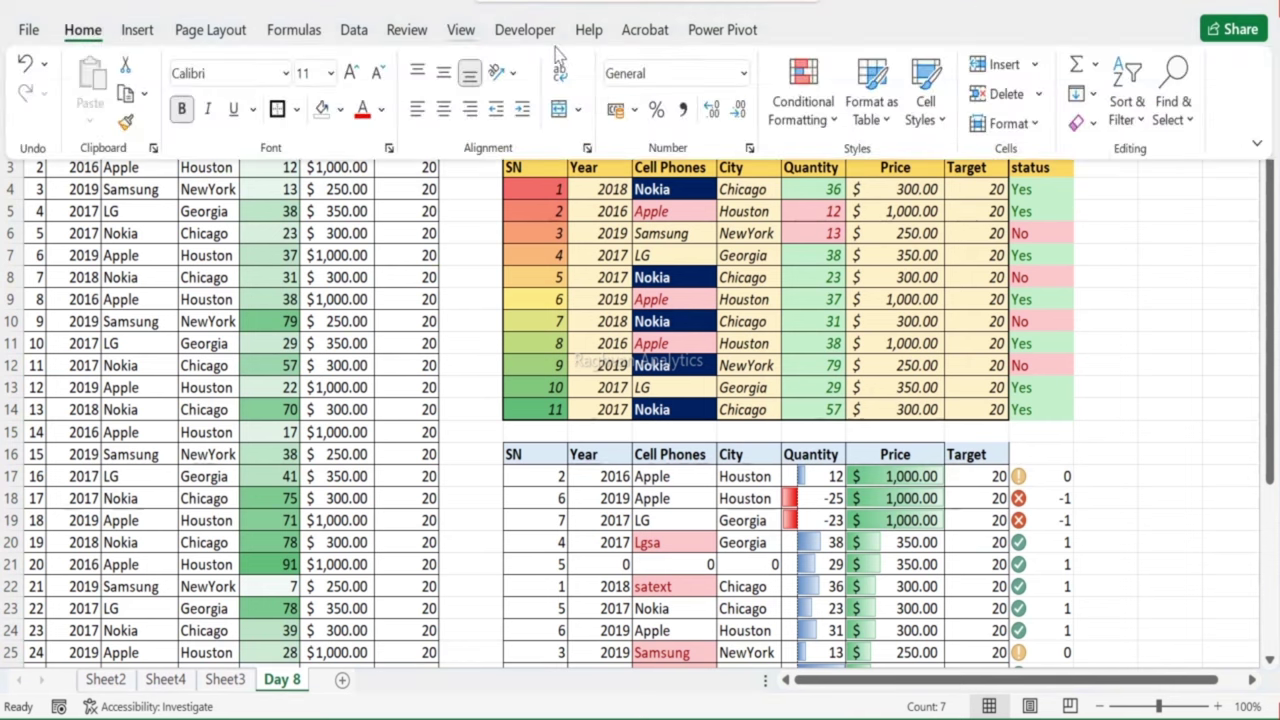
{"action": "left_click", "coordinate": [803, 100]}
{"action": "key", "text": "Escape"}
{"action": "left_click", "coordinate": [354, 30]}
Step: Turn on filtering and filter Quantity by the second cell colour, leaving the 2016 Apple Houston row
{"action": "left_click", "coordinate": [668, 105]}
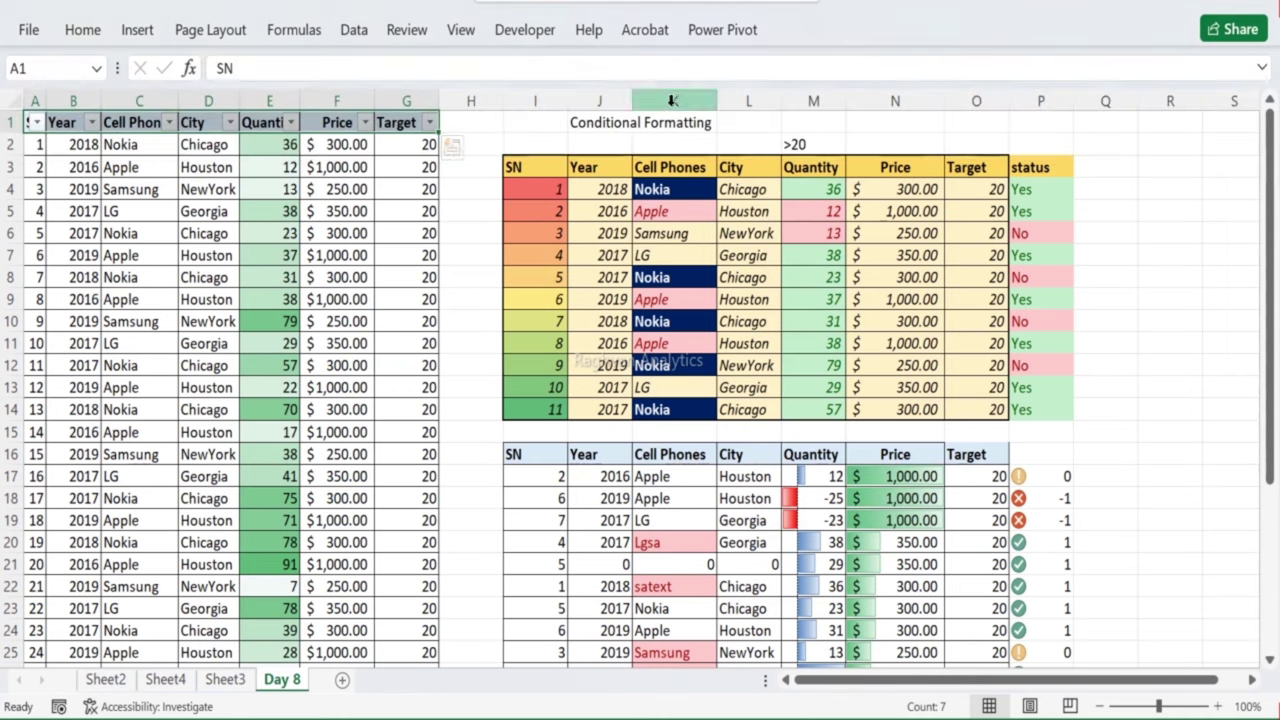
{"action": "left_click", "coordinate": [290, 122]}
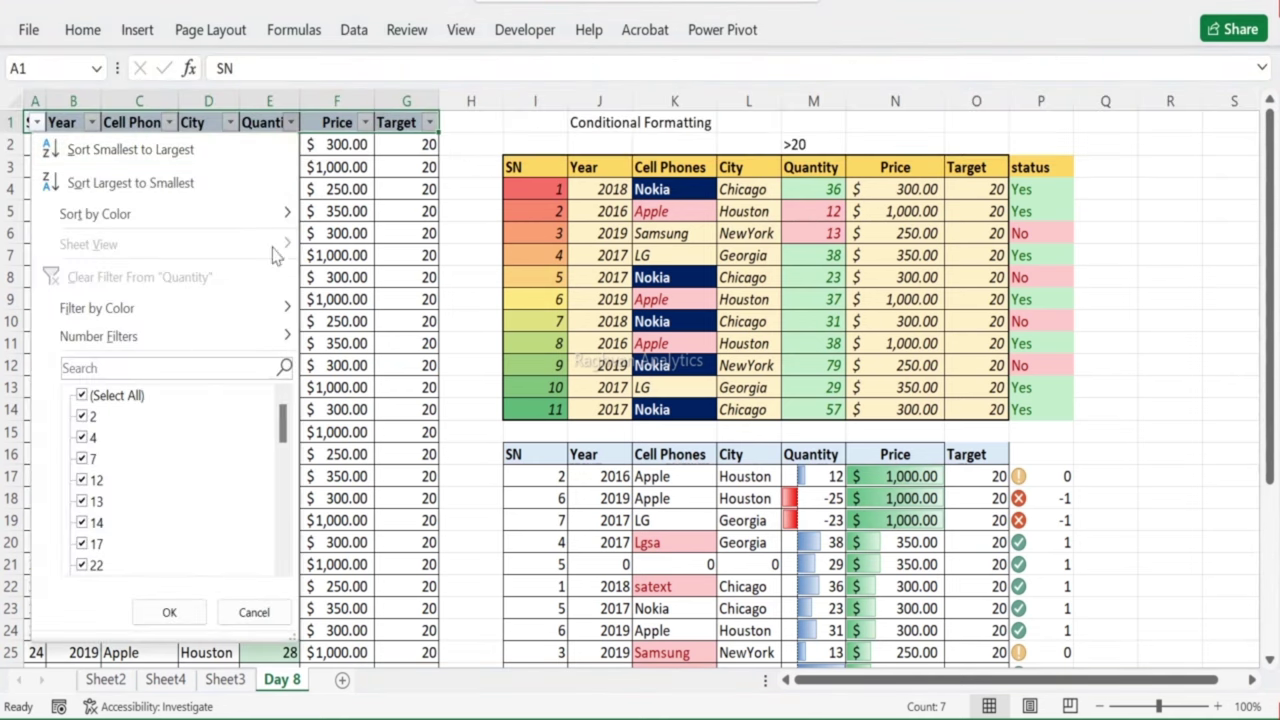
{"action": "mouse_move", "coordinate": [185, 310]}
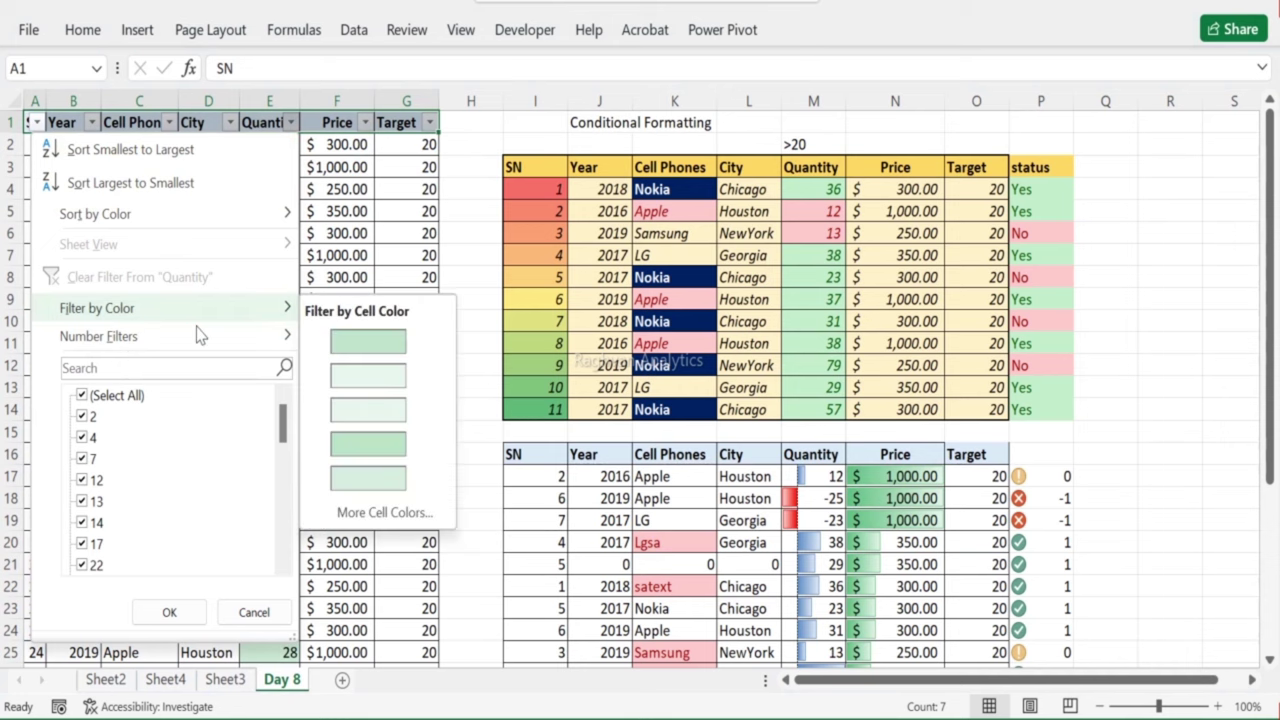
{"action": "left_click", "coordinate": [393, 350]}
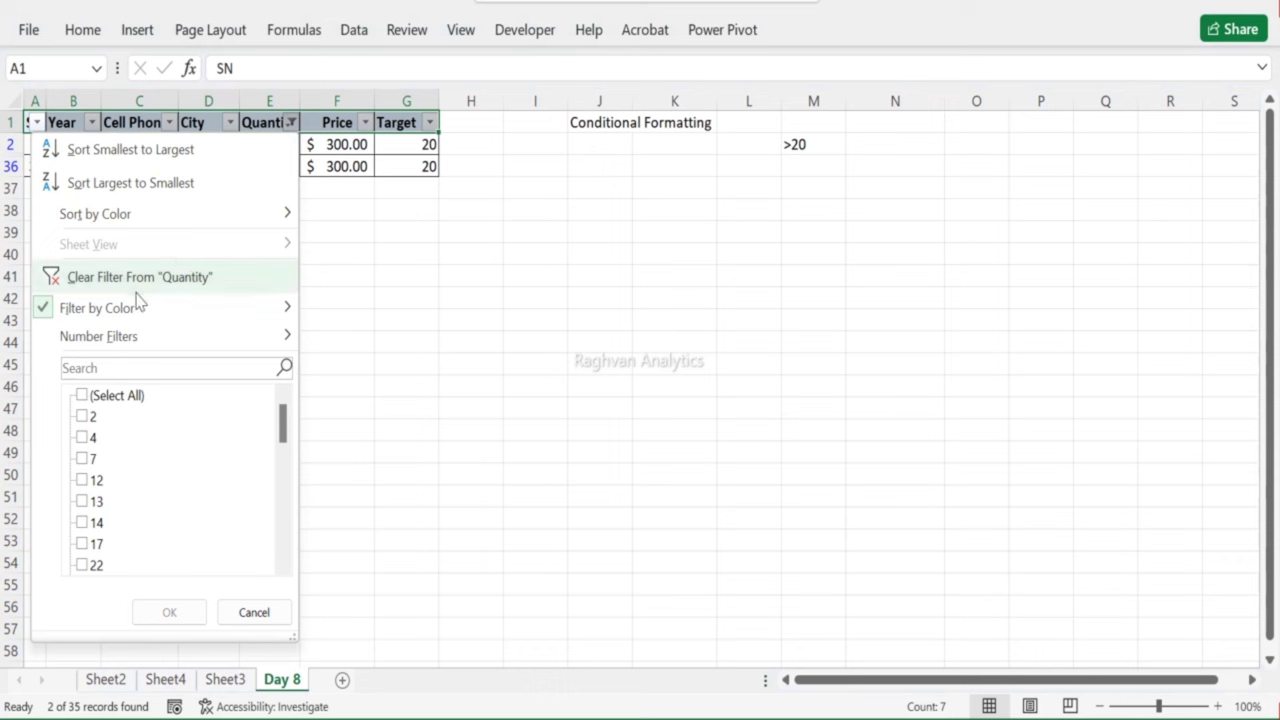
{"action": "mouse_move", "coordinate": [120, 309]}
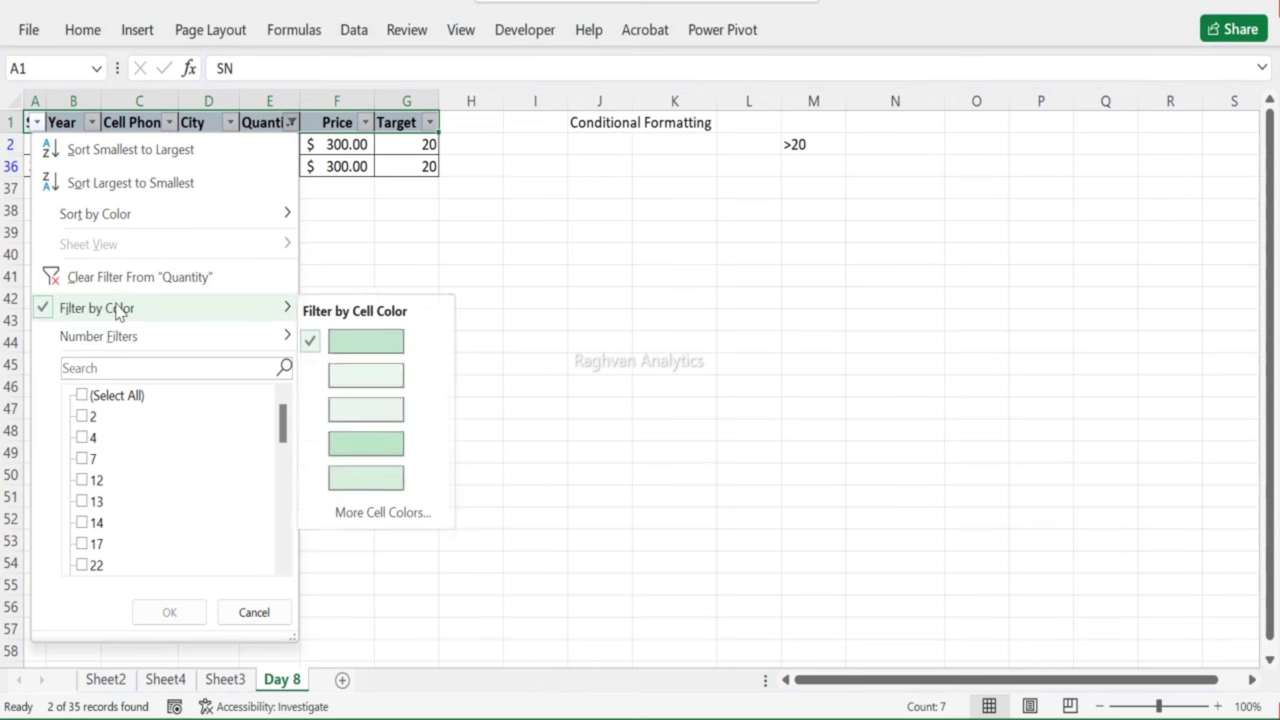
{"action": "left_click", "coordinate": [324, 374]}
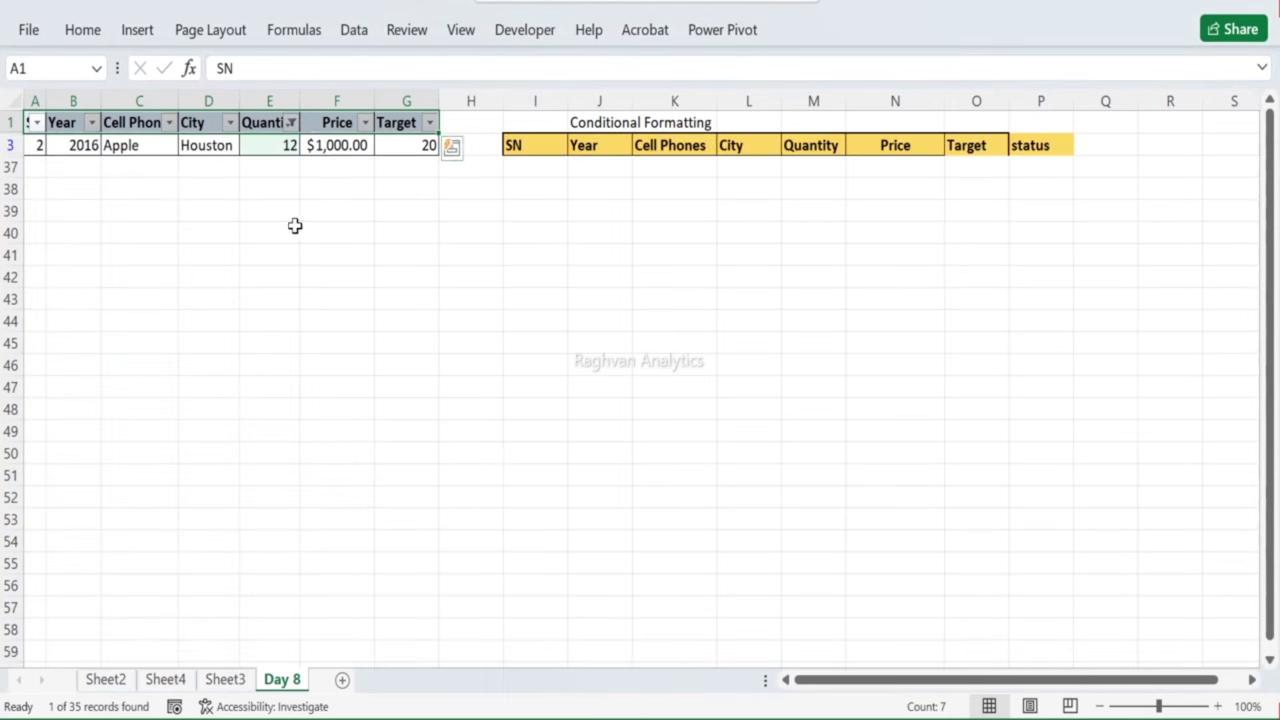
Step: Review all the Quantity cell colours available for filtering, then close the list
{"action": "left_click", "coordinate": [290, 122]}
{"action": "mouse_move", "coordinate": [251, 308]}
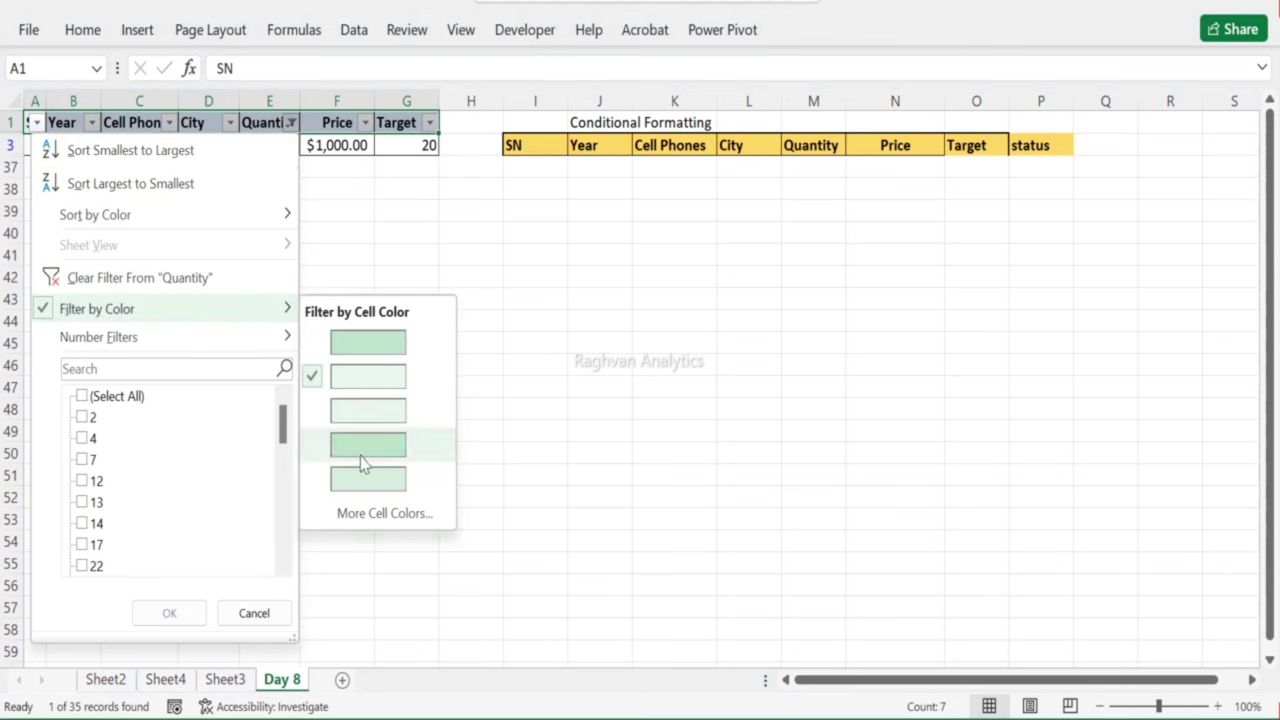
{"action": "left_click", "coordinate": [380, 514]}
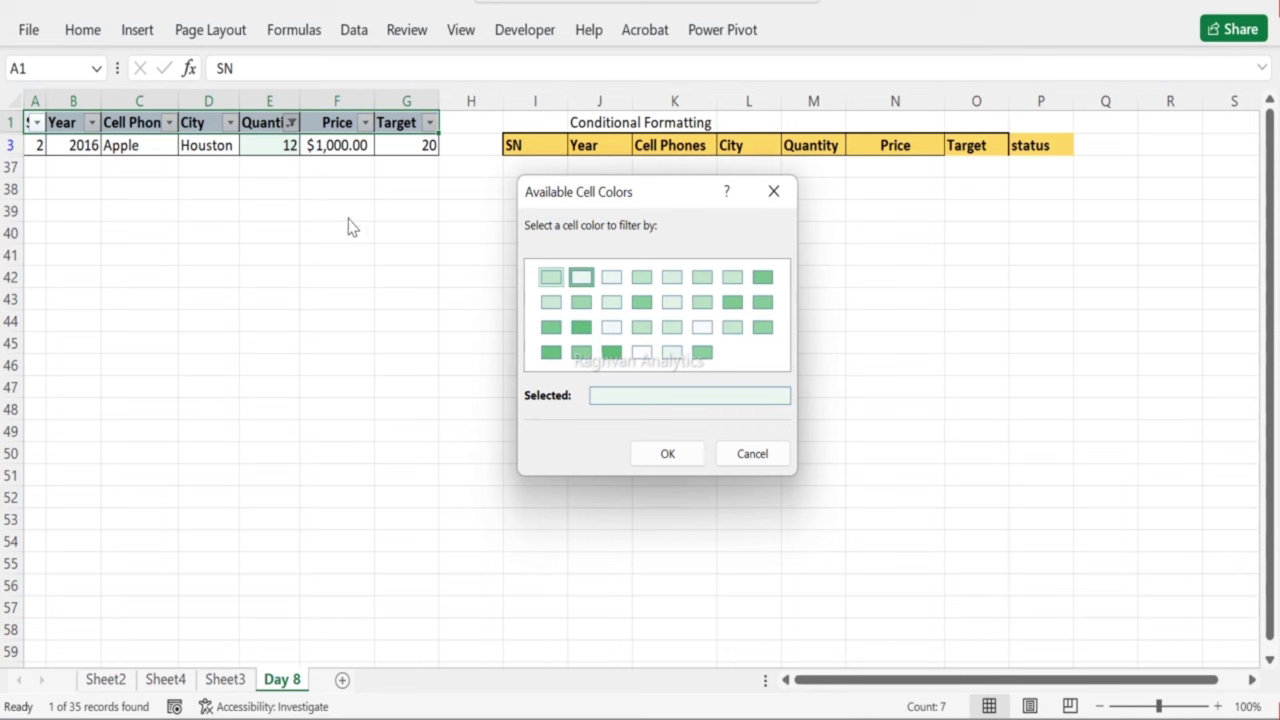
{"action": "left_click", "coordinate": [774, 200]}
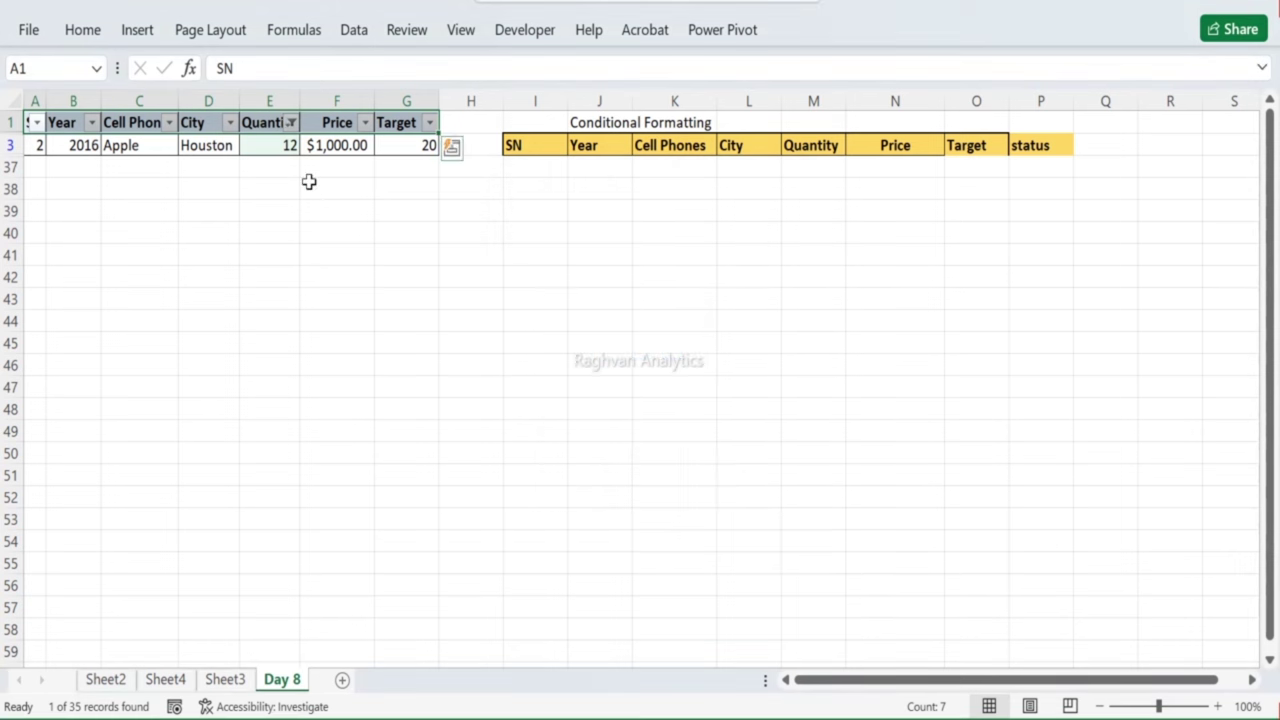
{"action": "left_click", "coordinate": [83, 29]}
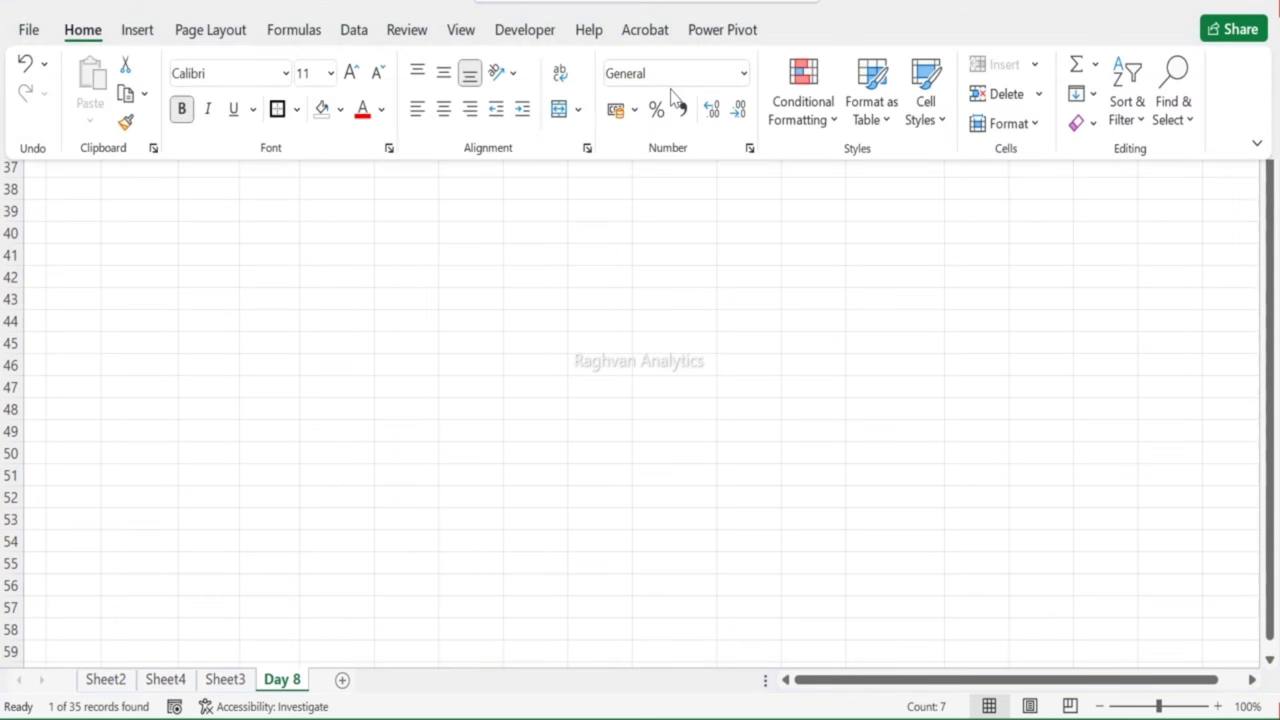
{"action": "left_click", "coordinate": [362, 31]}
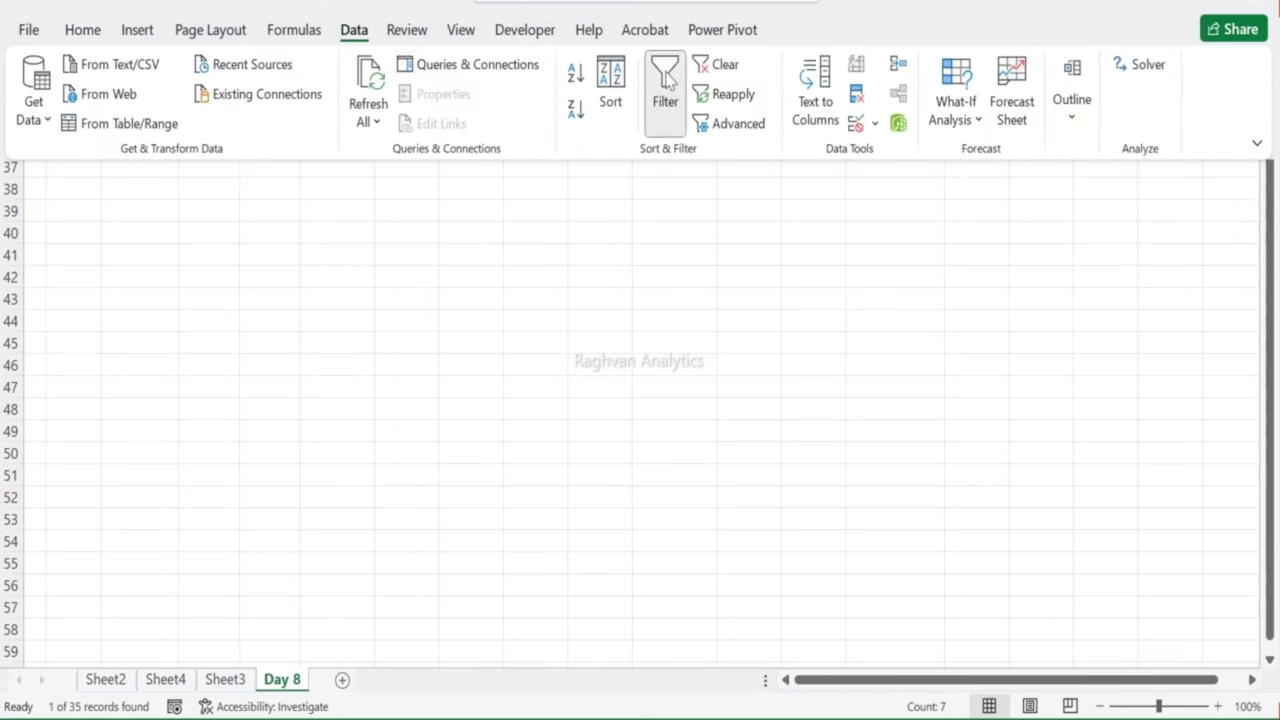
Step: Remove the filter from the Day 8 table and scroll through all 35 rows
{"action": "left_click", "coordinate": [666, 100]}
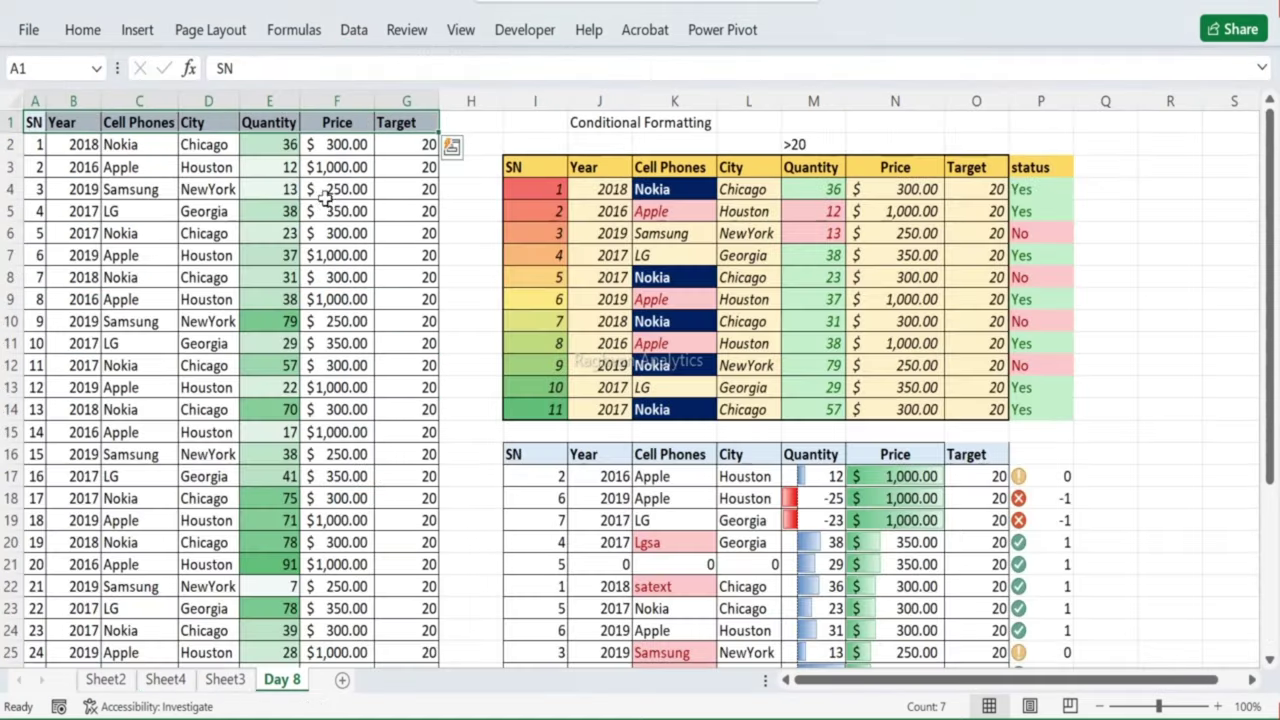
{"action": "scroll", "coordinate": [330, 205], "scroll_direction": "down", "scroll_amount": 8}
{"action": "scroll", "coordinate": [335, 245], "scroll_direction": "up", "scroll_amount": 7}
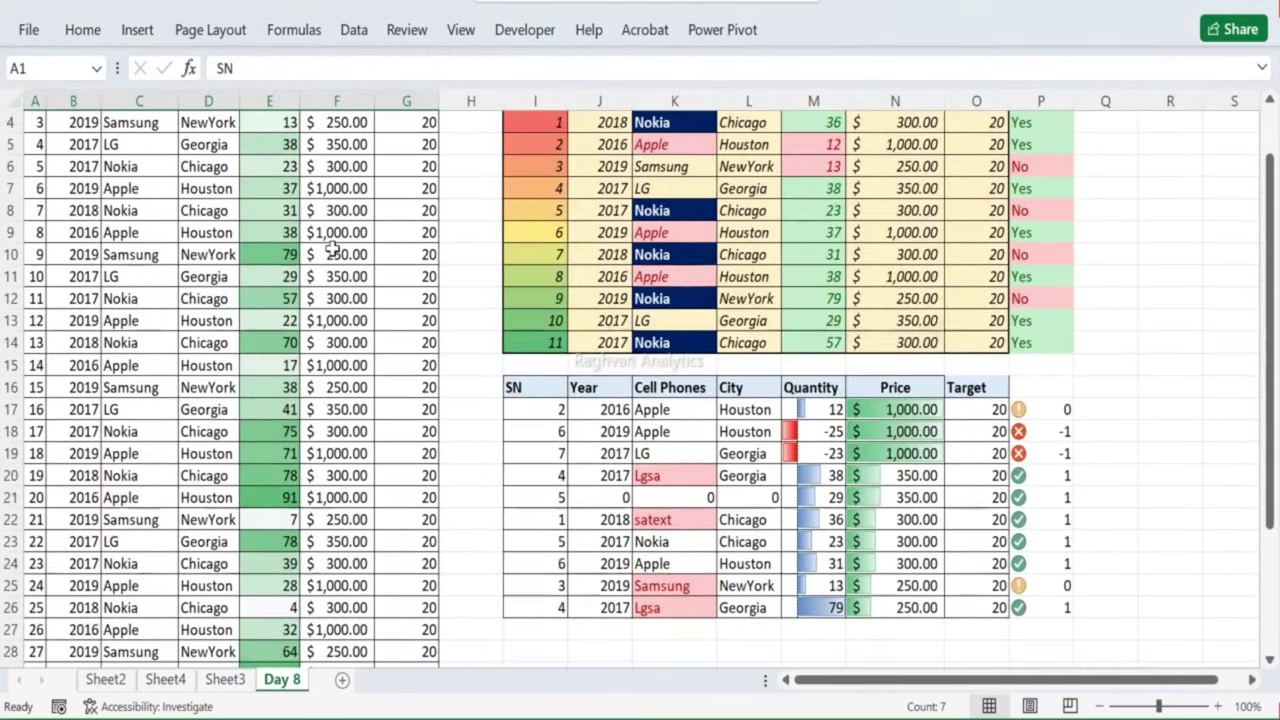
{"action": "scroll", "coordinate": [333, 250], "scroll_direction": "up", "scroll_amount": 1}
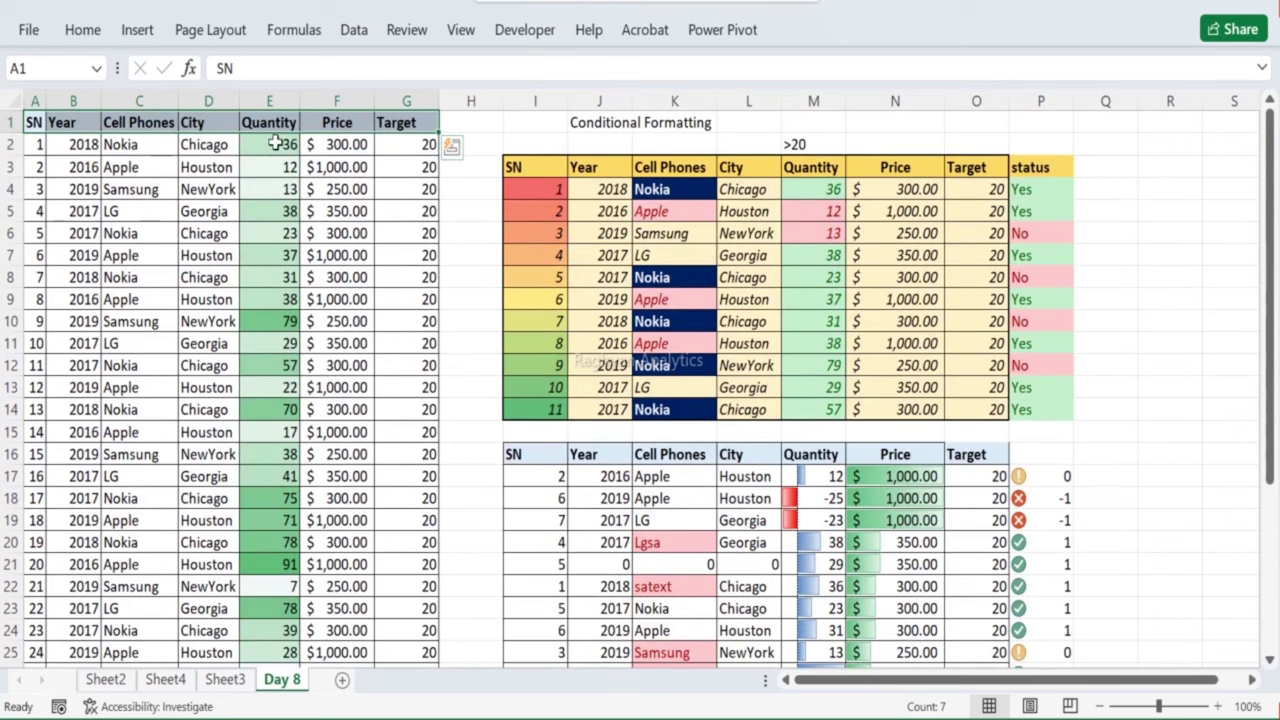
{"action": "scroll", "coordinate": [271, 343], "scroll_direction": "down", "scroll_amount": 5}
{"action": "scroll", "coordinate": [270, 350], "scroll_direction": "up", "scroll_amount": 2}
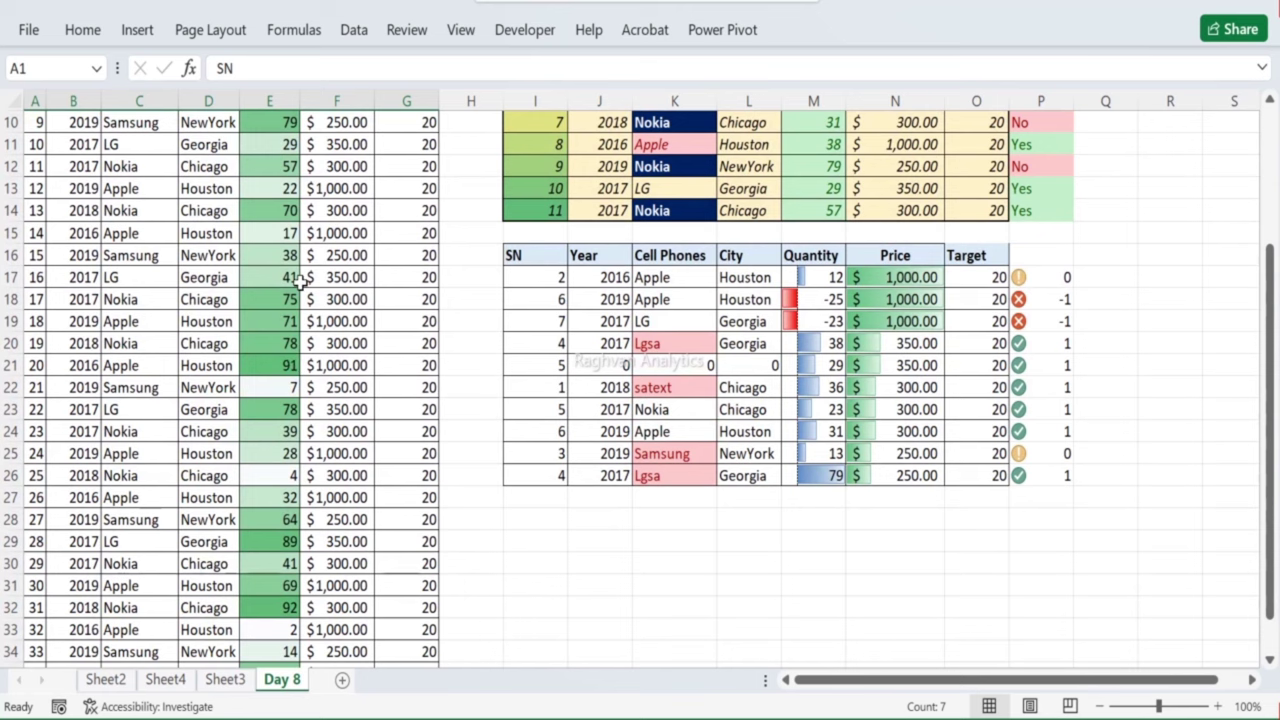
{"action": "scroll", "coordinate": [299, 283], "scroll_direction": "down", "scroll_amount": 3}
{"action": "scroll", "coordinate": [299, 283], "scroll_direction": "down", "scroll_amount": 1}
{"action": "scroll", "coordinate": [285, 260], "scroll_direction": "up", "scroll_amount": 7}
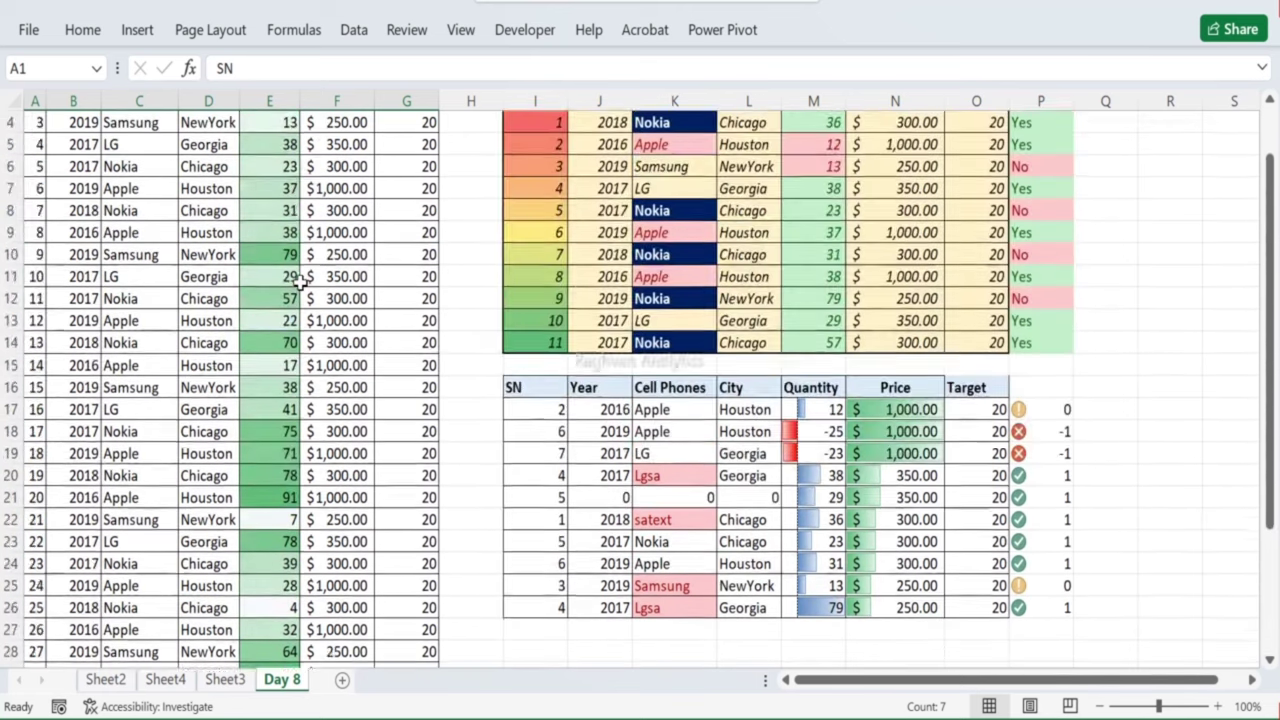
{"action": "scroll", "coordinate": [268, 234], "scroll_direction": "down", "scroll_amount": 10}
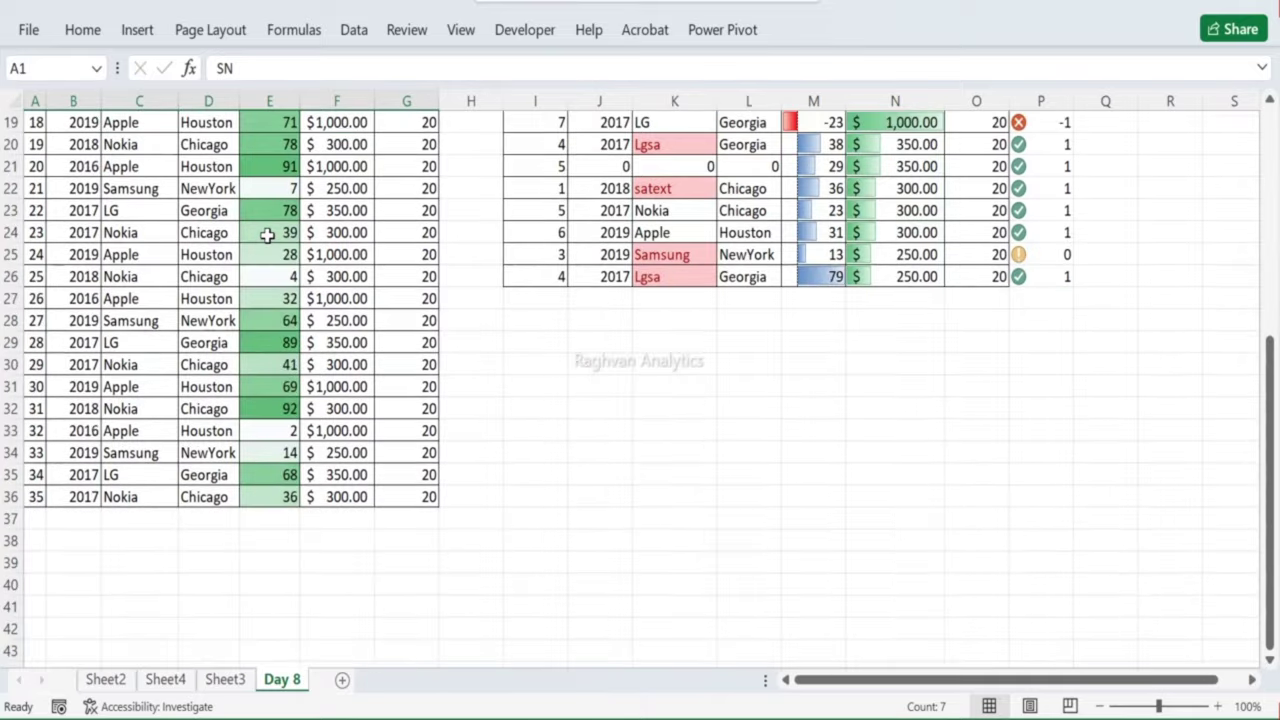
{"action": "scroll", "coordinate": [272, 240], "scroll_direction": "up", "scroll_amount": 10}
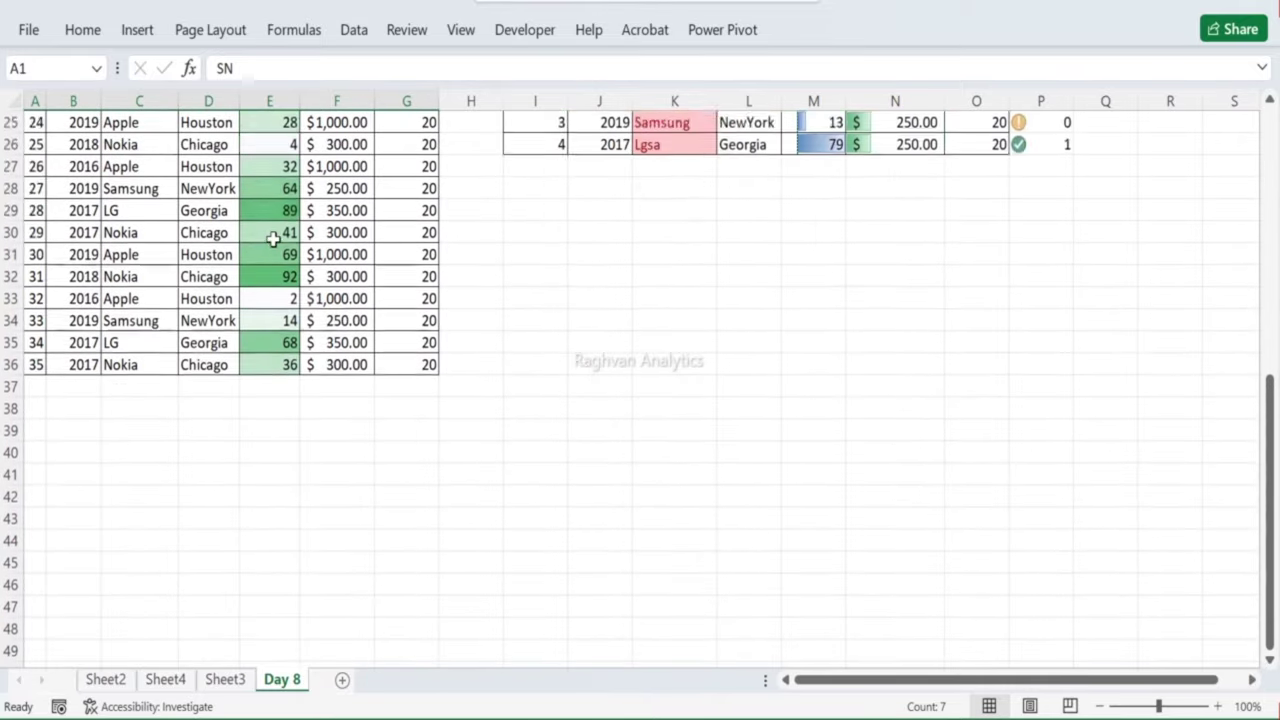
{"action": "scroll", "coordinate": [271, 250], "scroll_direction": "down", "scroll_amount": 2}
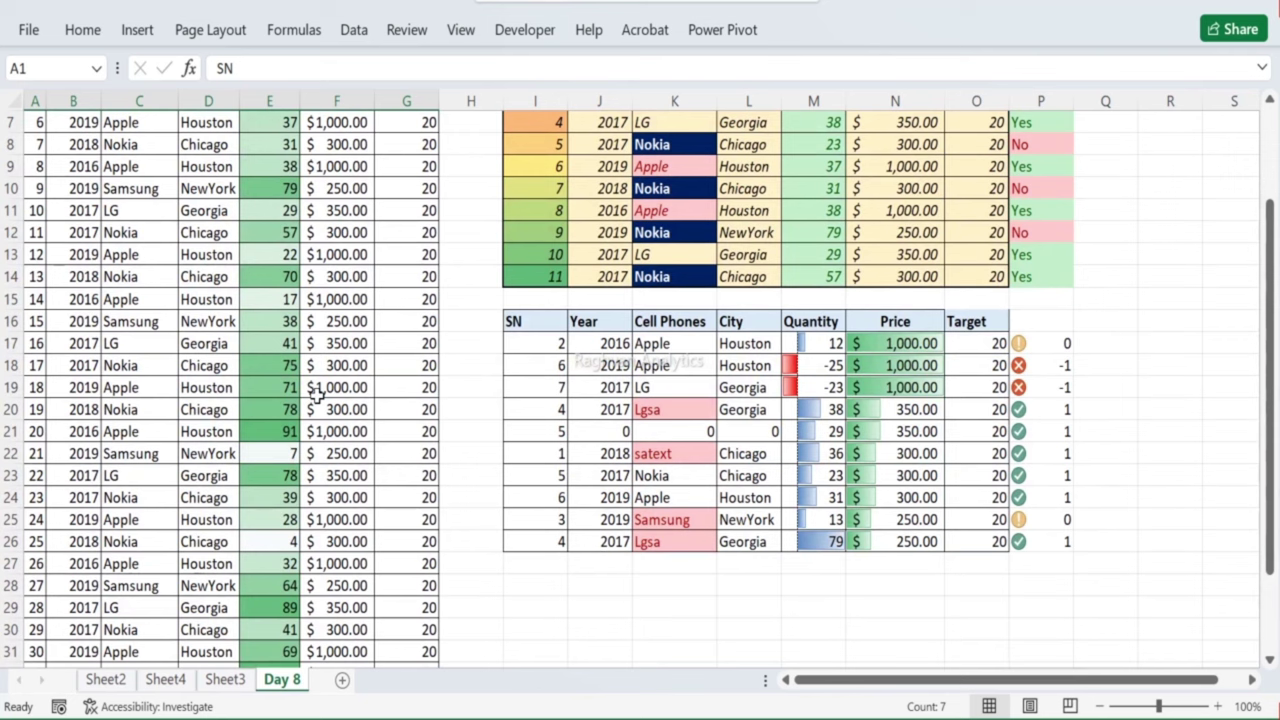
Step: Check Quantity cells E18:E21 and E29, then widen column D to fit the city names
{"action": "left_click_drag", "start_coordinate": [290, 365], "coordinate": [291, 428]}
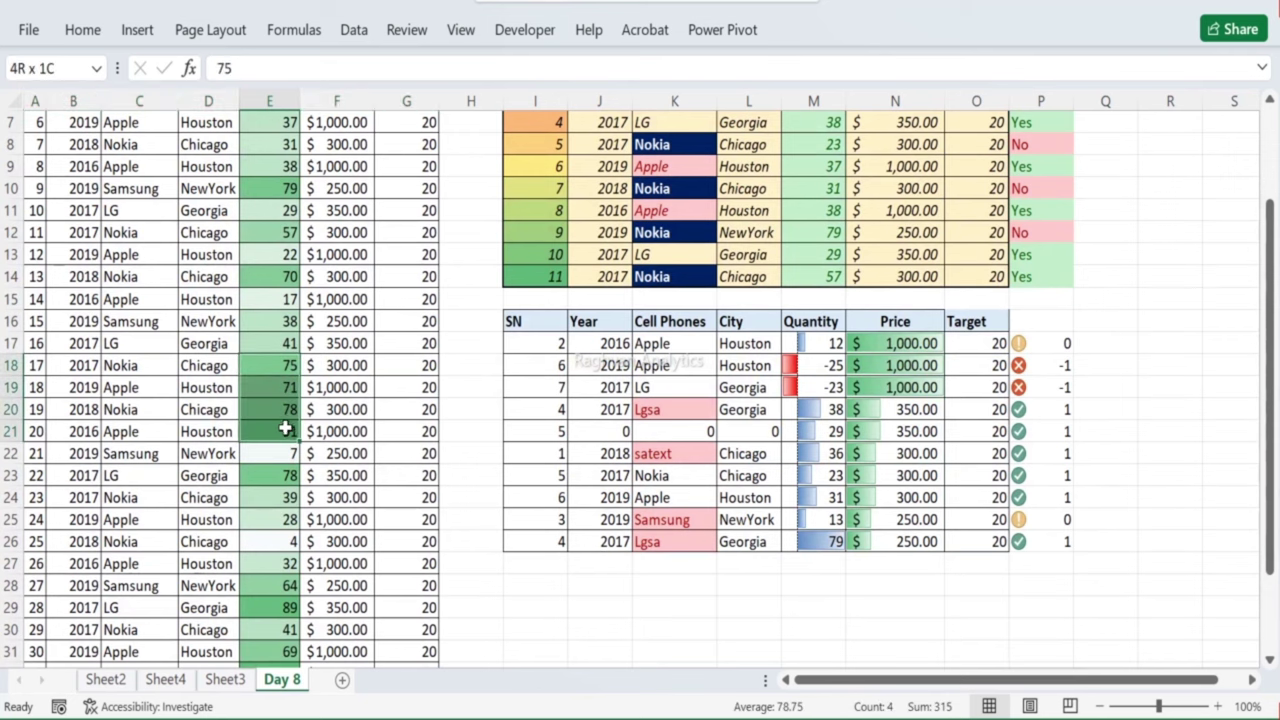
{"action": "scroll", "coordinate": [285, 428], "scroll_direction": "down", "scroll_amount": 2}
{"action": "left_click", "coordinate": [284, 472]}
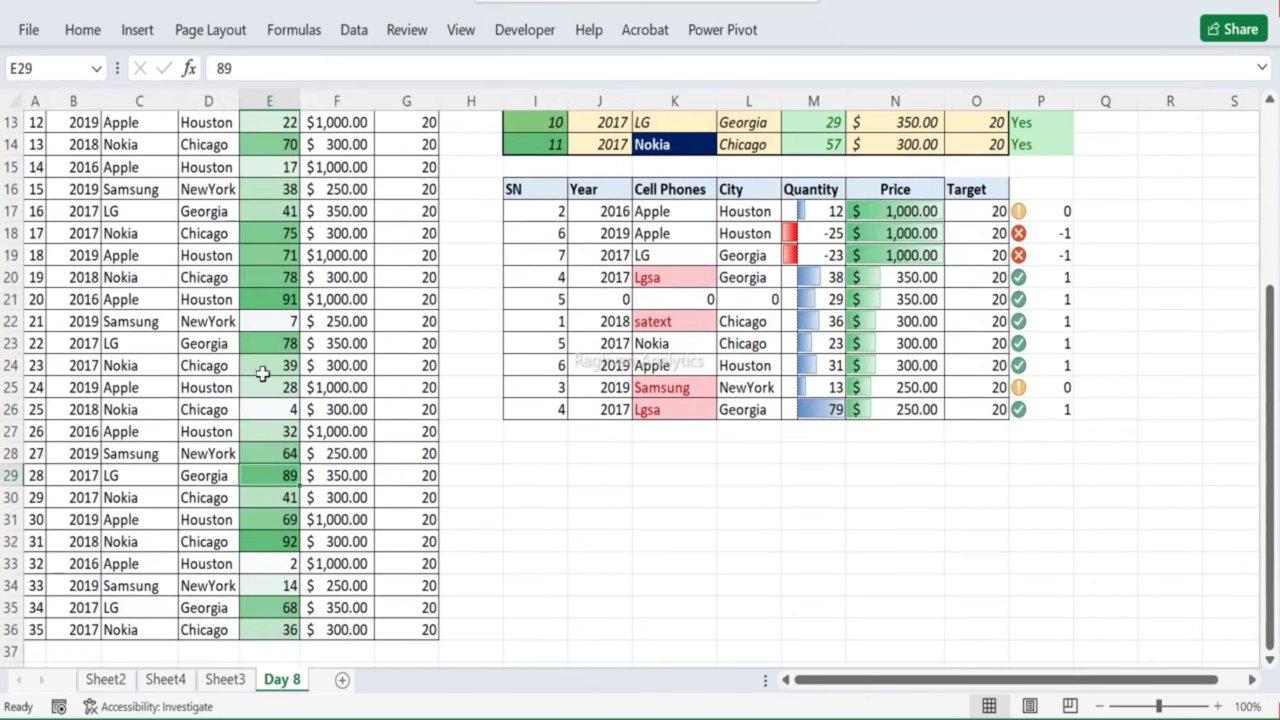
{"action": "scroll", "coordinate": [262, 381], "scroll_direction": "up", "scroll_amount": 4}
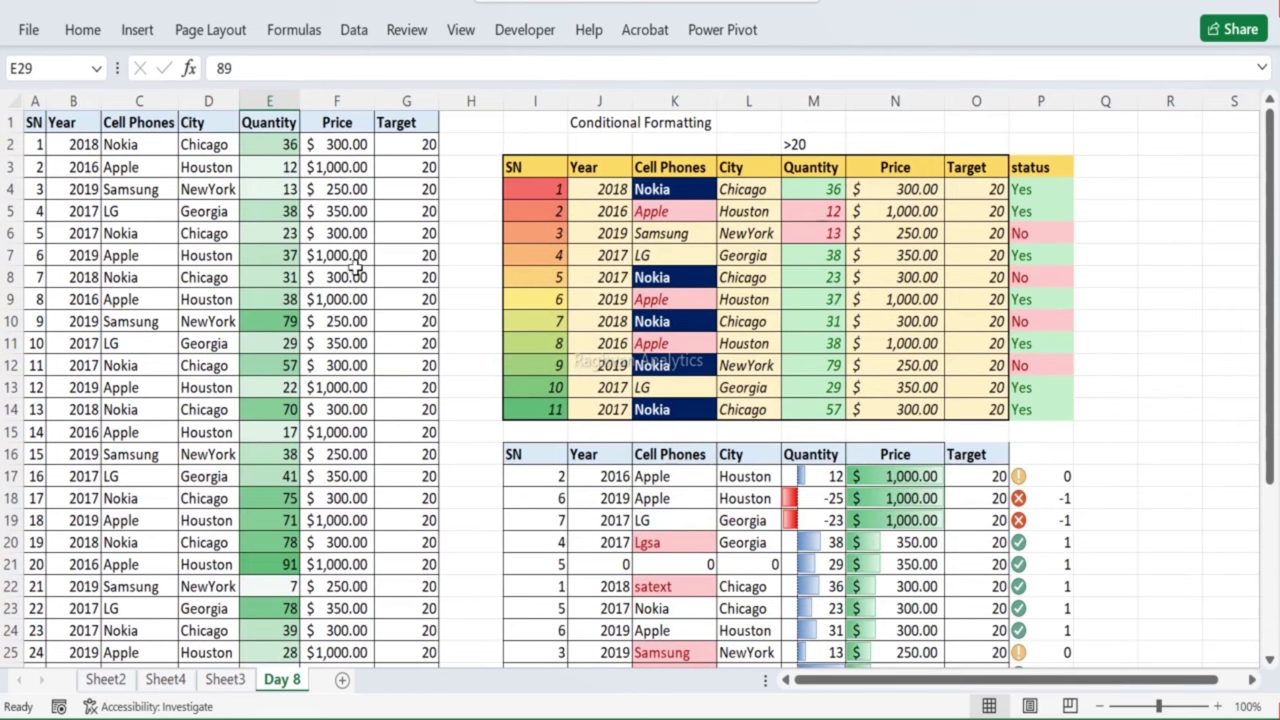
{"action": "left_click_drag", "start_coordinate": [241, 100], "coordinate": [289, 101]}
{"action": "left_click", "coordinate": [78, 150]}
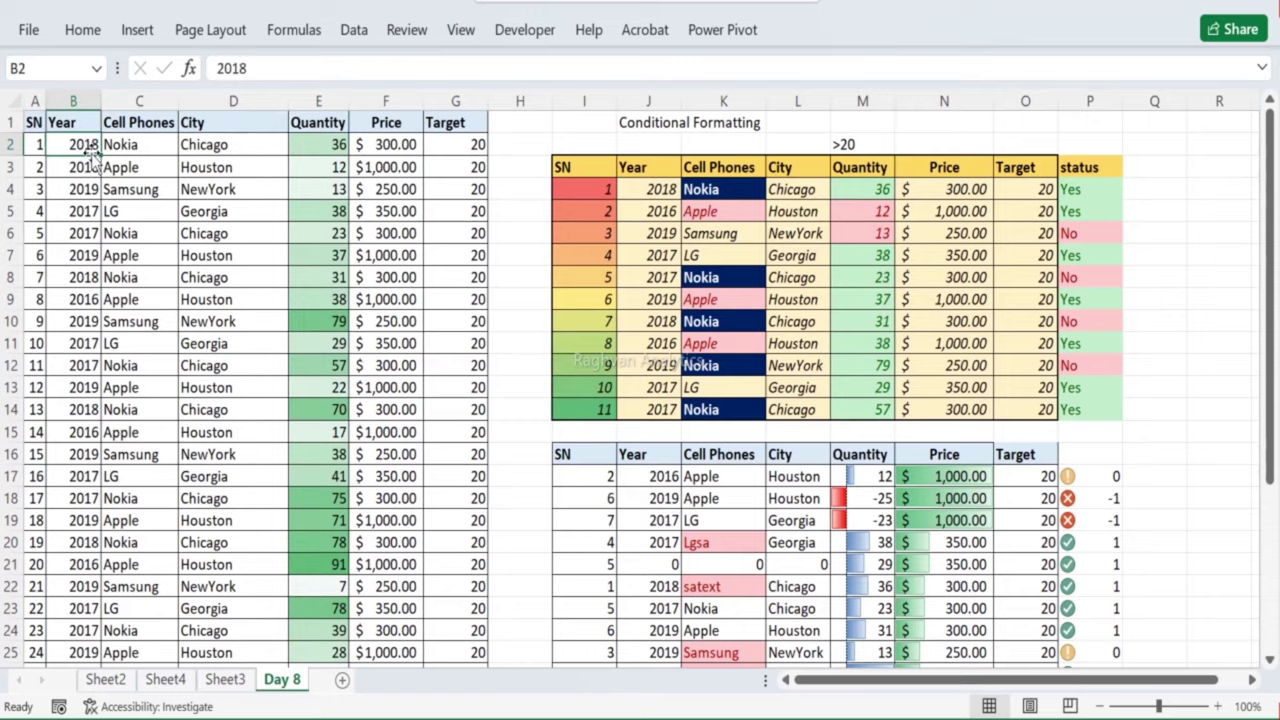
{"action": "scroll", "coordinate": [200, 150], "scroll_direction": "down", "scroll_amount": 10}
{"action": "scroll", "coordinate": [200, 150], "scroll_direction": "up", "scroll_amount": 10}
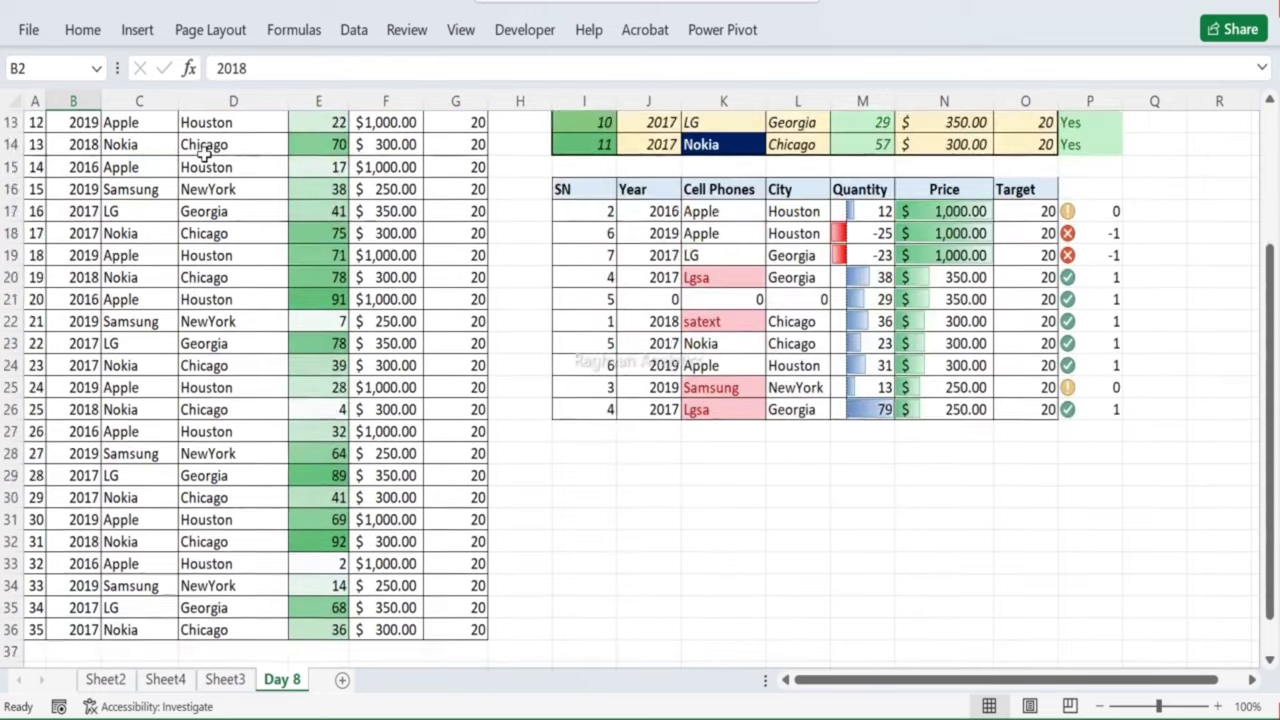
{"action": "left_click", "coordinate": [663, 321]}
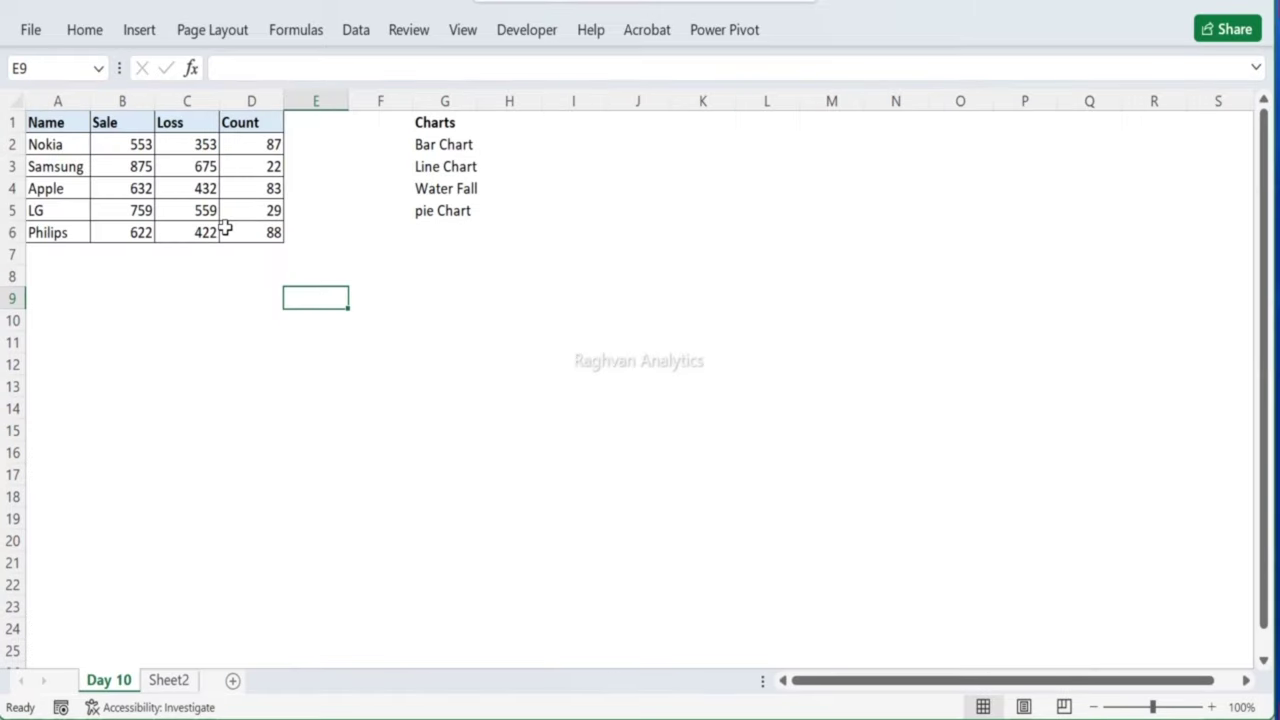
Step: Switch to the Day 10 sheet and look over its chart-type list, including Water Fall and pie Chart
{"action": "left_click", "coordinate": [225, 230]}
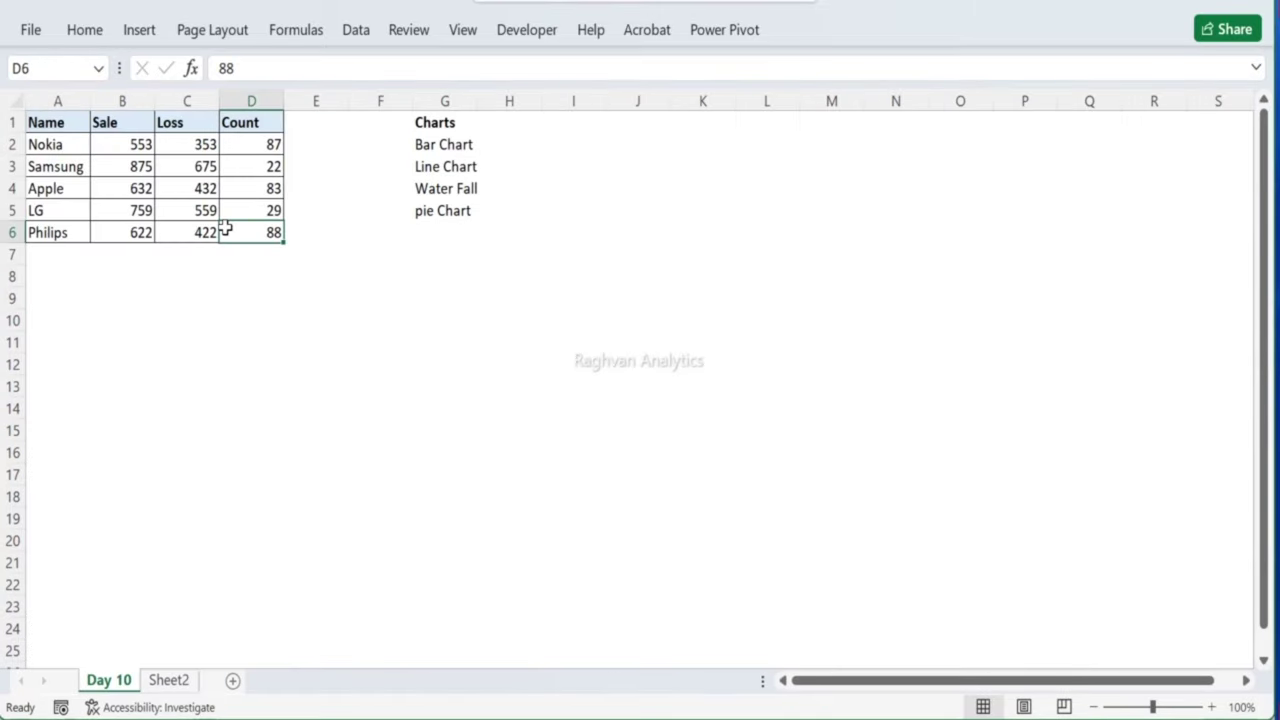
{"action": "left_click", "coordinate": [421, 150]}
{"action": "key", "text": "shift+Down"}
{"action": "left_click", "coordinate": [420, 229], "text": "shift"}
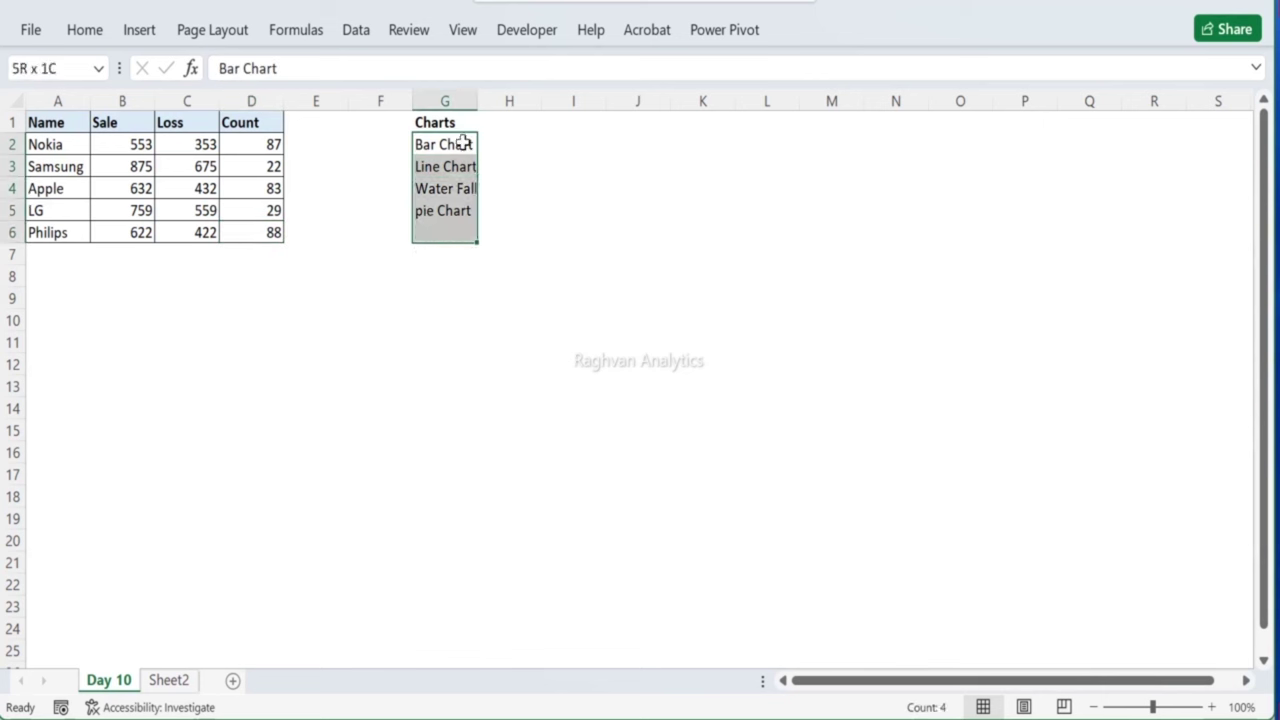
{"action": "left_click", "coordinate": [428, 190]}
{"action": "left_click", "coordinate": [424, 211]}
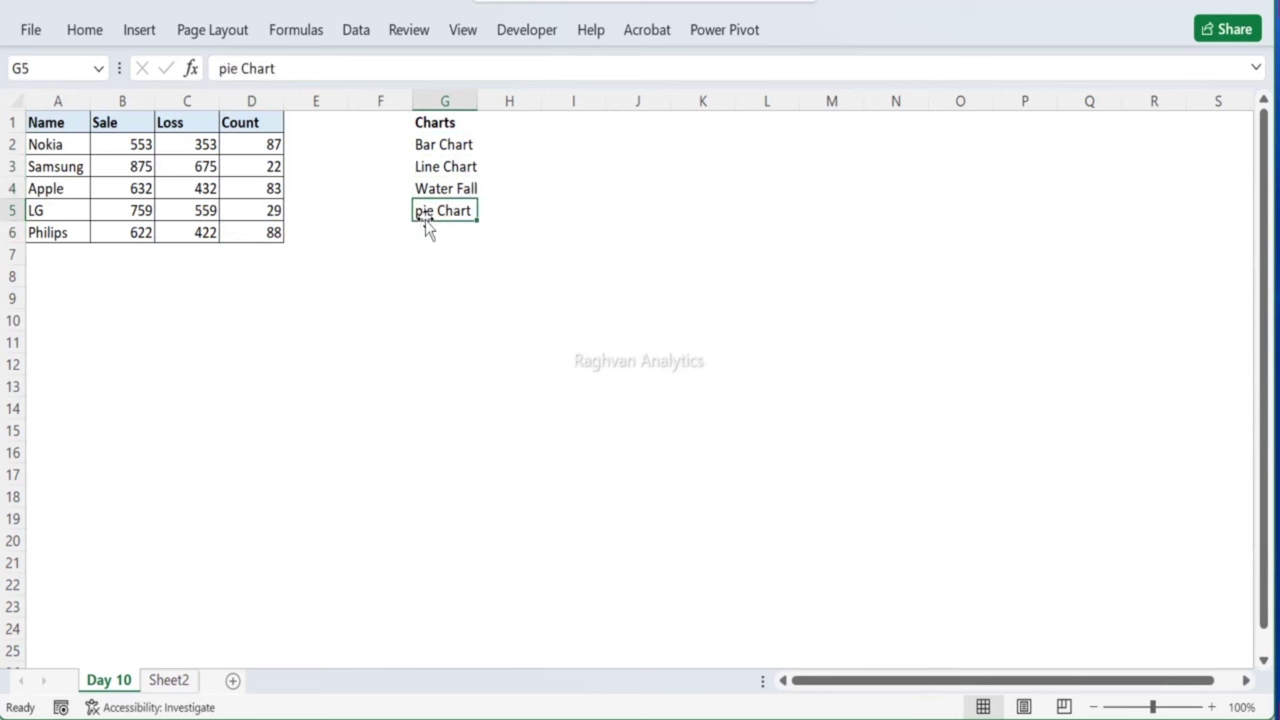
Step: Select the whole Name/Sale/Loss/Count sales table A1:D6
{"action": "left_click", "coordinate": [55, 125]}
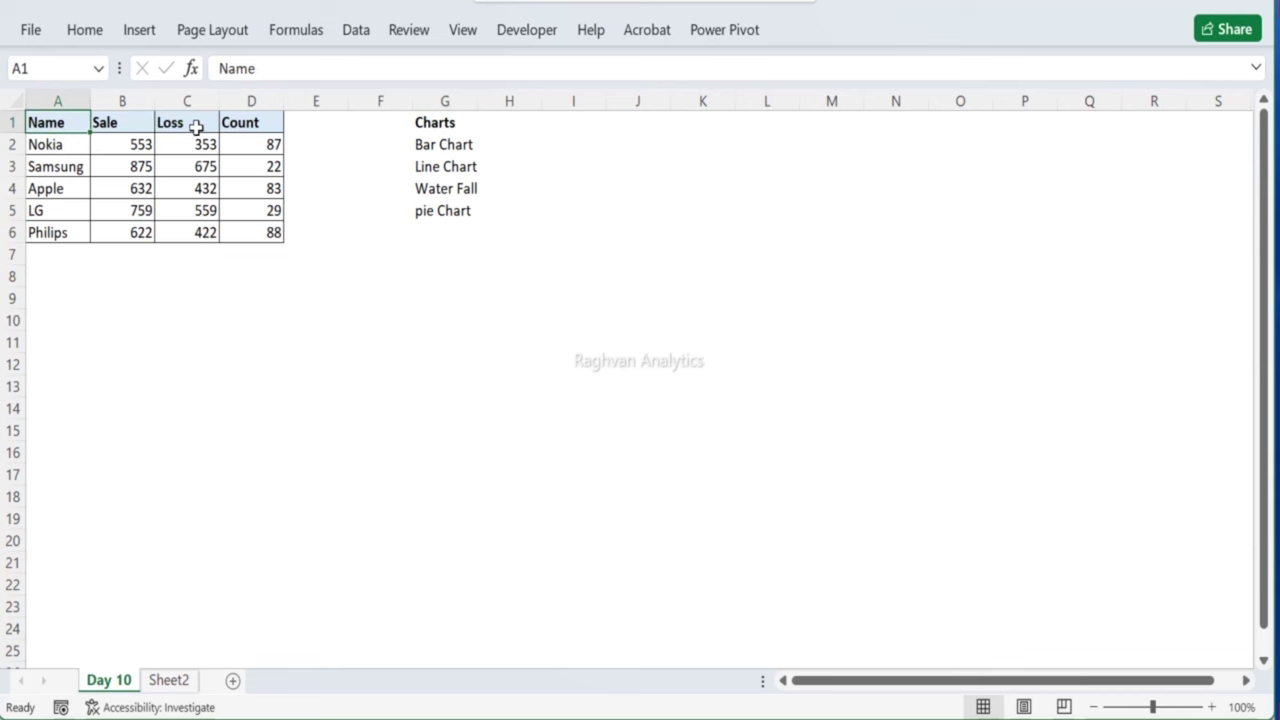
{"action": "left_click_drag", "start_coordinate": [40, 117], "coordinate": [257, 216]}
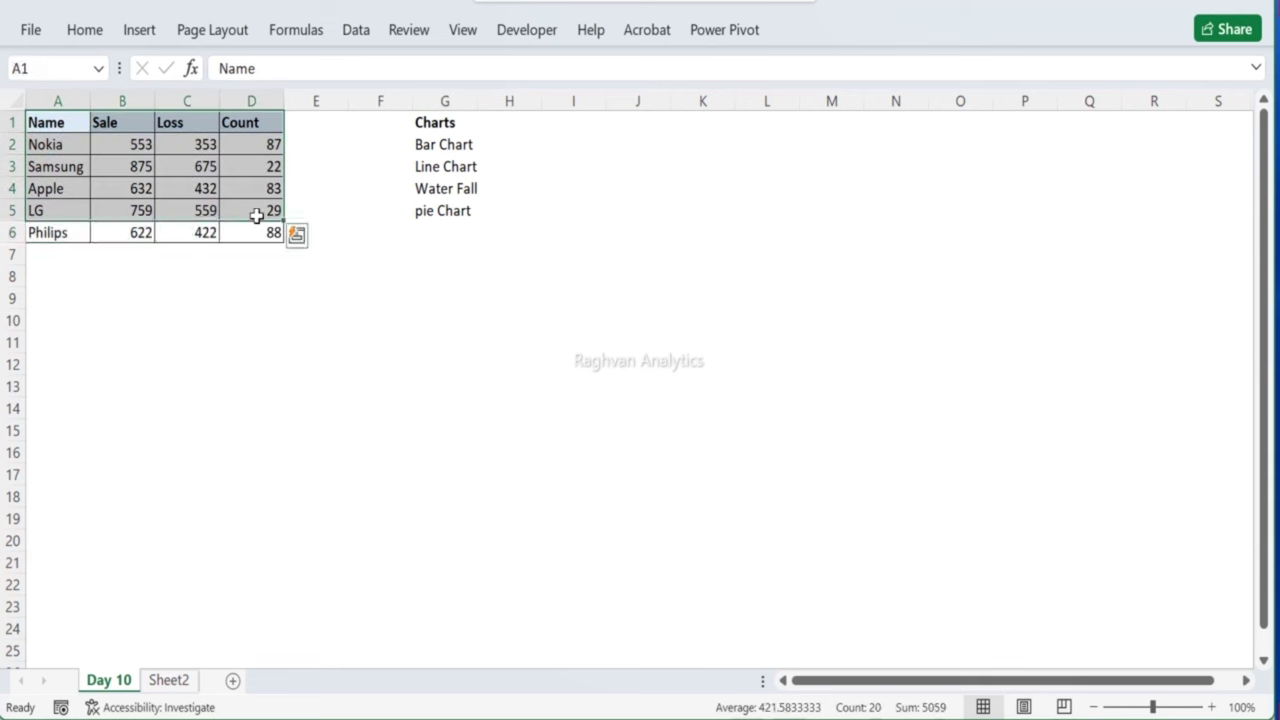
{"action": "left_click", "coordinate": [58, 115]}
{"action": "left_click_drag", "start_coordinate": [52, 118], "coordinate": [250, 230]}
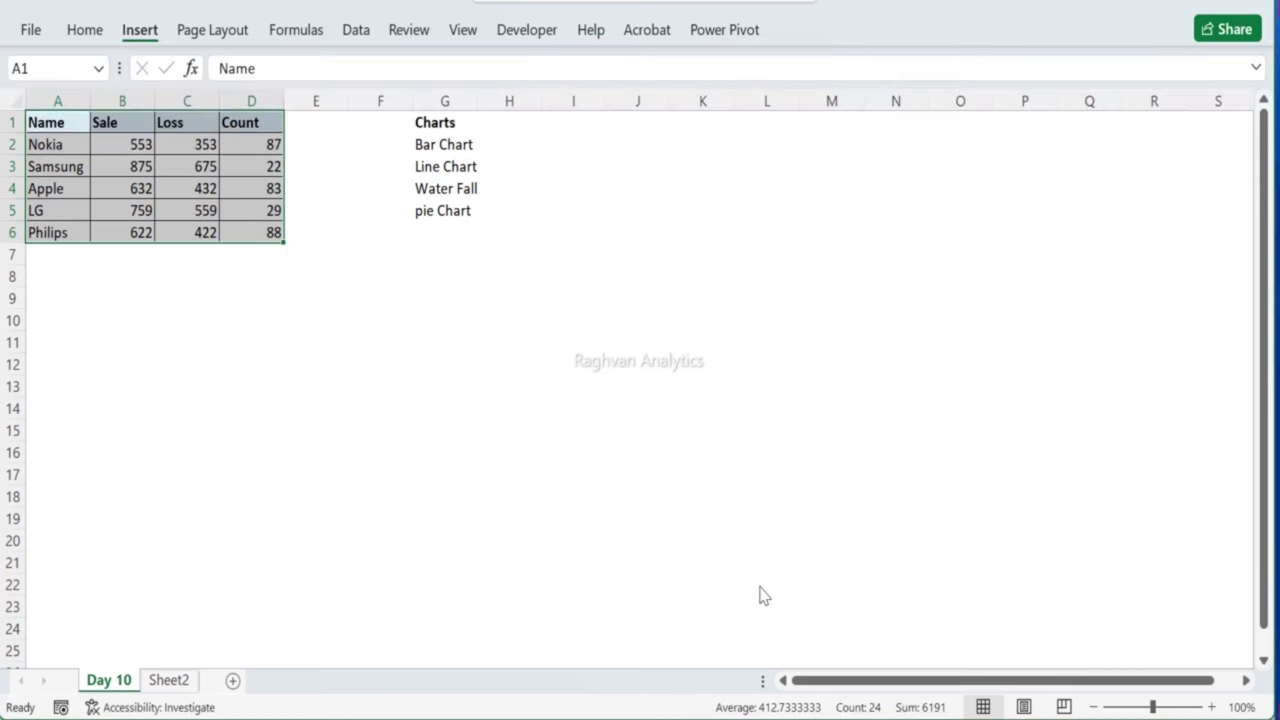
{"action": "left_click", "coordinate": [144, 44]}
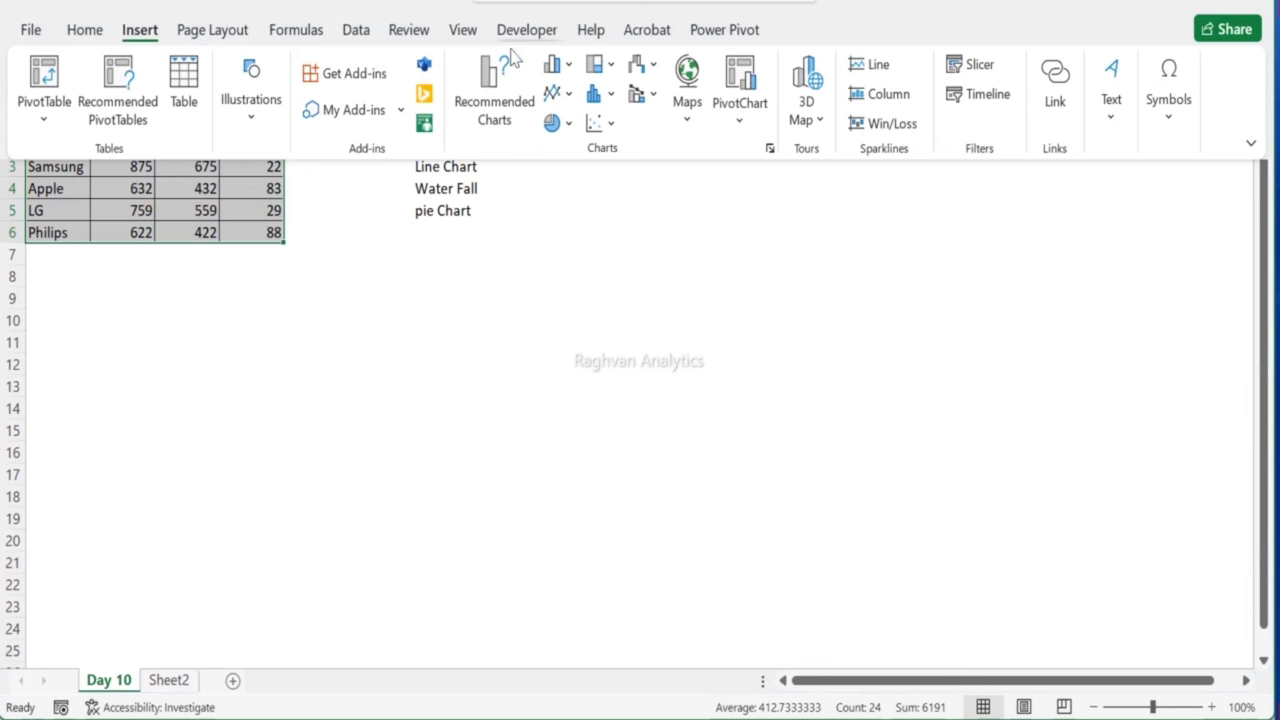
{"action": "left_click", "coordinate": [560, 68]}
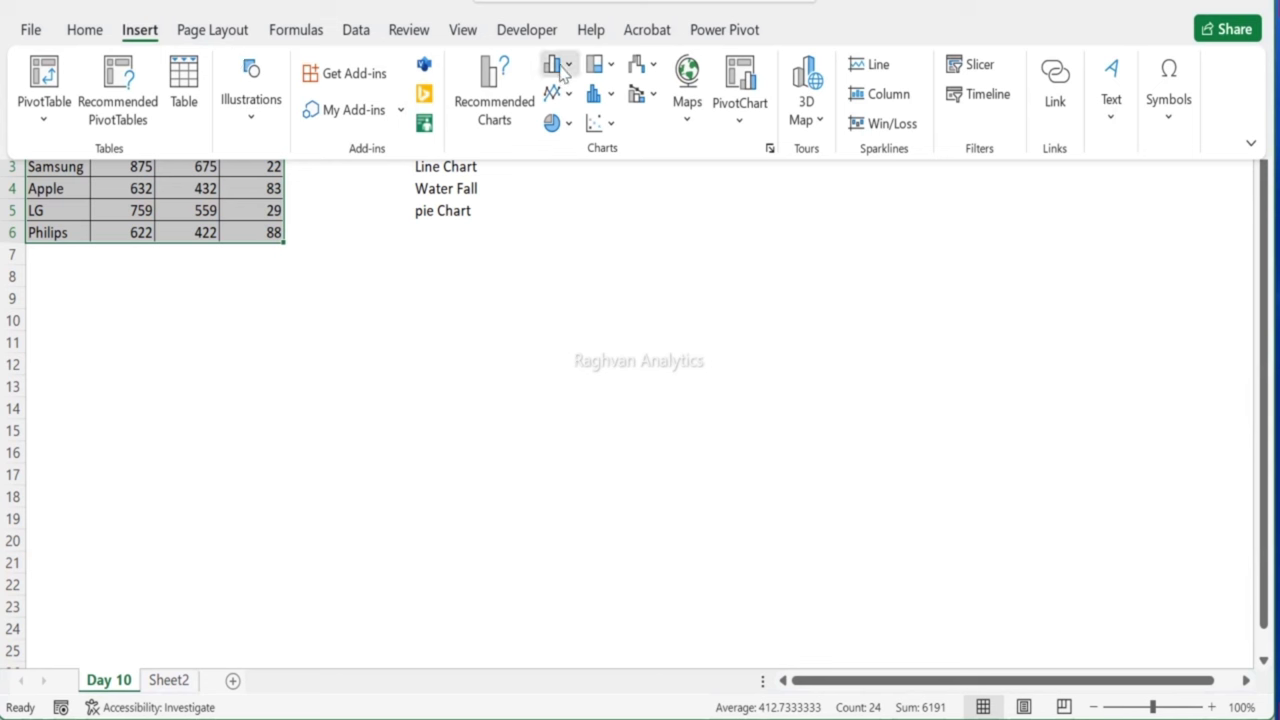
{"action": "left_click", "coordinate": [560, 68]}
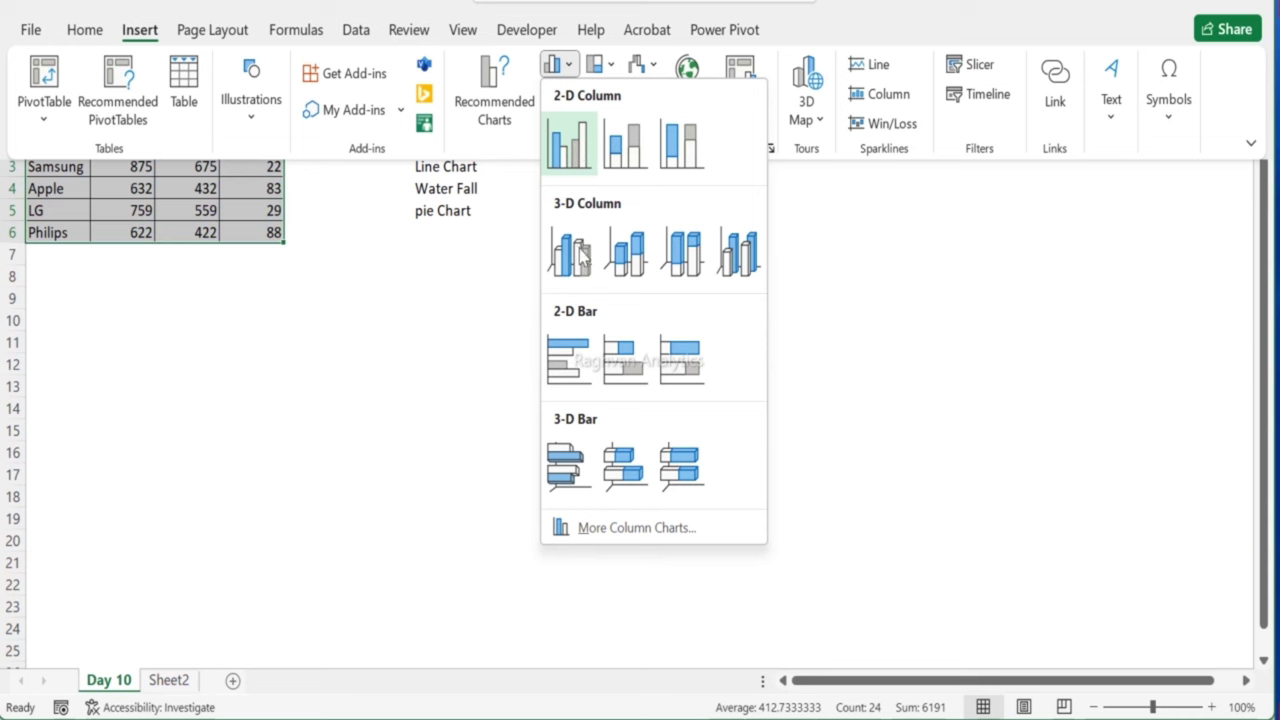
{"action": "left_click", "coordinate": [565, 138]}
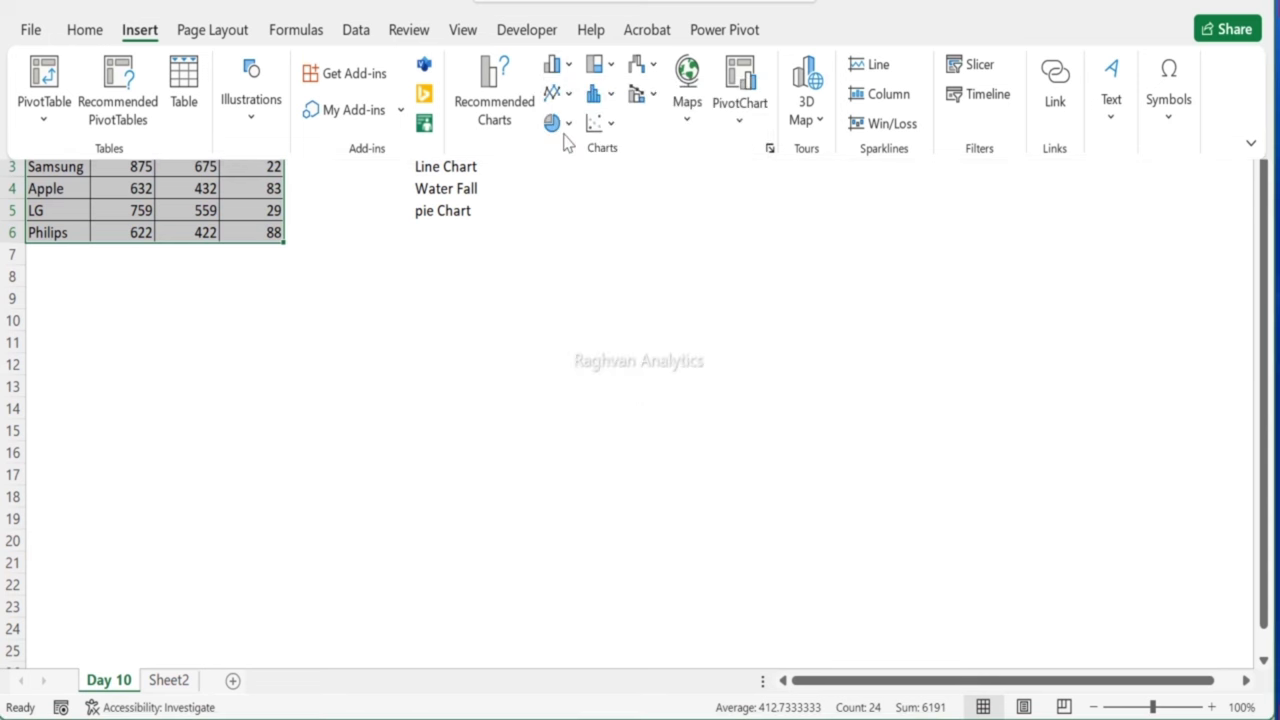
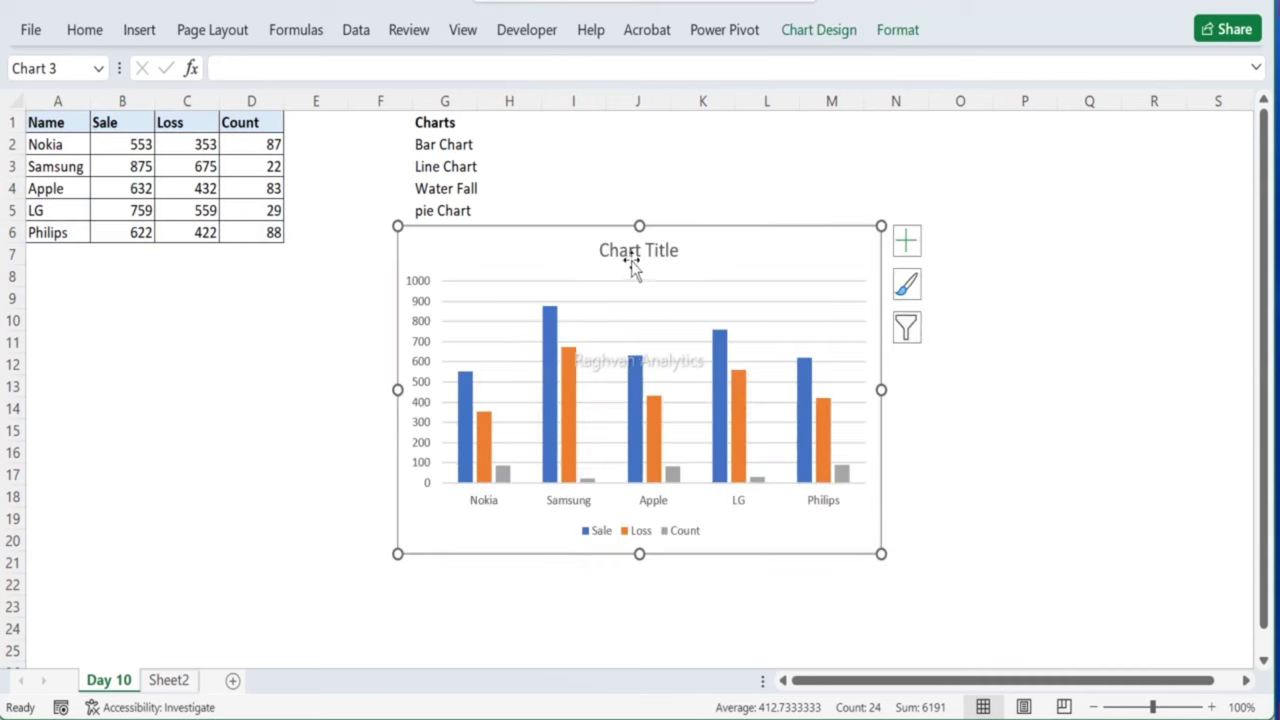
Step: Replace the column chart's placeholder title with 'Bar Chart'
{"action": "left_click", "coordinate": [620, 250]}
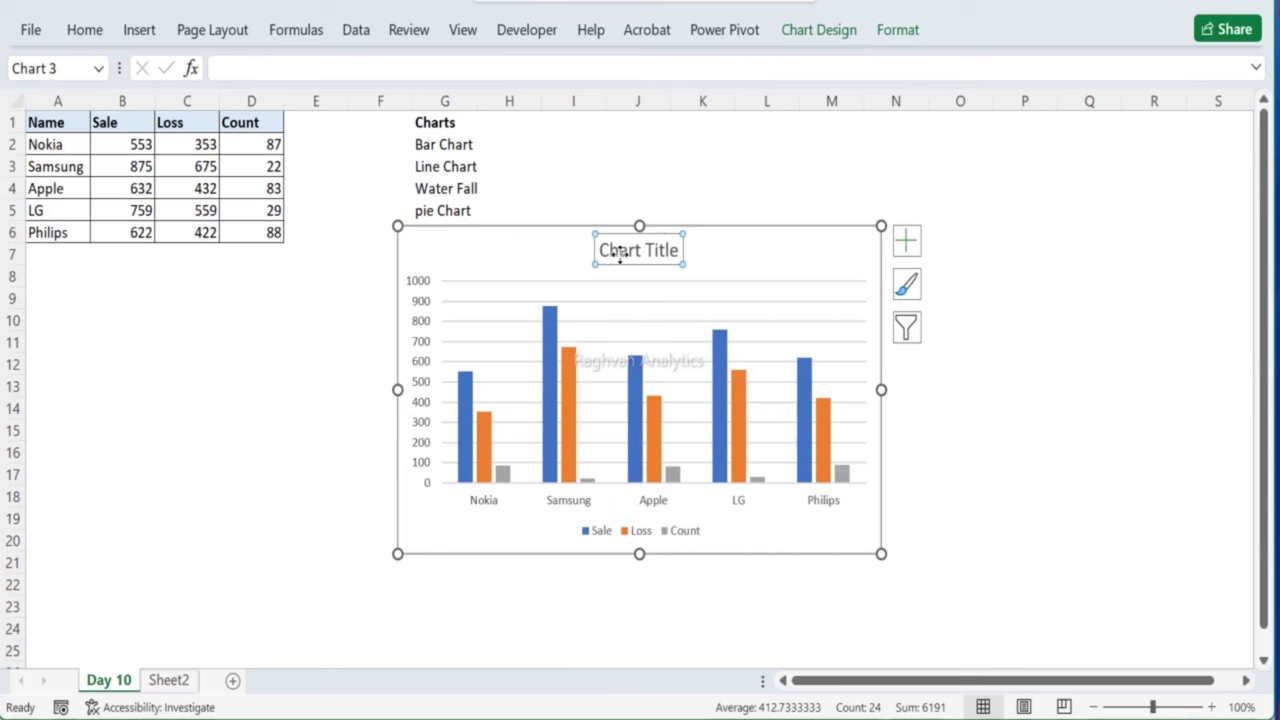
{"action": "double_click", "coordinate": [642, 250]}
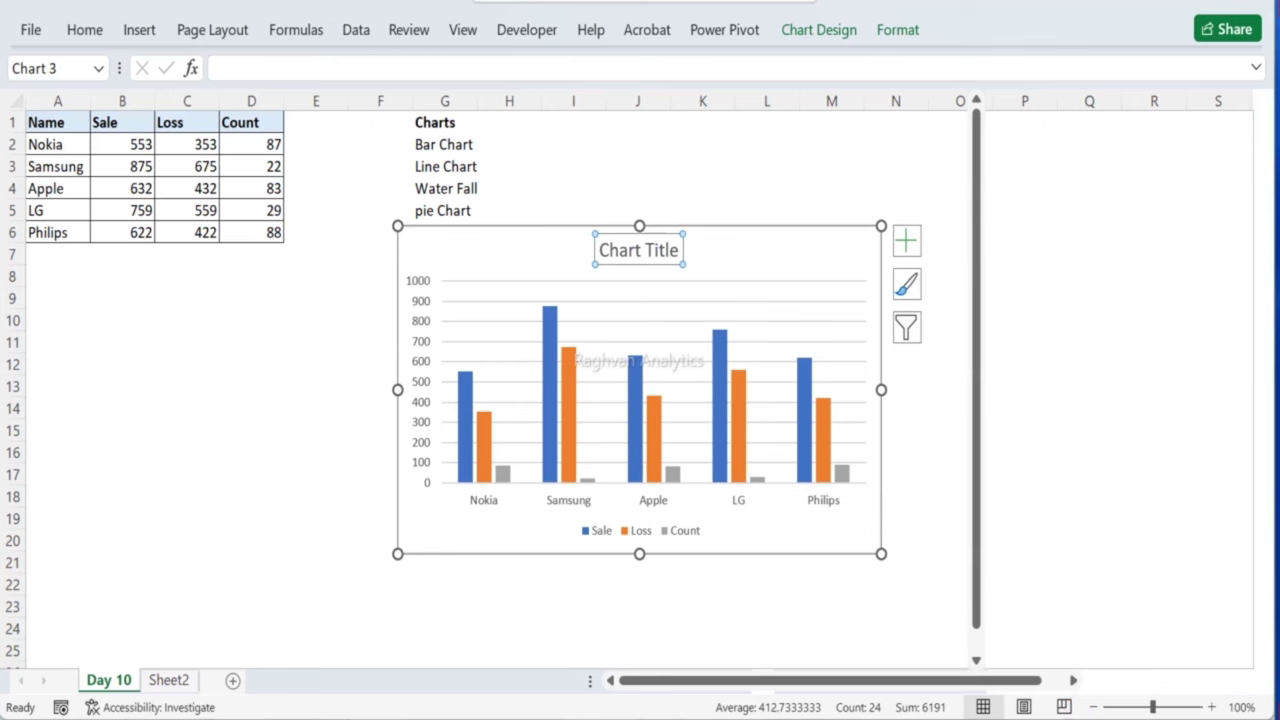
{"action": "left_click", "coordinate": [615, 257]}
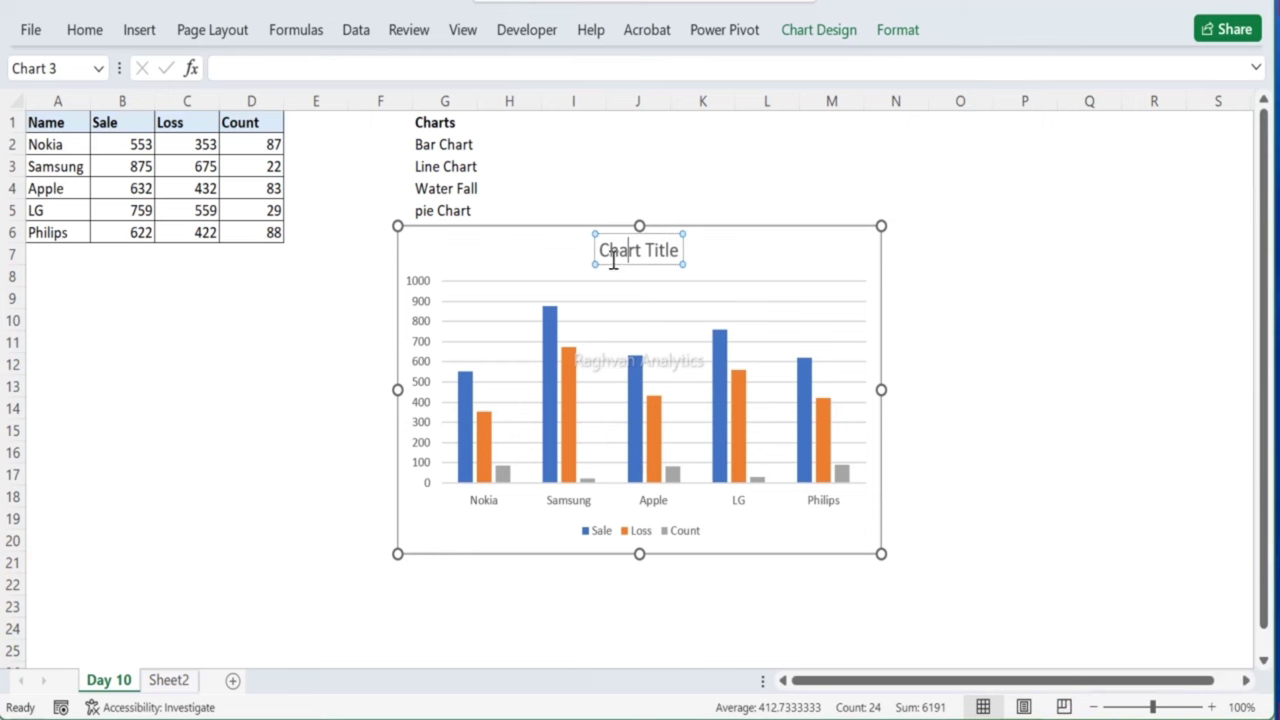
{"action": "triple_click", "coordinate": [680, 258]}
{"action": "type", "text": "B"}
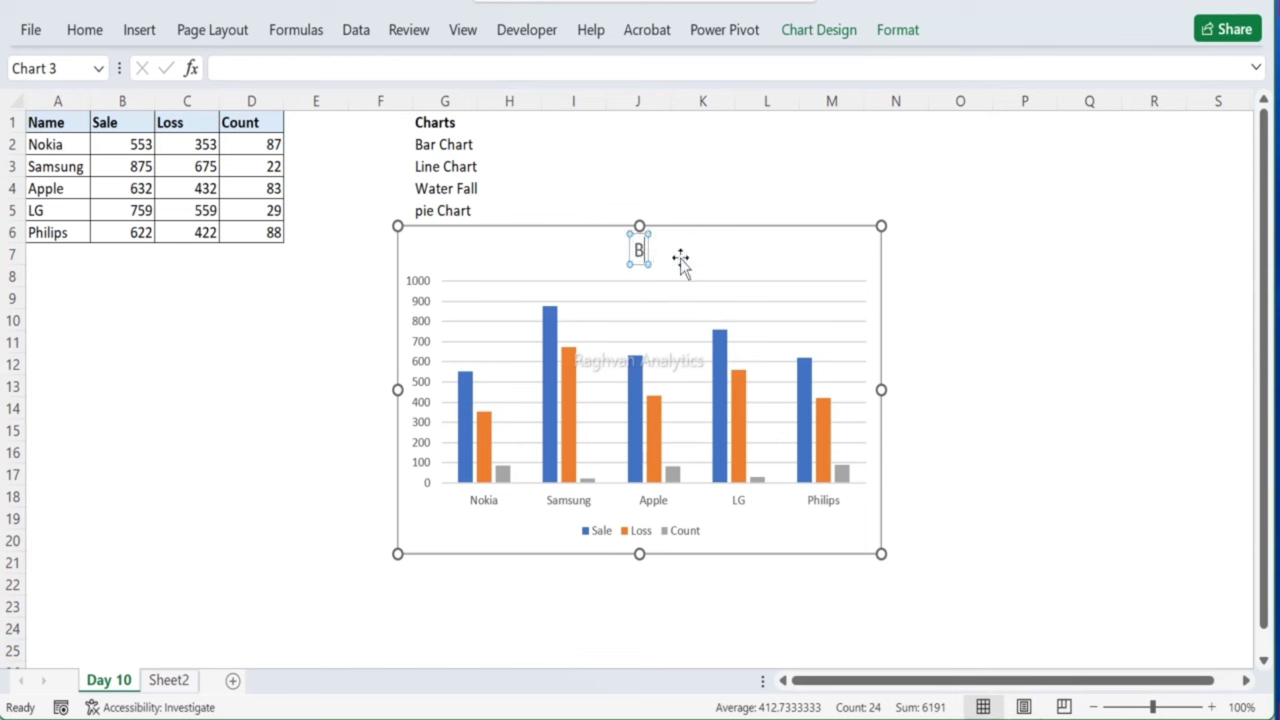
{"action": "type", "text": "ar Chart"}
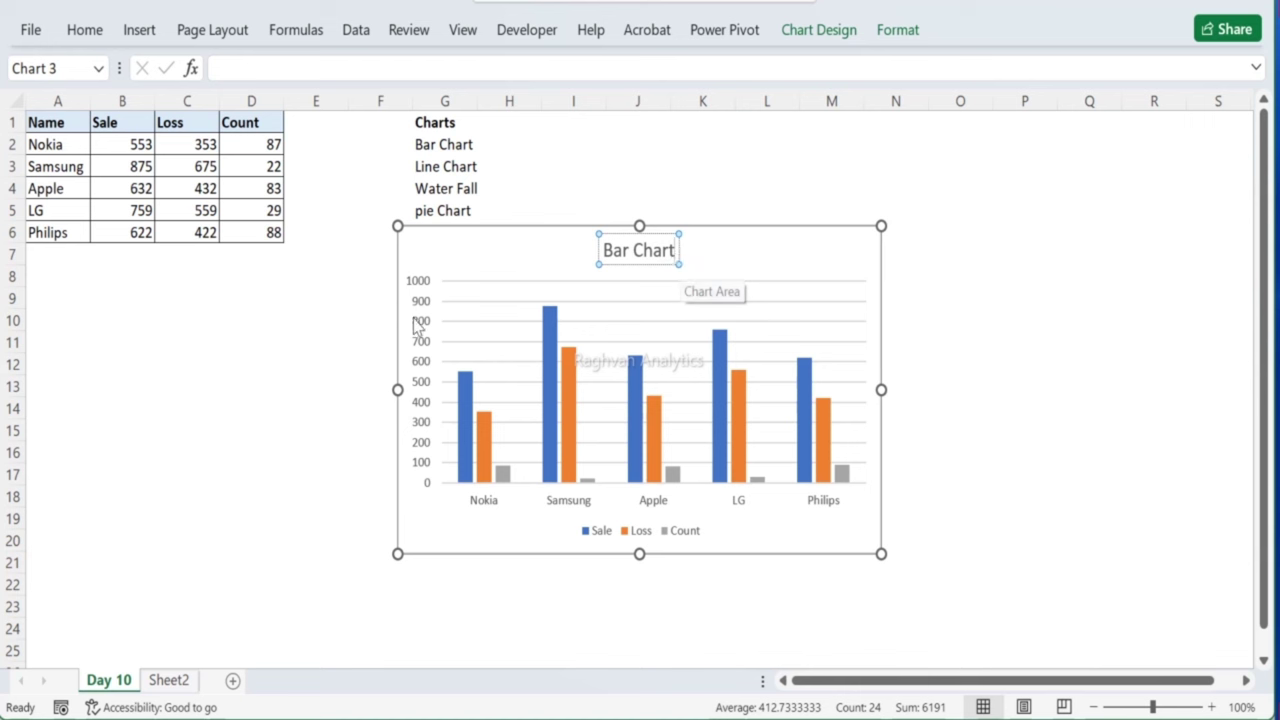
{"action": "left_click", "coordinate": [339, 317]}
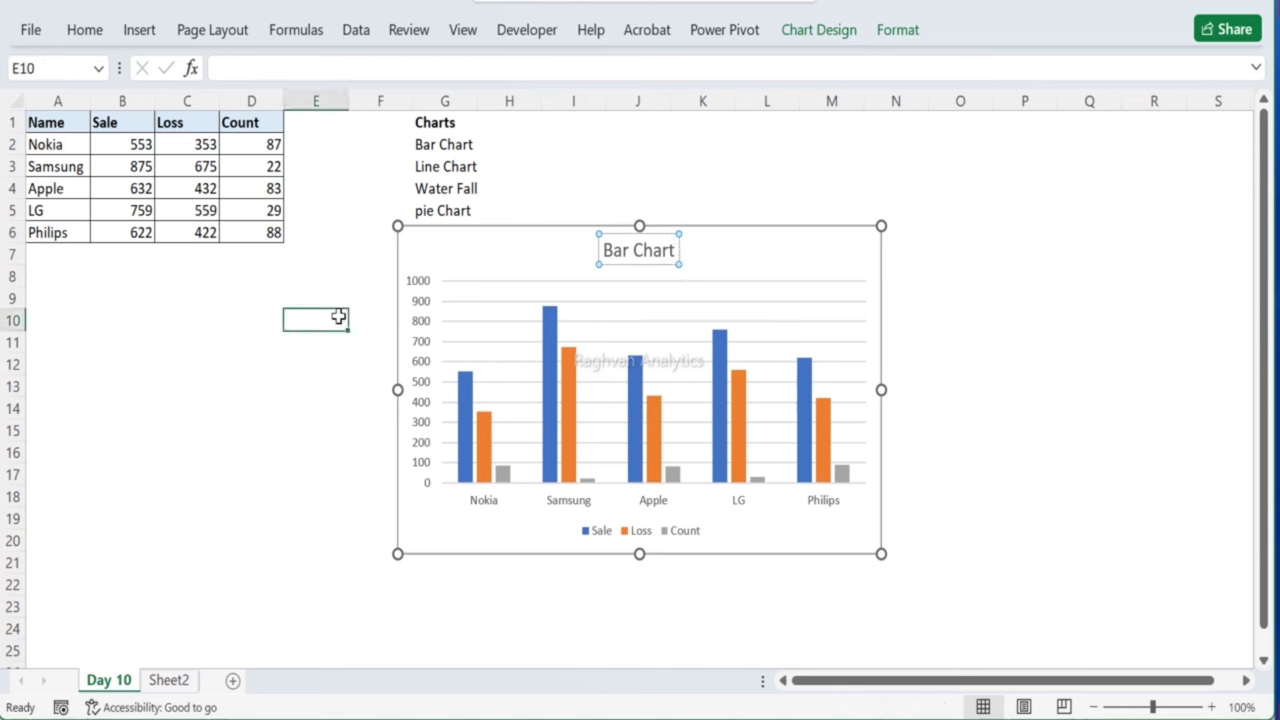
Step: Add value data labels to the bar chart's Sale, Loss and Count series
{"action": "left_click", "coordinate": [483, 270]}
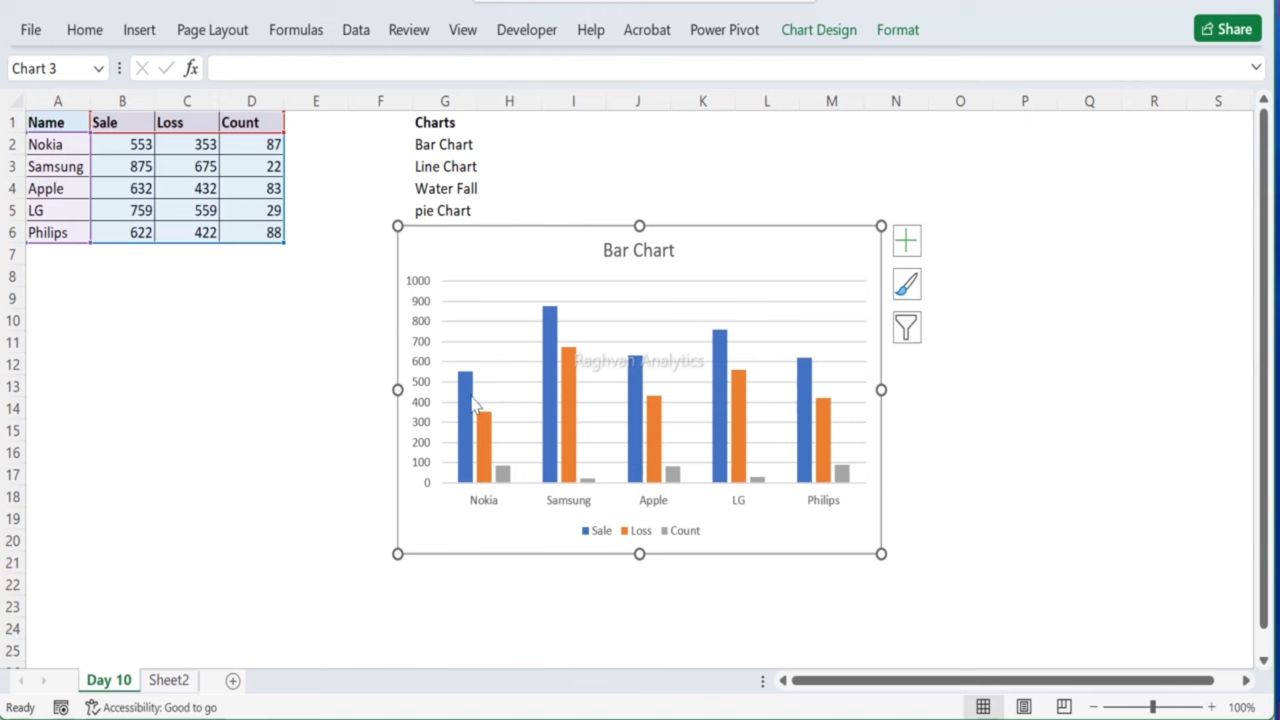
{"action": "mouse_move", "coordinate": [486, 438]}
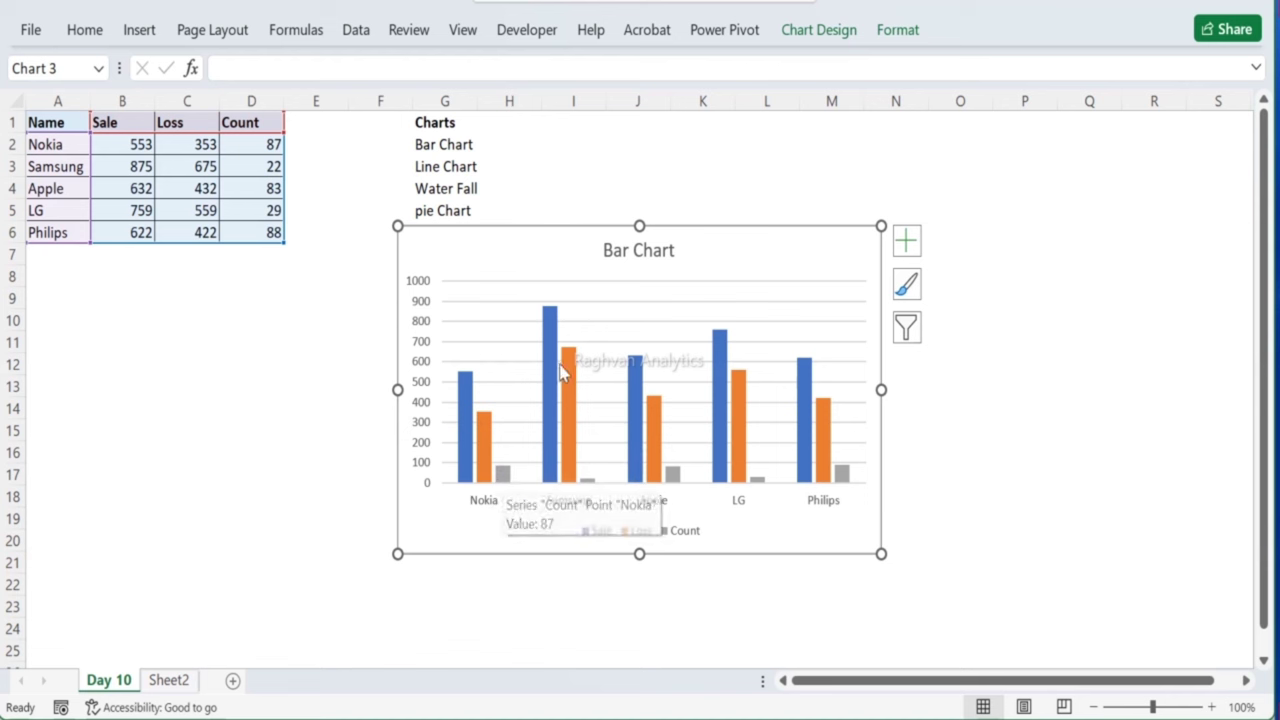
{"action": "left_click", "coordinate": [464, 403]}
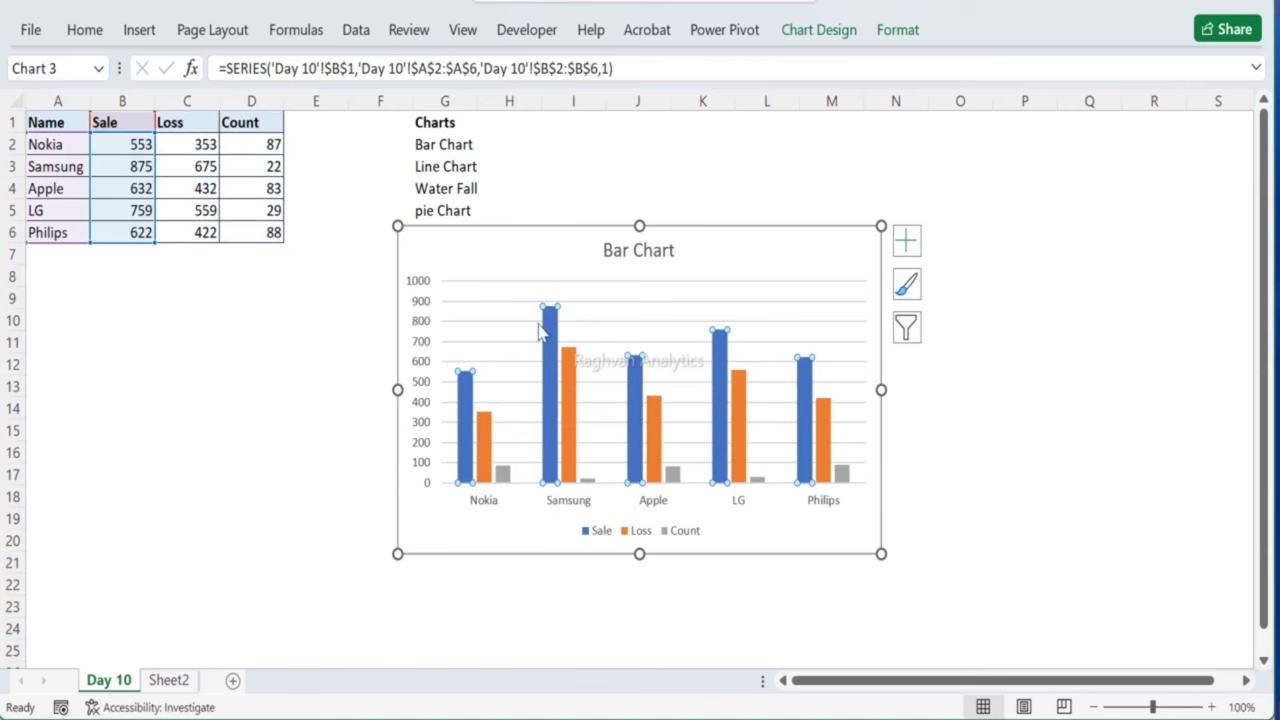
{"action": "mouse_move", "coordinate": [466, 396]}
{"action": "right_click", "coordinate": [475, 399]}
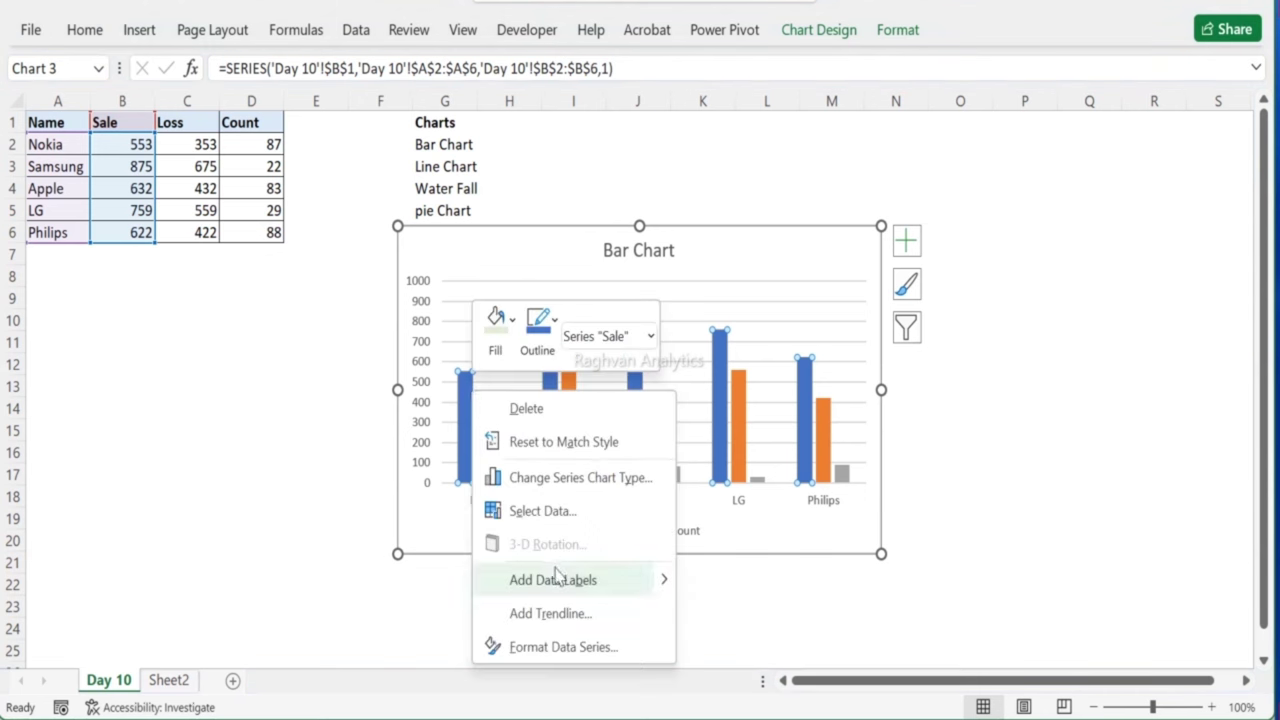
{"action": "key", "text": "Escape"}
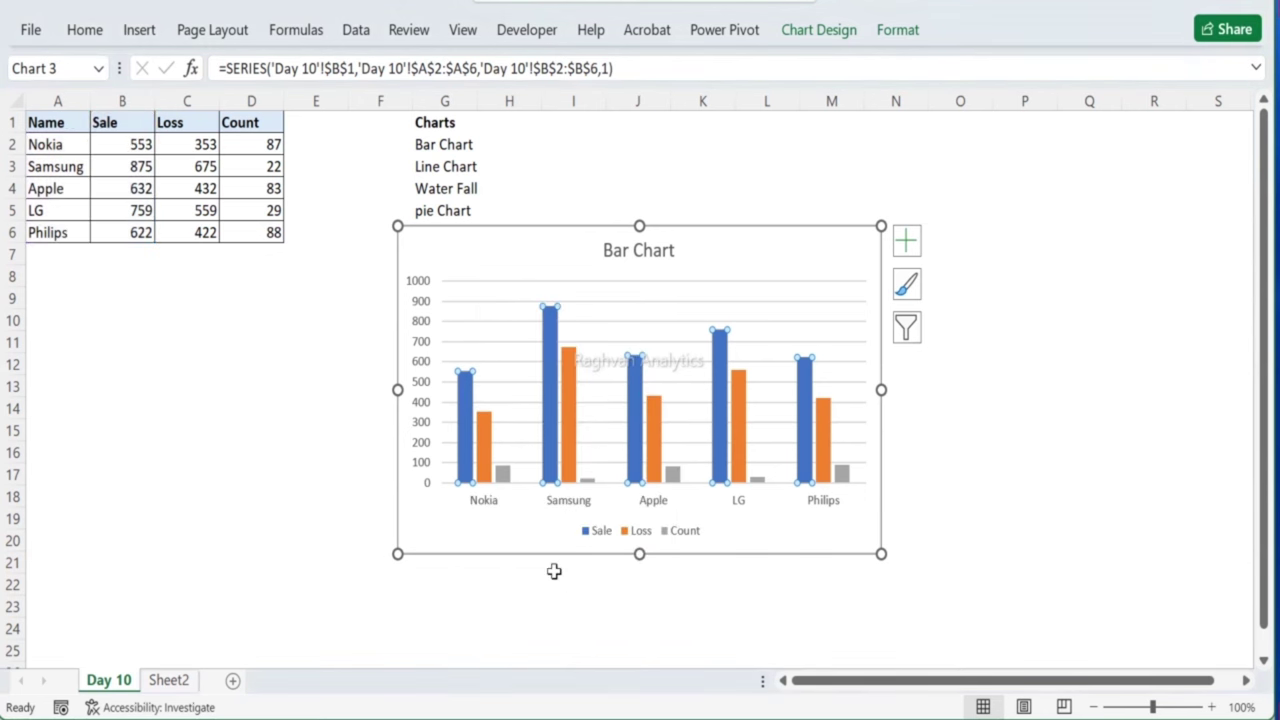
{"action": "left_click", "coordinate": [488, 465]}
{"action": "right_click", "coordinate": [490, 465]}
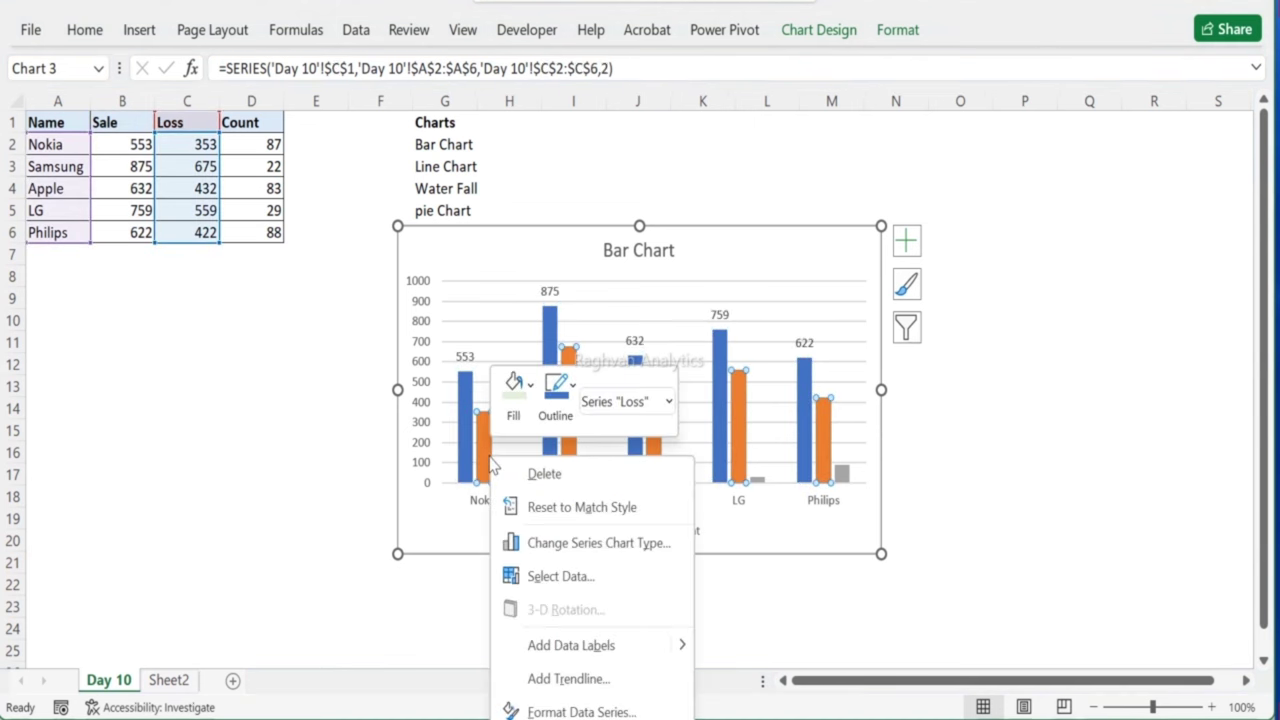
{"action": "left_click", "coordinate": [549, 646]}
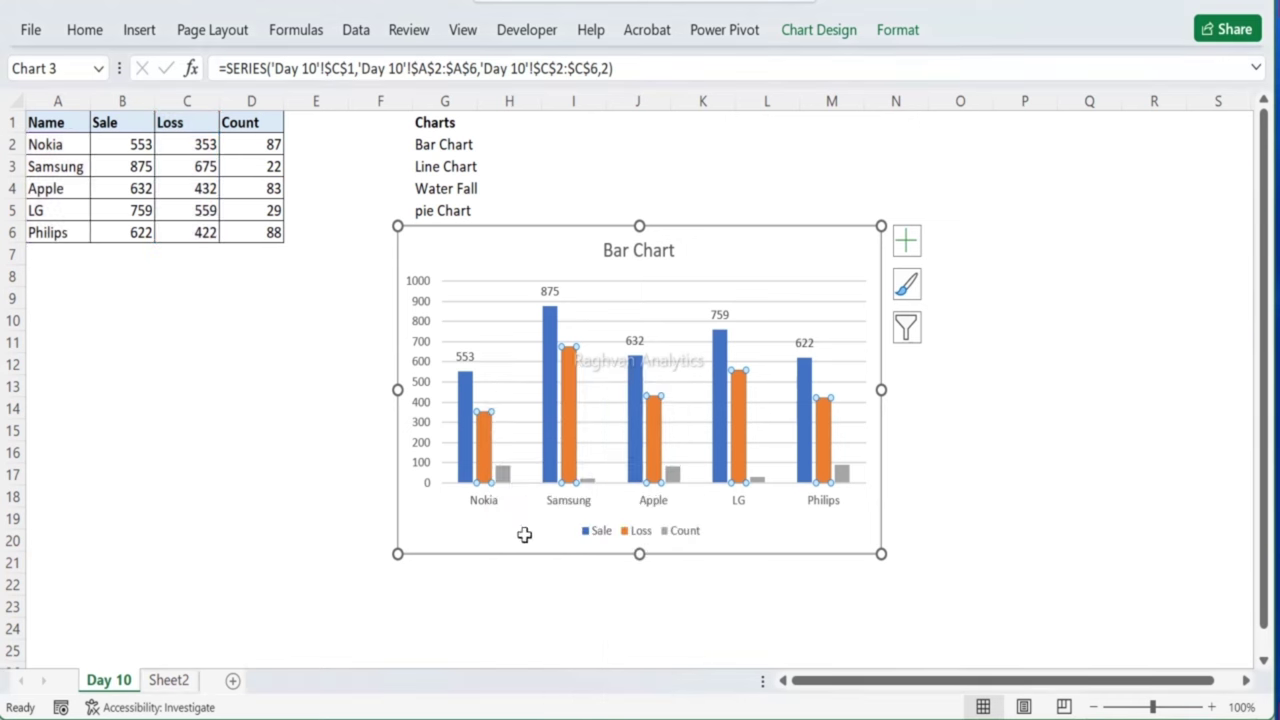
{"action": "left_click", "coordinate": [503, 474]}
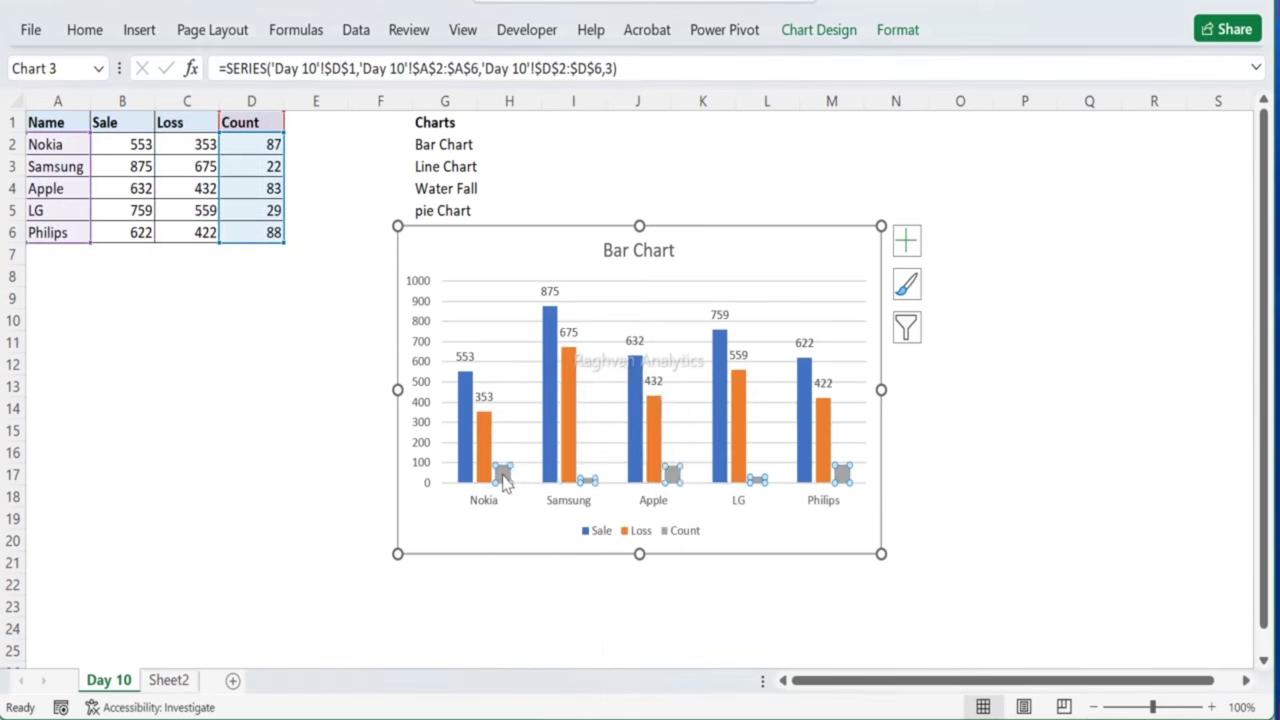
{"action": "right_click", "coordinate": [505, 481]}
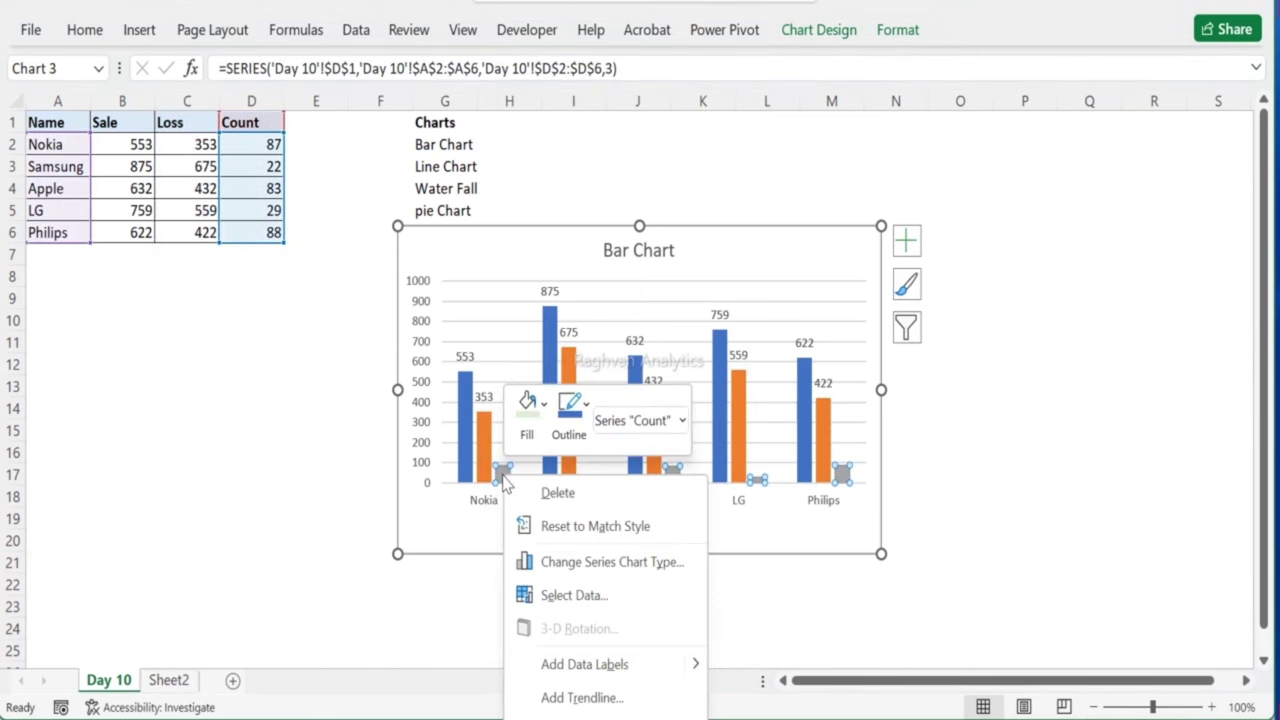
{"action": "left_click", "coordinate": [567, 667]}
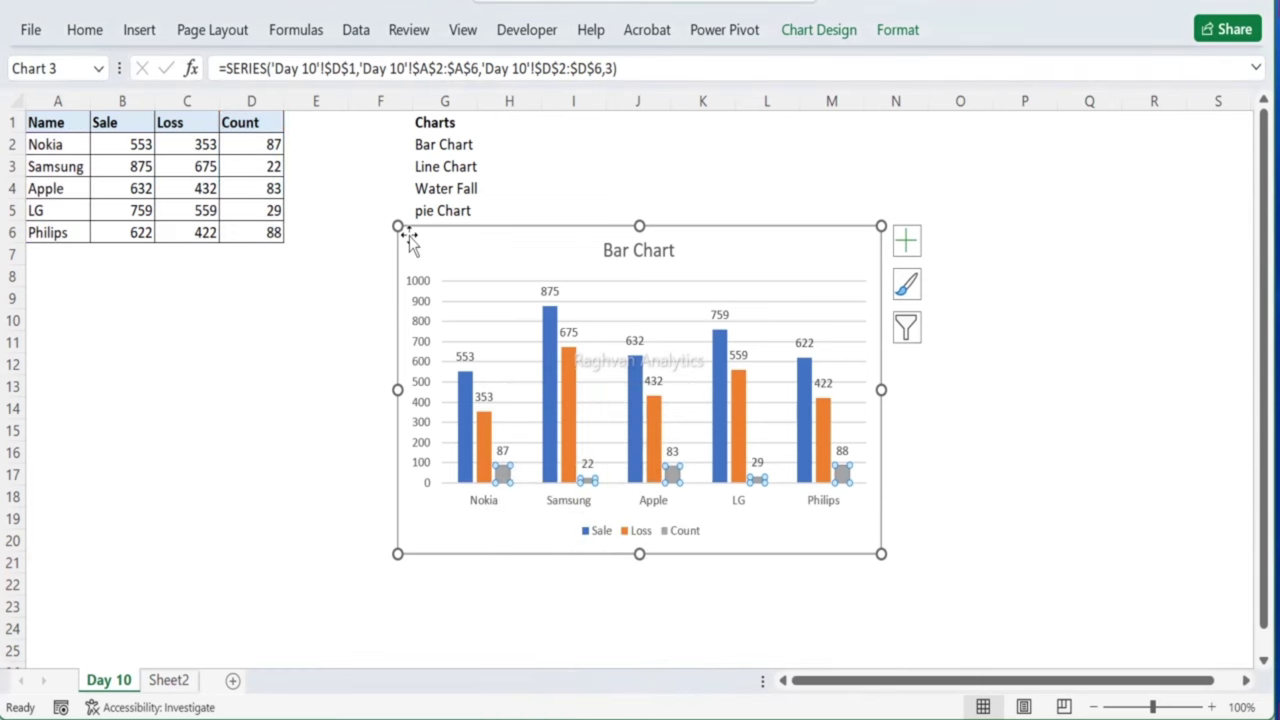
Step: Shrink the bar chart and move it up beside the Charts list, spanning rows 1–13
{"action": "left_click_drag", "start_coordinate": [397, 226], "coordinate": [401, 328]}
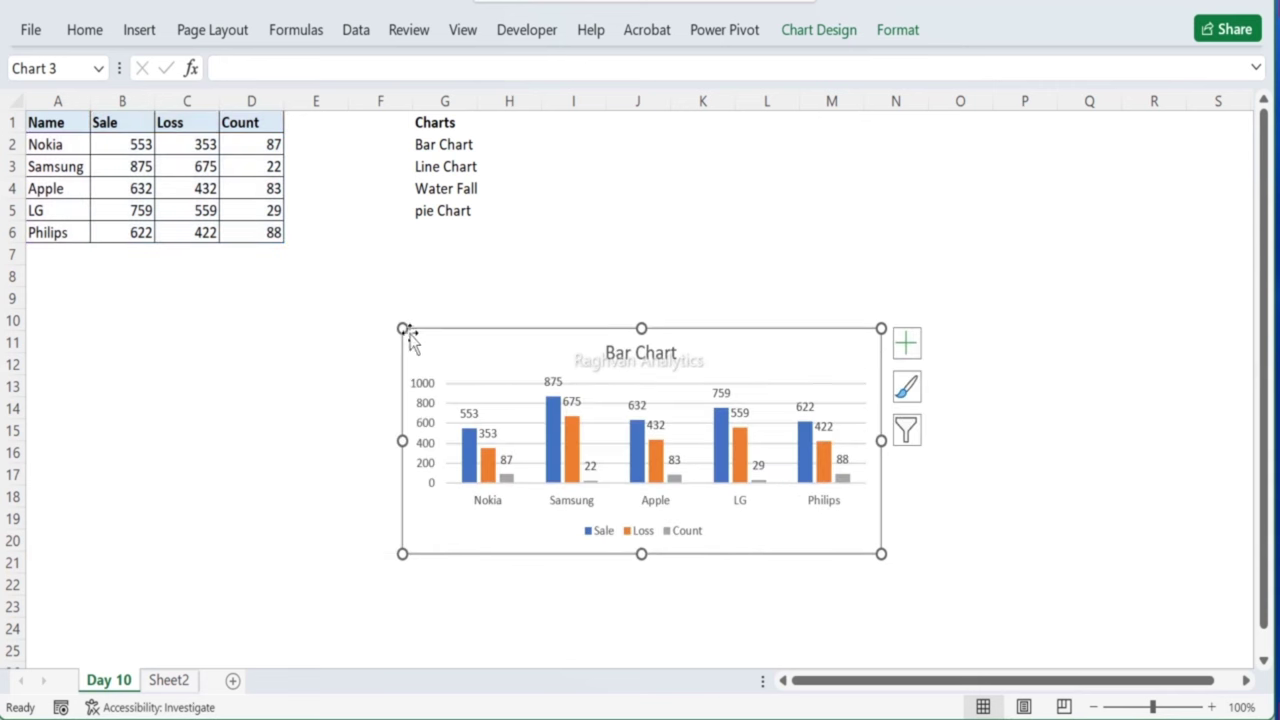
{"action": "mouse_move", "coordinate": [402, 328]}
{"action": "left_mouse_down"}
{"action": "mouse_move", "coordinate": [536, 219]}
{"action": "mouse_move", "coordinate": [524, 160]}
{"action": "left_mouse_up"}
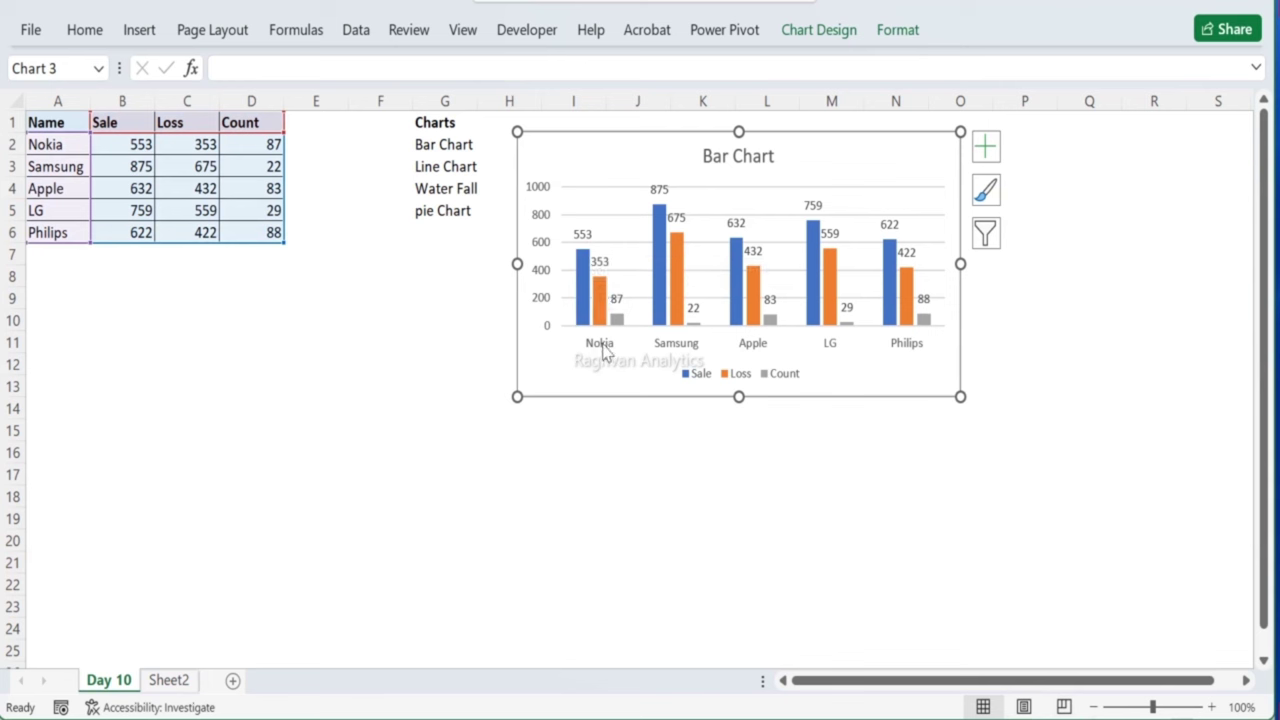
{"action": "left_click_drag", "start_coordinate": [80, 188], "coordinate": [83, 173]}
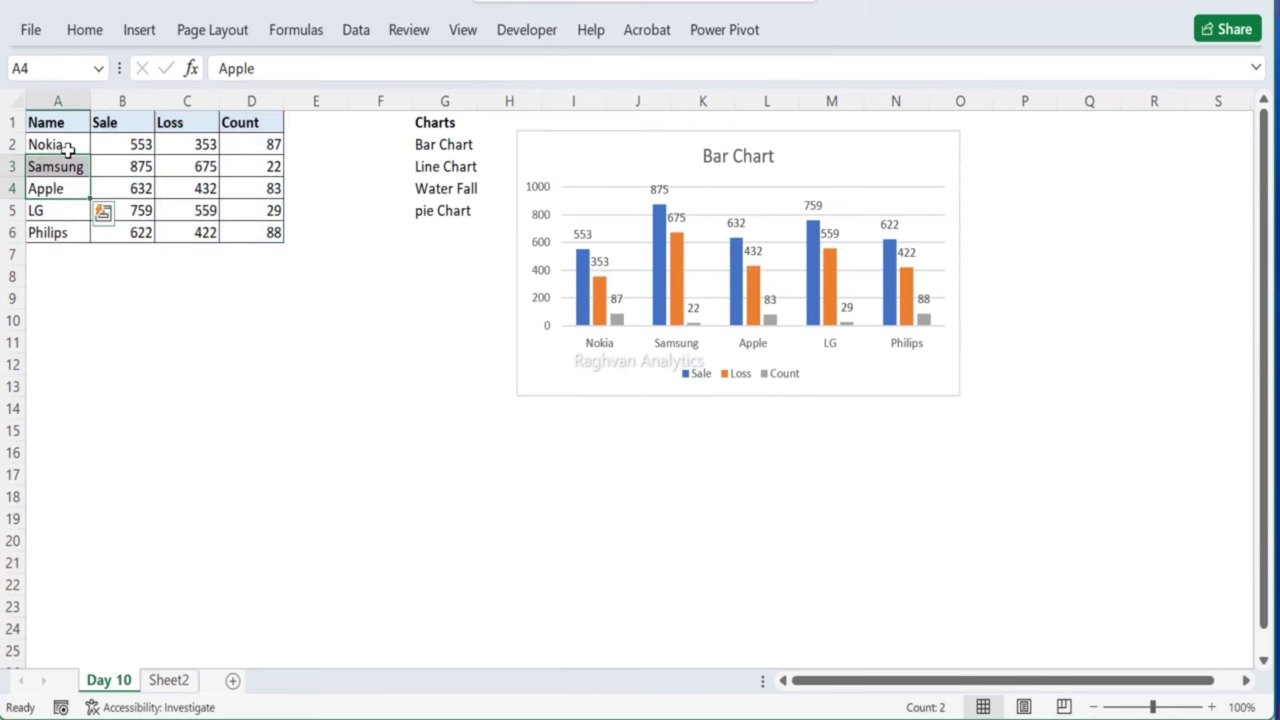
{"action": "left_click", "coordinate": [68, 147]}
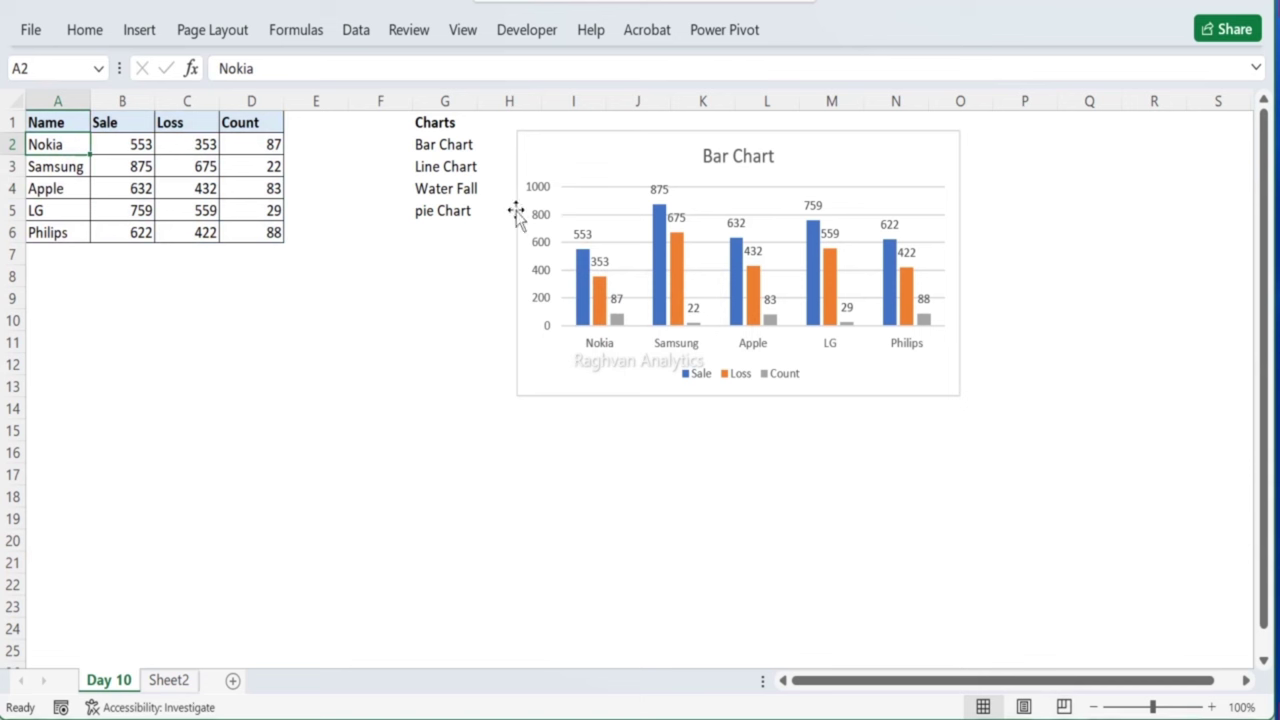
{"action": "left_click", "coordinate": [632, 148]}
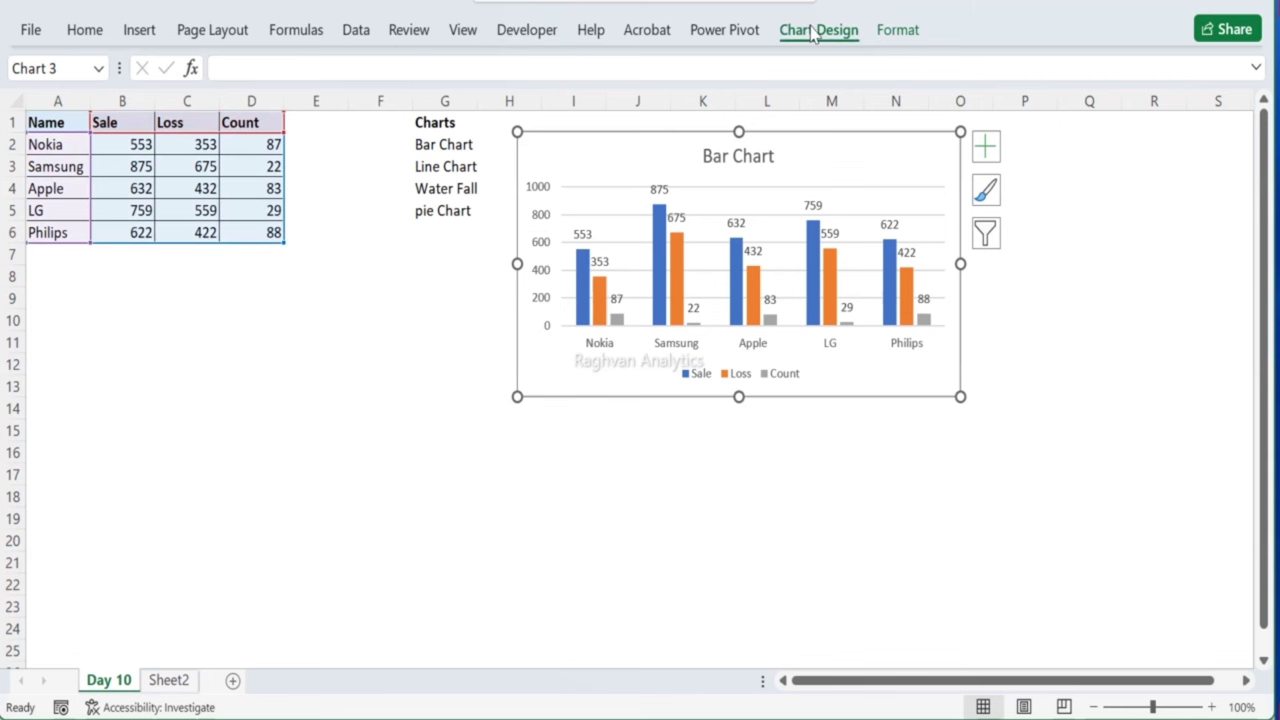
Step: Try several preset chart styles, settling on one with an uppercase BAR CHART title and top legend
{"action": "left_click", "coordinate": [814, 30]}
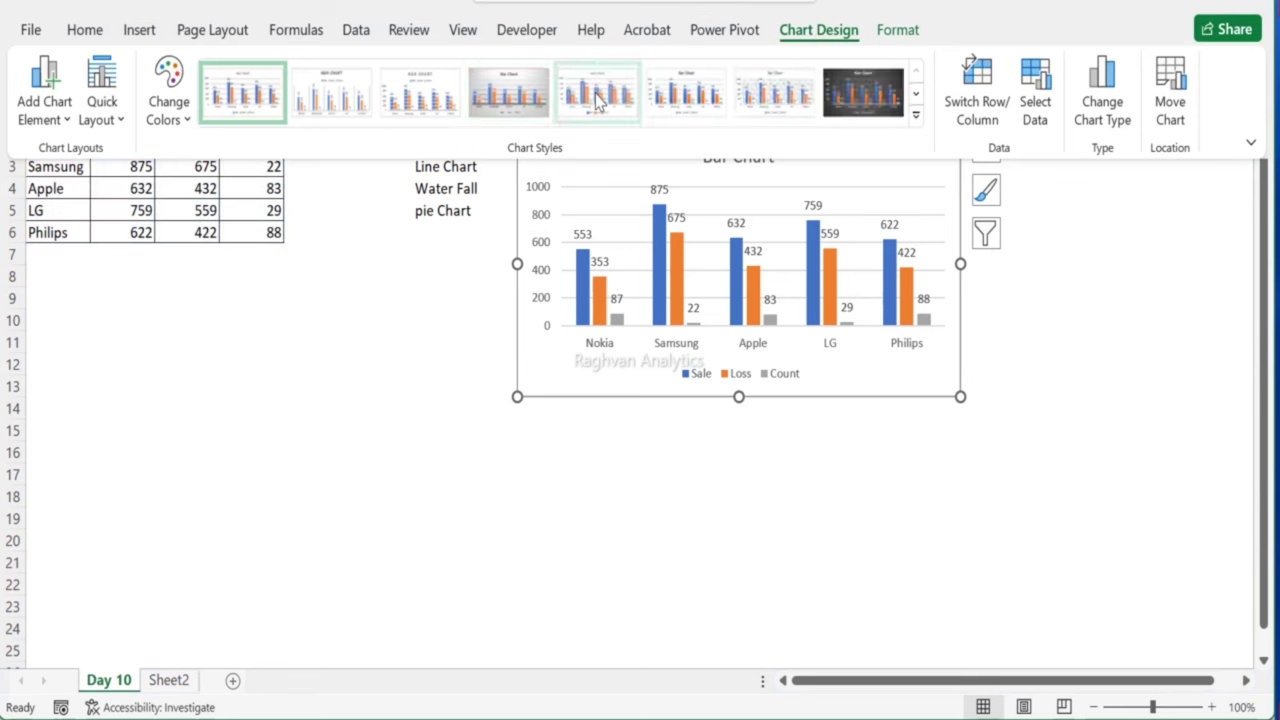
{"action": "left_click", "coordinate": [416, 107]}
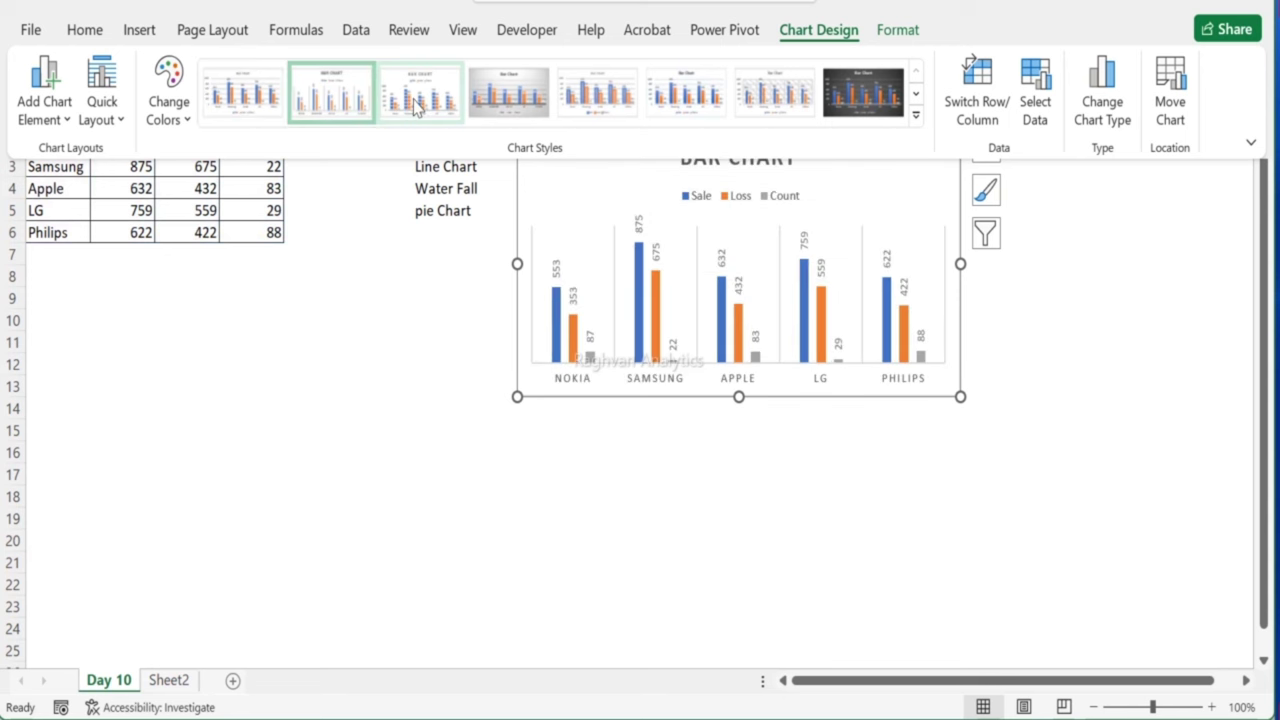
{"action": "left_click", "coordinate": [428, 105]}
{"action": "left_click", "coordinate": [488, 95]}
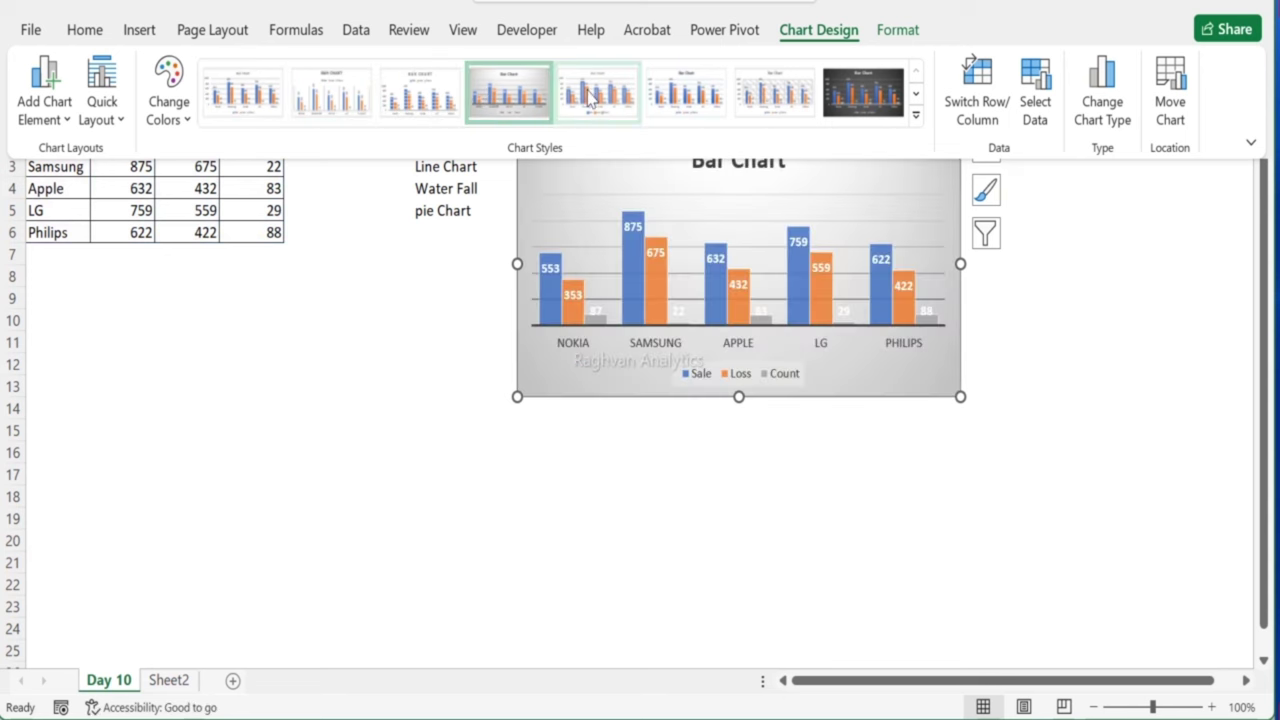
{"action": "left_click", "coordinate": [594, 97]}
{"action": "left_click", "coordinate": [689, 100]}
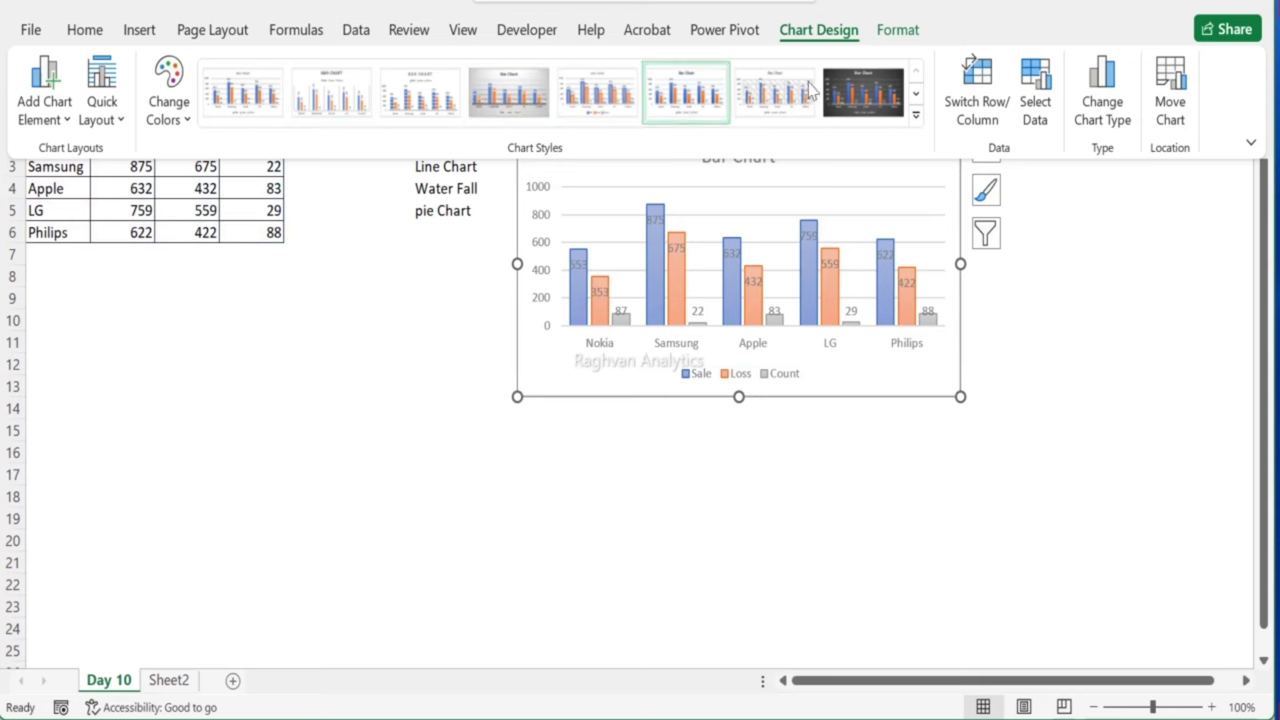
{"action": "left_click", "coordinate": [916, 120]}
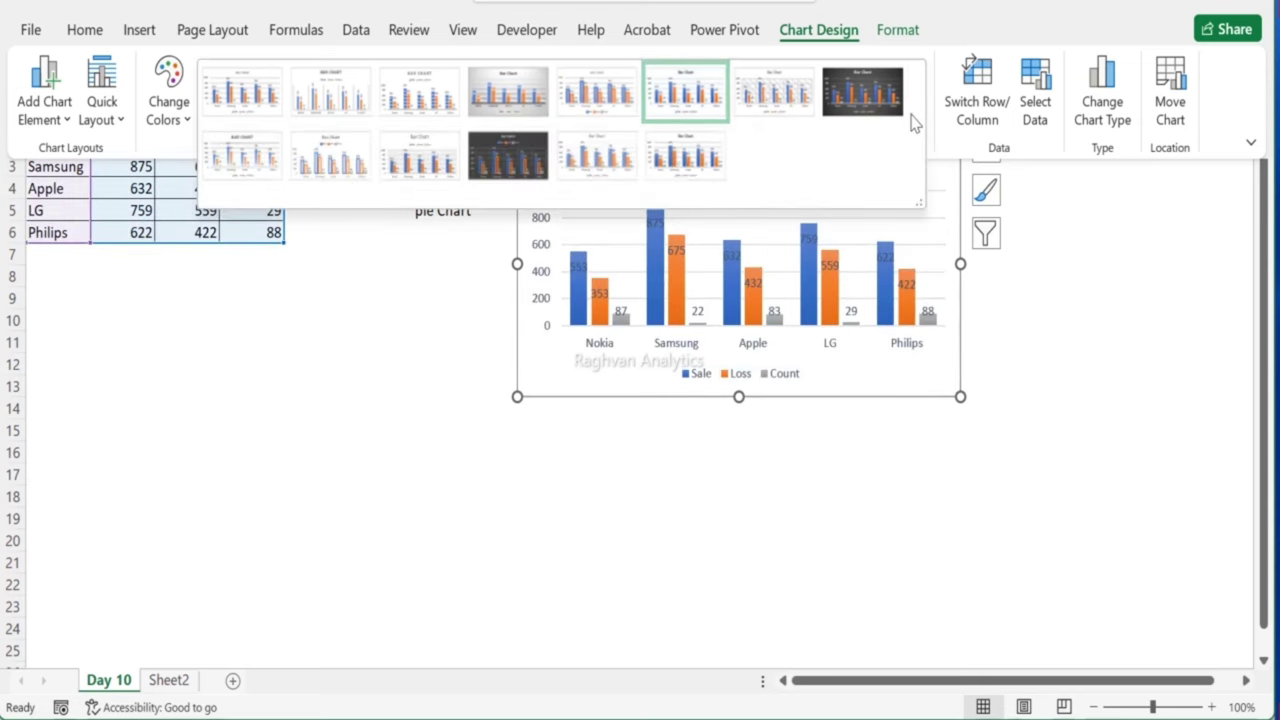
{"action": "left_click", "coordinate": [680, 155]}
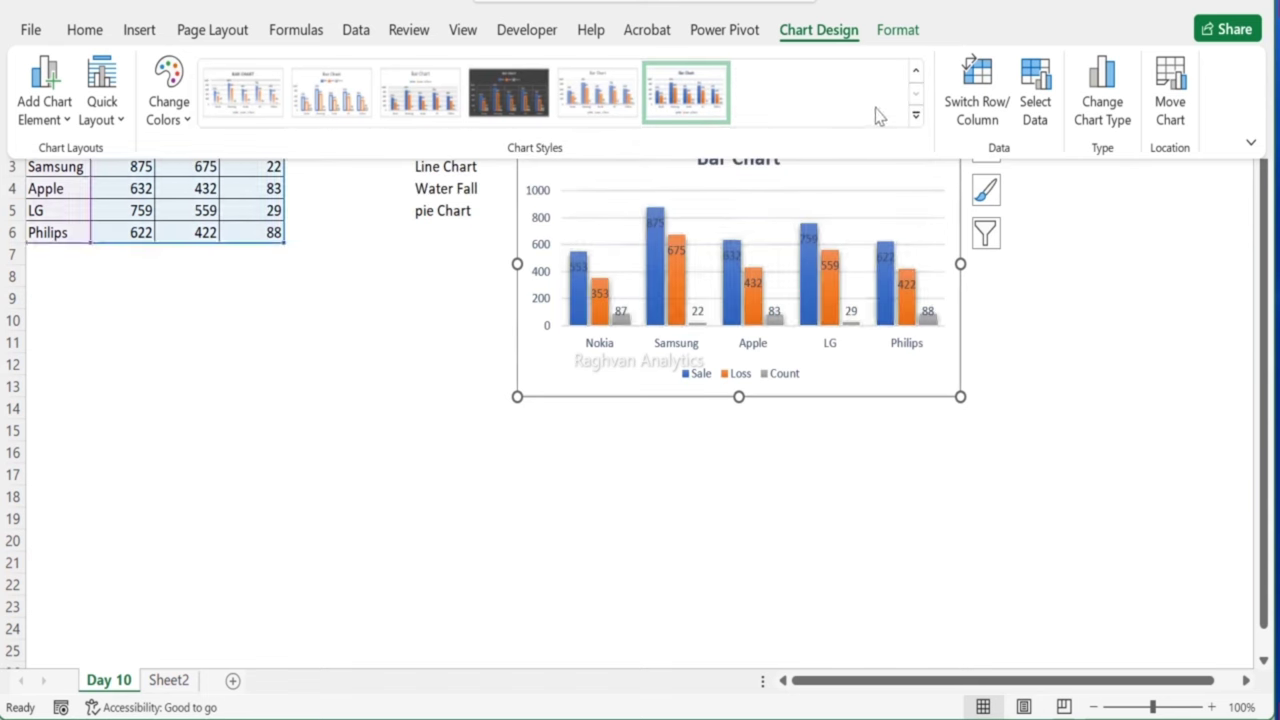
{"action": "left_click", "coordinate": [916, 120]}
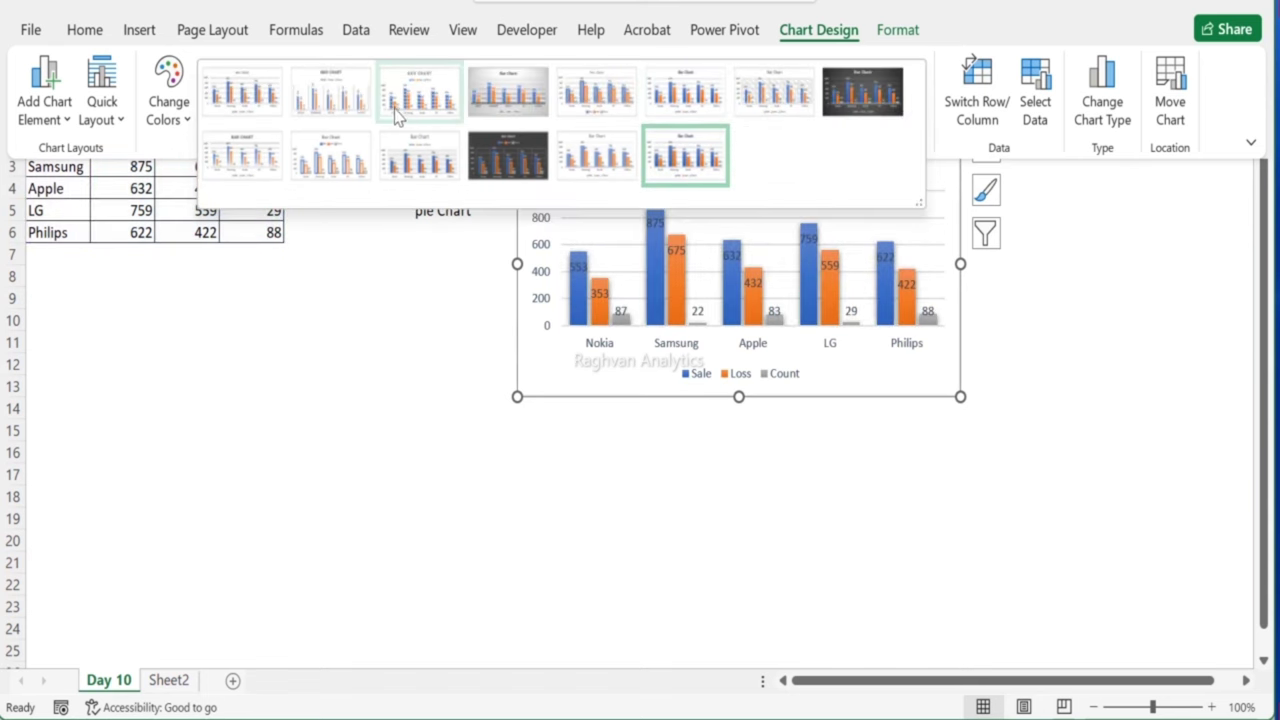
{"action": "left_click", "coordinate": [340, 108]}
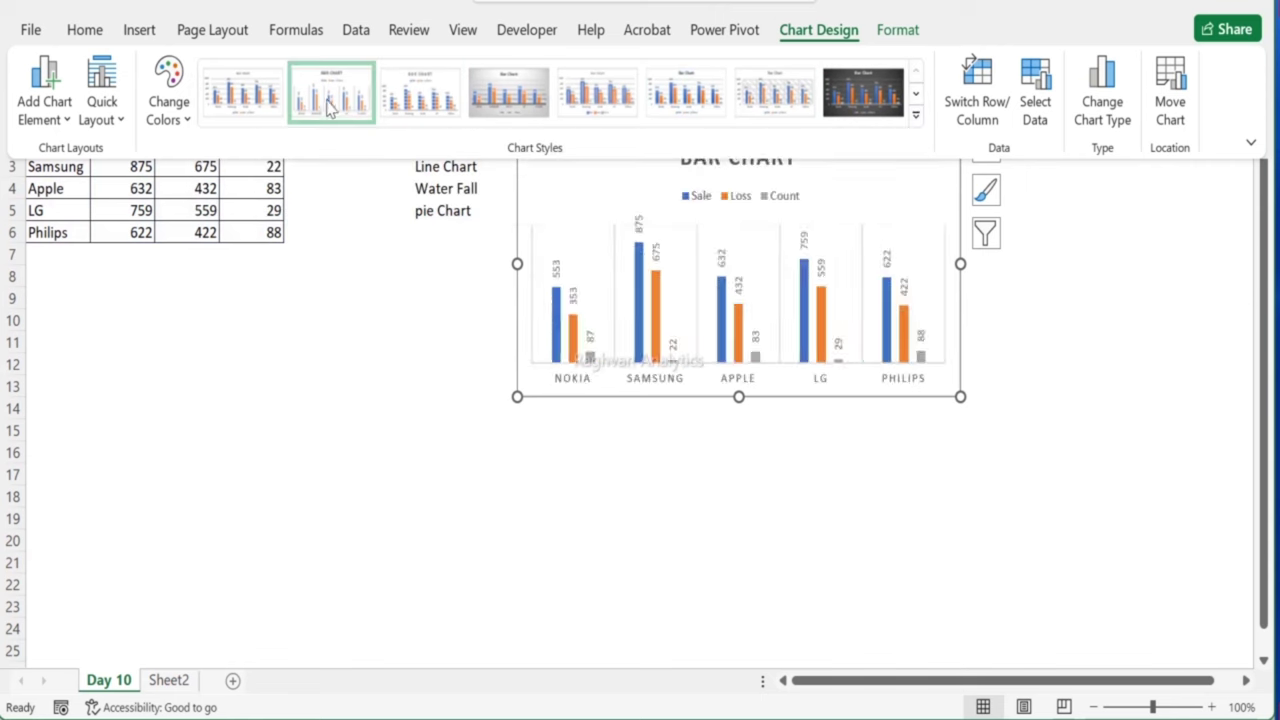
{"action": "left_click", "coordinate": [540, 340]}
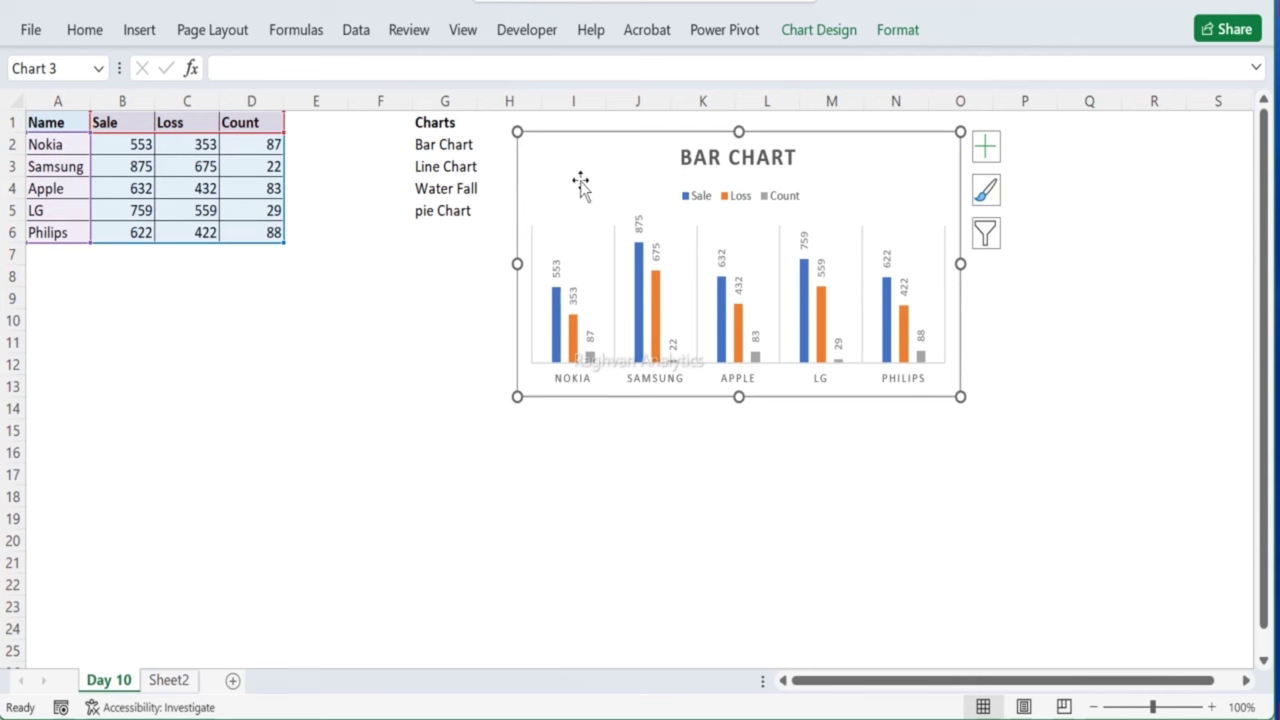
Step: Insert a 2-D line chart from the sales table A1:D6
{"action": "left_click", "coordinate": [338, 190]}
{"action": "left_click_drag", "start_coordinate": [63, 122], "coordinate": [261, 240]}
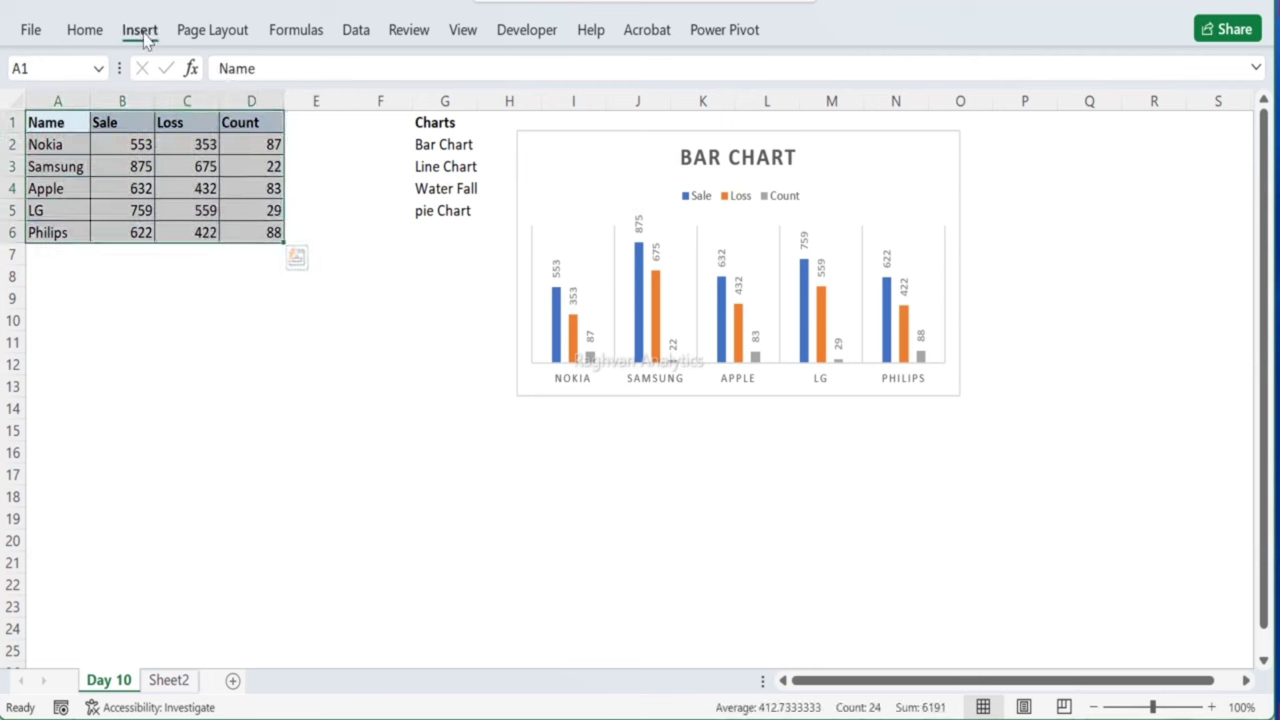
{"action": "left_click", "coordinate": [141, 31]}
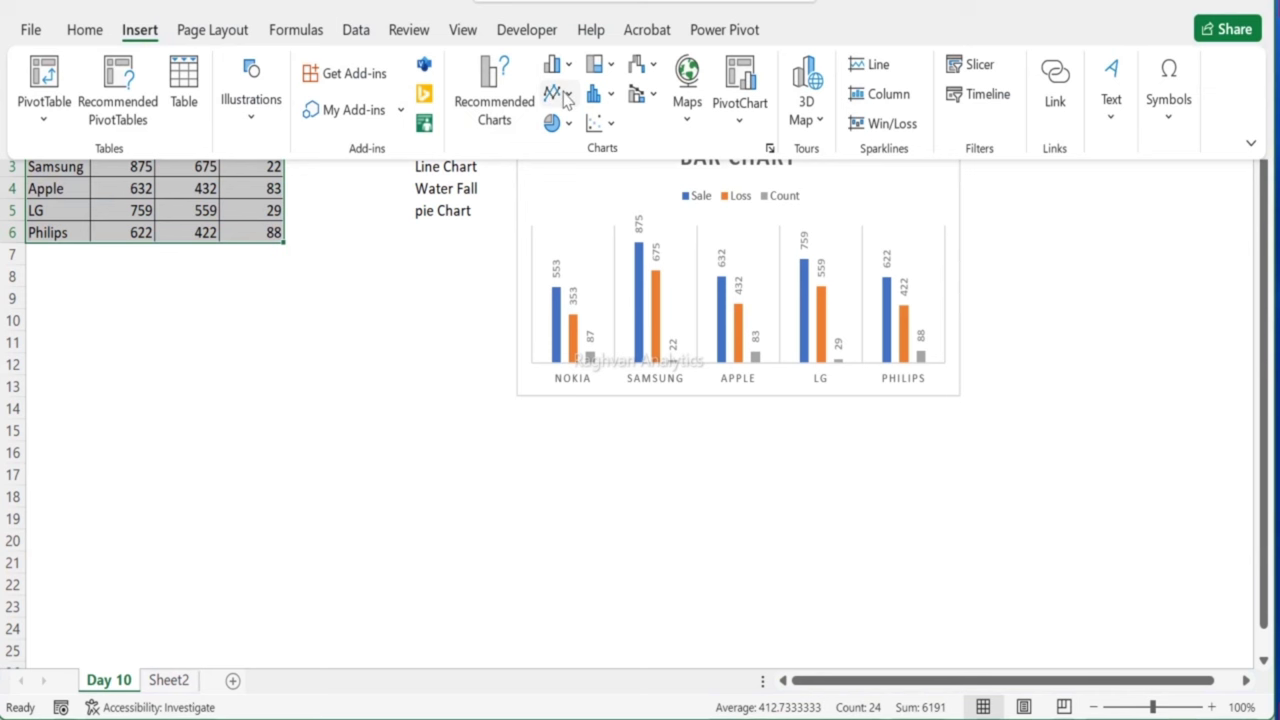
{"action": "left_click", "coordinate": [567, 95]}
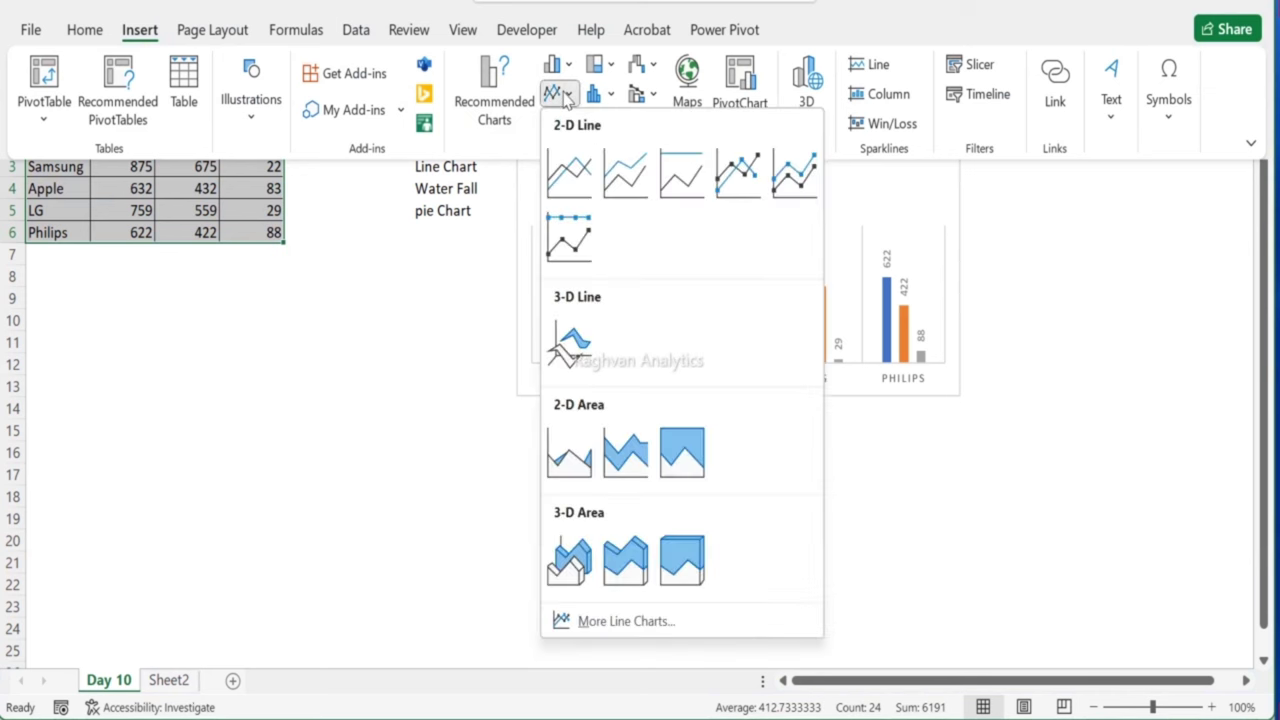
{"action": "left_click", "coordinate": [570, 168]}
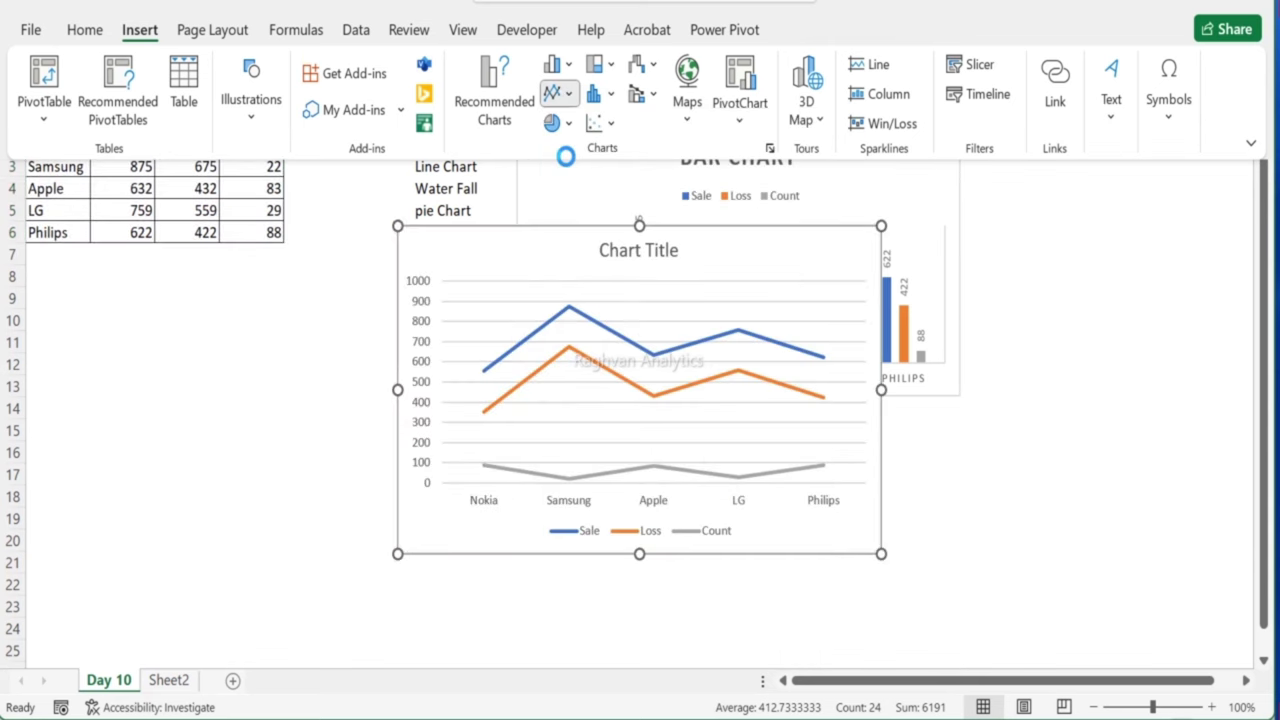
Step: Place the line chart below the table, shift the bar chart right, title it 'Line Chart' and shorten it
{"action": "left_click_drag", "start_coordinate": [497, 231], "coordinate": [129, 259]}
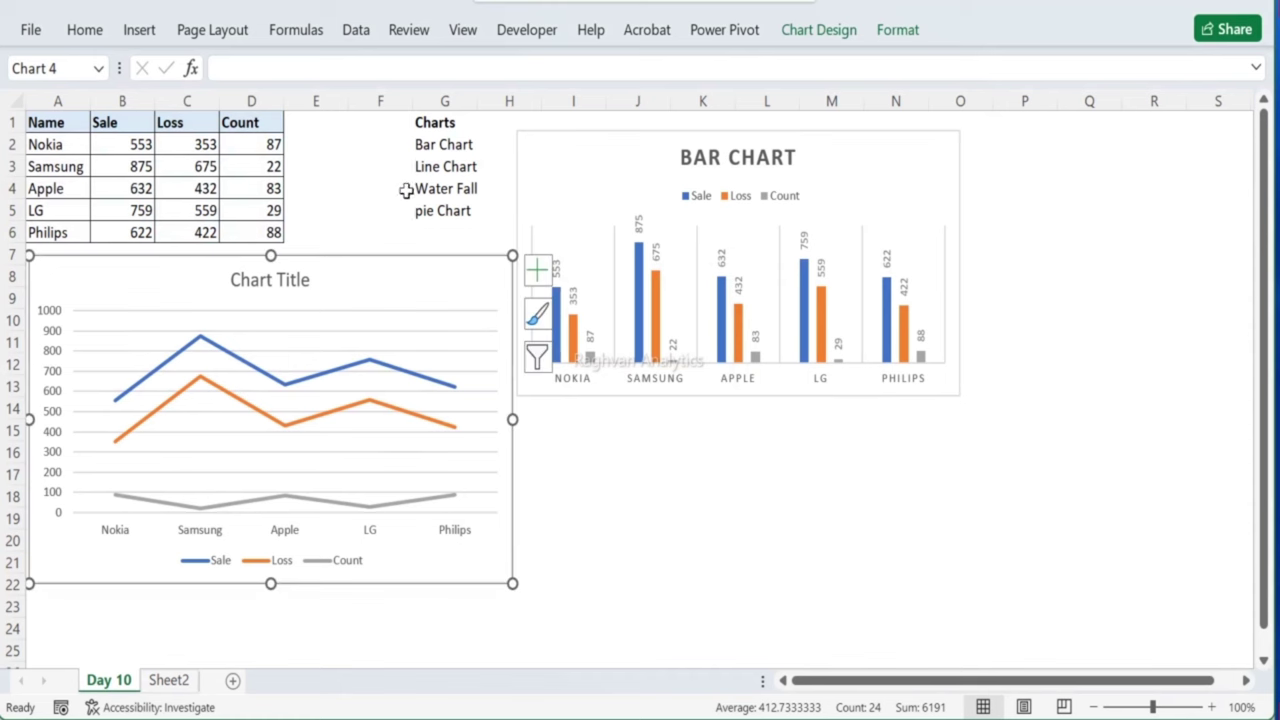
{"action": "left_click_drag", "start_coordinate": [523, 134], "coordinate": [585, 143]}
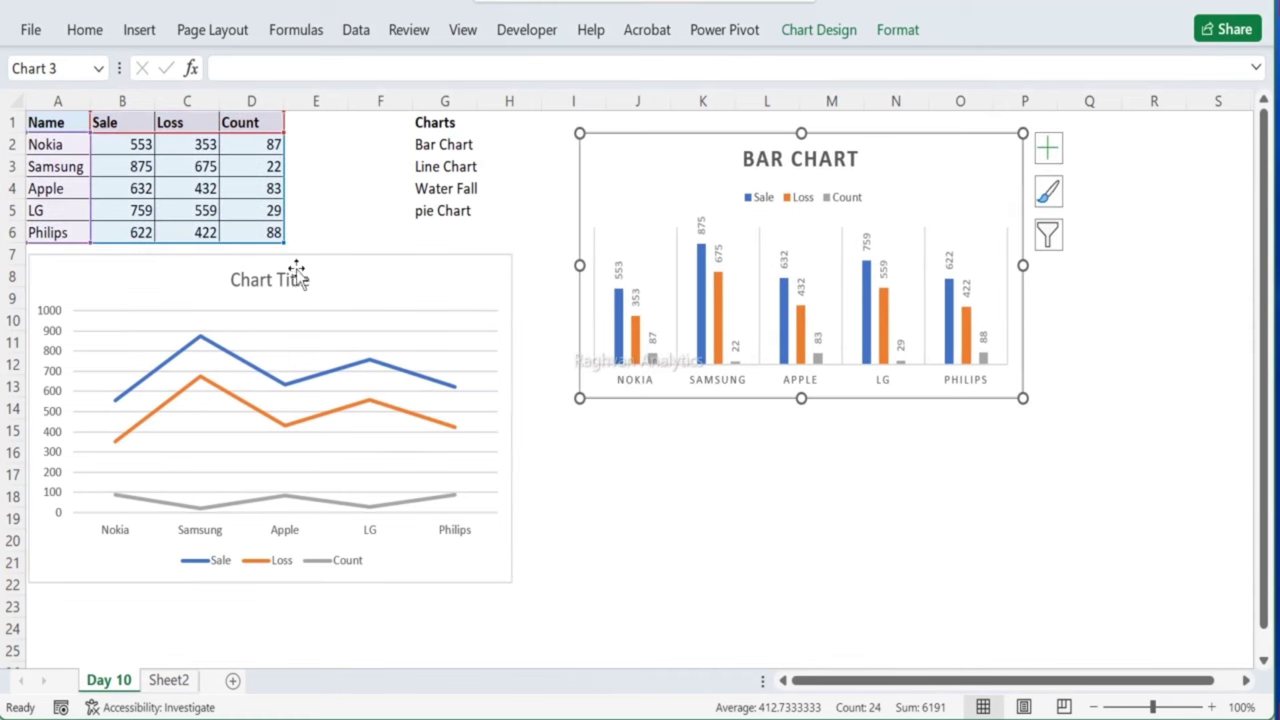
{"action": "double_click", "coordinate": [250, 278]}
{"action": "left_click_drag", "start_coordinate": [237, 278], "coordinate": [333, 270]}
{"action": "type", "text": "Li"}
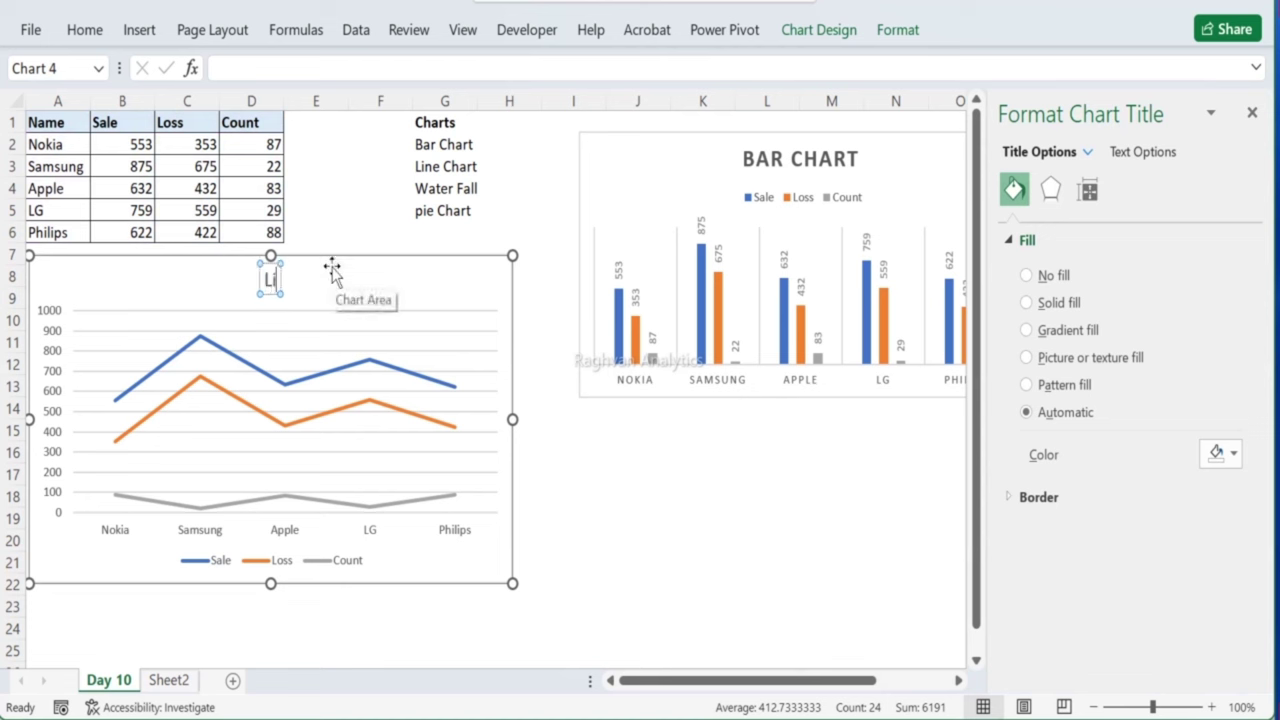
{"action": "type", "text": "ne Chart"}
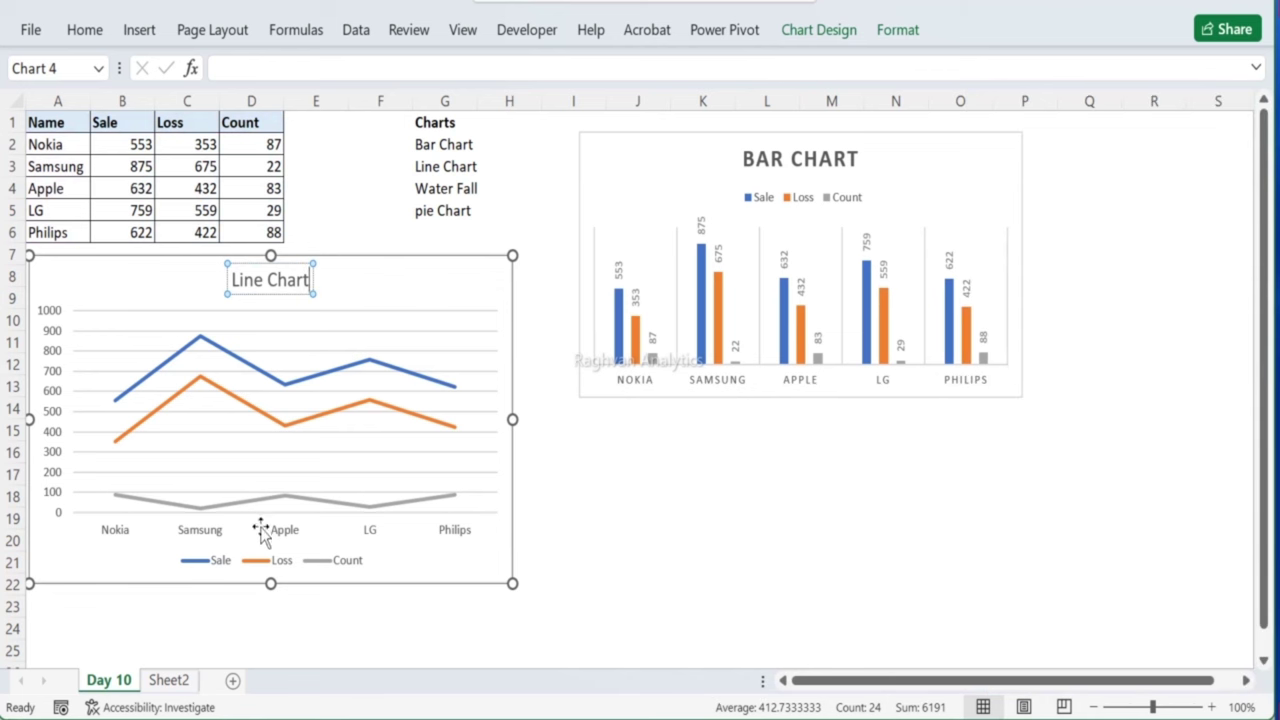
{"action": "left_click_drag", "start_coordinate": [270, 584], "coordinate": [268, 526]}
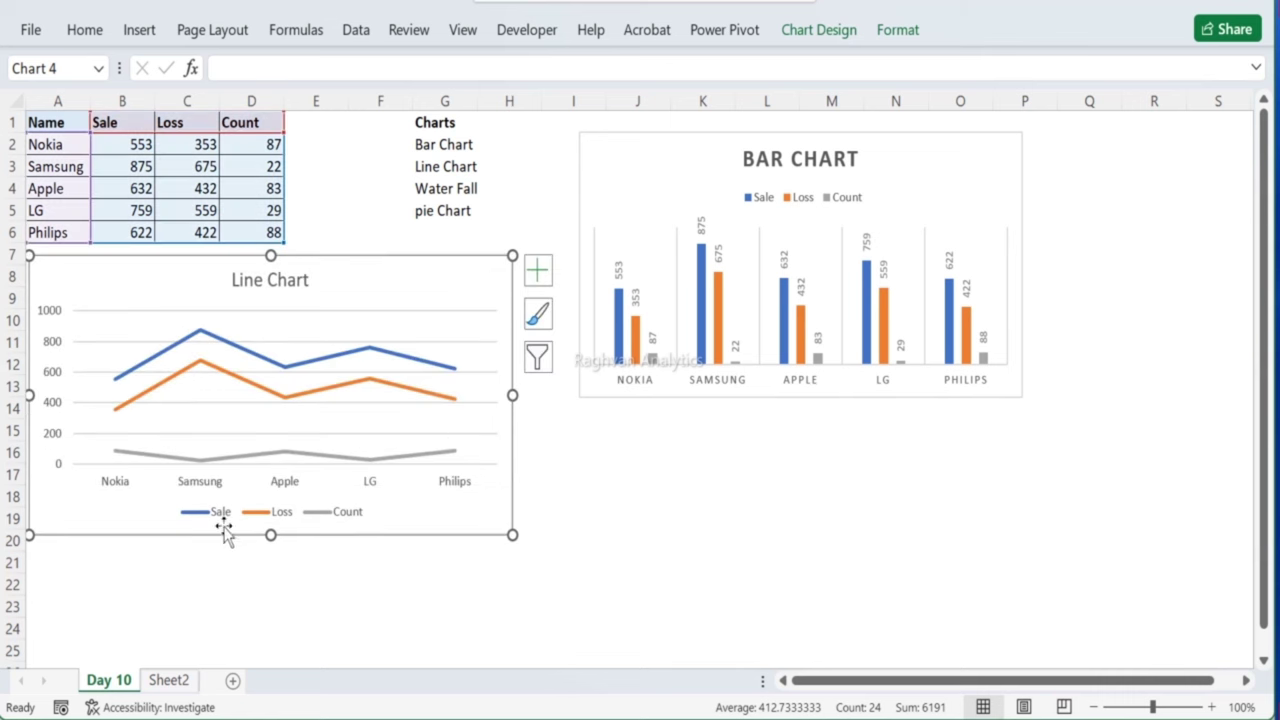
{"action": "left_click_drag", "start_coordinate": [271, 537], "coordinate": [272, 520]}
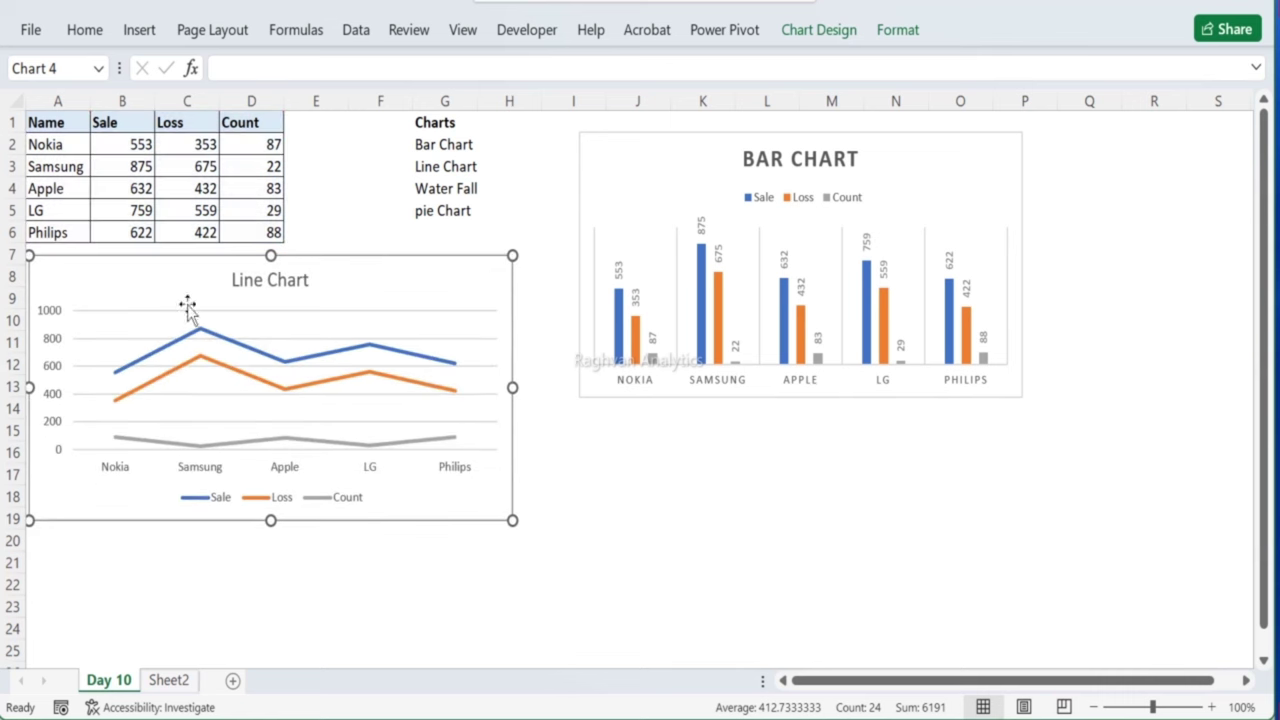
{"action": "left_click_drag", "start_coordinate": [69, 122], "coordinate": [268, 233]}
Step: Insert a 2-D area chart from A1:D6 and place it below the bar chart
{"action": "left_click", "coordinate": [141, 31]}
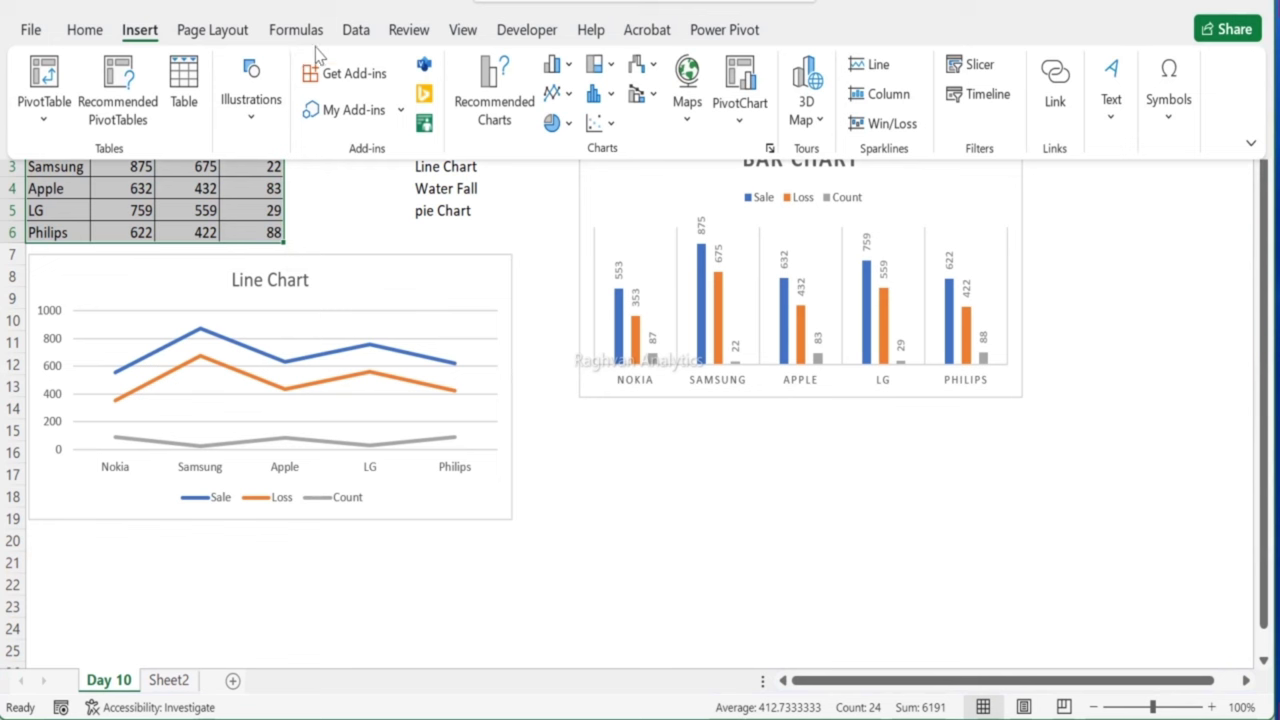
{"action": "left_click", "coordinate": [560, 93]}
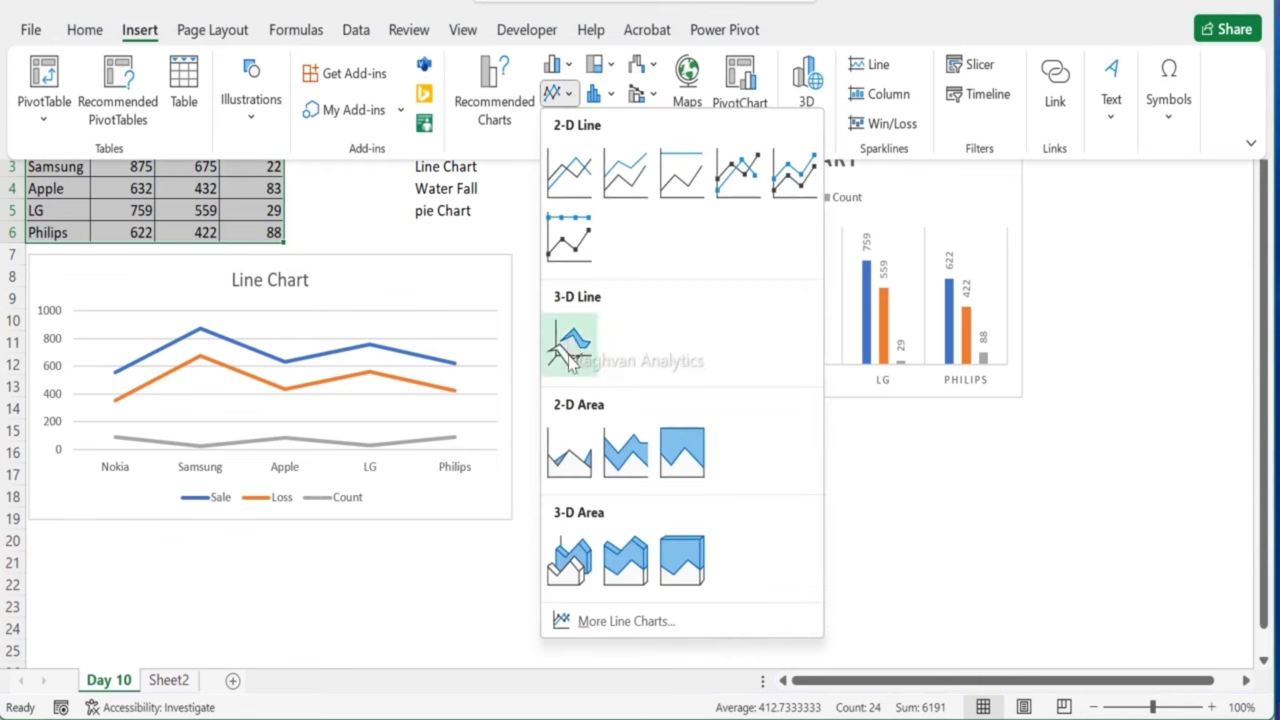
{"action": "left_click", "coordinate": [577, 455]}
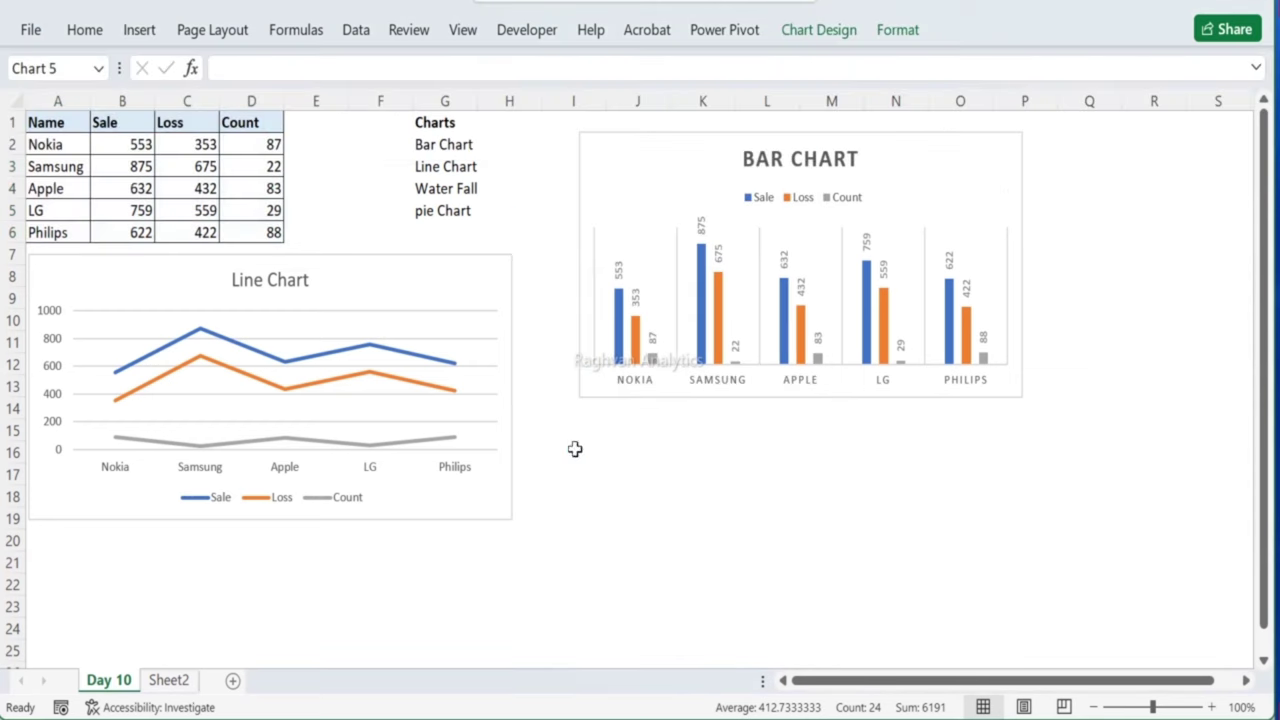
{"action": "mouse_move", "coordinate": [471, 237]}
{"action": "left_mouse_down"}
{"action": "mouse_move", "coordinate": [594, 397]}
{"action": "mouse_move", "coordinate": [629, 429]}
{"action": "mouse_move", "coordinate": [652, 425]}
{"action": "left_mouse_up"}
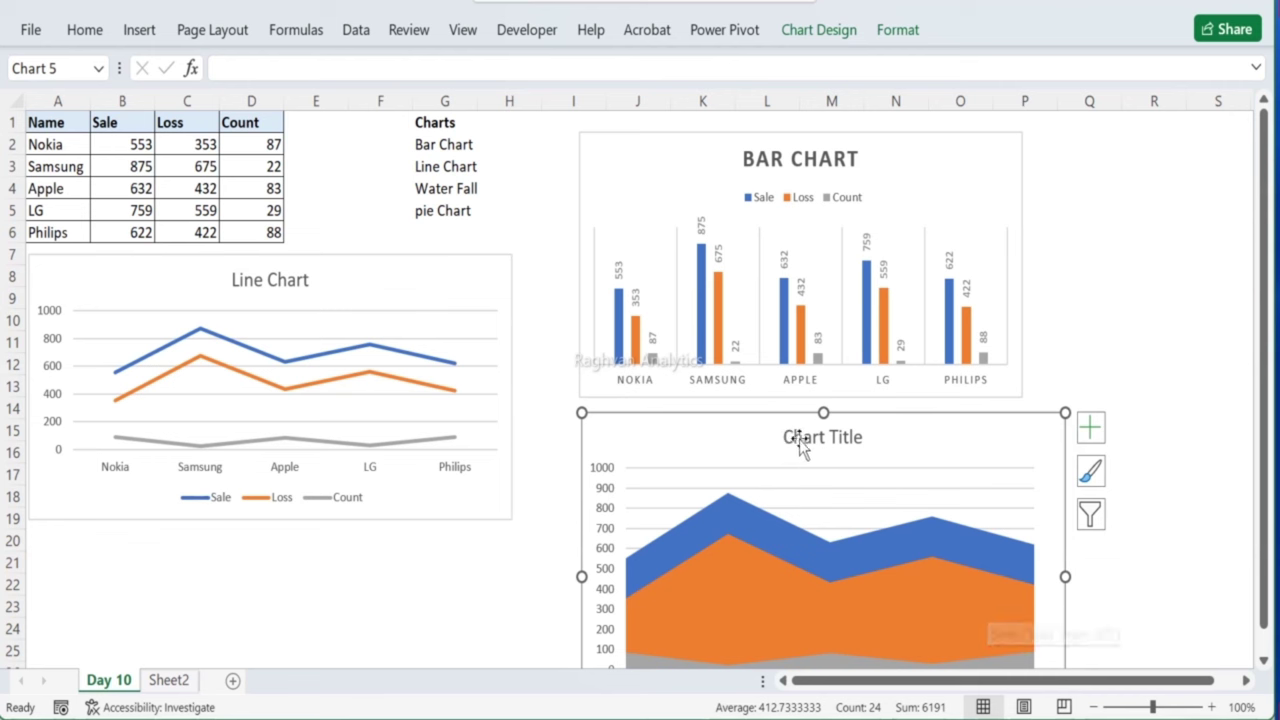
Step: Title the area chart 'Area Chart' and make it slightly smaller
{"action": "double_click", "coordinate": [805, 437]}
{"action": "left_click", "coordinate": [793, 437]}
{"action": "triple_click", "coordinate": [832, 437]}
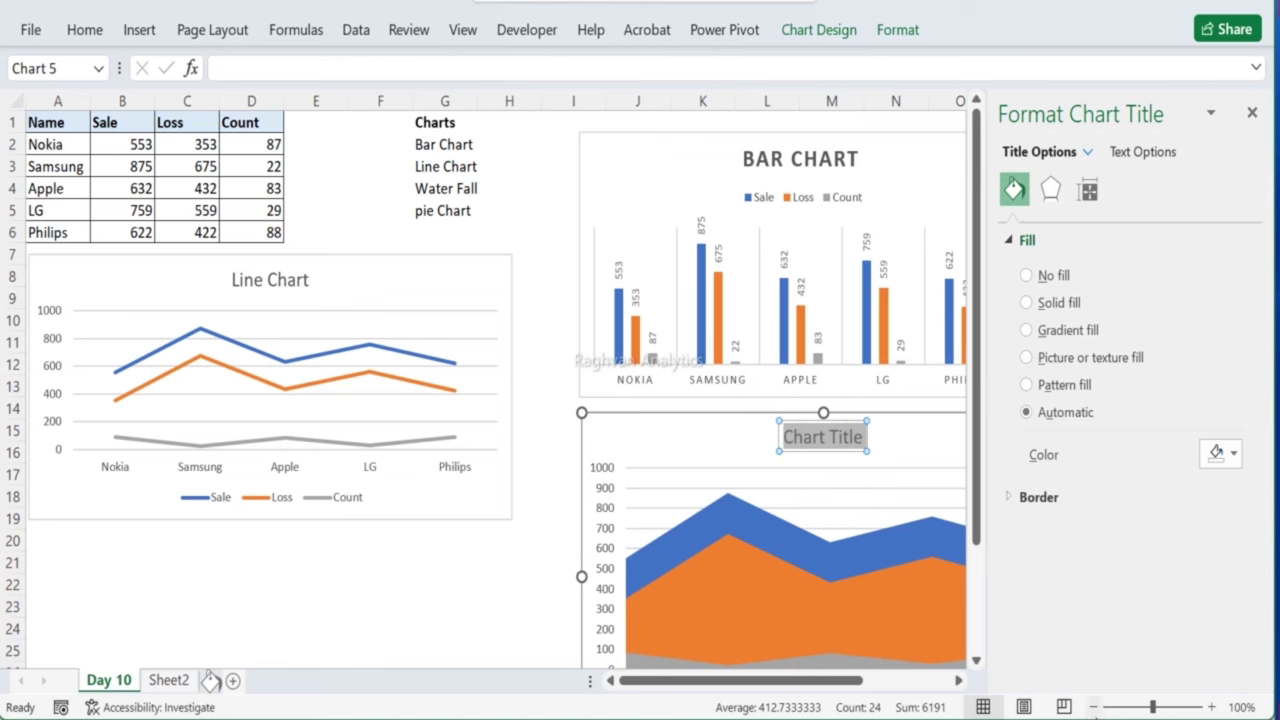
{"action": "type", "text": "A"}
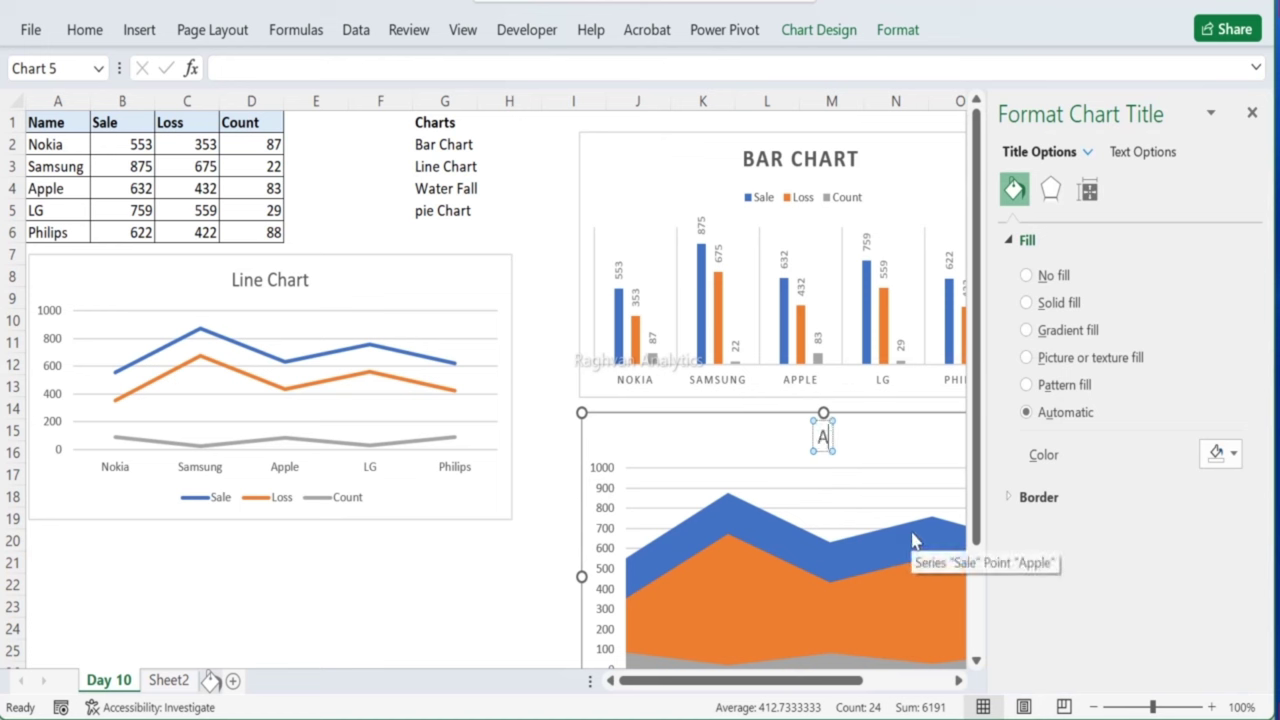
{"action": "type", "text": "rea C"}
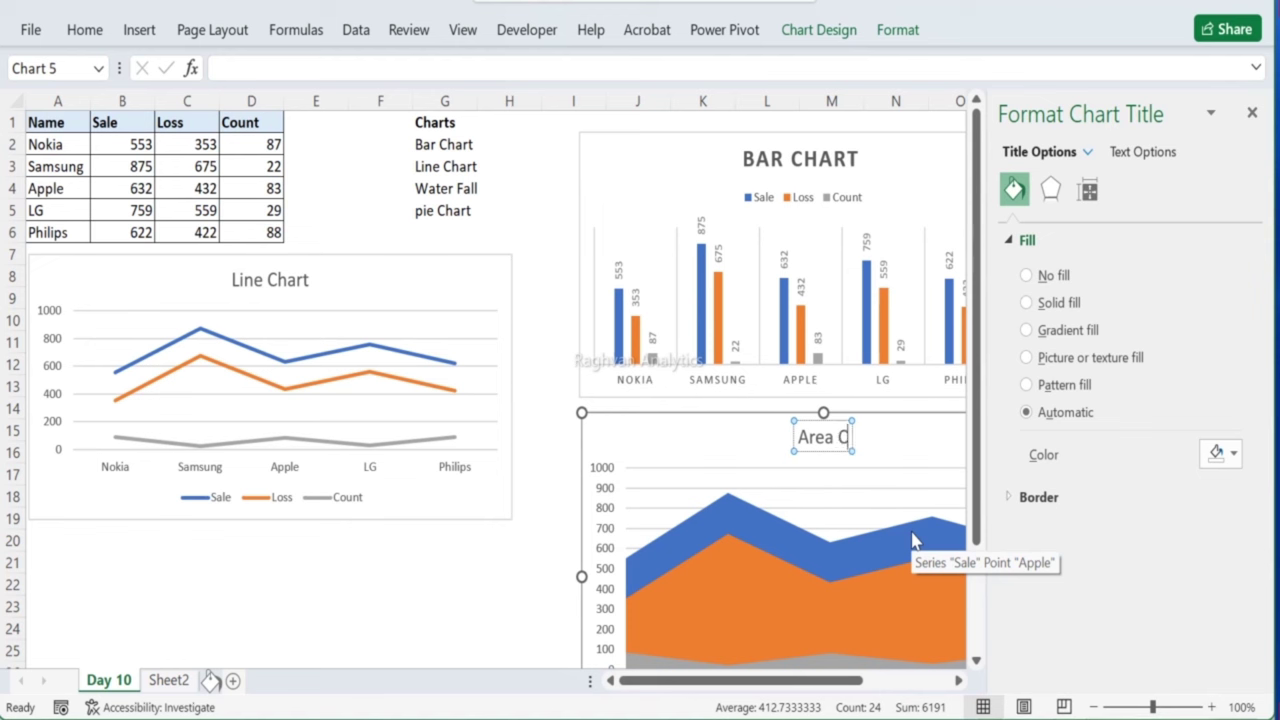
{"action": "type", "text": "hart"}
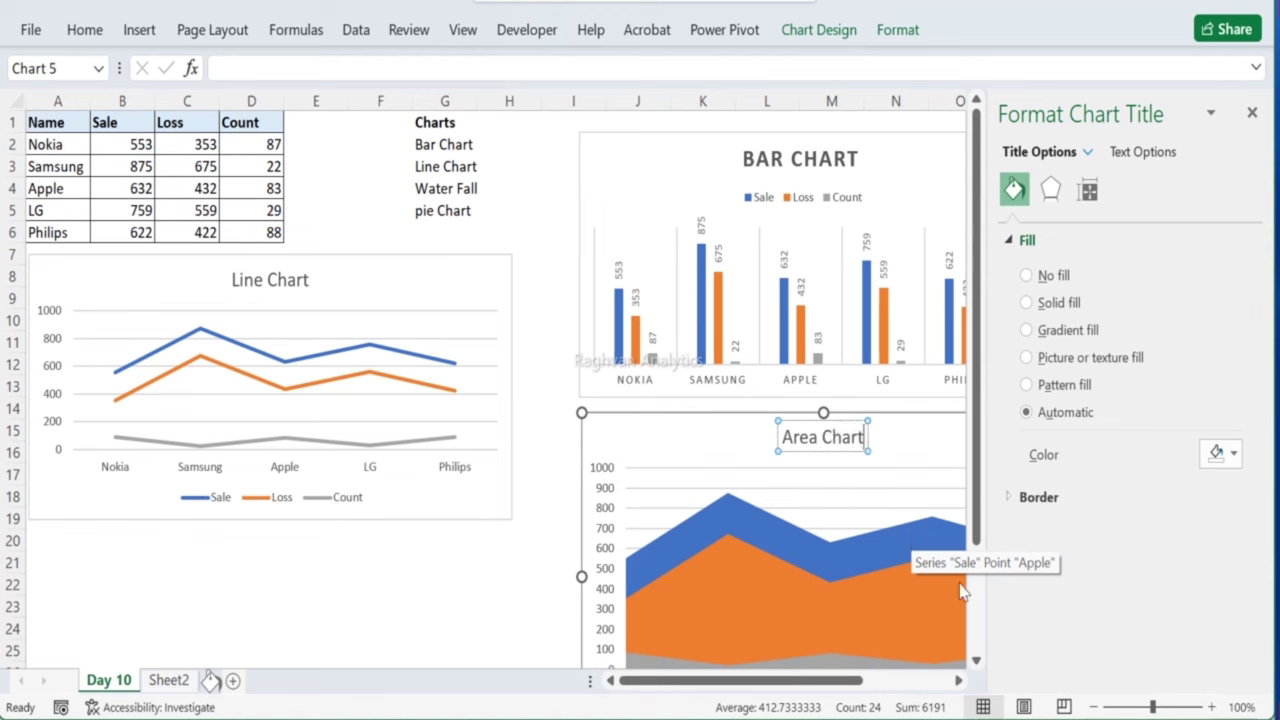
{"action": "key", "text": "Escape"}
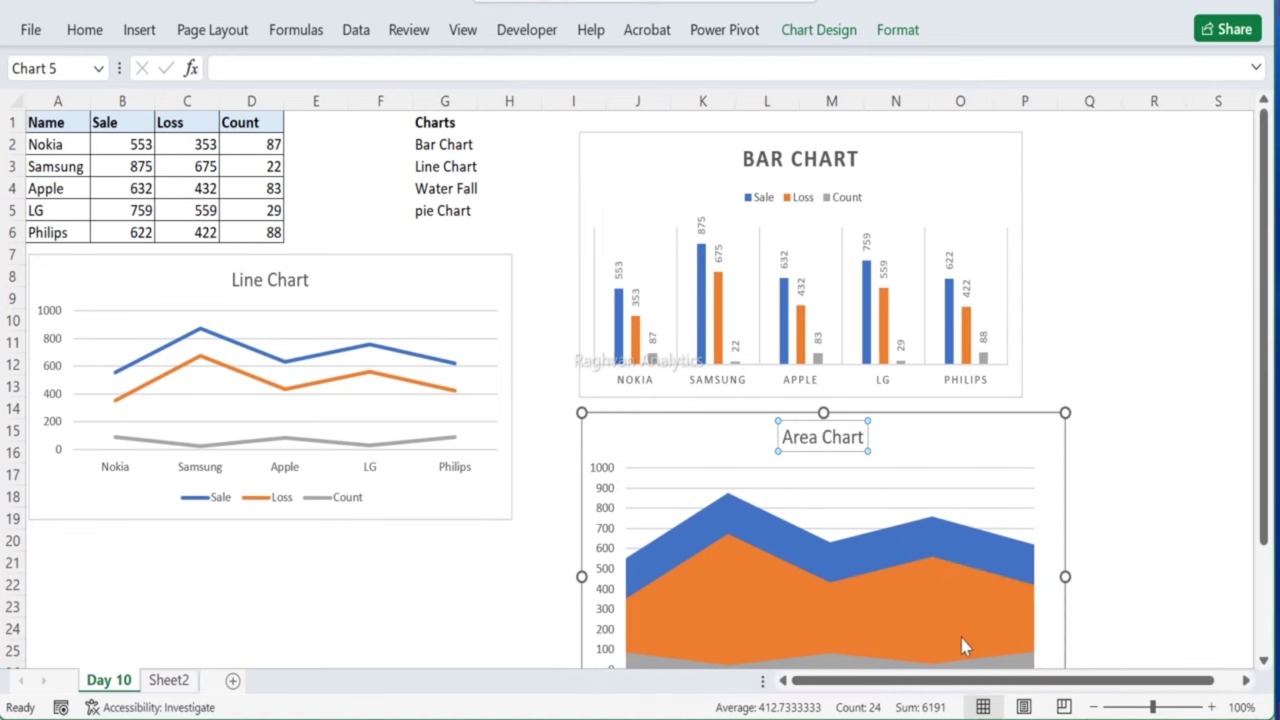
{"action": "mouse_move", "coordinate": [582, 412]}
{"action": "left_mouse_down"}
{"action": "mouse_move", "coordinate": [651, 480]}
{"action": "mouse_move", "coordinate": [606, 423]}
{"action": "mouse_move", "coordinate": [674, 481]}
{"action": "mouse_move", "coordinate": [566, 423]}
{"action": "mouse_move", "coordinate": [590, 421]}
{"action": "left_mouse_up"}
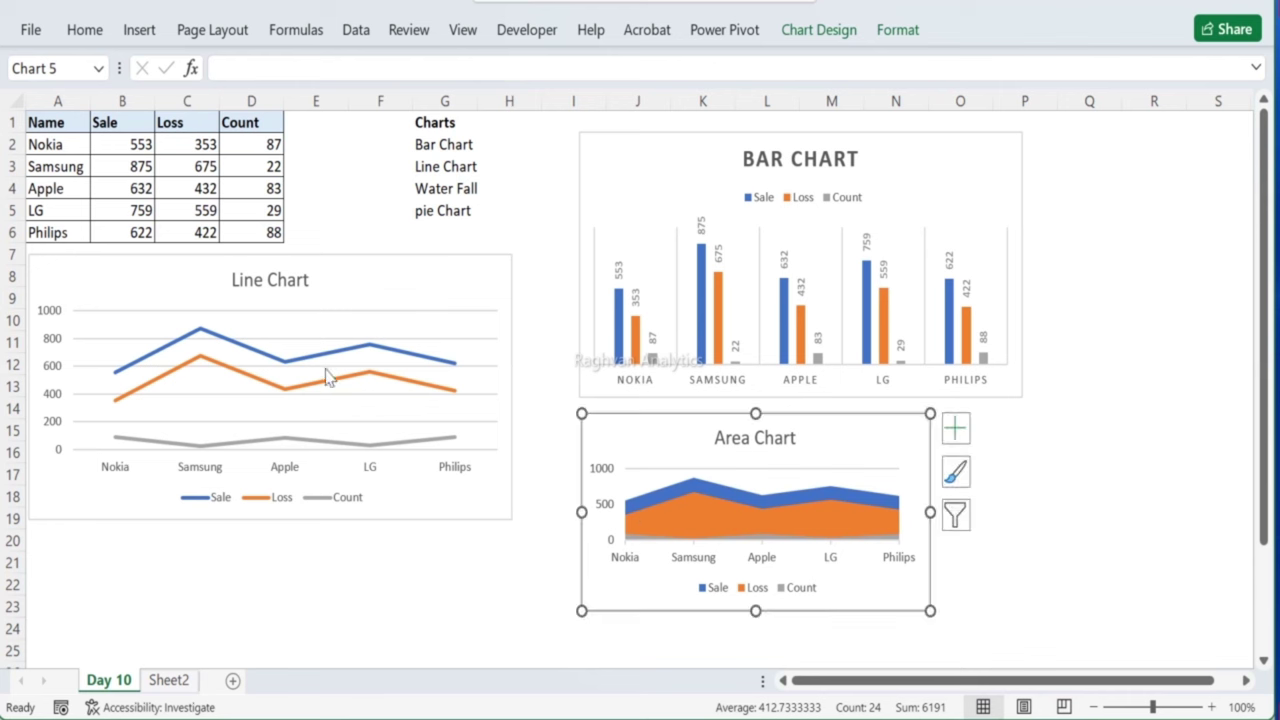
Step: Add value data labels to the line chart's Sale, Loss and Count lines
{"action": "left_click", "coordinate": [322, 306]}
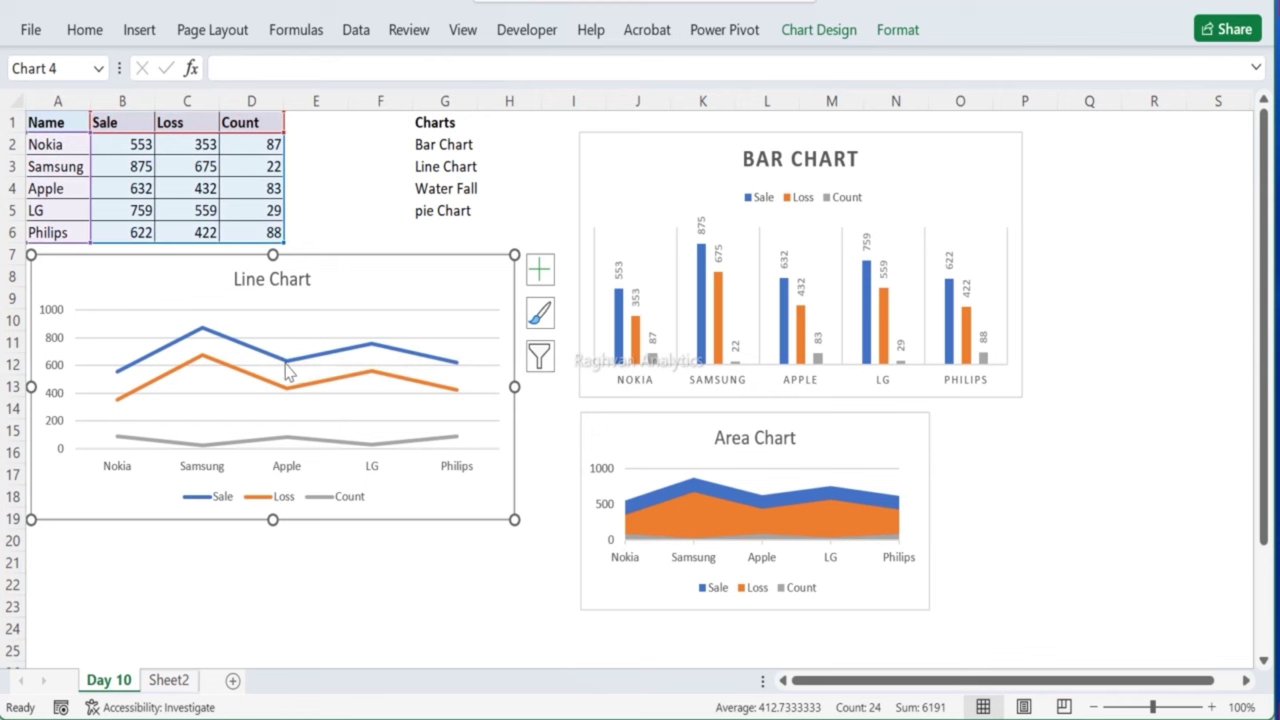
{"action": "left_click", "coordinate": [285, 362]}
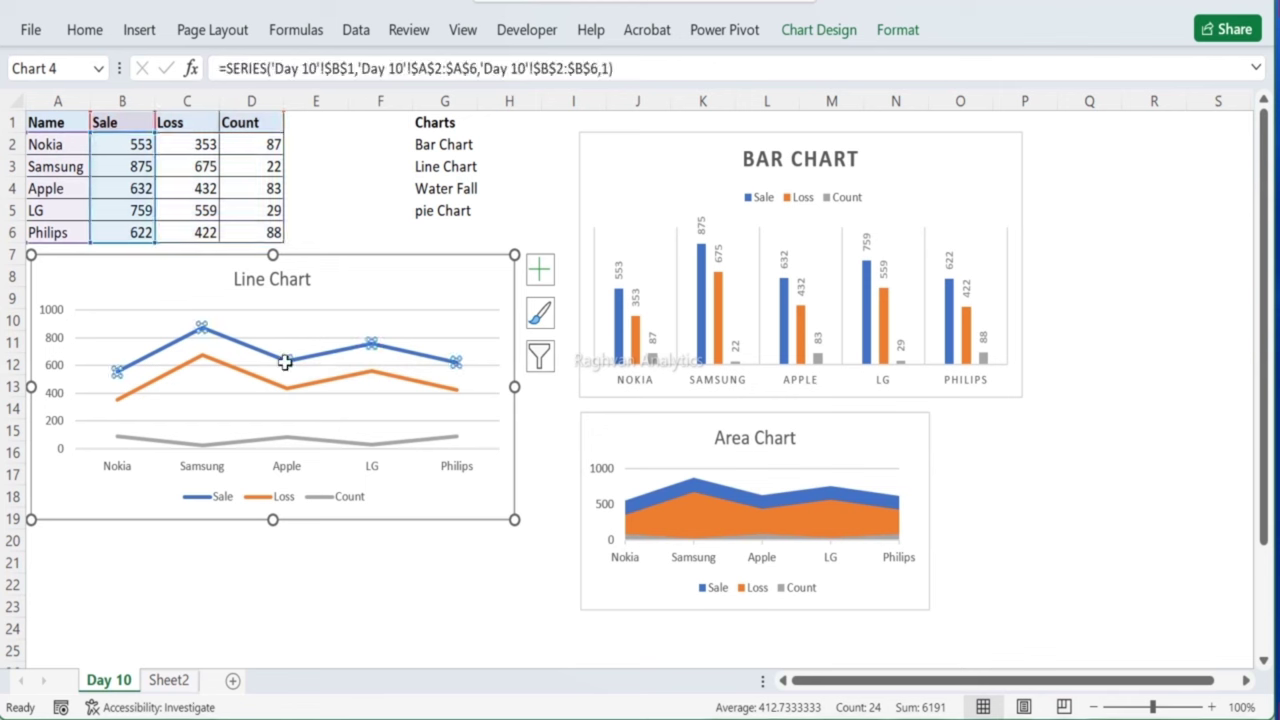
{"action": "right_click", "coordinate": [235, 345]}
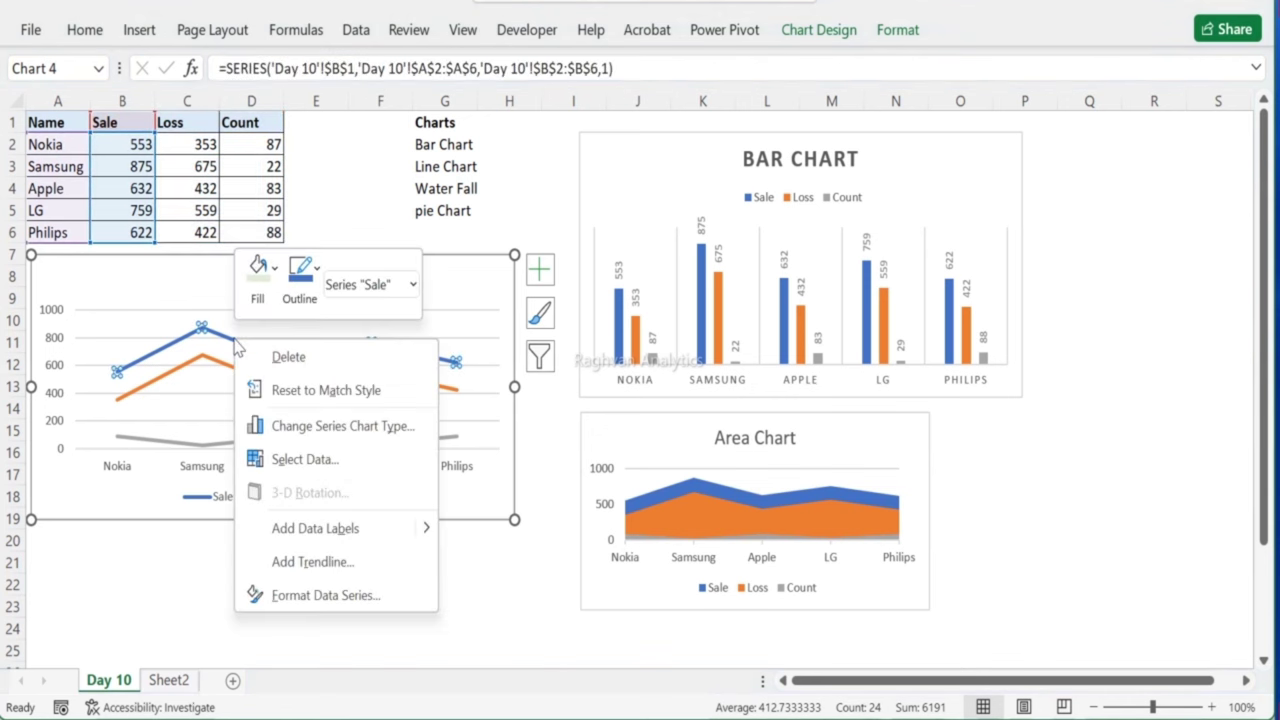
{"action": "left_click", "coordinate": [344, 538]}
{"action": "left_click", "coordinate": [281, 397]}
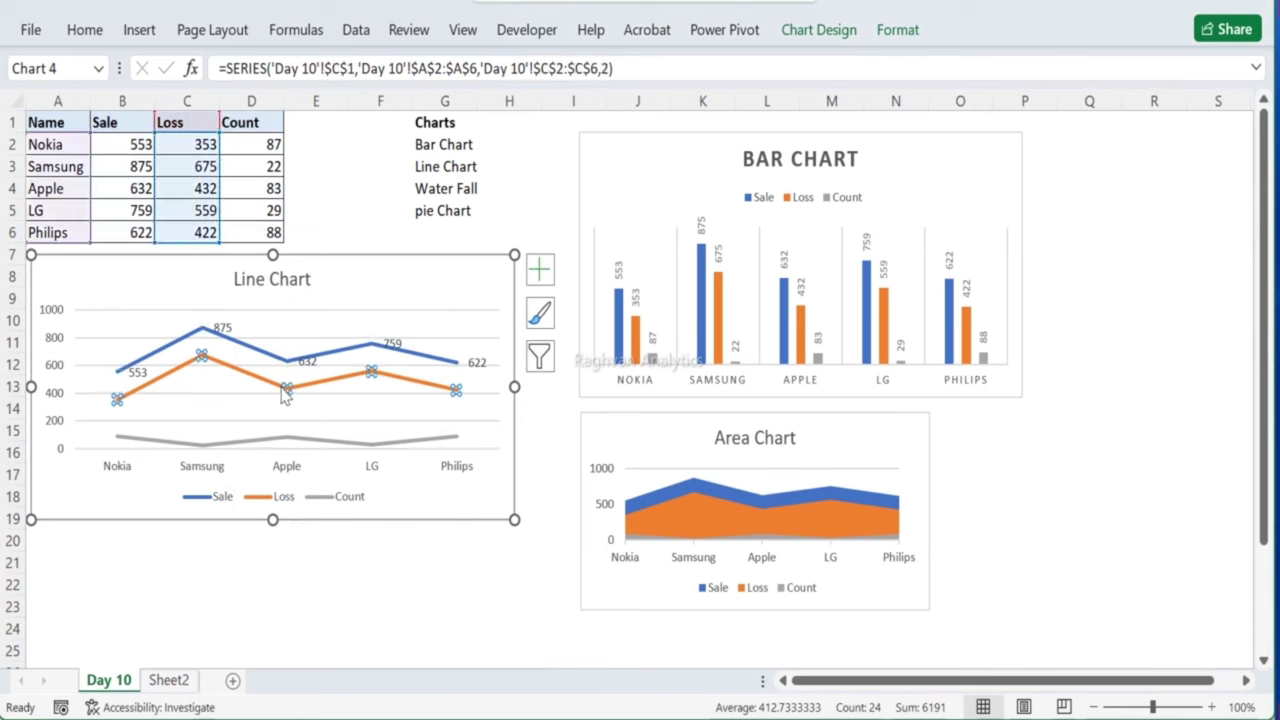
{"action": "right_click", "coordinate": [283, 392]}
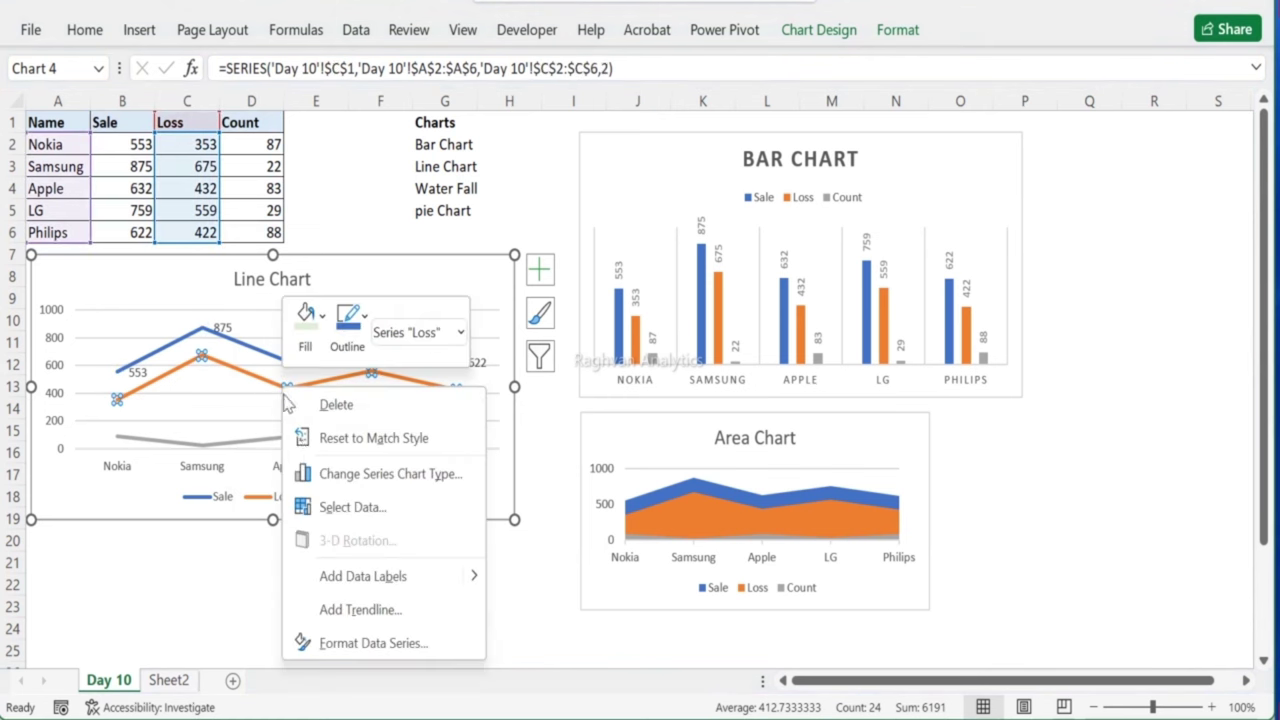
{"action": "left_click", "coordinate": [346, 578]}
{"action": "left_click", "coordinate": [255, 446]}
{"action": "right_click", "coordinate": [255, 446]}
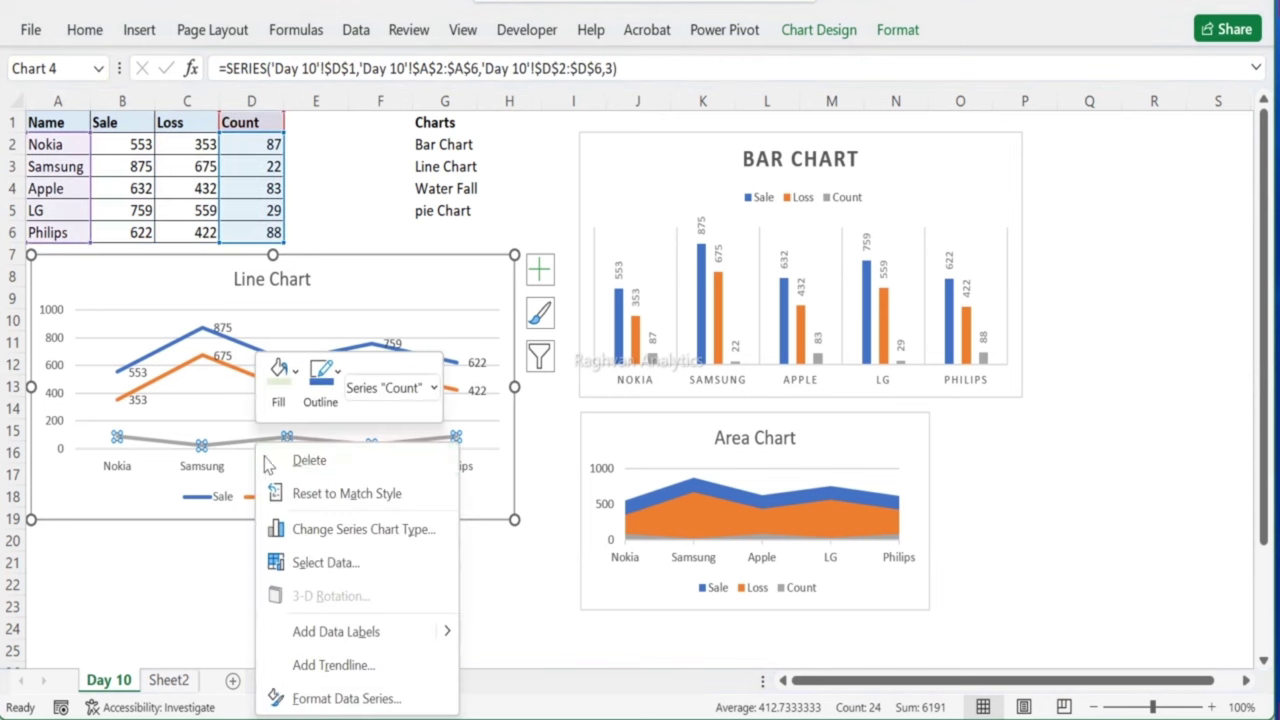
{"action": "left_click", "coordinate": [337, 630]}
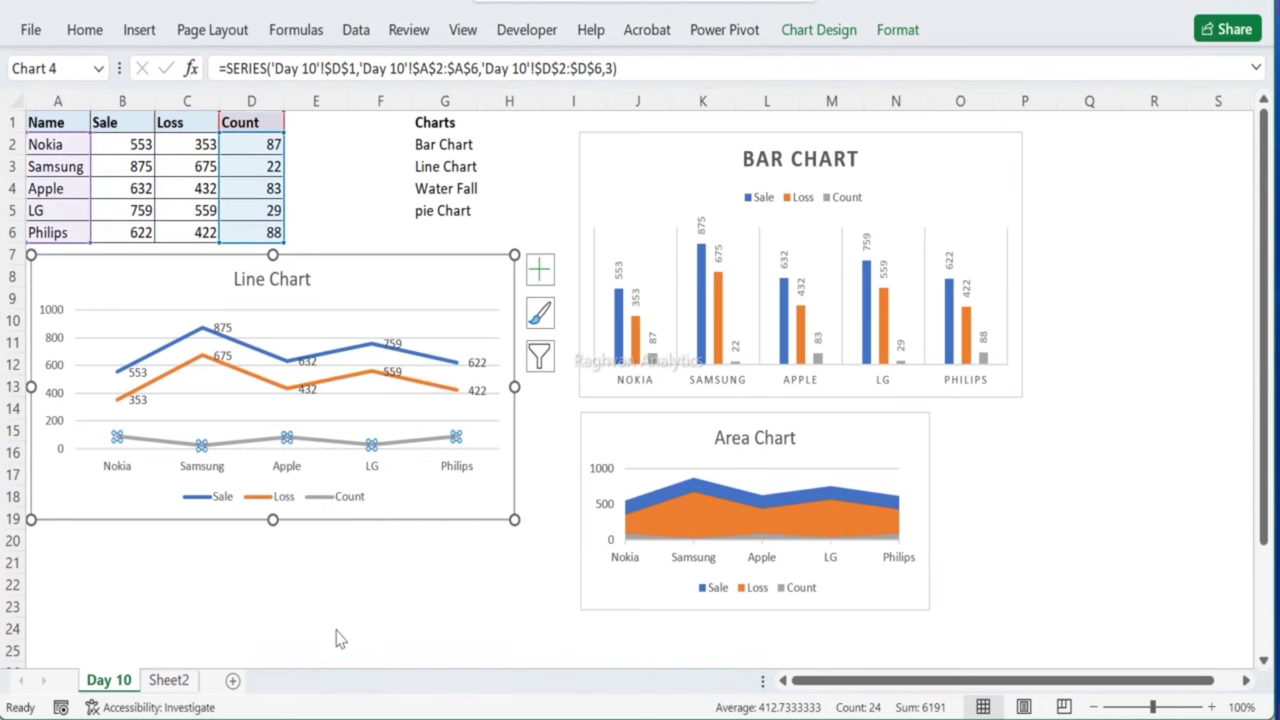
Step: Widen the line chart slightly
{"action": "left_click", "coordinate": [564, 534]}
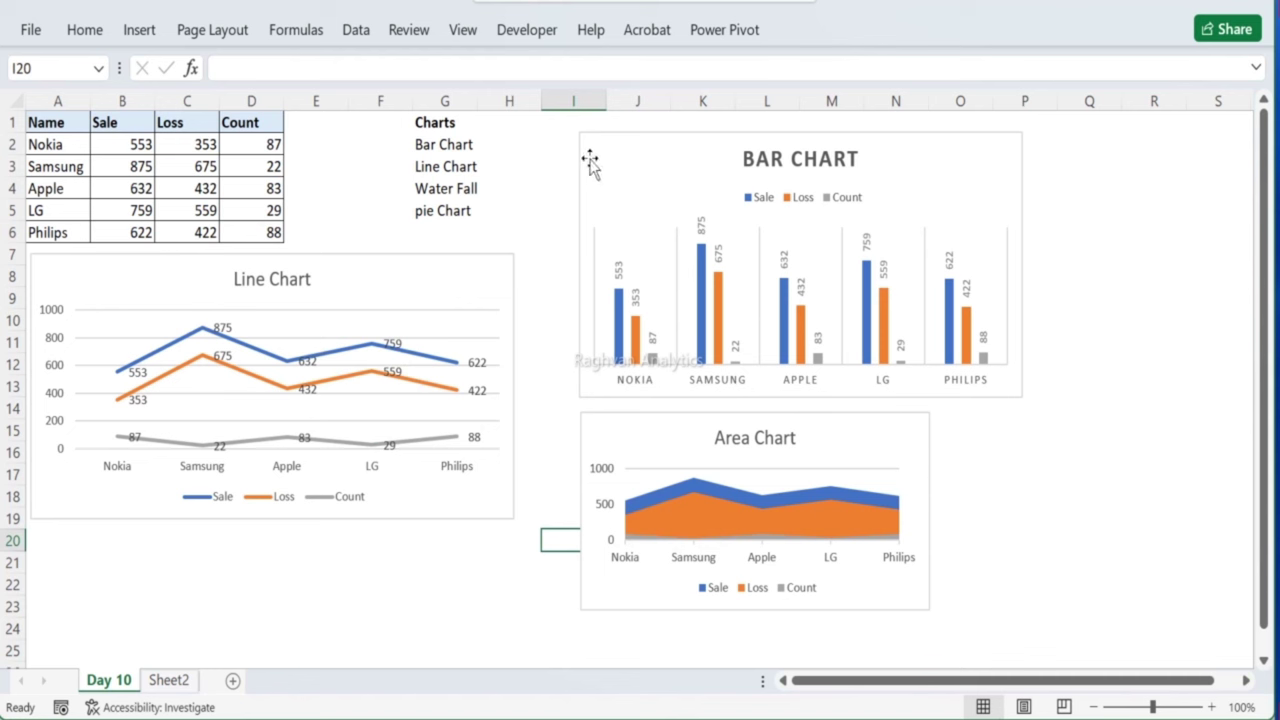
{"action": "left_click", "coordinate": [510, 258]}
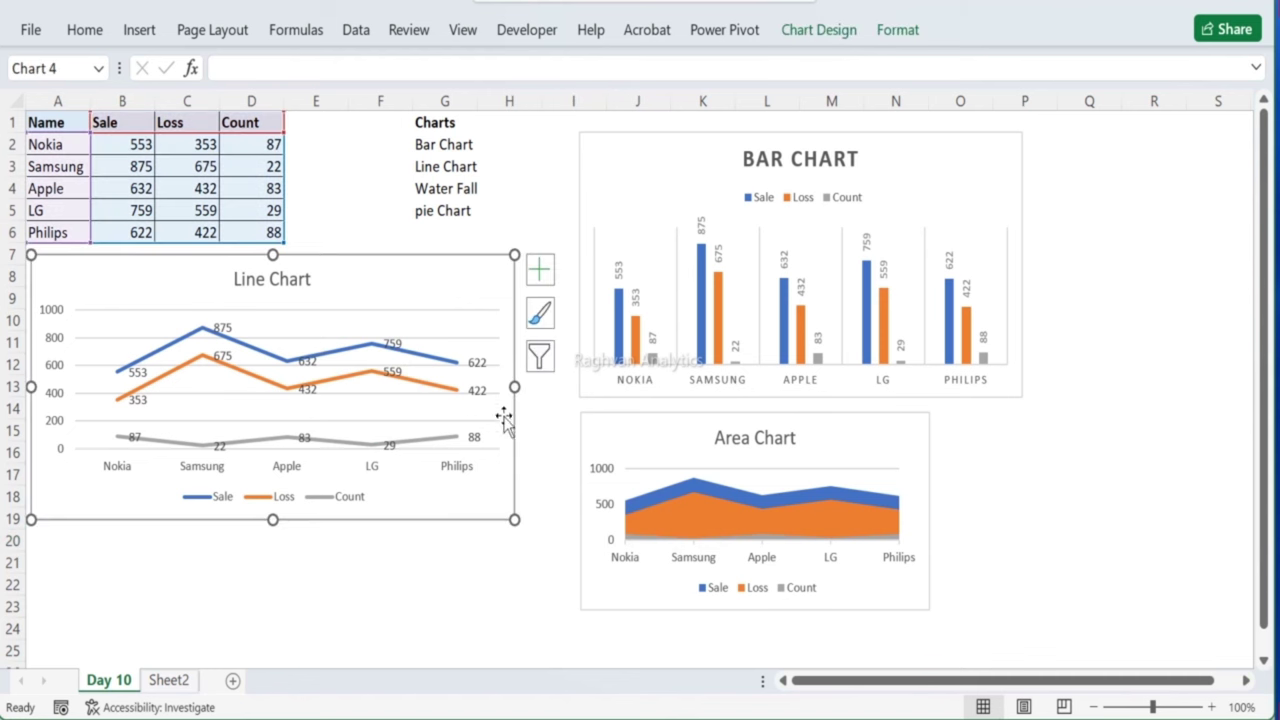
{"action": "left_click_drag", "start_coordinate": [514, 385], "coordinate": [544, 386]}
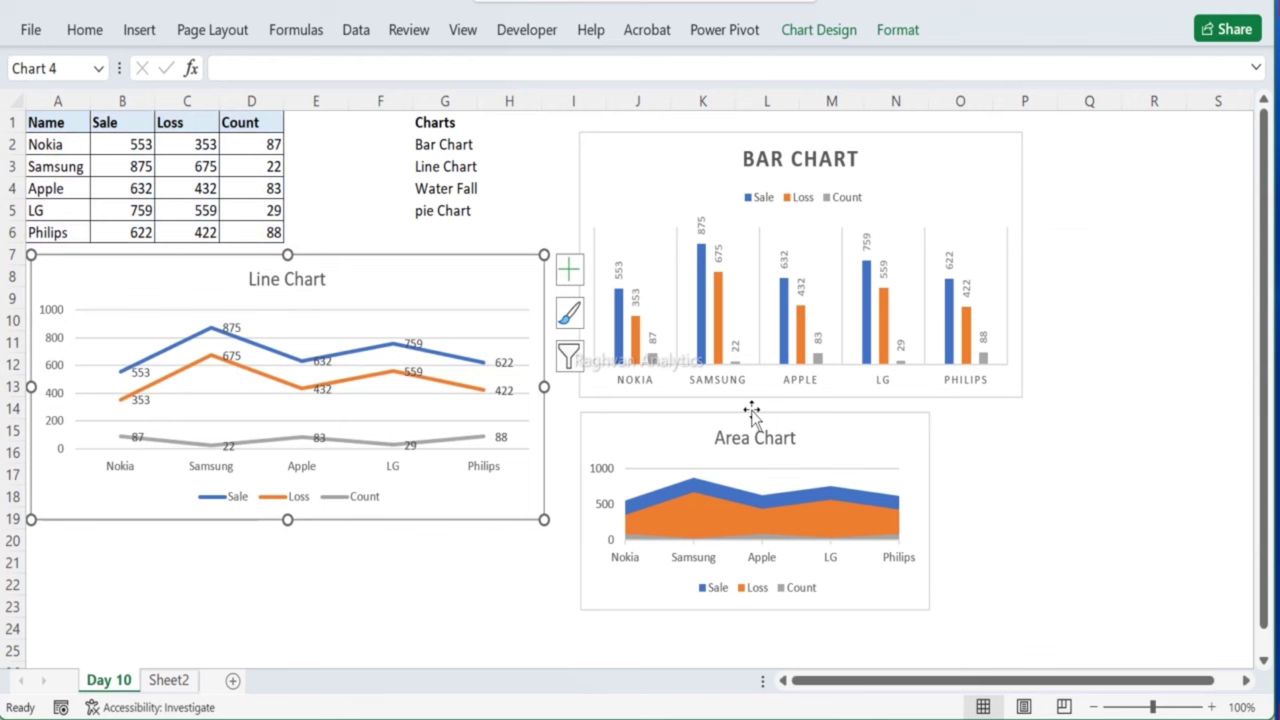
{"action": "left_click", "coordinate": [524, 556]}
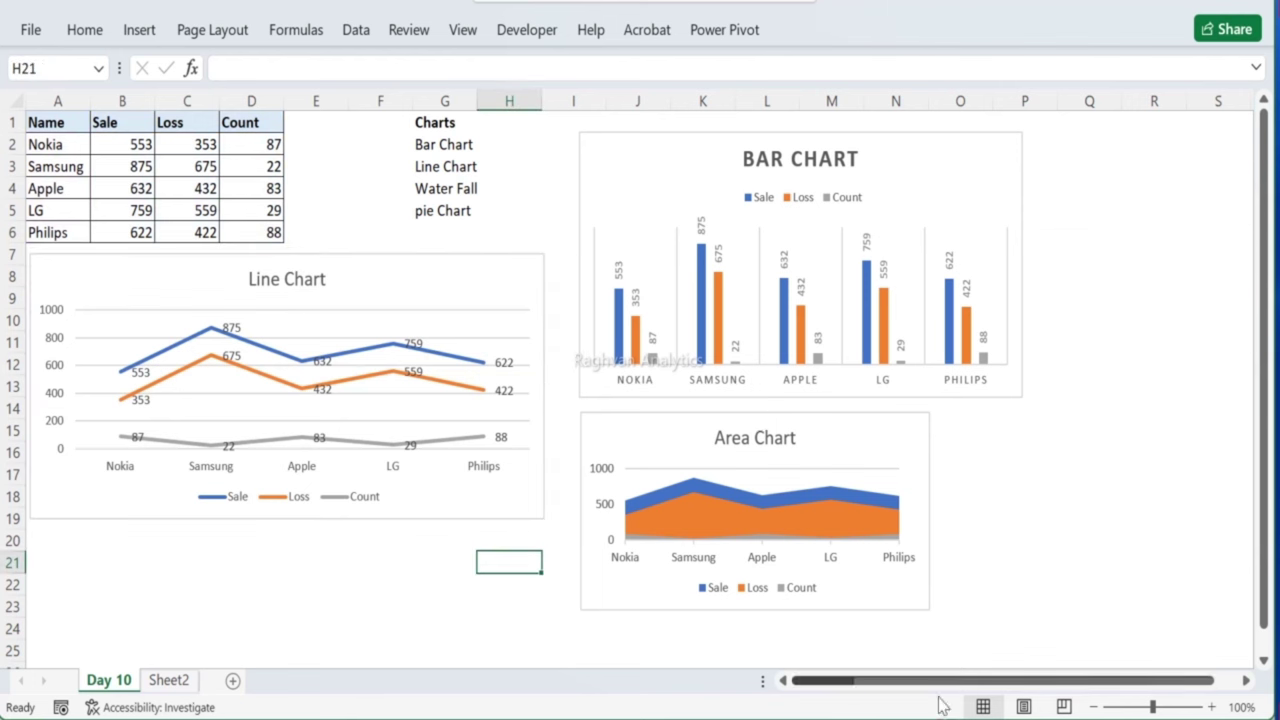
Step: Add 'Area Chart' to the Charts list in G6, beneath pie Chart
{"action": "left_click", "coordinate": [436, 230]}
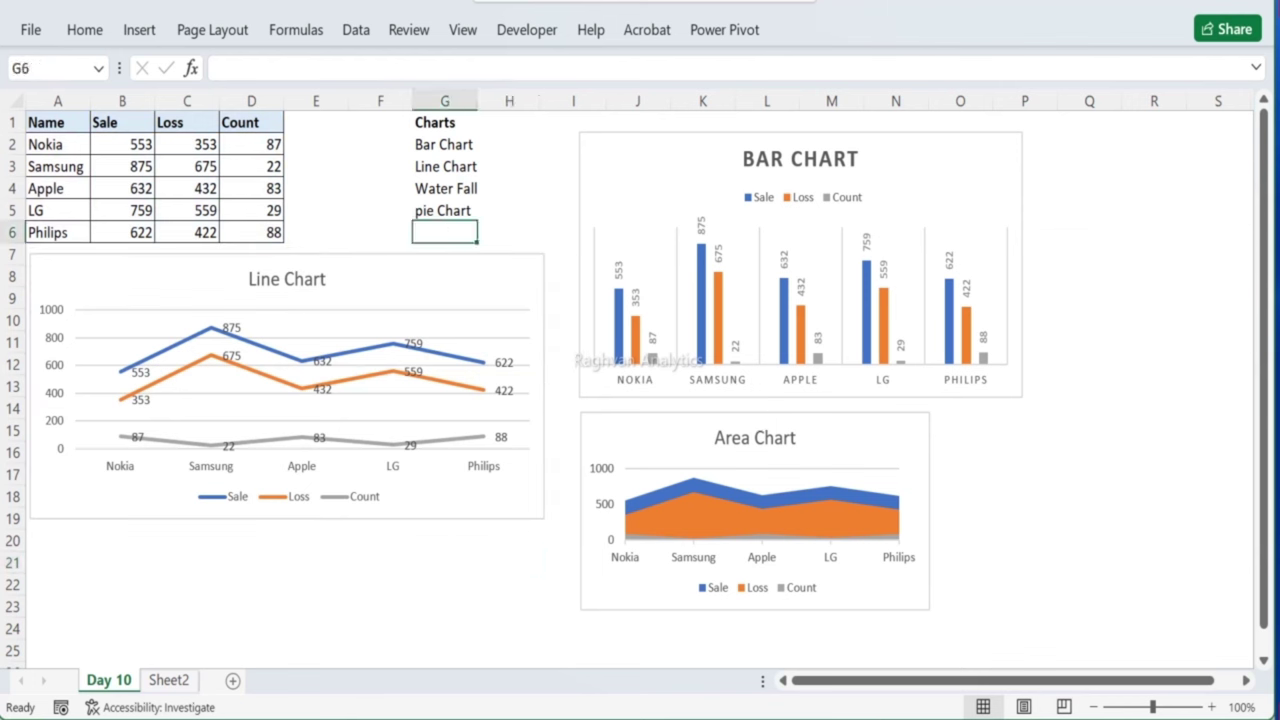
{"action": "type", "text": "Area Chart"}
{"action": "key", "text": "Return"}
{"action": "key", "text": "Return"}
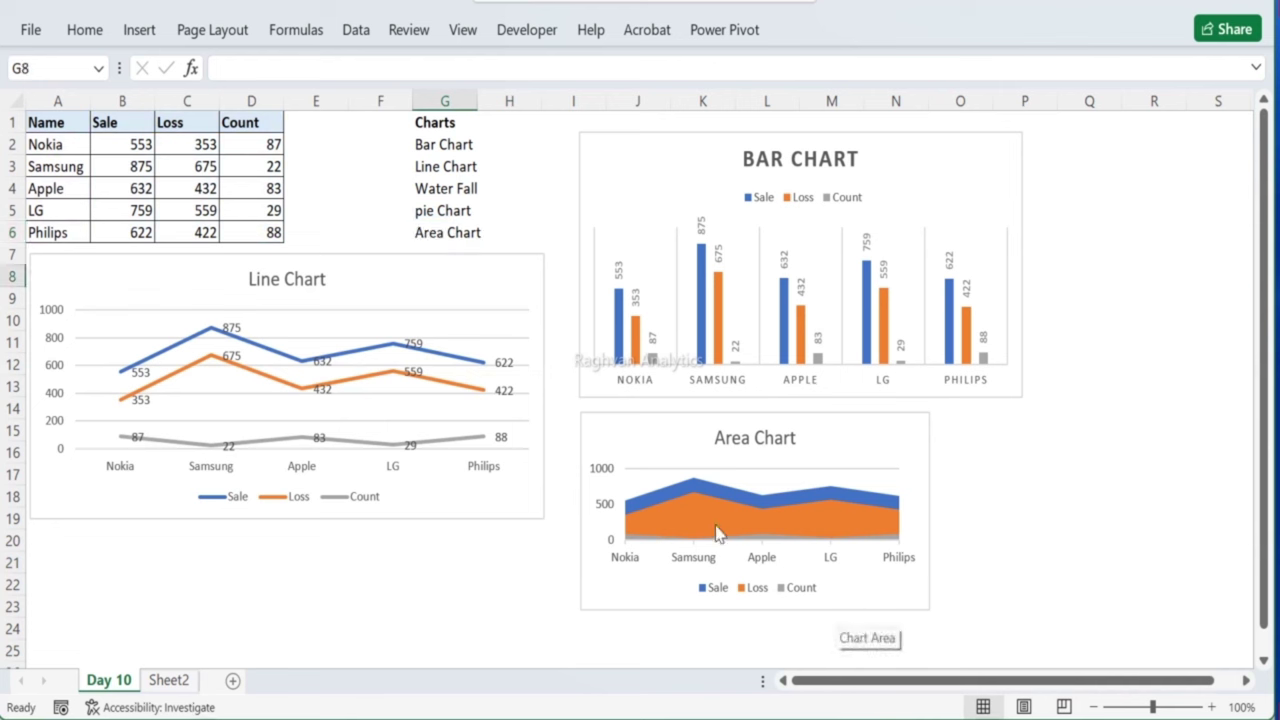
{"action": "left_click", "coordinate": [672, 508]}
Step: Add data labels to the area chart's Sale and Count series, trying then undoing a Sale trendline
{"action": "right_click", "coordinate": [669, 500]}
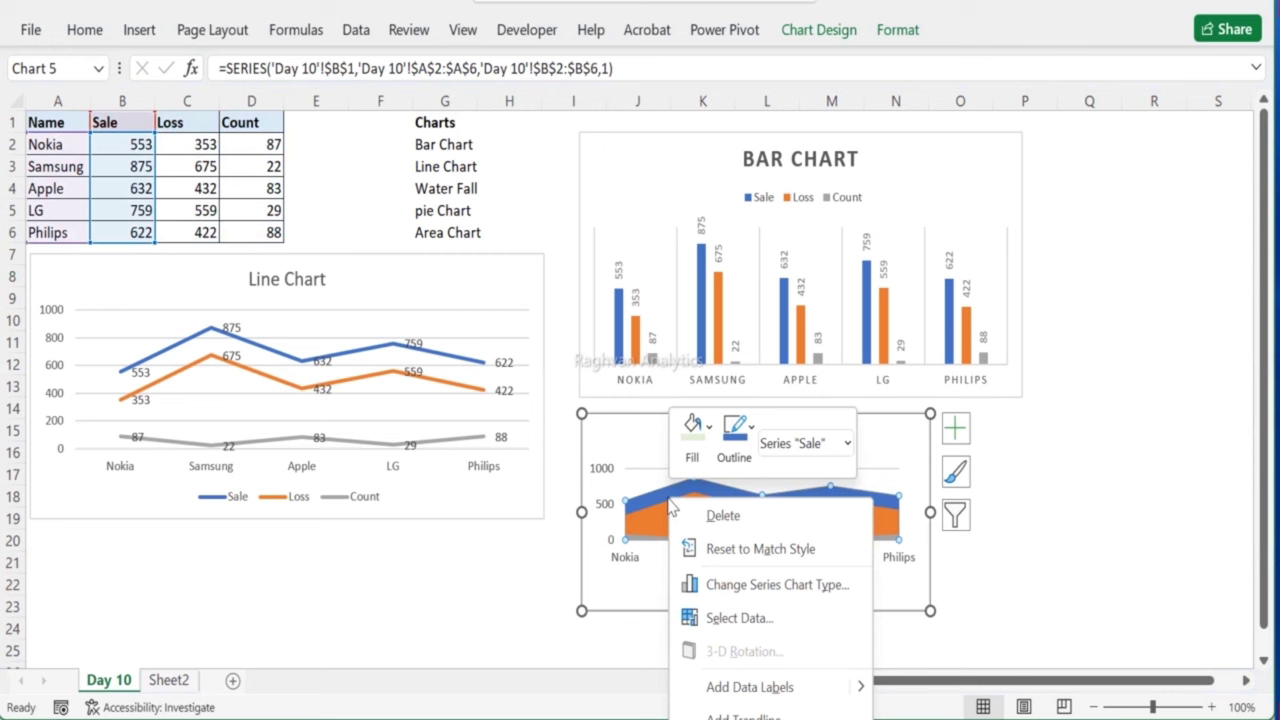
{"action": "left_click", "coordinate": [749, 689]}
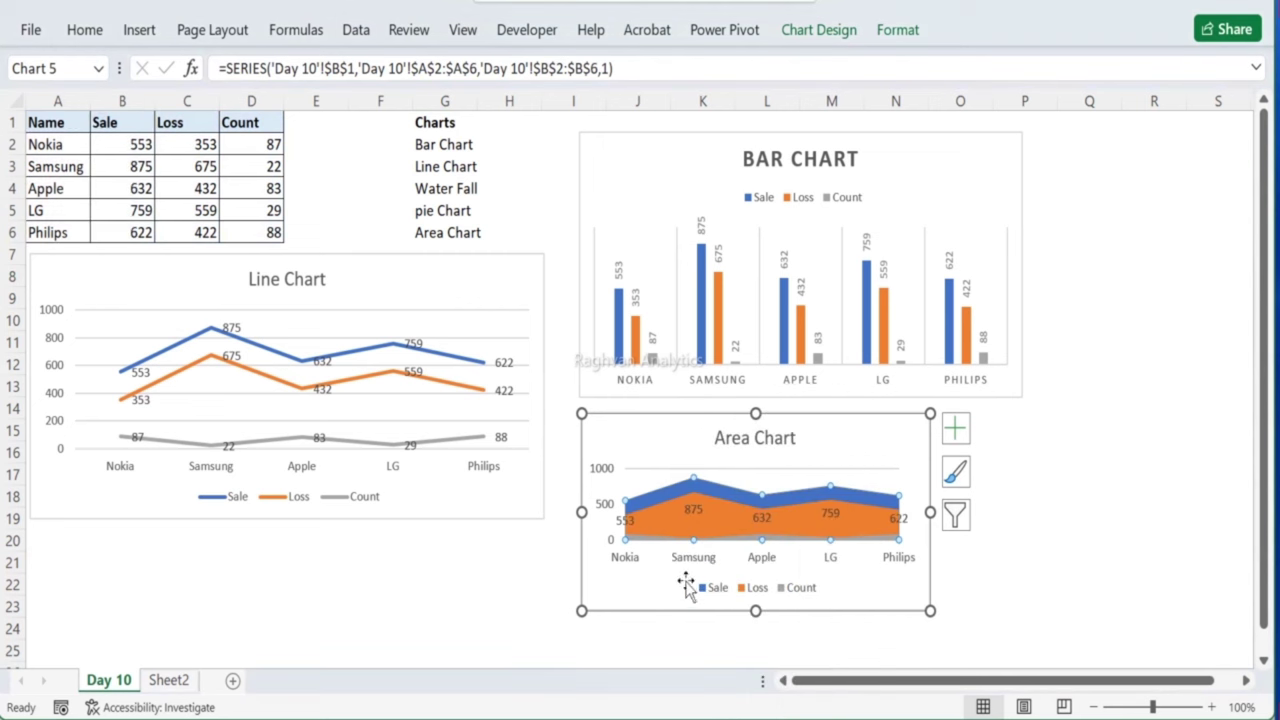
{"action": "left_click", "coordinate": [645, 541]}
{"action": "right_click", "coordinate": [645, 542]}
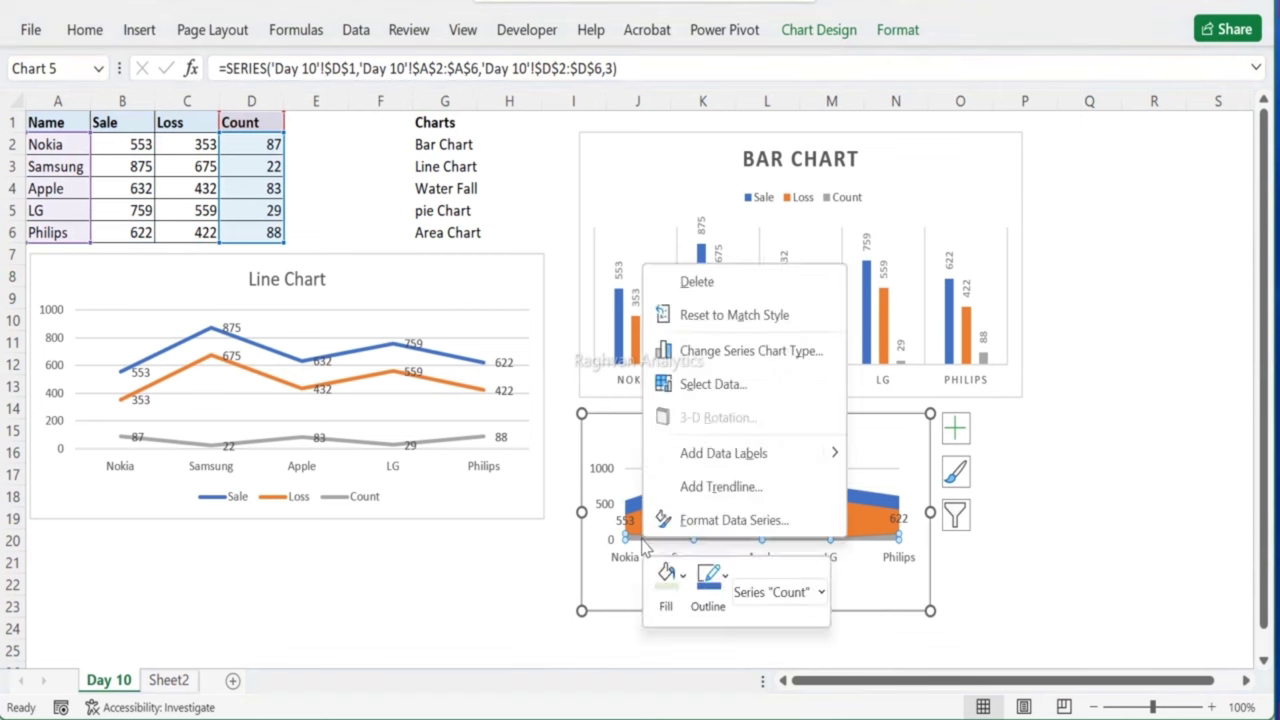
{"action": "left_click", "coordinate": [700, 453]}
{"action": "left_click", "coordinate": [668, 505]}
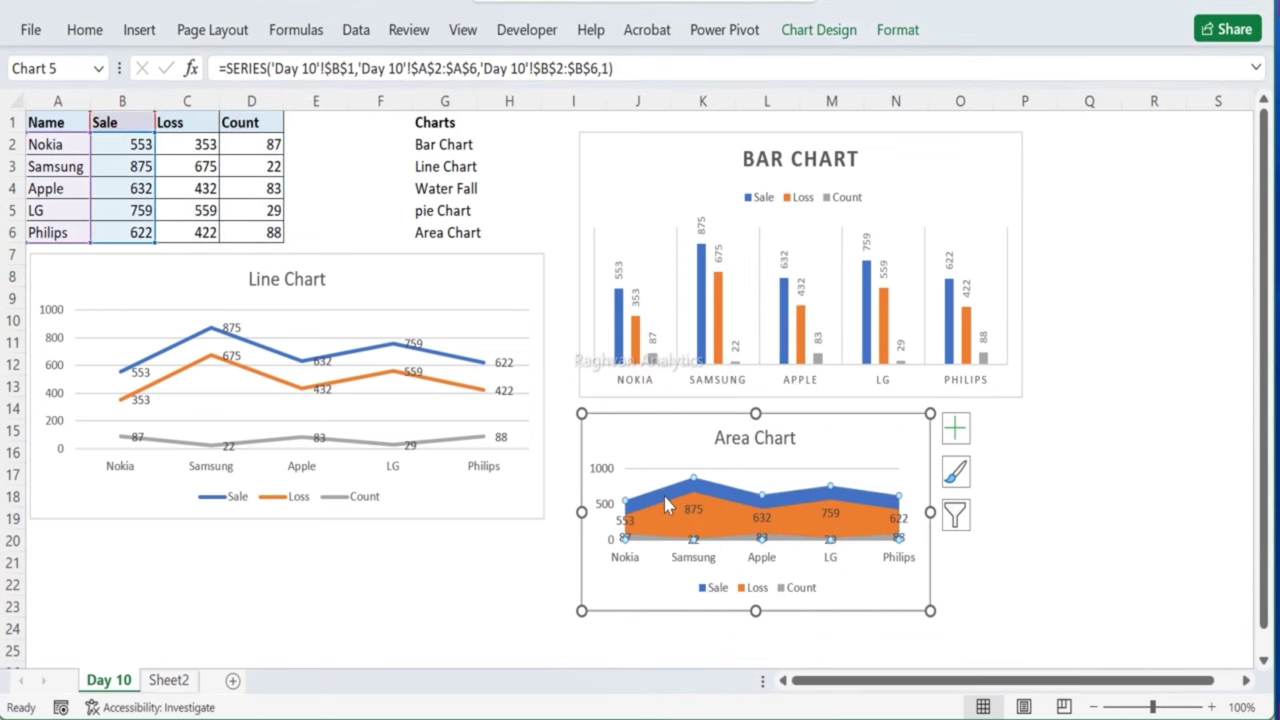
{"action": "right_click", "coordinate": [668, 505]}
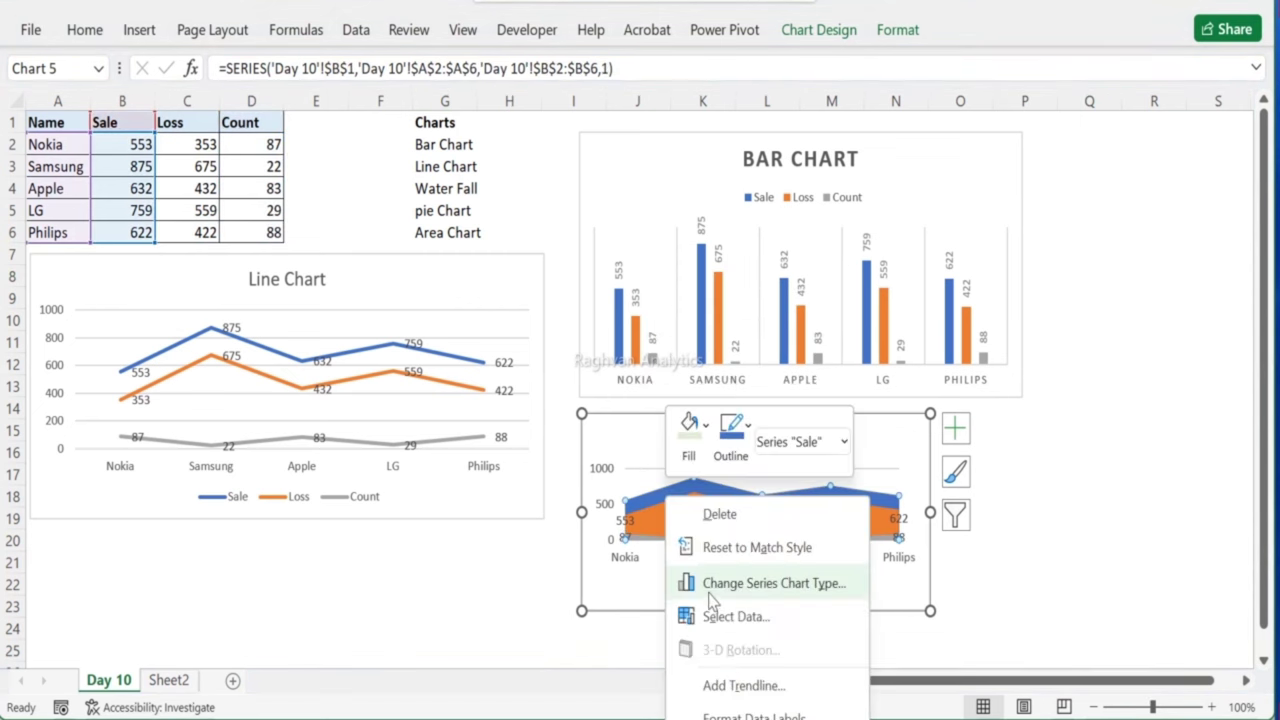
{"action": "left_click", "coordinate": [720, 688]}
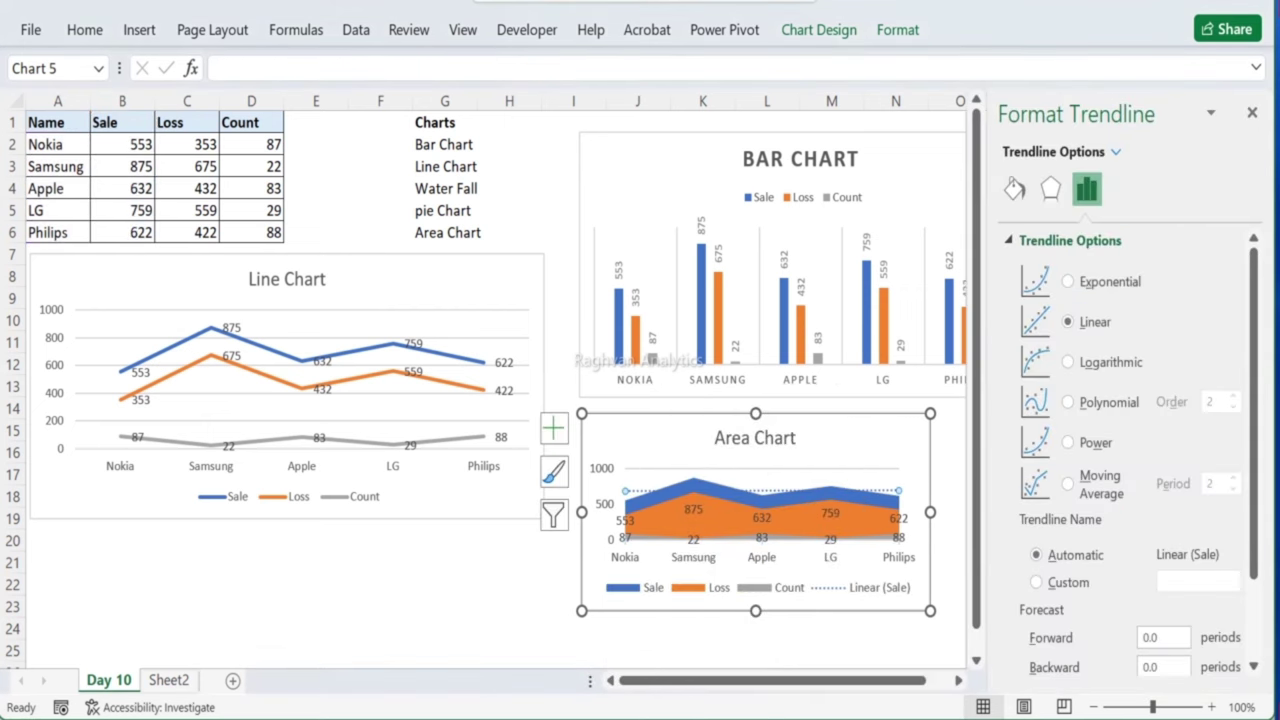
{"action": "key", "text": "ctrl+z"}
Step: Make the area chart wider and slightly taller
{"action": "left_click", "coordinate": [928, 478]}
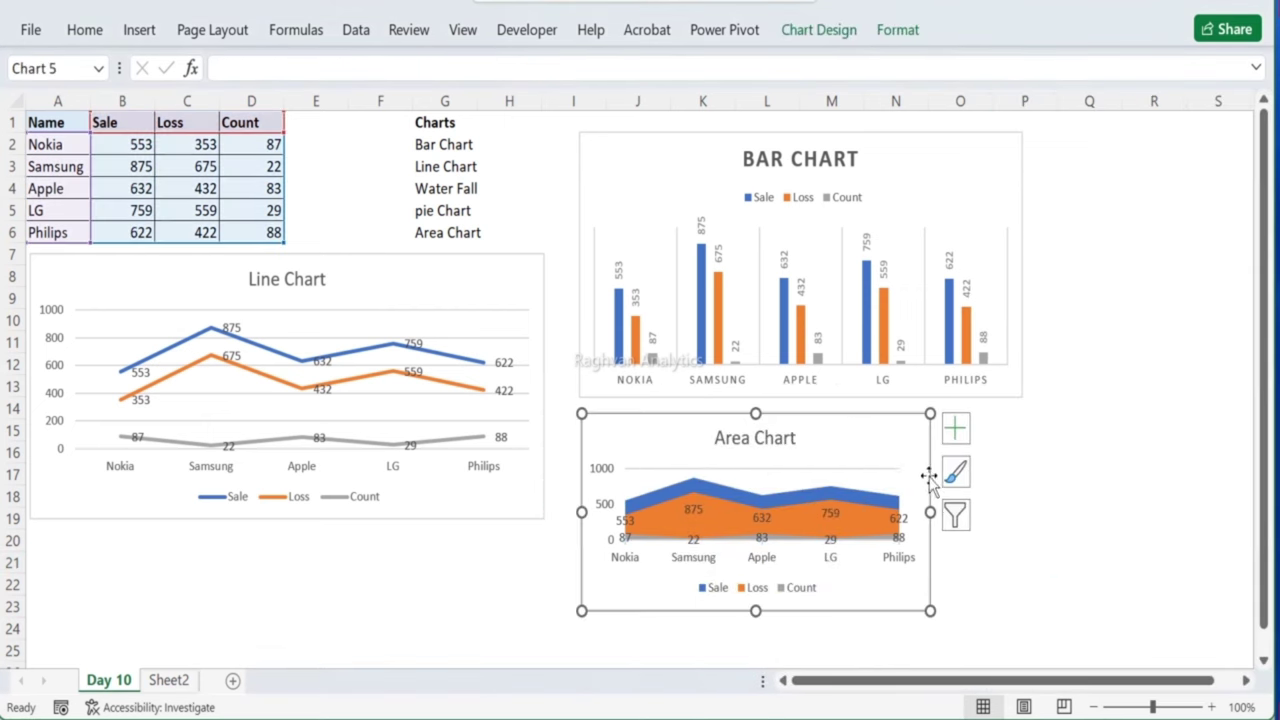
{"action": "left_click_drag", "start_coordinate": [930, 512], "coordinate": [1028, 513]}
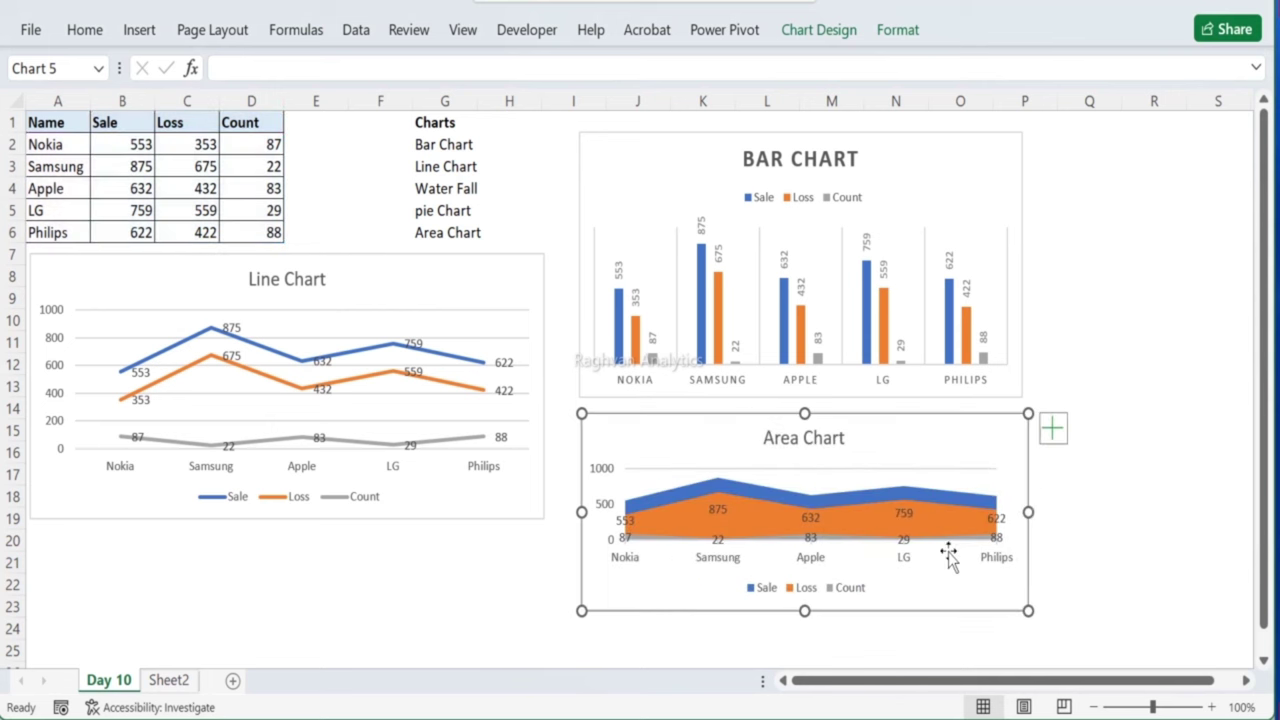
{"action": "left_click_drag", "start_coordinate": [805, 610], "coordinate": [806, 630]}
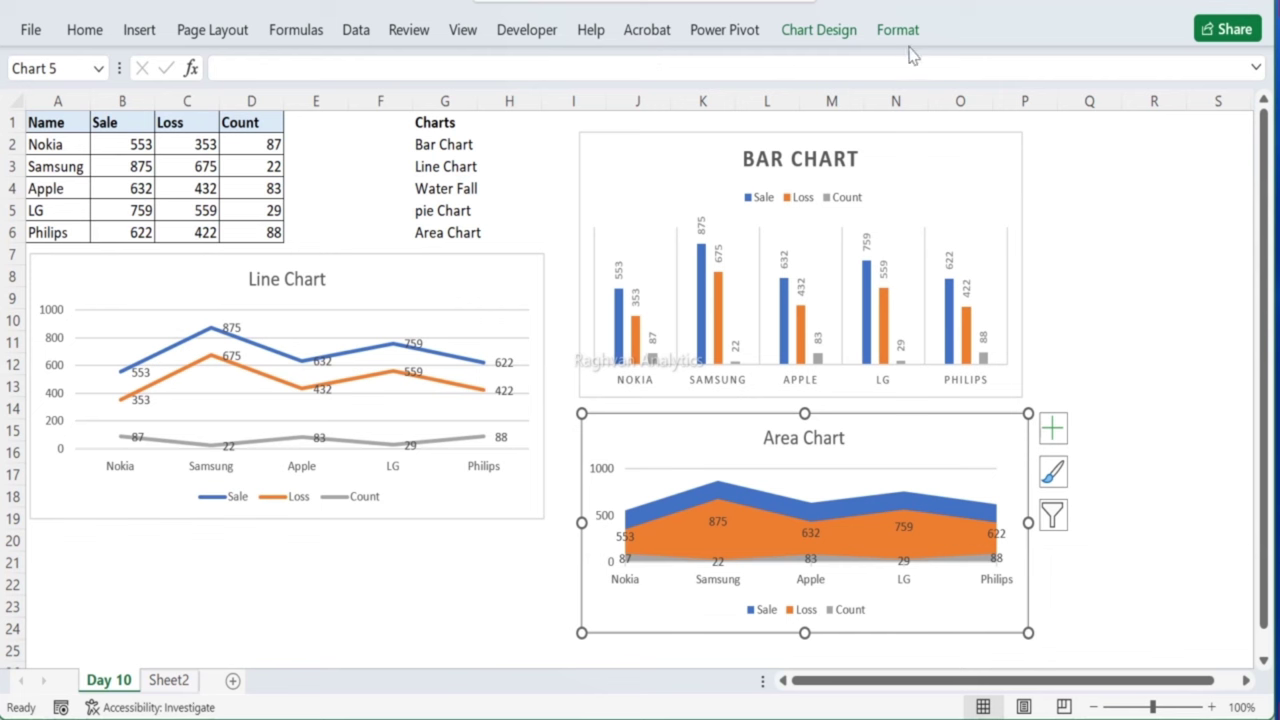
Step: Try several Chart Styles on the area chart, including dark, white and uppercase-title presets
{"action": "left_click", "coordinate": [828, 34]}
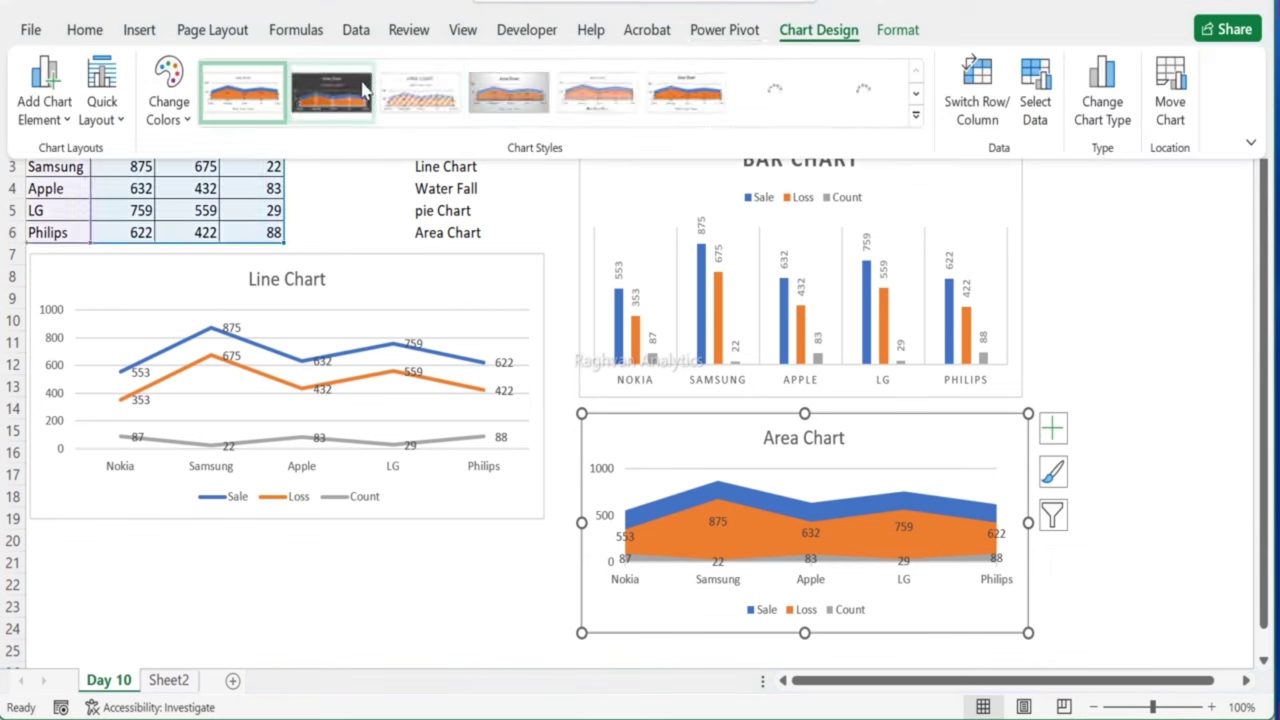
{"action": "left_click", "coordinate": [352, 93]}
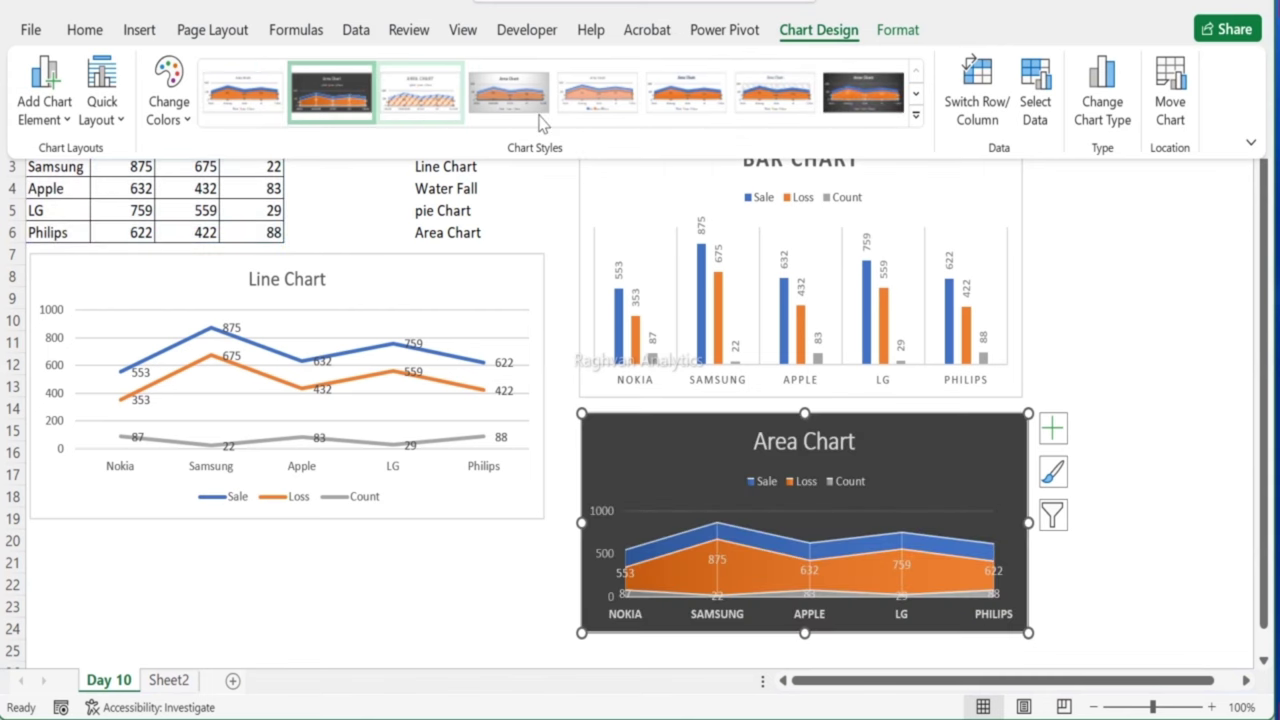
{"action": "left_click", "coordinate": [688, 98]}
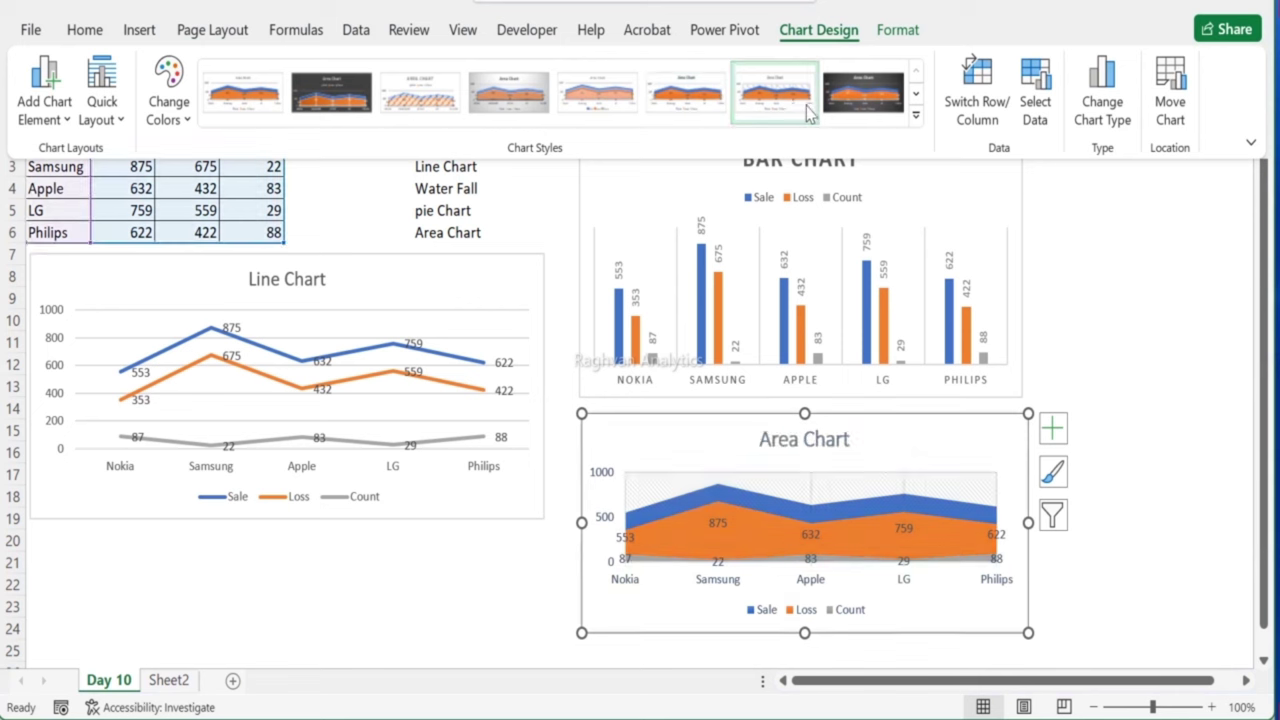
{"action": "left_click", "coordinate": [914, 116]}
{"action": "left_click", "coordinate": [337, 160]}
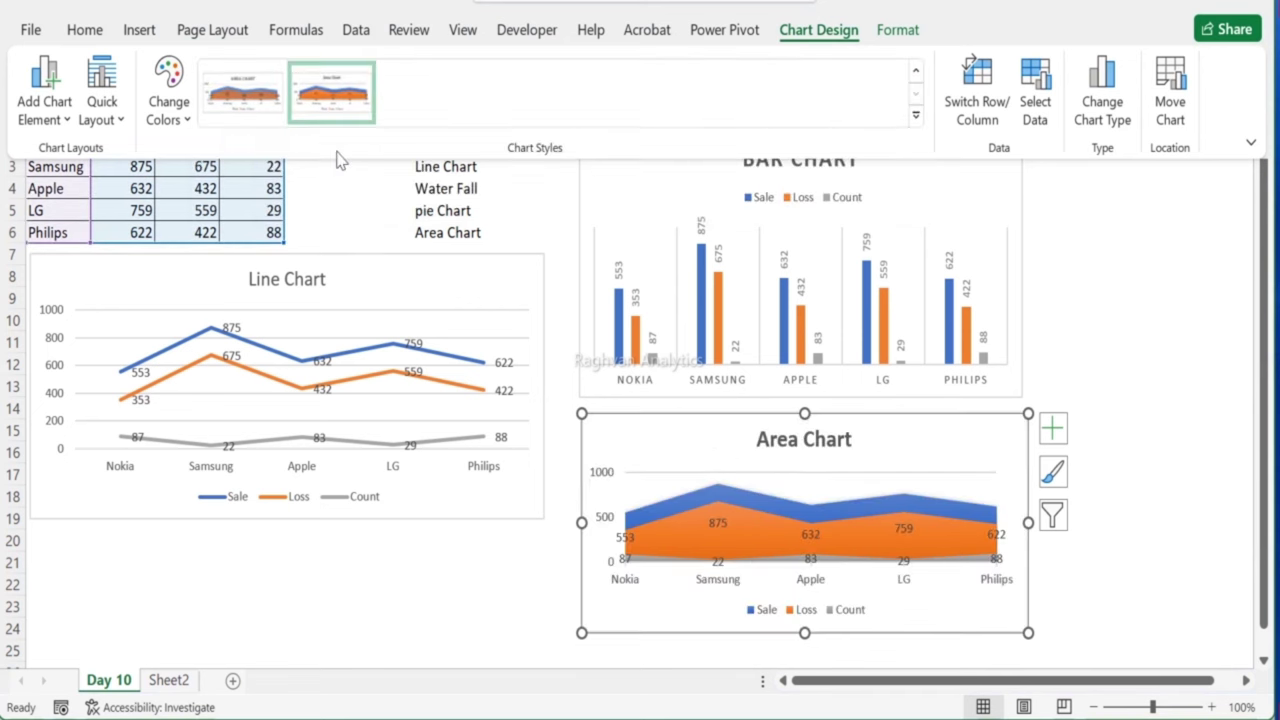
{"action": "left_click", "coordinate": [246, 112]}
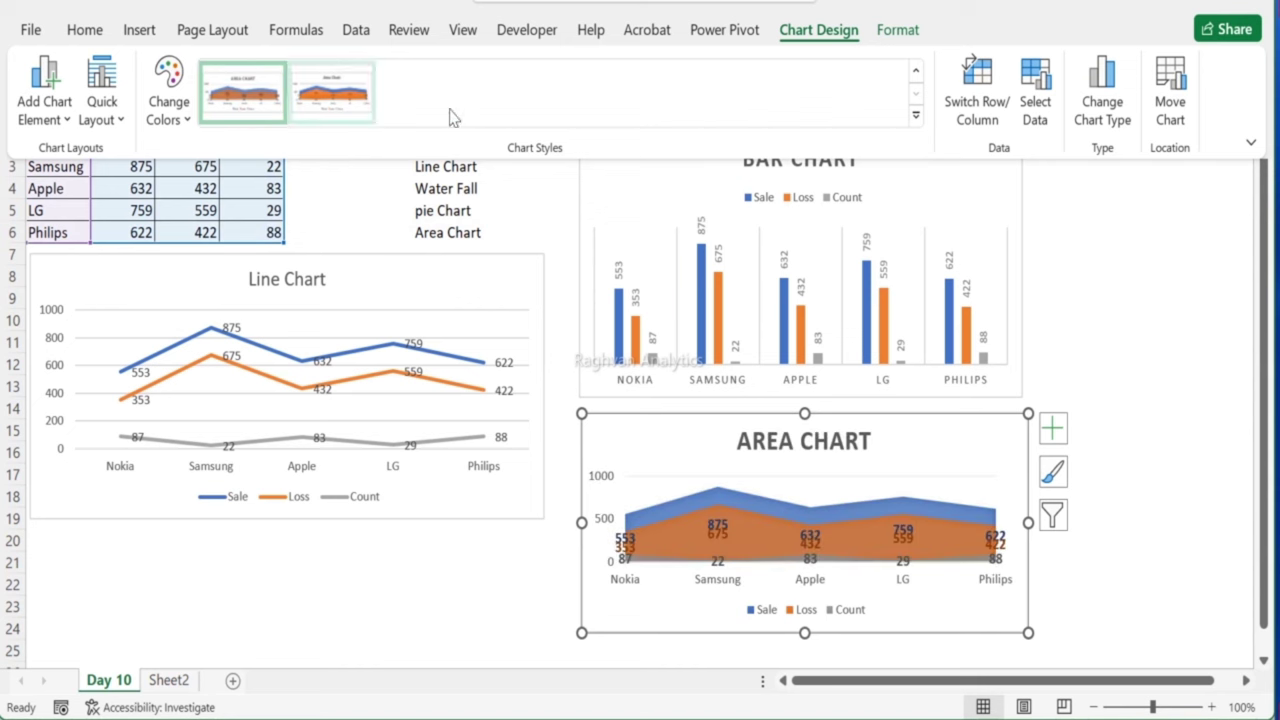
{"action": "left_click", "coordinate": [916, 116]}
{"action": "left_click", "coordinate": [860, 95]}
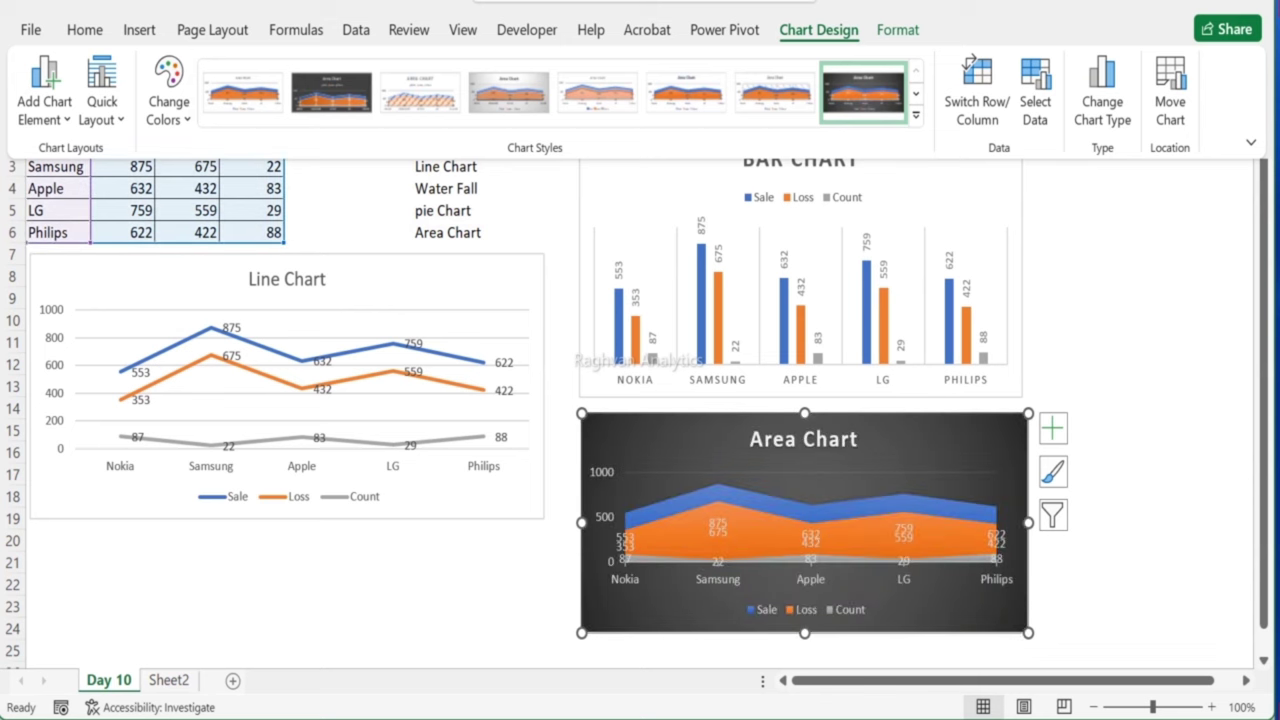
Step: Test light grey and hatched styles, then return the area chart to the plain first style
{"action": "left_click", "coordinate": [803, 34]}
{"action": "left_click", "coordinate": [803, 31]}
{"action": "left_click", "coordinate": [530, 100]}
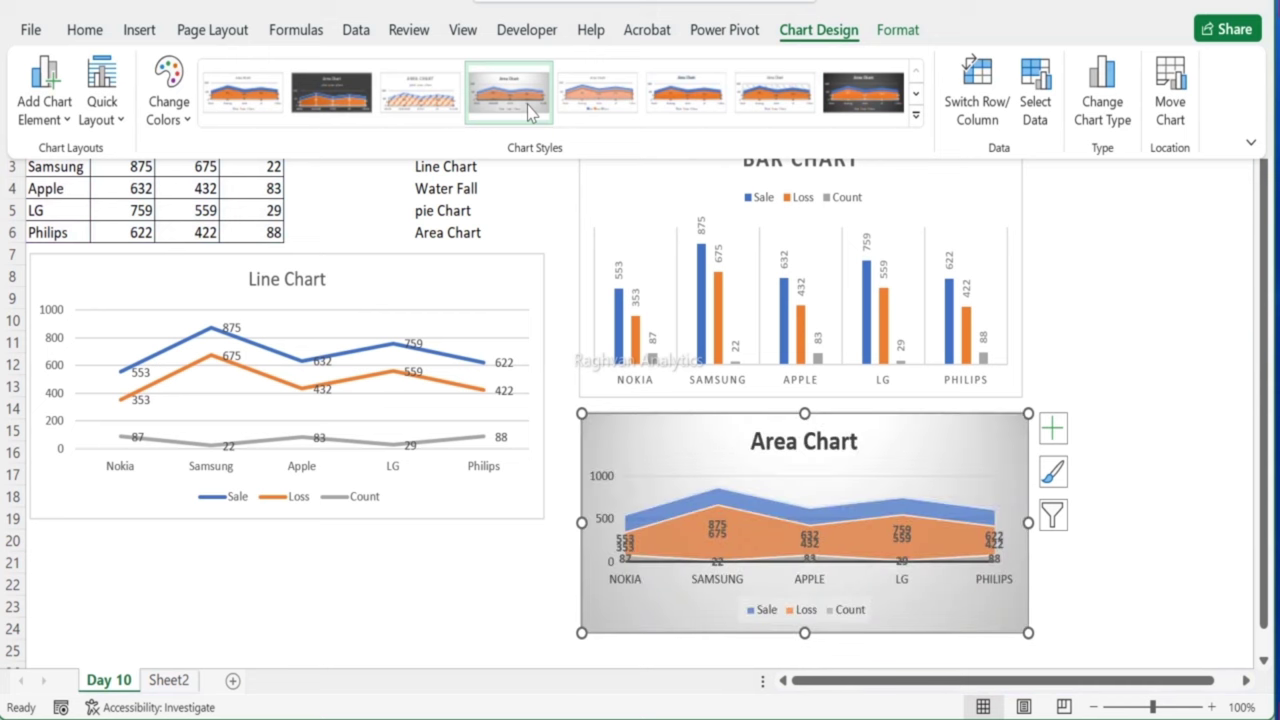
{"action": "left_click", "coordinate": [412, 105]}
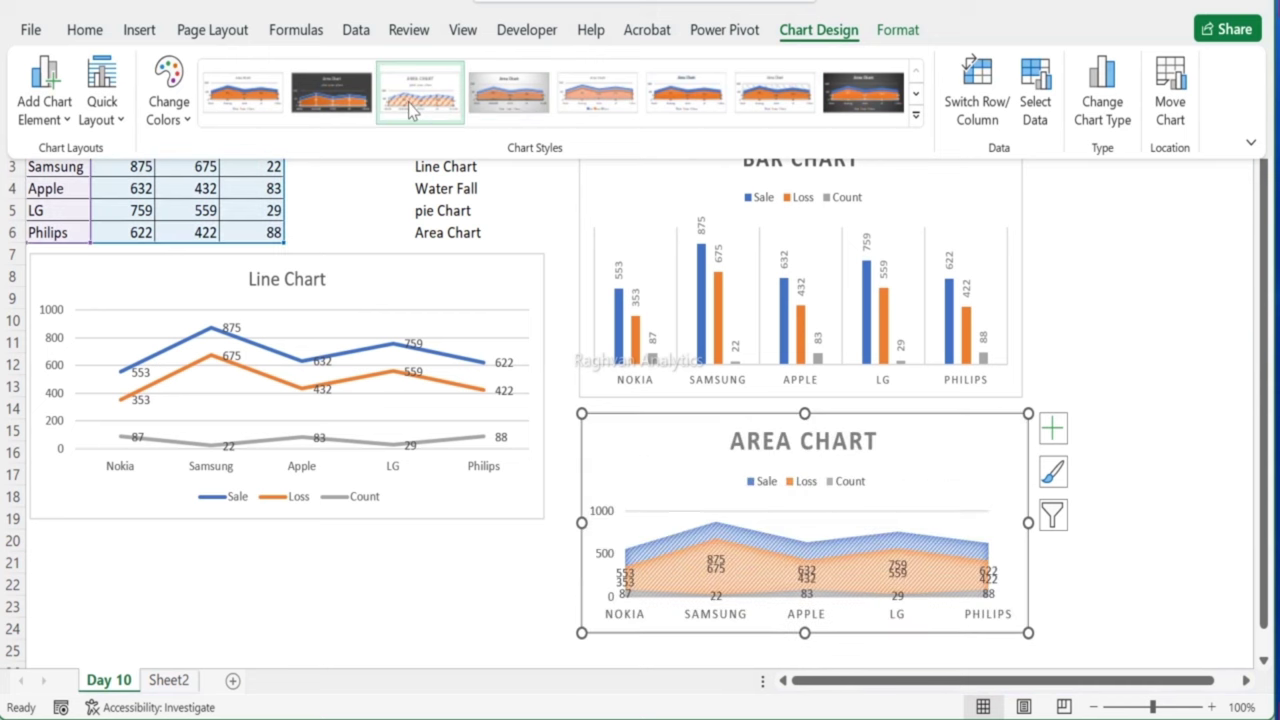
{"action": "left_click", "coordinate": [243, 110]}
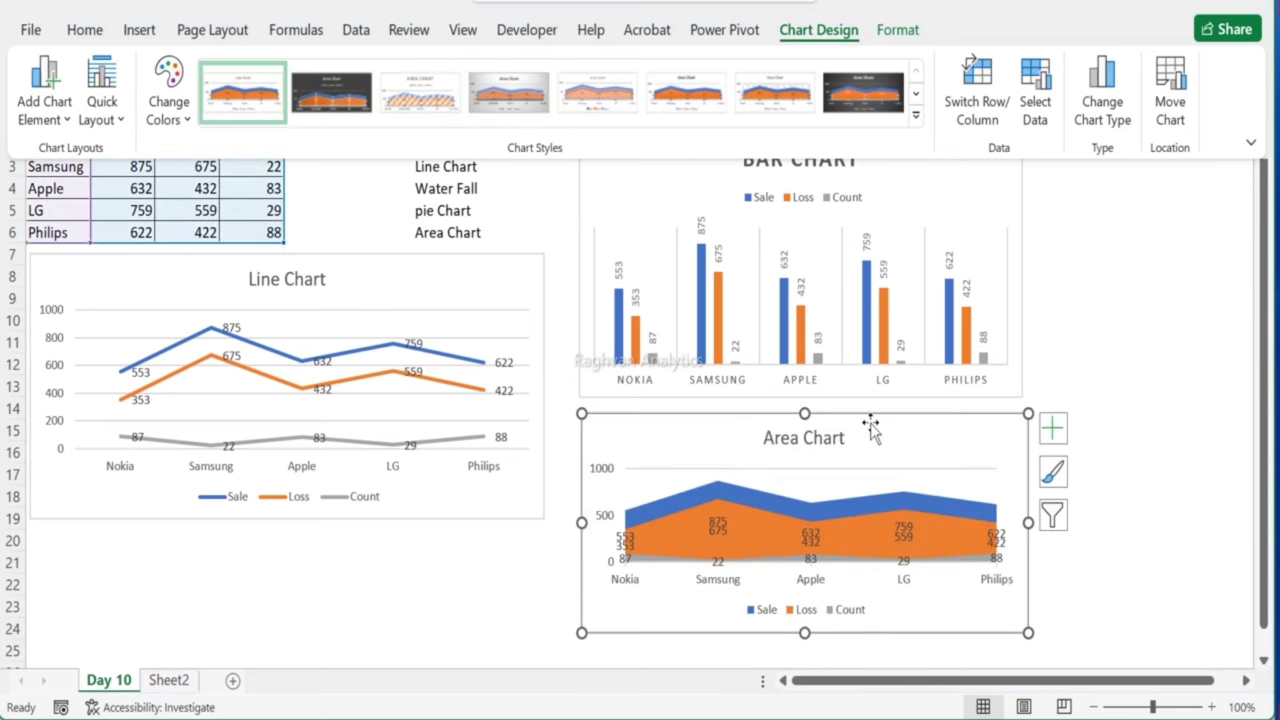
{"action": "left_click", "coordinate": [742, 495]}
{"action": "left_click", "coordinate": [742, 495]}
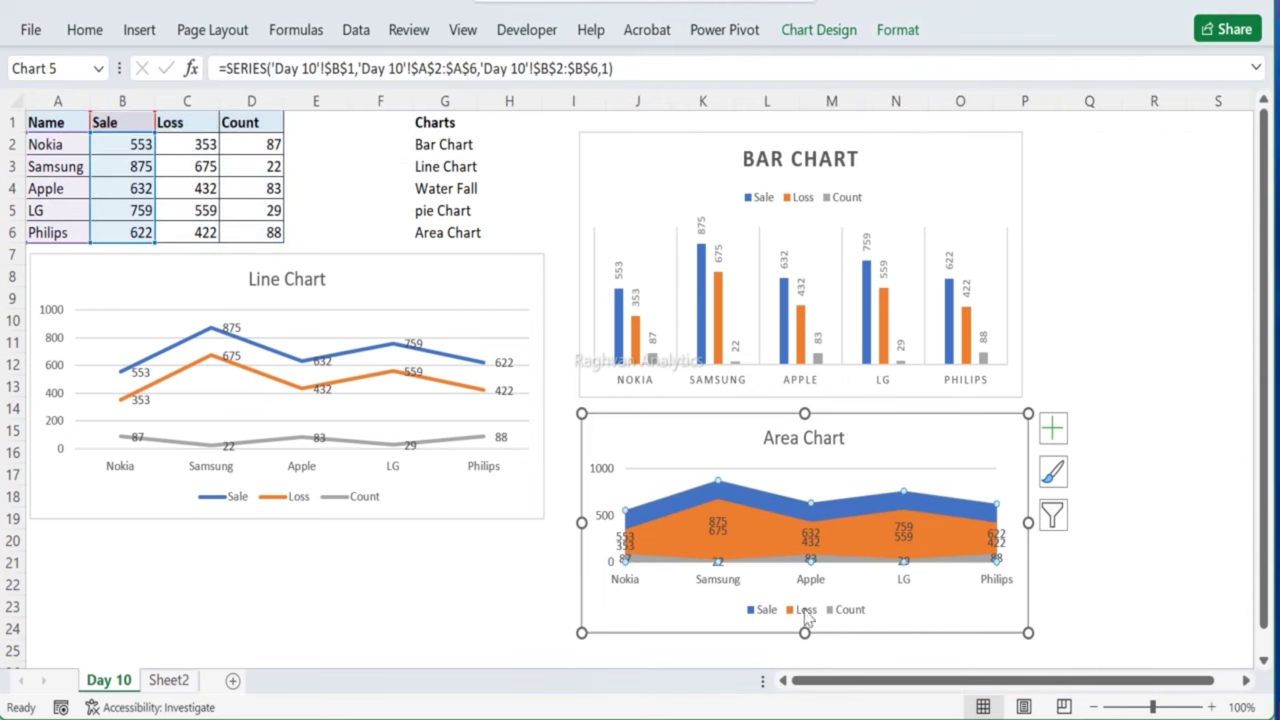
Step: Resize the area chart narrower and move it up directly beneath the Bar Chart
{"action": "left_click_drag", "start_coordinate": [804, 632], "coordinate": [812, 698]}
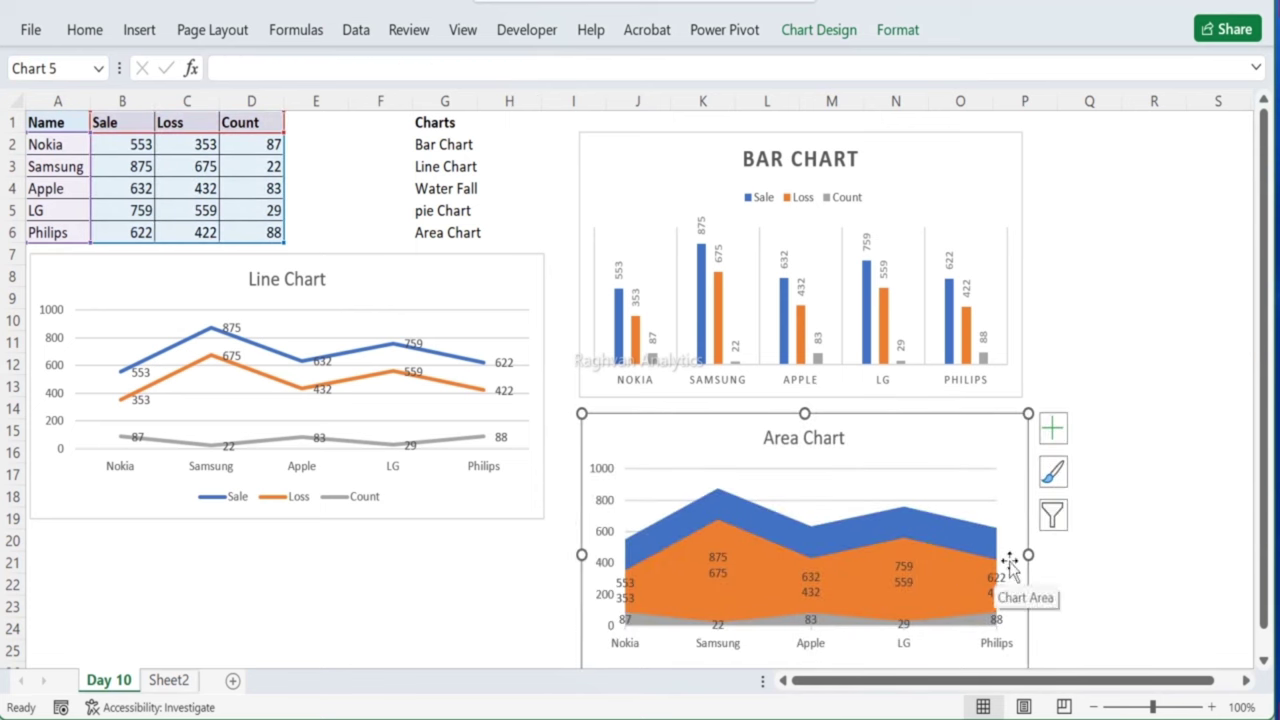
{"action": "left_click_drag", "start_coordinate": [1033, 552], "coordinate": [1125, 553]}
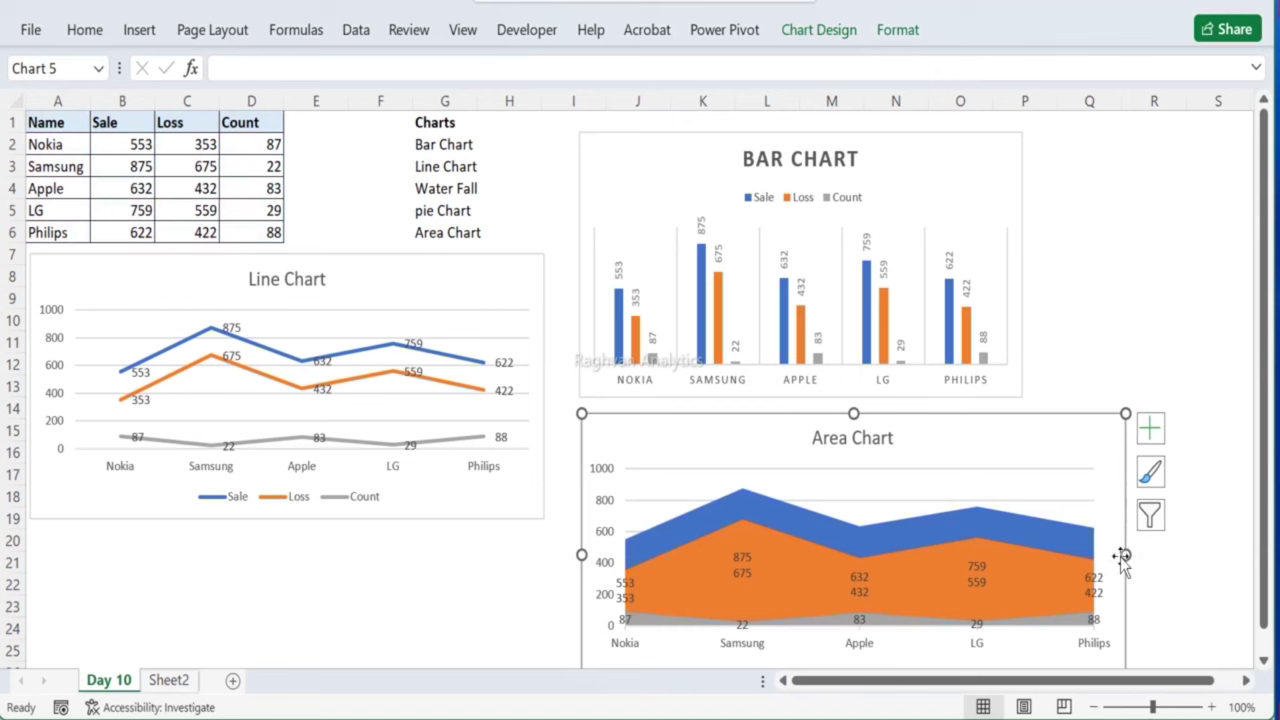
{"action": "left_click_drag", "start_coordinate": [1129, 553], "coordinate": [988, 545]}
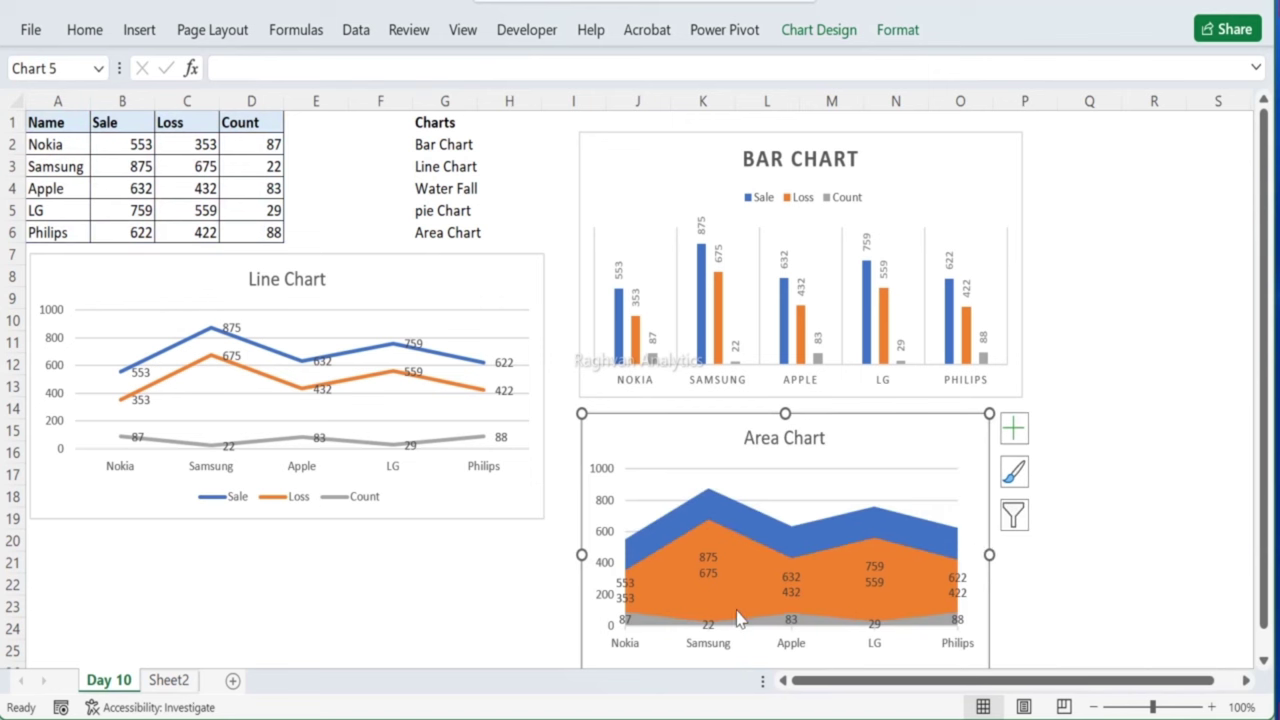
{"action": "left_click_drag", "start_coordinate": [785, 413], "coordinate": [786, 480]}
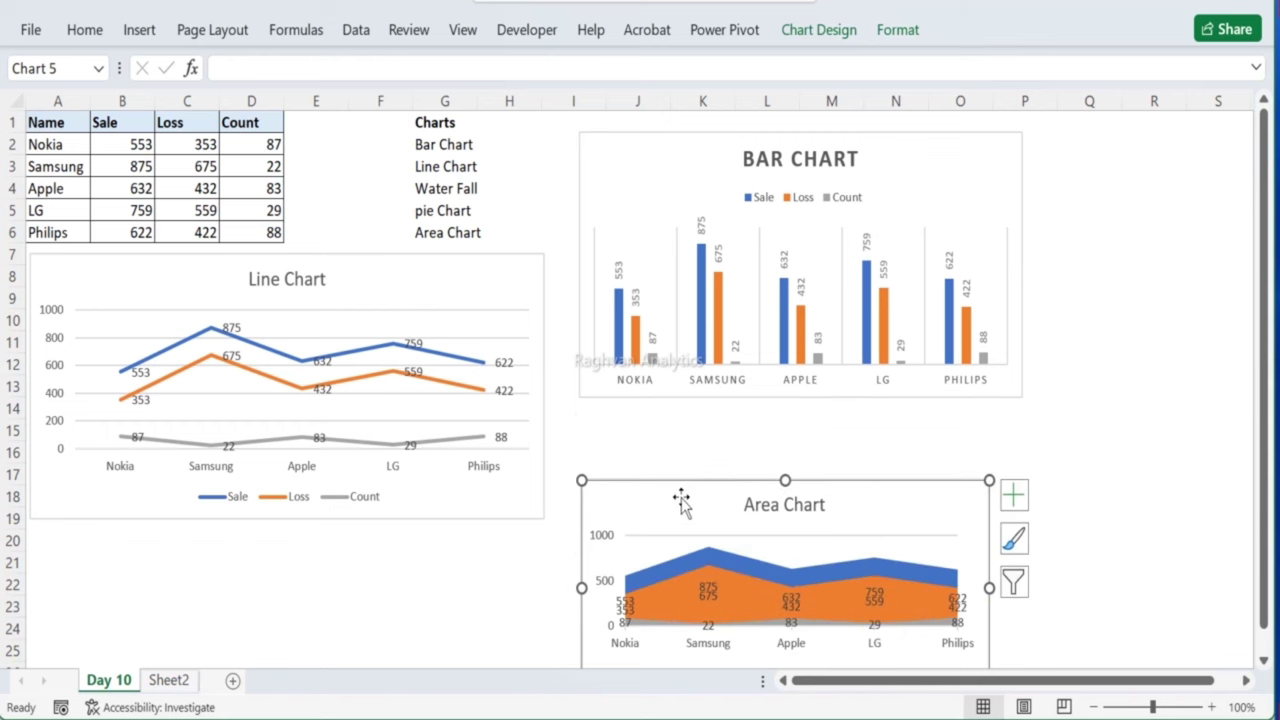
{"action": "left_click_drag", "start_coordinate": [672, 477], "coordinate": [683, 412]}
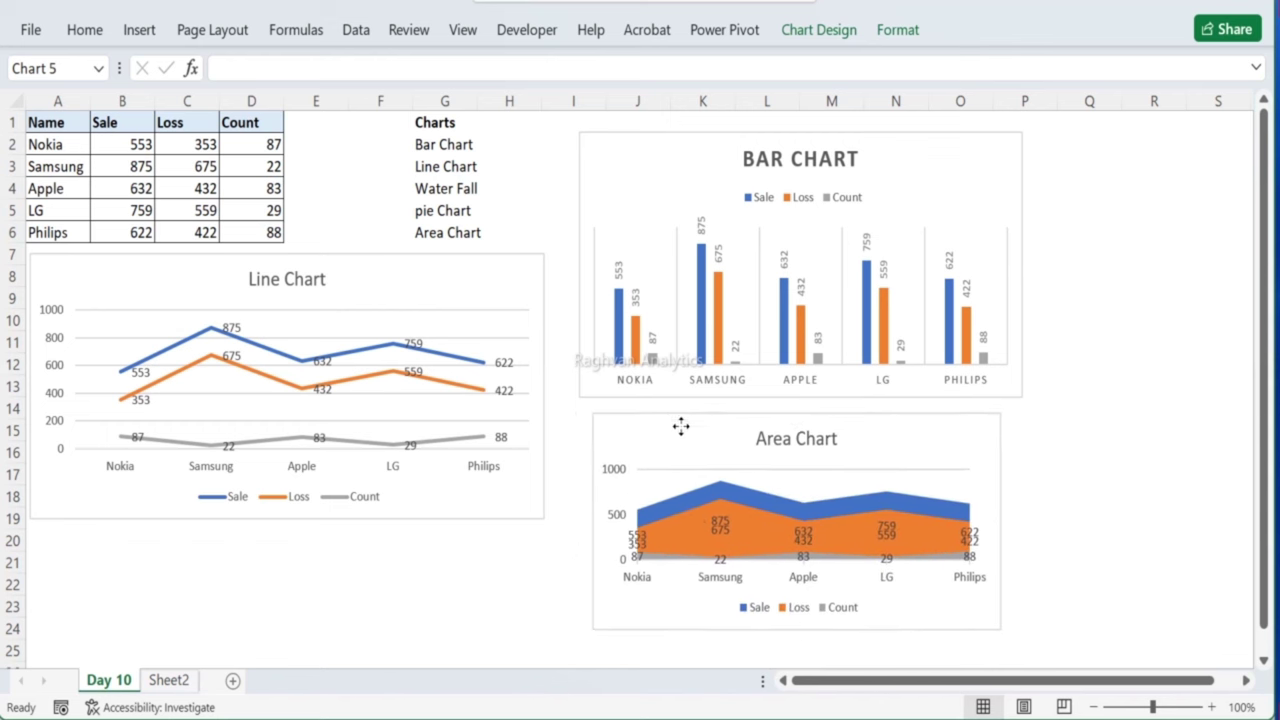
Step: Delete the Loss, Sale and Count data labels from the Area Chart
{"action": "right_click", "coordinate": [697, 527]}
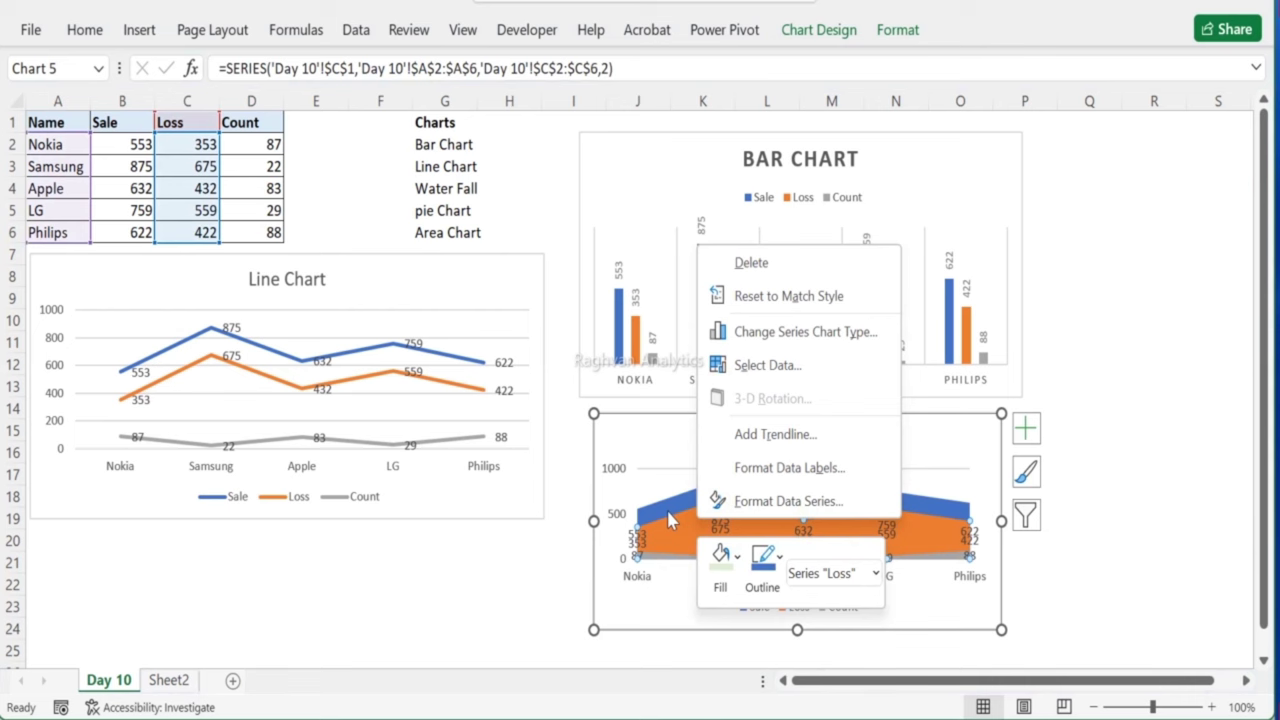
{"action": "left_click", "coordinate": [692, 524]}
{"action": "right_click", "coordinate": [688, 530]}
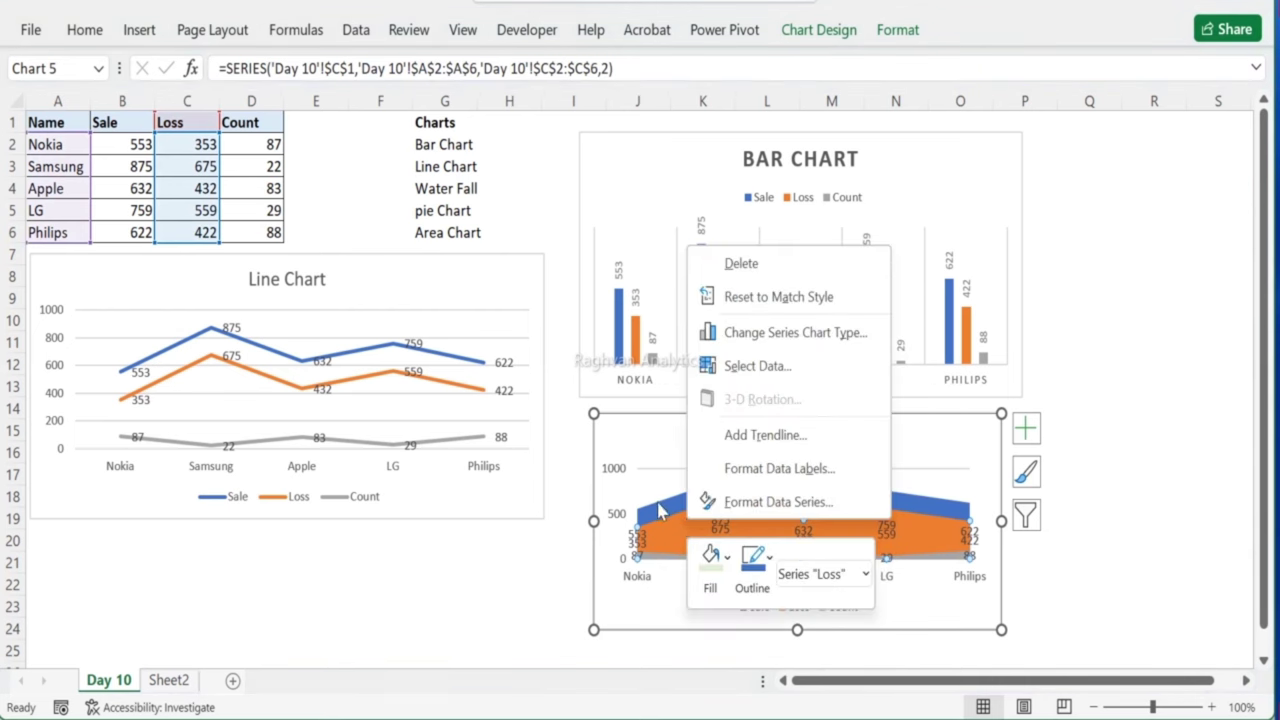
{"action": "key", "text": "Escape"}
{"action": "left_click", "coordinate": [707, 526]}
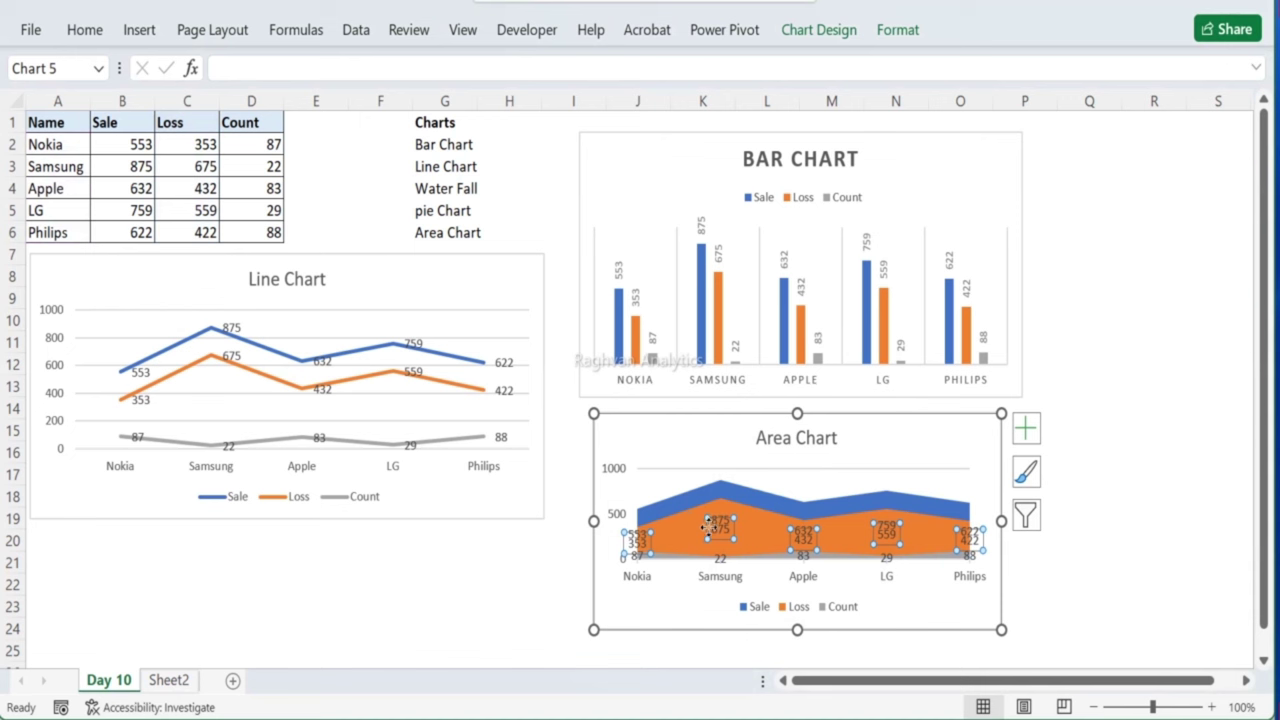
{"action": "key", "text": "Delete"}
{"action": "left_click", "coordinate": [722, 530]}
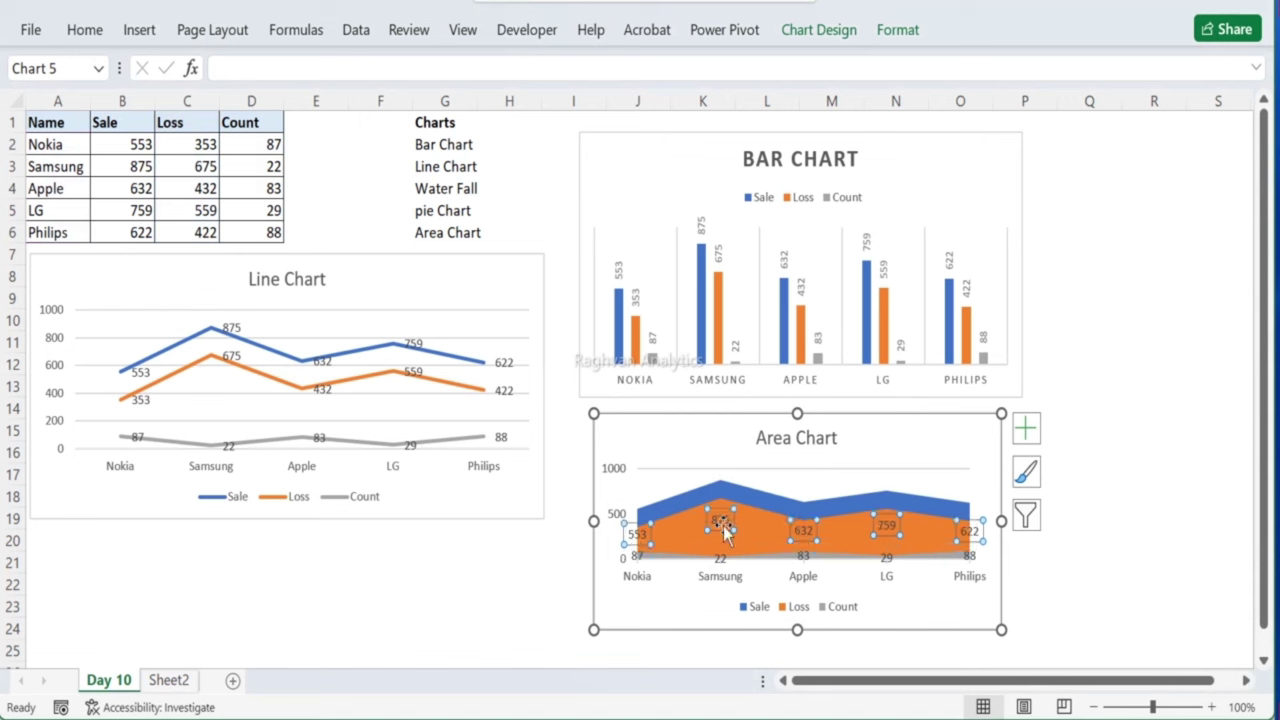
{"action": "left_click", "coordinate": [724, 532]}
{"action": "left_click", "coordinate": [721, 523]}
{"action": "key", "text": "Delete"}
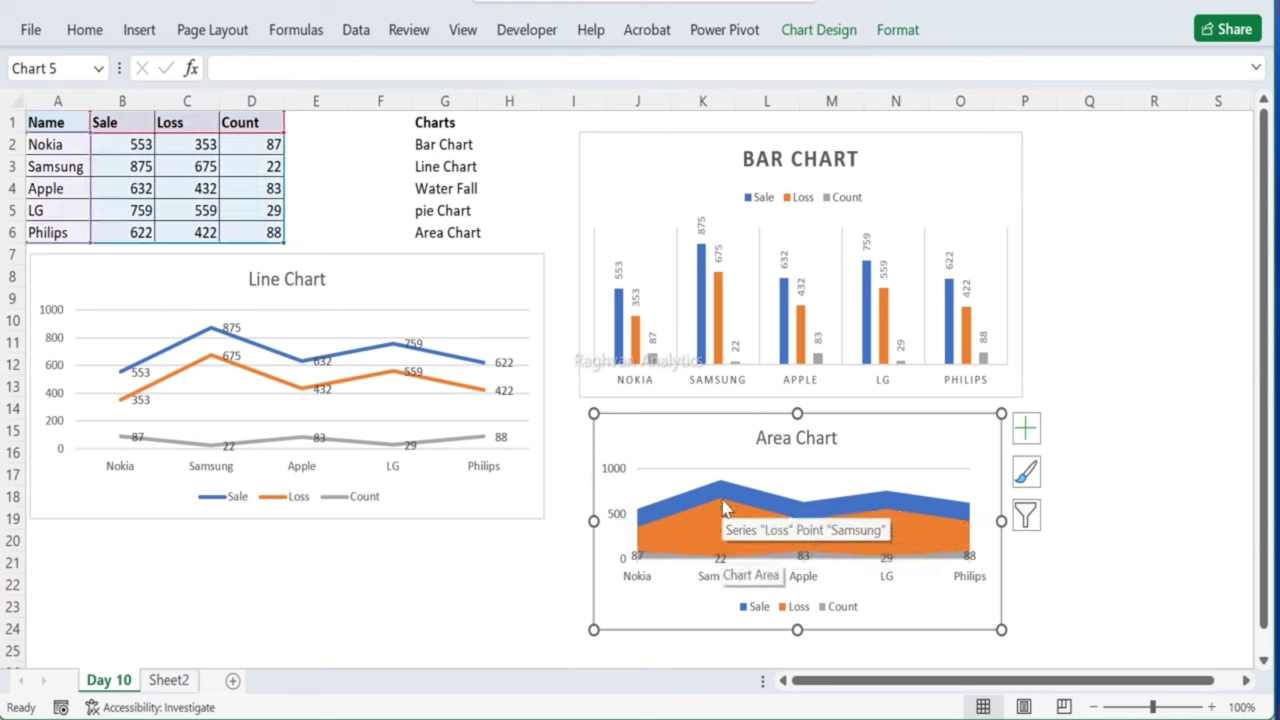
{"action": "left_click", "coordinate": [721, 560]}
{"action": "key", "text": "Delete"}
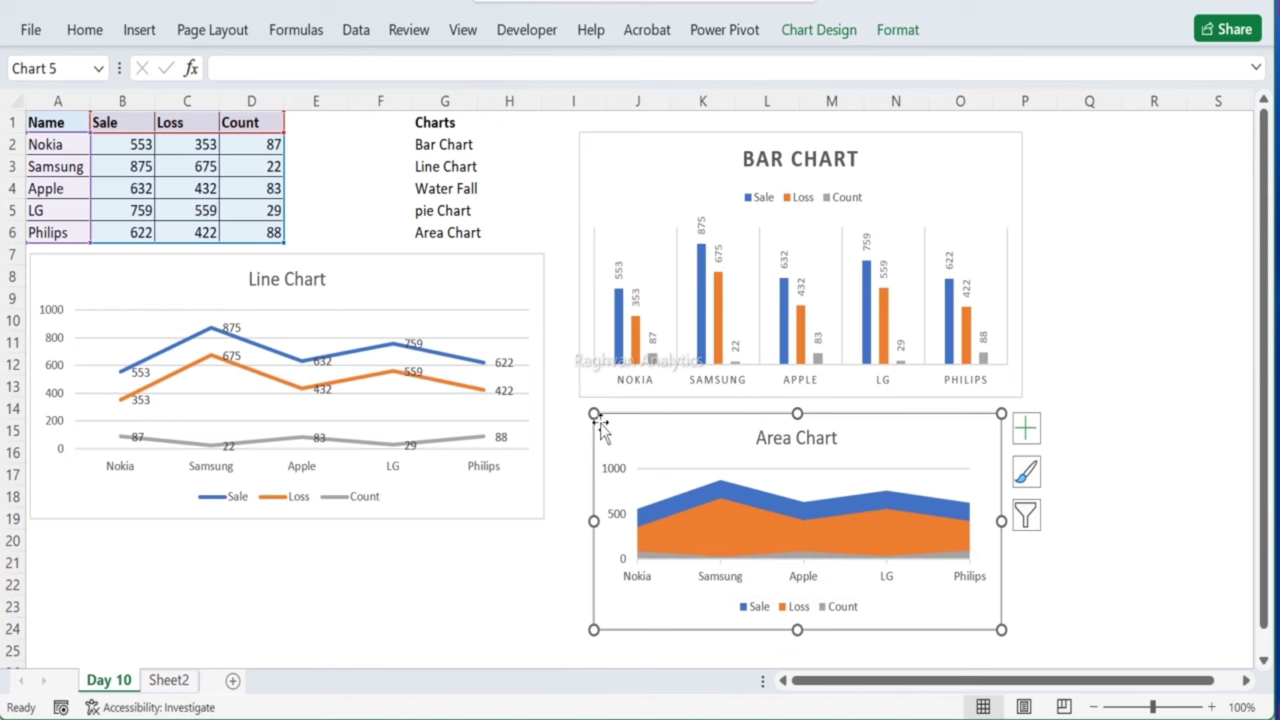
Step: Widen the Area Chart slightly by dragging its left edge to the left
{"action": "left_click_drag", "start_coordinate": [594, 413], "coordinate": [578, 408]}
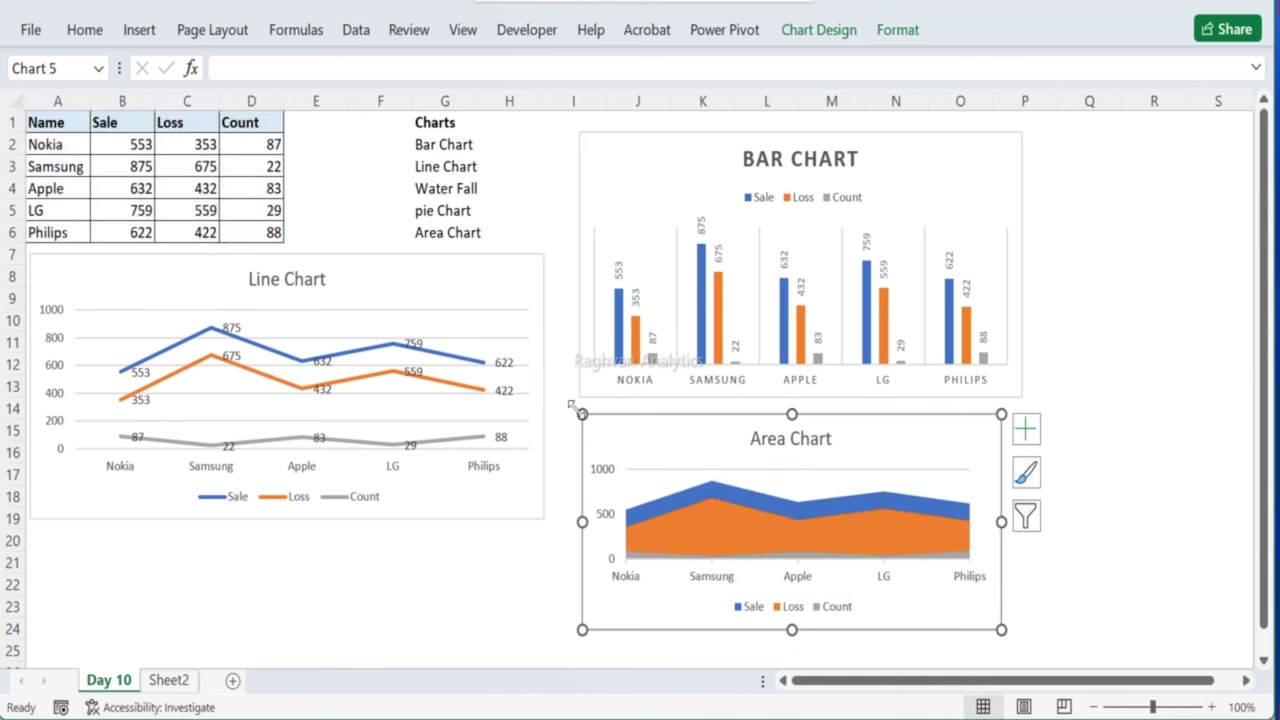
{"action": "left_click", "coordinate": [441, 289]}
{"action": "left_click", "coordinate": [922, 429]}
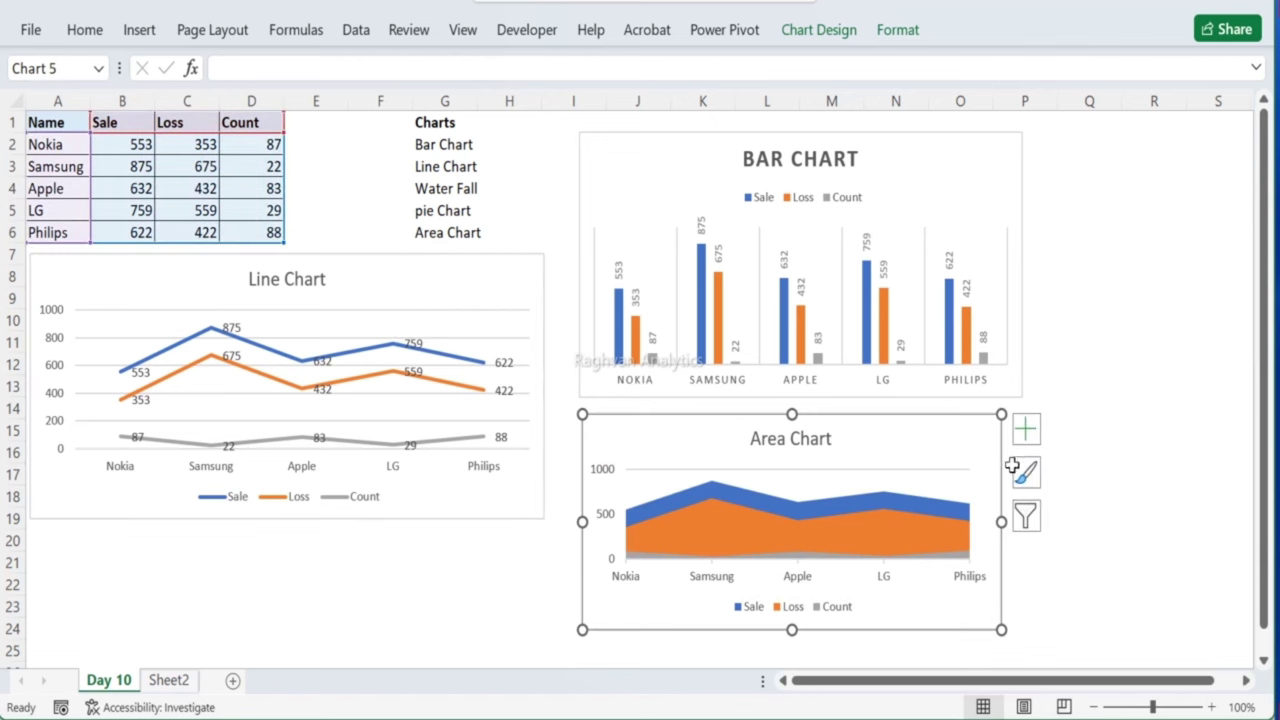
Step: Browse the Area Chart's style and colour presets without applying any
{"action": "left_click", "coordinate": [1027, 474]}
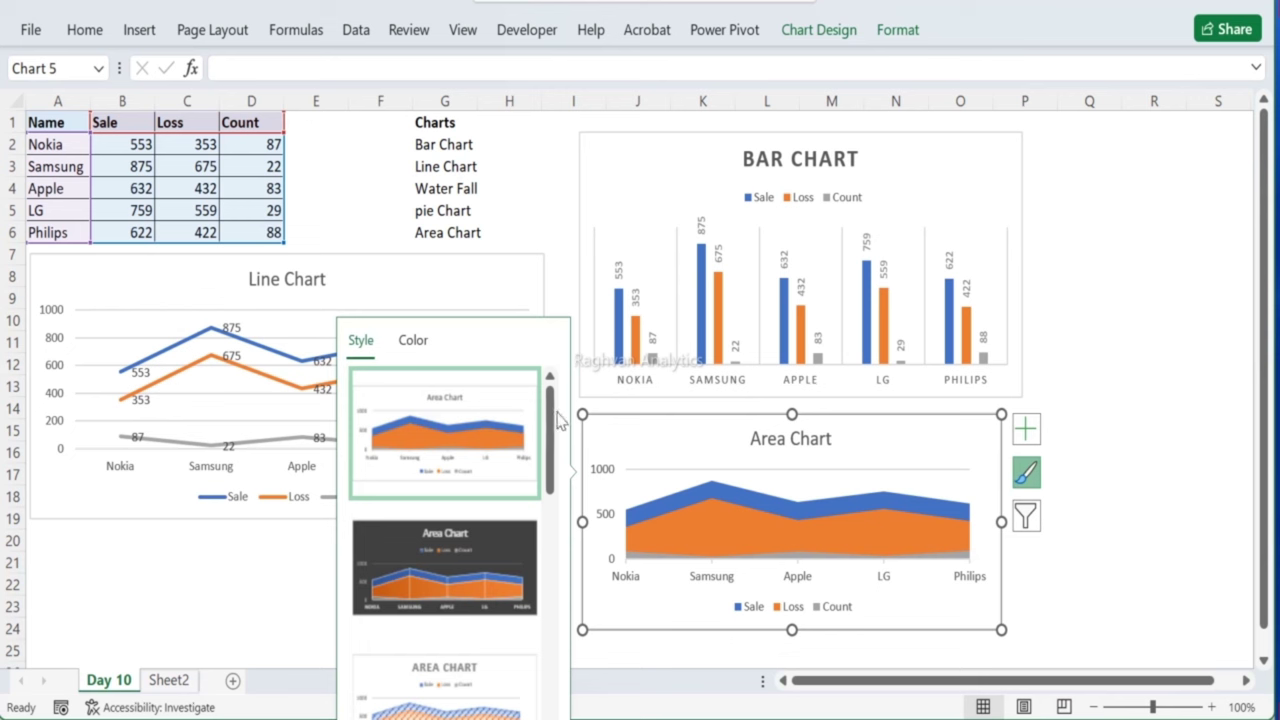
{"action": "left_click_drag", "start_coordinate": [557, 422], "coordinate": [560, 580]}
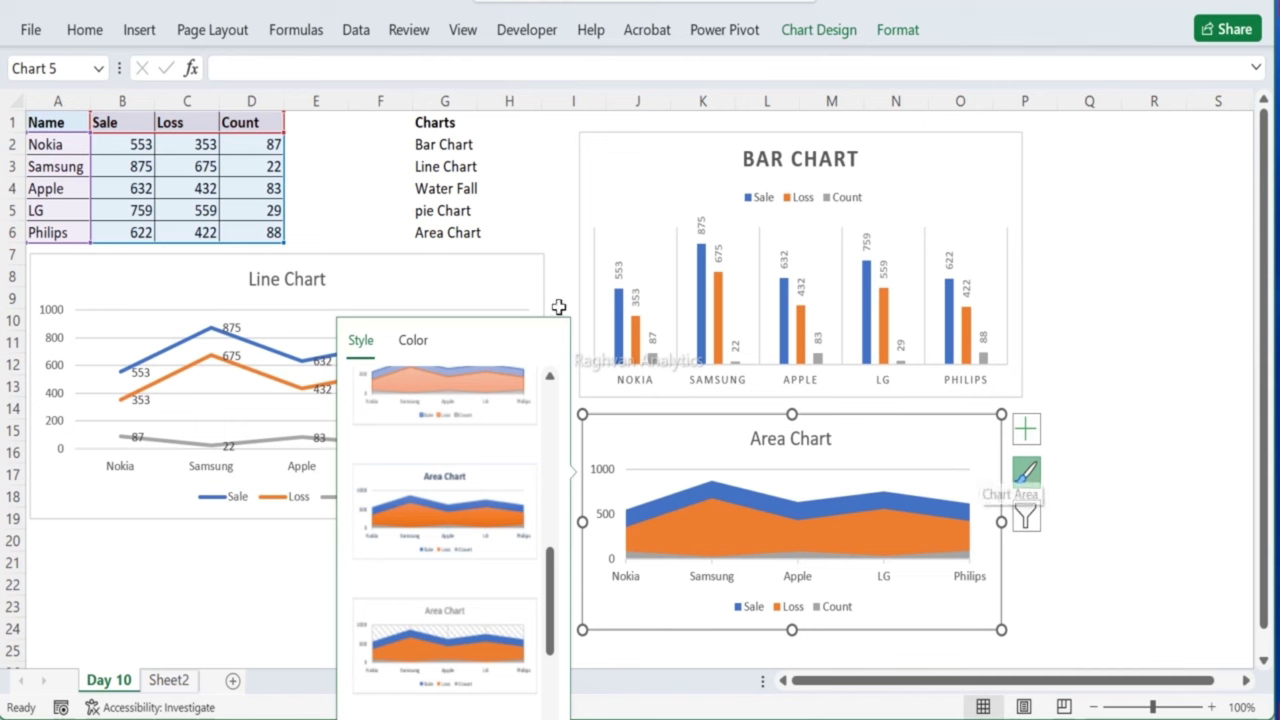
{"action": "left_click", "coordinate": [495, 259]}
{"action": "left_click", "coordinate": [917, 434]}
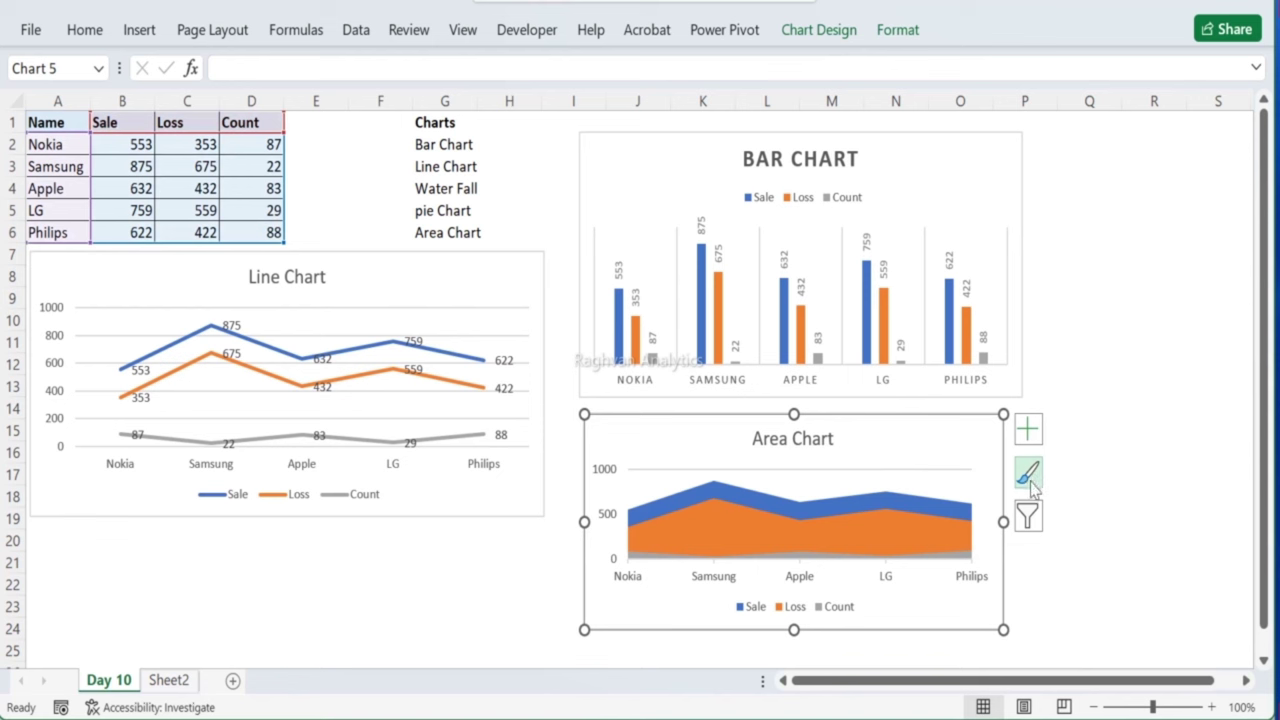
{"action": "left_click", "coordinate": [1027, 476]}
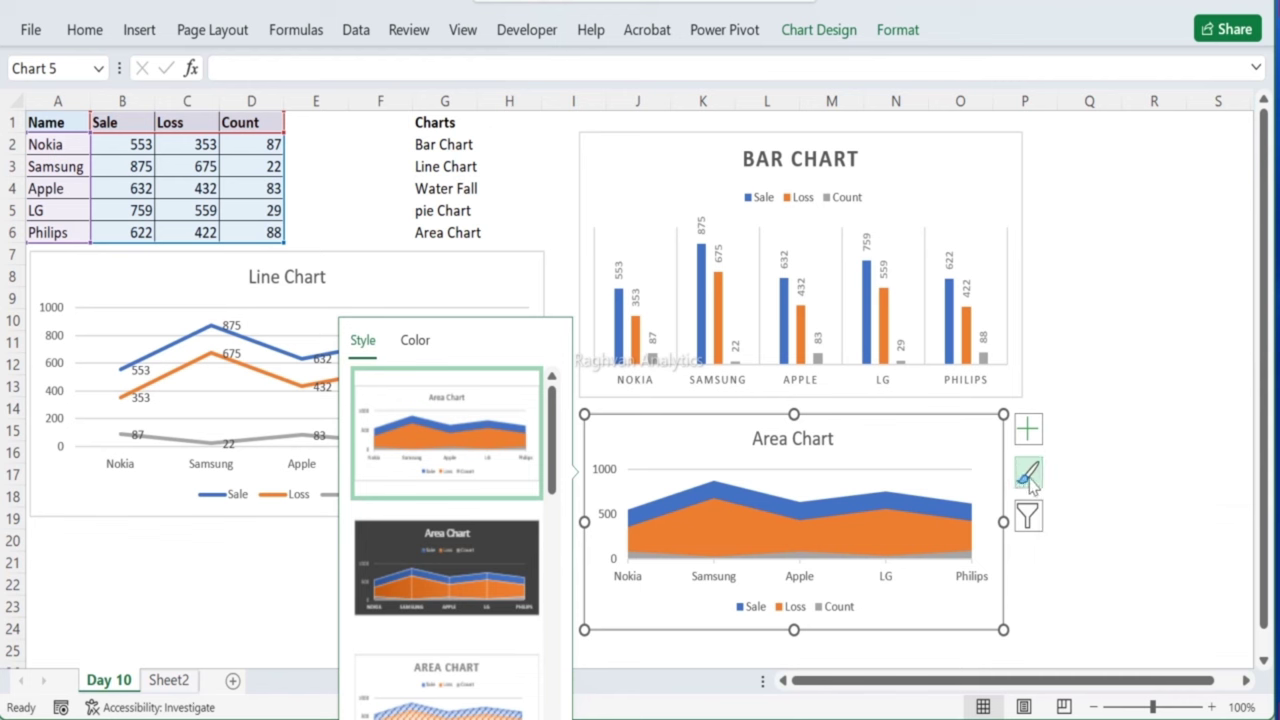
{"action": "left_click", "coordinate": [1029, 476]}
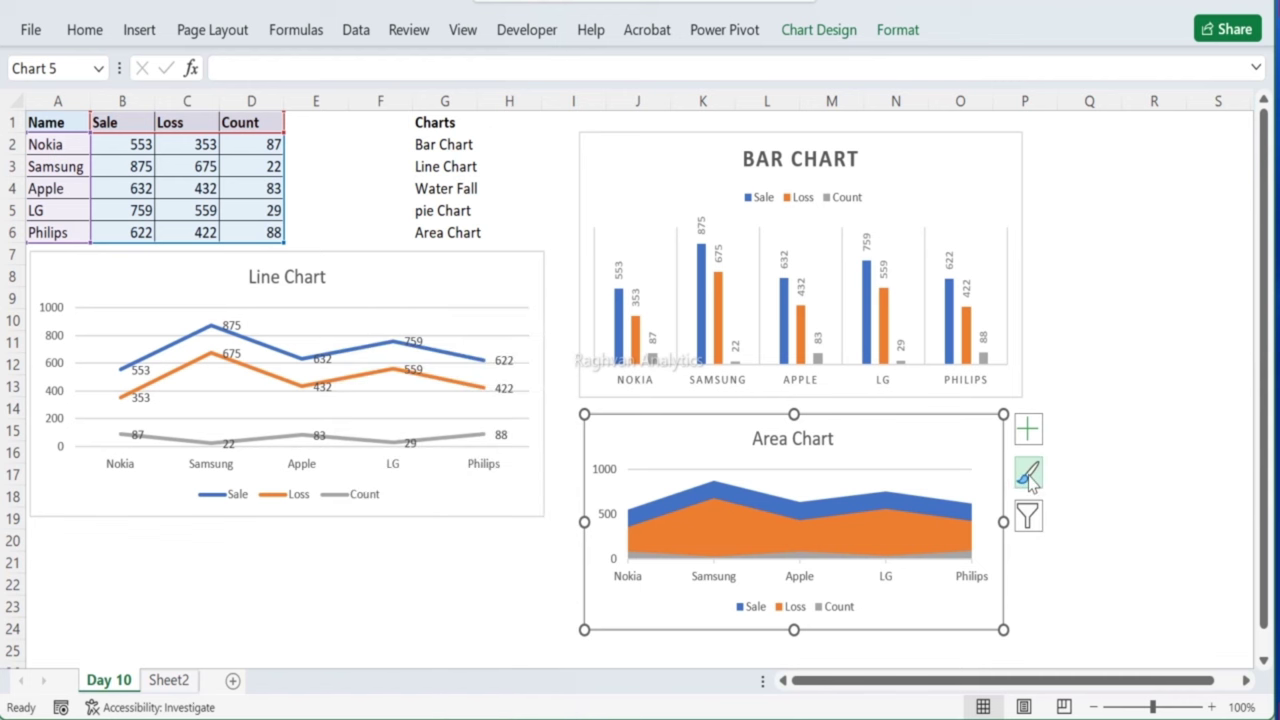
{"action": "left_click", "coordinate": [1029, 476]}
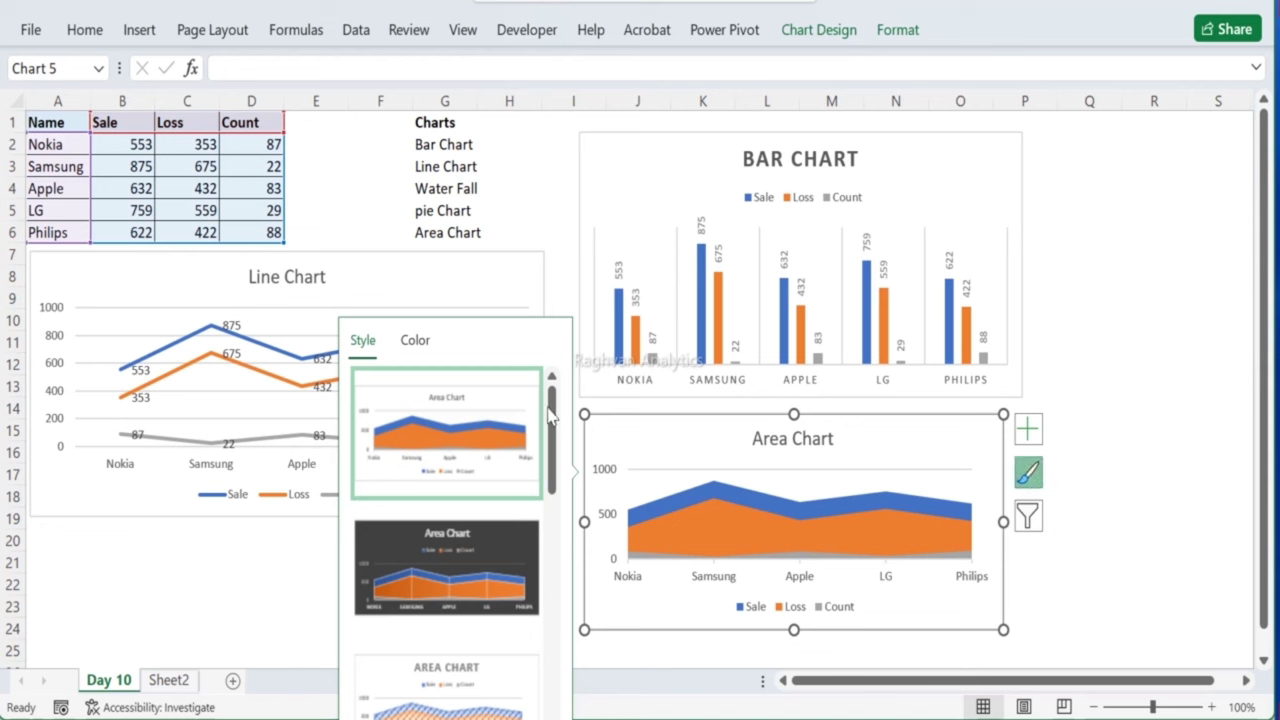
{"action": "scroll", "coordinate": [510, 630], "scroll_direction": "down", "scroll_amount": 10}
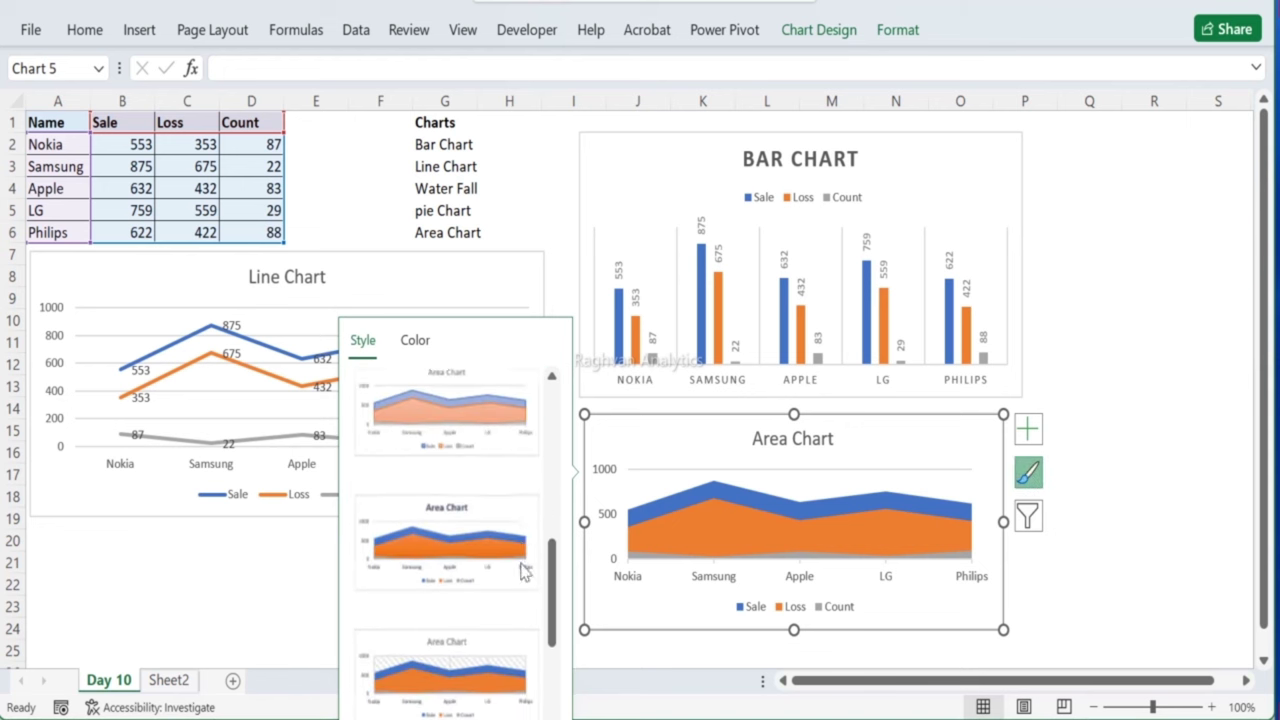
{"action": "scroll", "coordinate": [510, 630], "scroll_direction": "up", "scroll_amount": 10}
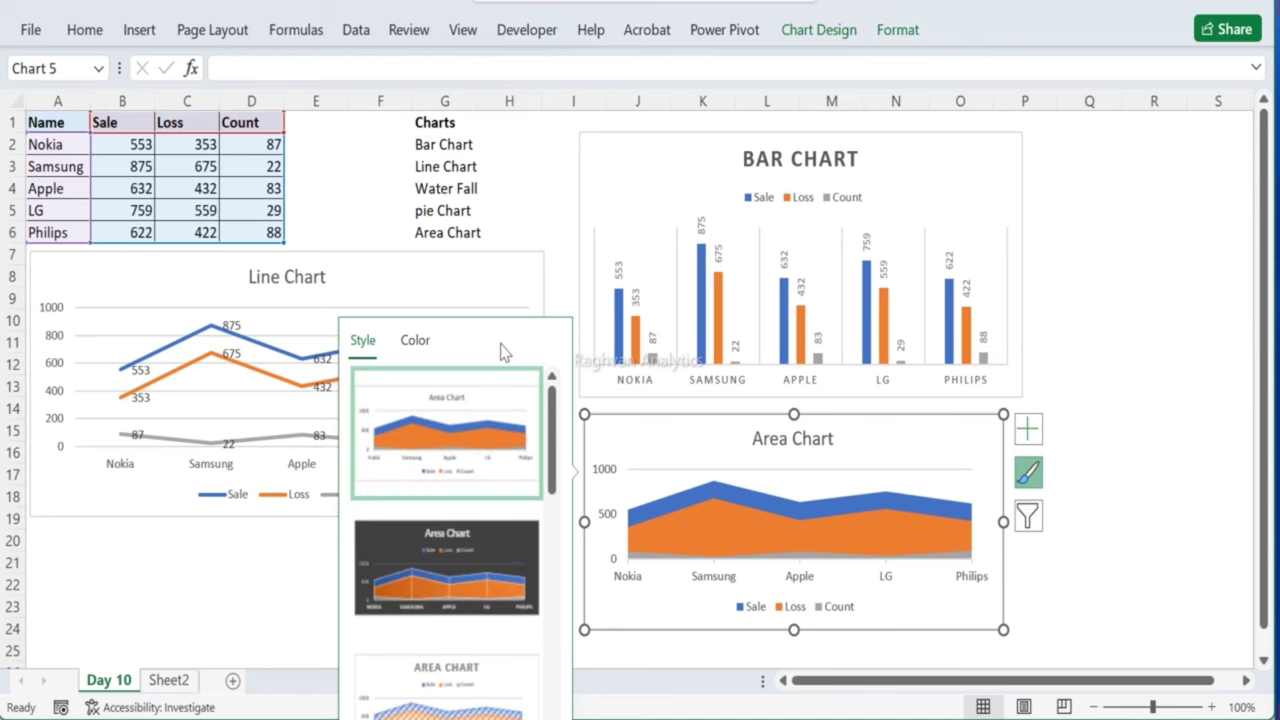
{"action": "left_click", "coordinate": [431, 354]}
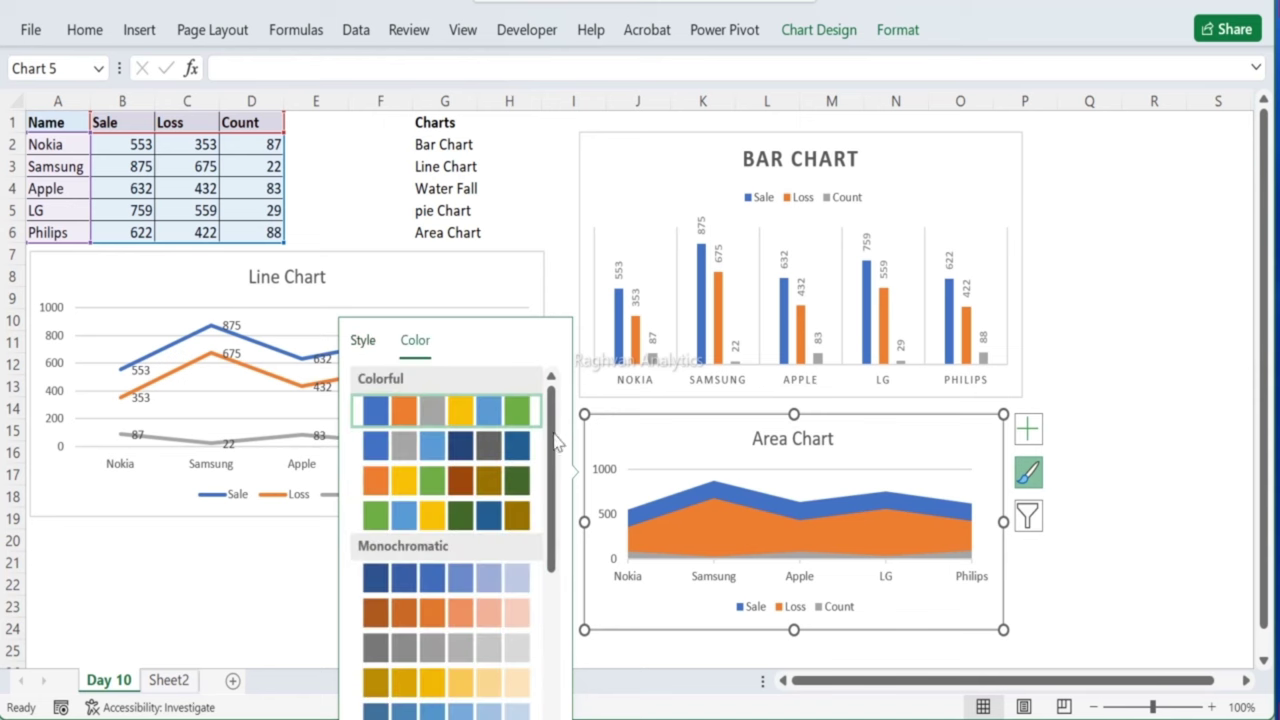
{"action": "scroll", "coordinate": [563, 560], "scroll_direction": "down", "scroll_amount": 10}
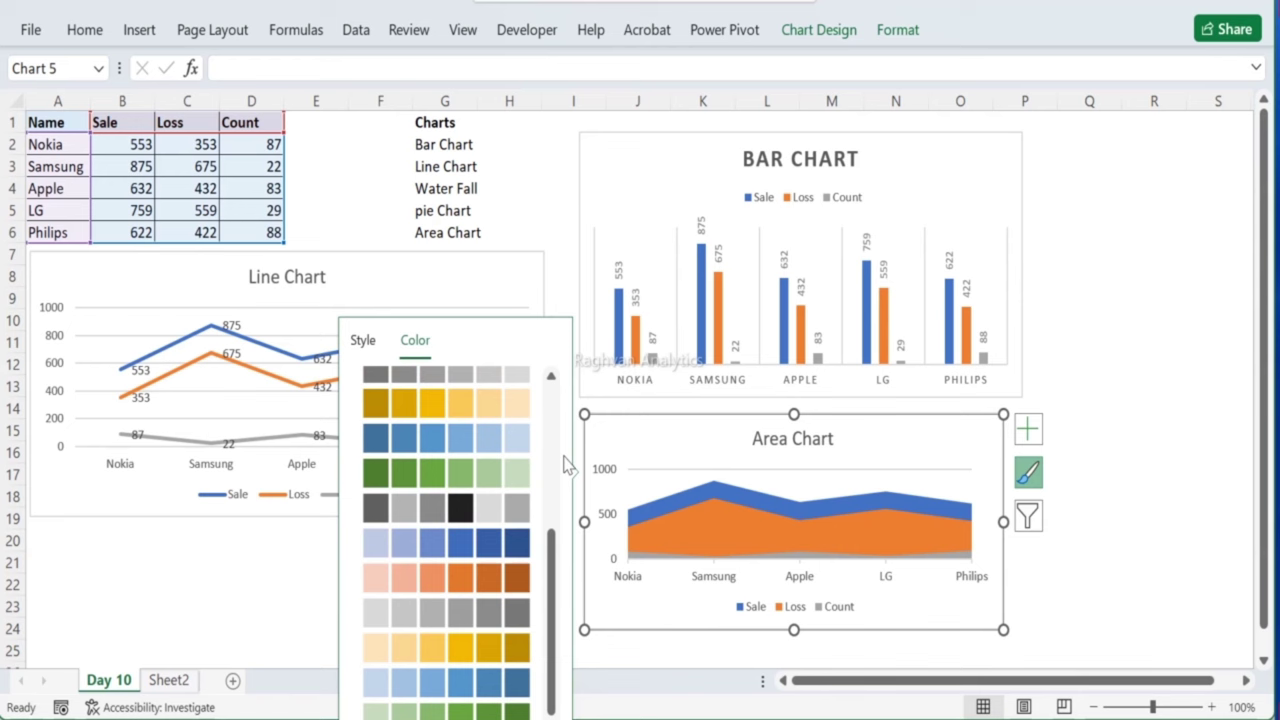
{"action": "scroll", "coordinate": [563, 560], "scroll_direction": "up", "scroll_amount": 10}
{"action": "left_click", "coordinate": [360, 341]}
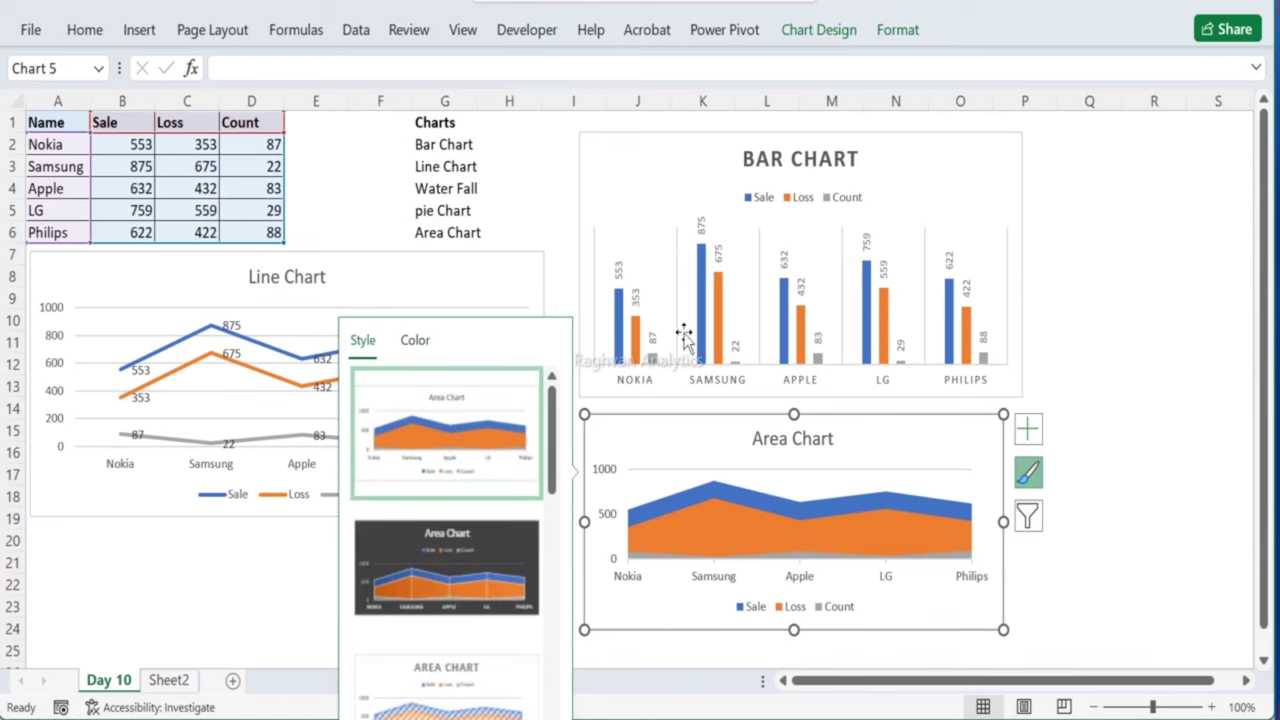
Step: Turn off the Area Chart's chart title, axes and legend in Chart Elements
{"action": "left_click", "coordinate": [1029, 432]}
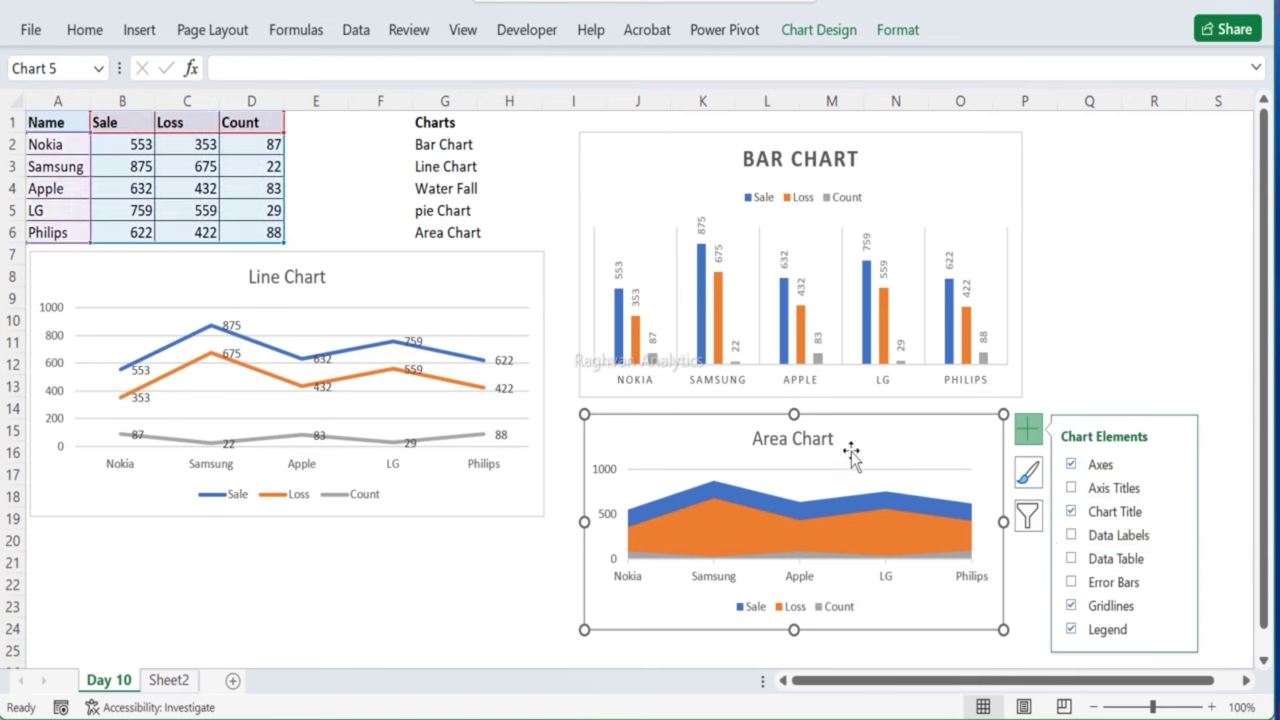
{"action": "left_click", "coordinate": [1071, 512]}
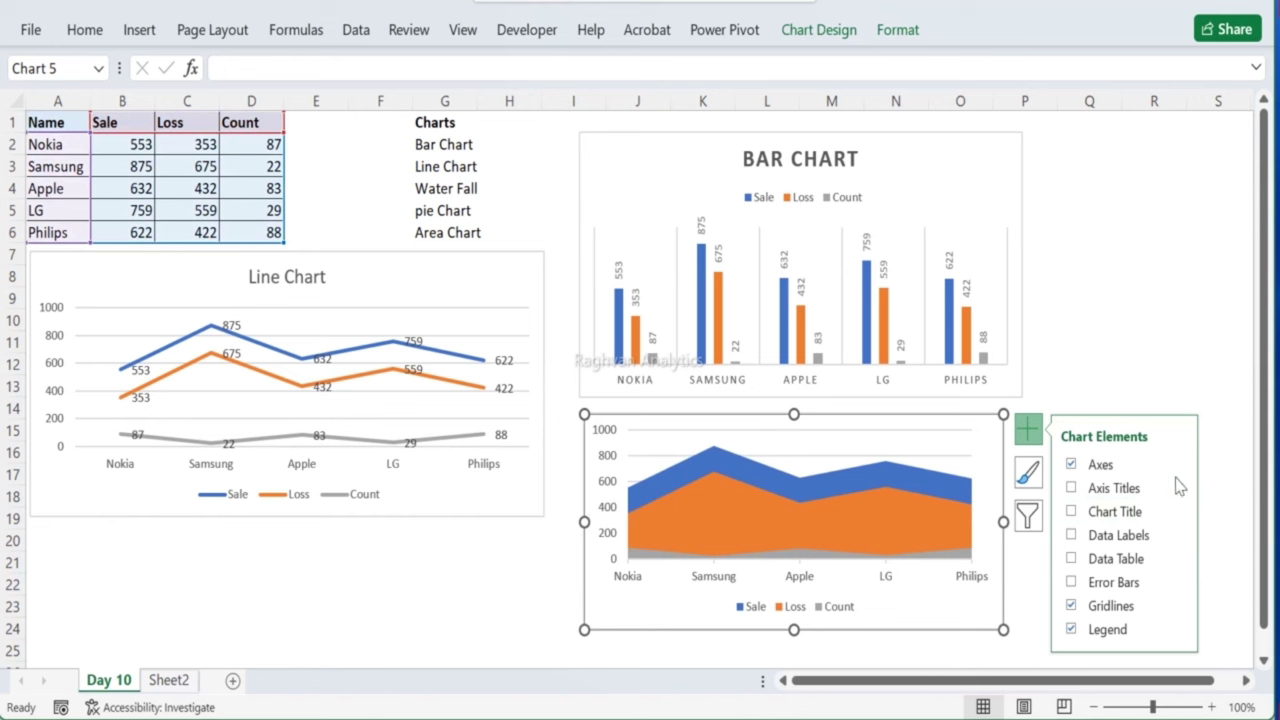
{"action": "left_click", "coordinate": [1073, 489]}
{"action": "left_click", "coordinate": [1071, 488]}
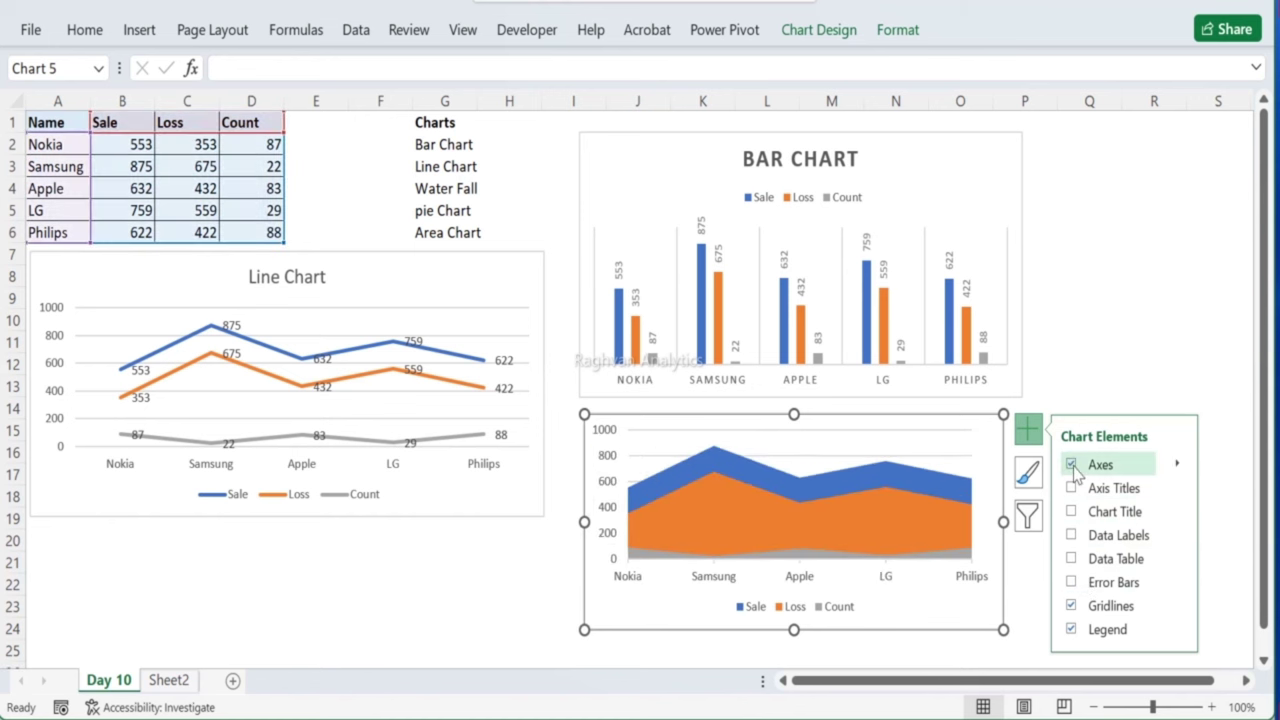
{"action": "left_click", "coordinate": [1071, 465]}
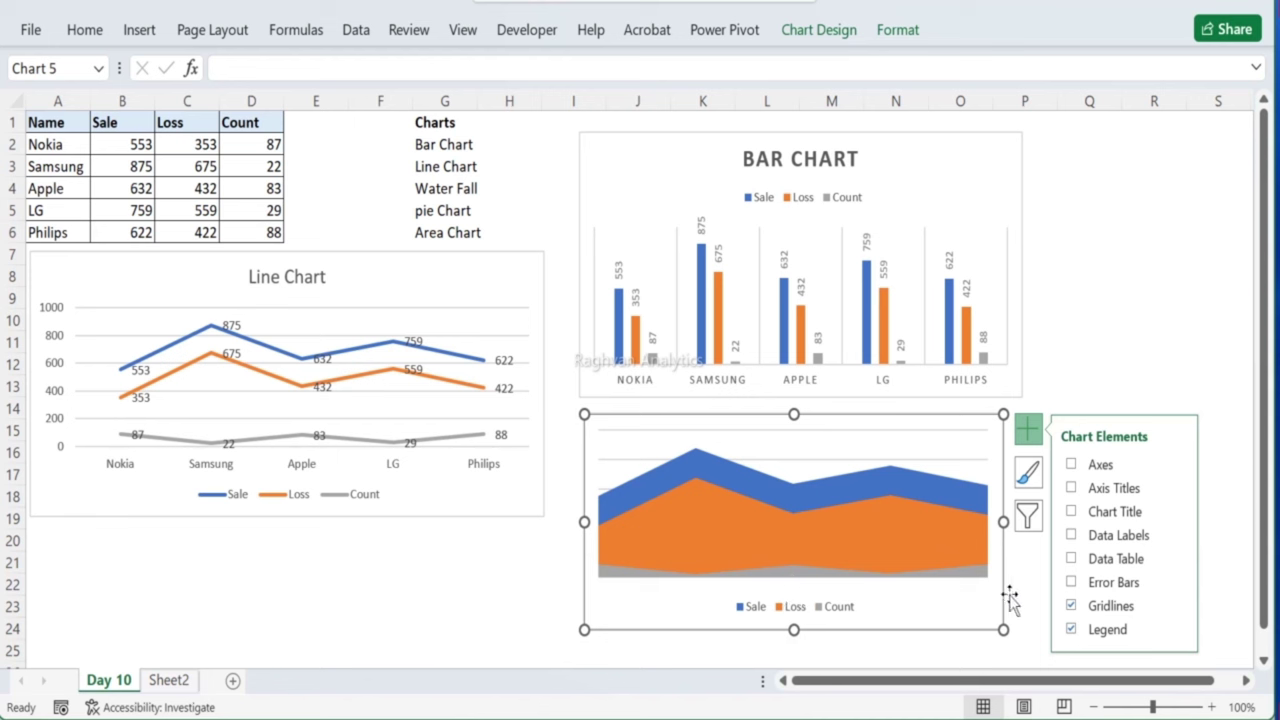
{"action": "left_click", "coordinate": [1069, 632]}
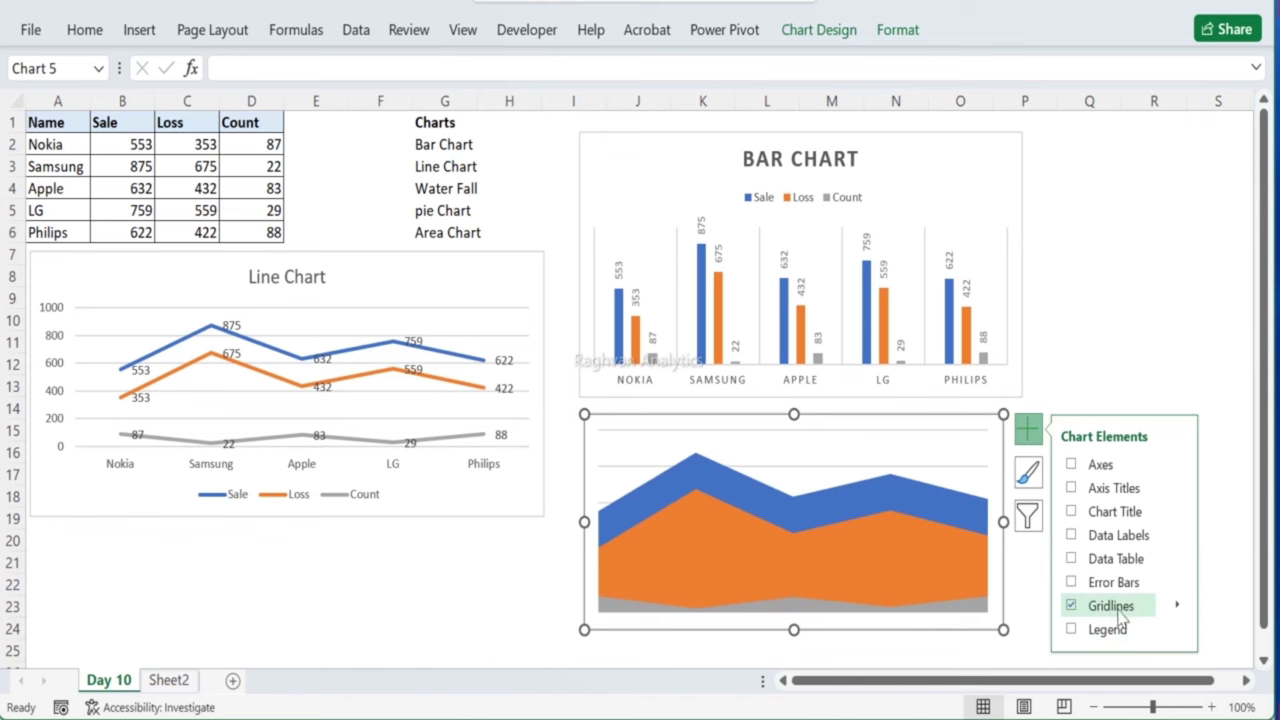
{"action": "left_click", "coordinate": [608, 466]}
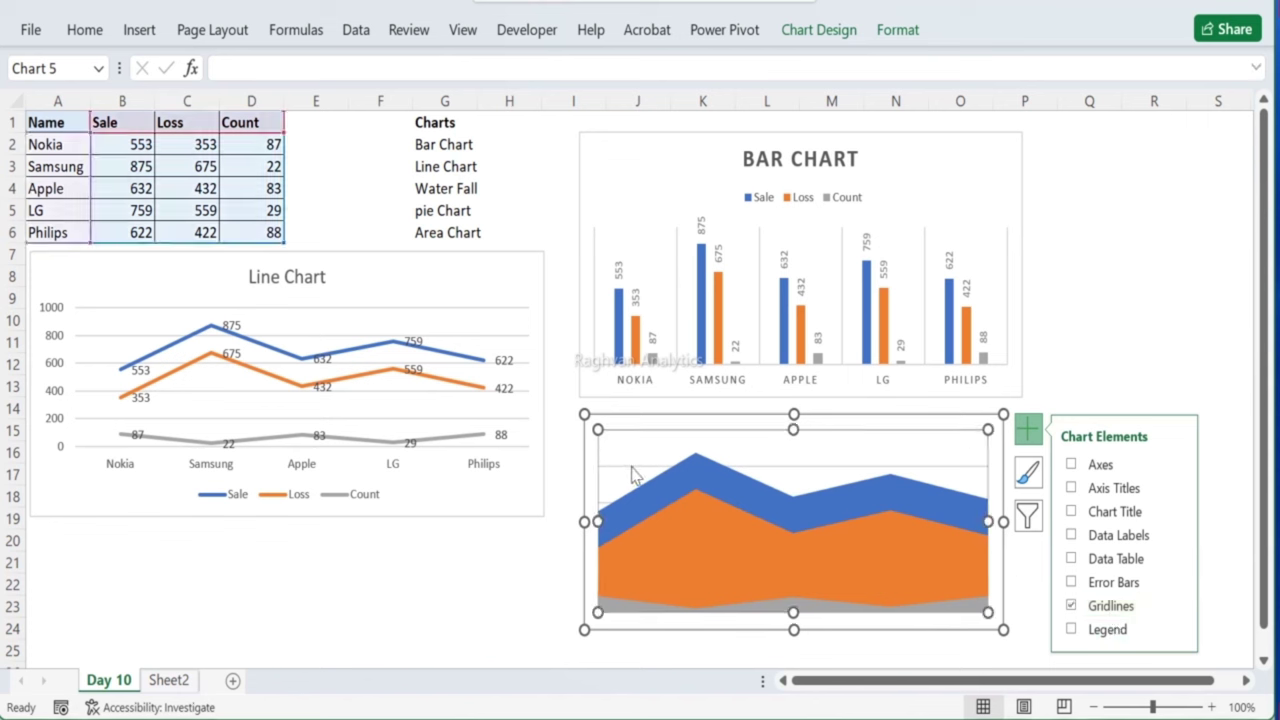
{"action": "left_click", "coordinate": [632, 467]}
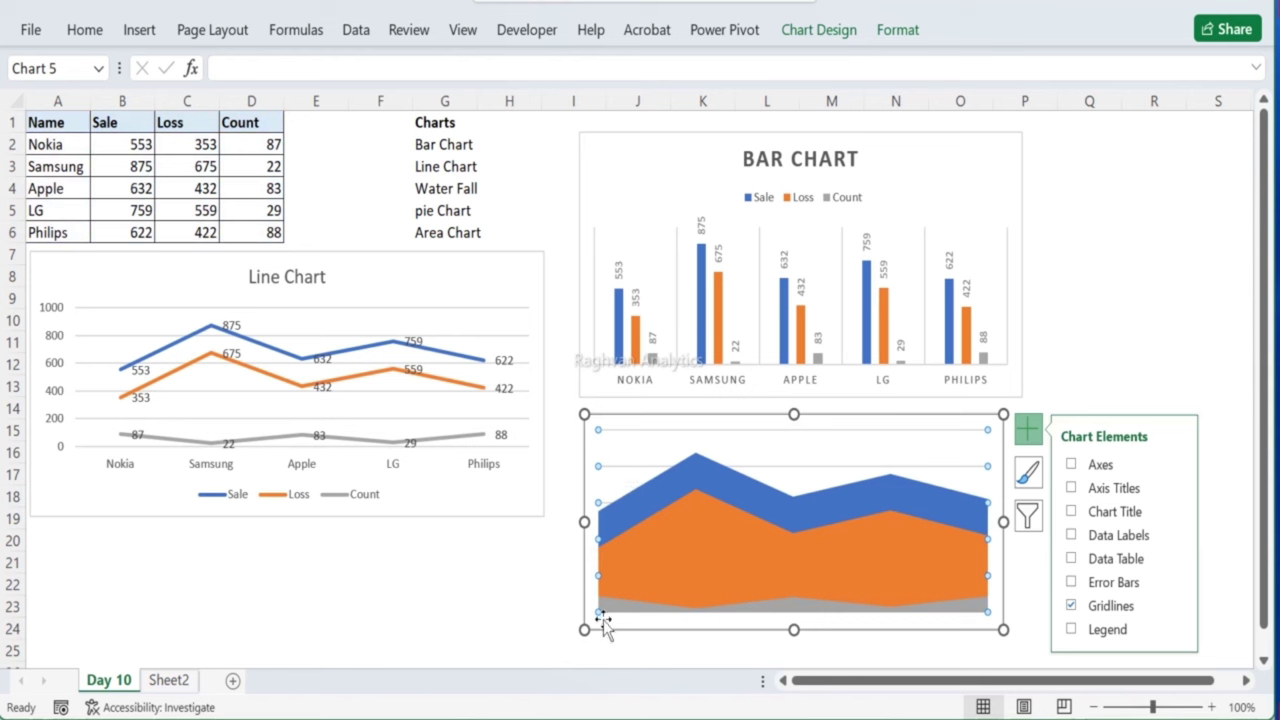
{"action": "left_click", "coordinate": [524, 306]}
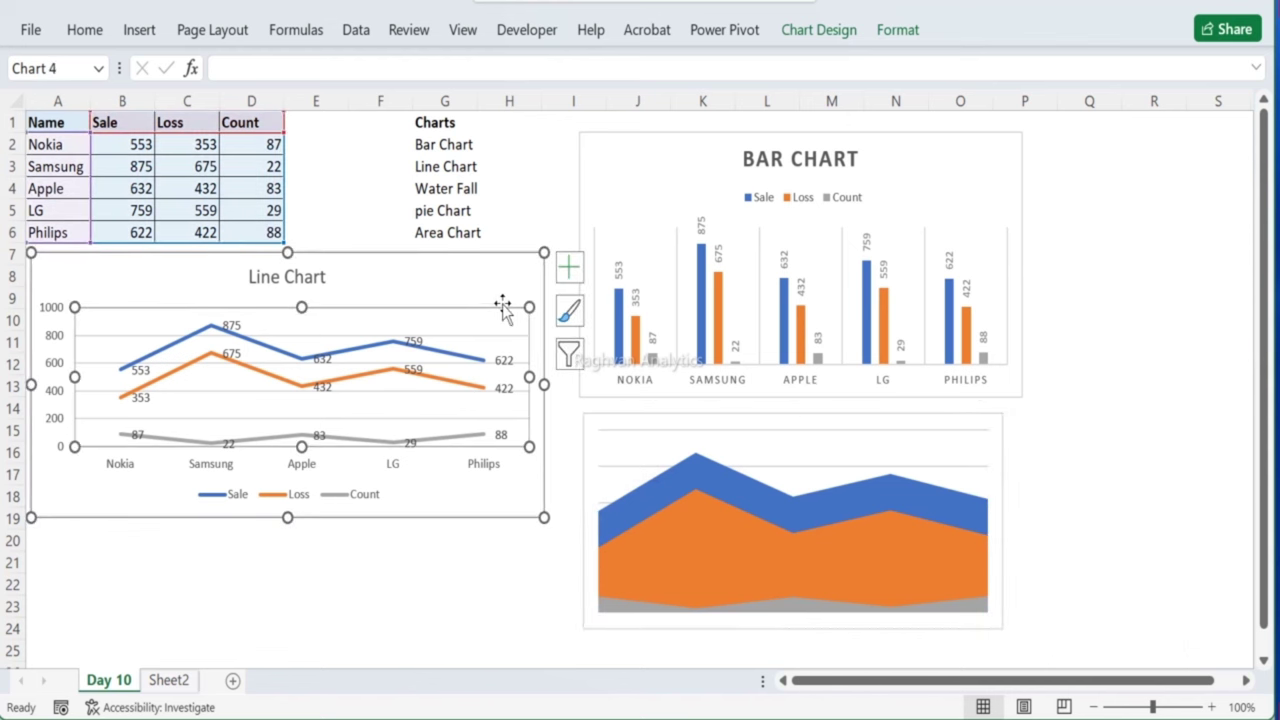
Step: Show the Line Chart's Sale/Loss/Count legend and horizontal gridlines via Chart Elements
{"action": "left_click", "coordinate": [506, 335]}
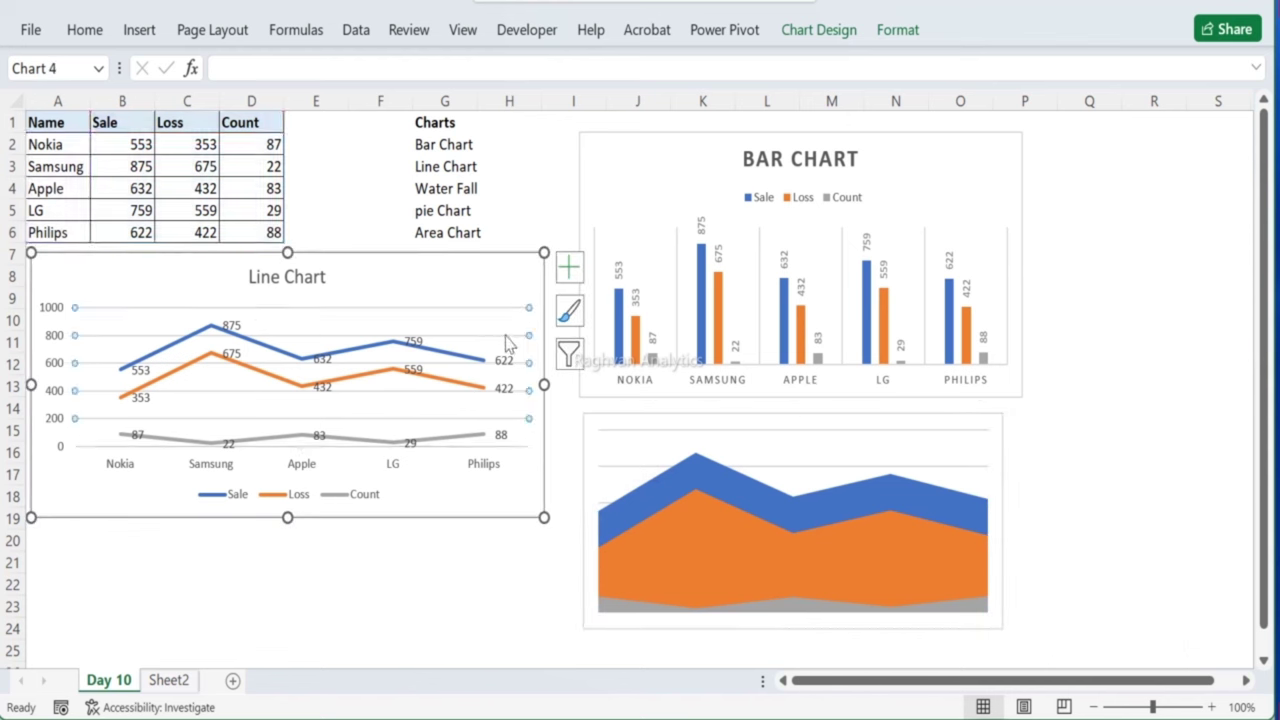
{"action": "left_click", "coordinate": [570, 314]}
{"action": "left_click", "coordinate": [570, 268]}
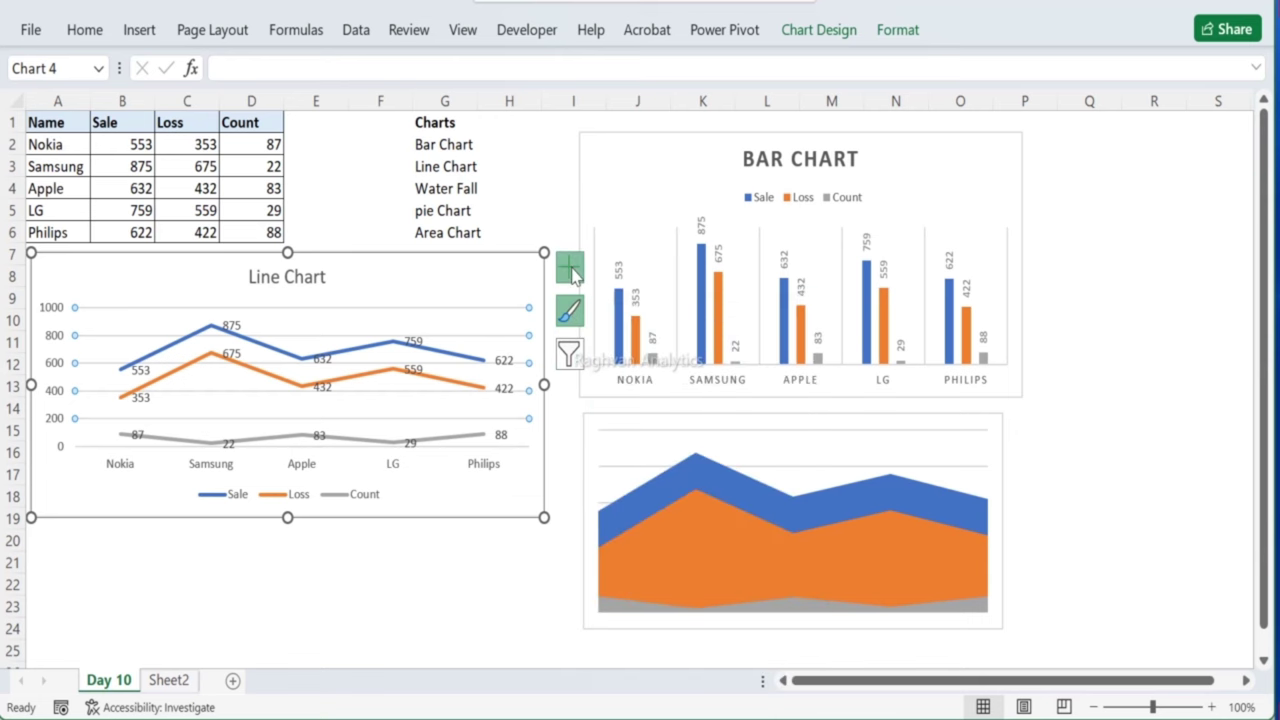
{"action": "left_click", "coordinate": [572, 270]}
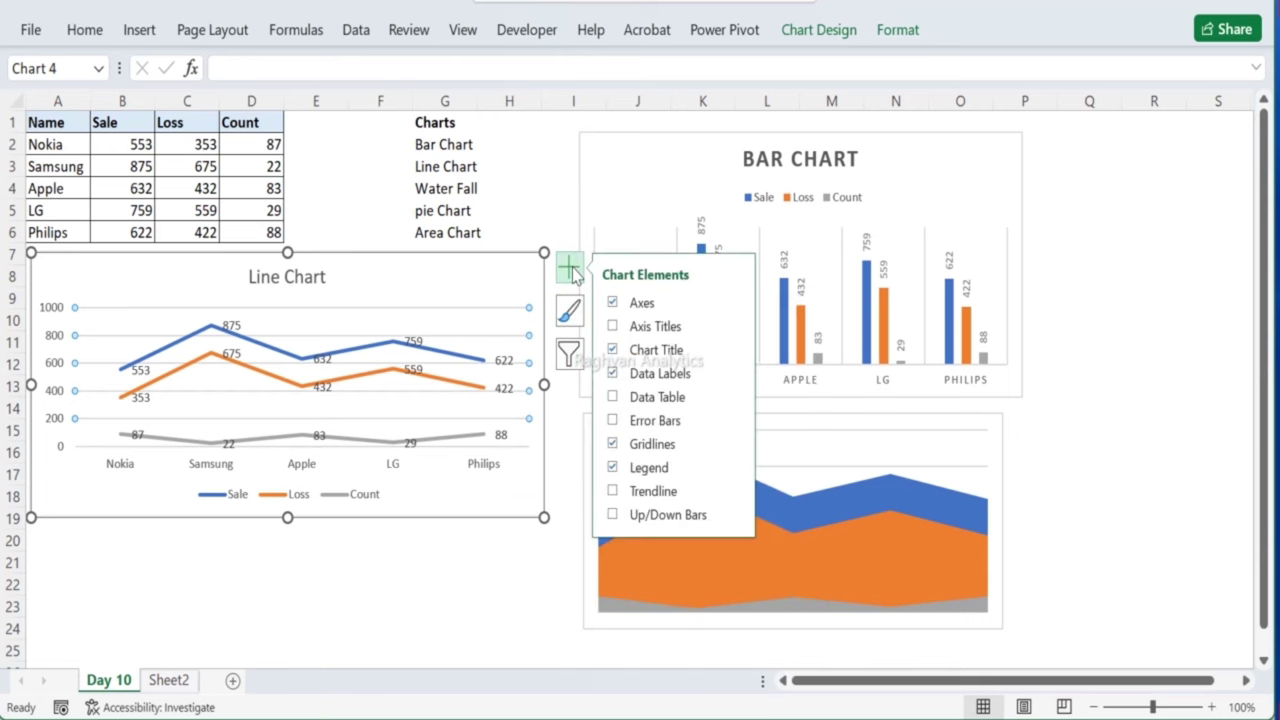
{"action": "left_click", "coordinate": [613, 444]}
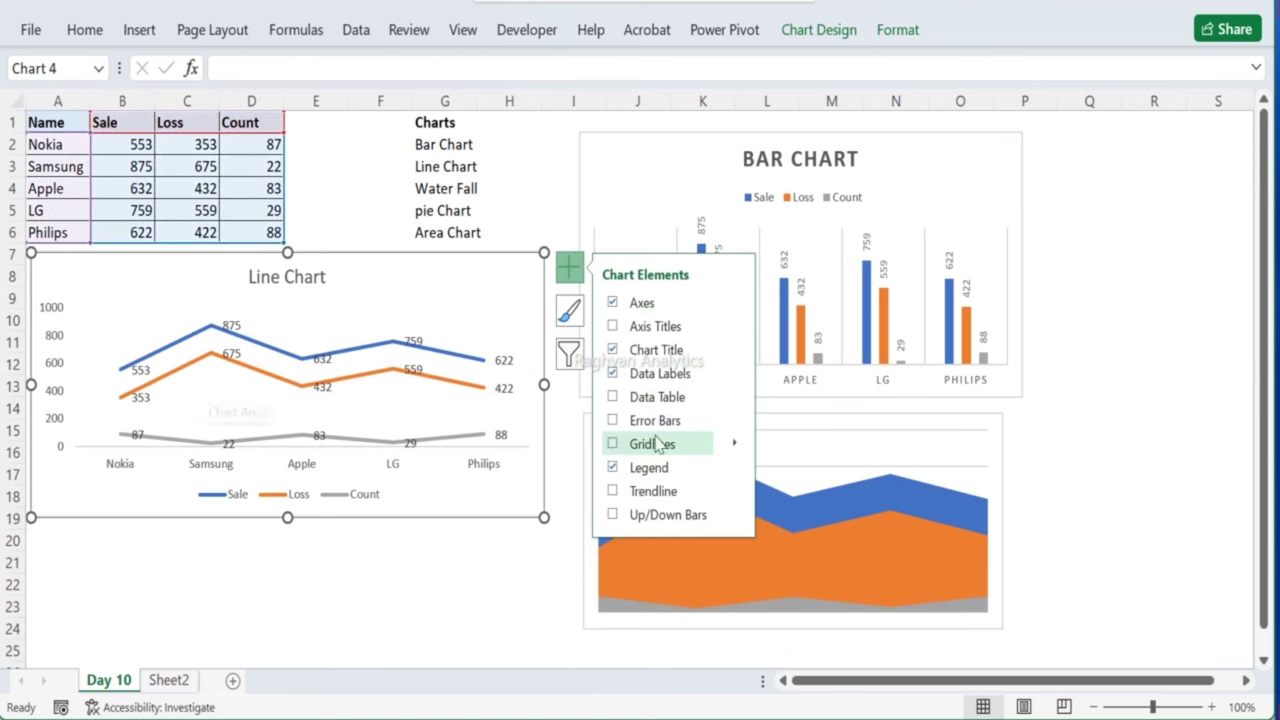
{"action": "left_click", "coordinate": [612, 469]}
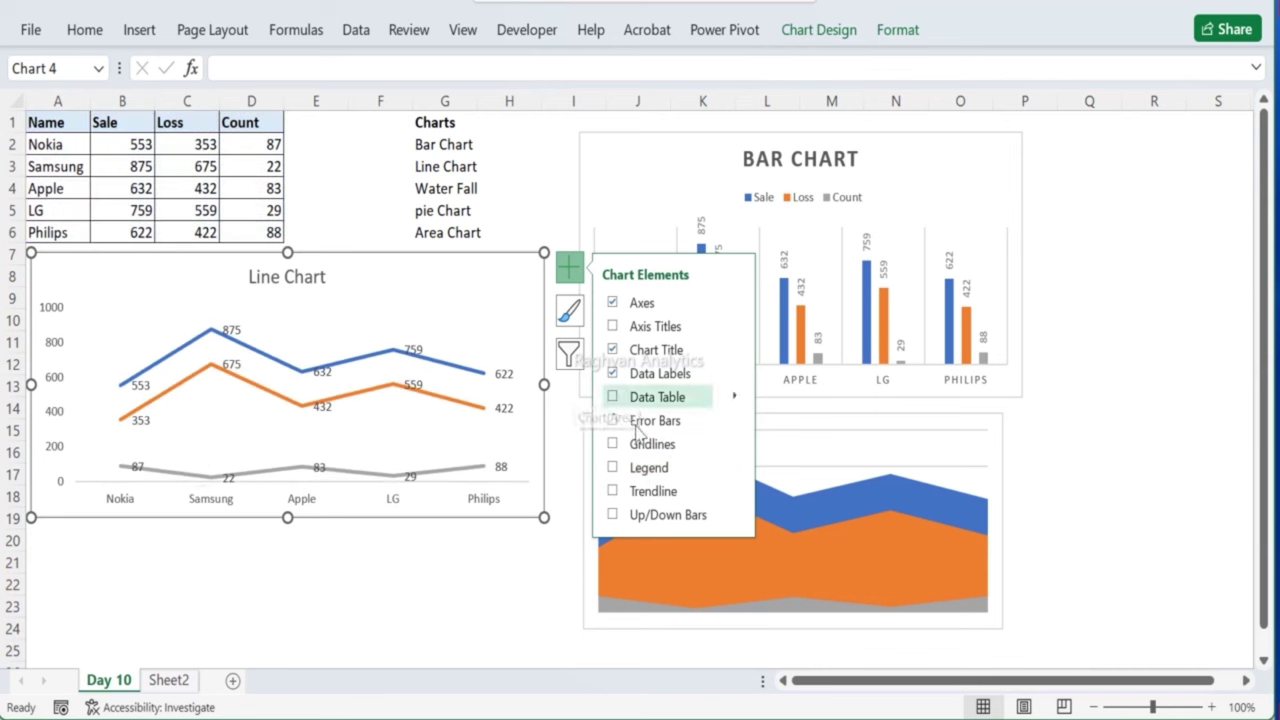
{"action": "left_click", "coordinate": [612, 468]}
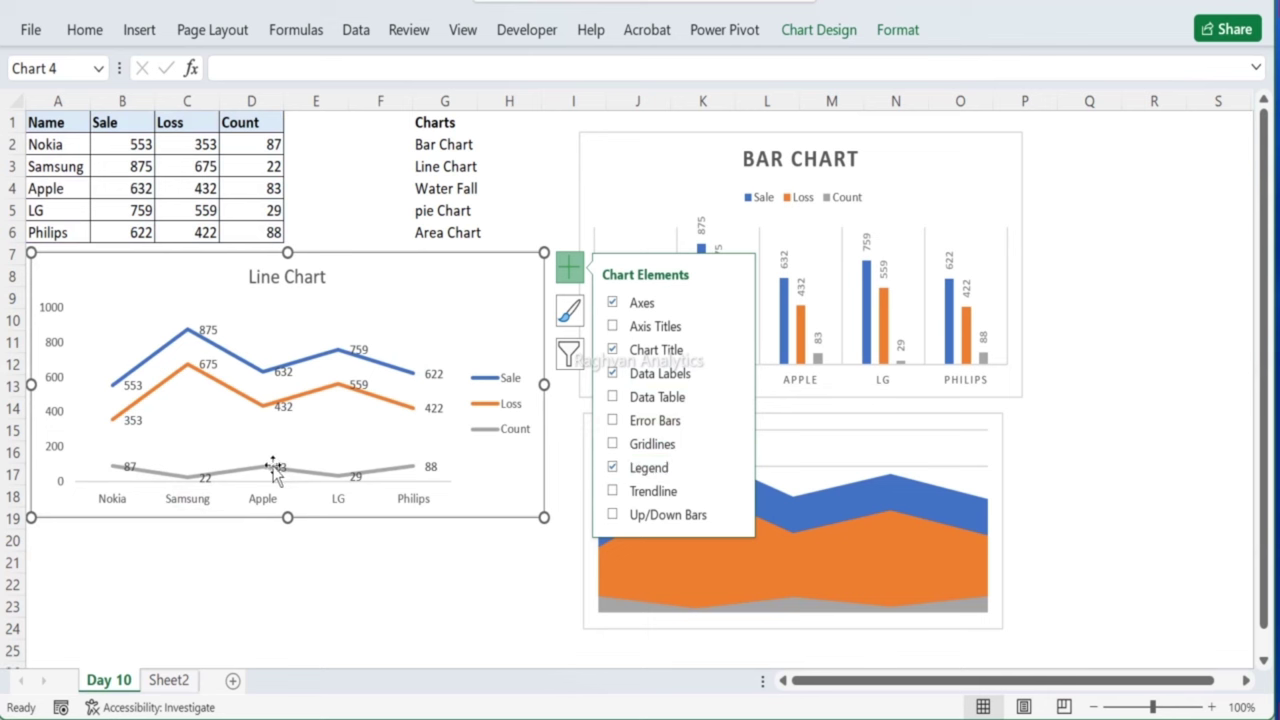
{"action": "left_click", "coordinate": [613, 445]}
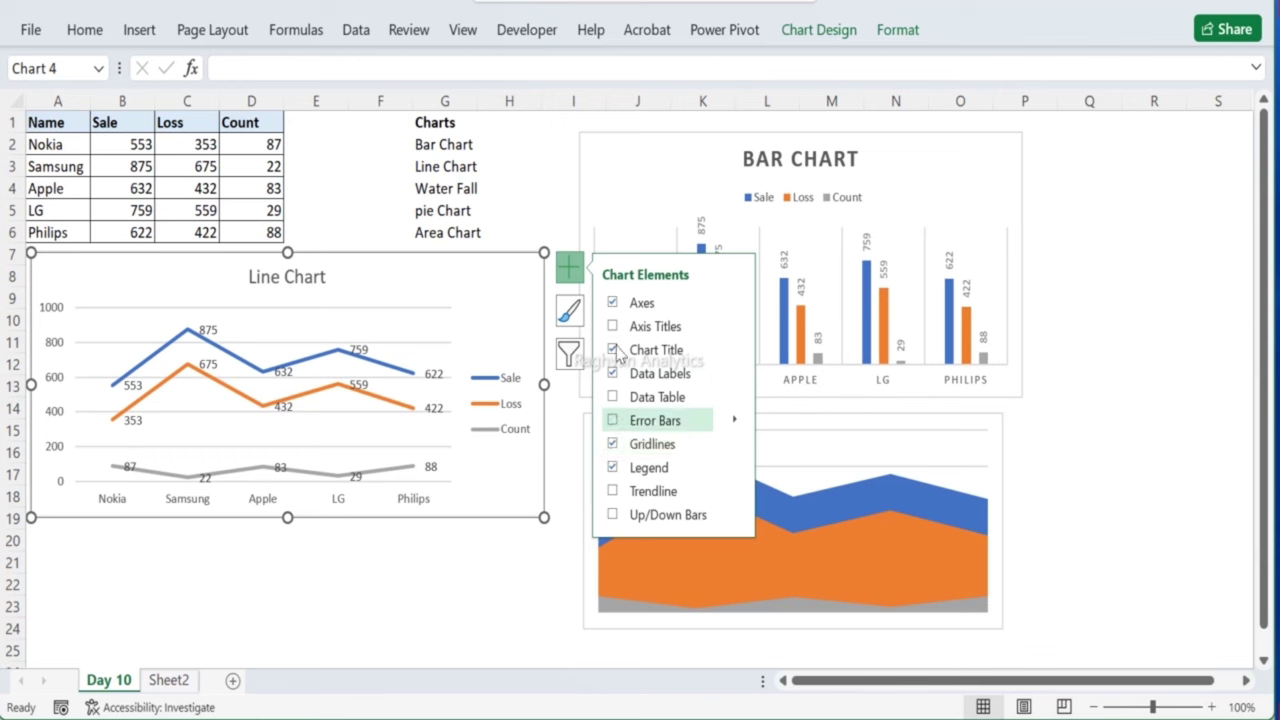
{"action": "left_click", "coordinate": [826, 418]}
{"action": "left_click", "coordinate": [724, 494]}
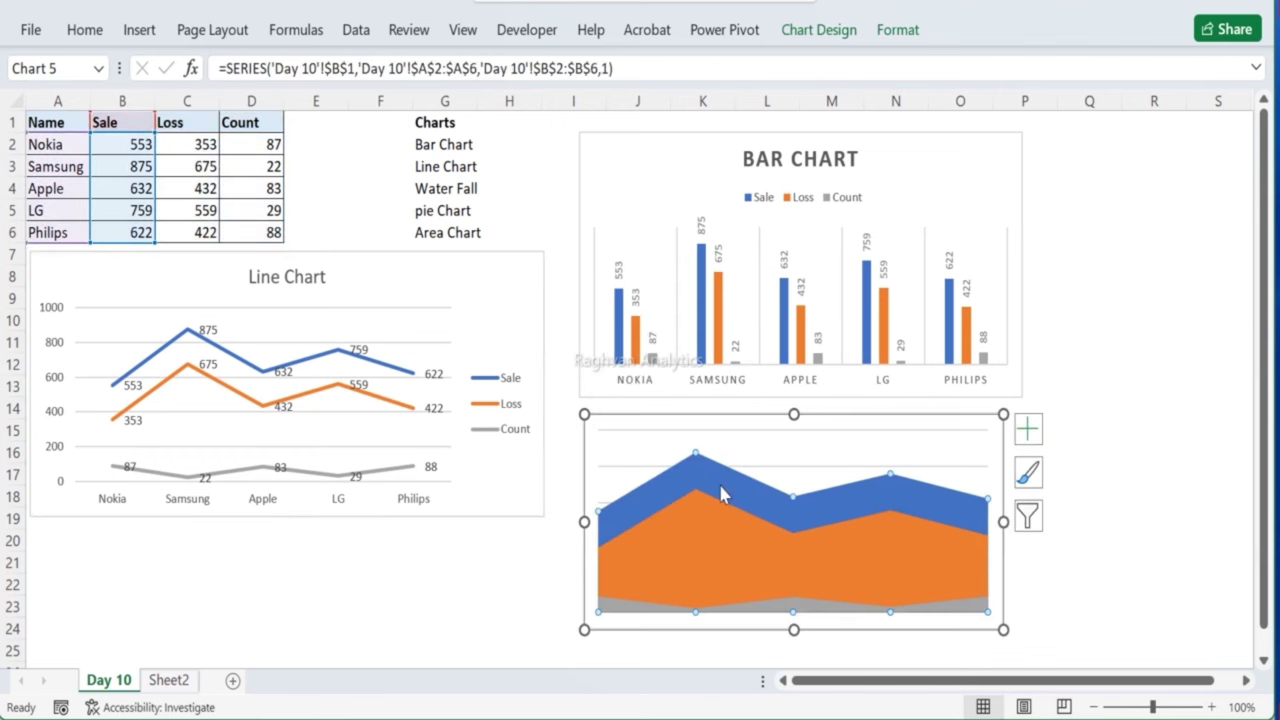
Step: Turn the Area Chart's axes and legend back on
{"action": "left_click", "coordinate": [772, 449]}
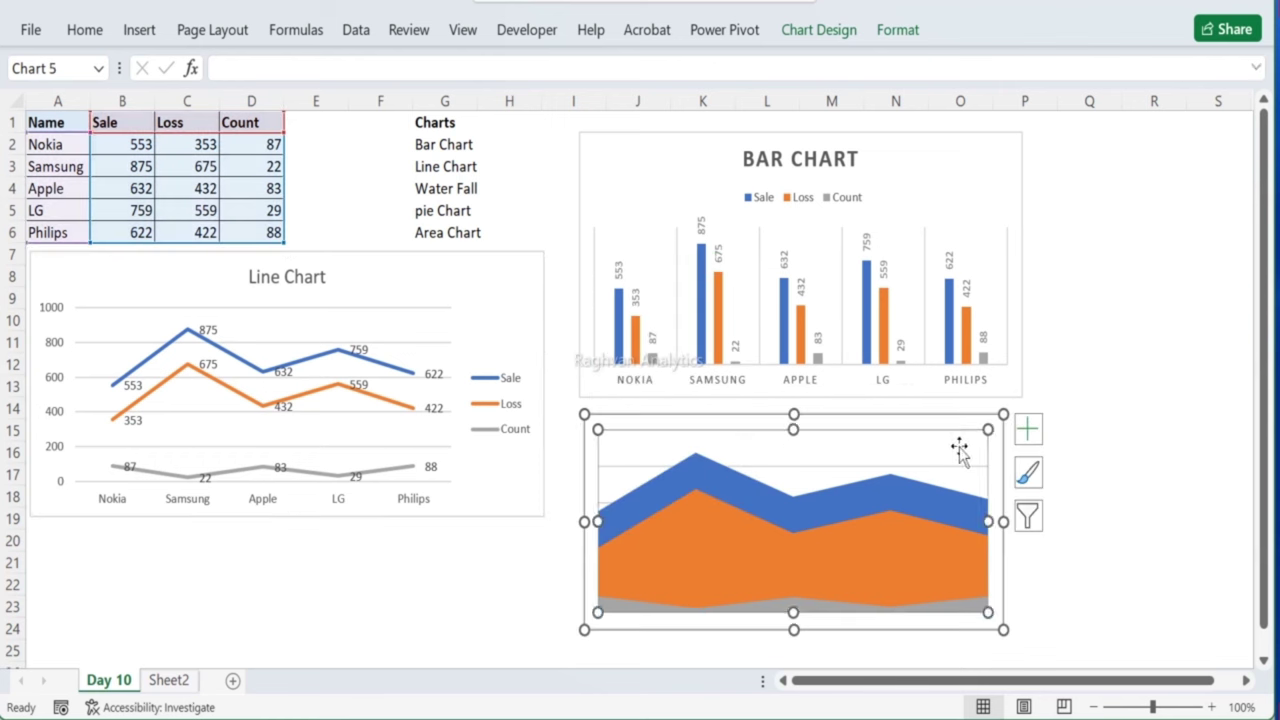
{"action": "left_click", "coordinate": [1028, 429]}
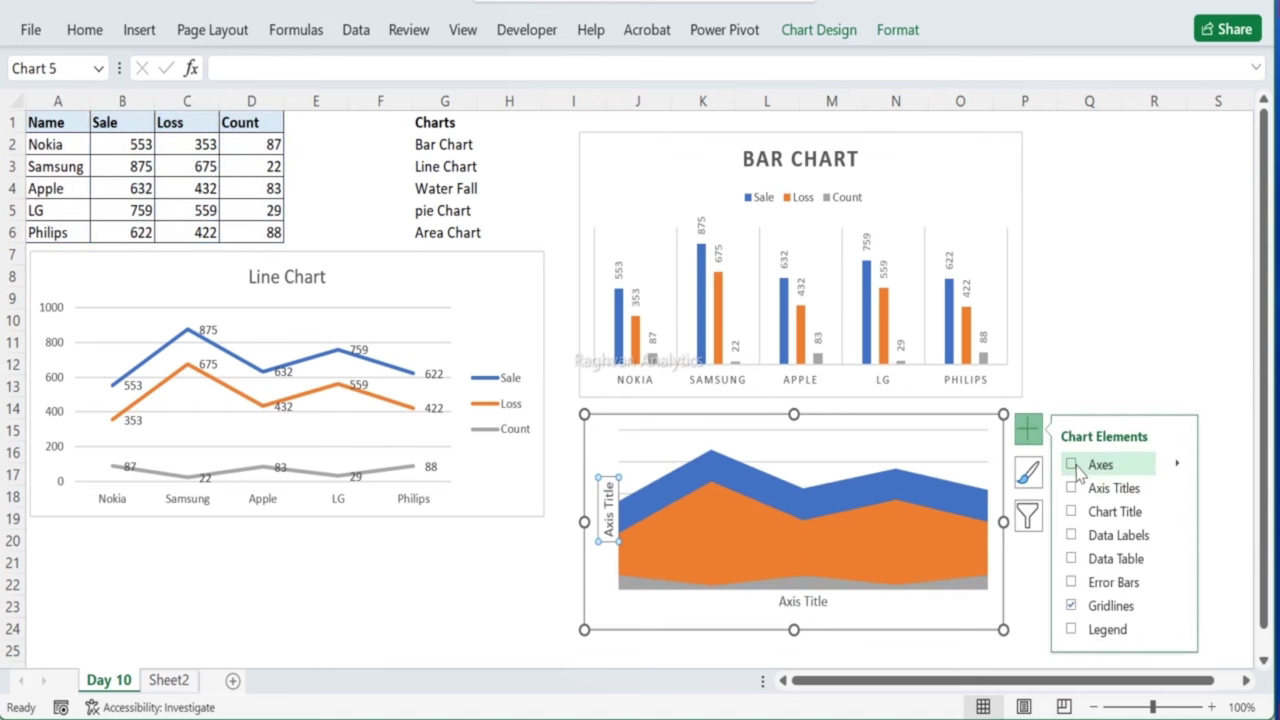
{"action": "left_click", "coordinate": [1072, 465]}
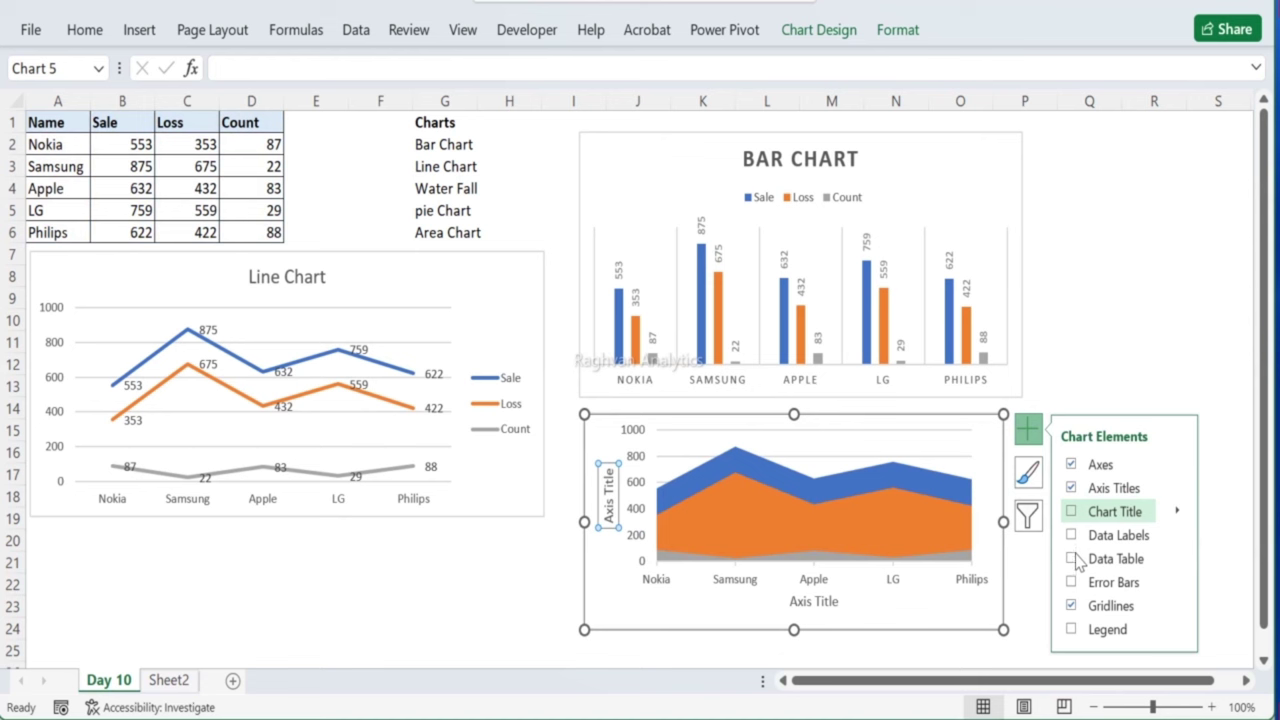
{"action": "left_click", "coordinate": [1071, 629]}
Step: Move the legend toward the bottom of the area chart and make the chart taller
{"action": "left_click", "coordinate": [968, 531]}
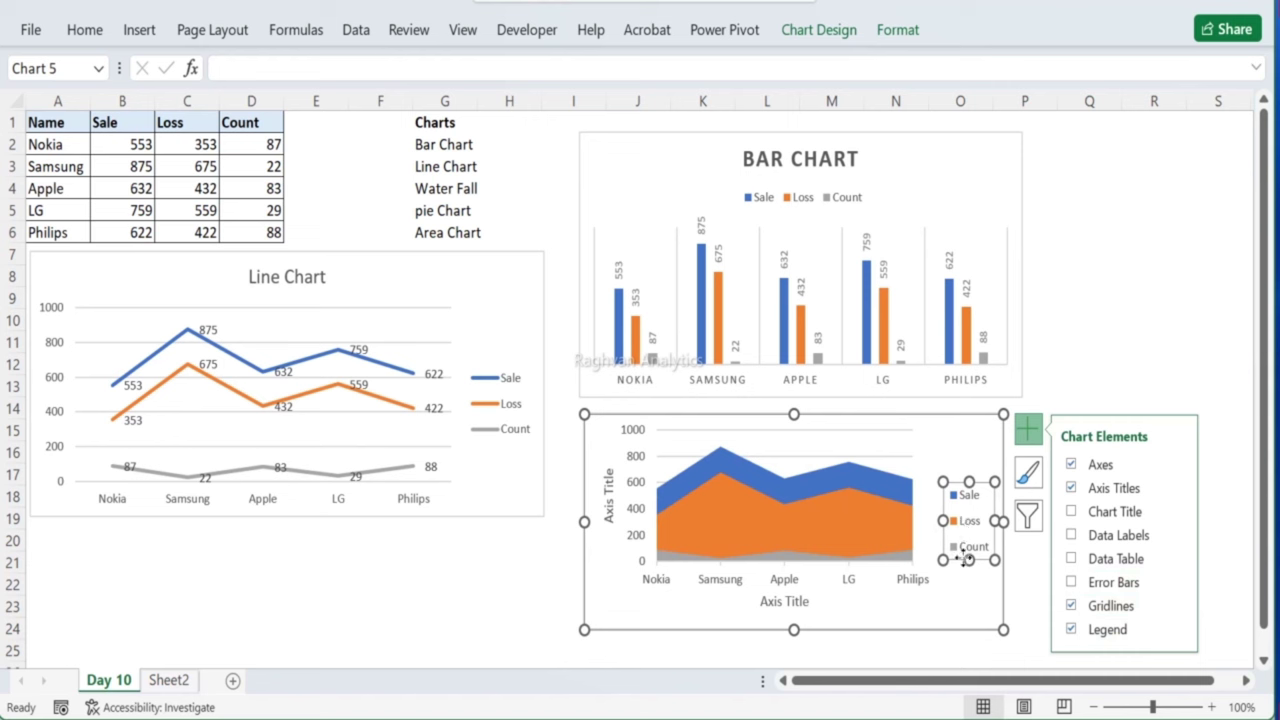
{"action": "mouse_move", "coordinate": [957, 560]}
{"action": "left_mouse_down"}
{"action": "mouse_move", "coordinate": [920, 569]}
{"action": "mouse_move", "coordinate": [977, 574]}
{"action": "mouse_move", "coordinate": [972, 557]}
{"action": "left_mouse_up"}
{"action": "left_click", "coordinate": [969, 538]}
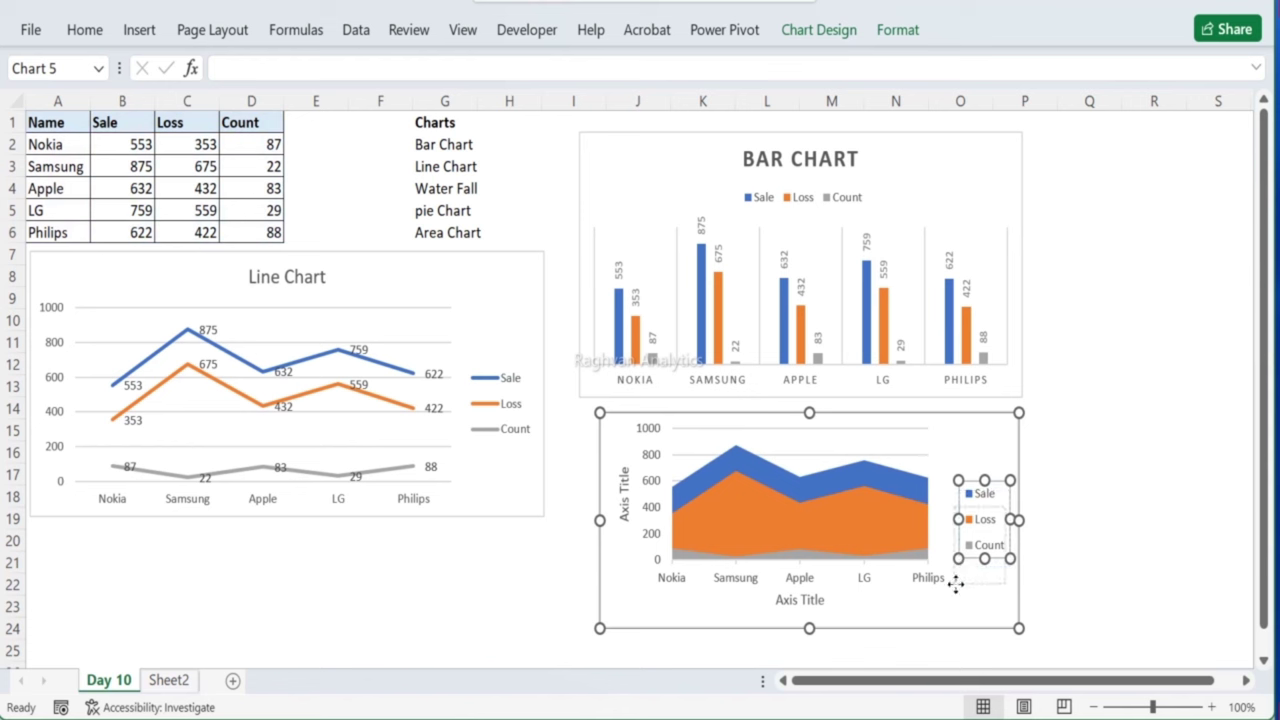
{"action": "left_click_drag", "start_coordinate": [765, 615], "coordinate": [968, 580]}
{"action": "left_click_drag", "start_coordinate": [861, 539], "coordinate": [864, 595]}
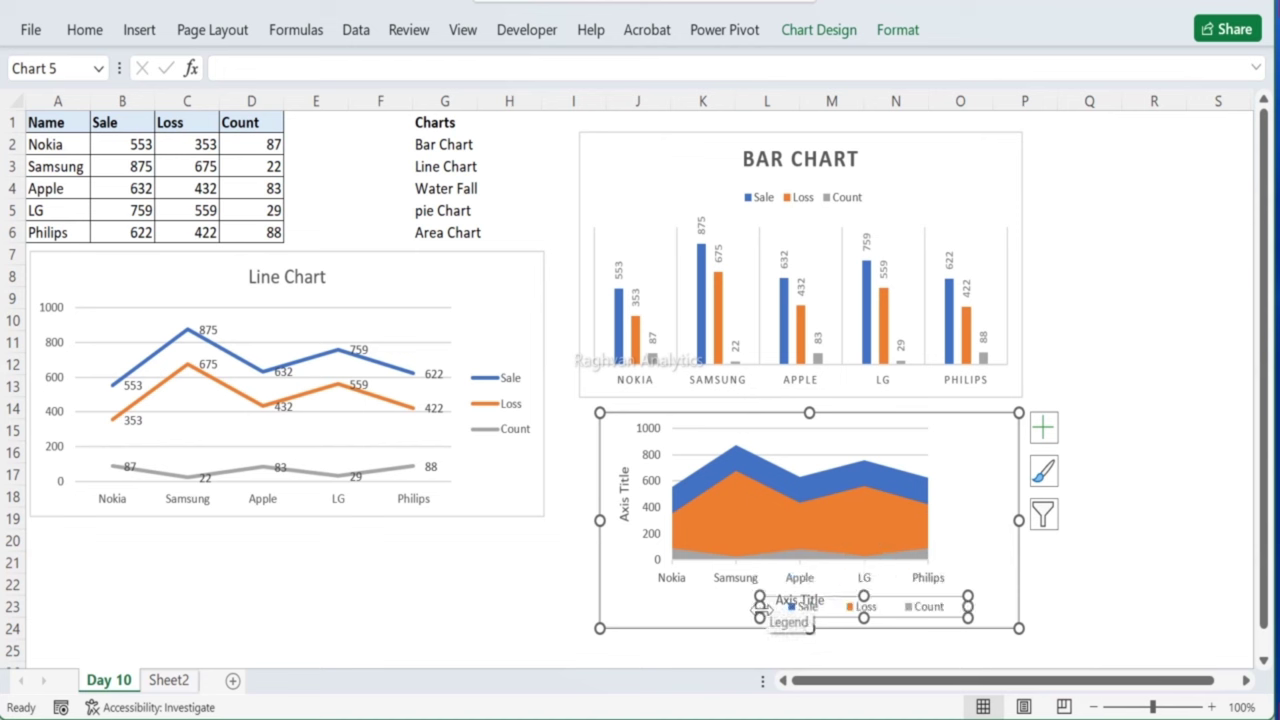
{"action": "left_click_drag", "start_coordinate": [773, 616], "coordinate": [692, 608]}
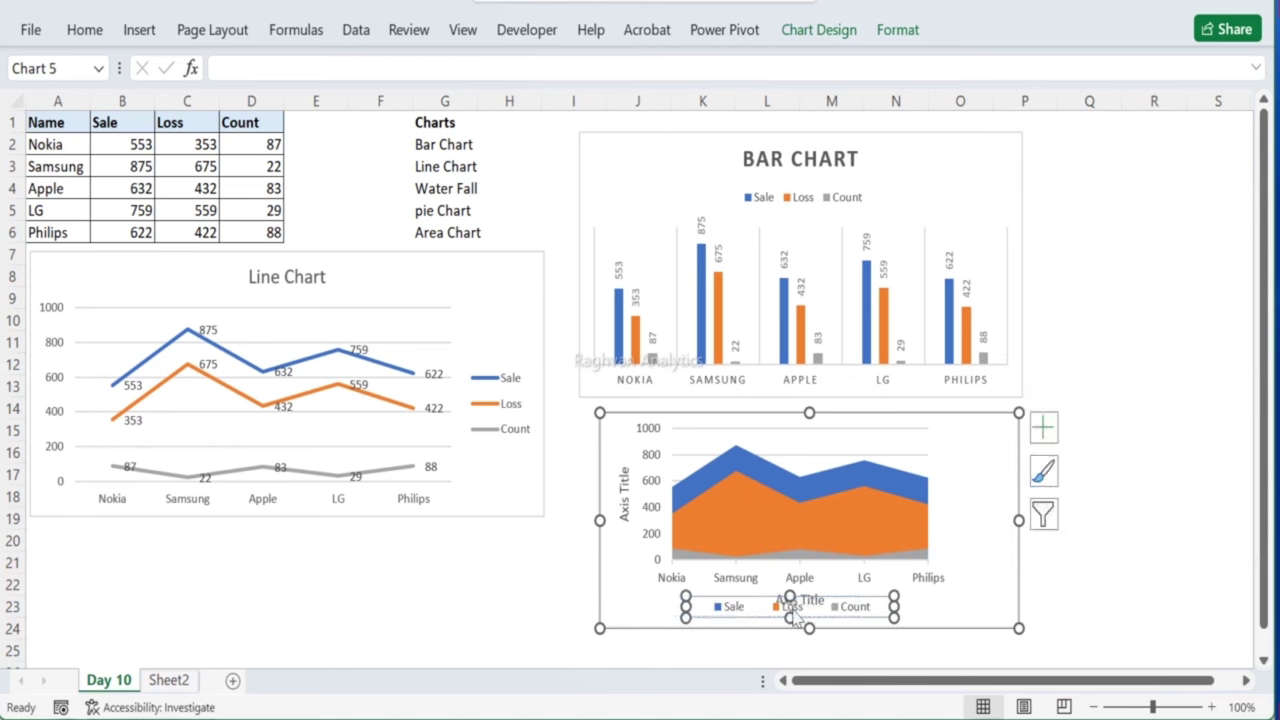
{"action": "left_click", "coordinate": [888, 582]}
{"action": "left_click", "coordinate": [801, 598]}
{"action": "left_click_drag", "start_coordinate": [809, 628], "coordinate": [811, 648]}
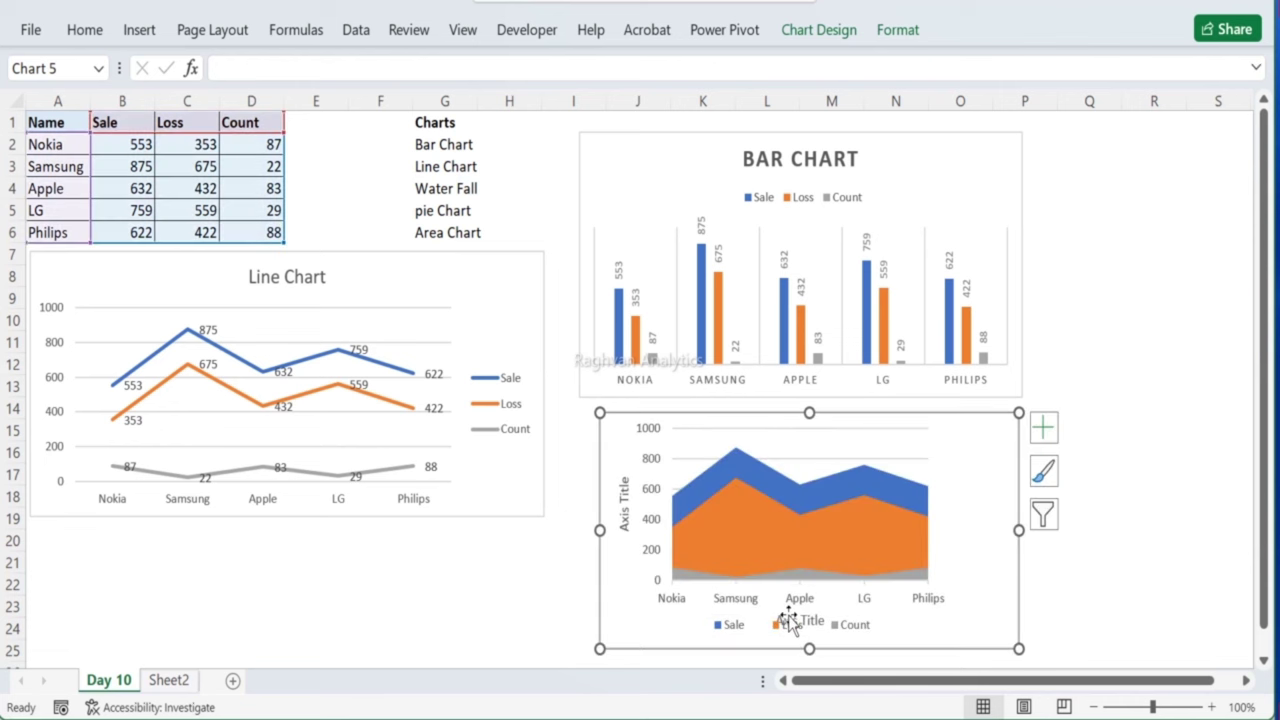
{"action": "left_click", "coordinate": [790, 626]}
{"action": "left_click_drag", "start_coordinate": [790, 628], "coordinate": [905, 568]}
{"action": "left_click", "coordinate": [804, 621]}
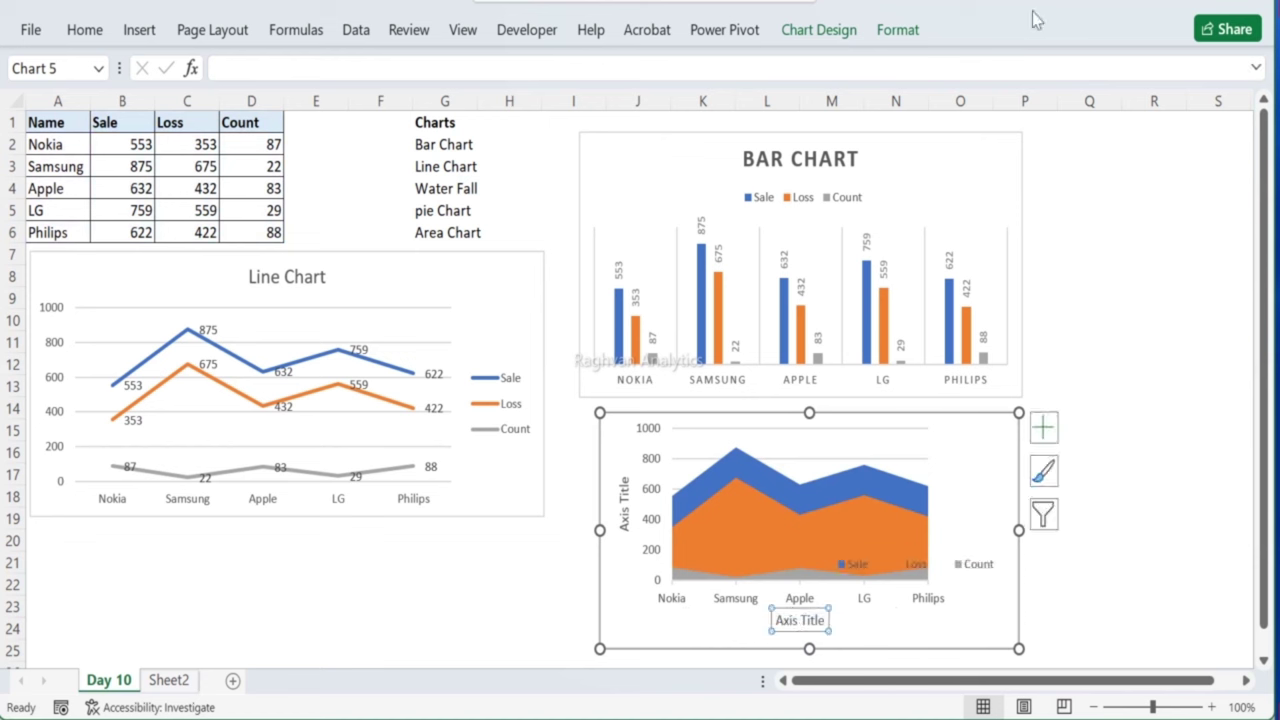
Step: Remove the axis titles and add a Chart Title placeholder to the area chart
{"action": "left_click", "coordinate": [1043, 428]}
{"action": "left_click", "coordinate": [1085, 486]}
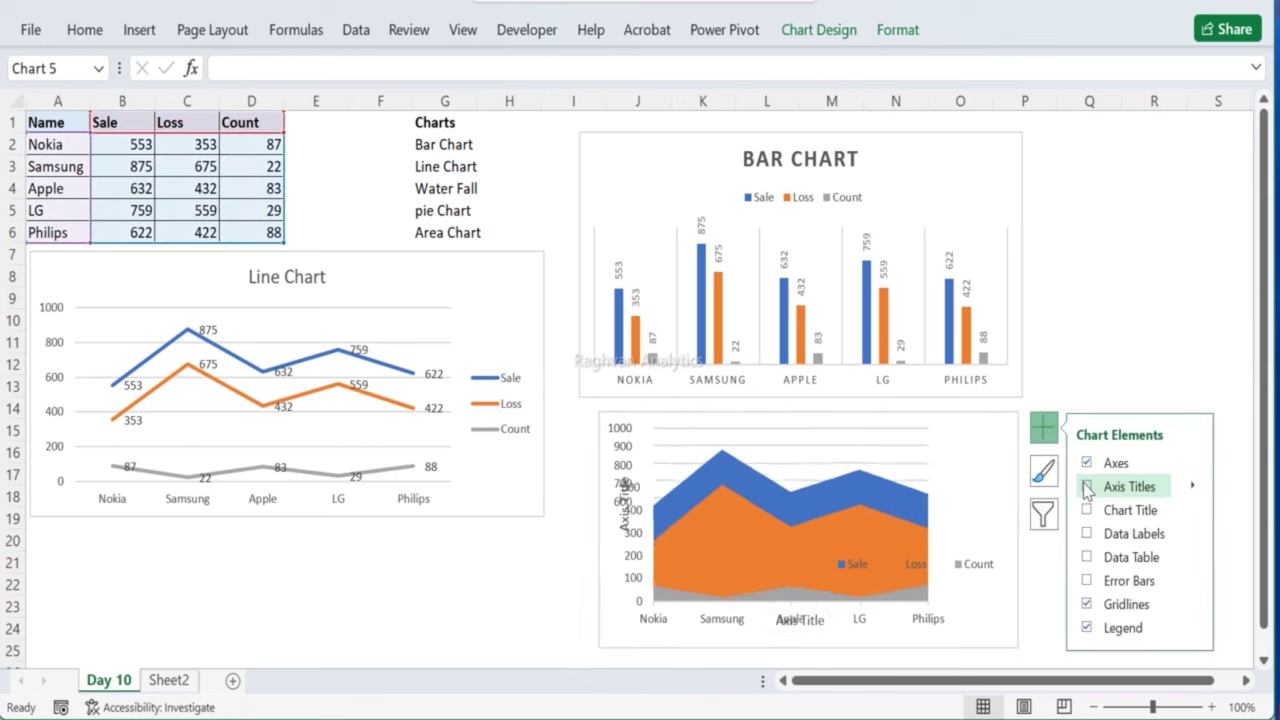
{"action": "left_click", "coordinate": [1090, 512]}
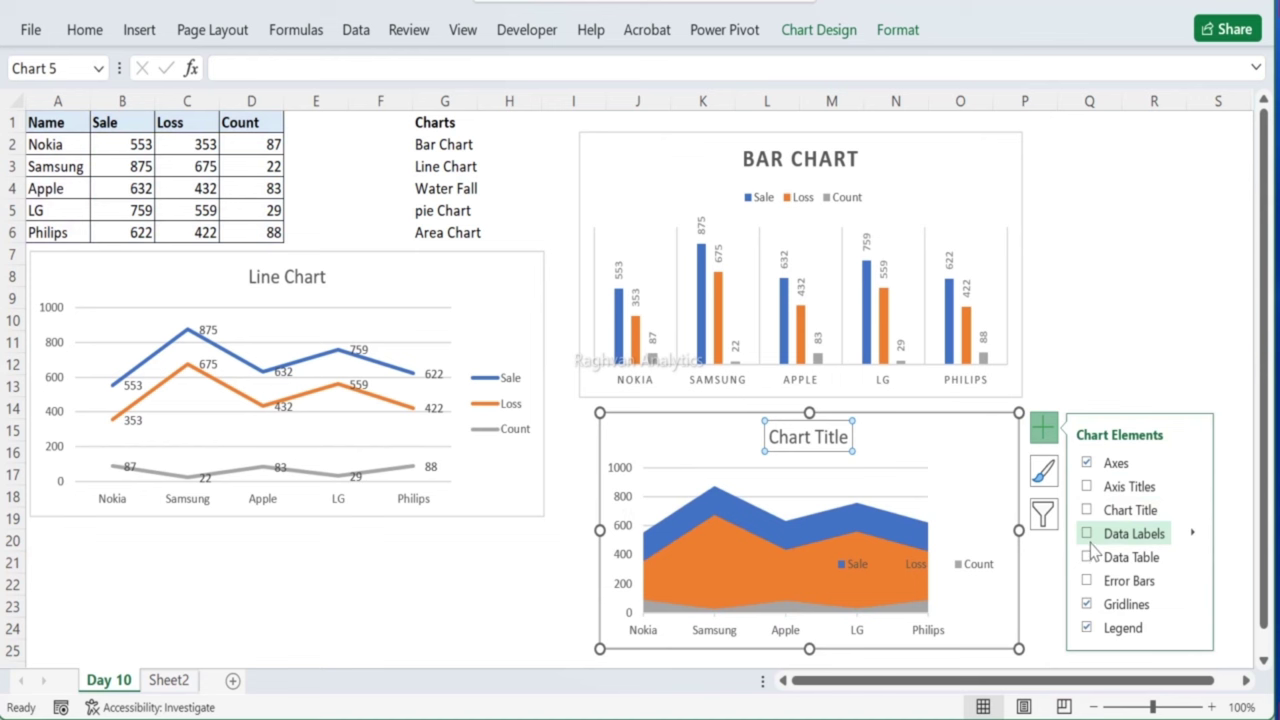
{"action": "left_click", "coordinate": [1087, 510]}
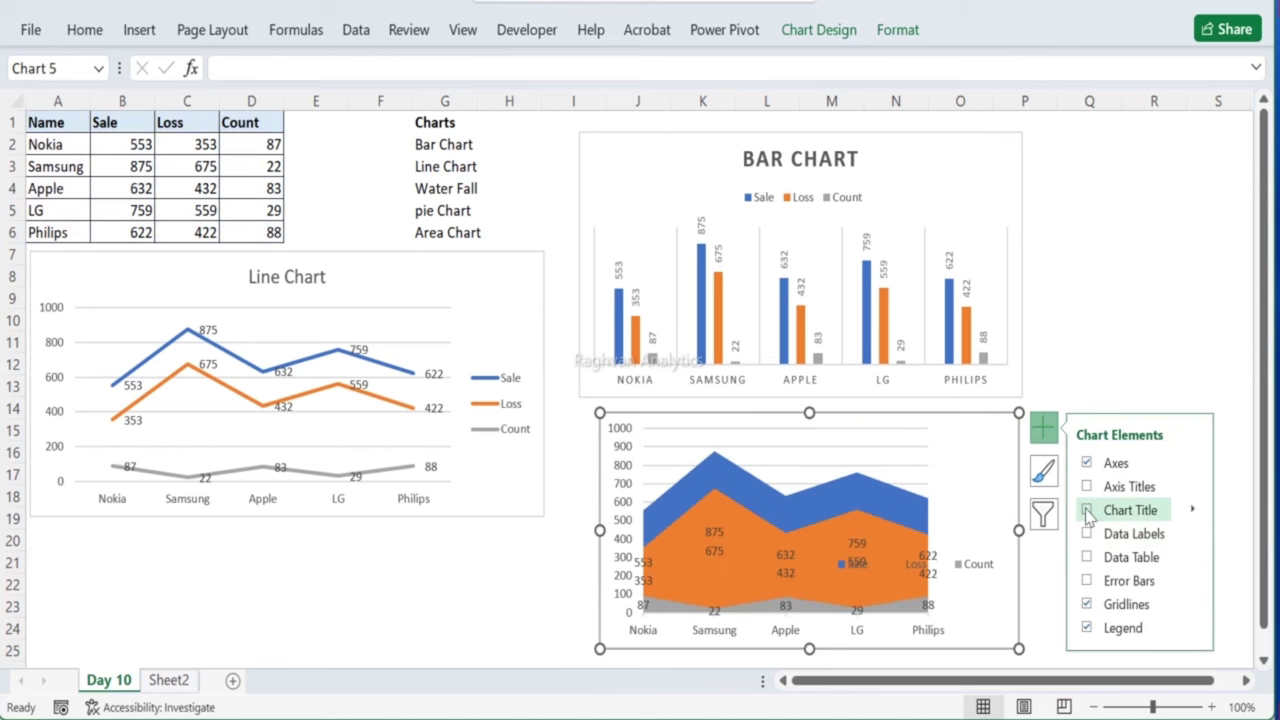
Step: Widen the area chart rightward and settle the legend just below the category labels
{"action": "left_click", "coordinate": [984, 505]}
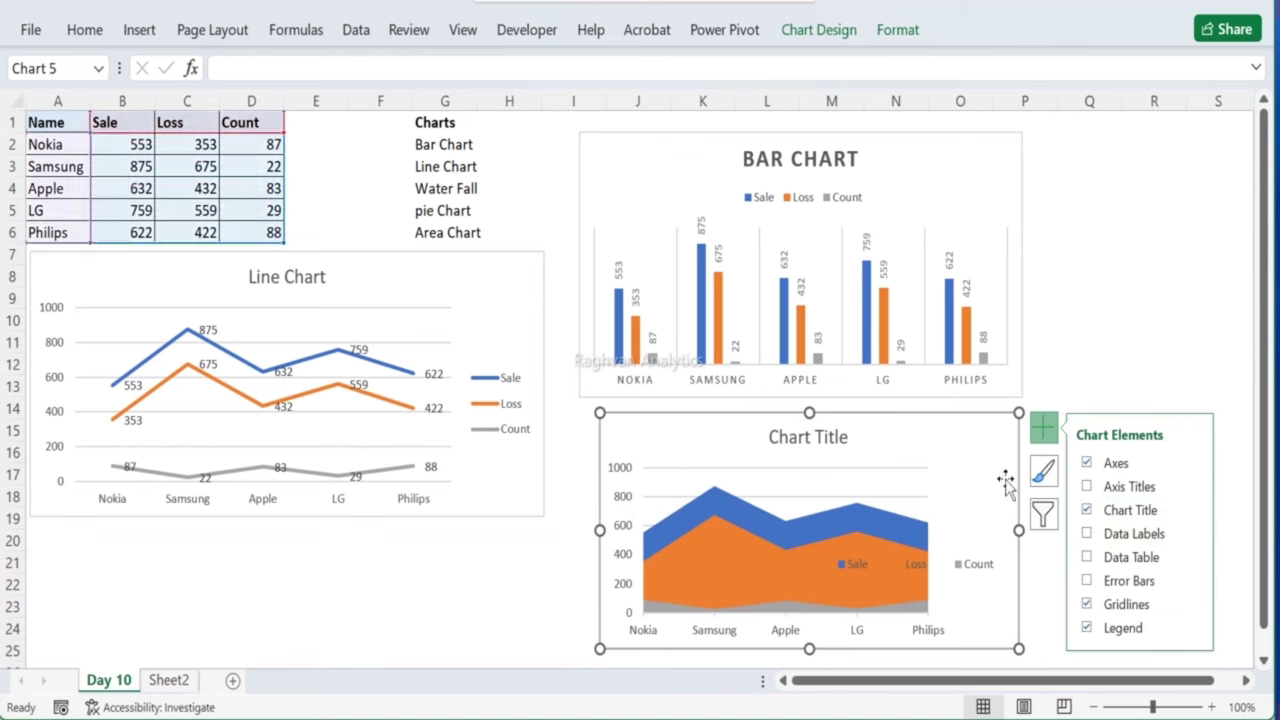
{"action": "left_click_drag", "start_coordinate": [1017, 529], "coordinate": [1093, 529]}
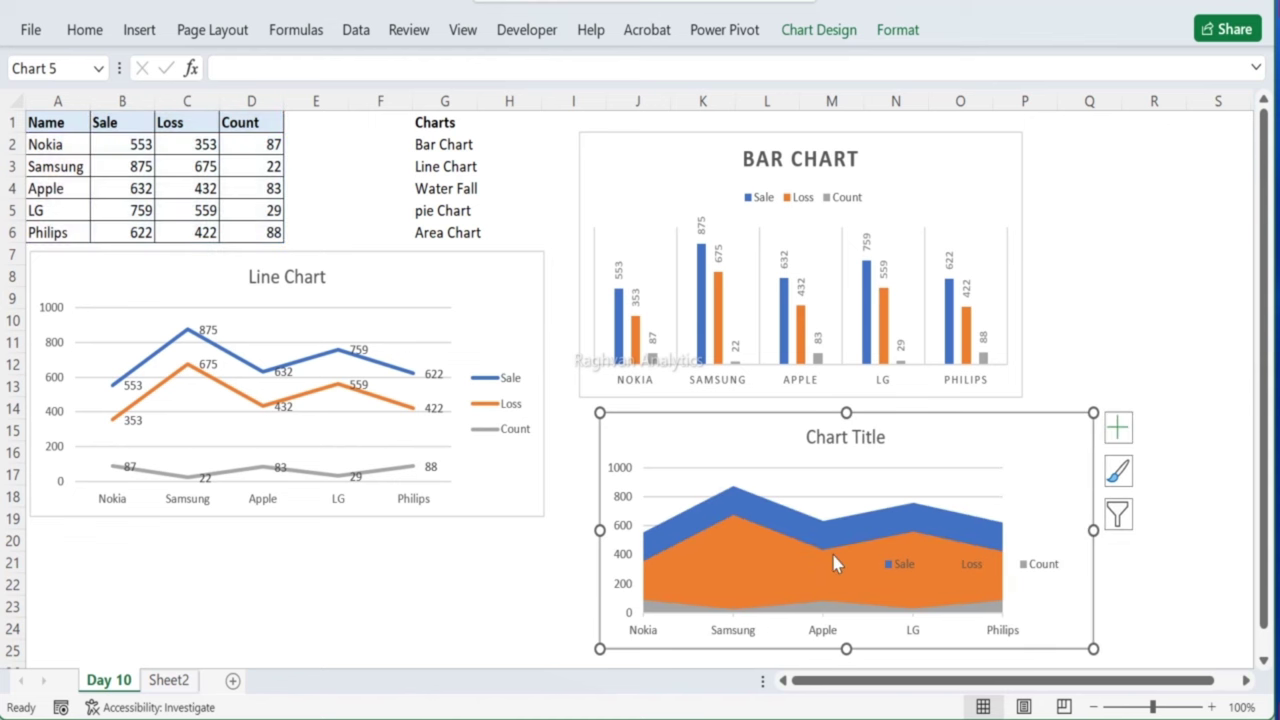
{"action": "left_click", "coordinate": [828, 566]}
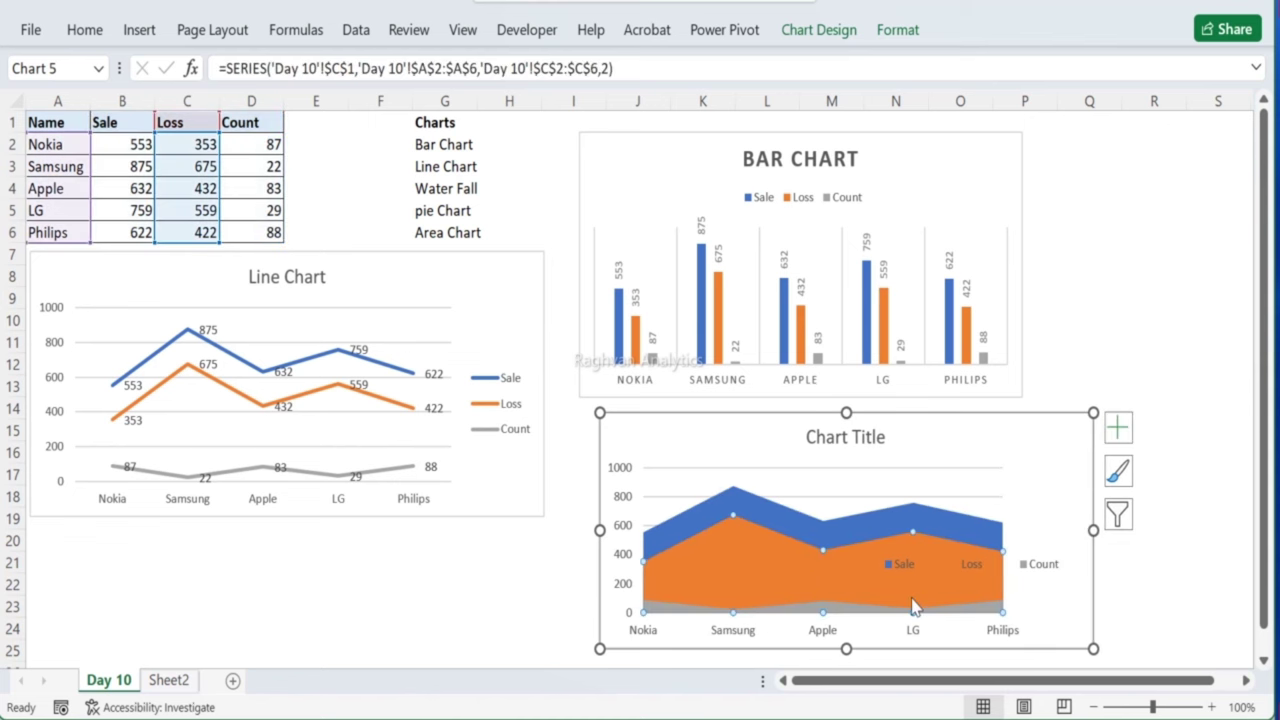
{"action": "left_click", "coordinate": [1027, 569]}
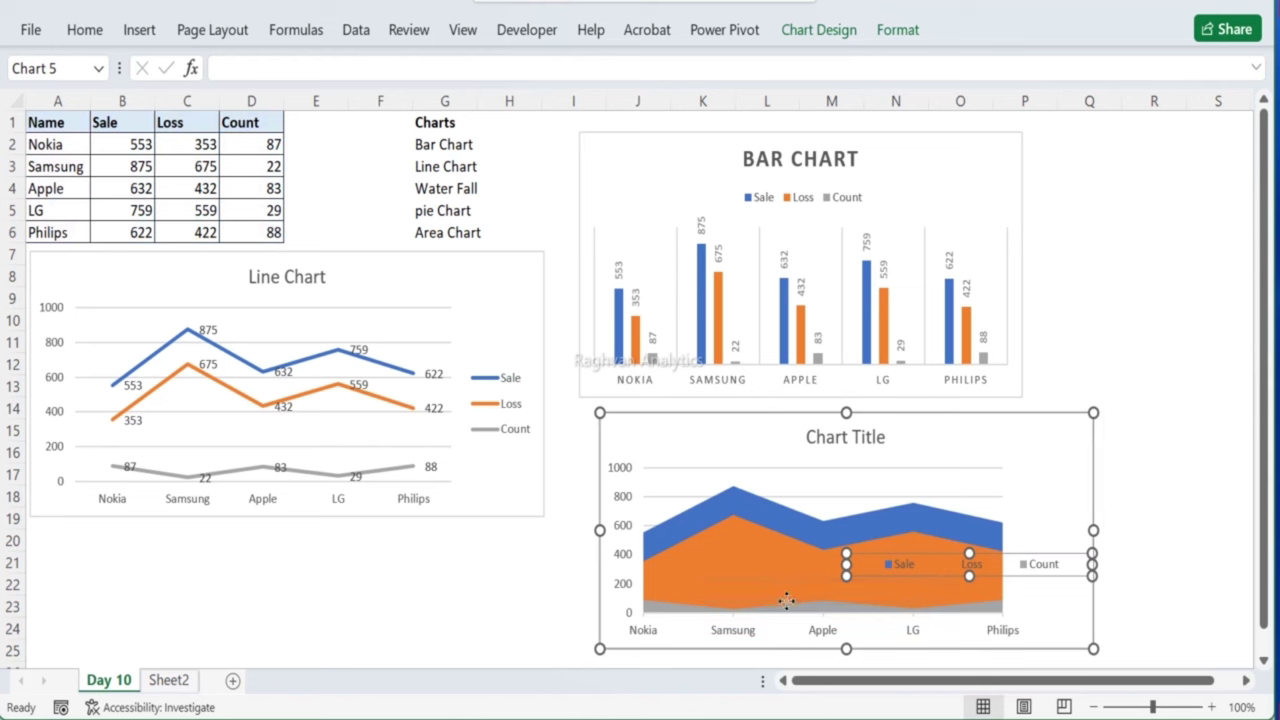
{"action": "left_click_drag", "start_coordinate": [805, 645], "coordinate": [805, 645]}
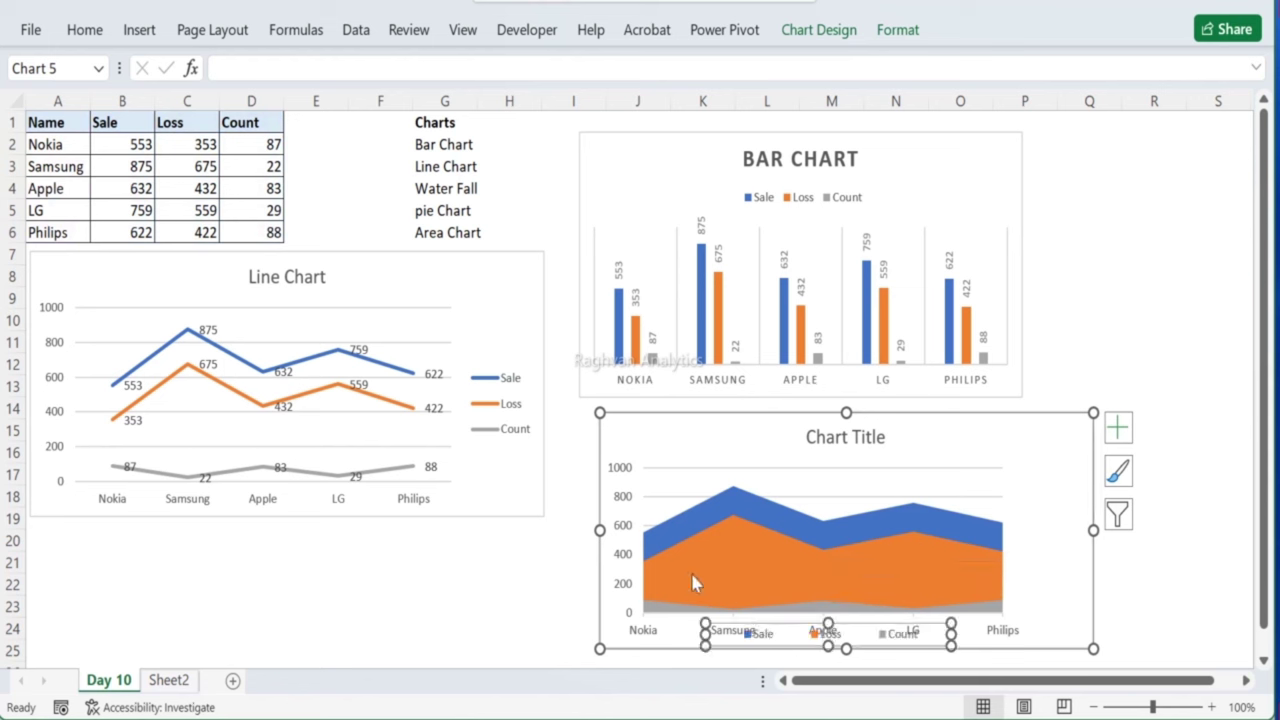
{"action": "left_click", "coordinate": [684, 543]}
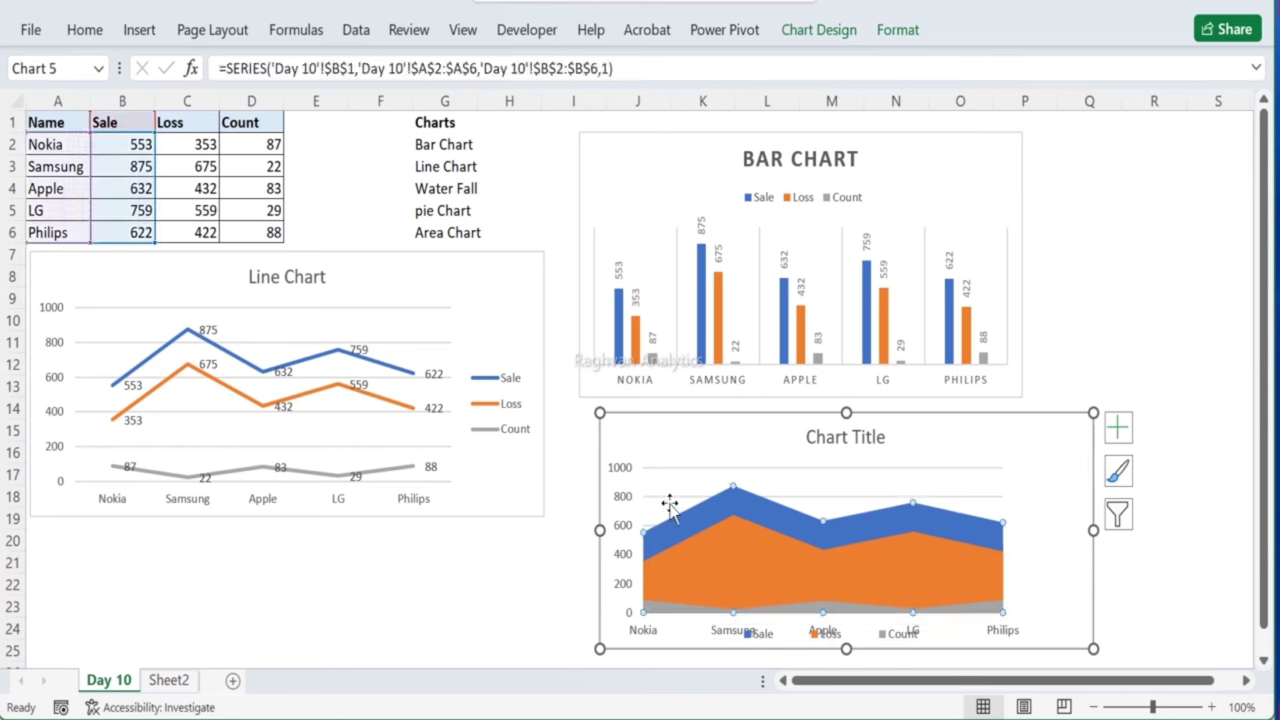
{"action": "left_click", "coordinate": [657, 527]}
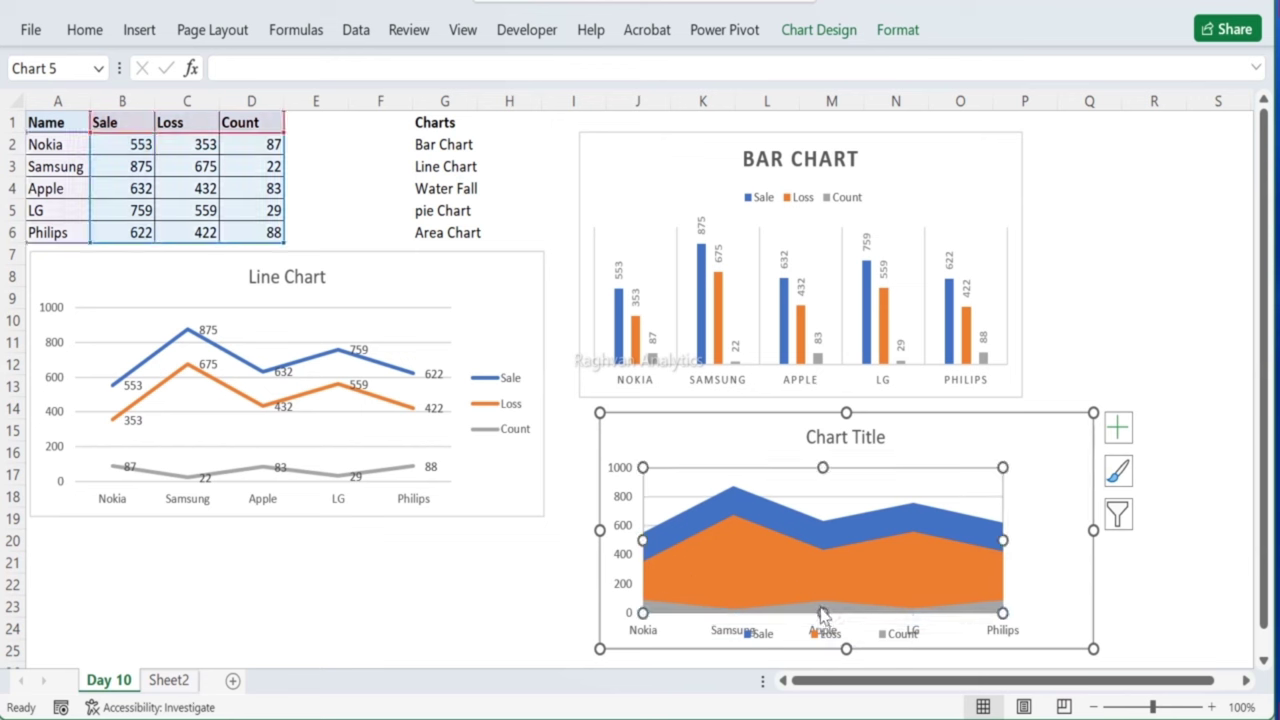
{"action": "left_click_drag", "start_coordinate": [816, 592], "coordinate": [822, 572]}
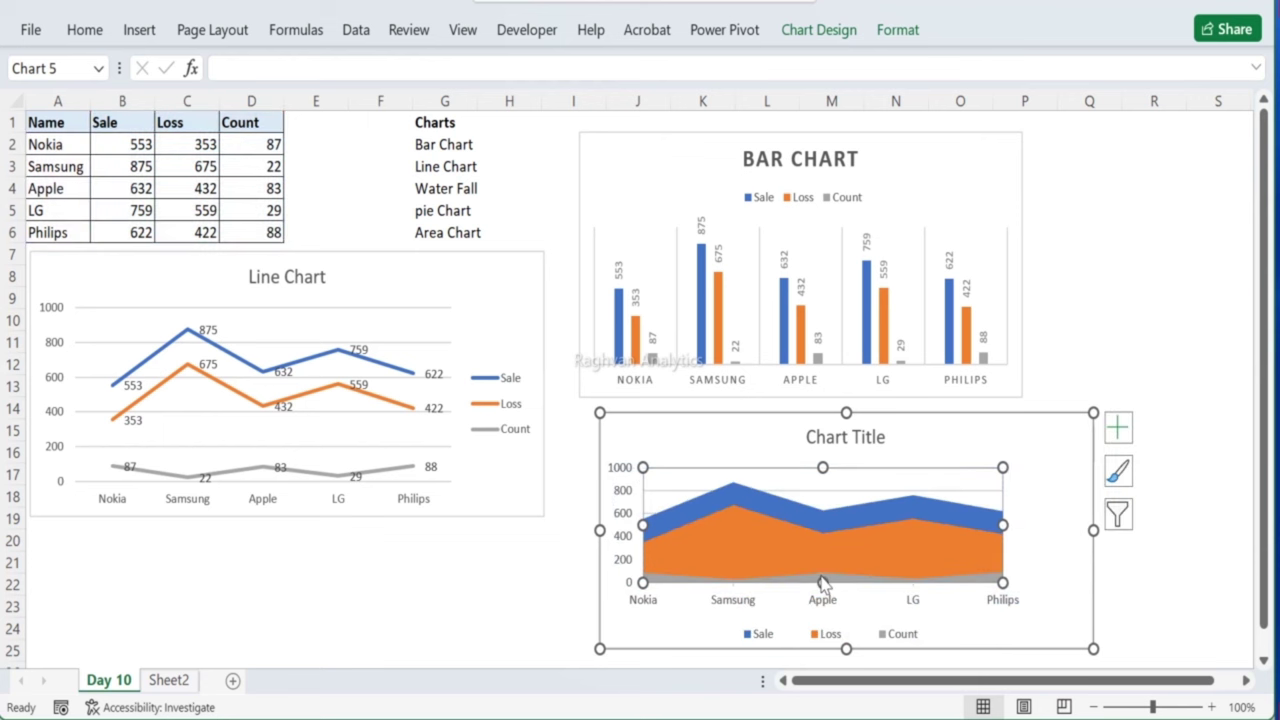
{"action": "left_click", "coordinate": [750, 634]}
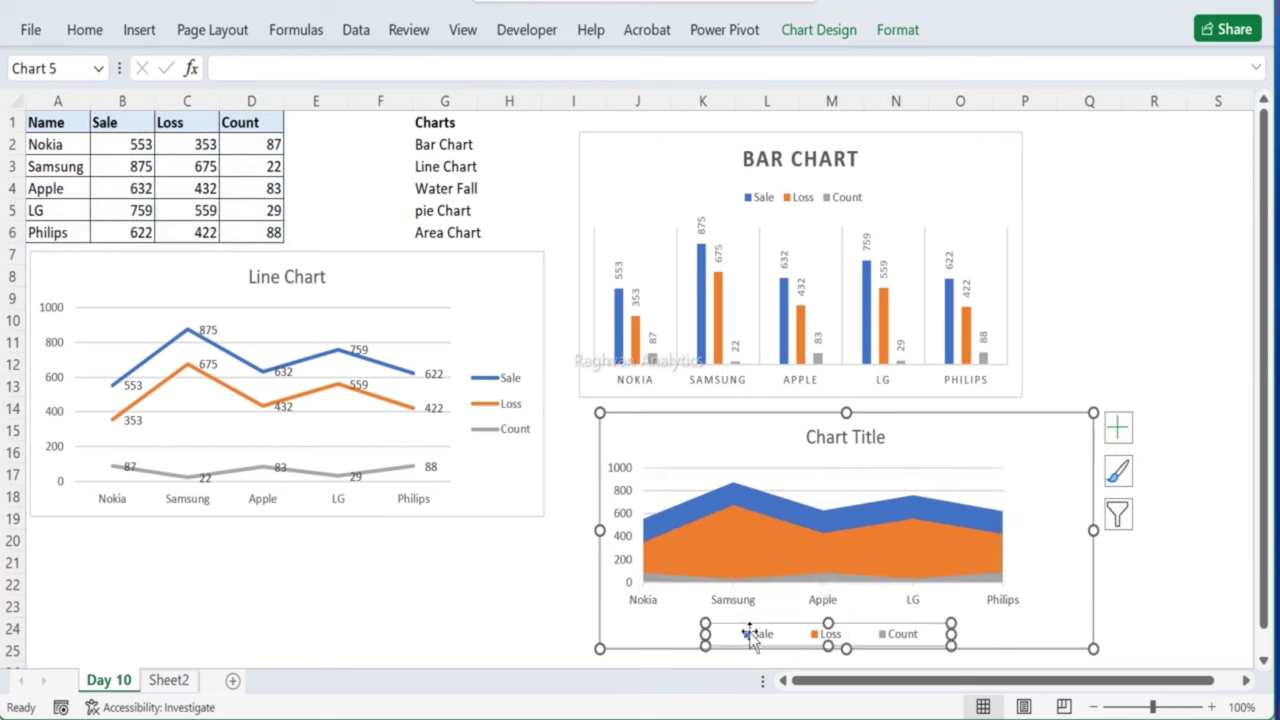
{"action": "left_click_drag", "start_coordinate": [734, 632], "coordinate": [748, 620]}
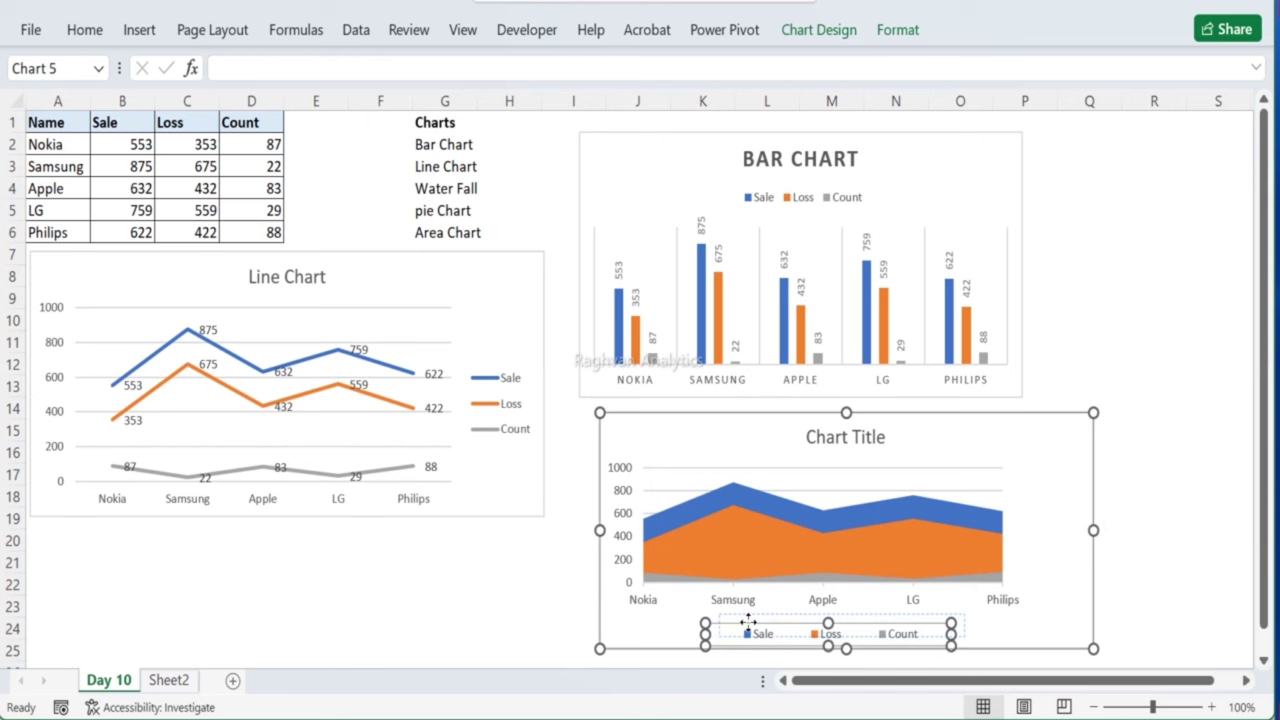
{"action": "left_click_drag", "start_coordinate": [748, 621], "coordinate": [749, 623]}
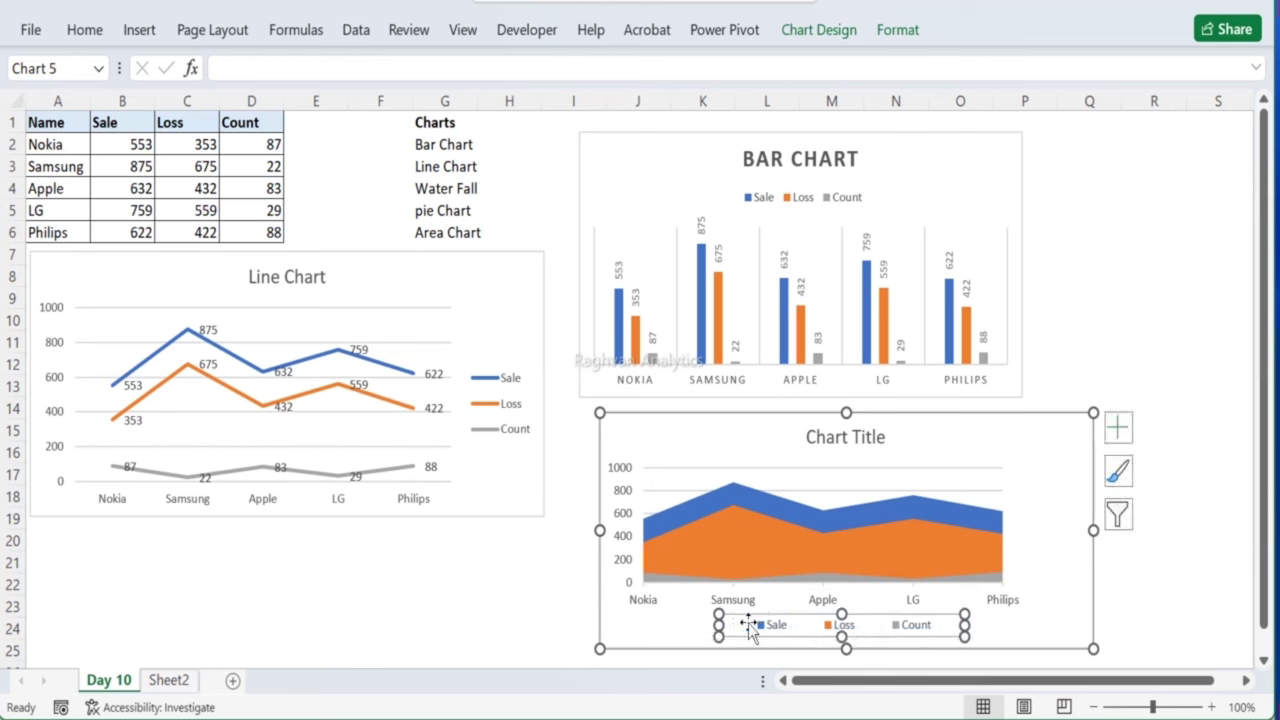
{"action": "left_click", "coordinate": [648, 204]}
Step: Select the Name and Sale data on the Day 10 sheet
{"action": "left_click", "coordinate": [470, 170]}
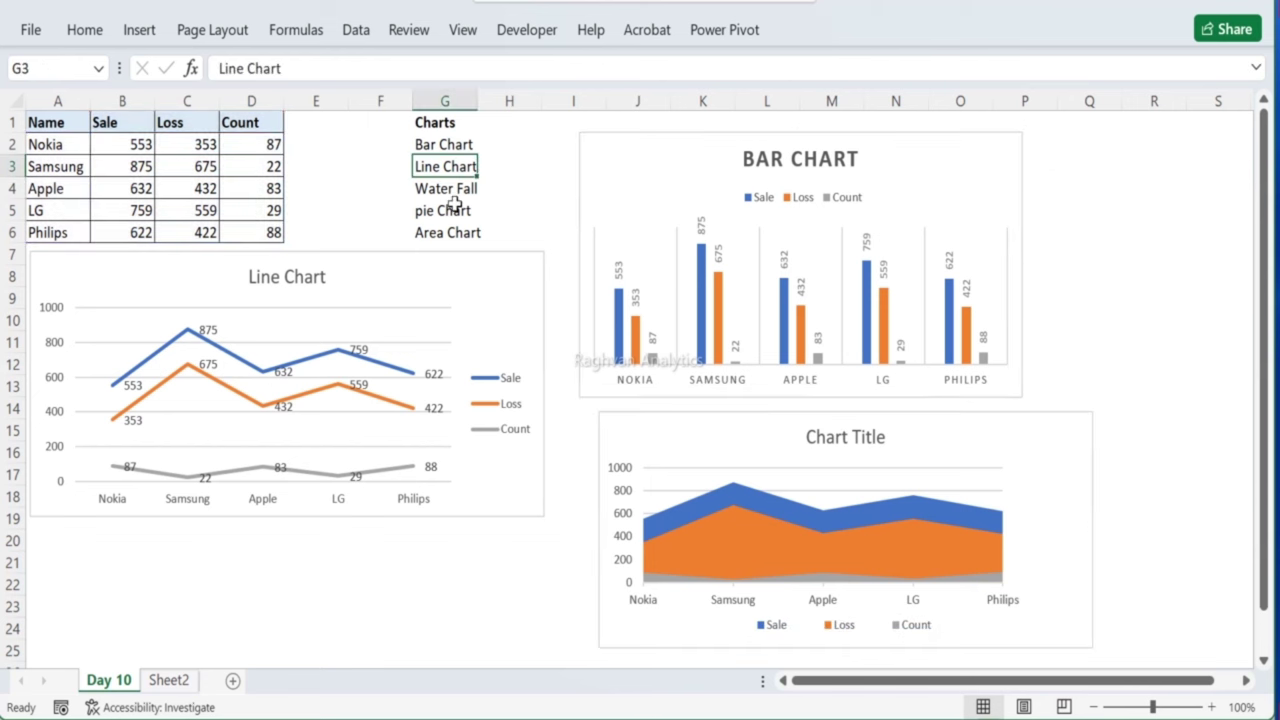
{"action": "left_click", "coordinate": [442, 210]}
{"action": "left_click", "coordinate": [437, 190]}
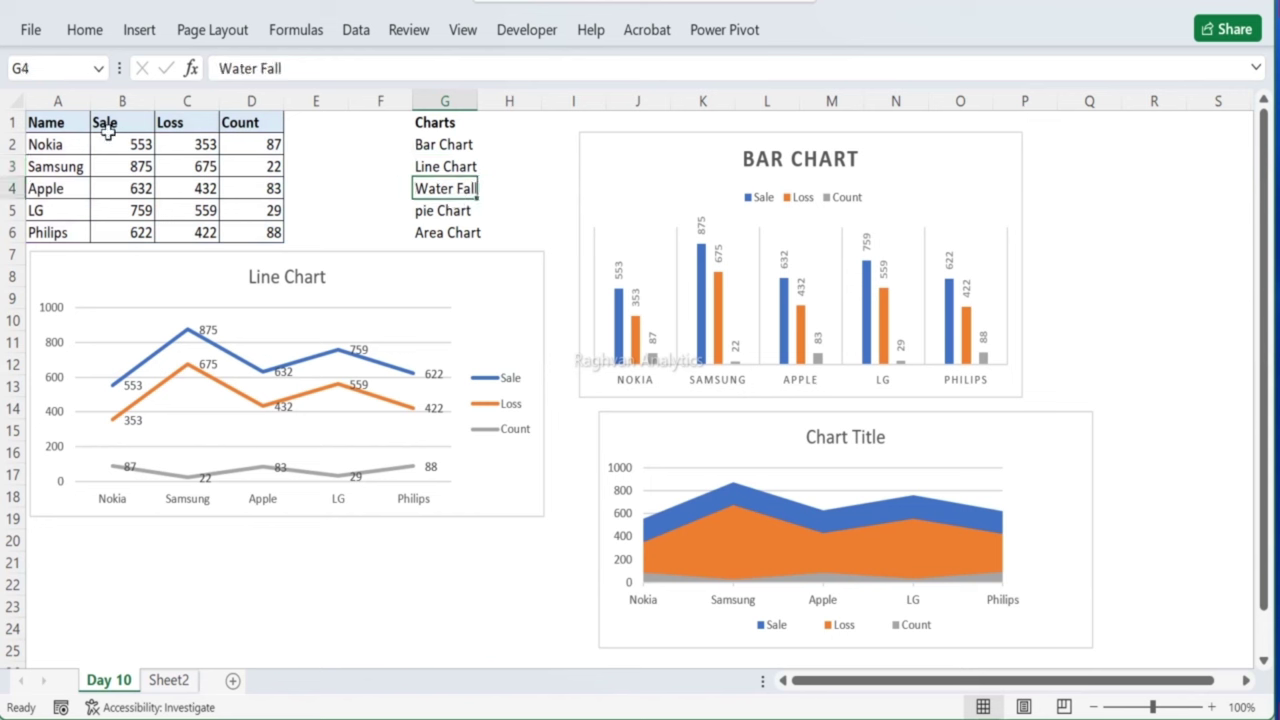
{"action": "left_click_drag", "start_coordinate": [77, 121], "coordinate": [122, 232]}
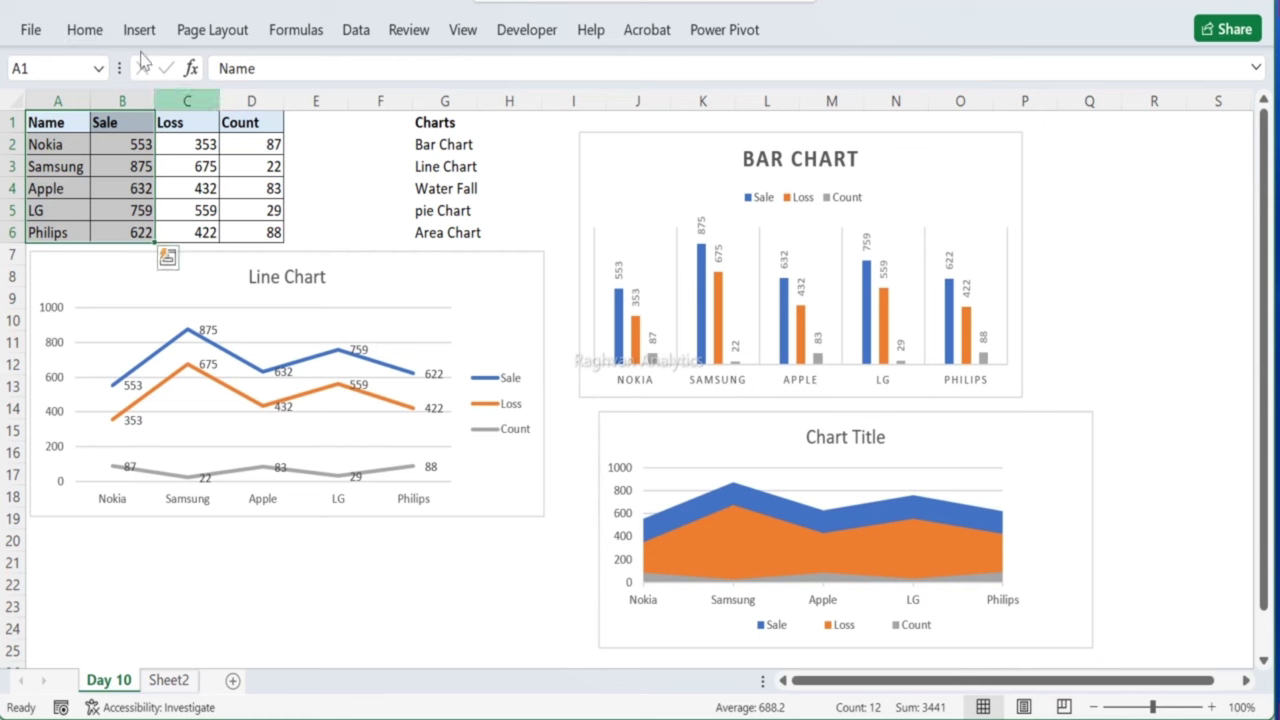
Step: Insert a 2-D Sale pie chart, add value labels to its slices, and shrink it
{"action": "left_click", "coordinate": [138, 29]}
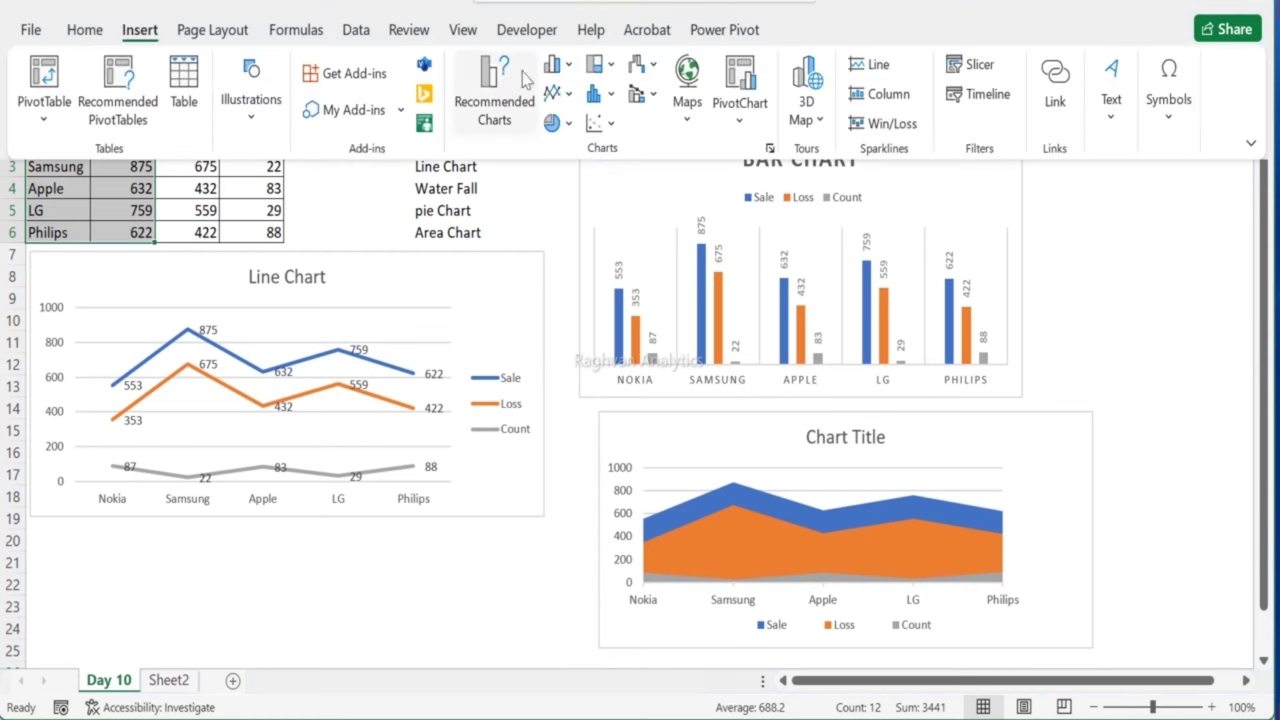
{"action": "left_click", "coordinate": [566, 126]}
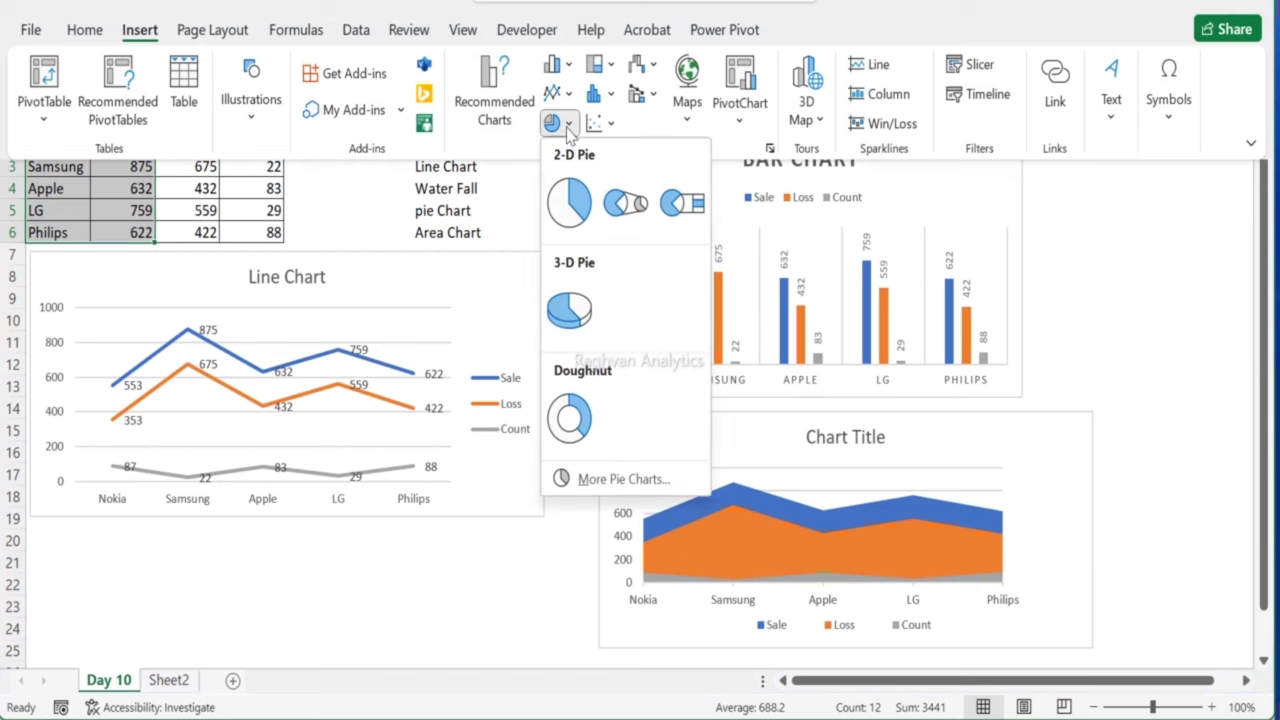
{"action": "left_click", "coordinate": [557, 210]}
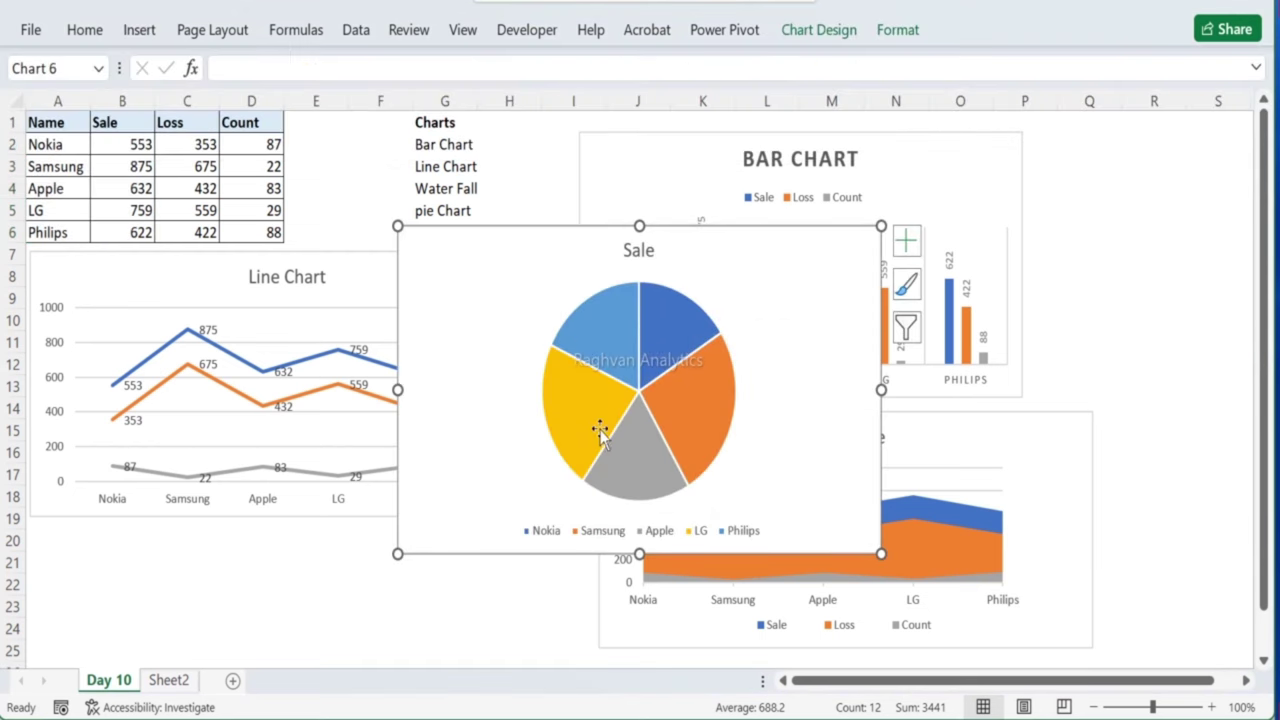
{"action": "left_click", "coordinate": [626, 368]}
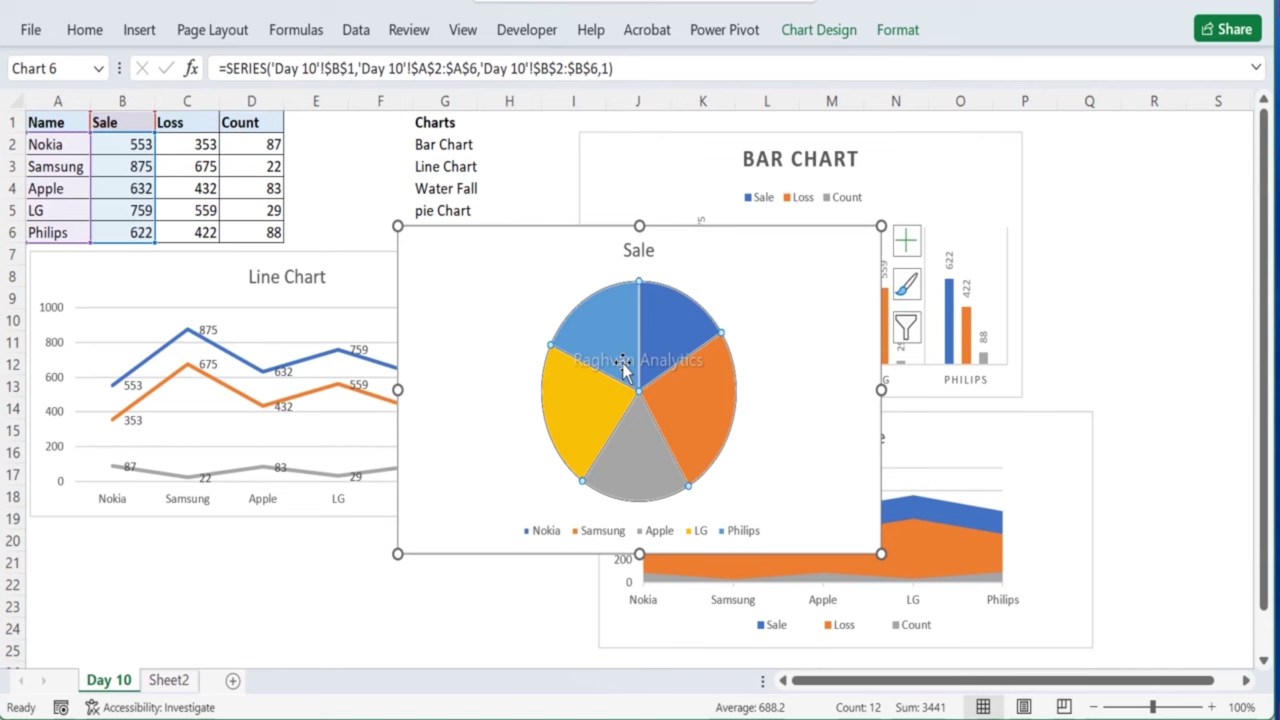
{"action": "right_click", "coordinate": [624, 370]}
{"action": "left_click", "coordinate": [688, 556]}
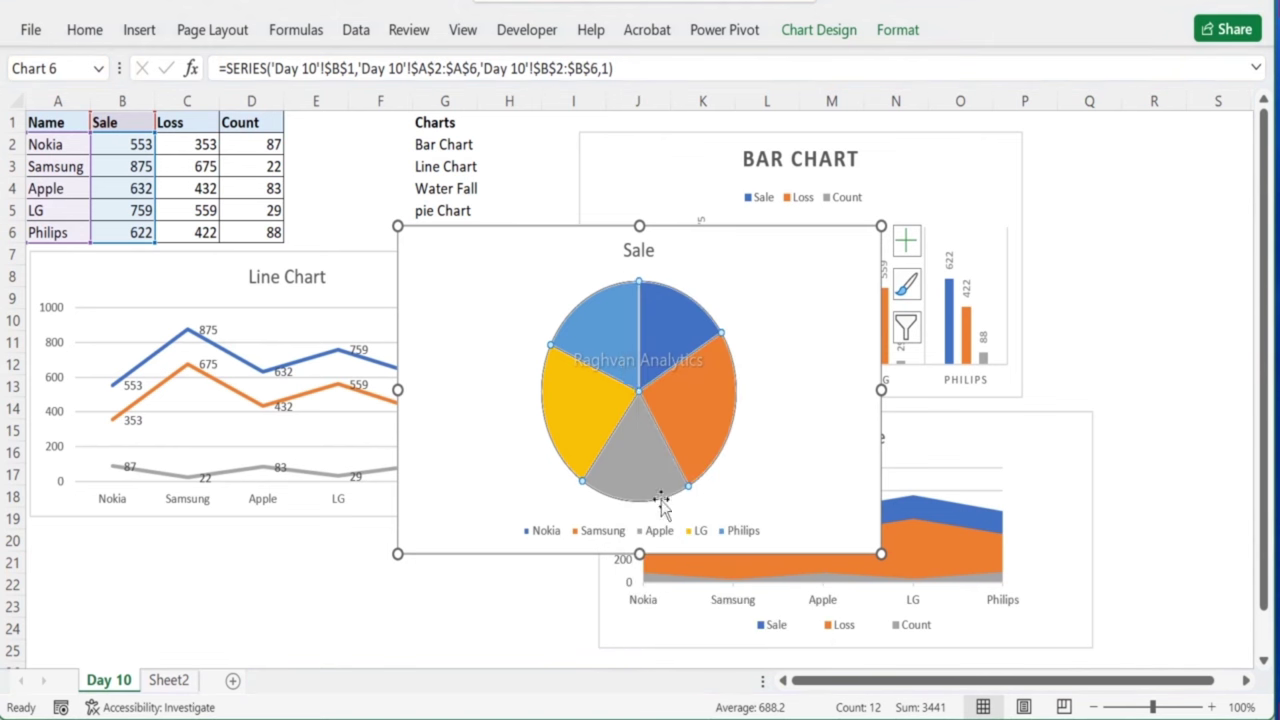
{"action": "mouse_move", "coordinate": [638, 330]}
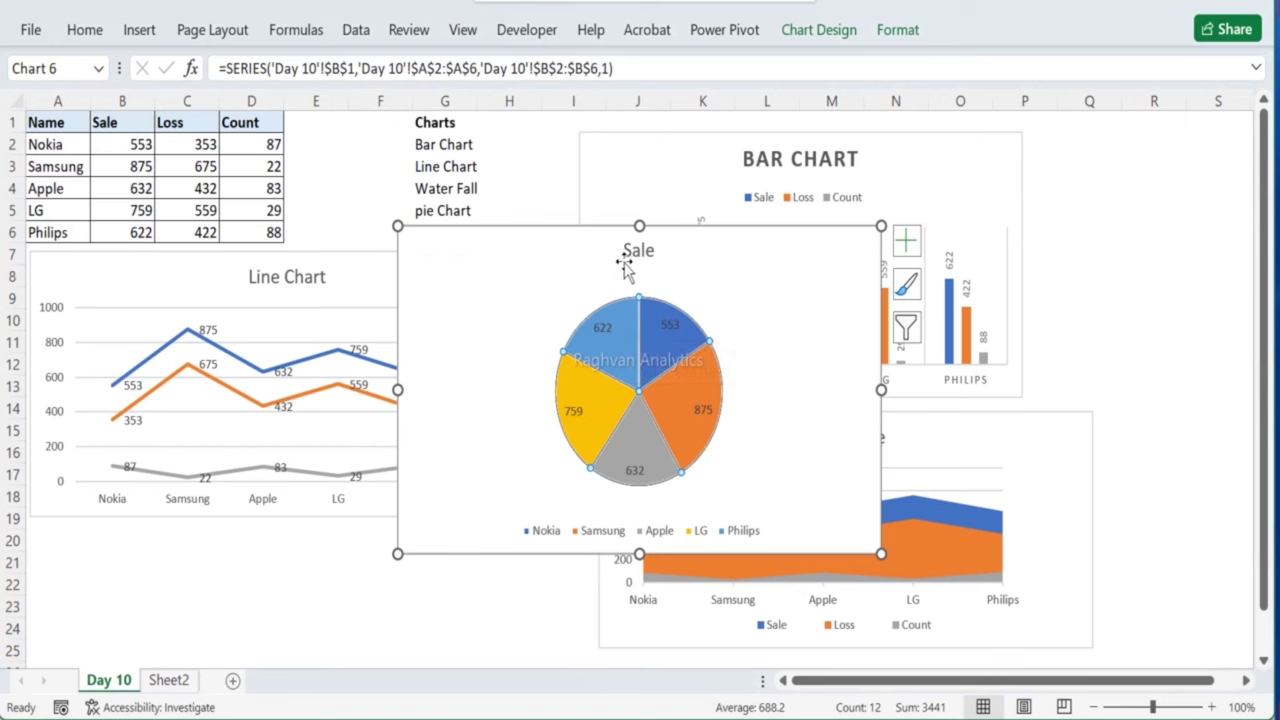
{"action": "left_click_drag", "start_coordinate": [397, 226], "coordinate": [413, 252]}
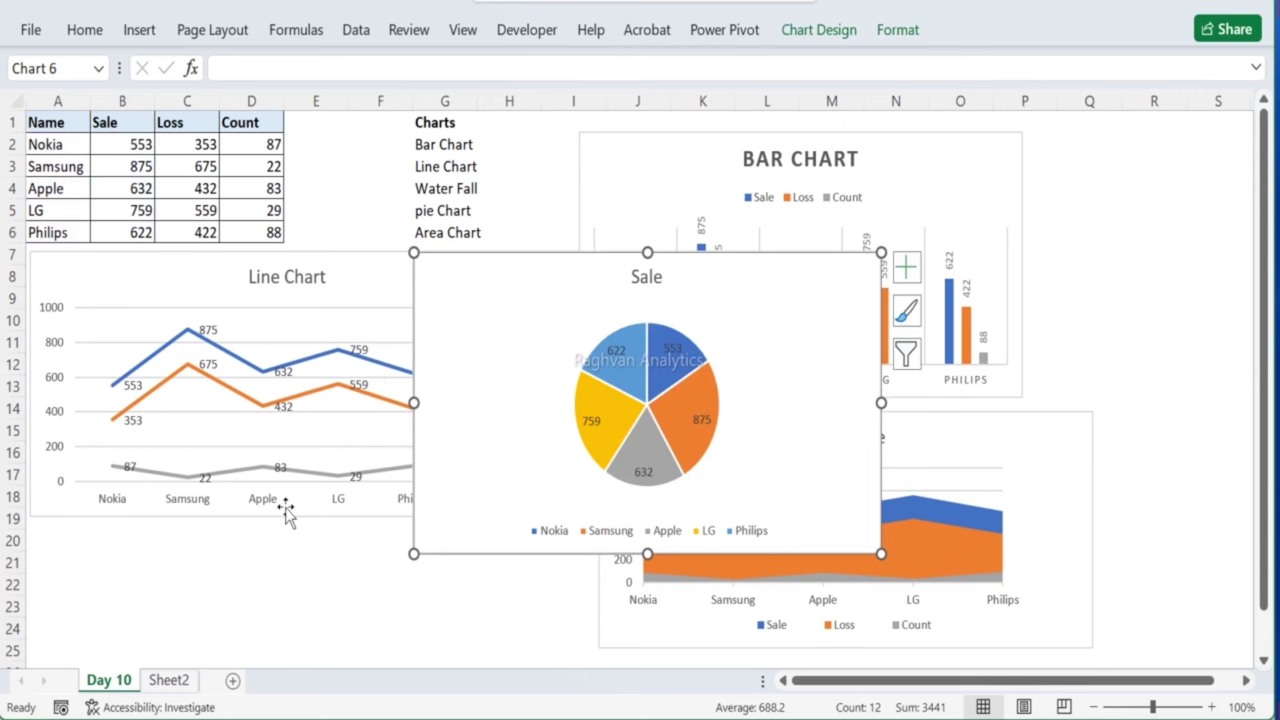
Step: Add a new sheet named 'pie chart' and remove the Sale pie chart from Day 10
{"action": "left_click", "coordinate": [233, 682]}
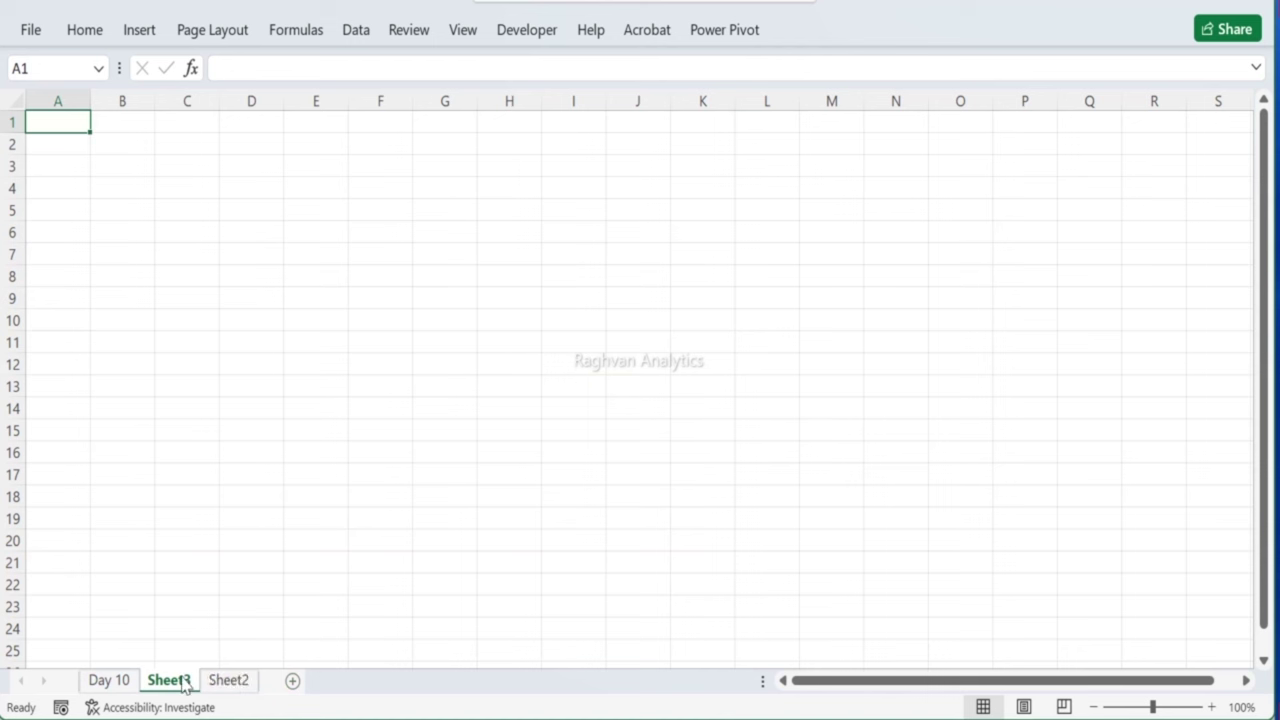
{"action": "double_click", "coordinate": [181, 681]}
{"action": "type", "text": "pi"}
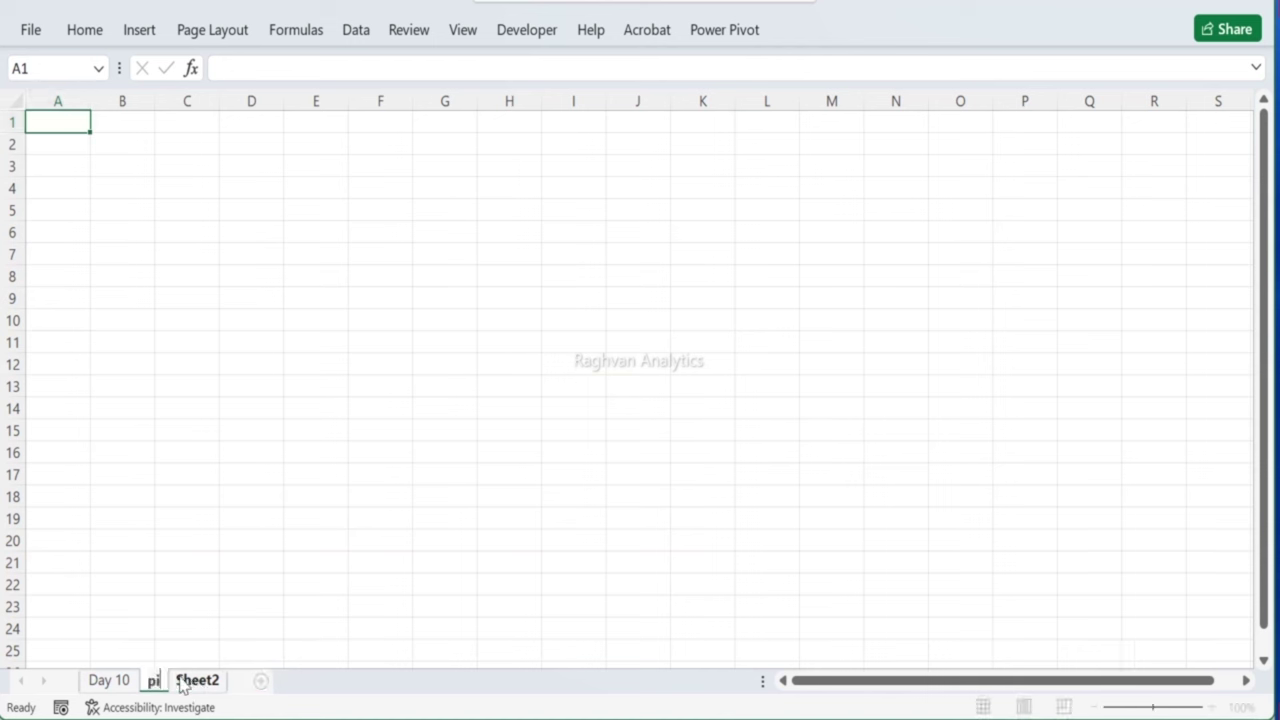
{"action": "type", "text": "e chart"}
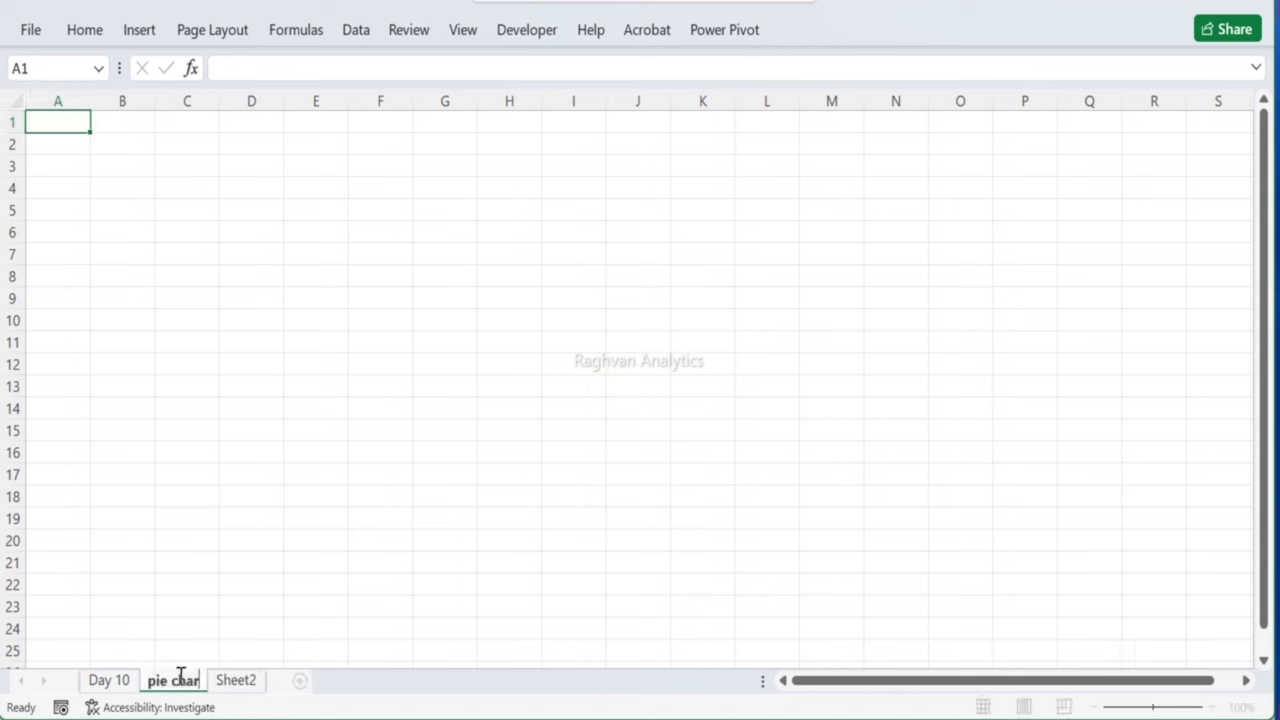
{"action": "key", "text": "Return"}
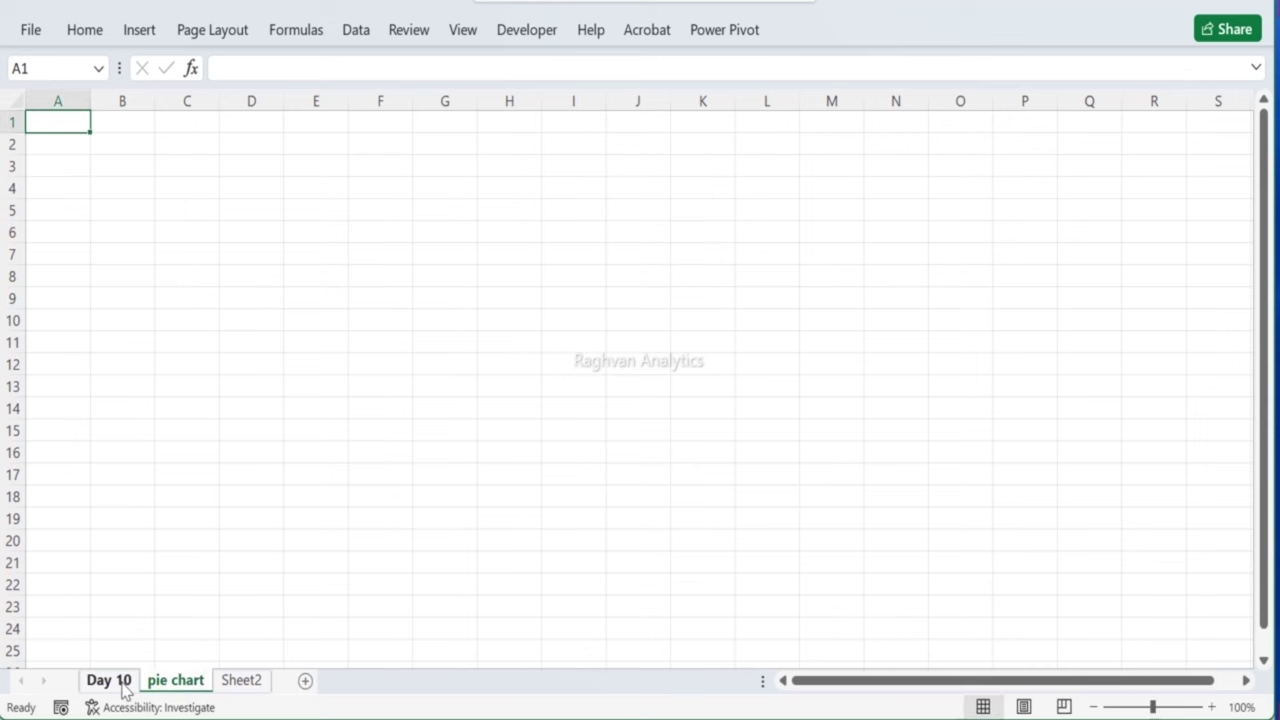
{"action": "left_click", "coordinate": [118, 681]}
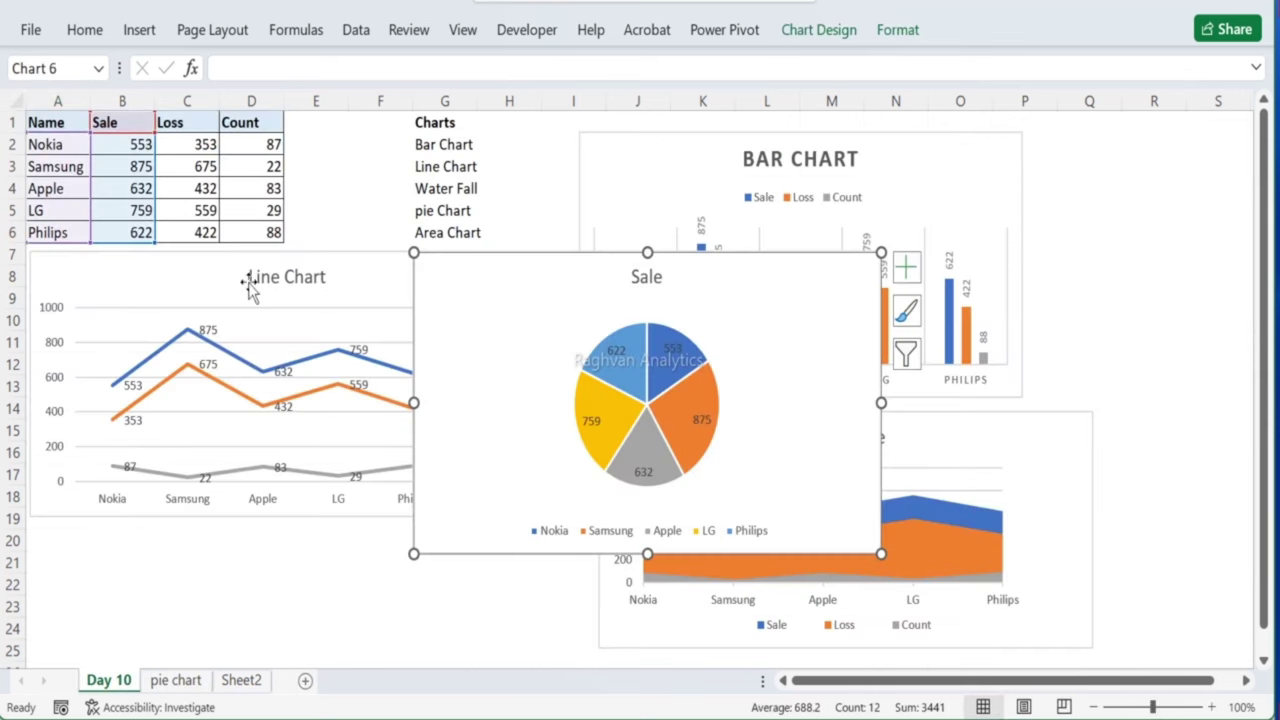
{"action": "key", "text": "ctrl+x"}
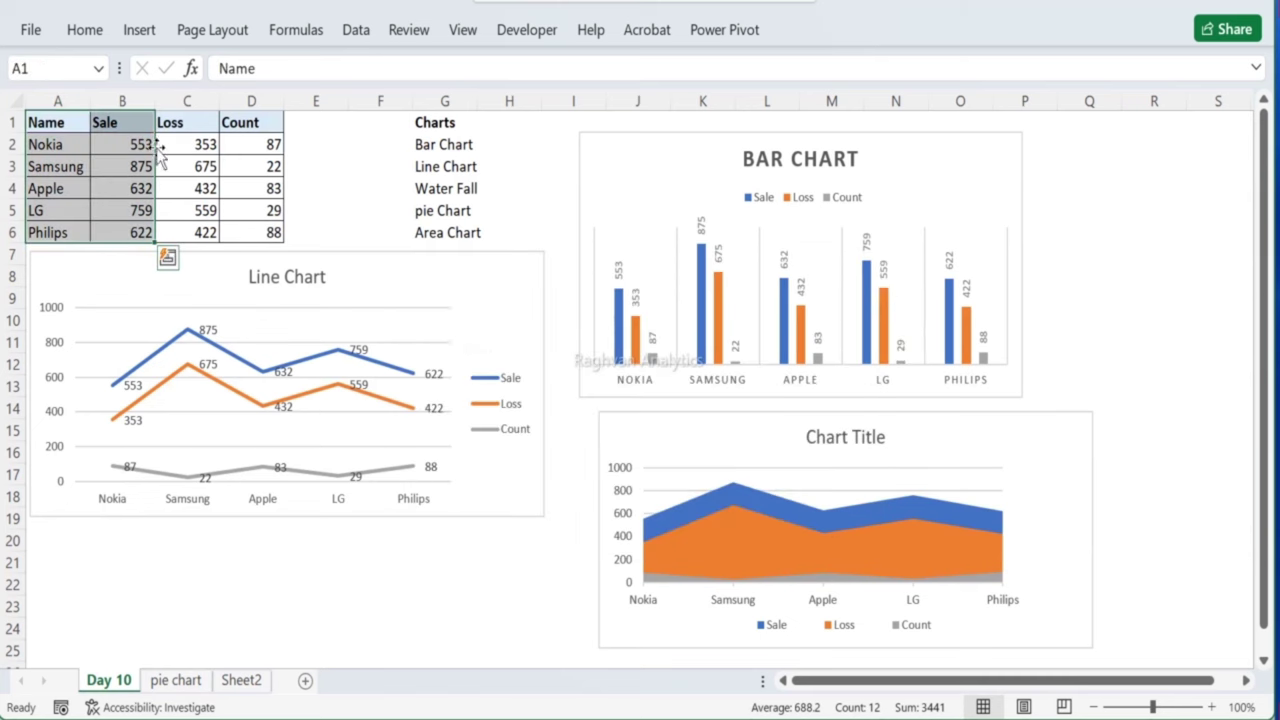
Step: Copy the Name, Sale, Loss and Count table A1:D6 from Day 10 into A1 of 'pie chart'
{"action": "double_click", "coordinate": [57, 121]}
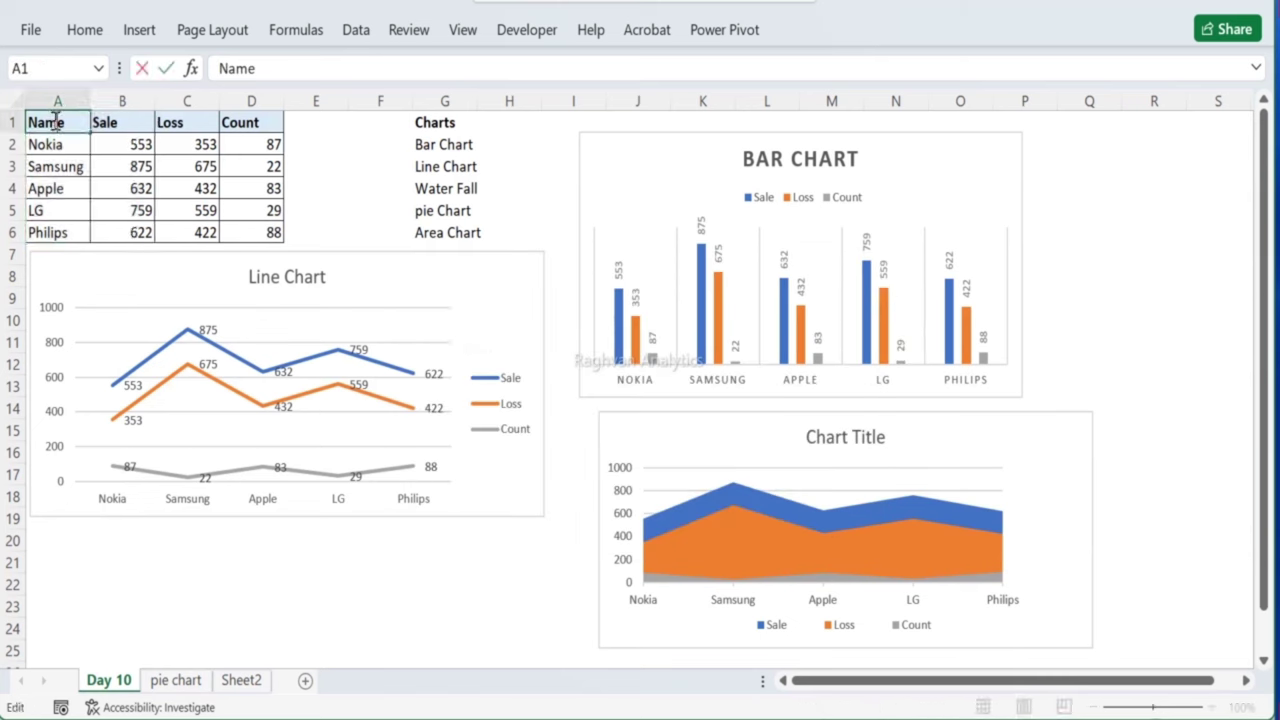
{"action": "left_click", "coordinate": [47, 147]}
{"action": "left_click_drag", "start_coordinate": [50, 122], "coordinate": [252, 264]}
{"action": "left_click", "coordinate": [252, 264]}
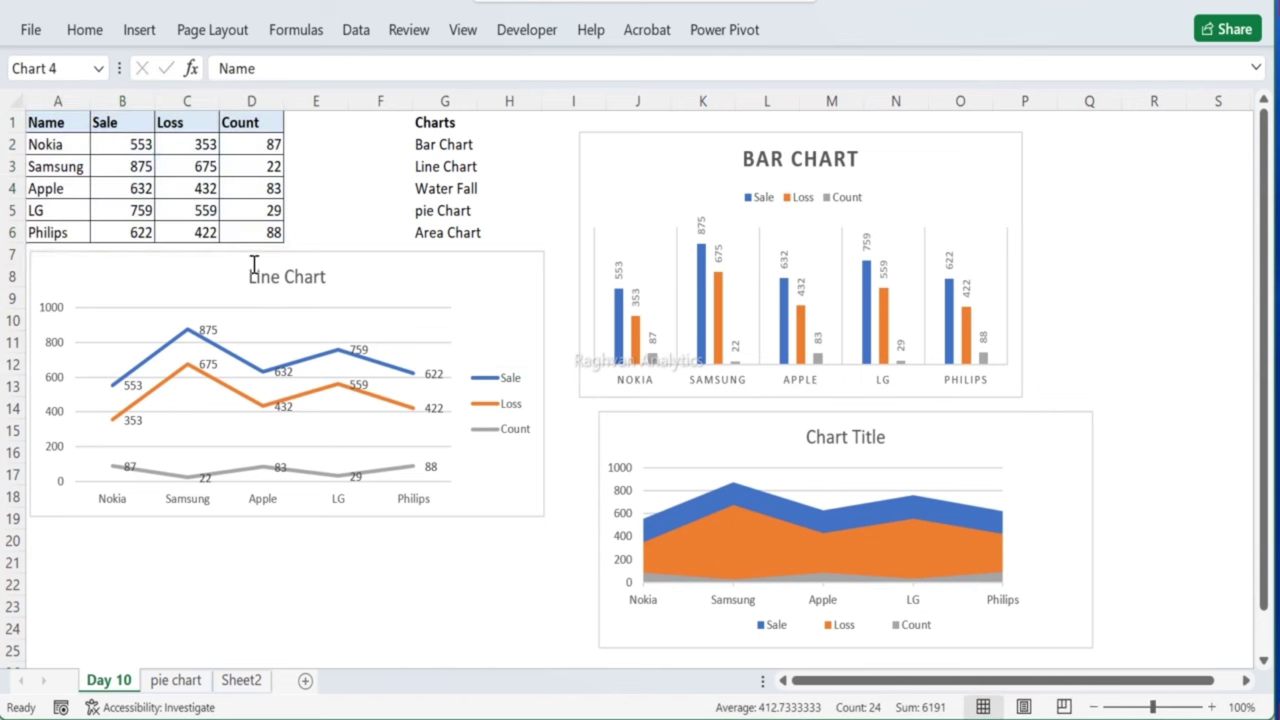
{"action": "left_click", "coordinate": [62, 145]}
{"action": "left_click_drag", "start_coordinate": [49, 124], "coordinate": [231, 234]}
{"action": "key", "text": "ctrl+c"}
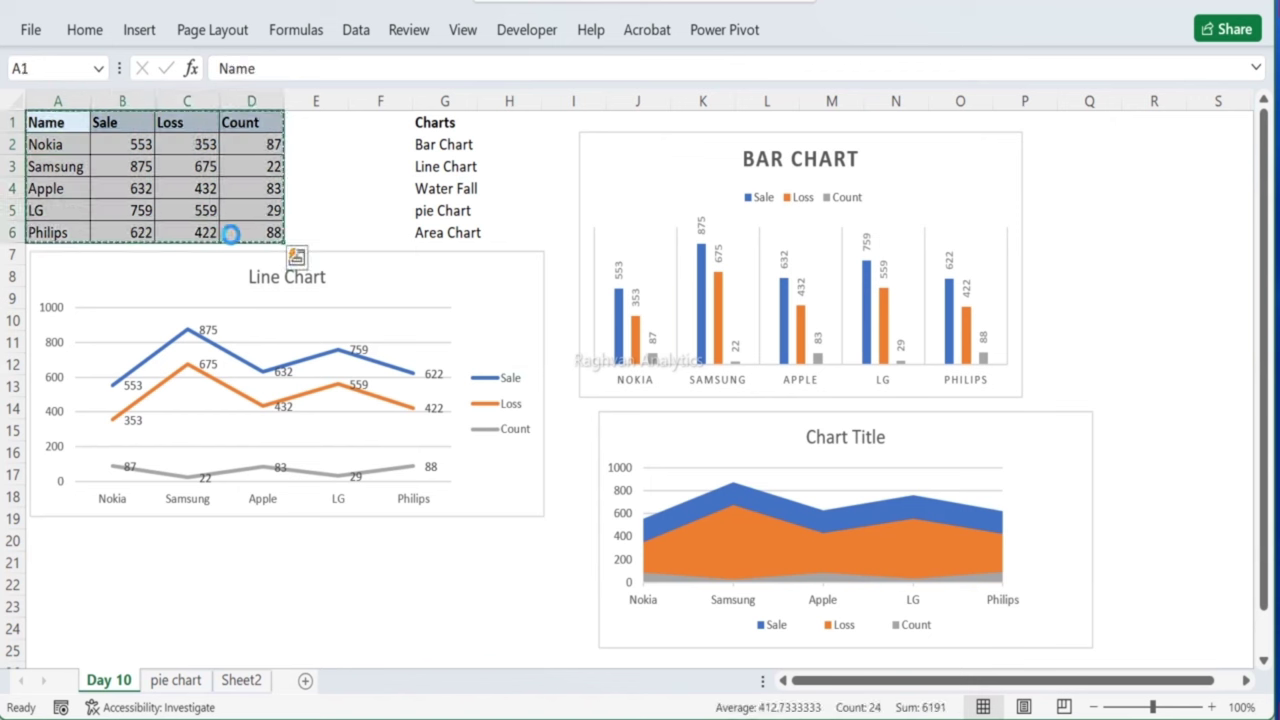
{"action": "left_click", "coordinate": [177, 680]}
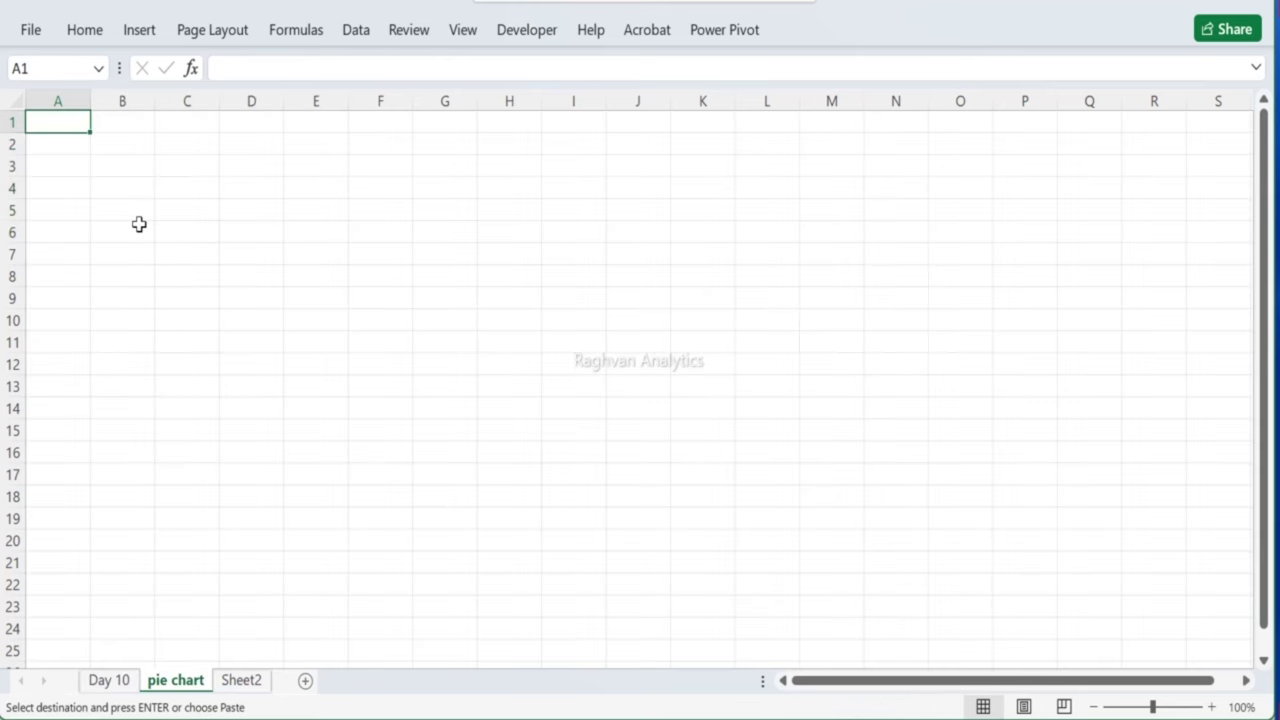
{"action": "key", "text": "ctrl+v"}
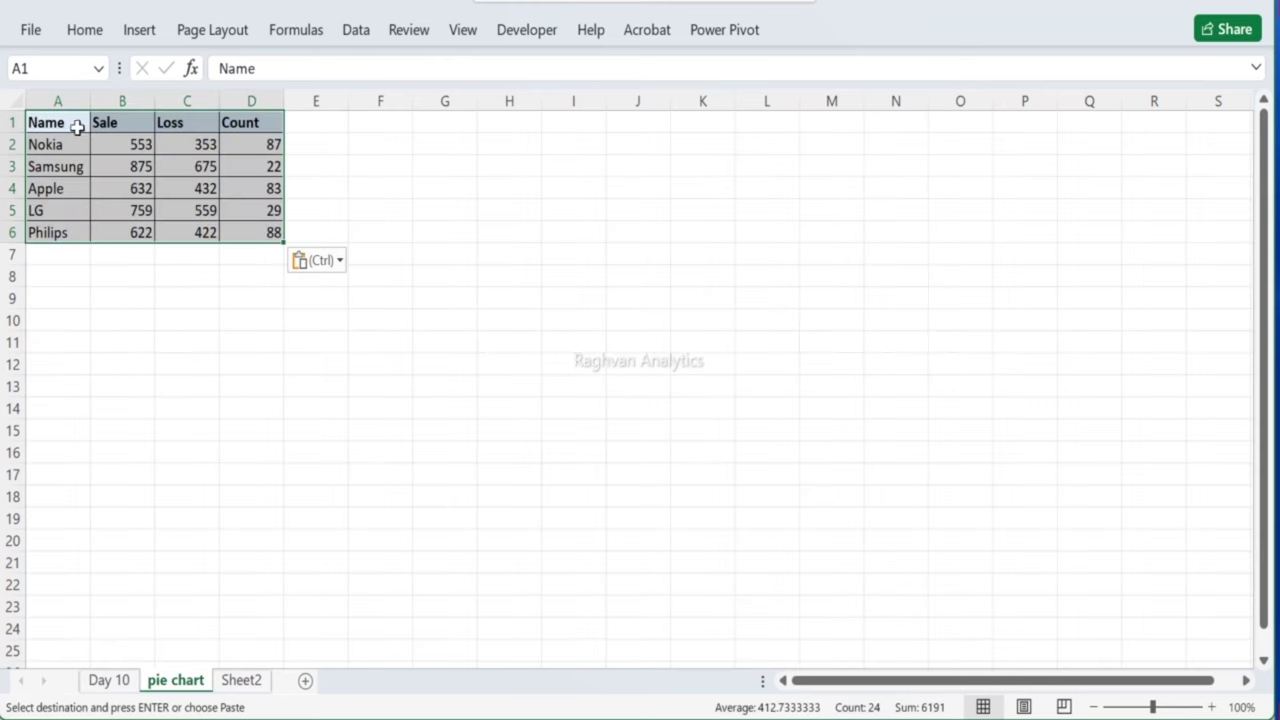
{"action": "left_click", "coordinate": [63, 122]}
{"action": "left_click_drag", "start_coordinate": [63, 122], "coordinate": [109, 235]}
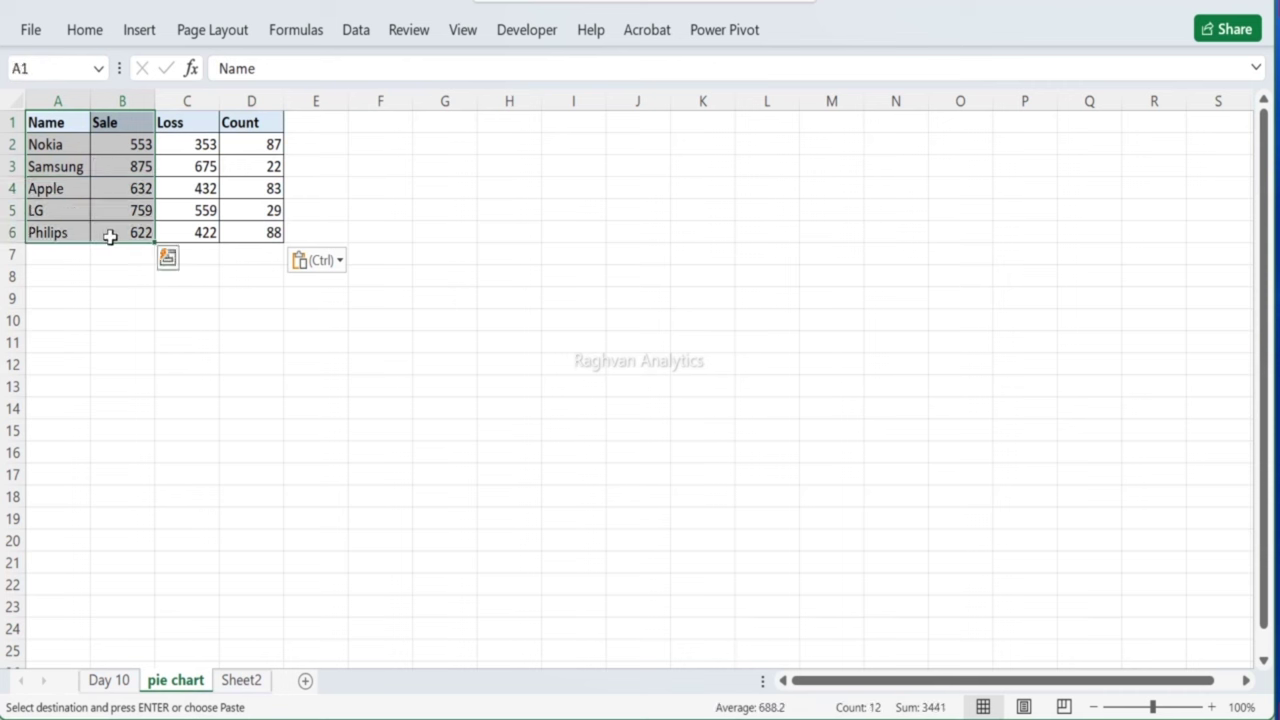
Step: Insert a 2-D Sale pie chart with value labels and place it right of the table
{"action": "left_click", "coordinate": [139, 31]}
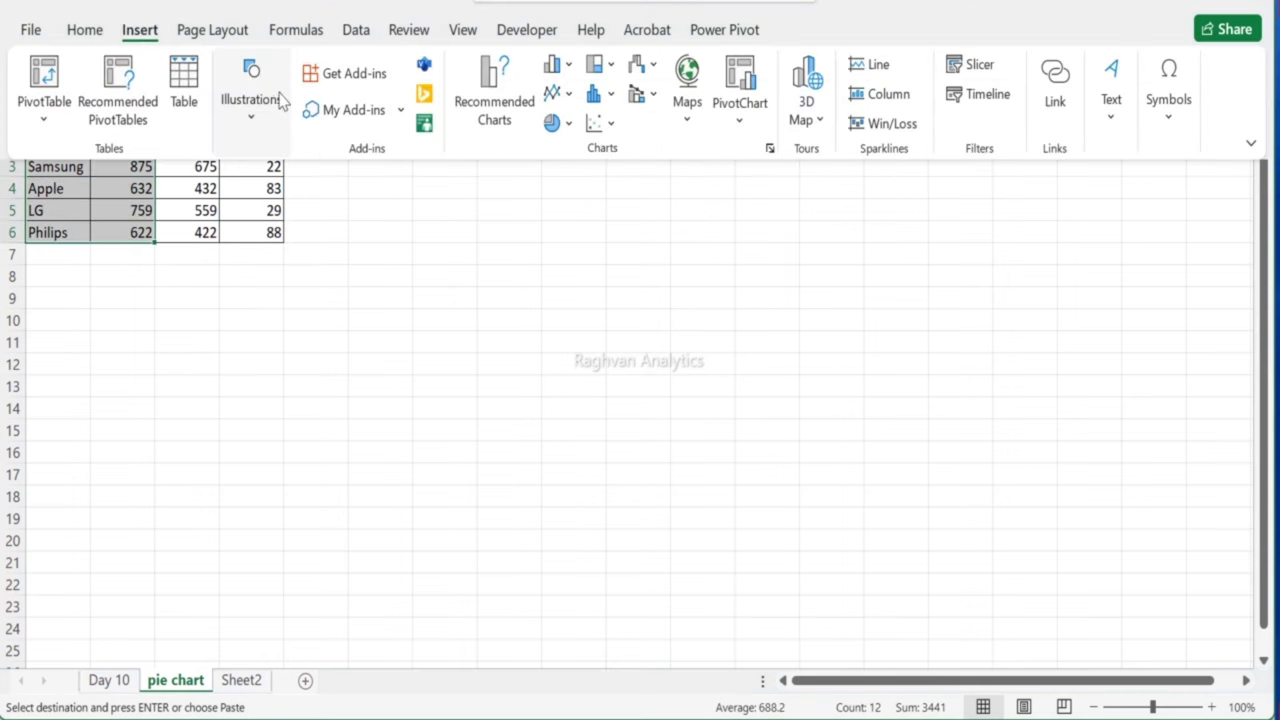
{"action": "left_click", "coordinate": [552, 122]}
{"action": "left_click", "coordinate": [557, 196]}
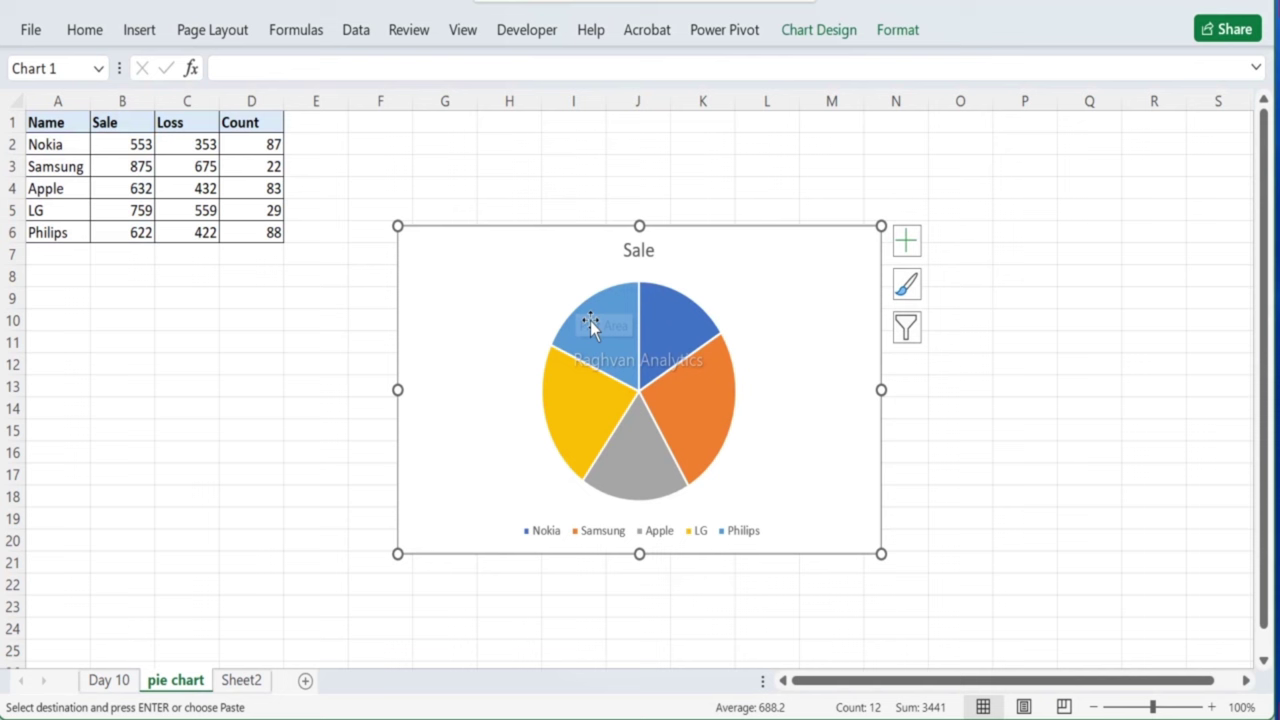
{"action": "left_click", "coordinate": [592, 326]}
{"action": "right_click", "coordinate": [596, 331]}
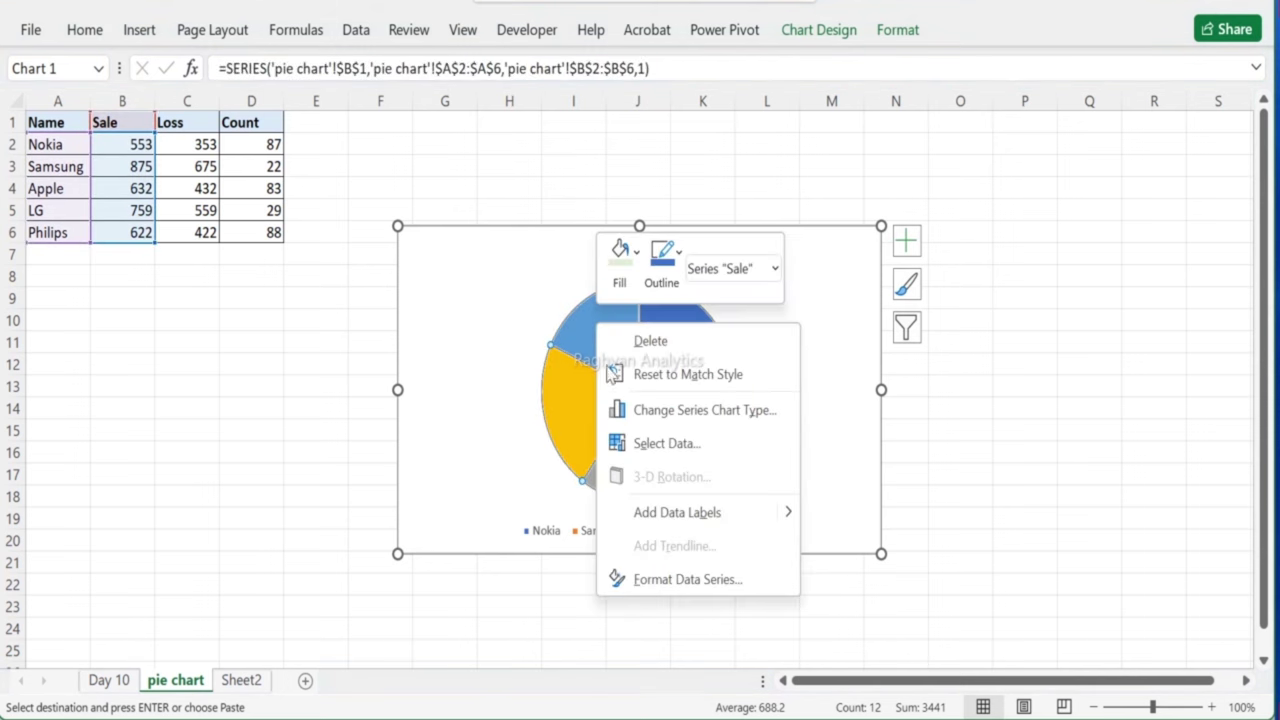
{"action": "left_click", "coordinate": [650, 520]}
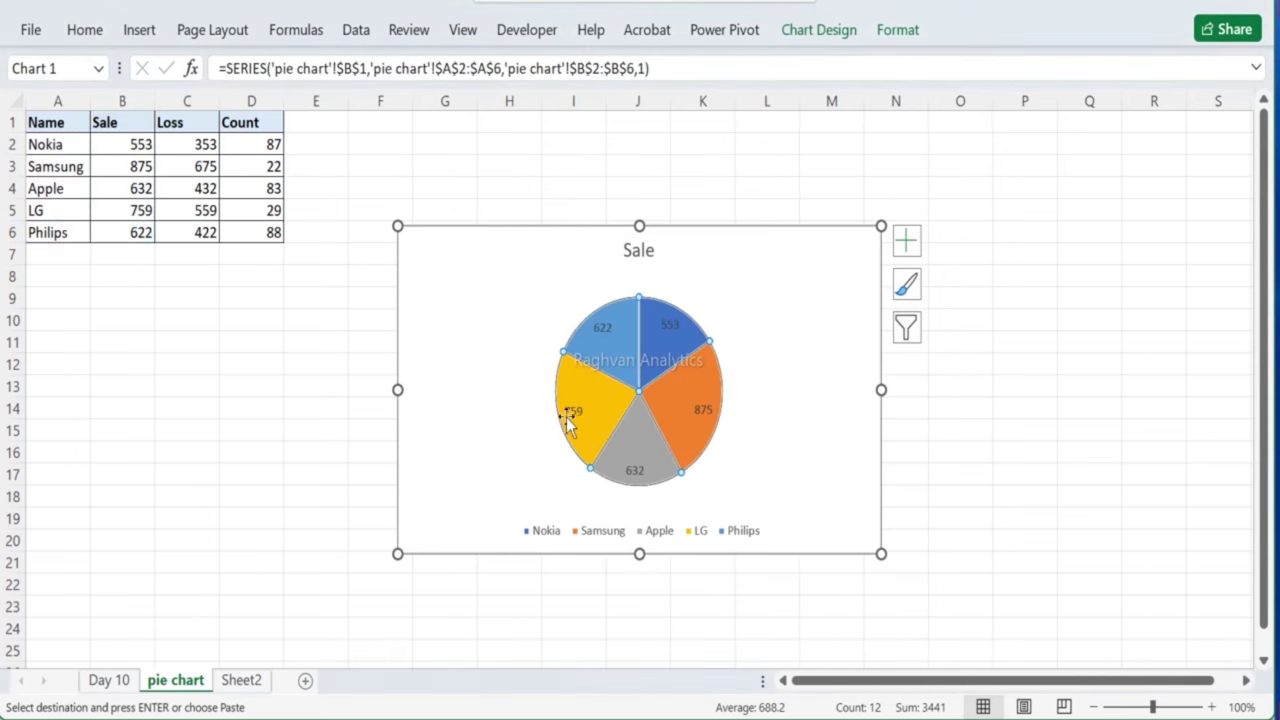
{"action": "left_click_drag", "start_coordinate": [416, 262], "coordinate": [365, 177]}
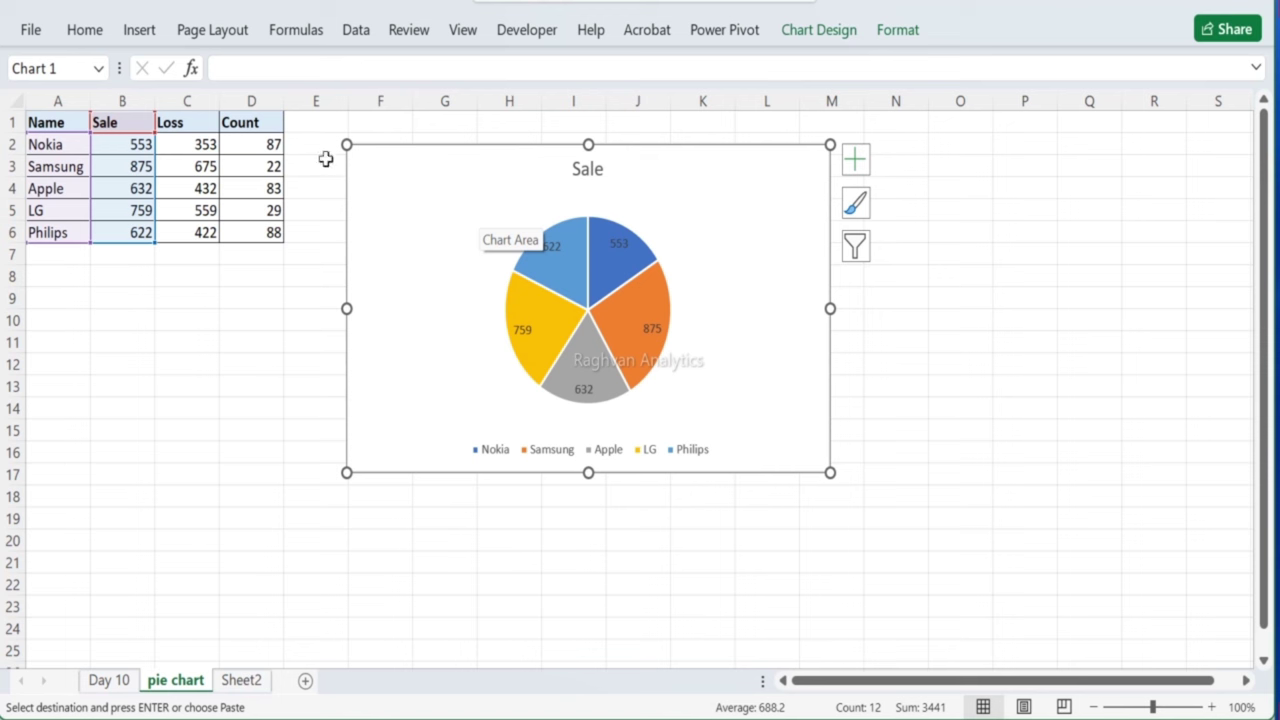
{"action": "left_click_drag", "start_coordinate": [371, 166], "coordinate": [519, 174]}
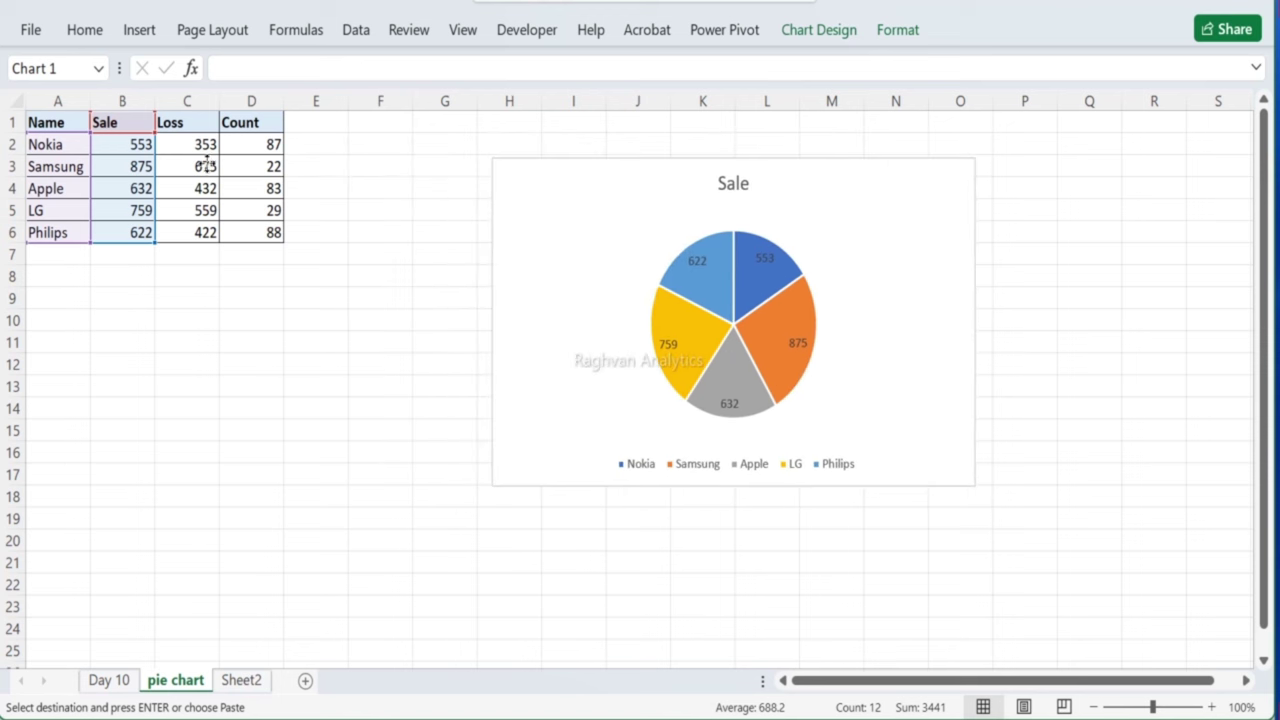
{"action": "left_click_drag", "start_coordinate": [49, 122], "coordinate": [133, 232]}
Step: Paste a copy of the Name and Sale data starting at A9
{"action": "key", "text": "ctrl+c"}
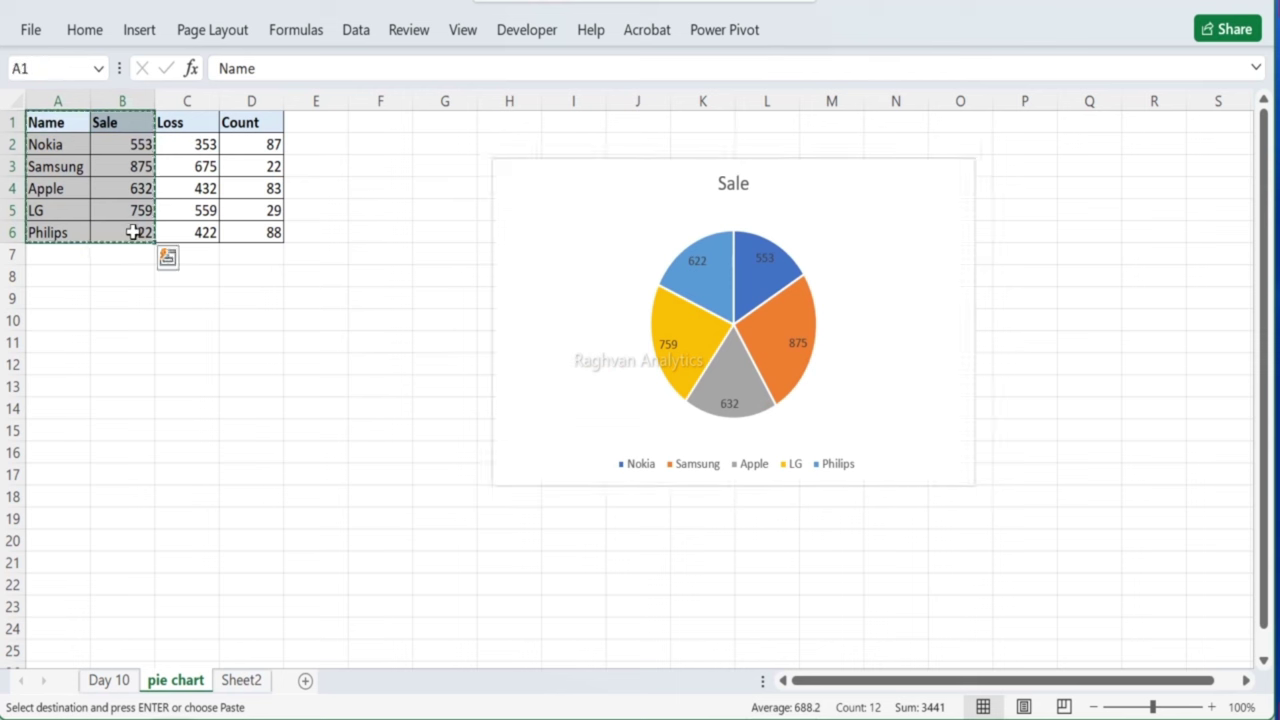
{"action": "left_click", "coordinate": [74, 296]}
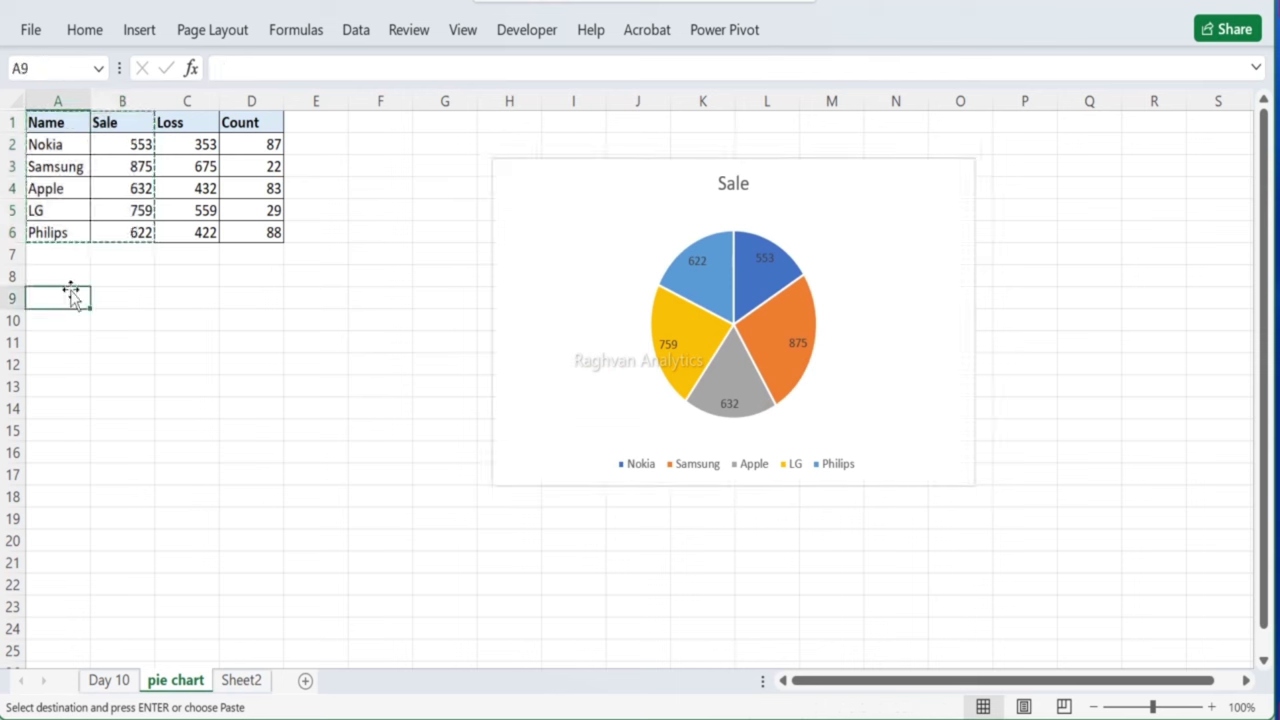
{"action": "key", "text": "ctrl+v"}
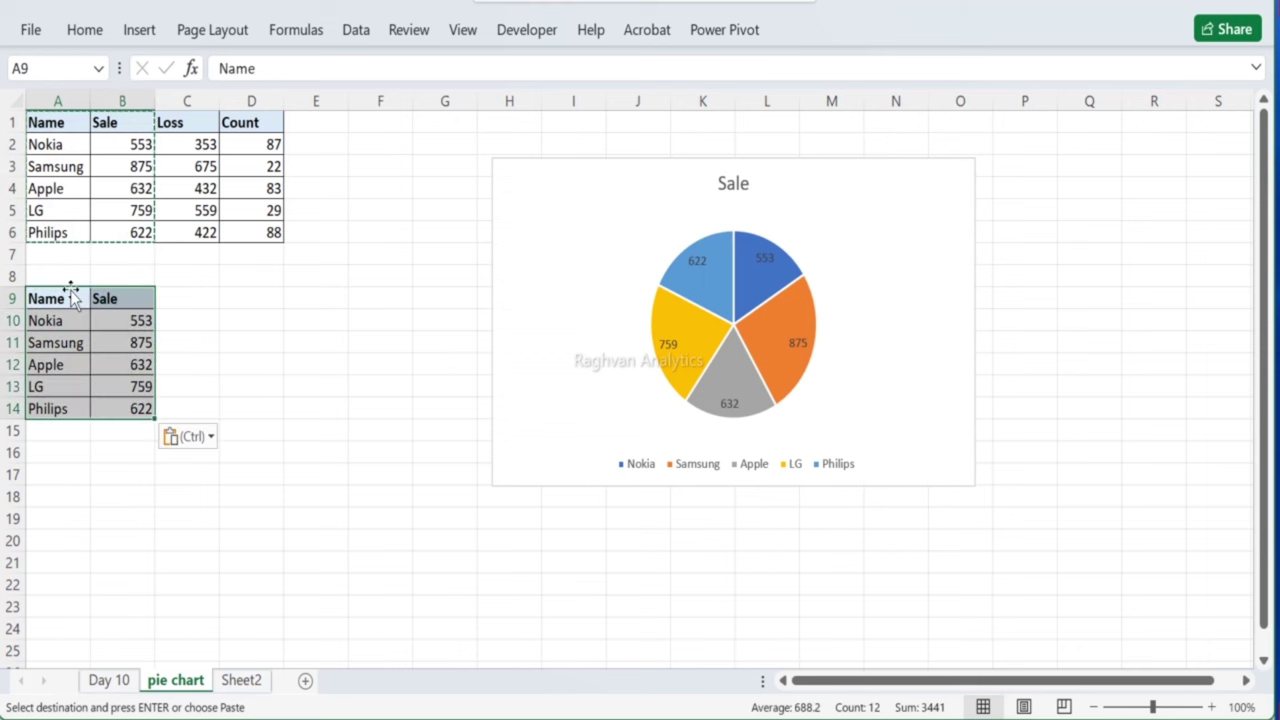
Step: Add a '%Age Sale' heading in C9 and widen column C to fit it
{"action": "left_click", "coordinate": [178, 298]}
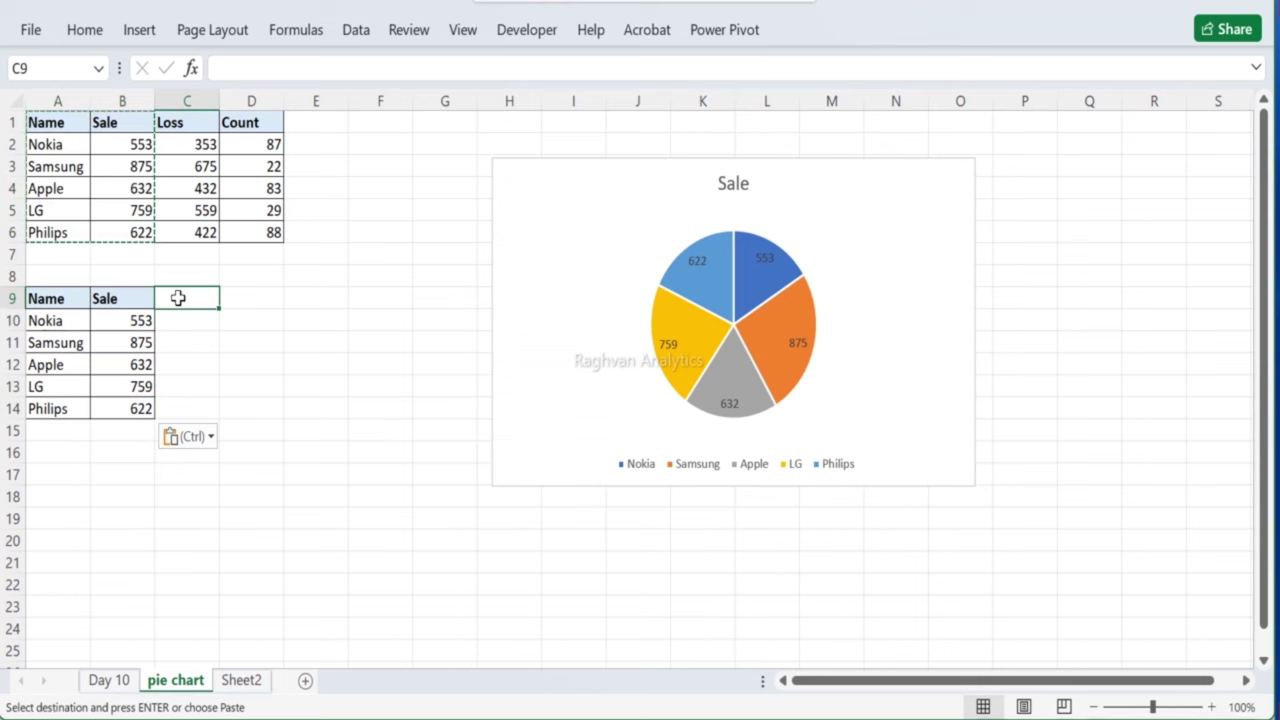
{"action": "type", "text": "%Age S"}
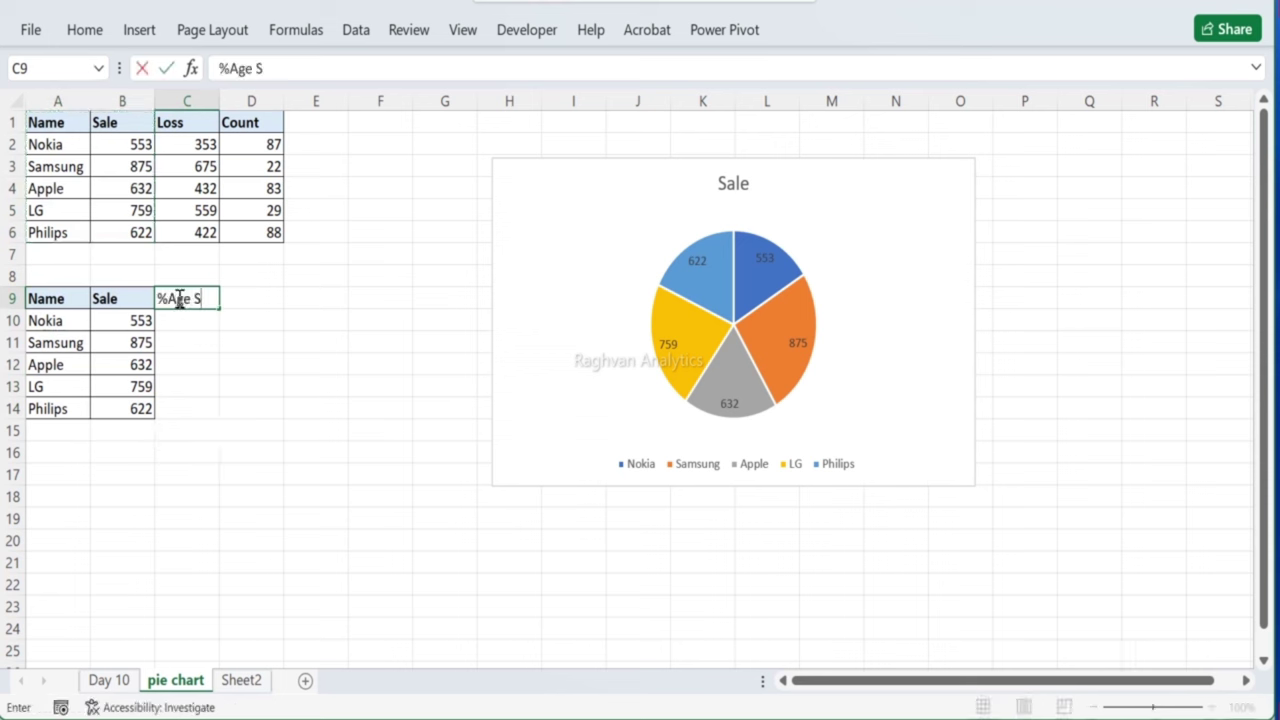
{"action": "type", "text": "ale"}
{"action": "key", "text": "Return"}
{"action": "left_click", "coordinate": [177, 298]}
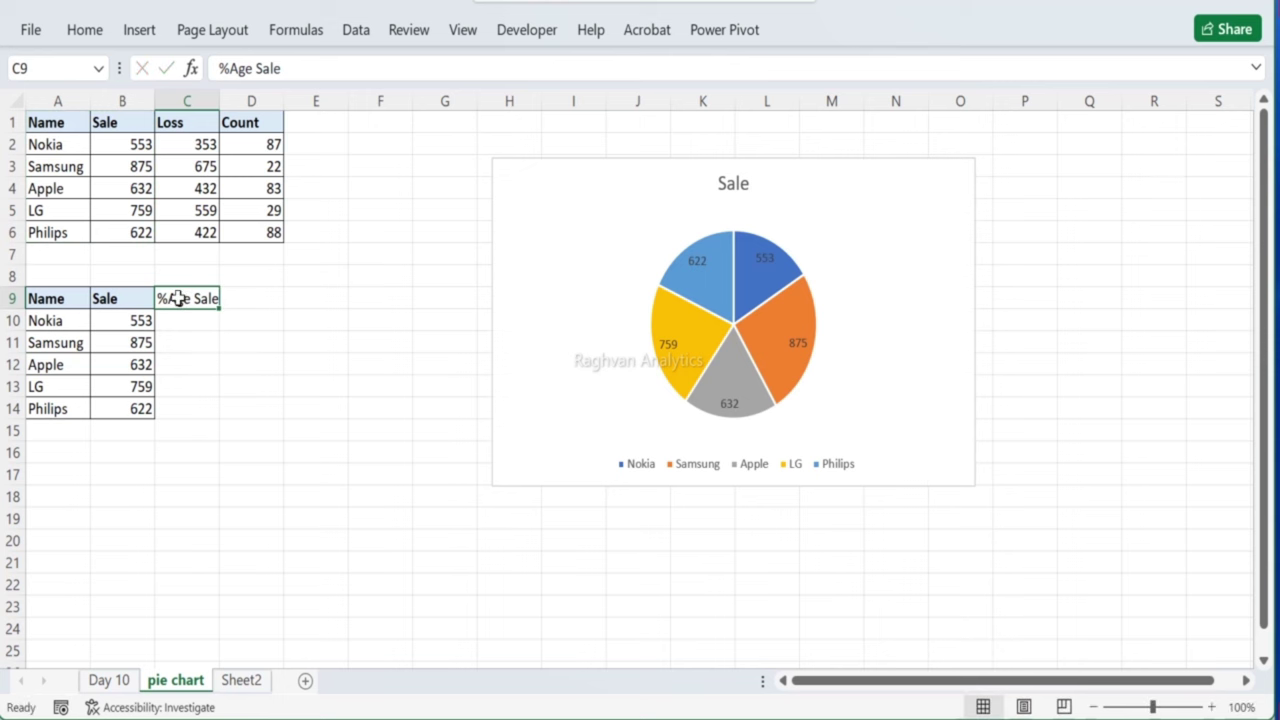
{"action": "left_click_drag", "start_coordinate": [221, 100], "coordinate": [245, 100]}
{"action": "left_click", "coordinate": [194, 326]}
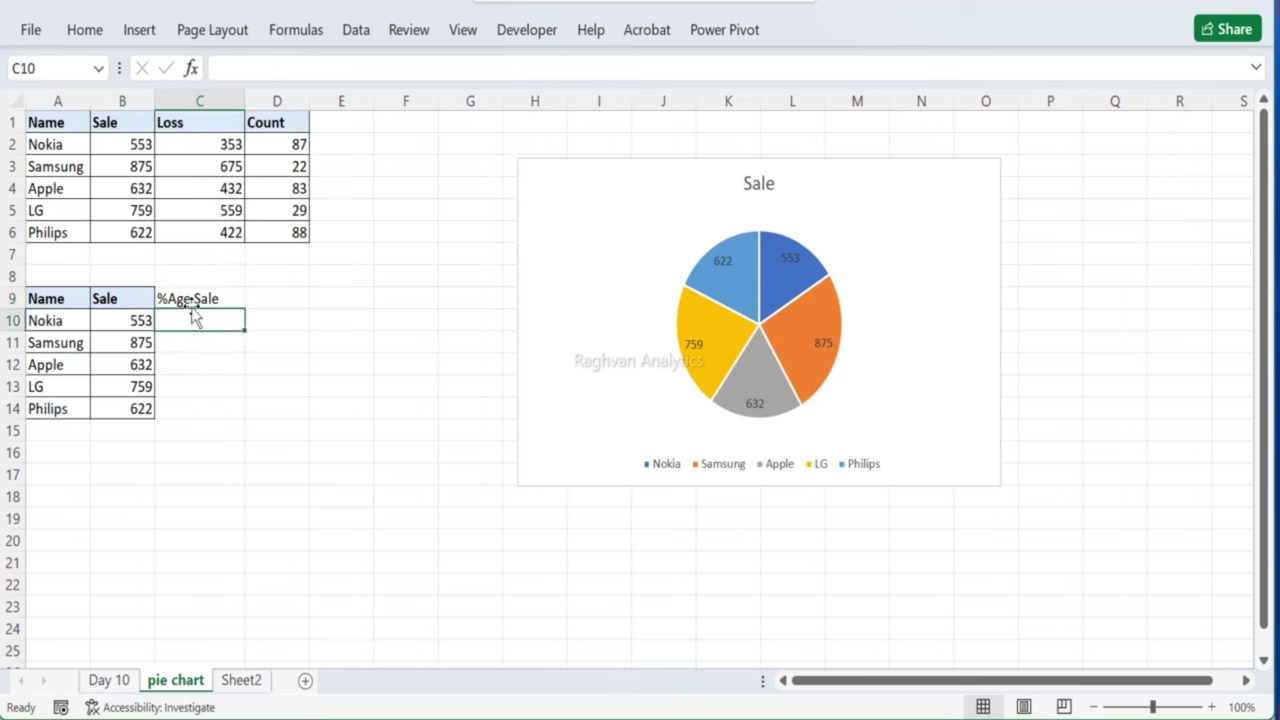
{"action": "left_click", "coordinate": [143, 424]}
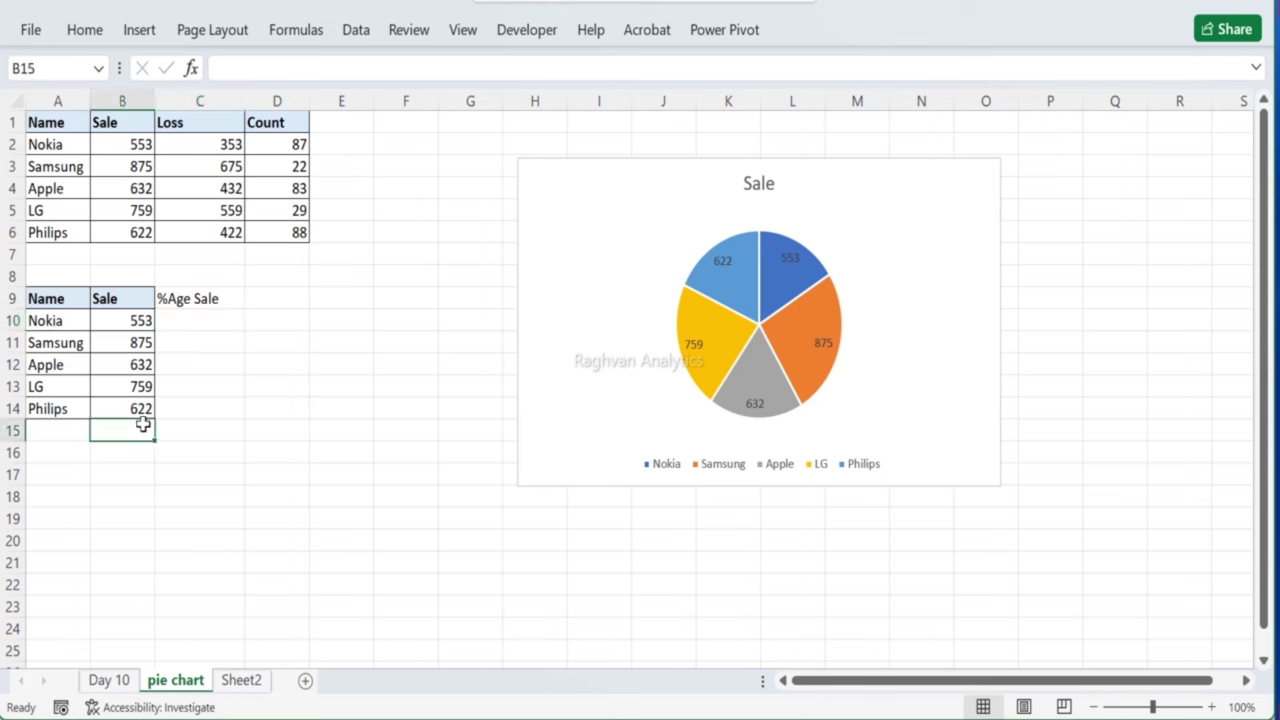
Step: Enter =SUM(B10:B14) in B8 to total the Sale values as 3441
{"action": "left_click", "coordinate": [134, 277]}
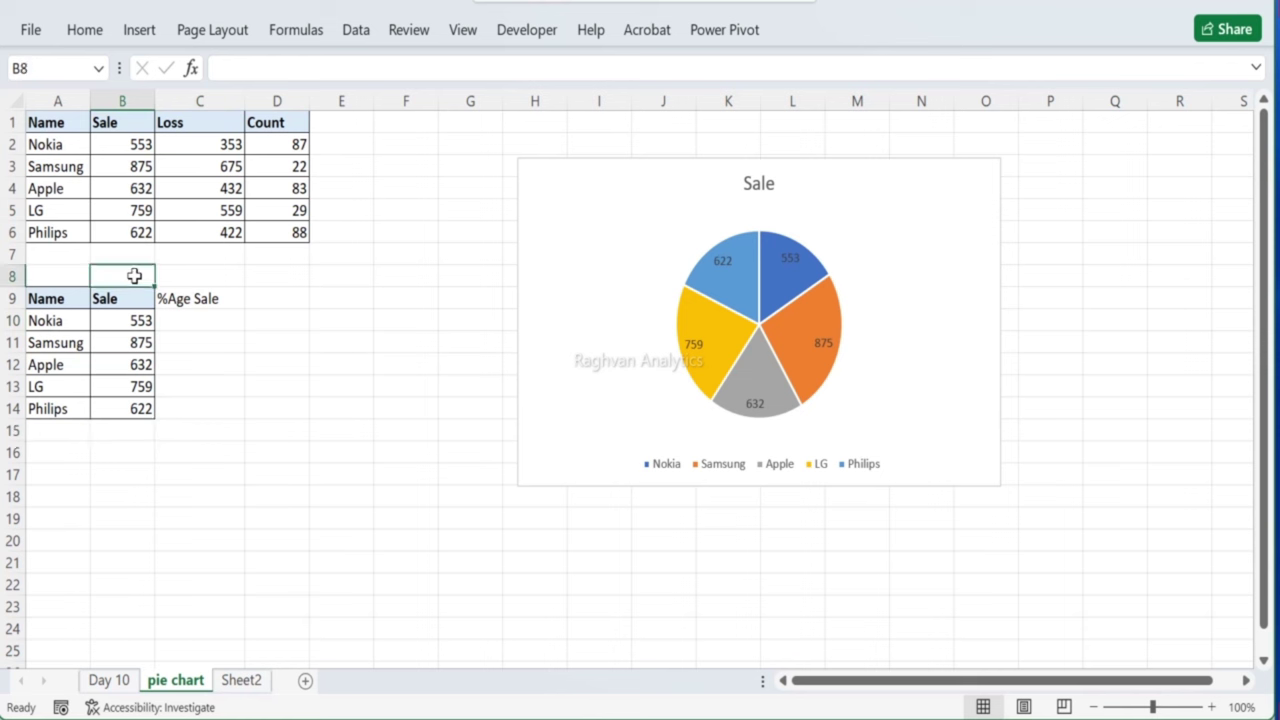
{"action": "type", "text": "="}
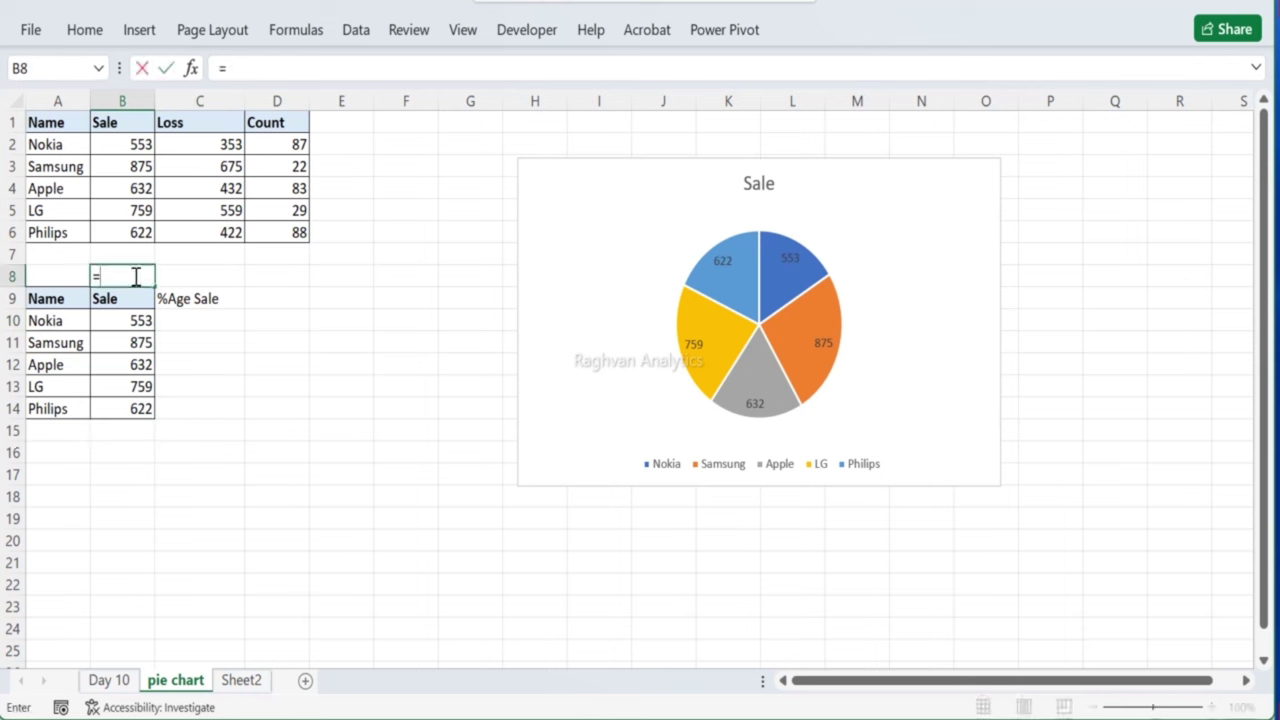
{"action": "key", "text": "Tab"}
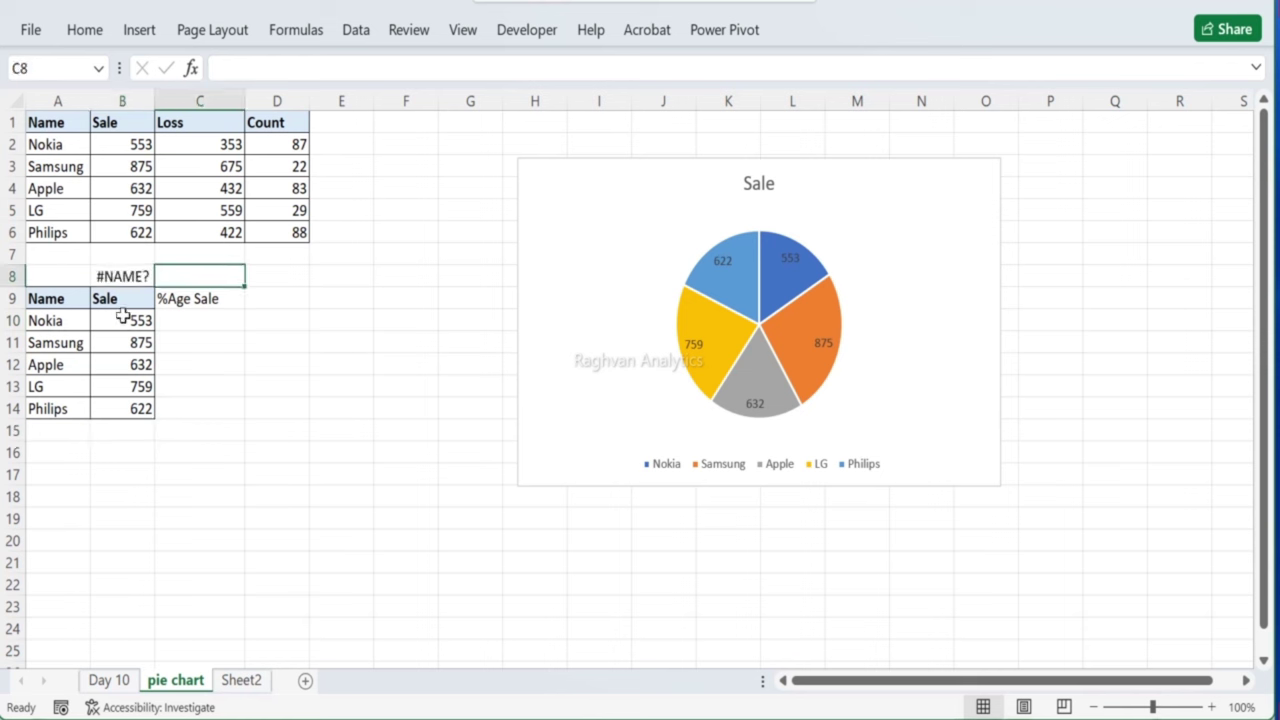
{"action": "left_click", "coordinate": [119, 277]}
{"action": "type", "text": "=sum"}
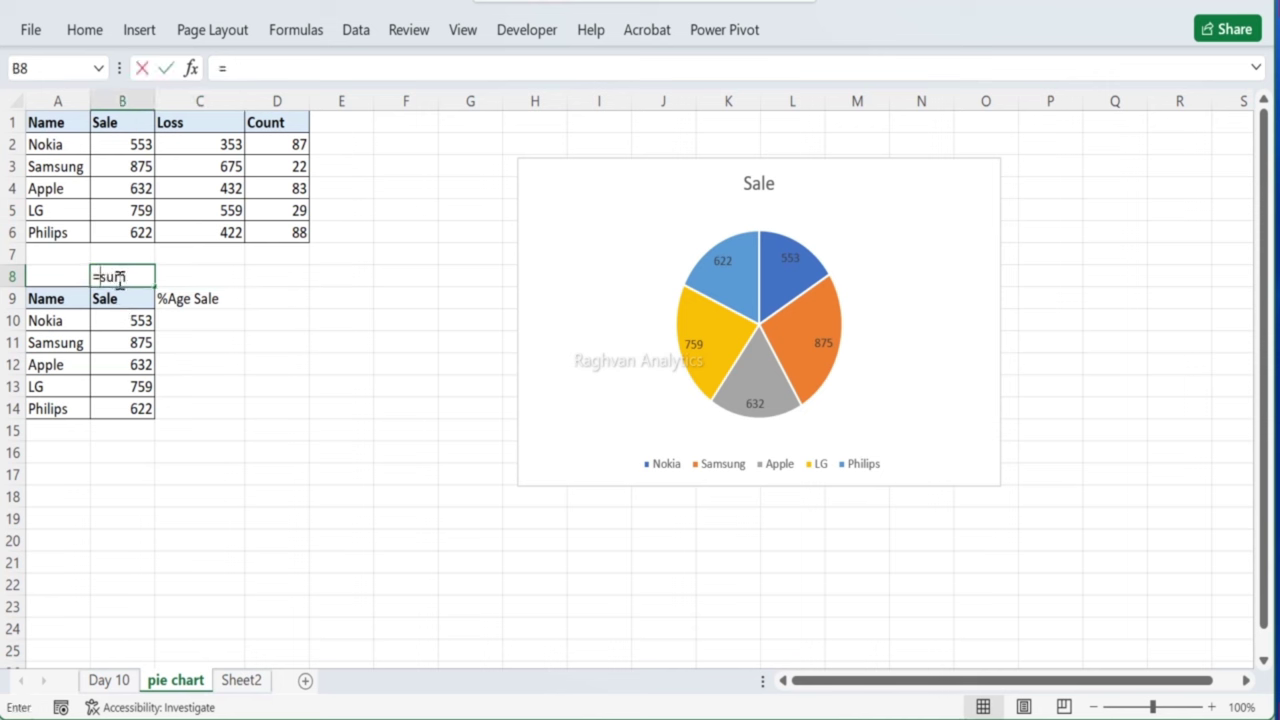
{"action": "key", "text": "Tab"}
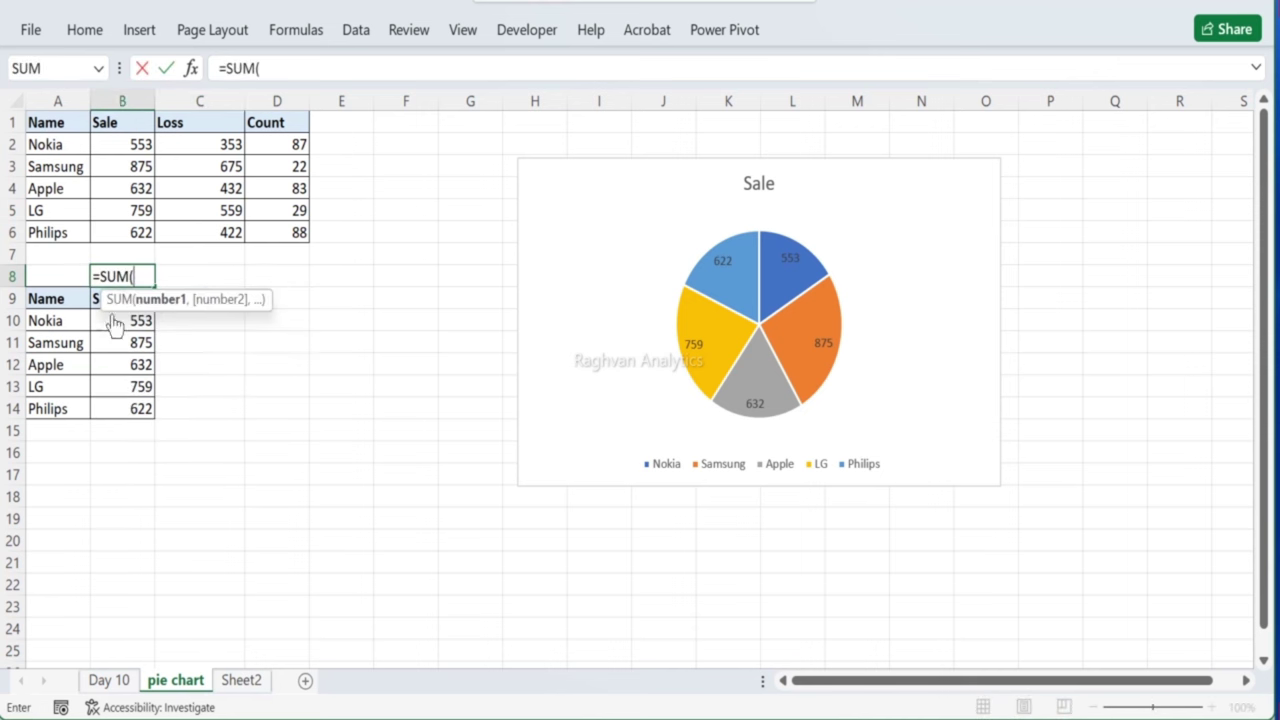
{"action": "left_click_drag", "start_coordinate": [114, 319], "coordinate": [132, 410]}
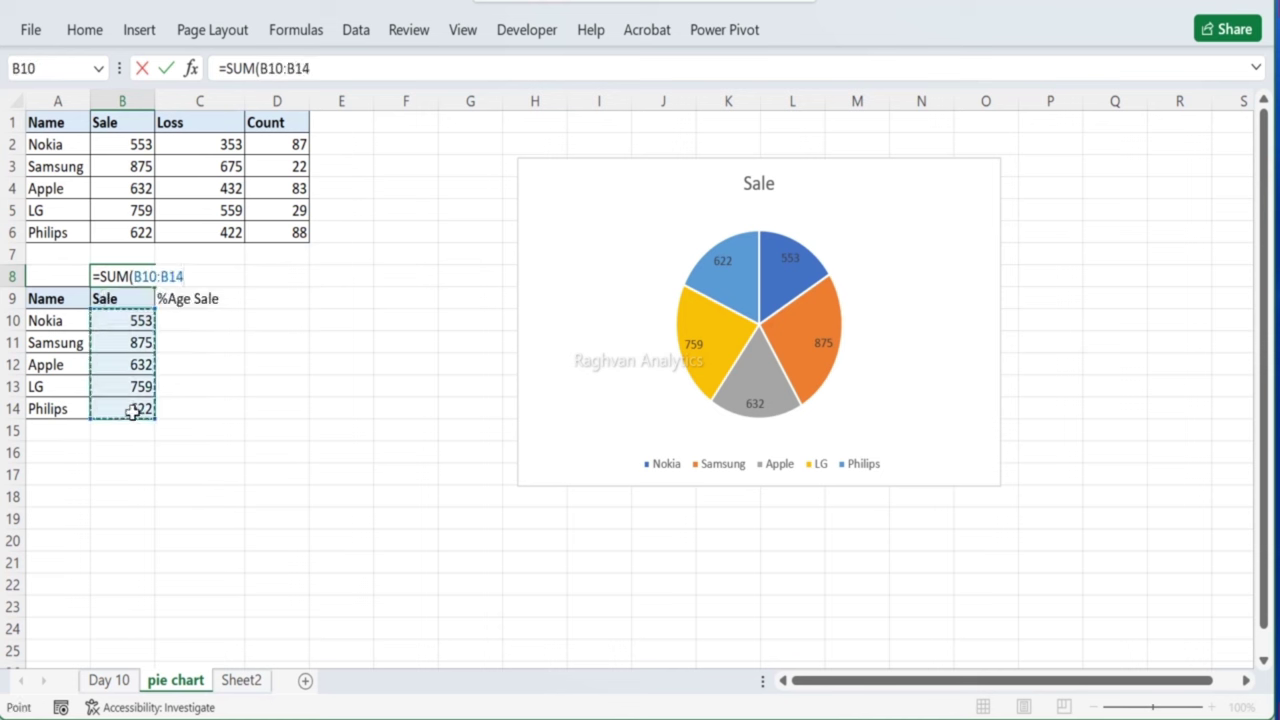
{"action": "key", "text": "Return"}
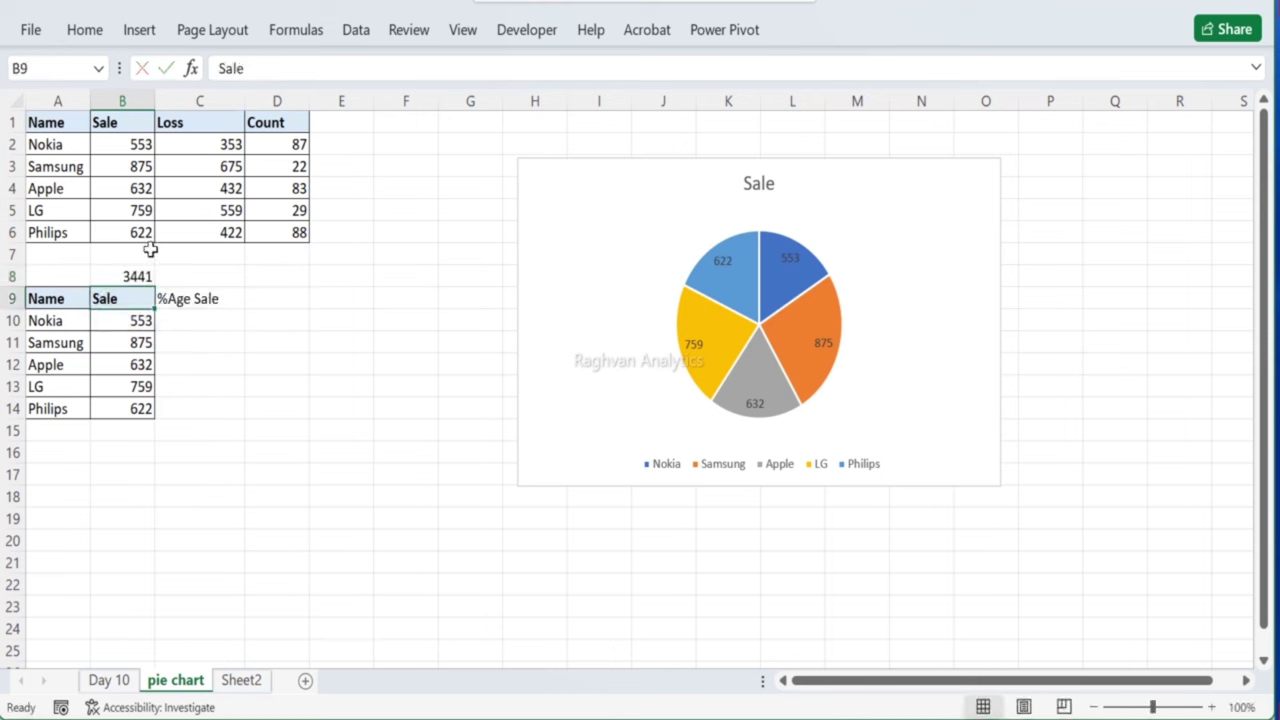
Step: Enter =B10/B8 in C10 and paste the share formula into C11:C14
{"action": "left_click", "coordinate": [194, 321]}
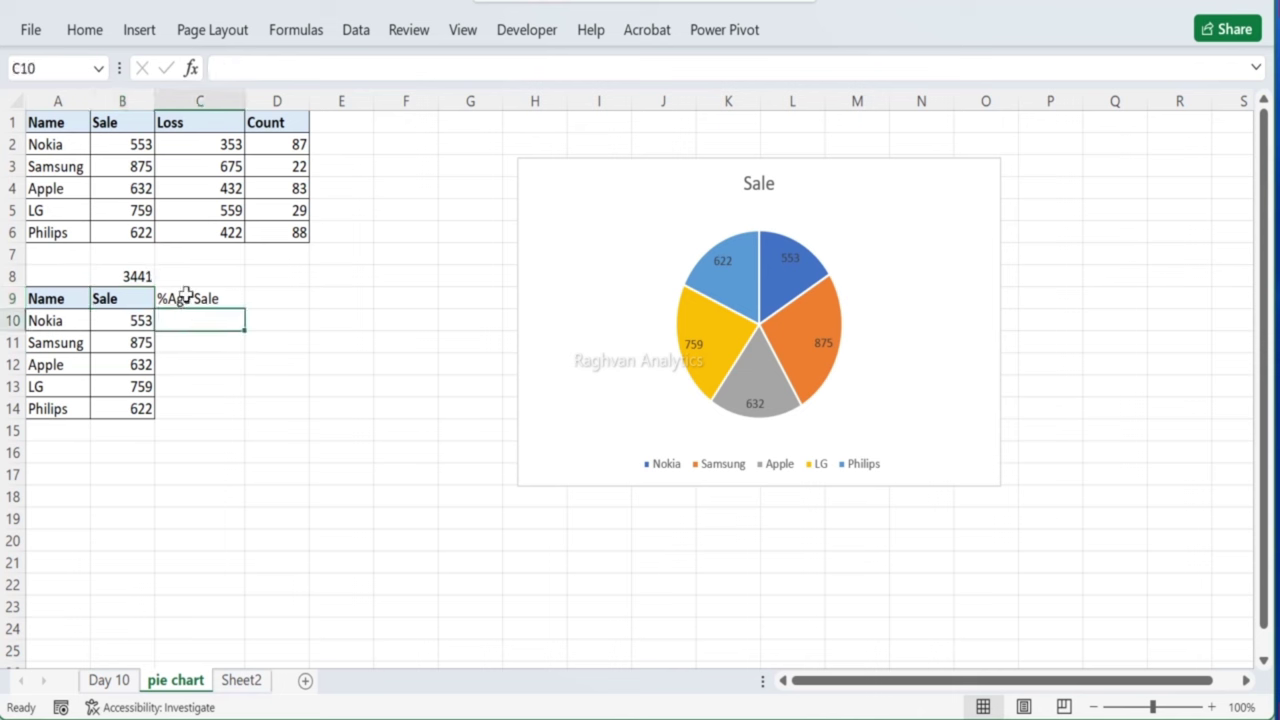
{"action": "type", "text": "="}
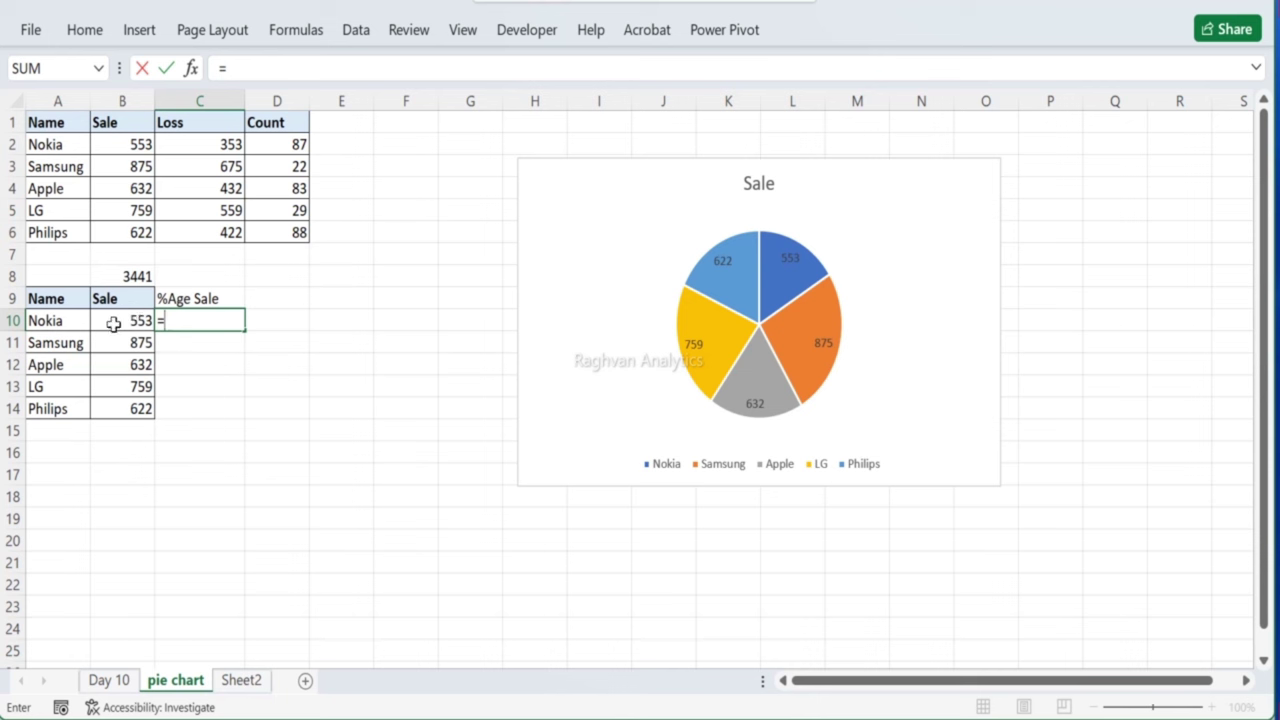
{"action": "left_click", "coordinate": [117, 322]}
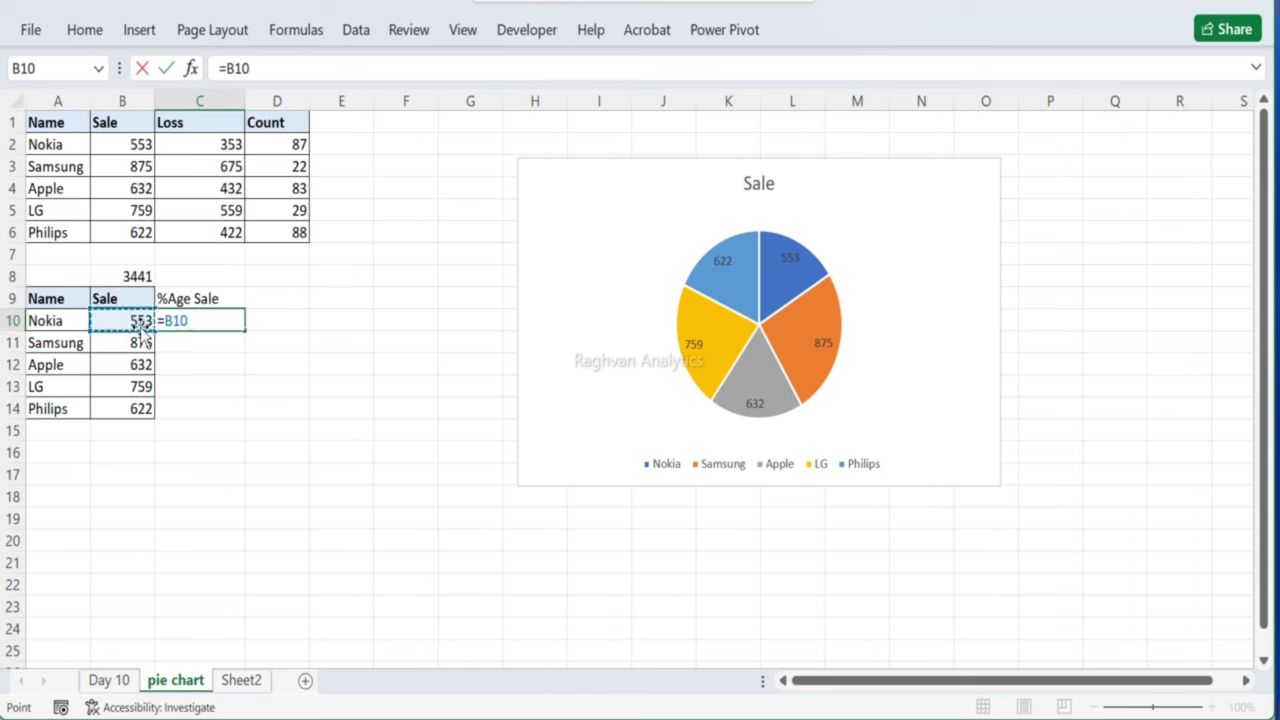
{"action": "type", "text": "/"}
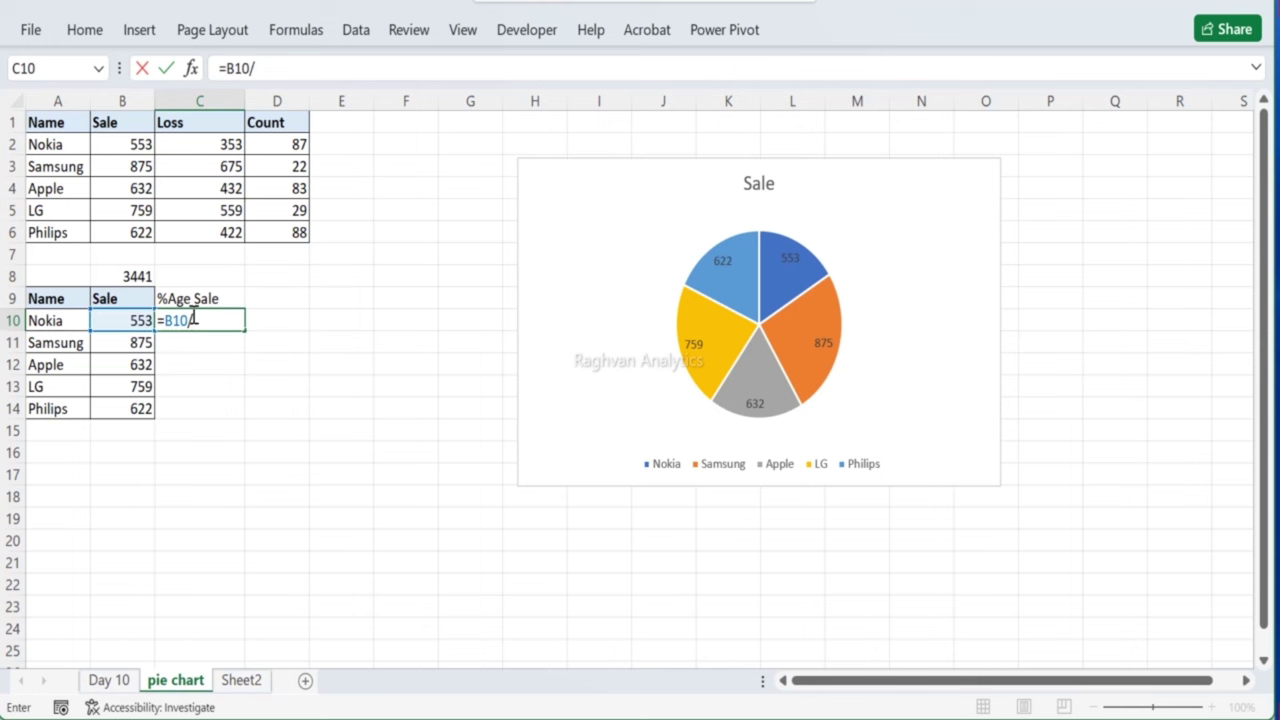
{"action": "left_click", "coordinate": [113, 276]}
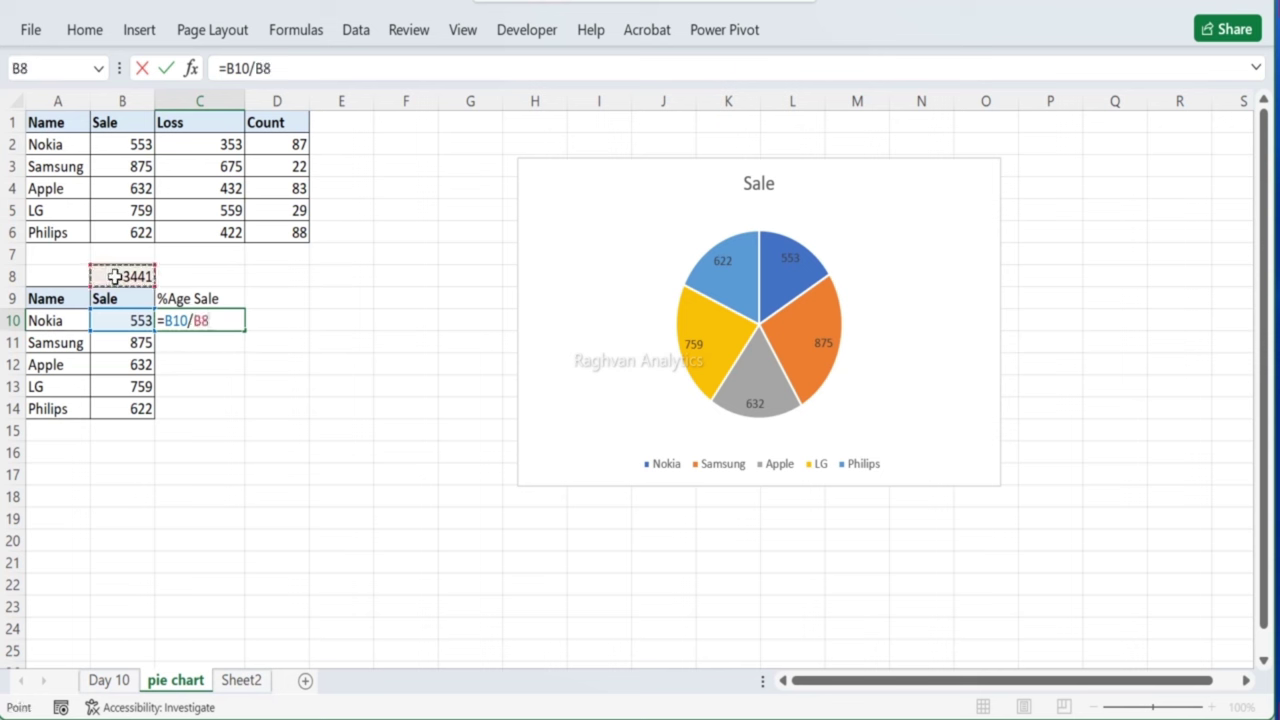
{"action": "key", "text": "Return"}
{"action": "left_click_drag", "start_coordinate": [166, 320], "coordinate": [171, 337]}
{"action": "left_click", "coordinate": [176, 316]}
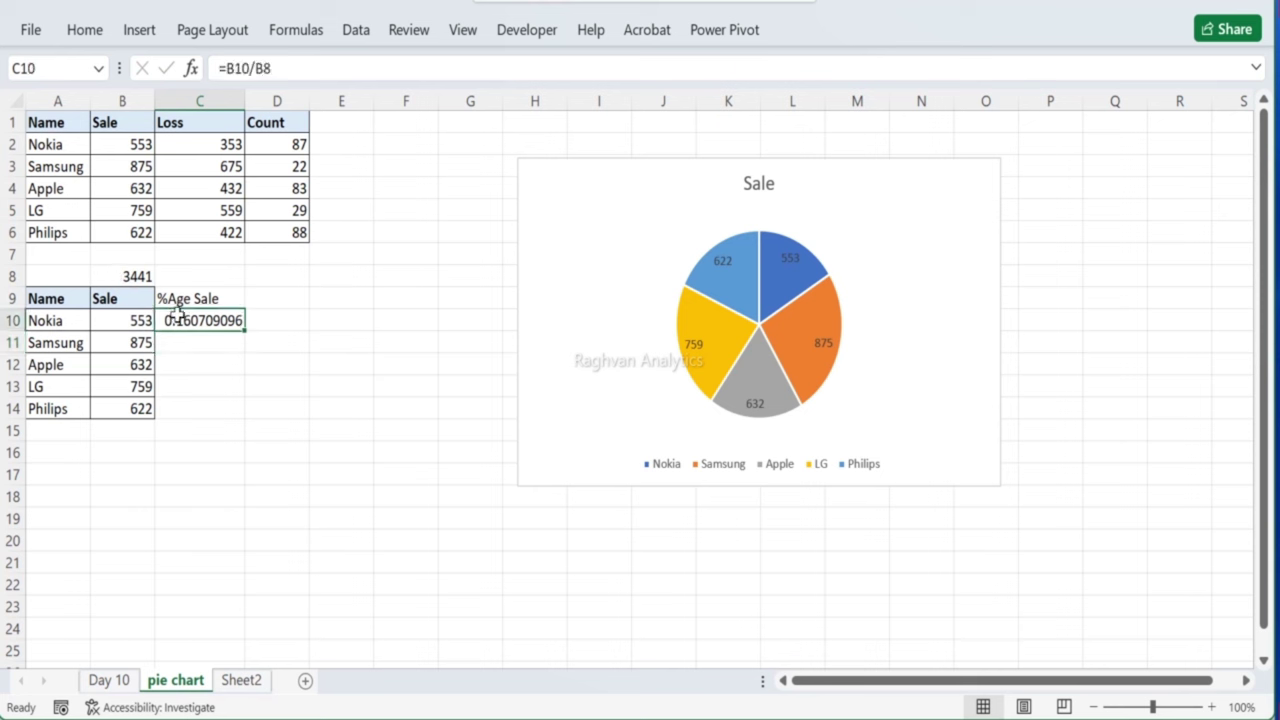
{"action": "left_click_drag", "start_coordinate": [183, 336], "coordinate": [199, 407]}
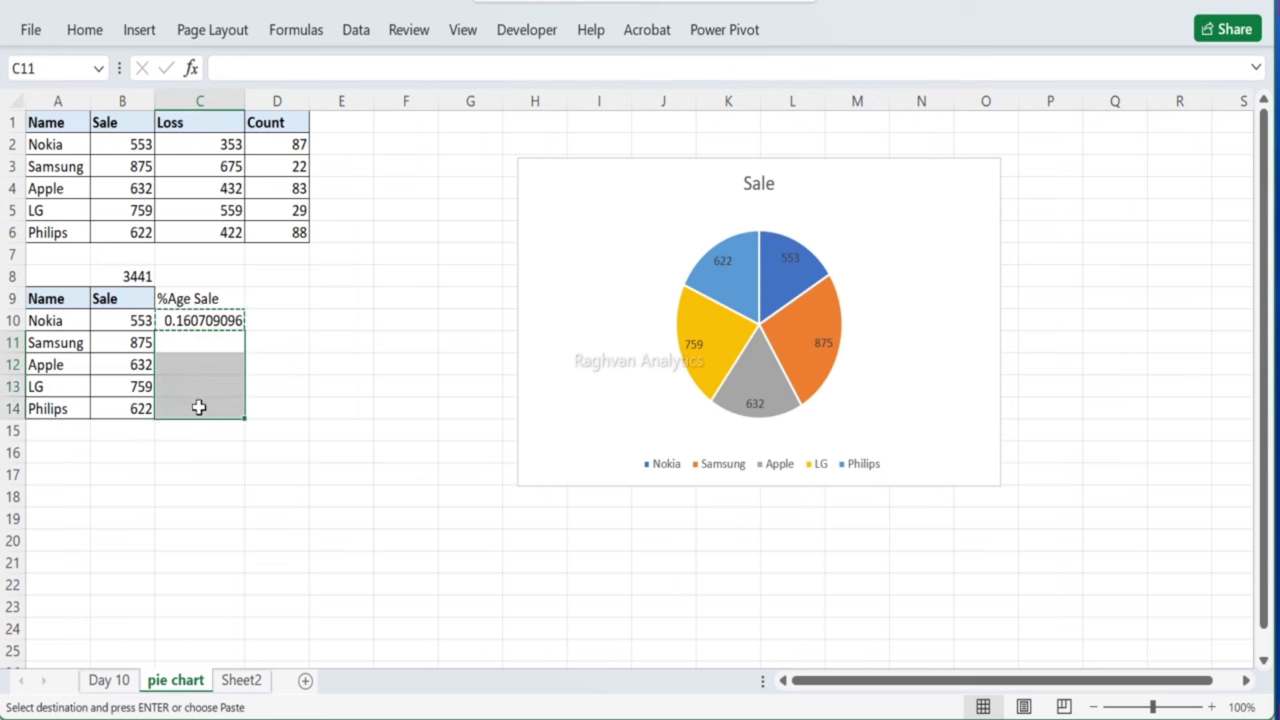
{"action": "key", "text": "ctrl+v"}
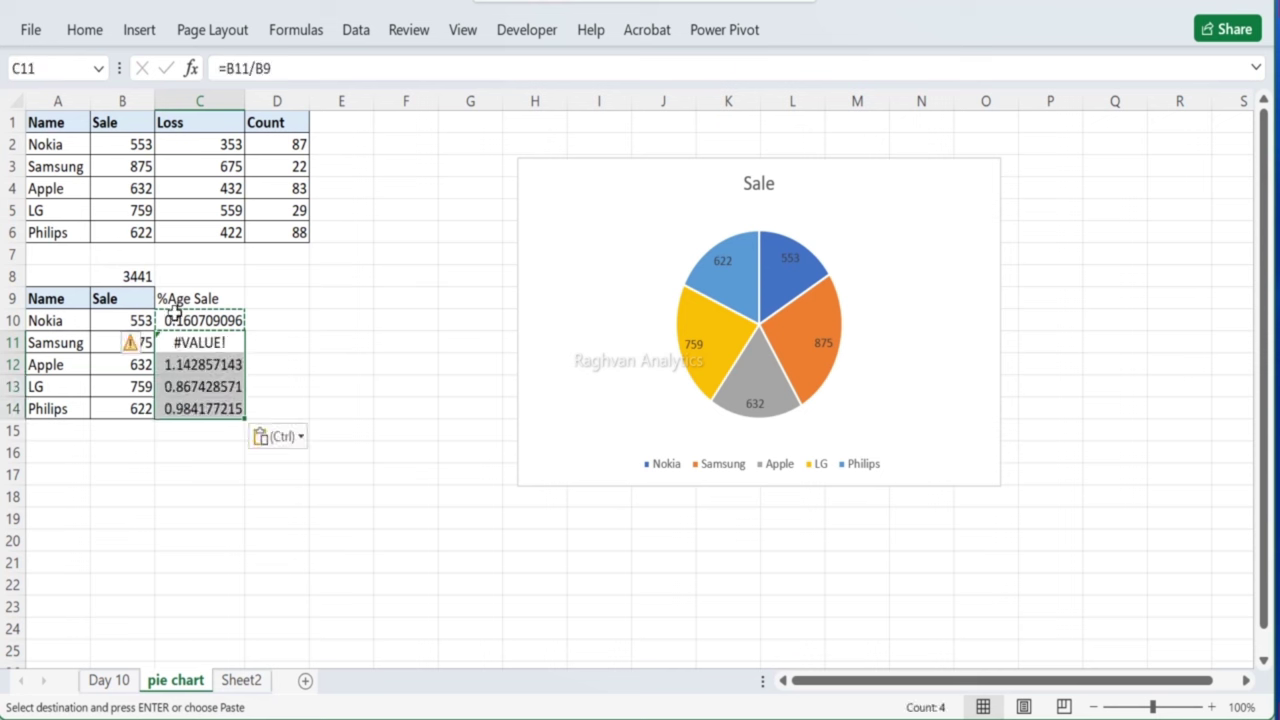
Step: Inspect the #VALUE! and shifted formulas, then open C10's formula to lock B8 as $B$8
{"action": "left_click_drag", "start_coordinate": [196, 372], "coordinate": [197, 372]}
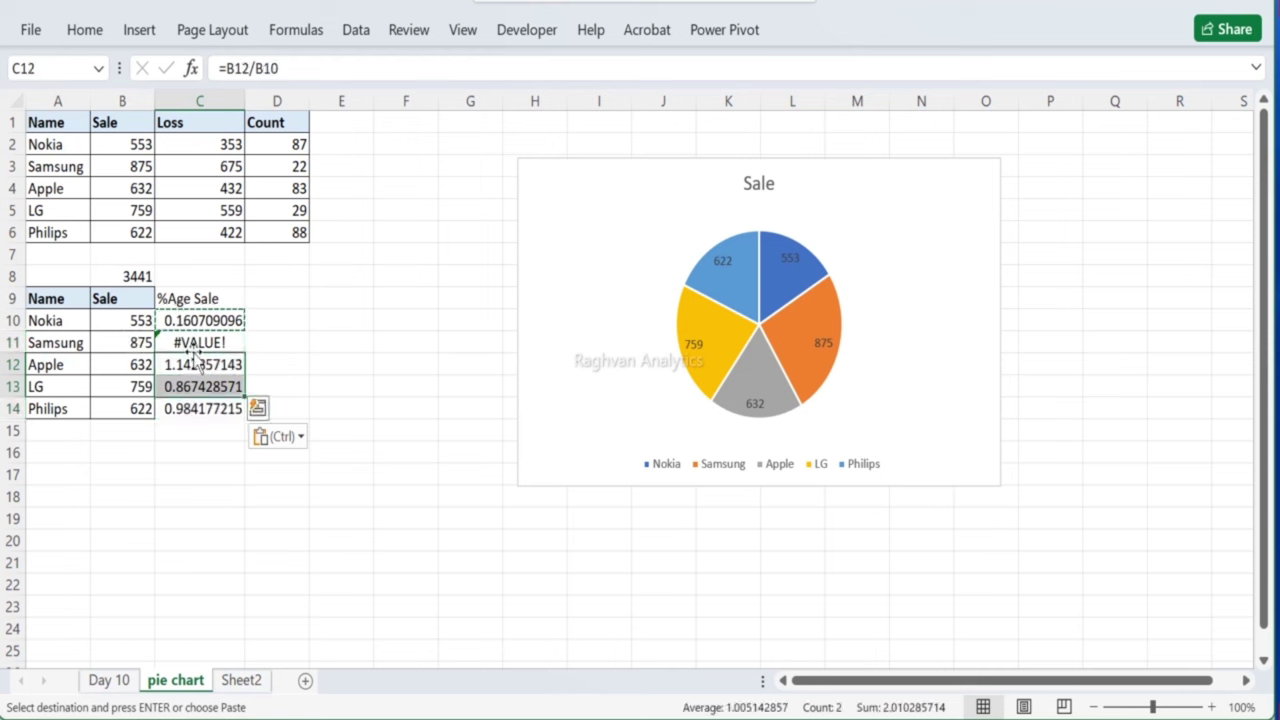
{"action": "left_click", "coordinate": [196, 343]}
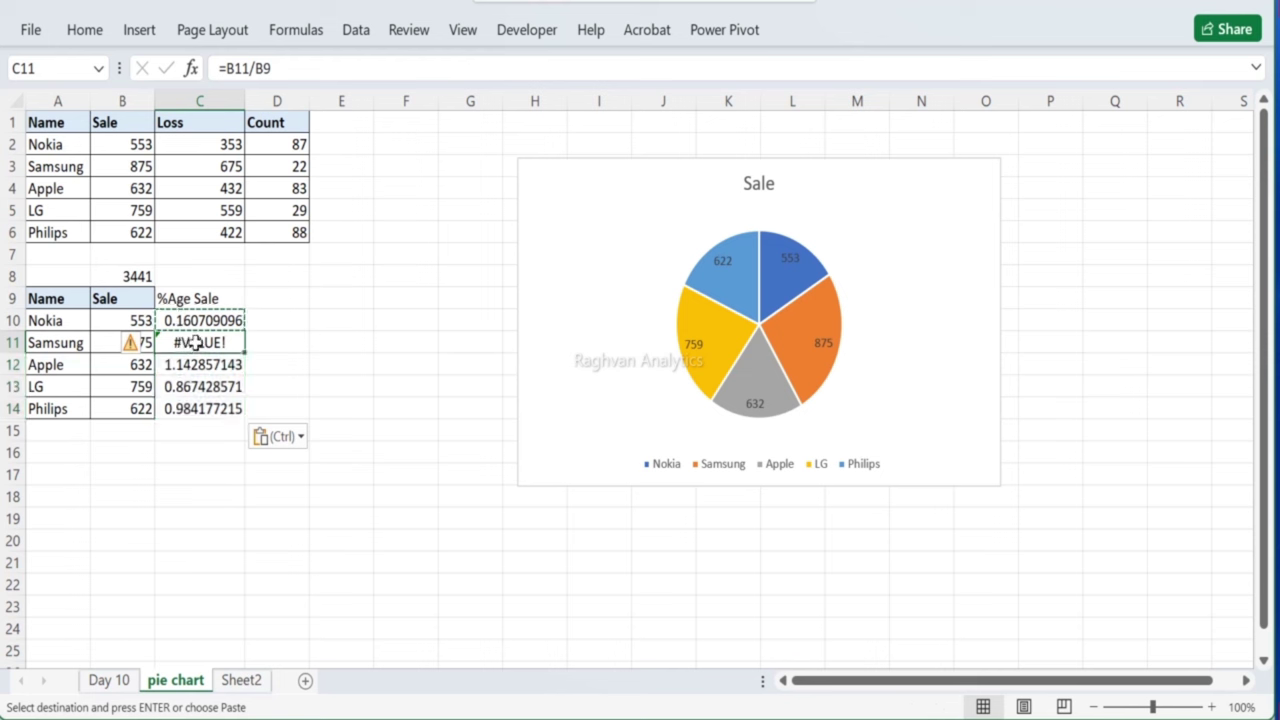
{"action": "left_click", "coordinate": [111, 276]}
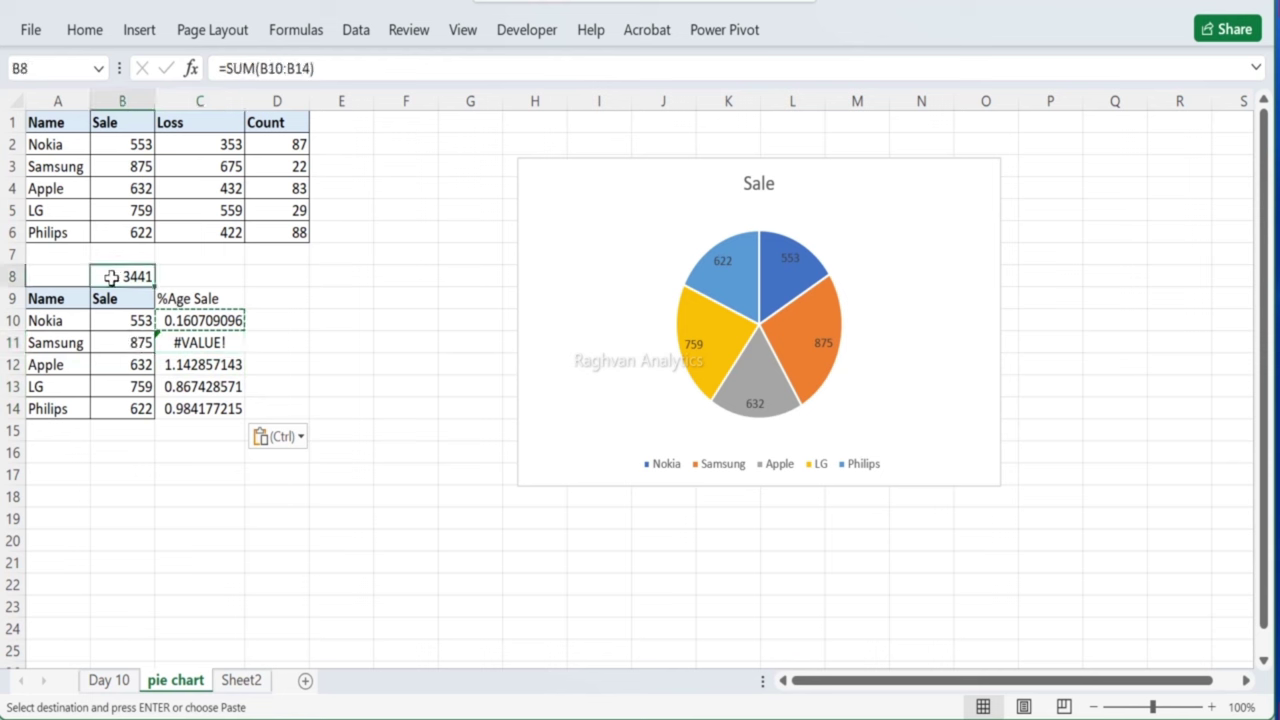
{"action": "left_click", "coordinate": [195, 325]}
{"action": "left_click", "coordinate": [180, 342]}
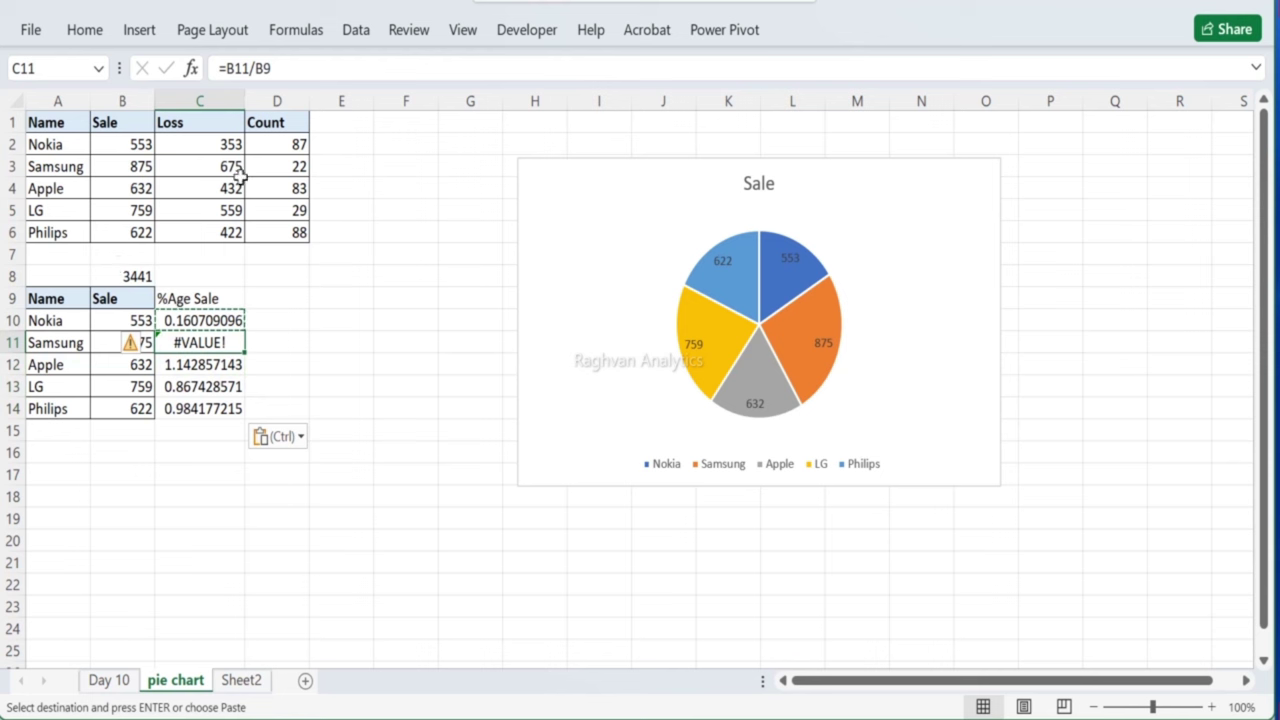
{"action": "left_click", "coordinate": [200, 321]}
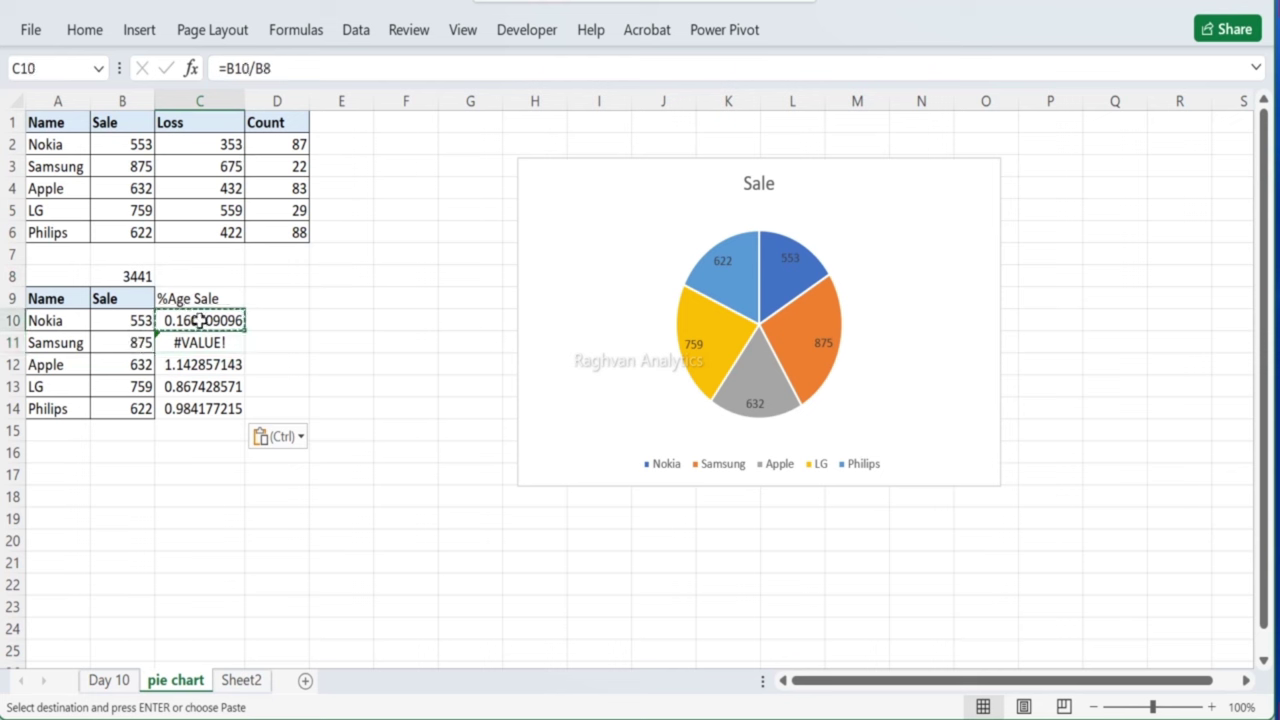
{"action": "double_click", "coordinate": [218, 318]}
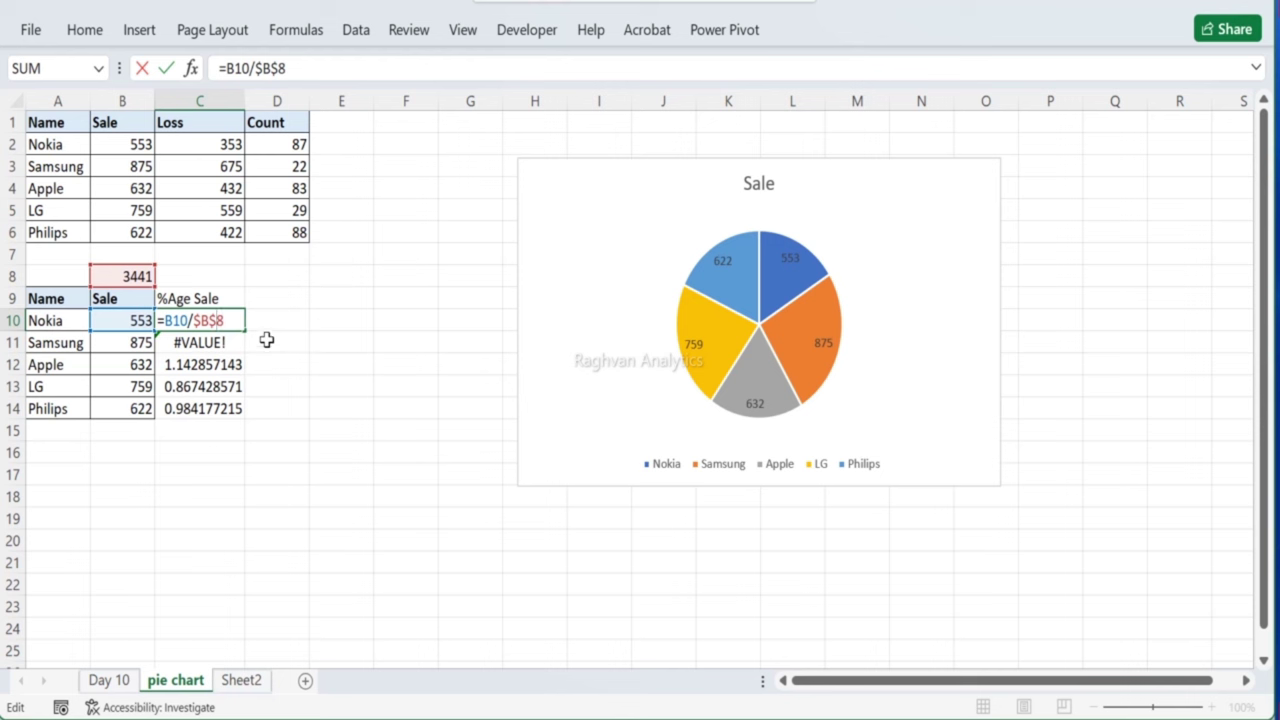
Step: Commit =B10/$B$8 in C10 and copy it down into C11:C14
{"action": "key", "text": "Return"}
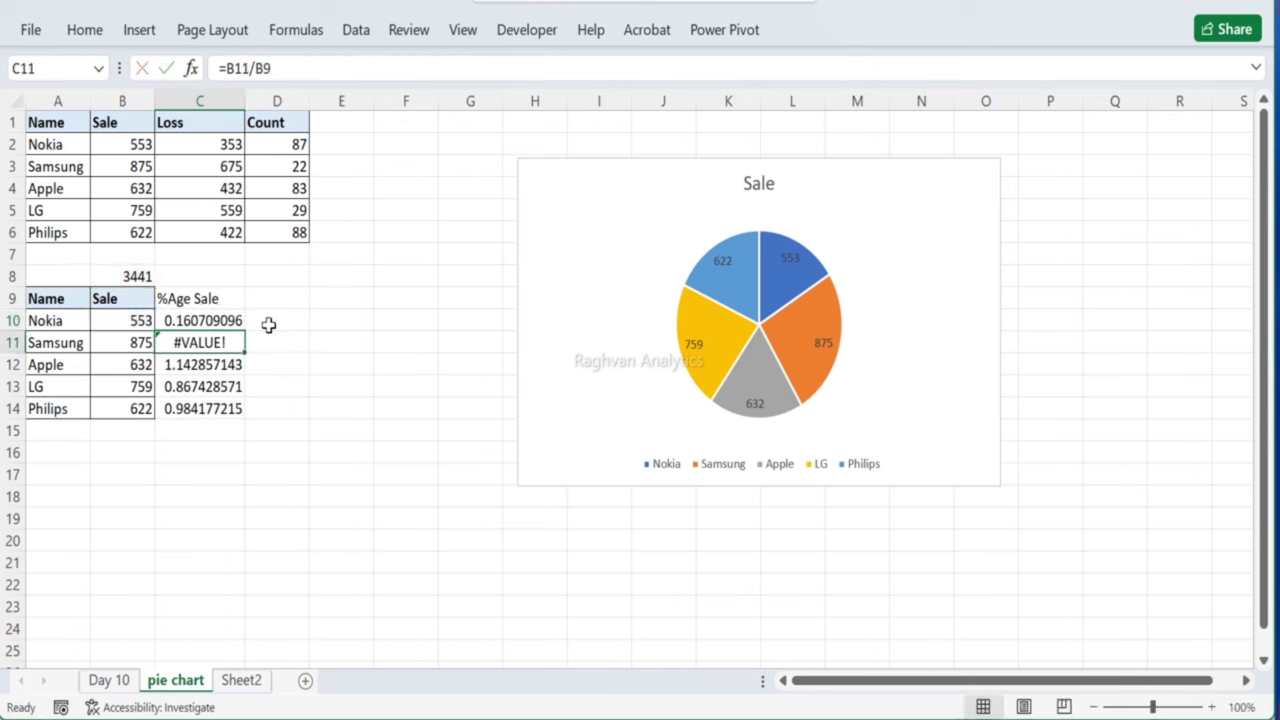
{"action": "left_click", "coordinate": [228, 320]}
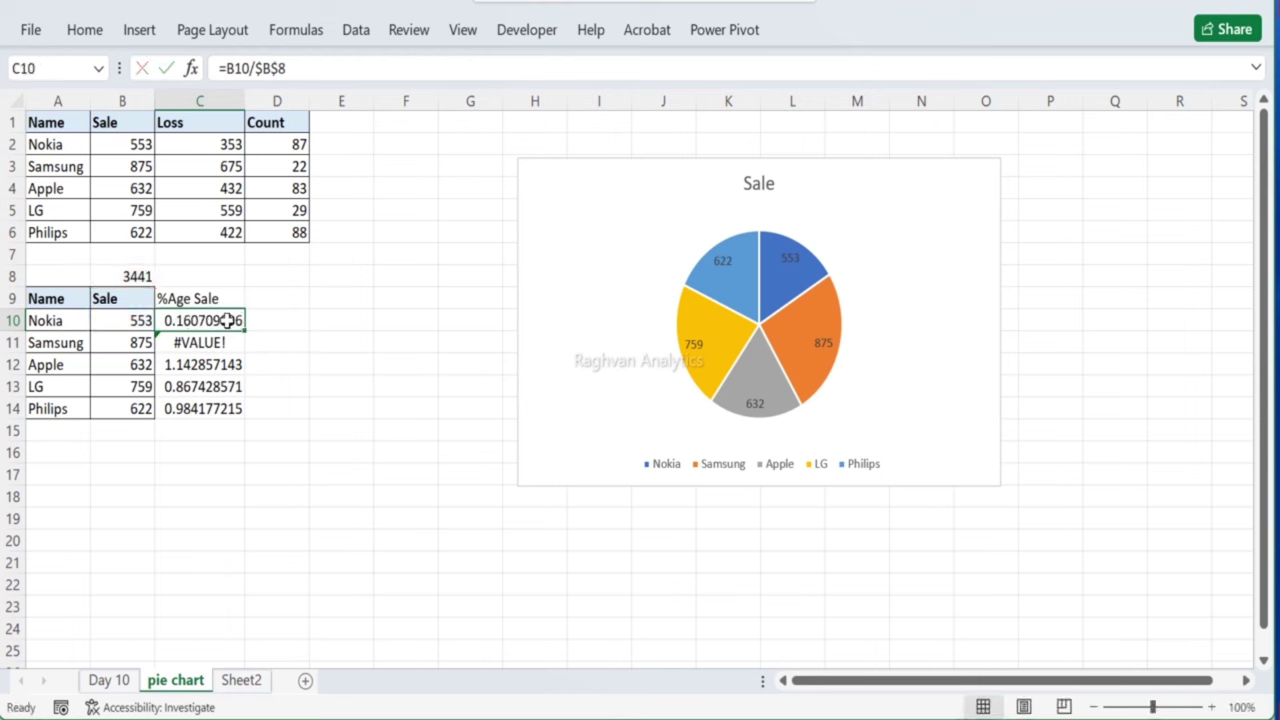
{"action": "key", "text": "ctrl+c"}
{"action": "left_click_drag", "start_coordinate": [226, 342], "coordinate": [231, 408]}
{"action": "key", "text": "ctrl+v"}
{"action": "key", "text": "ctrl+v"}
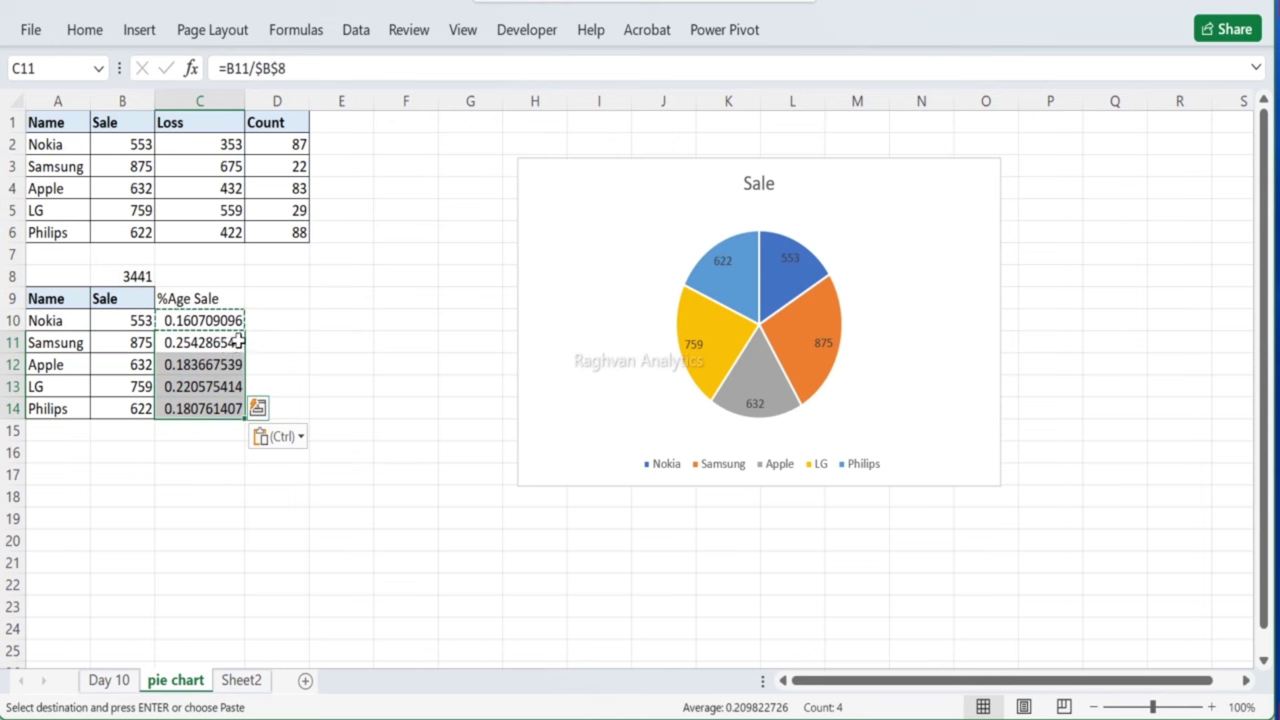
{"action": "left_click", "coordinate": [222, 343]}
{"action": "left_click", "coordinate": [224, 321]}
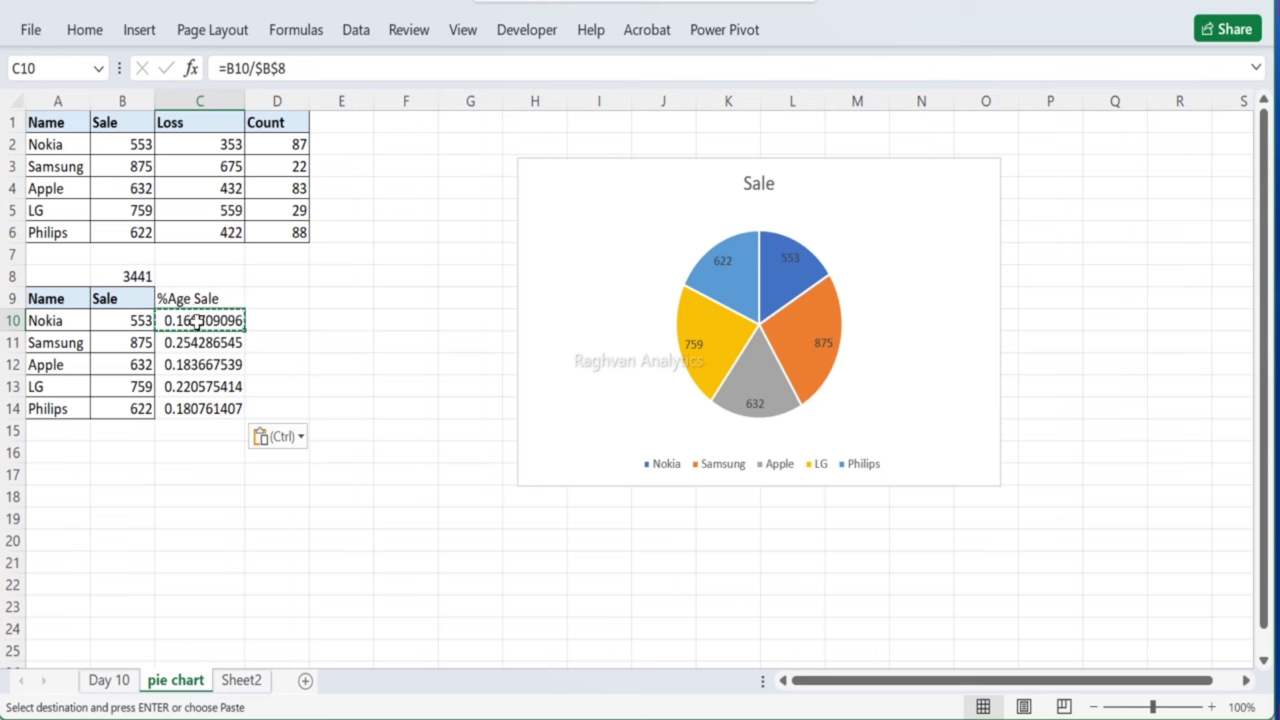
Step: Discard an accidental edit to C10's formula and select the shares C10:C14
{"action": "double_click", "coordinate": [197, 320]}
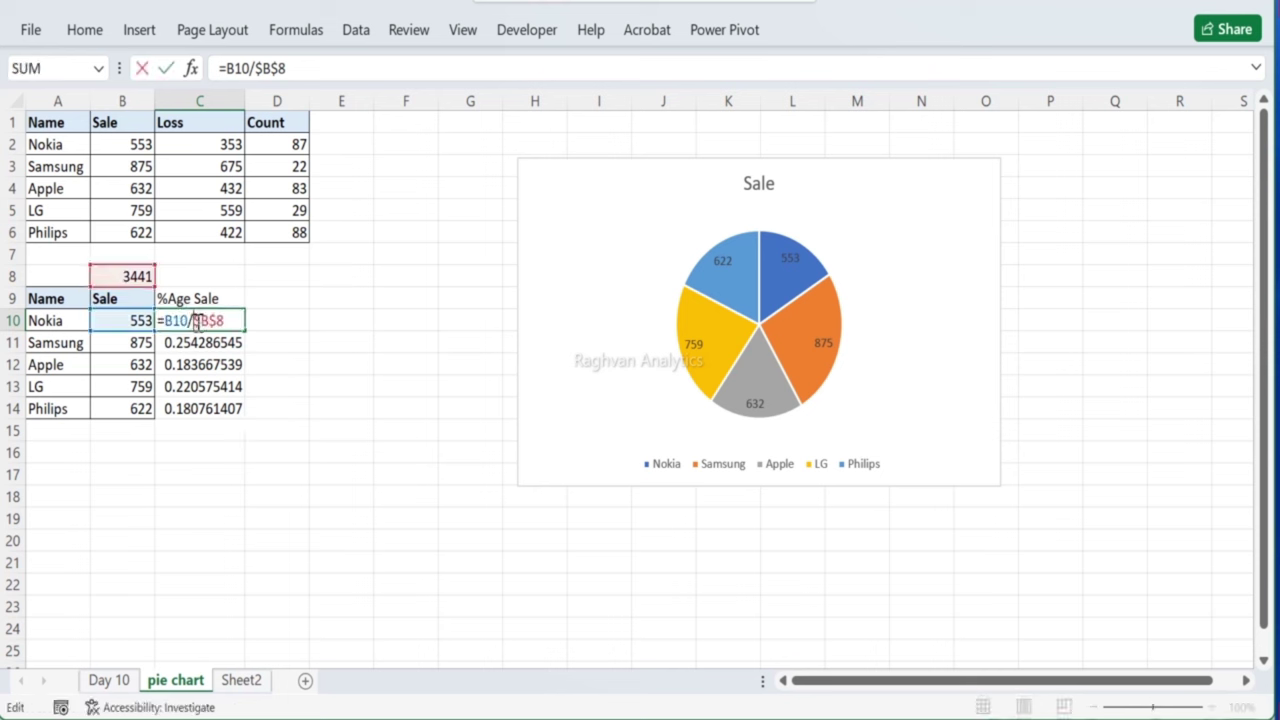
{"action": "left_click", "coordinate": [286, 328]}
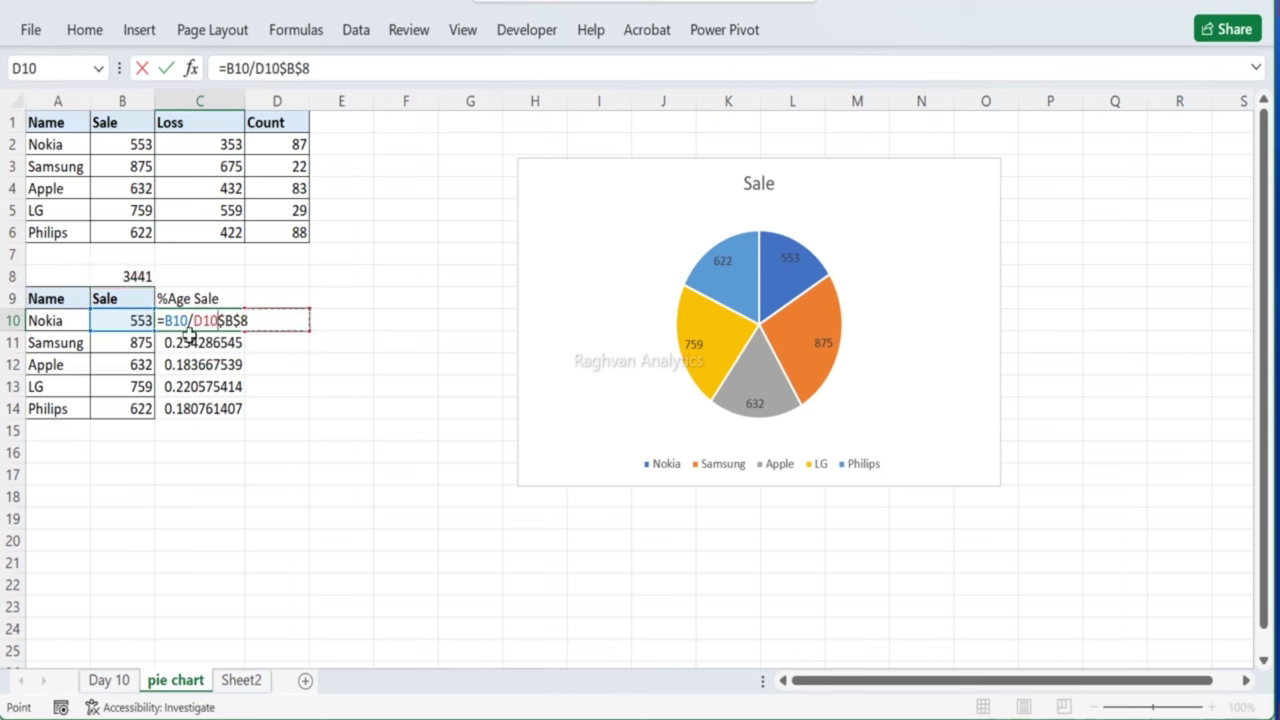
{"action": "key", "text": "Escape"}
{"action": "left_click_drag", "start_coordinate": [216, 320], "coordinate": [224, 408]}
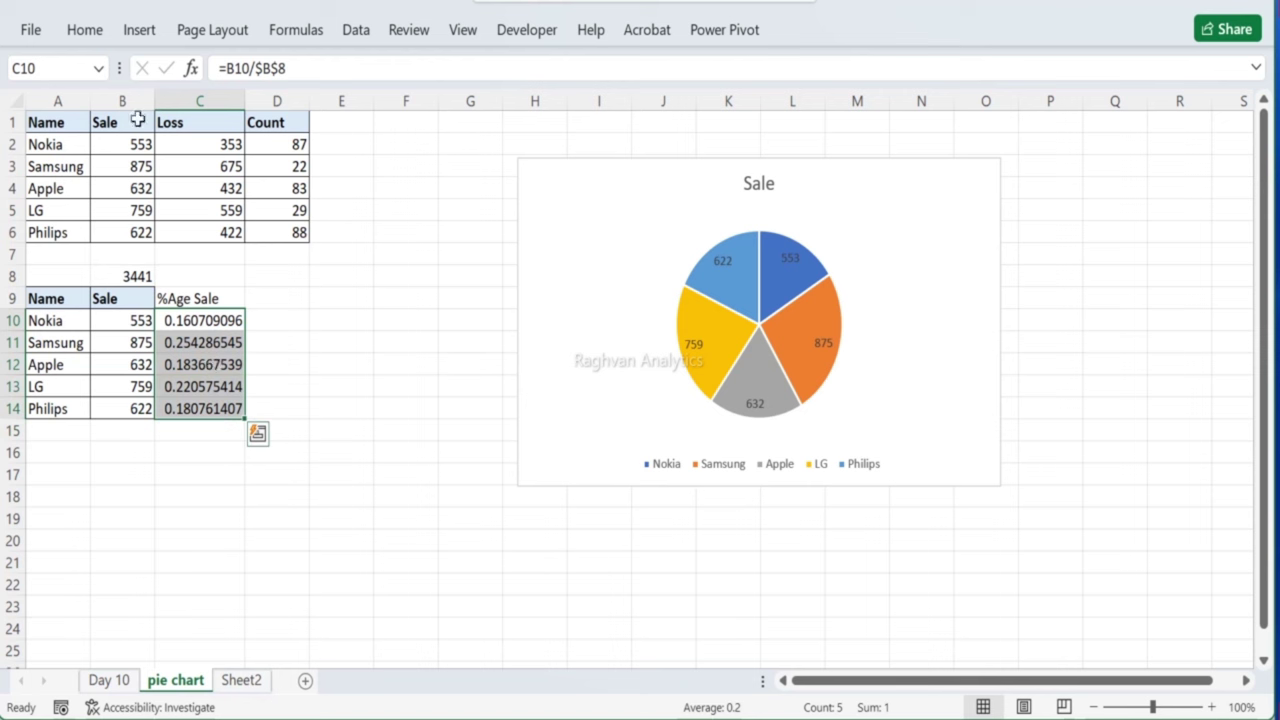
Step: Format the shares in C10:C14 as percentages
{"action": "left_click", "coordinate": [86, 32]}
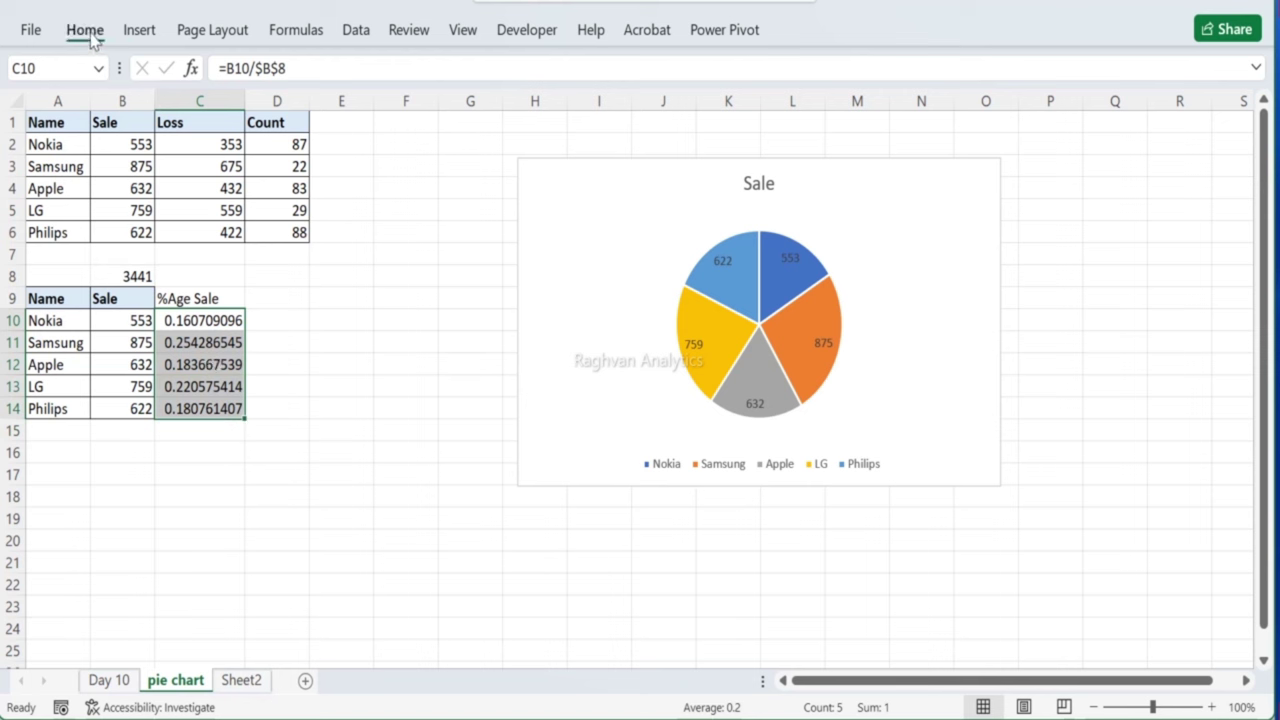
{"action": "left_click", "coordinate": [86, 30]}
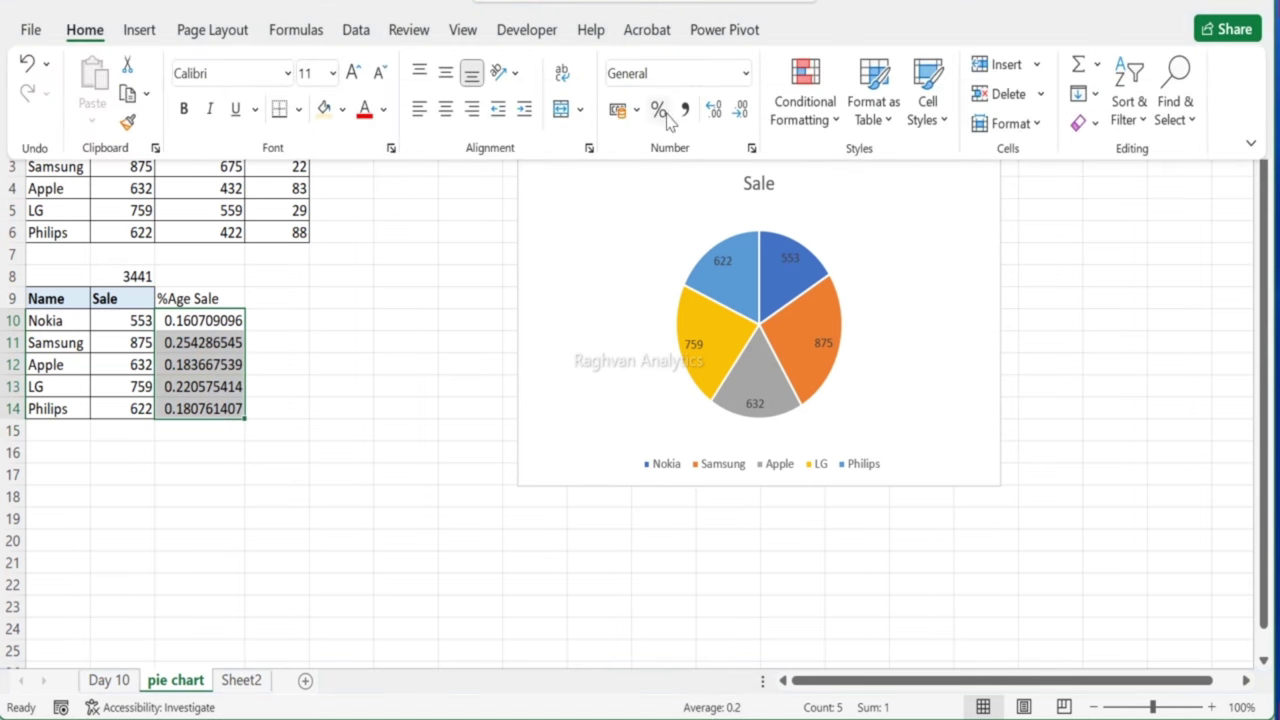
{"action": "left_click", "coordinate": [659, 110]}
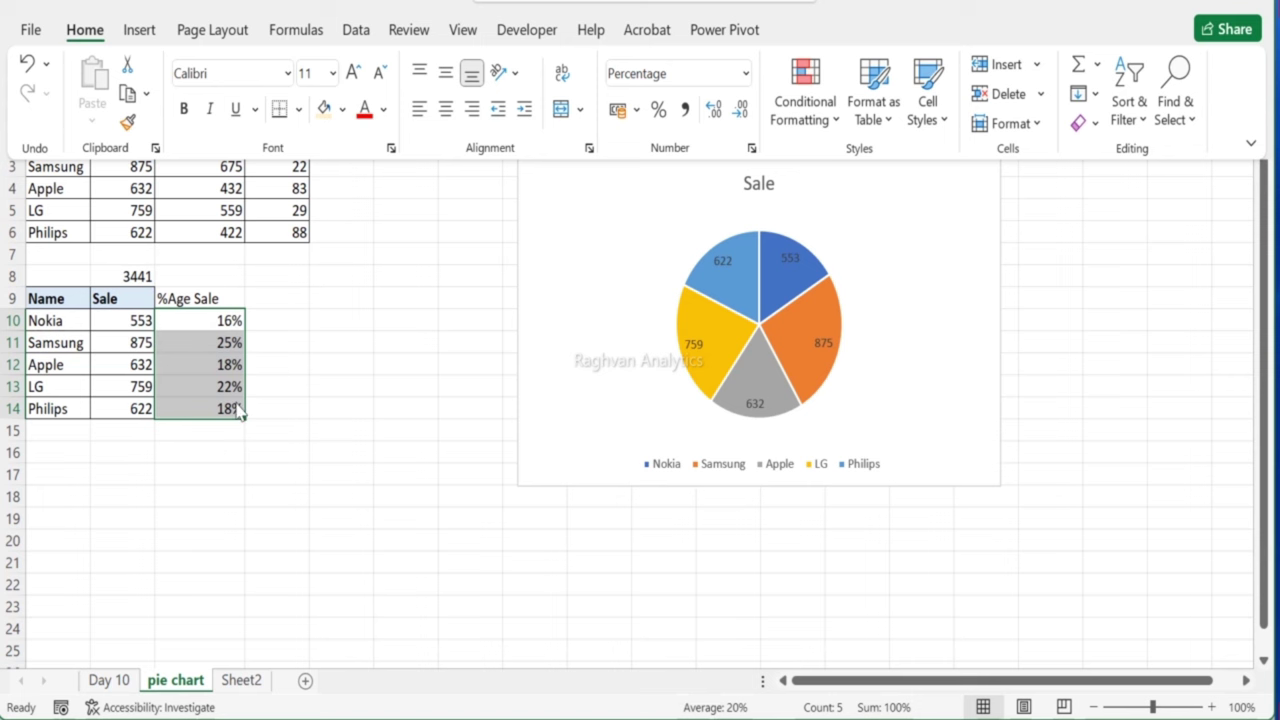
Step: Total the shares in C8 with =SUM(C10:C14), giving 100%
{"action": "left_click", "coordinate": [218, 275]}
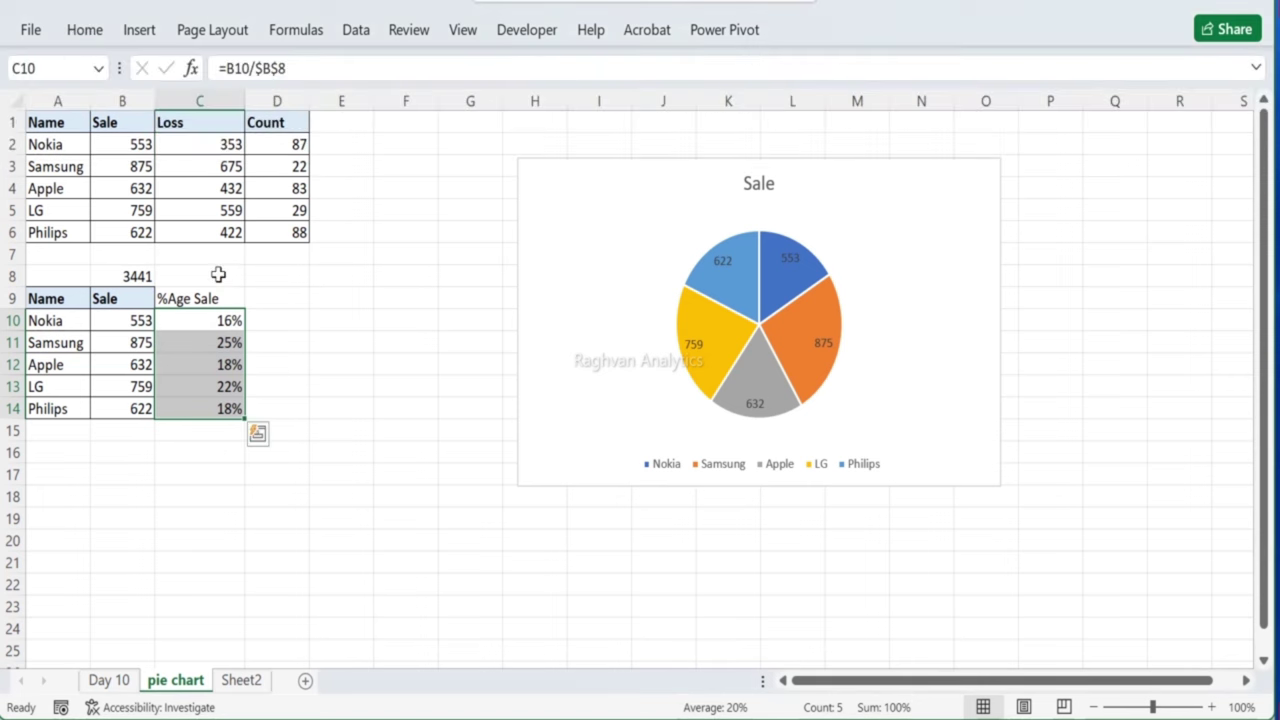
{"action": "left_click", "coordinate": [218, 275]}
{"action": "type", "text": "=sum"}
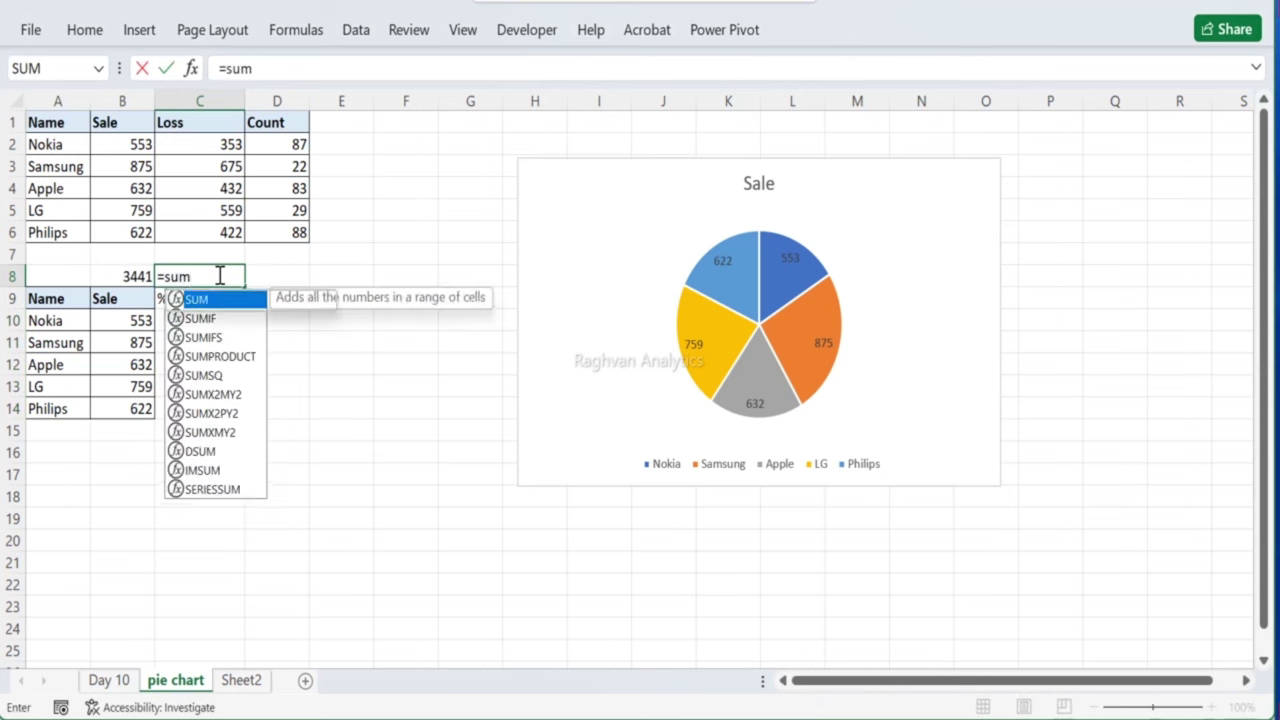
{"action": "key", "text": "Tab"}
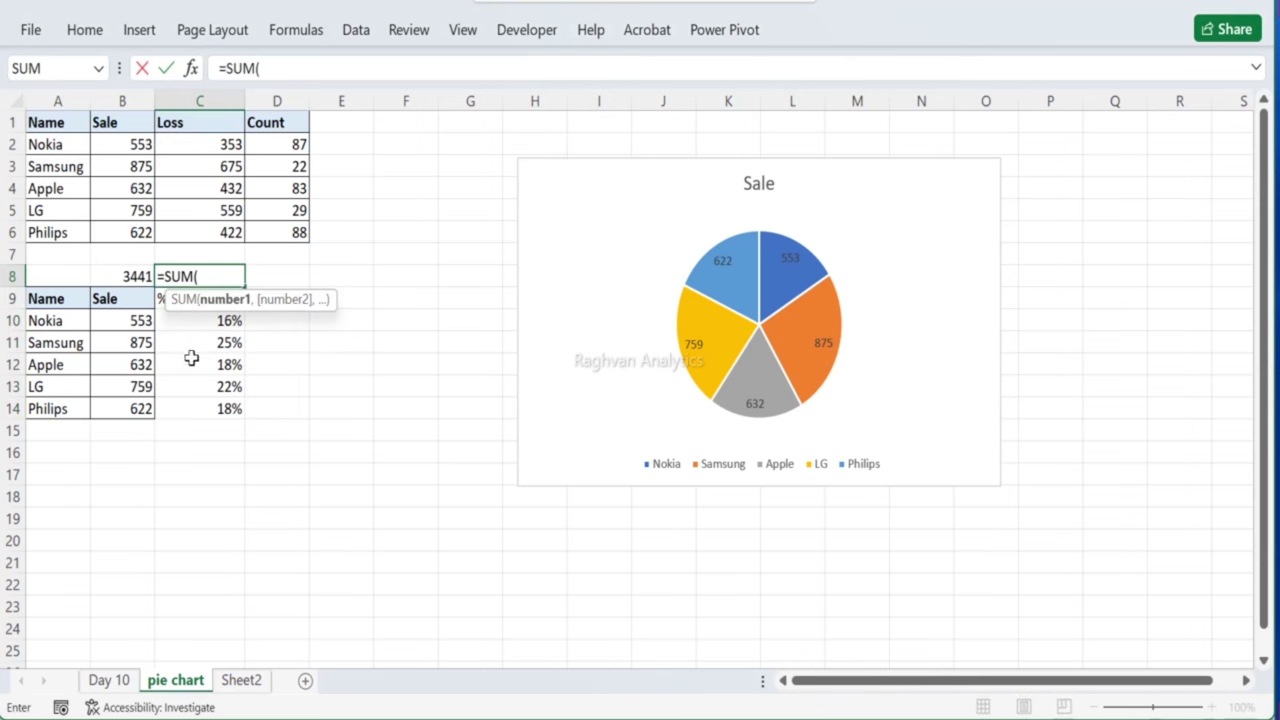
{"action": "left_click_drag", "start_coordinate": [198, 318], "coordinate": [207, 404]}
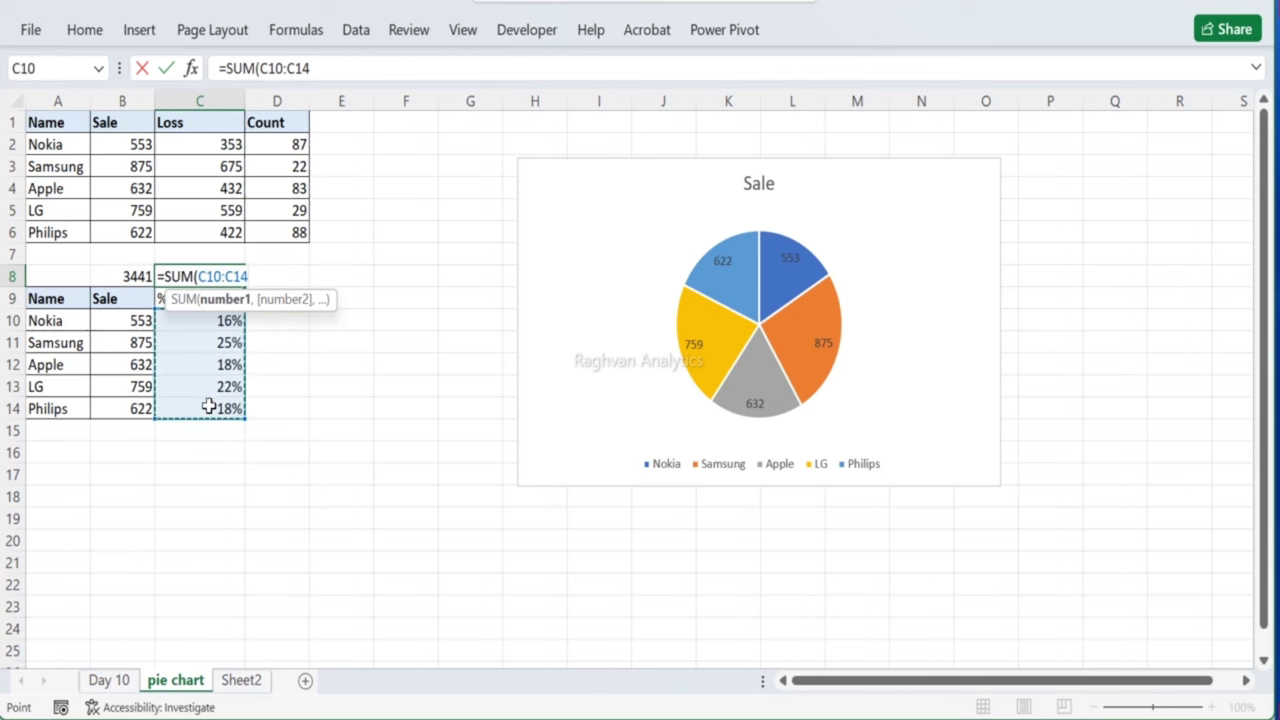
{"action": "key", "text": "Return"}
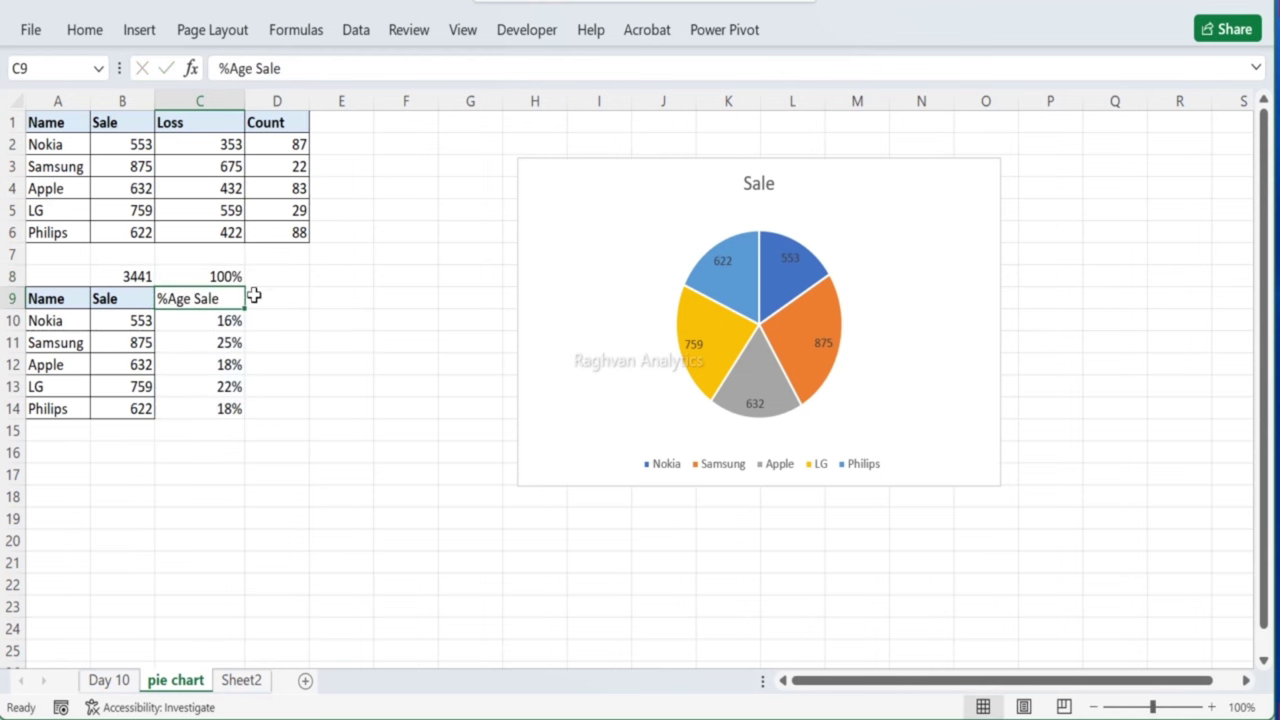
{"action": "left_click_drag", "start_coordinate": [200, 298], "coordinate": [216, 402]}
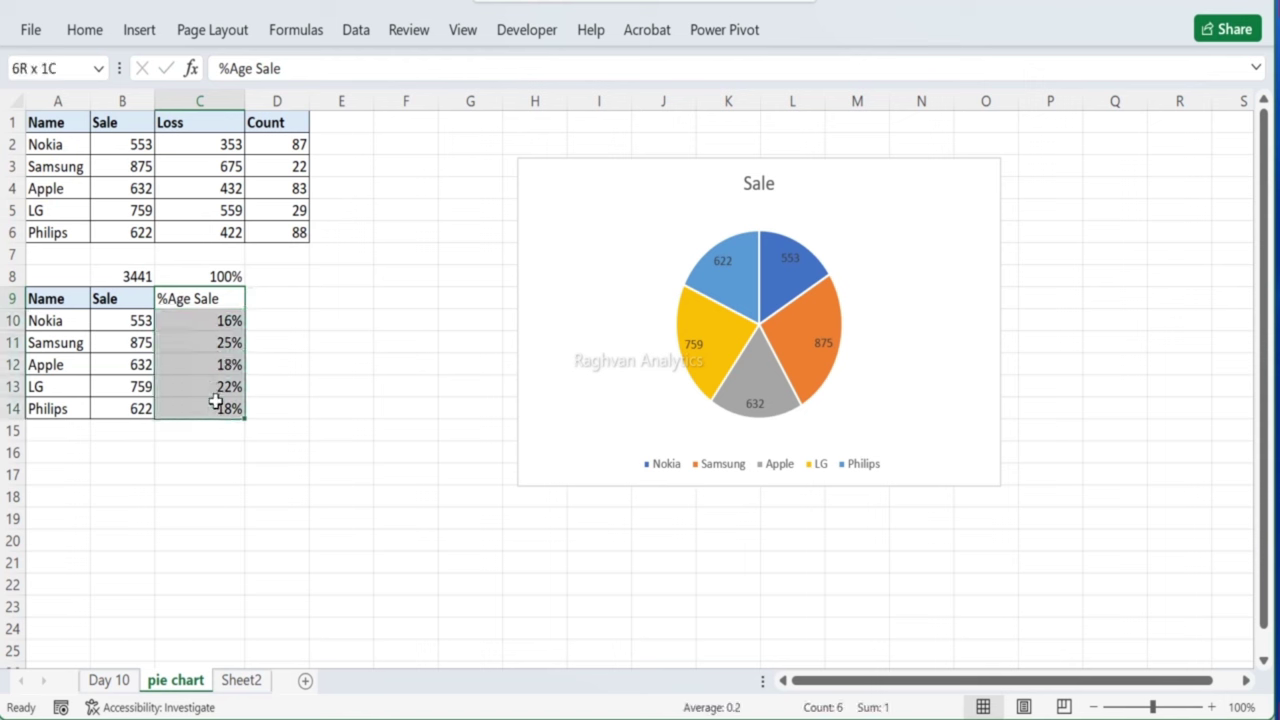
Step: Apply All Borders to the %Age Sale column C9:C14
{"action": "left_click", "coordinate": [85, 24]}
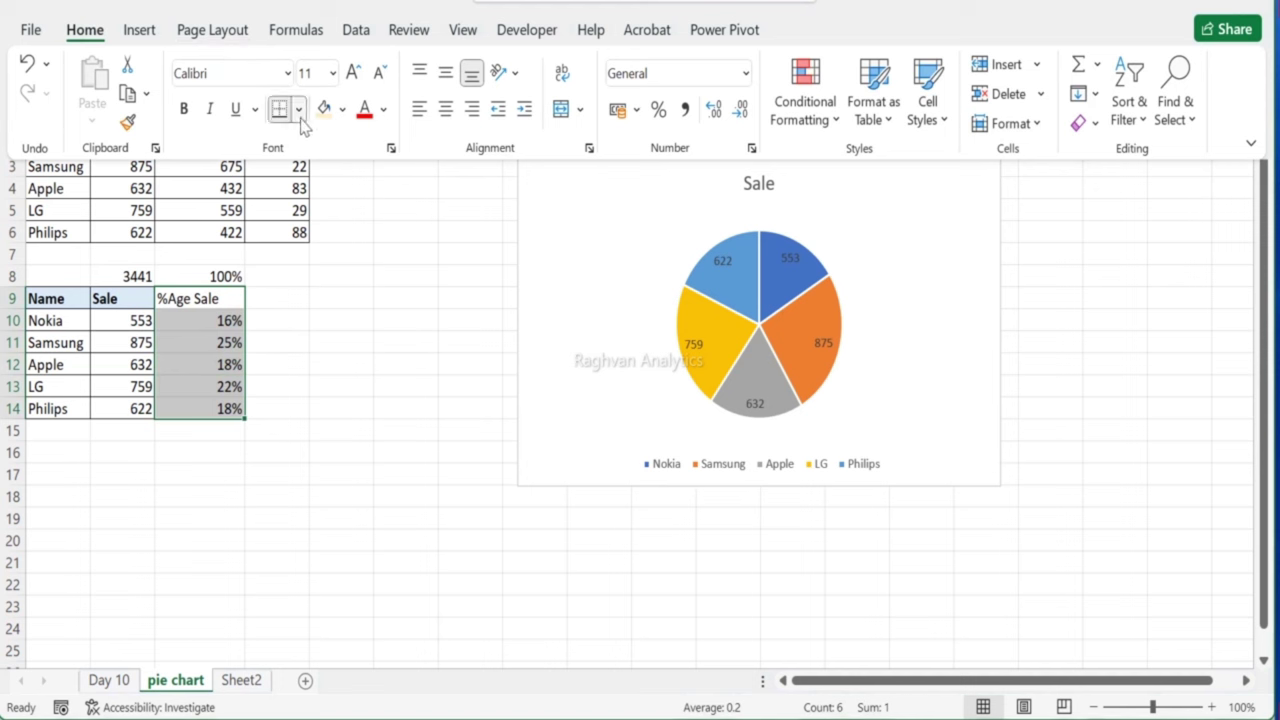
{"action": "left_click", "coordinate": [298, 110]}
{"action": "left_click", "coordinate": [300, 345]}
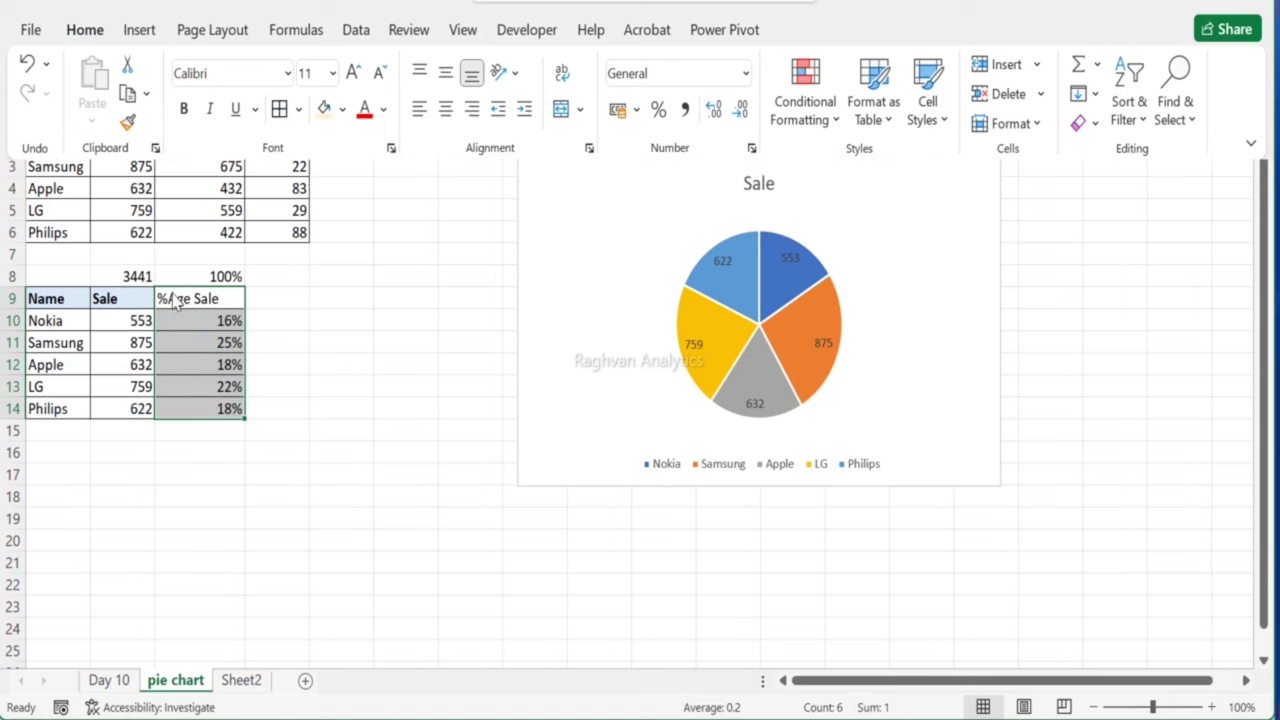
{"action": "key", "text": "ctrl+F1"}
Step: Fill header C9 light blue and shade C10:C14 grey
{"action": "left_click", "coordinate": [200, 298]}
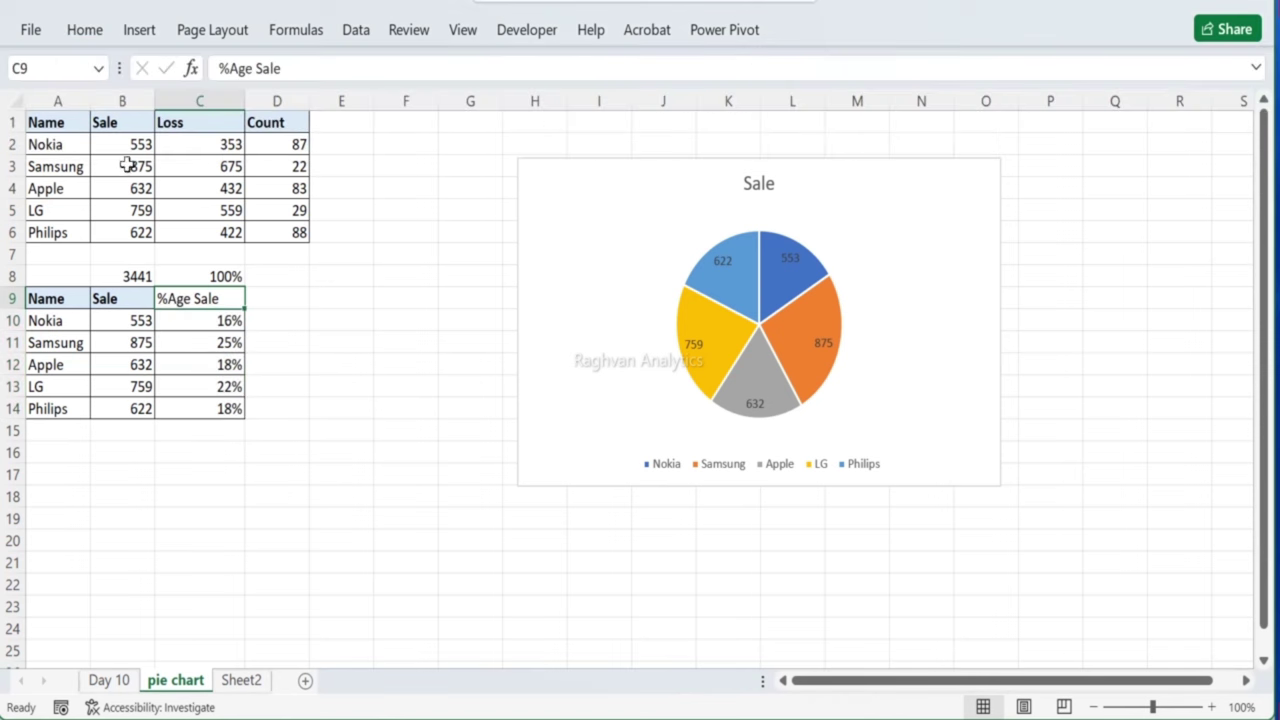
{"action": "left_click", "coordinate": [88, 31]}
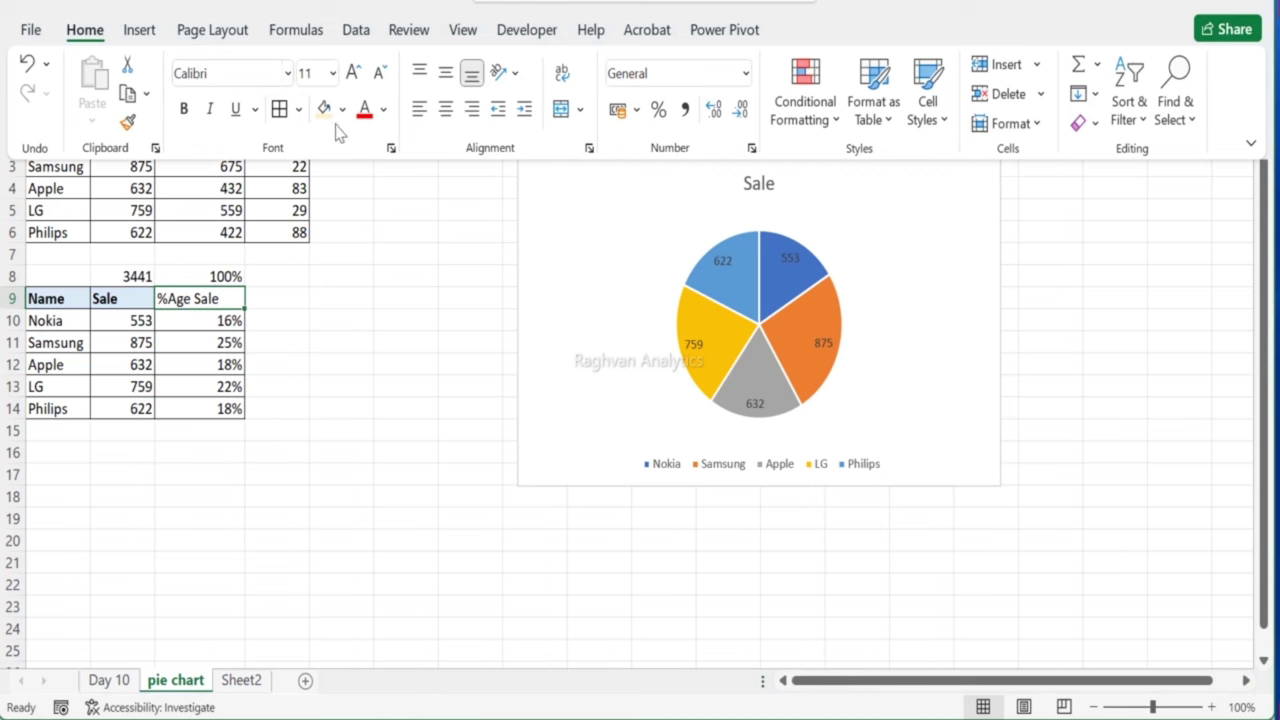
{"action": "left_click", "coordinate": [341, 109]}
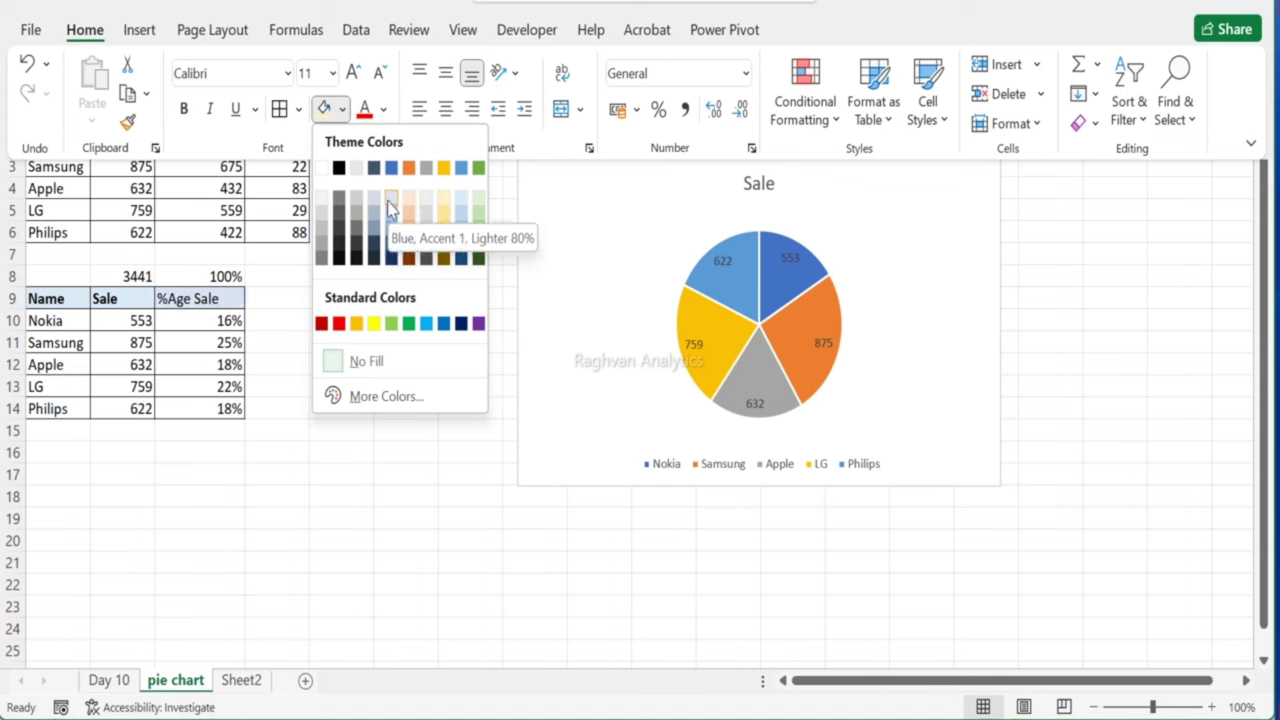
{"action": "left_click", "coordinate": [463, 202]}
{"action": "left_click", "coordinate": [190, 328]}
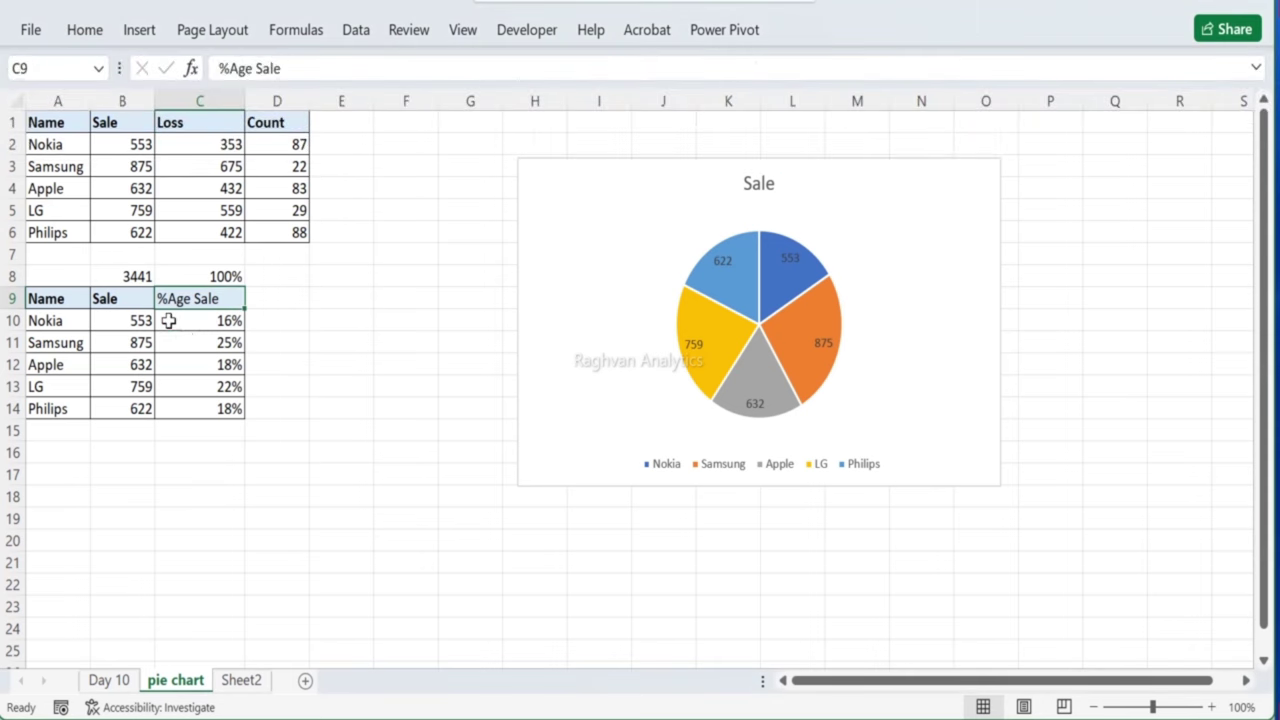
{"action": "left_click_drag", "start_coordinate": [175, 320], "coordinate": [183, 409]}
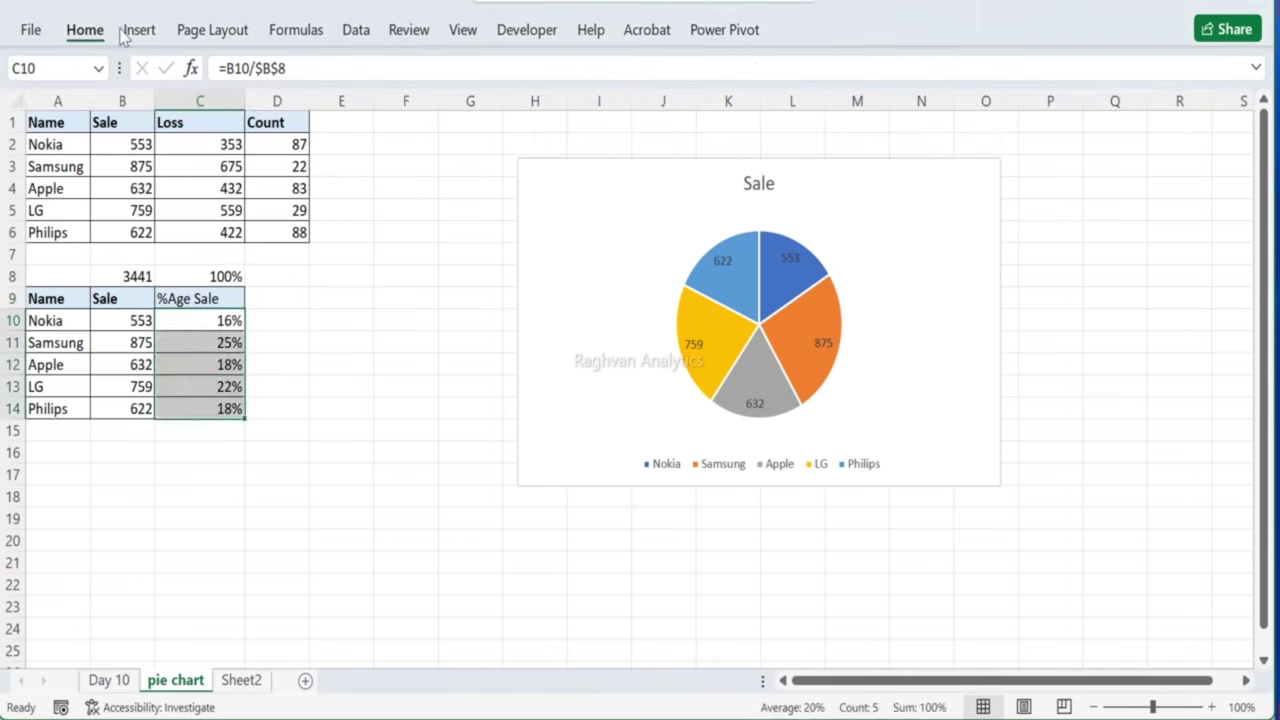
{"action": "left_click", "coordinate": [84, 31]}
{"action": "left_click", "coordinate": [341, 109]}
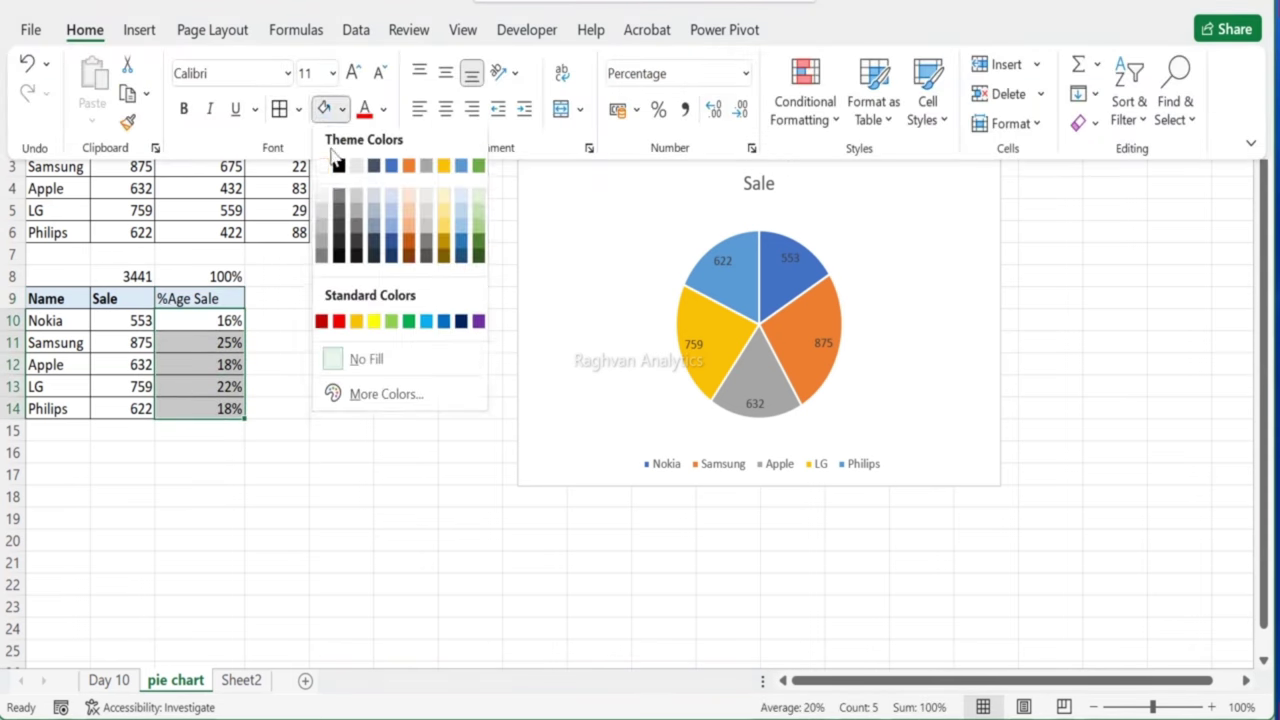
{"action": "left_click", "coordinate": [321, 226]}
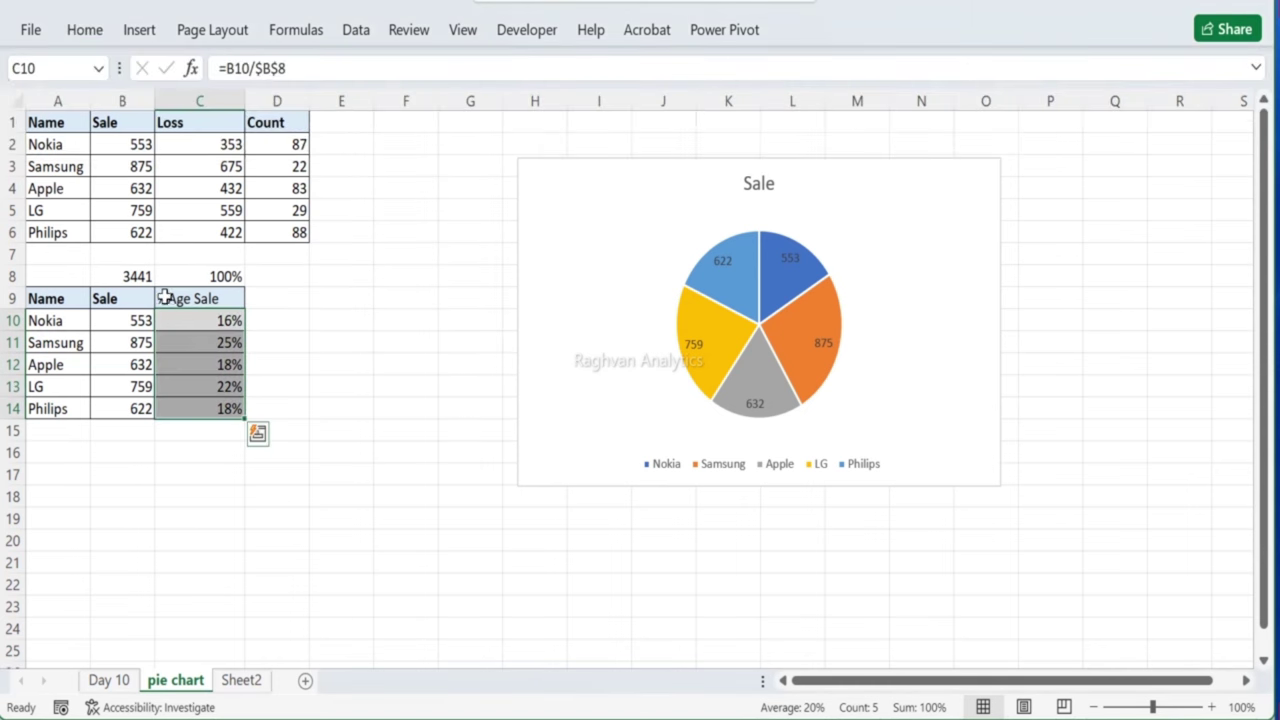
Step: Make the %Age Sale header in C9 bold
{"action": "left_click", "coordinate": [166, 297]}
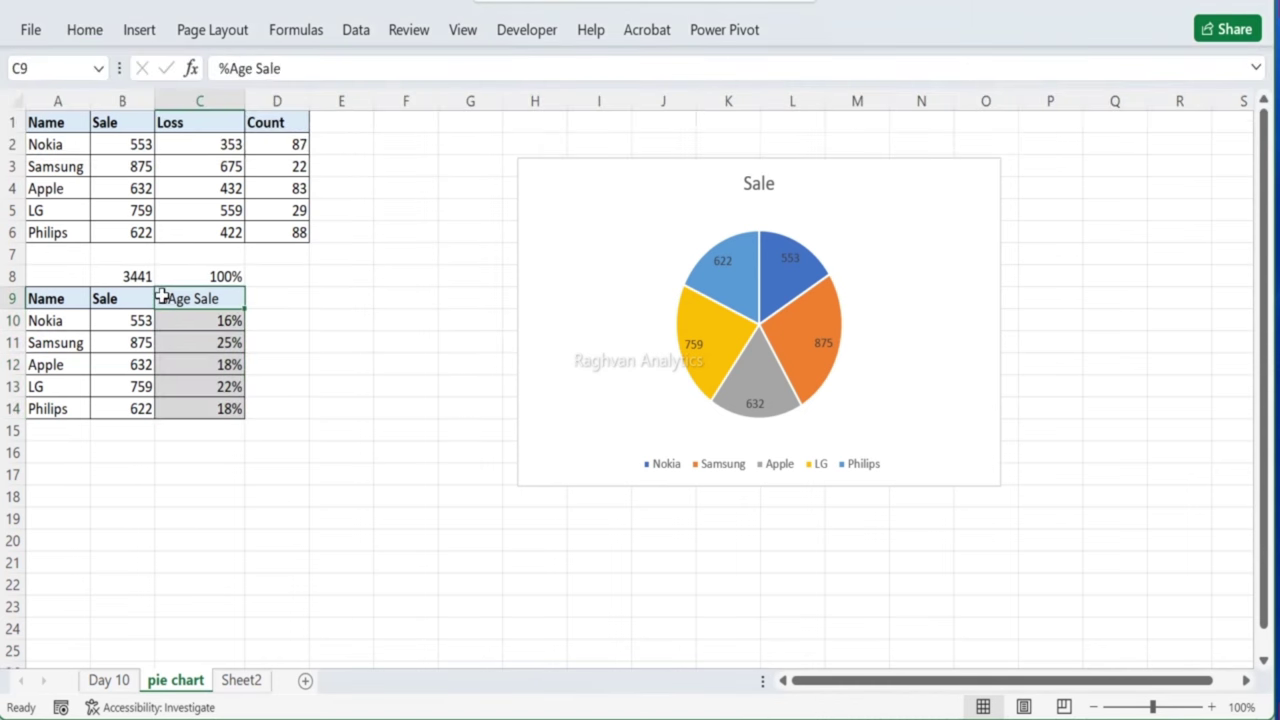
{"action": "left_click", "coordinate": [85, 30]}
{"action": "left_click", "coordinate": [184, 109]}
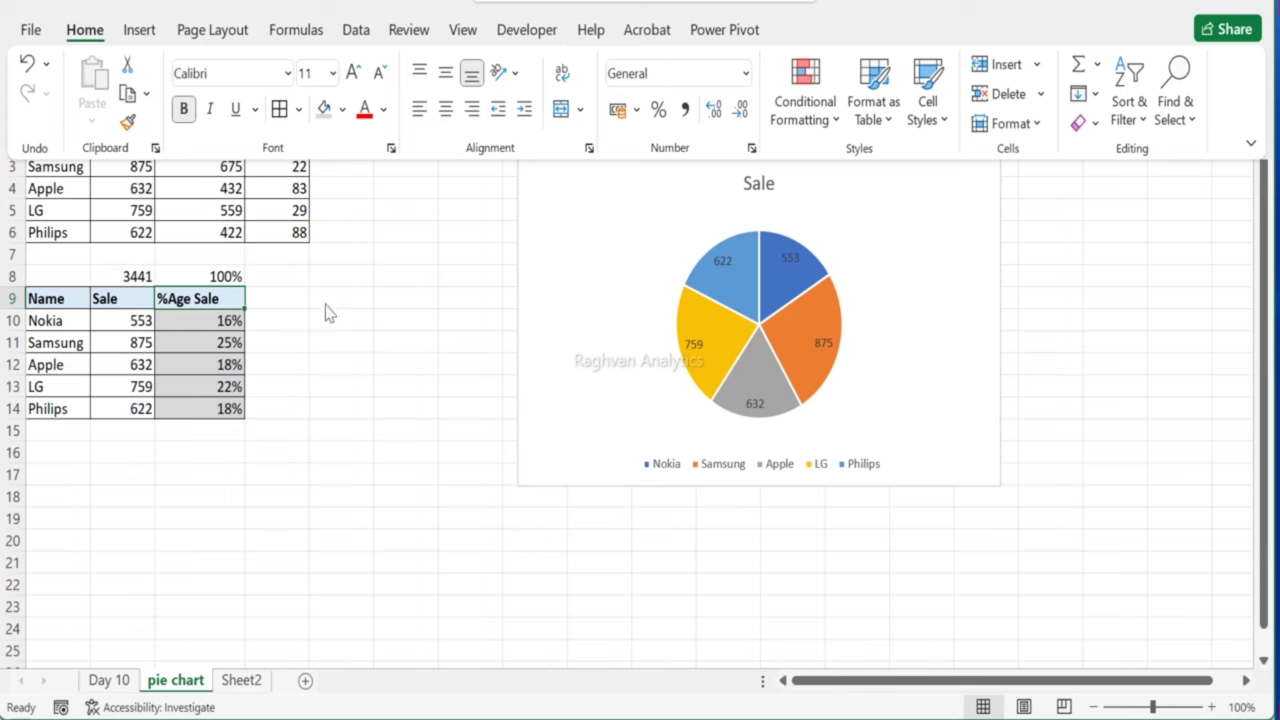
{"action": "key", "text": "Escape"}
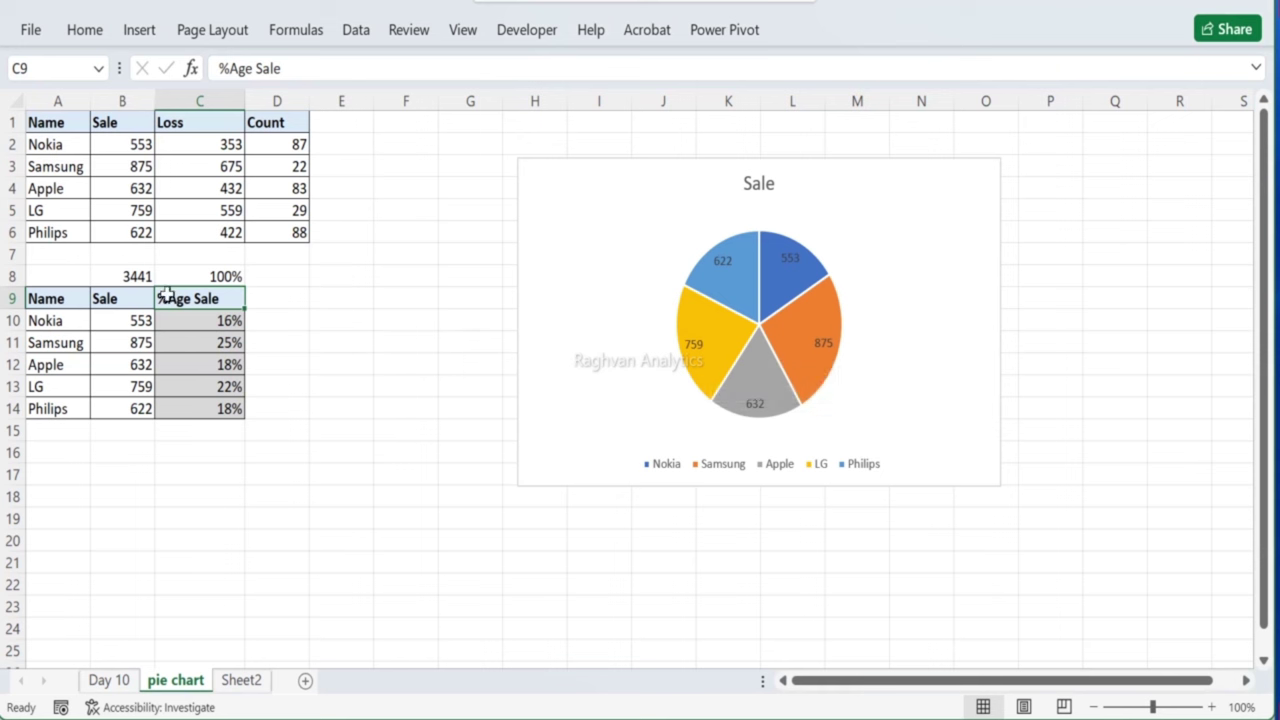
{"action": "left_click_drag", "start_coordinate": [133, 305], "coordinate": [143, 406]}
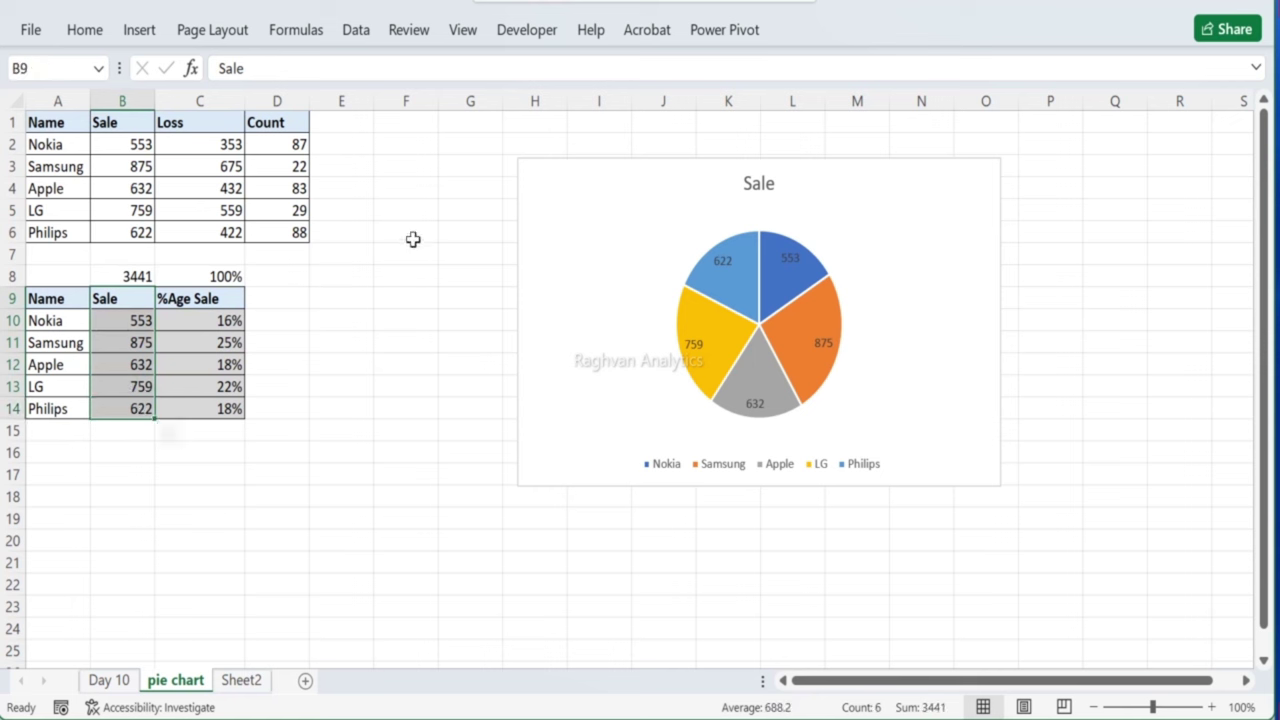
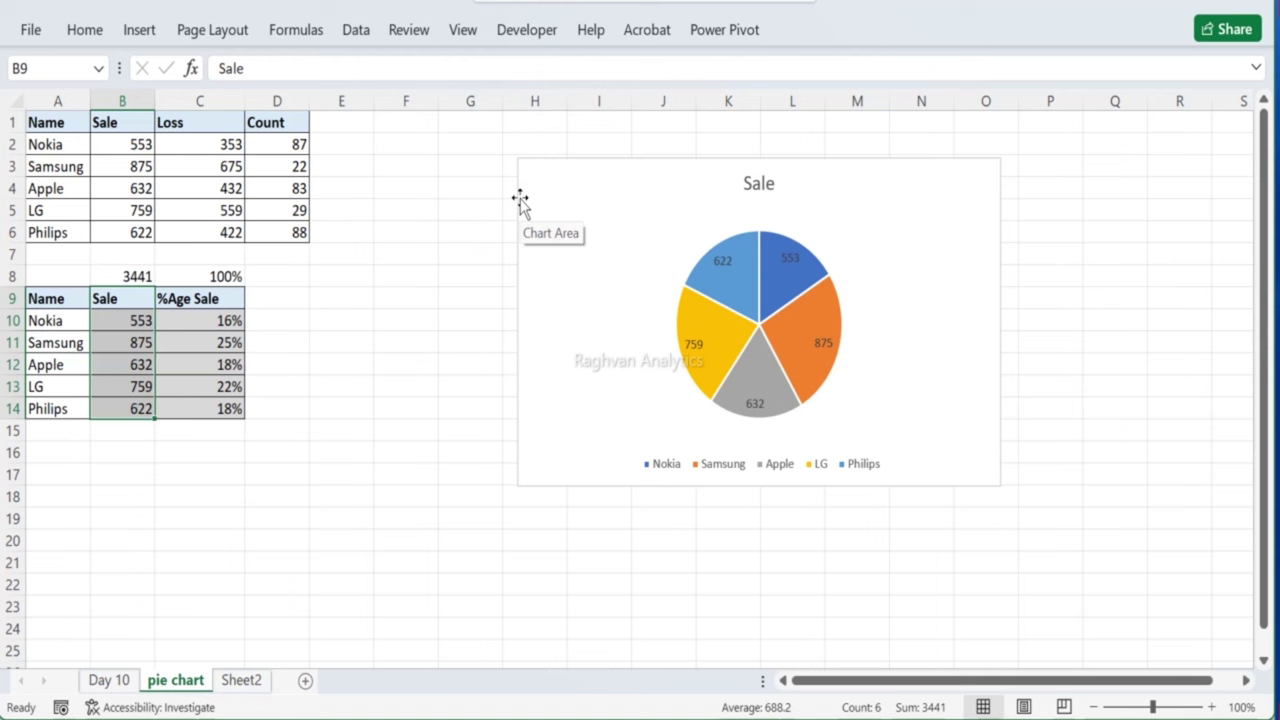
Step: Shrink the Sale pie chart, park it top right, and select A9:A14 with C9:C14
{"action": "left_click", "coordinate": [520, 200]}
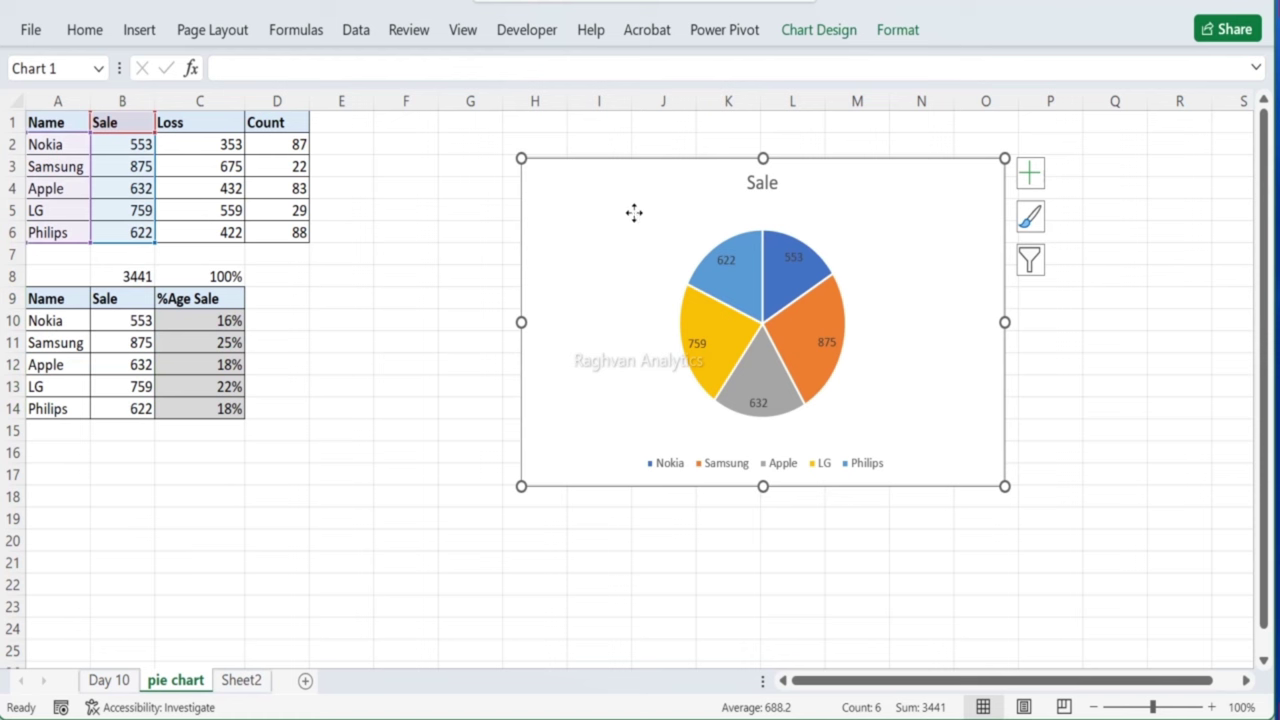
{"action": "left_click", "coordinate": [703, 300]}
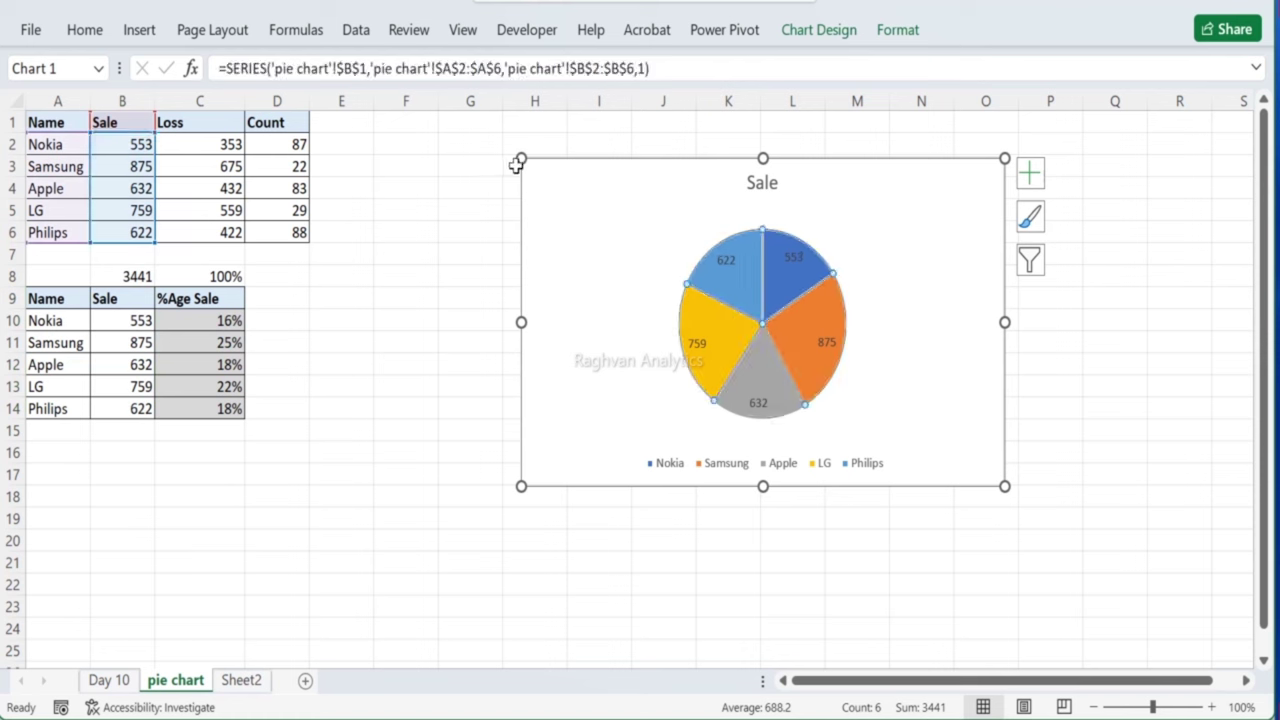
{"action": "left_click_drag", "start_coordinate": [520, 160], "coordinate": [934, 149]}
{"action": "left_click", "coordinate": [322, 344]}
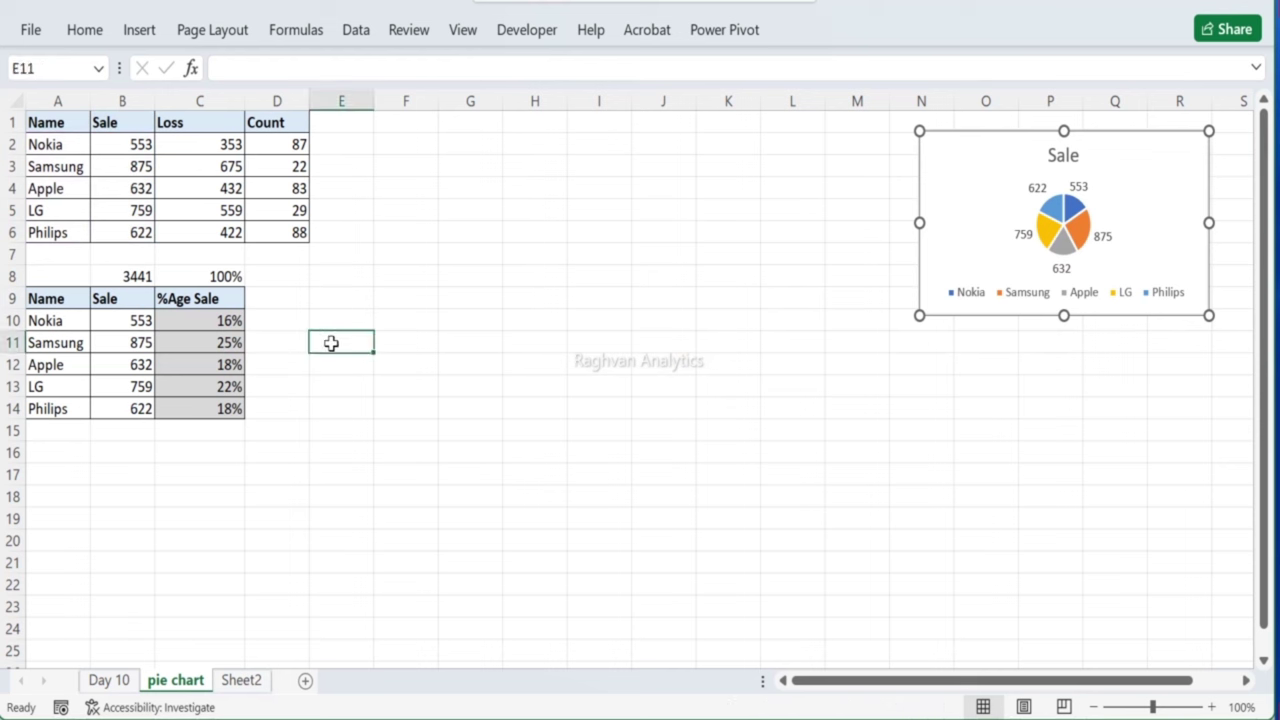
{"action": "left_click_drag", "start_coordinate": [35, 296], "coordinate": [73, 411]}
{"action": "left_click_drag", "start_coordinate": [178, 298], "coordinate": [199, 401]}
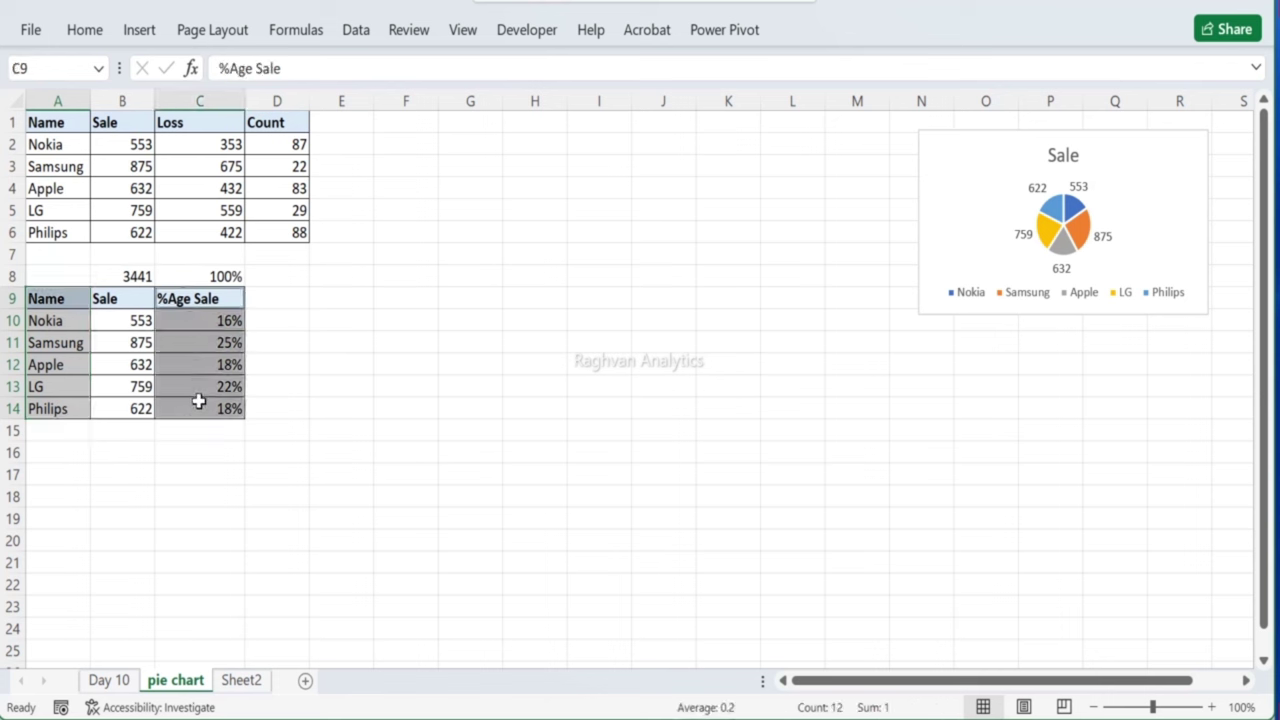
{"action": "left_click", "coordinate": [140, 31]}
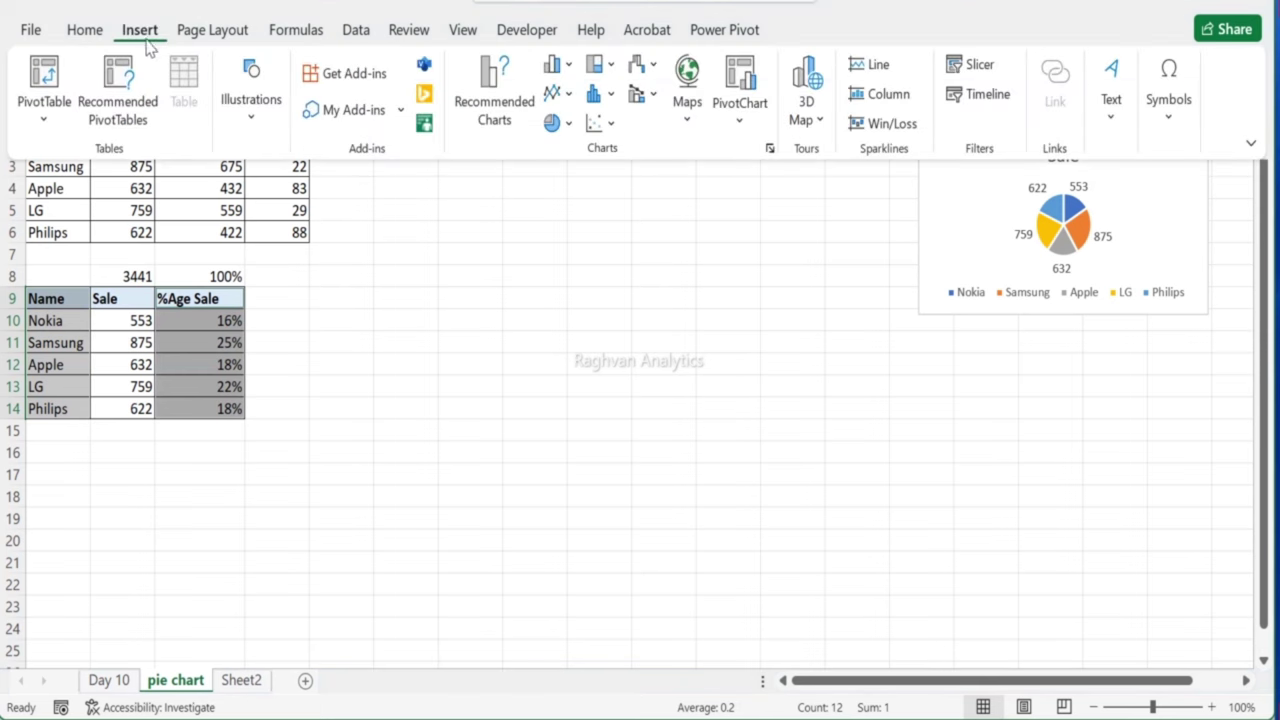
{"action": "left_click", "coordinate": [553, 122]}
{"action": "left_click", "coordinate": [572, 200]}
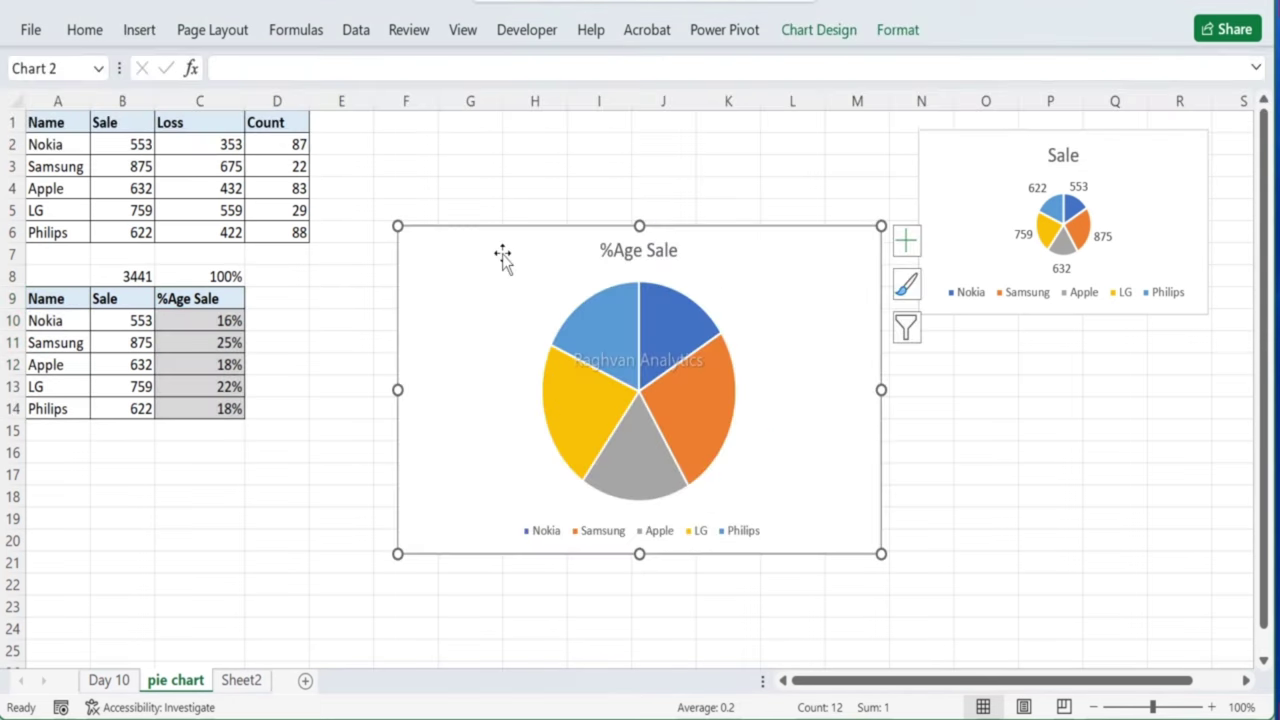
{"action": "left_click", "coordinate": [614, 334]}
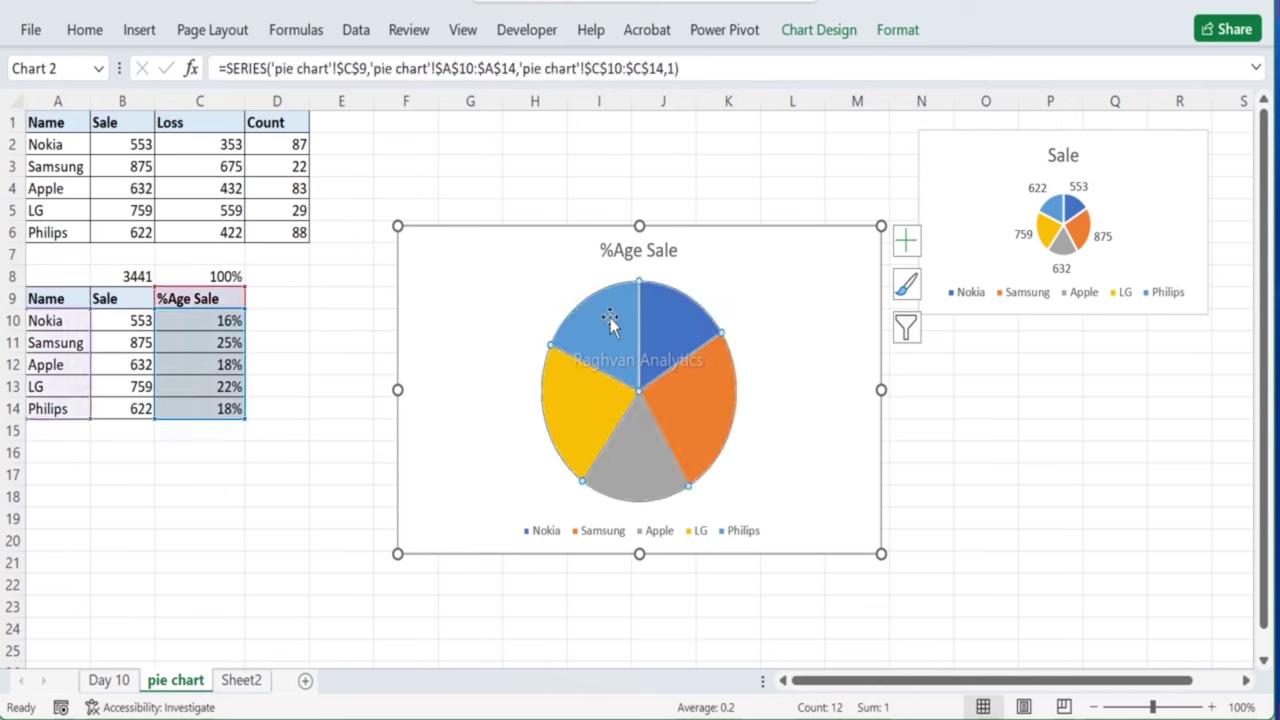
{"action": "right_click", "coordinate": [610, 320]}
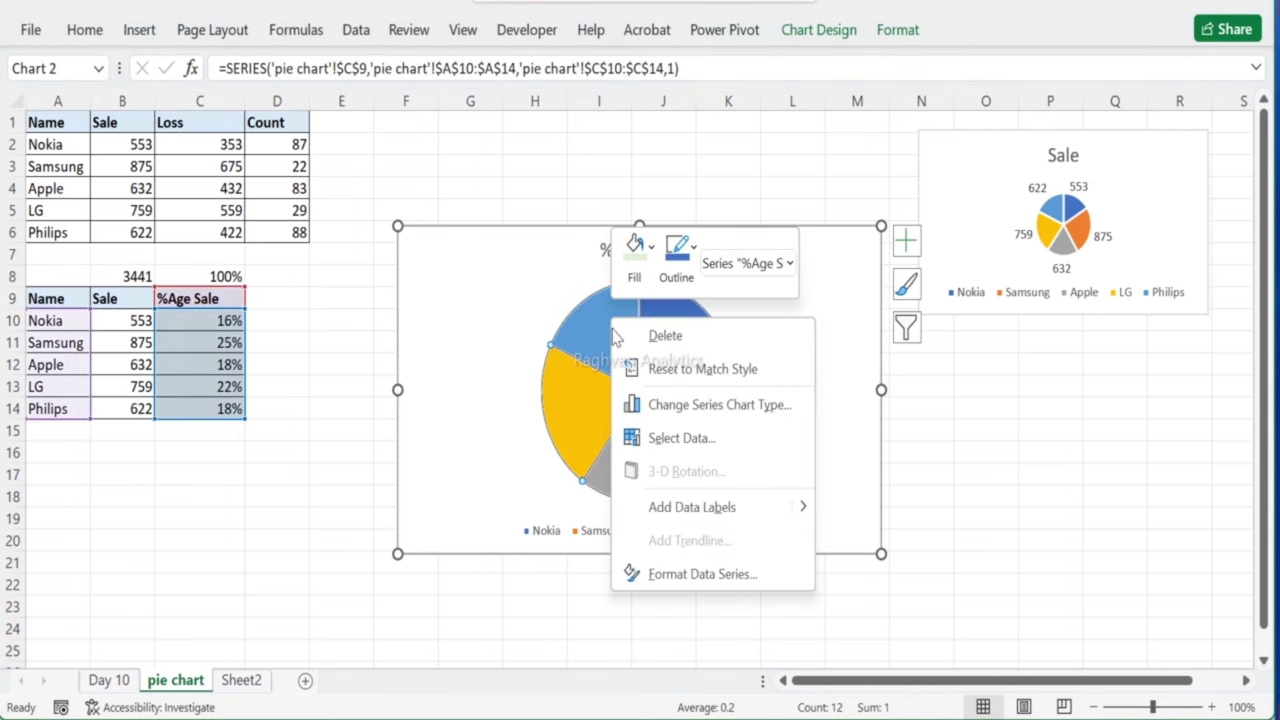
{"action": "left_click", "coordinate": [699, 518]}
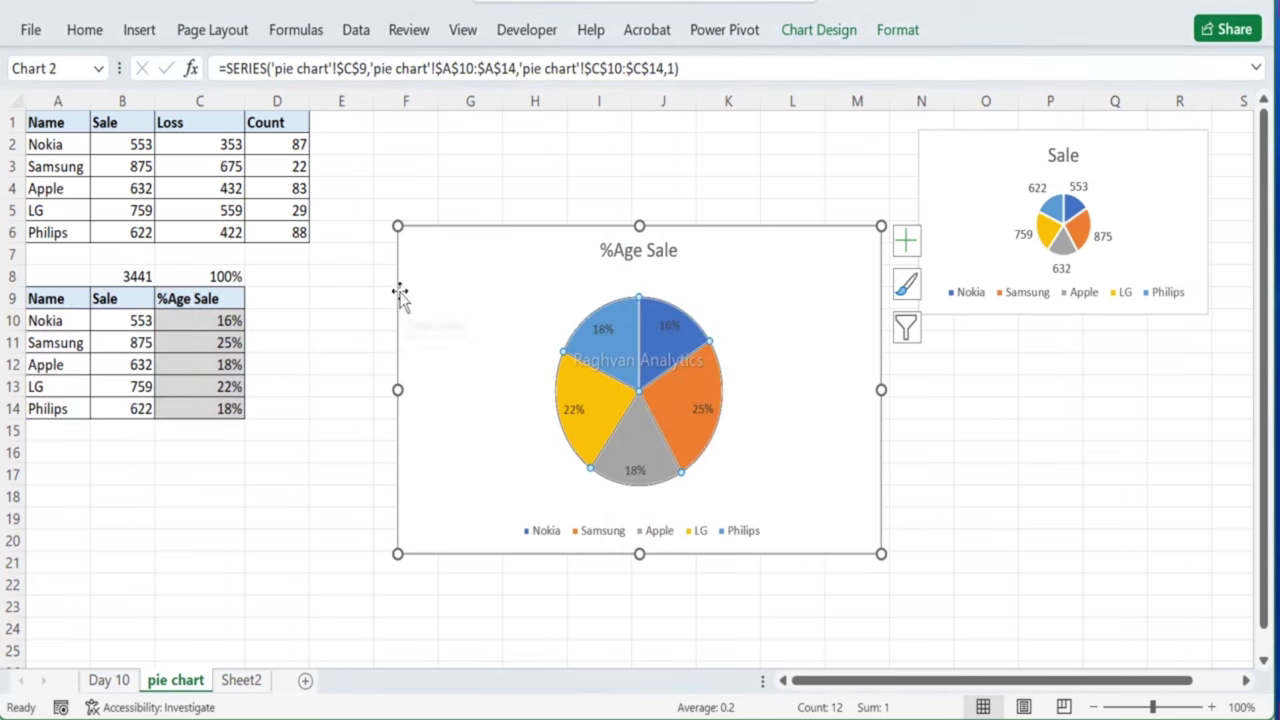
{"action": "left_click", "coordinate": [465, 167]}
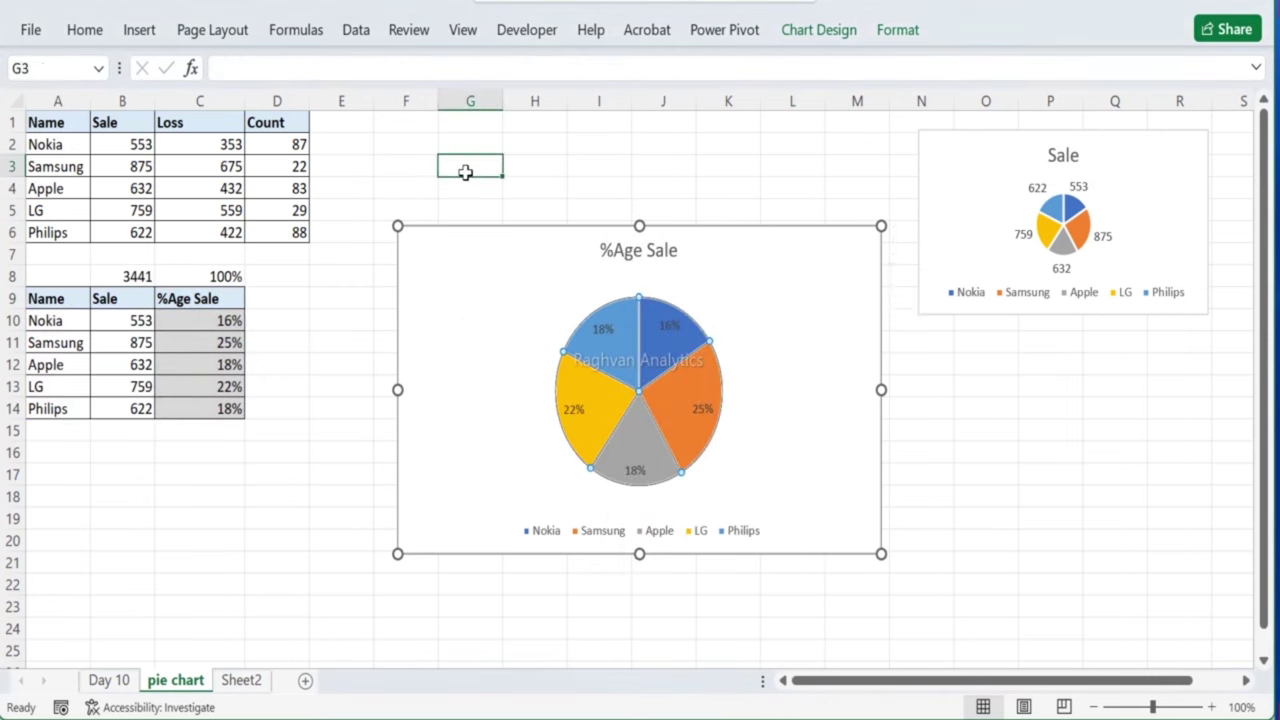
{"action": "left_click", "coordinate": [455, 270]}
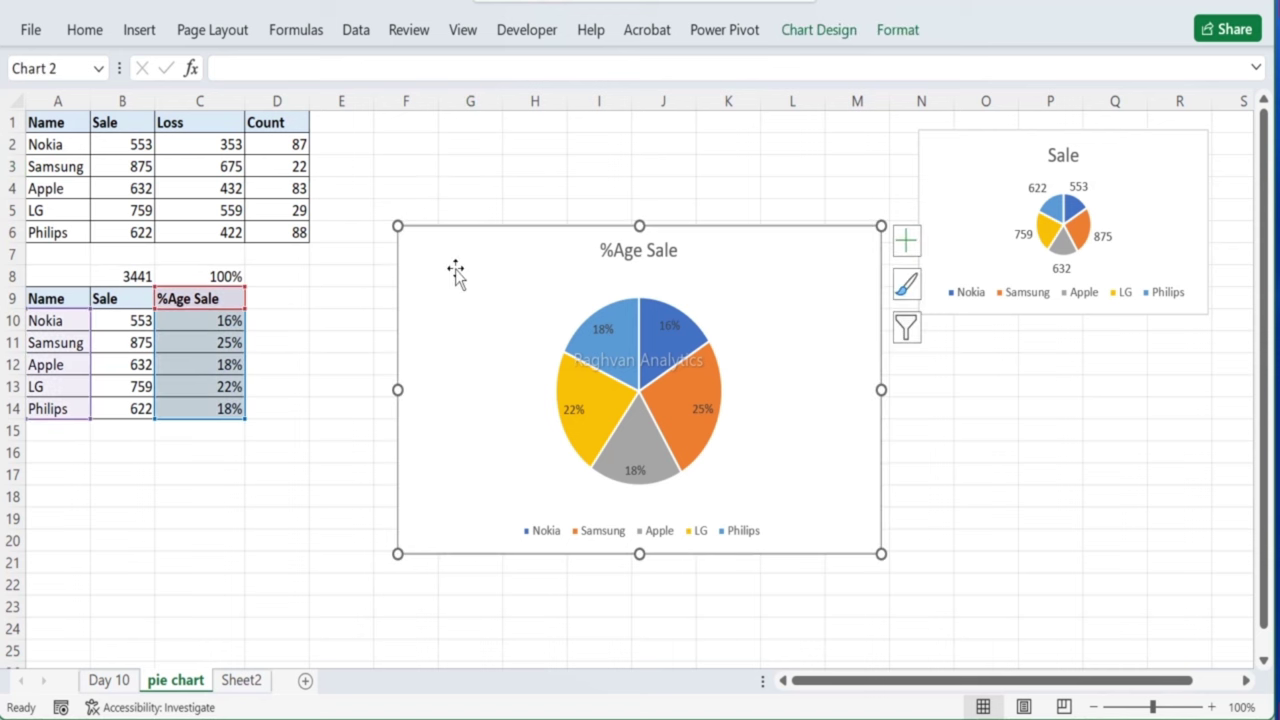
{"action": "key", "text": "Delete"}
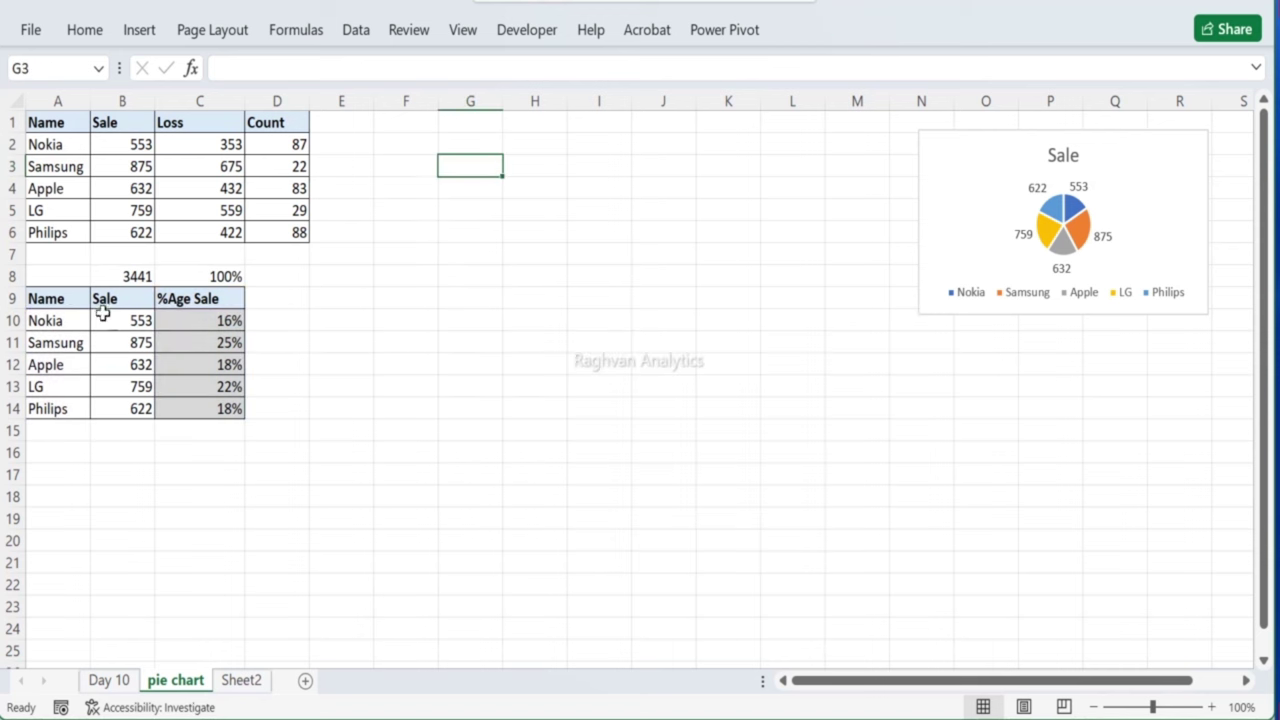
{"action": "left_click", "coordinate": [56, 296]}
{"action": "left_click_drag", "start_coordinate": [56, 296], "coordinate": [55, 404]}
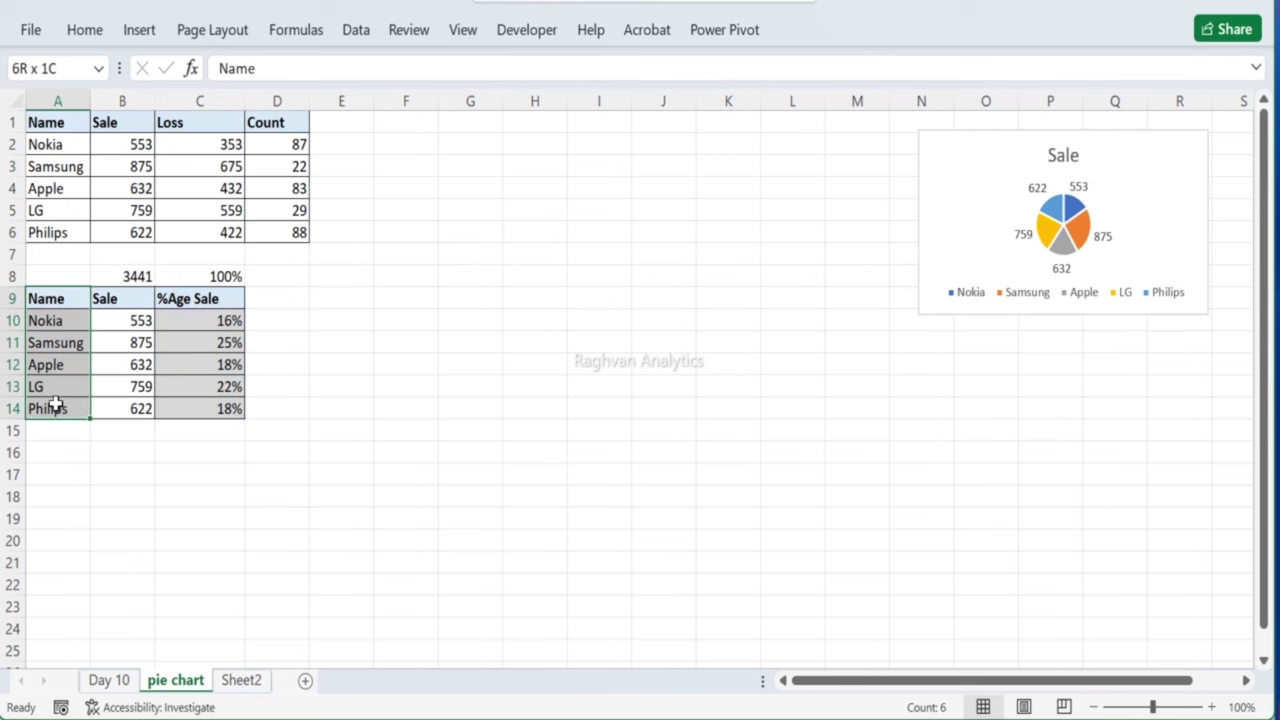
{"action": "left_click_drag", "start_coordinate": [55, 404], "coordinate": [55, 404]}
{"action": "left_click_drag", "start_coordinate": [175, 298], "coordinate": [195, 408]}
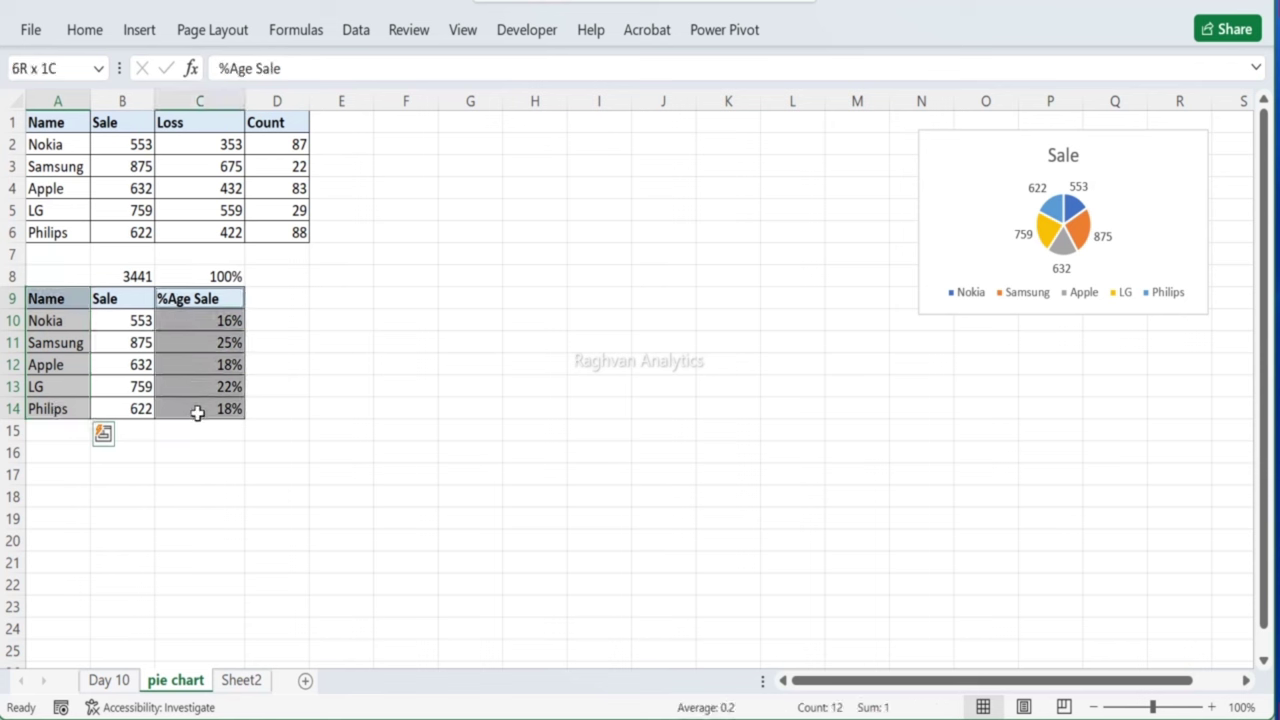
{"action": "left_click", "coordinate": [324, 346]}
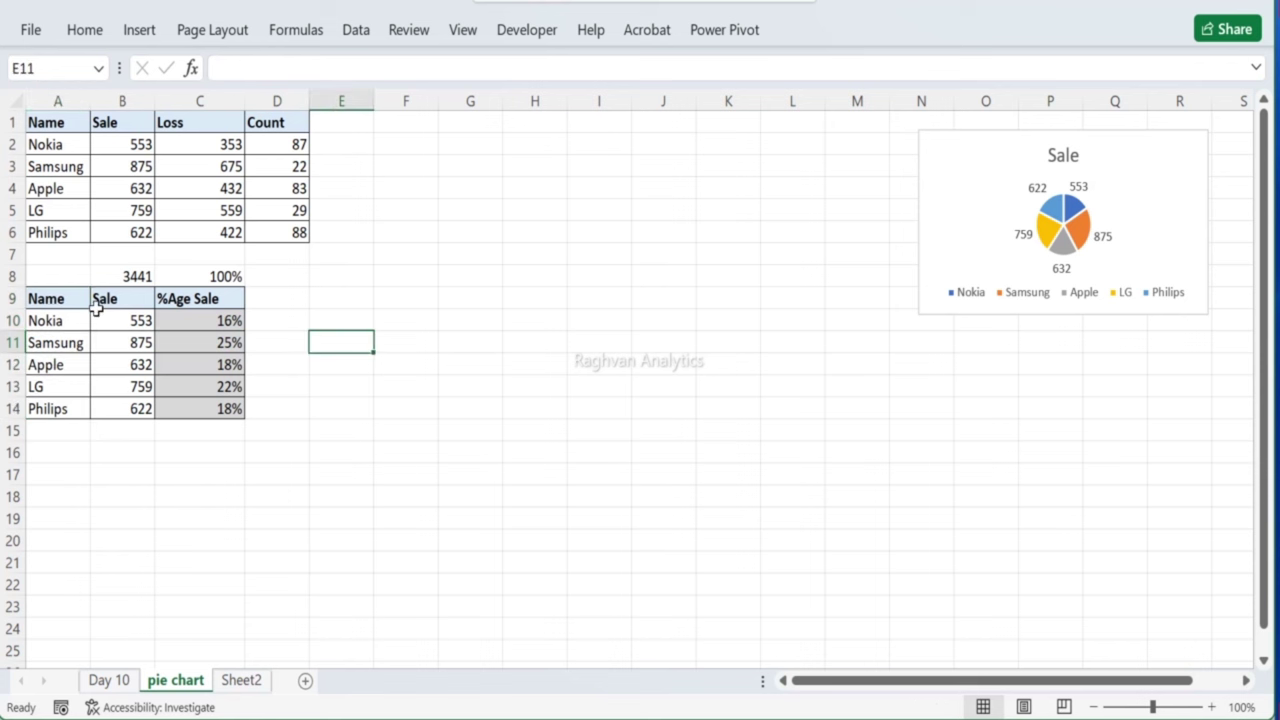
{"action": "left_click_drag", "start_coordinate": [70, 298], "coordinate": [84, 408]}
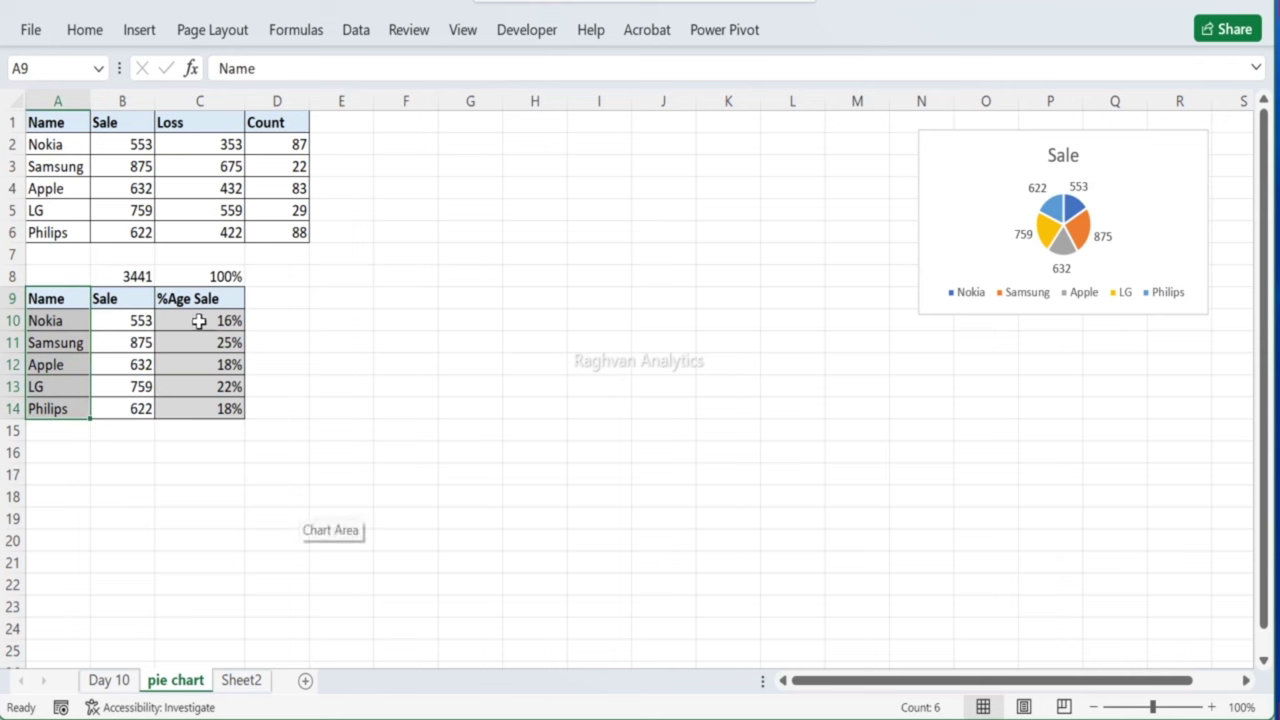
{"action": "left_click_drag", "start_coordinate": [198, 320], "coordinate": [228, 310]}
{"action": "left_click_drag", "start_coordinate": [214, 296], "coordinate": [237, 409], "text": "ctrl"}
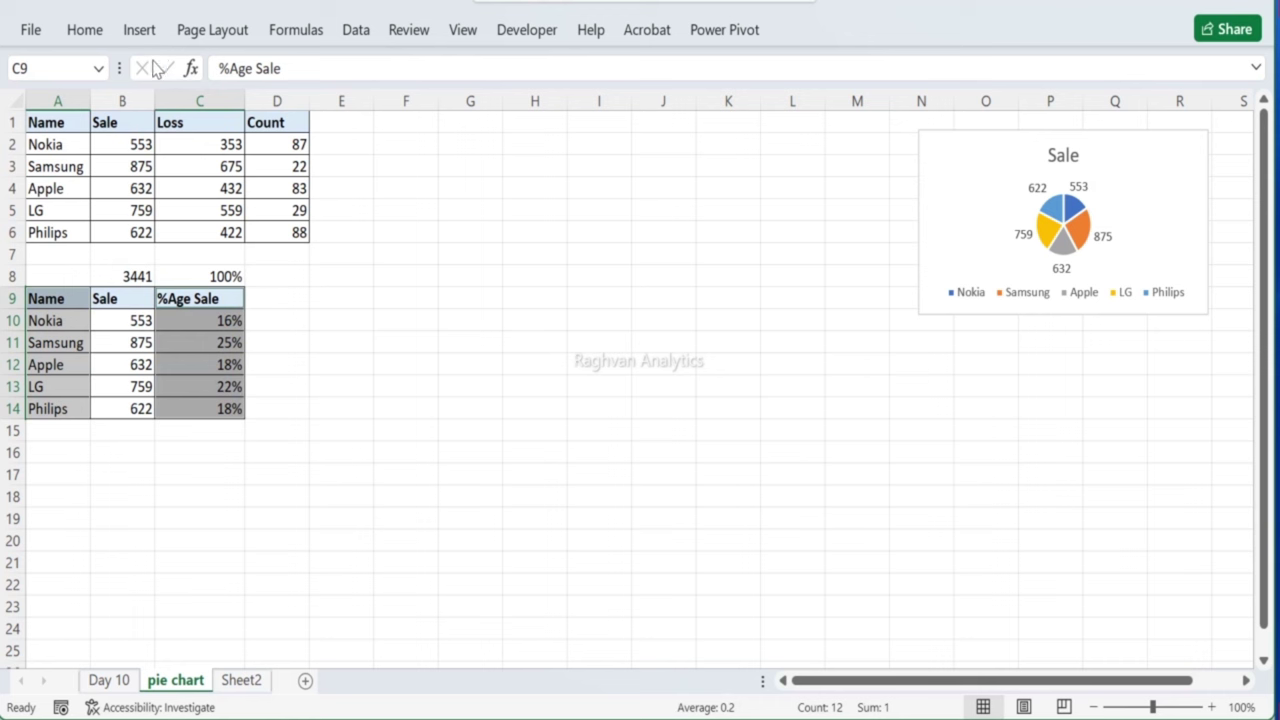
Step: Insert a 2-D pie chart of %Age Sale and move it beside the tables
{"action": "left_click", "coordinate": [138, 30]}
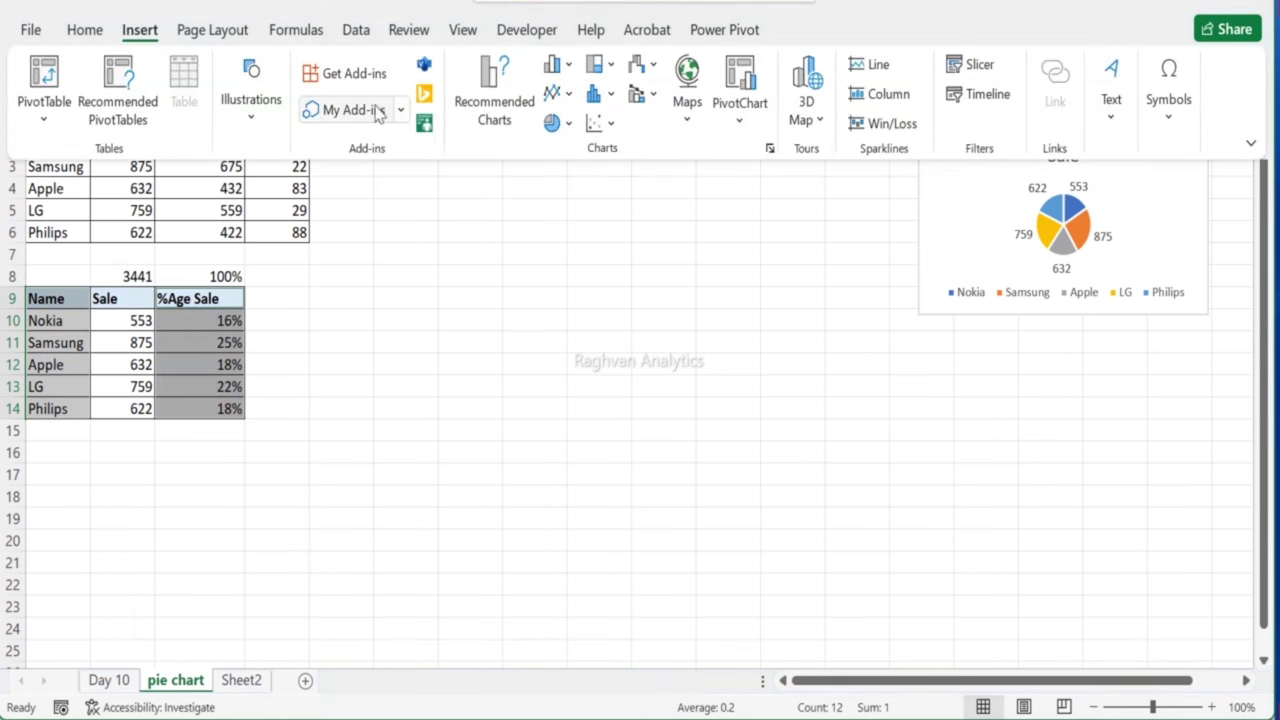
{"action": "left_click", "coordinate": [560, 124]}
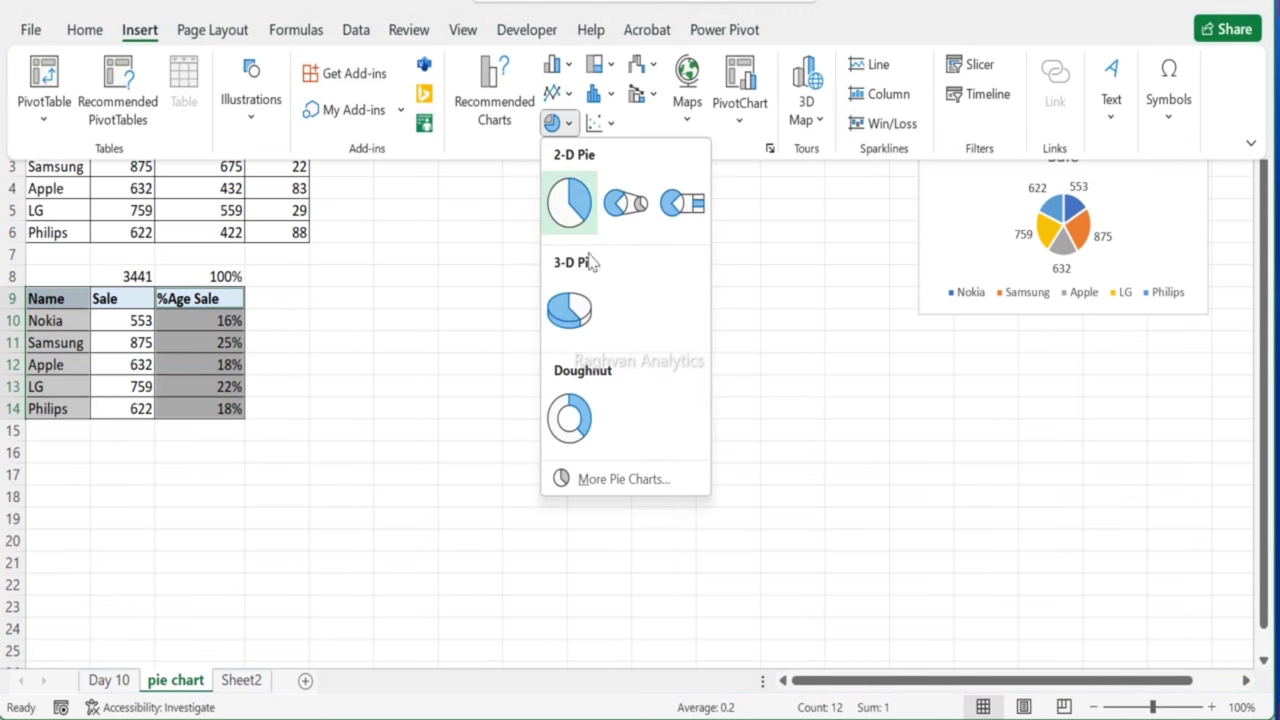
{"action": "left_click", "coordinate": [563, 196]}
{"action": "left_click_drag", "start_coordinate": [509, 257], "coordinate": [474, 191]}
Step: Add percentage data labels to every pie slice
{"action": "left_click", "coordinate": [529, 290]}
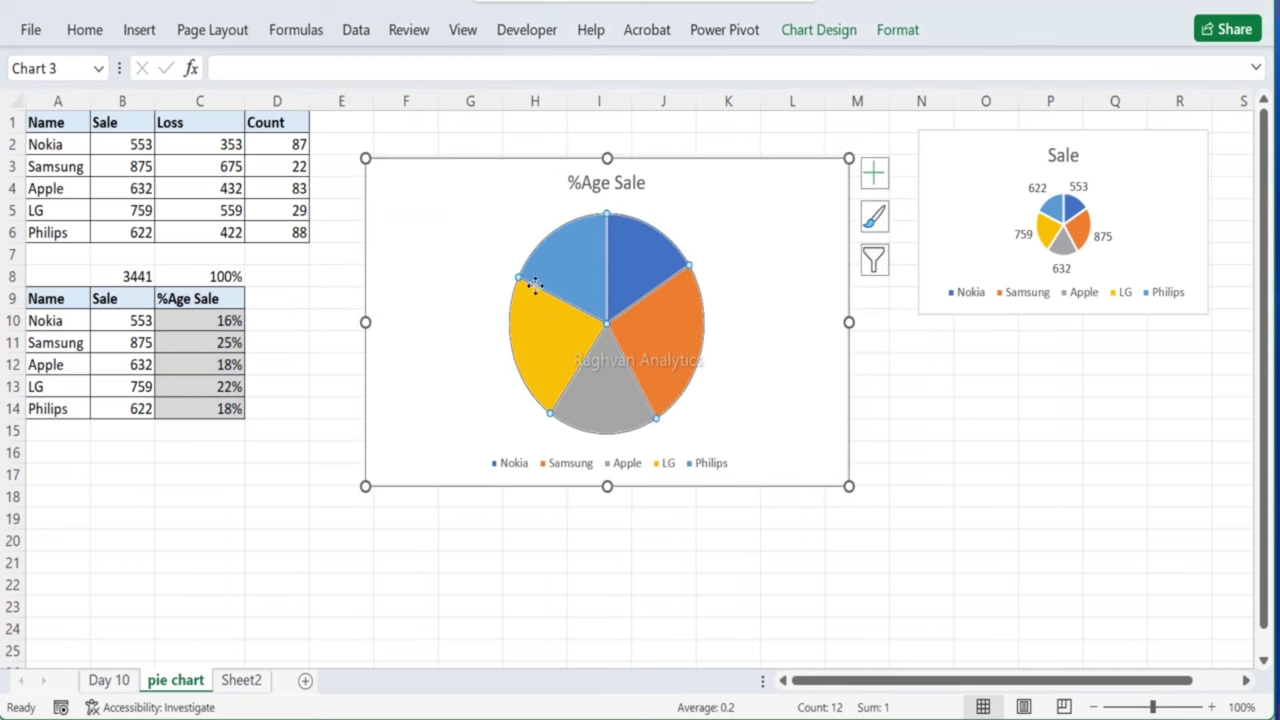
{"action": "right_click", "coordinate": [528, 290]}
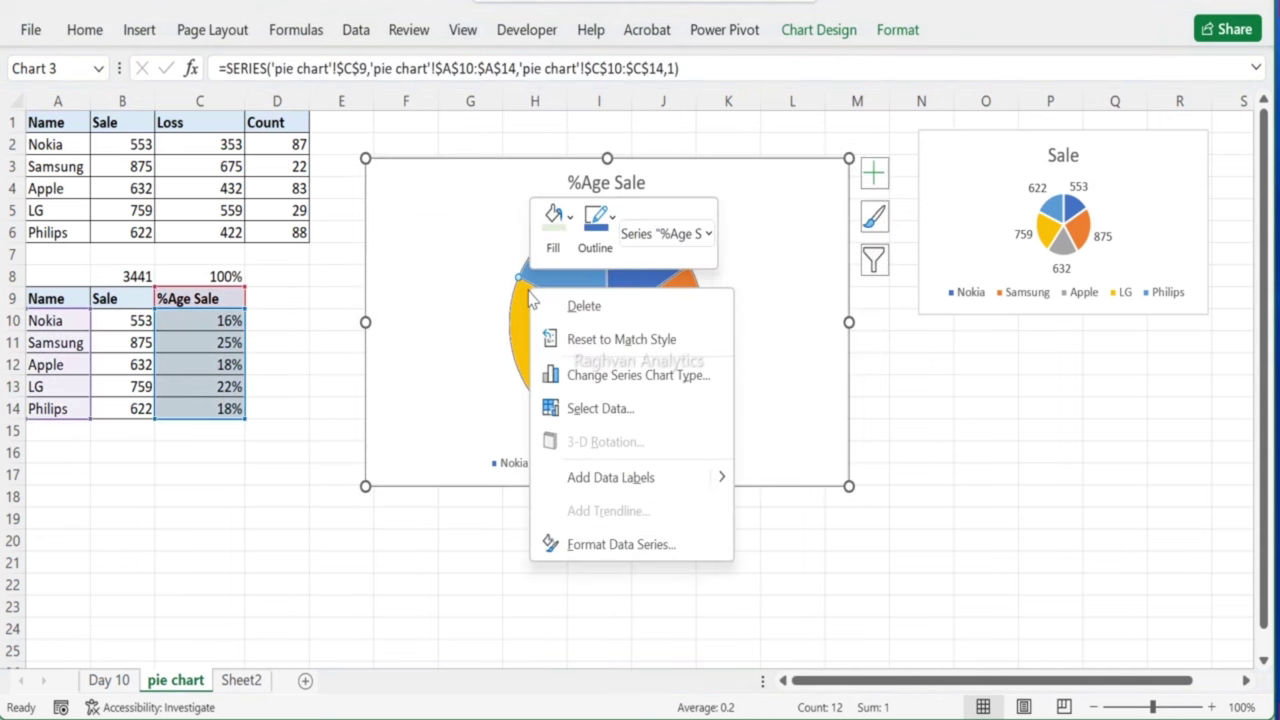
{"action": "left_click", "coordinate": [612, 477]}
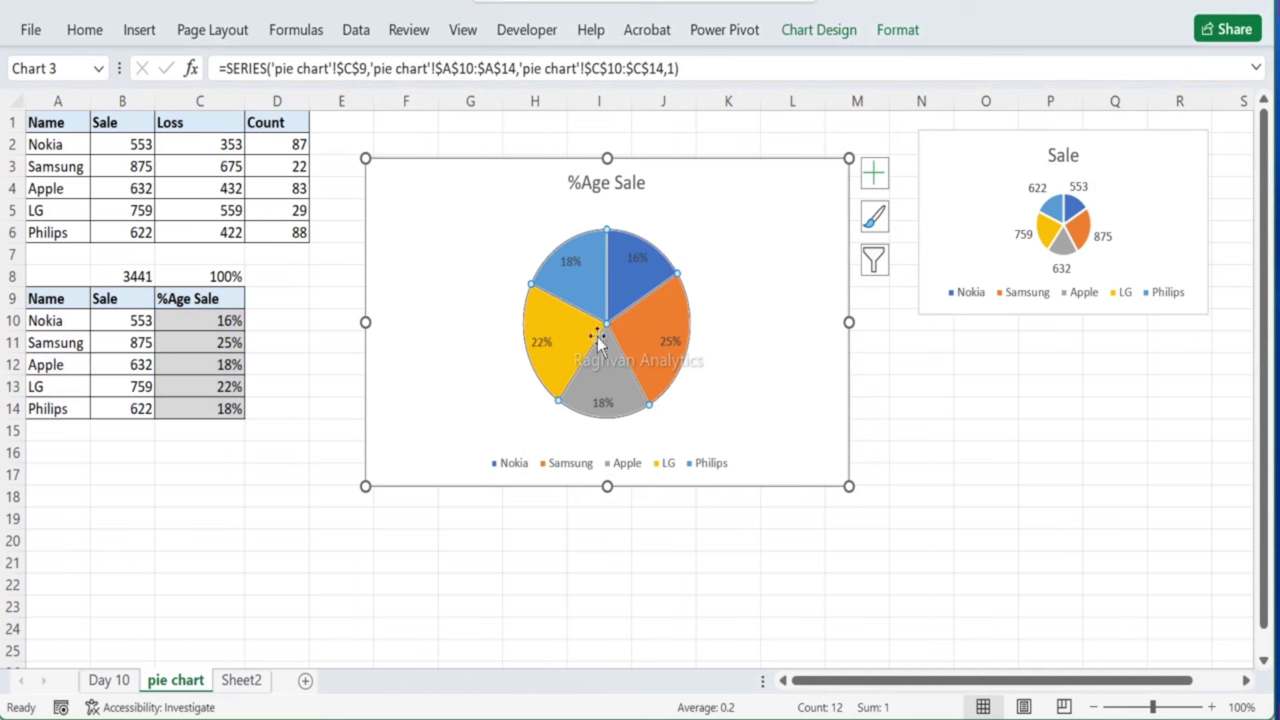
{"action": "left_click", "coordinate": [410, 234]}
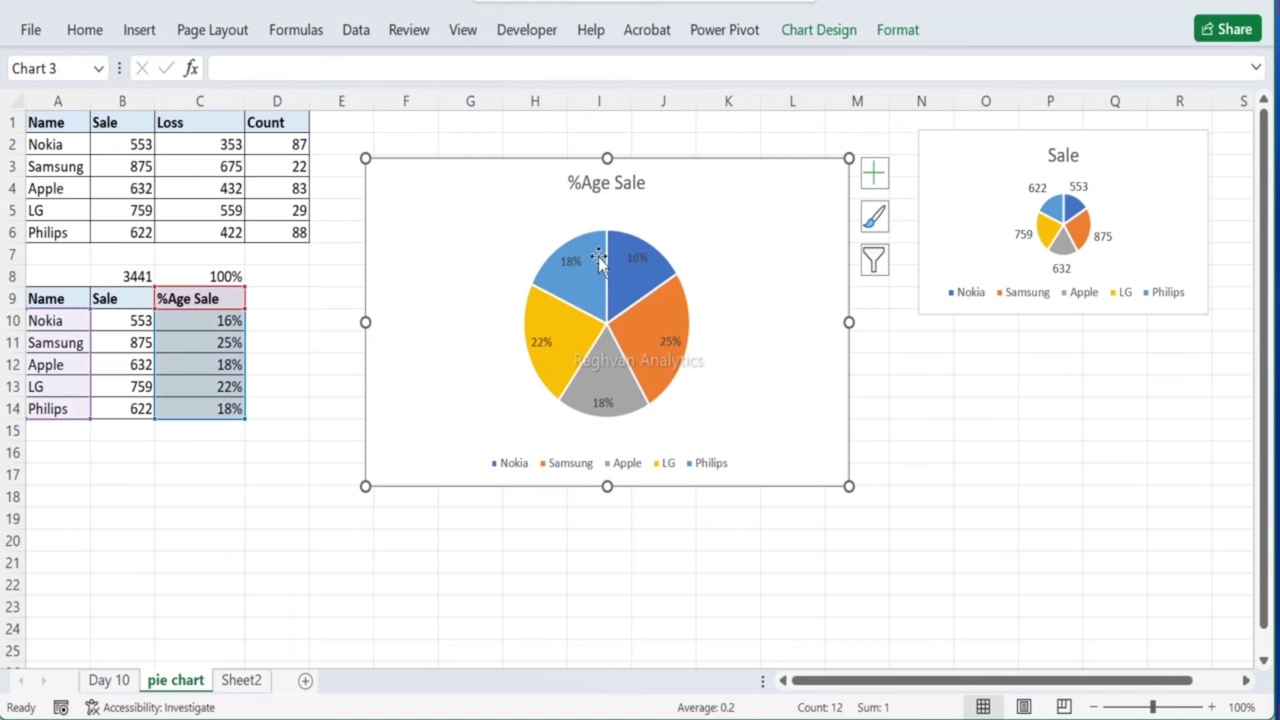
Step: Nudge the chart up-left and enlarge the pie's plot area
{"action": "mouse_move", "coordinate": [365, 160]}
{"action": "left_mouse_down"}
{"action": "mouse_move", "coordinate": [486, 248]}
{"action": "mouse_move", "coordinate": [420, 187]}
{"action": "mouse_move", "coordinate": [360, 169]}
{"action": "left_mouse_up"}
{"action": "left_click", "coordinate": [466, 214]}
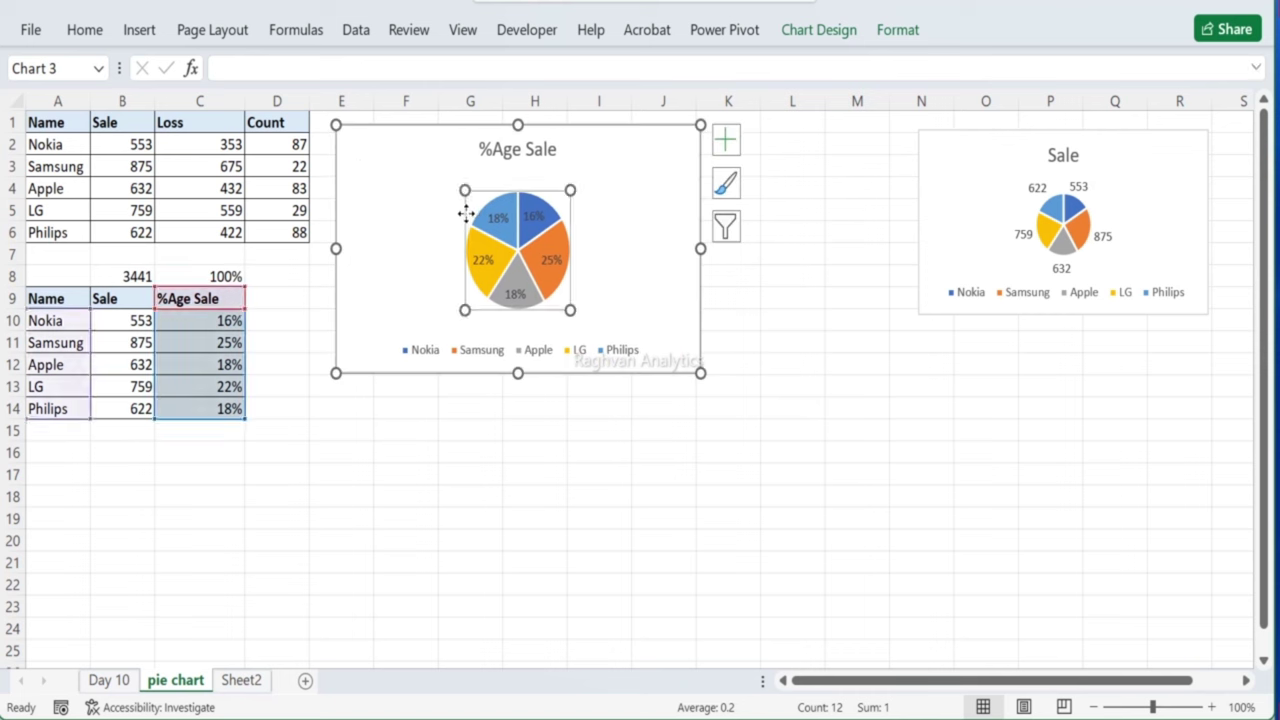
{"action": "left_click_drag", "start_coordinate": [464, 190], "coordinate": [369, 124]}
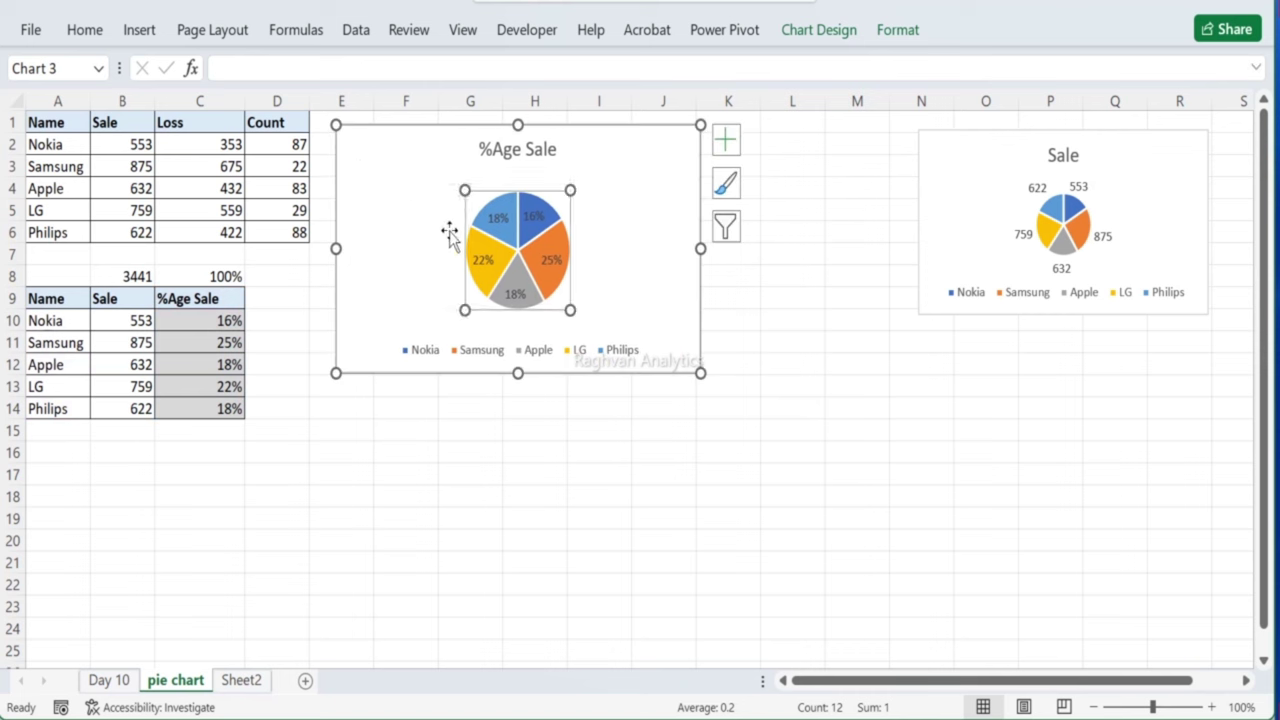
Step: Delete the %Age Sale chart title
{"action": "left_click", "coordinate": [668, 200]}
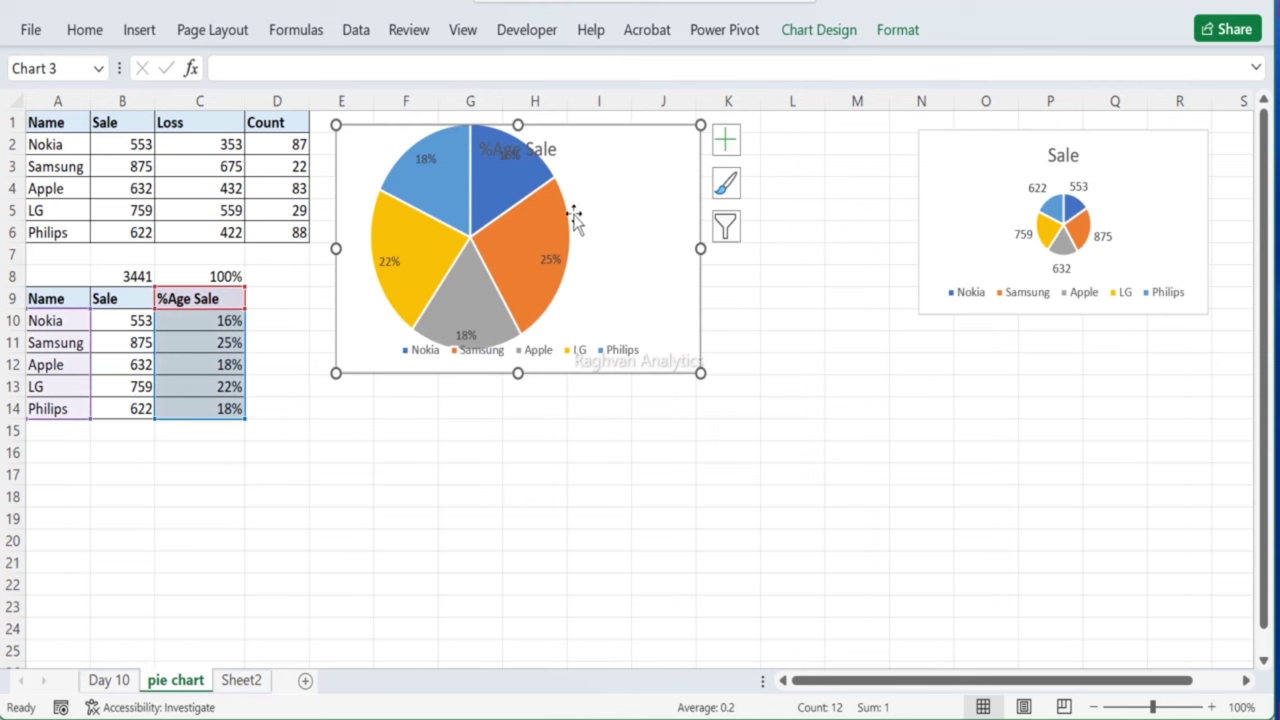
{"action": "left_click", "coordinate": [540, 150]}
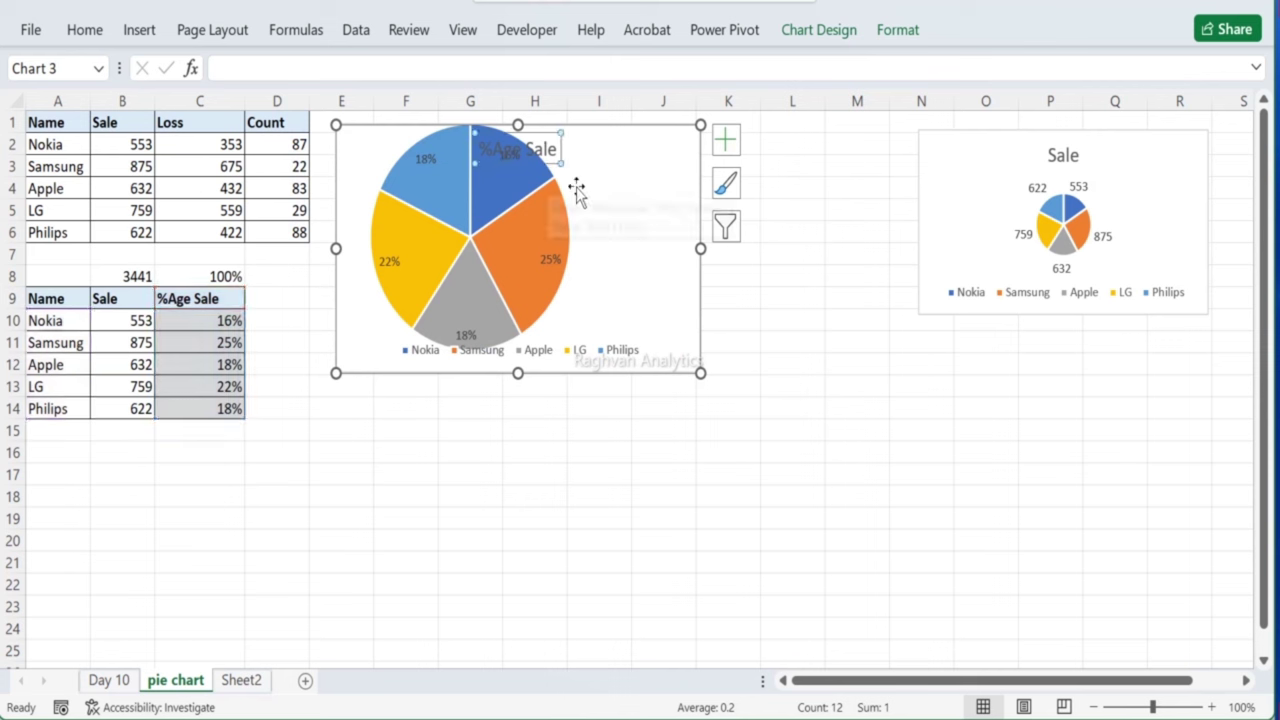
{"action": "key", "text": "Delete"}
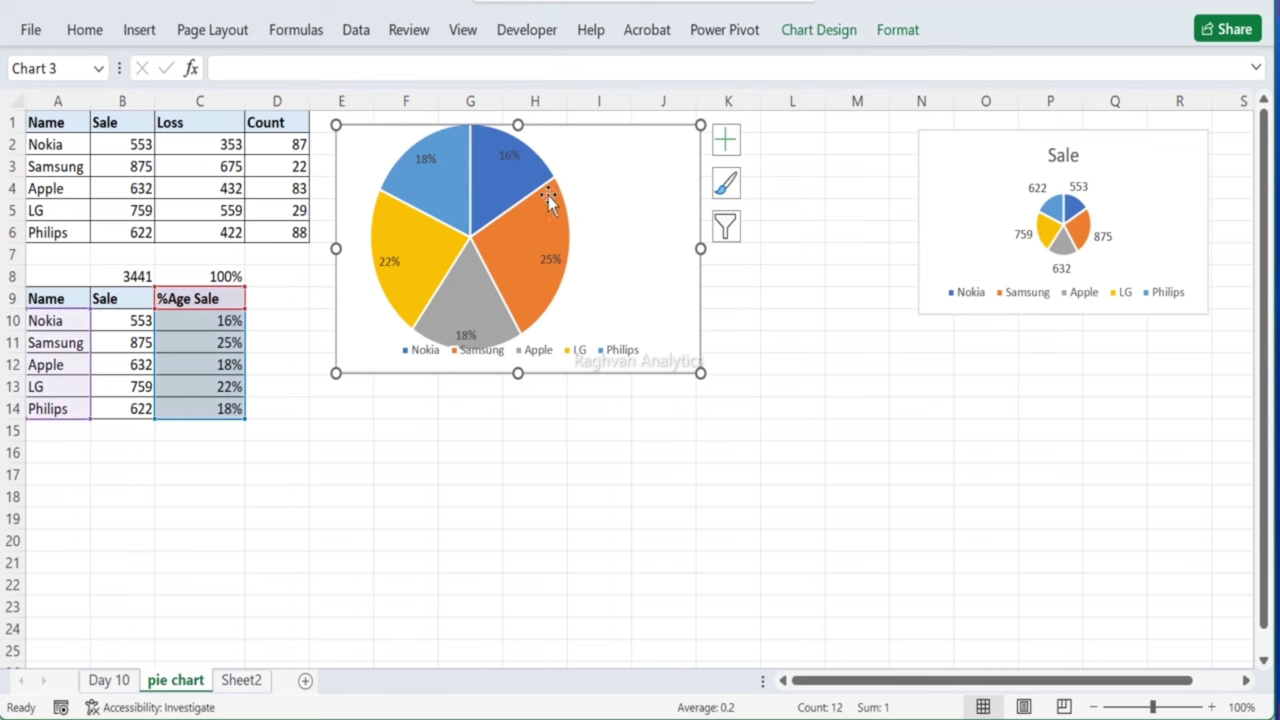
Step: Shrink the pie's plot area and centre it within the chart frame
{"action": "left_click", "coordinate": [553, 196]}
{"action": "left_click", "coordinate": [383, 167]}
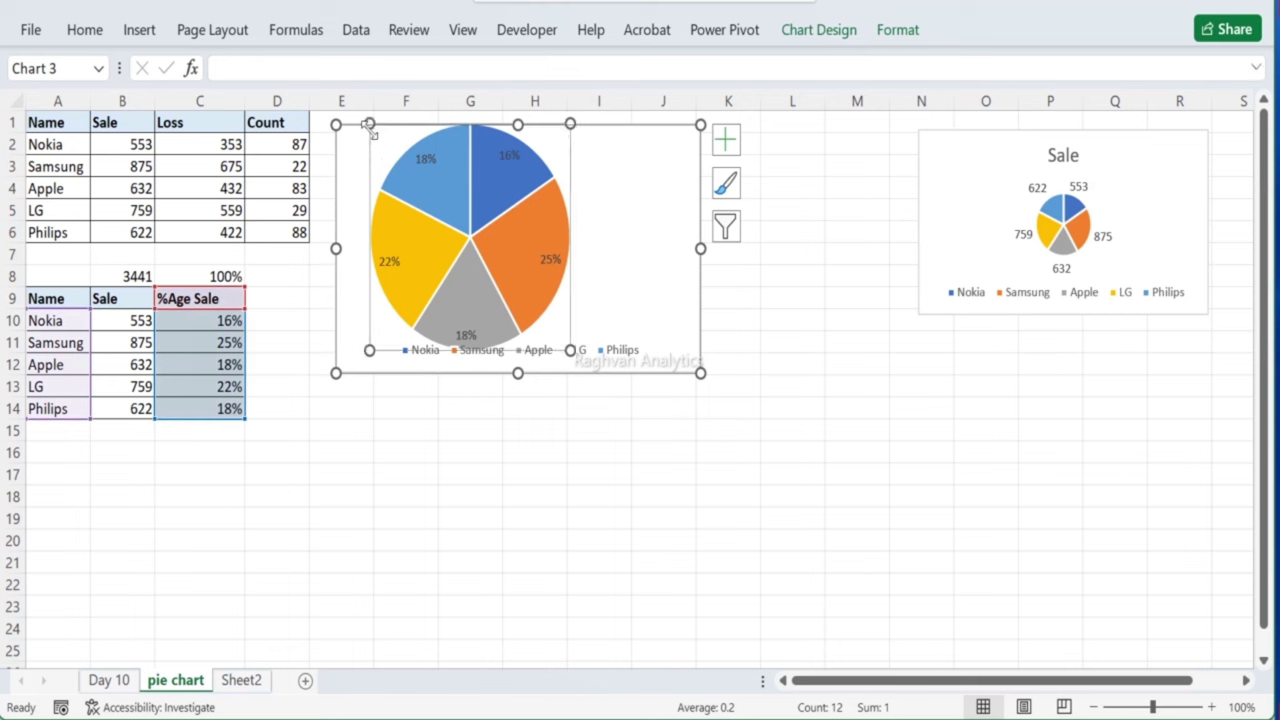
{"action": "left_click_drag", "start_coordinate": [369, 124], "coordinate": [404, 162]}
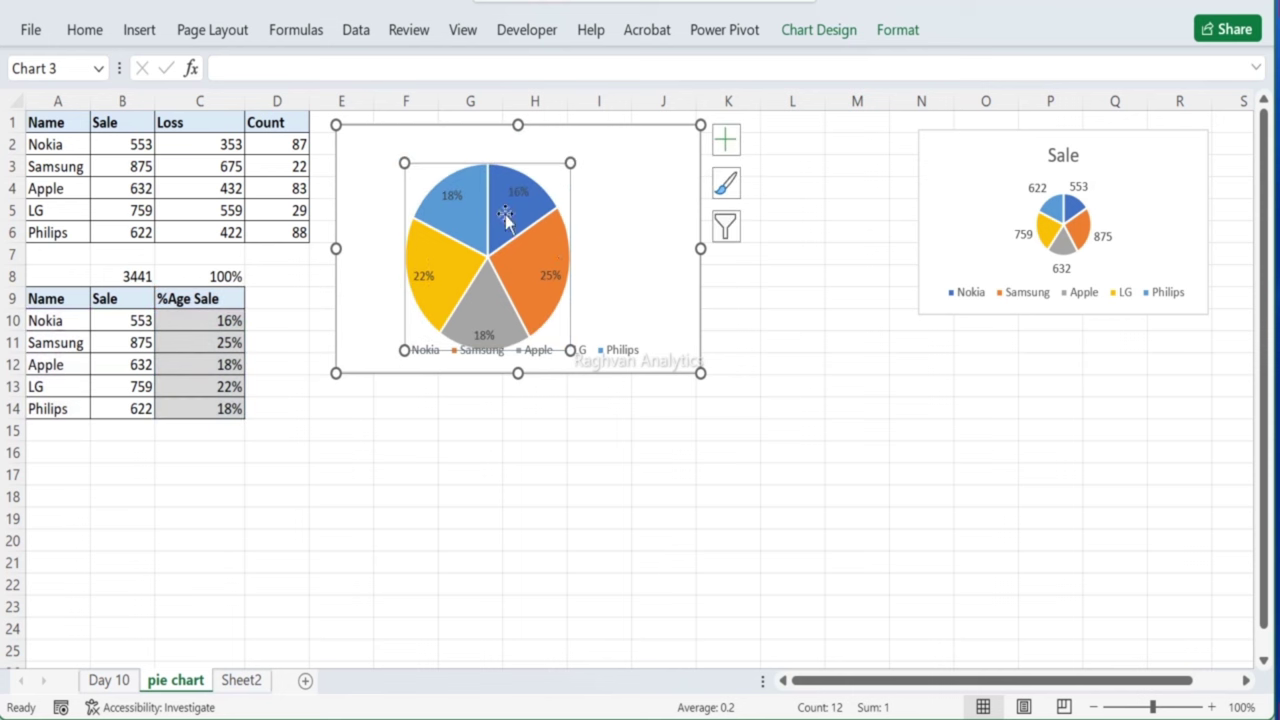
{"action": "left_click_drag", "start_coordinate": [553, 240], "coordinate": [575, 171]}
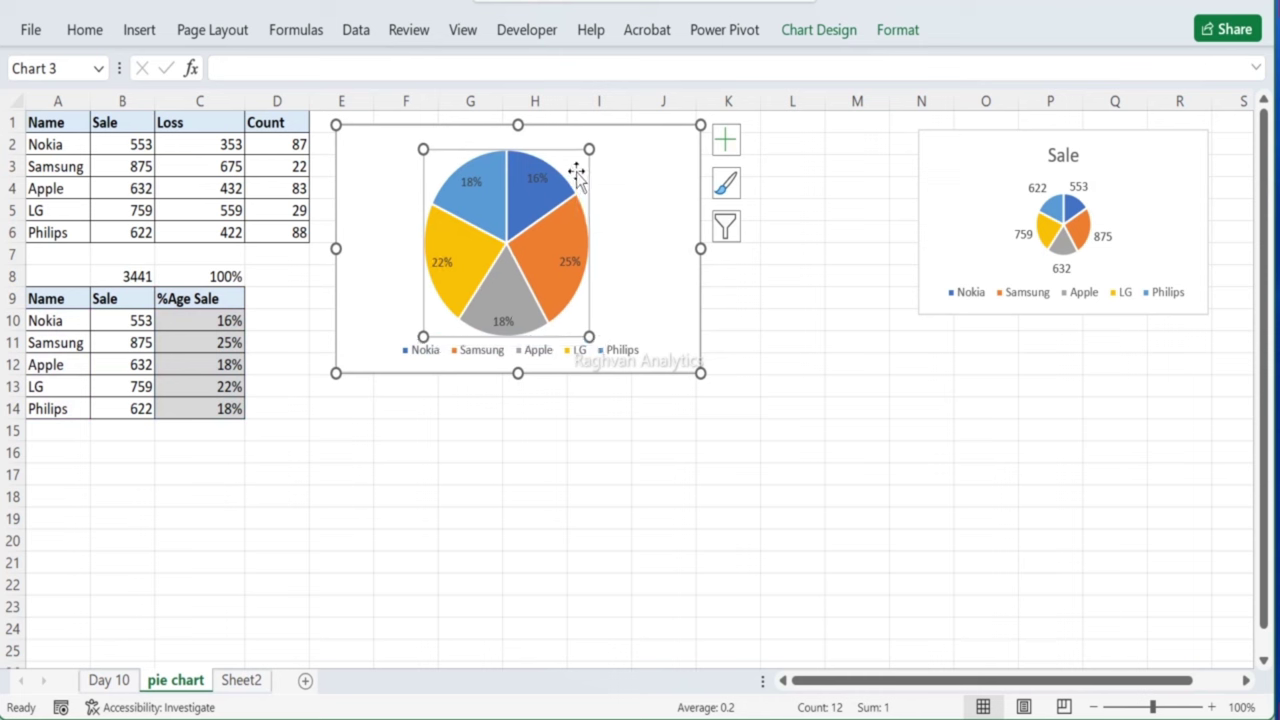
{"action": "left_click", "coordinate": [723, 229]}
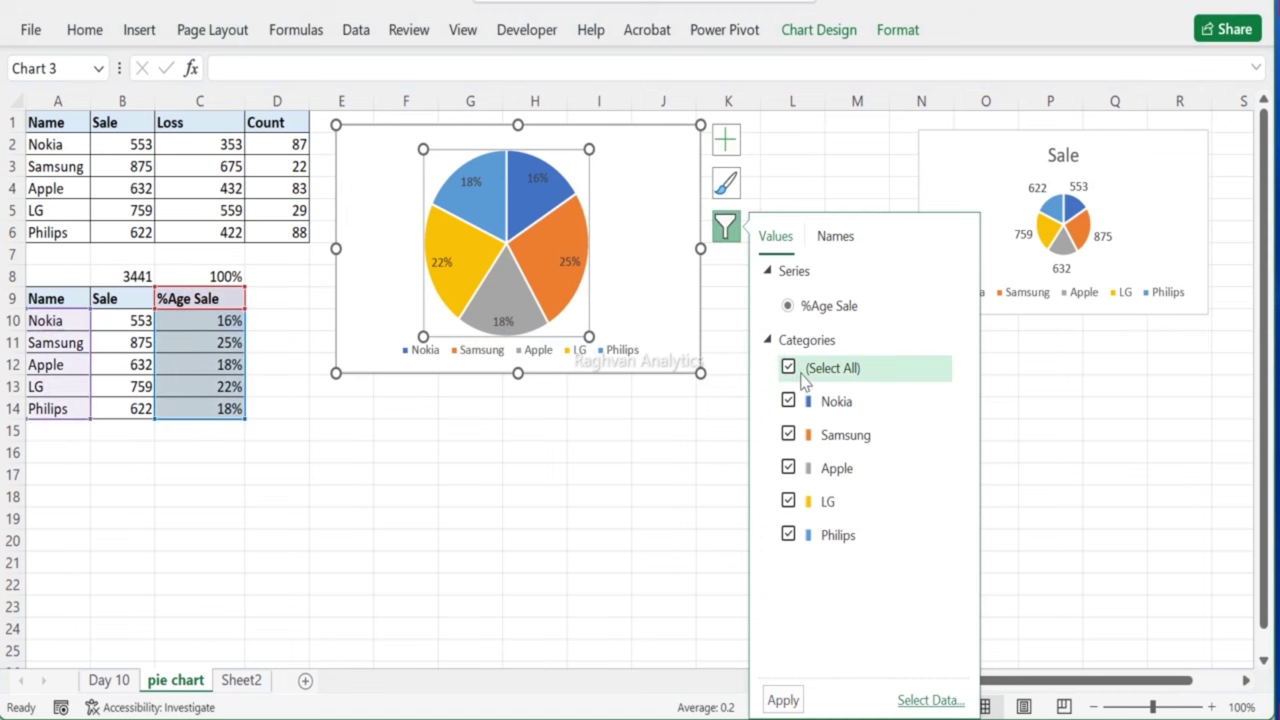
Step: Try a Nokia and Samsung chart filter, then close the list without applying
{"action": "left_click", "coordinate": [777, 171]}
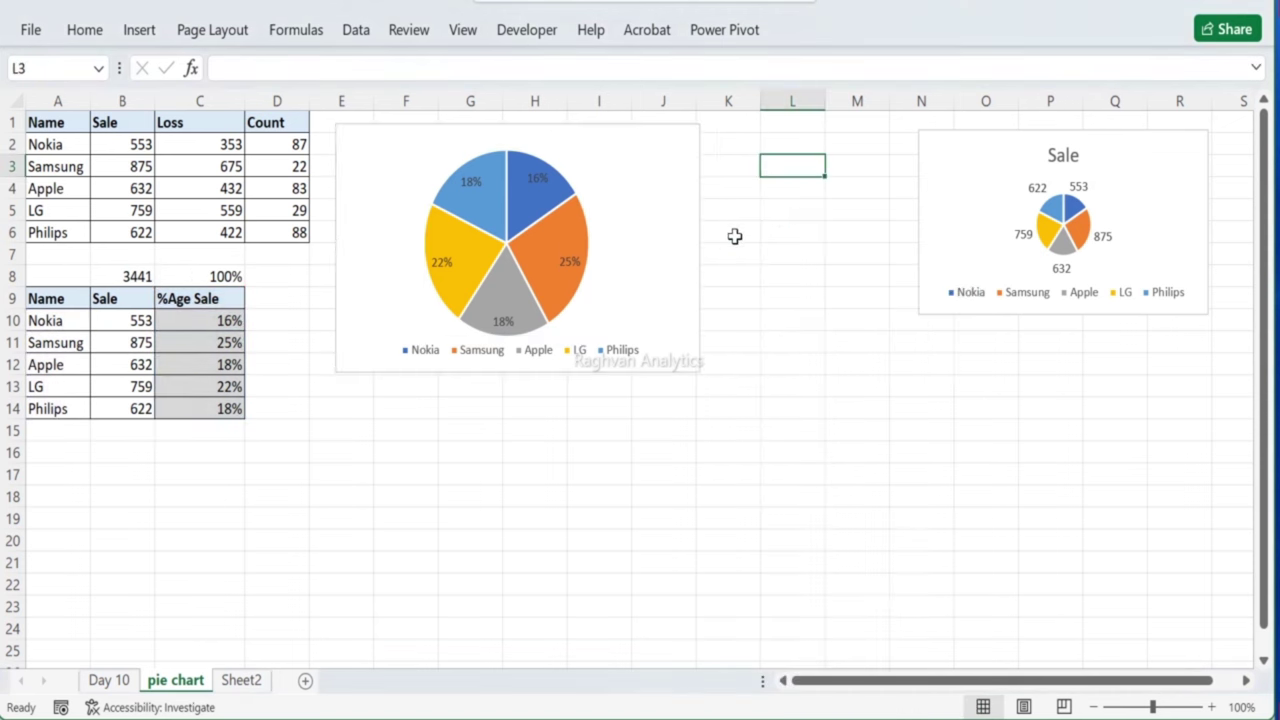
{"action": "left_click", "coordinate": [657, 180]}
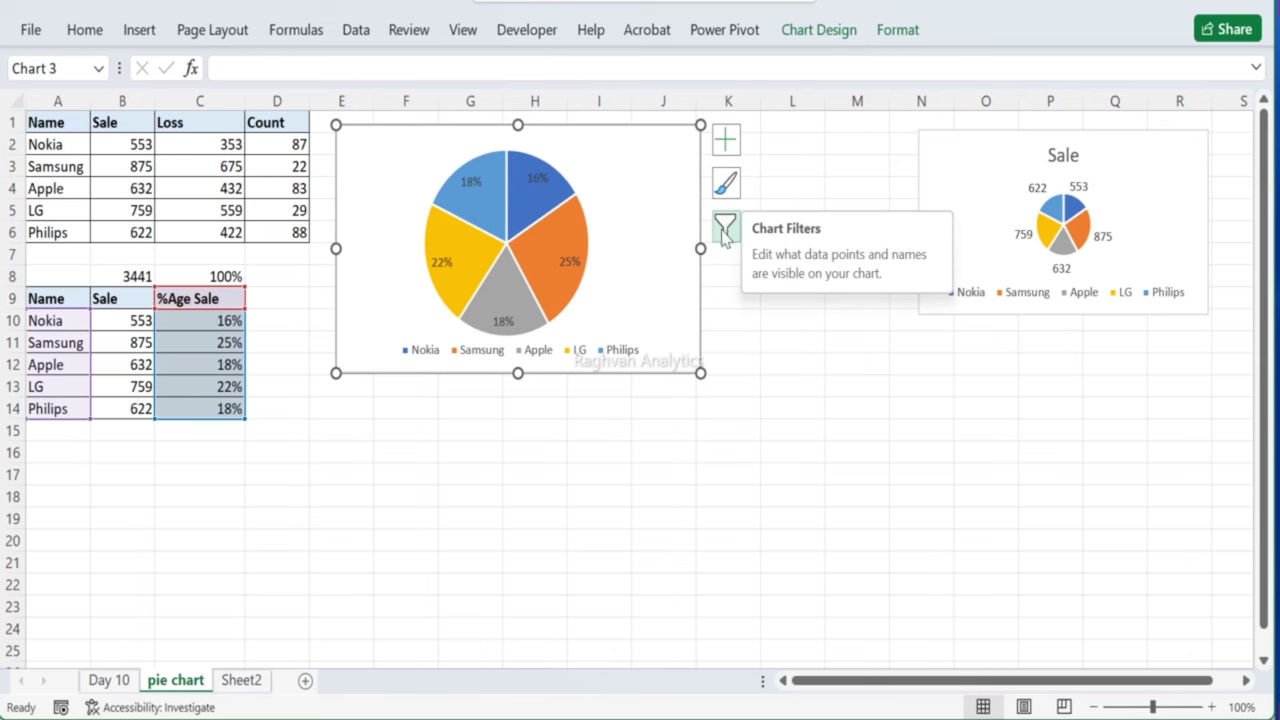
{"action": "mouse_move", "coordinate": [546, 242]}
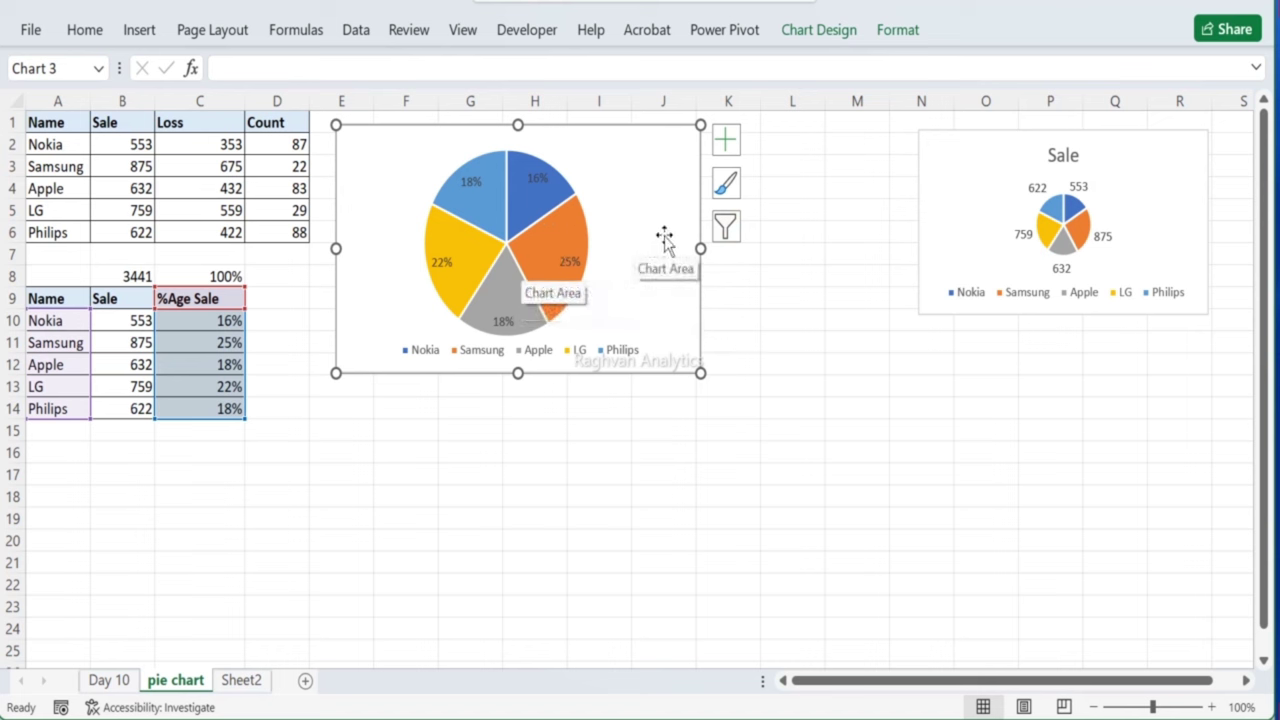
{"action": "left_click", "coordinate": [725, 227]}
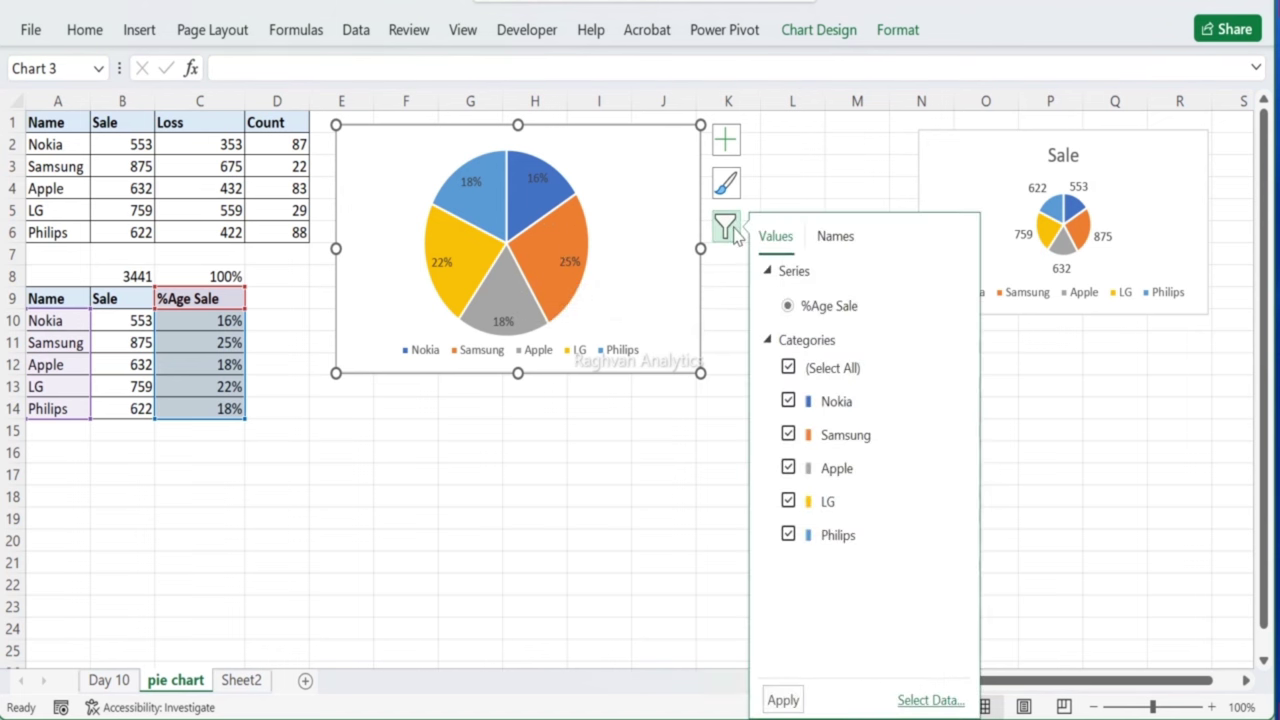
{"action": "left_click", "coordinate": [788, 368]}
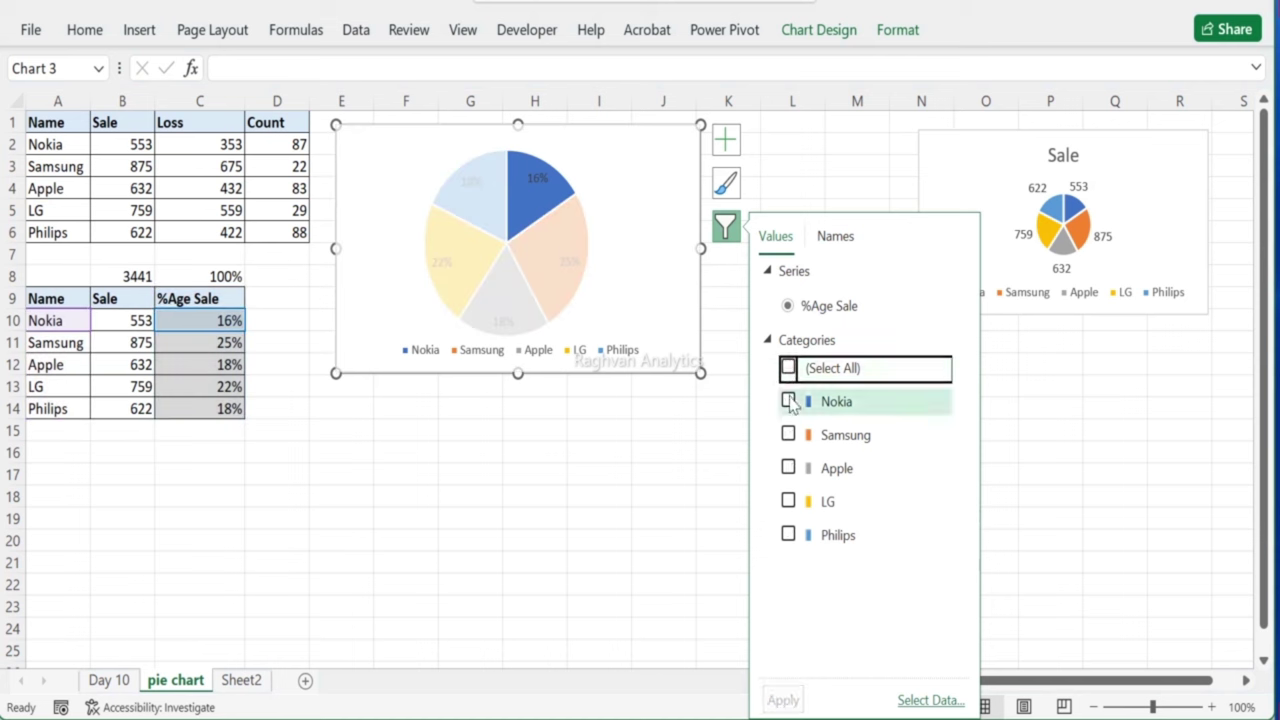
{"action": "left_click", "coordinate": [789, 401]}
{"action": "left_click", "coordinate": [788, 436]}
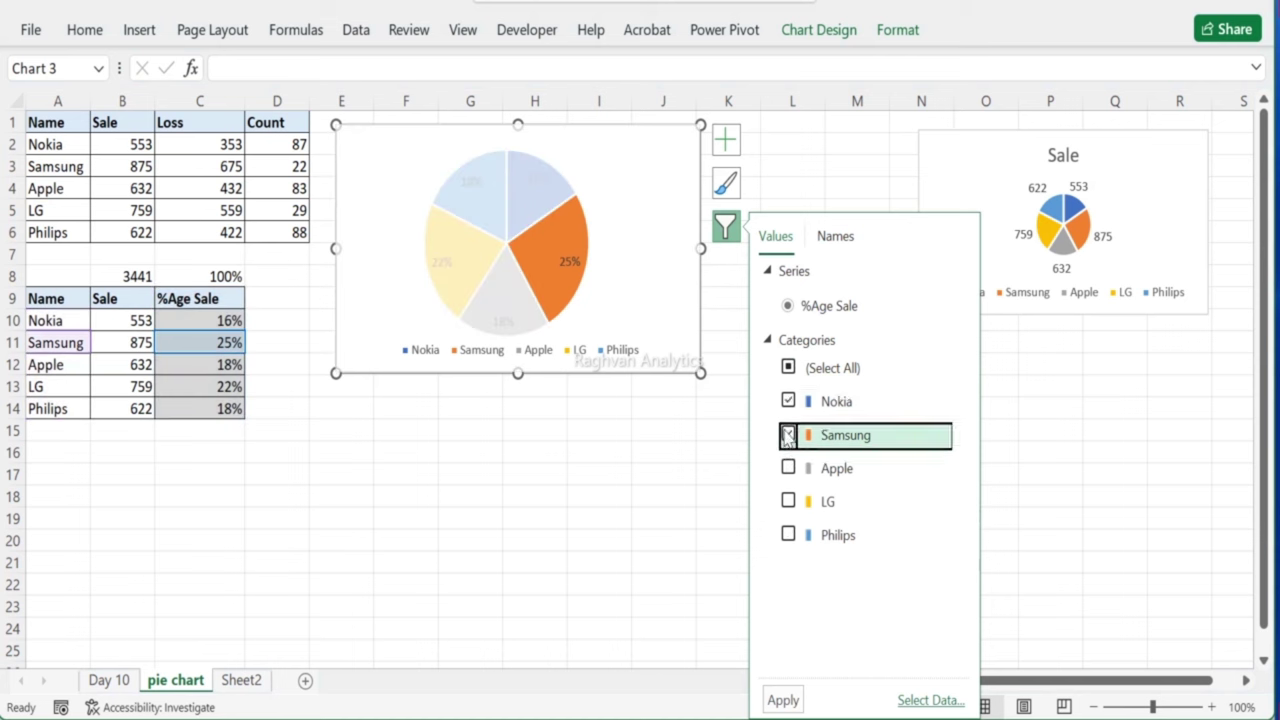
{"action": "left_click", "coordinate": [678, 494]}
Step: Try a Nokia, Samsung and Apple filter, again closing without applying
{"action": "left_click", "coordinate": [631, 246]}
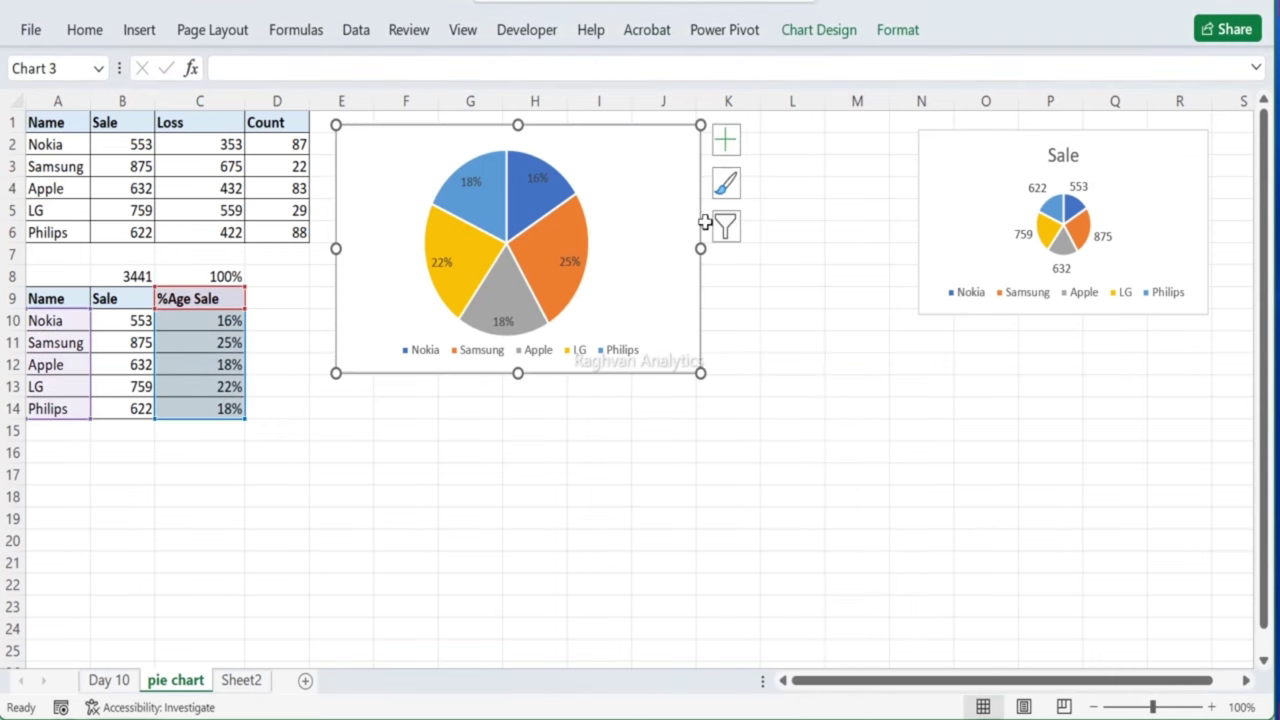
{"action": "left_click", "coordinate": [726, 228]}
{"action": "left_click", "coordinate": [788, 367]}
{"action": "left_click", "coordinate": [788, 401]}
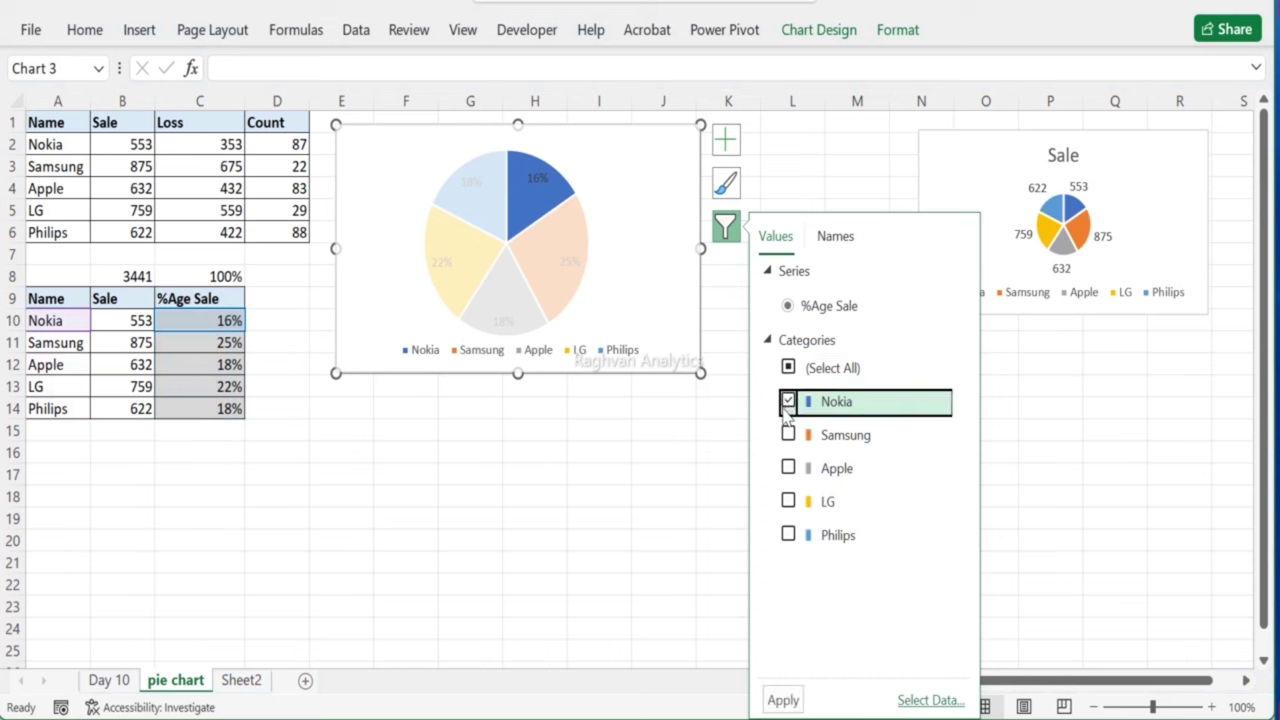
{"action": "left_click", "coordinate": [788, 435]}
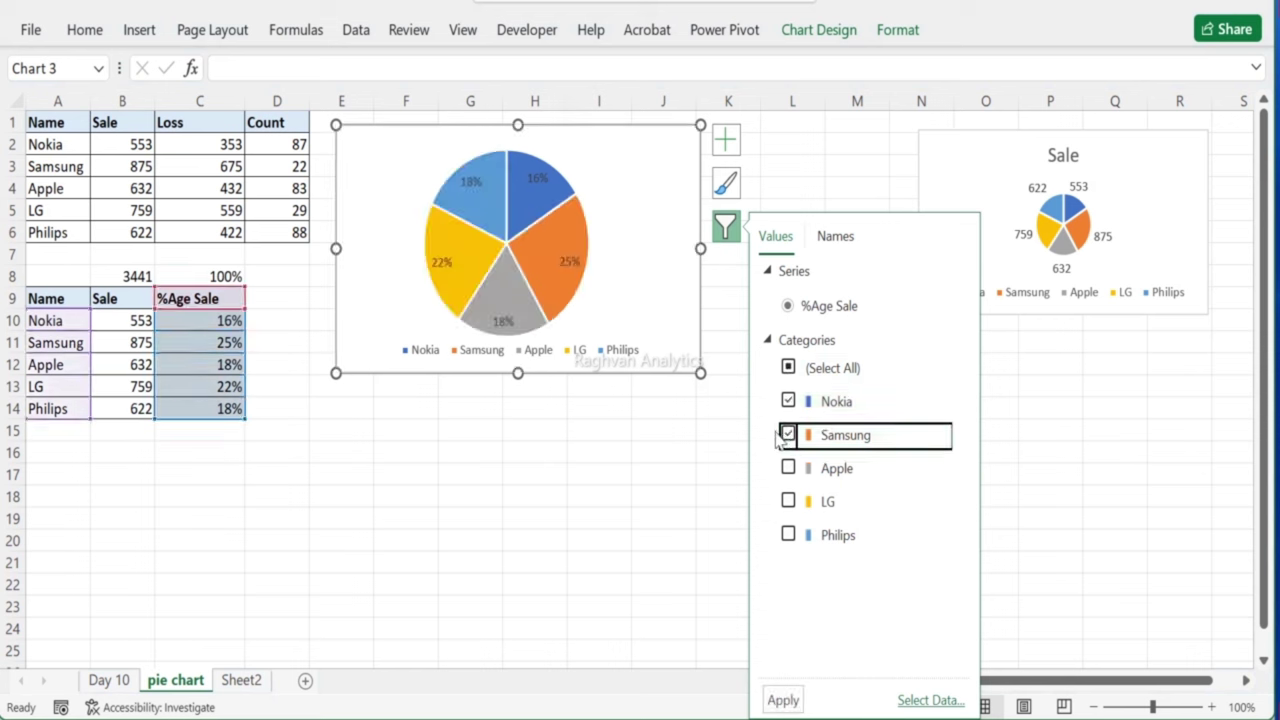
{"action": "left_click", "coordinate": [789, 469]}
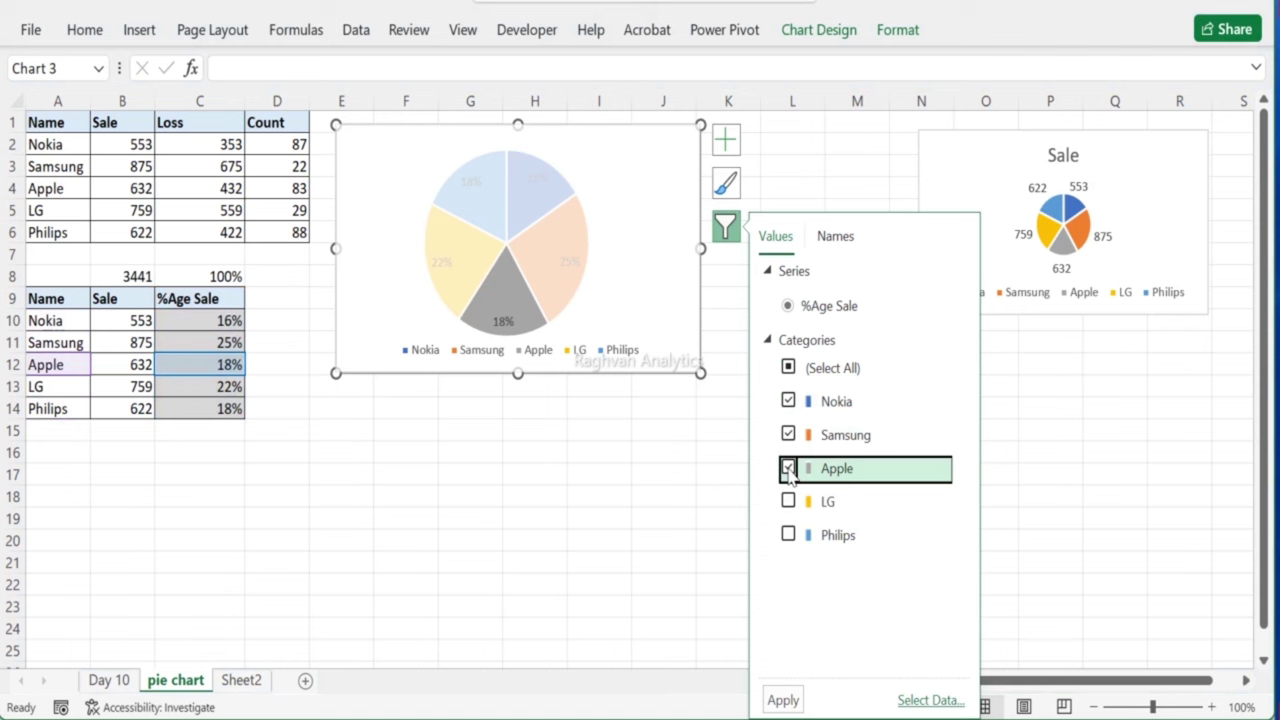
{"action": "left_click", "coordinate": [694, 524]}
Step: Filter the pie to show only the Nokia and Samsung slices
{"action": "left_click", "coordinate": [617, 286]}
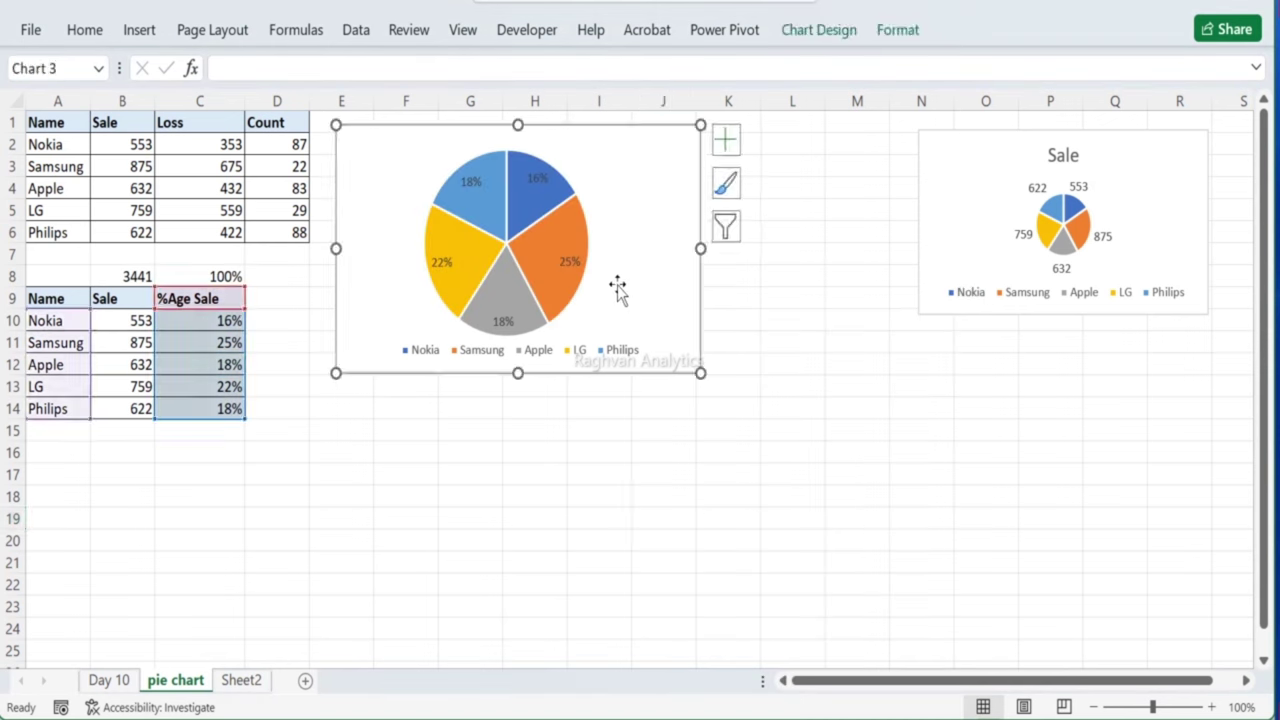
{"action": "left_click", "coordinate": [726, 229]}
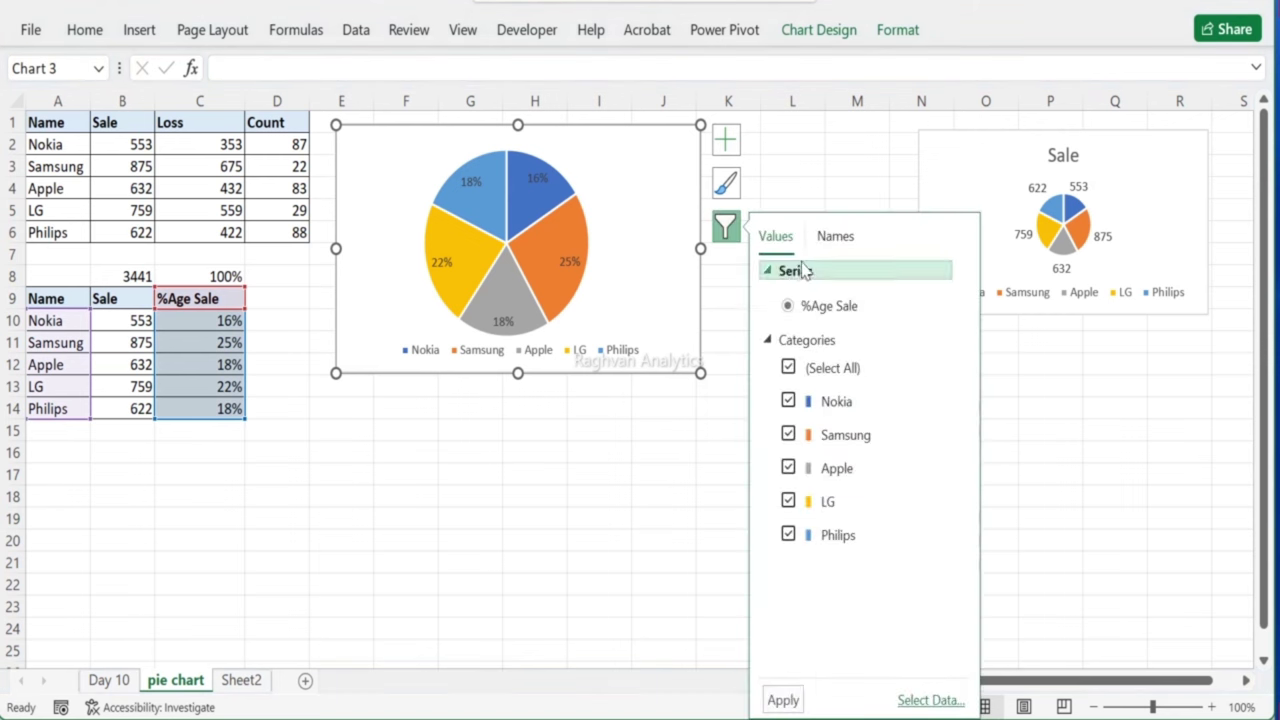
{"action": "left_click", "coordinate": [788, 367]}
{"action": "left_click", "coordinate": [788, 401]}
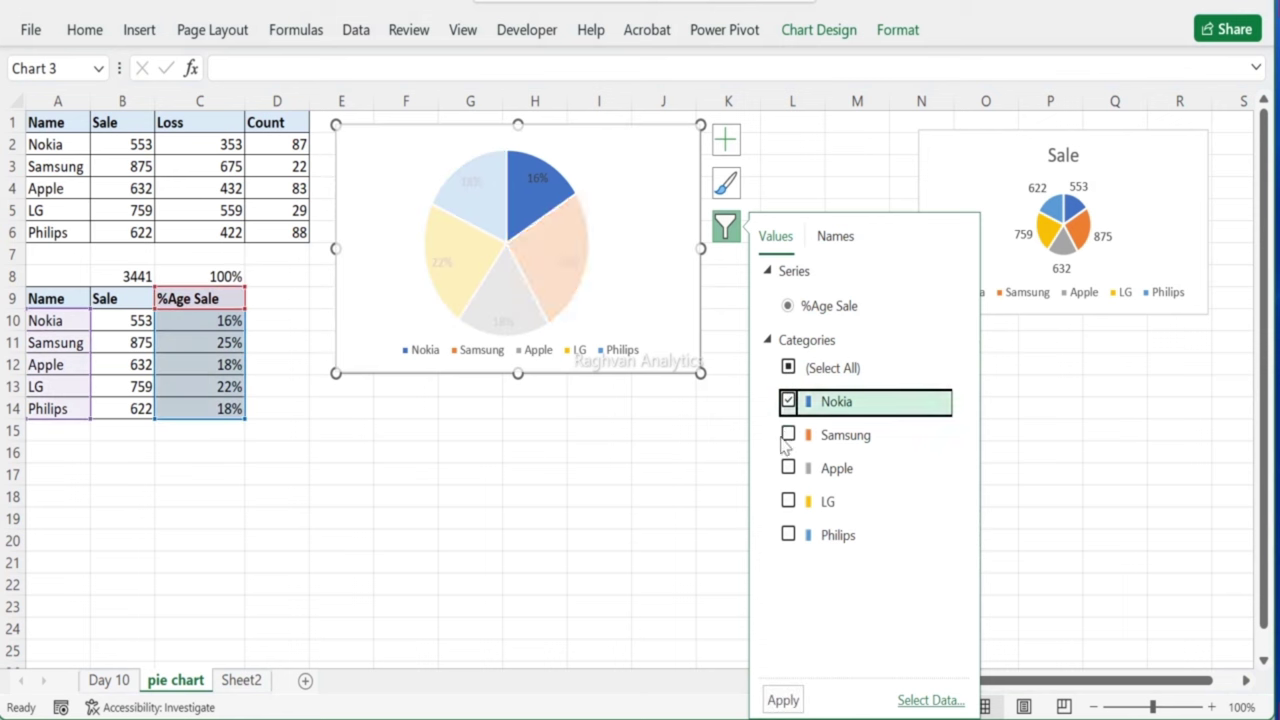
{"action": "left_click", "coordinate": [788, 435]}
{"action": "left_click", "coordinate": [783, 700]}
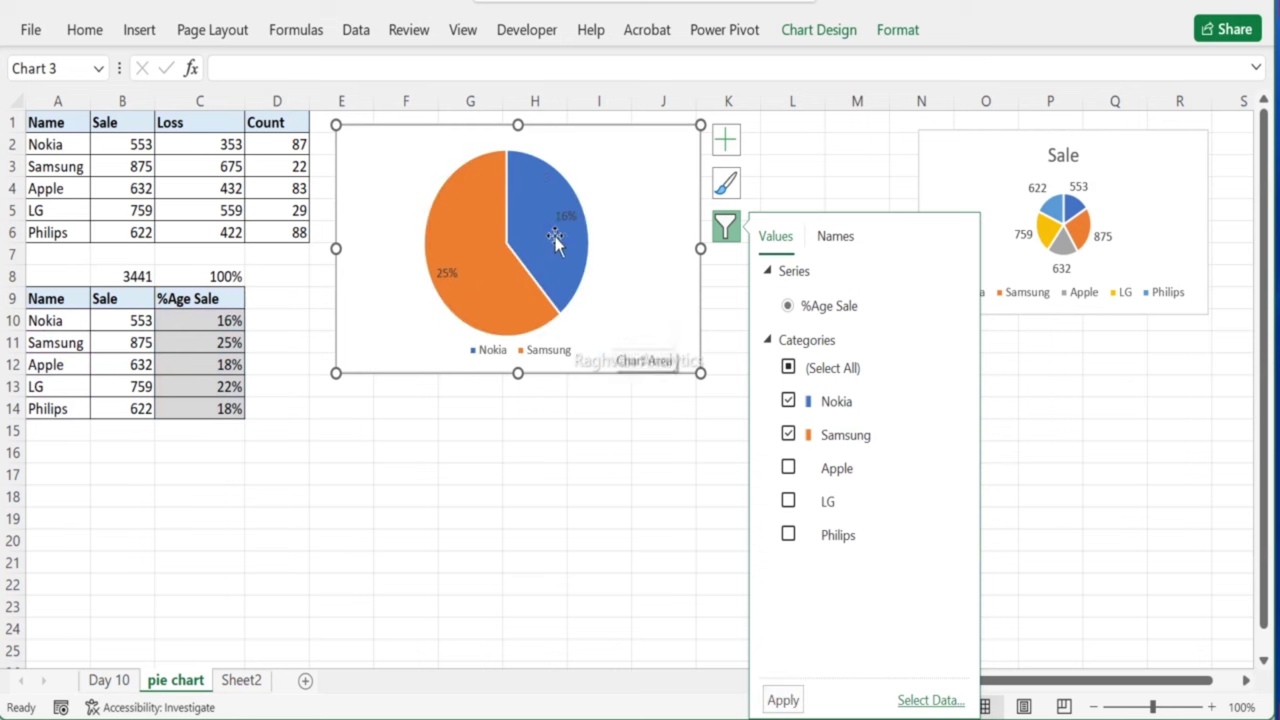
Step: Re-check Select All and apply so all five brand slices return
{"action": "mouse_move", "coordinate": [560, 240]}
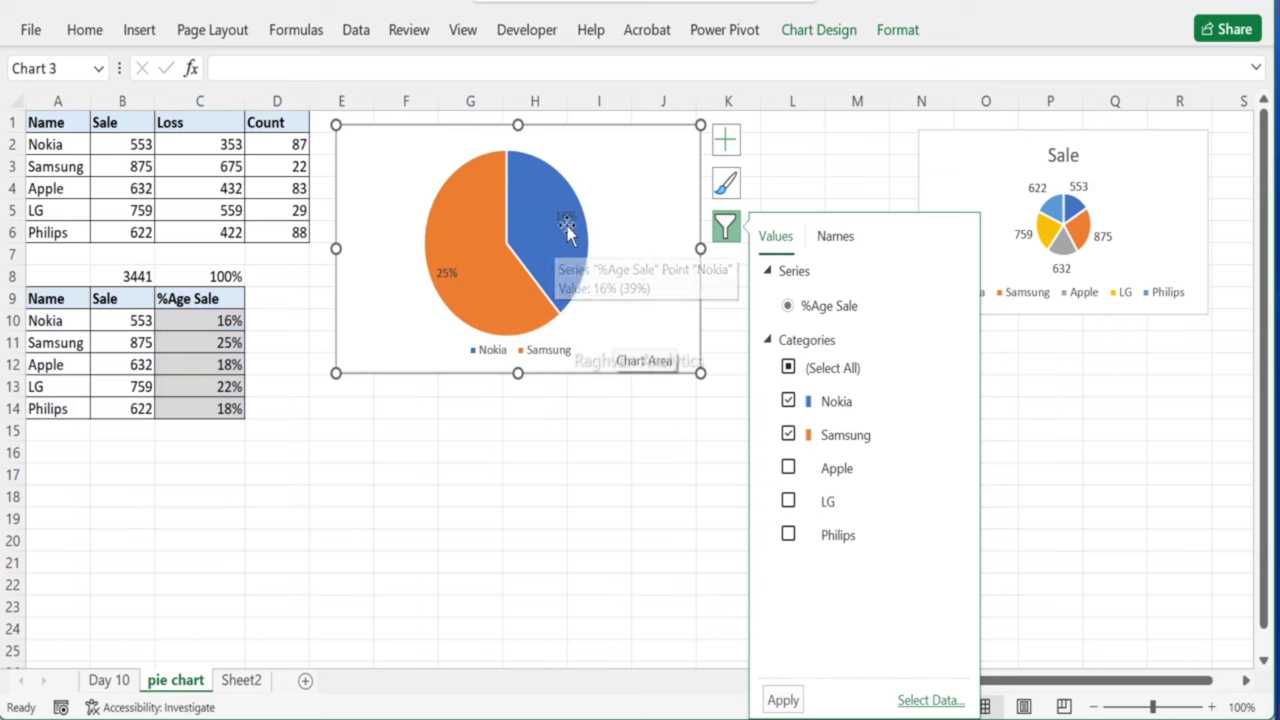
{"action": "left_click", "coordinate": [786, 368]}
{"action": "left_click", "coordinate": [786, 368]}
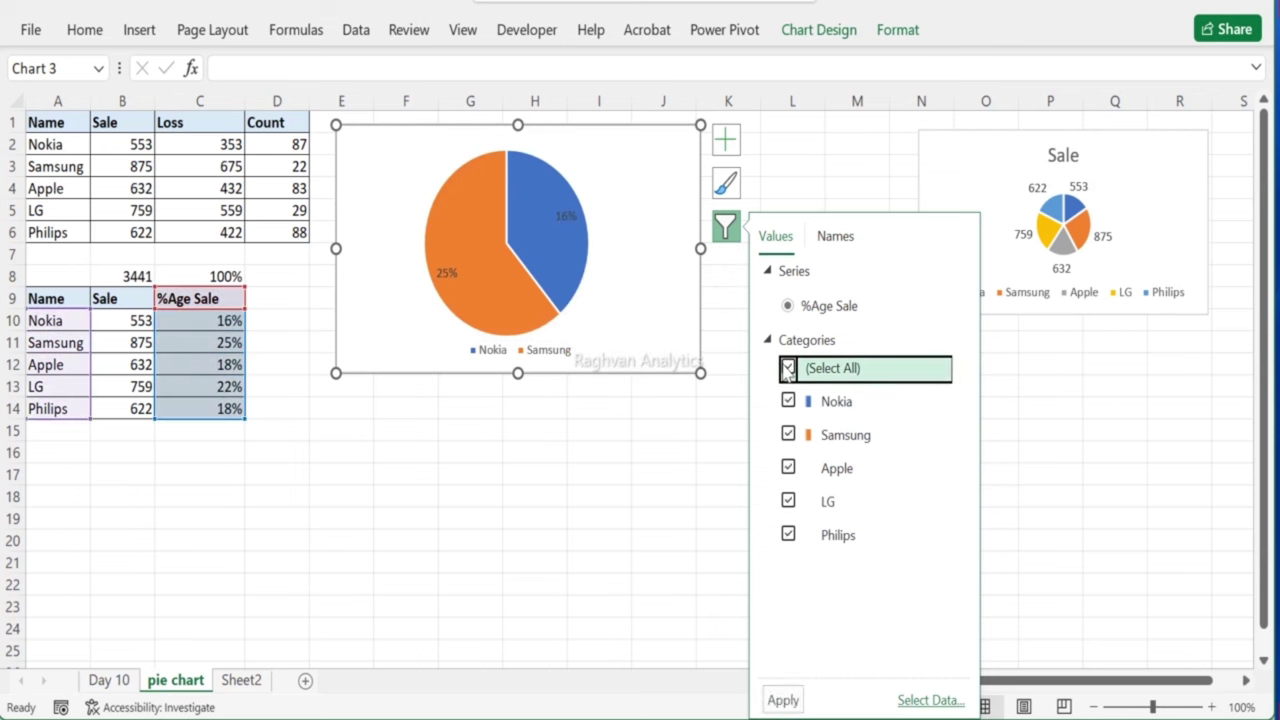
{"action": "left_click", "coordinate": [783, 699]}
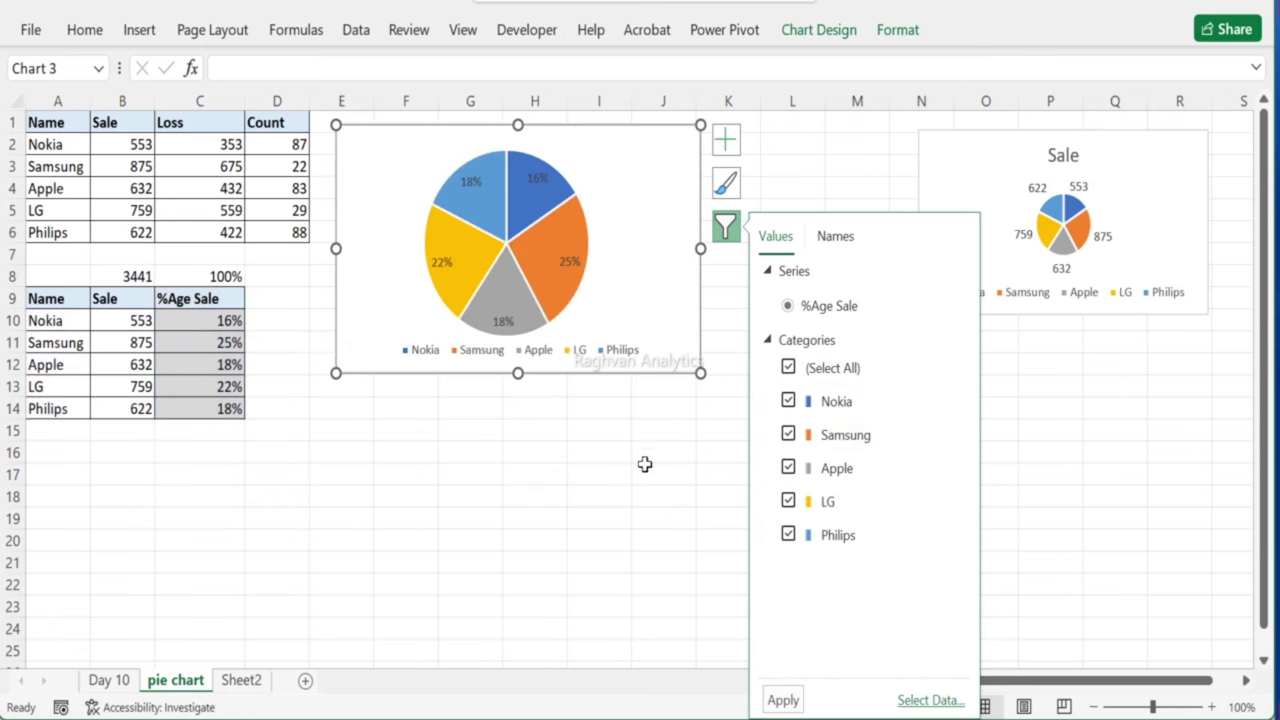
{"action": "left_click", "coordinate": [545, 413]}
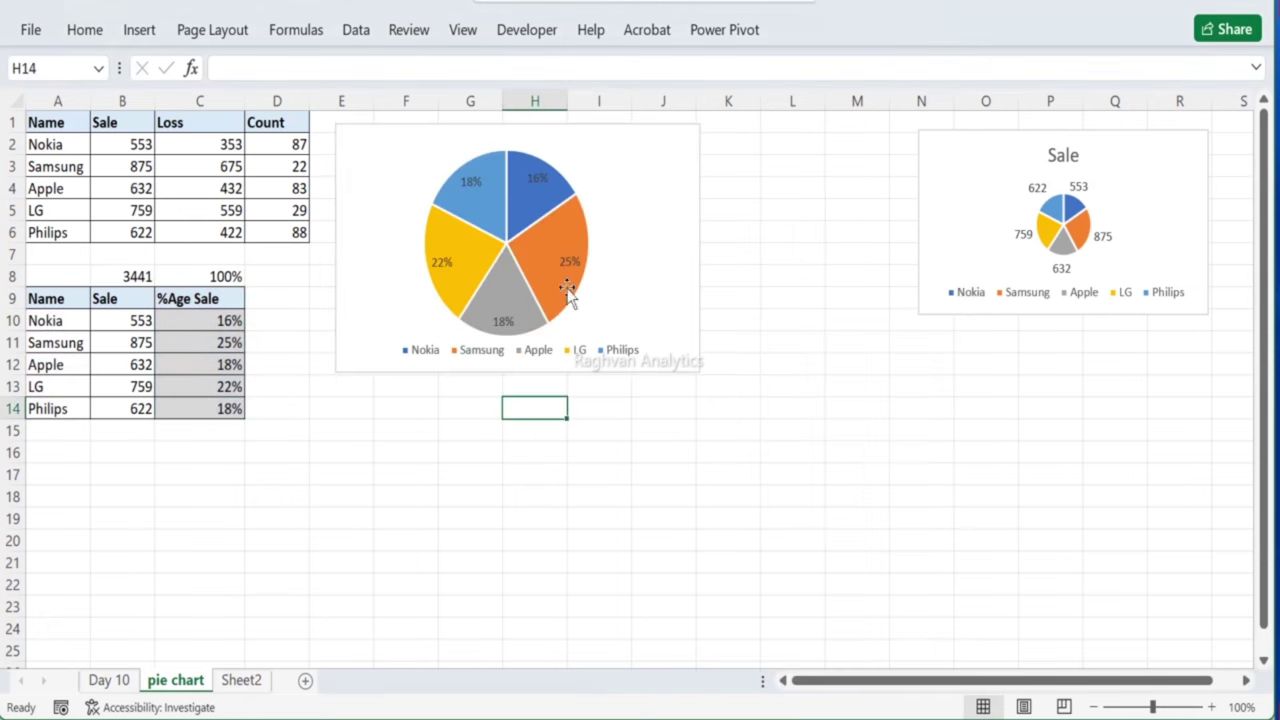
{"action": "left_click", "coordinate": [617, 194]}
{"action": "left_click", "coordinate": [827, 44]}
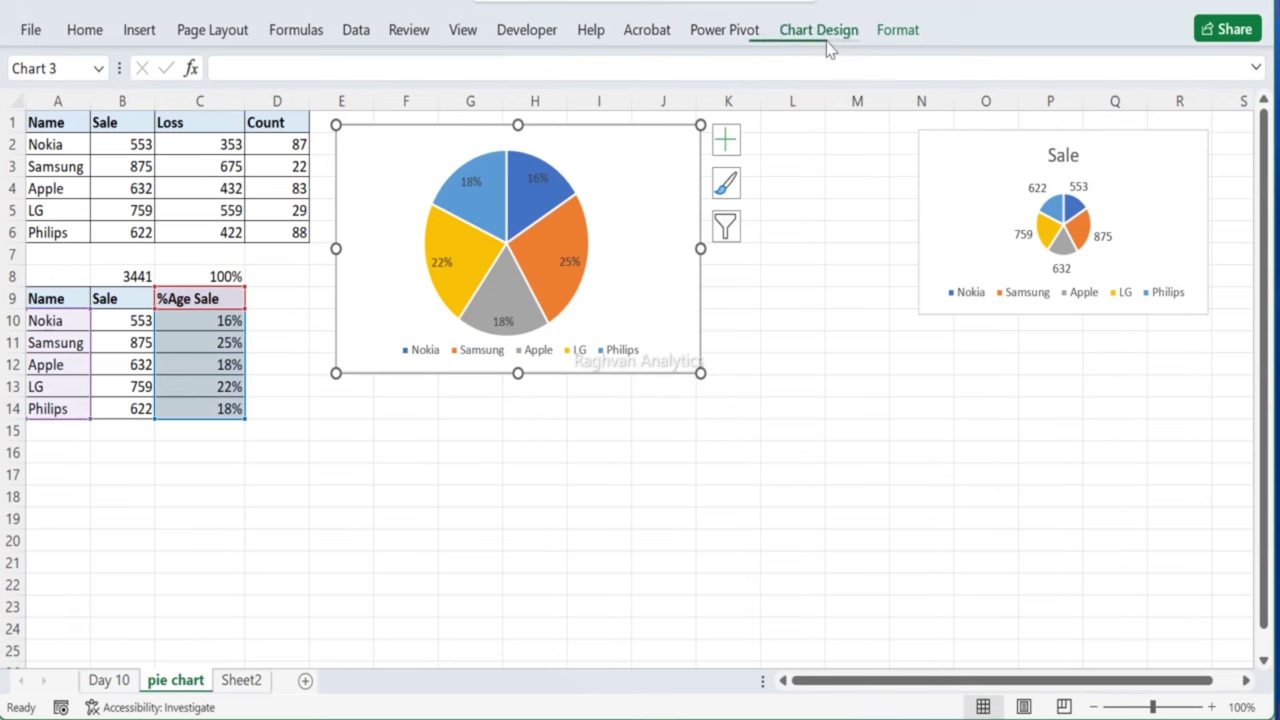
Step: Apply chart Style 12 from the Chart Styles gallery to the %Age Sale pie
{"action": "left_click", "coordinate": [726, 183]}
{"action": "scroll", "coordinate": [852, 430], "scroll_direction": "down", "scroll_amount": 3}
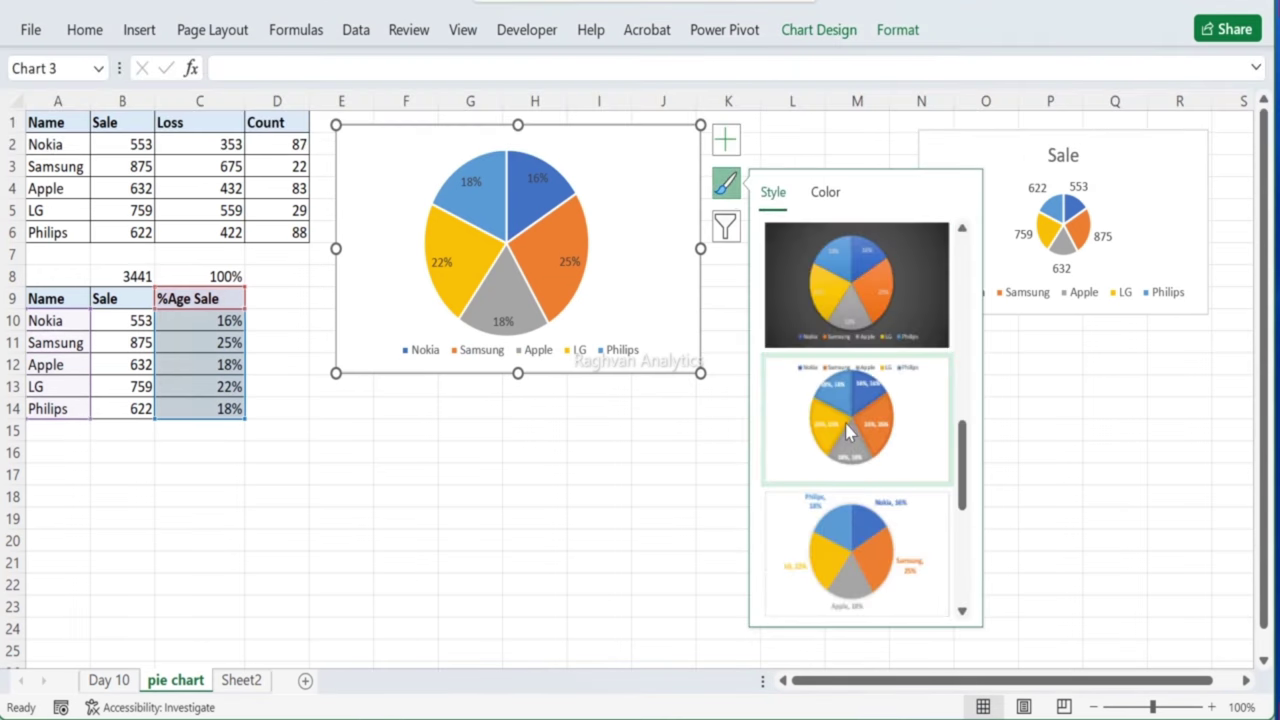
{"action": "scroll", "coordinate": [848, 372], "scroll_direction": "up", "scroll_amount": 3}
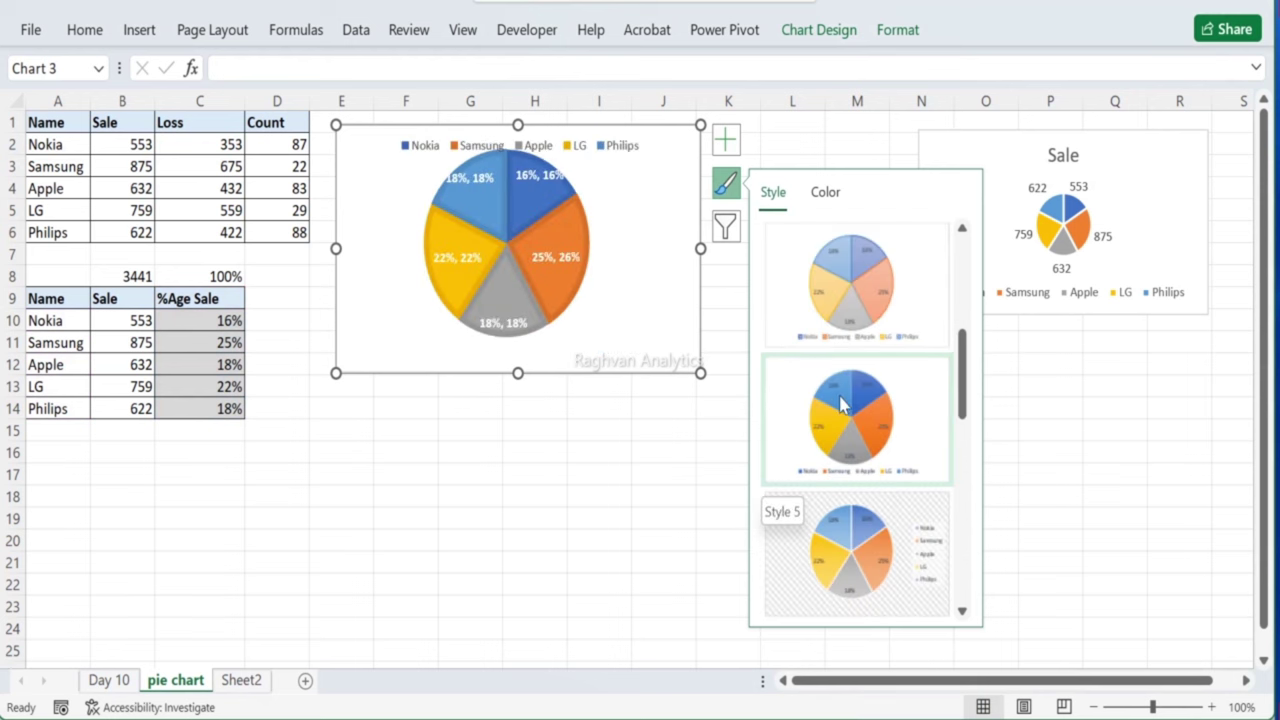
{"action": "scroll", "coordinate": [840, 418], "scroll_direction": "down", "scroll_amount": 2}
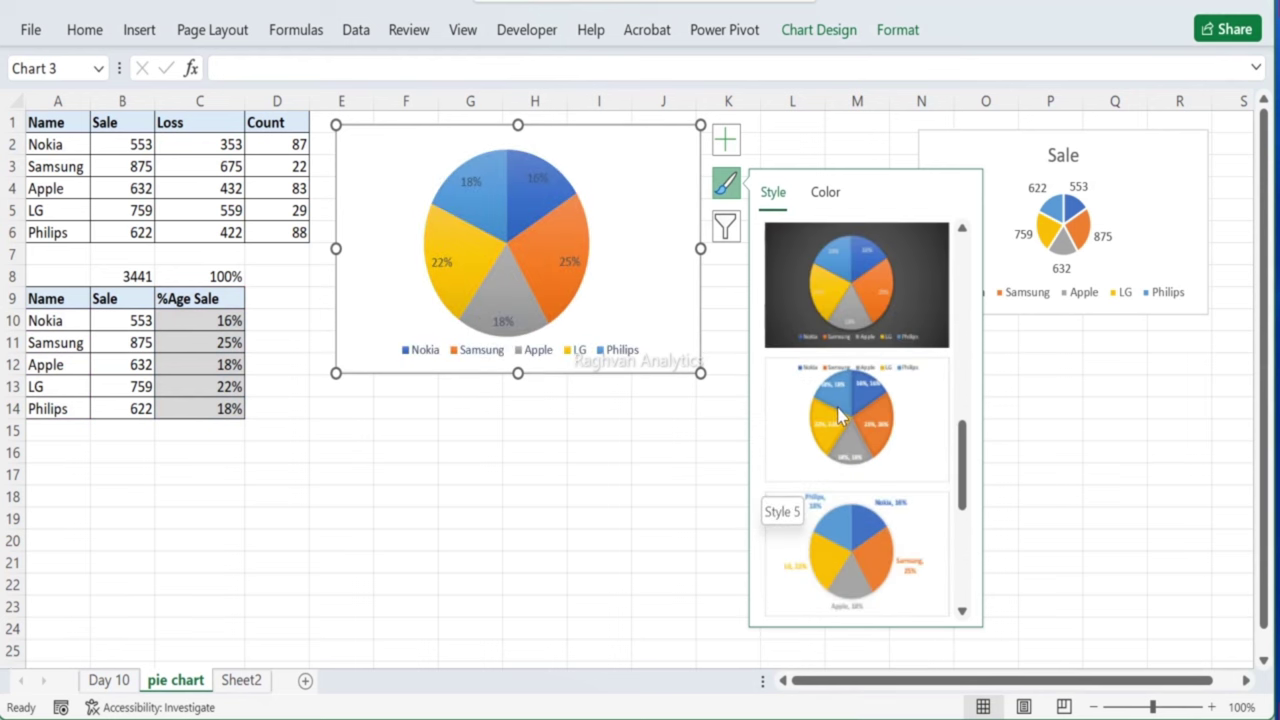
{"action": "scroll", "coordinate": [840, 418], "scroll_direction": "down", "scroll_amount": 2}
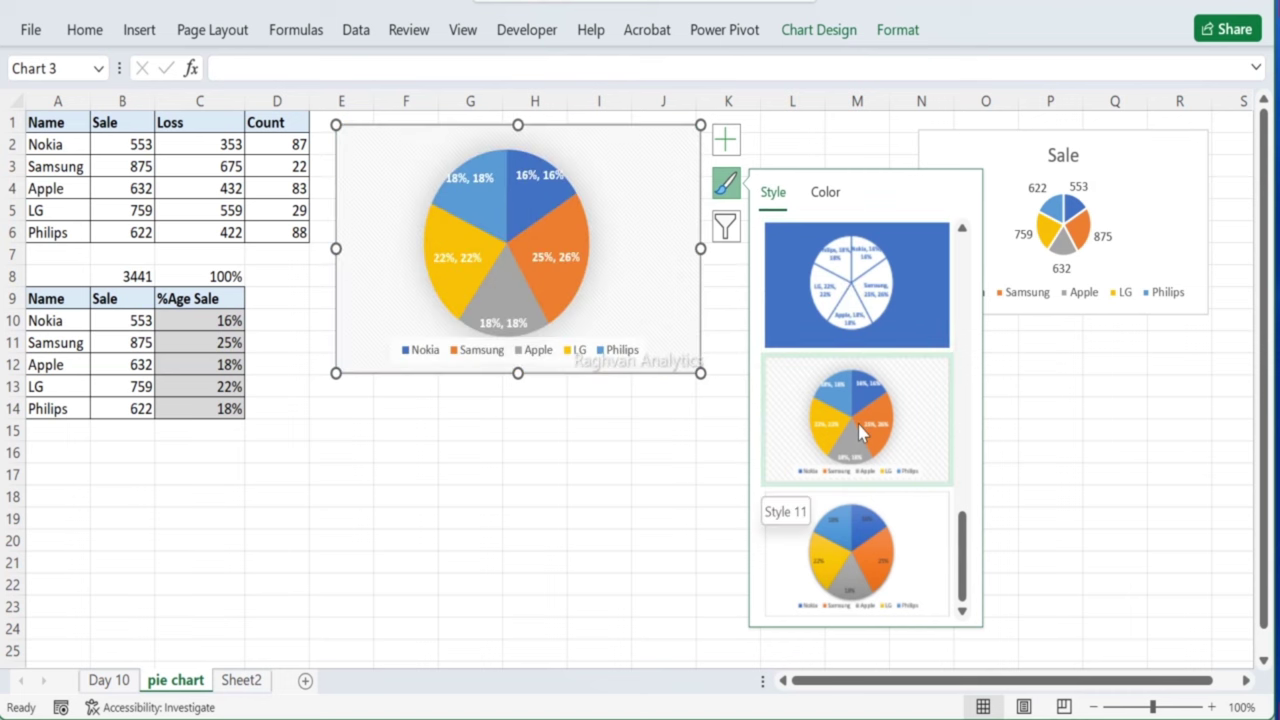
{"action": "left_click", "coordinate": [870, 568]}
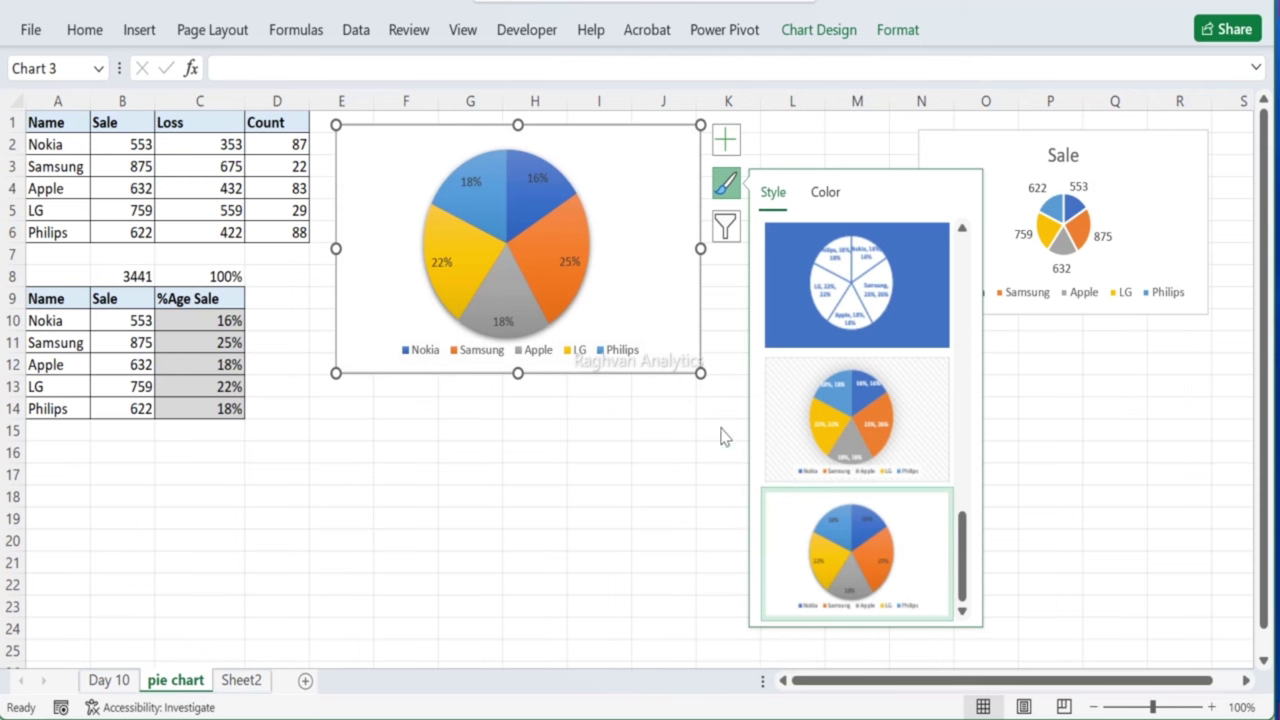
{"action": "left_click", "coordinate": [596, 492]}
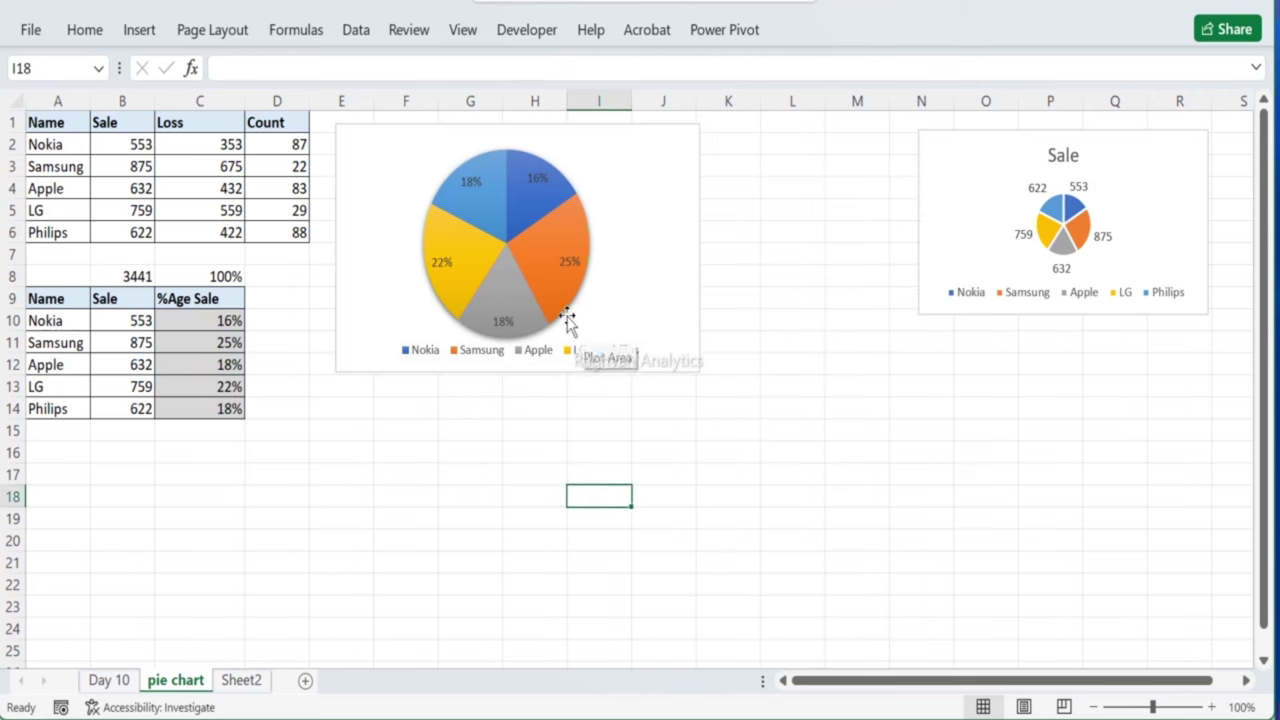
Step: Filter the pie to show only the Nokia and Samsung slices
{"action": "left_click", "coordinate": [567, 268]}
{"action": "left_click", "coordinate": [638, 225]}
{"action": "left_click", "coordinate": [725, 226]}
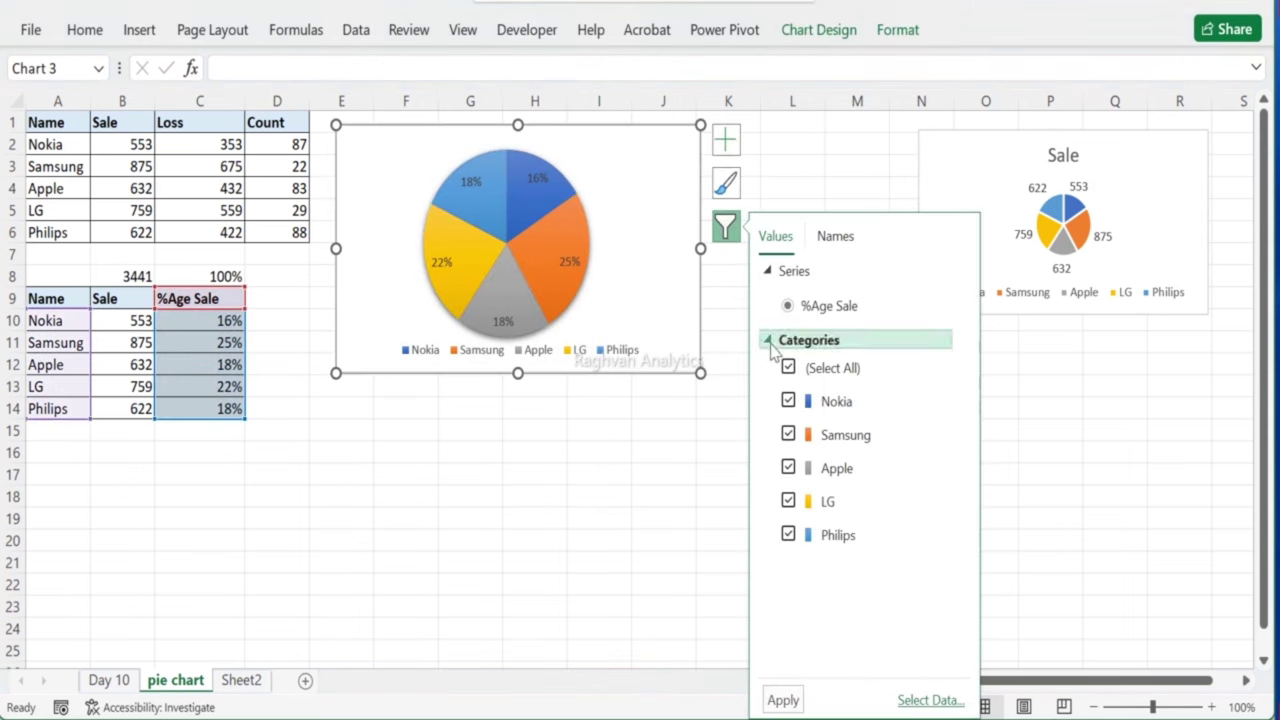
{"action": "left_click", "coordinate": [788, 368]}
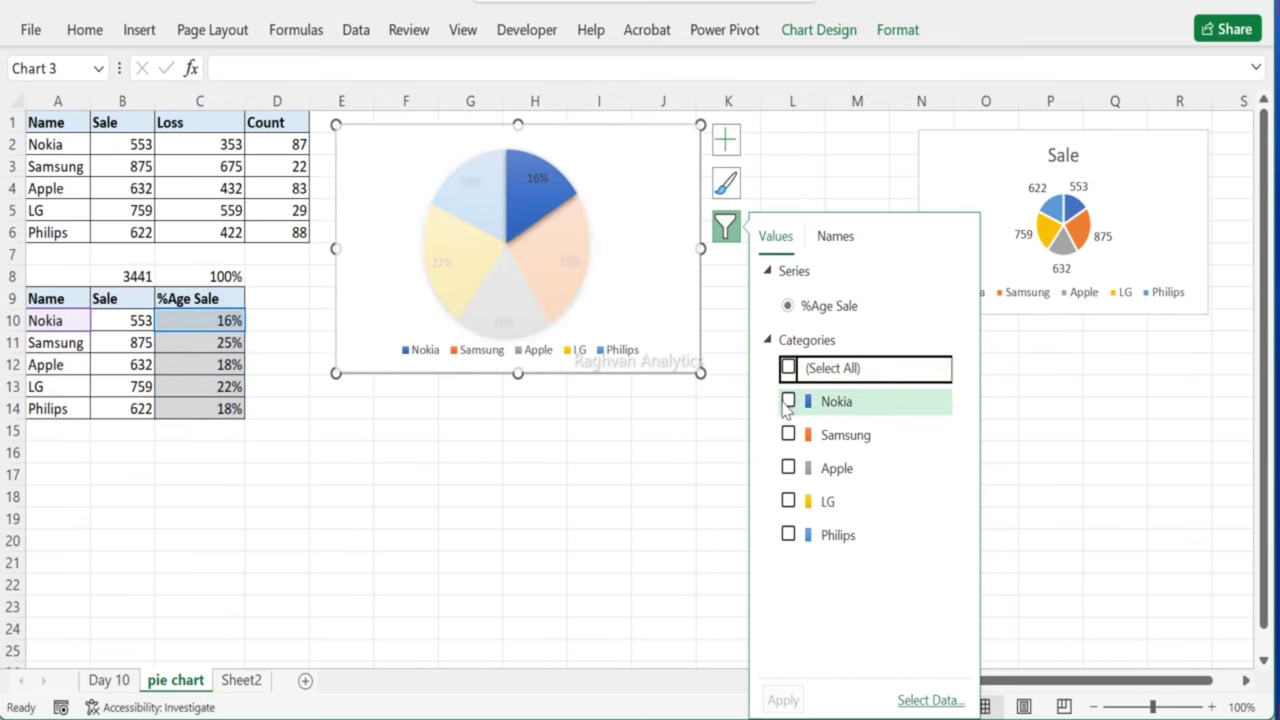
{"action": "left_click", "coordinate": [788, 401]}
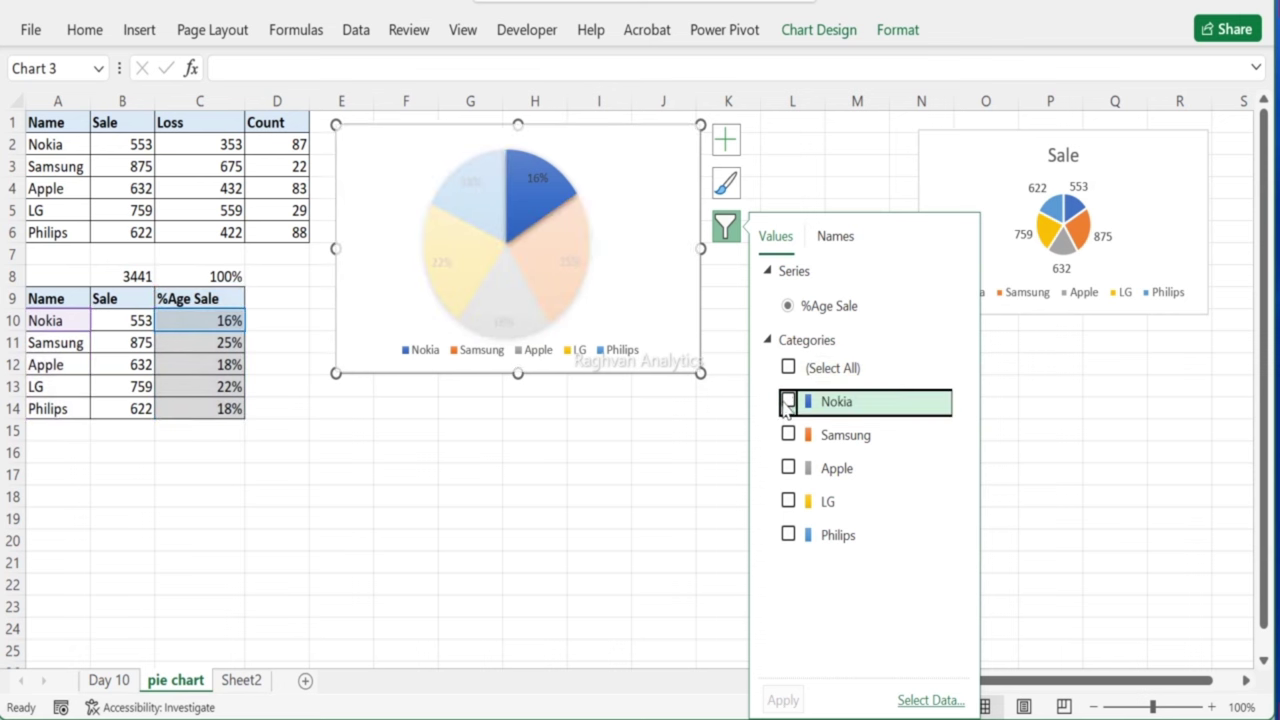
{"action": "left_click", "coordinate": [788, 434]}
{"action": "left_click", "coordinate": [781, 698]}
{"action": "mouse_move", "coordinate": [491, 292]}
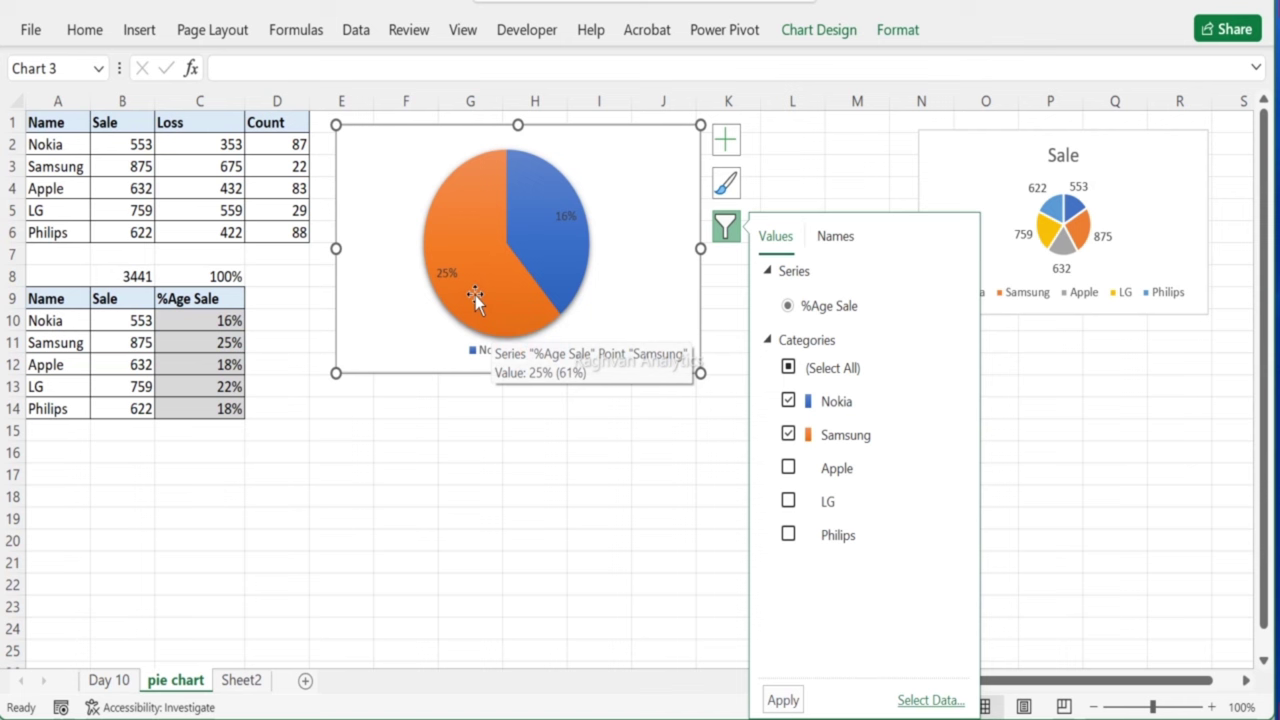
{"action": "left_click", "coordinate": [472, 545]}
Step: Add Apple to the filter and make the chart slightly taller
{"action": "left_click", "coordinate": [453, 273]}
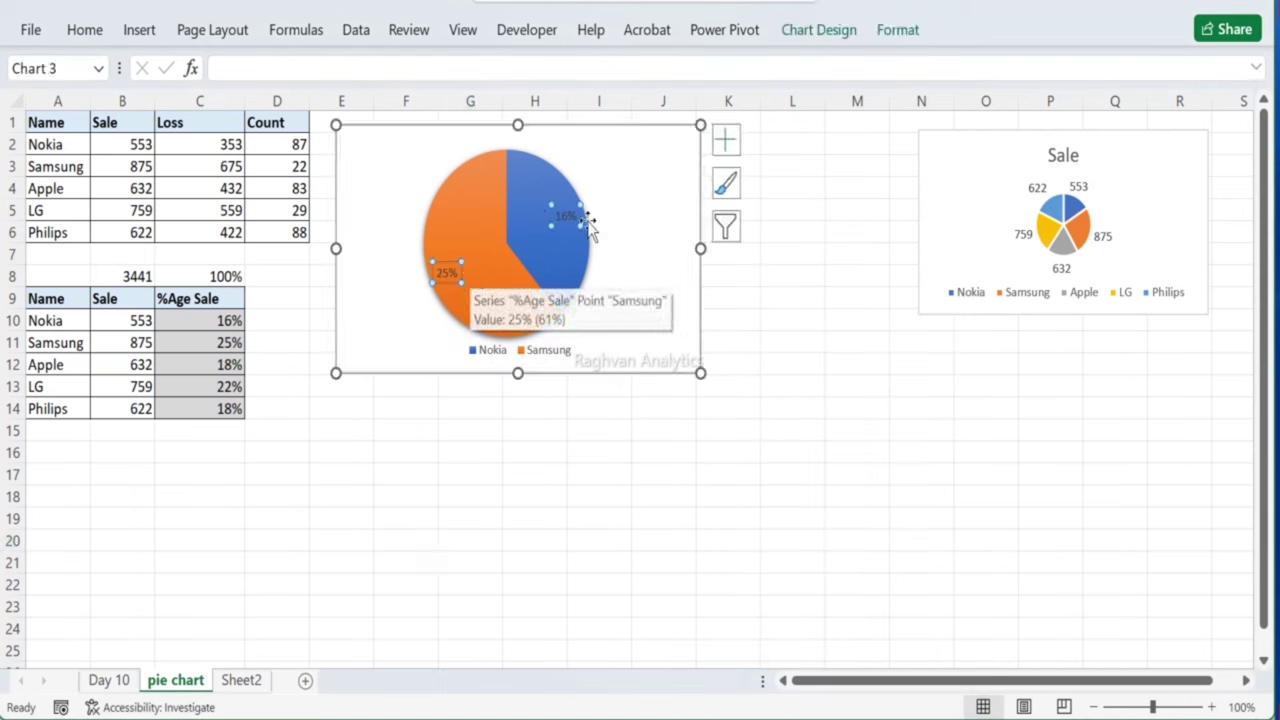
{"action": "left_click", "coordinate": [537, 278]}
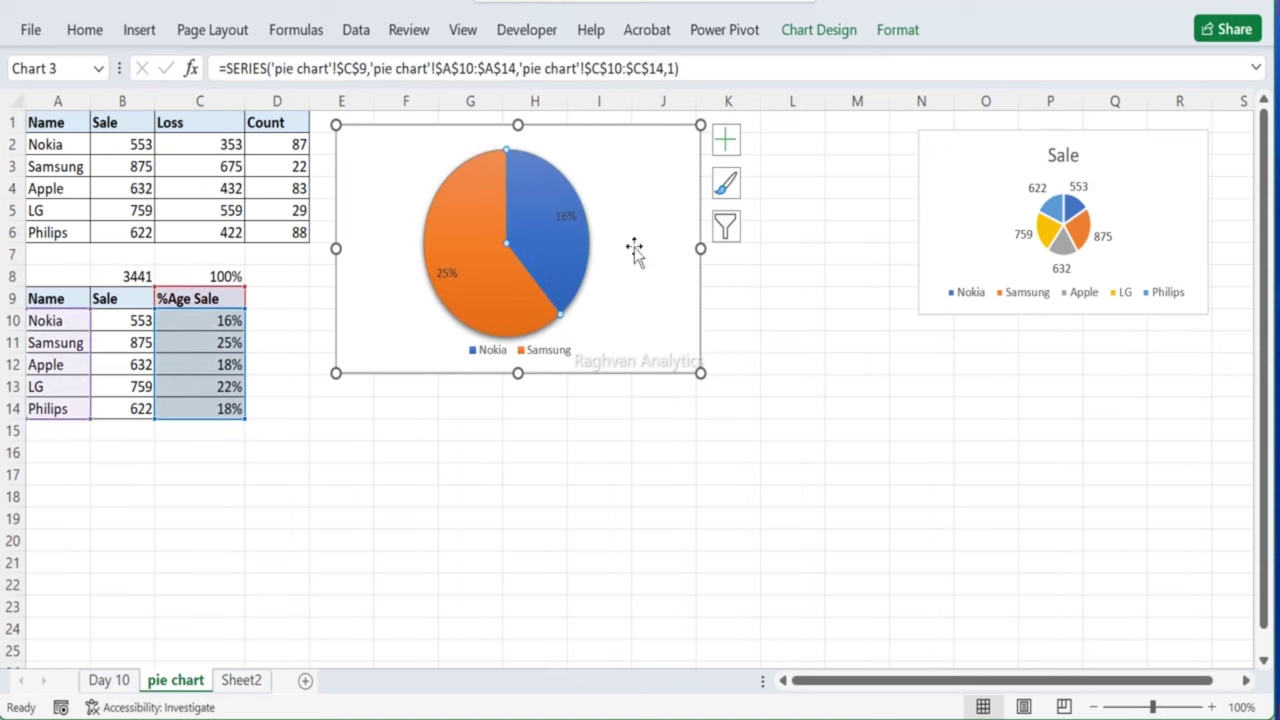
{"action": "left_click", "coordinate": [731, 230]}
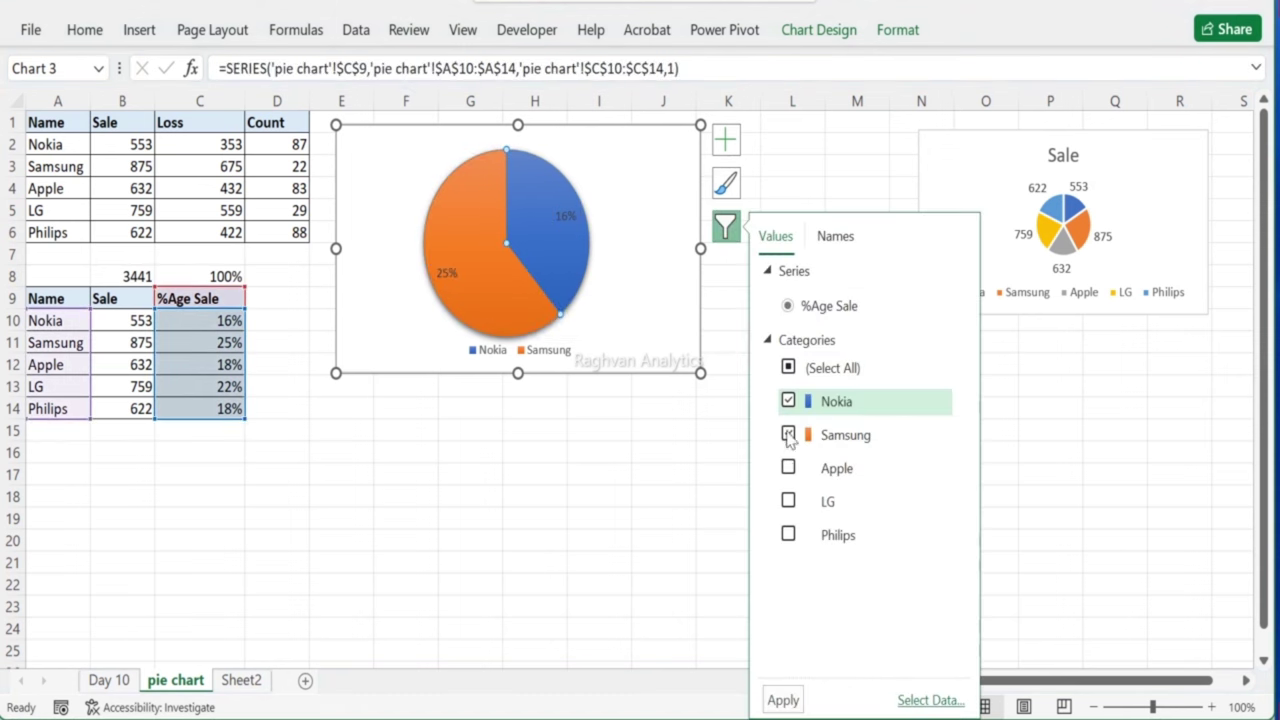
{"action": "left_click", "coordinate": [789, 469]}
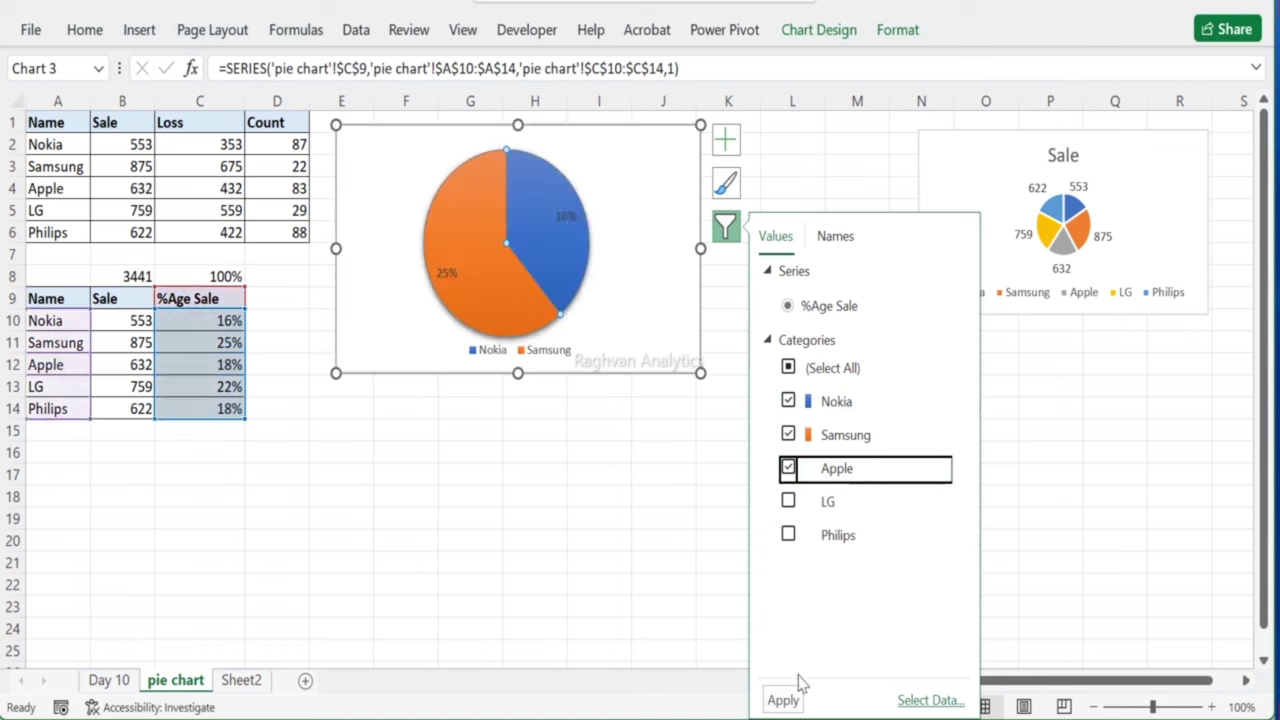
{"action": "left_click", "coordinate": [782, 699]}
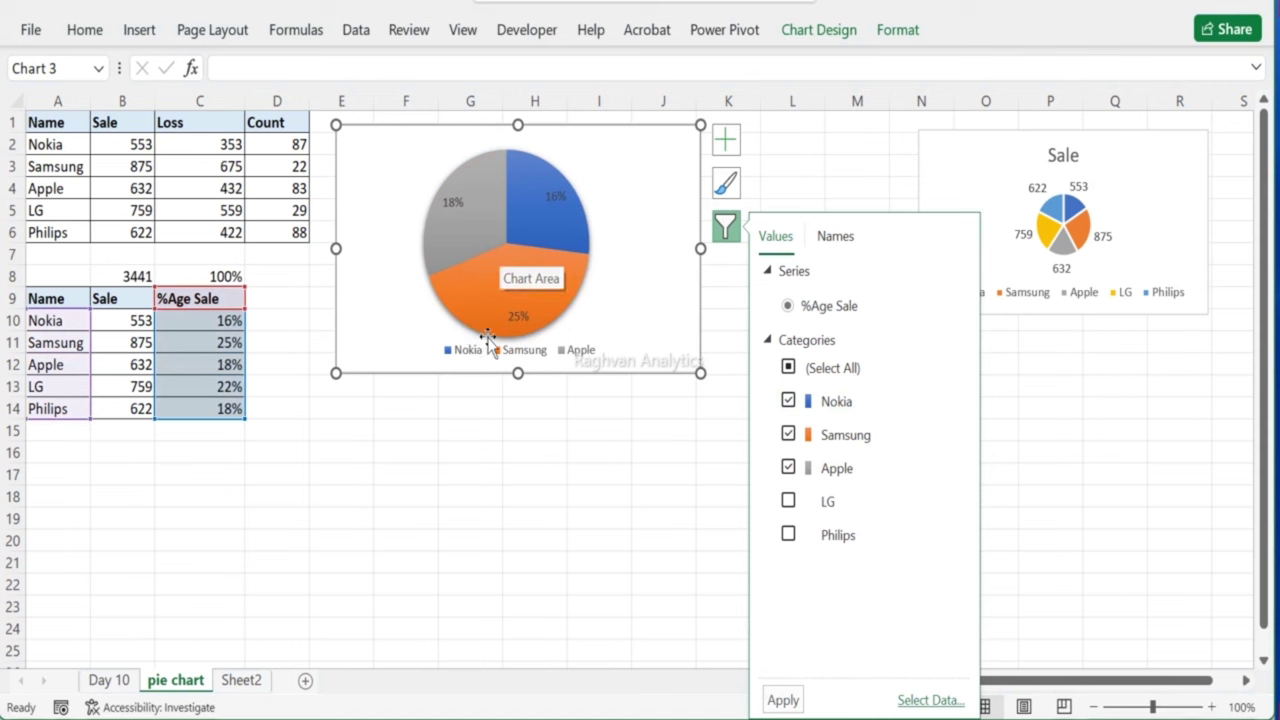
{"action": "left_click_drag", "start_coordinate": [515, 373], "coordinate": [517, 391]}
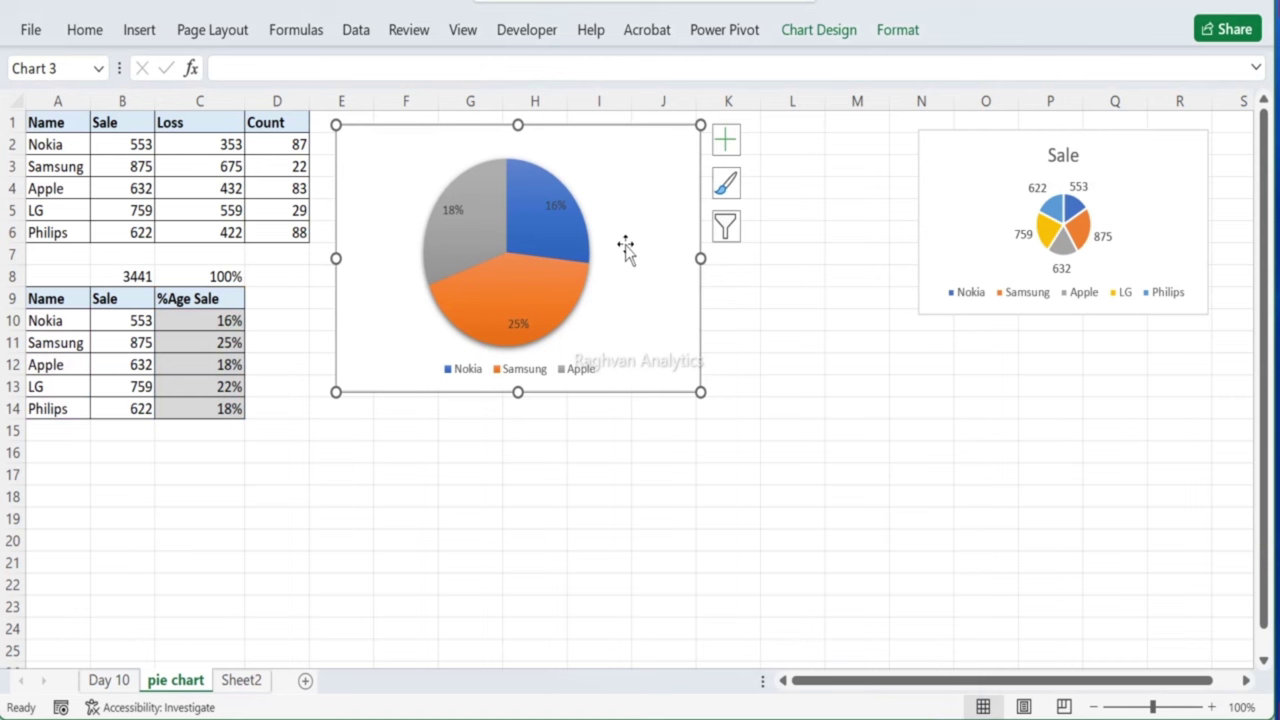
Step: Change the filter to show only the Apple and LG slices
{"action": "left_click", "coordinate": [727, 230]}
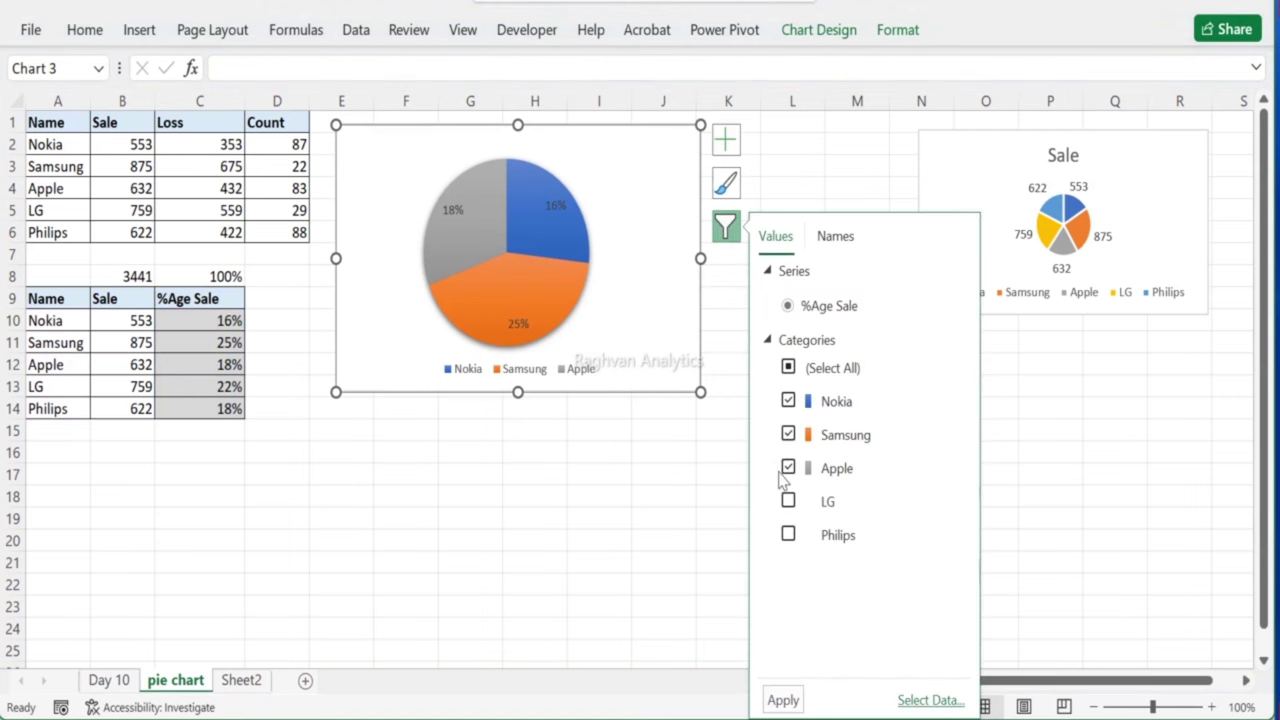
{"action": "left_click", "coordinate": [788, 401]}
{"action": "left_click", "coordinate": [788, 435]}
{"action": "left_click", "coordinate": [788, 501]}
{"action": "left_click", "coordinate": [783, 700]}
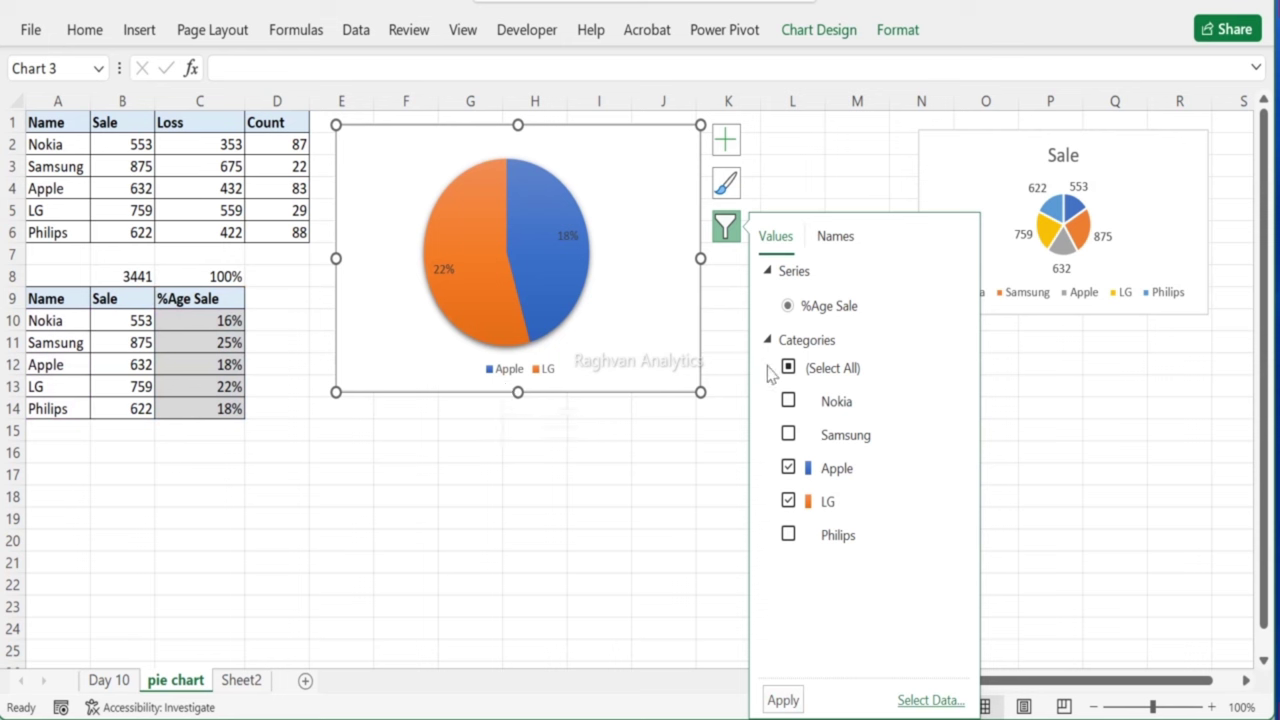
Step: Re-include Nokia, Samsung and Philips so all five brands show again
{"action": "left_click", "coordinate": [790, 401]}
{"action": "left_click", "coordinate": [789, 433]}
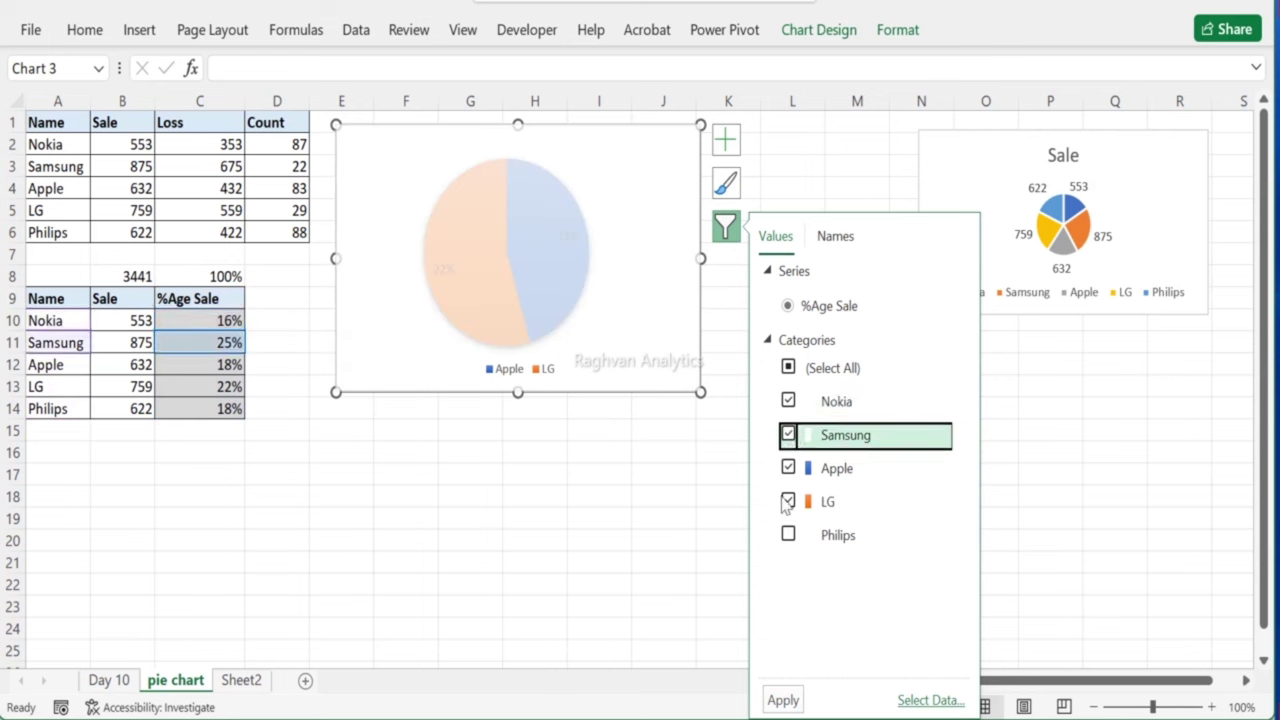
{"action": "left_click", "coordinate": [788, 535]}
{"action": "left_click", "coordinate": [782, 697]}
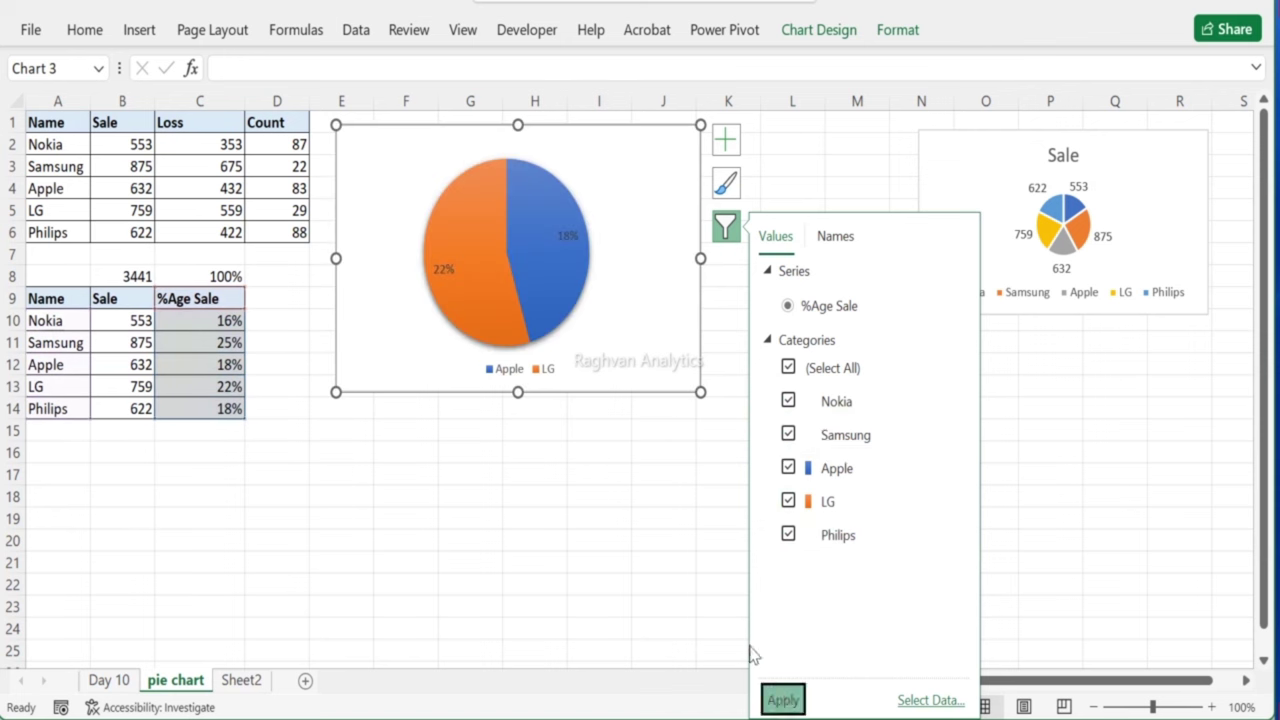
{"action": "left_click", "coordinate": [620, 512]}
{"action": "left_click", "coordinate": [611, 200]}
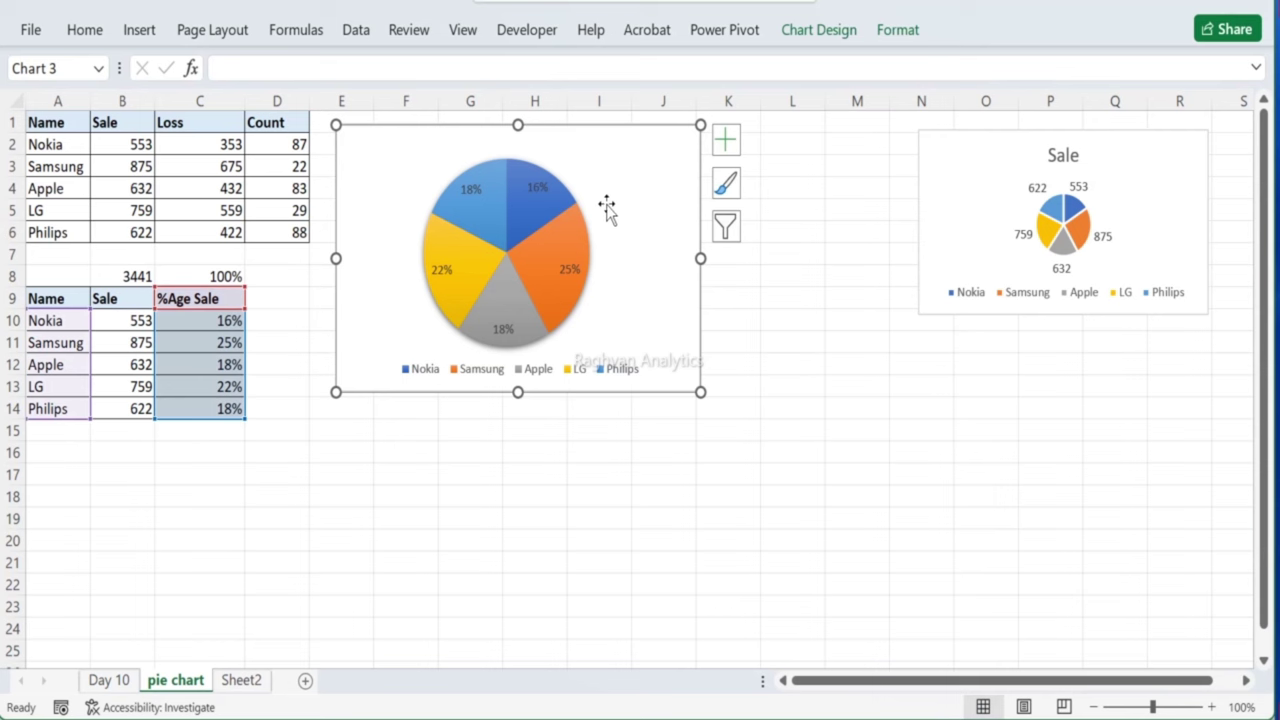
Step: Apply chart Style 9 with outside brand-and-percentage labels and no legend
{"action": "left_click", "coordinate": [824, 33]}
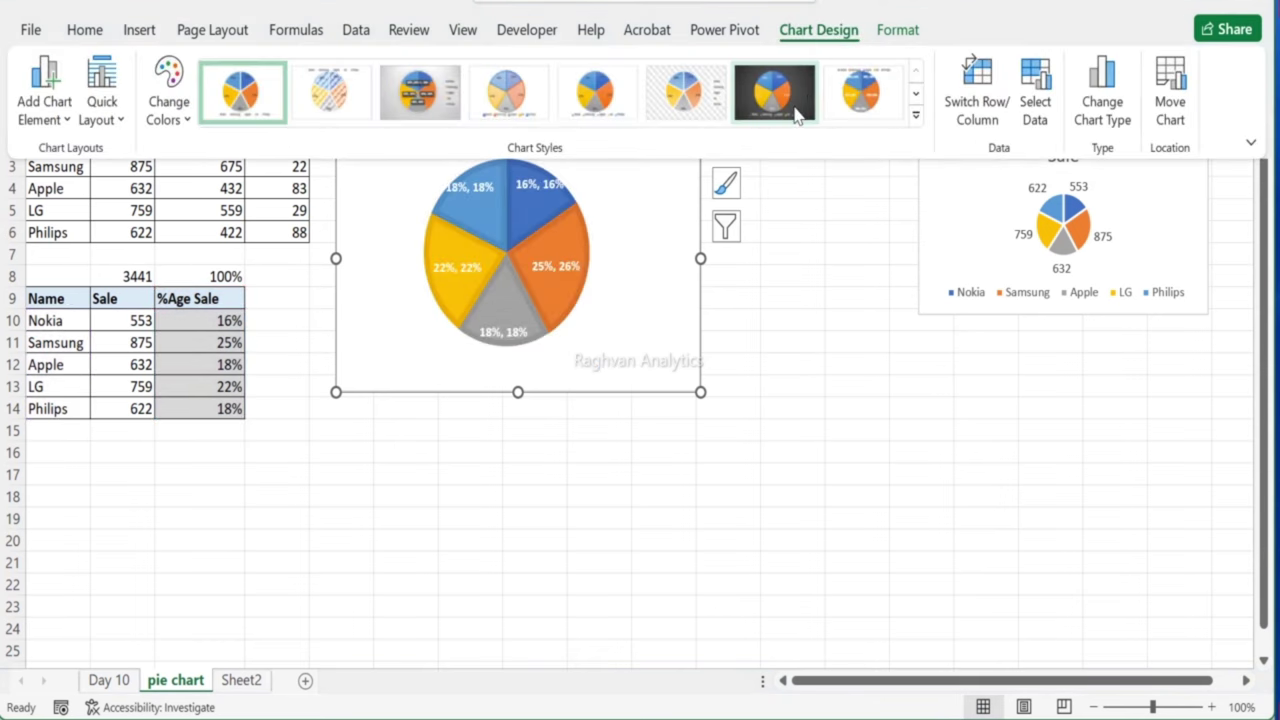
{"action": "left_click", "coordinate": [915, 115]}
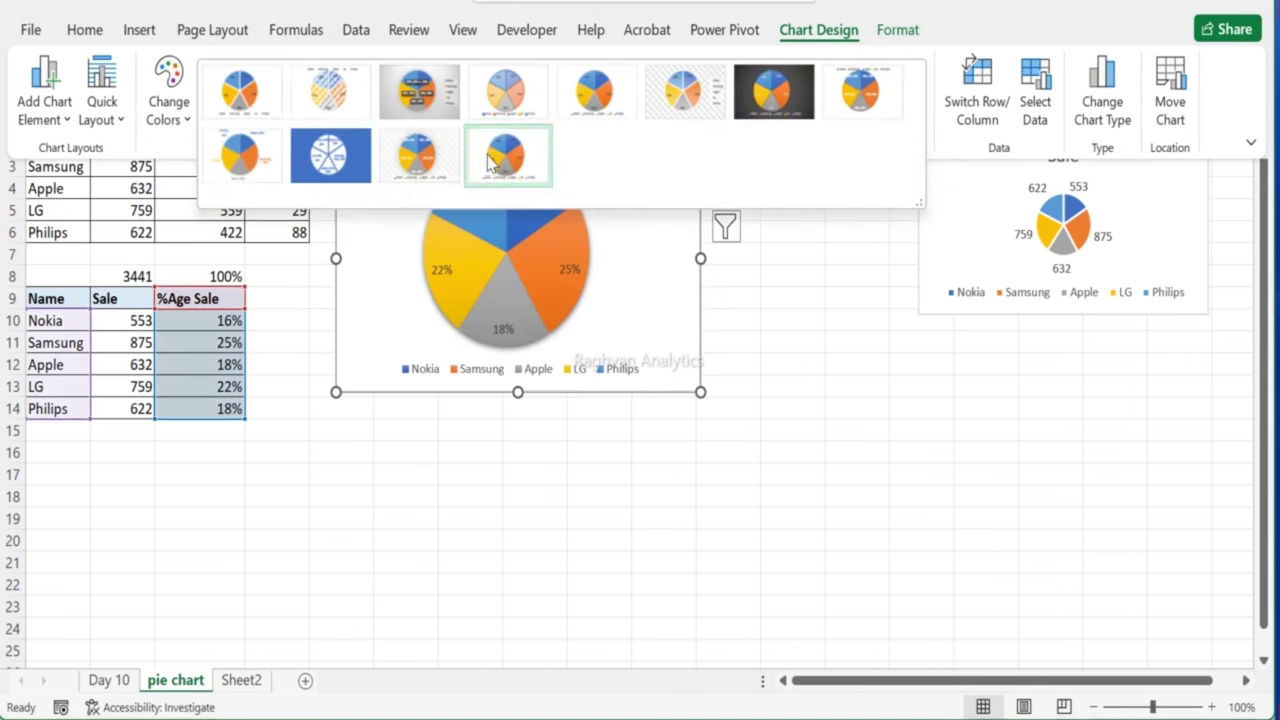
{"action": "left_click", "coordinate": [266, 161]}
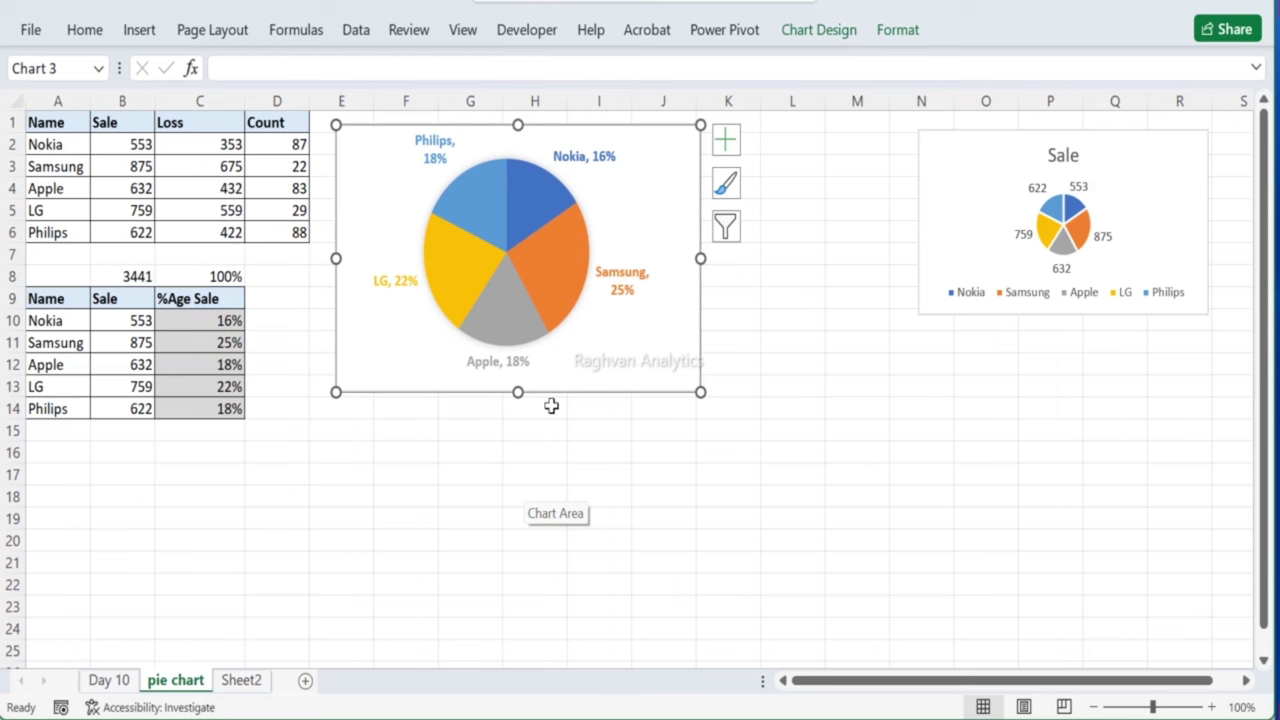
{"action": "left_click", "coordinate": [581, 455]}
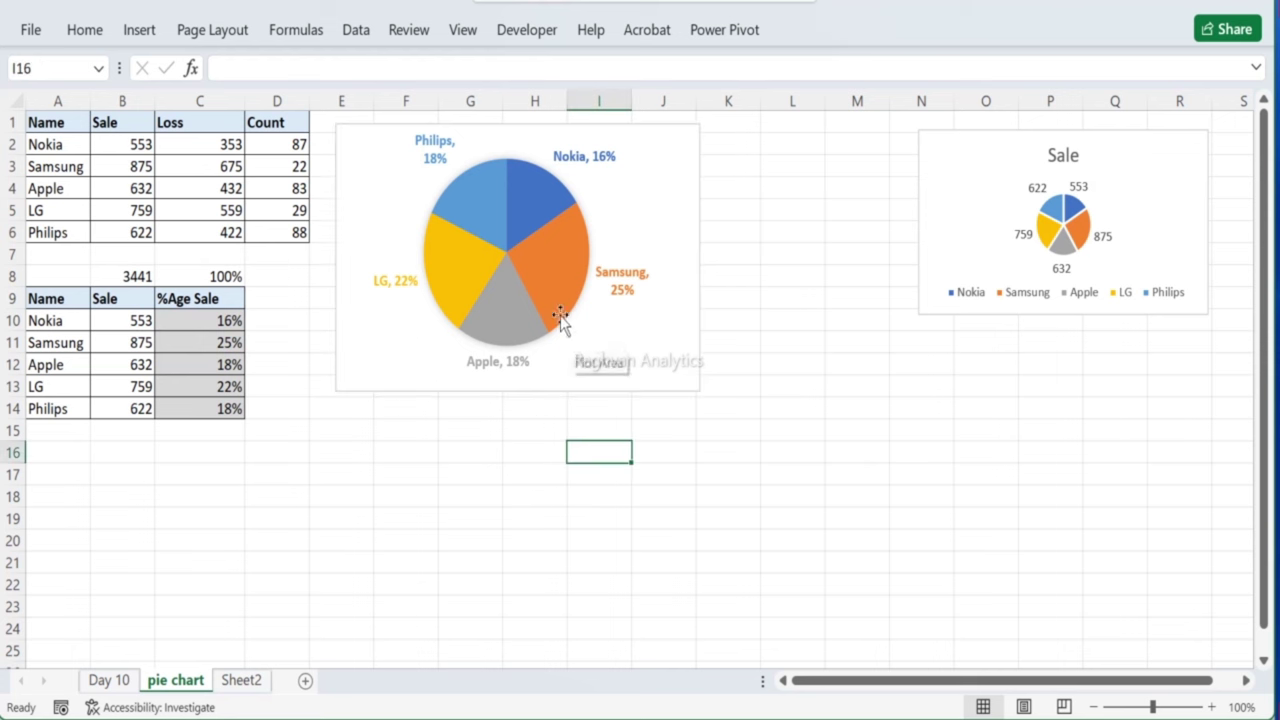
Step: Try dragging the Samsung data label closer to its slice
{"action": "left_click", "coordinate": [615, 276]}
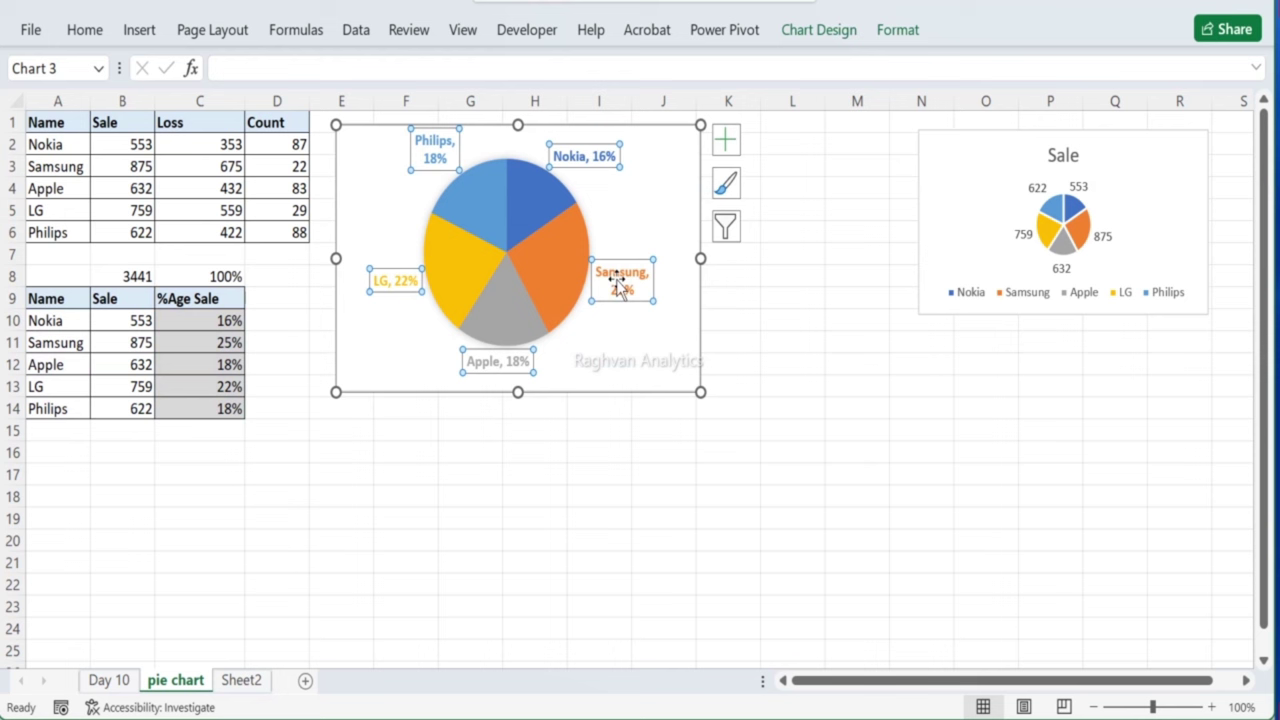
{"action": "left_click", "coordinate": [617, 280]}
{"action": "mouse_move", "coordinate": [617, 280]}
{"action": "left_mouse_down"}
{"action": "mouse_move", "coordinate": [586, 277]}
{"action": "mouse_move", "coordinate": [620, 287]}
{"action": "left_mouse_up"}
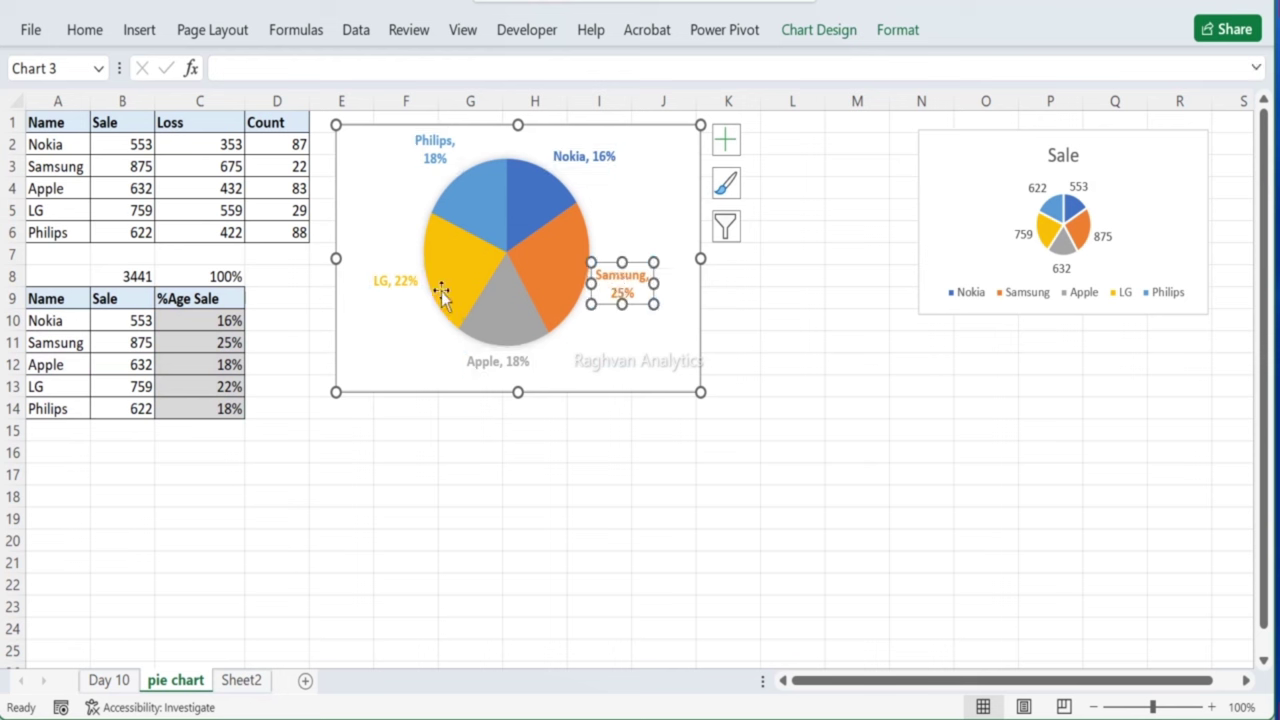
Step: Select the pie's data labels and bring up their Format Data Labels pane
{"action": "left_click", "coordinate": [623, 206]}
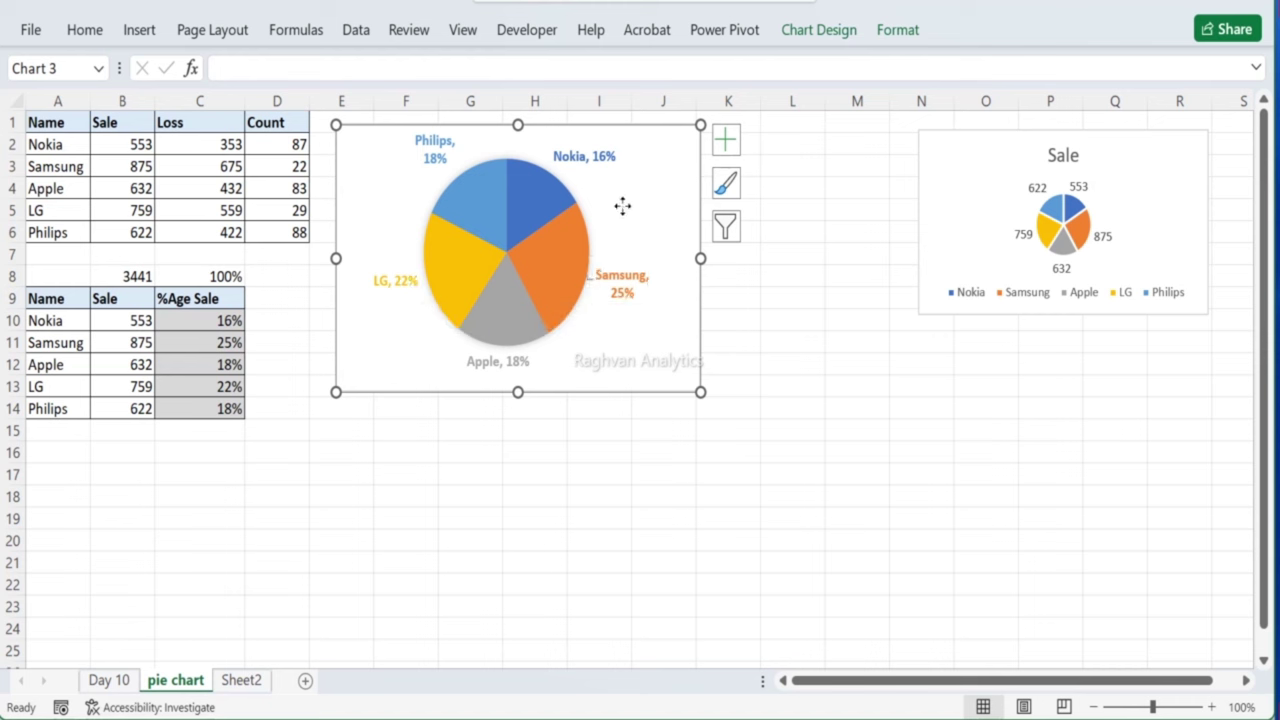
{"action": "left_click", "coordinate": [597, 284]}
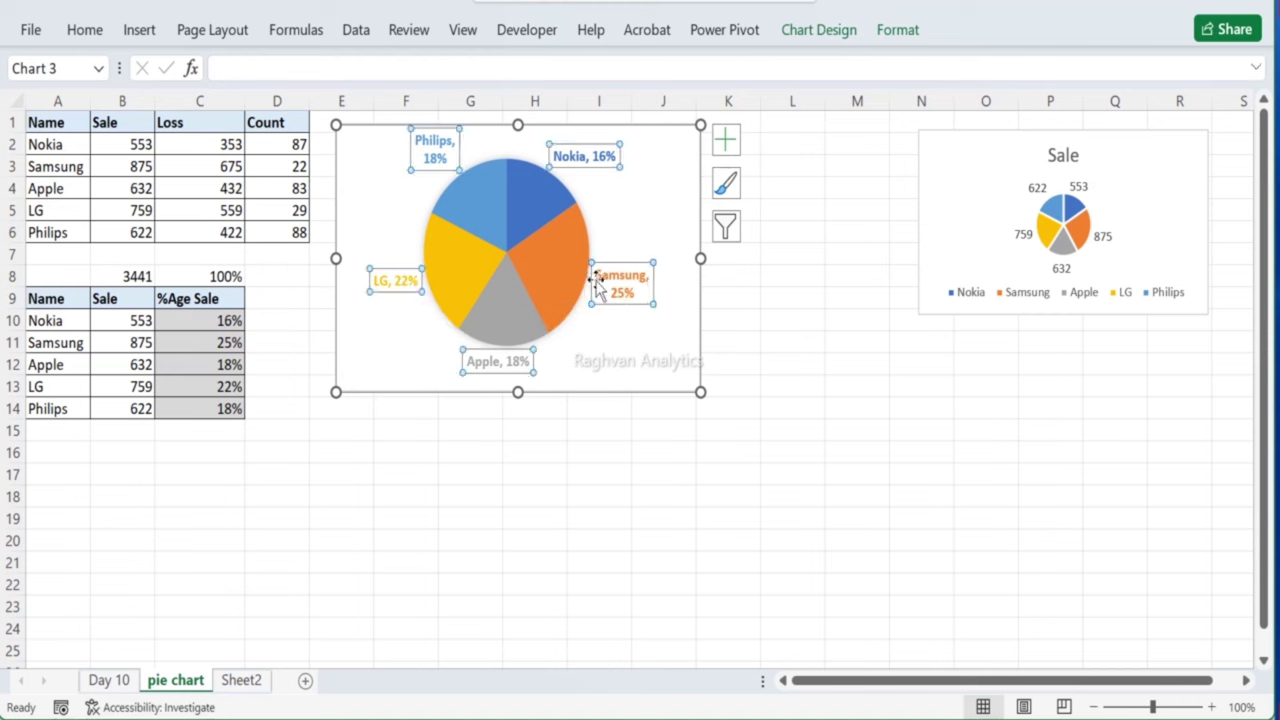
{"action": "left_click", "coordinate": [765, 258]}
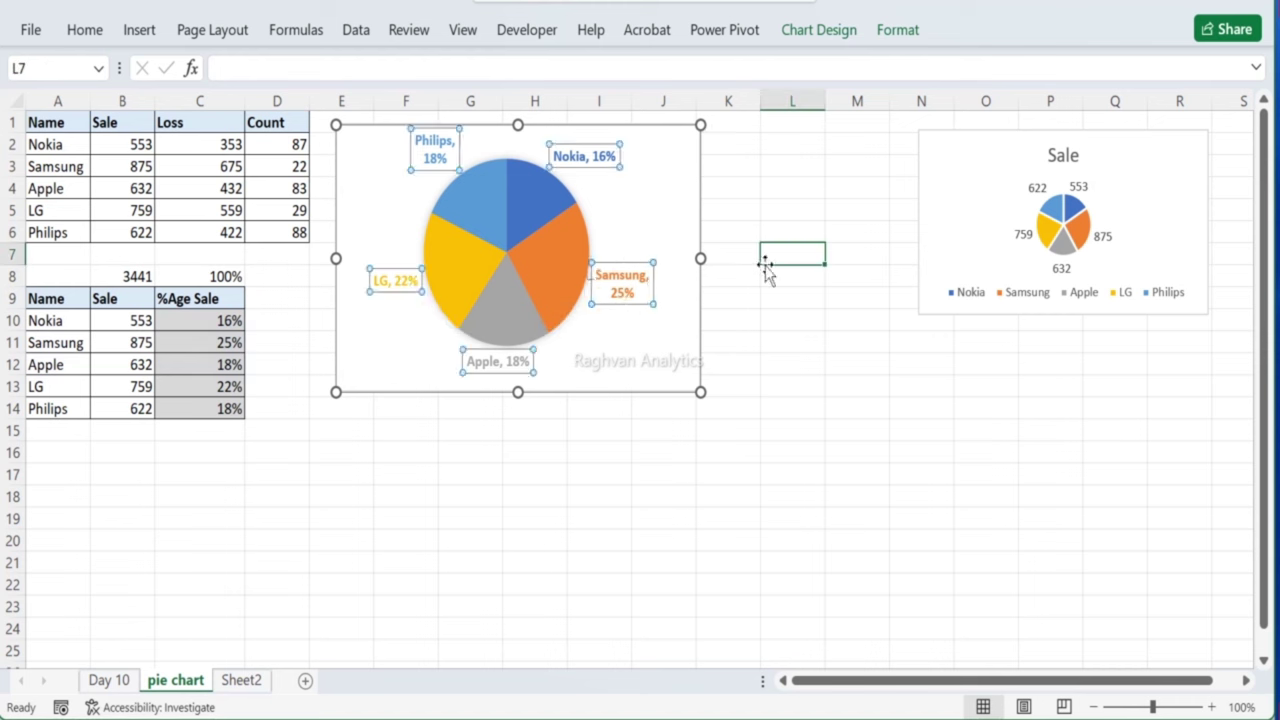
{"action": "left_click", "coordinate": [623, 288]}
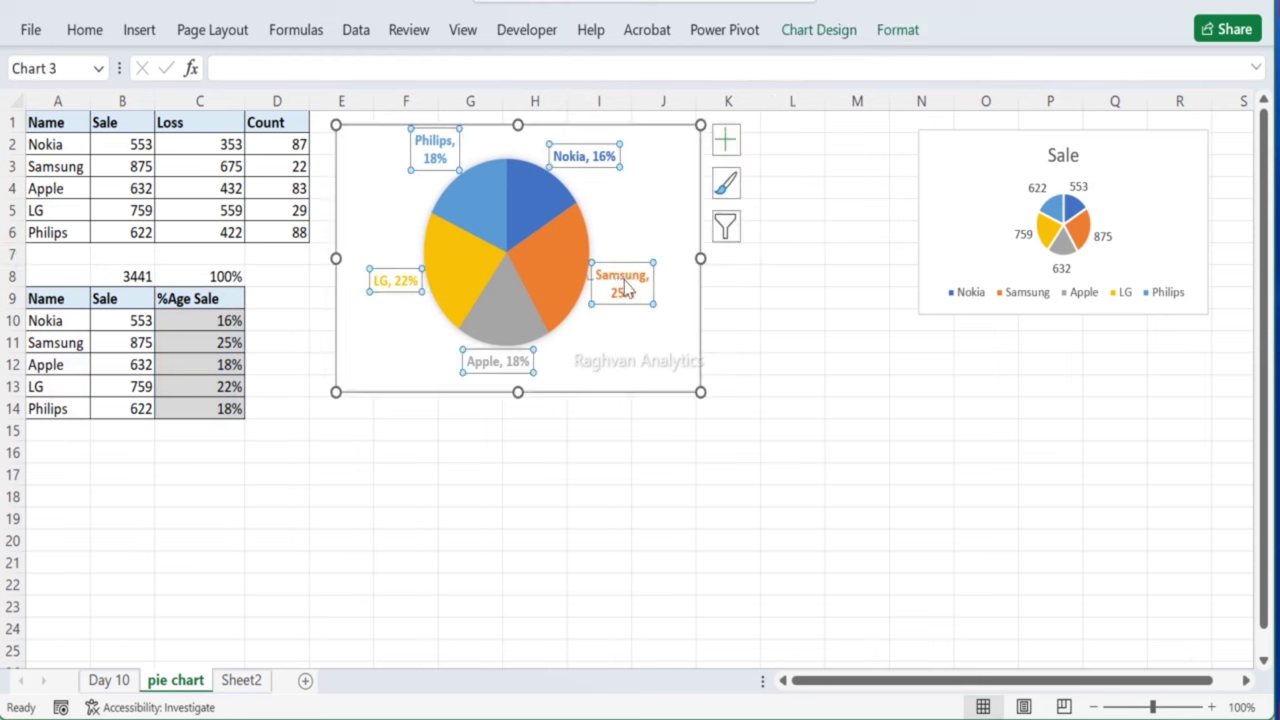
{"action": "right_click", "coordinate": [623, 289]}
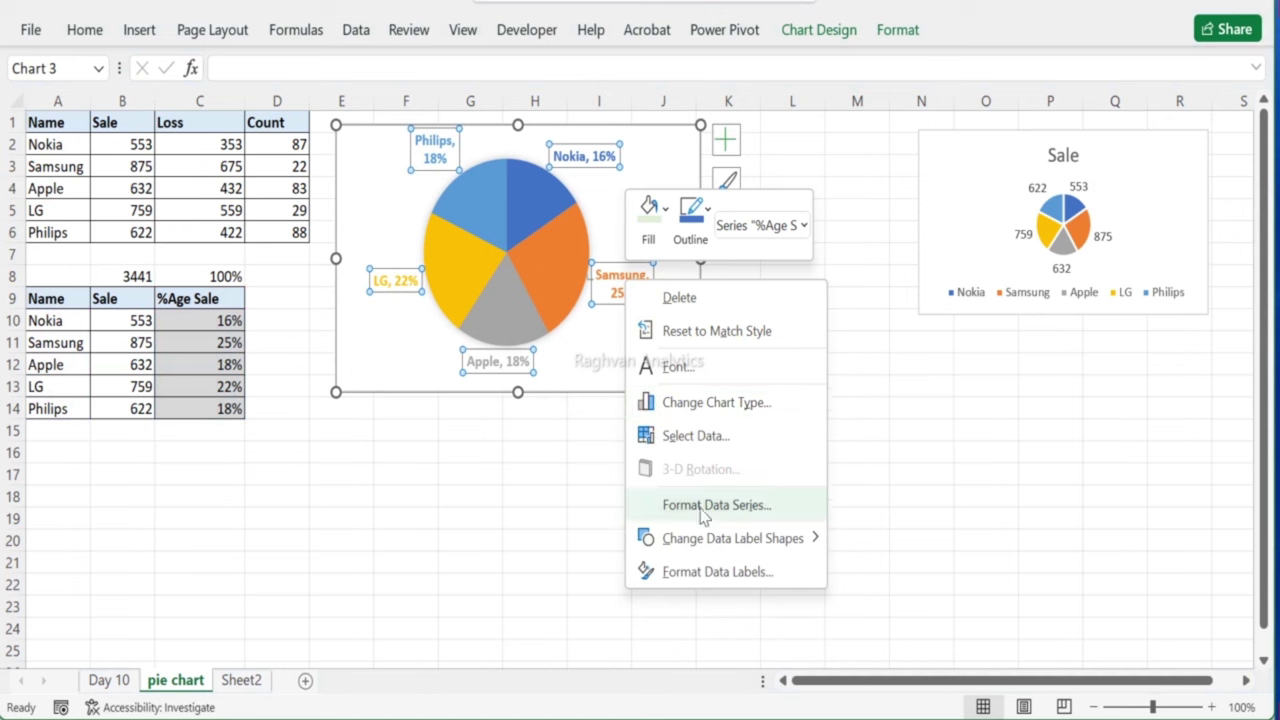
{"action": "left_click", "coordinate": [693, 573]}
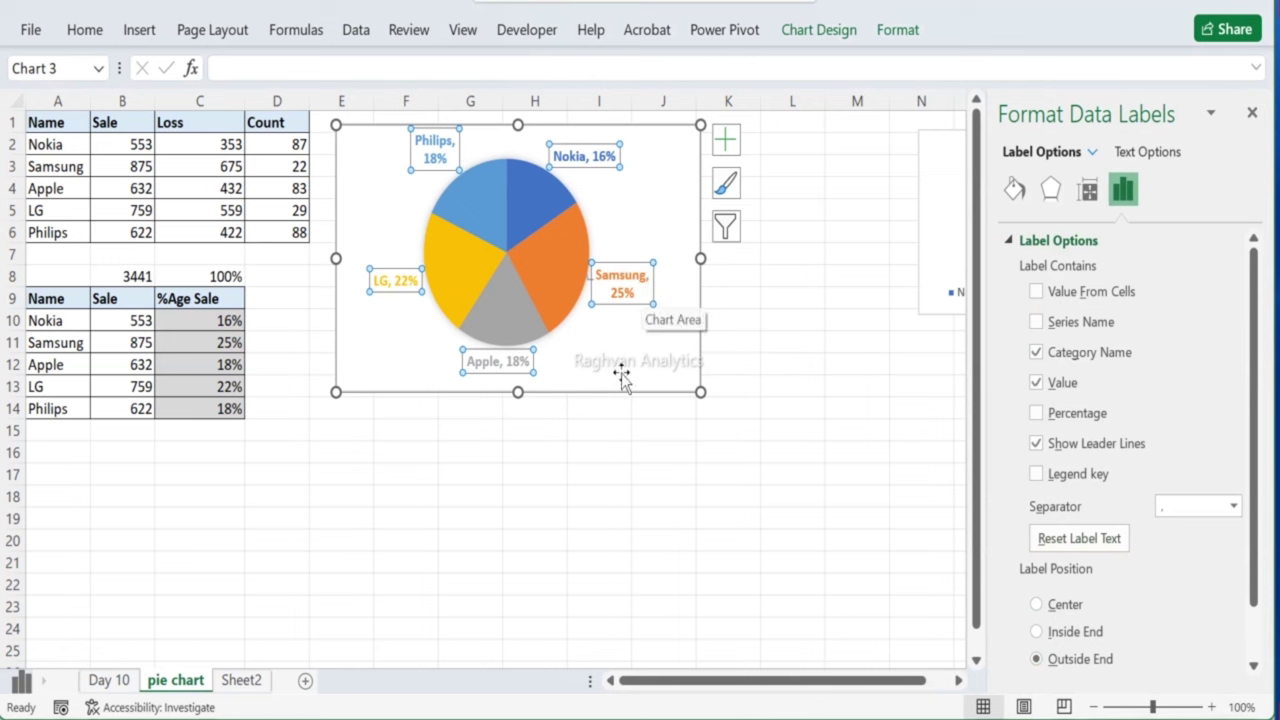
Step: Centre the data labels on their slices and give them a white fill
{"action": "left_click", "coordinate": [1036, 605]}
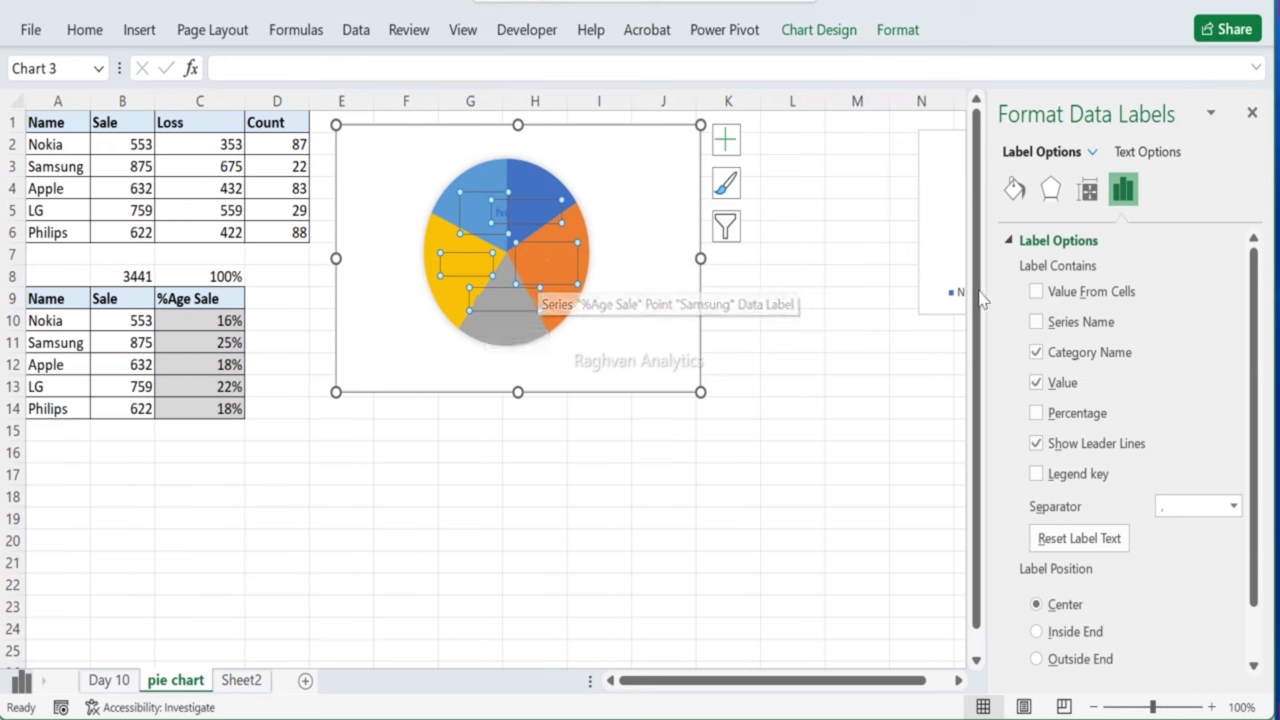
{"action": "left_click", "coordinate": [1050, 189]}
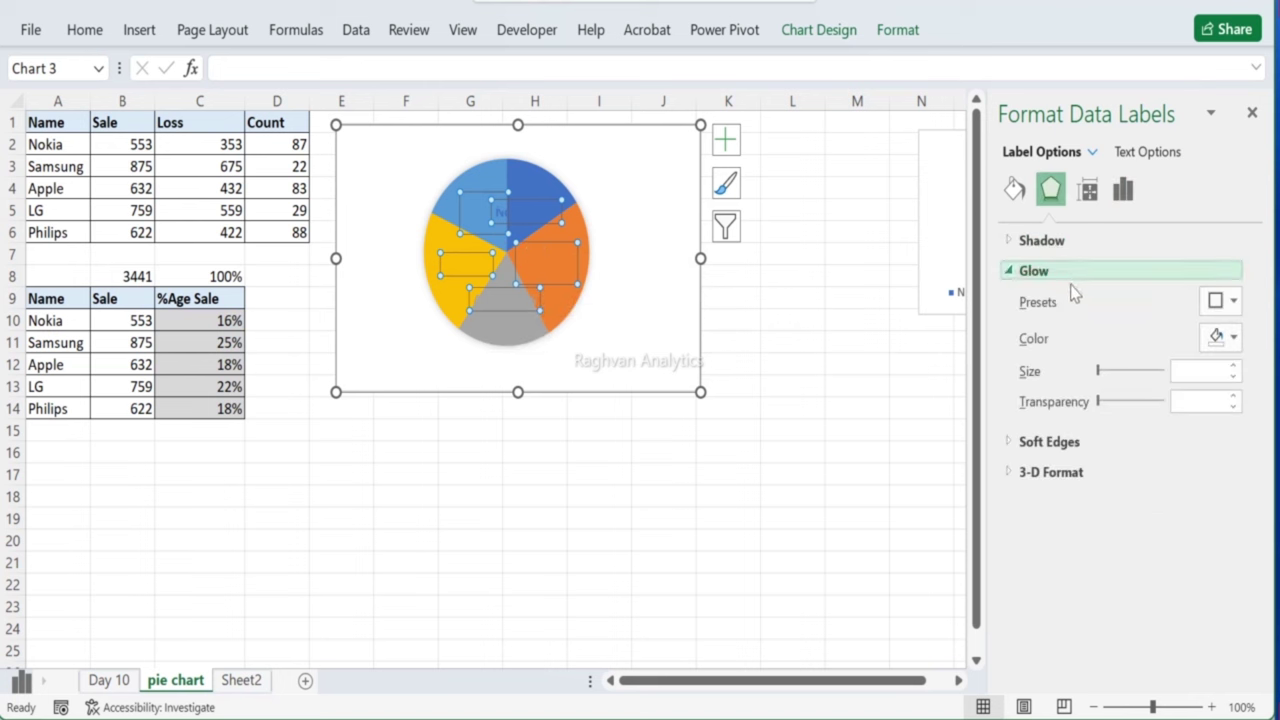
{"action": "left_click", "coordinate": [1013, 192]}
{"action": "left_click", "coordinate": [1224, 455]}
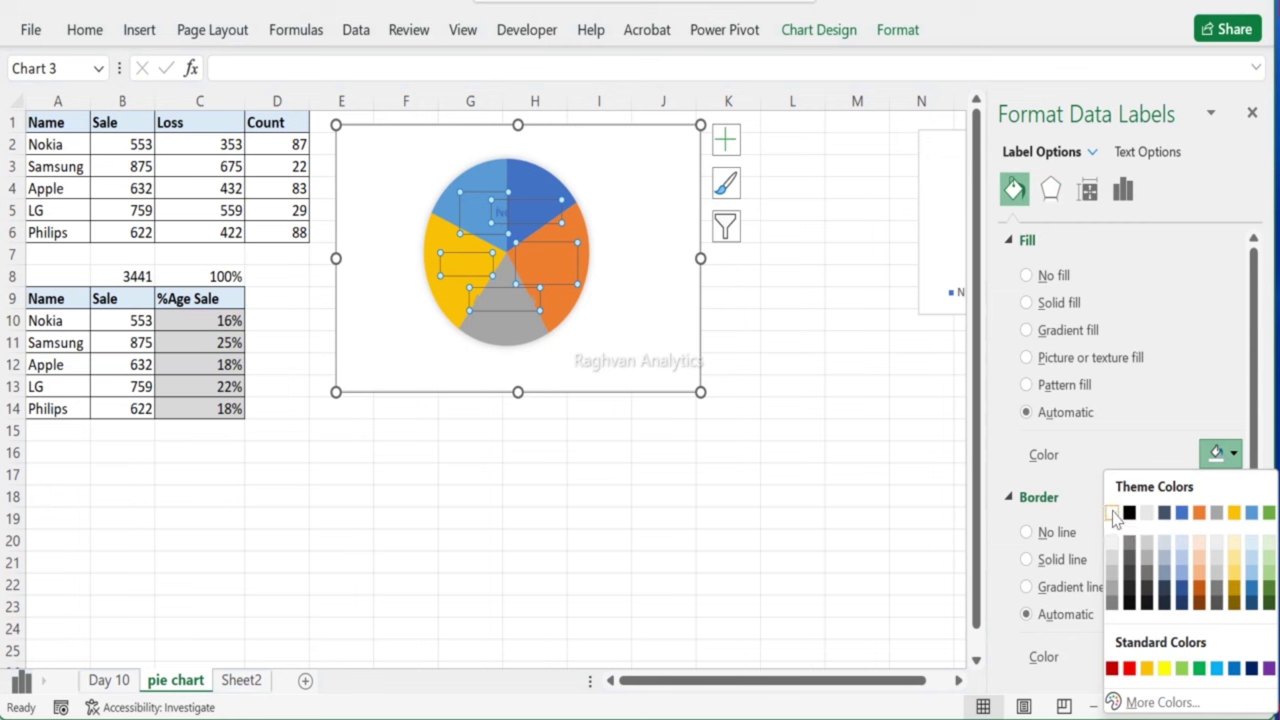
{"action": "left_click", "coordinate": [1112, 513]}
{"action": "left_click", "coordinate": [437, 385]}
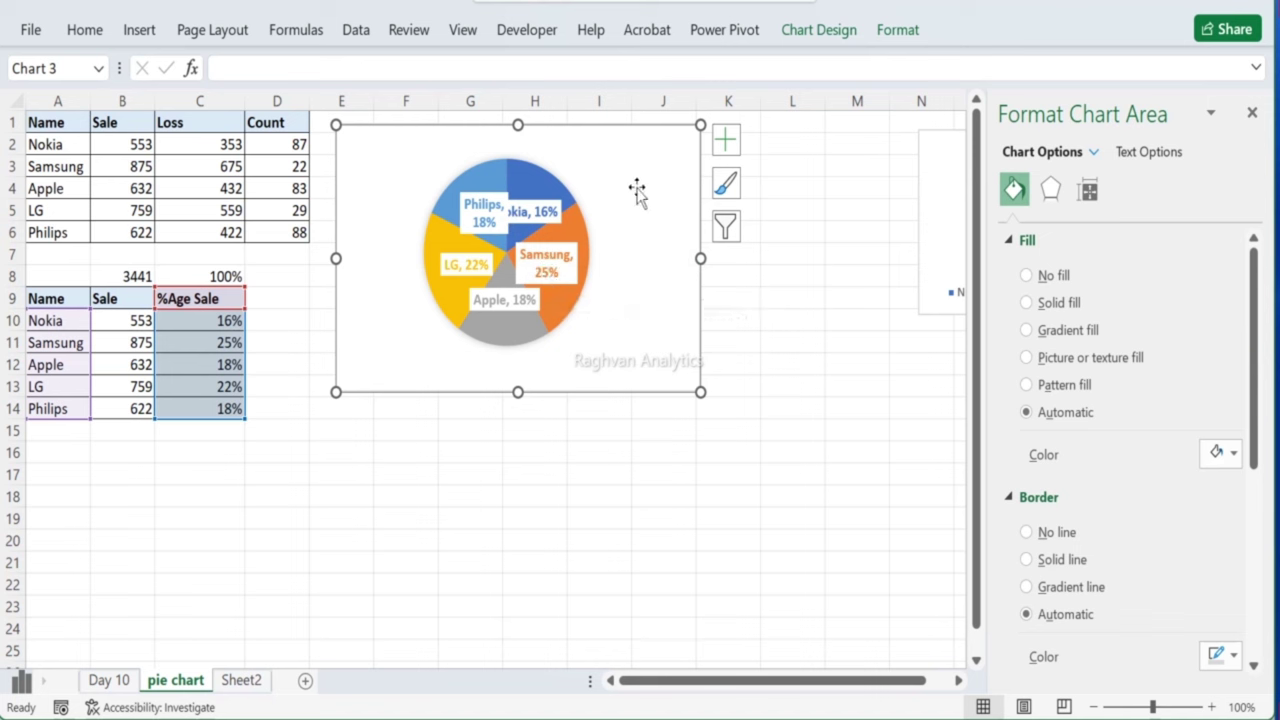
Step: Preview Style 11 and apply Style 4 to the pie chart
{"action": "left_click", "coordinate": [825, 33]}
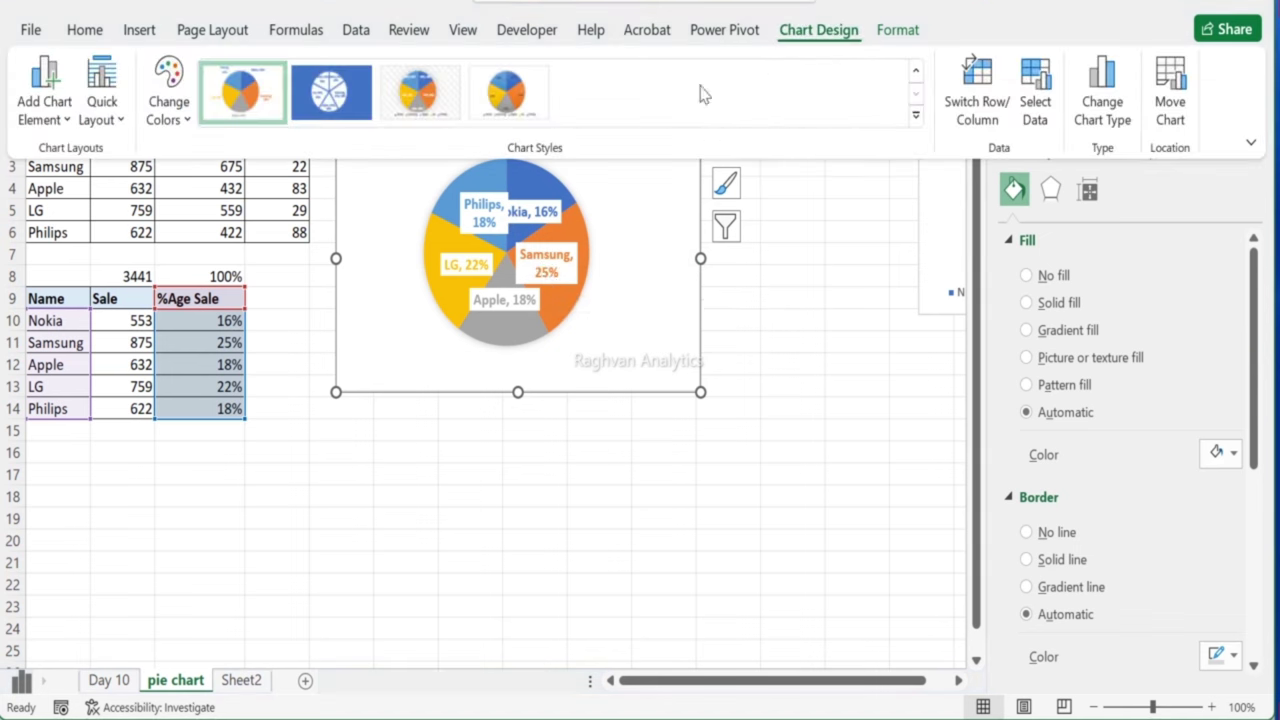
{"action": "left_click", "coordinate": [915, 117]}
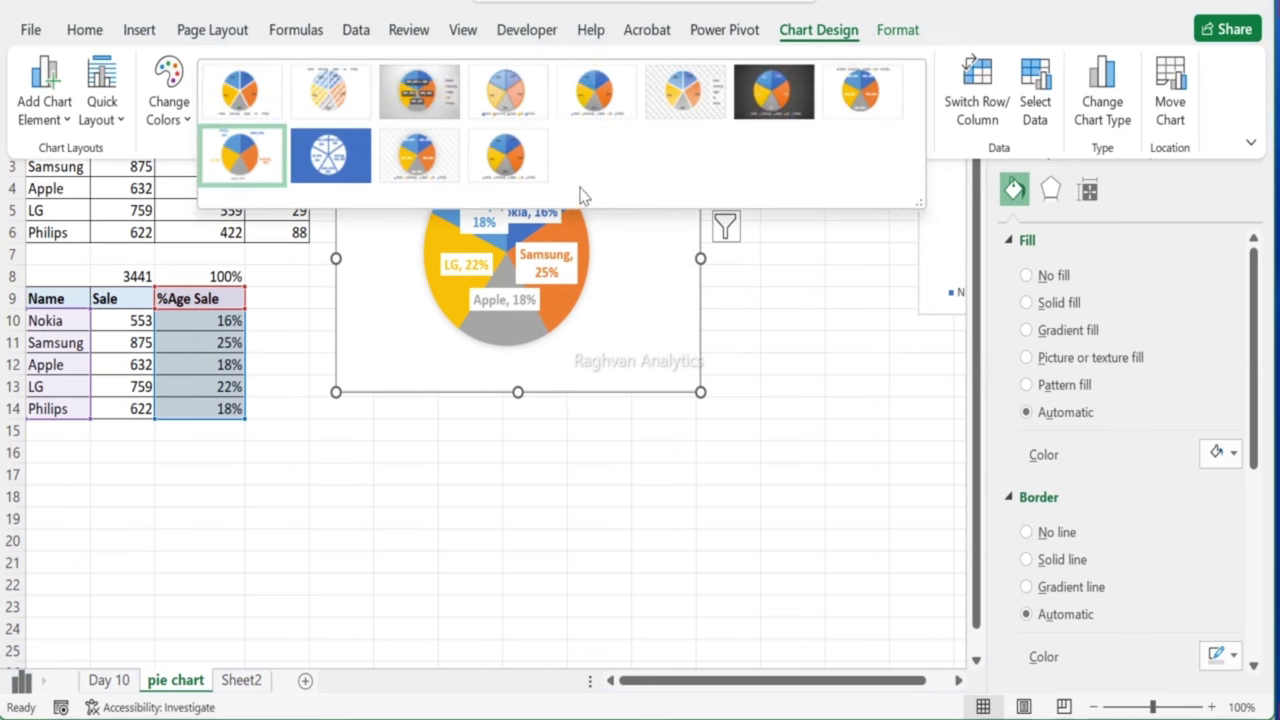
{"action": "left_click", "coordinate": [445, 150]}
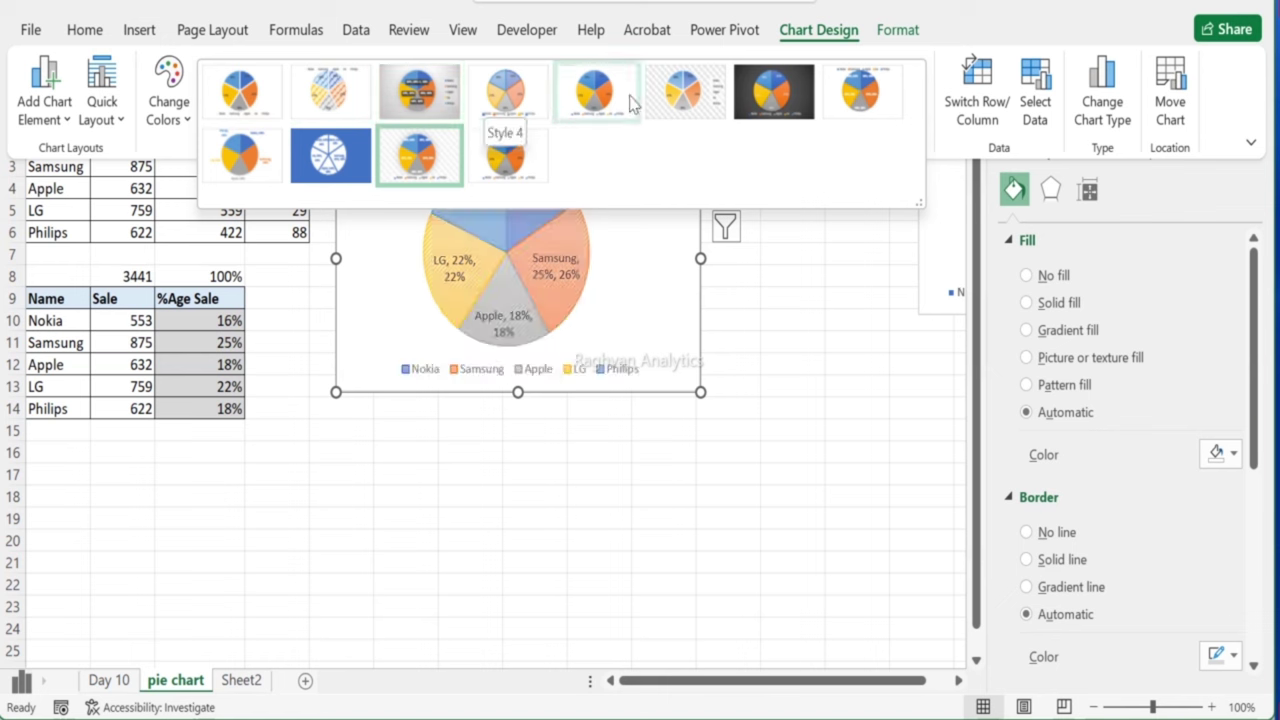
{"action": "left_click", "coordinate": [539, 106]}
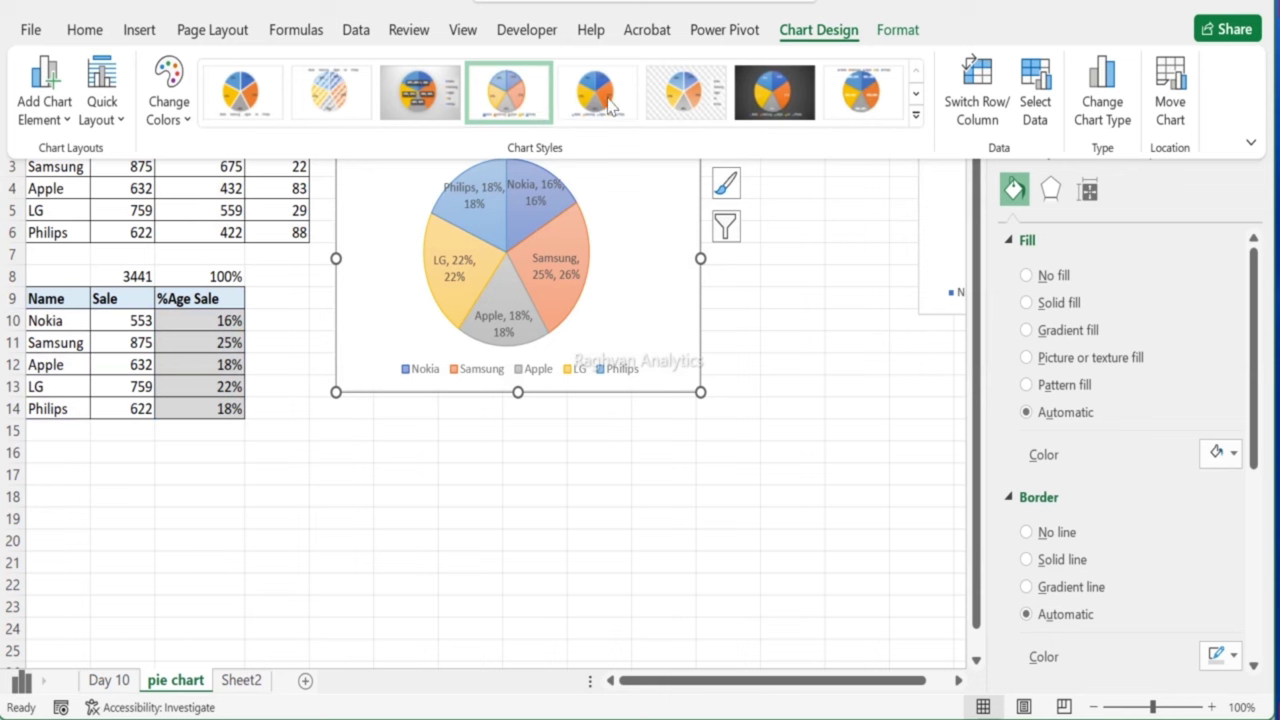
Step: Switch to the first chart style, with slice-coloured outside labels and no legend
{"action": "left_click", "coordinate": [916, 118]}
{"action": "left_click", "coordinate": [505, 158]}
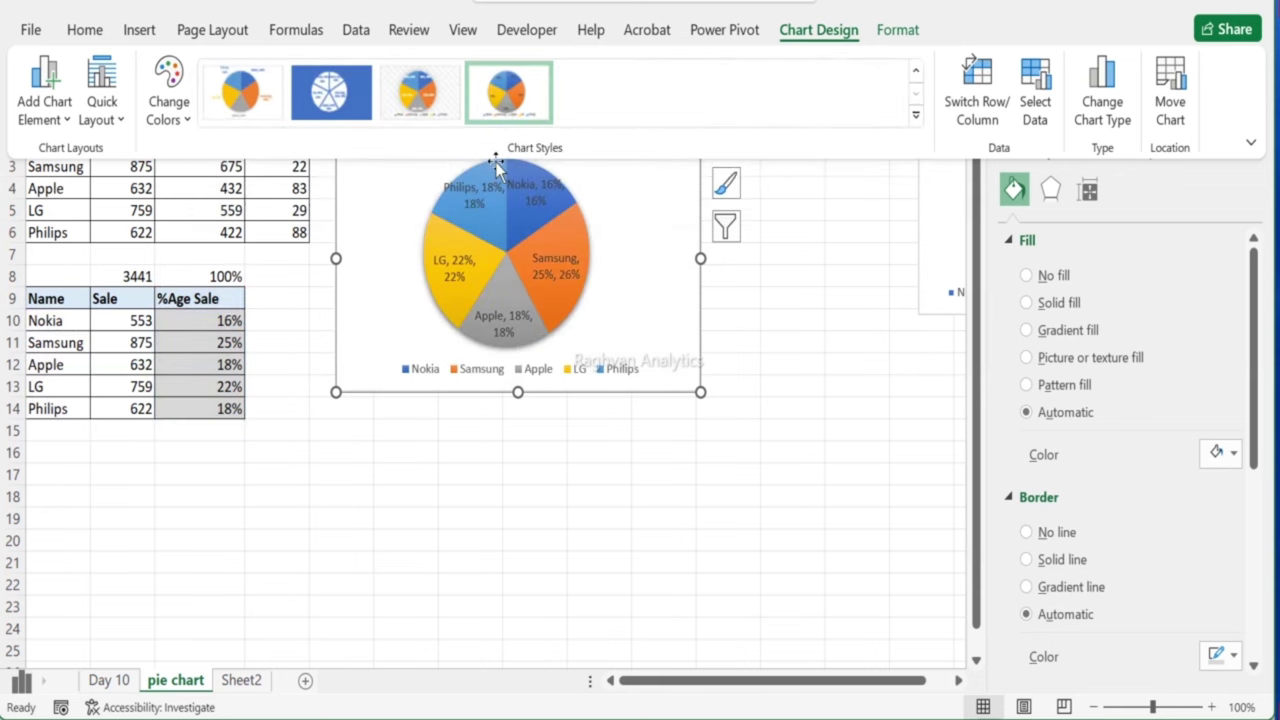
{"action": "left_click", "coordinate": [255, 118]}
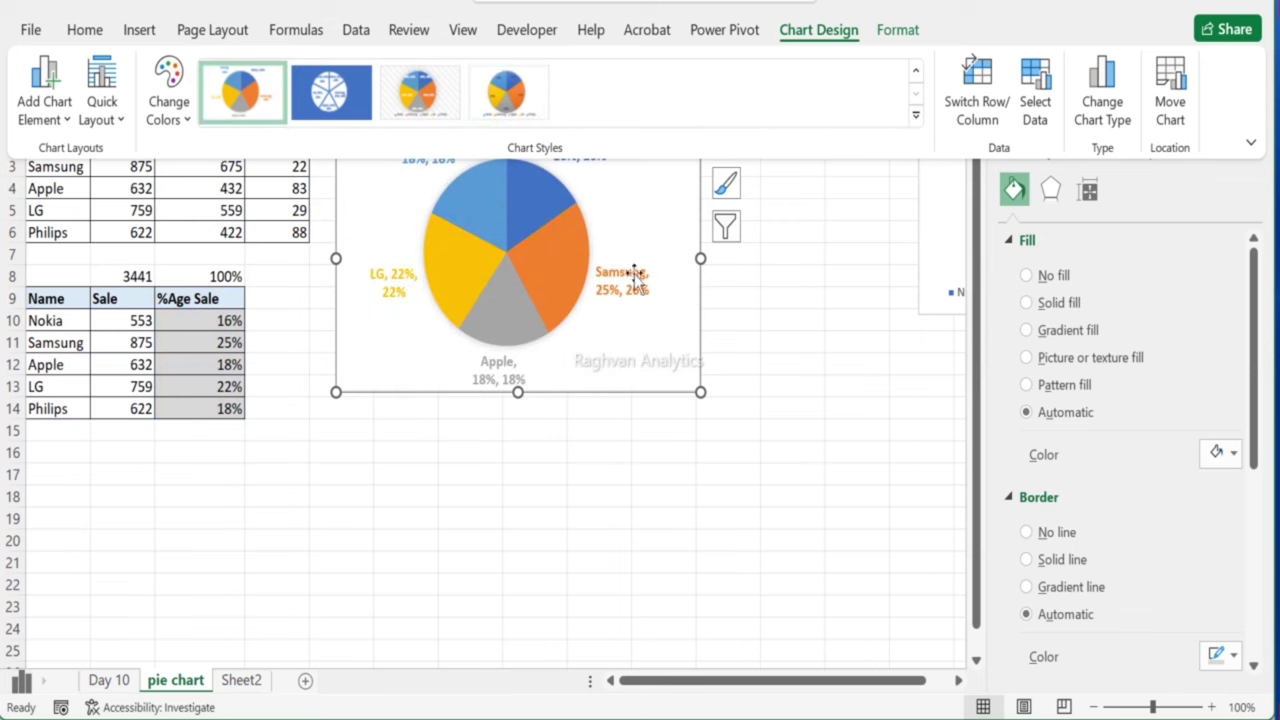
{"action": "left_click", "coordinate": [793, 308]}
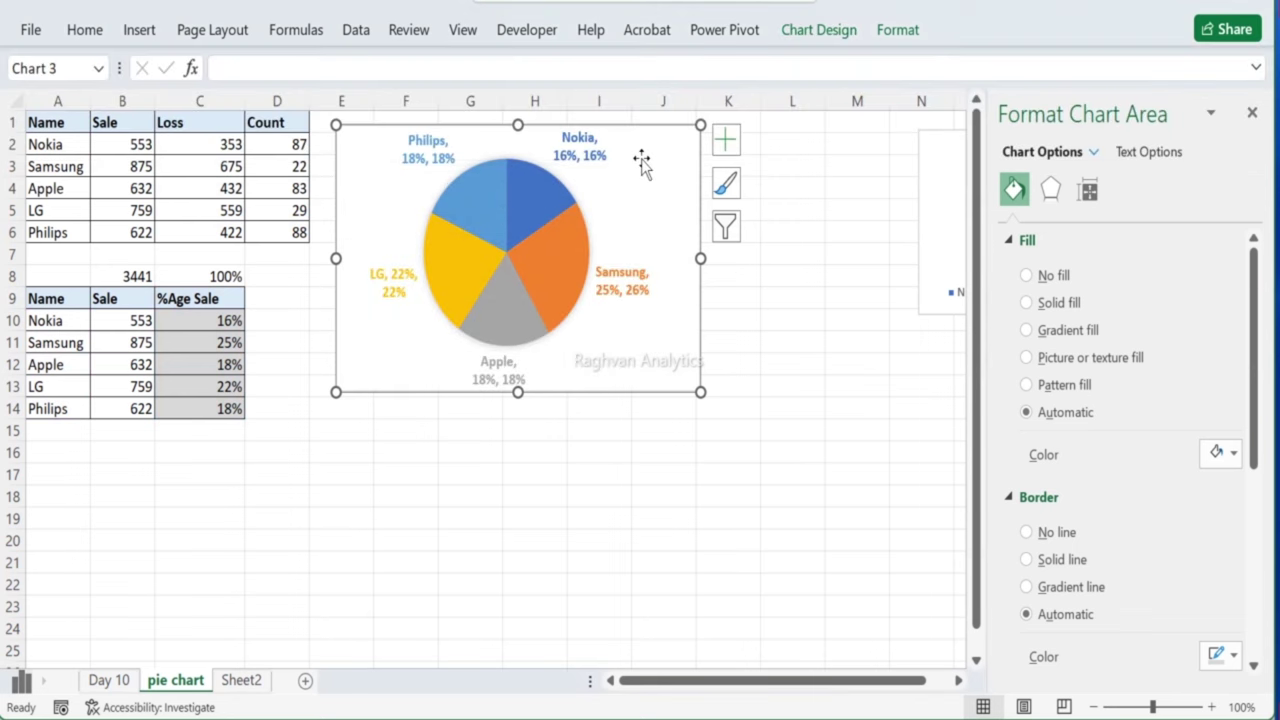
Step: Delete the styled pie chart and select Name A9:A14 plus %Age Sale C9:C14 as new chart data
{"action": "key", "text": "Delete"}
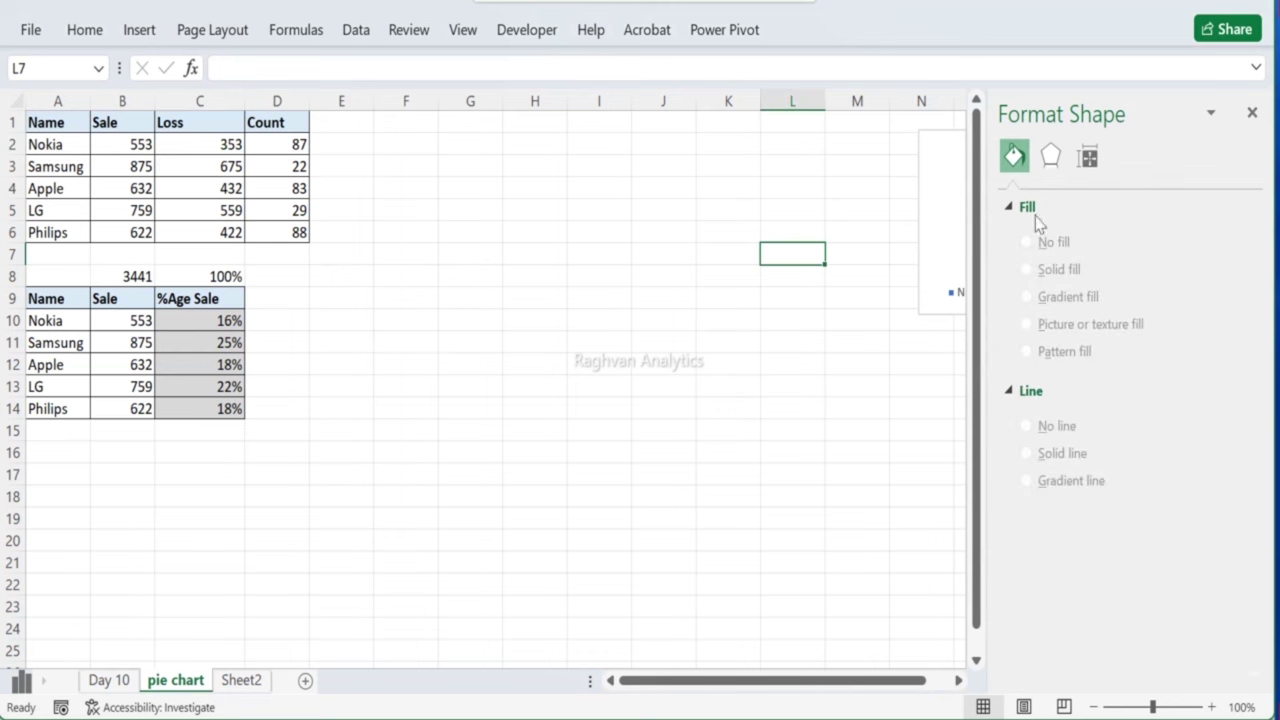
{"action": "left_click", "coordinate": [1252, 112]}
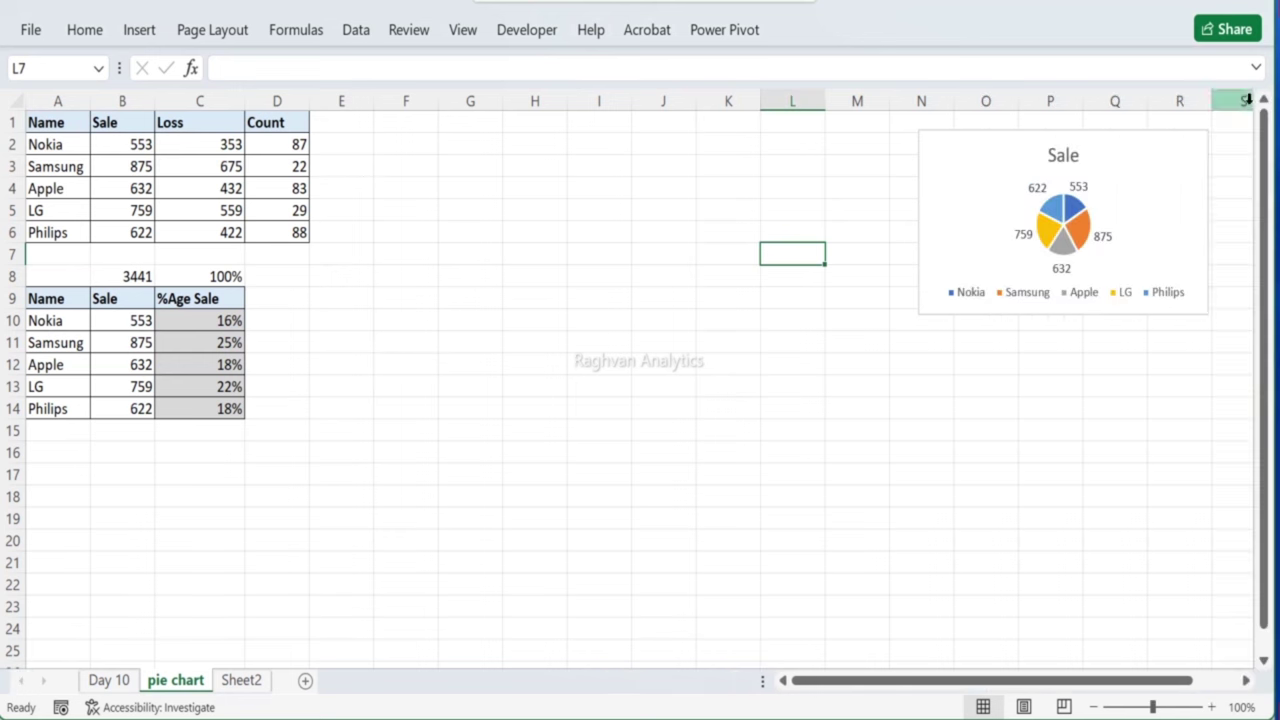
{"action": "left_click", "coordinate": [50, 298]}
{"action": "left_click_drag", "start_coordinate": [50, 298], "coordinate": [52, 406]}
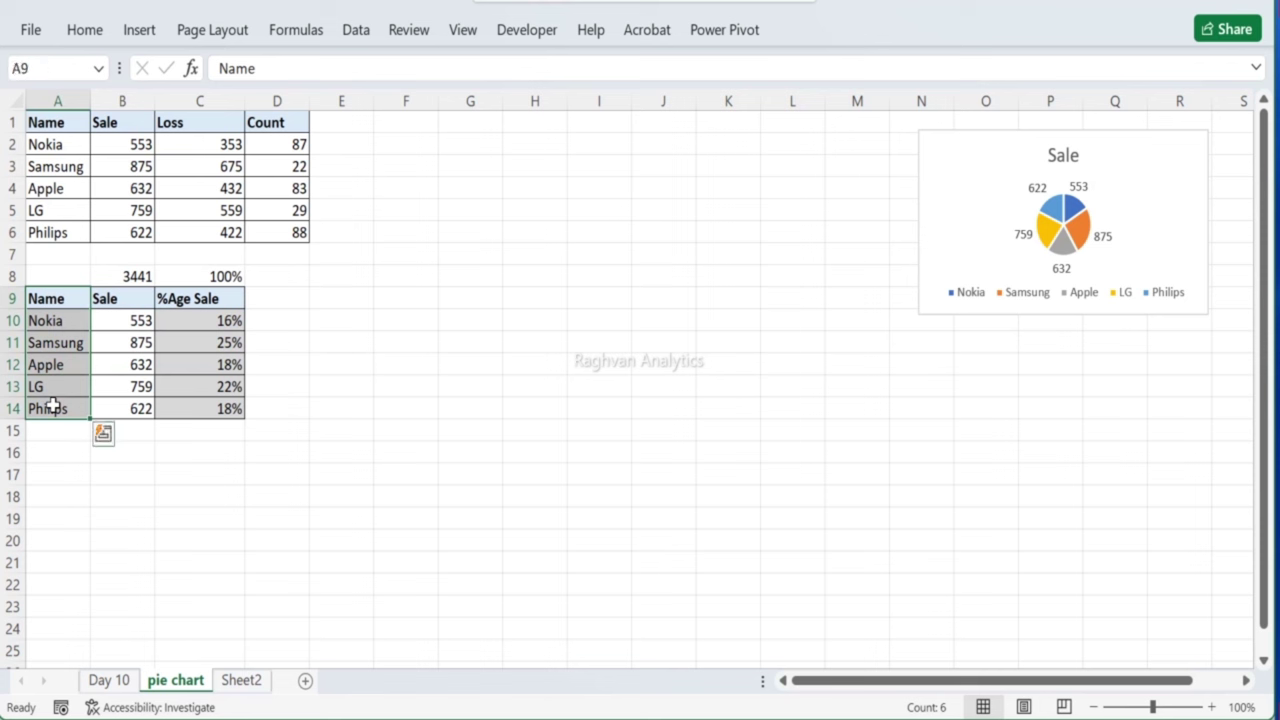
{"action": "left_click_drag", "start_coordinate": [183, 298], "coordinate": [188, 406], "text": "ctrl"}
{"action": "left_click", "coordinate": [133, 36]}
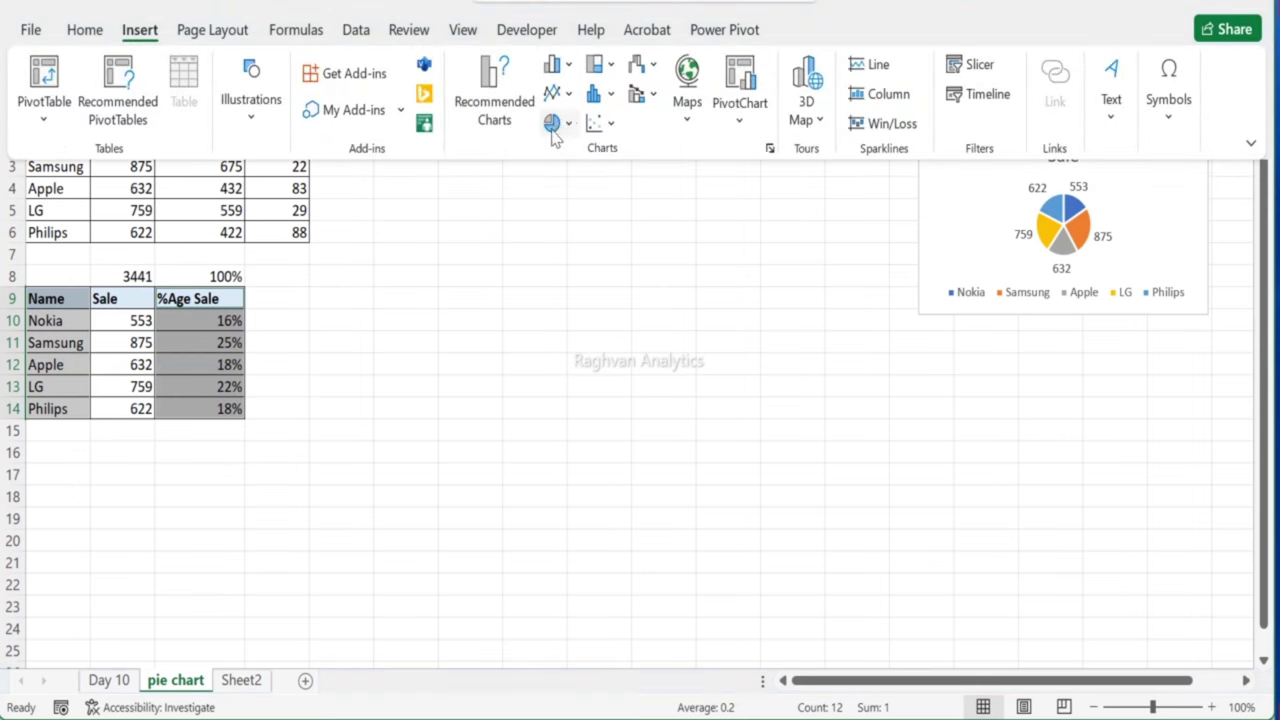
{"action": "left_click", "coordinate": [553, 135]}
Step: Insert a 2-D pie chart of %Age Sale and remove its chart title
{"action": "left_click", "coordinate": [566, 200]}
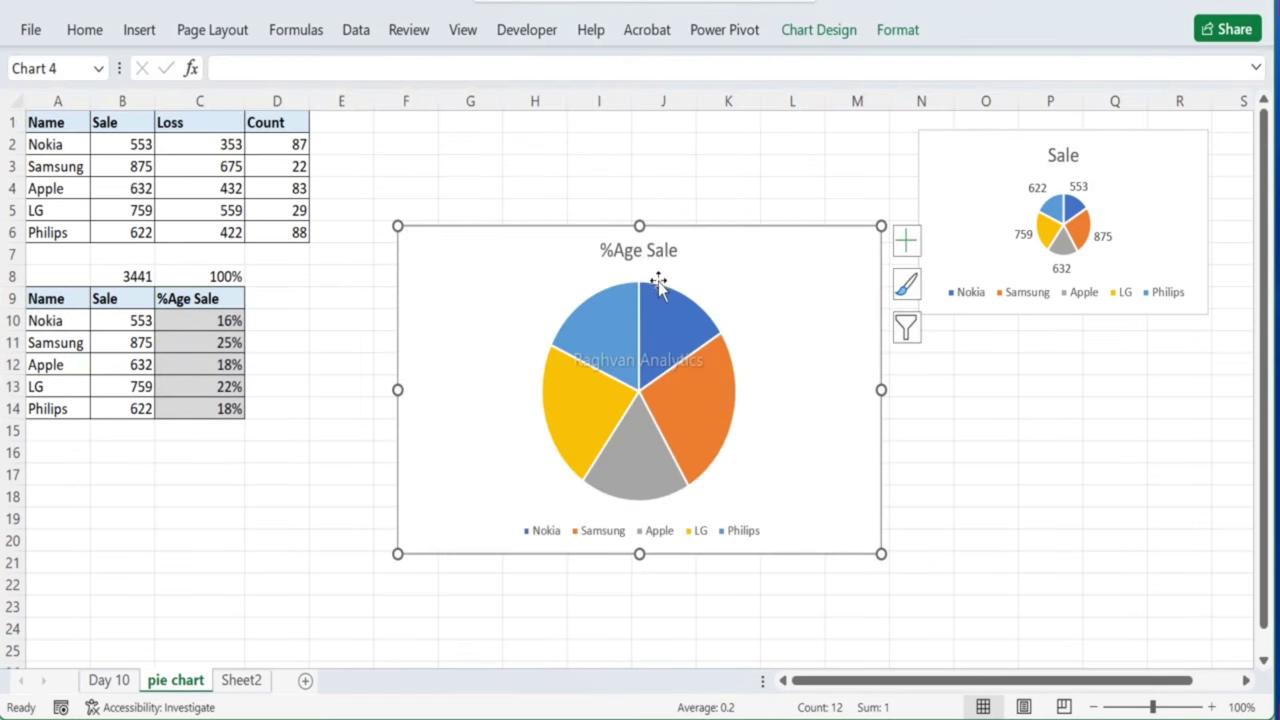
{"action": "left_click", "coordinate": [648, 250]}
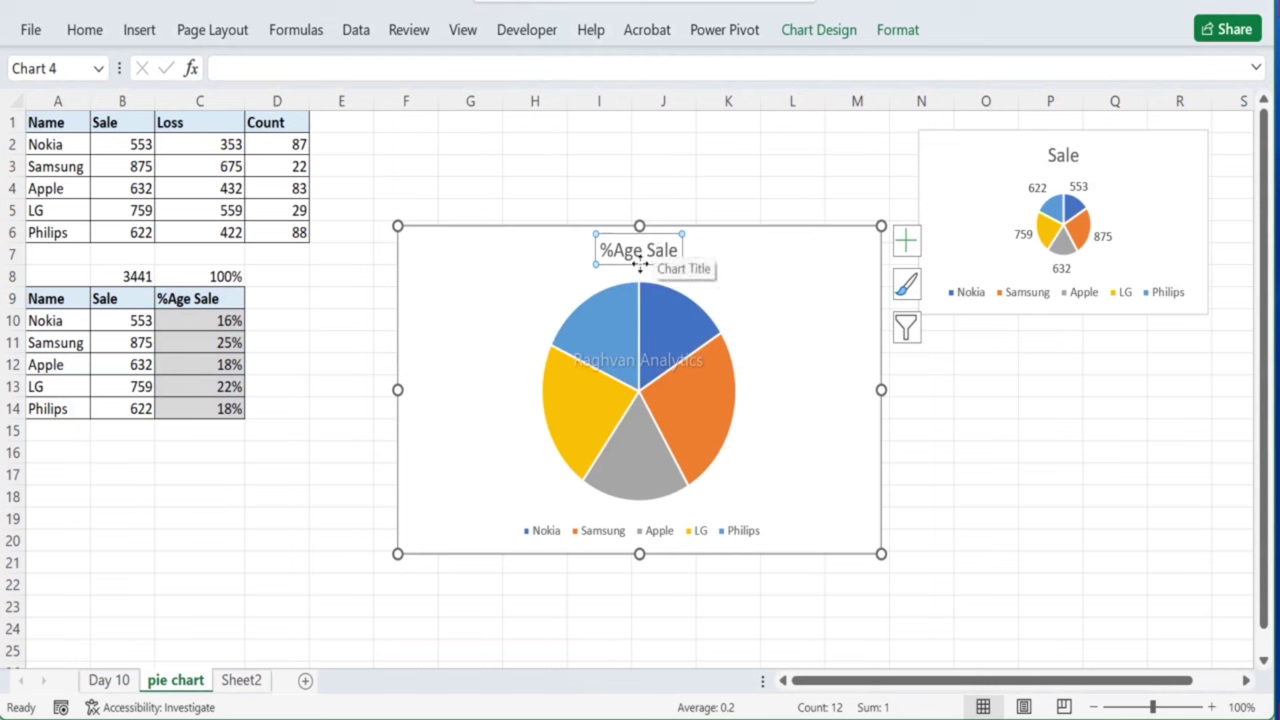
{"action": "left_click", "coordinate": [904, 248]}
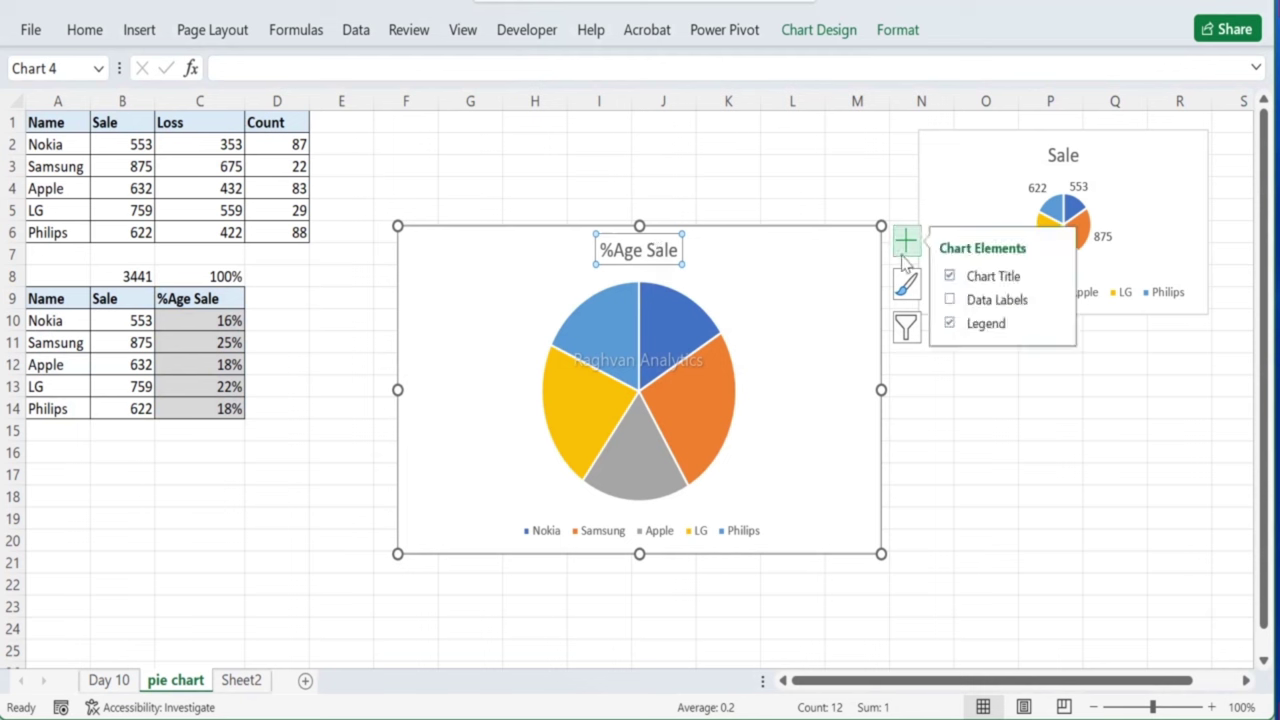
{"action": "left_click", "coordinate": [949, 277]}
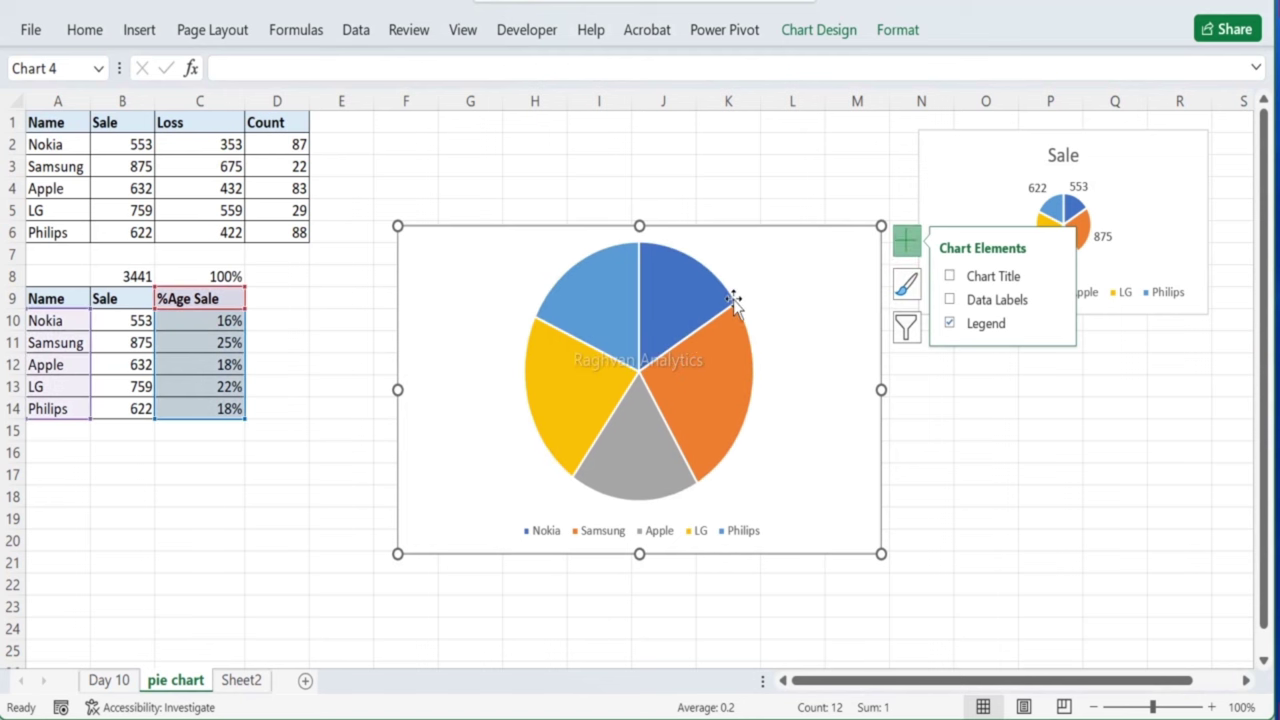
Step: Add percentage data labels (16%, 25%, 18%, 22%, 18%) to the pie slices
{"action": "left_click", "coordinate": [655, 310]}
{"action": "right_click", "coordinate": [655, 310]}
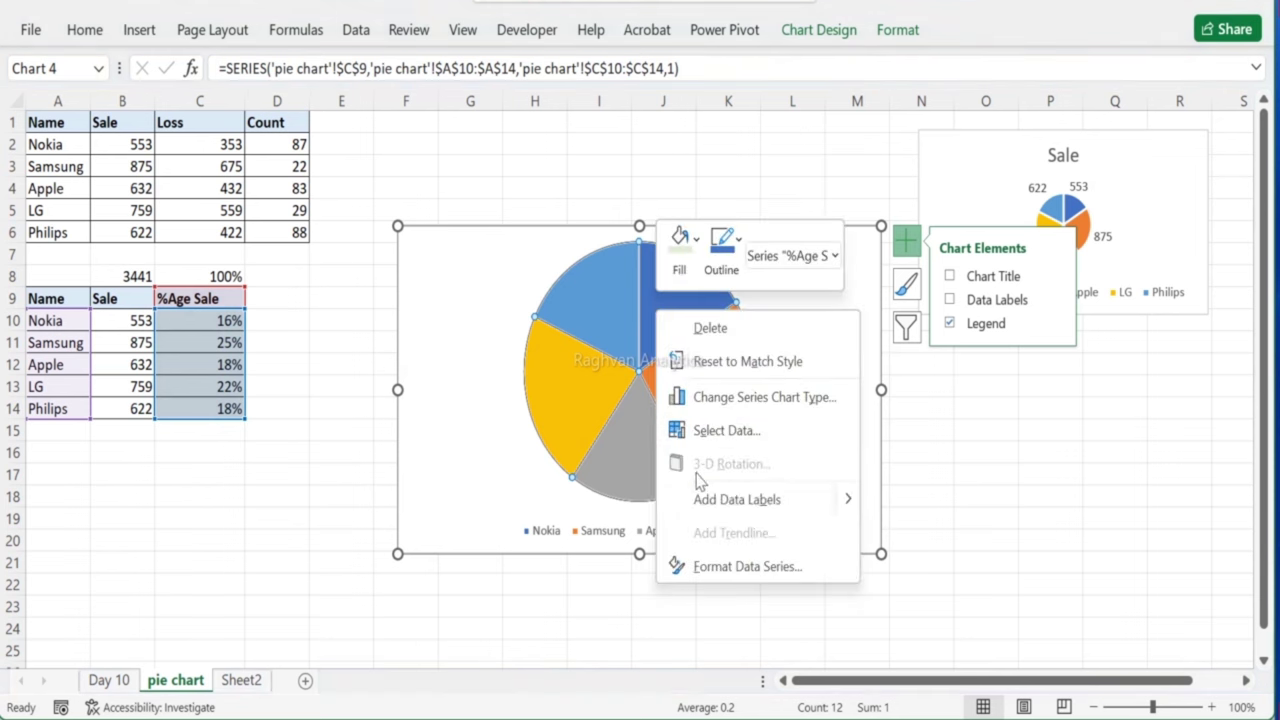
{"action": "left_click", "coordinate": [716, 498]}
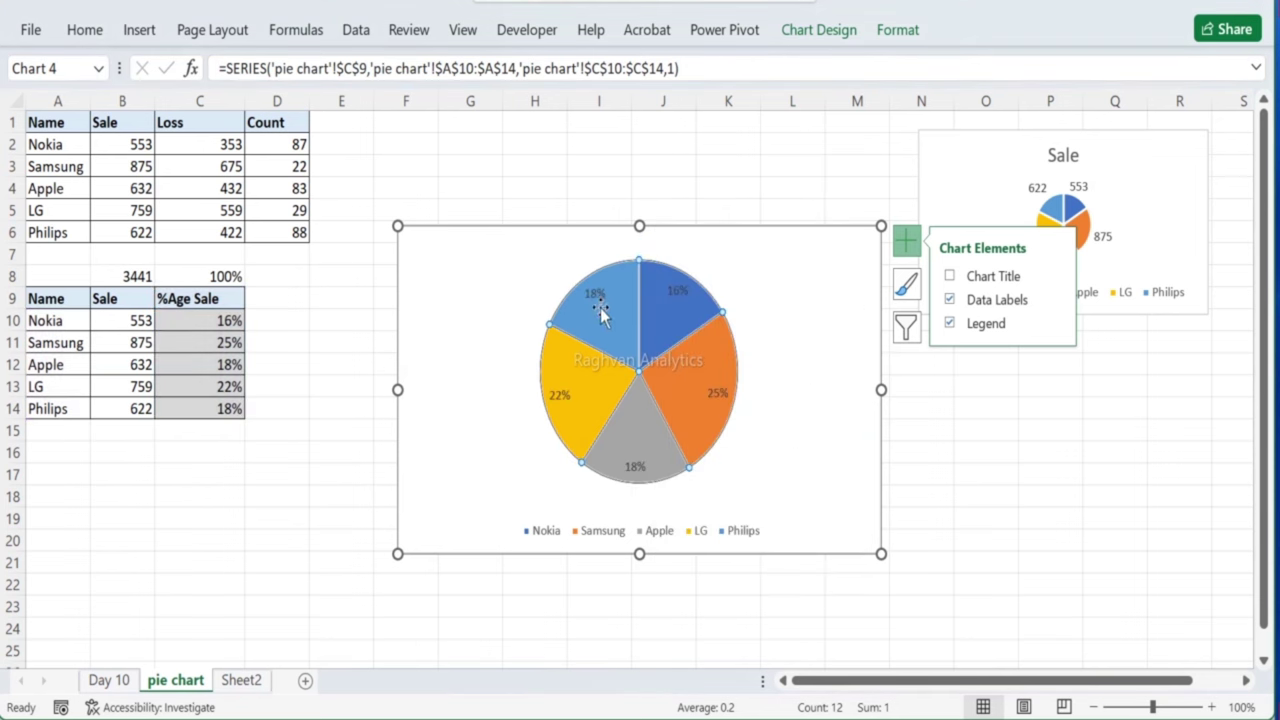
{"action": "mouse_move", "coordinate": [605, 308]}
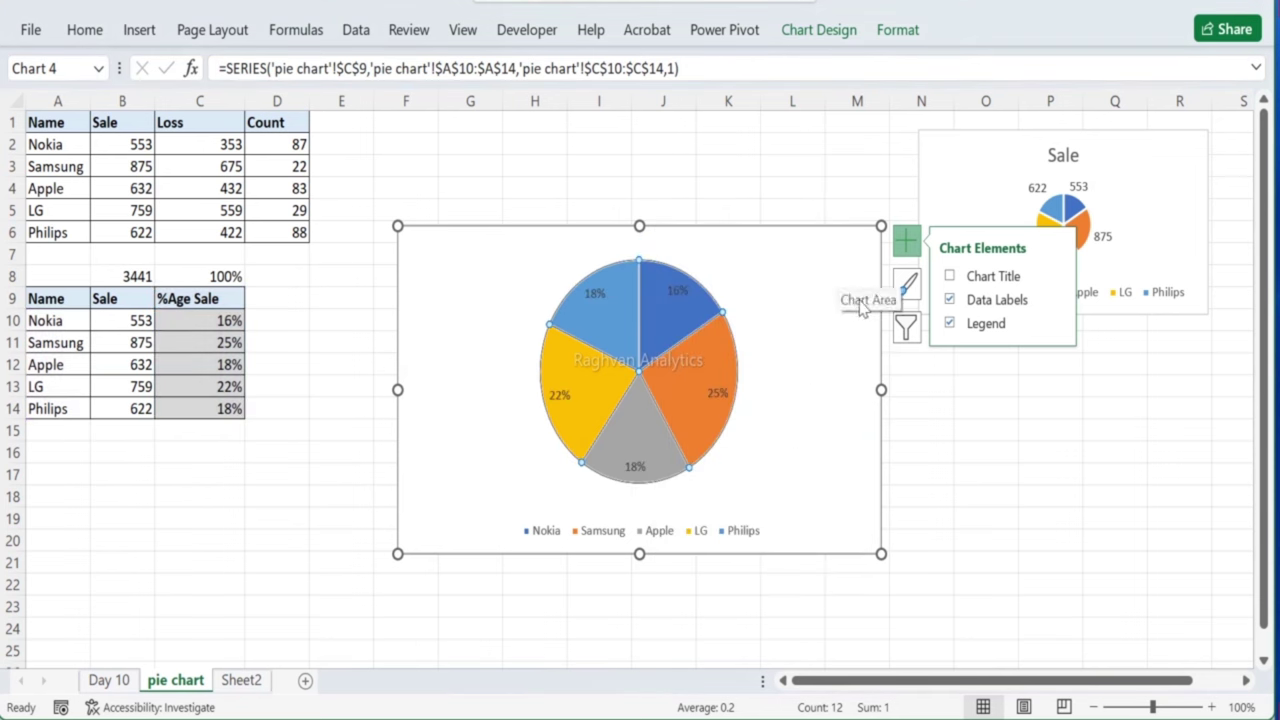
{"action": "left_click", "coordinate": [677, 298]}
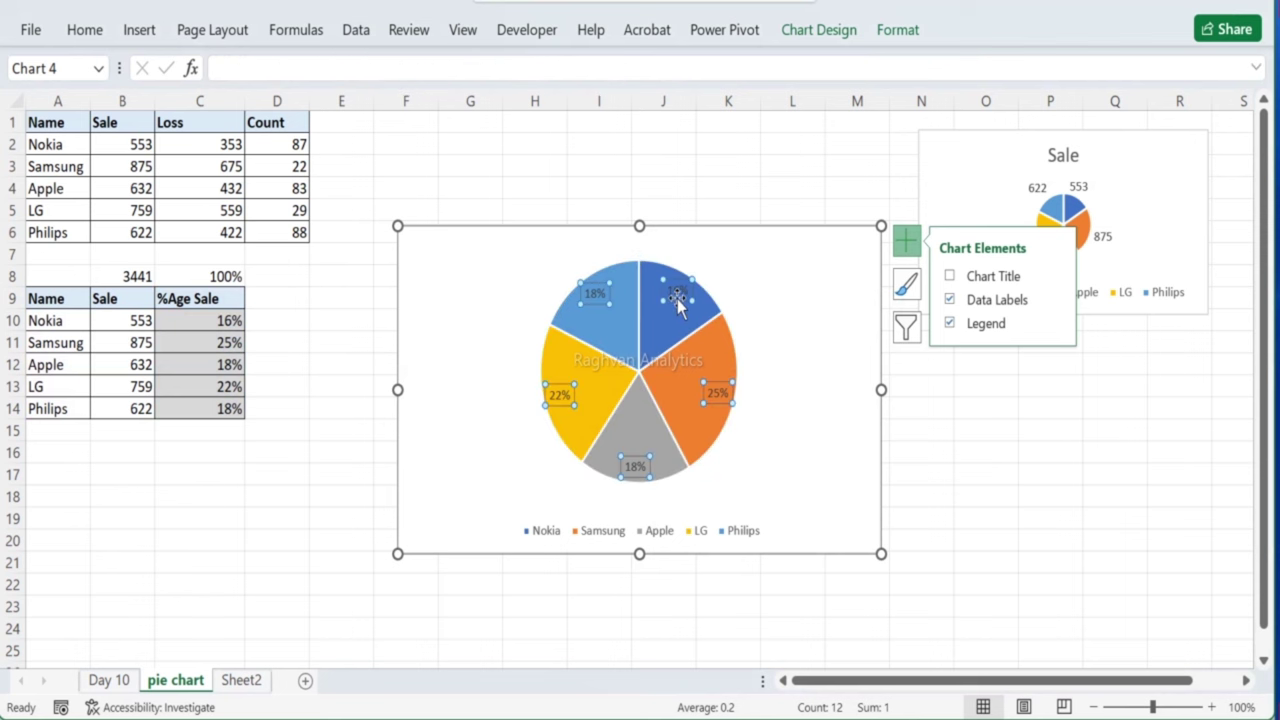
Step: Give the pie's data labels a solid white fill
{"action": "right_click", "coordinate": [677, 303]}
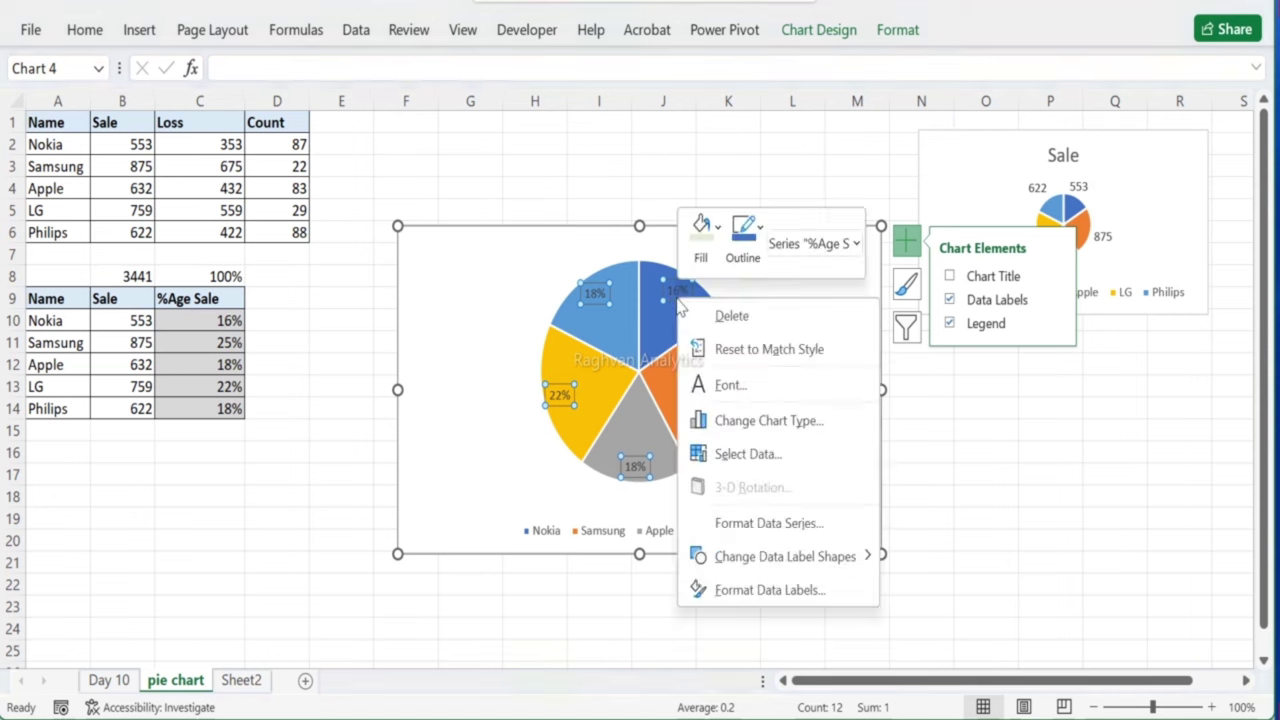
{"action": "left_click", "coordinate": [751, 589]}
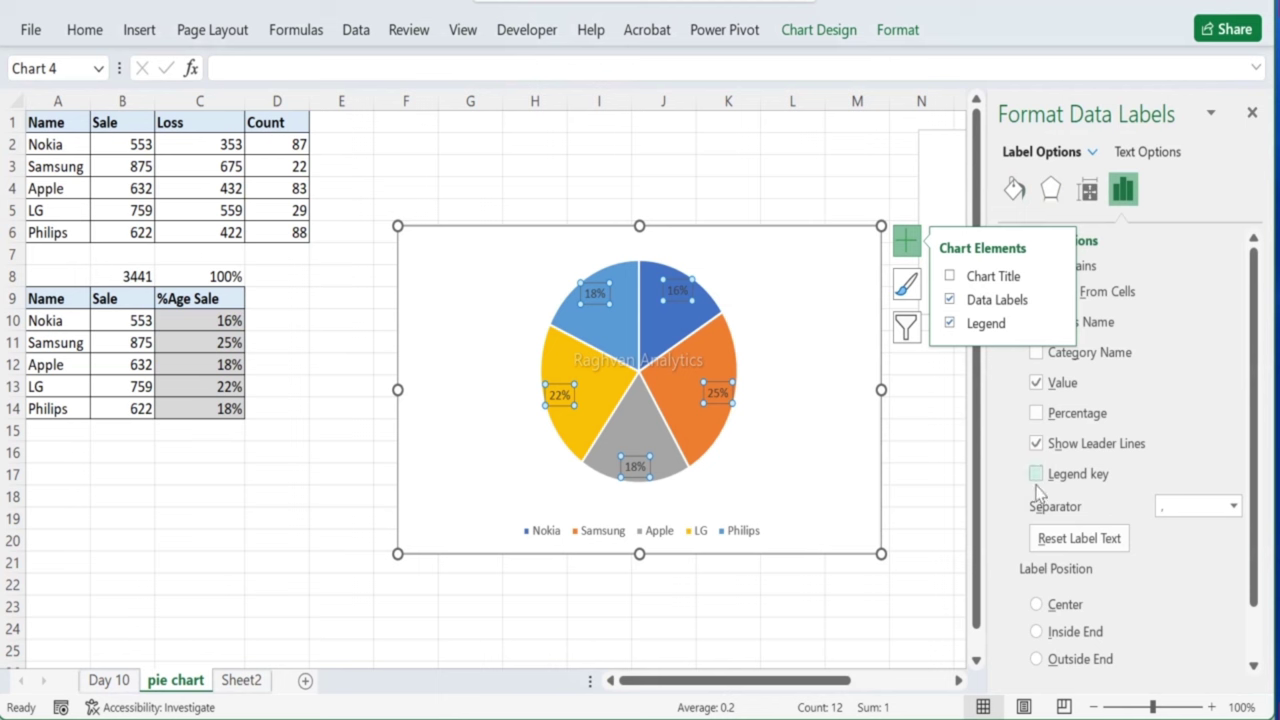
{"action": "left_click", "coordinate": [1015, 193]}
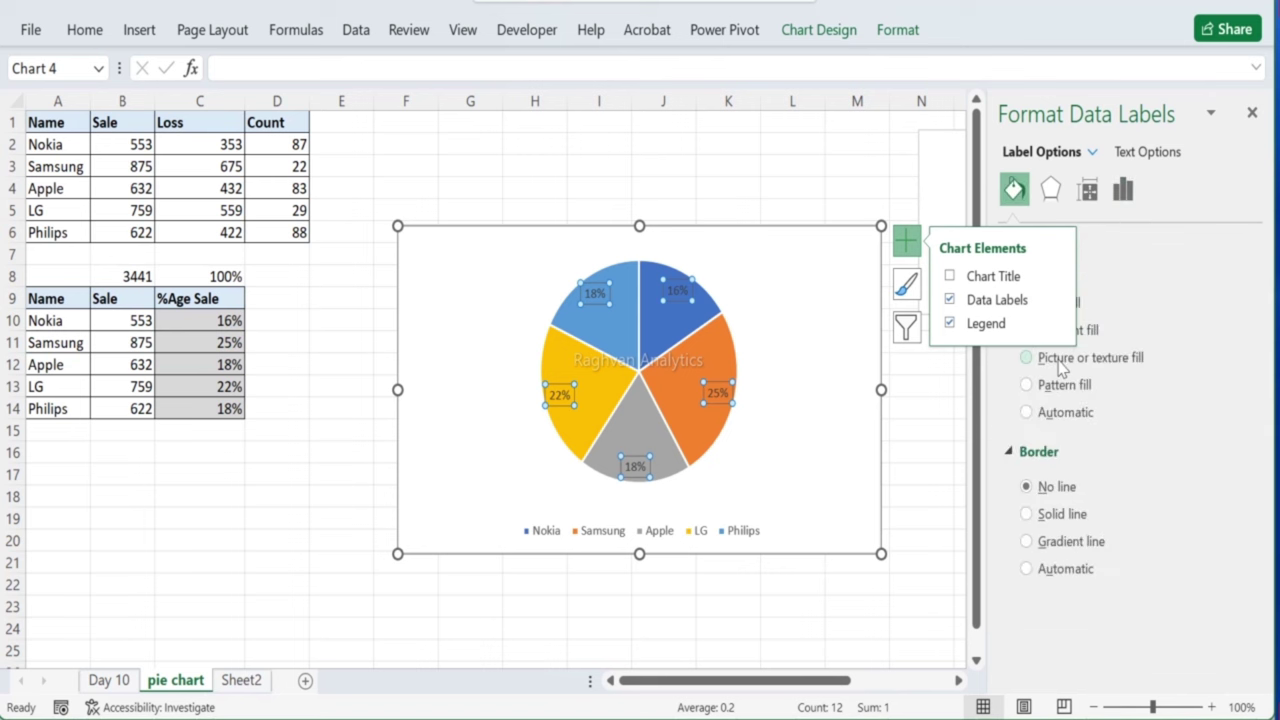
{"action": "left_click", "coordinate": [905, 240]}
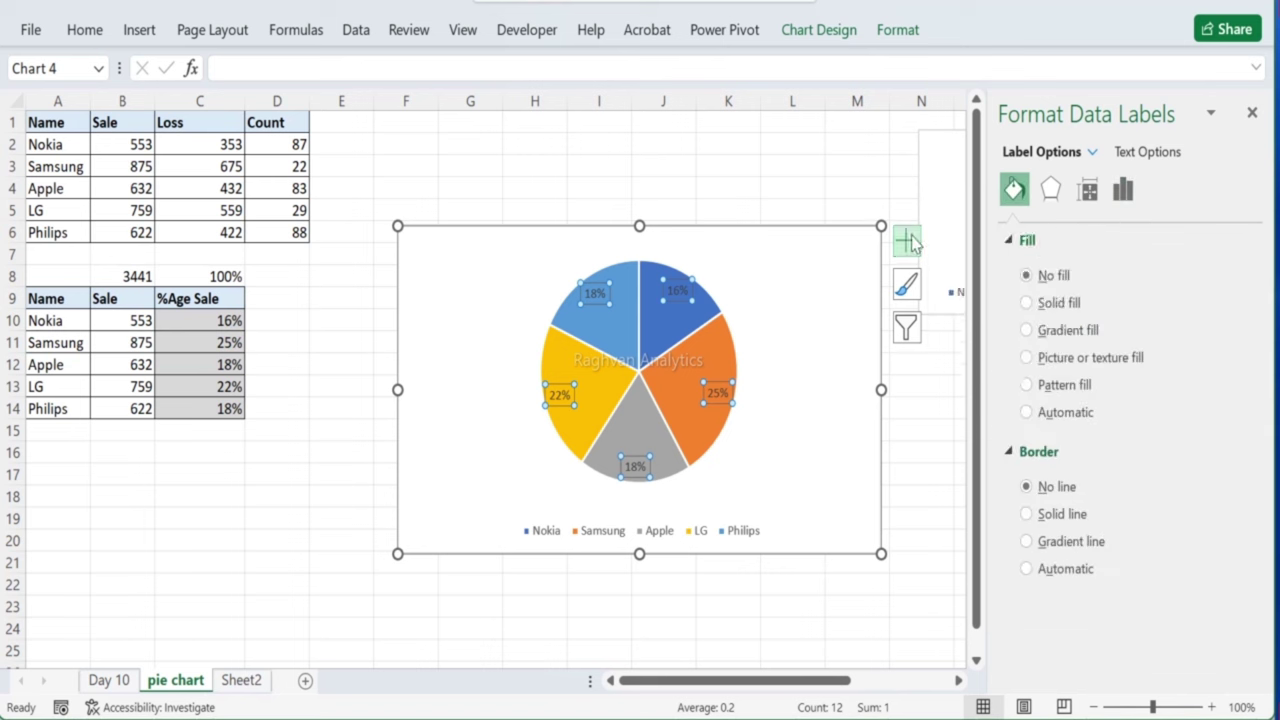
{"action": "left_click", "coordinate": [1048, 303]}
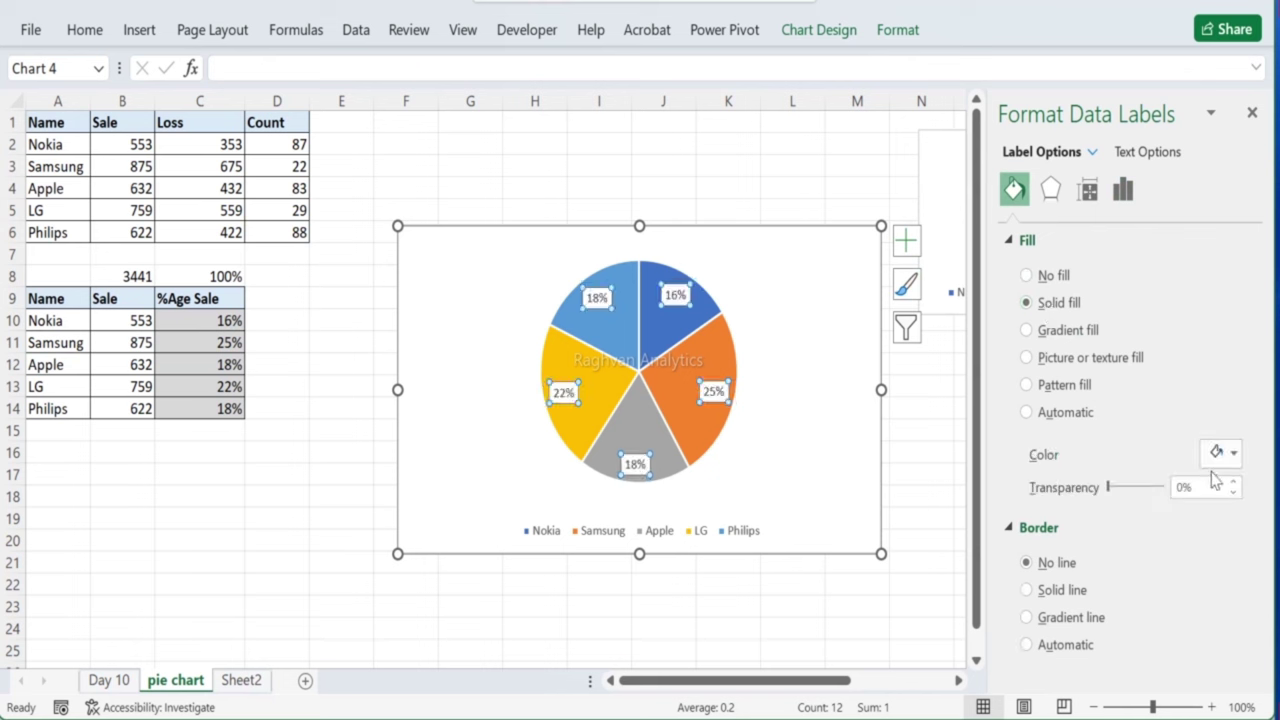
Step: Give the whole chart area a solid fill
{"action": "left_click", "coordinate": [698, 346]}
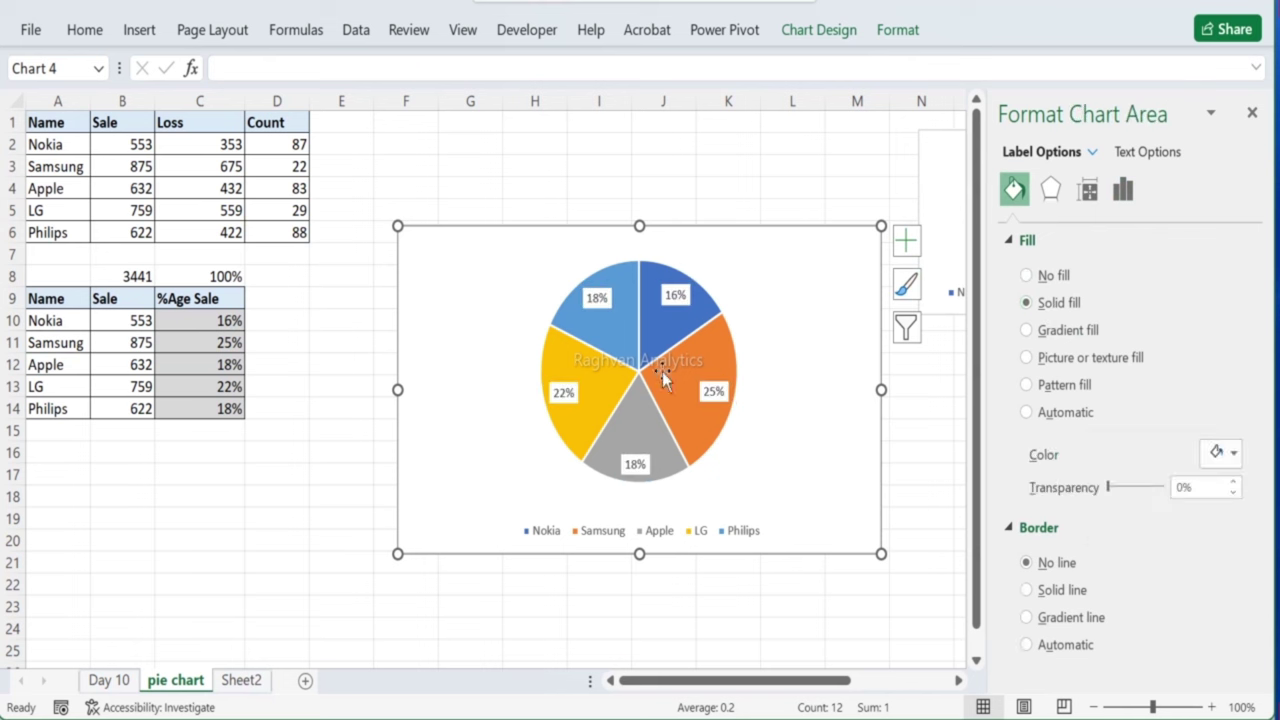
{"action": "left_click", "coordinate": [1045, 308]}
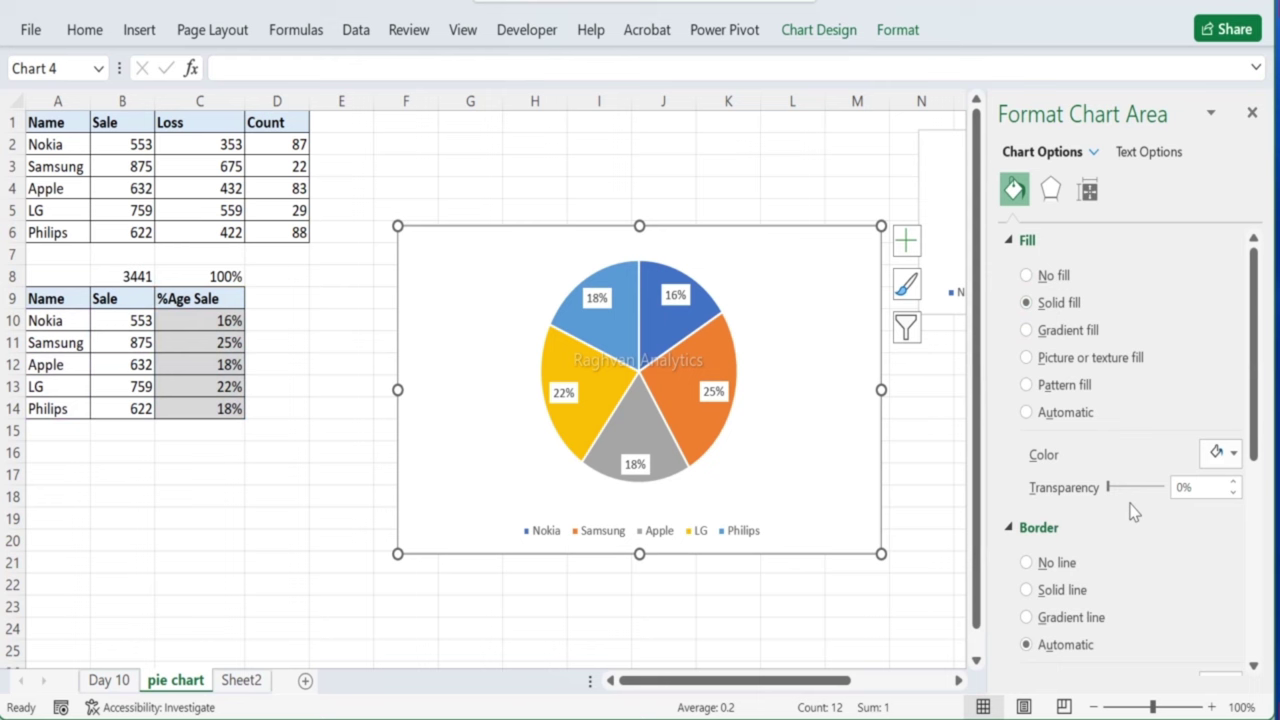
{"action": "scroll", "coordinate": [1087, 563], "scroll_direction": "down", "scroll_amount": 2}
{"action": "scroll", "coordinate": [1089, 573], "scroll_direction": "up", "scroll_amount": 1}
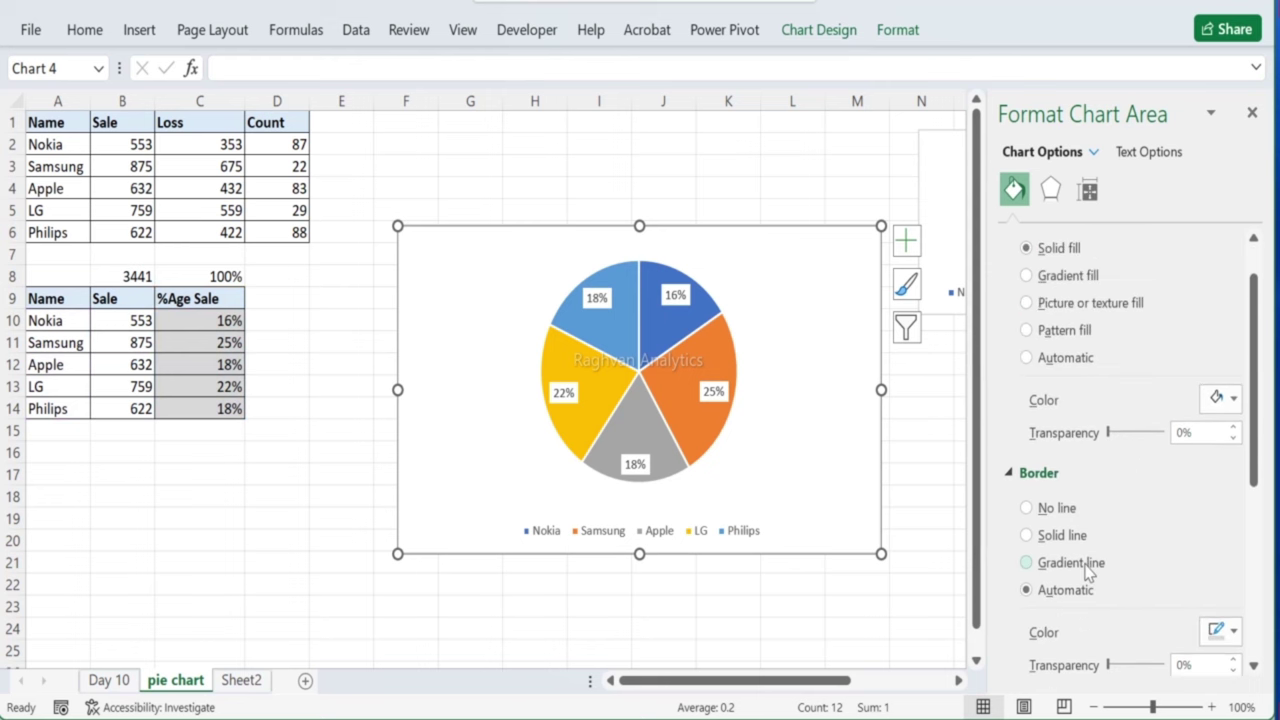
{"action": "scroll", "coordinate": [1088, 570], "scroll_direction": "down", "scroll_amount": 2}
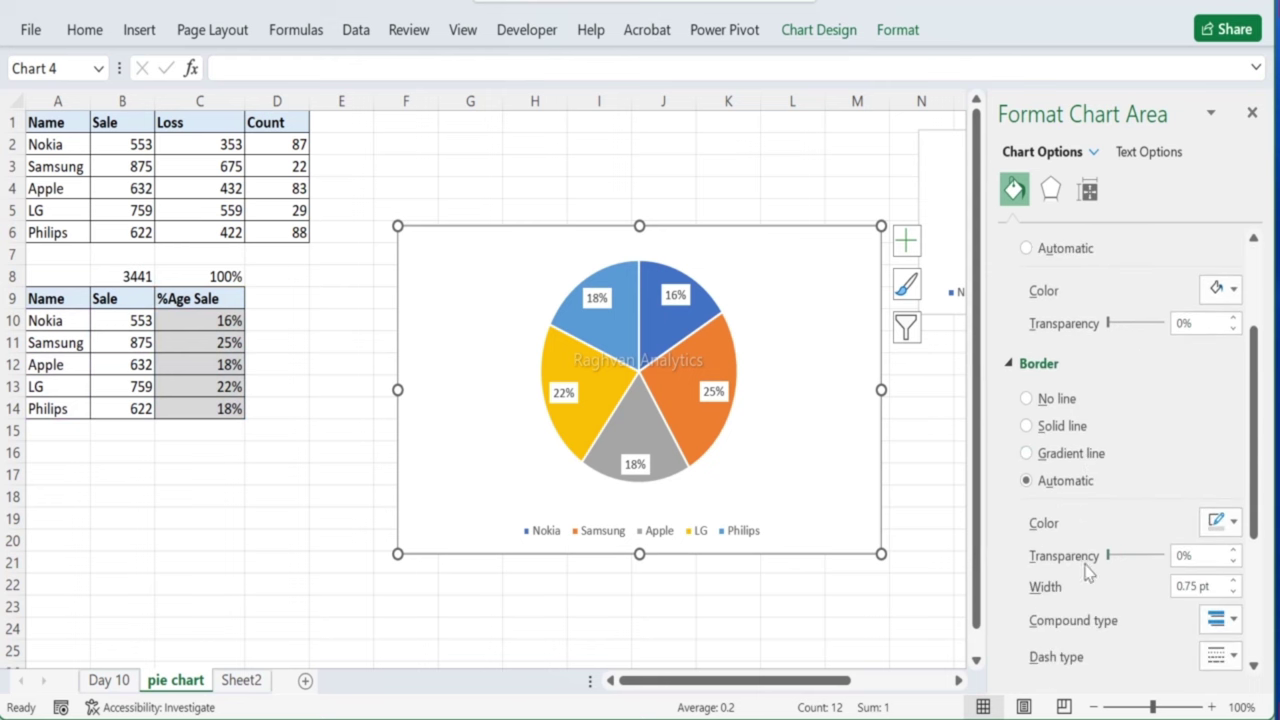
Step: Set the chart border to a thin 0.75 pt solid blue line
{"action": "left_click", "coordinate": [1232, 524]}
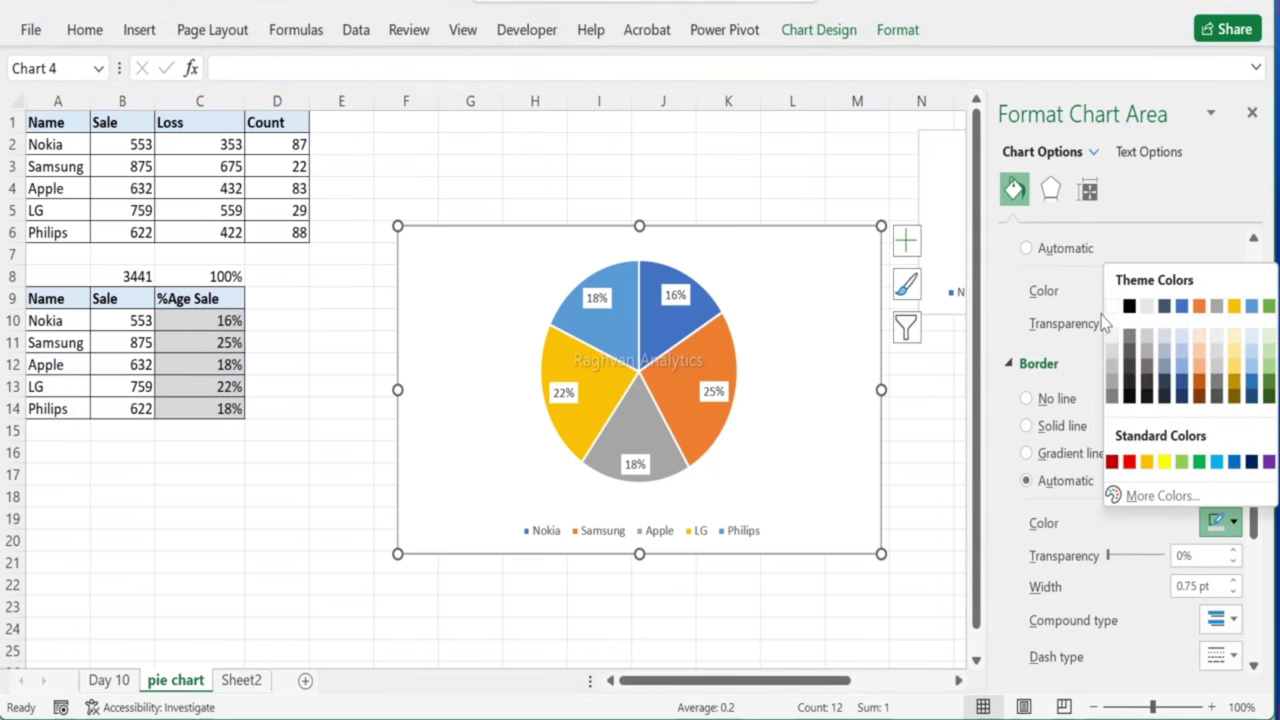
{"action": "left_click", "coordinate": [1200, 388]}
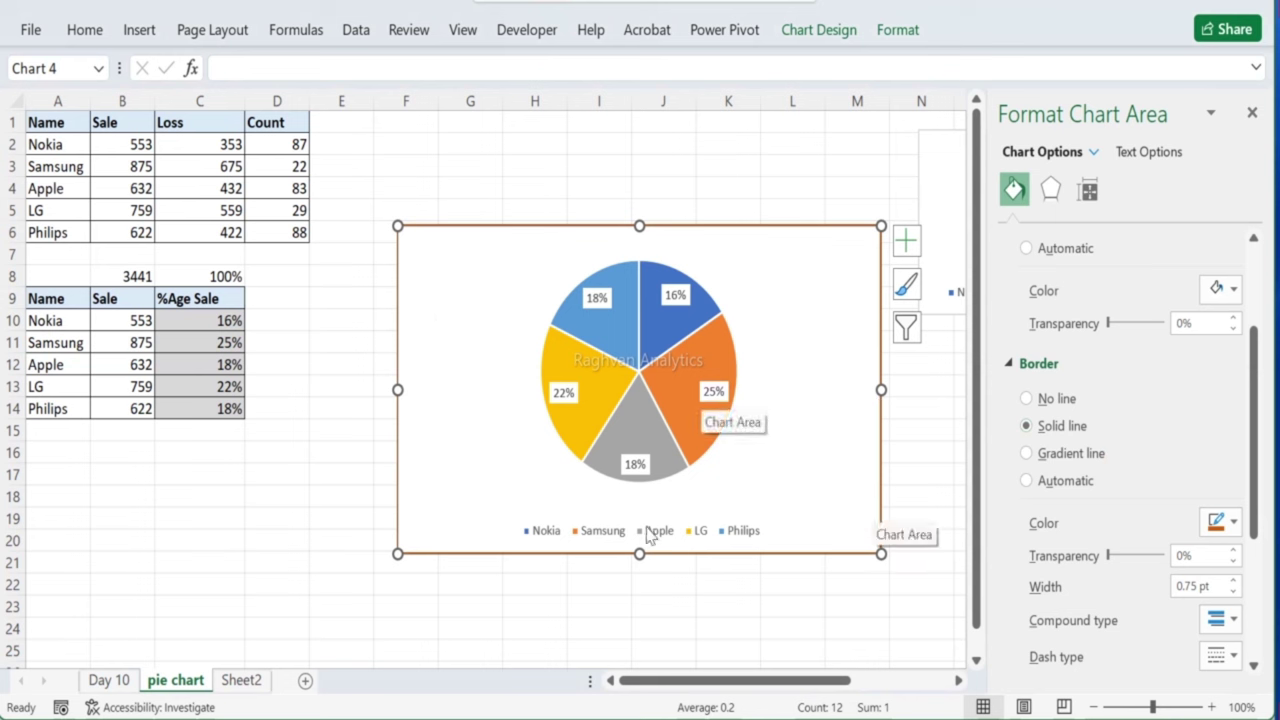
{"action": "left_click", "coordinate": [1238, 524]}
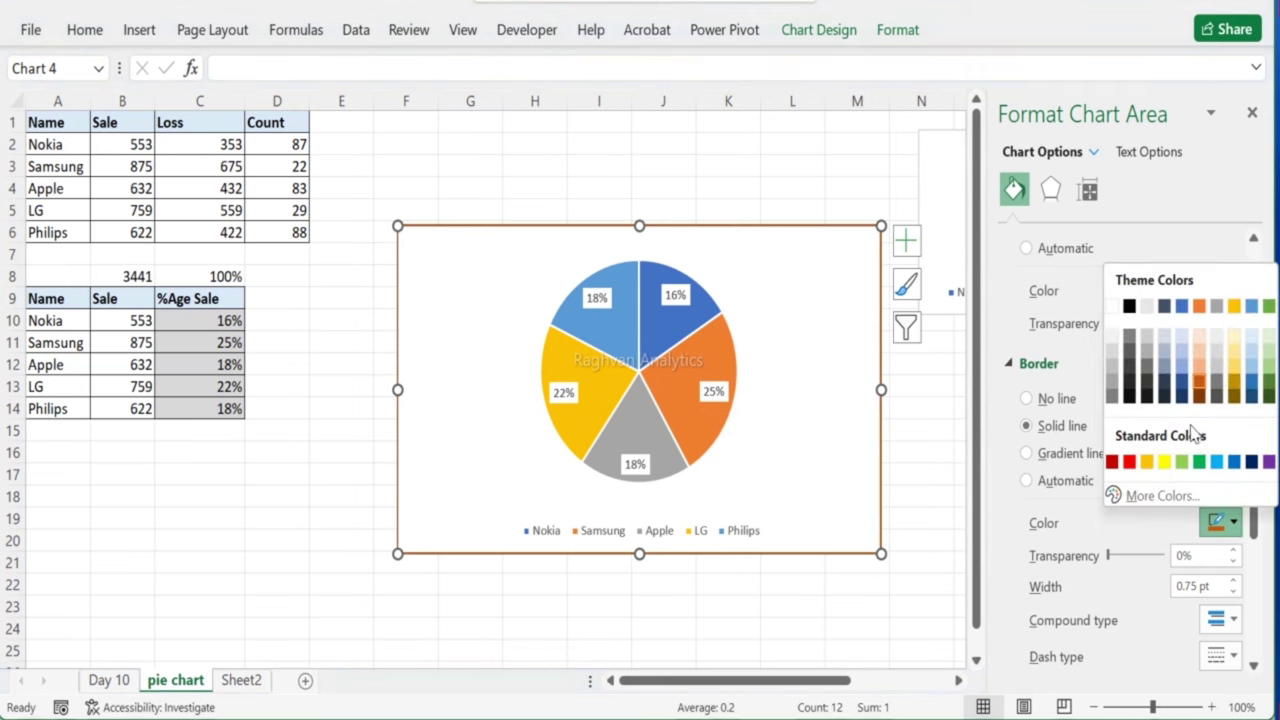
{"action": "left_click", "coordinate": [1250, 385]}
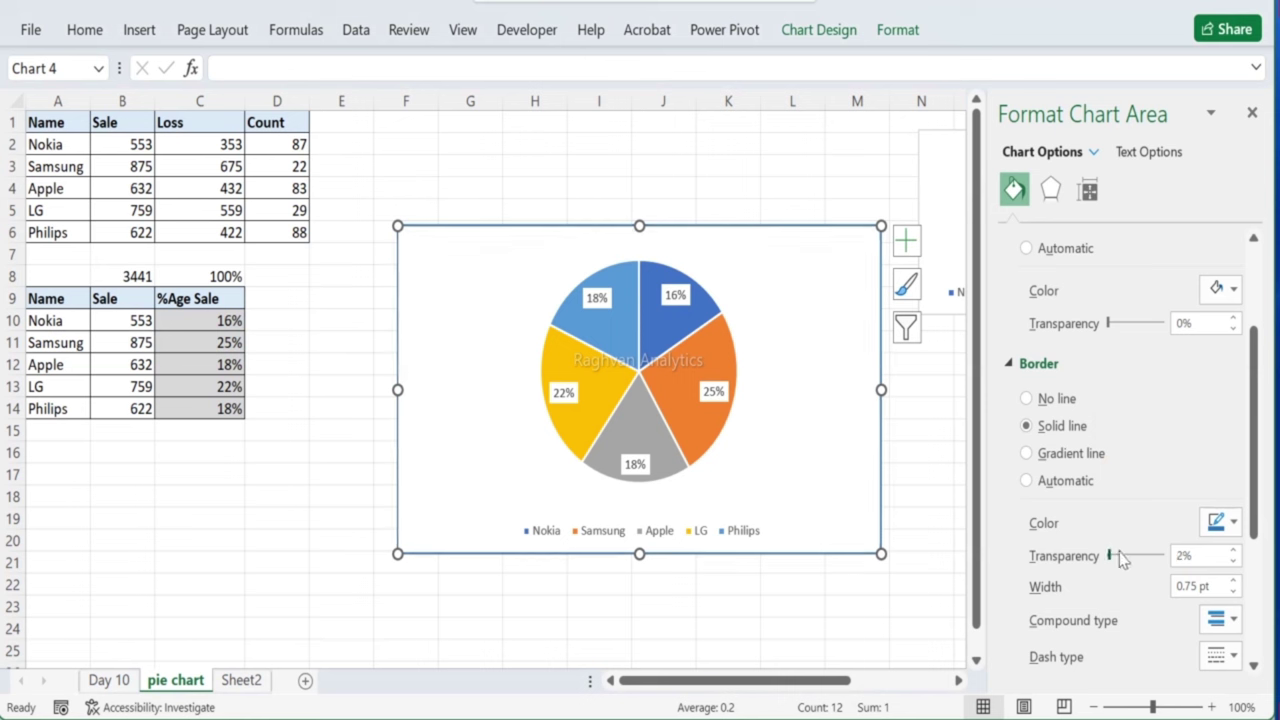
{"action": "mouse_move", "coordinate": [1121, 560]}
{"action": "left_mouse_down"}
{"action": "mouse_move", "coordinate": [1150, 556]}
{"action": "mouse_move", "coordinate": [1103, 562]}
{"action": "left_mouse_up"}
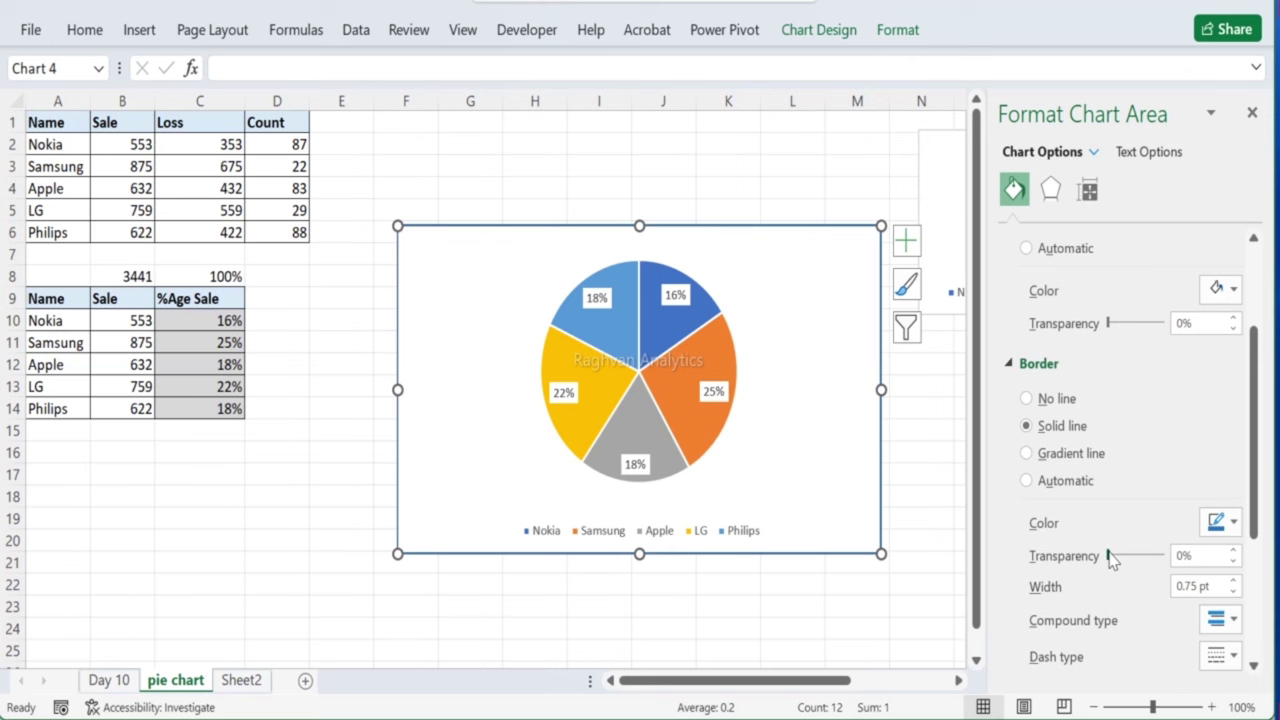
{"action": "left_click_drag", "start_coordinate": [1112, 562], "coordinate": [1080, 575]}
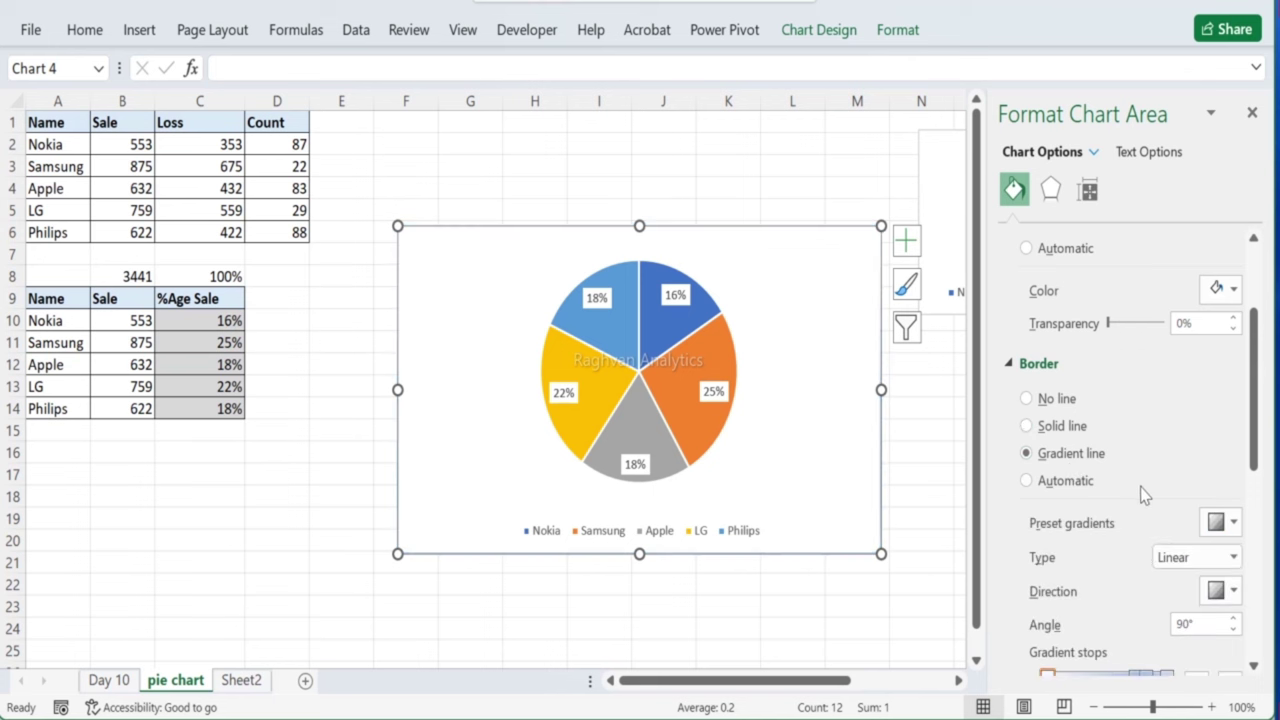
{"action": "left_click", "coordinate": [1027, 427]}
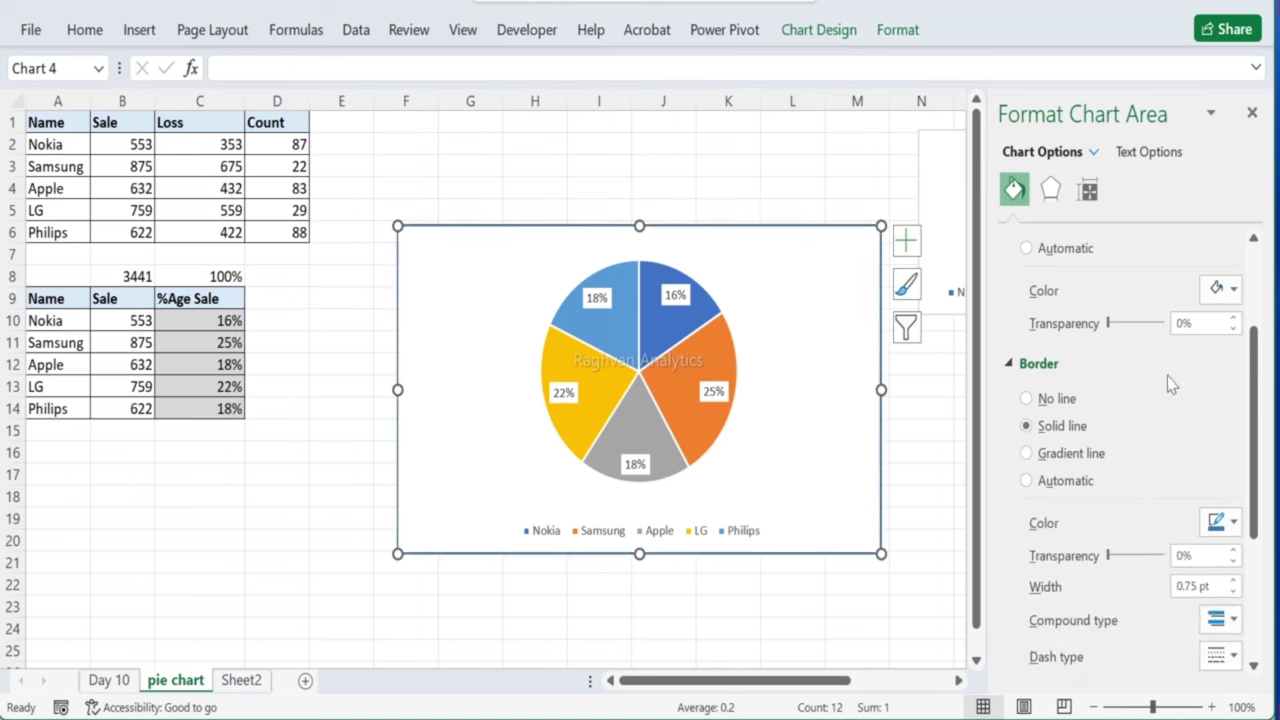
{"action": "scroll", "coordinate": [1210, 468], "scroll_direction": "down", "scroll_amount": 5}
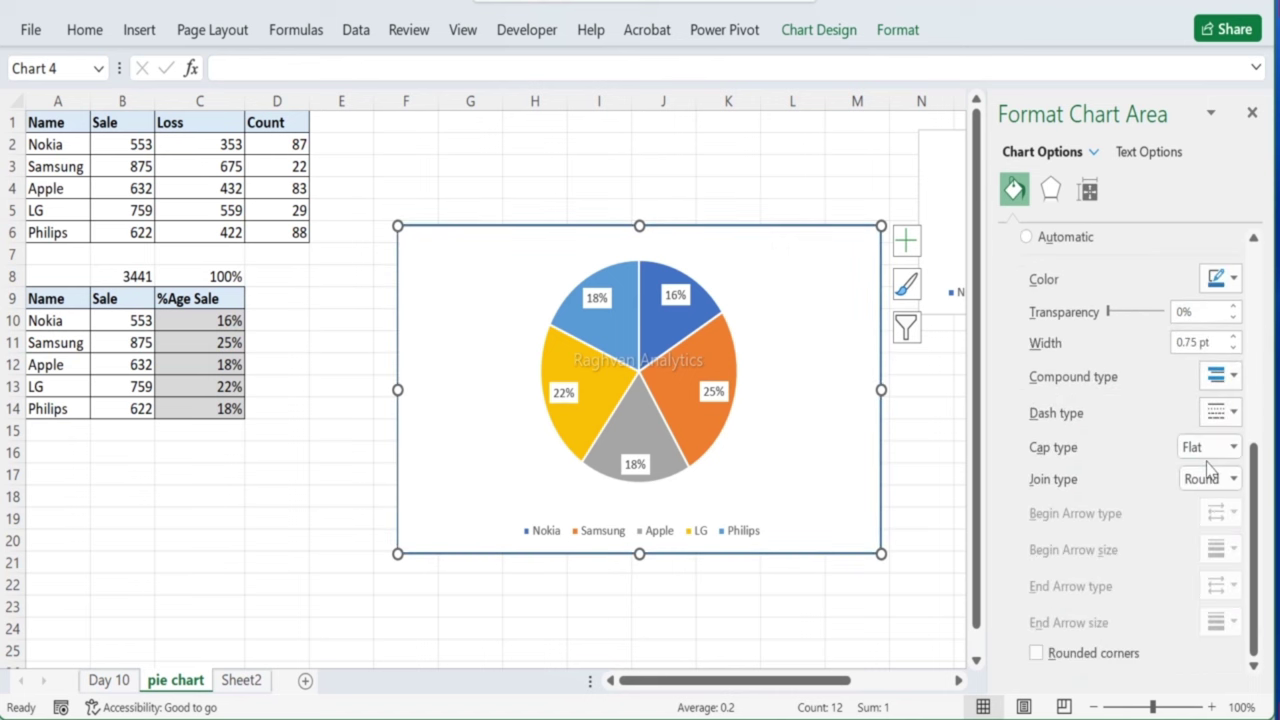
{"action": "scroll", "coordinate": [1210, 468], "scroll_direction": "up", "scroll_amount": 5}
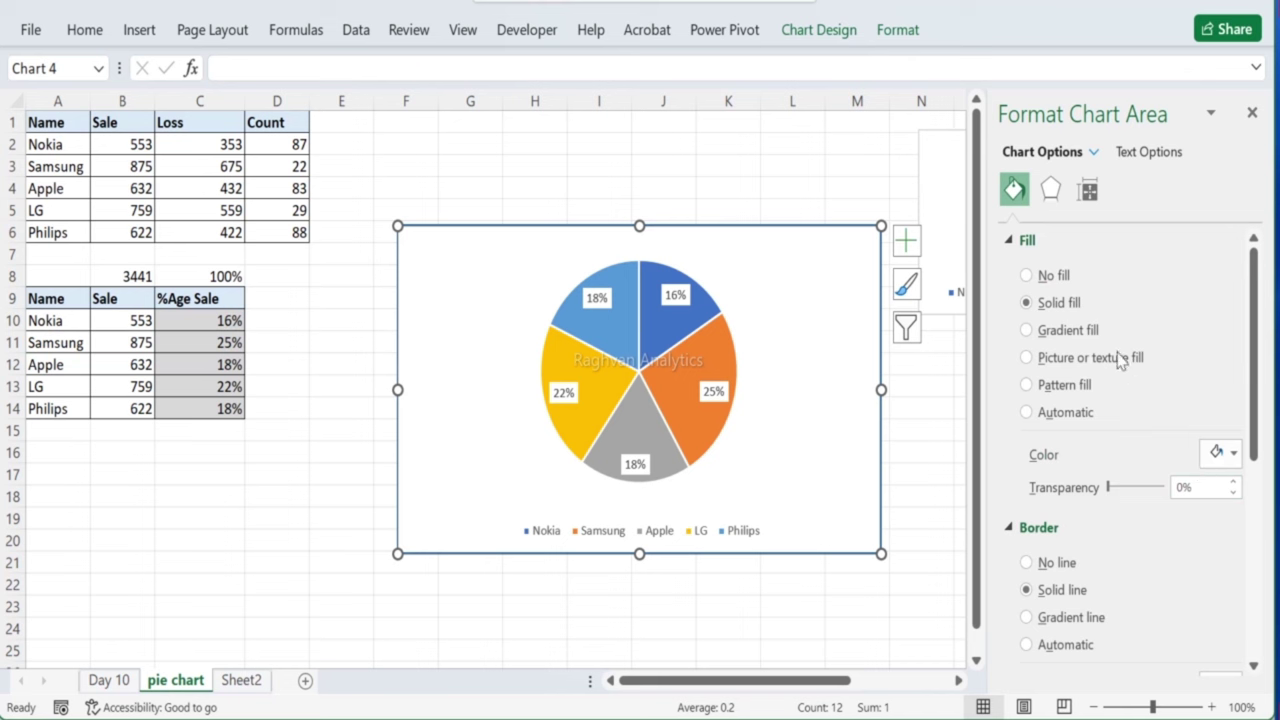
Step: Add a blue 10 pt glow at 68% transparency to the chart area
{"action": "left_click", "coordinate": [1050, 190]}
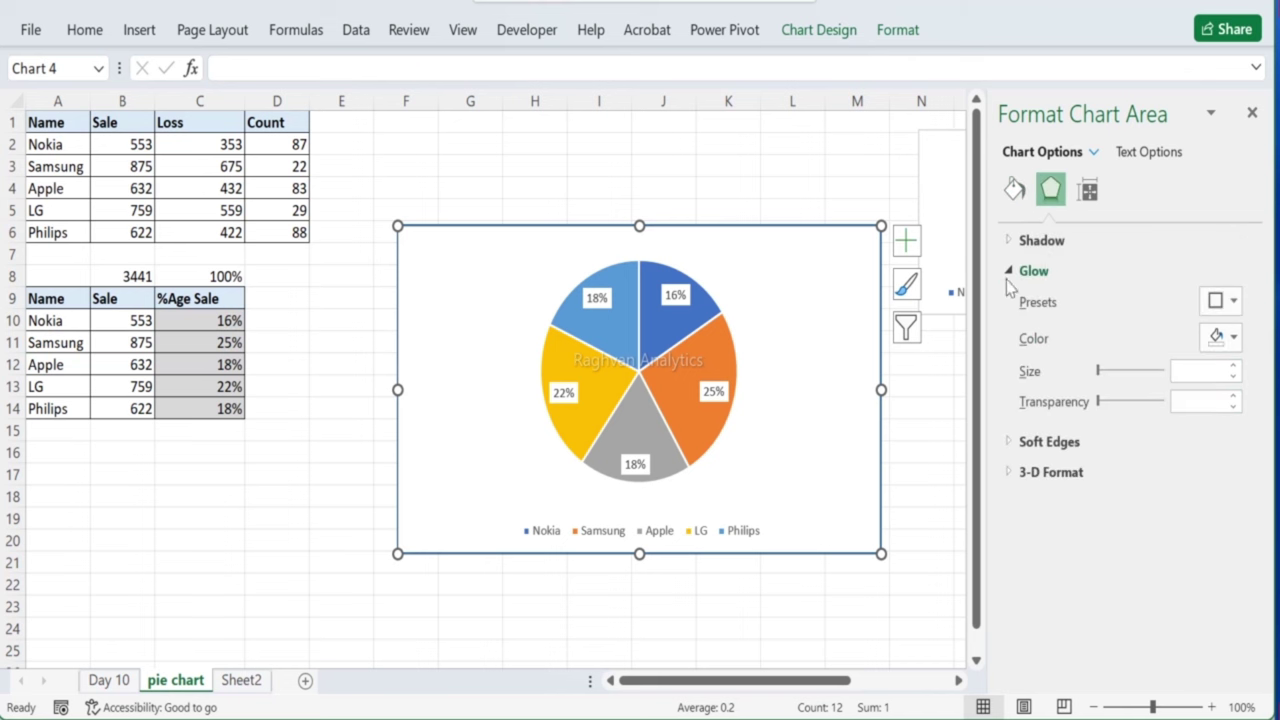
{"action": "left_click", "coordinate": [1010, 278]}
{"action": "left_click", "coordinate": [1010, 277]}
{"action": "left_click", "coordinate": [1230, 339]}
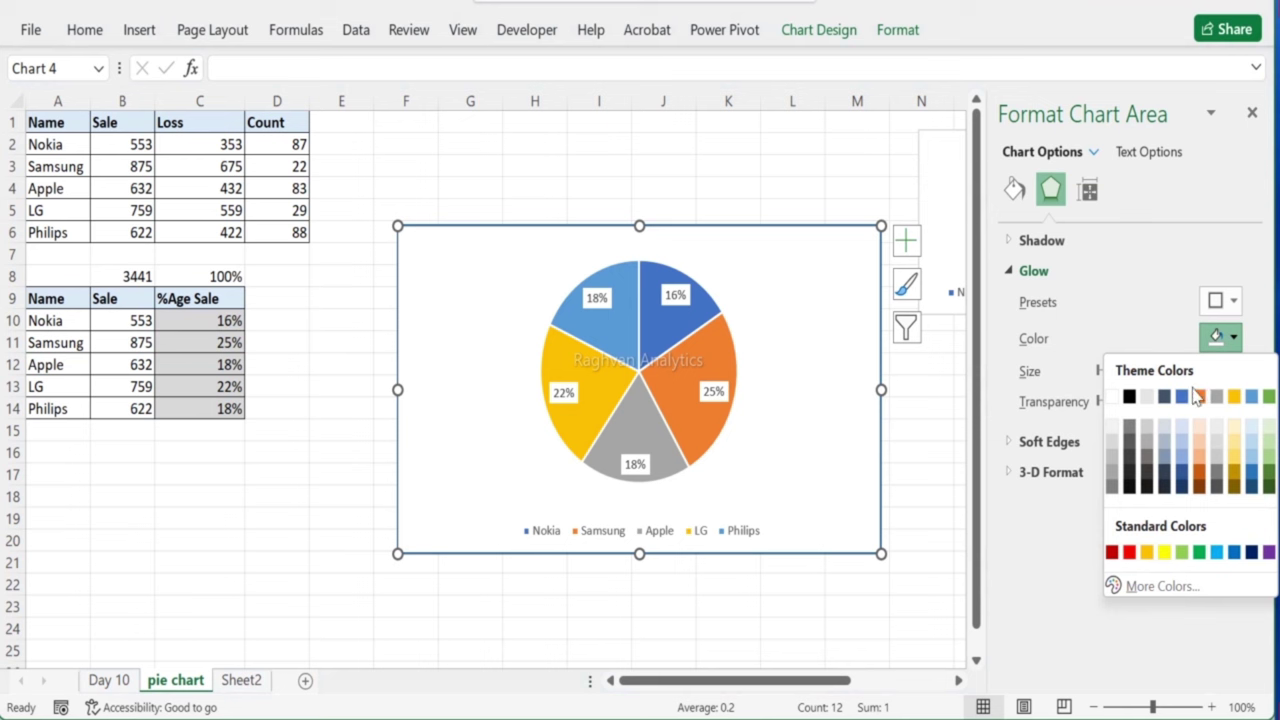
{"action": "left_click", "coordinate": [1184, 397]}
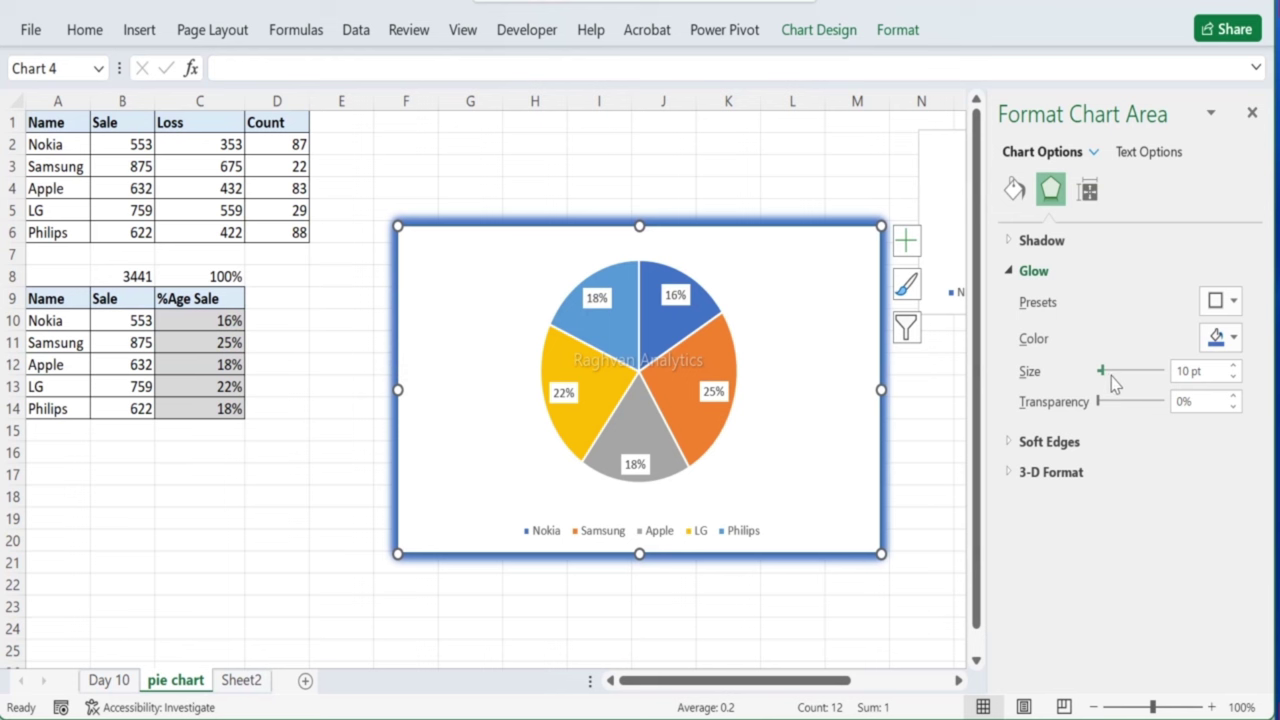
{"action": "left_click_drag", "start_coordinate": [1102, 374], "coordinate": [1133, 408]}
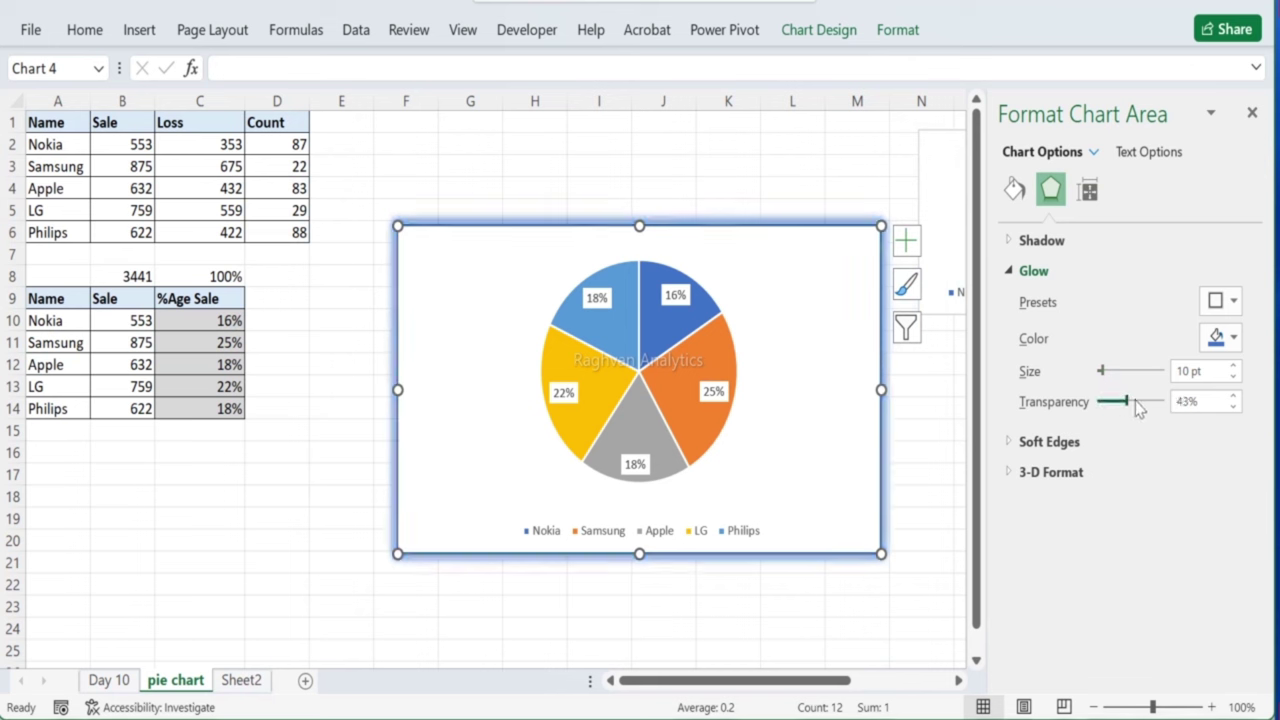
{"action": "mouse_move", "coordinate": [1137, 402]}
{"action": "left_mouse_down"}
{"action": "mouse_move", "coordinate": [1160, 401]}
{"action": "mouse_move", "coordinate": [1120, 408]}
{"action": "left_mouse_up"}
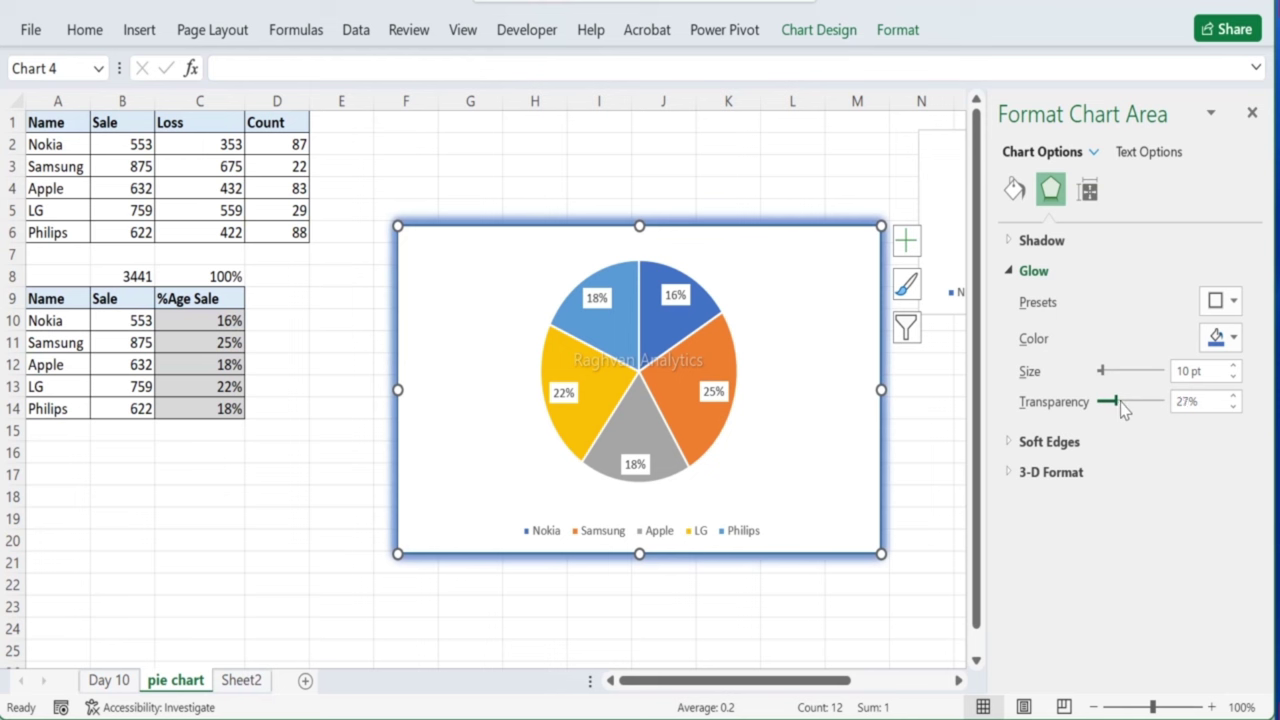
{"action": "mouse_move", "coordinate": [1135, 405]}
{"action": "left_mouse_down"}
{"action": "mouse_move", "coordinate": [1124, 403]}
{"action": "mouse_move", "coordinate": [1147, 403]}
{"action": "left_mouse_up"}
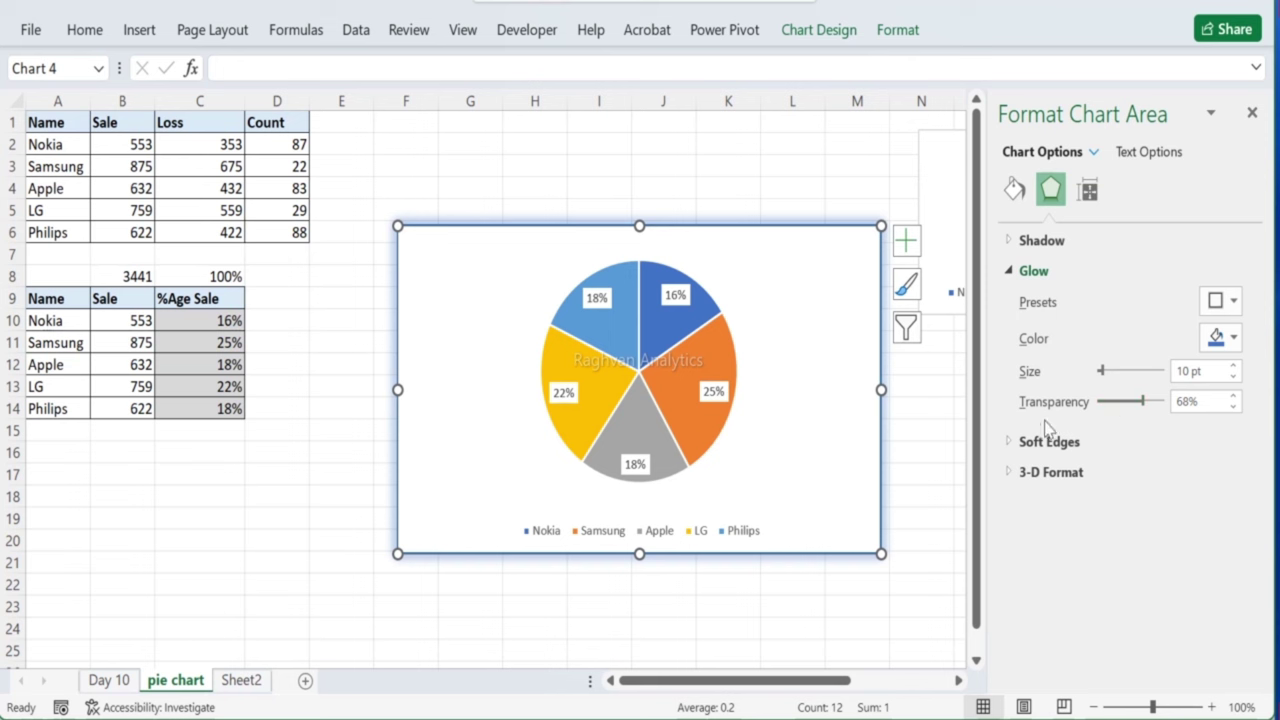
Step: Apply an 8 pt by 6 pt top bevel to the chart area
{"action": "left_click", "coordinate": [1048, 472]}
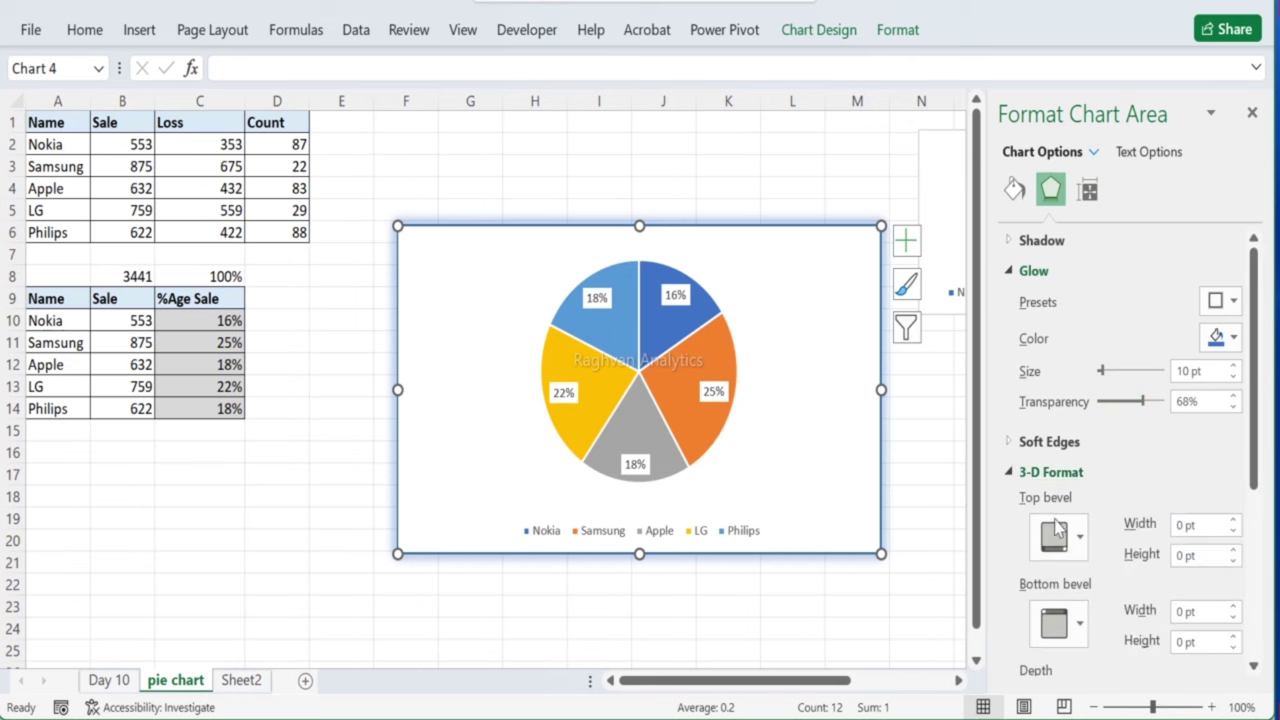
{"action": "left_click", "coordinate": [1058, 537]}
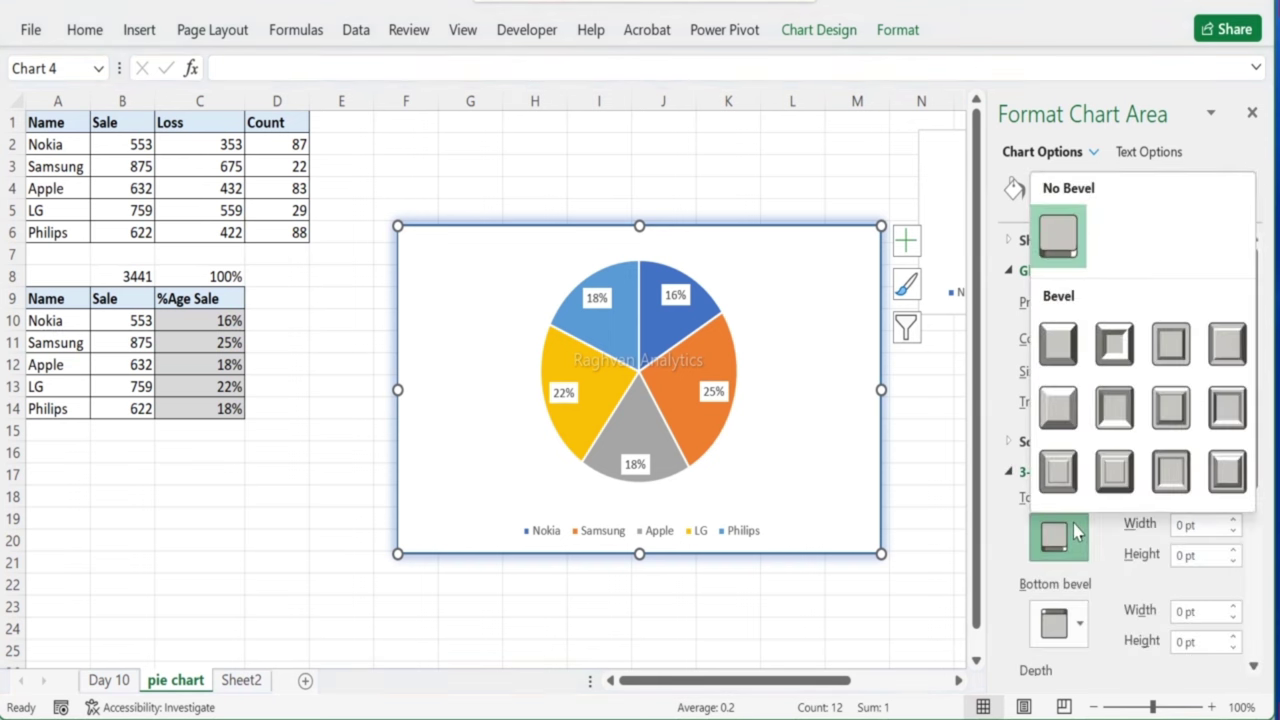
{"action": "left_click", "coordinate": [1104, 470]}
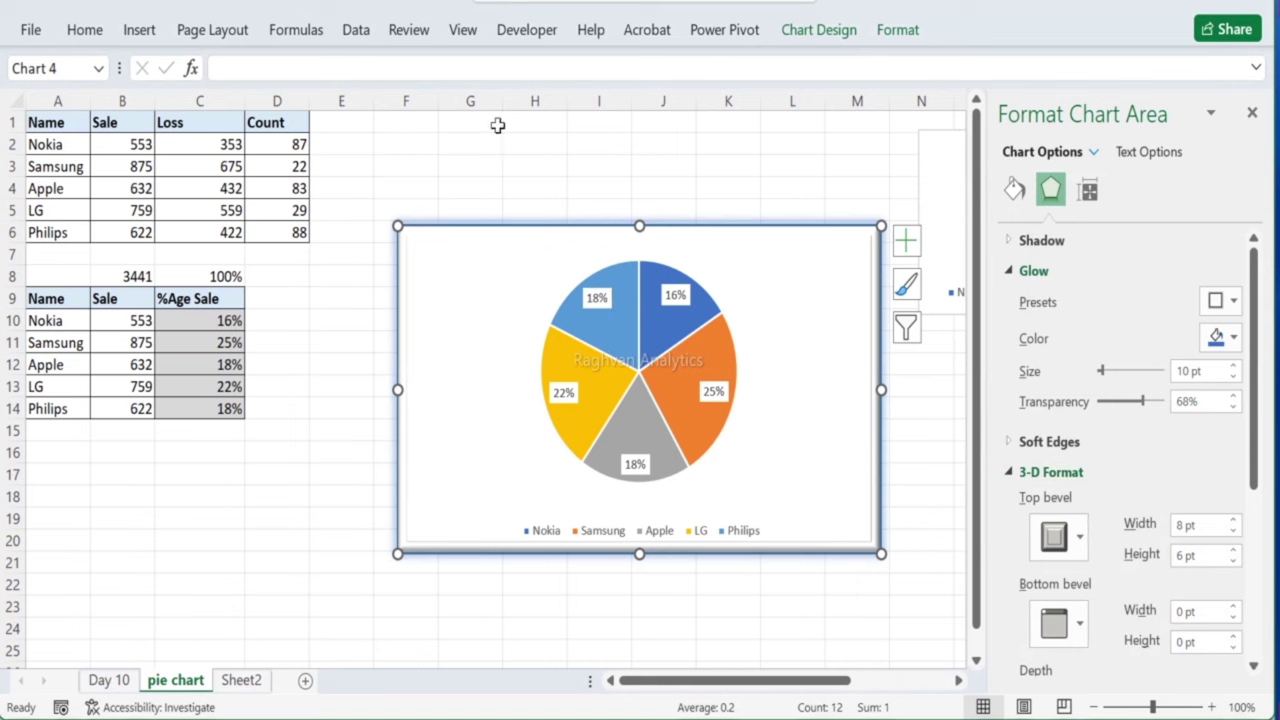
{"action": "left_click", "coordinate": [1016, 192]}
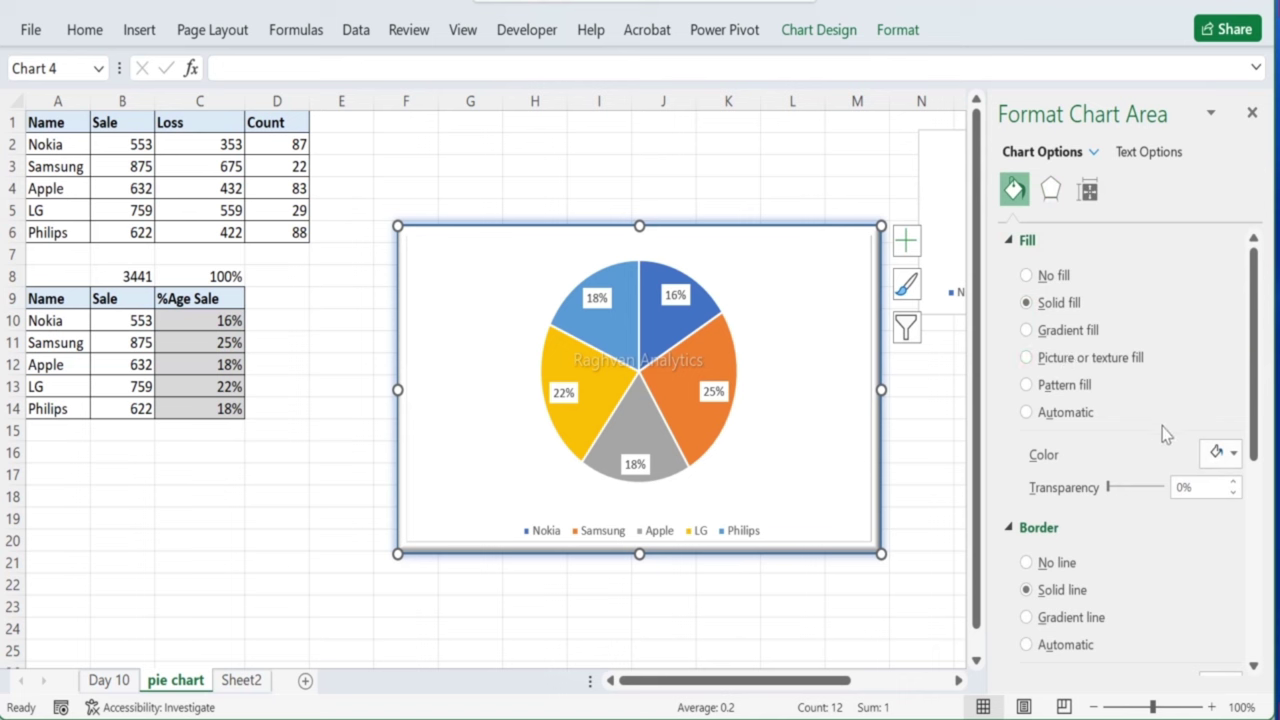
Step: Try several chart fill colours, settling on a very light blue-grey background
{"action": "left_click", "coordinate": [1220, 452]}
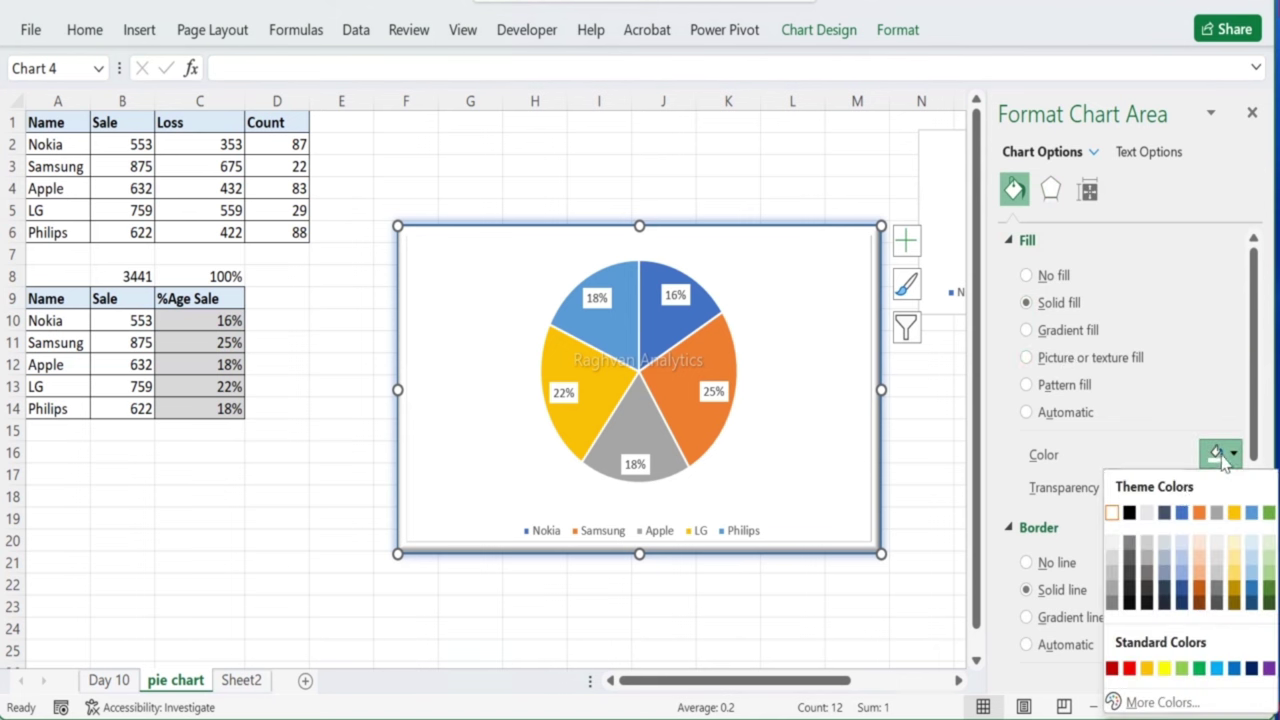
{"action": "left_click", "coordinate": [1180, 544]}
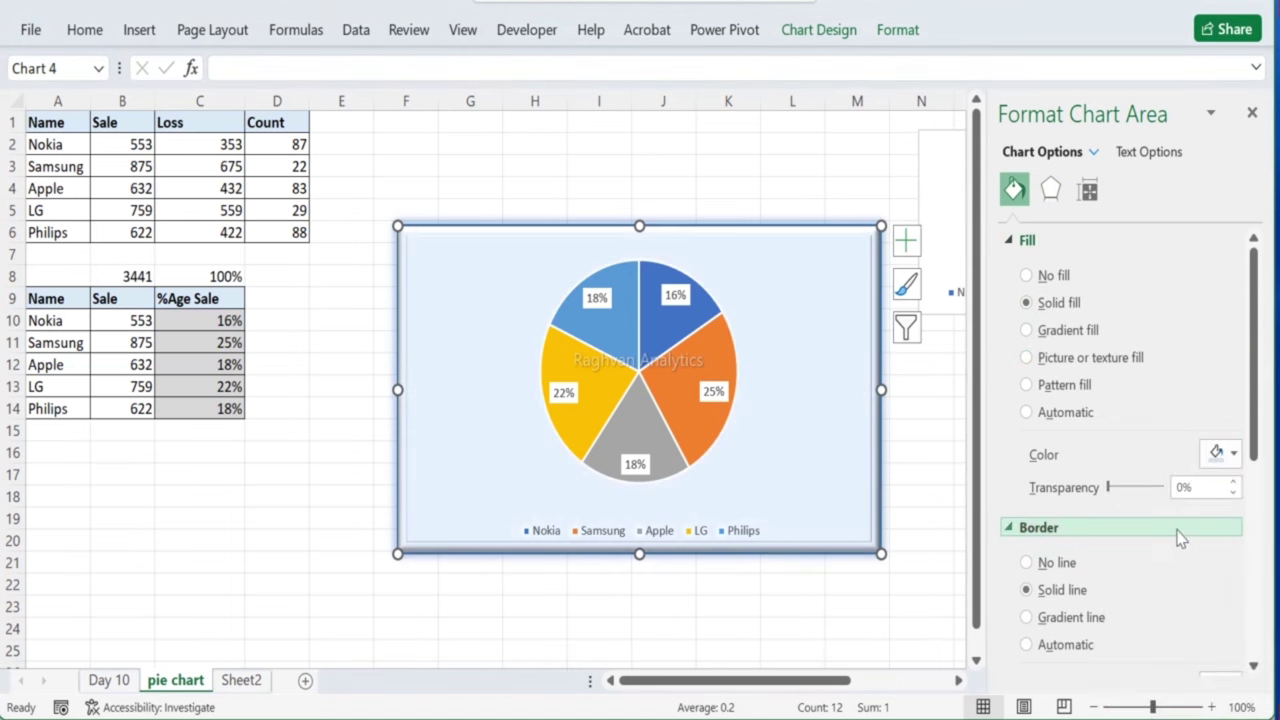
{"action": "left_click", "coordinate": [1222, 452]}
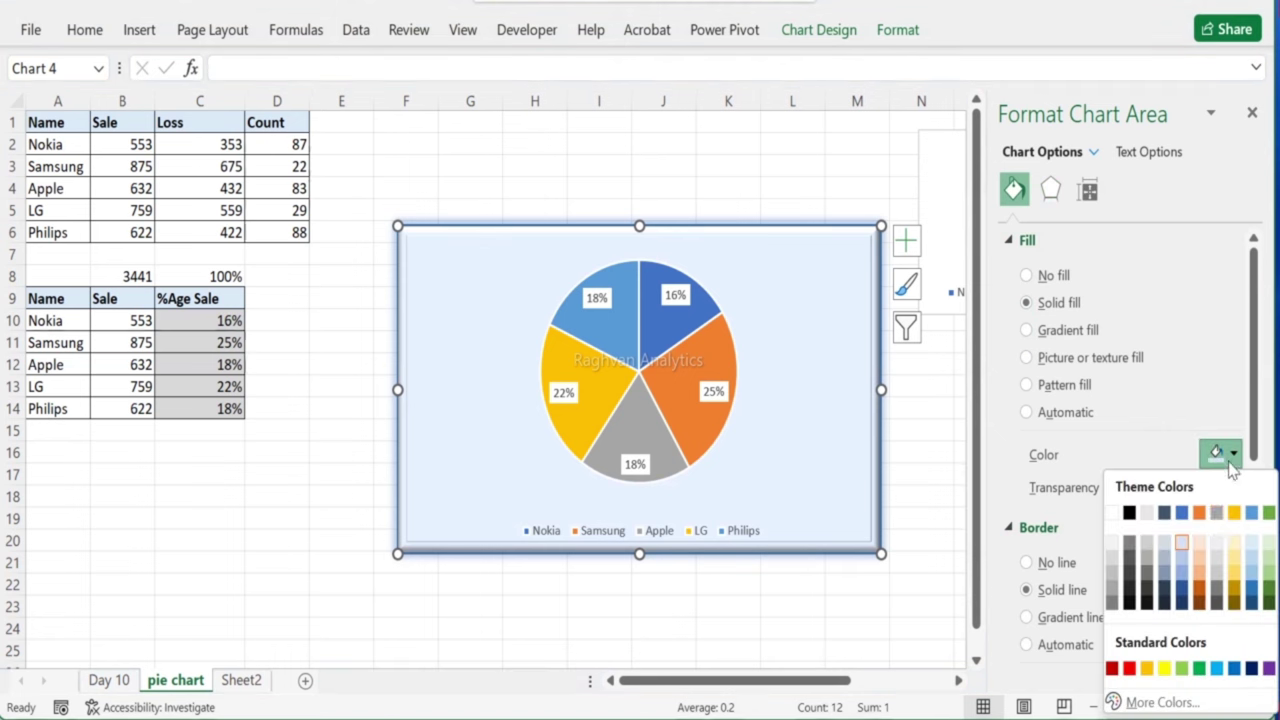
{"action": "left_click", "coordinate": [1184, 563]}
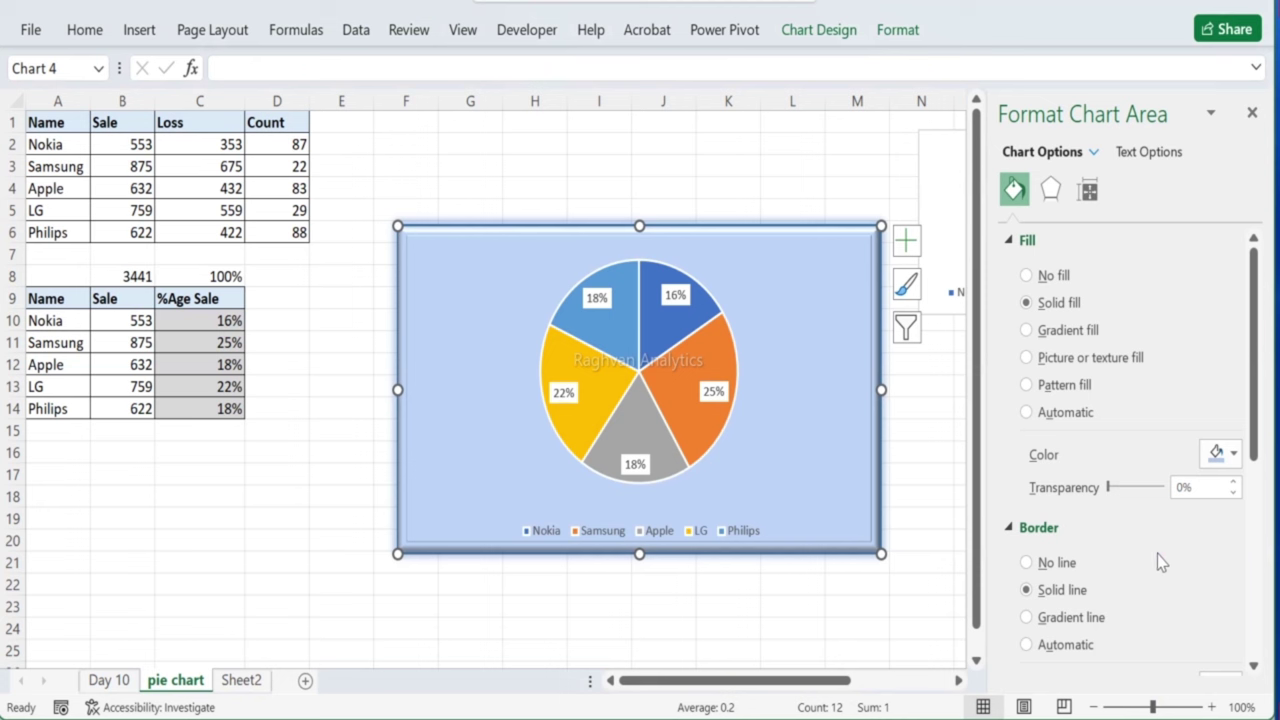
{"action": "left_click", "coordinate": [1216, 456]}
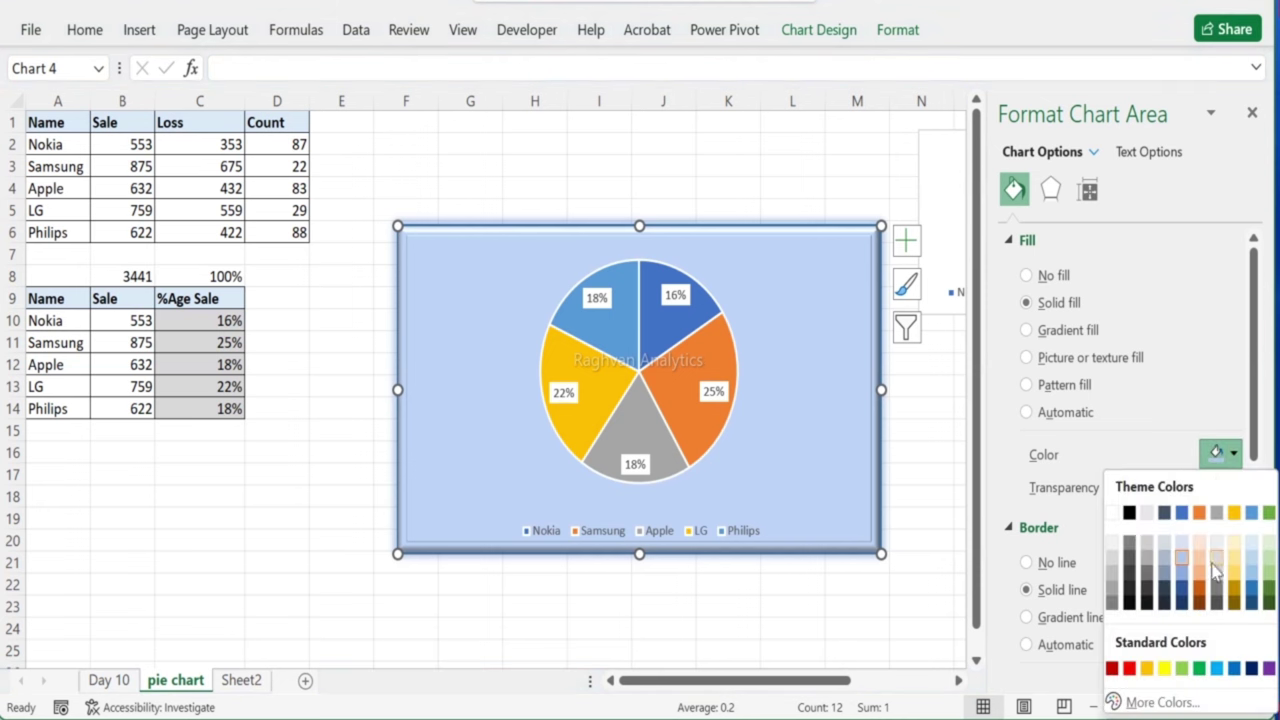
{"action": "left_click", "coordinate": [1233, 543]}
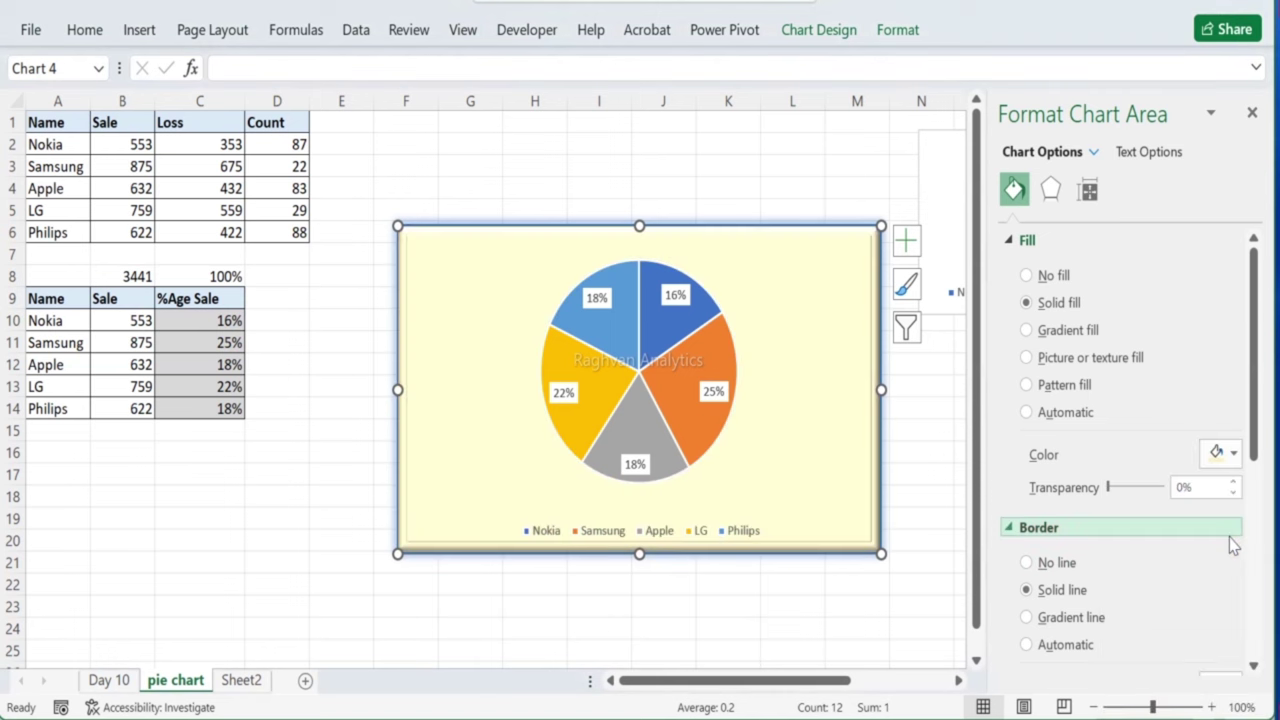
{"action": "left_click", "coordinate": [1228, 455]}
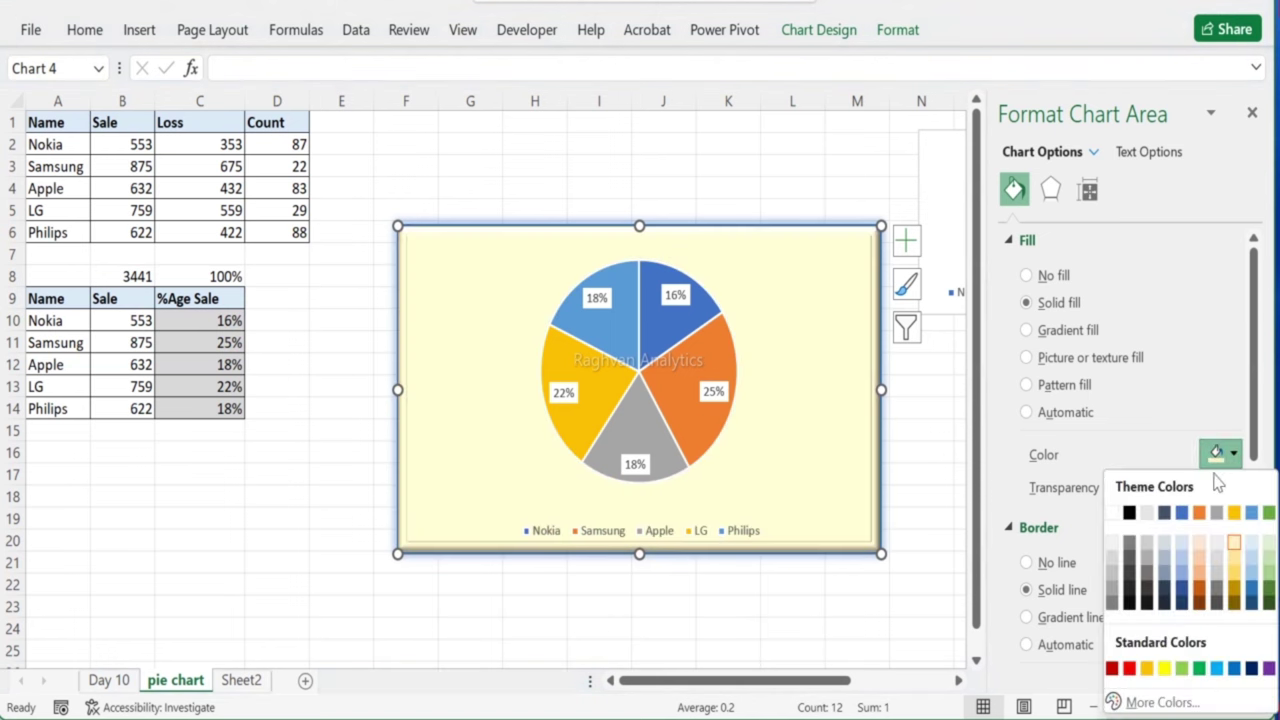
{"action": "left_click", "coordinate": [1183, 562]}
{"action": "left_click", "coordinate": [1223, 453]}
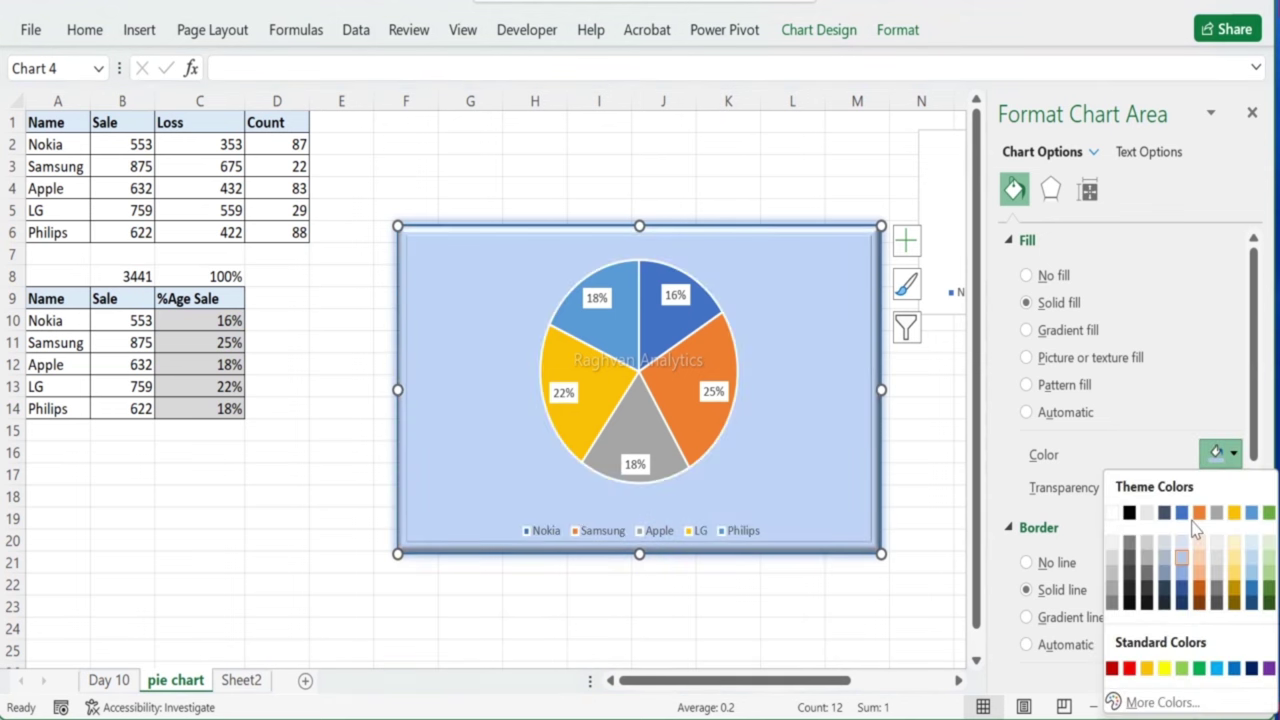
{"action": "left_click", "coordinate": [1163, 562]}
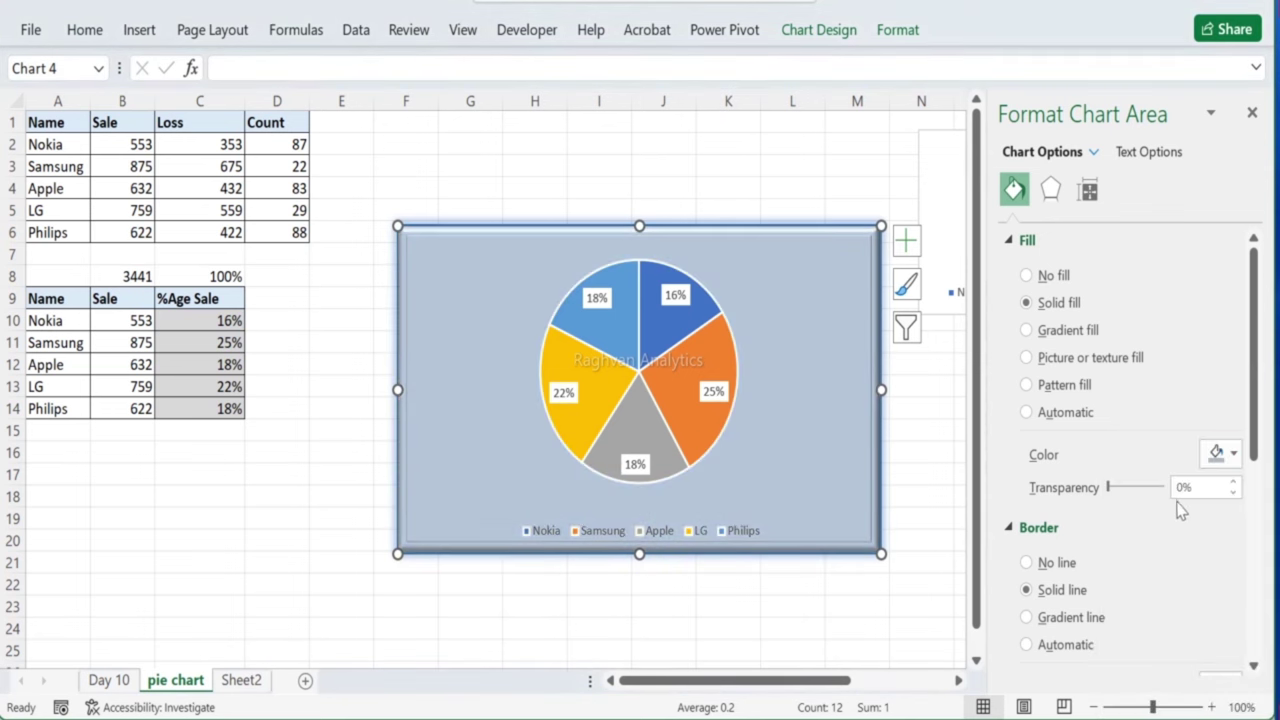
{"action": "left_click", "coordinate": [1222, 453]}
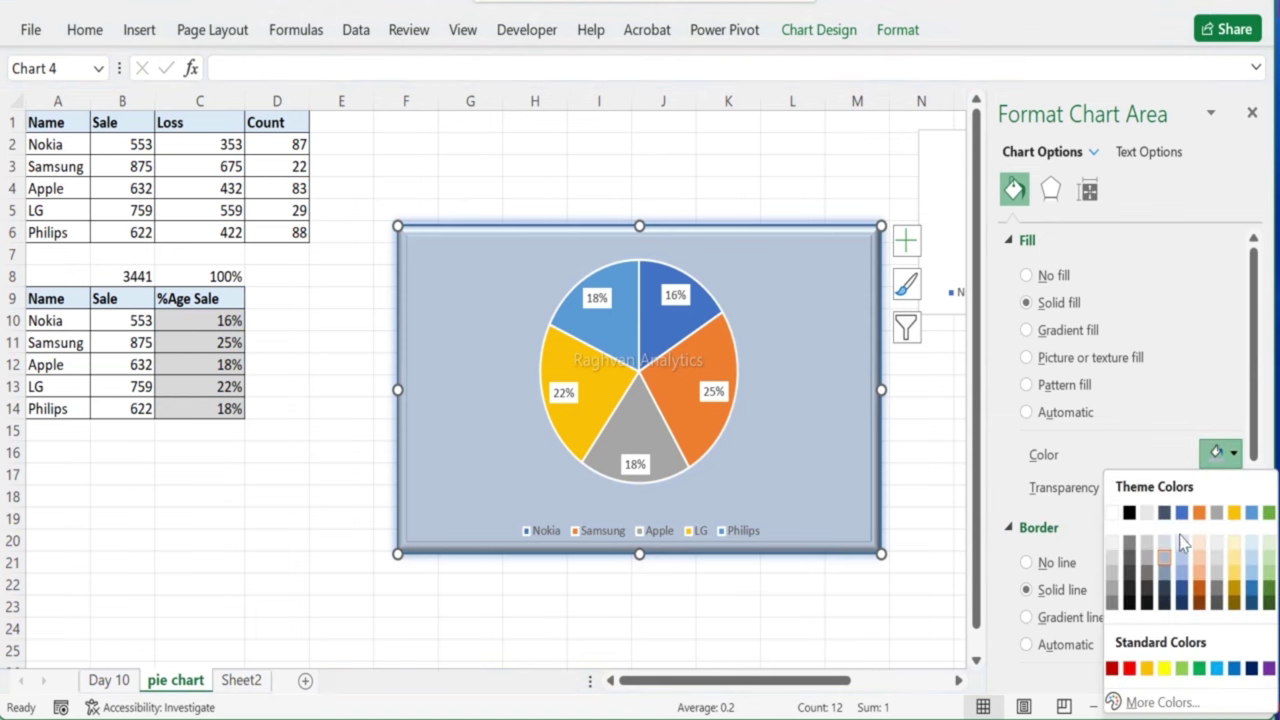
{"action": "left_click", "coordinate": [1166, 547]}
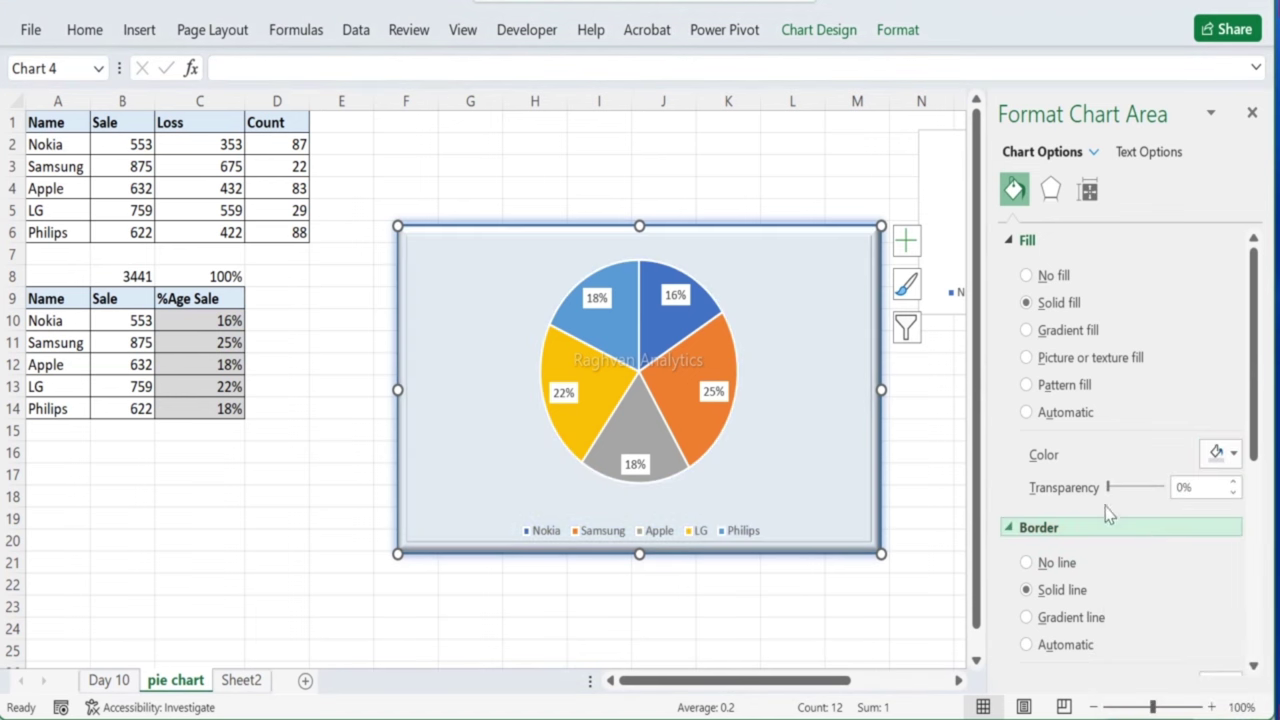
{"action": "left_click", "coordinate": [698, 165]}
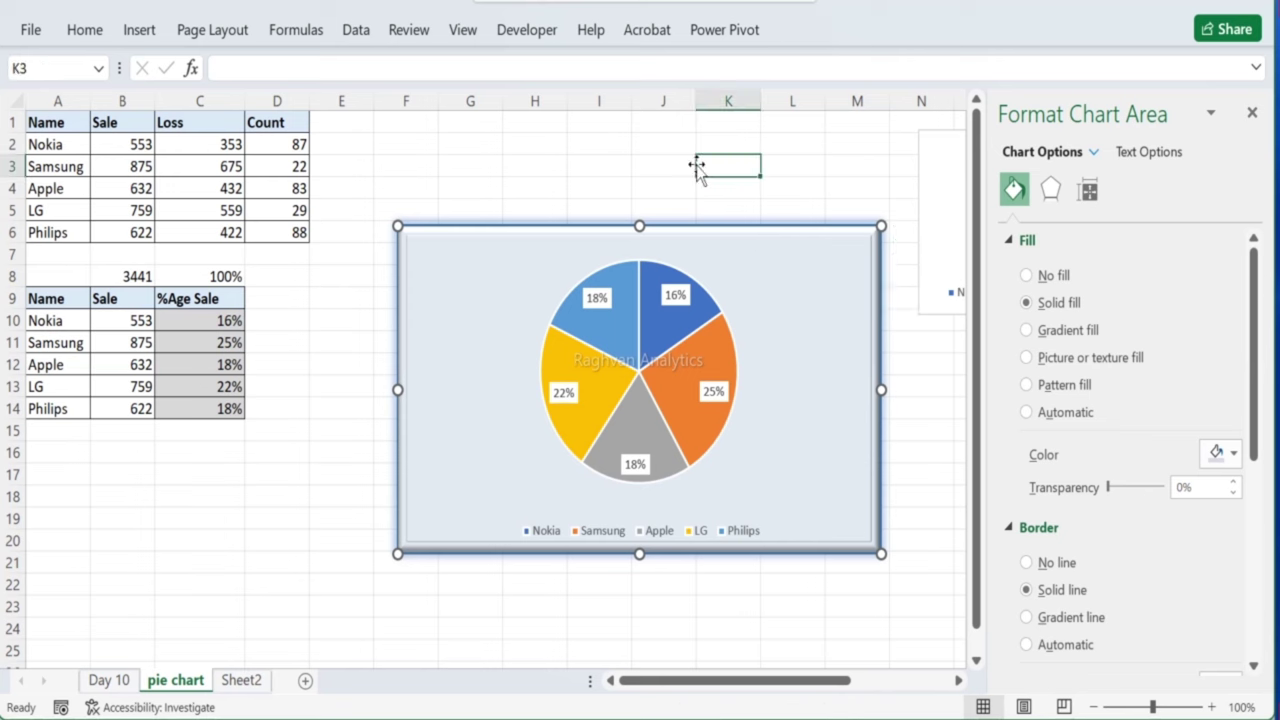
Step: Move the pie chart up and left toward E2 on the pie chart sheet
{"action": "left_click_drag", "start_coordinate": [417, 289], "coordinate": [411, 163]}
{"action": "left_click_drag", "start_coordinate": [446, 246], "coordinate": [411, 217]}
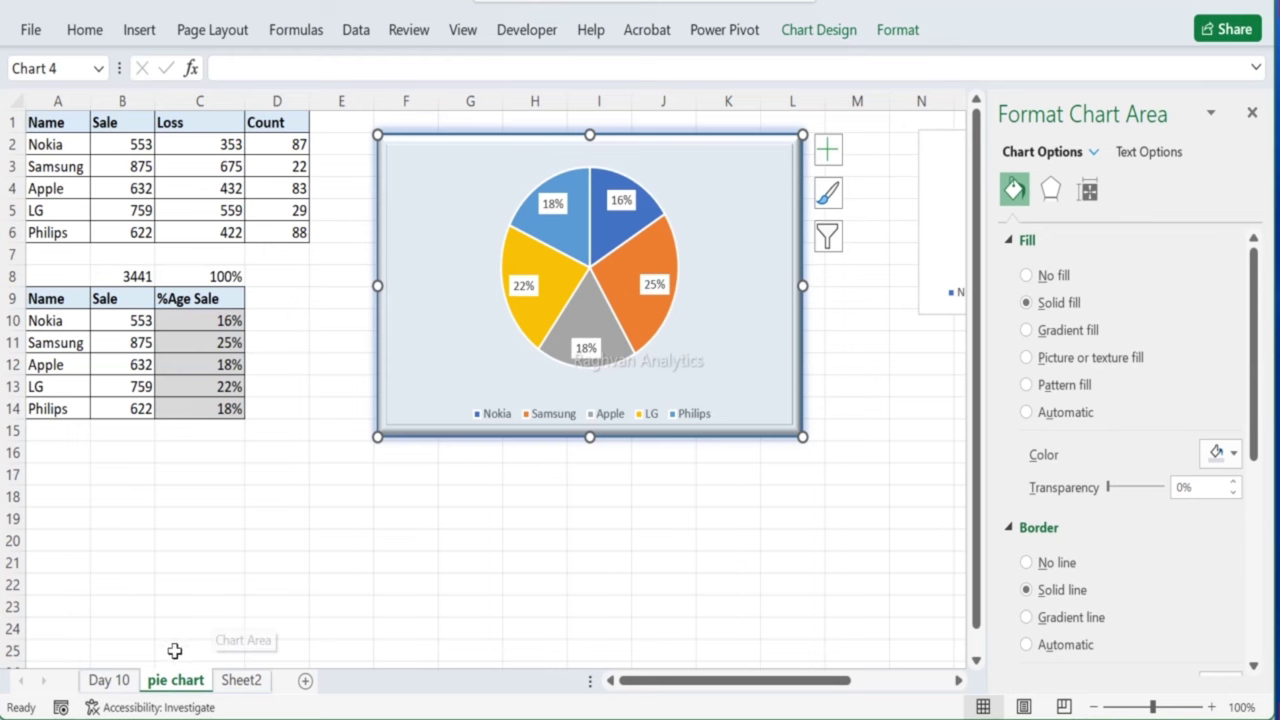
{"action": "left_click", "coordinate": [107, 679]}
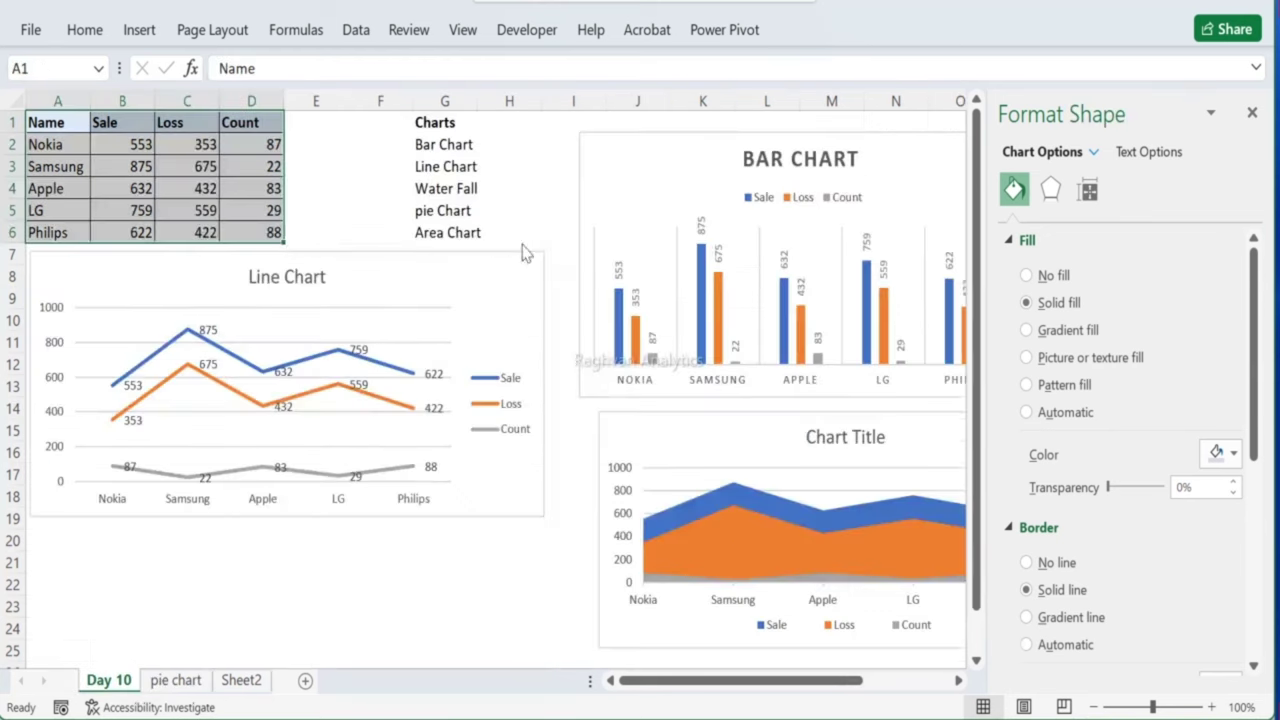
{"action": "left_click", "coordinate": [394, 266]}
{"action": "left_click", "coordinate": [628, 165]}
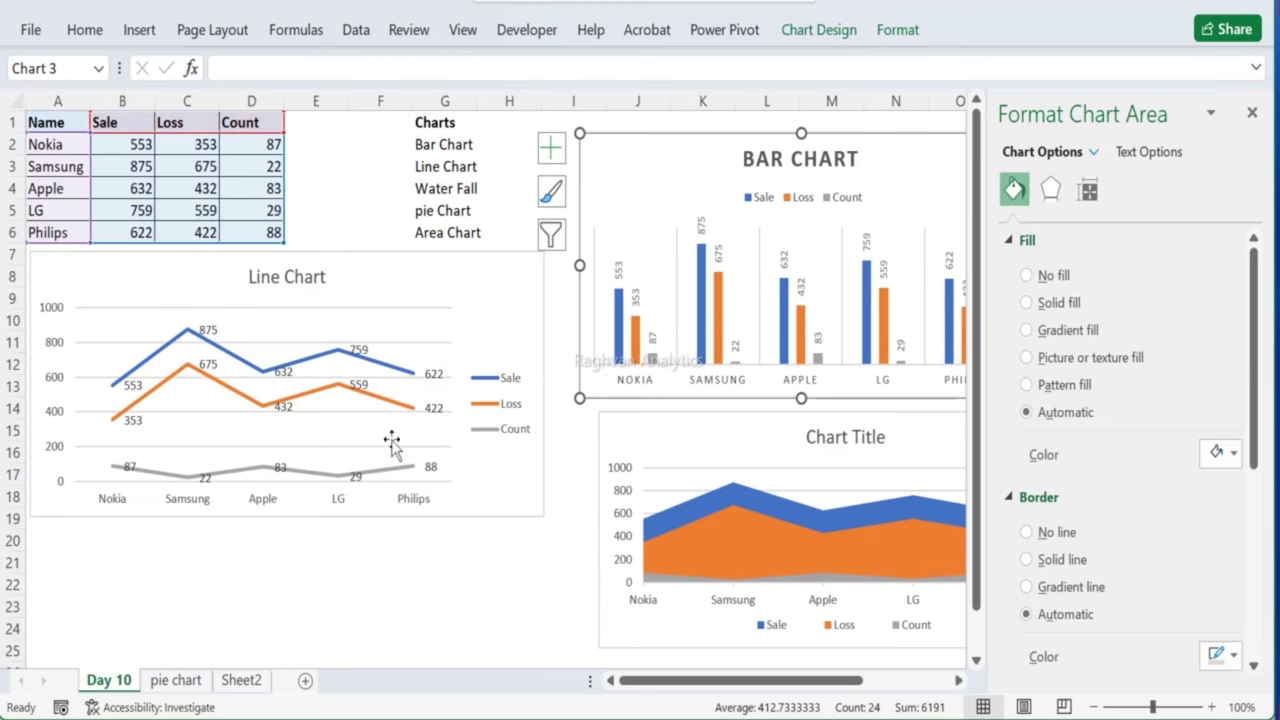
{"action": "left_click", "coordinate": [175, 680]}
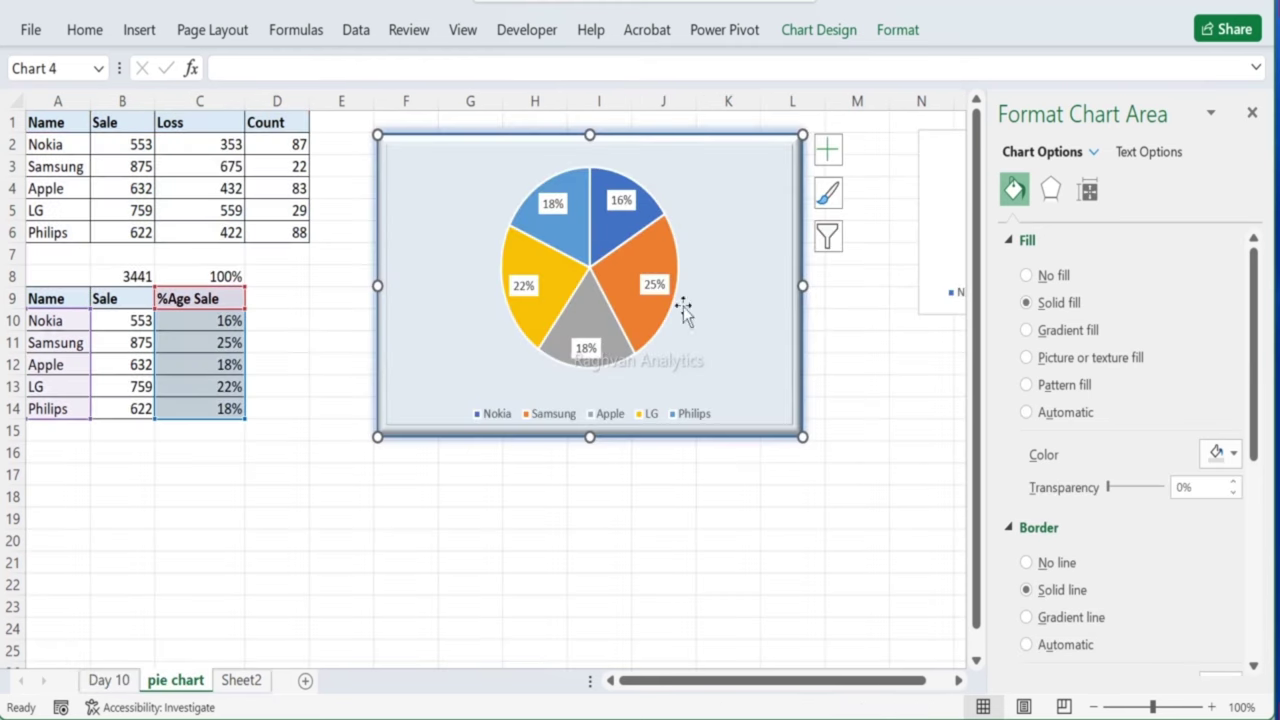
{"action": "left_click_drag", "start_coordinate": [766, 277], "coordinate": [749, 263]}
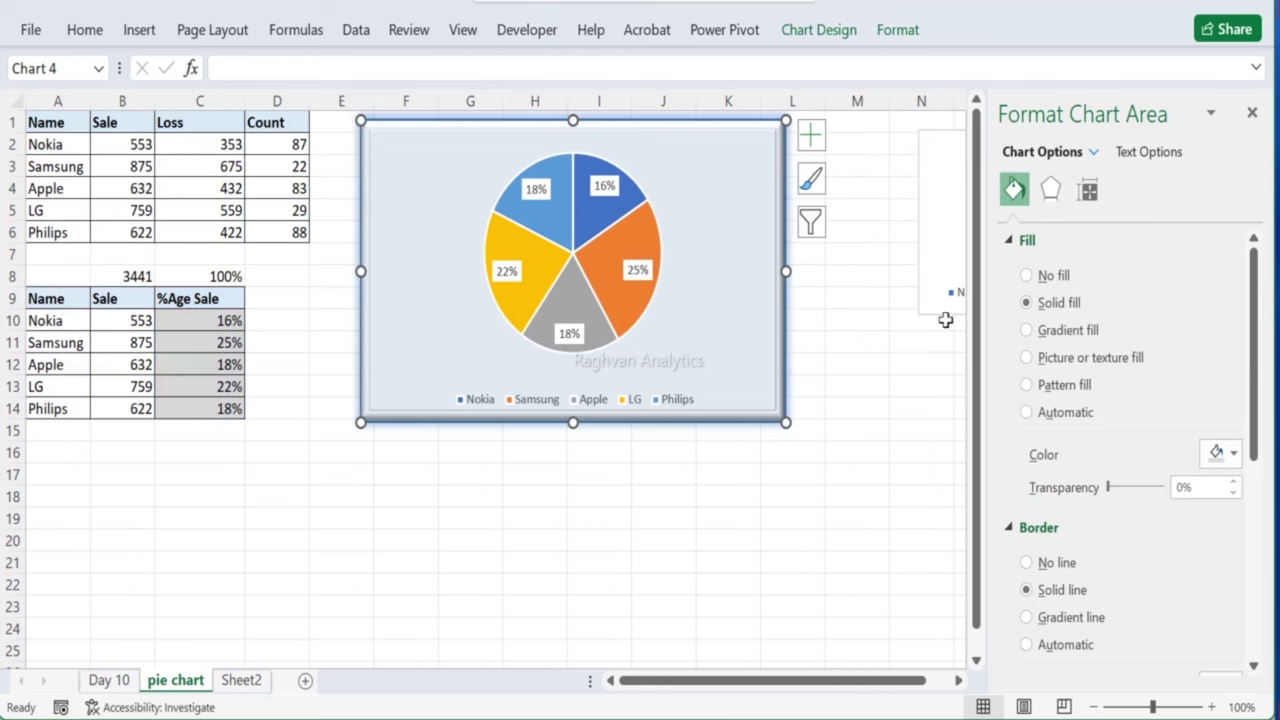
Step: Give the chart area a linear 90° white-to-light-blue gradient fill
{"action": "left_click", "coordinate": [1026, 331]}
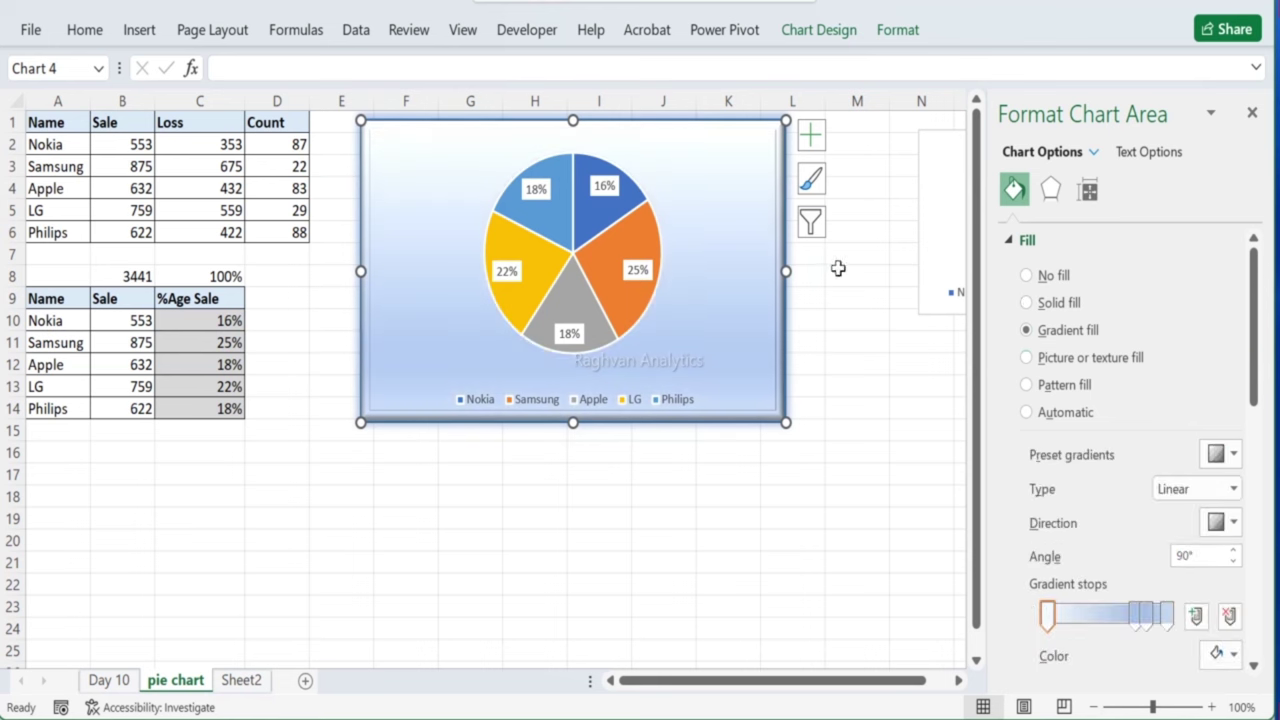
{"action": "left_click", "coordinate": [1027, 303]}
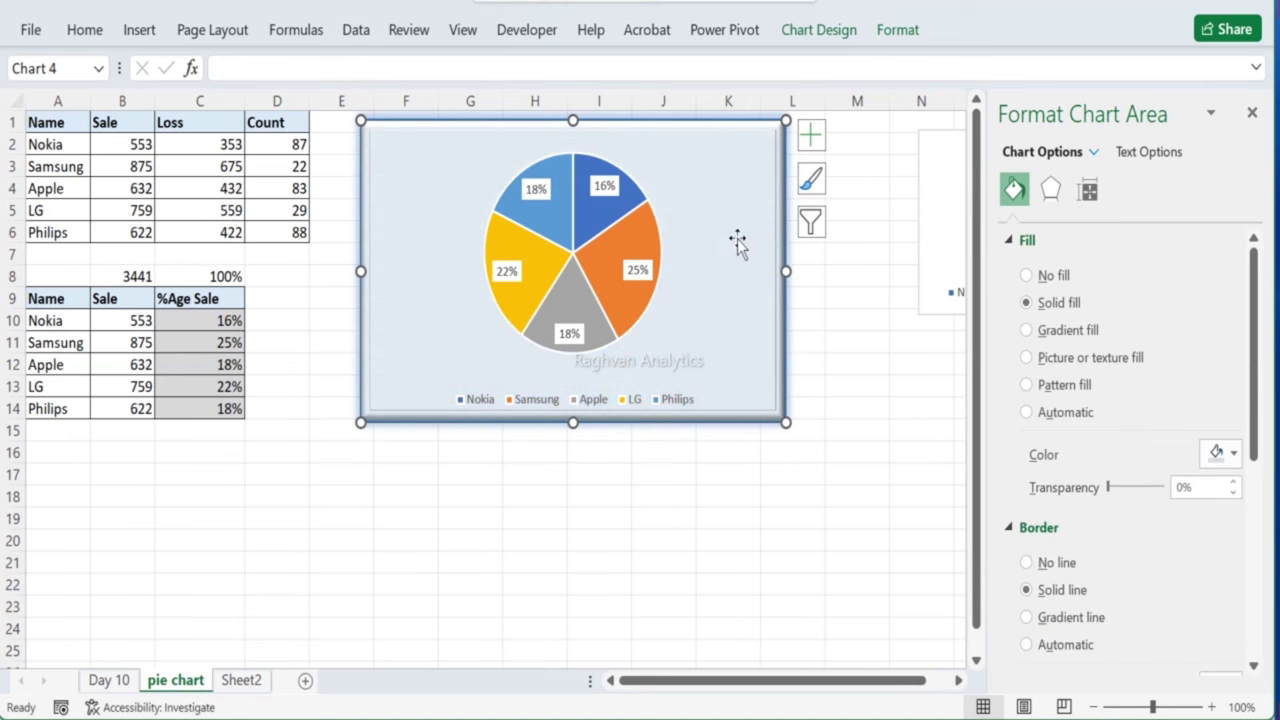
{"action": "left_click", "coordinate": [1027, 331]}
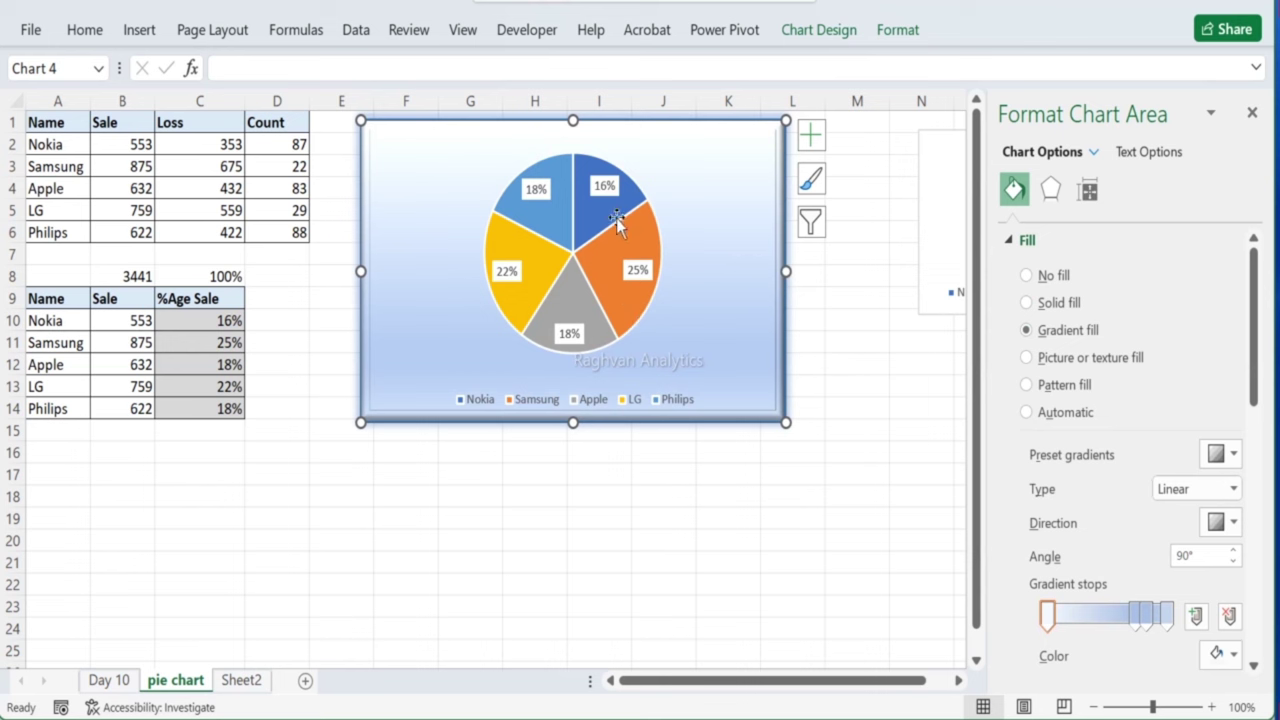
{"action": "left_click", "coordinate": [617, 222]}
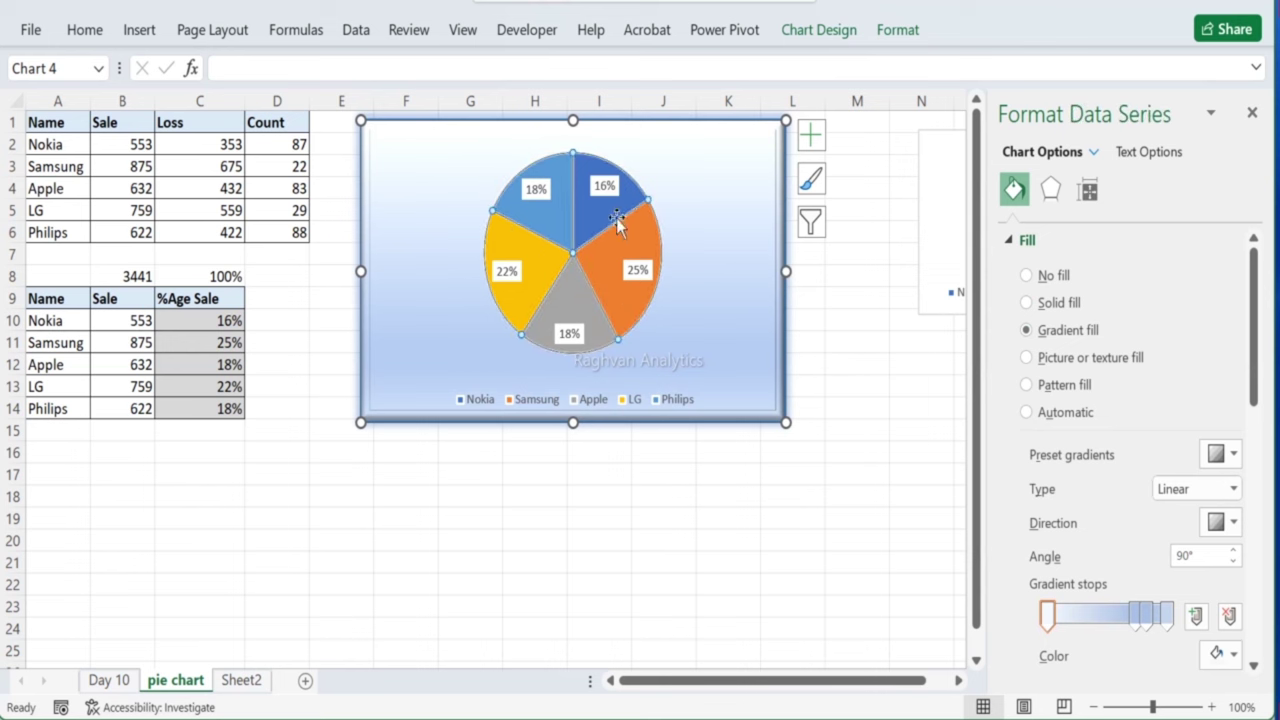
Step: Try several top bevel presets on the pie slices, ending with a 13 pt by 6 pt bevel
{"action": "left_click", "coordinate": [1050, 189]}
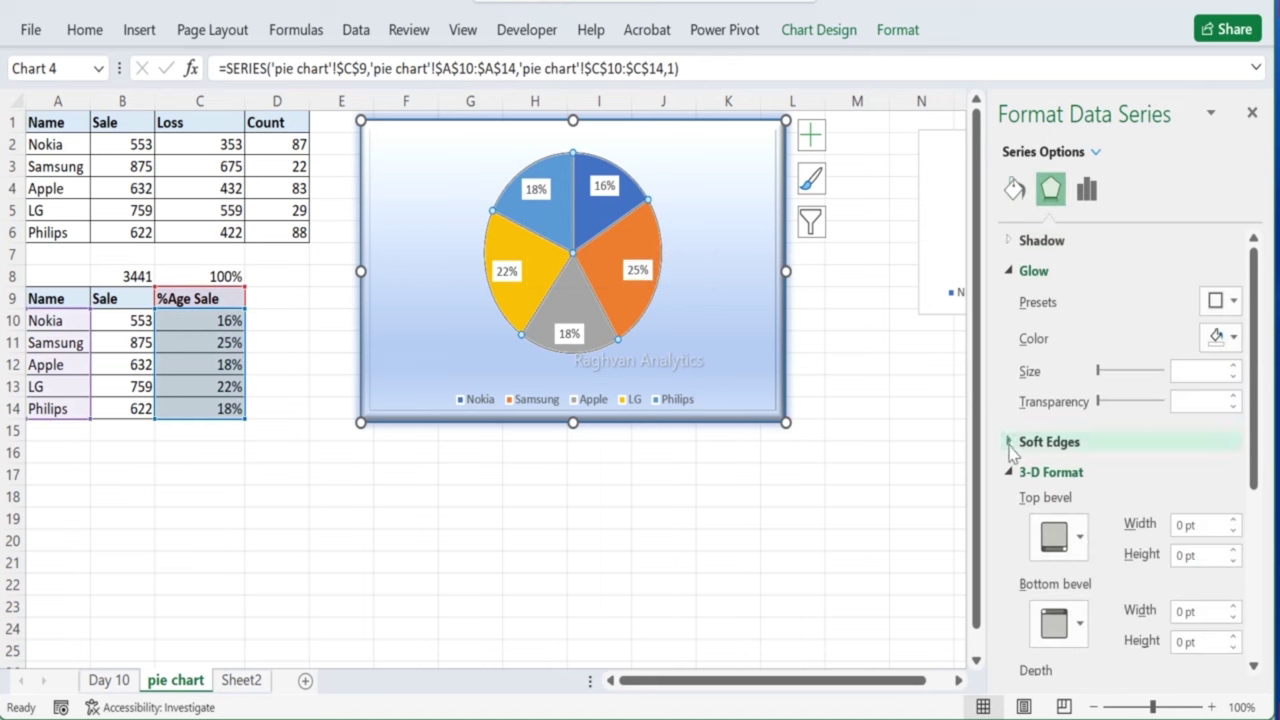
{"action": "left_click", "coordinate": [1057, 535]}
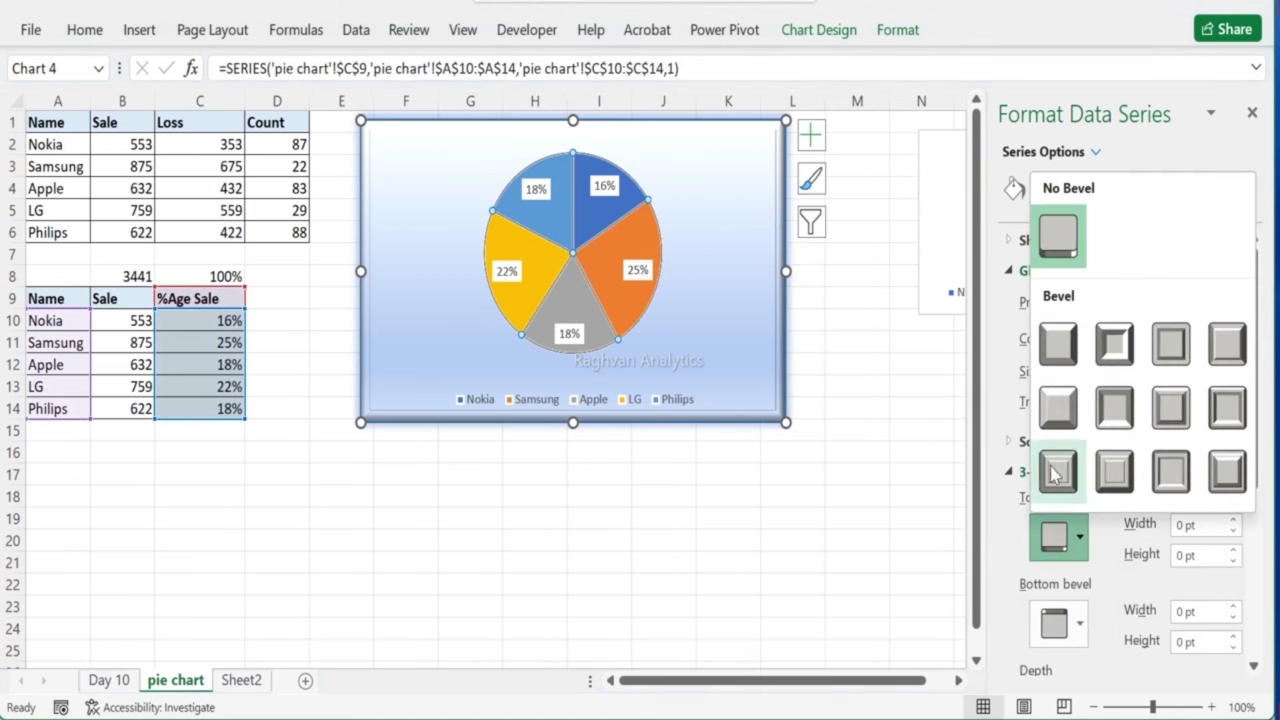
{"action": "left_click", "coordinate": [1057, 407]}
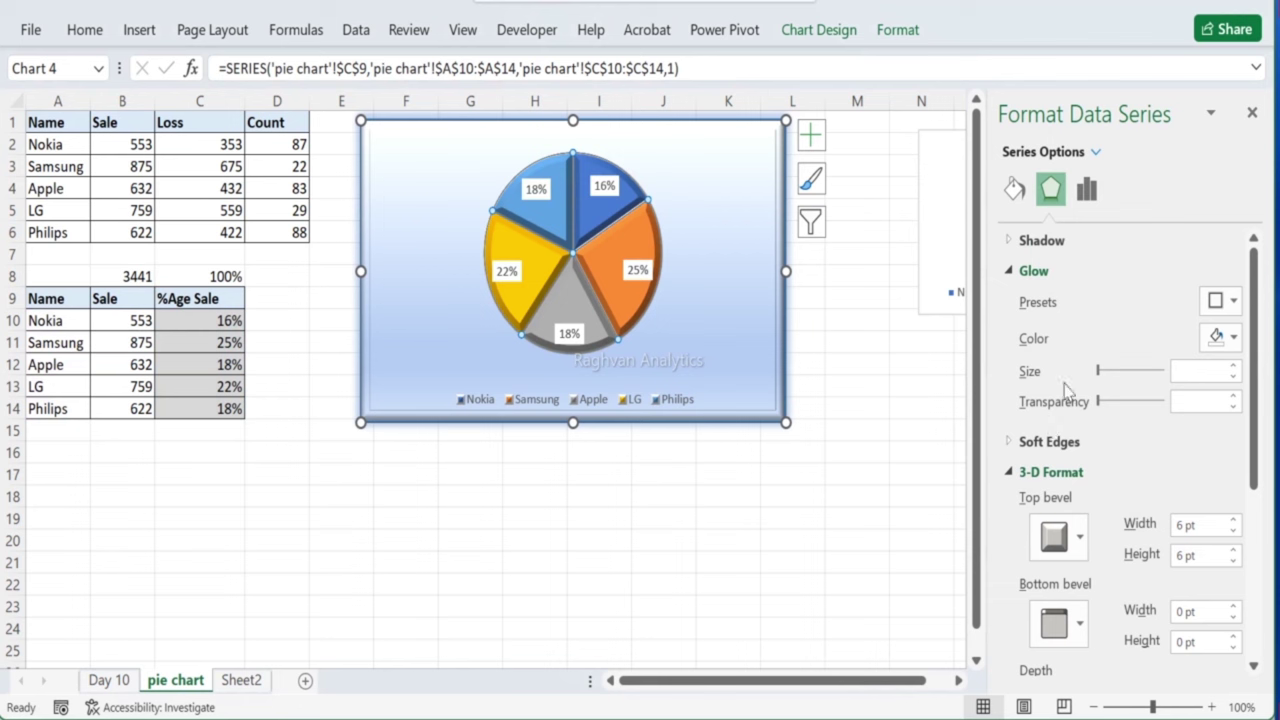
{"action": "left_click", "coordinate": [1057, 540]}
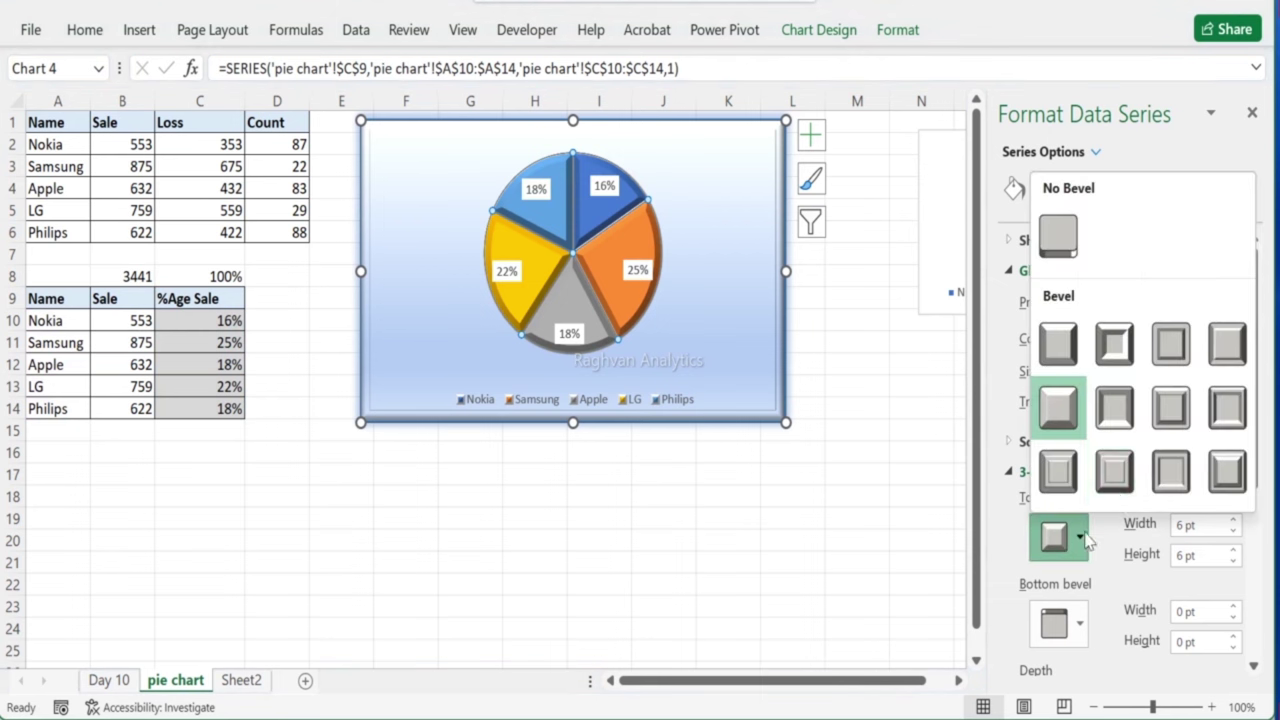
{"action": "left_click", "coordinate": [1172, 472]}
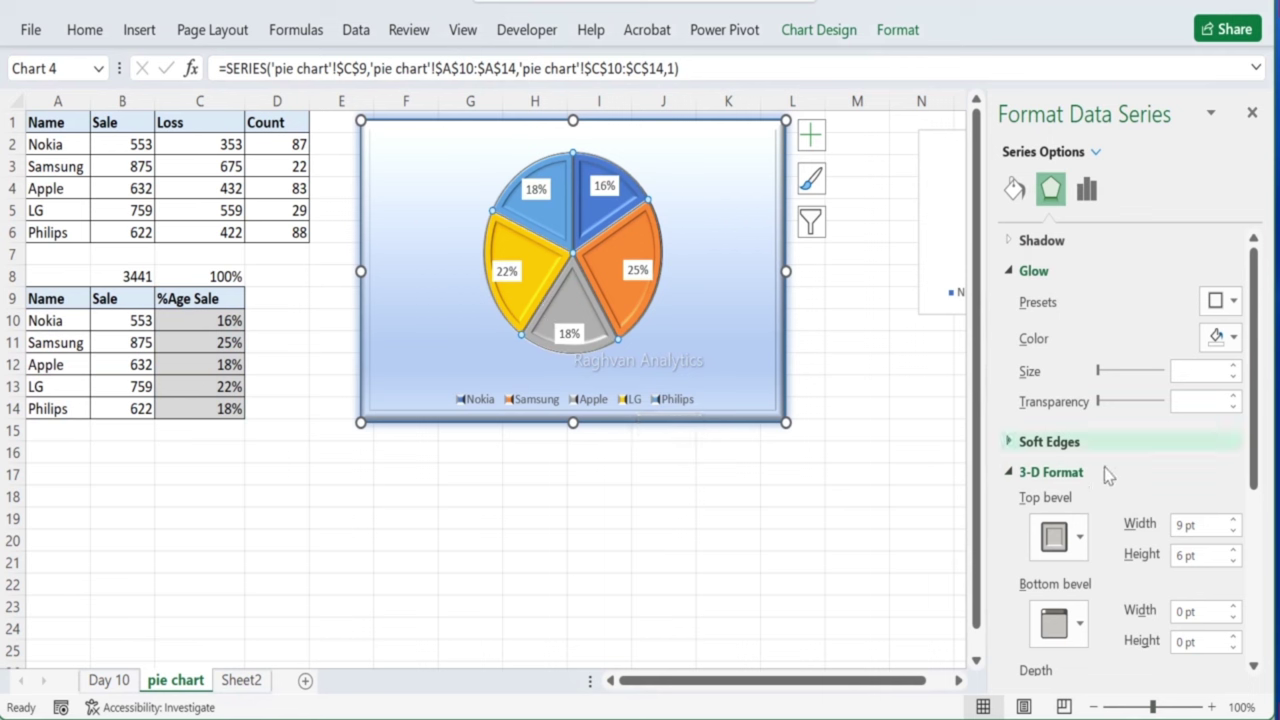
{"action": "left_click", "coordinate": [1072, 537]}
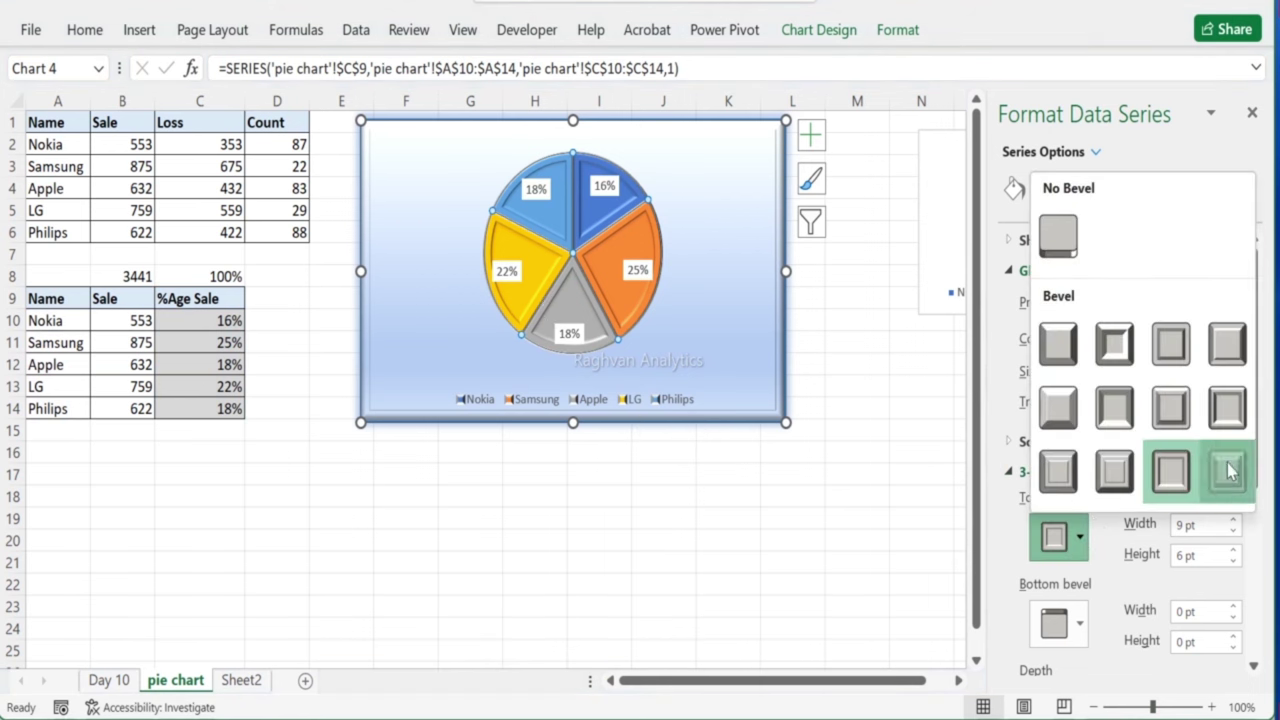
{"action": "left_click", "coordinate": [1229, 472]}
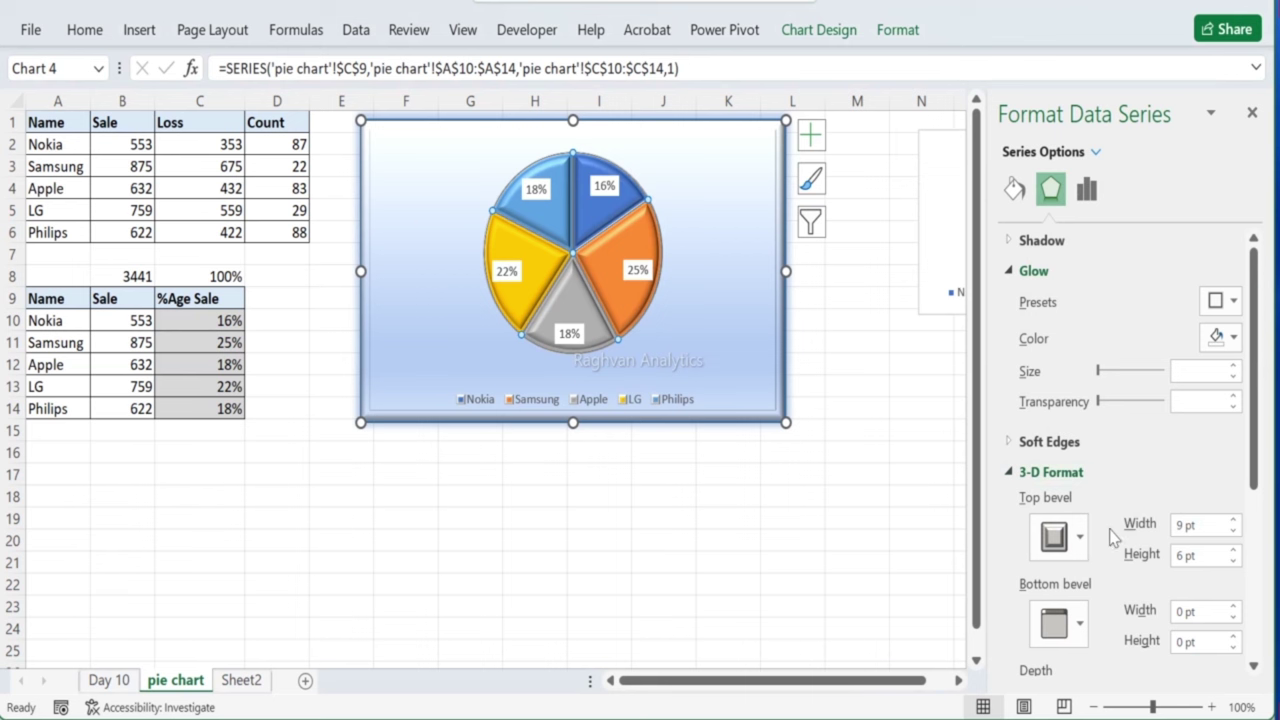
{"action": "left_click", "coordinate": [1078, 537]}
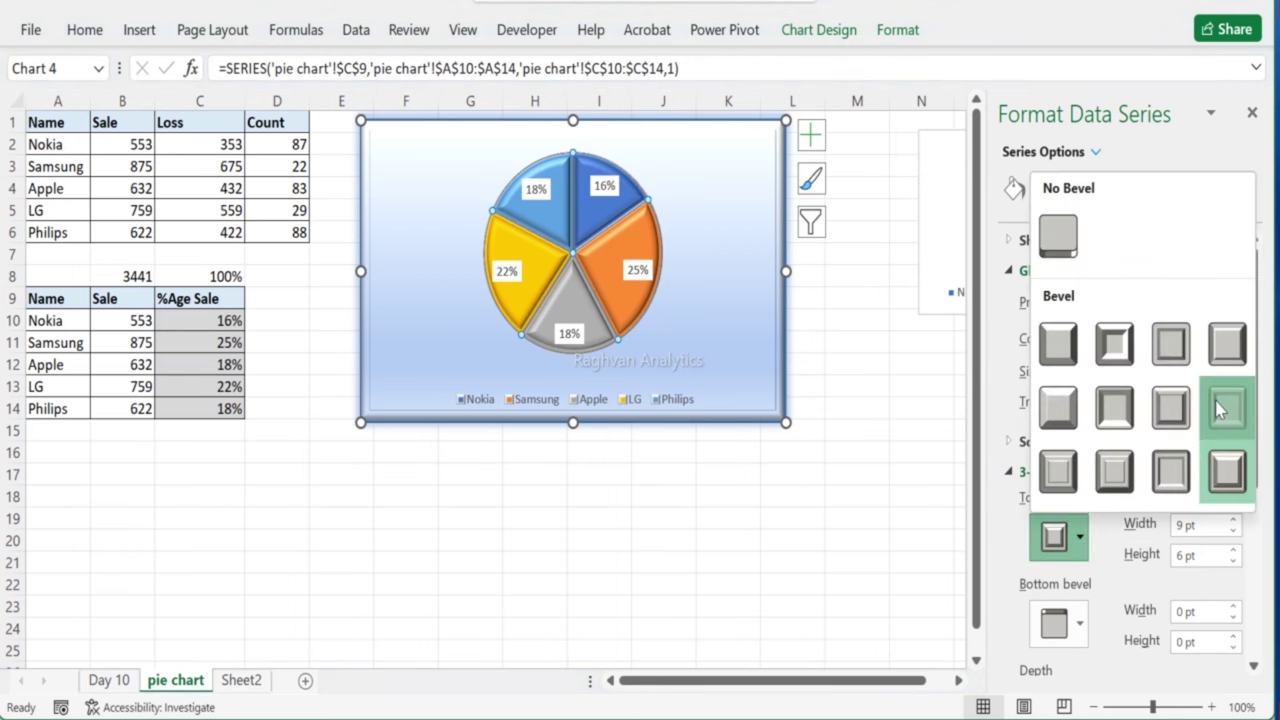
{"action": "left_click", "coordinate": [1220, 401]}
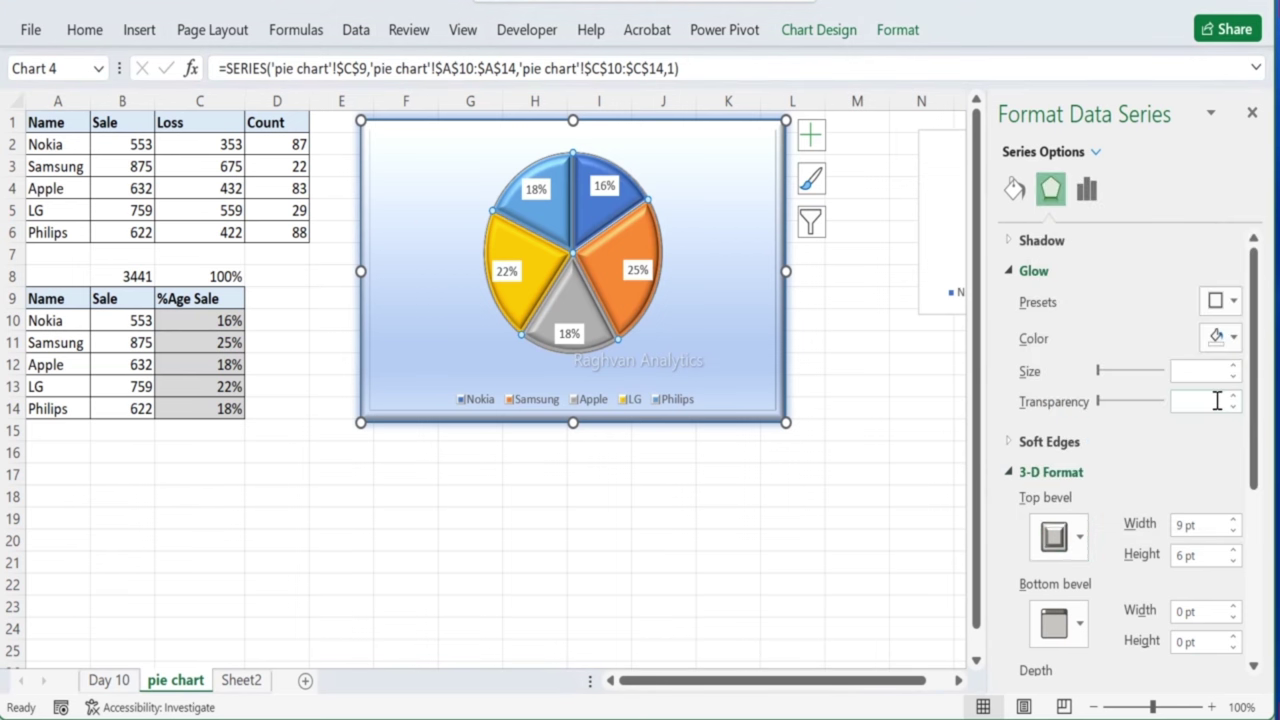
{"action": "left_click", "coordinate": [1076, 537]}
{"action": "left_click", "coordinate": [1175, 345]}
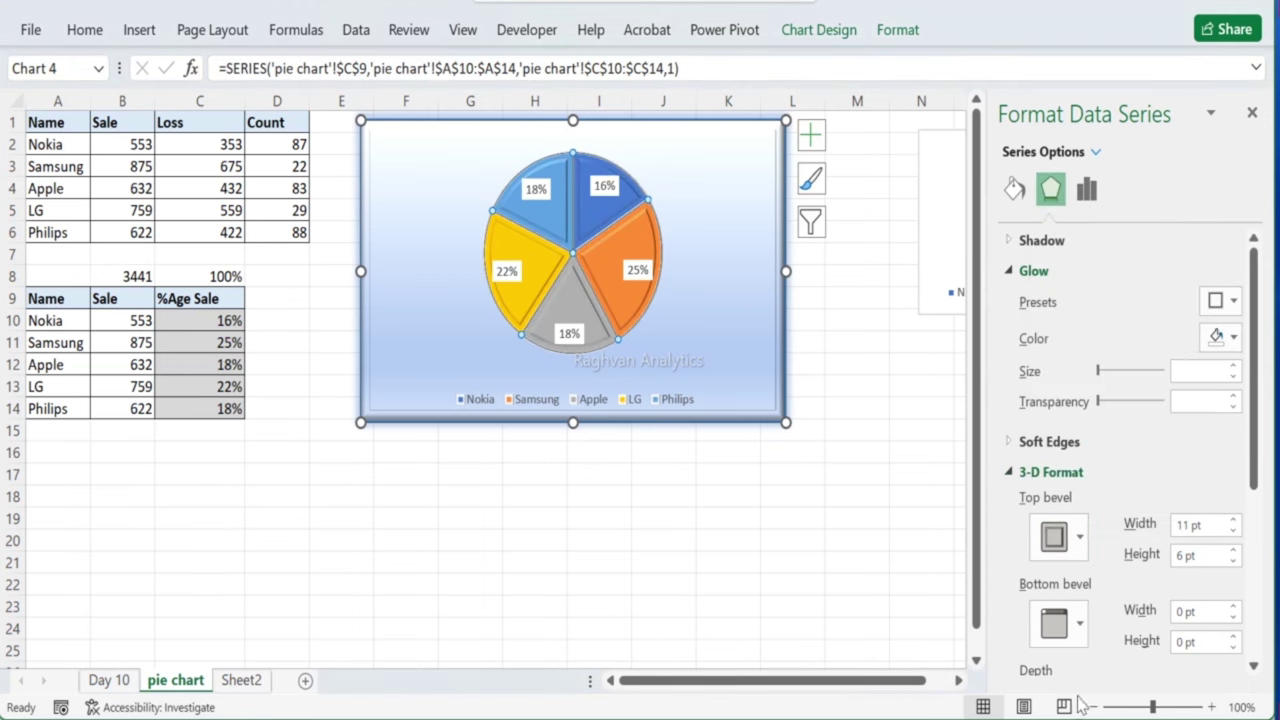
{"action": "left_click", "coordinate": [1078, 538]}
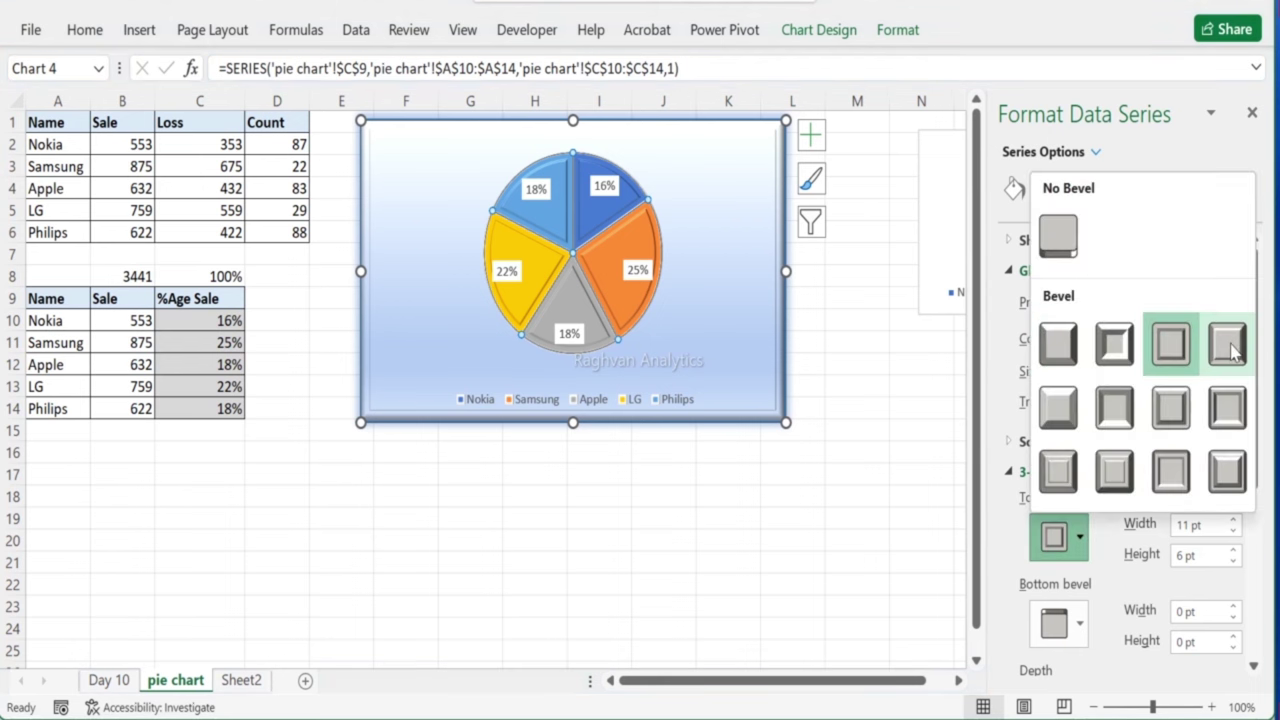
{"action": "left_click", "coordinate": [1229, 345]}
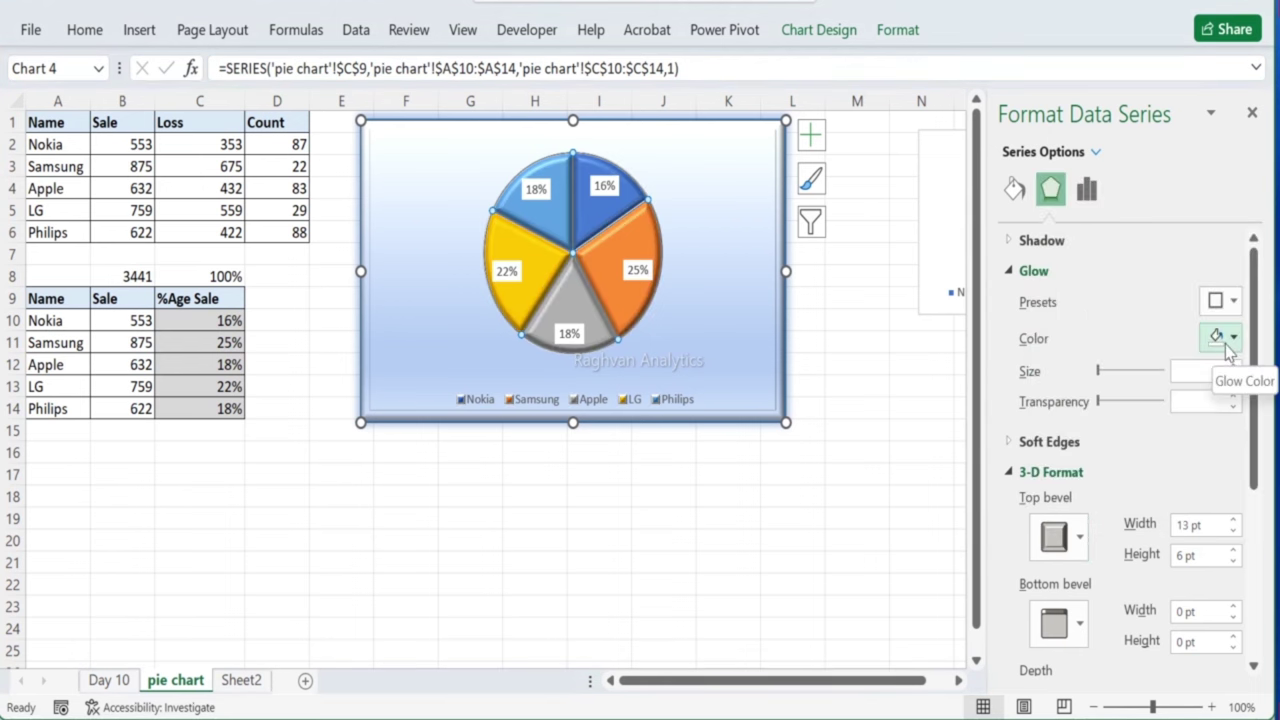
Step: Deselect the pie and select the chart legend
{"action": "left_click", "coordinate": [901, 312]}
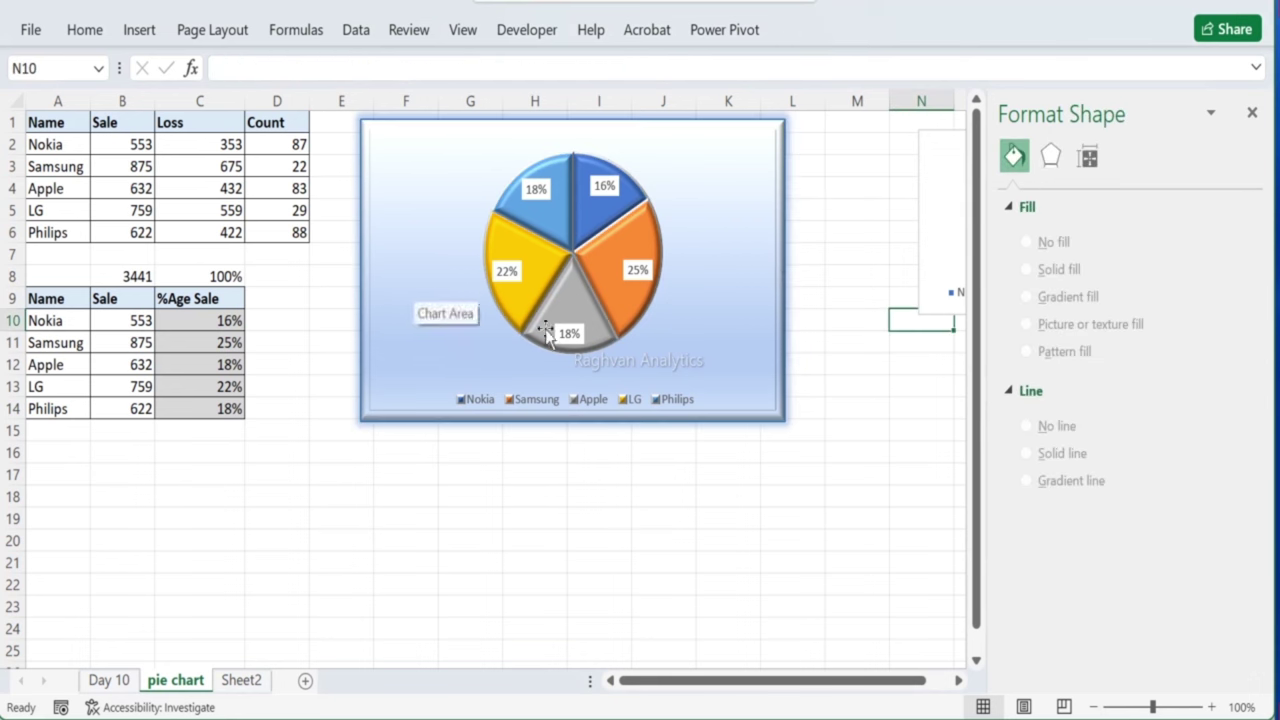
{"action": "left_click", "coordinate": [478, 405]}
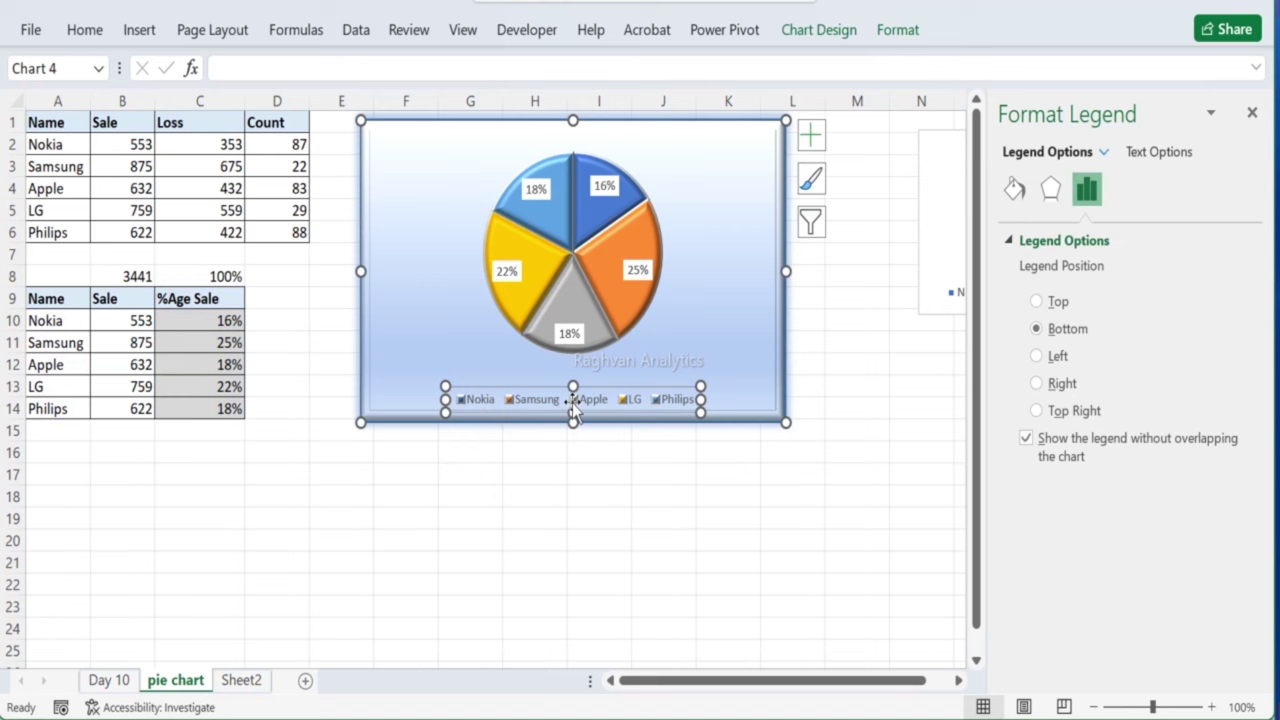
{"action": "left_click", "coordinate": [84, 30]}
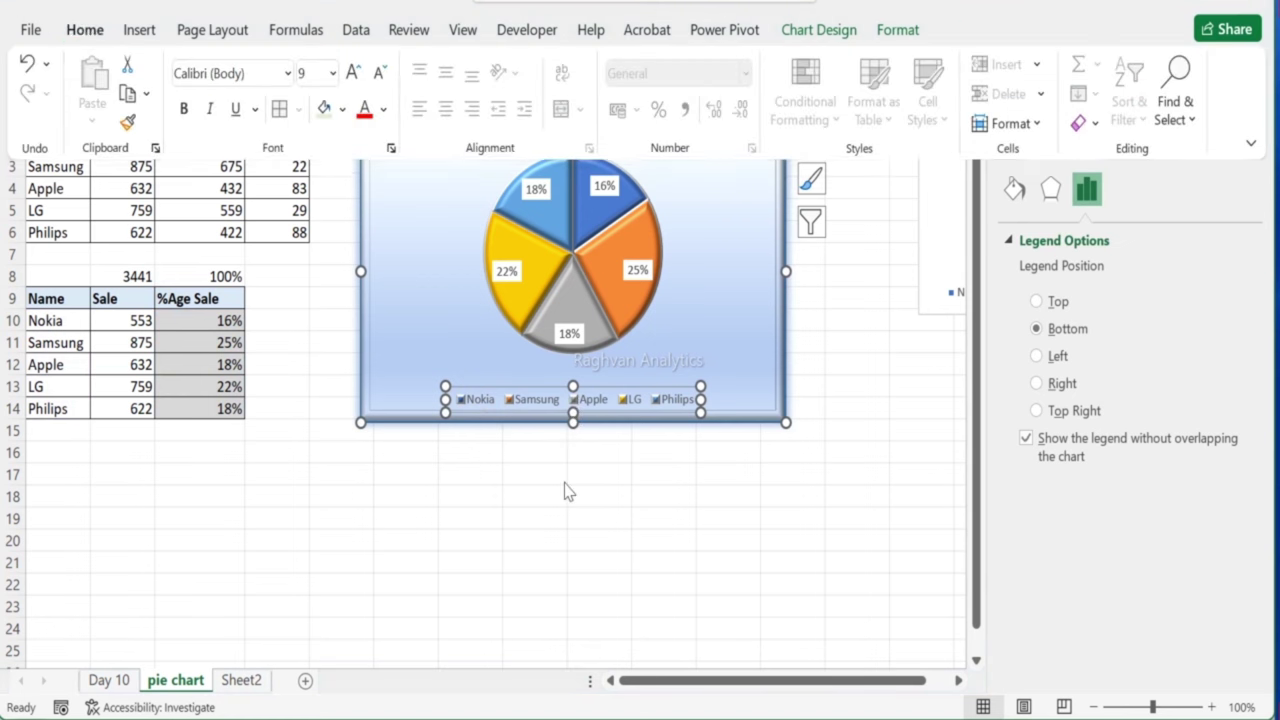
Step: Try more top bevel presets on the pie slices, then set the top bevel to No Bevel
{"action": "left_click", "coordinate": [522, 318]}
{"action": "left_click", "coordinate": [500, 328]}
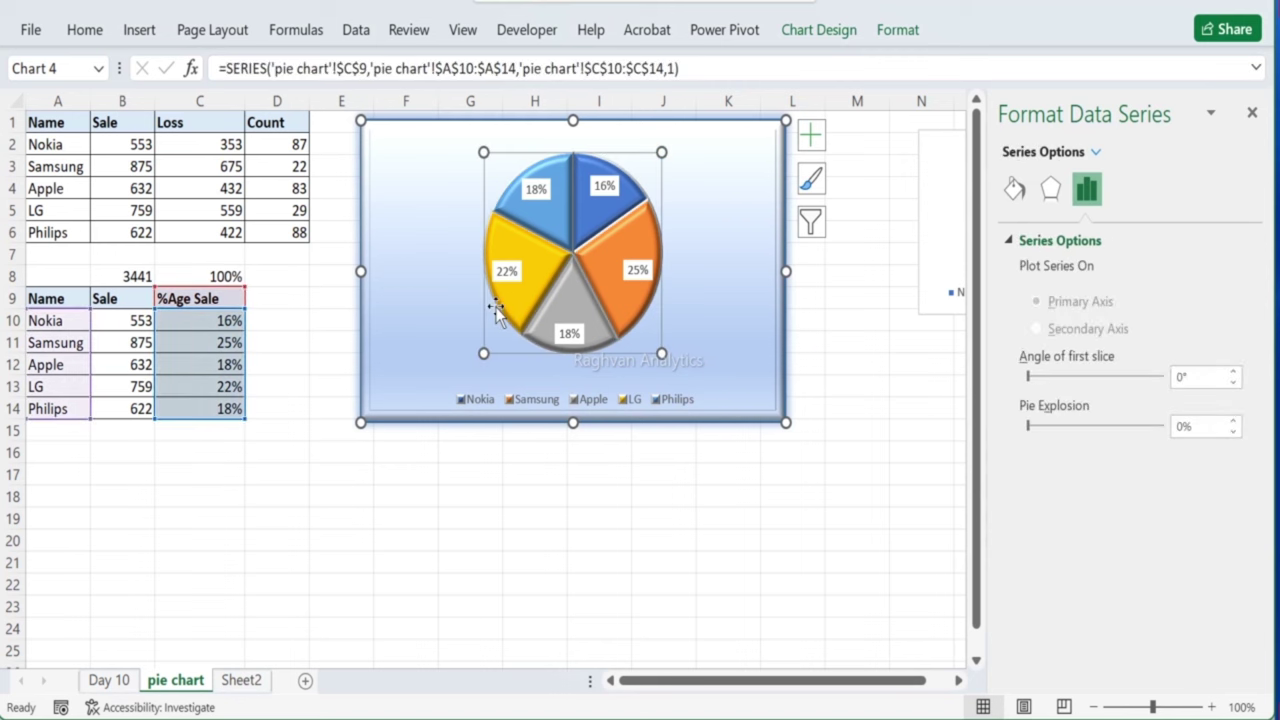
{"action": "left_click", "coordinate": [495, 308]}
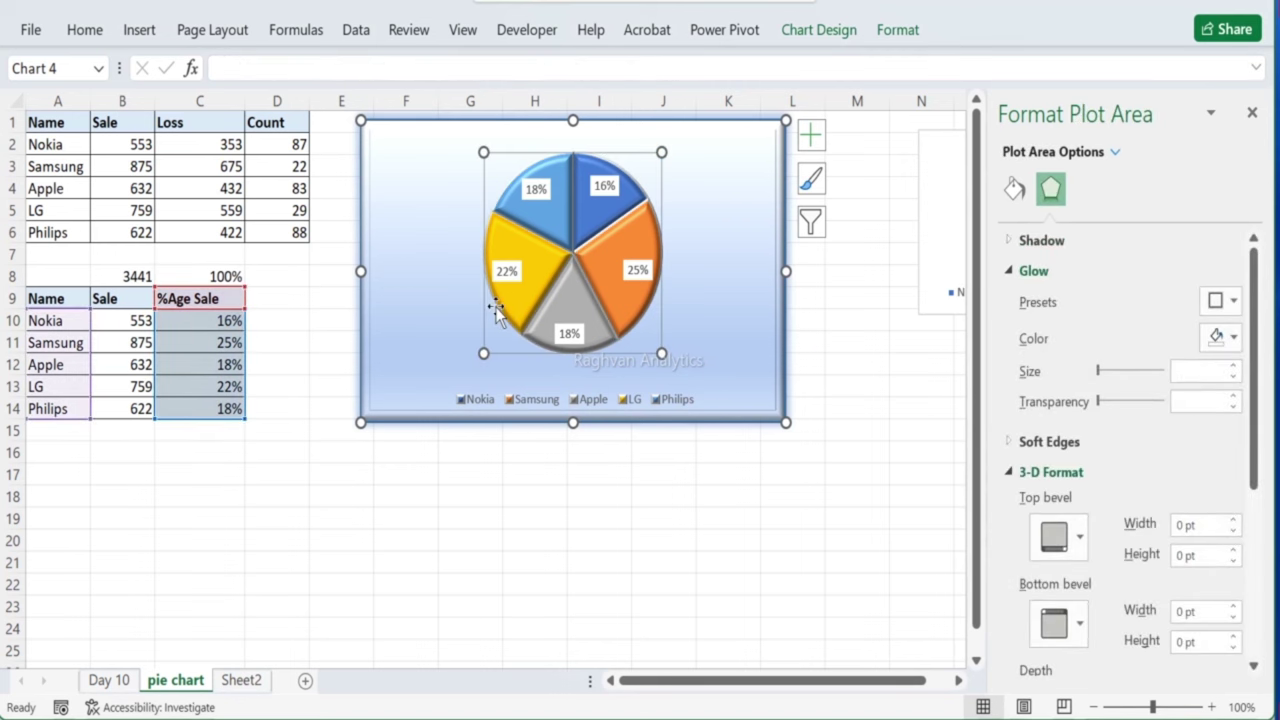
{"action": "left_click", "coordinate": [1078, 528]}
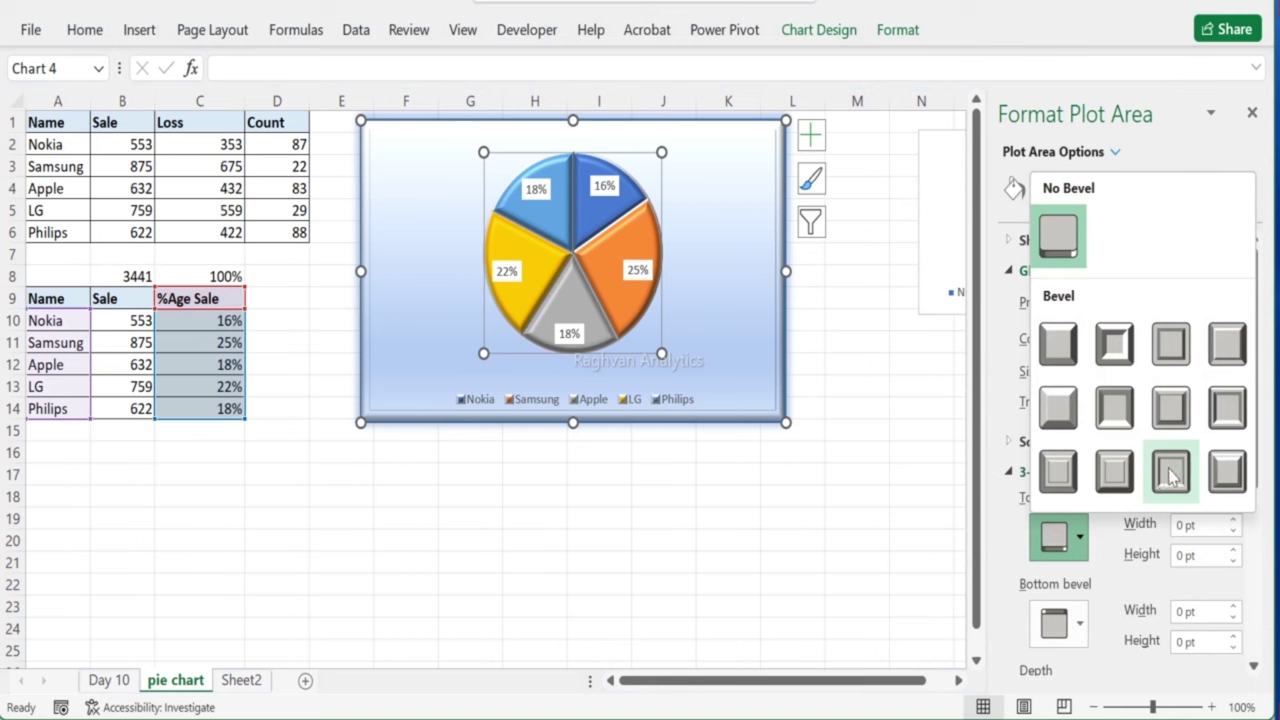
{"action": "left_click", "coordinate": [1172, 475]}
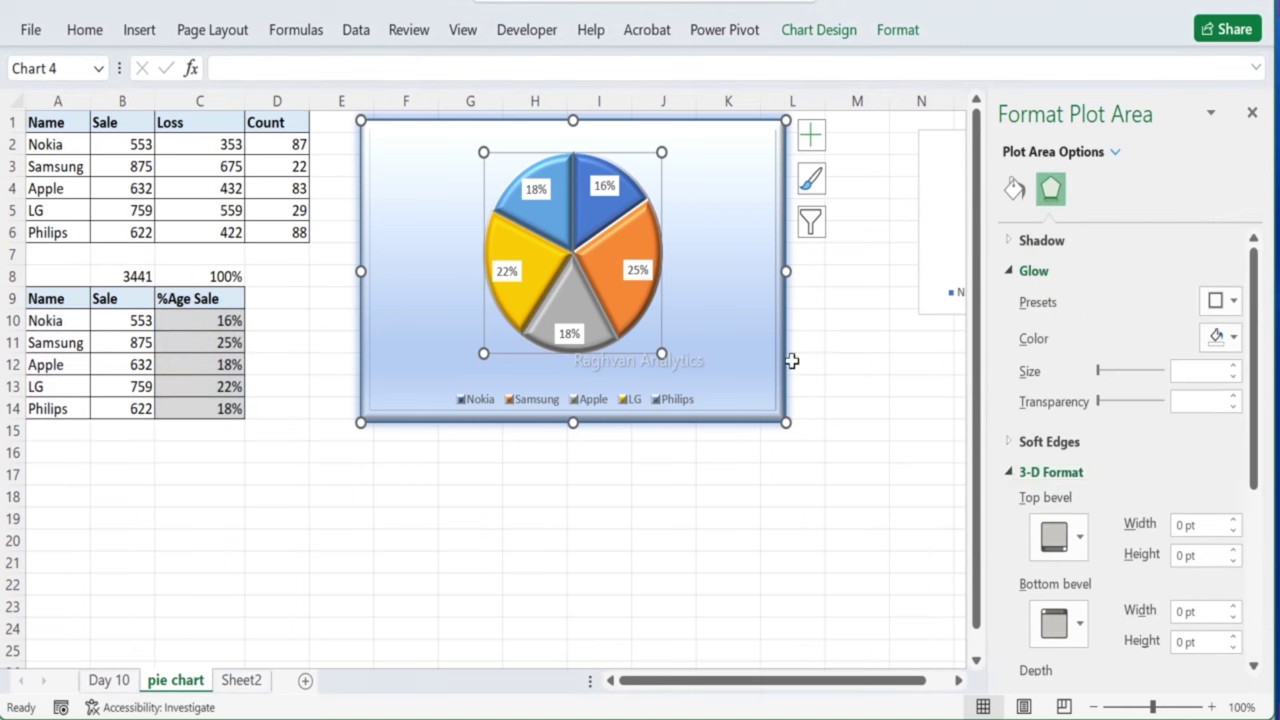
{"action": "left_click", "coordinate": [575, 289]}
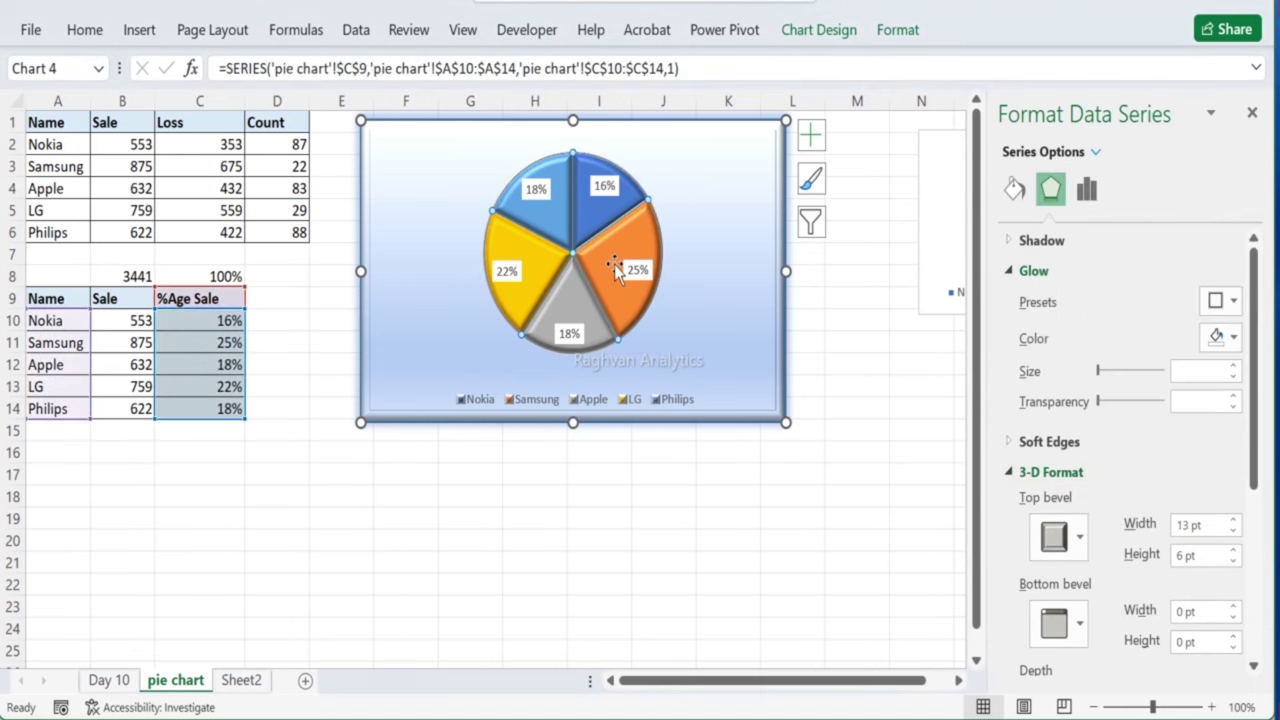
{"action": "left_click", "coordinate": [1057, 536]}
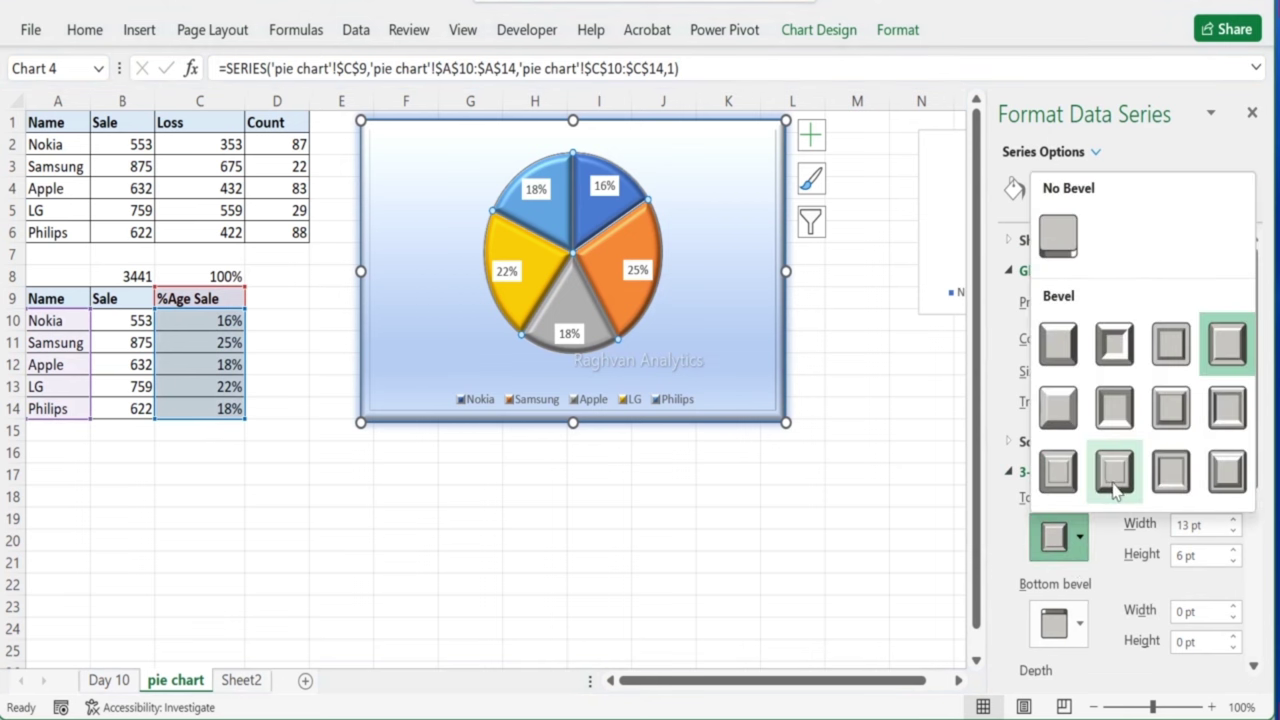
{"action": "left_click", "coordinate": [1116, 486]}
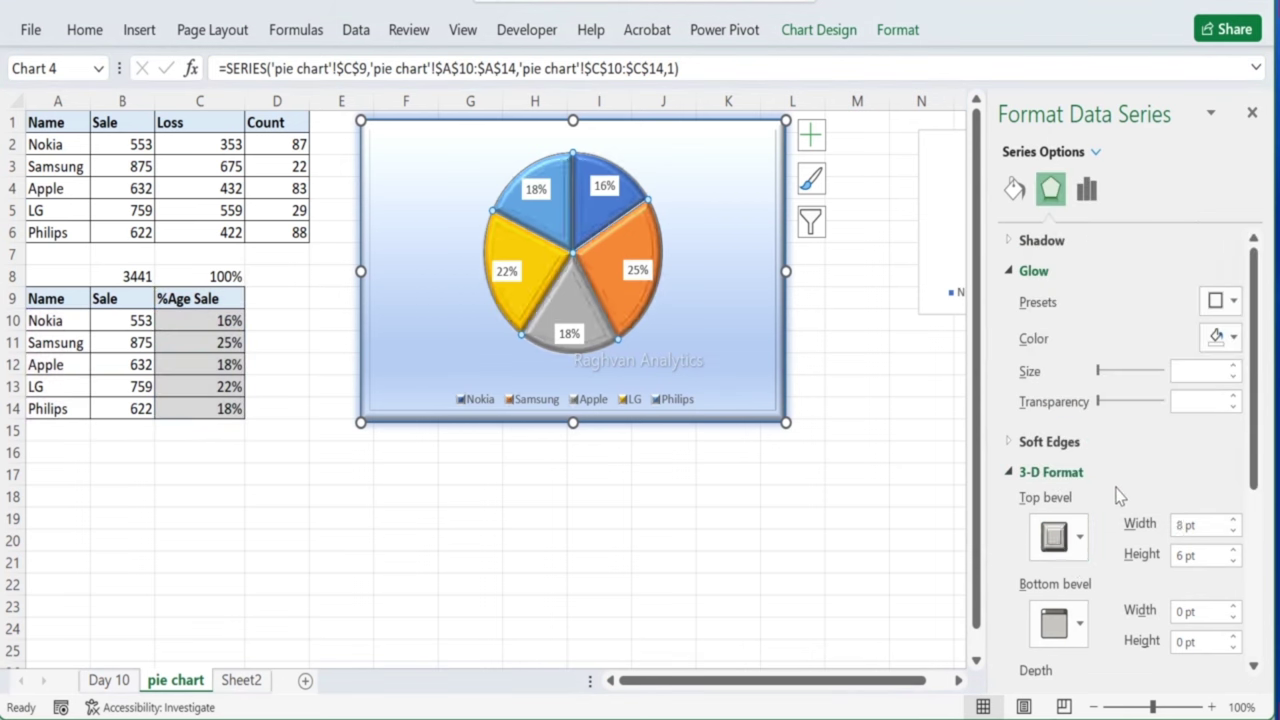
{"action": "left_click", "coordinate": [1088, 540]}
{"action": "left_click", "coordinate": [1150, 477]}
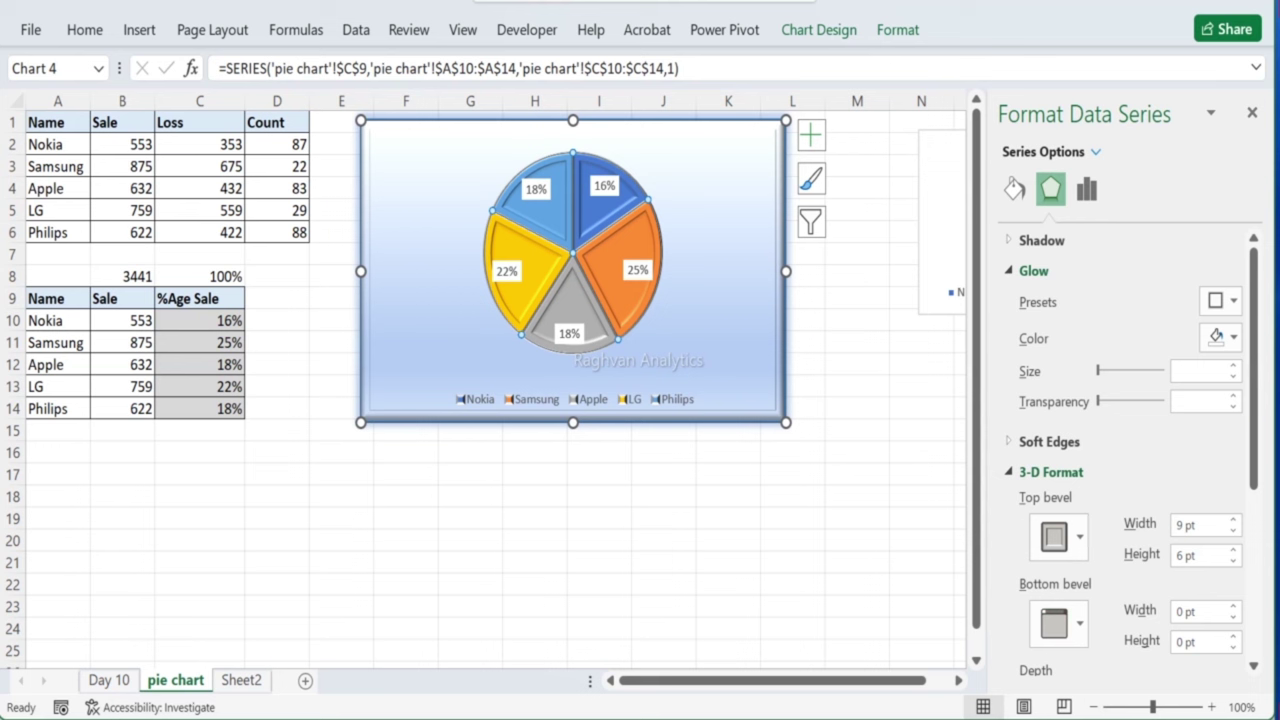
{"action": "left_click", "coordinate": [1075, 548]}
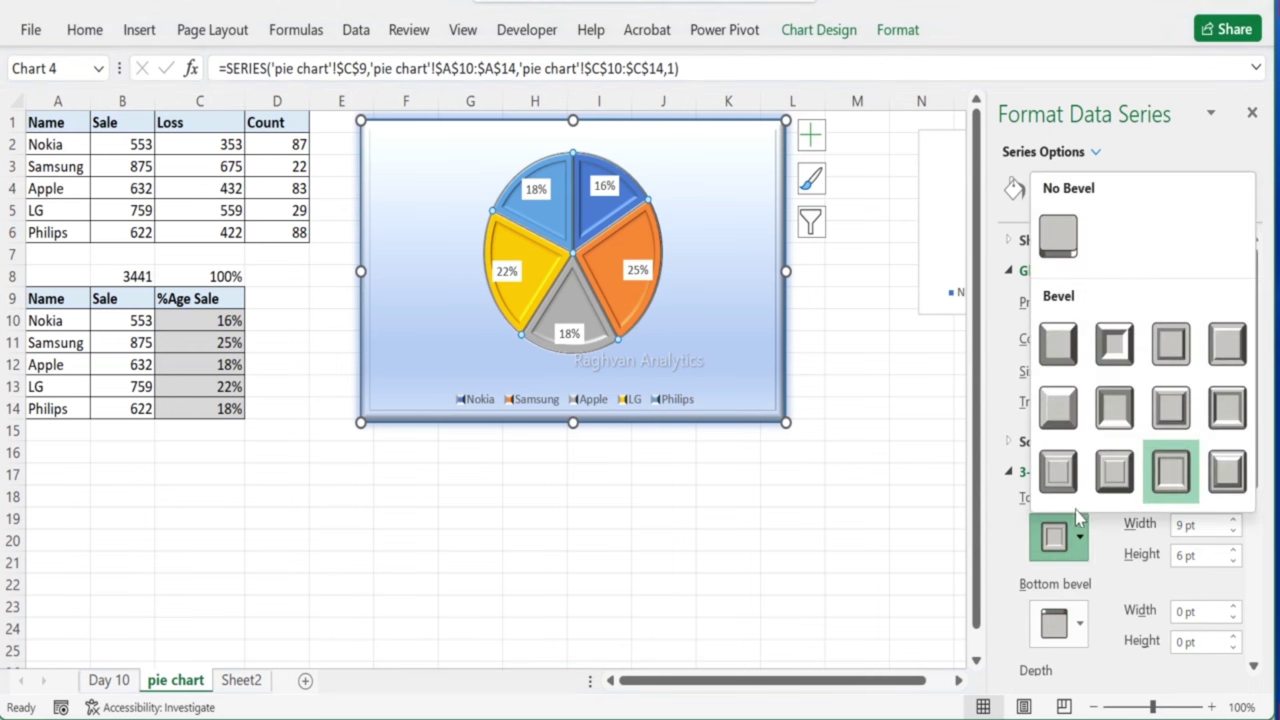
{"action": "left_click", "coordinate": [1047, 243]}
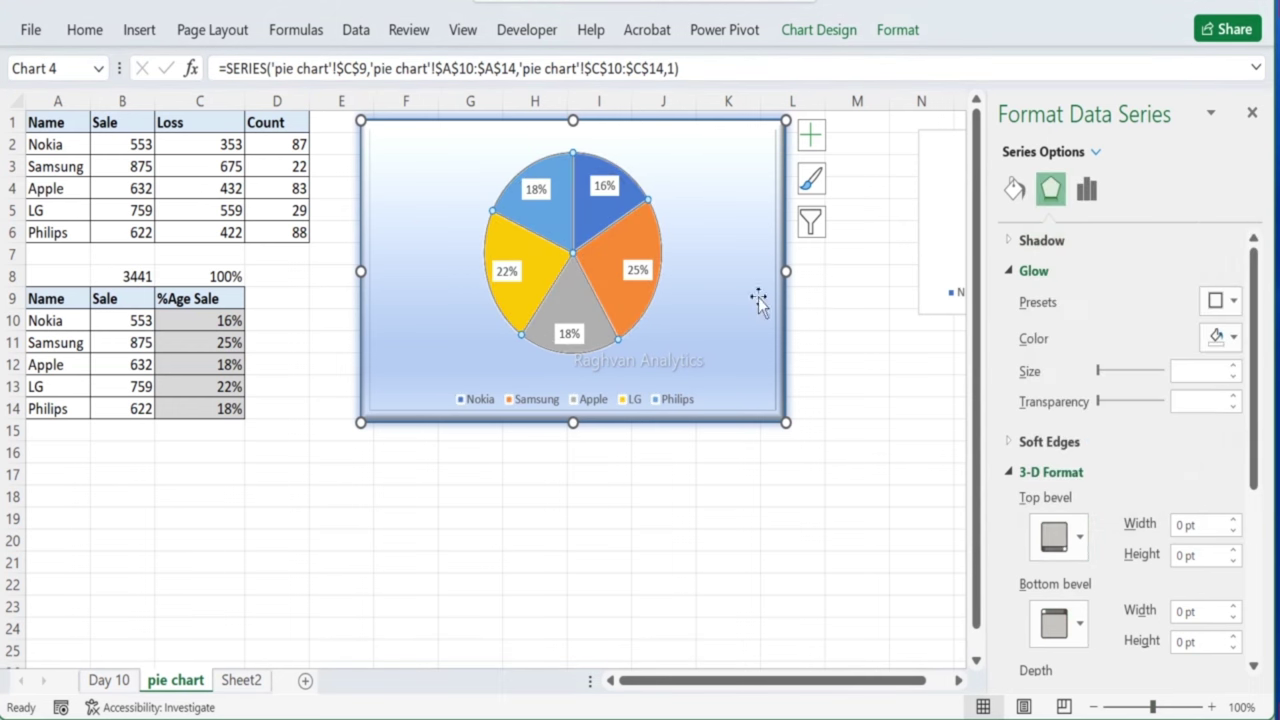
Step: Deselect the chart at G17, close the Format pane, and go to the Day 10 sheet
{"action": "left_click", "coordinate": [472, 480]}
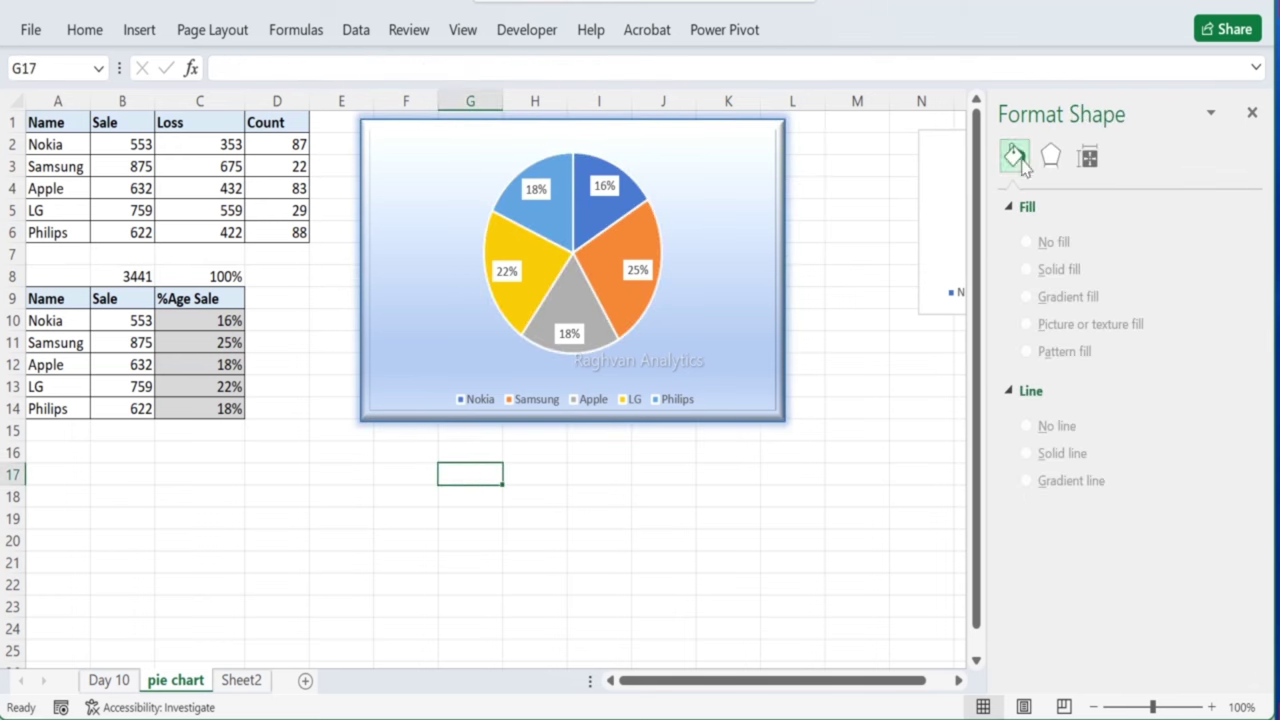
{"action": "left_click", "coordinate": [1252, 113]}
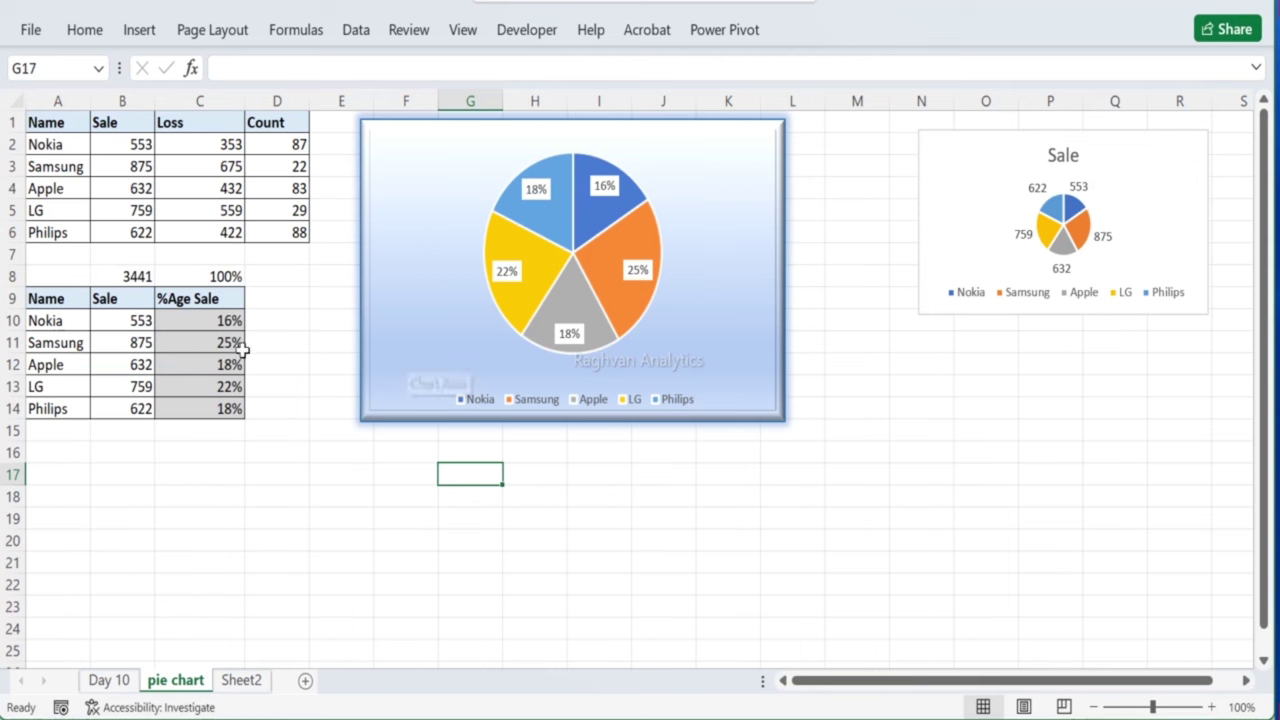
{"action": "left_click", "coordinate": [109, 680]}
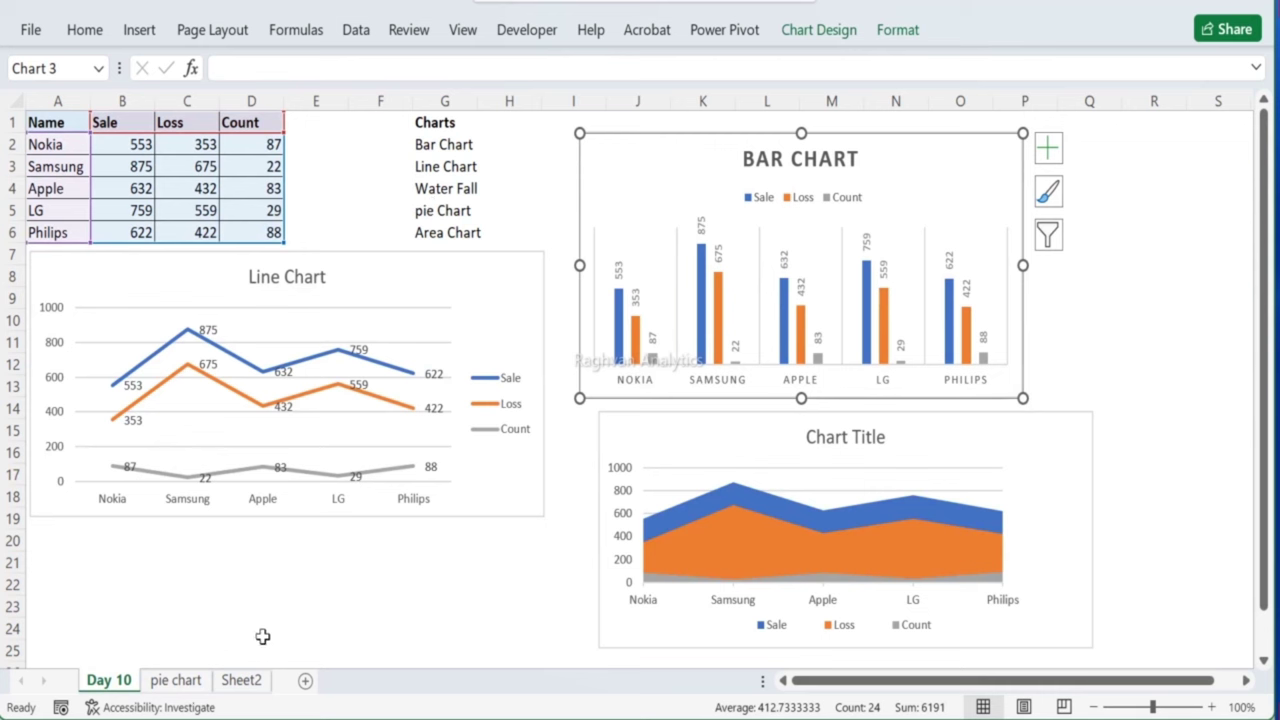
Step: Rename Sheet2 to 'water fall'
{"action": "left_click", "coordinate": [259, 681]}
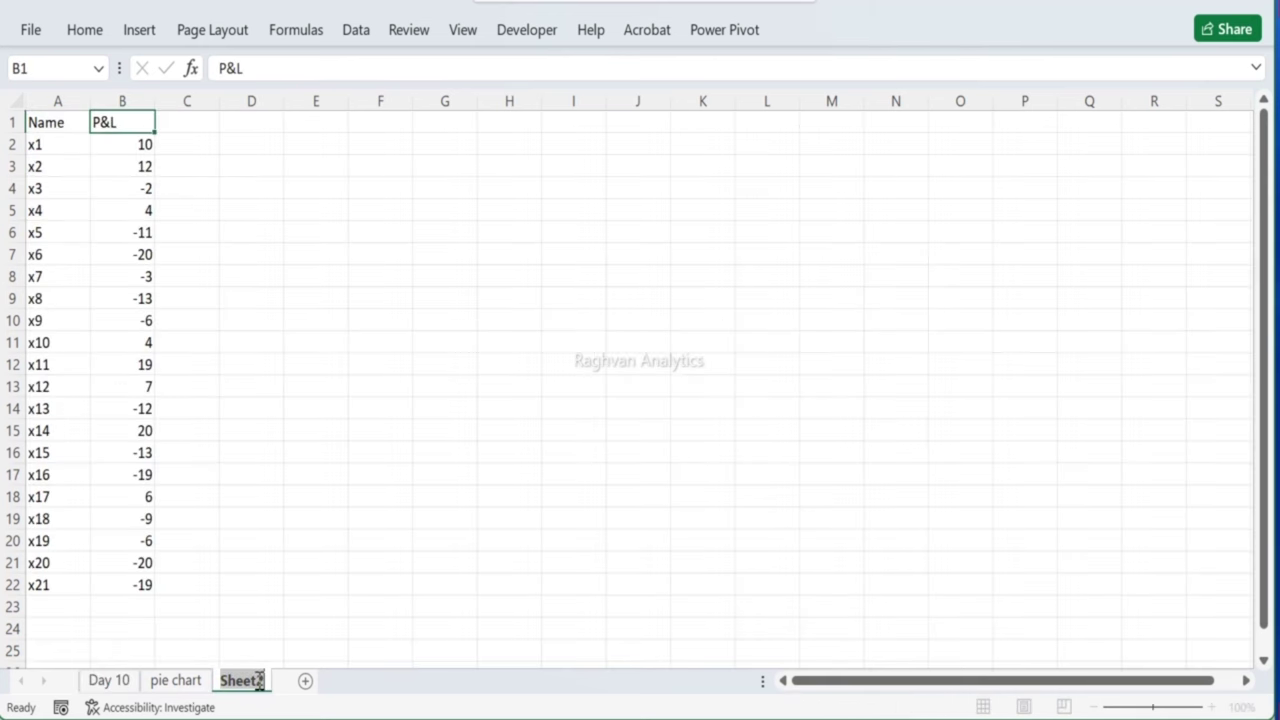
{"action": "type", "text": "ew"}
{"action": "key", "text": "BackSpace"}
{"action": "key", "text": "BackSpace"}
{"action": "type", "text": "wate"}
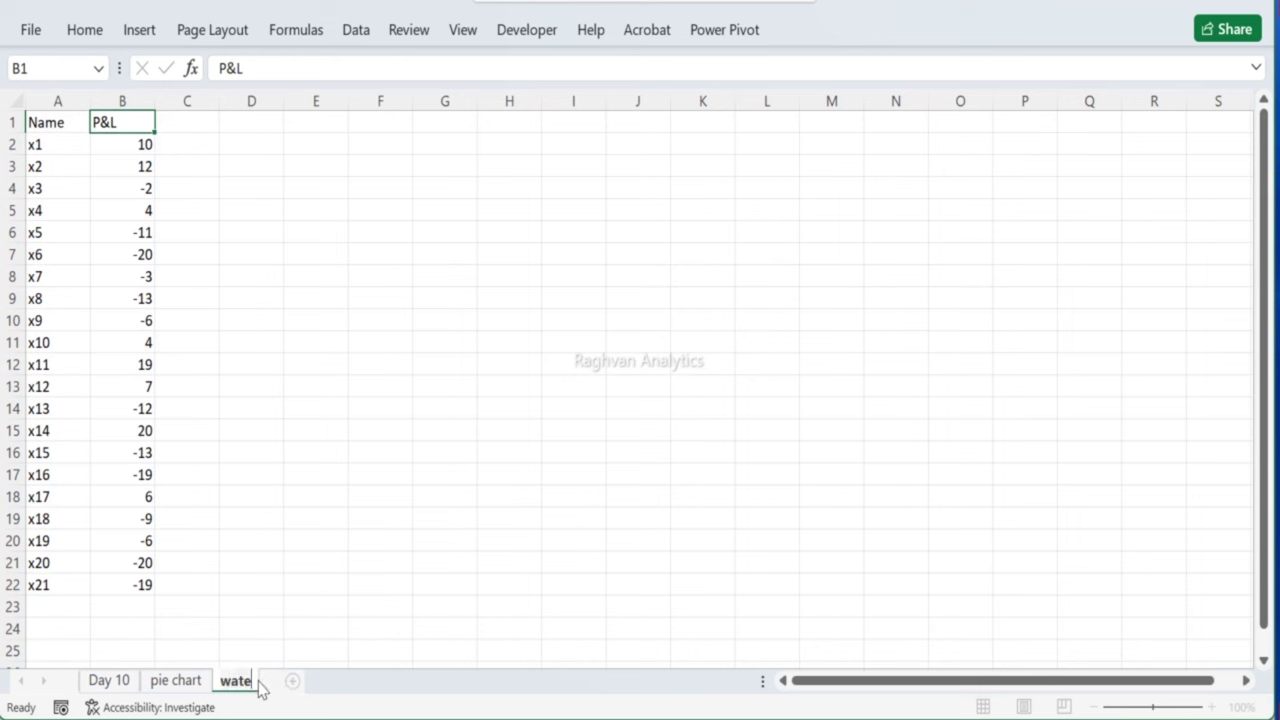
{"action": "type", "text": "rfall"}
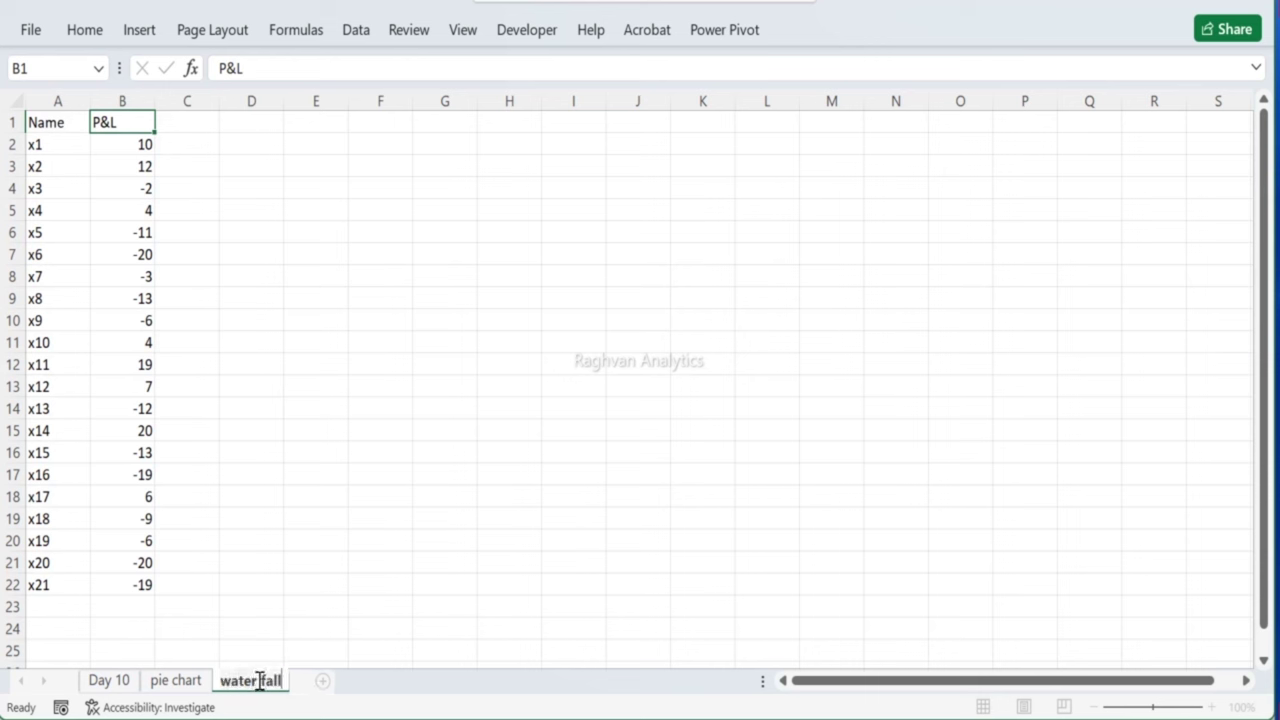
{"action": "left_click", "coordinate": [299, 399]}
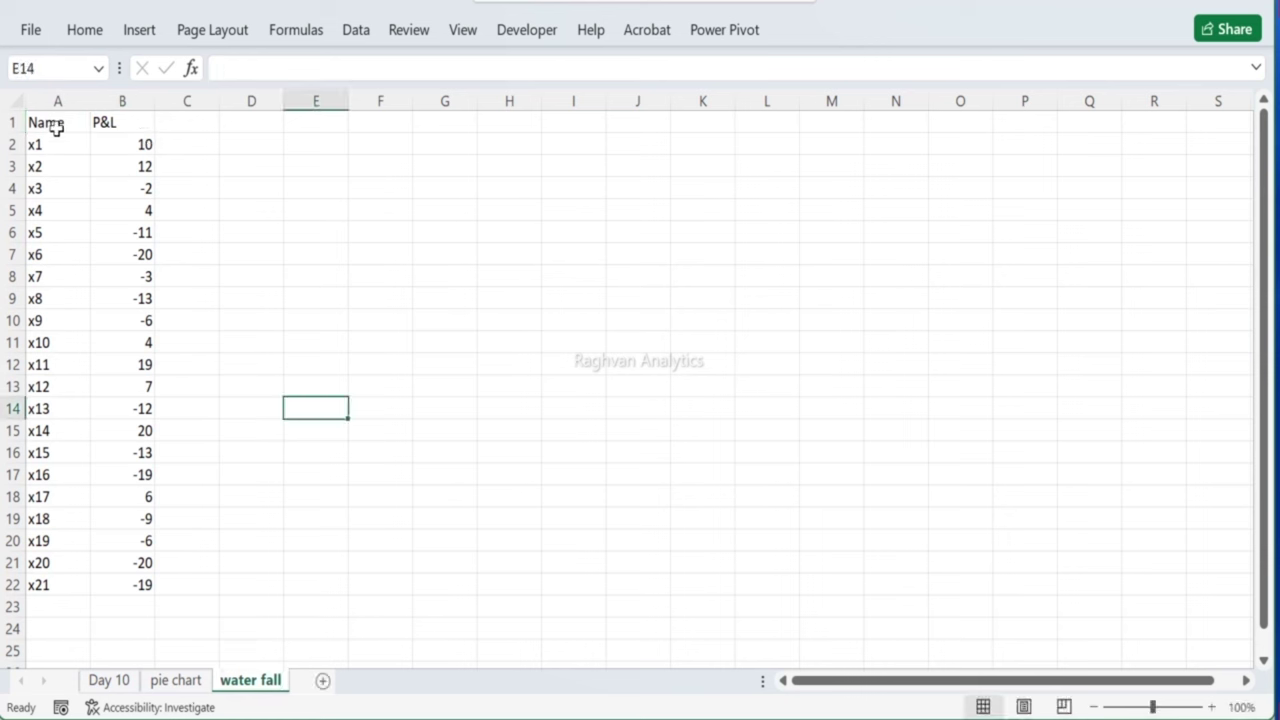
Step: Change the A1 heading from 'Name' to 'Product'
{"action": "left_click_drag", "start_coordinate": [57, 124], "coordinate": [175, 565]}
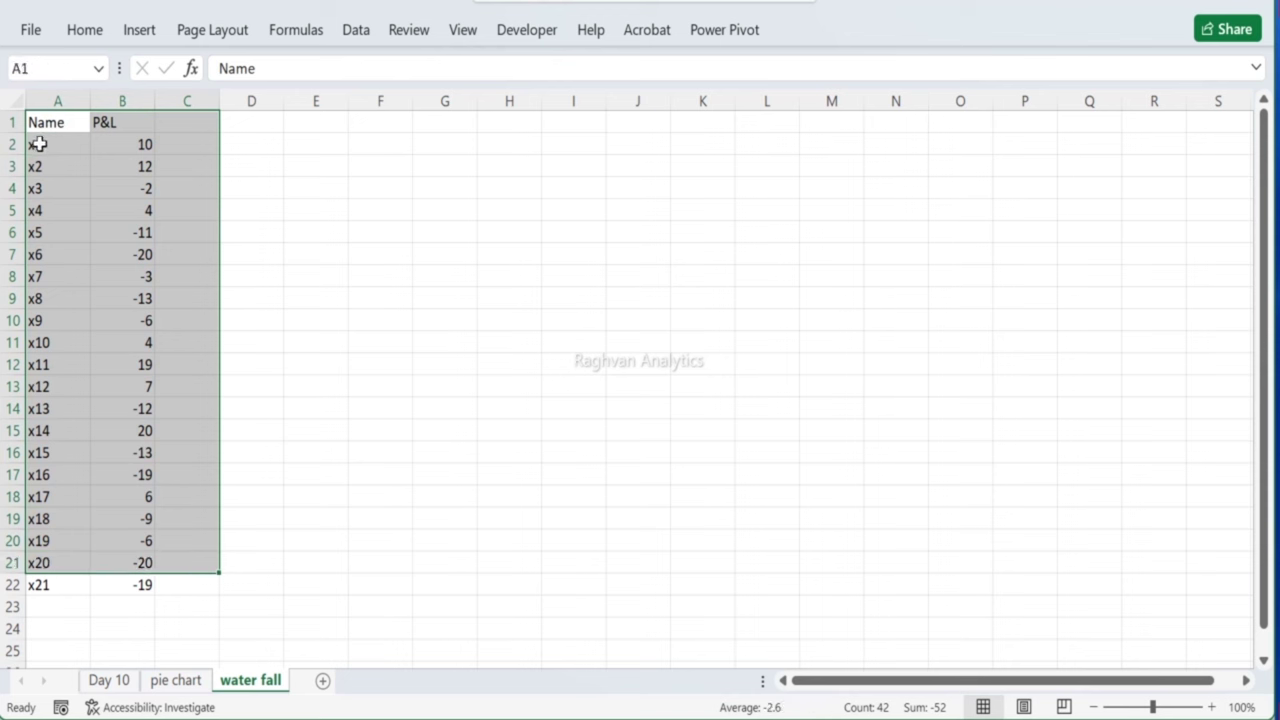
{"action": "left_click", "coordinate": [38, 145]}
{"action": "left_click_drag", "start_coordinate": [64, 203], "coordinate": [65, 411]}
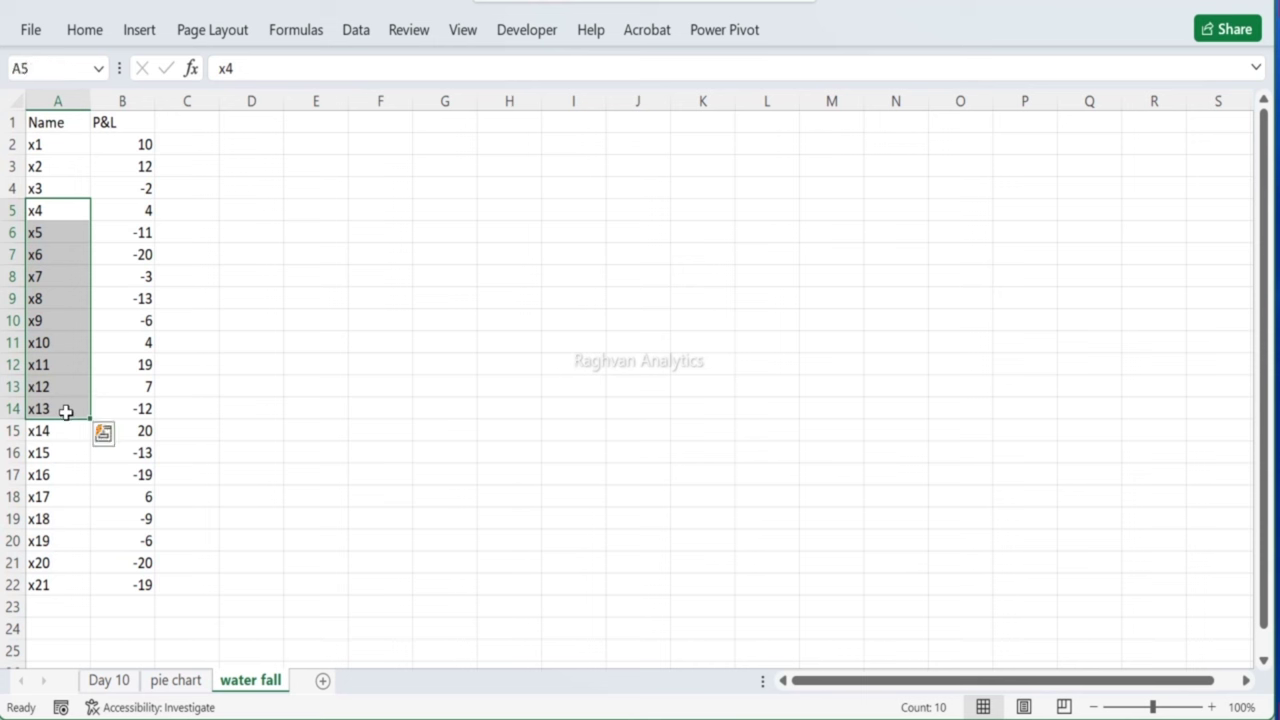
{"action": "left_click", "coordinate": [56, 145]}
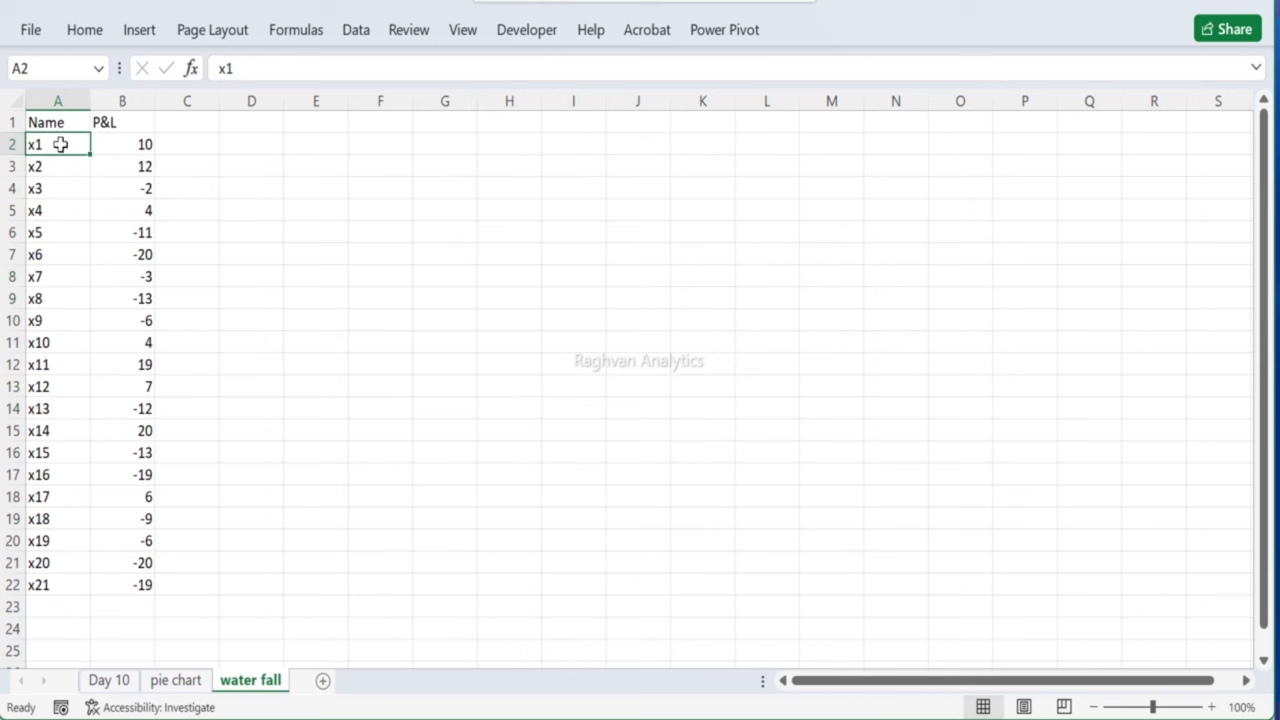
{"action": "left_click", "coordinate": [63, 122]}
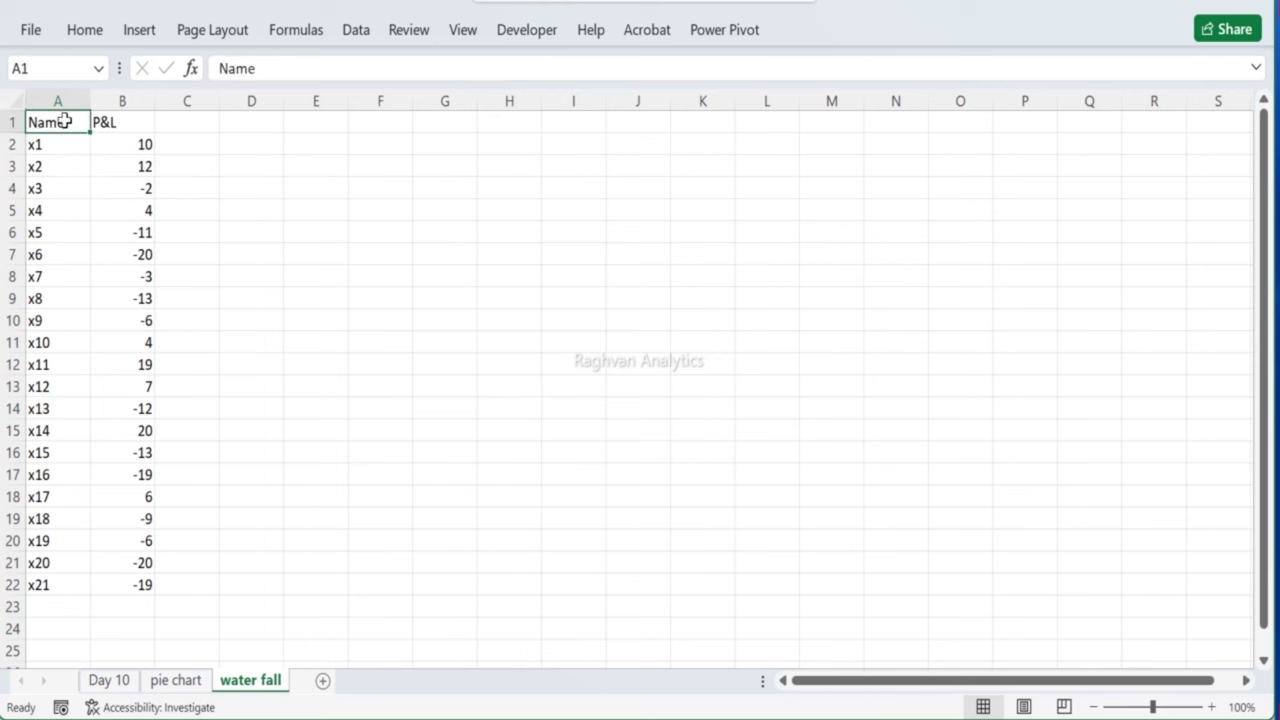
{"action": "type", "text": "Product"}
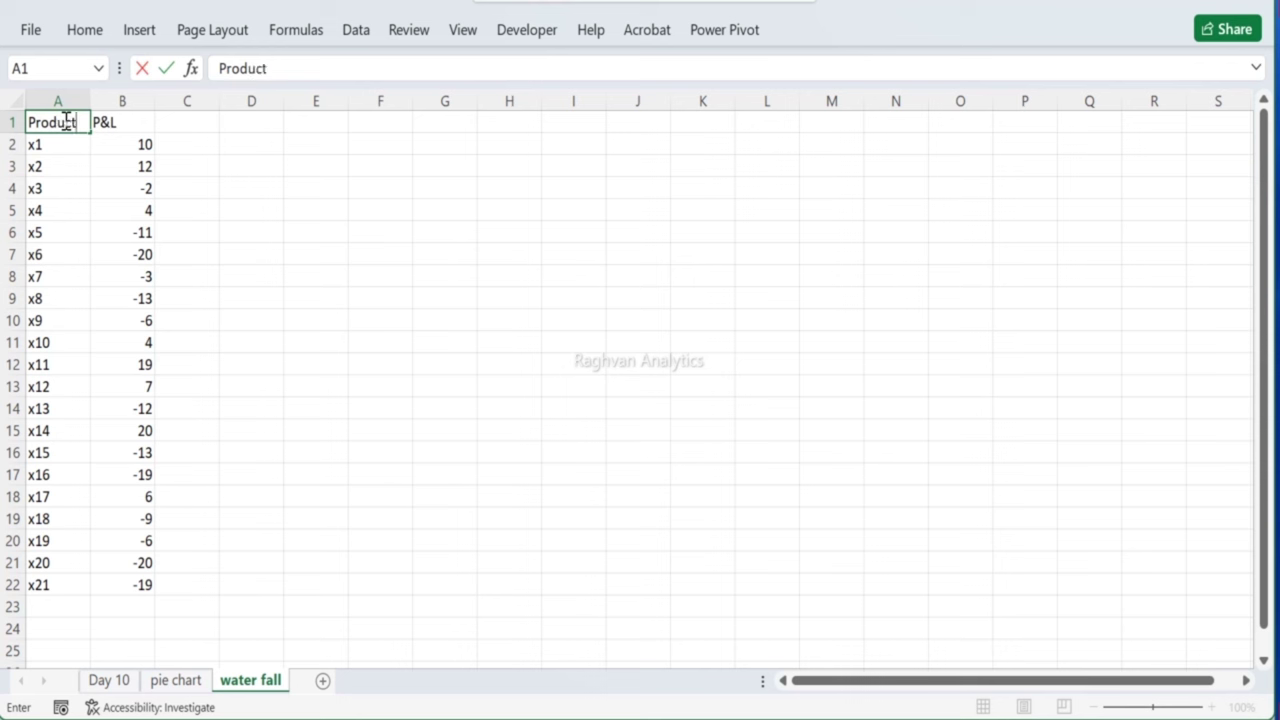
{"action": "key", "text": "Return"}
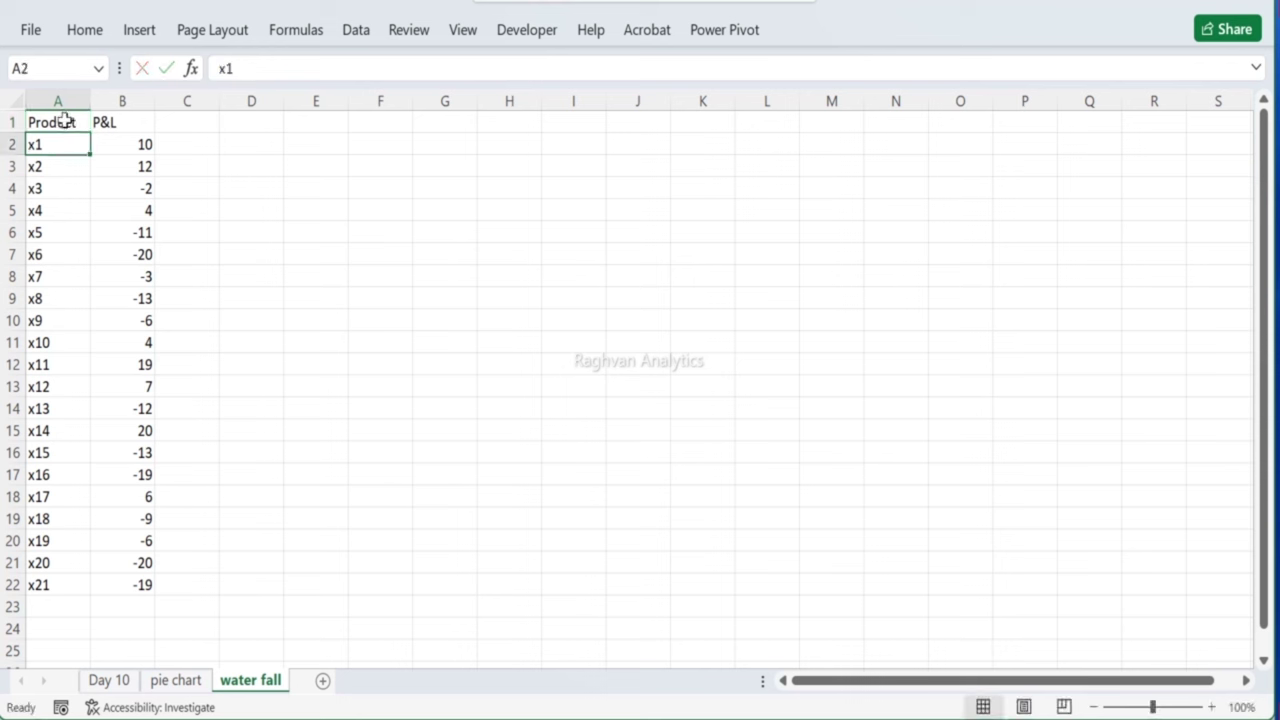
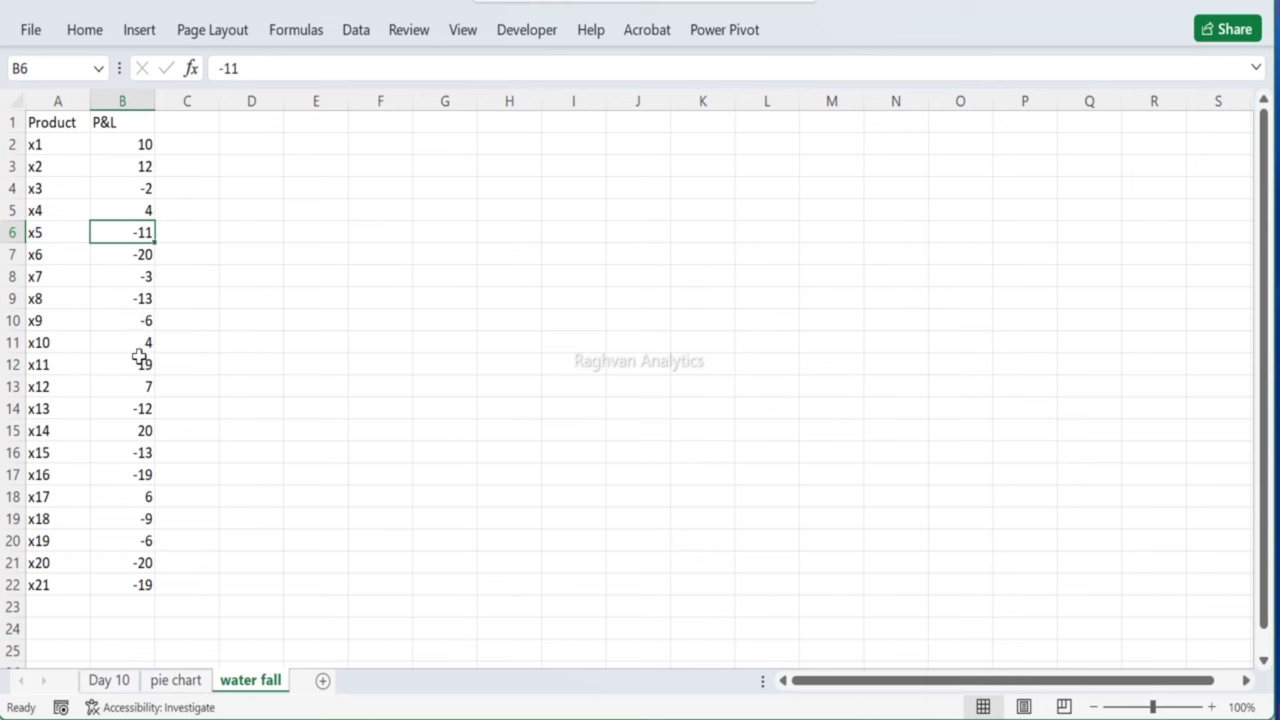
Step: Select the Product and P&L data in A1:B22 for charting
{"action": "left_click", "coordinate": [80, 127]}
{"action": "left_click_drag", "start_coordinate": [80, 127], "coordinate": [138, 581]}
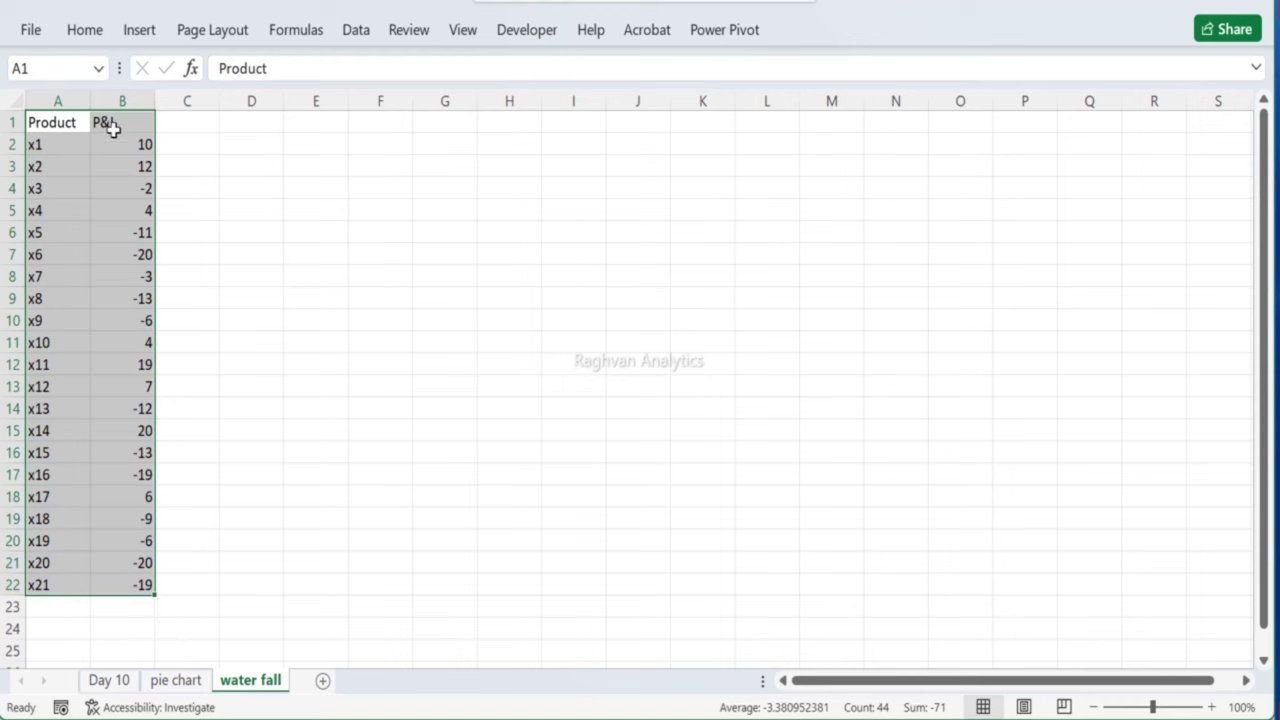
{"action": "left_click", "coordinate": [291, 160]}
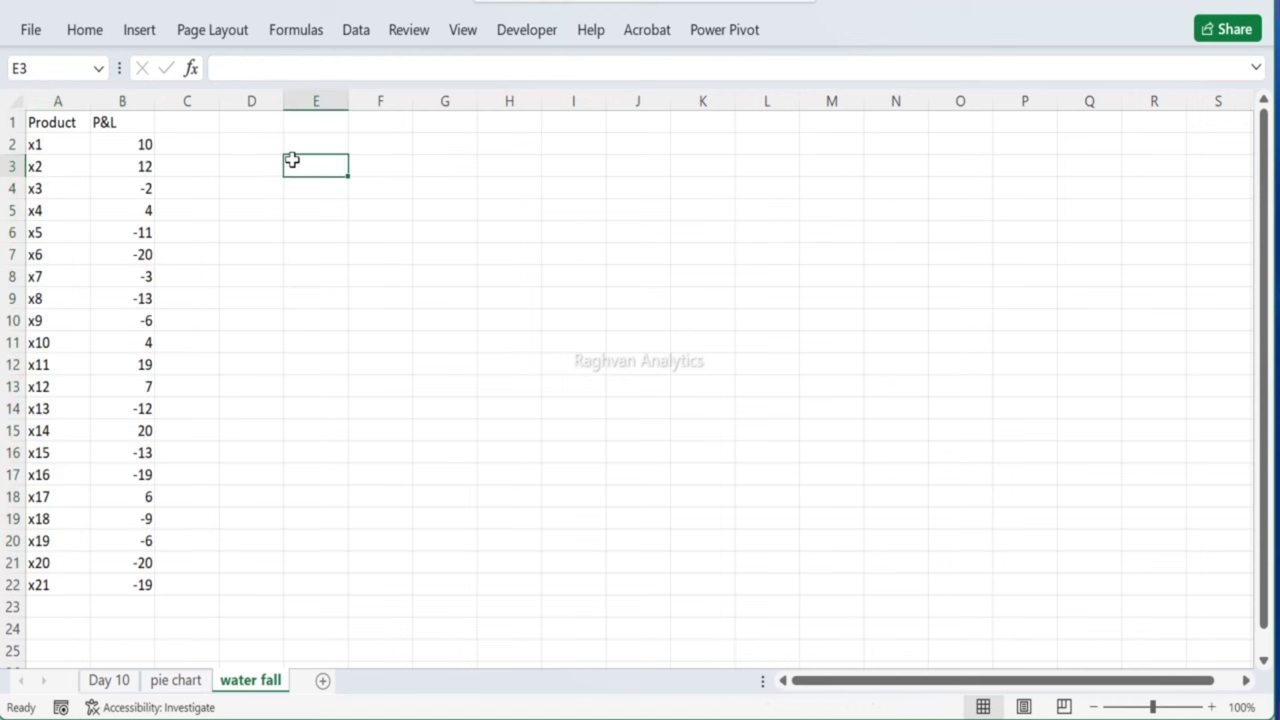
{"action": "left_click_drag", "start_coordinate": [281, 129], "coordinate": [445, 256]}
{"action": "left_click", "coordinate": [321, 165]}
{"action": "left_click", "coordinate": [337, 169]}
{"action": "left_click", "coordinate": [322, 186]}
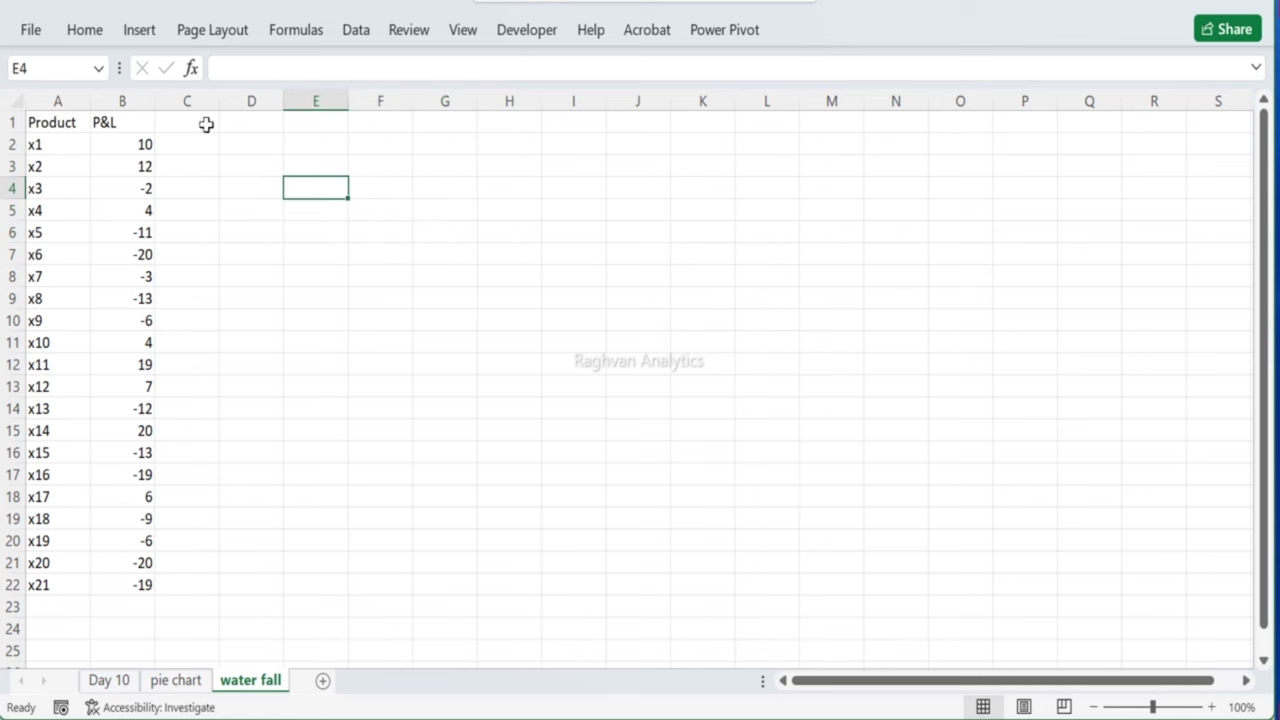
{"action": "left_click", "coordinate": [139, 32]}
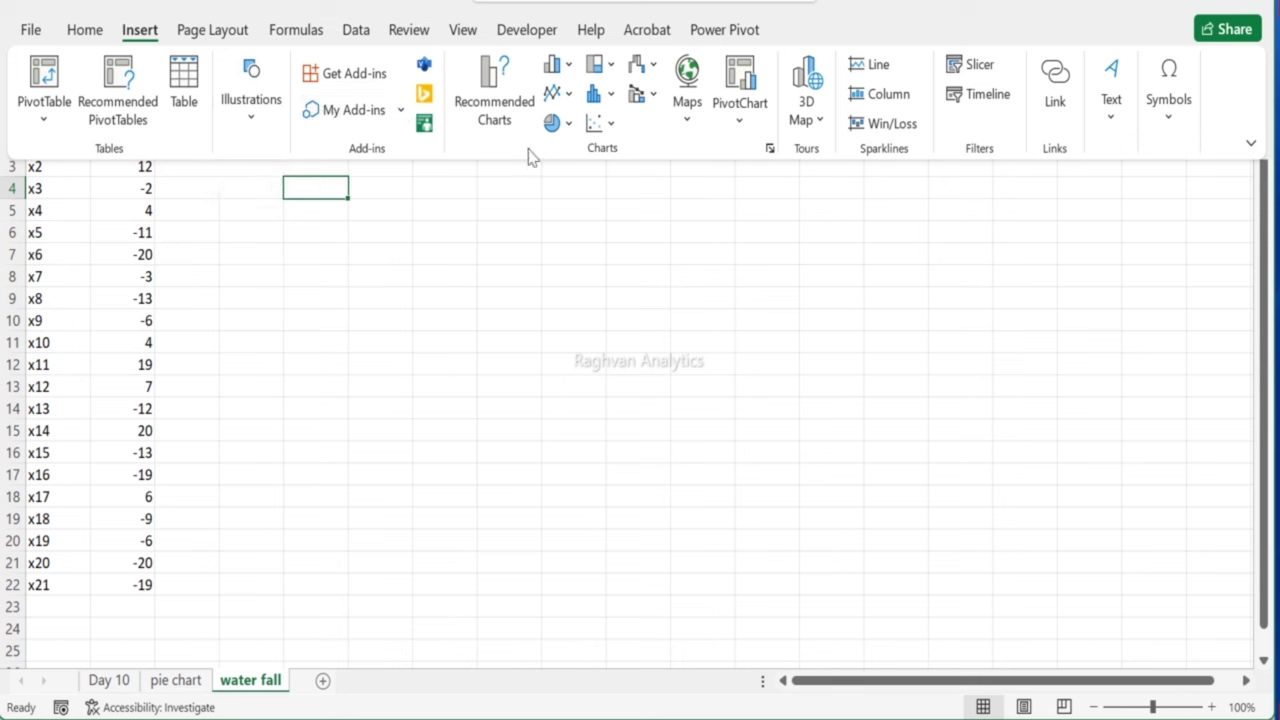
{"action": "left_click", "coordinate": [636, 67]}
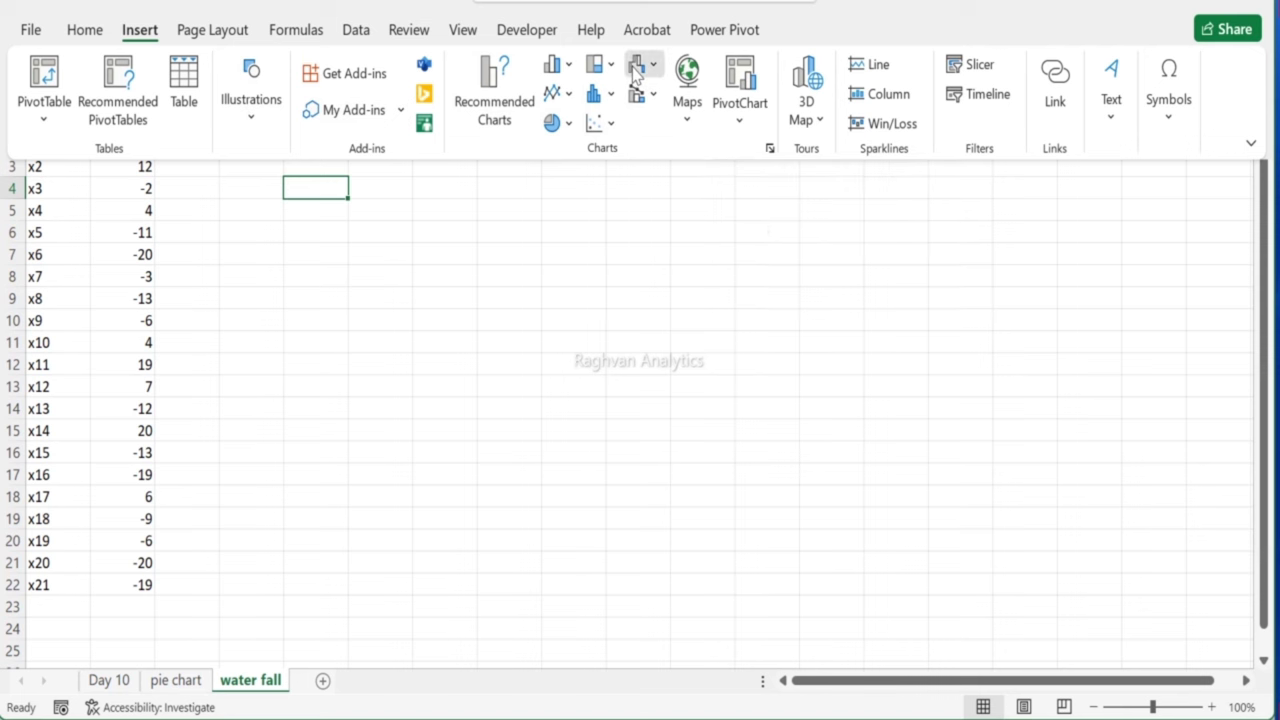
{"action": "left_click", "coordinate": [330, 242]}
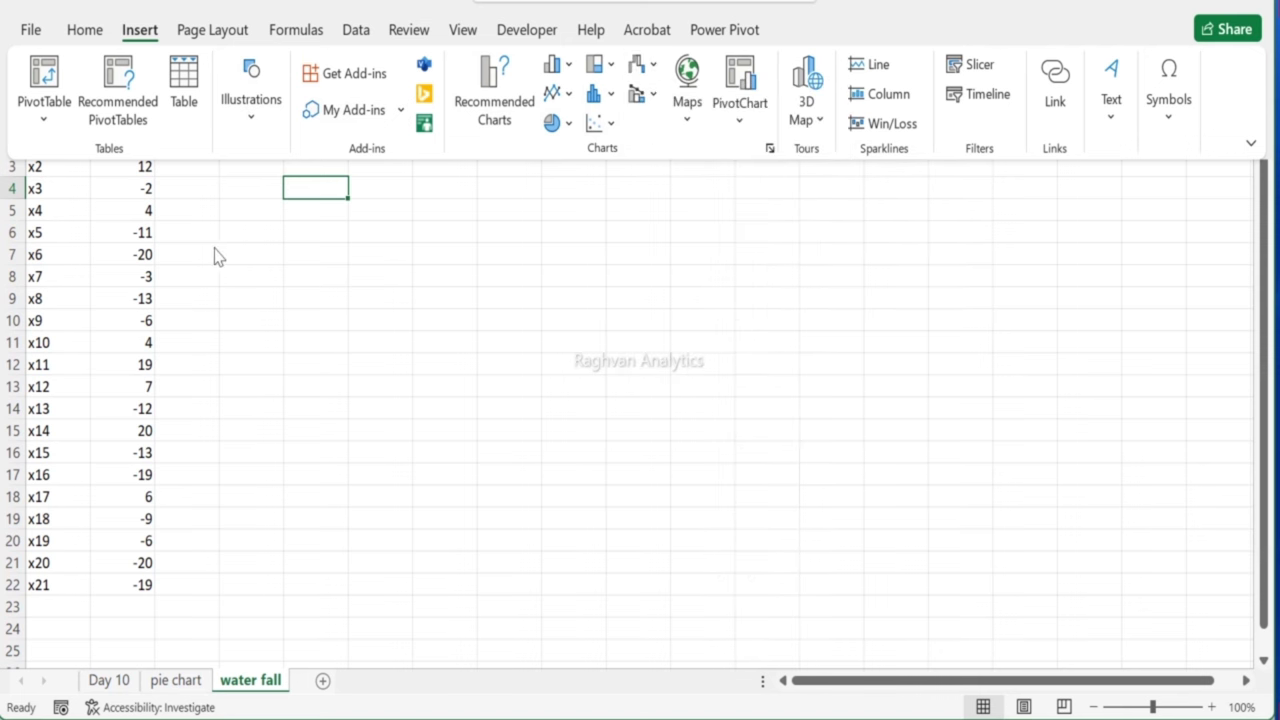
{"action": "left_click", "coordinate": [152, 247]}
{"action": "left_click_drag", "start_coordinate": [49, 121], "coordinate": [126, 585]}
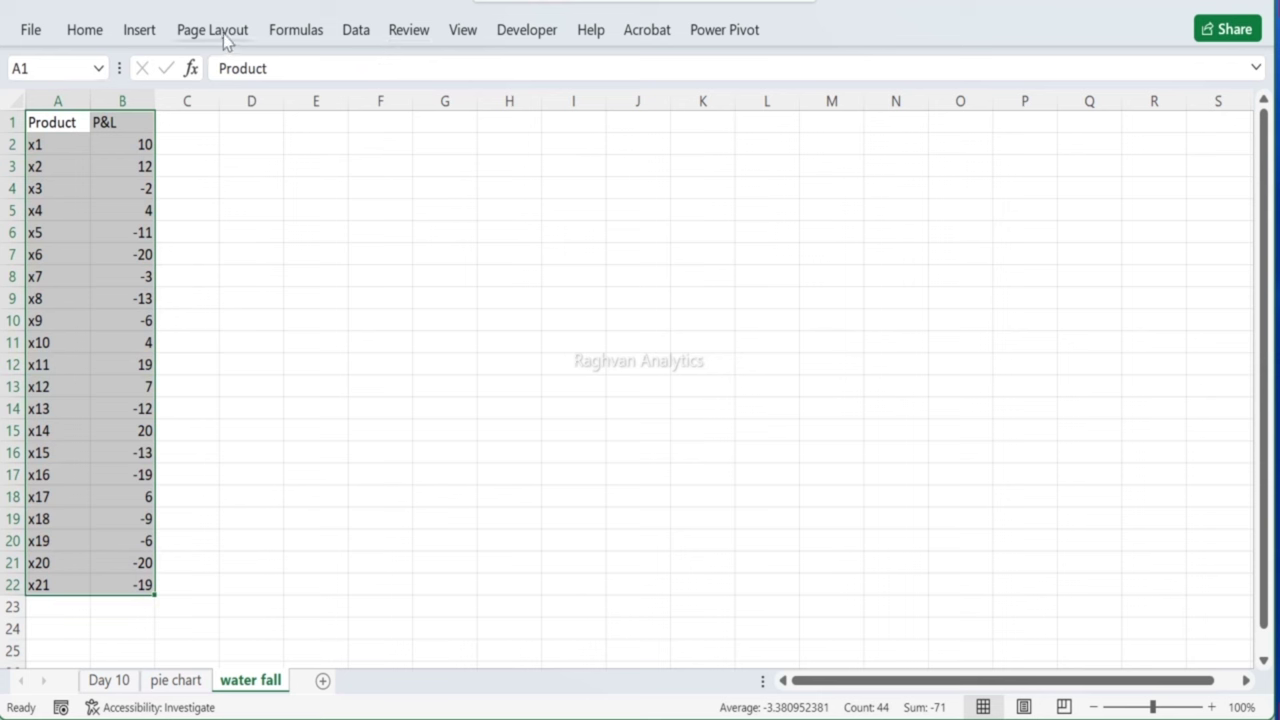
Step: Insert a waterfall chart of the P&L data and move it beside the table
{"action": "left_click", "coordinate": [143, 33]}
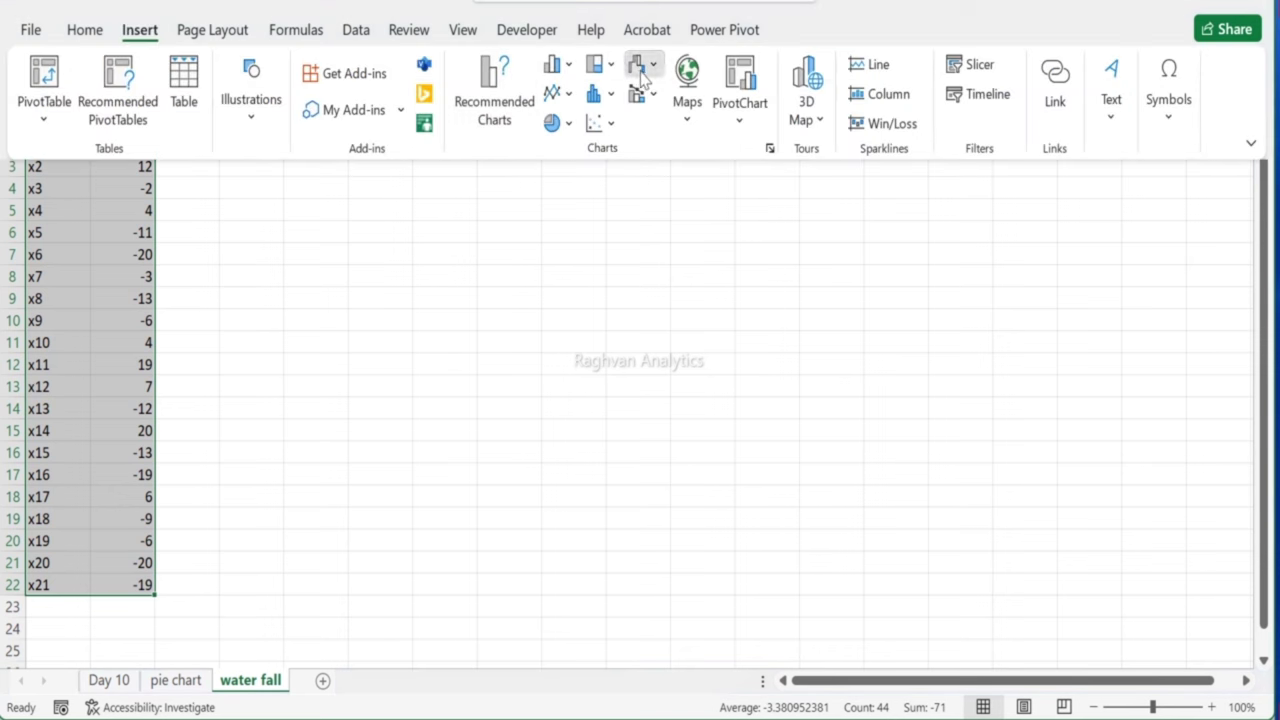
{"action": "left_click", "coordinate": [641, 72]}
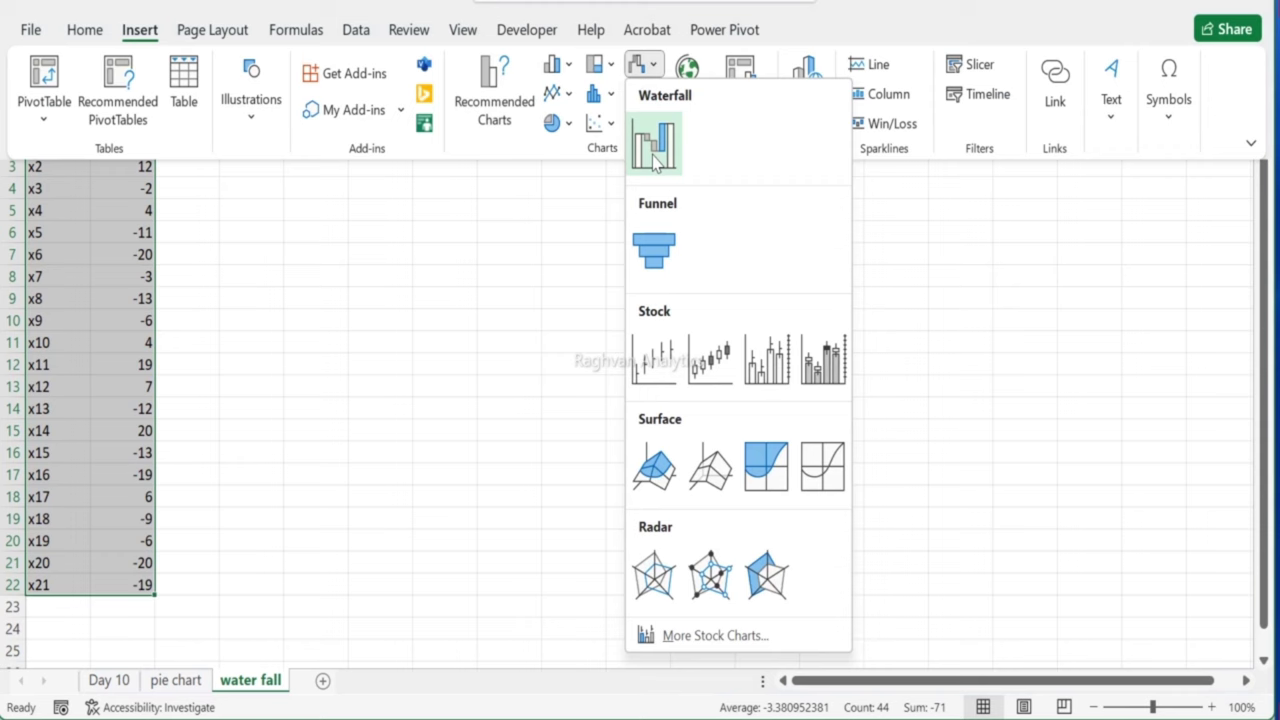
{"action": "left_click", "coordinate": [655, 160]}
{"action": "left_click_drag", "start_coordinate": [474, 228], "coordinate": [344, 162]}
Step: Retitle the chart 'Water Fall Chart'
{"action": "left_click", "coordinate": [483, 178]}
{"action": "left_click_drag", "start_coordinate": [469, 174], "coordinate": [560, 175]}
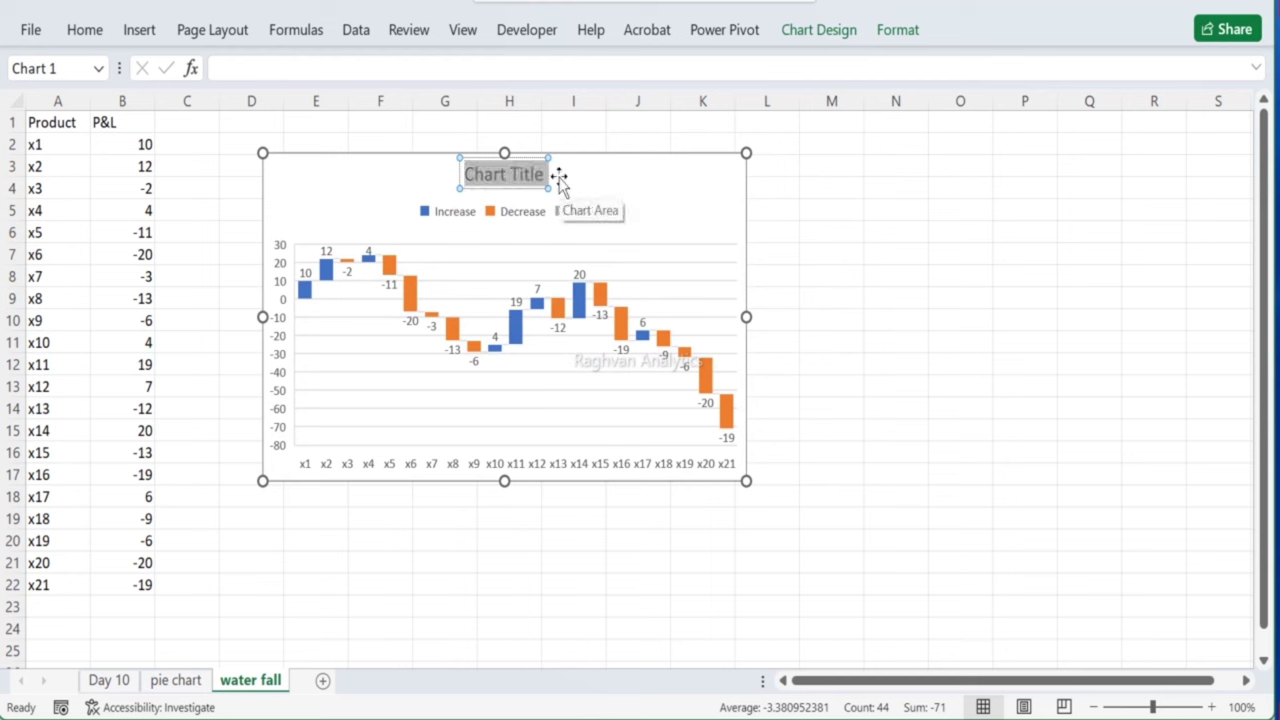
{"action": "type", "text": "Water Fall"}
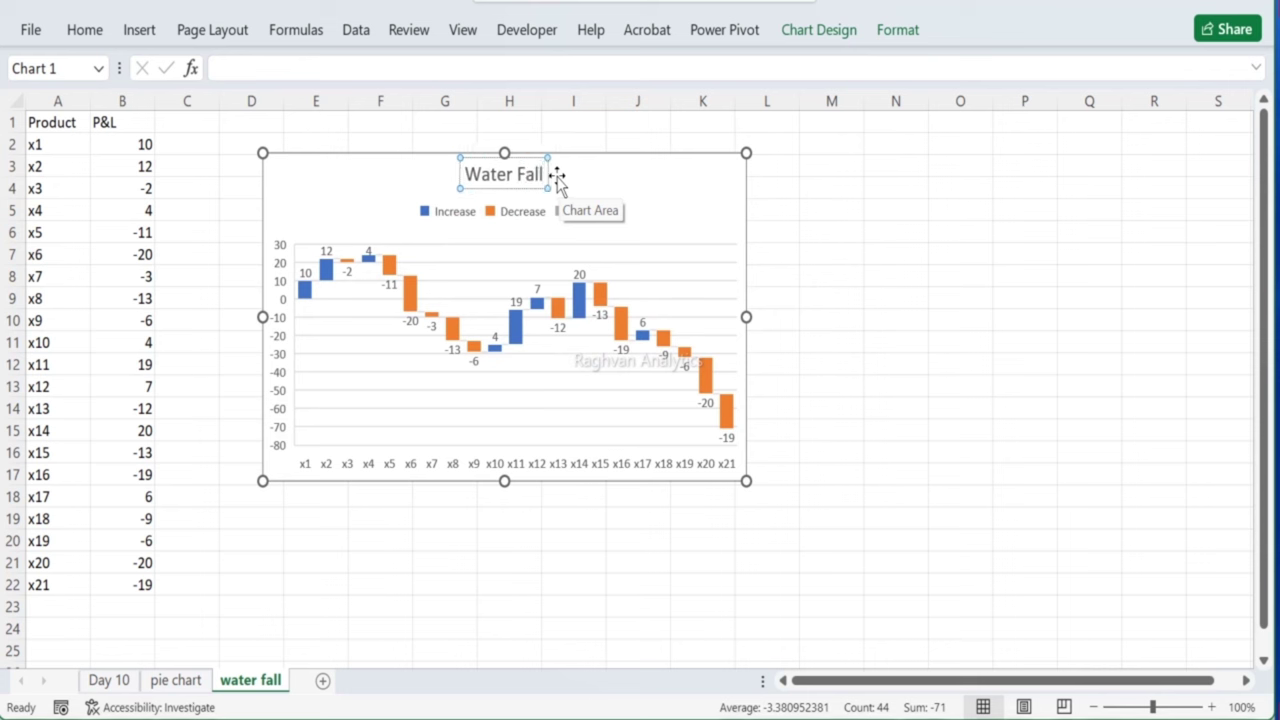
{"action": "type", "text": " Chart"}
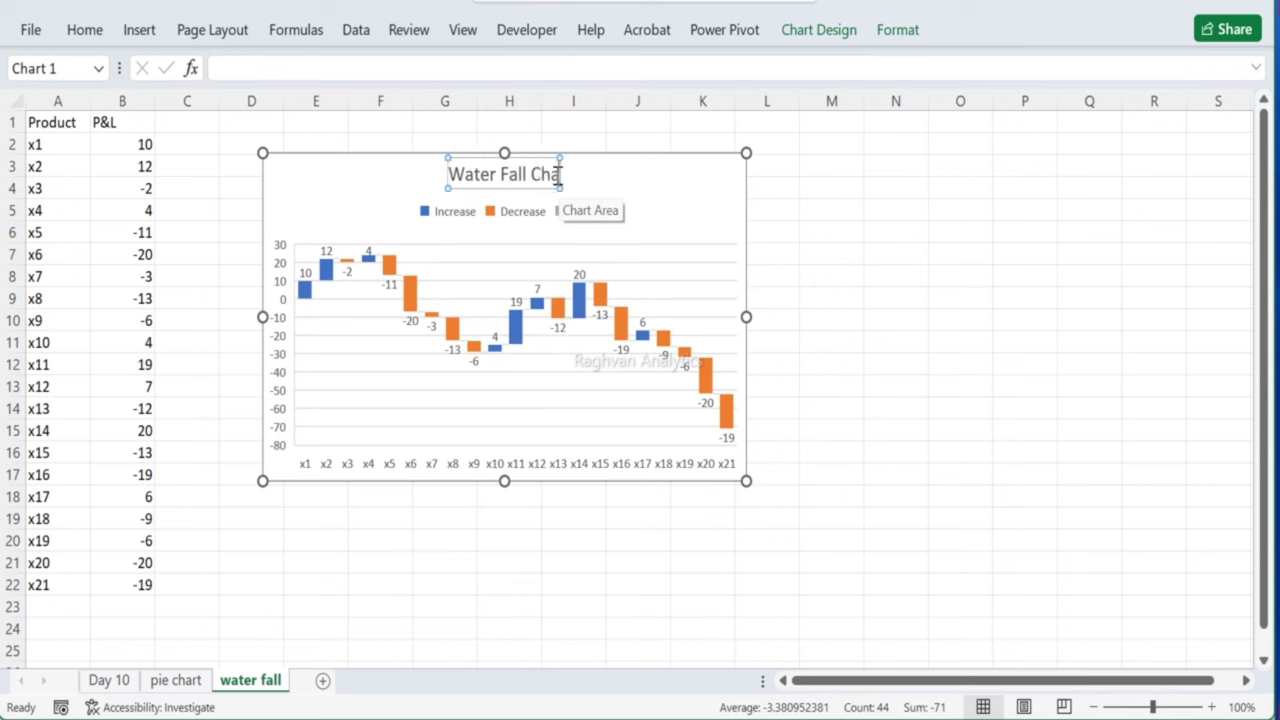
{"action": "left_click", "coordinate": [812, 236]}
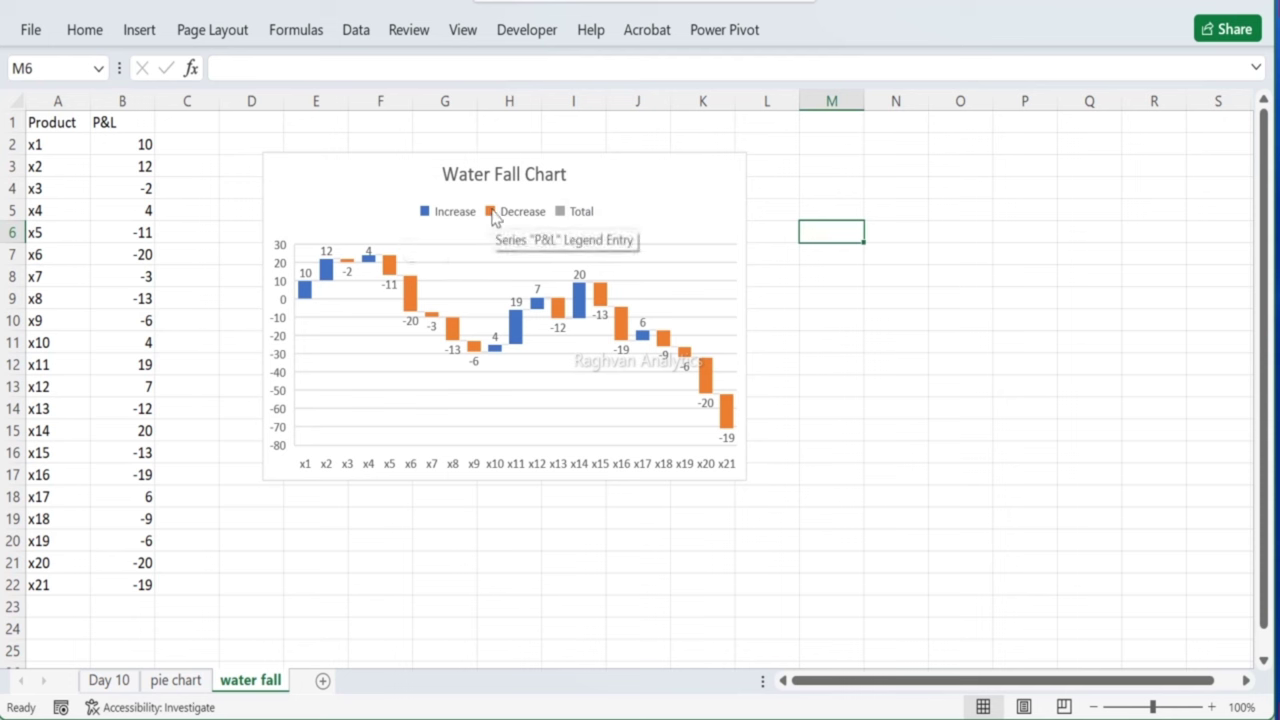
Step: Select the waterfall's P&L bars and open their Format Data Series pane
{"action": "left_click", "coordinate": [430, 220]}
{"action": "left_click", "coordinate": [430, 220]}
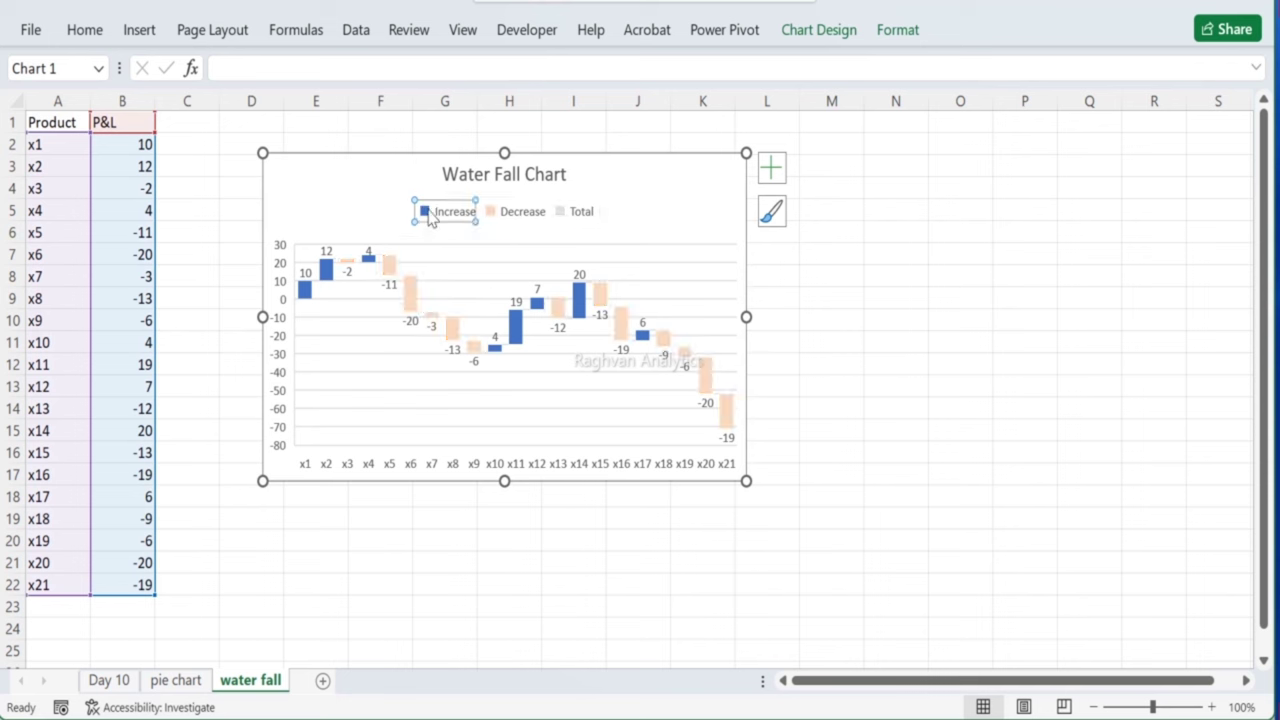
{"action": "right_click", "coordinate": [430, 220]}
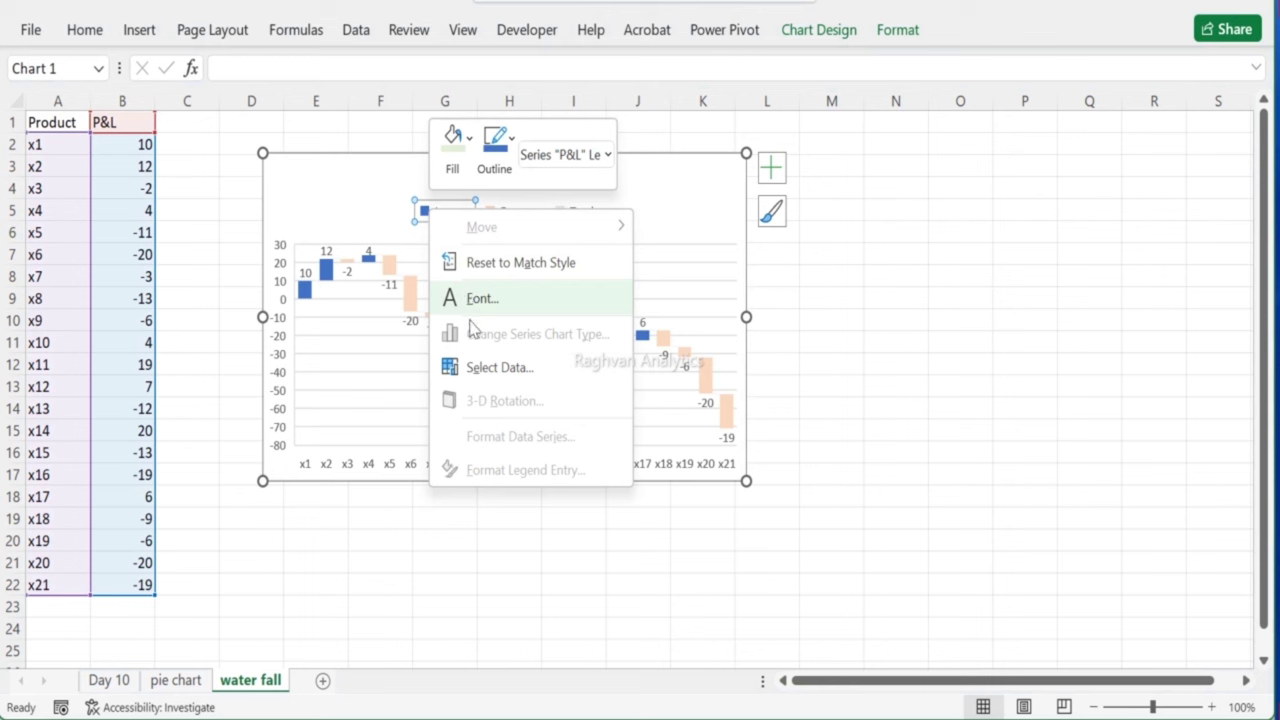
{"action": "key", "text": "Escape"}
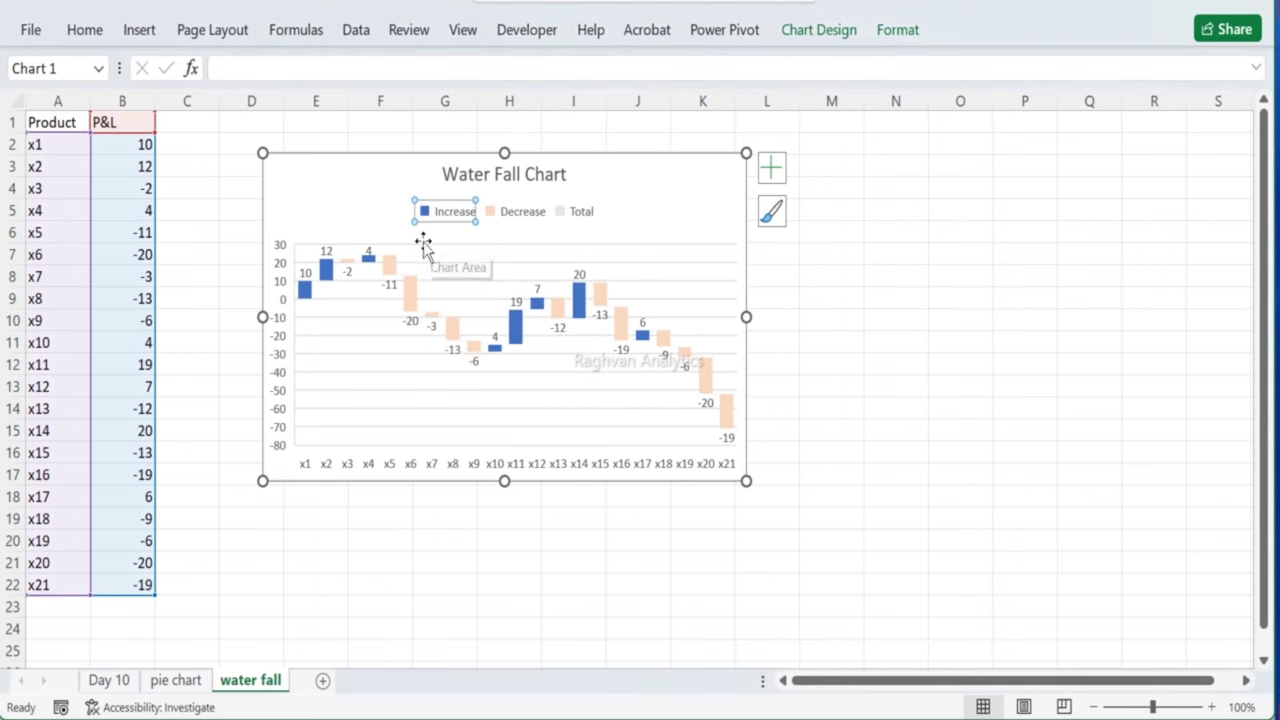
{"action": "left_click", "coordinate": [349, 306]}
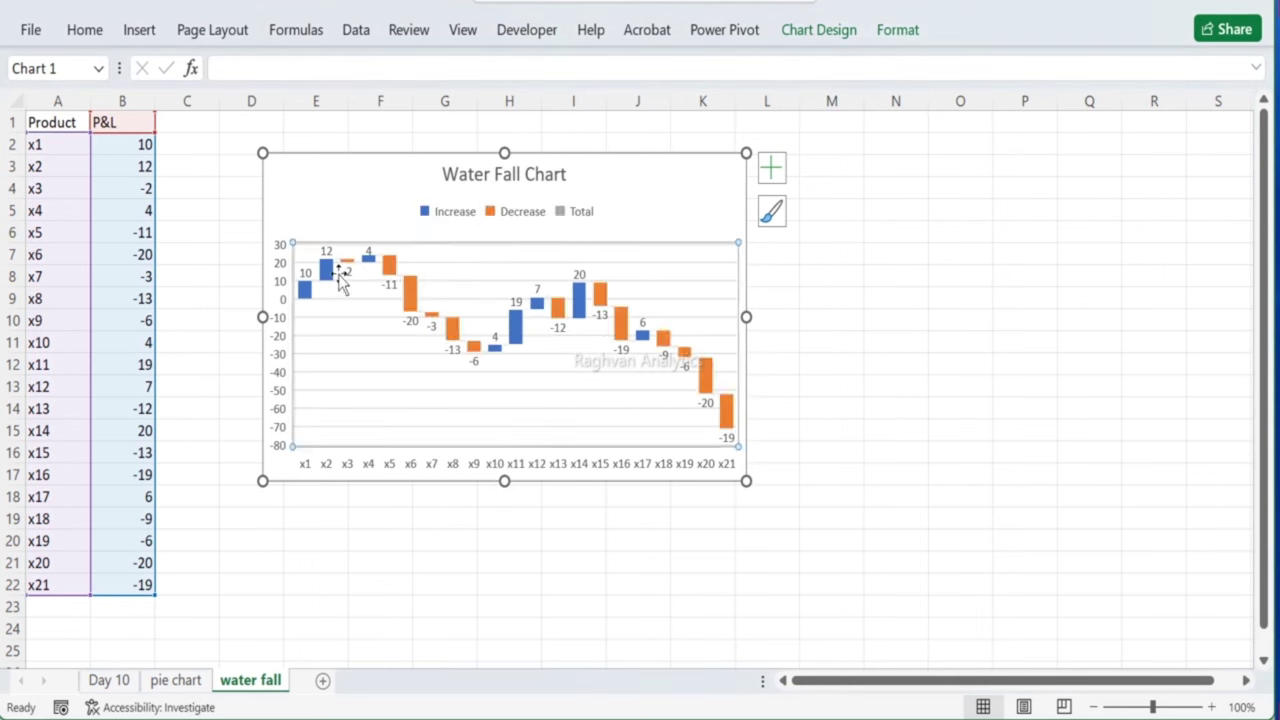
{"action": "left_click", "coordinate": [328, 271]}
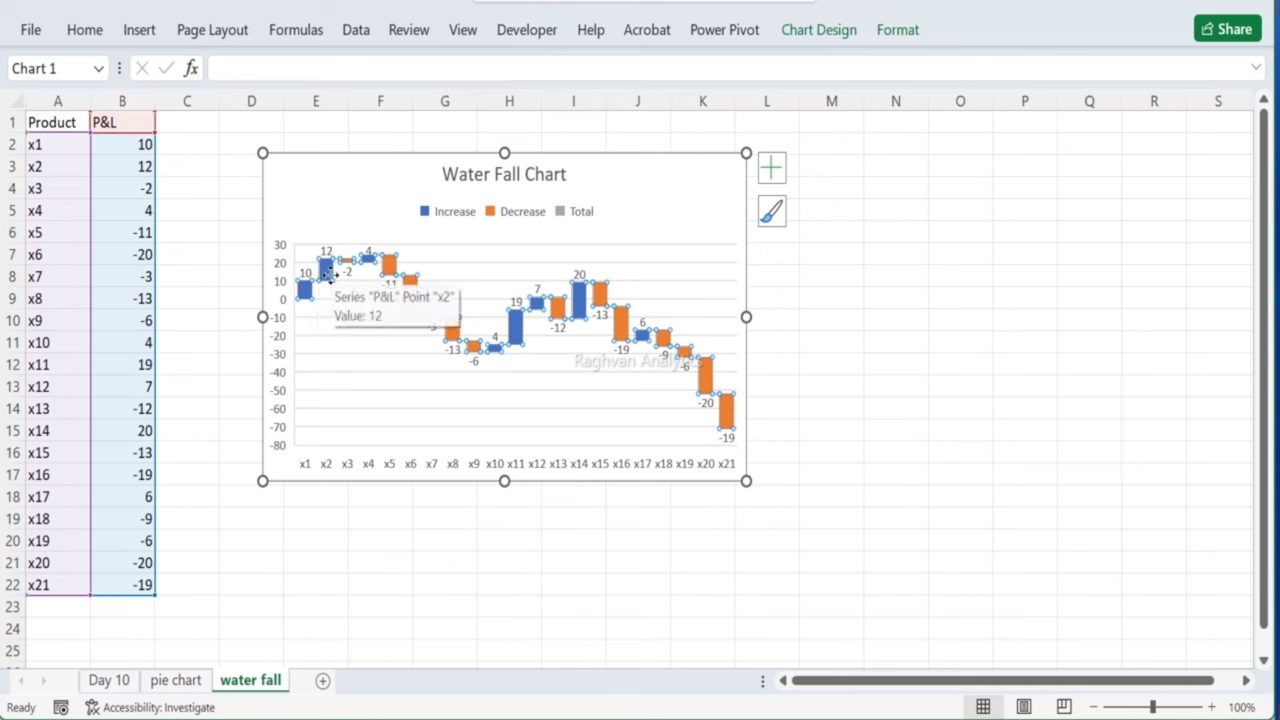
{"action": "right_click", "coordinate": [327, 283]}
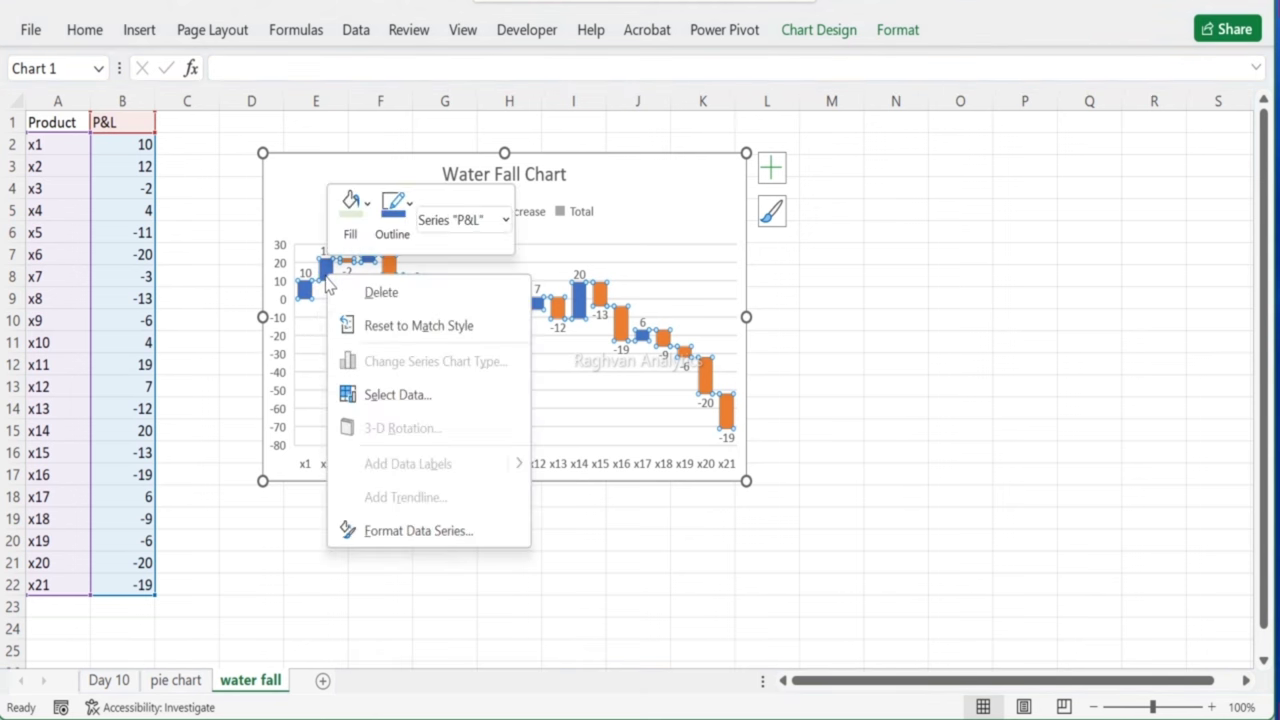
{"action": "left_click", "coordinate": [390, 531]}
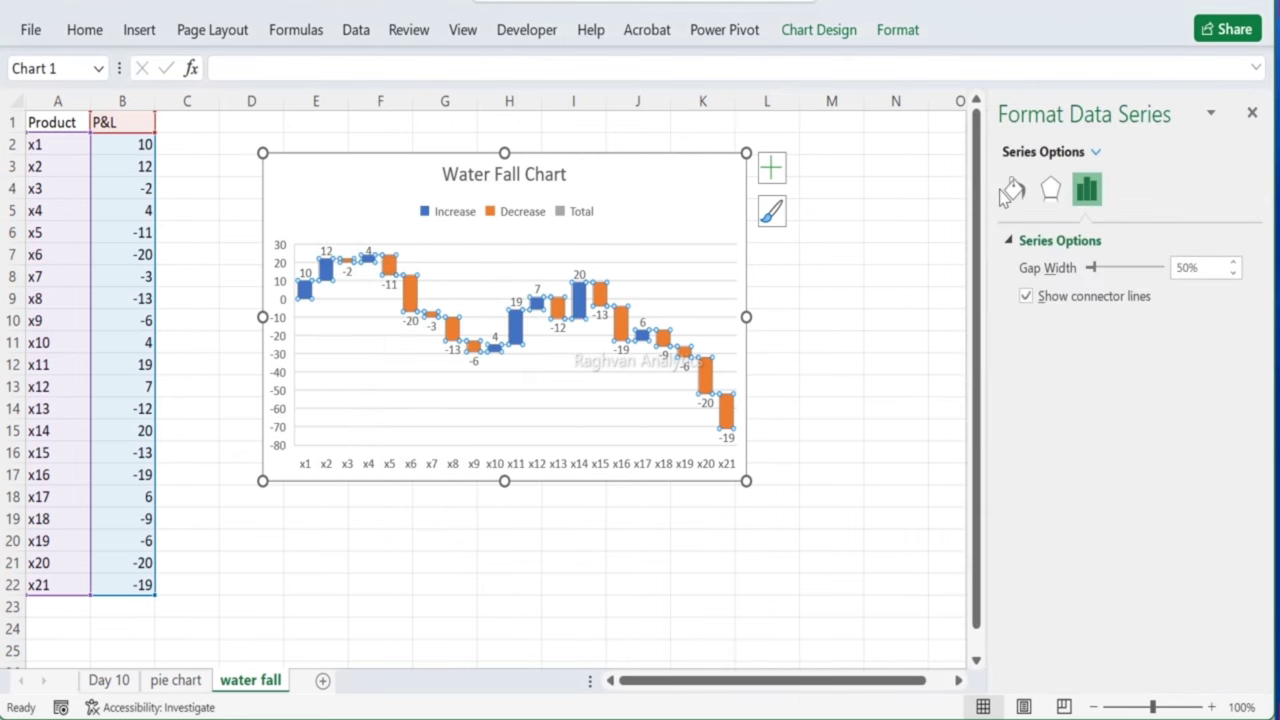
Step: Try a solid fill on the P&L bars, then revert to automatic colouring
{"action": "left_click", "coordinate": [1013, 193]}
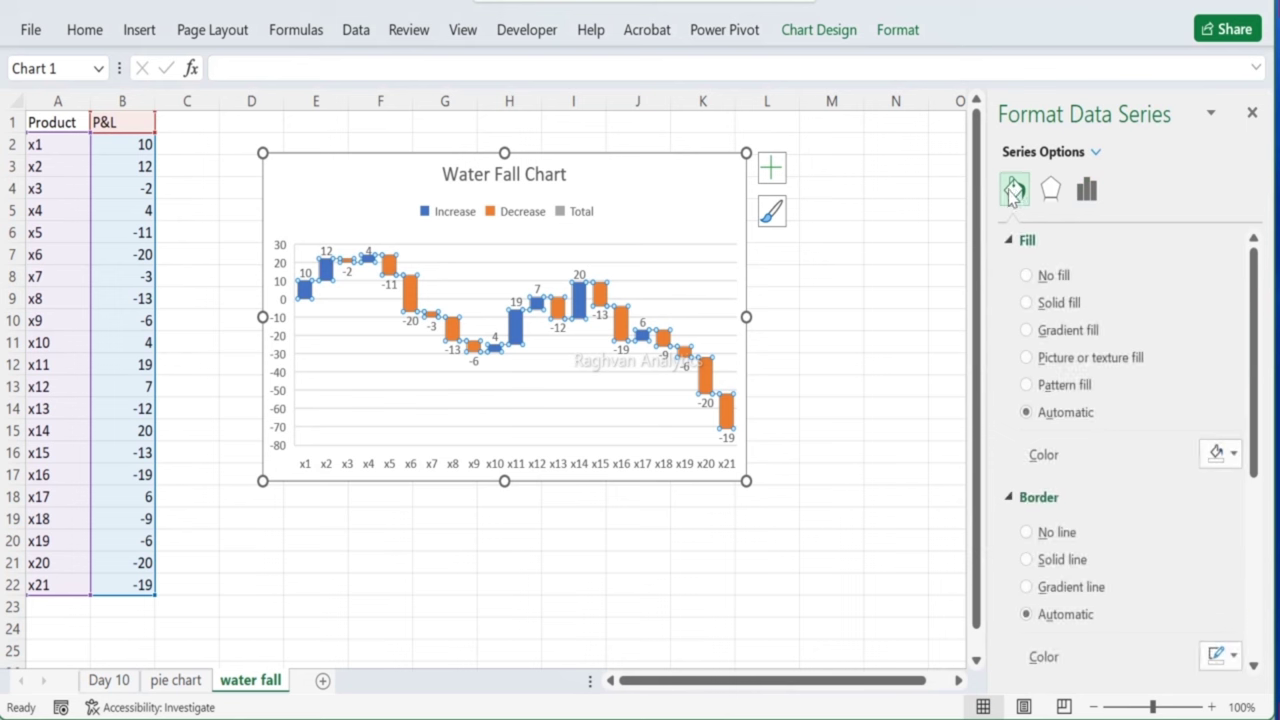
{"action": "left_click", "coordinate": [1040, 305]}
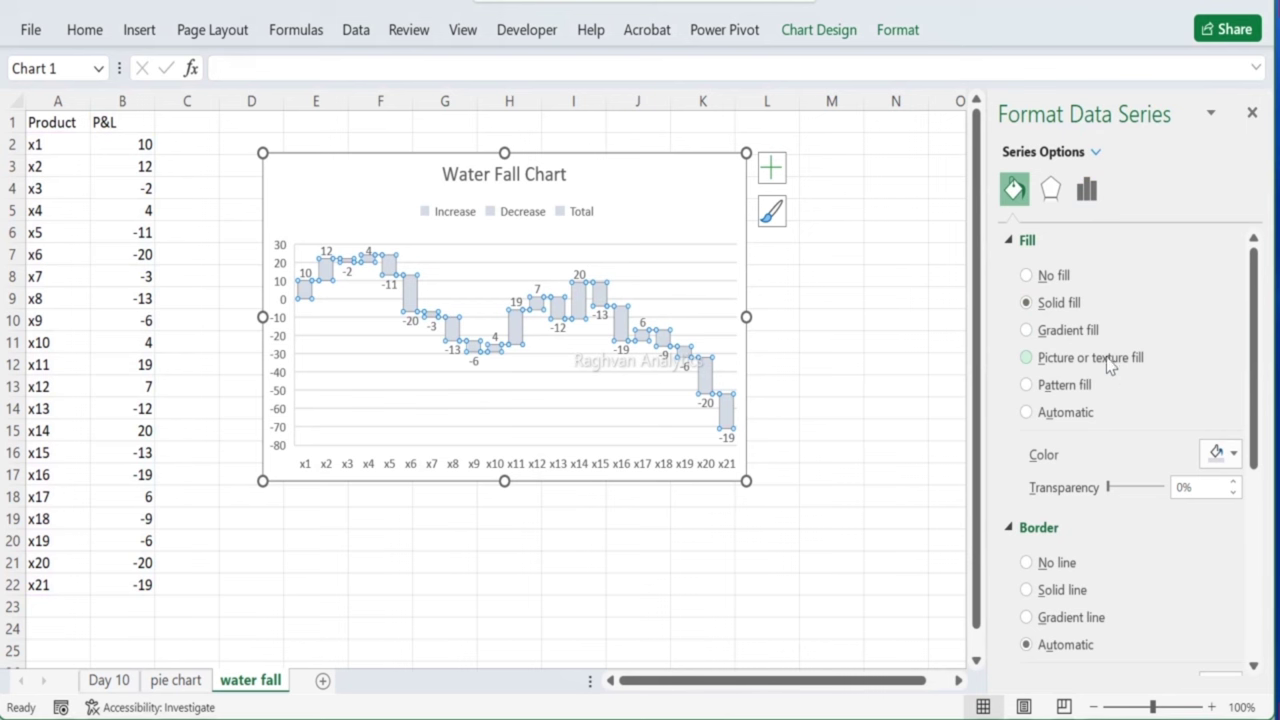
{"action": "left_click", "coordinate": [1026, 412]}
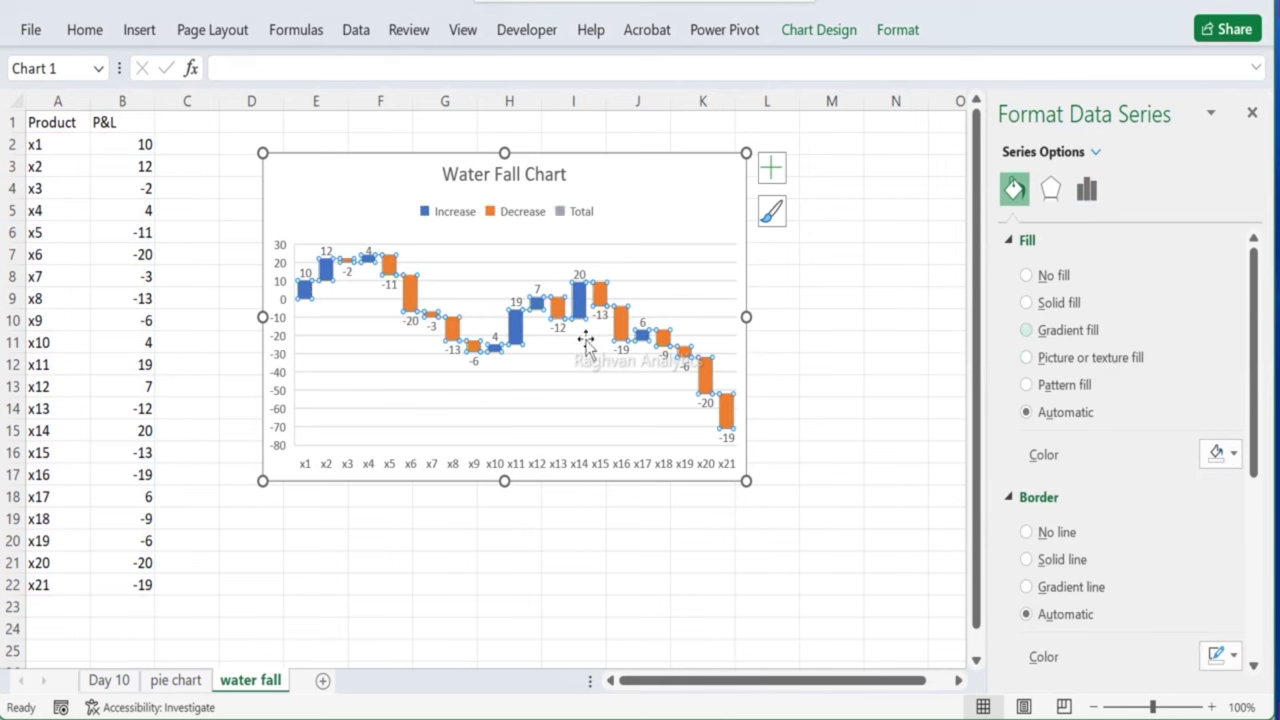
Step: Select the major gridlines, then close the Format Major Gridlines pane
{"action": "left_click", "coordinate": [362, 333]}
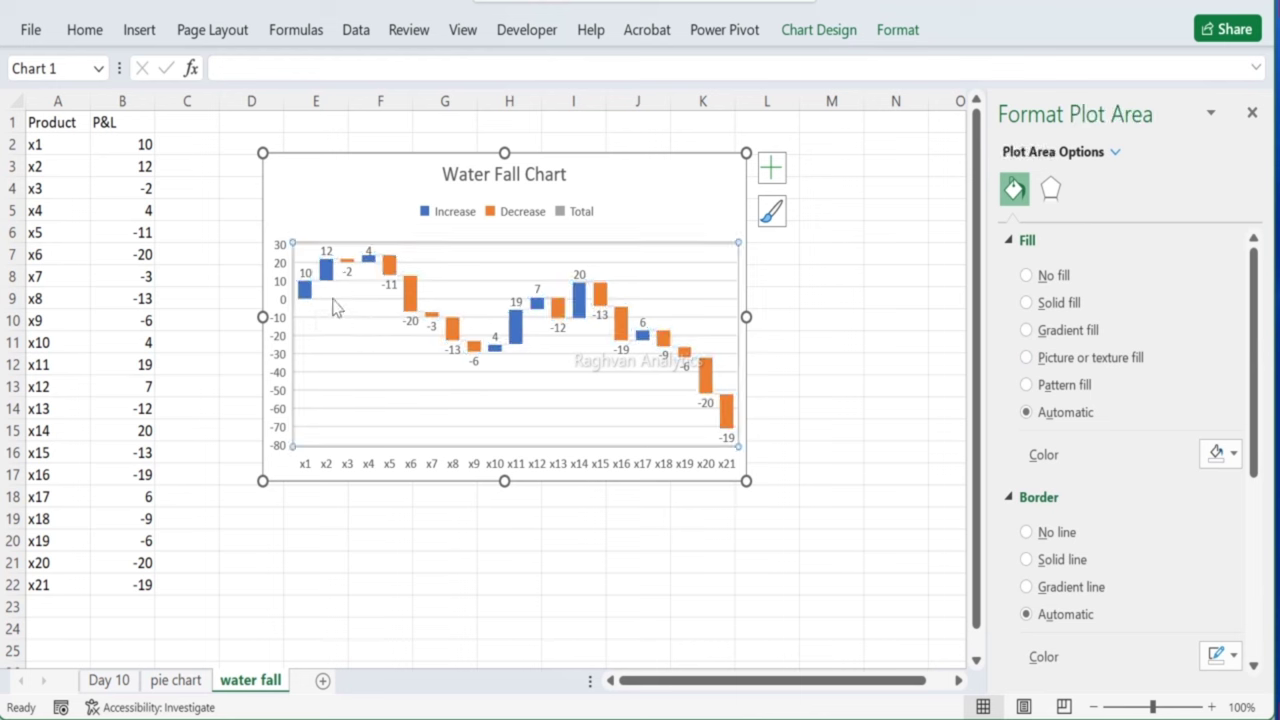
{"action": "left_click", "coordinate": [309, 293]}
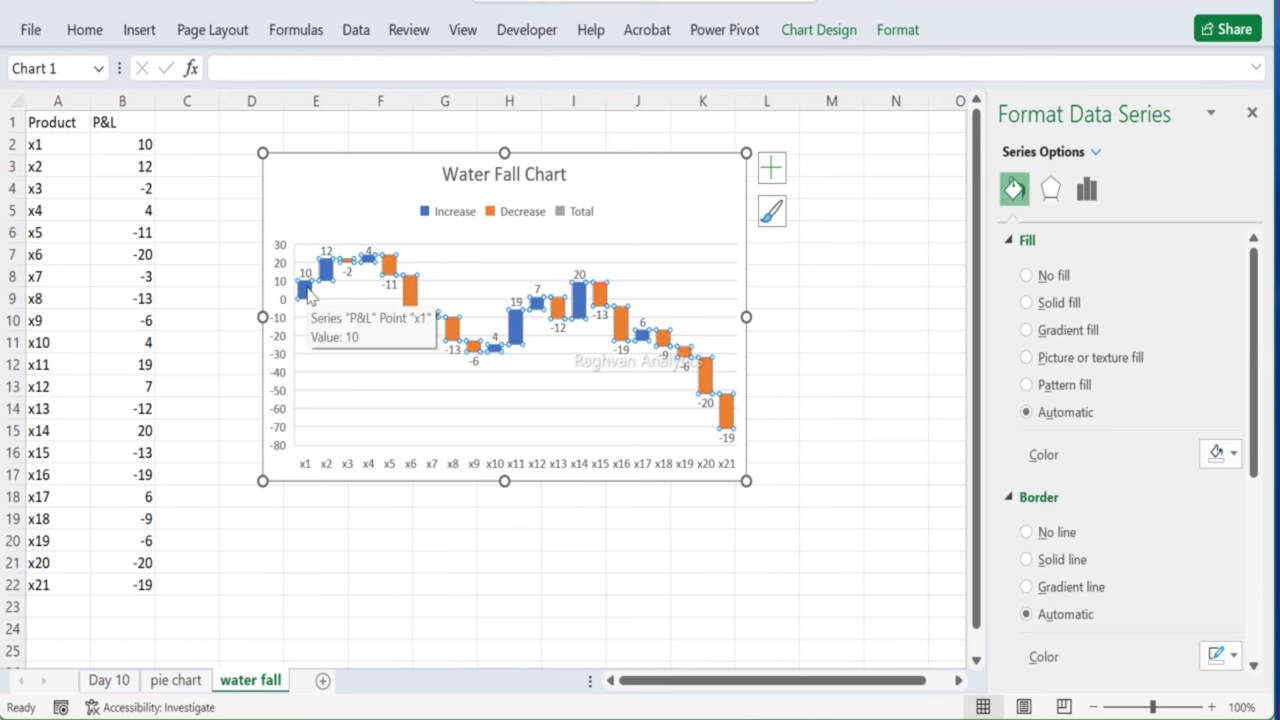
{"action": "left_click", "coordinate": [307, 291]}
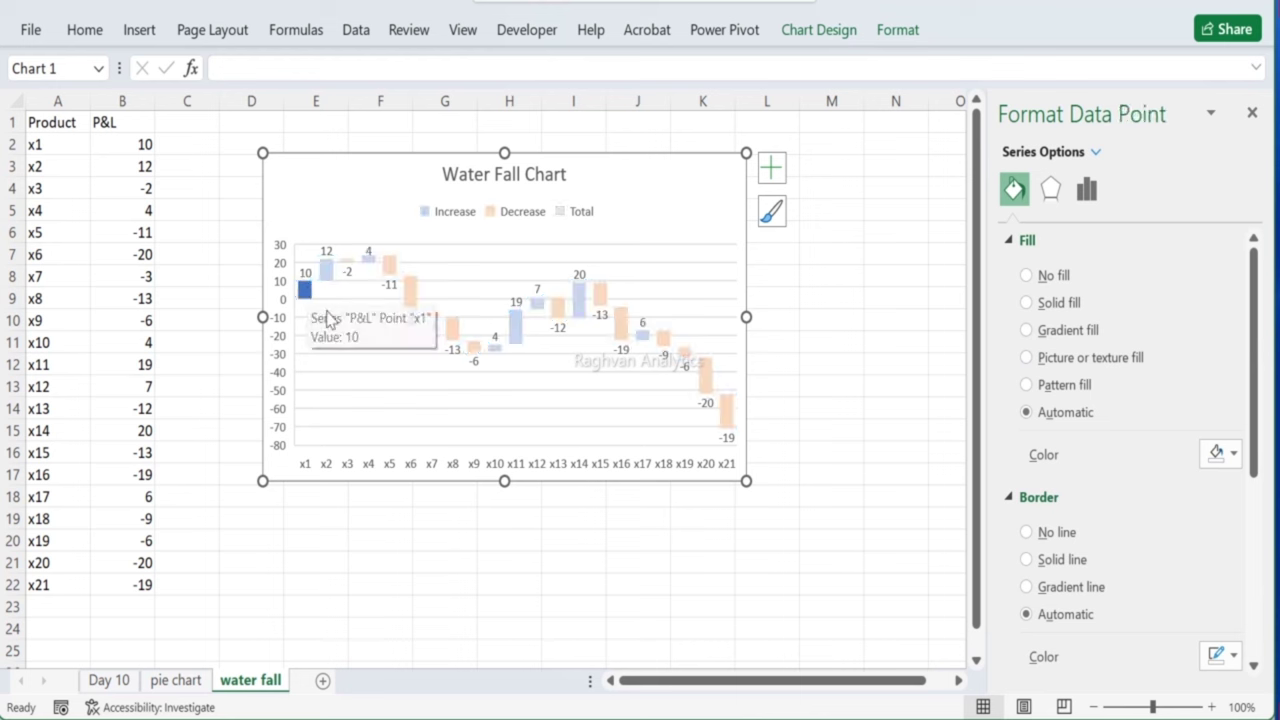
{"action": "left_click", "coordinate": [328, 308]}
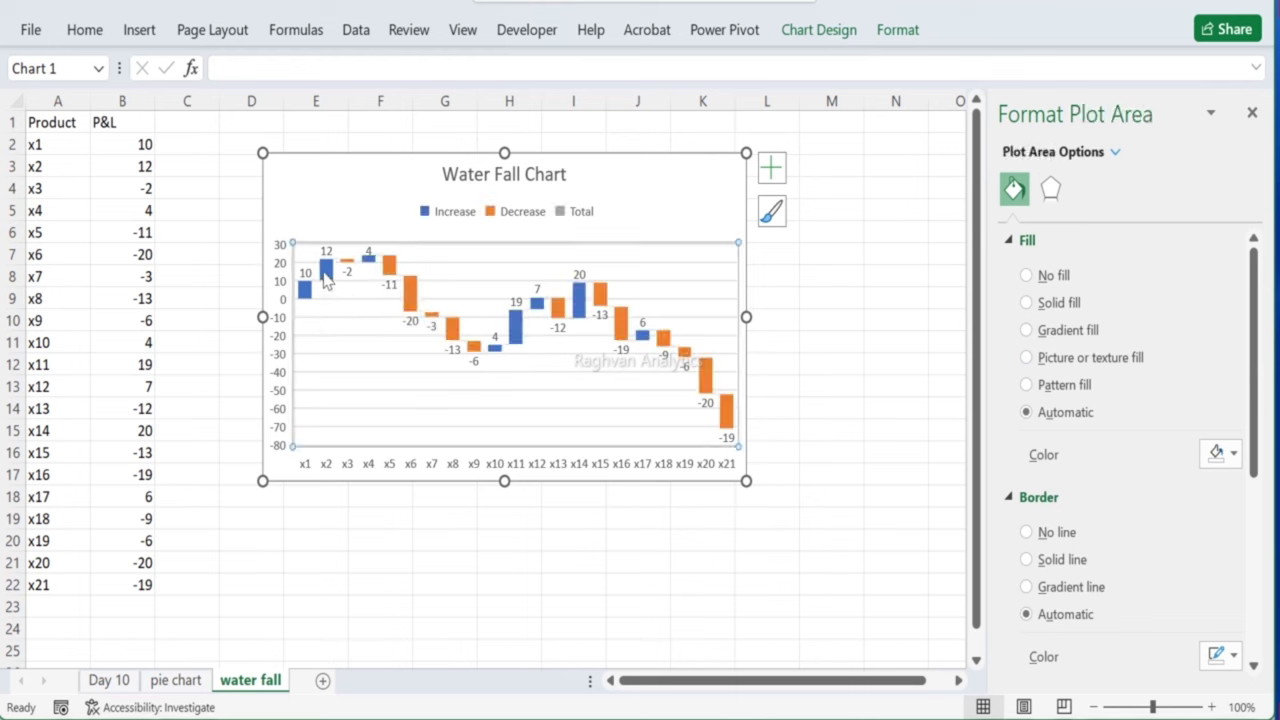
{"action": "left_click", "coordinate": [310, 287]}
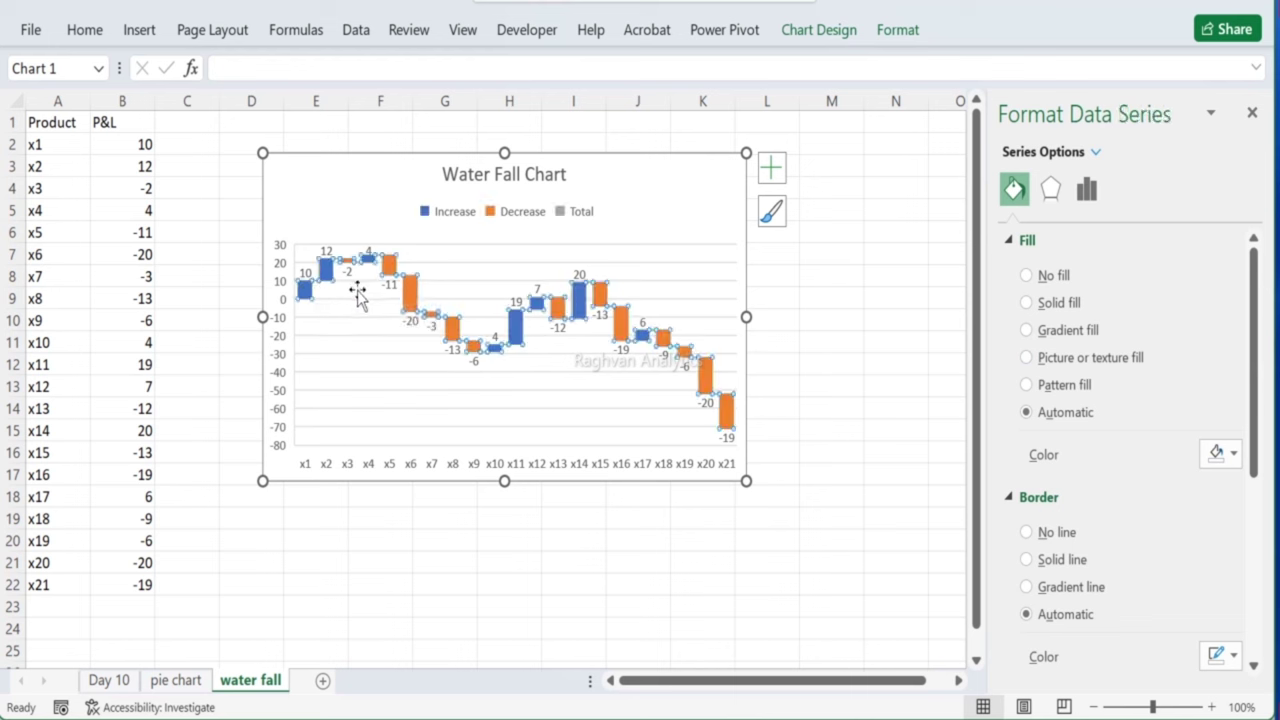
{"action": "left_click", "coordinate": [565, 316]}
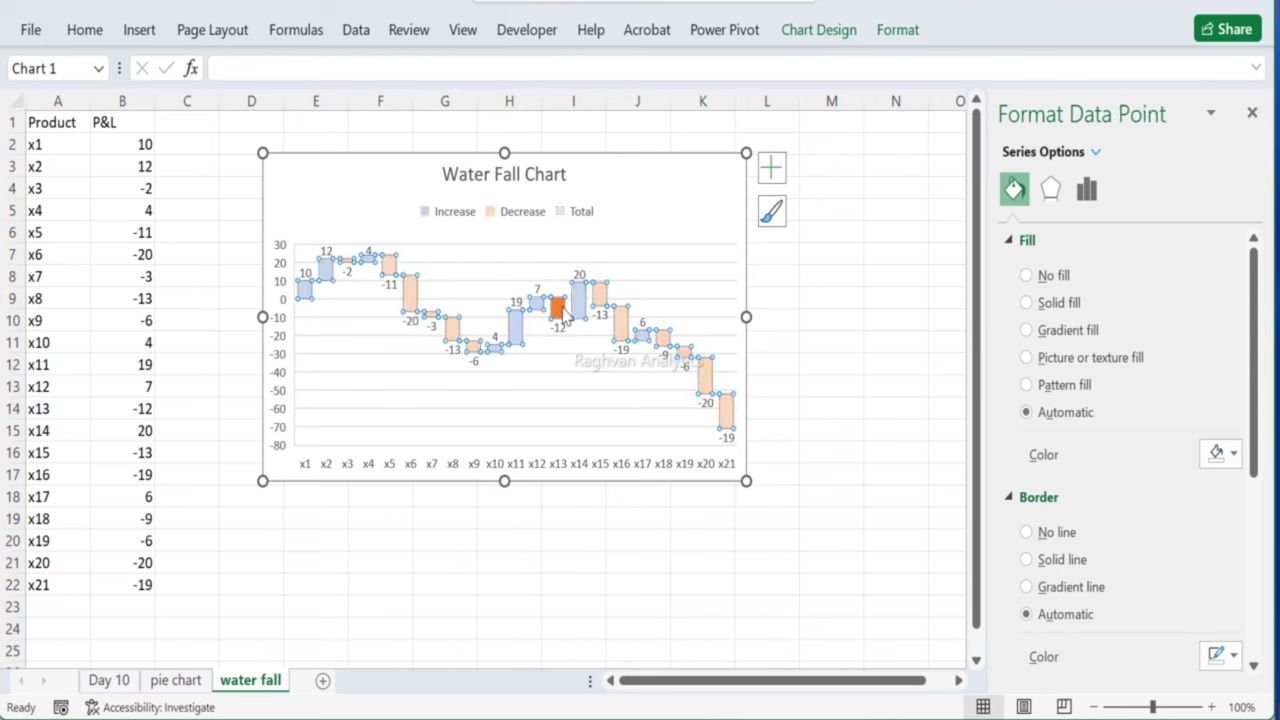
{"action": "left_click", "coordinate": [520, 394]}
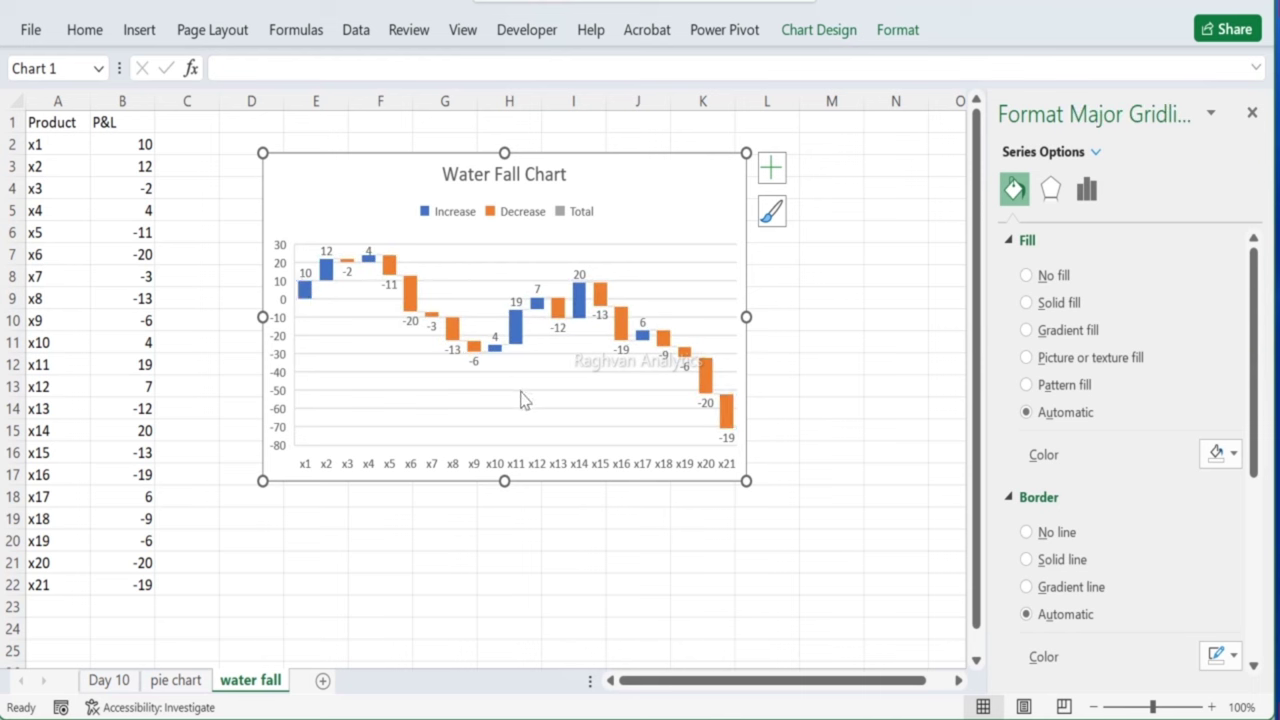
{"action": "left_click", "coordinate": [306, 288]}
{"action": "left_click", "coordinate": [307, 289]}
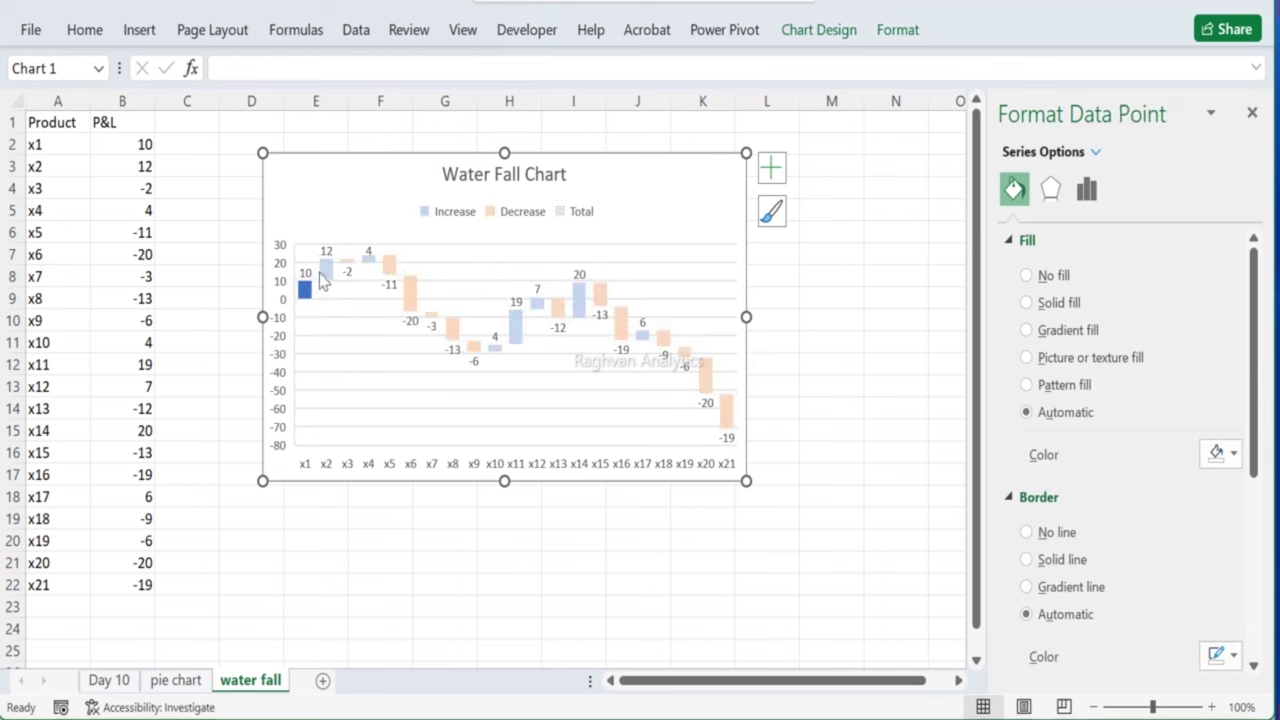
{"action": "left_click", "coordinate": [335, 303]}
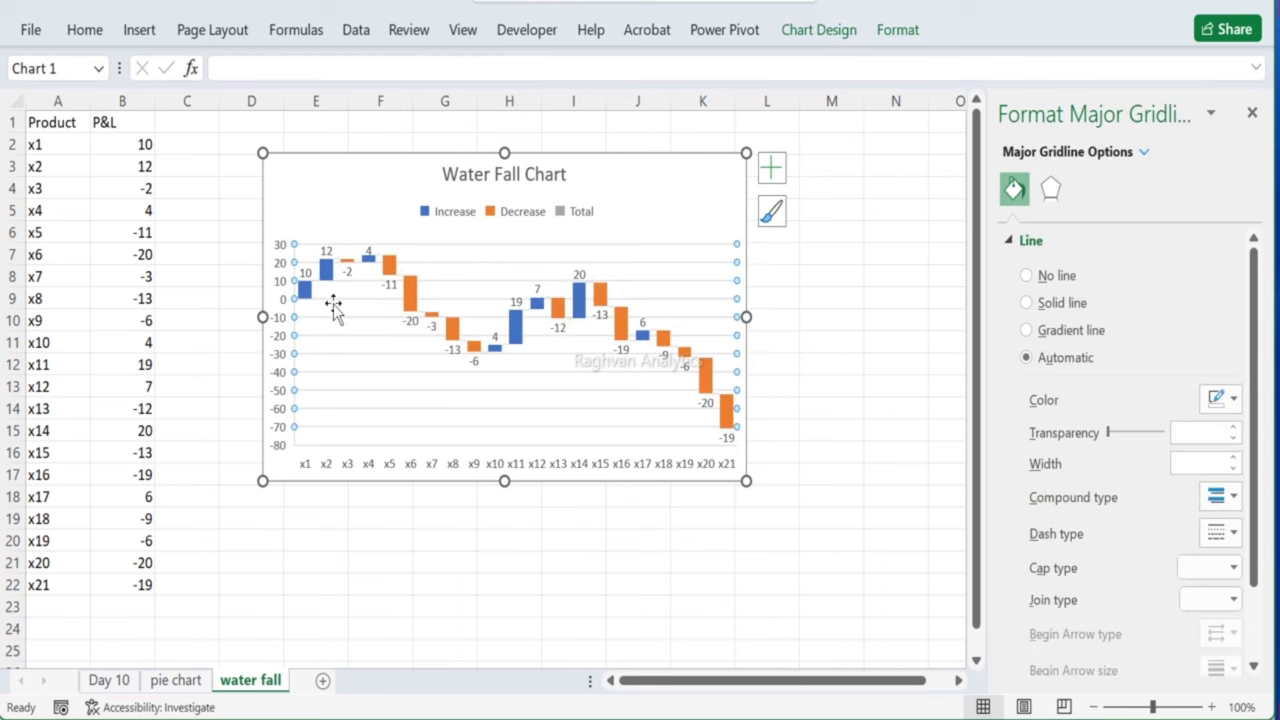
{"action": "left_click", "coordinate": [1251, 117]}
{"action": "left_click", "coordinate": [683, 200]}
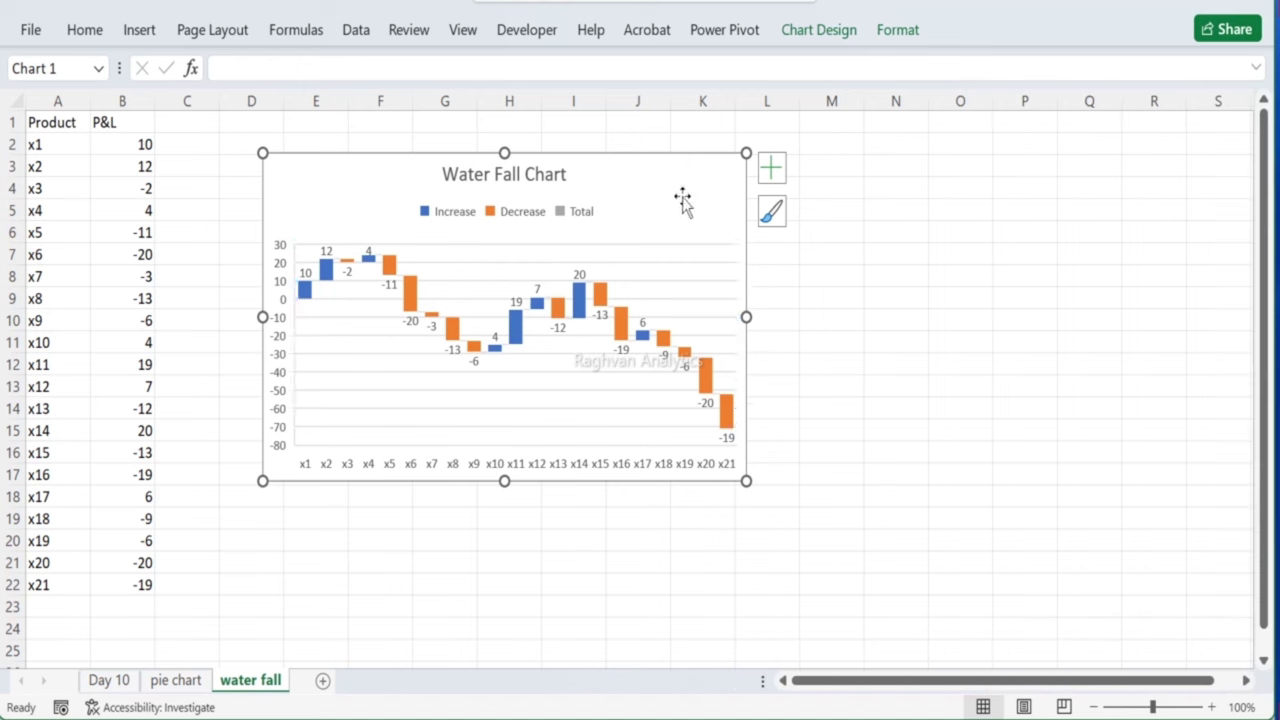
{"action": "left_click", "coordinate": [805, 32]}
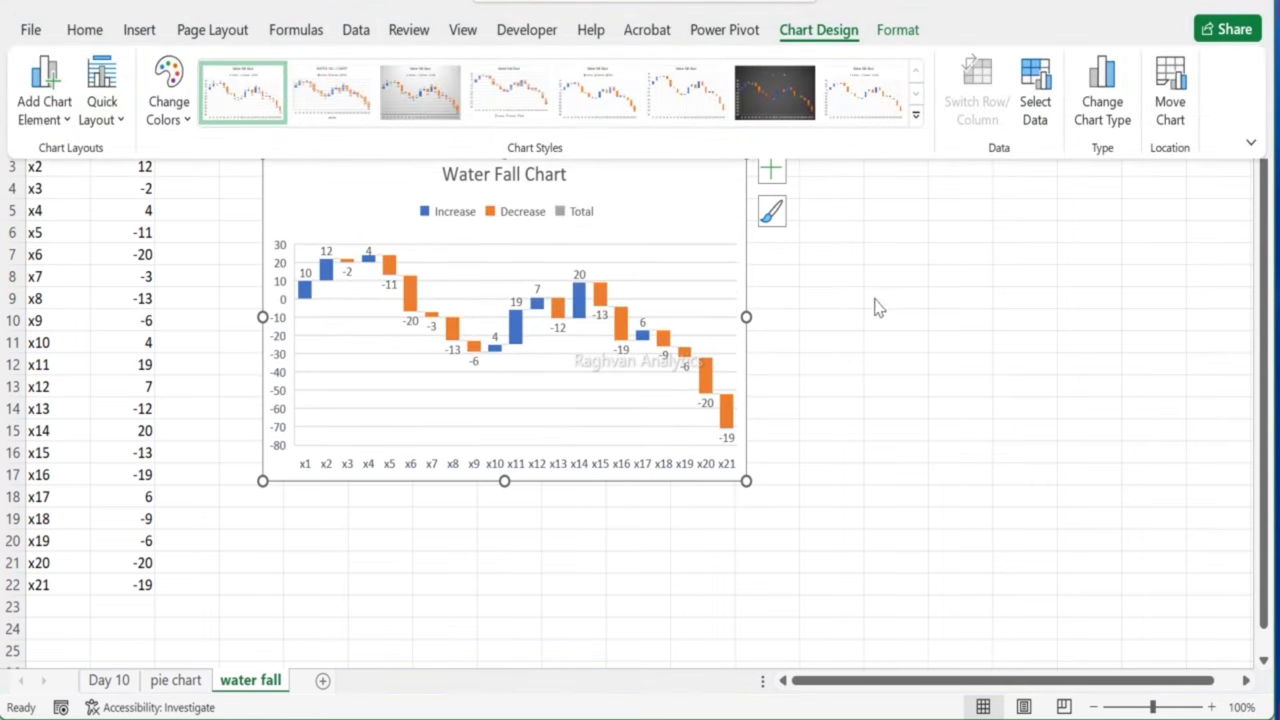
{"action": "left_click", "coordinate": [749, 274]}
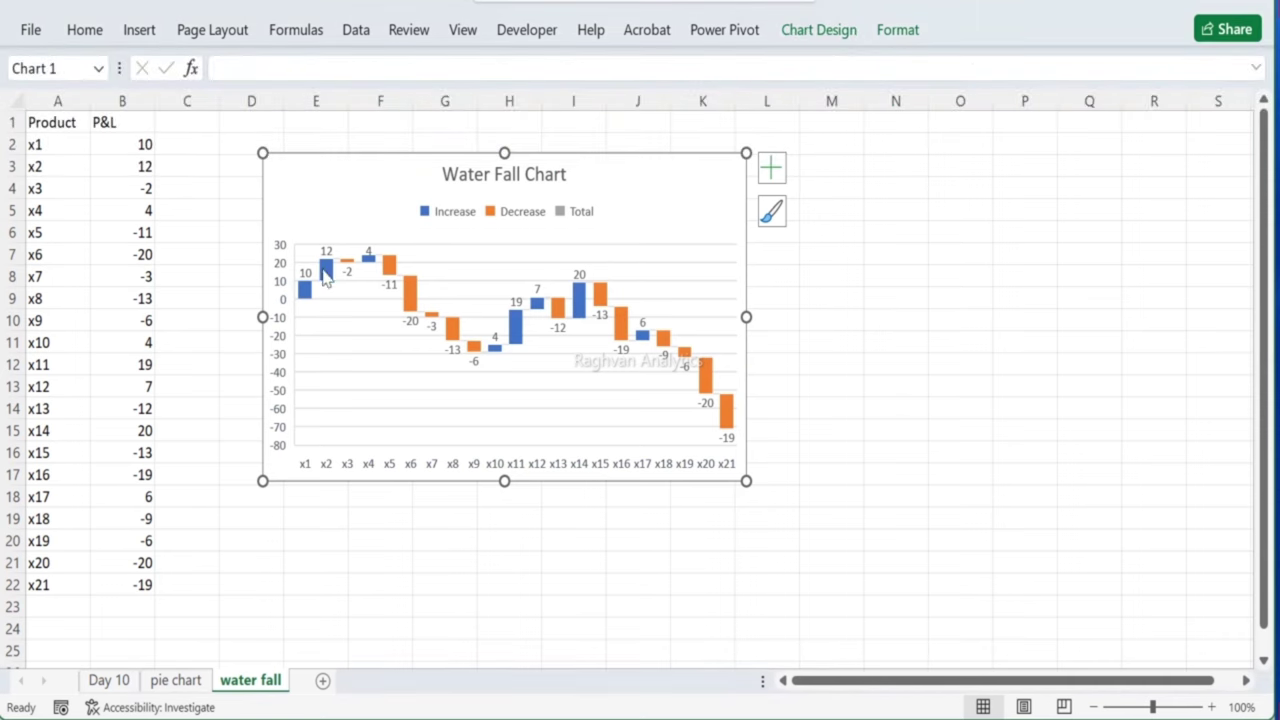
{"action": "left_click", "coordinate": [341, 337]}
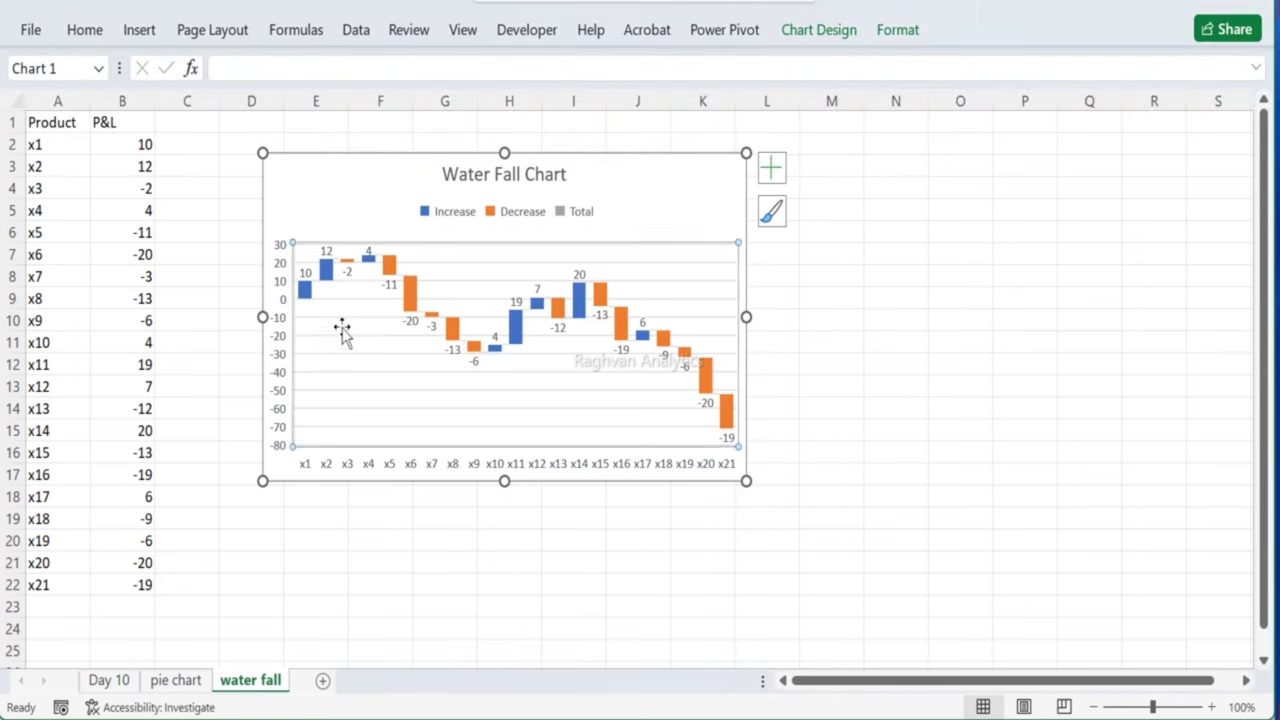
{"action": "left_click", "coordinate": [329, 284]}
{"action": "mouse_move", "coordinate": [331, 285]}
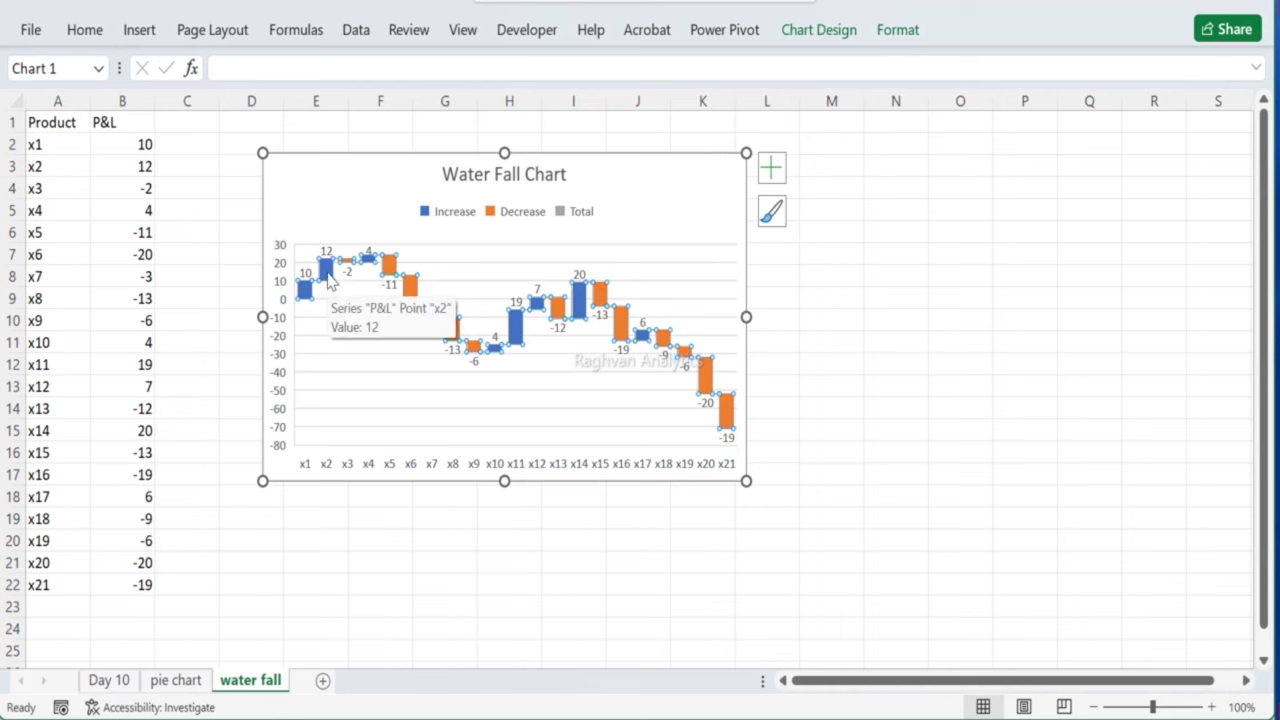
{"action": "left_click", "coordinate": [329, 271]}
{"action": "left_click", "coordinate": [334, 288]}
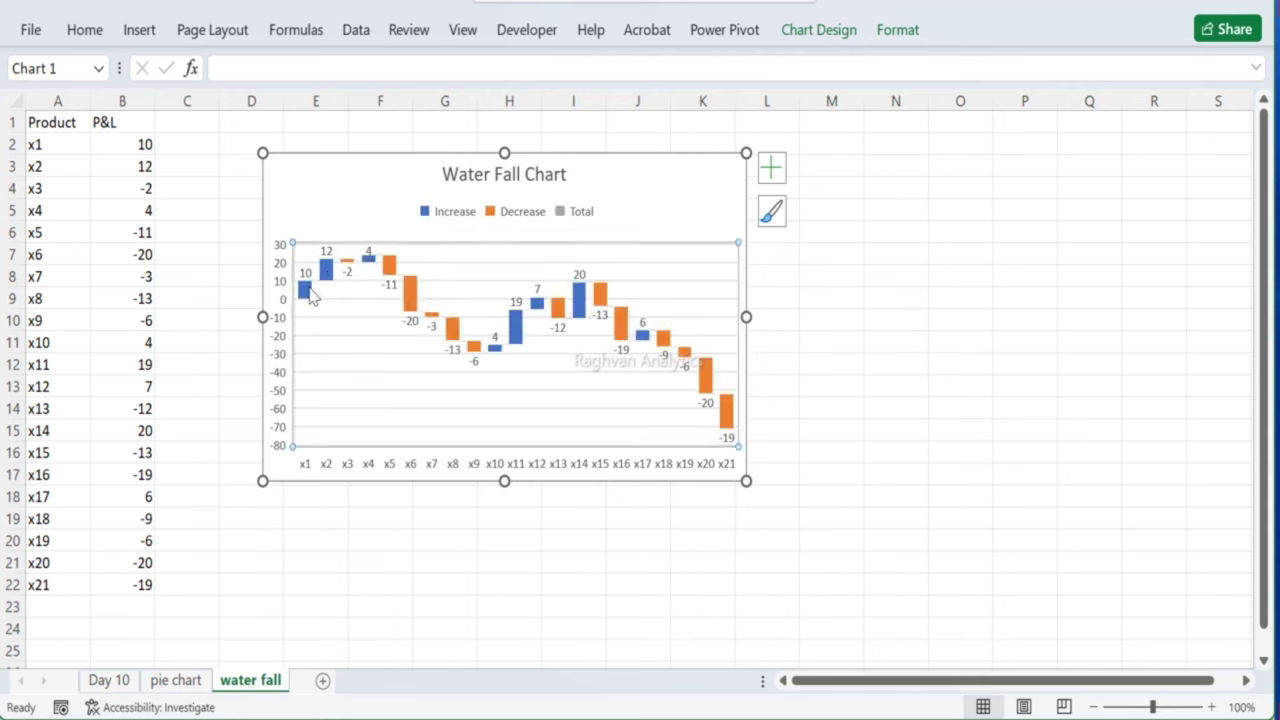
{"action": "left_click", "coordinate": [440, 214]}
{"action": "left_click", "coordinate": [443, 213]}
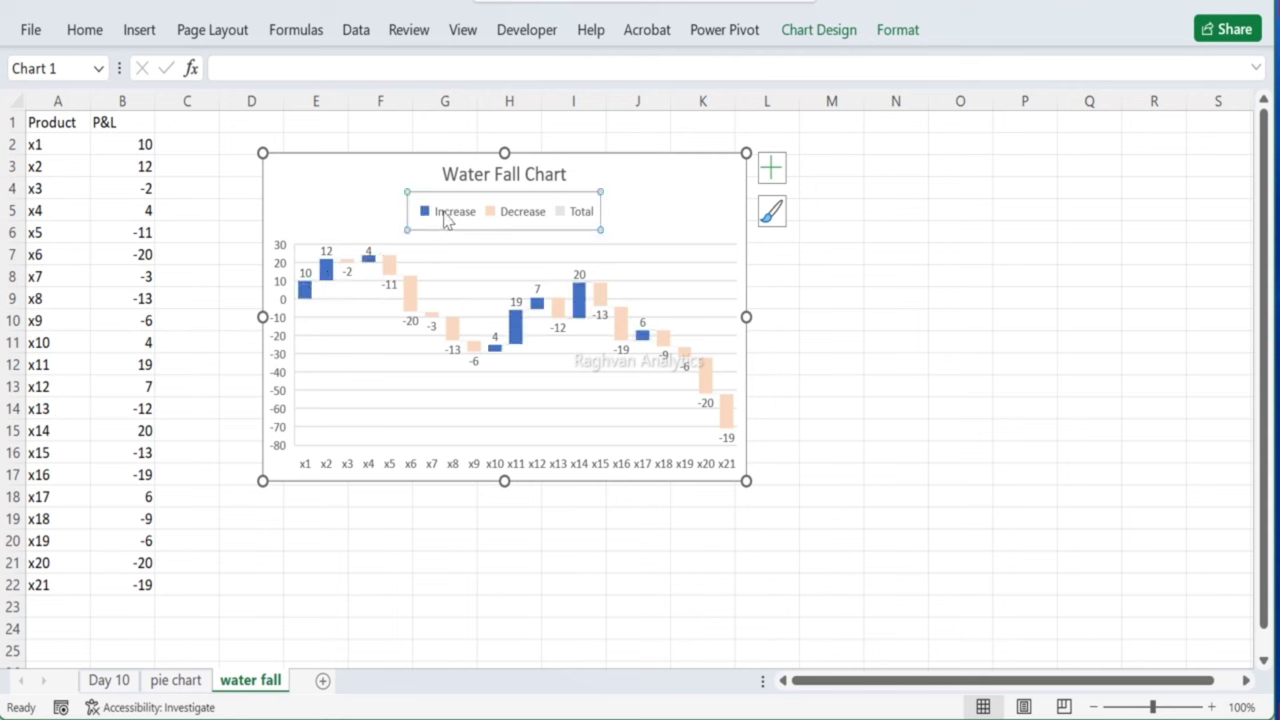
{"action": "right_click", "coordinate": [446, 213]}
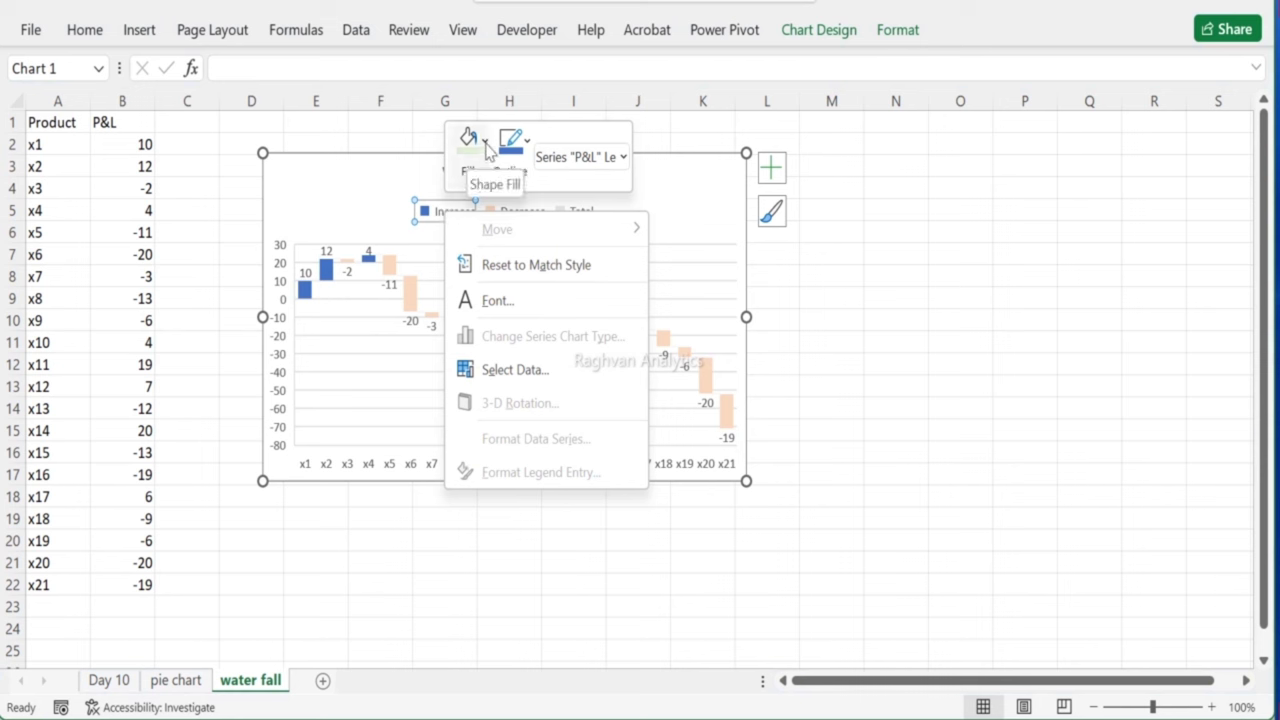
{"action": "left_click", "coordinate": [485, 145]}
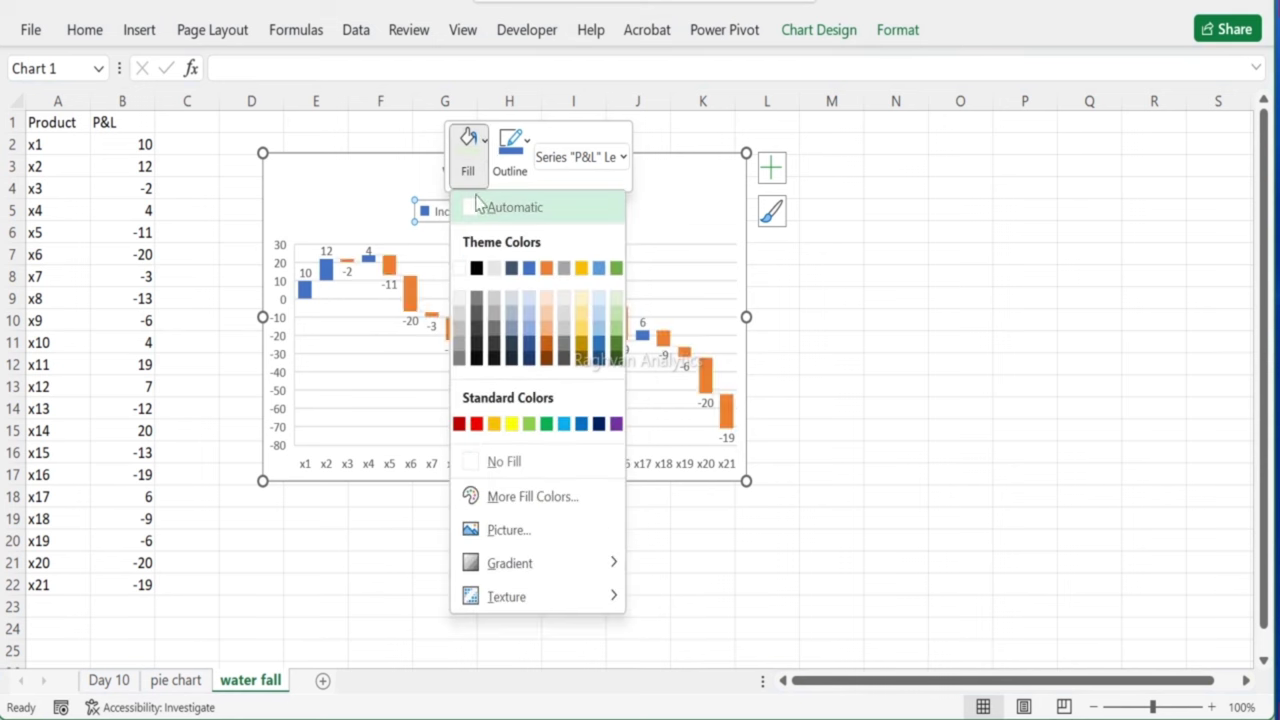
{"action": "left_click", "coordinate": [368, 196]}
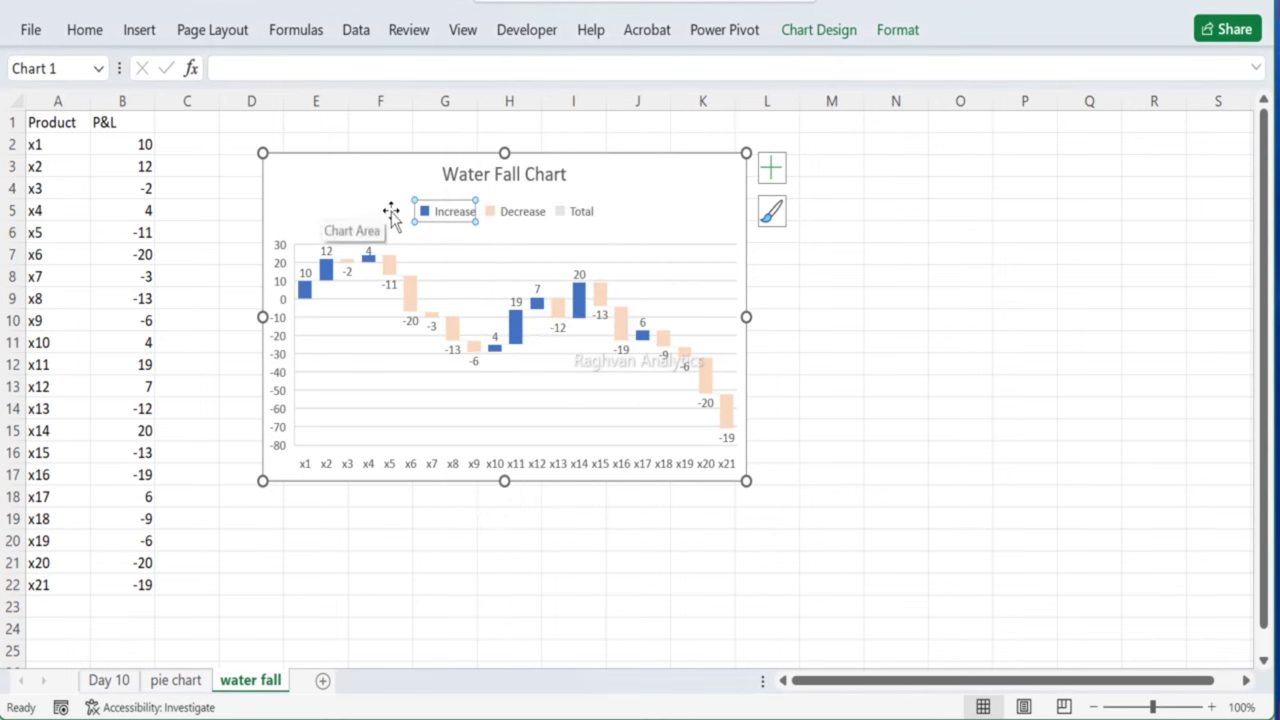
{"action": "left_click", "coordinate": [491, 222]}
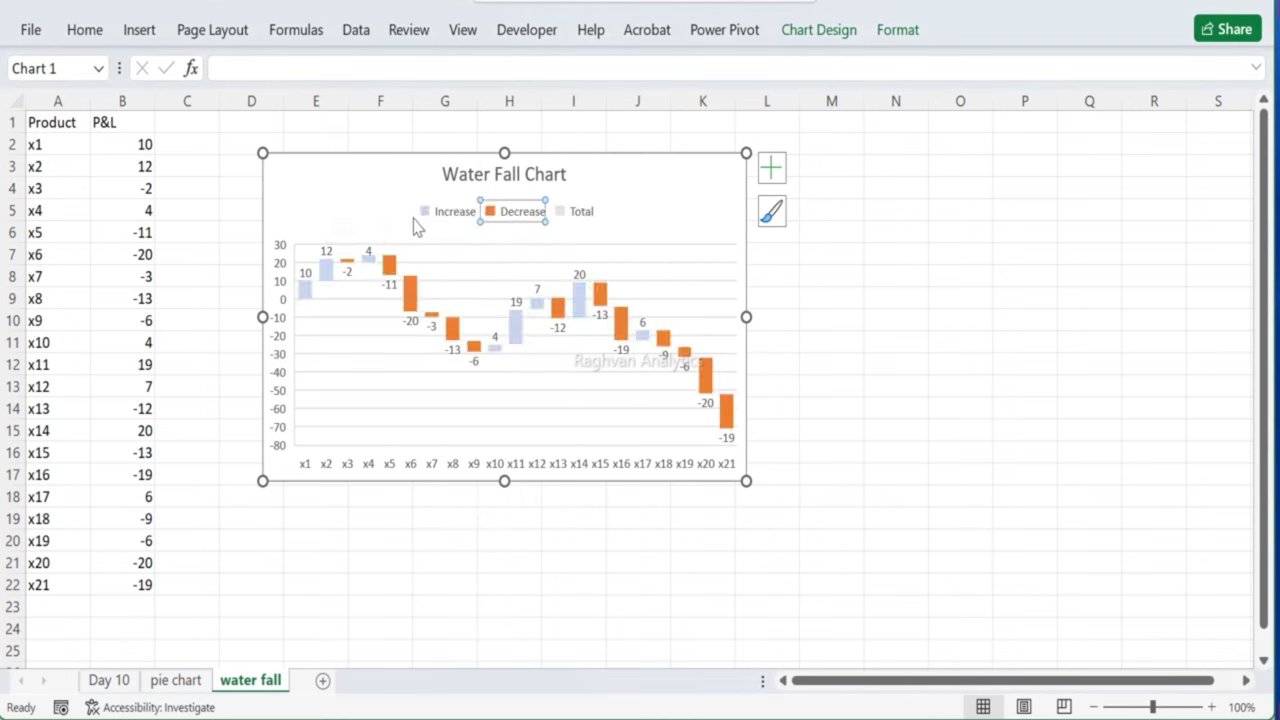
{"action": "left_click", "coordinate": [438, 218]}
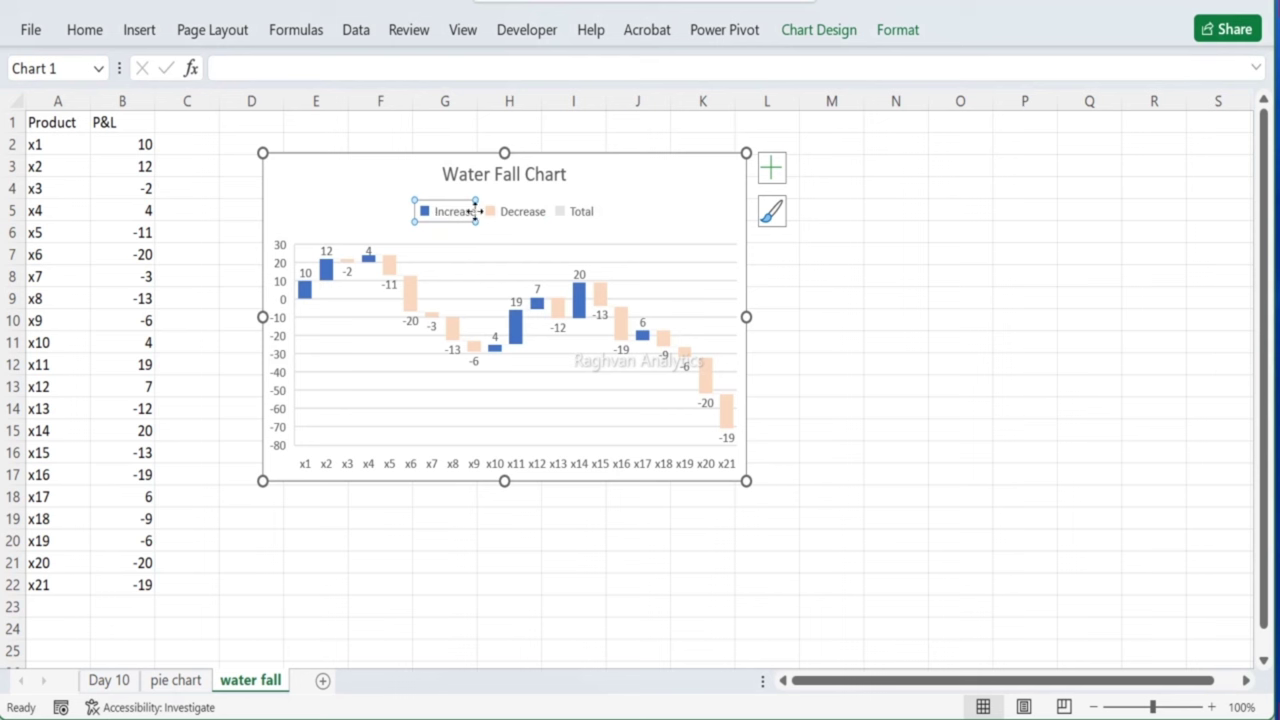
{"action": "left_click", "coordinate": [505, 212]}
{"action": "left_click", "coordinate": [584, 214]}
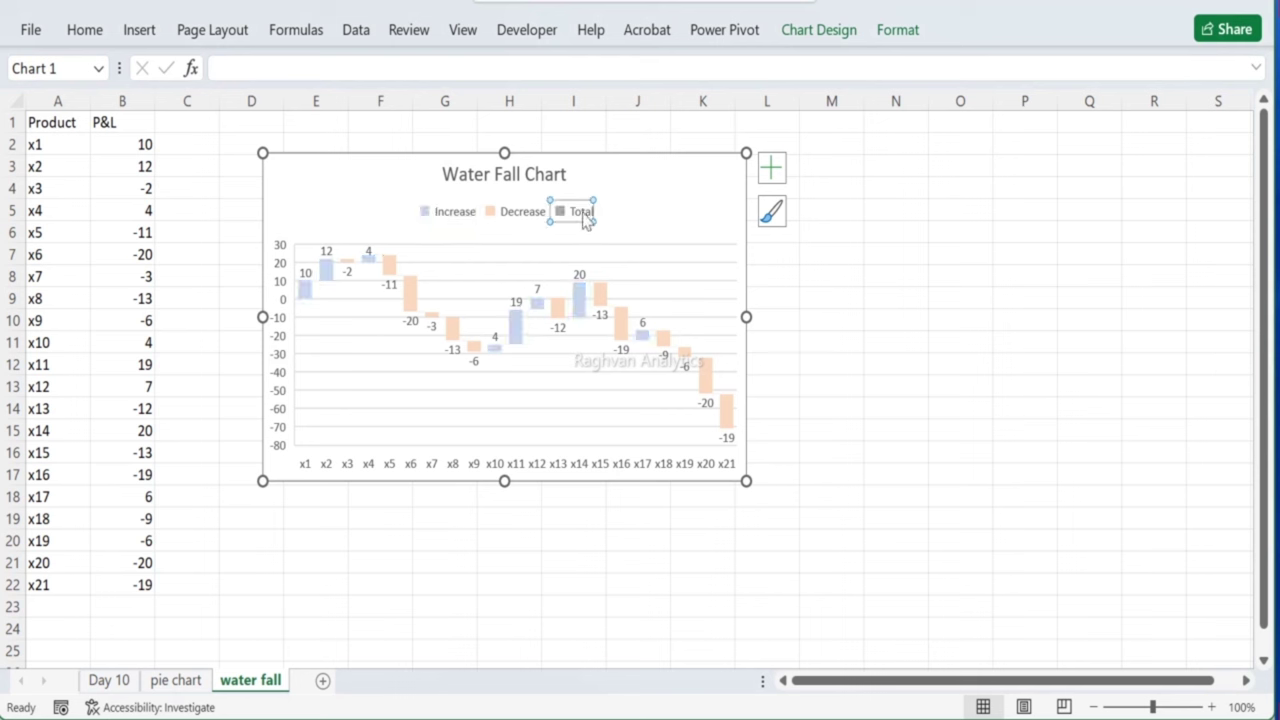
{"action": "left_click", "coordinate": [514, 218]}
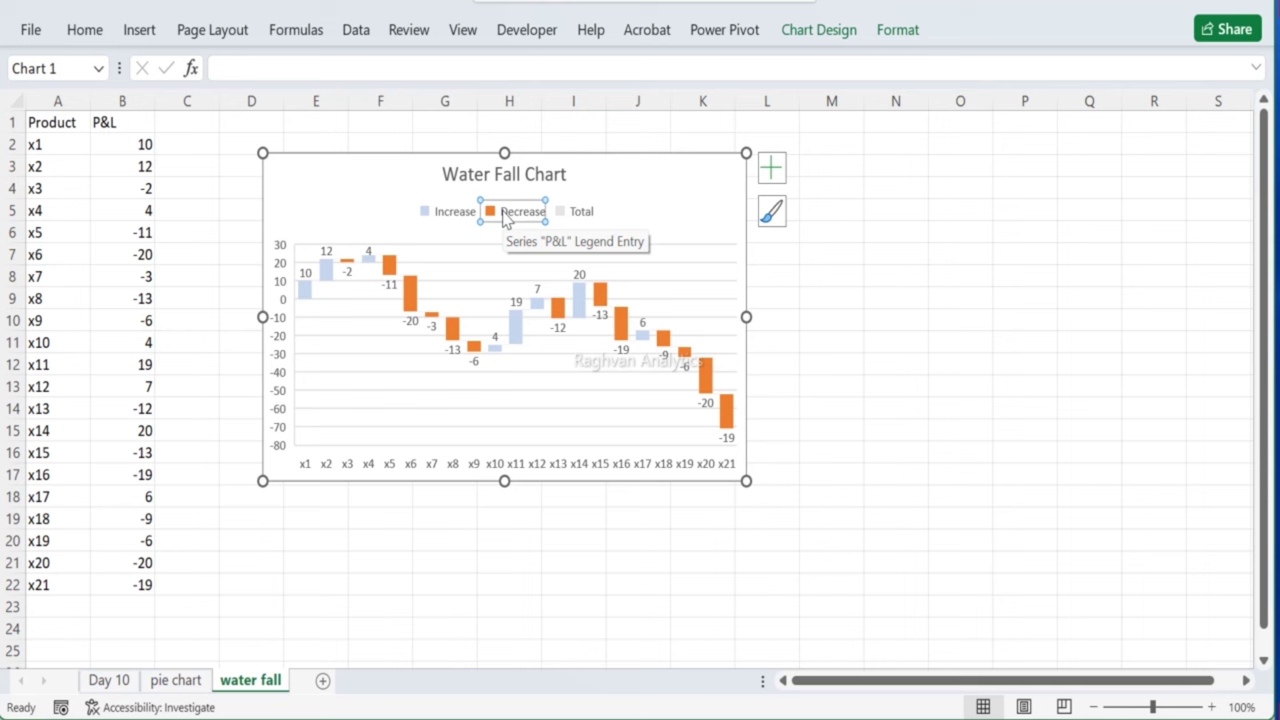
{"action": "left_click", "coordinate": [442, 217]}
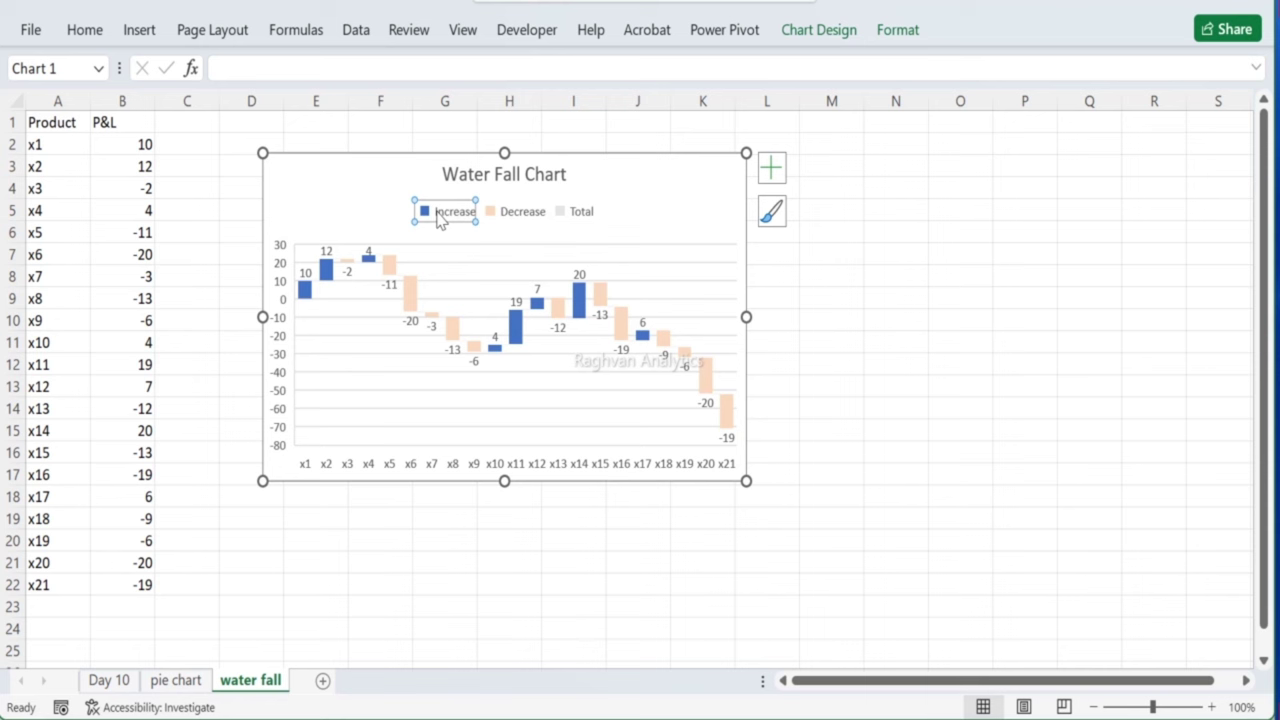
Step: Fill the Increase legend entry and bars with a green theme colour
{"action": "right_click", "coordinate": [440, 220]}
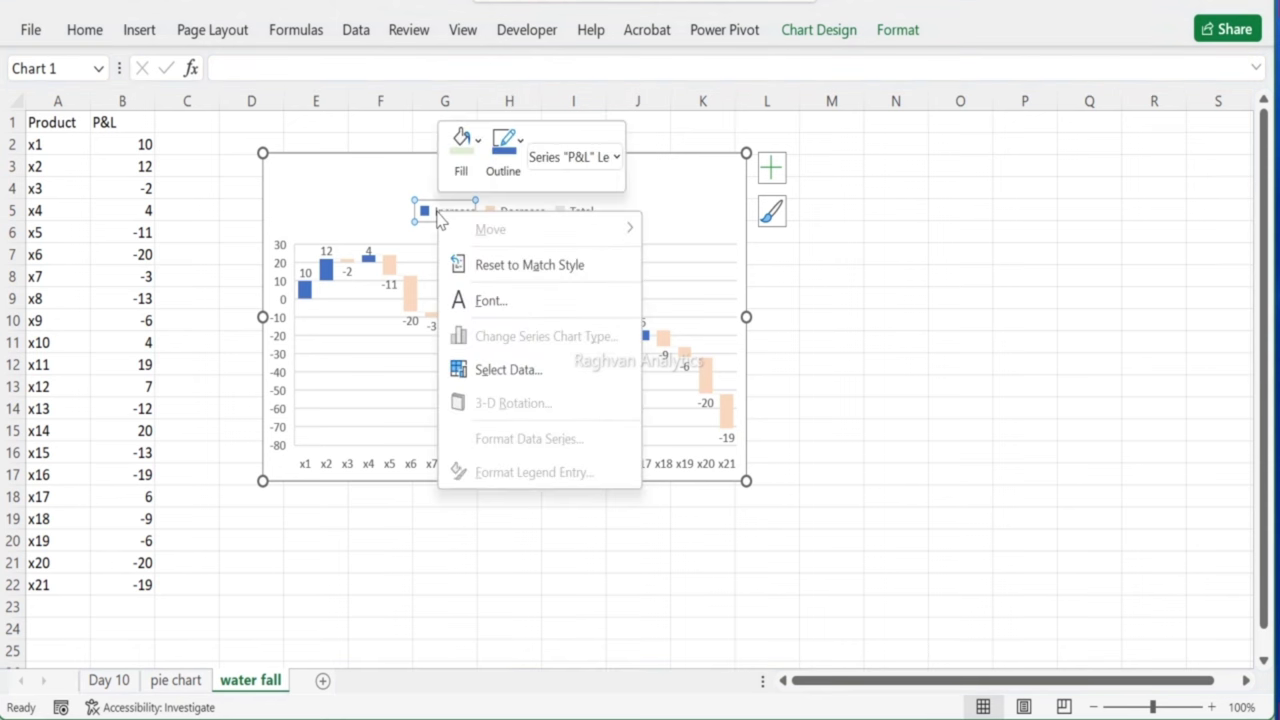
{"action": "left_click", "coordinate": [465, 152]}
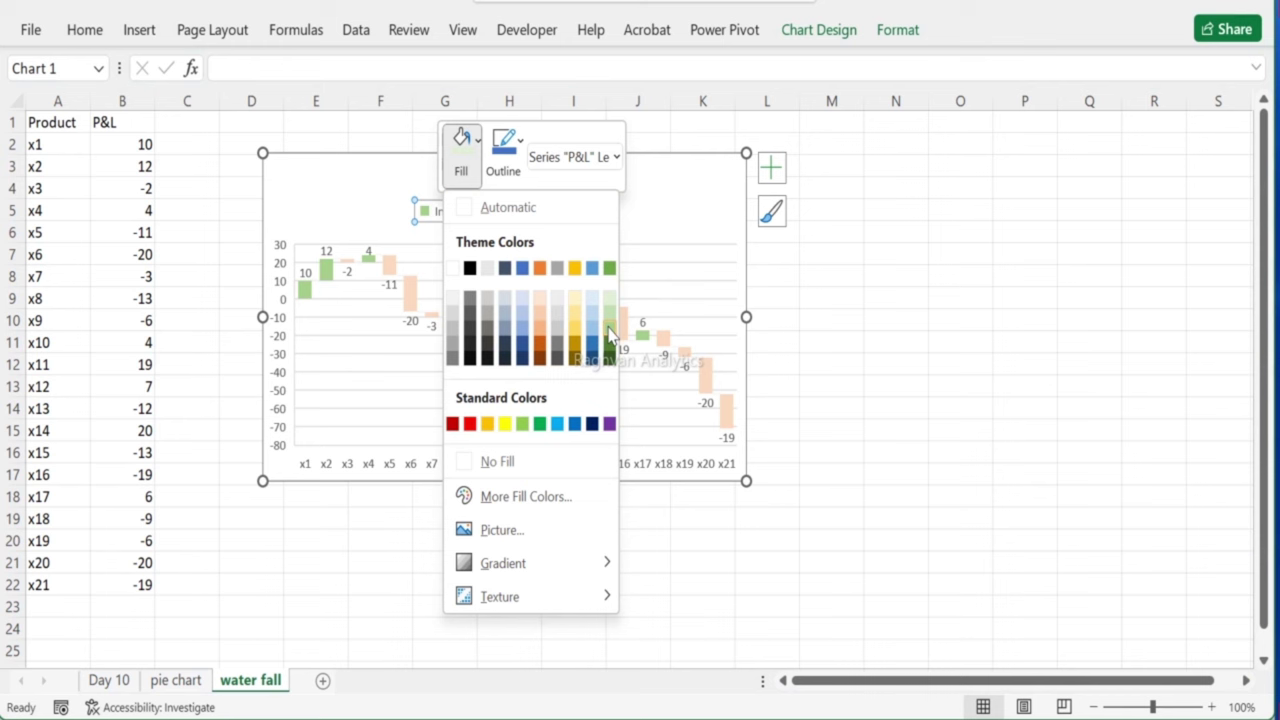
{"action": "left_click", "coordinate": [609, 335]}
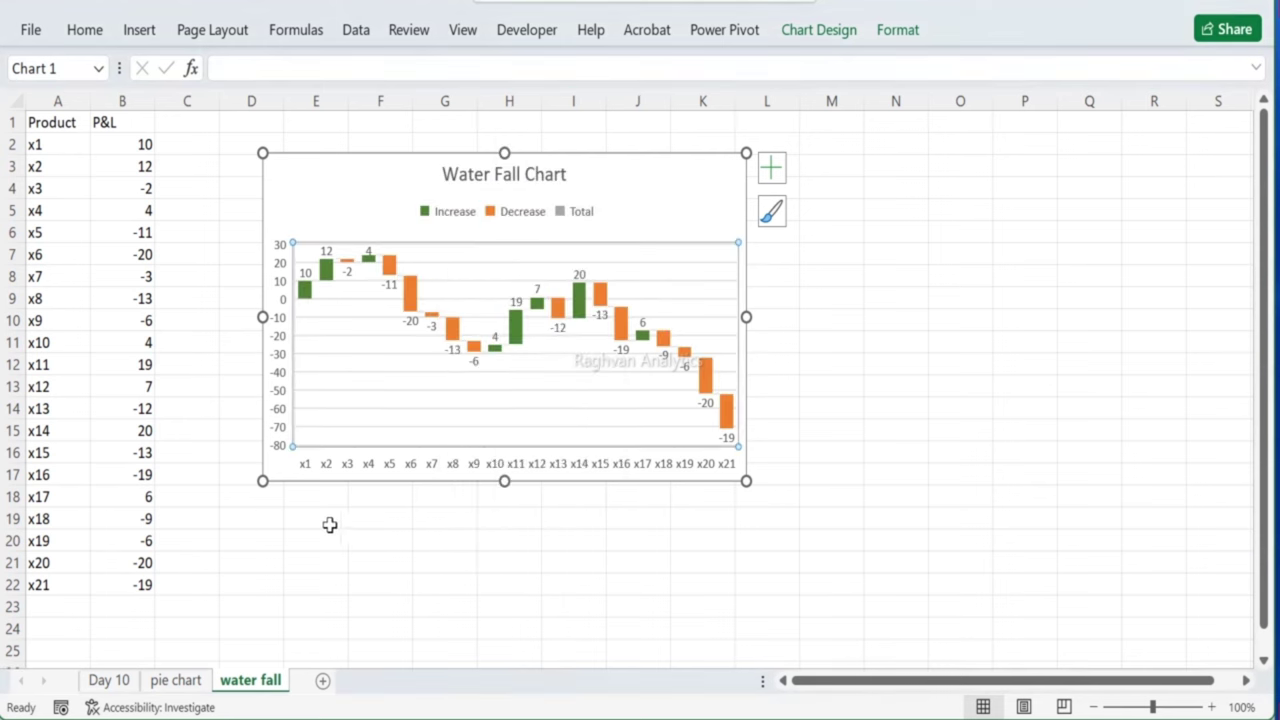
{"action": "left_click", "coordinate": [318, 520]}
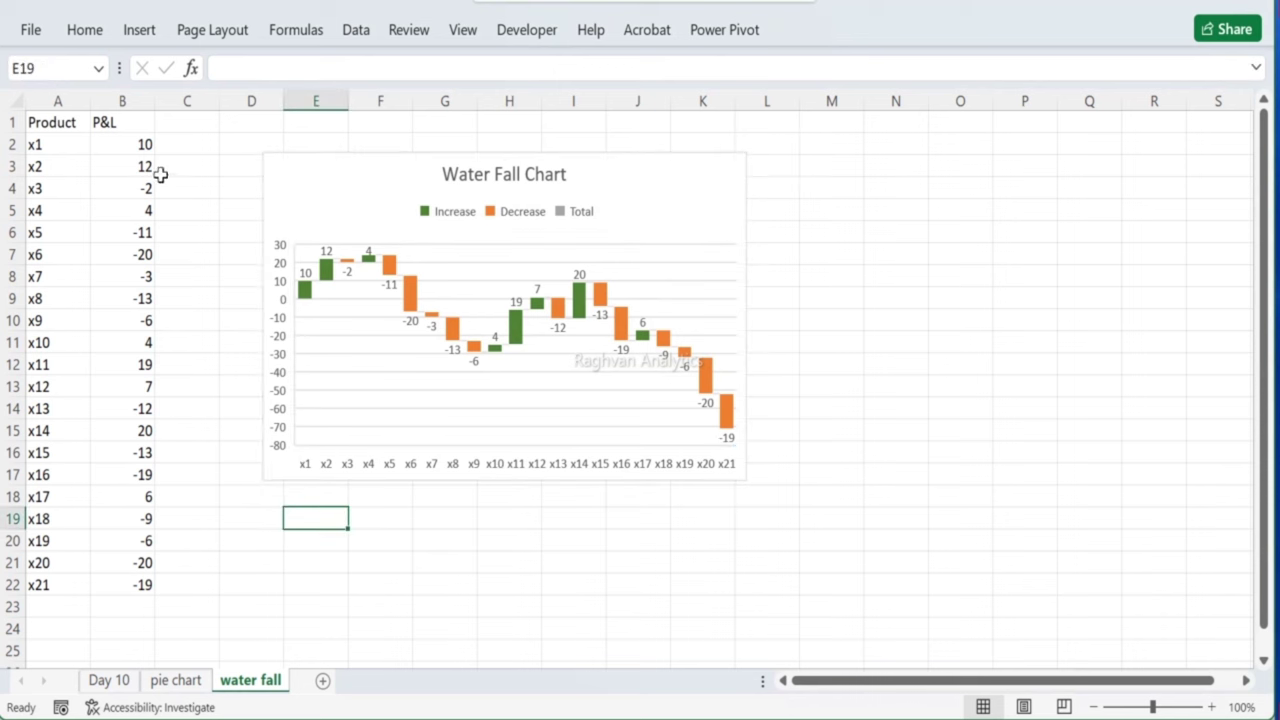
Step: Enter -34 as x1's P&L in B2 to see the waterfall redraw
{"action": "left_click", "coordinate": [146, 146]}
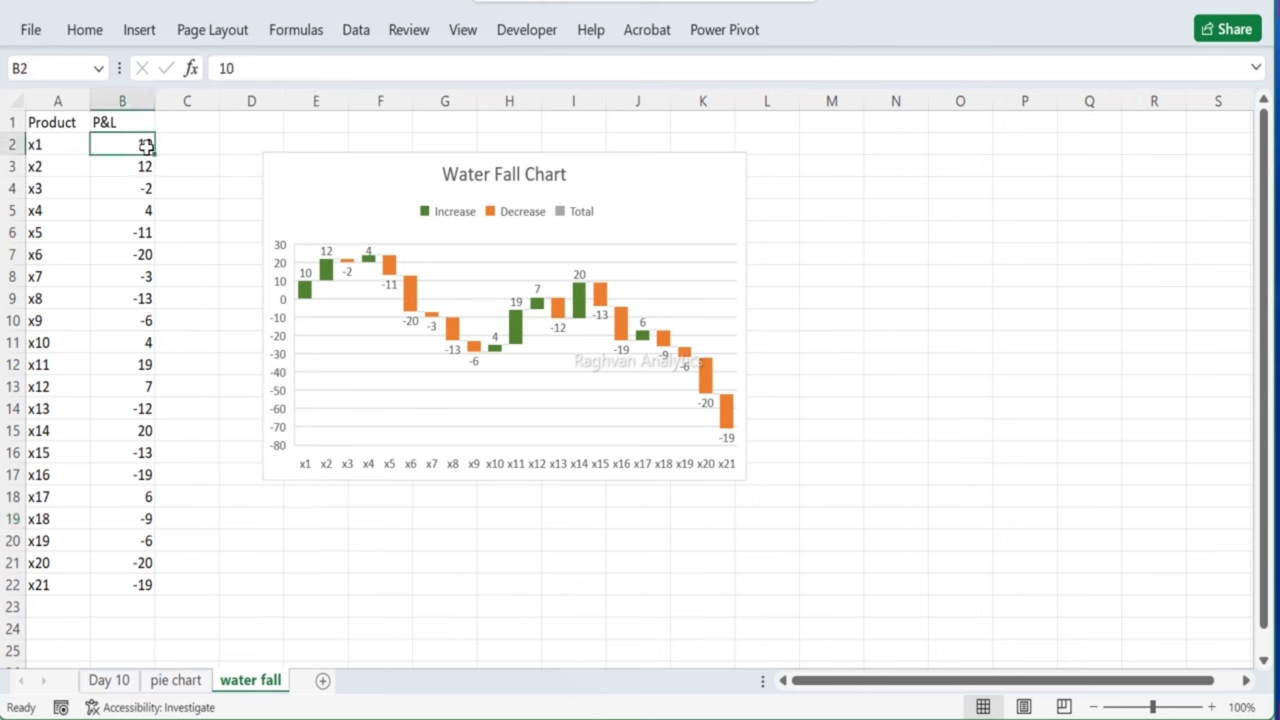
{"action": "type", "text": "-34"}
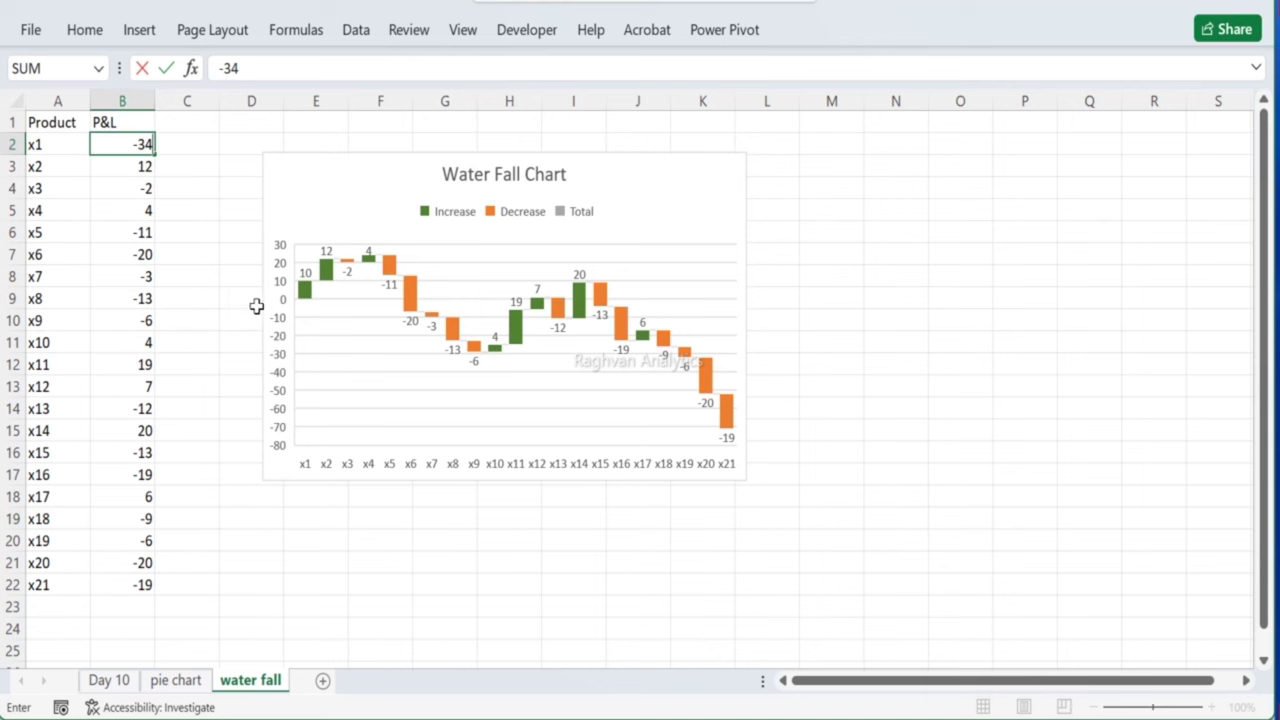
{"action": "mouse_move", "coordinate": [307, 304]}
{"action": "key", "text": "Return"}
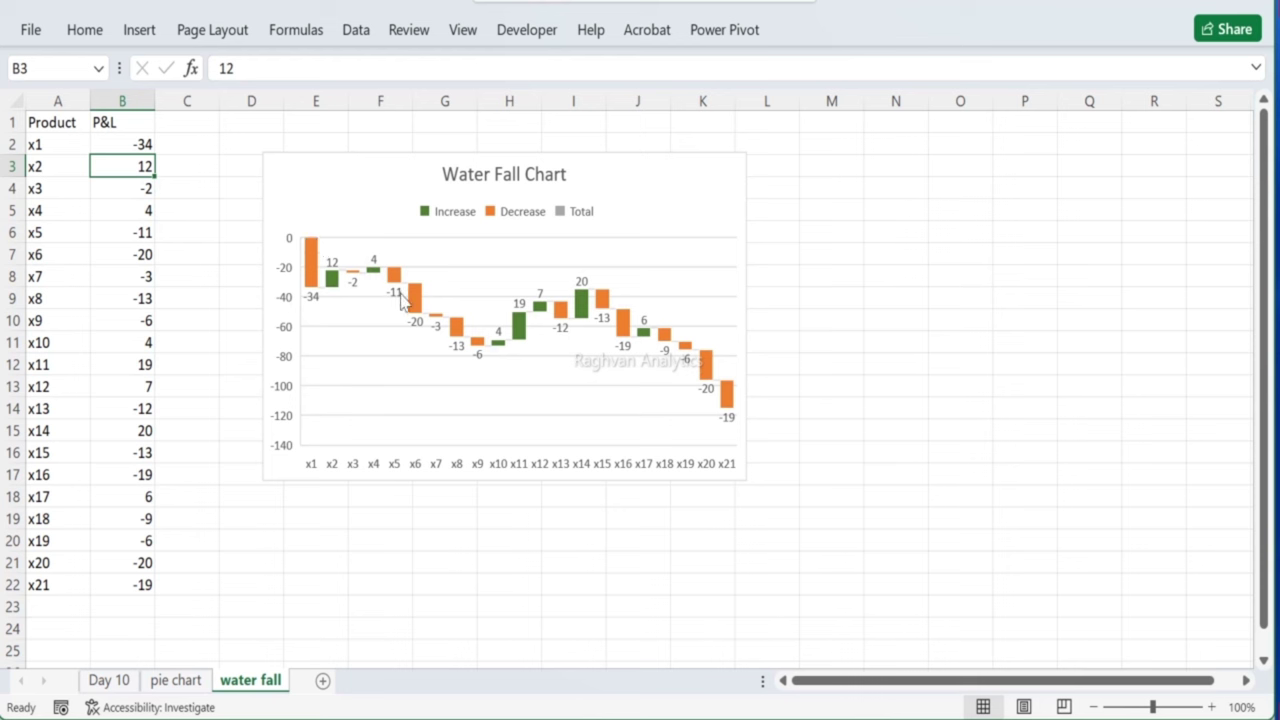
Step: Restore B2 to 10 and nudge the chart slightly up and left
{"action": "left_click", "coordinate": [147, 146]}
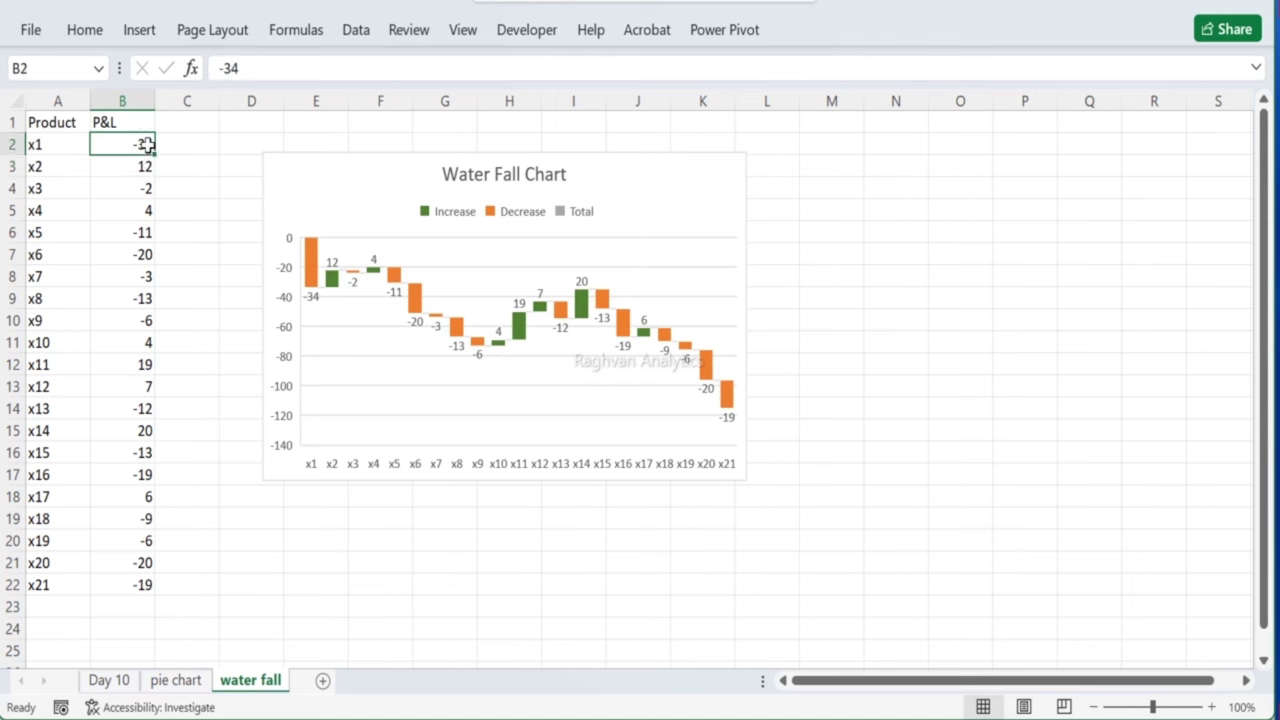
{"action": "type", "text": "10"}
{"action": "key", "text": "Return"}
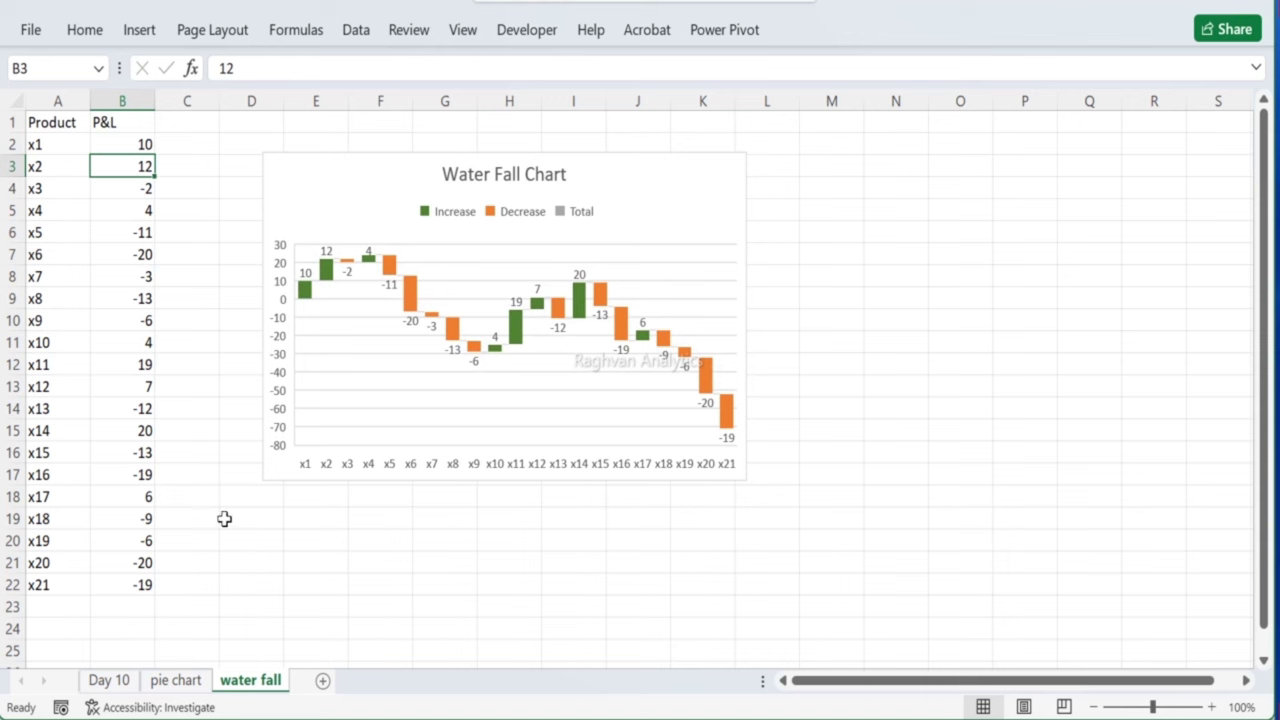
{"action": "left_click_drag", "start_coordinate": [286, 191], "coordinate": [263, 183]}
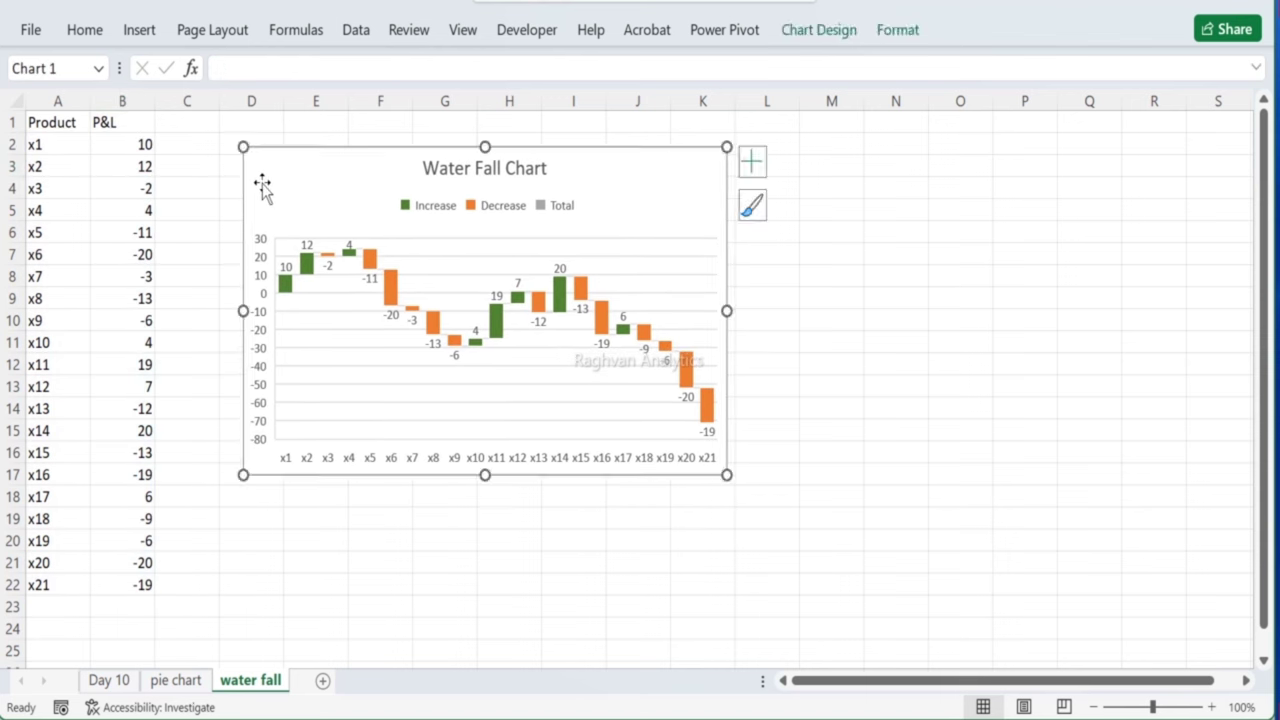
Step: Browse the 3-D format effects for the chart area and plot area without changes
{"action": "left_click", "coordinate": [206, 250]}
{"action": "left_click", "coordinate": [305, 215]}
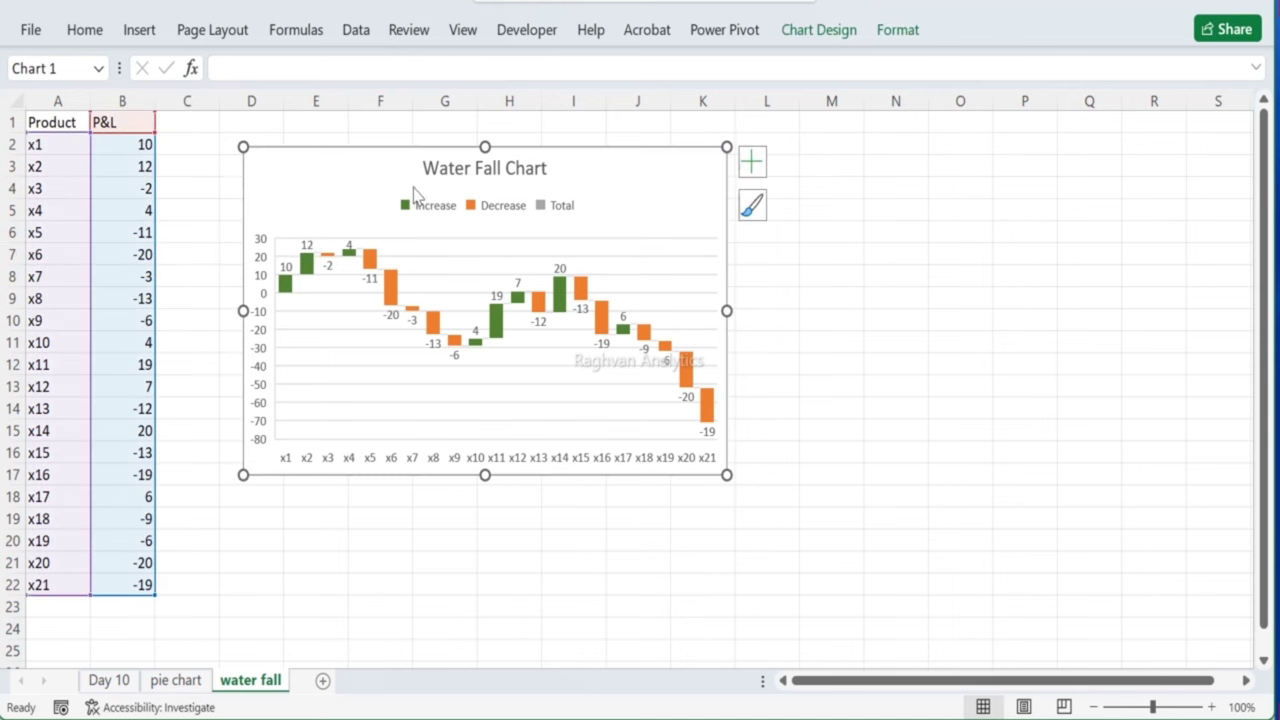
{"action": "right_click", "coordinate": [373, 181]}
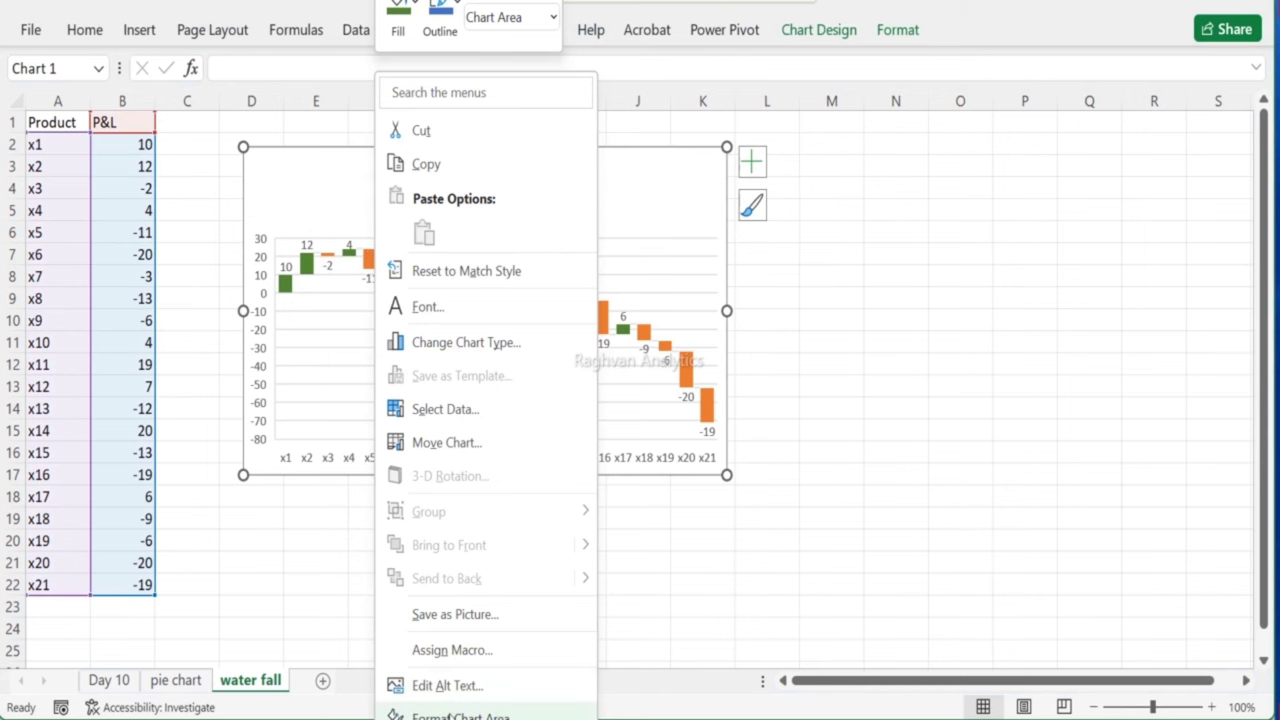
{"action": "left_click", "coordinate": [460, 716]}
{"action": "left_click", "coordinate": [1048, 193]}
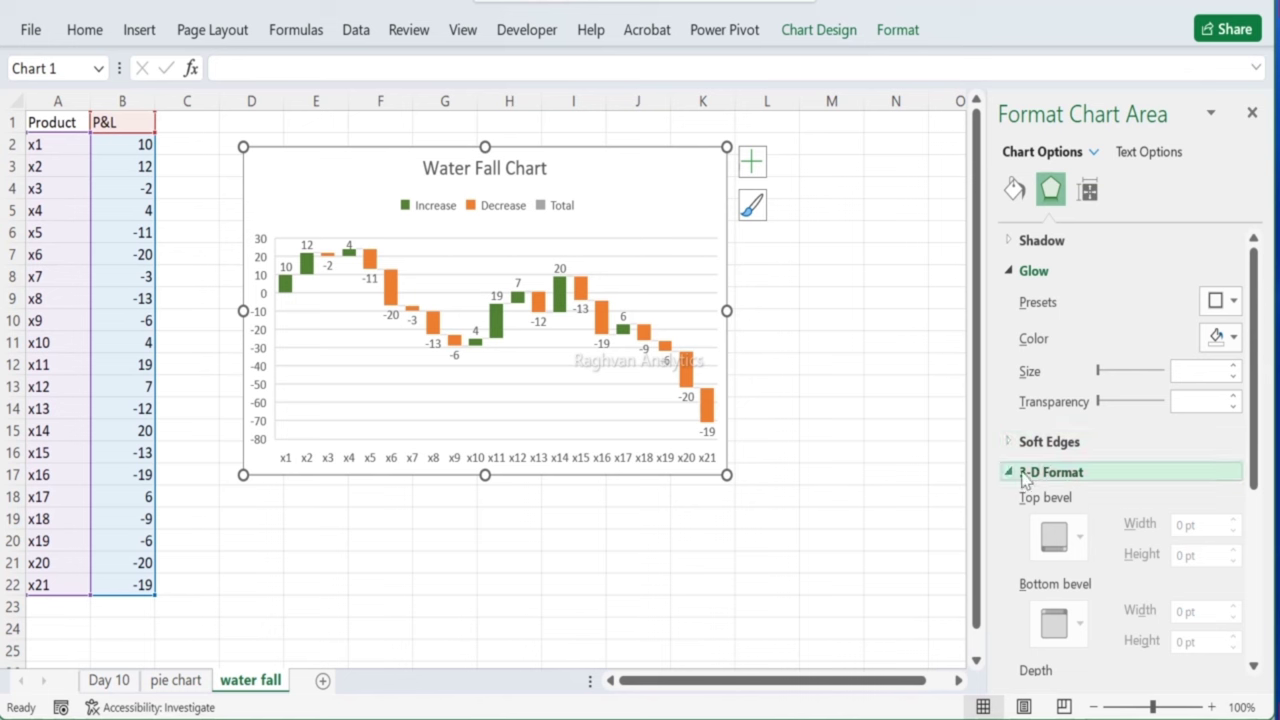
{"action": "left_click", "coordinate": [1014, 472]}
{"action": "left_click", "coordinate": [535, 285]}
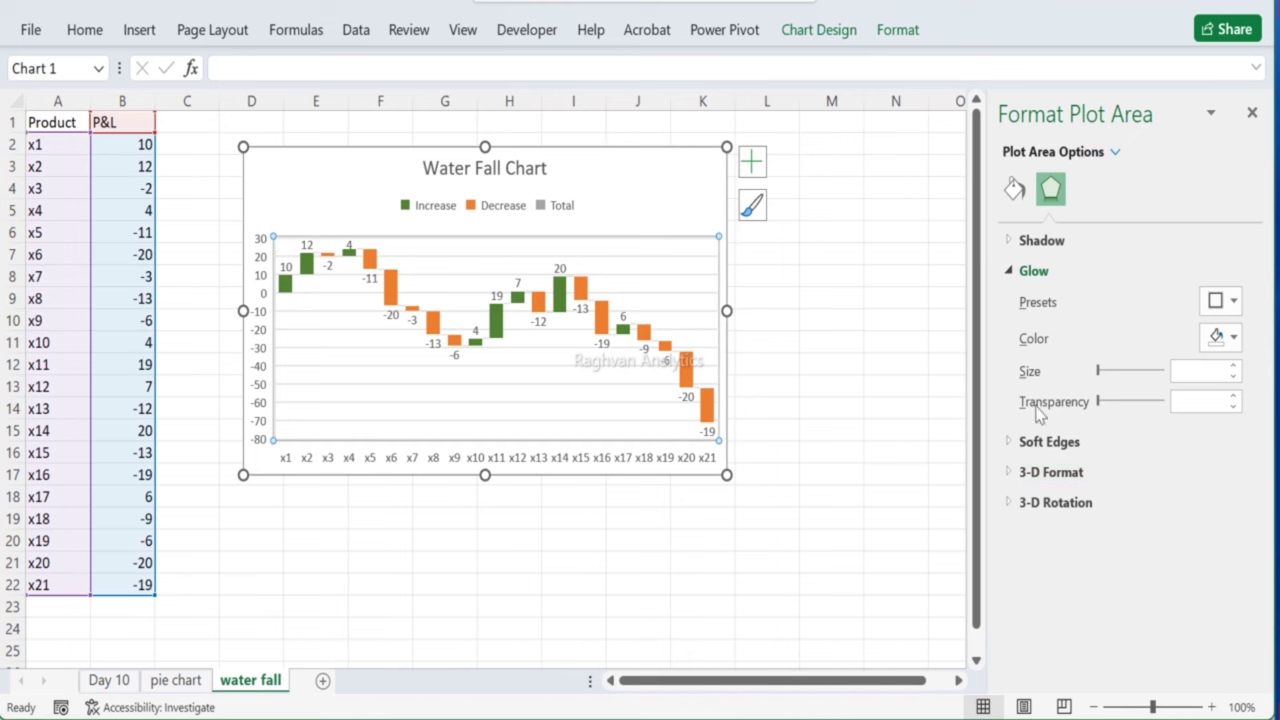
{"action": "left_click", "coordinate": [1014, 473]}
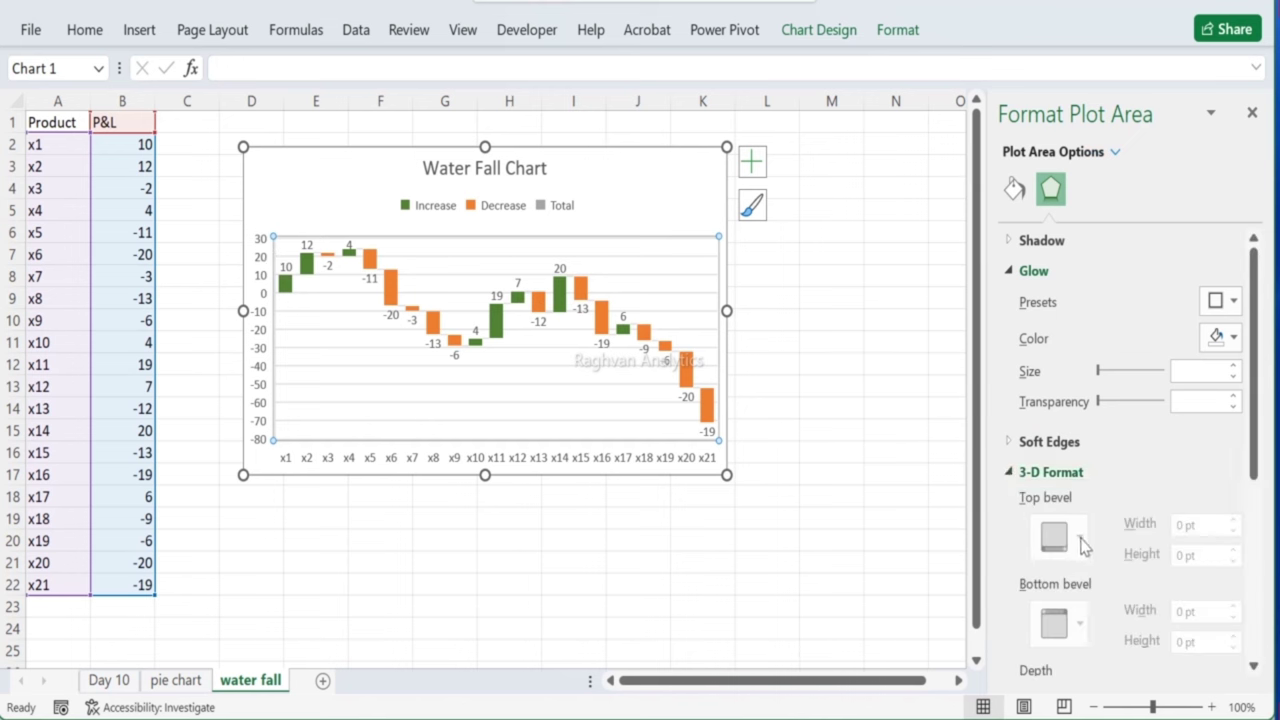
{"action": "left_click", "coordinate": [1016, 472]}
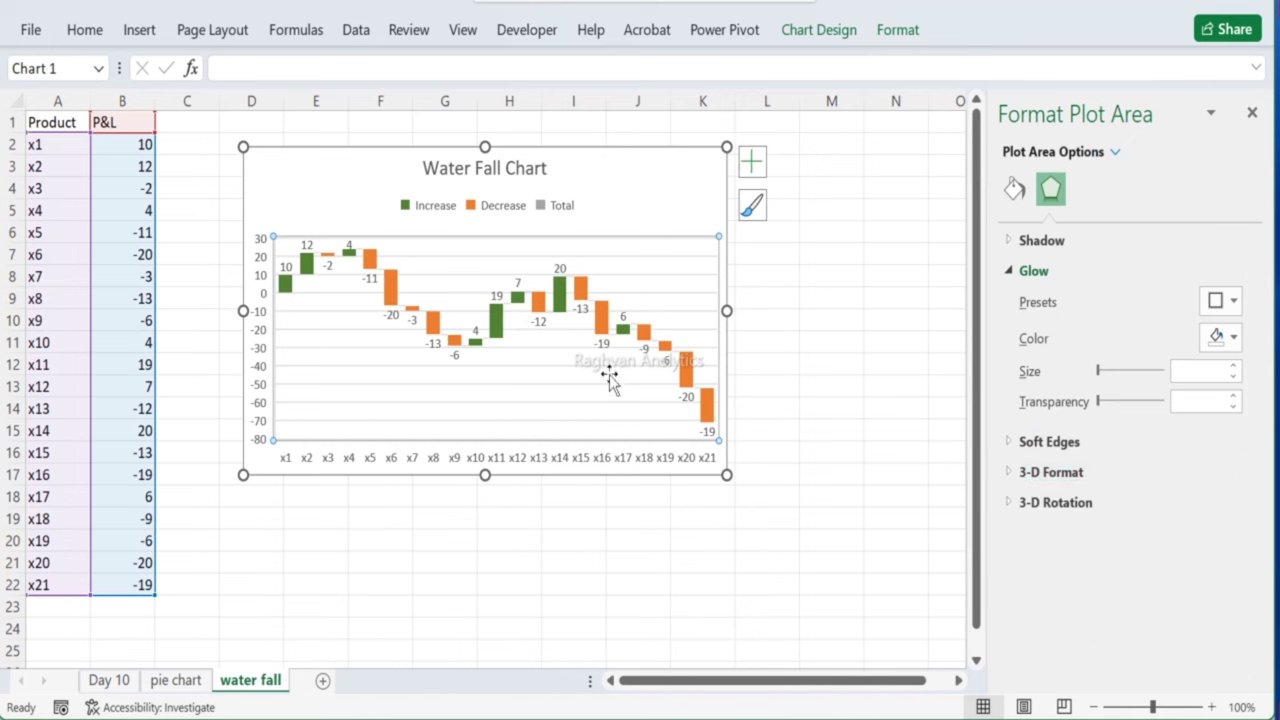
Step: Browse the bars' fill, soft edges and 3-D options, then close the pane unchanged
{"action": "left_click", "coordinate": [499, 326]}
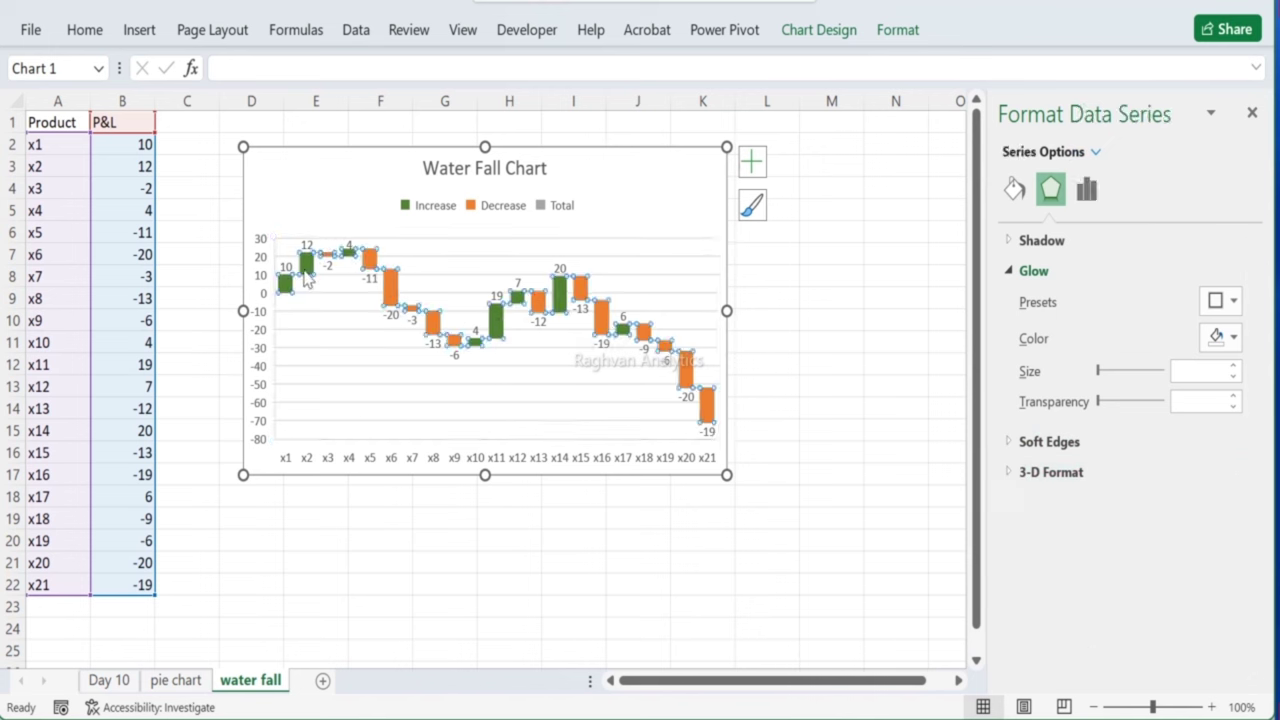
{"action": "left_click", "coordinate": [1014, 476]}
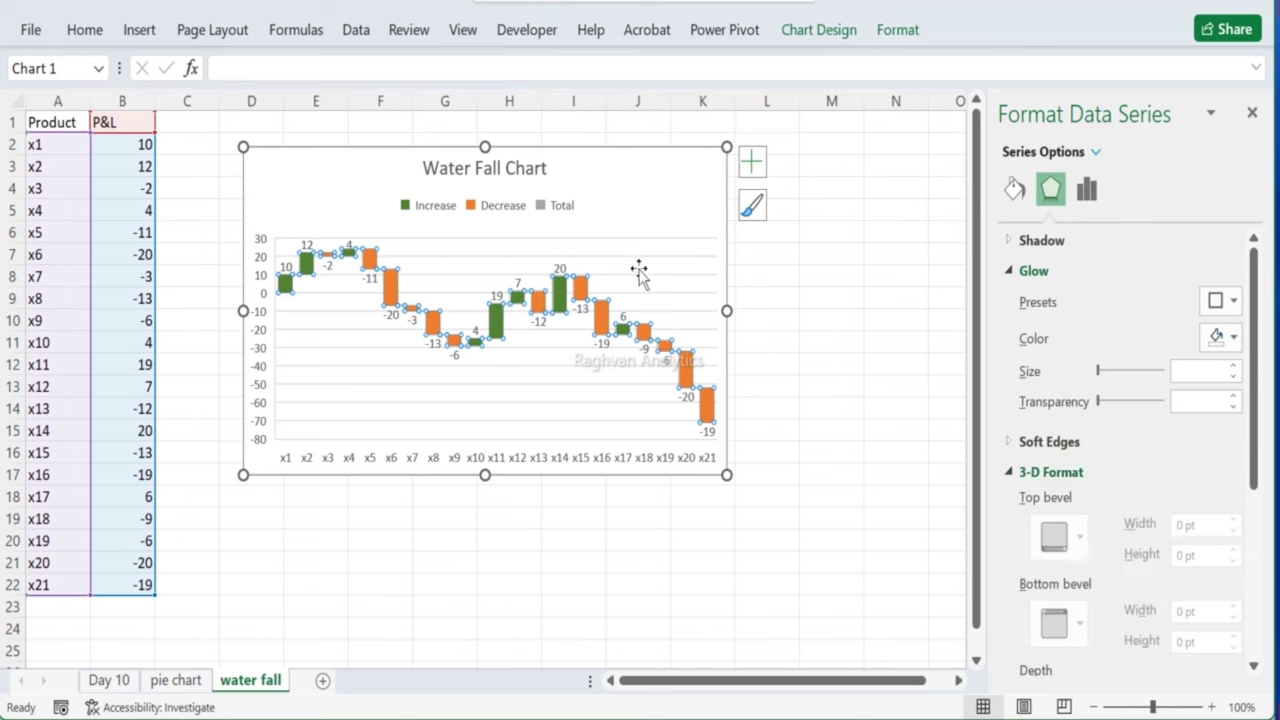
{"action": "left_click", "coordinate": [637, 236]}
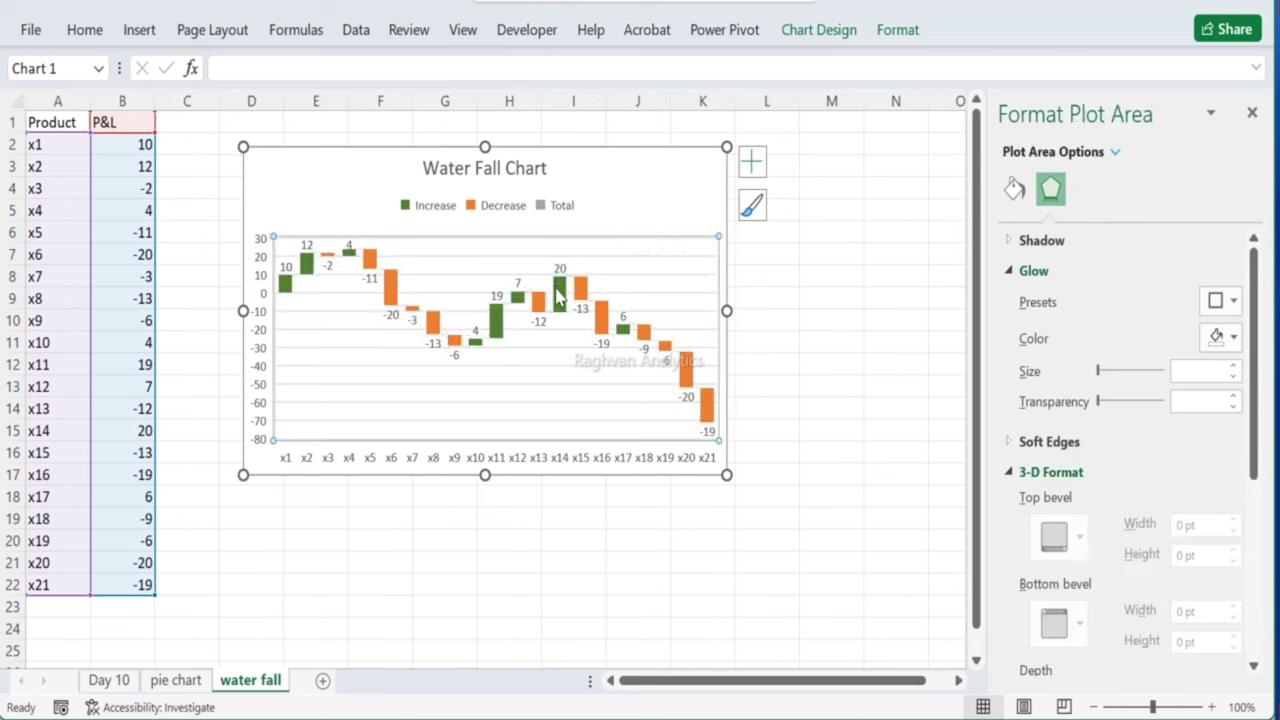
{"action": "left_click", "coordinate": [560, 300]}
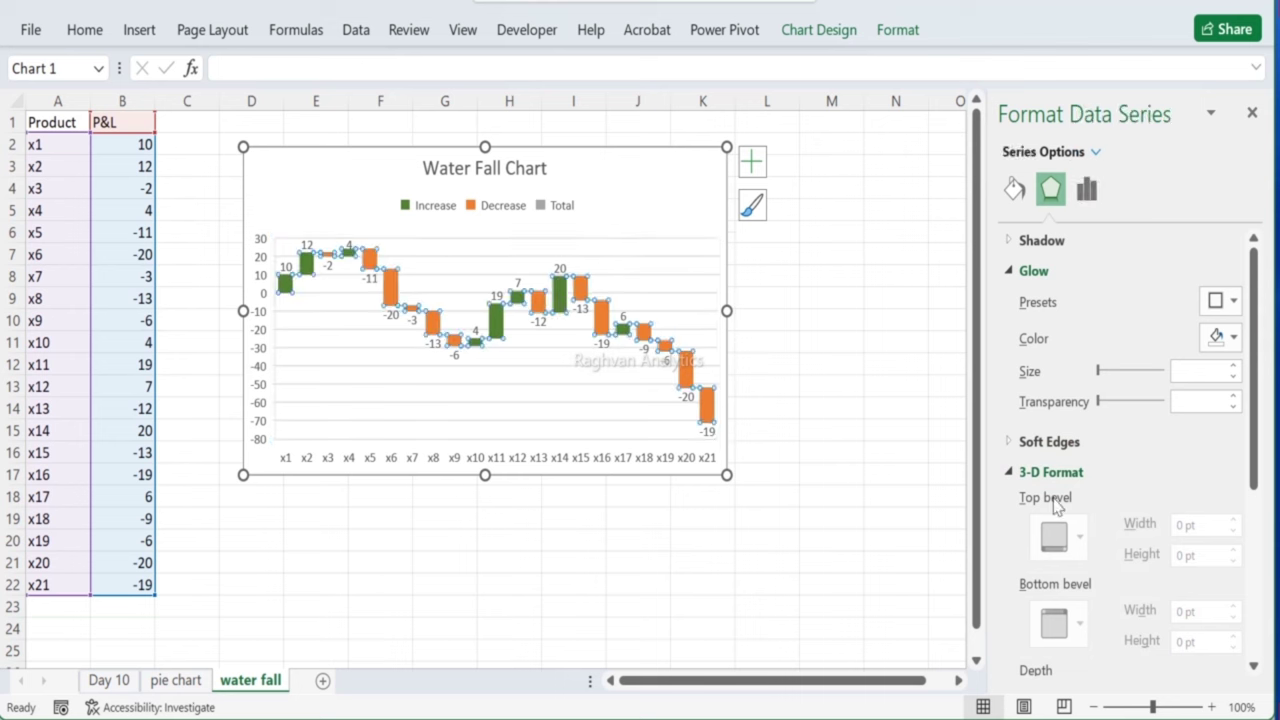
{"action": "left_click", "coordinate": [1013, 190]}
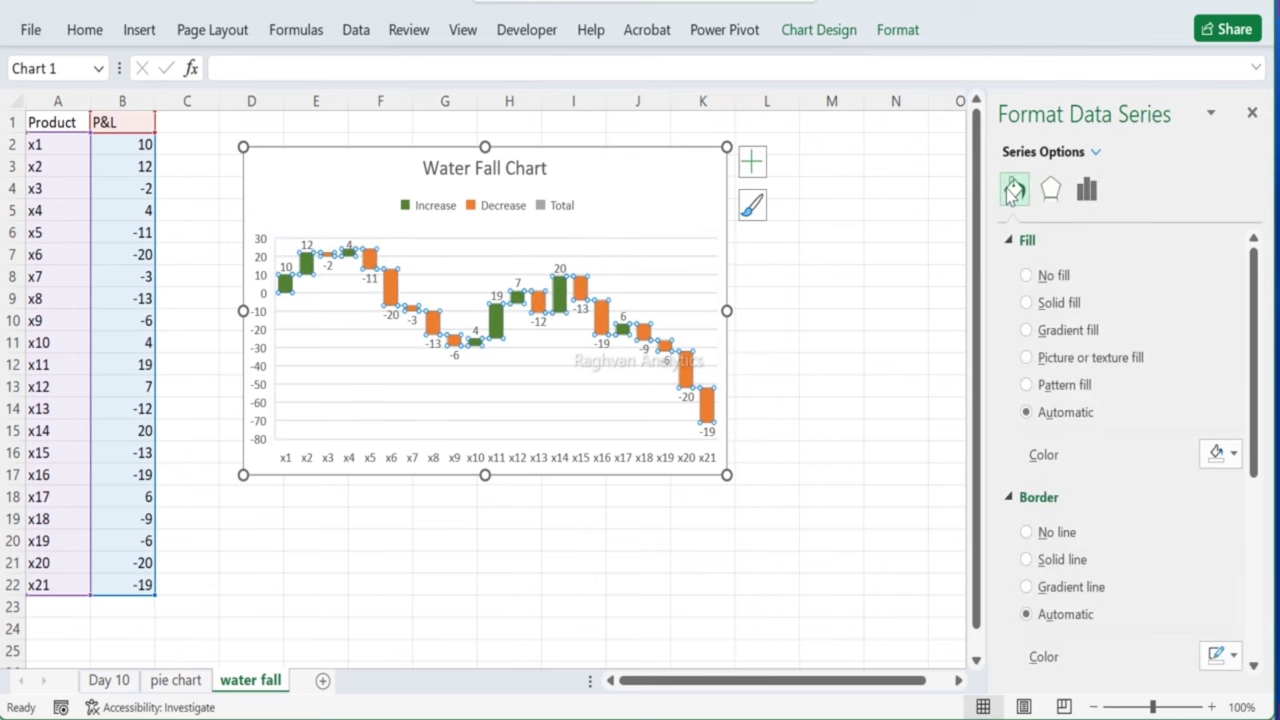
{"action": "left_click", "coordinate": [1050, 190]}
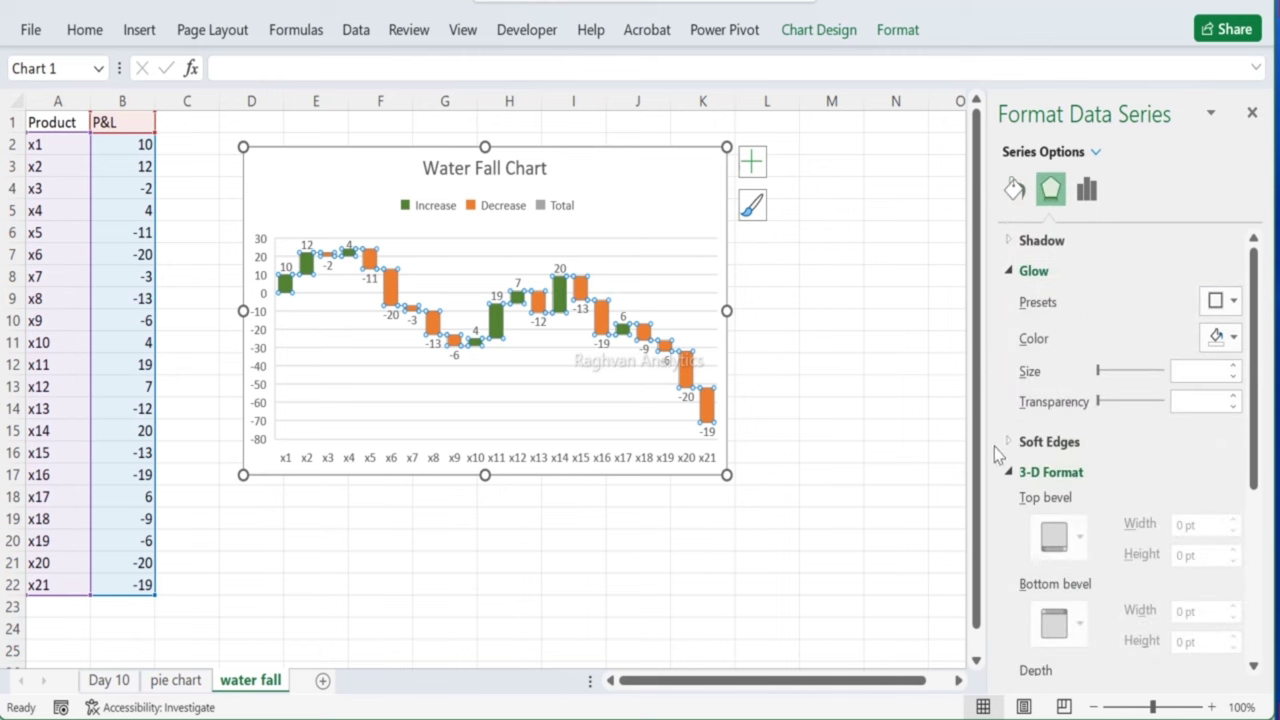
{"action": "left_click", "coordinate": [1020, 442]}
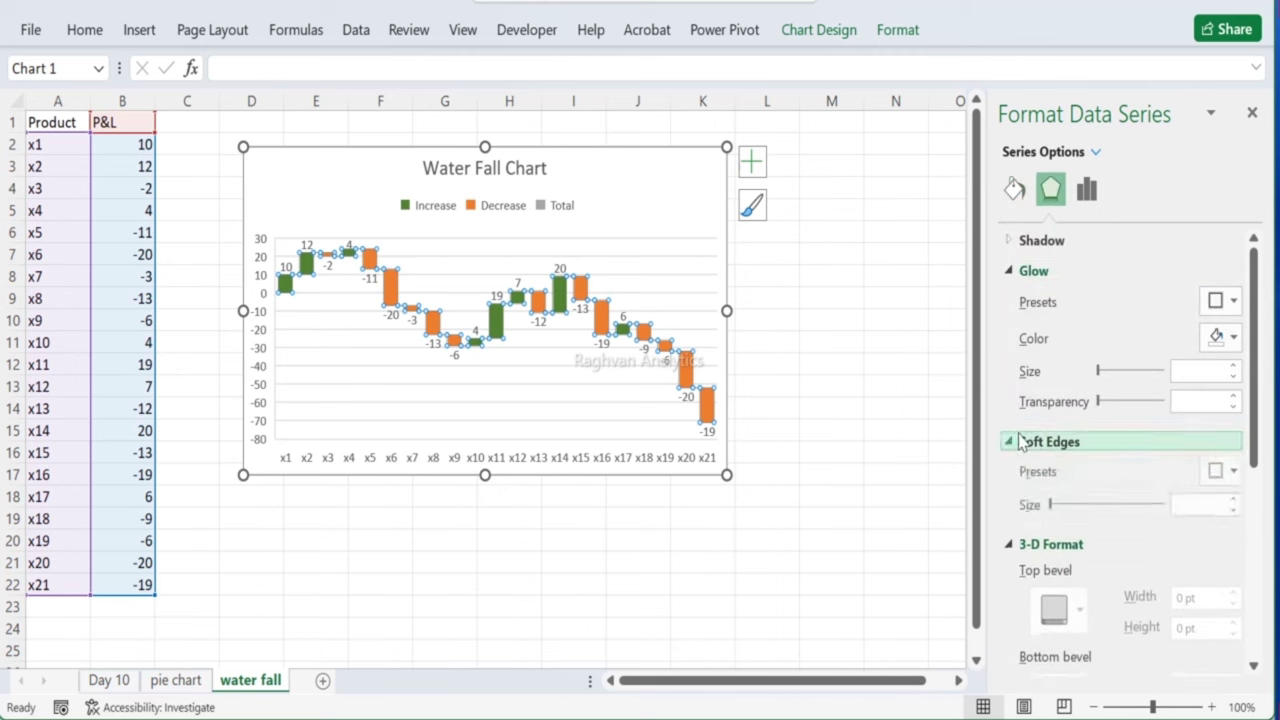
{"action": "left_click", "coordinate": [1016, 545]}
{"action": "left_click", "coordinate": [1016, 550]}
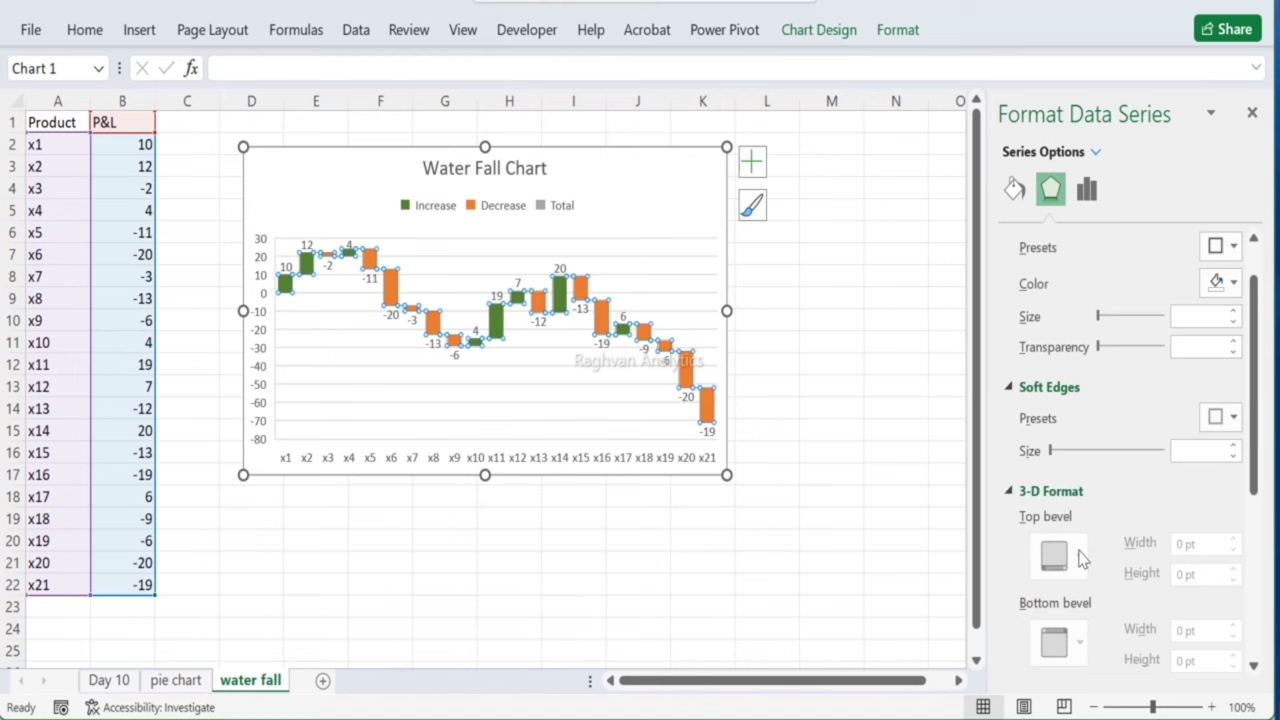
{"action": "left_click", "coordinate": [1251, 113]}
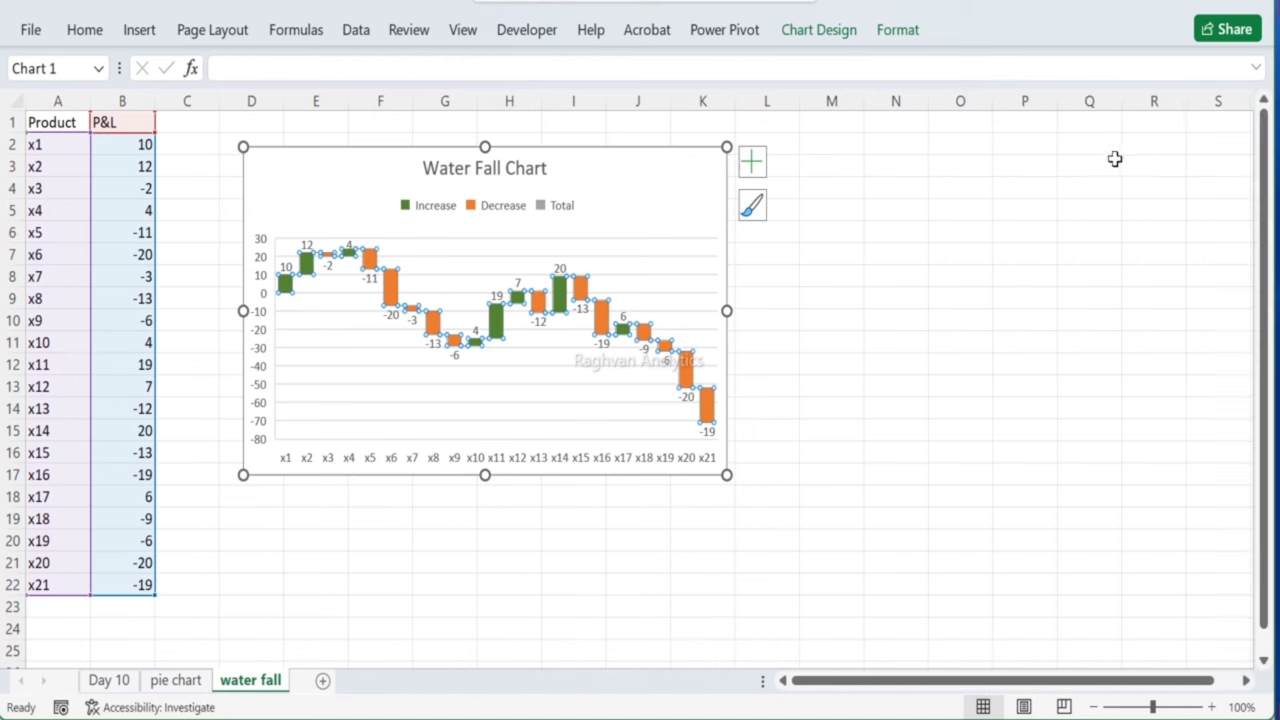
Step: Apply Chart Style 1 to the Water Fall Chart
{"action": "left_click", "coordinate": [820, 30]}
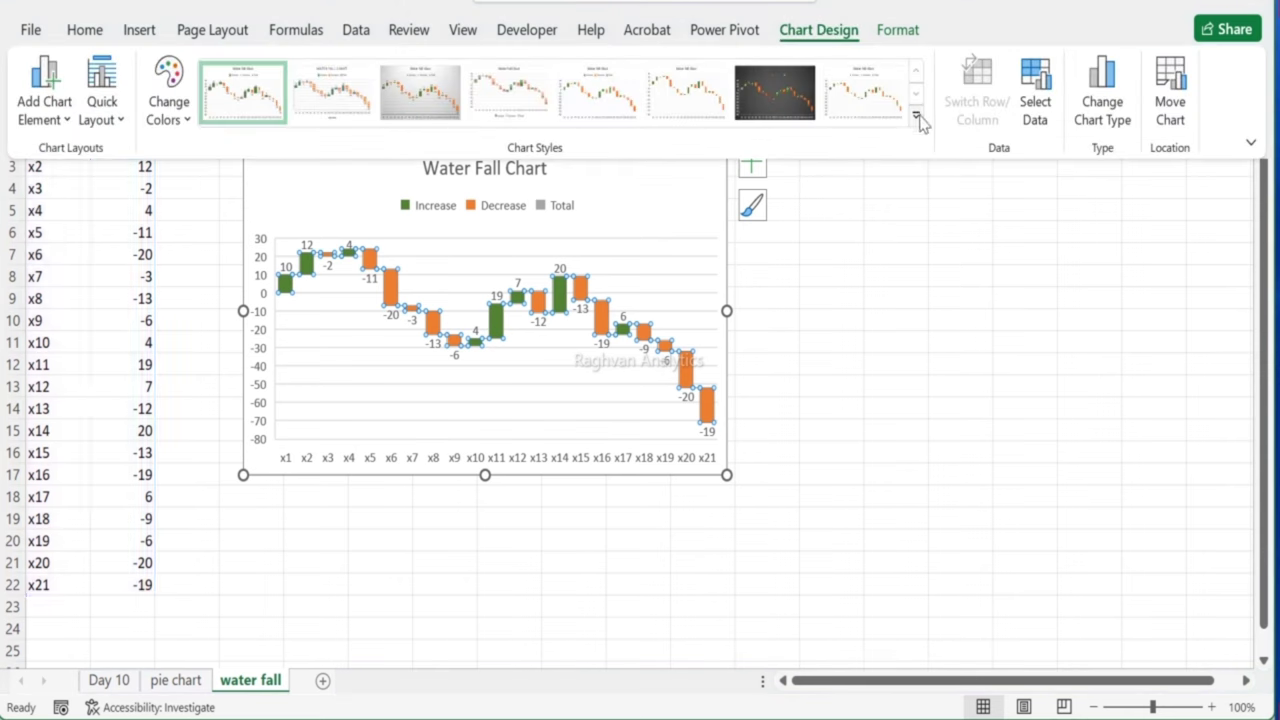
{"action": "left_click", "coordinate": [917, 118]}
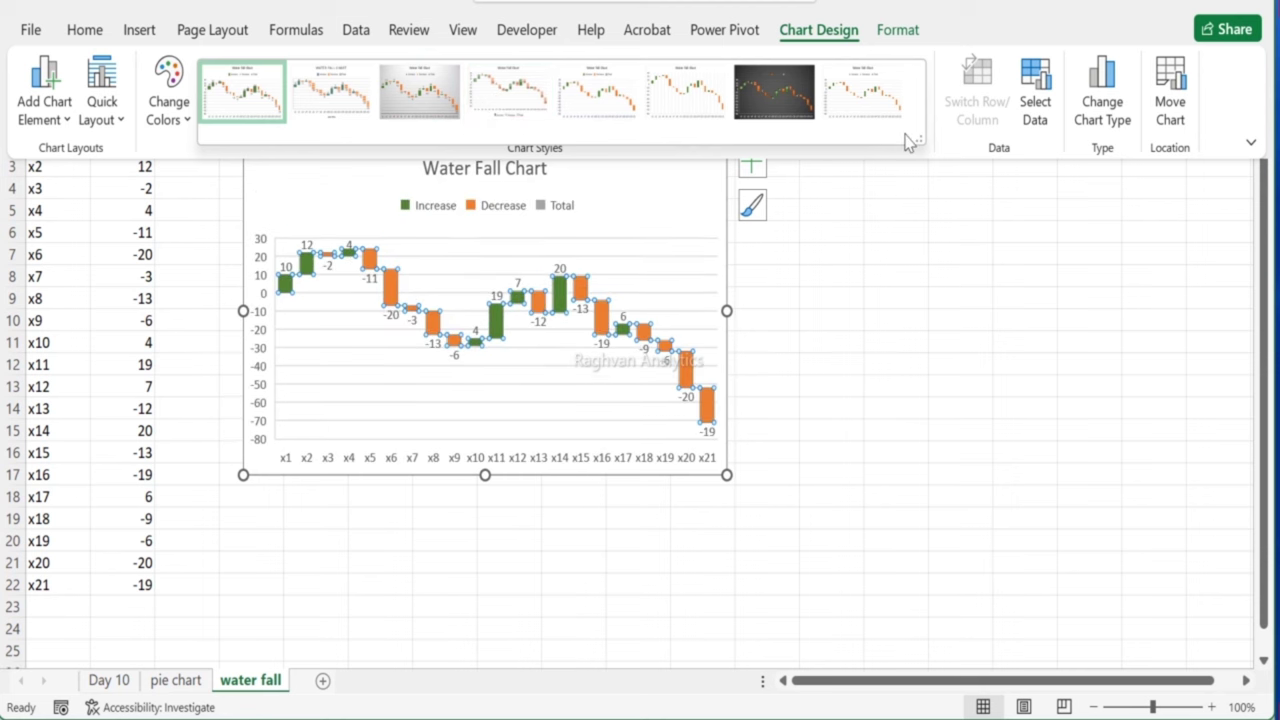
{"action": "left_click", "coordinate": [258, 108]}
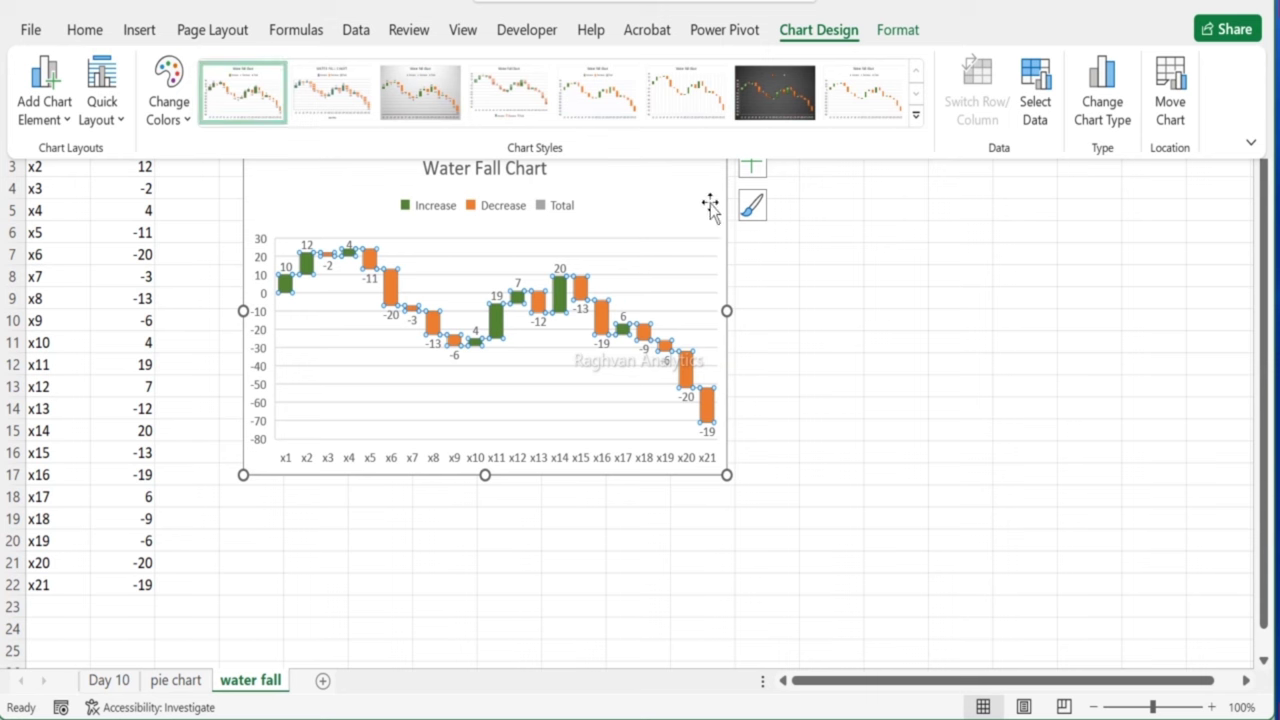
Step: Turn off the chart's gridlines and drag the chart up and left
{"action": "left_click", "coordinate": [752, 163]}
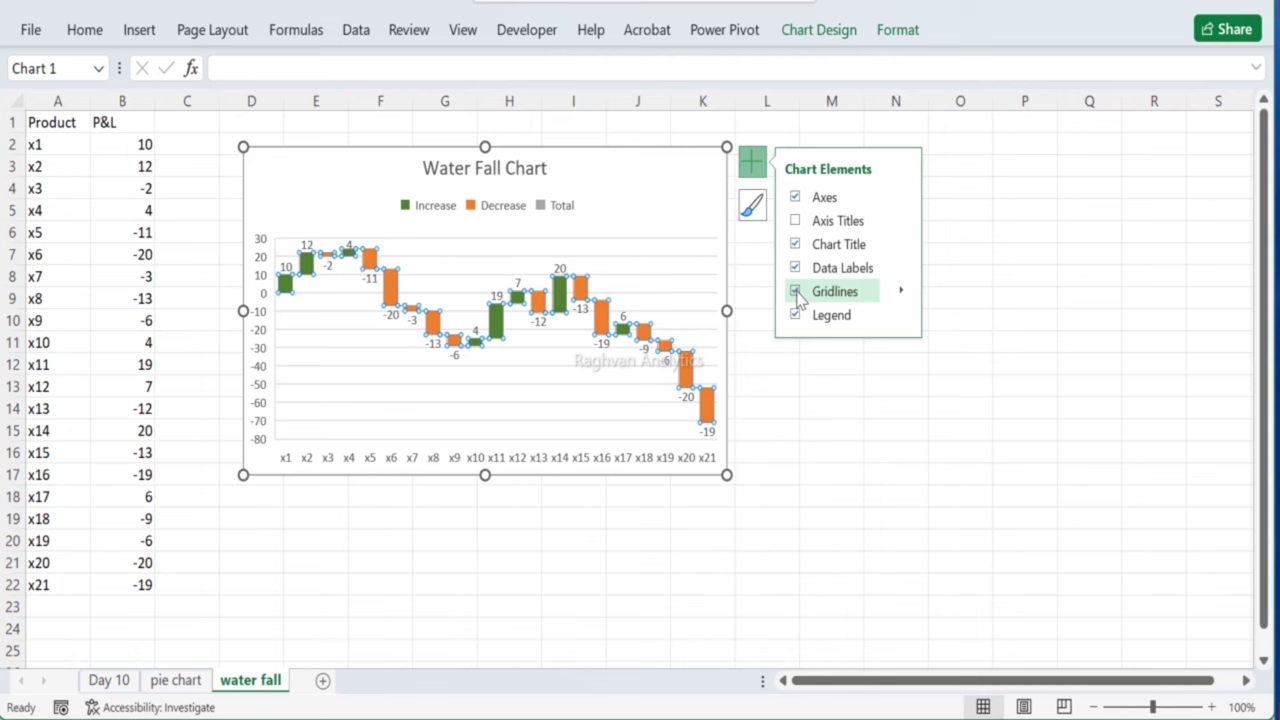
{"action": "left_click", "coordinate": [795, 291]}
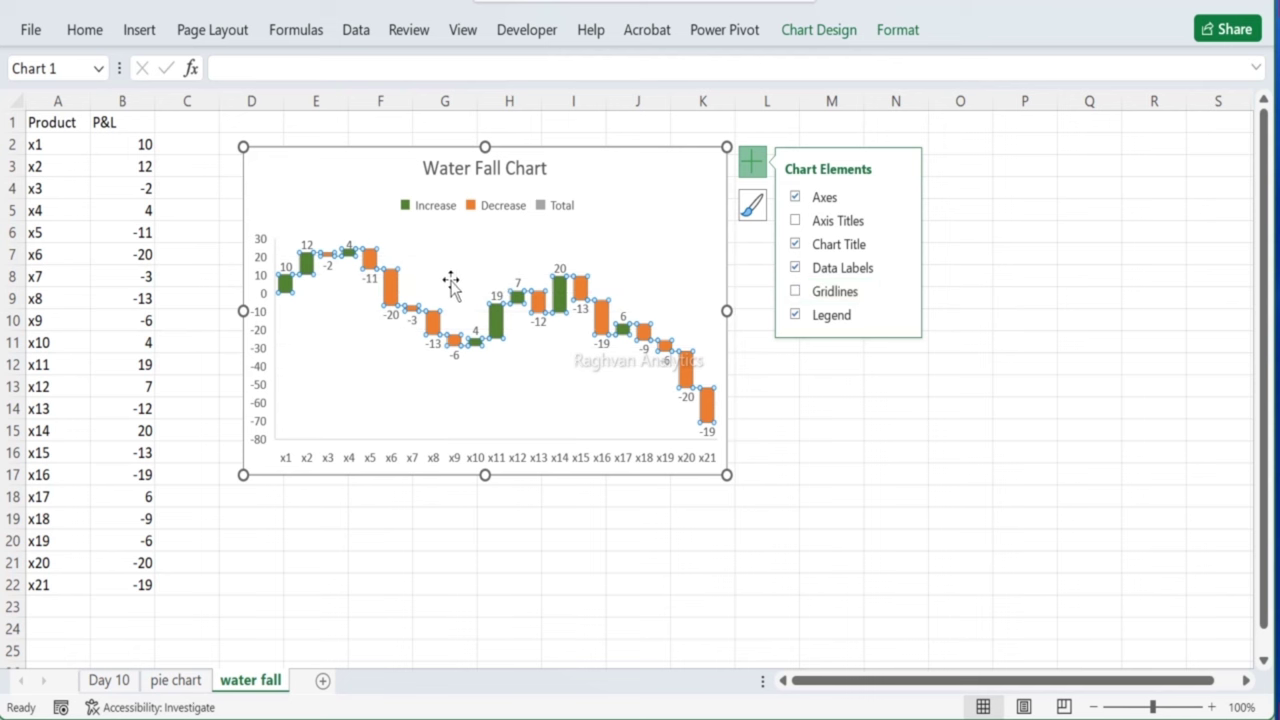
{"action": "left_click", "coordinate": [309, 340]}
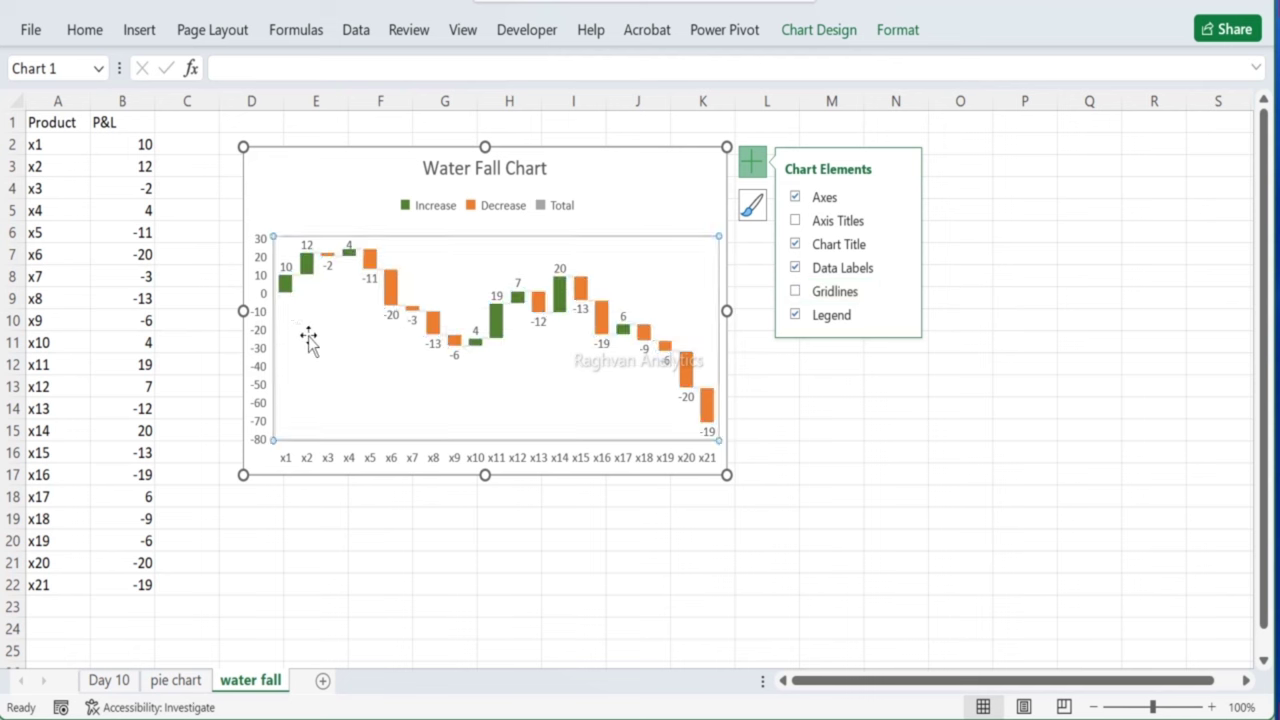
{"action": "left_click", "coordinate": [198, 403]}
{"action": "left_click_drag", "start_coordinate": [286, 169], "coordinate": [278, 146]}
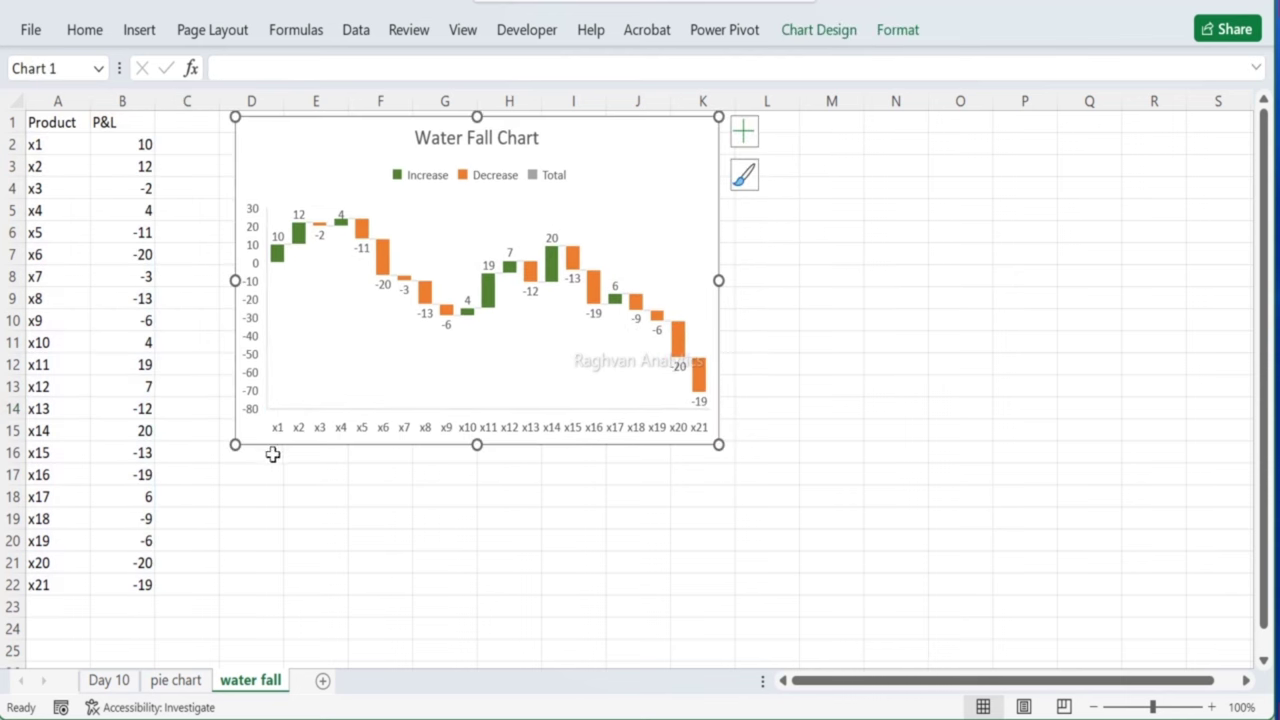
Step: Move from the Day 10 sheet to the Day 11 cell phone sales sheet
{"action": "left_click", "coordinate": [118, 680]}
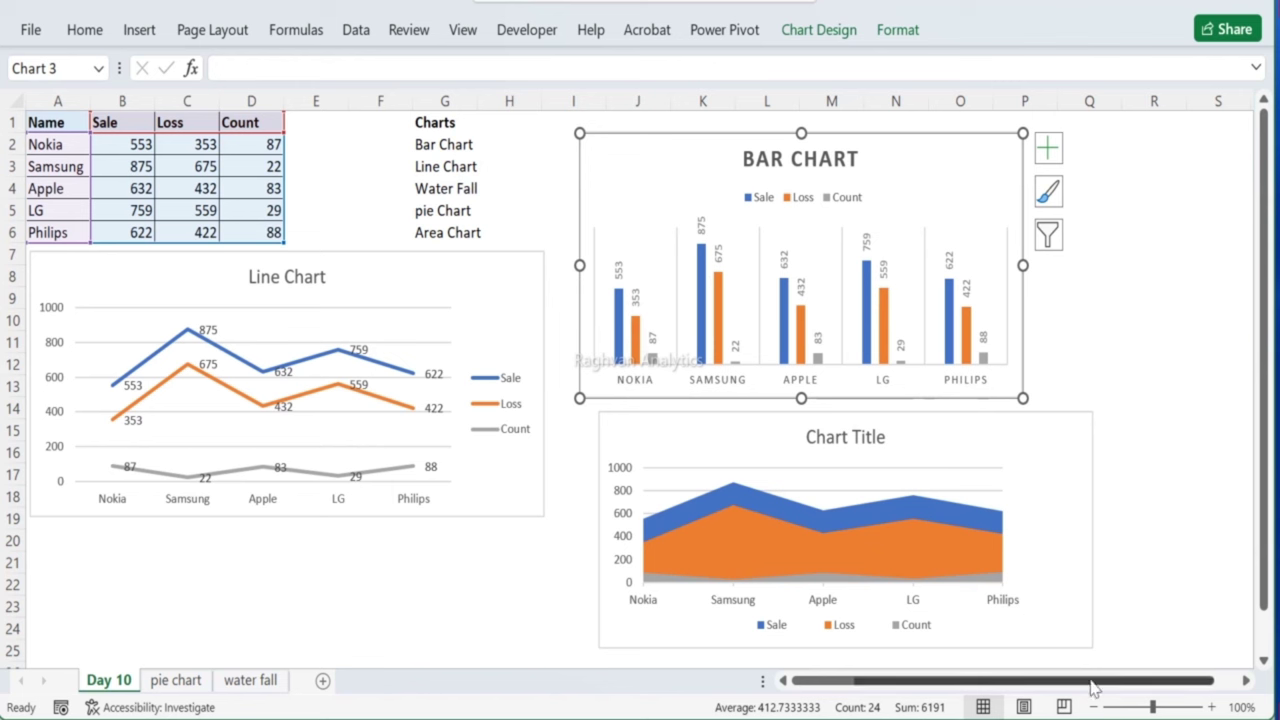
{"action": "left_click", "coordinate": [571, 475]}
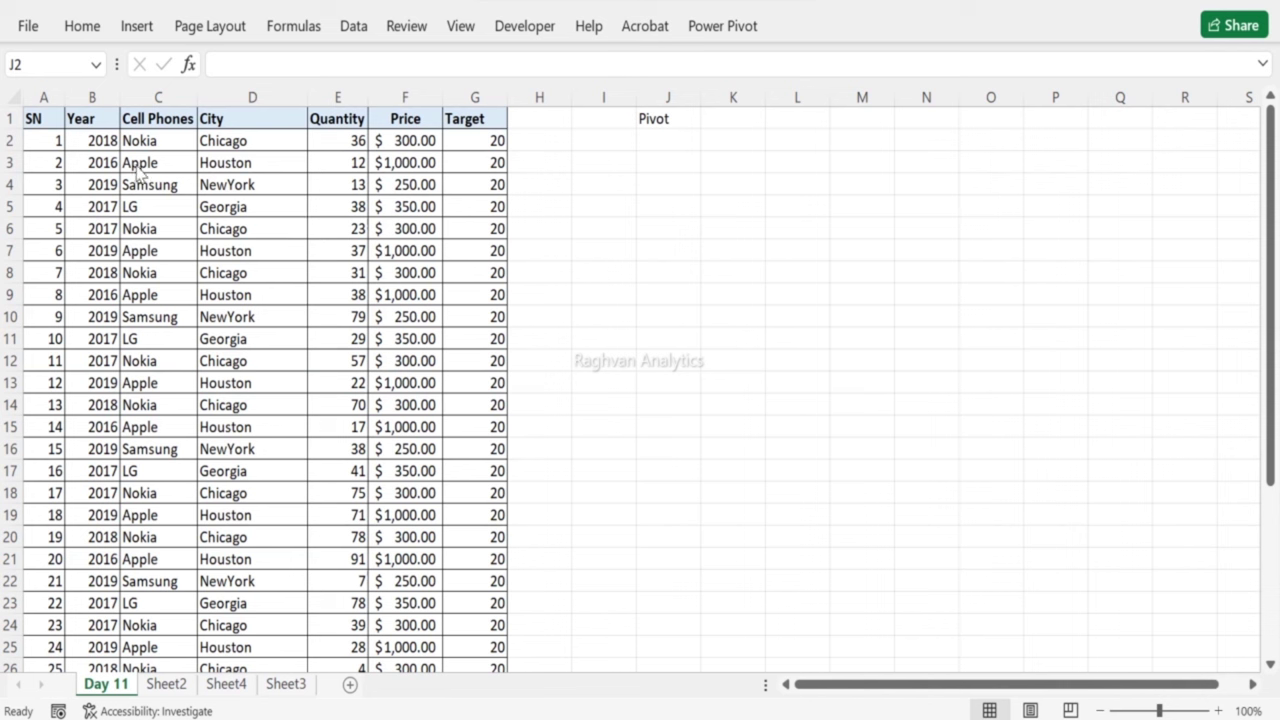
Step: Point out the brand, city and B8 formula cells, then select columns A through G
{"action": "left_click_drag", "start_coordinate": [74, 118], "coordinate": [236, 208]}
{"action": "left_click", "coordinate": [160, 294]}
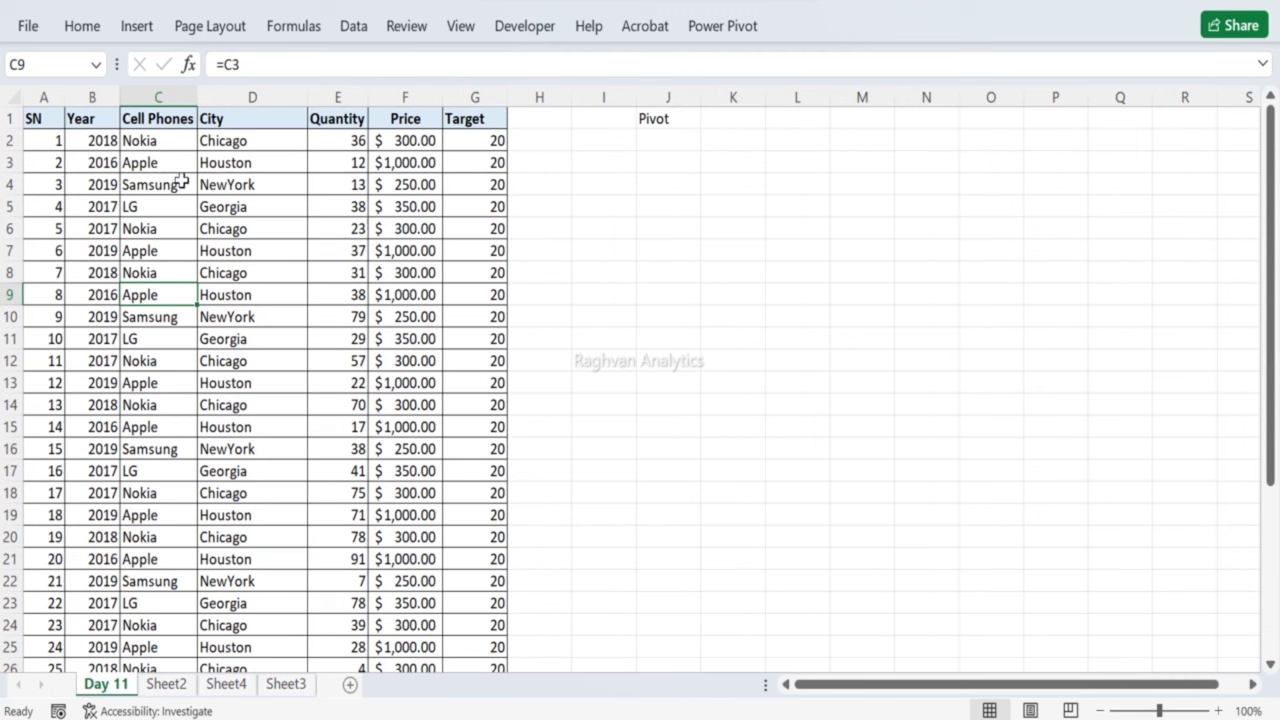
{"action": "left_click_drag", "start_coordinate": [182, 162], "coordinate": [190, 254]}
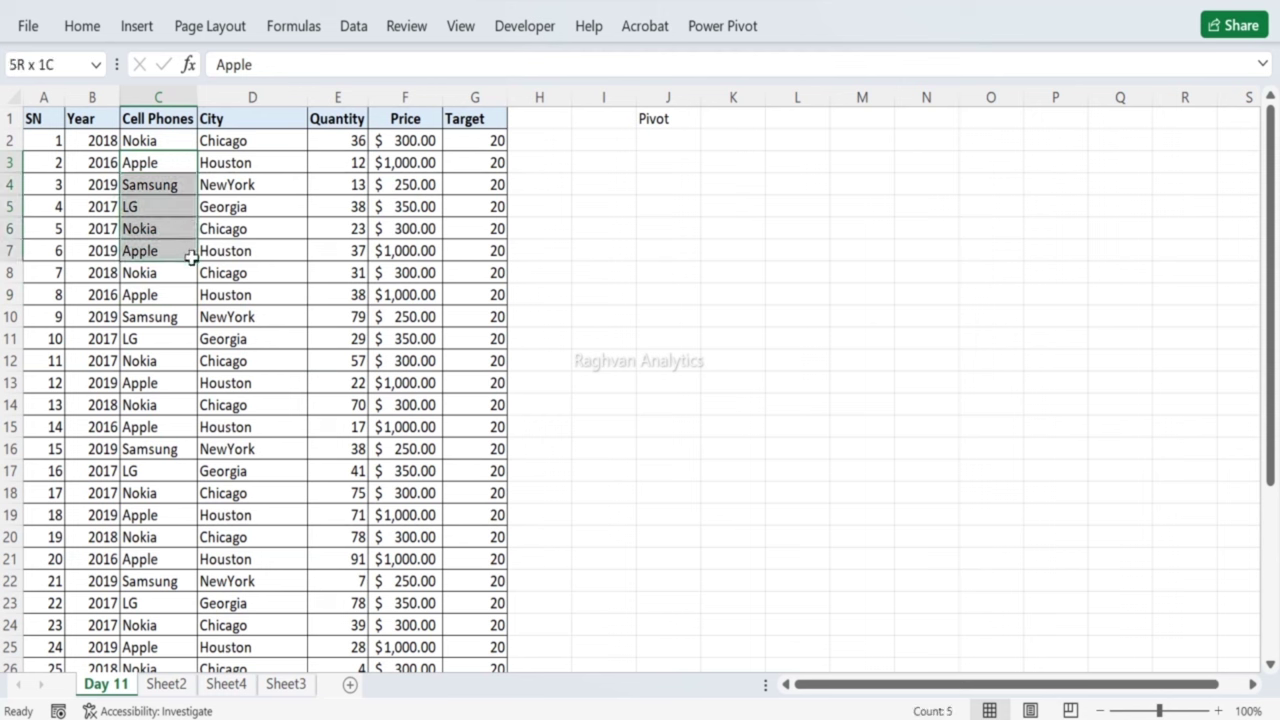
{"action": "left_click", "coordinate": [230, 190]}
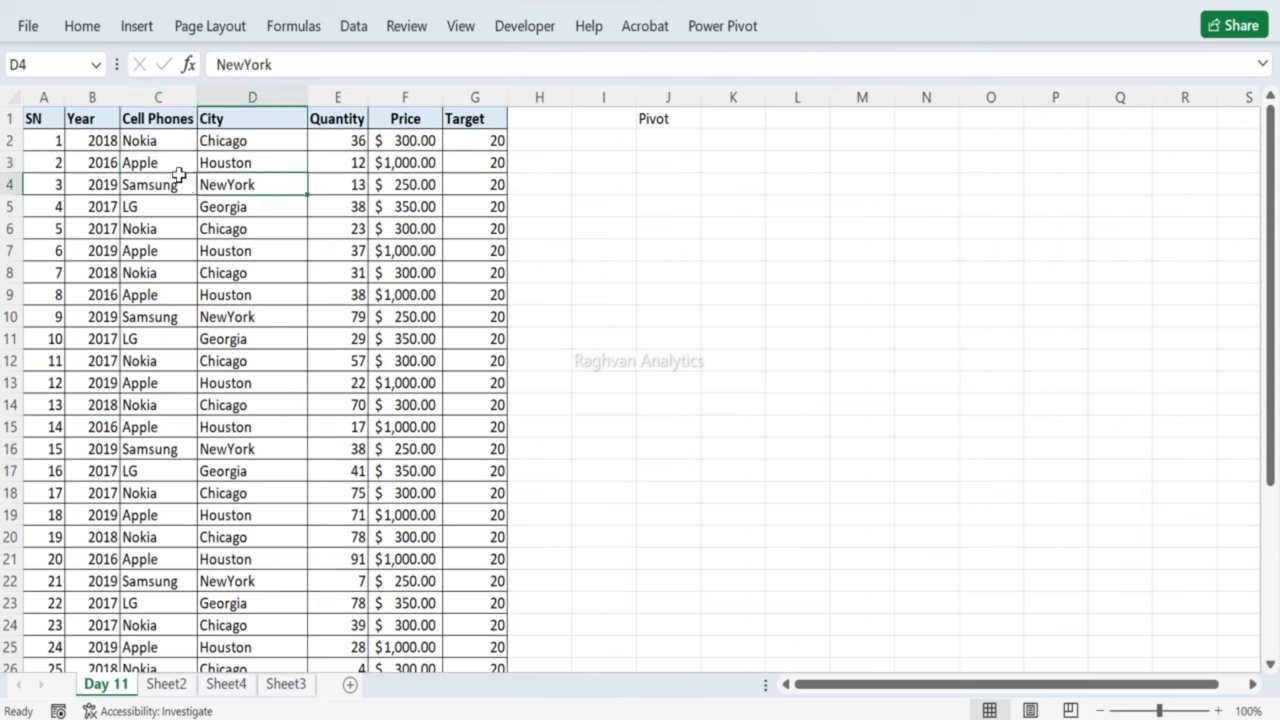
{"action": "left_click", "coordinate": [160, 141]}
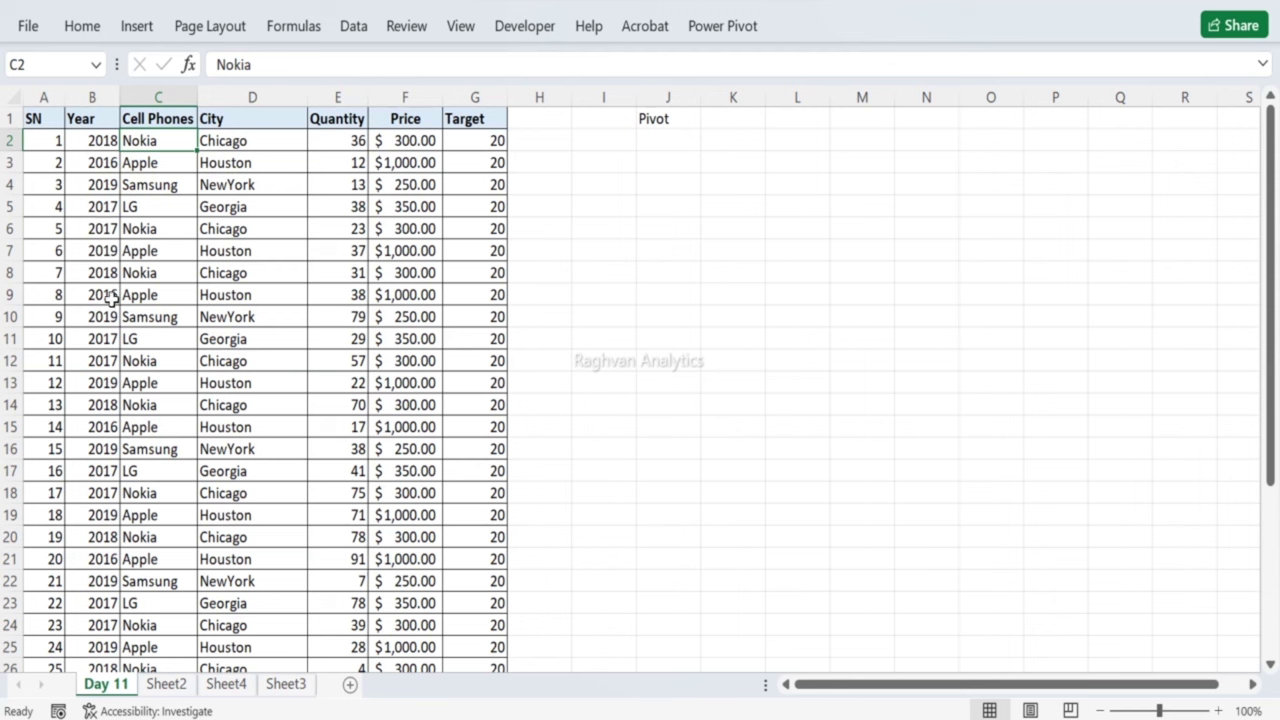
{"action": "left_click_drag", "start_coordinate": [93, 273], "coordinate": [162, 272]}
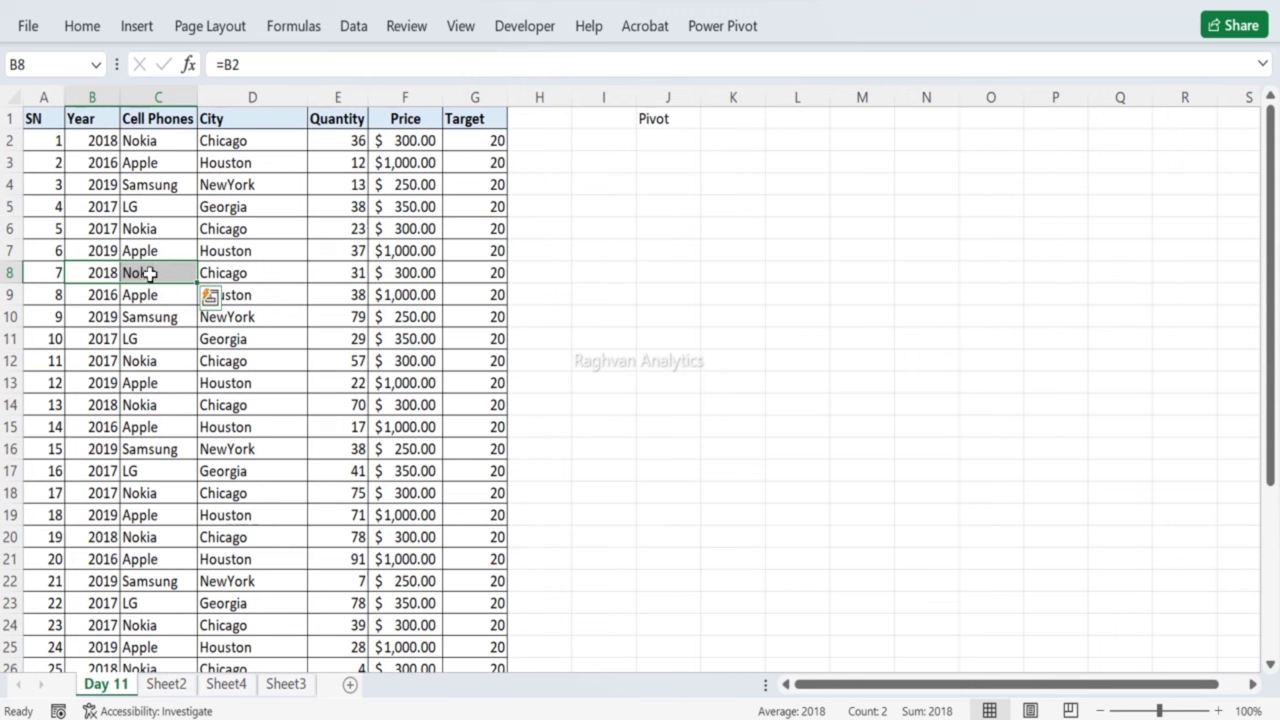
{"action": "left_click_drag", "start_coordinate": [32, 119], "coordinate": [367, 173]}
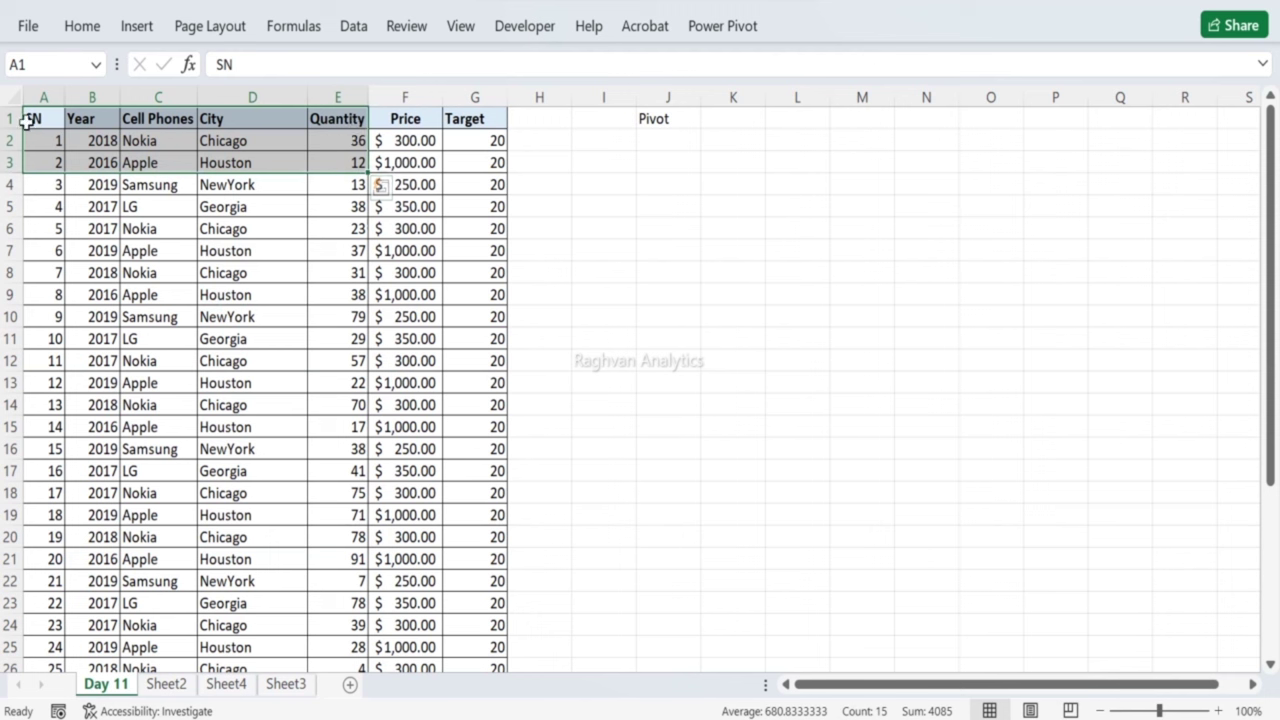
{"action": "left_click_drag", "start_coordinate": [40, 90], "coordinate": [443, 122]}
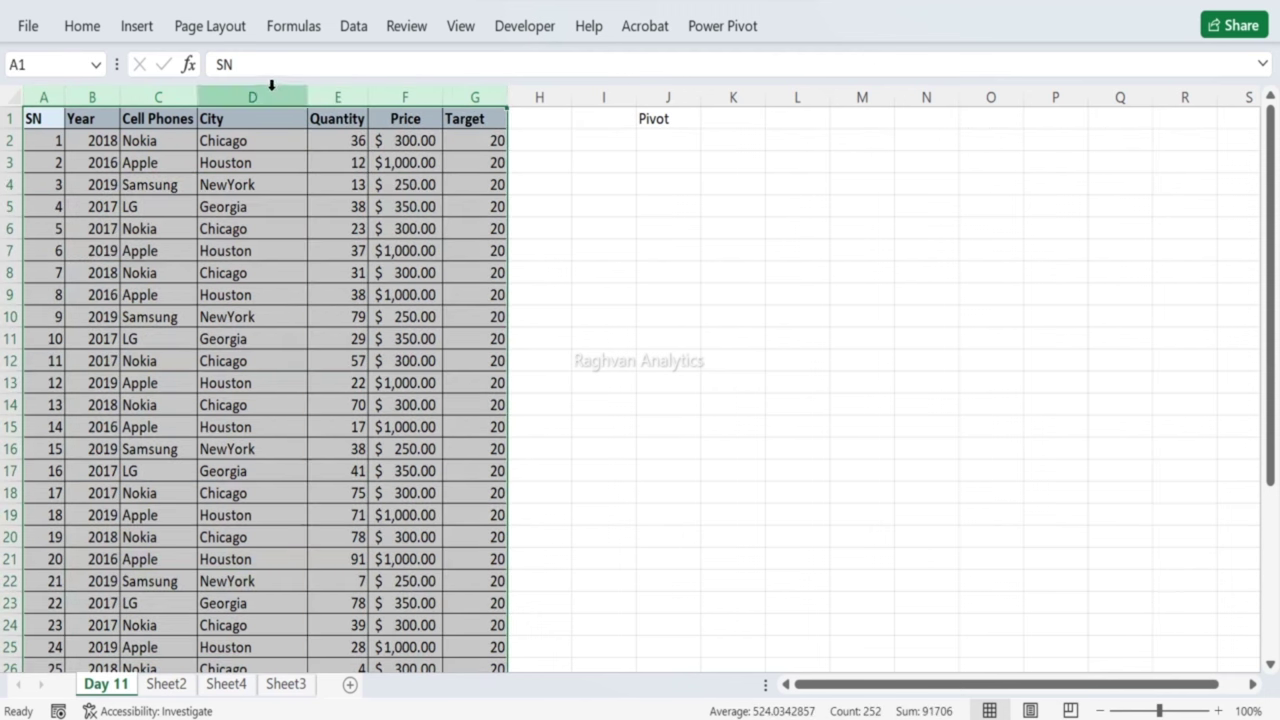
Step: Filter Cell Phones to Apple only and select the Apple quantities to check their sum
{"action": "left_click", "coordinate": [358, 28]}
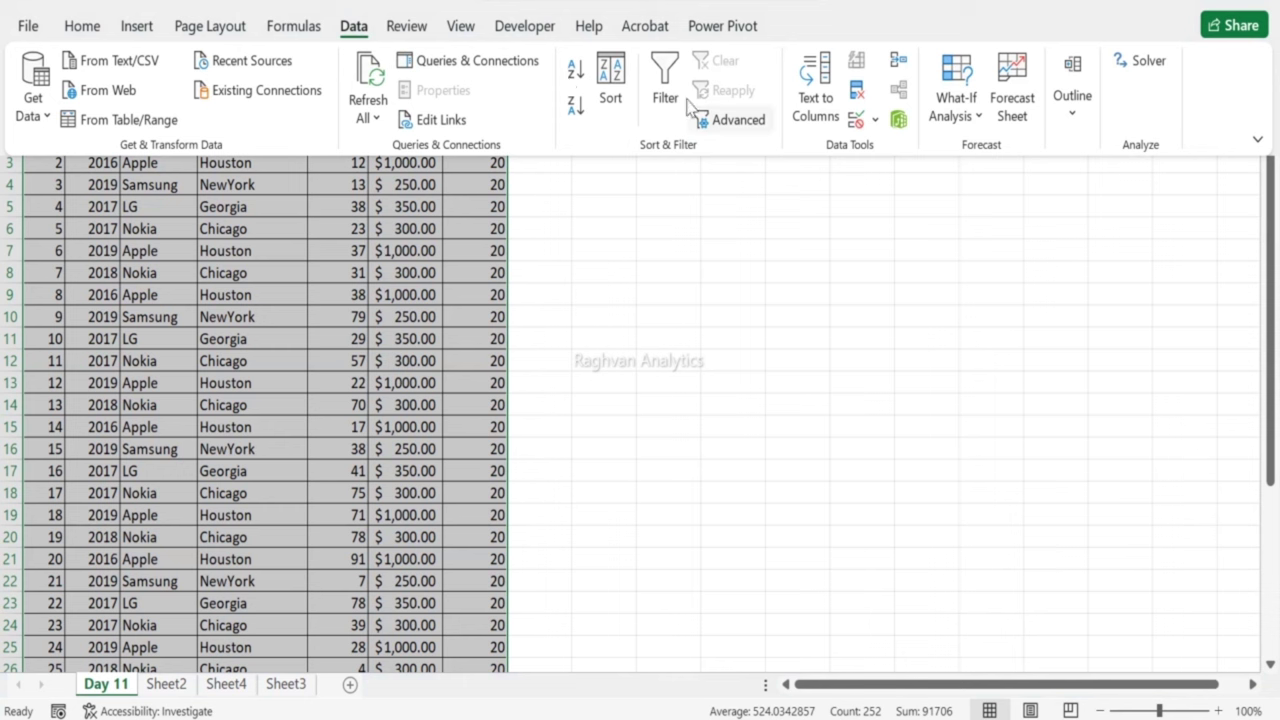
{"action": "left_click", "coordinate": [664, 92]}
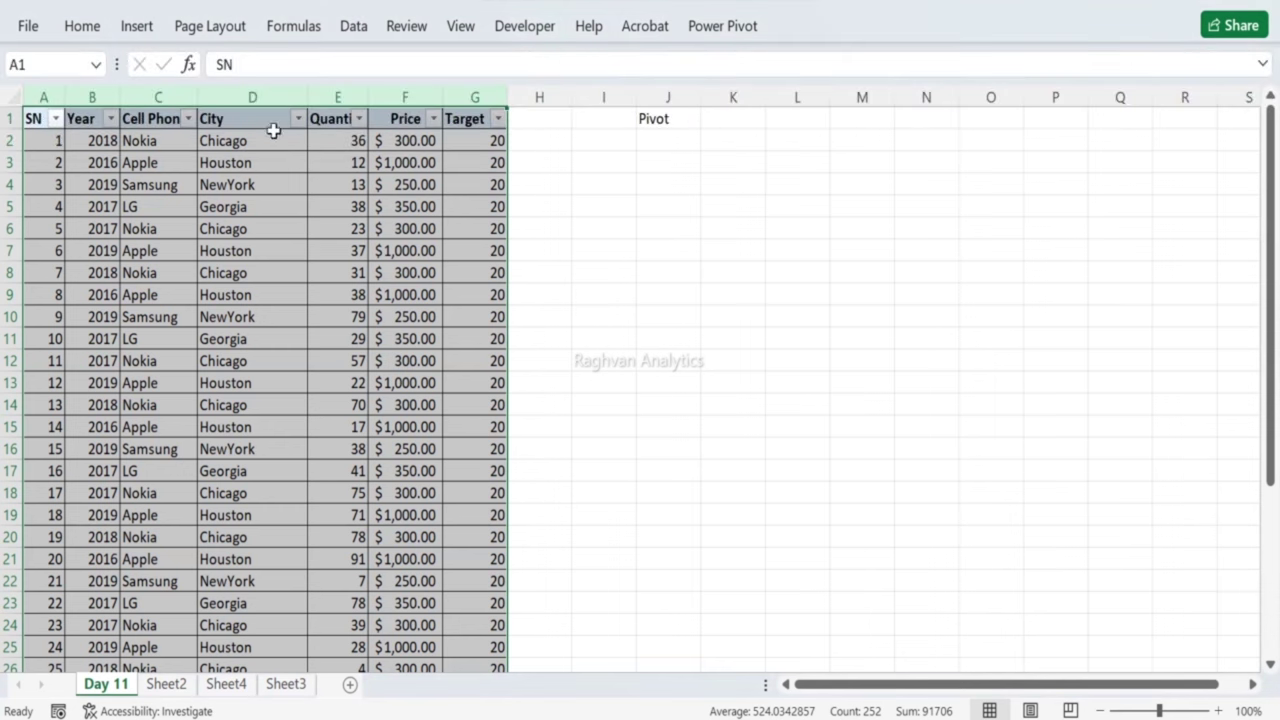
{"action": "left_click", "coordinate": [186, 118]}
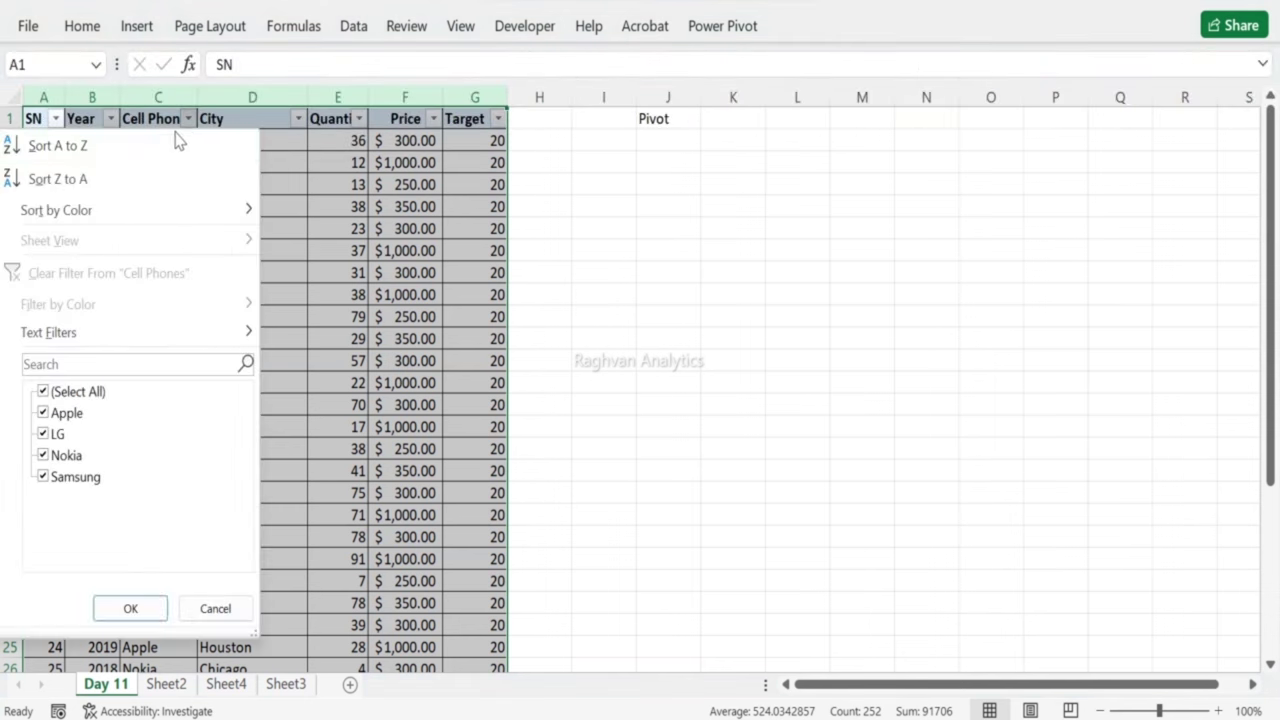
{"action": "left_click", "coordinate": [44, 392]}
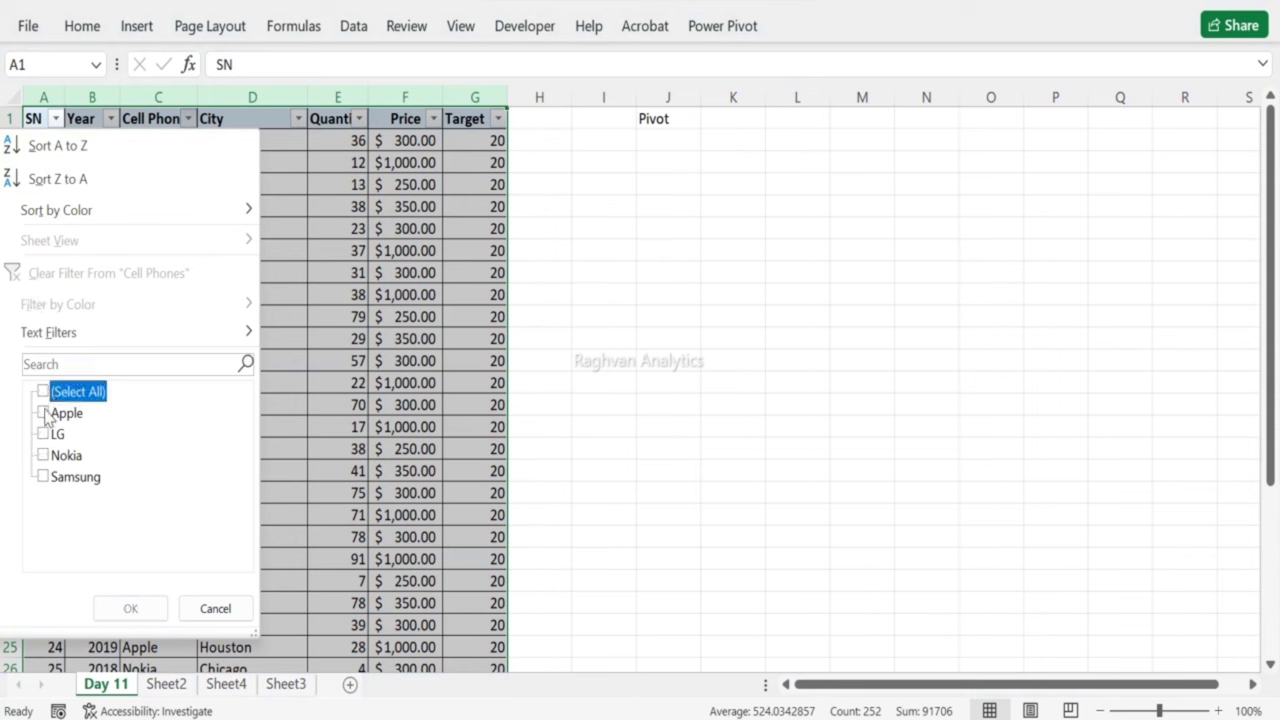
{"action": "left_click", "coordinate": [46, 392]}
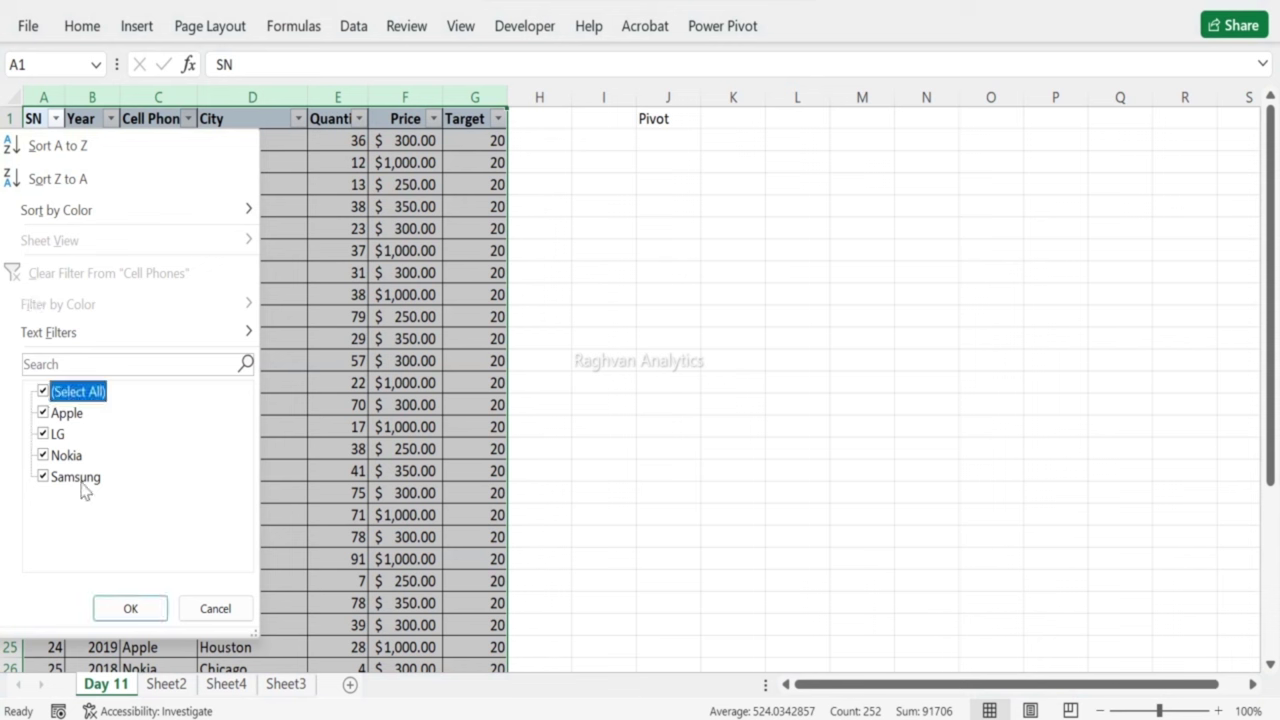
{"action": "left_click", "coordinate": [47, 393]}
{"action": "left_click", "coordinate": [53, 414]}
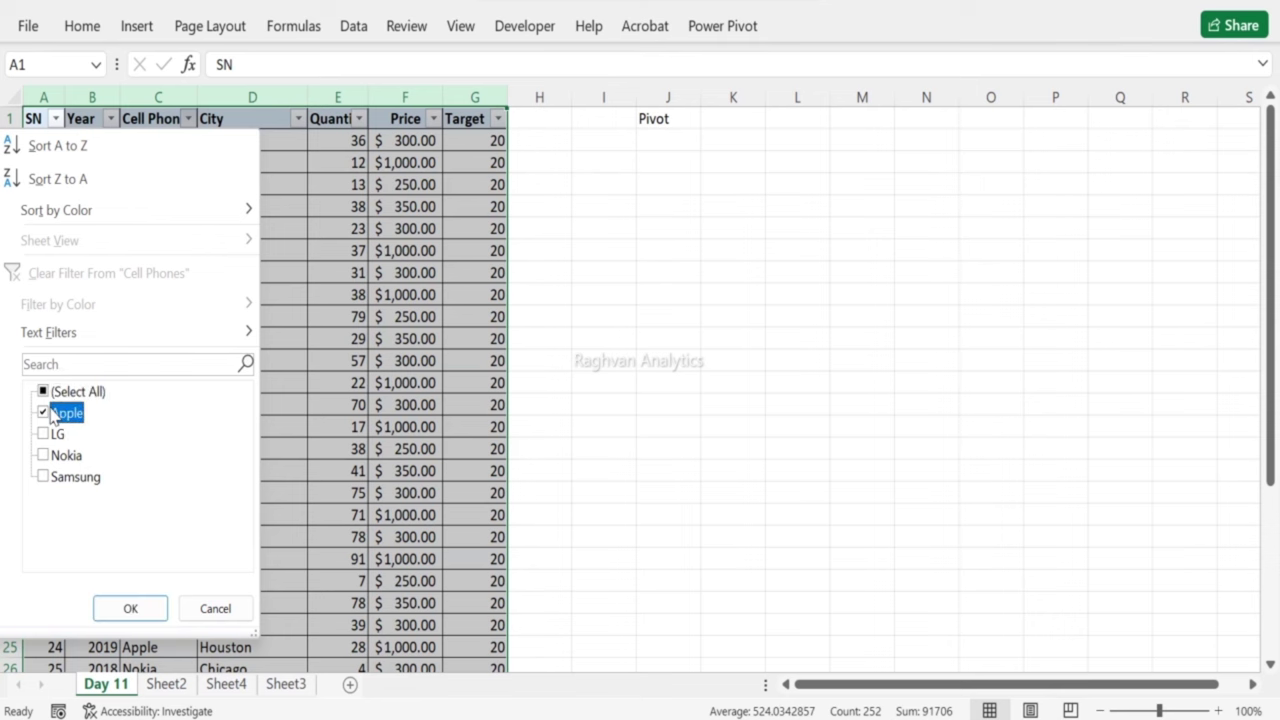
{"action": "left_click", "coordinate": [130, 610]}
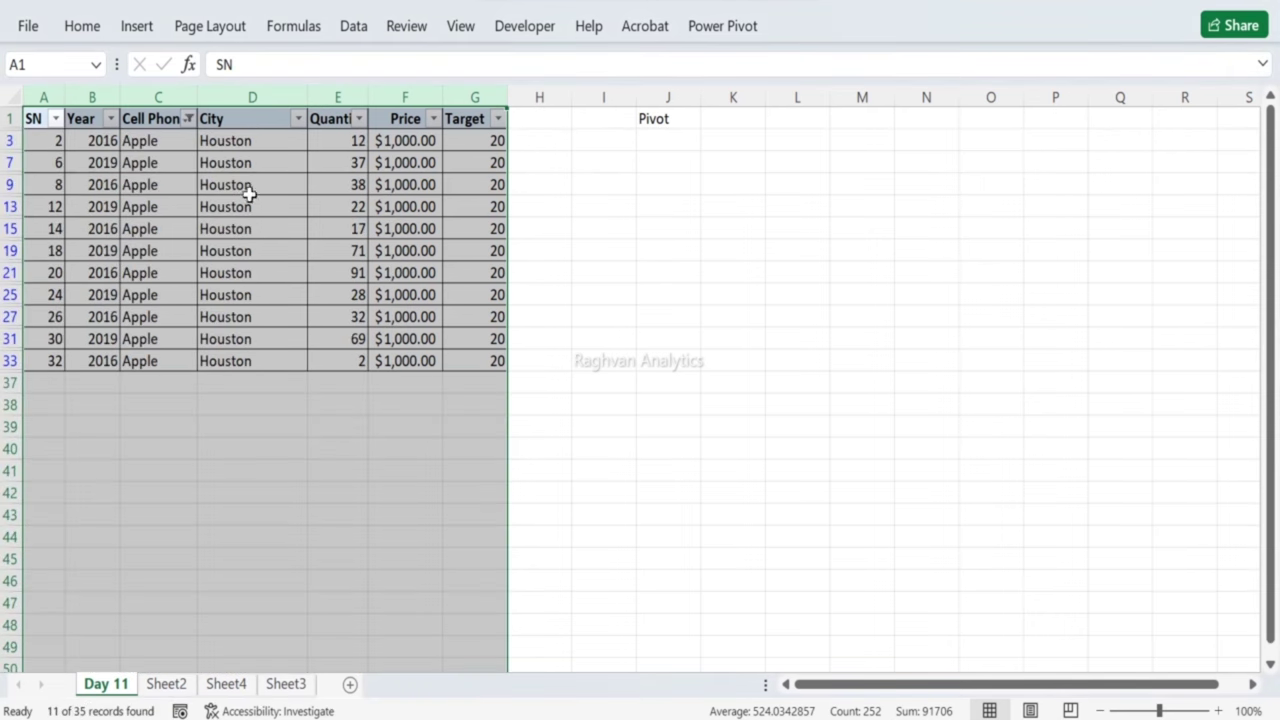
{"action": "left_click", "coordinate": [341, 136]}
{"action": "left_click_drag", "start_coordinate": [341, 136], "coordinate": [314, 353]}
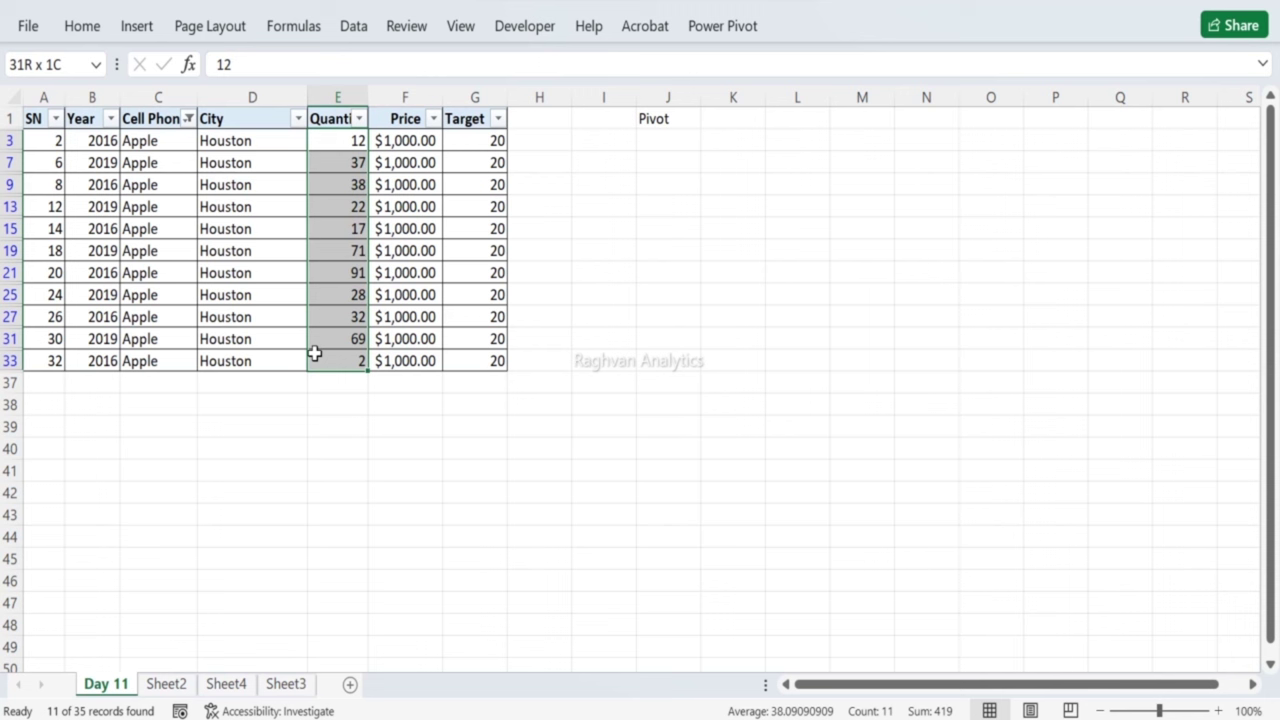
Step: Select and copy the whole filtered Apple table
{"action": "left_click_drag", "start_coordinate": [314, 353], "coordinate": [314, 356]}
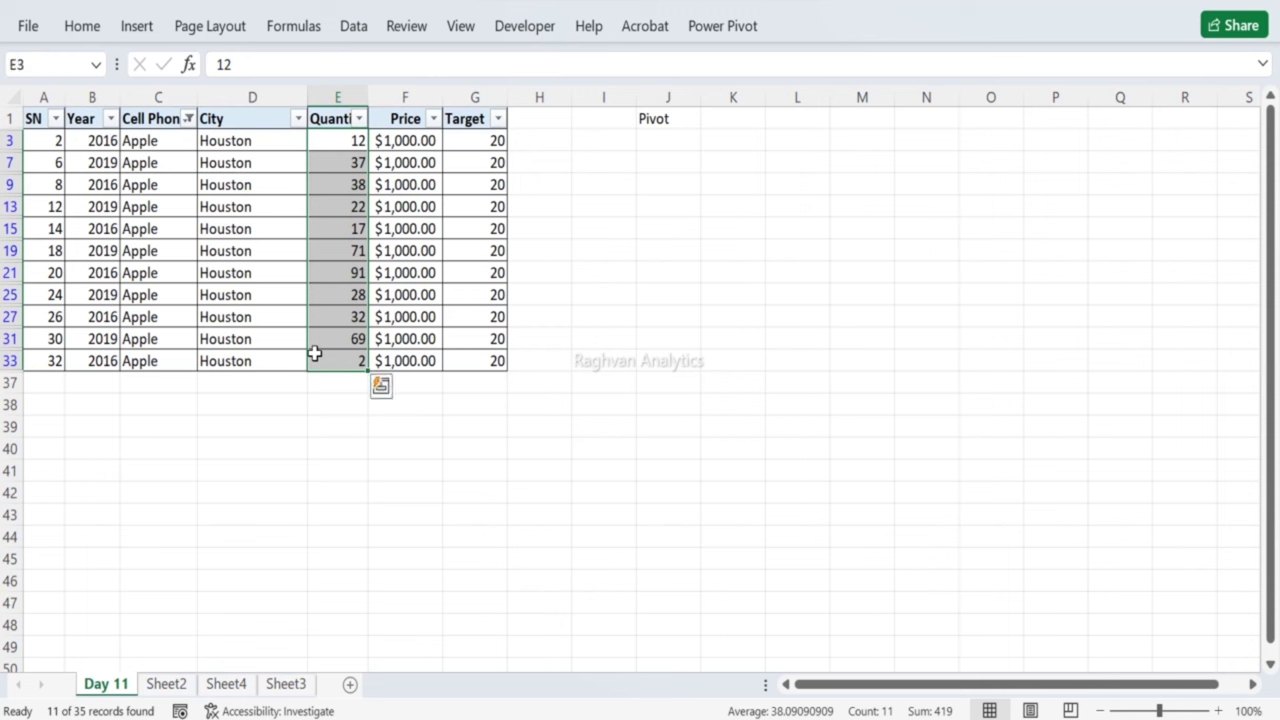
{"action": "left_click_drag", "start_coordinate": [351, 147], "coordinate": [330, 383]}
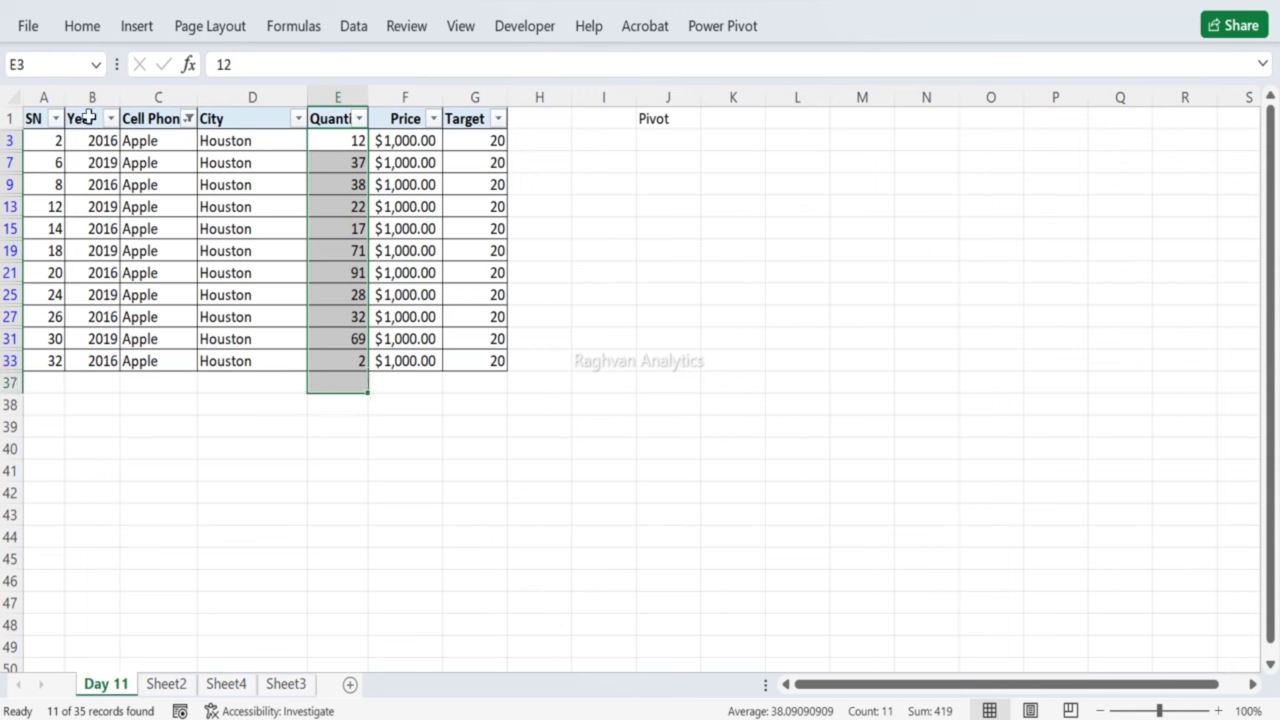
{"action": "left_click_drag", "start_coordinate": [28, 116], "coordinate": [480, 359]}
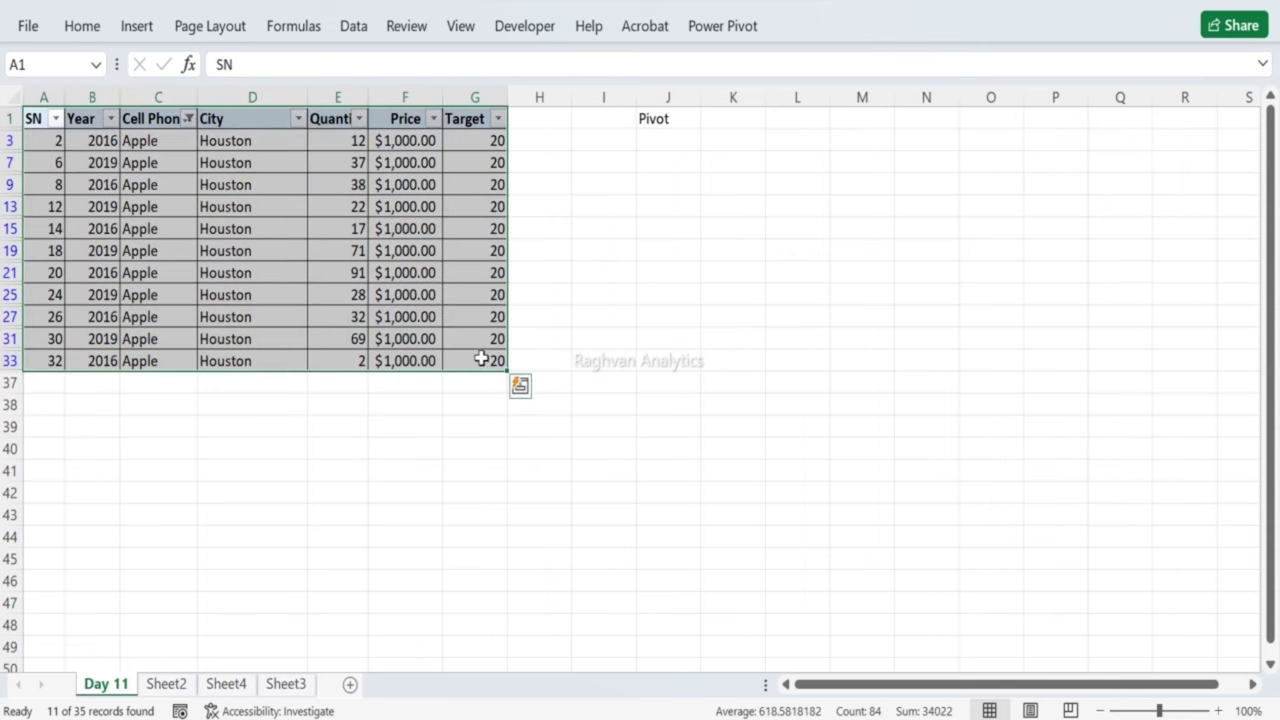
{"action": "key", "text": "ctrl+c"}
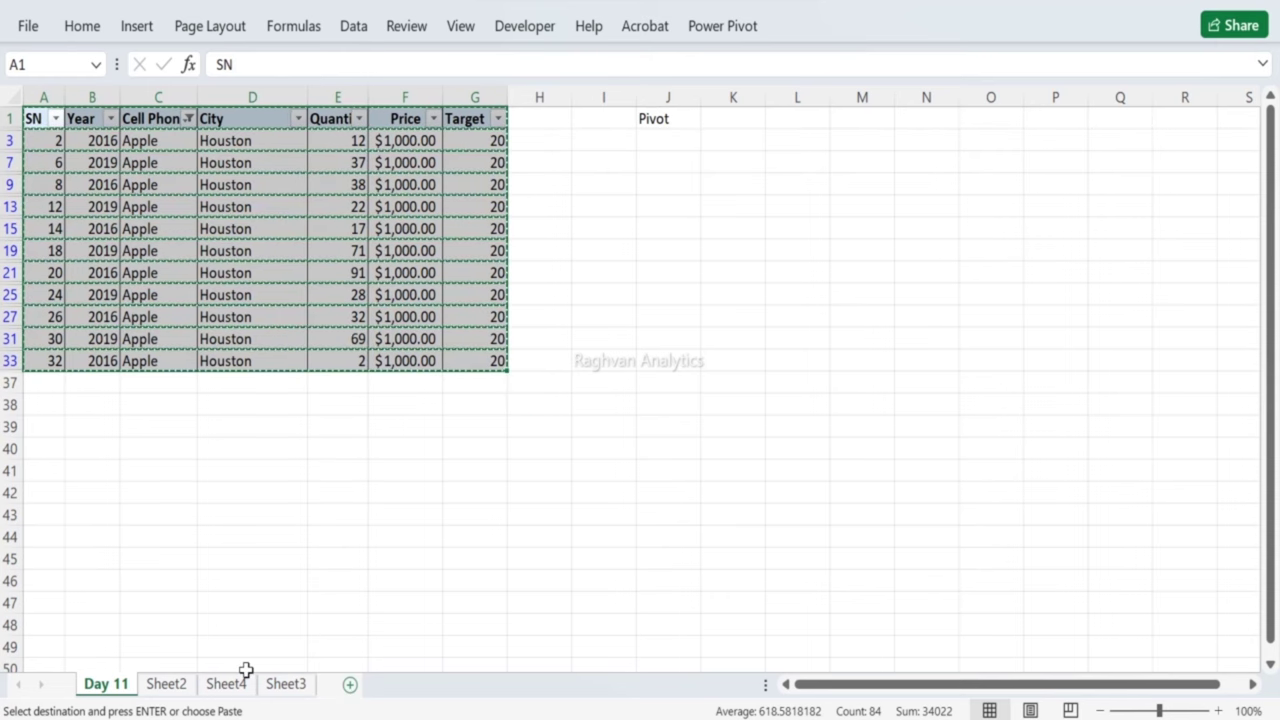
Step: Insert a new sheet named 'Brand Wise Report' and paste the Apple rows into A1
{"action": "key", "text": "shift+F11"}
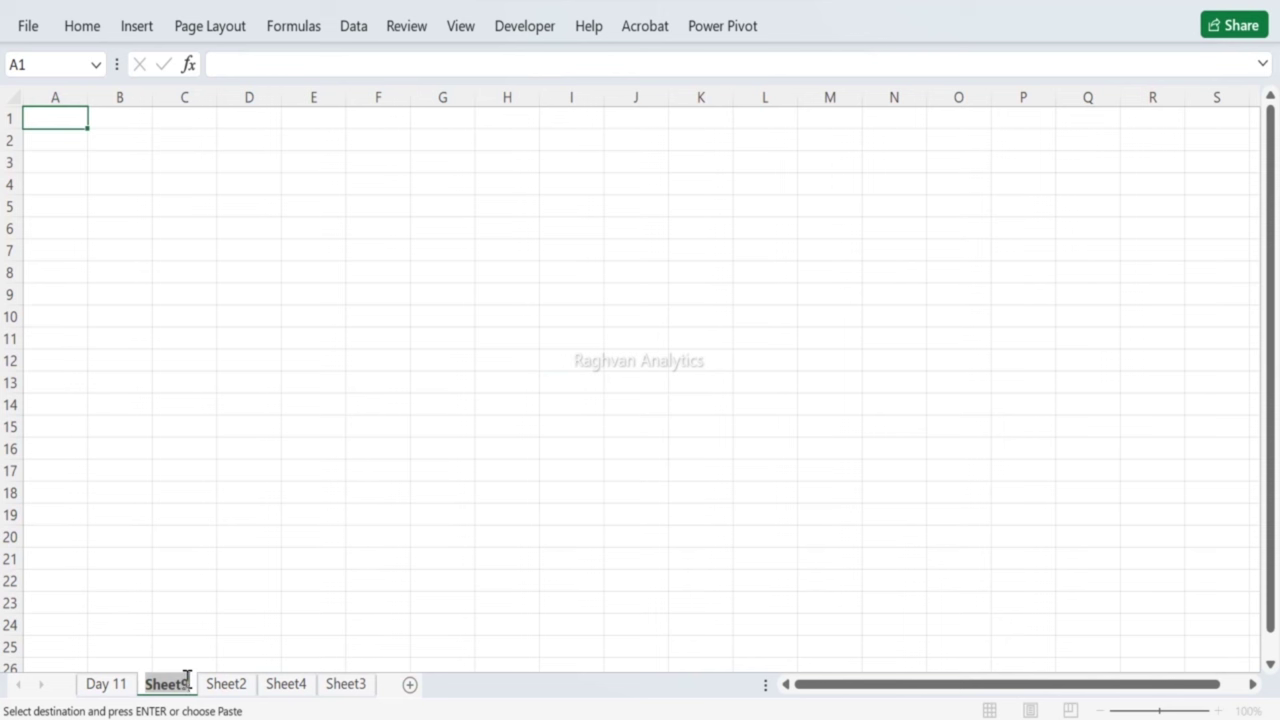
{"action": "type", "text": "Bran"}
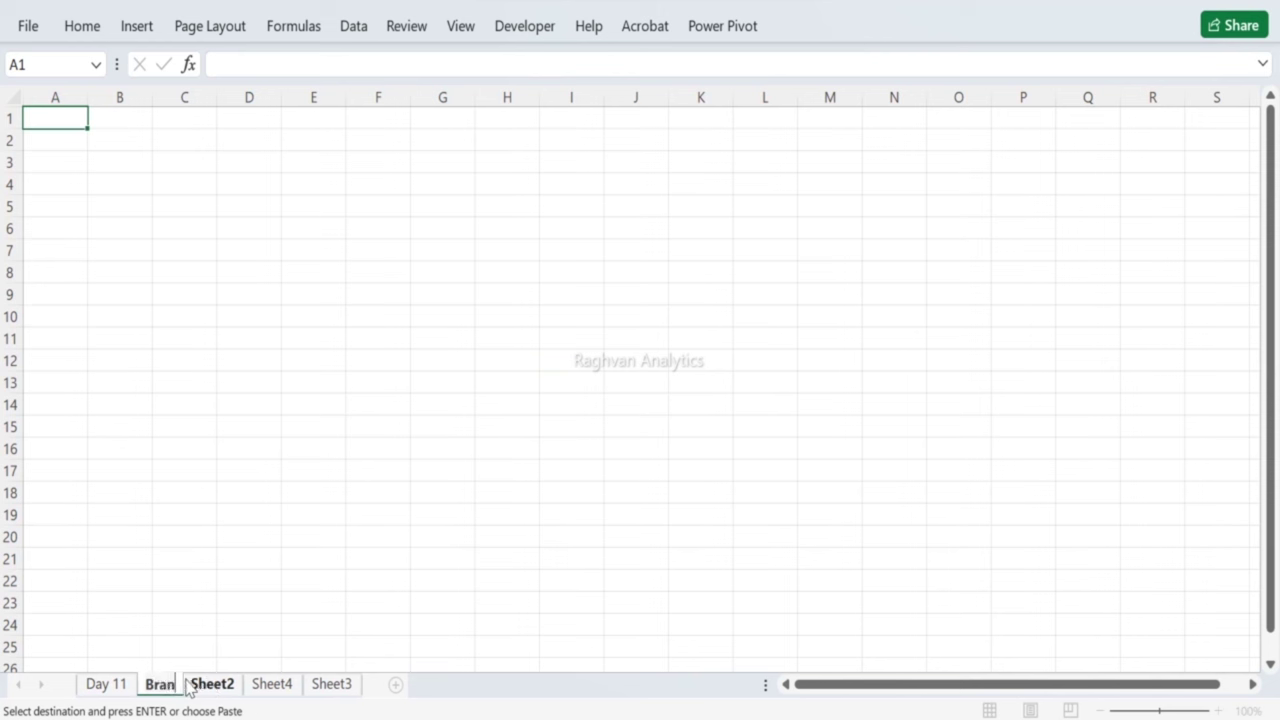
{"action": "type", "text": "d Wid"}
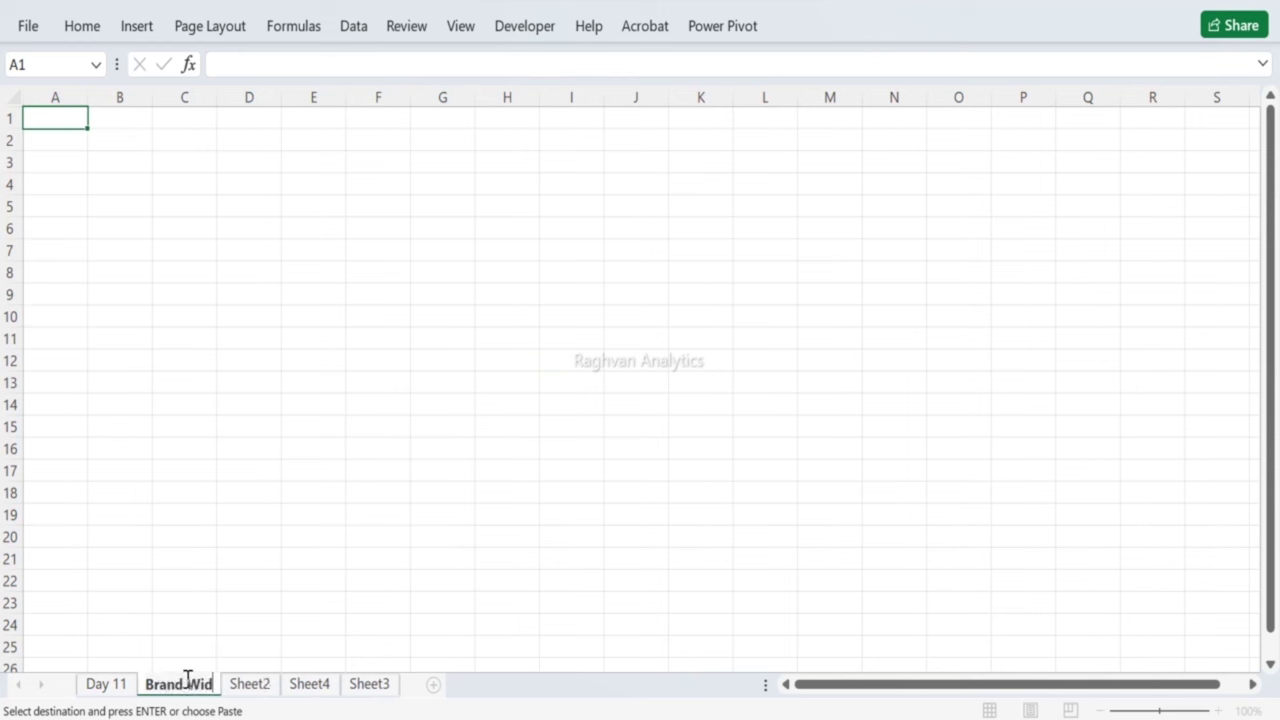
{"action": "key", "text": "BackSpace"}
{"action": "type", "text": "se"}
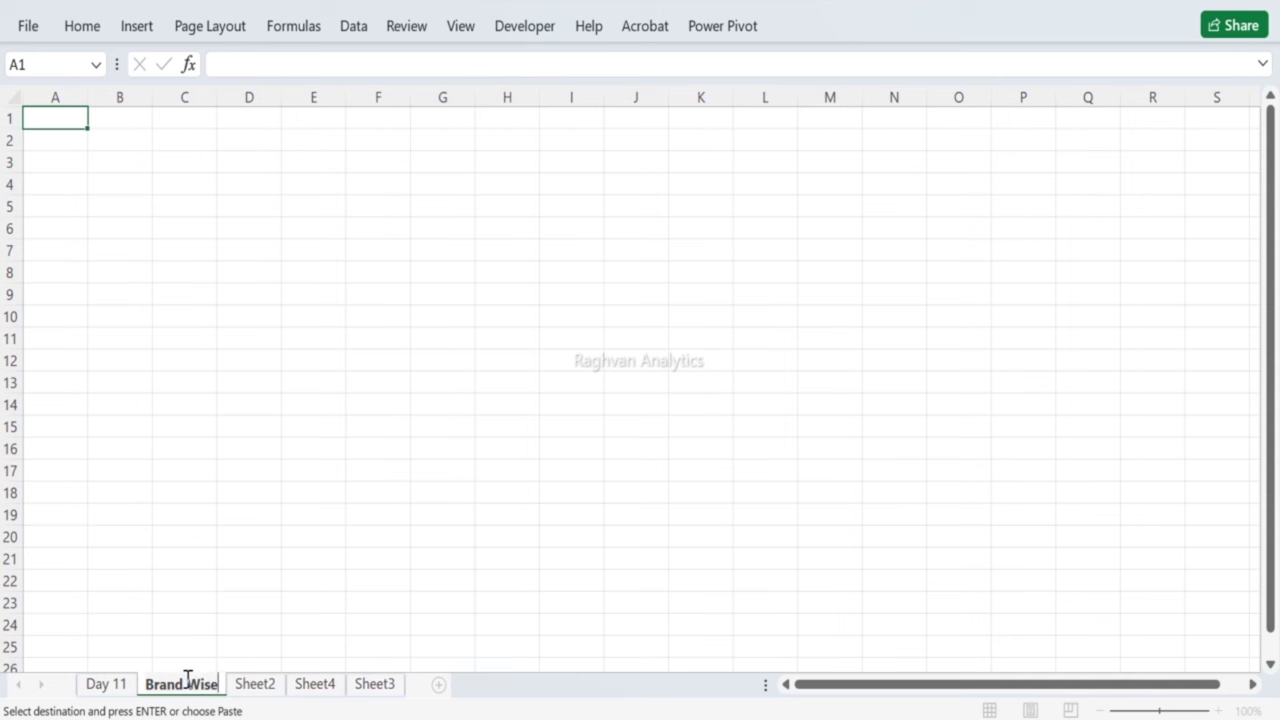
{"action": "type", "text": " Report"}
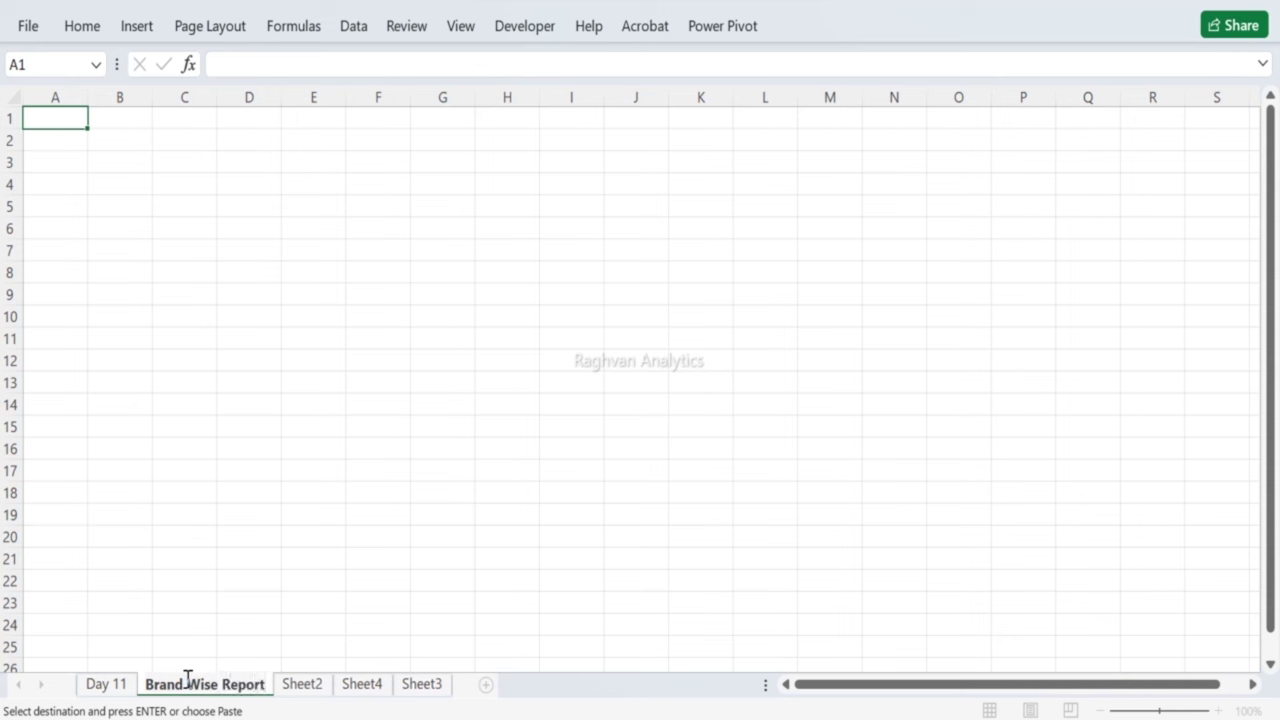
{"action": "key", "text": "Return"}
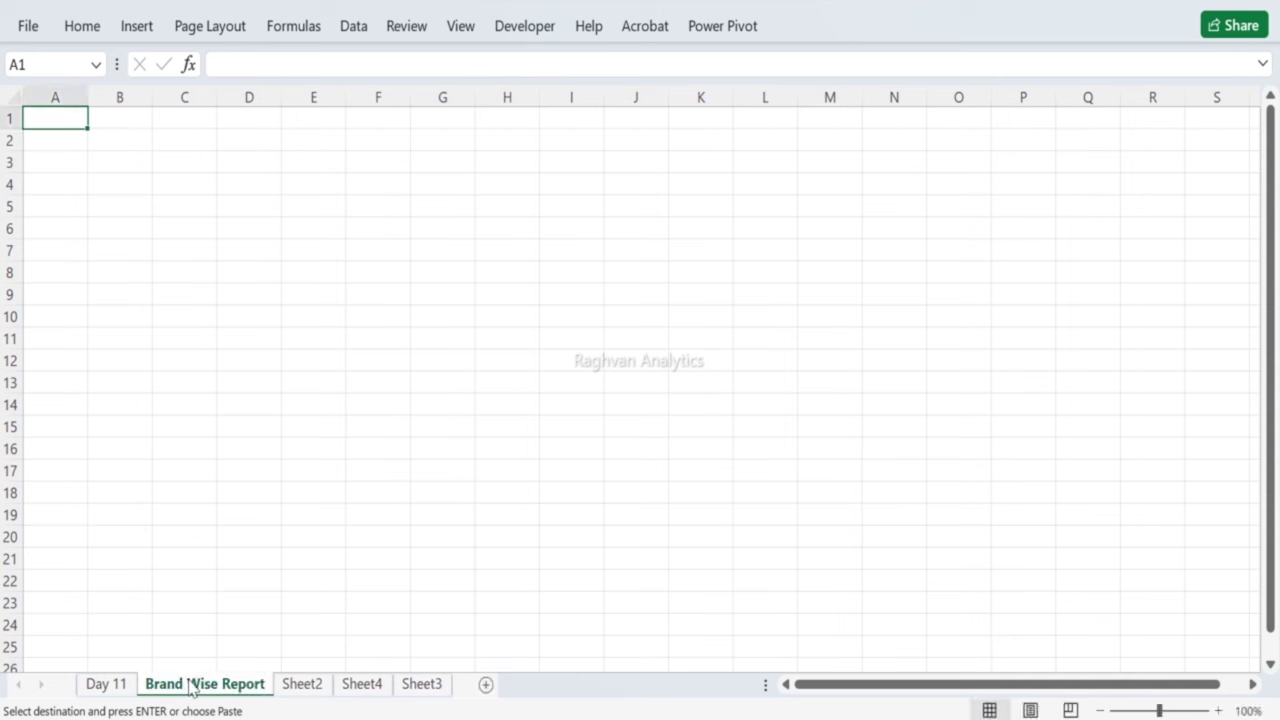
{"action": "key", "text": "ctrl+v"}
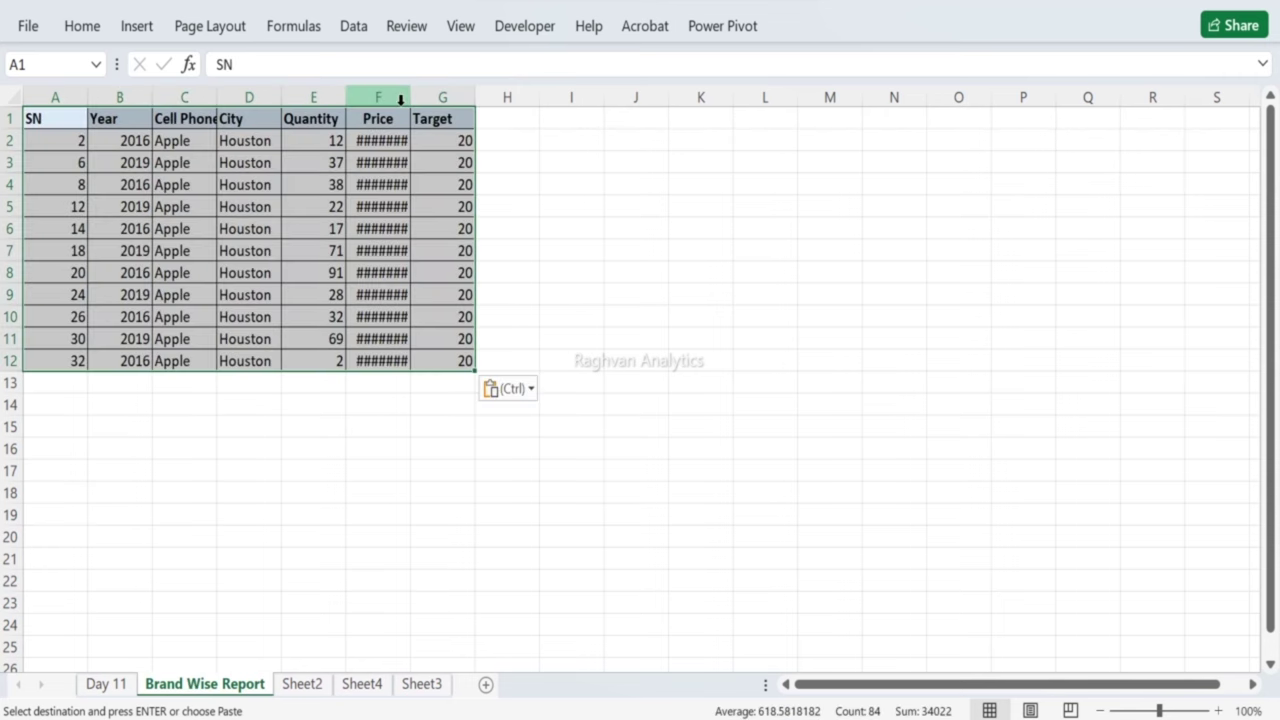
Step: Widen the Price column and total the Apple quantities in E13 with =SUM(E2:E12), giving 419
{"action": "left_click_drag", "start_coordinate": [410, 97], "coordinate": [468, 107]}
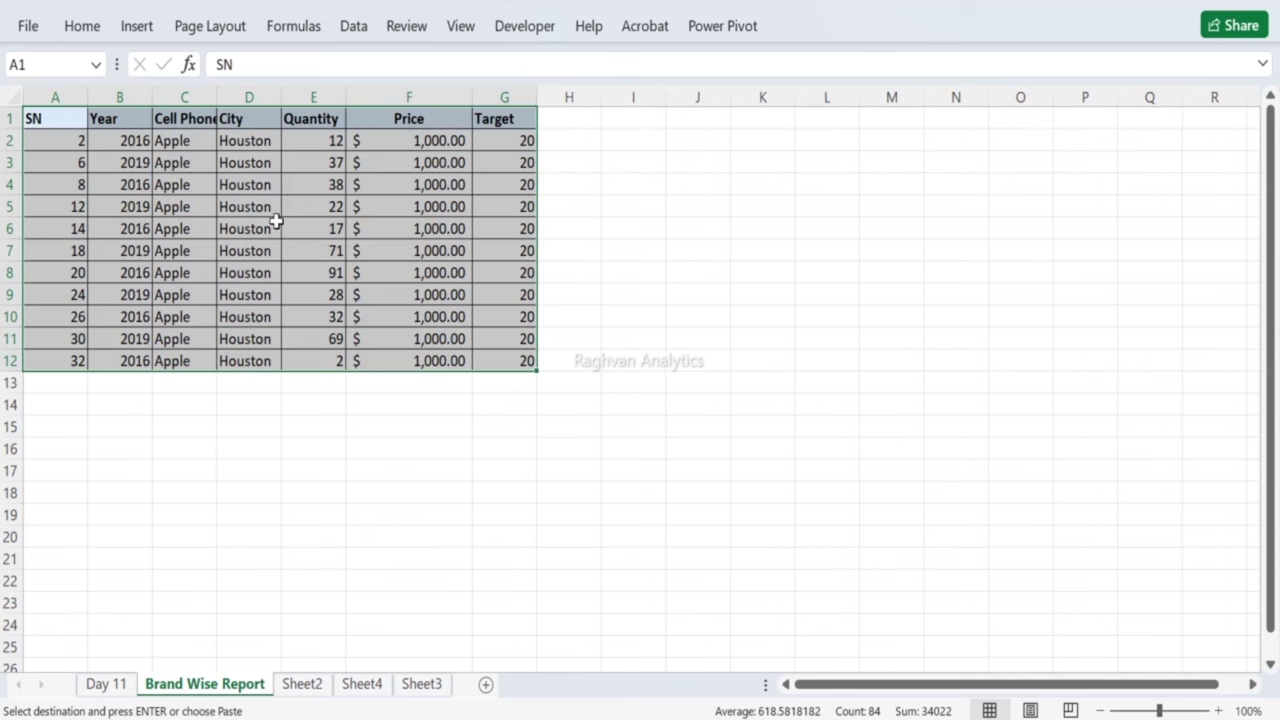
{"action": "left_click", "coordinate": [323, 378]}
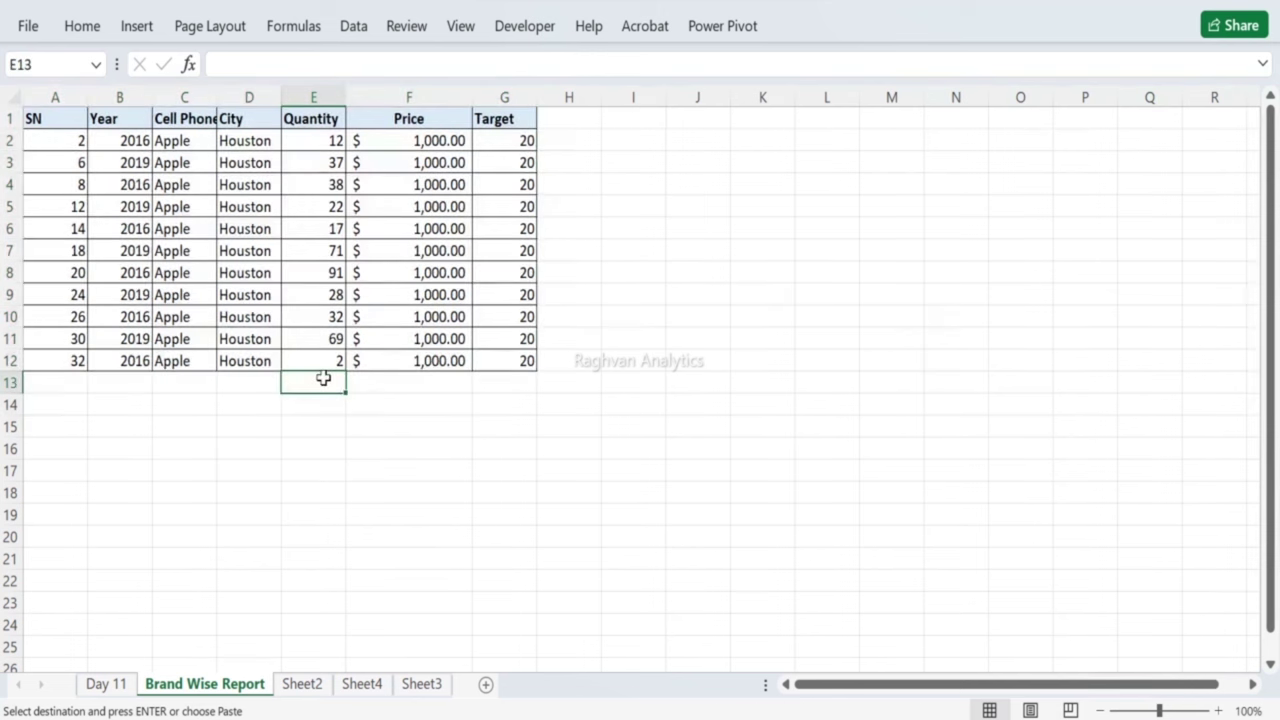
{"action": "type", "text": "=sum"}
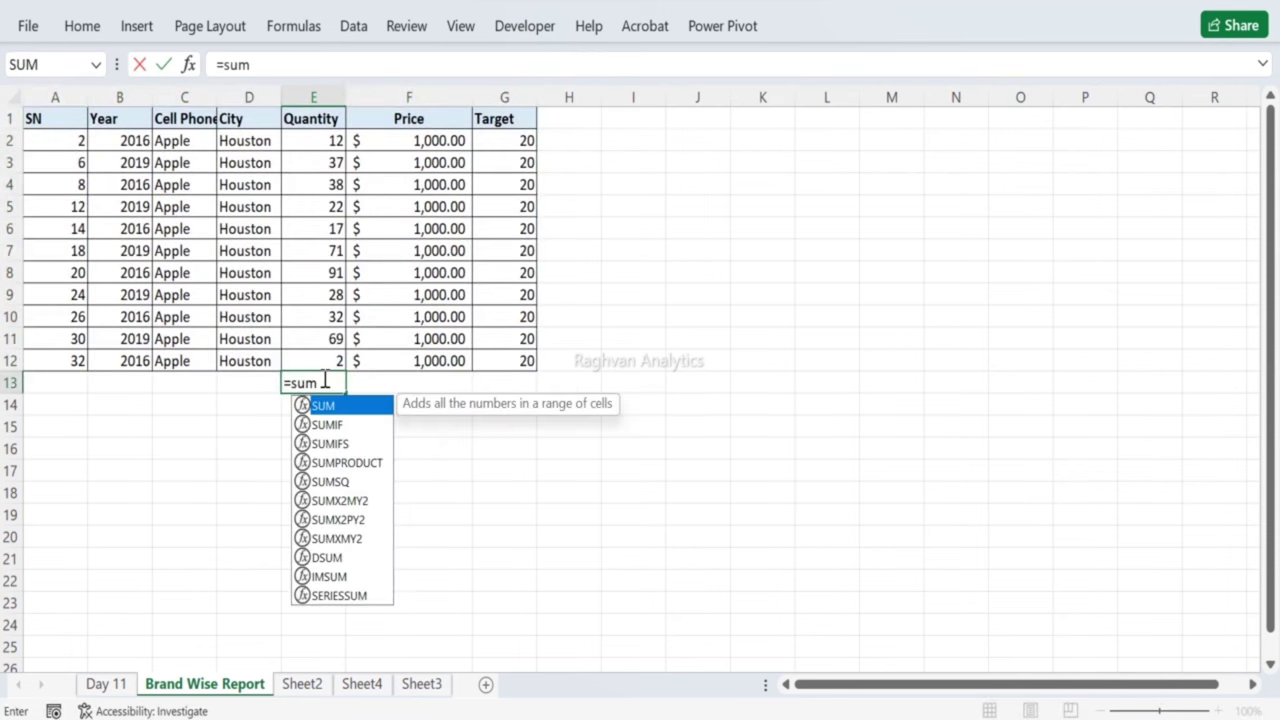
{"action": "key", "text": "Tab"}
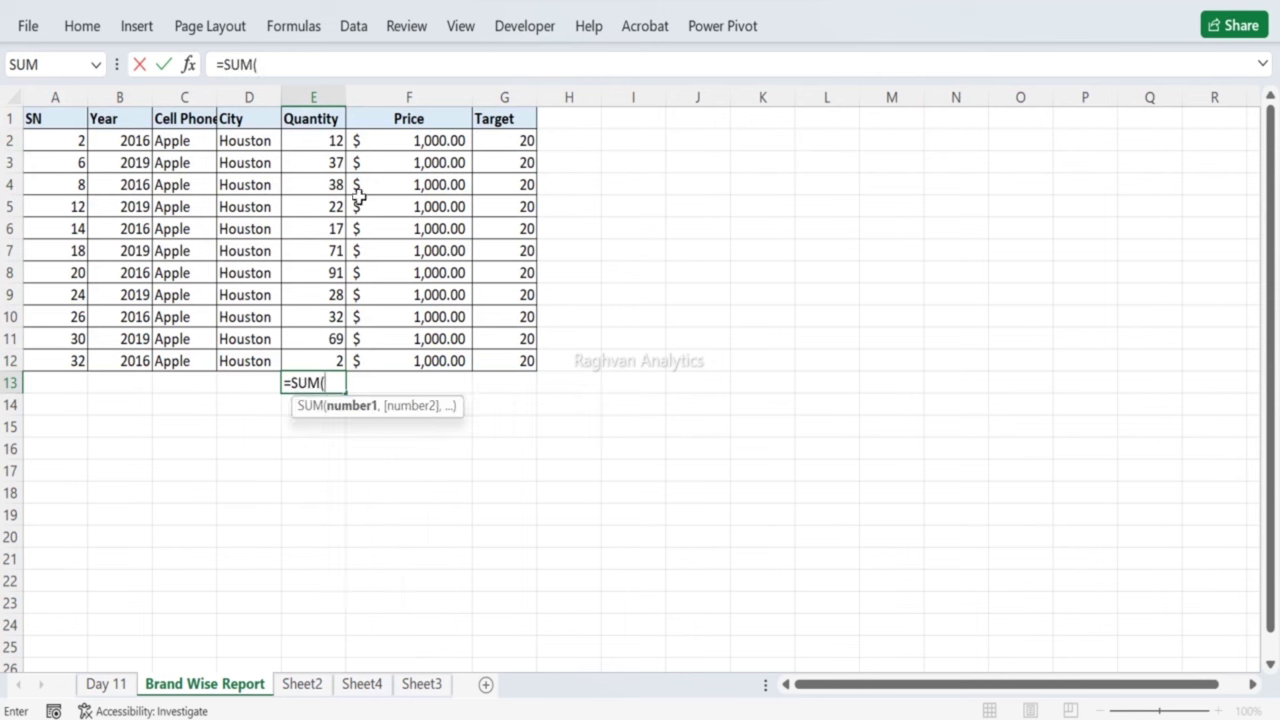
{"action": "left_click_drag", "start_coordinate": [323, 140], "coordinate": [308, 372]}
{"action": "key", "text": "Return"}
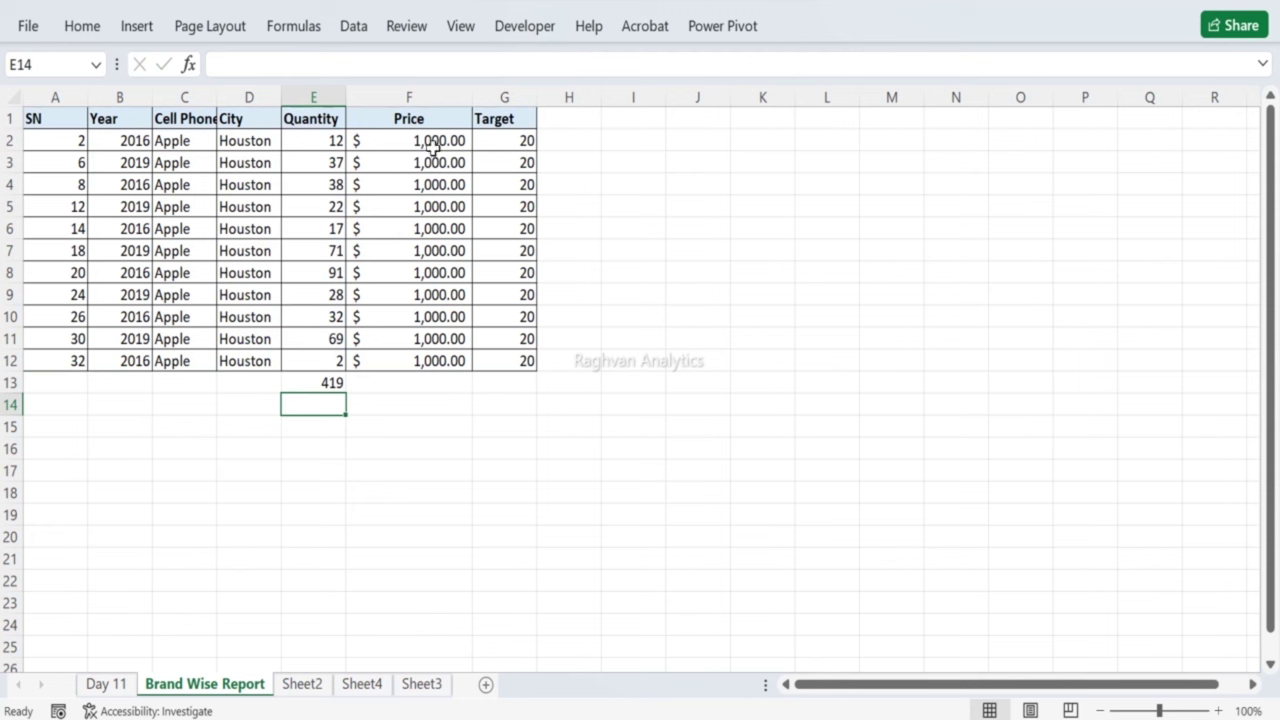
Step: Compute the value total 419000 in F13 with =E13*1000
{"action": "left_click", "coordinate": [379, 383]}
{"action": "type", "text": "="}
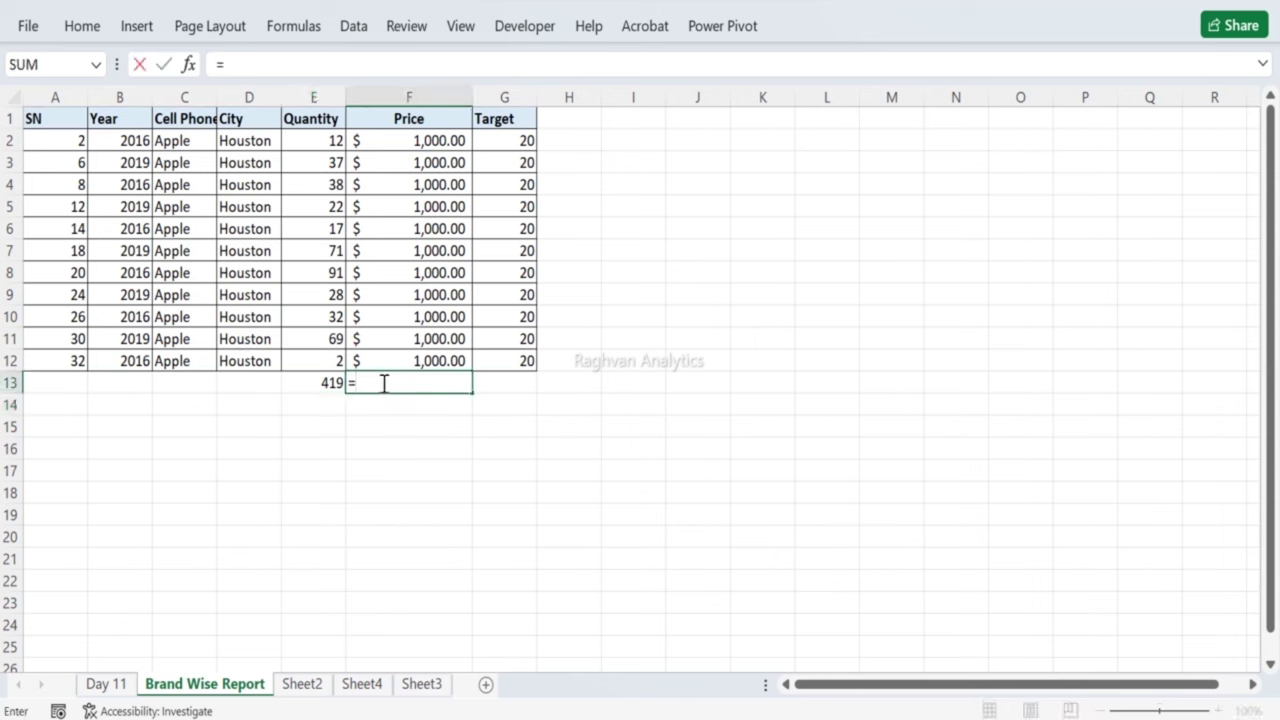
{"action": "key", "text": "Left"}
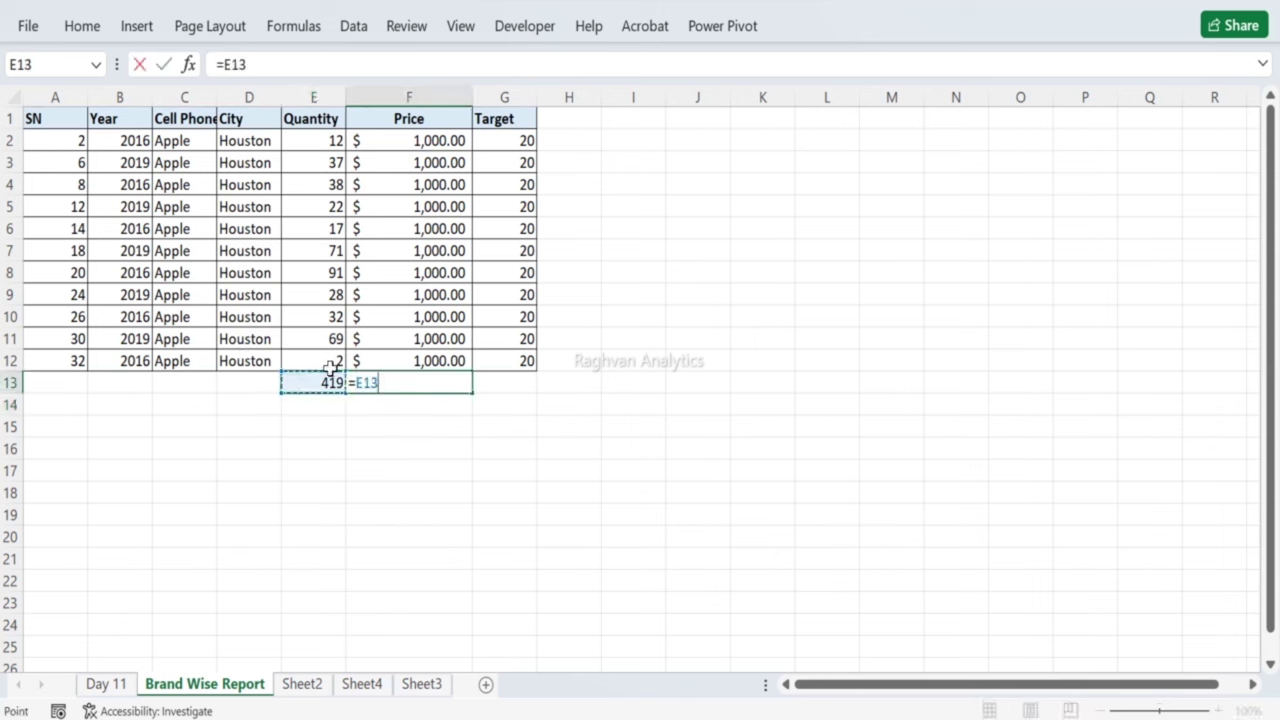
{"action": "type", "text": "*1000"}
{"action": "key", "text": "Return"}
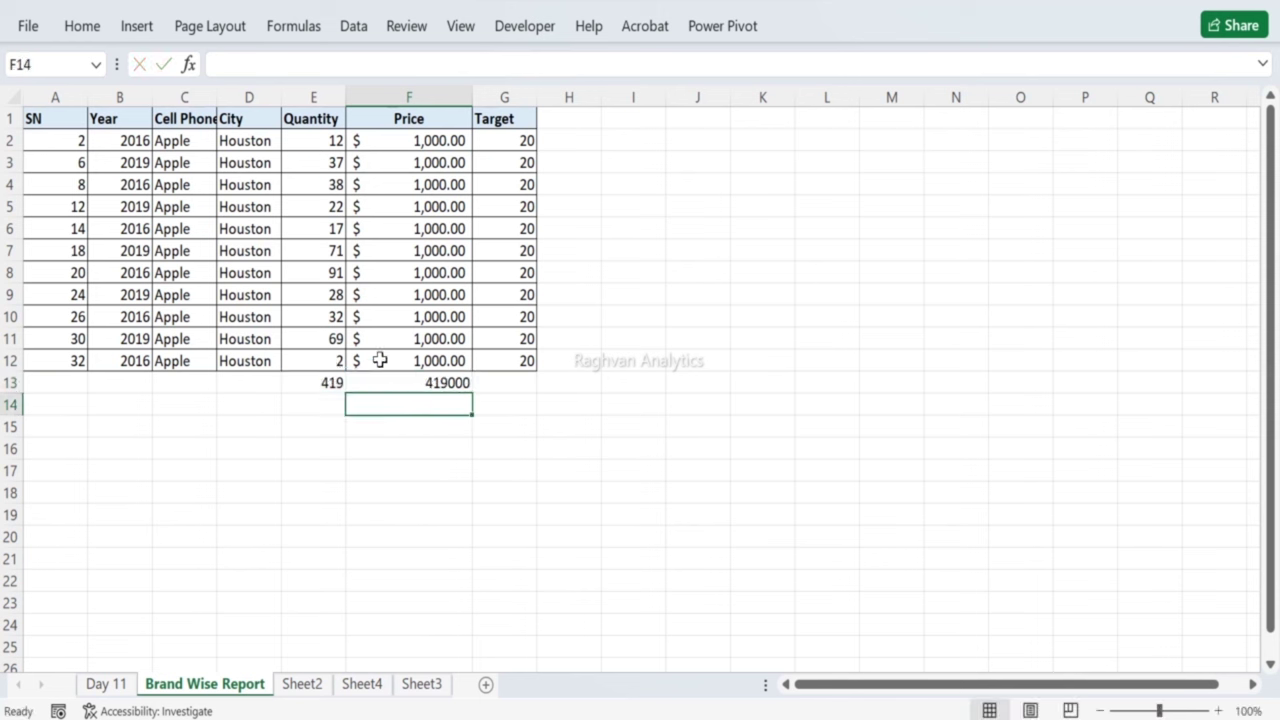
{"action": "left_click", "coordinate": [381, 364]}
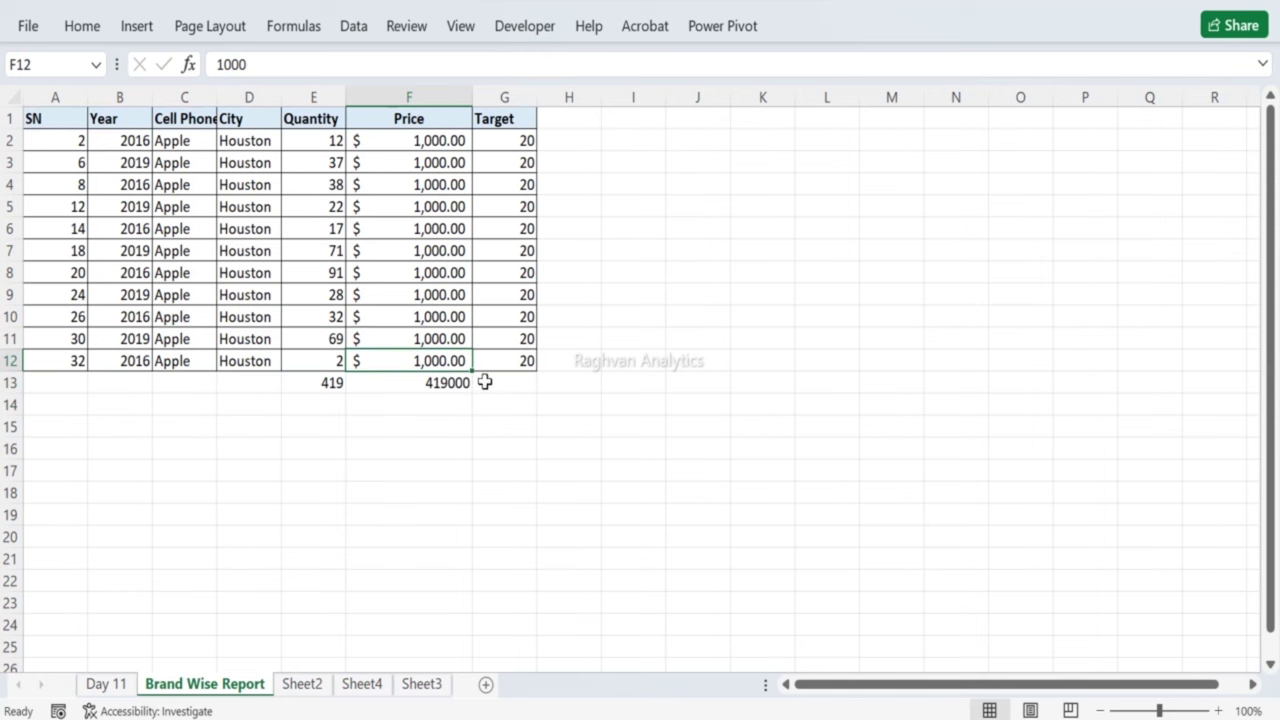
Step: Format the value total as $ 4,19,000.00 with Format Painter and shade E13:F13 green
{"action": "left_click", "coordinate": [80, 27]}
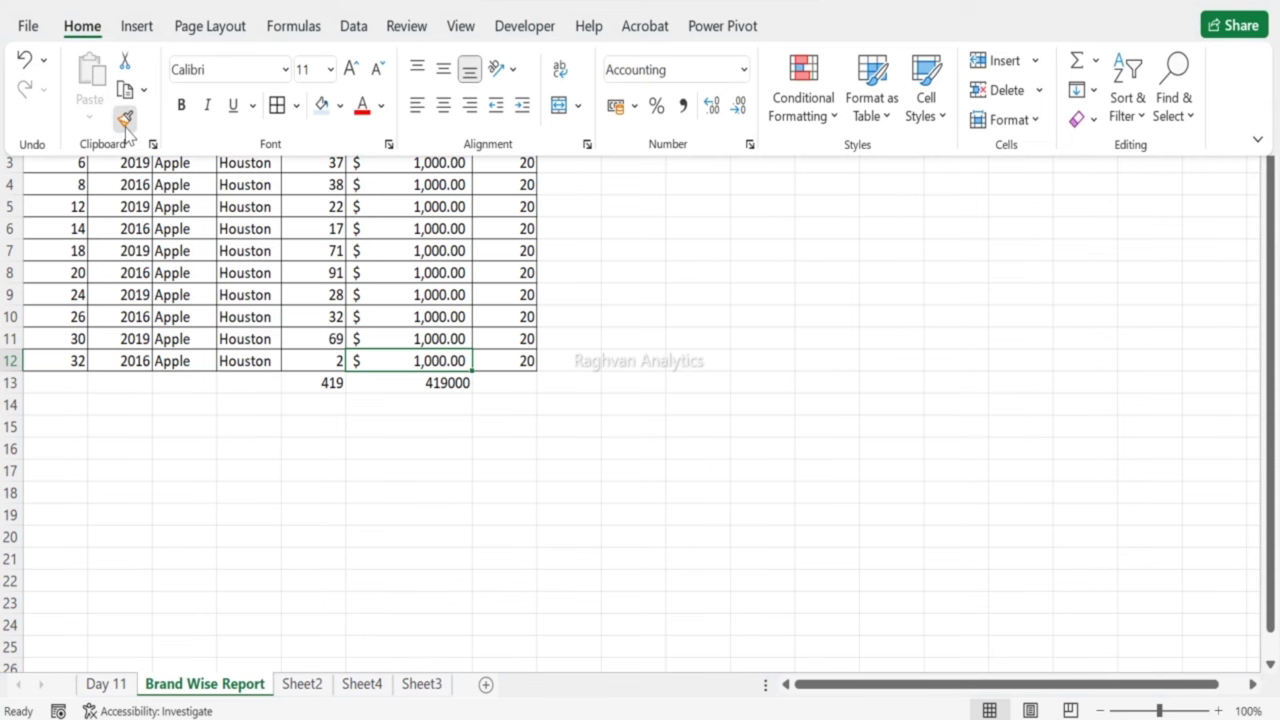
{"action": "left_click", "coordinate": [123, 118]}
{"action": "left_click", "coordinate": [395, 383]}
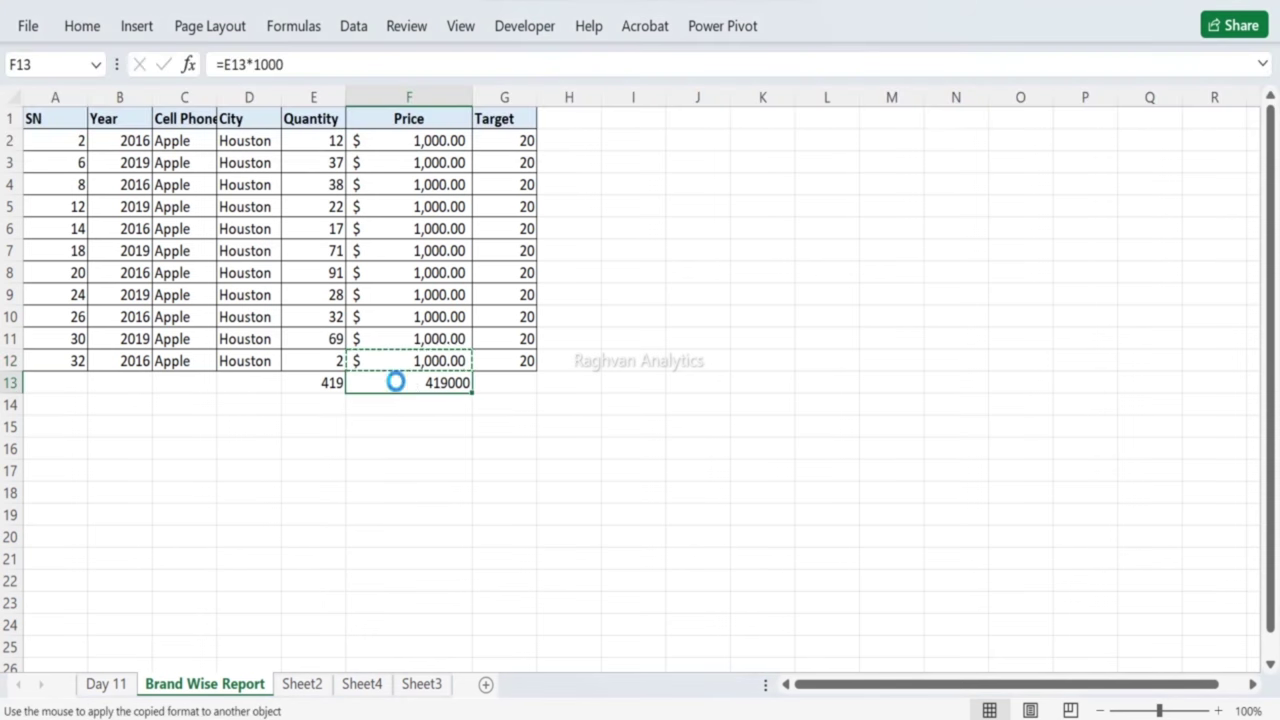
{"action": "left_click_drag", "start_coordinate": [289, 381], "coordinate": [400, 382]}
{"action": "left_click", "coordinate": [84, 28]}
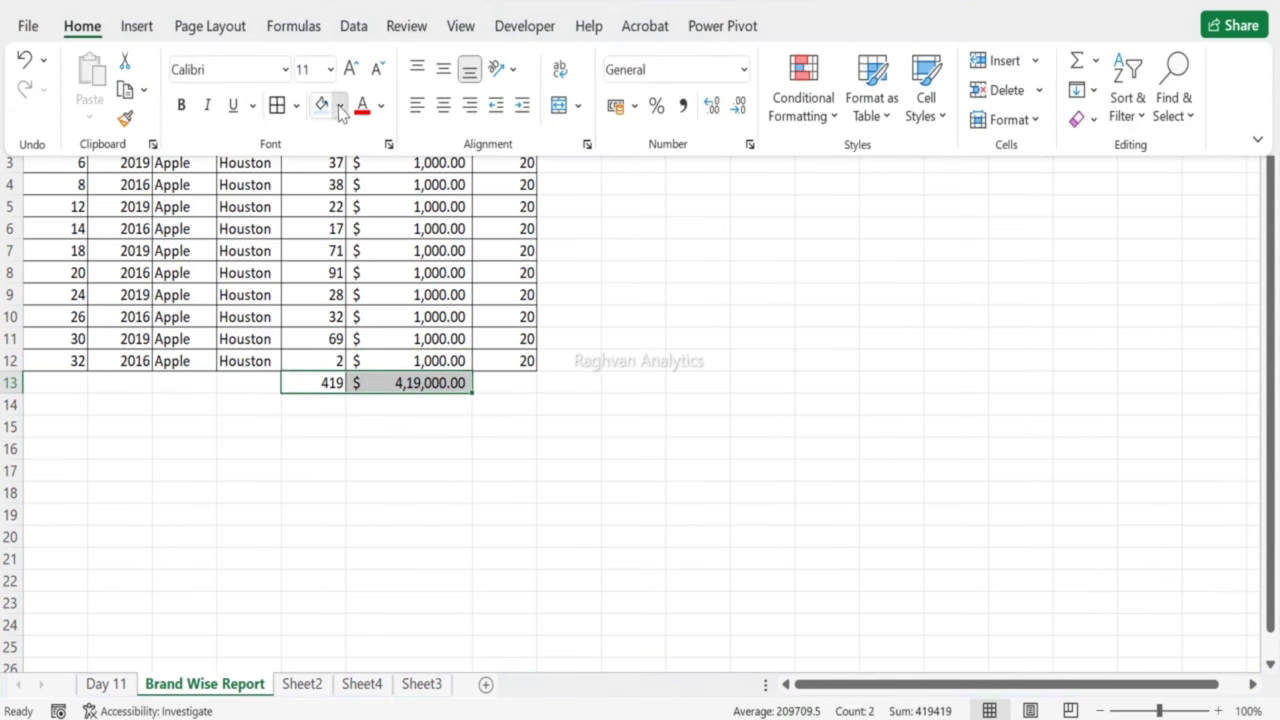
{"action": "left_click", "coordinate": [340, 105]}
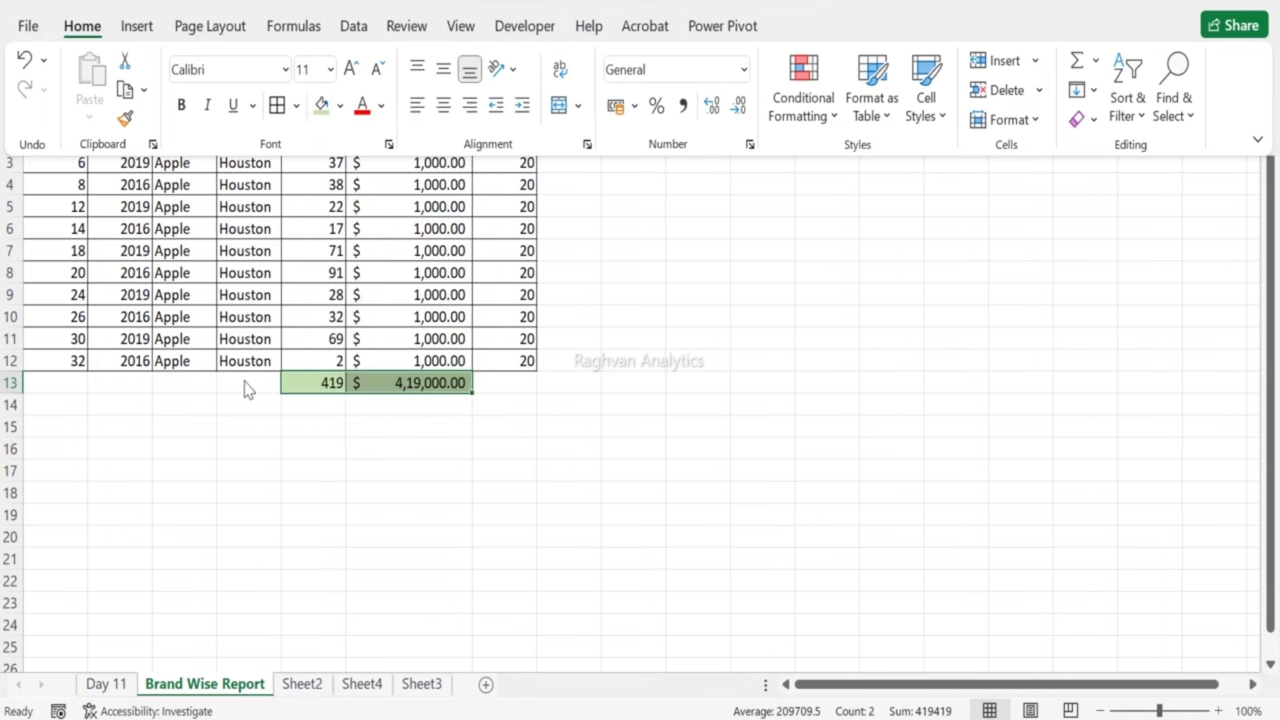
Step: Copy the Apple and Houston labels from the last data row
{"action": "left_click", "coordinate": [171, 364]}
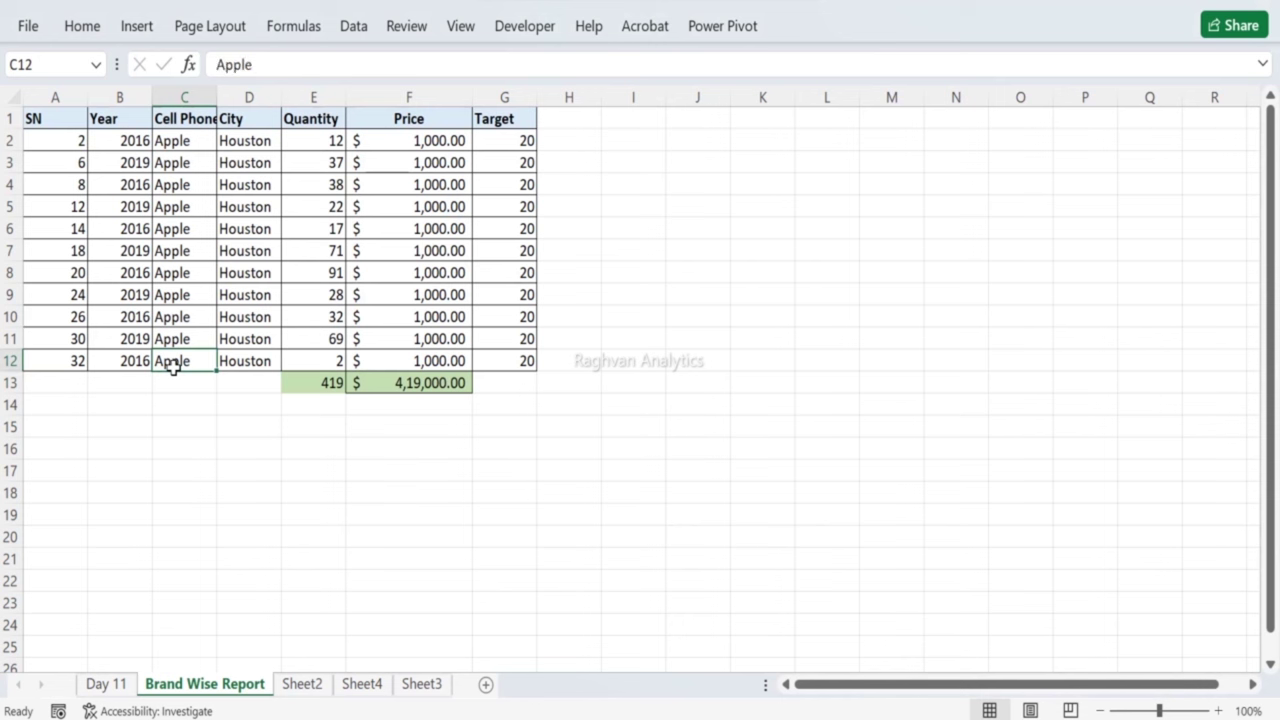
{"action": "left_click", "coordinate": [171, 385]}
{"action": "left_click_drag", "start_coordinate": [191, 361], "coordinate": [225, 363]}
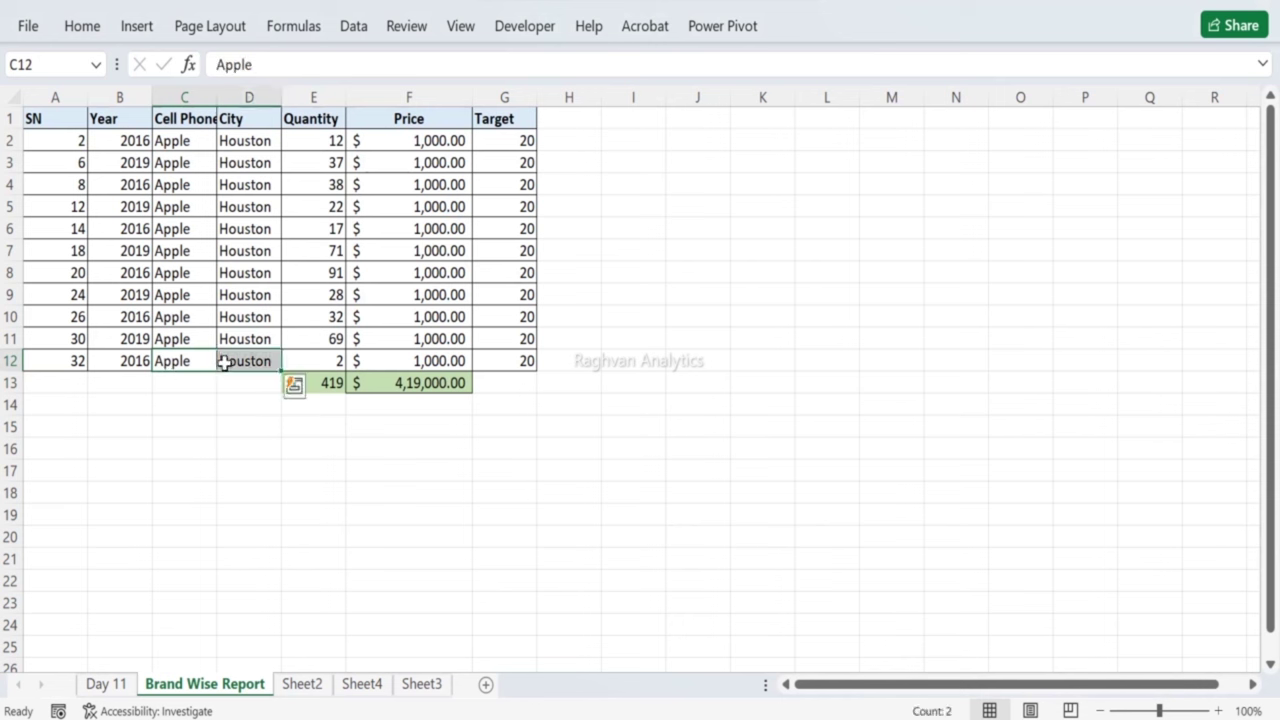
{"action": "key", "text": "ctrl+c"}
Step: Paste Apple and Houston beside the totals, then move summary row C13:F13 down to row 15
{"action": "key", "text": "Down"}
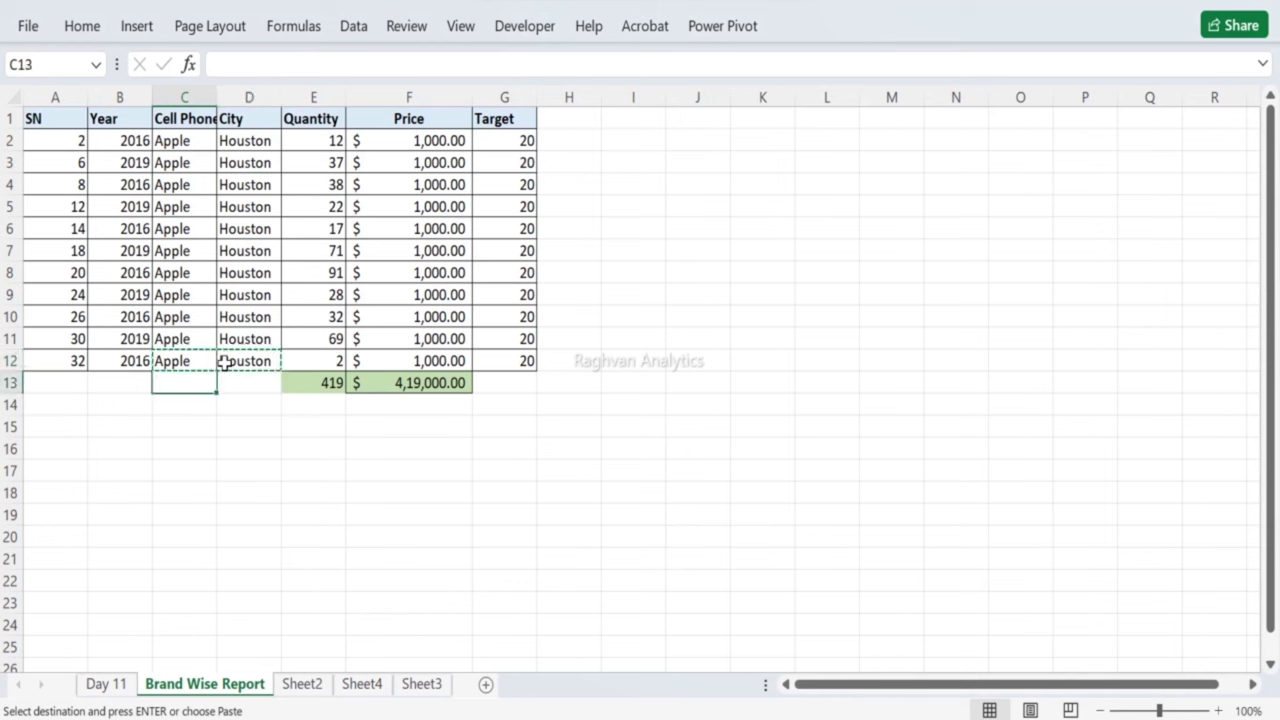
{"action": "key", "text": "ctrl+v"}
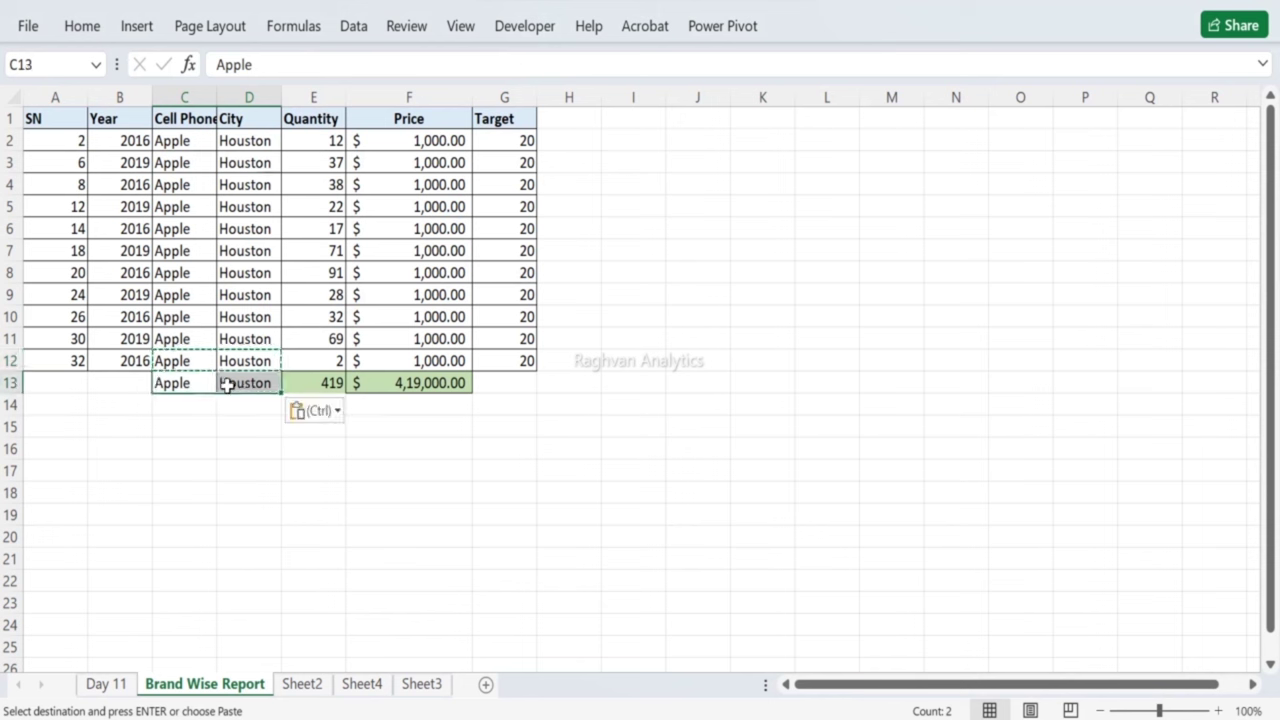
{"action": "left_click", "coordinate": [225, 435]}
{"action": "left_click_drag", "start_coordinate": [190, 382], "coordinate": [420, 388]}
{"action": "key", "text": "ctrl+c"}
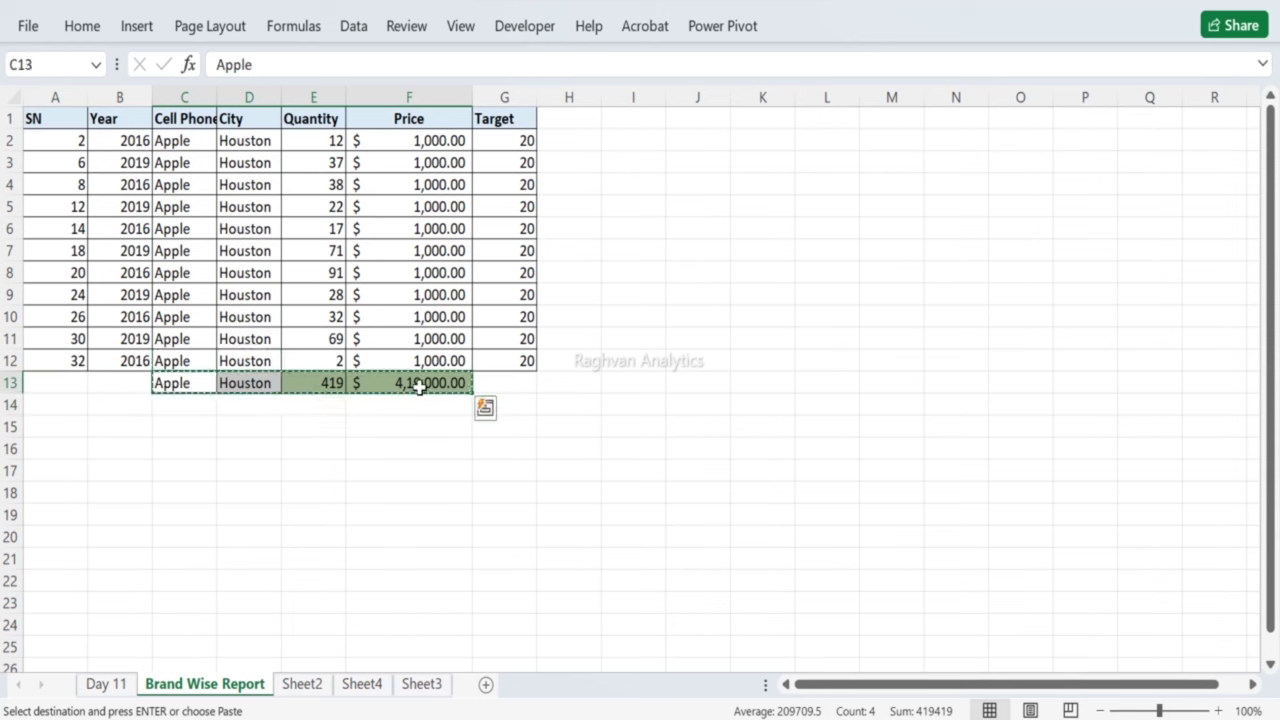
{"action": "key", "text": "Down"}
{"action": "key", "text": "Down"}
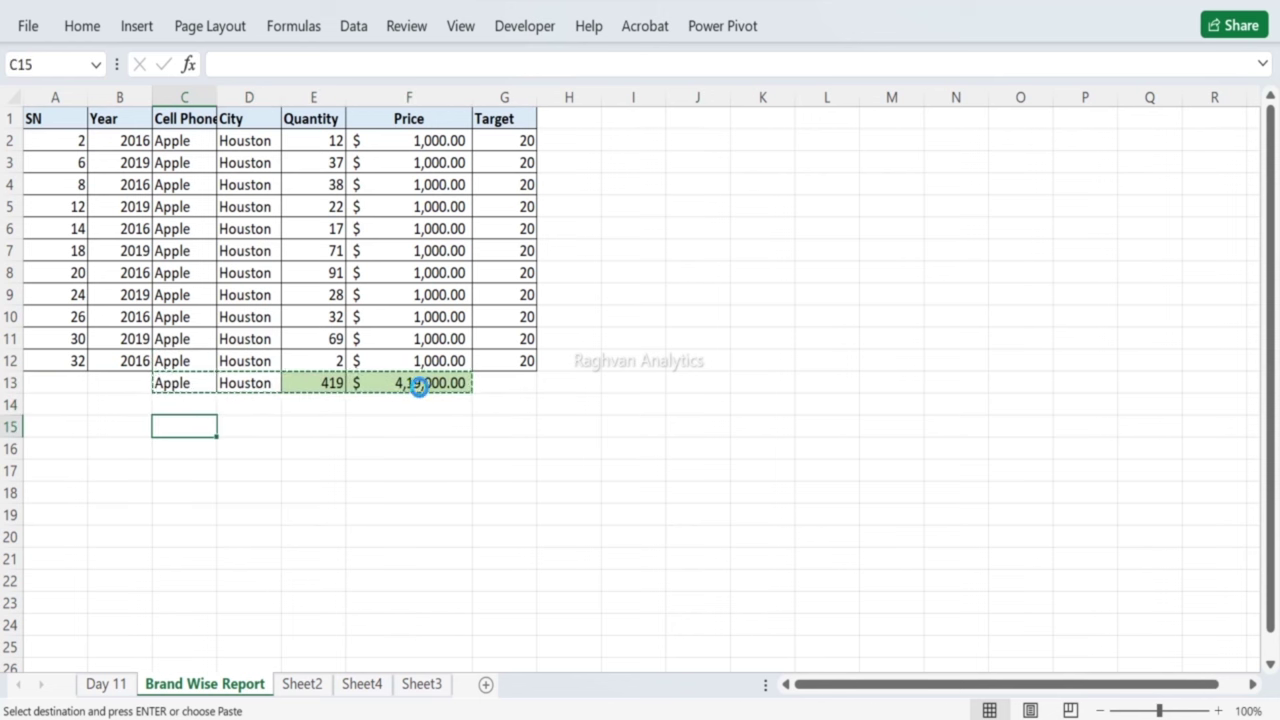
{"action": "key", "text": "Return"}
{"action": "key", "text": "Escape"}
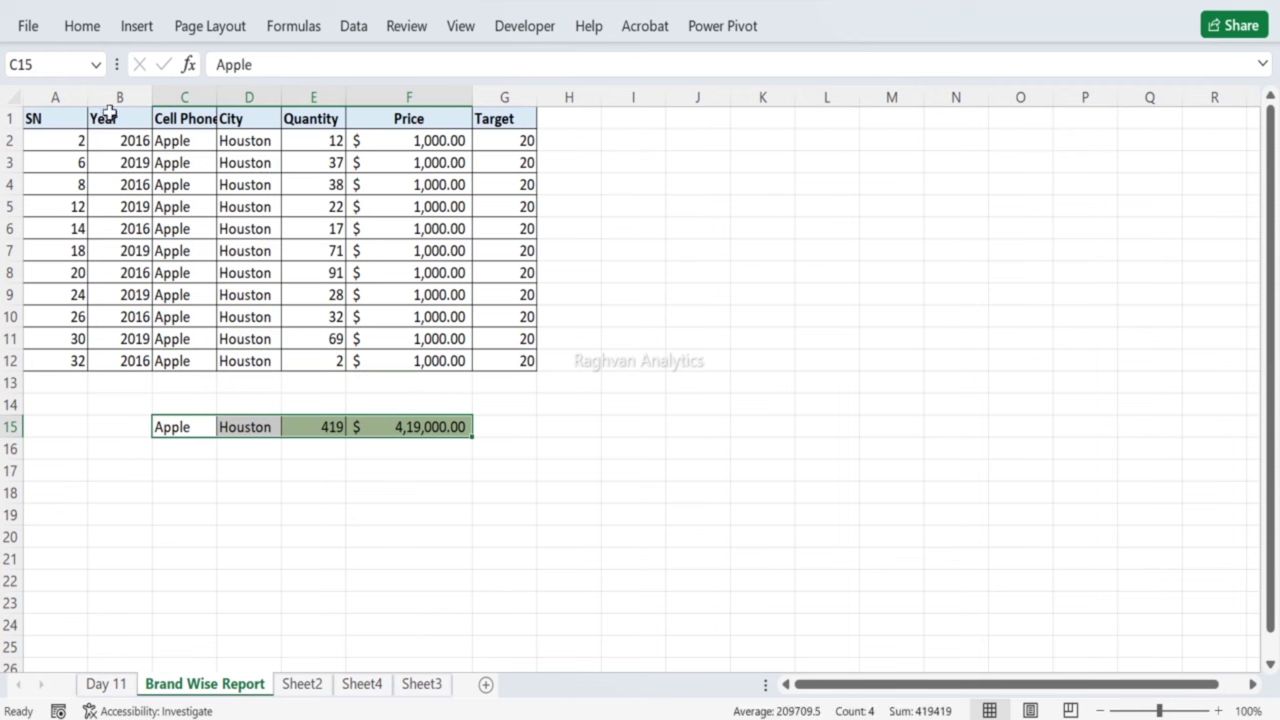
Step: Give the Apple summary row a thick outside border
{"action": "left_click", "coordinate": [96, 32]}
{"action": "left_click", "coordinate": [297, 107]}
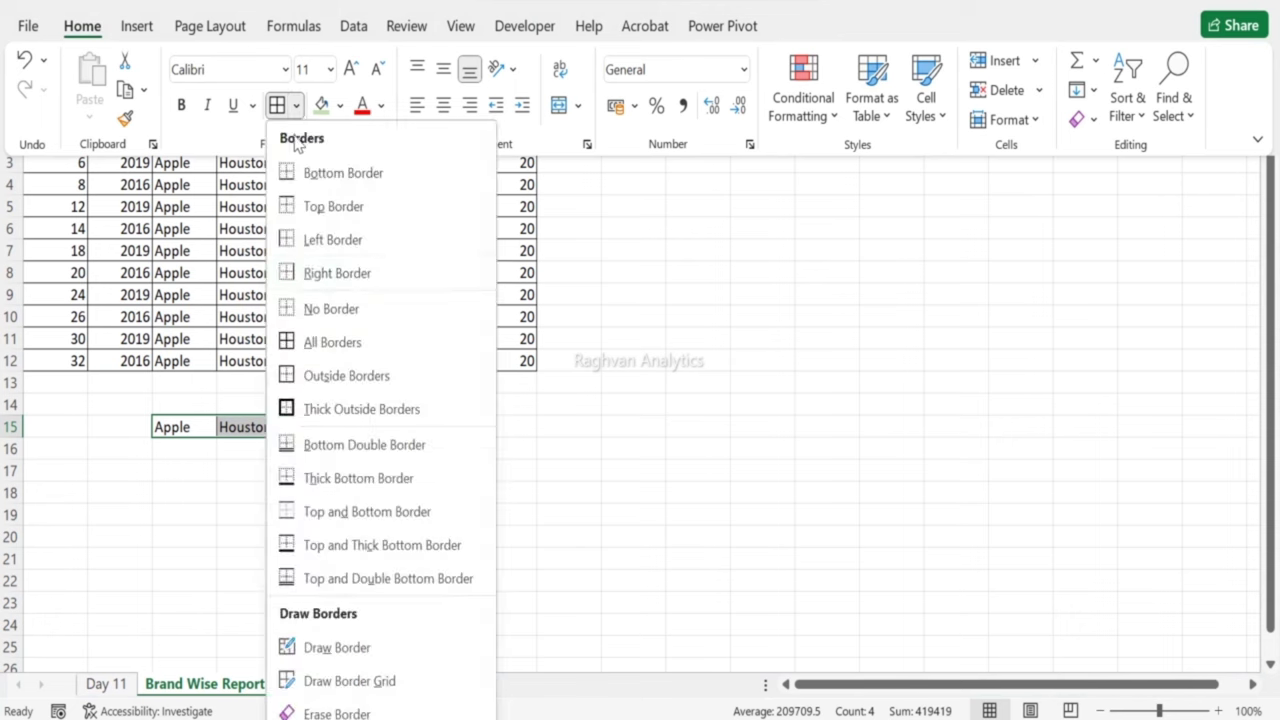
{"action": "left_click", "coordinate": [300, 408]}
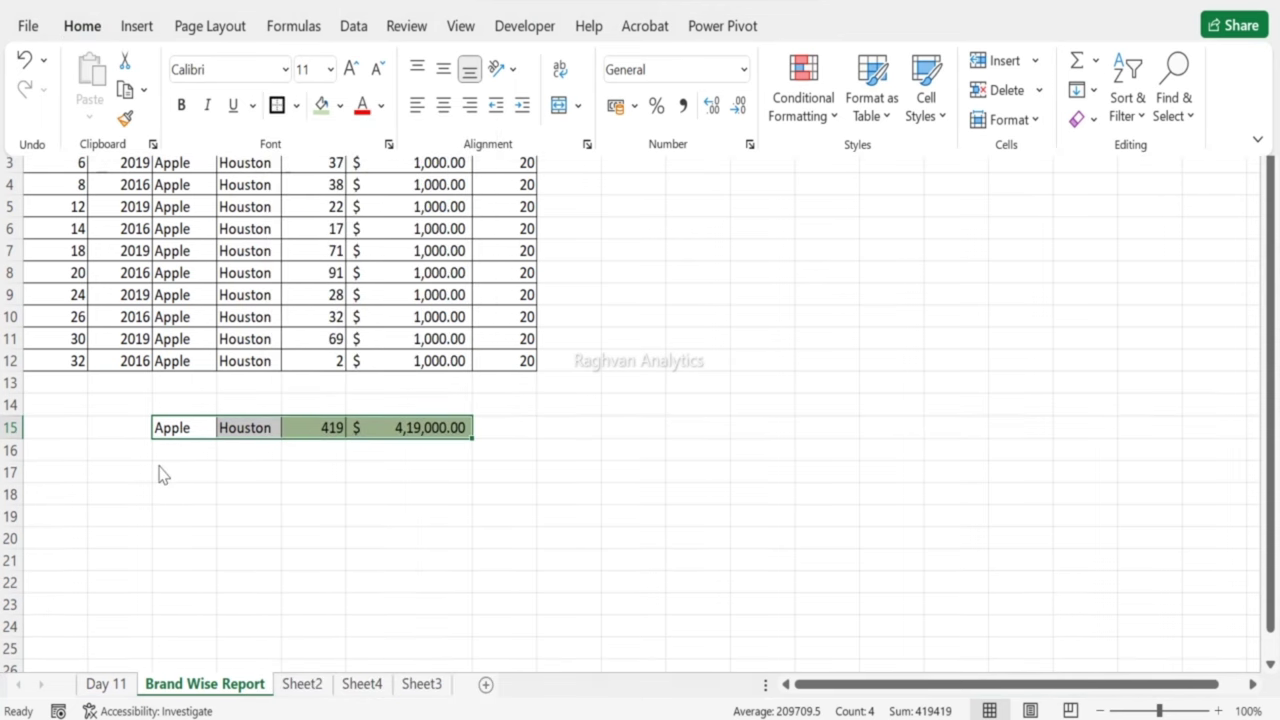
{"action": "left_click", "coordinate": [264, 450]}
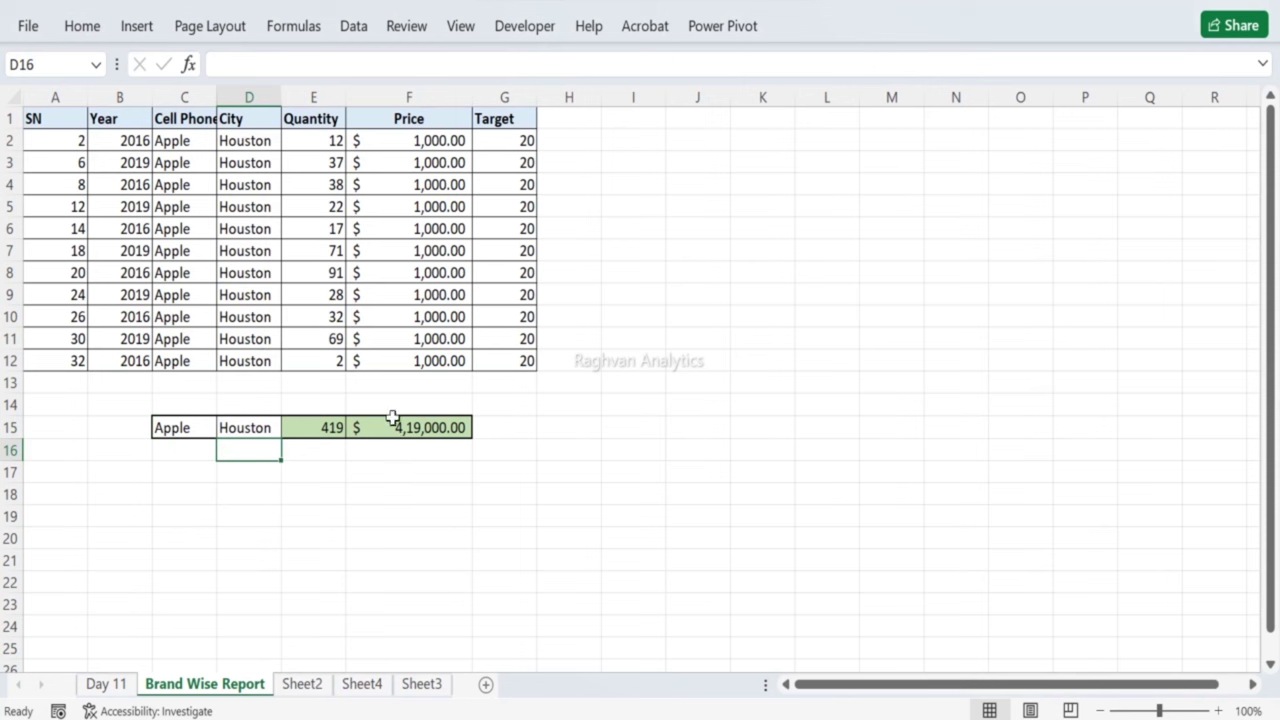
Step: On Day 11, change the Cell Phones filter from Apple to LG only
{"action": "left_click", "coordinate": [119, 684]}
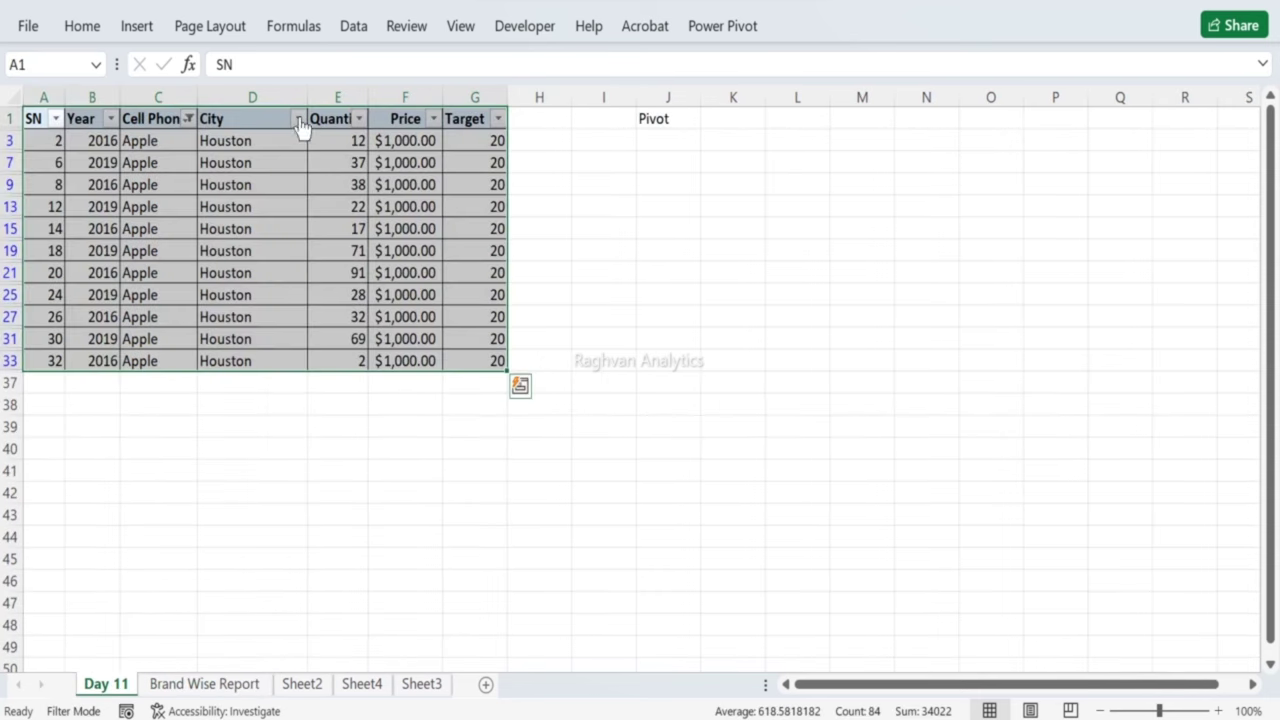
{"action": "left_click", "coordinate": [188, 118]}
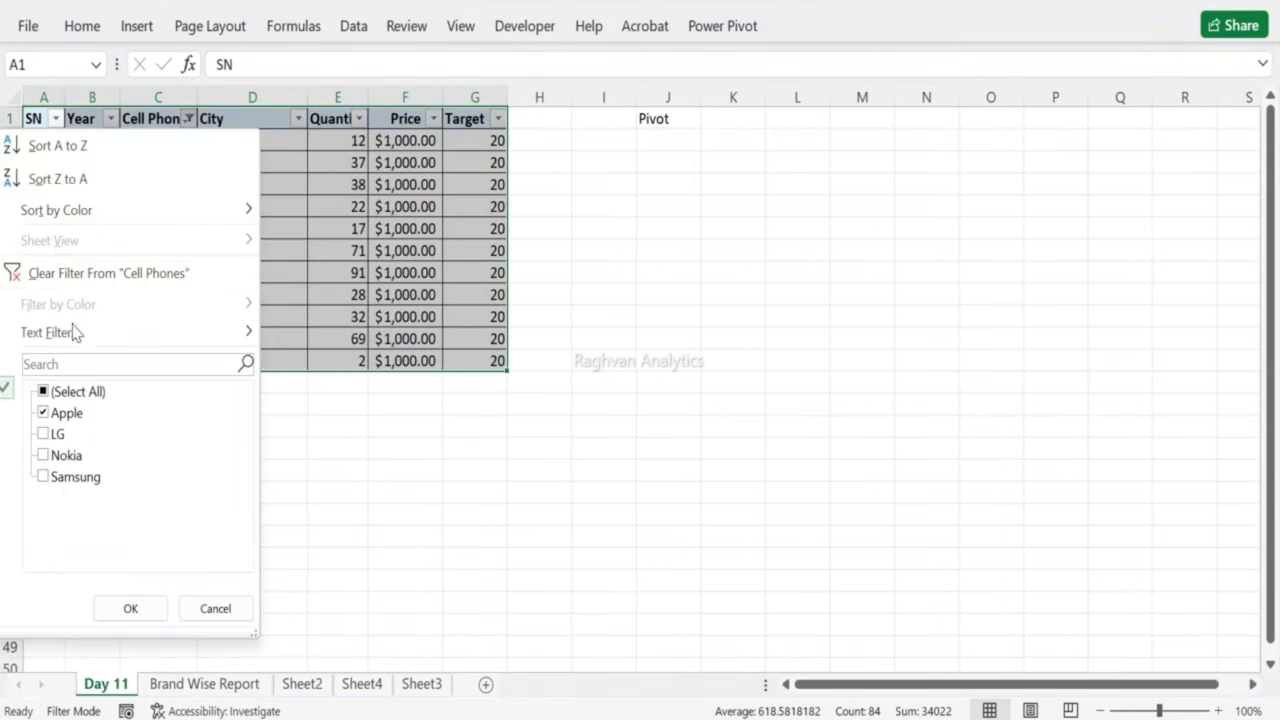
{"action": "left_click", "coordinate": [44, 413]}
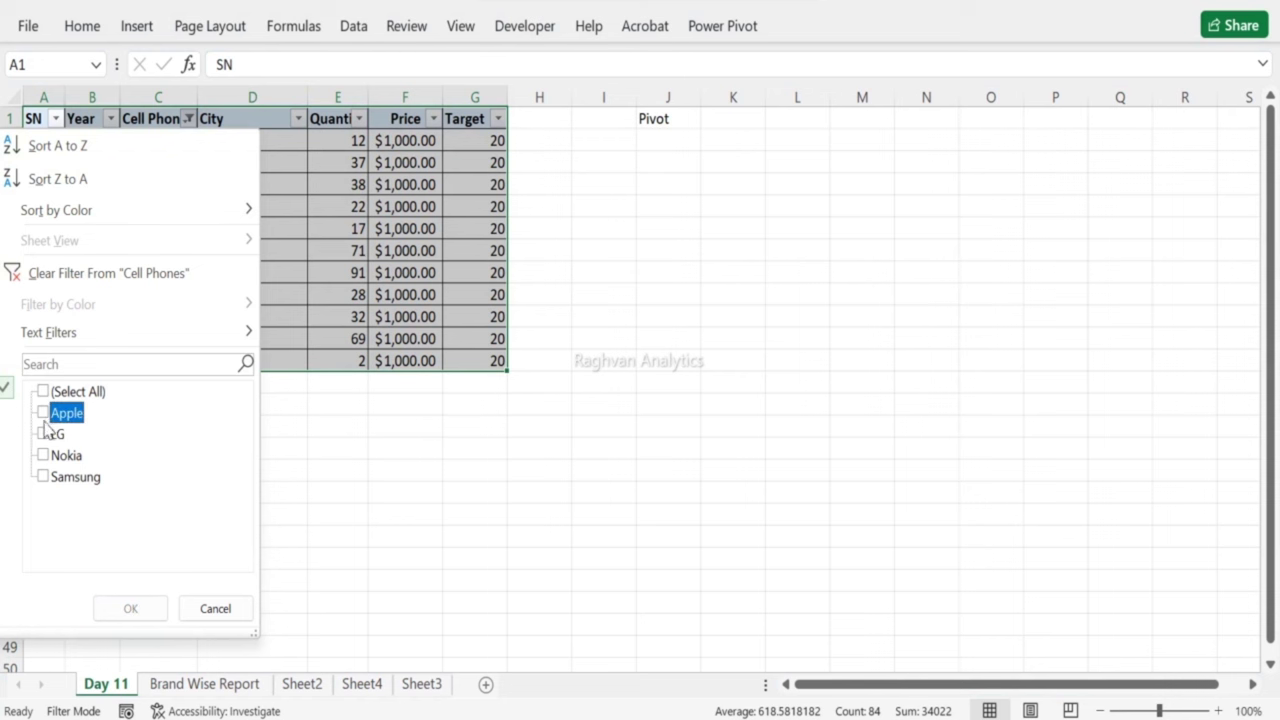
{"action": "left_click", "coordinate": [43, 434]}
{"action": "left_click", "coordinate": [126, 606]}
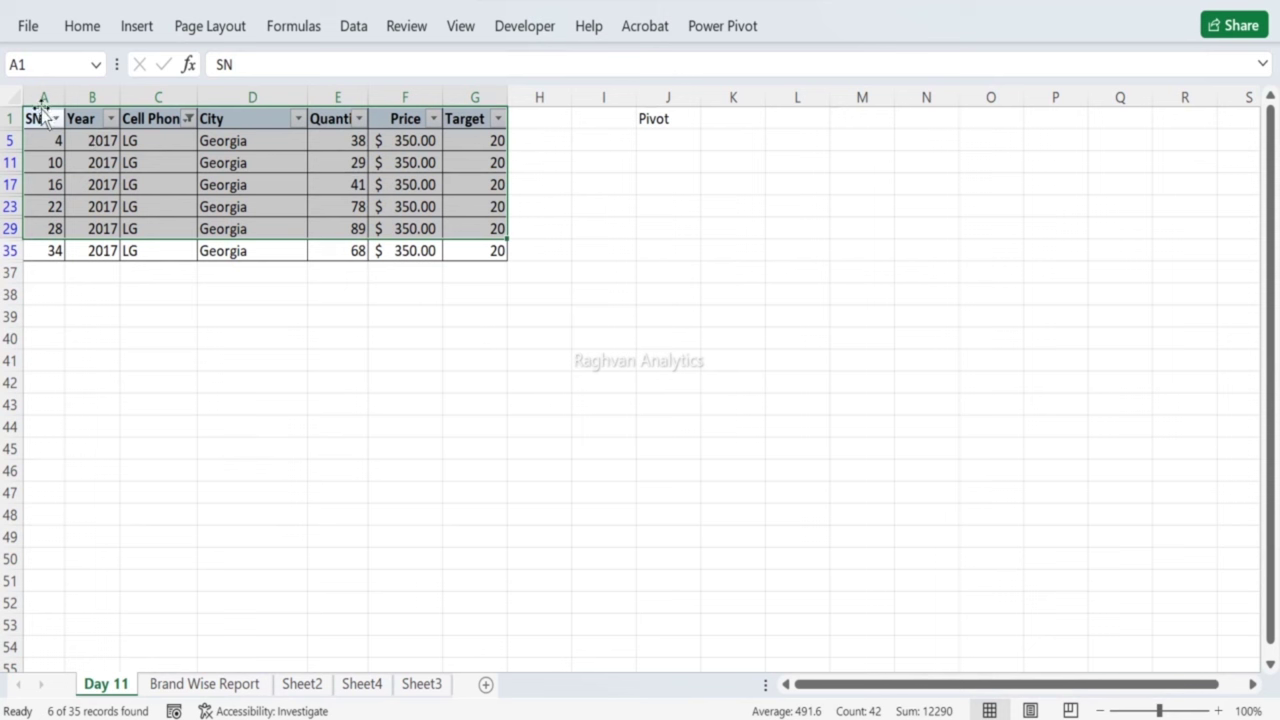
Step: Copy the filtered LG table and select I1 on Brand Wise Report
{"action": "left_click_drag", "start_coordinate": [34, 118], "coordinate": [459, 244]}
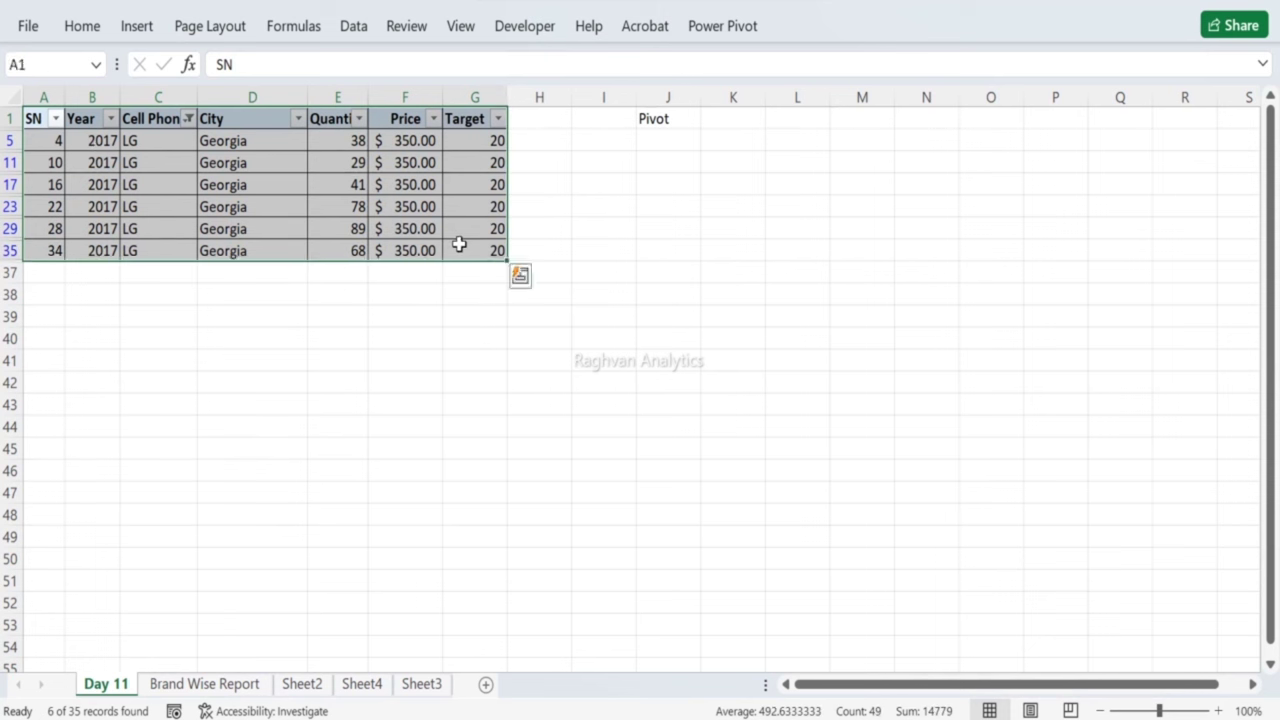
{"action": "key", "text": "ctrl+c"}
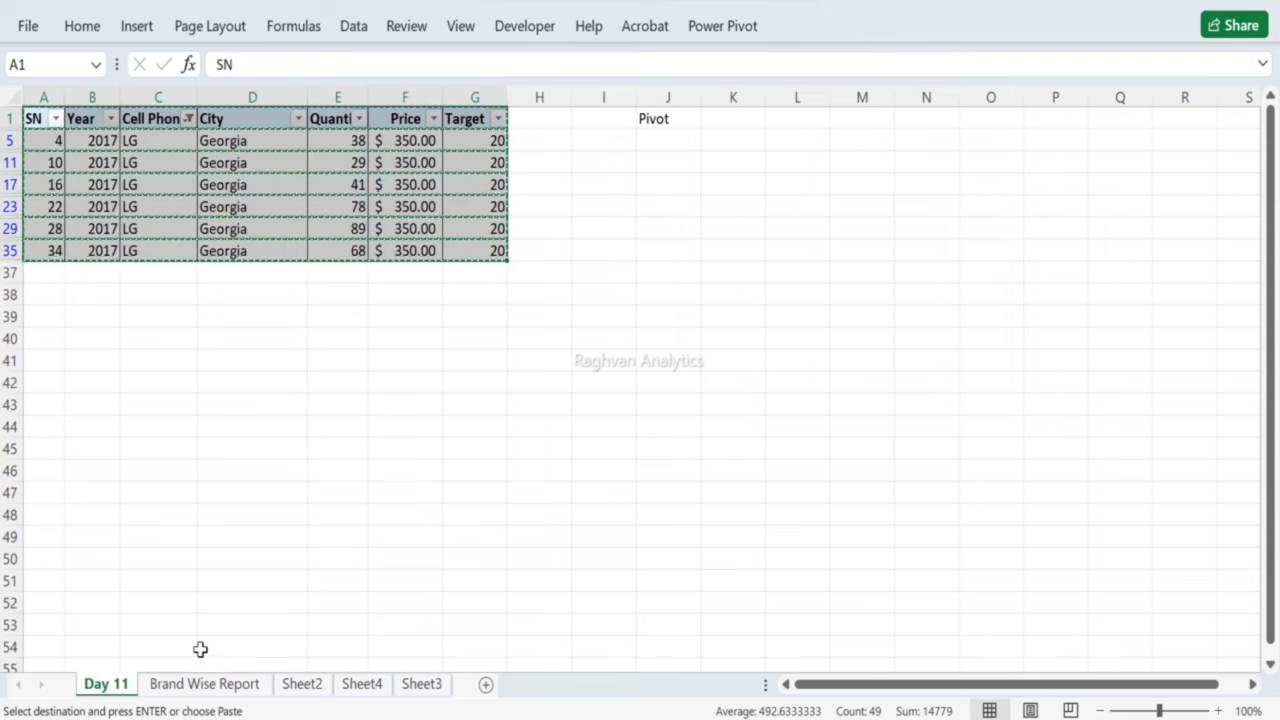
{"action": "left_click", "coordinate": [198, 684]}
{"action": "left_click", "coordinate": [618, 117]}
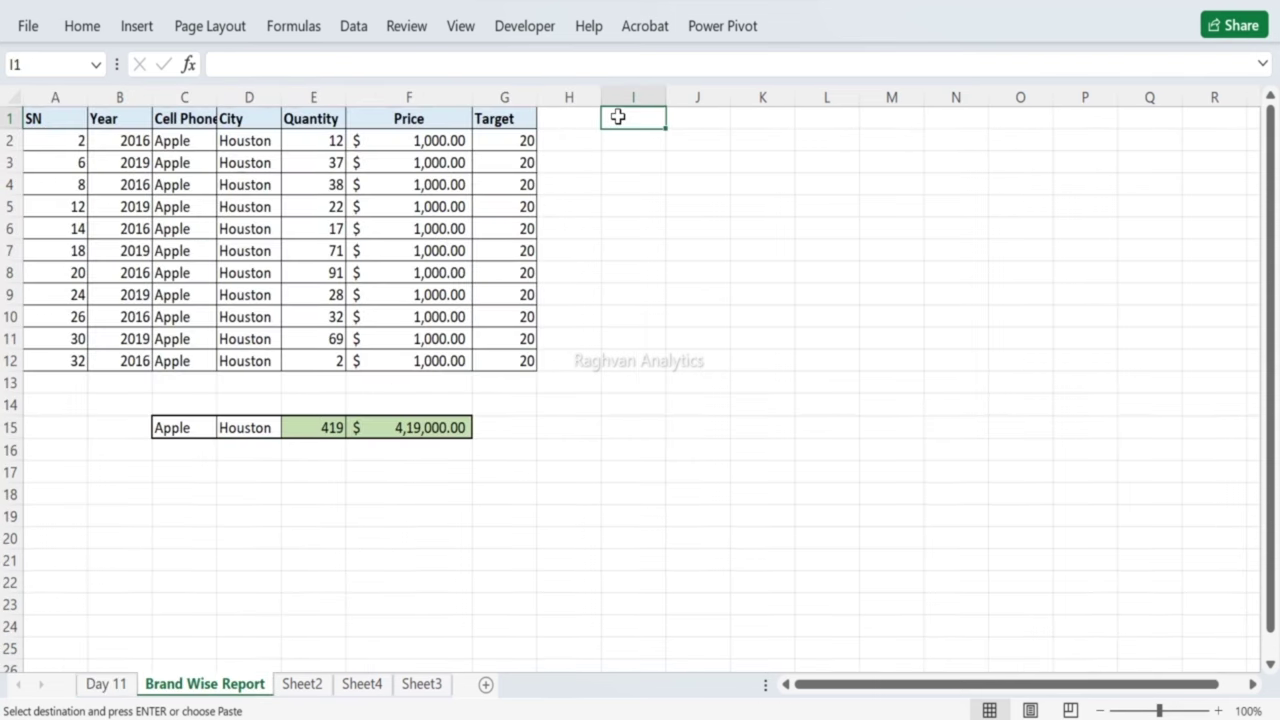
Step: Paste the LG rows at I1 and copy LG and Georgia into K15
{"action": "key", "text": "ctrl+v"}
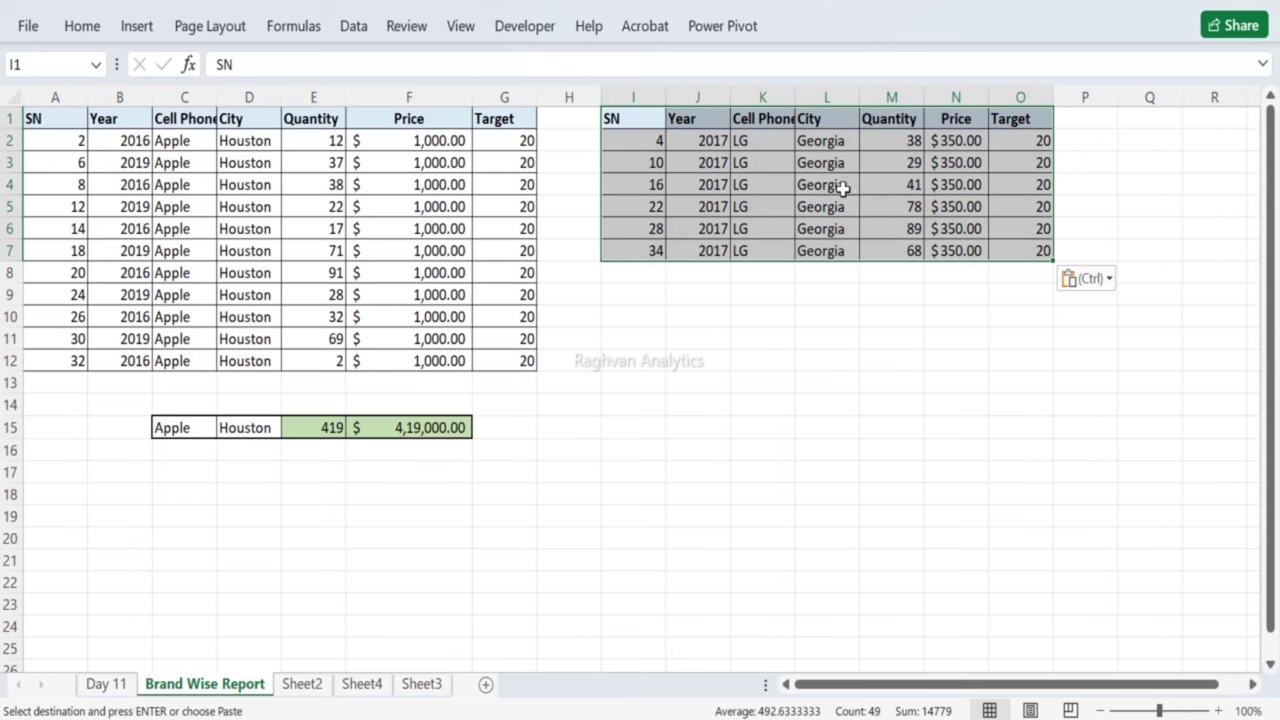
{"action": "left_click_drag", "start_coordinate": [751, 250], "coordinate": [825, 250]}
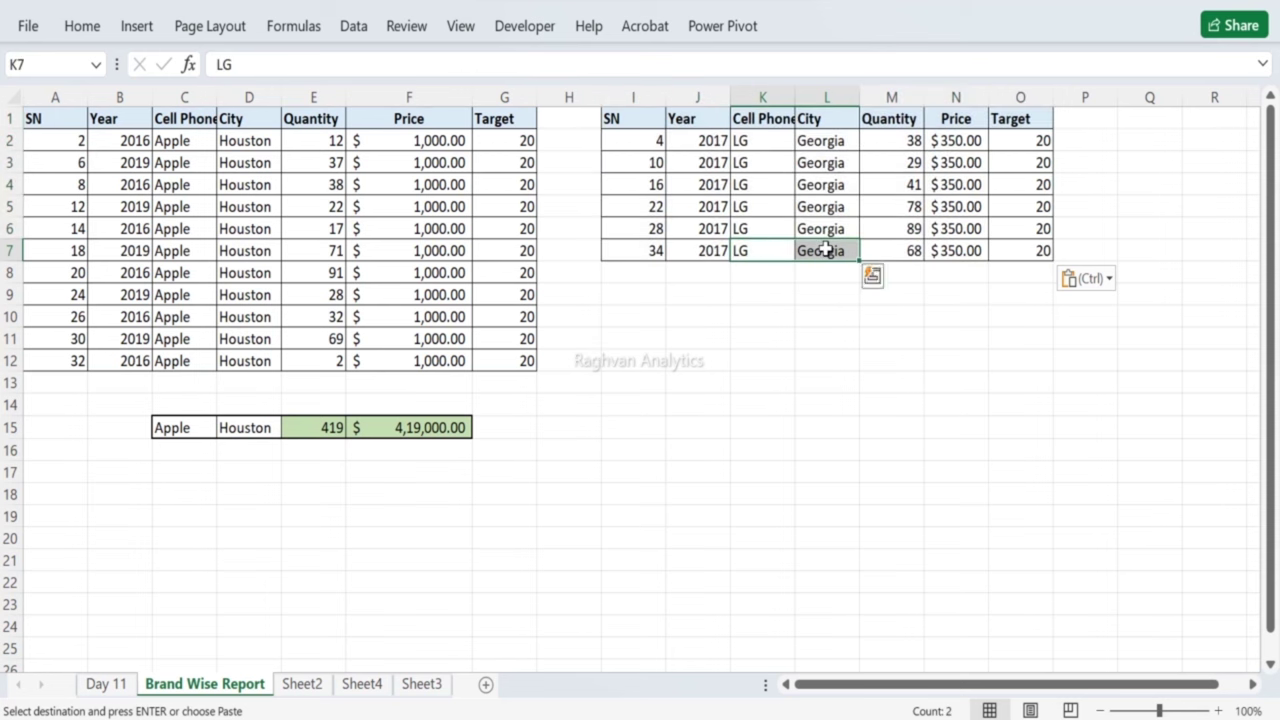
{"action": "key", "text": "ctrl+c"}
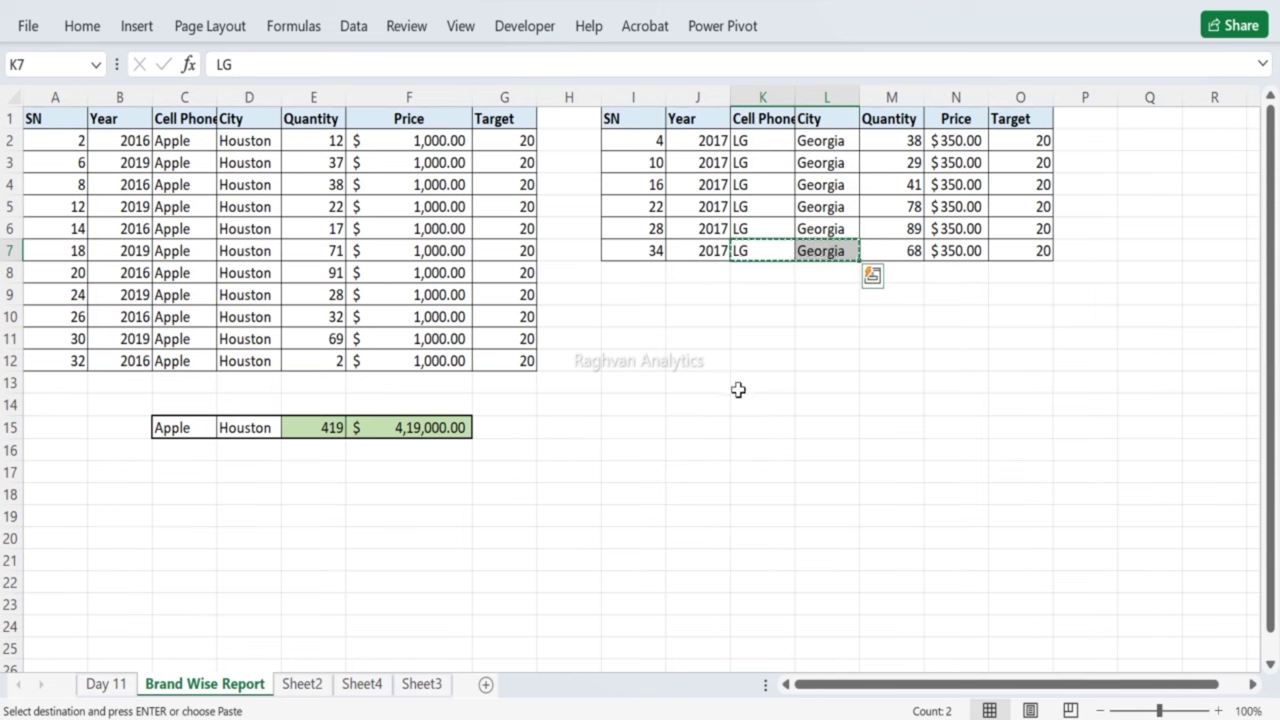
{"action": "left_click", "coordinate": [751, 422]}
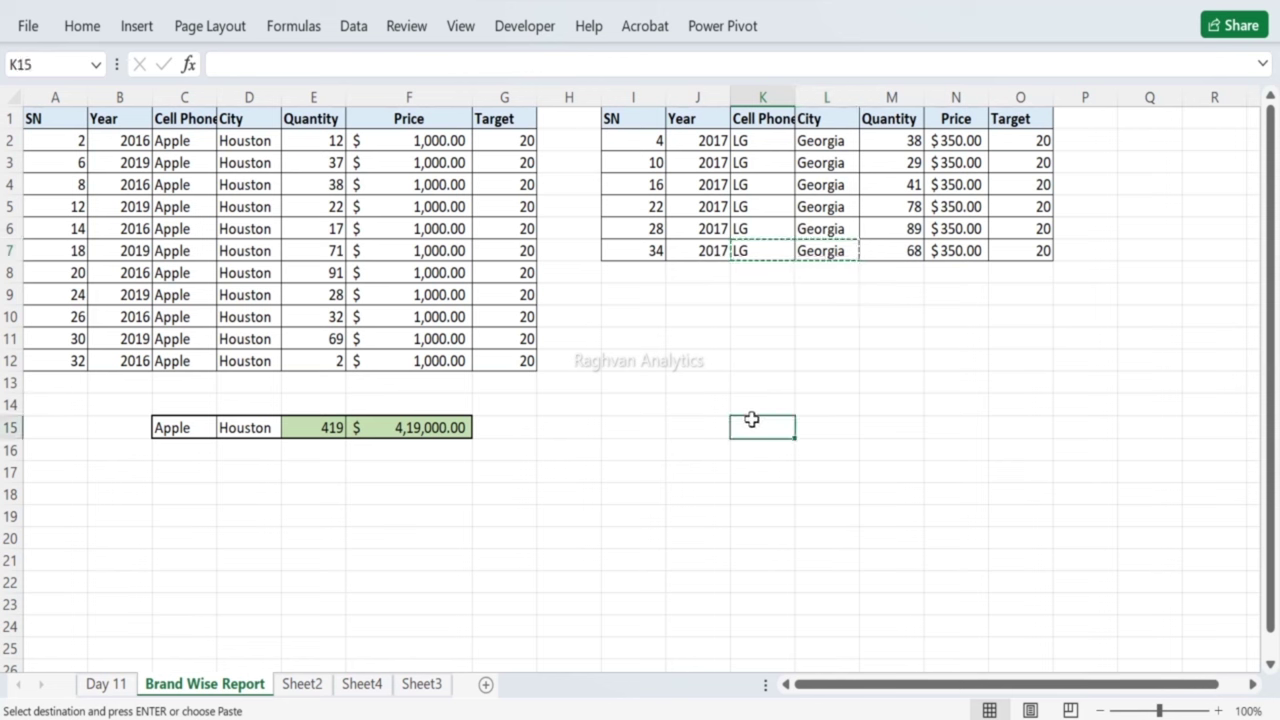
{"action": "key", "text": "ctrl+v"}
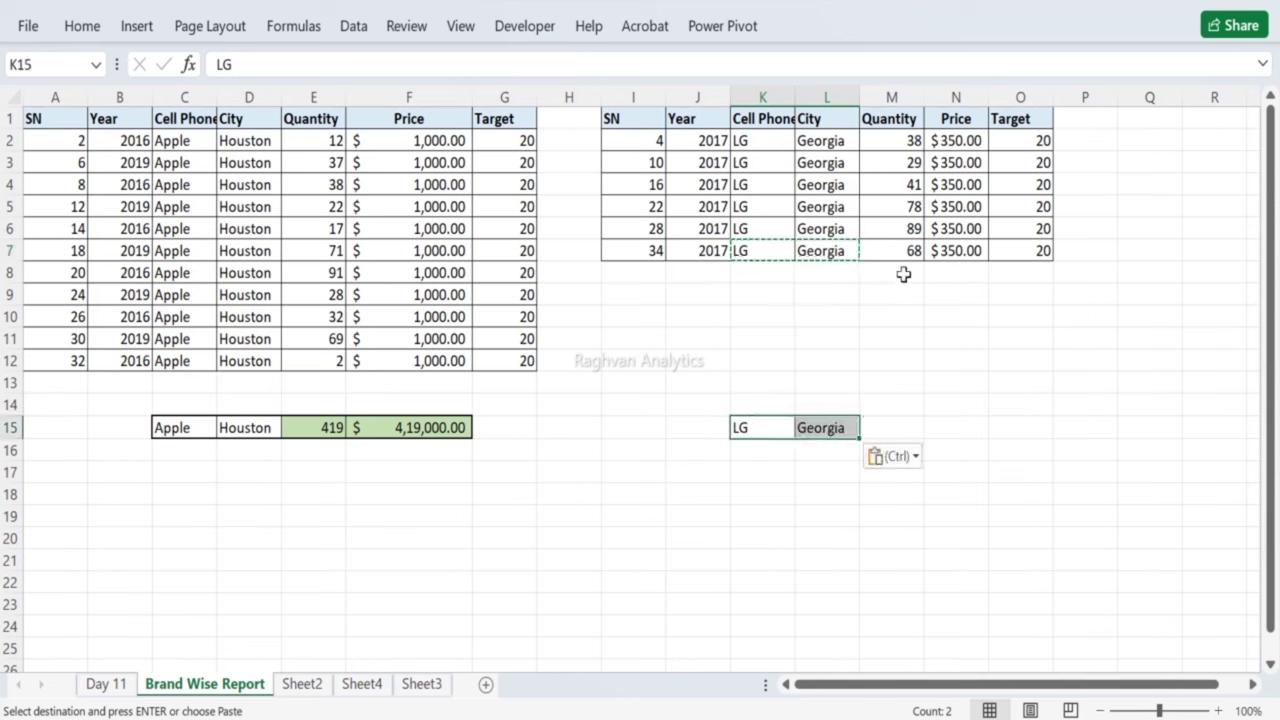
Step: Total the LG quantities in M15 with =SUM(M2:M7), giving 343
{"action": "left_click", "coordinate": [878, 424]}
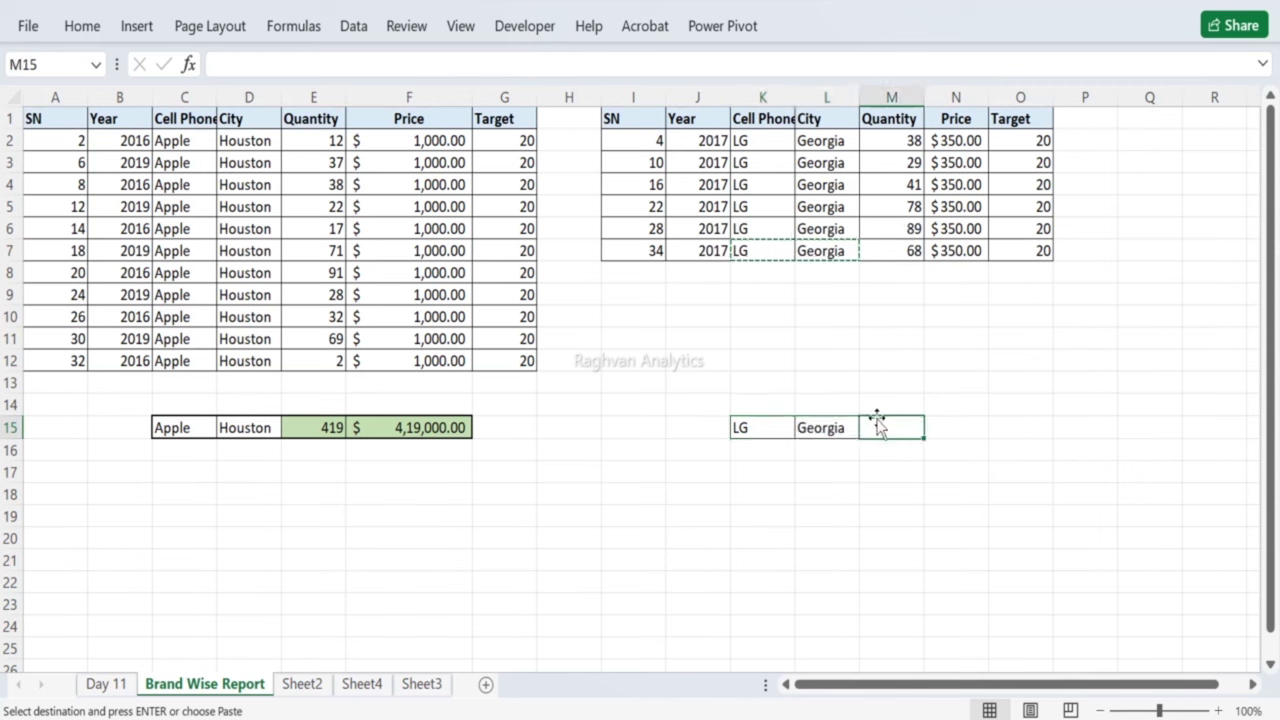
{"action": "type", "text": "=sum"}
{"action": "key", "text": "Tab"}
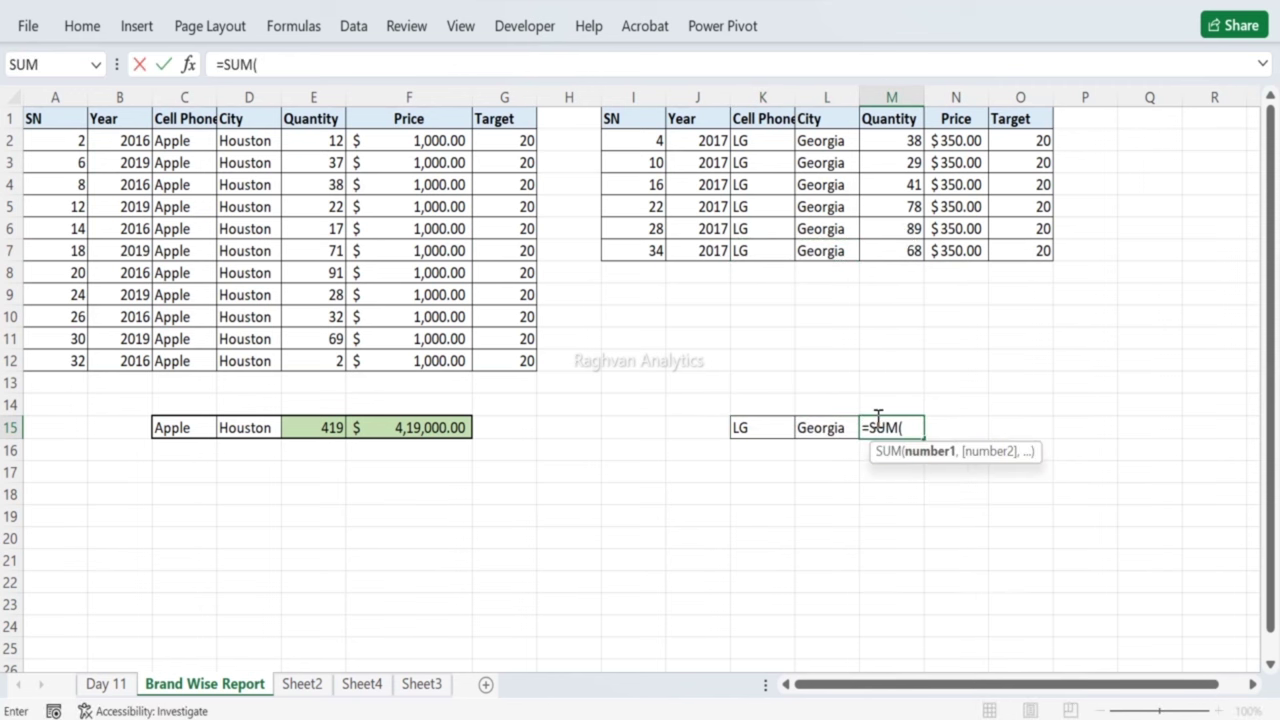
{"action": "left_click_drag", "start_coordinate": [876, 140], "coordinate": [889, 250]}
{"action": "key", "text": "Return"}
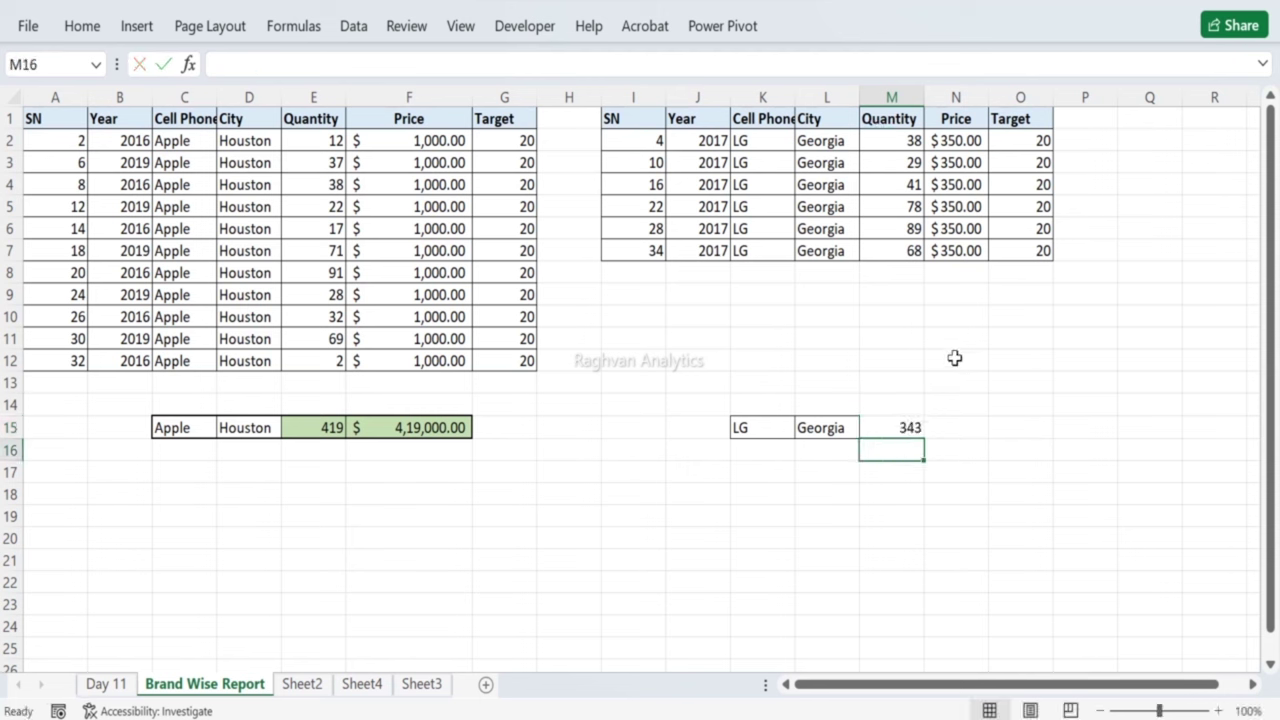
Step: Compute the LG total price 120050 in N15 as =M15*350
{"action": "left_click", "coordinate": [939, 431]}
{"action": "type", "text": "="}
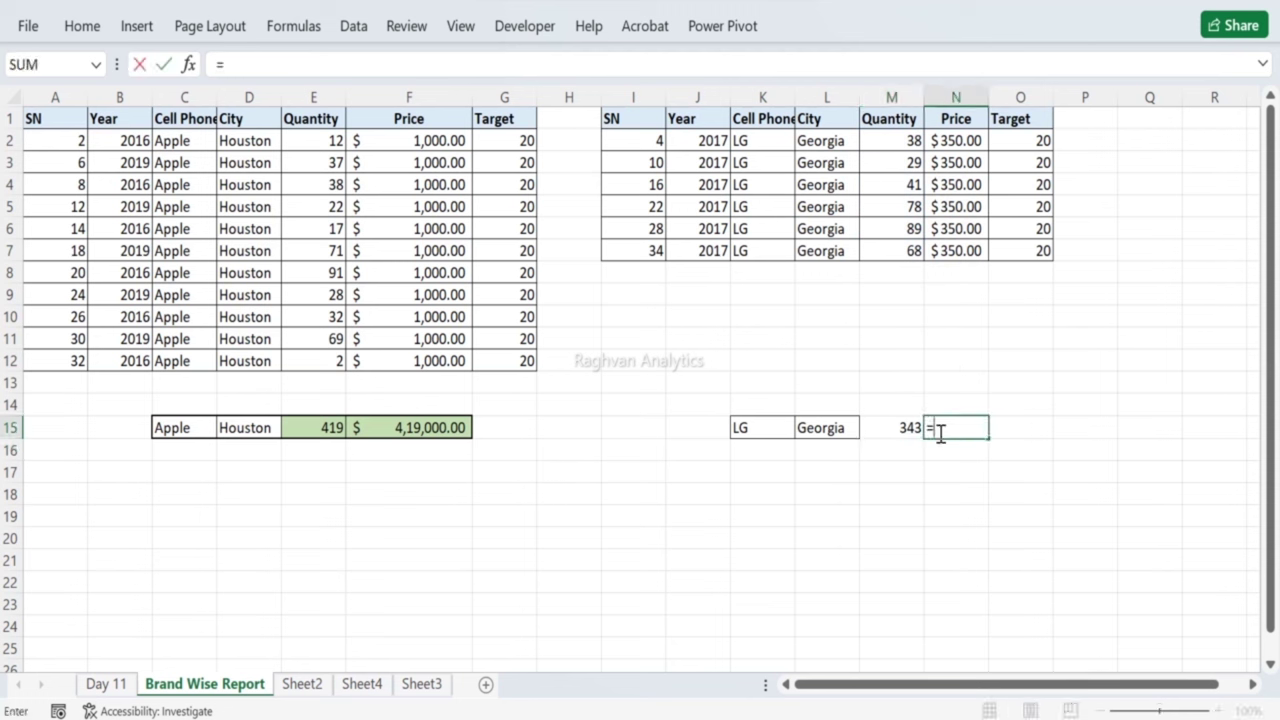
{"action": "key", "text": "Left"}
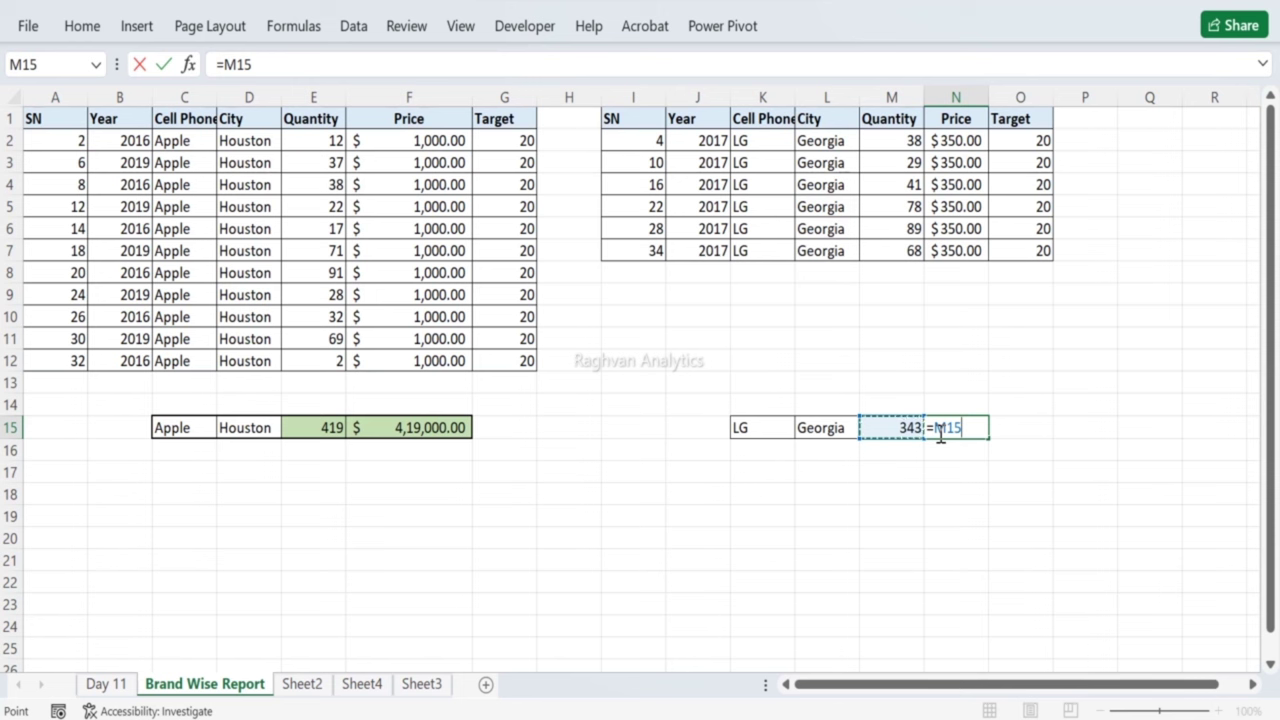
{"action": "type", "text": "*"}
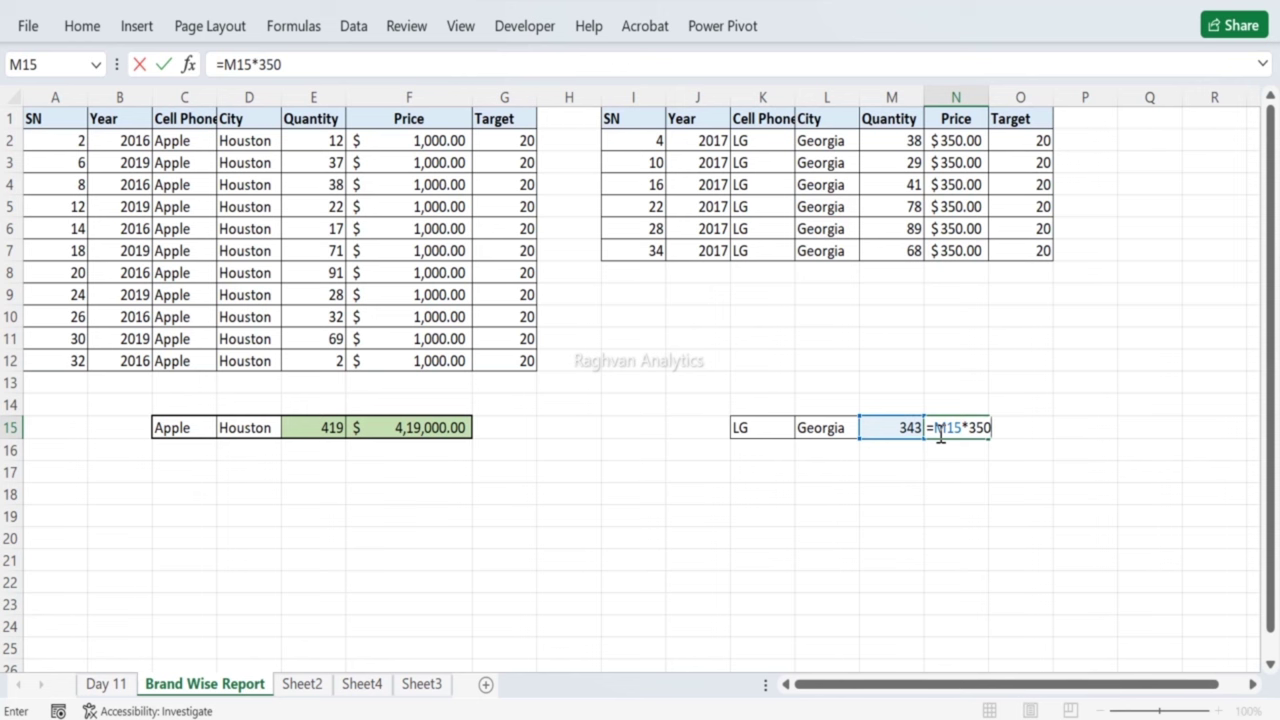
{"action": "key", "text": "Return"}
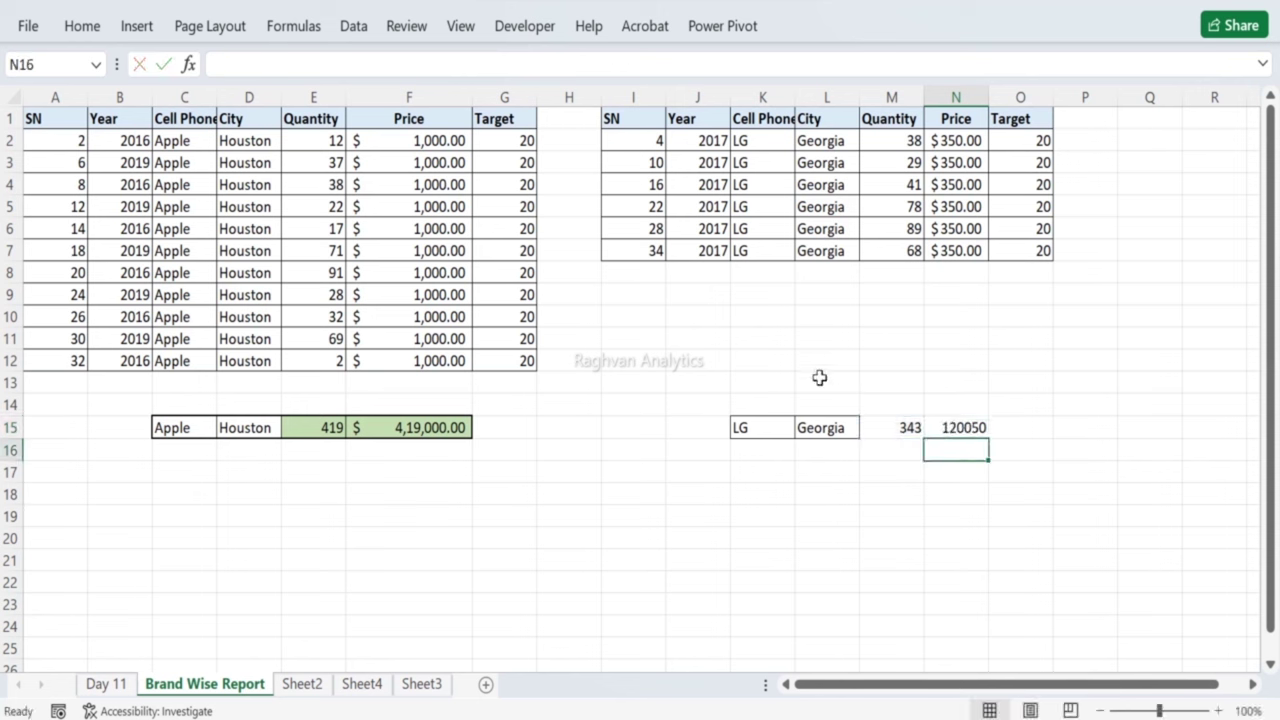
{"action": "left_click_drag", "start_coordinate": [171, 427], "coordinate": [425, 428]}
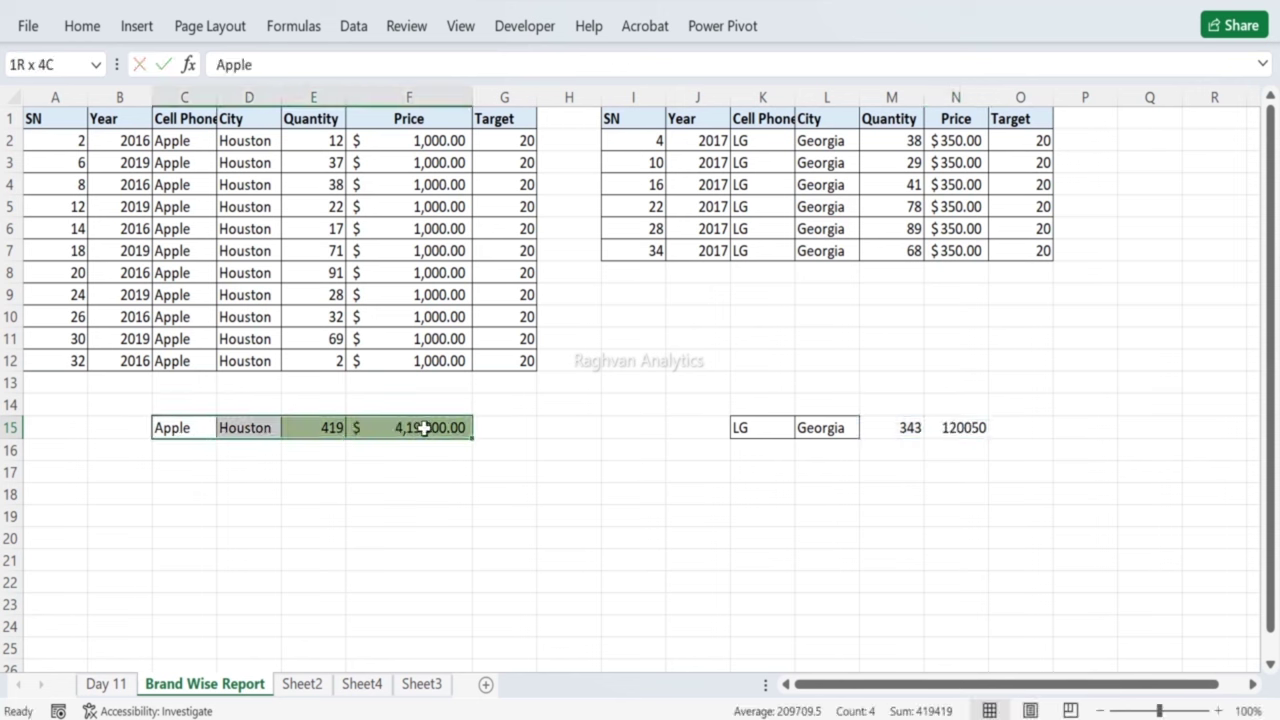
Step: Copy the Apple summary row's formatting onto the LG summary row and widen the LG Price column
{"action": "left_click", "coordinate": [82, 26]}
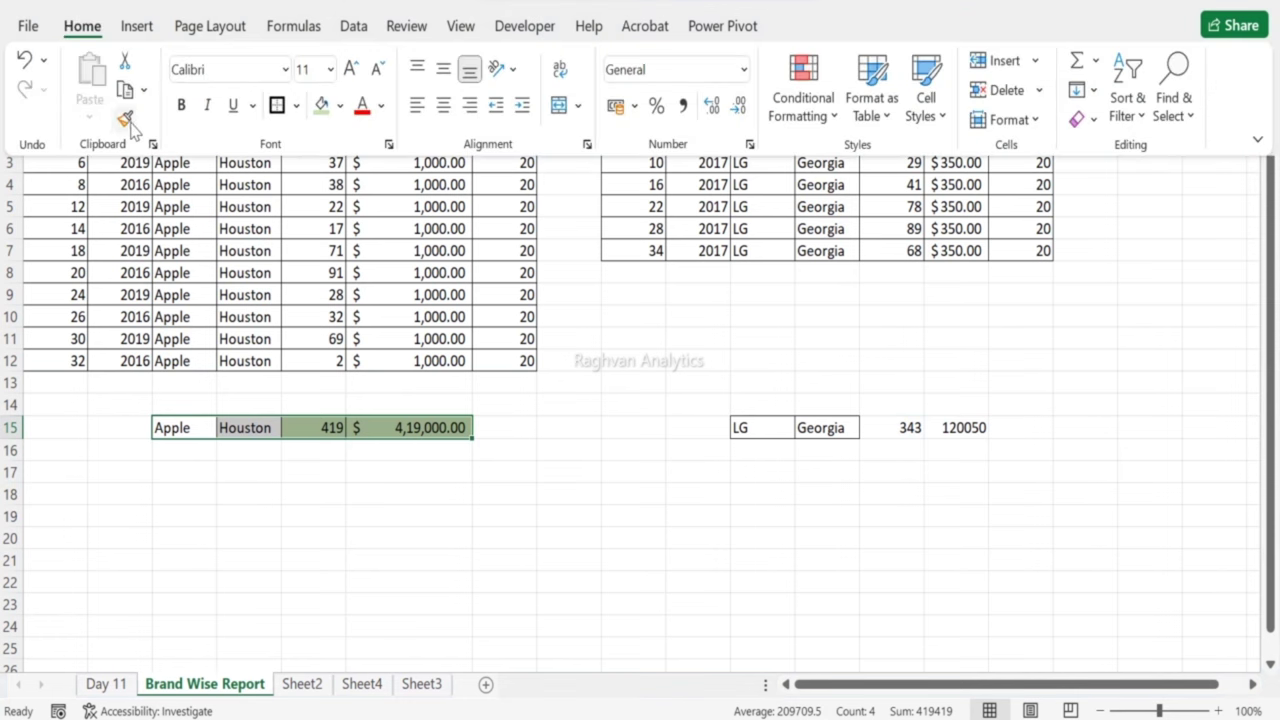
{"action": "left_click", "coordinate": [126, 120]}
{"action": "left_click_drag", "start_coordinate": [760, 435], "coordinate": [960, 428]}
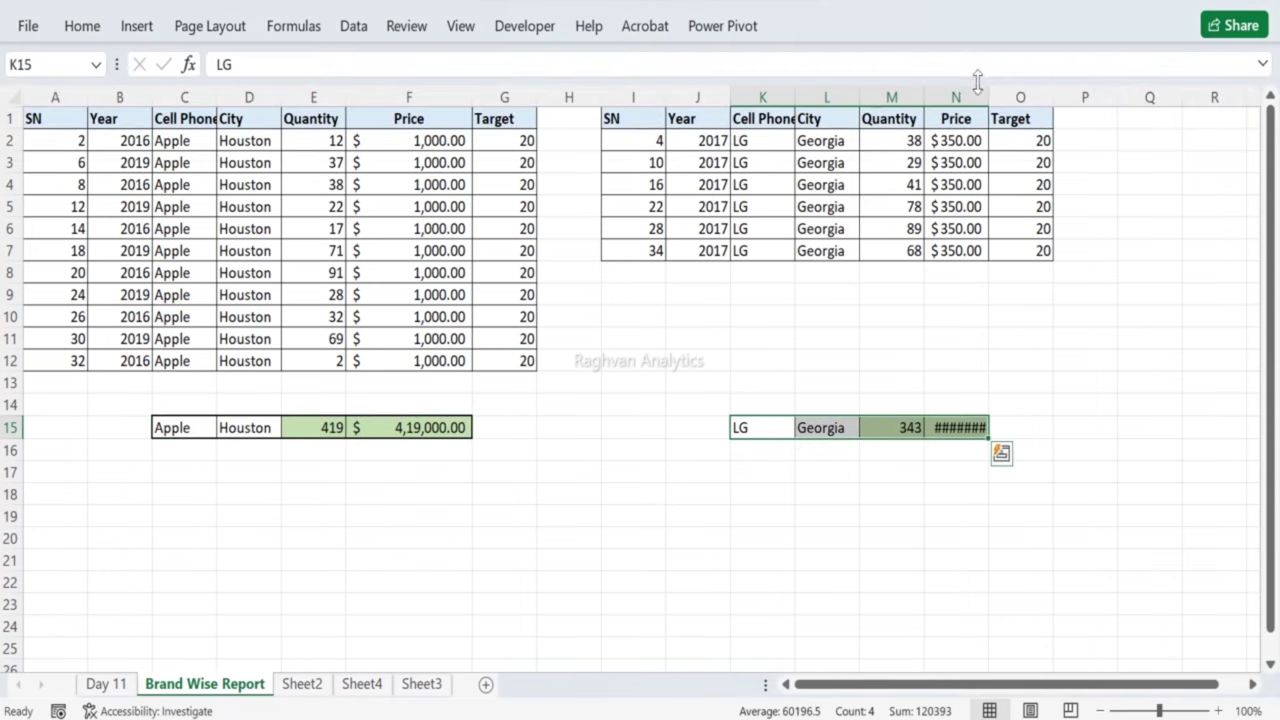
{"action": "left_click_drag", "start_coordinate": [985, 96], "coordinate": [1010, 97]}
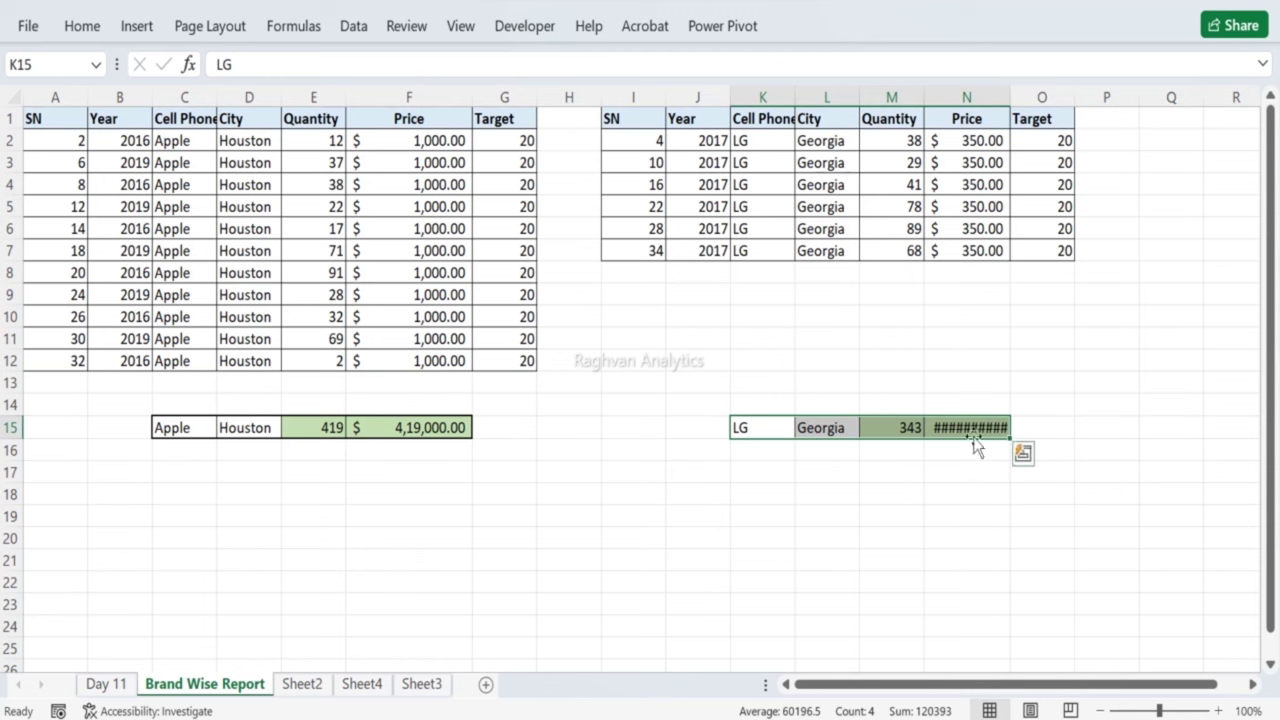
Step: Apply F15's currency format to N15, showing $1,20,050.00, and autofit column N
{"action": "left_click", "coordinate": [383, 429]}
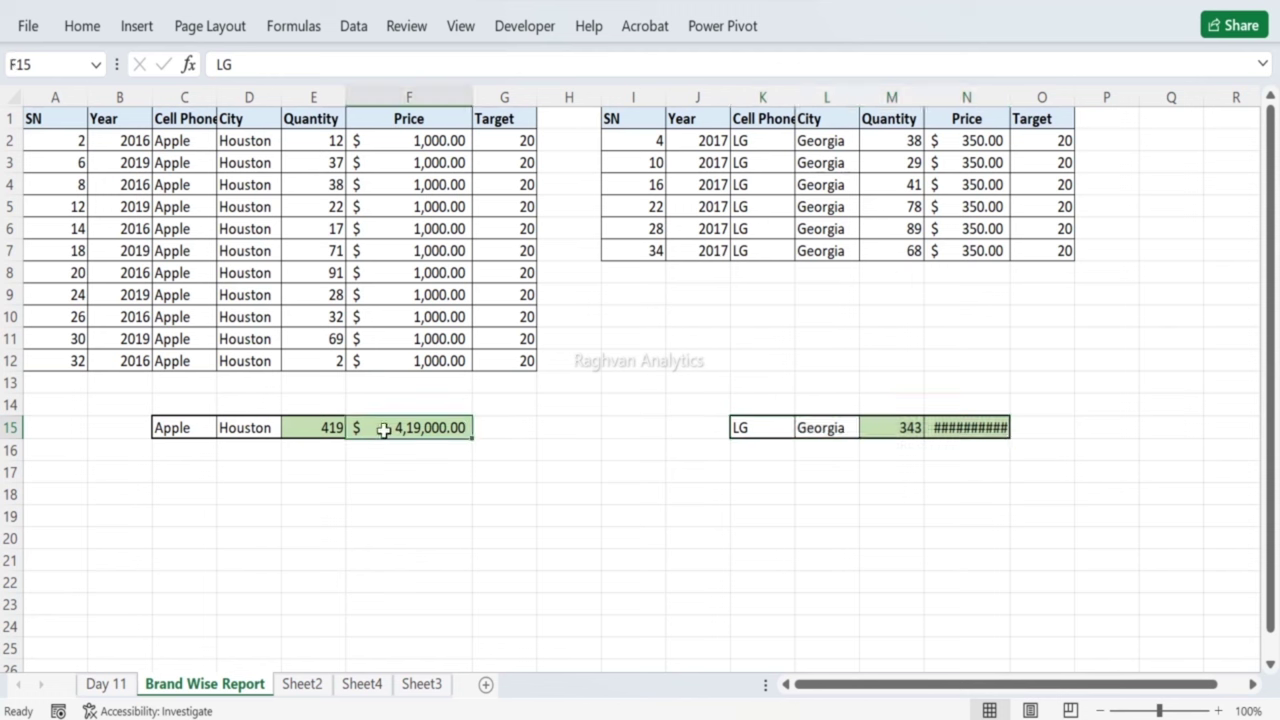
{"action": "left_click", "coordinate": [82, 26]}
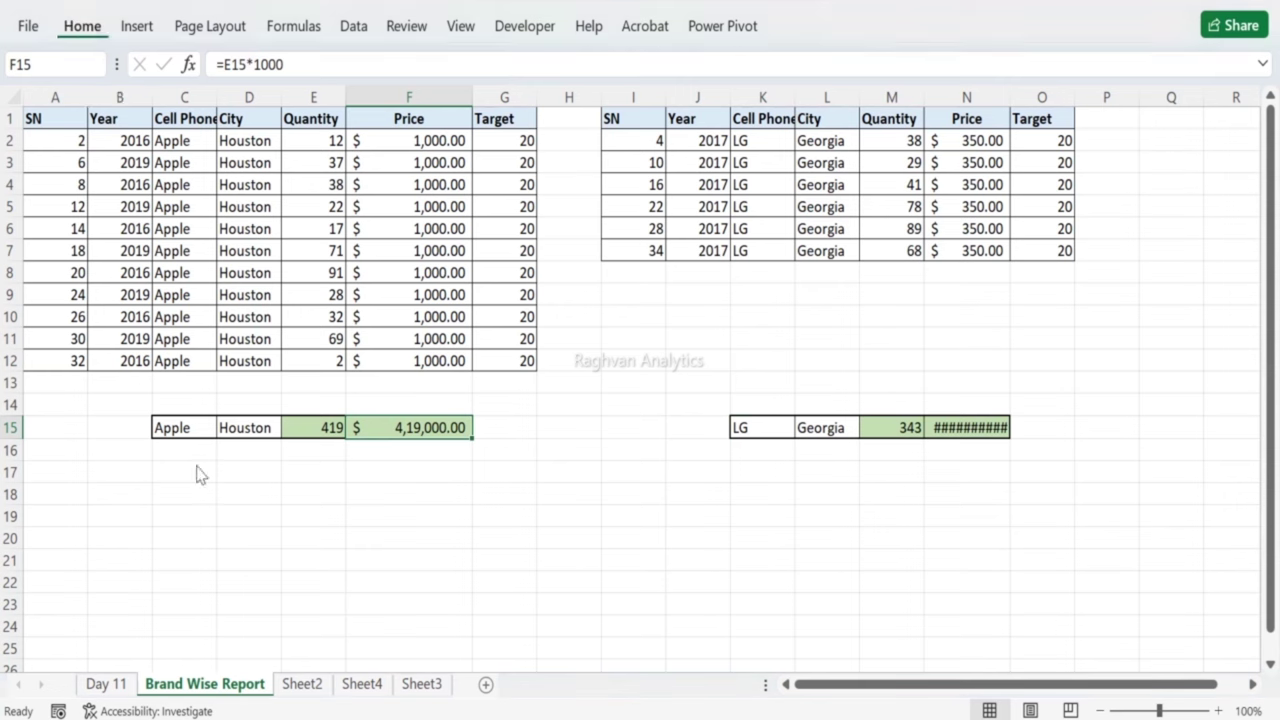
{"action": "left_click", "coordinate": [538, 415]}
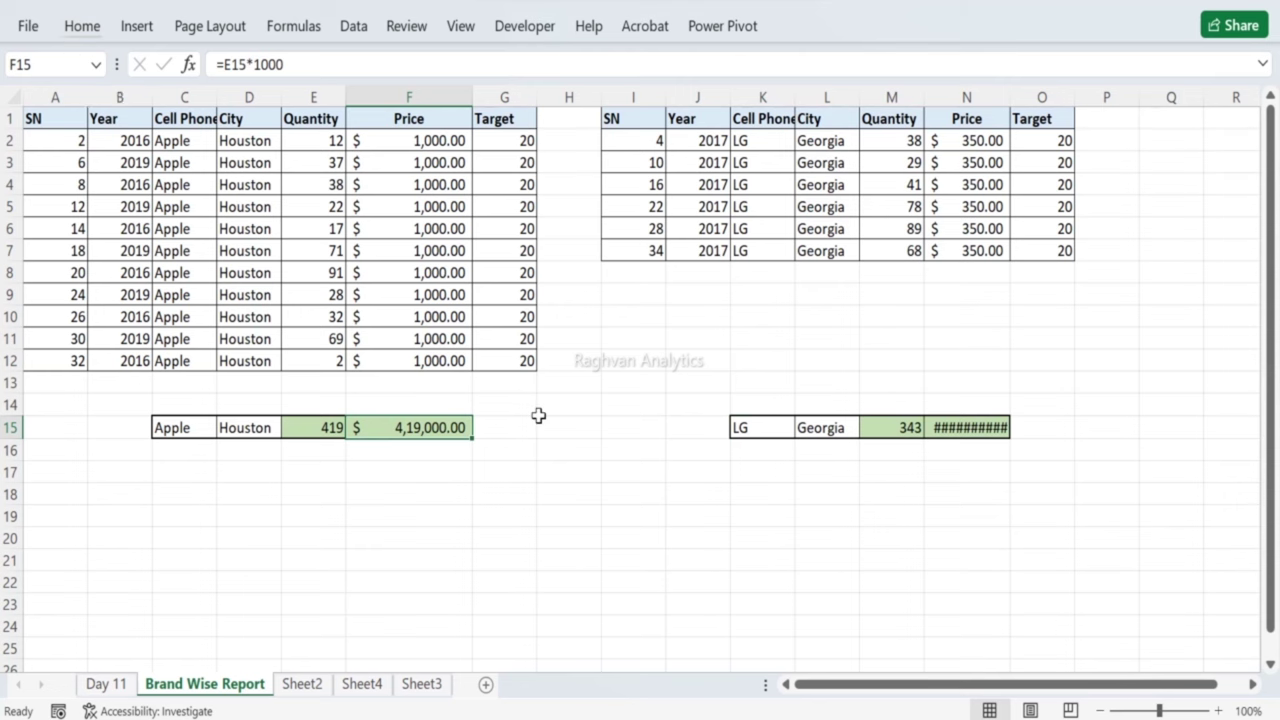
{"action": "left_click", "coordinate": [255, 355]}
{"action": "left_click", "coordinate": [367, 418]}
{"action": "left_click", "coordinate": [82, 26]}
{"action": "left_click", "coordinate": [125, 118]}
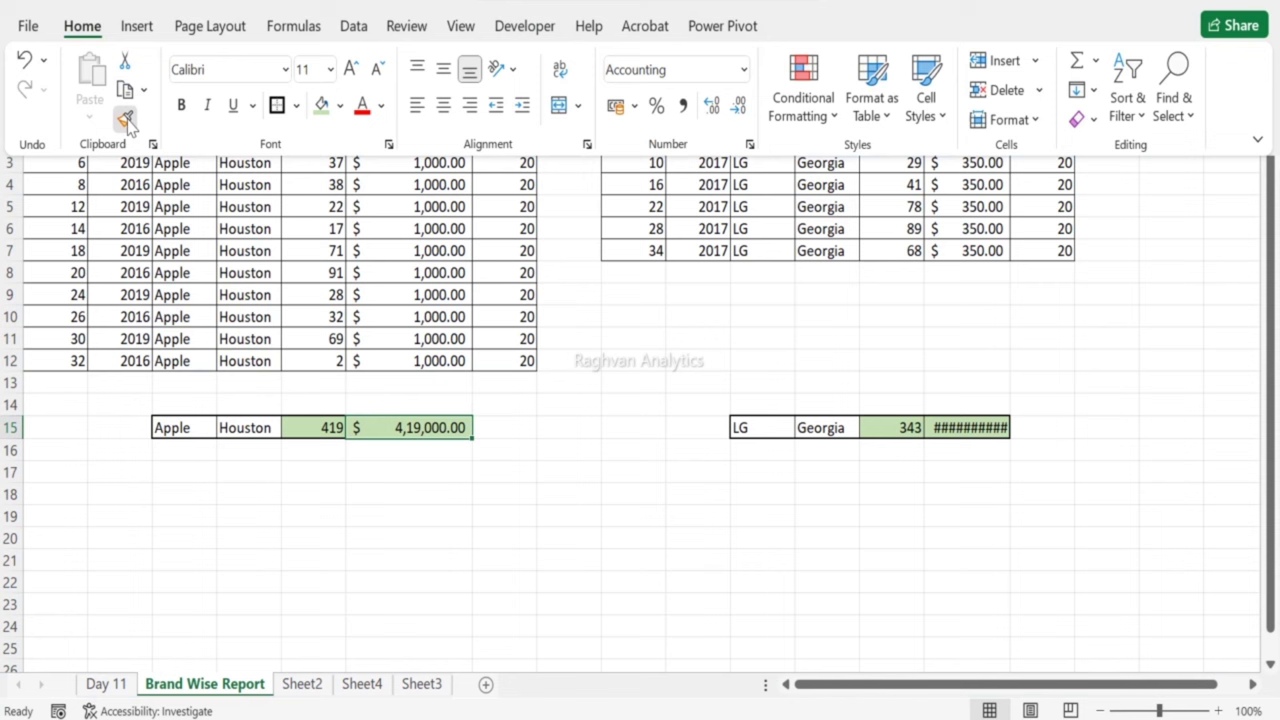
{"action": "left_click", "coordinate": [956, 432]}
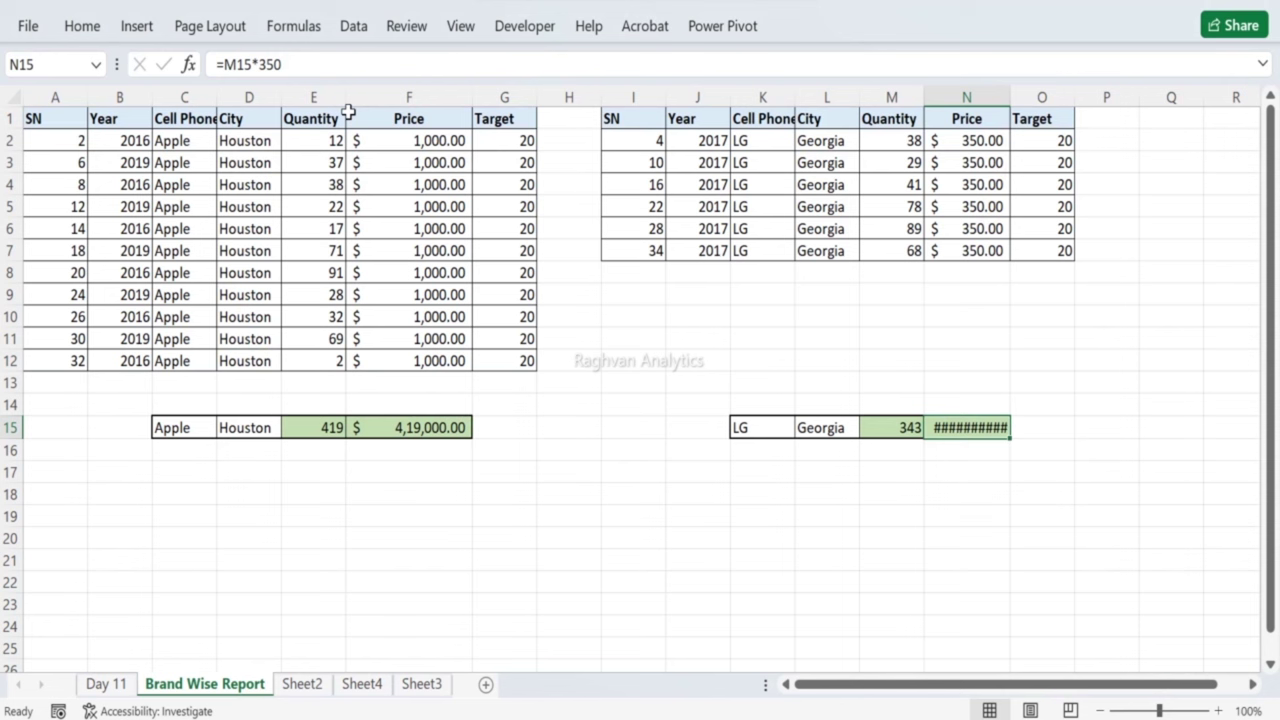
{"action": "double_click", "coordinate": [1011, 96]}
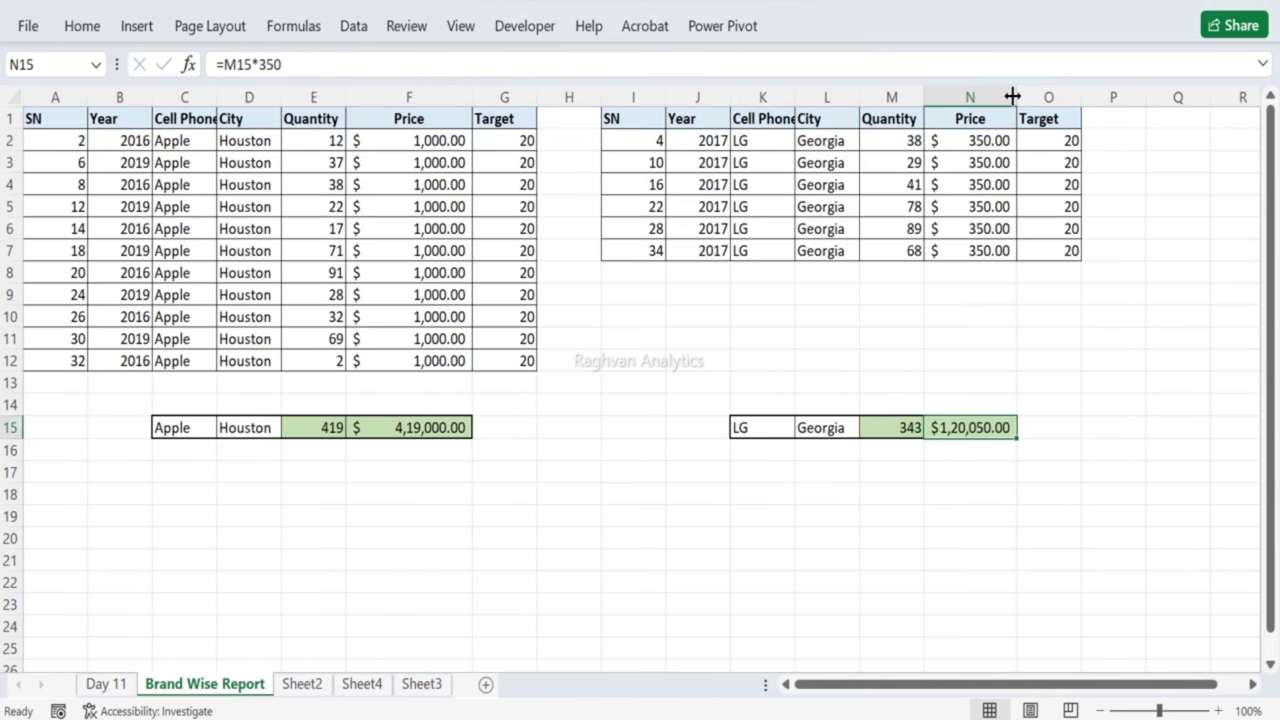
Step: Copy the LG summary row K15:N15 into C17 under the Apple summary
{"action": "double_click", "coordinate": [738, 428]}
{"action": "left_click_drag", "start_coordinate": [733, 428], "coordinate": [978, 421]}
{"action": "left_click", "coordinate": [704, 503]}
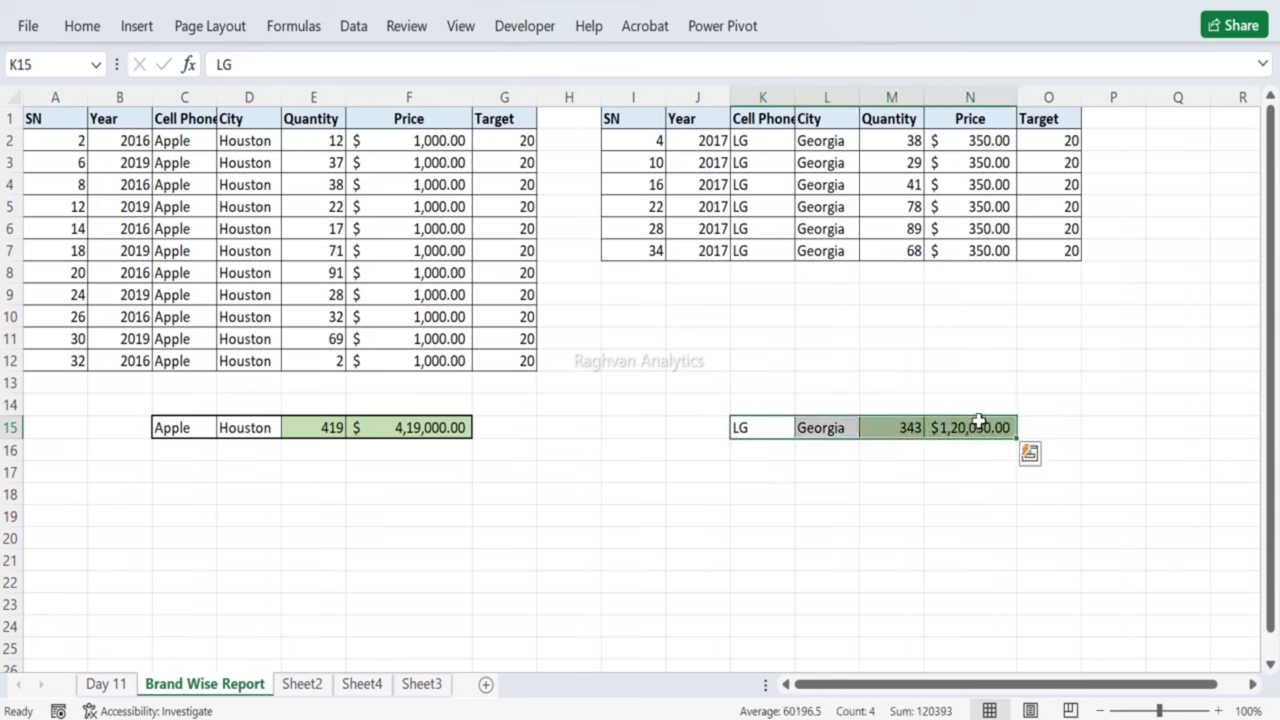
{"action": "key", "text": "ctrl+c"}
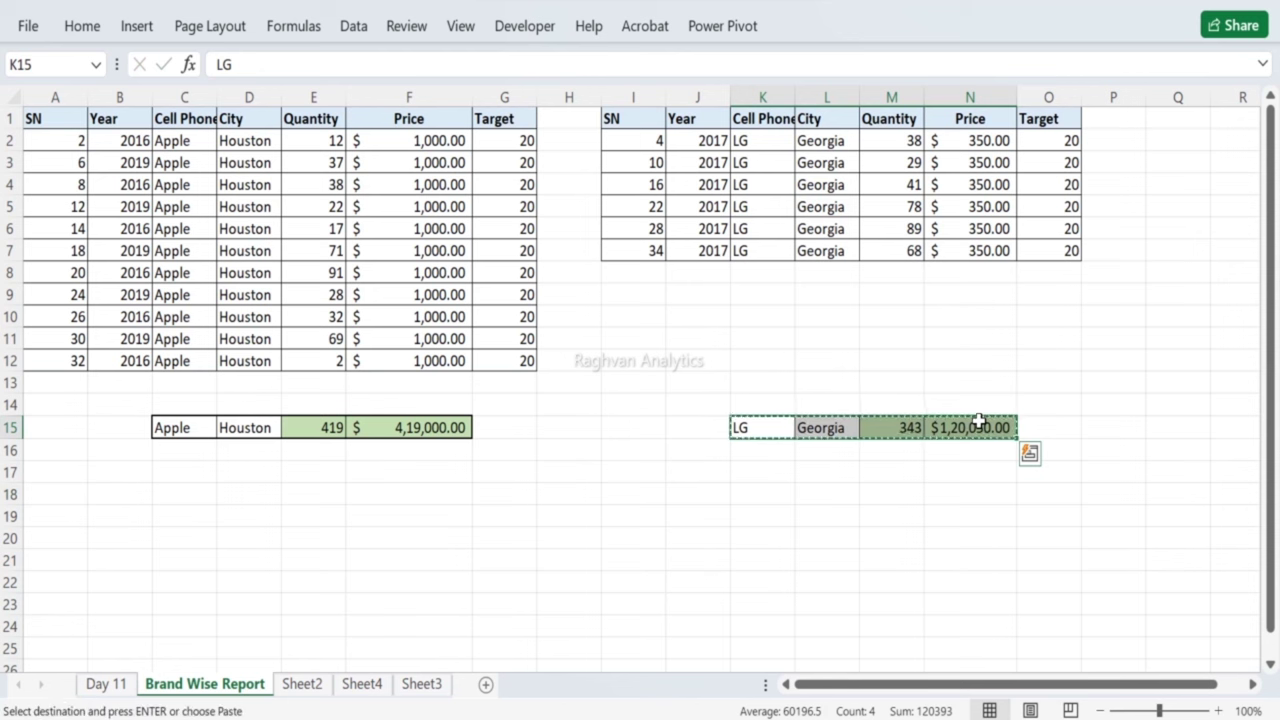
{"action": "left_click", "coordinate": [186, 471]}
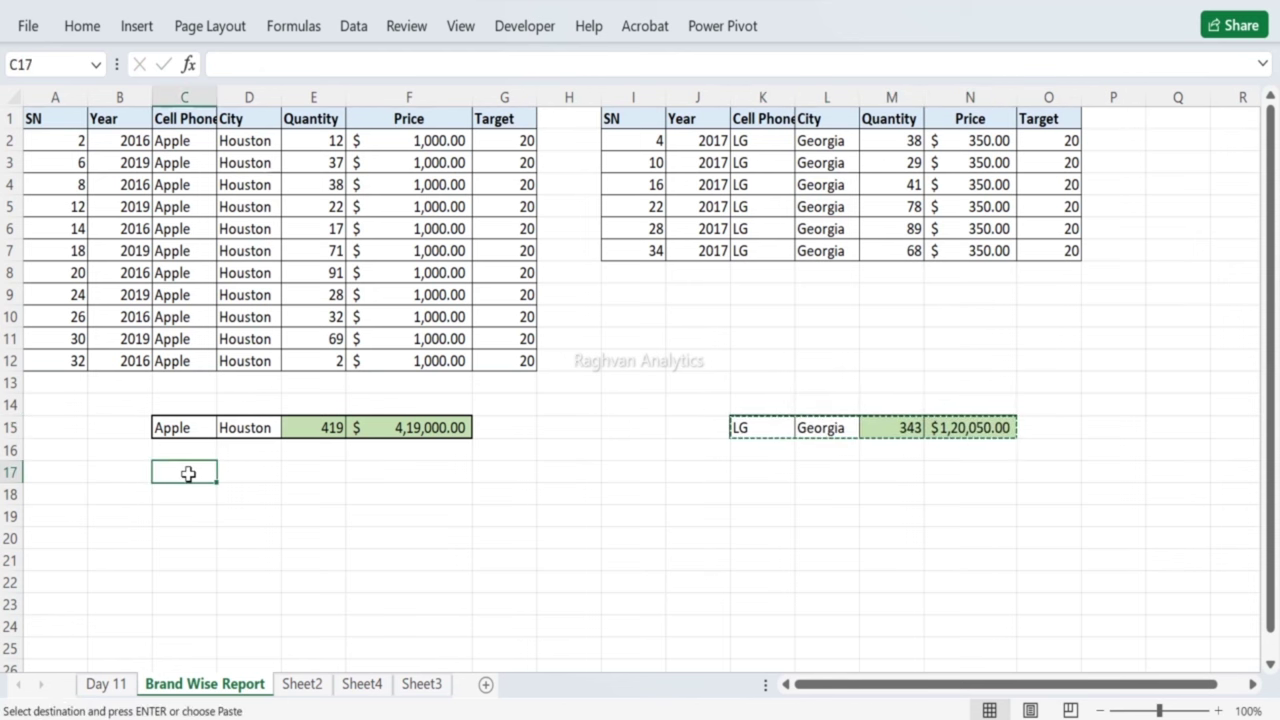
{"action": "key", "text": "Return"}
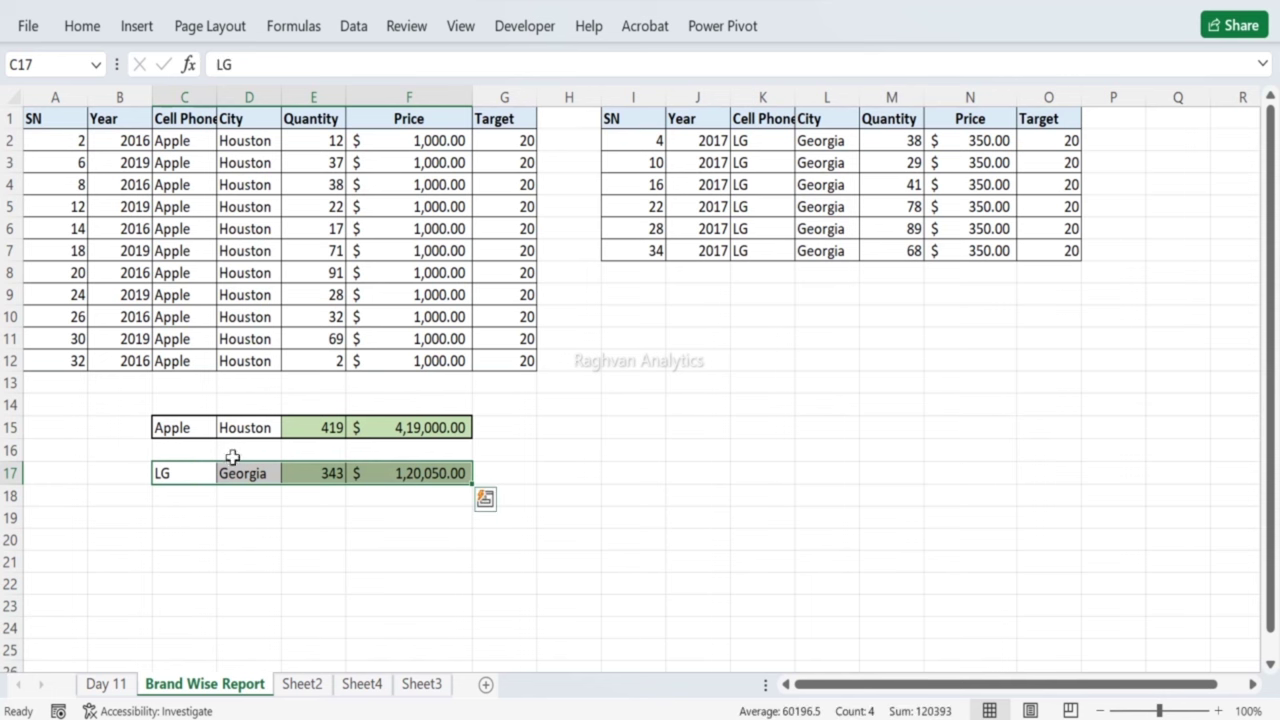
{"action": "left_click", "coordinate": [200, 495]}
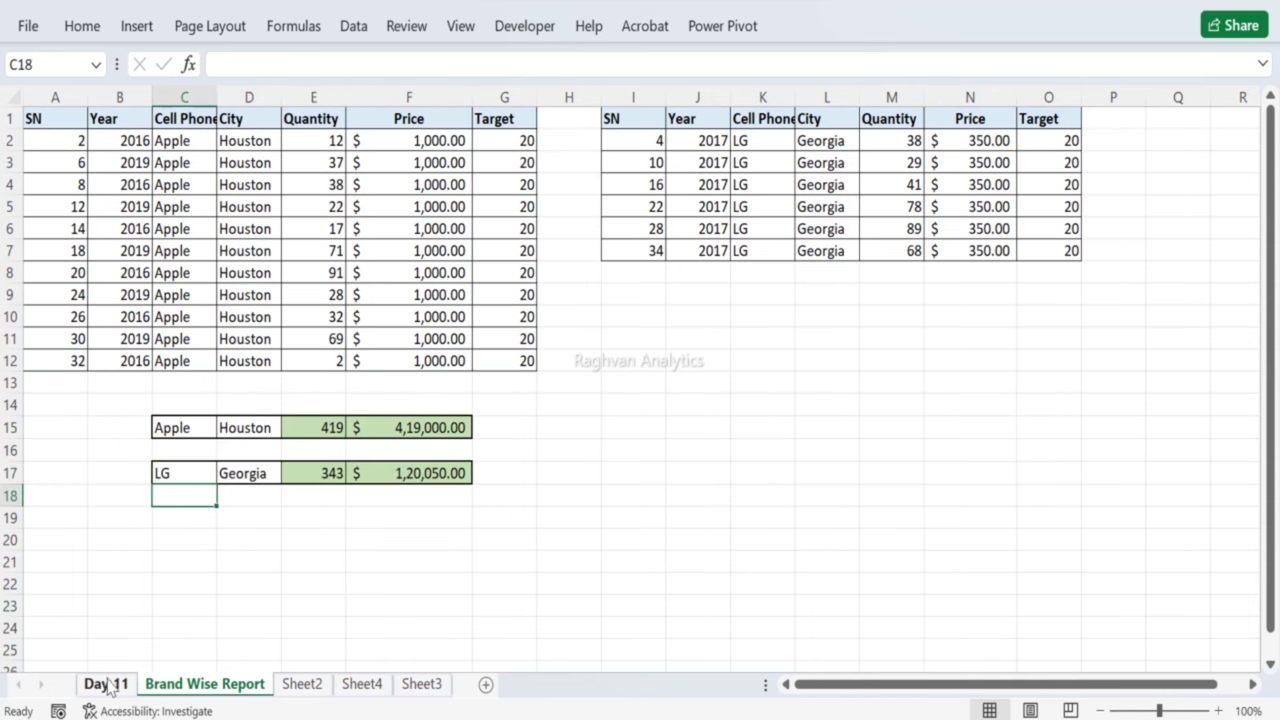
Step: Switch the Day 11 Cell Phones filter from LG to Nokia, showing 12 Chicago rows
{"action": "left_click", "coordinate": [106, 684]}
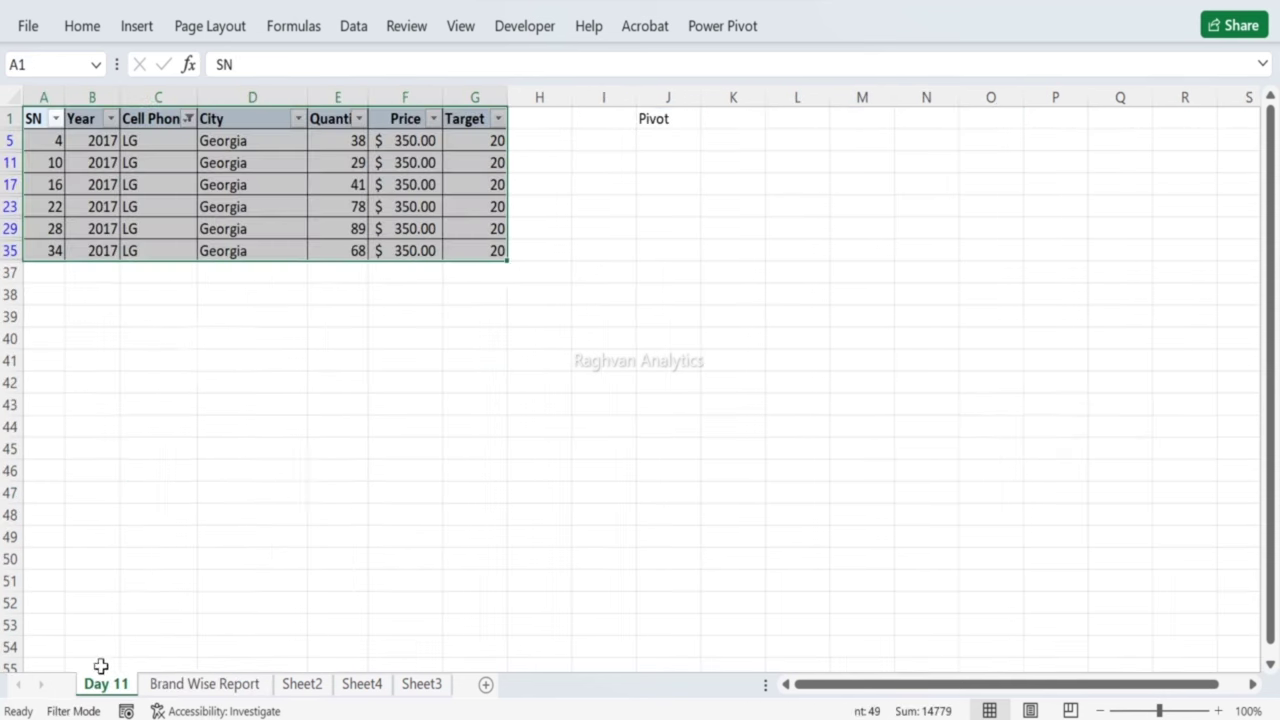
{"action": "left_click", "coordinate": [188, 118]}
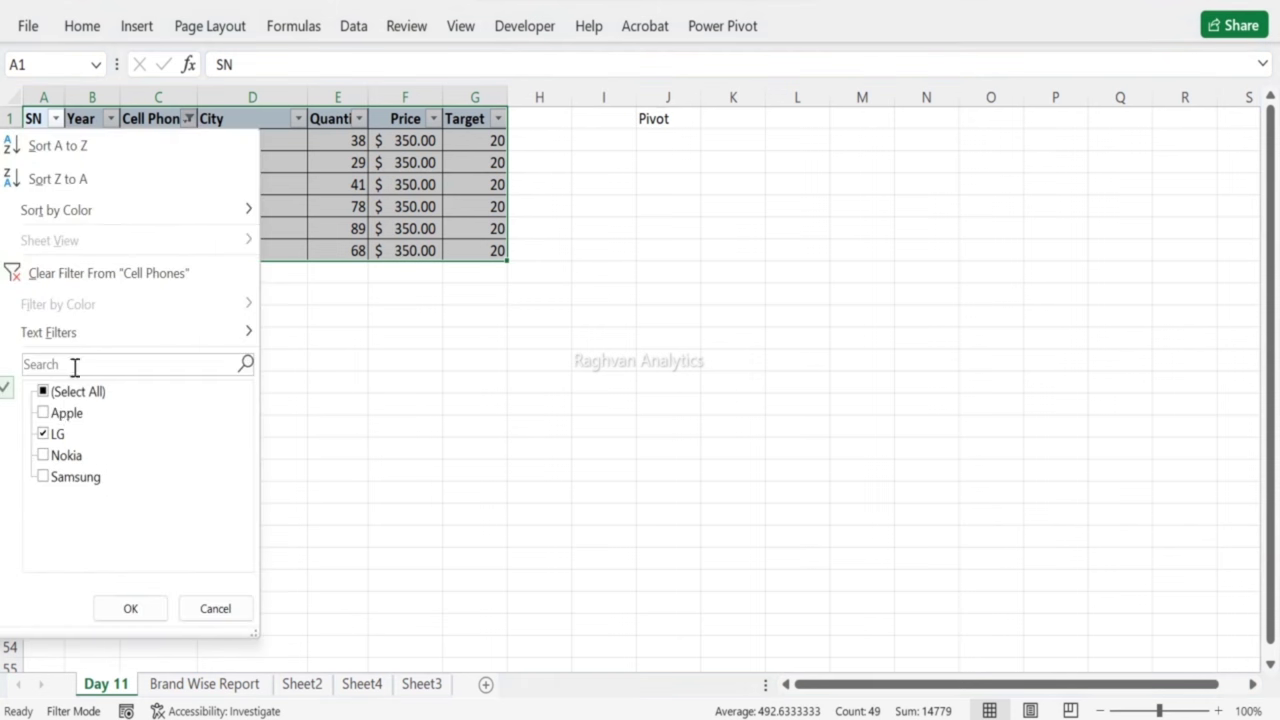
{"action": "left_click", "coordinate": [43, 434]}
{"action": "left_click", "coordinate": [43, 455]}
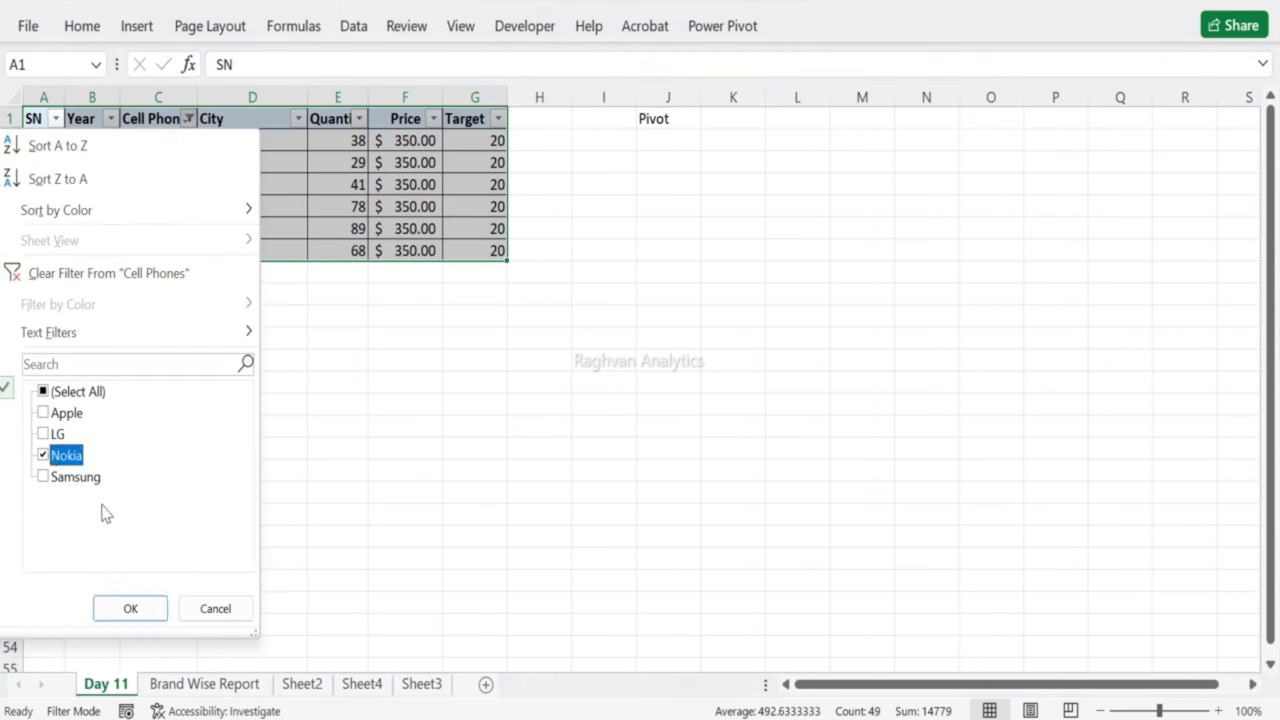
{"action": "left_click", "coordinate": [130, 610]}
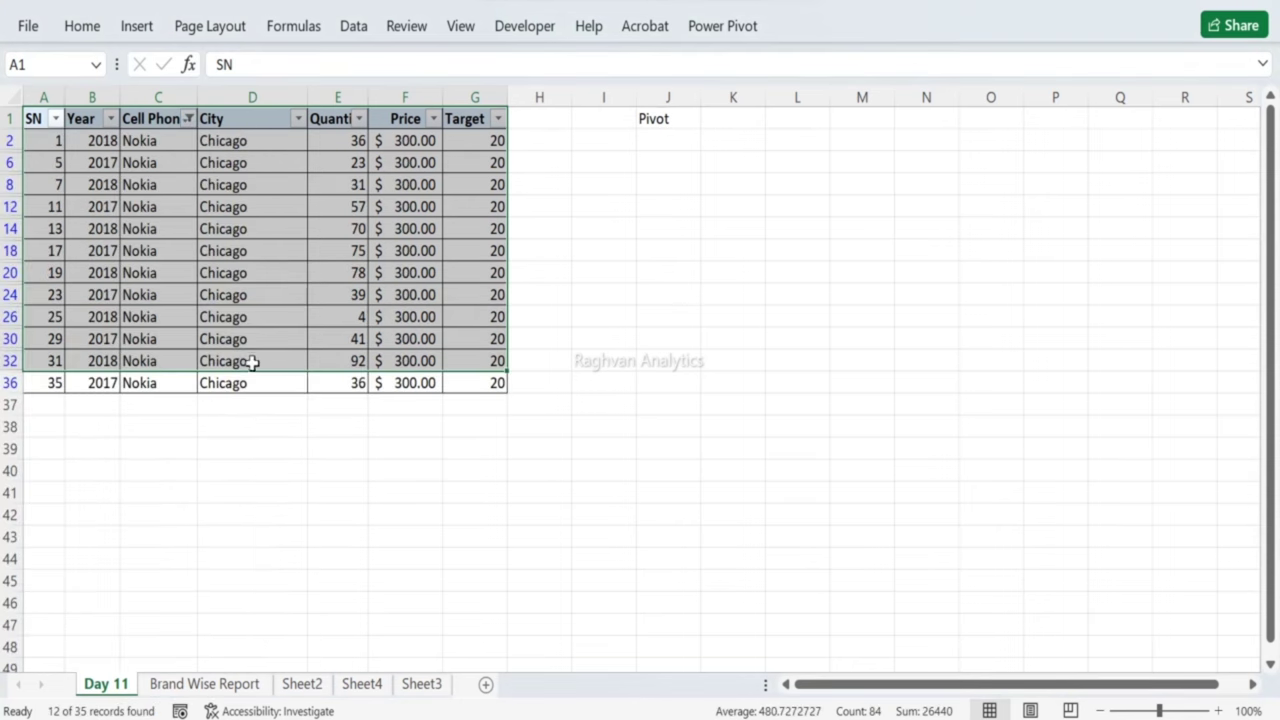
{"action": "left_click", "coordinate": [303, 316]}
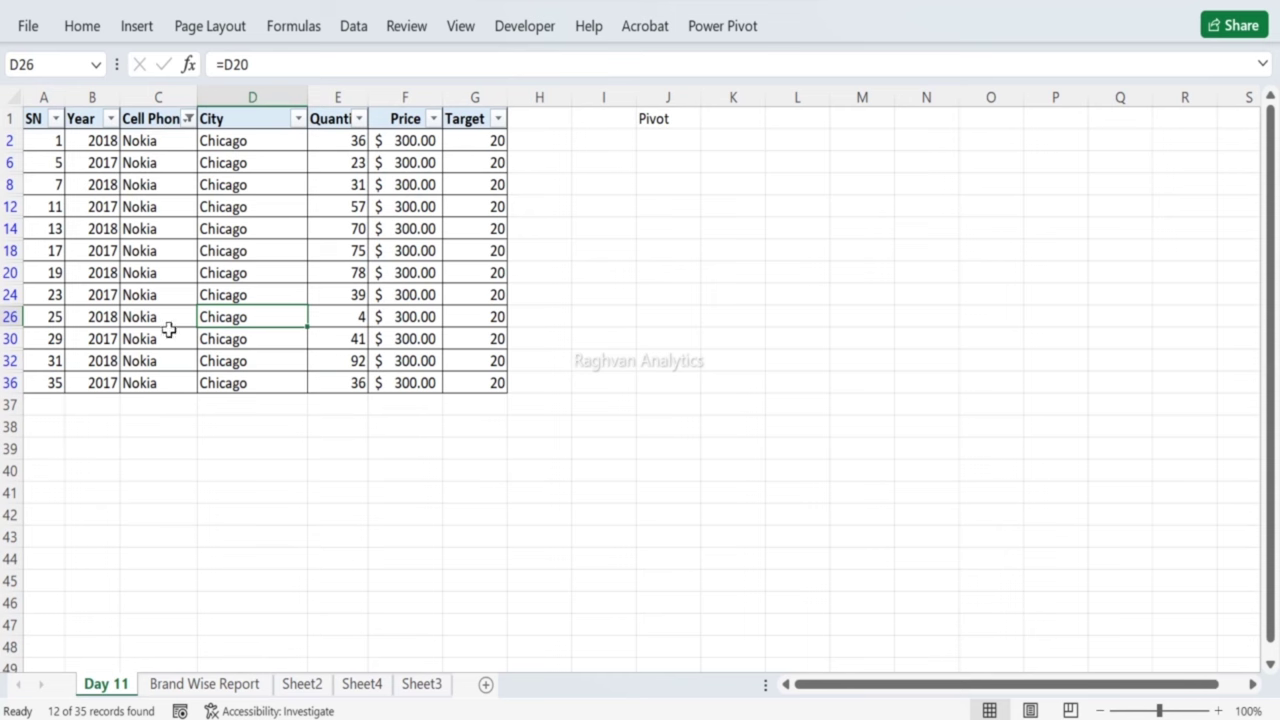
Step: Widen columns K and C on Brand Wise Report so both 'Cell Phones' headers fit
{"action": "left_click", "coordinate": [194, 683]}
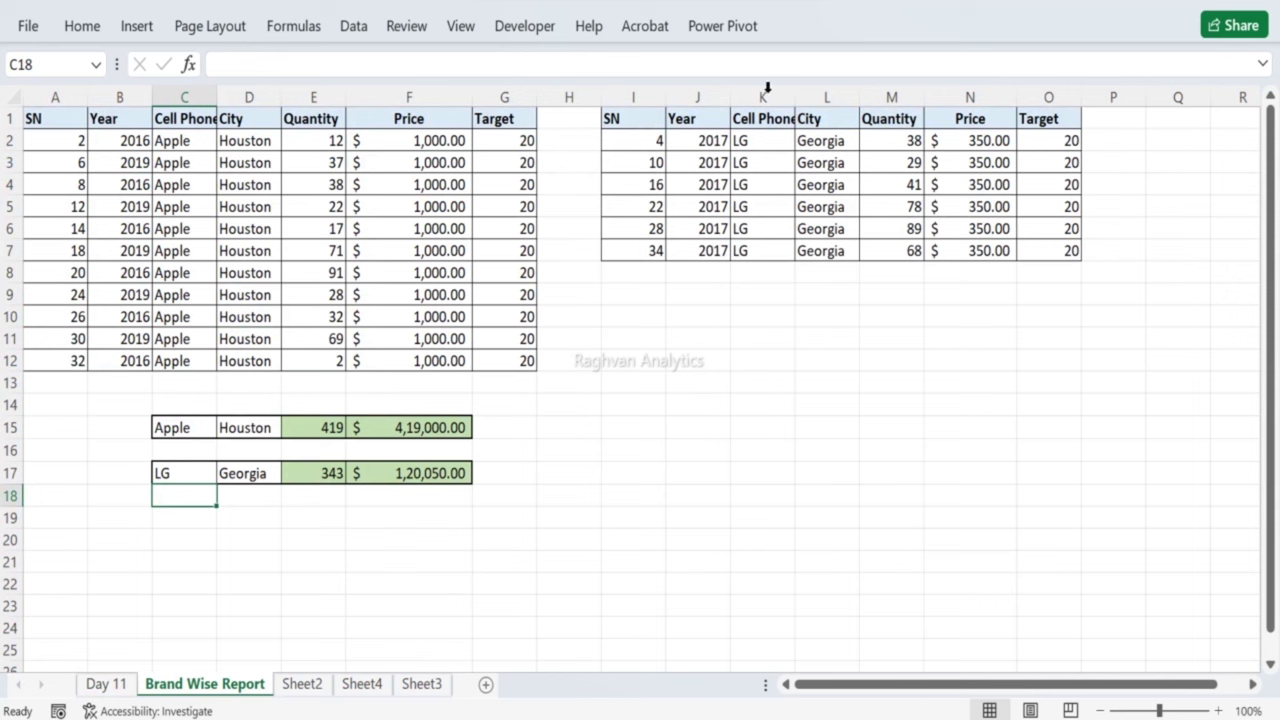
{"action": "left_click_drag", "start_coordinate": [795, 97], "coordinate": [812, 97]}
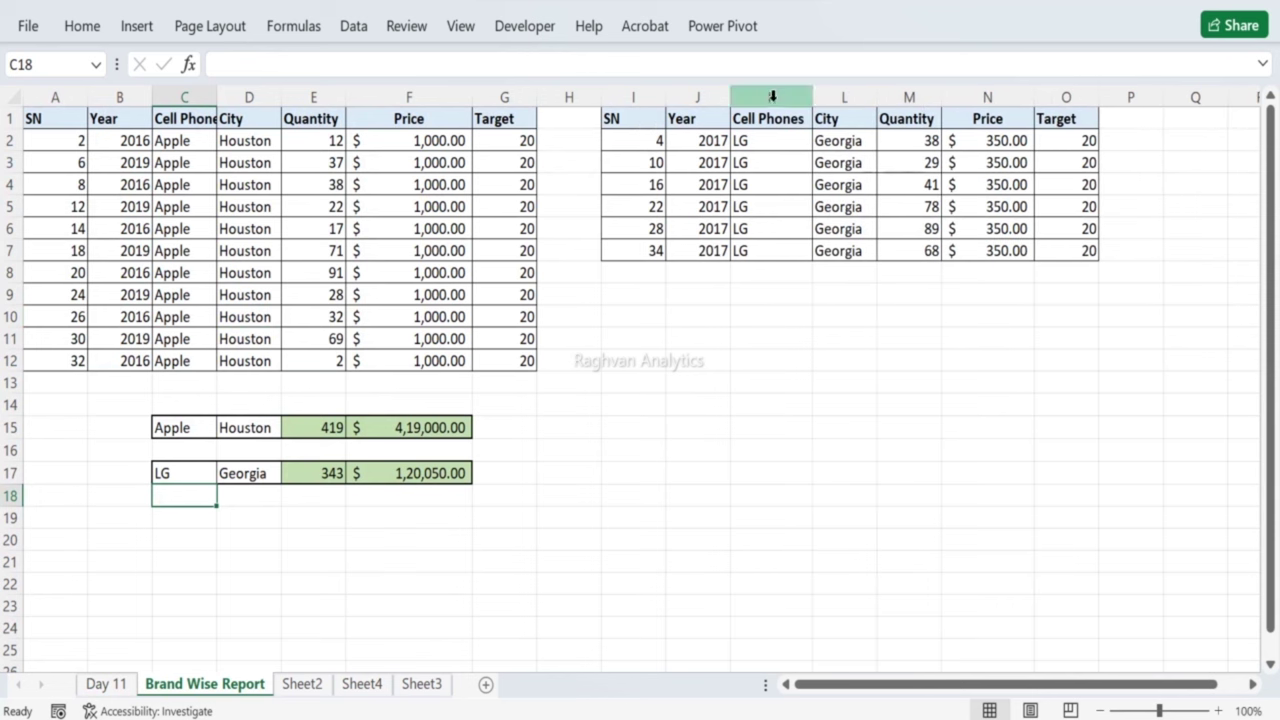
{"action": "left_click", "coordinate": [320, 200]}
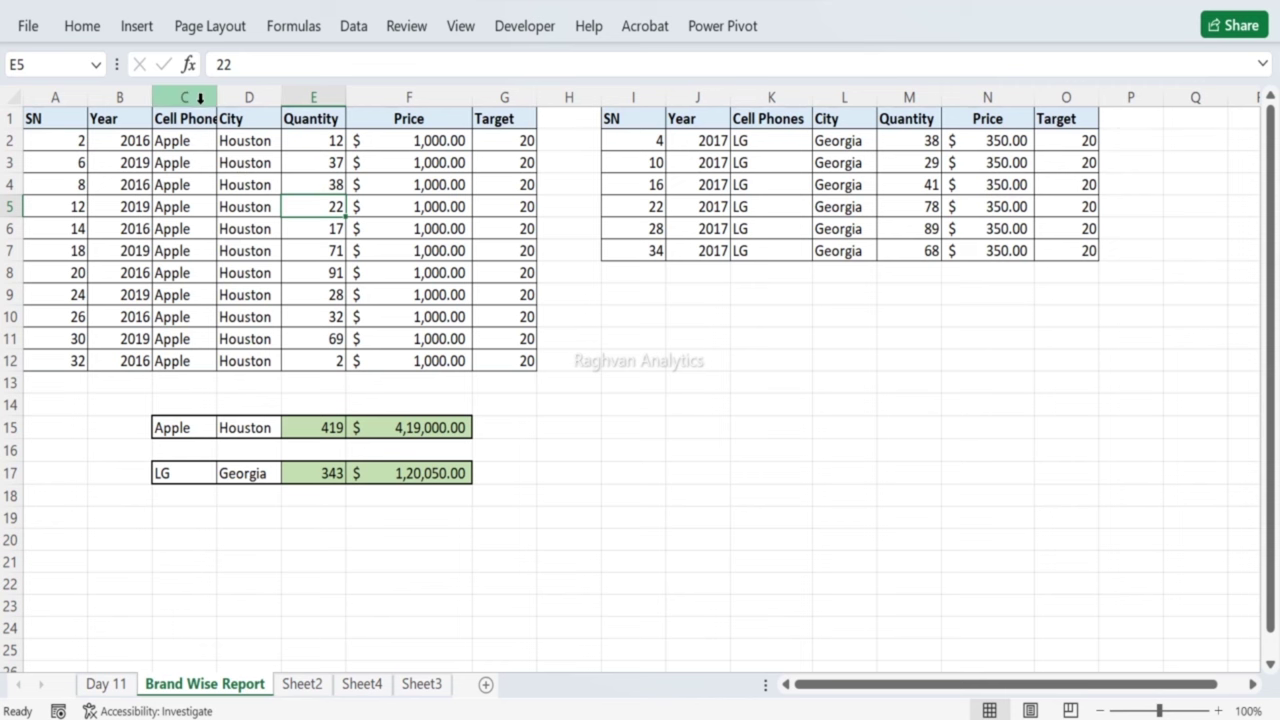
{"action": "left_click_drag", "start_coordinate": [215, 97], "coordinate": [242, 98]}
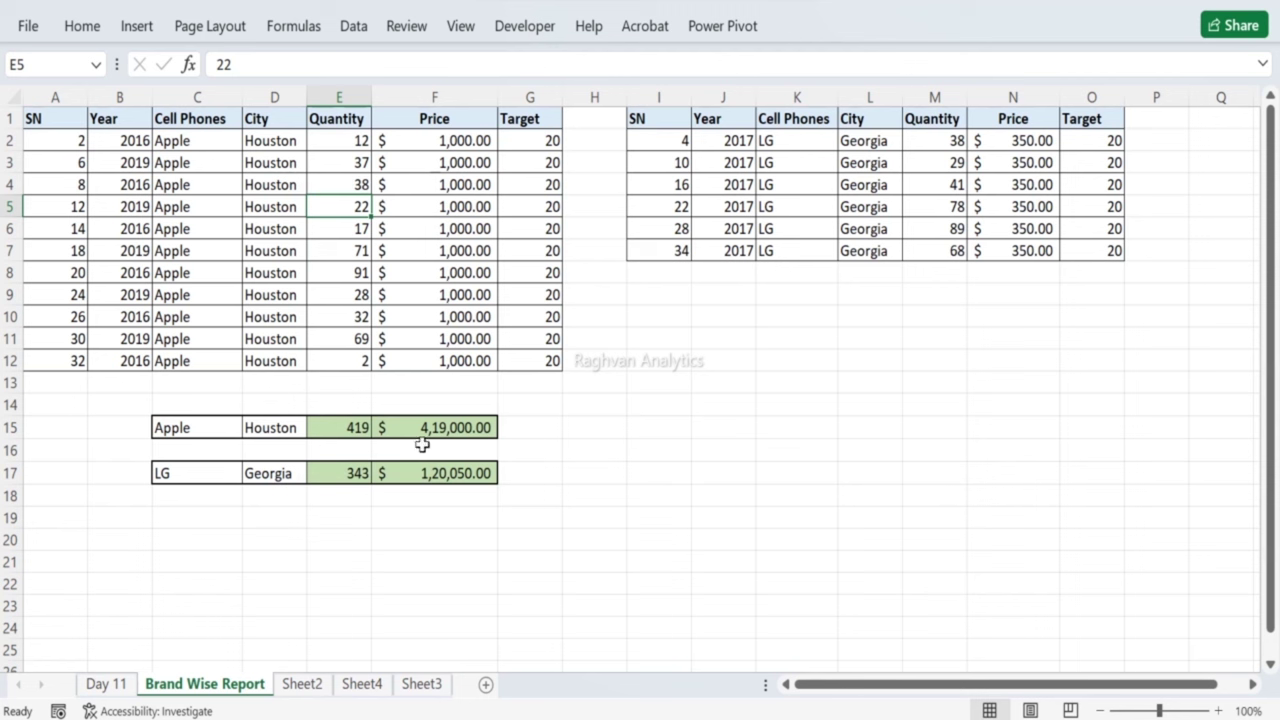
Step: Turn off AutoFilter on the Day 11 table via Data > Filter so all brands show
{"action": "left_click", "coordinate": [110, 684]}
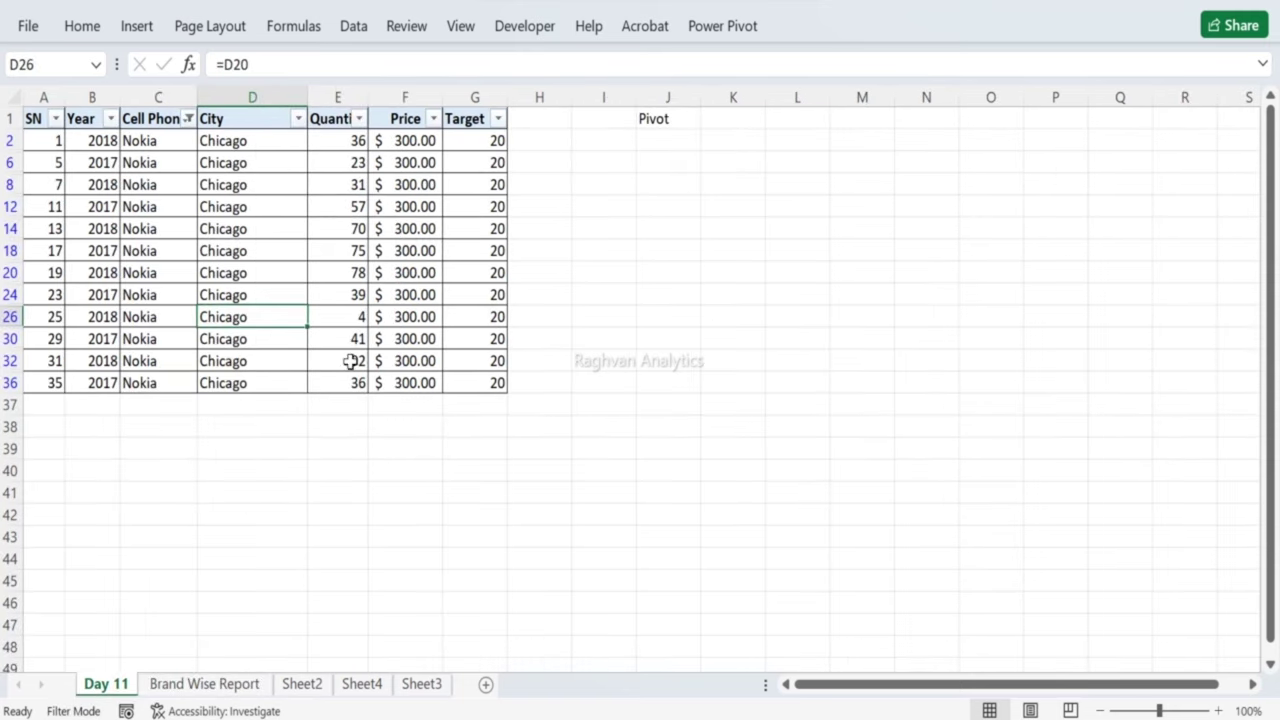
{"action": "left_click", "coordinate": [240, 684]}
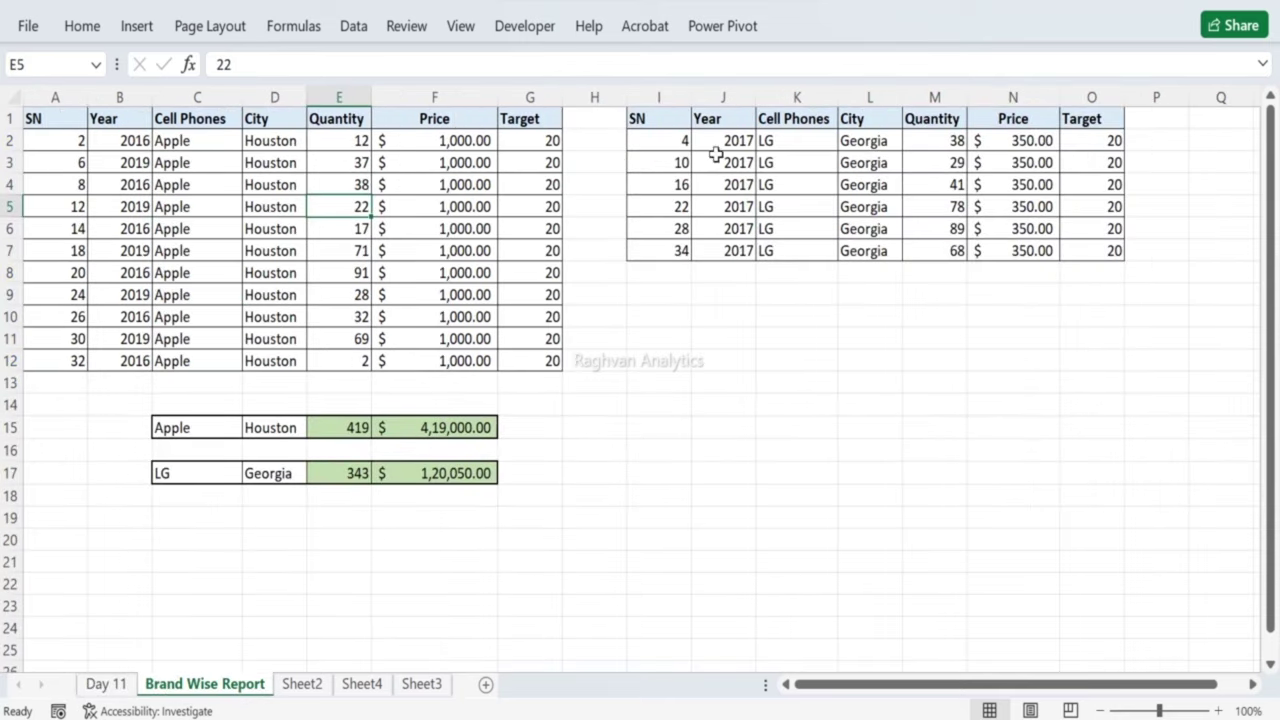
{"action": "left_click", "coordinate": [110, 684]}
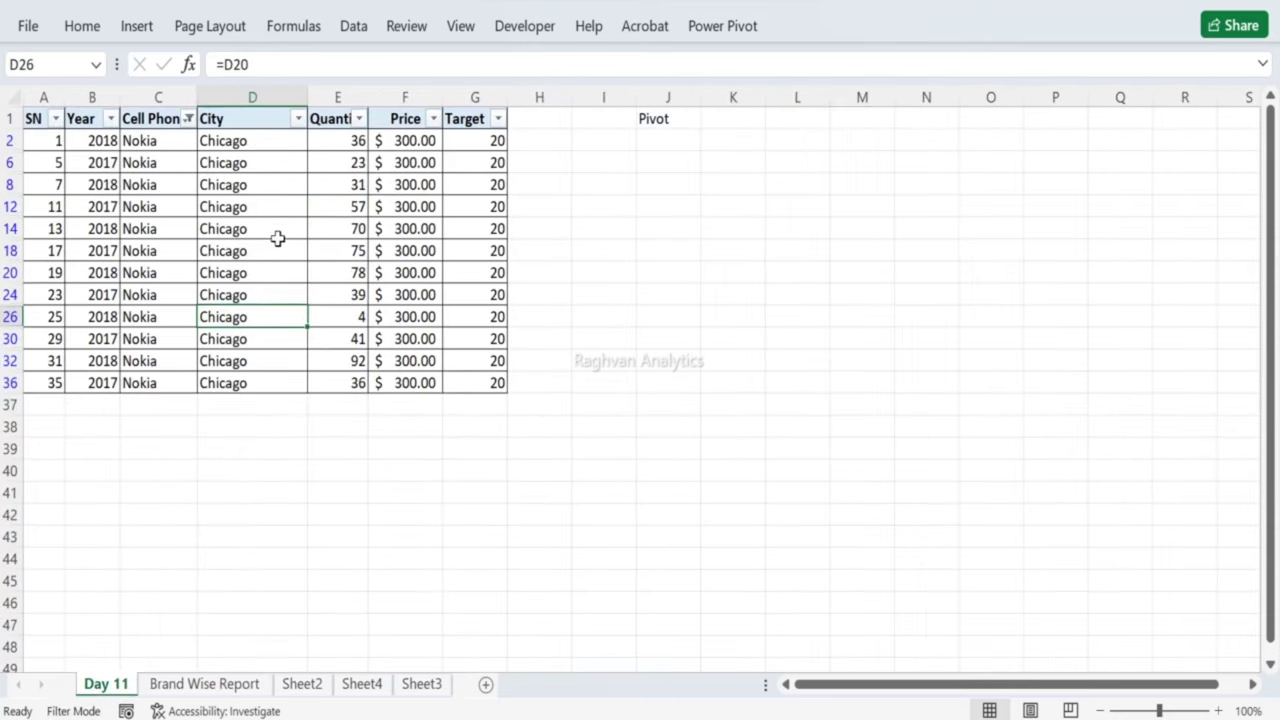
{"action": "left_click", "coordinate": [248, 115]}
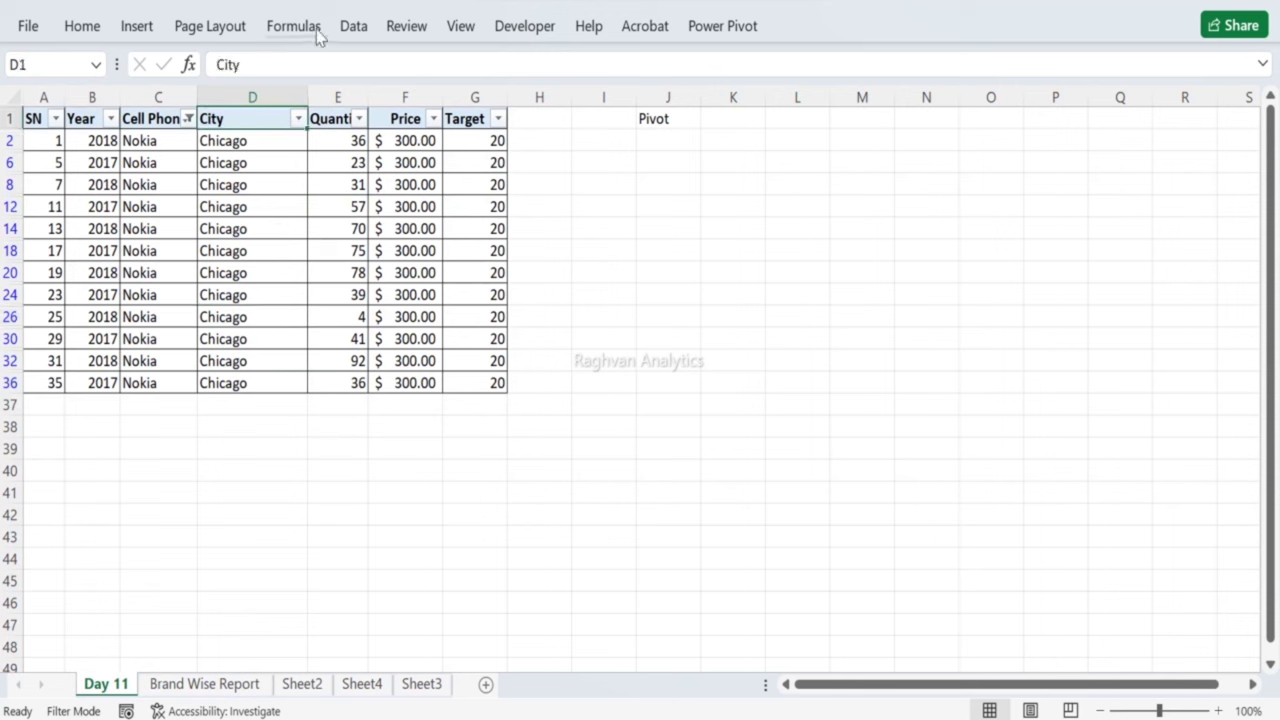
{"action": "left_click", "coordinate": [353, 26]}
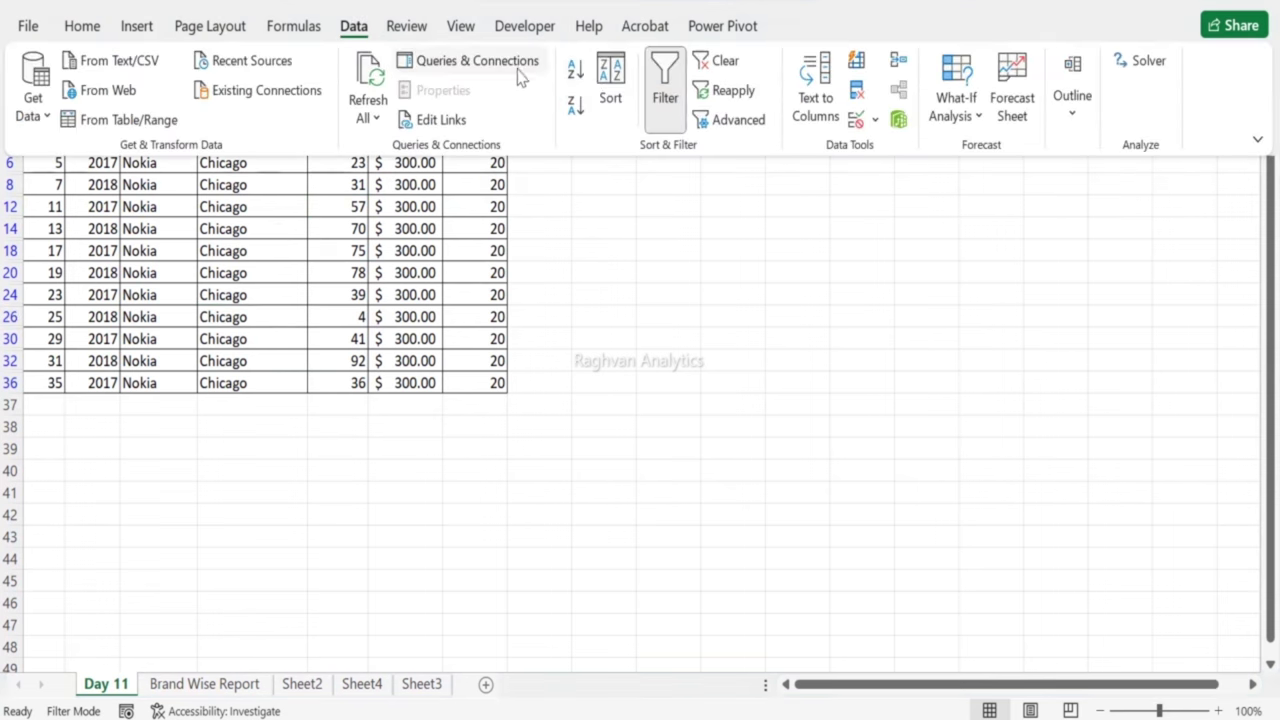
{"action": "left_click", "coordinate": [667, 100]}
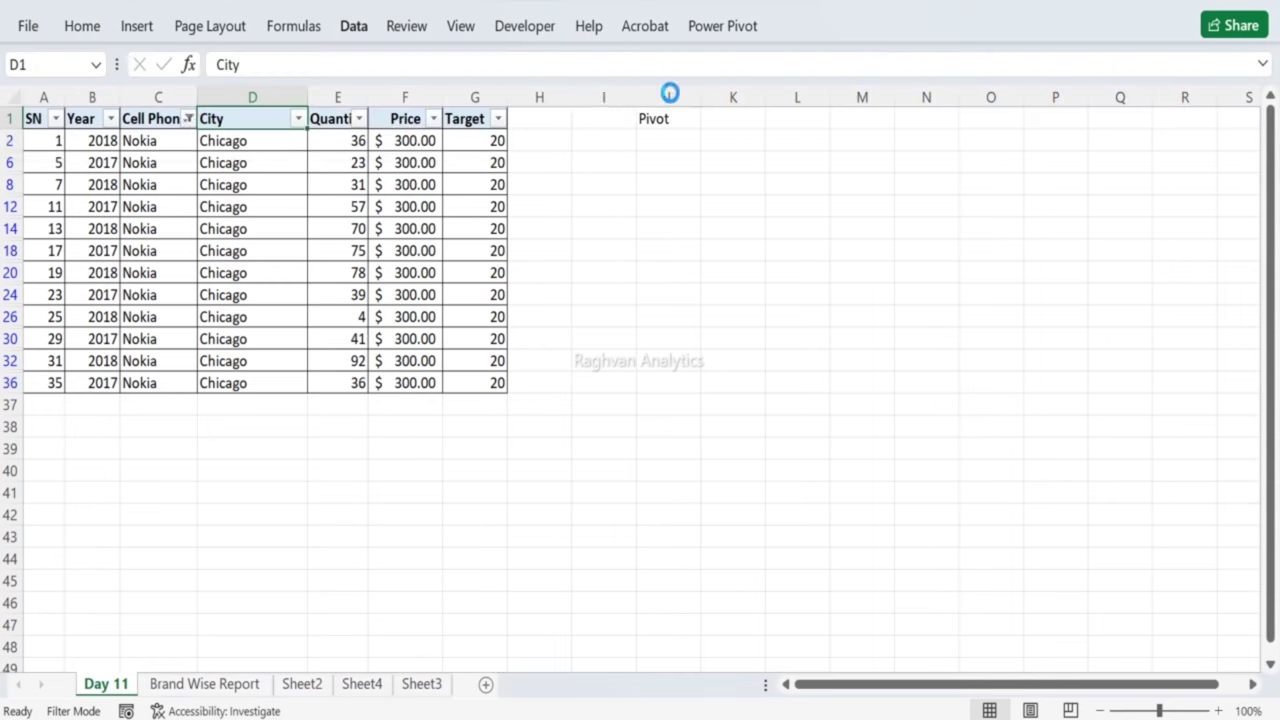
{"action": "left_click", "coordinate": [341, 33]}
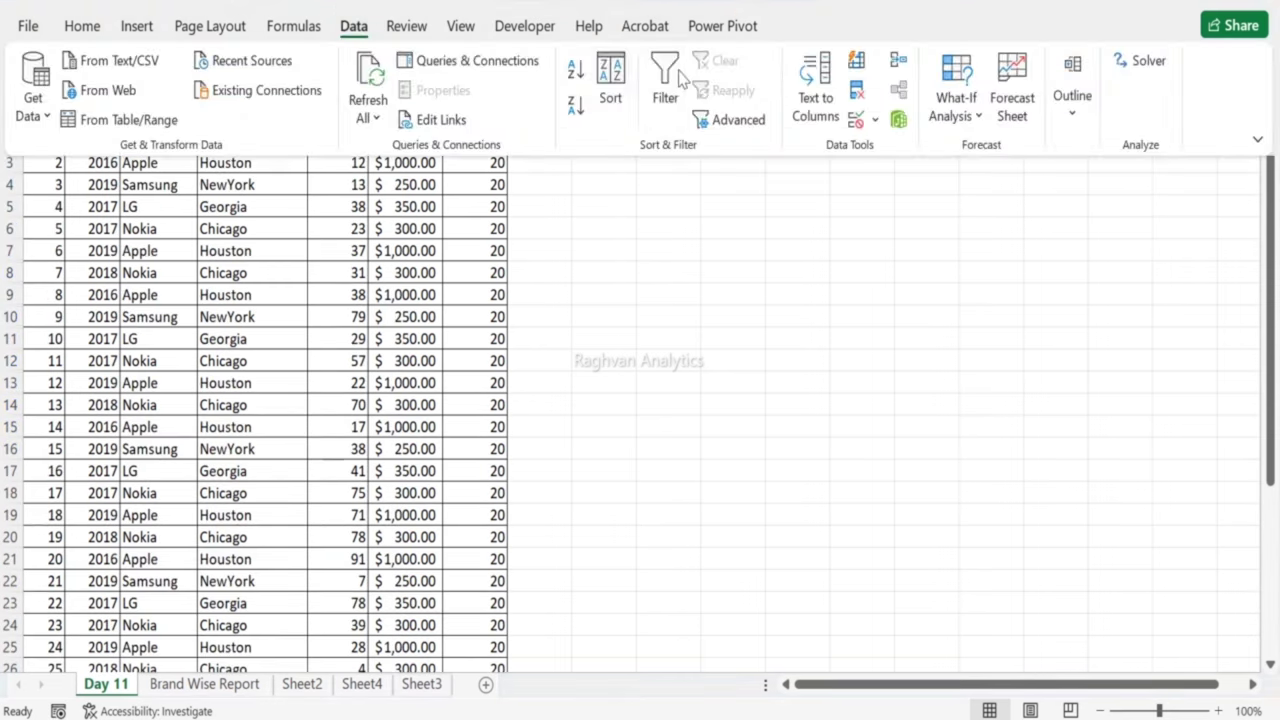
{"action": "left_click", "coordinate": [665, 80]}
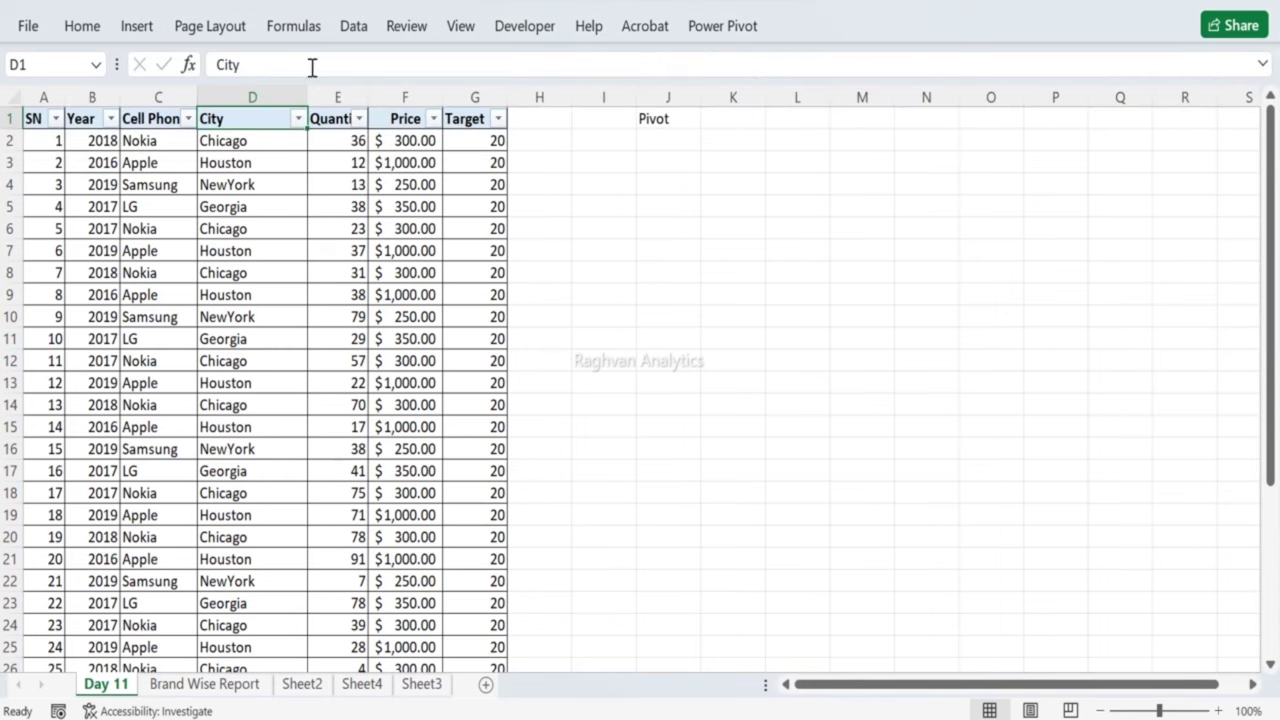
{"action": "left_click", "coordinate": [352, 31]}
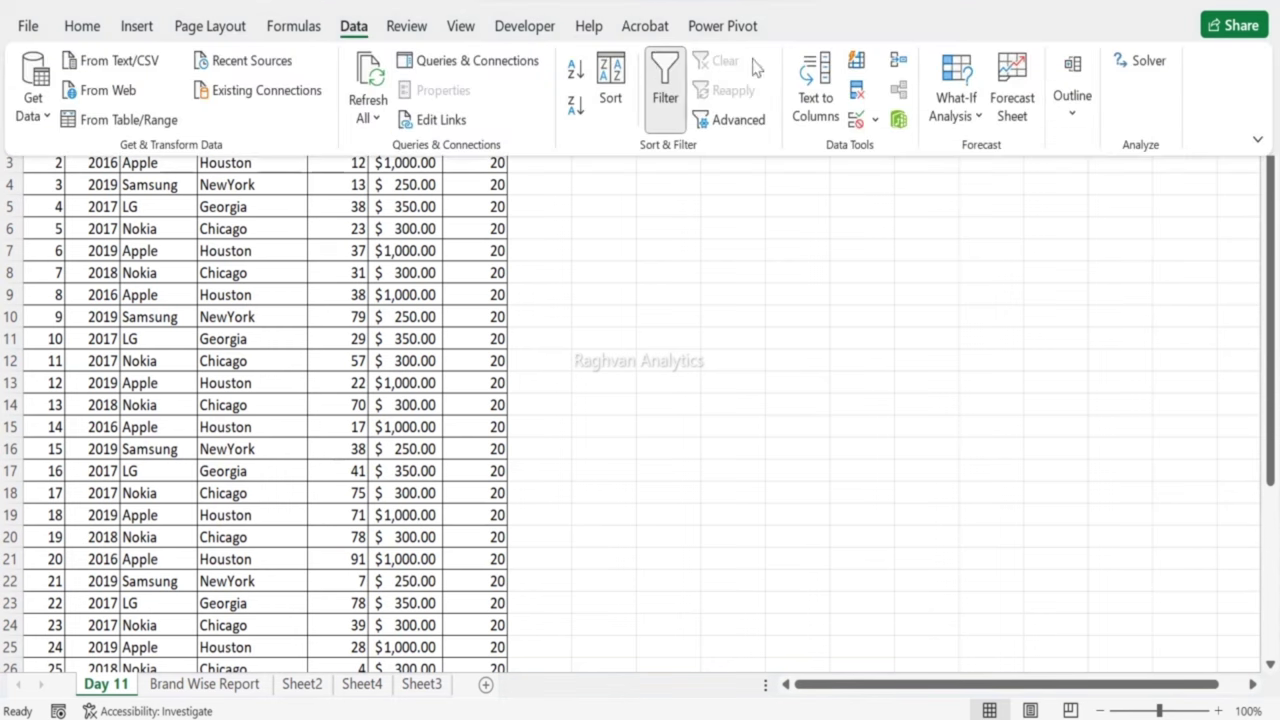
{"action": "left_click", "coordinate": [665, 82]}
{"action": "left_click", "coordinate": [374, 230]}
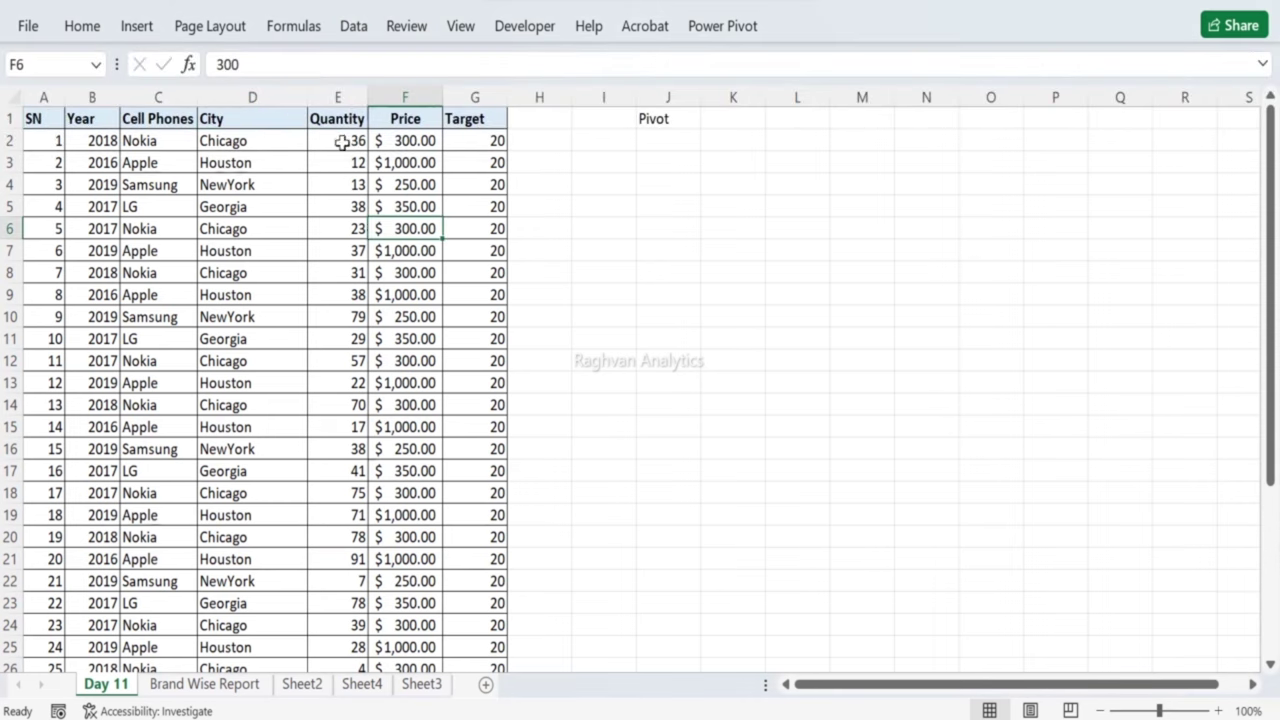
Step: Select the Day 11 data A1:G36 and start a PivotTable from that table/range
{"action": "left_click", "coordinate": [44, 97]}
{"action": "left_click_drag", "start_coordinate": [44, 97], "coordinate": [410, 130]}
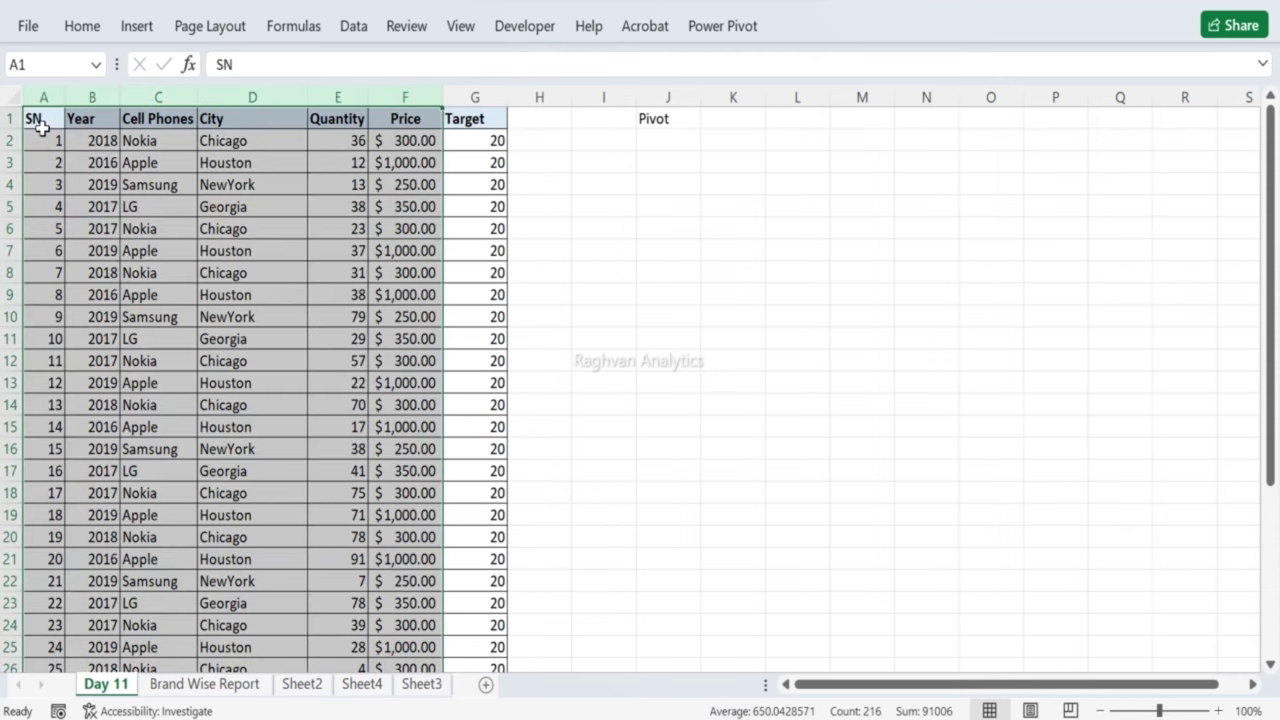
{"action": "left_click_drag", "start_coordinate": [38, 121], "coordinate": [472, 564]}
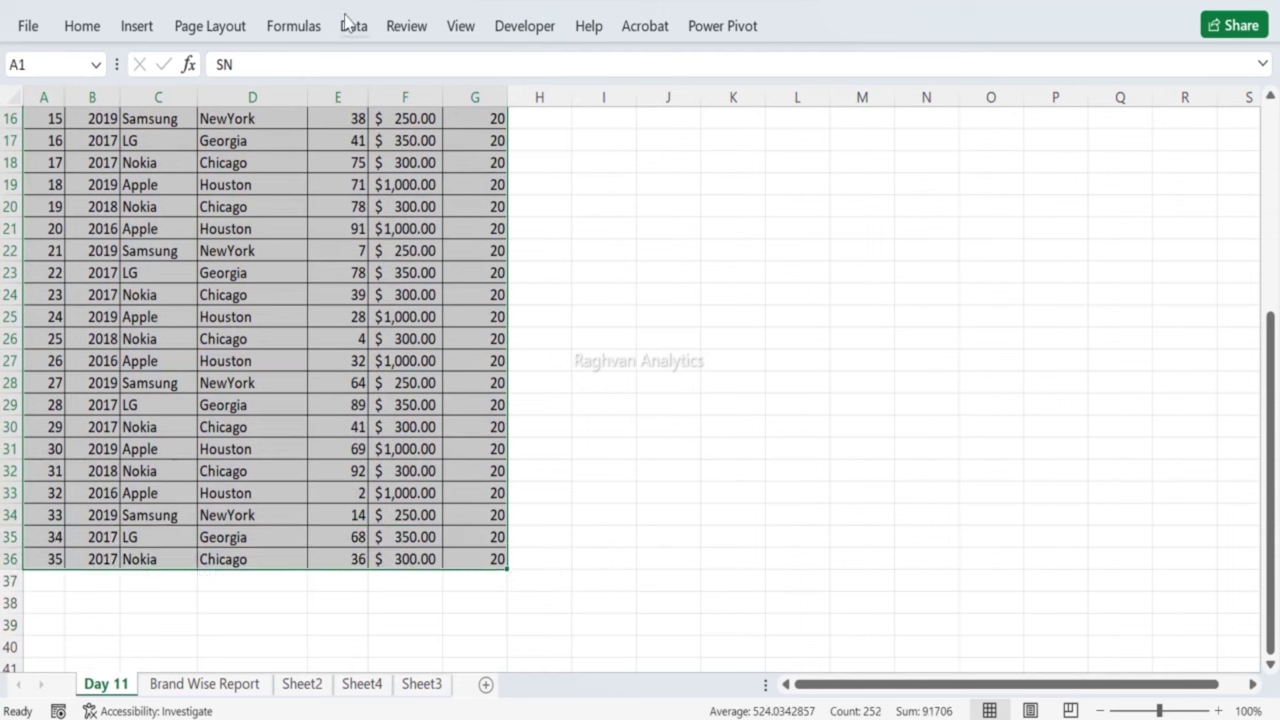
{"action": "left_click", "coordinate": [140, 27]}
{"action": "left_click", "coordinate": [47, 104]}
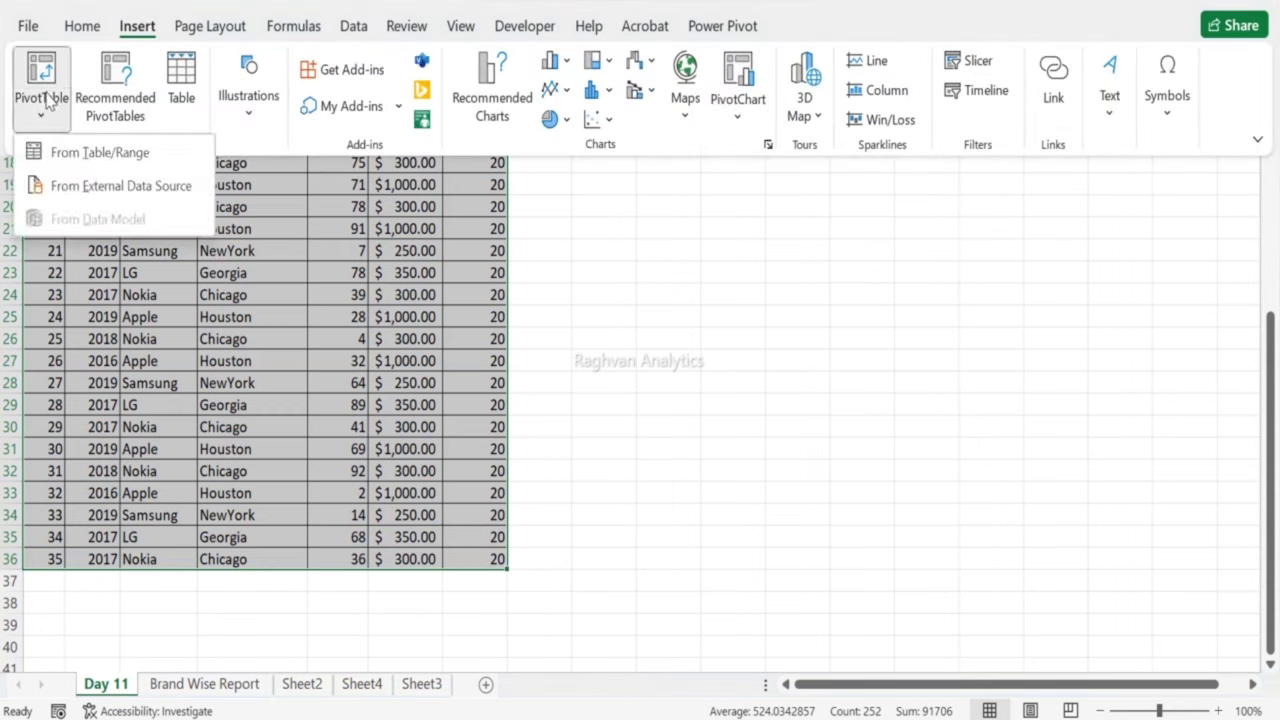
{"action": "left_click", "coordinate": [88, 155]}
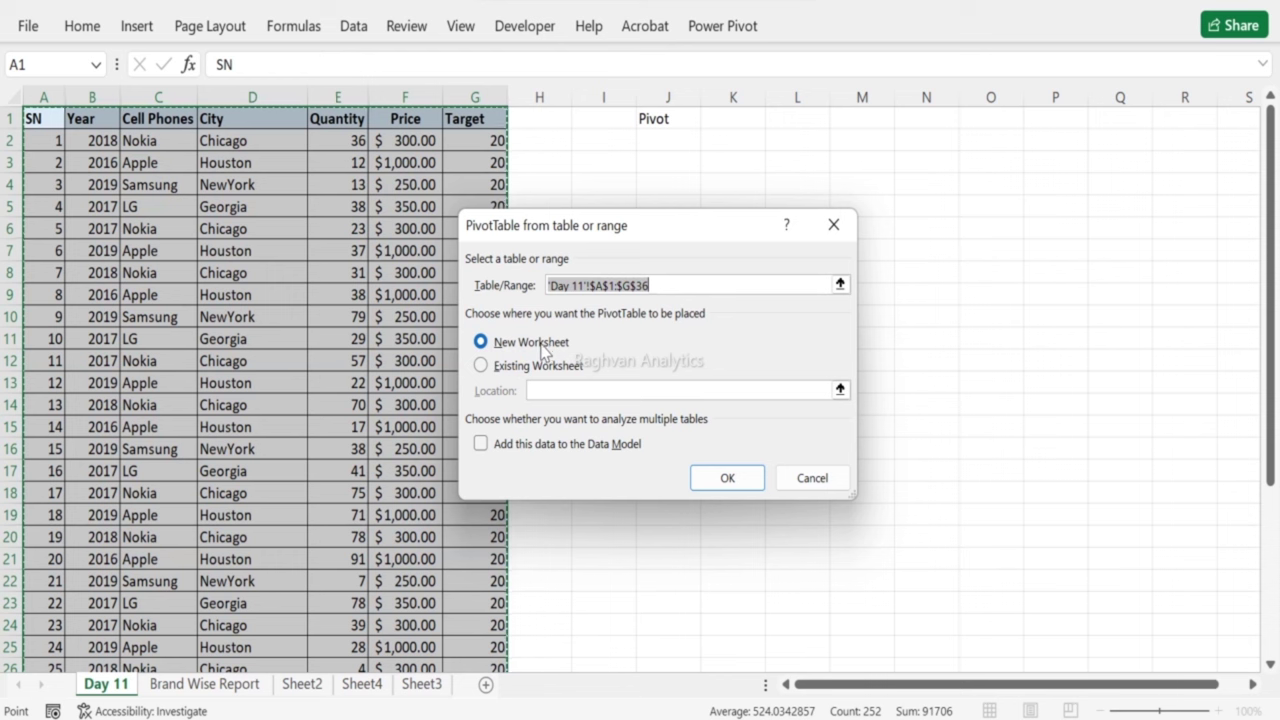
Step: Try an Existing Worksheet location at N1, then create the pivot on a New Worksheet instead
{"action": "left_click", "coordinate": [482, 366]}
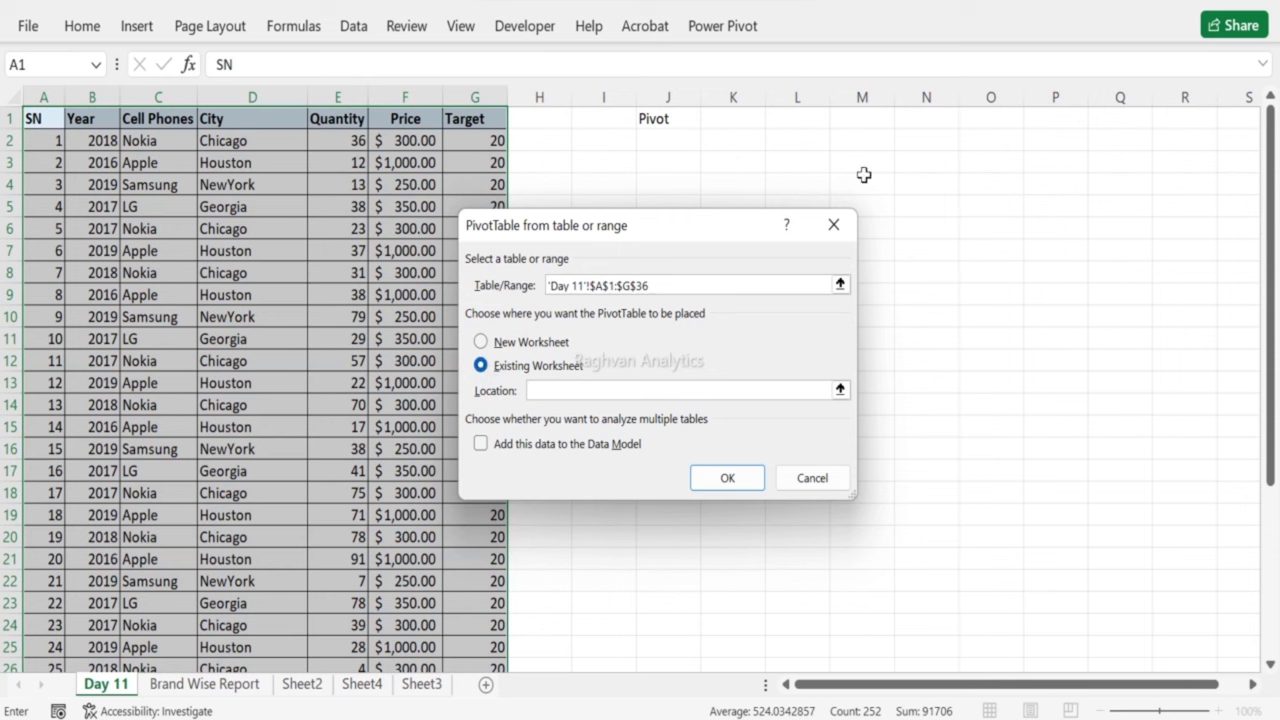
{"action": "left_click", "coordinate": [785, 117]}
{"action": "left_click", "coordinate": [868, 118]}
{"action": "left_click", "coordinate": [920, 115]}
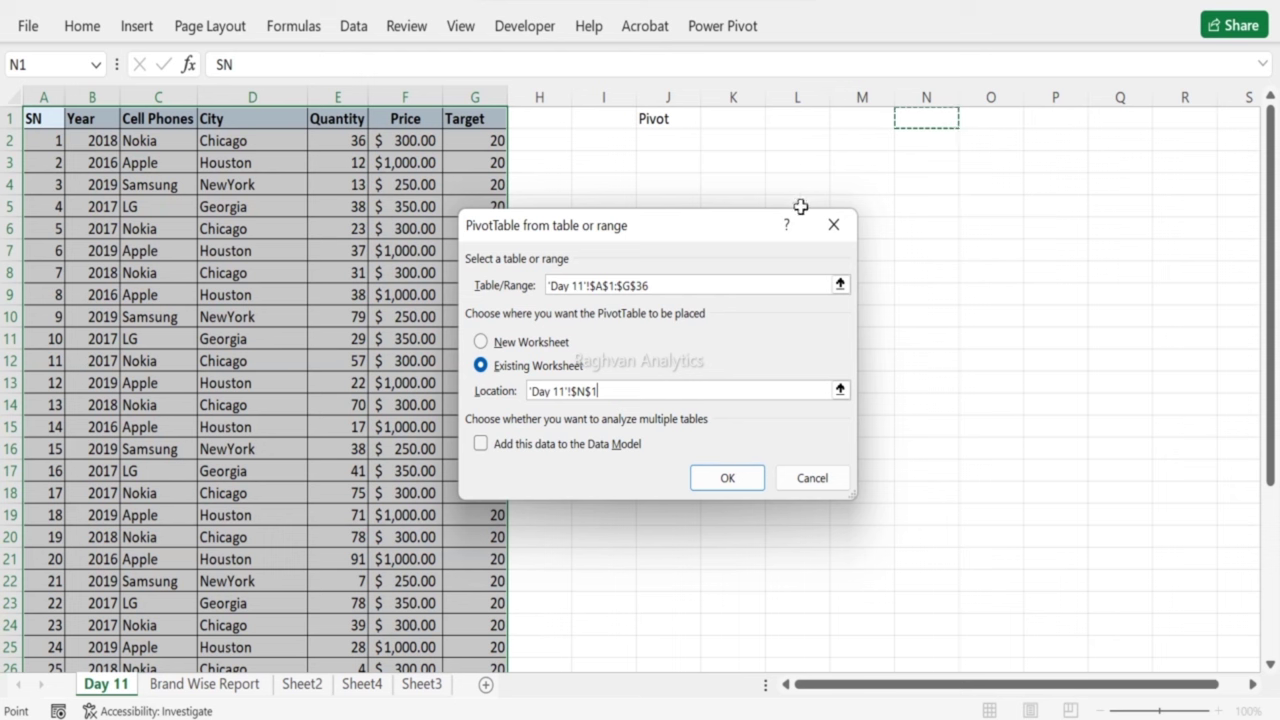
{"action": "left_click", "coordinate": [490, 343]}
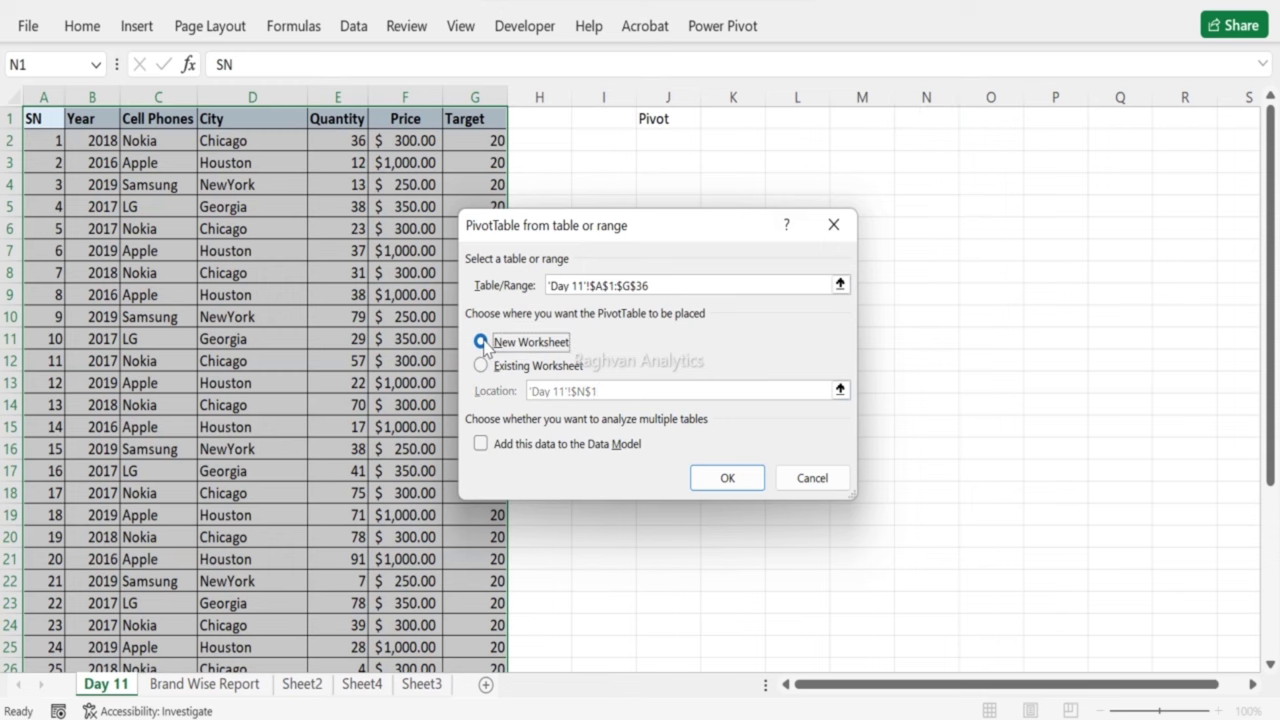
{"action": "left_click", "coordinate": [720, 479]}
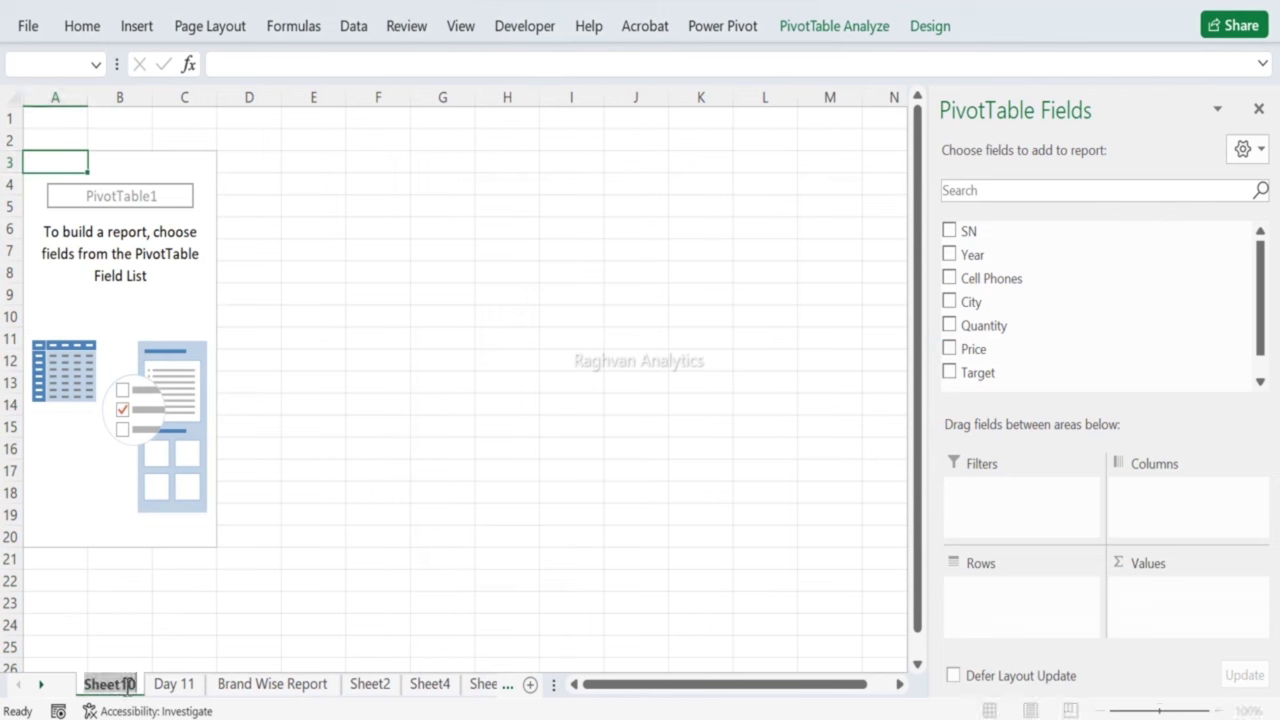
Step: Name the new sheet holding PivotTable1 'Pivot Table'
{"action": "type", "text": "Pi"}
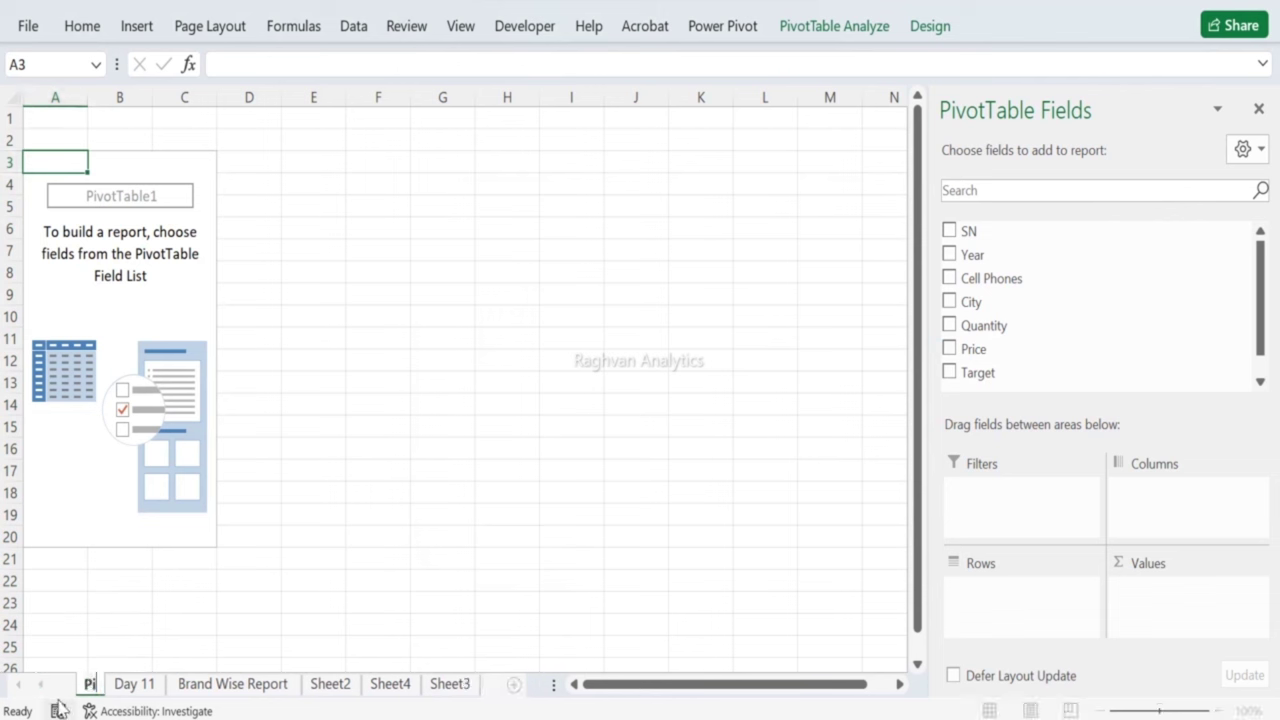
{"action": "type", "text": "vot Table"}
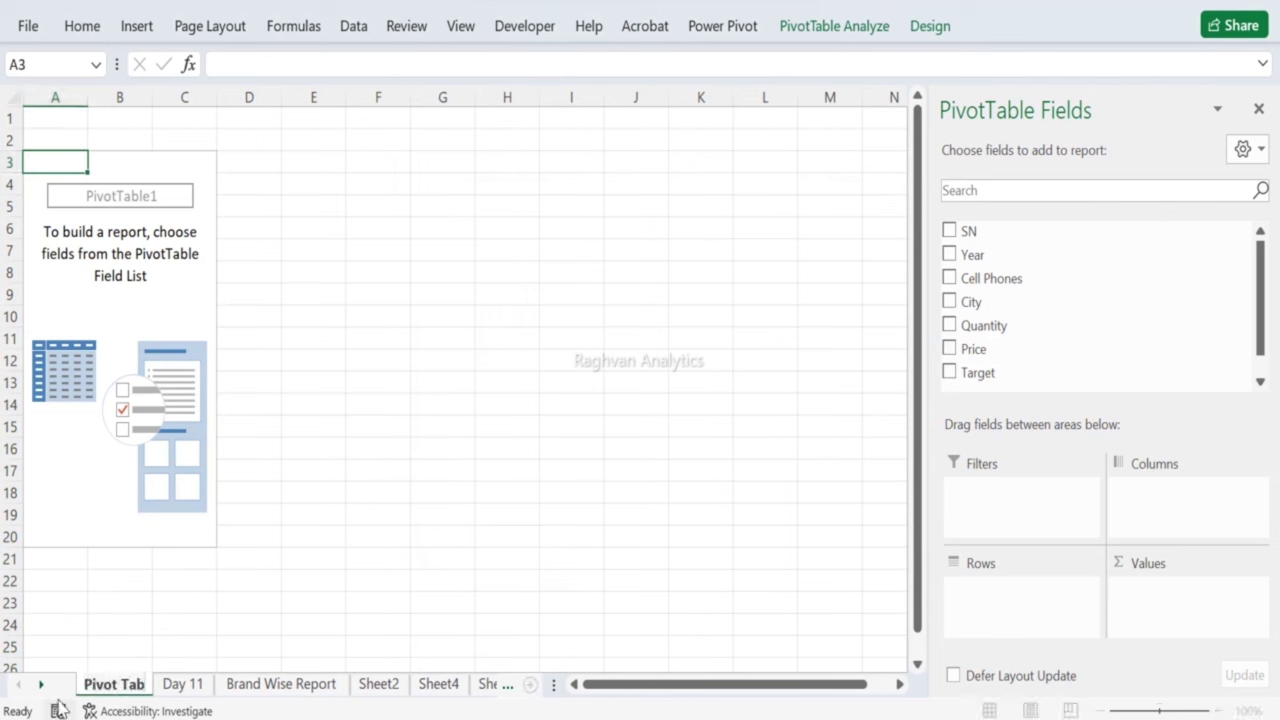
{"action": "key", "text": "Return"}
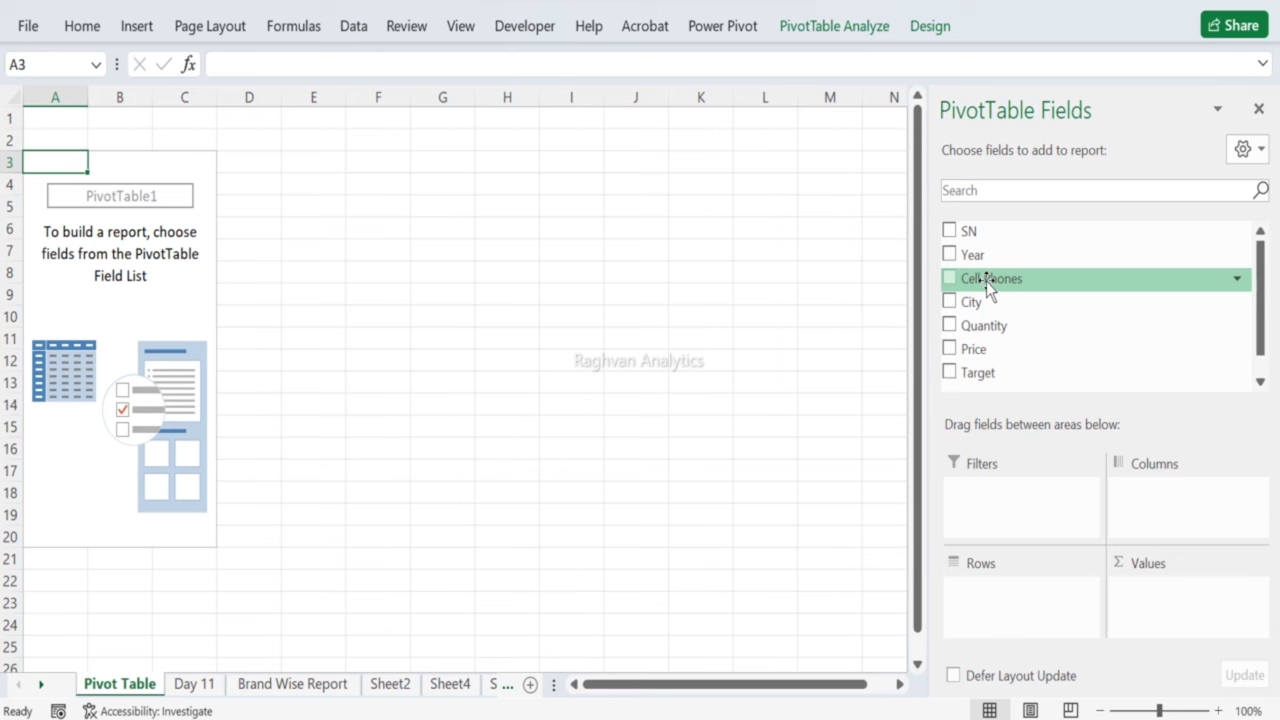
Step: Place Cell Phones in the pivot rows, listing Apple, LG, Nokia and Samsung, then return to Day 11
{"action": "left_click_drag", "start_coordinate": [991, 276], "coordinate": [991, 600]}
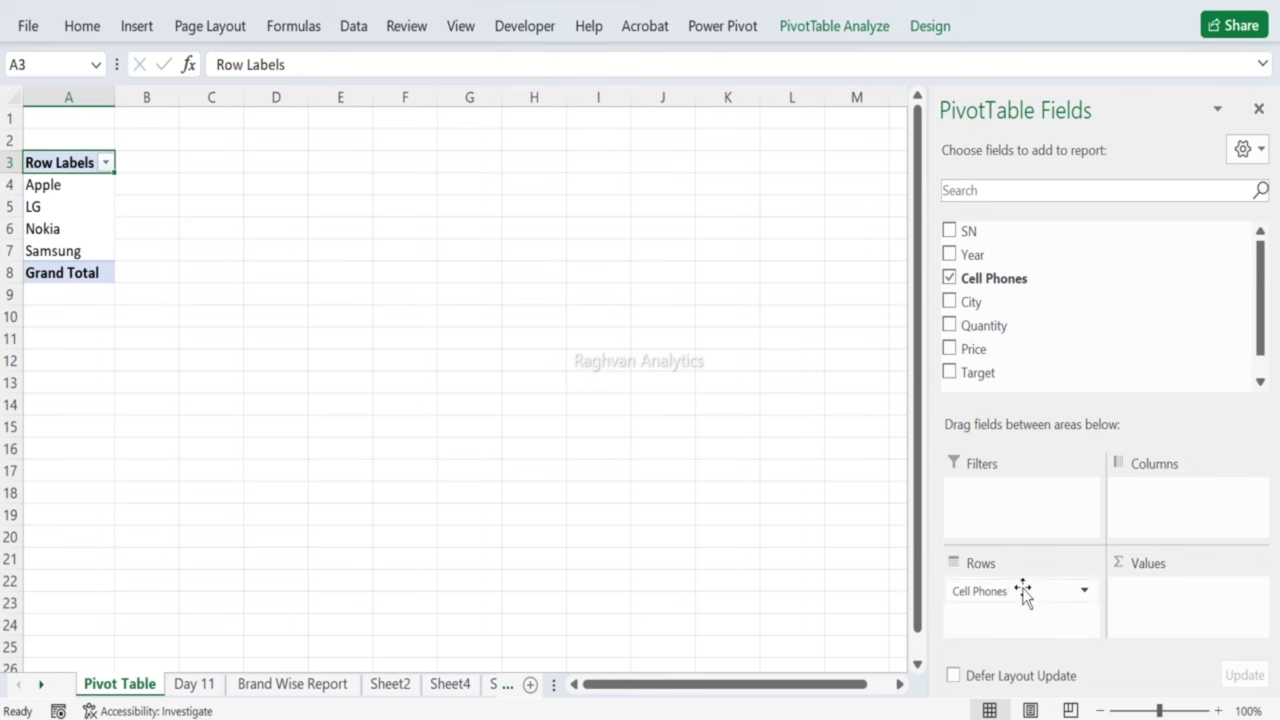
{"action": "left_click_drag", "start_coordinate": [1003, 585], "coordinate": [1175, 500]}
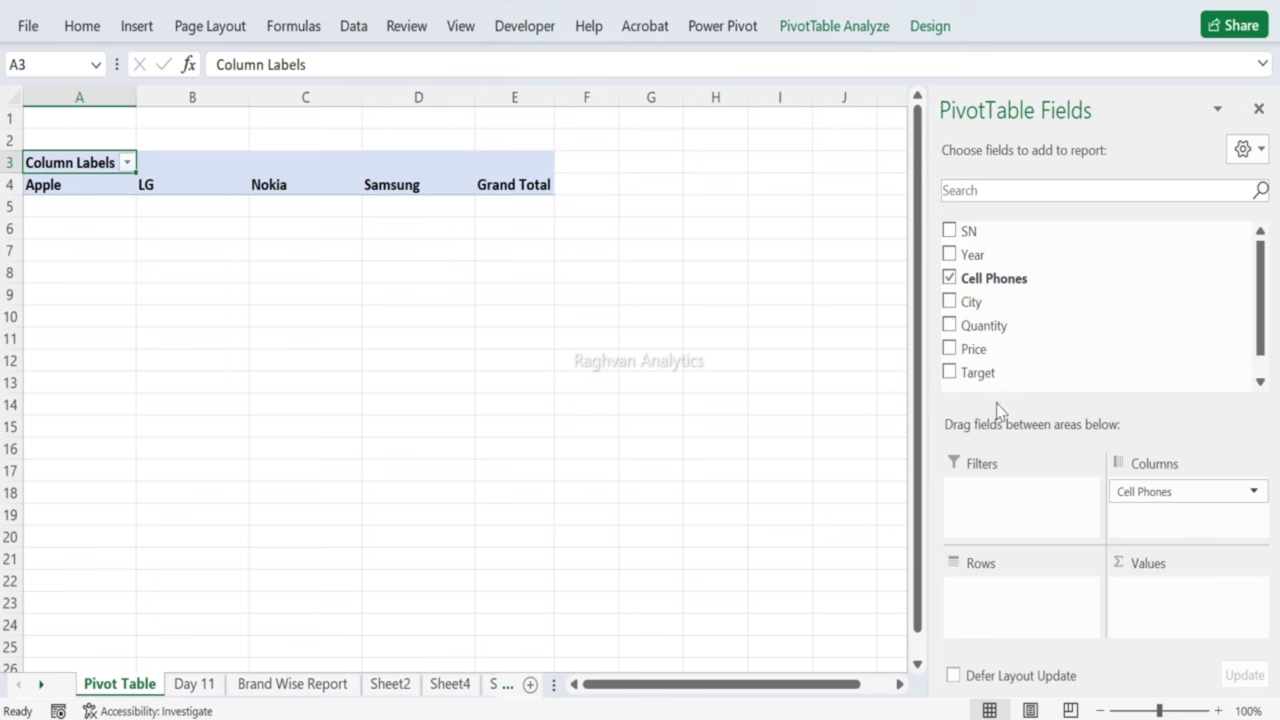
{"action": "left_click_drag", "start_coordinate": [1196, 484], "coordinate": [958, 566]}
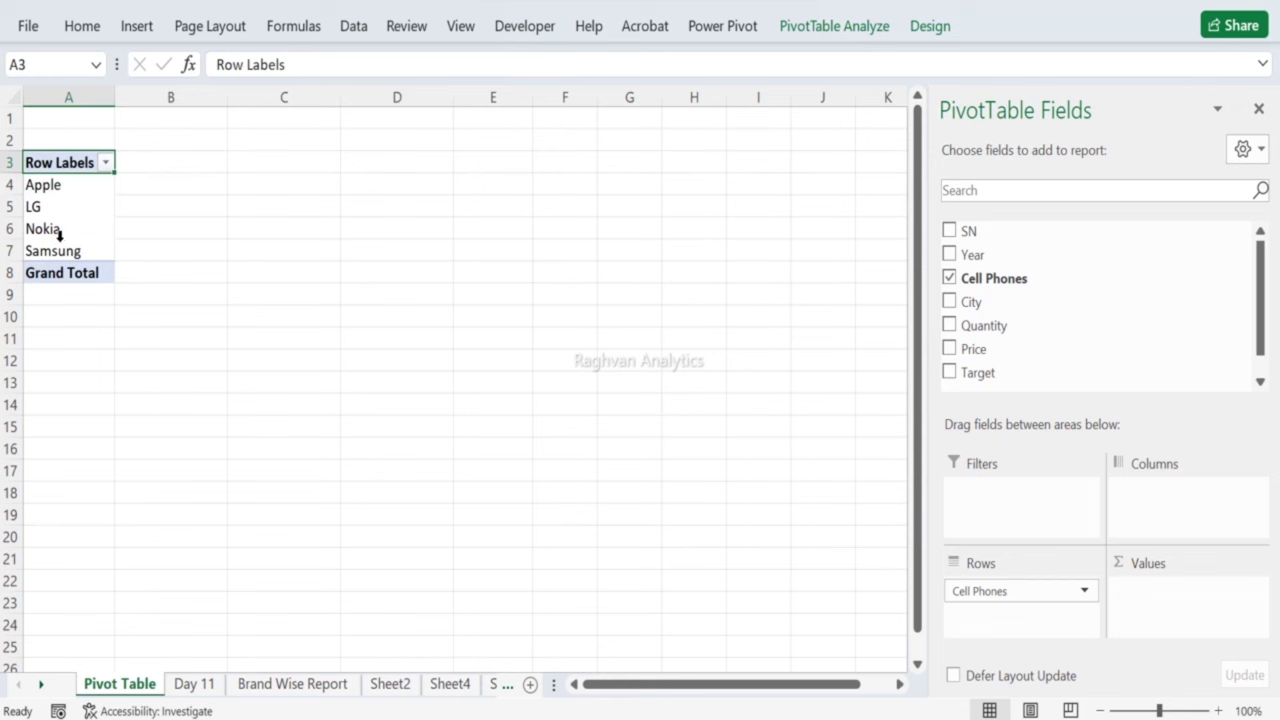
{"action": "left_click_drag", "start_coordinate": [1023, 589], "coordinate": [985, 597]}
{"action": "left_click", "coordinate": [194, 684]}
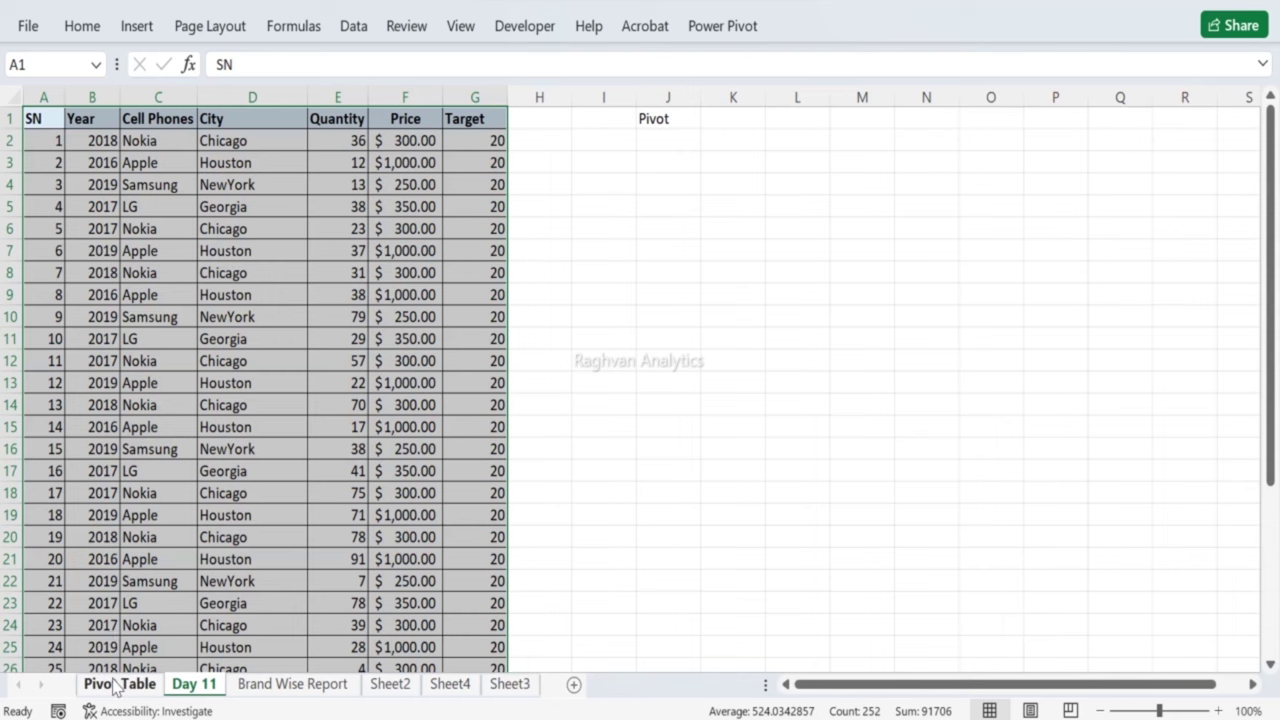
Step: Add Quantity to the pivot values and copy the summary A3:B8
{"action": "left_click", "coordinate": [116, 684]}
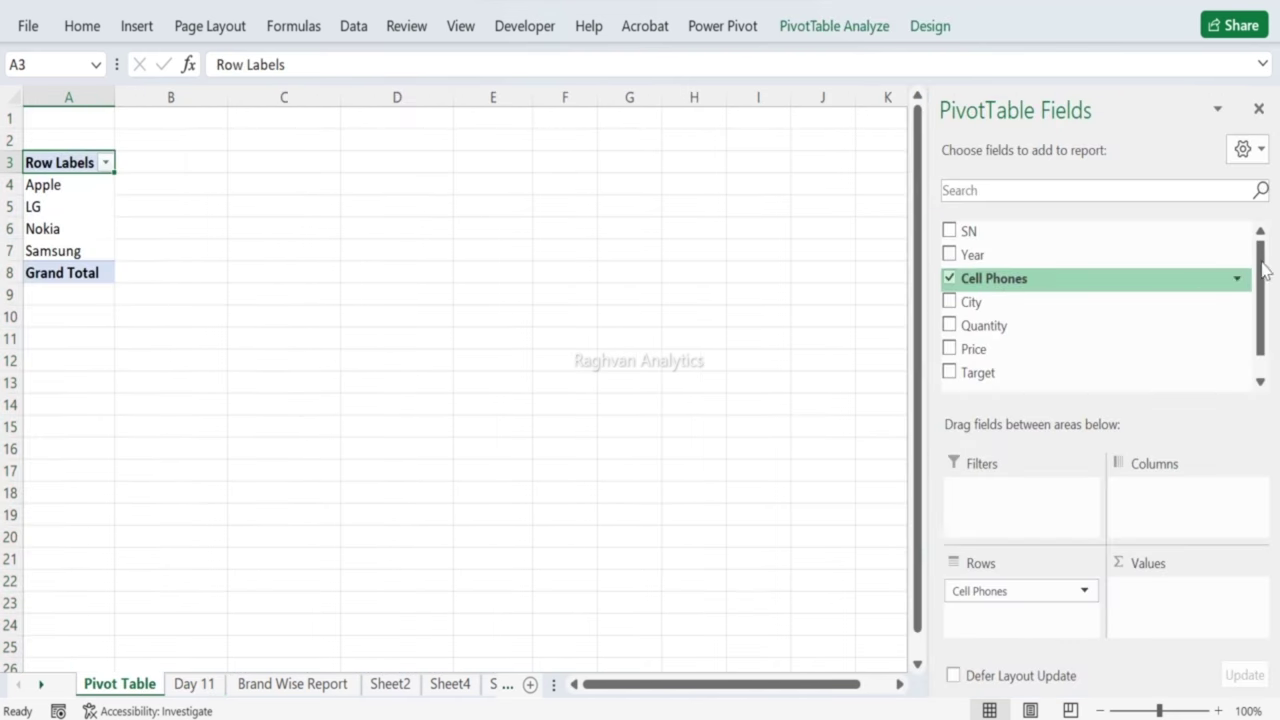
{"action": "left_click_drag", "start_coordinate": [1263, 258], "coordinate": [1240, 320]}
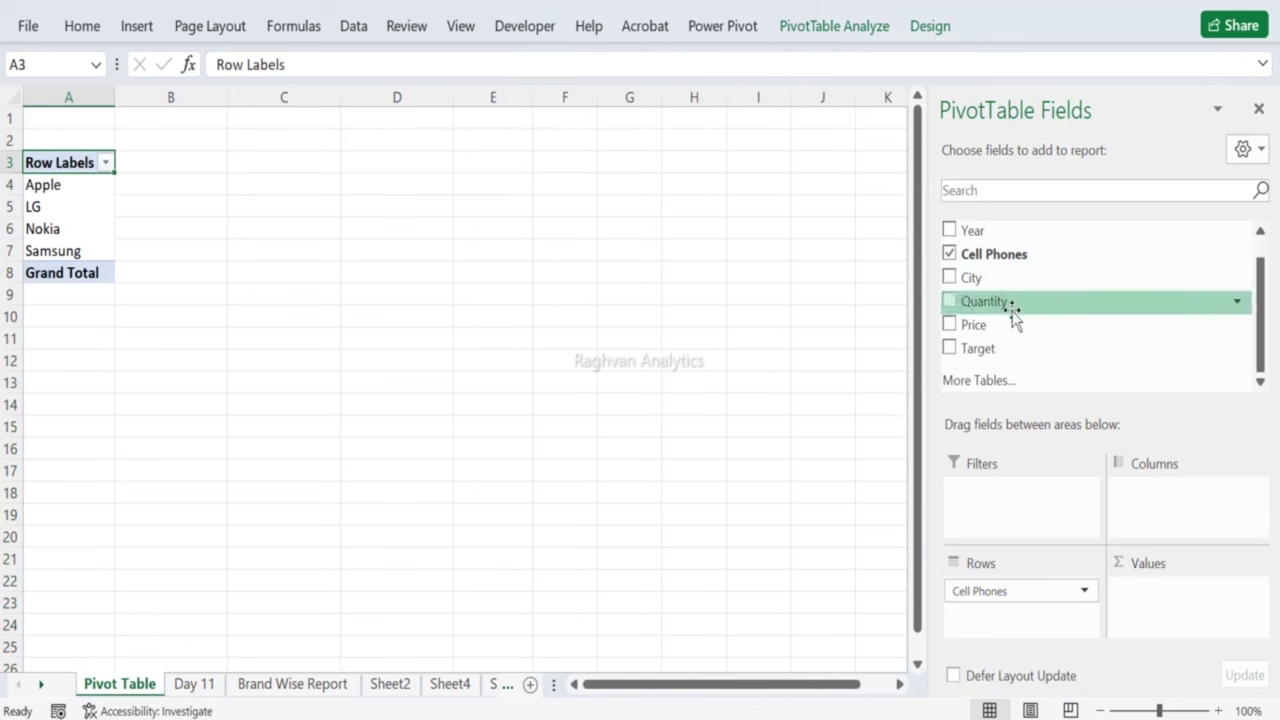
{"action": "left_click_drag", "start_coordinate": [1011, 311], "coordinate": [1144, 593]}
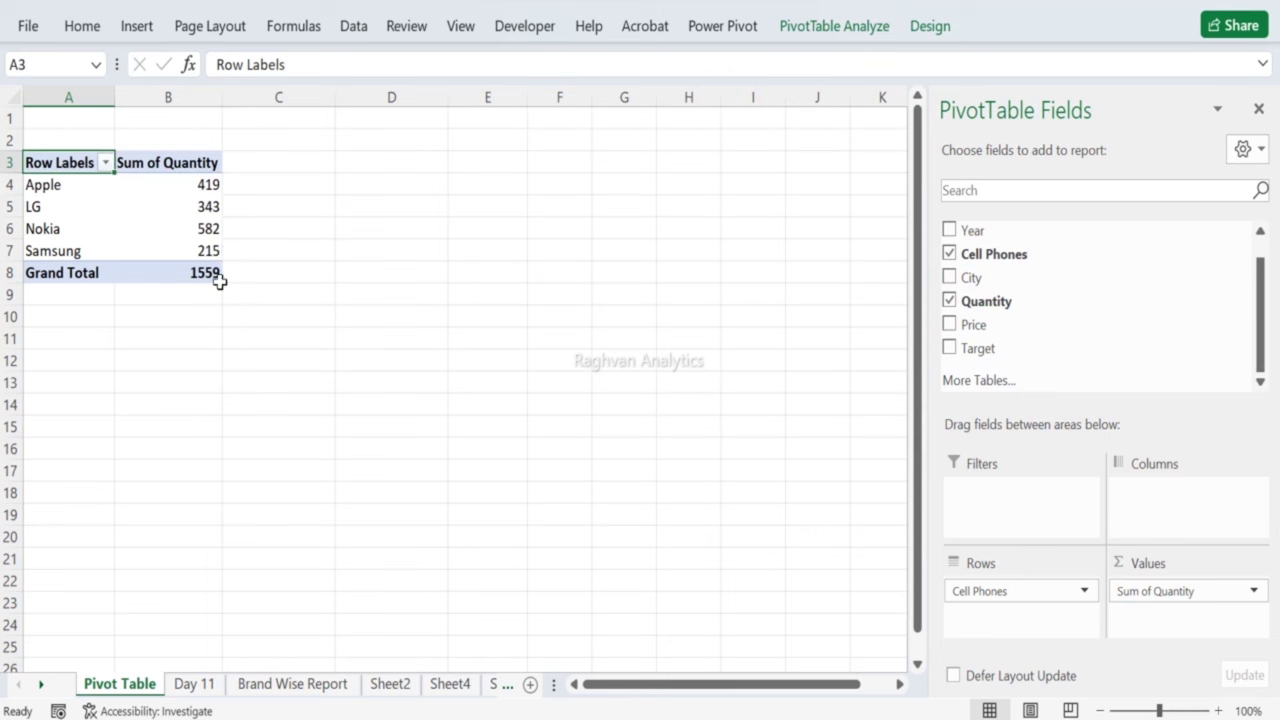
{"action": "left_click_drag", "start_coordinate": [70, 162], "coordinate": [177, 266]}
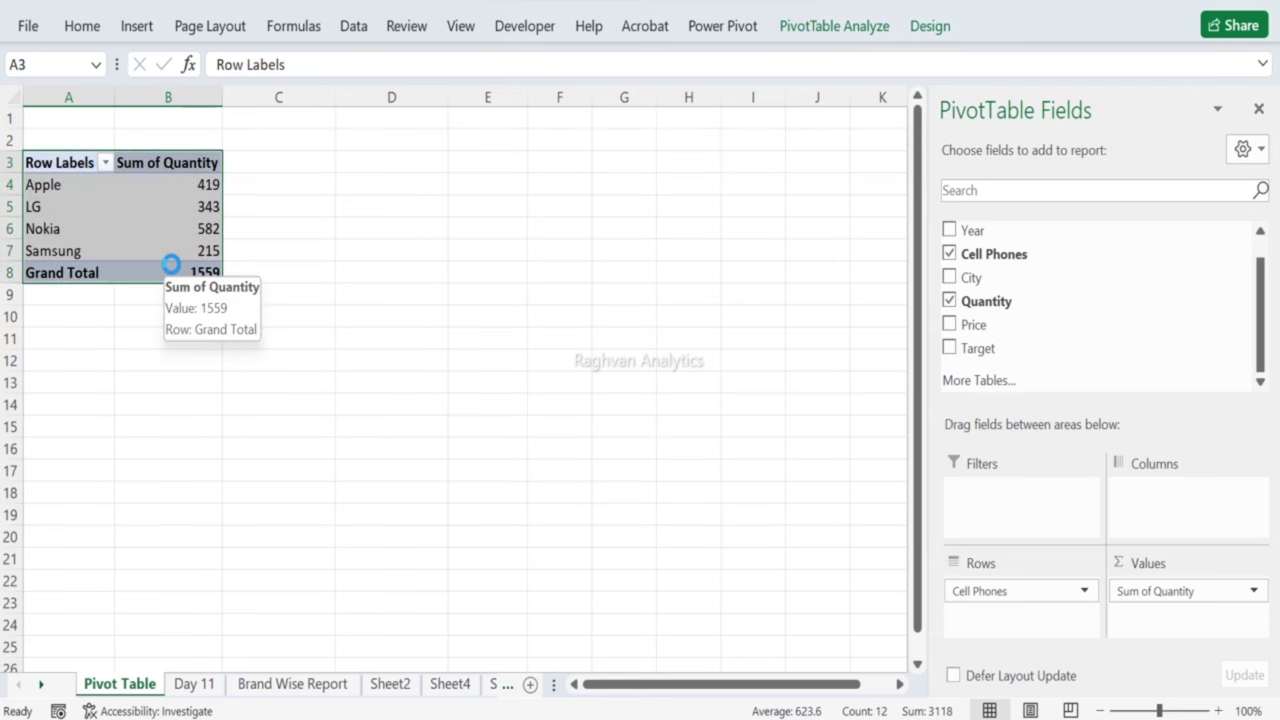
{"action": "key", "text": "ctrl+c"}
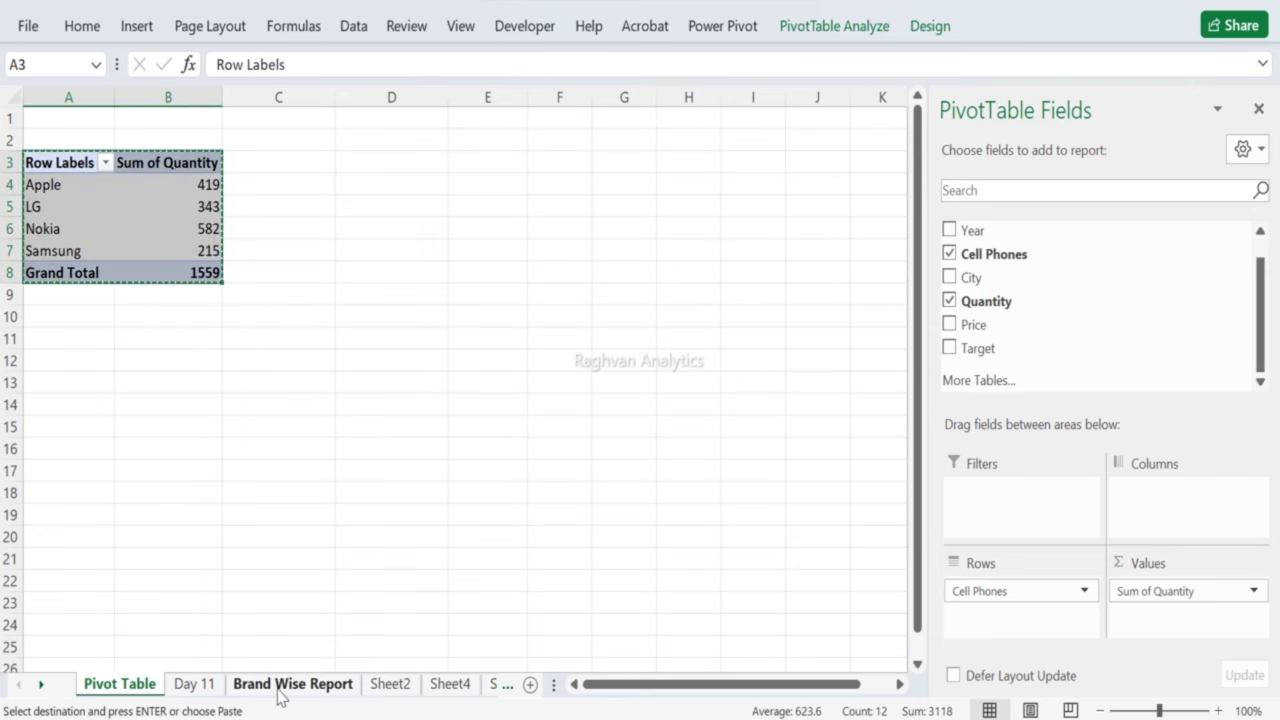
Step: Paste the summary as values only into cell I15 of Brand Wise Report
{"action": "left_click", "coordinate": [278, 690]}
{"action": "left_click", "coordinate": [654, 425]}
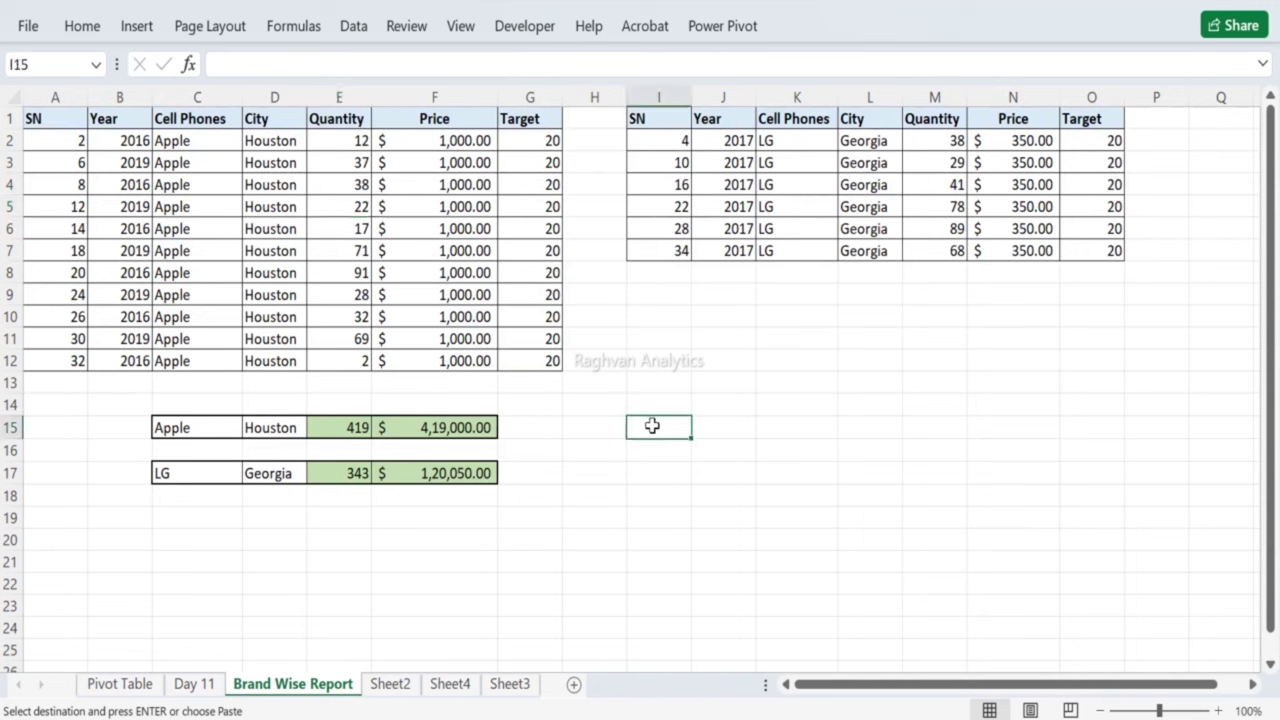
{"action": "right_click", "coordinate": [652, 426]}
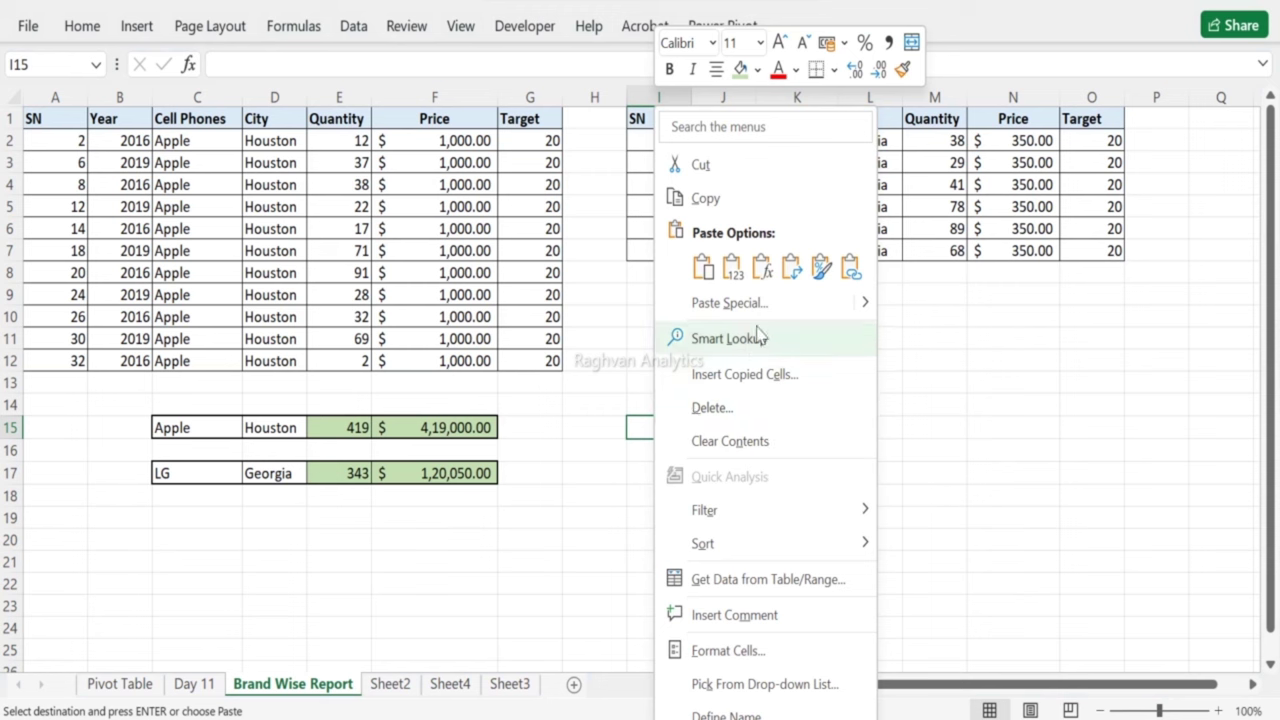
{"action": "left_click", "coordinate": [838, 316]}
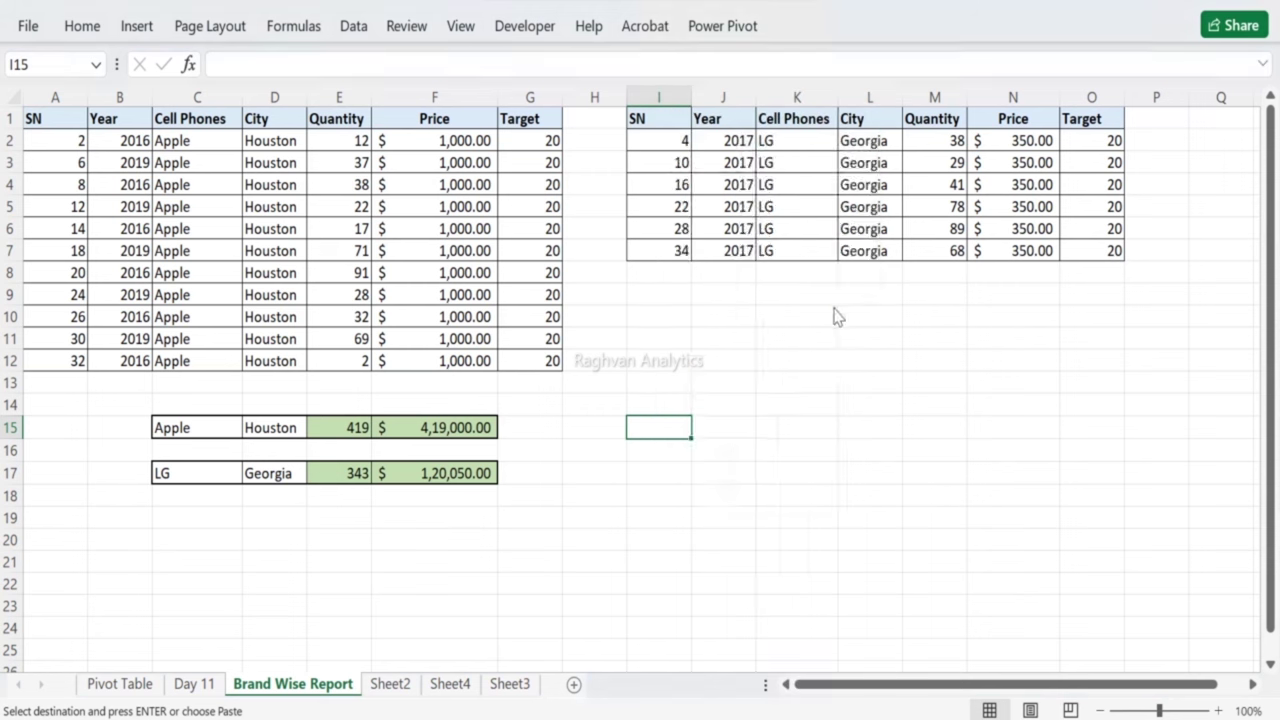
{"action": "left_click", "coordinate": [668, 266]}
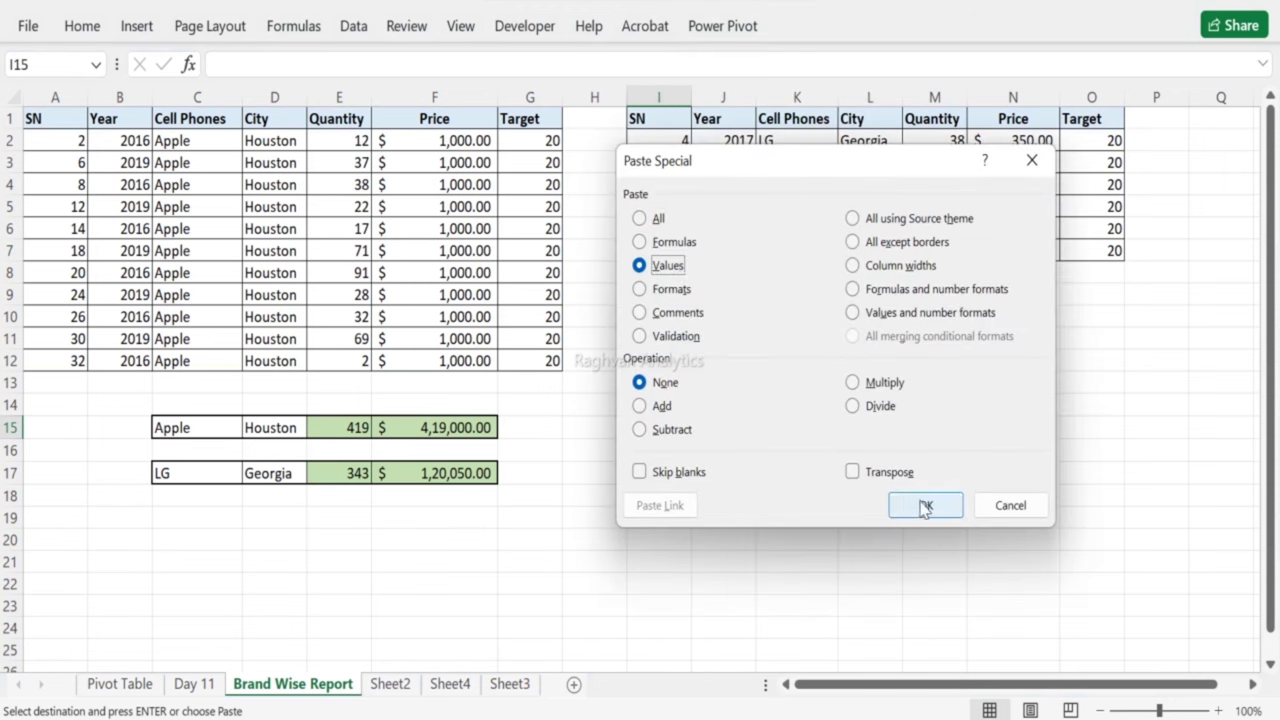
{"action": "left_click", "coordinate": [922, 505]}
Step: Widen column J and shade the Apple and LG rows I16:J17 green
{"action": "left_click_drag", "start_coordinate": [761, 94], "coordinate": [873, 94]}
{"action": "left_click", "coordinate": [700, 452]}
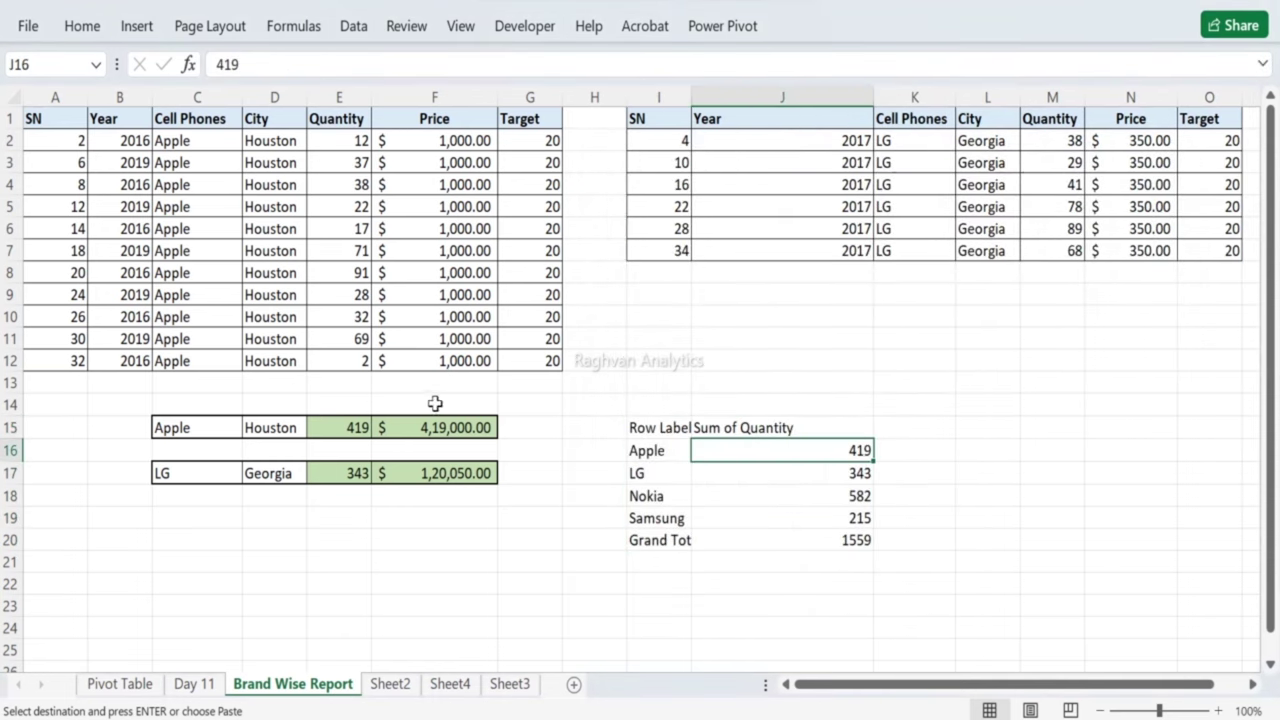
{"action": "left_click_drag", "start_coordinate": [648, 451], "coordinate": [845, 470]}
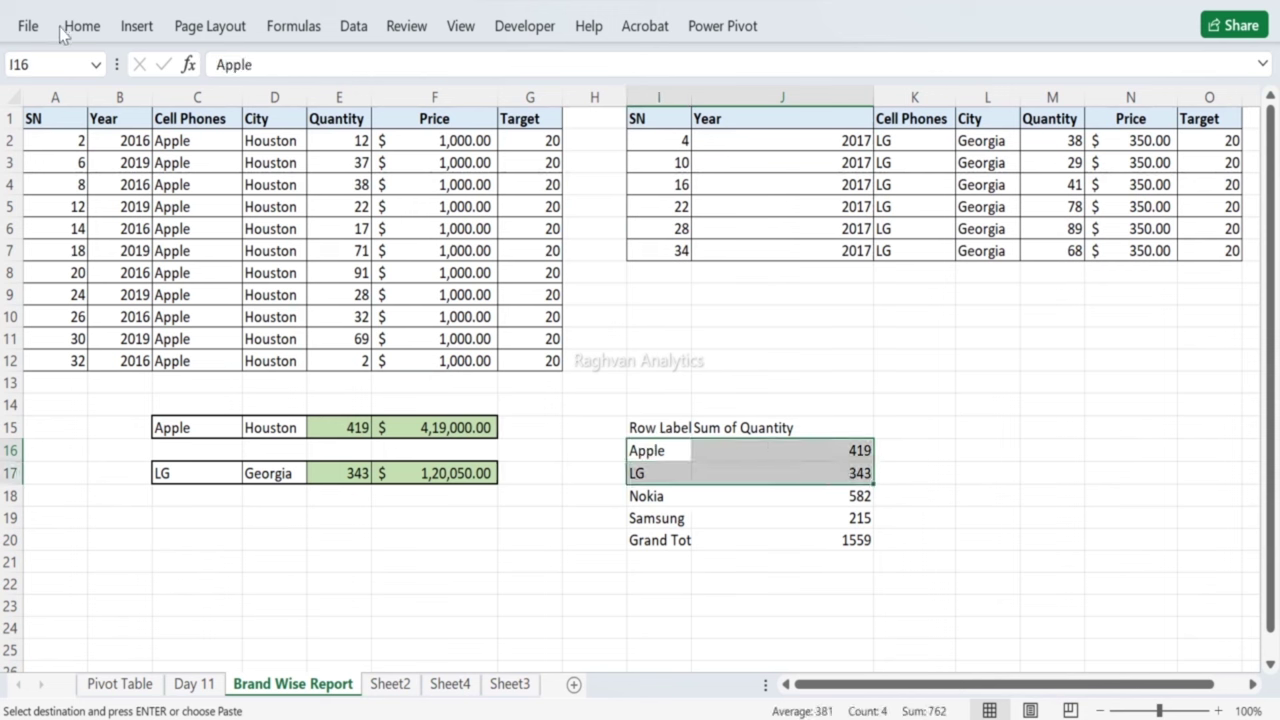
{"action": "left_click", "coordinate": [80, 26]}
{"action": "left_click", "coordinate": [319, 106]}
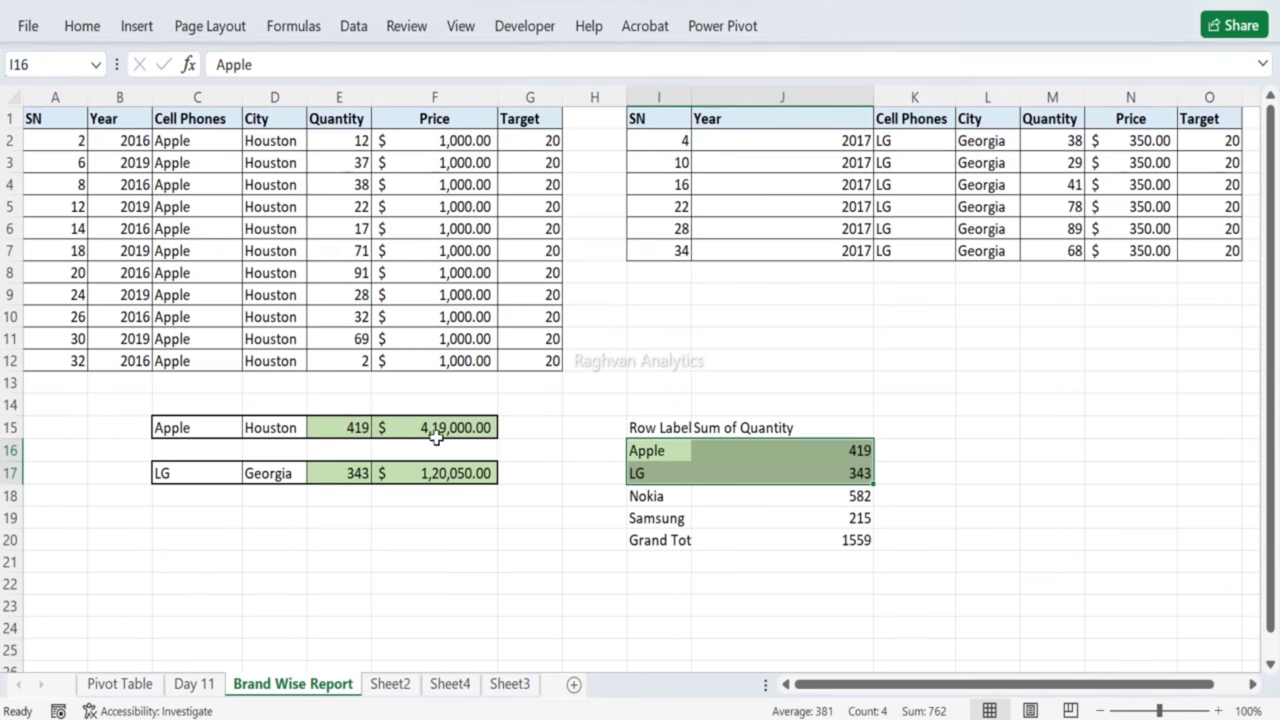
{"action": "left_click", "coordinate": [587, 403]}
Step: Add Price to the pivot as Sum of Price (total 18200) and copy C3:C8
{"action": "left_click", "coordinate": [117, 680]}
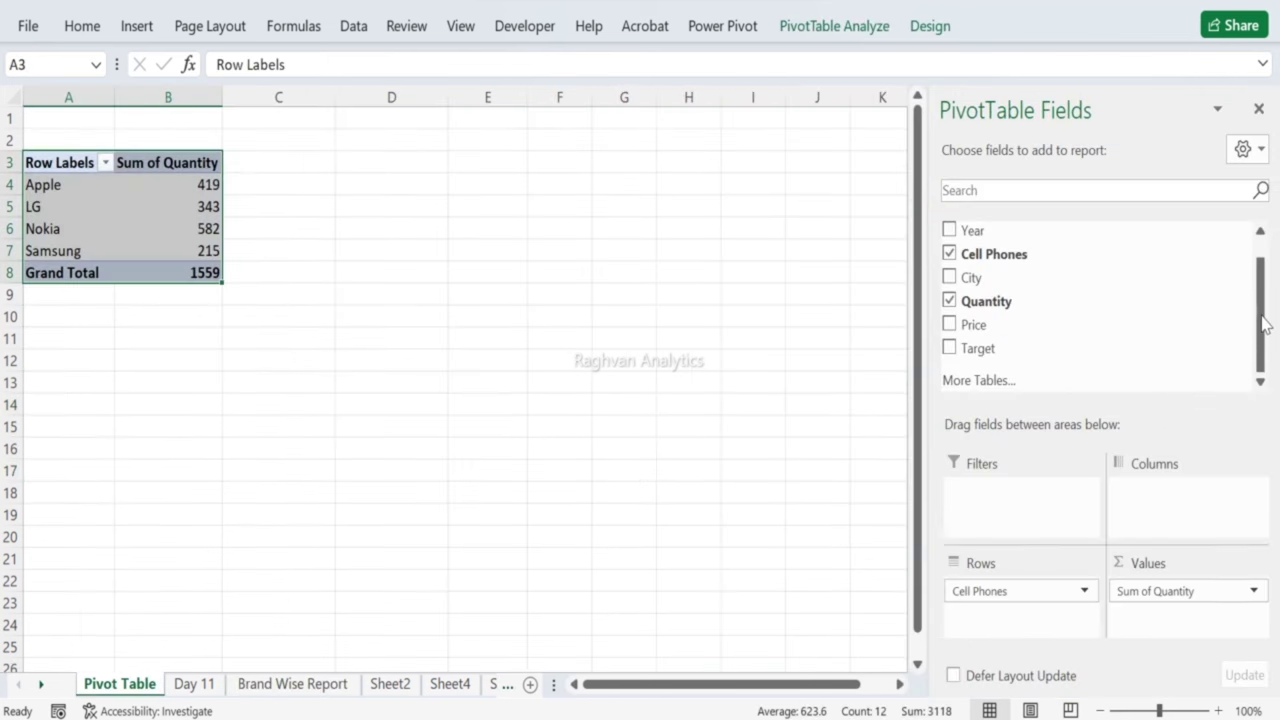
{"action": "scroll", "coordinate": [1262, 280], "scroll_direction": "up", "scroll_amount": 1}
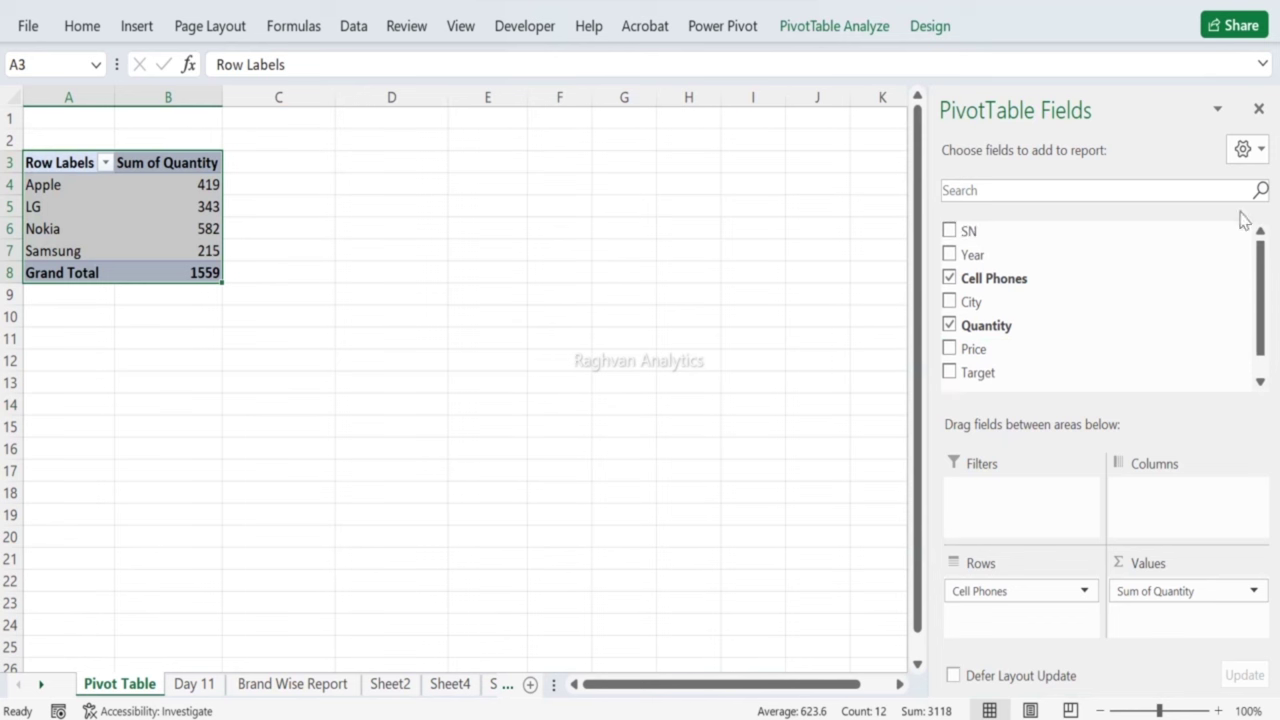
{"action": "left_click_drag", "start_coordinate": [991, 346], "coordinate": [1151, 611]}
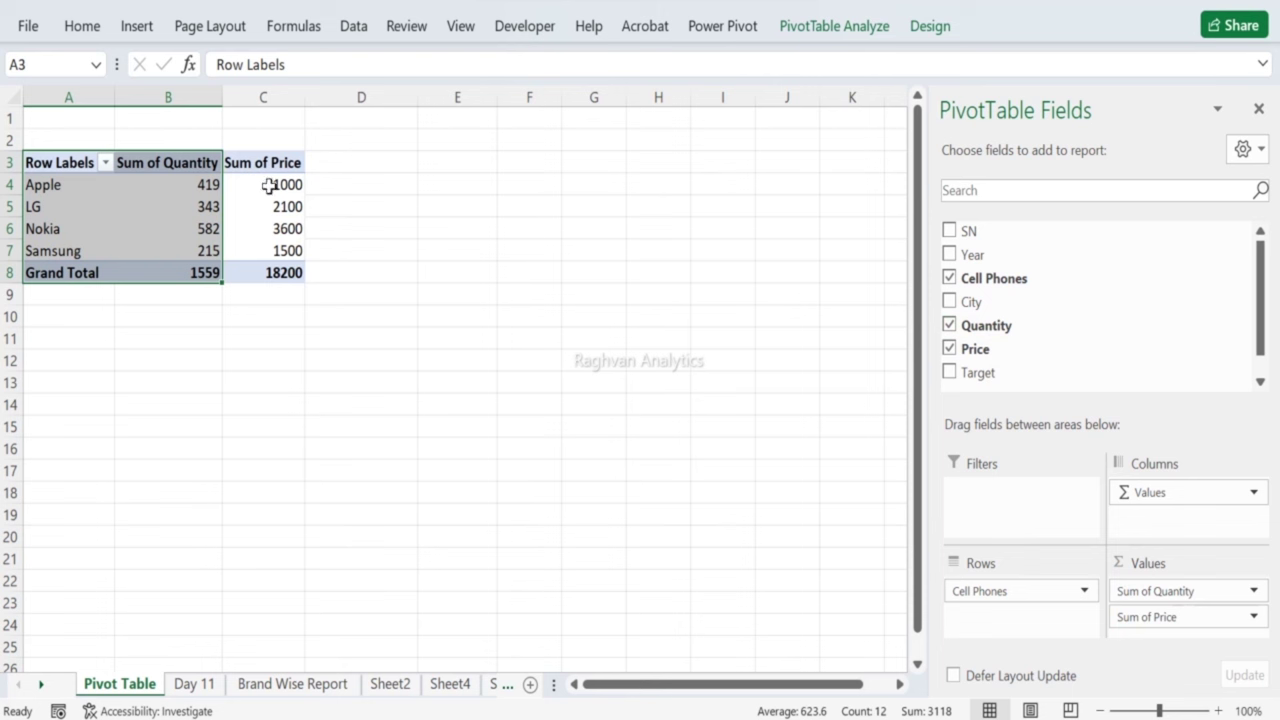
{"action": "left_click", "coordinate": [258, 153]}
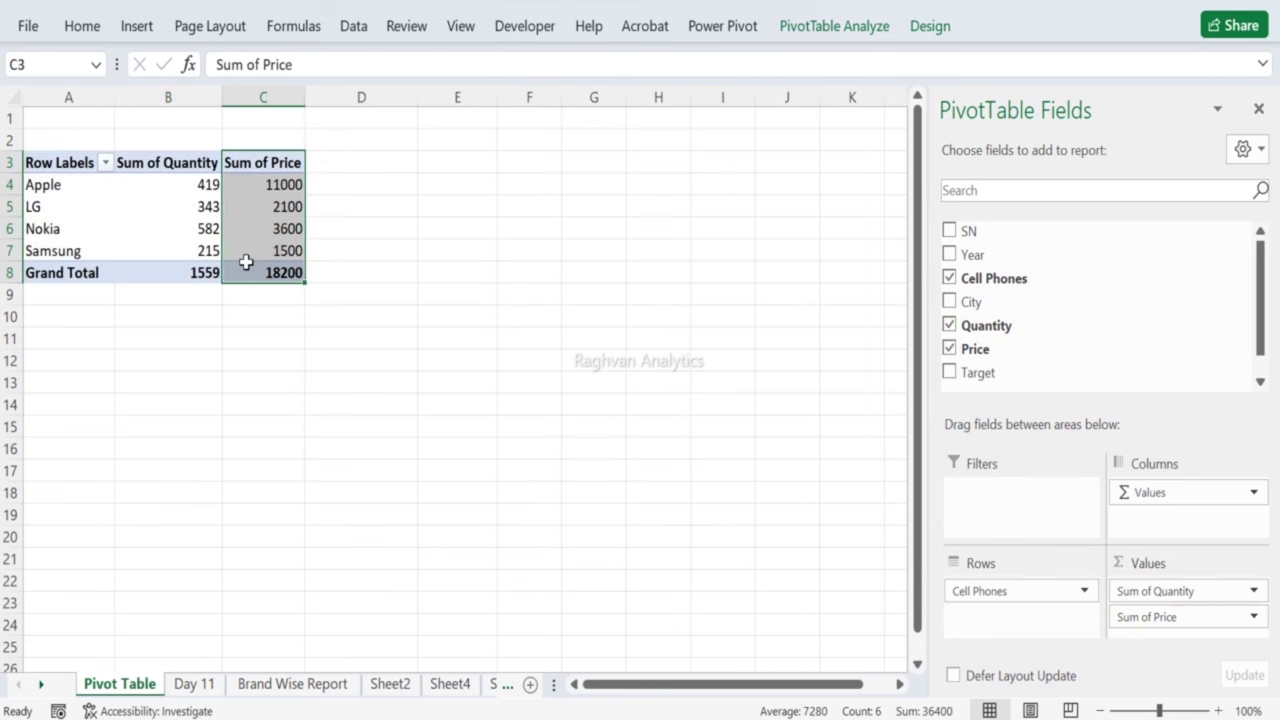
{"action": "key", "text": "ctrl+c"}
{"action": "left_click", "coordinate": [293, 683]}
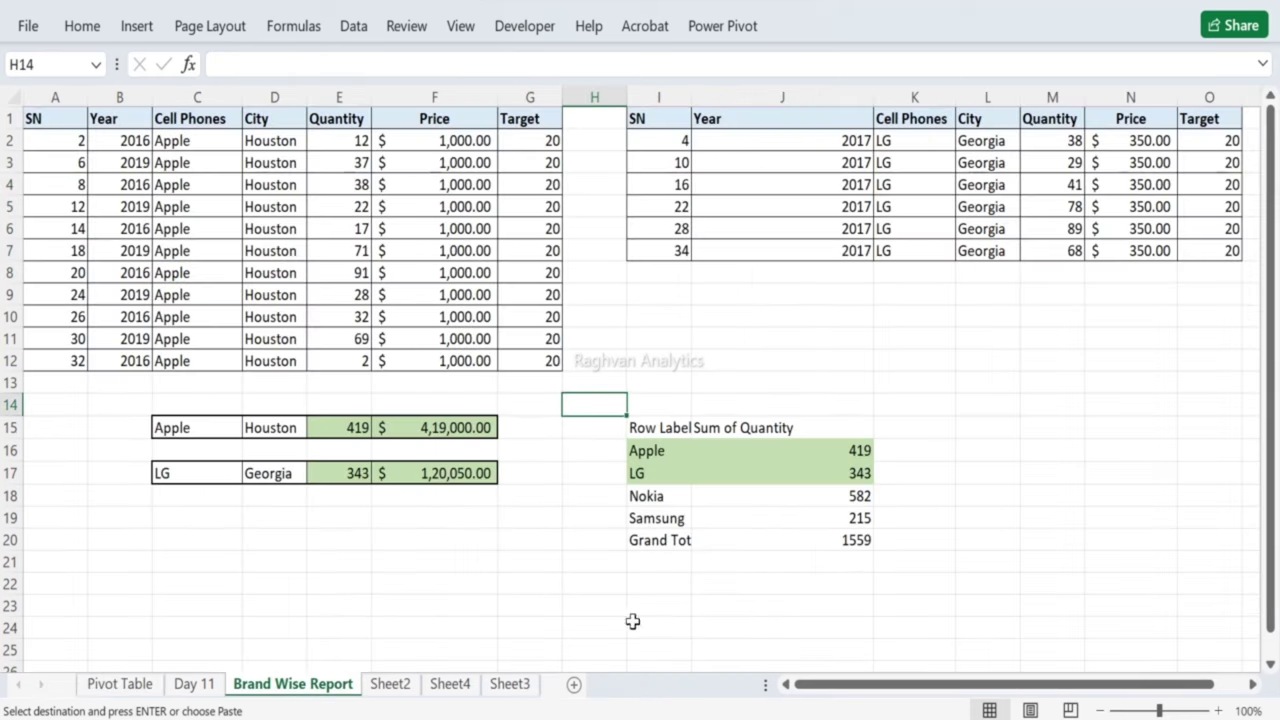
Step: Paste the copied Sum of Price column as values into K15:K20
{"action": "left_click", "coordinate": [904, 434]}
{"action": "right_click", "coordinate": [904, 434]}
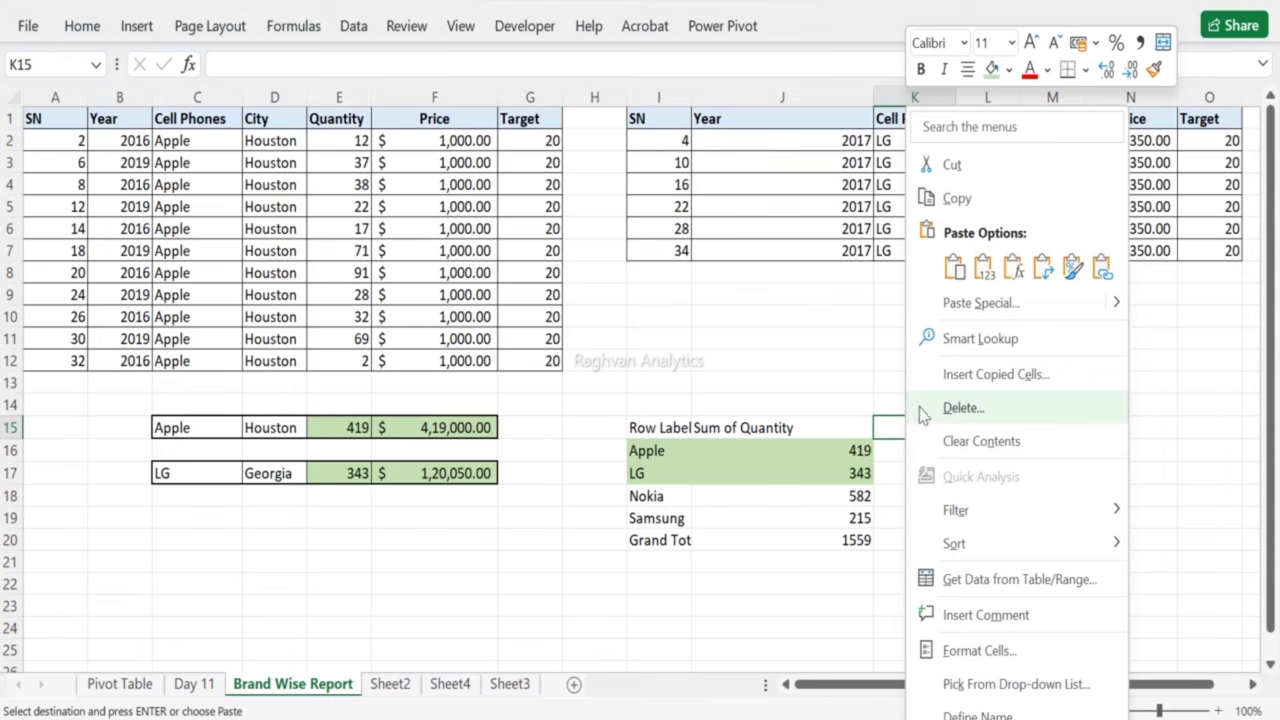
{"action": "left_click", "coordinate": [955, 312]}
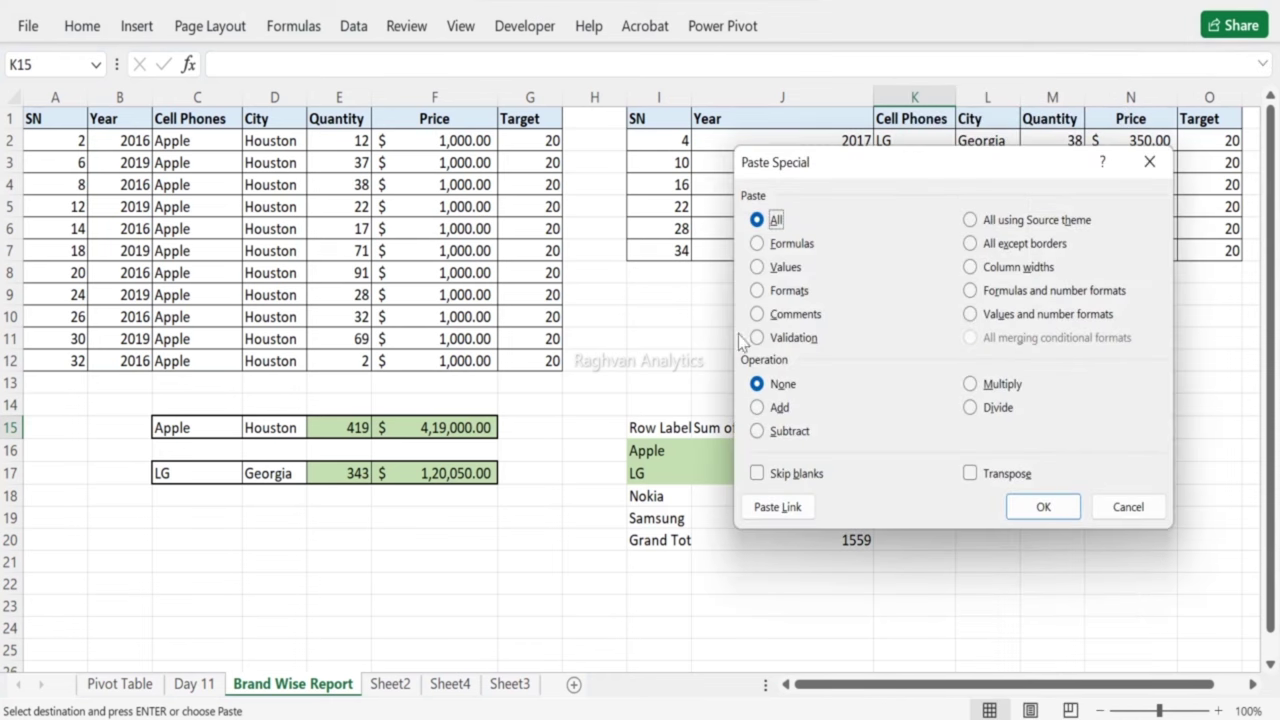
{"action": "left_click", "coordinate": [785, 268]}
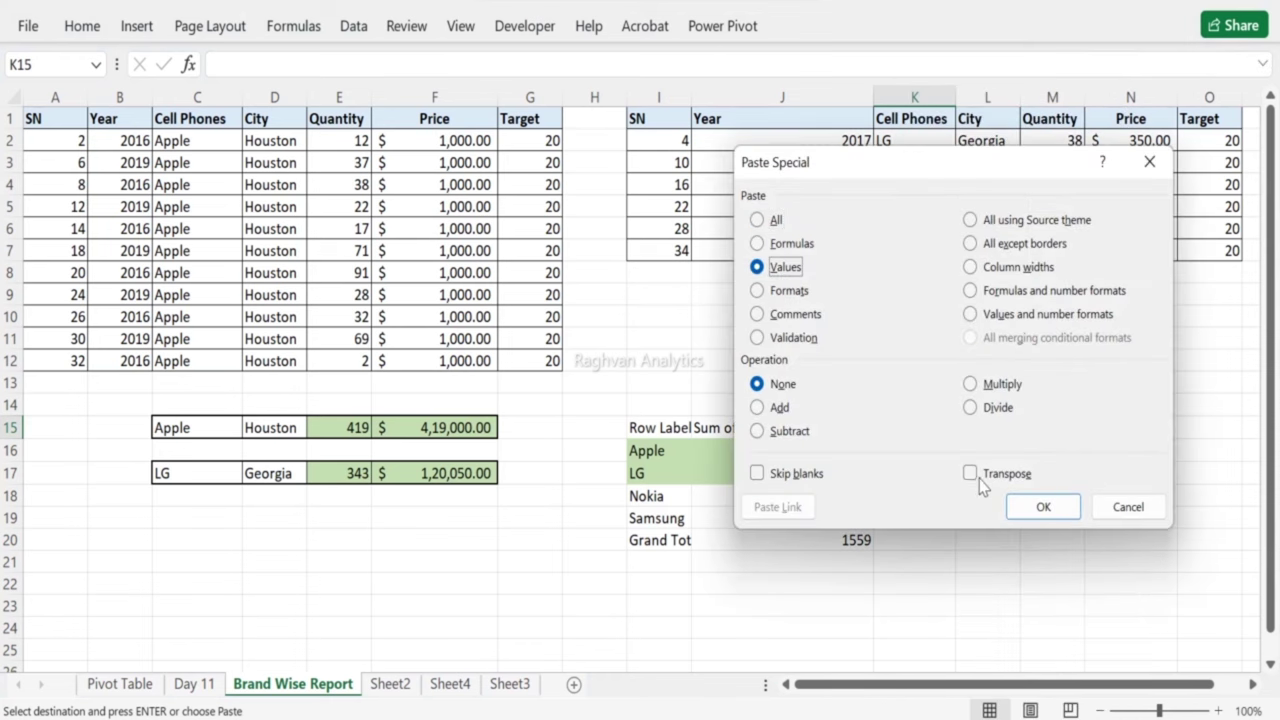
{"action": "left_click", "coordinate": [1040, 506]}
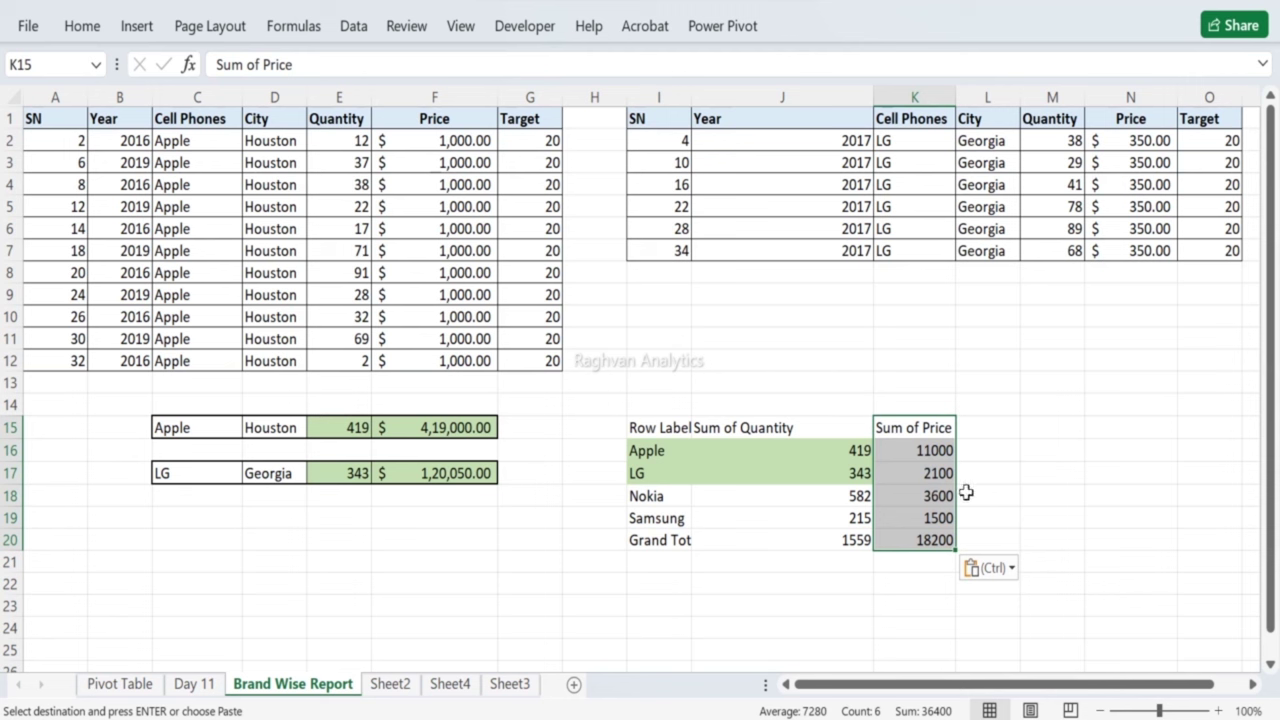
Step: Check the pasted values in K15 and K16 and the formula in F15
{"action": "left_click", "coordinate": [910, 450]}
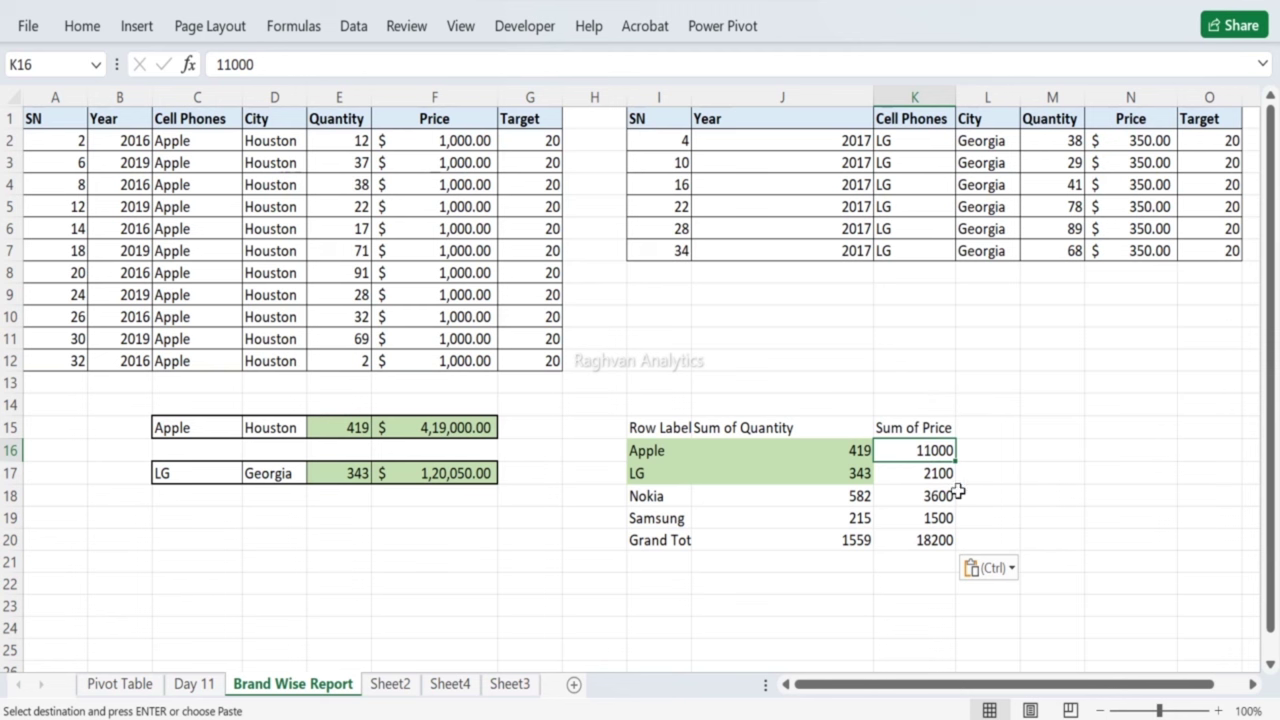
{"action": "left_click", "coordinate": [457, 427]}
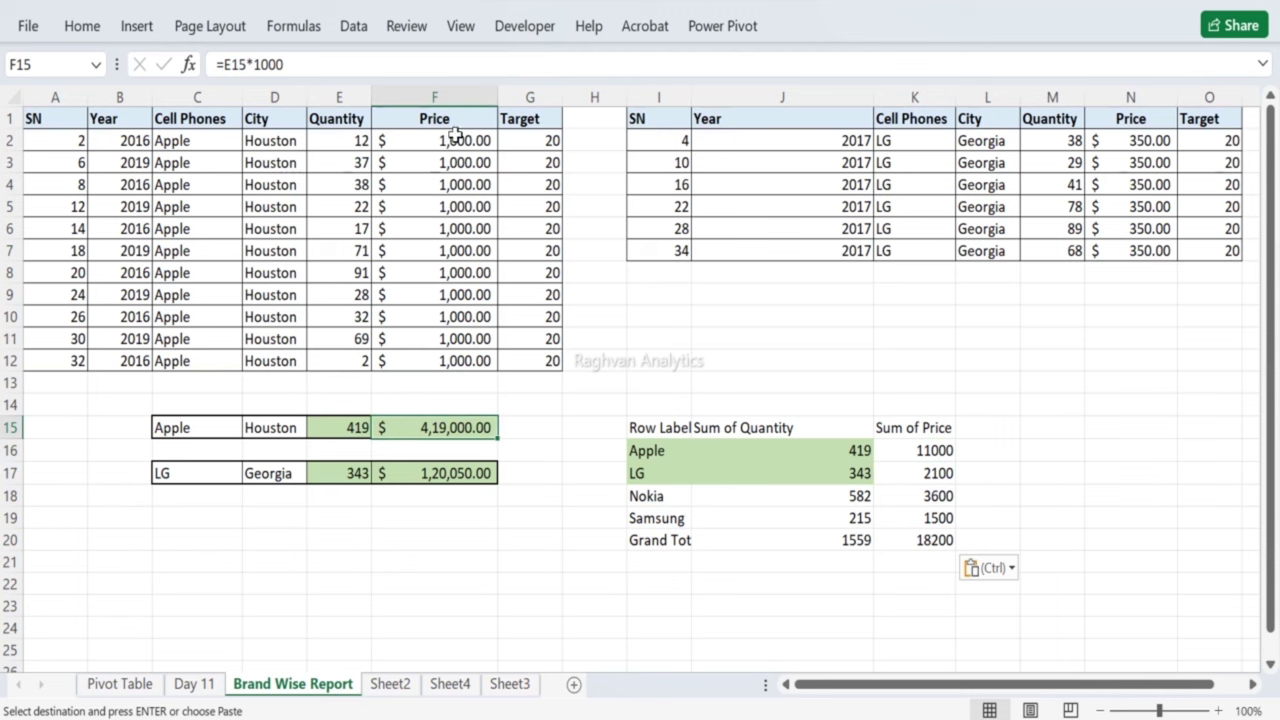
{"action": "left_click", "coordinate": [913, 450]}
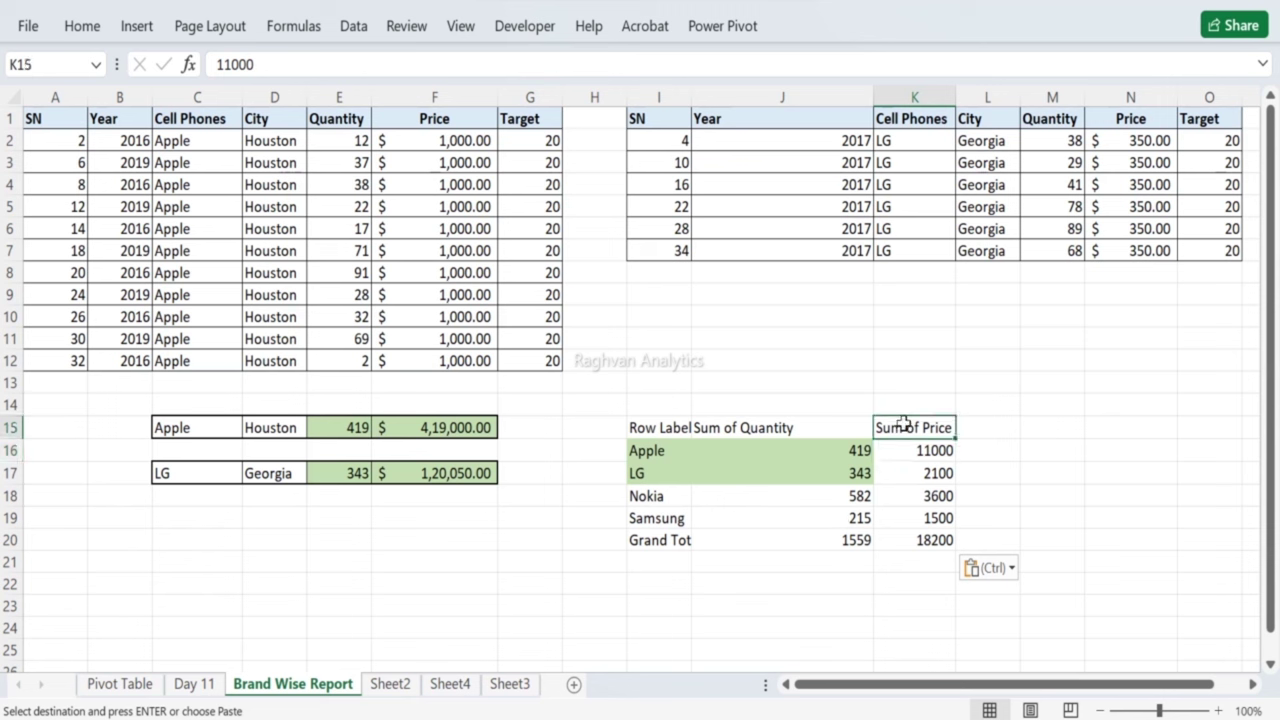
{"action": "left_click", "coordinate": [903, 425]}
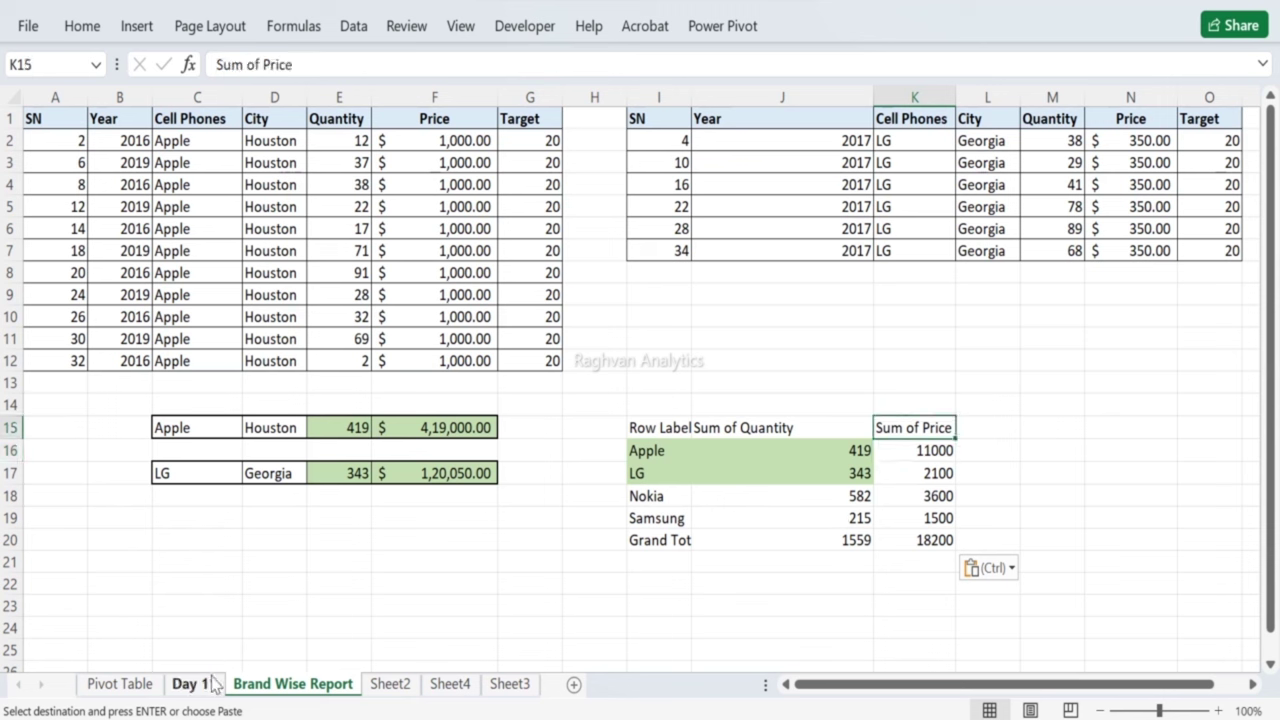
Step: Change the pivot's price summary from Sum to Max in Value Field Settings
{"action": "left_click", "coordinate": [143, 687]}
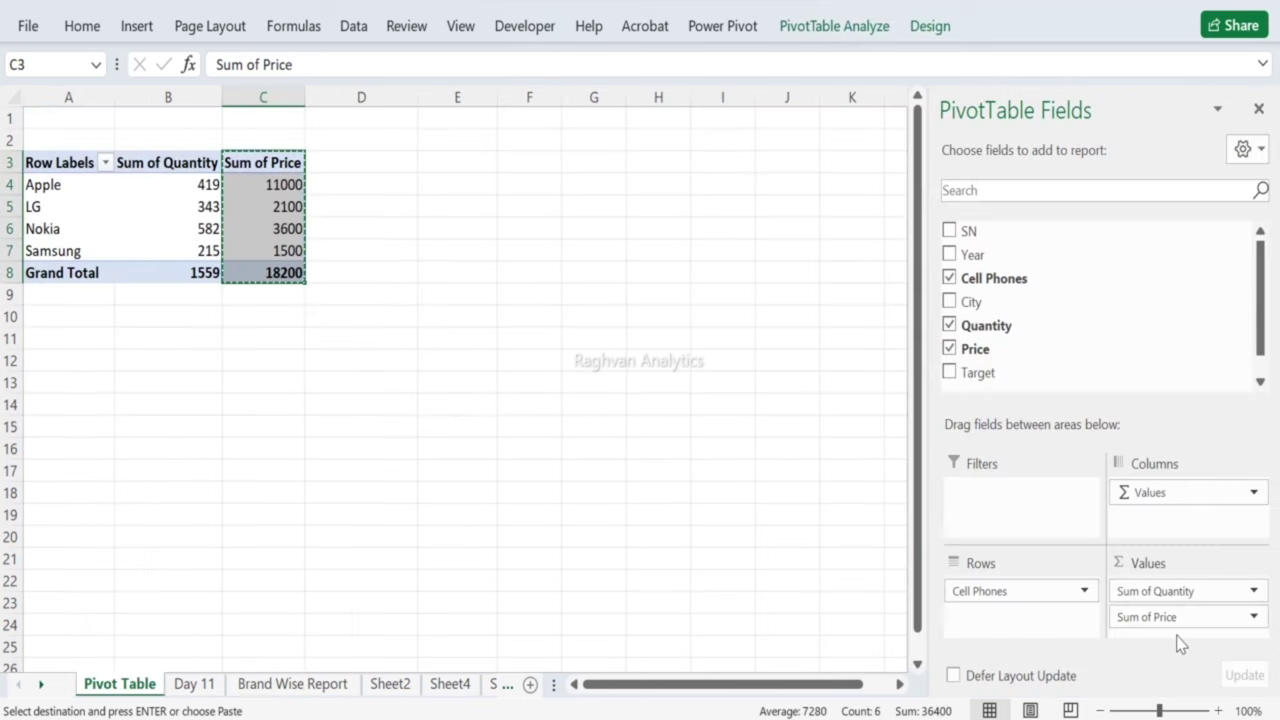
{"action": "left_click", "coordinate": [1256, 618]}
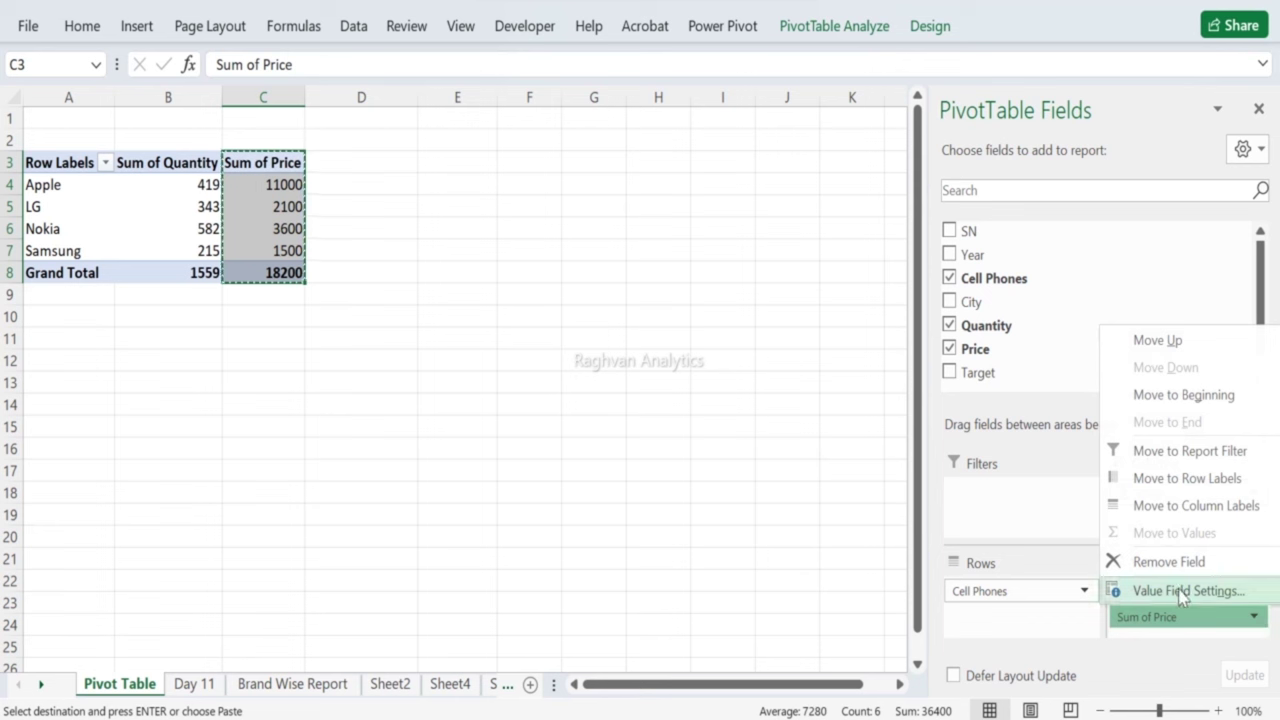
{"action": "left_click", "coordinate": [1182, 592]}
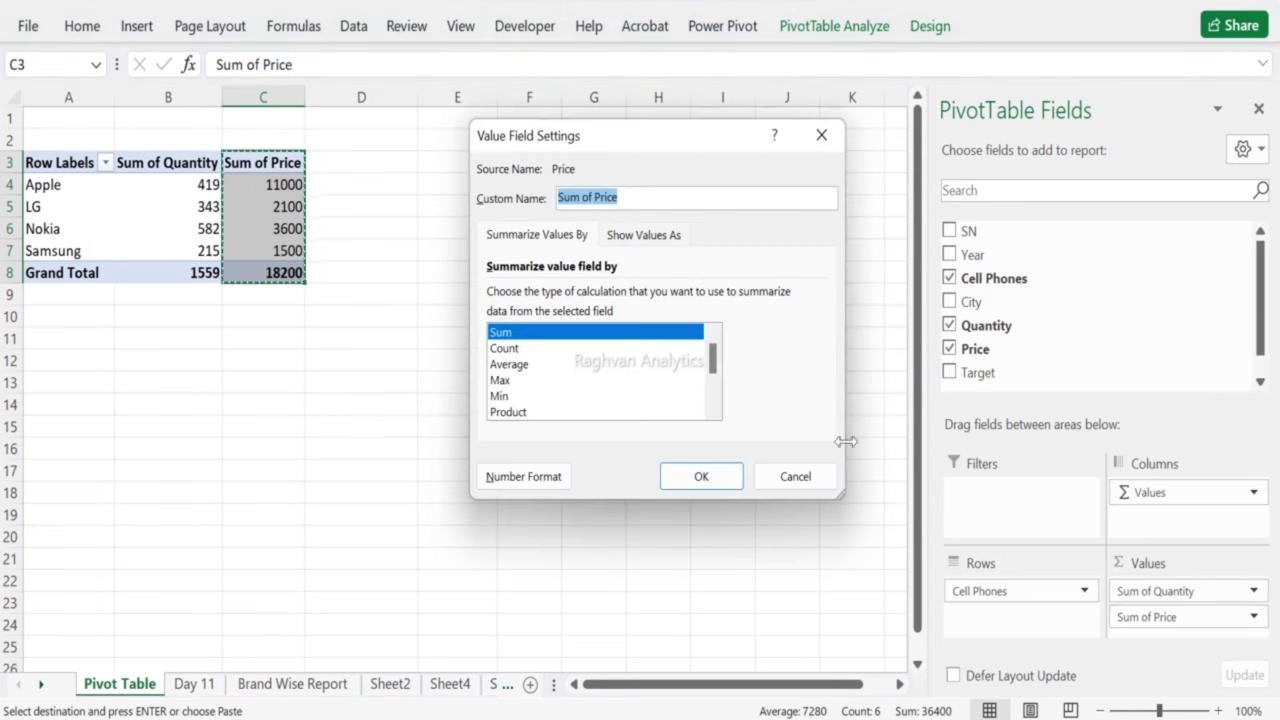
{"action": "scroll", "coordinate": [560, 374], "scroll_direction": "down", "scroll_amount": 1}
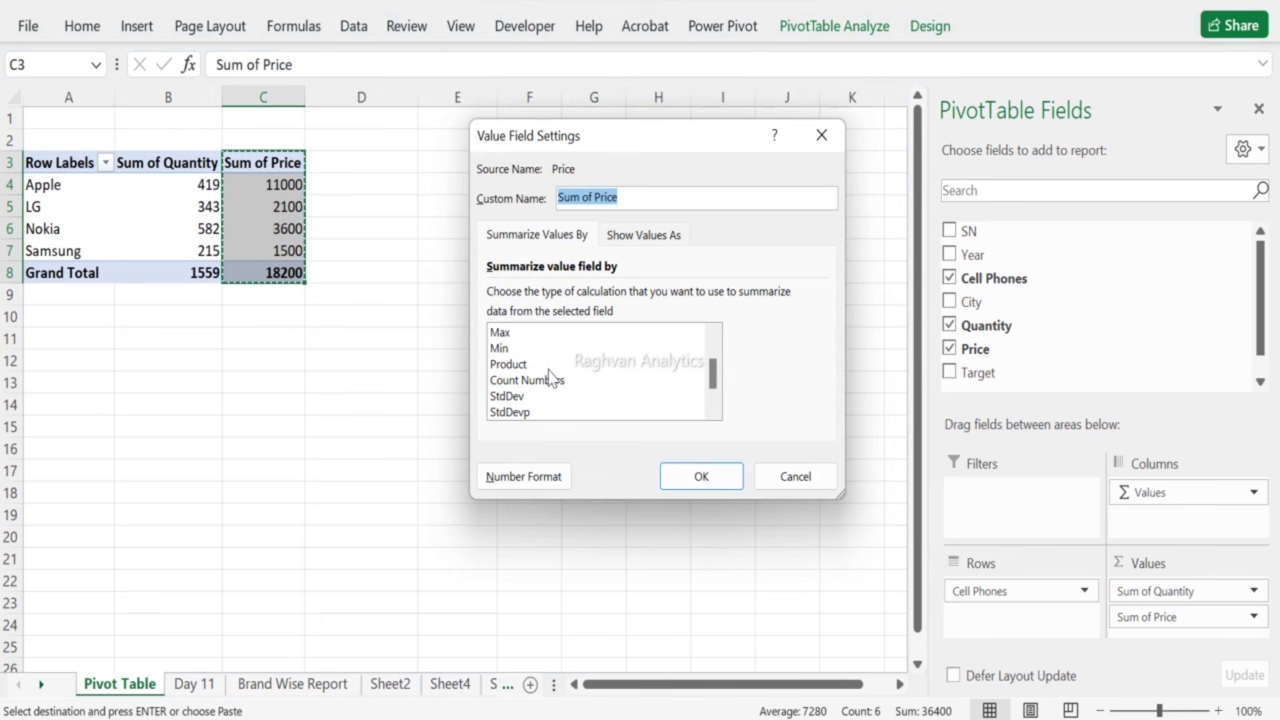
{"action": "scroll", "coordinate": [545, 366], "scroll_direction": "up", "scroll_amount": 1}
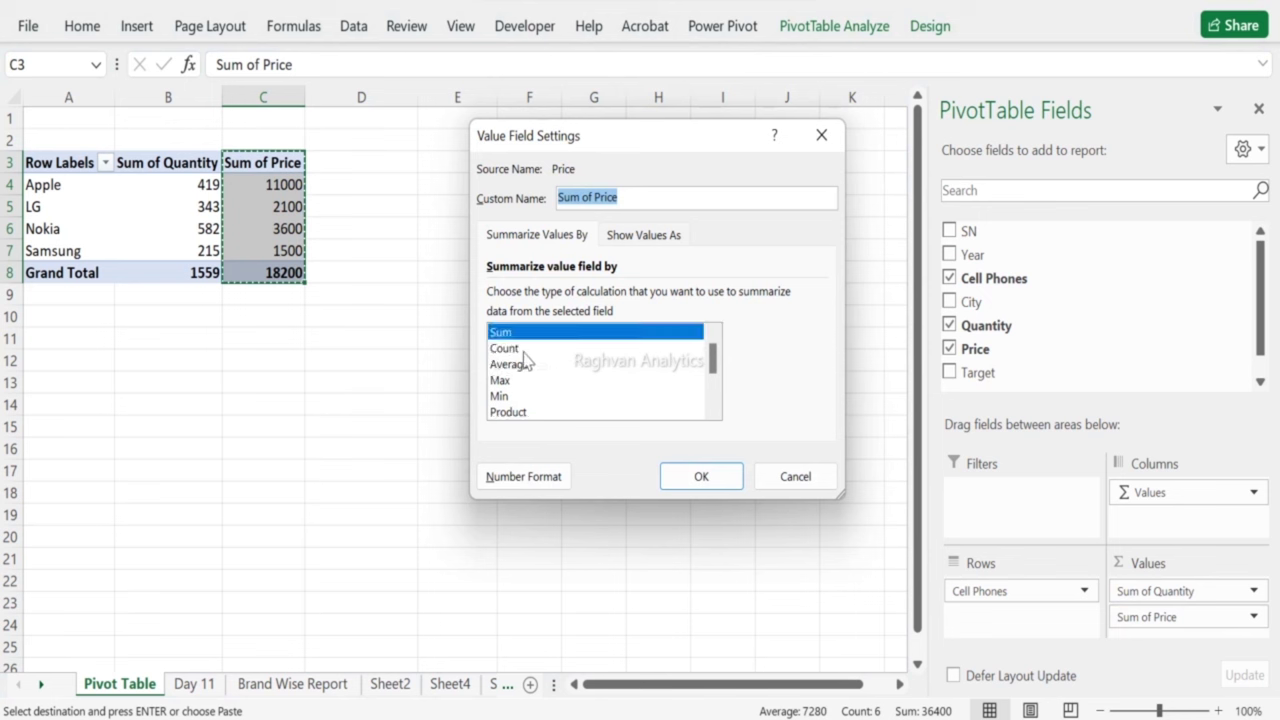
{"action": "scroll", "coordinate": [524, 364], "scroll_direction": "down", "scroll_amount": 1}
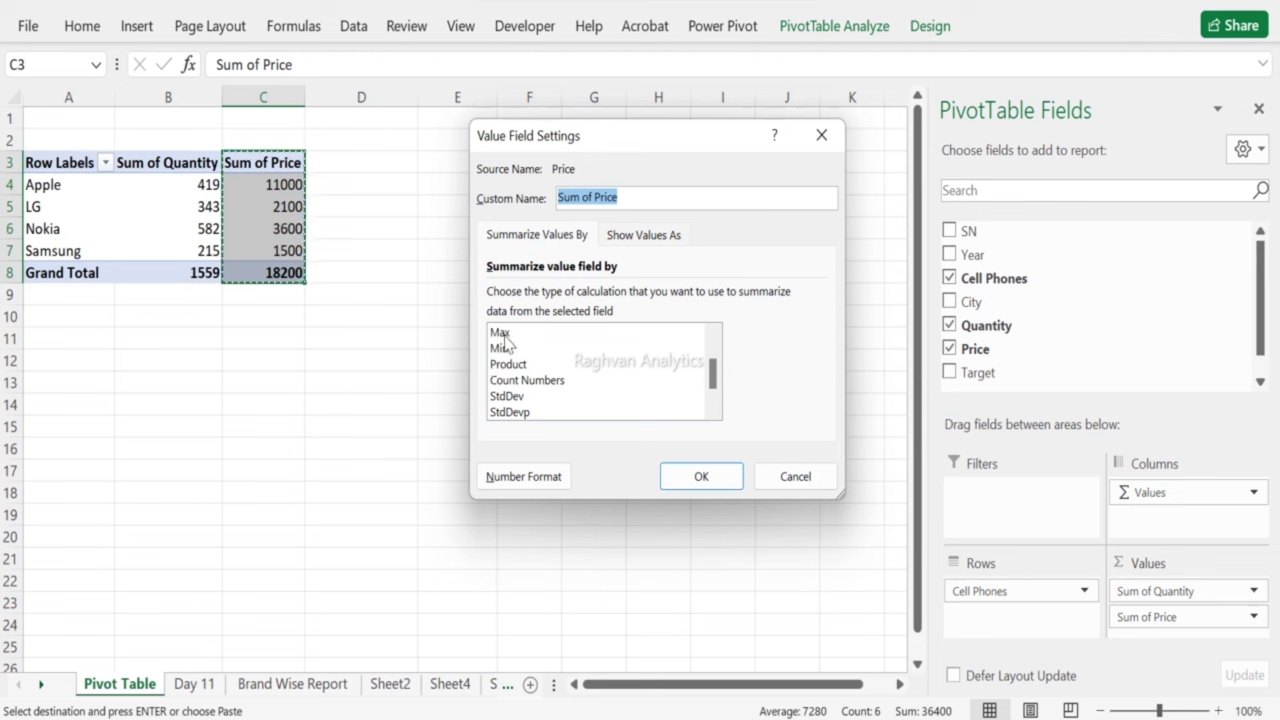
{"action": "left_click", "coordinate": [501, 333]}
{"action": "left_click", "coordinate": [688, 476]}
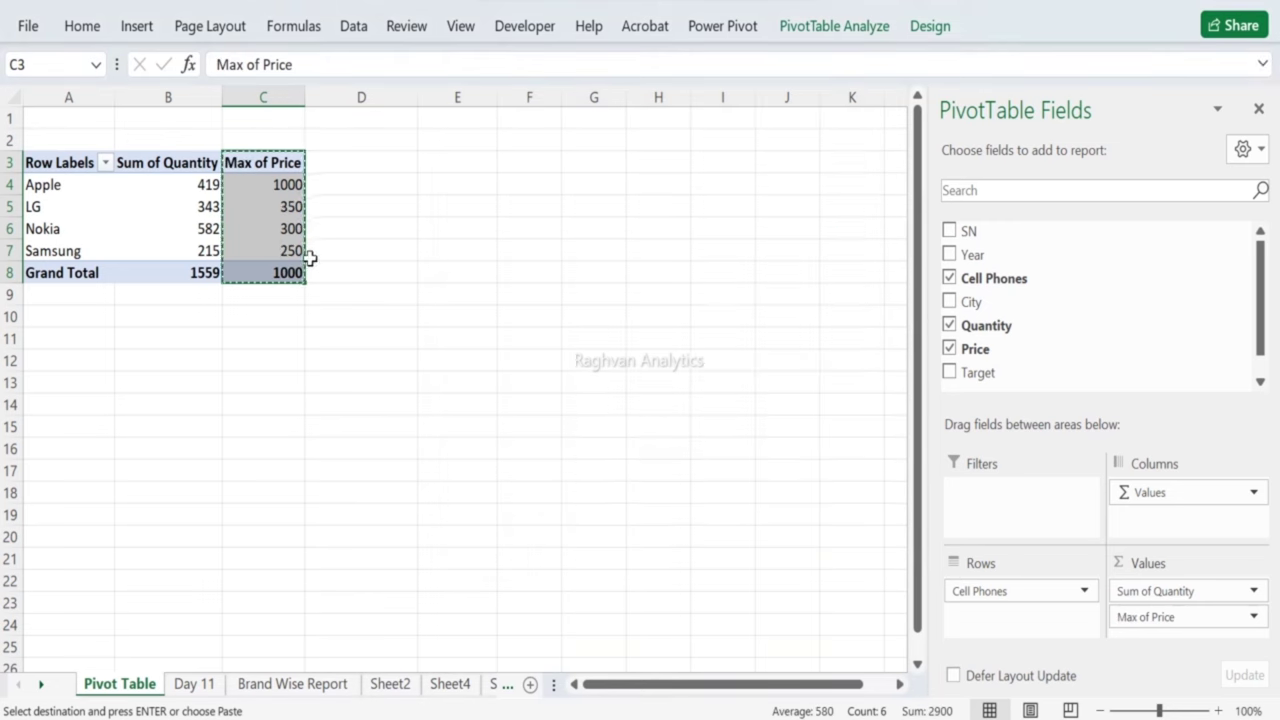
Step: Switch the price summary to Min (Apple 1000, LG 350, Nokia 300, Samsung 250) and select C3:C8
{"action": "left_click", "coordinate": [1254, 617]}
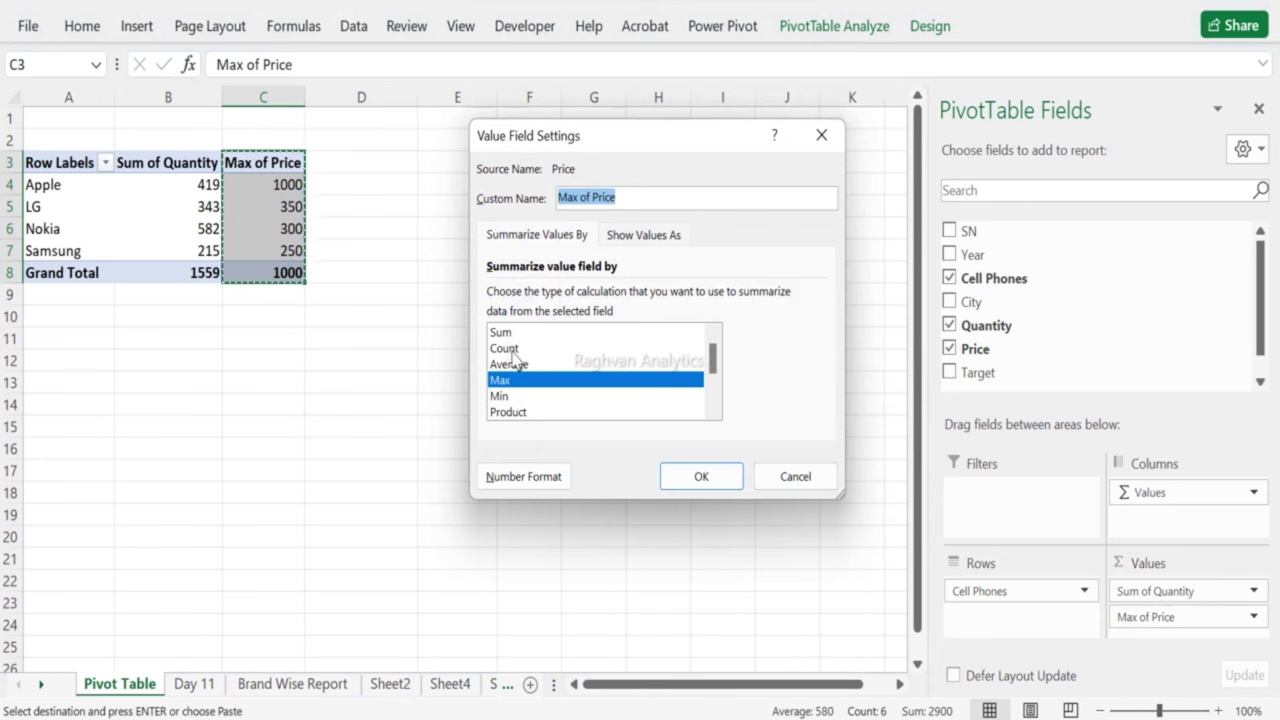
{"action": "left_click", "coordinate": [503, 396]}
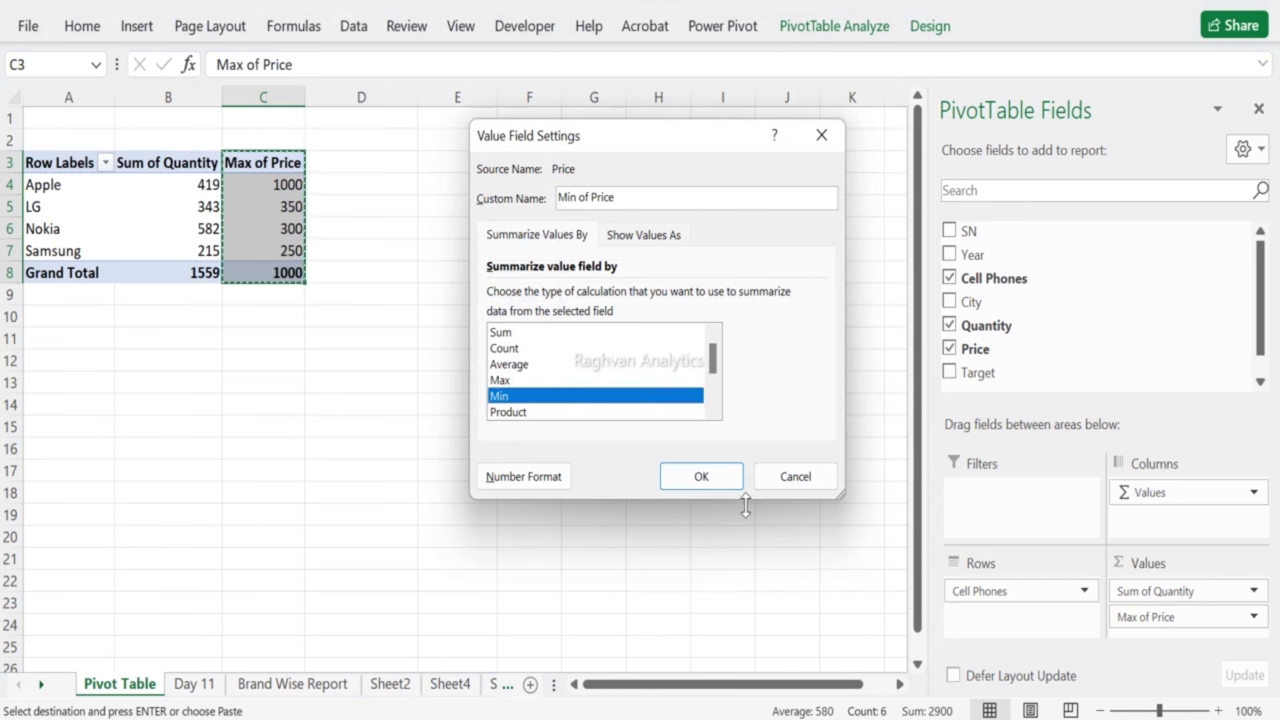
{"action": "left_click", "coordinate": [713, 485]}
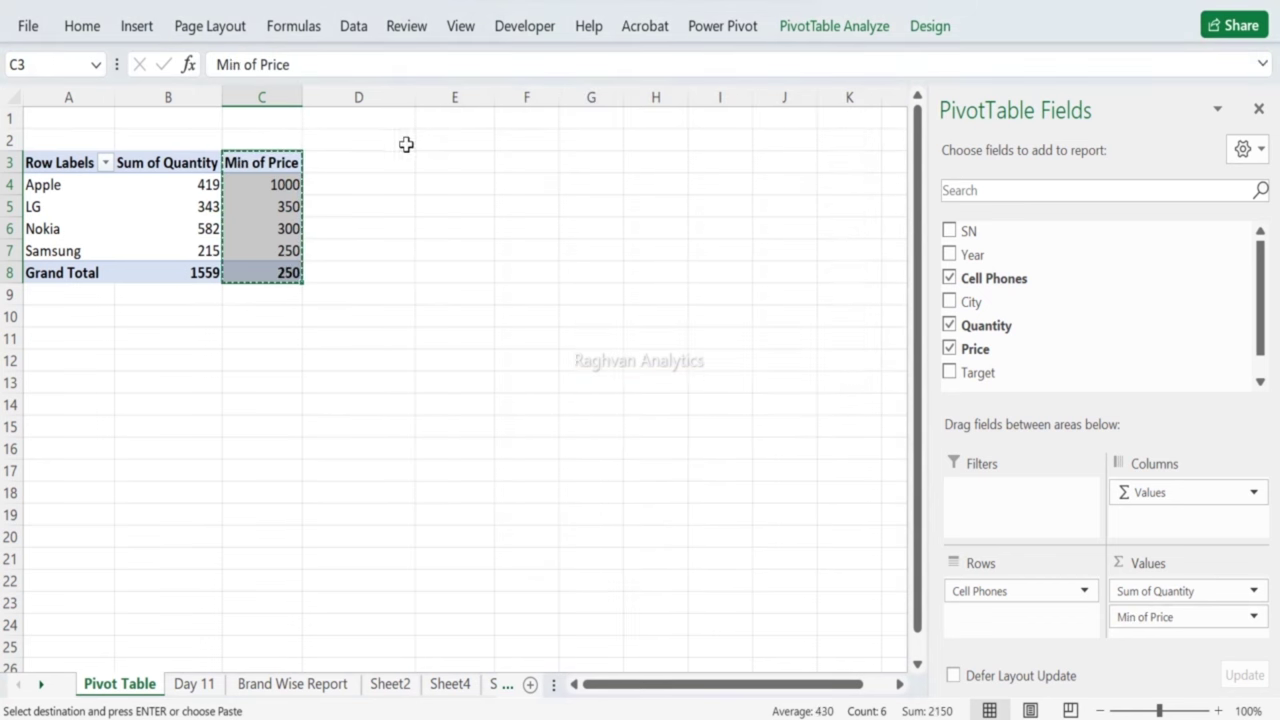
{"action": "left_click_drag", "start_coordinate": [275, 184], "coordinate": [288, 254]}
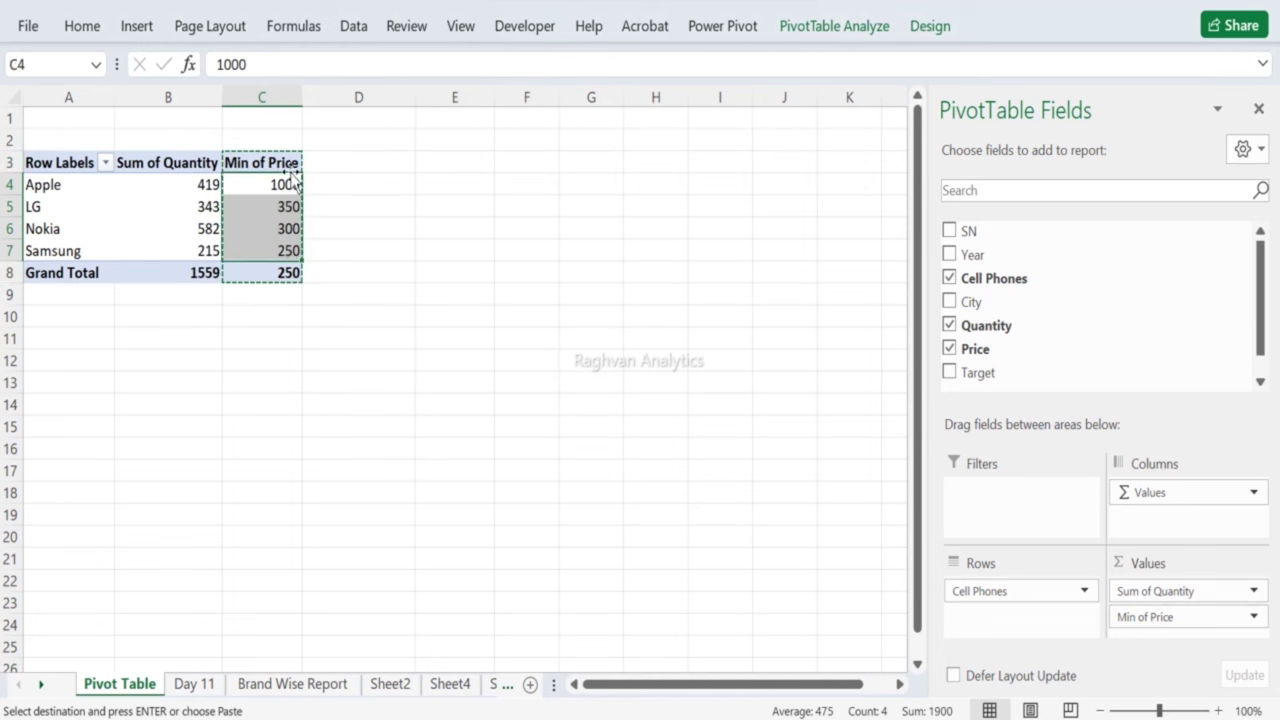
{"action": "left_click_drag", "start_coordinate": [289, 163], "coordinate": [285, 268]}
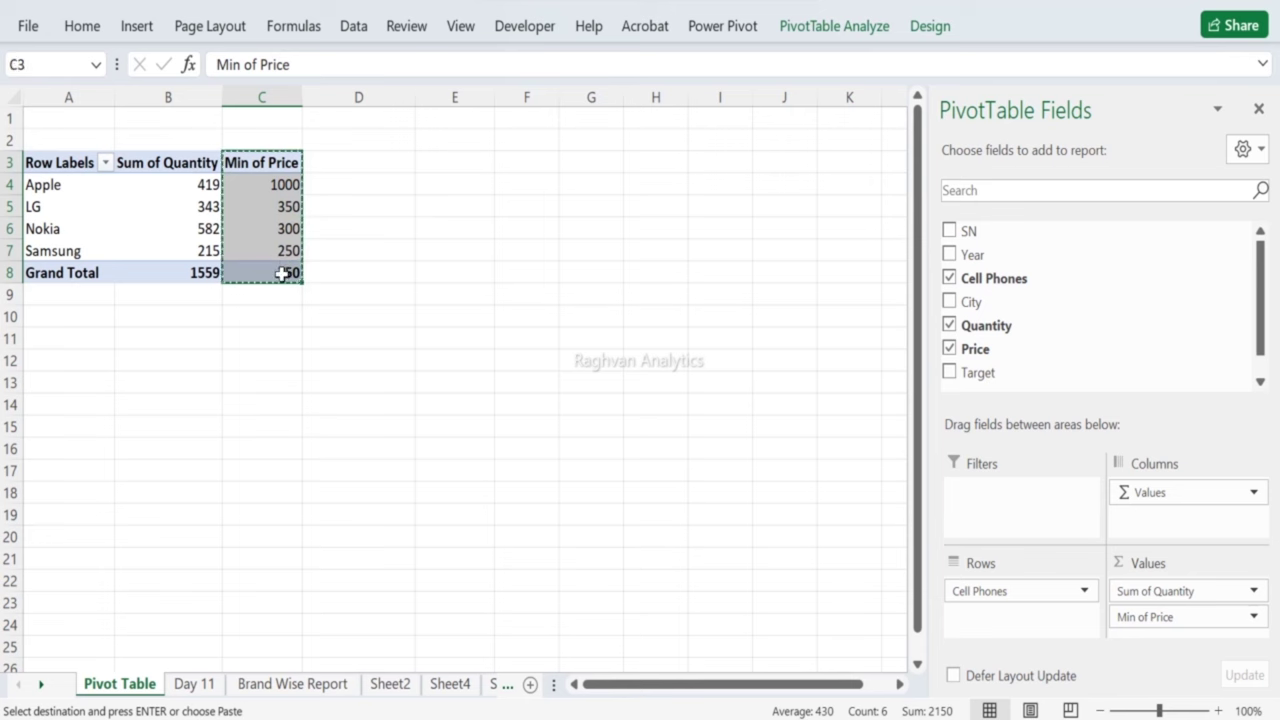
{"action": "left_click", "coordinate": [291, 684]}
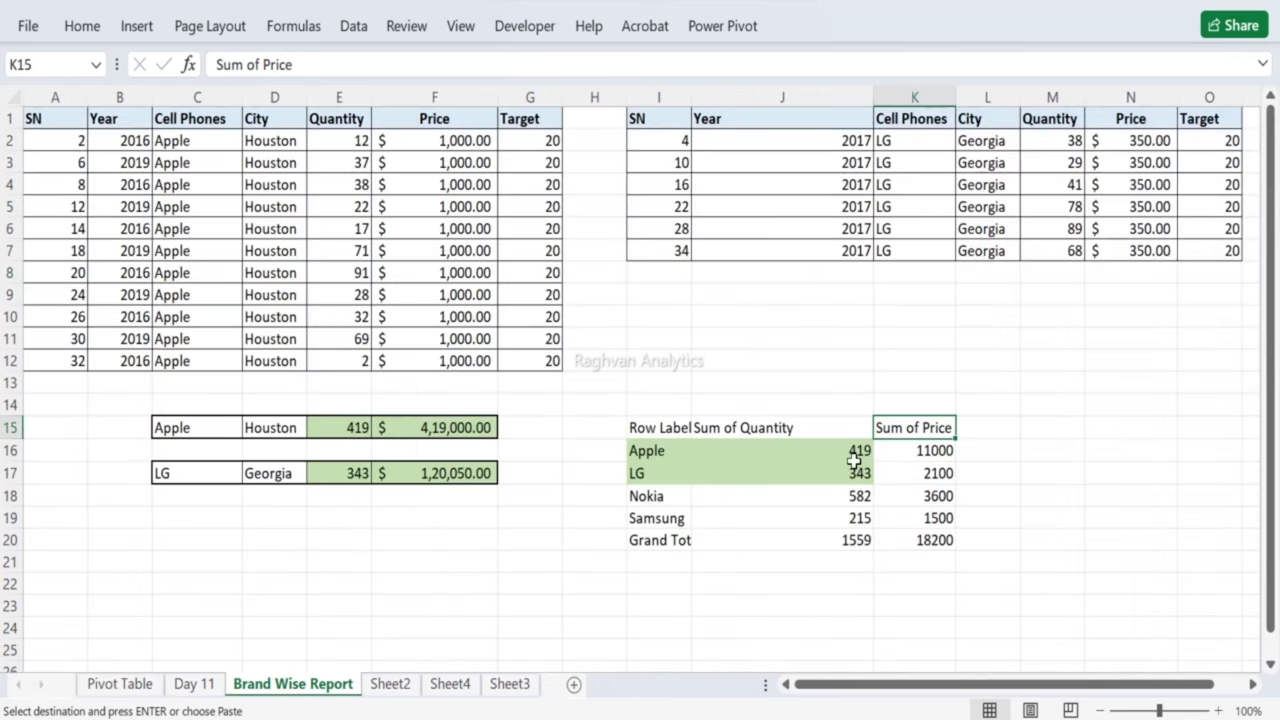
Step: Overwrite K15:K20 with the Min of Price values (1000, 350, 300, 250, total 250)
{"action": "right_click", "coordinate": [920, 428]}
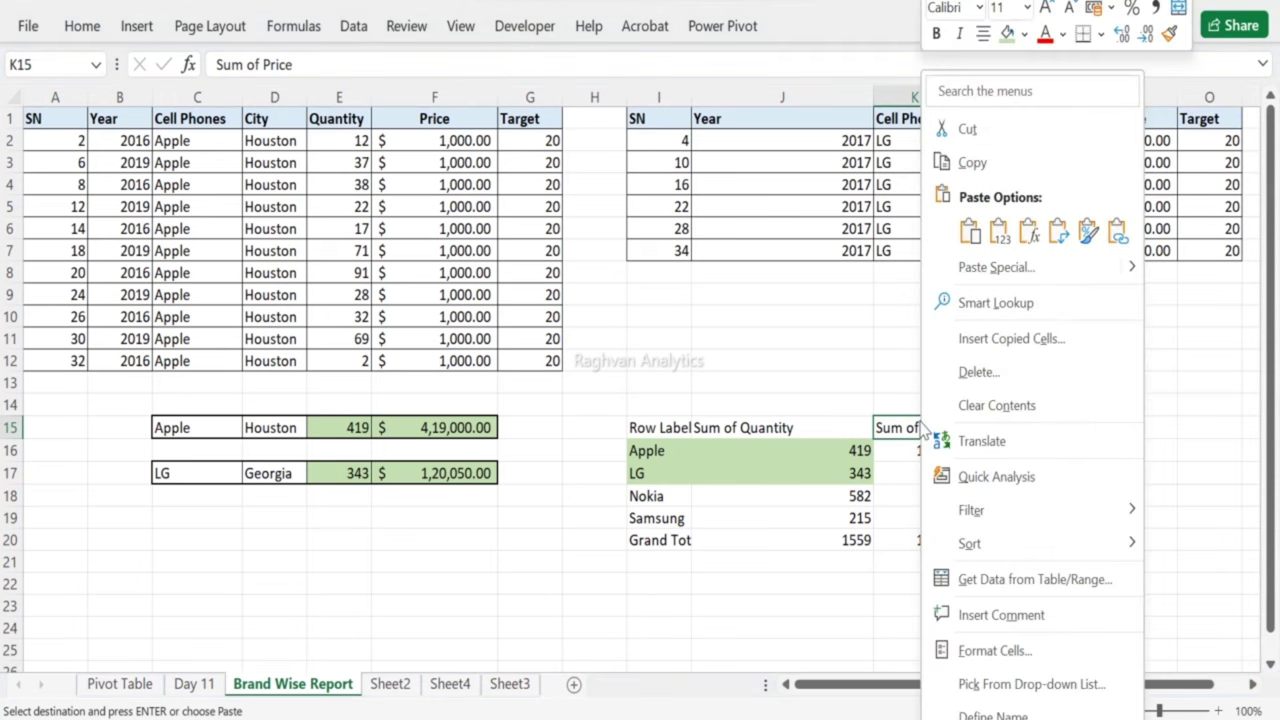
{"action": "left_click", "coordinate": [1036, 272]}
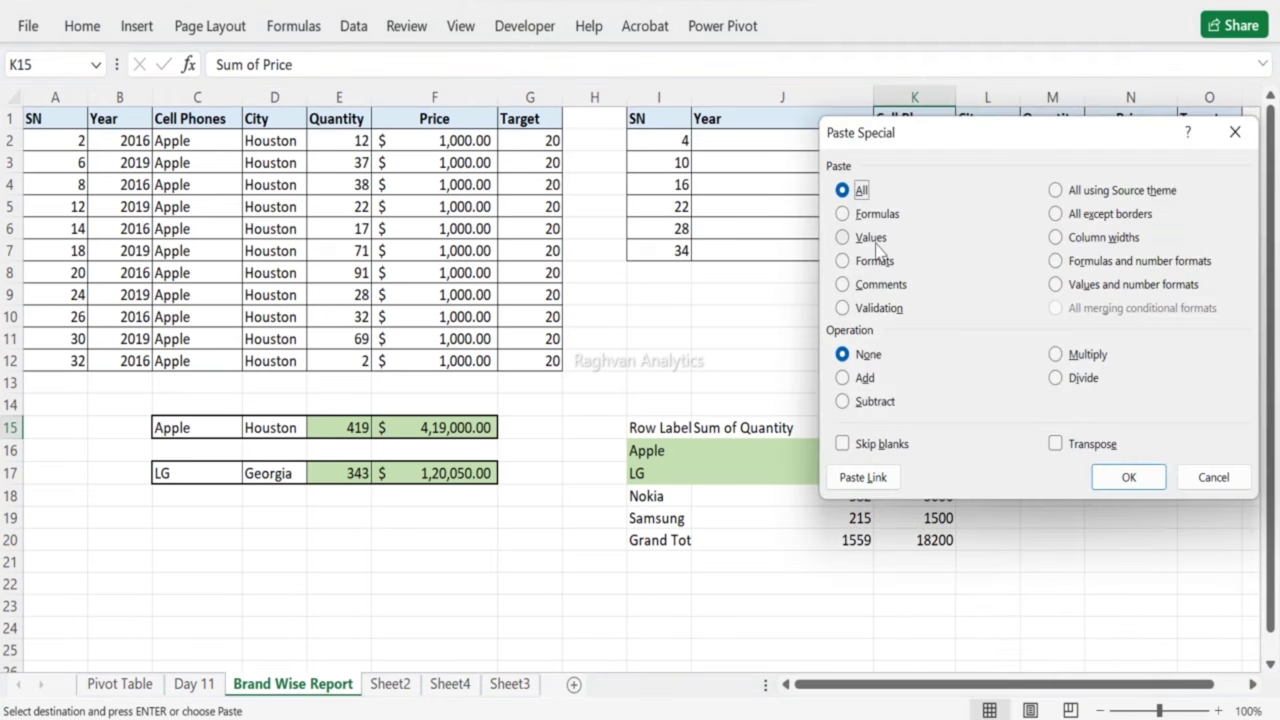
{"action": "left_click", "coordinate": [873, 241]}
{"action": "left_click", "coordinate": [1128, 478]}
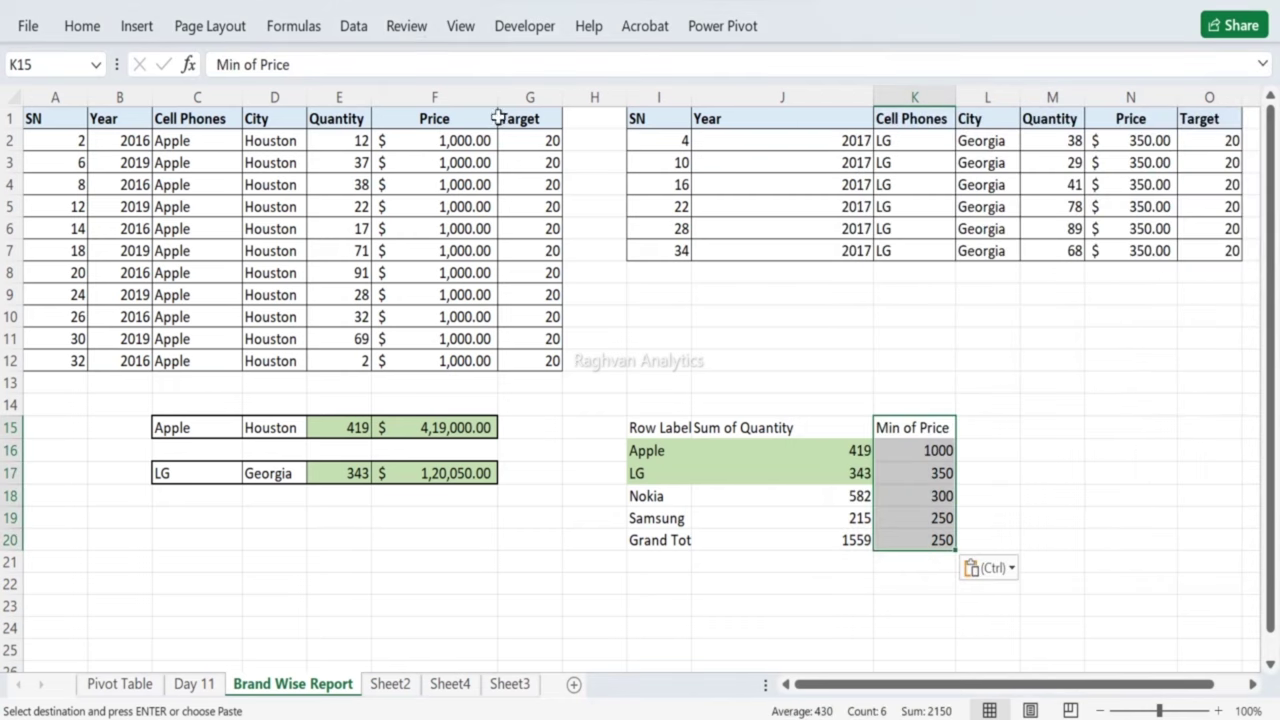
{"action": "left_click", "coordinate": [437, 143]}
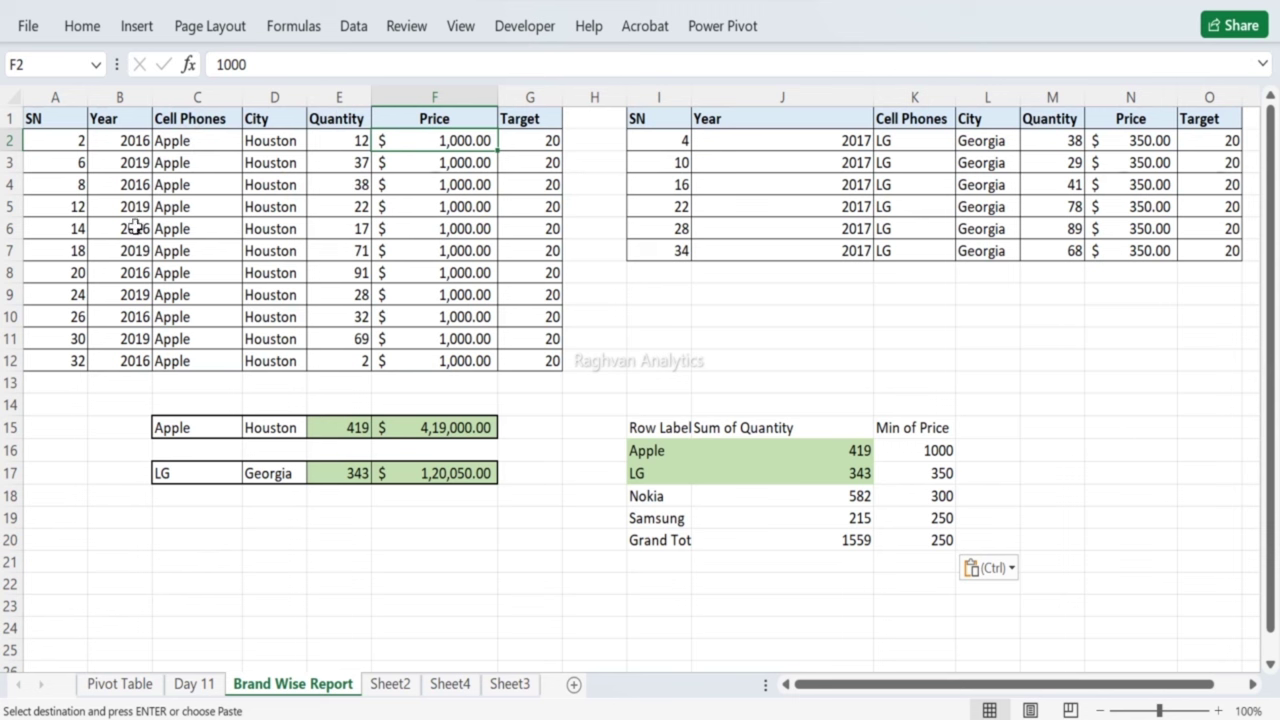
Step: Check the year values in B3, B5 and B8 and Apple's minimum price 1000 in K16
{"action": "left_click", "coordinate": [131, 209]}
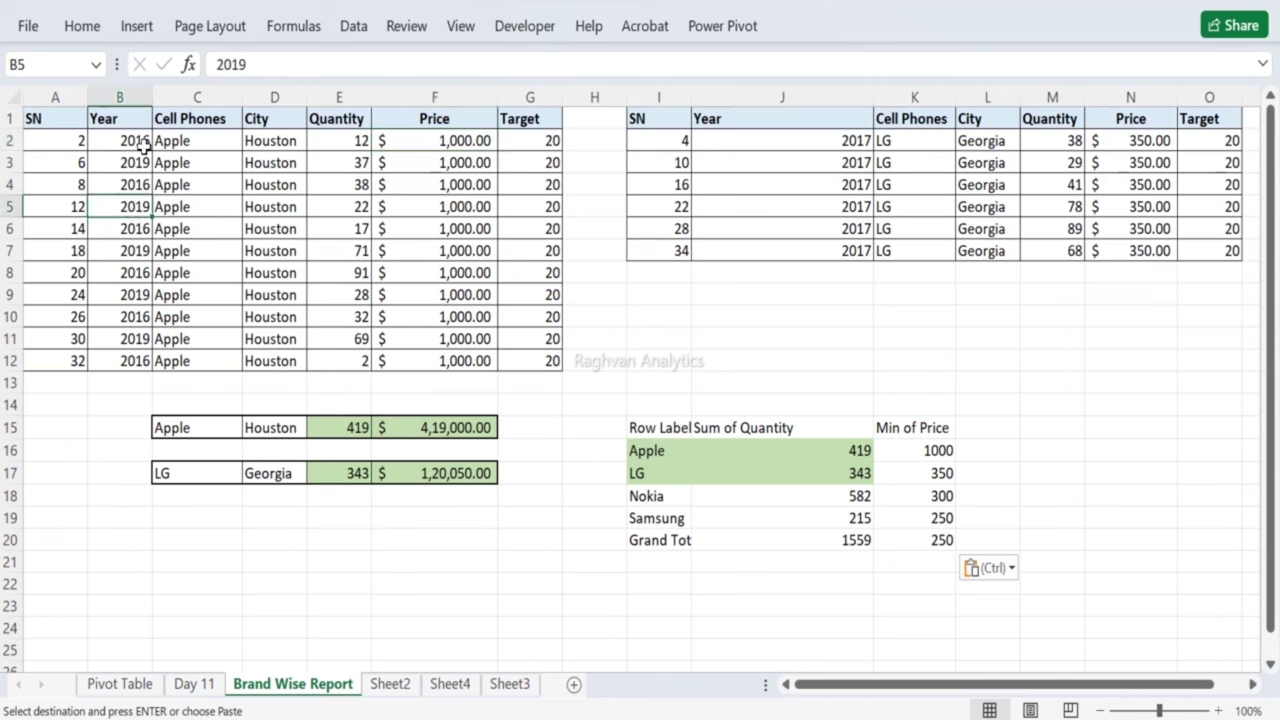
{"action": "left_click", "coordinate": [133, 166]}
{"action": "left_click", "coordinate": [115, 207]}
{"action": "left_click", "coordinate": [125, 266]}
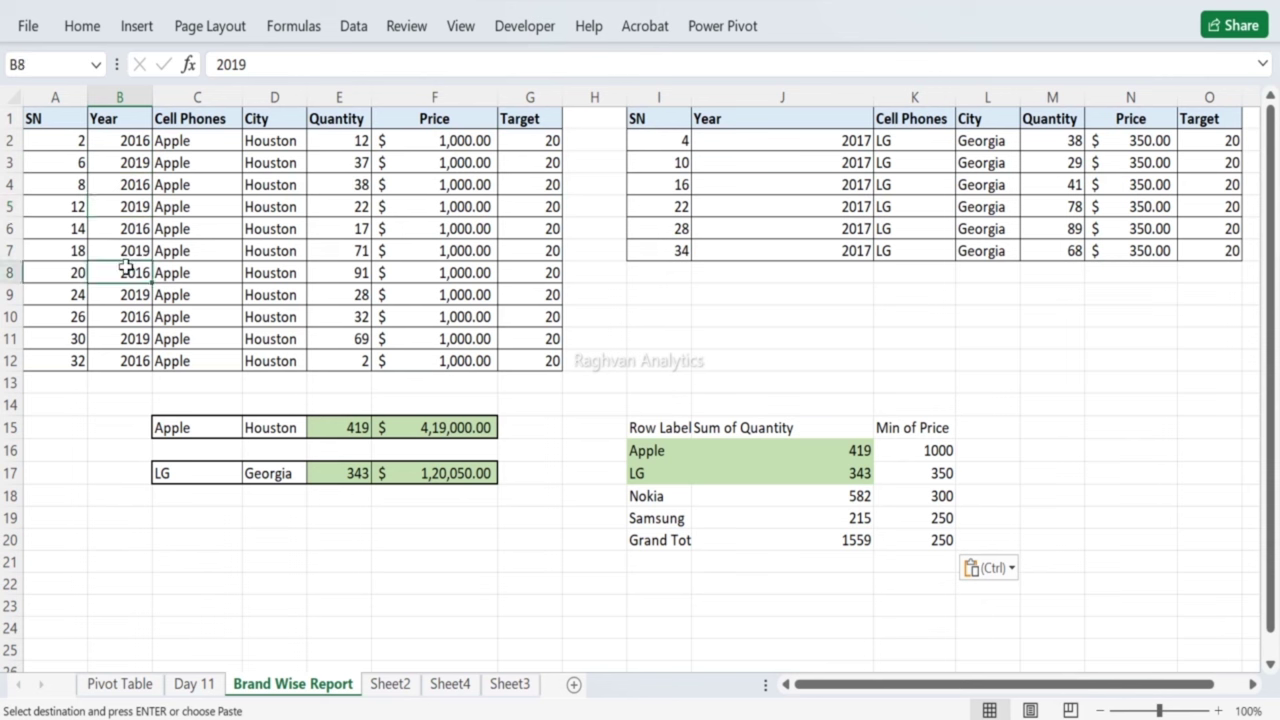
{"action": "left_click", "coordinate": [902, 454]}
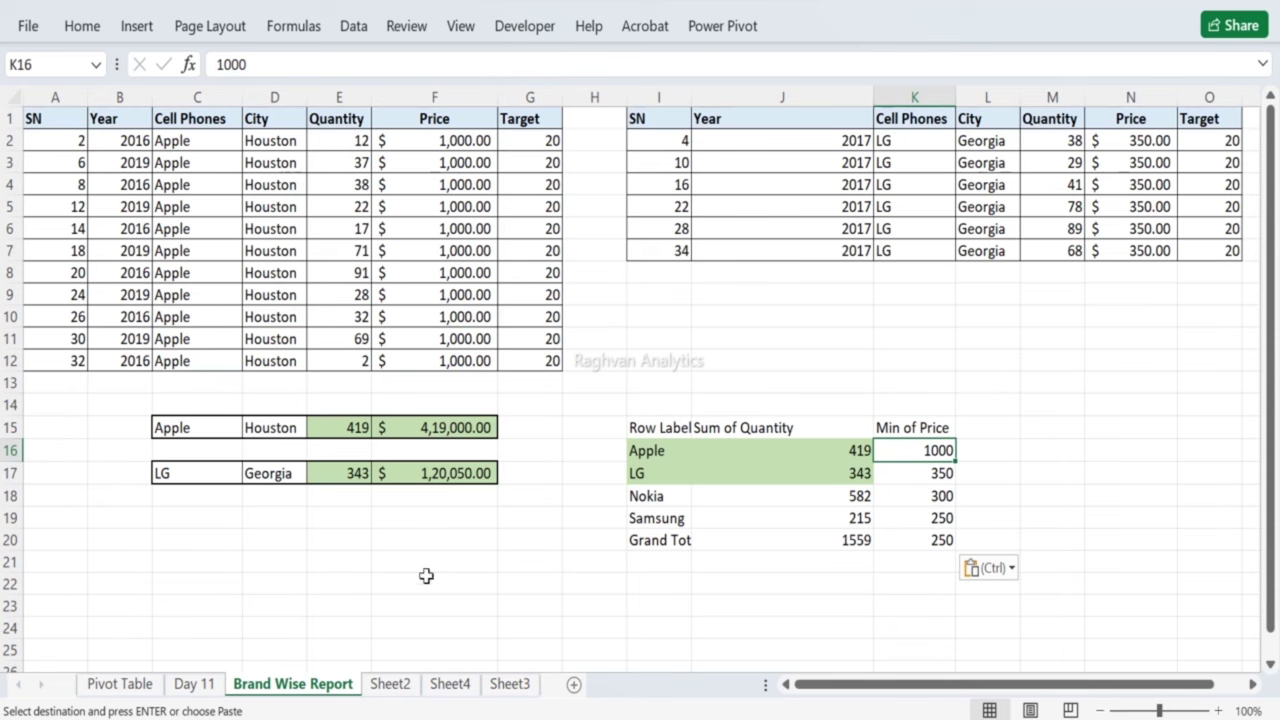
Step: Drag Min of Price out of the Pivot Table sheet's Values area, leaving Sum of Quantity
{"action": "left_click", "coordinate": [119, 684]}
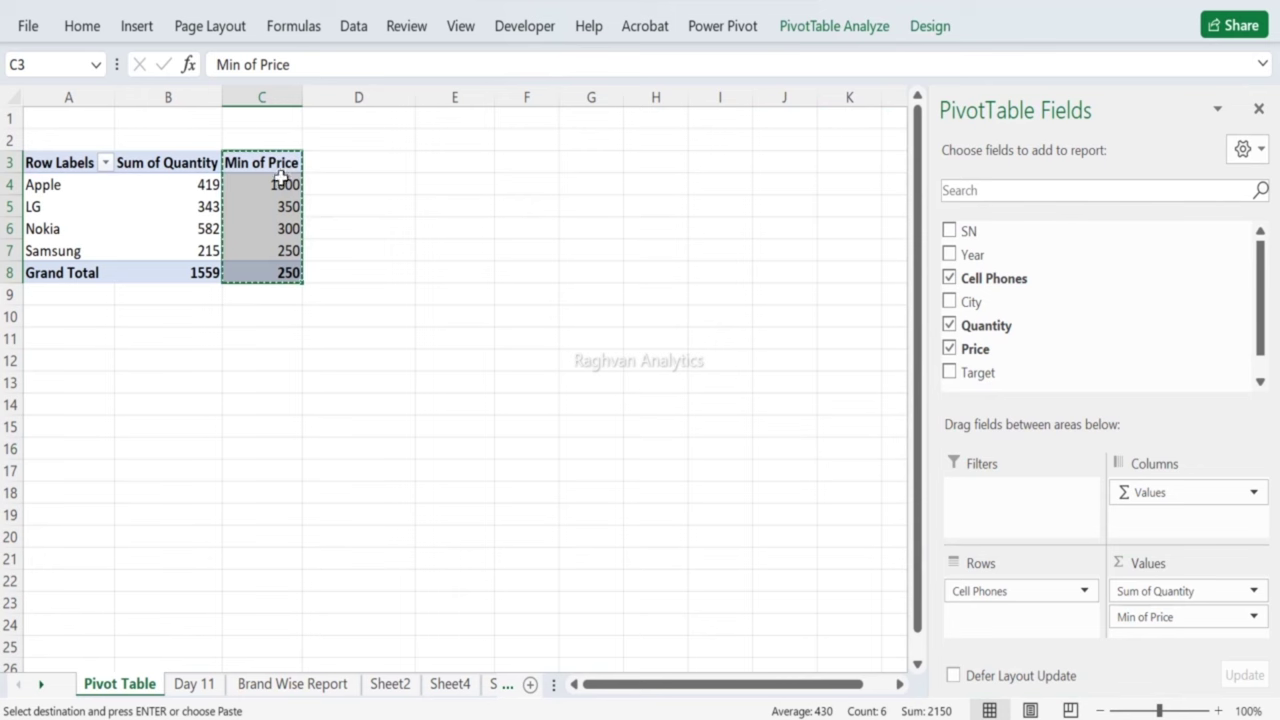
{"action": "left_click", "coordinate": [190, 685]}
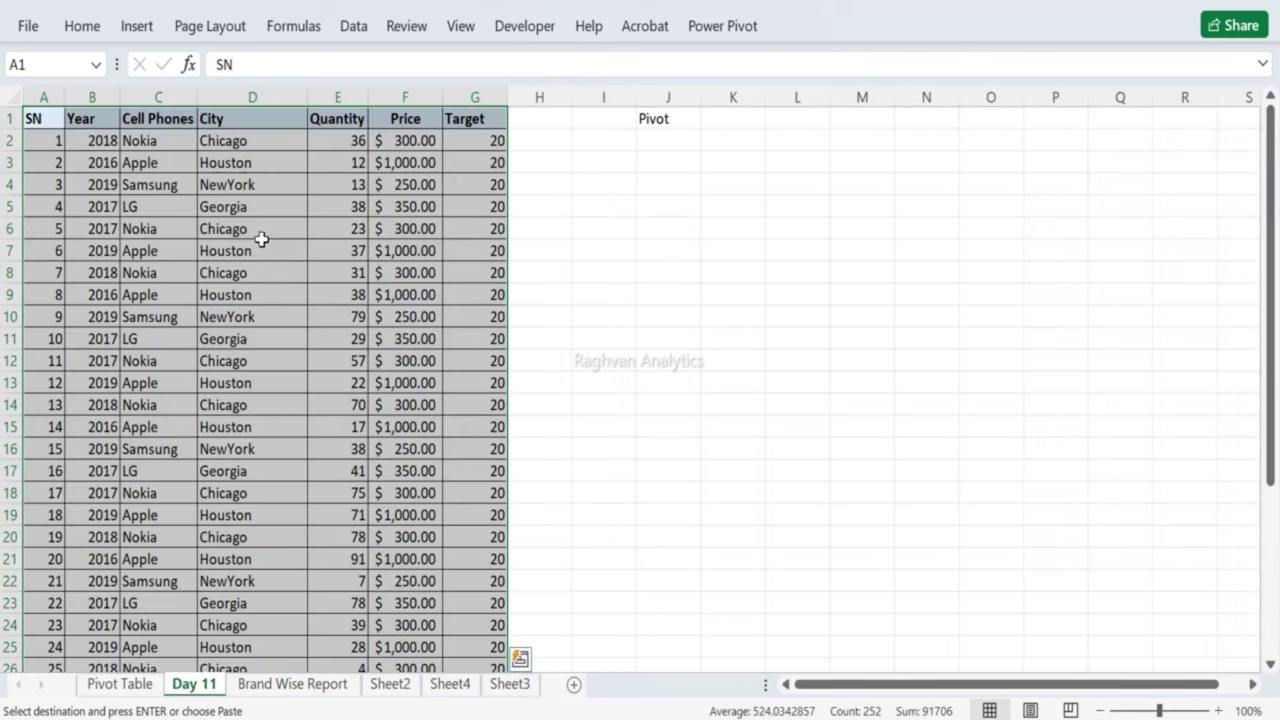
{"action": "left_click", "coordinate": [134, 690]}
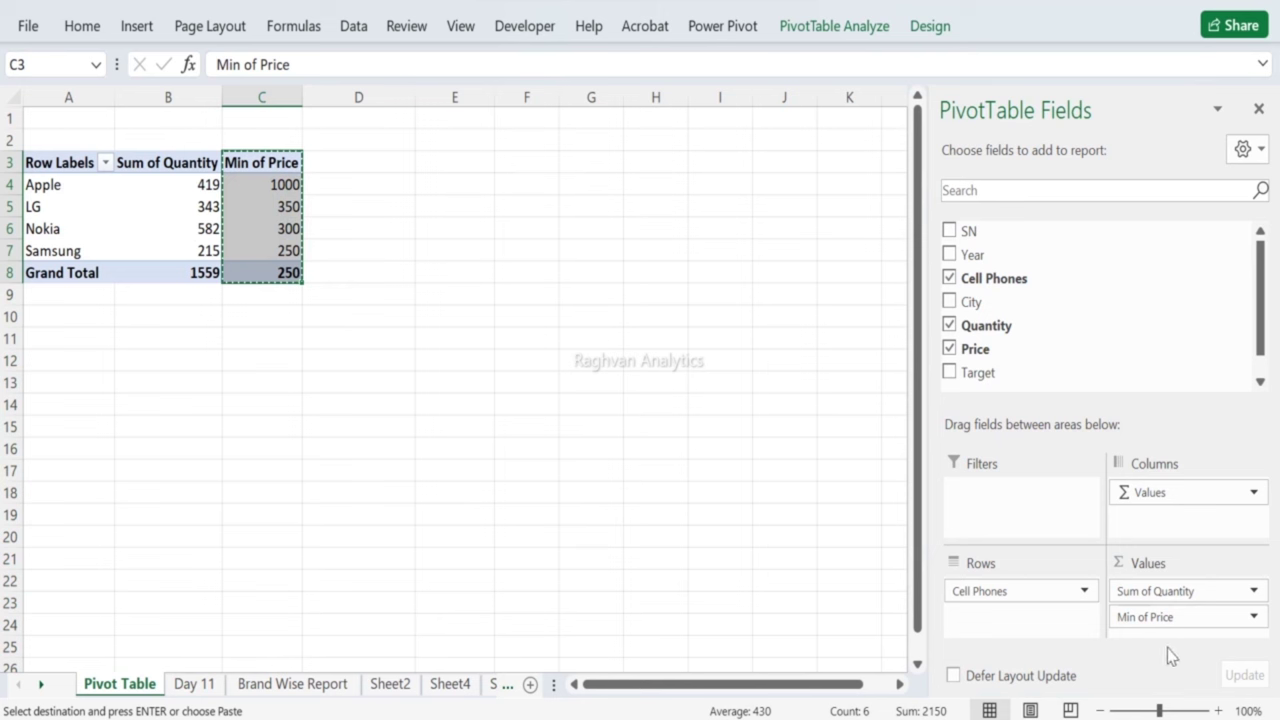
{"action": "left_click_drag", "start_coordinate": [1157, 617], "coordinate": [889, 317]}
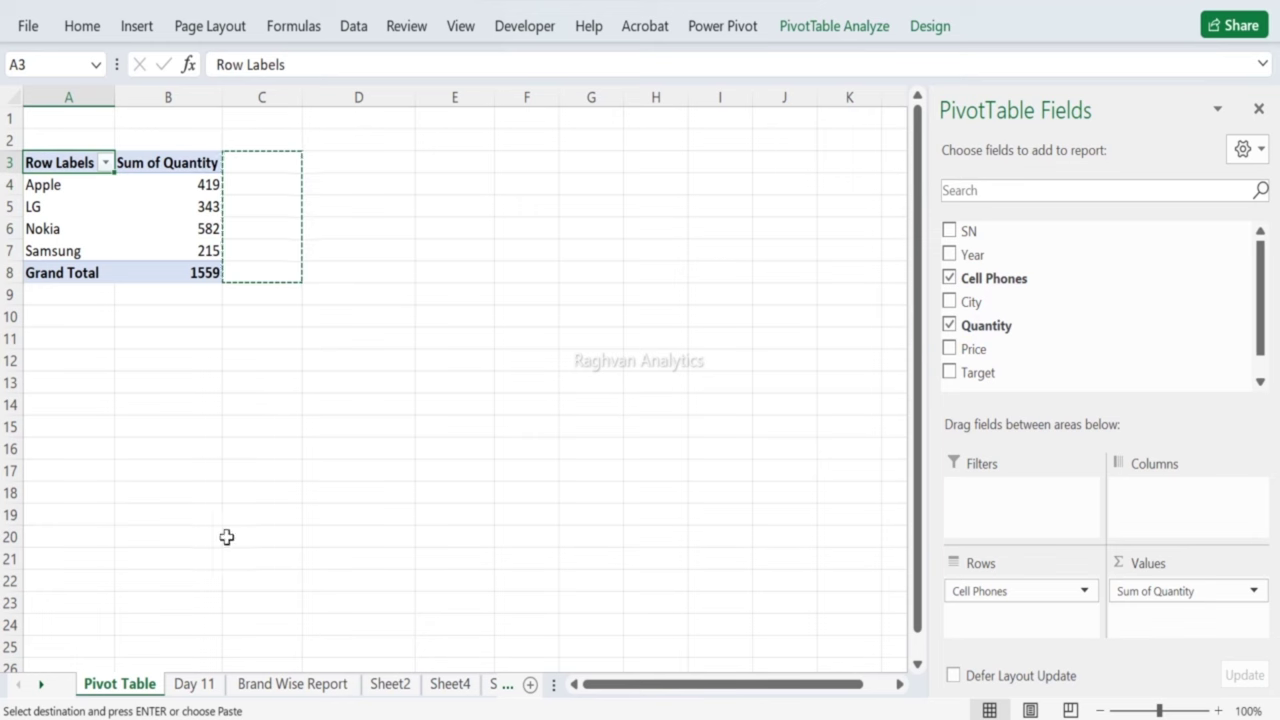
Step: Rename the Brand Wise Report heading in K15 from Min of Price to Price
{"action": "left_click", "coordinate": [256, 689]}
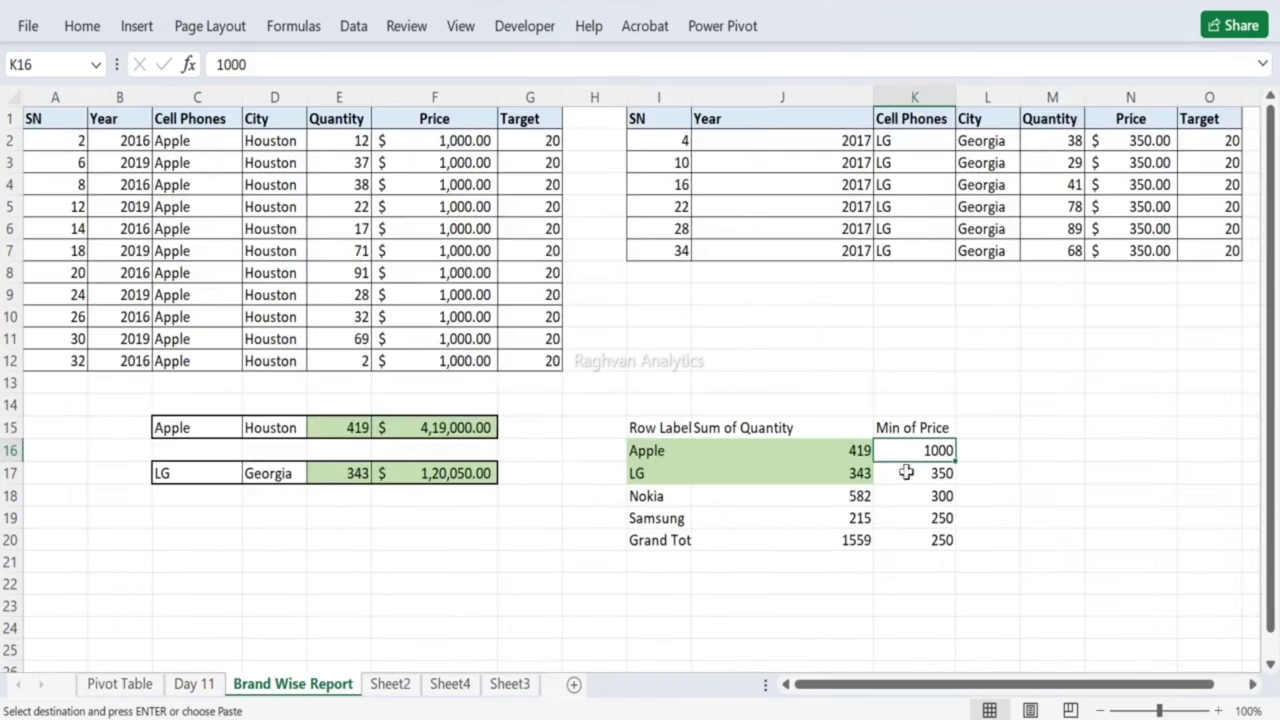
{"action": "left_click", "coordinate": [921, 423]}
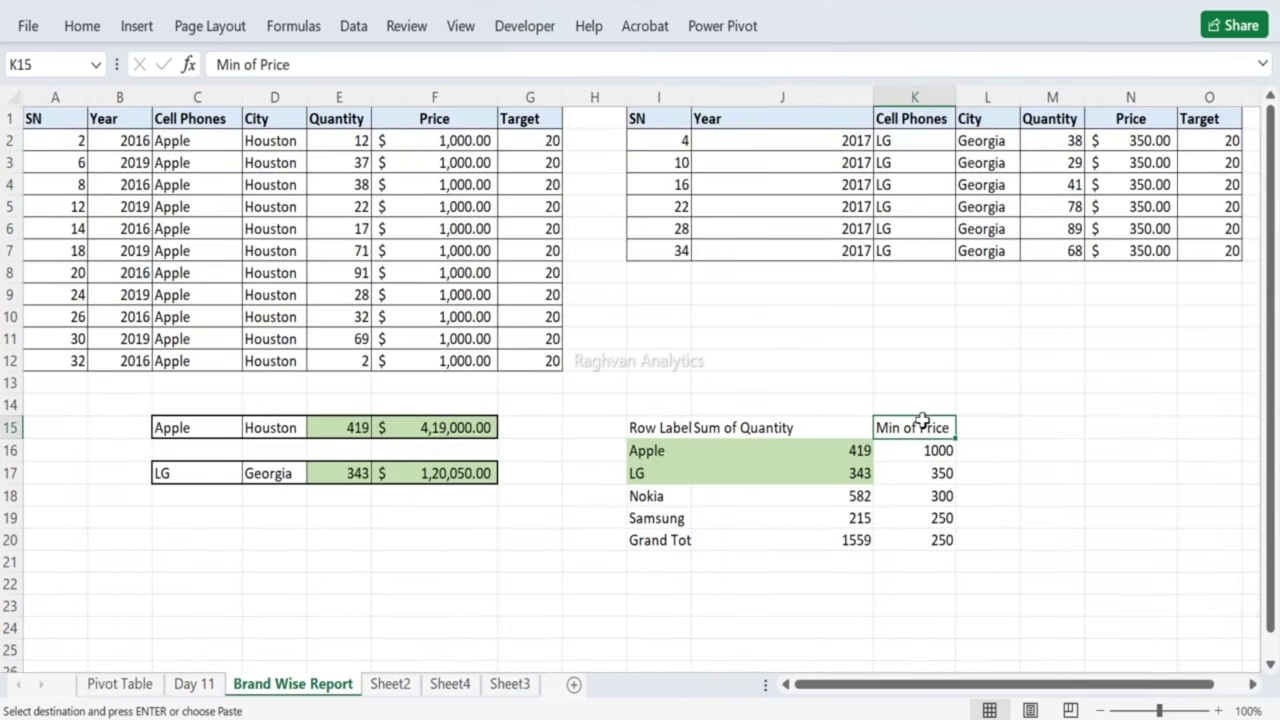
{"action": "type", "text": "Pric"}
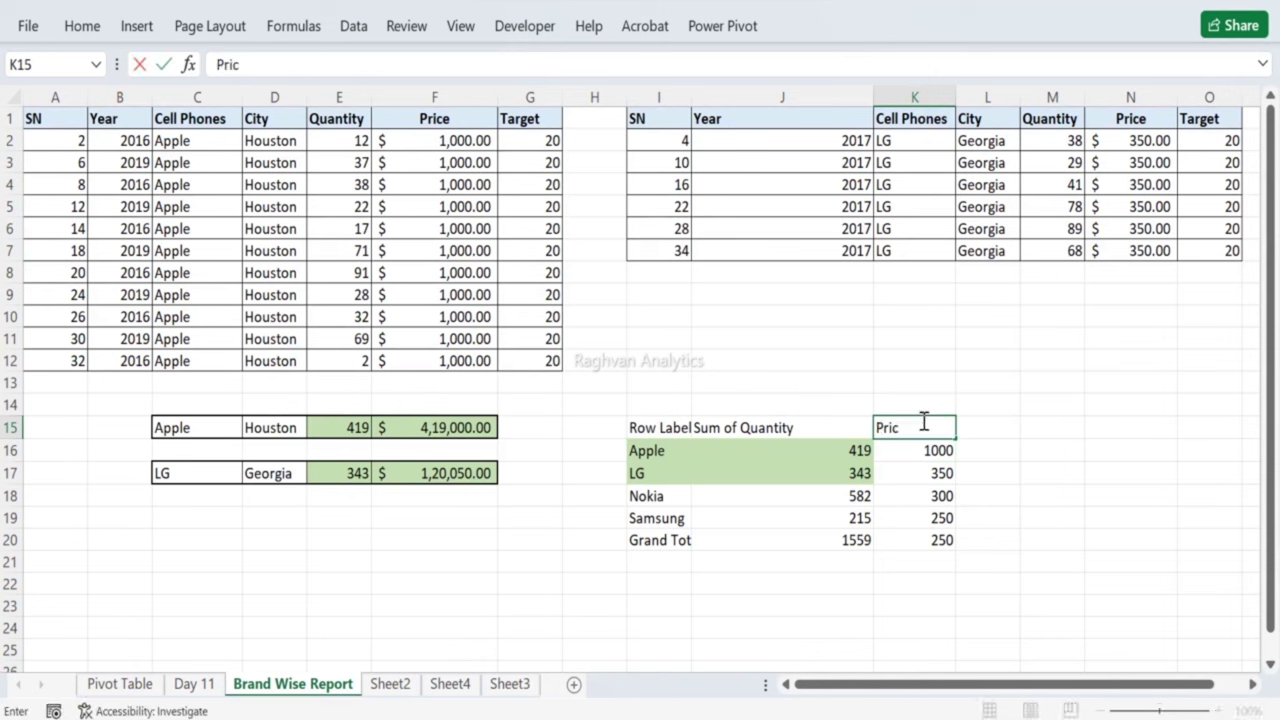
{"action": "type", "text": "e"}
{"action": "key", "text": "Return"}
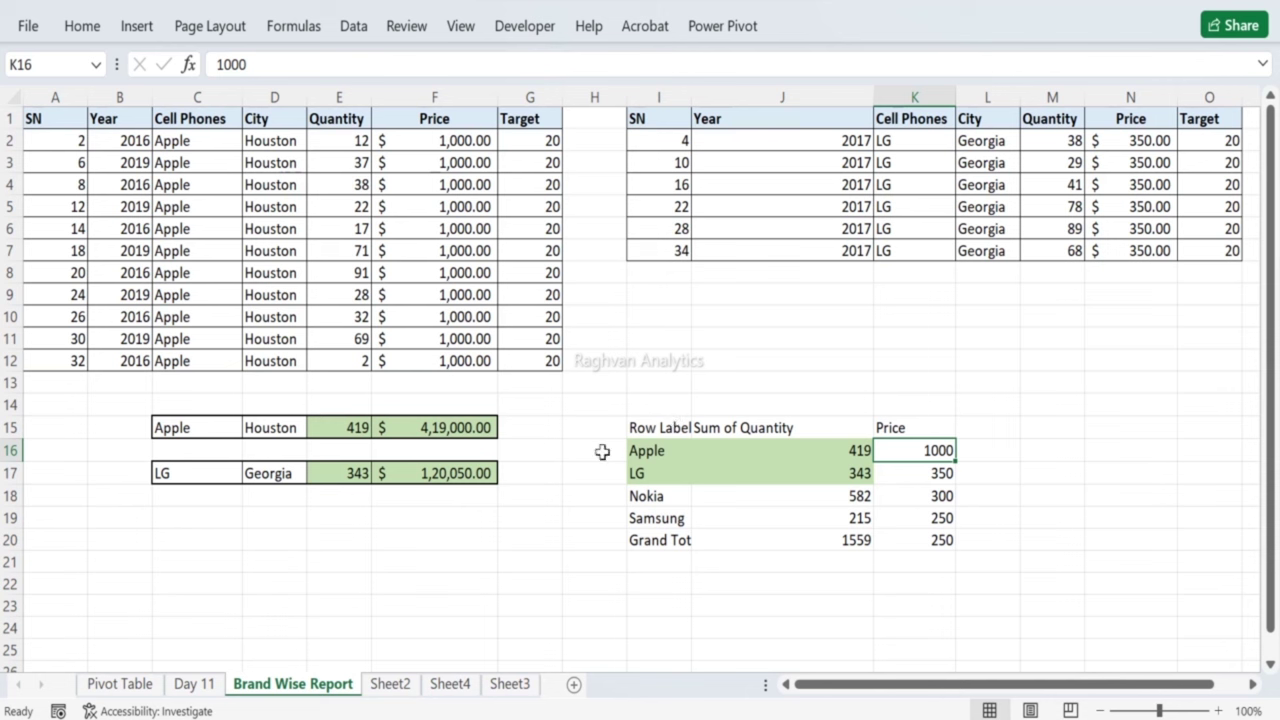
{"action": "left_click", "coordinate": [194, 684]}
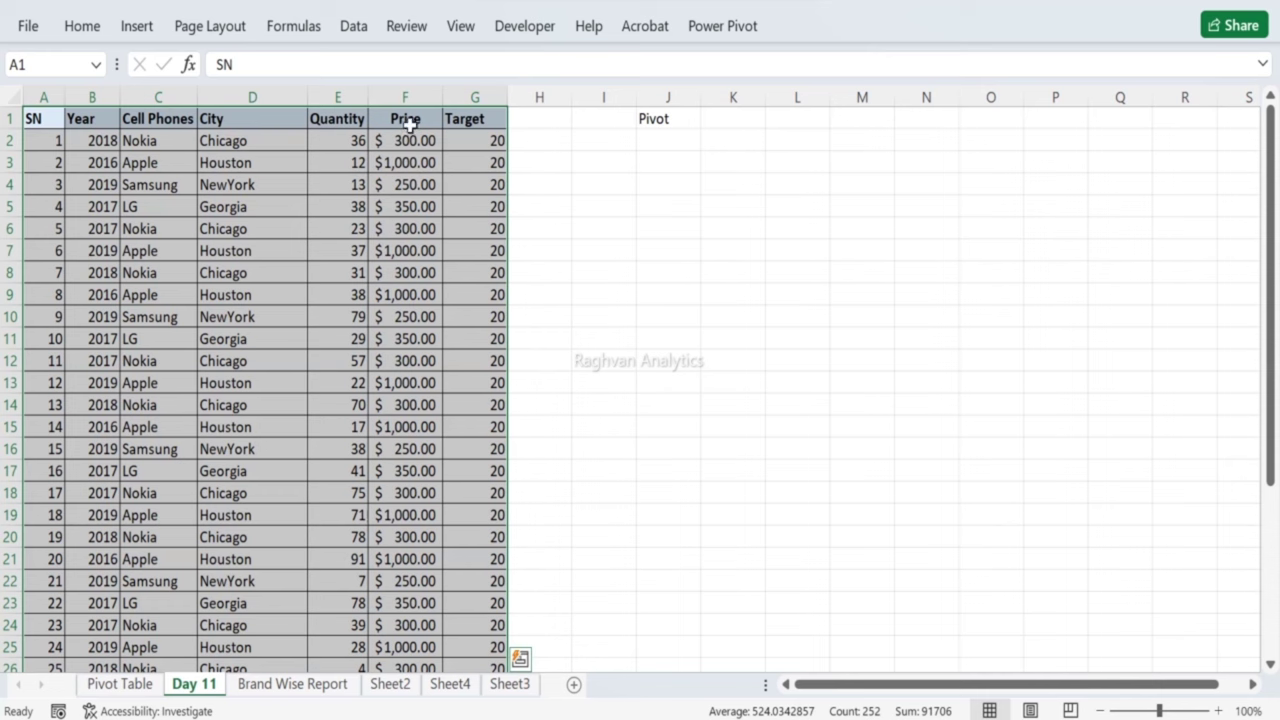
Step: Copy the Price column K15:K20 from Brand Wise Report into Day 11 starting at L1
{"action": "left_click", "coordinate": [300, 688]}
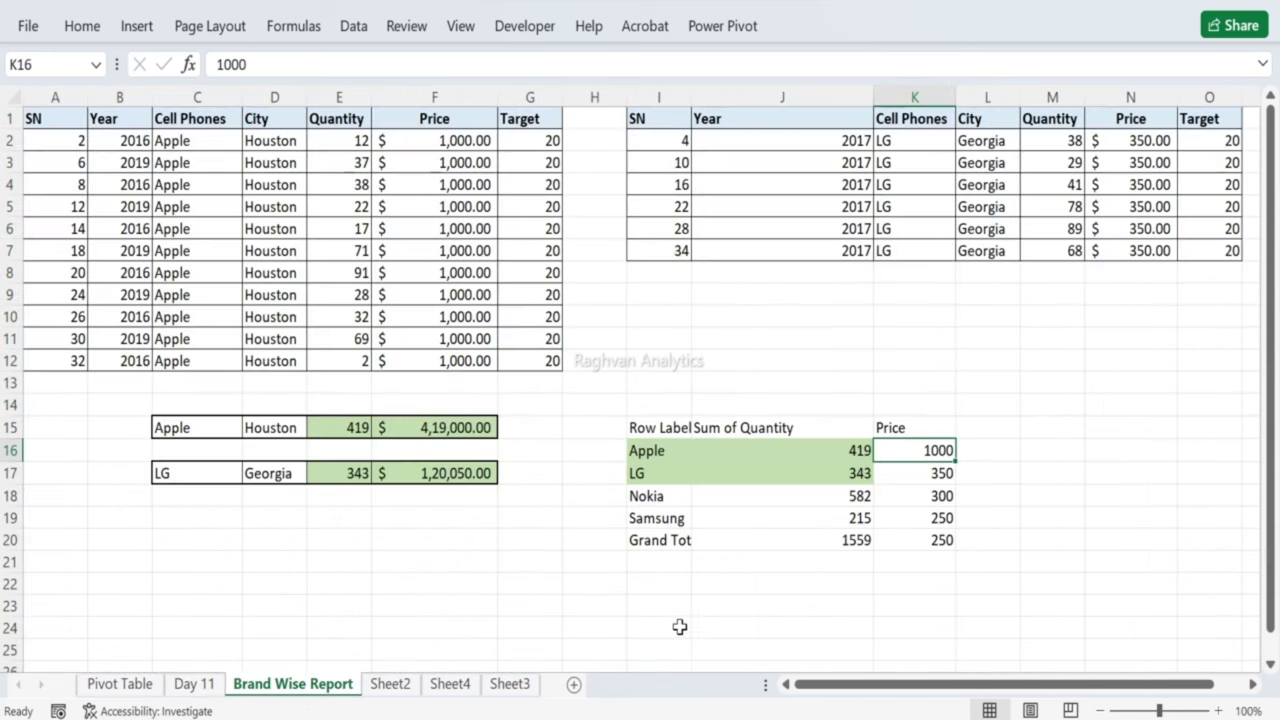
{"action": "left_click_drag", "start_coordinate": [910, 428], "coordinate": [891, 537]}
{"action": "key", "text": "ctrl+c"}
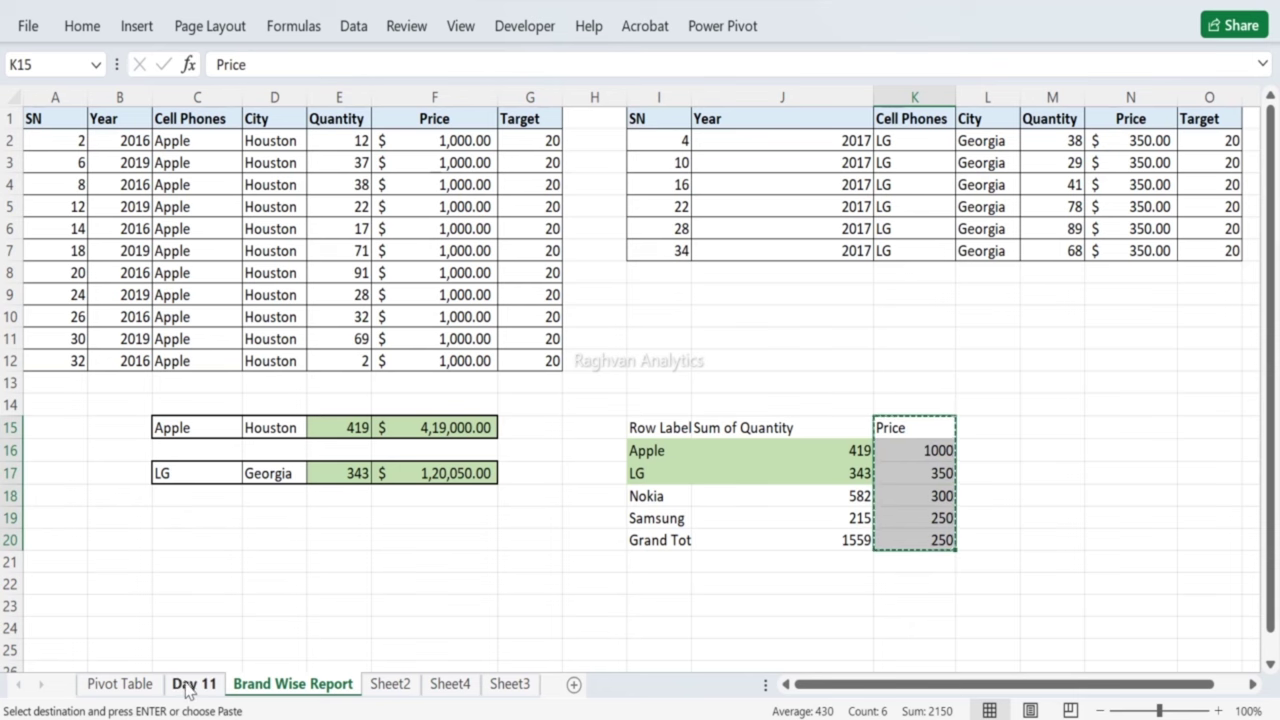
{"action": "left_click", "coordinate": [194, 684]}
{"action": "left_click", "coordinate": [777, 116]}
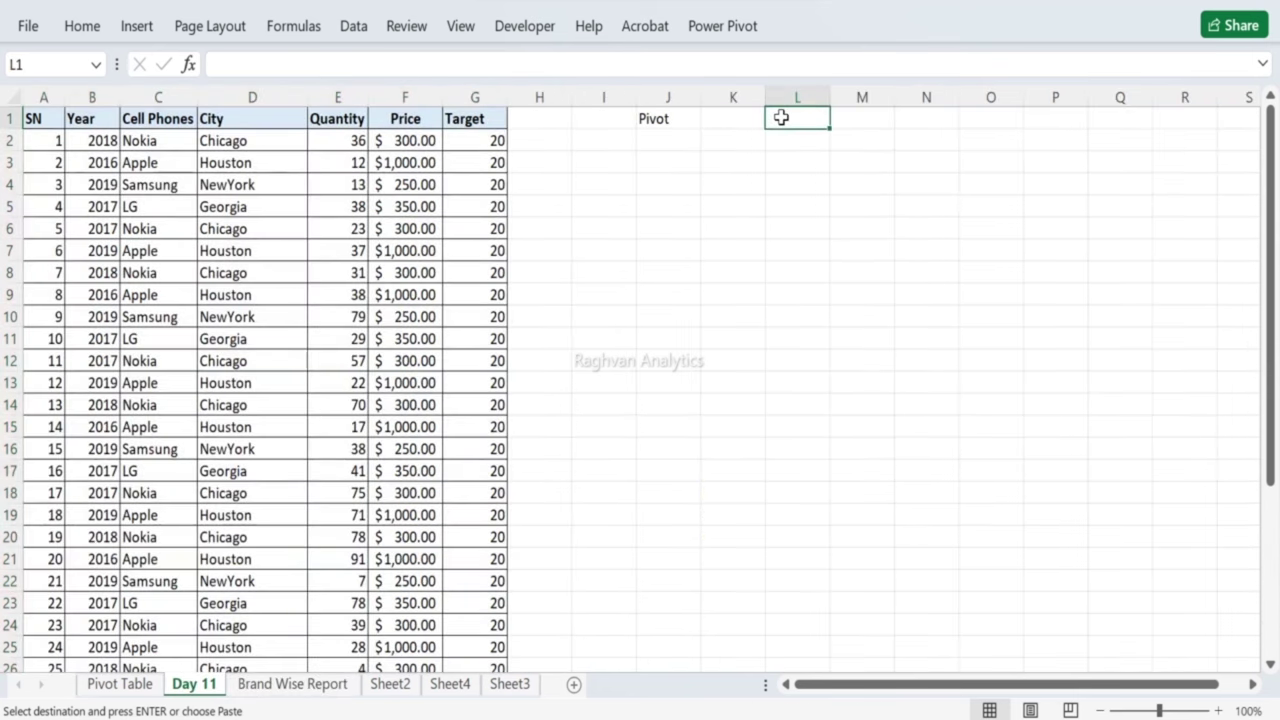
{"action": "key", "text": "ctrl+v"}
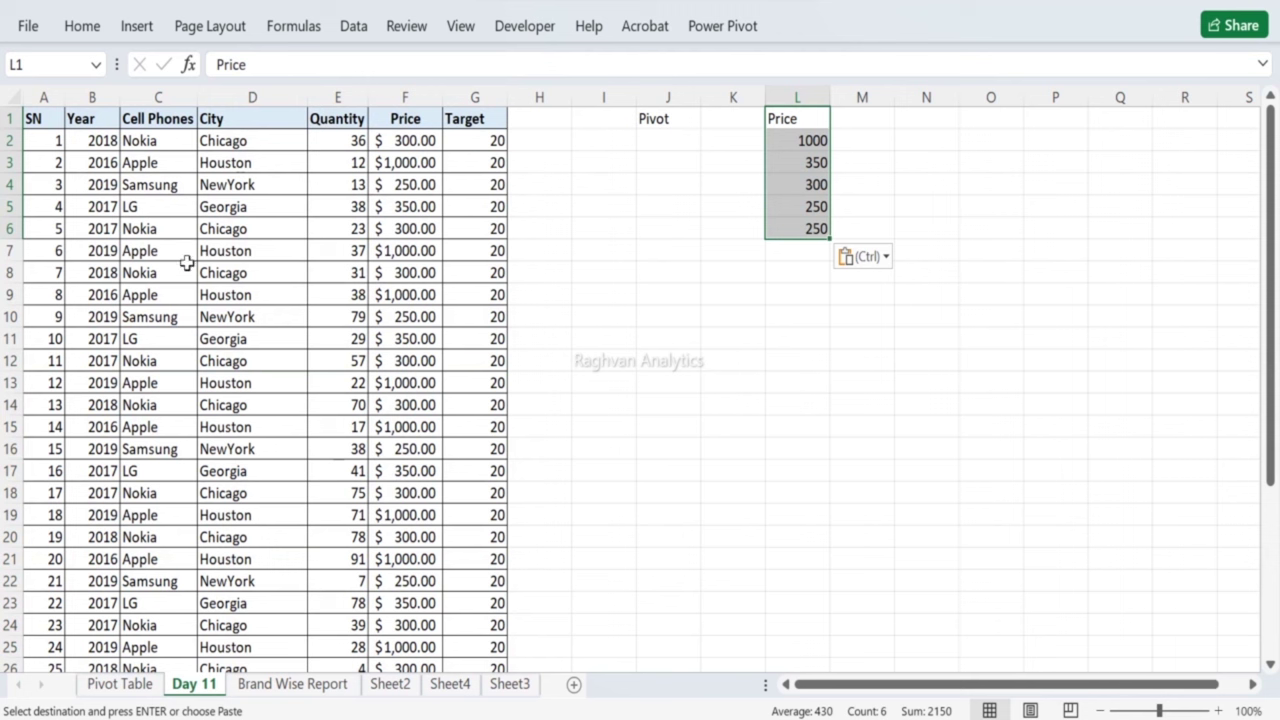
Step: Copy the brand labels I16:I20 from Brand Wise Report into Day 11 cells K2:K6
{"action": "left_click", "coordinate": [166, 116]}
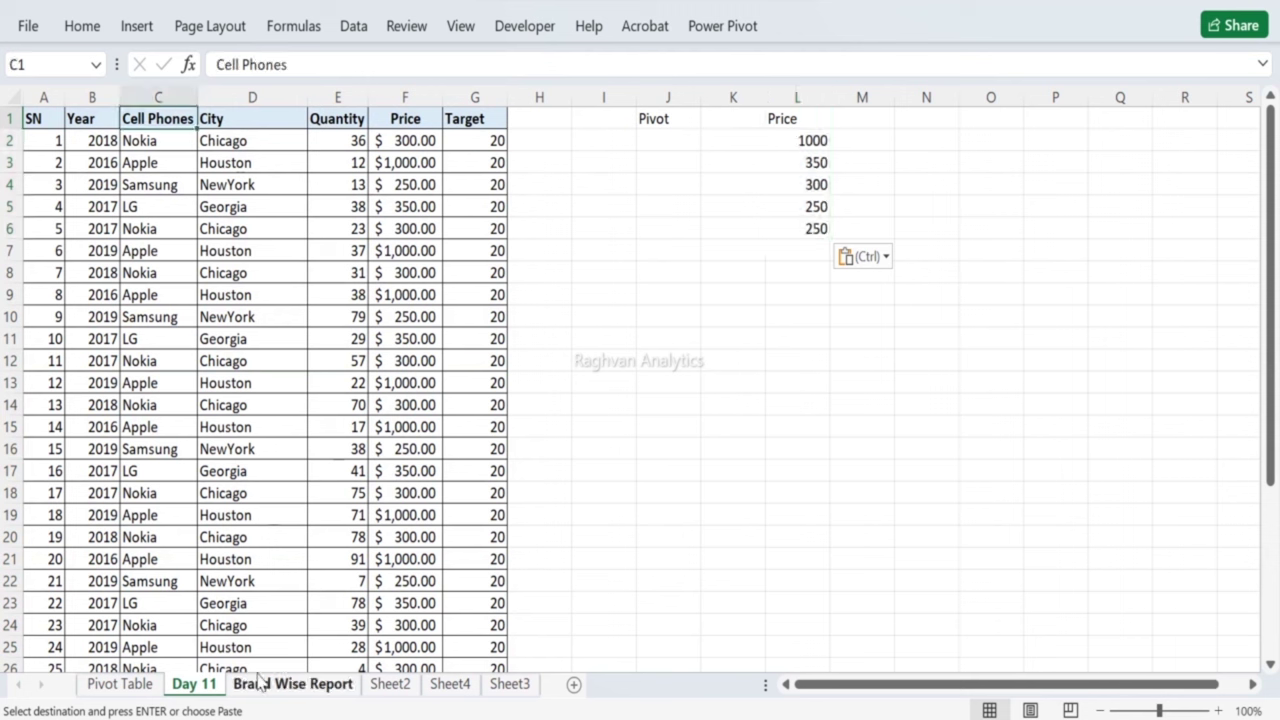
{"action": "left_click", "coordinate": [140, 684]}
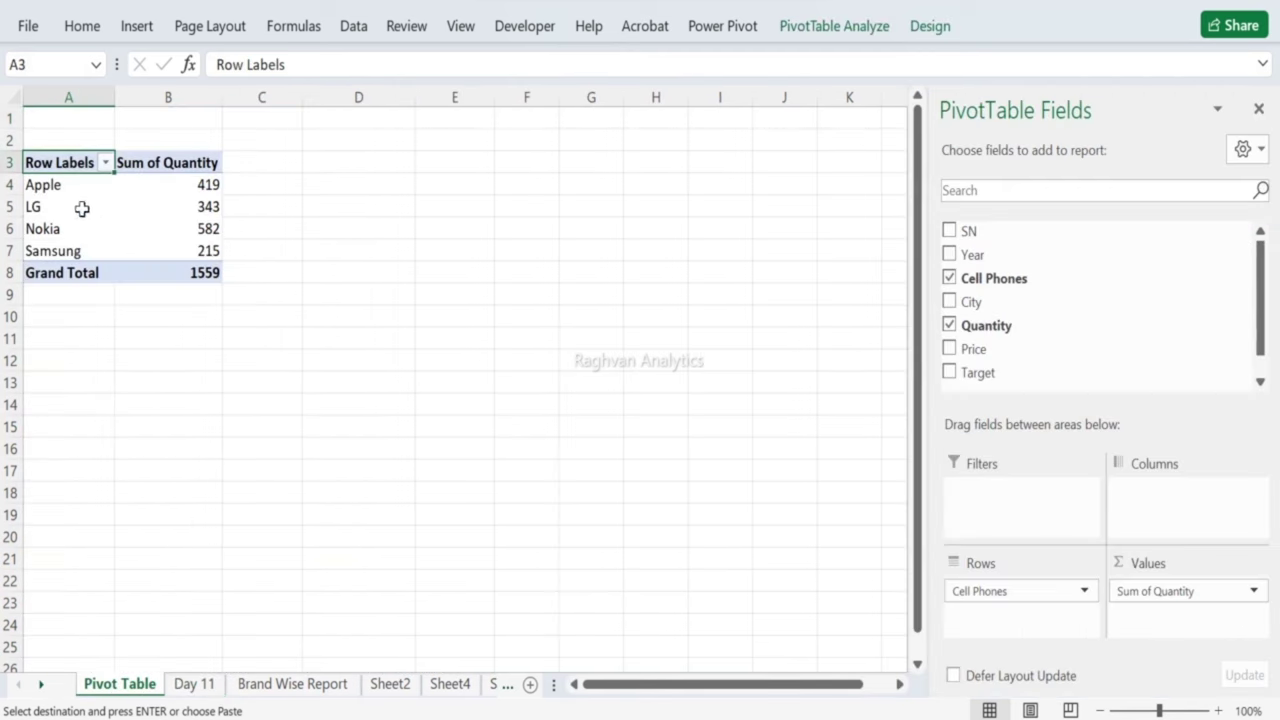
{"action": "left_click_drag", "start_coordinate": [44, 186], "coordinate": [43, 240]}
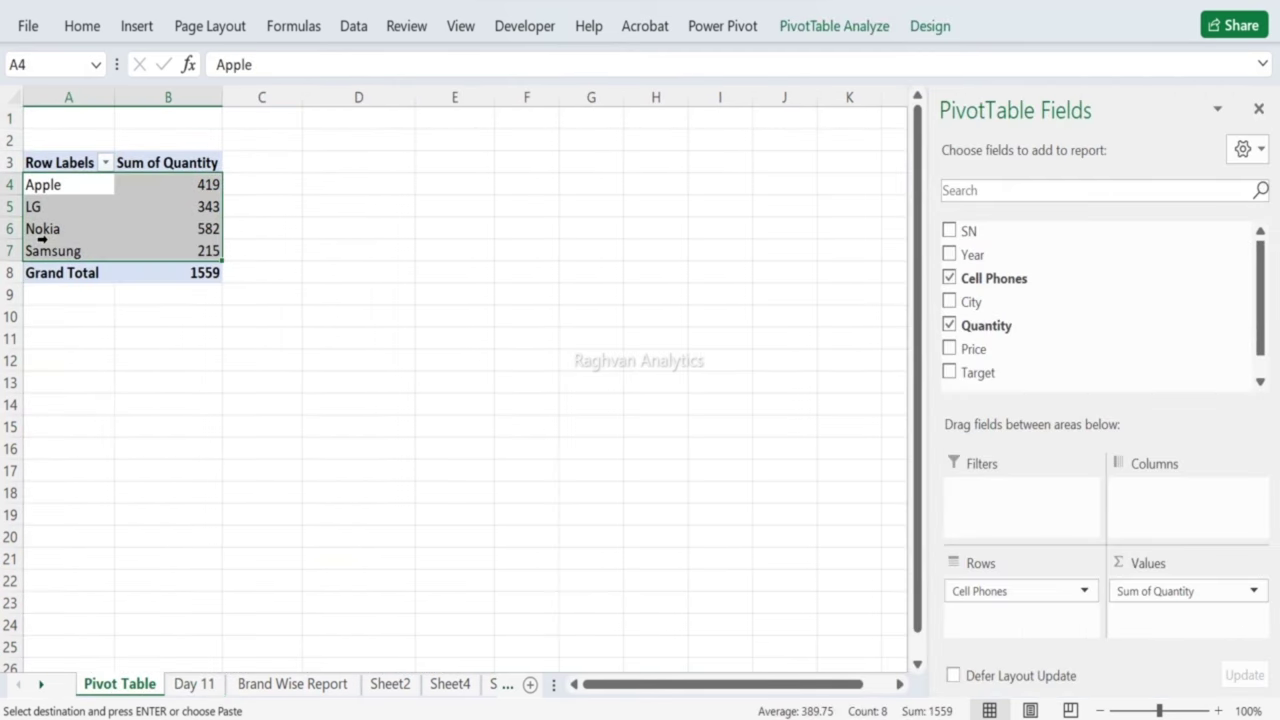
{"action": "left_click", "coordinate": [210, 685]}
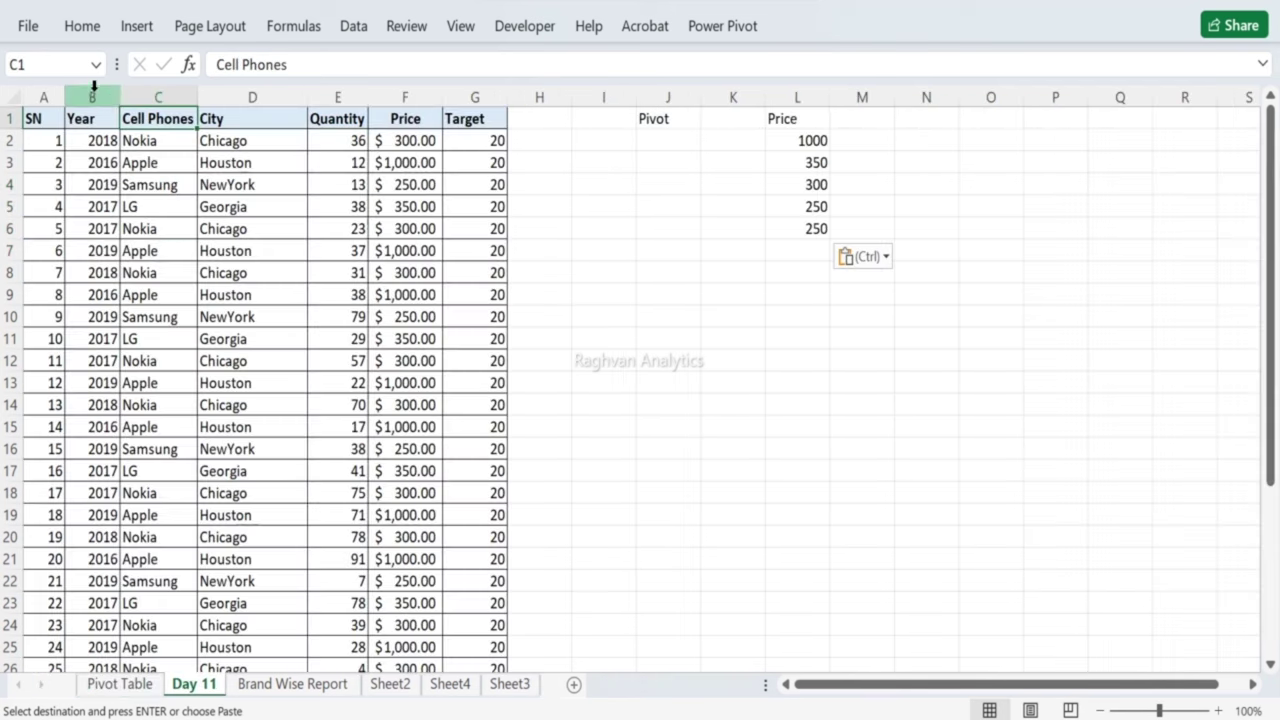
{"action": "left_click", "coordinate": [293, 684]}
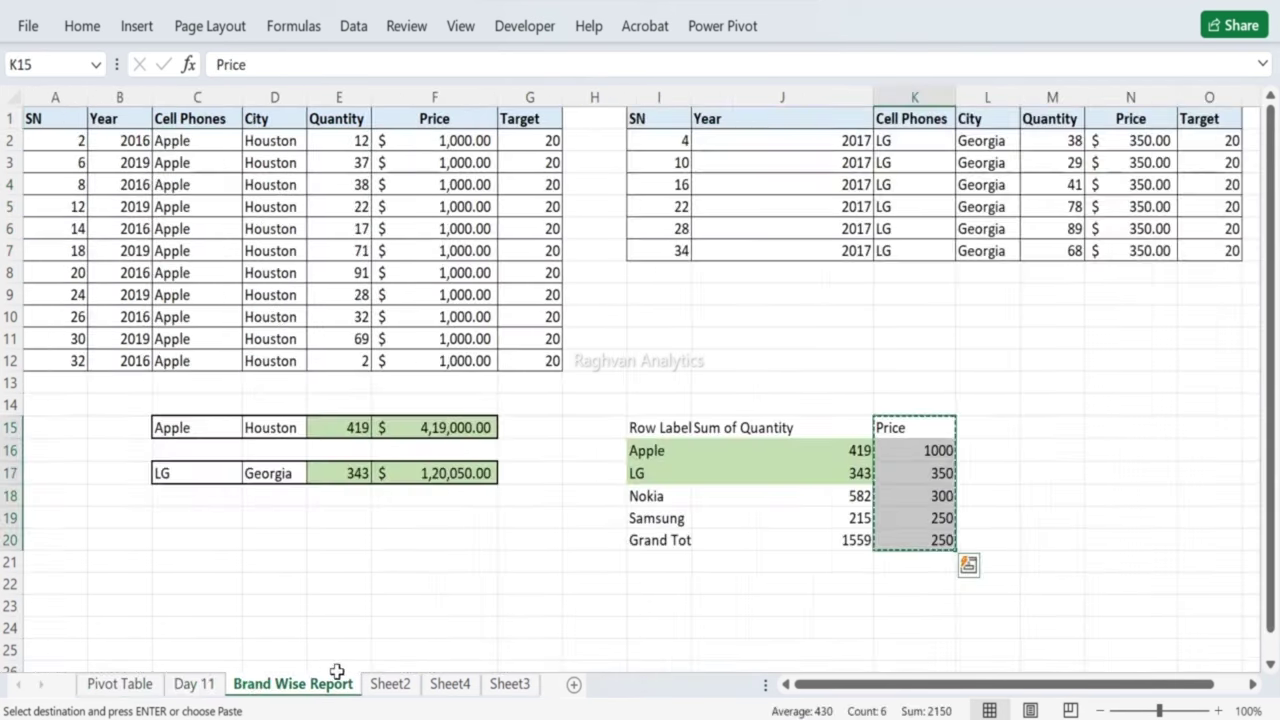
{"action": "left_click_drag", "start_coordinate": [662, 450], "coordinate": [659, 530]}
{"action": "key", "text": "ctrl+c"}
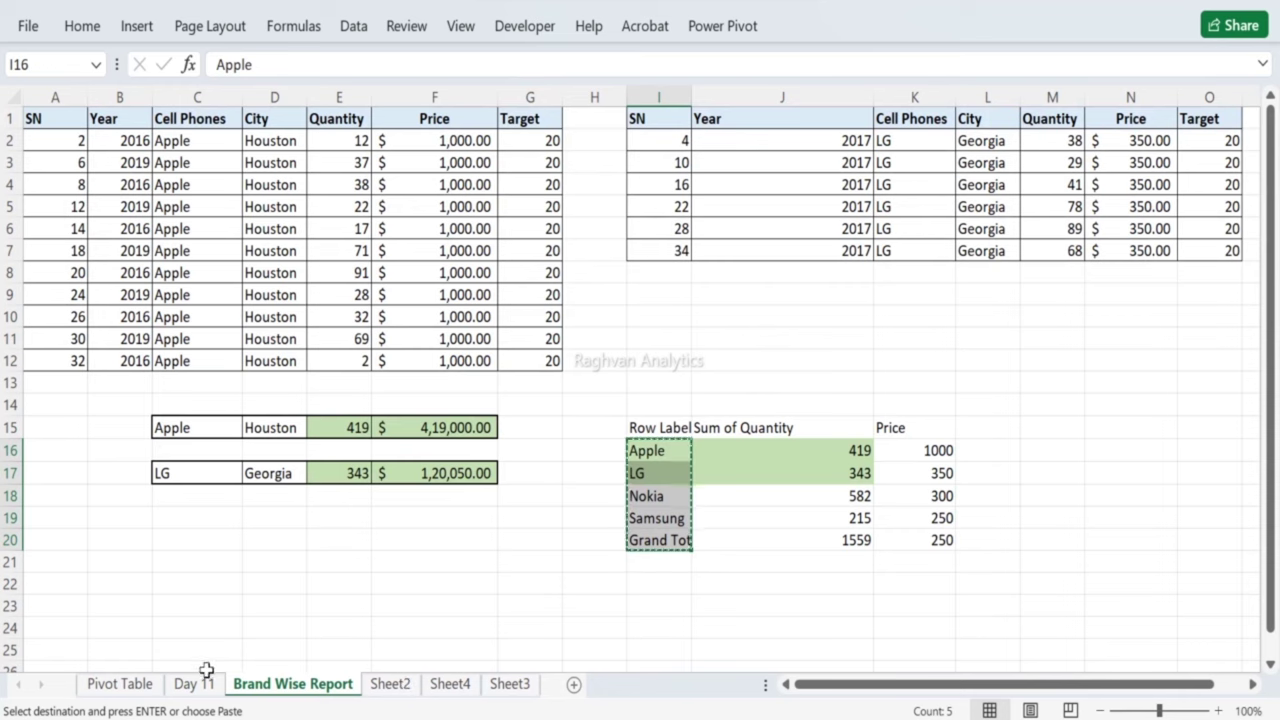
{"action": "left_click", "coordinate": [198, 684]}
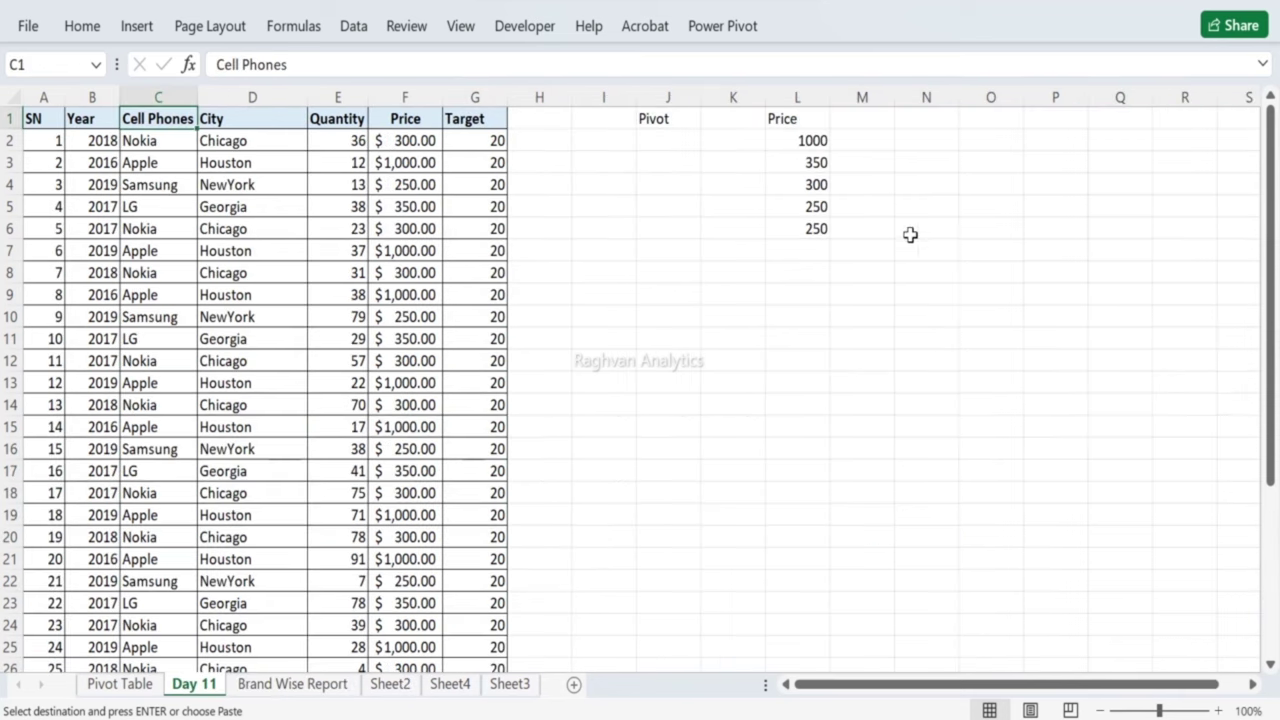
{"action": "left_click", "coordinate": [754, 141]}
{"action": "key", "text": "ctrl+v"}
Step: Copy the Cell Phones header from C1 into K1 and widen column K to fit Grand Total
{"action": "left_click", "coordinate": [751, 117]}
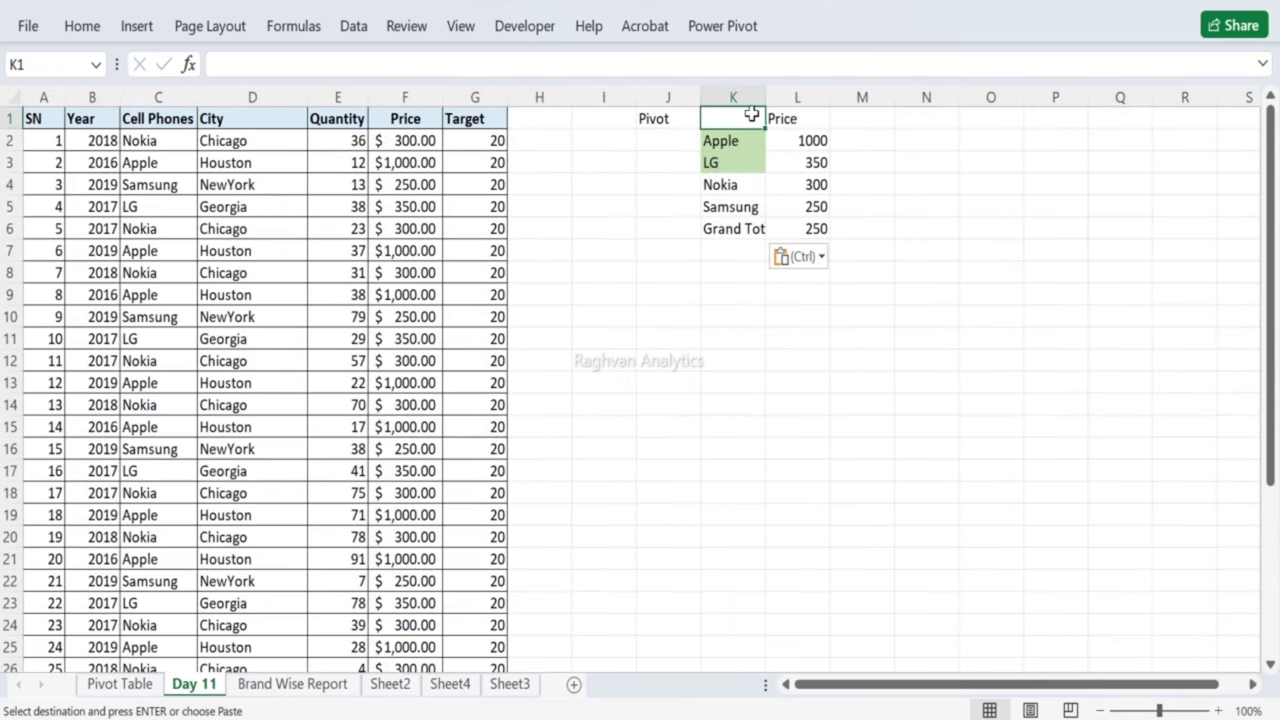
{"action": "left_click", "coordinate": [145, 118]}
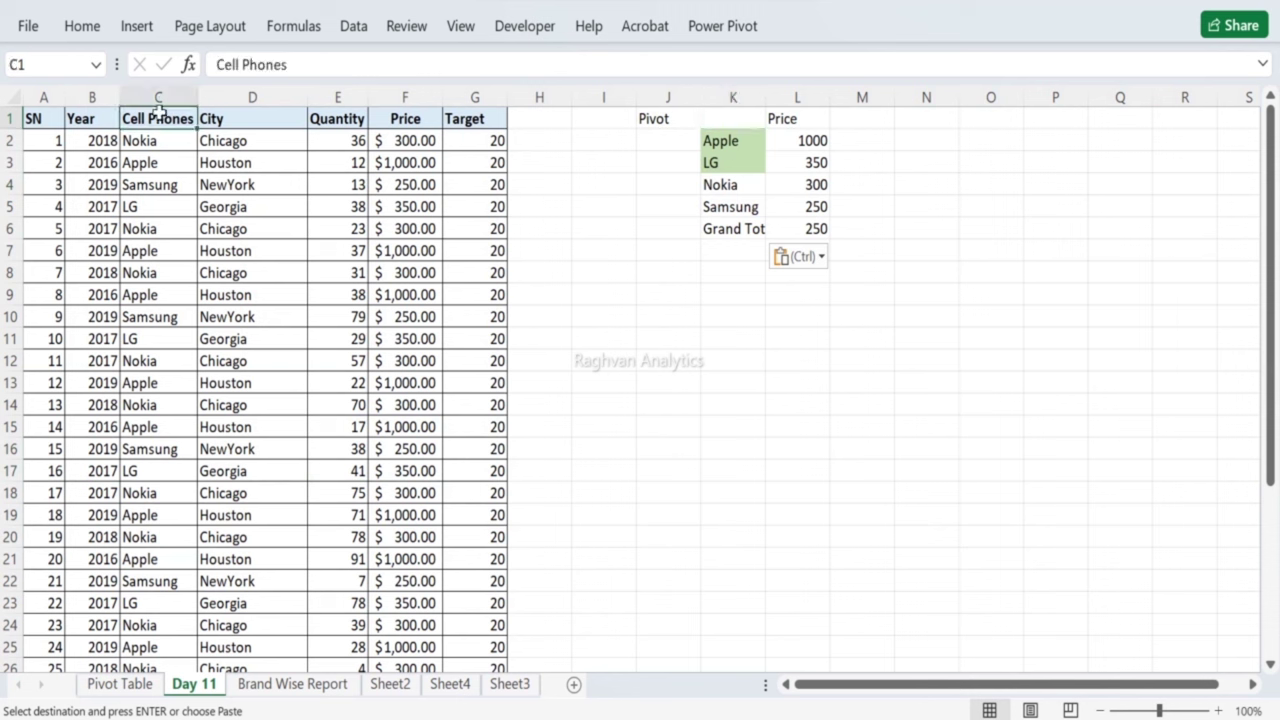
{"action": "key", "text": "ctrl+c"}
{"action": "left_click", "coordinate": [722, 115]}
{"action": "key", "text": "ctrl+v"}
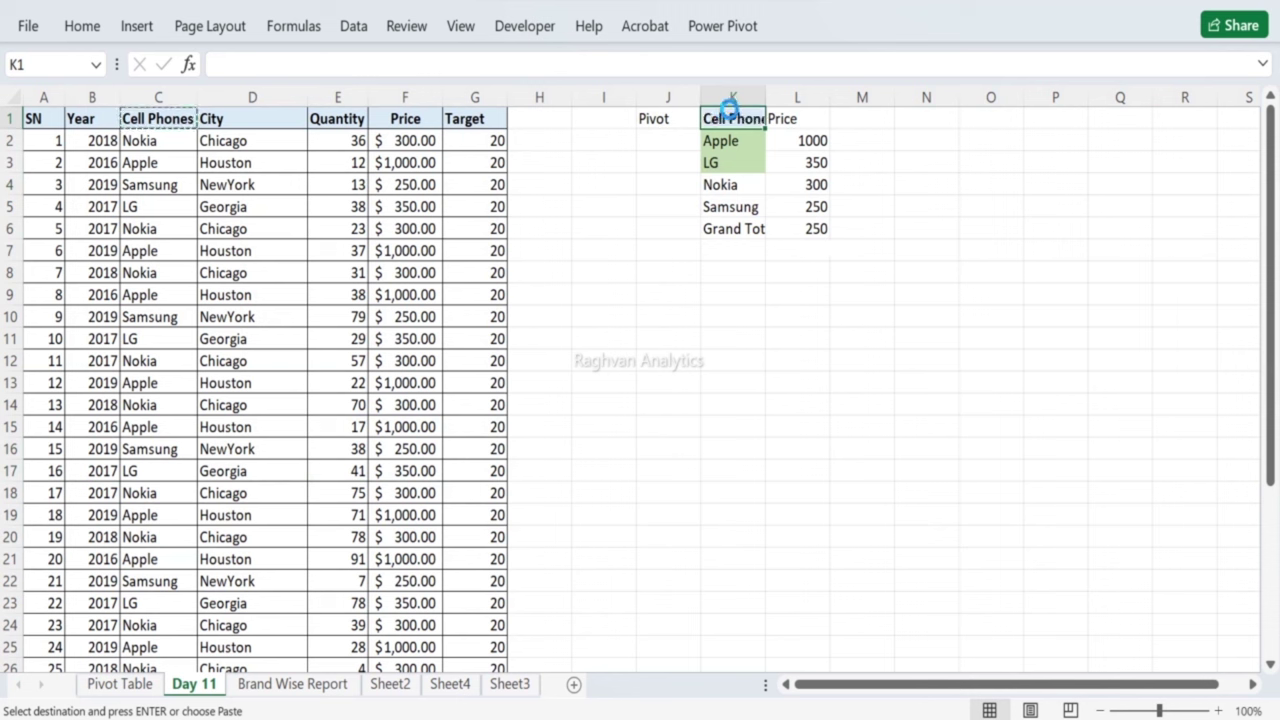
{"action": "left_click_drag", "start_coordinate": [766, 97], "coordinate": [794, 97]}
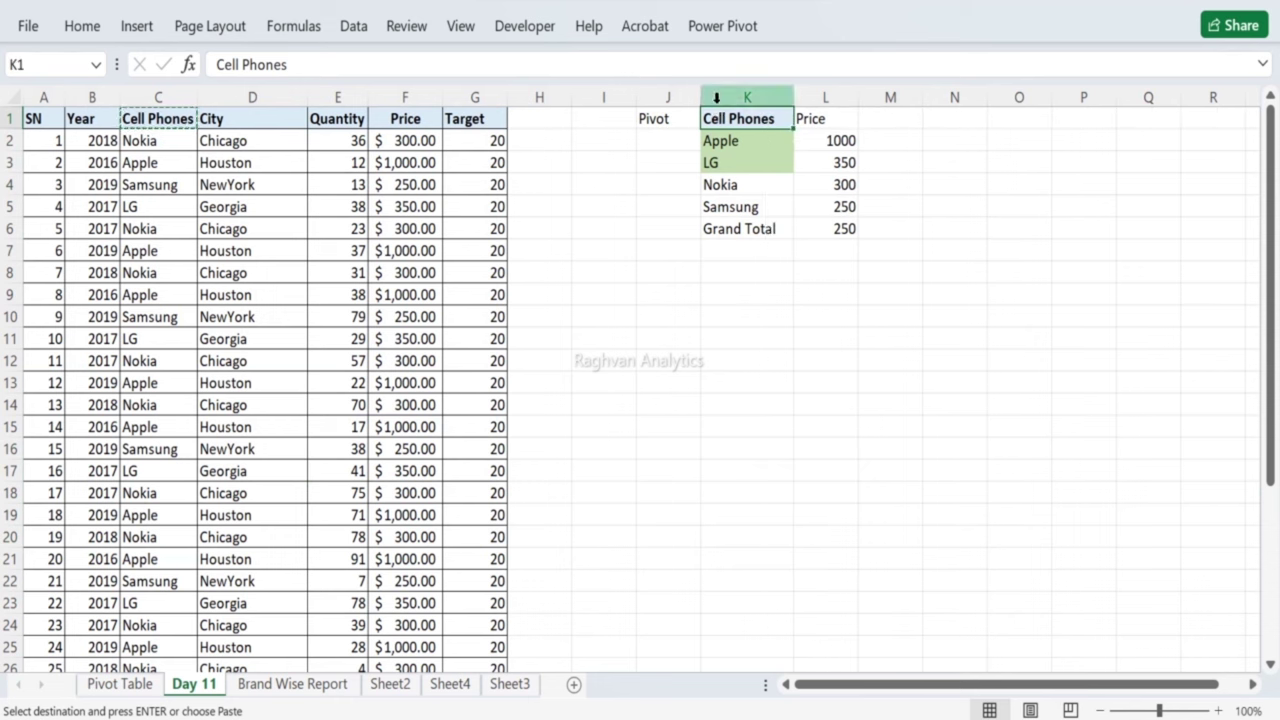
{"action": "left_click_drag", "start_coordinate": [718, 110], "coordinate": [817, 238]}
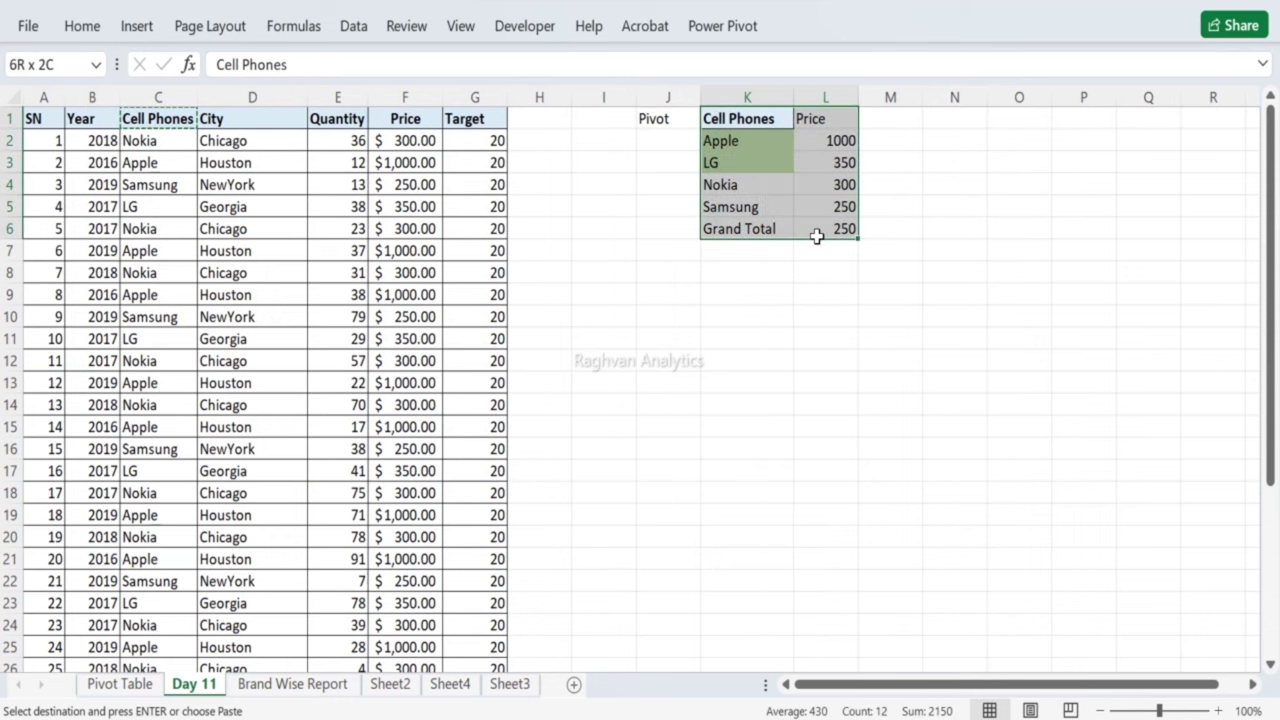
Step: Refresh the brand pivot table so Sum of Quantity totals 1559, then return to Day 11
{"action": "left_click", "coordinate": [120, 684]}
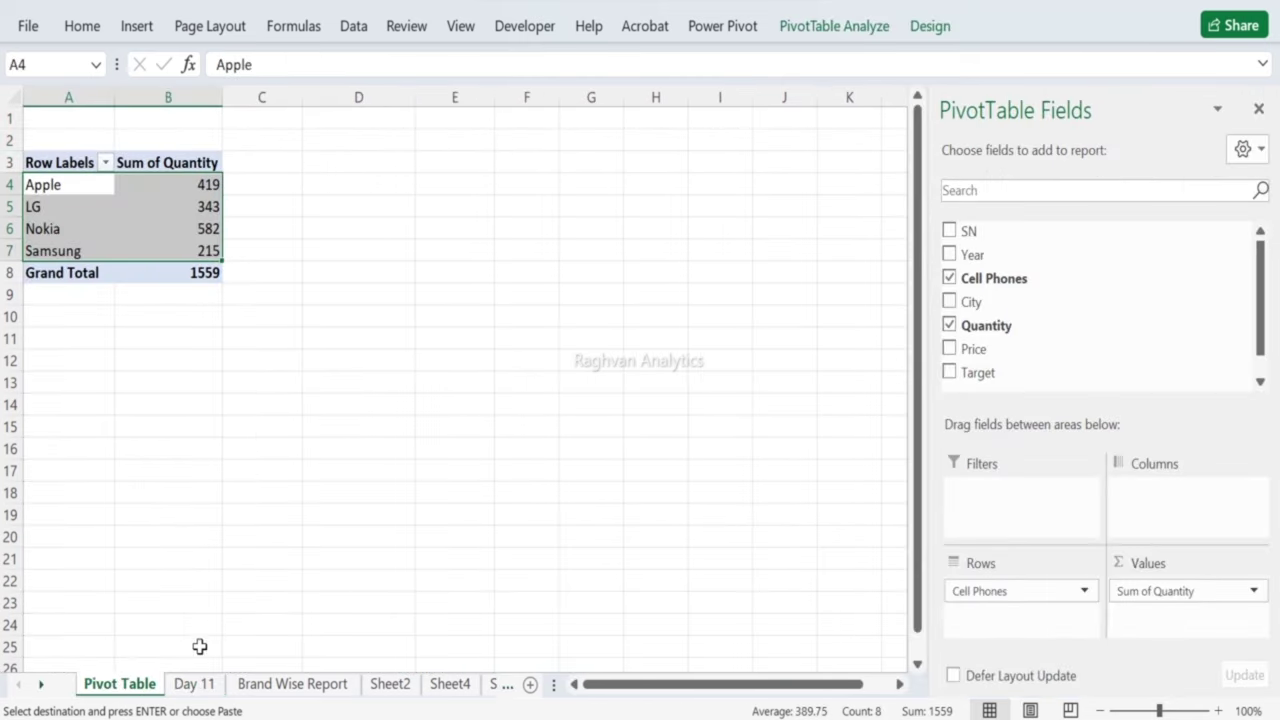
{"action": "left_click", "coordinate": [194, 684]}
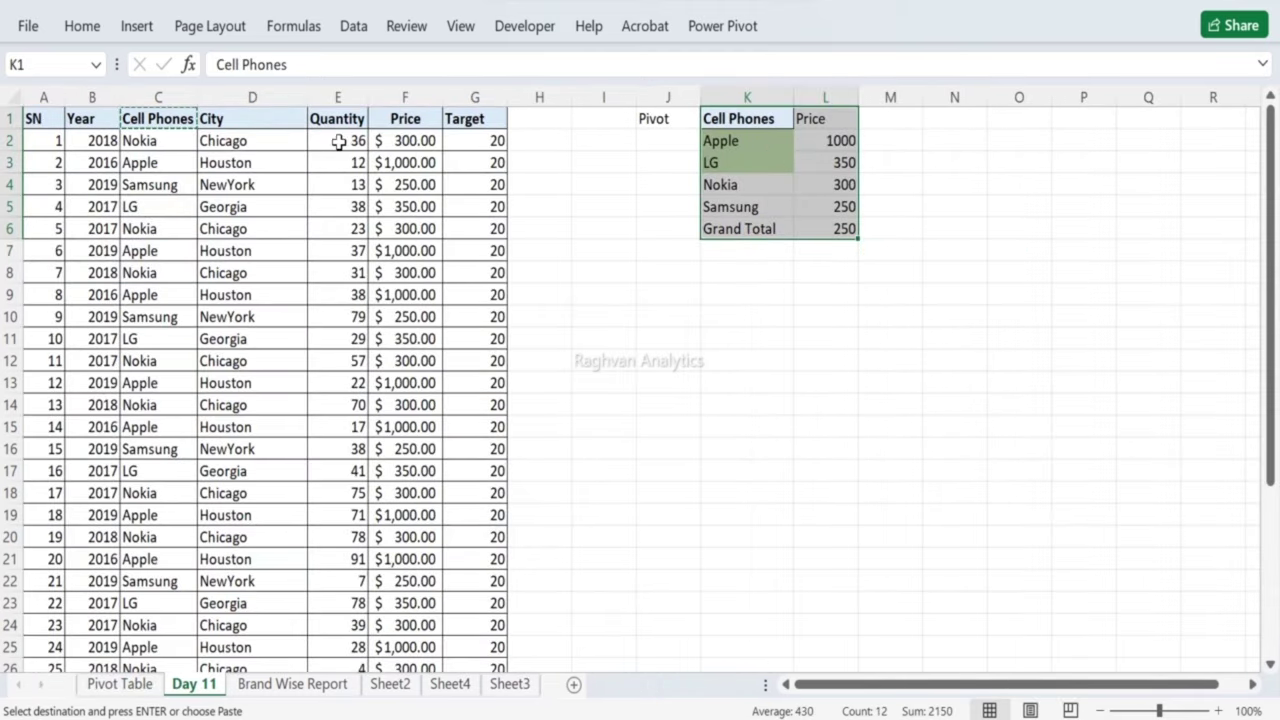
{"action": "left_click", "coordinate": [395, 136]}
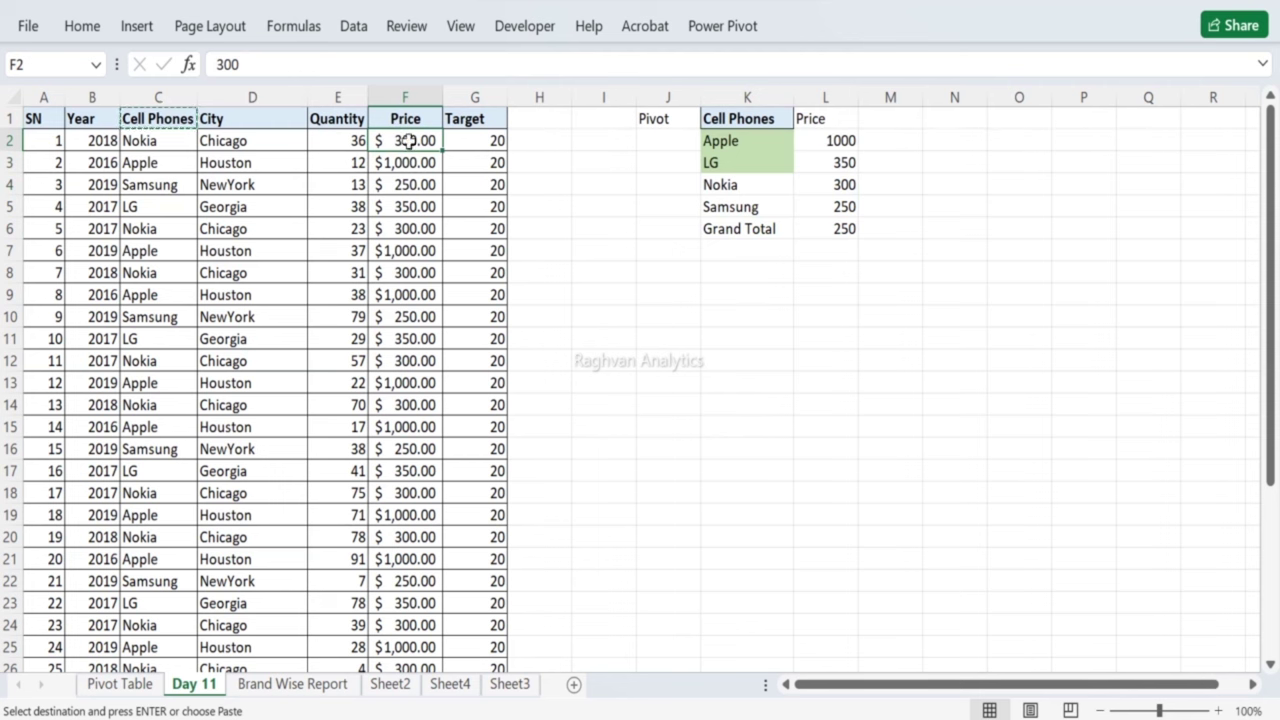
{"action": "left_click", "coordinate": [119, 684]}
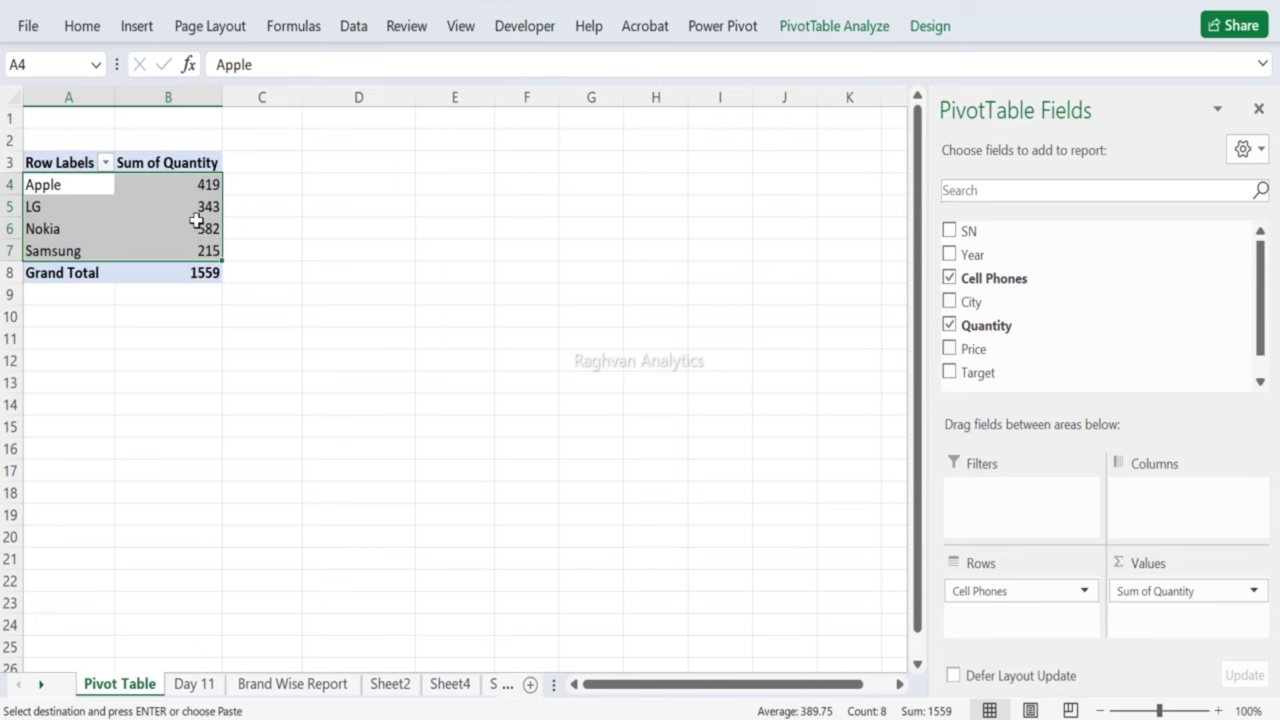
{"action": "right_click", "coordinate": [197, 228]}
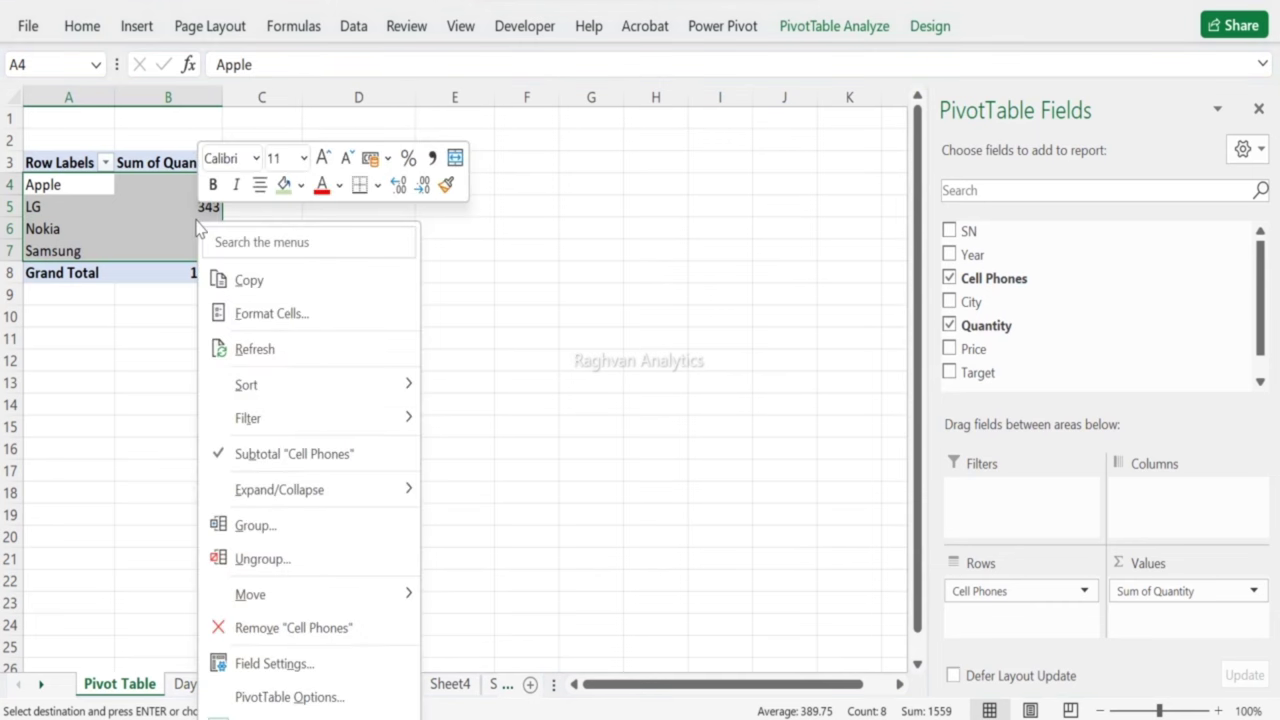
{"action": "left_click", "coordinate": [254, 349]}
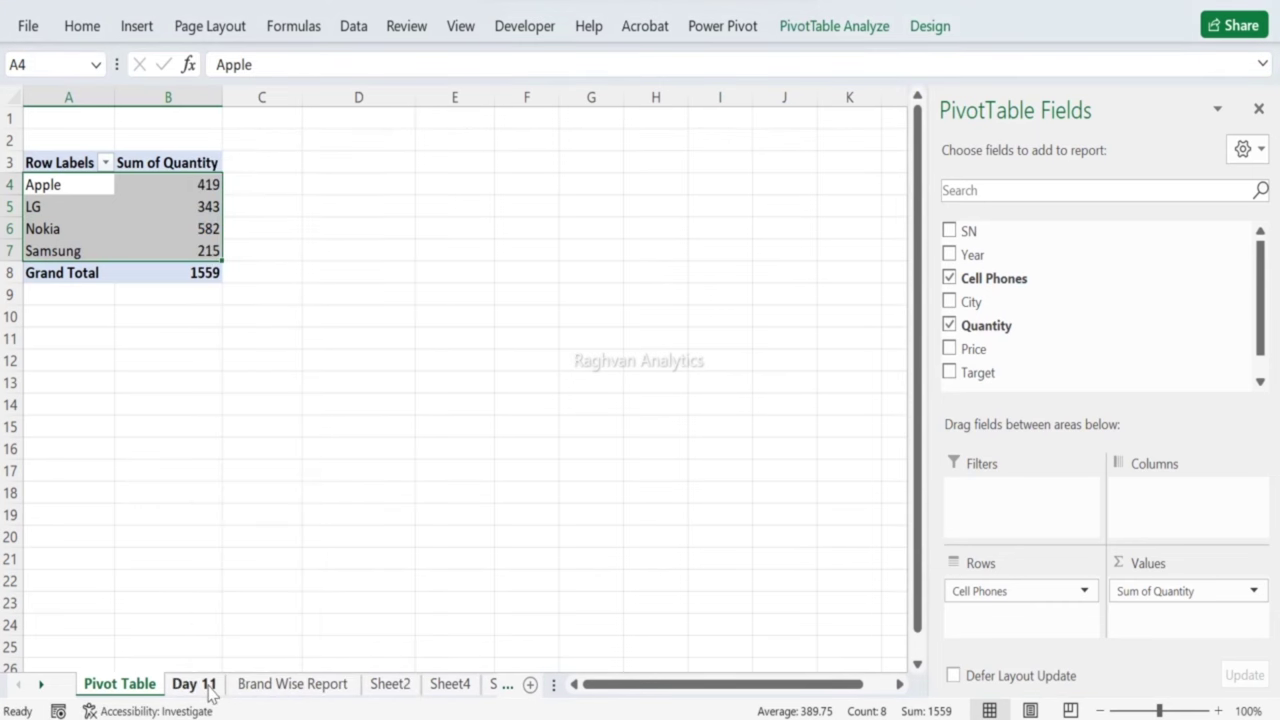
{"action": "left_click", "coordinate": [194, 683]}
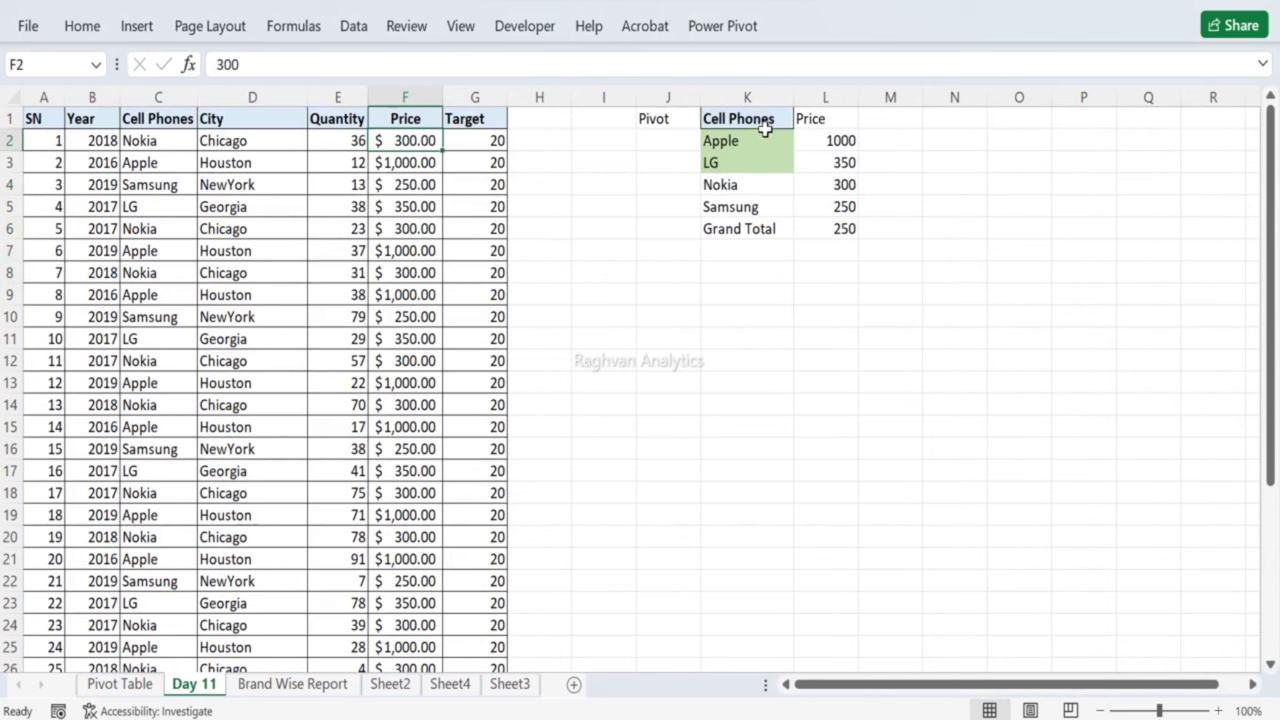
Step: Apply All Borders to the brand price table K1:L6
{"action": "left_click_drag", "start_coordinate": [767, 119], "coordinate": [846, 234]}
{"action": "left_click", "coordinate": [82, 27]}
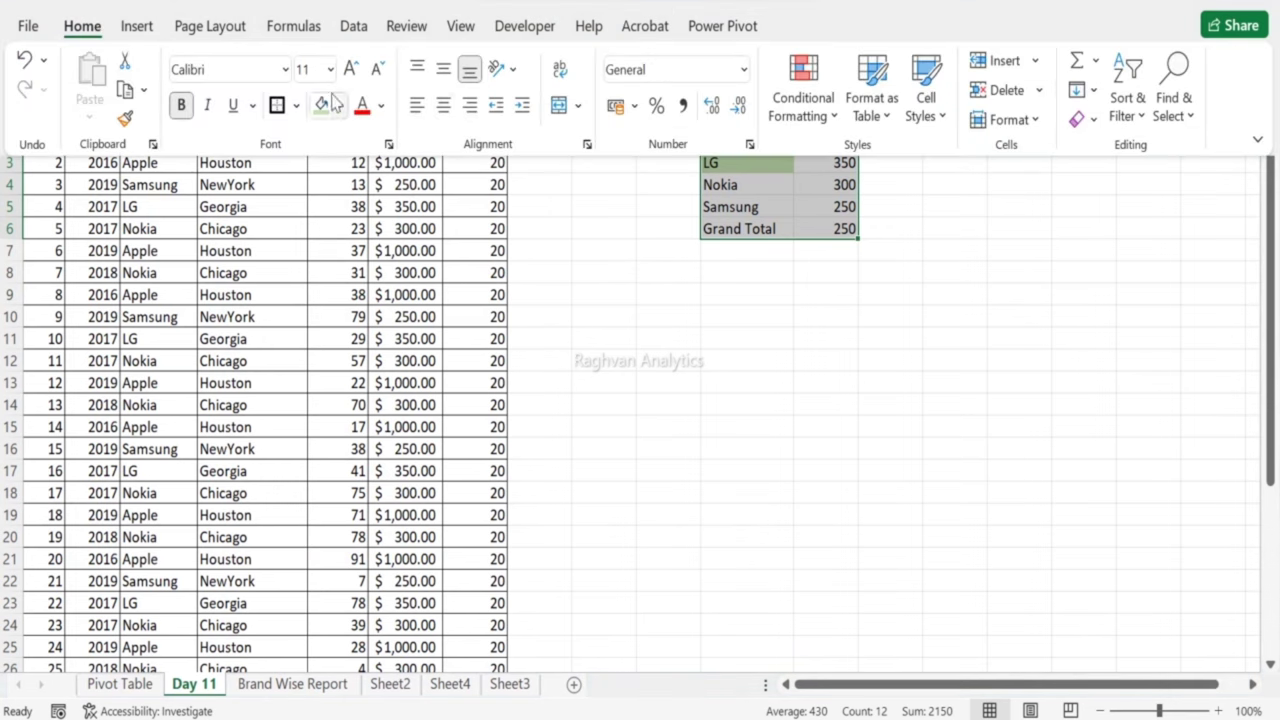
{"action": "left_click", "coordinate": [296, 106]}
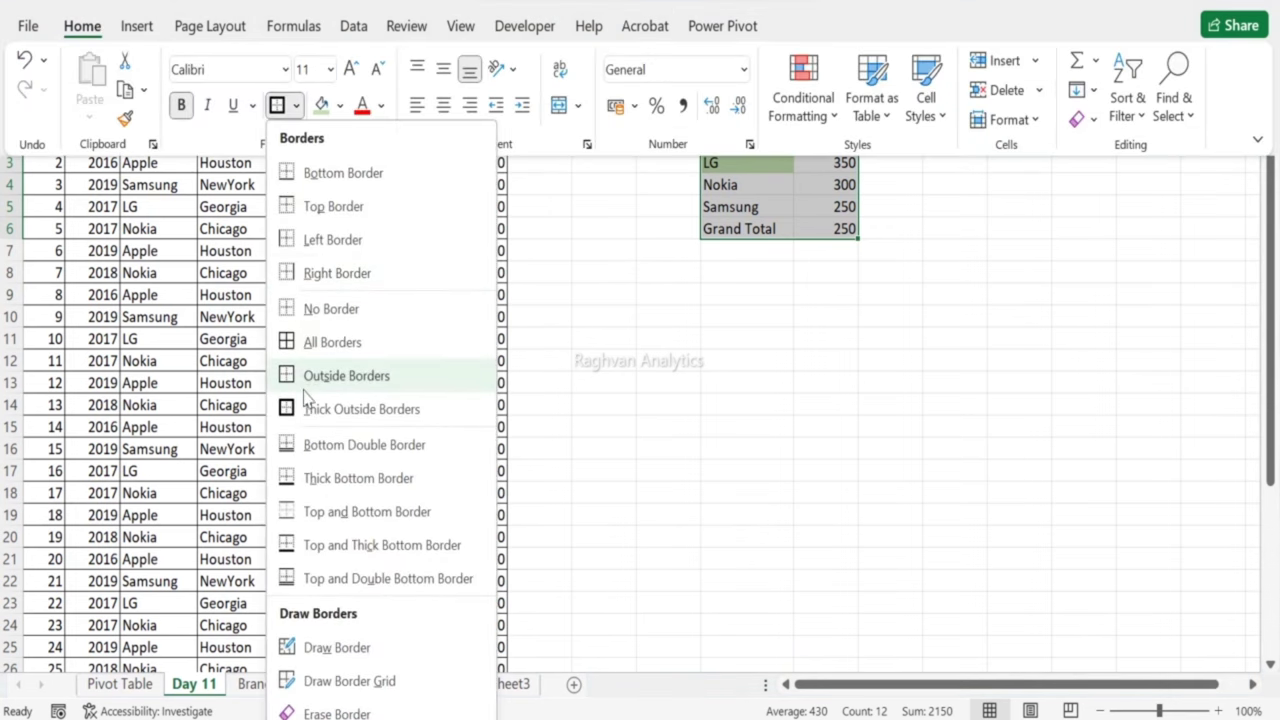
{"action": "left_click", "coordinate": [310, 342]}
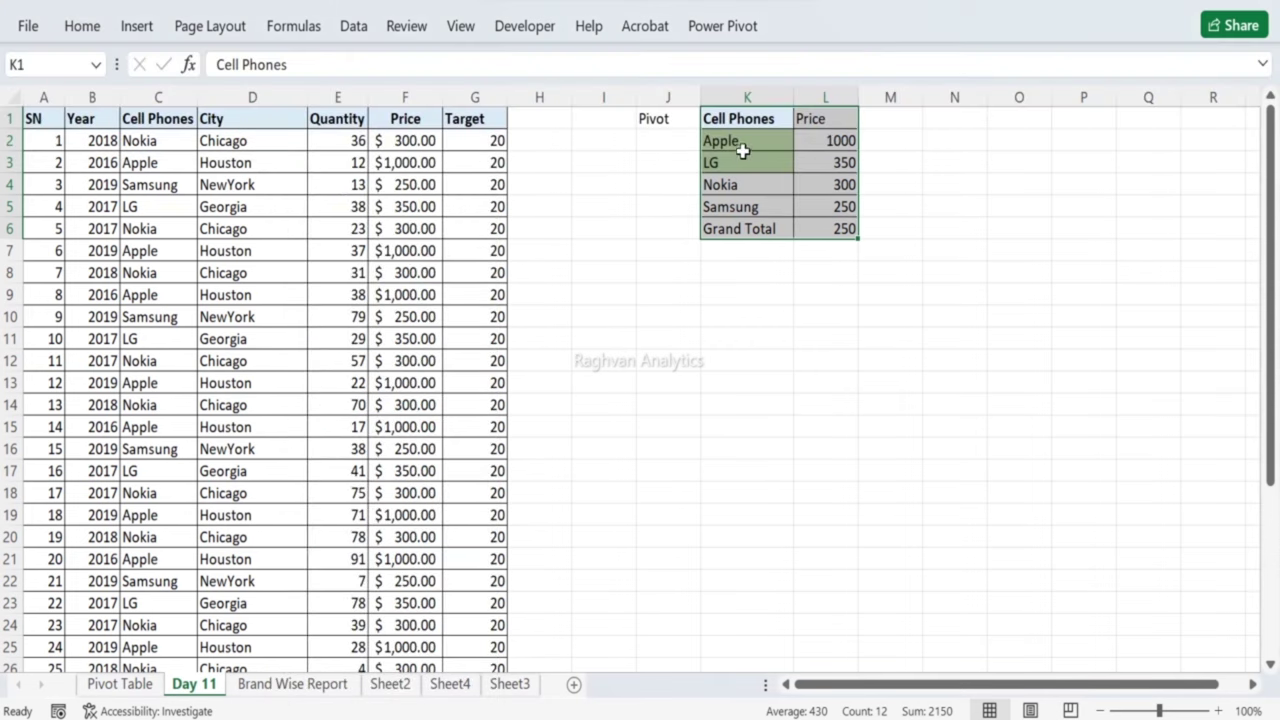
{"action": "left_click", "coordinate": [792, 120]}
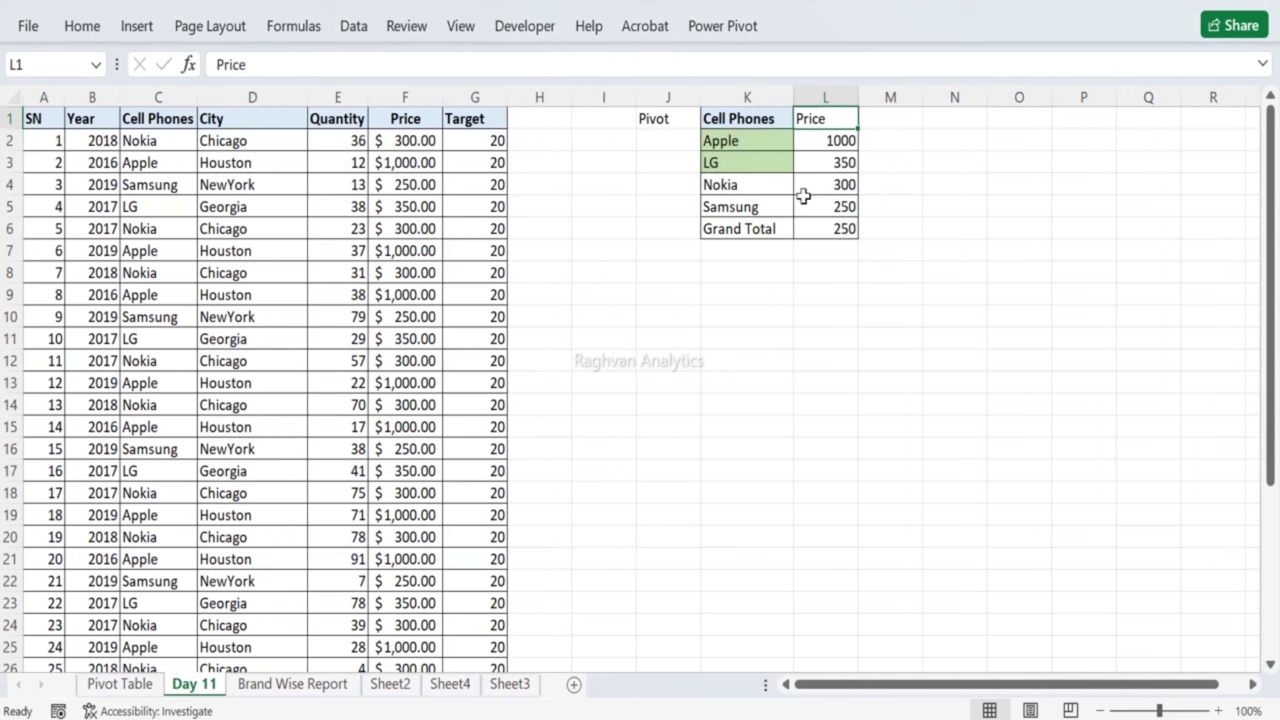
Step: Set the brand names K2:K6 to No Fill, removing the green highlight
{"action": "left_click_drag", "start_coordinate": [757, 133], "coordinate": [753, 230]}
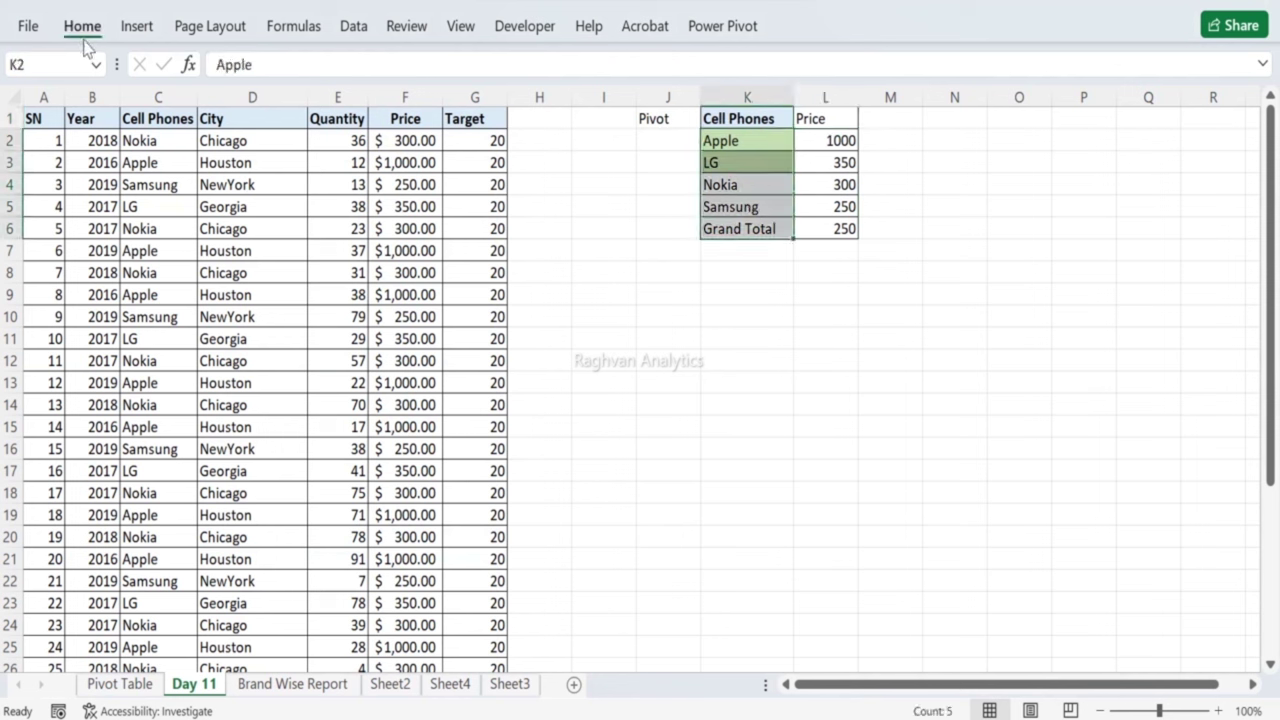
{"action": "left_click", "coordinate": [340, 107]}
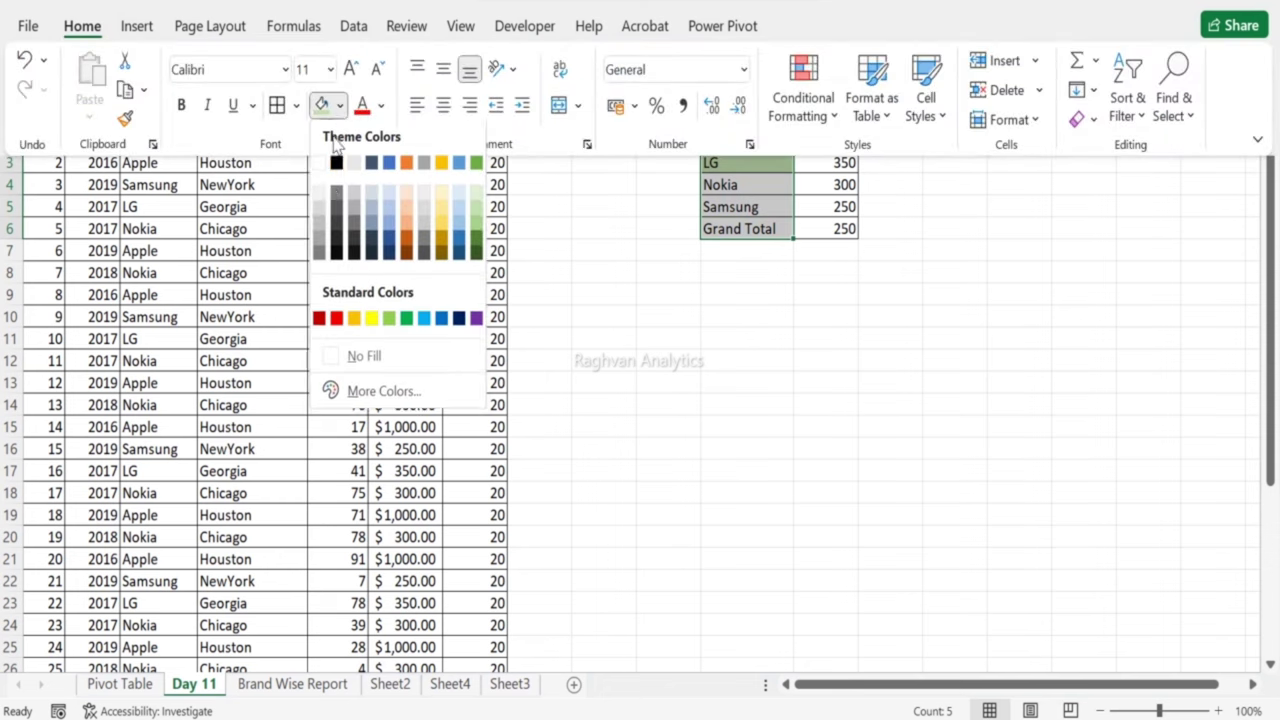
{"action": "left_click", "coordinate": [331, 164]}
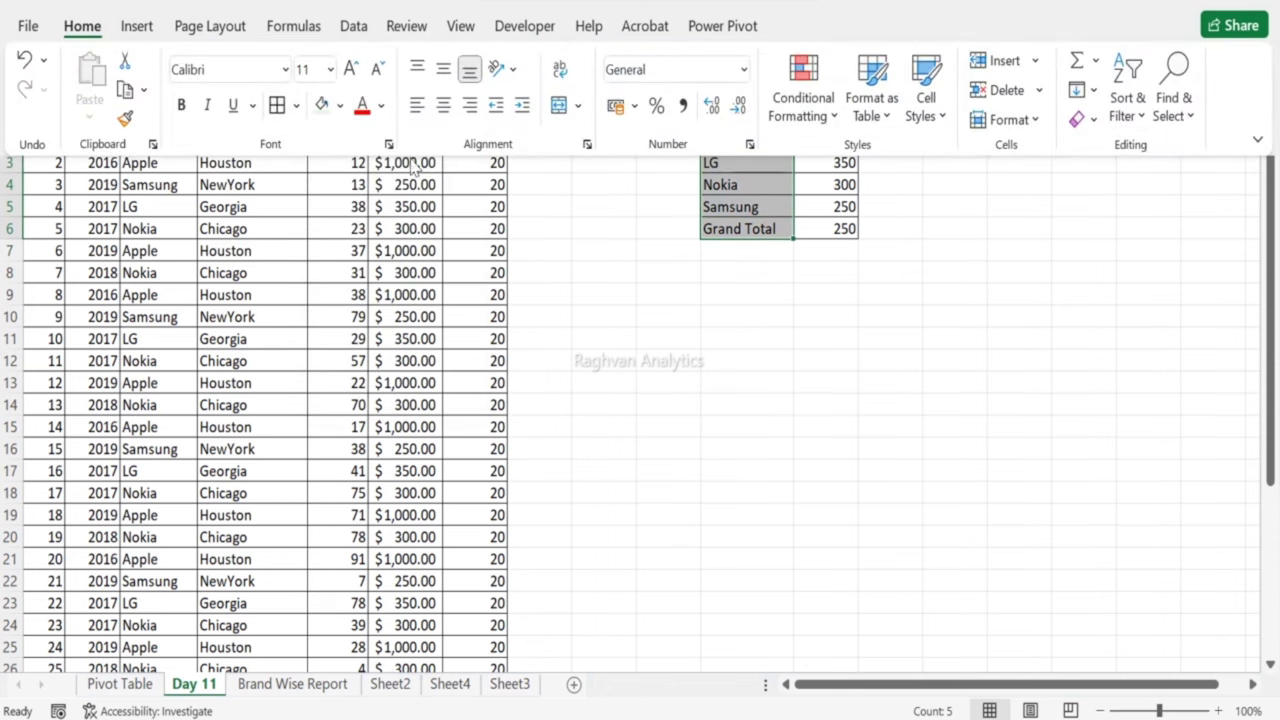
{"action": "left_click", "coordinate": [340, 107]}
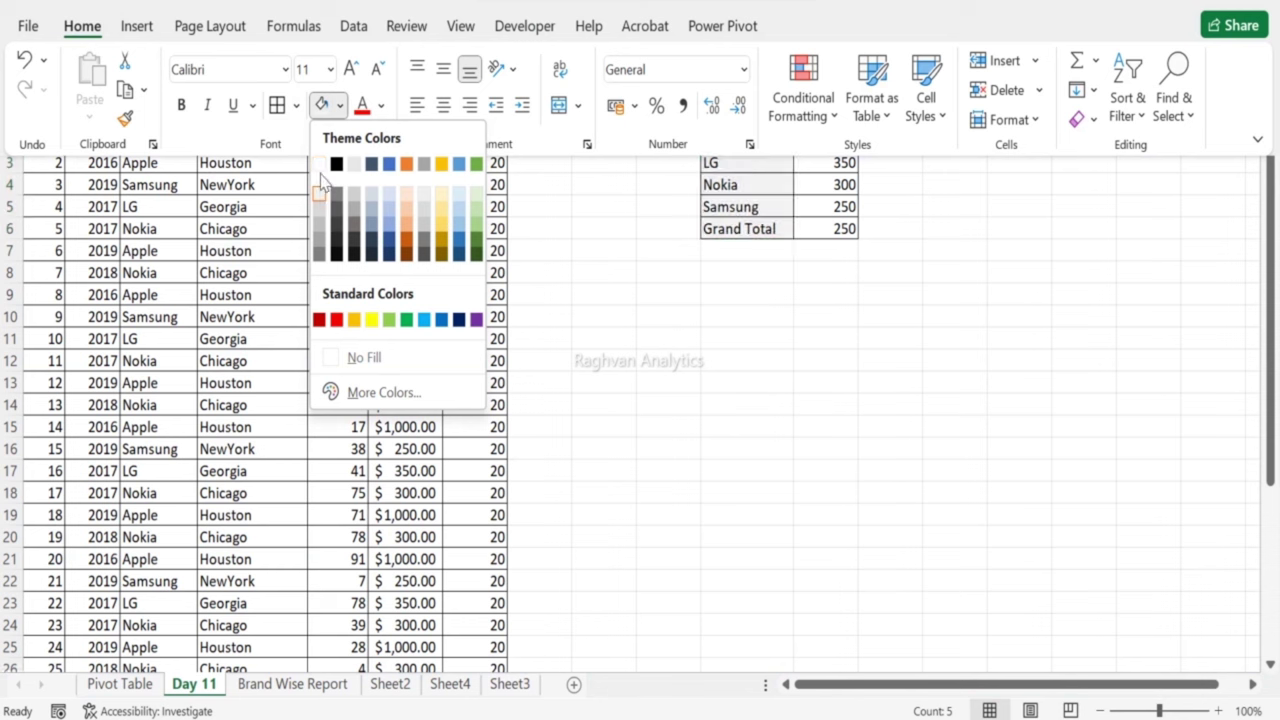
{"action": "left_click", "coordinate": [322, 164]}
{"action": "left_click", "coordinate": [590, 257]}
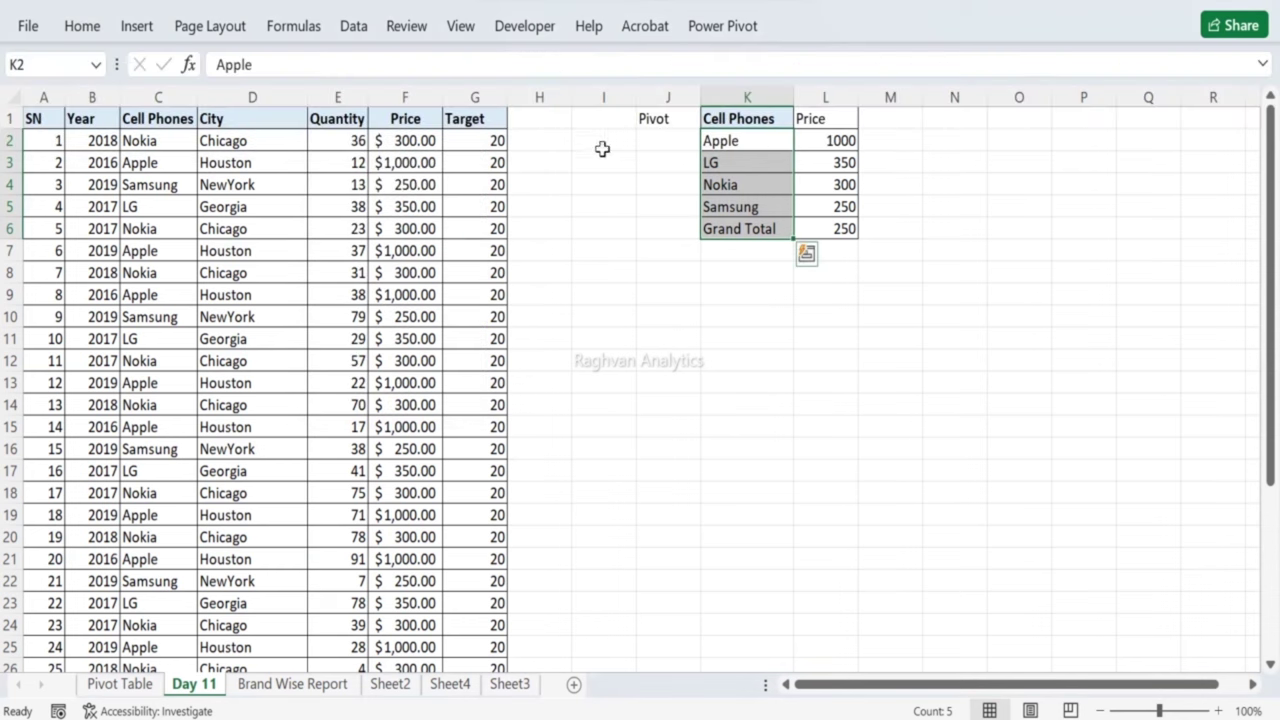
Step: Format-paint the dollar currency format from F2 onto L2:L6 and autofit column L
{"action": "left_click", "coordinate": [406, 142]}
{"action": "left_click", "coordinate": [82, 27]}
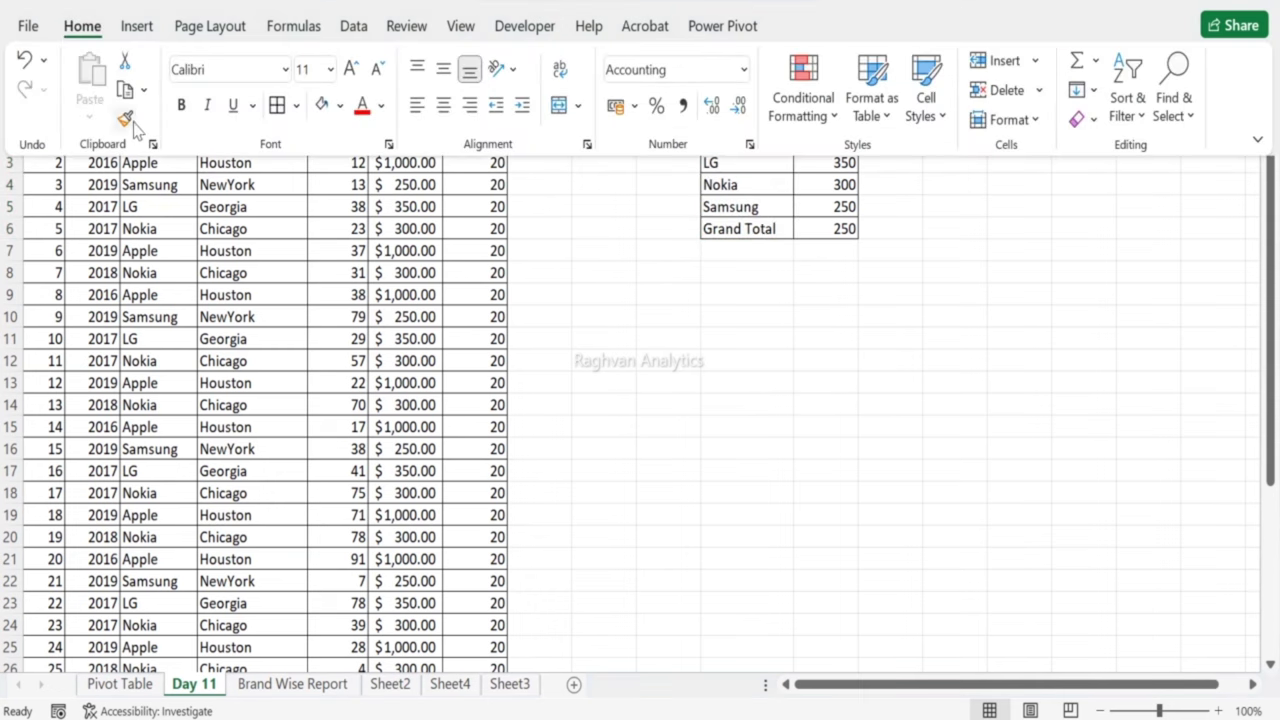
{"action": "left_click", "coordinate": [127, 119]}
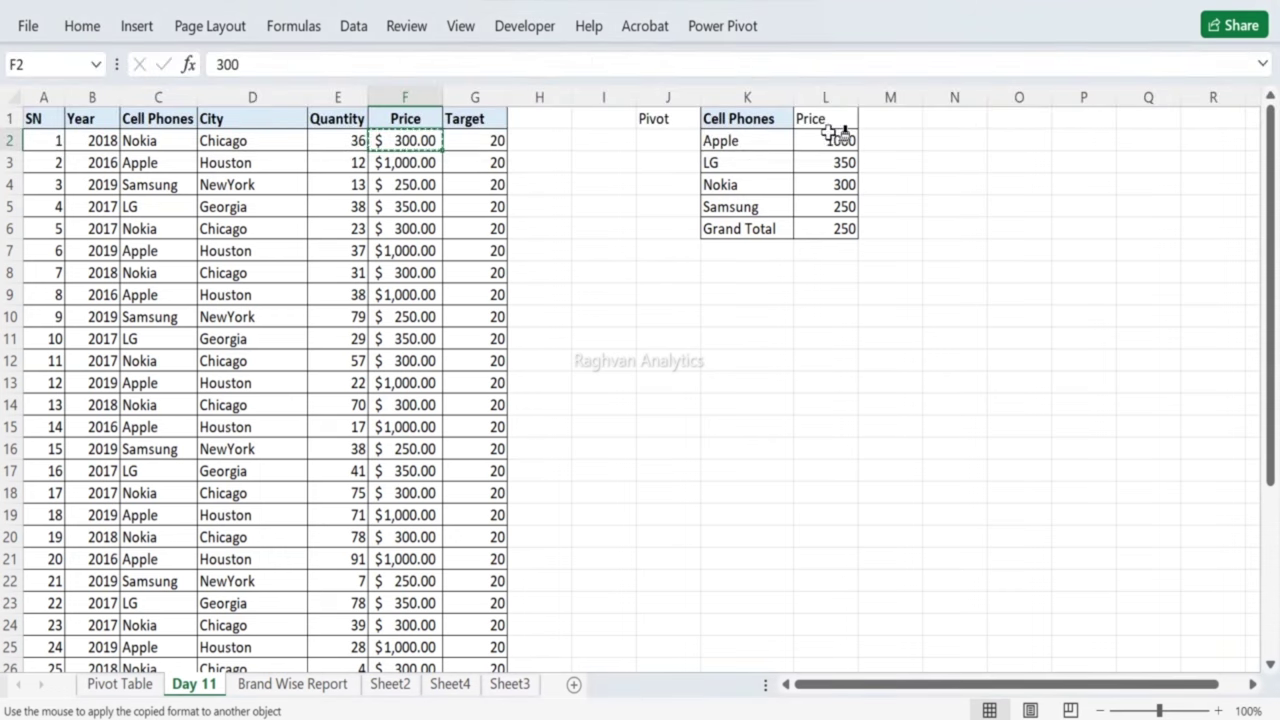
{"action": "left_click_drag", "start_coordinate": [834, 137], "coordinate": [829, 228]}
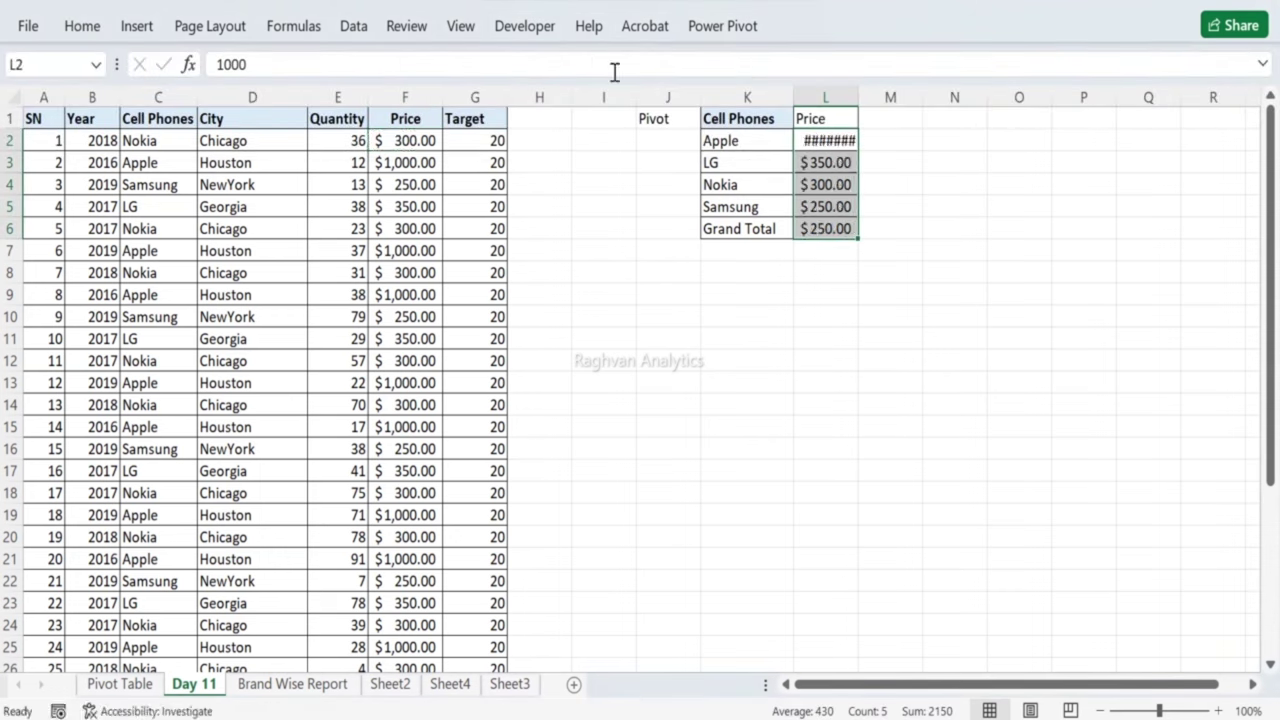
{"action": "left_click_drag", "start_coordinate": [857, 92], "coordinate": [869, 98]}
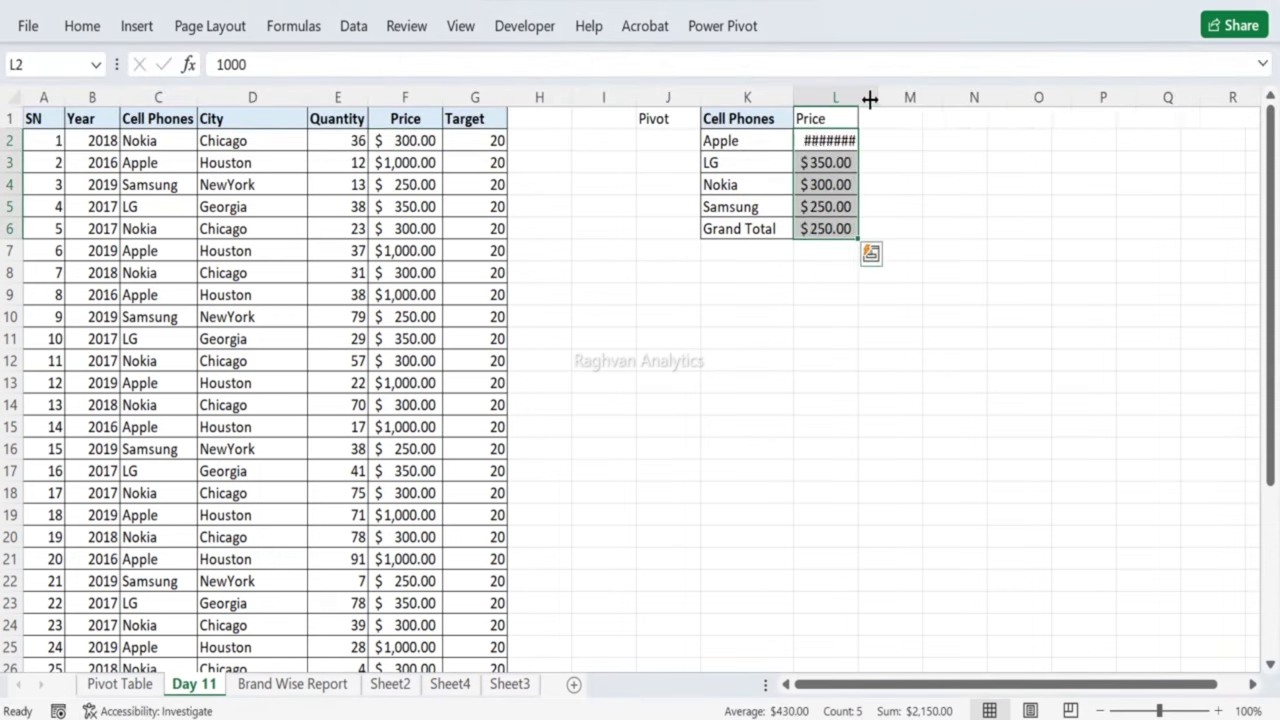
{"action": "double_click", "coordinate": [870, 98]}
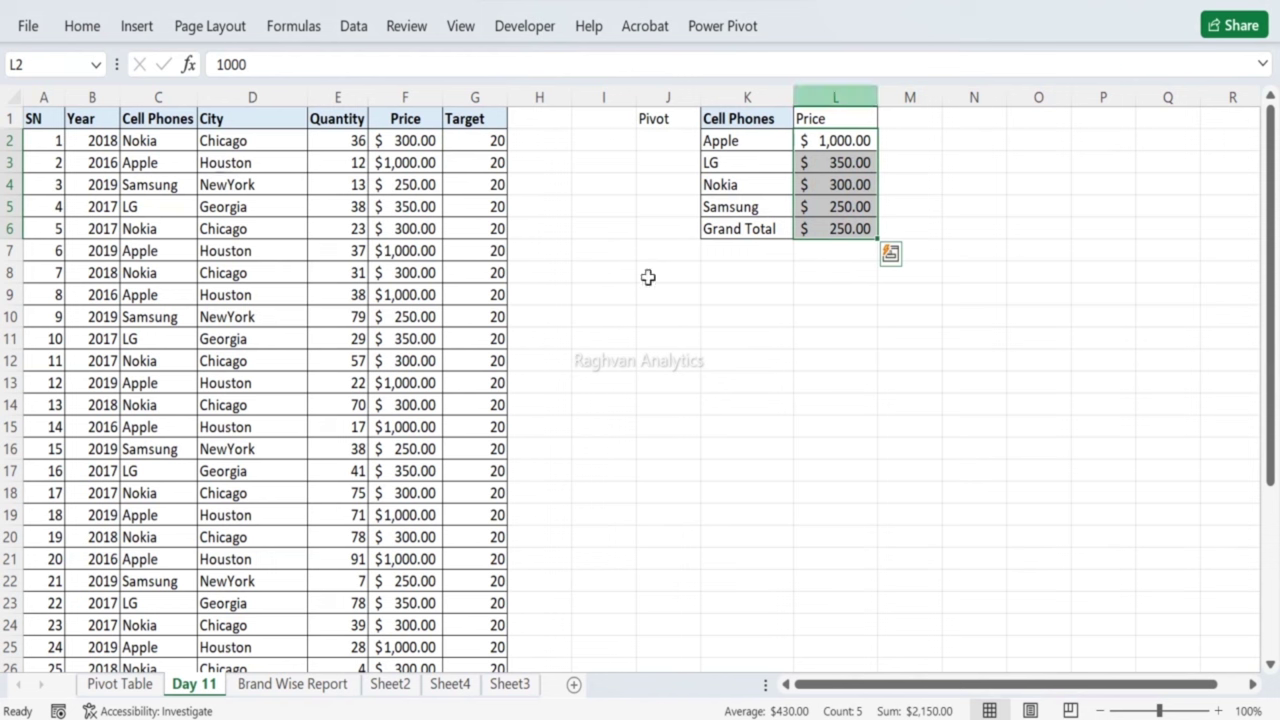
{"action": "left_click", "coordinate": [731, 212]}
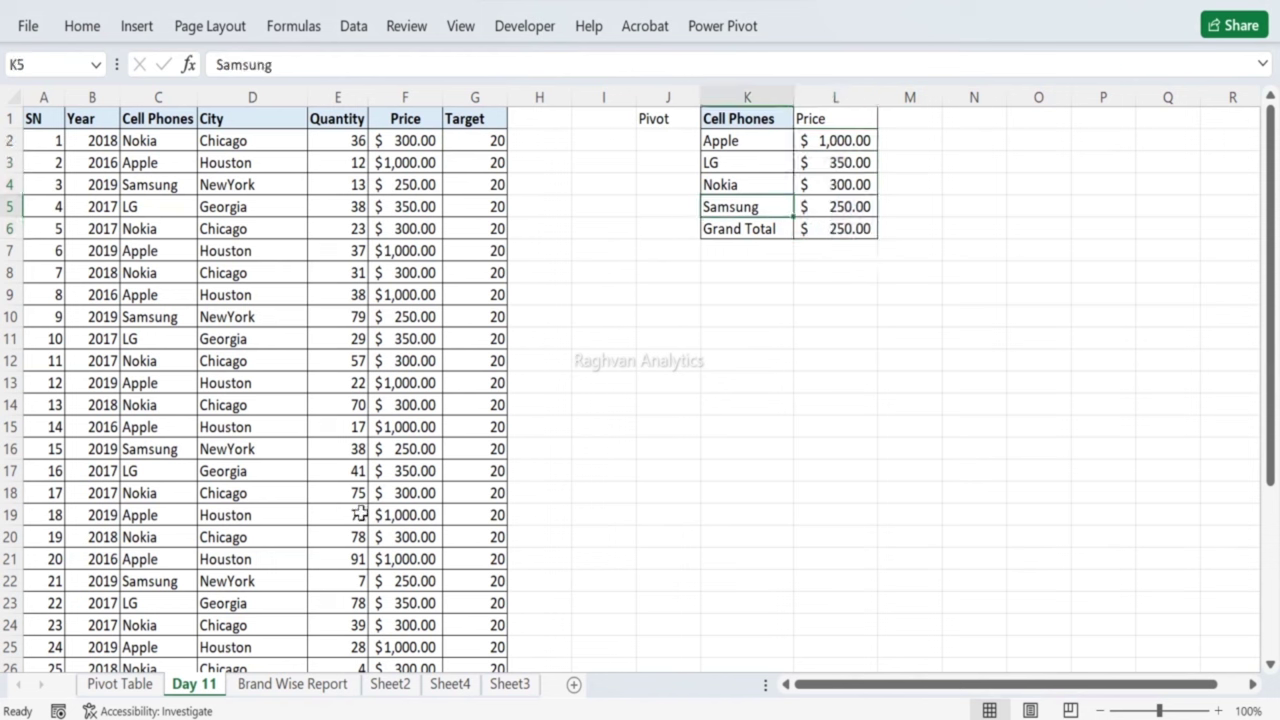
{"action": "left_click", "coordinate": [292, 684]}
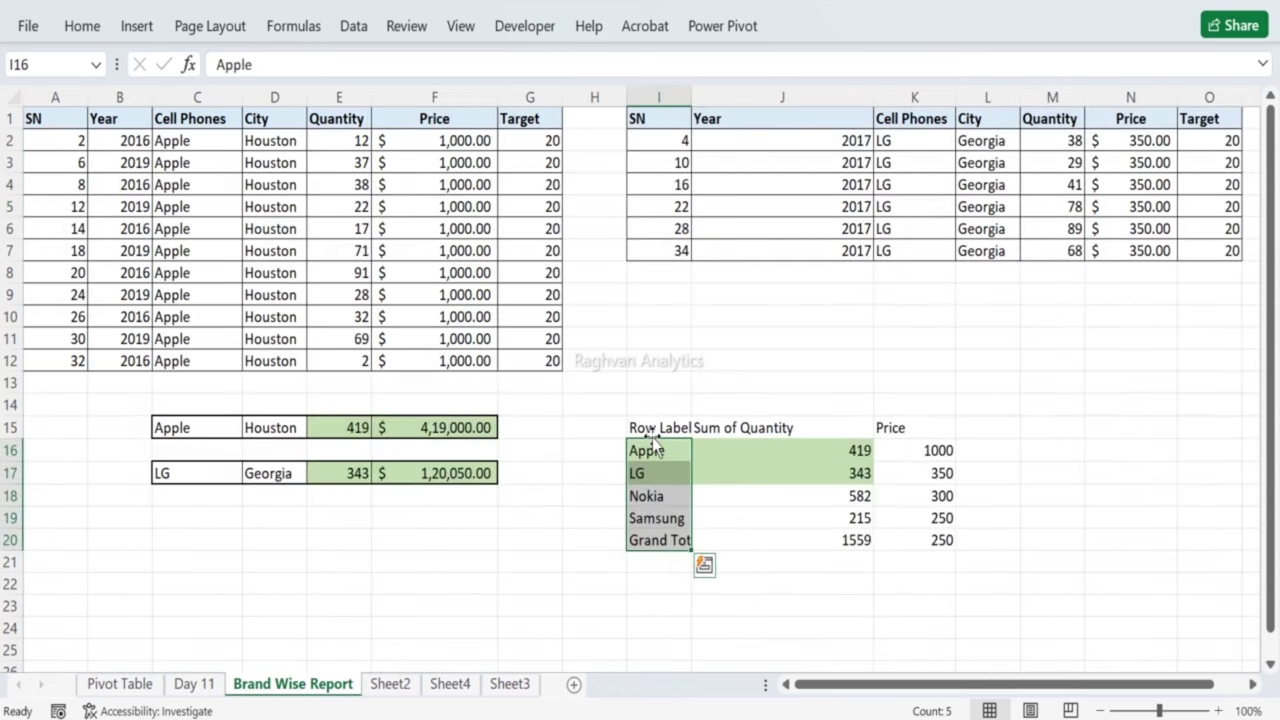
{"action": "left_click", "coordinate": [137, 682]}
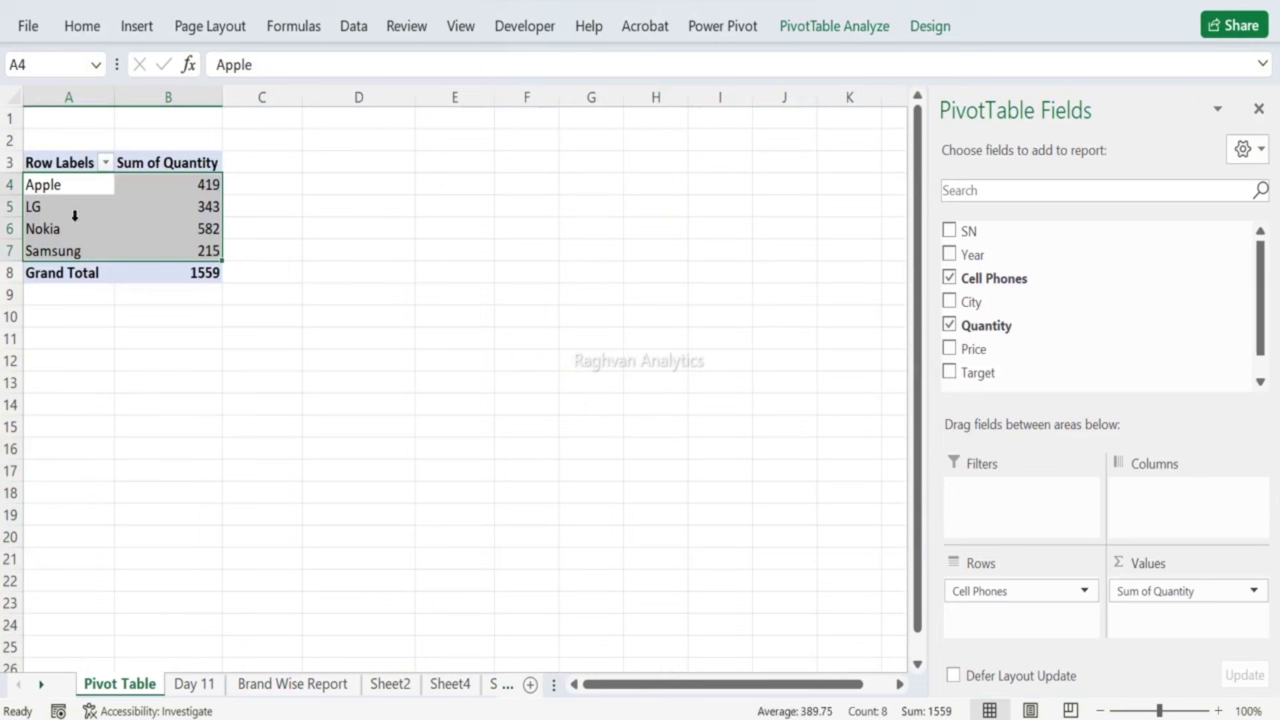
{"action": "left_click", "coordinate": [165, 229]}
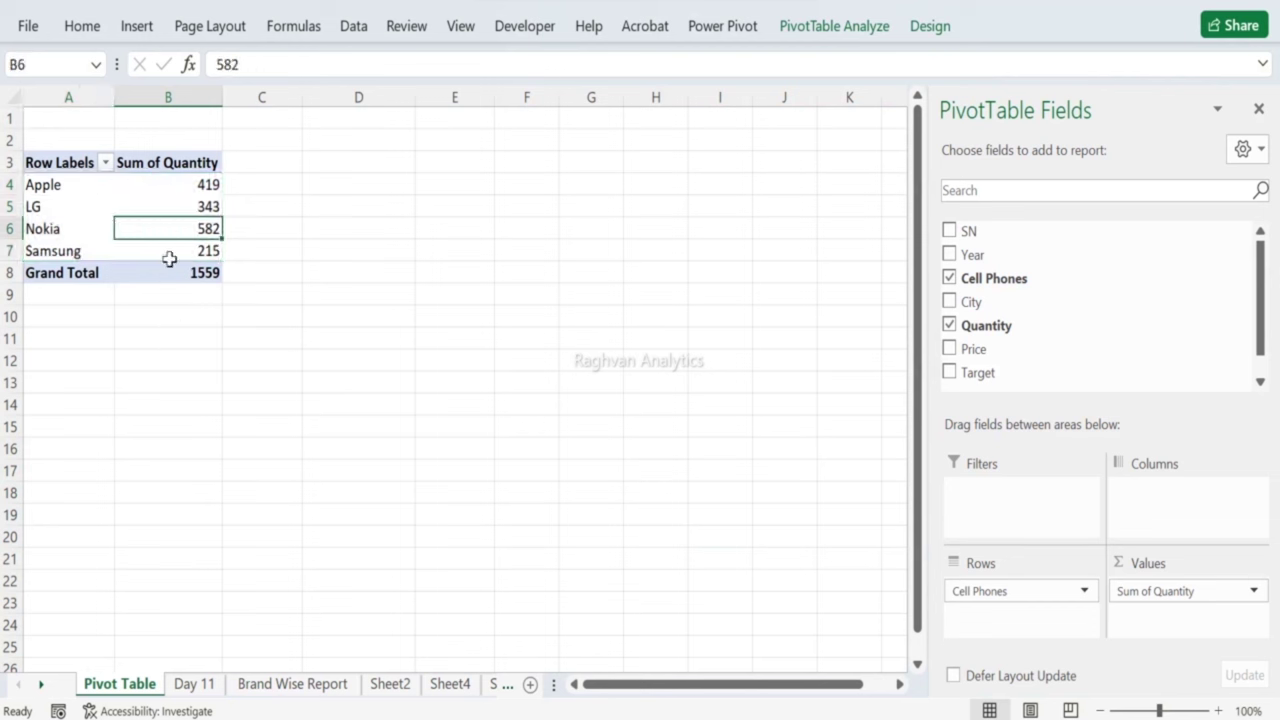
{"action": "left_click", "coordinate": [290, 684]}
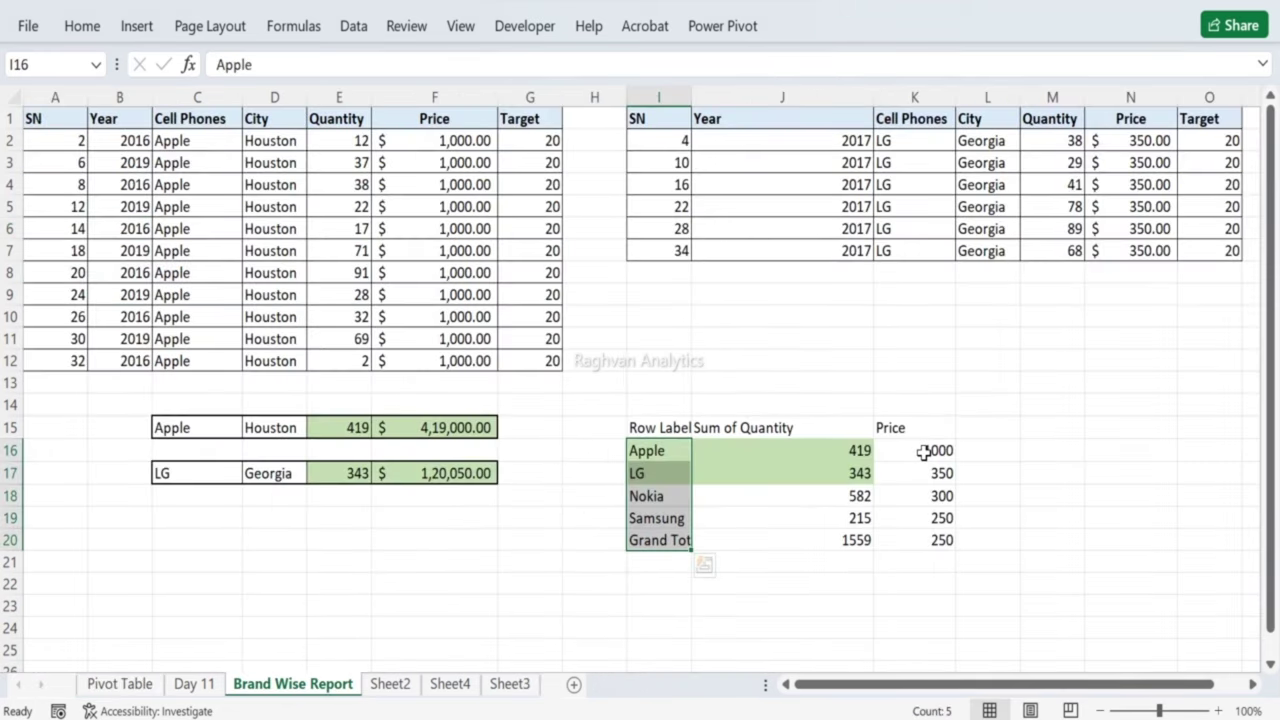
{"action": "left_click", "coordinate": [924, 451]}
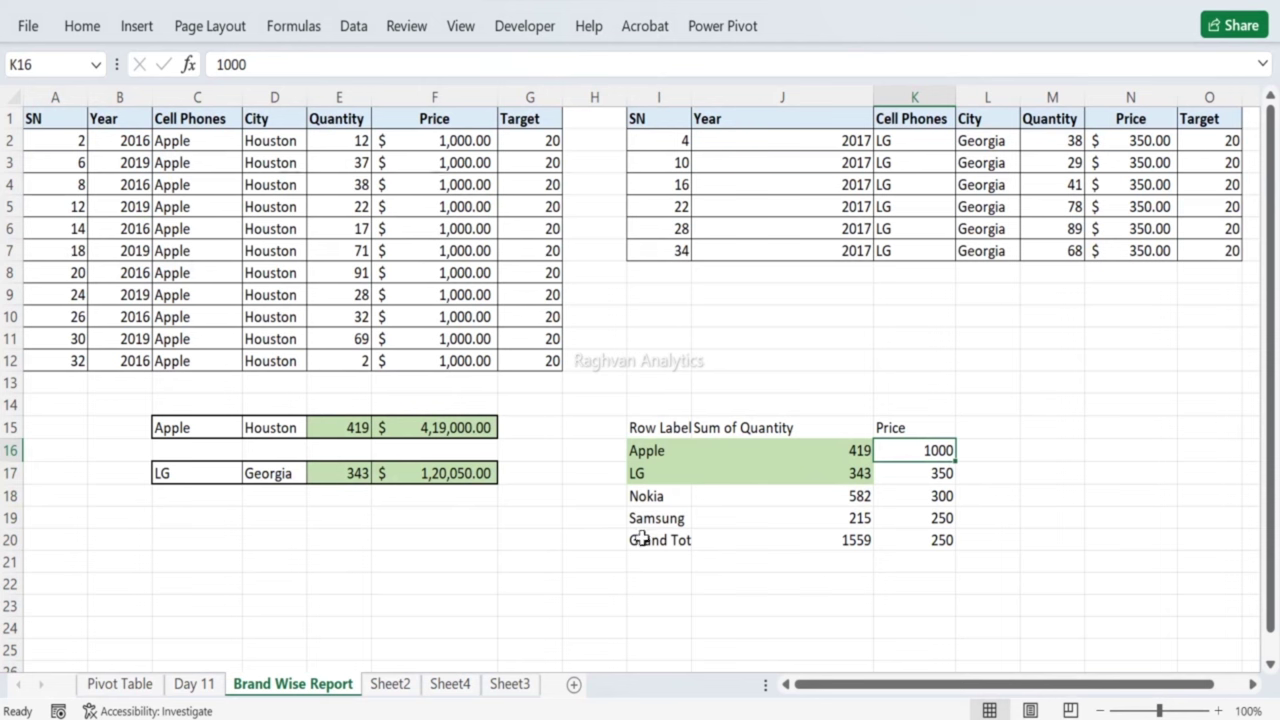
{"action": "left_click", "coordinate": [640, 540]}
{"action": "left_click", "coordinate": [932, 562]}
{"action": "left_click", "coordinate": [936, 539]}
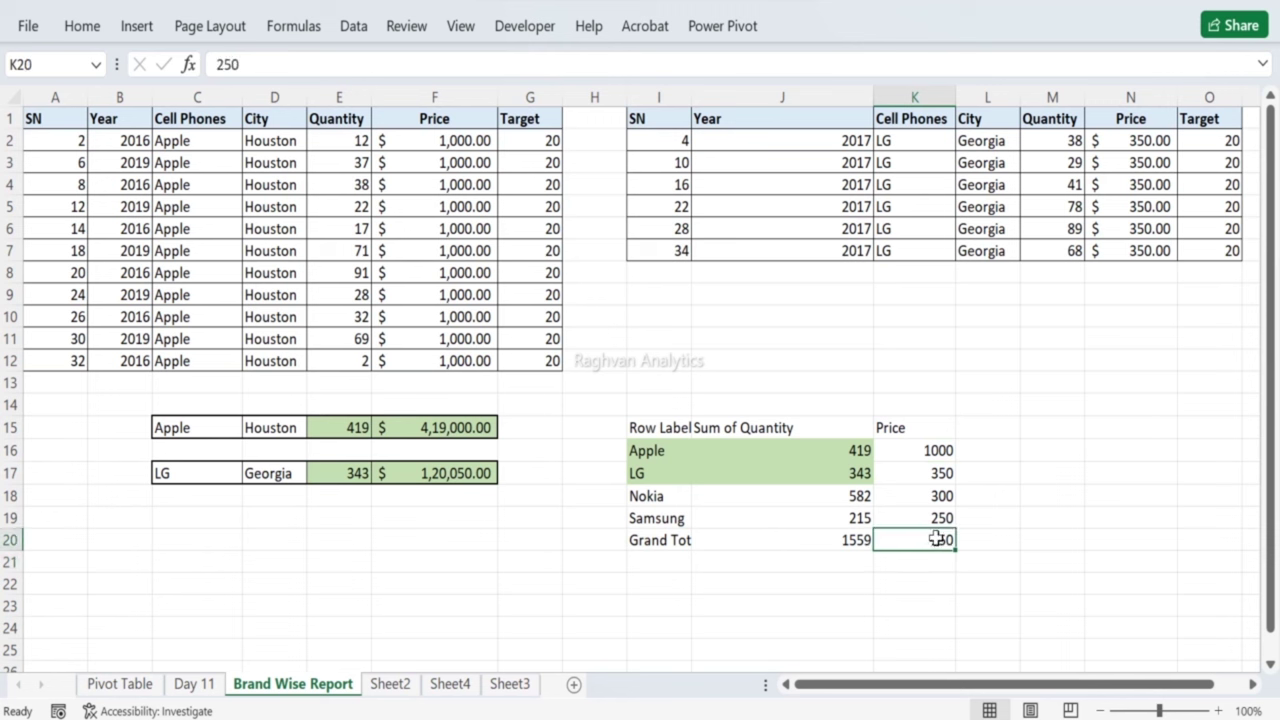
Step: Enter a Grand Total price formula in K20 summing K16:K19
{"action": "type", "text": "=sum"}
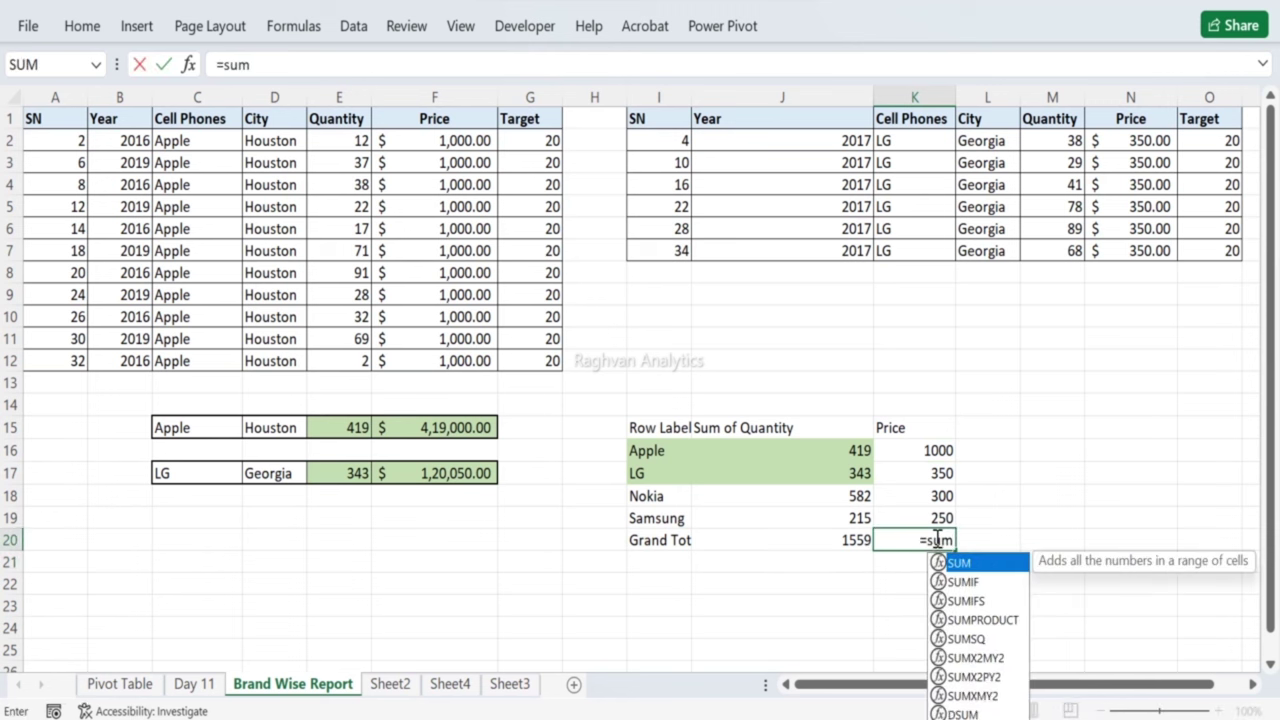
{"action": "key", "text": "Tab"}
{"action": "key", "text": "Up"}
{"action": "key", "text": "shift+Up"}
{"action": "key", "text": "shift+Up"}
{"action": "key", "text": "shift+Up"}
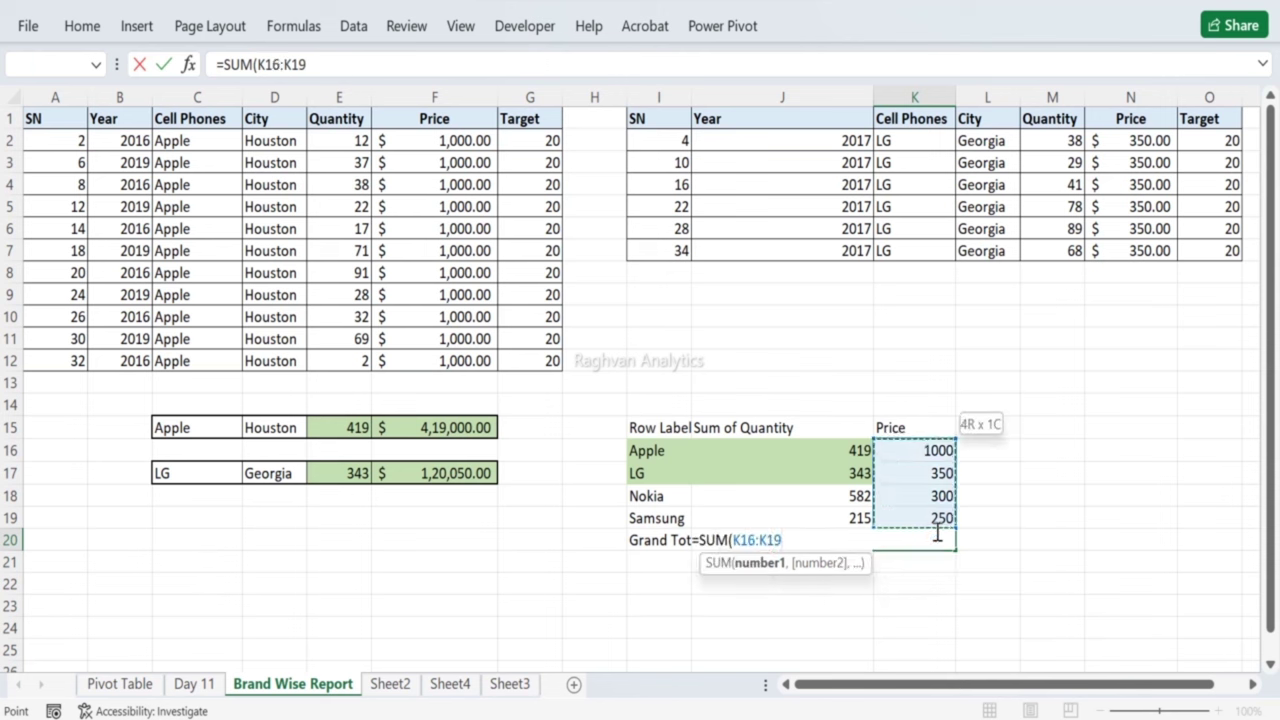
{"action": "key", "text": "Return"}
{"action": "left_click", "coordinate": [934, 524]}
Step: Rename Row Labels in I15 to Cell Phones, widen column I, and bold the header row
{"action": "key", "text": "Up"}
{"action": "key", "text": "Up"}
{"action": "key", "text": "Up"}
{"action": "key", "text": "Left"}
{"action": "key", "text": "Up"}
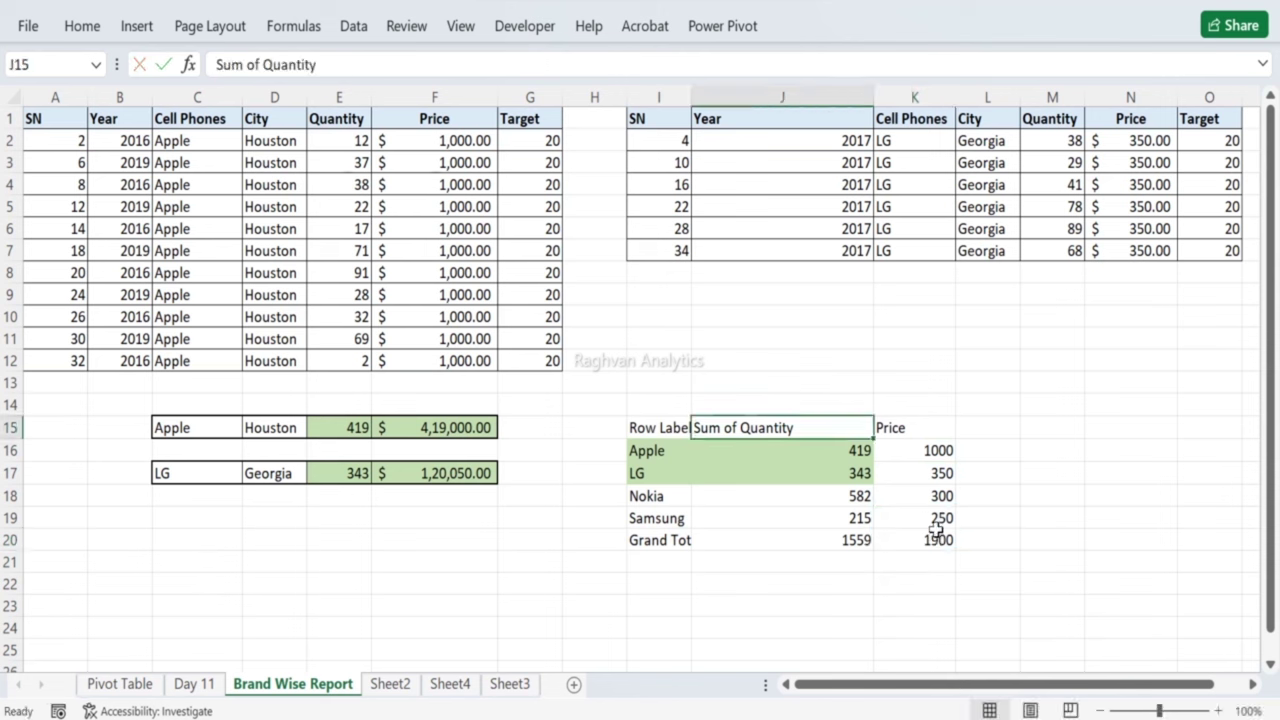
{"action": "key", "text": "Left"}
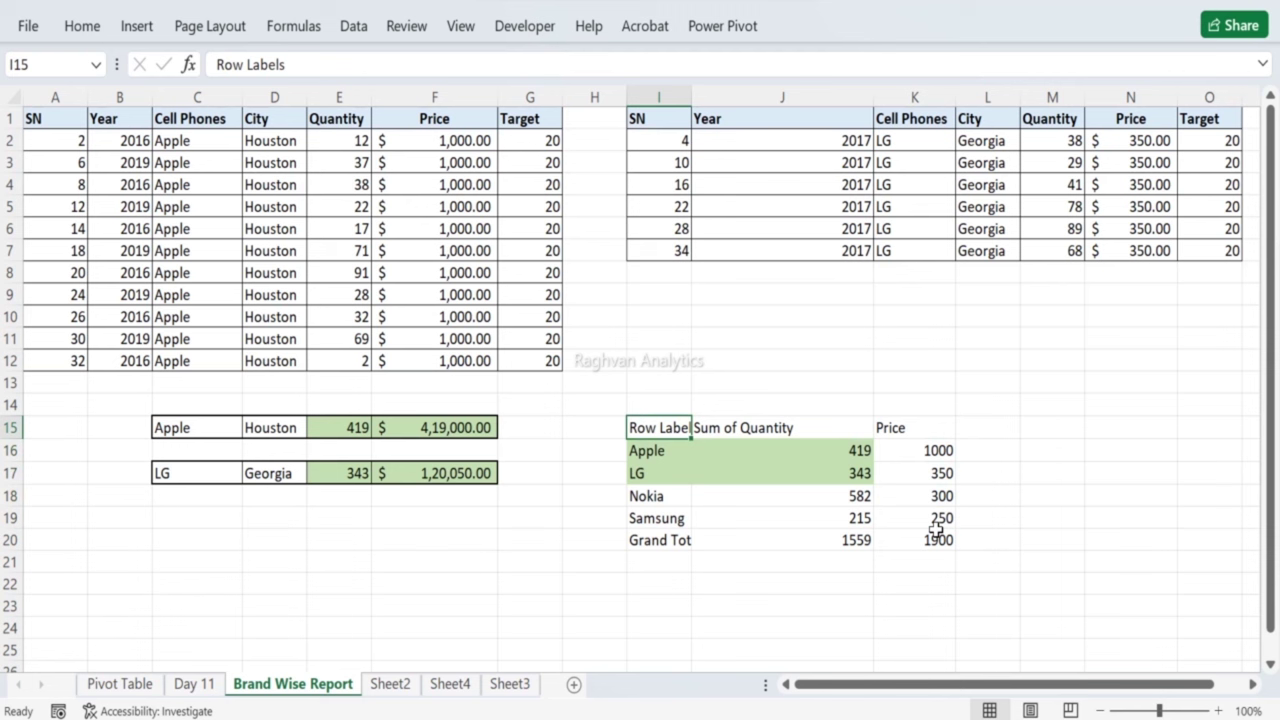
{"action": "type", "text": "Cell"}
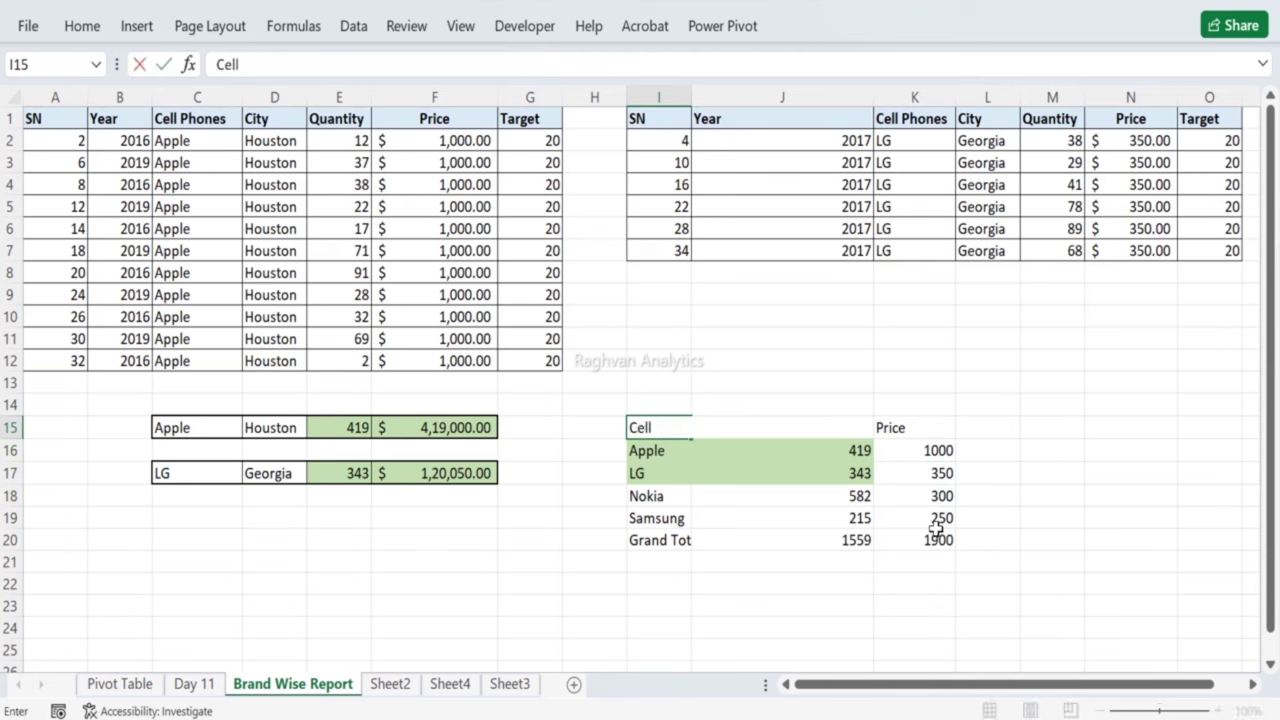
{"action": "type", "text": " Phones"}
{"action": "key", "text": "Return"}
{"action": "key", "text": "Up"}
{"action": "key", "text": "shift+Right"}
{"action": "key", "text": "shift+Right"}
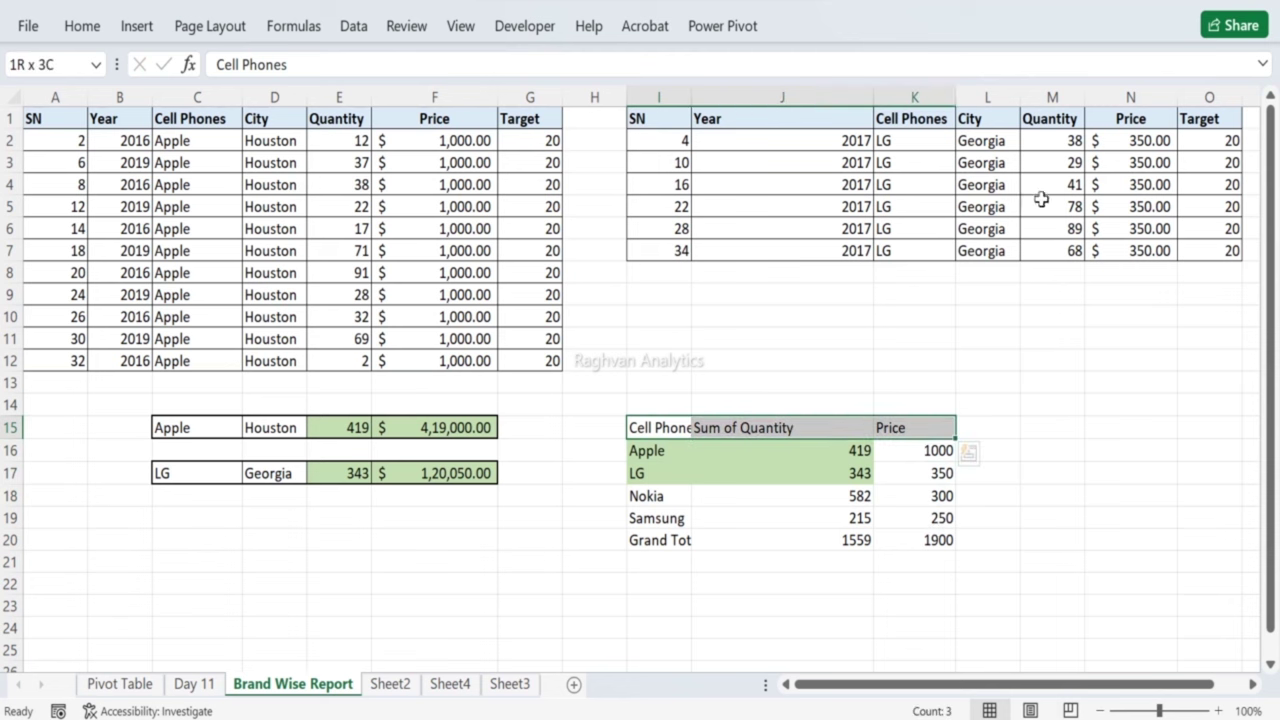
{"action": "left_click_drag", "start_coordinate": [690, 100], "coordinate": [720, 98]}
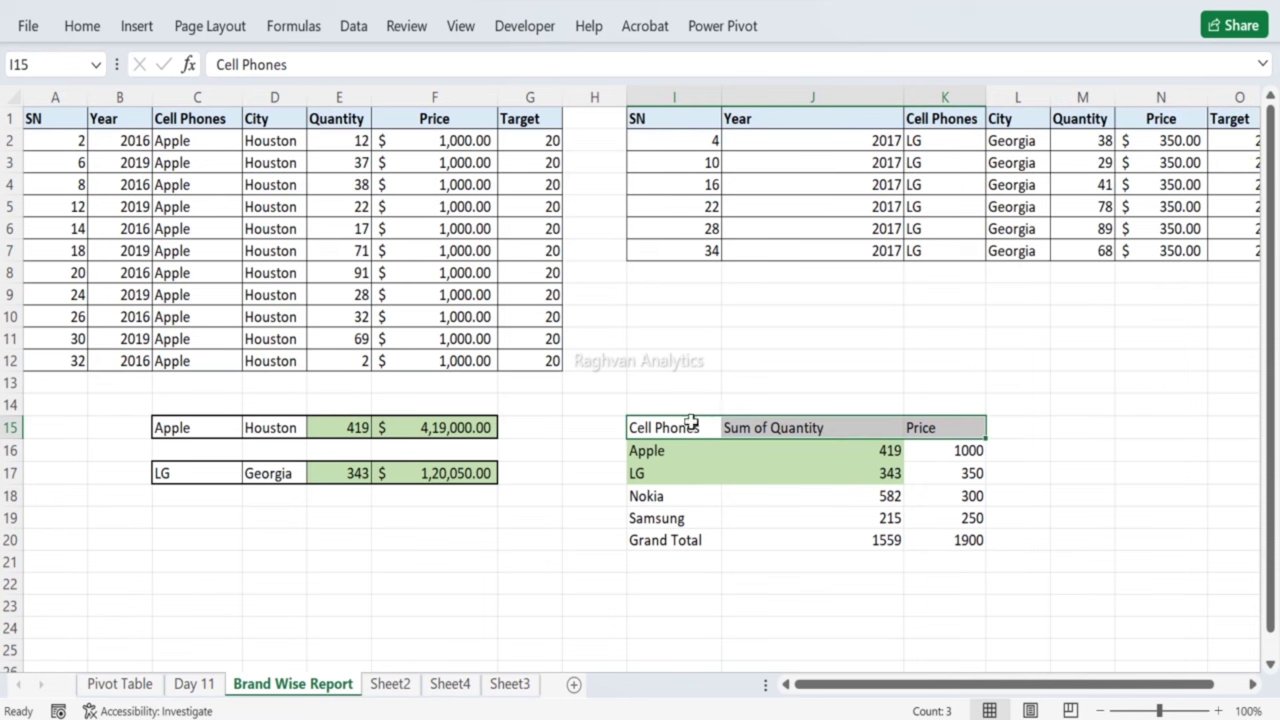
{"action": "left_click", "coordinate": [83, 28]}
{"action": "left_click", "coordinate": [182, 106]}
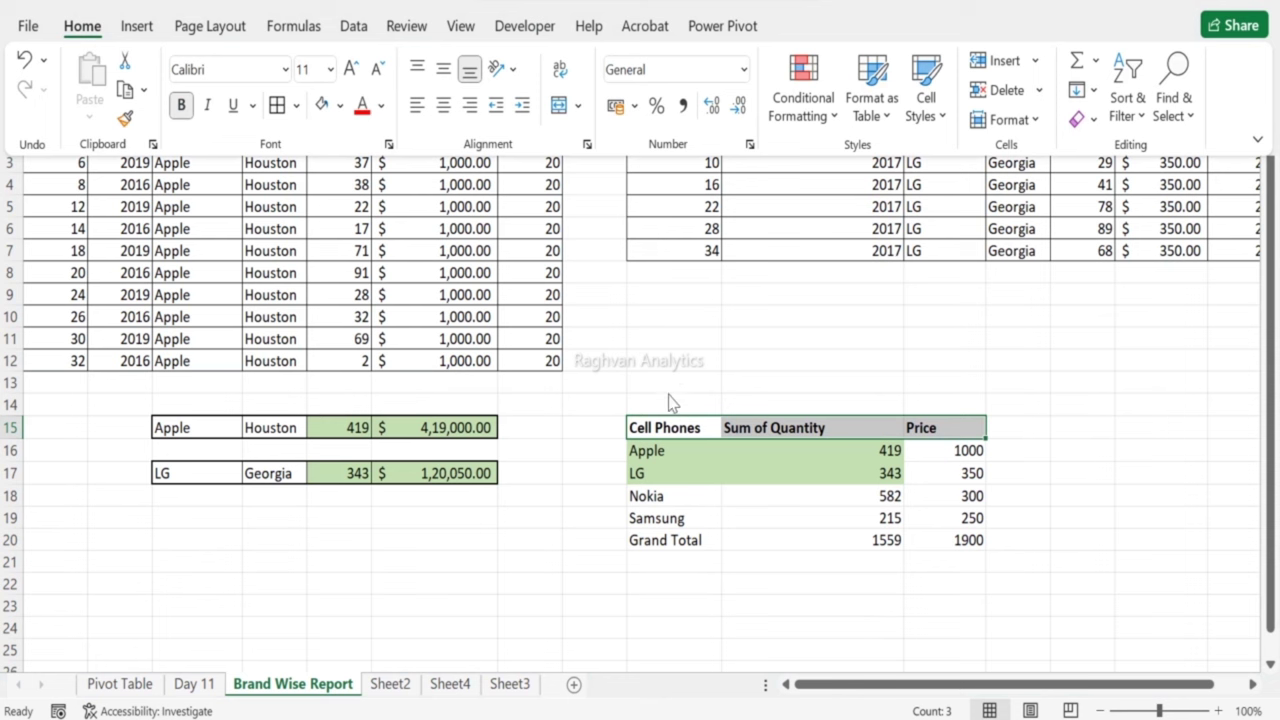
Step: Add the header Amount in L15 beside Price
{"action": "left_click", "coordinate": [970, 424]}
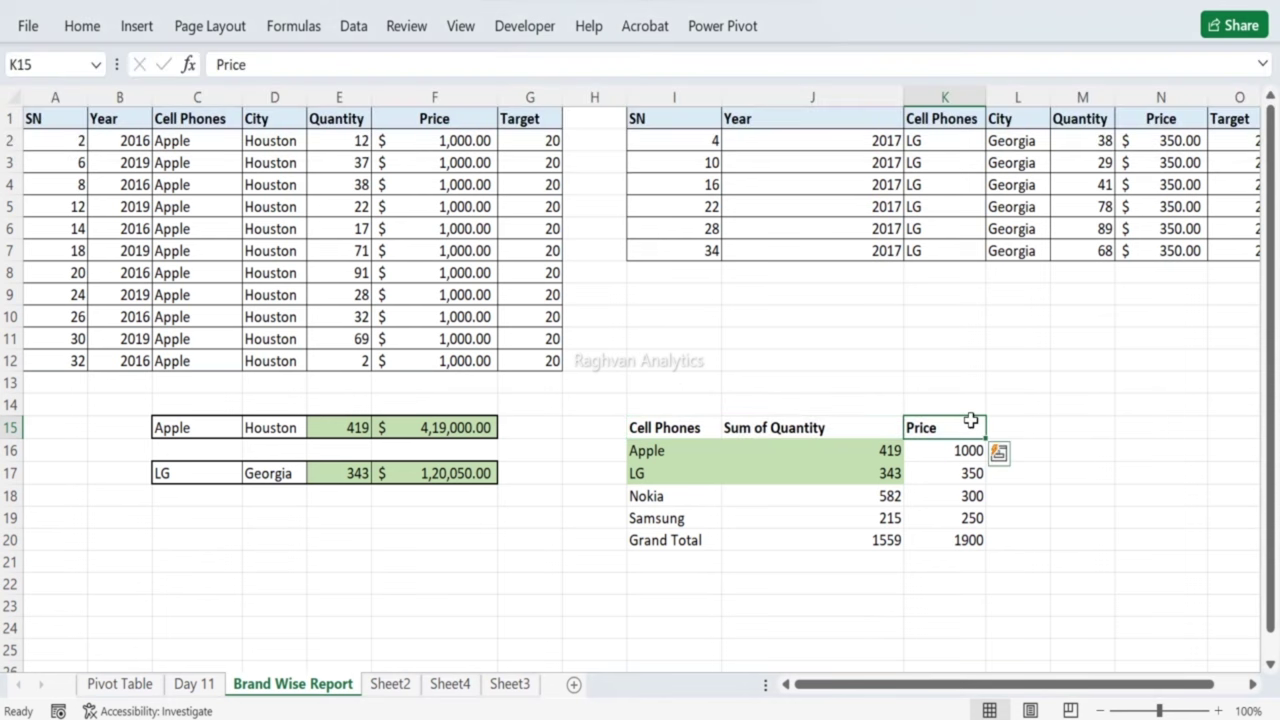
{"action": "left_click", "coordinate": [1011, 429]}
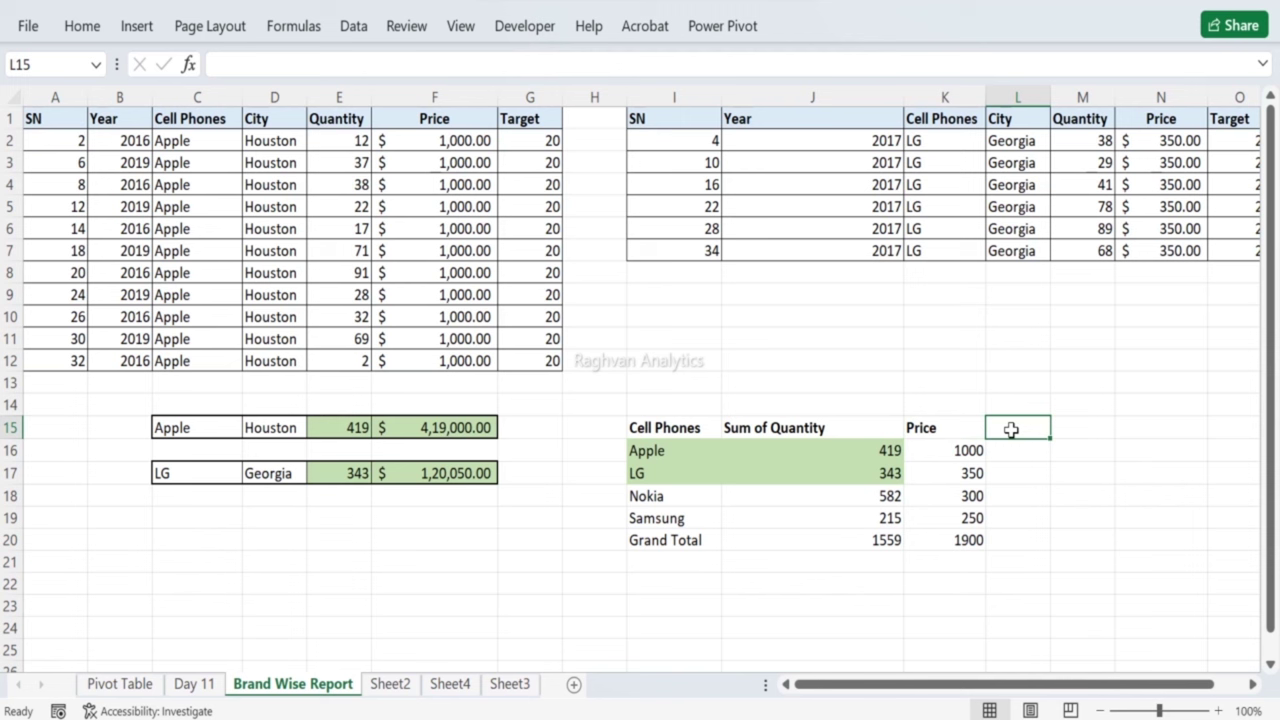
{"action": "type", "text": "Amm"}
{"action": "key", "text": "BackSpace"}
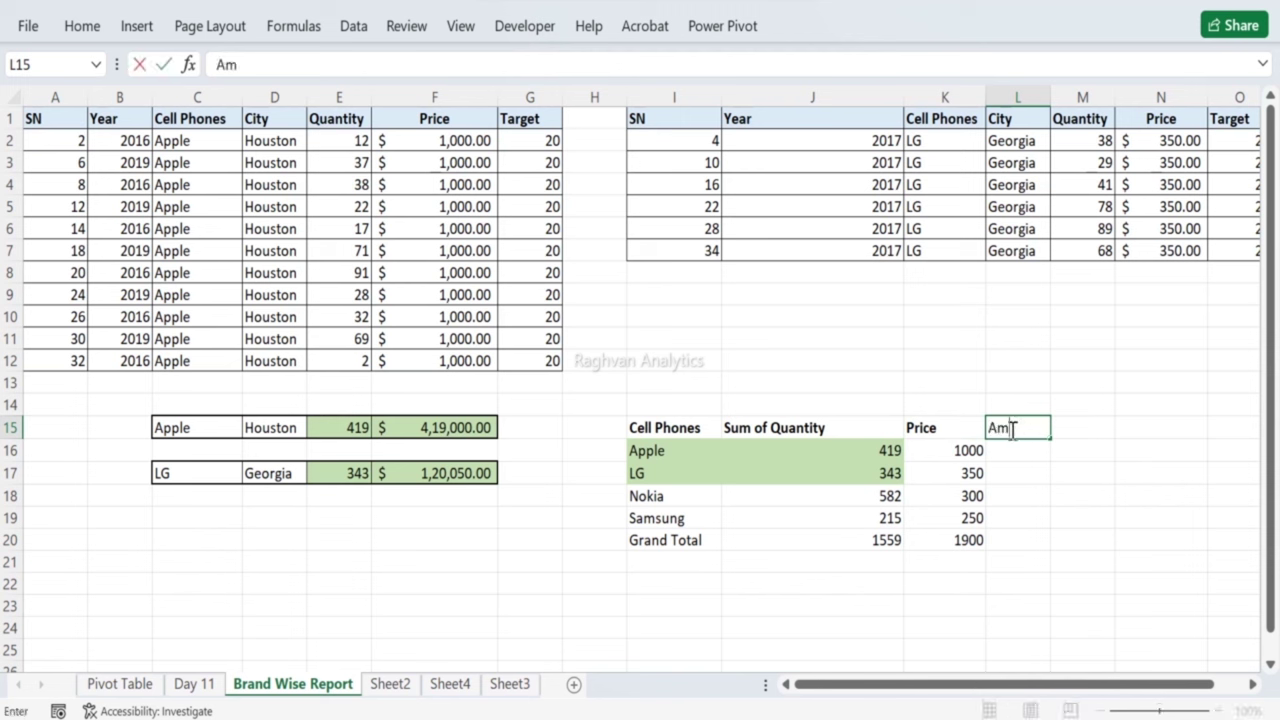
{"action": "type", "text": "ount"}
{"action": "key", "text": "ctrl+Return"}
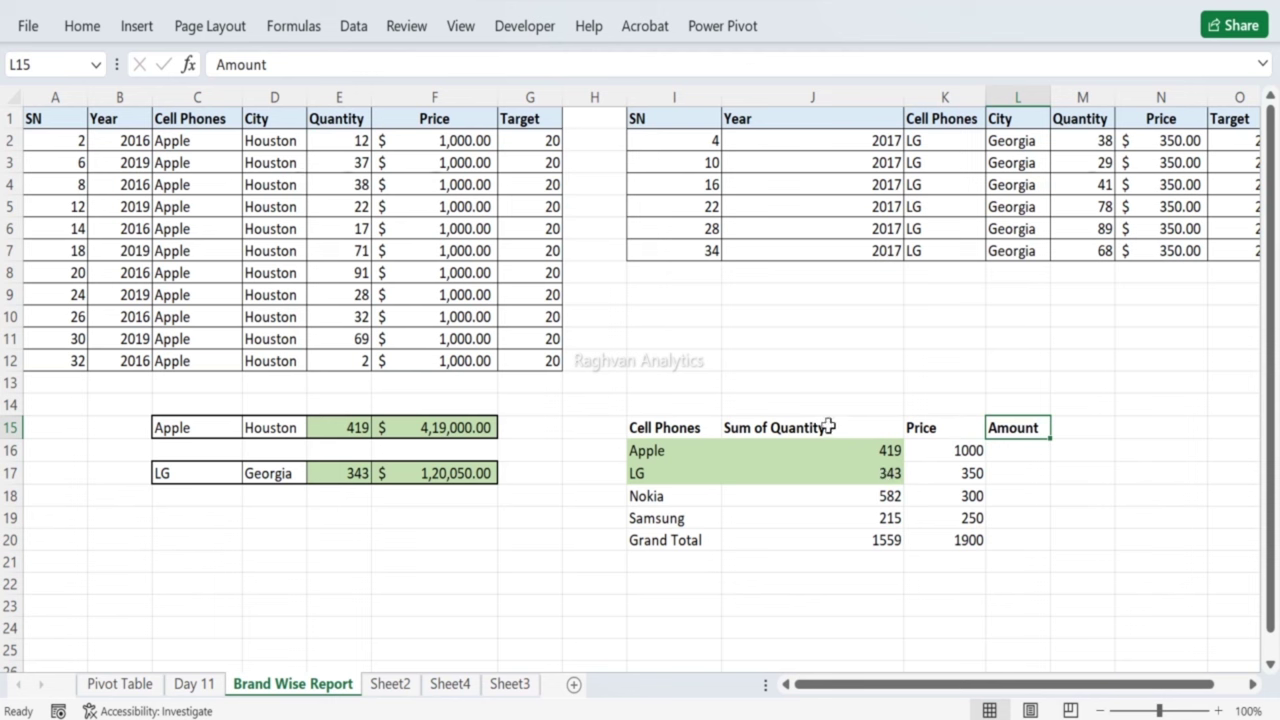
Step: Enter =J16*K16 in L16 and copy it down through L20 for Grand Total
{"action": "left_click", "coordinate": [1002, 450]}
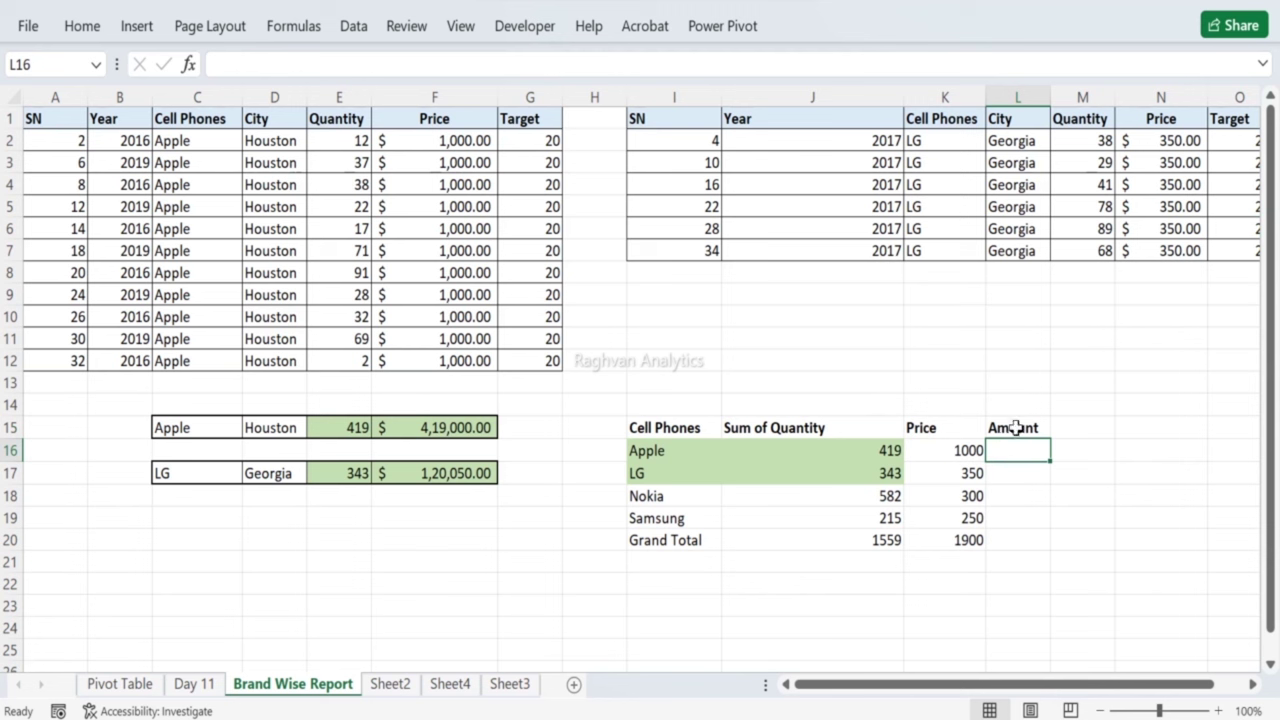
{"action": "type", "text": "="}
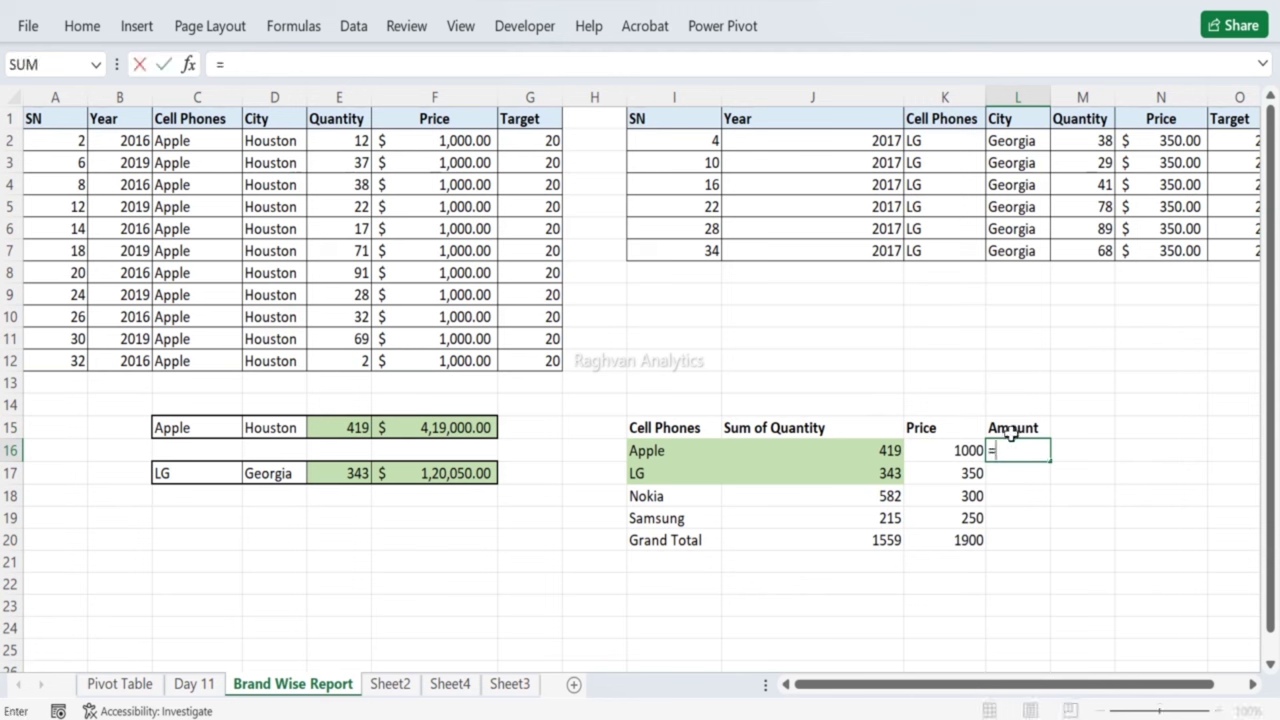
{"action": "left_click", "coordinate": [891, 450]}
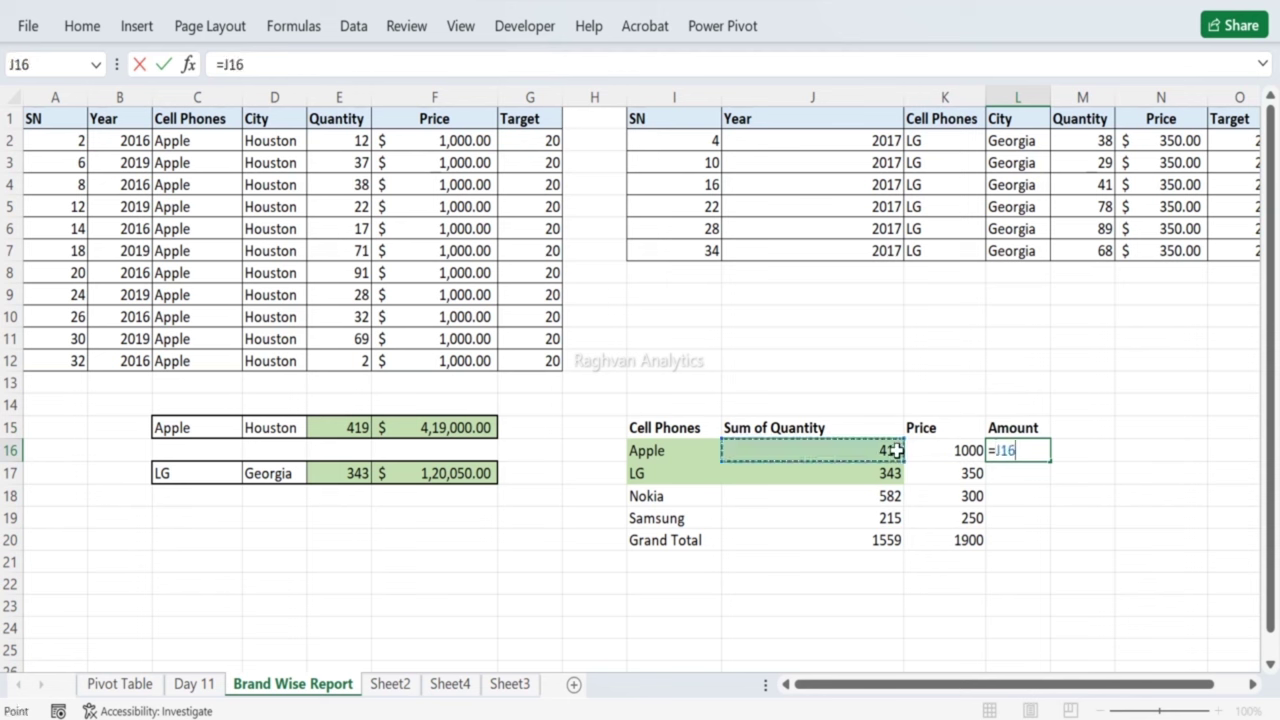
{"action": "type", "text": "*"}
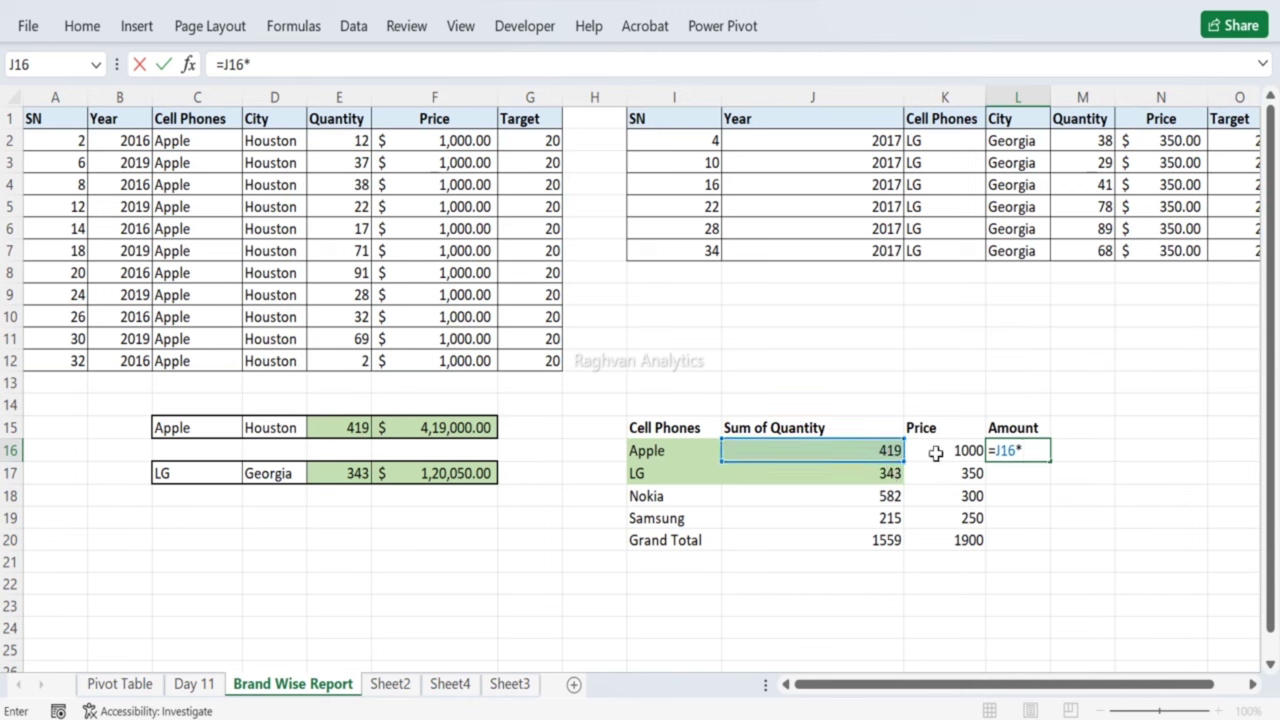
{"action": "left_click", "coordinate": [935, 452]}
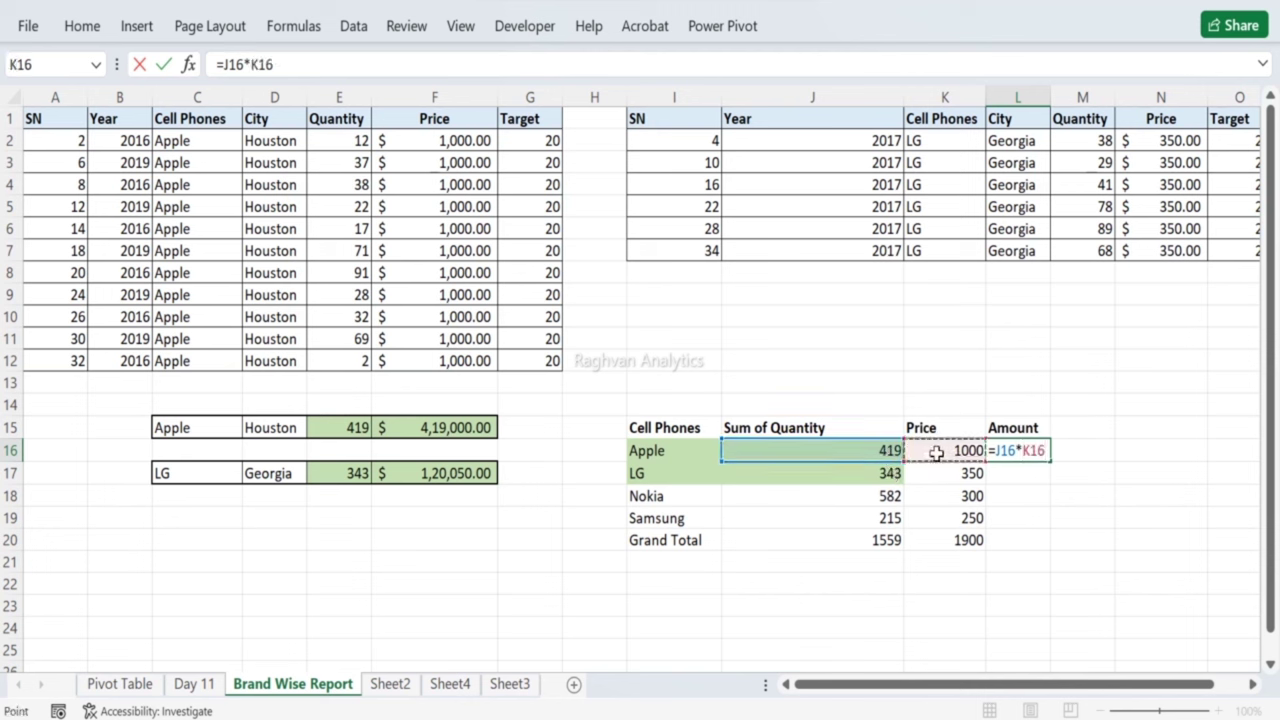
{"action": "key", "text": "Return"}
{"action": "key", "text": "Up"}
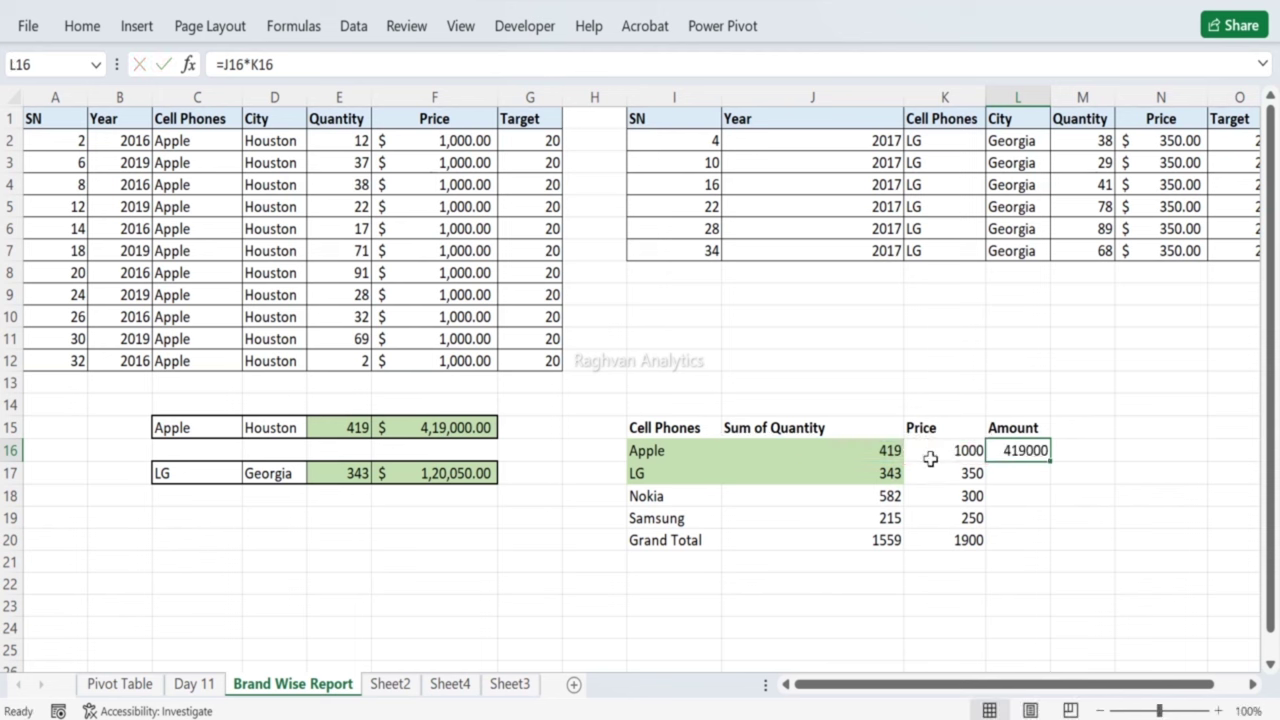
{"action": "key", "text": "ctrl+c"}
{"action": "key", "text": "shift+Down"}
{"action": "key", "text": "shift+Down"}
{"action": "key", "text": "shift+Down"}
{"action": "key", "text": "shift+Down"}
{"action": "key", "text": "shift+Down"}
{"action": "key", "text": "shift+Up"}
{"action": "key", "text": "ctrl+v"}
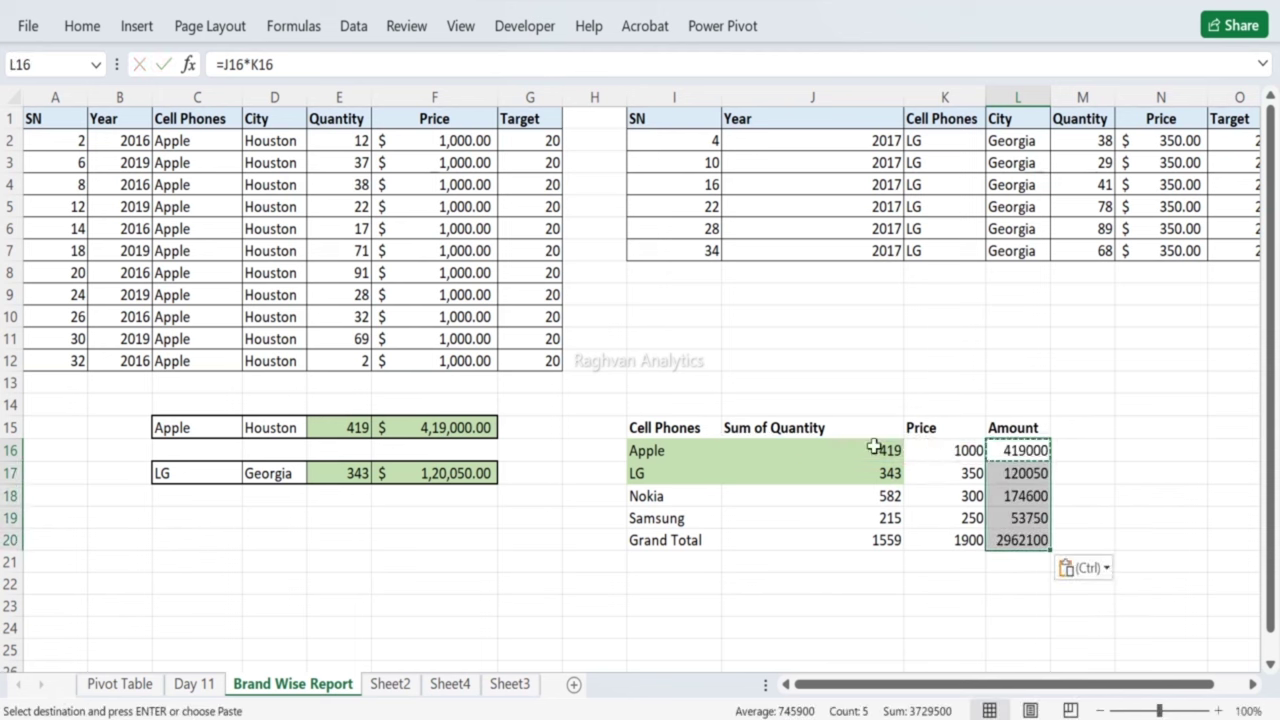
Step: Format-paint F15's dollar currency style onto Amount cells L16:L20 and widen column L
{"action": "left_click", "coordinate": [430, 425]}
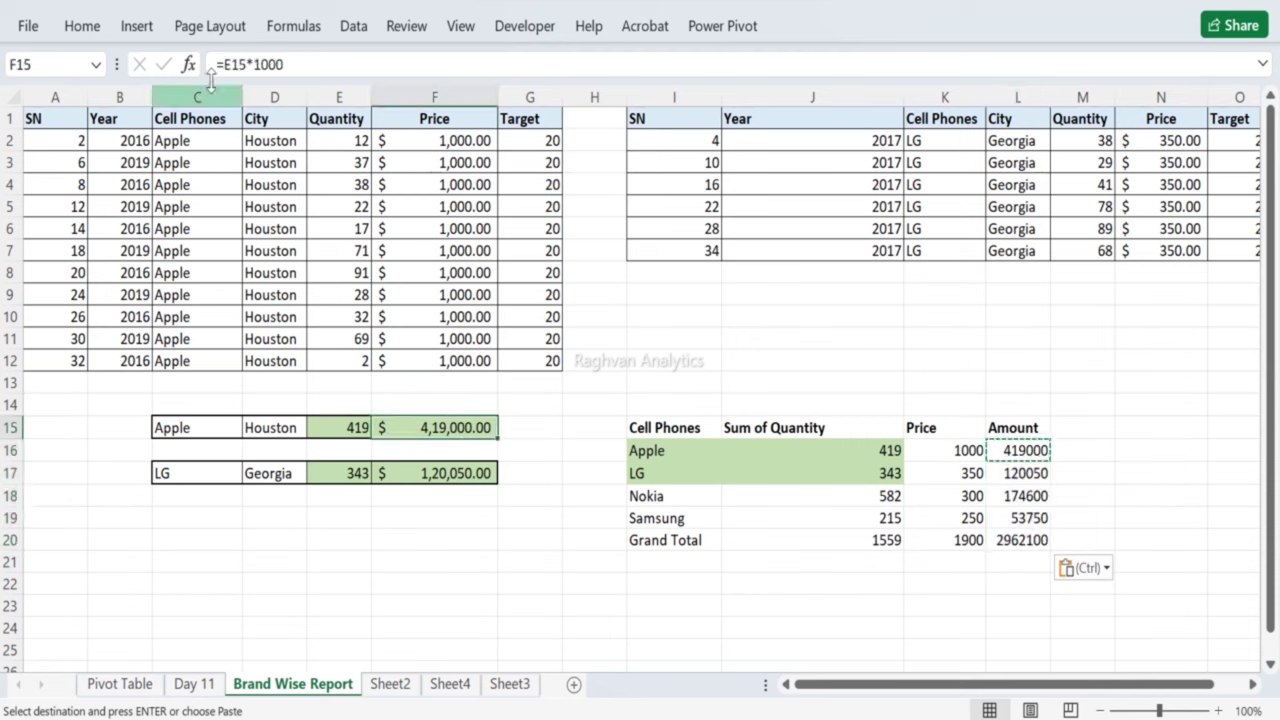
{"action": "left_click", "coordinate": [84, 26]}
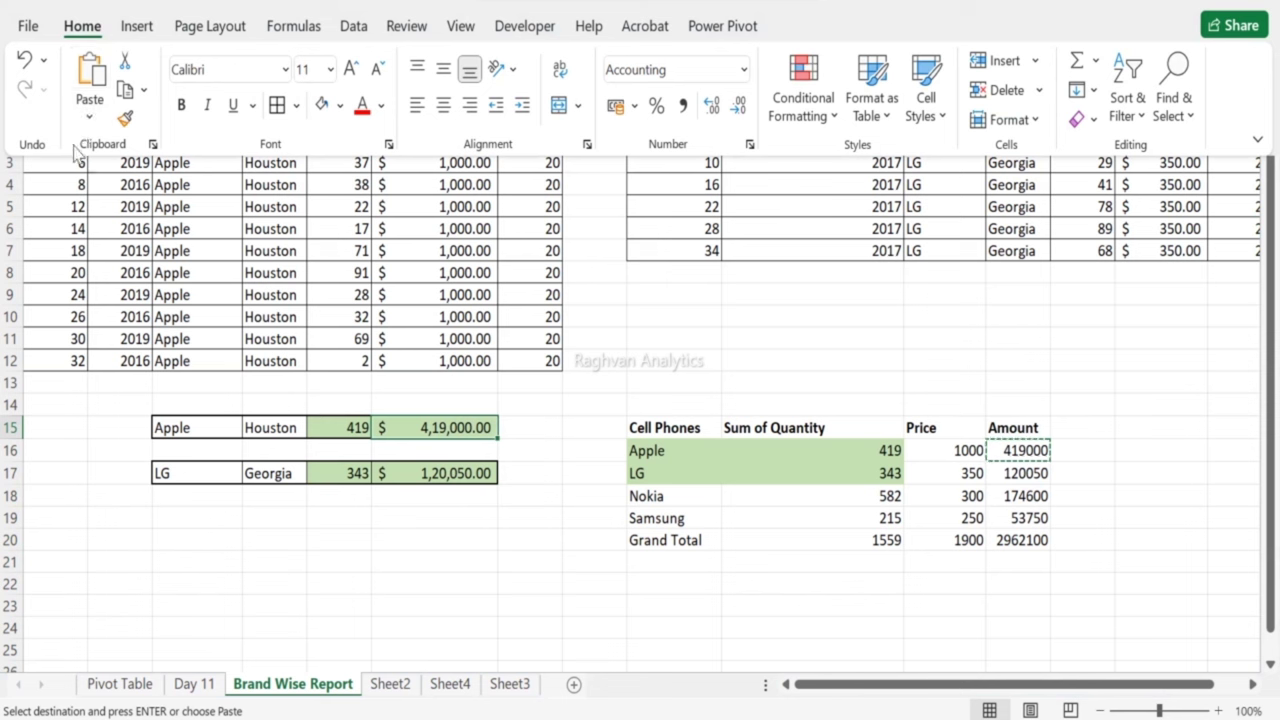
{"action": "left_click", "coordinate": [125, 118]}
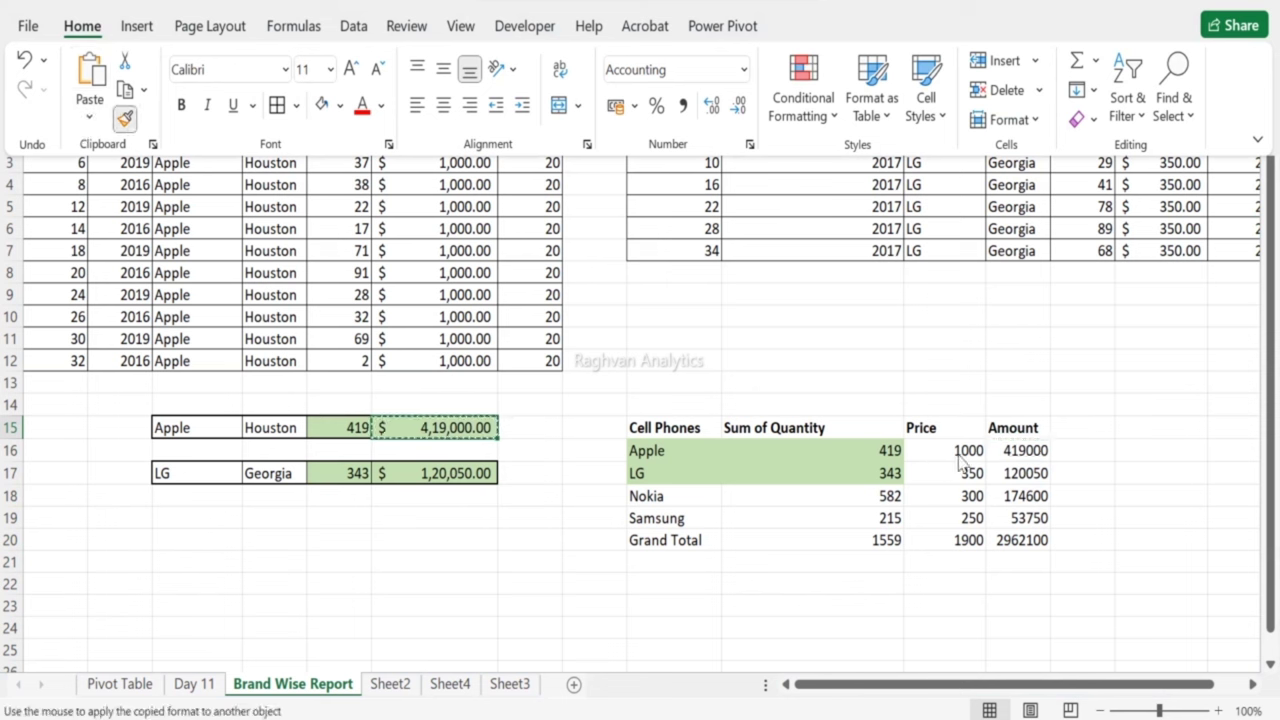
{"action": "mouse_move", "coordinate": [1012, 462]}
{"action": "left_mouse_down"}
{"action": "mouse_move", "coordinate": [1024, 452]}
{"action": "mouse_move", "coordinate": [1001, 541]}
{"action": "left_mouse_up"}
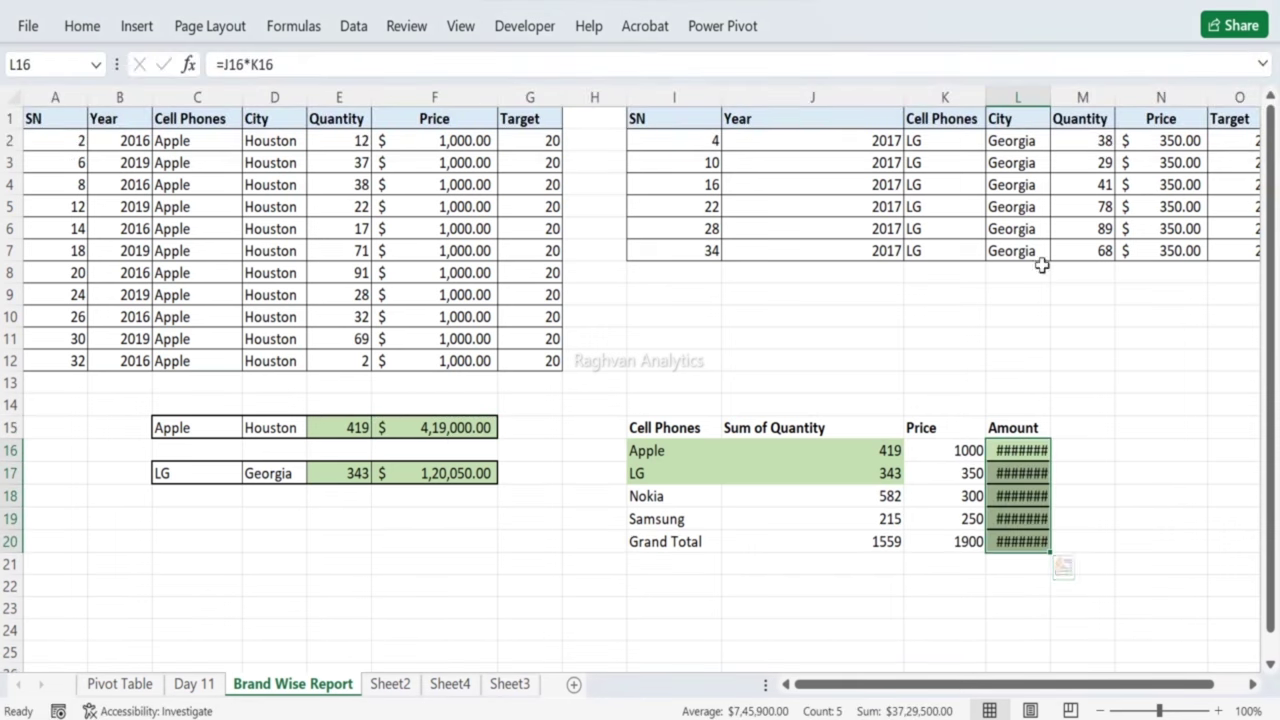
{"action": "left_click_drag", "start_coordinate": [1049, 97], "coordinate": [1080, 97]}
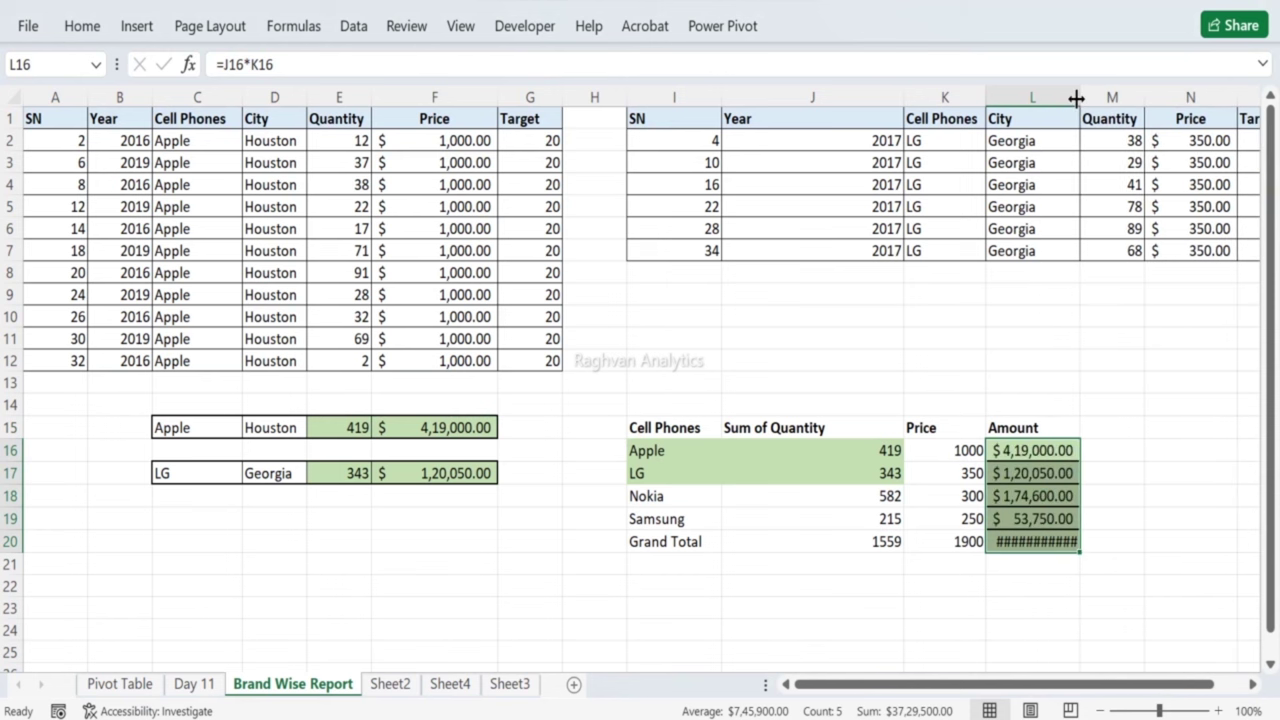
{"action": "left_click_drag", "start_coordinate": [1079, 97], "coordinate": [1105, 97]}
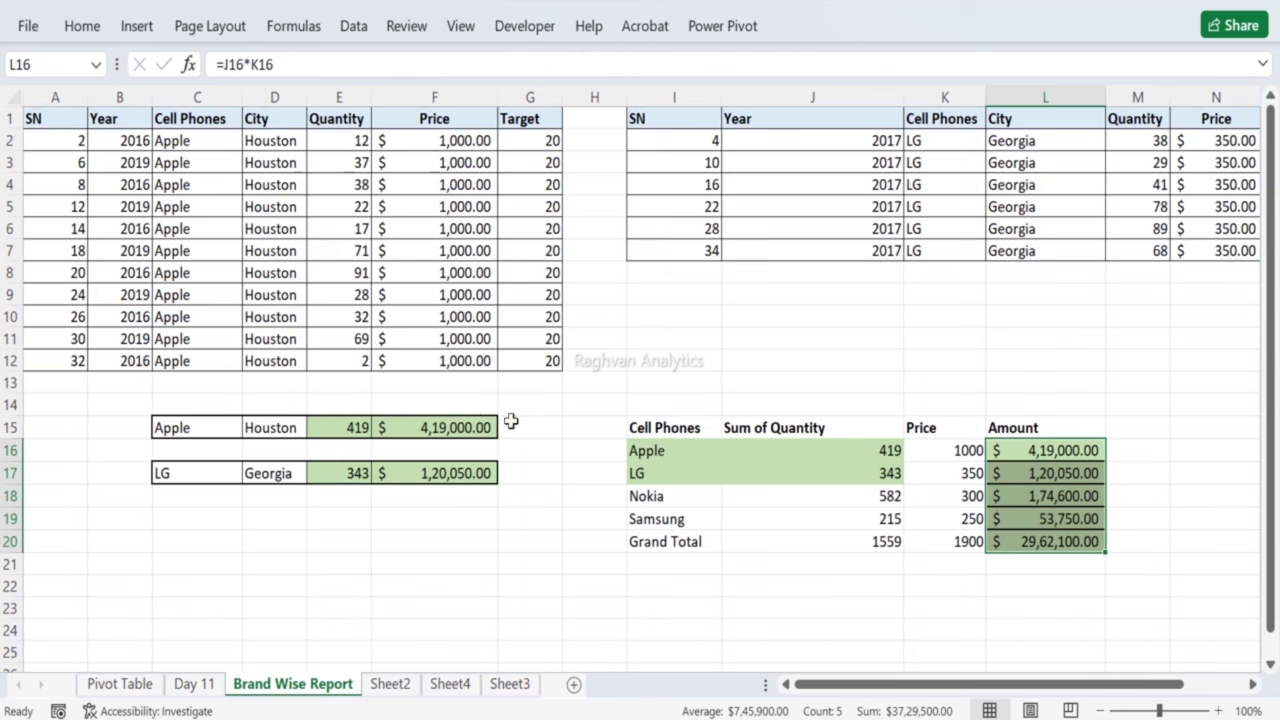
{"action": "left_click", "coordinate": [630, 448]}
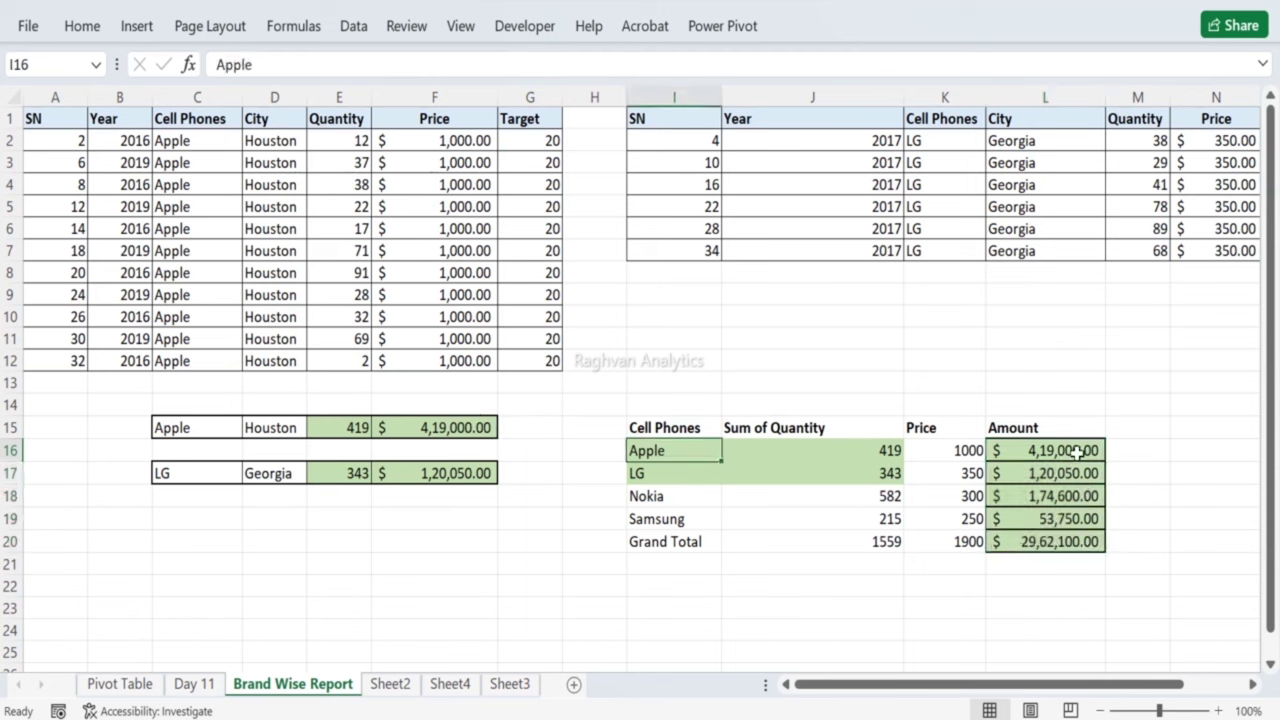
Step: Note 'ok' beside Apple's amount in the Brand Wise Report summary
{"action": "left_click", "coordinate": [1112, 451]}
{"action": "type", "text": "ok"}
{"action": "key", "text": "Return"}
Step: Check LG's amount formula =E17*350, then note 'ok' beside LG's amount
{"action": "left_click", "coordinate": [1101, 465]}
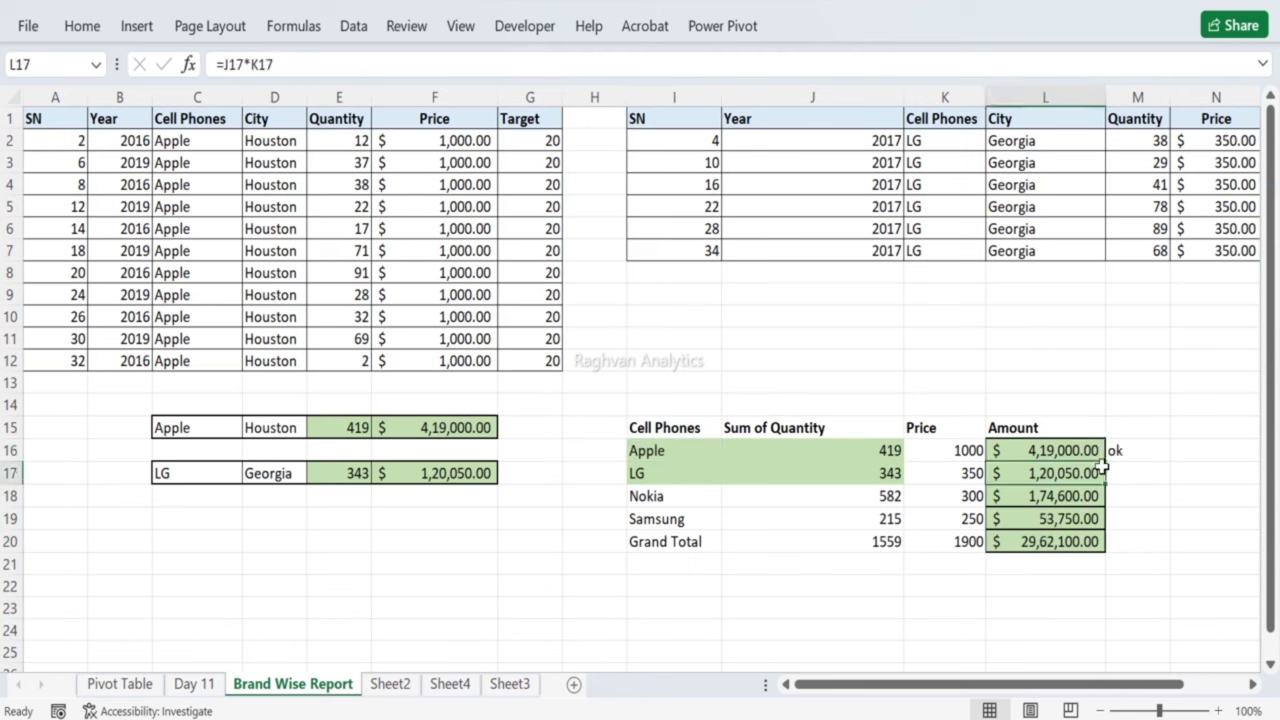
{"action": "key", "text": "Left"}
{"action": "key", "text": "Left"}
{"action": "key", "text": "Left"}
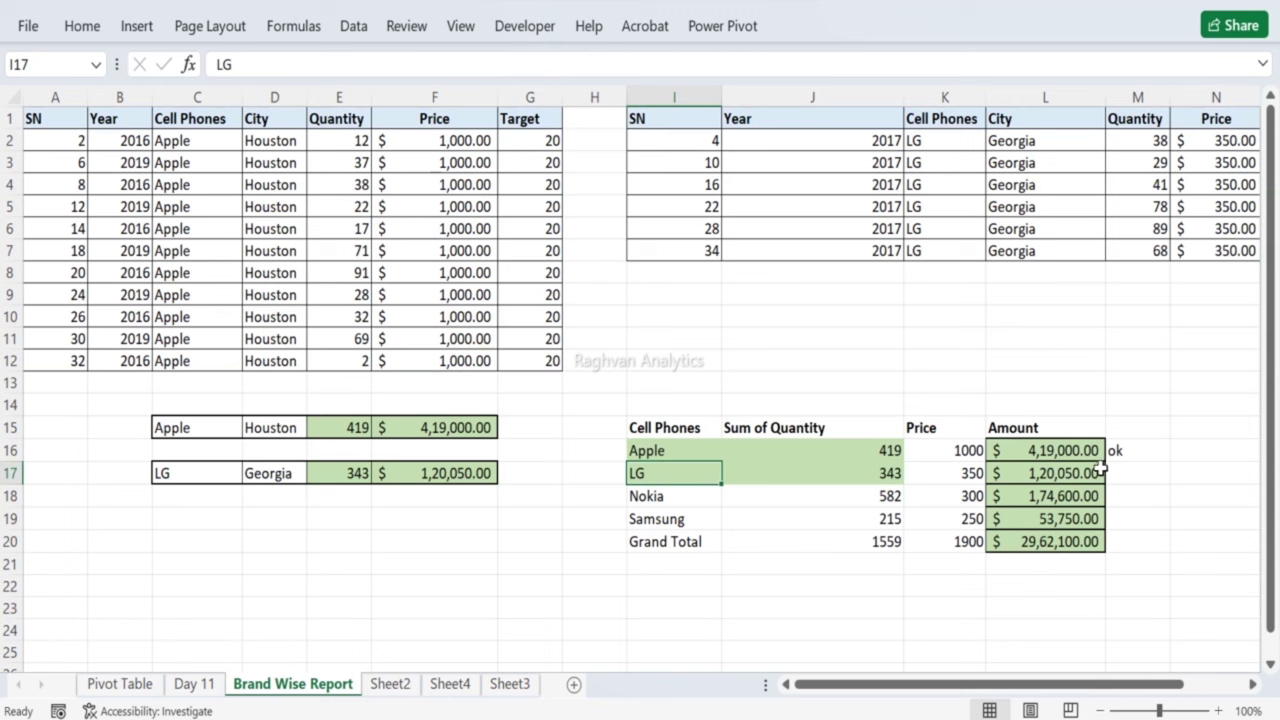
{"action": "key", "text": "Left"}
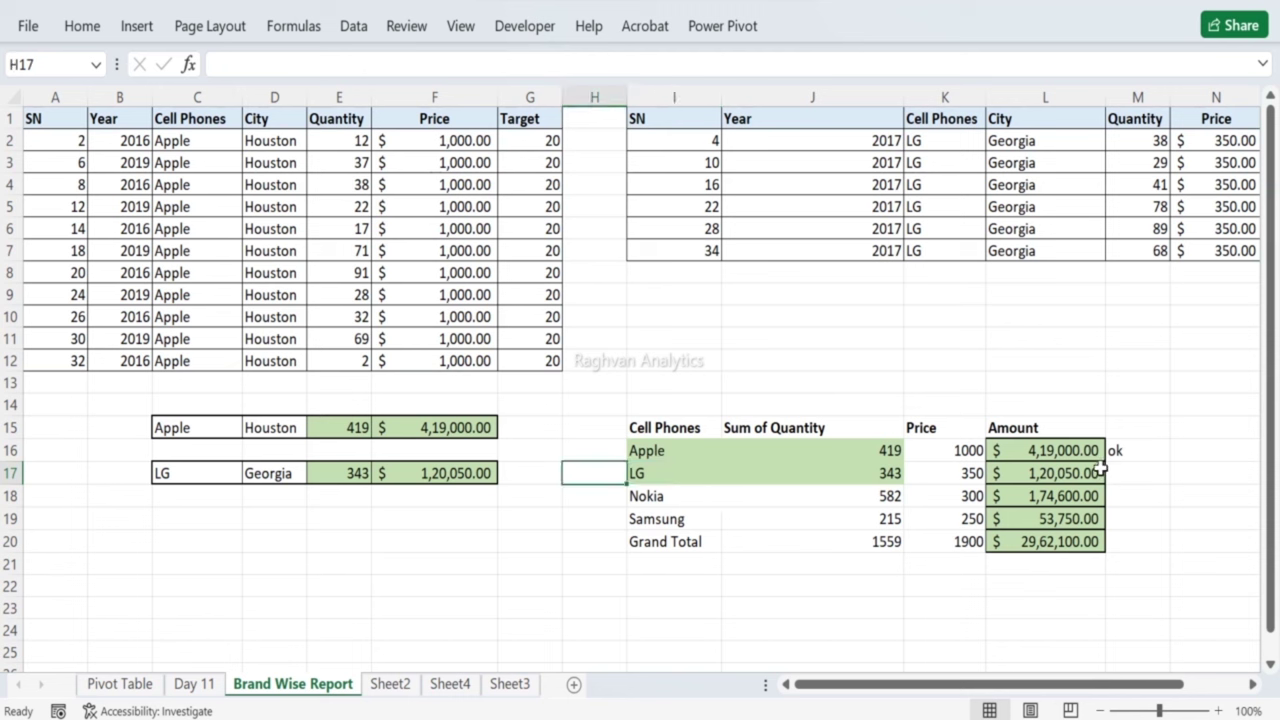
{"action": "key", "text": "Left"}
{"action": "key", "text": "Left"}
{"action": "key", "text": "Down"}
{"action": "key", "text": "Up"}
{"action": "key", "text": "Right"}
{"action": "key", "text": "Right"}
{"action": "key", "text": "Left"}
{"action": "key", "text": "Left"}
{"action": "key", "text": "Left"}
{"action": "key", "text": "Left"}
{"action": "key", "text": "Left"}
{"action": "key", "text": "Right"}
{"action": "key", "text": "Right"}
{"action": "key", "text": "Right"}
{"action": "key", "text": "Right"}
{"action": "key", "text": "Left"}
{"action": "key", "text": "Left"}
{"action": "key", "text": "Left"}
{"action": "key", "text": "Left"}
{"action": "key", "text": "Right"}
{"action": "key", "text": "Left"}
{"action": "key", "text": "Left"}
{"action": "key", "text": "Right"}
{"action": "key", "text": "Right"}
{"action": "key", "text": "Right"}
{"action": "key", "text": "Right"}
{"action": "key", "text": "Right"}
{"action": "key", "text": "Left"}
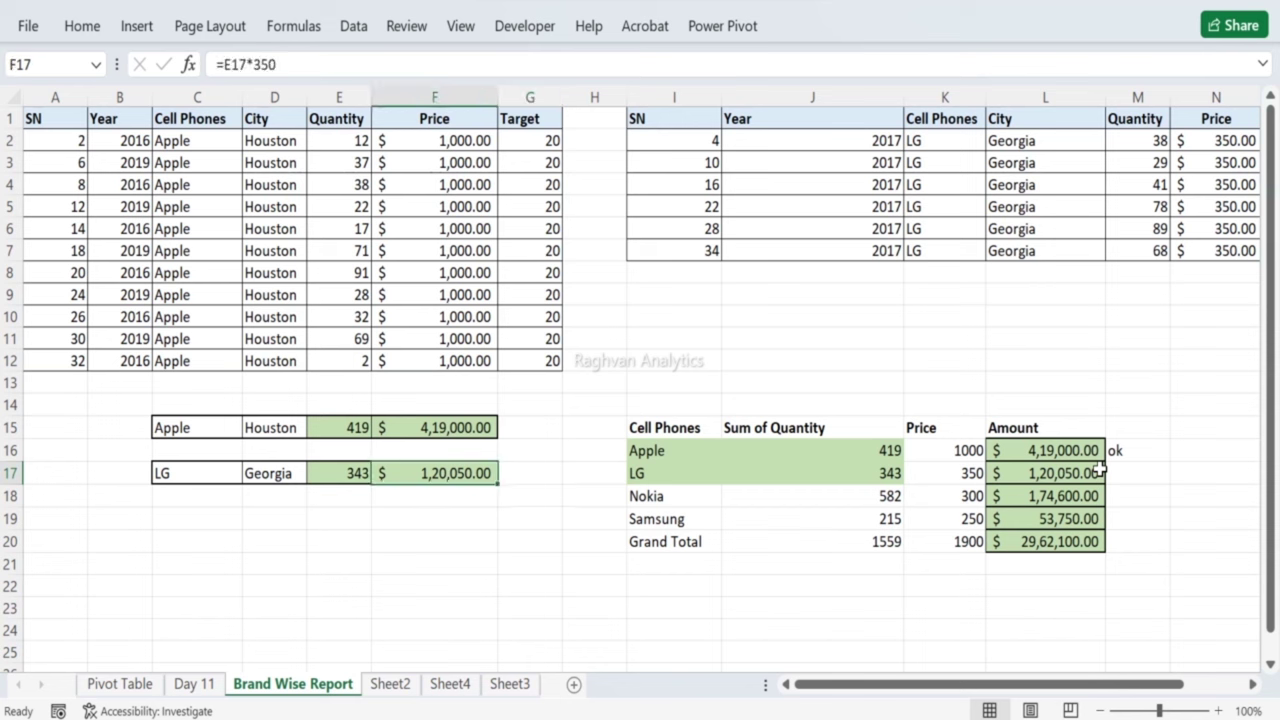
{"action": "key", "text": "Left"}
{"action": "key", "text": "Left"}
{"action": "key", "text": "Left"}
{"action": "key", "text": "Right"}
{"action": "key", "text": "Right"}
{"action": "key", "text": "Right"}
{"action": "key", "text": "Right"}
{"action": "key", "text": "Right"}
{"action": "key", "text": "Right"}
{"action": "key", "text": "Right"}
{"action": "key", "text": "Right"}
{"action": "key", "text": "Right"}
{"action": "key", "text": "Right"}
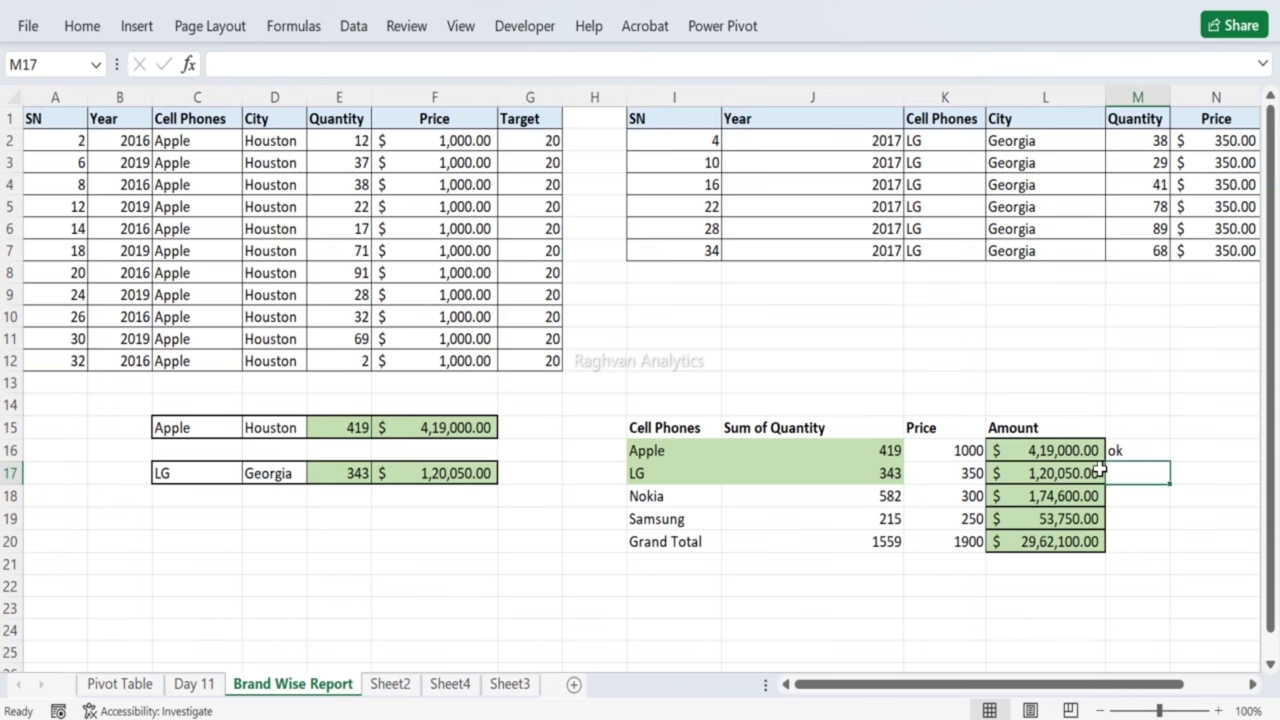
{"action": "scroll", "coordinate": [1099, 470], "scroll_direction": "right", "scroll_amount": 1}
{"action": "type", "text": "ok"}
{"action": "key", "text": "Return"}
Step: Enter 'check by you' beside Nokia's amount and copy it beside Samsung's
{"action": "key", "text": "Left"}
{"action": "key", "text": "Left"}
{"action": "key", "text": "Left"}
{"action": "key", "text": "Left"}
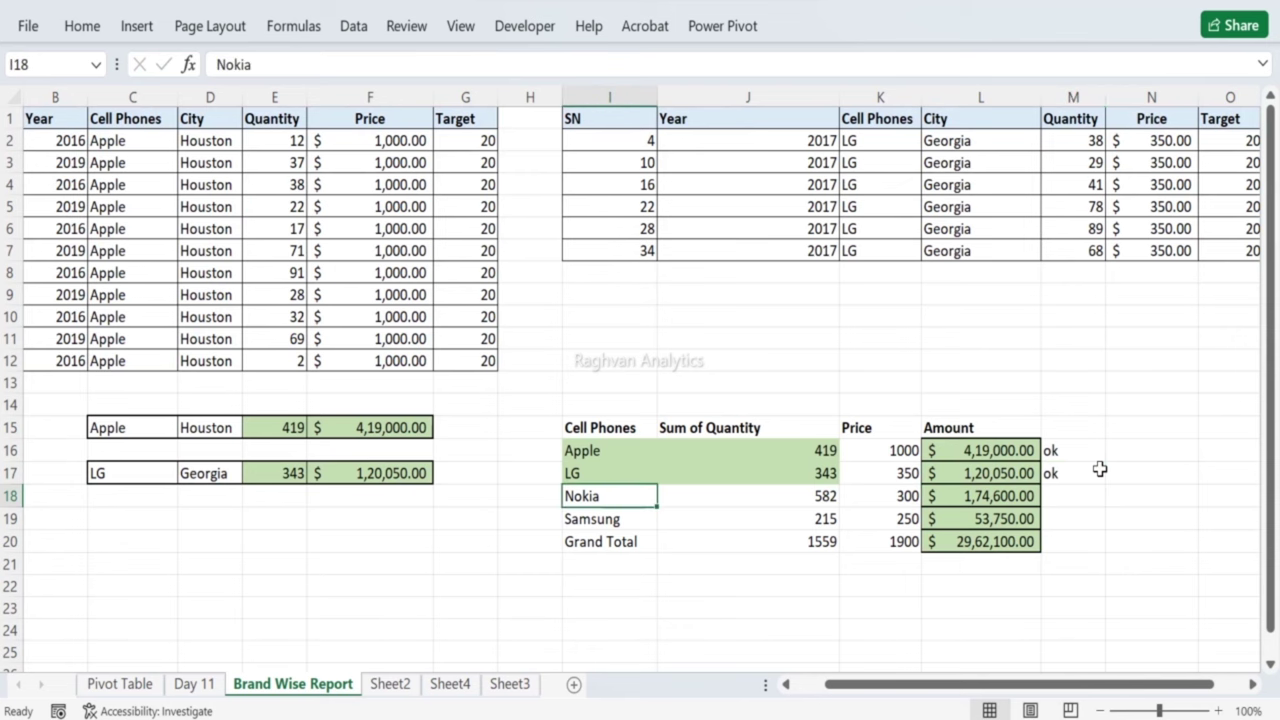
{"action": "key", "text": "Left"}
{"action": "key", "text": "Left"}
{"action": "key", "text": "Left"}
{"action": "key", "text": "Left"}
{"action": "key", "text": "Left"}
{"action": "key", "text": "Left"}
{"action": "key", "text": "Left"}
{"action": "key", "text": "Left"}
{"action": "key", "text": "Right"}
{"action": "key", "text": "Right"}
{"action": "key", "text": "Right"}
{"action": "key", "text": "Right"}
{"action": "key", "text": "Right"}
{"action": "key", "text": "Right"}
{"action": "key", "text": "Right"}
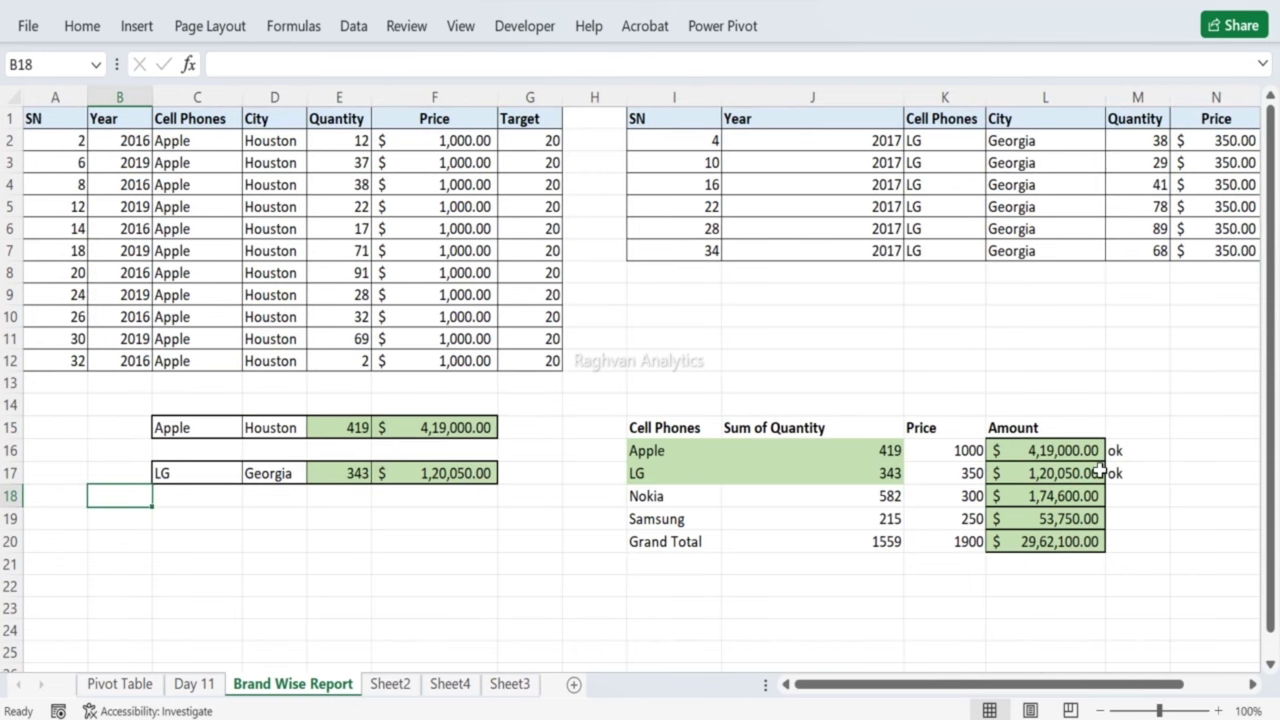
{"action": "key", "text": "Right"}
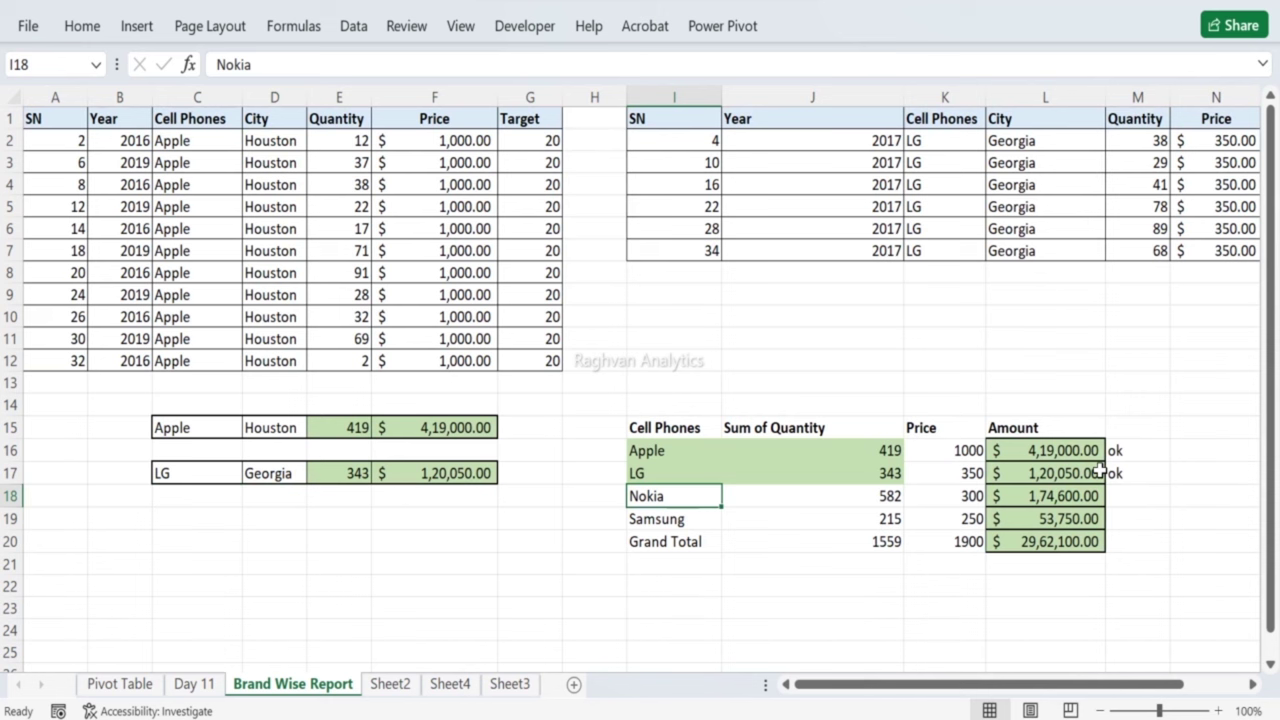
{"action": "key", "text": "Right"}
{"action": "key", "text": "Right"}
{"action": "key", "text": "Right"}
{"action": "key", "text": "Right"}
{"action": "type", "text": "che"}
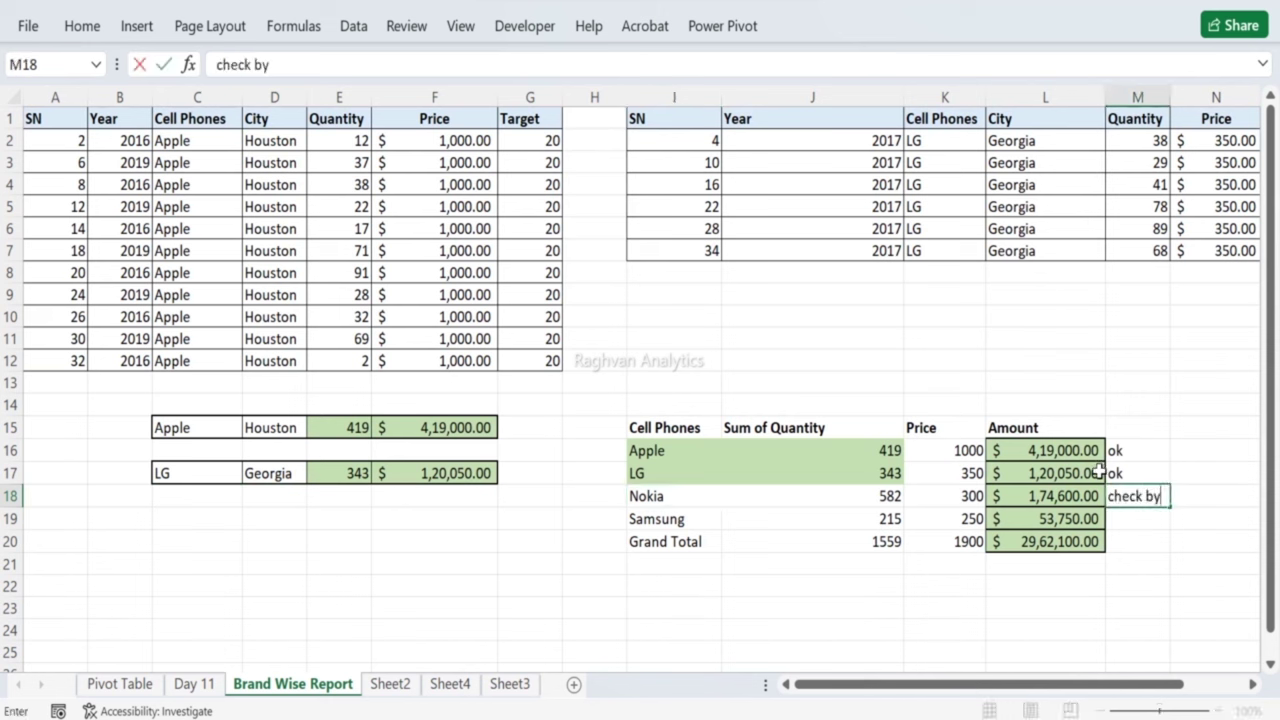
{"action": "key", "text": "Return"}
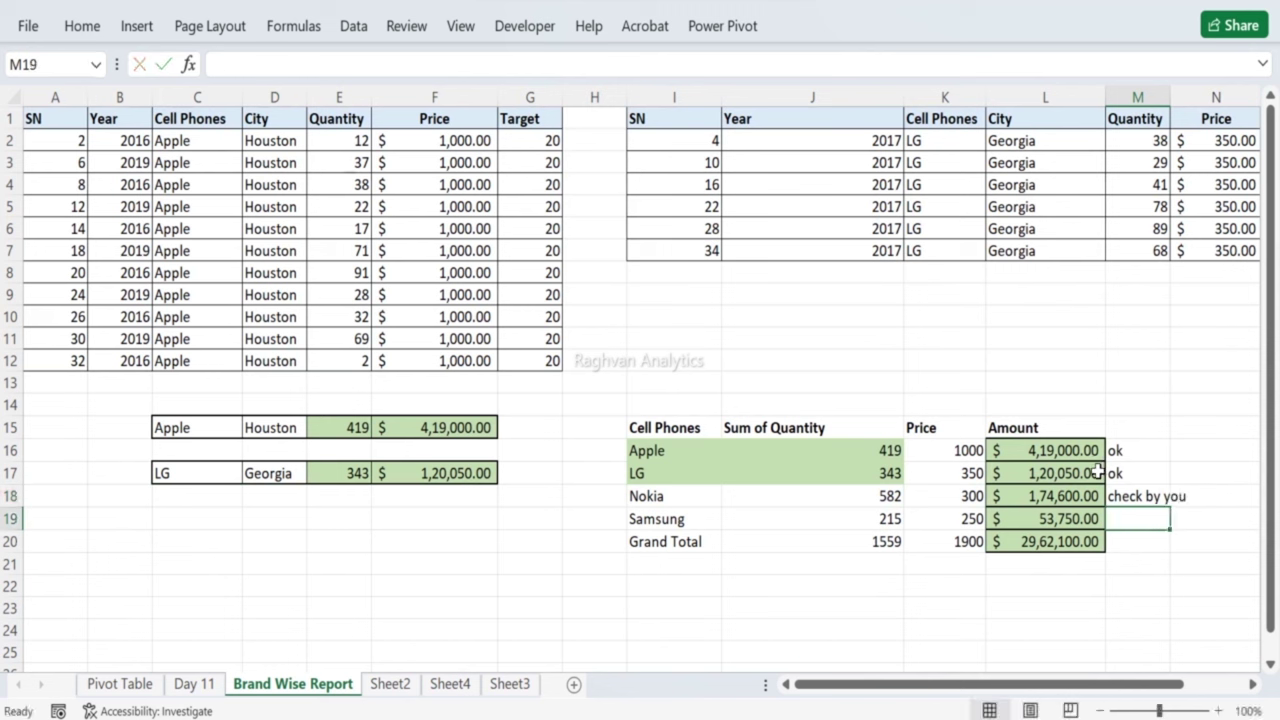
{"action": "key", "text": "Up"}
{"action": "key", "text": "ctrl+c"}
{"action": "key", "text": "Down"}
{"action": "key", "text": "ctrl+v"}
{"action": "key", "text": "Escape"}
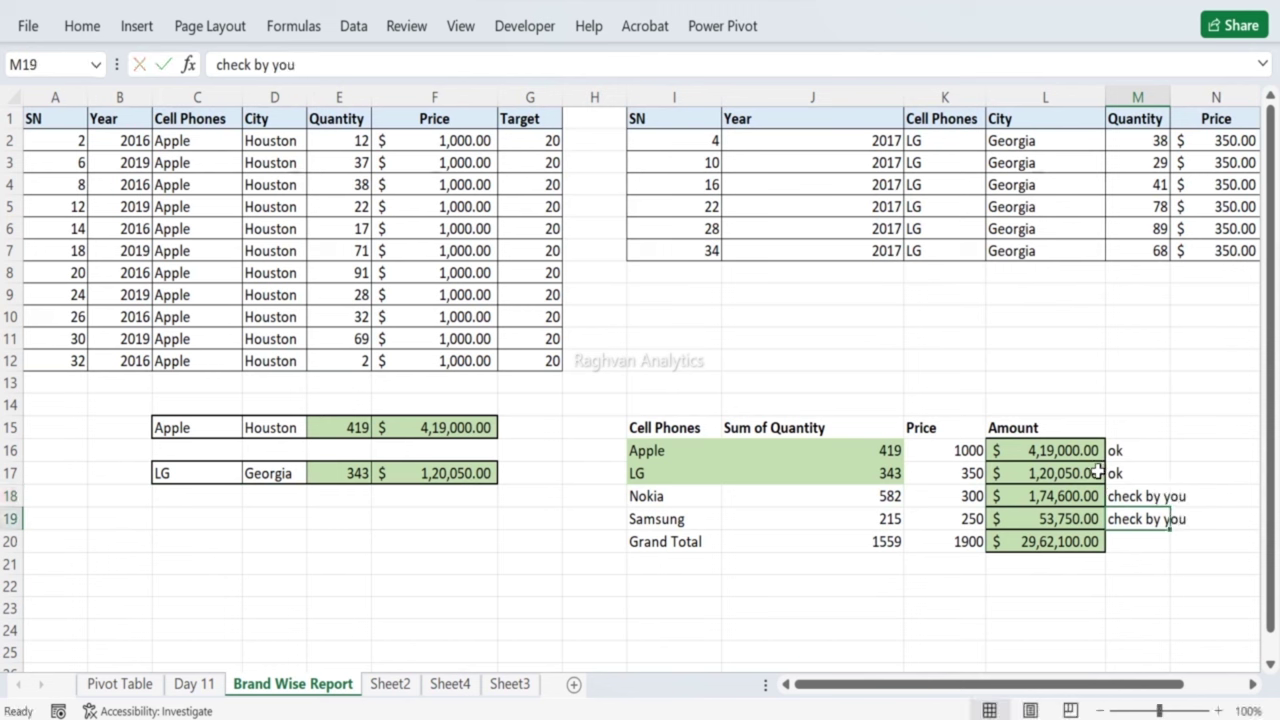
Step: Check the Samsung amount formula and go to the empty cell below the summaries
{"action": "key", "text": "Left"}
{"action": "key", "text": "Left"}
{"action": "key", "text": "Left"}
{"action": "key", "text": "Left"}
{"action": "key", "text": "Right"}
{"action": "key", "text": "Right"}
{"action": "key", "text": "Right"}
{"action": "key", "text": "Right"}
{"action": "key", "text": "Right"}
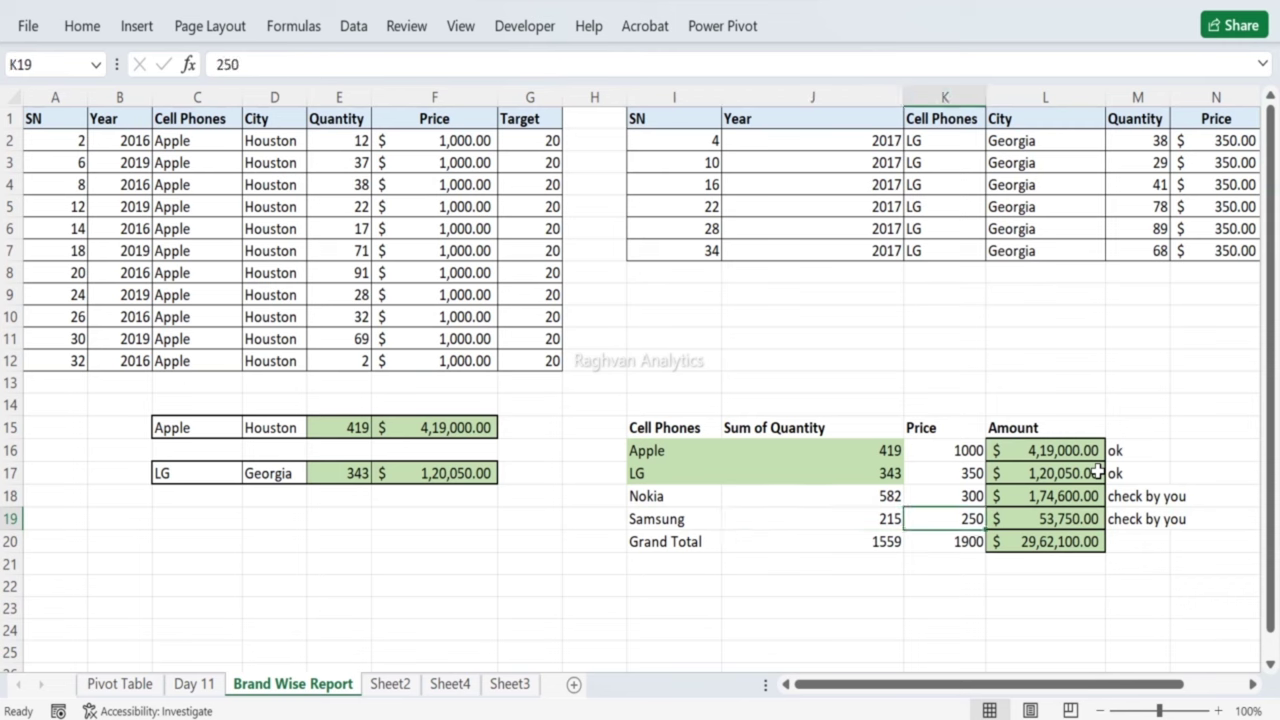
{"action": "key", "text": "Left"}
{"action": "key", "text": "Left"}
{"action": "key", "text": "Left"}
{"action": "key", "text": "Left"}
{"action": "key", "text": "Left"}
{"action": "key", "text": "Left"}
{"action": "key", "text": "Left"}
{"action": "key", "text": "Left"}
{"action": "key", "text": "Left"}
{"action": "key", "text": "Left"}
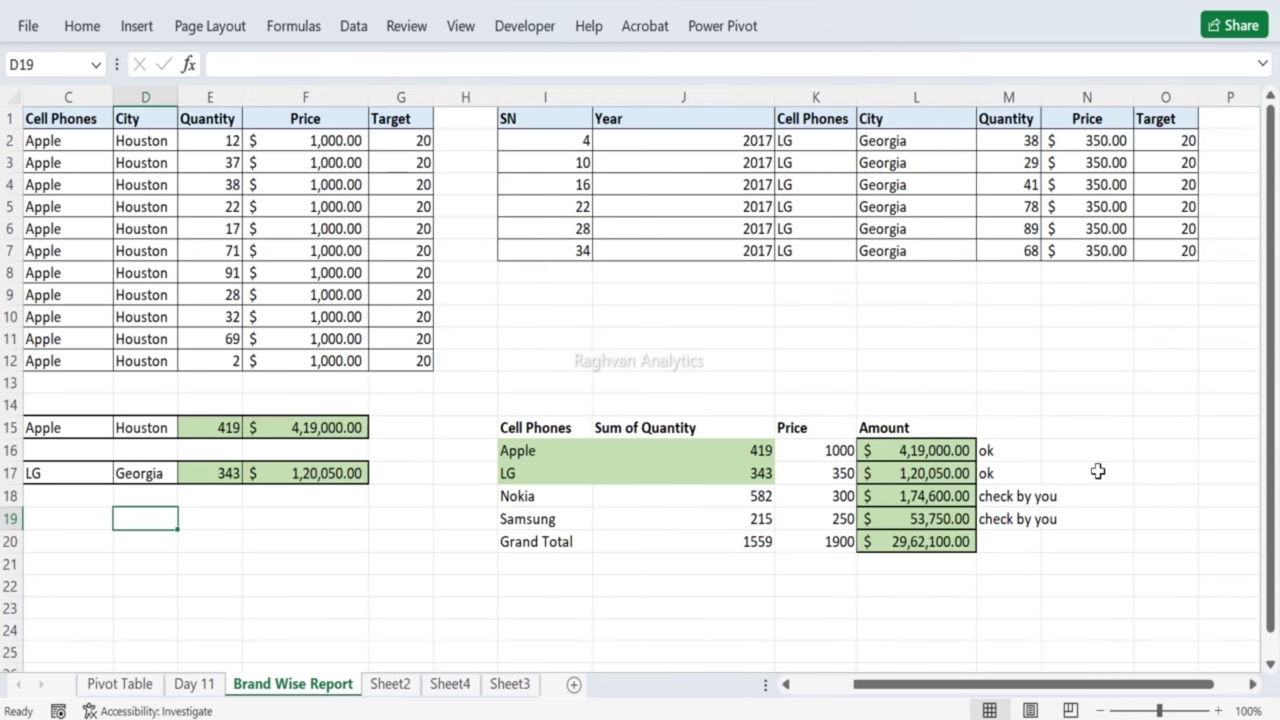
{"action": "key", "text": "Left"}
{"action": "key", "text": "Left"}
{"action": "key", "text": "Left"}
{"action": "key", "text": "Up"}
{"action": "key", "text": "Right"}
{"action": "key", "text": "Right"}
{"action": "key", "text": "Up"}
{"action": "key", "text": "Up"}
{"action": "key", "text": "Up"}
{"action": "key", "text": "Up"}
{"action": "key", "text": "Down"}
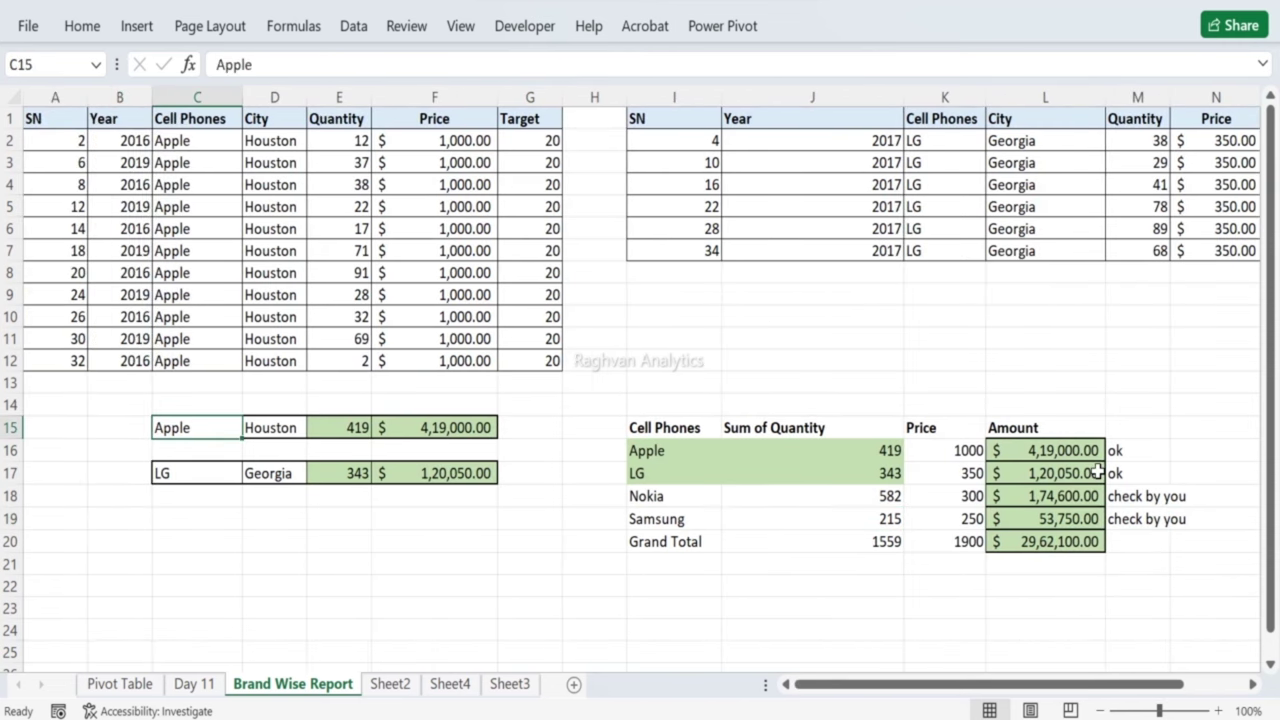
{"action": "key", "text": "Down"}
{"action": "key", "text": "Down"}
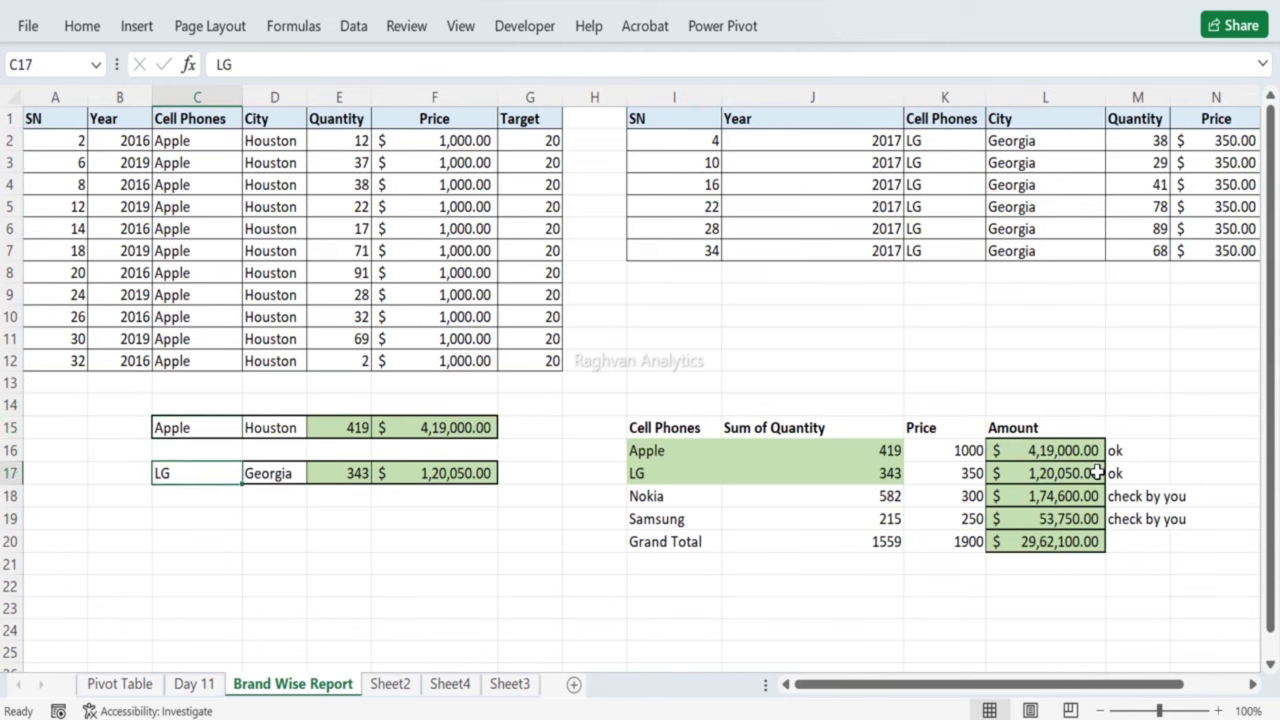
{"action": "key", "text": "Down"}
{"action": "key", "text": "Down"}
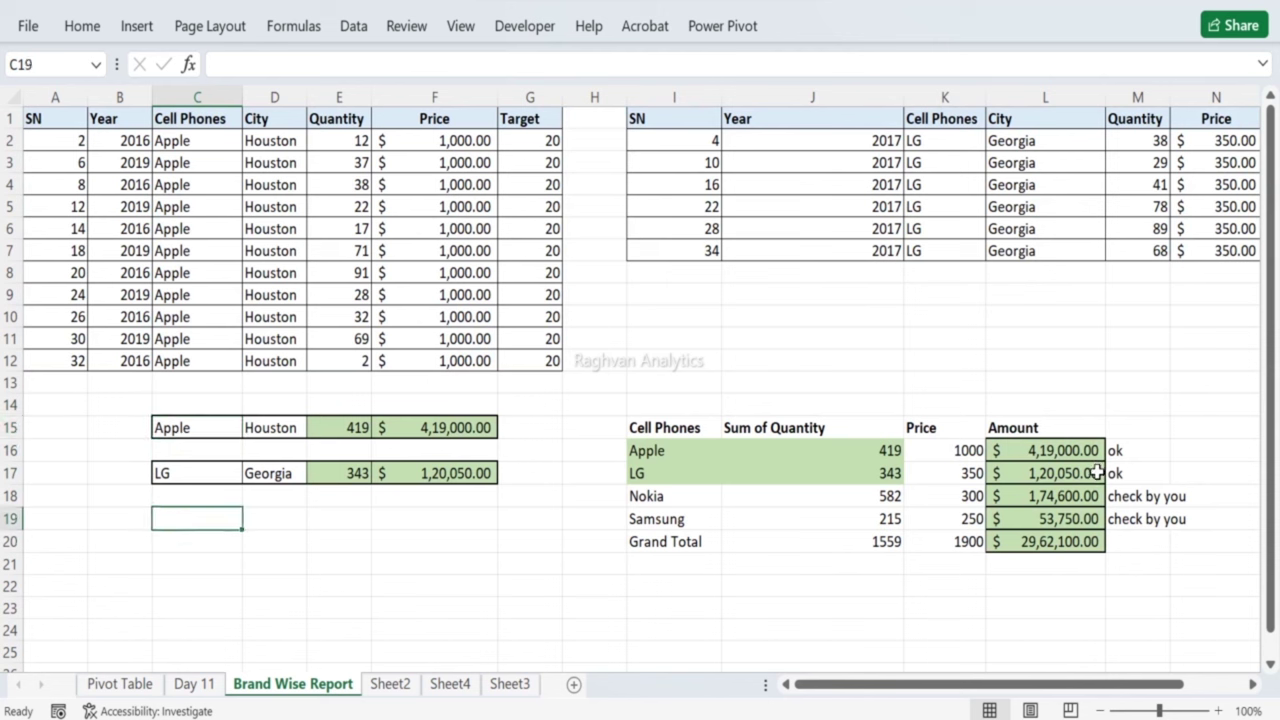
{"action": "key", "text": "Down"}
{"action": "key", "text": "Down"}
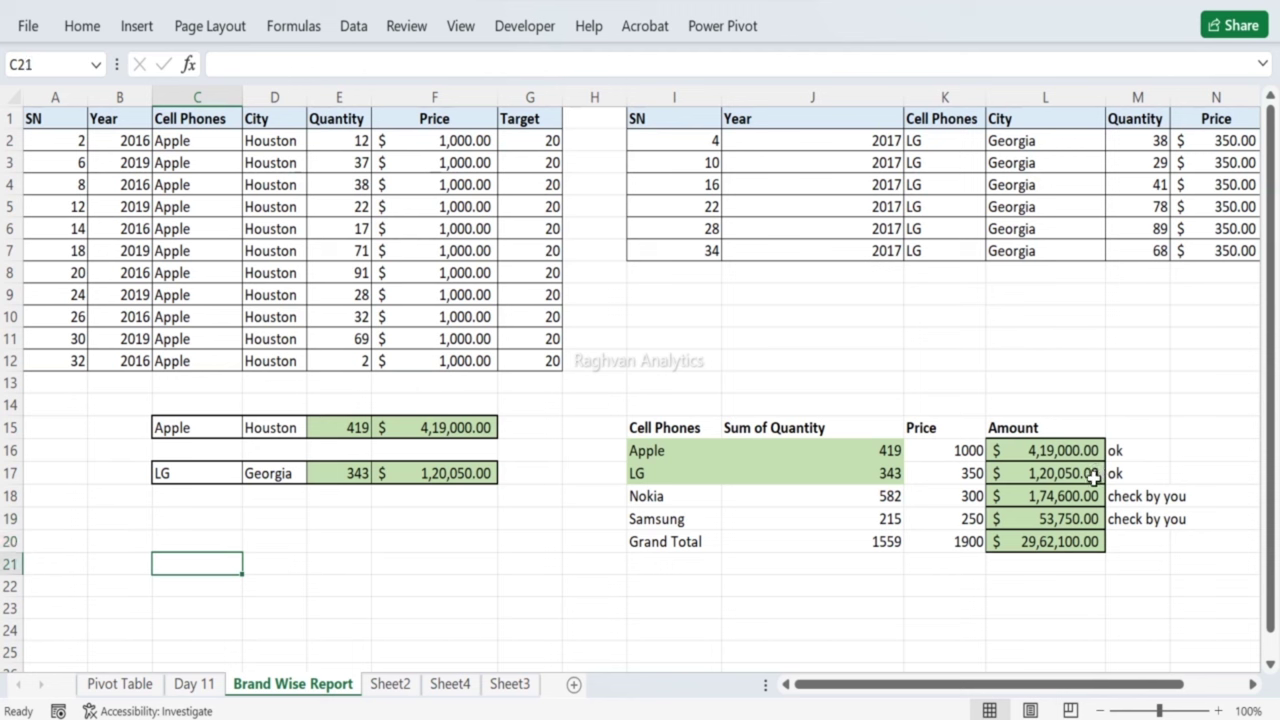
{"action": "key", "text": "Right"}
{"action": "key", "text": "Right"}
{"action": "key", "text": "Right"}
{"action": "key", "text": "Right"}
{"action": "key", "text": "Right"}
{"action": "key", "text": "Right"}
{"action": "key", "text": "Right"}
{"action": "key", "text": "Right"}
{"action": "key", "text": "Right"}
{"action": "key", "text": "Right"}
{"action": "key", "text": "Right"}
{"action": "key", "text": "Right"}
{"action": "key", "text": "Right"}
{"action": "key", "text": "Up"}
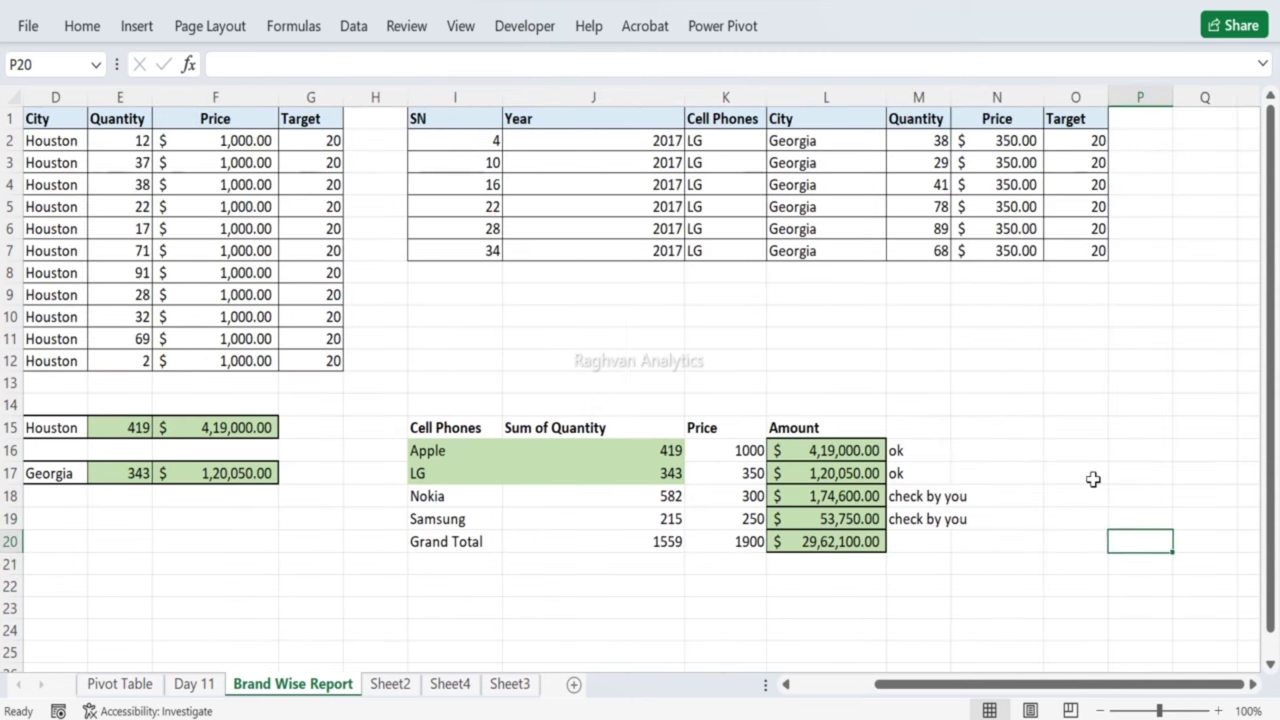
{"action": "key", "text": "Left"}
{"action": "key", "text": "Left"}
{"action": "key", "text": "Left"}
{"action": "key", "text": "Left"}
{"action": "key", "text": "Left"}
{"action": "key", "text": "Up"}
{"action": "key", "text": "Right"}
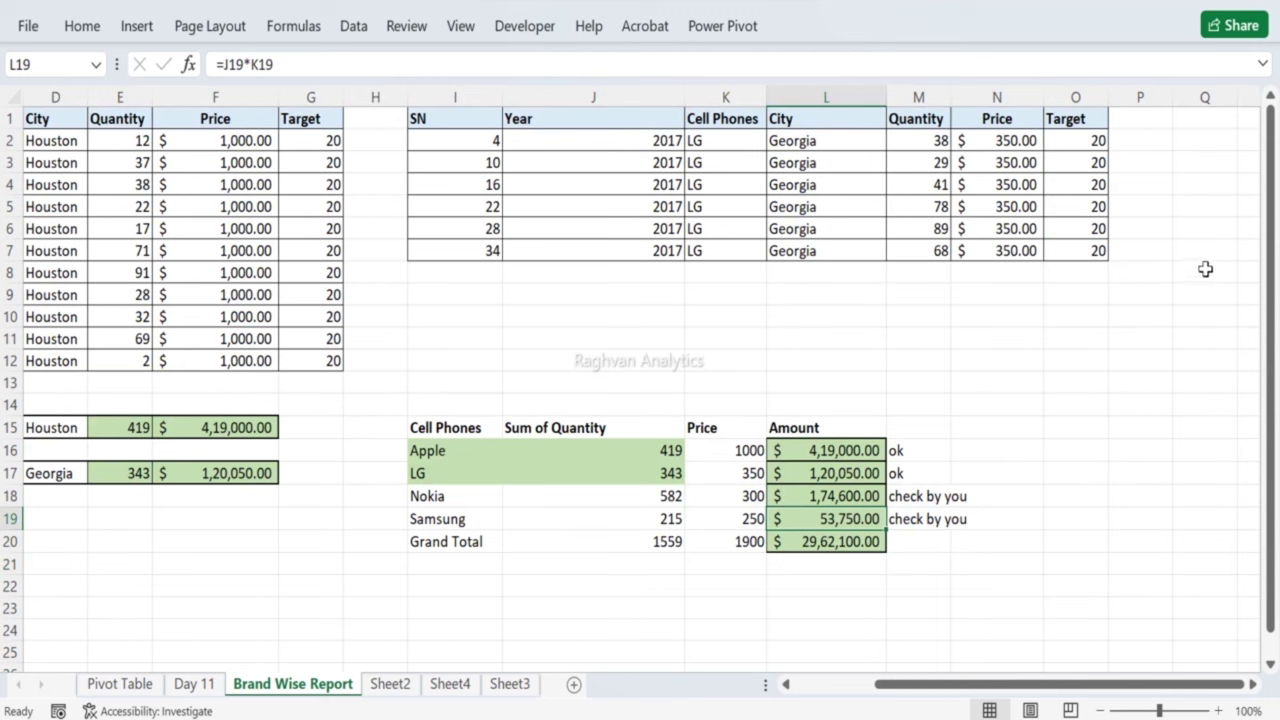
{"action": "key", "text": "Left"}
{"action": "key", "text": "Left"}
{"action": "key", "text": "Left"}
{"action": "key", "text": "Left"}
{"action": "key", "text": "Left"}
{"action": "key", "text": "Left"}
{"action": "key", "text": "Left"}
{"action": "key", "text": "Left"}
{"action": "key", "text": "Left"}
{"action": "key", "text": "Left"}
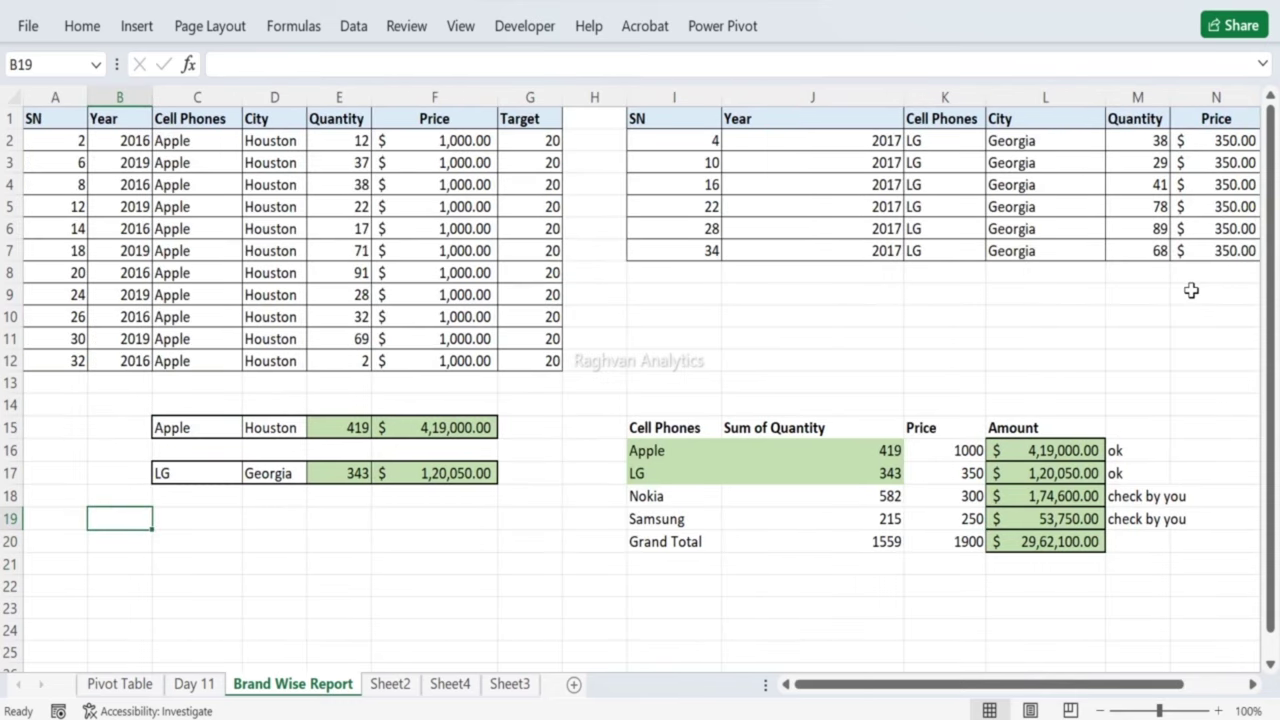
{"action": "key", "text": "Right"}
{"action": "key", "text": "Down"}
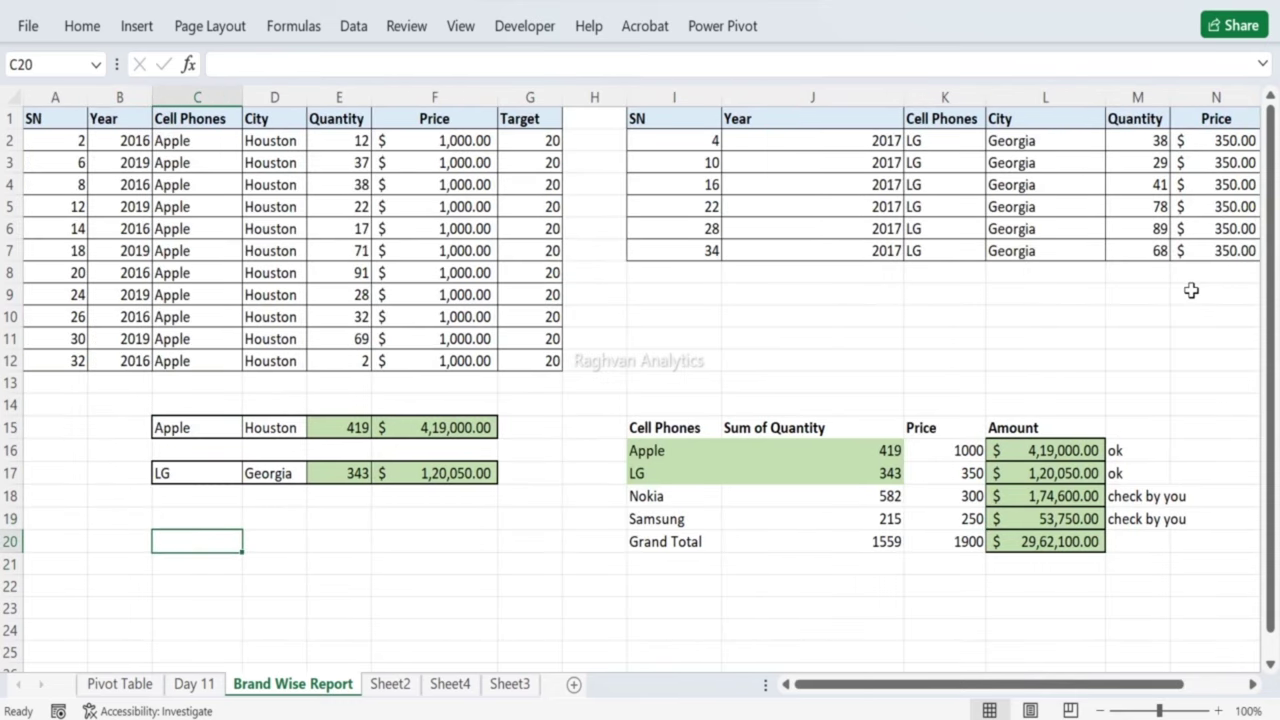
Step: Enter '4 products' and '20 products' below the Apple and LG summary rows
{"action": "type", "text": "4 products"}
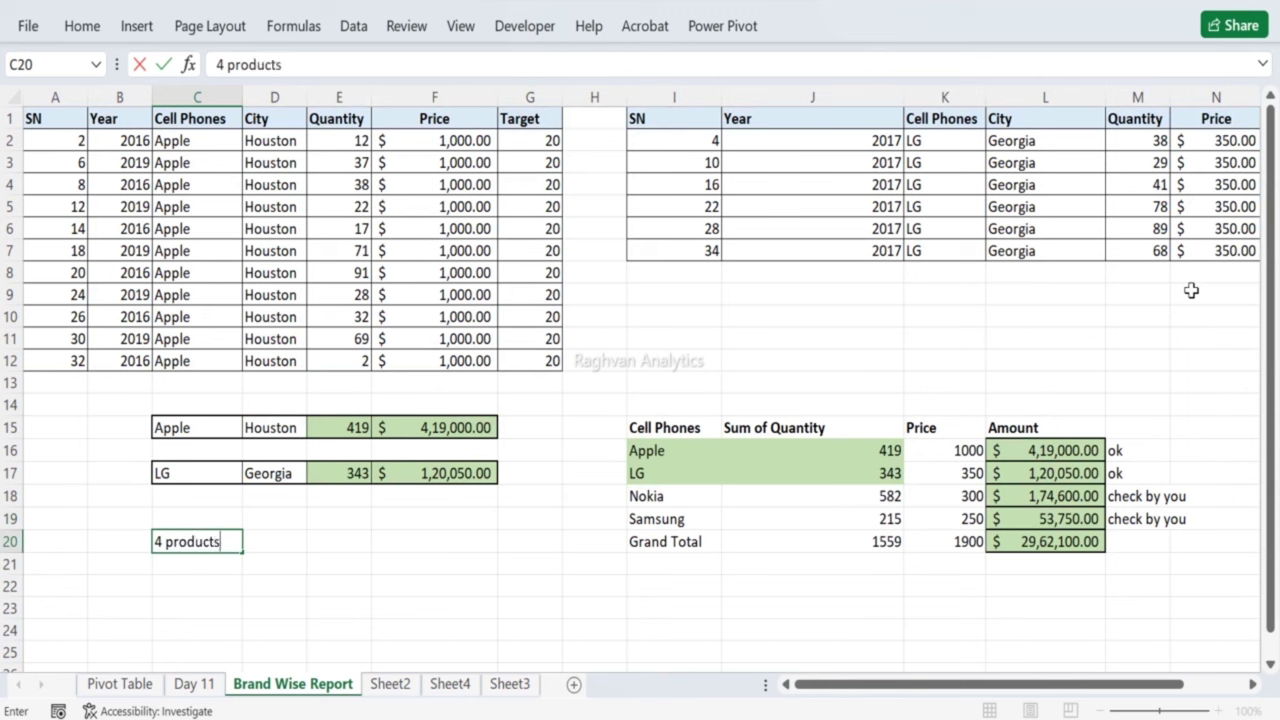
{"action": "key", "text": "Return"}
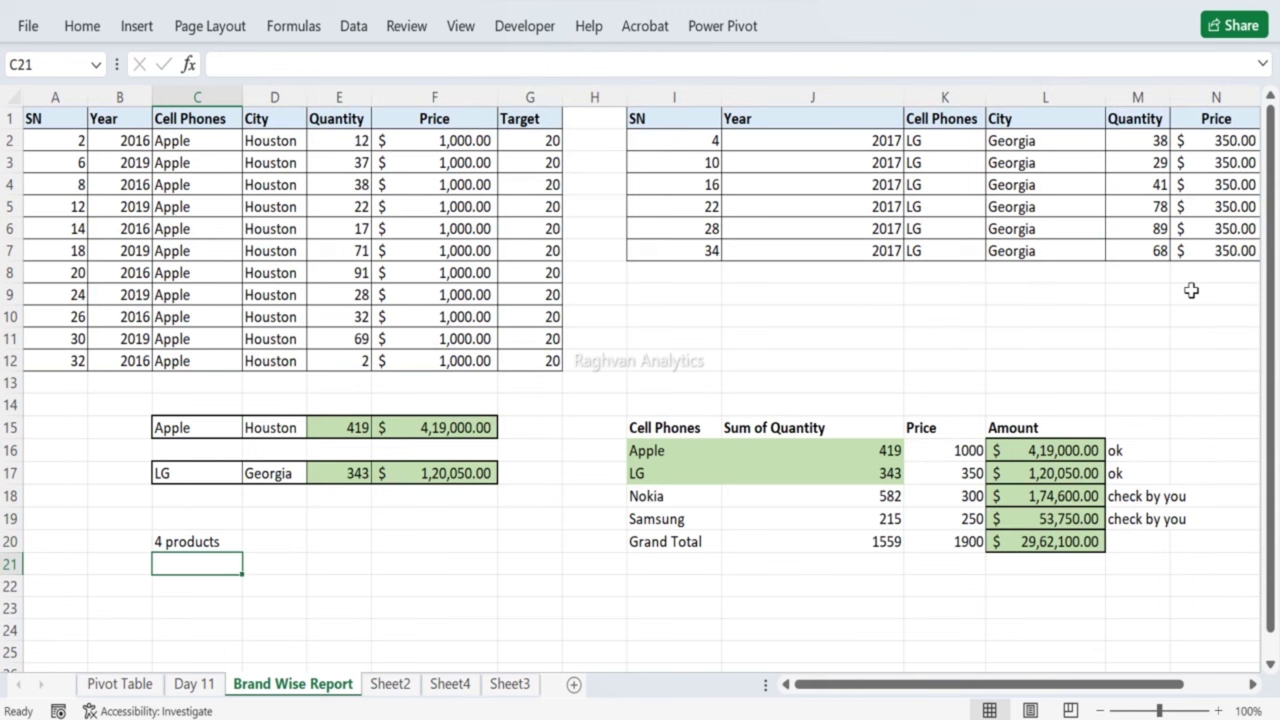
{"action": "type", "text": "20"}
{"action": "type", "text": " pe"}
{"action": "type", "text": "oducts"}
{"action": "key", "text": "Return"}
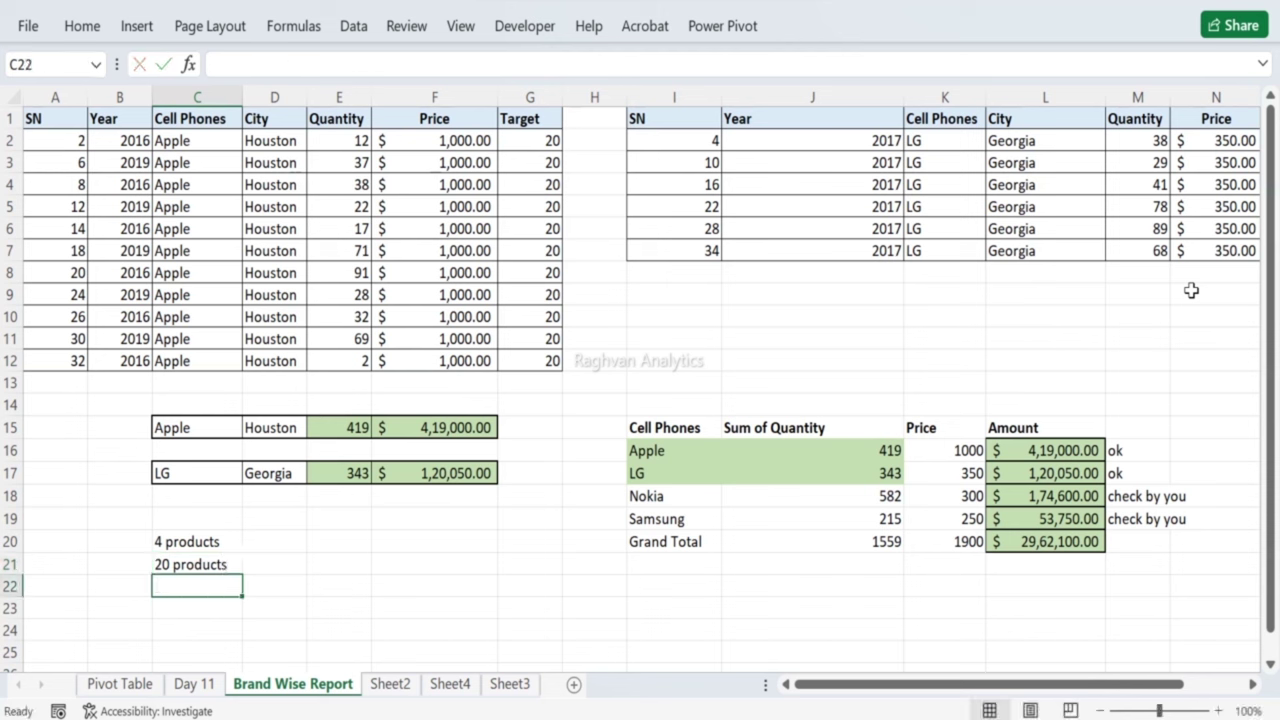
Step: Select the Price heading with the first eight prices, then move to the Nokia summary row
{"action": "left_click_drag", "start_coordinate": [383, 126], "coordinate": [453, 297]}
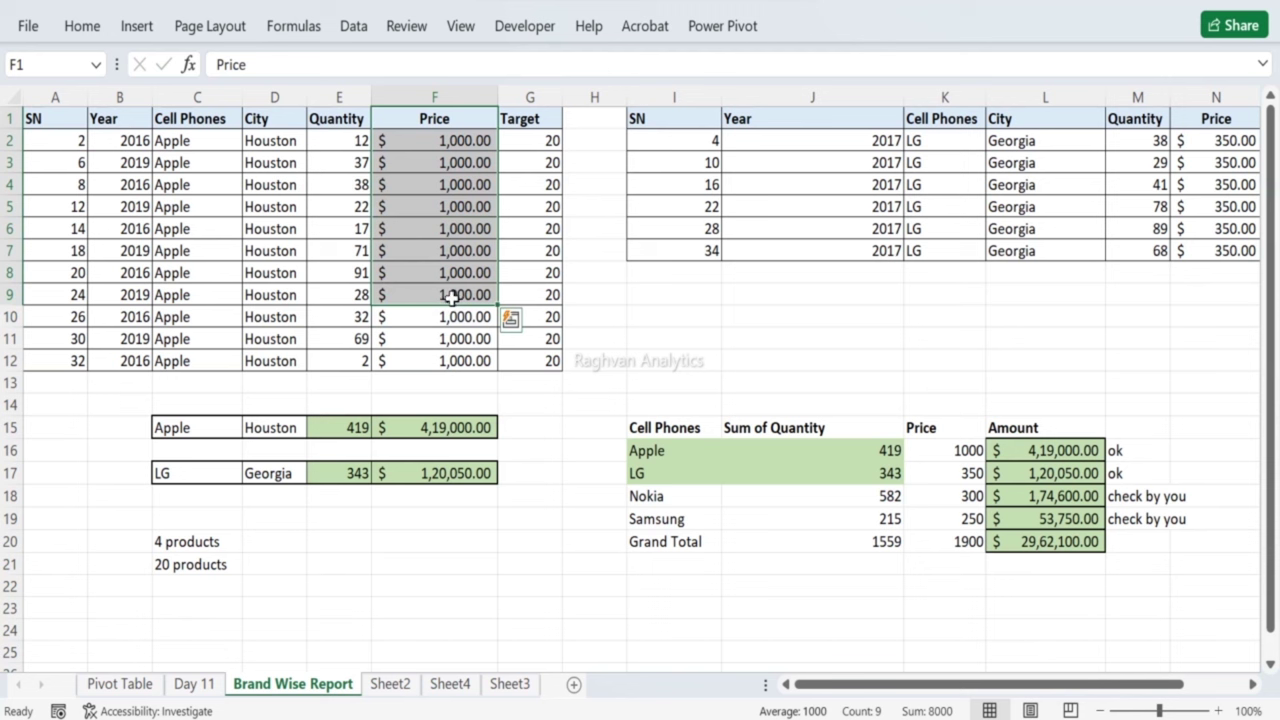
{"action": "key", "text": "Right"}
{"action": "key", "text": "Right"}
{"action": "key", "text": "Right"}
{"action": "key", "text": "Right"}
{"action": "key", "text": "Right"}
{"action": "key", "text": "Down"}
{"action": "key", "text": "Down"}
{"action": "key", "text": "Down"}
{"action": "key", "text": "Down"}
{"action": "key", "text": "Down"}
{"action": "key", "text": "Down"}
{"action": "key", "text": "Down"}
{"action": "key", "text": "Down"}
{"action": "key", "text": "Down"}
{"action": "key", "text": "Down"}
{"action": "key", "text": "Down"}
{"action": "key", "text": "Down"}
{"action": "key", "text": "Down"}
{"action": "key", "text": "Down"}
{"action": "key", "text": "Down"}
{"action": "key", "text": "Down"}
{"action": "key", "text": "Down"}
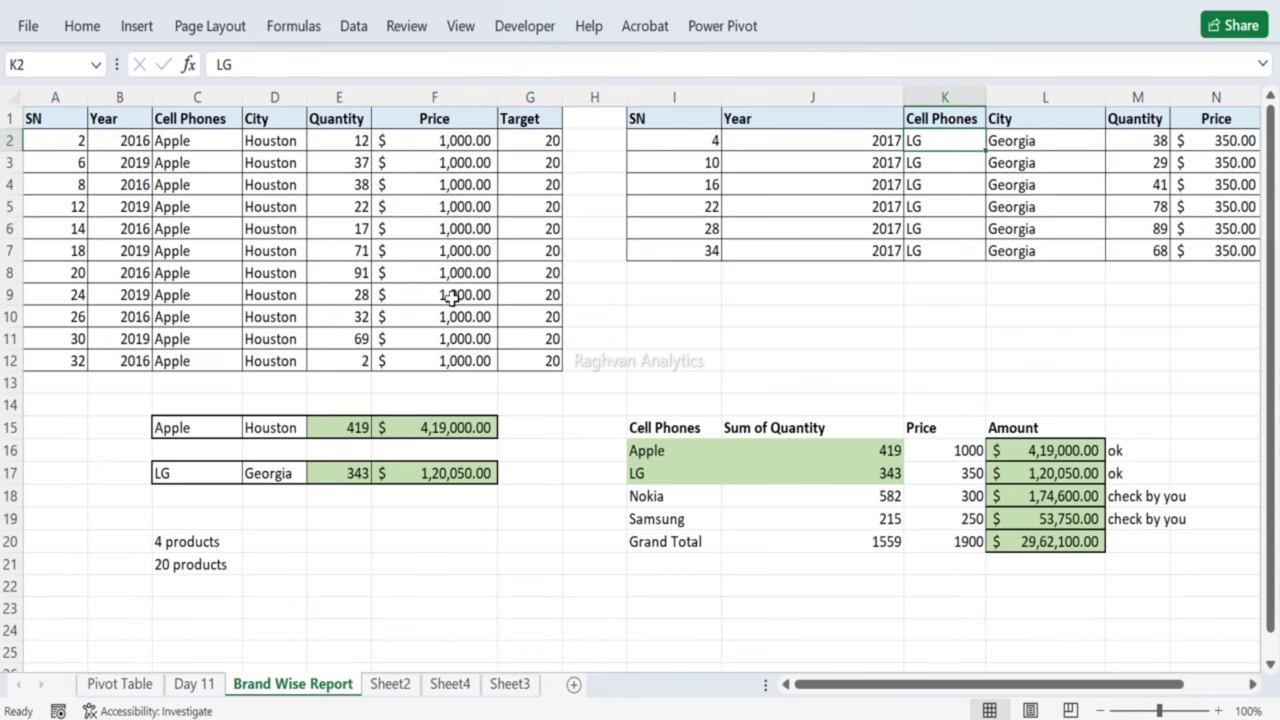
{"action": "key", "text": "Left"}
{"action": "key", "text": "Left"}
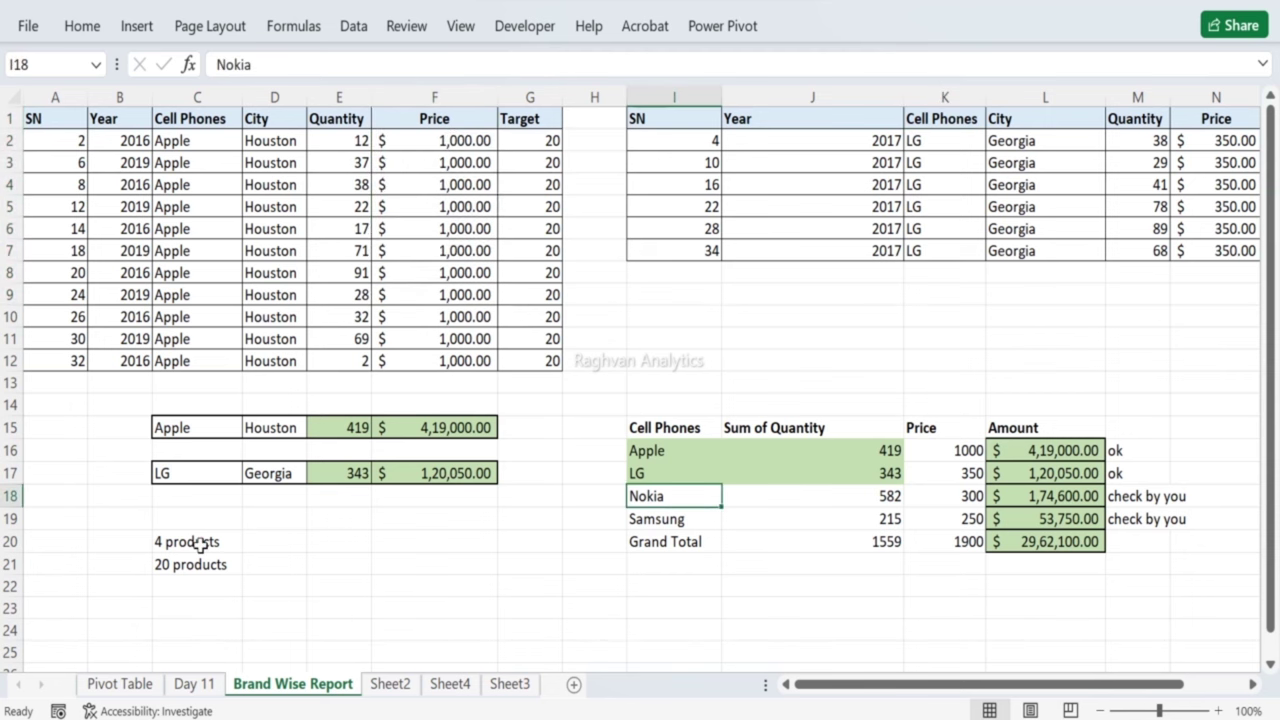
{"action": "left_click", "coordinate": [121, 686]}
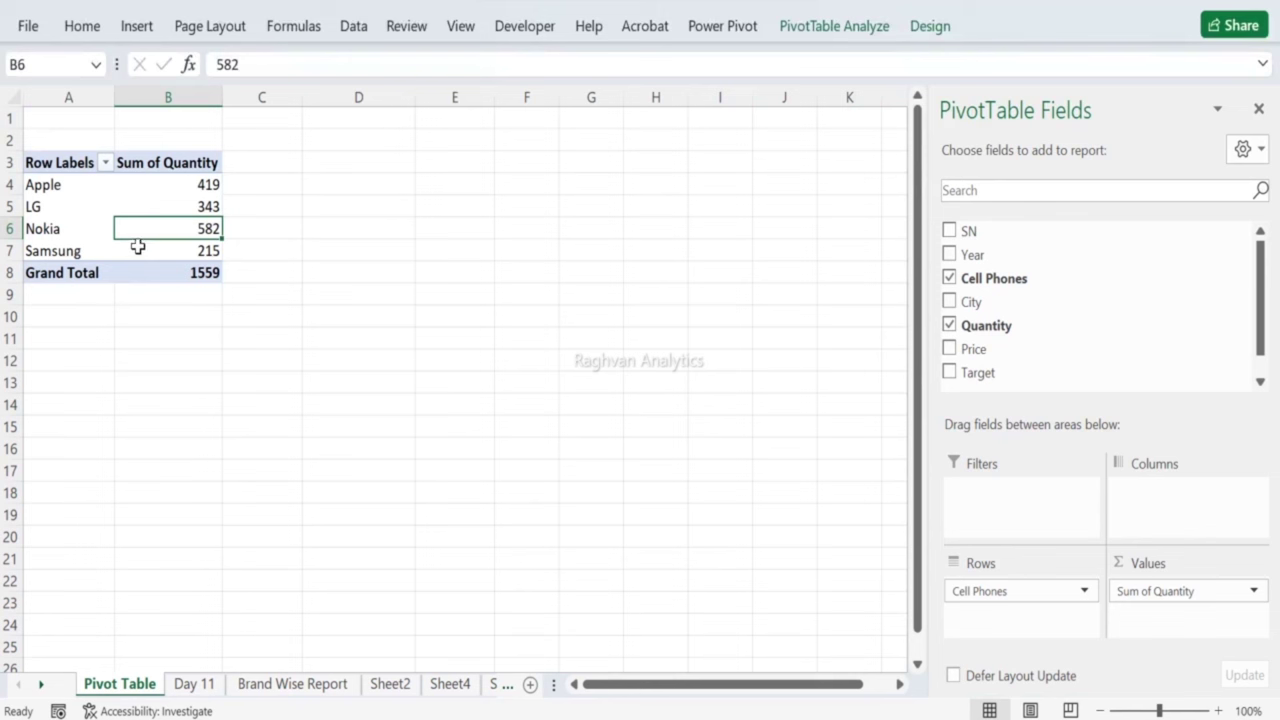
{"action": "mouse_move", "coordinate": [138, 249]}
{"action": "left_click", "coordinate": [193, 686]}
{"action": "left_click", "coordinate": [300, 684]}
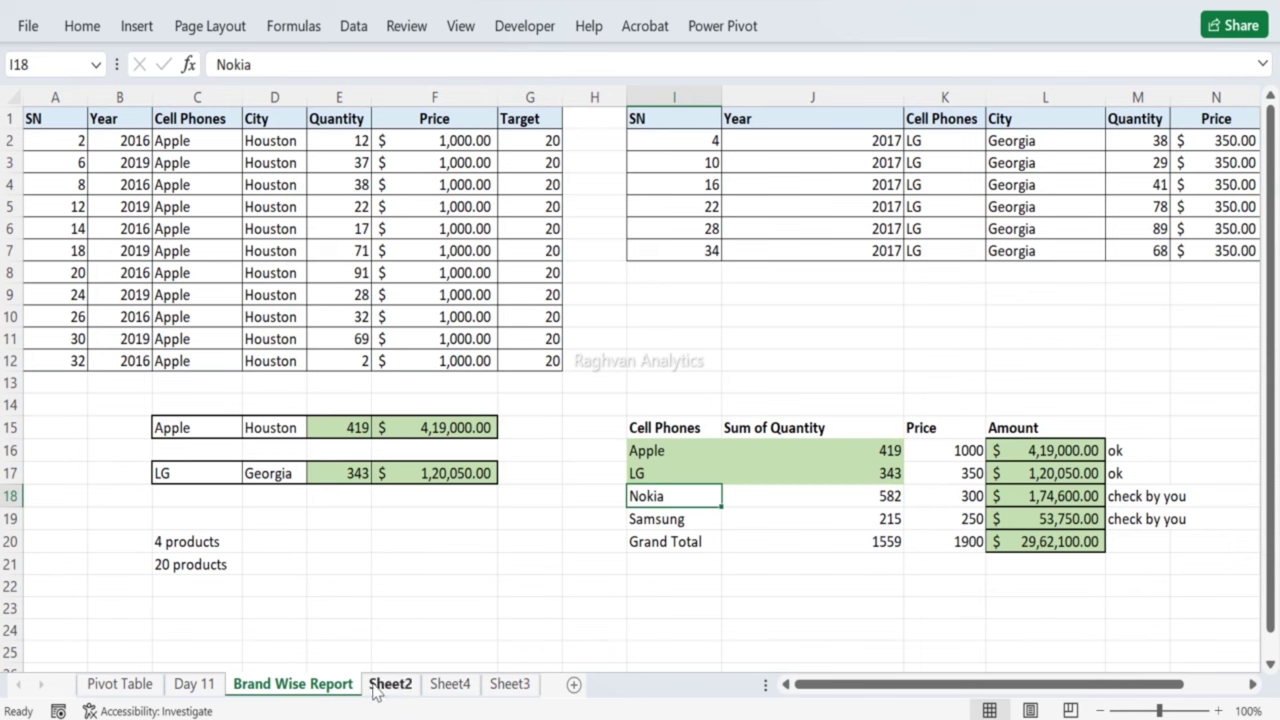
Step: Add a new sheet named 'City Wise', then go back to Brand Wise Report
{"action": "left_click", "coordinate": [572, 686]}
{"action": "double_click", "coordinate": [389, 684]}
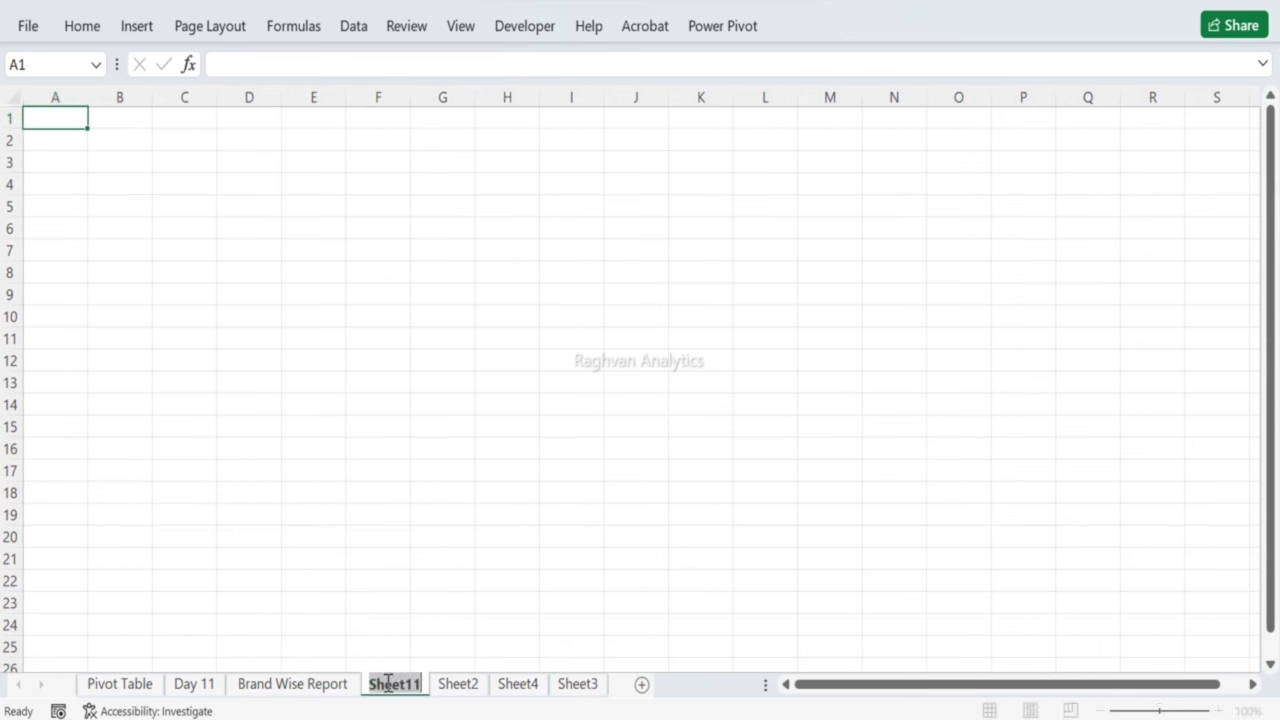
{"action": "type", "text": "Cit"}
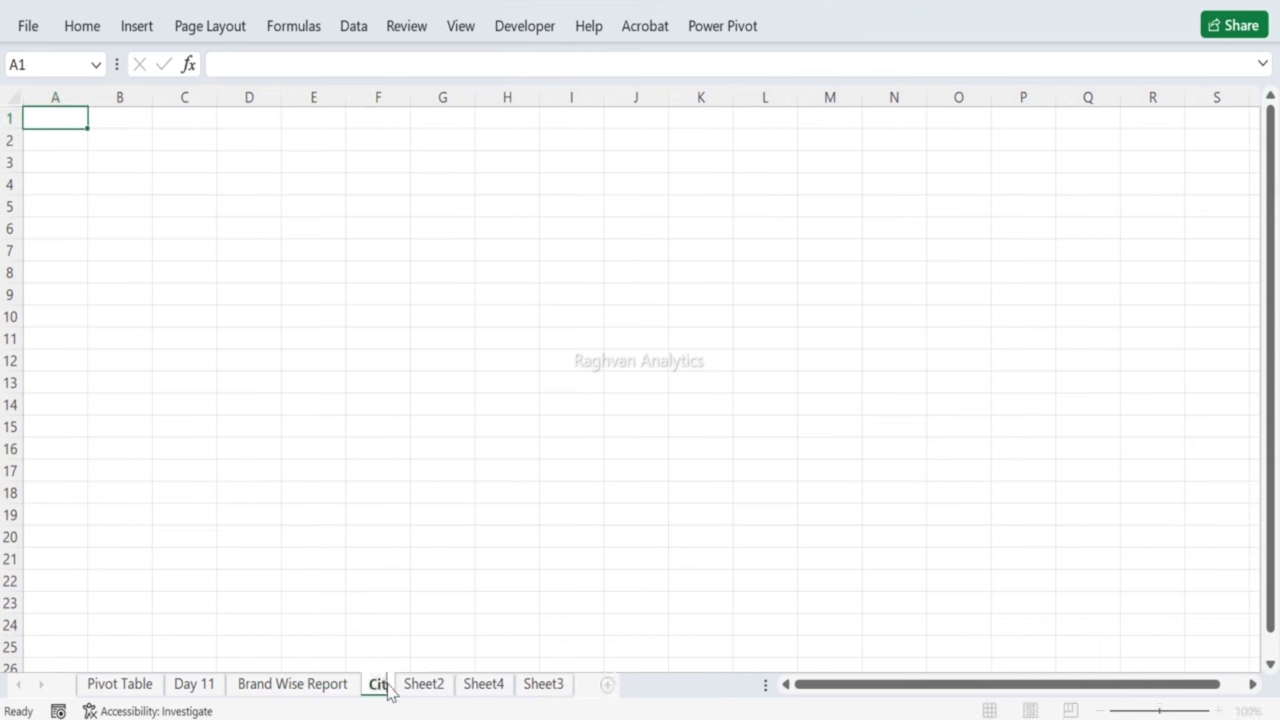
{"action": "type", "text": "y Wise"}
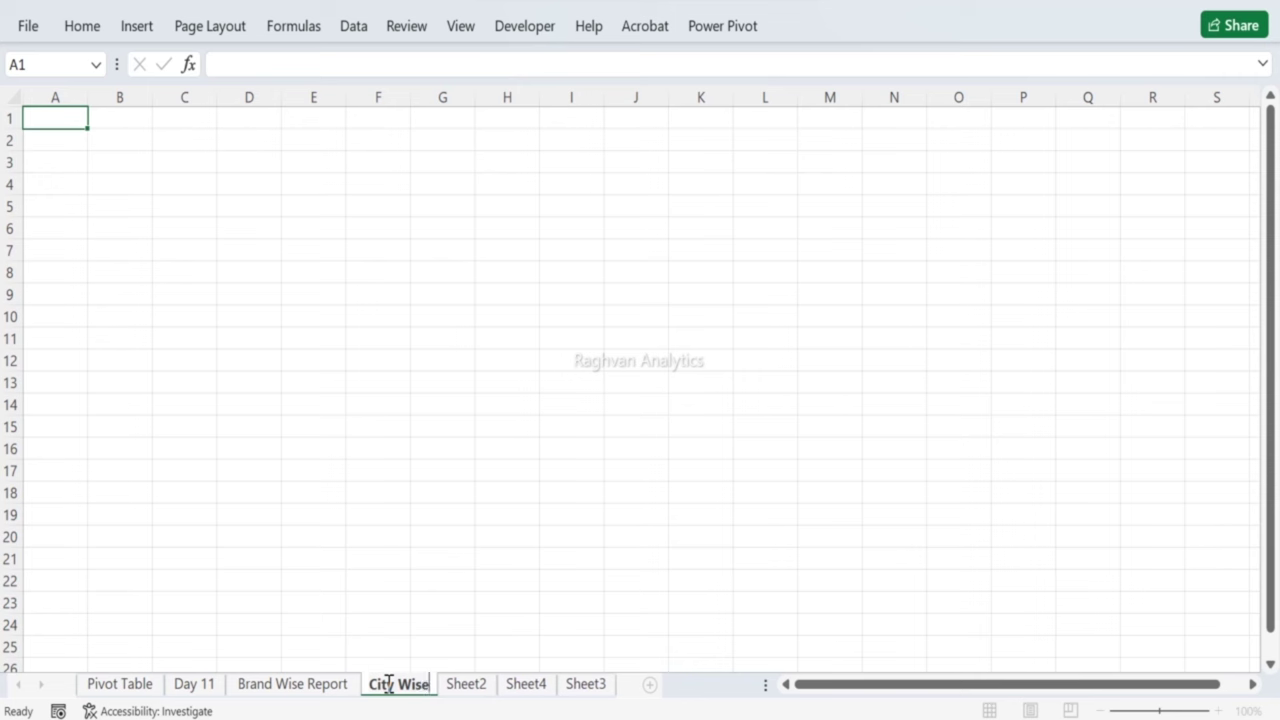
{"action": "key", "text": "Return"}
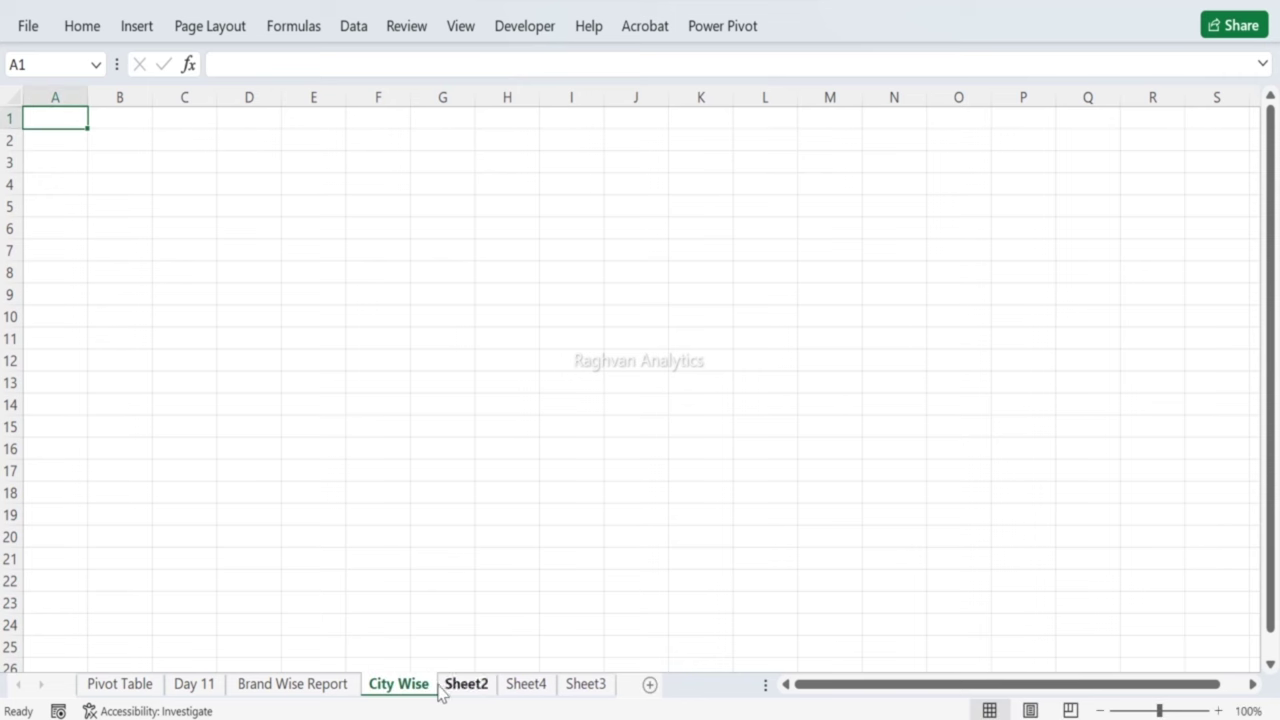
{"action": "left_click", "coordinate": [272, 686]}
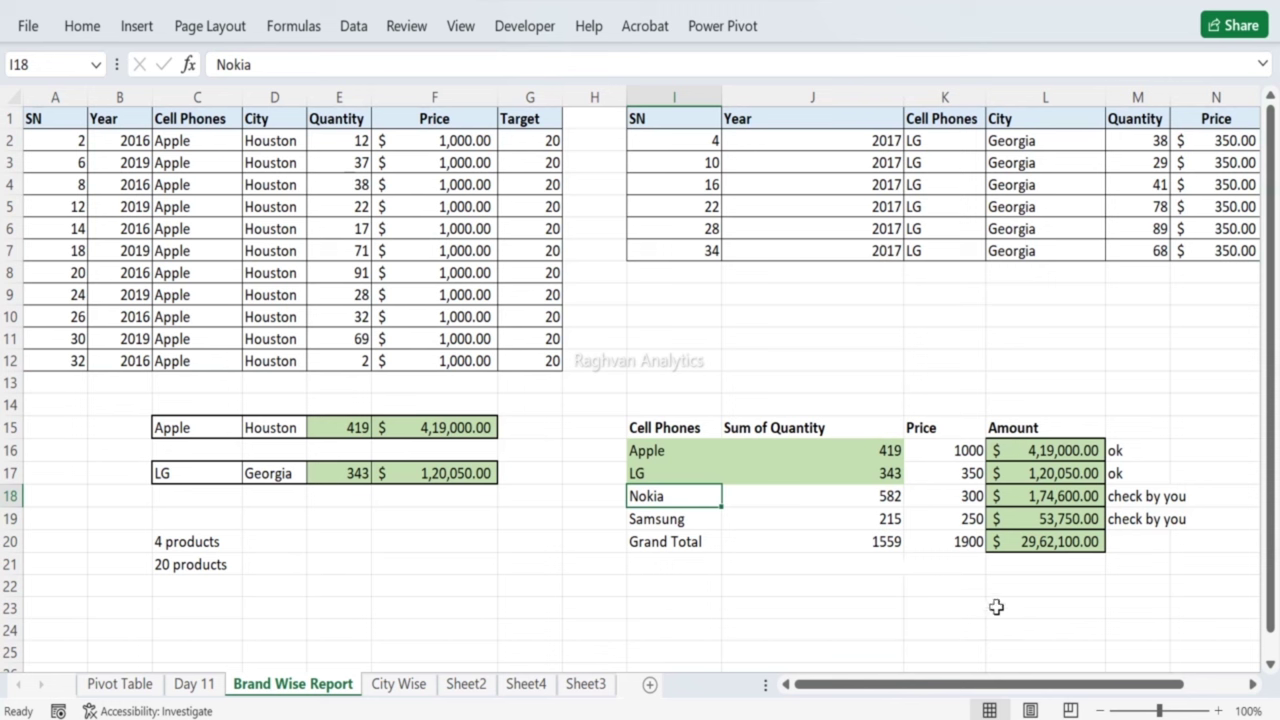
Step: Rename the Sum of Quantity heading to 'Total Quantity'
{"action": "left_click", "coordinate": [742, 423]}
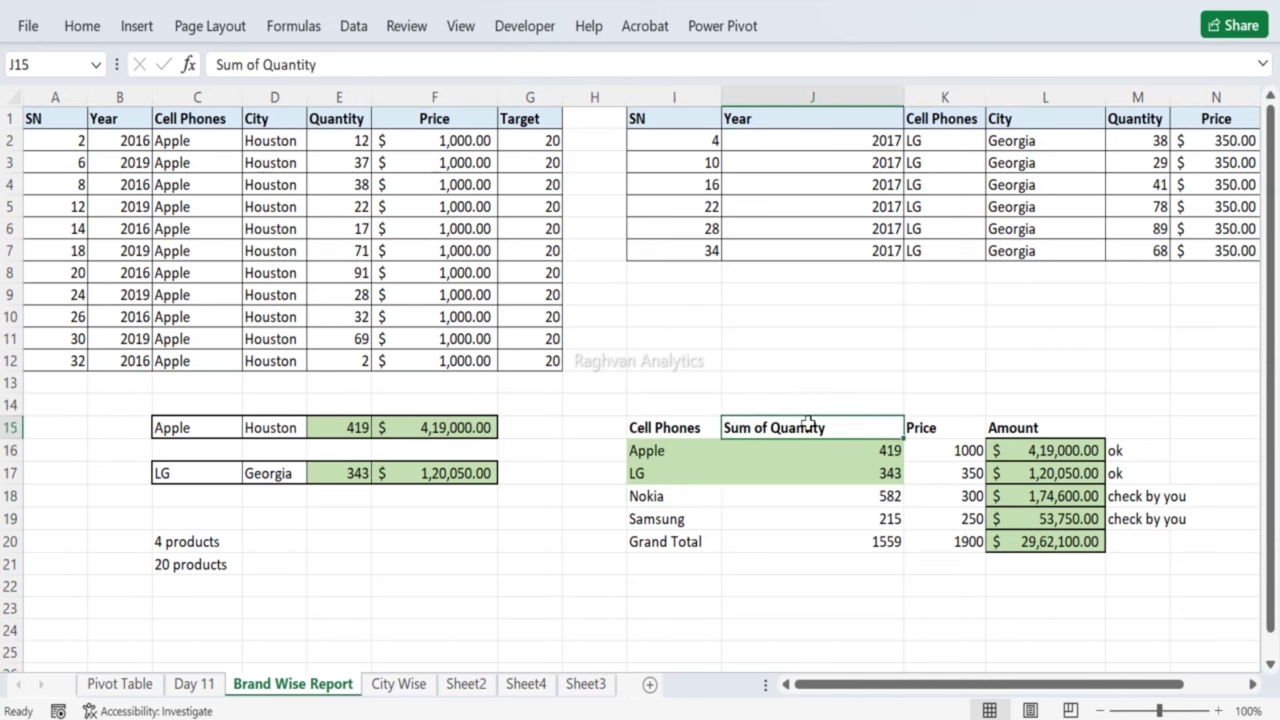
{"action": "type", "text": "Tota"}
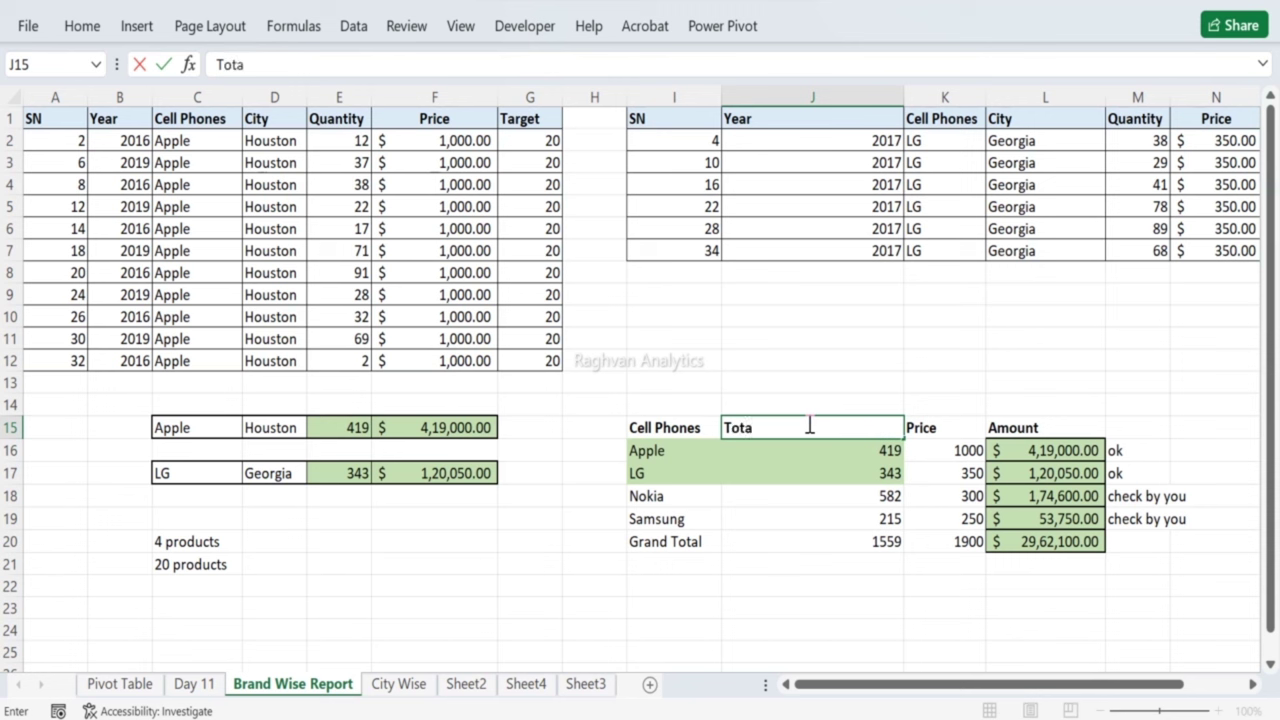
{"action": "type", "text": "l Quantity"}
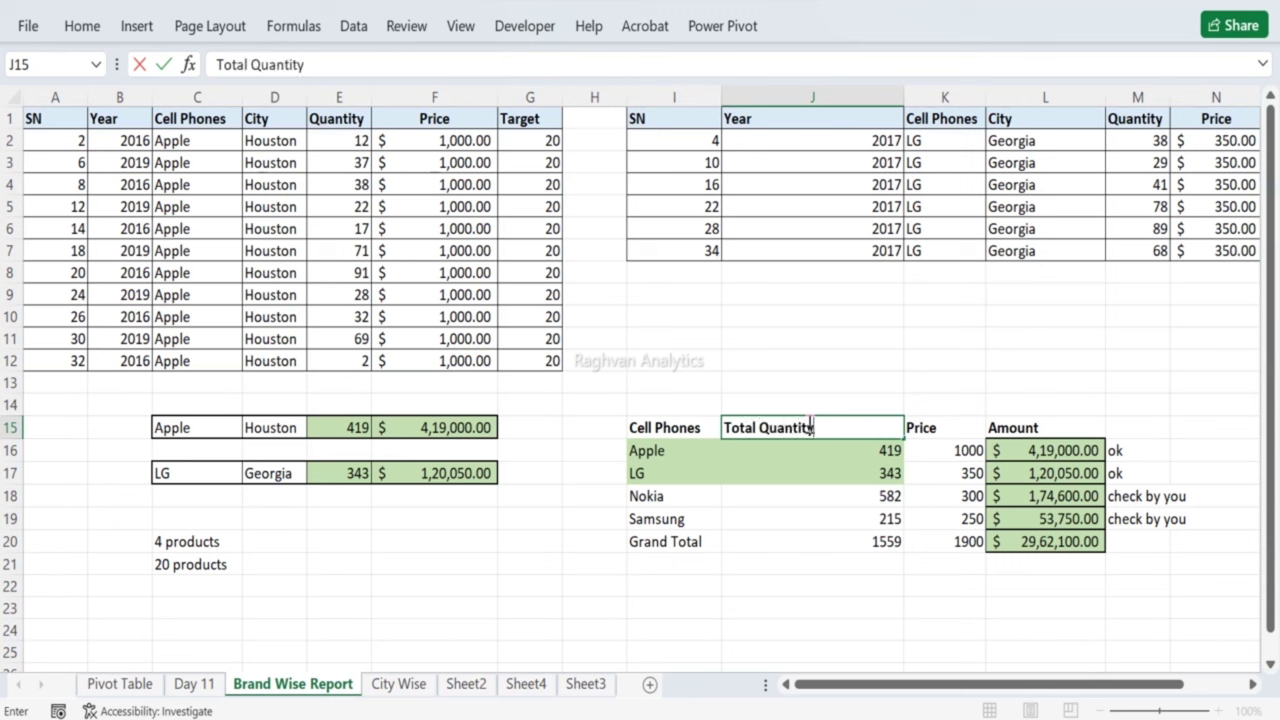
{"action": "key", "text": "Return"}
Step: Apply All Borders to the whole brand summary table
{"action": "left_click_drag", "start_coordinate": [666, 424], "coordinate": [1034, 537]}
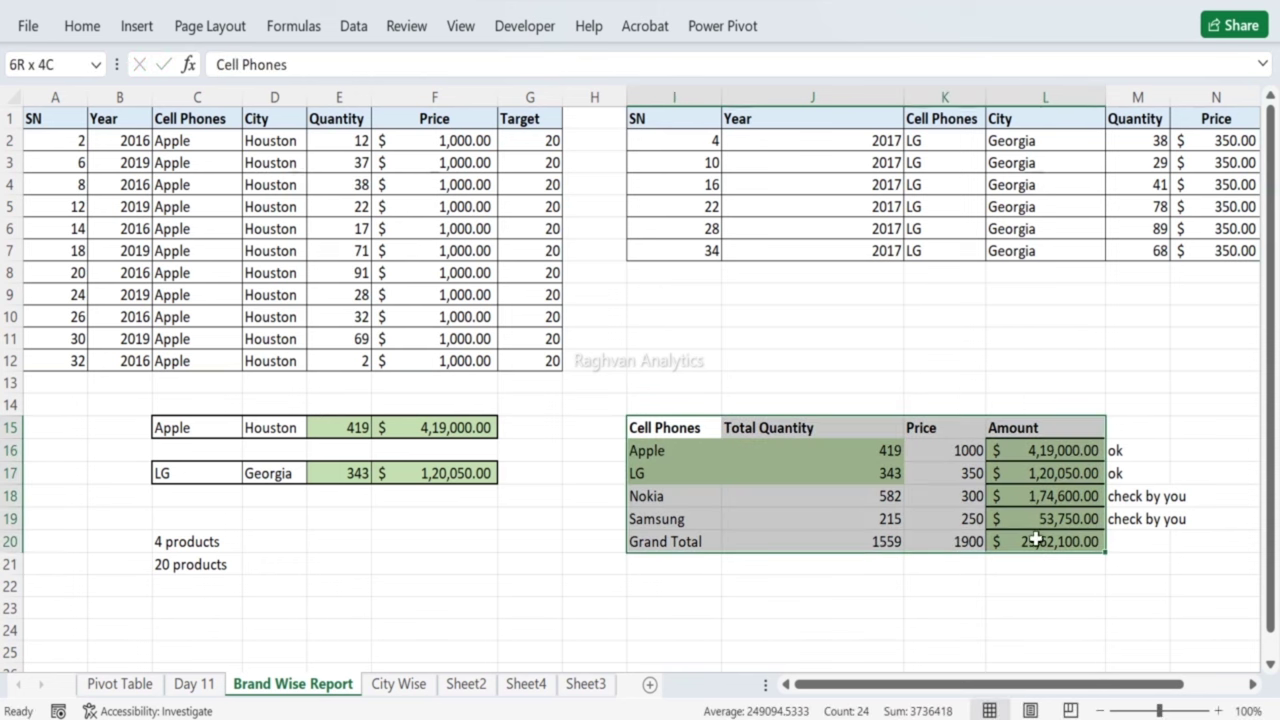
{"action": "left_click", "coordinate": [75, 31]}
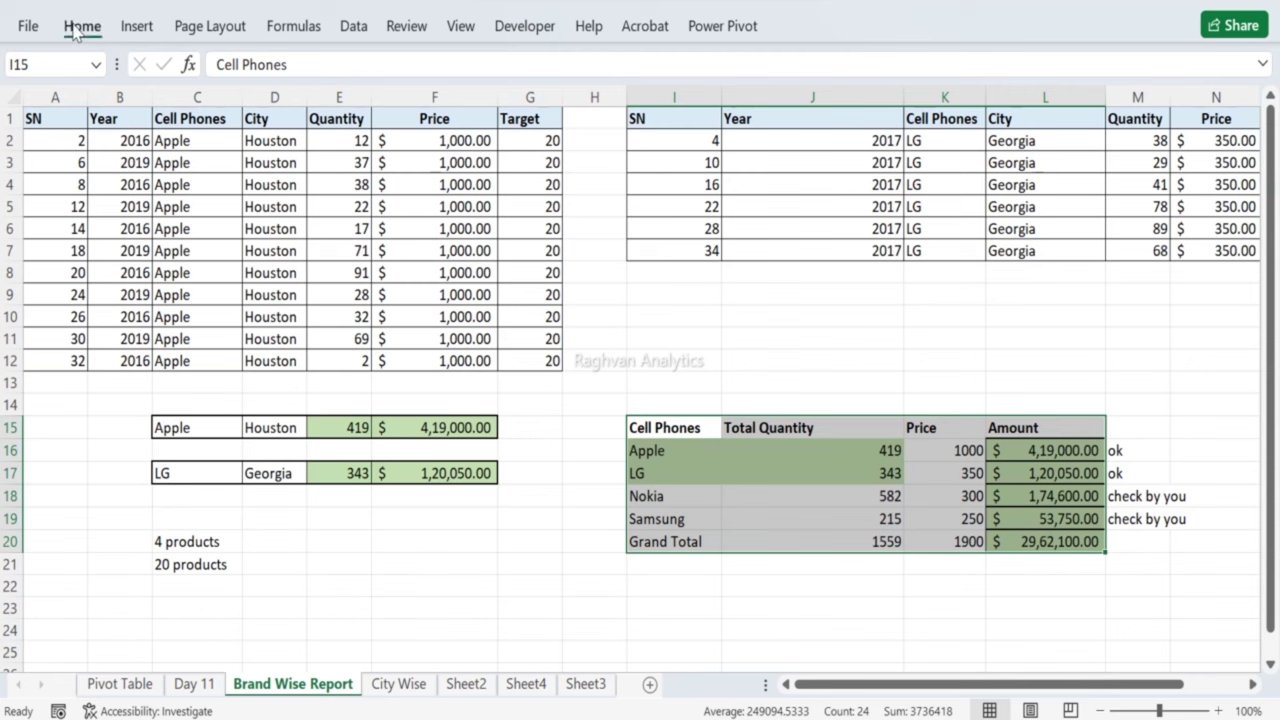
{"action": "left_click", "coordinate": [295, 106]}
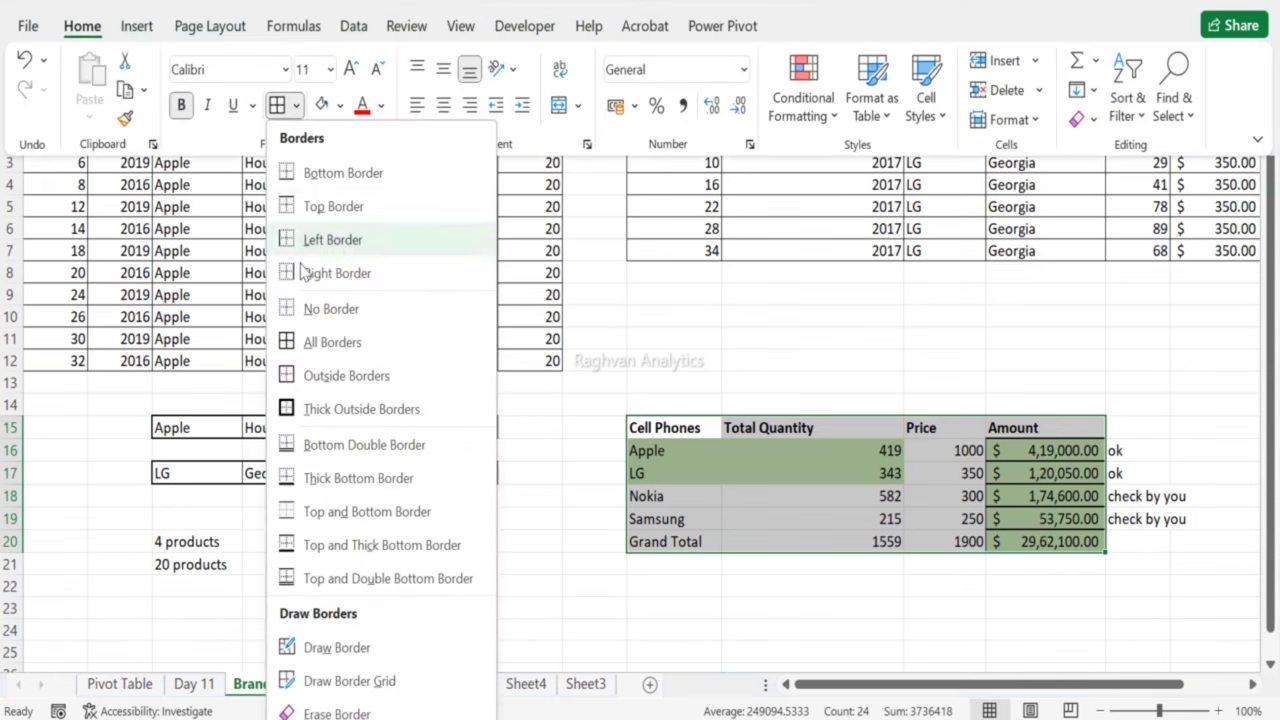
{"action": "left_click", "coordinate": [296, 339]}
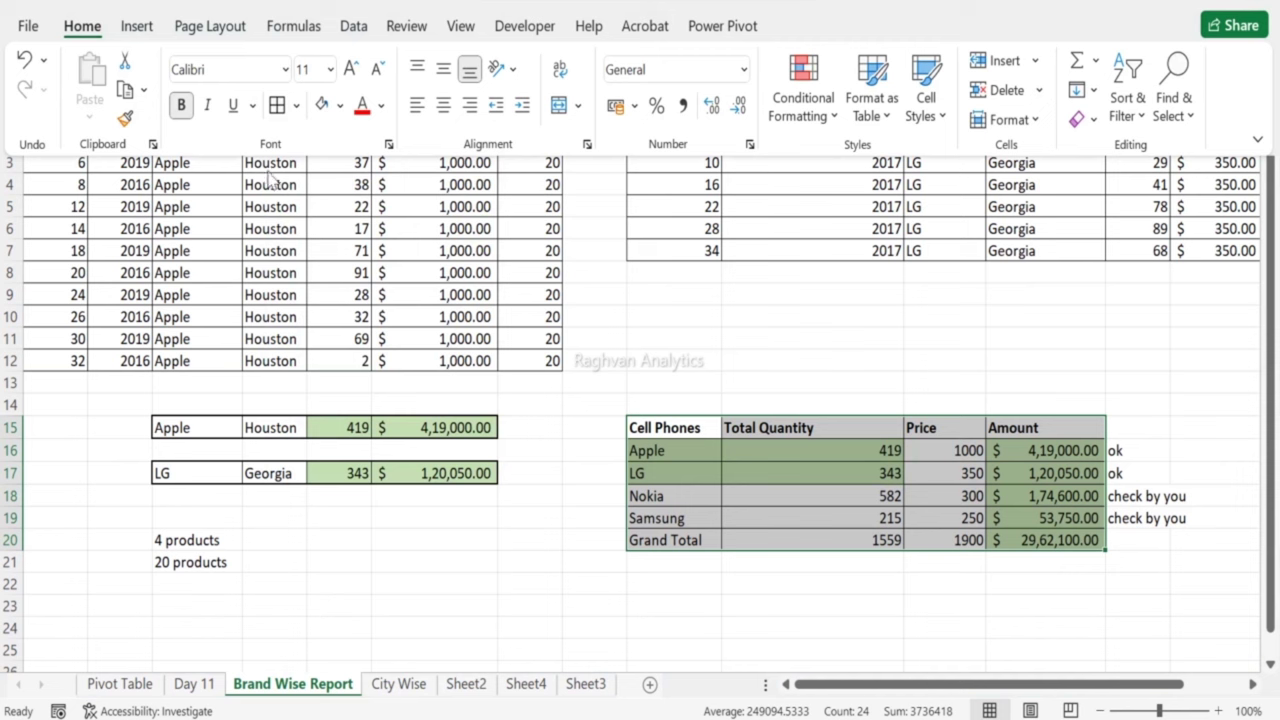
Step: Fill the summary table's header row grey-blue
{"action": "left_click", "coordinate": [660, 428]}
{"action": "left_click_drag", "start_coordinate": [660, 428], "coordinate": [1016, 427]}
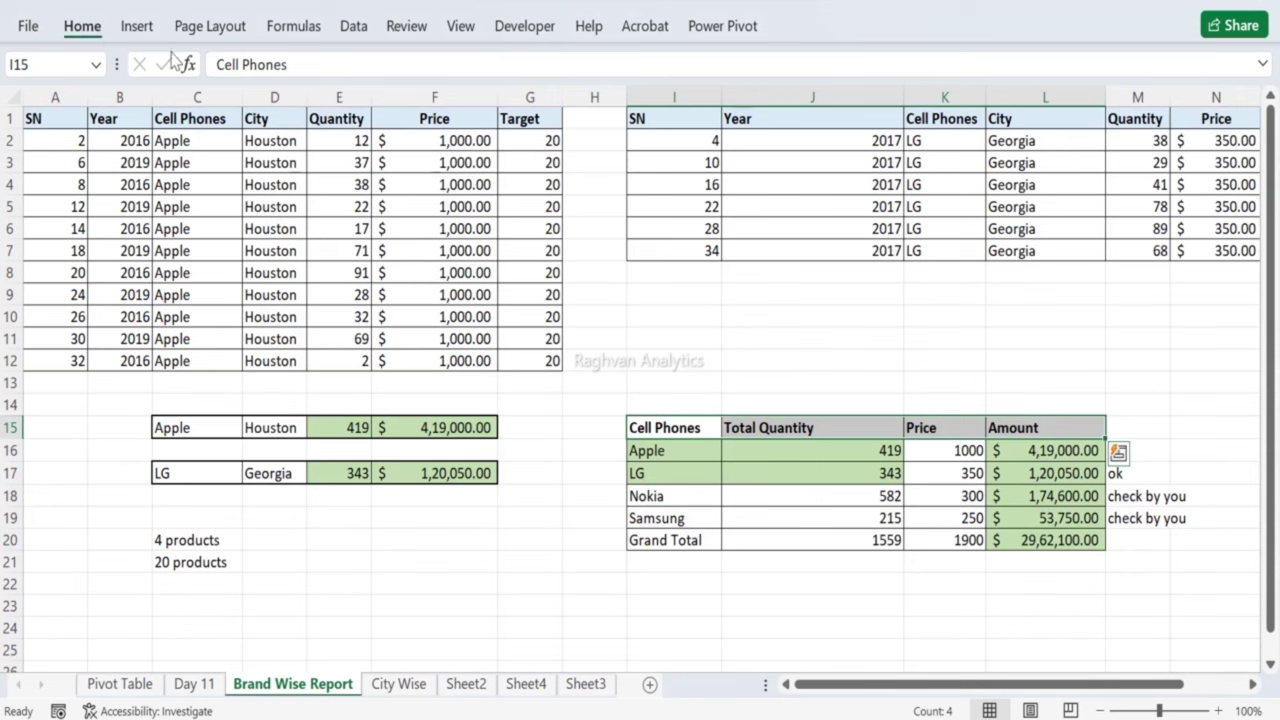
{"action": "left_click", "coordinate": [82, 26]}
{"action": "left_click", "coordinate": [340, 105]}
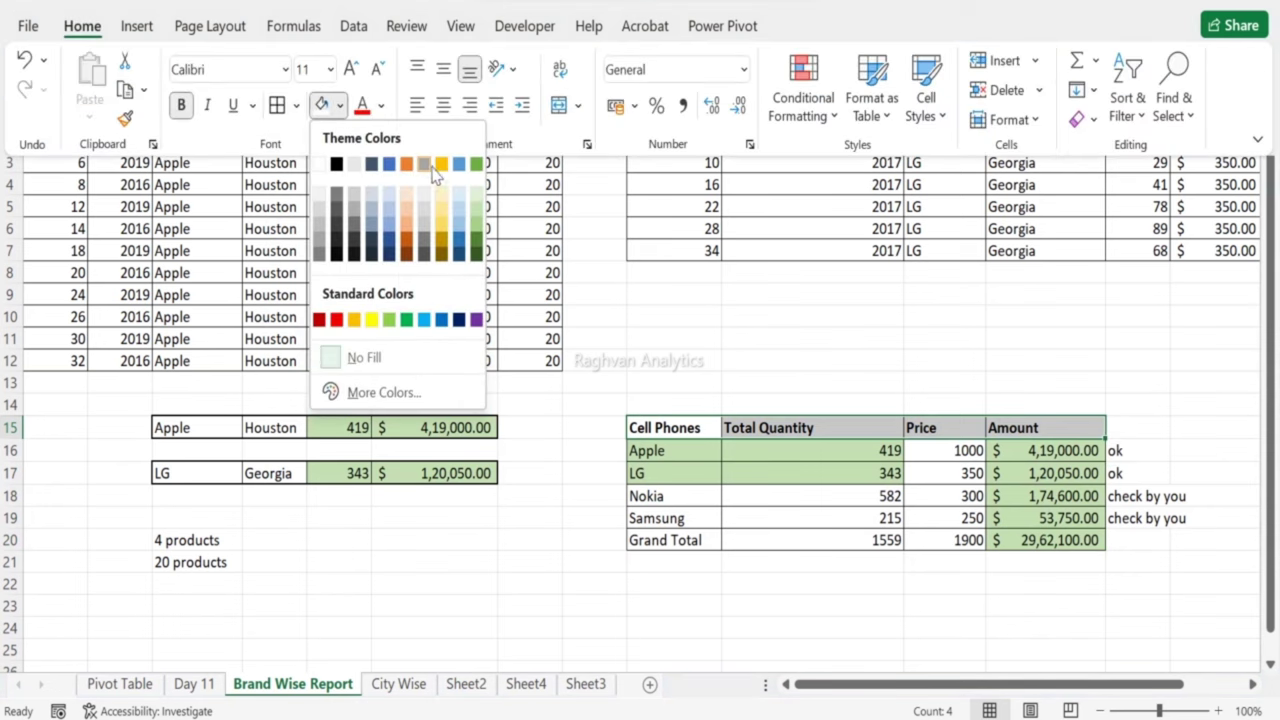
{"action": "left_click", "coordinate": [466, 228]}
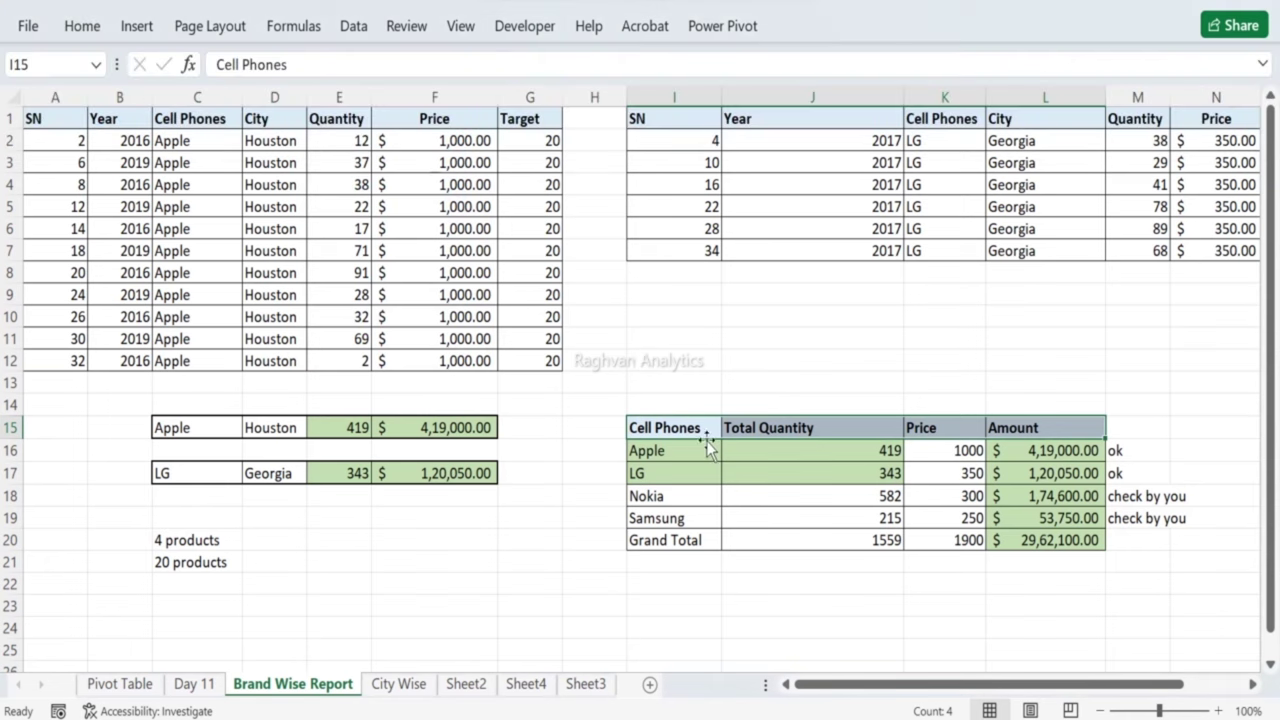
{"action": "left_click", "coordinate": [670, 428]}
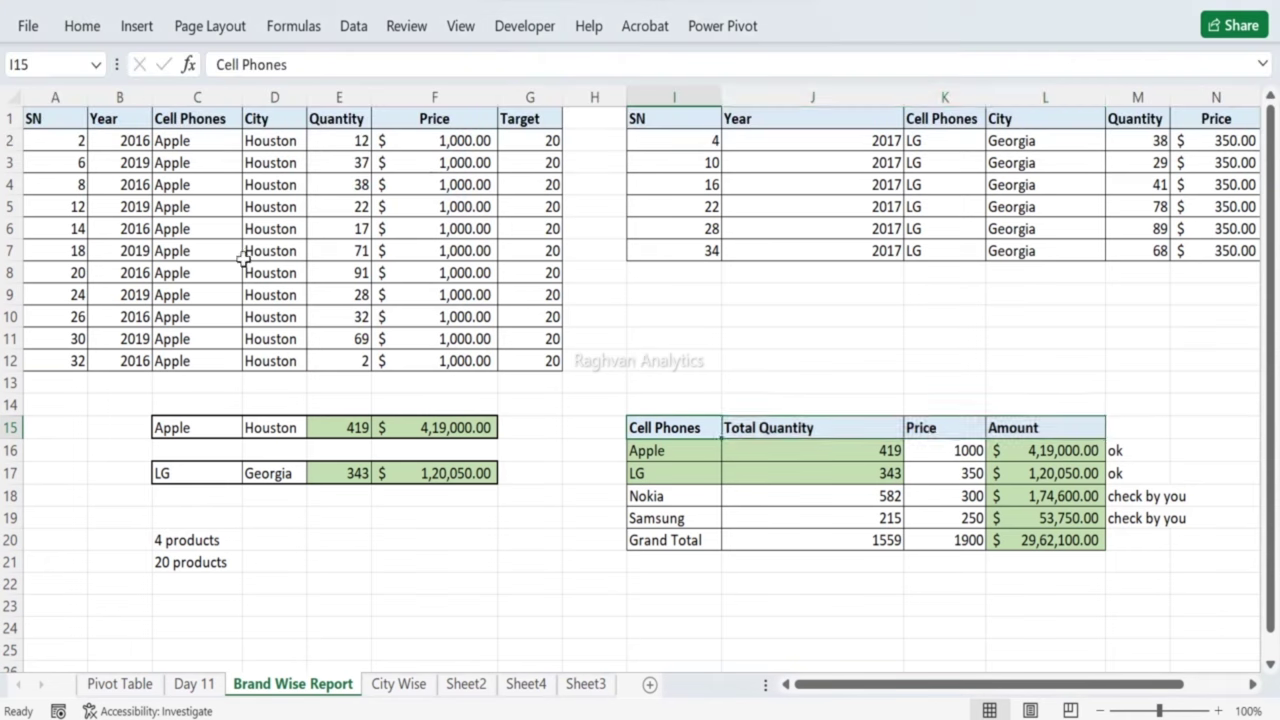
{"action": "left_click", "coordinate": [268, 121]}
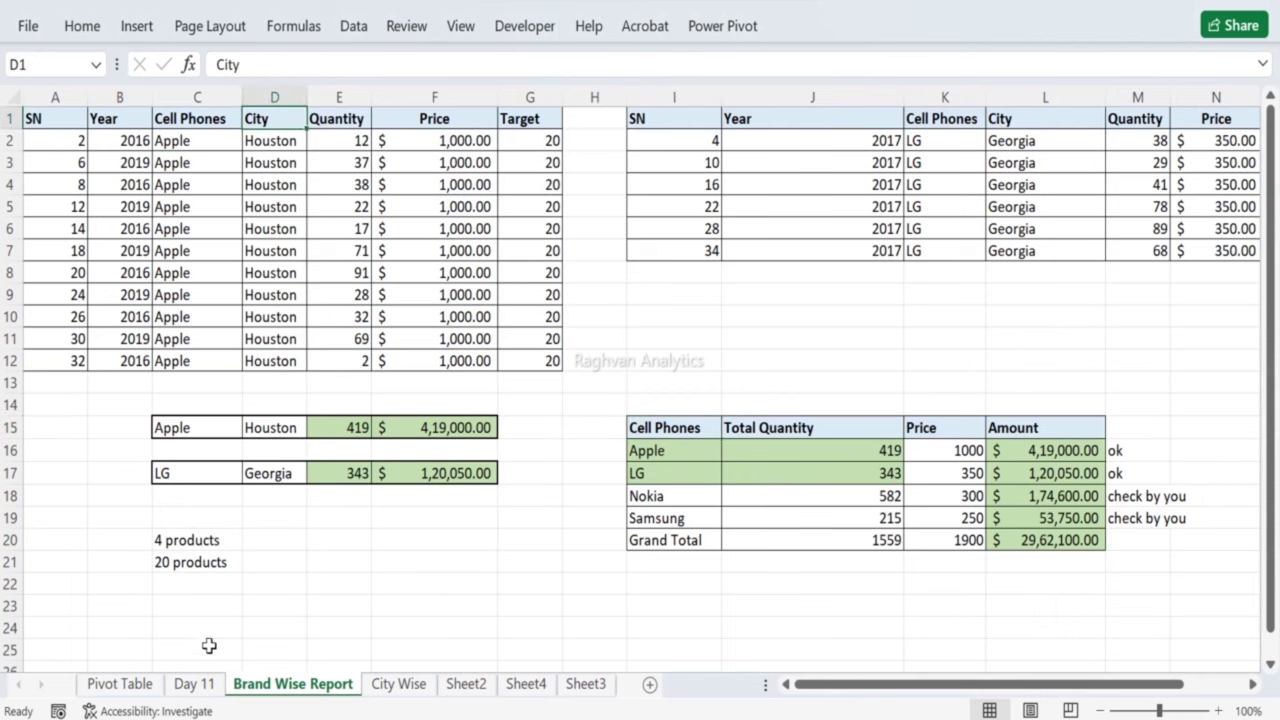
Step: Regroup the pivot rows by City instead of Cell Phones, totalling 1559
{"action": "left_click", "coordinate": [190, 684]}
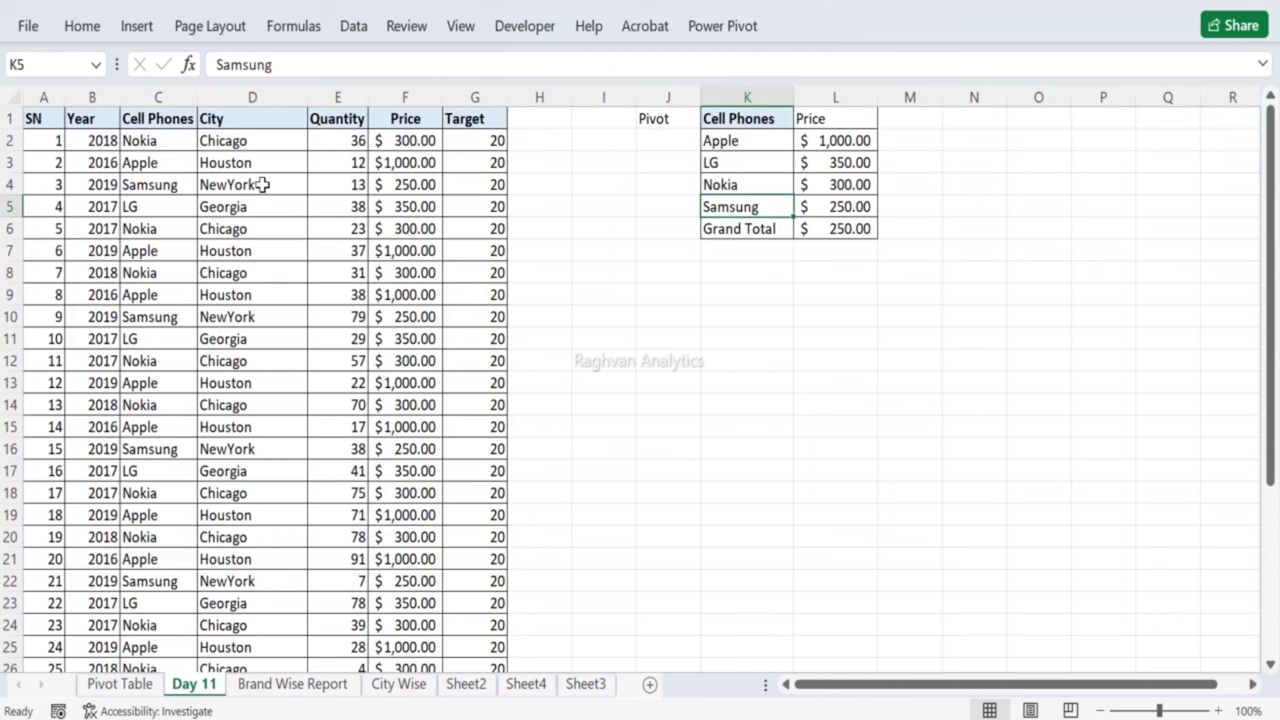
{"action": "left_click", "coordinate": [119, 684]}
{"action": "left_click", "coordinate": [73, 231]}
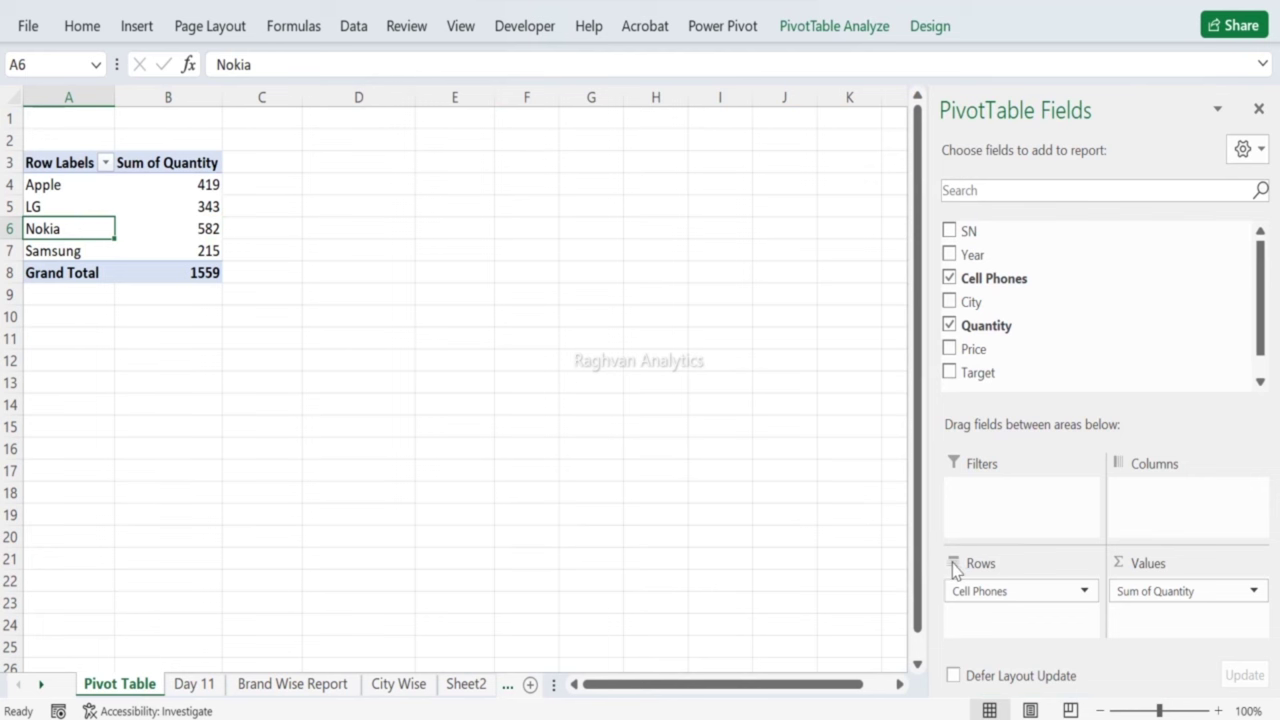
{"action": "left_click_drag", "start_coordinate": [970, 591], "coordinate": [1000, 283]}
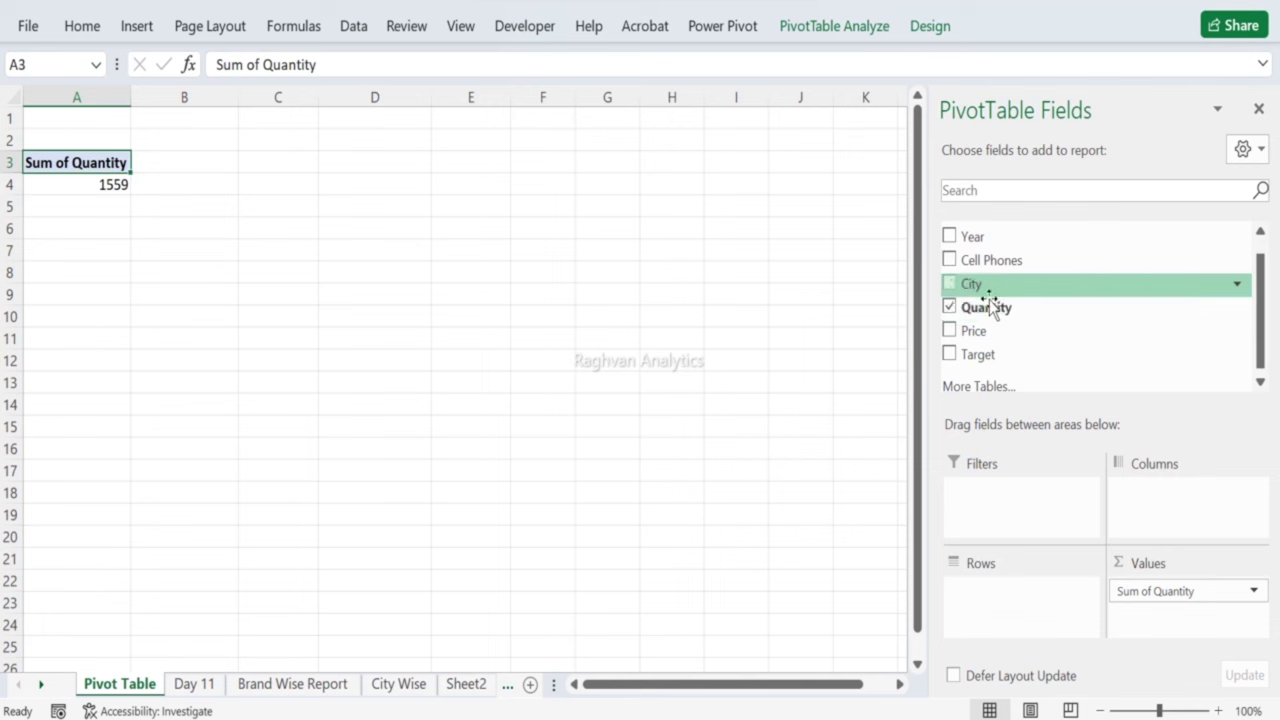
{"action": "left_click_drag", "start_coordinate": [993, 285], "coordinate": [981, 590]}
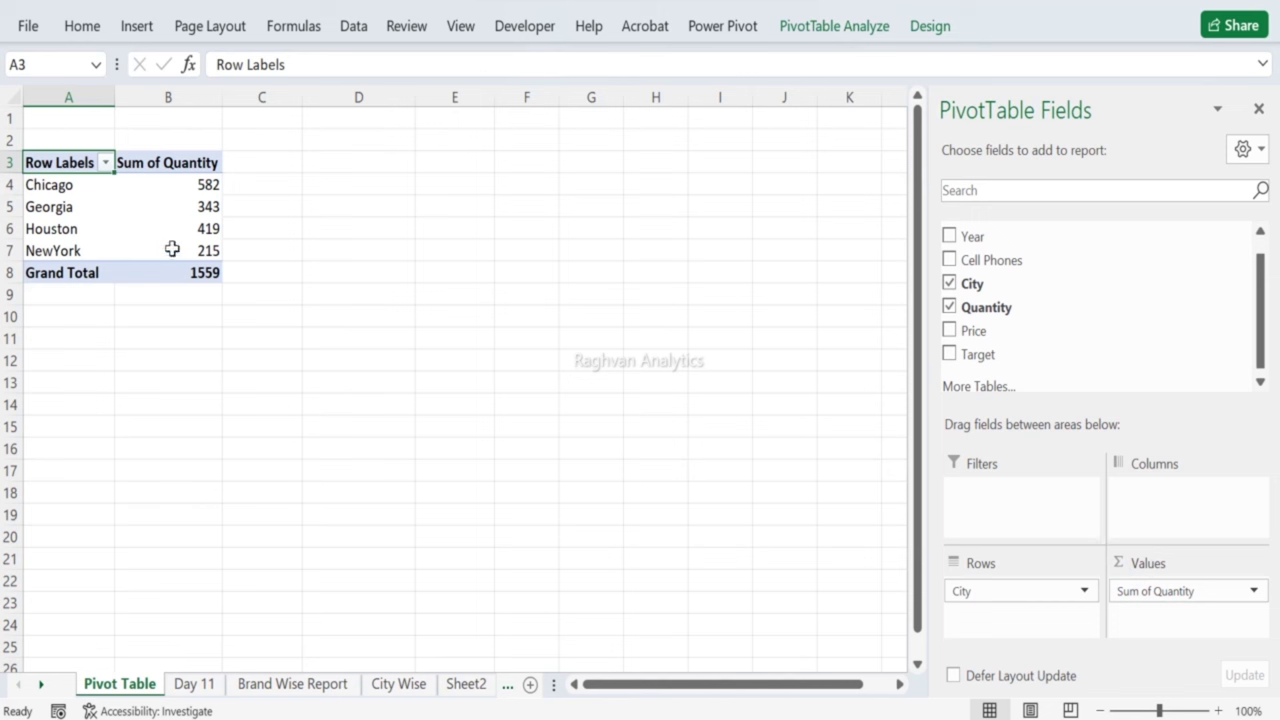
{"action": "left_click", "coordinate": [195, 684]}
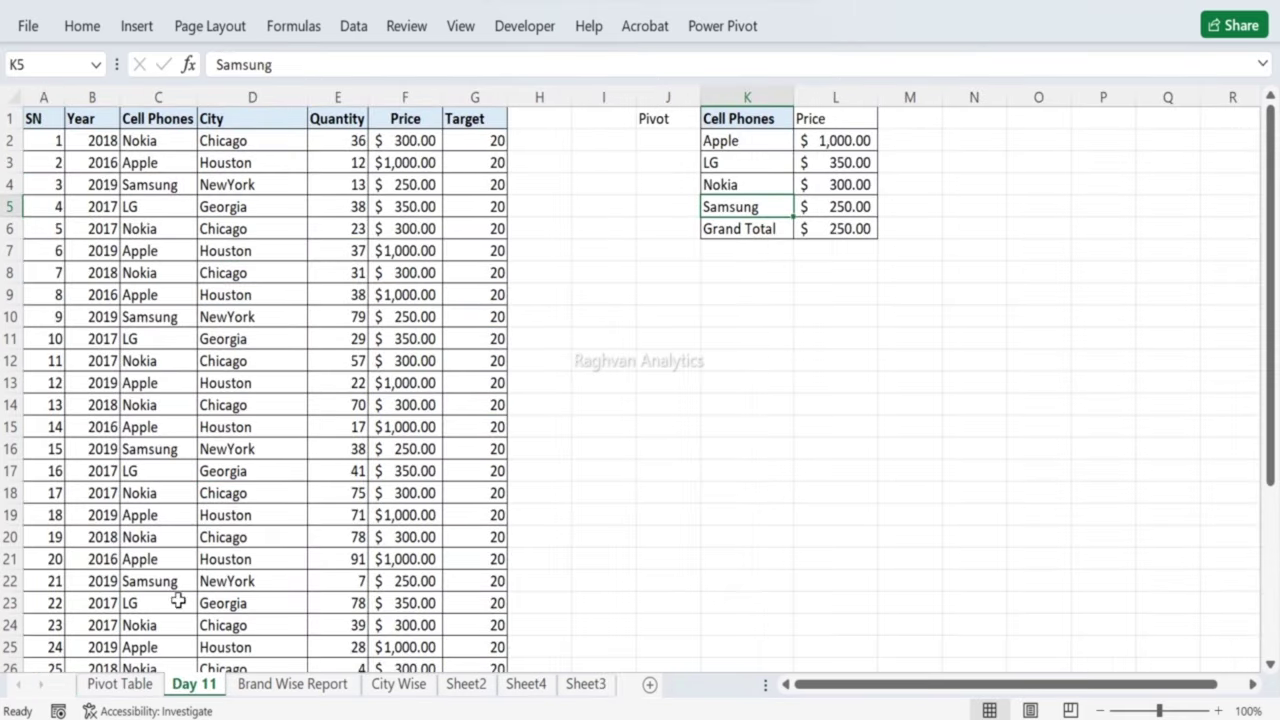
{"action": "left_click", "coordinate": [462, 136]}
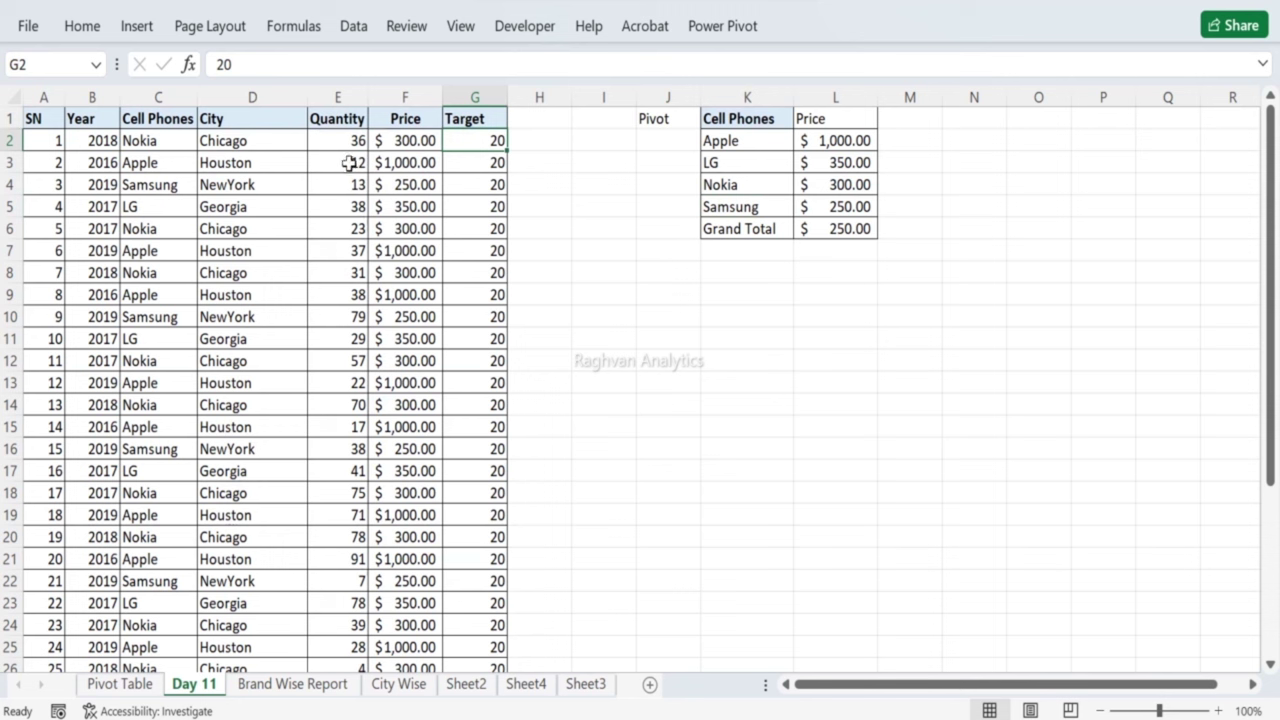
{"action": "left_click", "coordinate": [347, 163]}
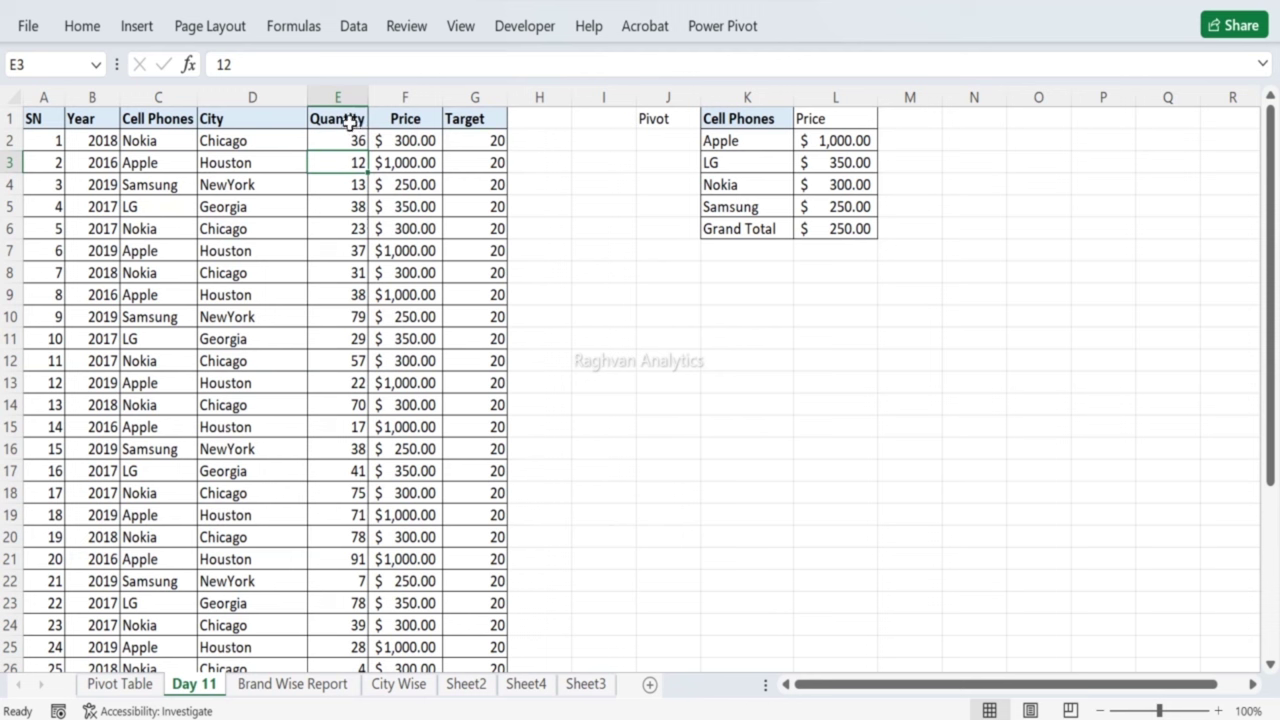
{"action": "left_click", "coordinate": [106, 142]}
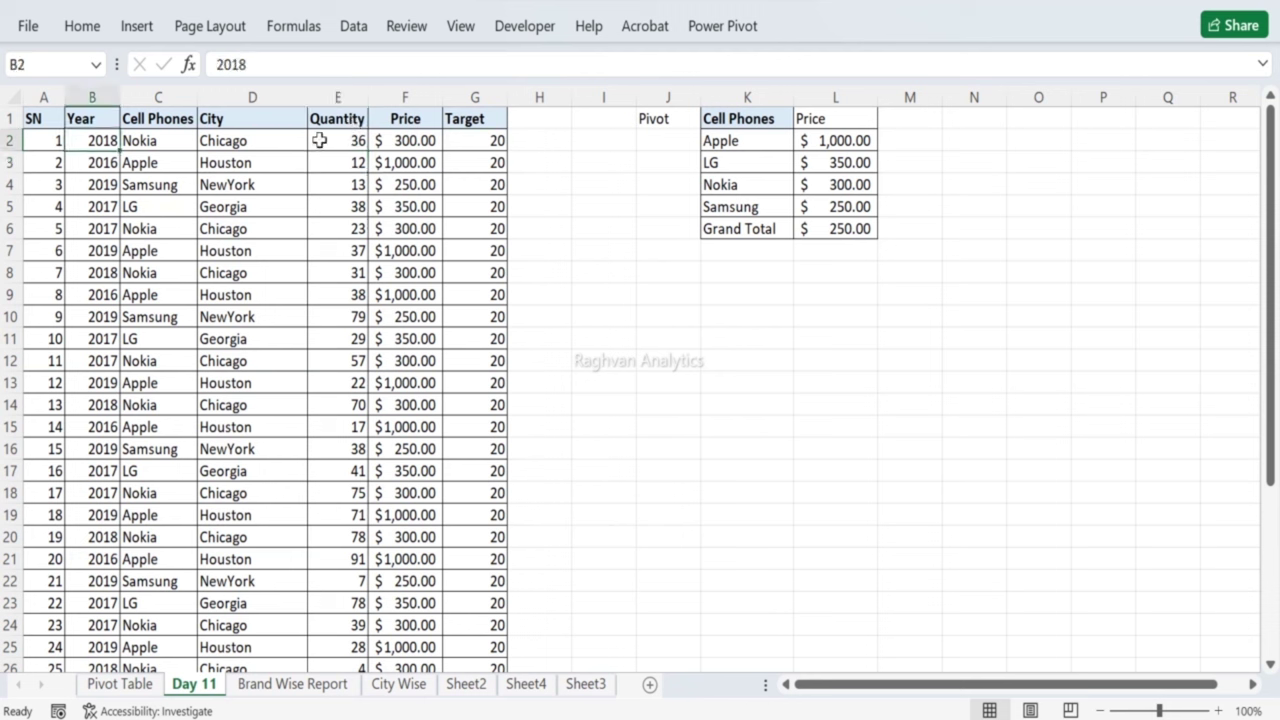
{"action": "left_click", "coordinate": [111, 272]}
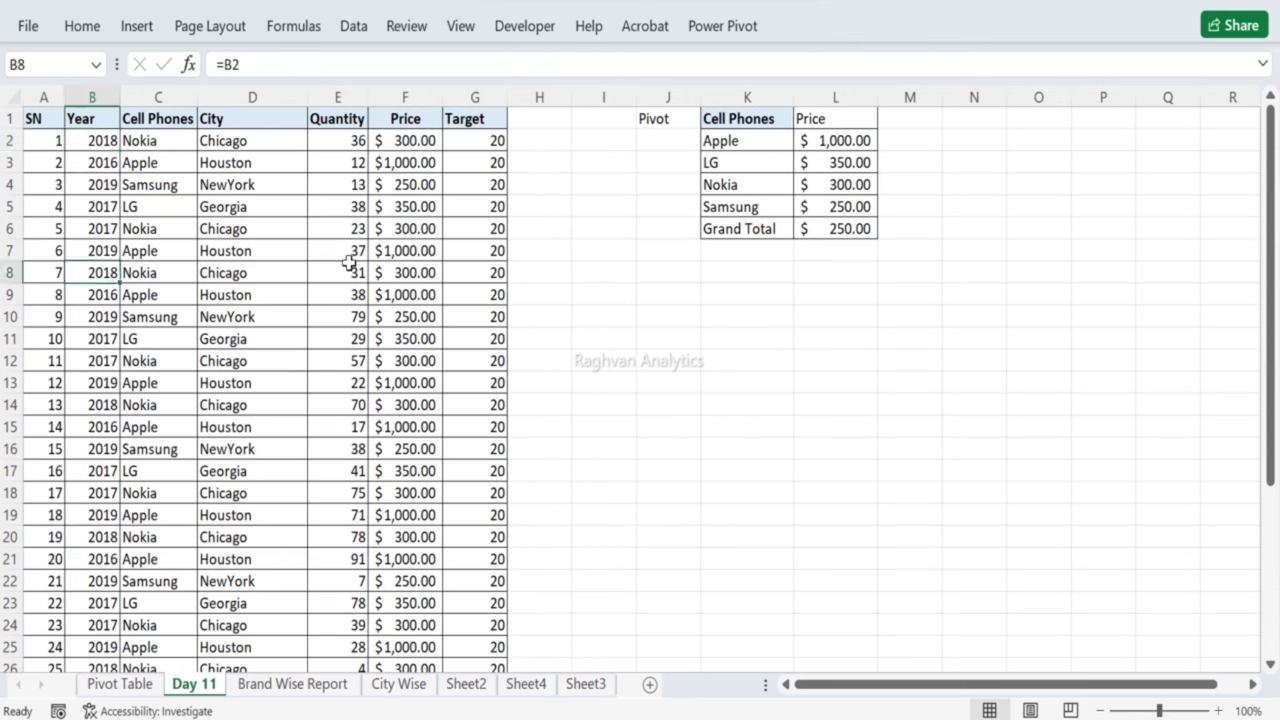
{"action": "left_click_drag", "start_coordinate": [320, 271], "coordinate": [76, 262]}
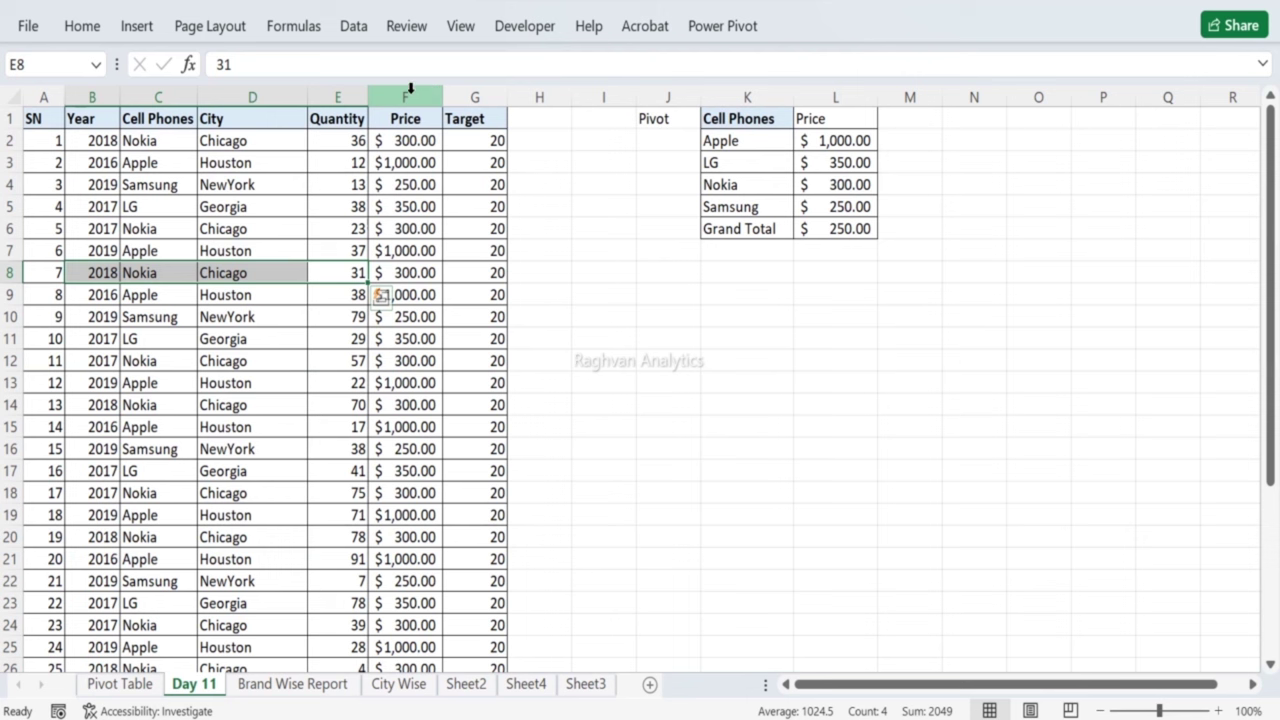
{"action": "left_click", "coordinate": [466, 136]}
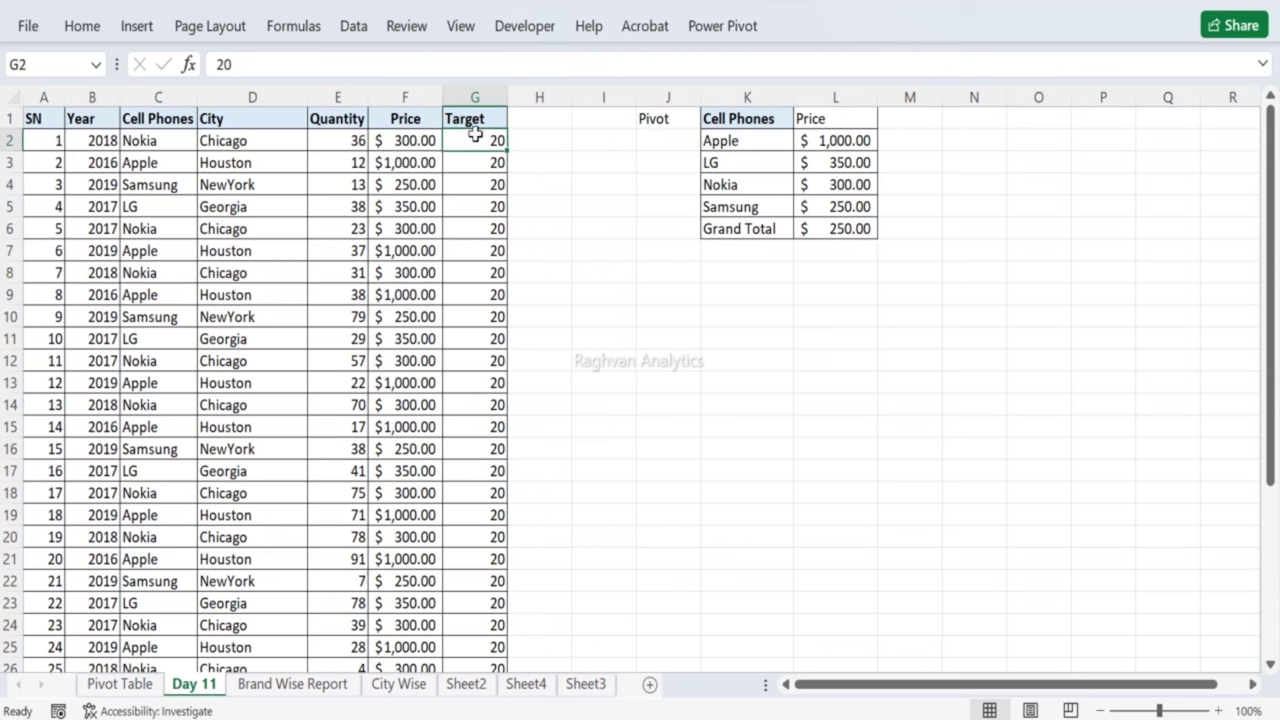
Step: Copy the four city quantity totals from the pivot into City Wise A2:B5
{"action": "left_click", "coordinate": [104, 686]}
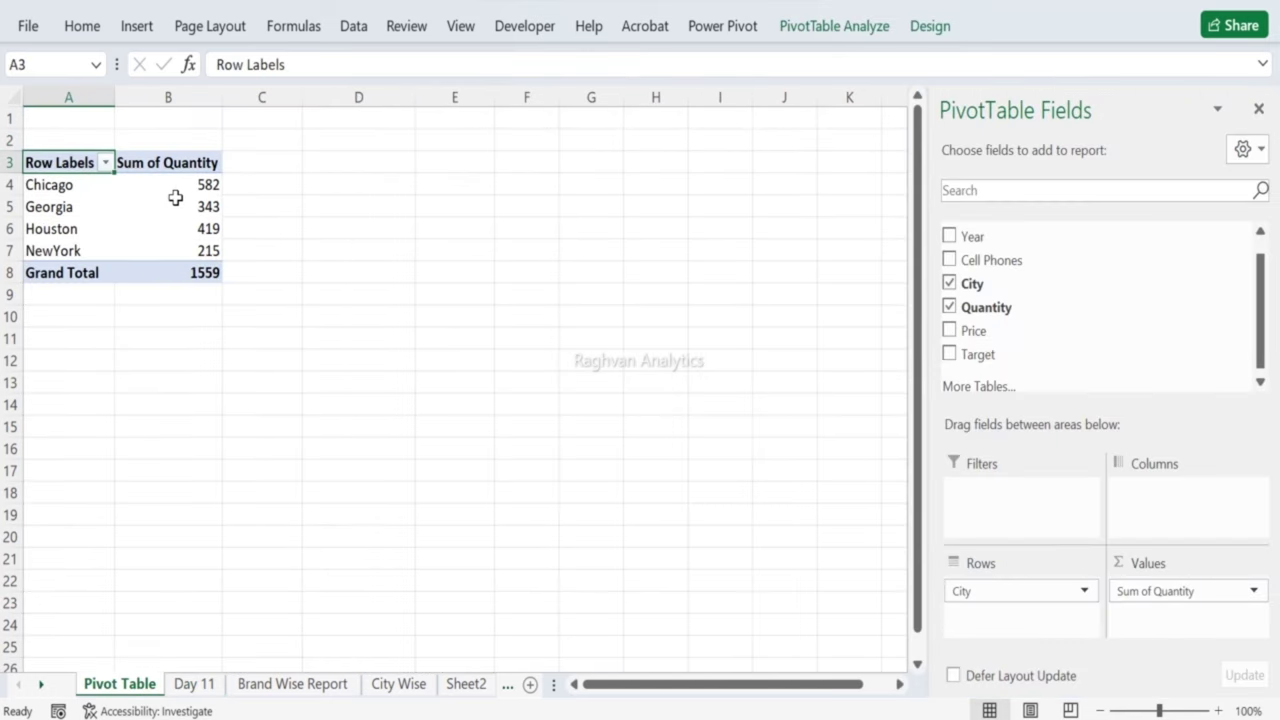
{"action": "left_click_drag", "start_coordinate": [48, 184], "coordinate": [93, 251]}
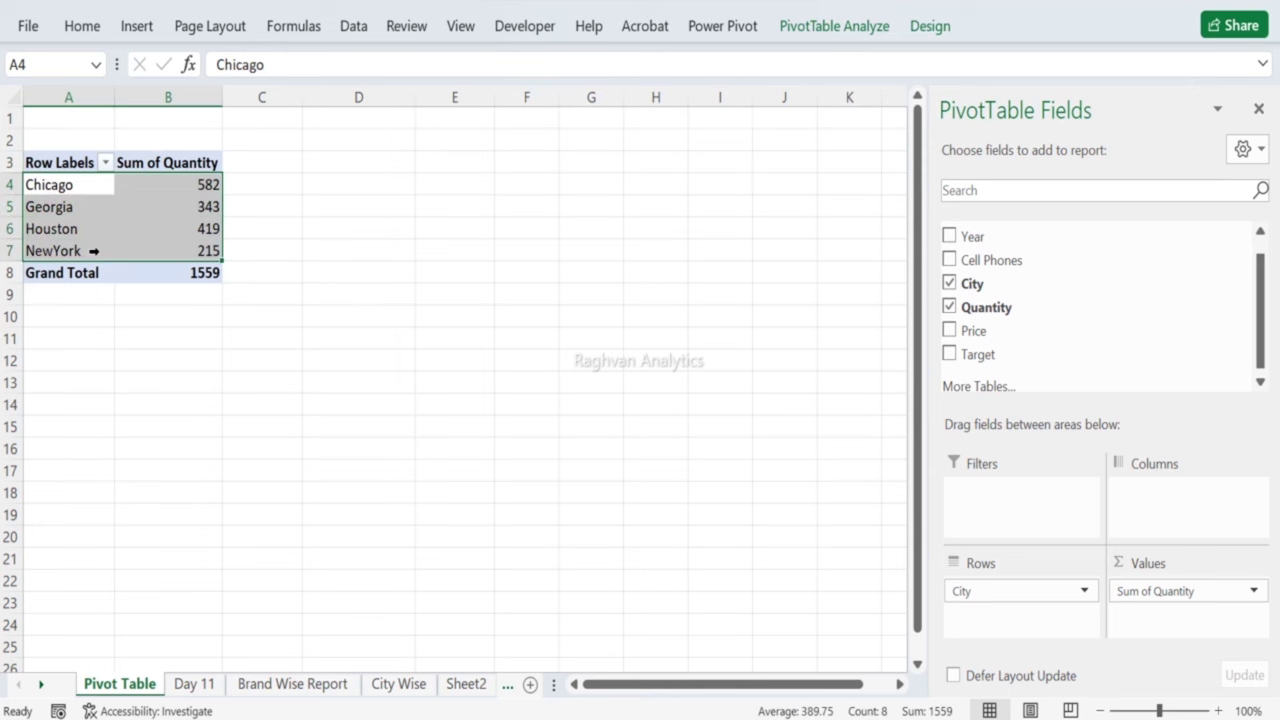
{"action": "key", "text": "ctrl+c"}
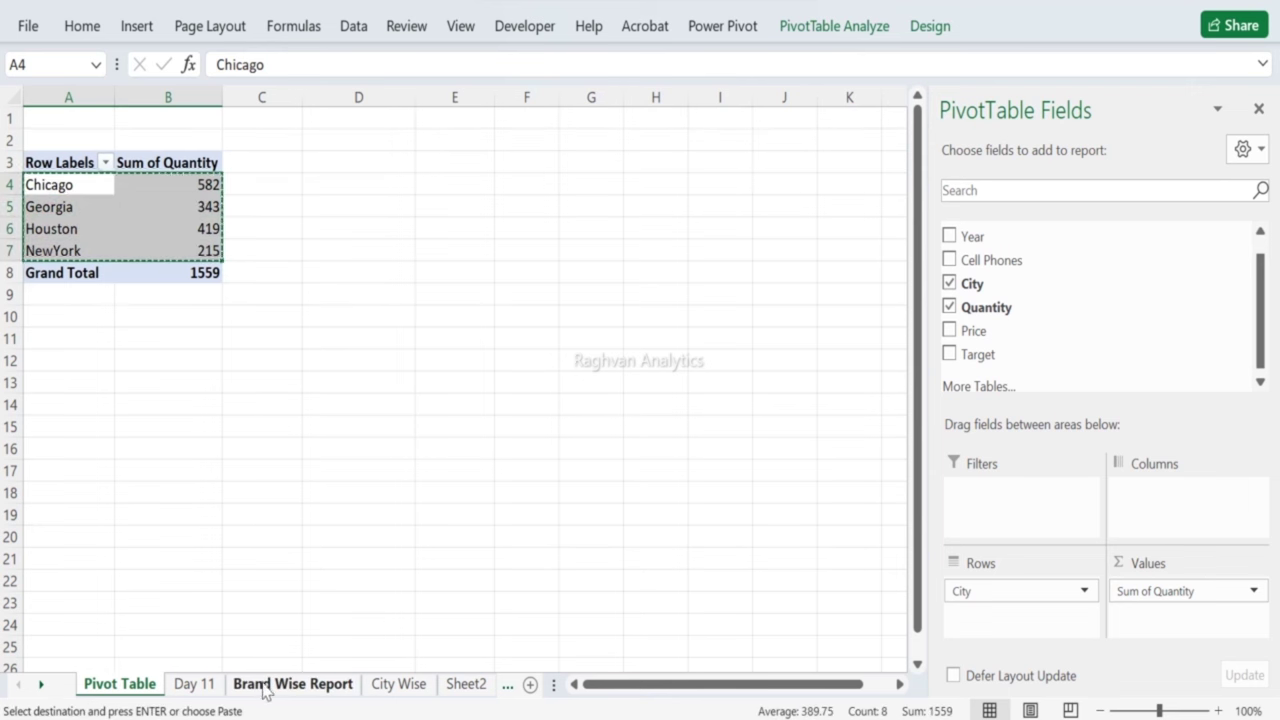
{"action": "left_click", "coordinate": [387, 684]}
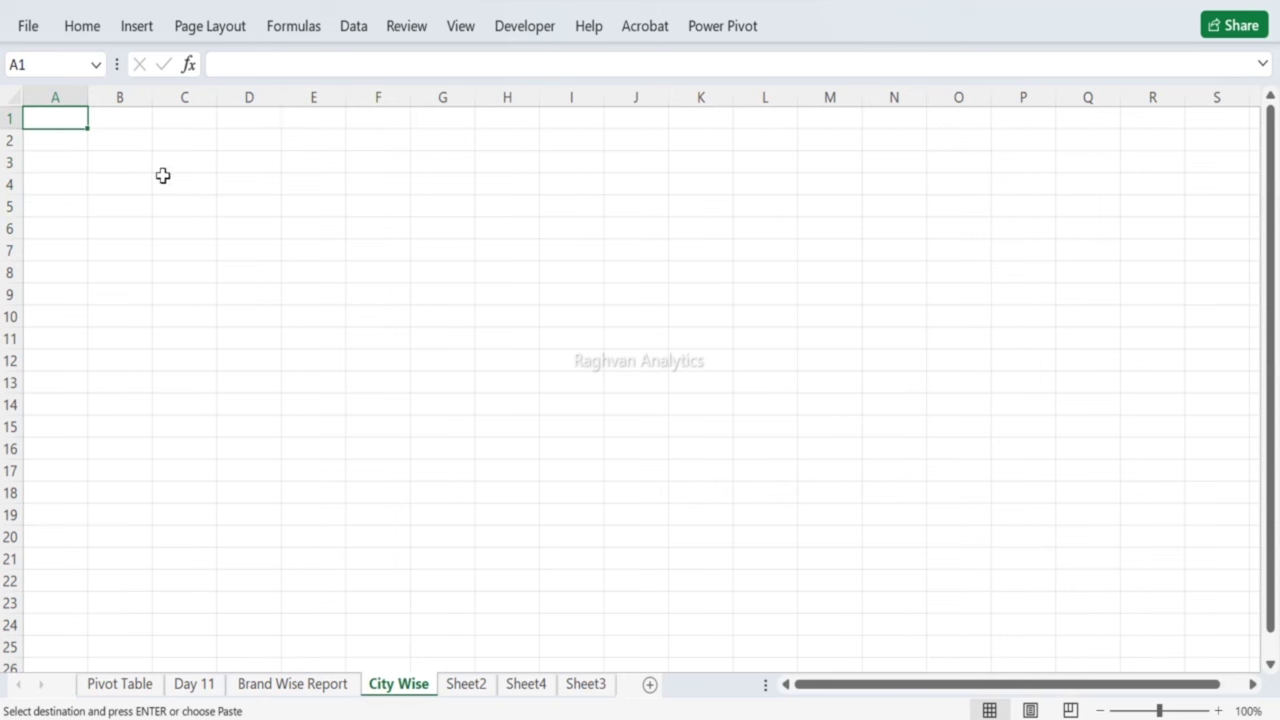
{"action": "left_click", "coordinate": [62, 138]}
{"action": "key", "text": "ctrl+v"}
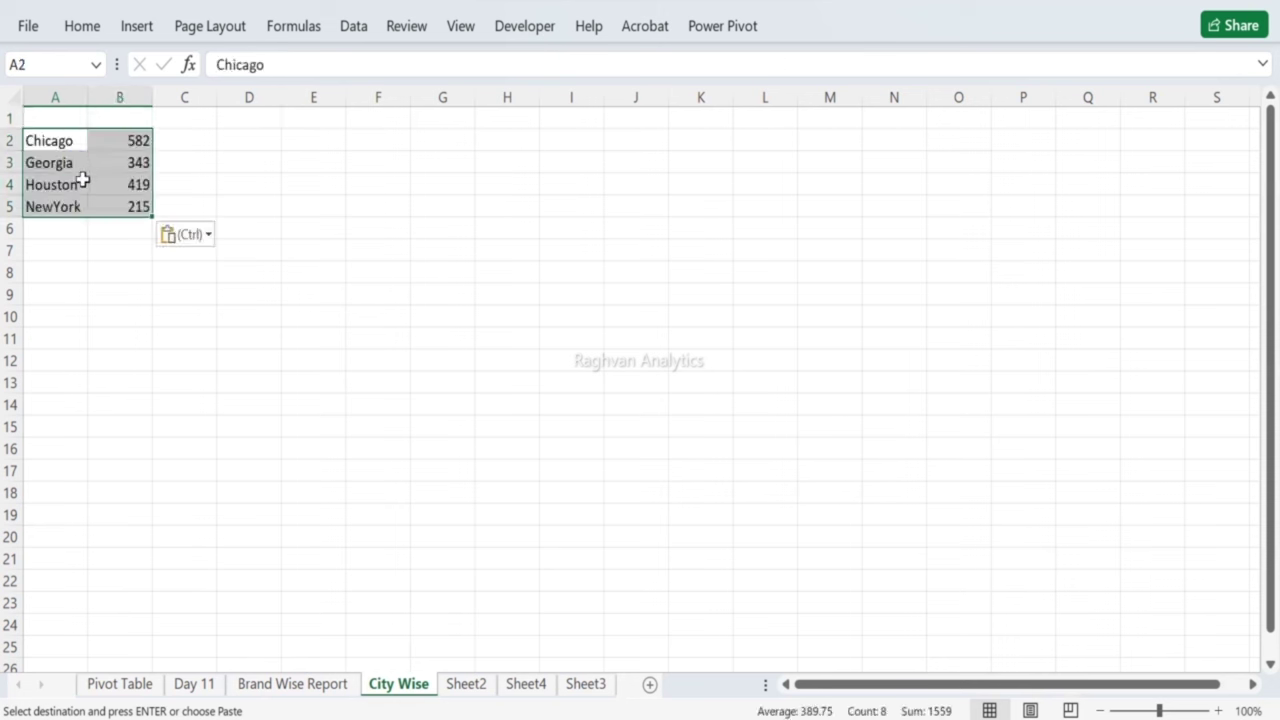
Step: Add 'City' and 'Total Quantity' headers in A1:B1 and widen column B
{"action": "left_click", "coordinate": [45, 122]}
{"action": "type", "text": "Ci"}
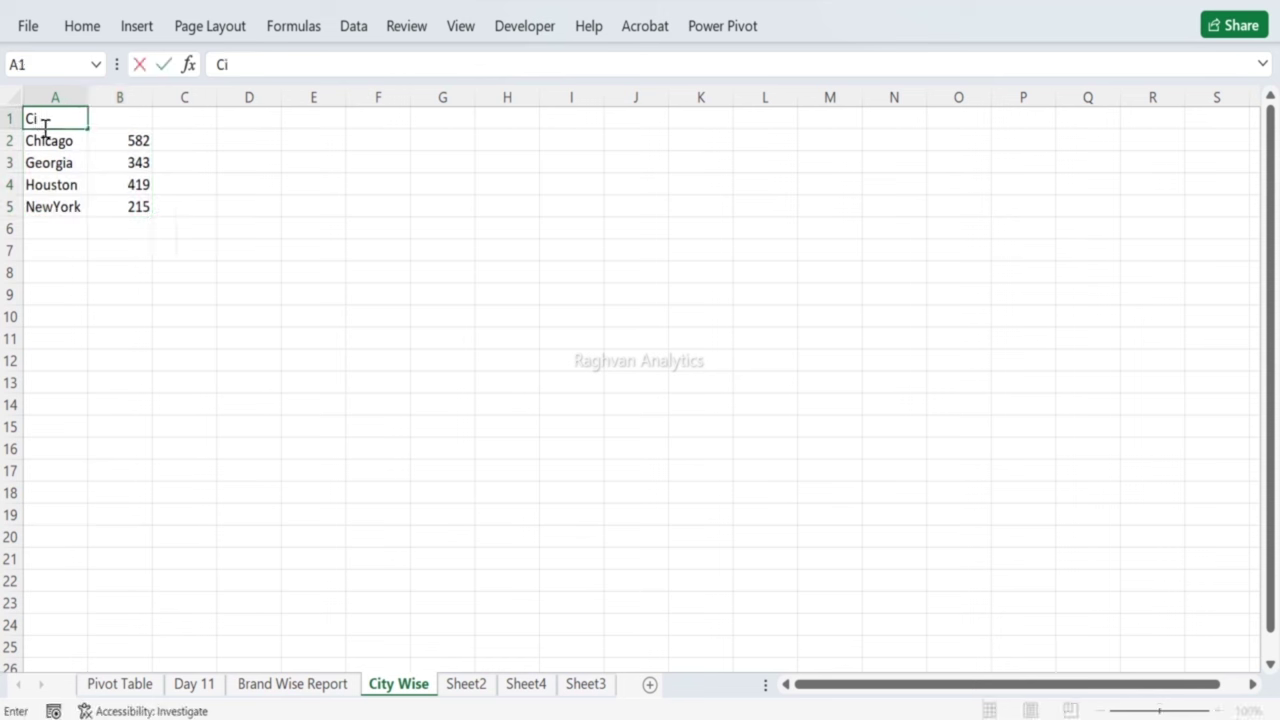
{"action": "type", "text": "ty"}
{"action": "key", "text": "Tab"}
{"action": "type", "text": "To"}
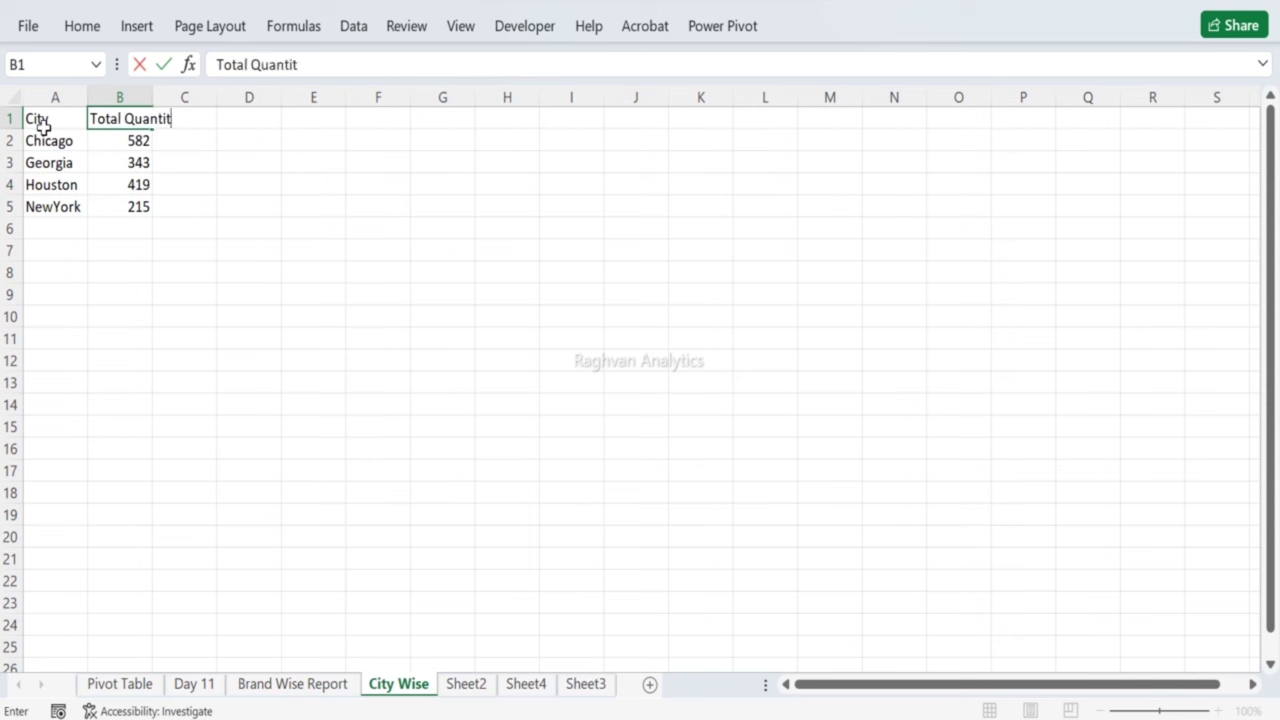
{"action": "left_click", "coordinate": [45, 133]}
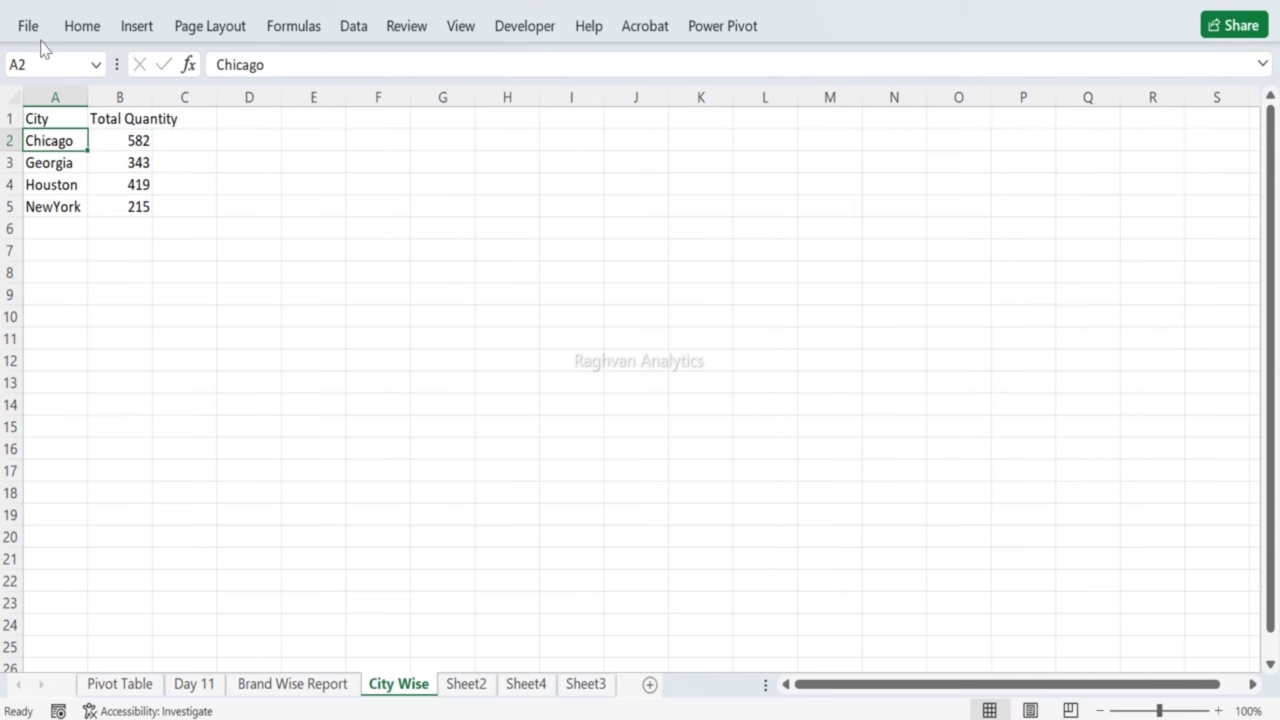
{"action": "left_click_drag", "start_coordinate": [151, 100], "coordinate": [259, 105]}
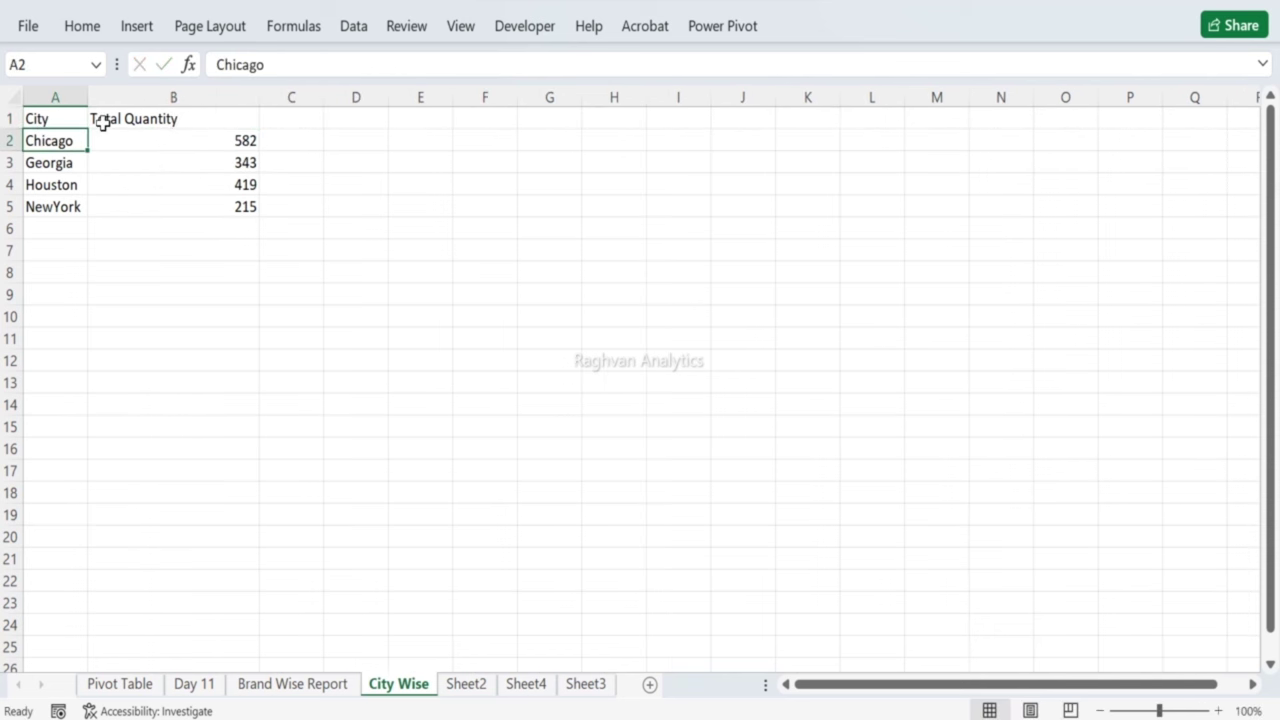
Step: Apply All Borders to the City Wise table A1:B5
{"action": "left_click_drag", "start_coordinate": [82, 118], "coordinate": [190, 206]}
{"action": "left_click", "coordinate": [79, 25]}
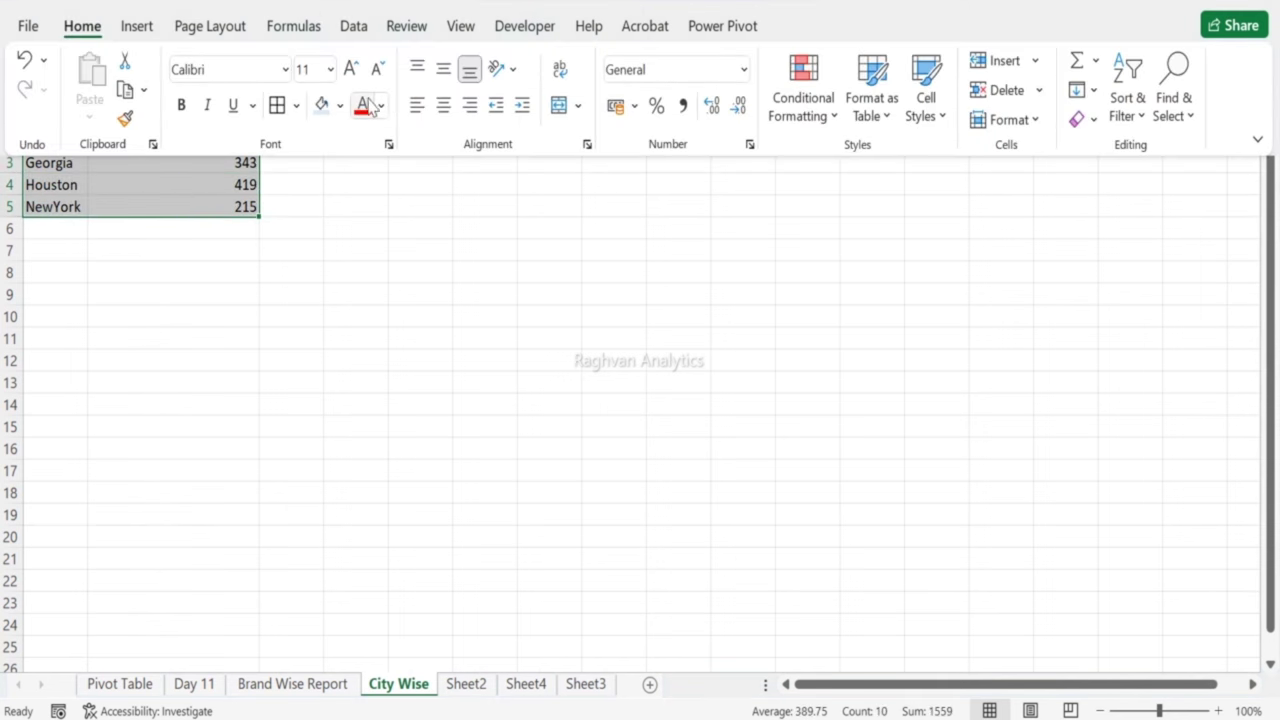
{"action": "left_click", "coordinate": [296, 105]}
{"action": "left_click", "coordinate": [325, 343]}
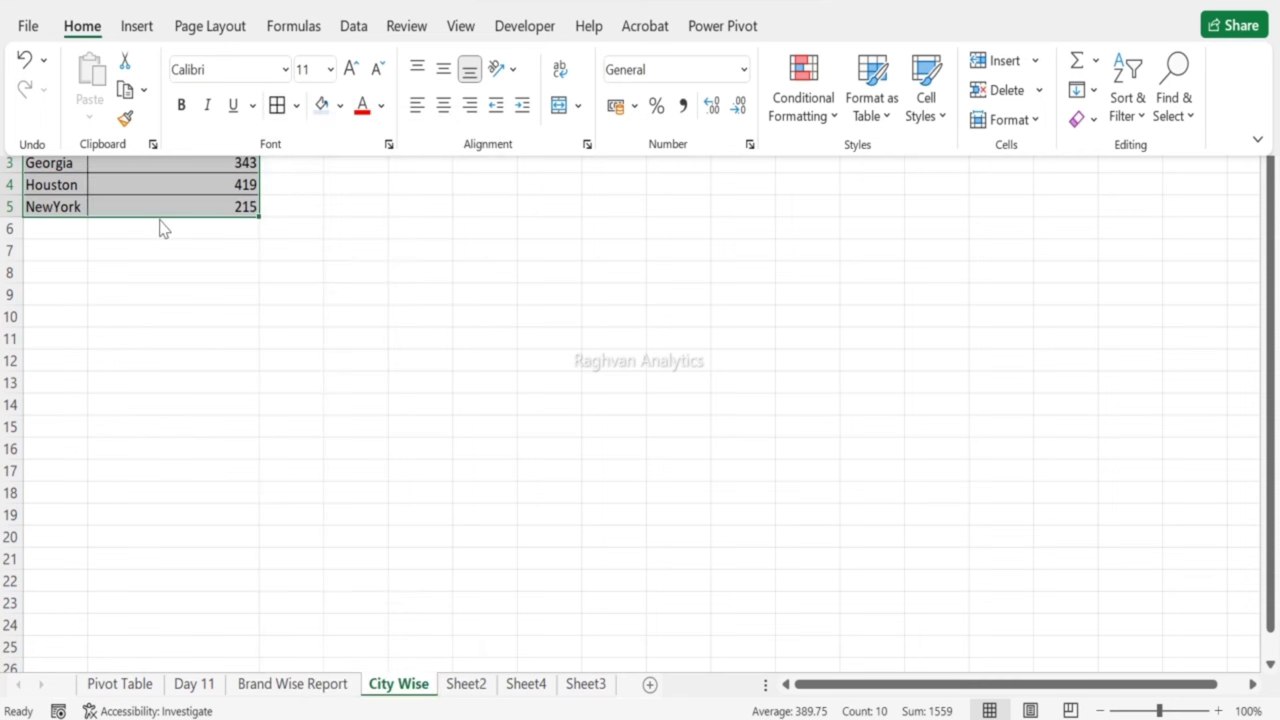
Step: Make the header row A1:B1 bold with a light blue fill
{"action": "left_click_drag", "start_coordinate": [58, 119], "coordinate": [203, 120]}
{"action": "left_click", "coordinate": [80, 27]}
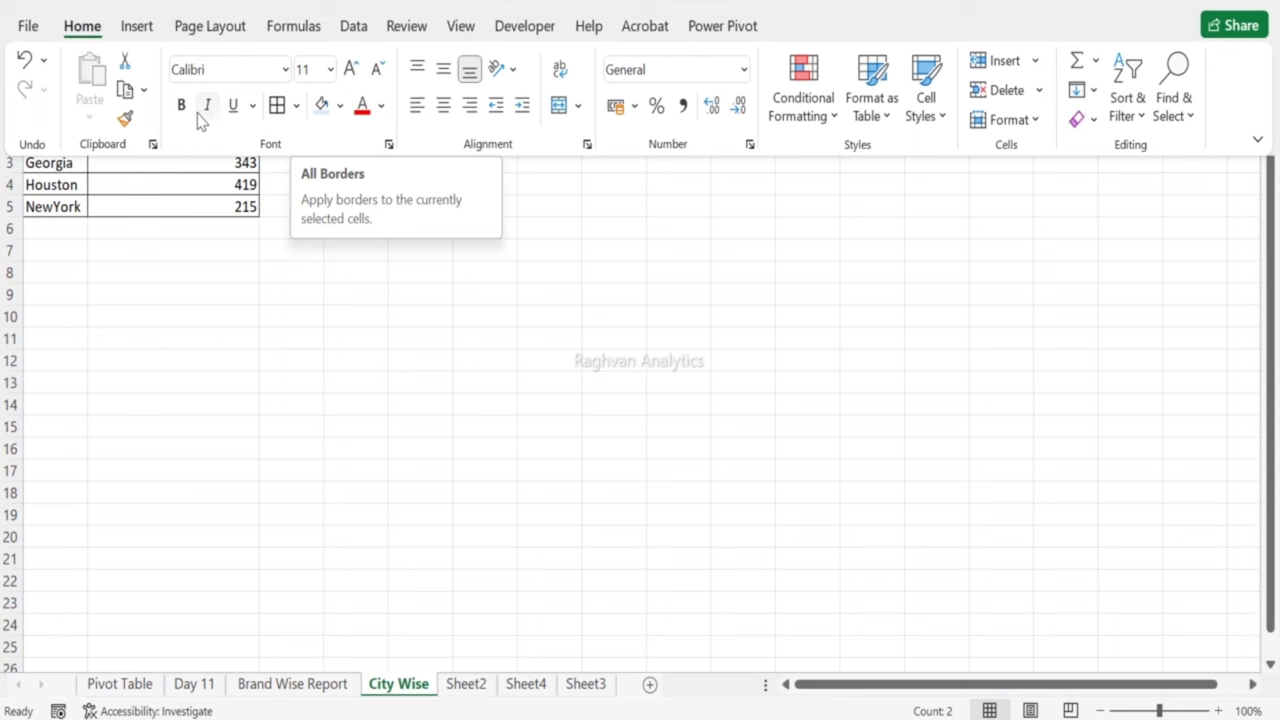
{"action": "left_click", "coordinate": [181, 105]}
{"action": "left_click", "coordinate": [339, 106]}
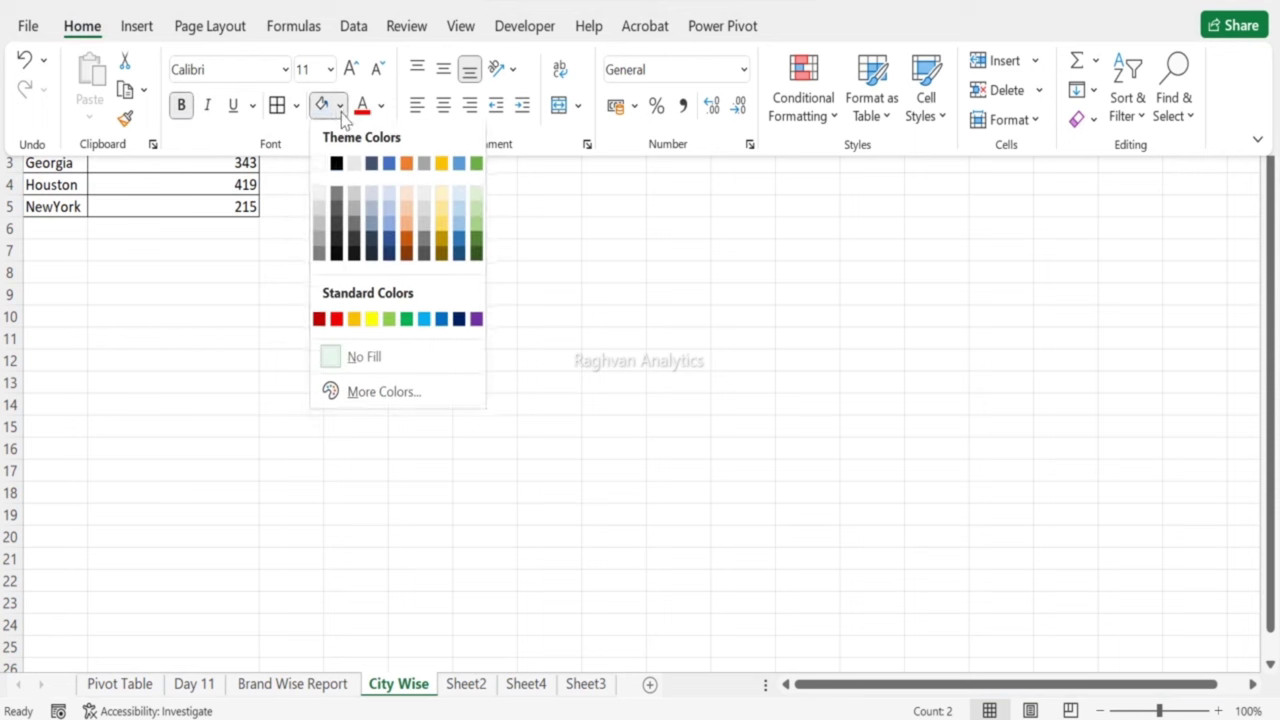
{"action": "left_click", "coordinate": [457, 201]}
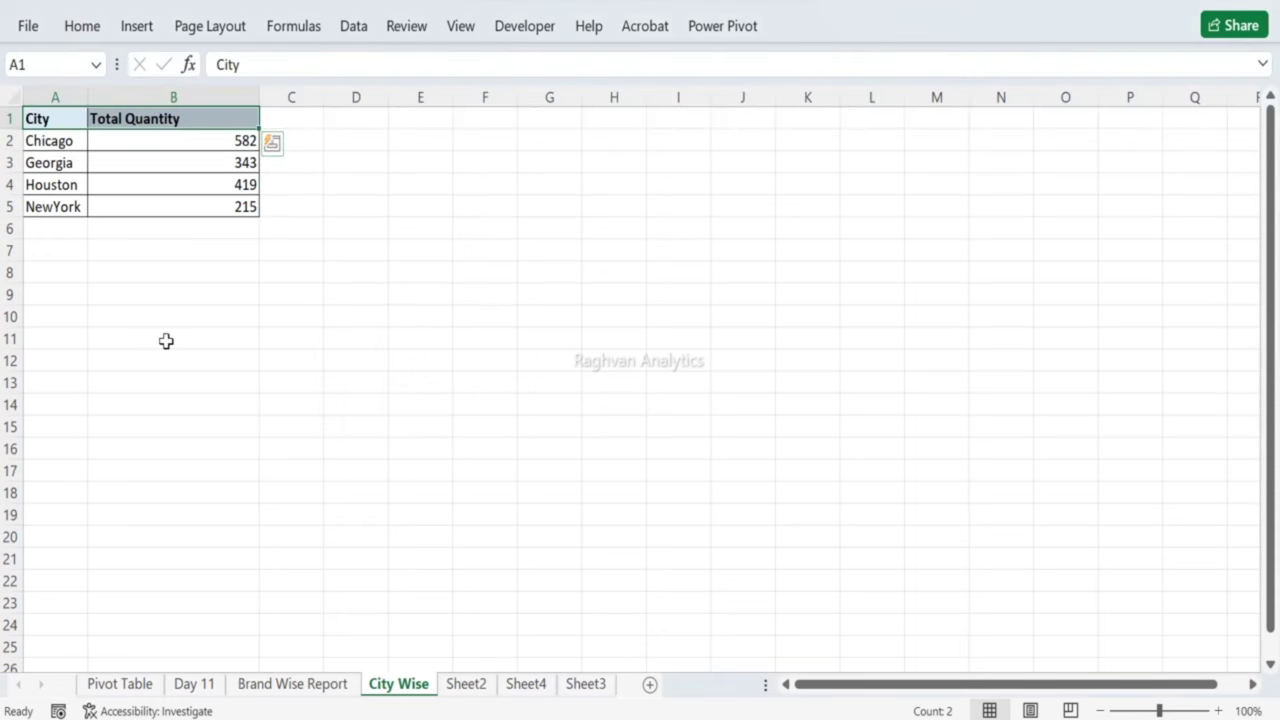
{"action": "left_click", "coordinate": [204, 685]}
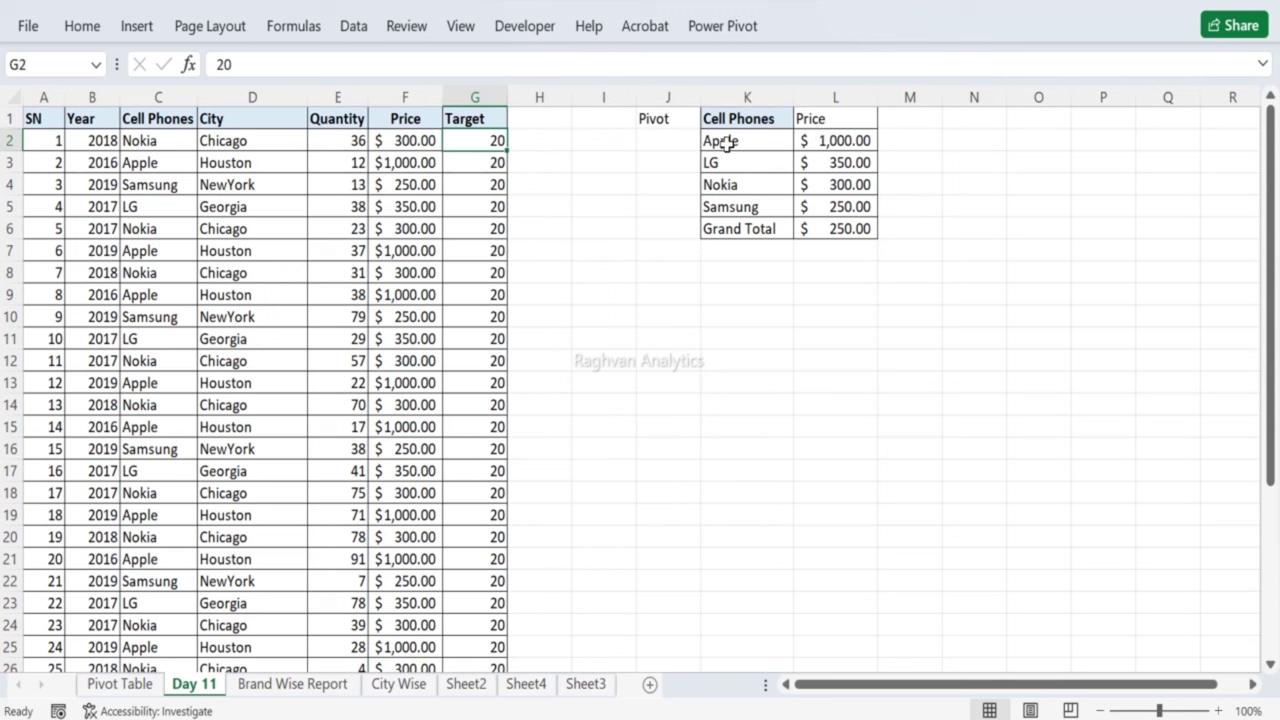
Step: Compare the Pivot Table with Apple's entry and price in Day 11 K2:L2
{"action": "left_click", "coordinate": [145, 684]}
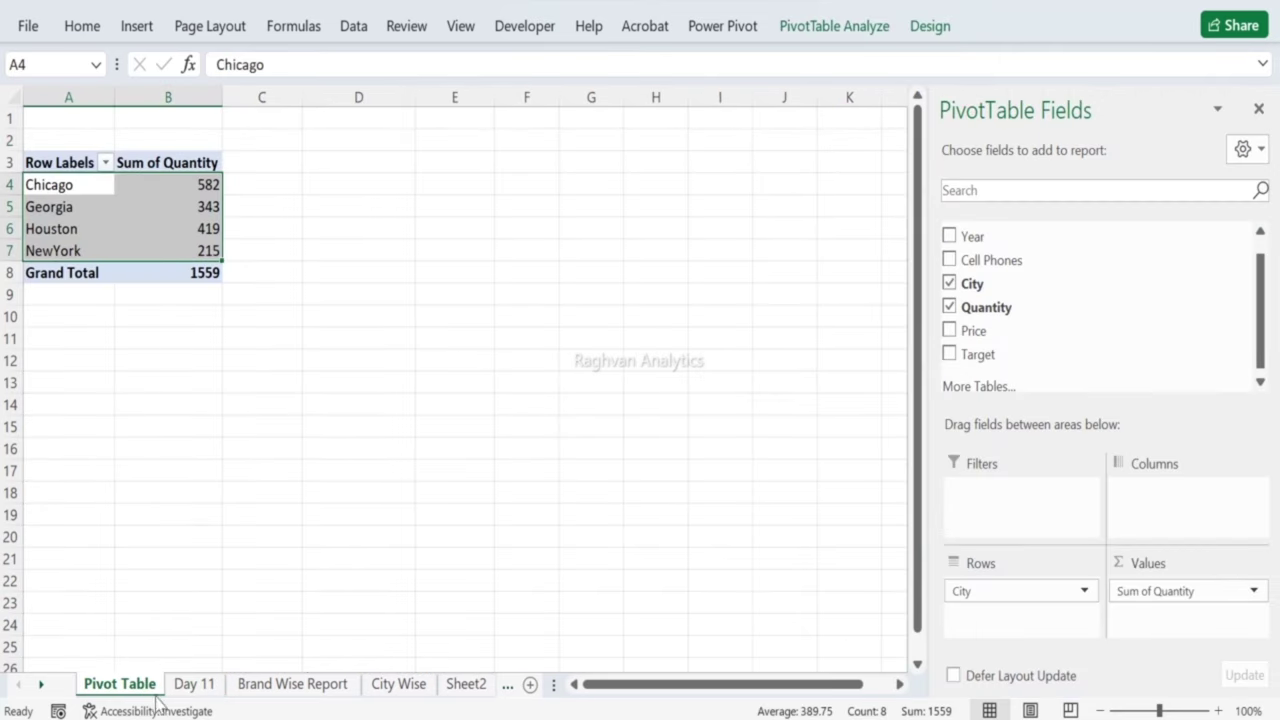
{"action": "left_click", "coordinate": [190, 686]}
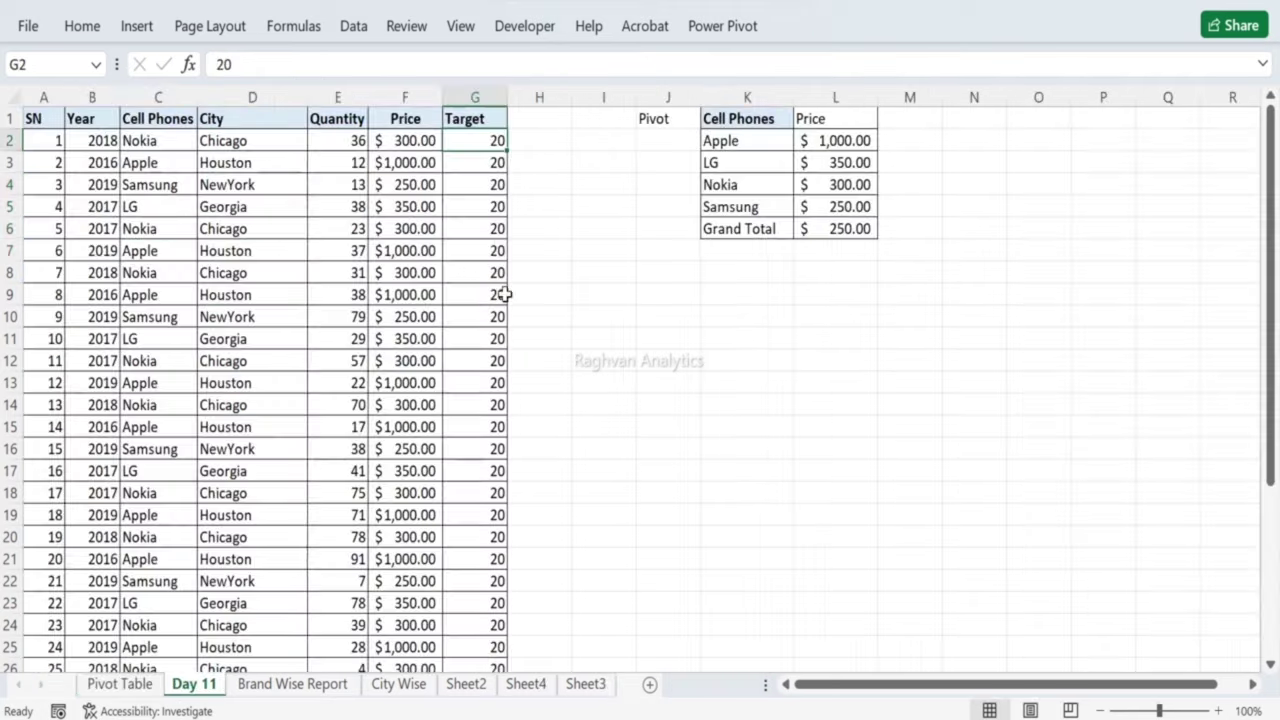
{"action": "left_click", "coordinate": [750, 144]}
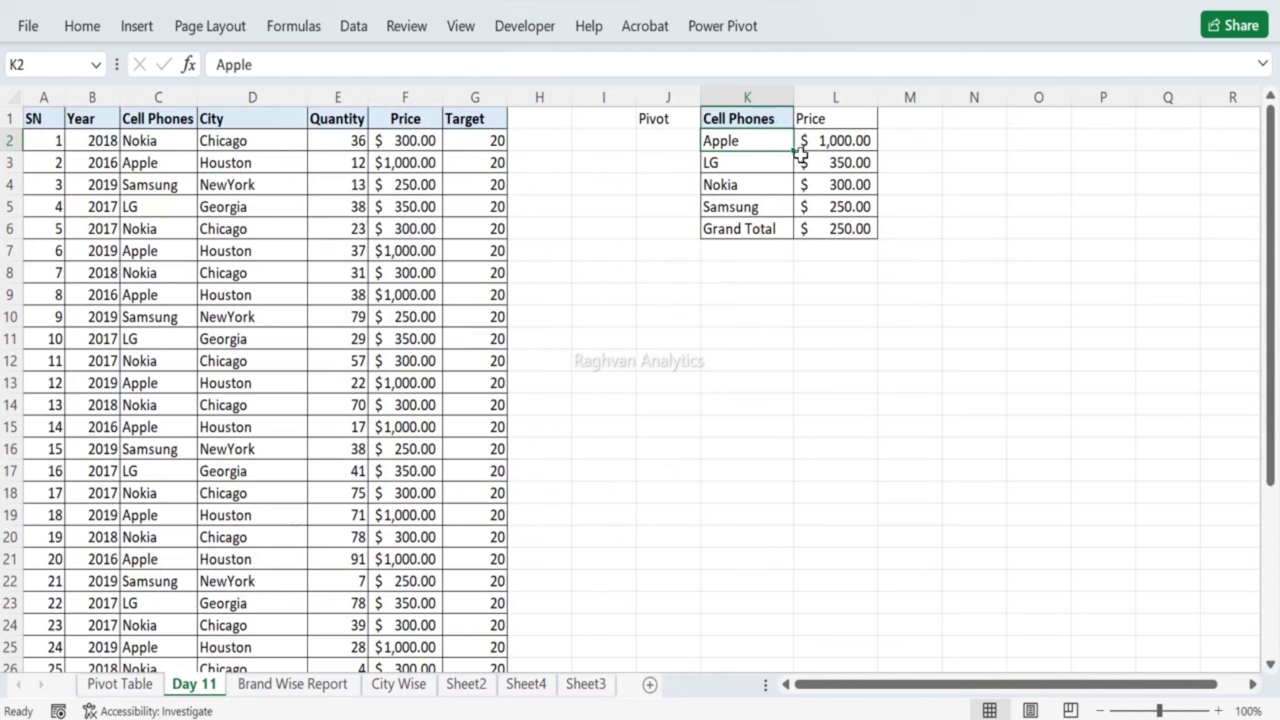
{"action": "left_click", "coordinate": [830, 140]}
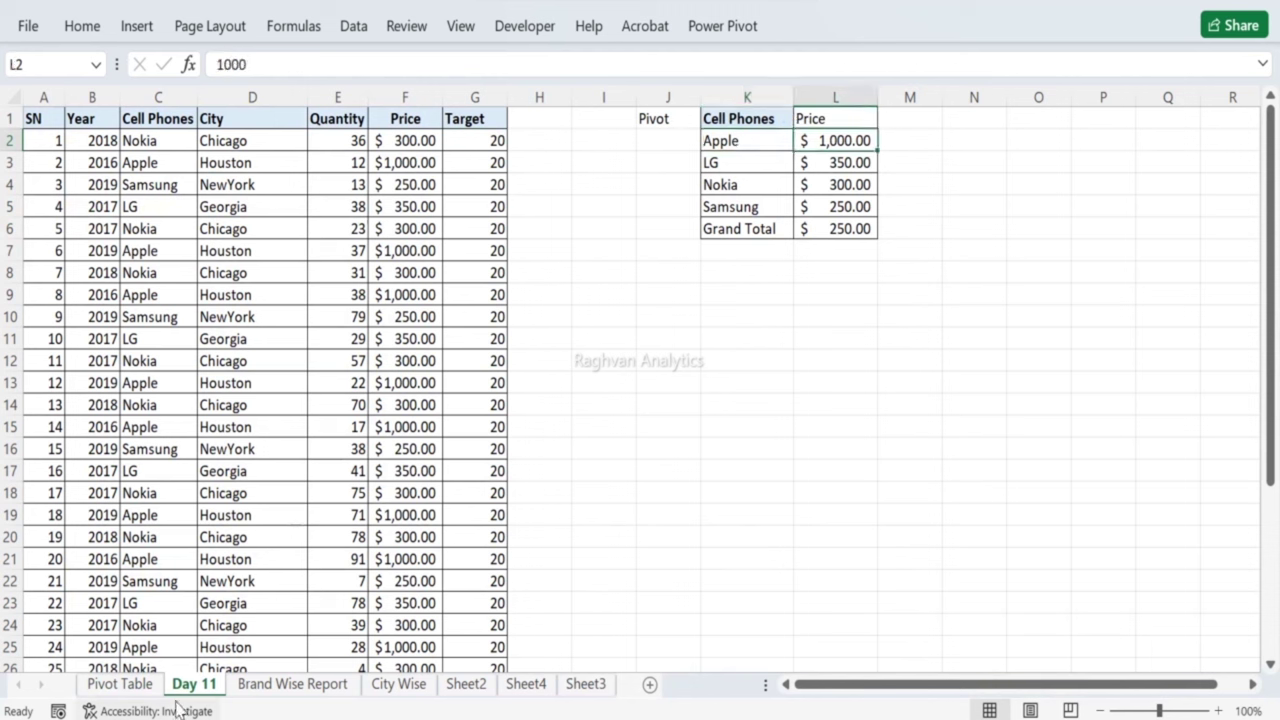
Step: Review Day 11's F2 price and Brand Wise Report, finishing on the Pivot Table sheet
{"action": "left_click", "coordinate": [120, 684]}
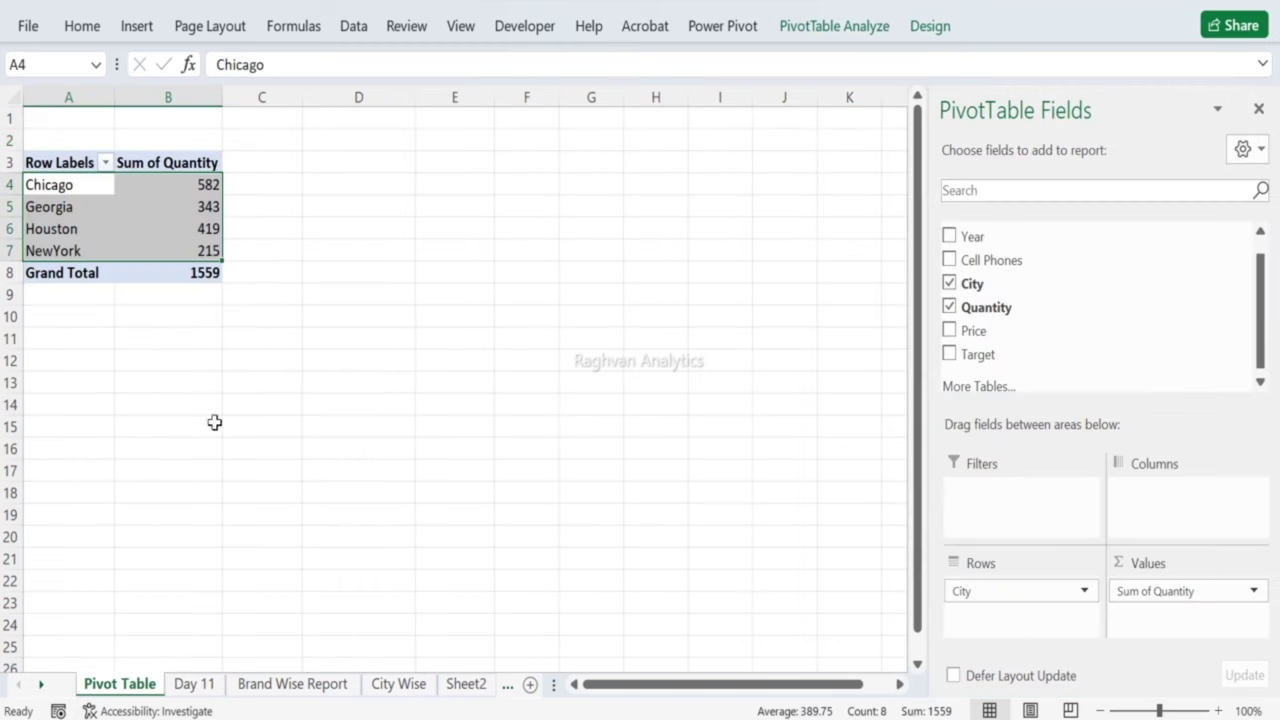
{"action": "left_click", "coordinate": [195, 684]}
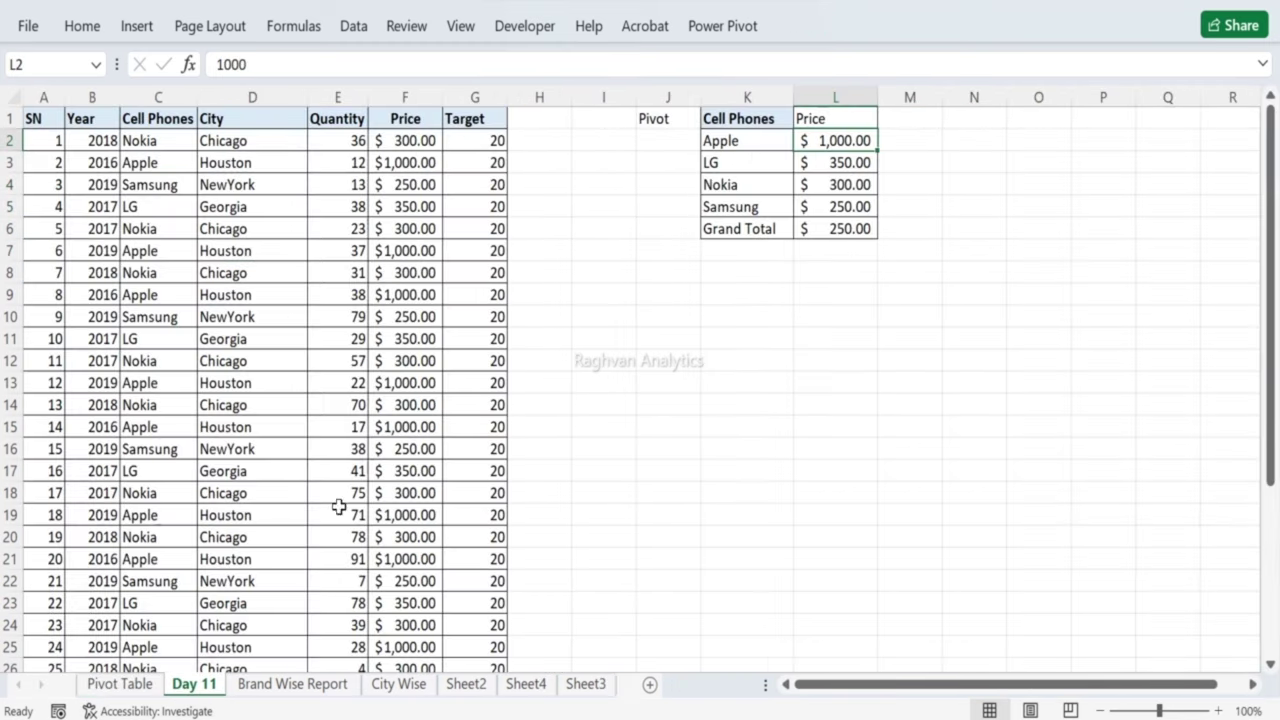
{"action": "left_click", "coordinate": [279, 684]}
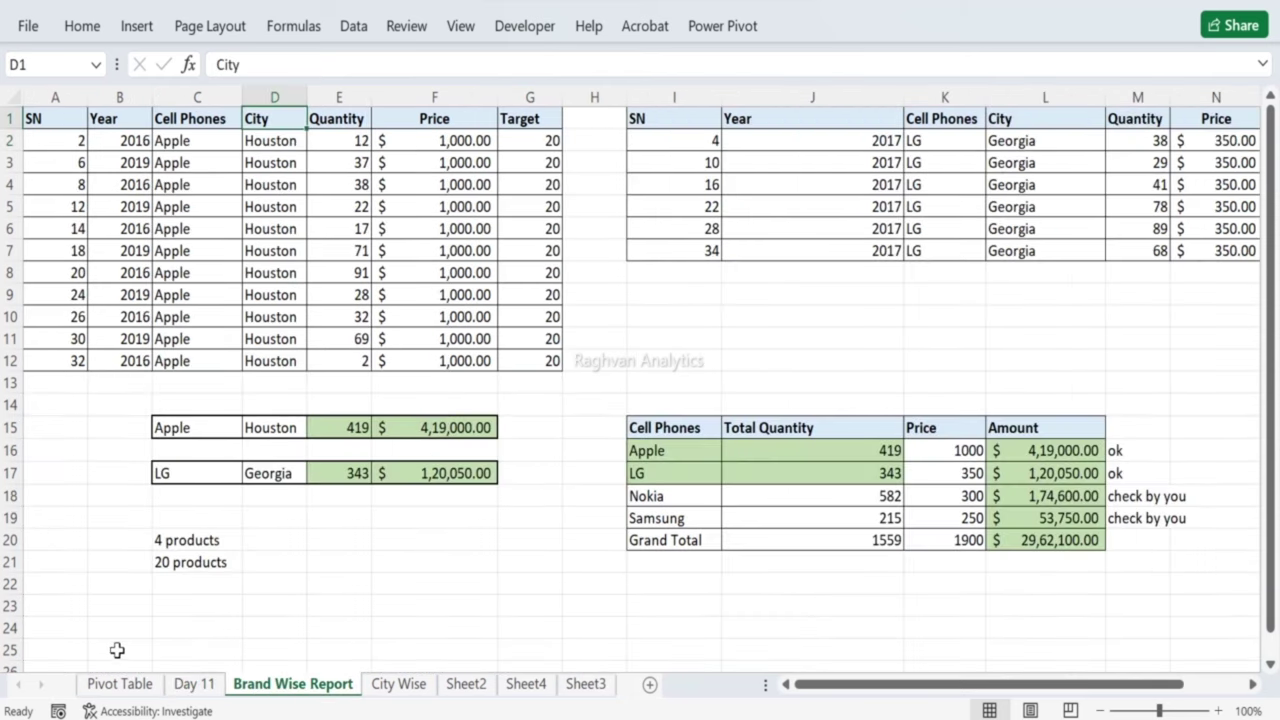
{"action": "left_click", "coordinate": [120, 684]}
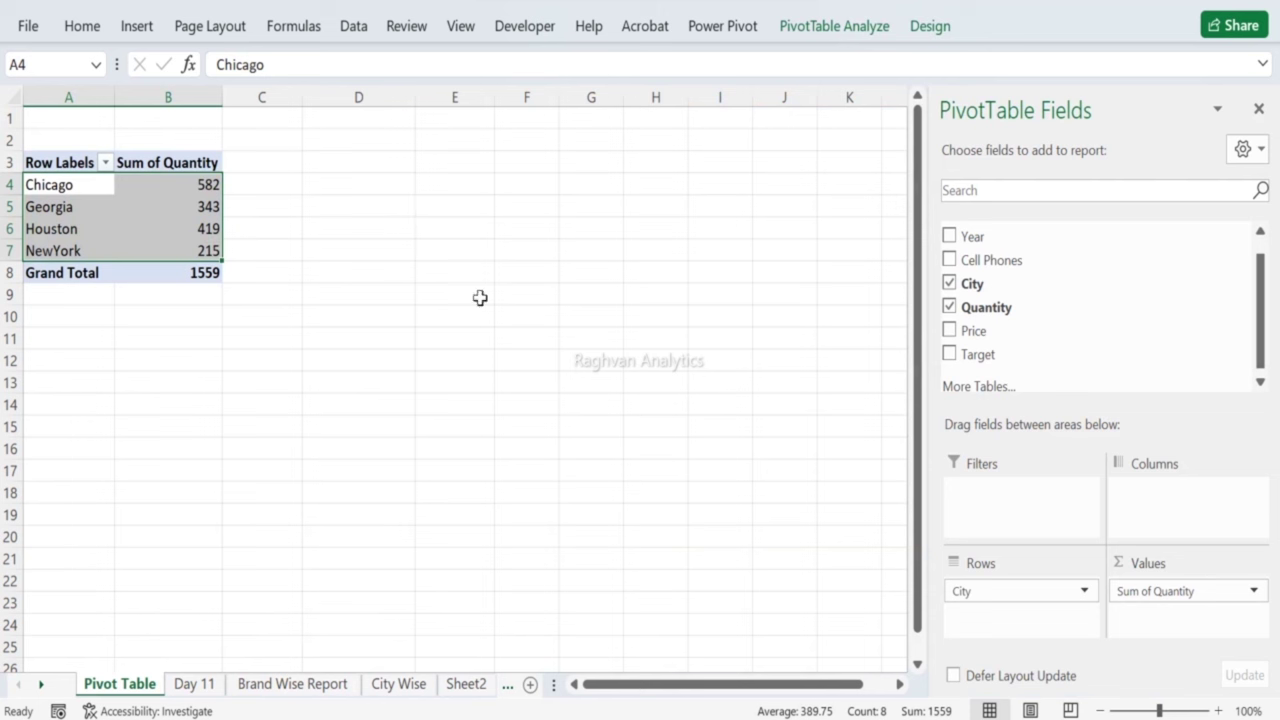
{"action": "left_click", "coordinate": [196, 683]}
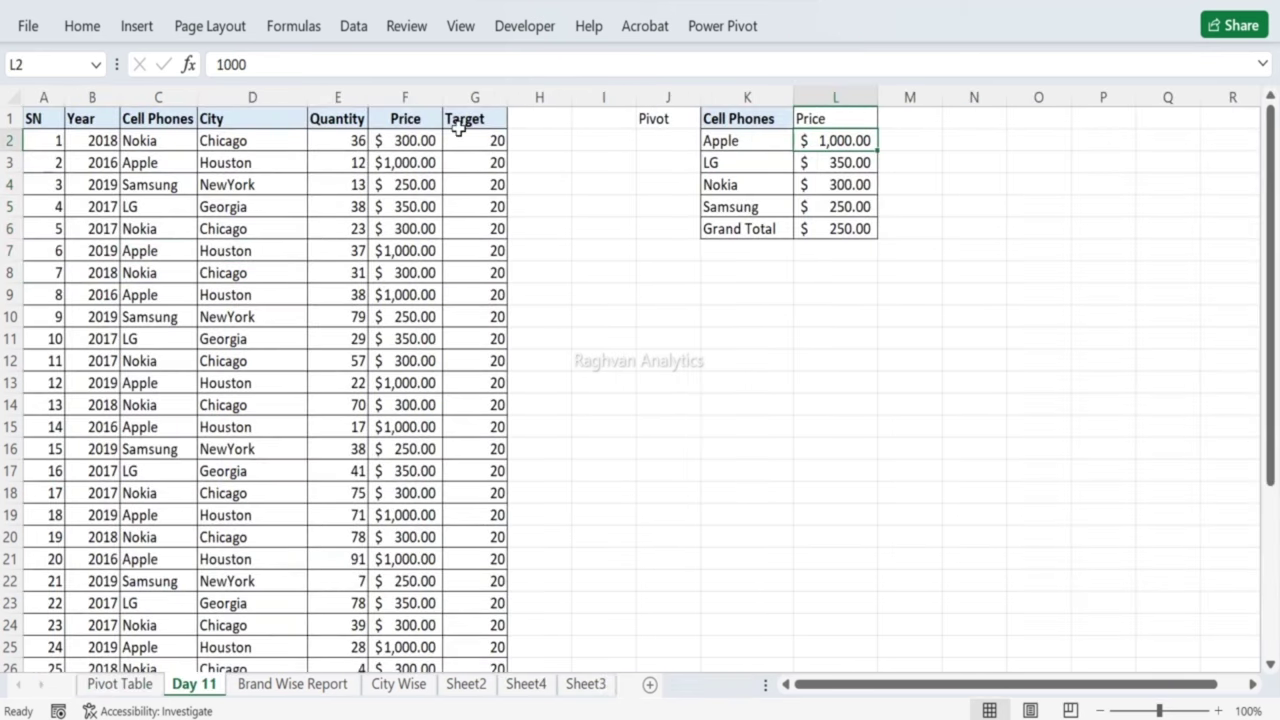
{"action": "left_click", "coordinate": [428, 141]}
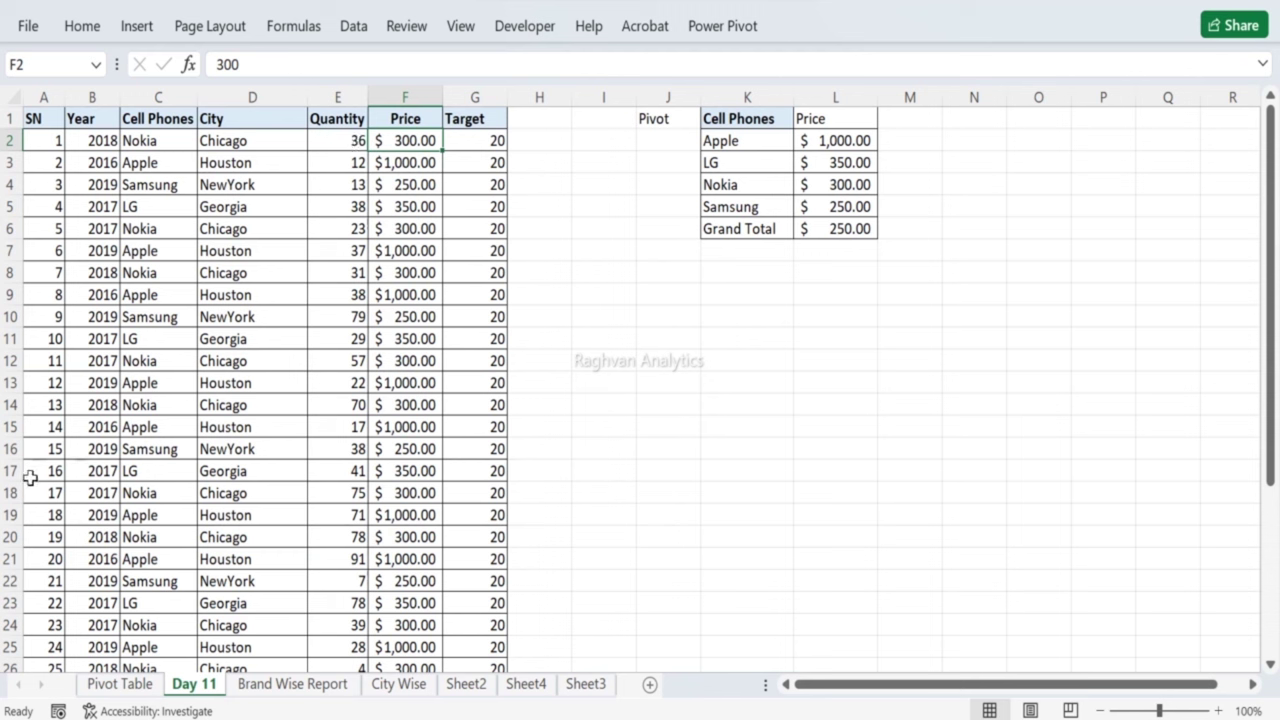
{"action": "left_click", "coordinate": [130, 685]}
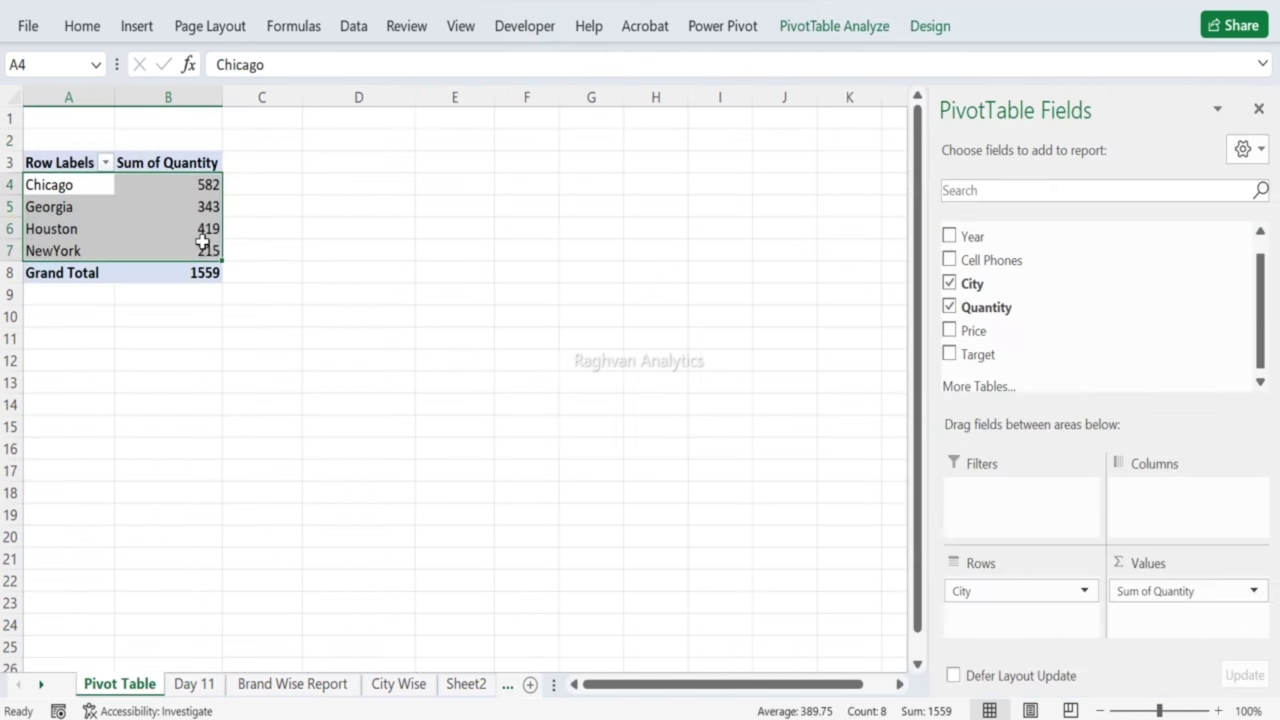
{"action": "mouse_move", "coordinate": [203, 242]}
{"action": "mouse_move", "coordinate": [184, 211]}
Step: Copy the Price and Amount headings from Brand Wise Report K15:L15 into City Wise C1:D1
{"action": "left_click", "coordinate": [391, 684]}
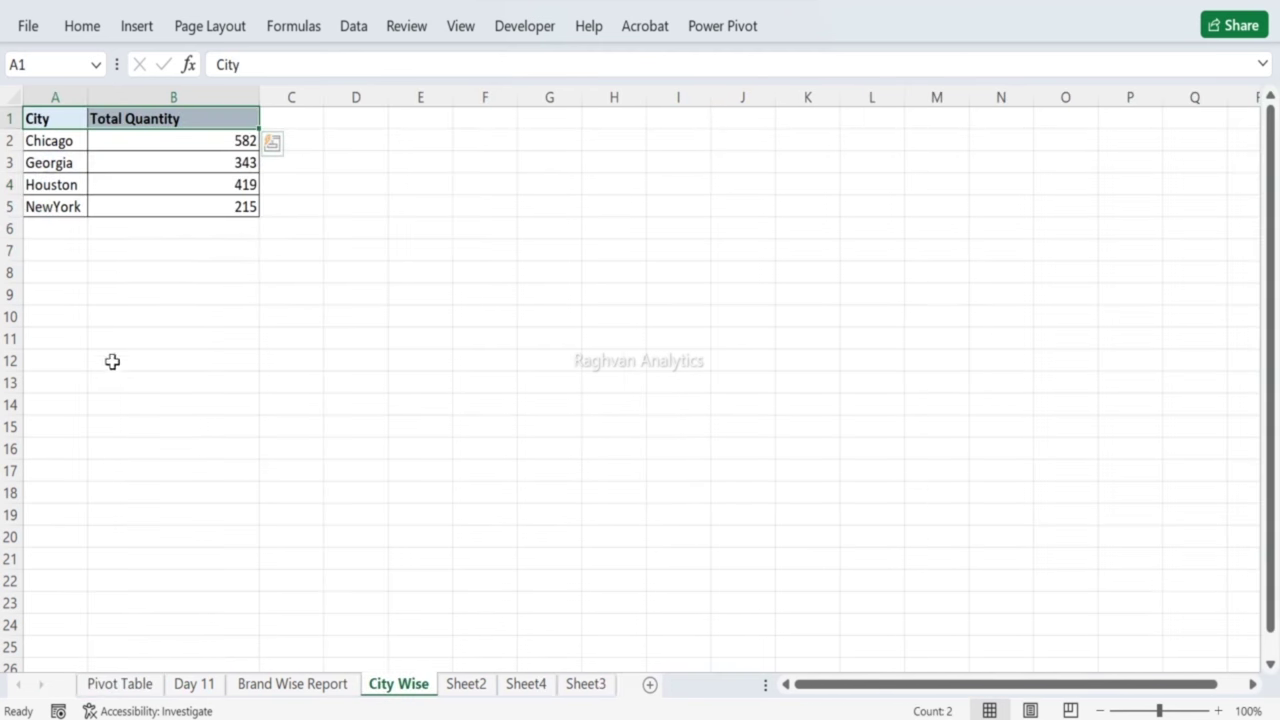
{"action": "left_click", "coordinate": [303, 120]}
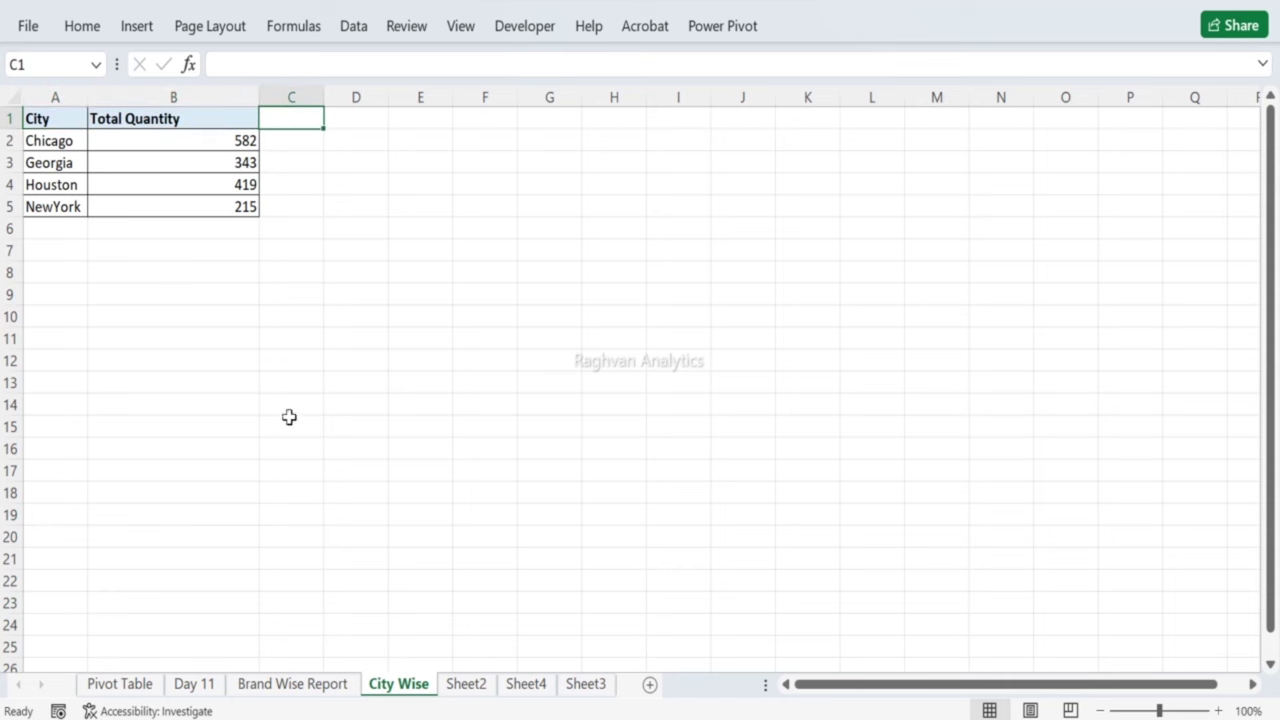
{"action": "left_click", "coordinate": [336, 686]}
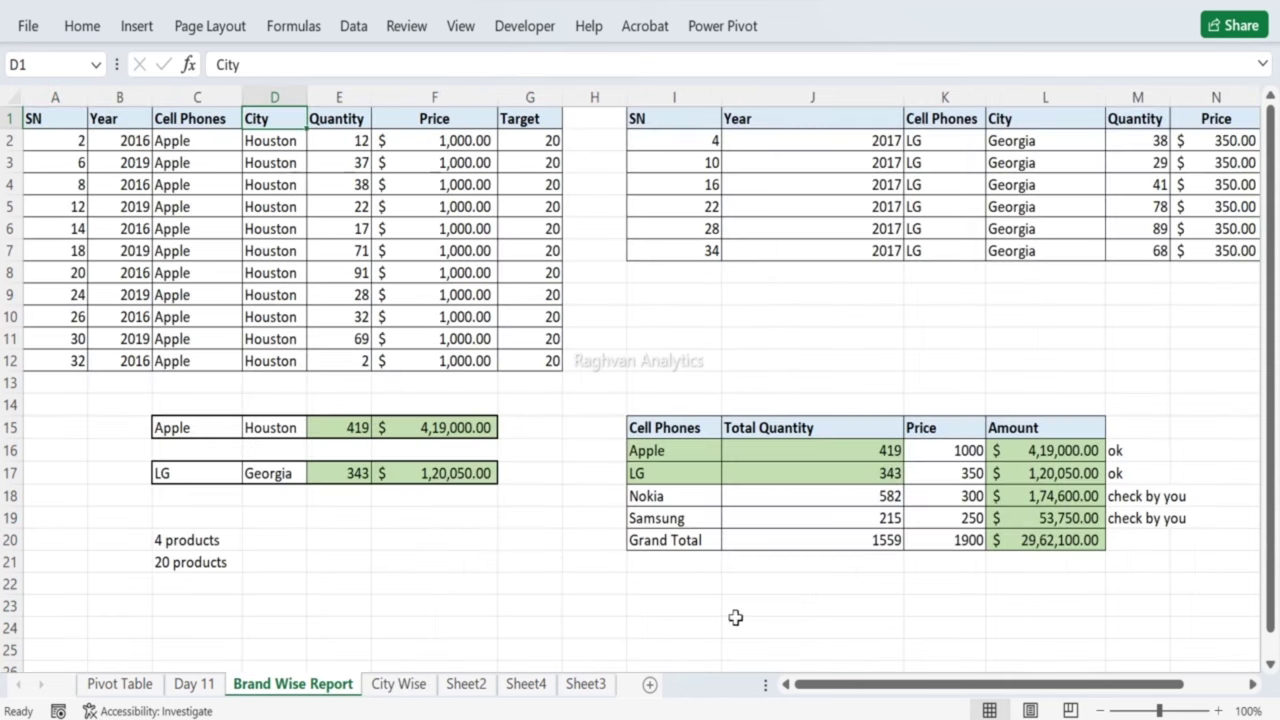
{"action": "left_click_drag", "start_coordinate": [922, 428], "coordinate": [1015, 428]}
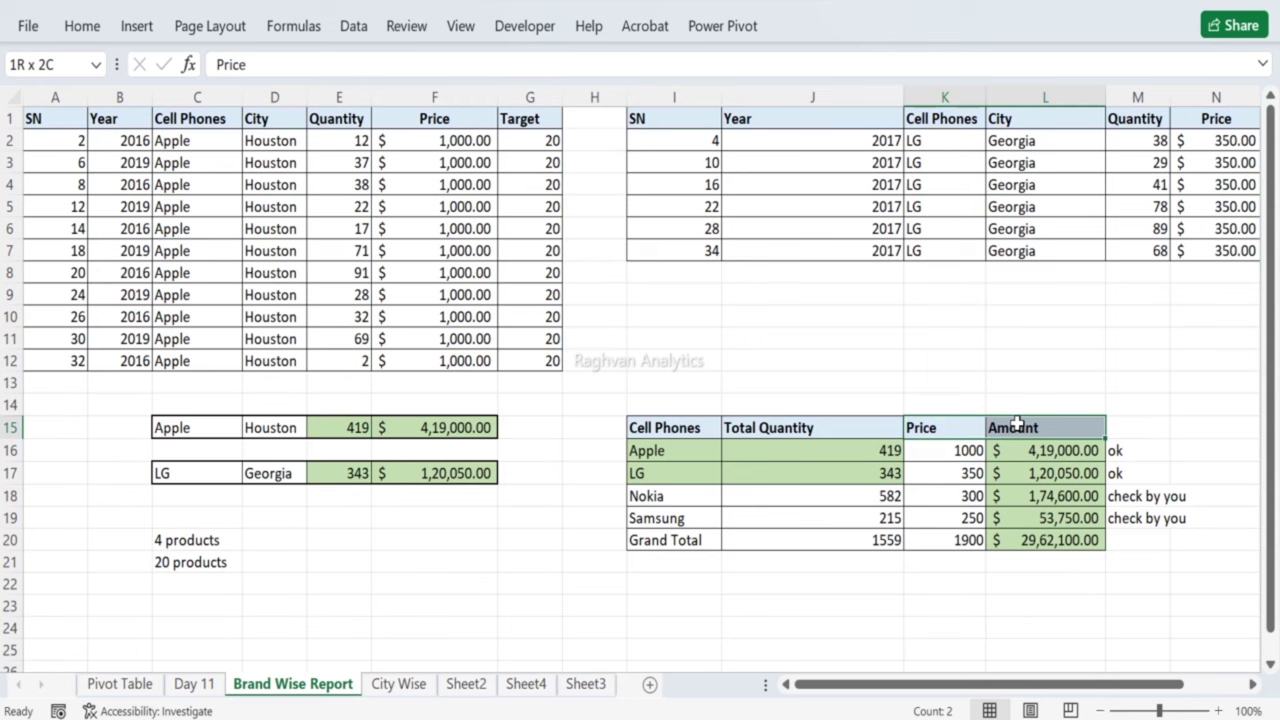
{"action": "key", "text": "ctrl+c"}
{"action": "left_click", "coordinate": [398, 684]}
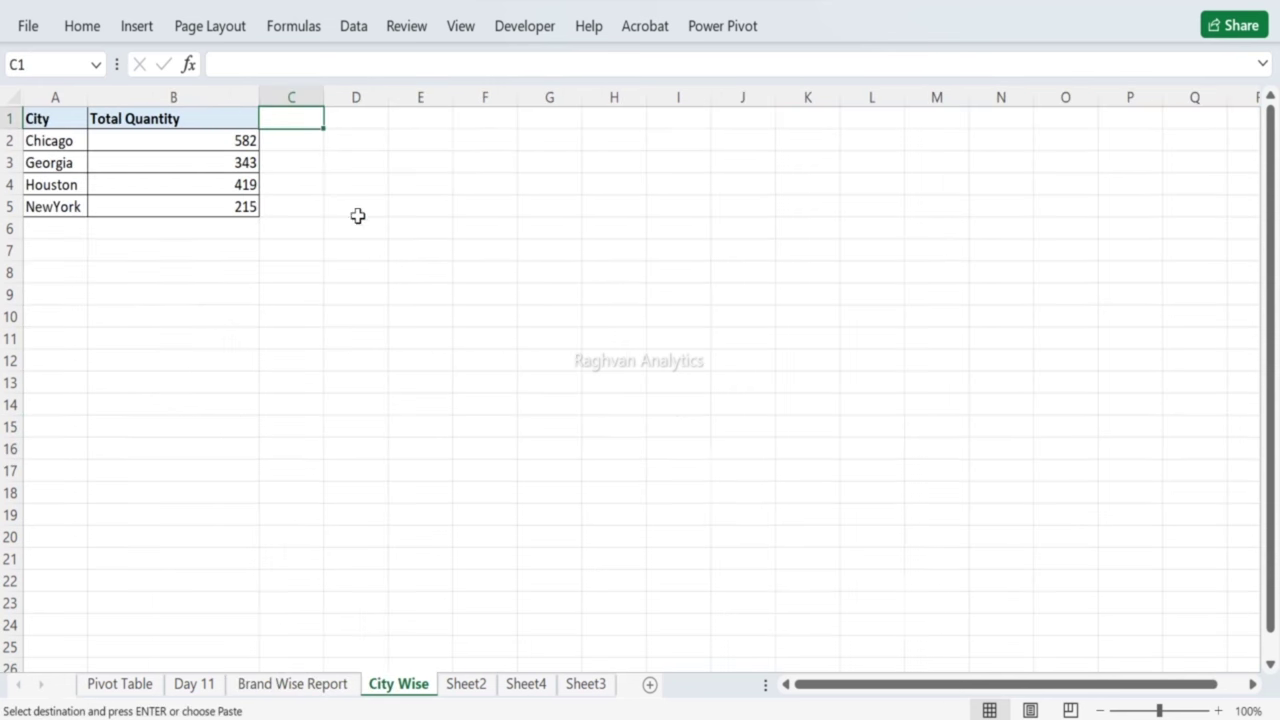
{"action": "key", "text": "ctrl+v"}
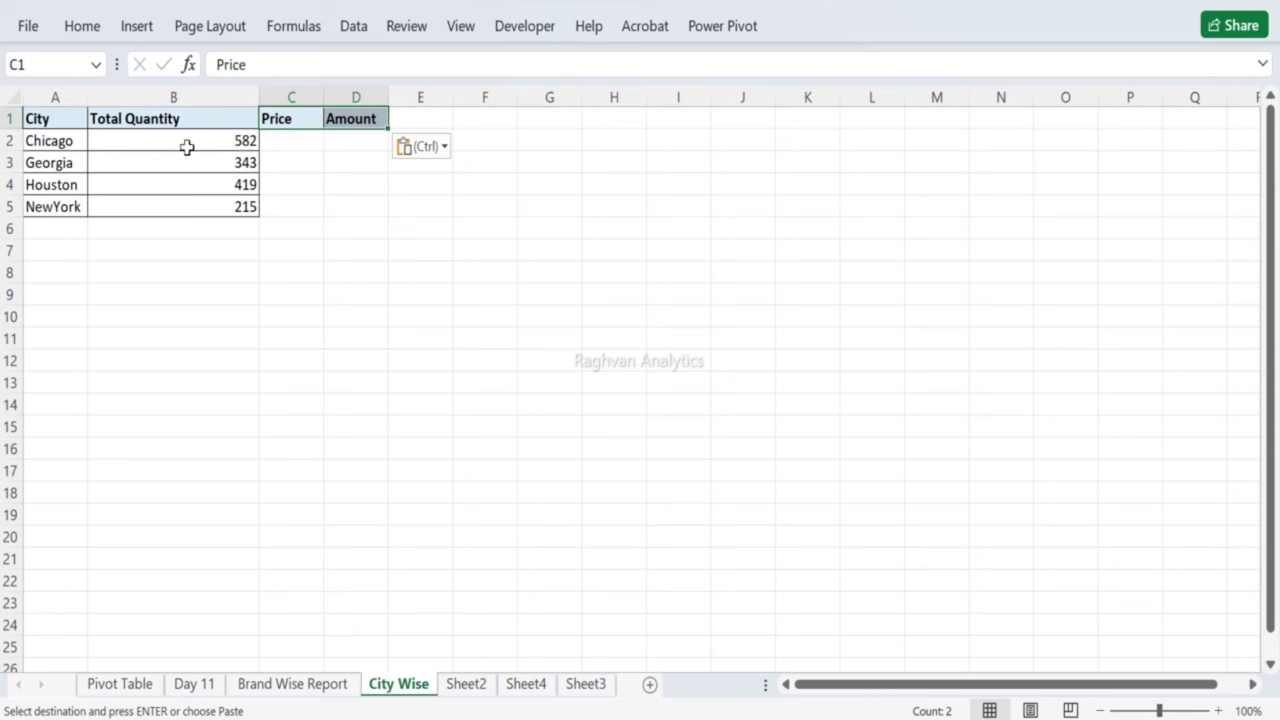
Step: Enter X in C2 and fill it down through C5
{"action": "left_click", "coordinate": [284, 146]}
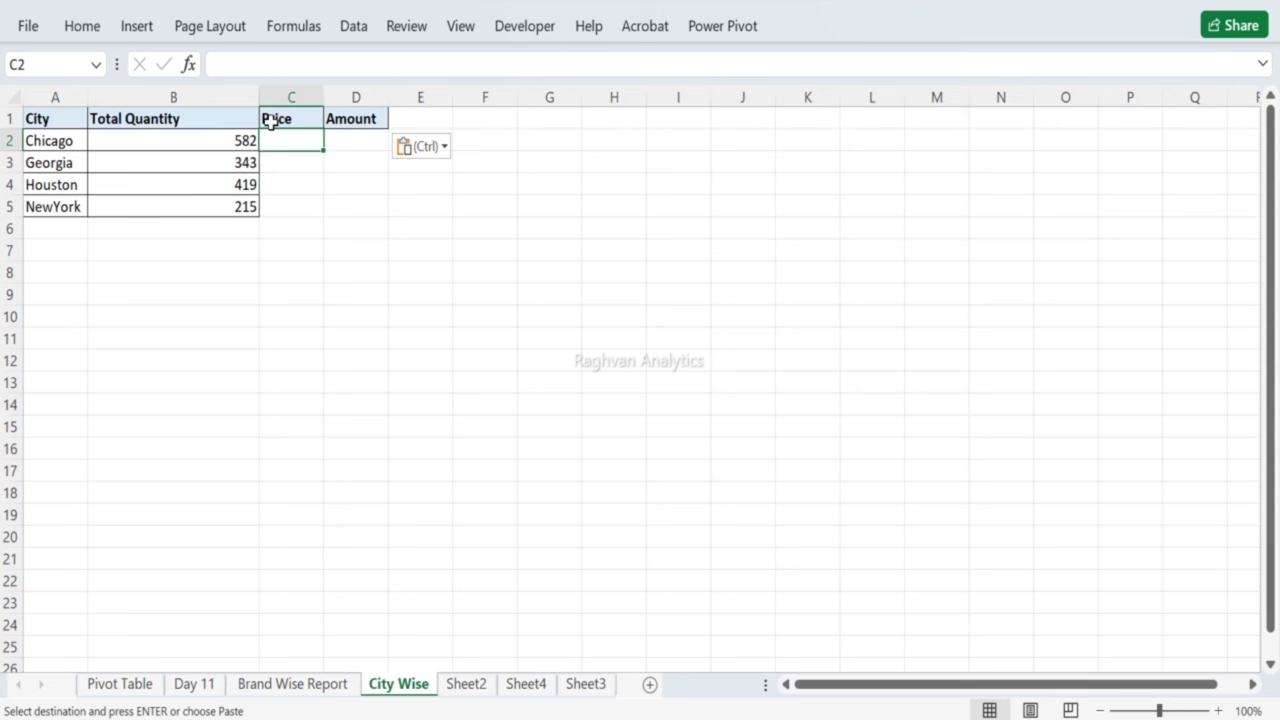
{"action": "type", "text": "X"}
{"action": "key", "text": "Return"}
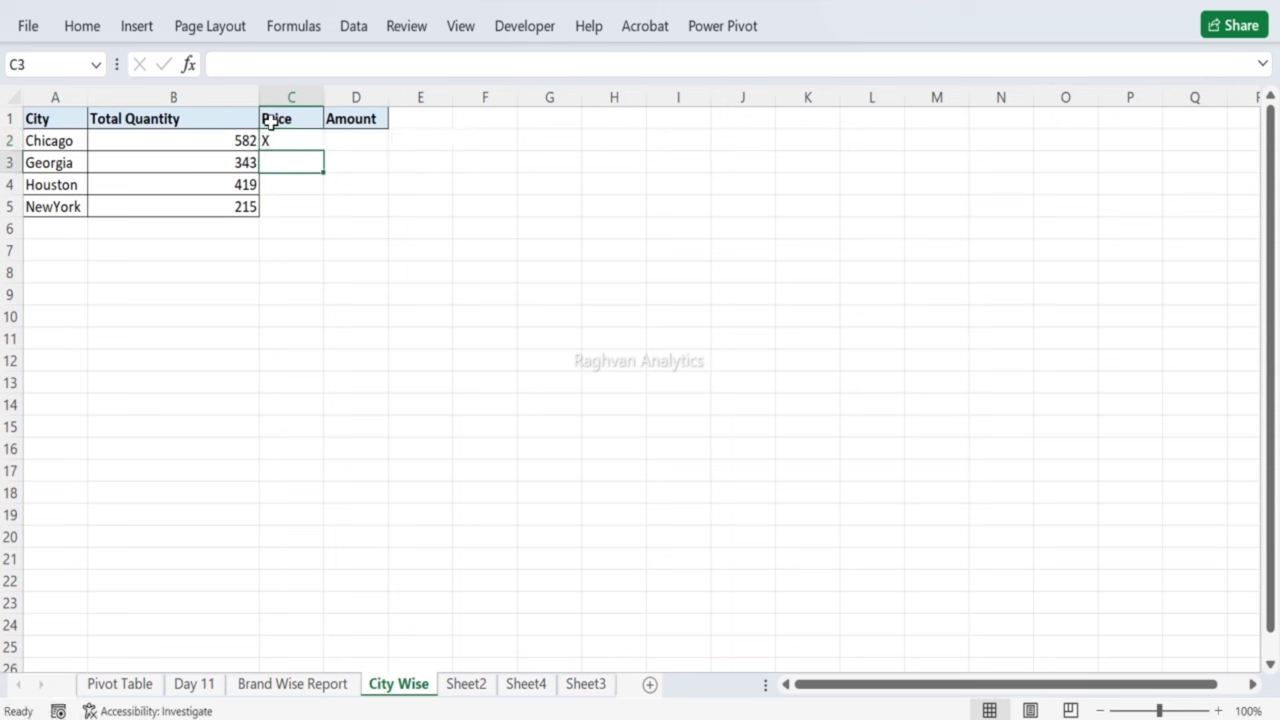
{"action": "key", "text": "Up"}
{"action": "key", "text": "shift+Down"}
{"action": "key", "text": "shift+Down"}
{"action": "key", "text": "shift+Down"}
{"action": "key", "text": "ctrl+d"}
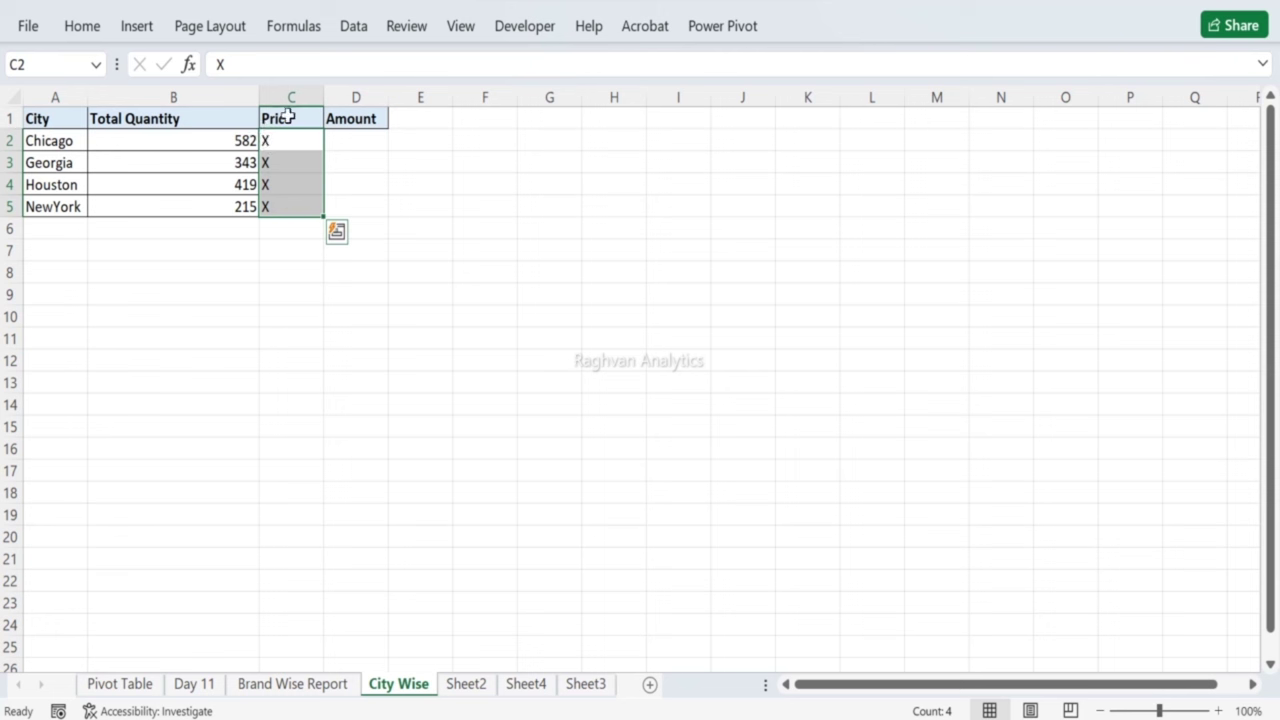
{"action": "left_click_drag", "start_coordinate": [292, 110], "coordinate": [245, 252]}
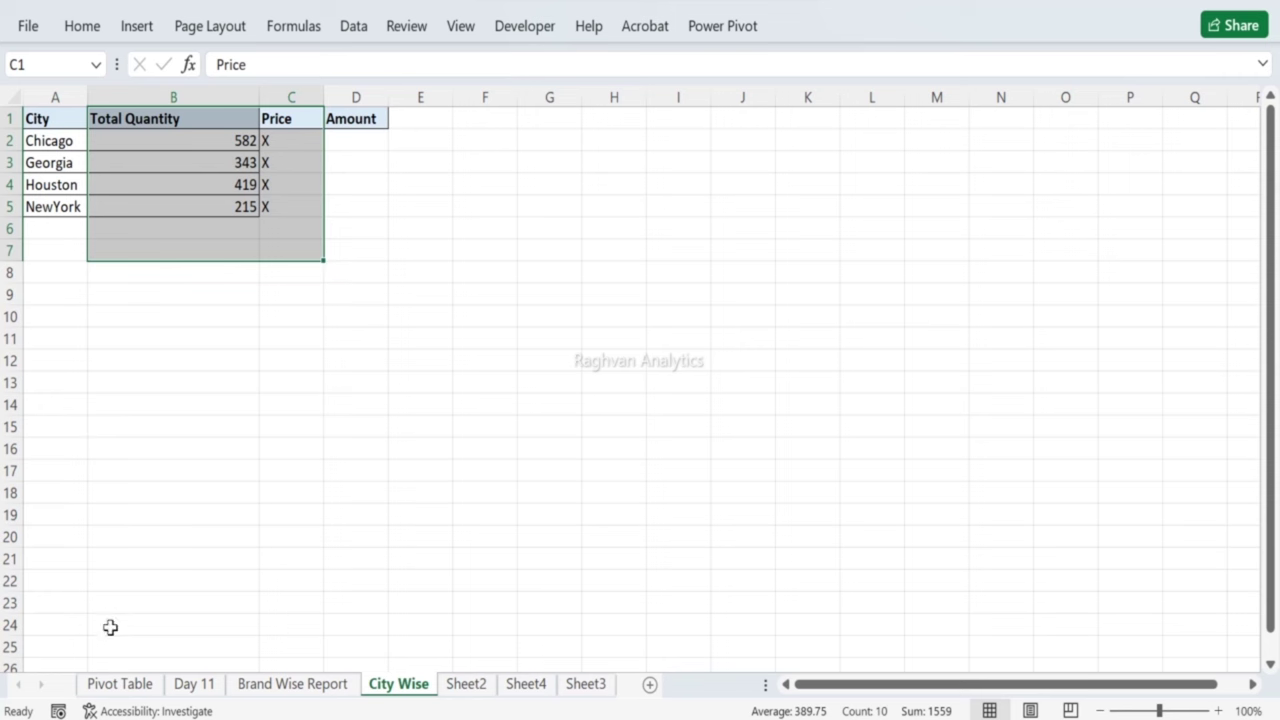
Step: Look over the Day 11, Pivot Table and City Wise sheets, selecting City Wise's Amount cells
{"action": "left_click", "coordinate": [194, 684]}
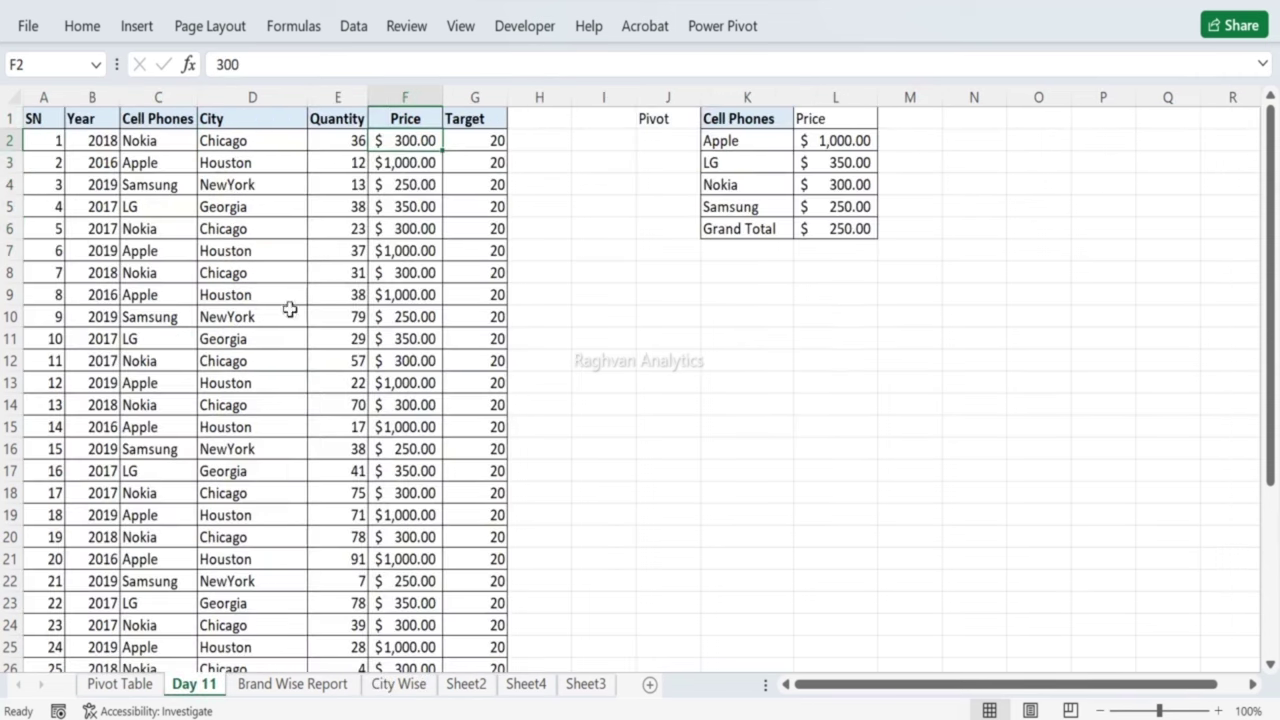
{"action": "left_click", "coordinate": [121, 686]}
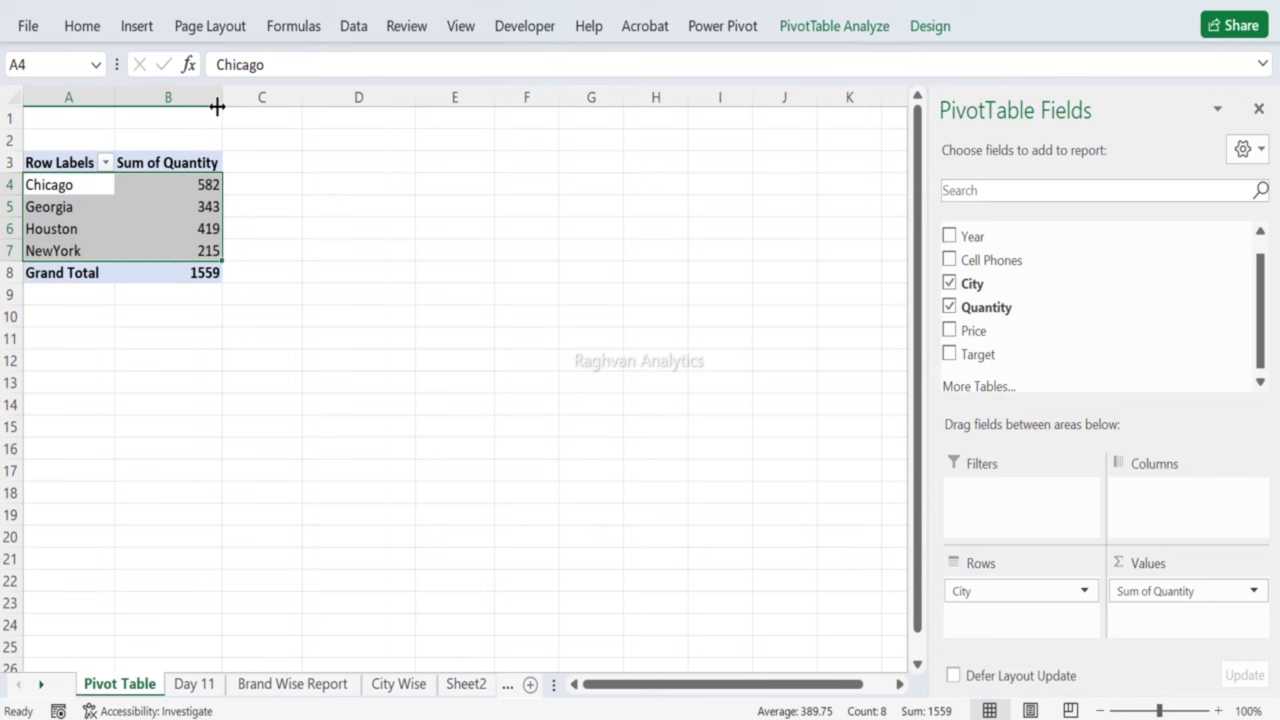
{"action": "left_click", "coordinate": [380, 684]}
{"action": "left_click_drag", "start_coordinate": [360, 118], "coordinate": [339, 195]}
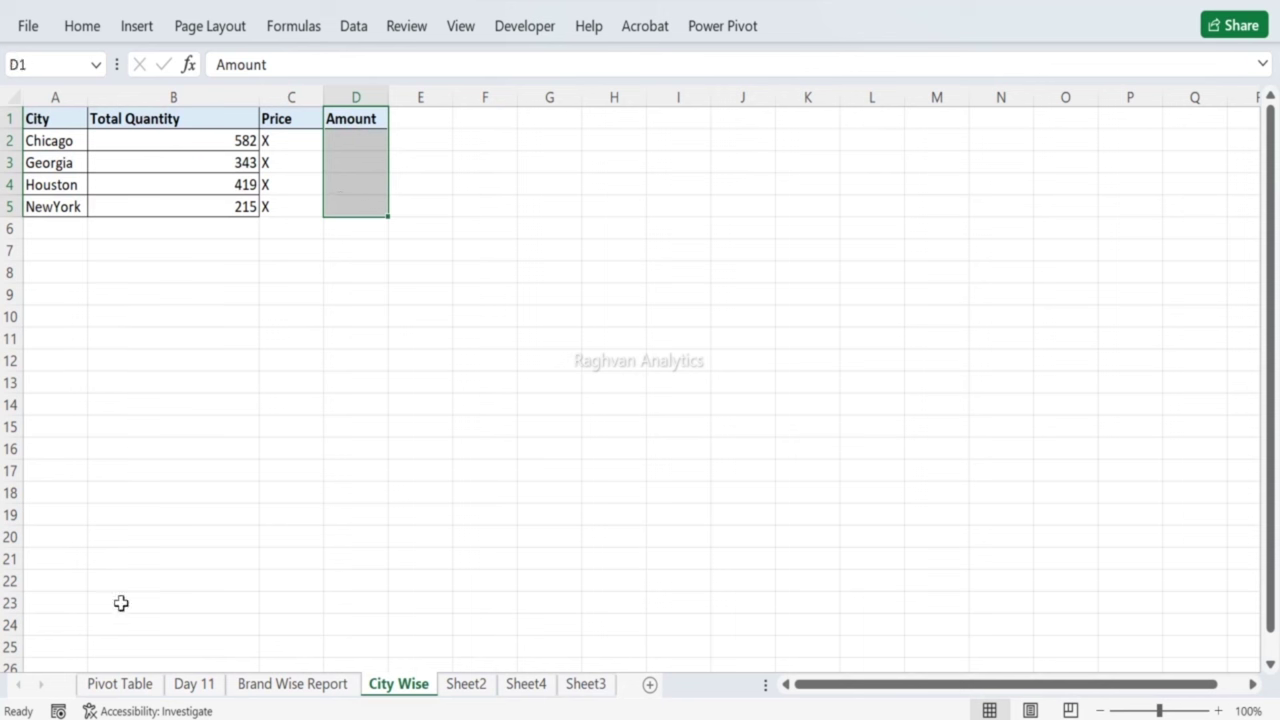
Step: Check the Apple price in L2 on Day 11, glance at the pivot, then select H1 on Day 11
{"action": "left_click", "coordinate": [122, 685]}
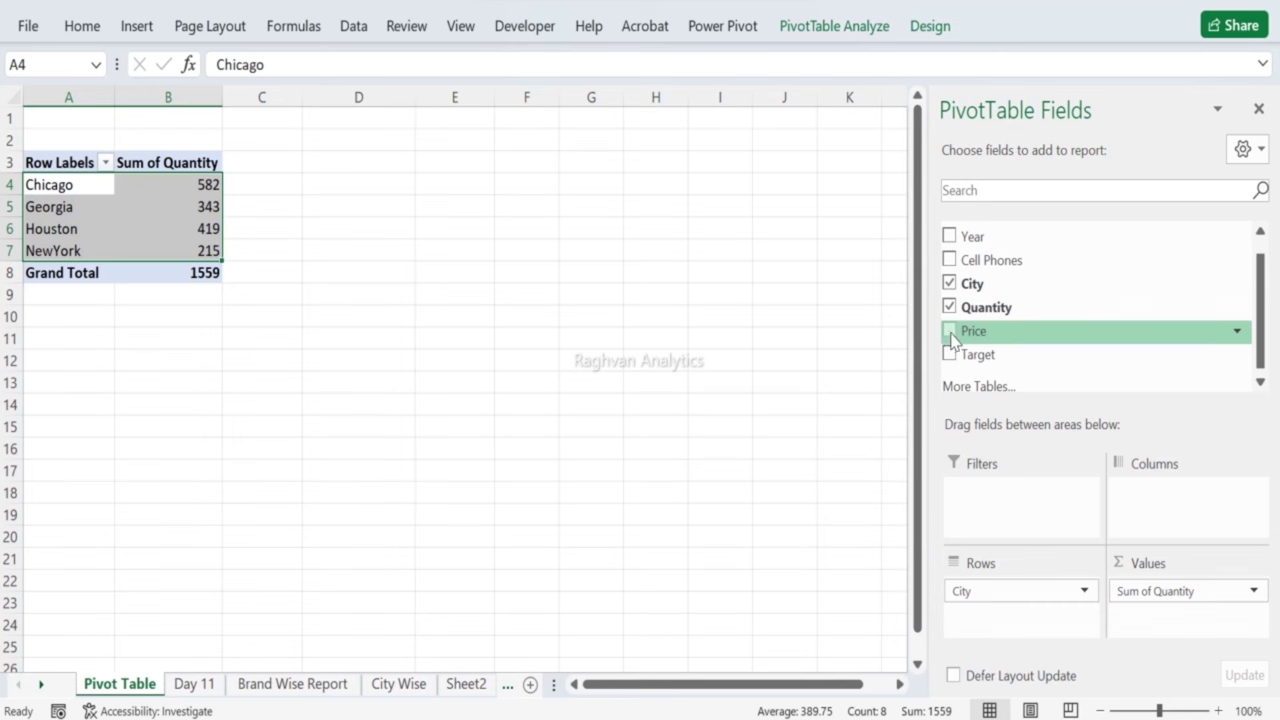
{"action": "left_click", "coordinate": [195, 684]}
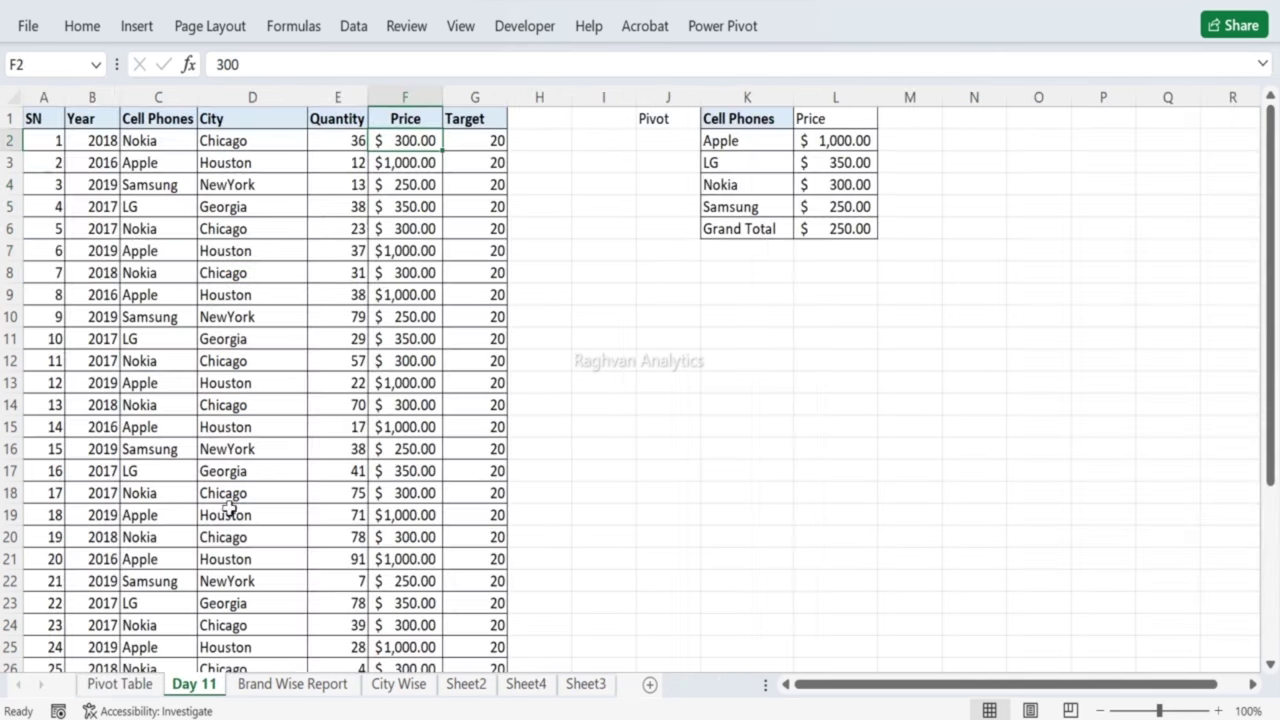
{"action": "left_click", "coordinate": [806, 144]}
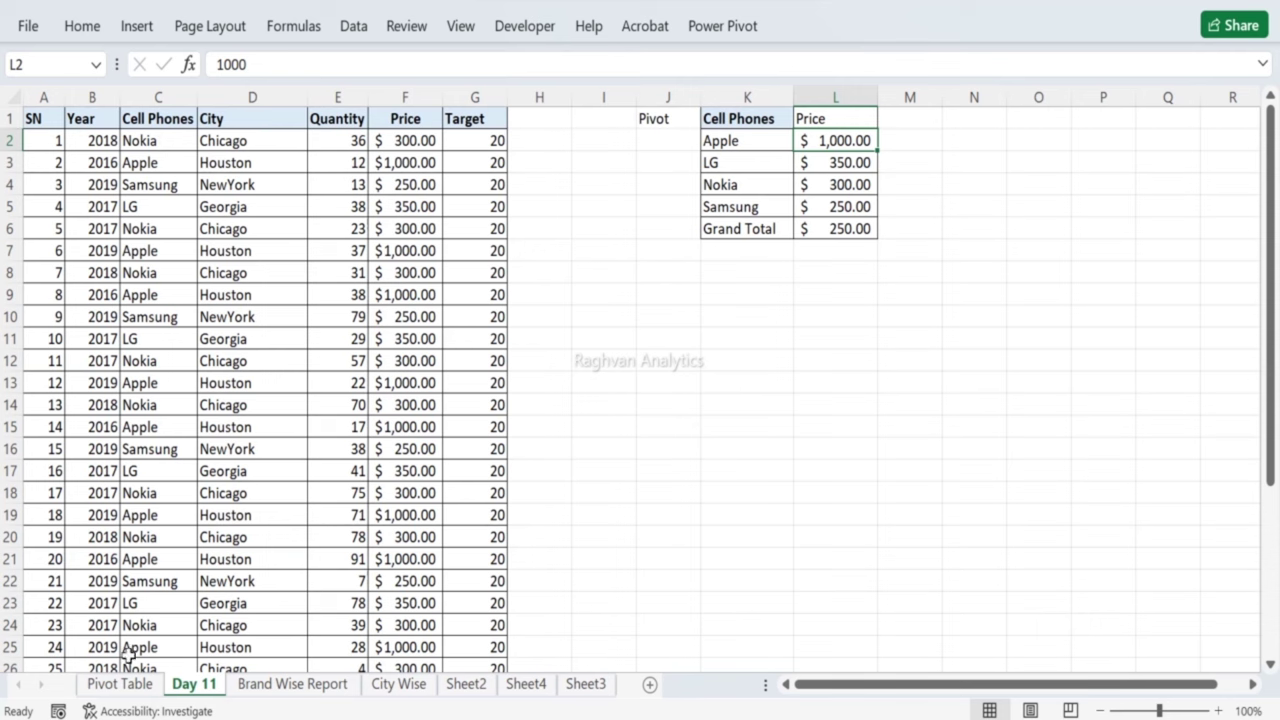
{"action": "left_click", "coordinate": [130, 684]}
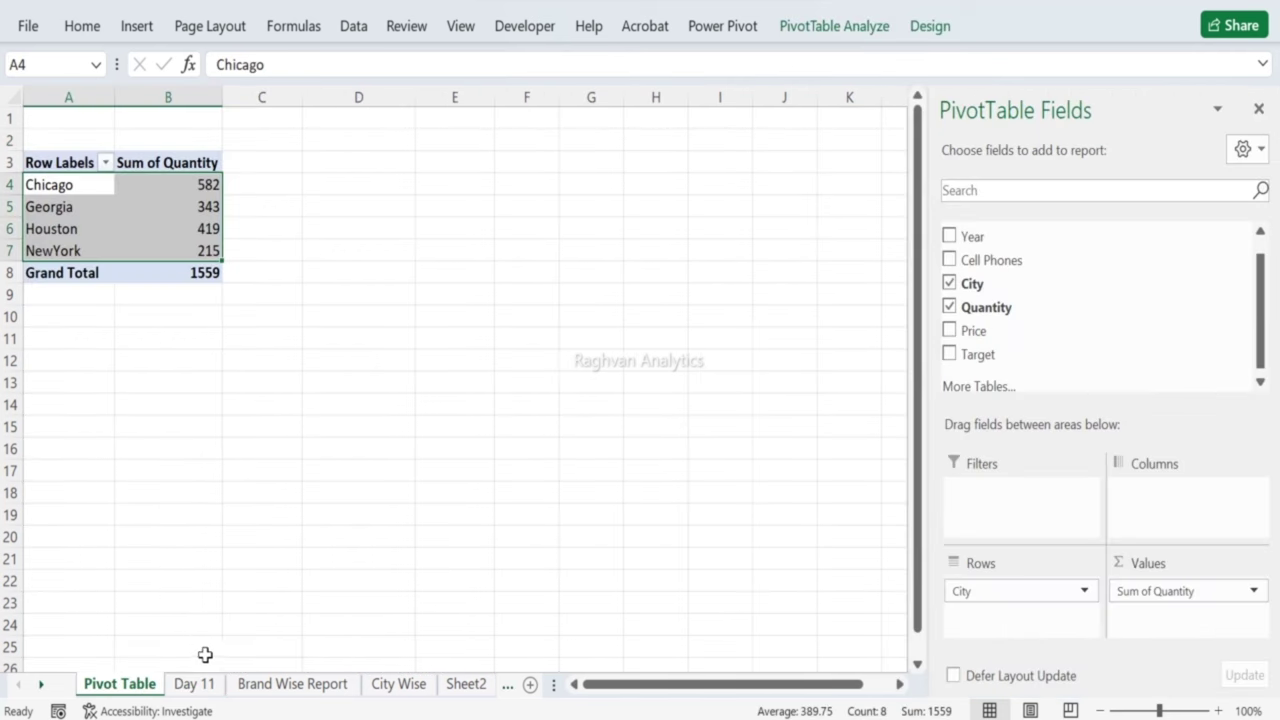
{"action": "left_click", "coordinate": [201, 684]}
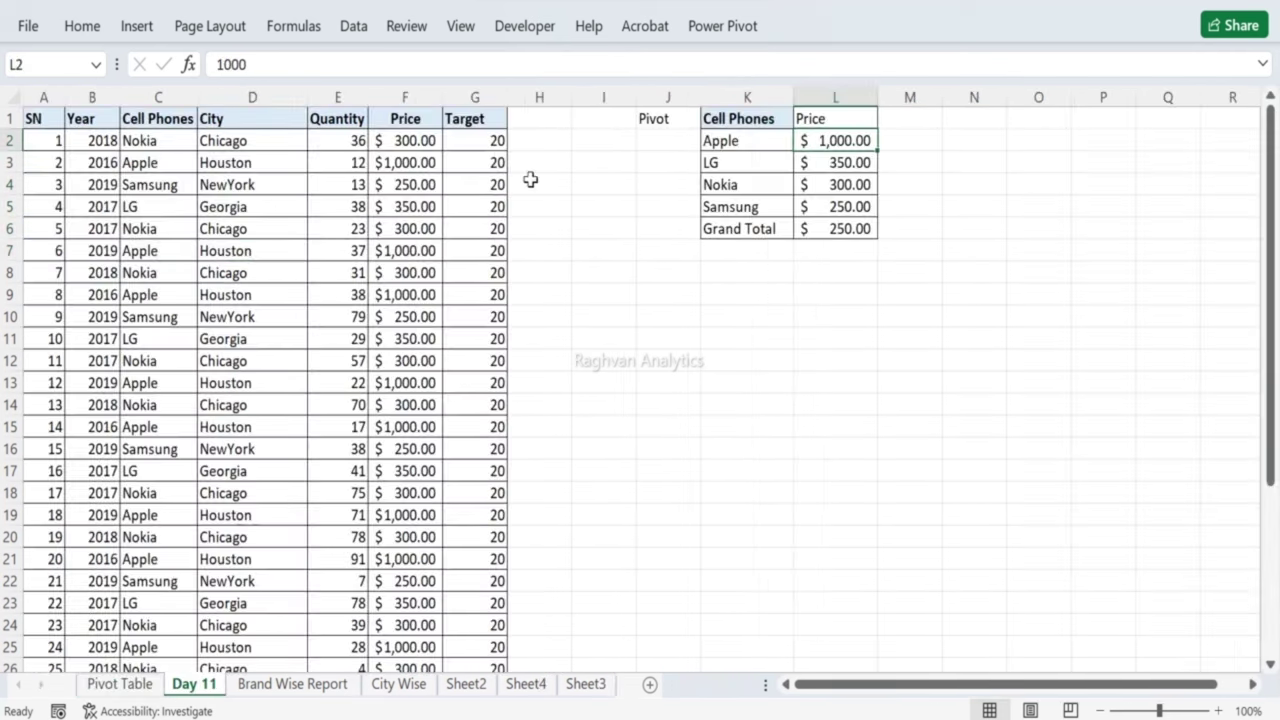
{"action": "left_click", "coordinate": [543, 121]}
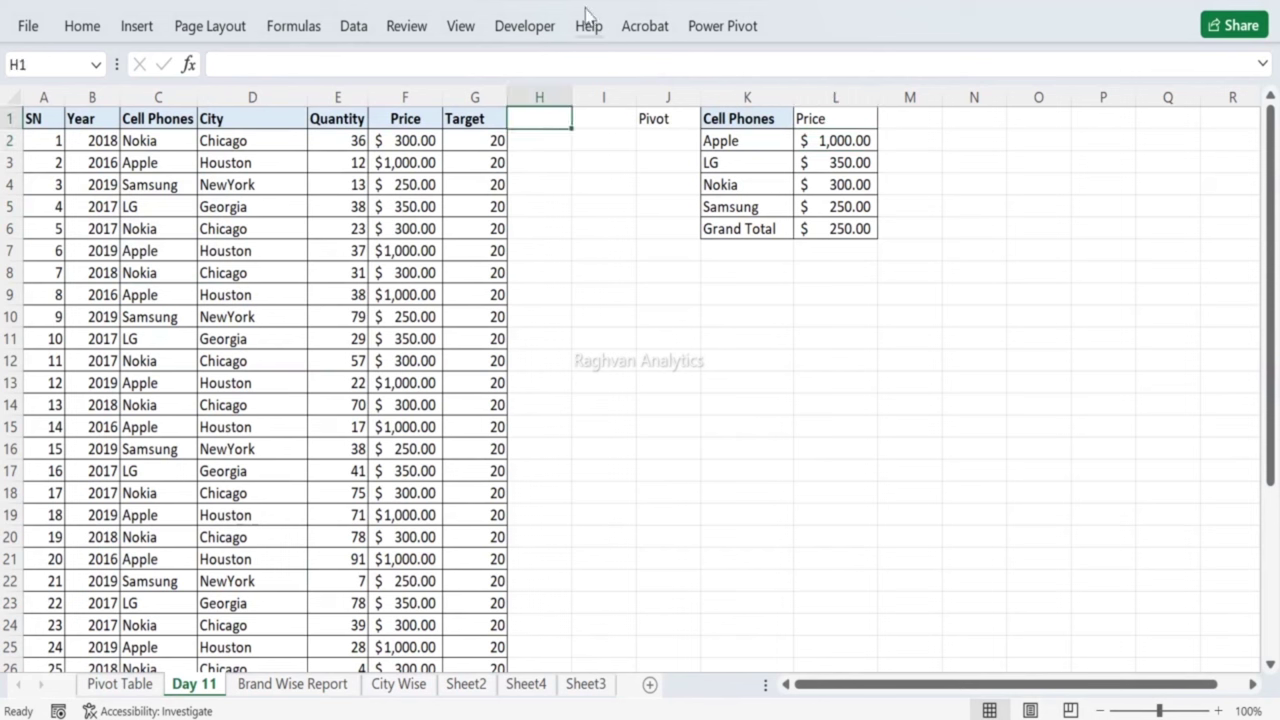
Step: Enter the header 'Q*P' in H1 and give it a light grey fill
{"action": "type", "text": "Amo"}
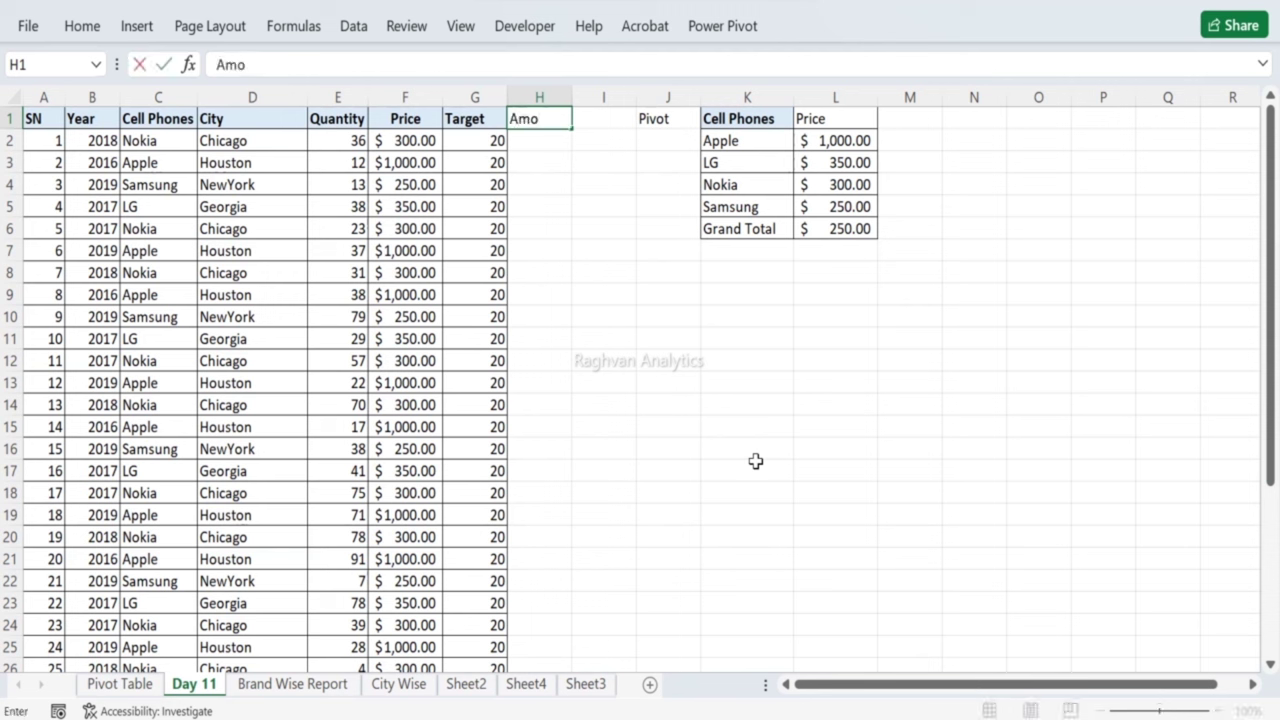
{"action": "key", "text": "Escape"}
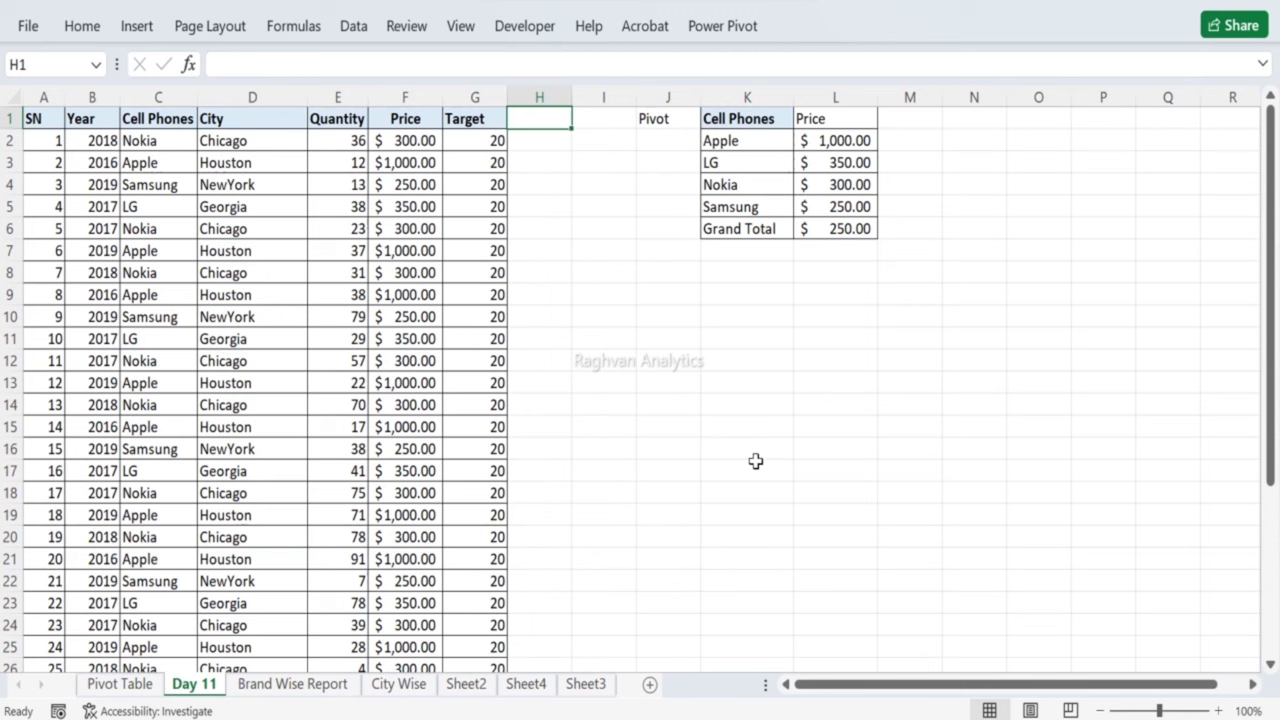
{"action": "type", "text": "!"}
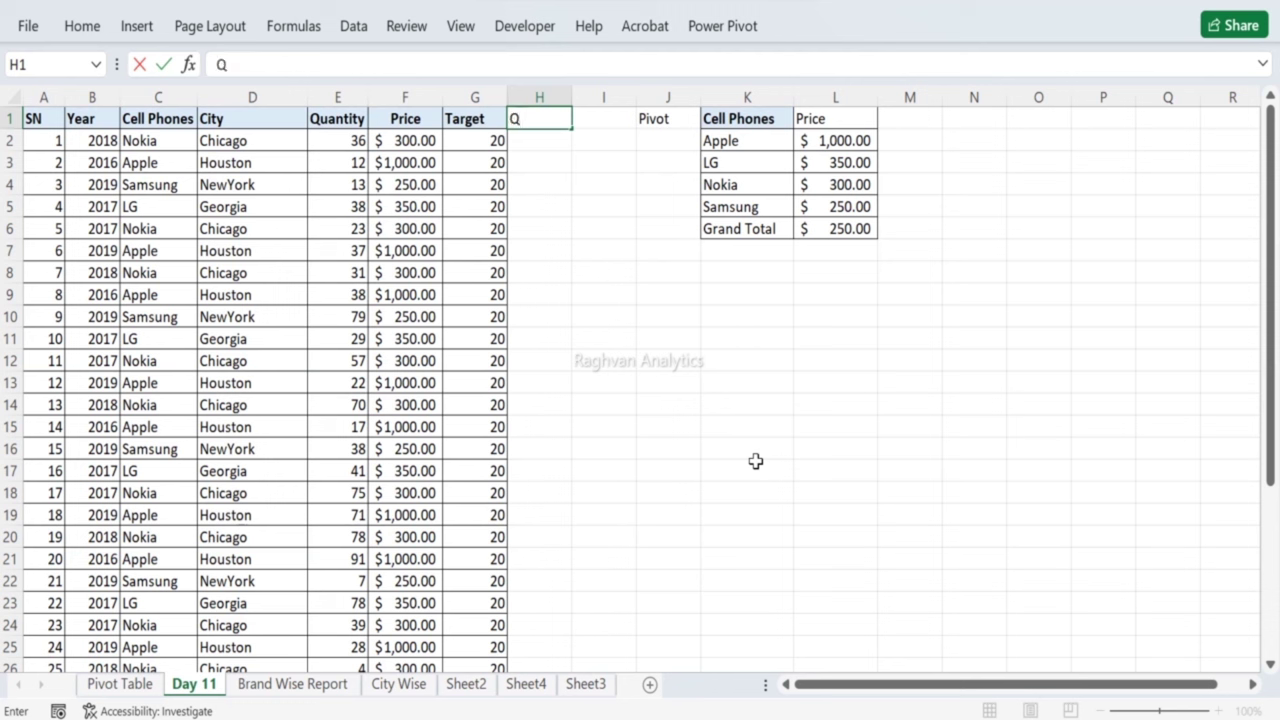
{"action": "type", "text": "*P"}
{"action": "key", "text": "Return"}
{"action": "key", "text": "Up"}
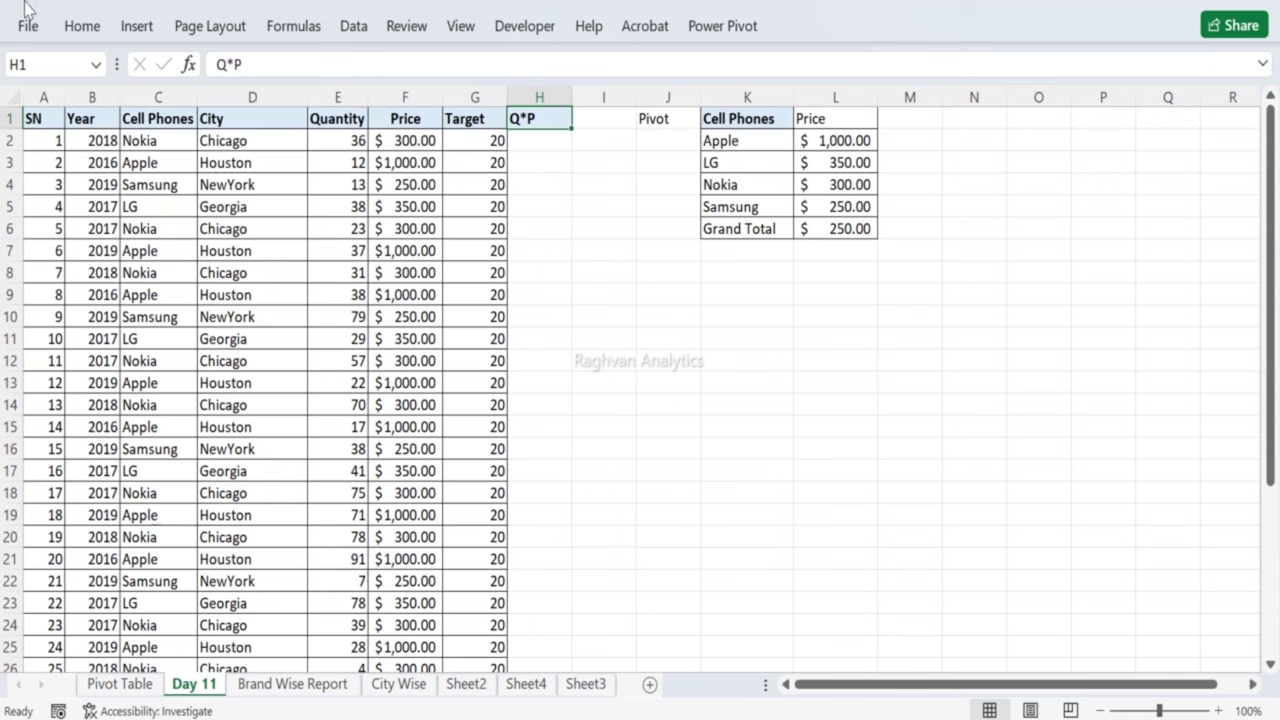
{"action": "left_click", "coordinate": [80, 26]}
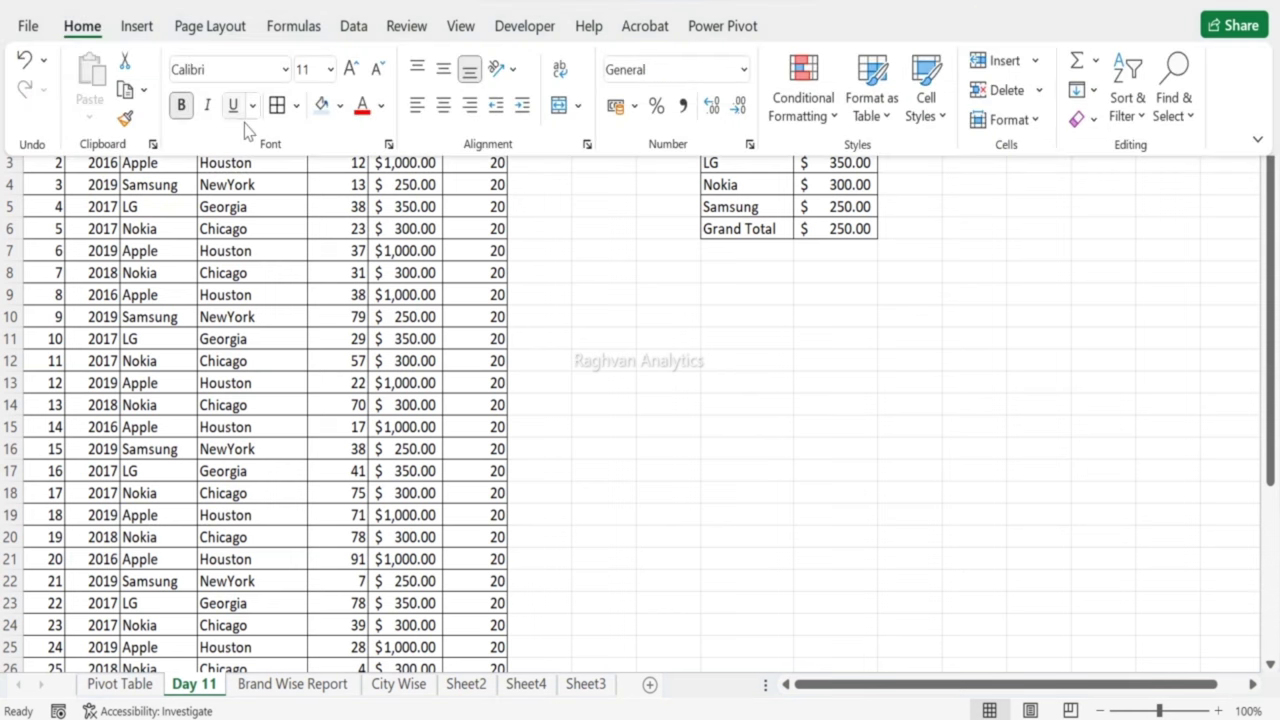
{"action": "left_click", "coordinate": [337, 106]}
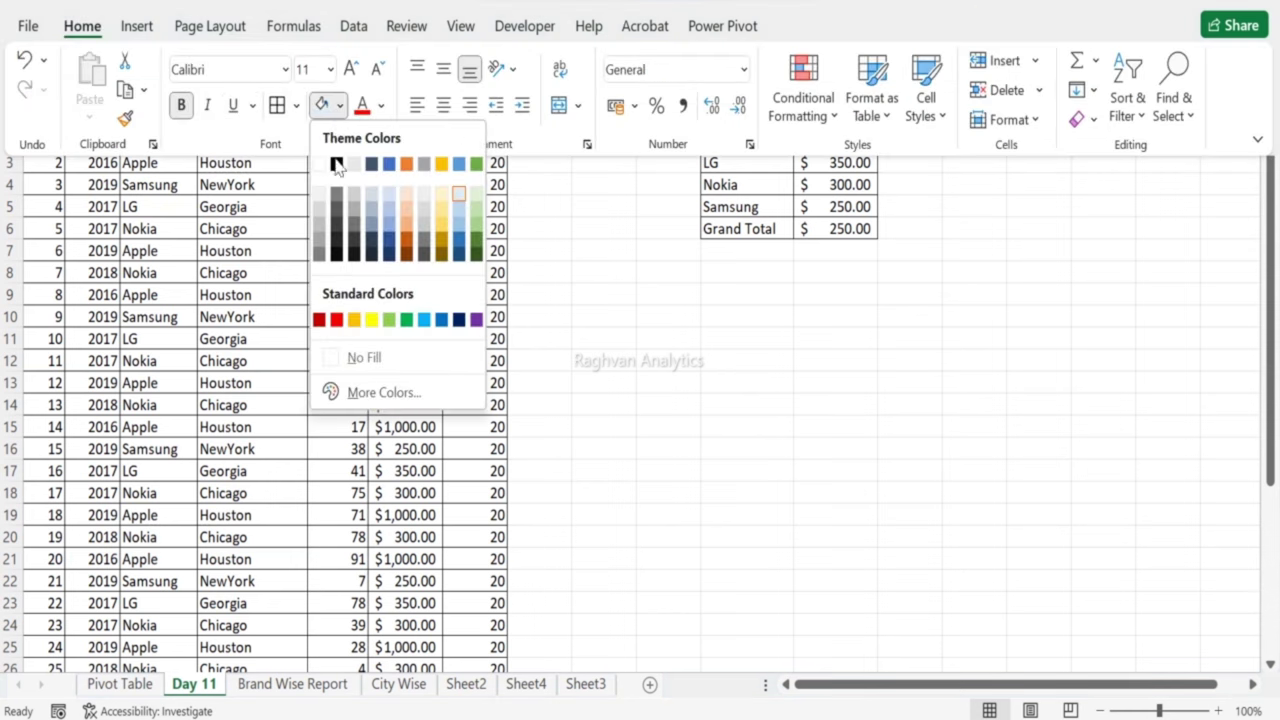
{"action": "left_click", "coordinate": [319, 207]}
Step: Enter the formula =E2*F2 in H2 to multiply Quantity by Price
{"action": "left_click", "coordinate": [503, 144]}
{"action": "left_click", "coordinate": [528, 141]}
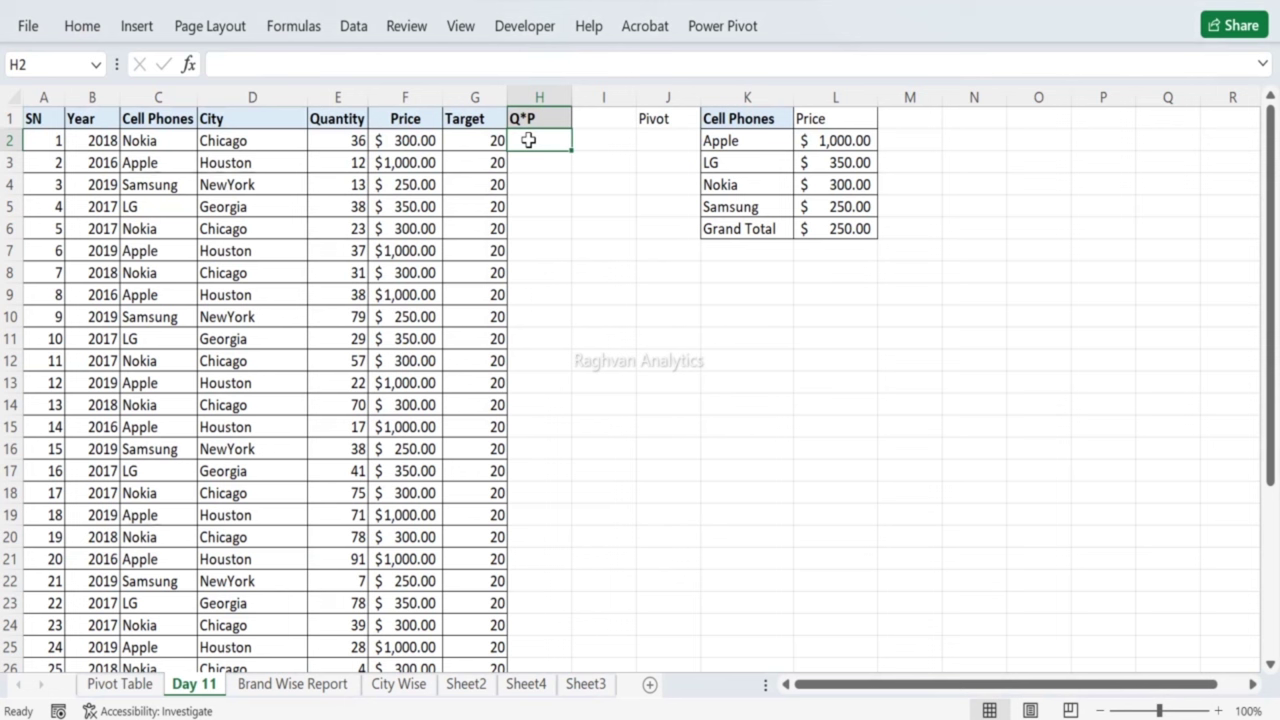
{"action": "type", "text": "="}
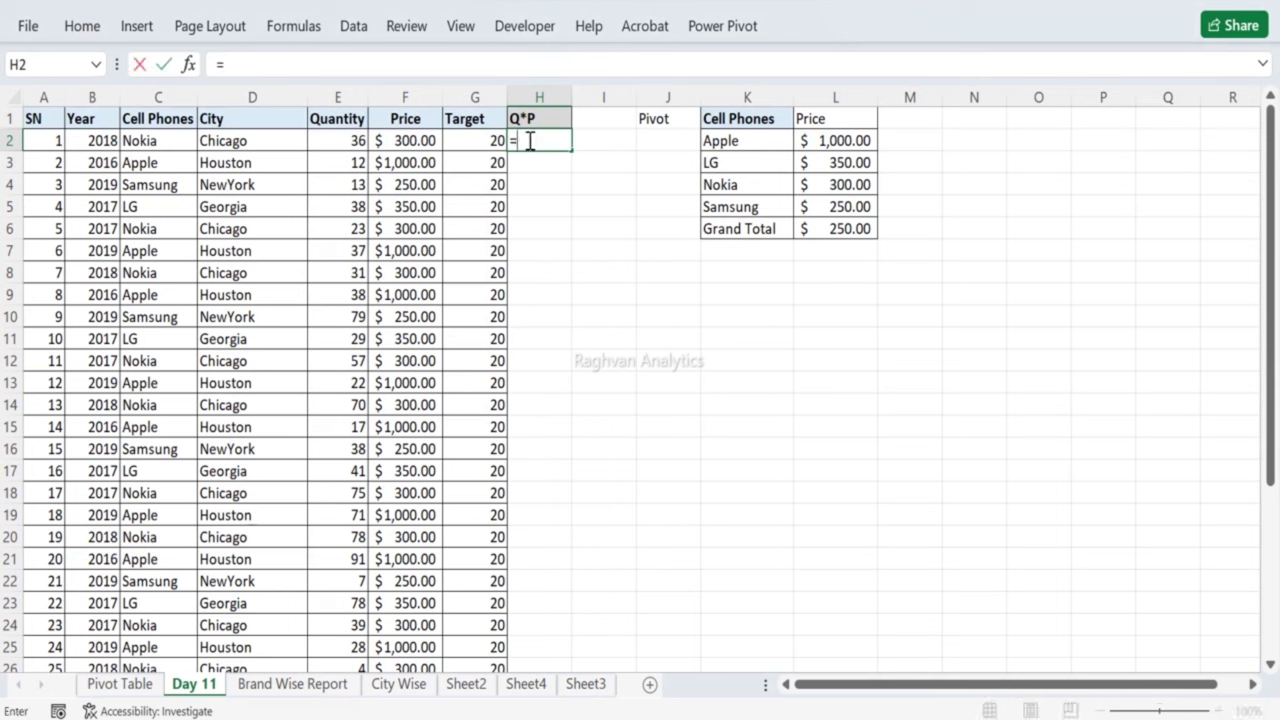
{"action": "key", "text": "Left"}
{"action": "key", "text": "Left"}
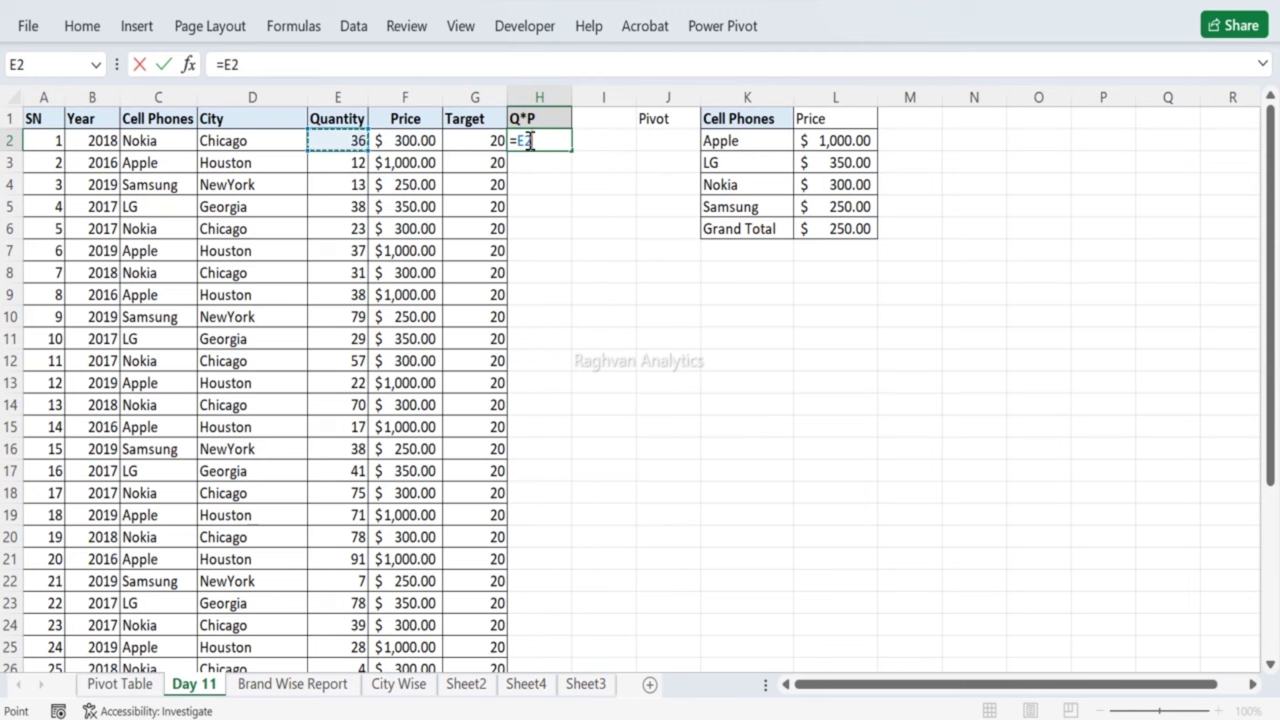
{"action": "type", "text": "*"}
{"action": "key", "text": "Left"}
{"action": "key", "text": "Left"}
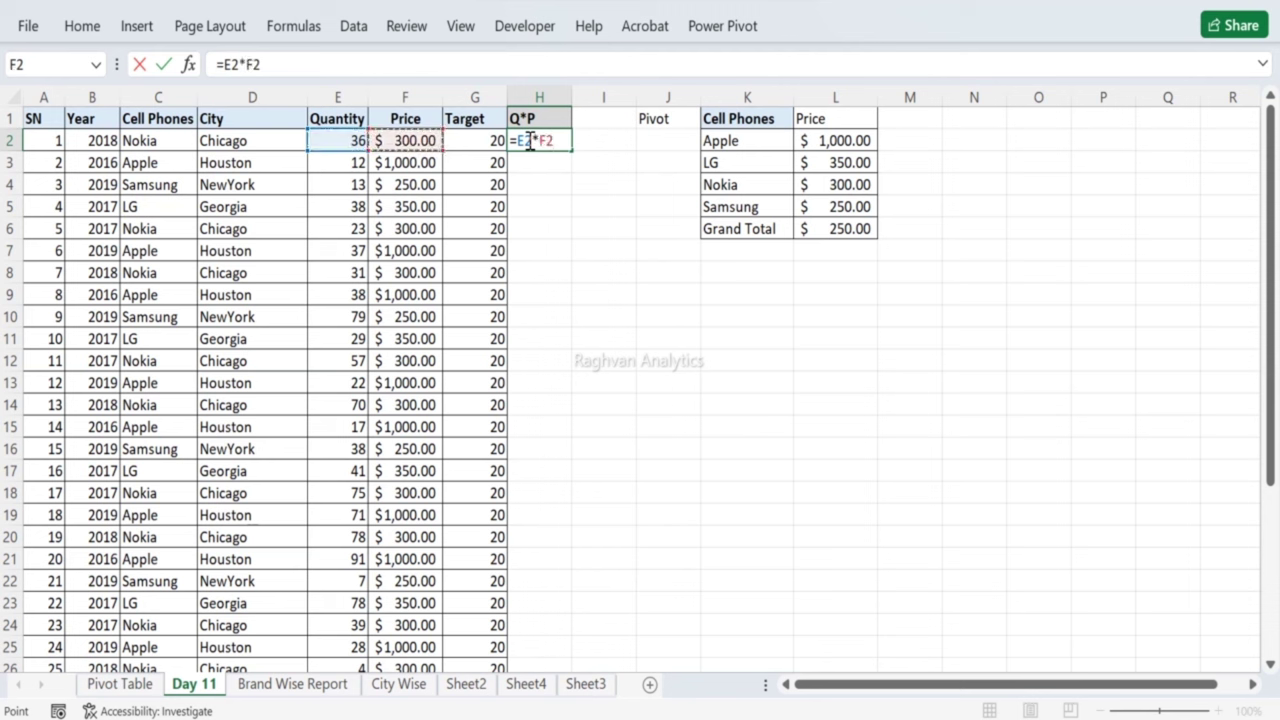
{"action": "key", "text": "ctrl+Return"}
Step: Copy the H2 formula down through H36 for every data row
{"action": "key", "text": "ctrl+c"}
{"action": "key", "text": "Left"}
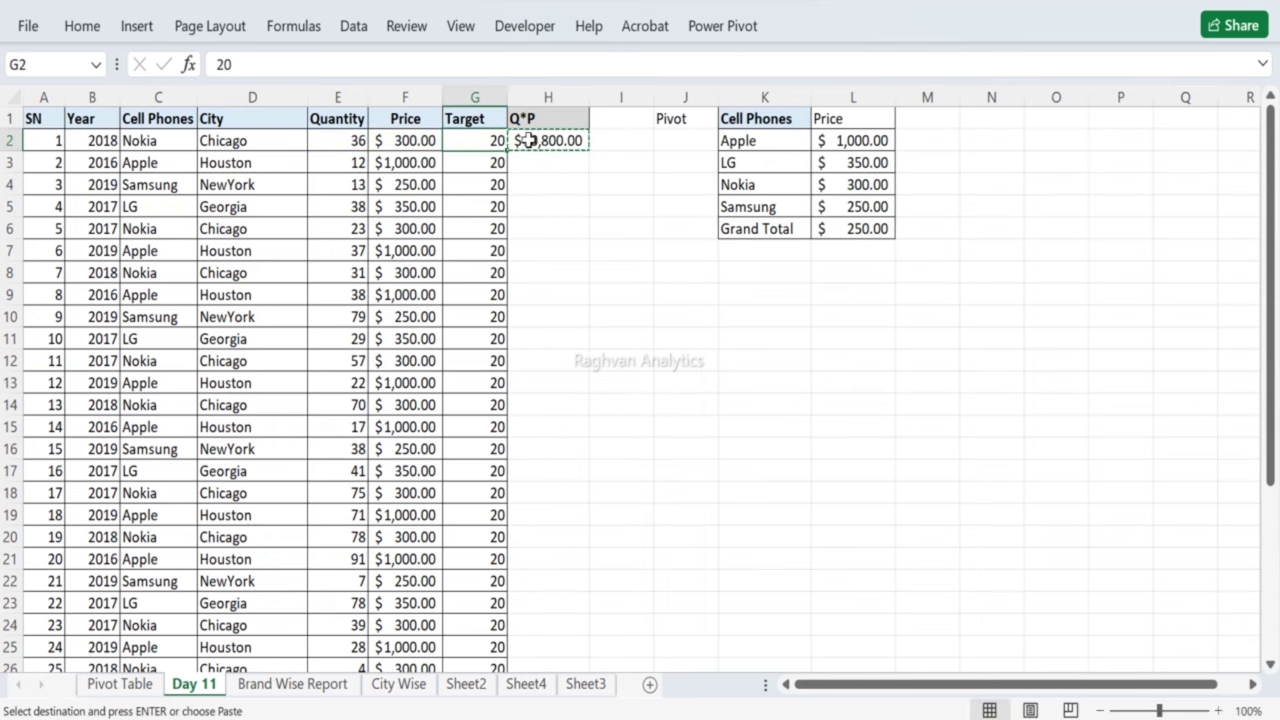
{"action": "key", "text": "ctrl+Down"}
{"action": "key", "text": "Right"}
{"action": "key", "text": "ctrl+shift+Up"}
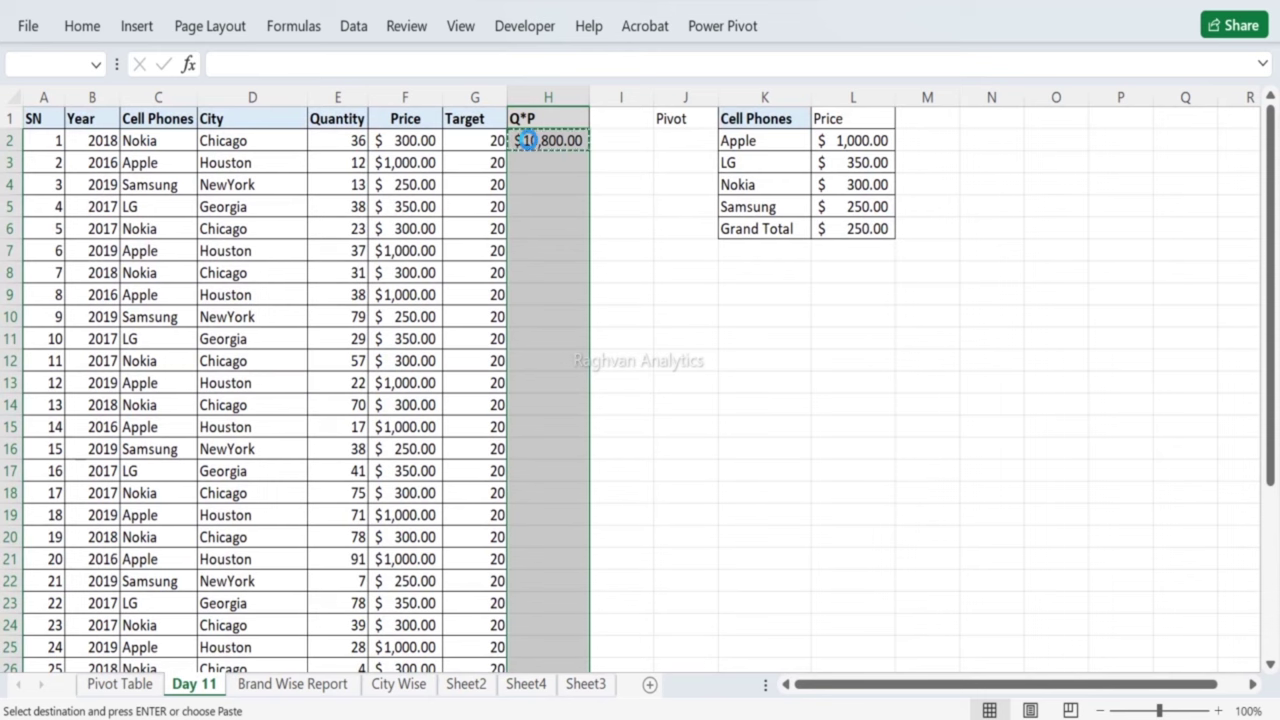
{"action": "key", "text": "ctrl+v"}
{"action": "key", "text": "Escape"}
{"action": "key", "text": "ctrl+Up"}
{"action": "key", "text": "Down"}
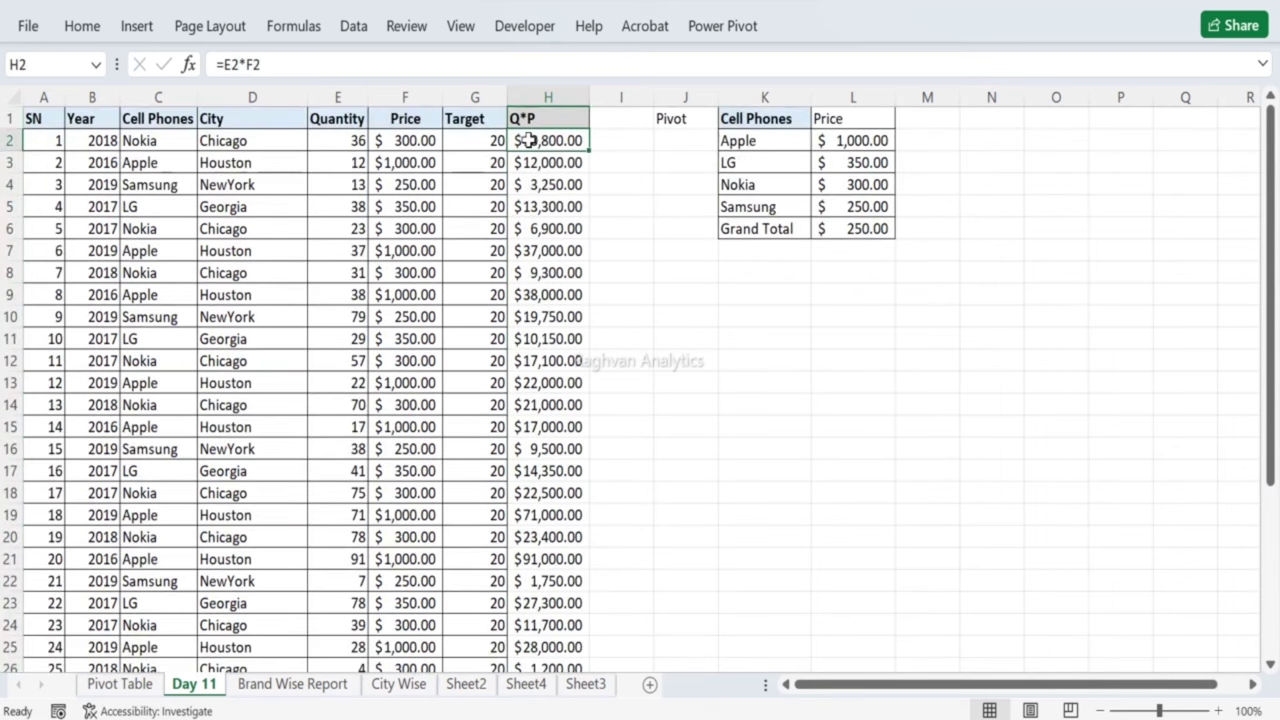
{"action": "key", "text": "ctrl+shift+Down"}
{"action": "key", "text": "ctrl+v"}
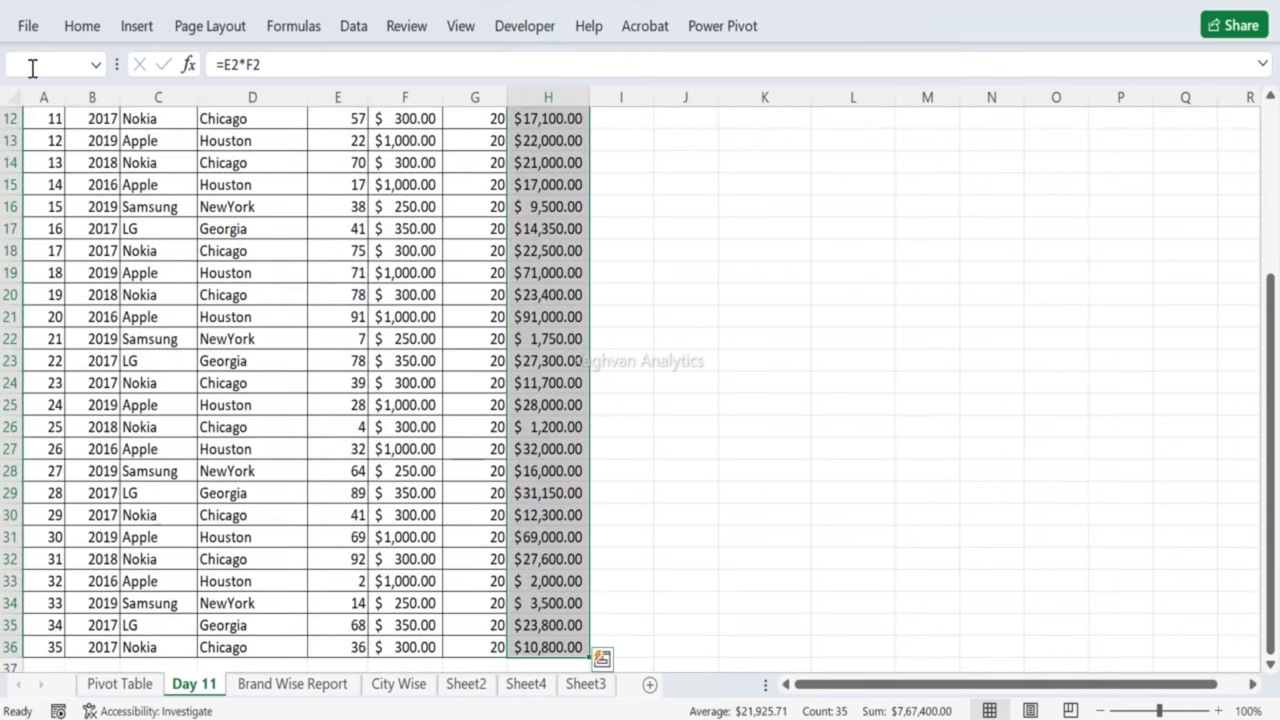
Step: Leave the amounts unfilled and widen column H to fit the Q*P values
{"action": "left_click", "coordinate": [79, 28]}
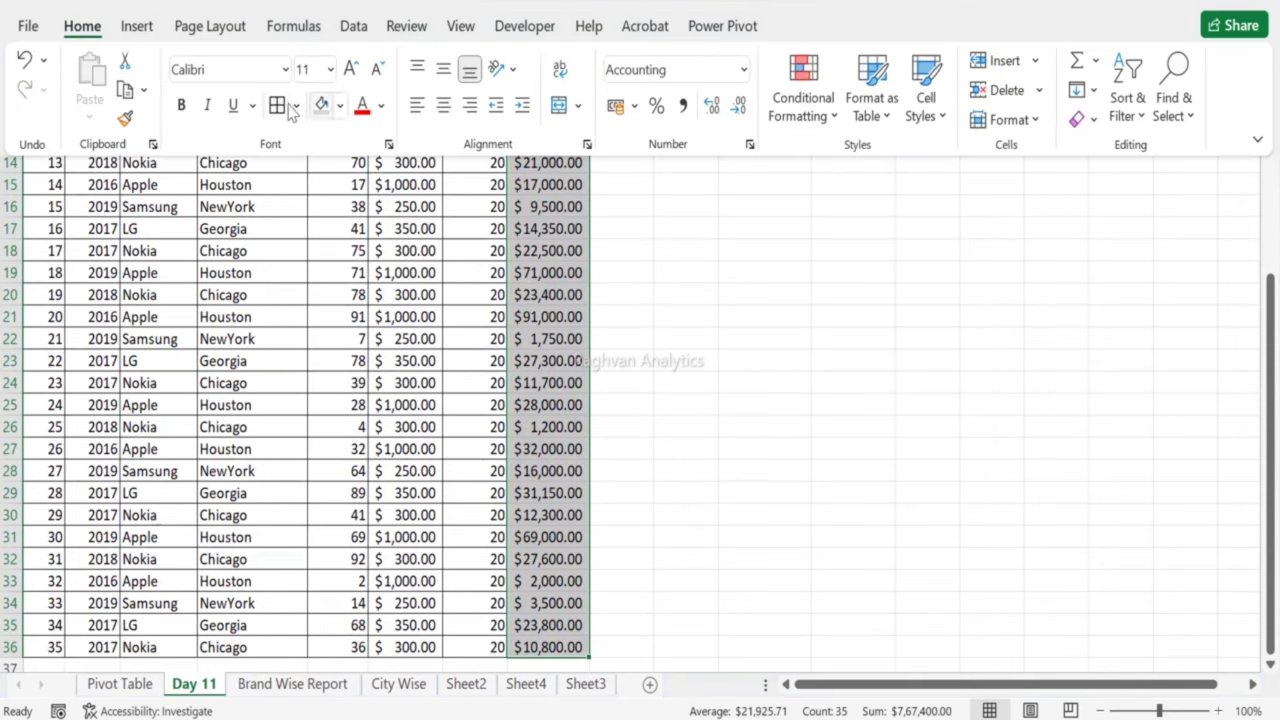
{"action": "scroll", "coordinate": [300, 300], "scroll_direction": "up", "scroll_amount": 3}
{"action": "left_click", "coordinate": [339, 105]}
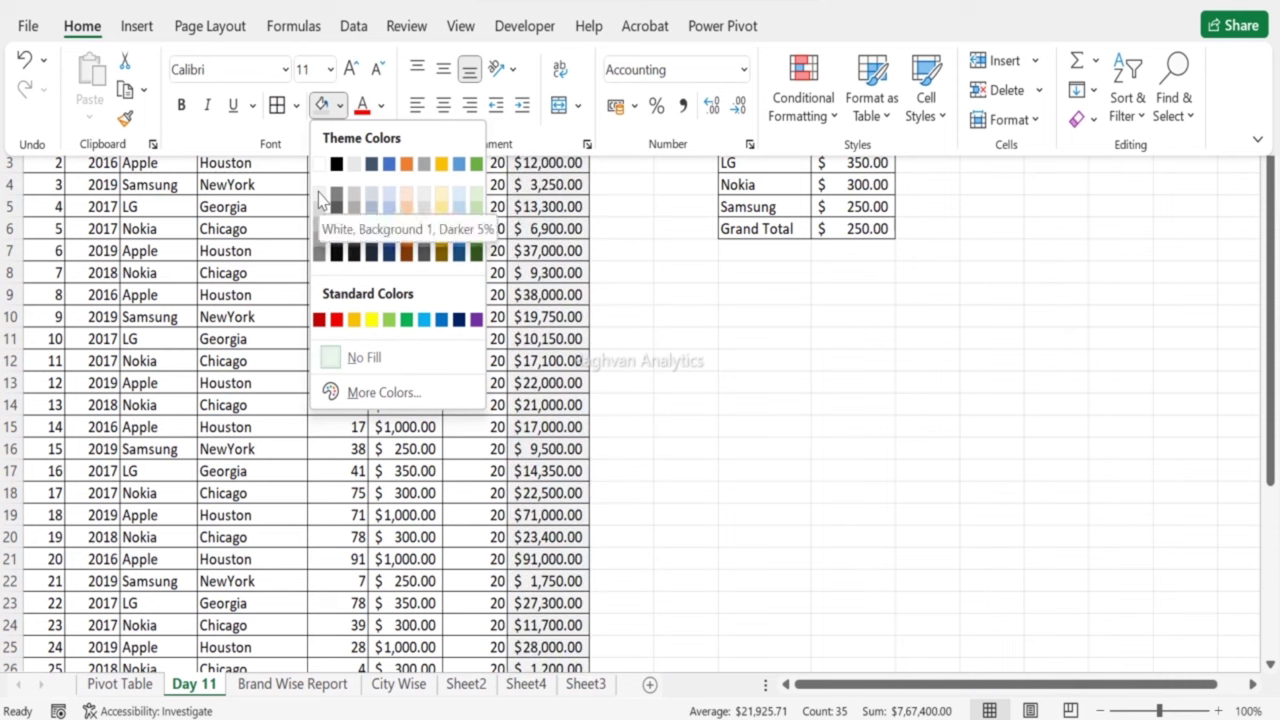
{"action": "key", "text": "Escape"}
{"action": "left_click", "coordinate": [447, 238]}
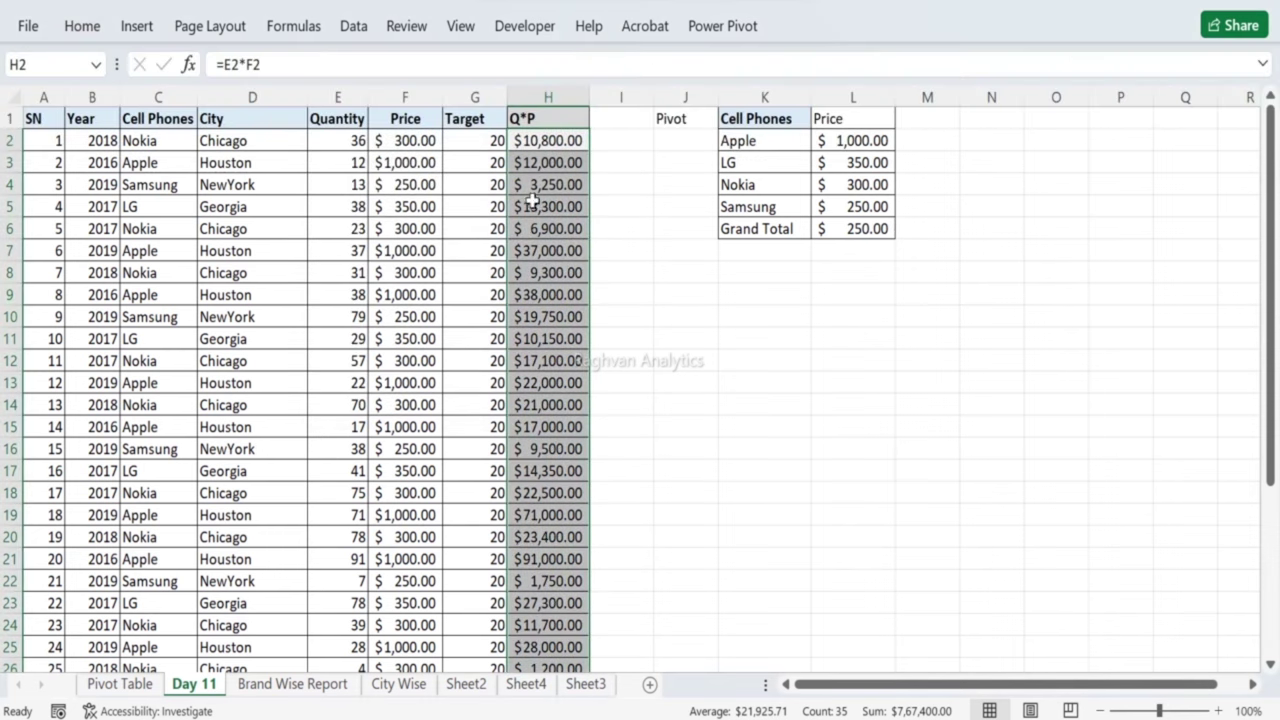
{"action": "left_click", "coordinate": [630, 182]}
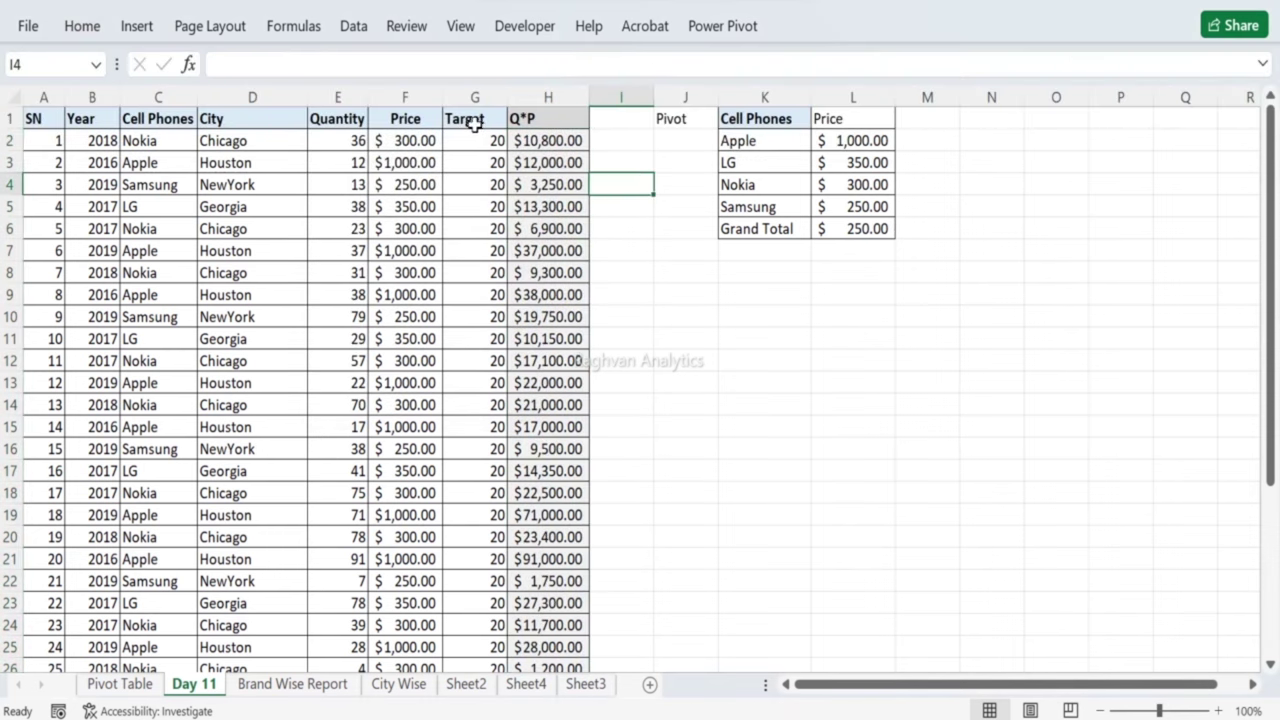
{"action": "left_click_drag", "start_coordinate": [590, 98], "coordinate": [609, 100]}
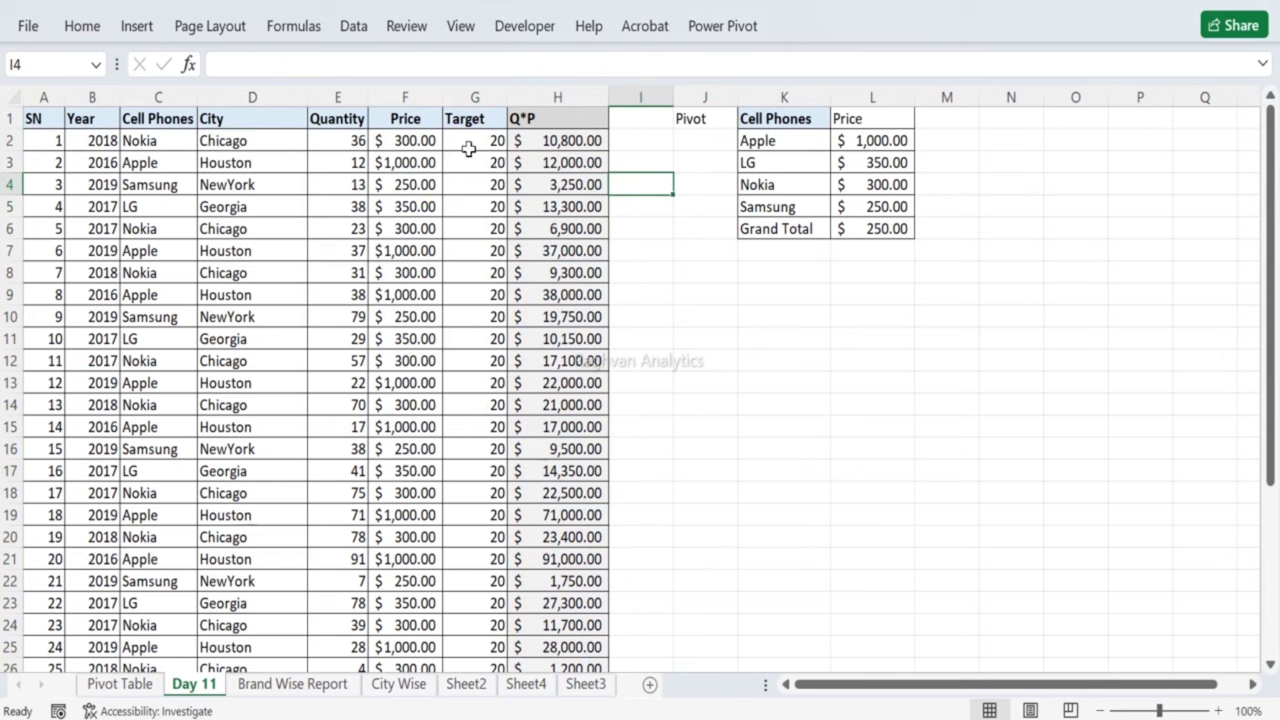
Step: On the Brand Wise Report sheet, select the Amount values from L15 down to check their sum
{"action": "left_click", "coordinate": [258, 688]}
{"action": "left_click", "coordinate": [1040, 428]}
{"action": "left_click_drag", "start_coordinate": [1040, 428], "coordinate": [1040, 540]}
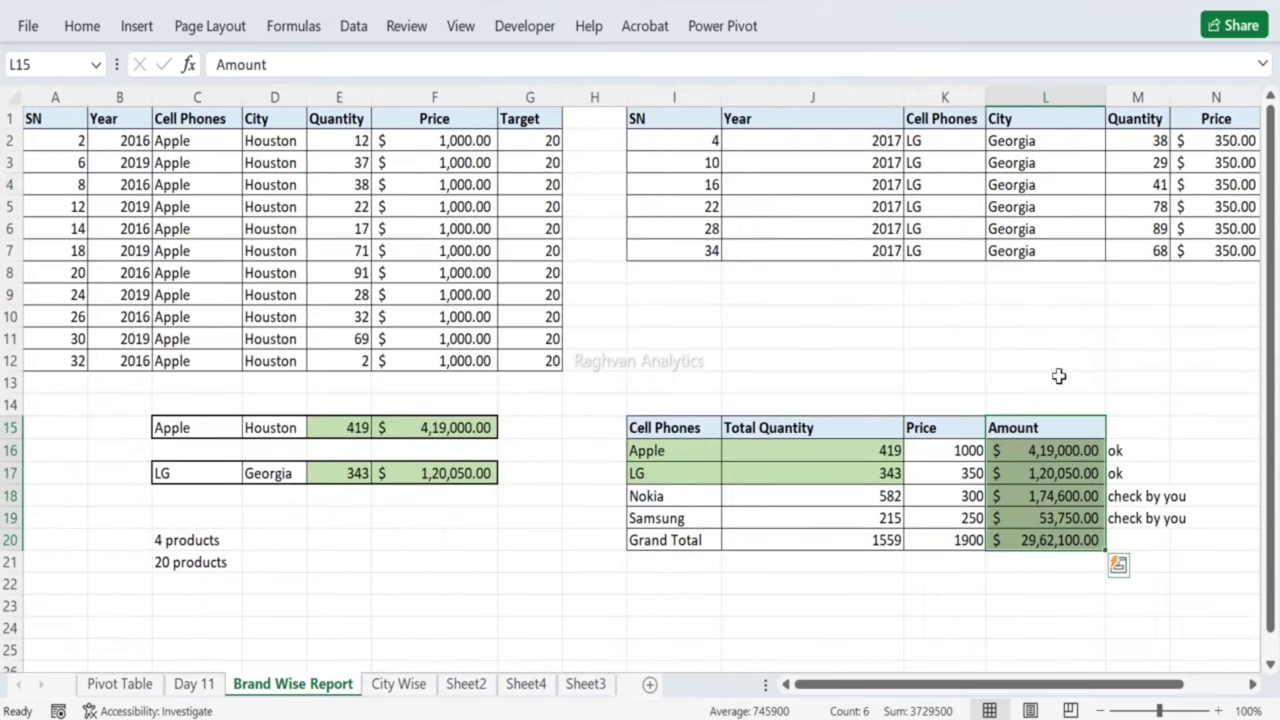
Step: Resize columns M, H and K, auto-fitting K and M, then return to Day 11
{"action": "left_click_drag", "start_coordinate": [1172, 93], "coordinate": [1216, 93]}
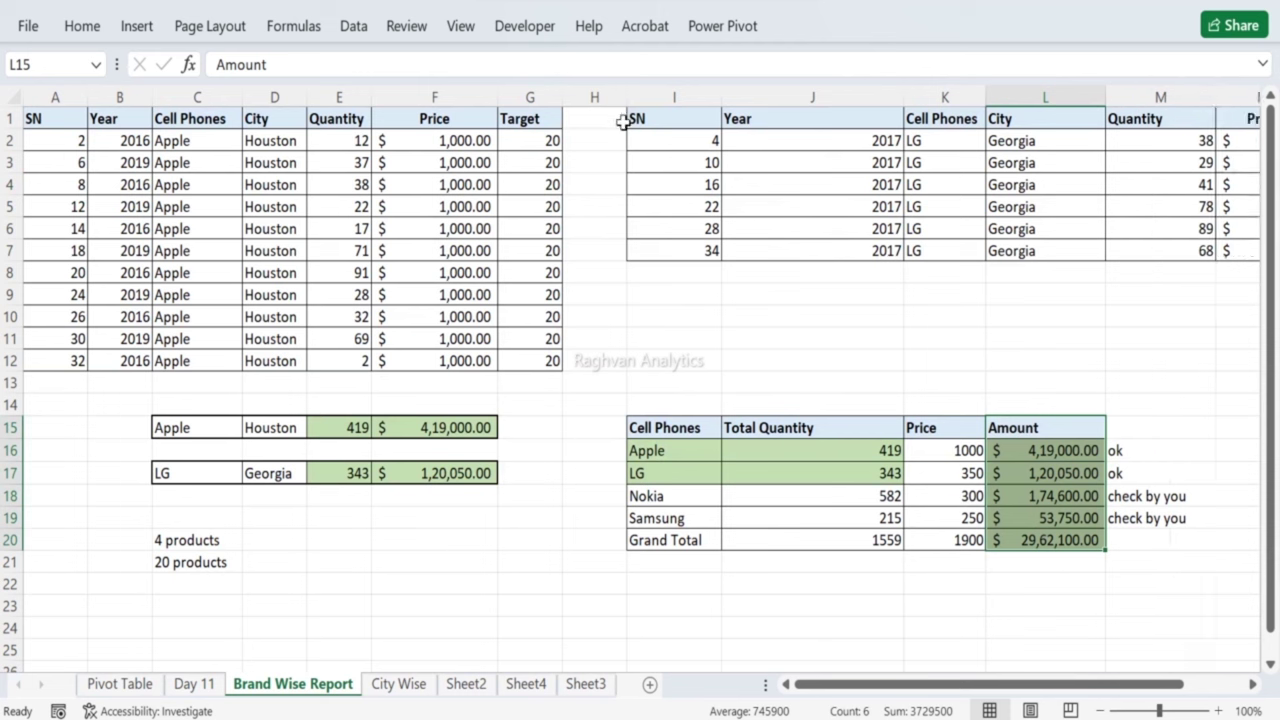
{"action": "left_click_drag", "start_coordinate": [625, 97], "coordinate": [576, 97]}
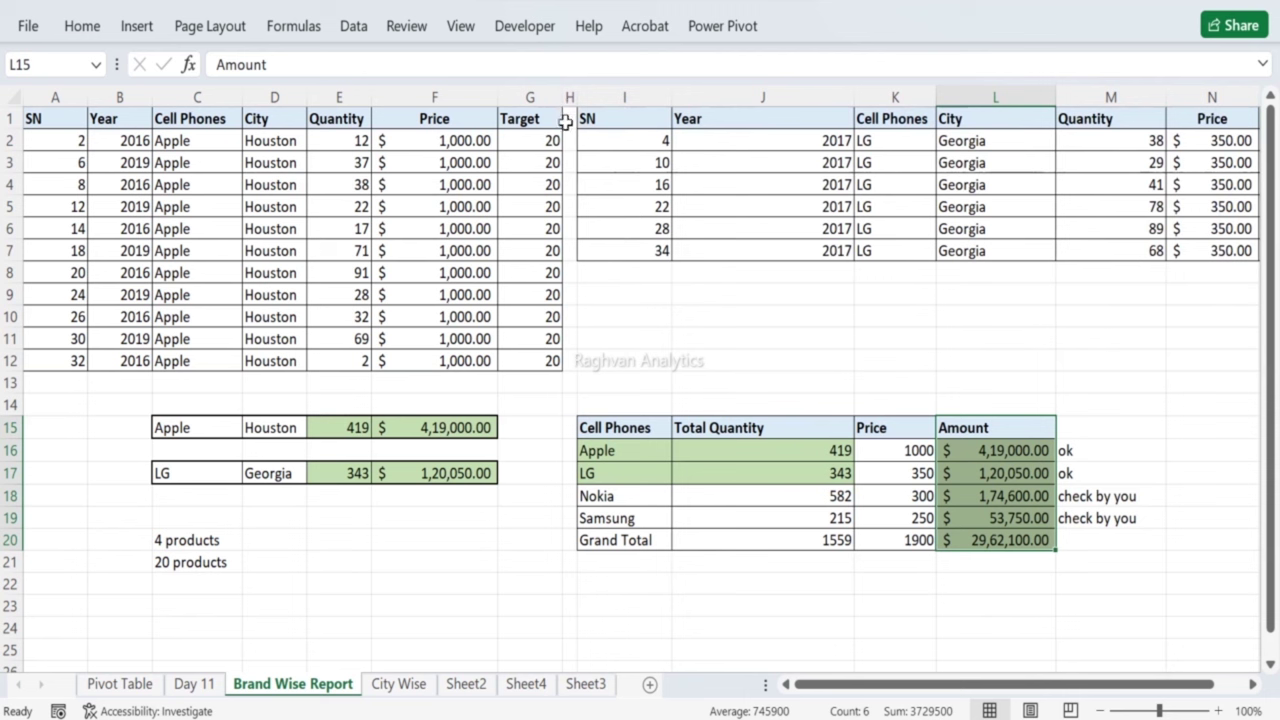
{"action": "left_click_drag", "start_coordinate": [1162, 97], "coordinate": [1137, 97]}
{"action": "left_click_drag", "start_coordinate": [936, 95], "coordinate": [867, 95]}
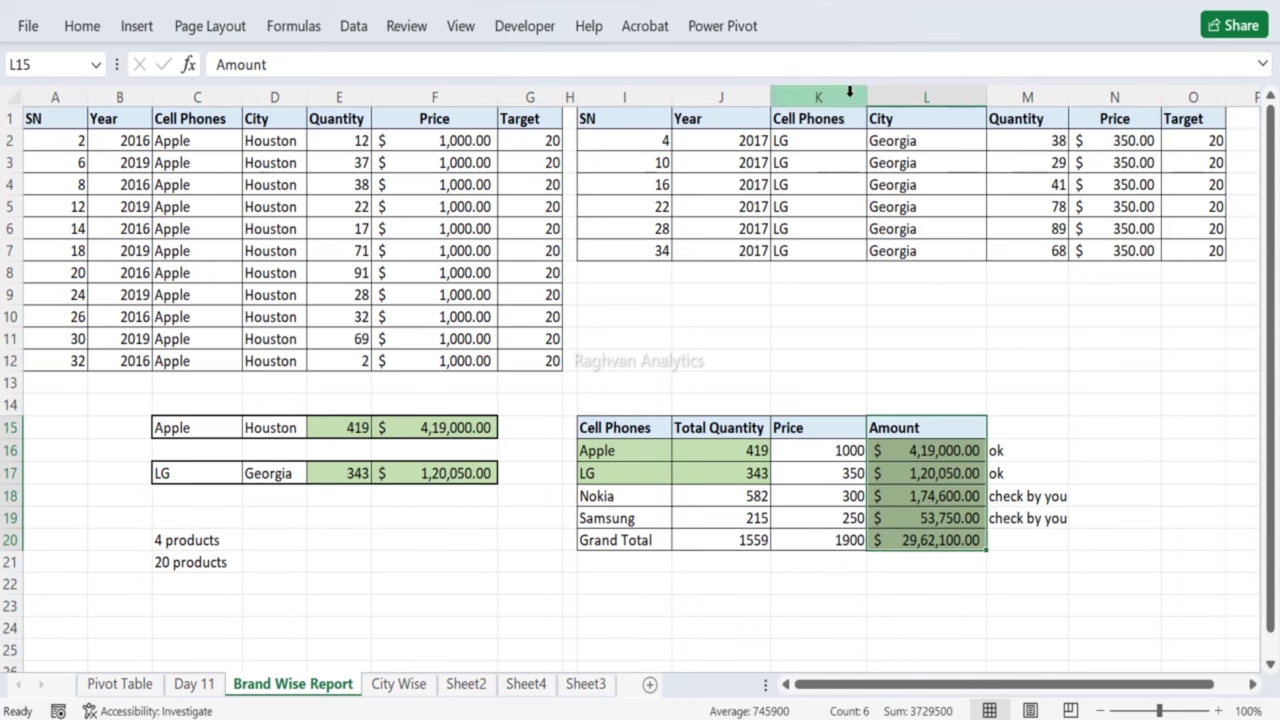
{"action": "double_click", "coordinate": [867, 95]}
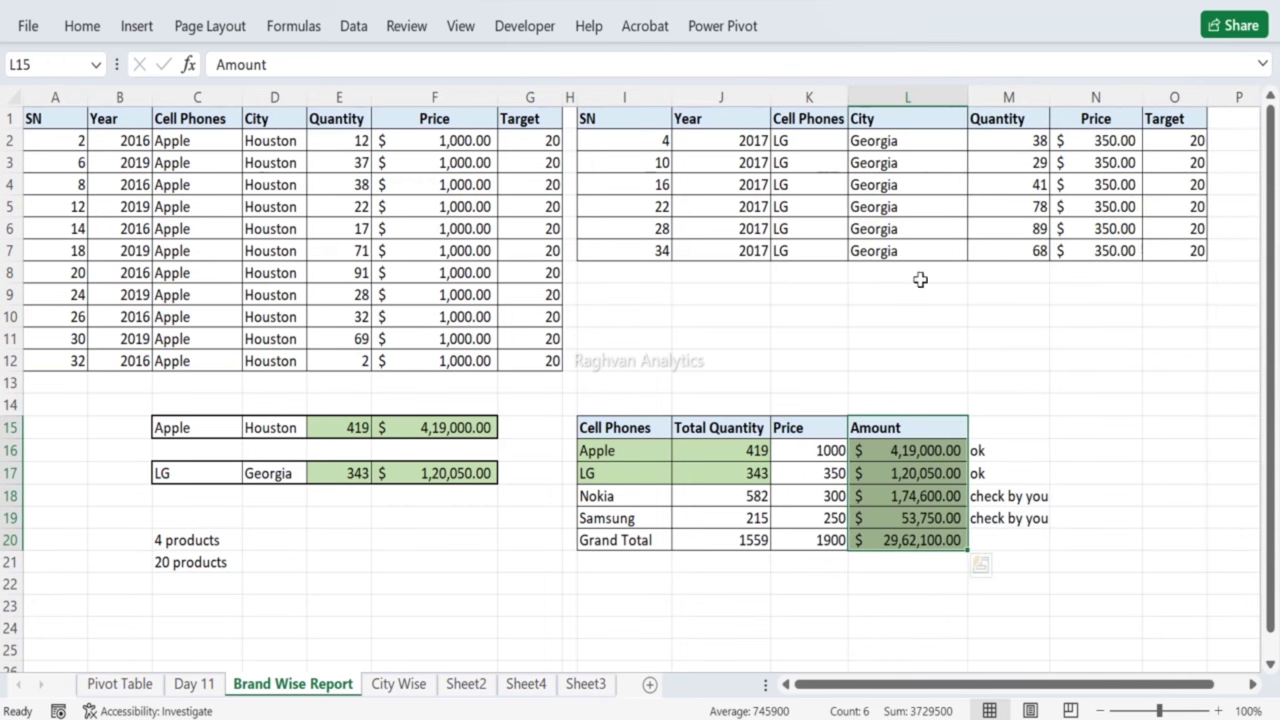
{"action": "double_click", "coordinate": [1054, 101]}
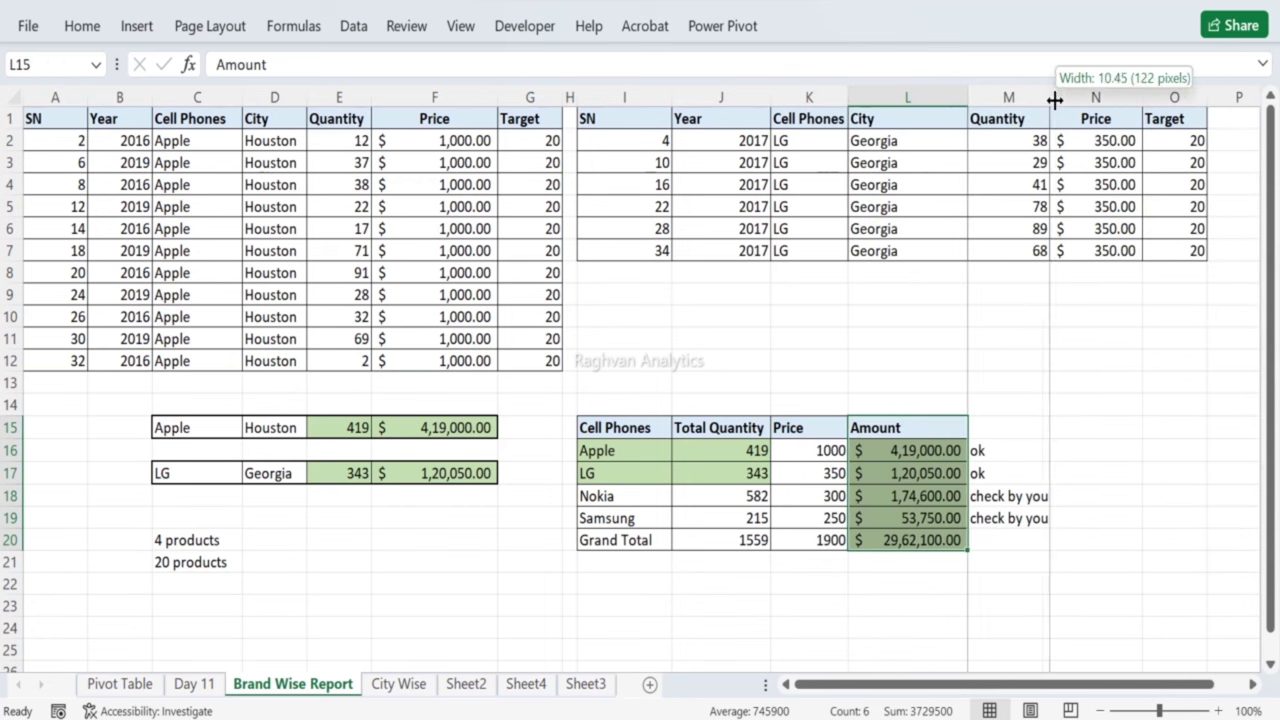
{"action": "left_click", "coordinate": [194, 684]}
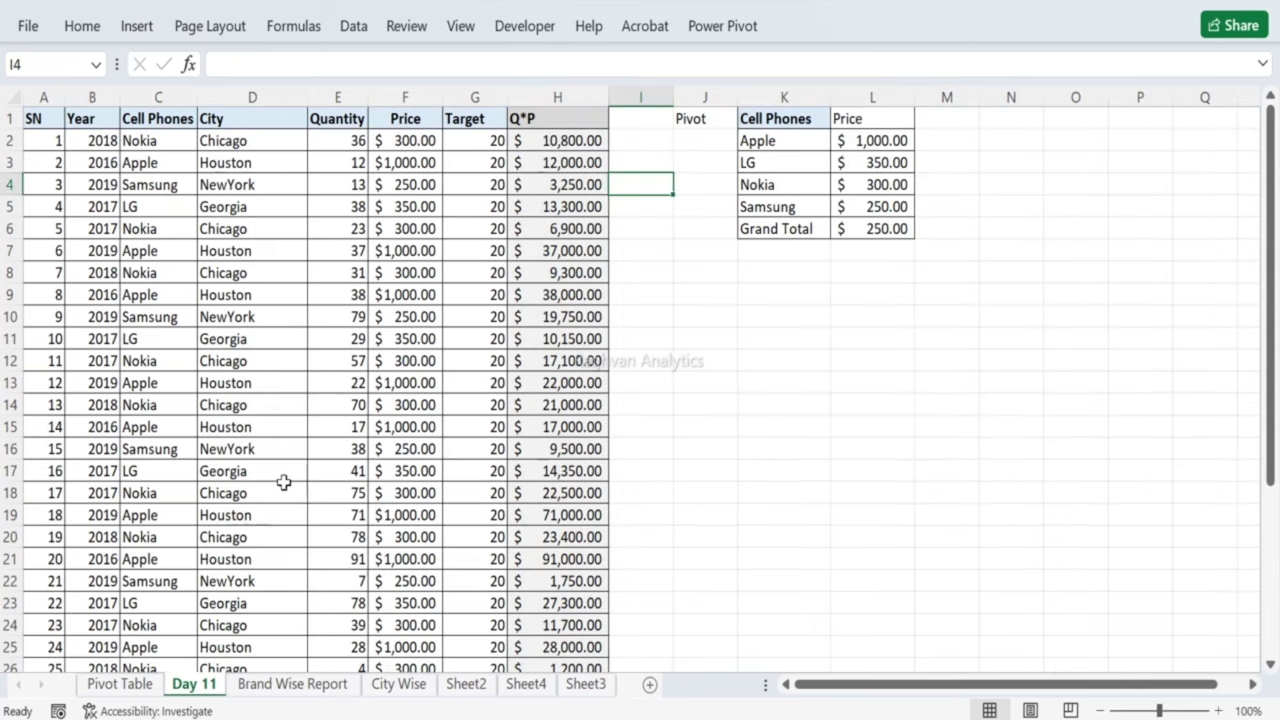
{"action": "left_click", "coordinate": [567, 143]}
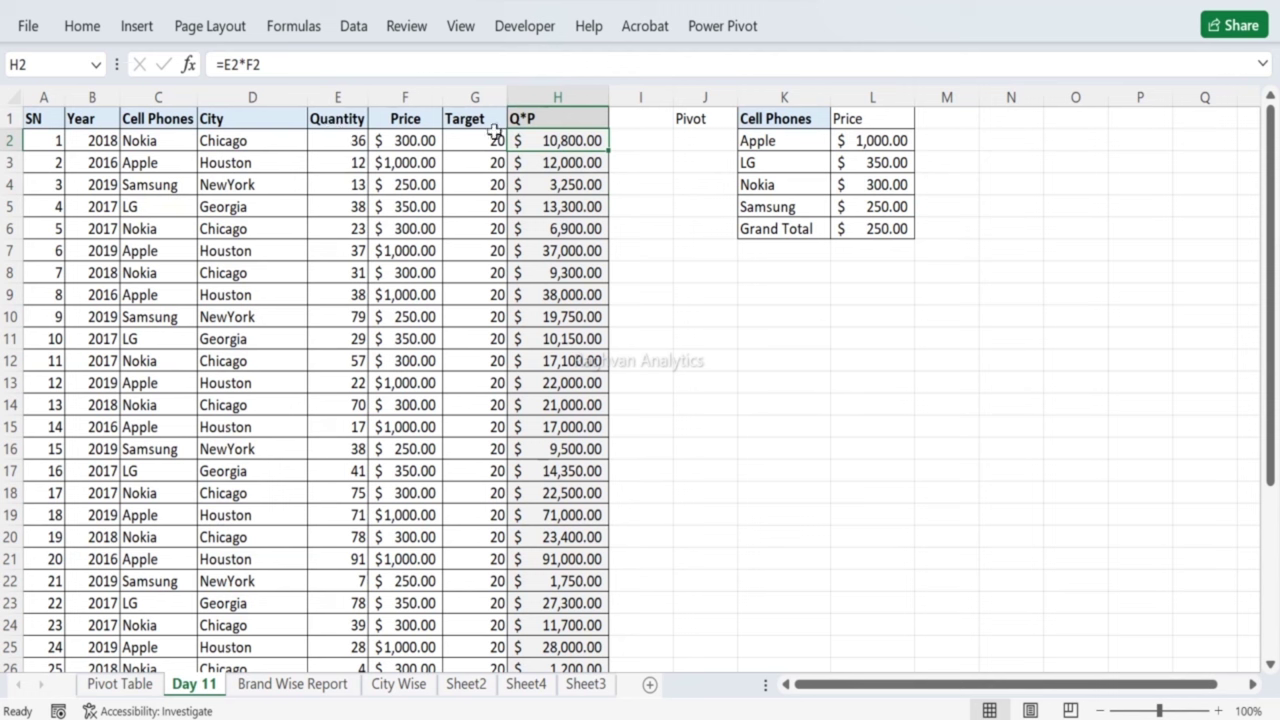
{"action": "left_click", "coordinate": [400, 137]}
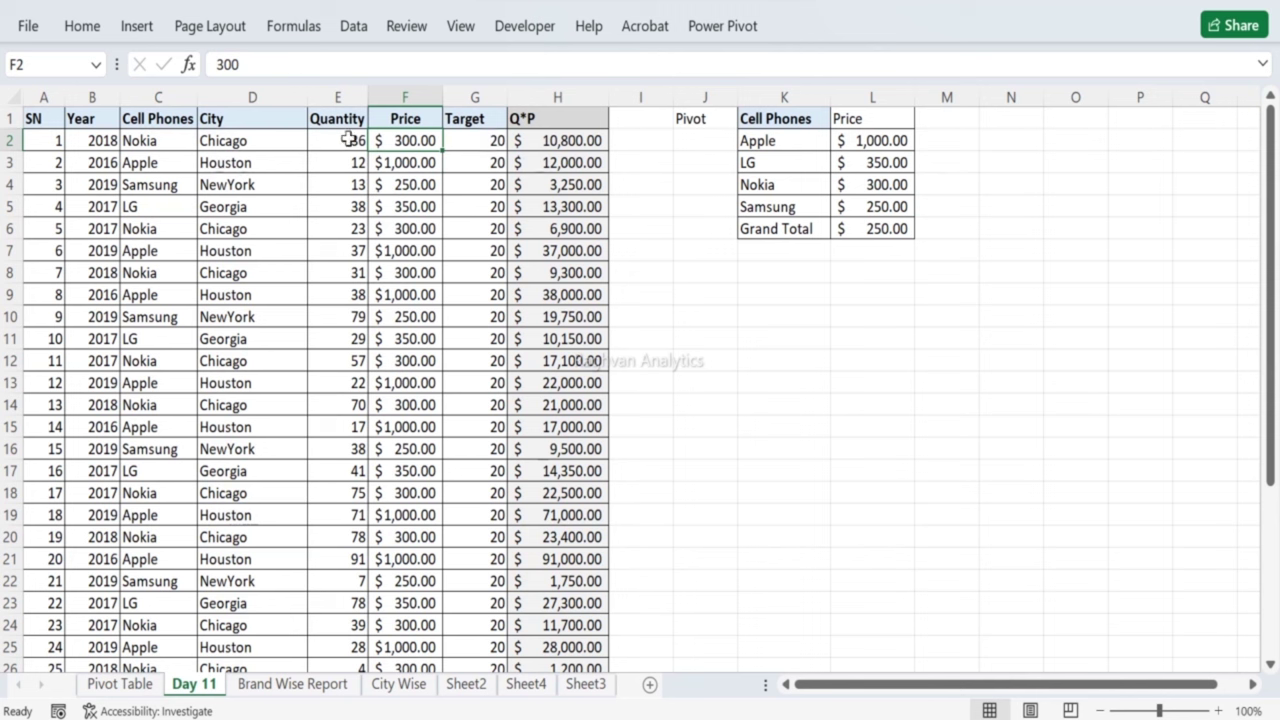
{"action": "mouse_move", "coordinate": [343, 138]}
{"action": "left_mouse_down"}
{"action": "mouse_move", "coordinate": [346, 180]}
{"action": "mouse_move", "coordinate": [339, 140]}
{"action": "left_mouse_up"}
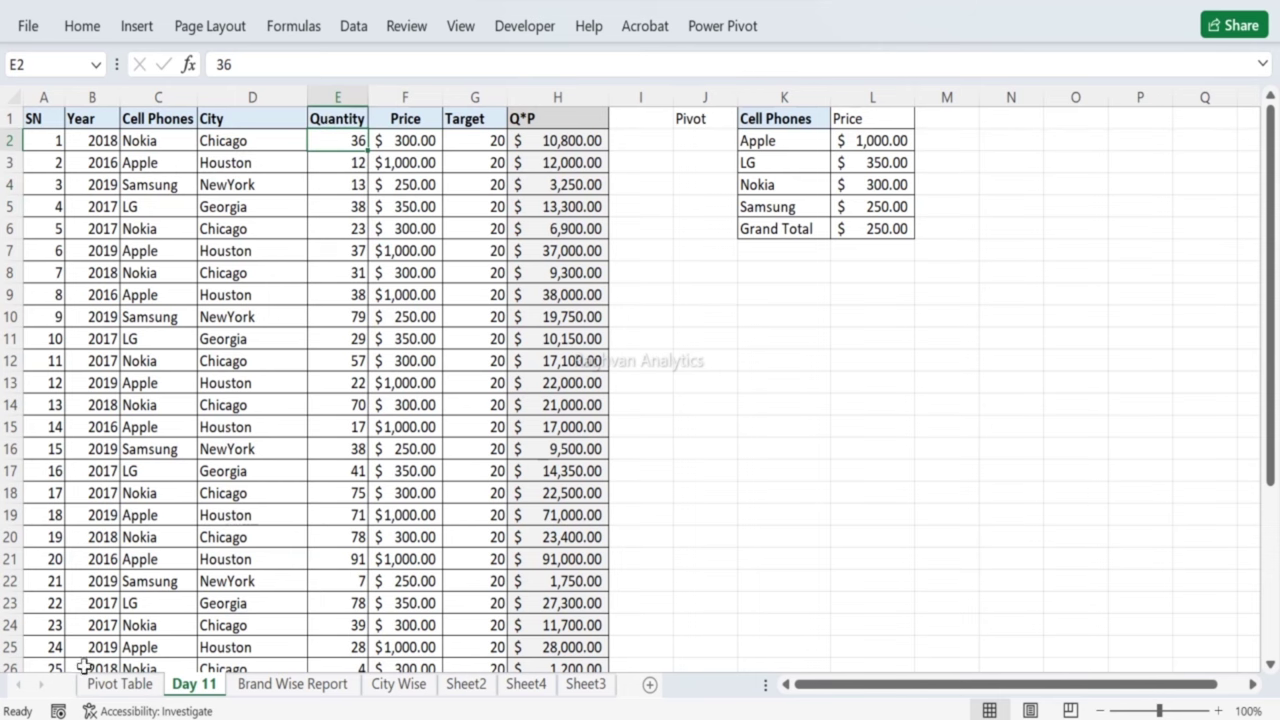
Step: Refresh the city pivot table on the Pivot Table sheet from its source data
{"action": "left_click", "coordinate": [112, 684]}
{"action": "left_click", "coordinate": [193, 189]}
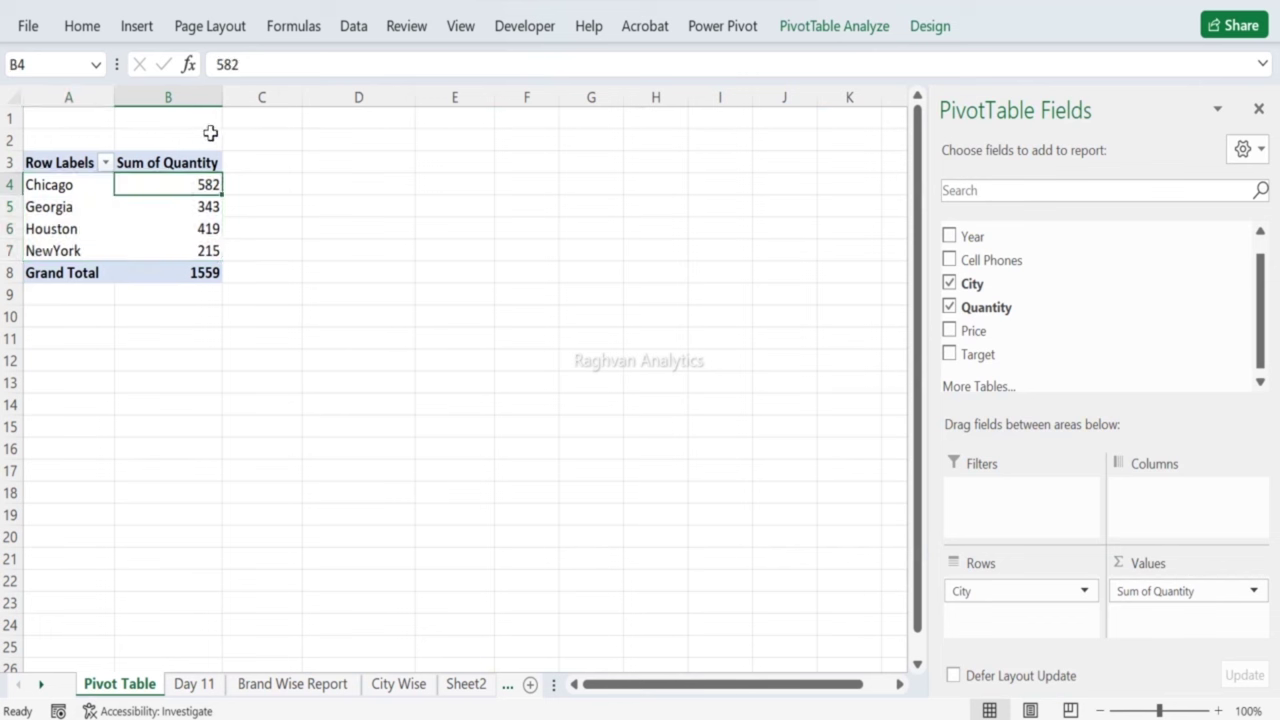
{"action": "right_click", "coordinate": [189, 188]}
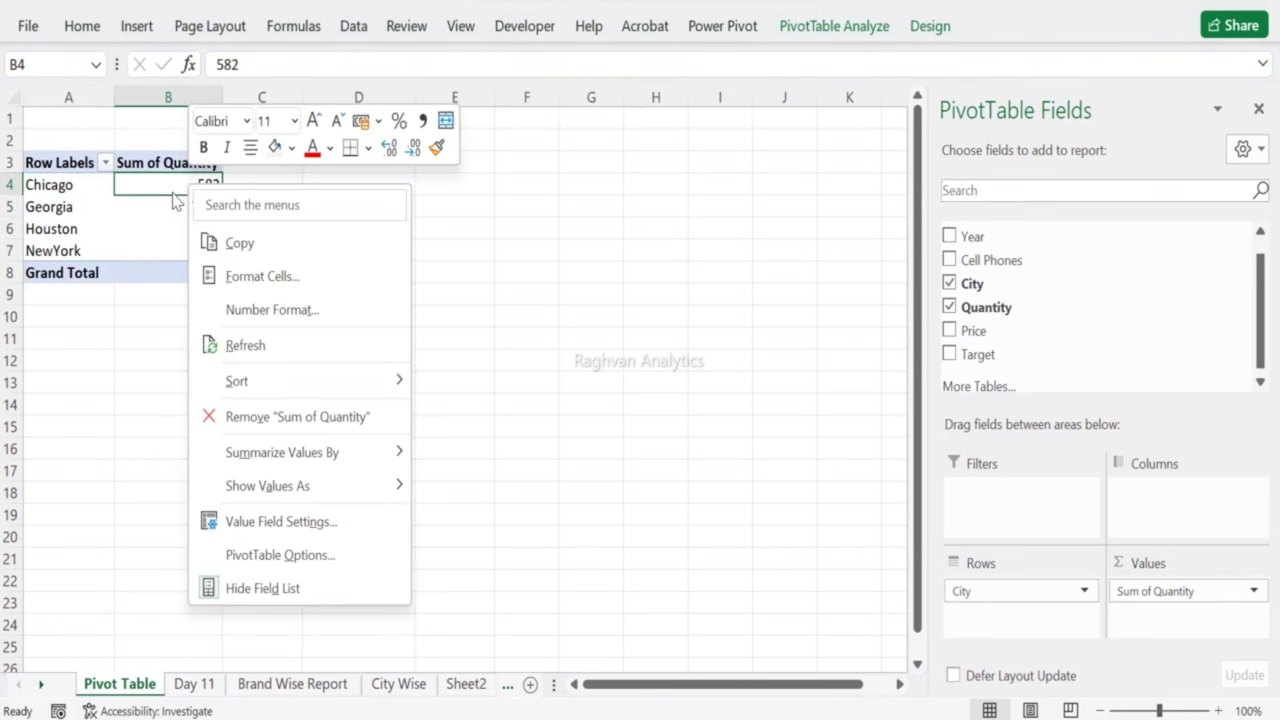
{"action": "left_click", "coordinate": [240, 347]}
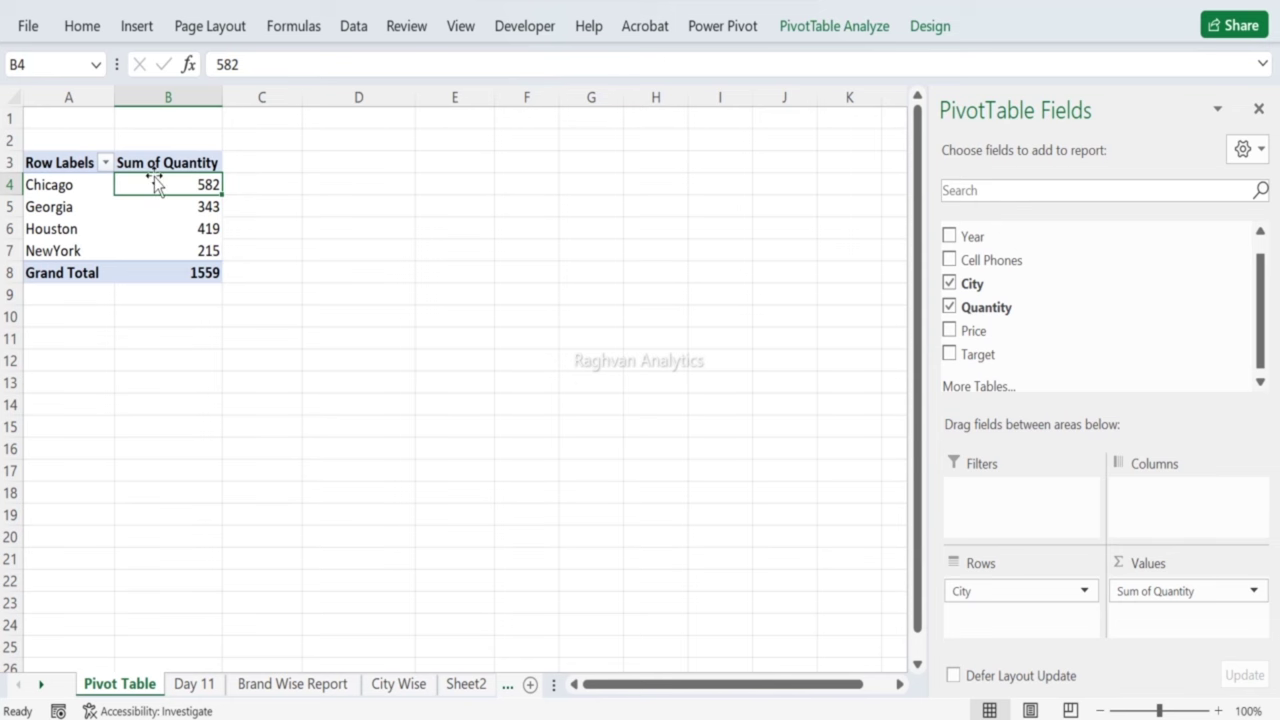
Step: Select columns A through G and cell H1 on Day 11, then return to Pivot Table
{"action": "left_click", "coordinate": [200, 683]}
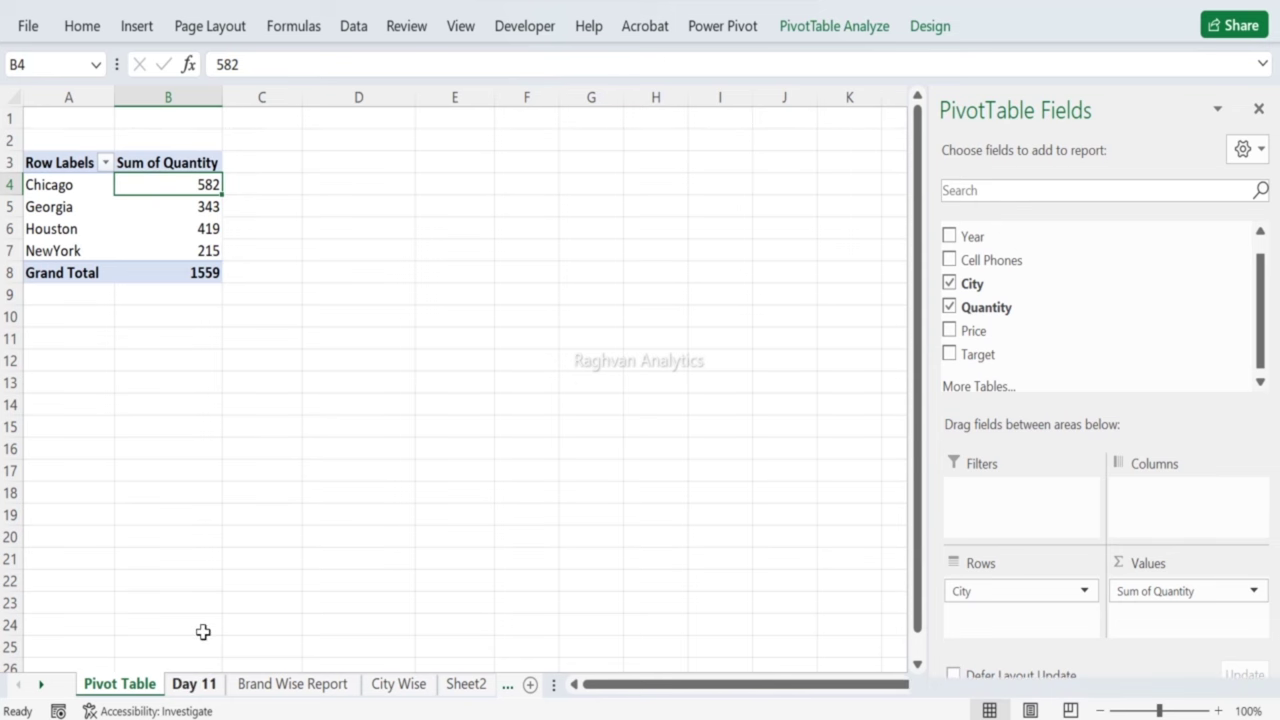
{"action": "left_click_drag", "start_coordinate": [48, 90], "coordinate": [458, 90]}
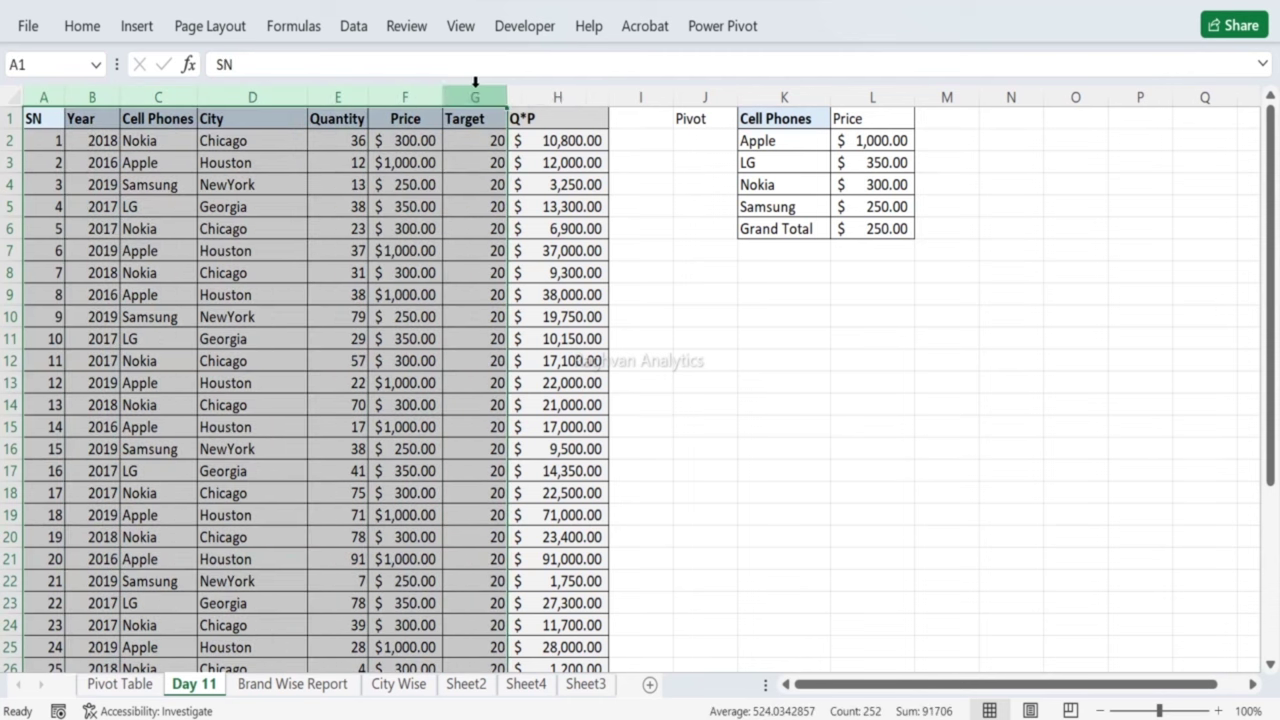
{"action": "left_click", "coordinate": [552, 121]}
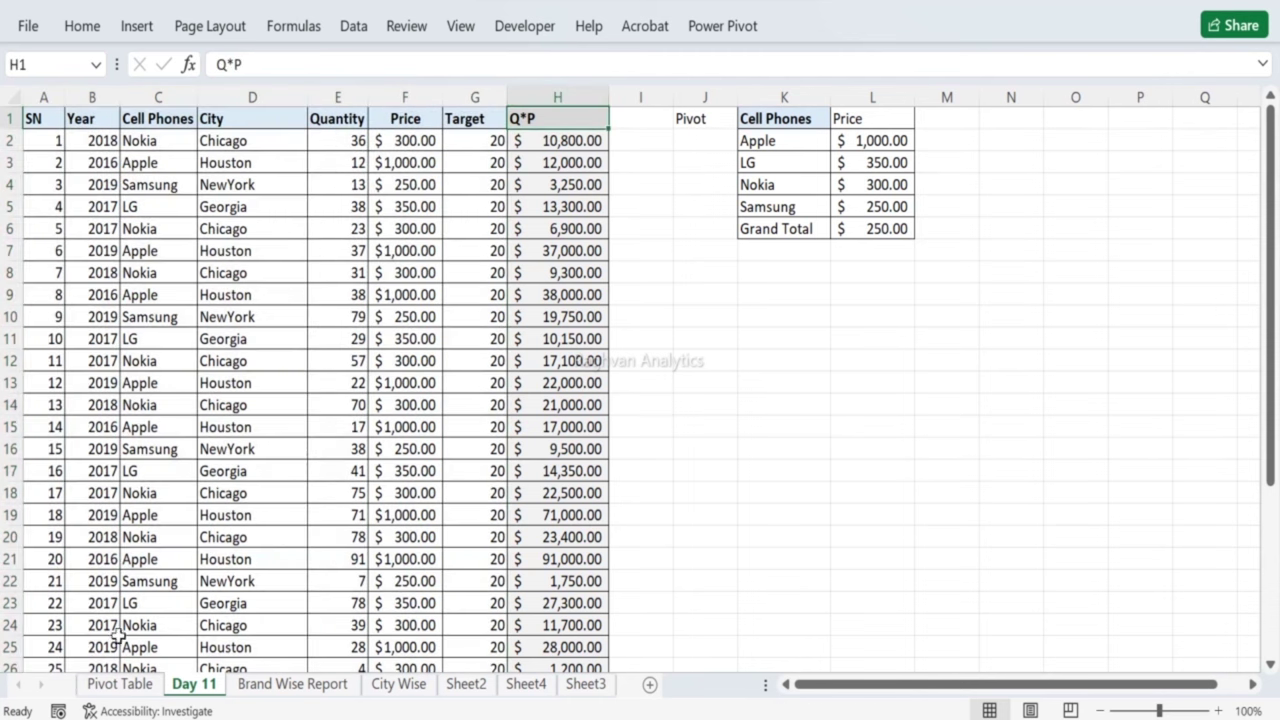
{"action": "left_click", "coordinate": [128, 686]}
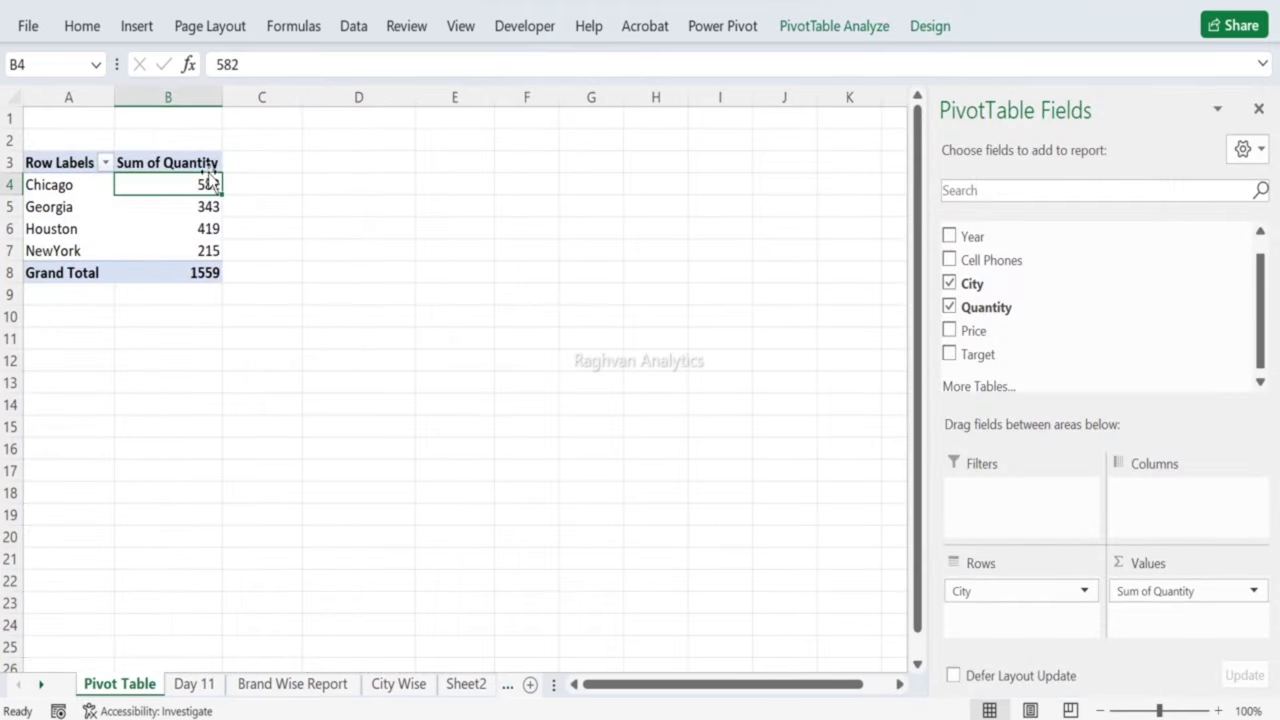
Step: Browse the Data, View, Formulas, Developer and Review tabs, then select the Sum of Quantity header
{"action": "left_click", "coordinate": [360, 30]}
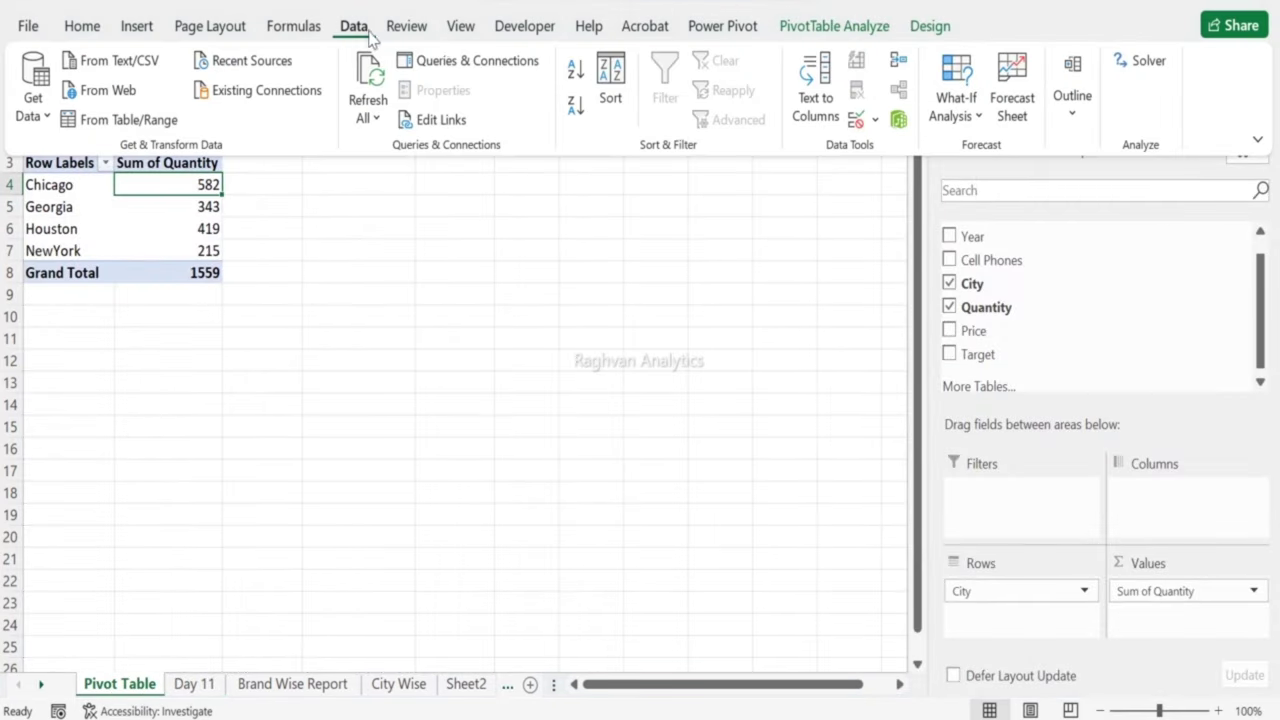
{"action": "left_click", "coordinate": [474, 36]}
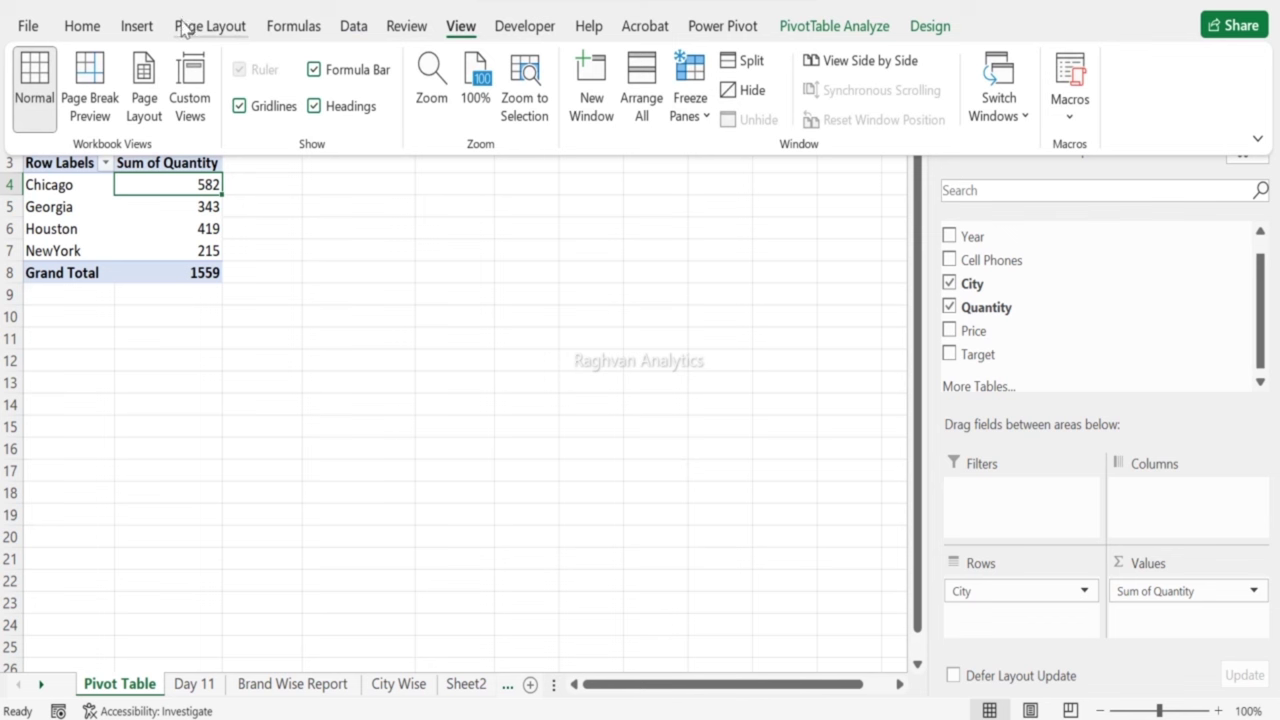
{"action": "left_click", "coordinate": [313, 29]}
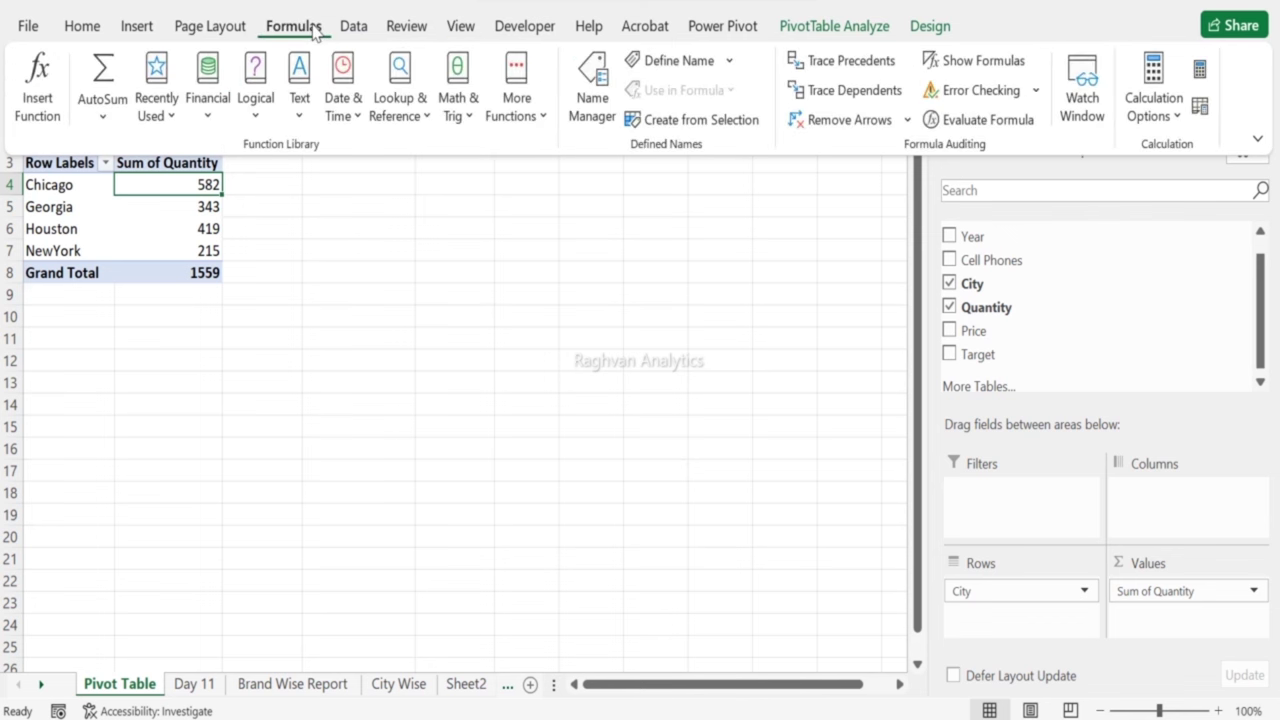
{"action": "left_click", "coordinate": [351, 29]}
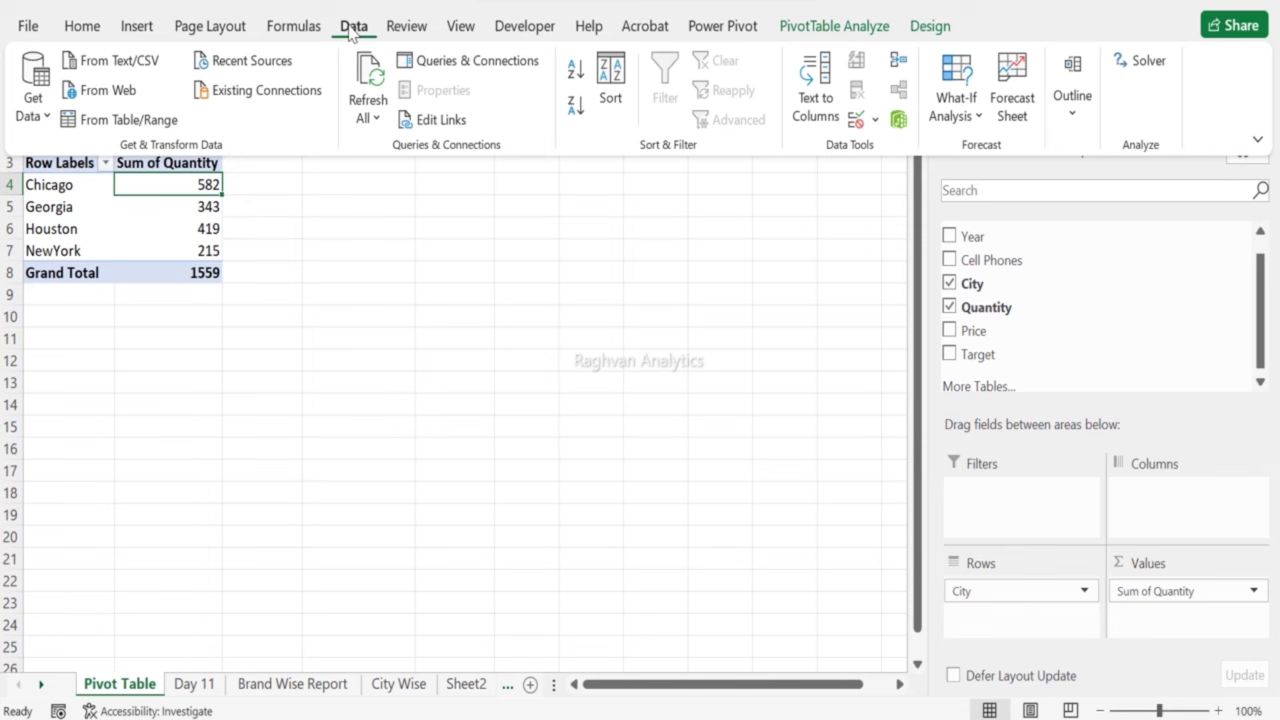
{"action": "left_click", "coordinate": [520, 28]}
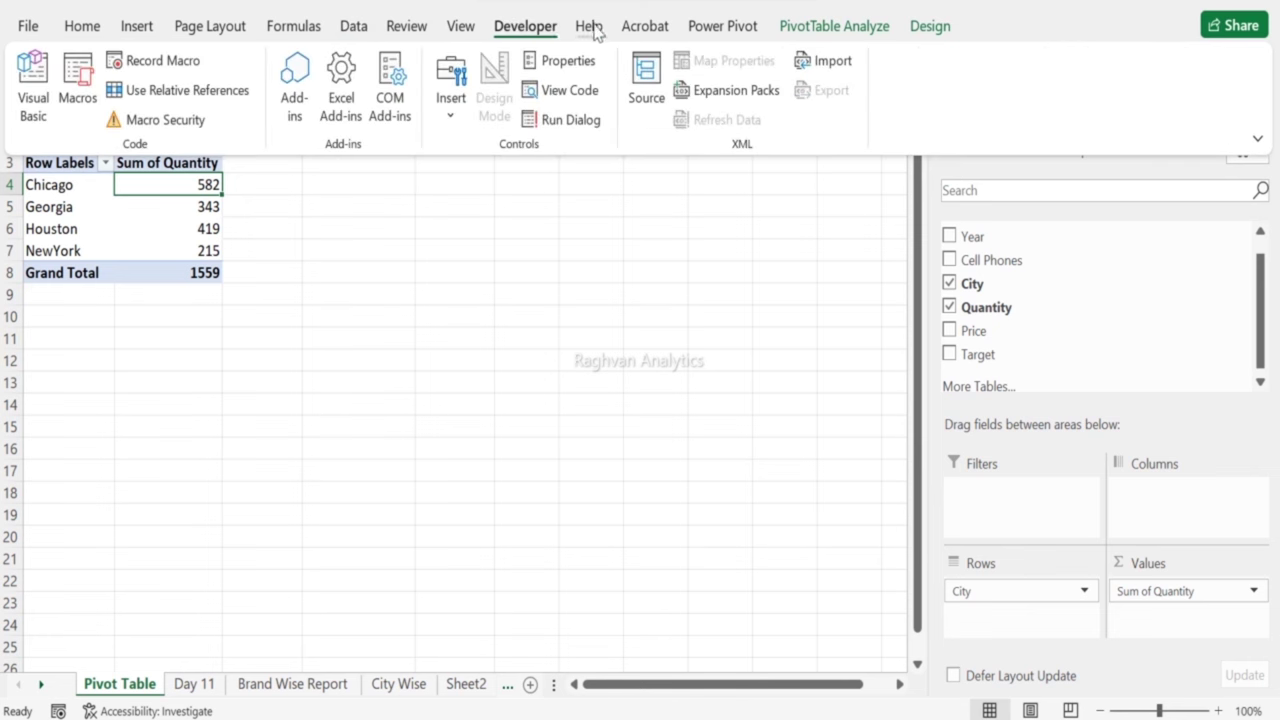
{"action": "left_click", "coordinate": [466, 35]}
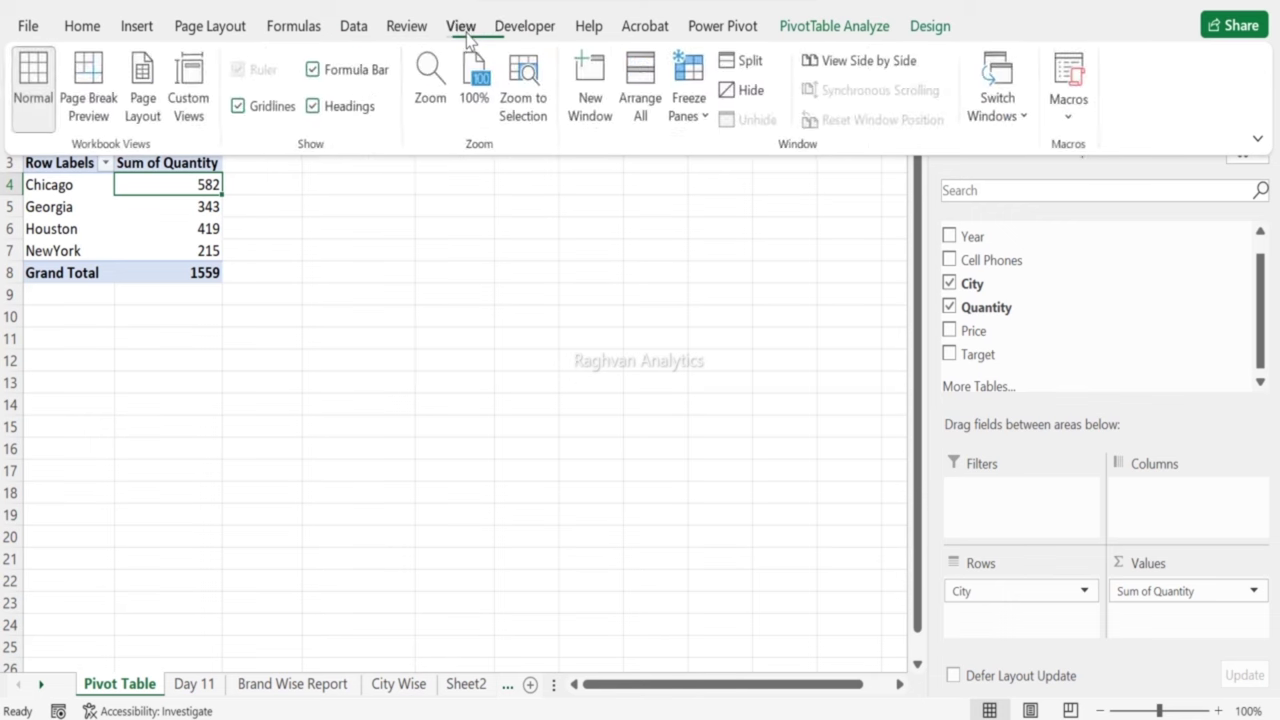
{"action": "left_click", "coordinate": [416, 30]}
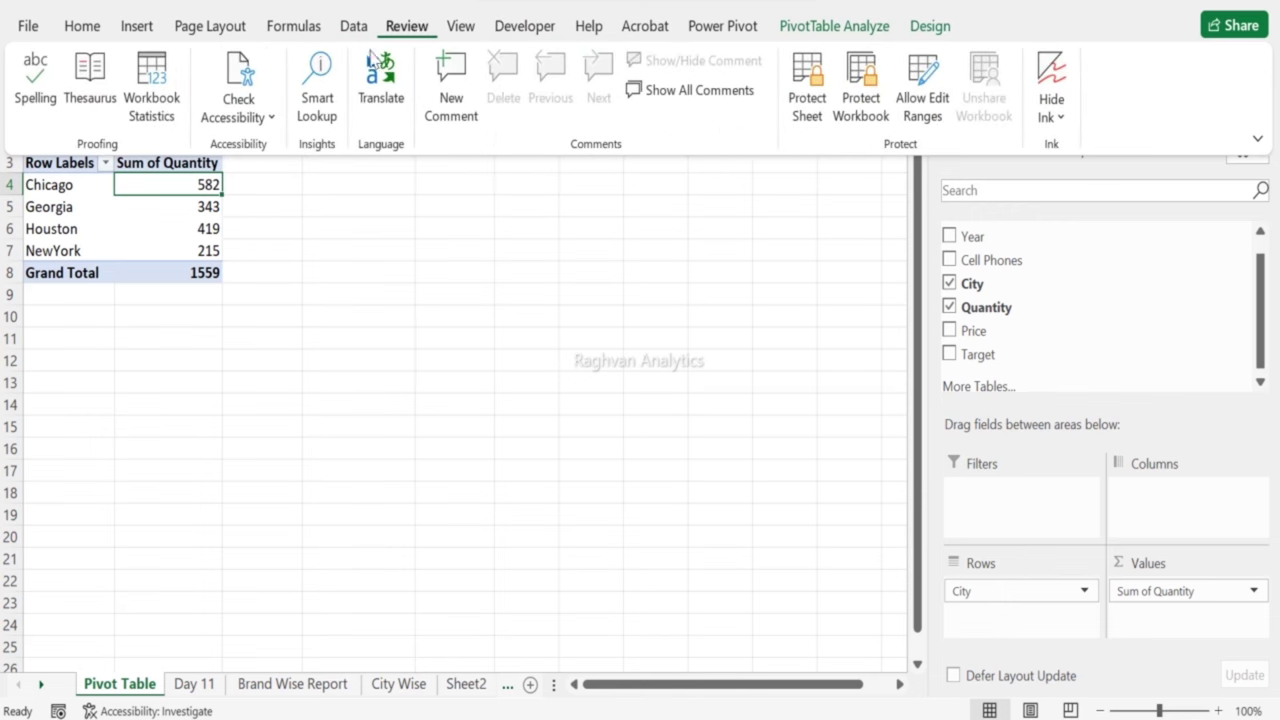
{"action": "left_click", "coordinate": [173, 186]}
{"action": "left_click", "coordinate": [165, 162]}
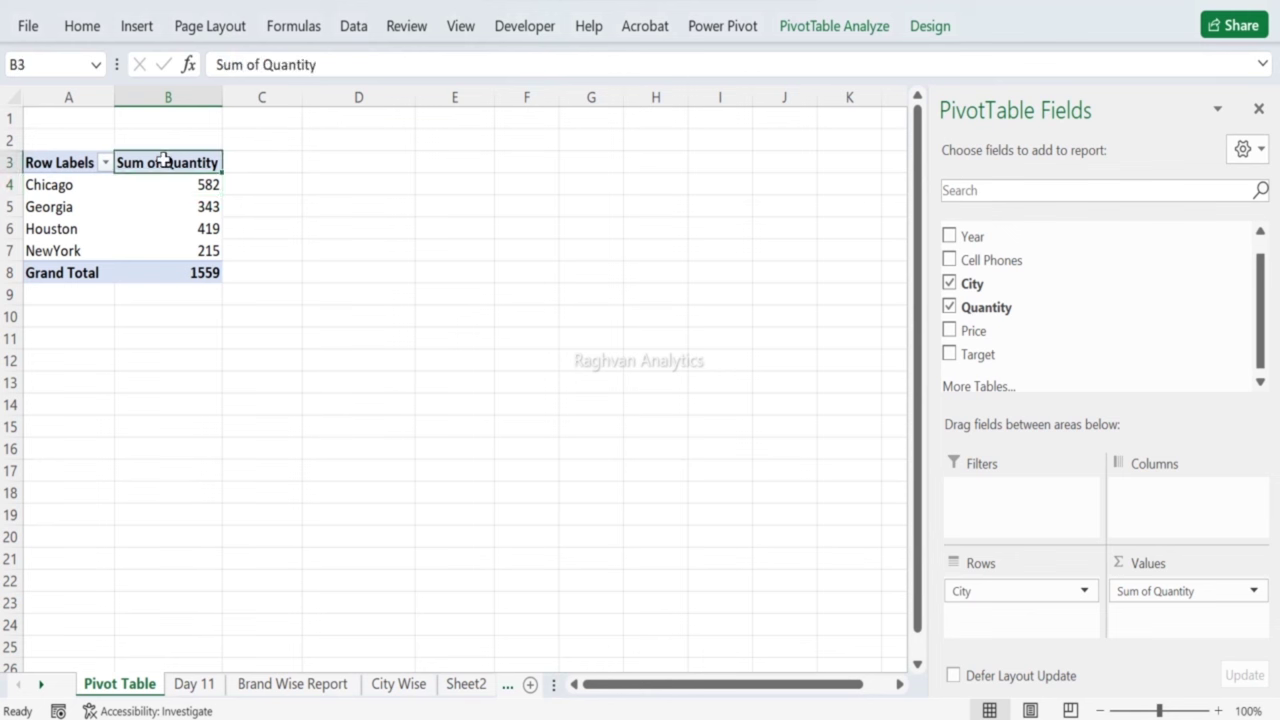
Step: Cycle through Insert, Home, Data, Review, View, Formulas and Design, ending on PivotTable Analyze
{"action": "left_click", "coordinate": [139, 30]}
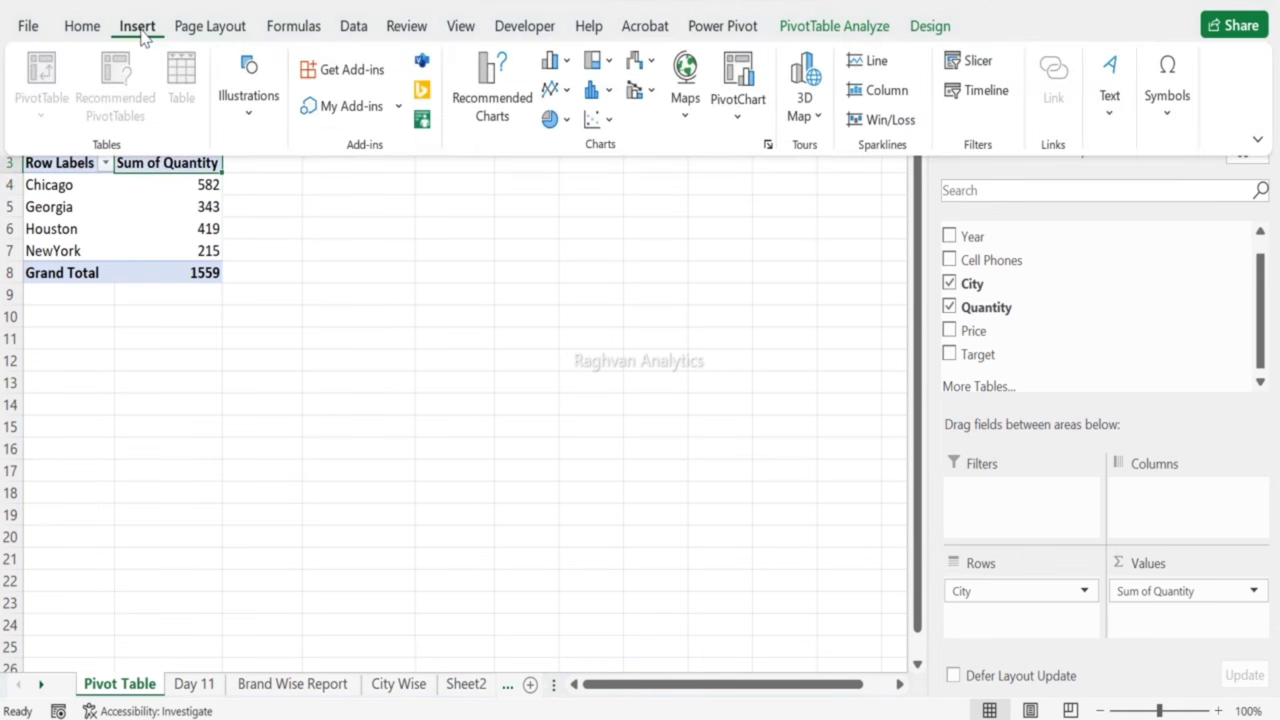
{"action": "left_click", "coordinate": [92, 37]}
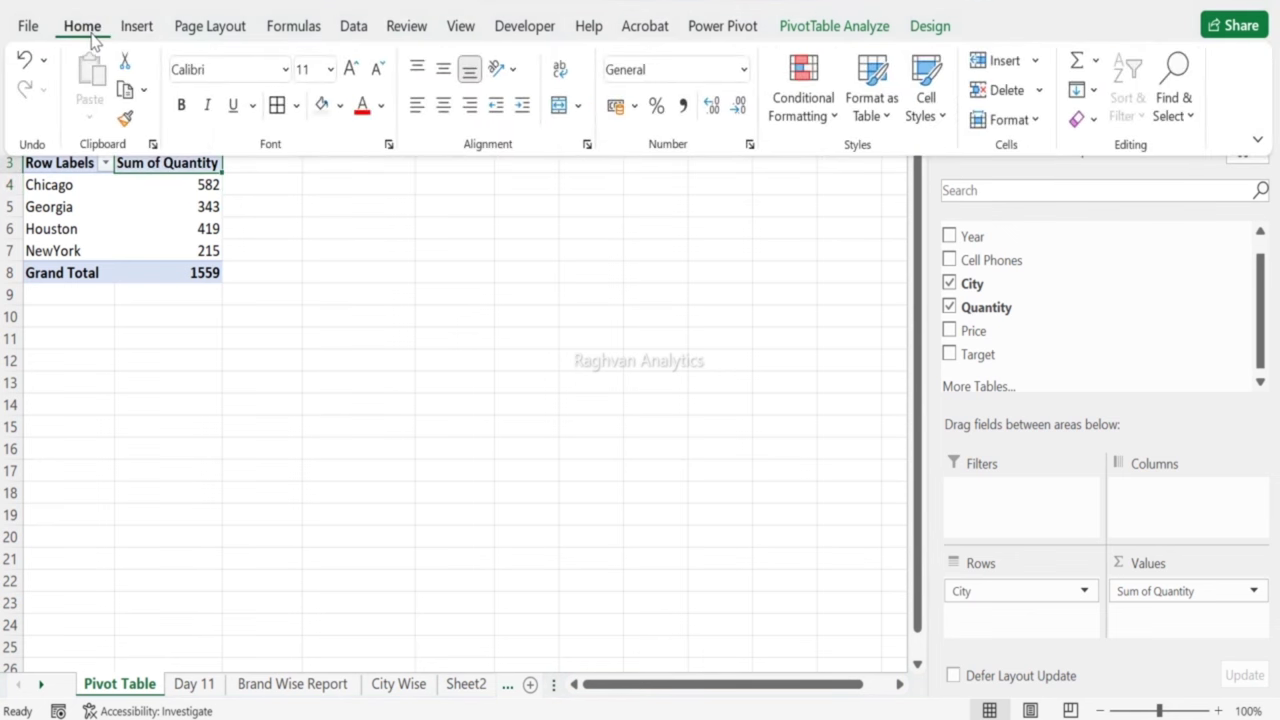
{"action": "left_click", "coordinate": [352, 33]}
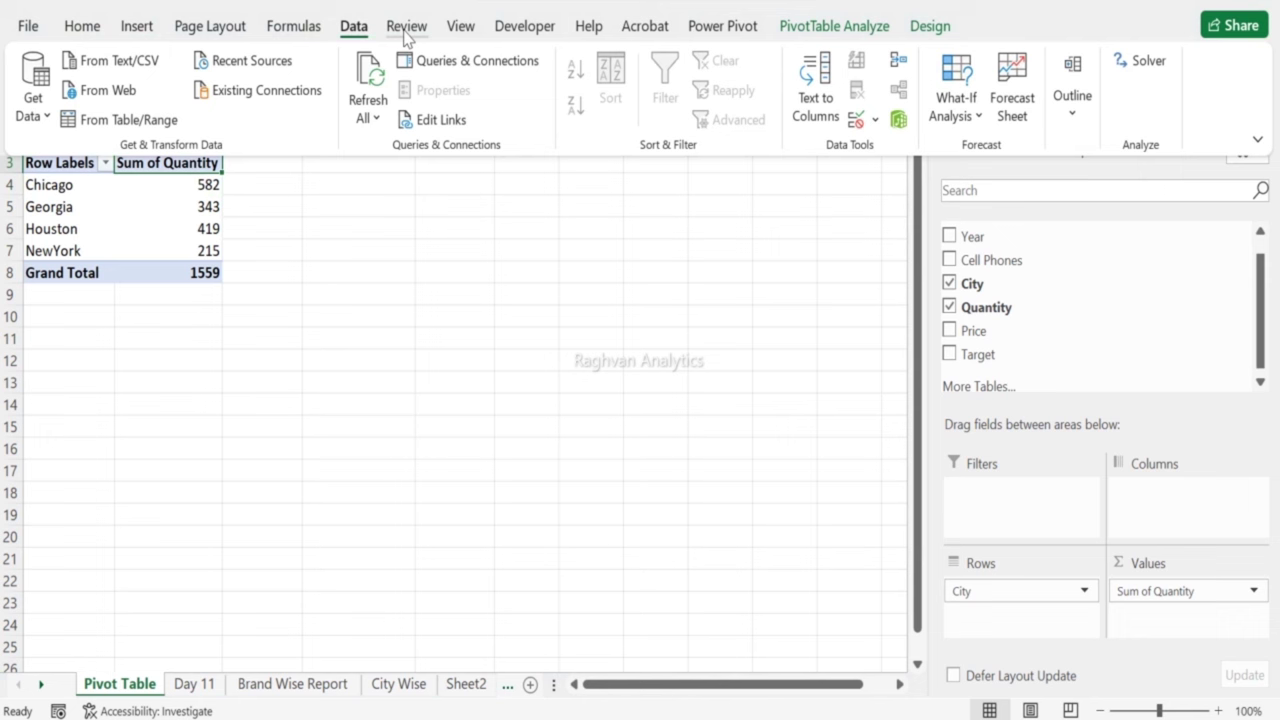
{"action": "left_click", "coordinate": [407, 30]}
{"action": "left_click", "coordinate": [464, 34]}
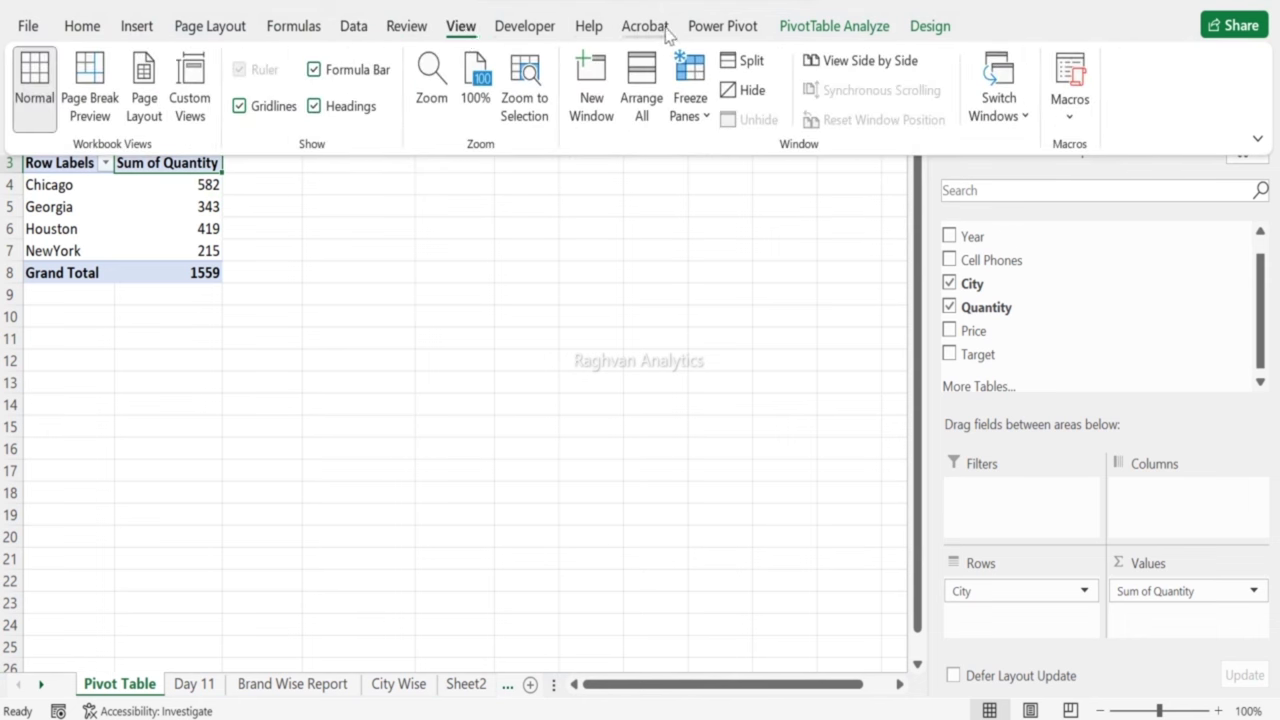
{"action": "left_click", "coordinate": [80, 28]}
{"action": "left_click", "coordinate": [141, 27]}
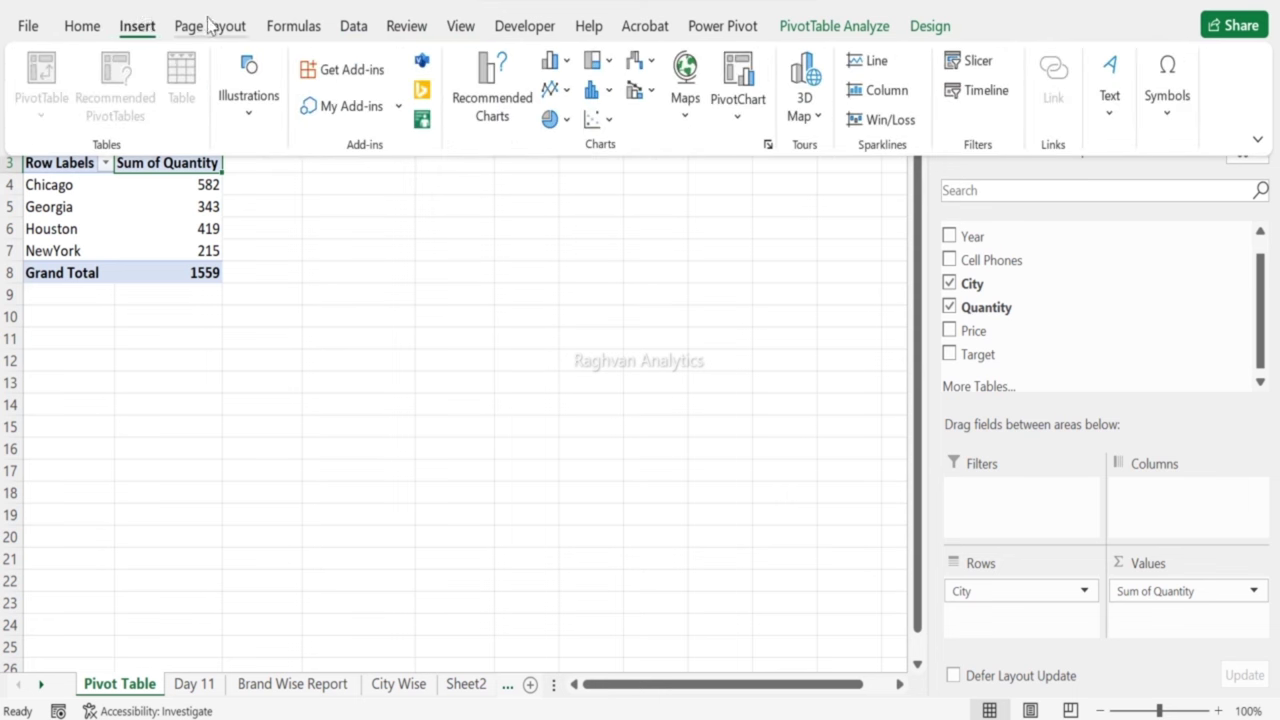
{"action": "left_click", "coordinate": [291, 33]}
{"action": "left_click", "coordinate": [358, 30]}
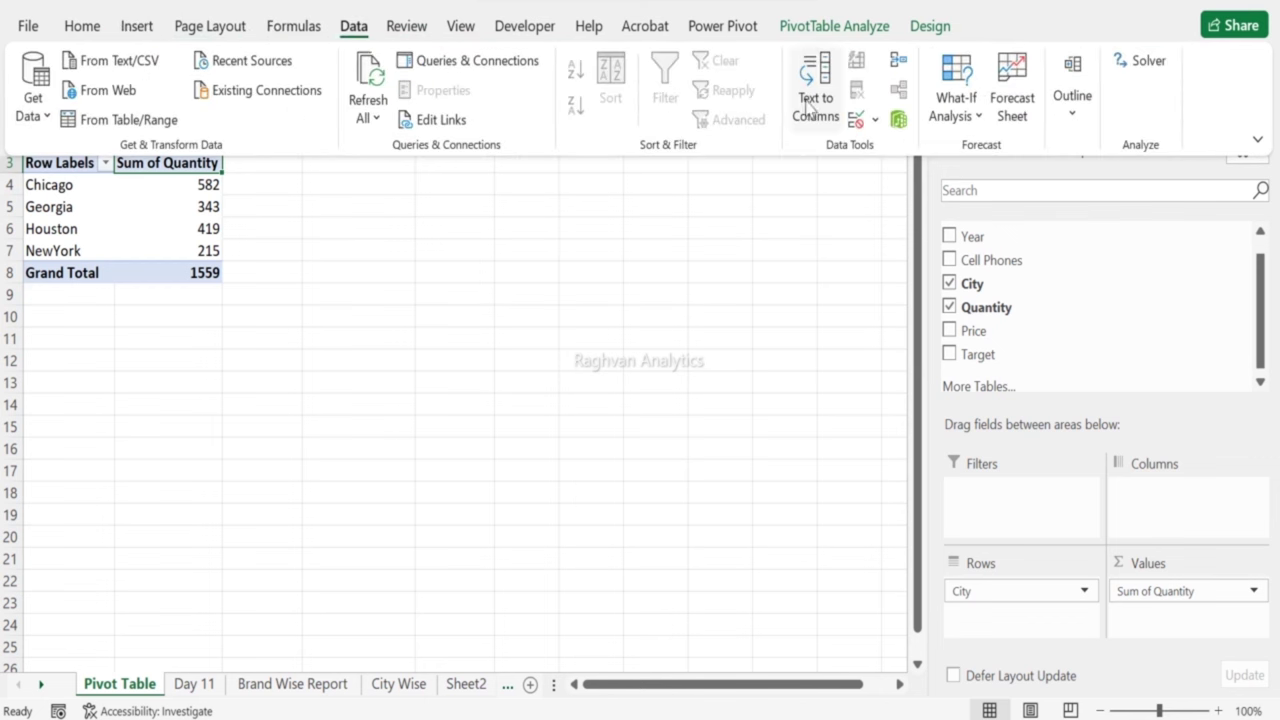
{"action": "left_click", "coordinate": [932, 28]}
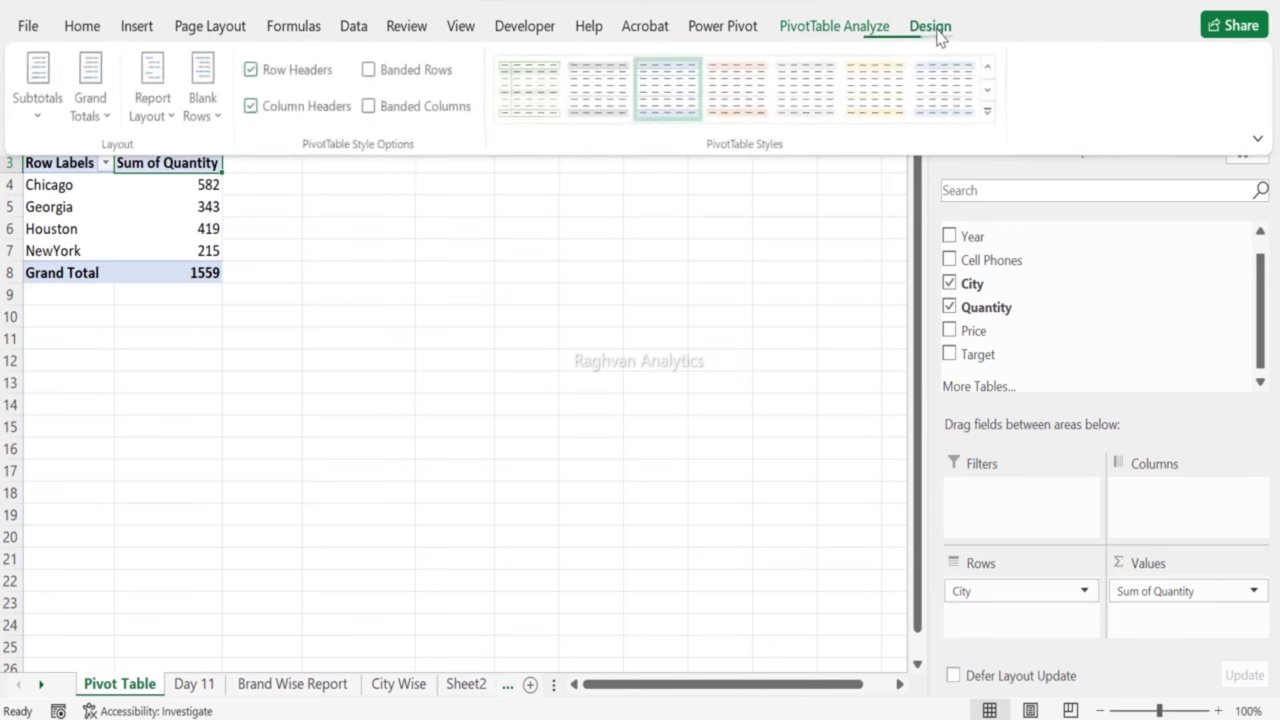
{"action": "left_click", "coordinate": [853, 27]}
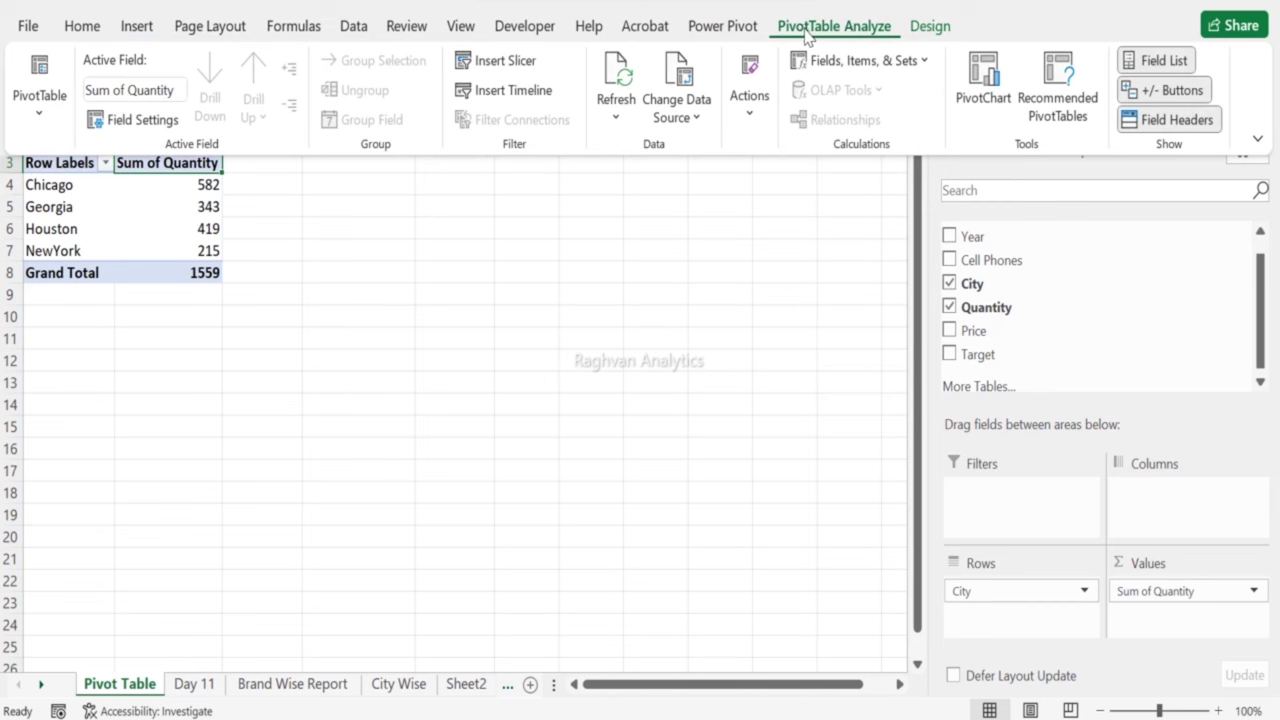
Step: Change the pivot's data source to columns A:H of the Day 11 sheet
{"action": "left_click", "coordinate": [688, 120]}
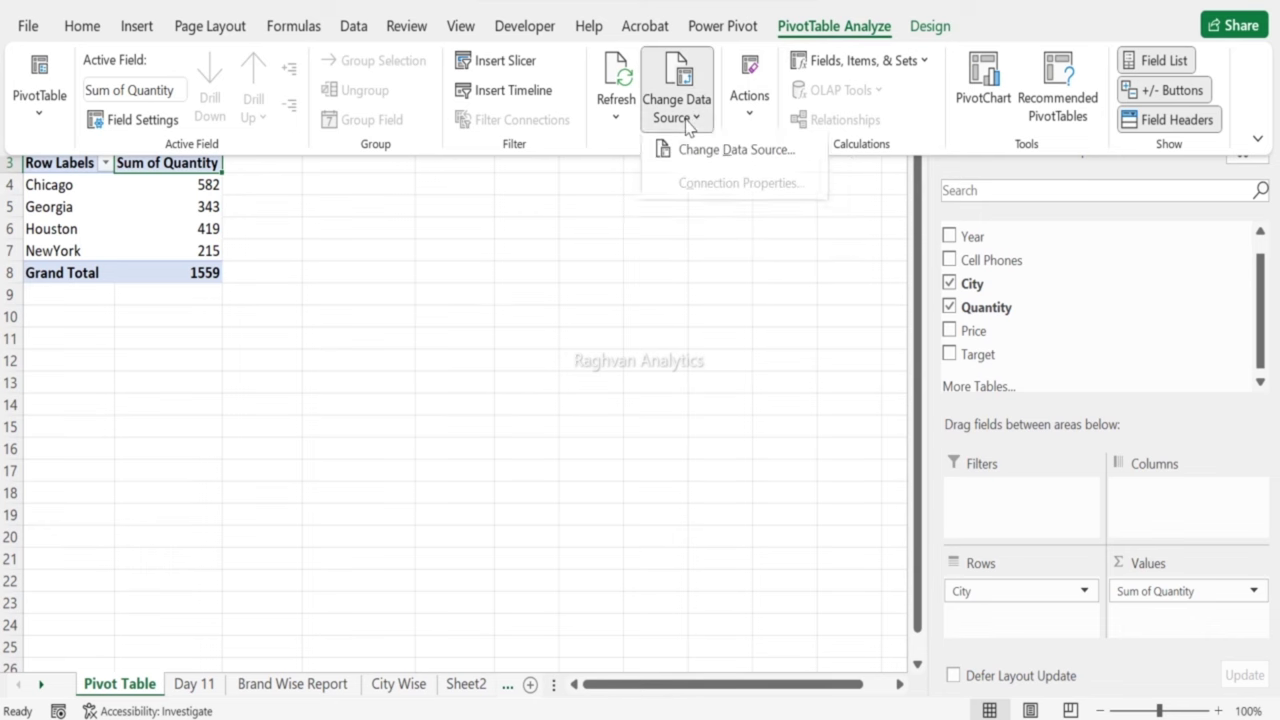
{"action": "left_click", "coordinate": [700, 145]}
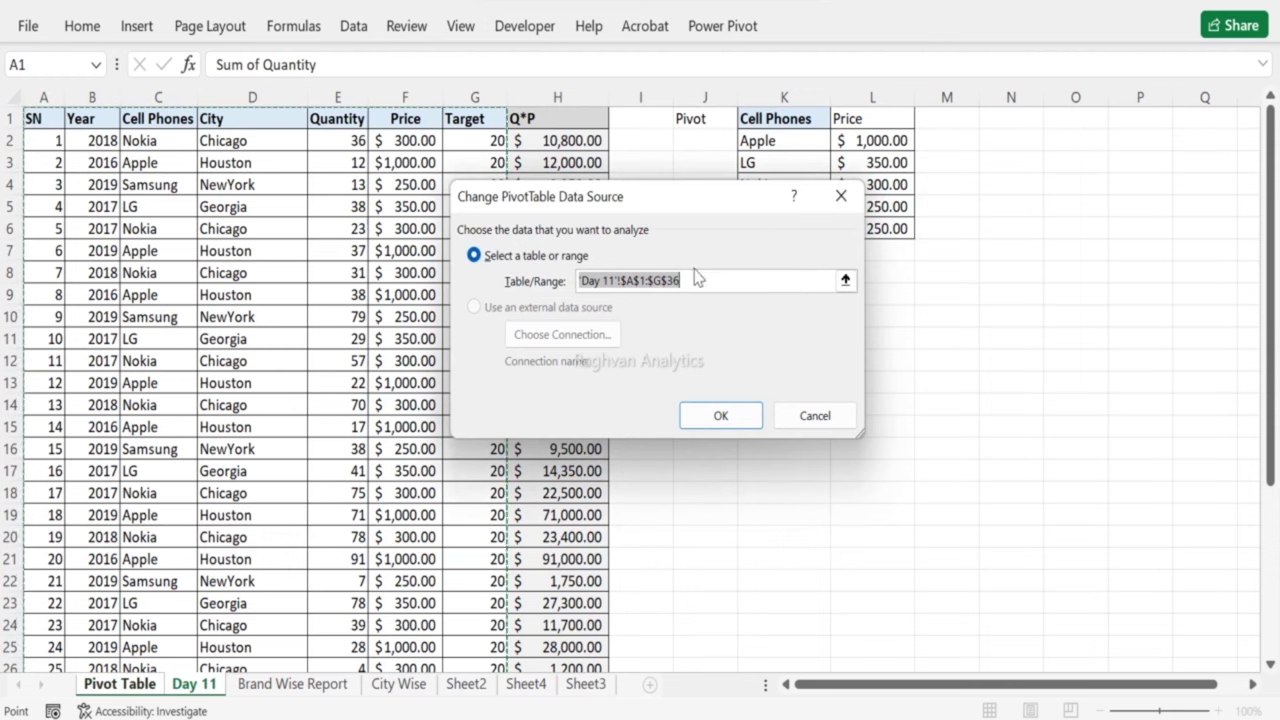
{"action": "left_click_drag", "start_coordinate": [36, 97], "coordinate": [557, 97]}
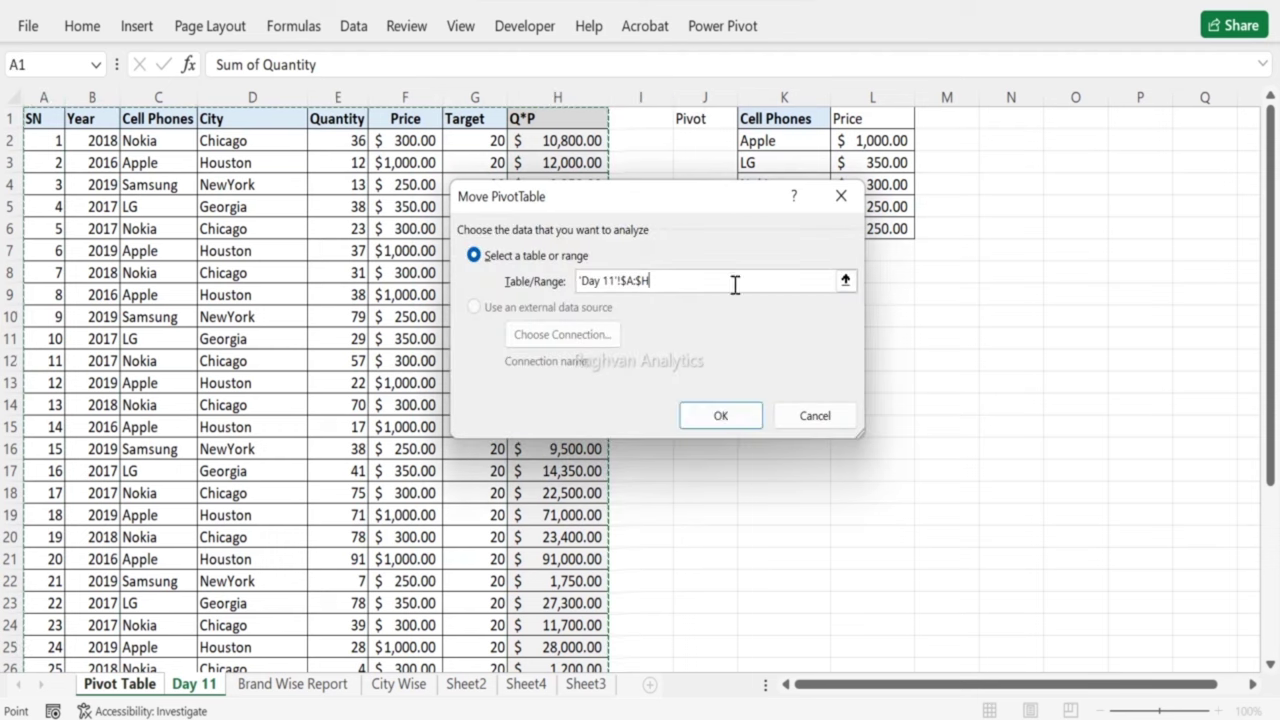
{"action": "left_click", "coordinate": [720, 415]}
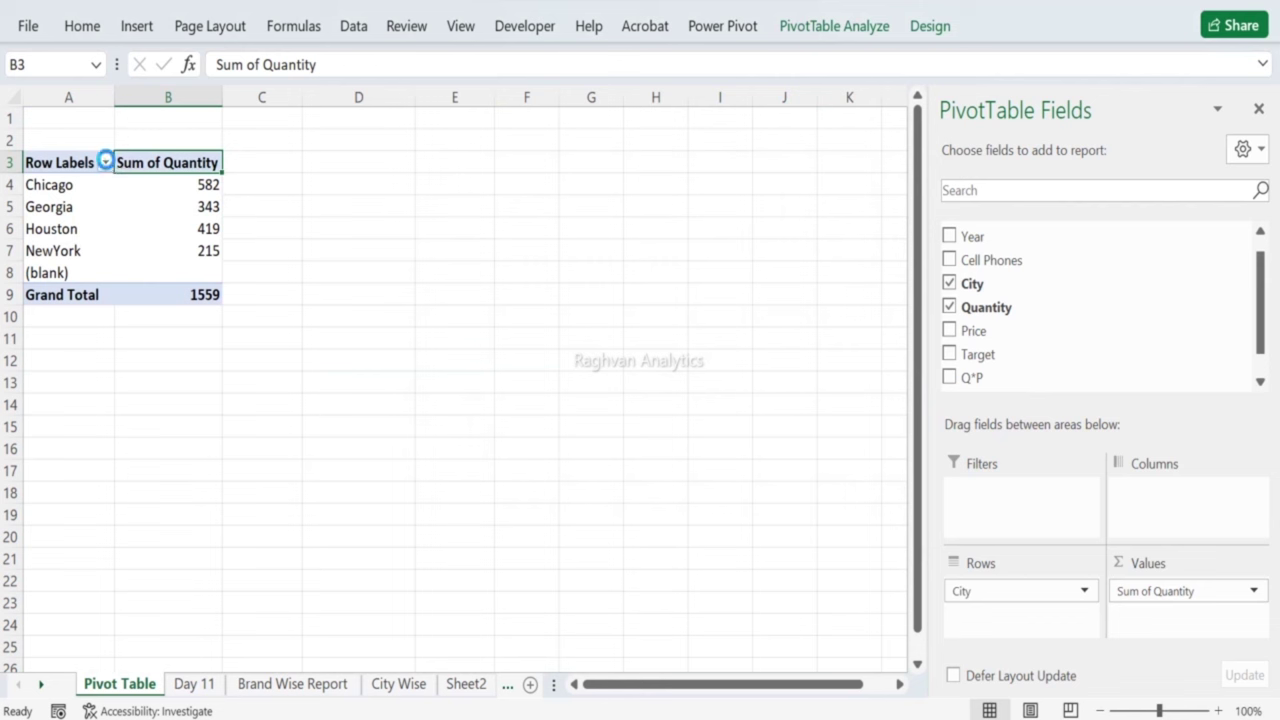
Step: Uncheck (blank) in the pivot's city Row Labels filter
{"action": "left_click", "coordinate": [105, 163]}
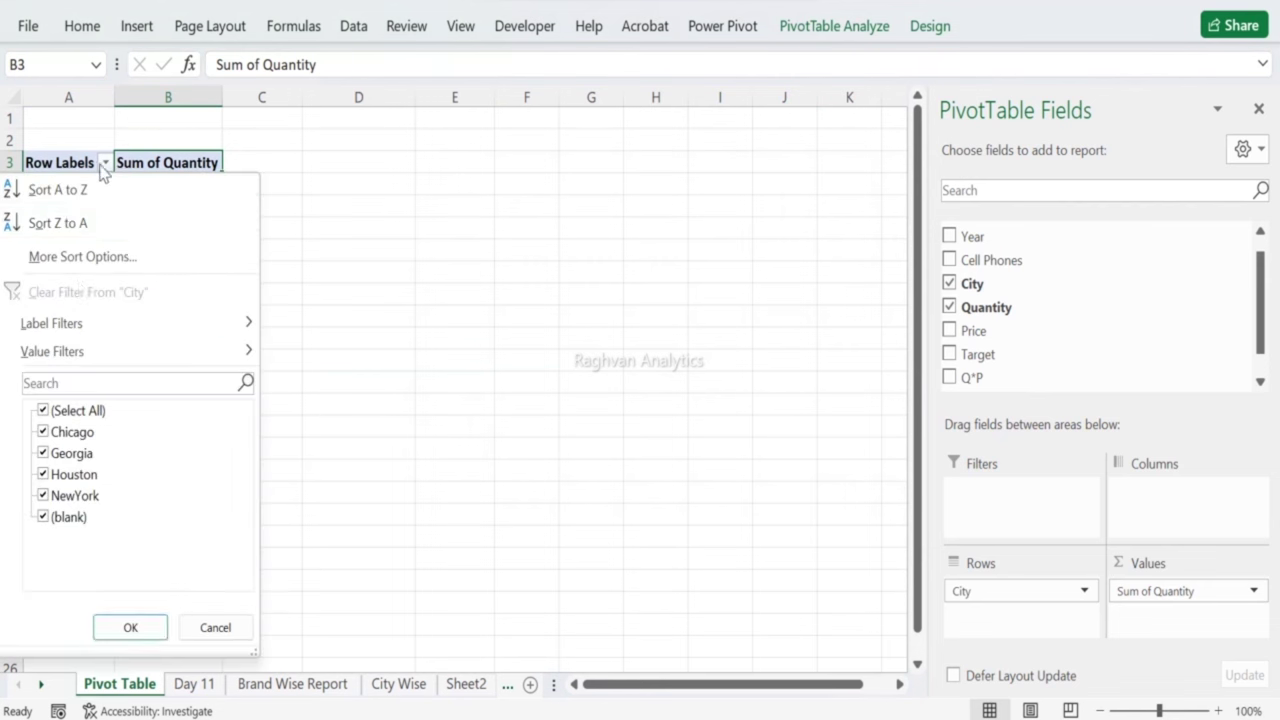
{"action": "left_click", "coordinate": [43, 517]}
{"action": "left_click", "coordinate": [131, 627]}
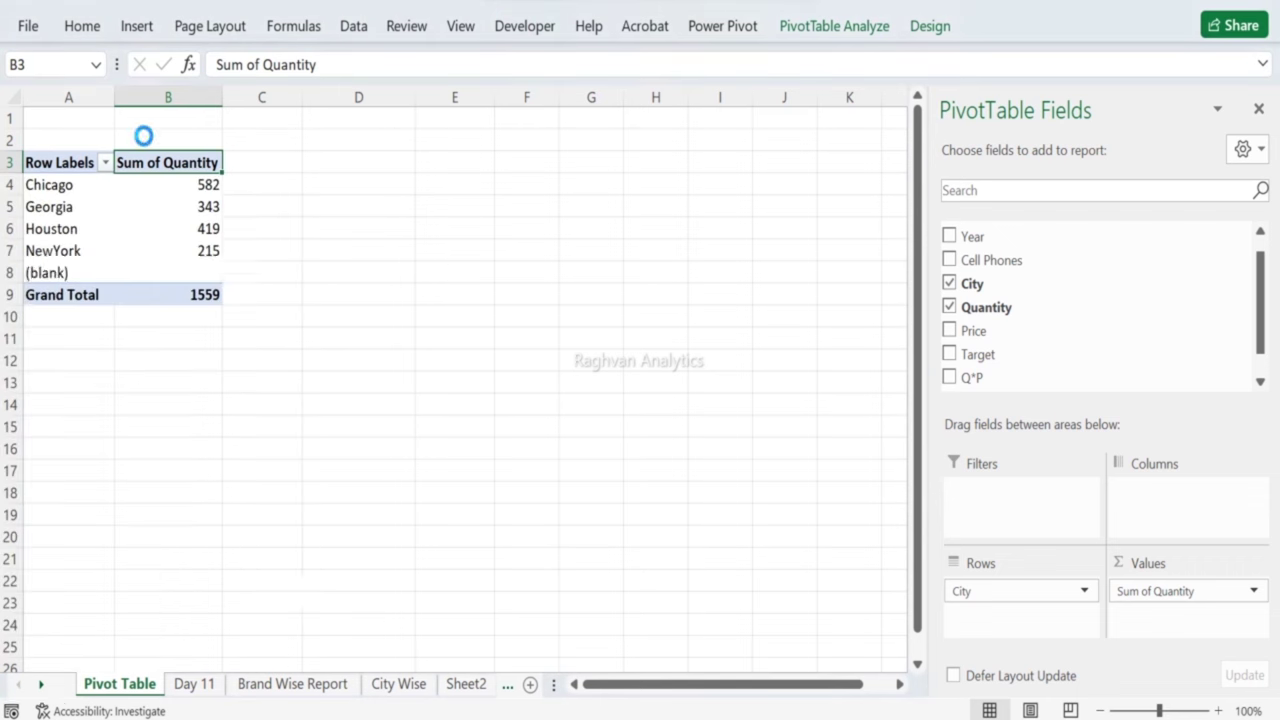
Step: Review the Day 11 source columns, then recheck the pivot's city filter without changes
{"action": "left_click", "coordinate": [190, 683]}
{"action": "scroll", "coordinate": [92, 300], "scroll_direction": "down", "scroll_amount": 7}
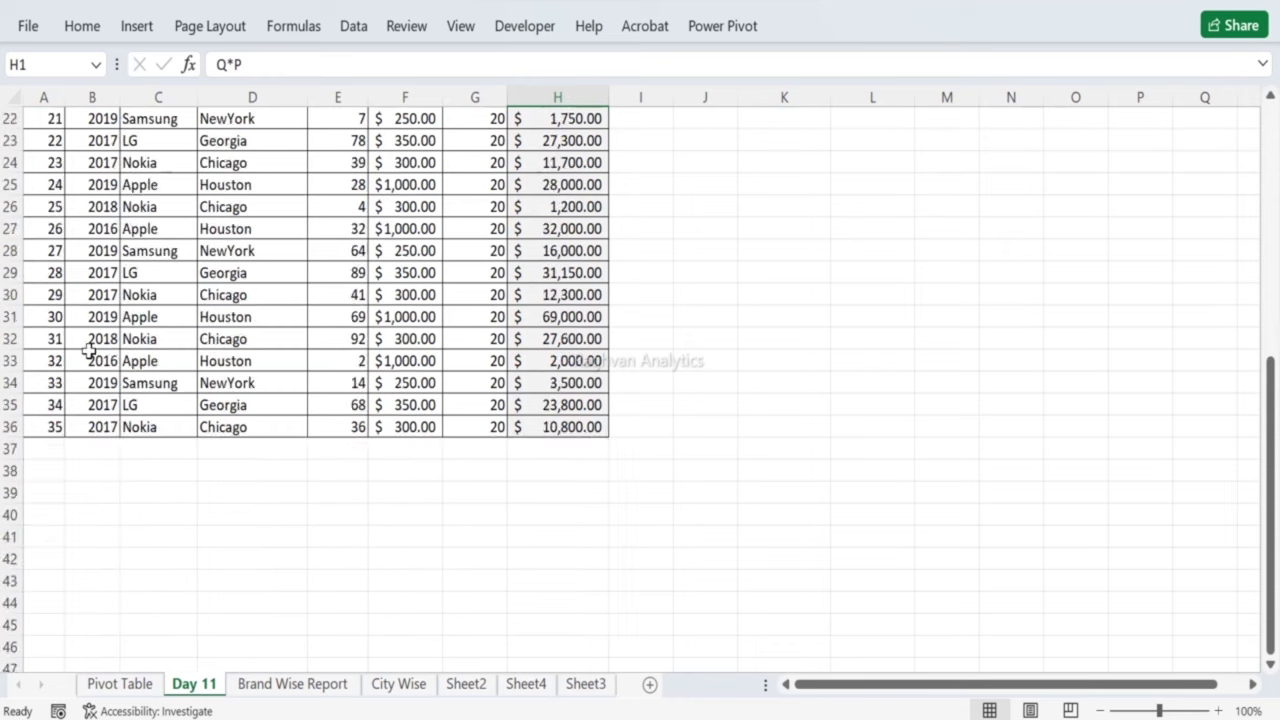
{"action": "mouse_move", "coordinate": [50, 432]}
{"action": "left_mouse_down"}
{"action": "mouse_move", "coordinate": [531, 389]}
{"action": "mouse_move", "coordinate": [560, 95]}
{"action": "mouse_move", "coordinate": [602, 89]}
{"action": "left_mouse_up"}
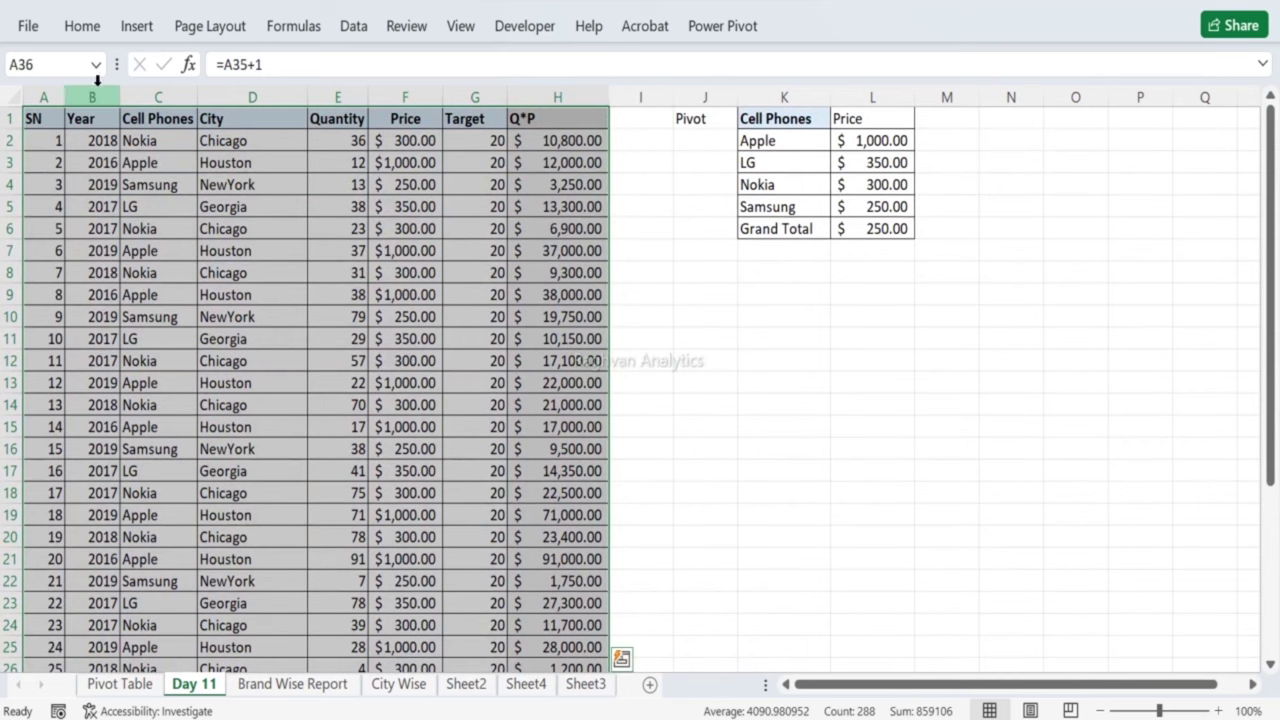
{"action": "left_click_drag", "start_coordinate": [45, 96], "coordinate": [432, 89]}
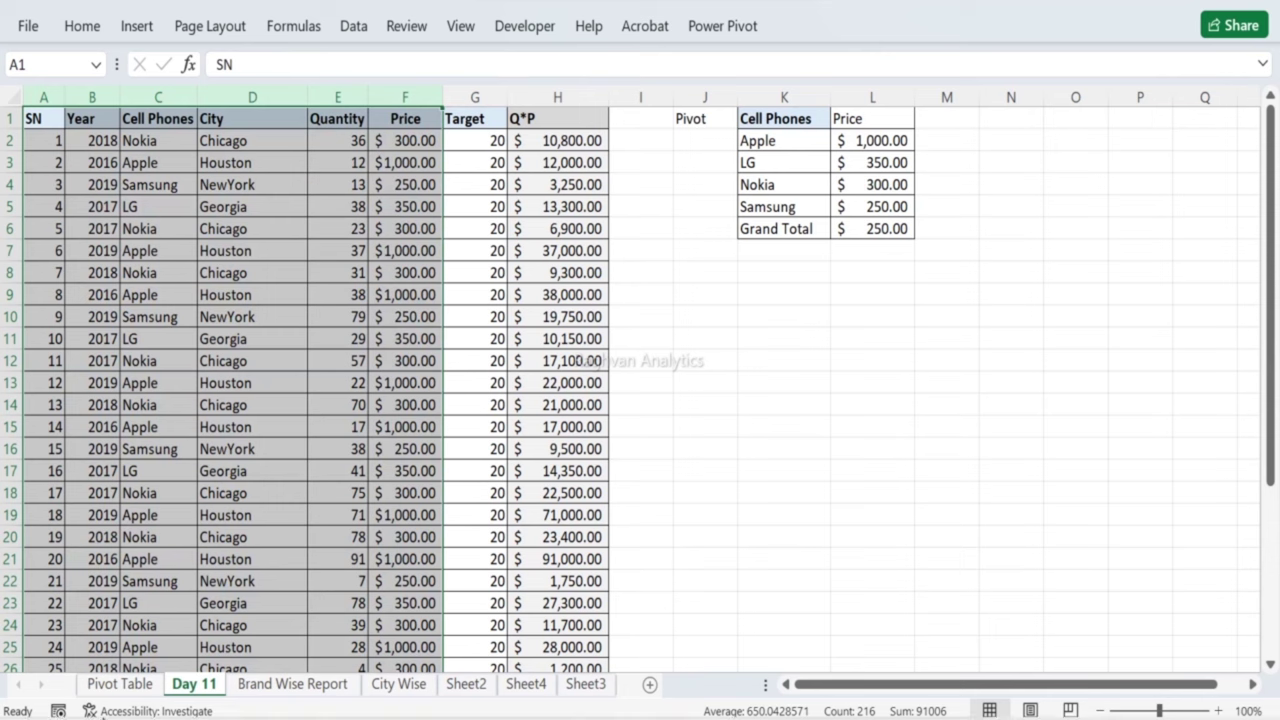
{"action": "left_click", "coordinate": [105, 681]}
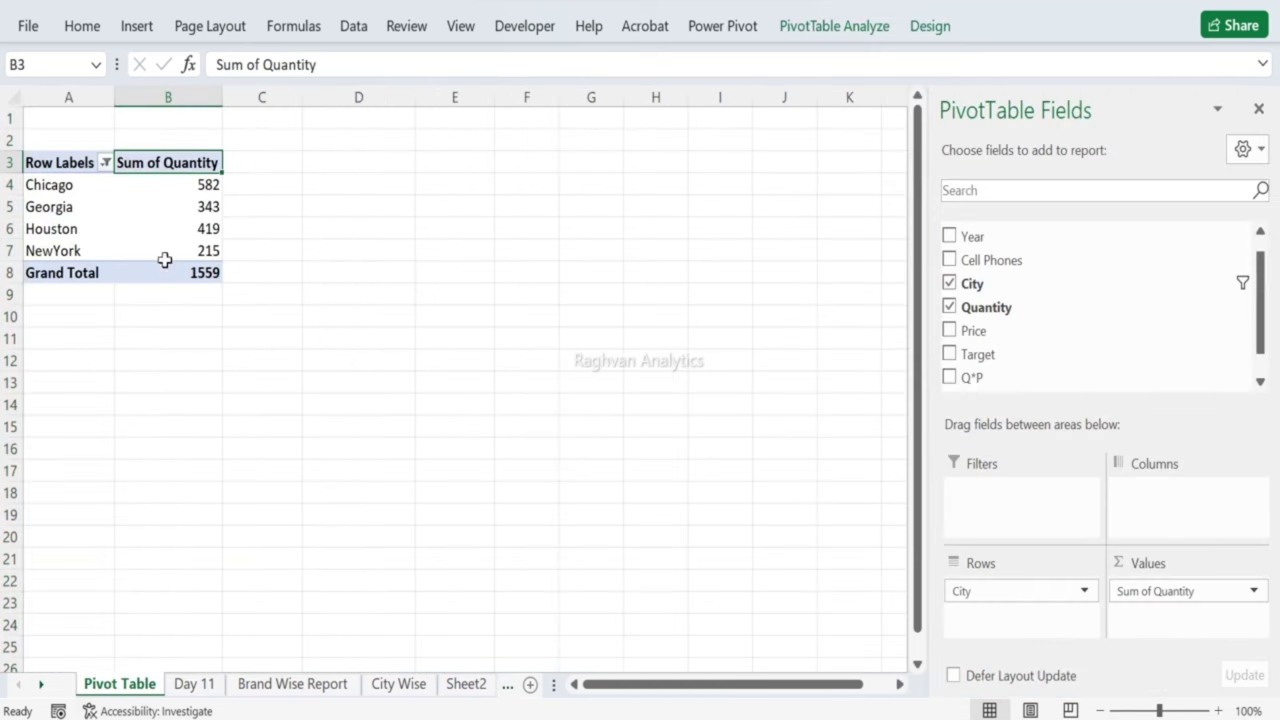
{"action": "left_click", "coordinate": [105, 163]}
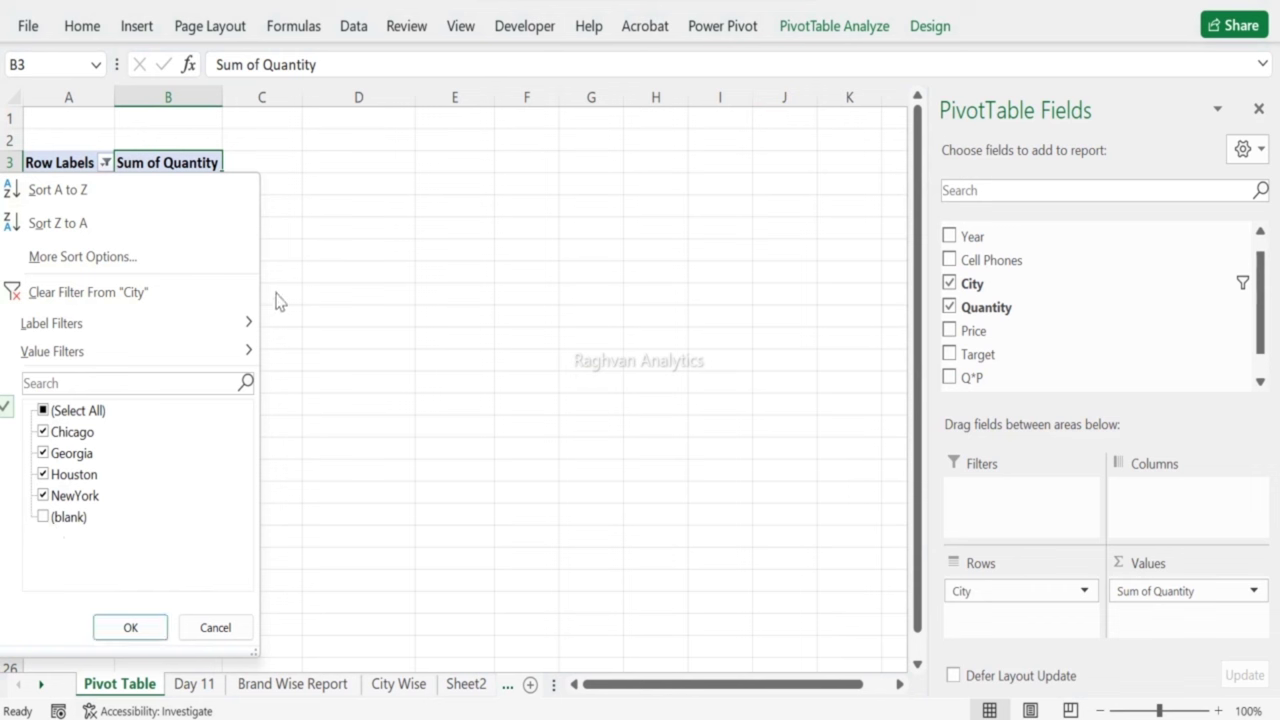
{"action": "key", "text": "Escape"}
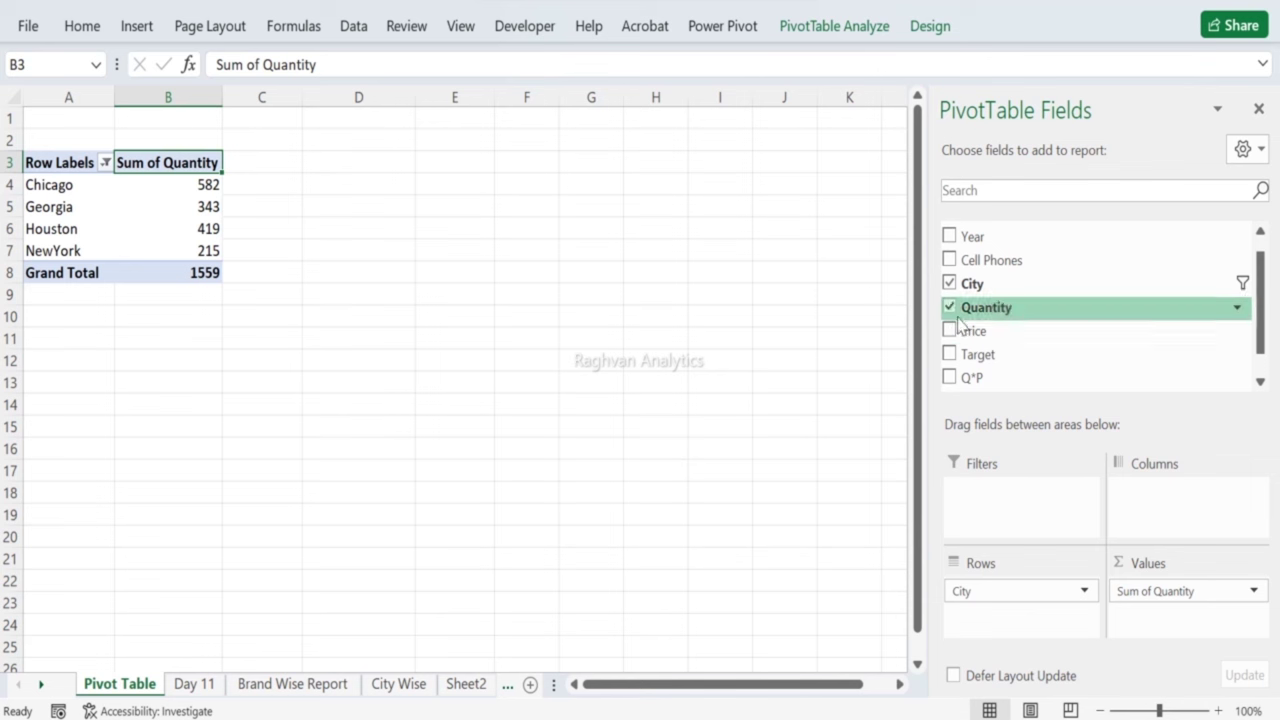
Step: Add Q*P to the pivot values and paste the four city rows into City Wise at A2
{"action": "left_click_drag", "start_coordinate": [974, 380], "coordinate": [1139, 608]}
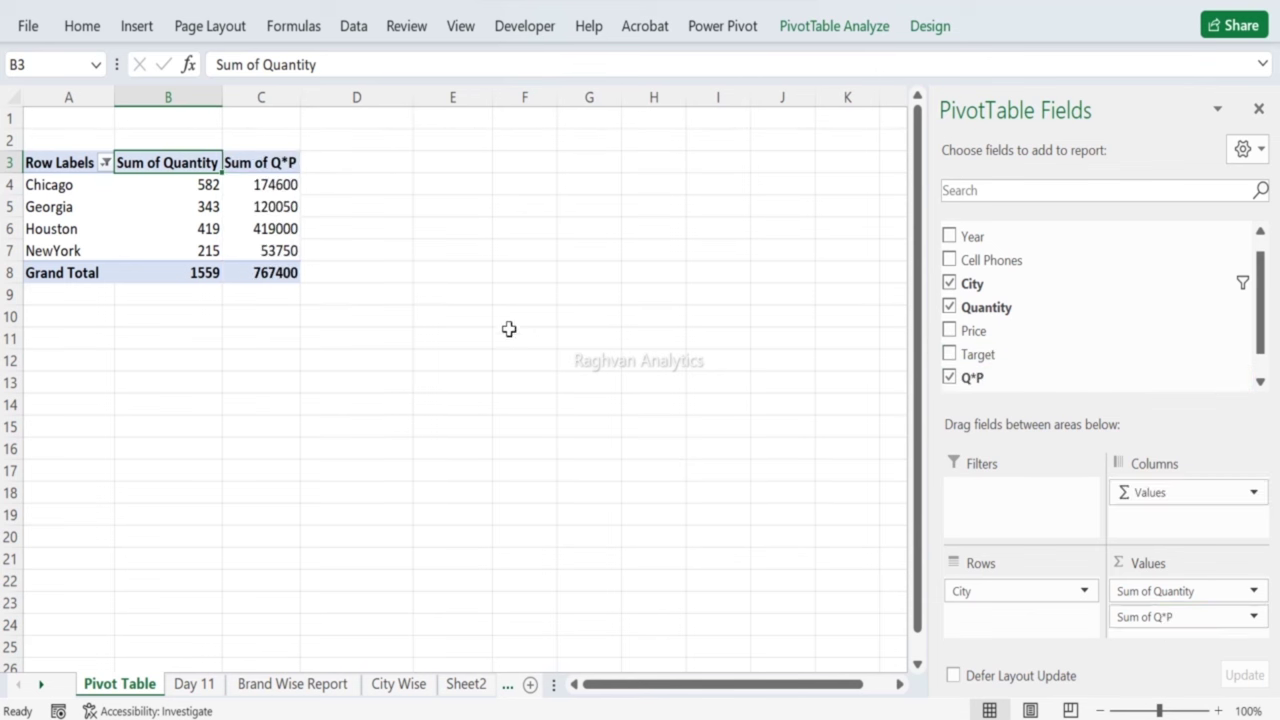
{"action": "left_click_drag", "start_coordinate": [40, 180], "coordinate": [68, 245]}
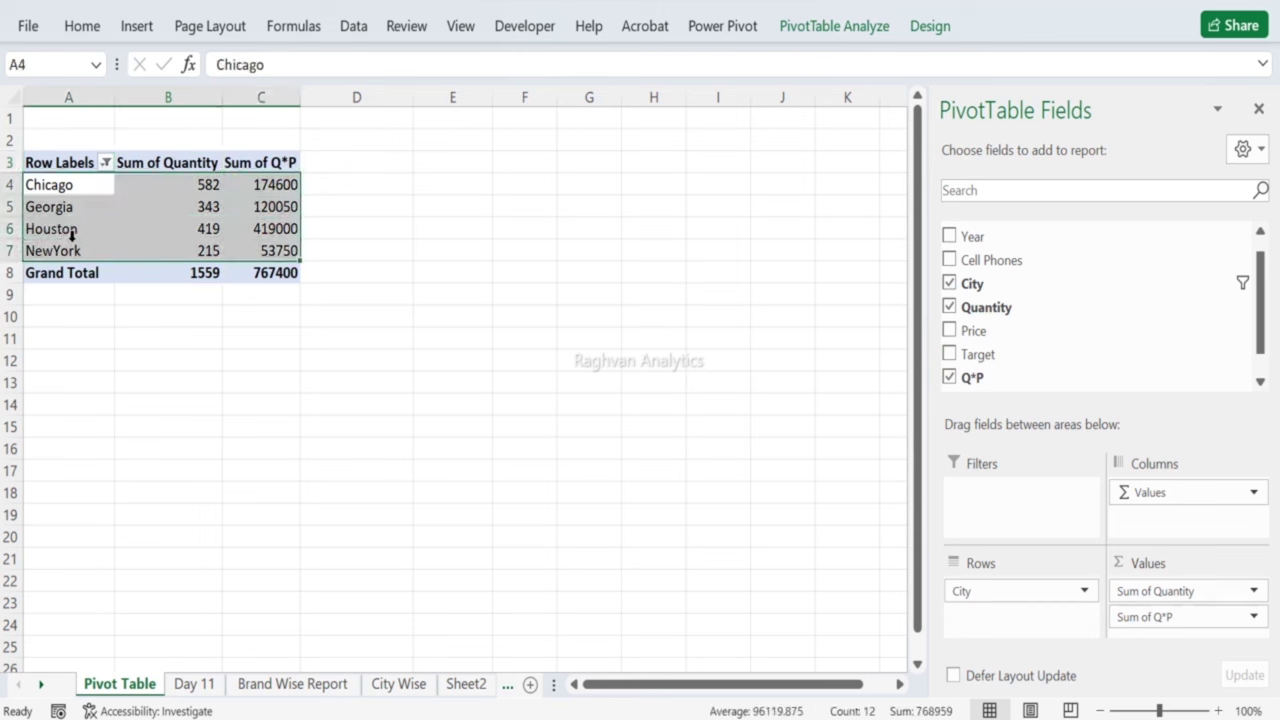
{"action": "key", "text": "ctrl+c"}
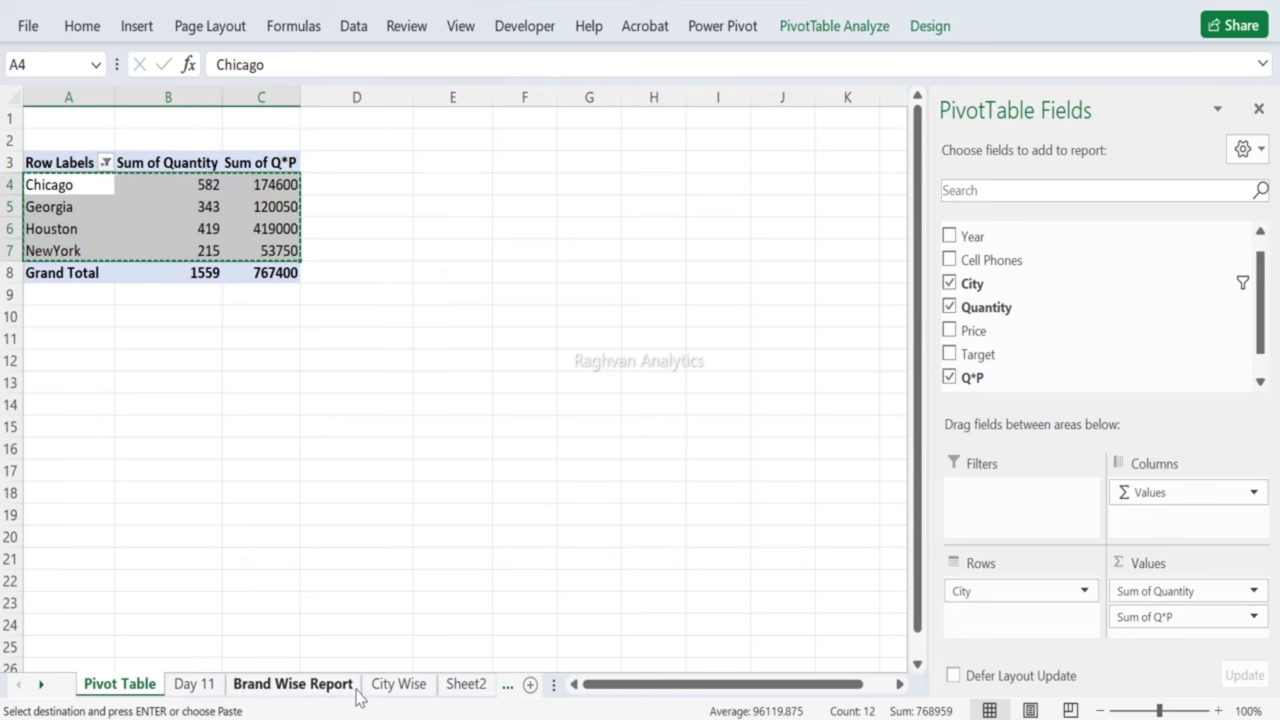
{"action": "left_click", "coordinate": [398, 684]}
{"action": "left_click", "coordinate": [48, 135]}
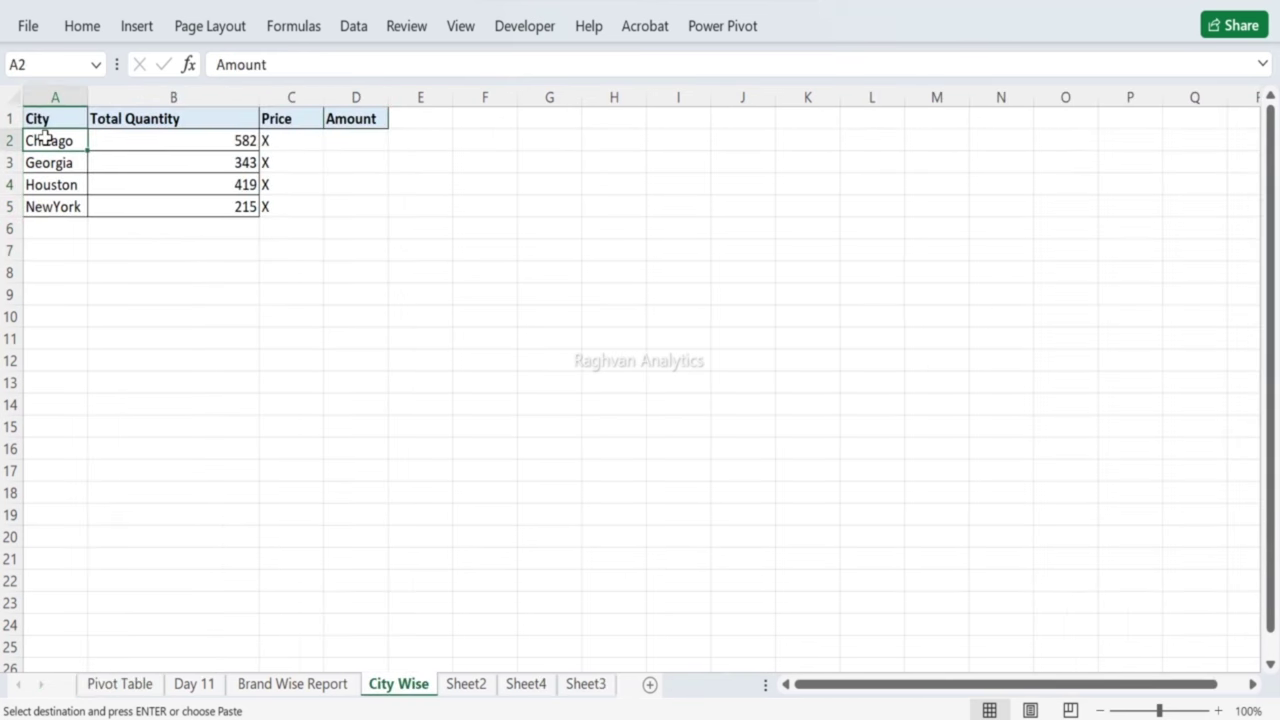
{"action": "key", "text": "ctrl+v"}
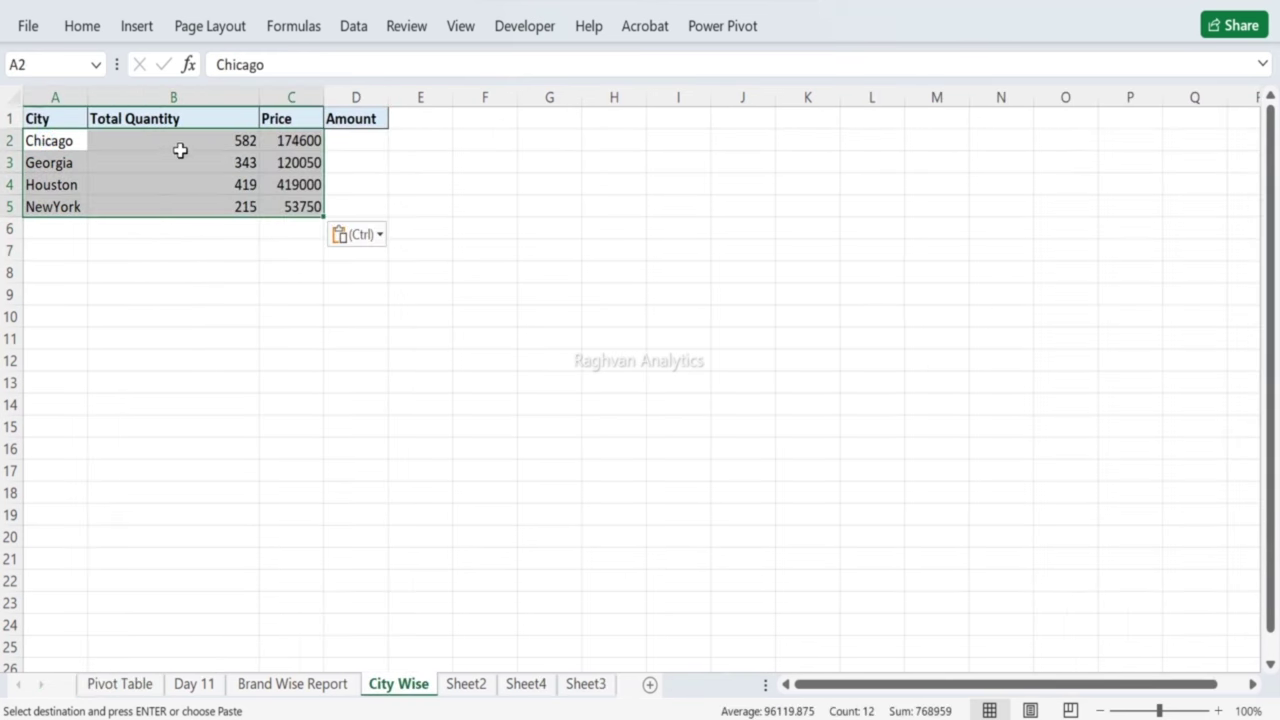
Step: Move the Amount heading into C1 and autofit column B to its contents
{"action": "left_click", "coordinate": [88, 28]}
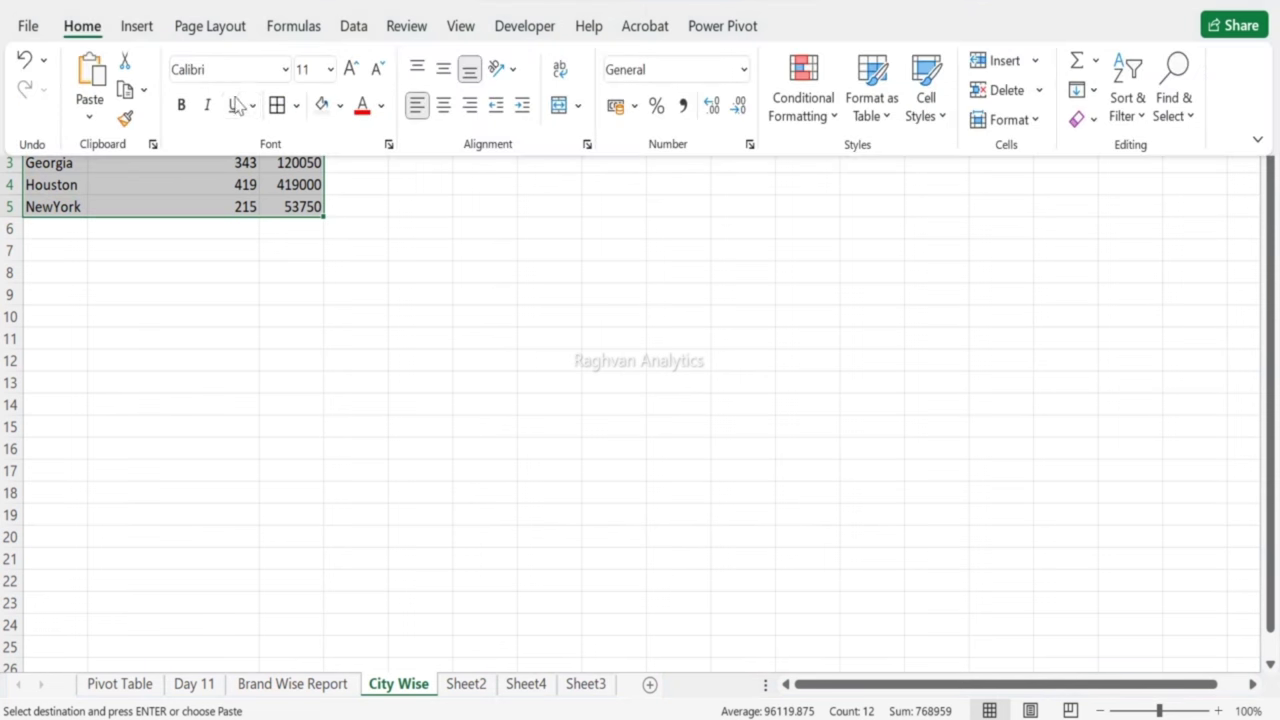
{"action": "left_click", "coordinate": [329, 163]}
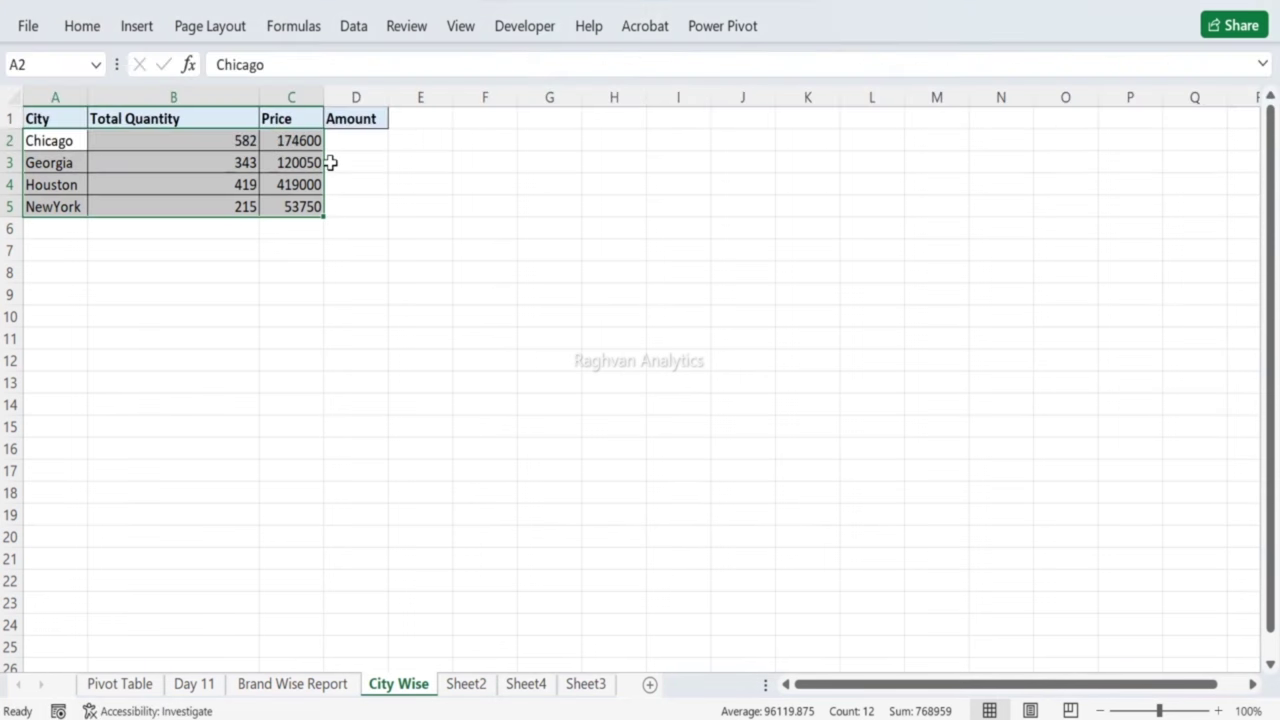
{"action": "left_click", "coordinate": [331, 119]}
{"action": "key", "text": "ctrl+x"}
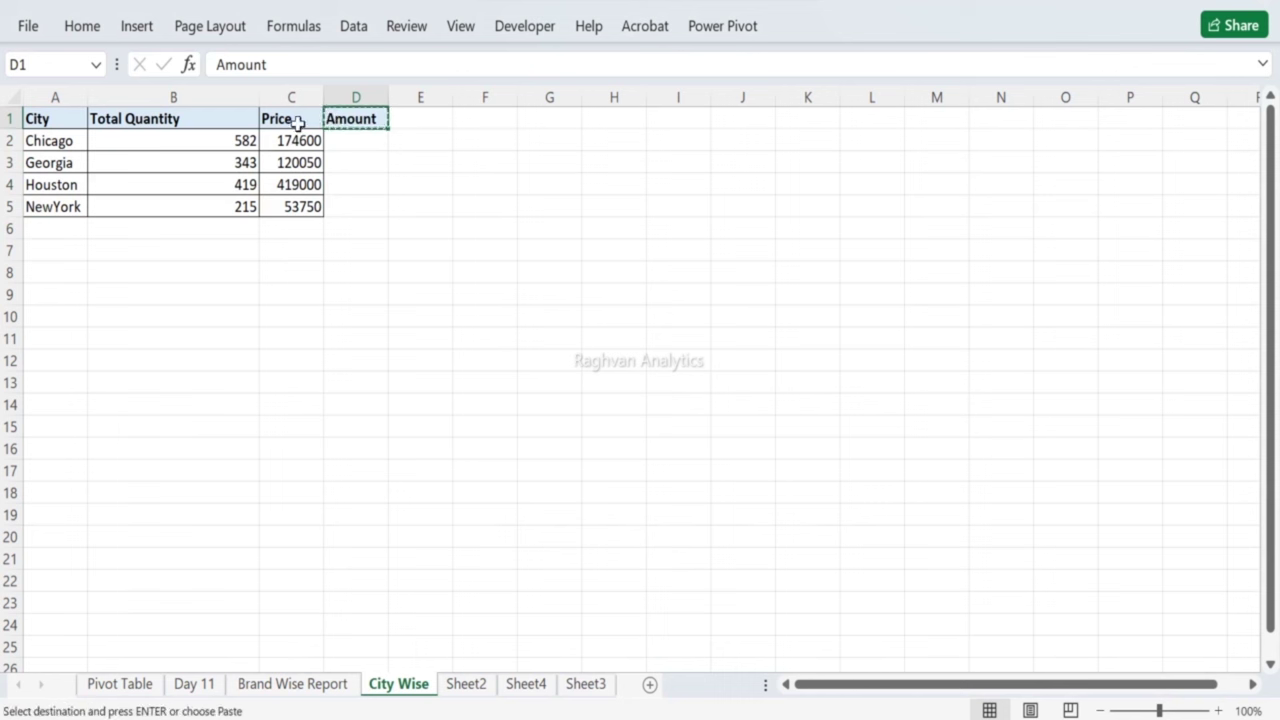
{"action": "left_click", "coordinate": [297, 121]}
{"action": "key", "text": "Return"}
{"action": "left_click", "coordinate": [297, 141]}
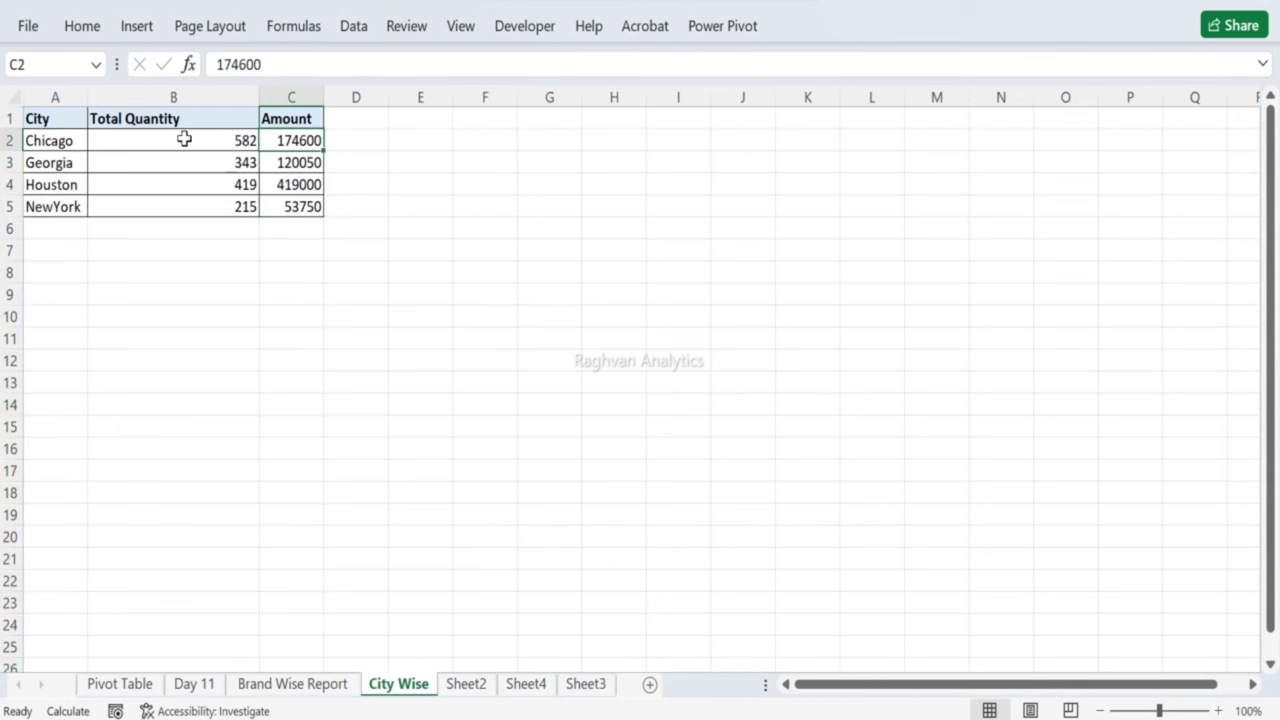
{"action": "left_click", "coordinate": [257, 96]}
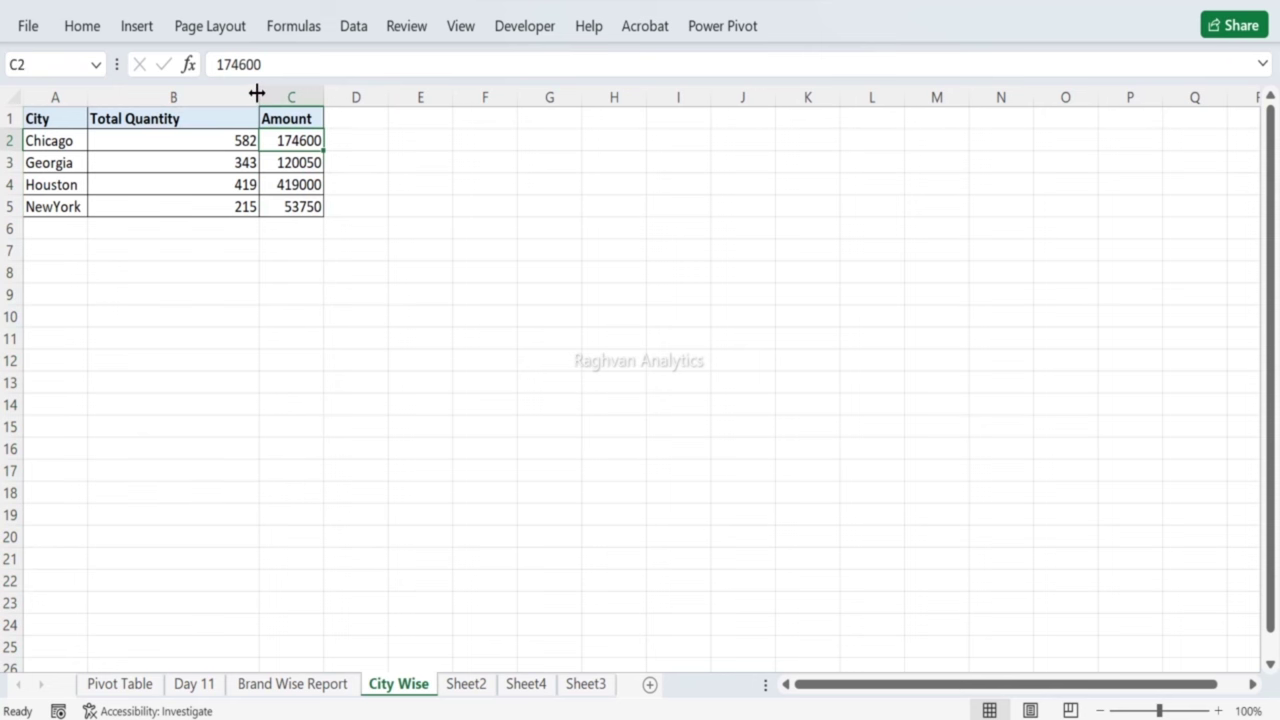
{"action": "double_click", "coordinate": [257, 94]}
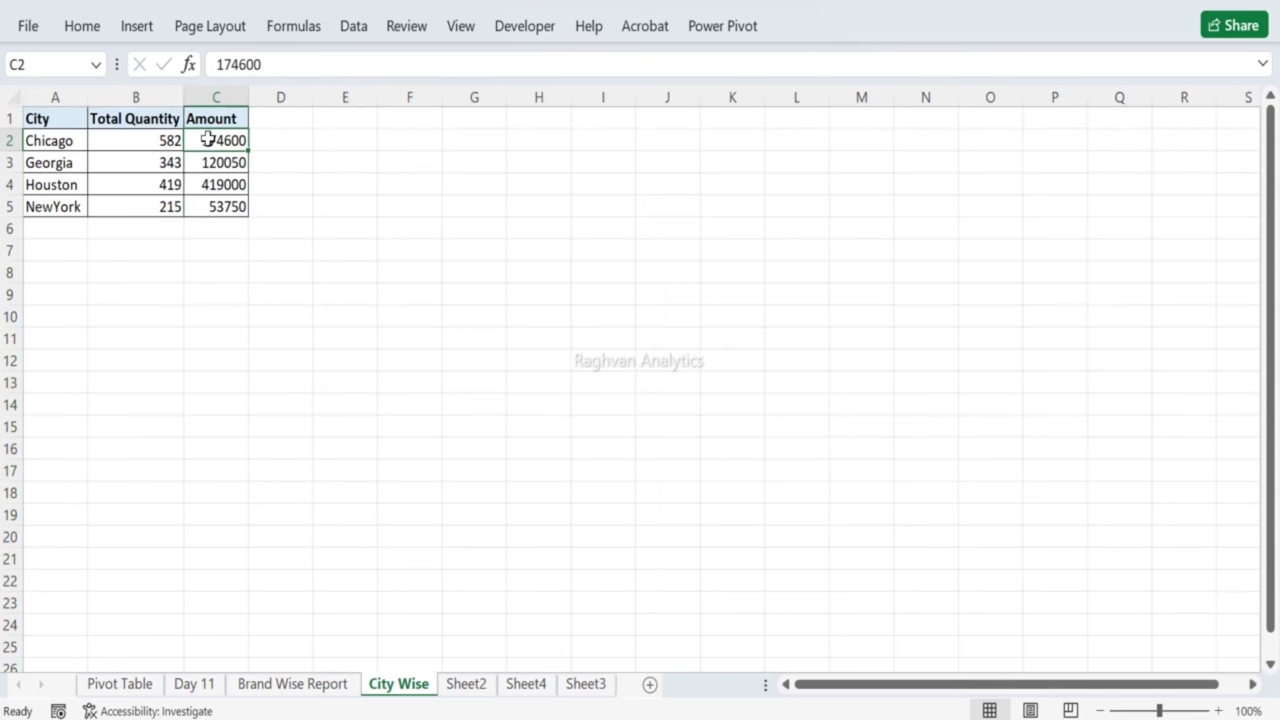
{"action": "left_click", "coordinate": [194, 163]}
{"action": "left_click_drag", "start_coordinate": [208, 140], "coordinate": [200, 208]}
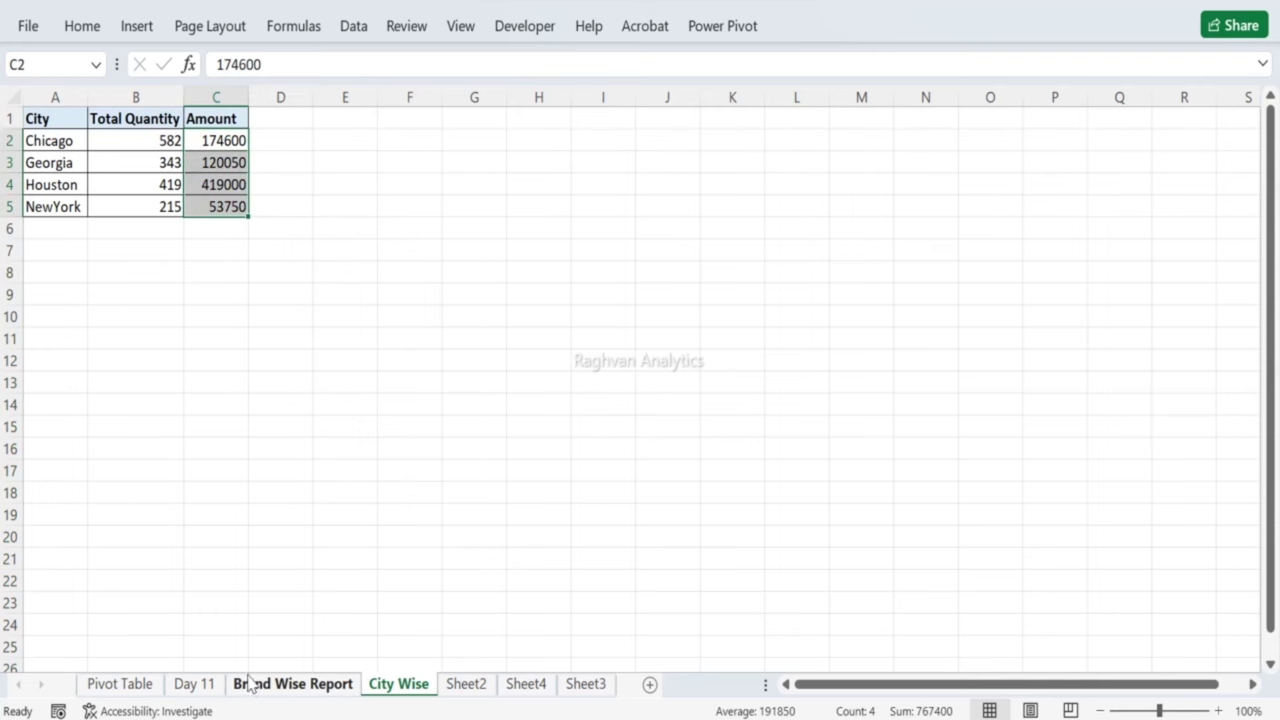
{"action": "left_click", "coordinate": [250, 684]}
Step: Copy F15's green currency format onto City Wise amounts C2:C5 and widen column C
{"action": "left_click", "coordinate": [407, 431]}
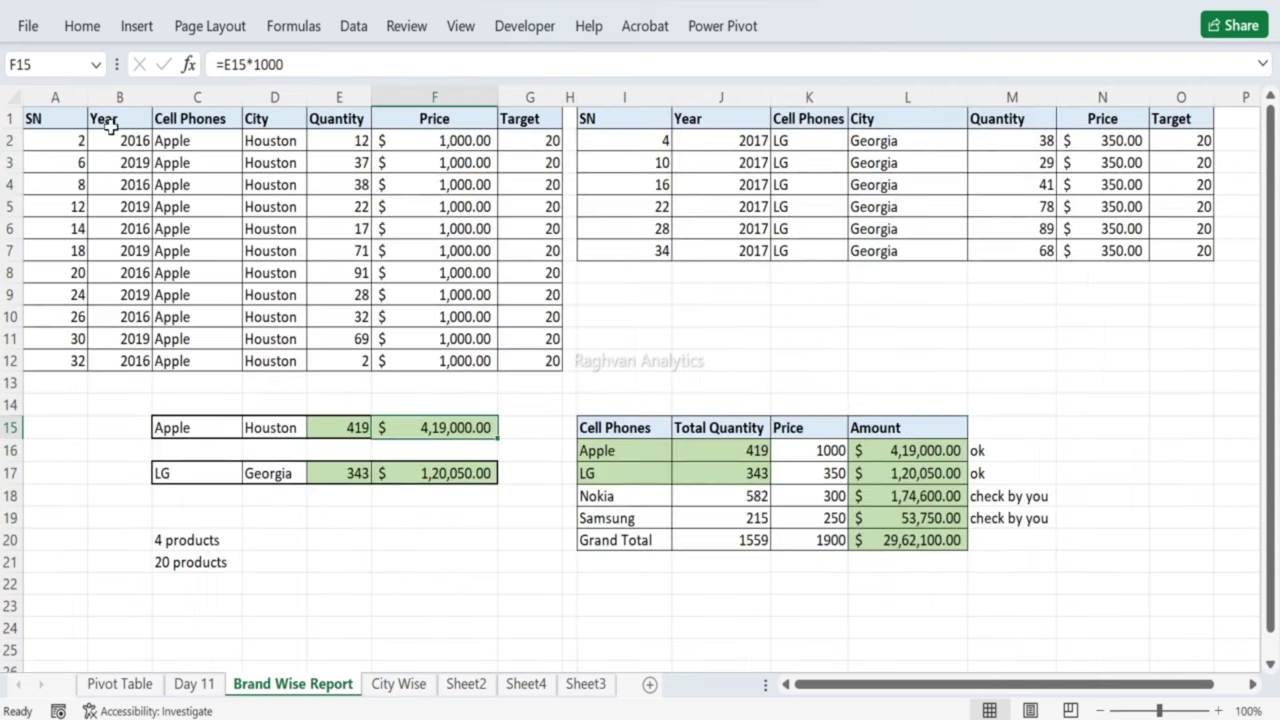
{"action": "left_click", "coordinate": [82, 26]}
{"action": "left_click", "coordinate": [125, 120]}
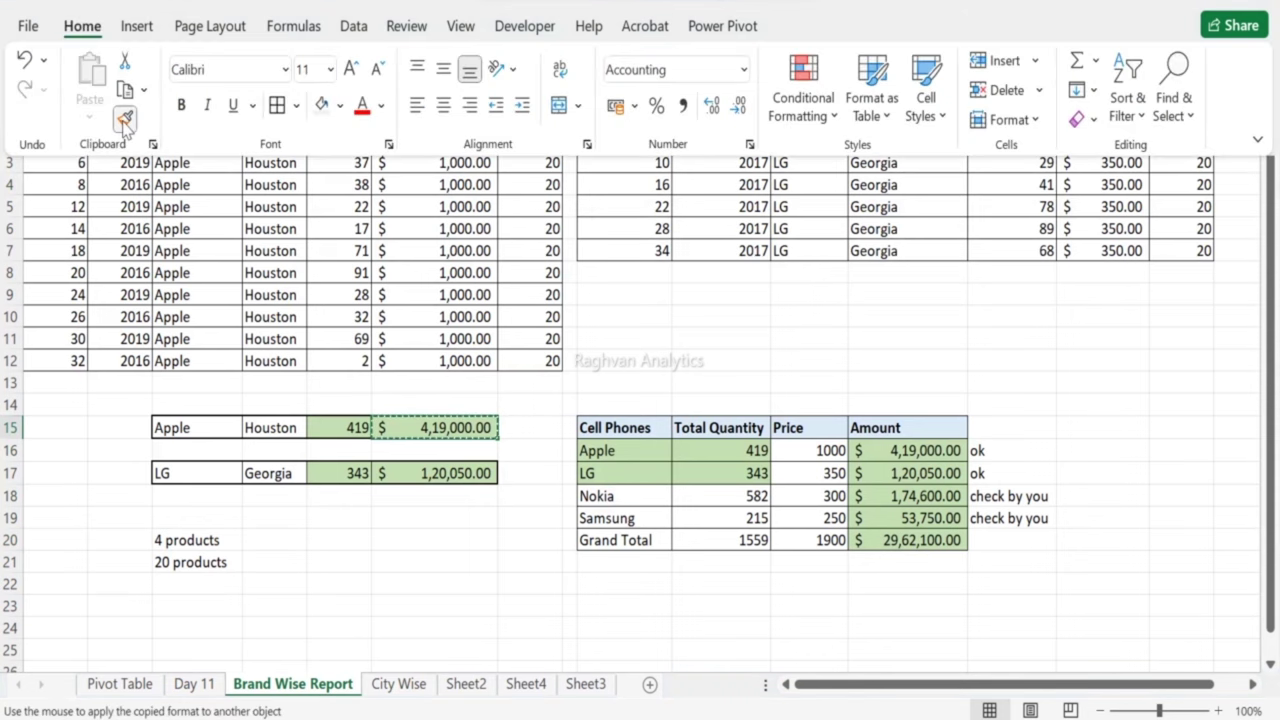
{"action": "left_click", "coordinate": [398, 684]}
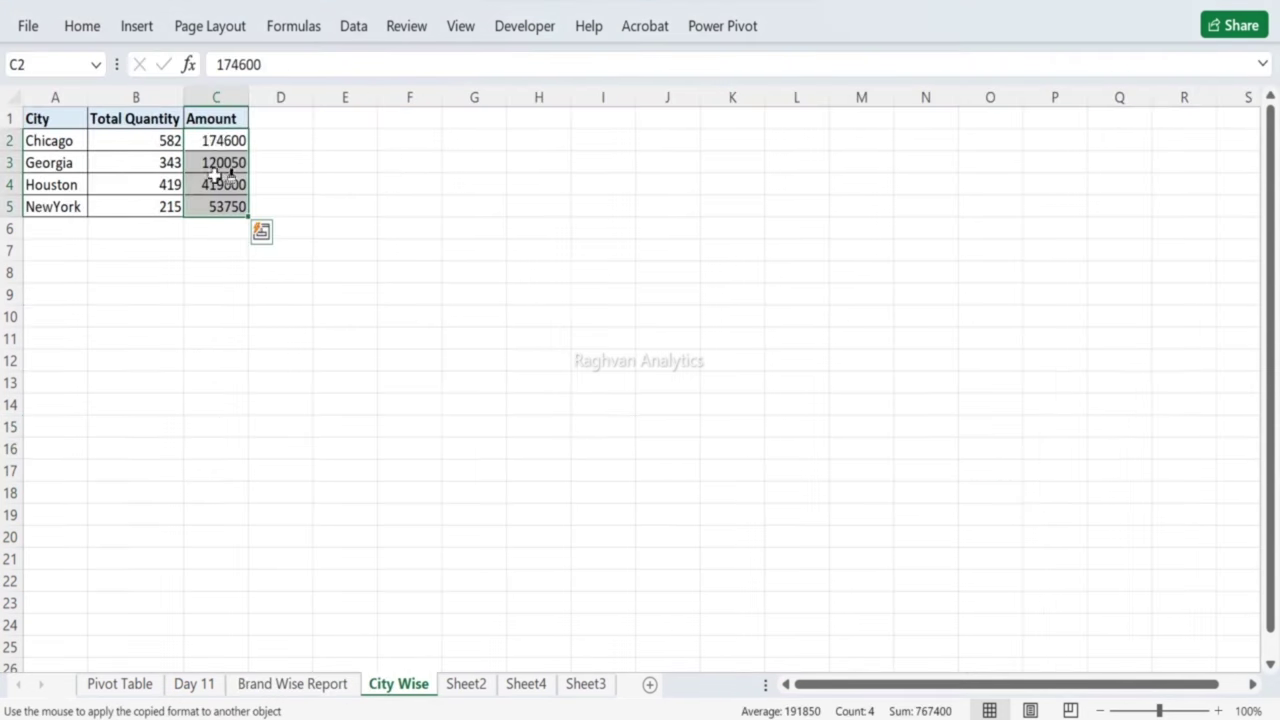
{"action": "left_click_drag", "start_coordinate": [214, 140], "coordinate": [220, 208]}
{"action": "left_click_drag", "start_coordinate": [253, 91], "coordinate": [294, 100]}
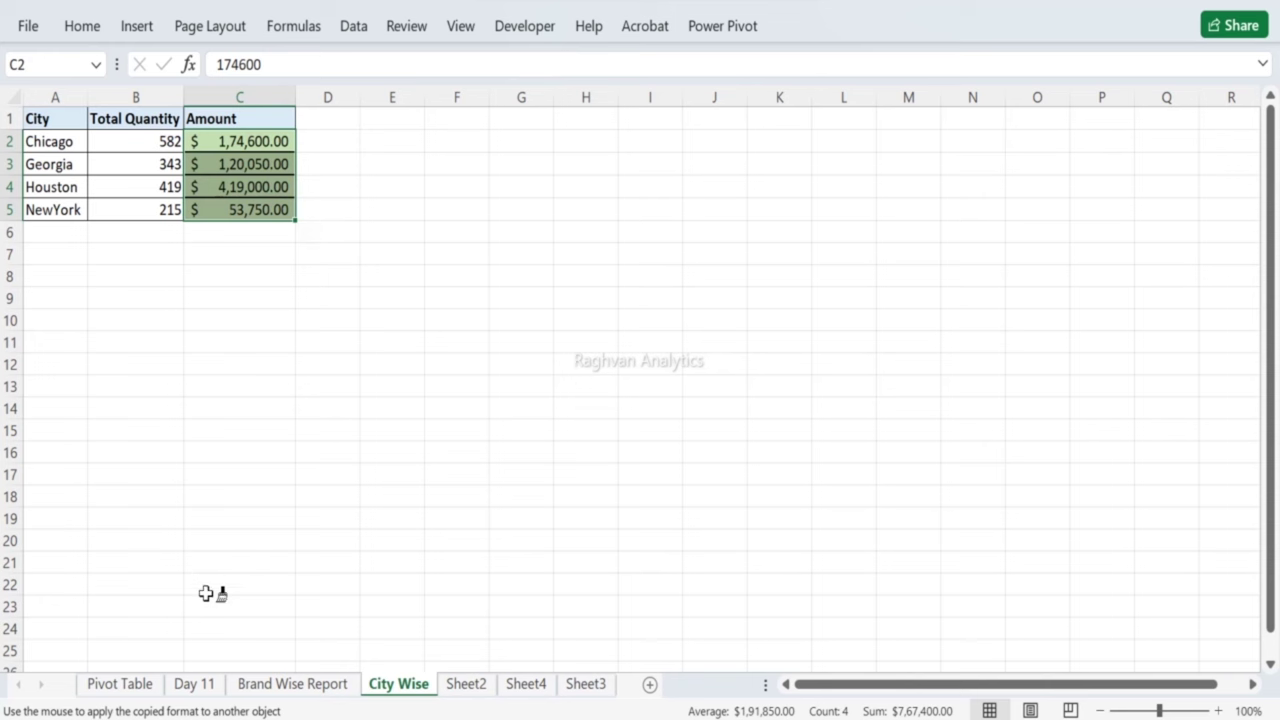
{"action": "left_click", "coordinate": [252, 684]}
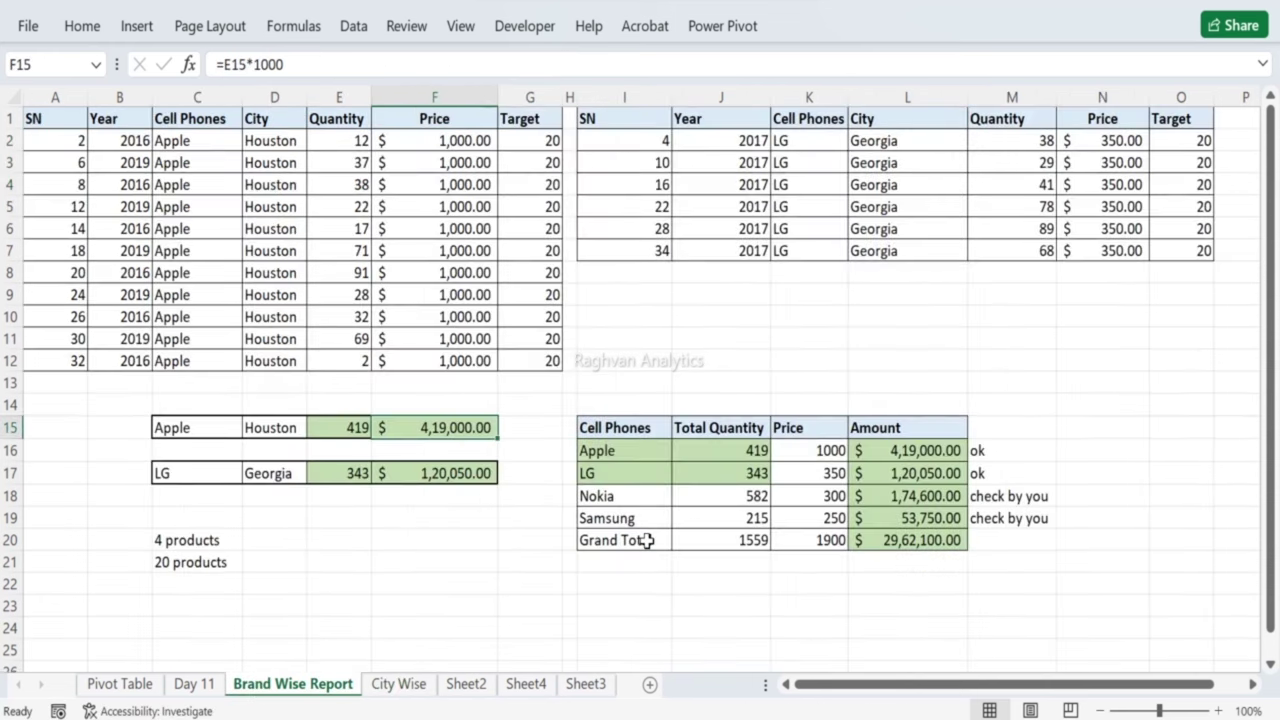
Step: Paint F15's green fill and borders onto M9:M12 on Brand Wise Report
{"action": "left_click", "coordinate": [79, 27]}
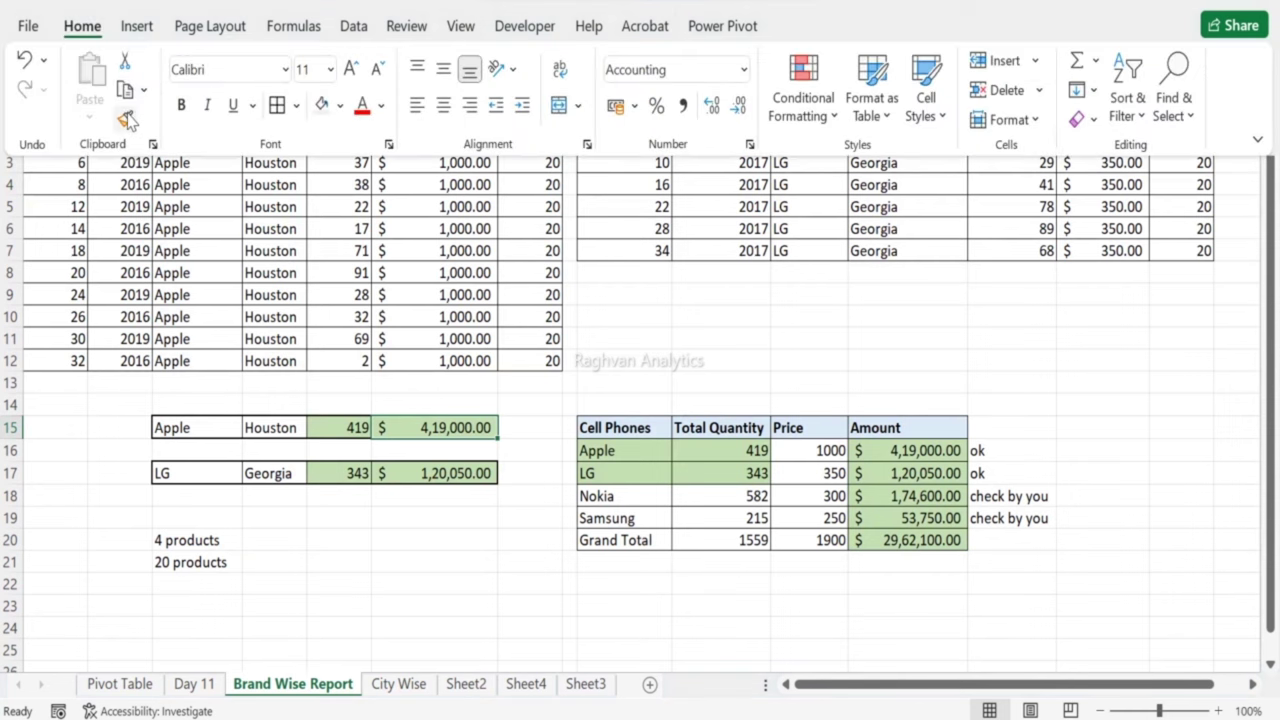
{"action": "left_click", "coordinate": [127, 119]}
{"action": "left_click_drag", "start_coordinate": [986, 283], "coordinate": [1017, 370]}
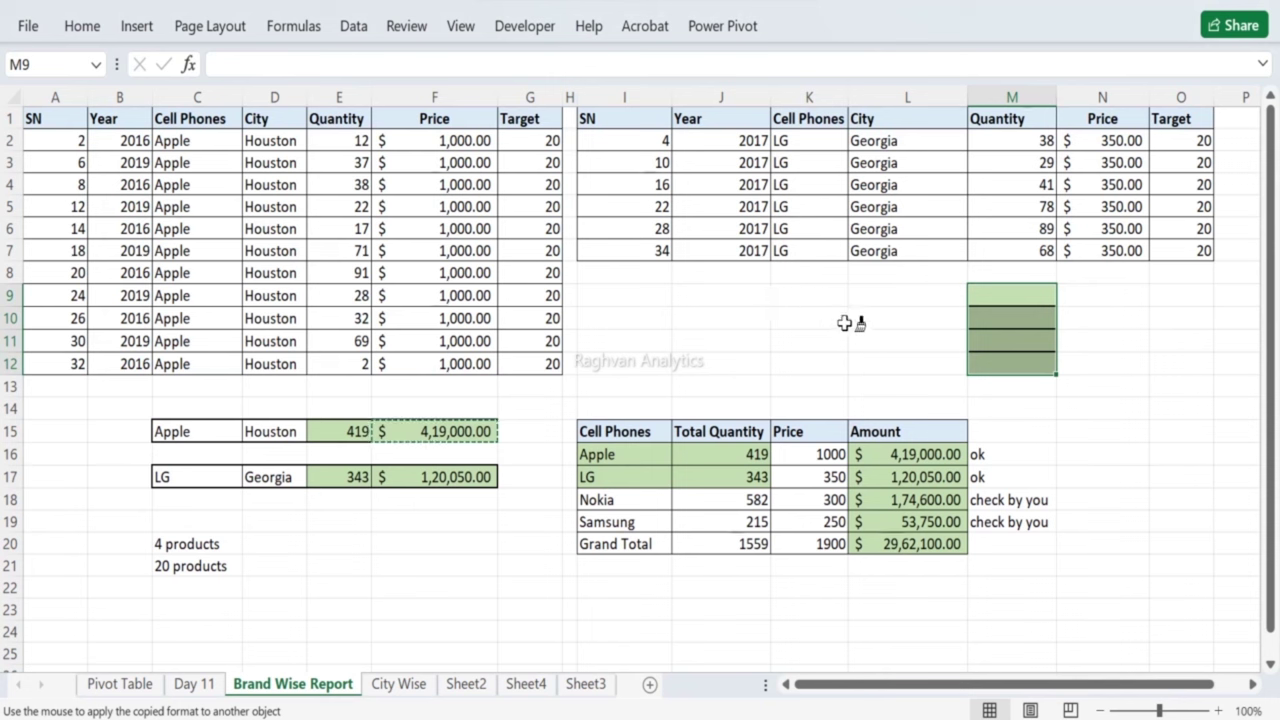
Step: Cancel the format copying, deselect the green cells, and open the Pivot Table sheet
{"action": "key", "text": "Escape"}
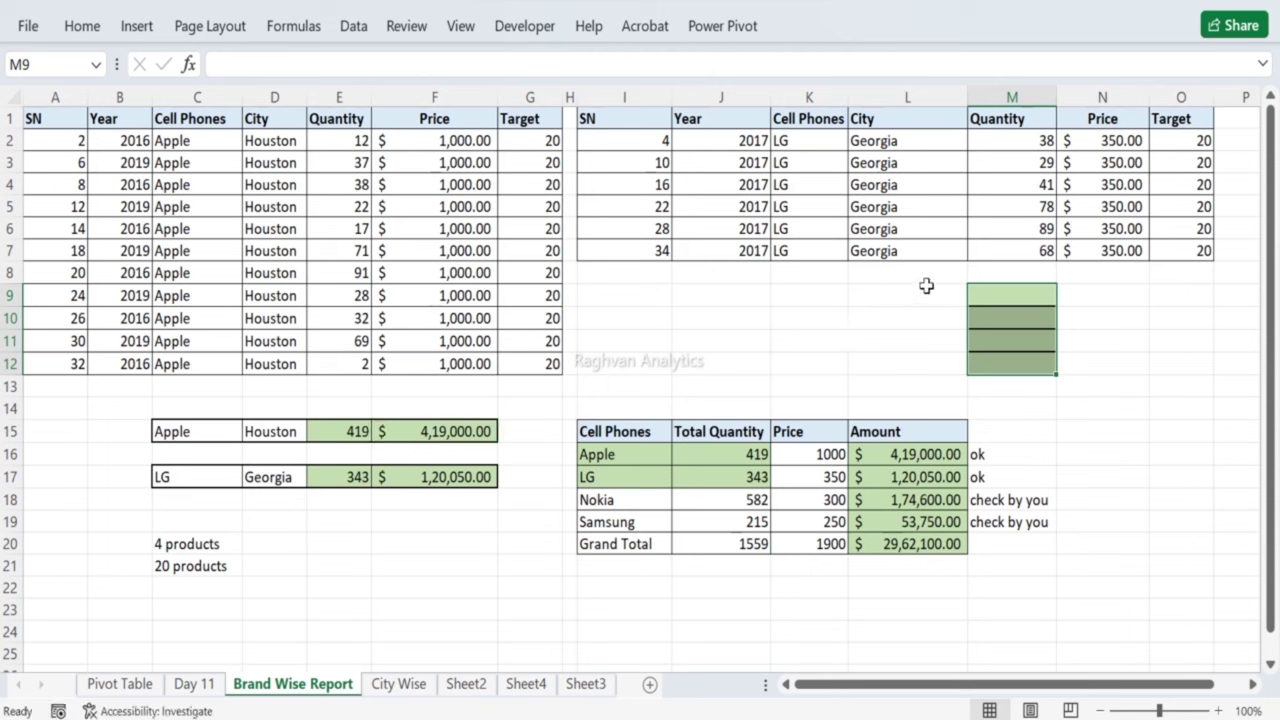
{"action": "left_click", "coordinate": [749, 297]}
{"action": "left_click", "coordinate": [830, 338]}
{"action": "left_click", "coordinate": [700, 322]}
{"action": "left_click", "coordinate": [632, 318]}
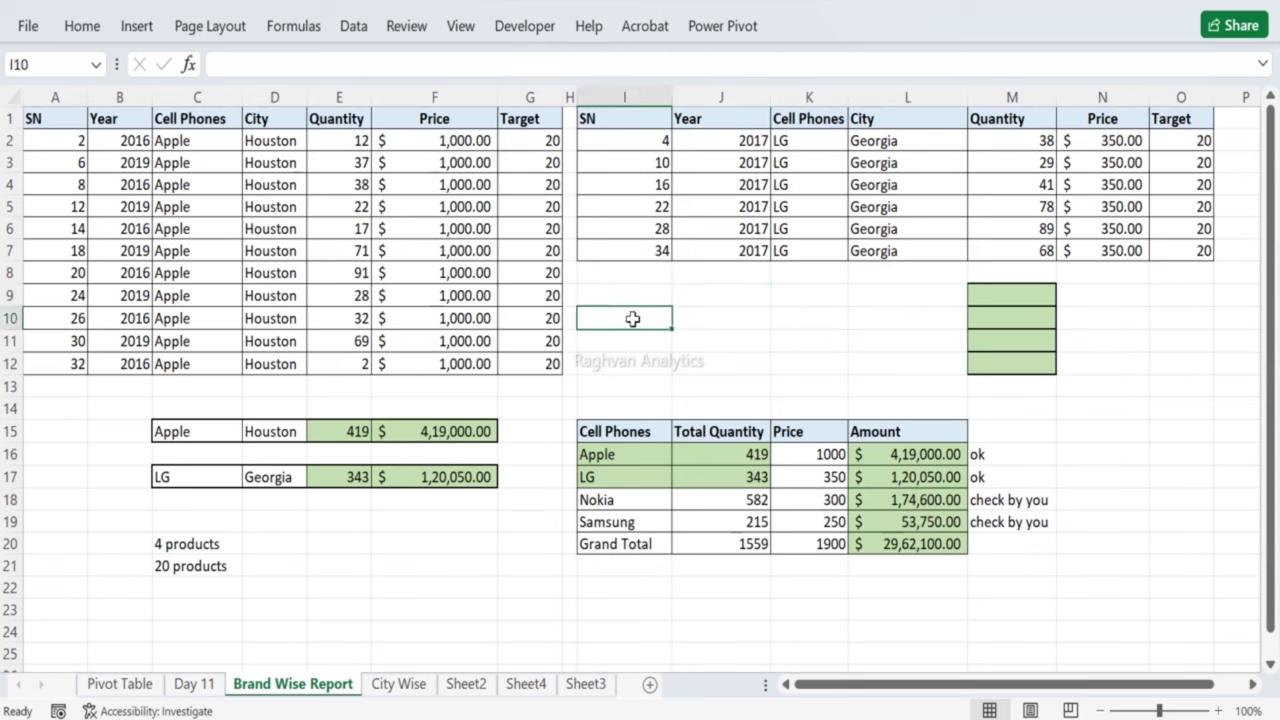
{"action": "left_click", "coordinate": [701, 348]}
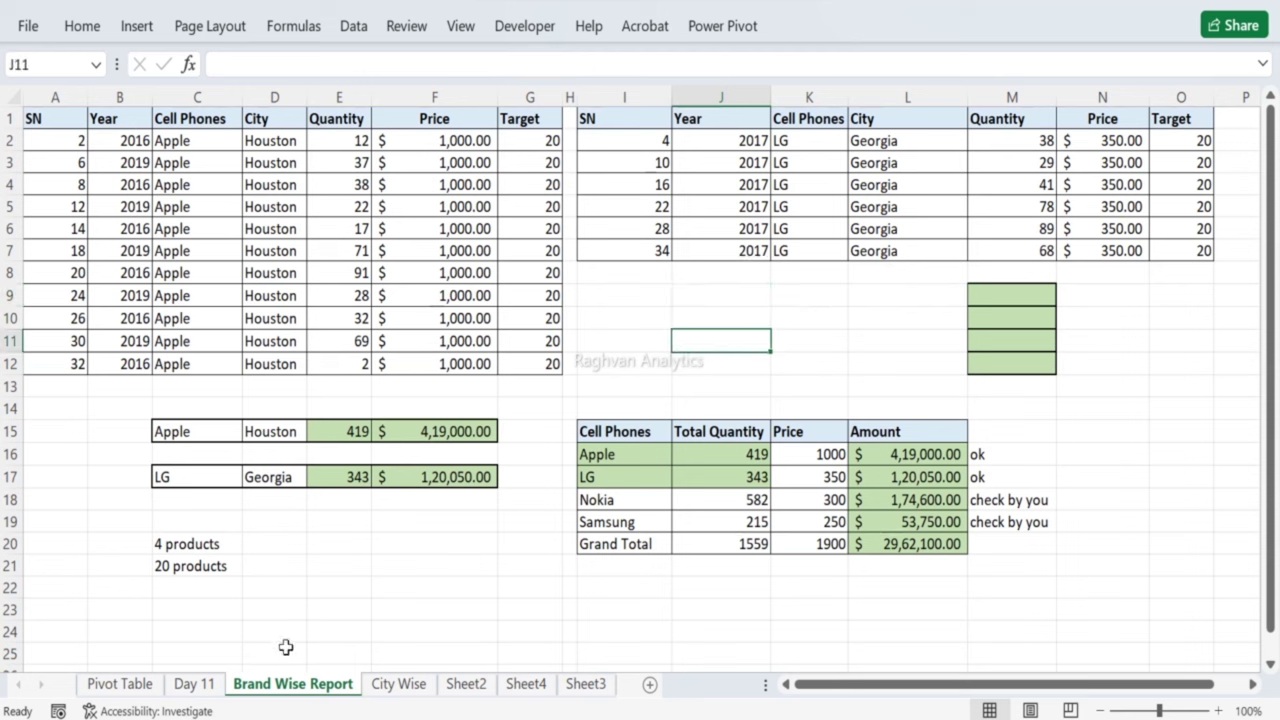
{"action": "left_click", "coordinate": [130, 685]}
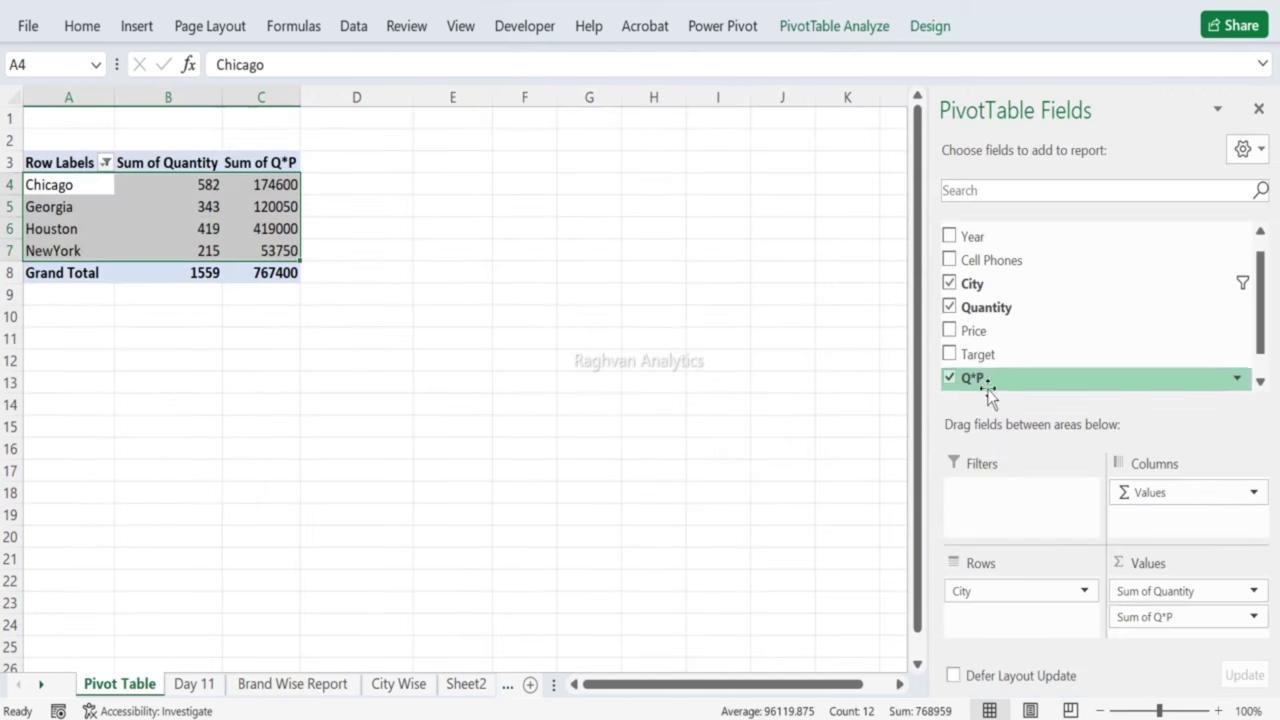
Step: Replace City with Cell Phones in the pivot rows and copy the four brand rows
{"action": "left_click_drag", "start_coordinate": [985, 591], "coordinate": [1094, 290]}
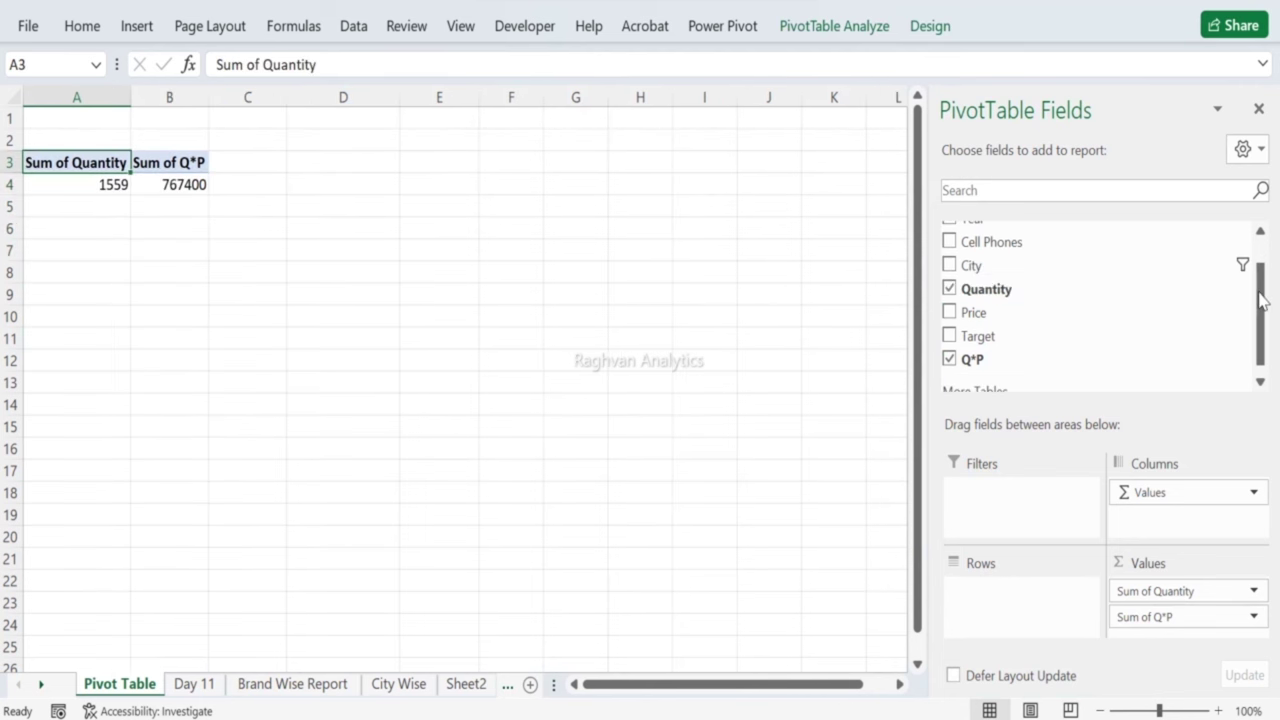
{"action": "left_click_drag", "start_coordinate": [1074, 262], "coordinate": [997, 590]}
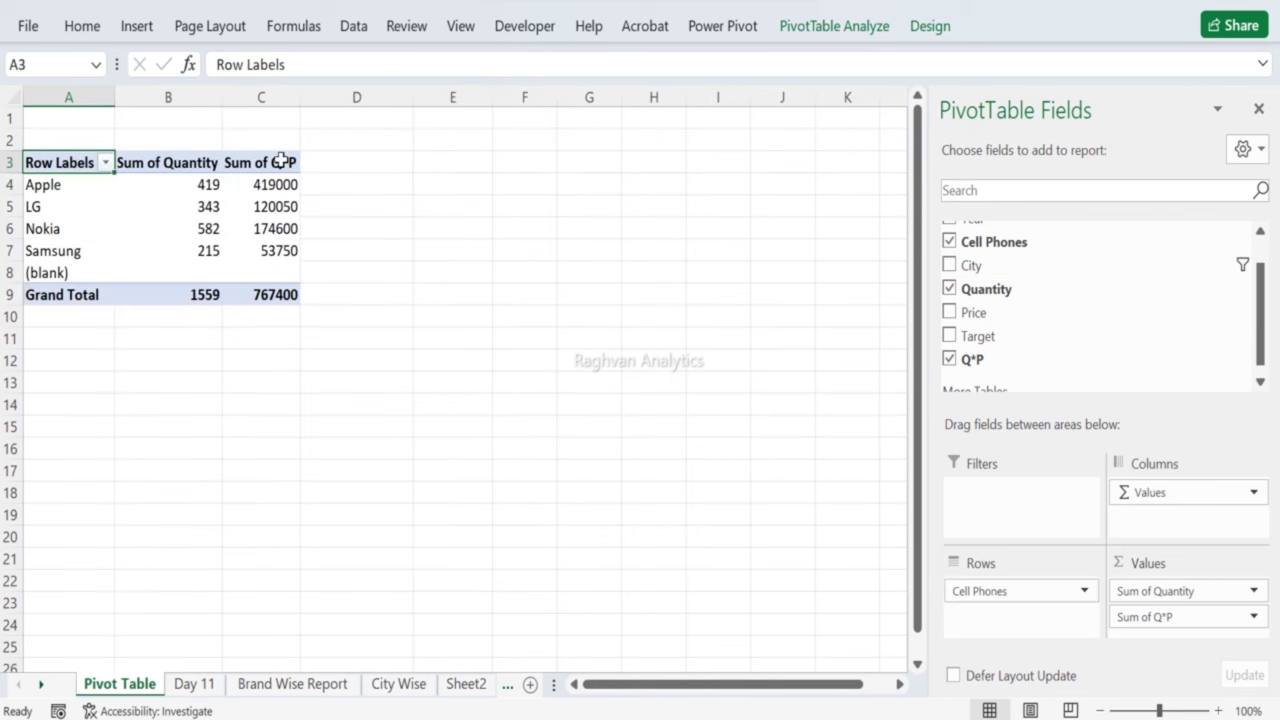
{"action": "left_click", "coordinate": [45, 177]}
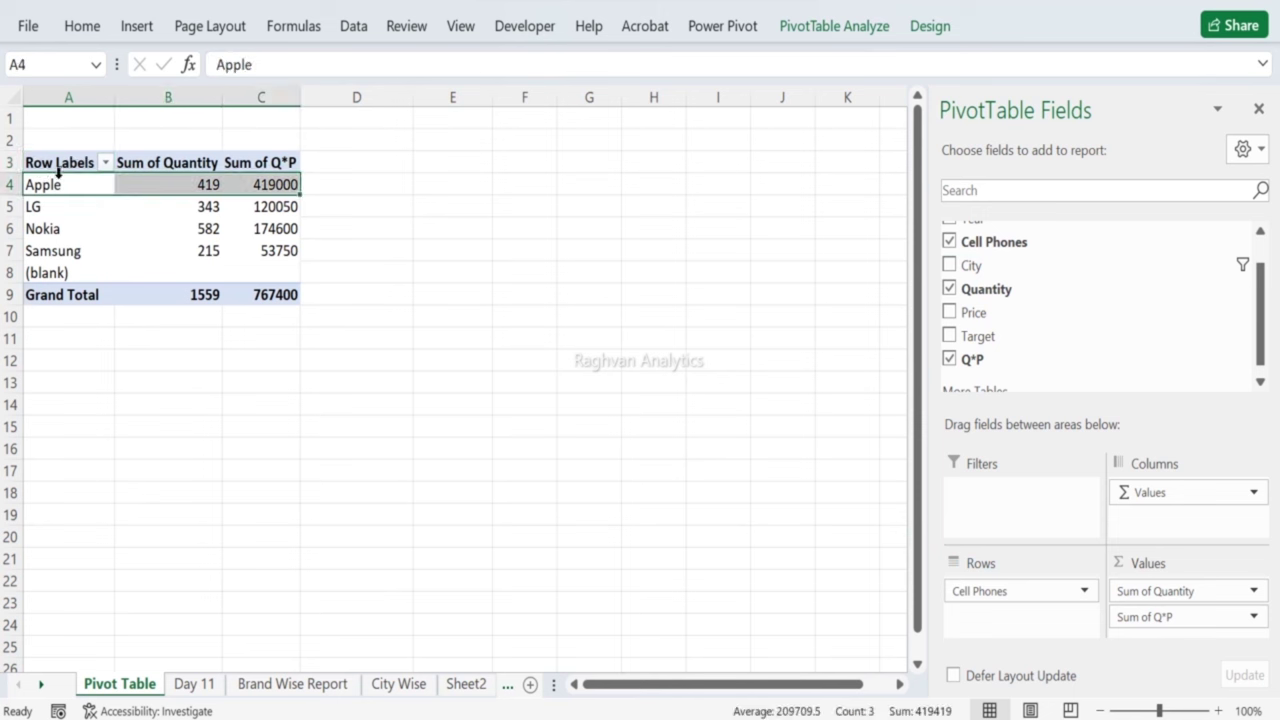
{"action": "left_click", "coordinate": [75, 215]}
{"action": "left_click_drag", "start_coordinate": [62, 185], "coordinate": [229, 237]}
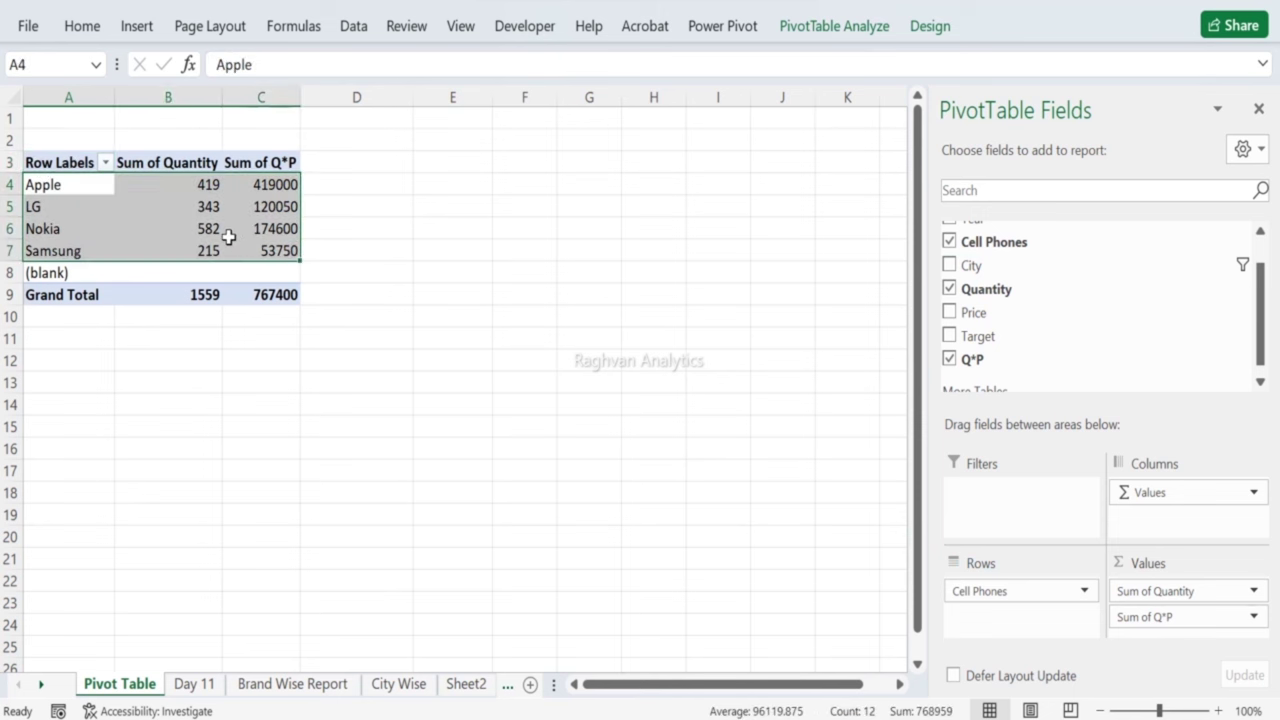
{"action": "key", "text": "ctrl+c"}
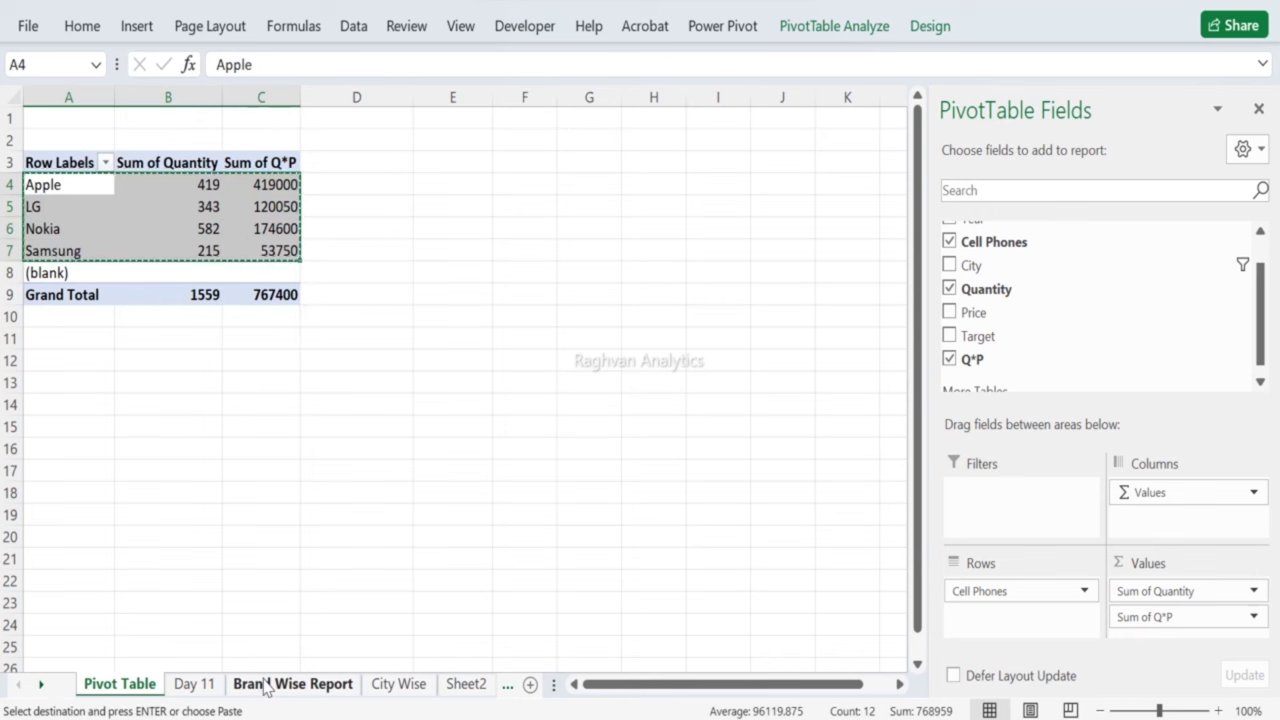
Step: Paste the brand totals at N16 on Brand Wise Report, moving the amounts into column N
{"action": "left_click", "coordinate": [266, 686]}
{"action": "left_click", "coordinate": [1063, 451]}
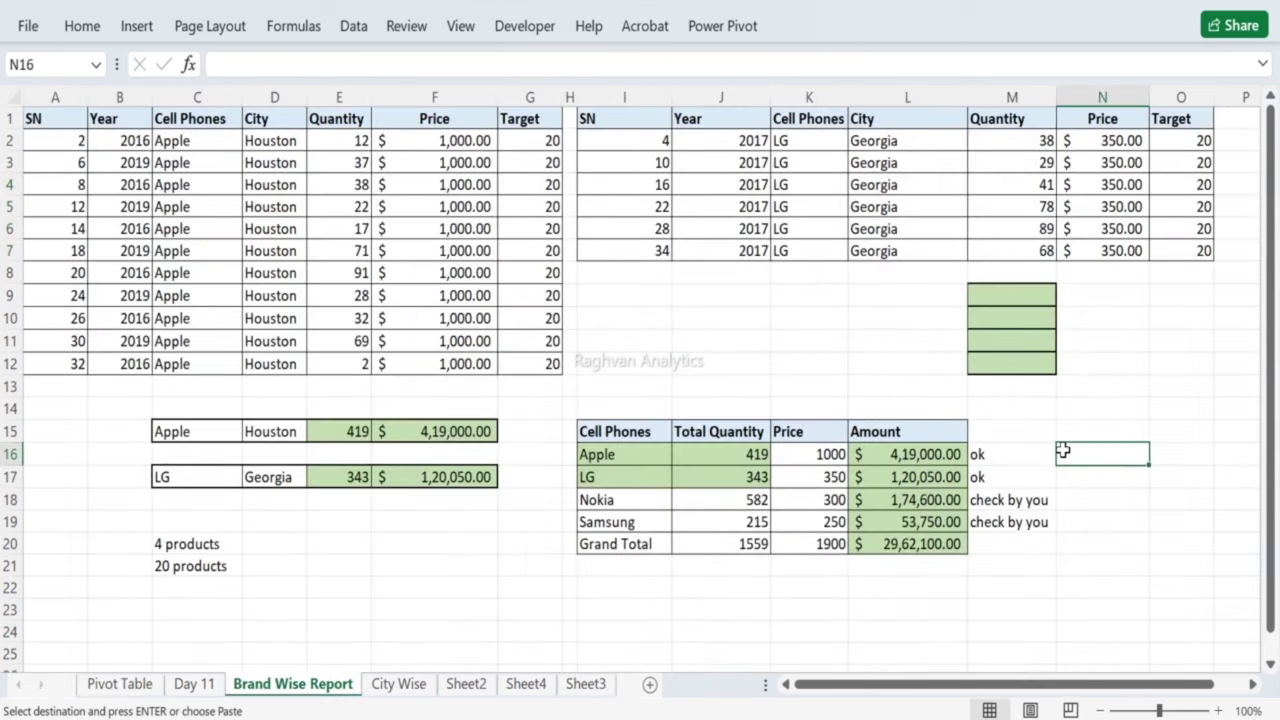
{"action": "key", "text": "ctrl+v"}
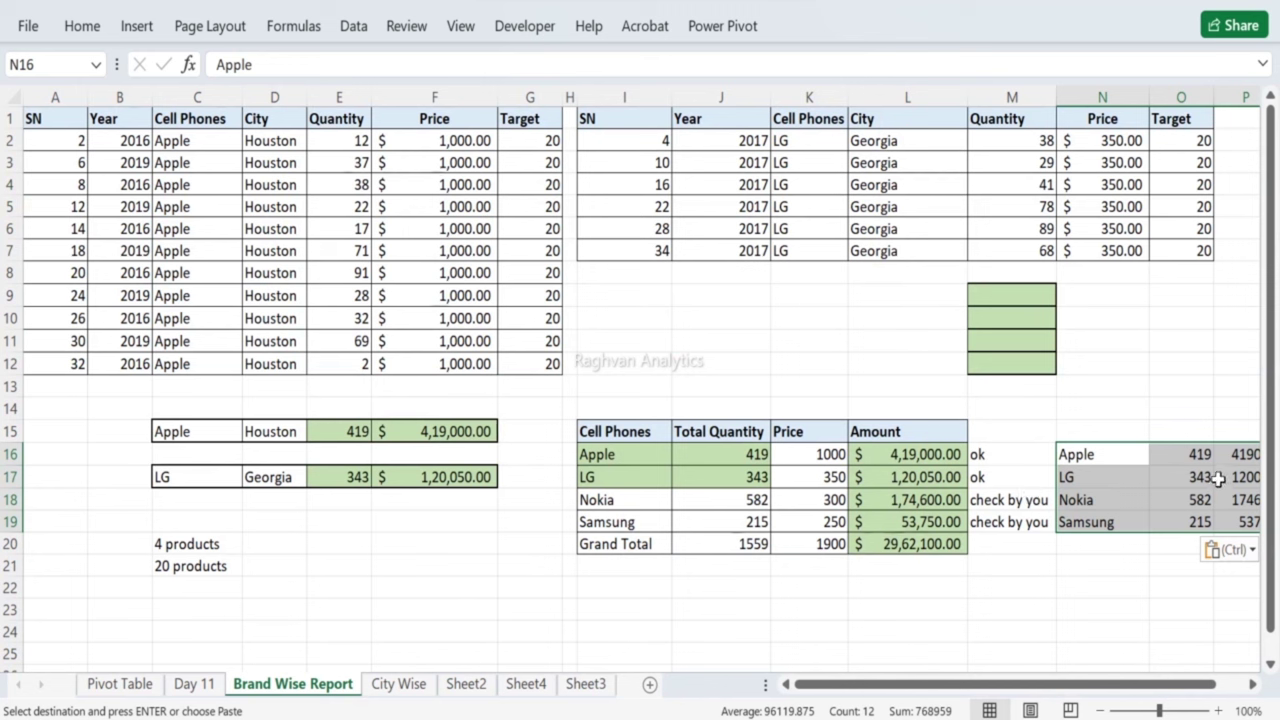
{"action": "left_click_drag", "start_coordinate": [1230, 454], "coordinate": [1230, 537]}
{"action": "key", "text": "ctrl+c"}
{"action": "scroll", "coordinate": [1177, 523], "scroll_direction": "right", "scroll_amount": 3}
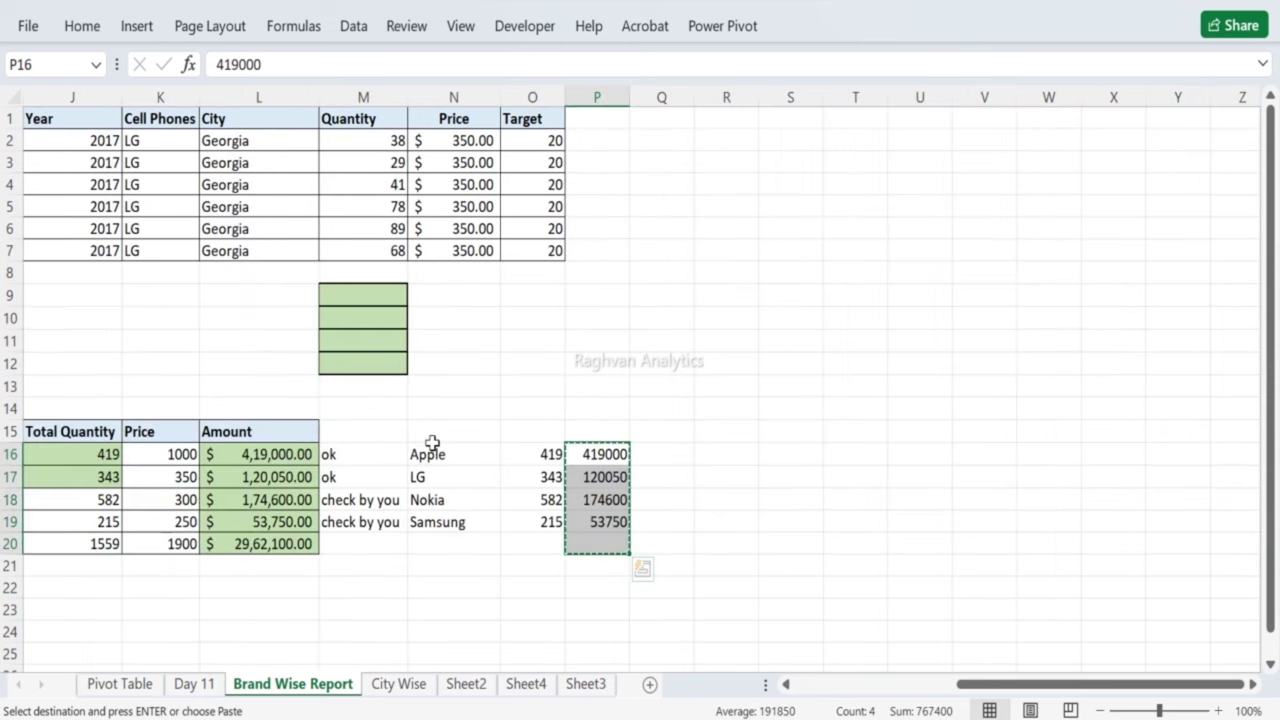
{"action": "left_click", "coordinate": [434, 452]}
{"action": "key", "text": "ctrl+v"}
Step: Clear the leftover quantities in column O and compare the amounts with Apple's Amount formula
{"action": "left_click_drag", "start_coordinate": [537, 434], "coordinate": [533, 527]}
{"action": "key", "text": "Delete"}
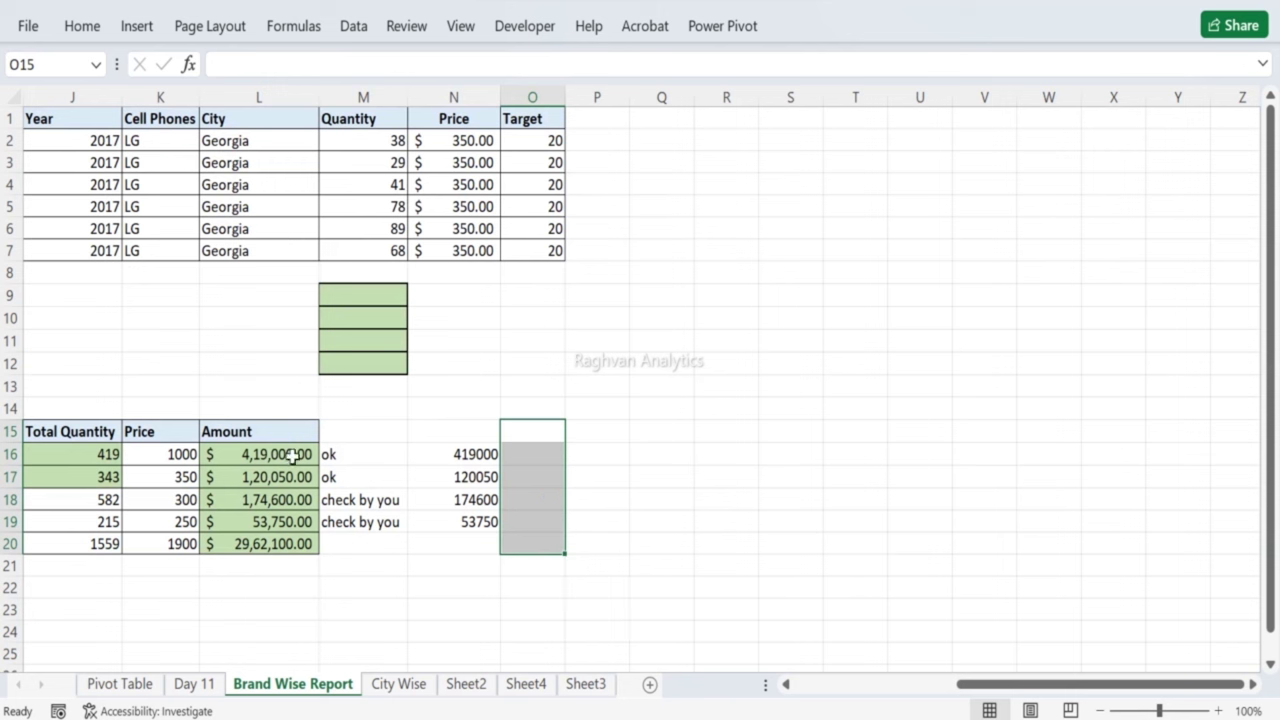
{"action": "left_click", "coordinate": [293, 456]}
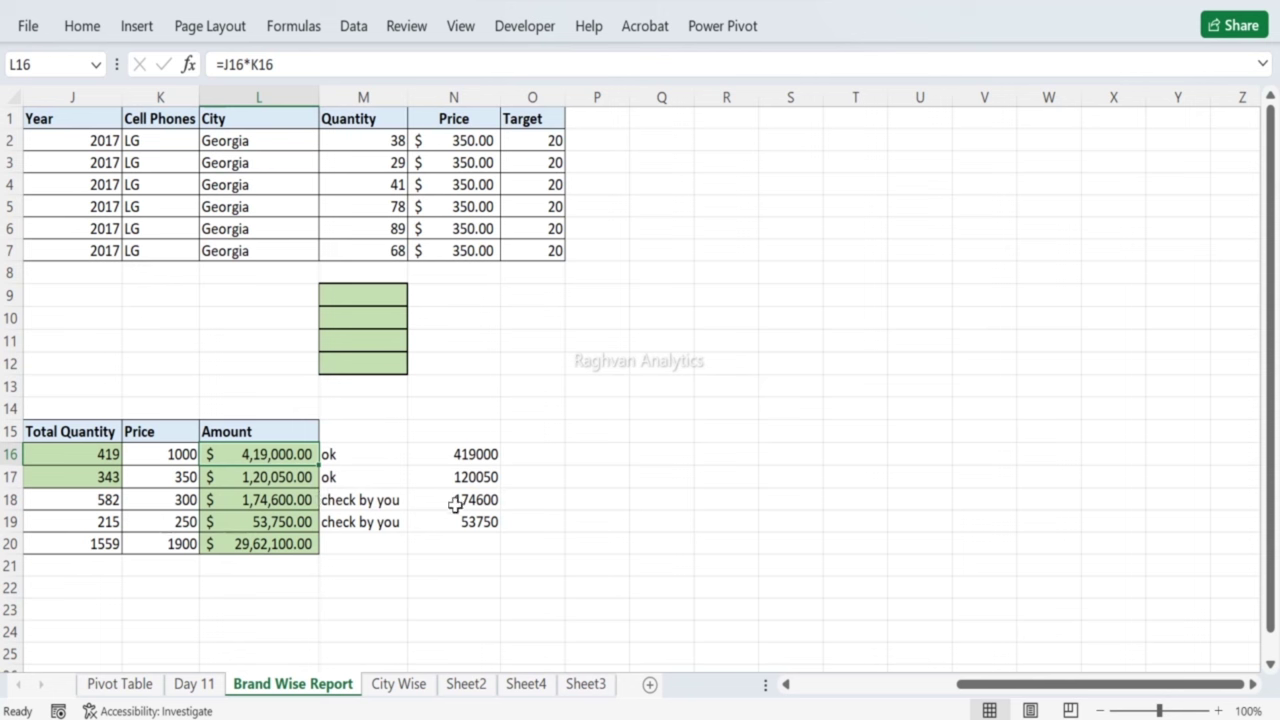
{"action": "left_click_drag", "start_coordinate": [463, 455], "coordinate": [458, 511]}
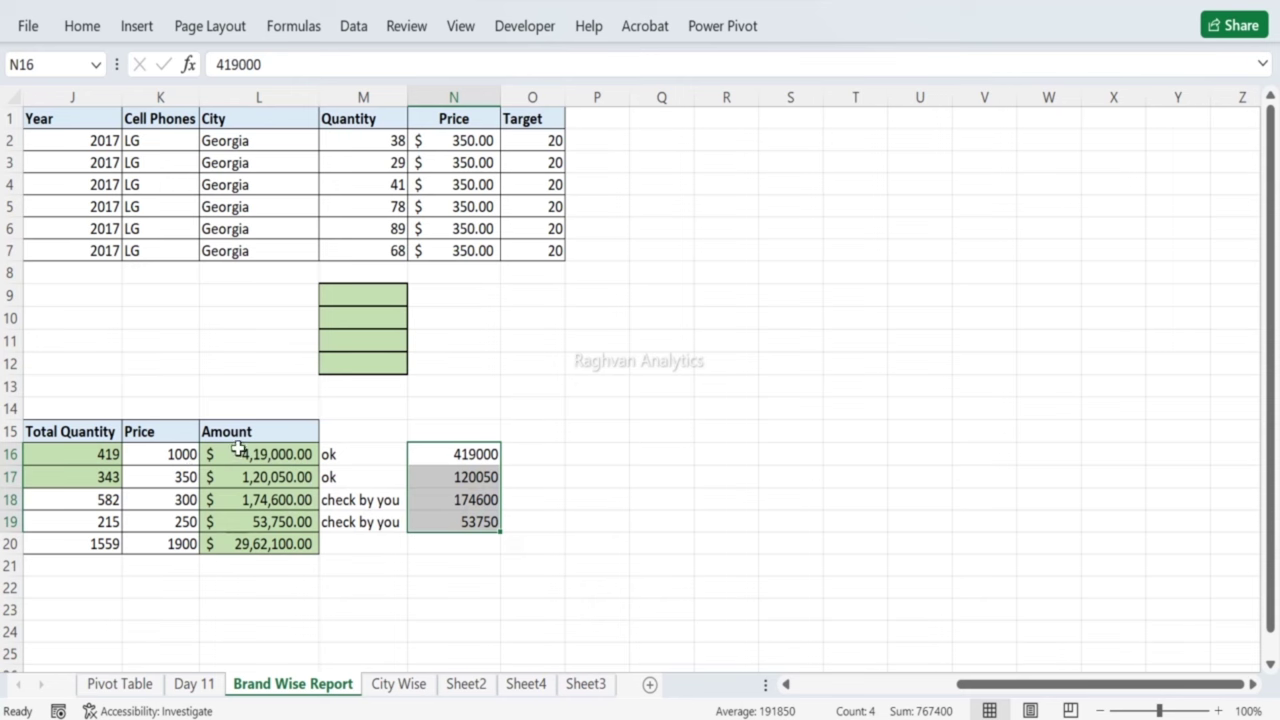
{"action": "left_click", "coordinate": [200, 686]}
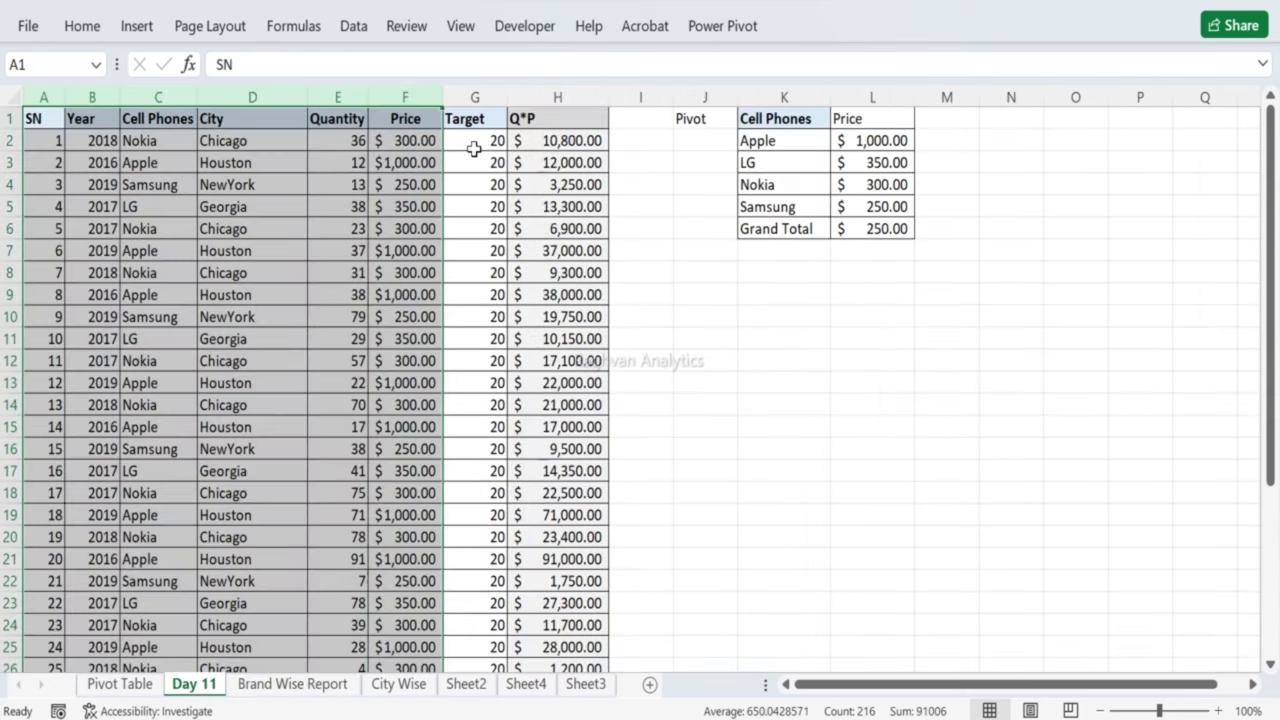
Step: Select the Q*P amounts H3:H10 on Day 11
{"action": "left_click_drag", "start_coordinate": [535, 157], "coordinate": [618, 353]}
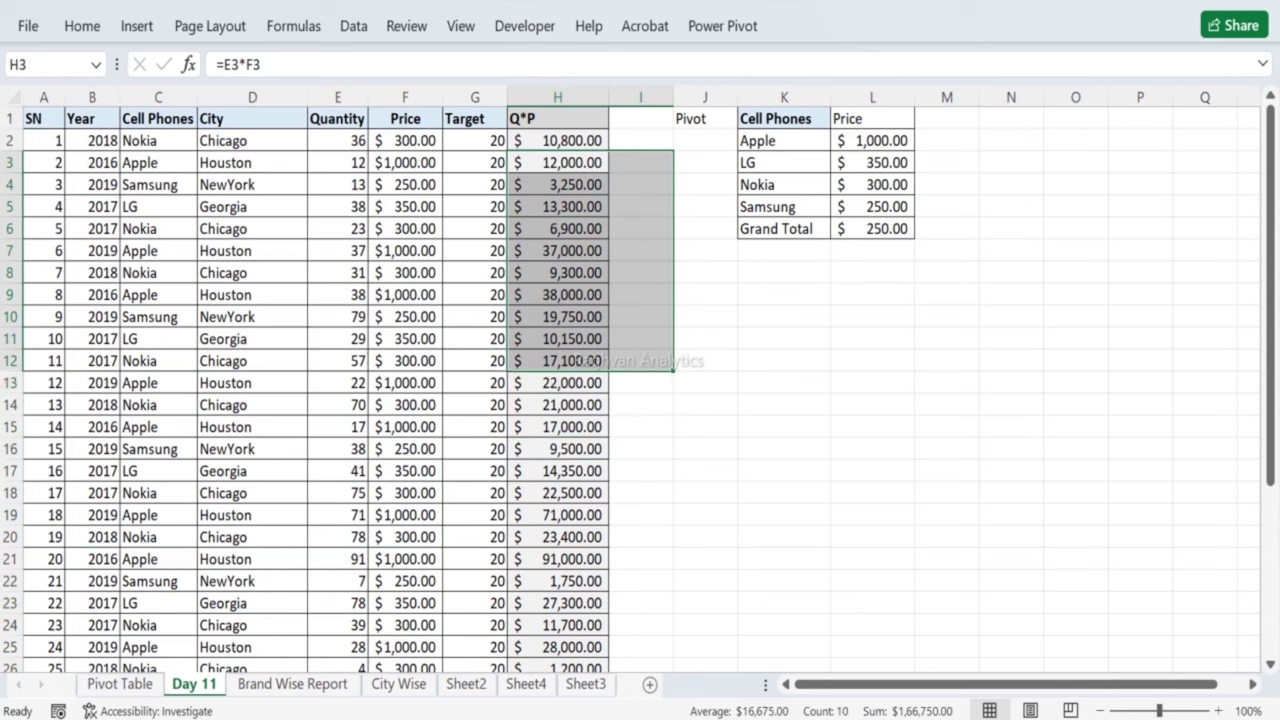
{"action": "left_click", "coordinate": [572, 163]}
{"action": "left_click_drag", "start_coordinate": [572, 163], "coordinate": [570, 318]}
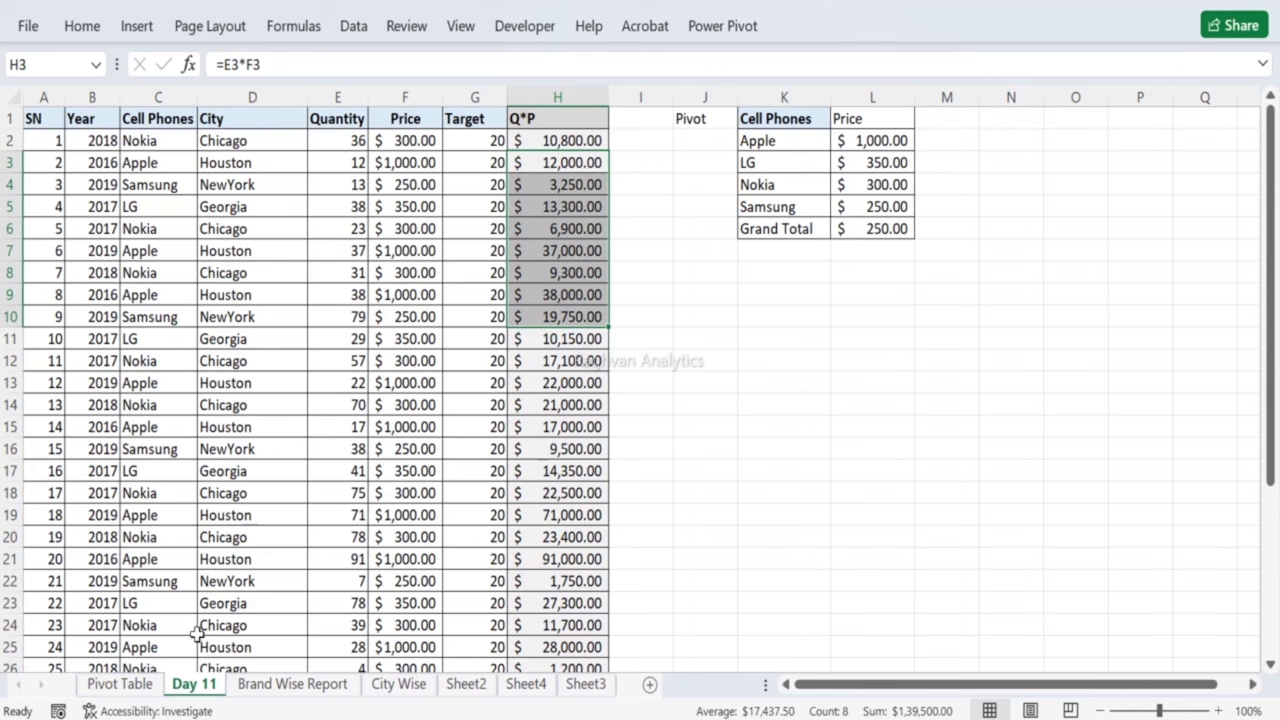
{"action": "left_click", "coordinate": [119, 684]}
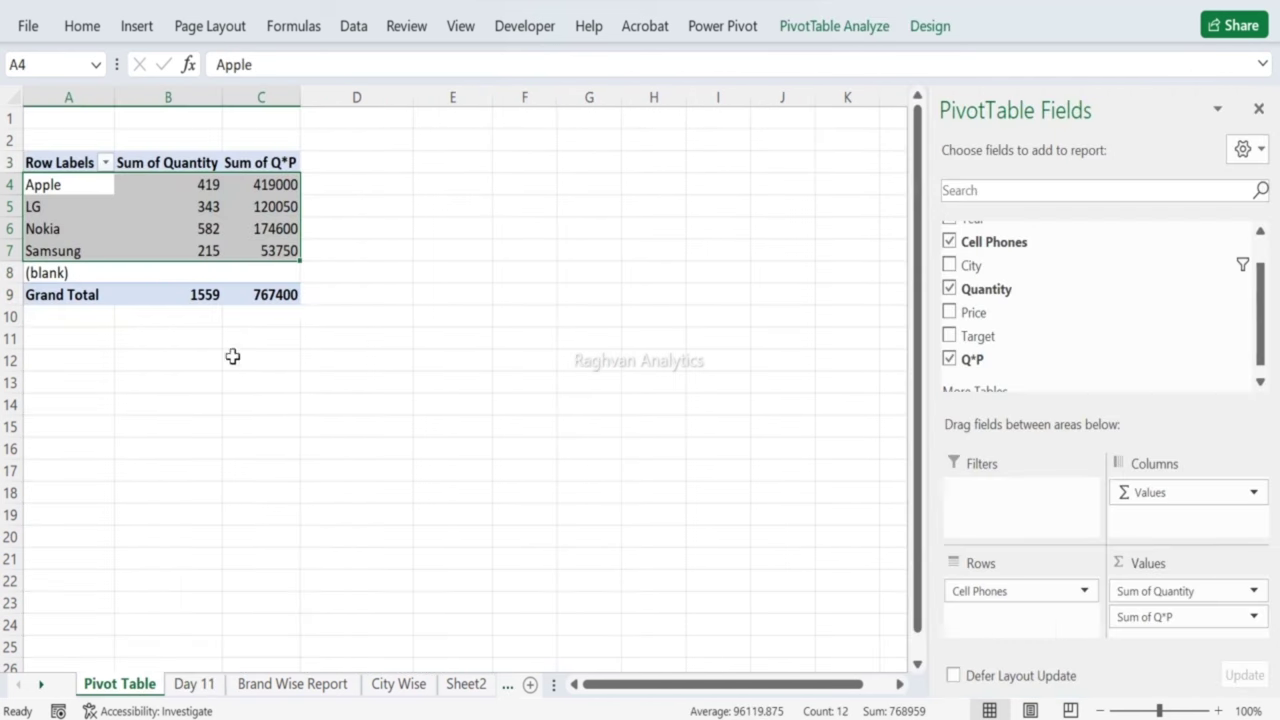
{"action": "left_click", "coordinate": [283, 229]}
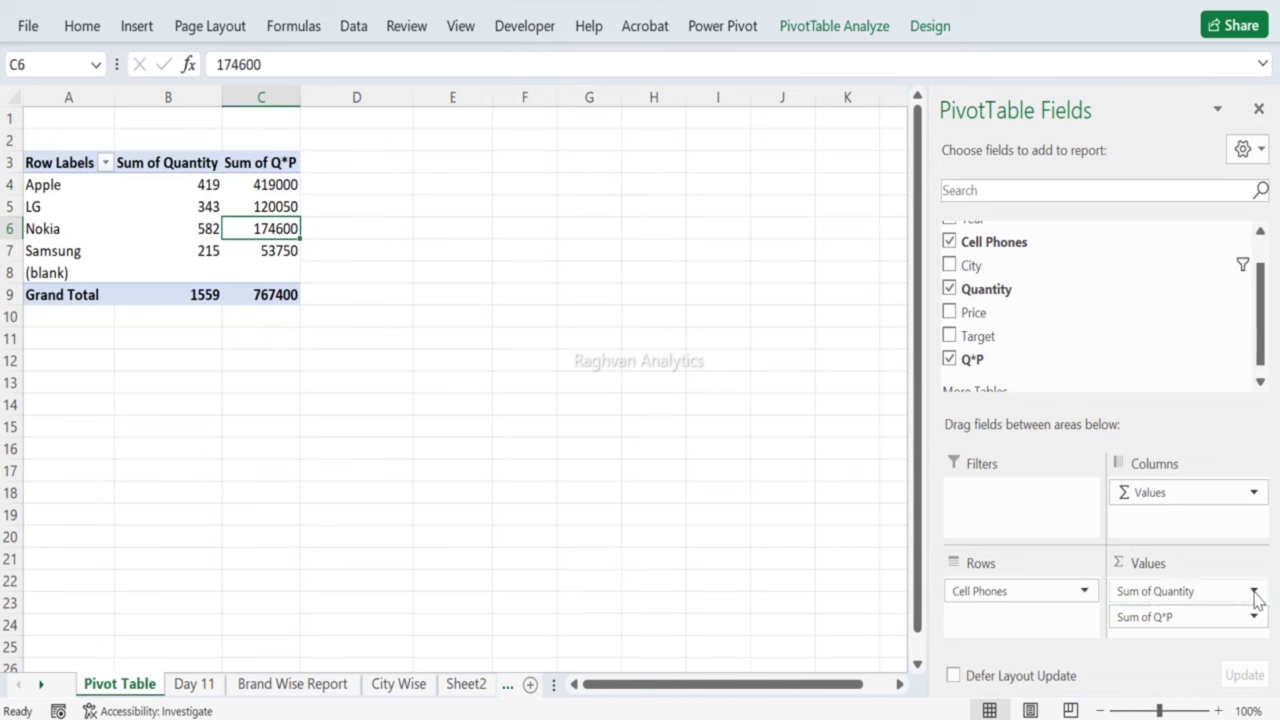
Step: Change Sum of Quantity to Count in Value Field Settings, giving Apple 11 and total 35
{"action": "left_click", "coordinate": [1253, 592]}
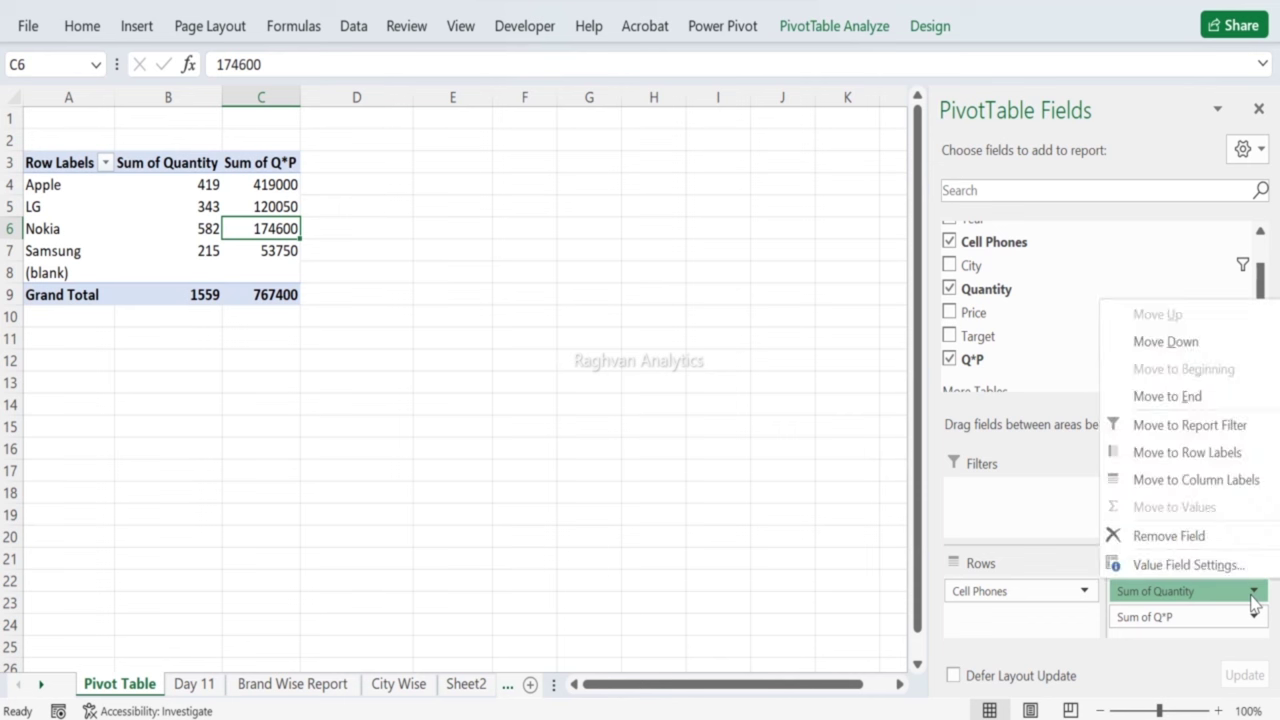
{"action": "left_click", "coordinate": [1143, 566]}
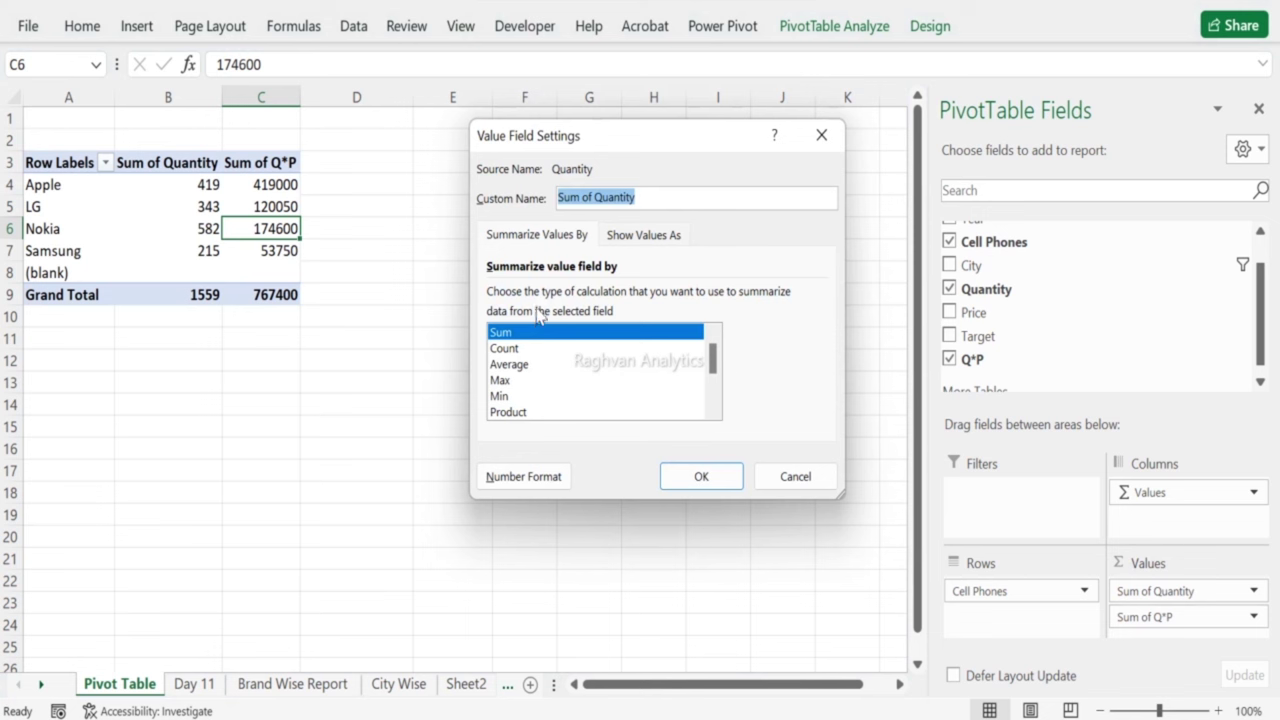
{"action": "scroll", "coordinate": [557, 362], "scroll_direction": "down", "scroll_amount": 1}
{"action": "scroll", "coordinate": [557, 362], "scroll_direction": "up", "scroll_amount": 1}
{"action": "left_click", "coordinate": [516, 349]}
{"action": "left_click", "coordinate": [688, 478]}
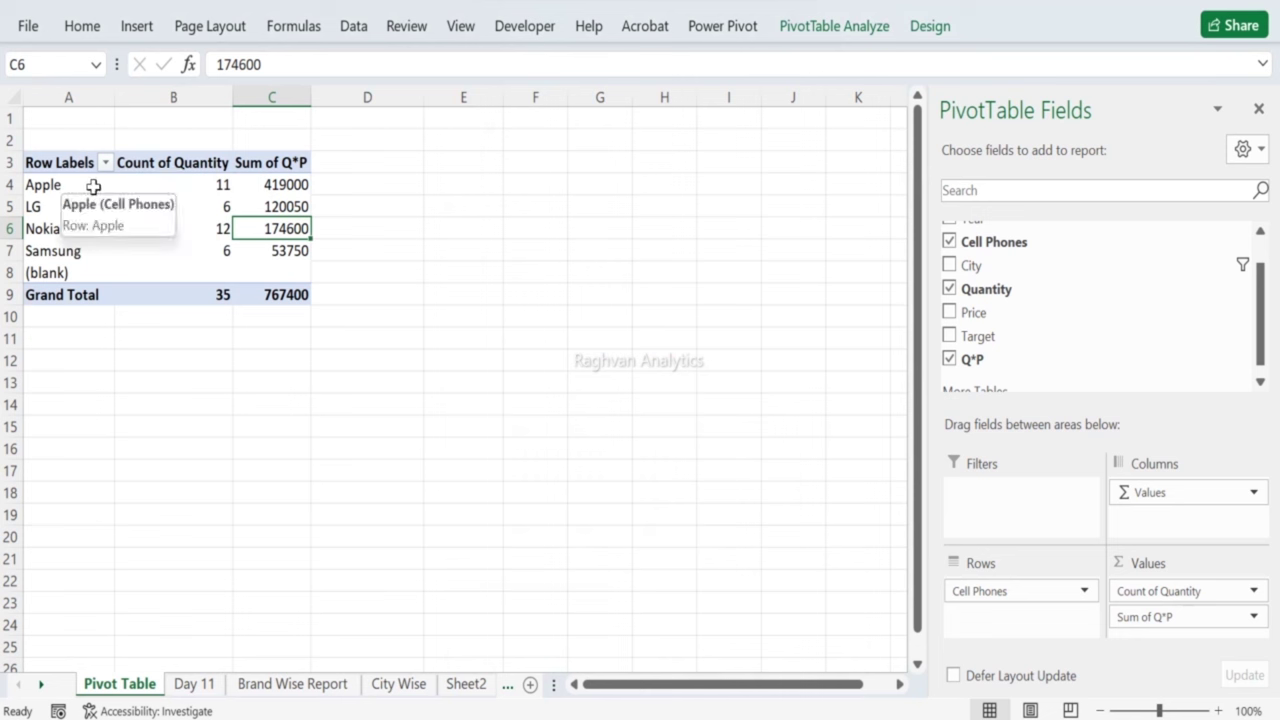
{"action": "left_click", "coordinate": [185, 684]}
{"action": "scroll", "coordinate": [170, 175], "scroll_direction": "down", "scroll_amount": 1}
Step: Turn on Data > Filter for the Day 11 header row
{"action": "scroll", "coordinate": [170, 175], "scroll_direction": "up", "scroll_amount": 1}
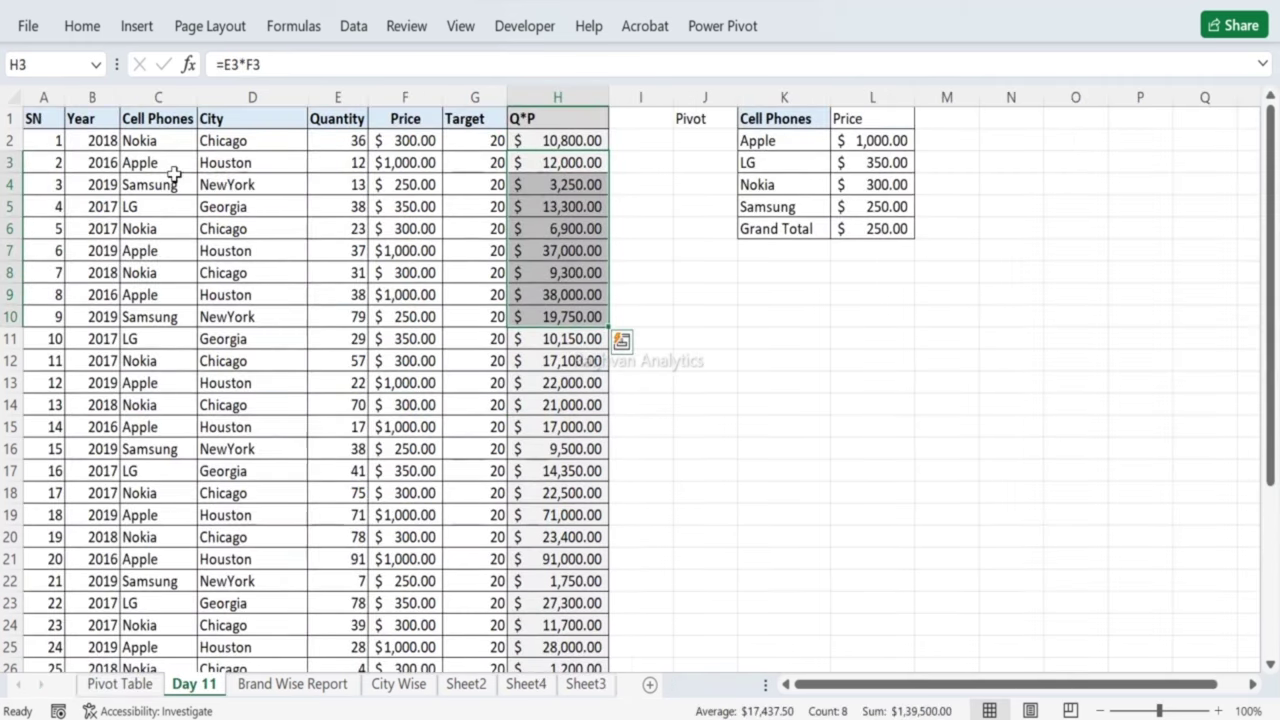
{"action": "left_click", "coordinate": [57, 118]}
{"action": "left_click", "coordinate": [354, 26]}
{"action": "left_click", "coordinate": [665, 92]}
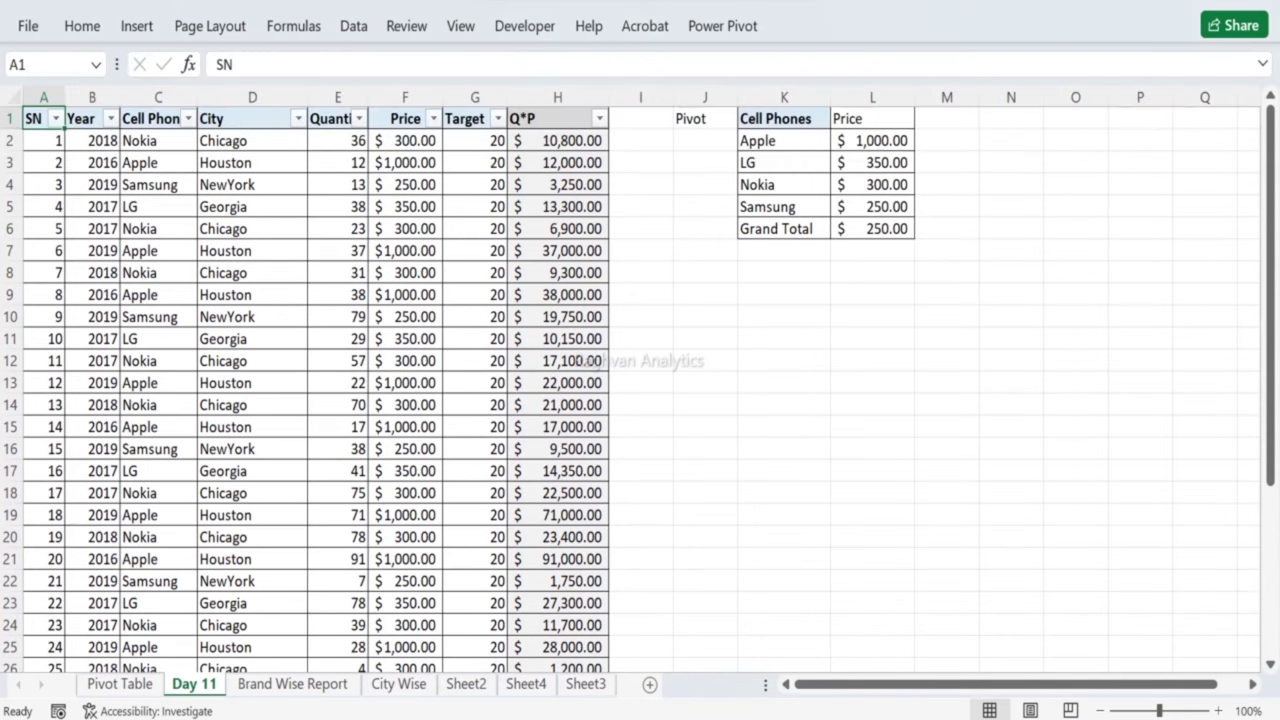
Step: On Brand Wise Report, step through the Apple entries in column C and select C2:C11
{"action": "left_click", "coordinate": [293, 684]}
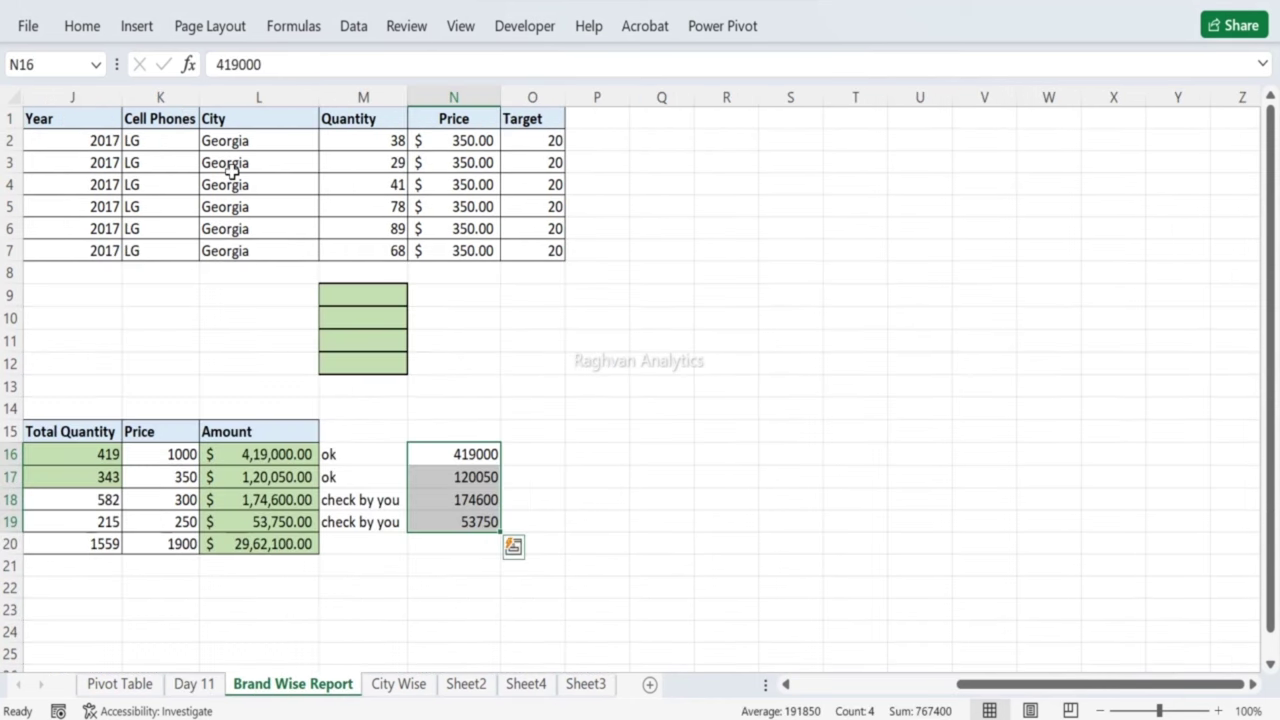
{"action": "key", "text": "Left"}
{"action": "key", "text": "Left"}
{"action": "key", "text": "Left"}
{"action": "key", "text": "Left"}
{"action": "key", "text": "Left"}
{"action": "key", "text": "Left"}
{"action": "key", "text": "Left"}
{"action": "key", "text": "Left"}
{"action": "key", "text": "Left"}
{"action": "key", "text": "Left"}
{"action": "key", "text": "Left"}
{"action": "key", "text": "Left"}
{"action": "key", "text": "Left"}
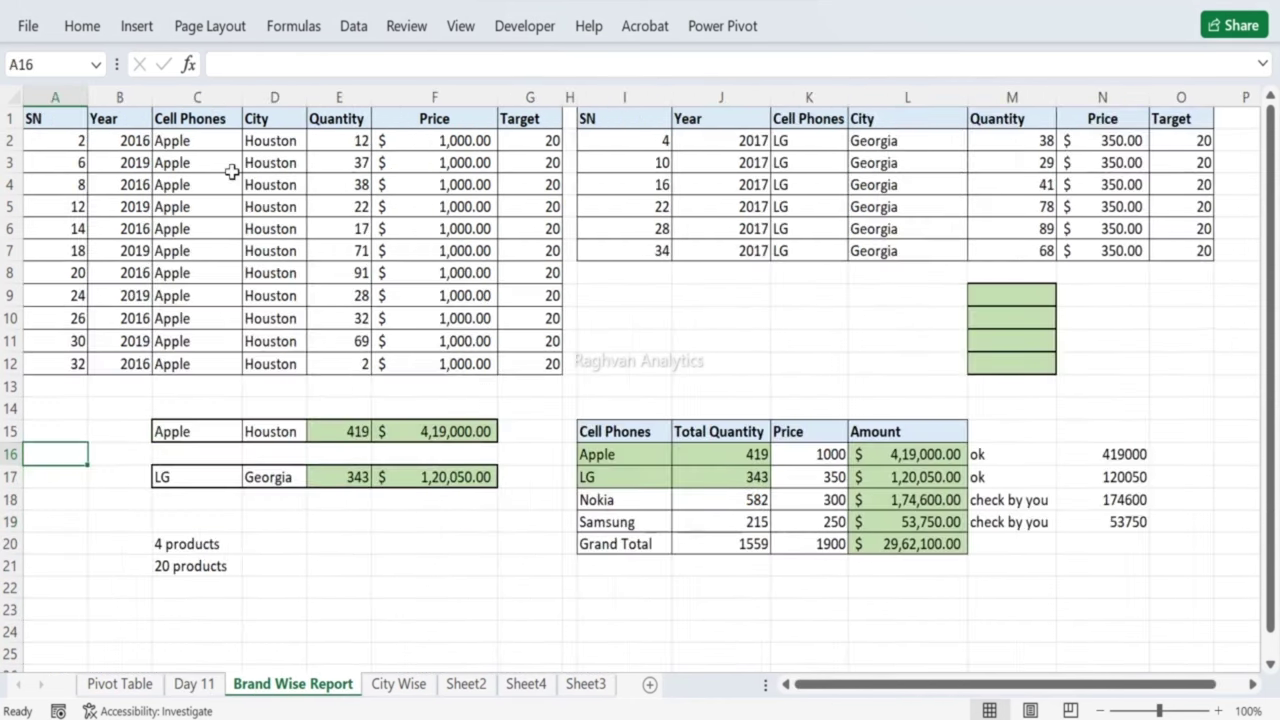
{"action": "left_click", "coordinate": [183, 140]}
{"action": "left_click", "coordinate": [172, 162]}
{"action": "left_click", "coordinate": [180, 184]}
{"action": "left_click", "coordinate": [185, 206]}
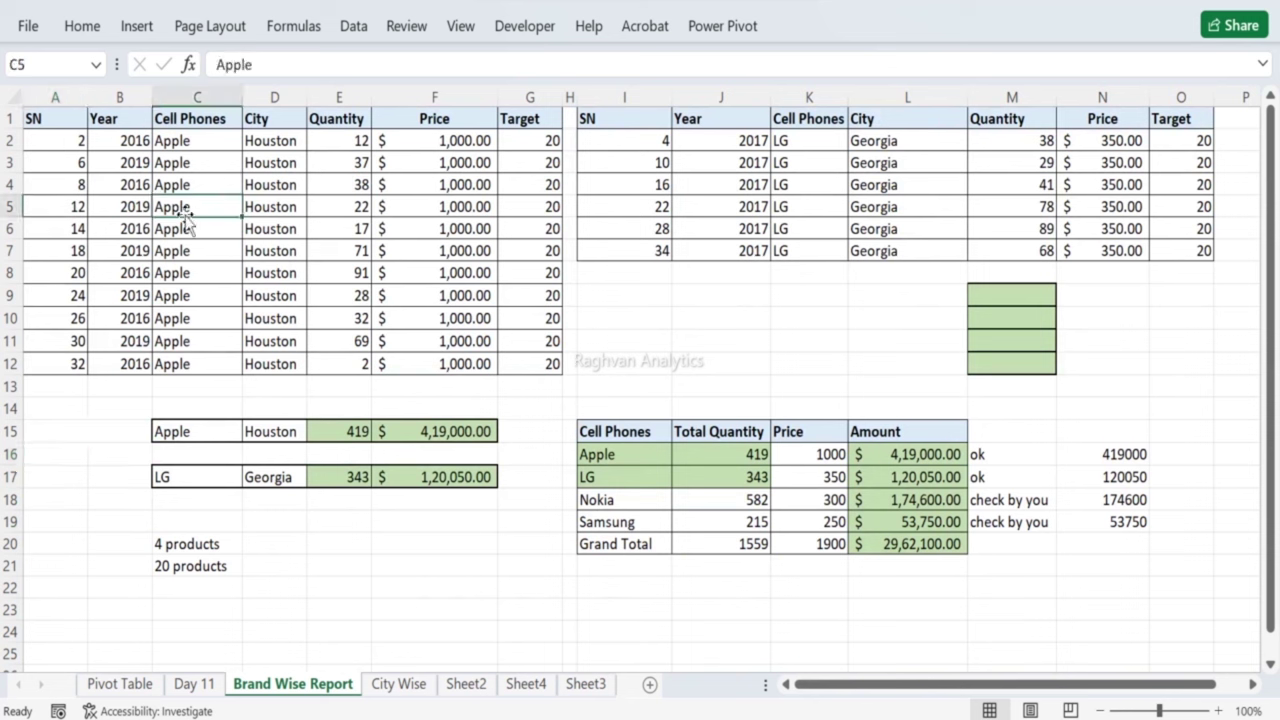
{"action": "left_click", "coordinate": [183, 230]}
{"action": "left_click", "coordinate": [181, 251]}
{"action": "left_click", "coordinate": [181, 273]}
{"action": "left_click", "coordinate": [182, 295]}
{"action": "left_click", "coordinate": [181, 318]}
{"action": "left_click", "coordinate": [177, 340]}
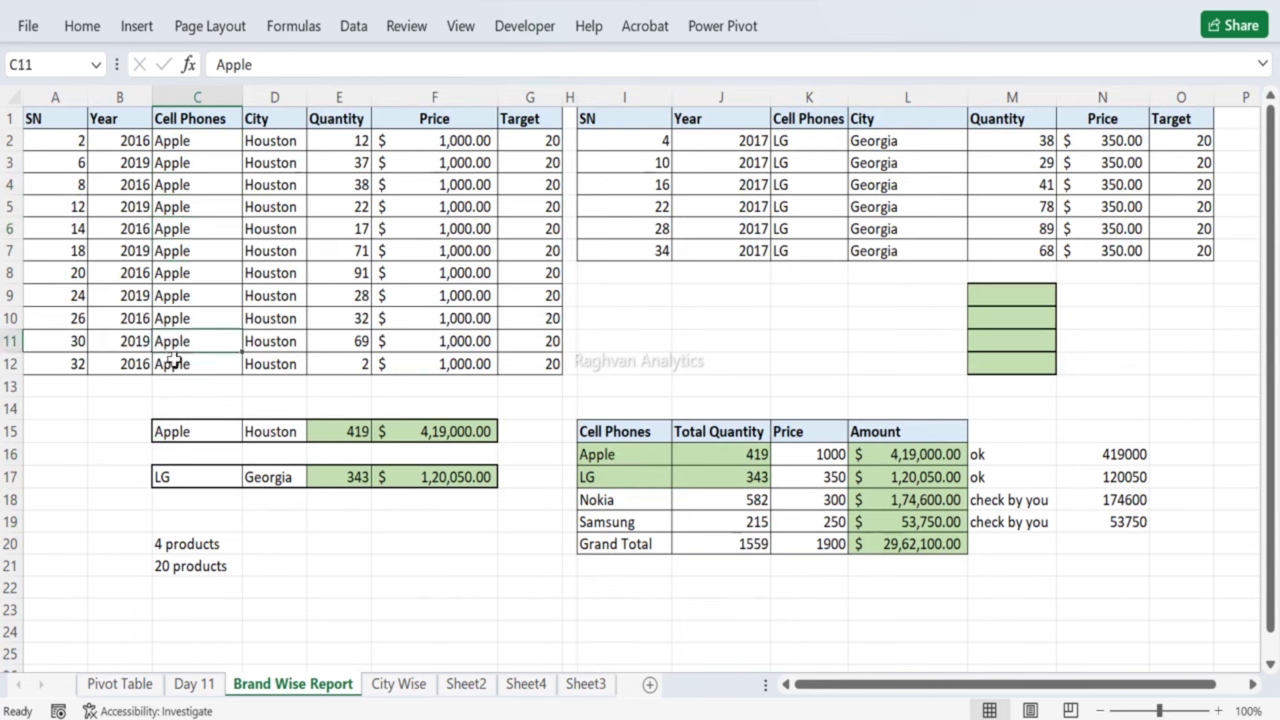
{"action": "left_click", "coordinate": [172, 364]}
{"action": "left_click", "coordinate": [209, 140]}
{"action": "left_click_drag", "start_coordinate": [216, 203], "coordinate": [180, 340]}
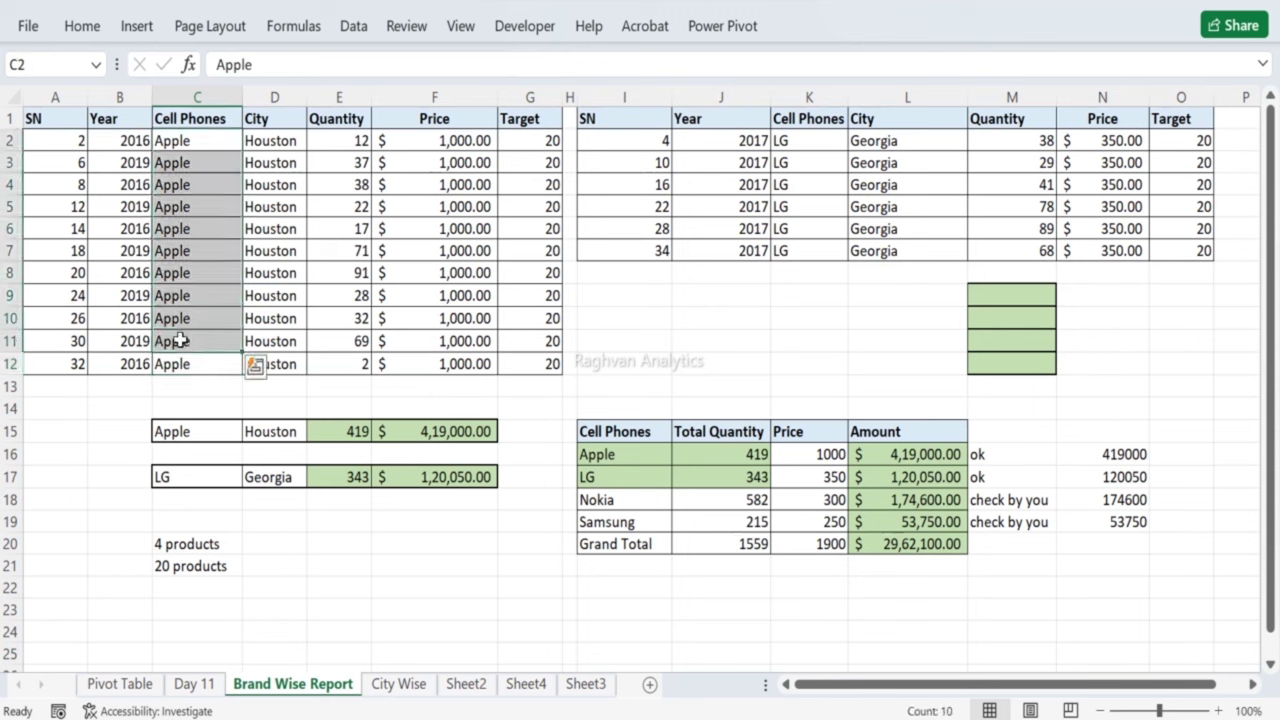
{"action": "left_click", "coordinate": [608, 316]}
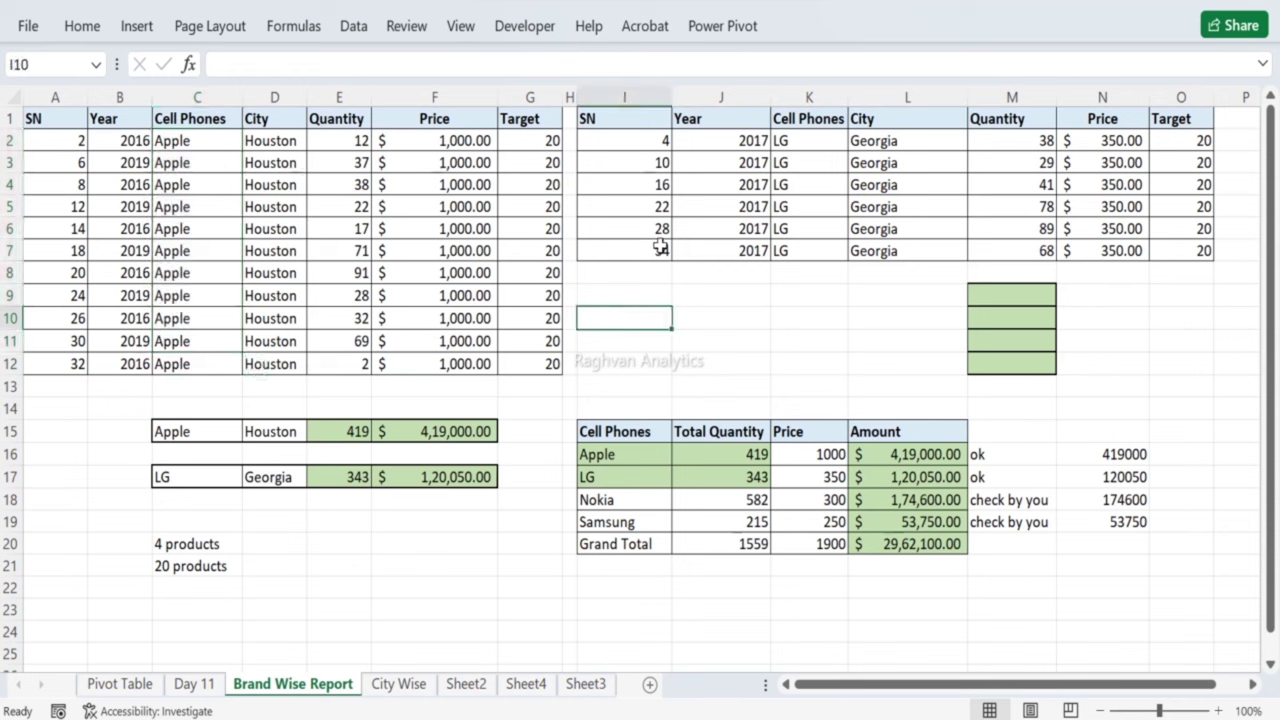
Step: Try a COUNT formula over the Cell Phones column in I10
{"action": "type", "text": "=count"}
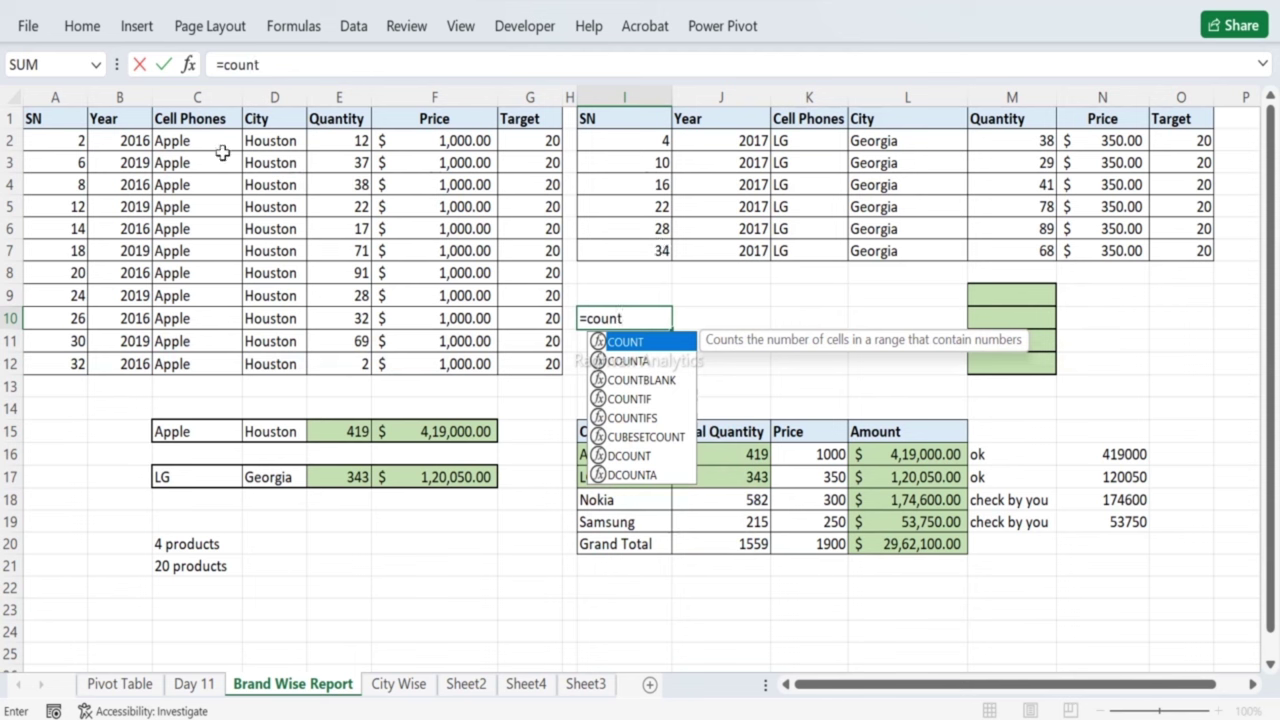
{"action": "left_click_drag", "start_coordinate": [215, 143], "coordinate": [222, 372]}
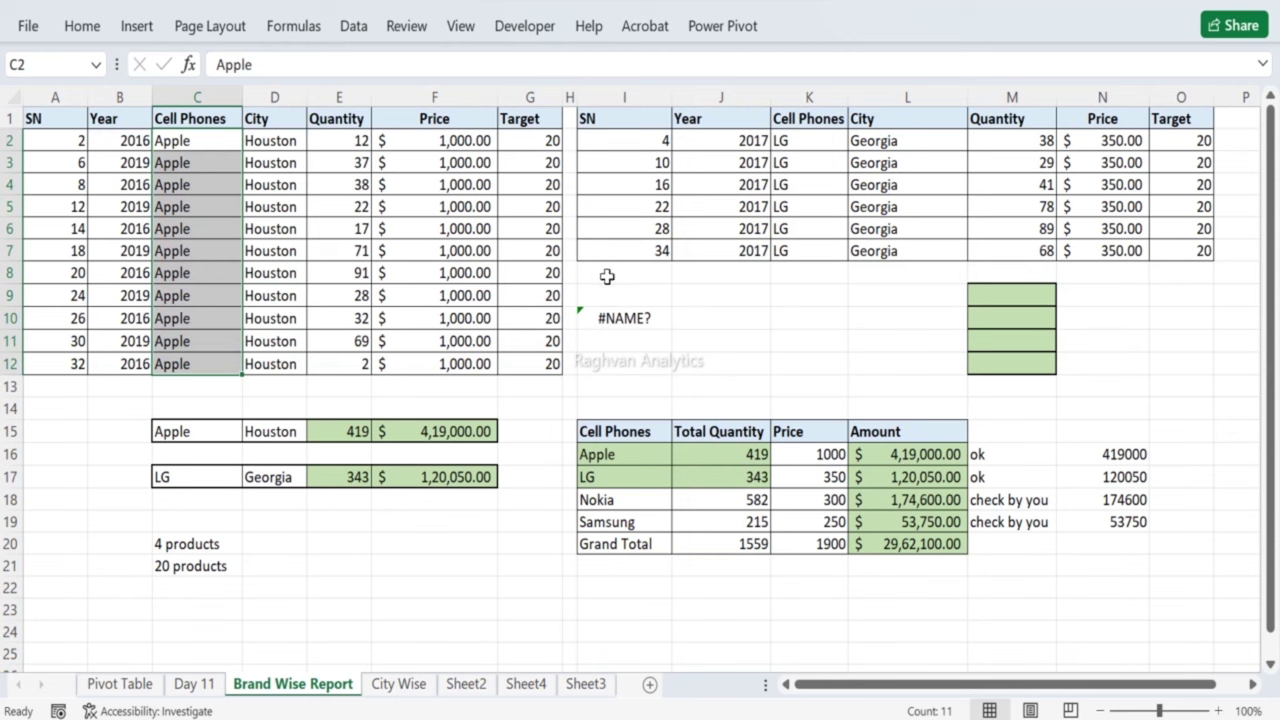
{"action": "left_click", "coordinate": [613, 316]}
{"action": "type", "text": "=count"}
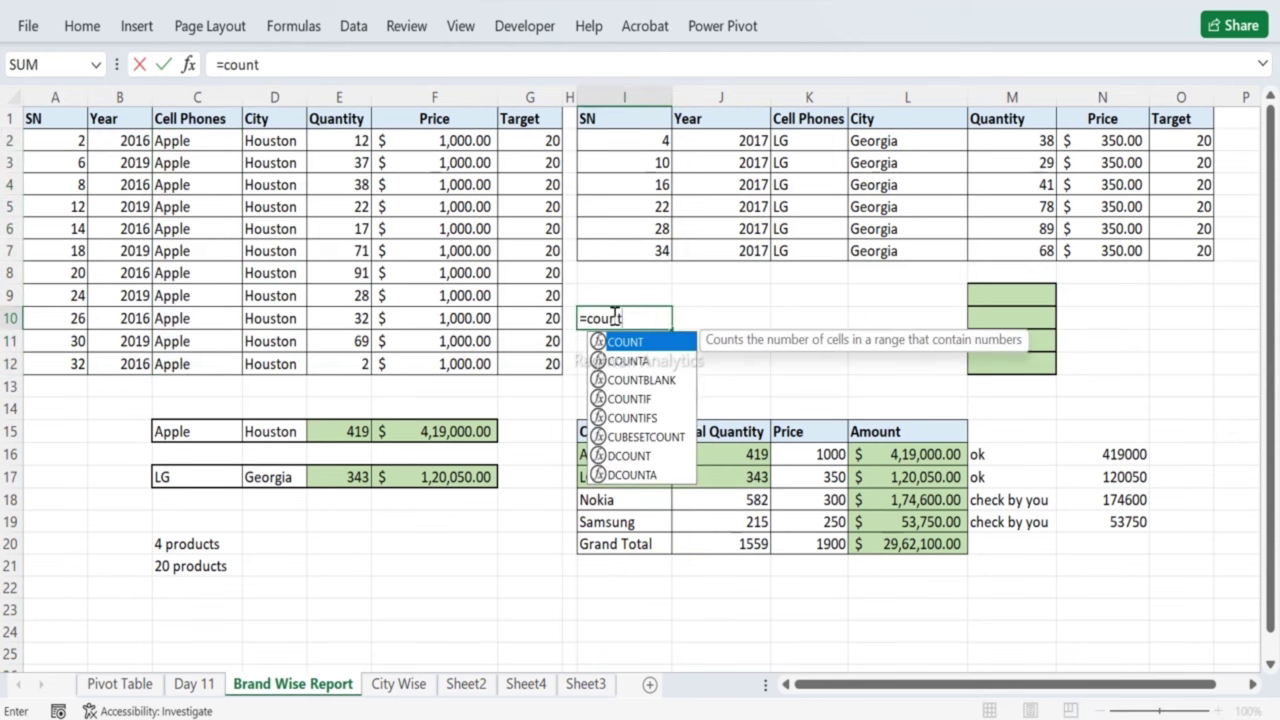
{"action": "key", "text": "Tab"}
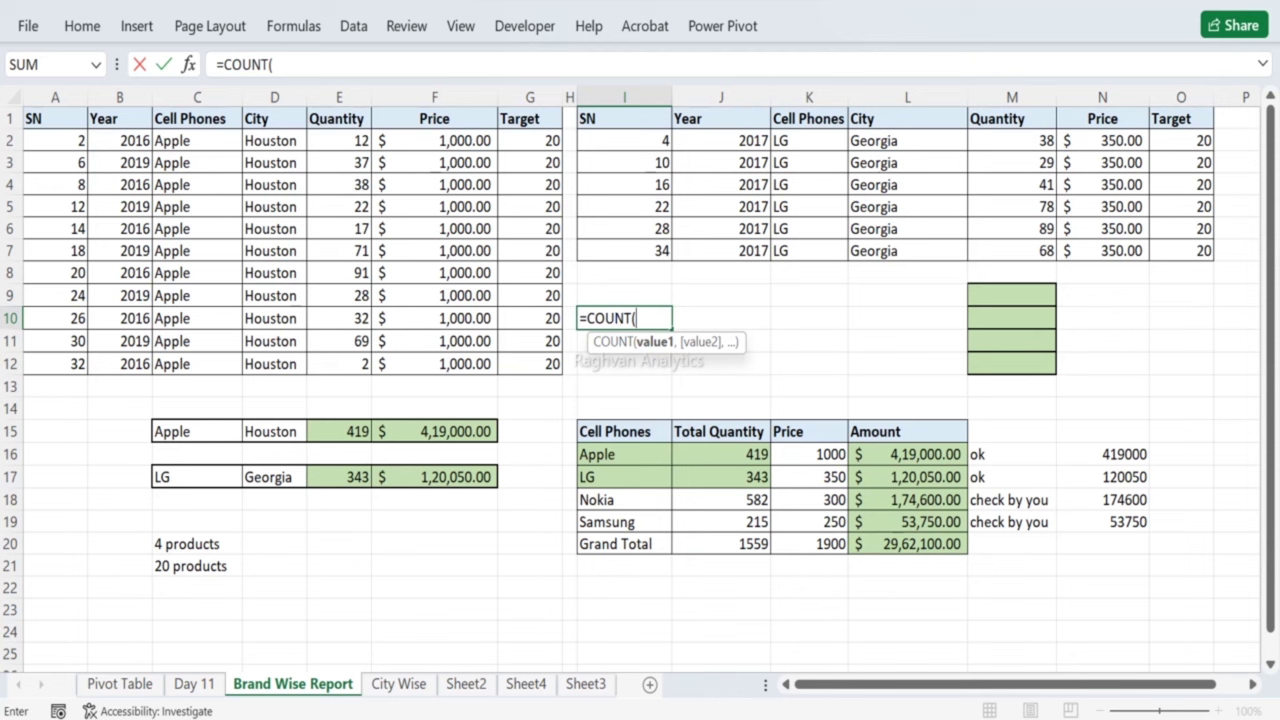
{"action": "left_click_drag", "start_coordinate": [171, 140], "coordinate": [217, 397]}
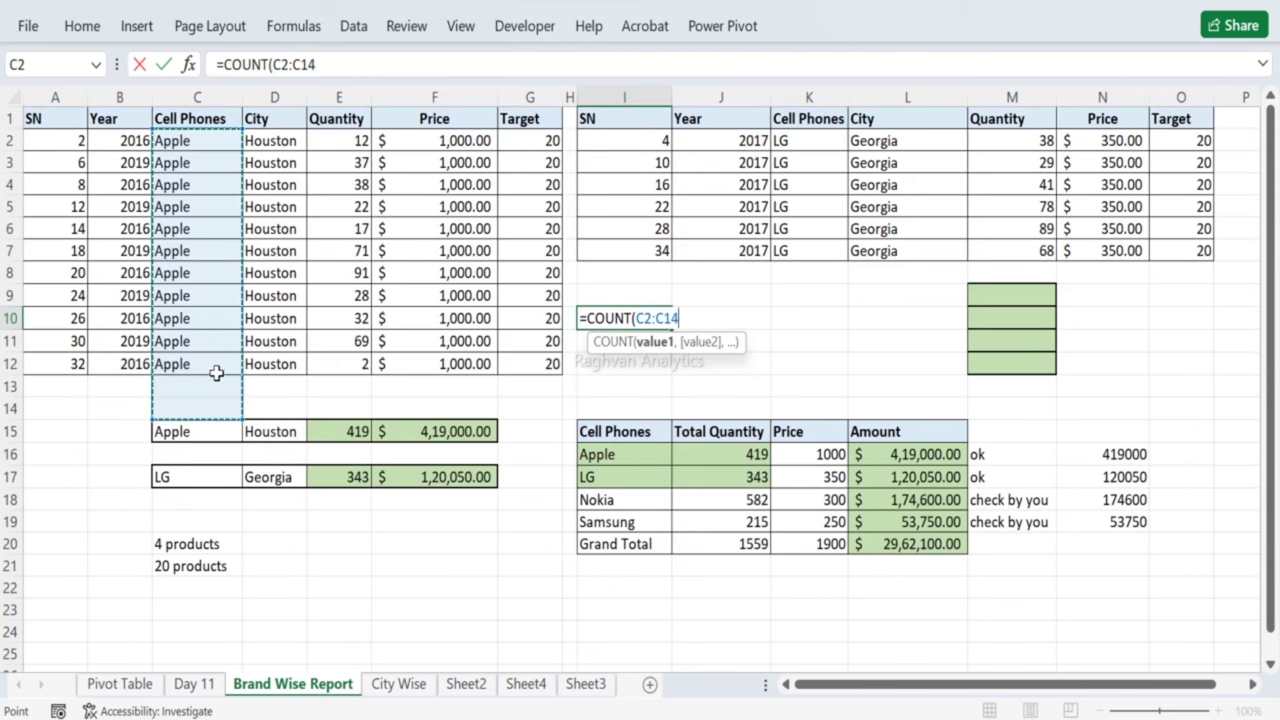
{"action": "key", "text": "Return"}
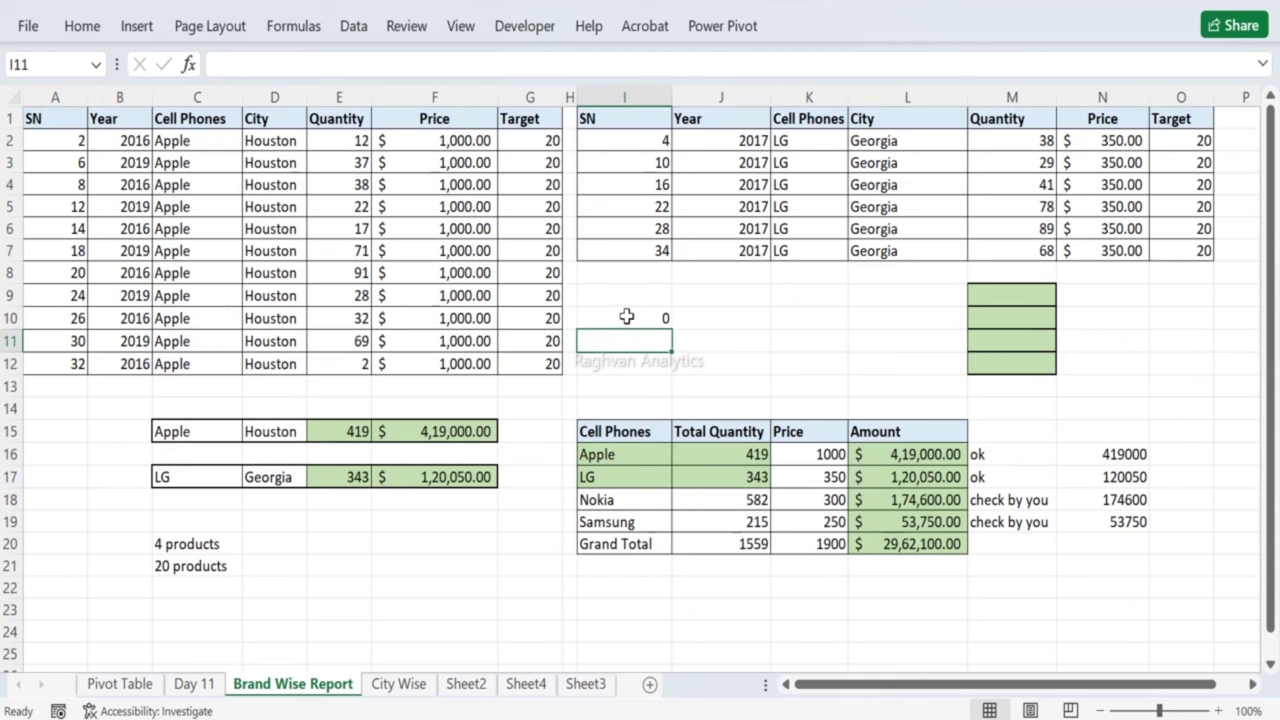
{"action": "left_click", "coordinate": [626, 316]}
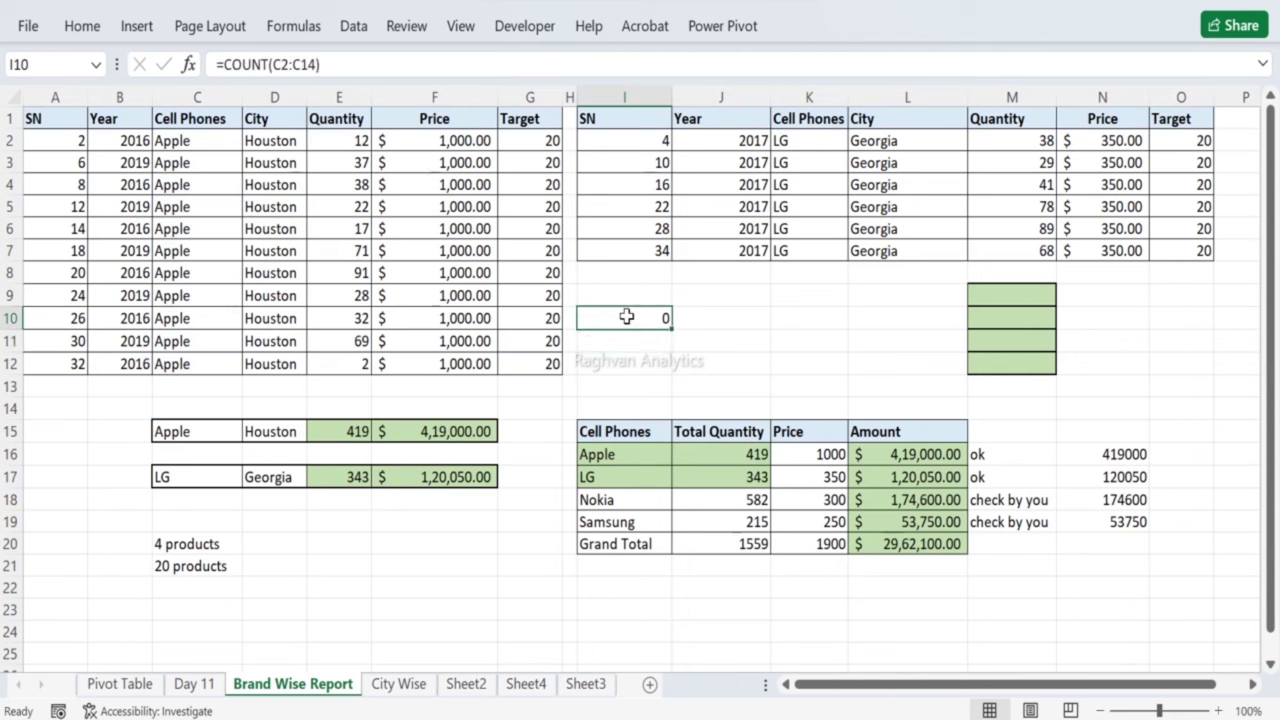
{"action": "double_click", "coordinate": [626, 316]}
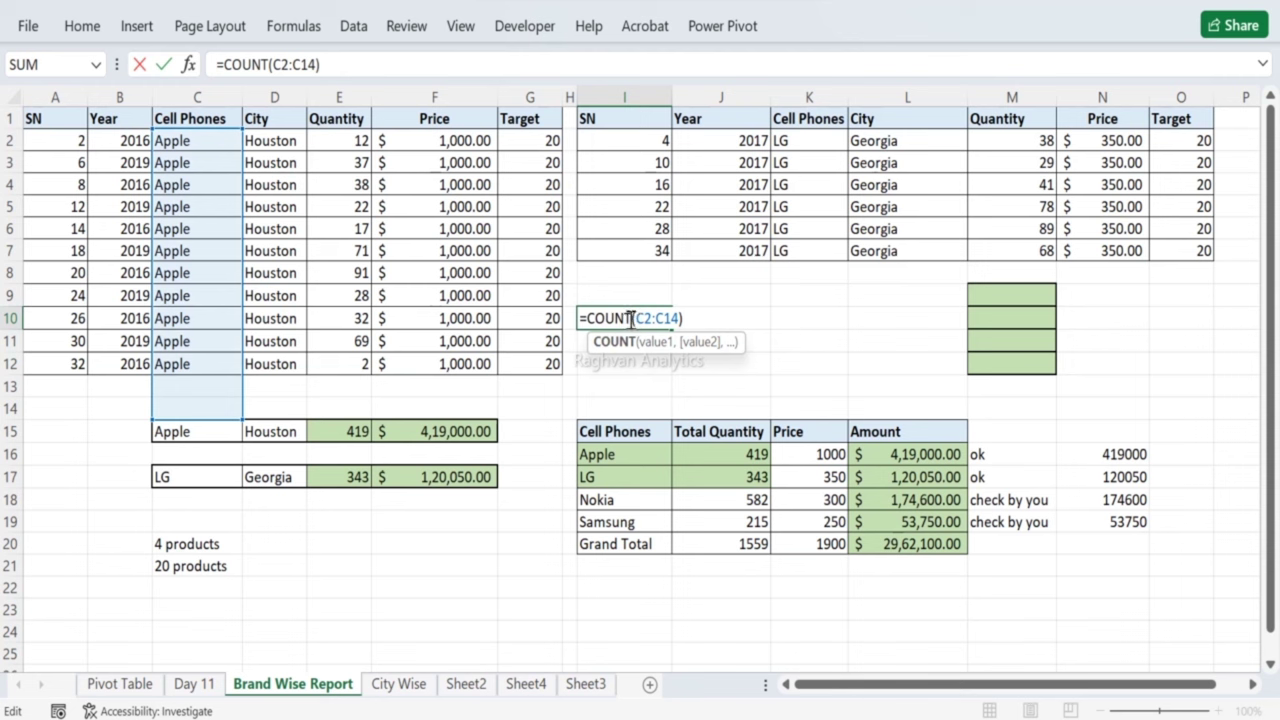
{"action": "key", "text": "Escape"}
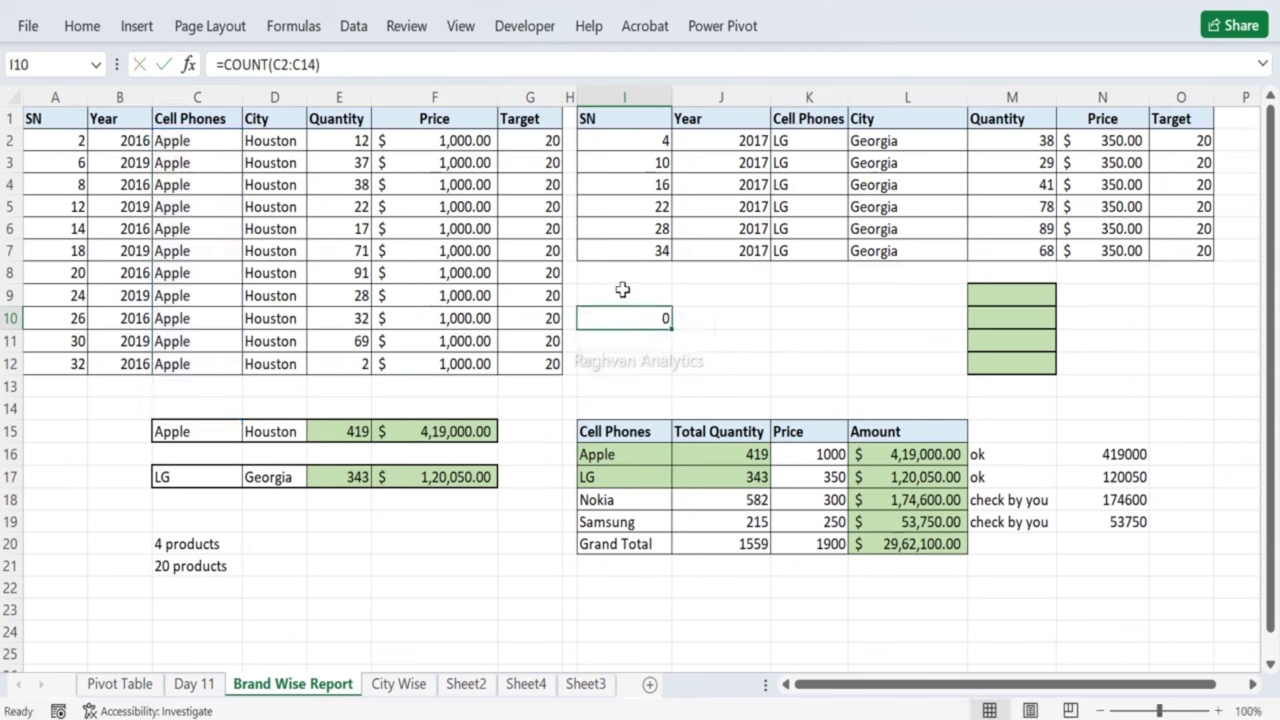
Step: Enter =COUNTA(C2:C12) in I10 to count the 11 Apple entries
{"action": "type", "text": "=cou"}
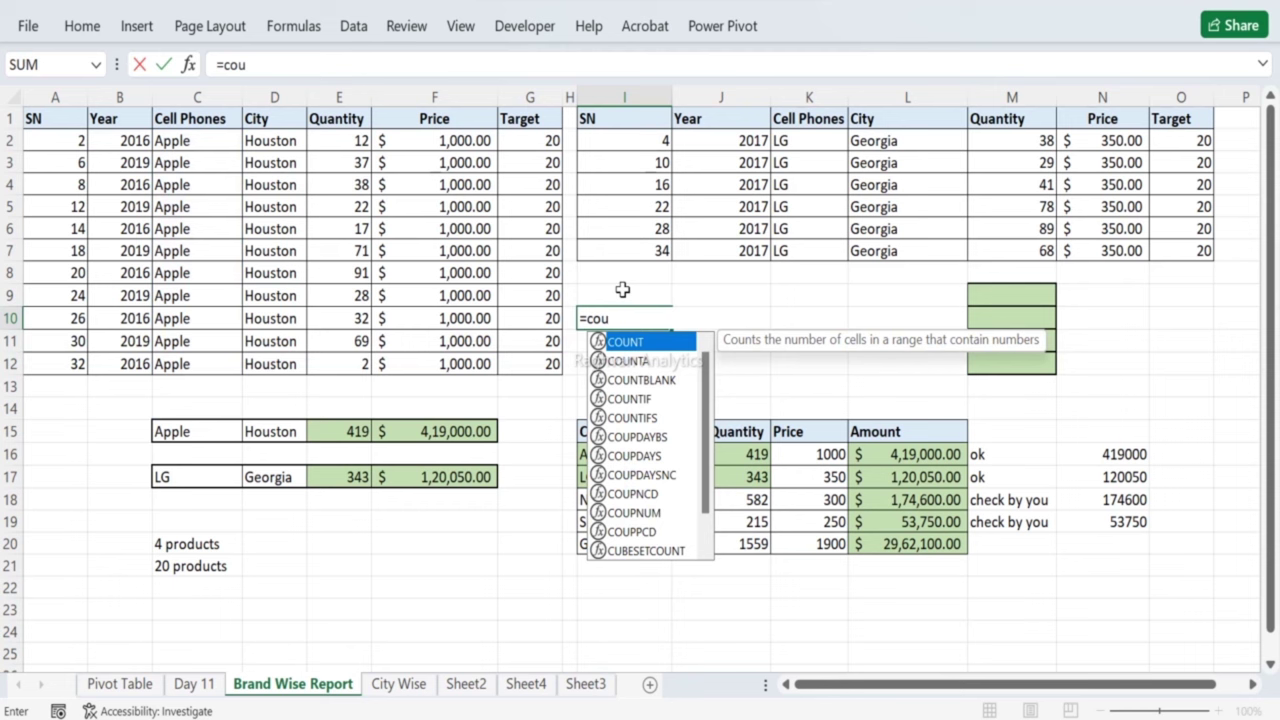
{"action": "type", "text": "nt"}
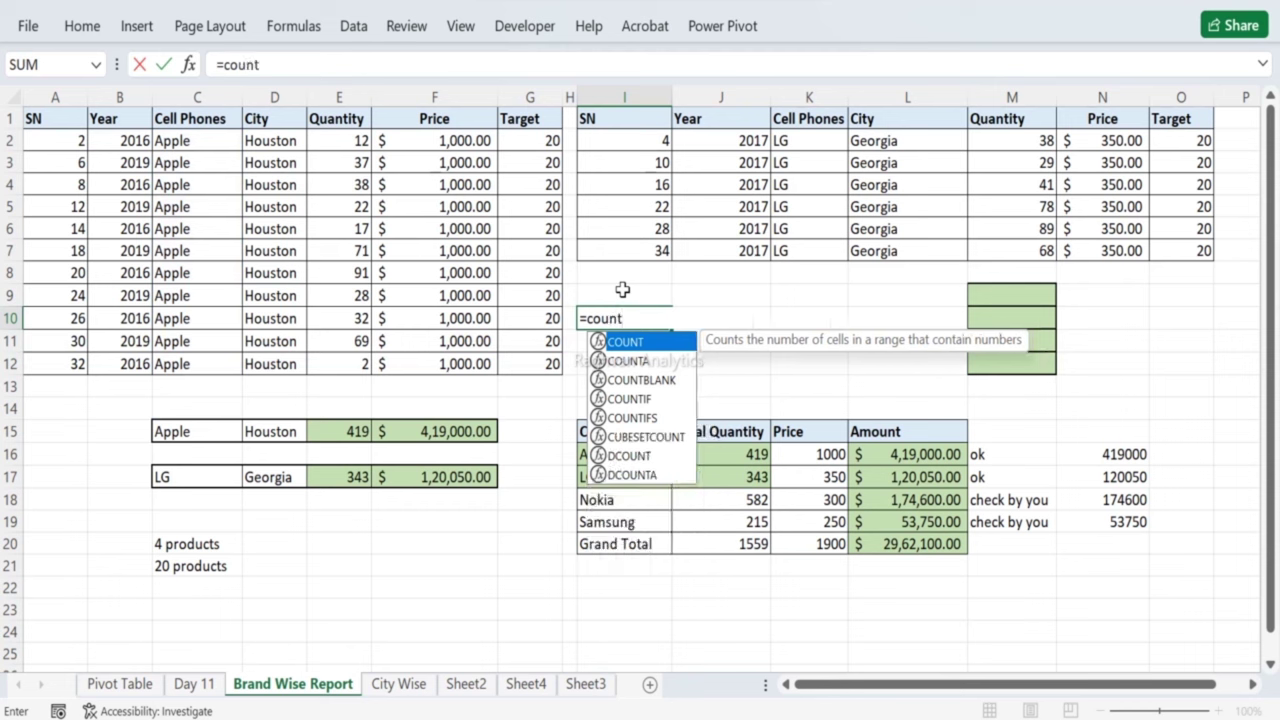
{"action": "type", "text": "a"}
{"action": "key", "text": "Tab"}
{"action": "key", "text": "Left"}
{"action": "key", "text": "ctrl+Left"}
{"action": "key", "text": "Right"}
{"action": "key", "text": "Right"}
{"action": "key", "text": "ctrl+Up"}
{"action": "key", "text": "Down"}
{"action": "key", "text": "ctrl+shift+Down"}
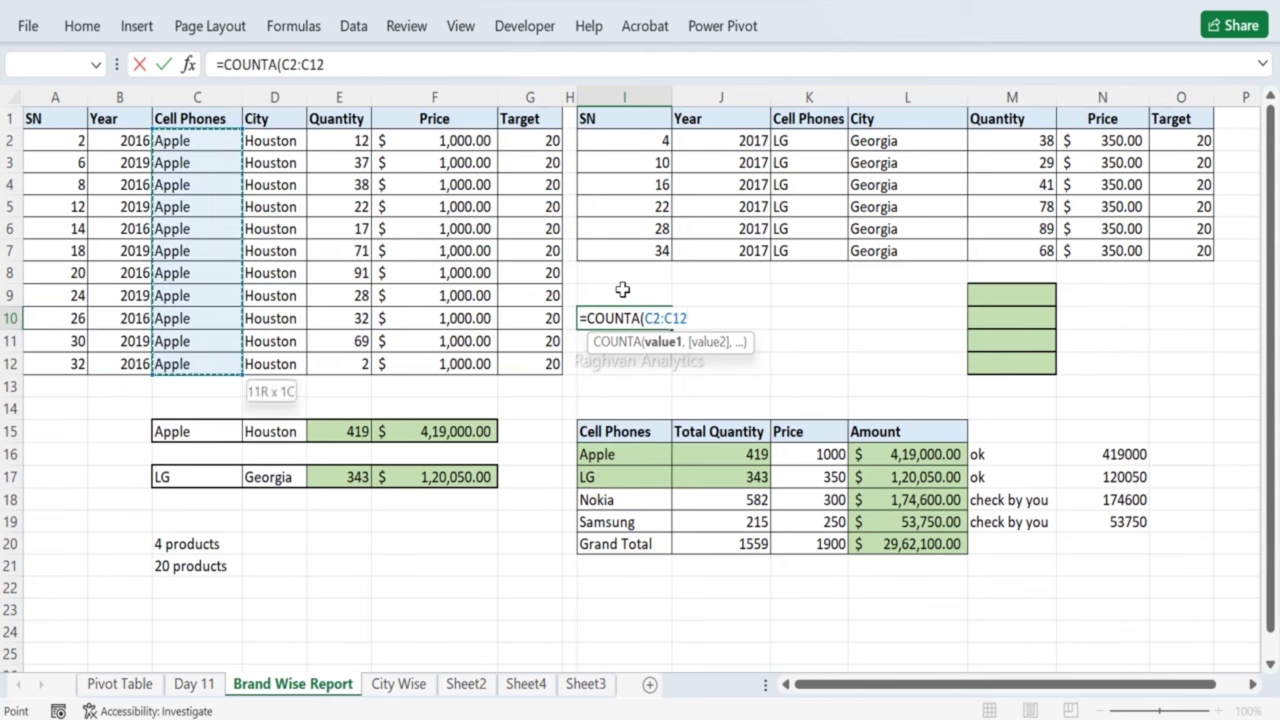
{"action": "type", "text": ")"}
{"action": "key", "text": "Return"}
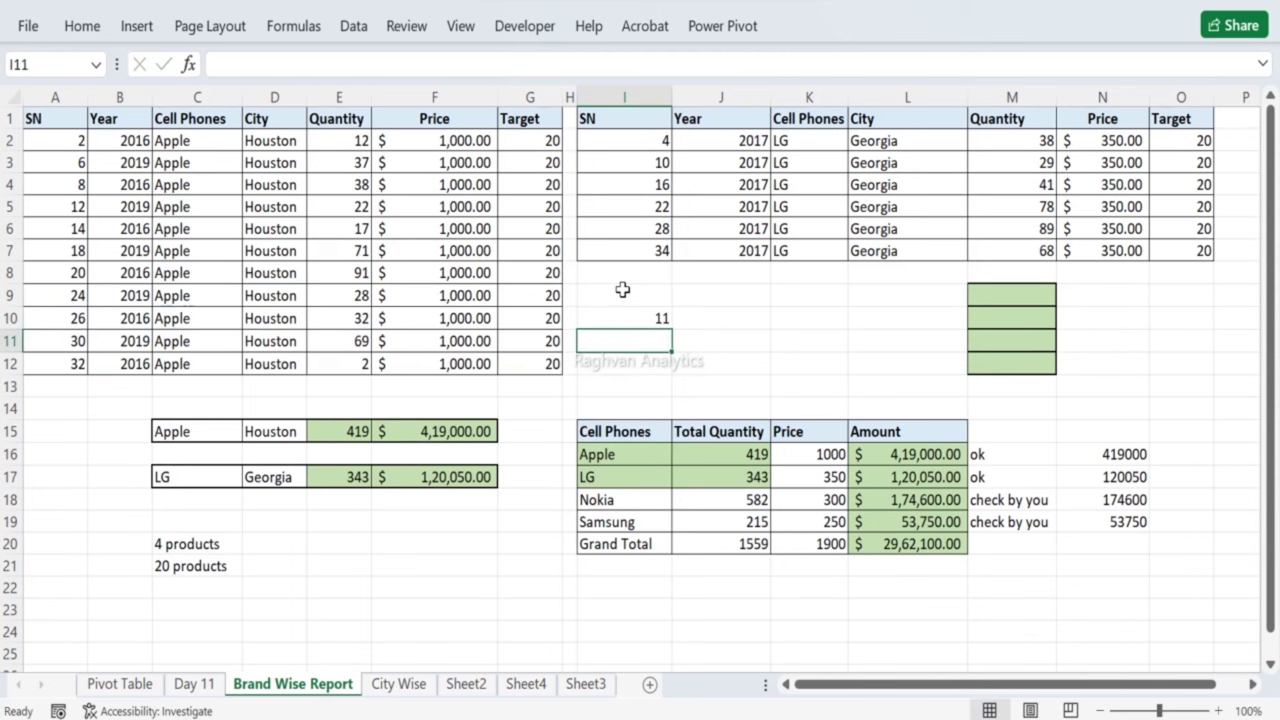
Step: Test =COUNT(C2:C12) in I11, delete its zero result, and reconfirm 11 Apple entries
{"action": "type", "text": "=count"}
{"action": "key", "text": "Tab"}
{"action": "key", "text": "Left"}
{"action": "key", "text": "ctrl+Left"}
{"action": "key", "text": "Right"}
{"action": "key", "text": "Right"}
{"action": "key", "text": "ctrl+Up"}
{"action": "key", "text": "Down"}
{"action": "key", "text": "ctrl+shift+Down"}
{"action": "key", "text": "ctrl+Return"}
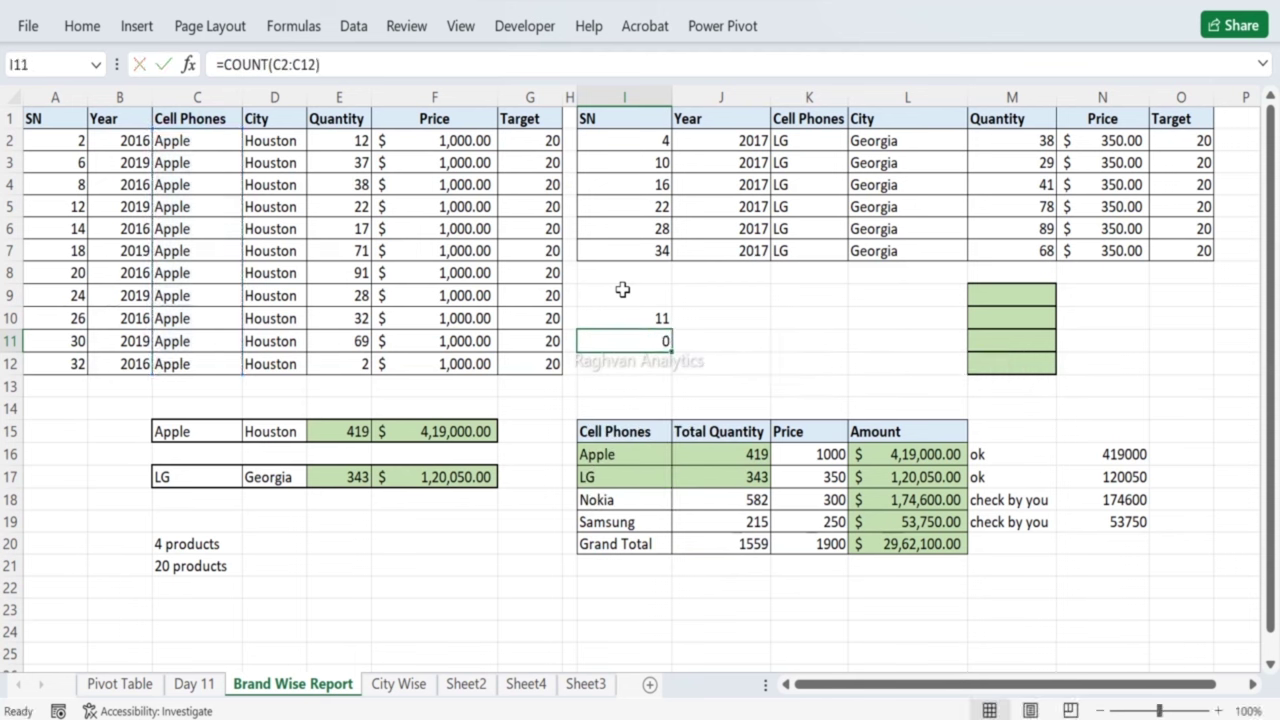
{"action": "key", "text": "Delete"}
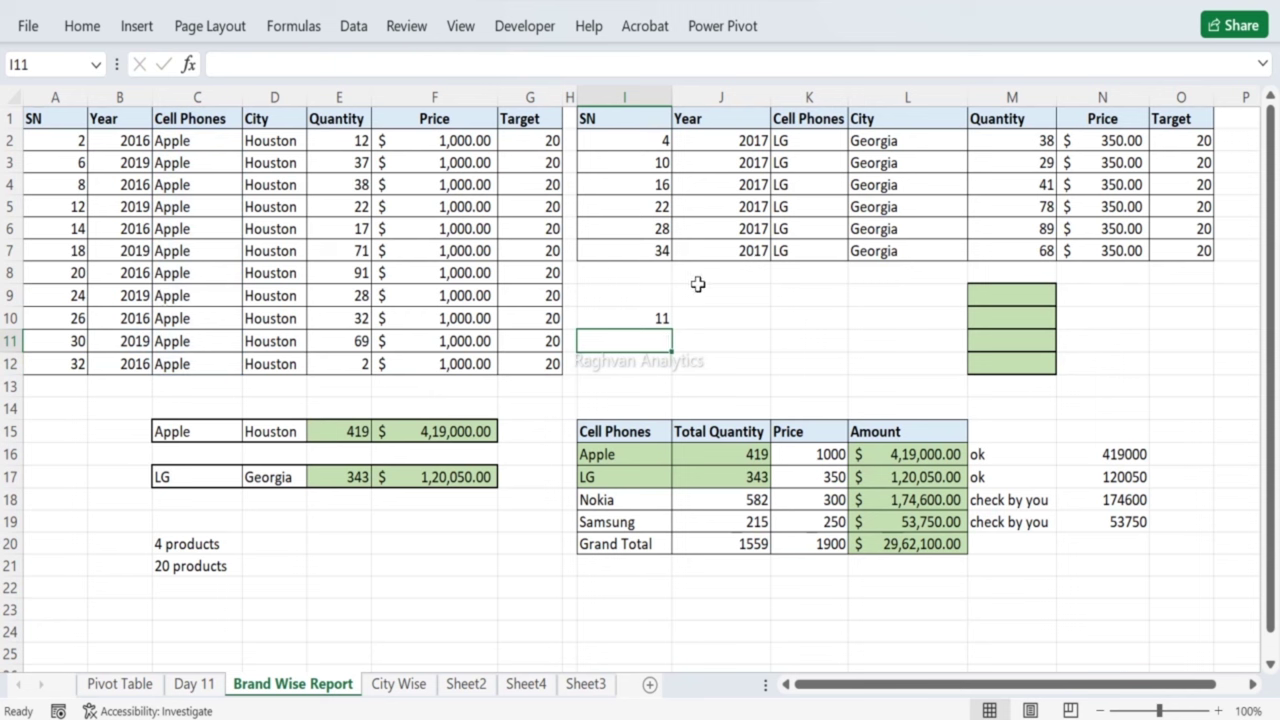
{"action": "left_click", "coordinate": [602, 312]}
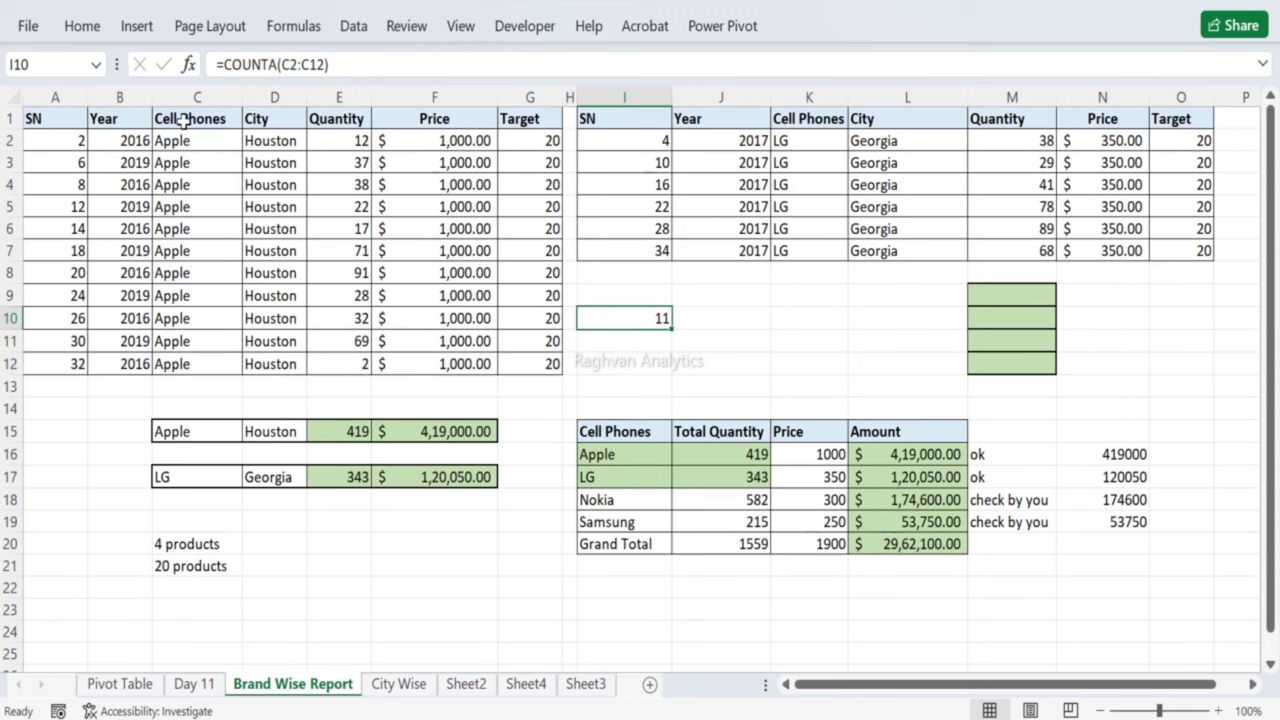
{"action": "left_click_drag", "start_coordinate": [186, 143], "coordinate": [185, 365]}
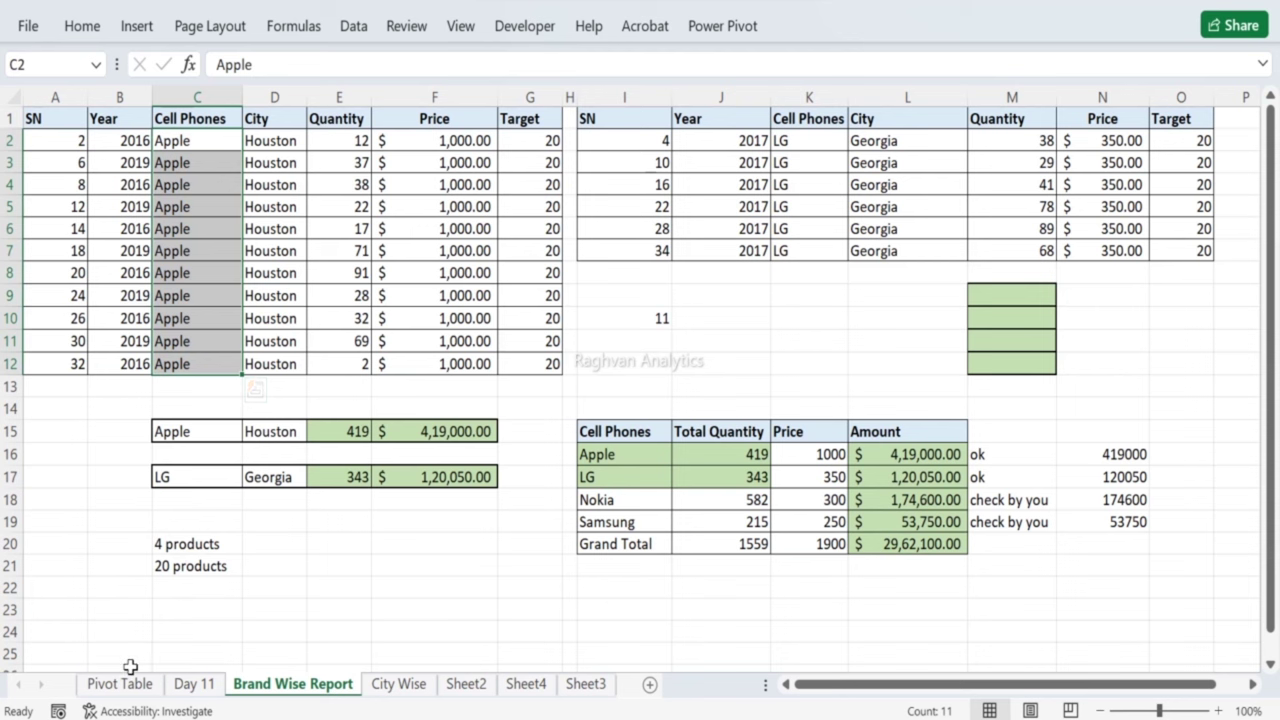
{"action": "left_click", "coordinate": [134, 684]}
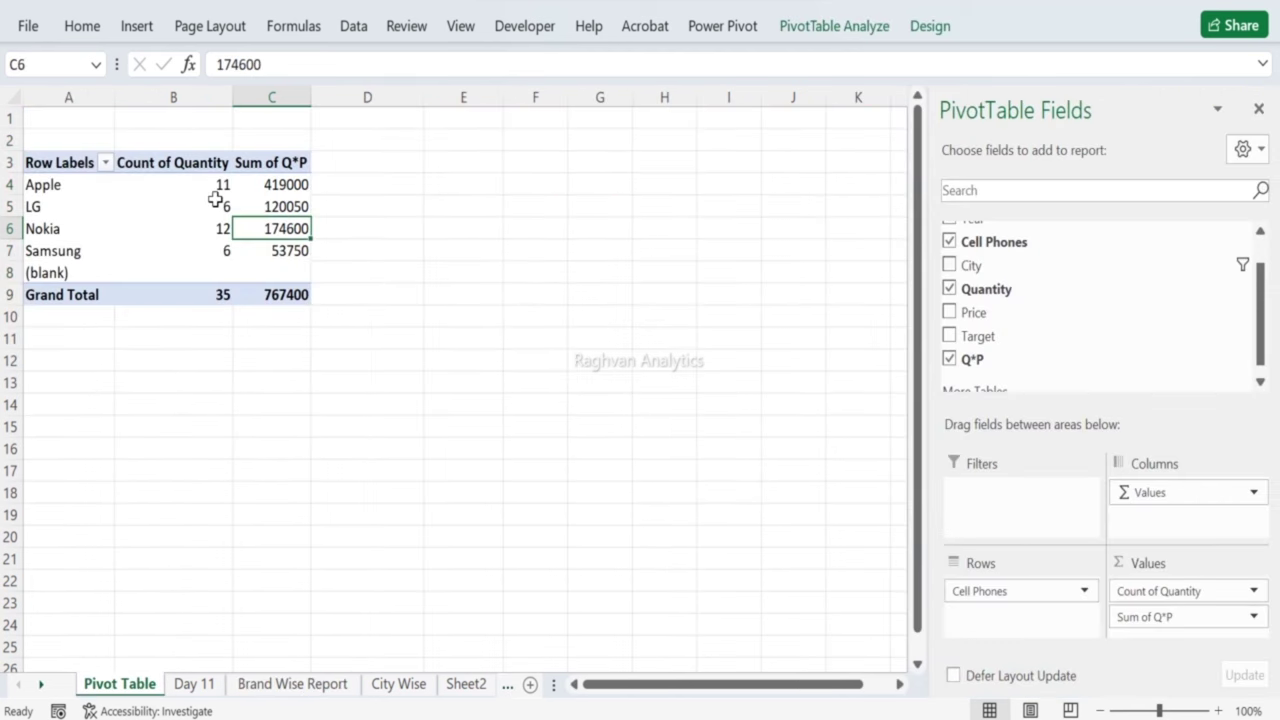
Step: Check the pivot's Count of Quantity values, then select J10 on Brand Wise Report for LG
{"action": "mouse_move", "coordinate": [209, 185]}
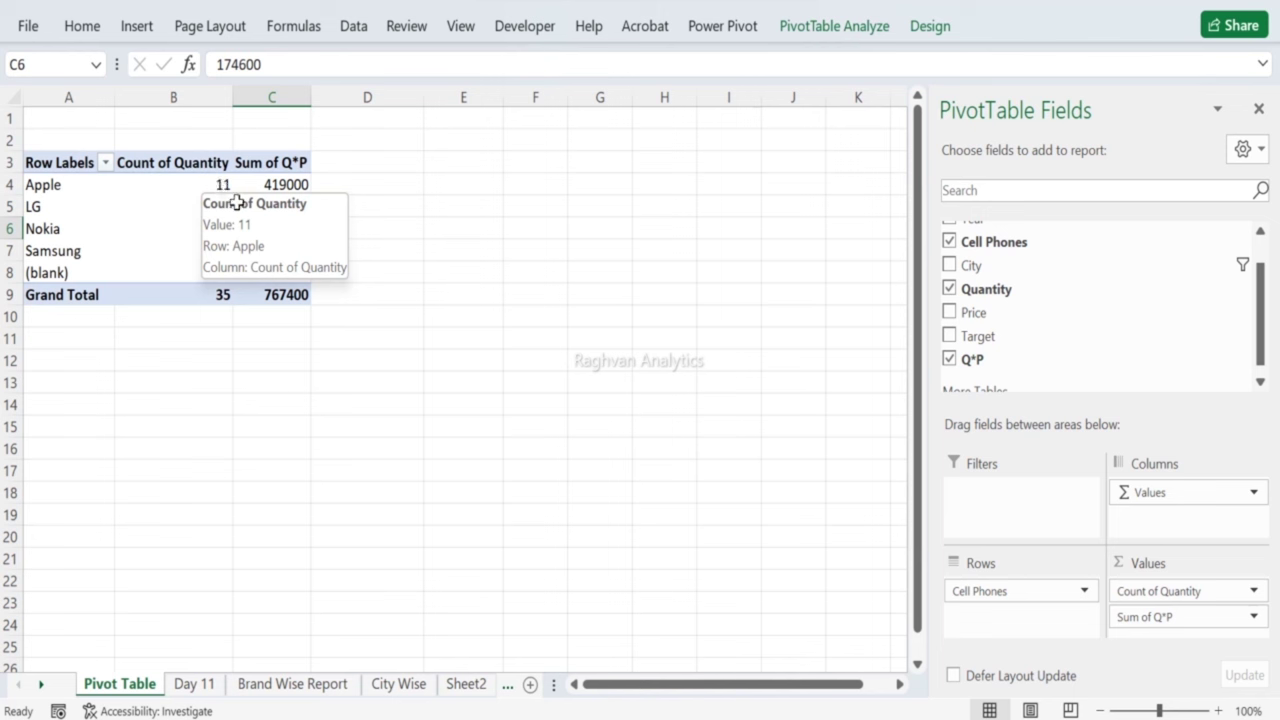
{"action": "mouse_move", "coordinate": [218, 219]}
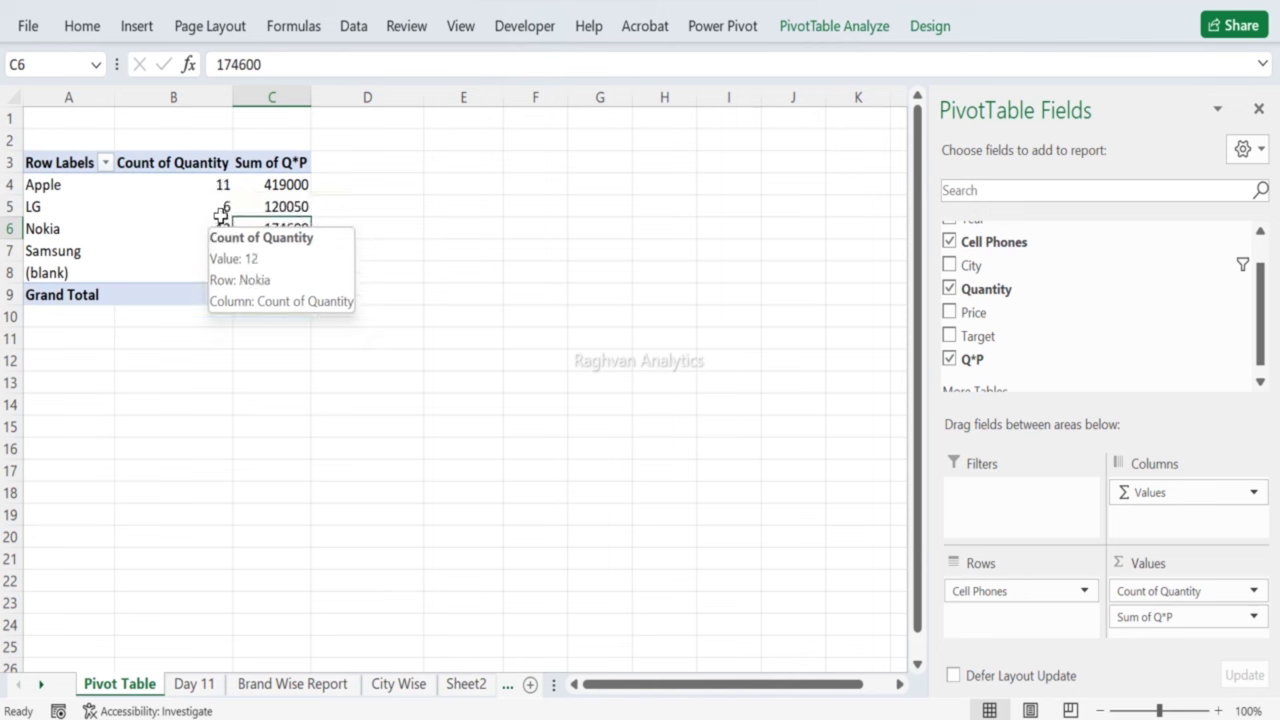
{"action": "left_click", "coordinate": [285, 684]}
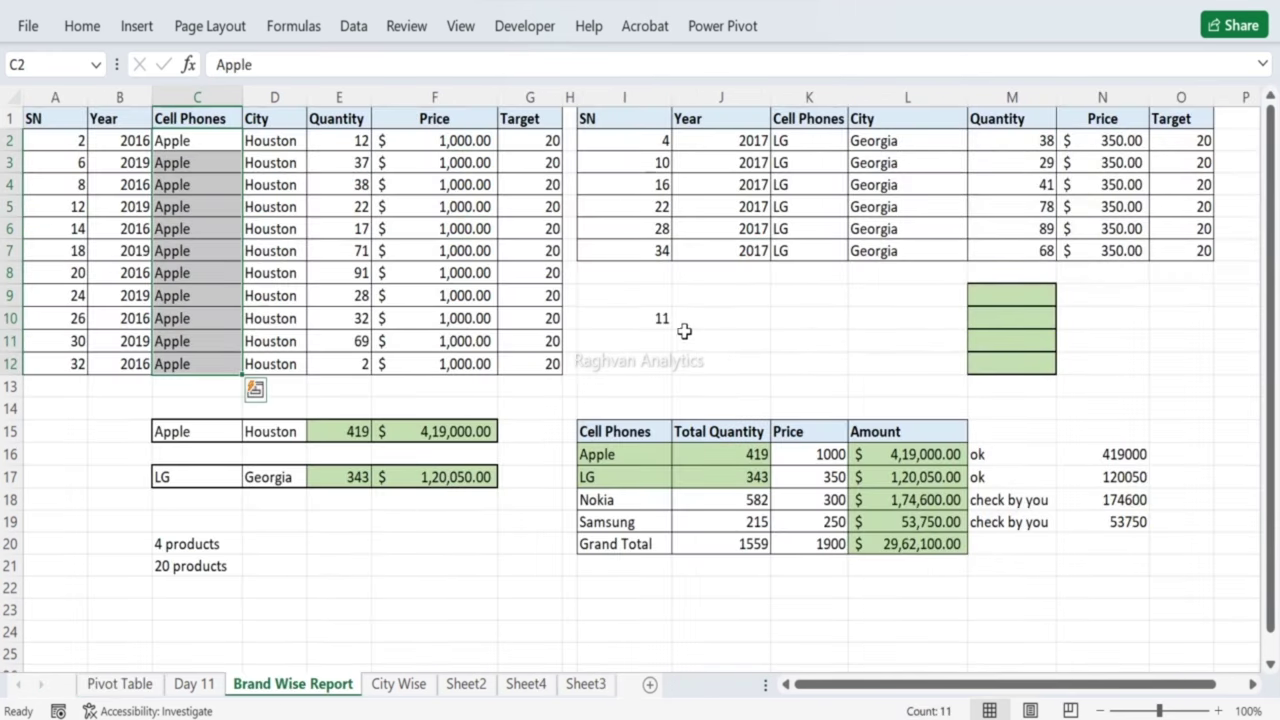
{"action": "left_click", "coordinate": [703, 311]}
Step: Enter =COUNTA(K2:K7) in J10 to count the six LG brand names
{"action": "type", "text": "=counta"}
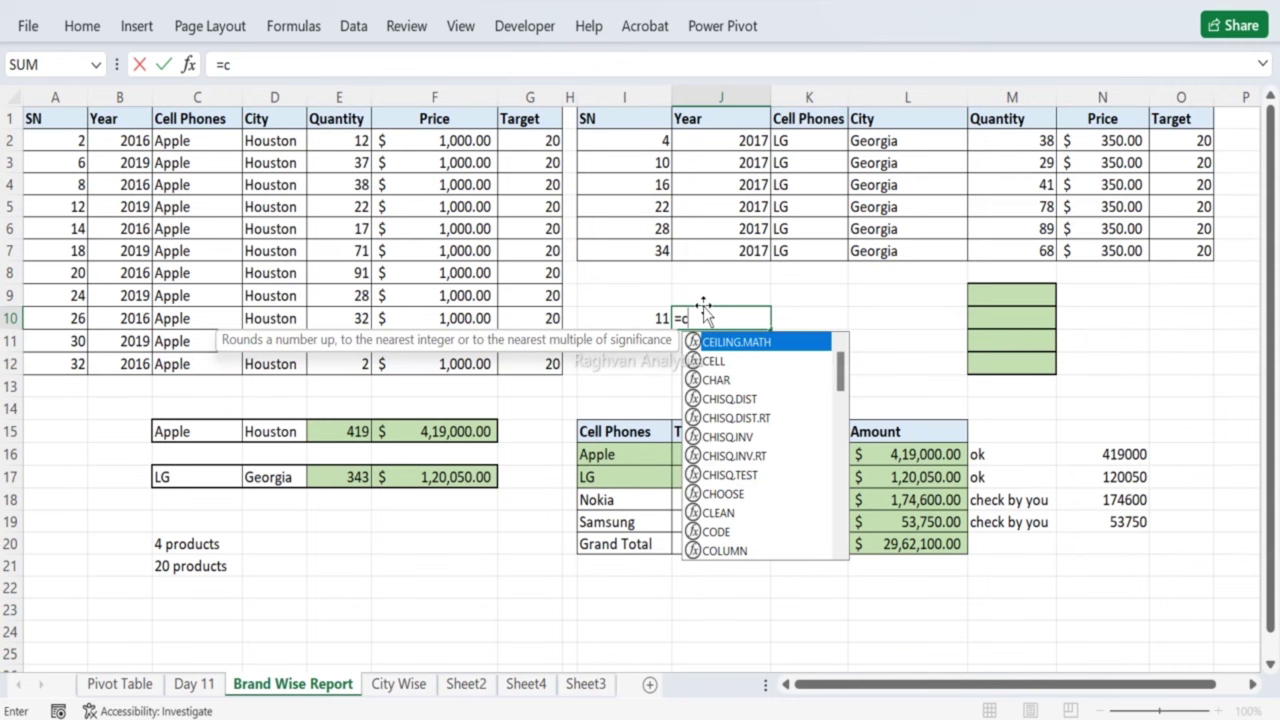
{"action": "key", "text": "Tab"}
{"action": "key", "text": "Up"}
{"action": "key", "text": "Left"}
{"action": "key", "text": "Up"}
{"action": "key", "text": "Up"}
{"action": "key", "text": "Right"}
{"action": "key", "text": "Right"}
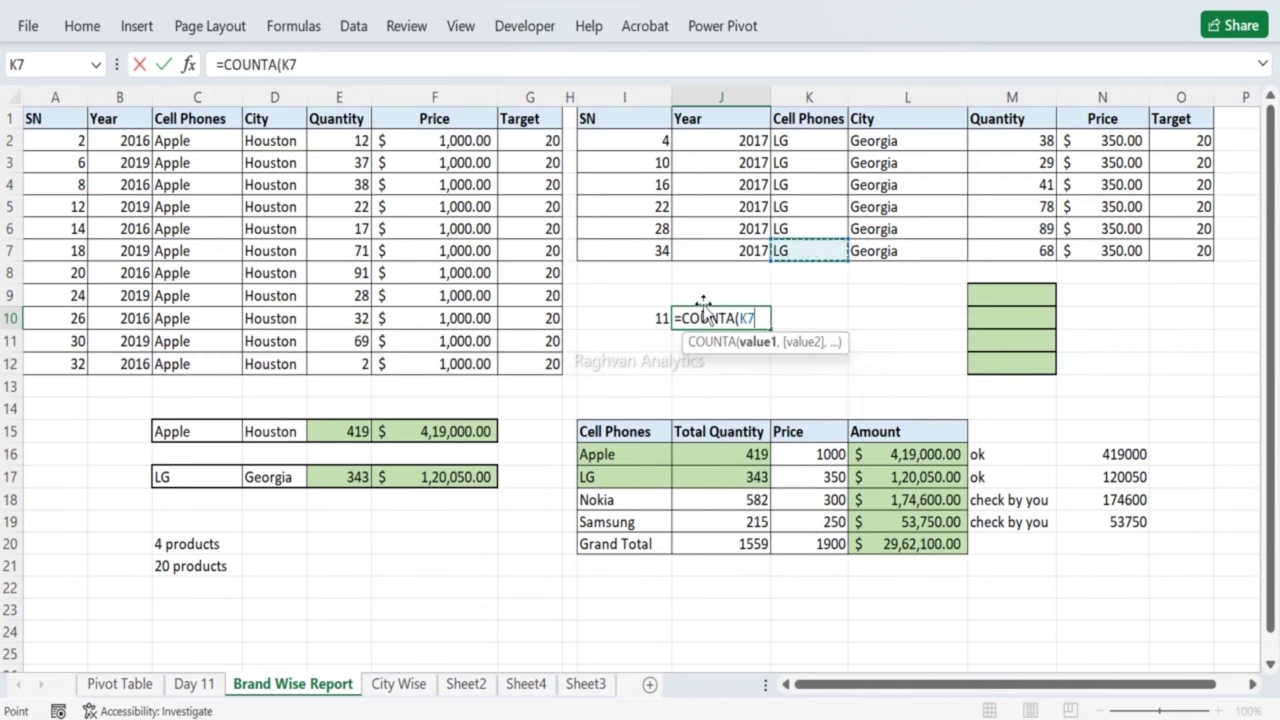
{"action": "key", "text": "ctrl+shift+Up"}
{"action": "key", "text": "shift+Down"}
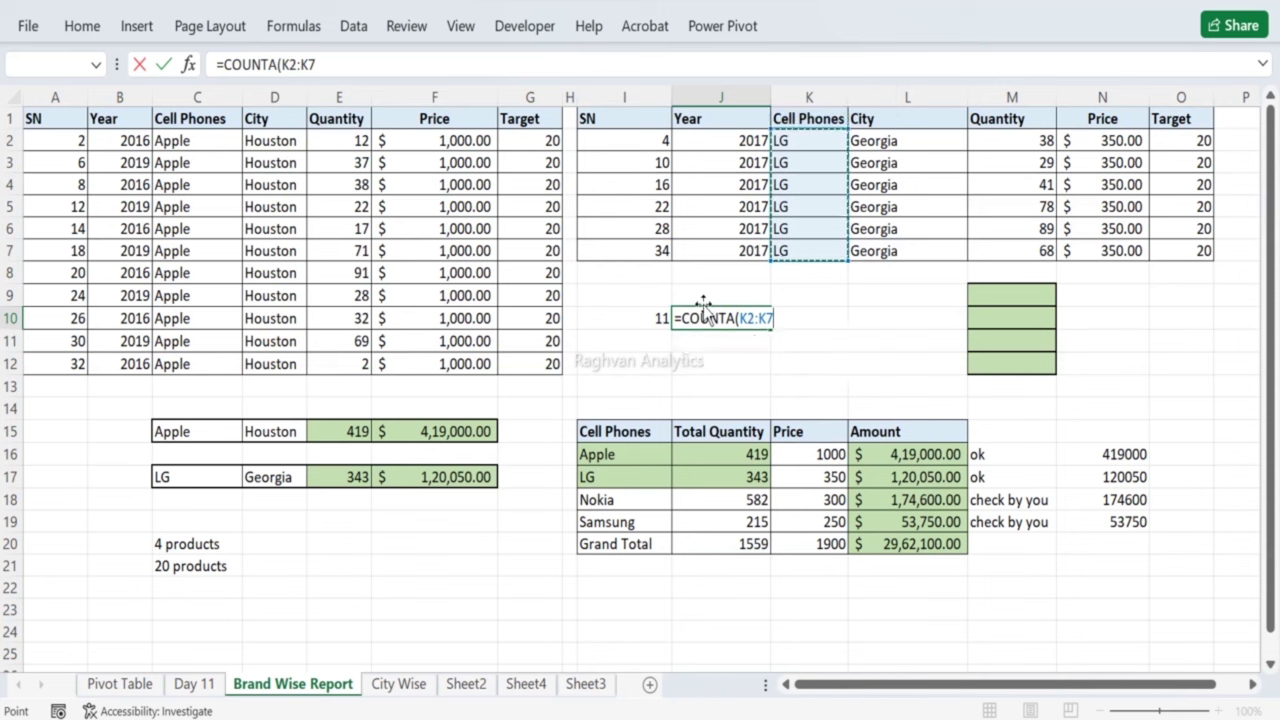
{"action": "key", "text": "Return"}
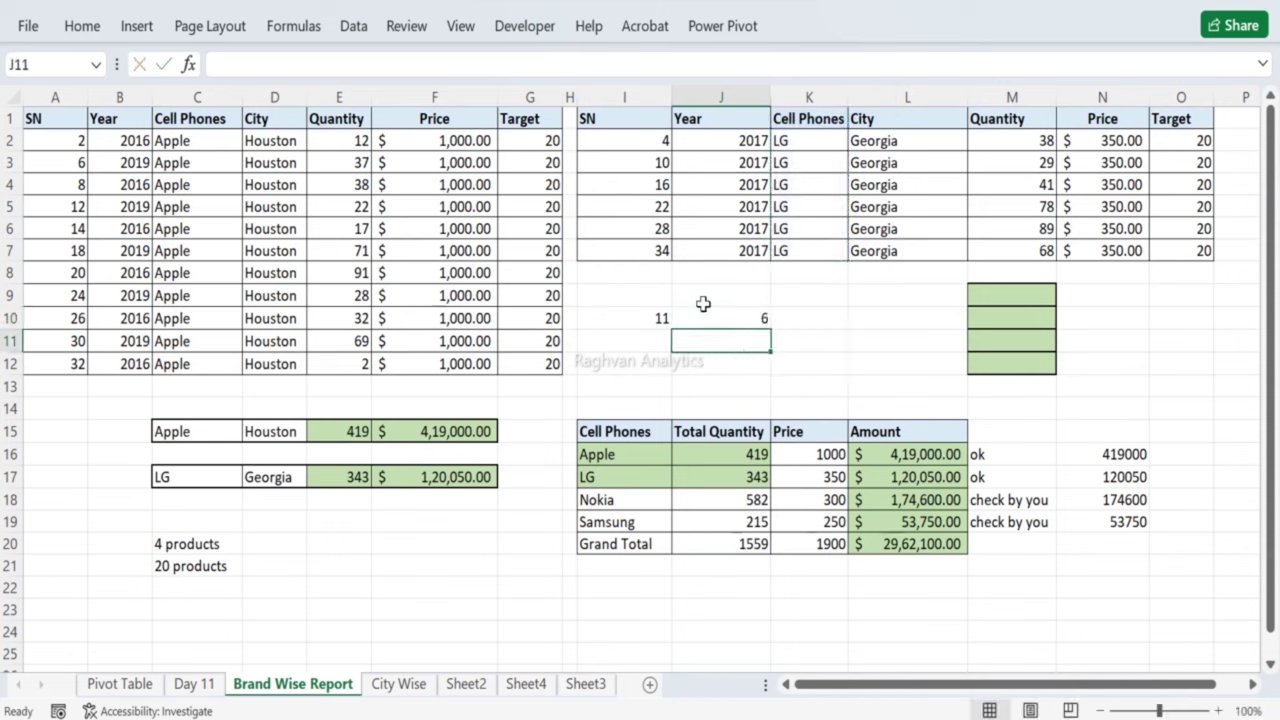
Step: Enter =COUNT(I2:I7) in J11 to count the LG SN numbers
{"action": "type", "text": "=count"}
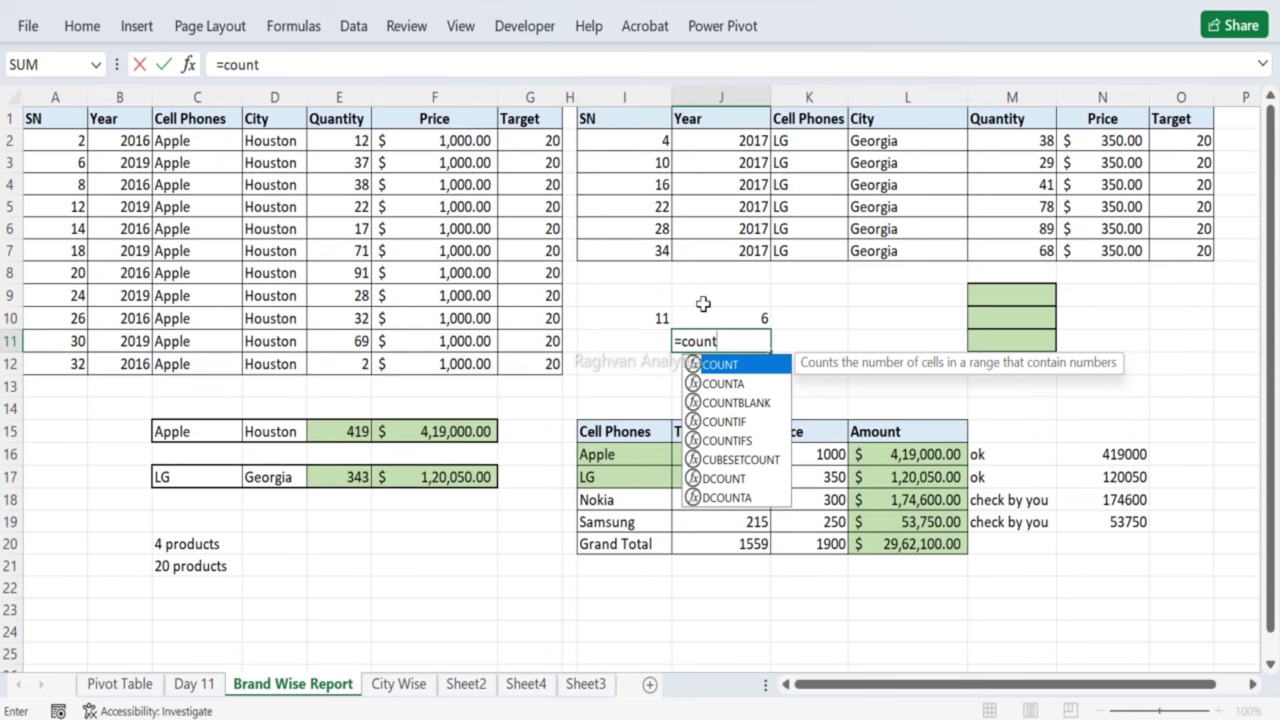
{"action": "key", "text": "Tab"}
{"action": "key", "text": "Left"}
{"action": "key", "text": "Up"}
{"action": "key", "text": "Up"}
{"action": "key", "text": "Up"}
{"action": "key", "text": "Up"}
{"action": "key", "text": "shift+Up"}
{"action": "key", "text": "shift+Up"}
{"action": "key", "text": "shift+Up"}
{"action": "key", "text": "shift+Up"}
{"action": "key", "text": "shift+Up"}
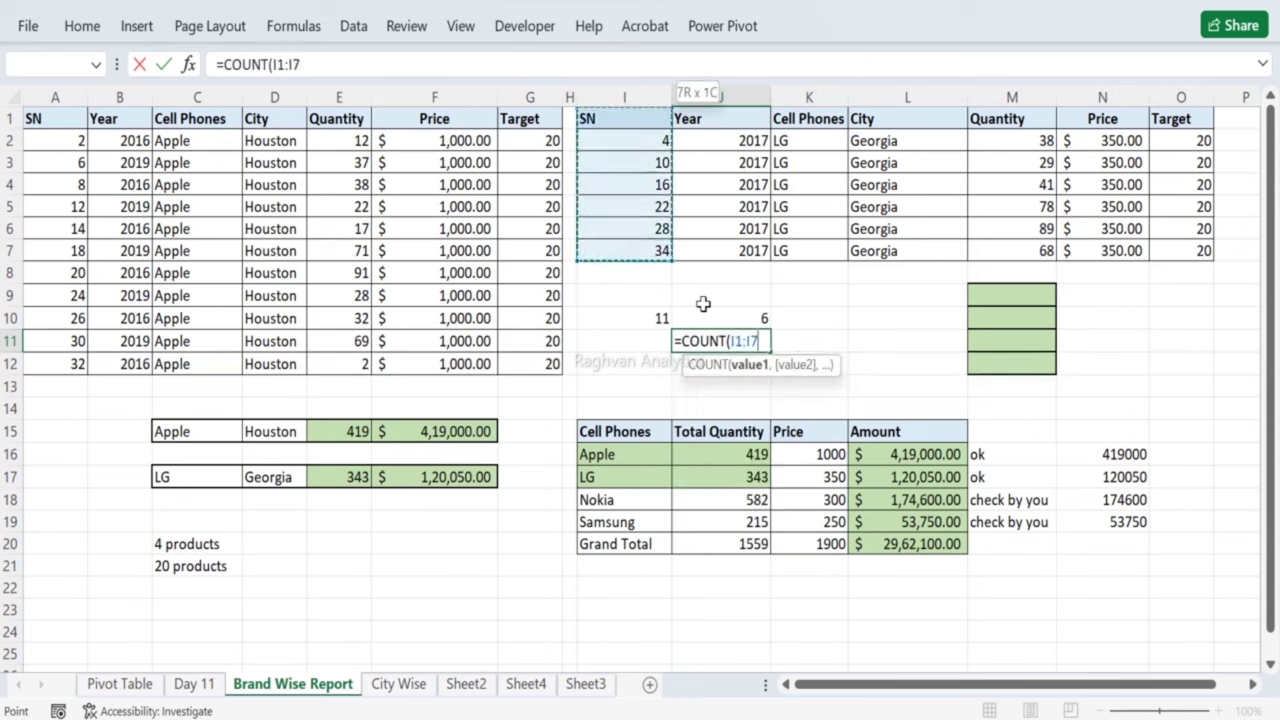
{"action": "key", "text": "Return"}
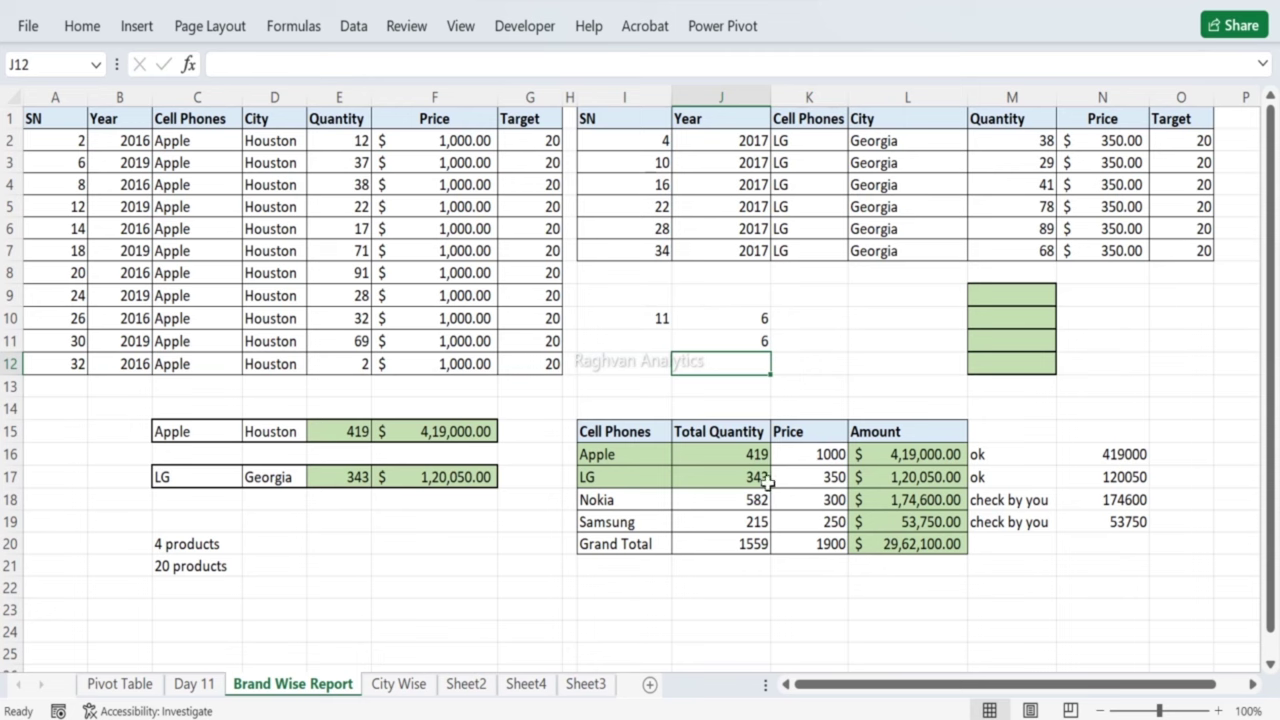
Step: Compare the Pivot Table sheet with the Day 11 data sheet
{"action": "left_click", "coordinate": [138, 684]}
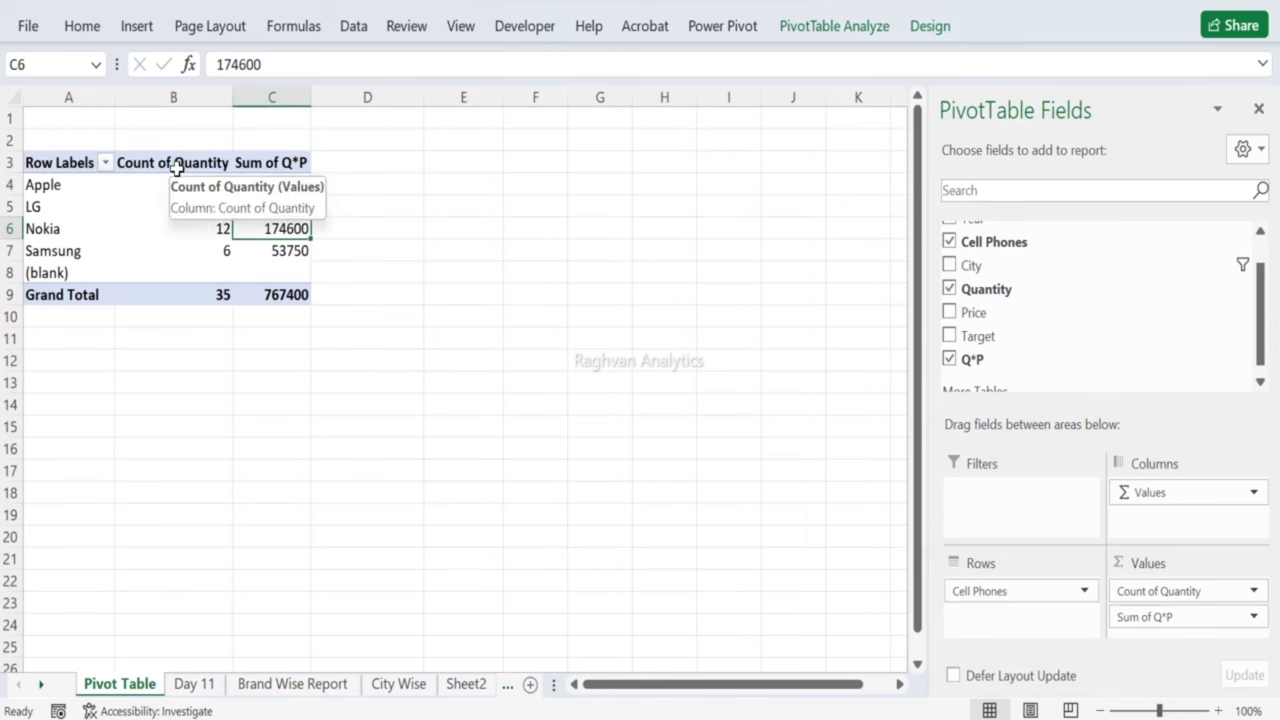
{"action": "left_click", "coordinate": [176, 165]}
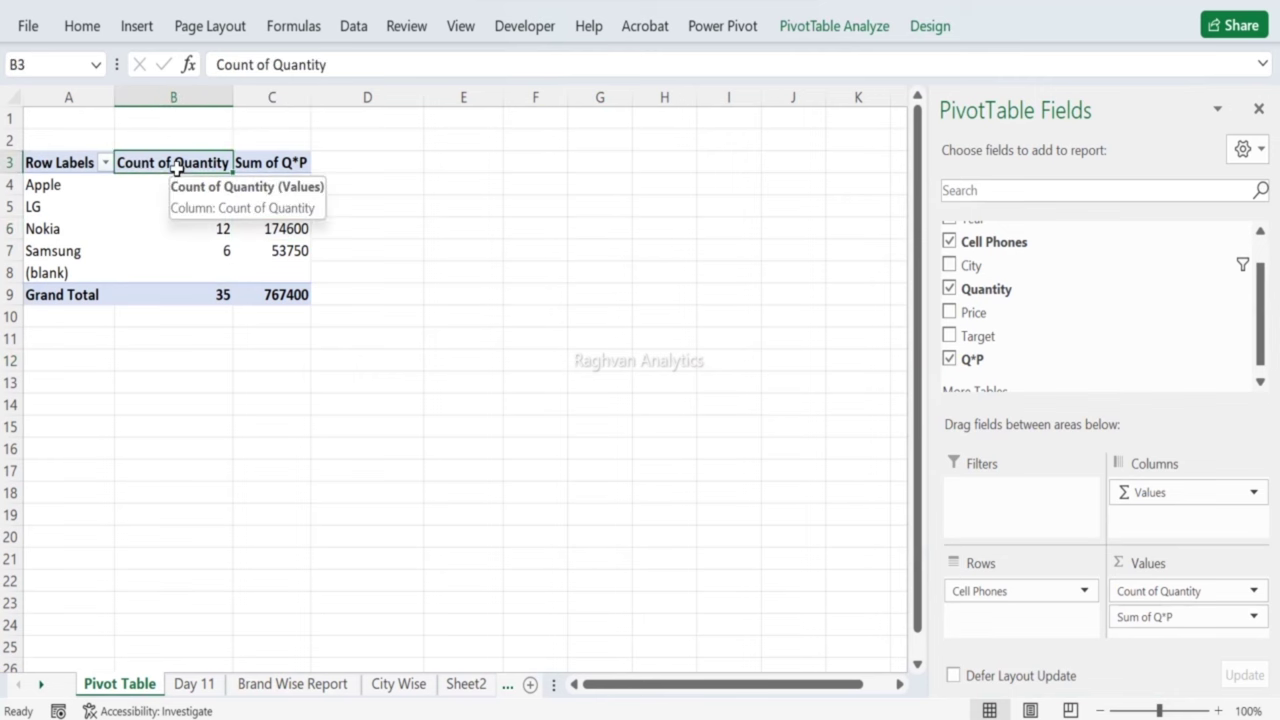
{"action": "left_click", "coordinate": [198, 684]}
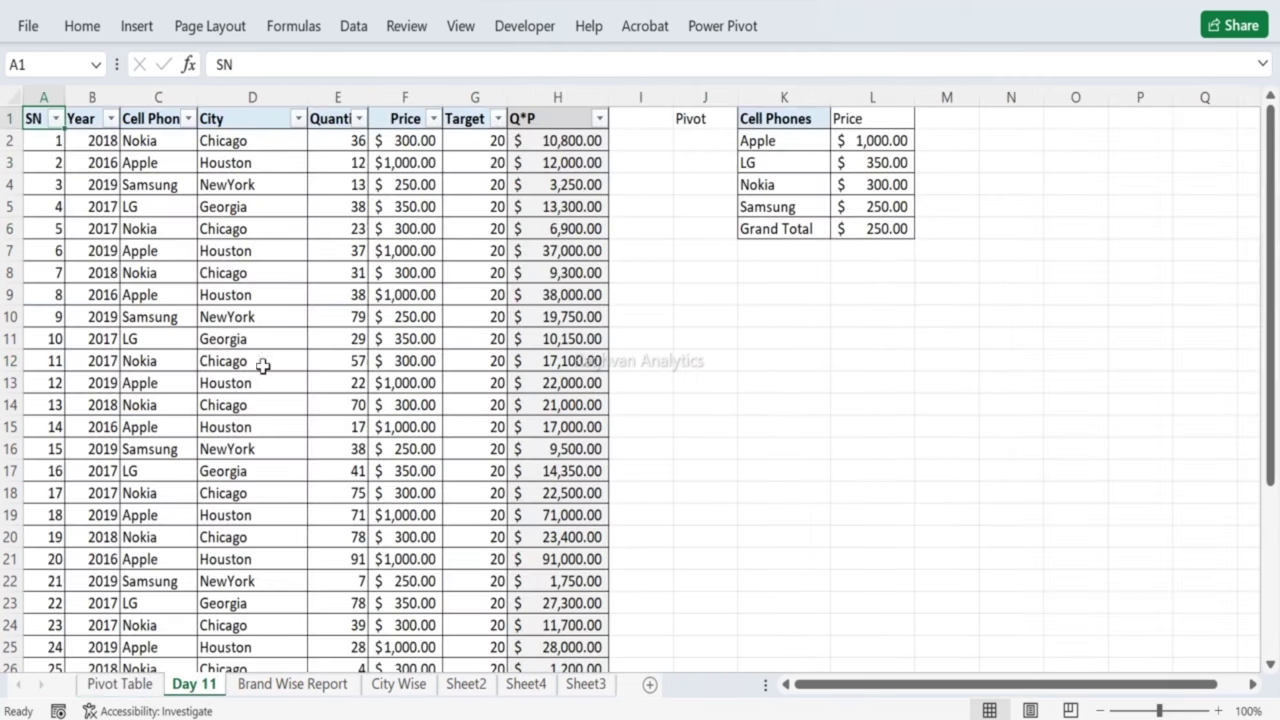
{"action": "left_click", "coordinate": [133, 683]}
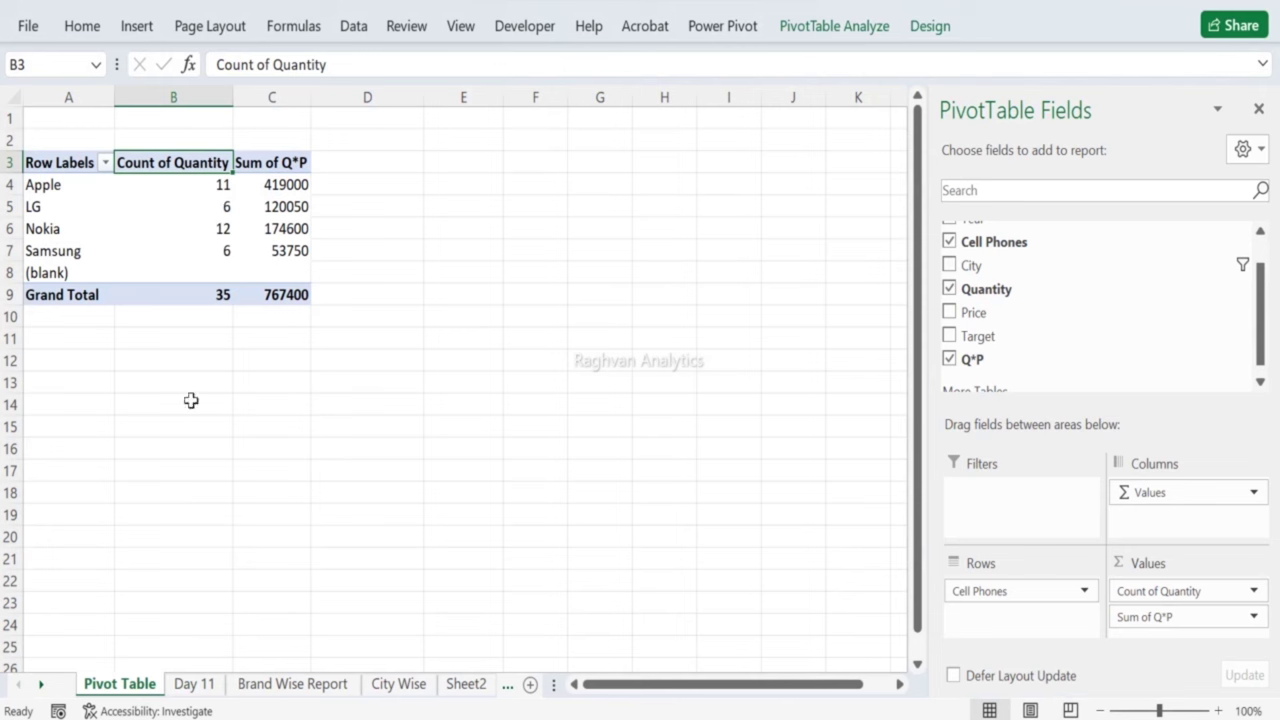
{"action": "left_click", "coordinate": [195, 645]}
{"action": "left_click", "coordinate": [196, 684]}
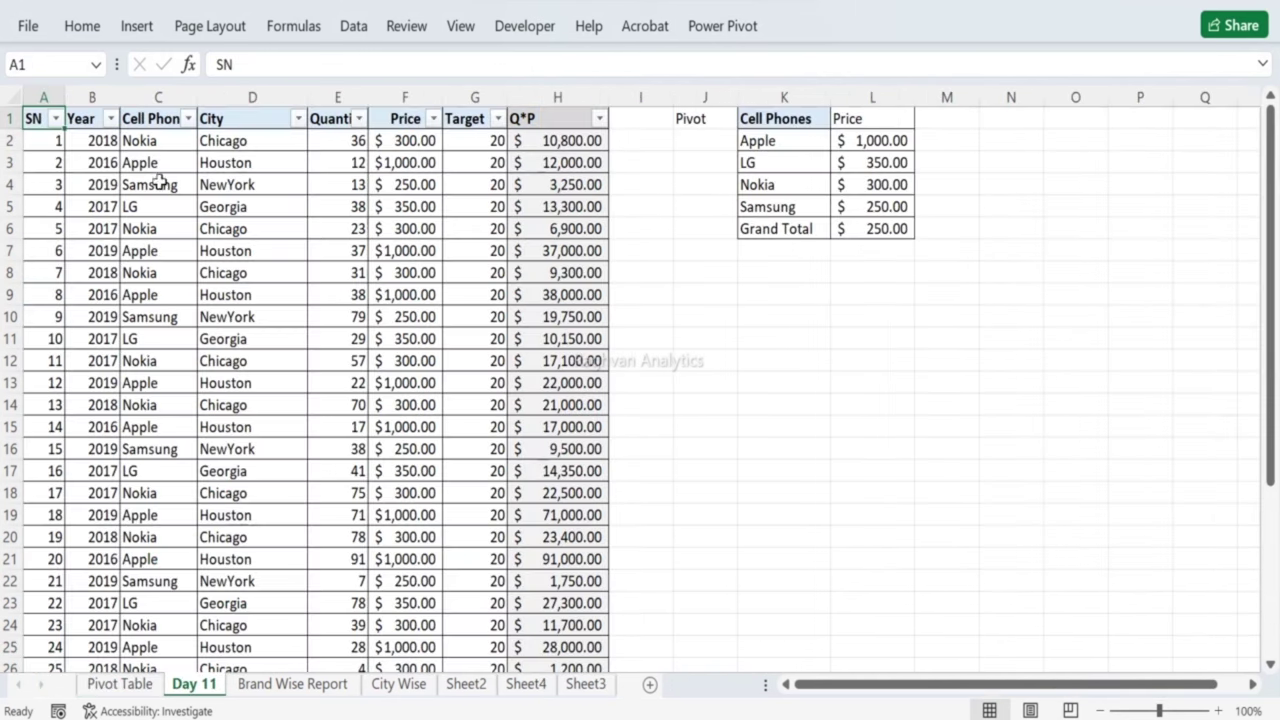
Step: Inspect the City and Cell Phones filter options on the data sheet
{"action": "left_click", "coordinate": [298, 118]}
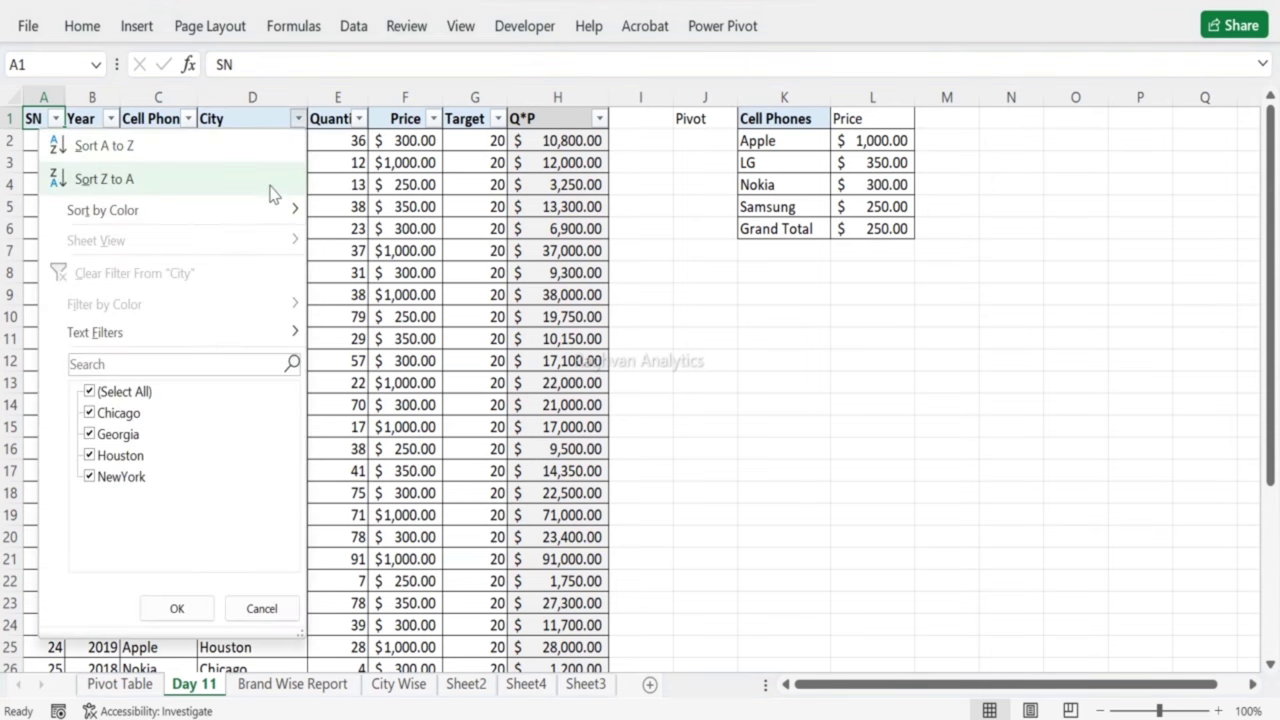
{"action": "left_click", "coordinate": [194, 138]}
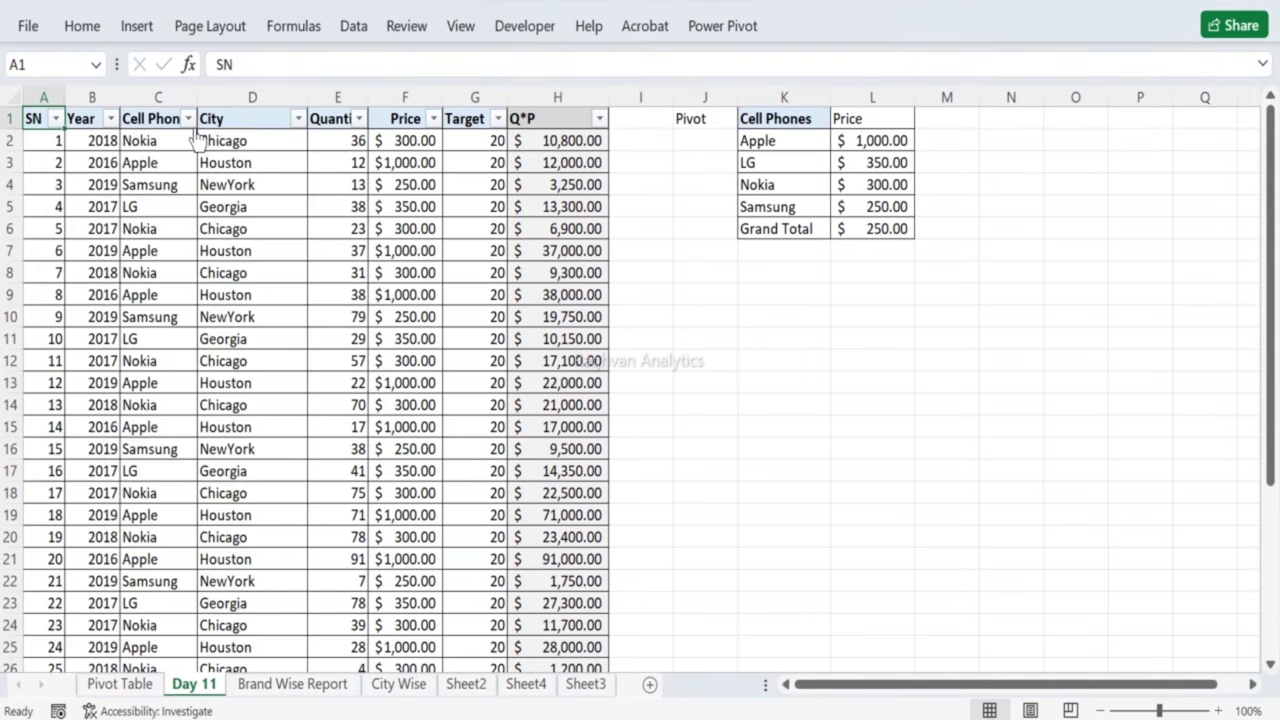
{"action": "left_click", "coordinate": [188, 118]}
{"action": "left_click", "coordinate": [314, 263]}
Step: Check the Apple and LG row counts in I10 and J10 on Brand Wise Report
{"action": "left_click", "coordinate": [318, 688]}
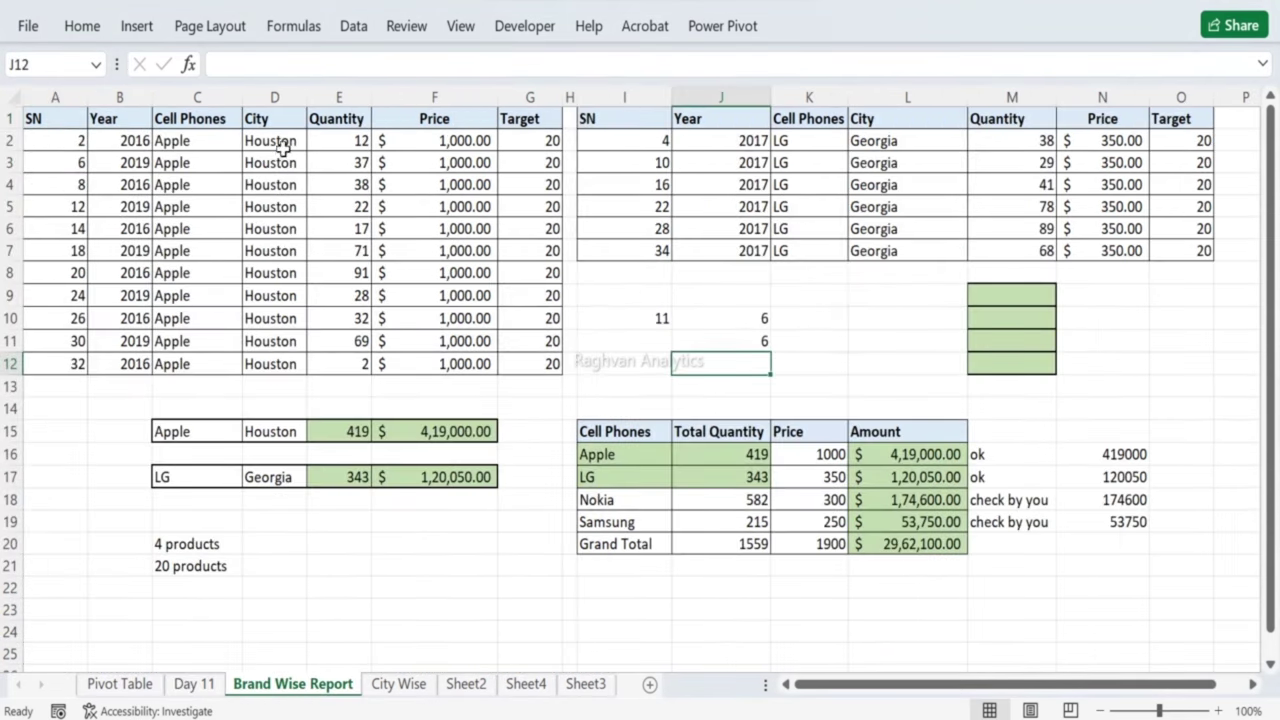
{"action": "left_click", "coordinate": [596, 345]}
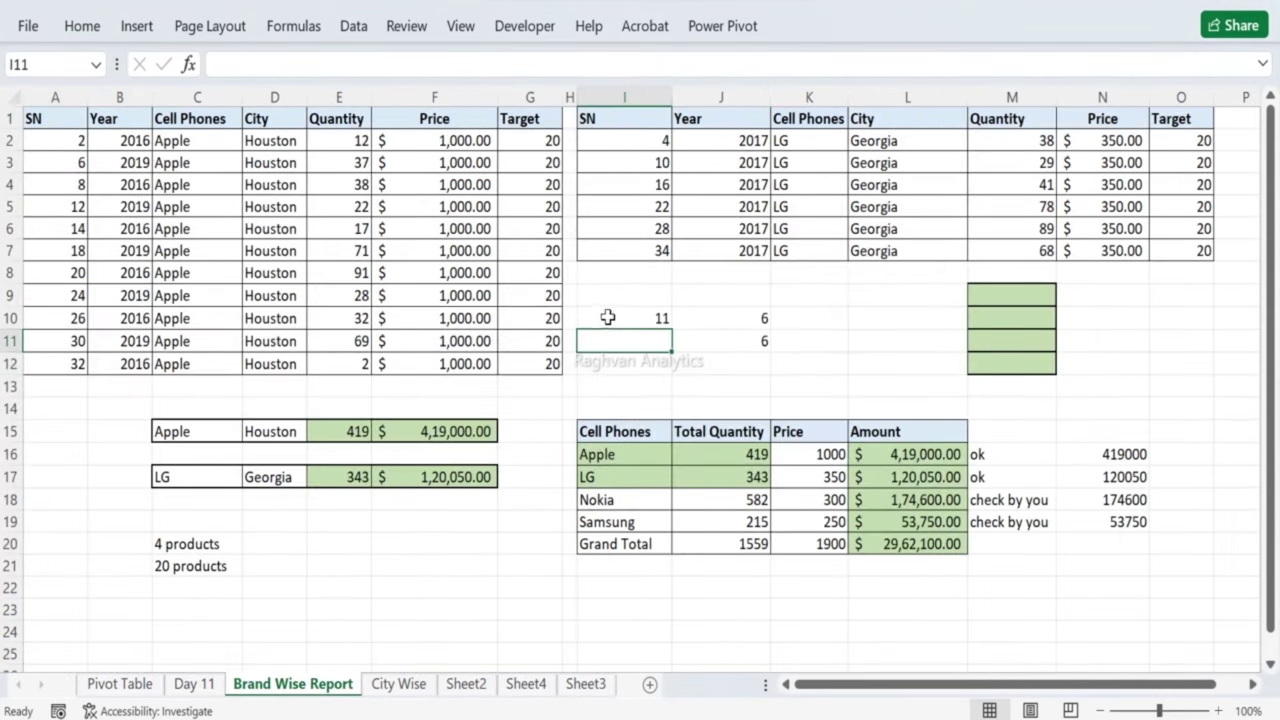
{"action": "left_click", "coordinate": [606, 320]}
{"action": "left_click", "coordinate": [718, 321]}
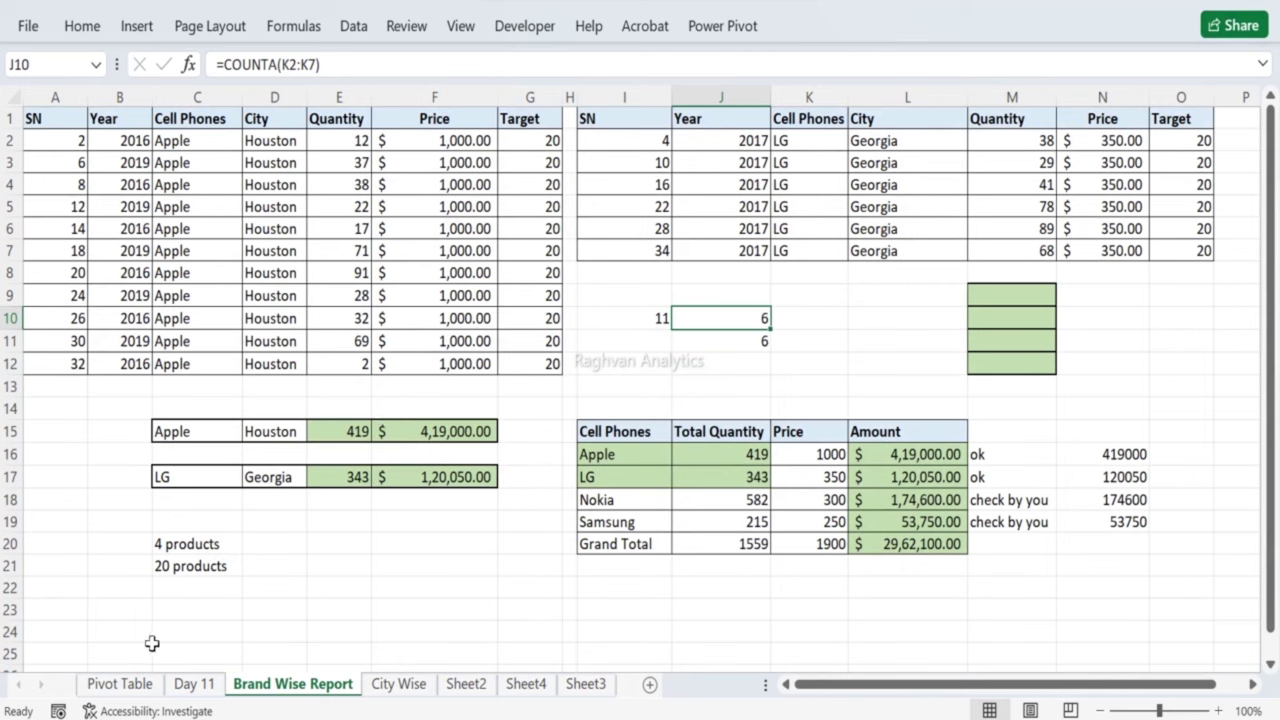
Step: Return to the Pivot Table sheet and inspect its pivot fields
{"action": "left_click", "coordinate": [120, 684]}
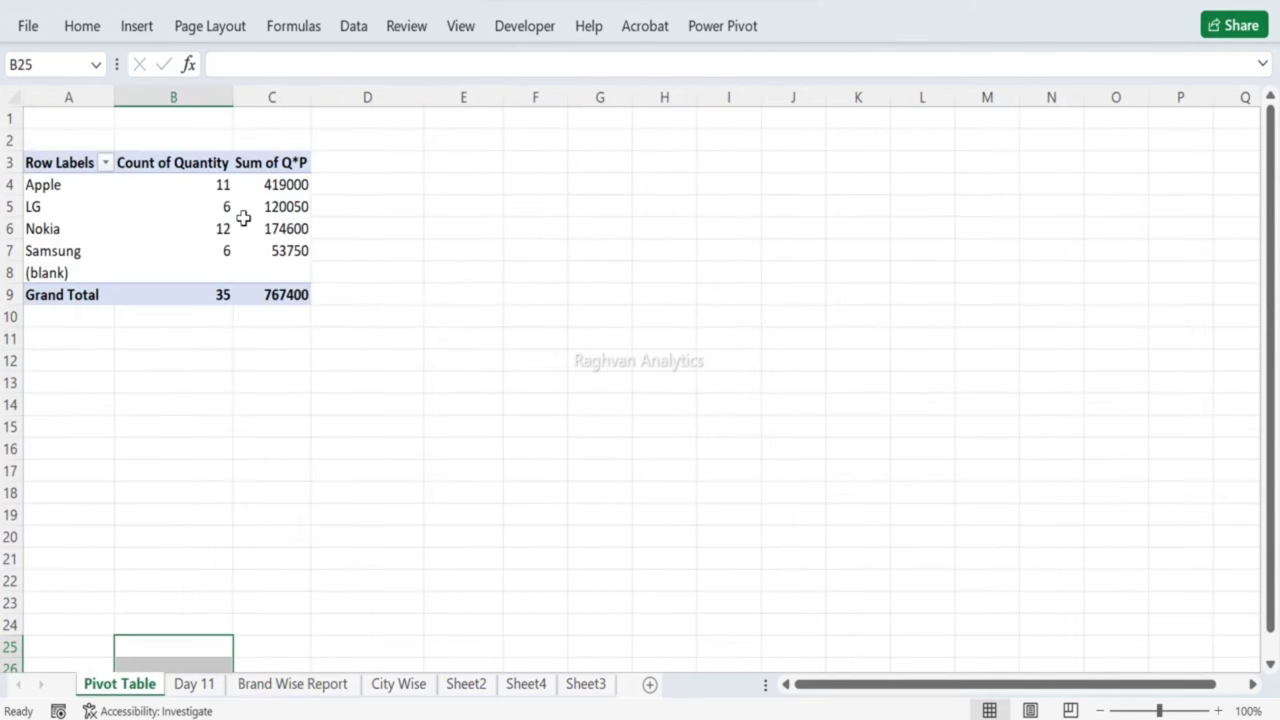
{"action": "left_click", "coordinate": [256, 207]}
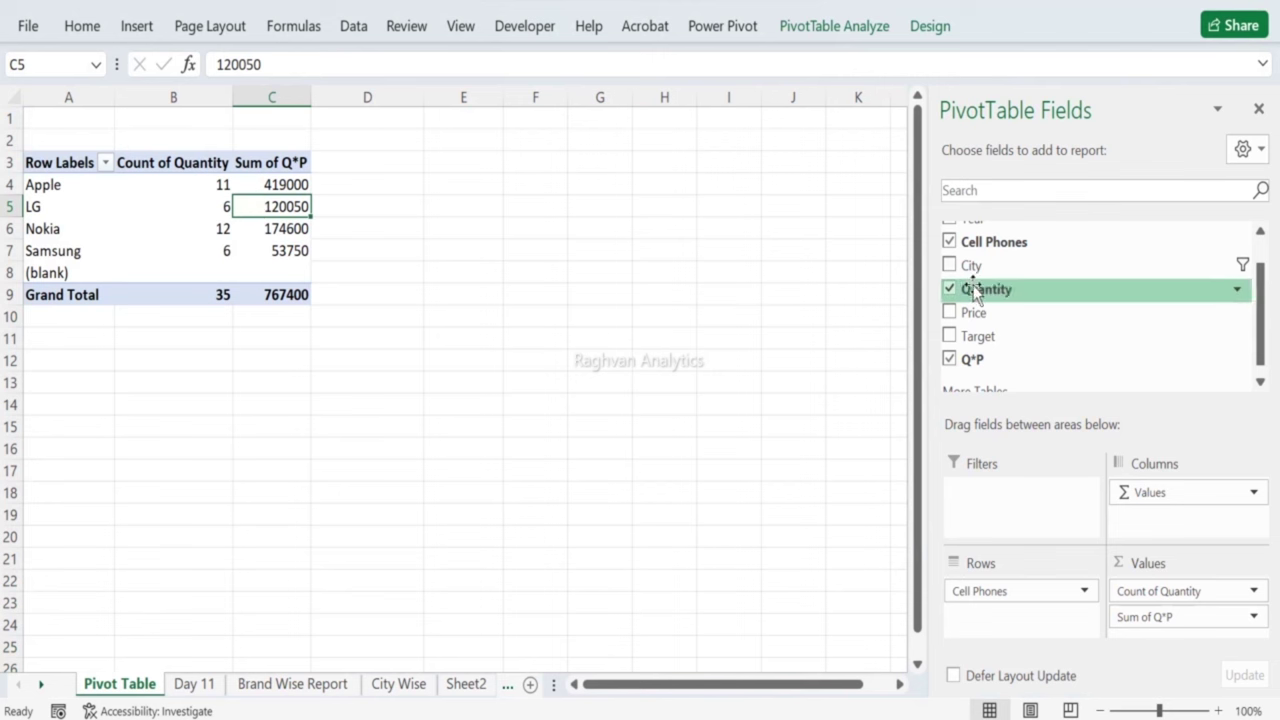
{"action": "scroll", "coordinate": [990, 285], "scroll_direction": "up", "scroll_amount": 1}
{"action": "scroll", "coordinate": [503, 174], "scroll_direction": "down", "scroll_amount": 1}
{"action": "scroll", "coordinate": [503, 174], "scroll_direction": "up", "scroll_amount": 1}
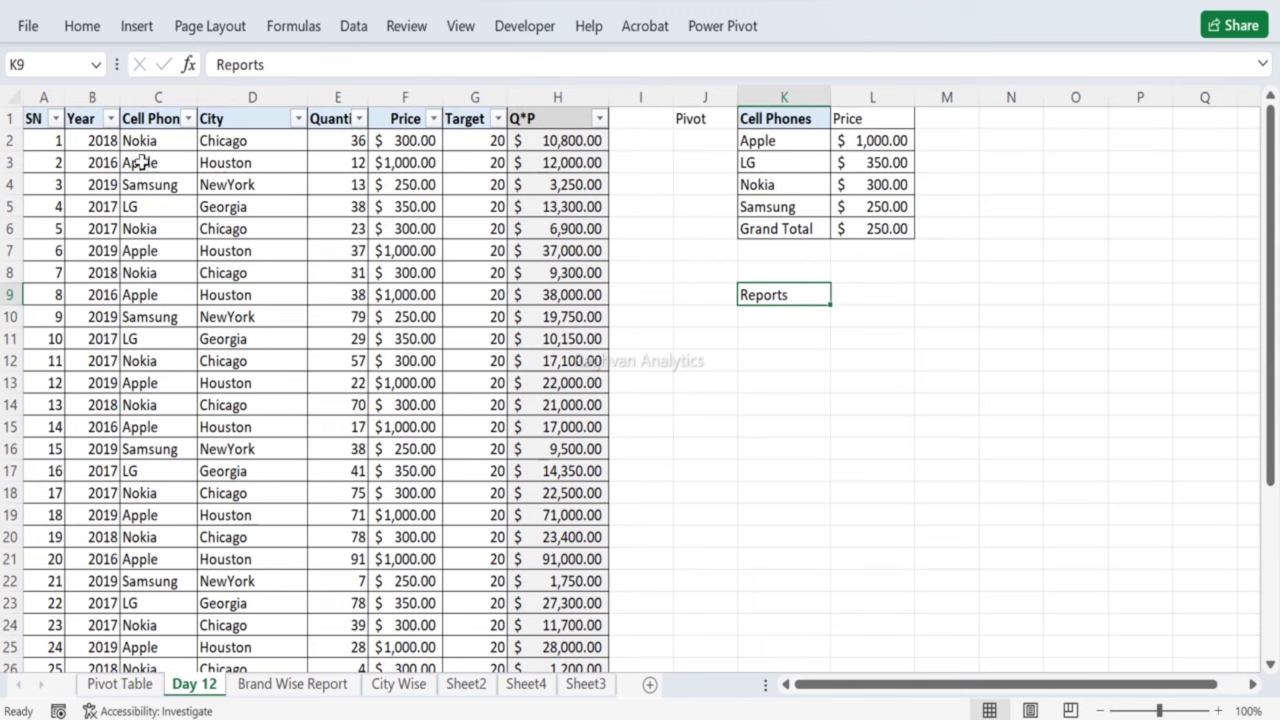
Step: Insert a new blank worksheet and name it 'Year Wise Report'
{"action": "left_click", "coordinate": [113, 145]}
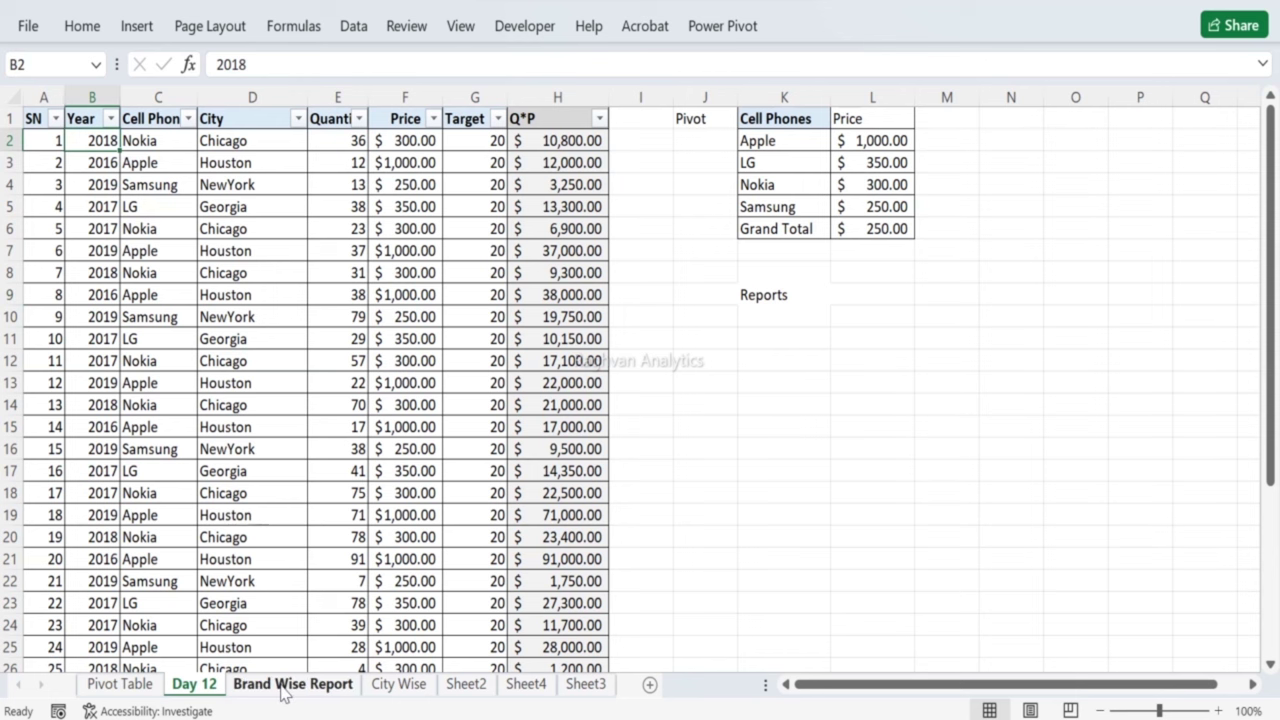
{"action": "left_click", "coordinate": [649, 685]}
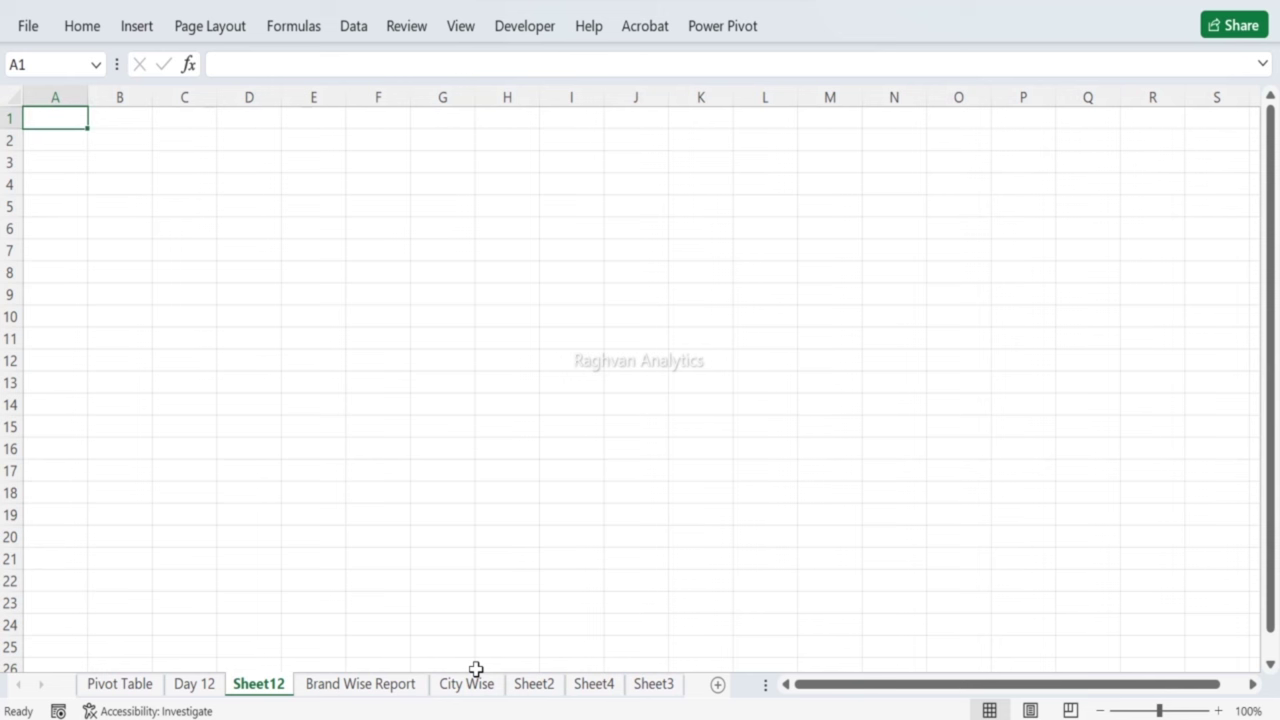
{"action": "double_click", "coordinate": [276, 686]}
{"action": "type", "text": "Ye"}
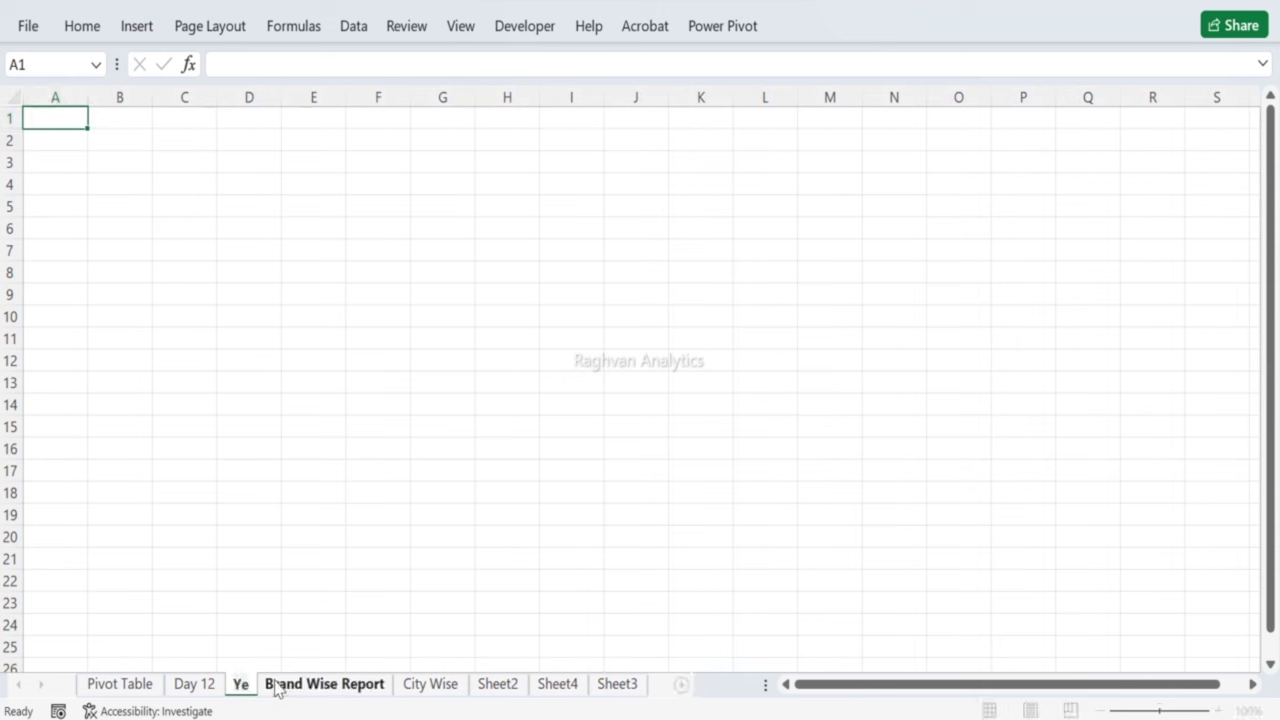
{"action": "type", "text": "arw"}
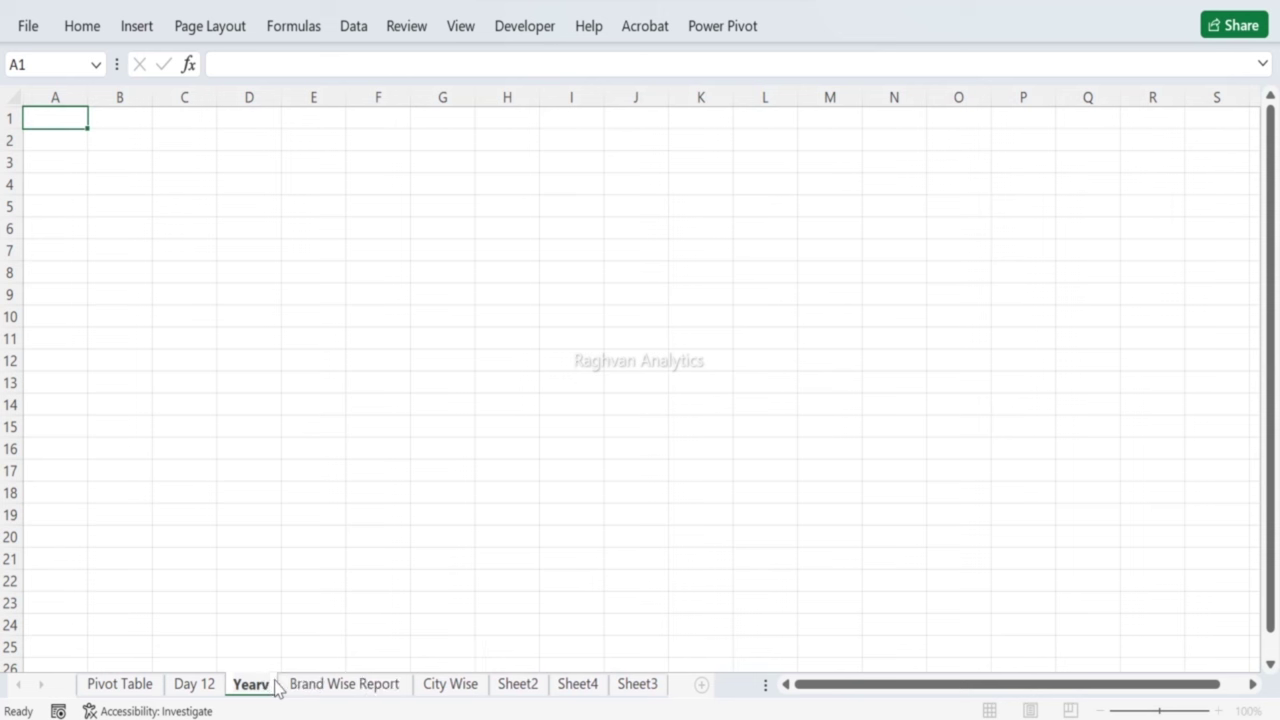
{"action": "key", "text": "BackSpace"}
{"action": "type", "text": "Wi"}
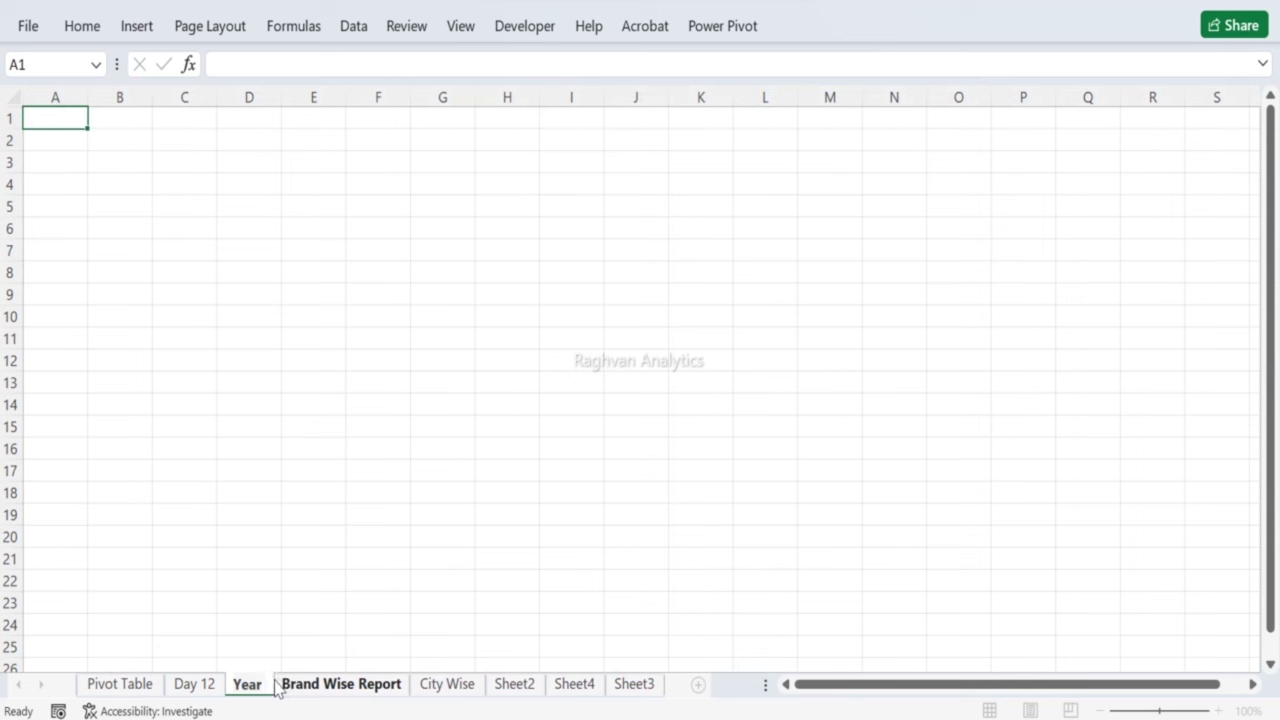
{"action": "type", "text": "se"}
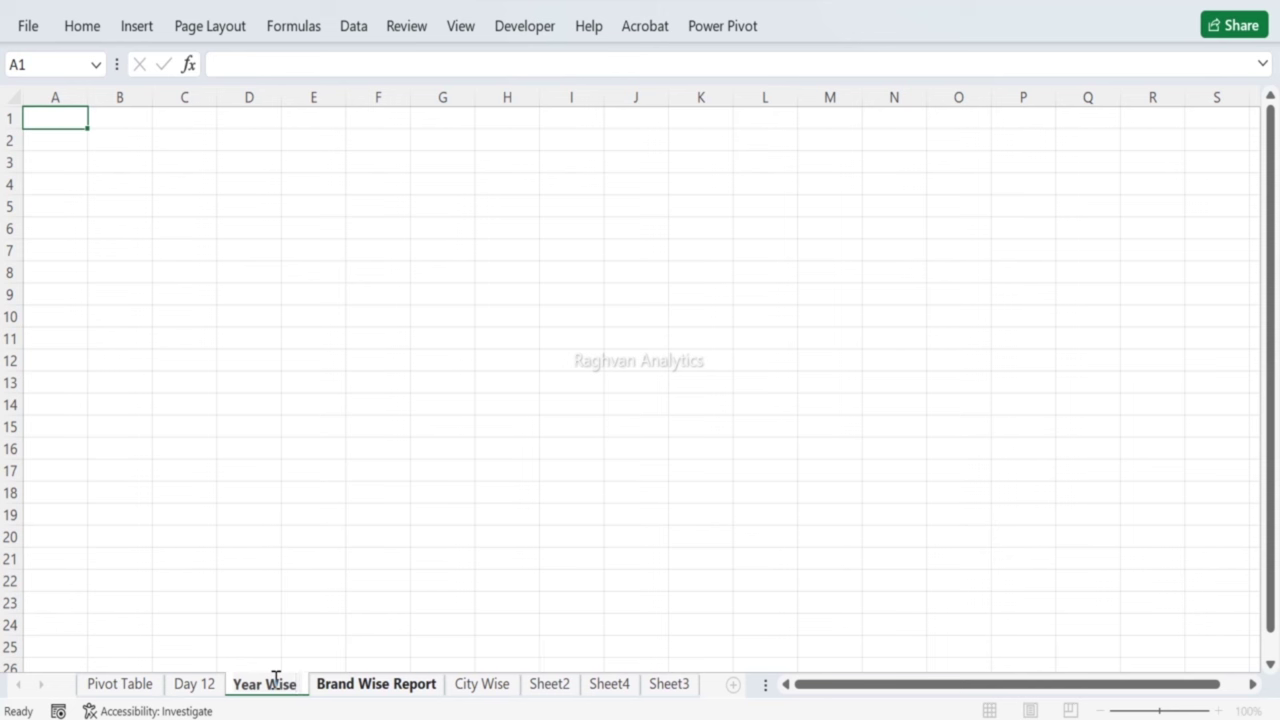
{"action": "type", "text": " Report"}
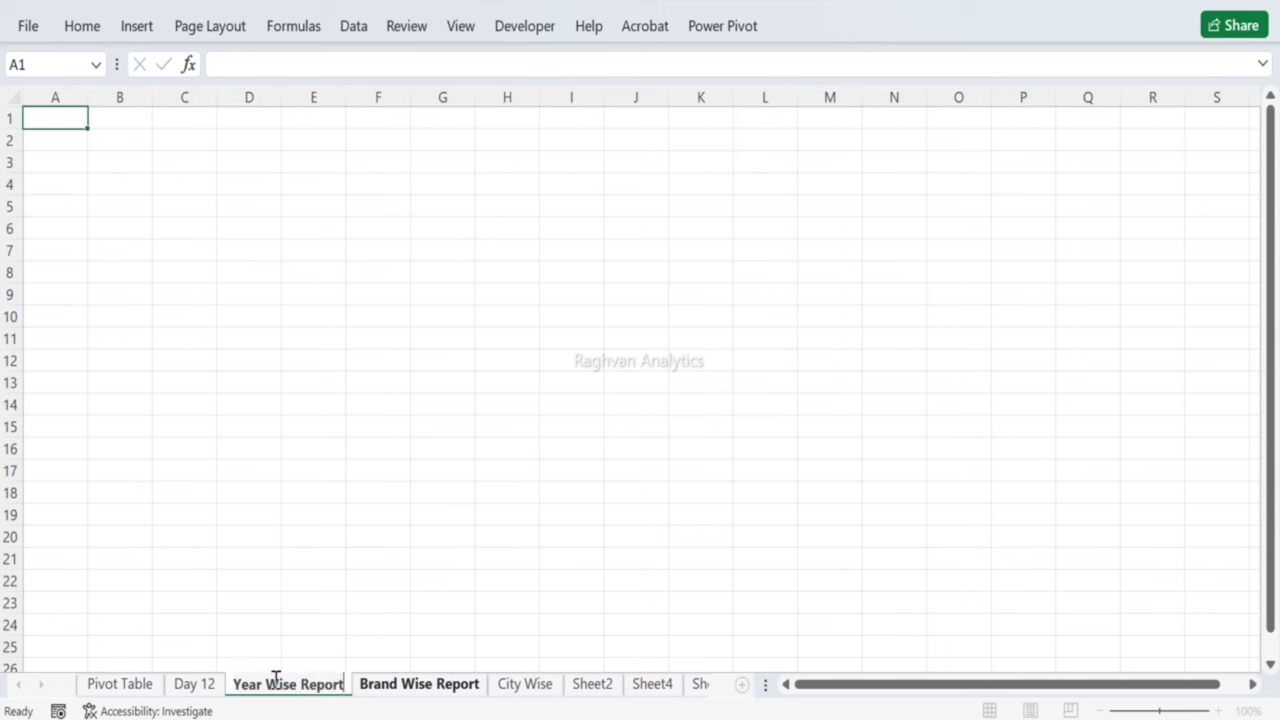
{"action": "key", "text": "Return"}
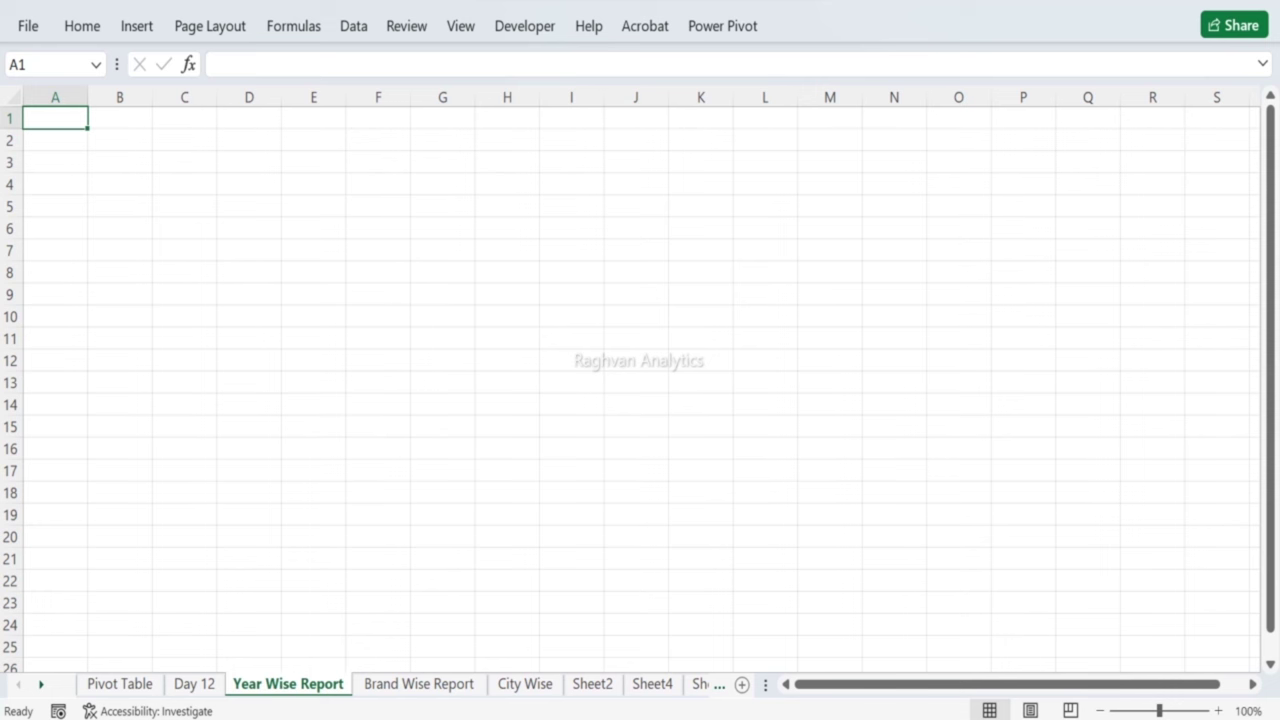
{"action": "left_click", "coordinate": [120, 684]}
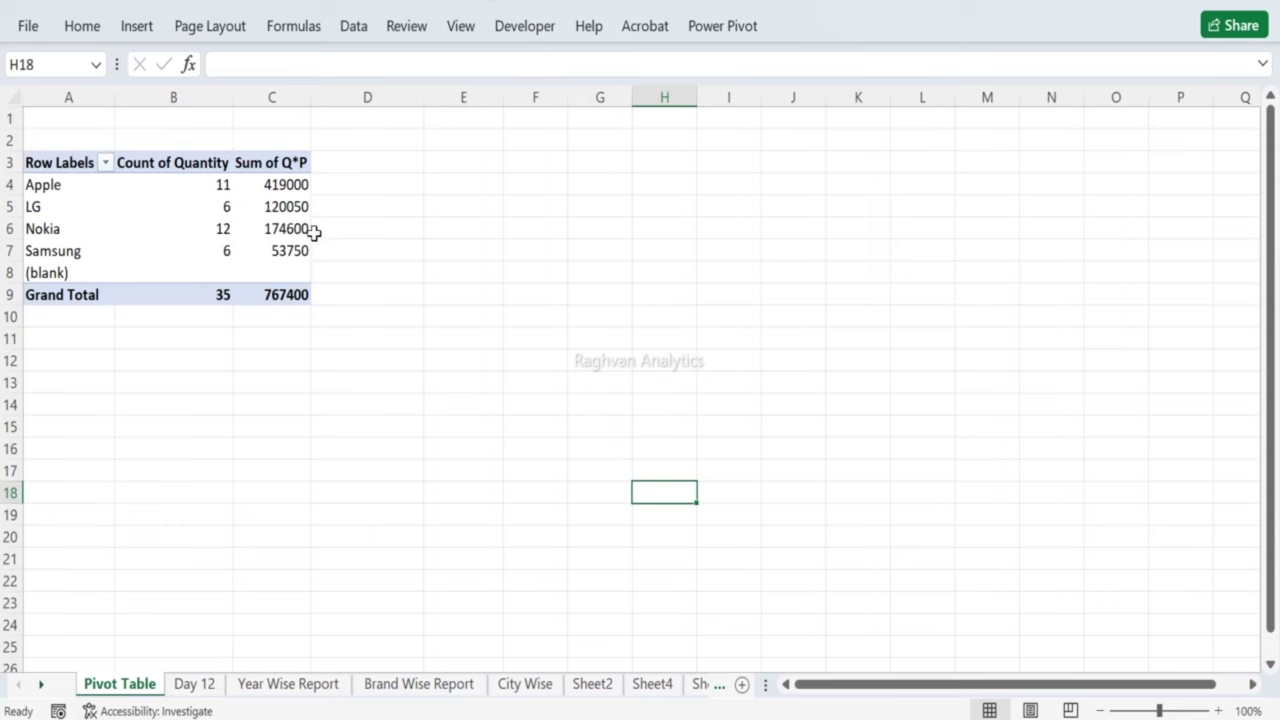
Step: Remove the filters from the Day 12 data and select columns A–H as the pivot source
{"action": "left_click", "coordinate": [190, 684]}
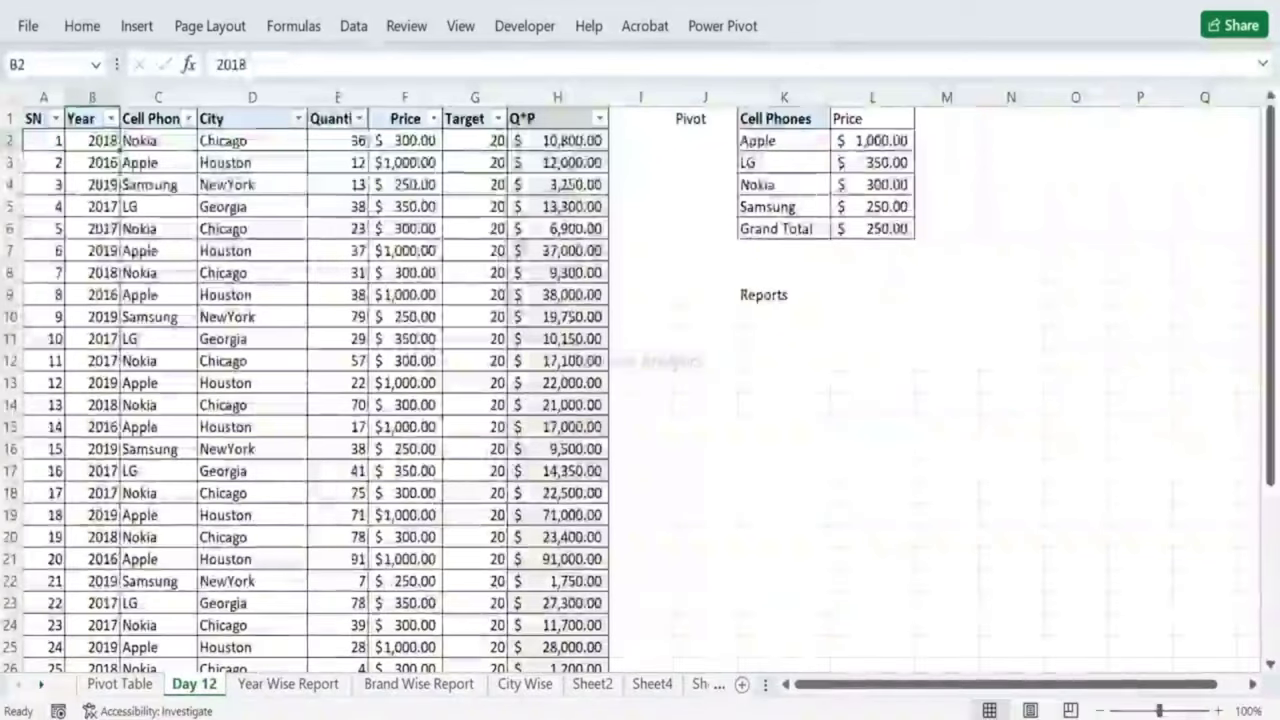
{"action": "left_click", "coordinate": [360, 30]}
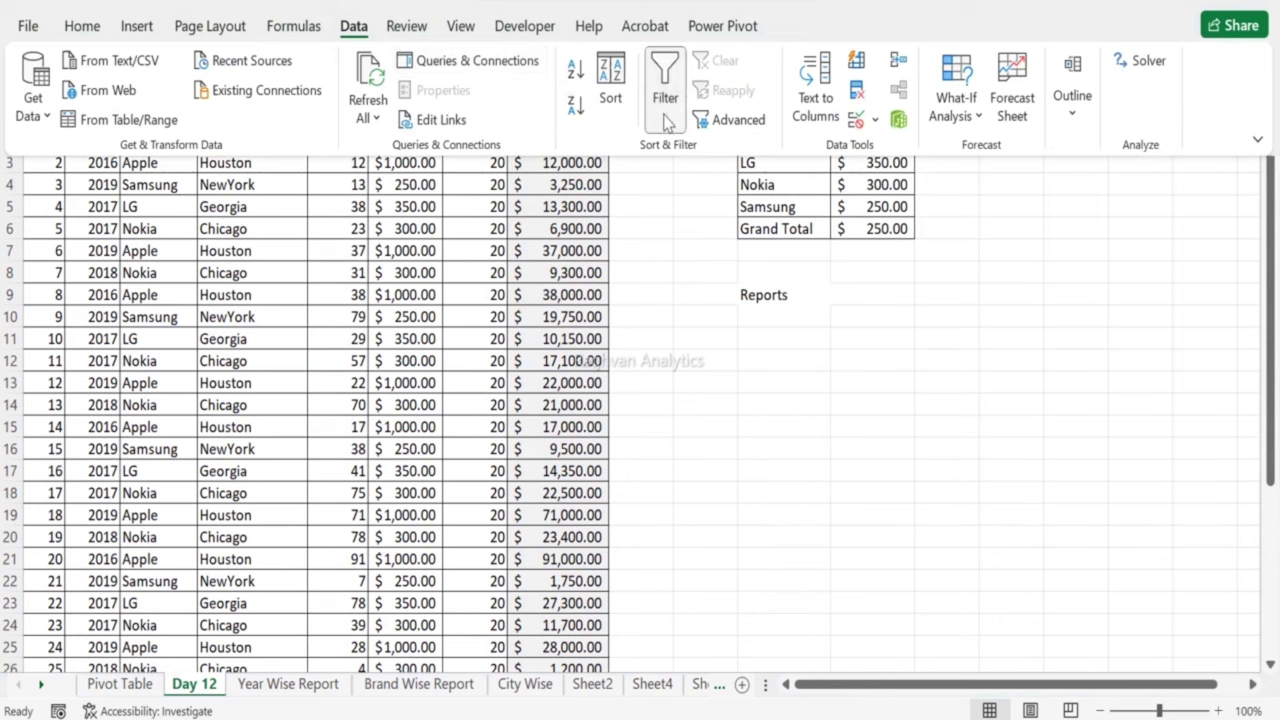
{"action": "left_click", "coordinate": [423, 315]}
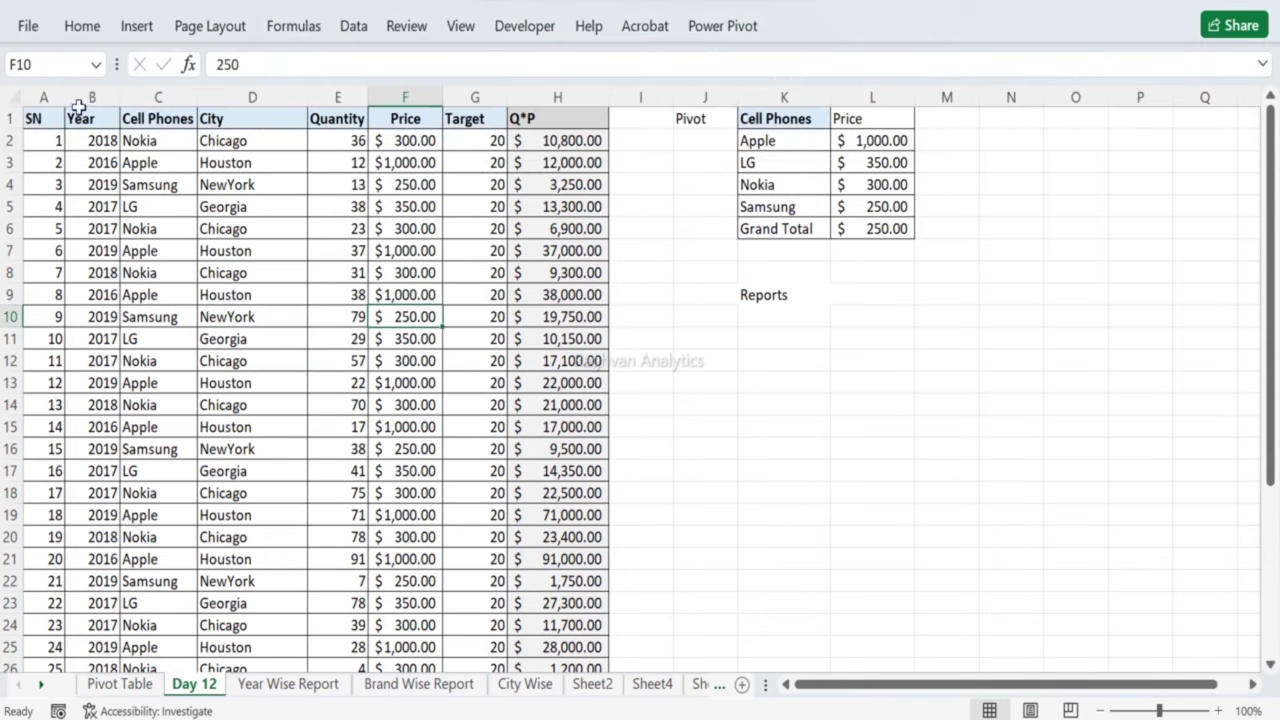
{"action": "left_click_drag", "start_coordinate": [58, 98], "coordinate": [560, 97]}
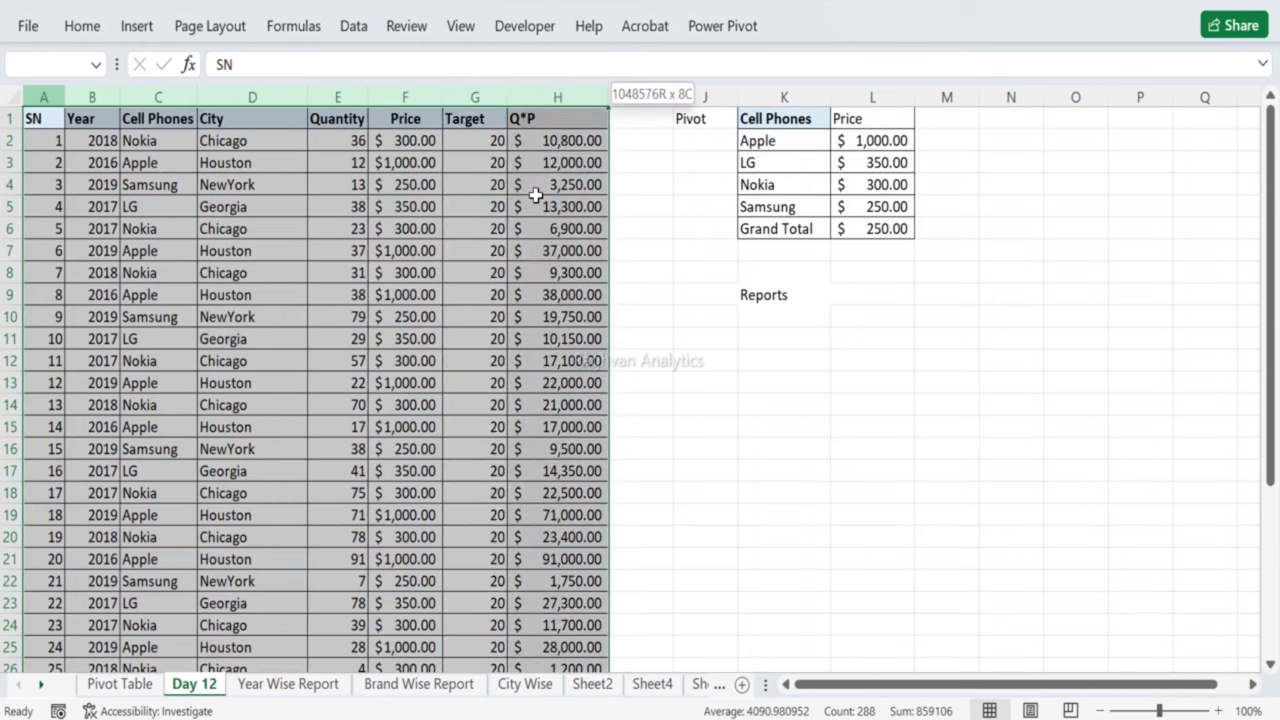
{"action": "left_click", "coordinate": [84, 145]}
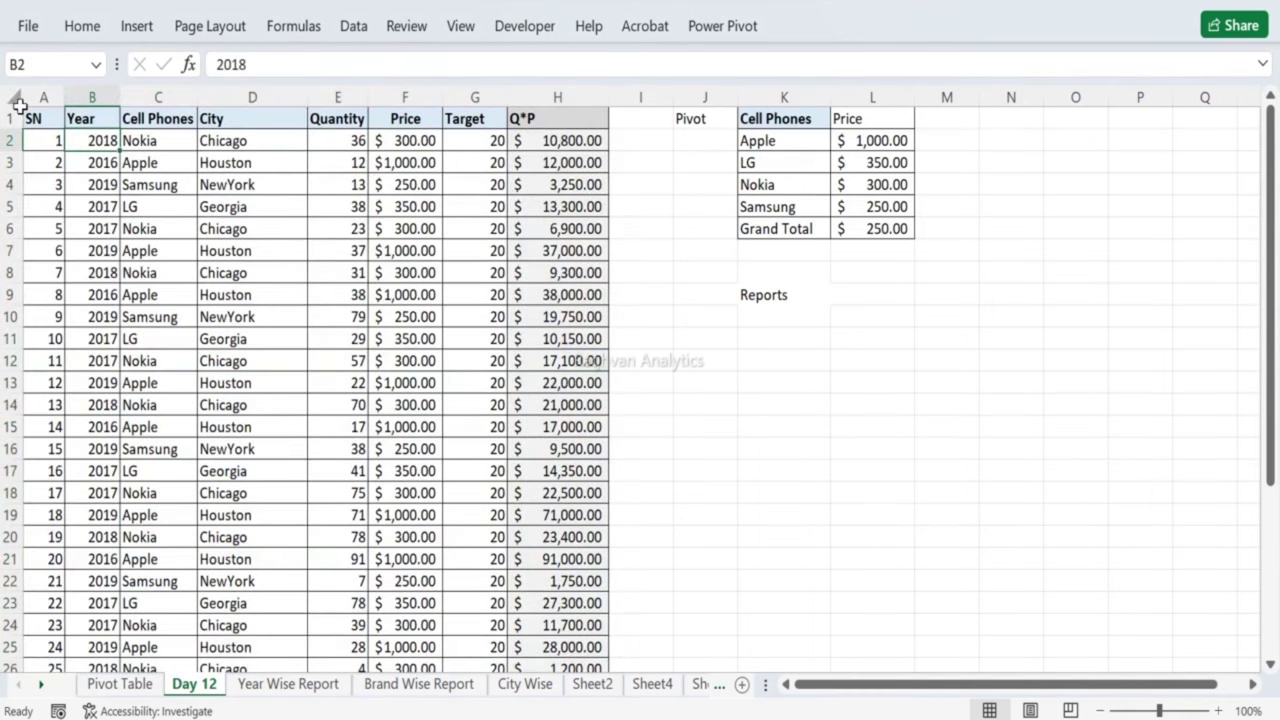
{"action": "left_click_drag", "start_coordinate": [45, 92], "coordinate": [537, 191]}
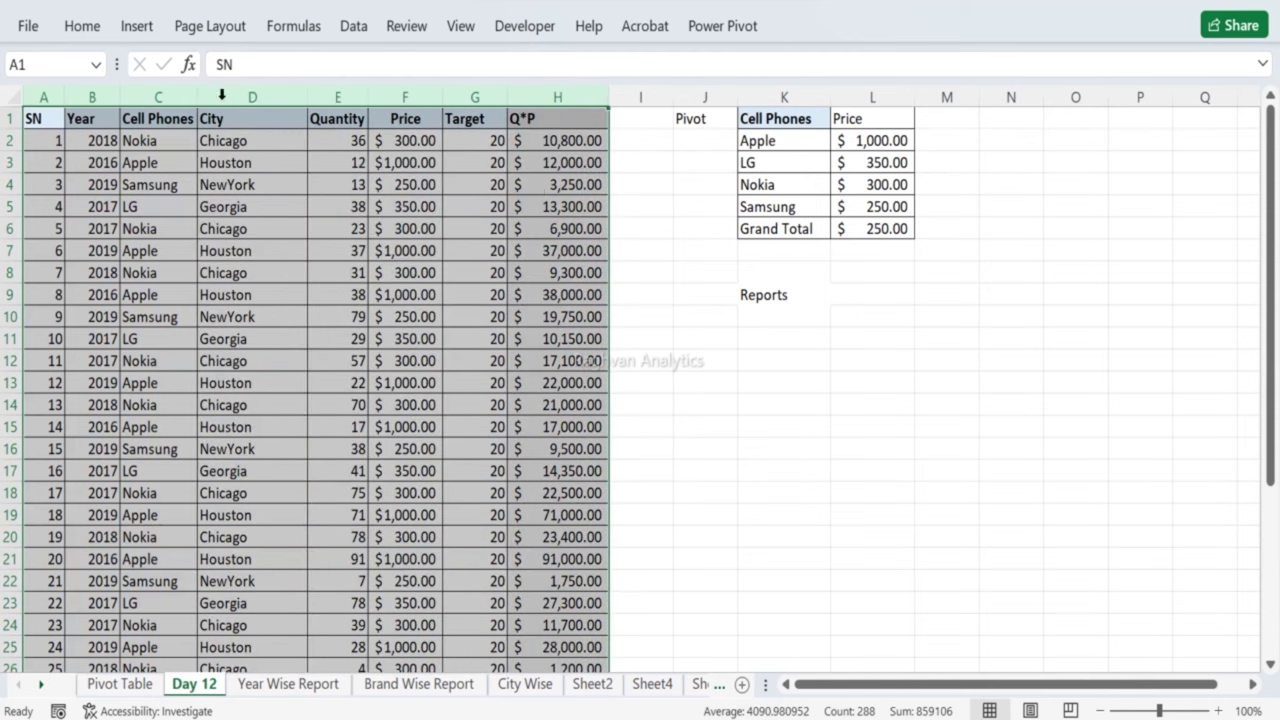
Step: Create a pivot table from the selected range on a new worksheet
{"action": "left_click", "coordinate": [136, 26]}
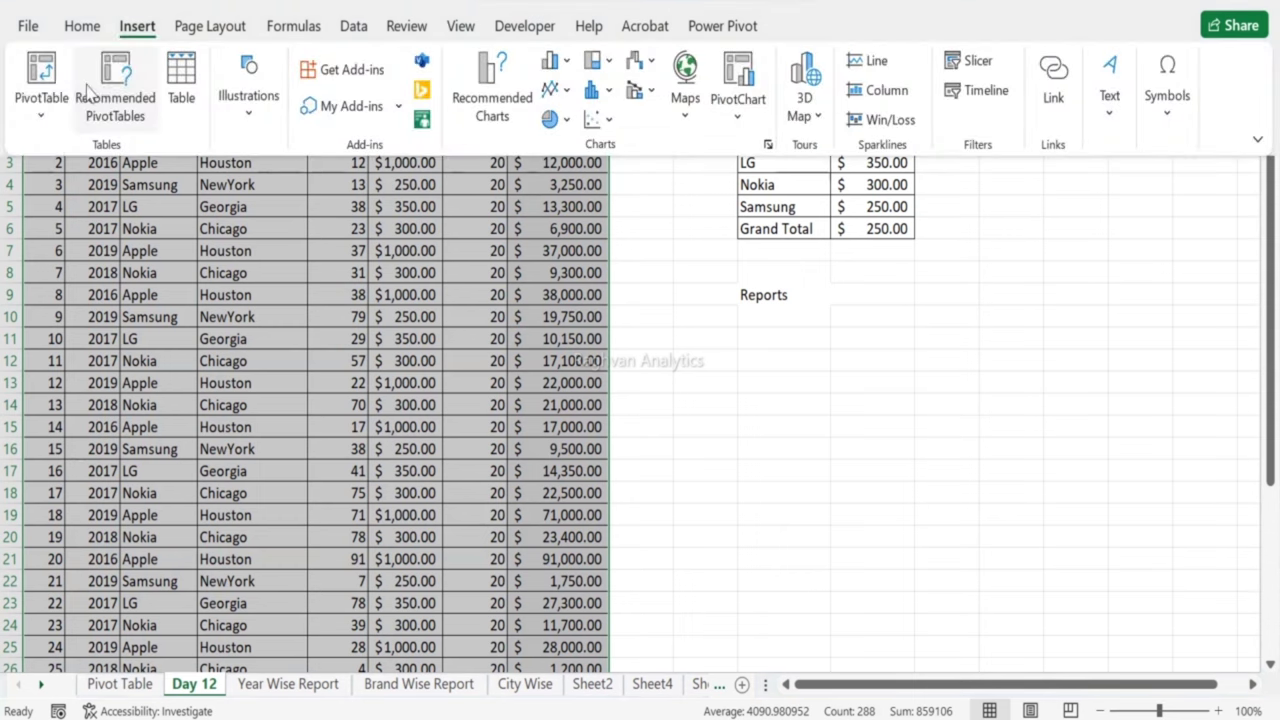
{"action": "left_click", "coordinate": [42, 100]}
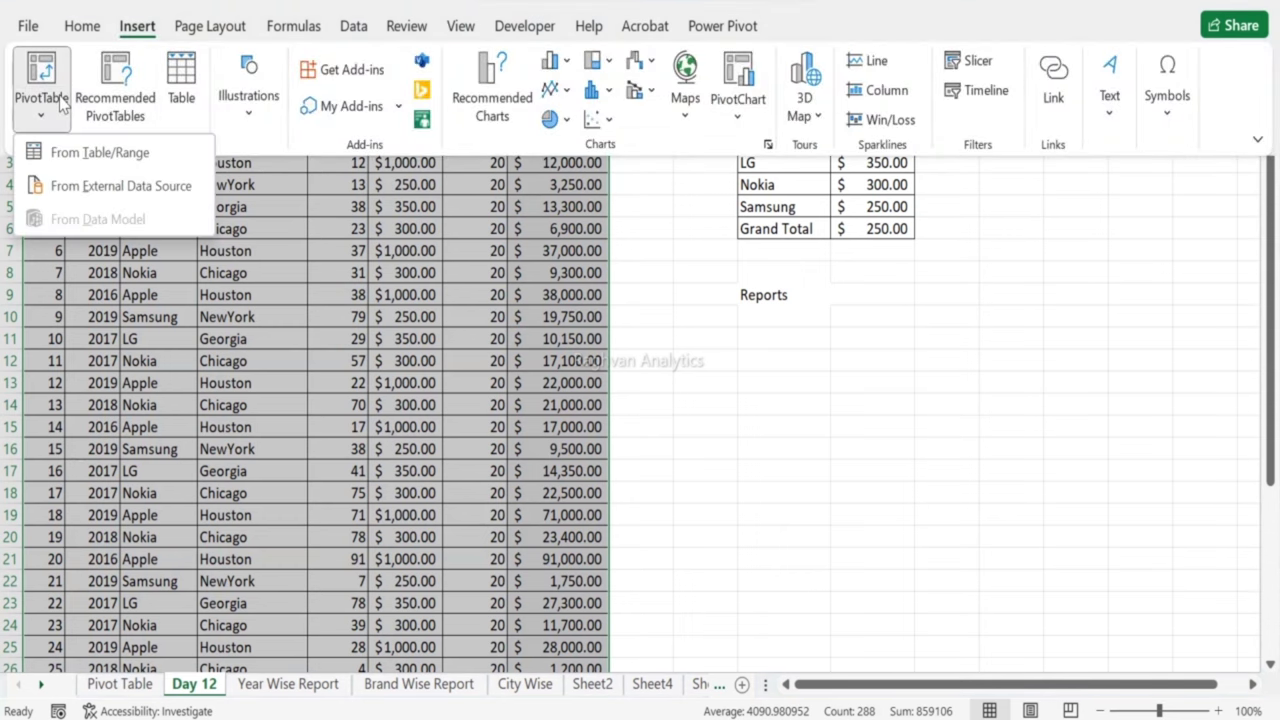
{"action": "left_click", "coordinate": [75, 160]}
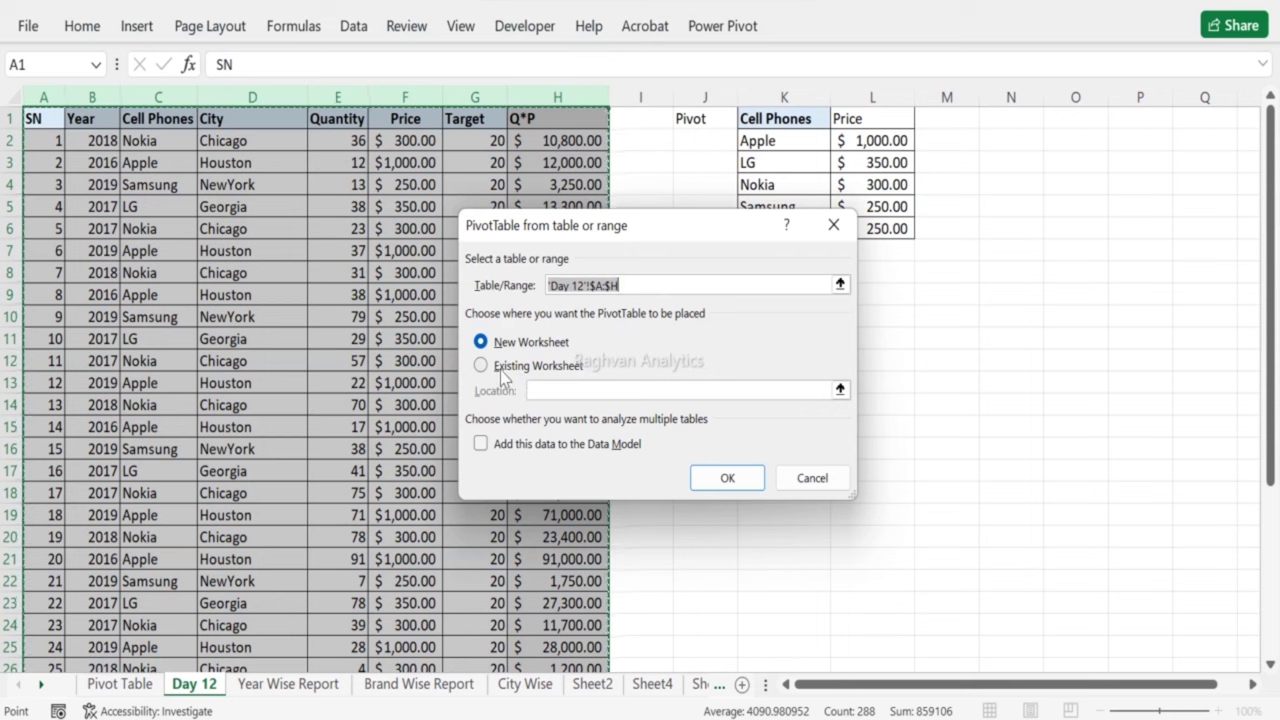
{"action": "left_click", "coordinate": [503, 370]}
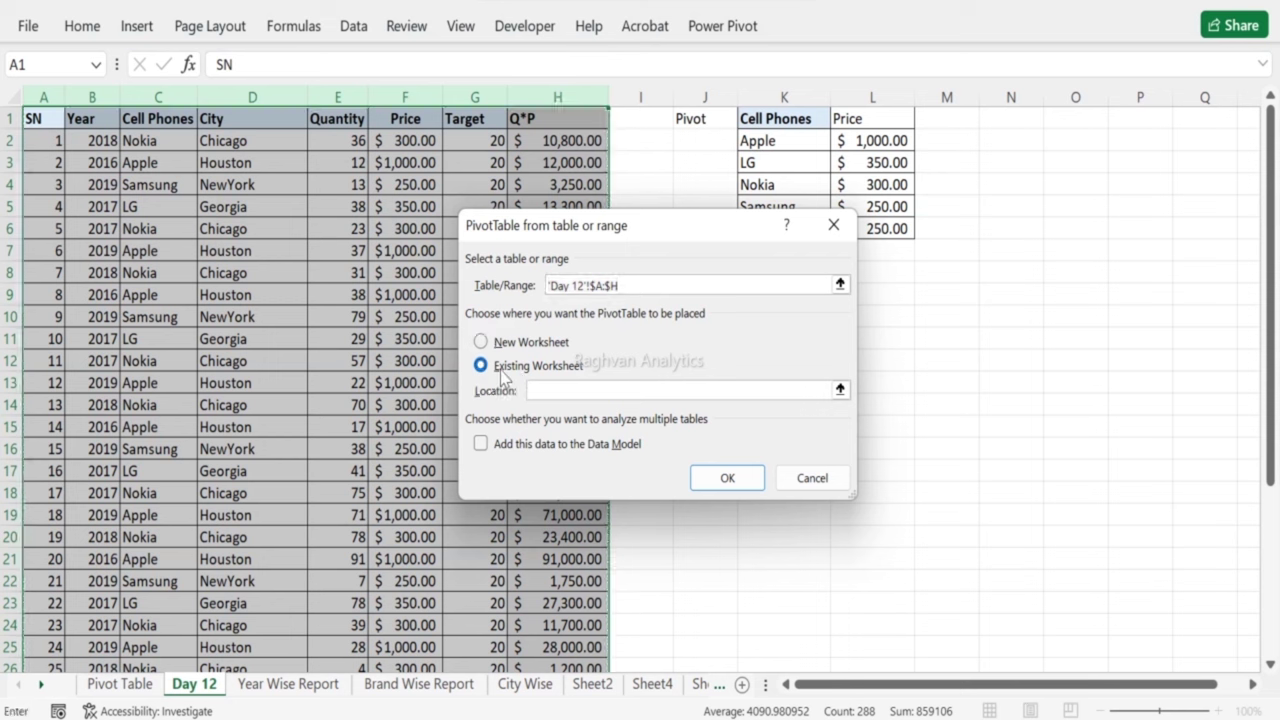
{"action": "left_click", "coordinate": [486, 343]}
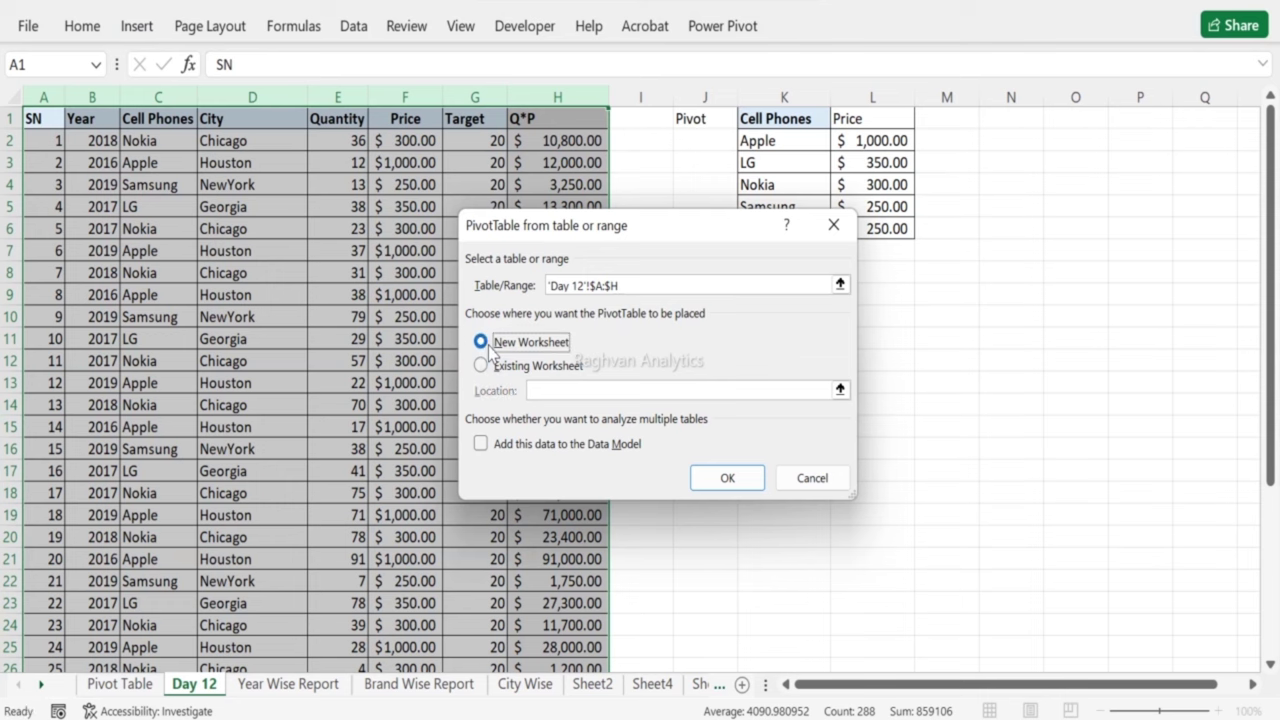
{"action": "left_click", "coordinate": [714, 480]}
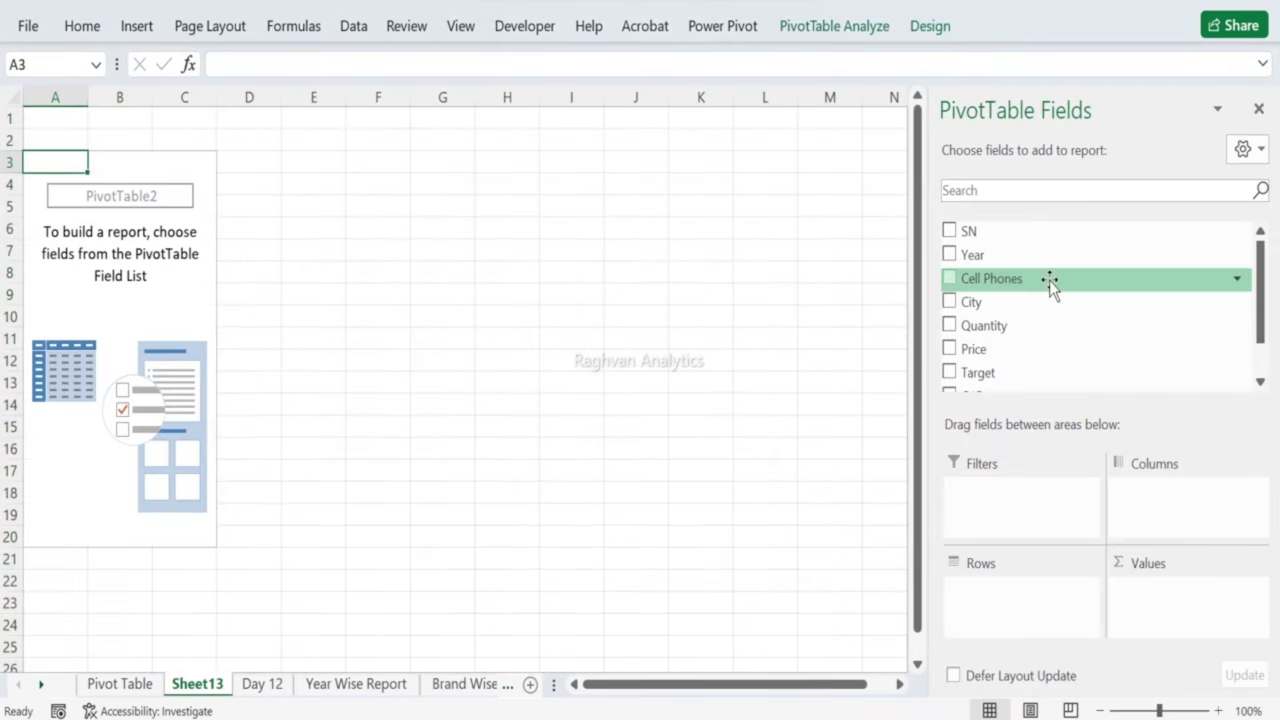
Step: Put Year in Rows and Sum of Quantity and Sum of Q*P in Values
{"action": "scroll", "coordinate": [1051, 290], "scroll_direction": "down", "scroll_amount": 1}
{"action": "scroll", "coordinate": [1052, 298], "scroll_direction": "up", "scroll_amount": 1}
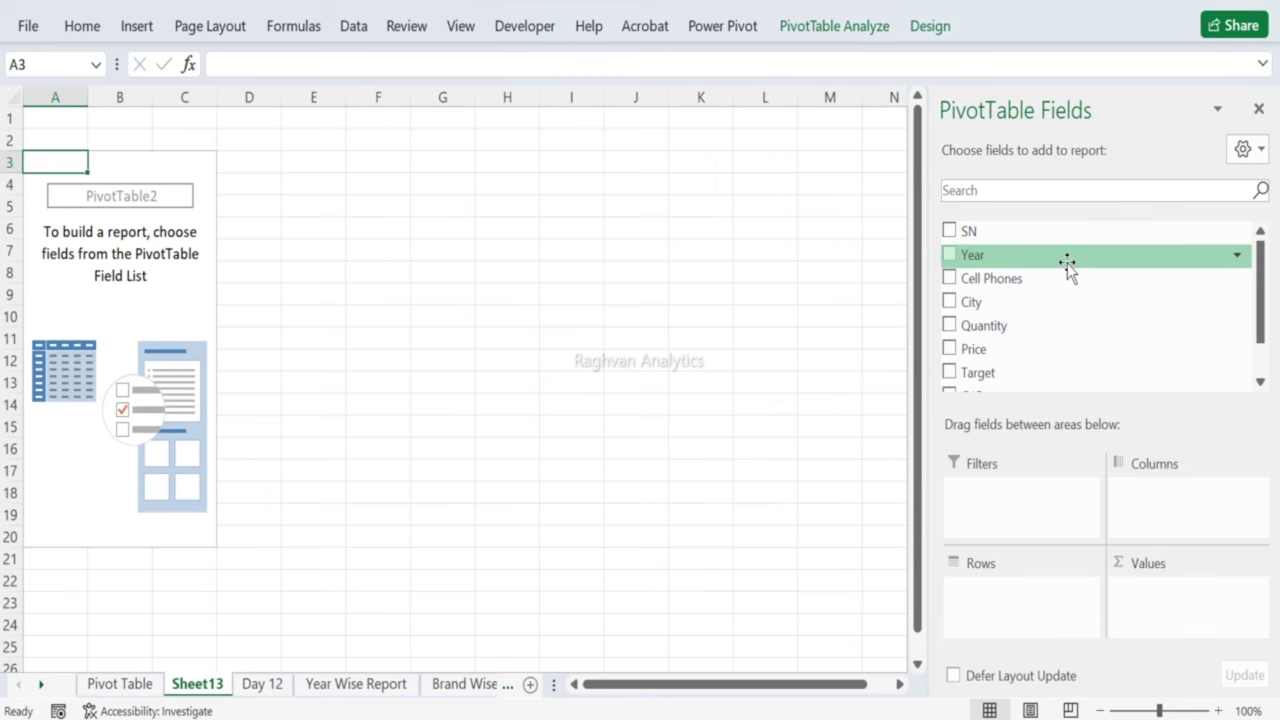
{"action": "left_click_drag", "start_coordinate": [1070, 258], "coordinate": [997, 617]}
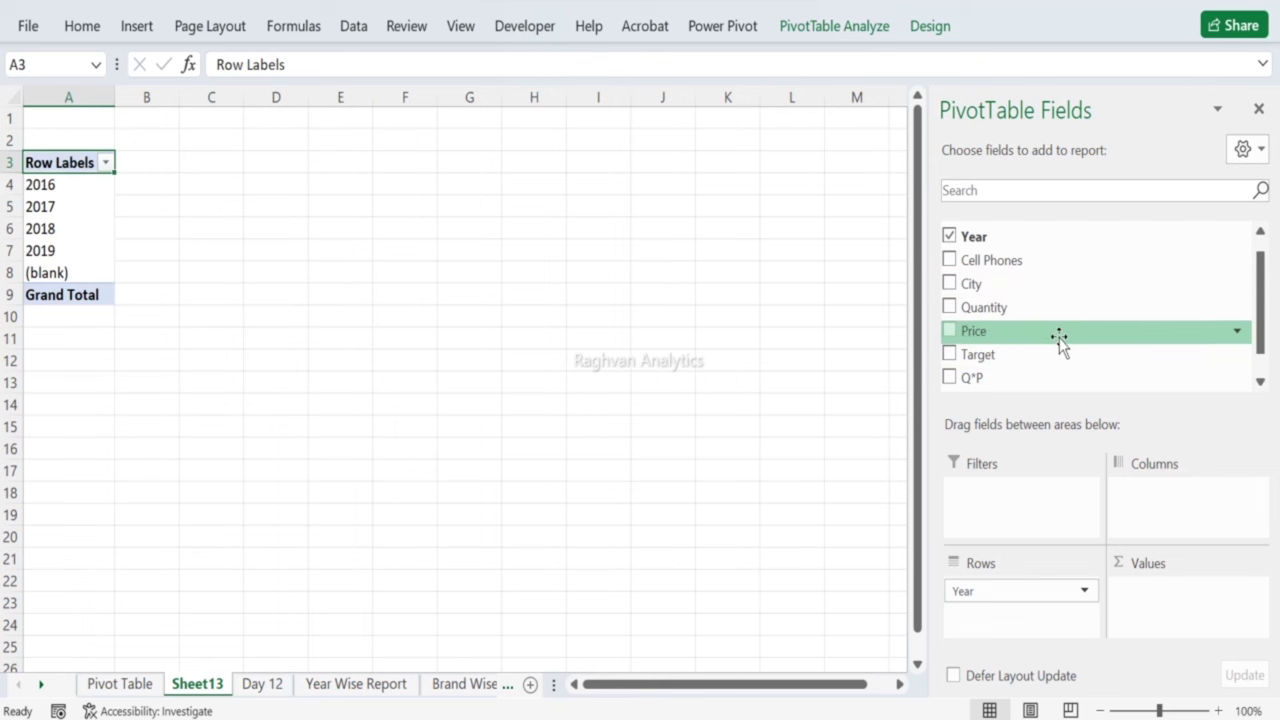
{"action": "left_click_drag", "start_coordinate": [1057, 308], "coordinate": [1174, 601]}
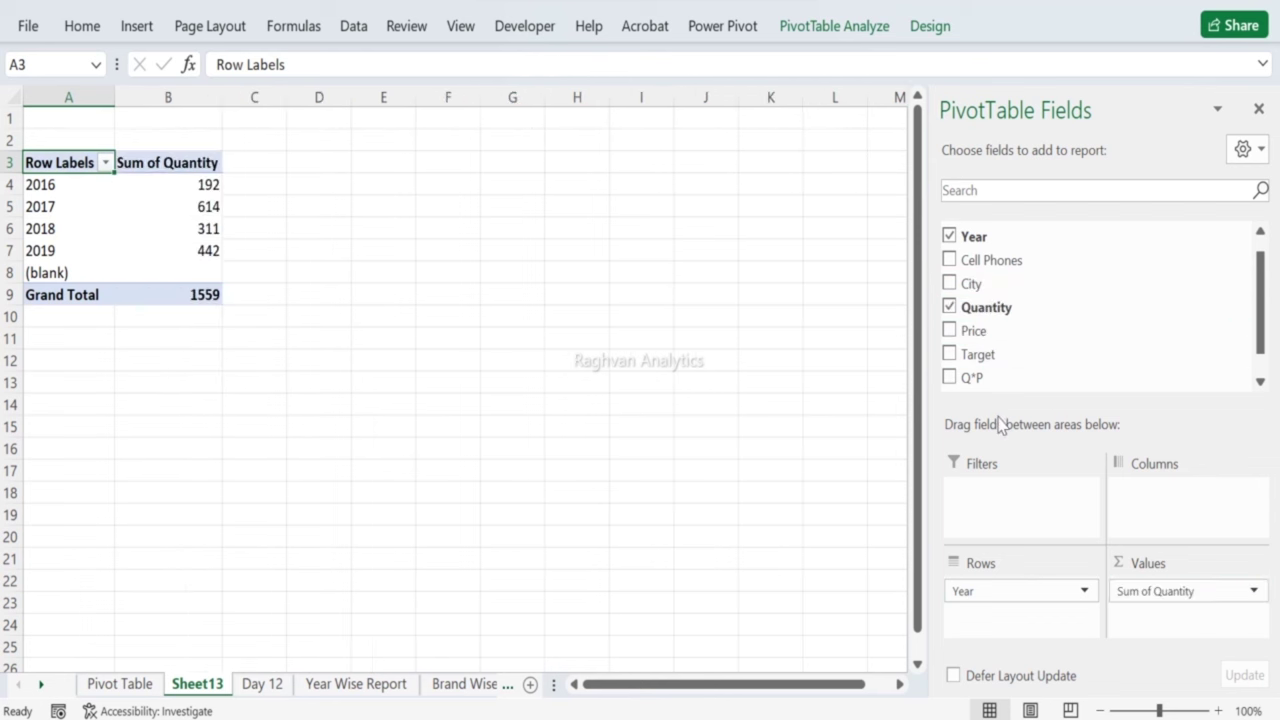
{"action": "left_click_drag", "start_coordinate": [983, 378], "coordinate": [1129, 620]}
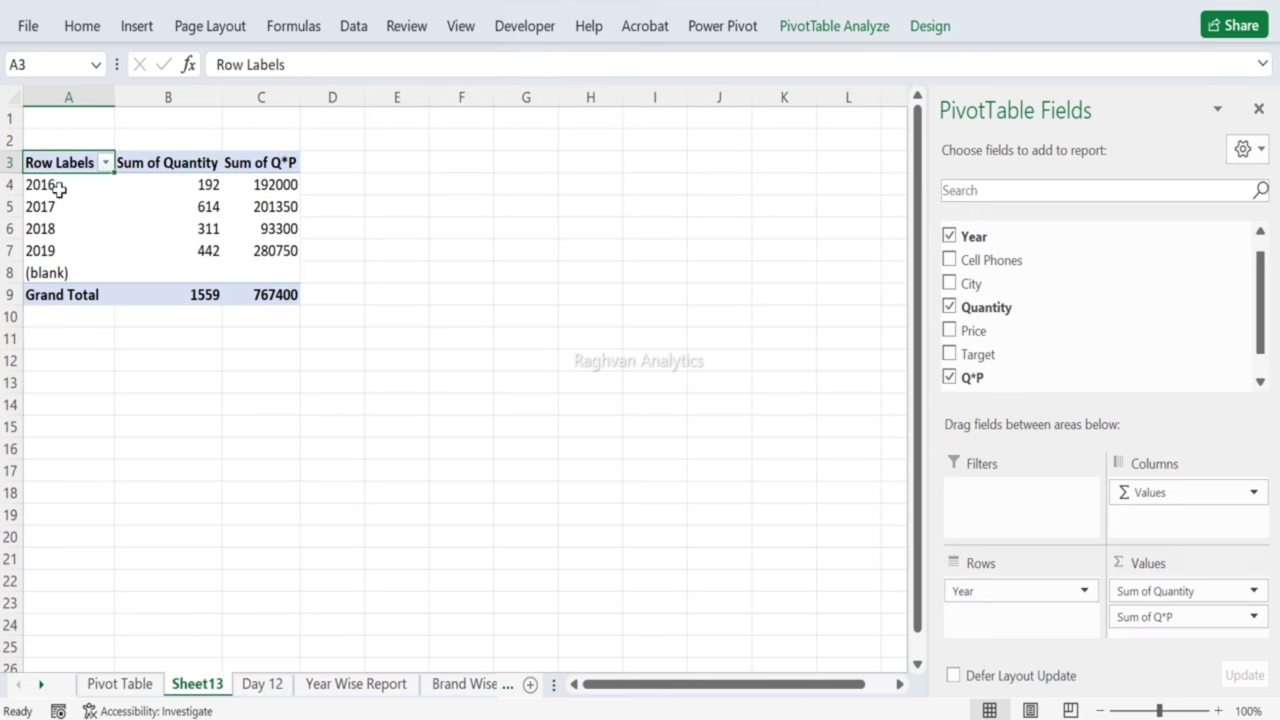
Step: Copy the year totals and filter the (blank) year out of the pivot
{"action": "left_click_drag", "start_coordinate": [37, 184], "coordinate": [76, 241]}
{"action": "key", "text": "ctrl+c"}
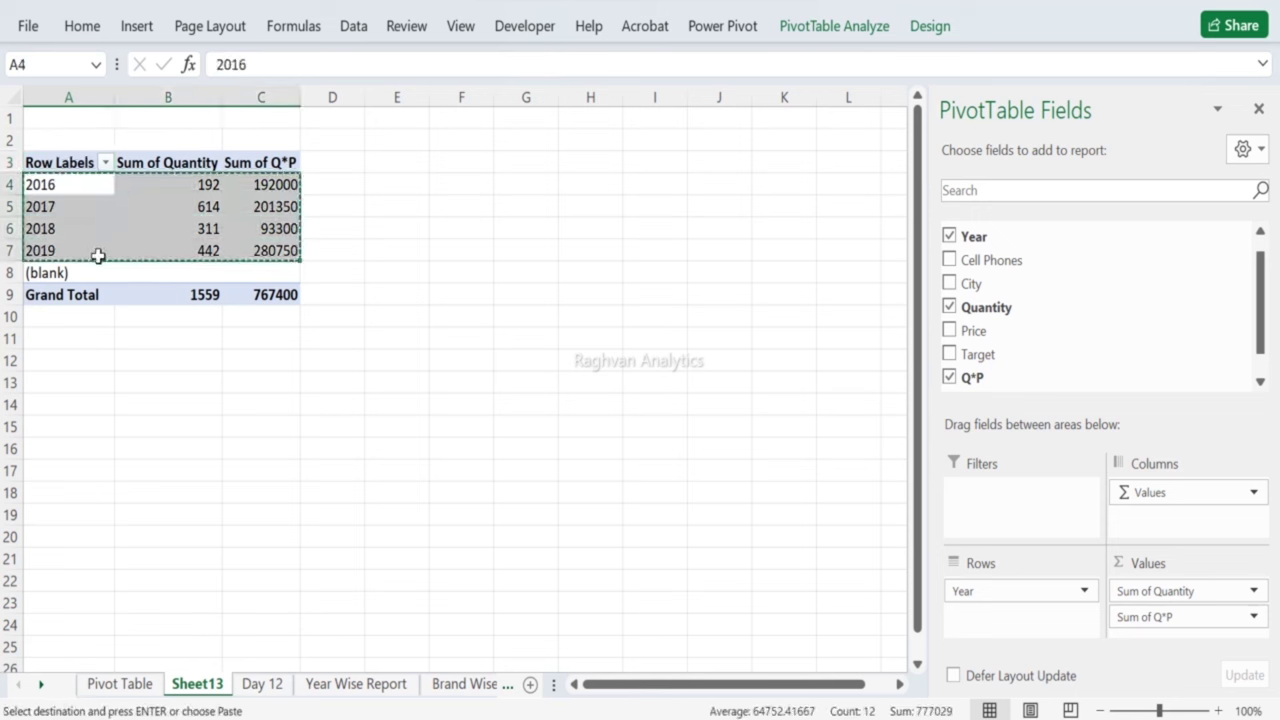
{"action": "left_click", "coordinate": [105, 162]}
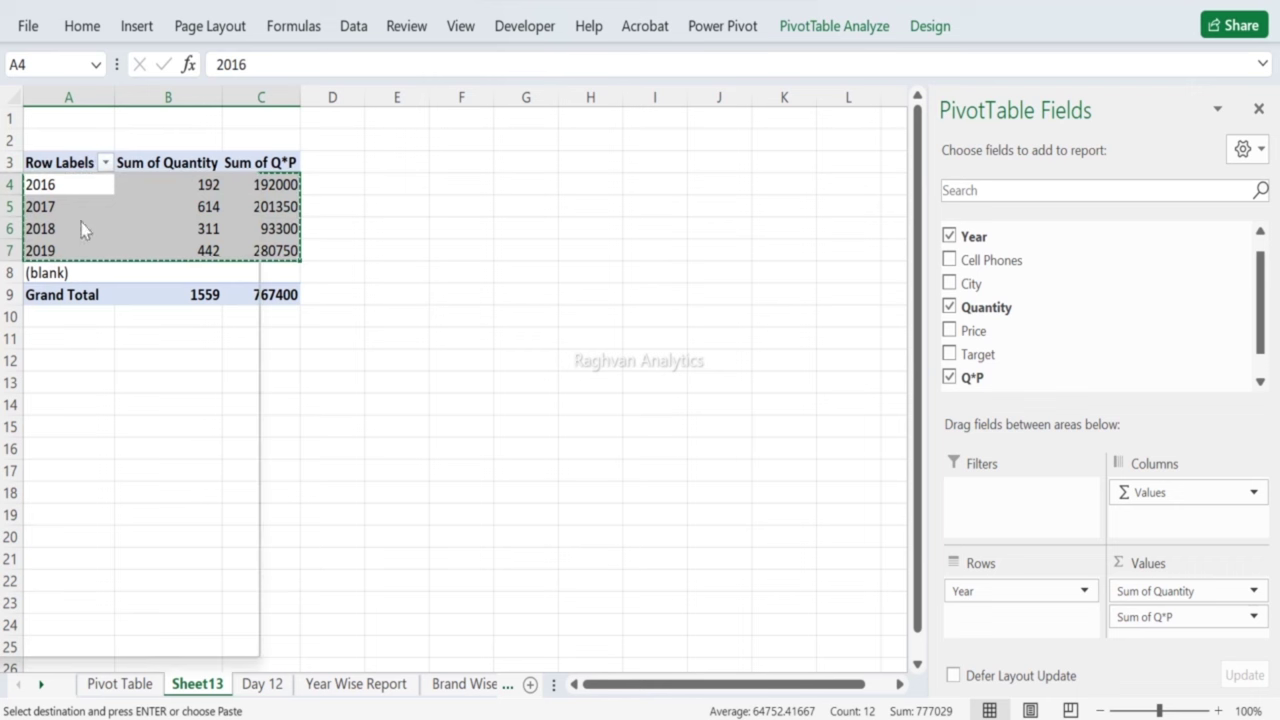
{"action": "left_click", "coordinate": [42, 516]}
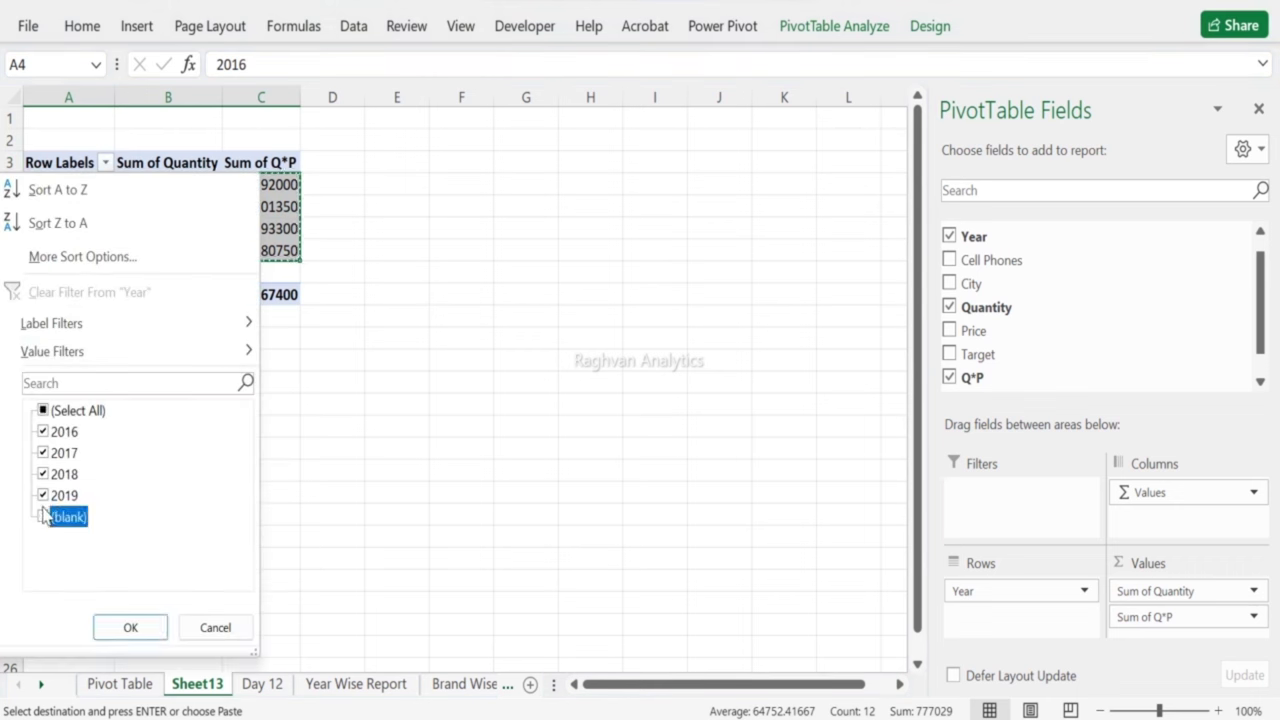
{"action": "left_click", "coordinate": [125, 626]}
{"action": "left_click_drag", "start_coordinate": [91, 166], "coordinate": [265, 281]}
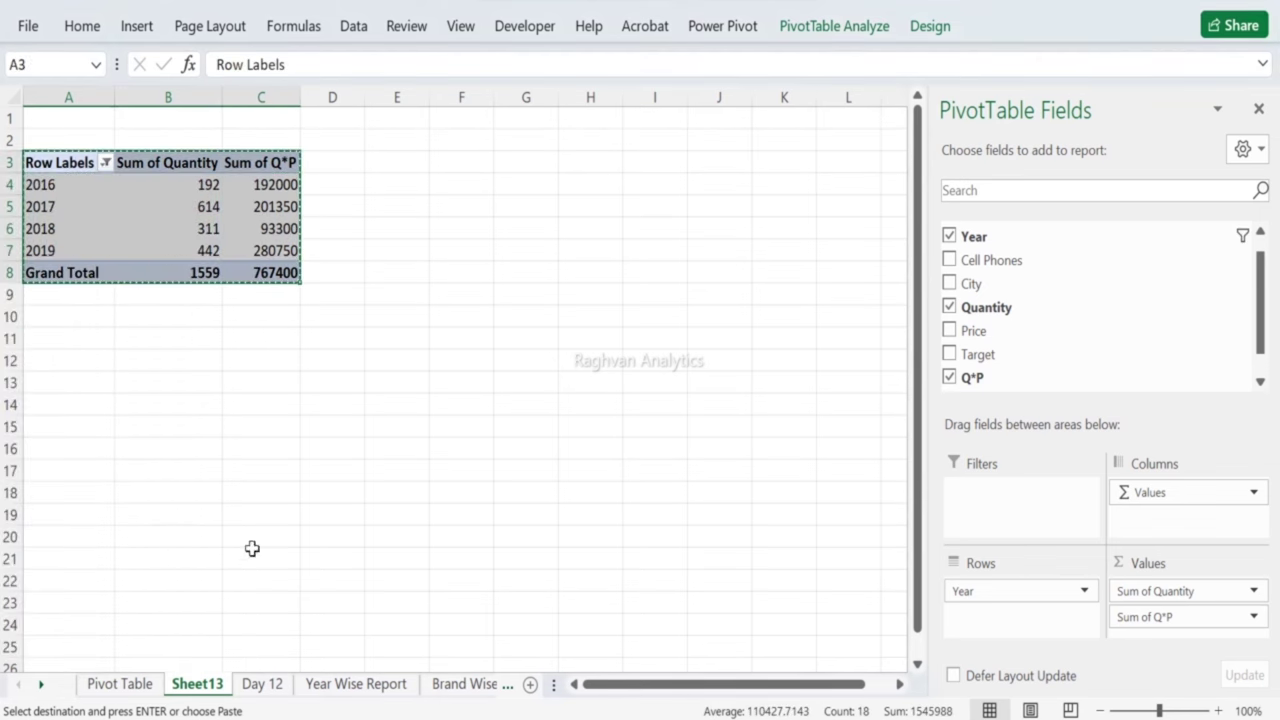
{"action": "left_click", "coordinate": [329, 686]}
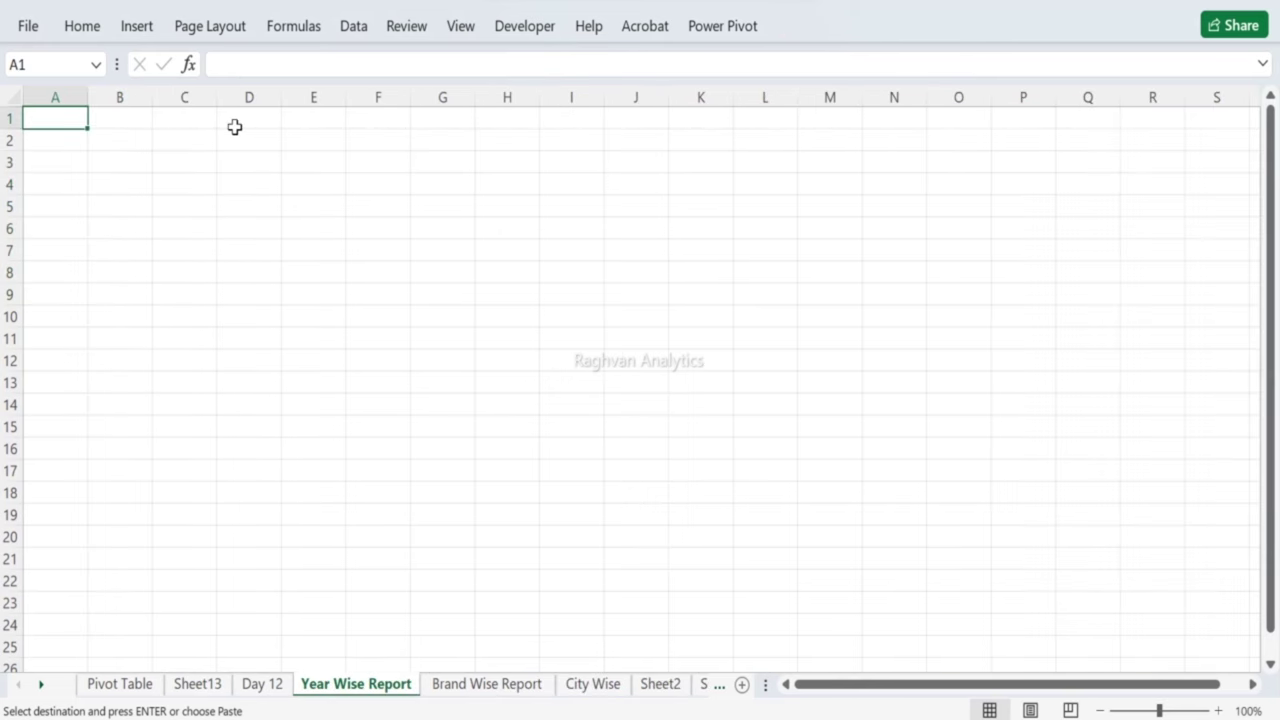
Step: Paste the year totals as values into A1 and autofit columns A–C
{"action": "right_click", "coordinate": [53, 117]}
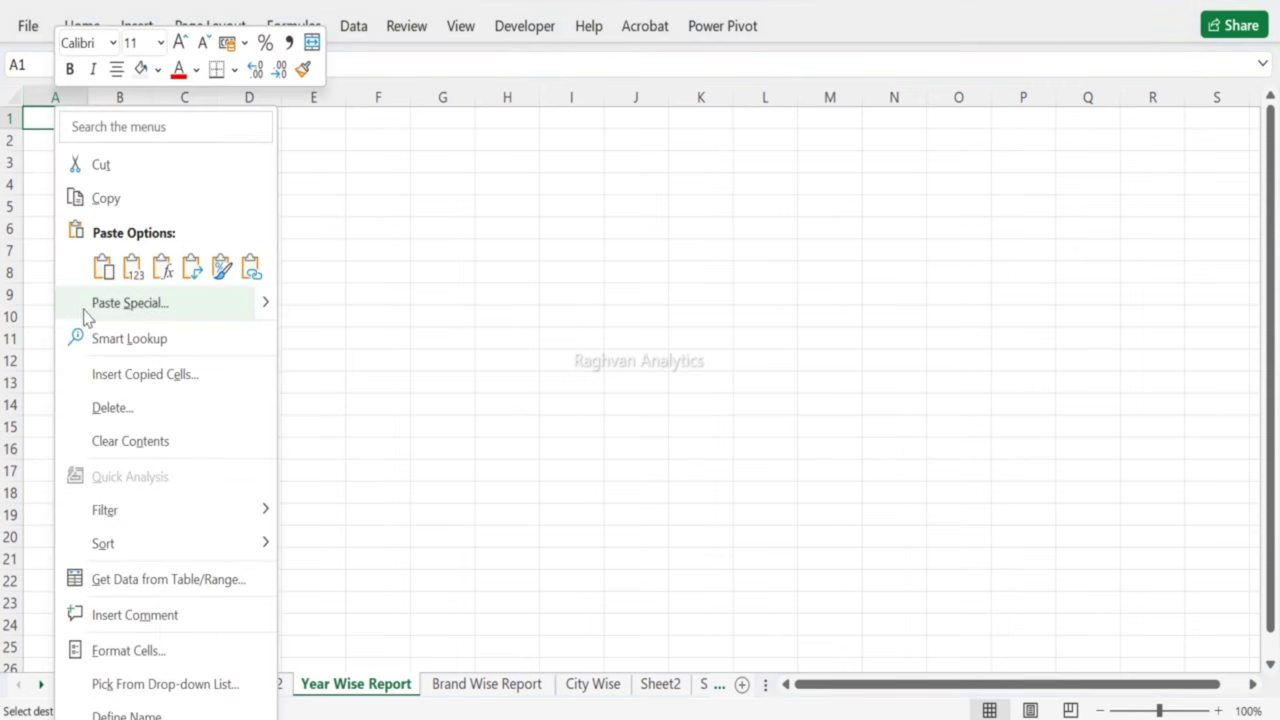
{"action": "left_click", "coordinate": [201, 312]}
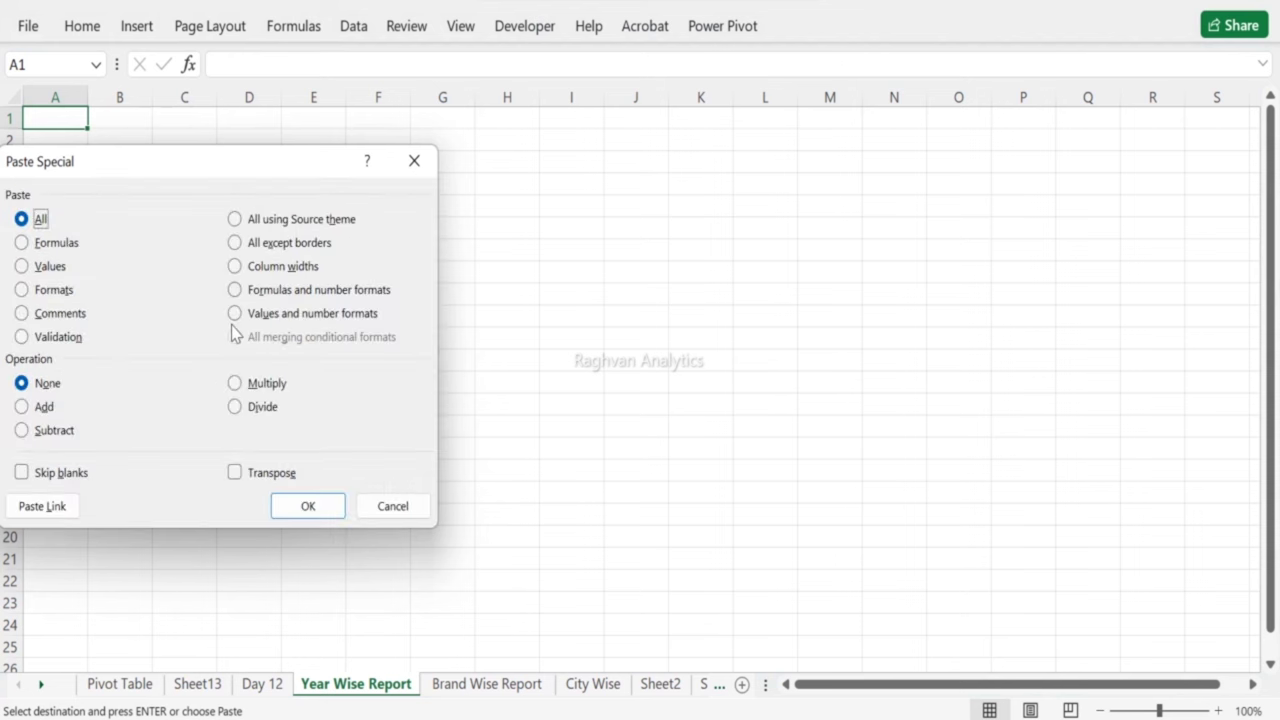
{"action": "left_click", "coordinate": [62, 268]}
{"action": "left_click", "coordinate": [309, 510]}
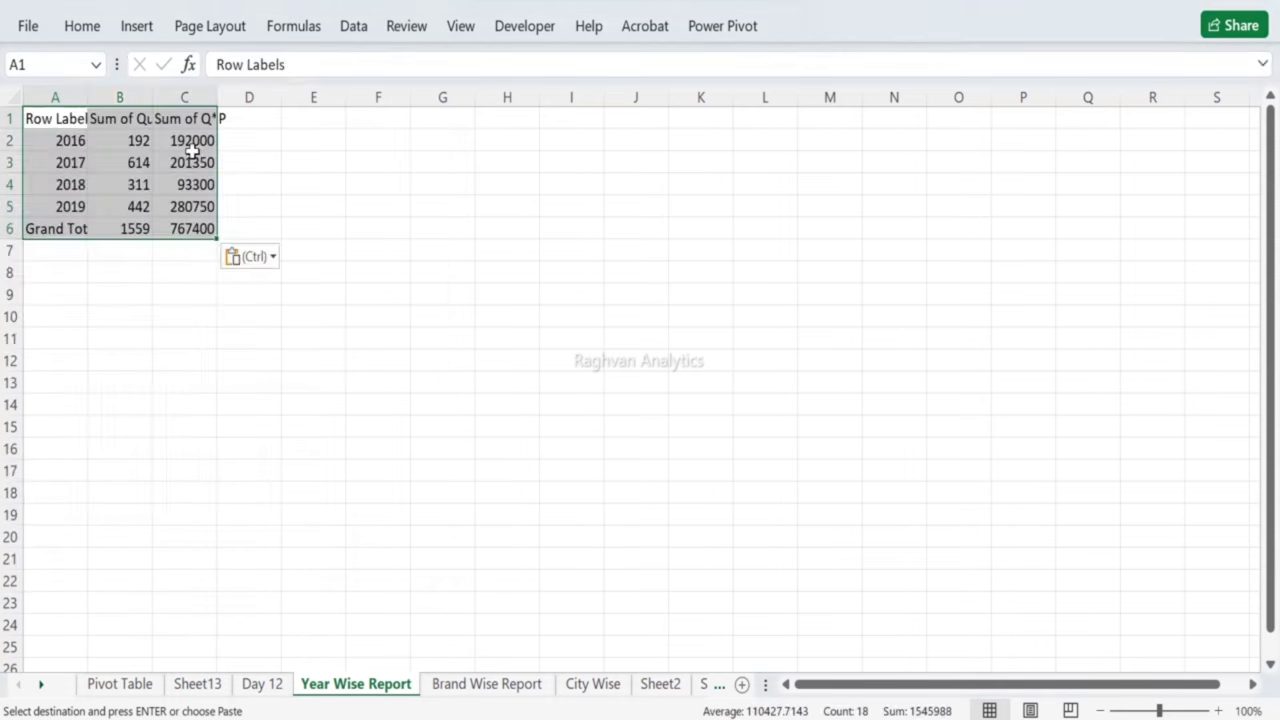
{"action": "double_click", "coordinate": [80, 98]}
{"action": "left_click", "coordinate": [88, 92]}
{"action": "left_click_drag", "start_coordinate": [88, 88], "coordinate": [220, 93]}
{"action": "double_click", "coordinate": [239, 91]}
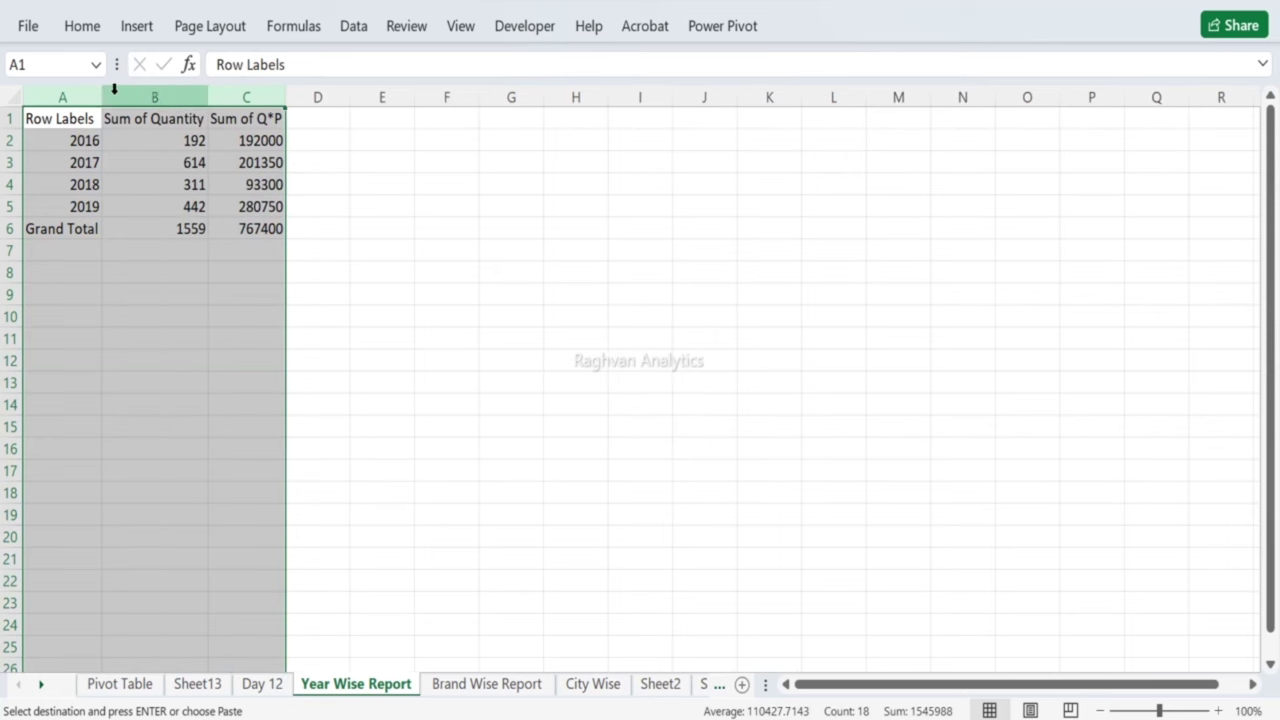
Step: Rename the A1 header to Year and apply All Borders to A1:C6
{"action": "left_click", "coordinate": [55, 116]}
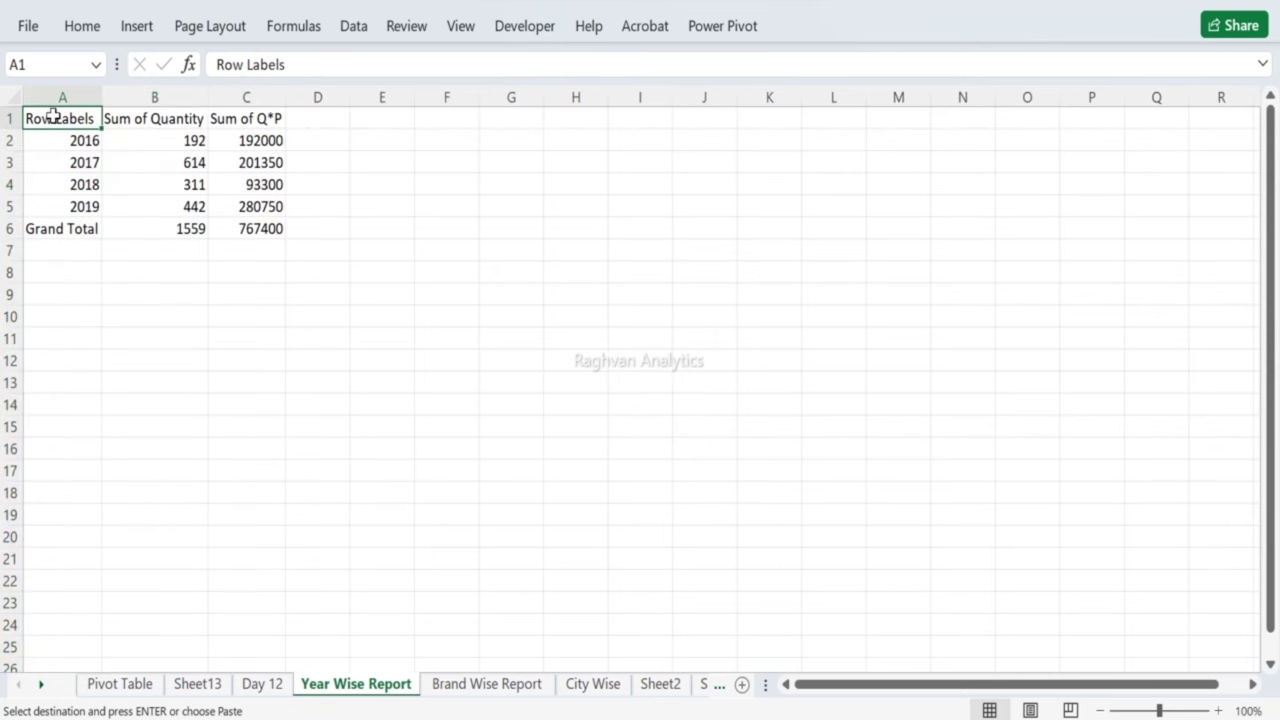
{"action": "type", "text": "Year"}
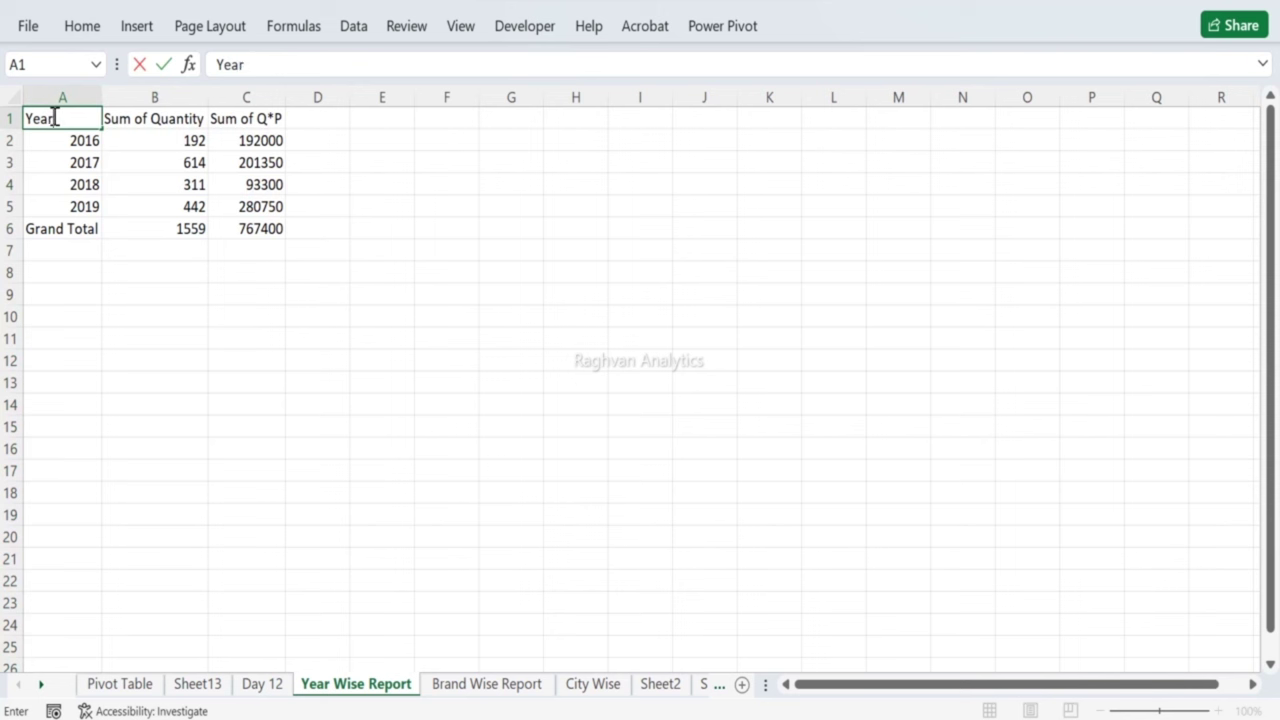
{"action": "key", "text": "Return"}
{"action": "left_click_drag", "start_coordinate": [63, 116], "coordinate": [276, 230]}
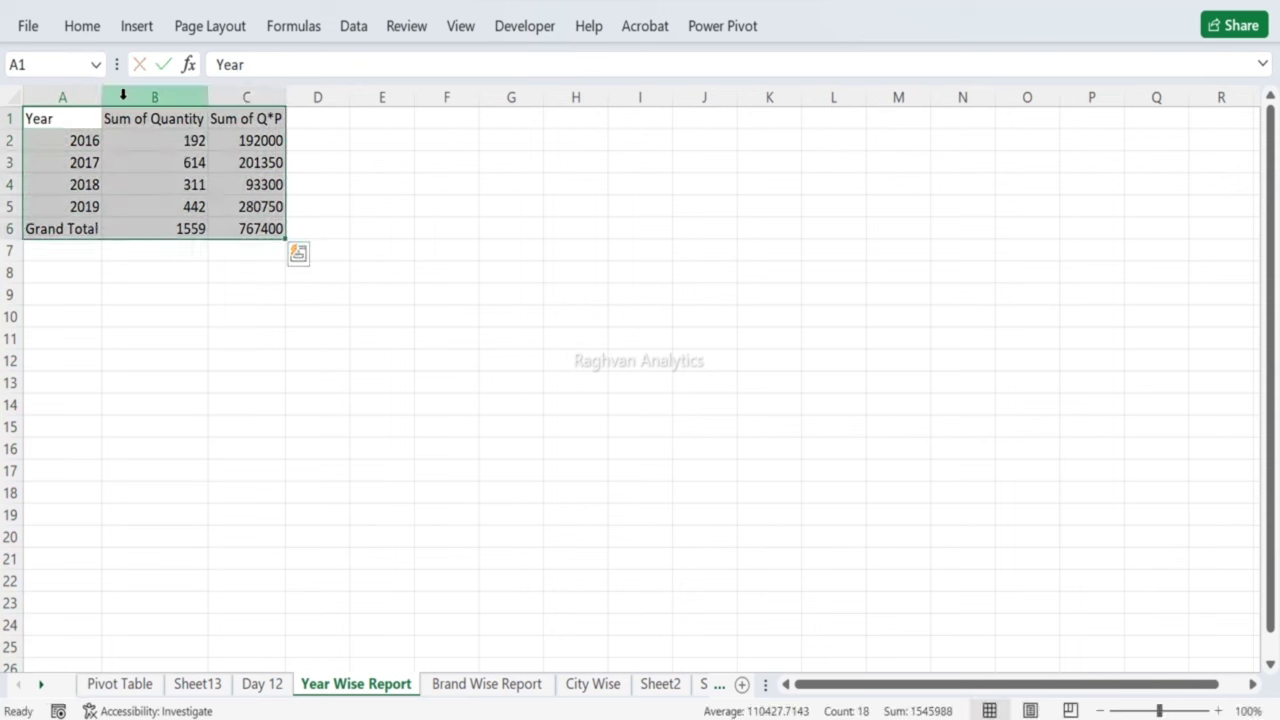
{"action": "left_click", "coordinate": [84, 26]}
{"action": "left_click", "coordinate": [296, 105]}
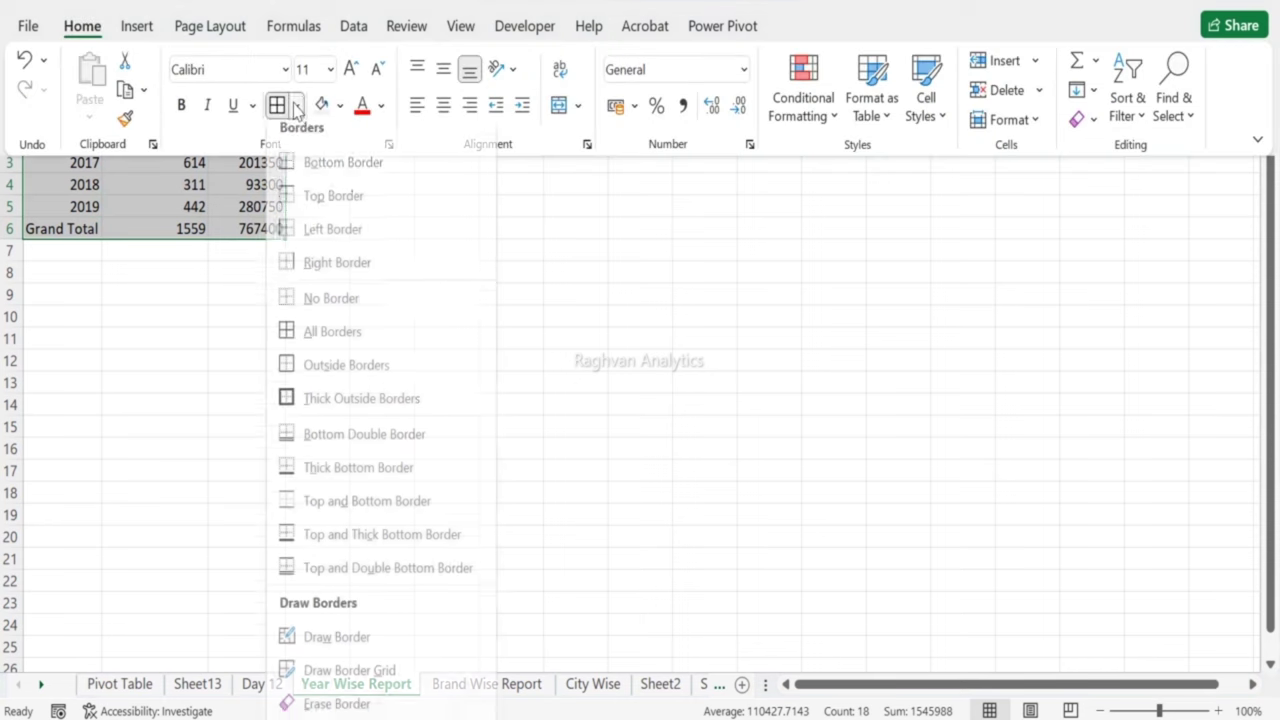
{"action": "left_click", "coordinate": [328, 343]}
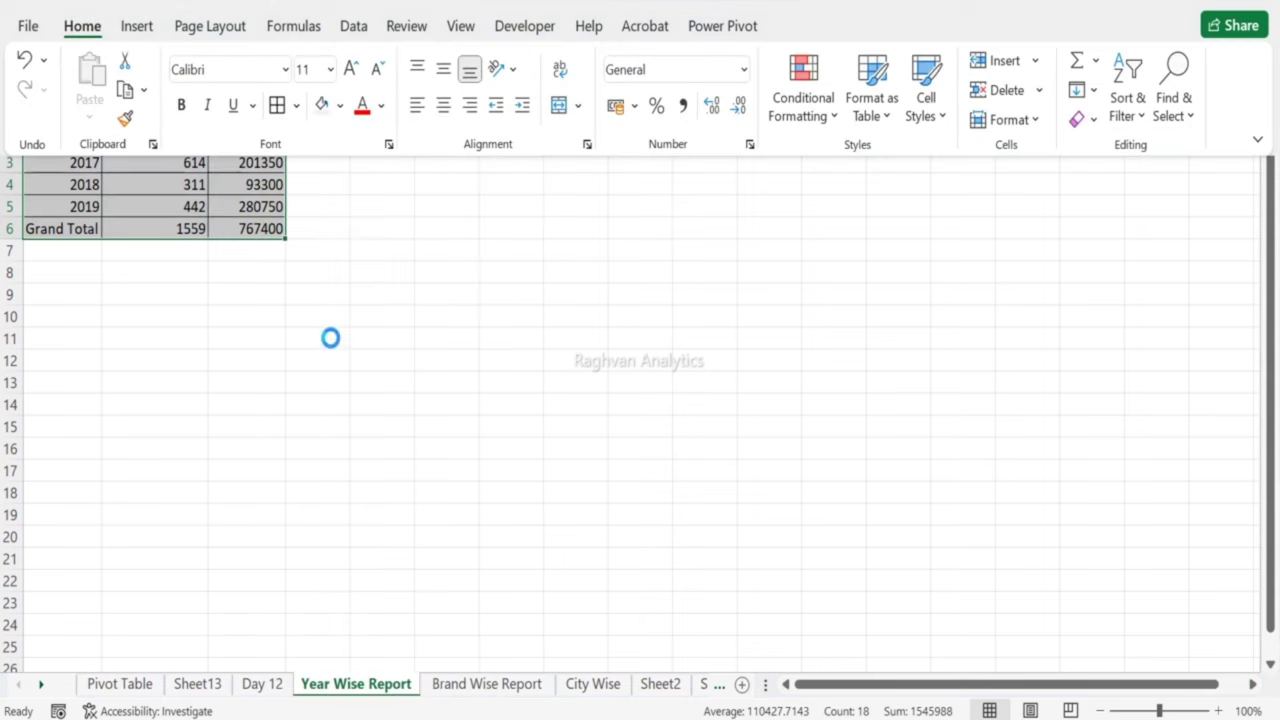
Step: Bold the Grand Total row A6:C6 and the header row A1:C1
{"action": "left_click", "coordinate": [68, 221]}
{"action": "left_click_drag", "start_coordinate": [68, 221], "coordinate": [270, 232]}
{"action": "left_click", "coordinate": [83, 25]}
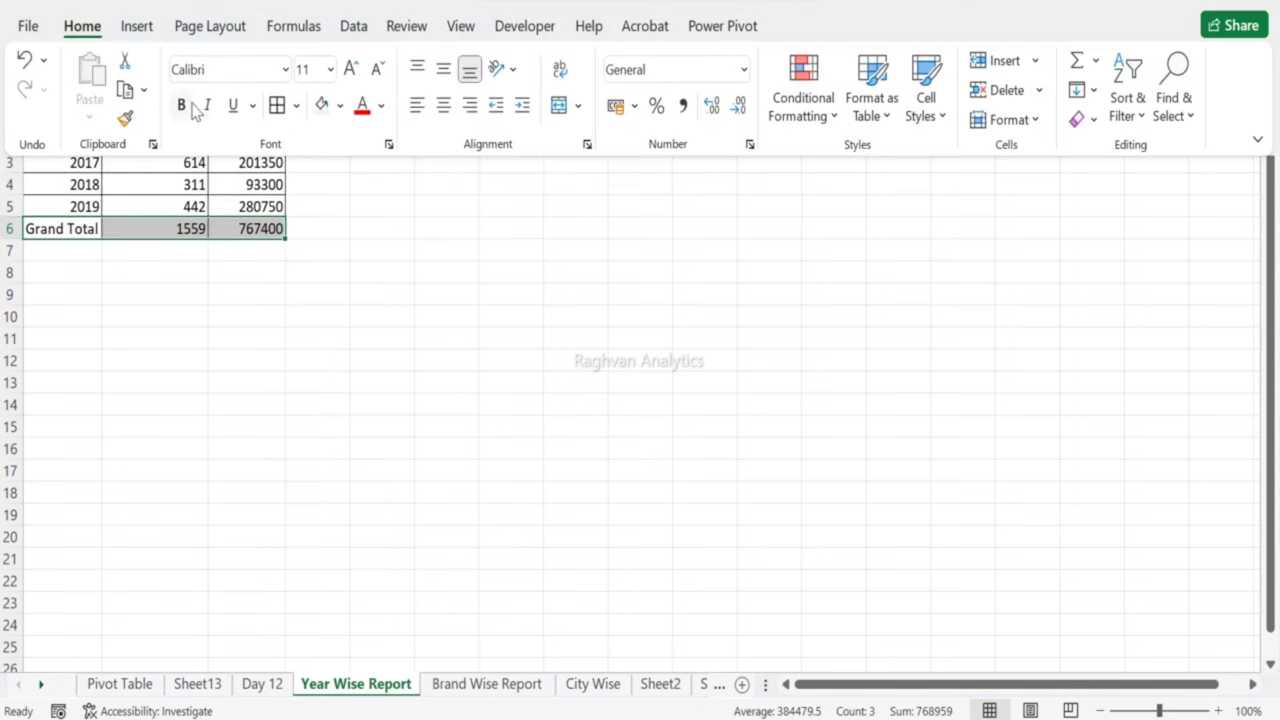
{"action": "left_click", "coordinate": [181, 105]}
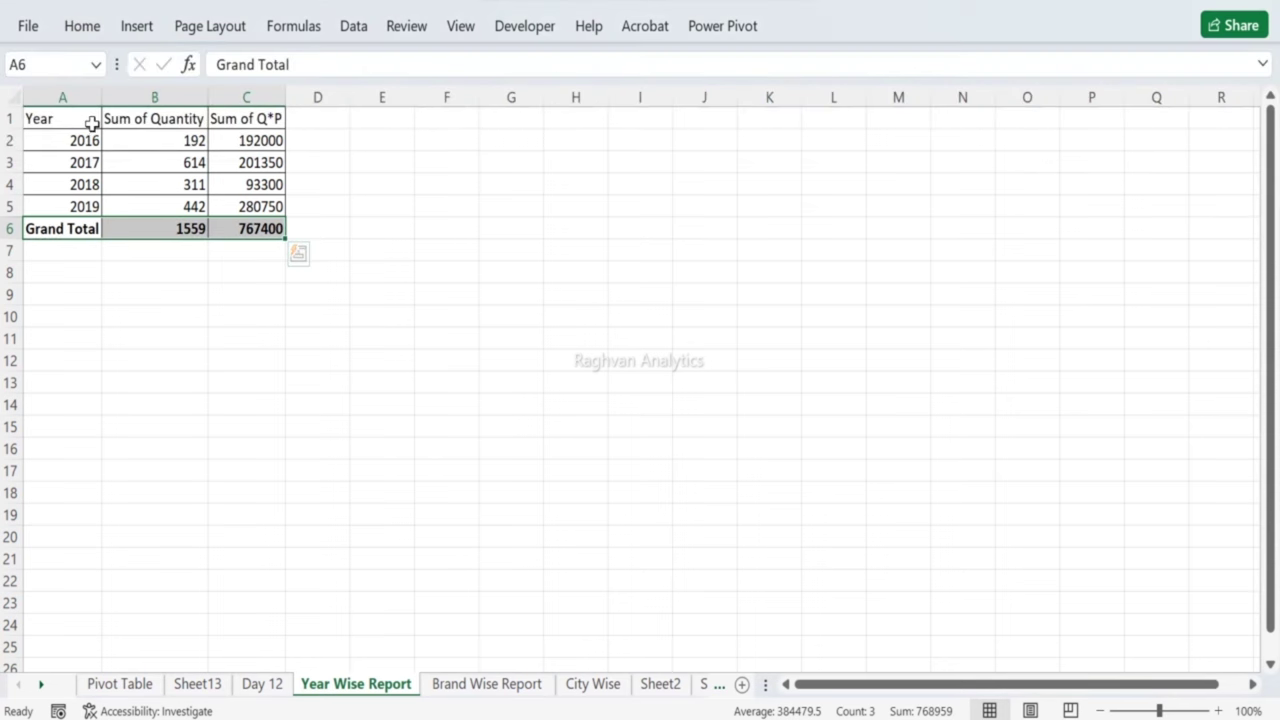
{"action": "left_click_drag", "start_coordinate": [85, 121], "coordinate": [280, 118]}
{"action": "left_click", "coordinate": [84, 28]}
{"action": "left_click", "coordinate": [181, 103]}
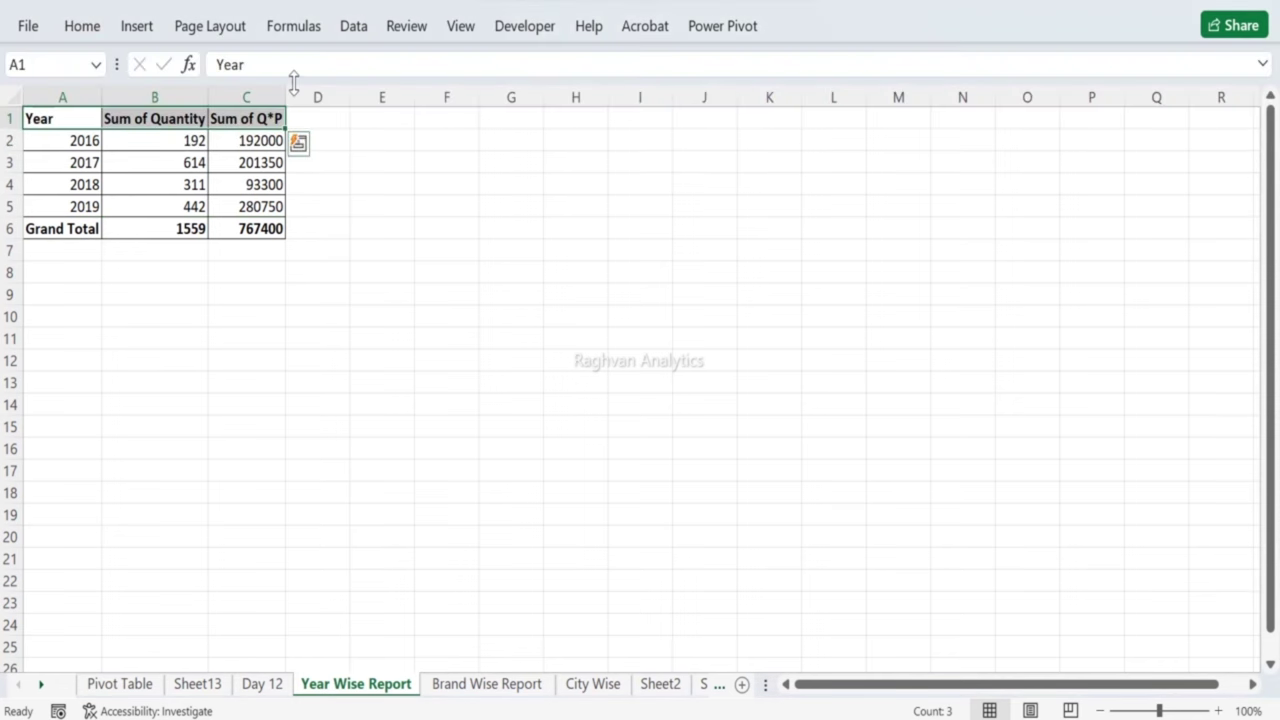
{"action": "left_click", "coordinate": [186, 176]}
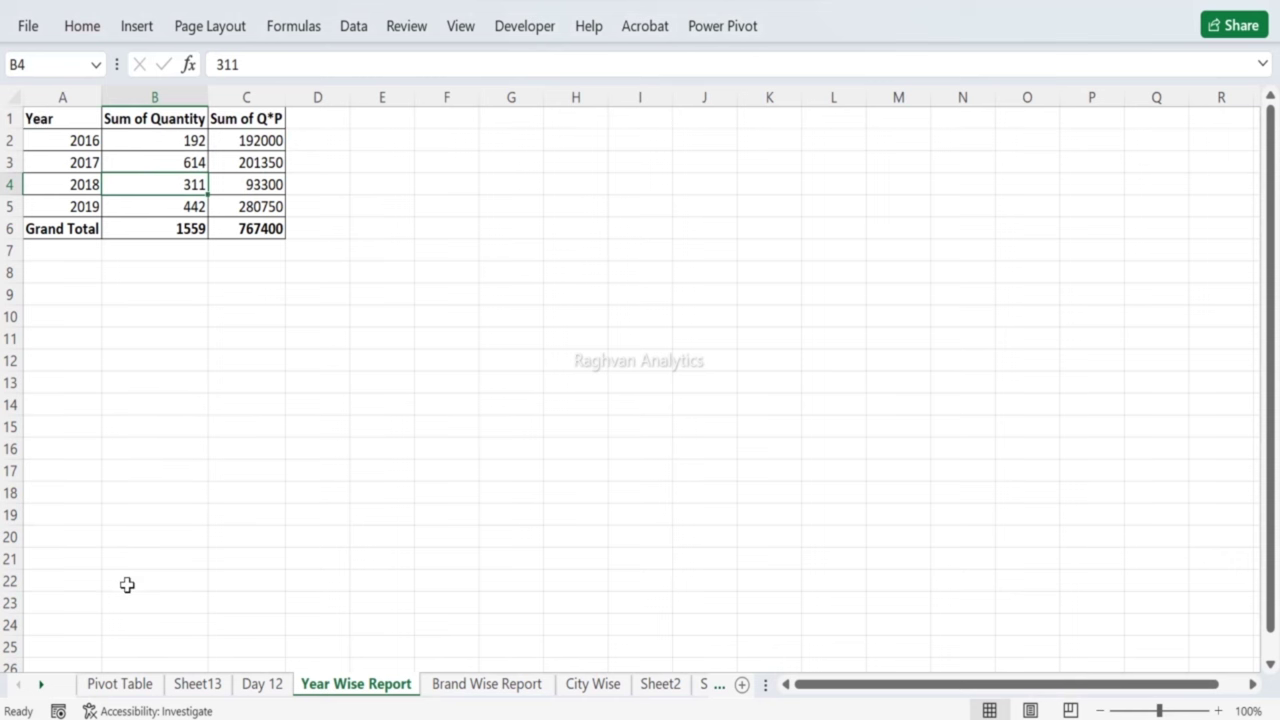
{"action": "left_click", "coordinate": [124, 684]}
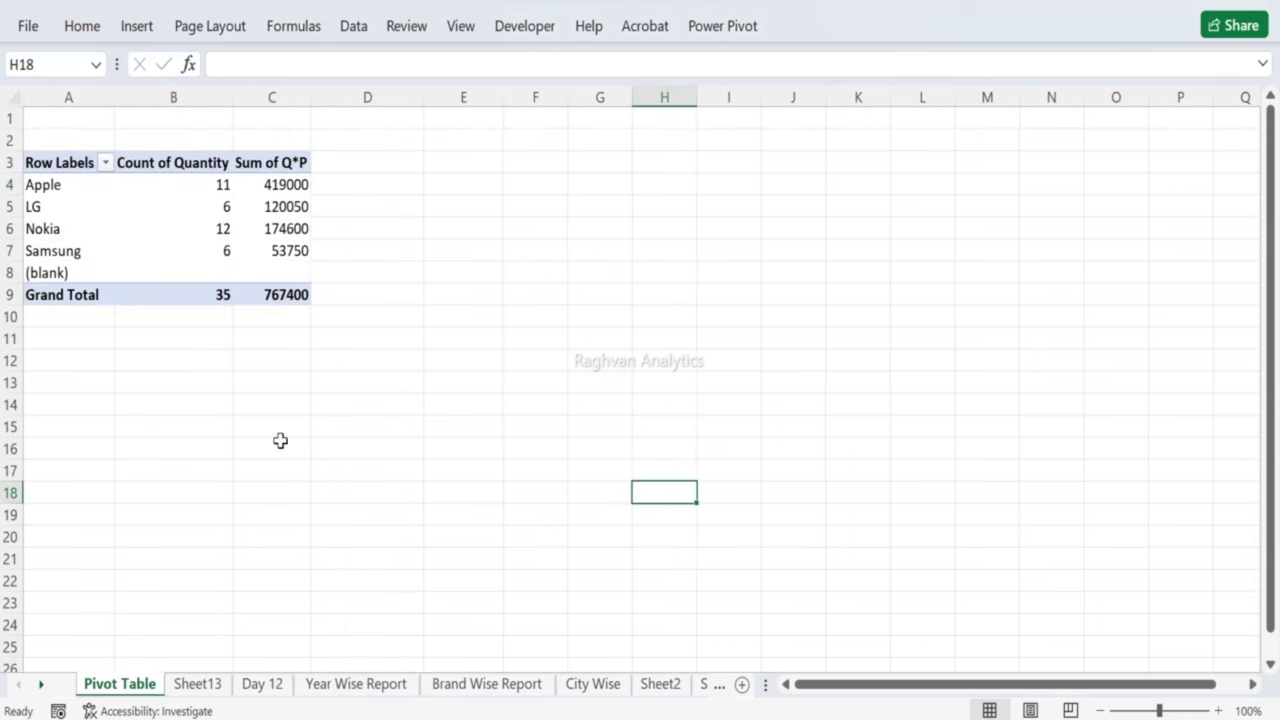
Step: Add Cell Phones as a report filter on the Sheet13 year pivot
{"action": "left_click", "coordinate": [245, 181]}
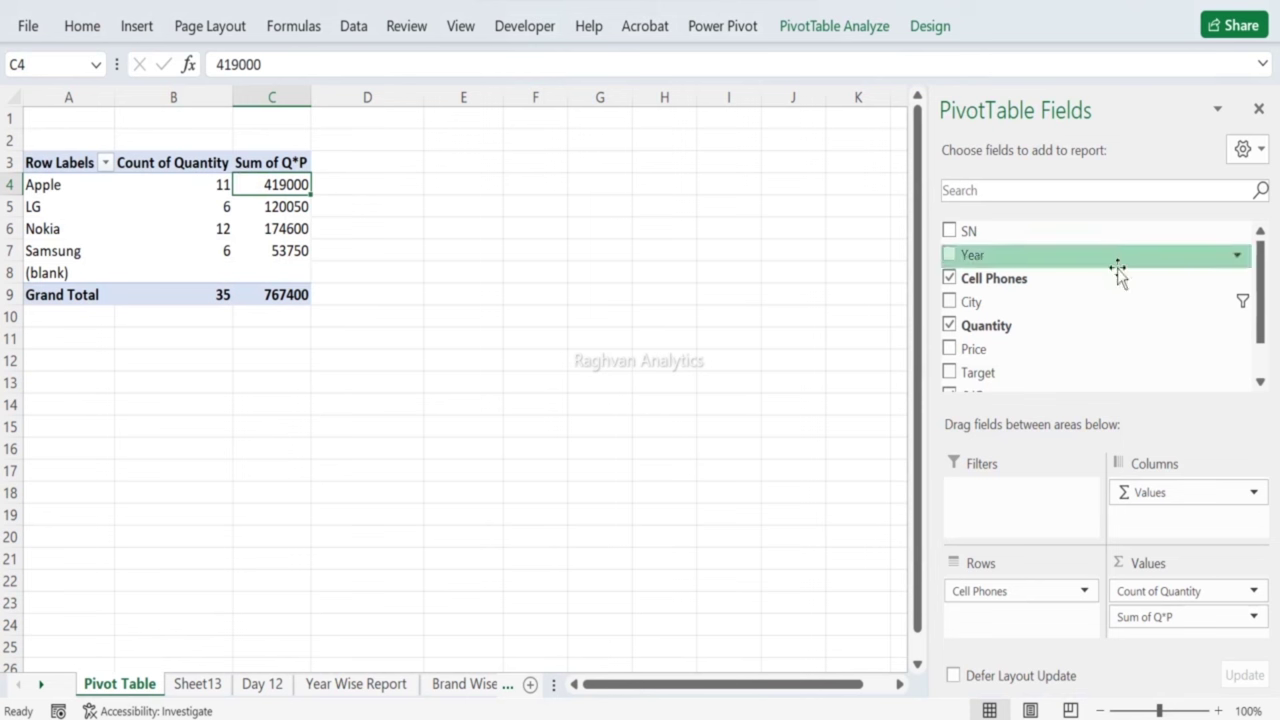
{"action": "scroll", "coordinate": [1096, 335], "scroll_direction": "down", "scroll_amount": 1}
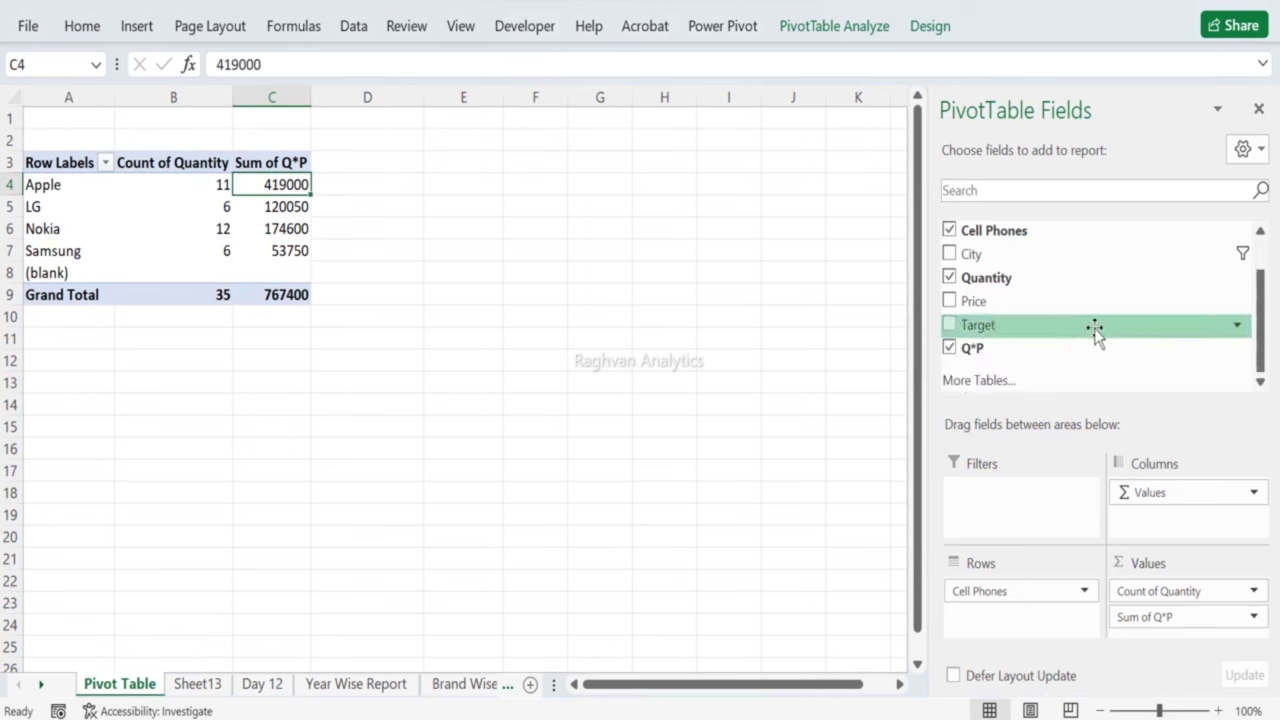
{"action": "scroll", "coordinate": [1096, 333], "scroll_direction": "up", "scroll_amount": 1}
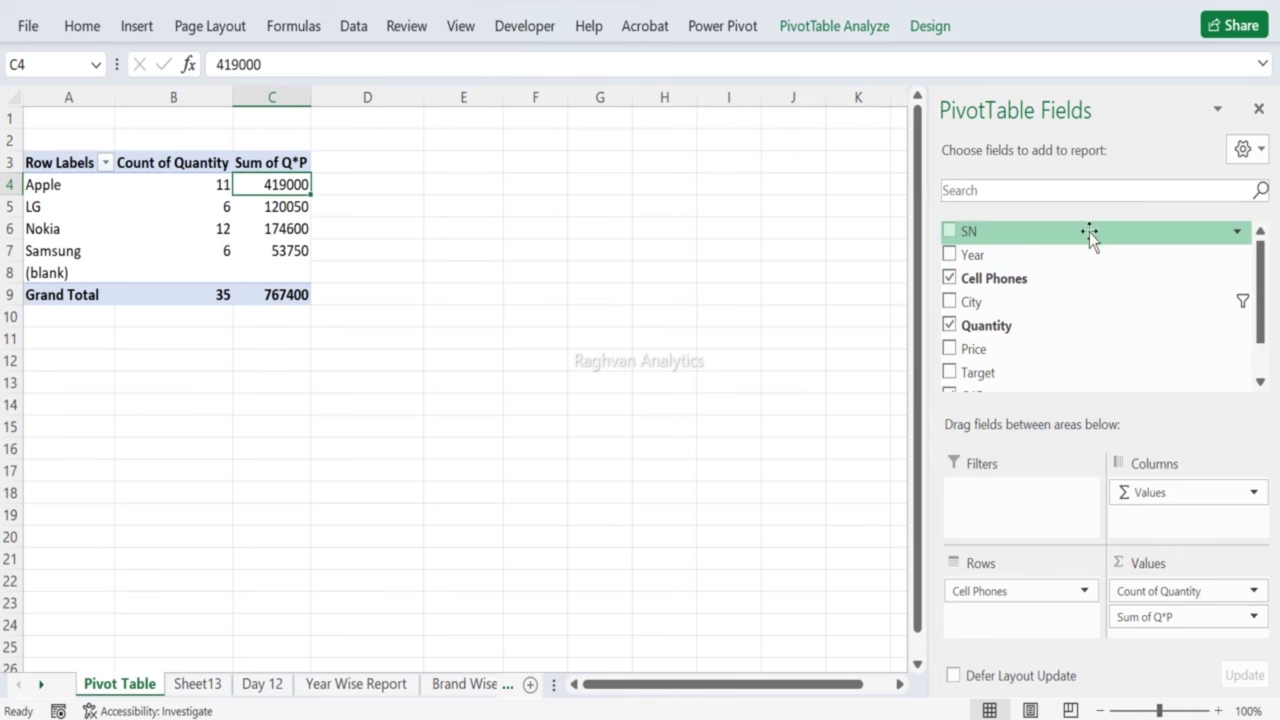
{"action": "left_click", "coordinate": [199, 688]}
{"action": "left_click", "coordinate": [153, 177]}
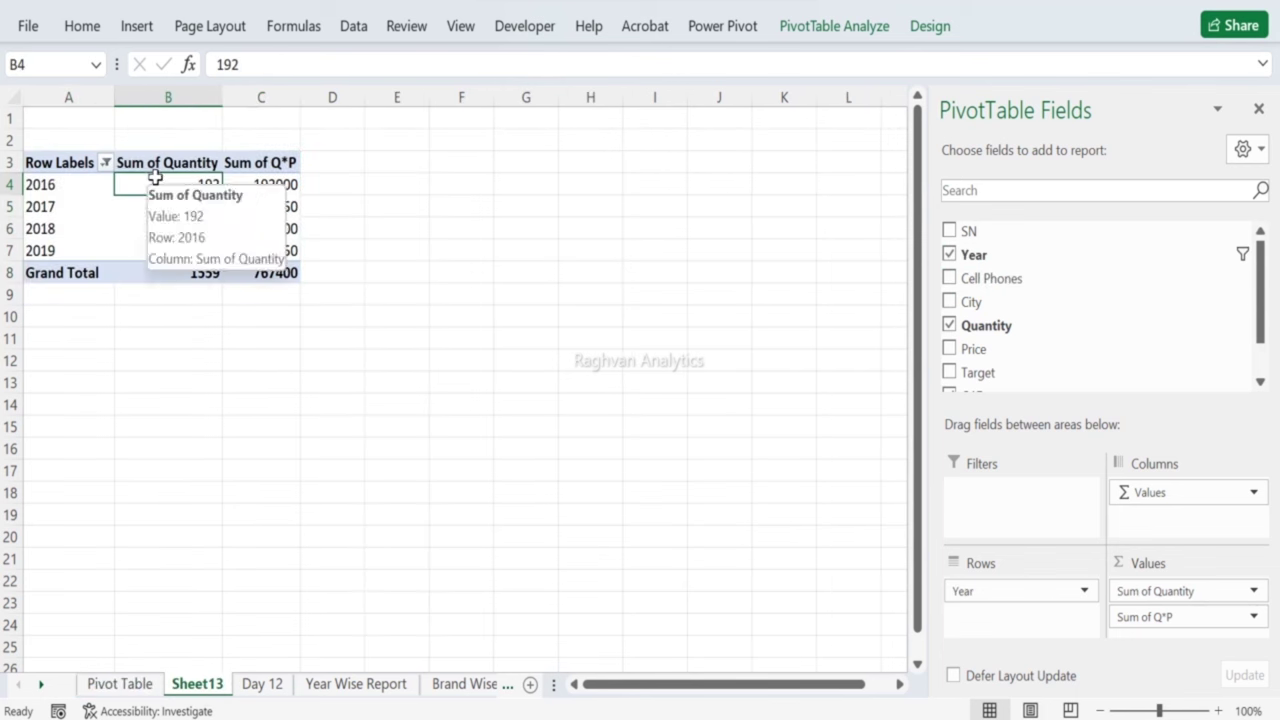
{"action": "scroll", "coordinate": [1130, 263], "scroll_direction": "down", "scroll_amount": 1}
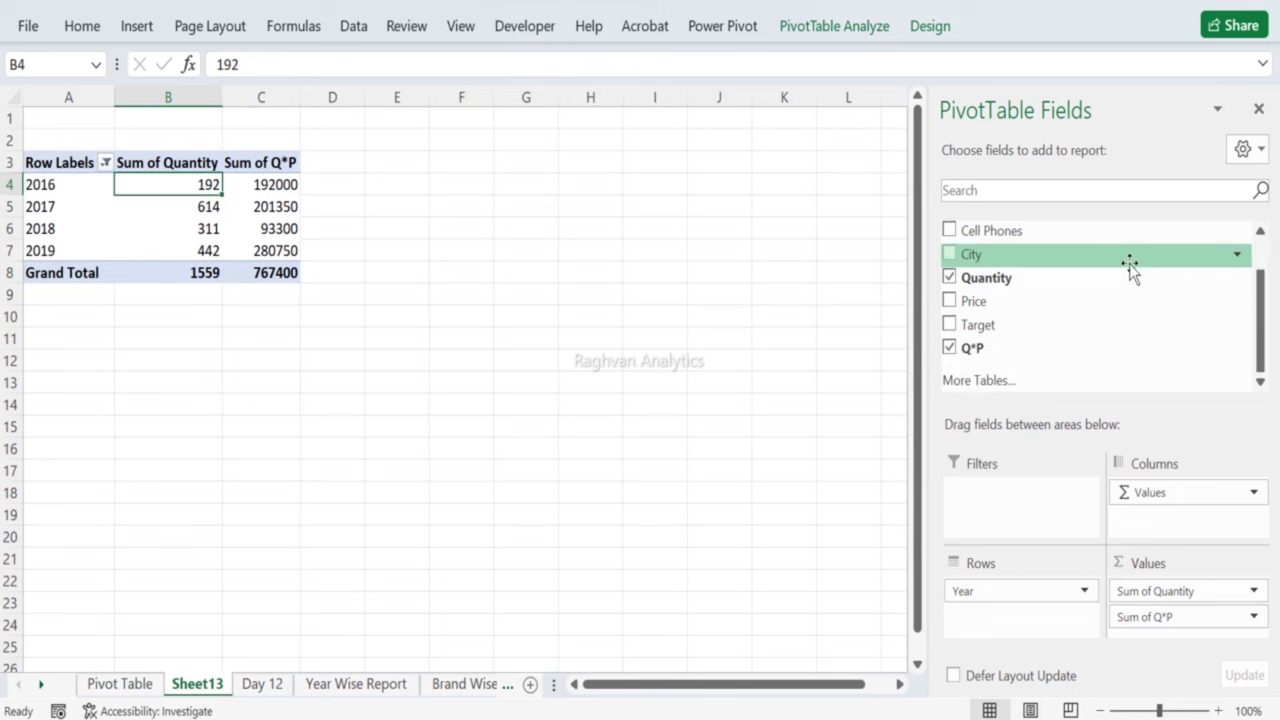
{"action": "scroll", "coordinate": [1069, 309], "scroll_direction": "up", "scroll_amount": 1}
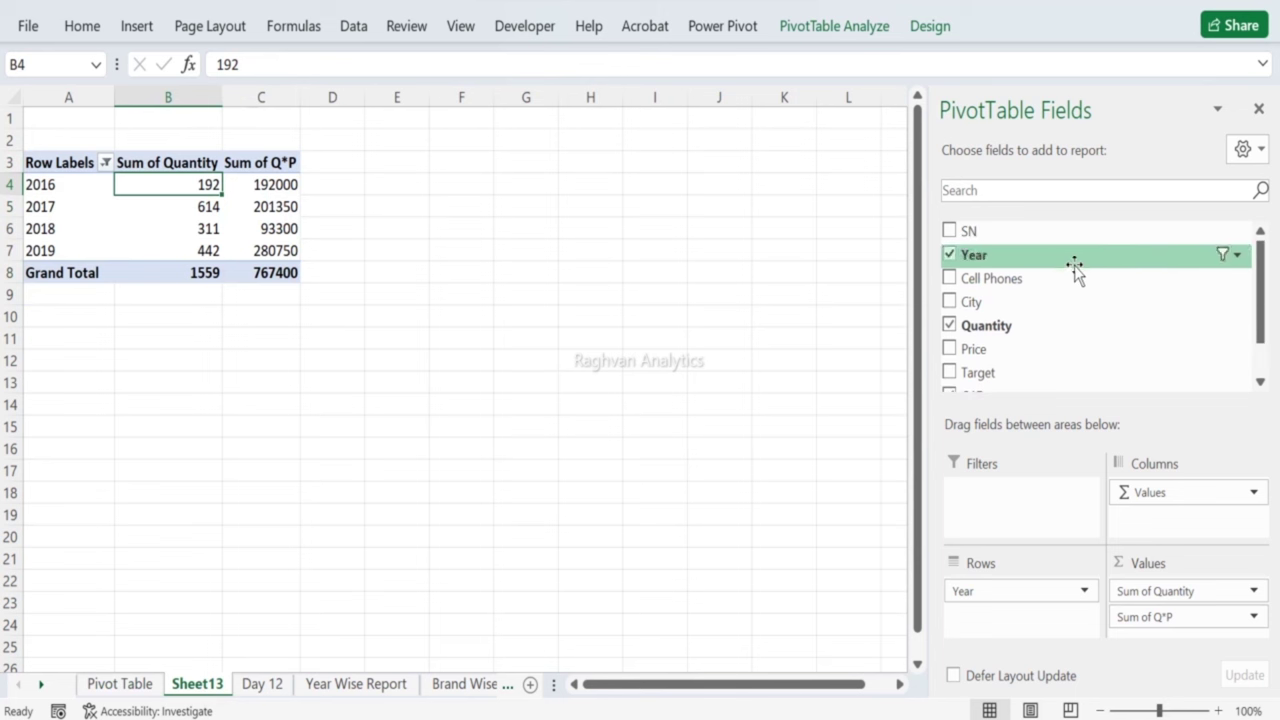
{"action": "left_click_drag", "start_coordinate": [1065, 283], "coordinate": [991, 505]}
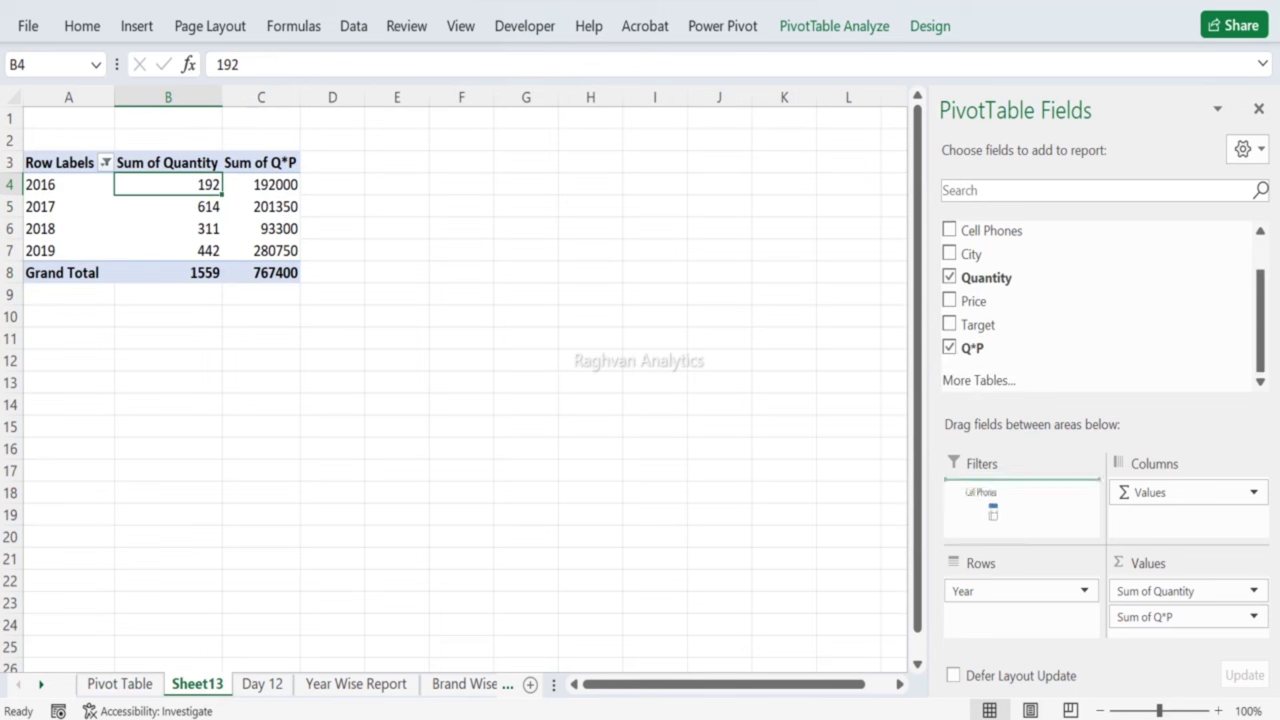
{"action": "left_click_drag", "start_coordinate": [993, 512], "coordinate": [997, 503]}
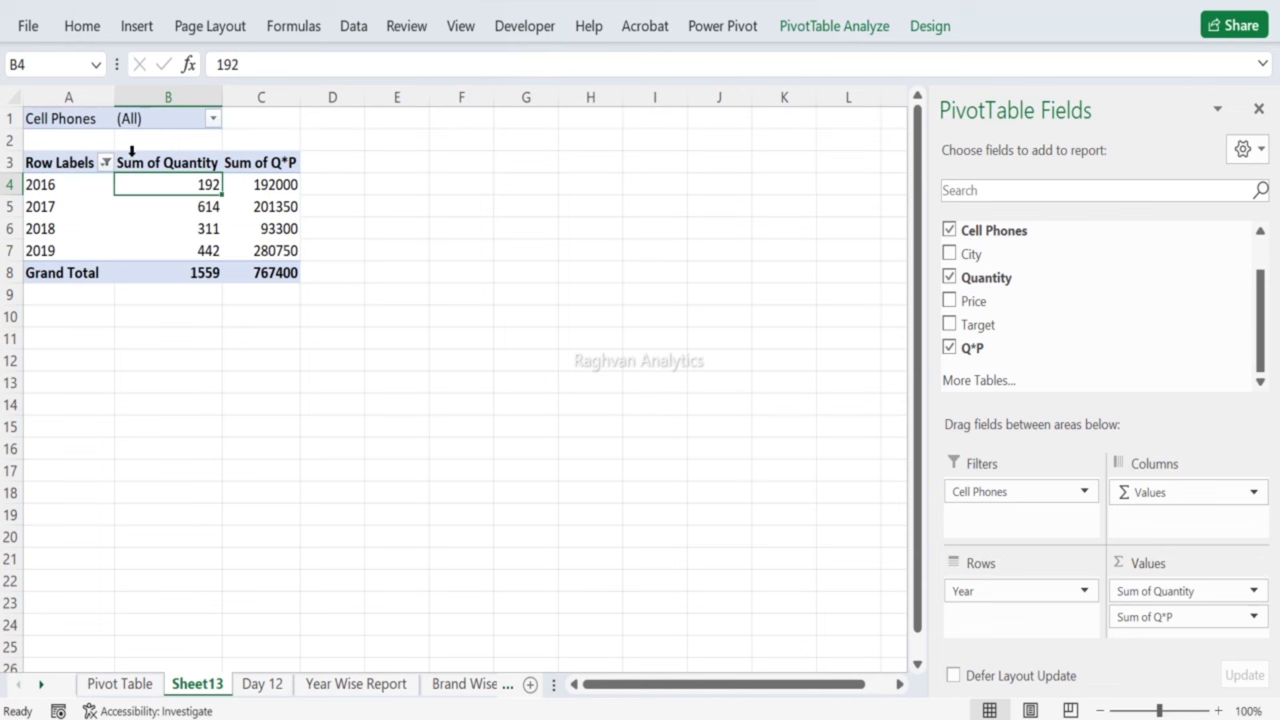
{"action": "left_click", "coordinate": [1258, 108]}
Step: Set the pivot's Cell Phones report filter to Apple only
{"action": "left_click", "coordinate": [104, 206]}
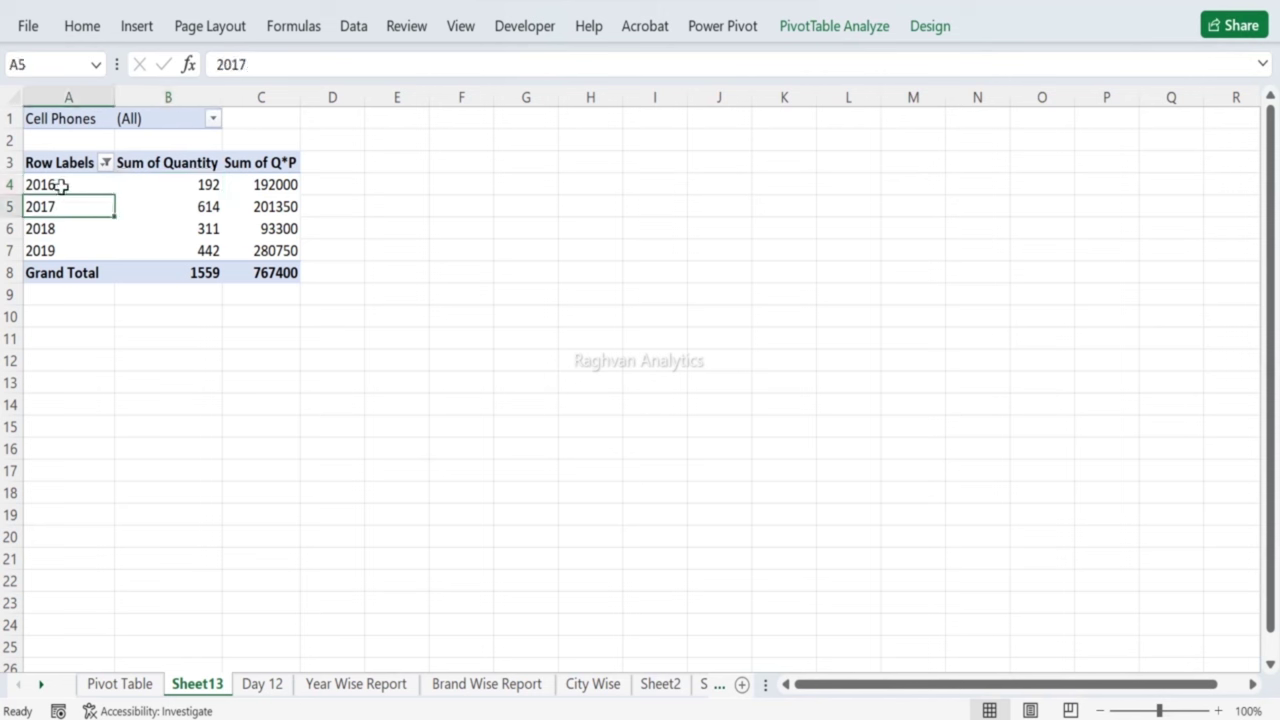
{"action": "left_click", "coordinate": [213, 119]}
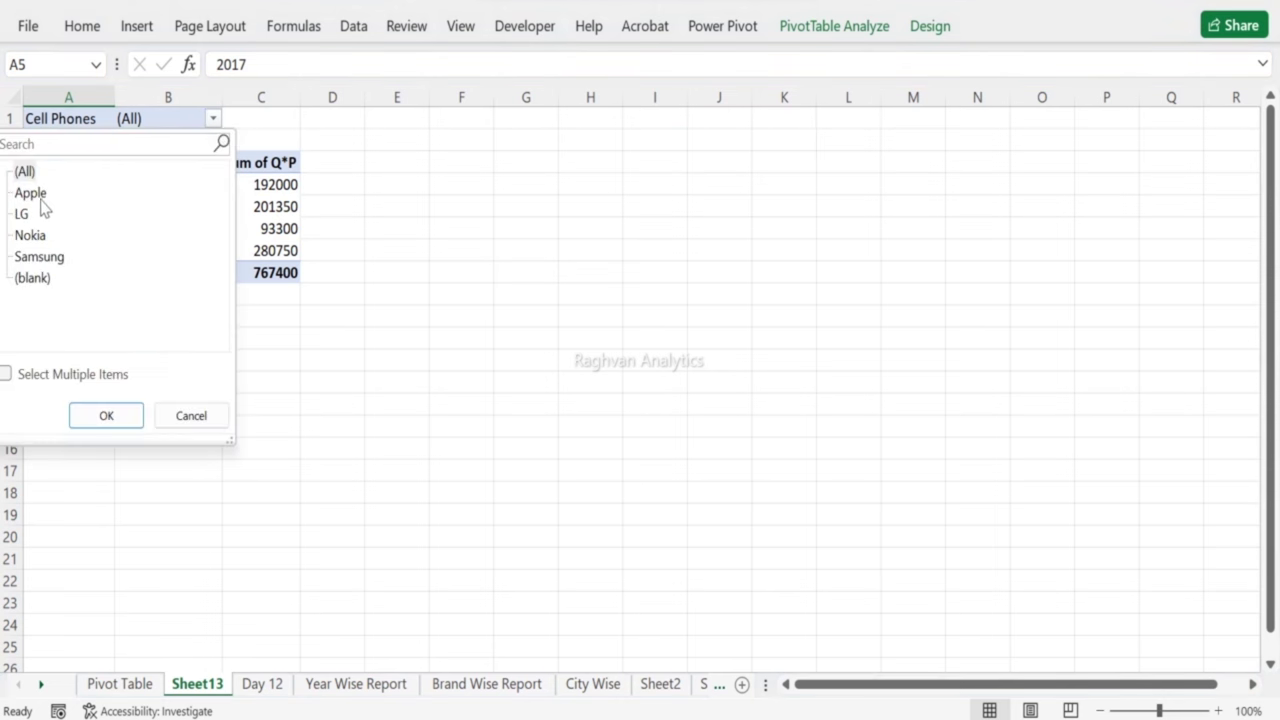
{"action": "left_click", "coordinate": [8, 374]}
{"action": "left_click", "coordinate": [30, 176]}
{"action": "left_click", "coordinate": [19, 172]}
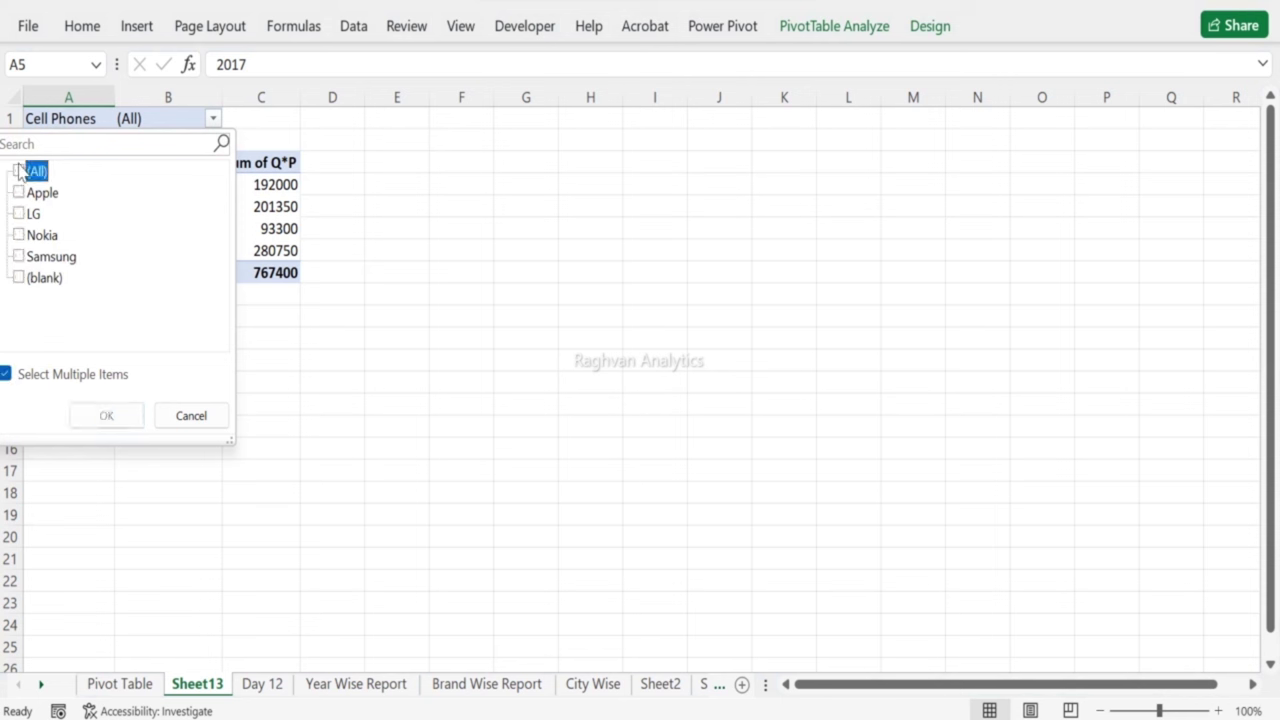
{"action": "left_click", "coordinate": [18, 194]}
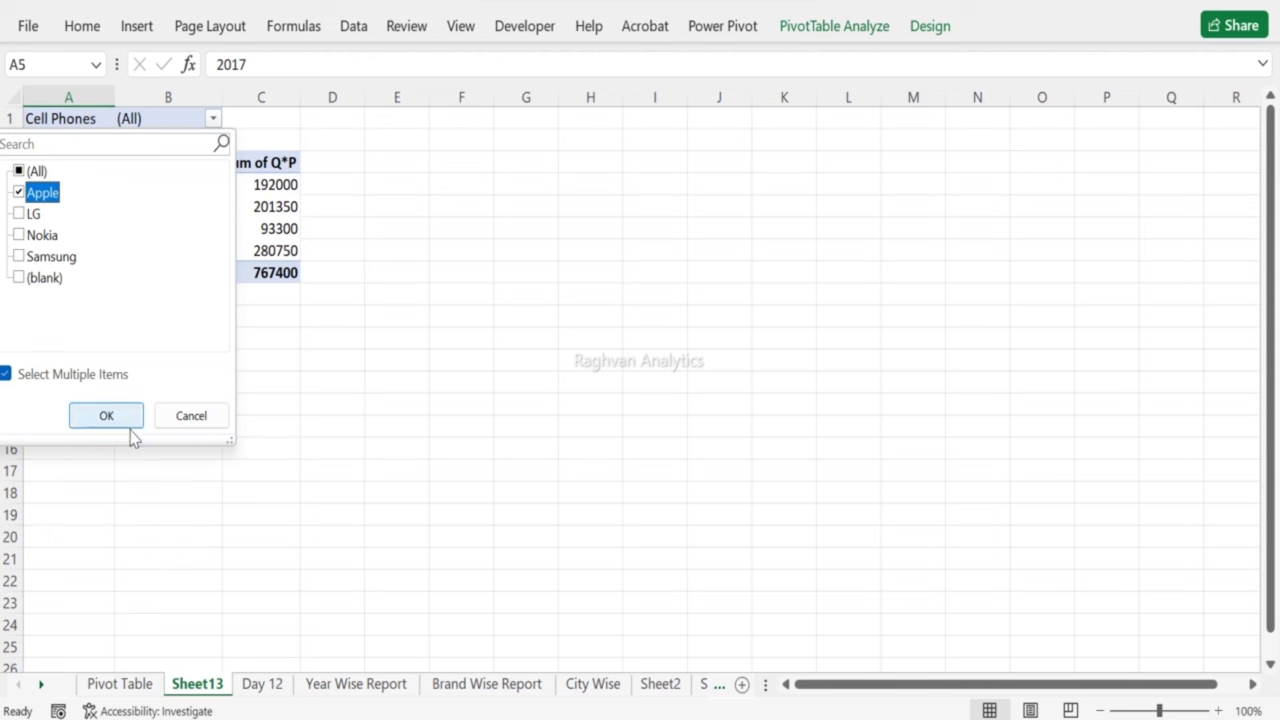
{"action": "left_click", "coordinate": [106, 415]}
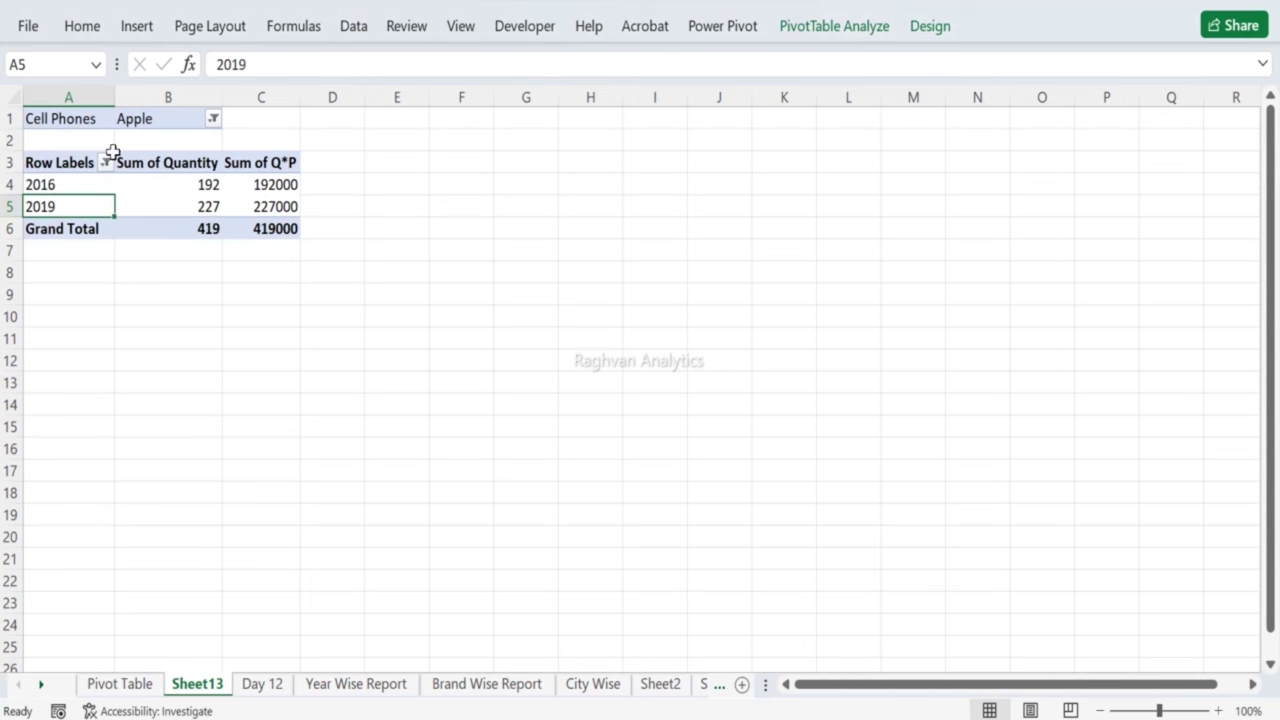
Step: Change the brand filter from Apple to LG only
{"action": "left_click", "coordinate": [214, 119]}
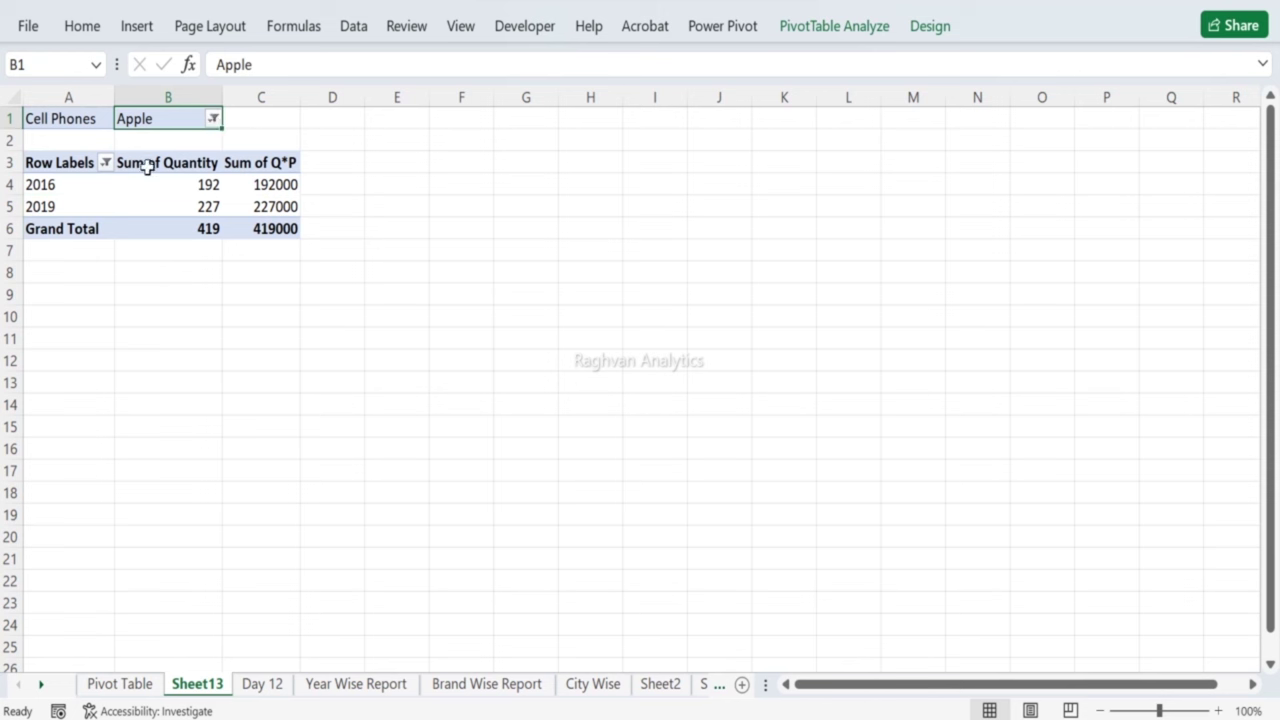
{"action": "left_click", "coordinate": [214, 120]}
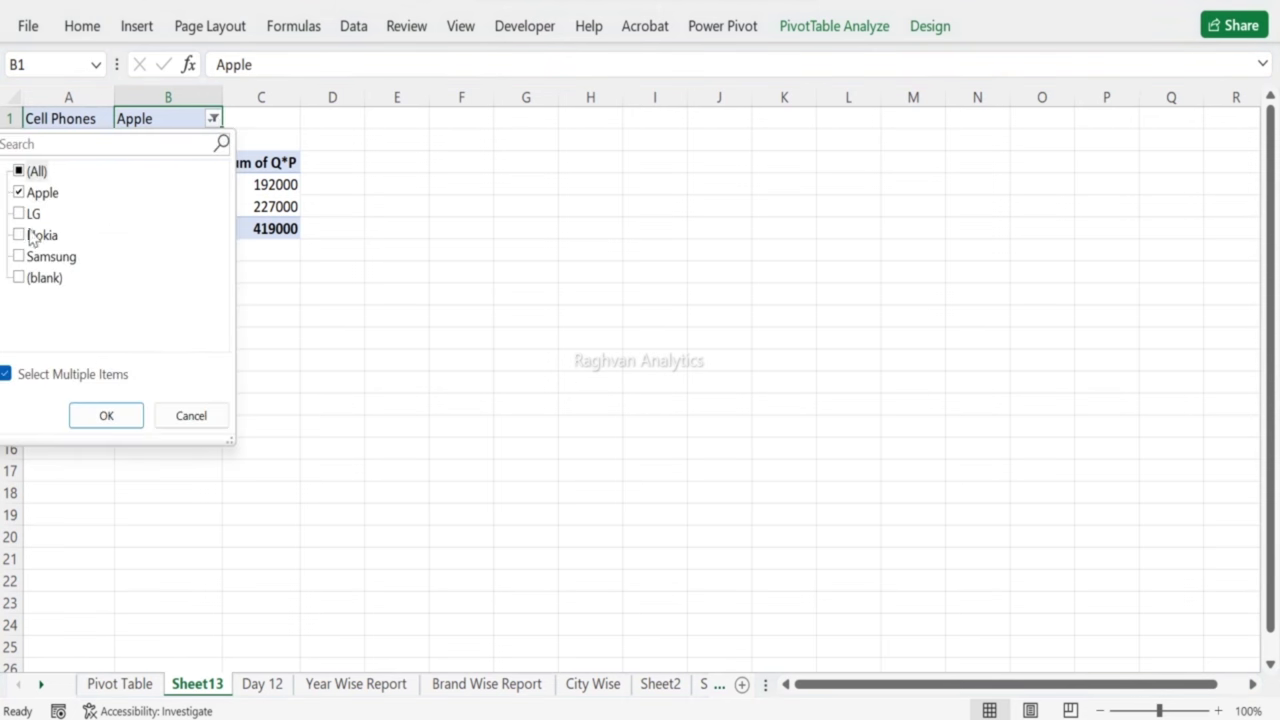
{"action": "left_click", "coordinate": [19, 192]}
{"action": "left_click", "coordinate": [19, 213]}
{"action": "left_click", "coordinate": [106, 415]}
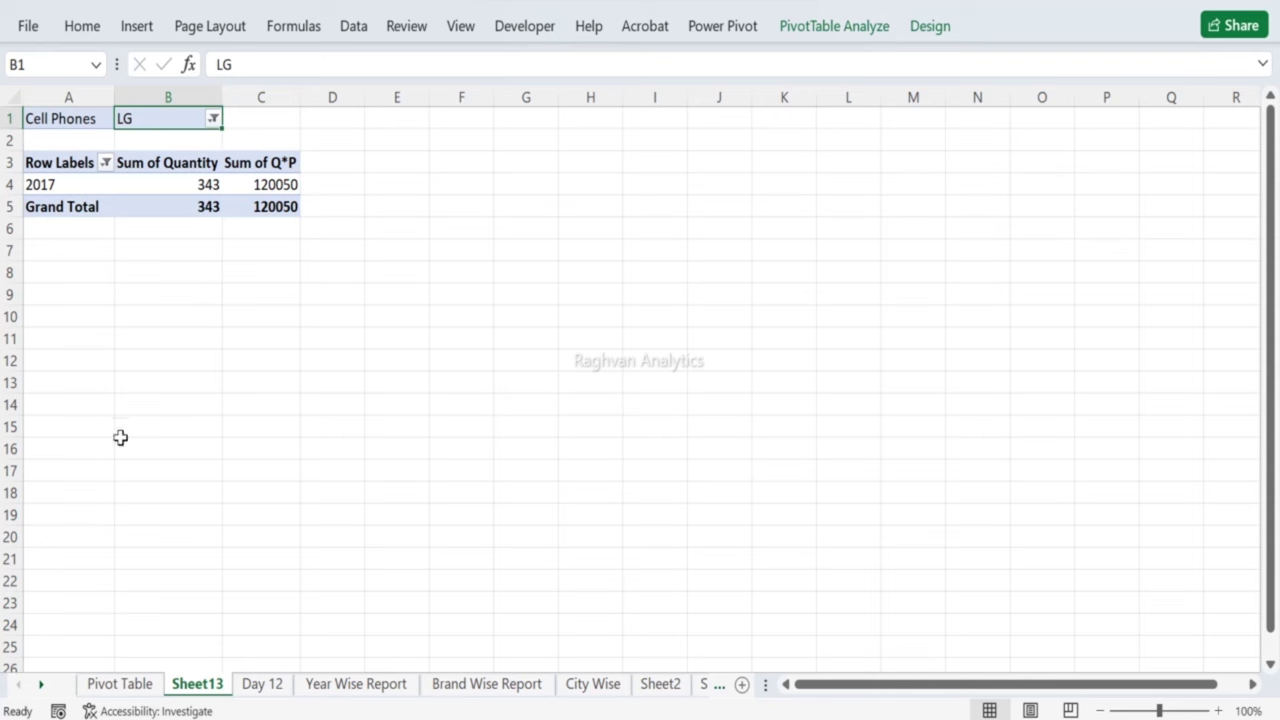
{"action": "left_click", "coordinate": [268, 688]}
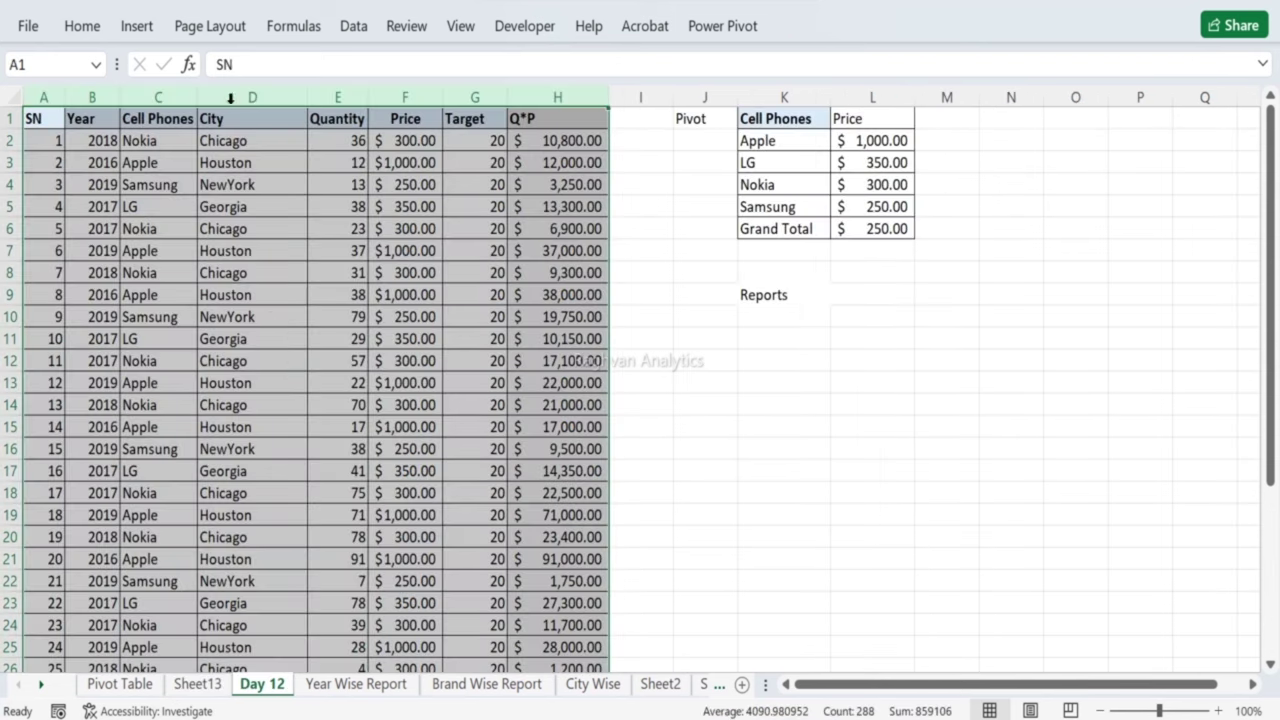
Step: Add header filters with Ctrl+Shift+L and show only the LG records
{"action": "left_click", "coordinate": [350, 27]}
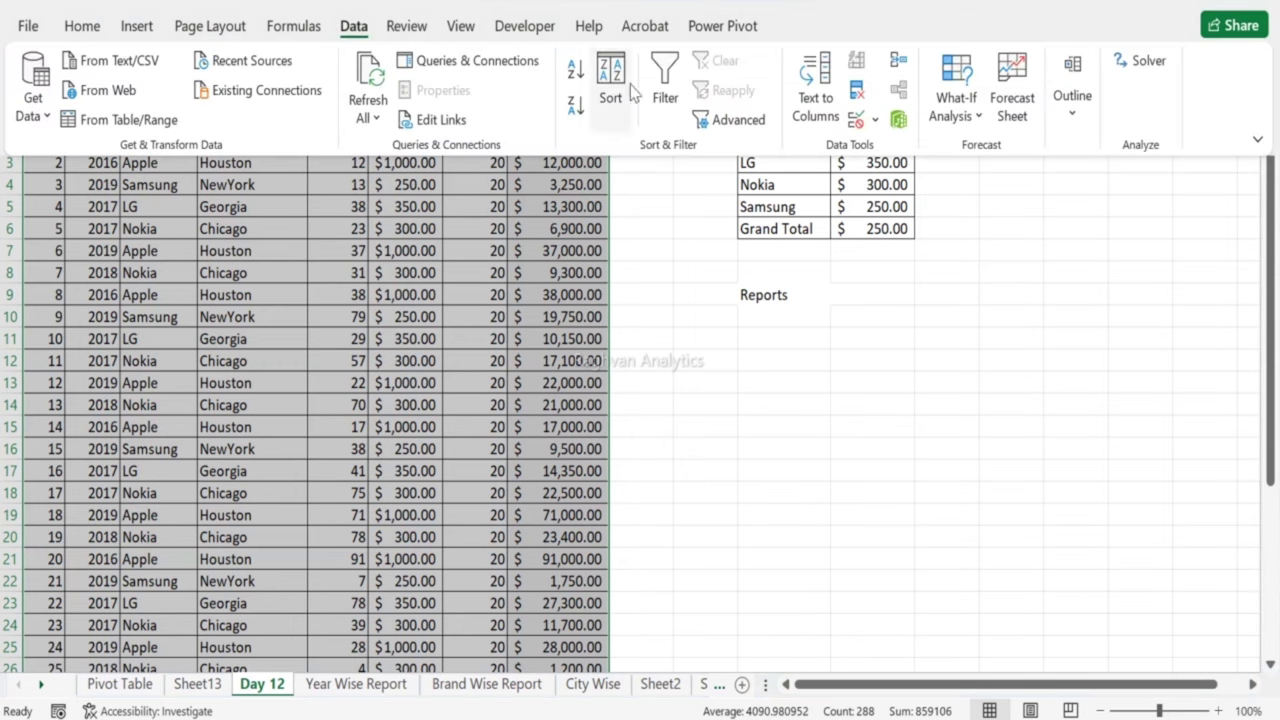
{"action": "key", "text": "Escape"}
{"action": "key", "text": "ctrl+shift+l"}
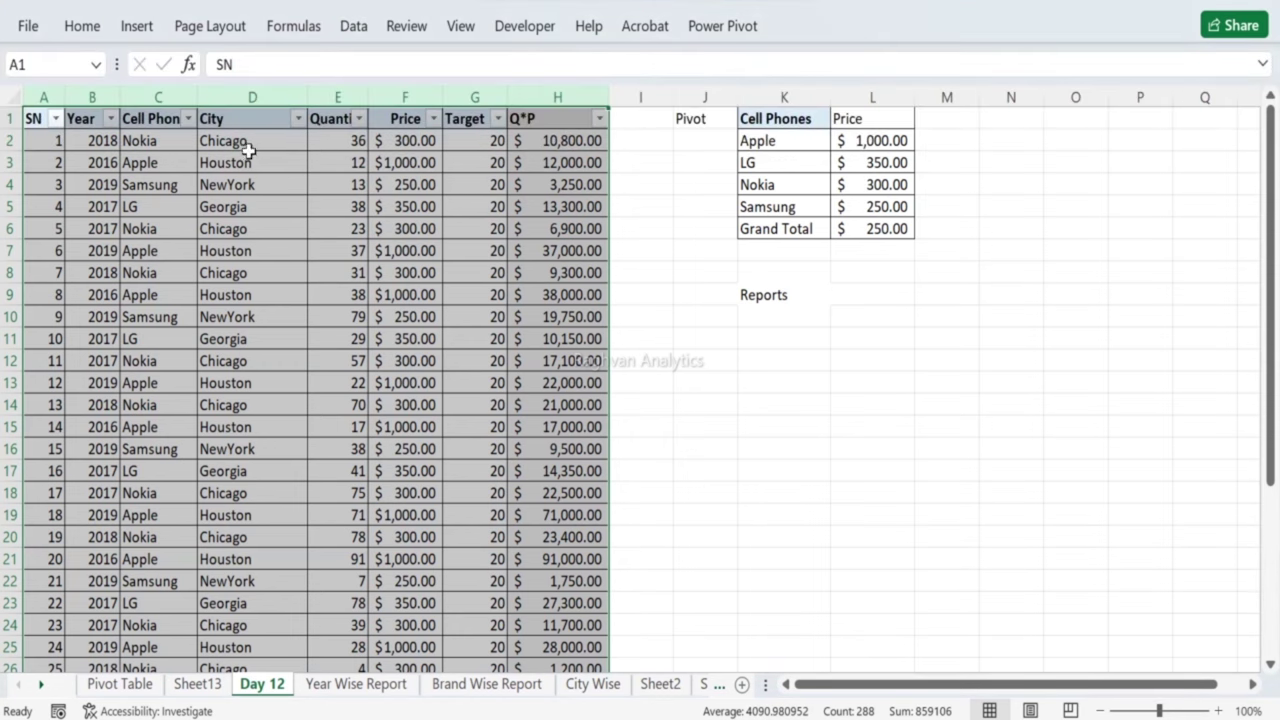
{"action": "left_click", "coordinate": [188, 118]}
{"action": "left_click", "coordinate": [44, 393]}
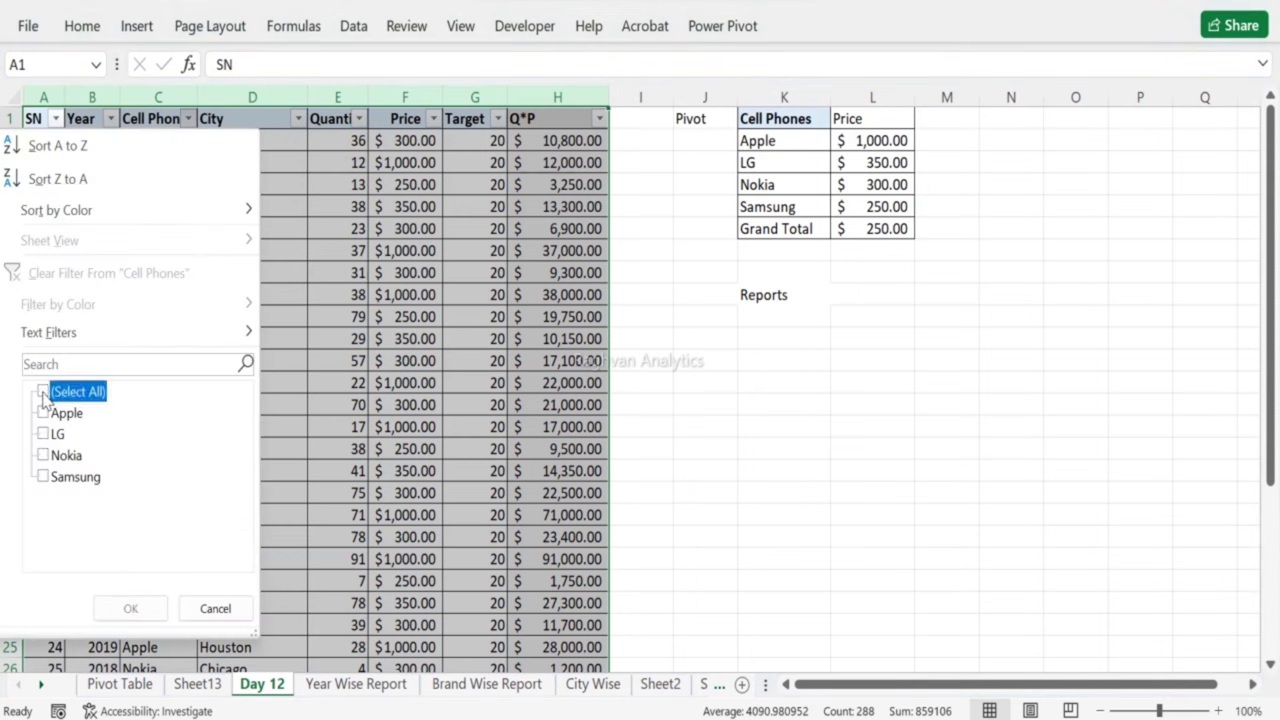
{"action": "left_click", "coordinate": [44, 434]}
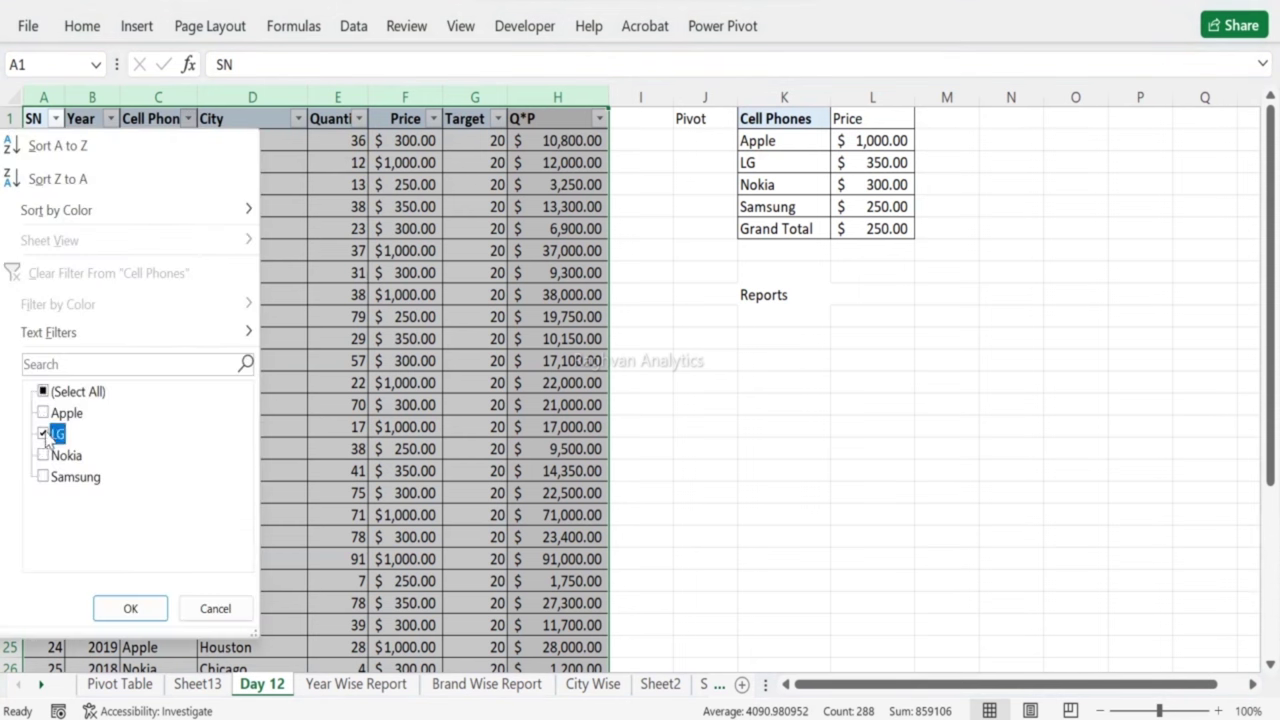
{"action": "left_click", "coordinate": [123, 606]}
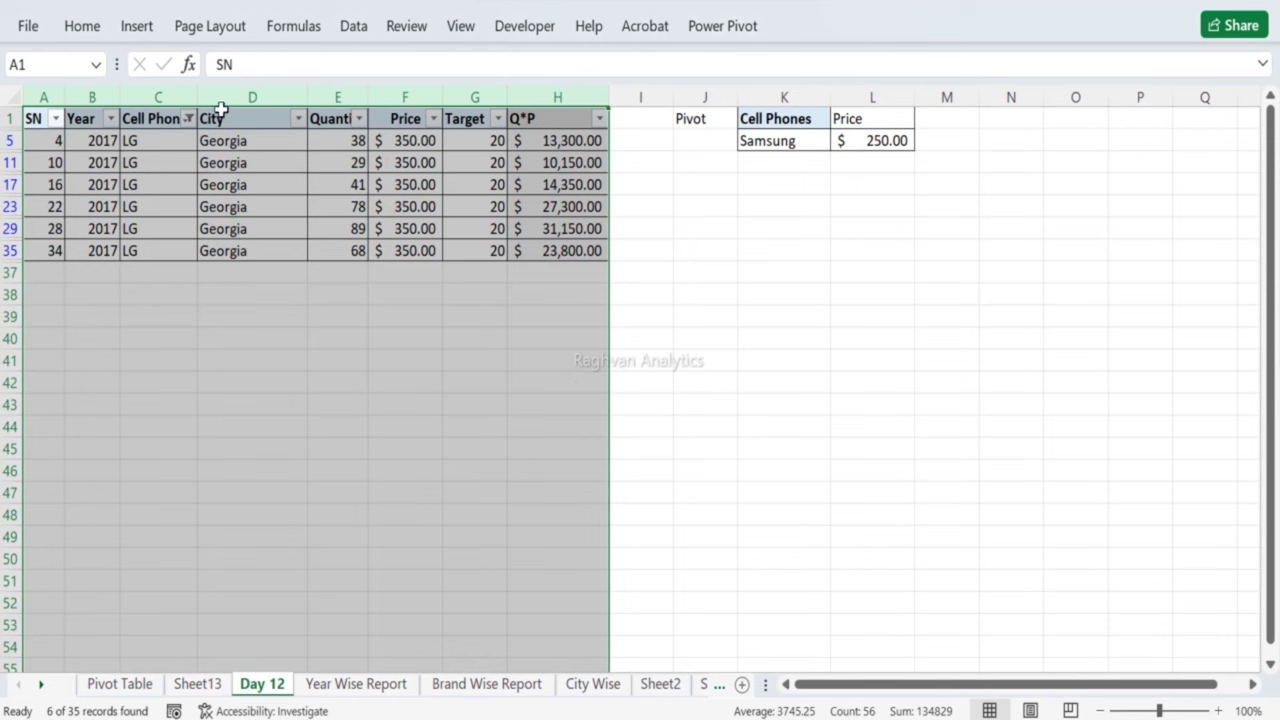
Step: Clear the filter so all 35 sales records show again
{"action": "left_click", "coordinate": [353, 27]}
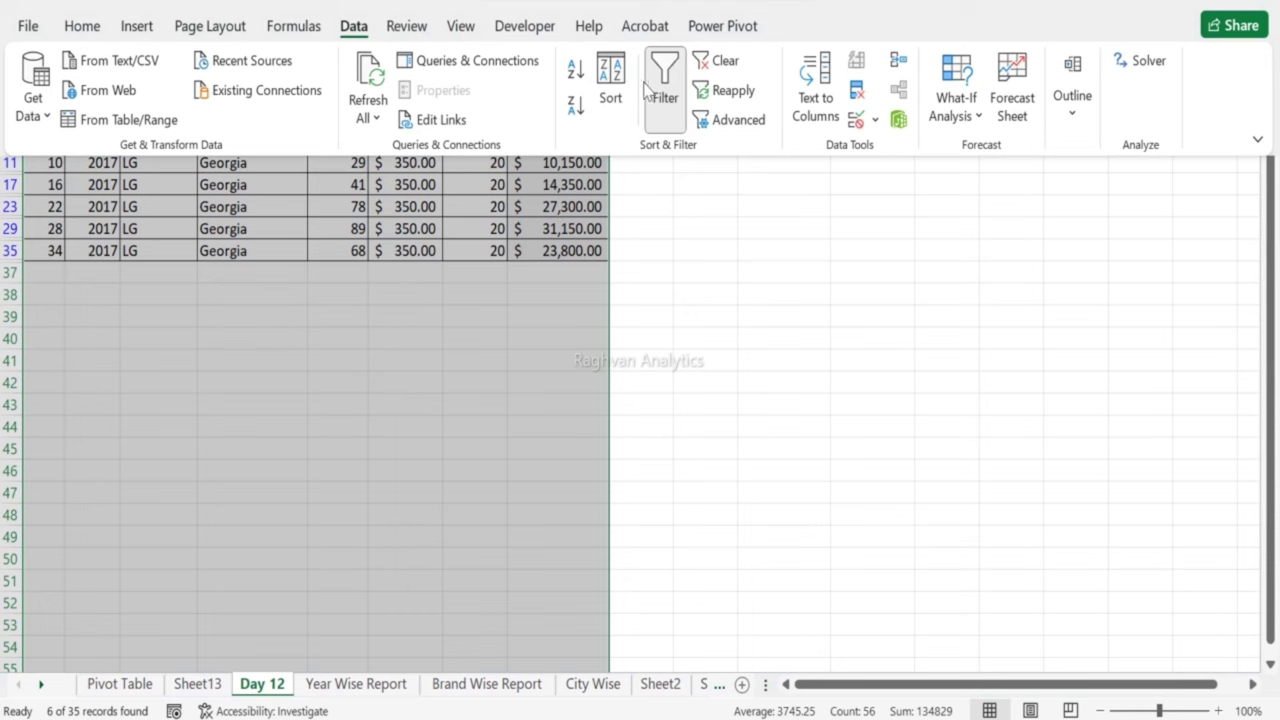
{"action": "left_click", "coordinate": [710, 62]}
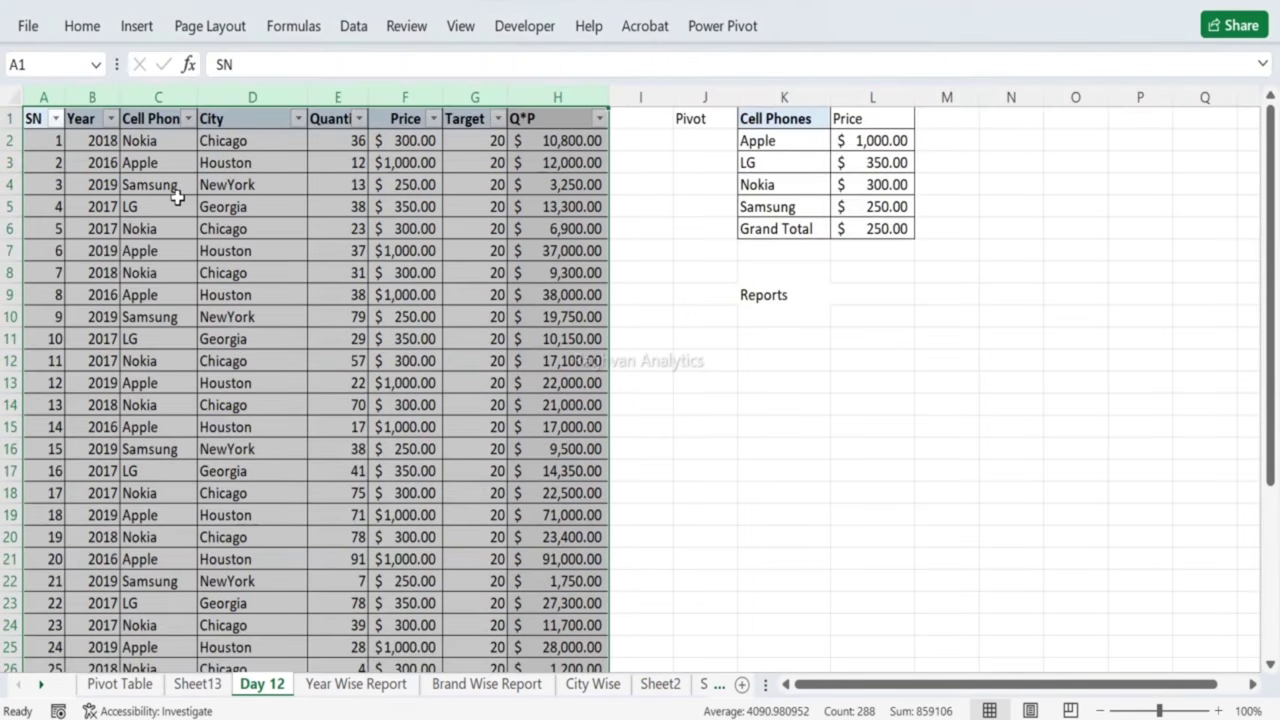
{"action": "scroll", "coordinate": [177, 197], "scroll_direction": "down", "scroll_amount": 1}
{"action": "scroll", "coordinate": [177, 197], "scroll_direction": "down", "scroll_amount": 4}
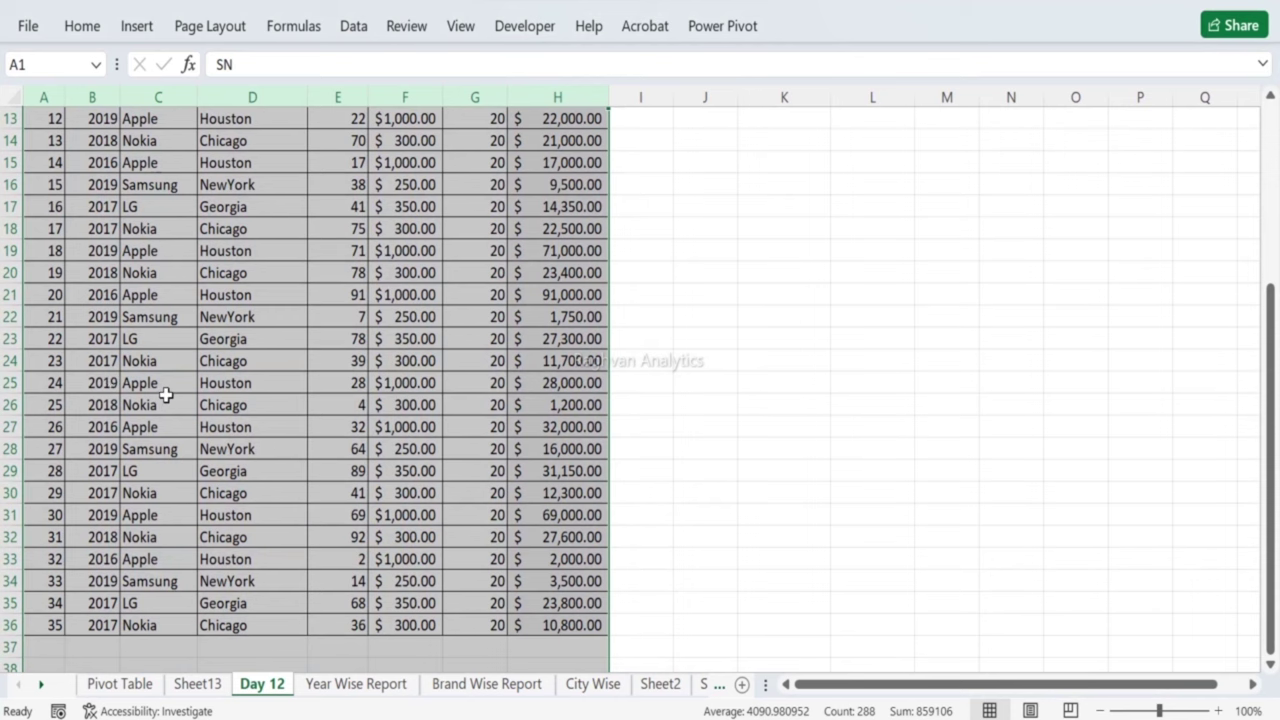
{"action": "scroll", "coordinate": [191, 255], "scroll_direction": "up", "scroll_amount": 2}
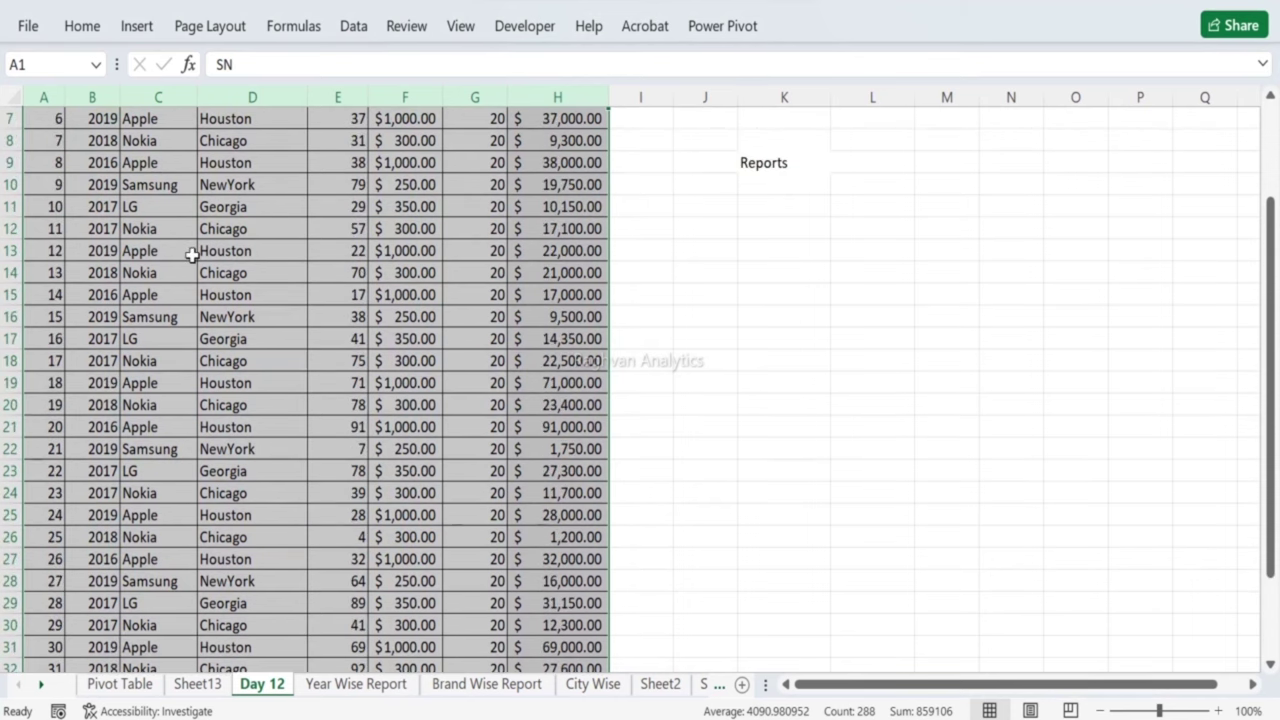
{"action": "scroll", "coordinate": [191, 253], "scroll_direction": "up", "scroll_amount": 2}
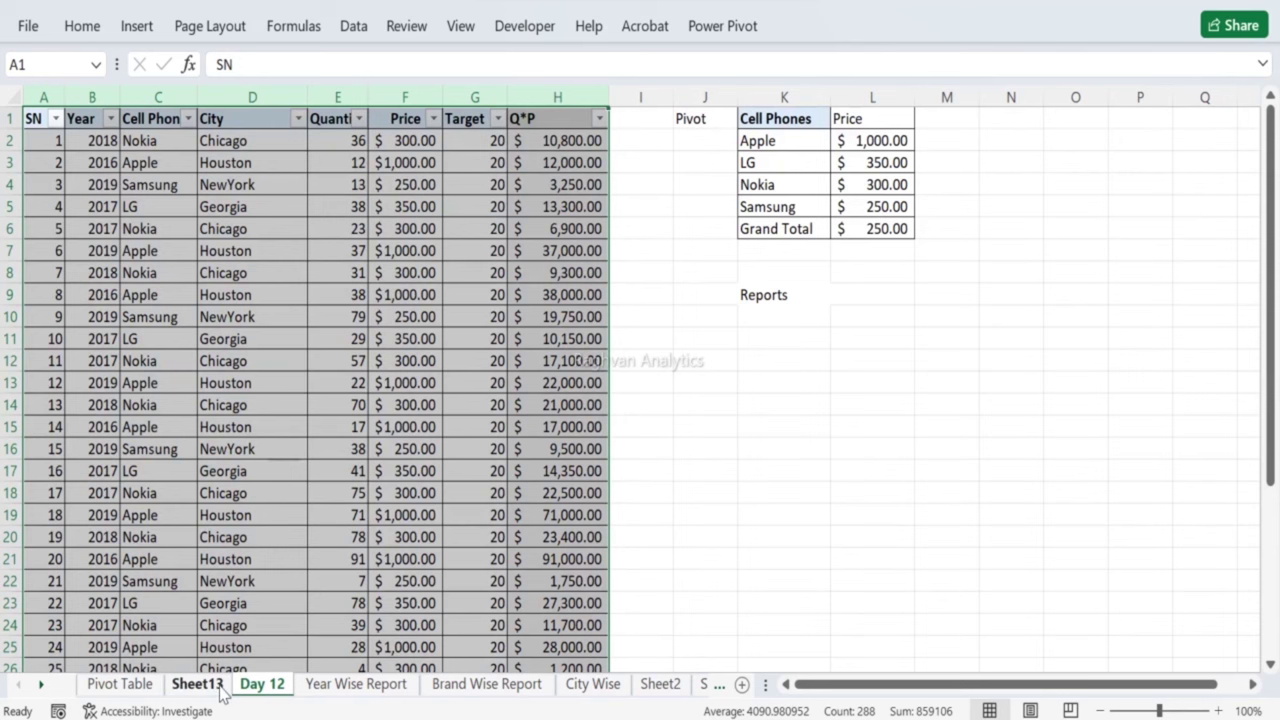
Step: Filter the Sheet13 pivot's brand filter to Nokia only, dropping LG
{"action": "left_click", "coordinate": [198, 684]}
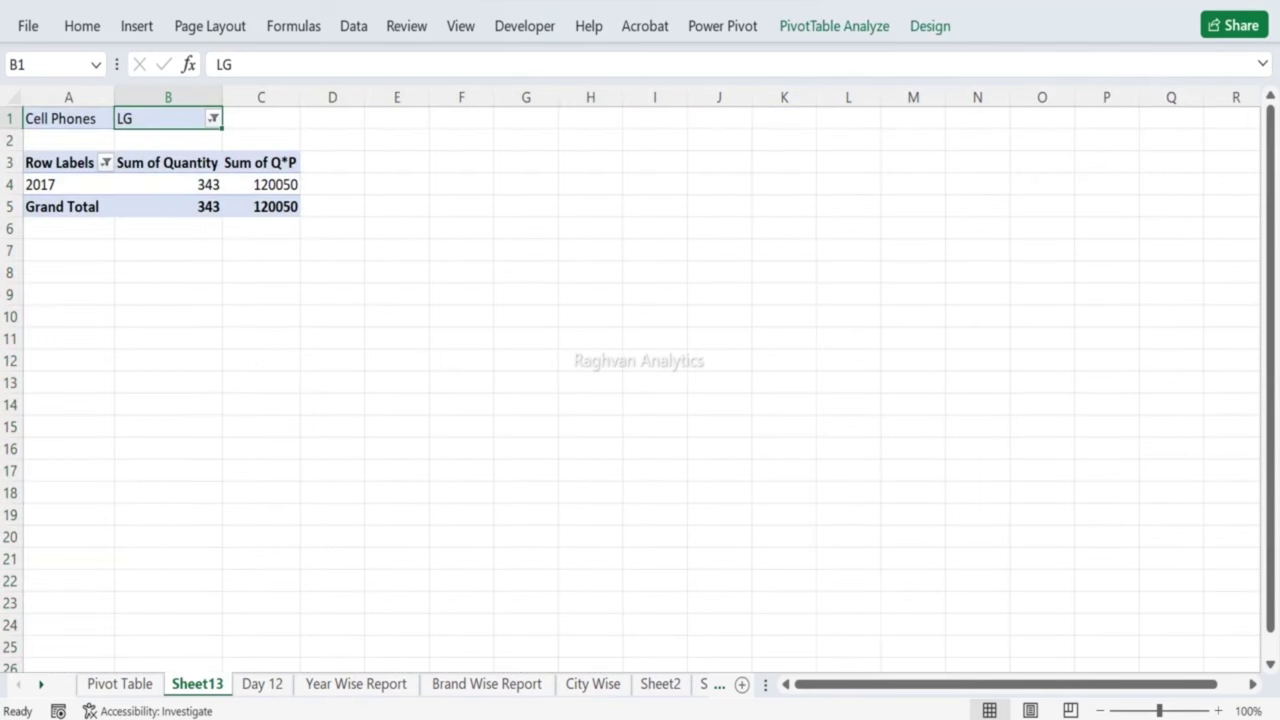
{"action": "left_click", "coordinate": [216, 120]}
{"action": "left_click", "coordinate": [18, 240]}
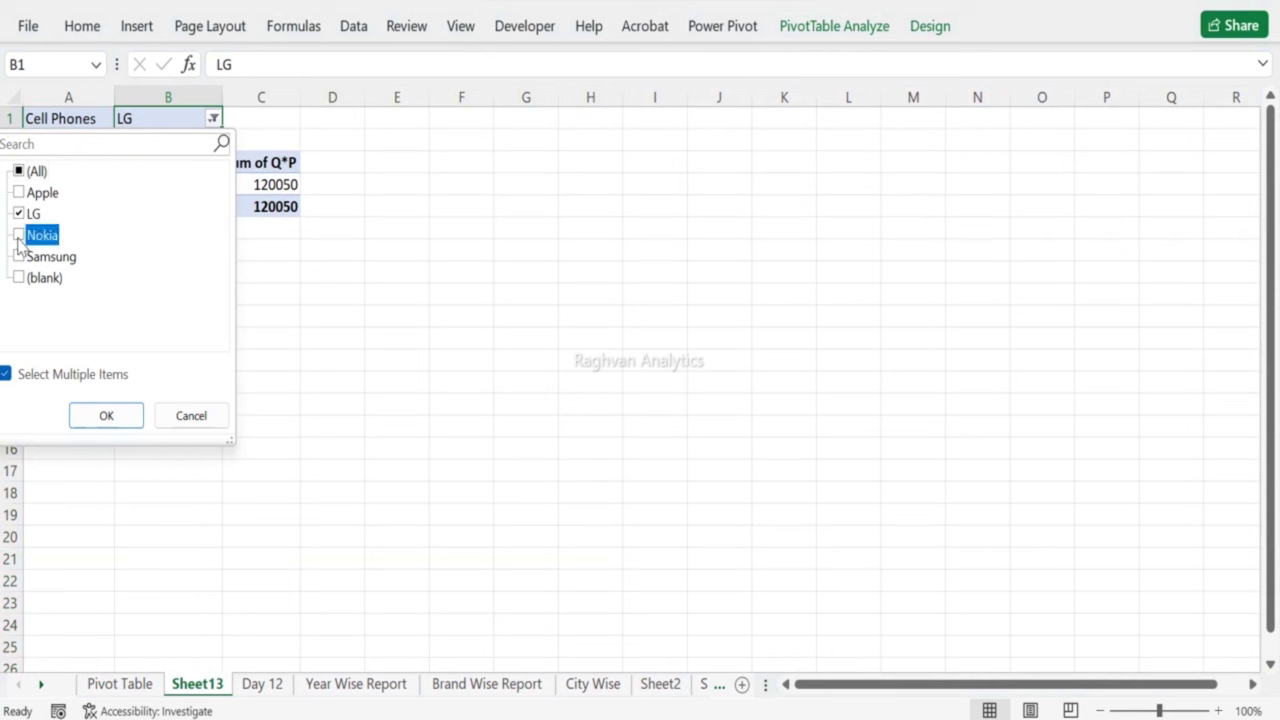
{"action": "left_click", "coordinate": [20, 213]}
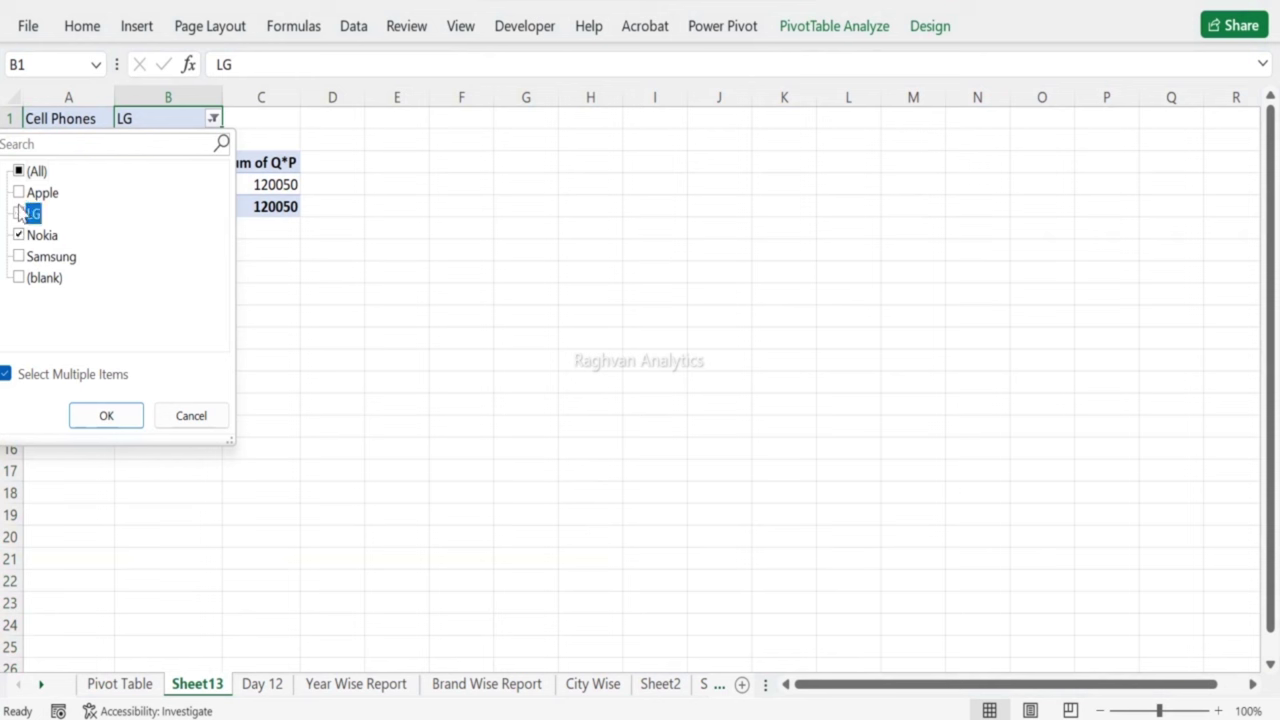
{"action": "left_click", "coordinate": [106, 415]}
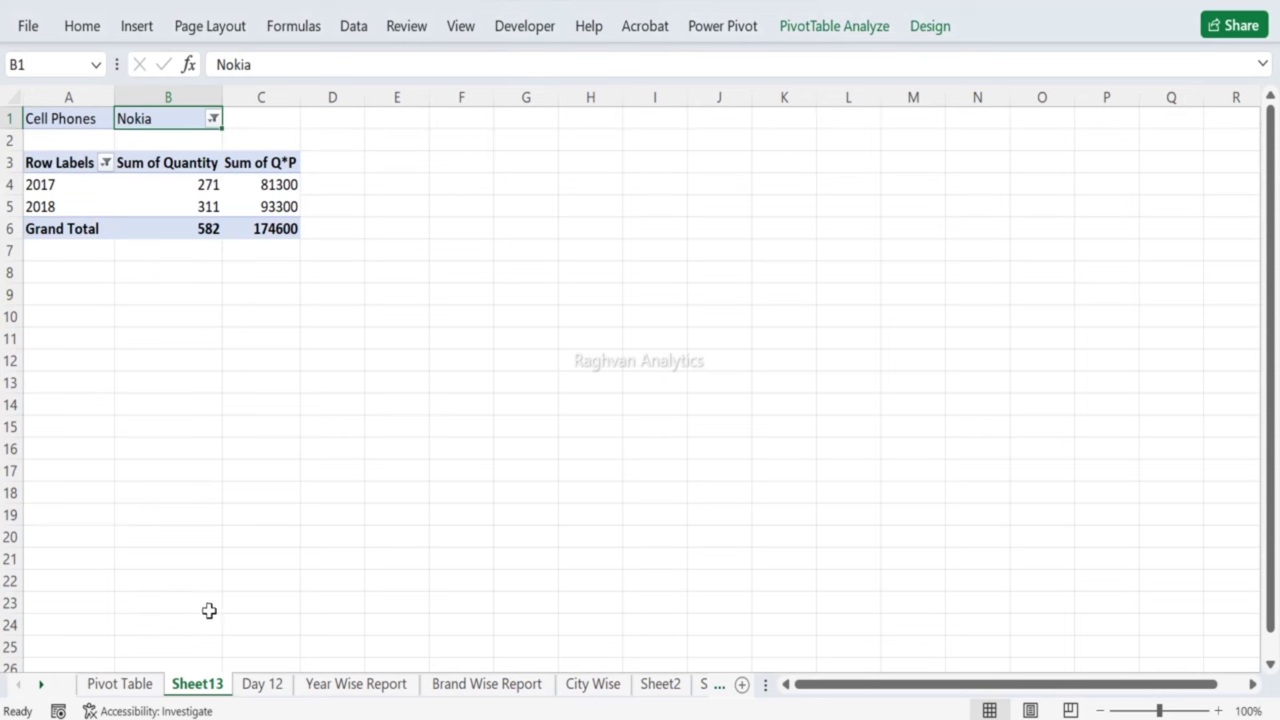
Step: Filter the Day 12 data's Cell Phones column to Nokia, showing its 12 records
{"action": "left_click", "coordinate": [255, 683]}
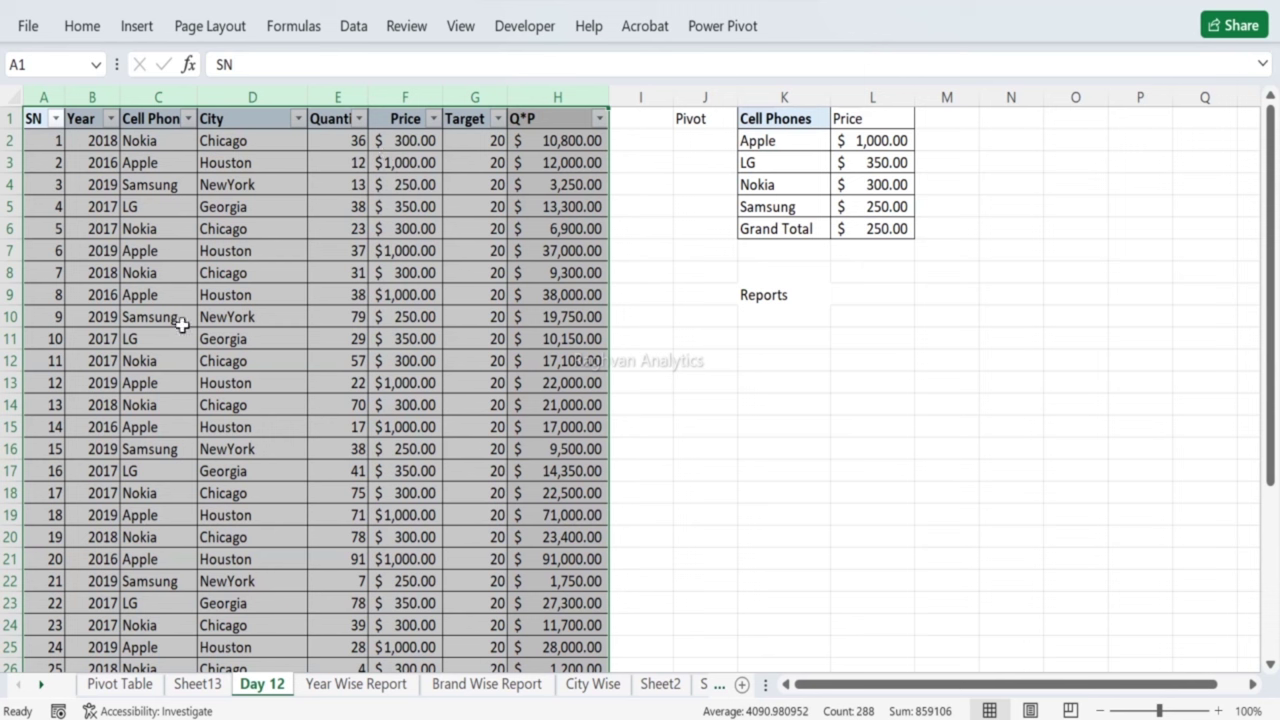
{"action": "left_click", "coordinate": [197, 684]}
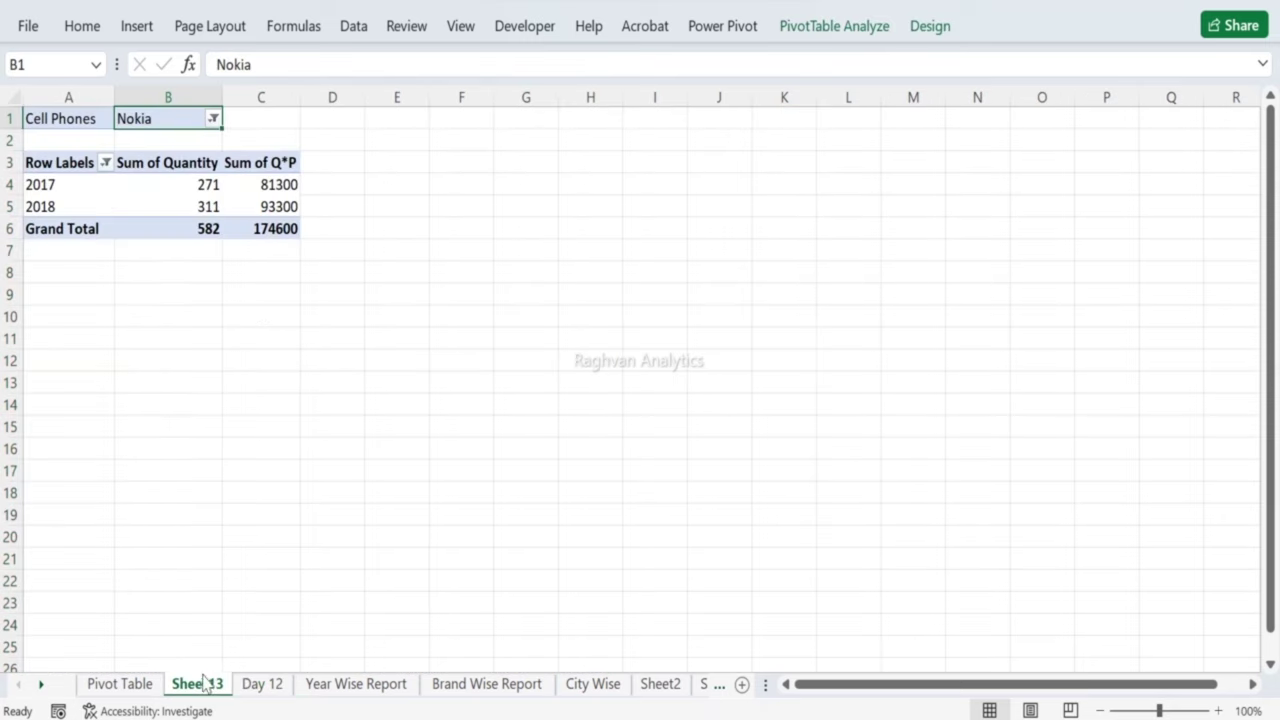
{"action": "left_click", "coordinate": [262, 684]}
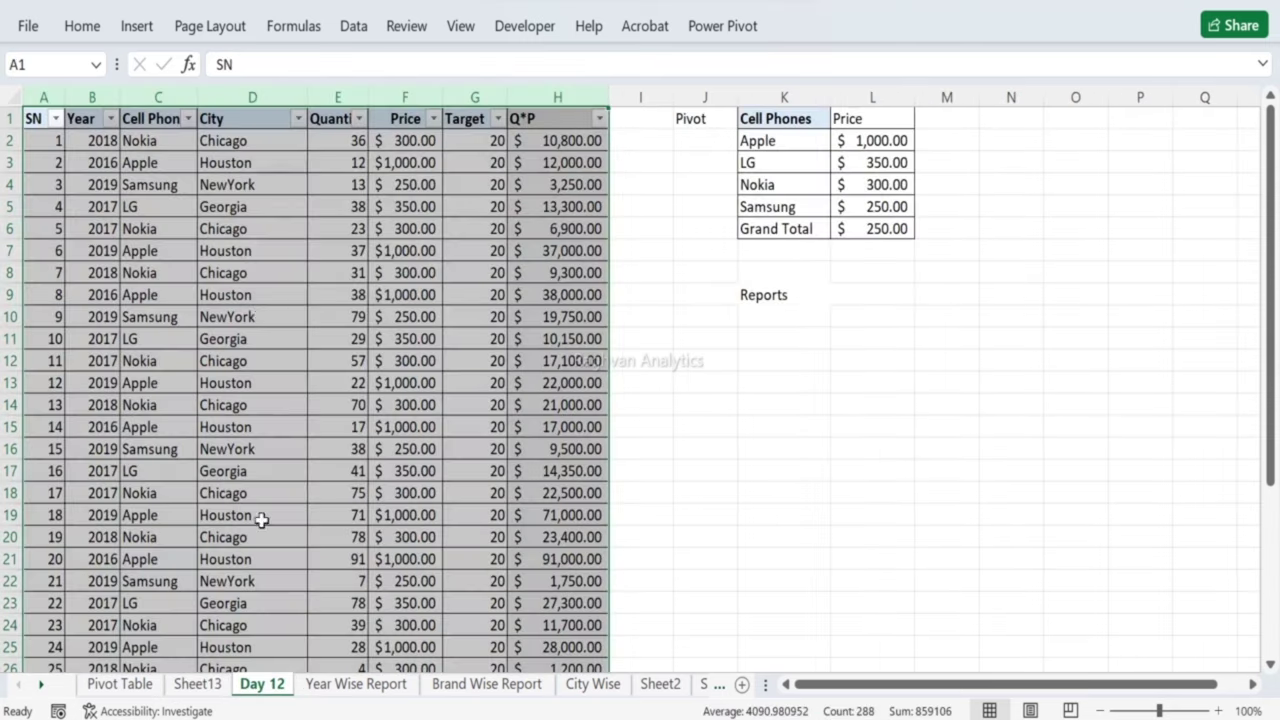
{"action": "left_click", "coordinate": [188, 118]}
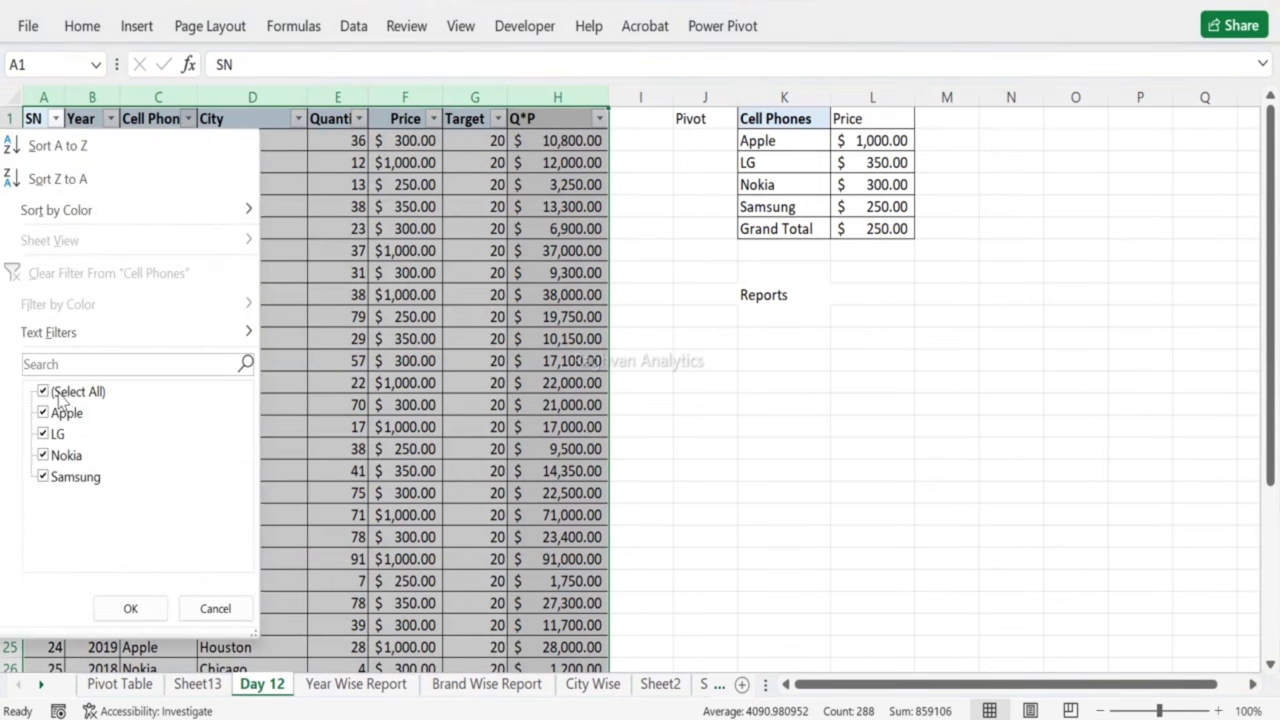
{"action": "left_click", "coordinate": [60, 393]}
{"action": "left_click", "coordinate": [43, 455]}
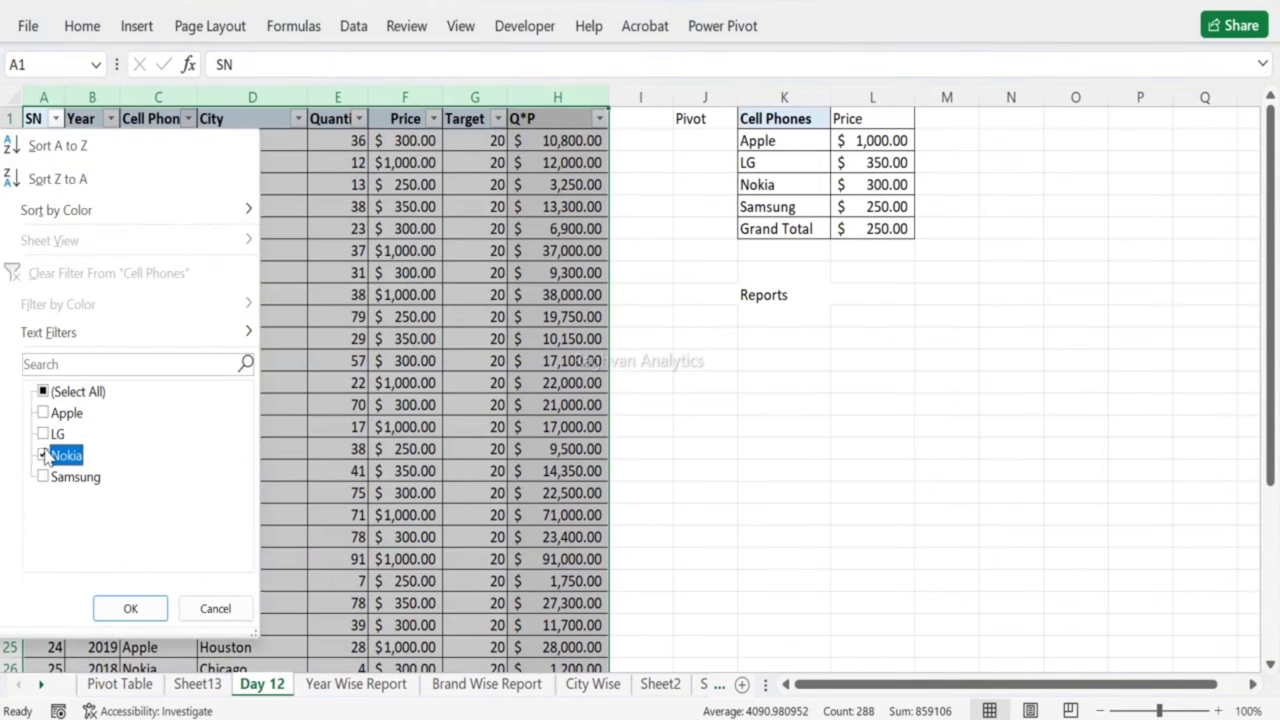
{"action": "left_click", "coordinate": [112, 606]}
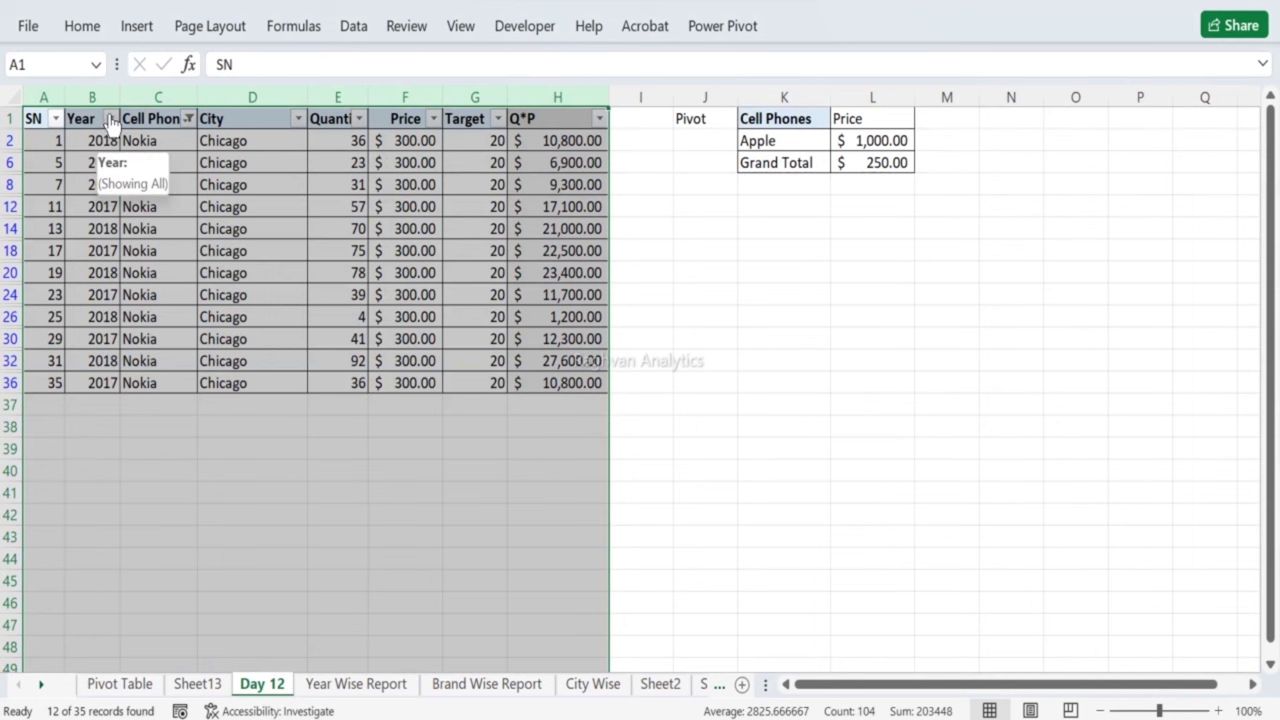
Step: Check the Year filter unchanged and select the Quantity values E2:E37 for comparison
{"action": "left_click", "coordinate": [111, 119]}
{"action": "left_click", "coordinate": [283, 214]}
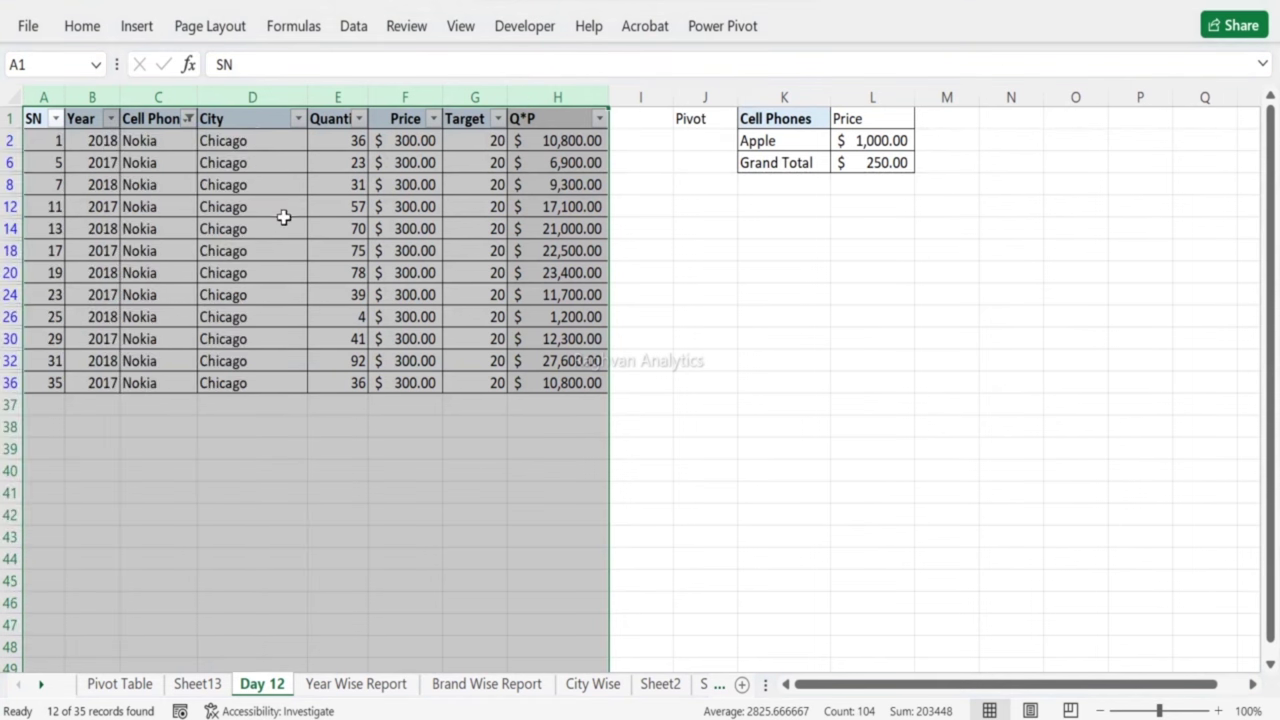
{"action": "left_click_drag", "start_coordinate": [315, 143], "coordinate": [365, 372]}
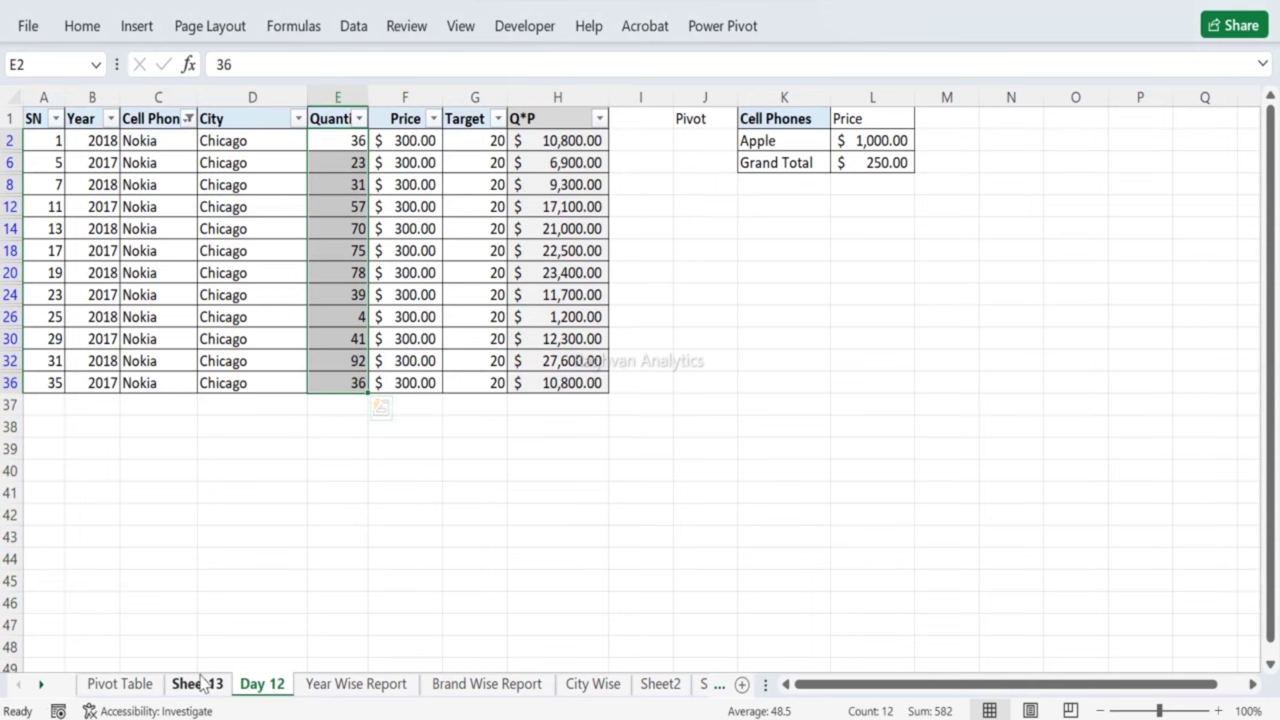
{"action": "left_click", "coordinate": [199, 683]}
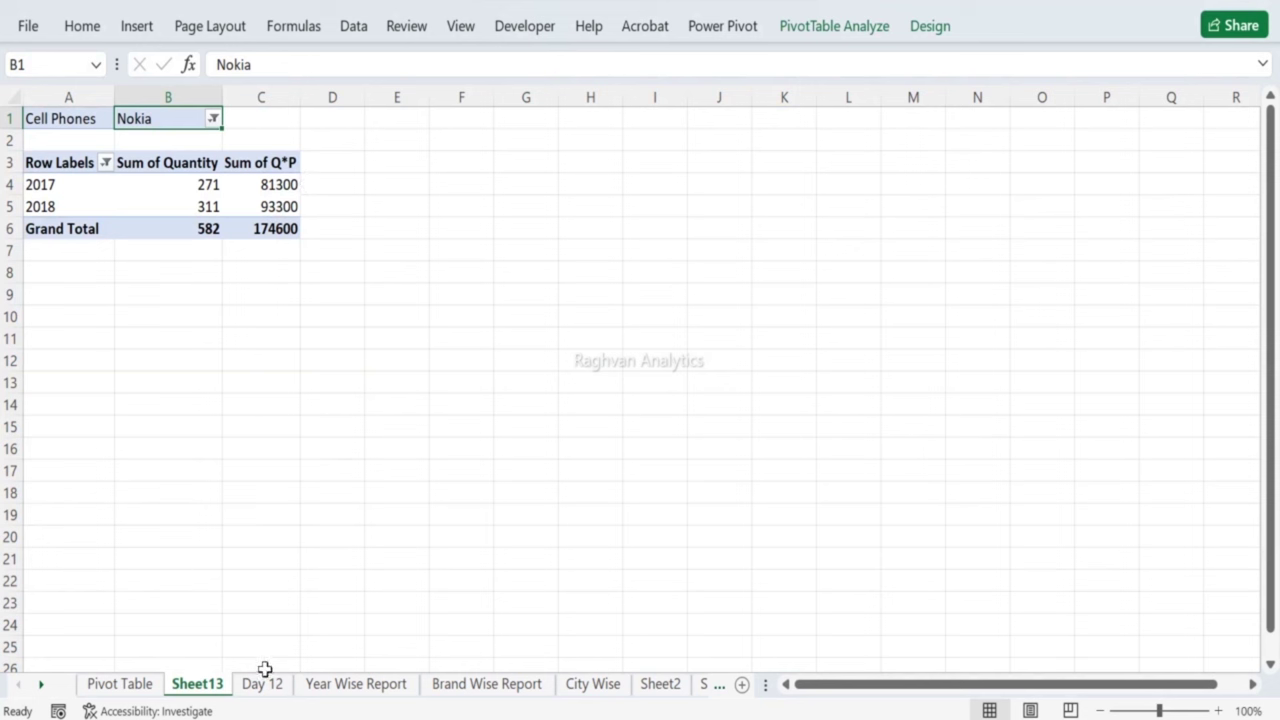
{"action": "left_click", "coordinate": [213, 119]}
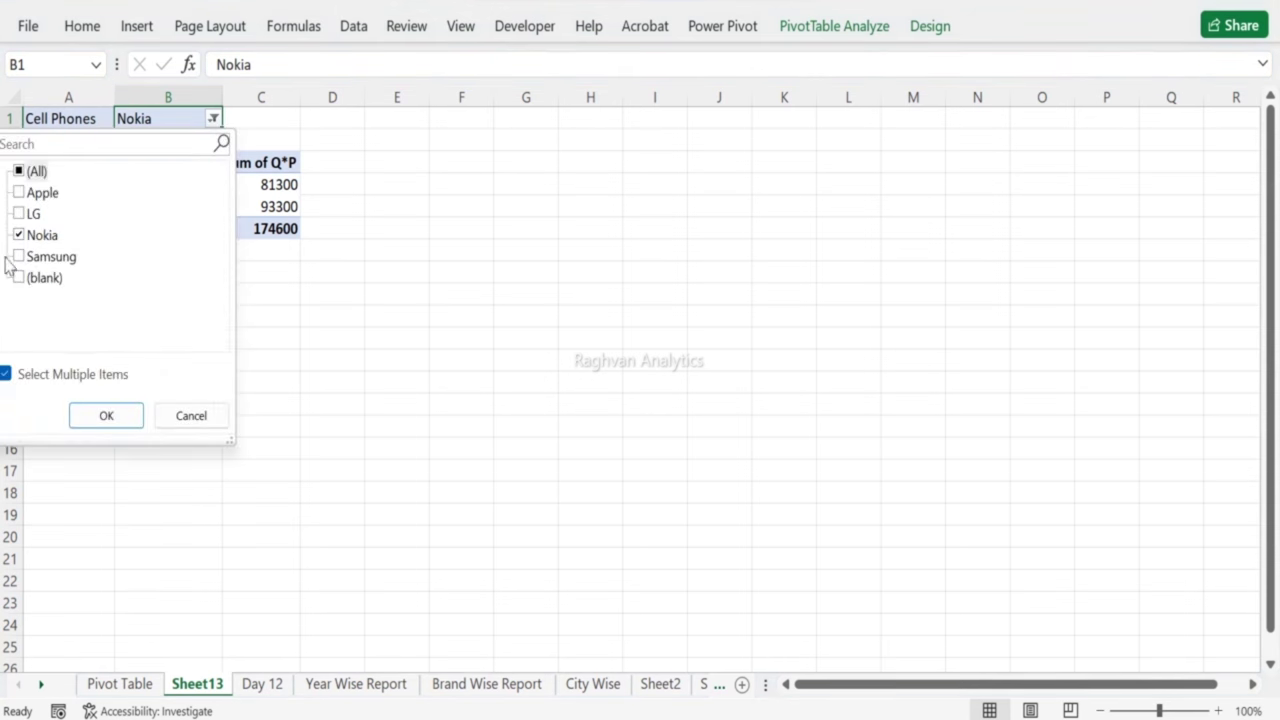
{"action": "left_click", "coordinate": [19, 260]}
{"action": "left_click", "coordinate": [28, 238]}
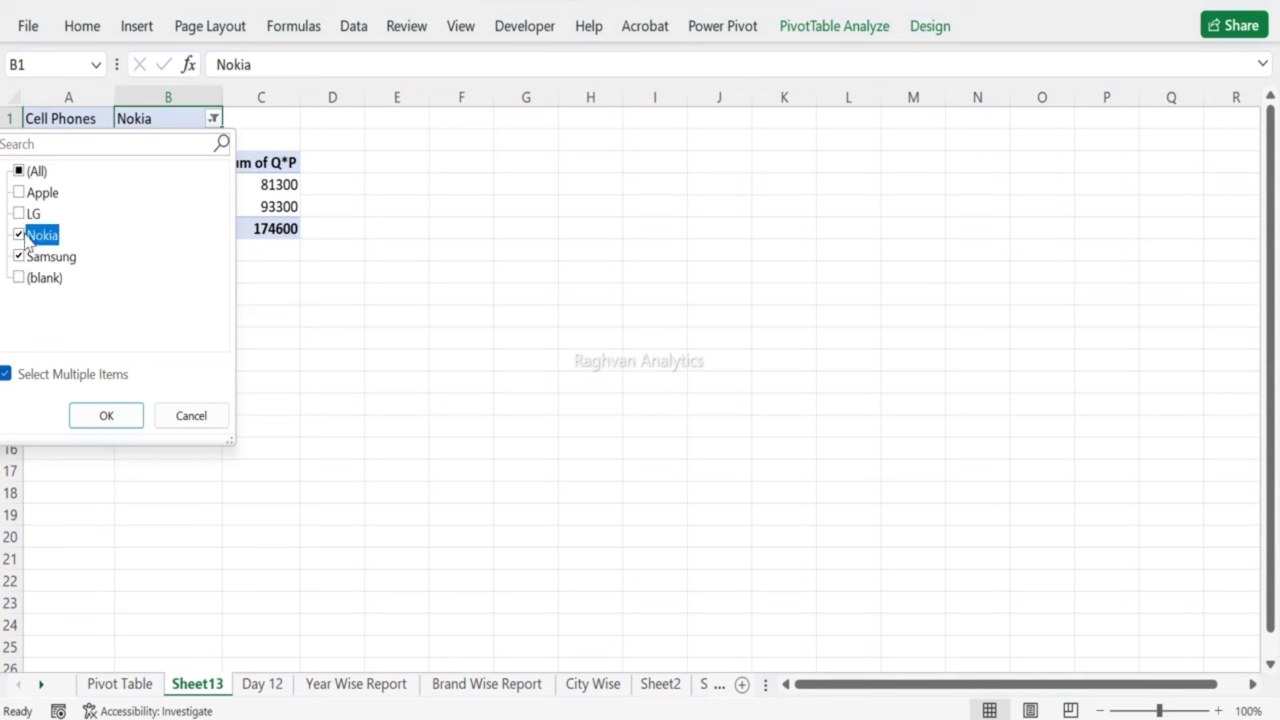
{"action": "left_click", "coordinate": [90, 420]}
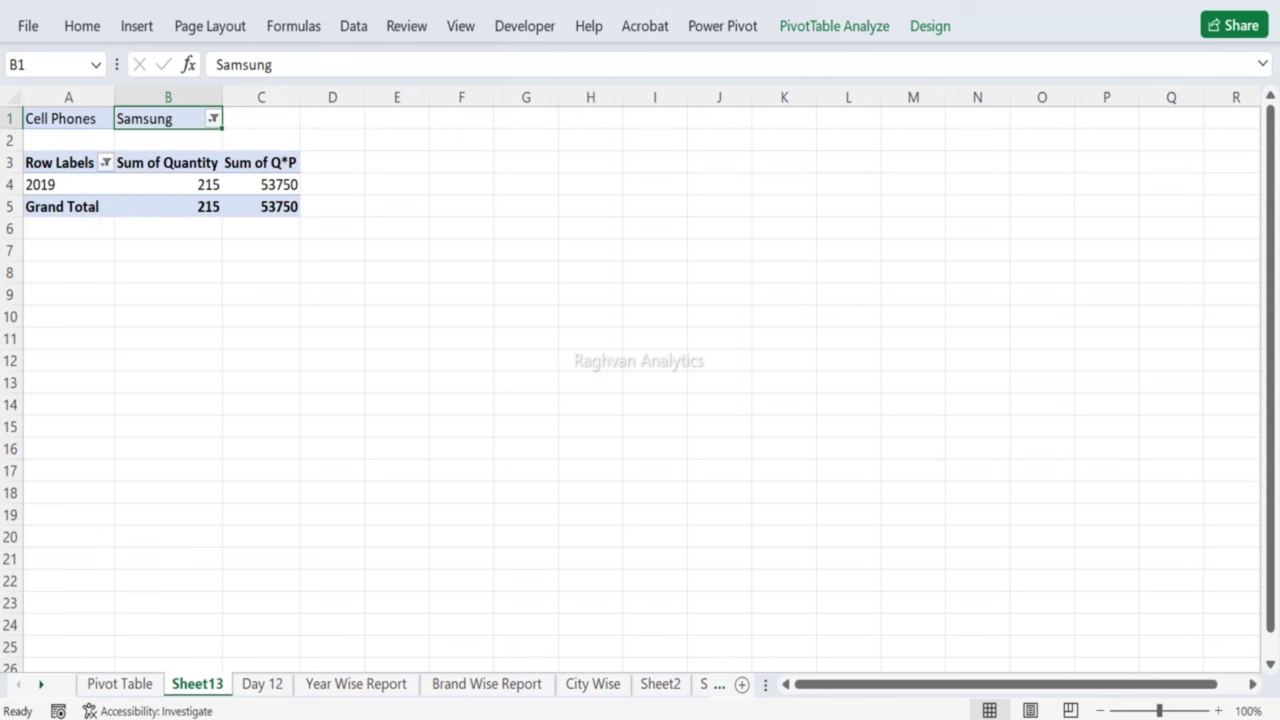
{"action": "key", "text": "Down"}
{"action": "key", "text": "Down"}
{"action": "key", "text": "Down"}
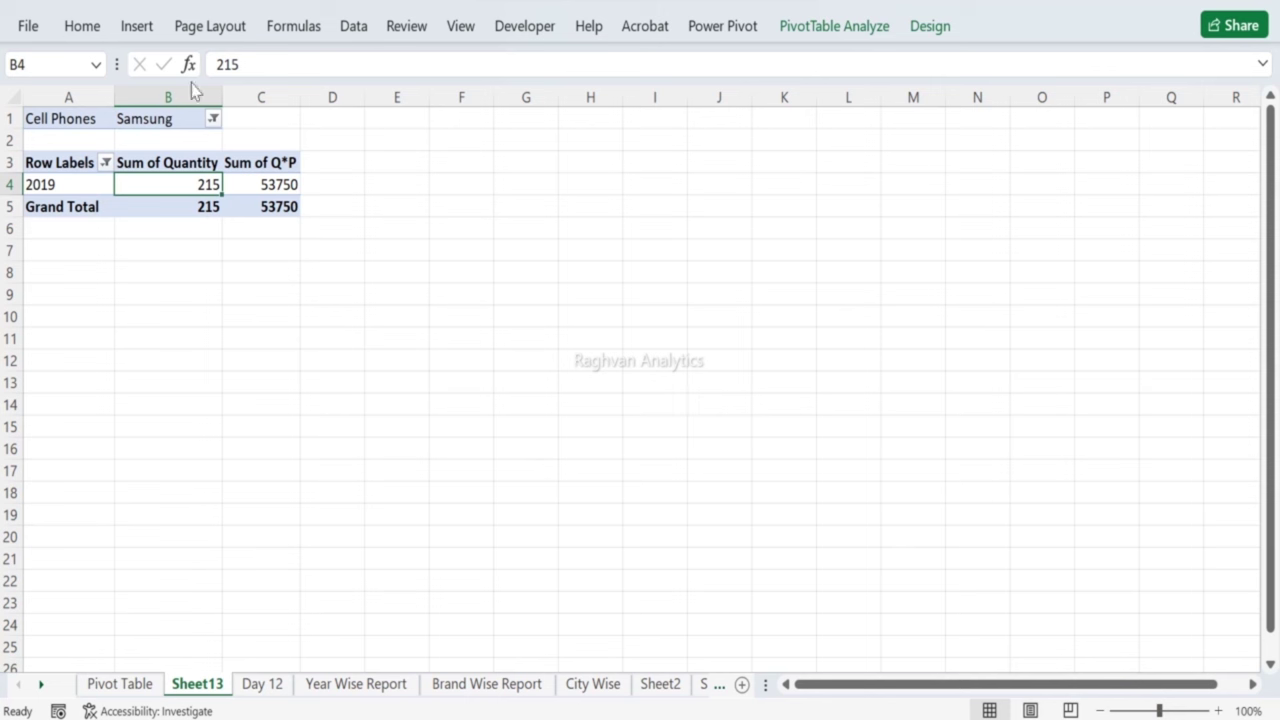
{"action": "left_click", "coordinate": [213, 118]}
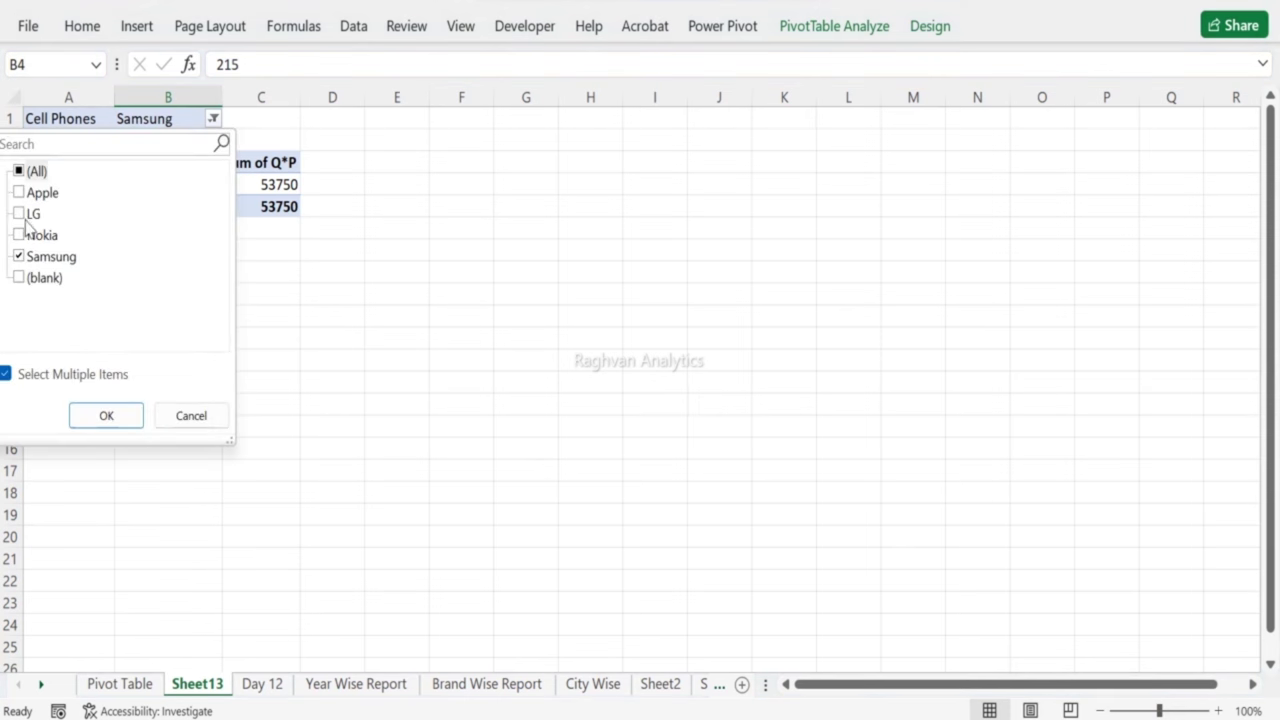
{"action": "left_click", "coordinate": [19, 256]}
{"action": "left_click", "coordinate": [18, 235]}
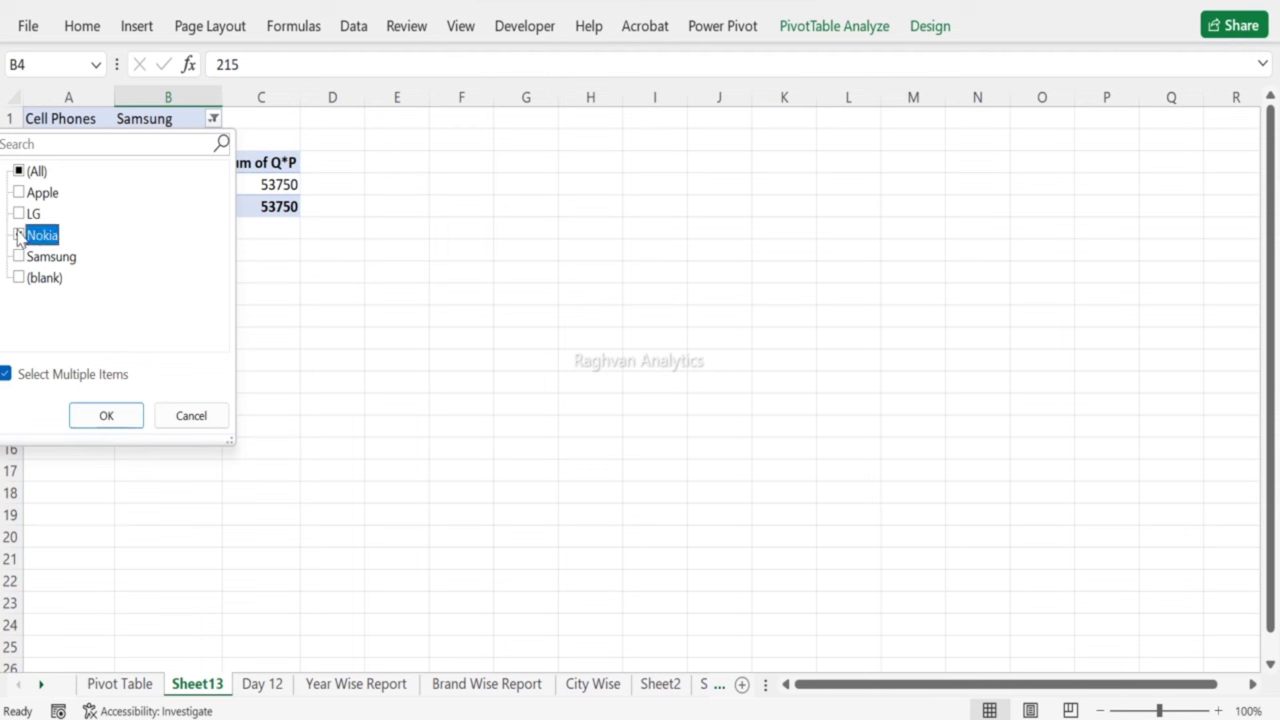
{"action": "left_click", "coordinate": [98, 414]}
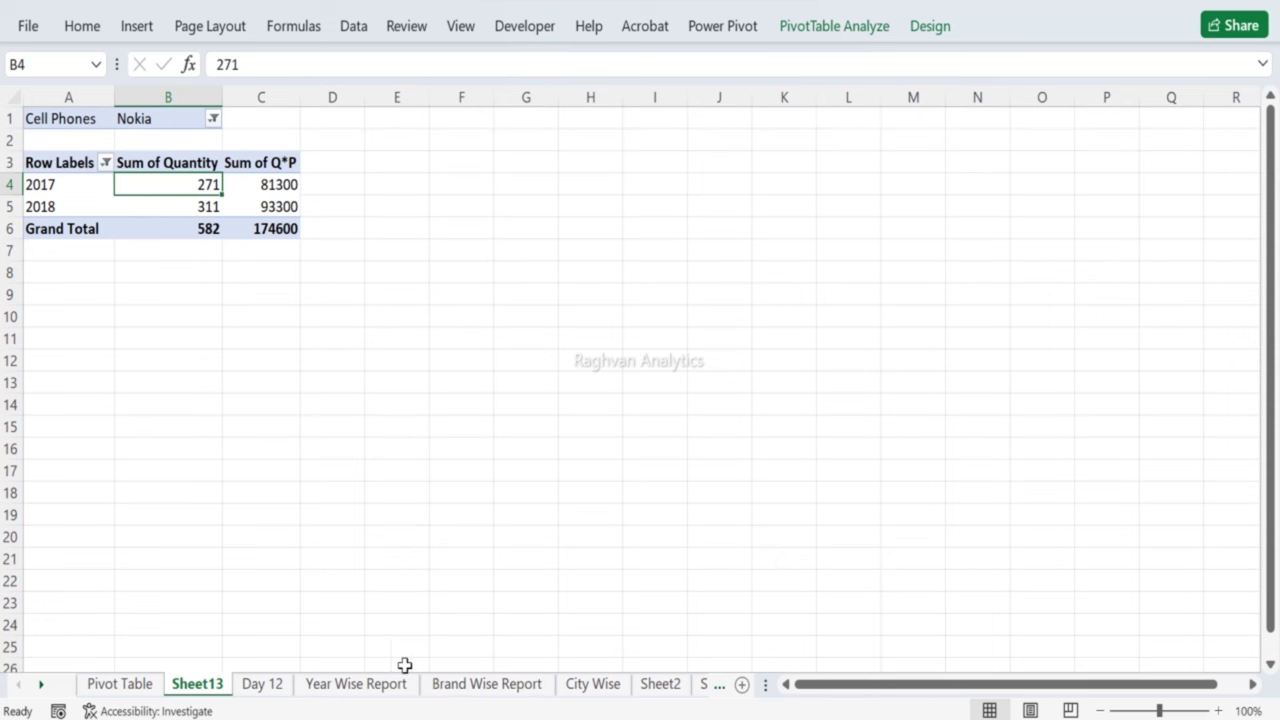
{"action": "left_click", "coordinate": [374, 686]}
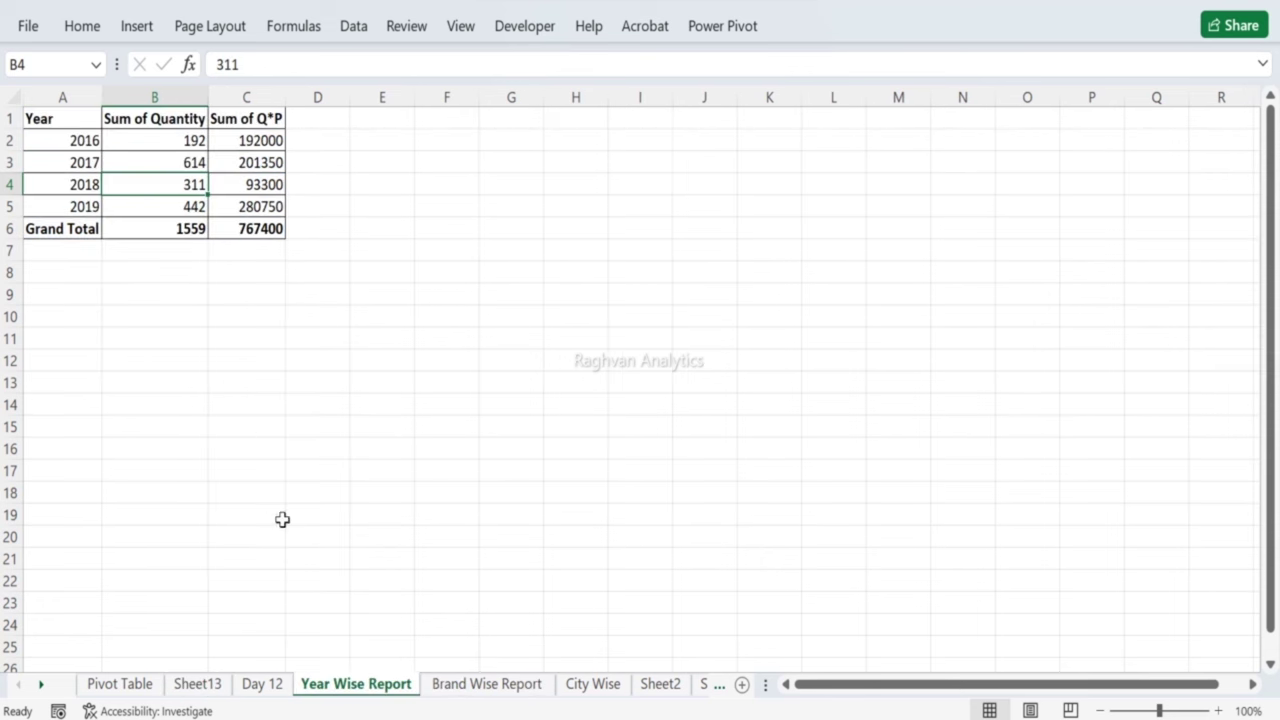
{"action": "left_click", "coordinate": [262, 686]}
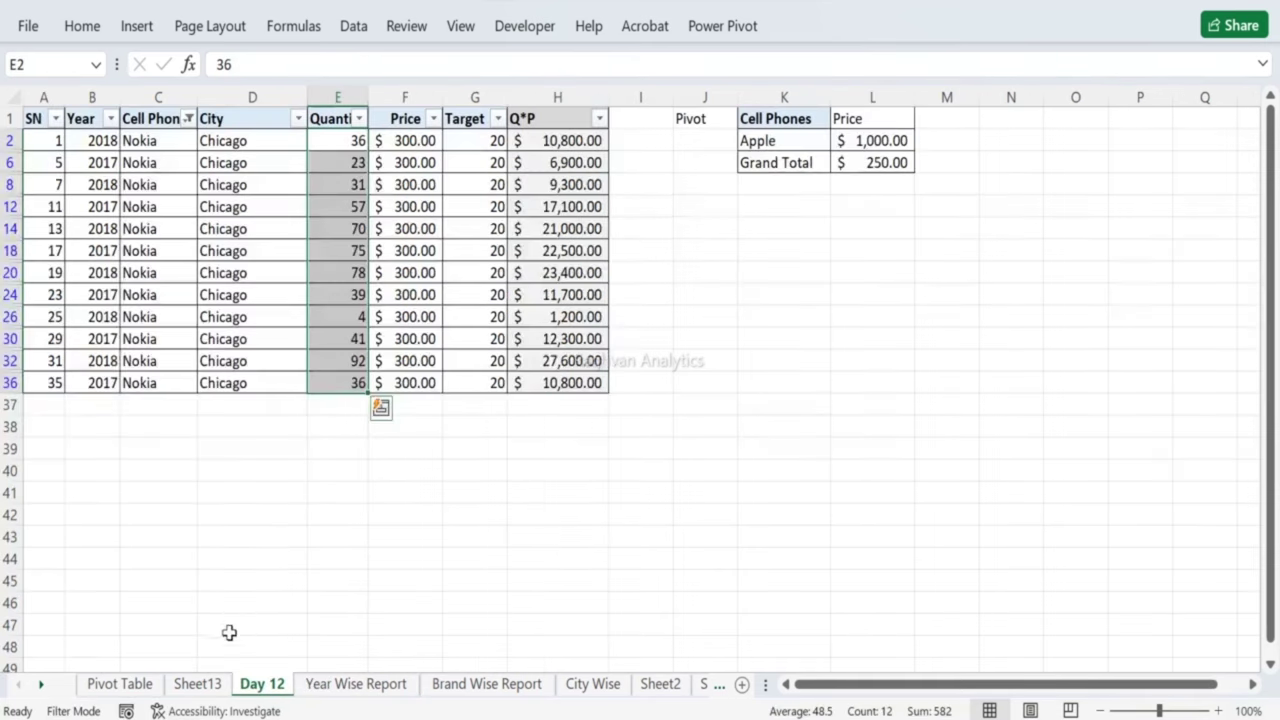
{"action": "left_click", "coordinate": [171, 685]}
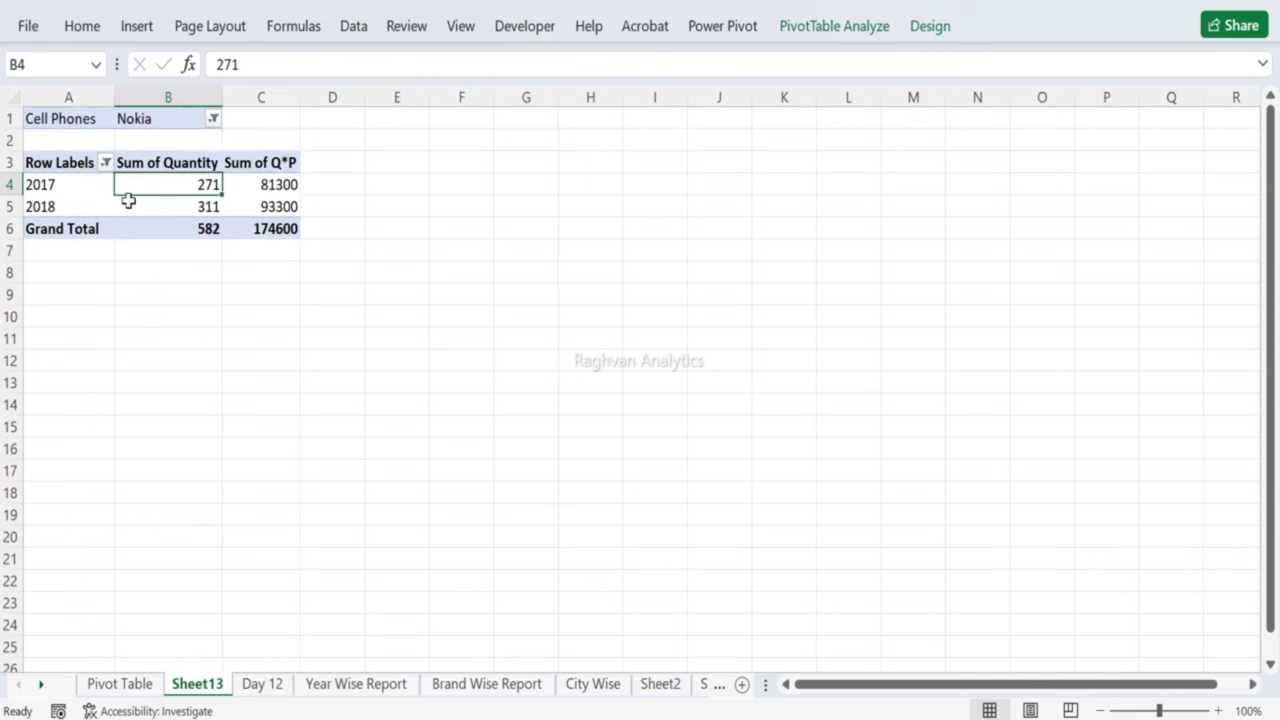
Step: Drill into Nokia's 2017 total of 271 and name the detail sheet 'Nokia Year Wise'
{"action": "mouse_move", "coordinate": [186, 209]}
{"action": "double_click", "coordinate": [177, 180]}
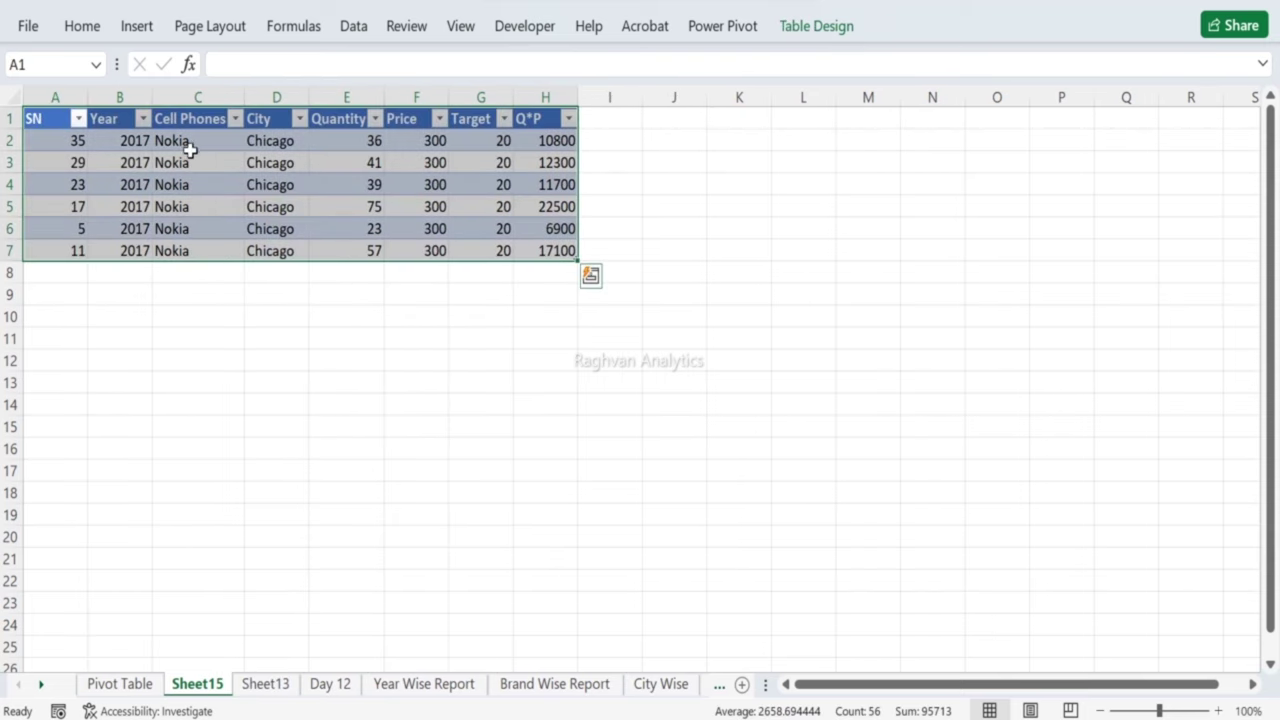
{"action": "double_click", "coordinate": [213, 684]}
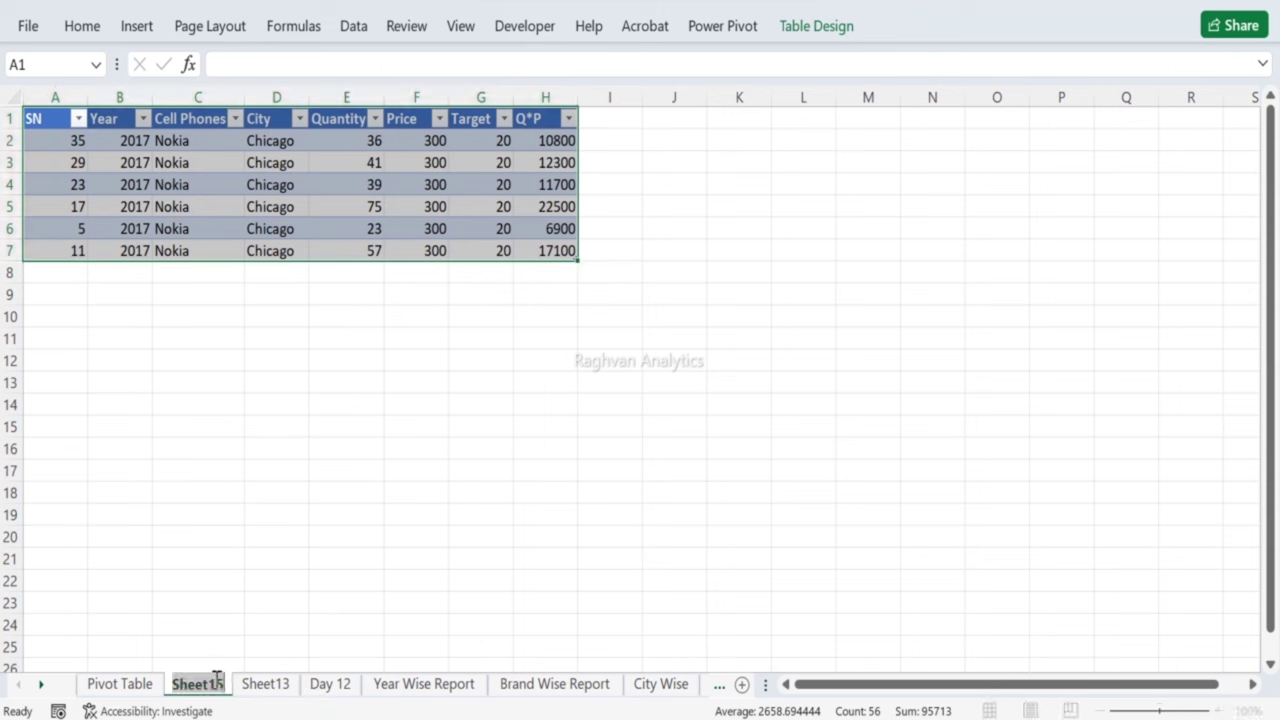
{"action": "type", "text": "Nokia"}
{"action": "key", "text": "Return"}
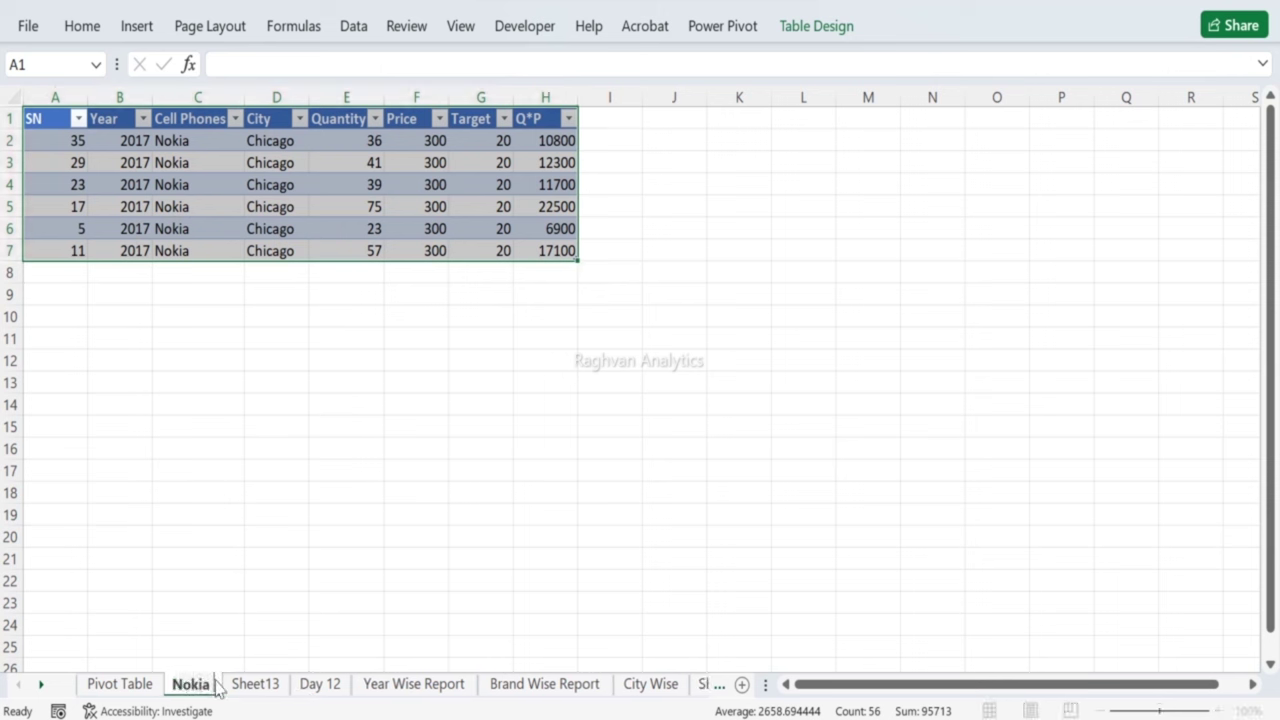
{"action": "type", "text": "Year Wise"}
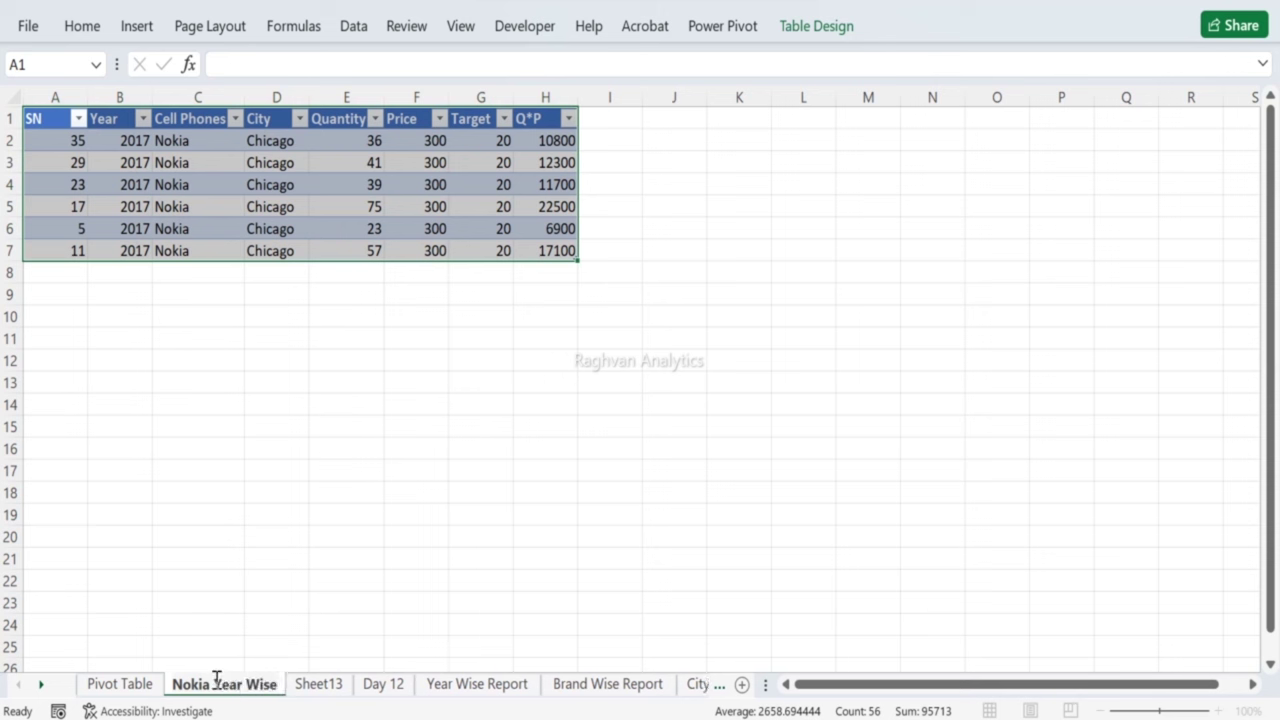
{"action": "key", "text": "Return"}
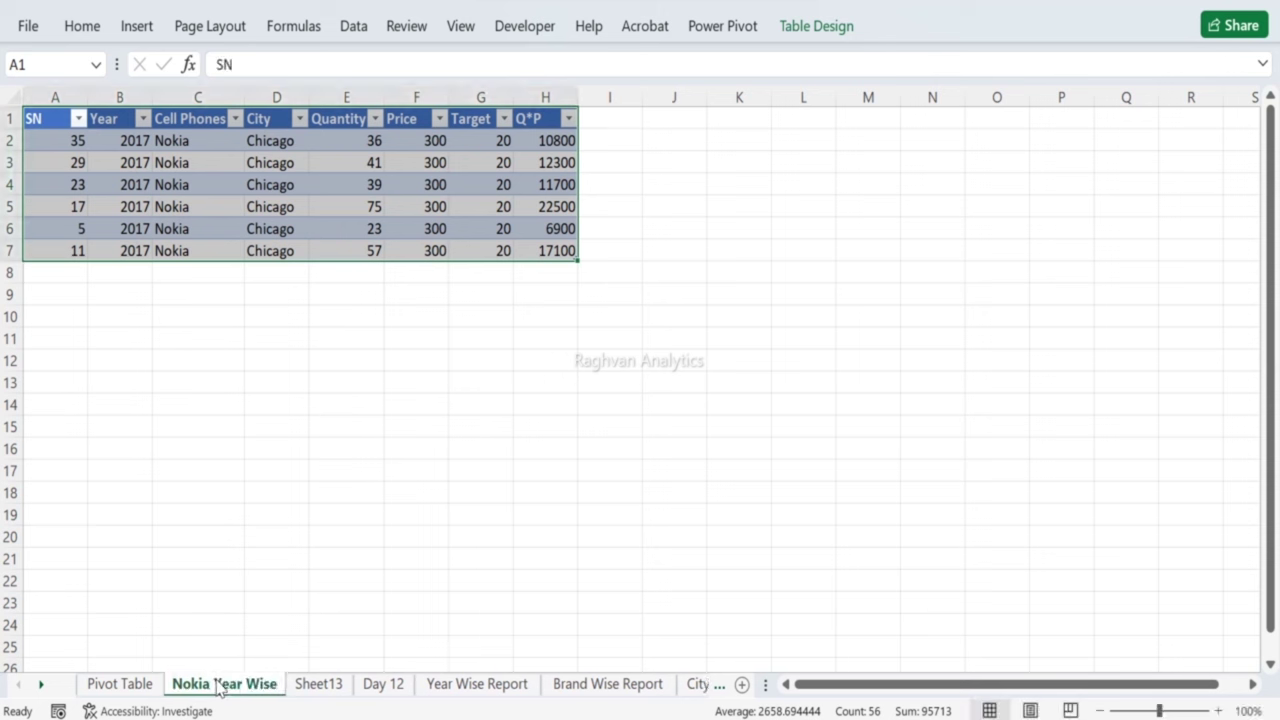
{"action": "left_click", "coordinate": [318, 684]}
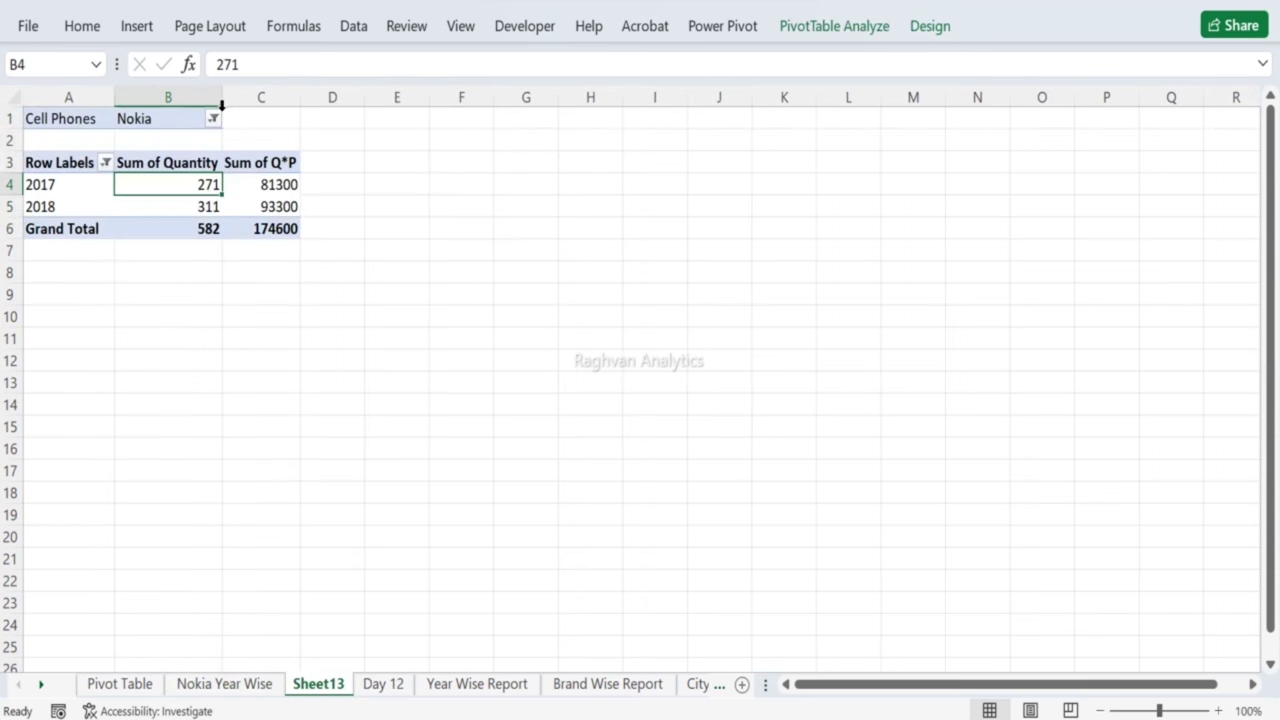
Step: Change the pivot's Cell Phones filter from Nokia to Apple only
{"action": "left_click", "coordinate": [216, 134]}
{"action": "left_click", "coordinate": [213, 118]}
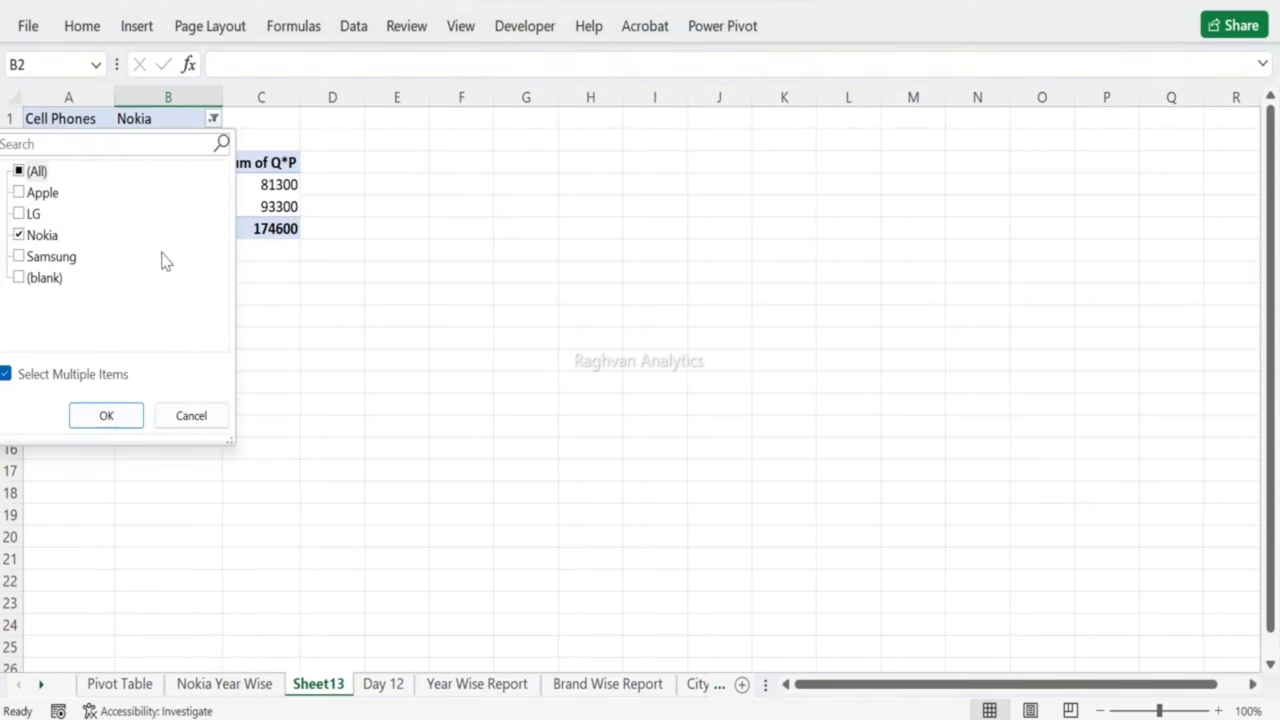
{"action": "left_click", "coordinate": [41, 238]}
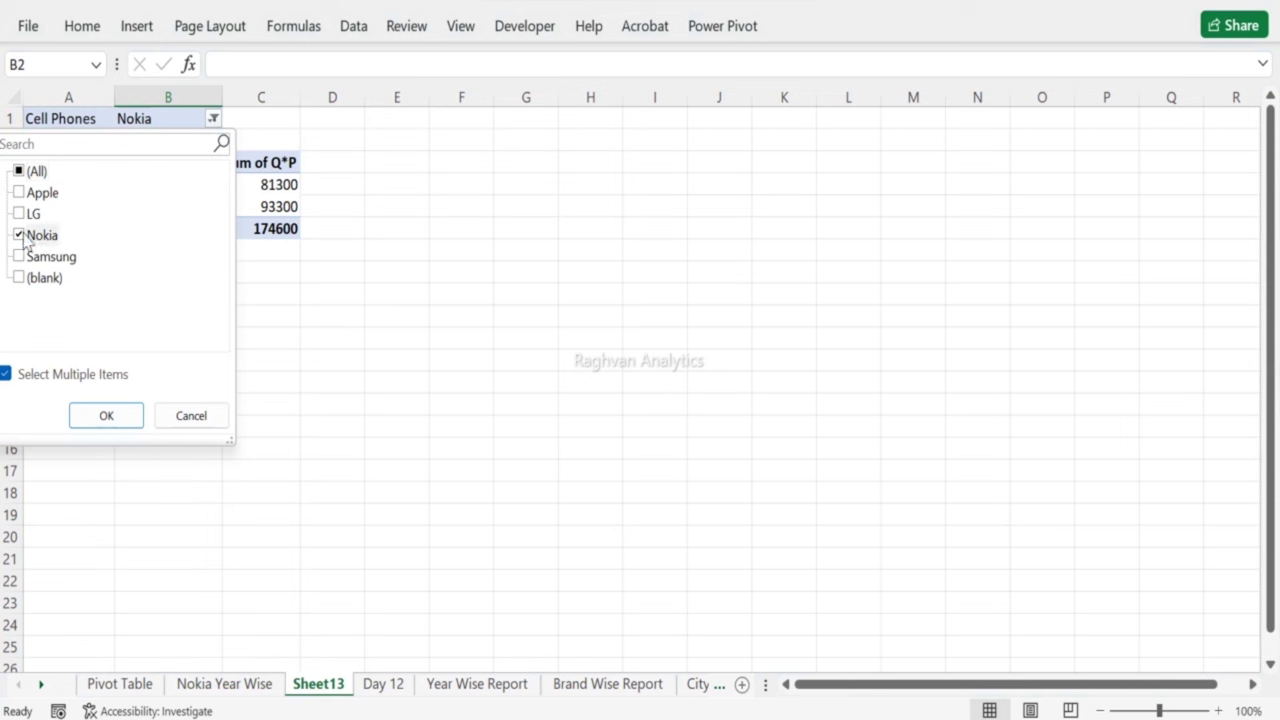
{"action": "left_click", "coordinate": [20, 234]}
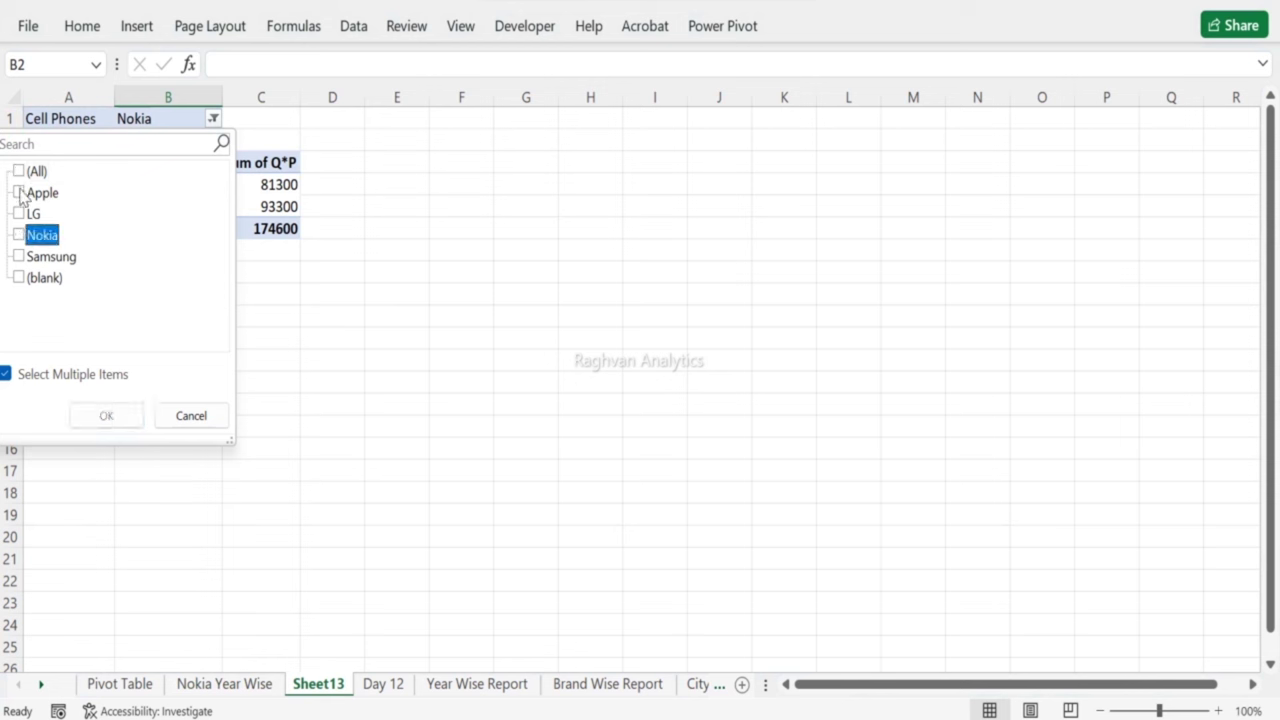
{"action": "left_click", "coordinate": [20, 193]}
{"action": "left_click", "coordinate": [112, 420]}
{"action": "left_click", "coordinate": [128, 190]}
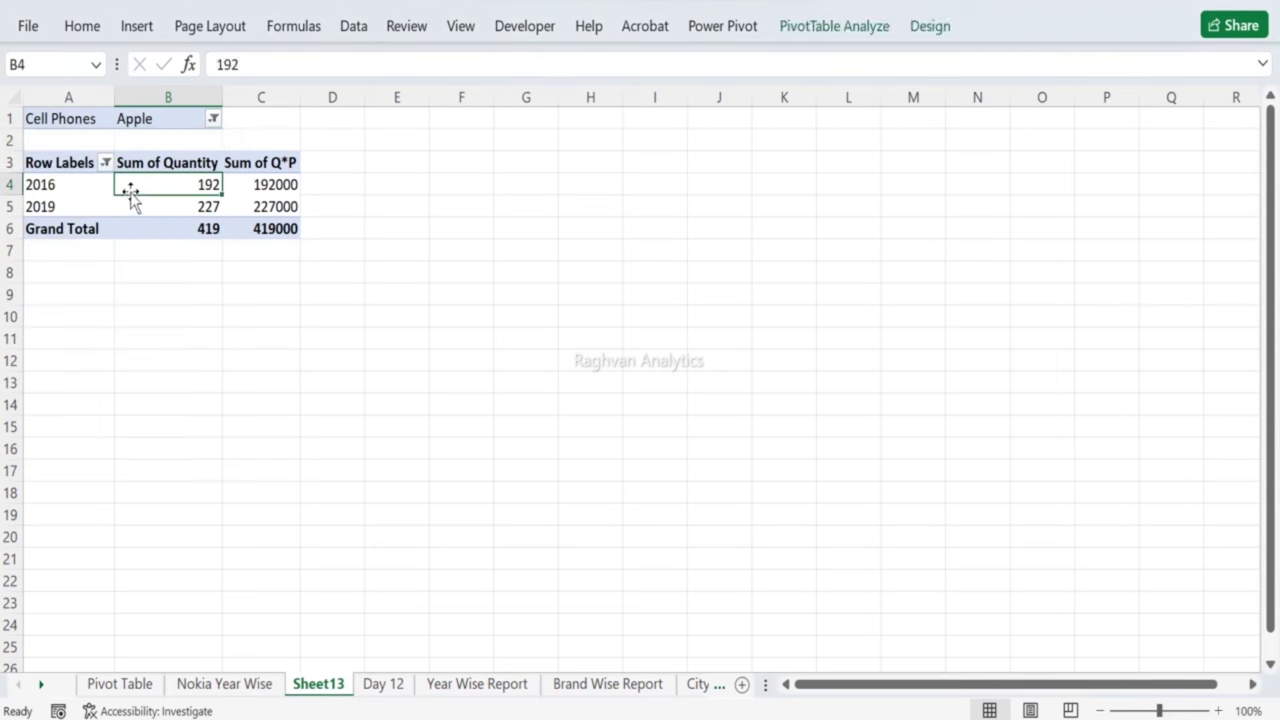
Step: Drill into Apple's 2016 total of 192 and name the detail sheet 'Apple Year Wise'
{"action": "mouse_move", "coordinate": [131, 188]}
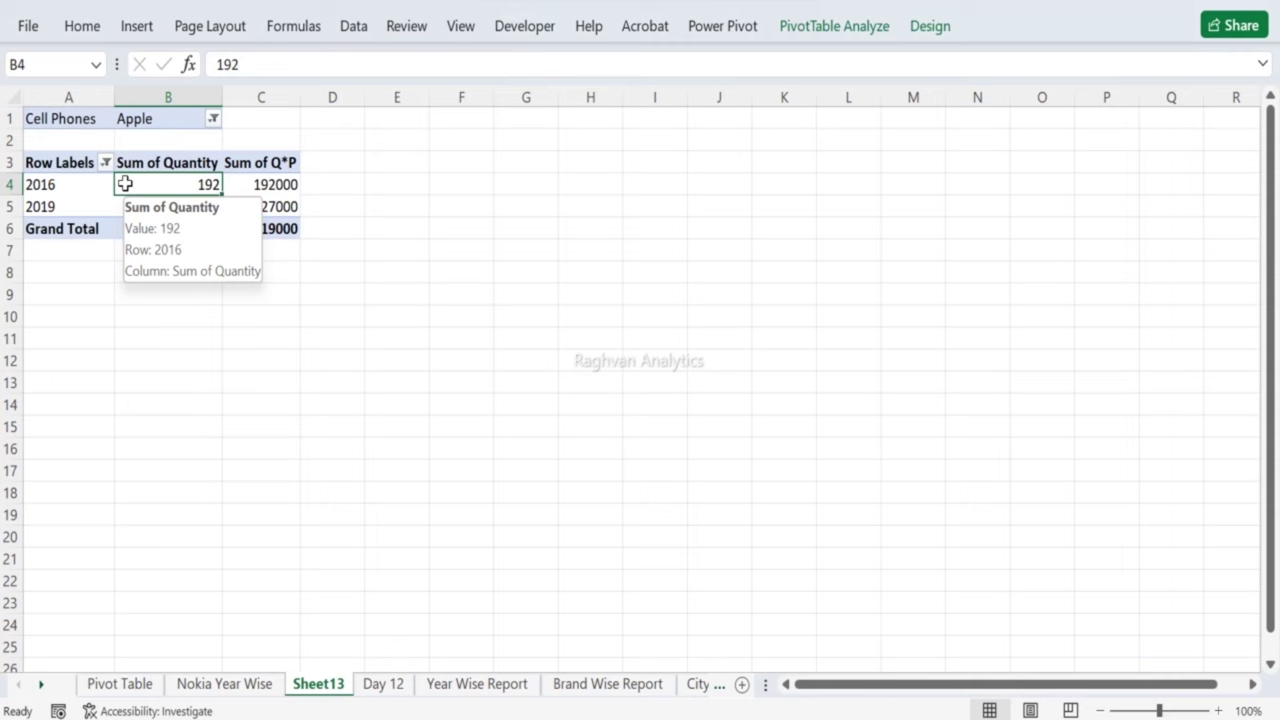
{"action": "double_click", "coordinate": [125, 184]}
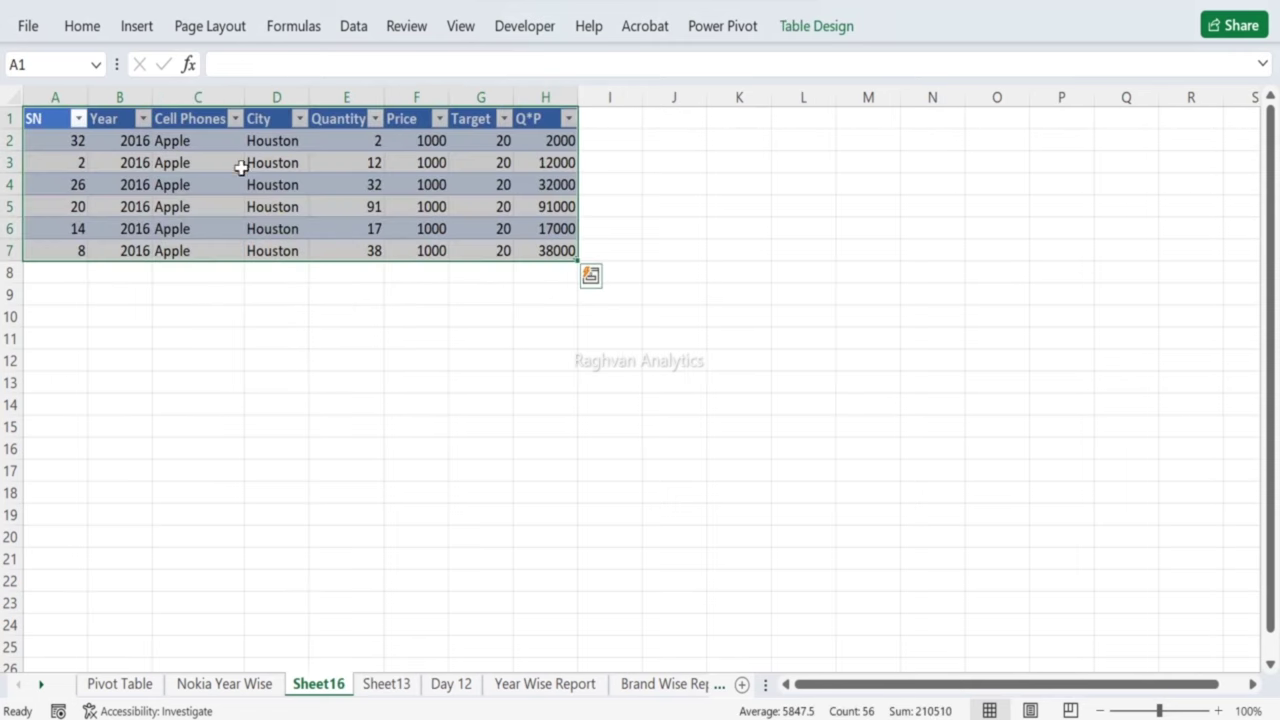
{"action": "double_click", "coordinate": [309, 686]}
{"action": "type", "text": "A"}
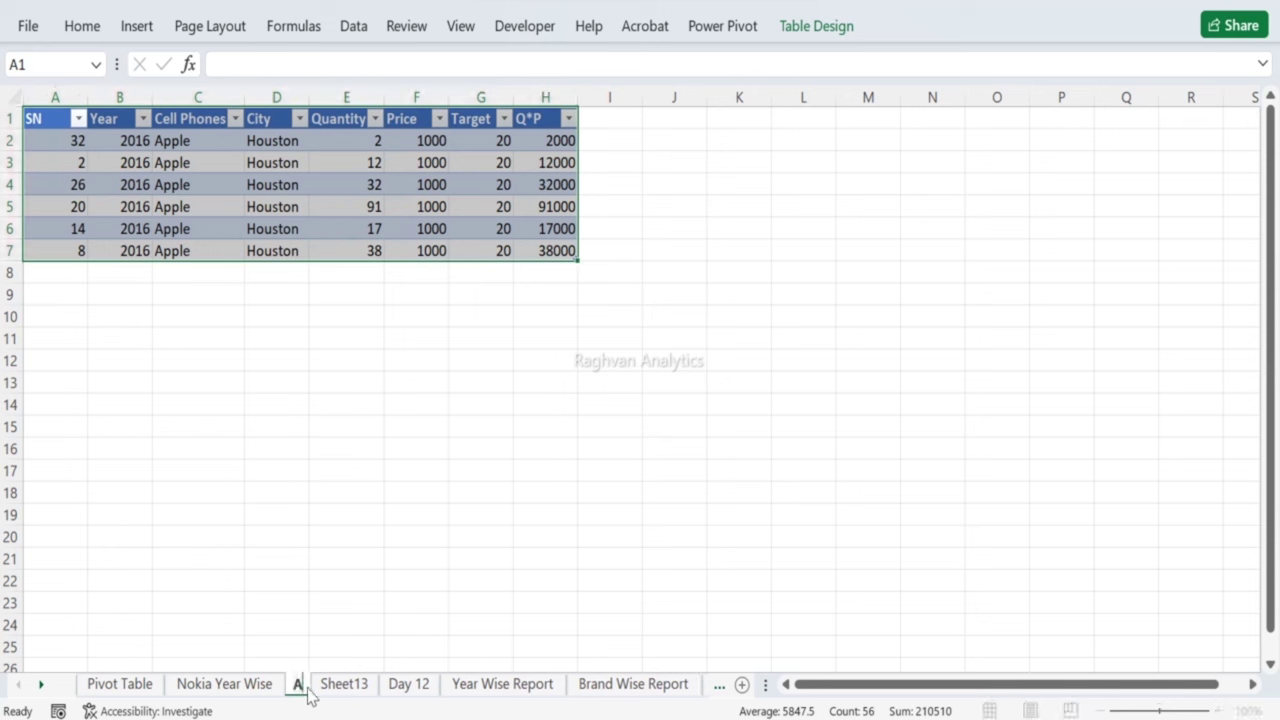
{"action": "type", "text": "pple"}
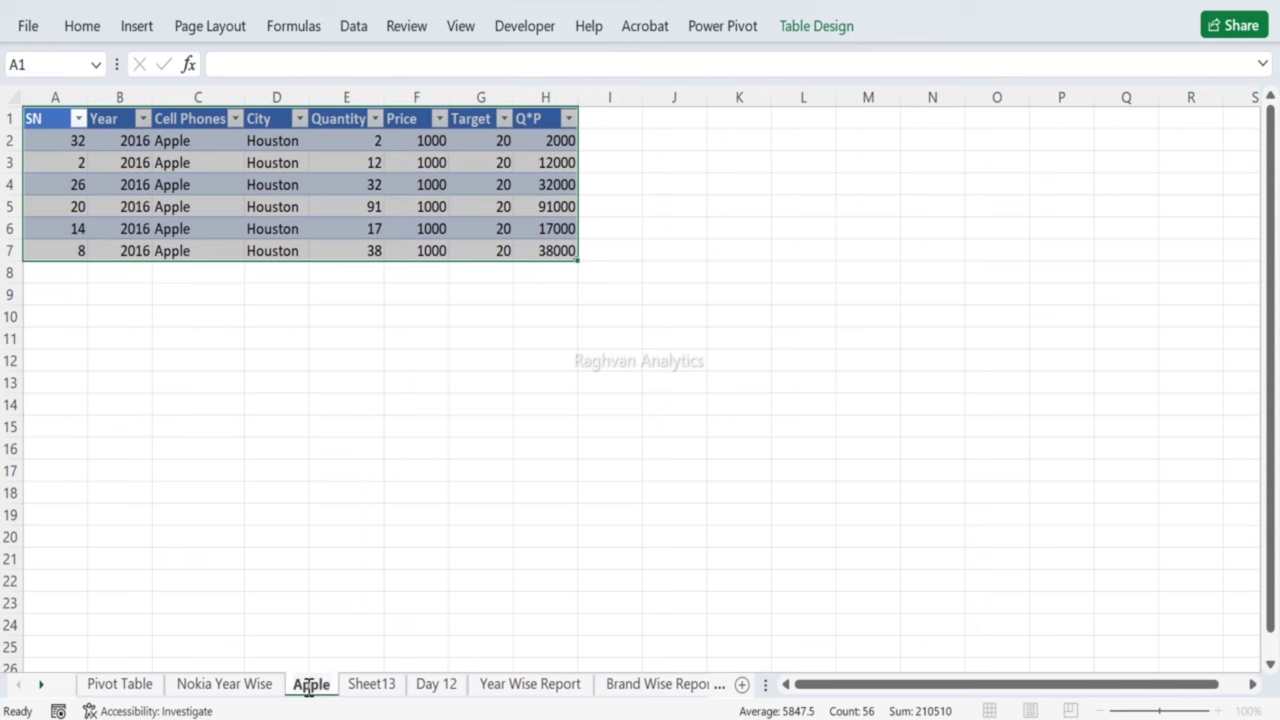
{"action": "type", "text": " Year"}
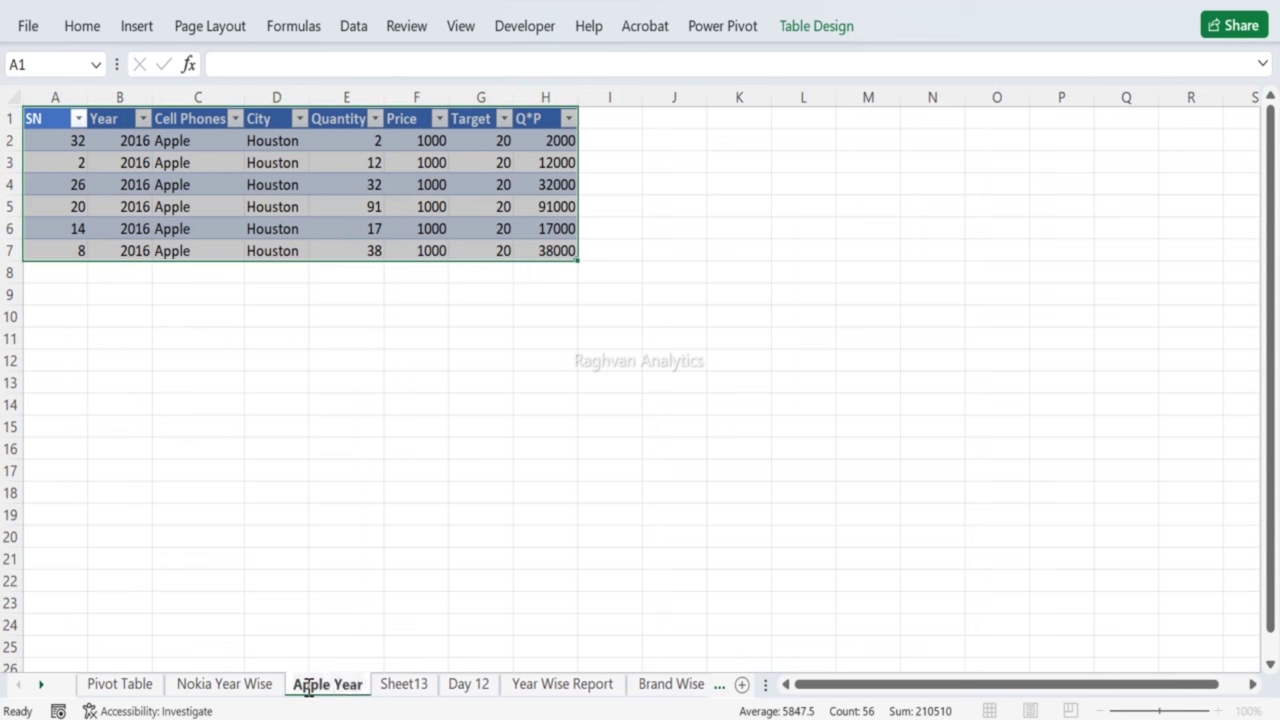
{"action": "type", "text": " Wise"}
{"action": "key", "text": "Return"}
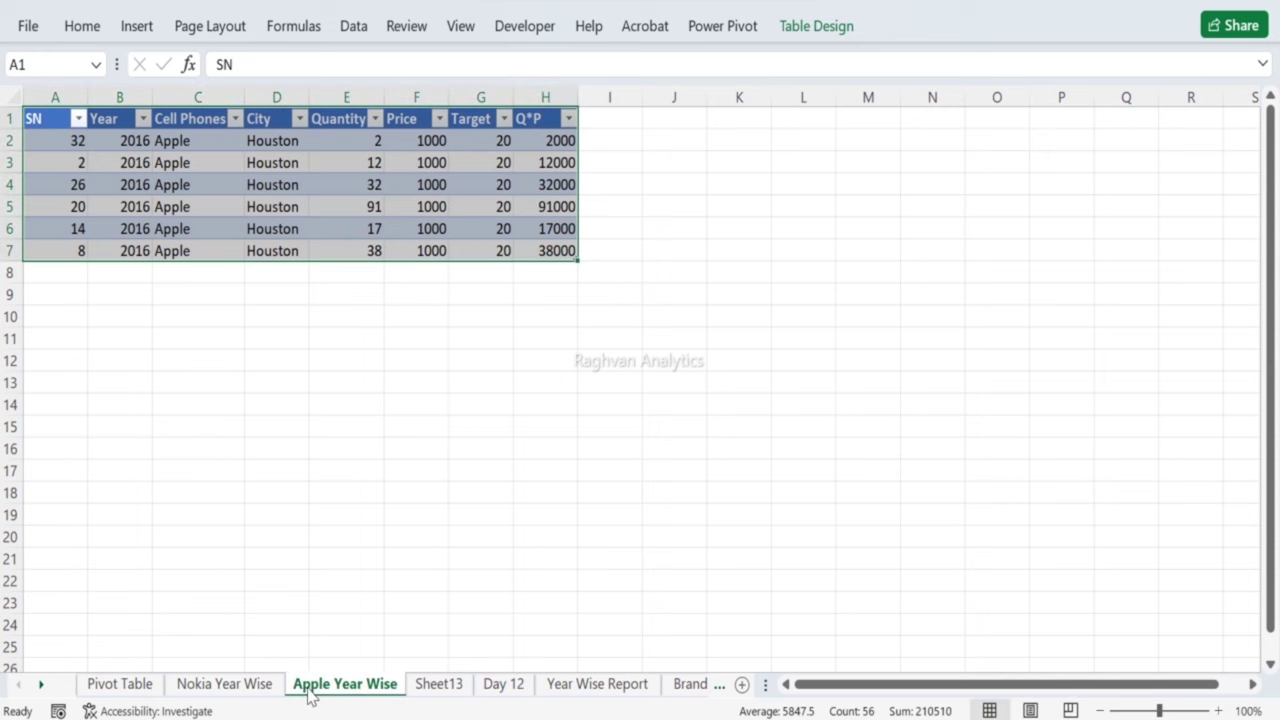
Step: Set the Sheet13 pivot's brand filter to LG
{"action": "left_click", "coordinate": [115, 684]}
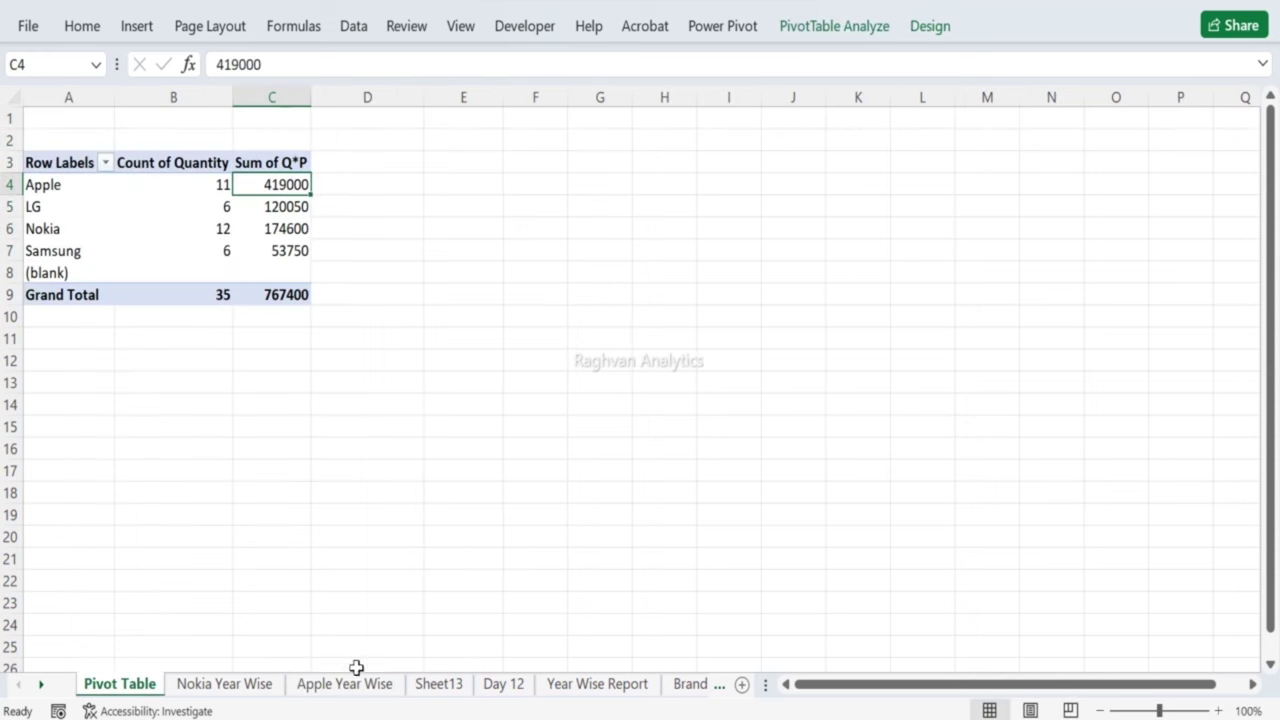
{"action": "left_click", "coordinate": [440, 685]}
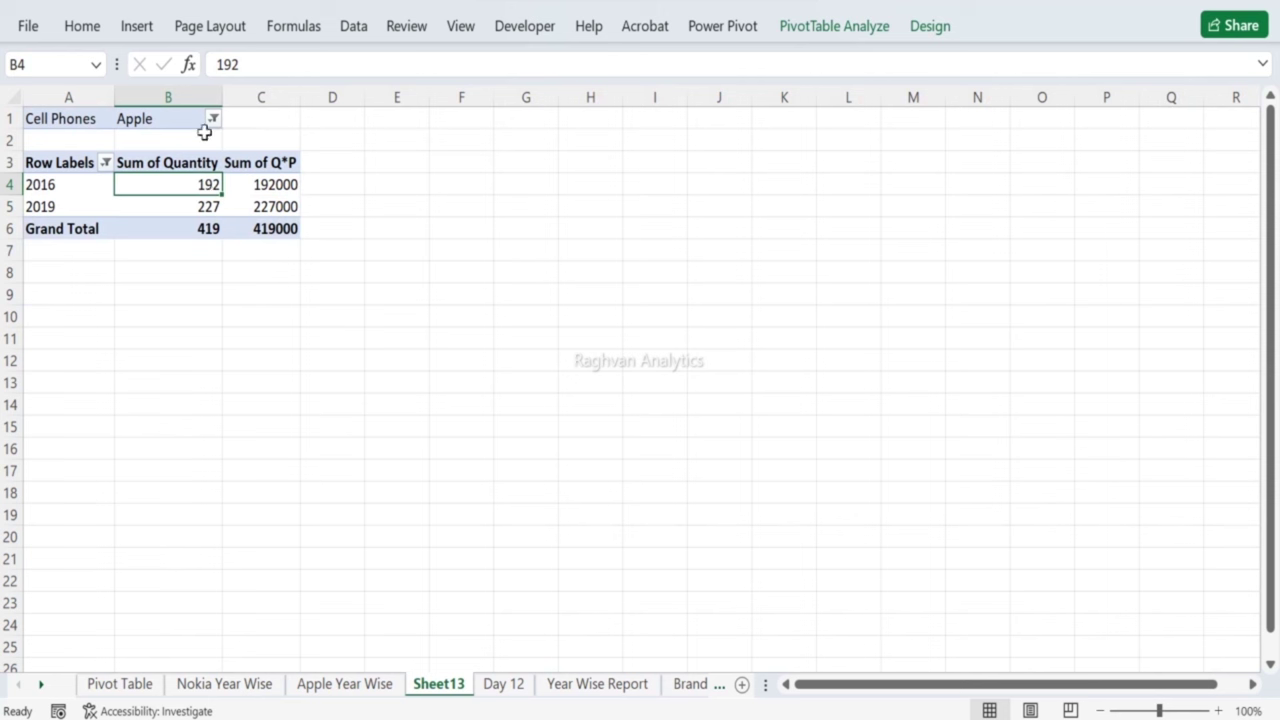
{"action": "left_click", "coordinate": [213, 120]}
{"action": "left_click", "coordinate": [18, 214]}
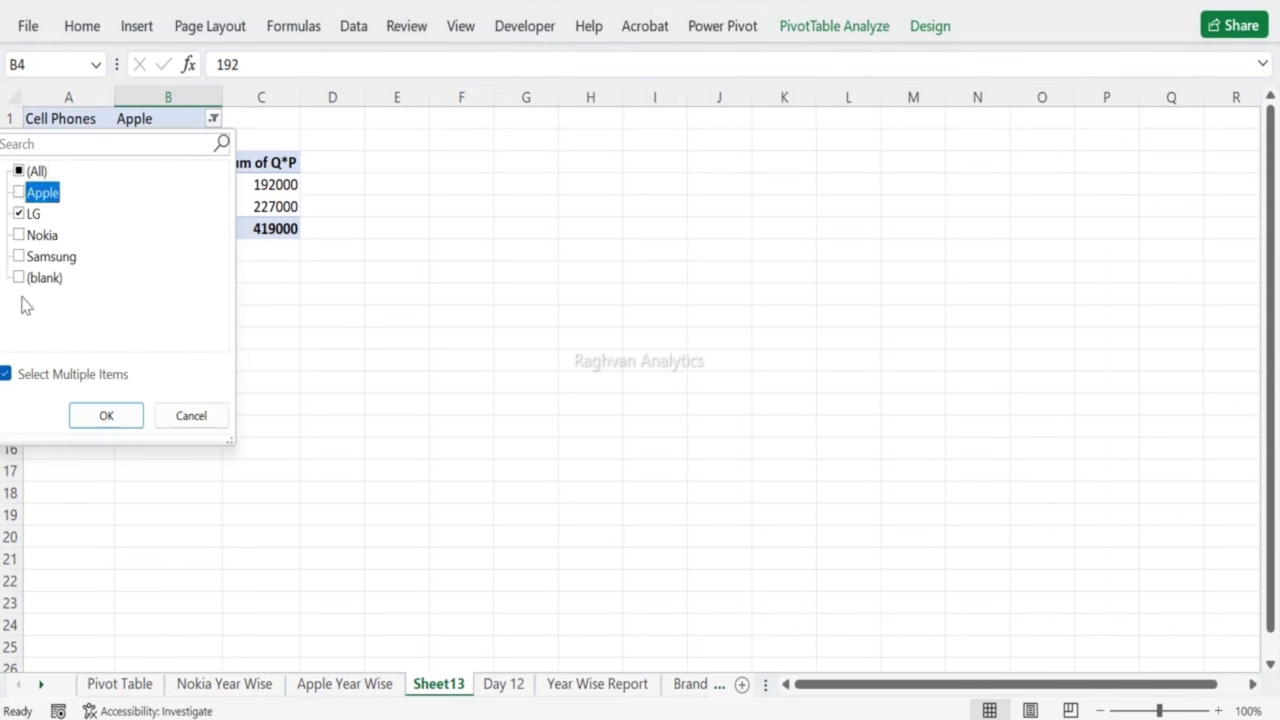
{"action": "left_click", "coordinate": [107, 416]}
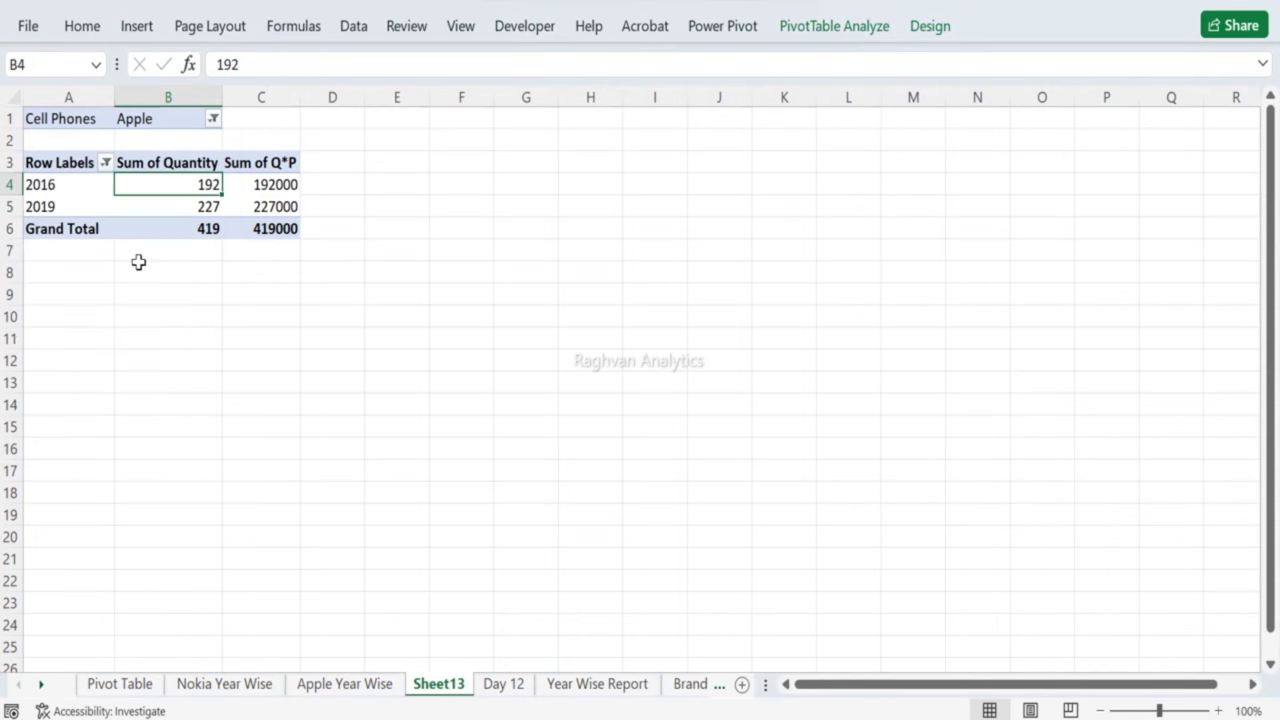
Step: Drill into LG's 2017 total of 343 and name the detail sheet 'LG Year Wise'
{"action": "double_click", "coordinate": [133, 183]}
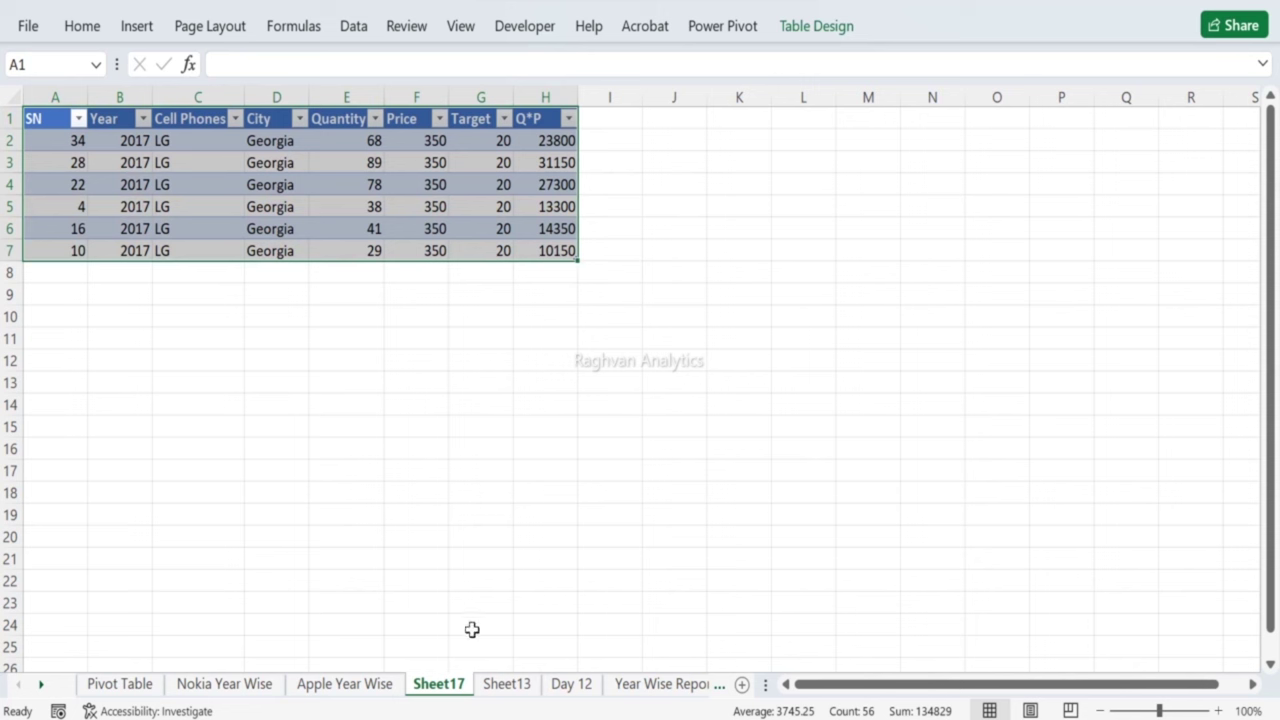
{"action": "double_click", "coordinate": [422, 685]}
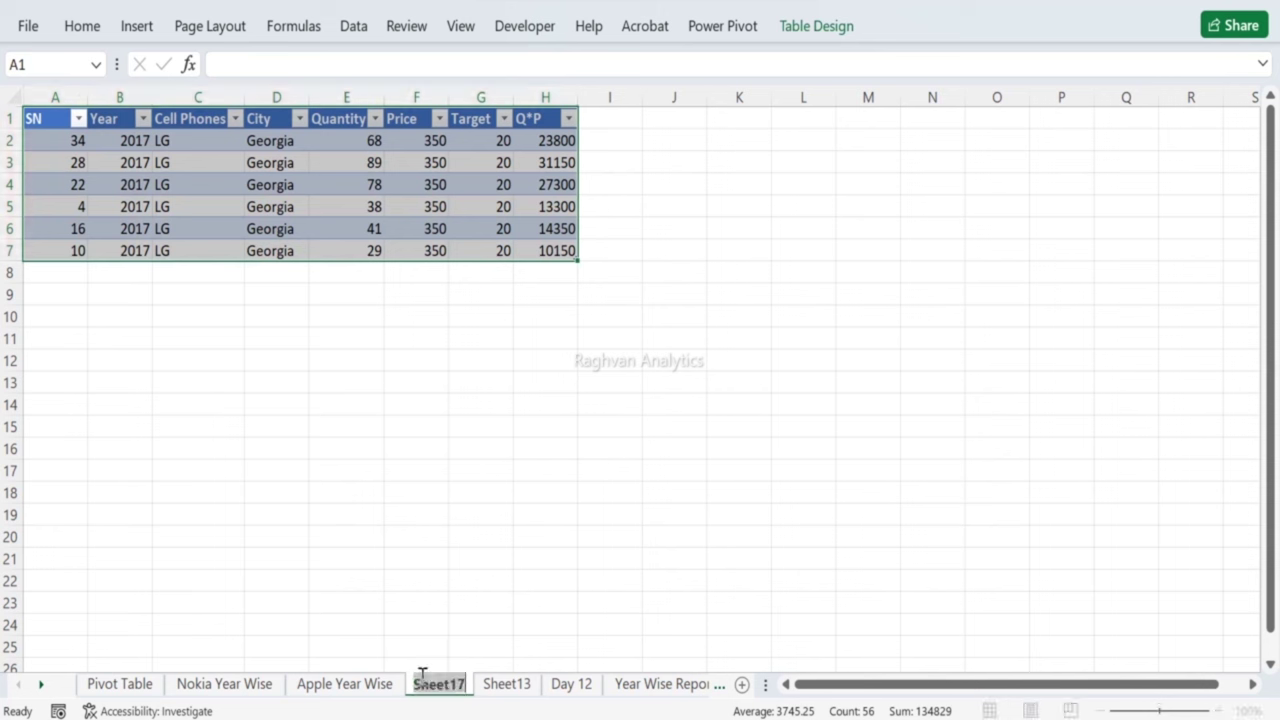
{"action": "type", "text": "L"}
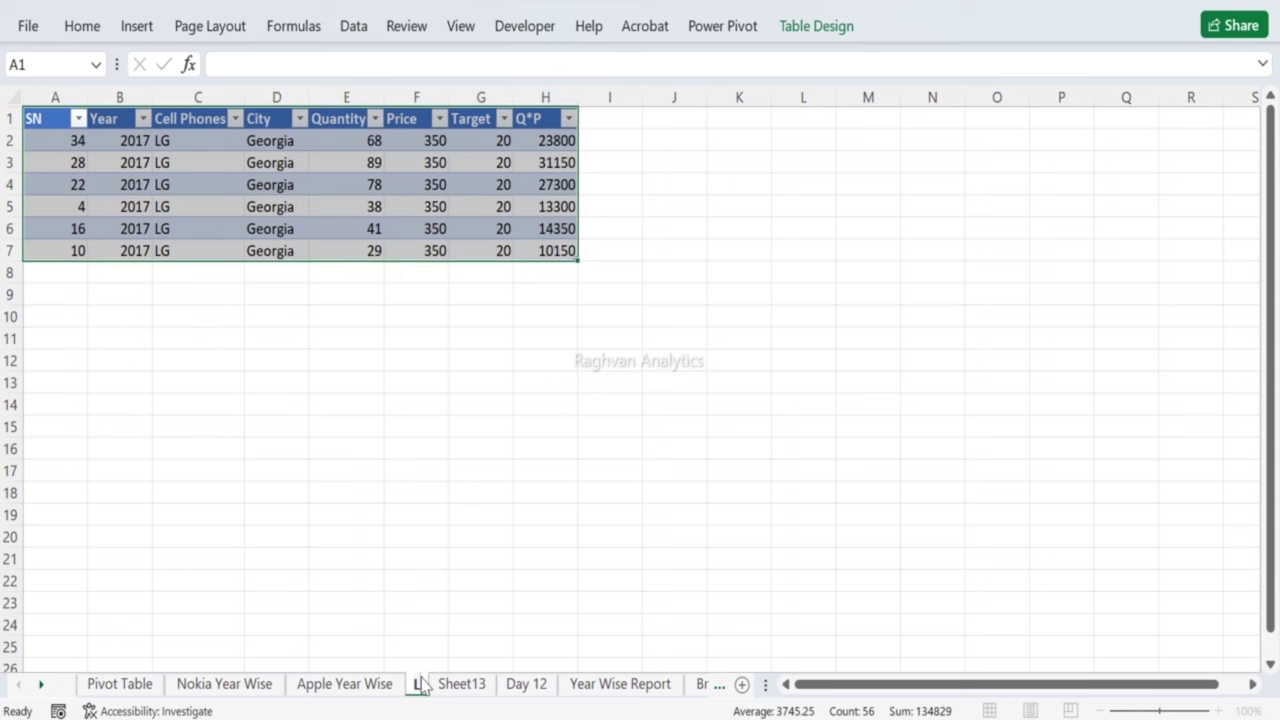
{"action": "type", "text": "G Y"}
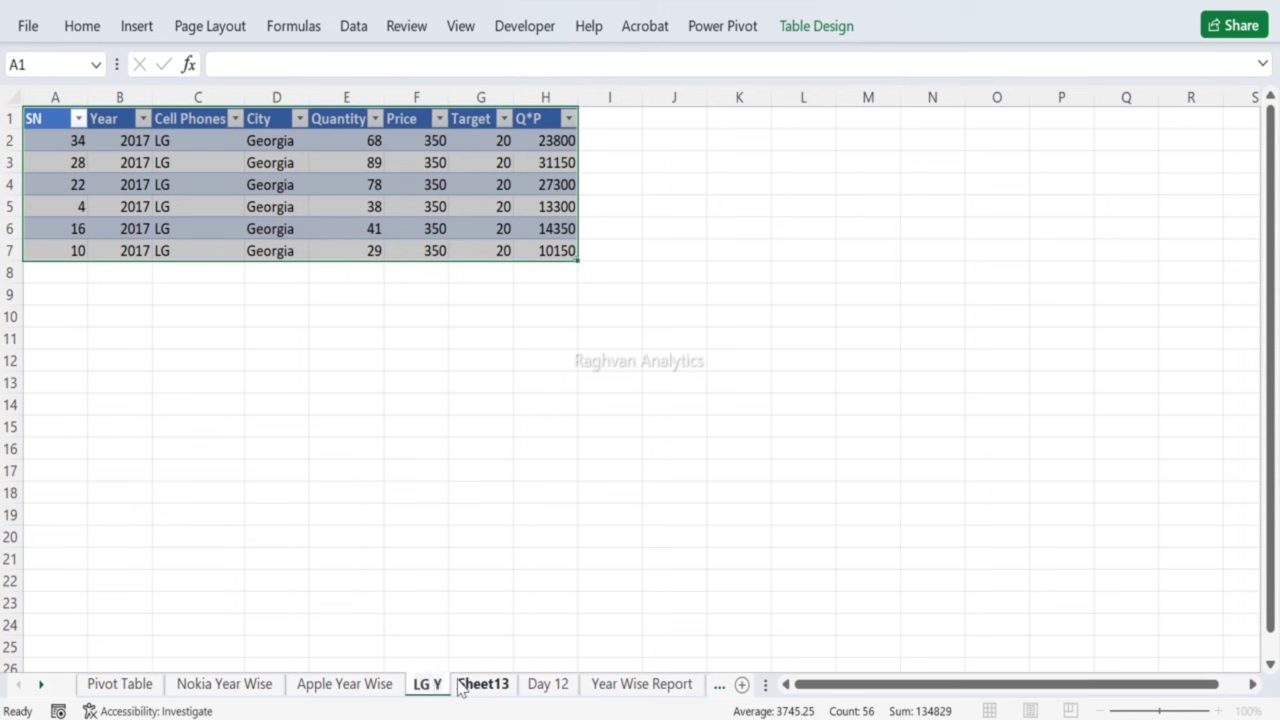
{"action": "type", "text": "ear Wise"}
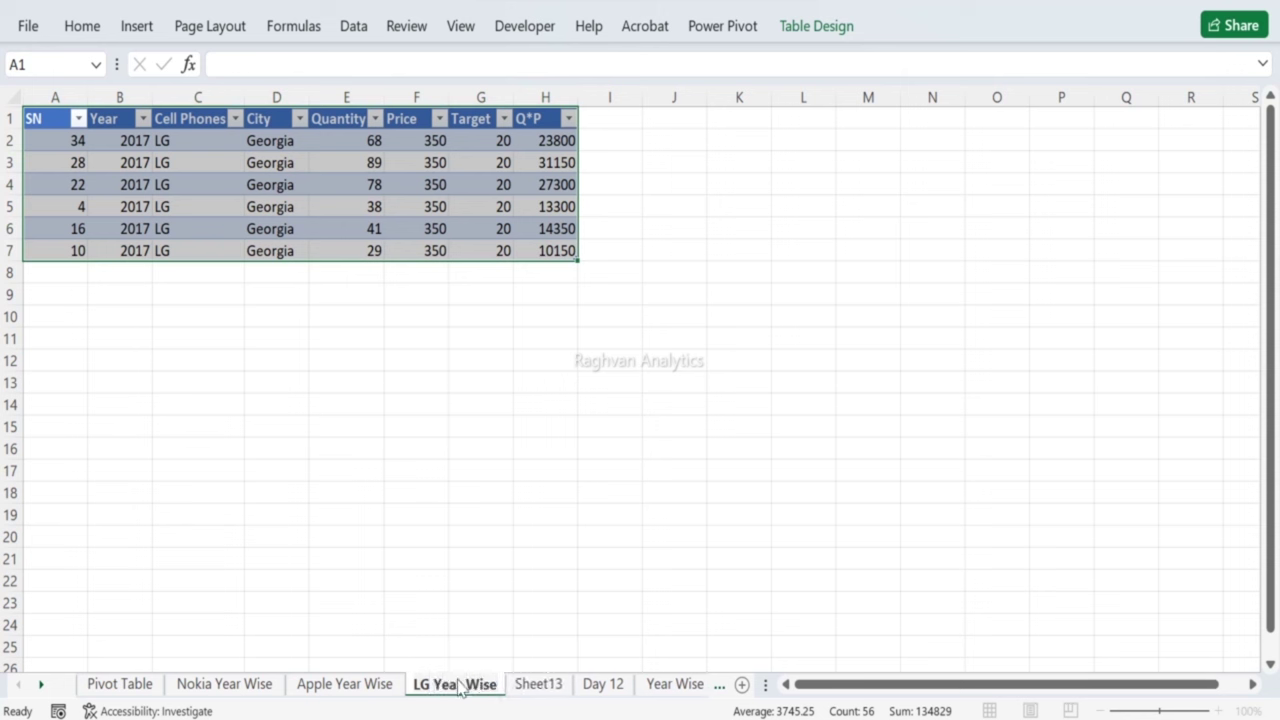
{"action": "key", "text": "Return"}
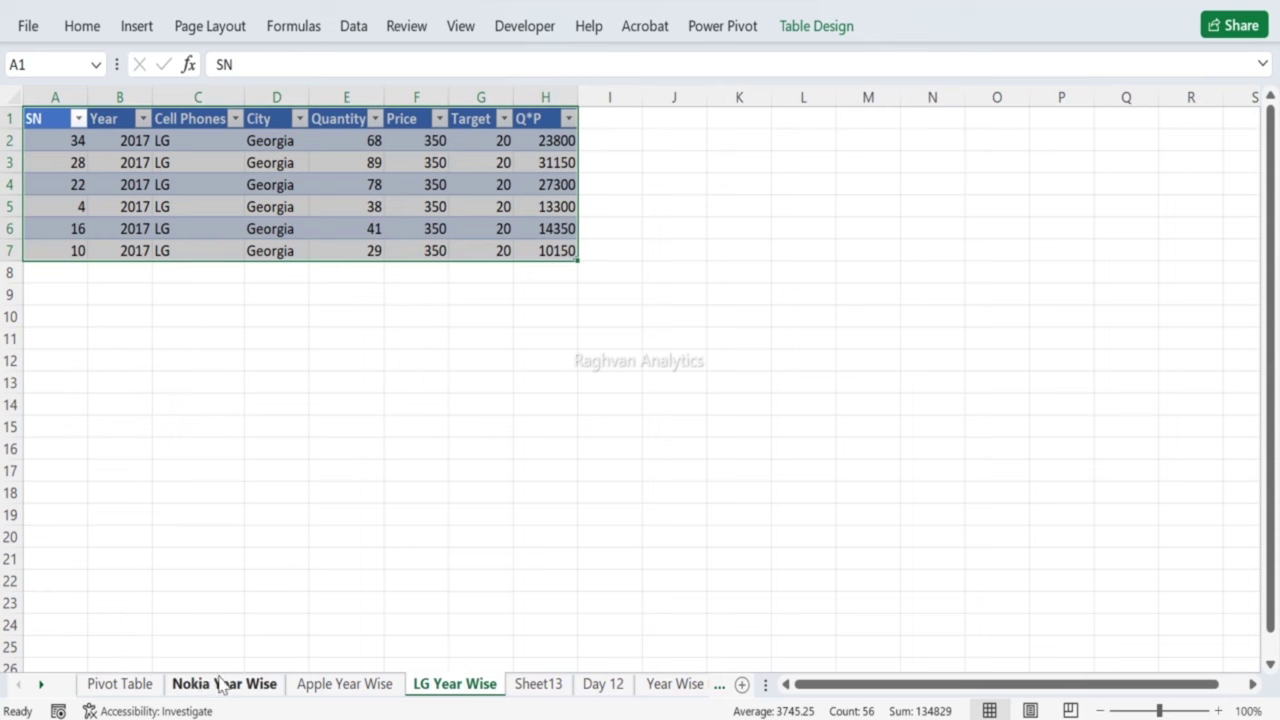
Step: Change the Sheet13 pivot's Cell Phones filter from LG to Samsung
{"action": "left_click", "coordinate": [538, 686]}
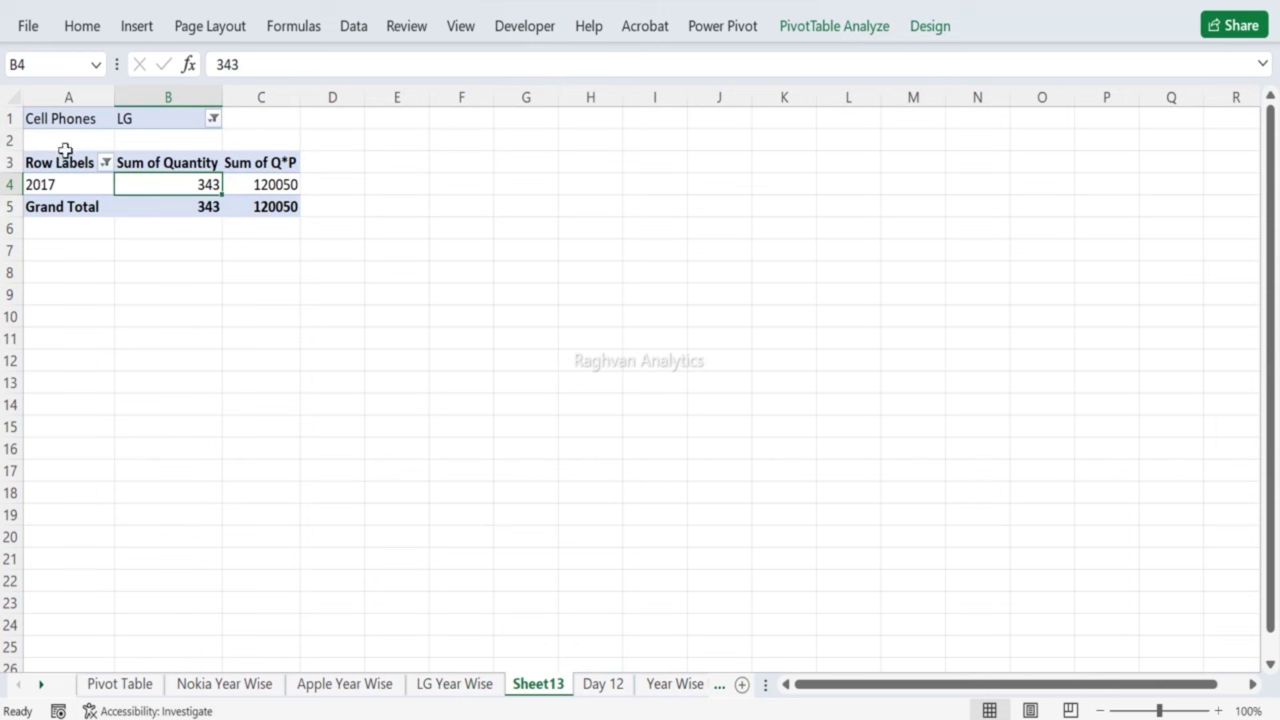
{"action": "left_click", "coordinate": [213, 119]}
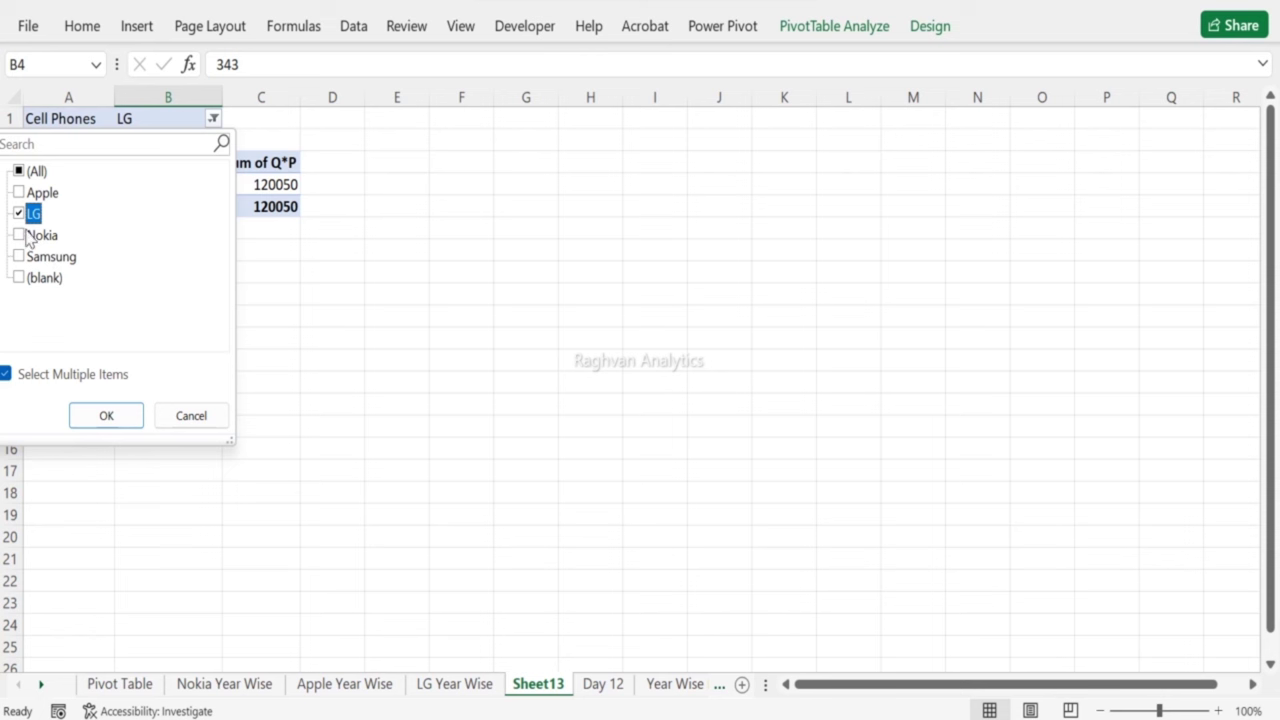
{"action": "left_click", "coordinate": [19, 214]}
{"action": "left_click", "coordinate": [17, 258]}
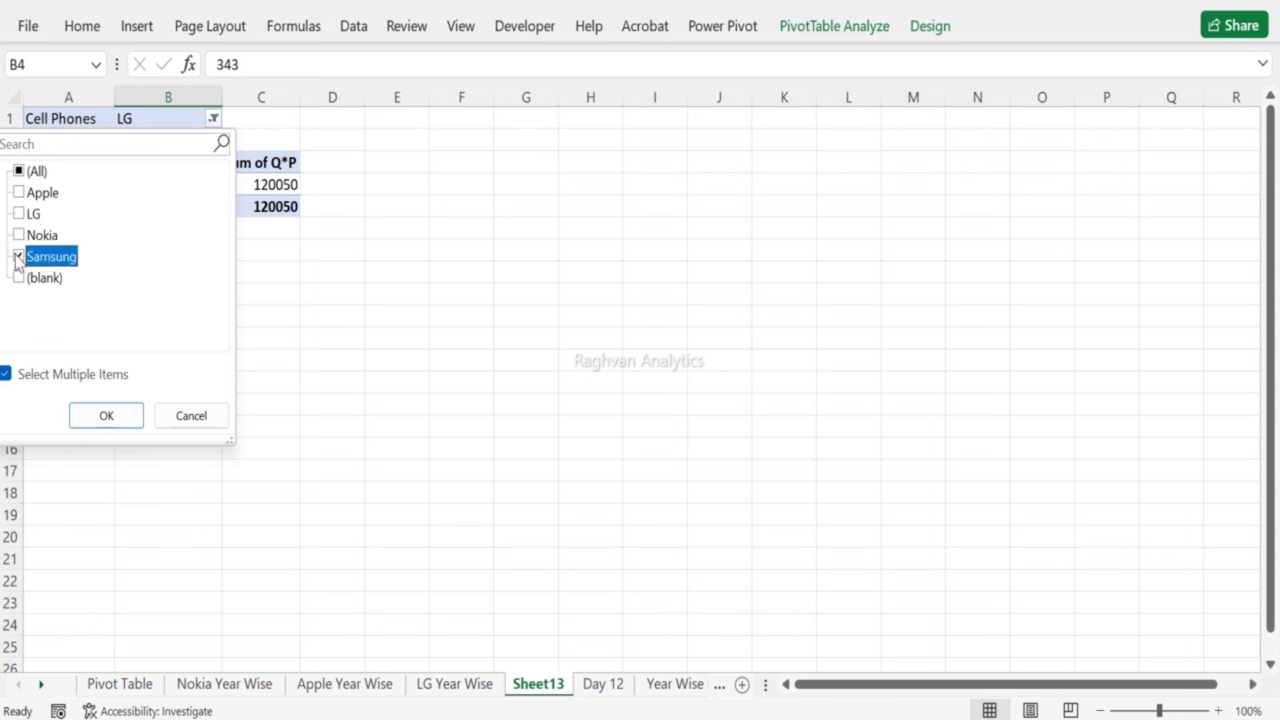
{"action": "left_click", "coordinate": [87, 418]}
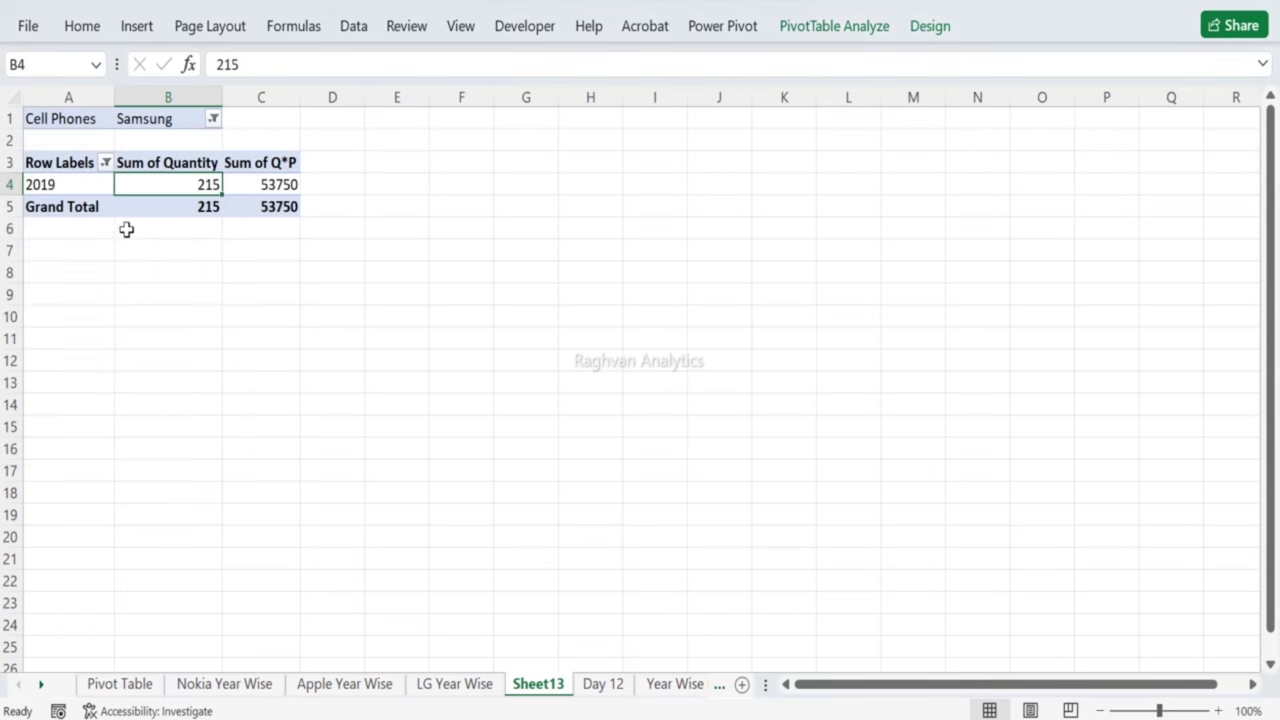
Step: Drill into Samsung's 2019 total of 215 and name the detail sheet 'Samsung Year Wise'
{"action": "double_click", "coordinate": [164, 185]}
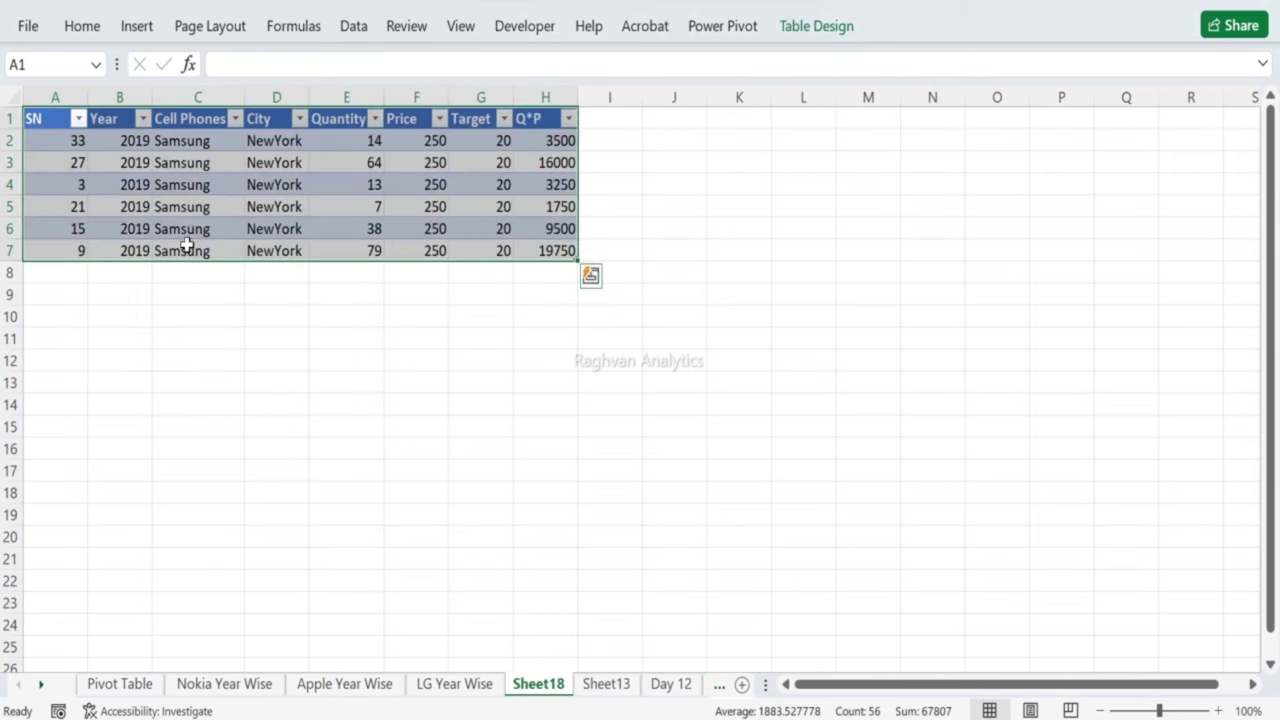
{"action": "double_click", "coordinate": [546, 684]}
{"action": "type", "text": "Samsun"}
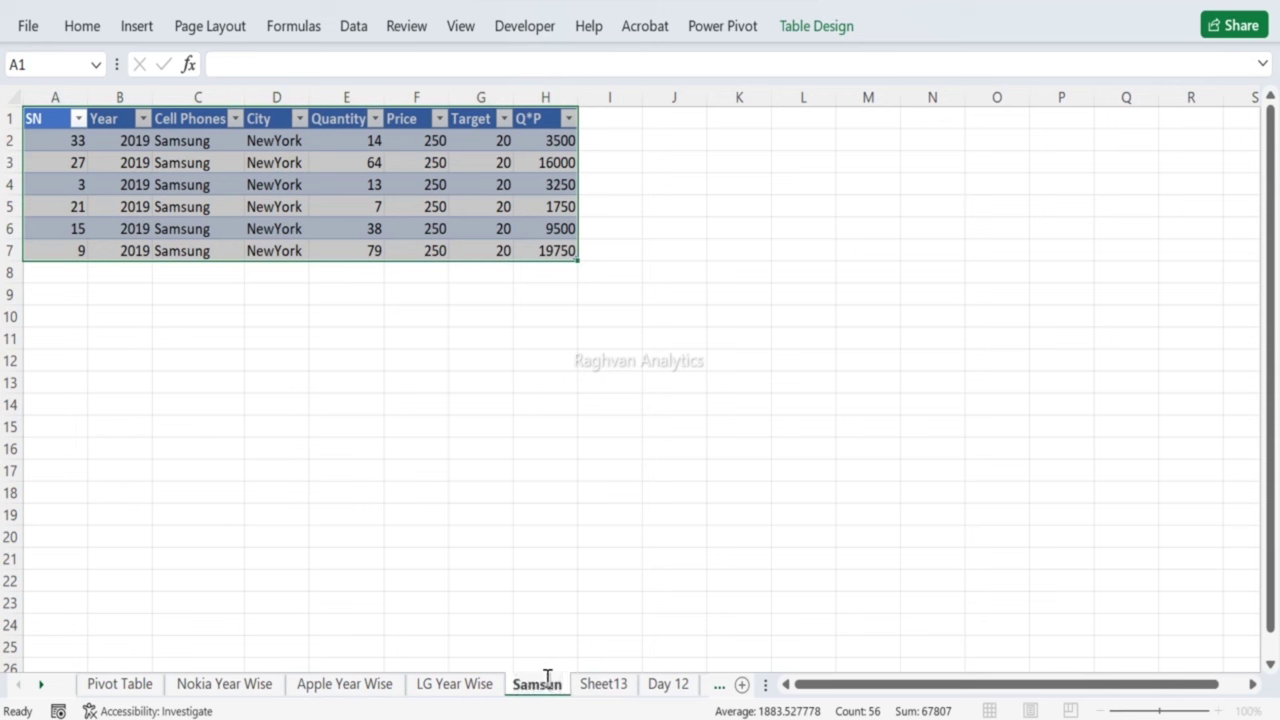
{"action": "type", "text": "g Year"}
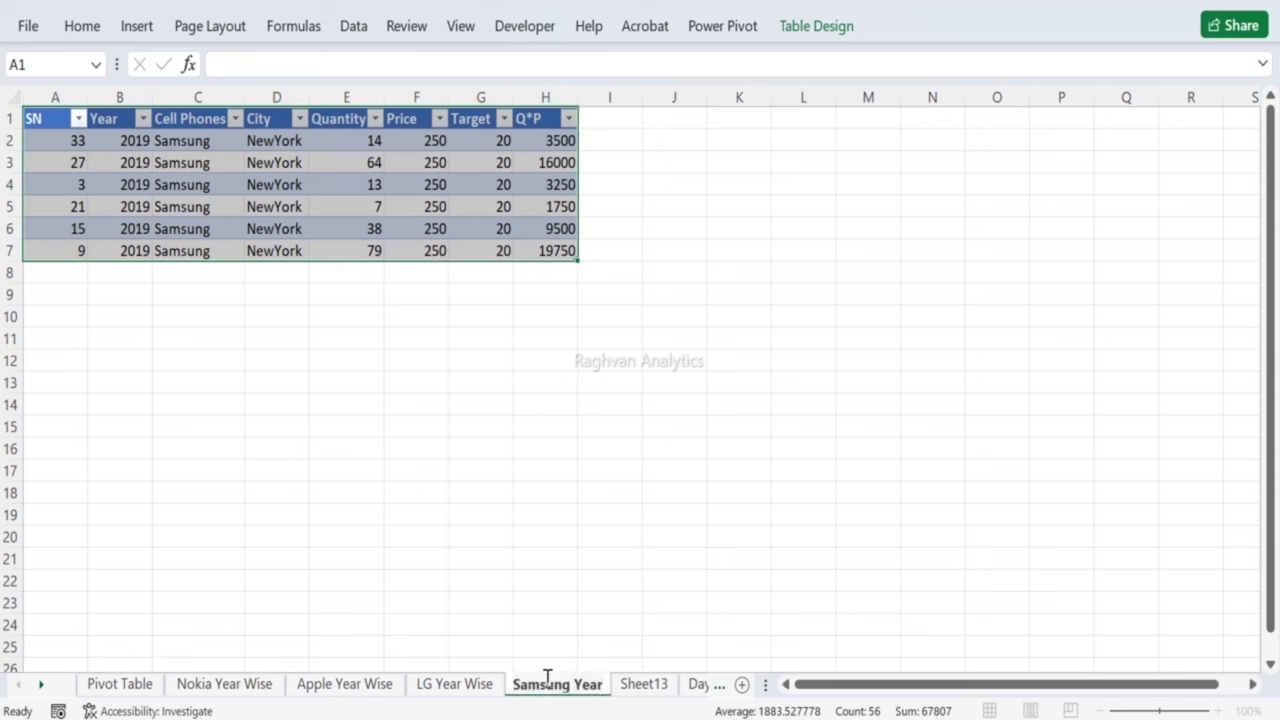
{"action": "type", "text": " Wise"}
{"action": "key", "text": "Return"}
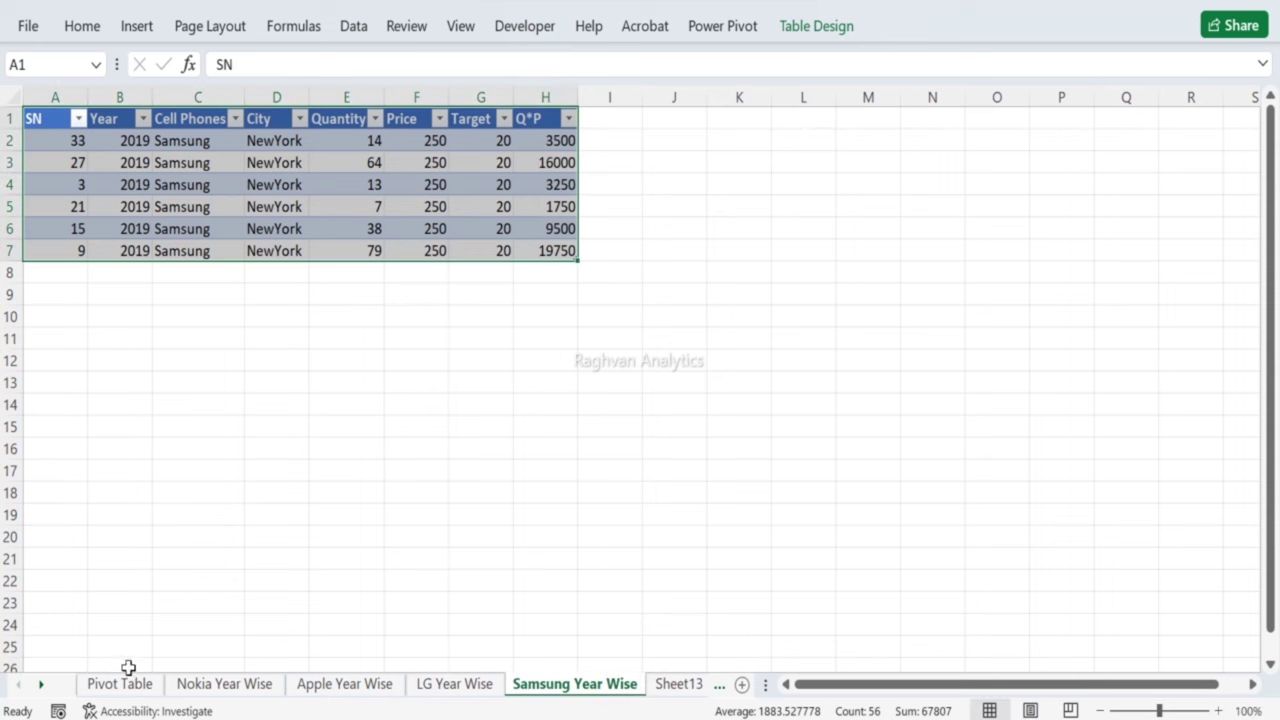
Step: Review the brand summary pivot's Count of Quantity and Sum of Q*P values for Nokia, LG and Samsung
{"action": "left_click", "coordinate": [137, 685]}
{"action": "left_click", "coordinate": [257, 250]}
{"action": "left_click", "coordinate": [254, 202]}
{"action": "left_click", "coordinate": [165, 166]}
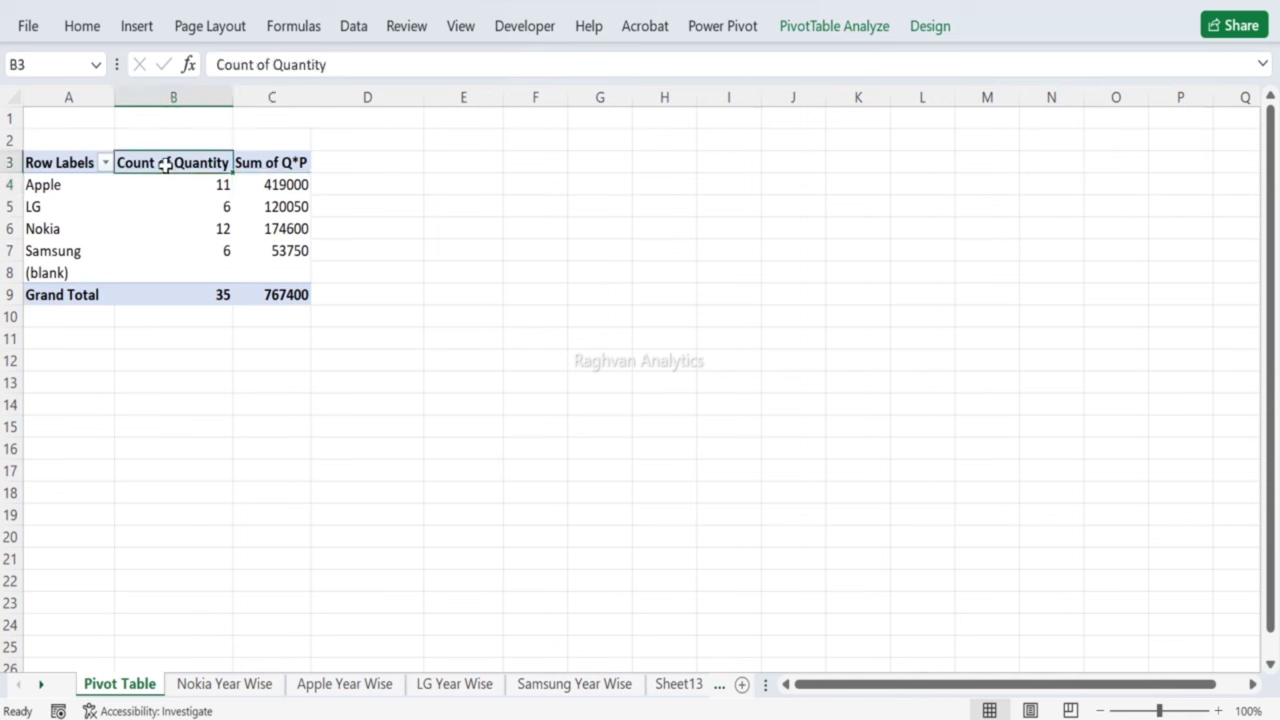
{"action": "left_click", "coordinate": [251, 204]}
{"action": "left_click", "coordinate": [237, 165]}
{"action": "left_click", "coordinate": [264, 209]}
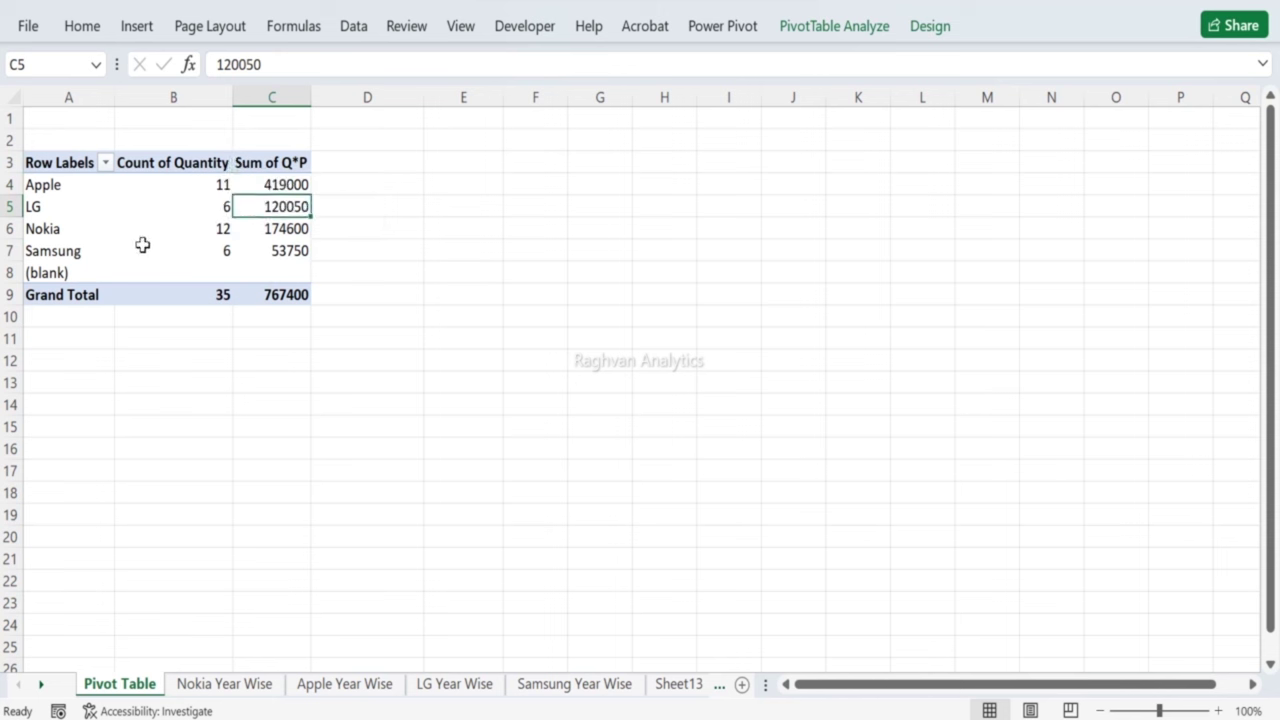
{"action": "left_click", "coordinate": [149, 226]}
{"action": "left_click", "coordinate": [266, 208]}
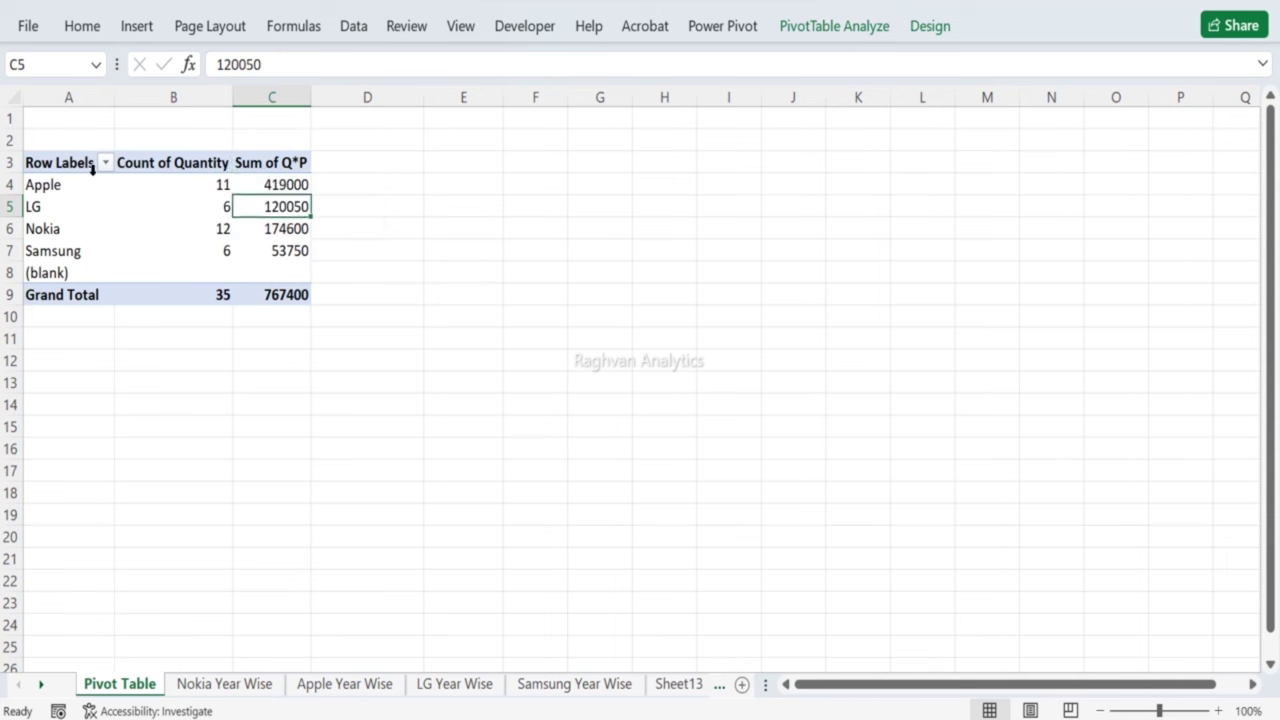
{"action": "left_click", "coordinate": [156, 199]}
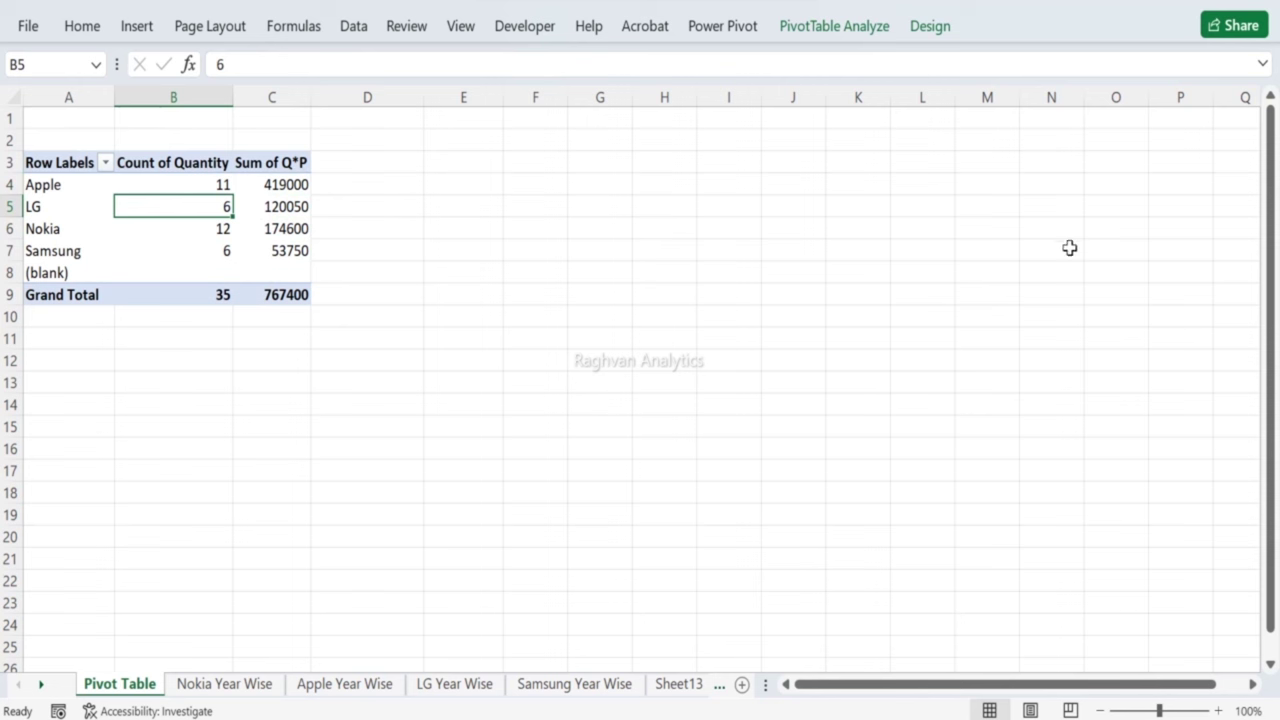
Step: Show the PivotTable field list, then return to the filtered Day 12 data sheet
{"action": "right_click", "coordinate": [267, 206]}
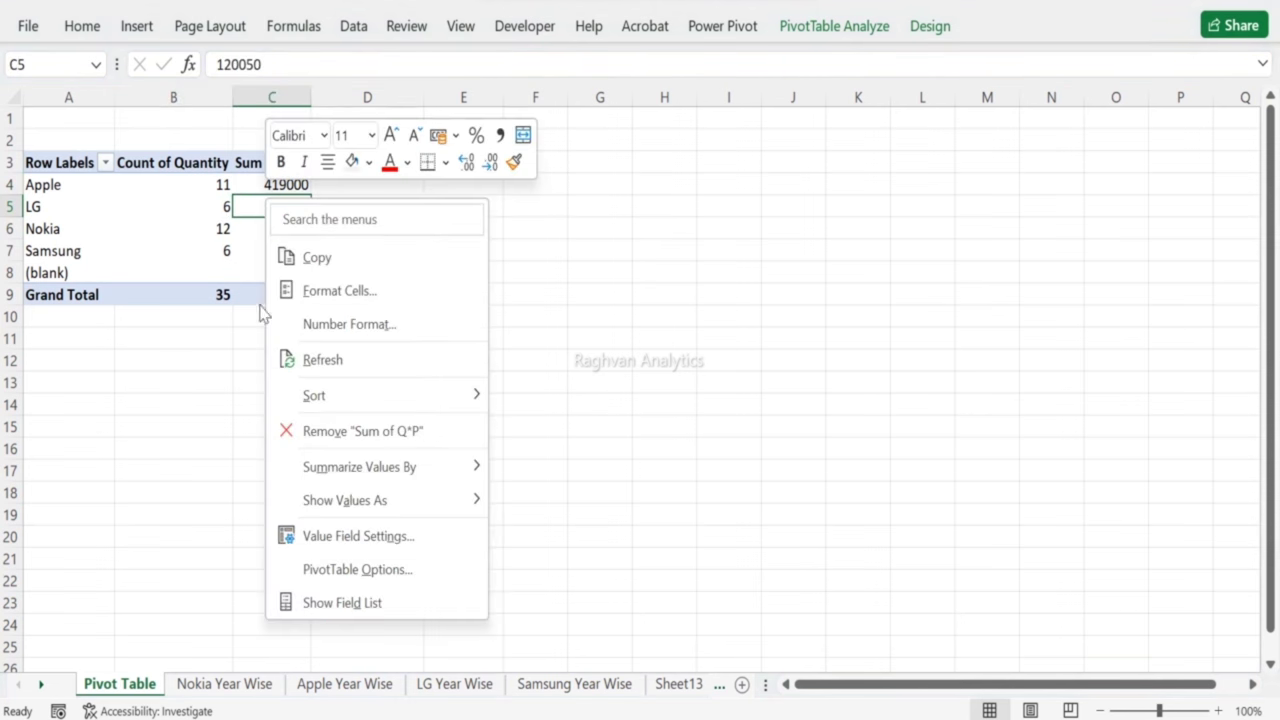
{"action": "left_click", "coordinate": [330, 603]}
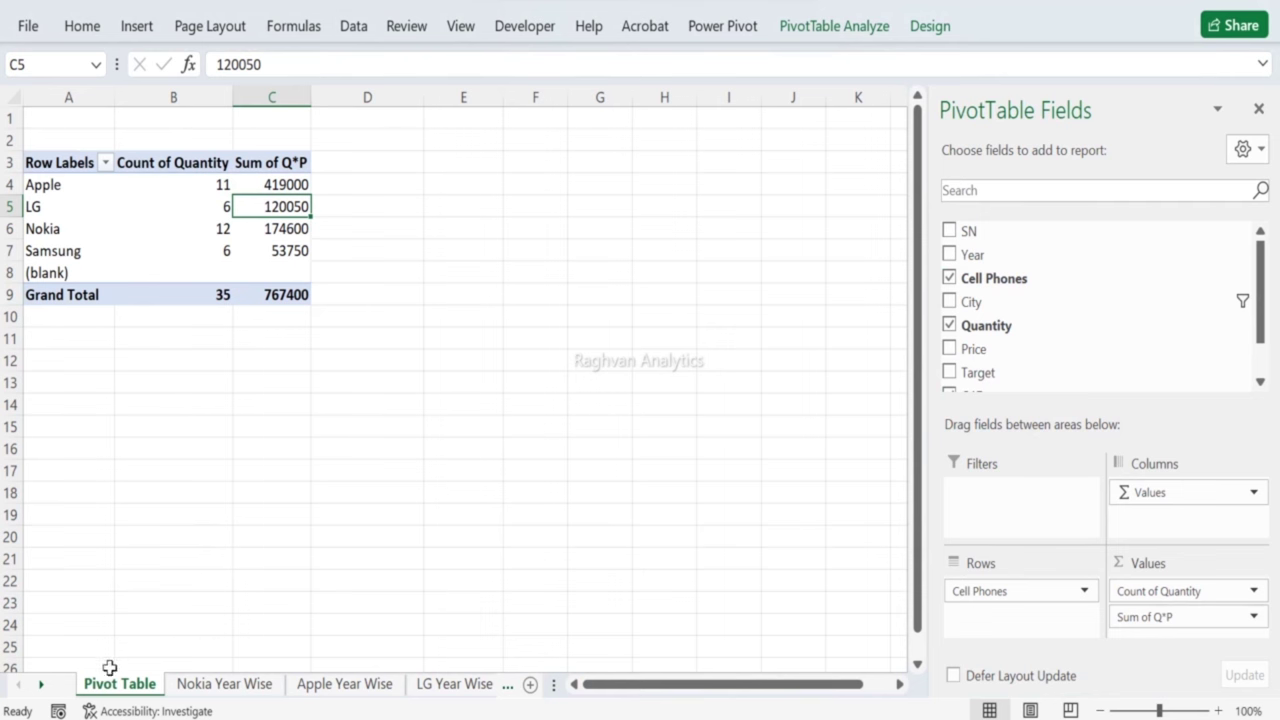
{"action": "left_click", "coordinate": [42, 685]}
{"action": "left_click", "coordinate": [42, 685]}
{"action": "left_click", "coordinate": [42, 685]}
{"action": "left_click", "coordinate": [42, 685]}
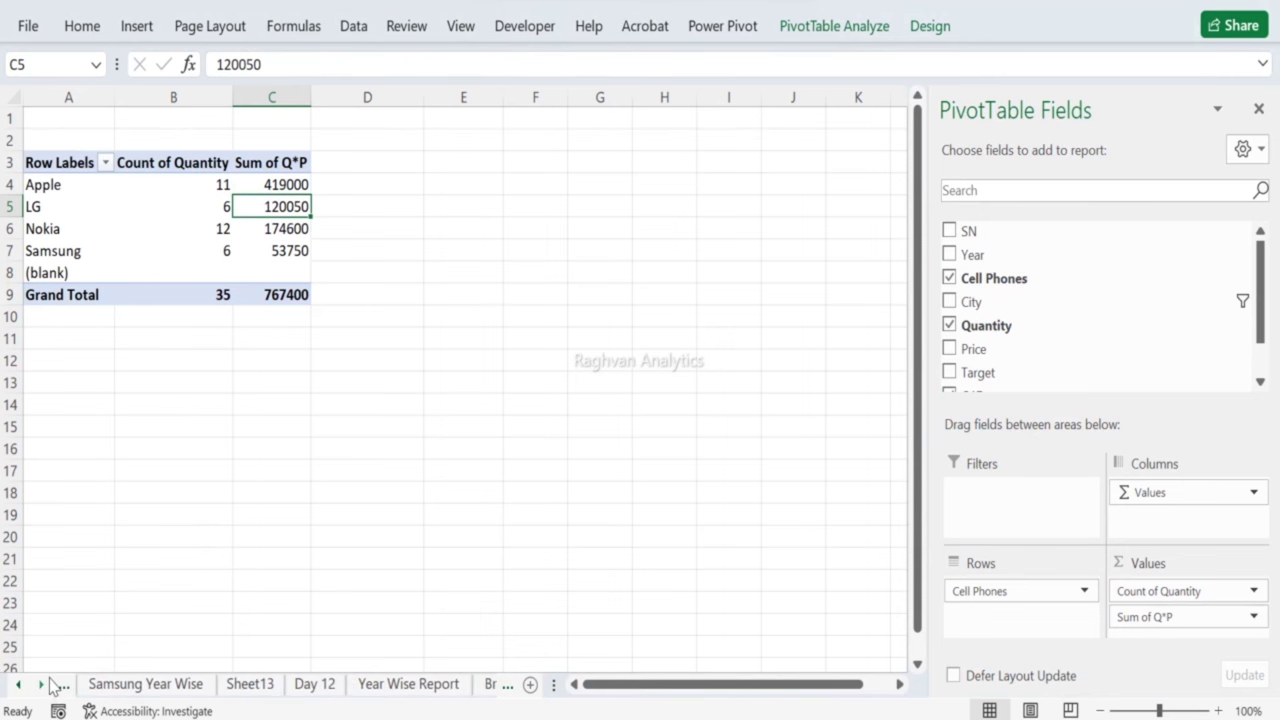
{"action": "left_click", "coordinate": [314, 684]}
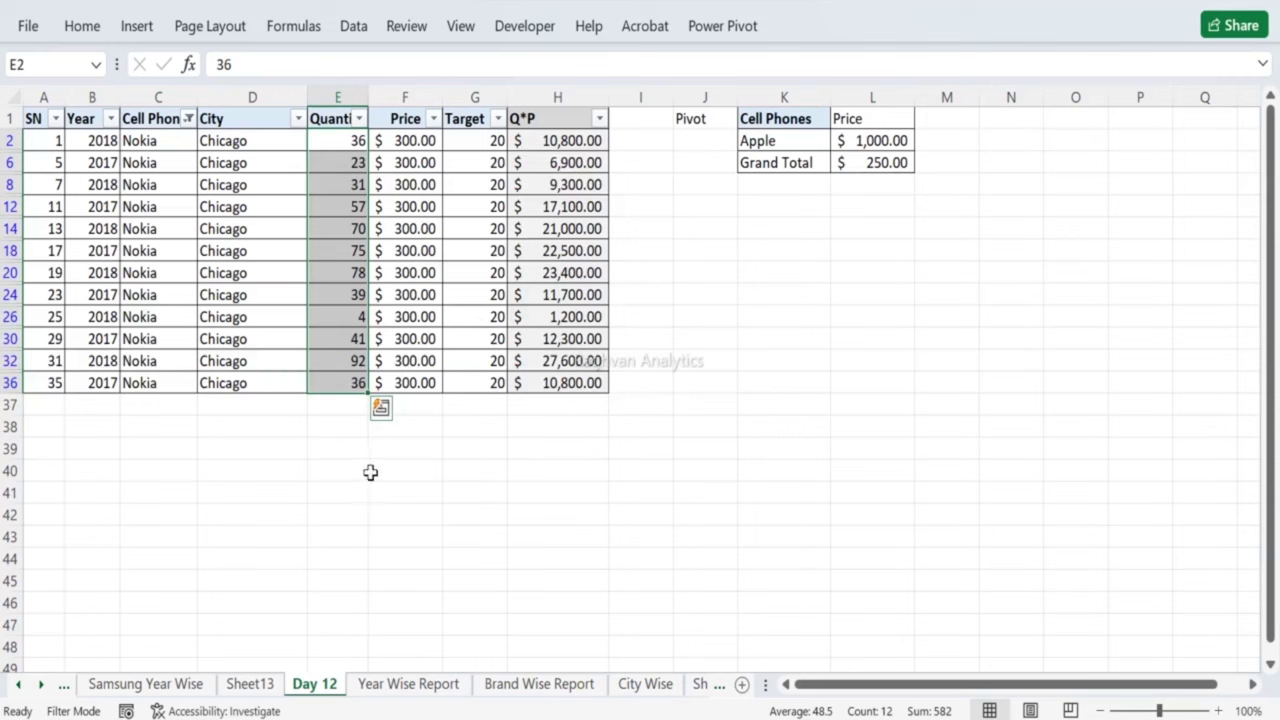
Step: Replace Cell Phones with City in the Sheet13 pivot's Filters area
{"action": "left_click", "coordinate": [250, 685]}
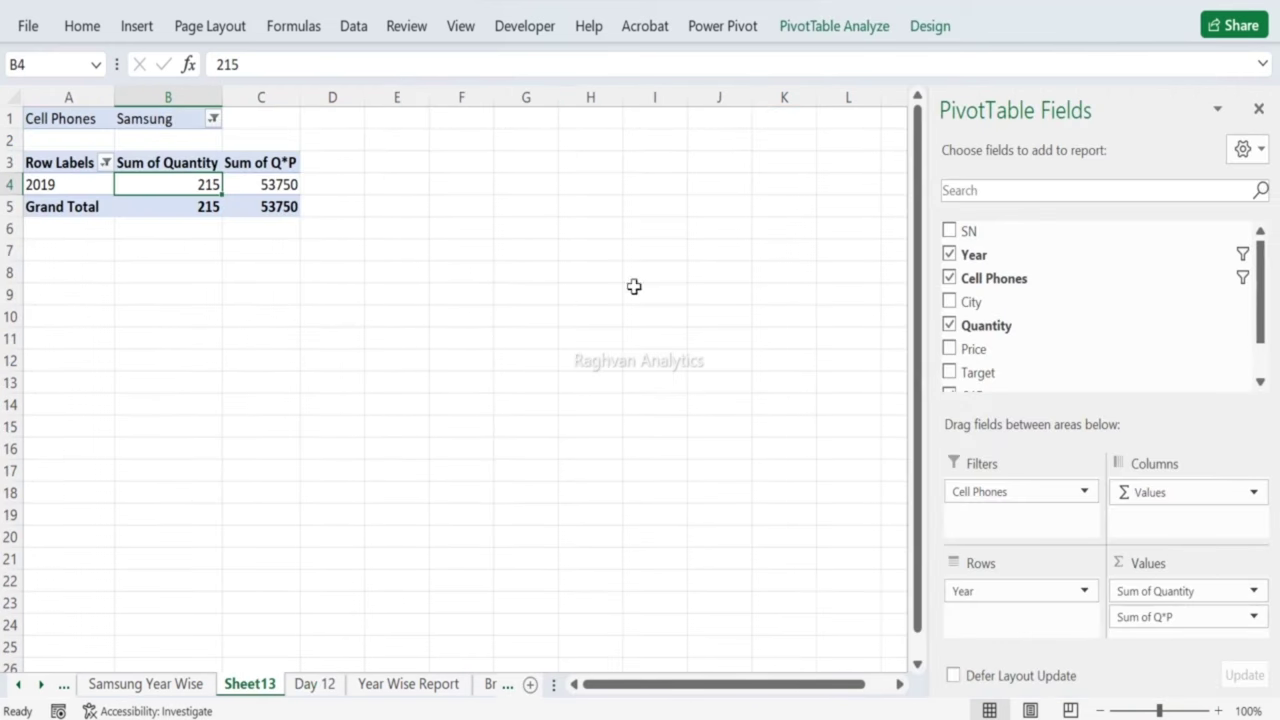
{"action": "left_click_drag", "start_coordinate": [1000, 494], "coordinate": [1071, 306]}
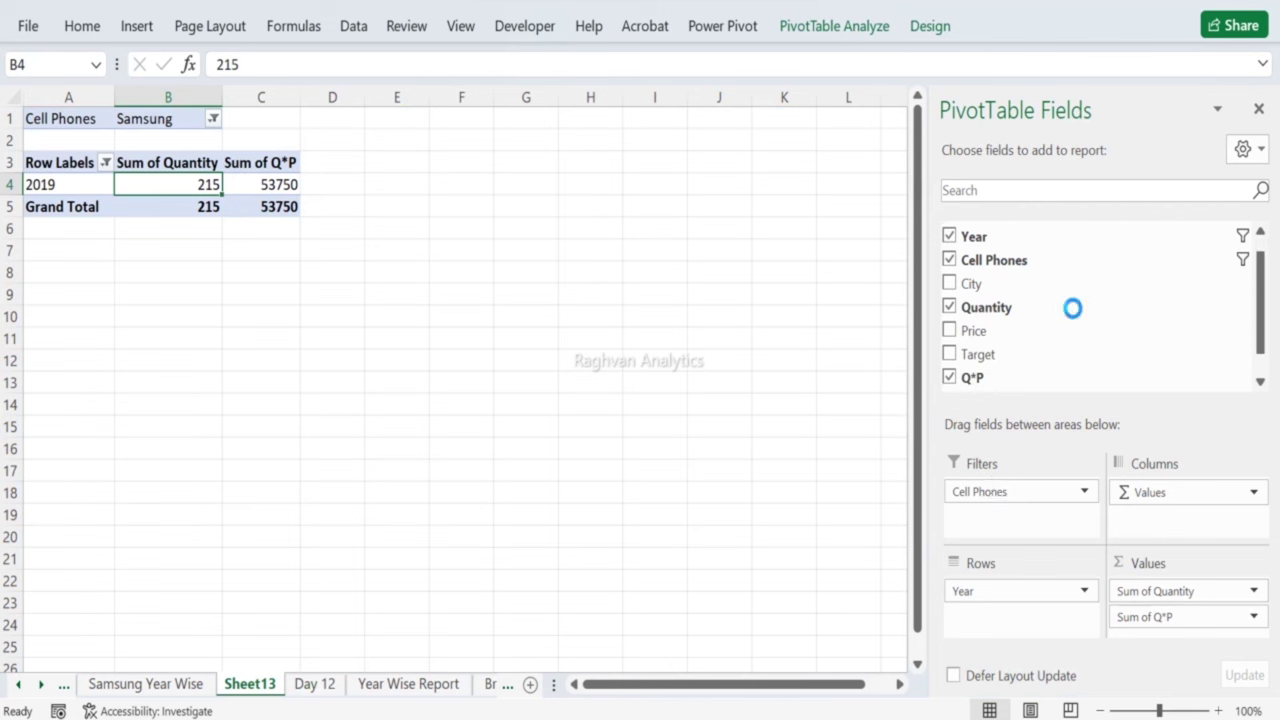
{"action": "scroll", "coordinate": [1266, 262], "scroll_direction": "up", "scroll_amount": 1}
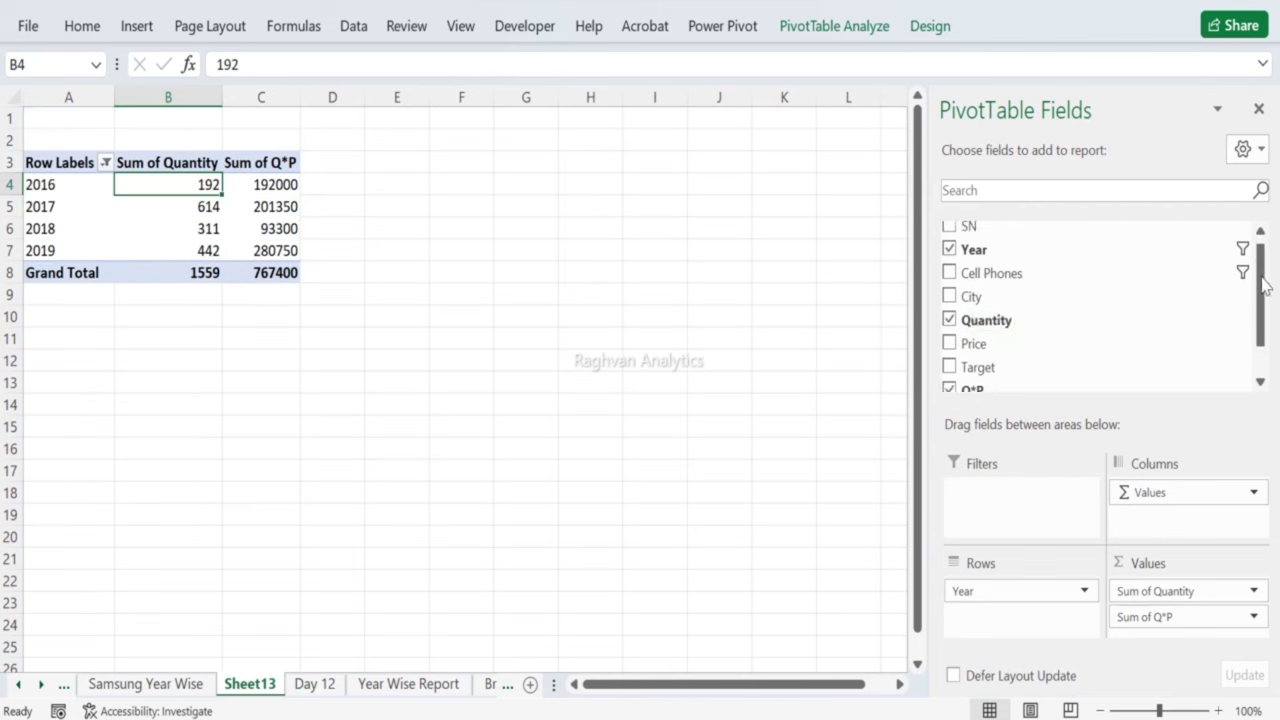
{"action": "scroll", "coordinate": [1256, 282], "scroll_direction": "down", "scroll_amount": 2}
{"action": "left_click_drag", "start_coordinate": [1012, 254], "coordinate": [1028, 515]}
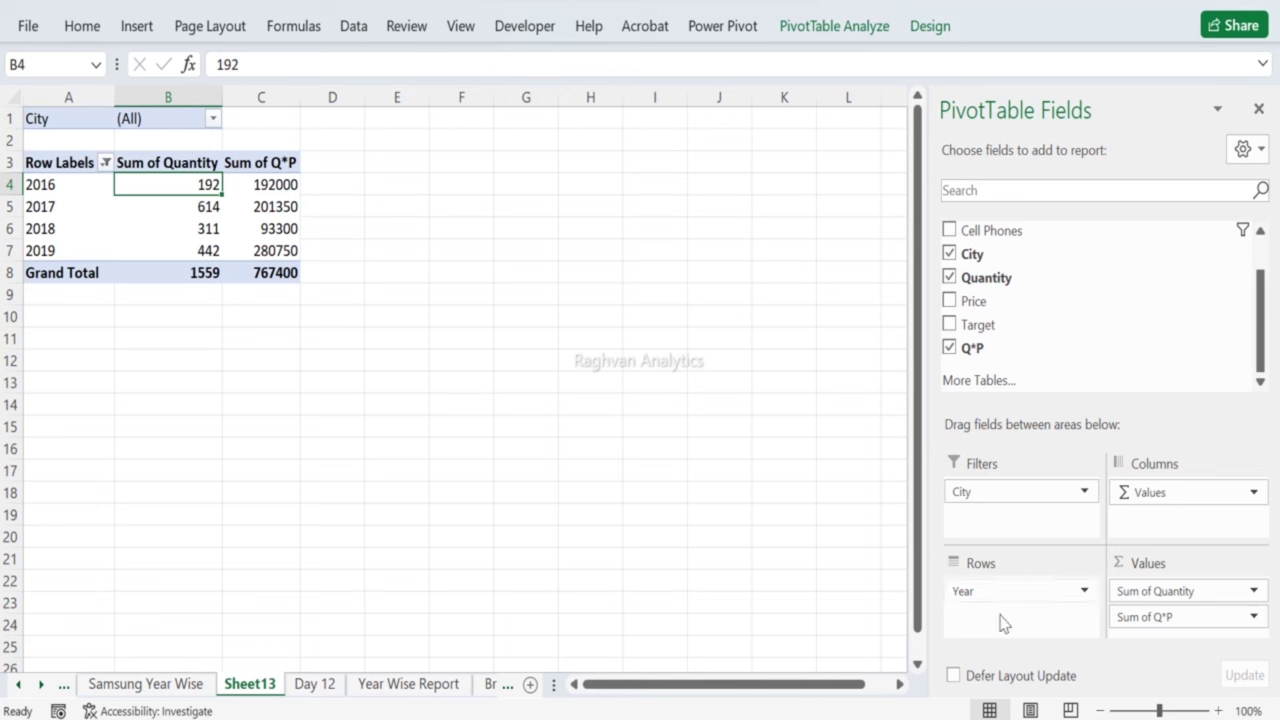
{"action": "key", "text": "Down"}
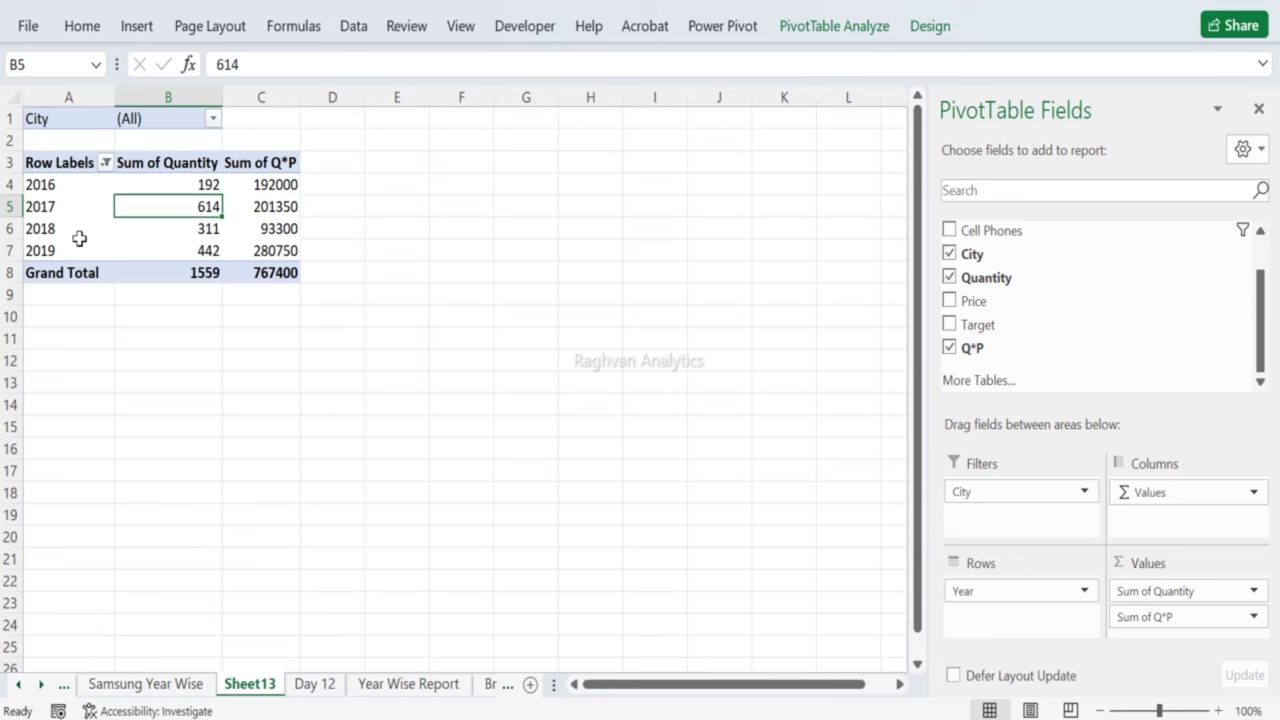
Step: Filter the pivot's City field to Chicago only
{"action": "left_click", "coordinate": [207, 120]}
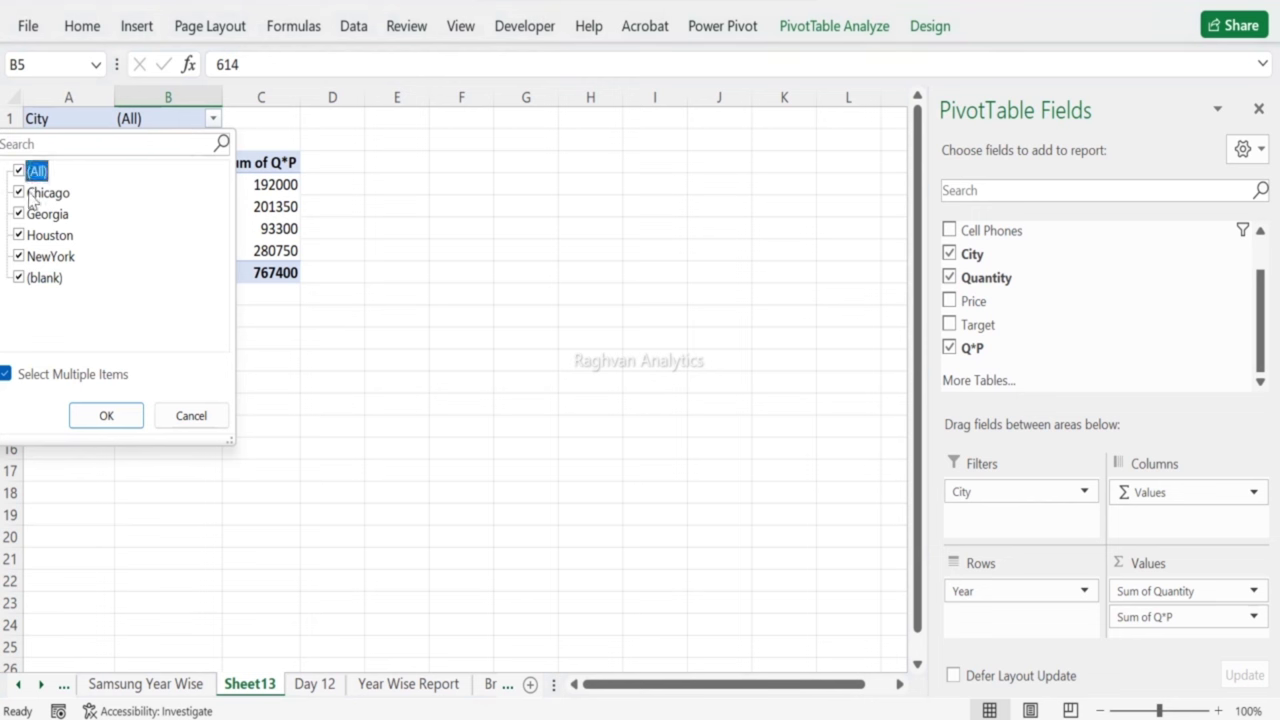
{"action": "left_click", "coordinate": [22, 175]}
{"action": "left_click", "coordinate": [24, 193]}
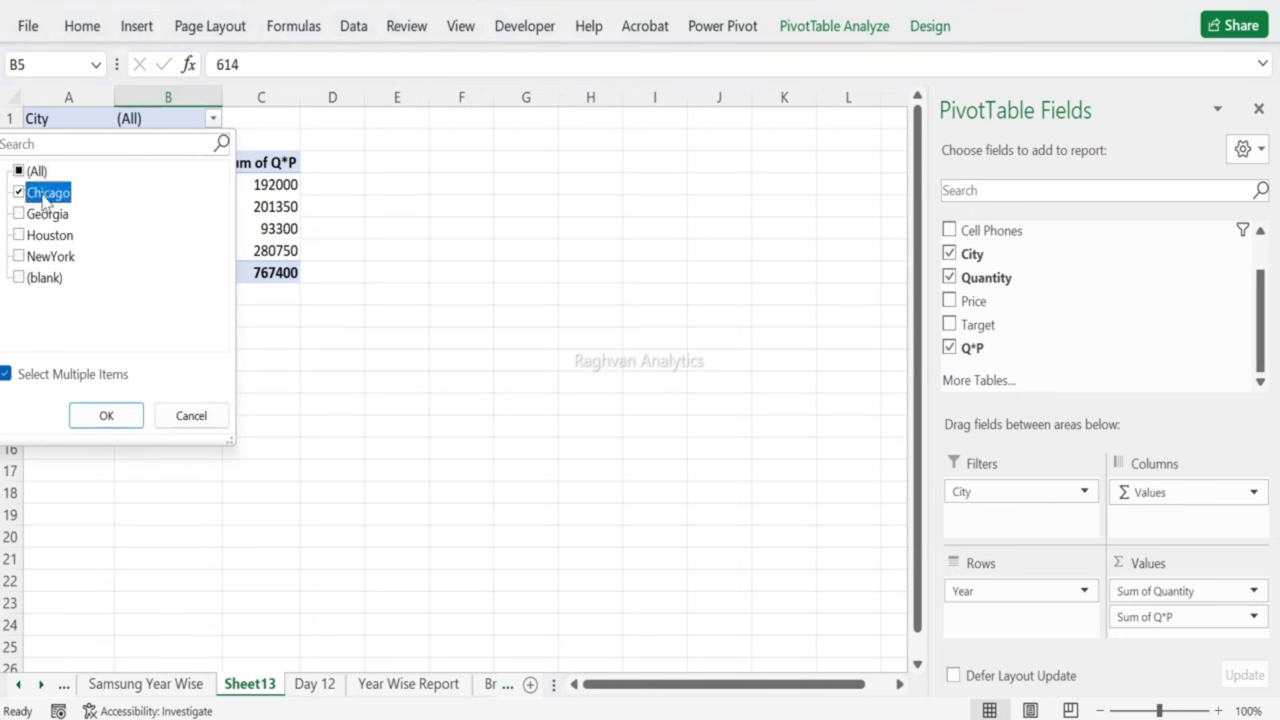
{"action": "left_click", "coordinate": [97, 416]}
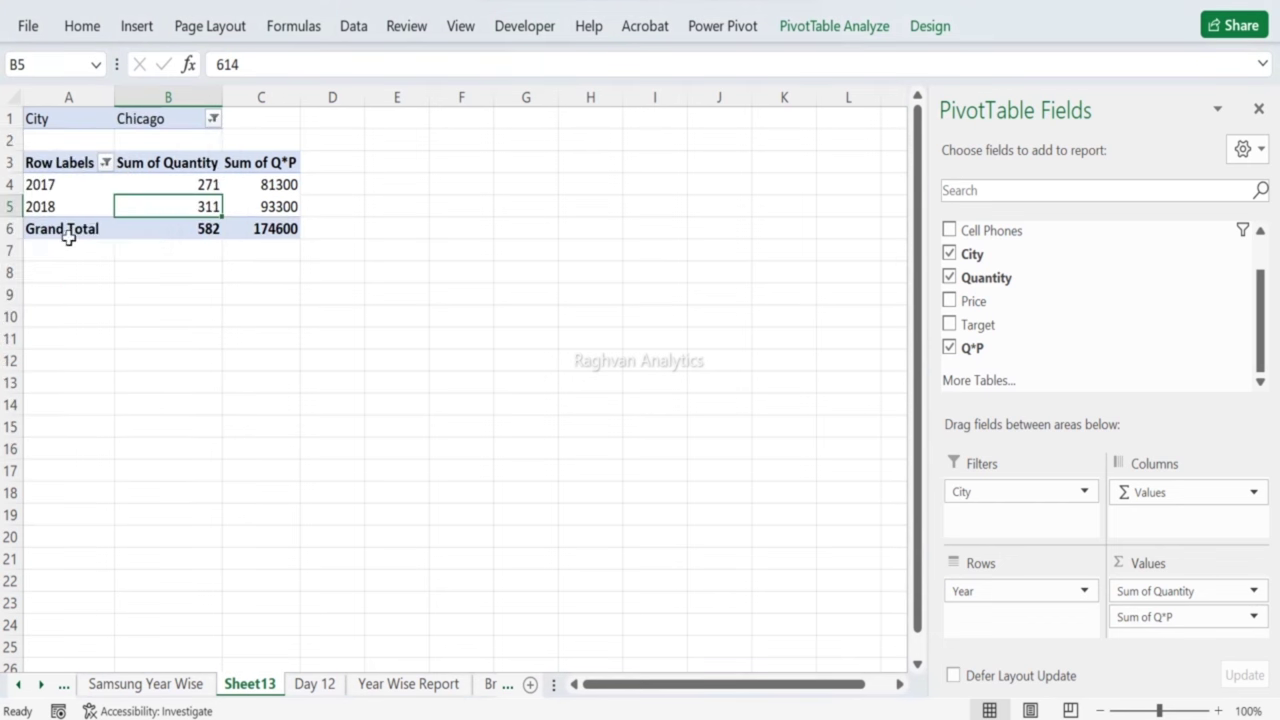
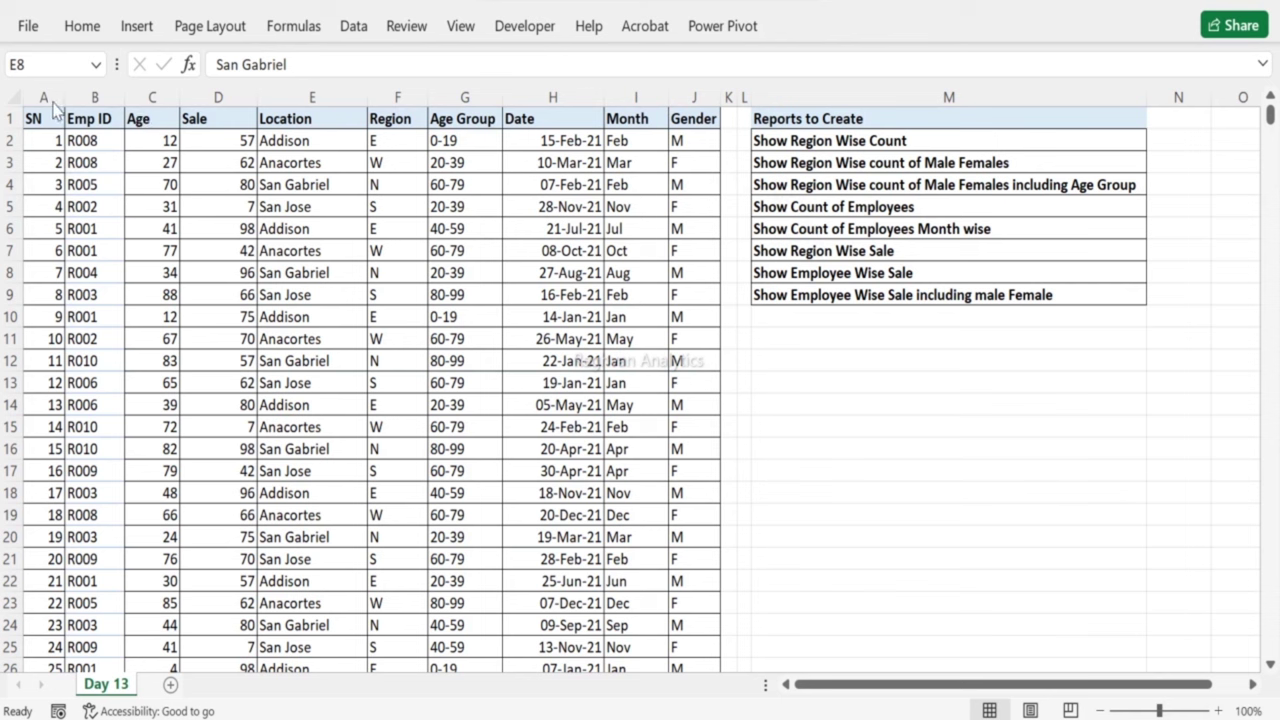
Step: Create a pivot table from the selected Day 13 data columns on a new sheet, Sheet24
{"action": "left_click_drag", "start_coordinate": [44, 97], "coordinate": [680, 140]}
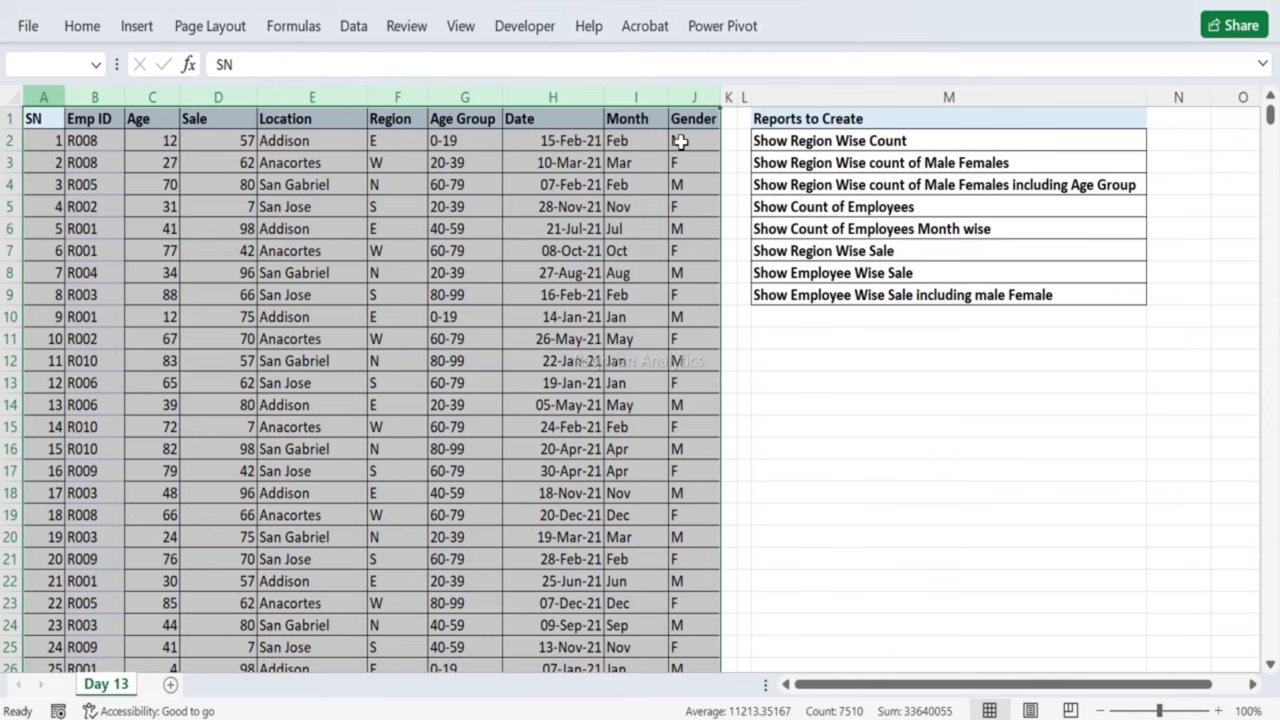
{"action": "left_click", "coordinate": [136, 30]}
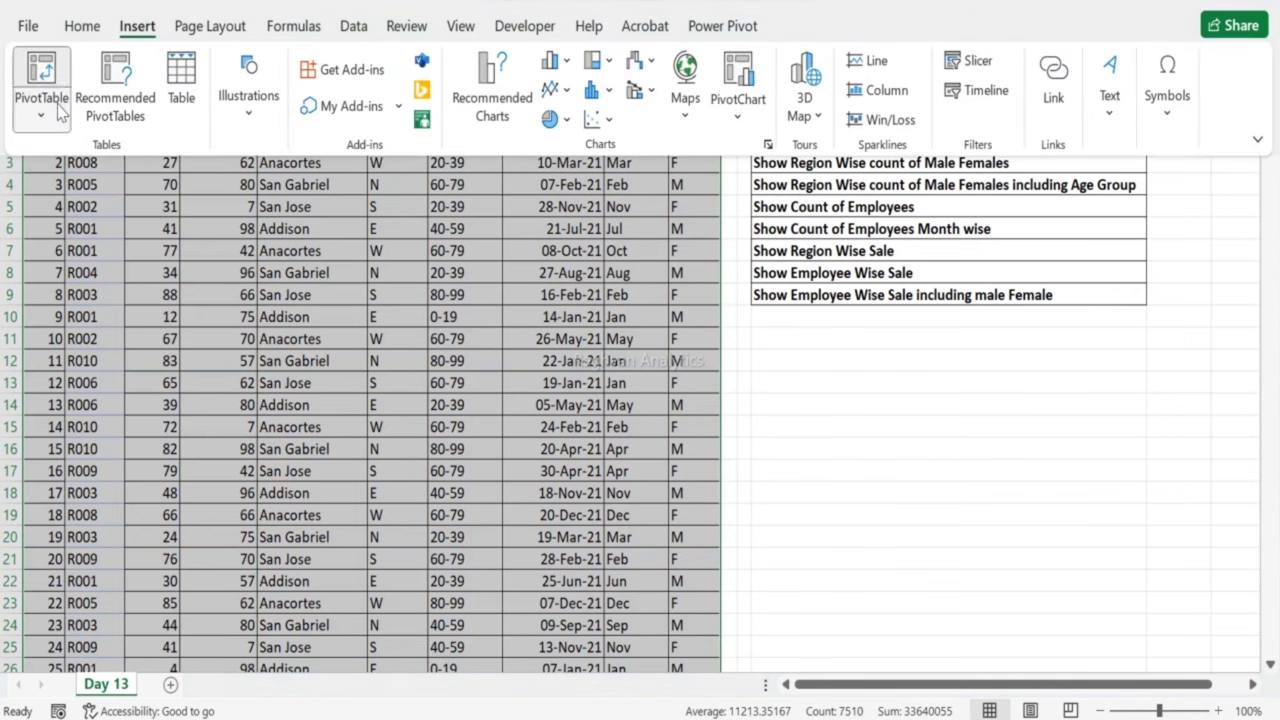
{"action": "left_click", "coordinate": [60, 112]}
{"action": "left_click", "coordinate": [76, 152]}
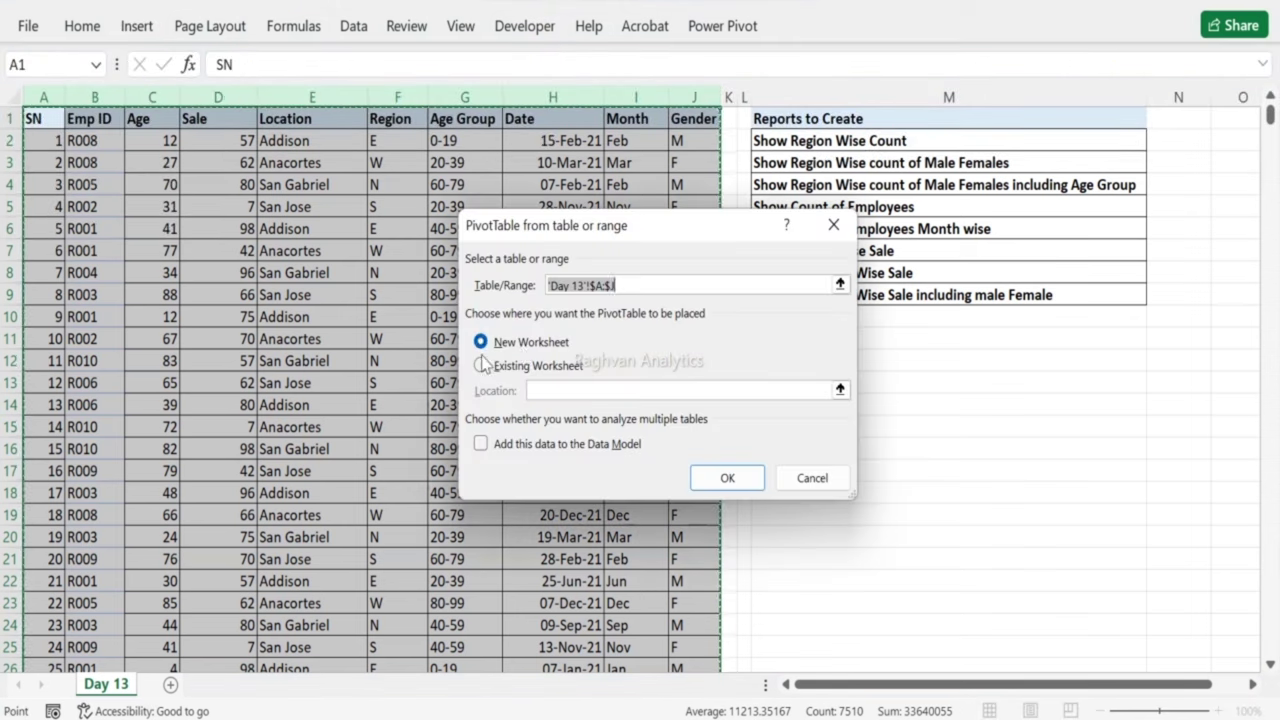
{"action": "left_click", "coordinate": [726, 478]}
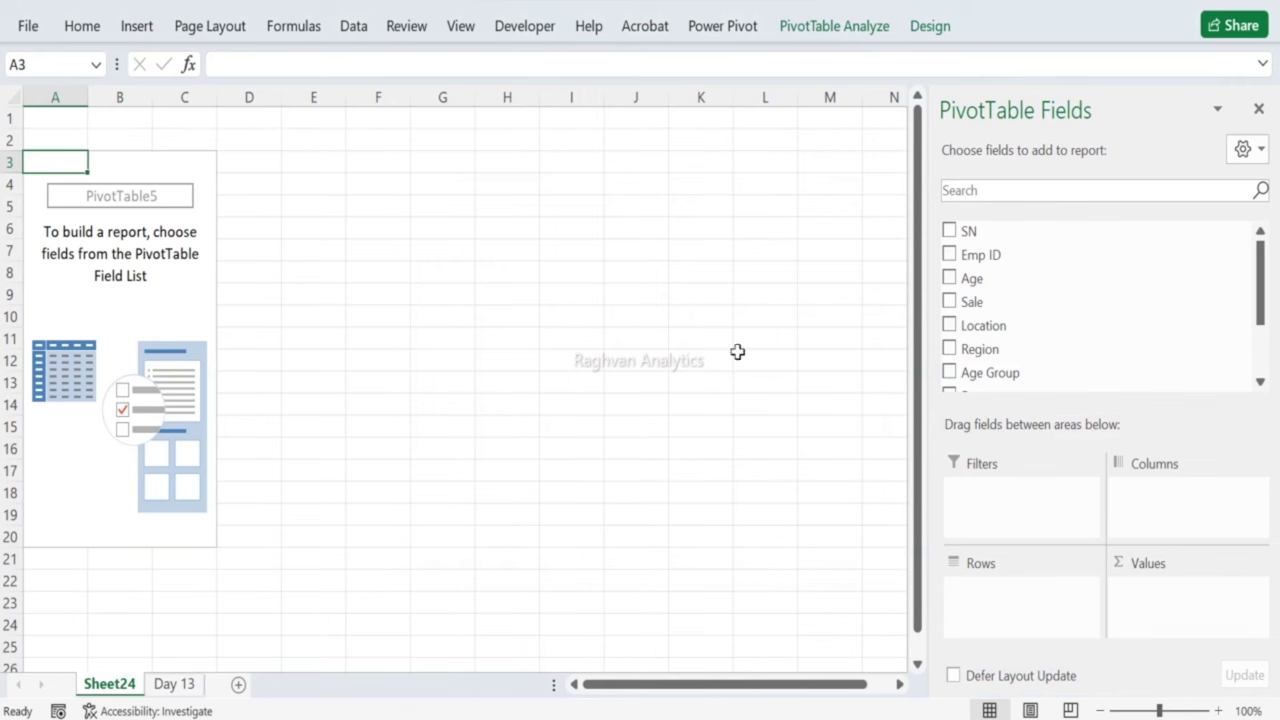
{"action": "left_click", "coordinate": [180, 685]}
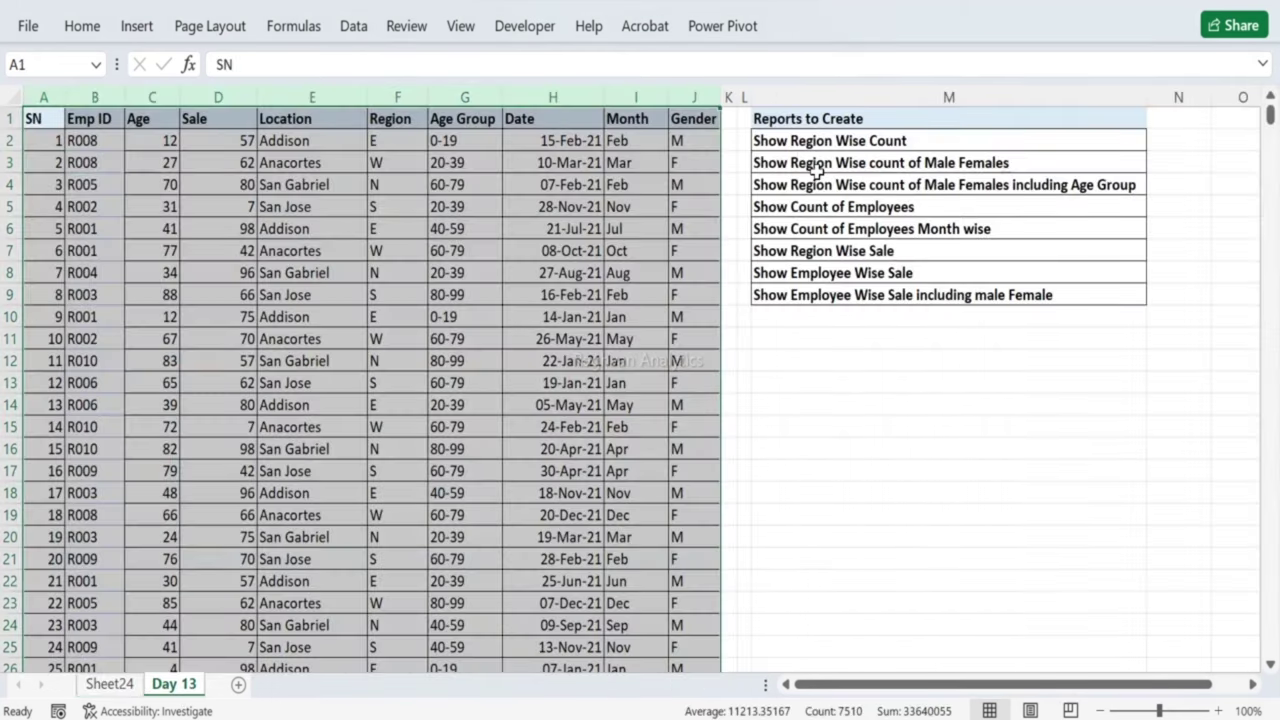
{"action": "left_click", "coordinate": [122, 686]}
Step: Put Region in the pivot's Rows and SN in Values
{"action": "scroll", "coordinate": [994, 329], "scroll_direction": "down", "scroll_amount": 2}
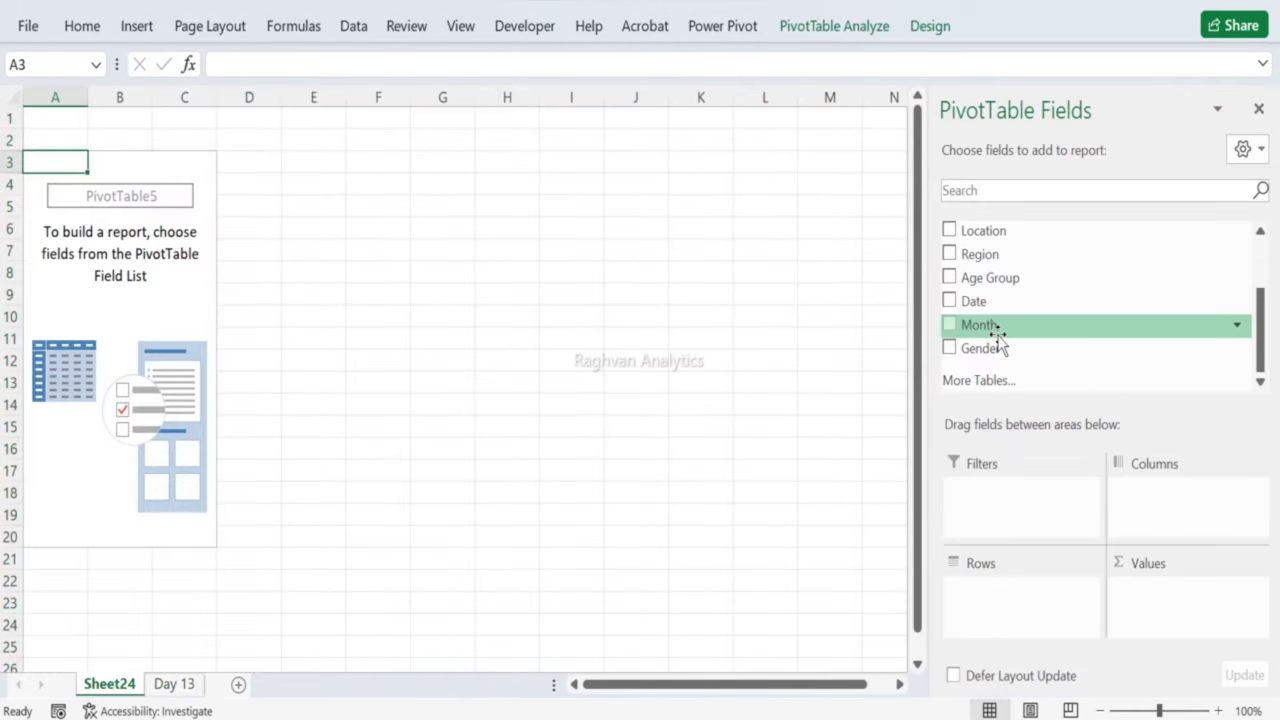
{"action": "scroll", "coordinate": [1000, 340], "scroll_direction": "up", "scroll_amount": 1}
{"action": "scroll", "coordinate": [1000, 335], "scroll_direction": "down", "scroll_amount": 1}
{"action": "left_click_drag", "start_coordinate": [976, 255], "coordinate": [980, 597]}
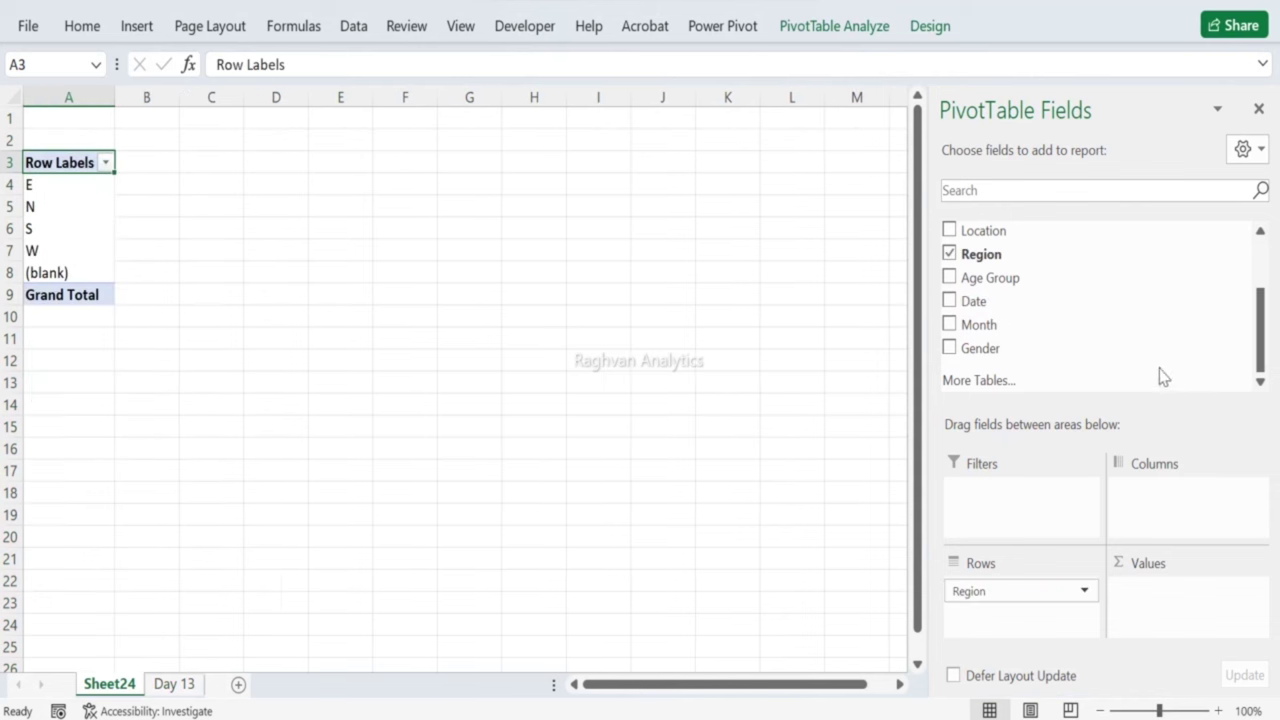
{"action": "left_click_drag", "start_coordinate": [1260, 300], "coordinate": [1258, 232]}
{"action": "left_click_drag", "start_coordinate": [1066, 231], "coordinate": [1193, 592]}
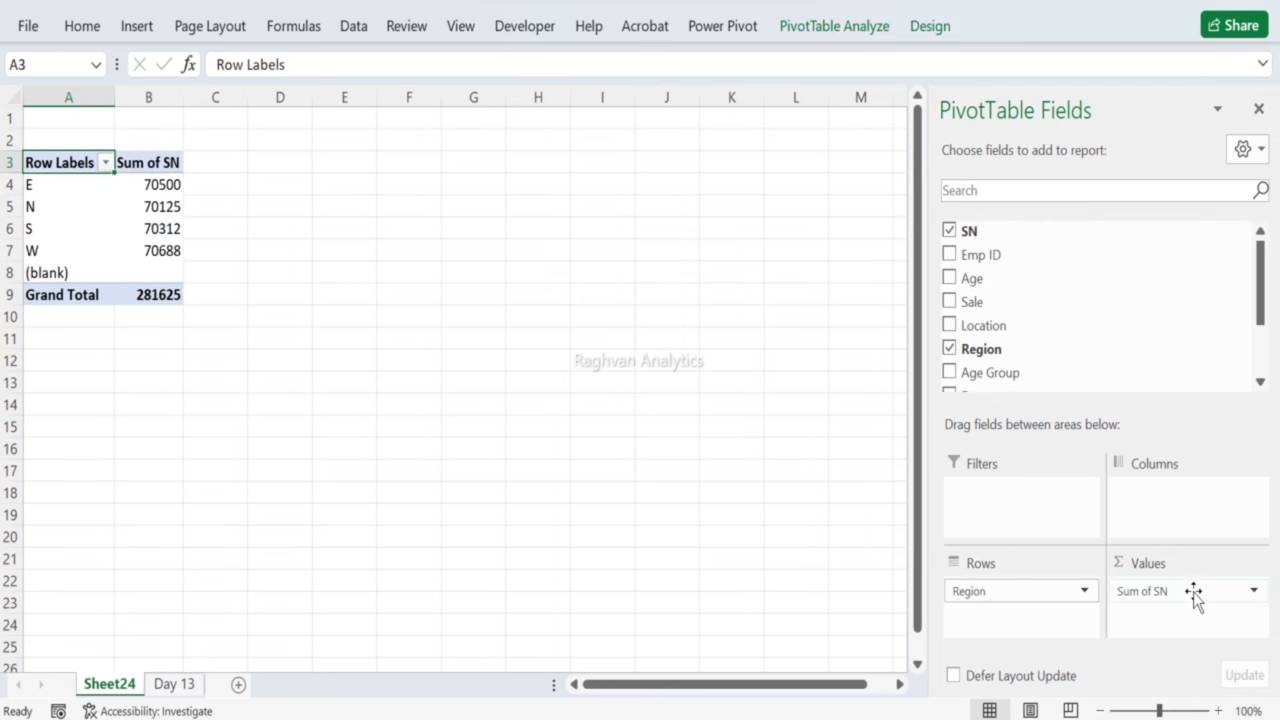
Step: Summarise the SN value as Count instead of Sum
{"action": "left_click", "coordinate": [1252, 591]}
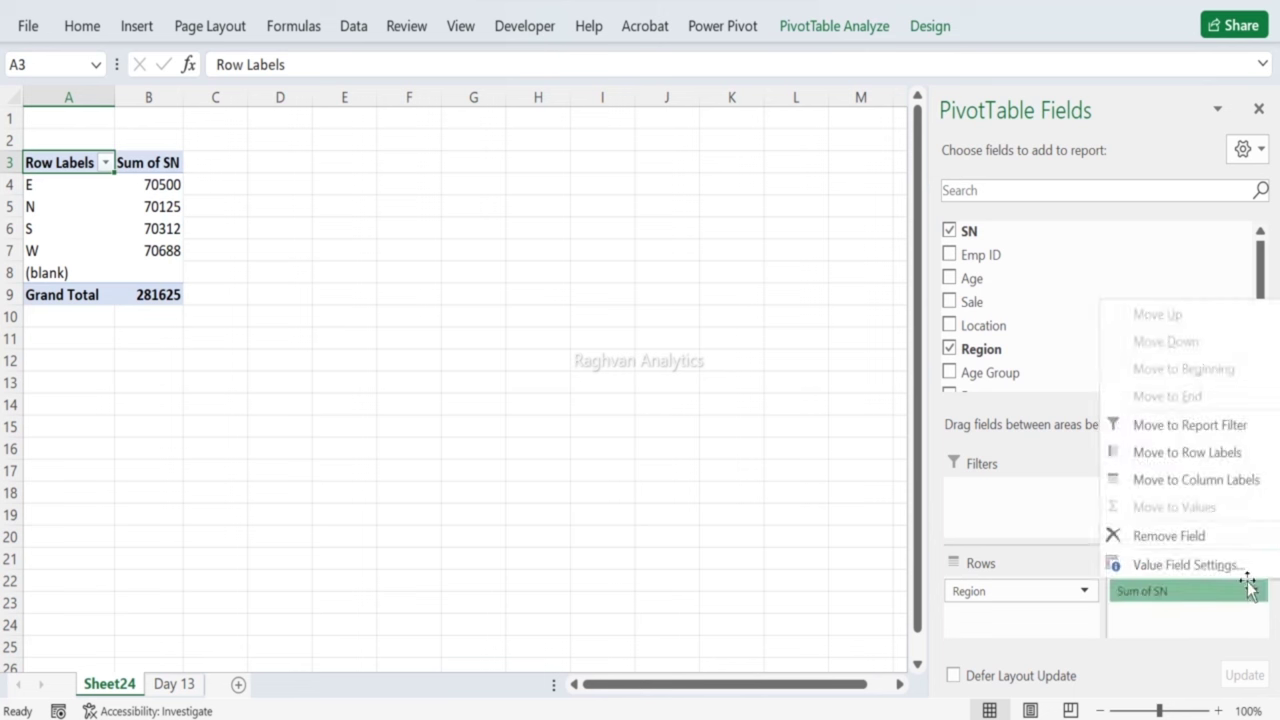
{"action": "left_click", "coordinate": [1224, 568]}
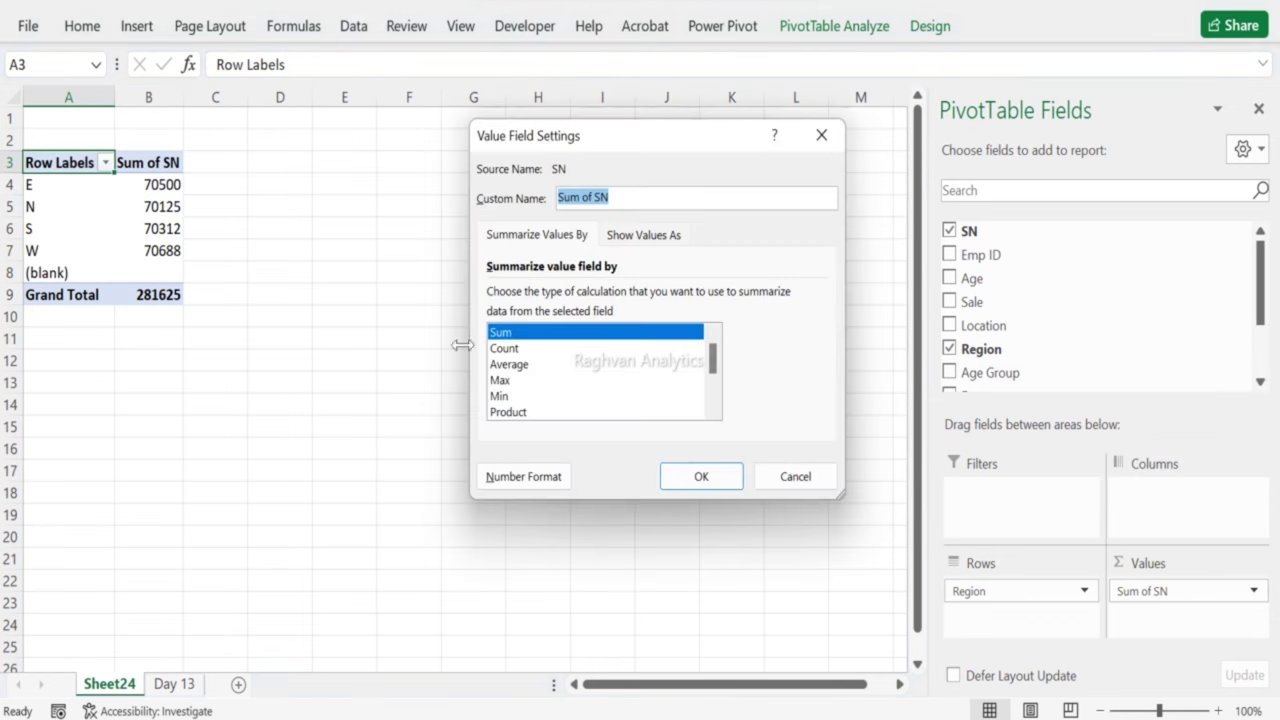
{"action": "left_click", "coordinate": [498, 350]}
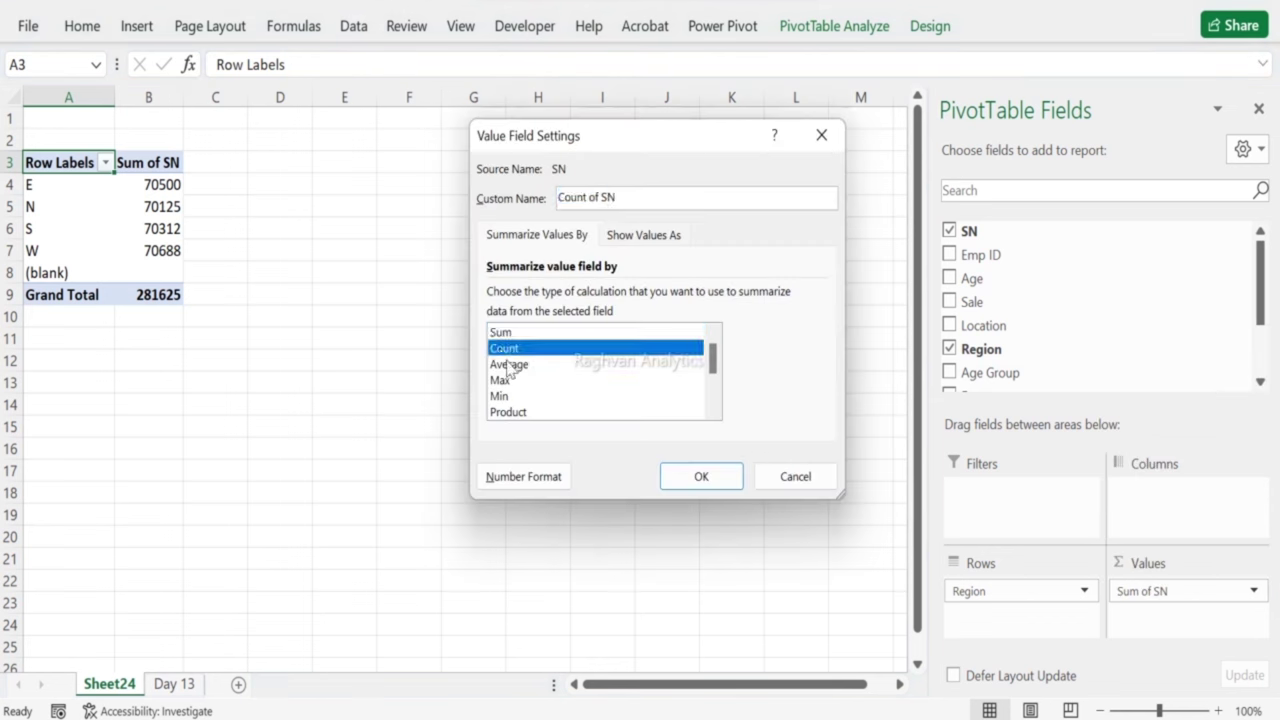
{"action": "left_click", "coordinate": [722, 484]}
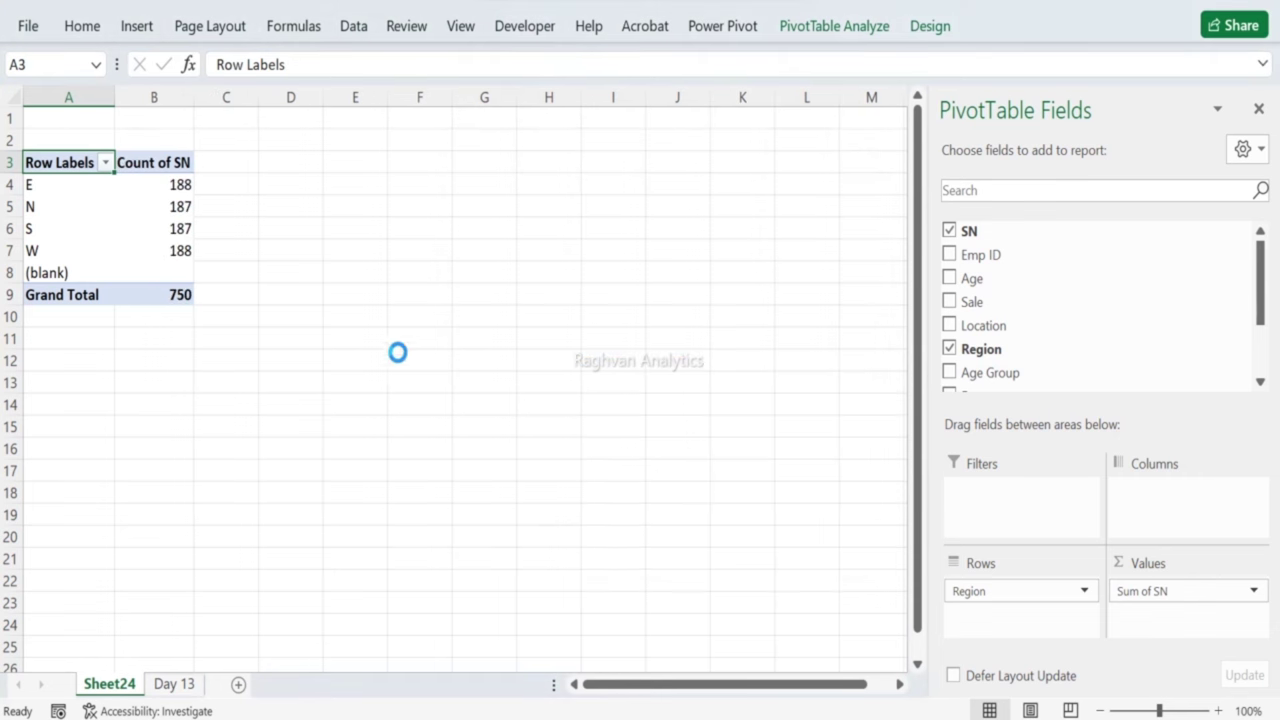
Step: Filter out the (blank) region and copy the pivot table
{"action": "left_click", "coordinate": [104, 163]}
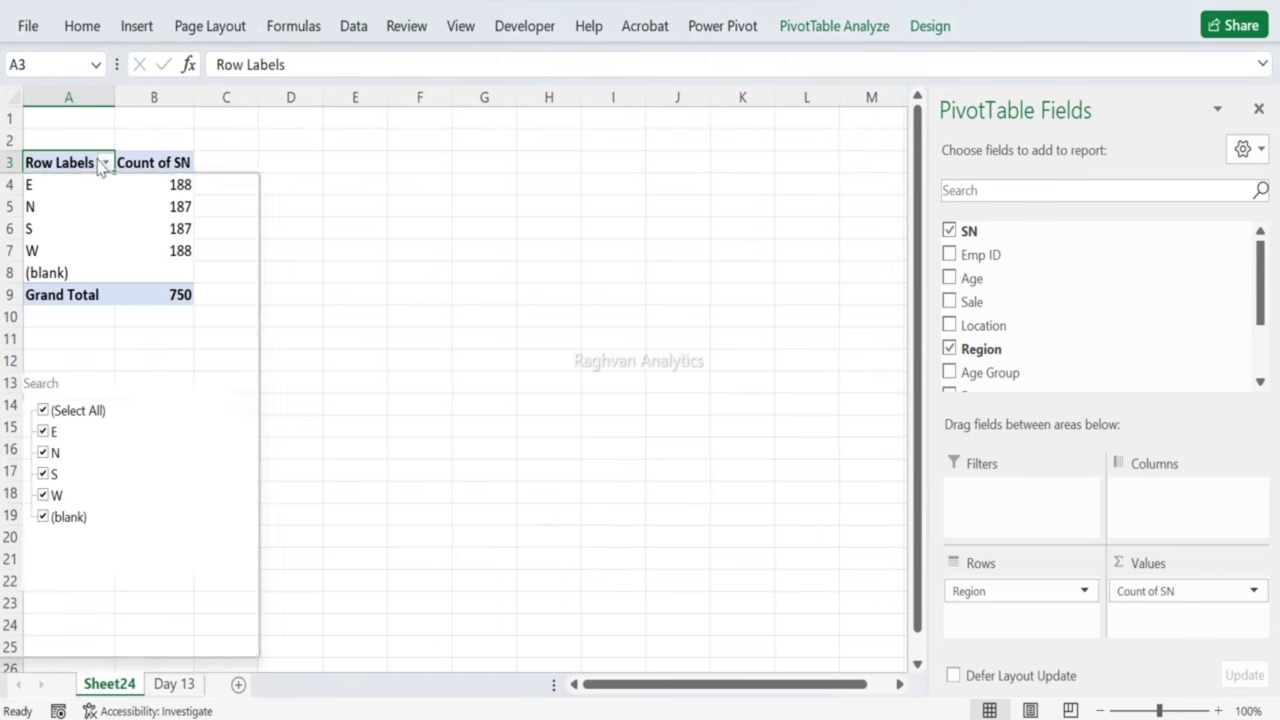
{"action": "left_click", "coordinate": [43, 517]}
{"action": "left_click", "coordinate": [128, 627]}
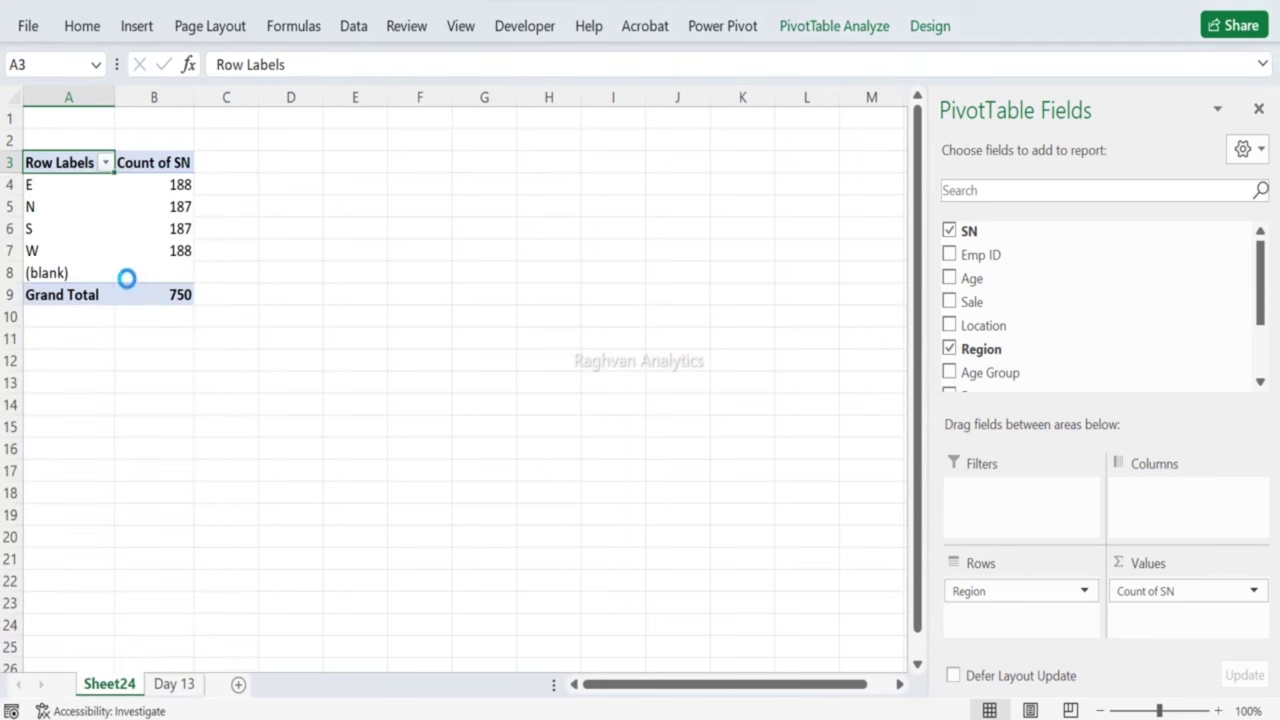
{"action": "left_click_drag", "start_coordinate": [73, 163], "coordinate": [149, 271]}
{"action": "key", "text": "ctrl+c"}
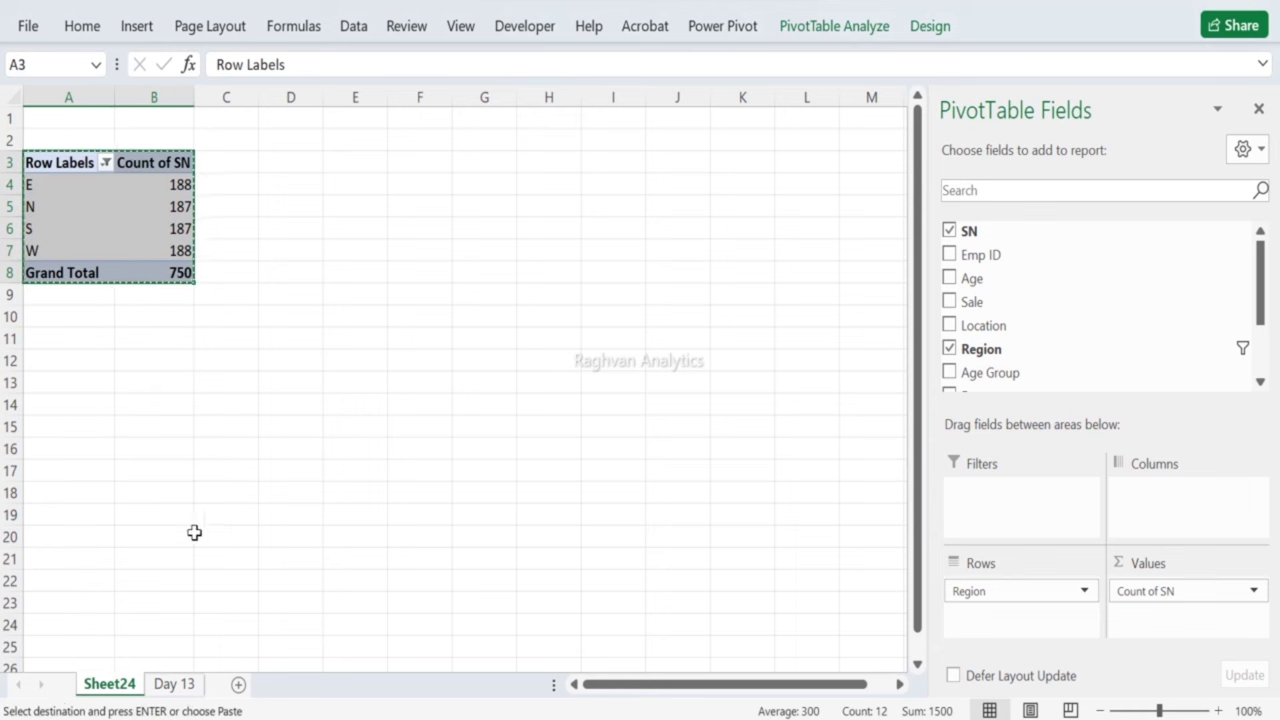
Step: Add a new worksheet named Reports
{"action": "left_click", "coordinate": [238, 684]}
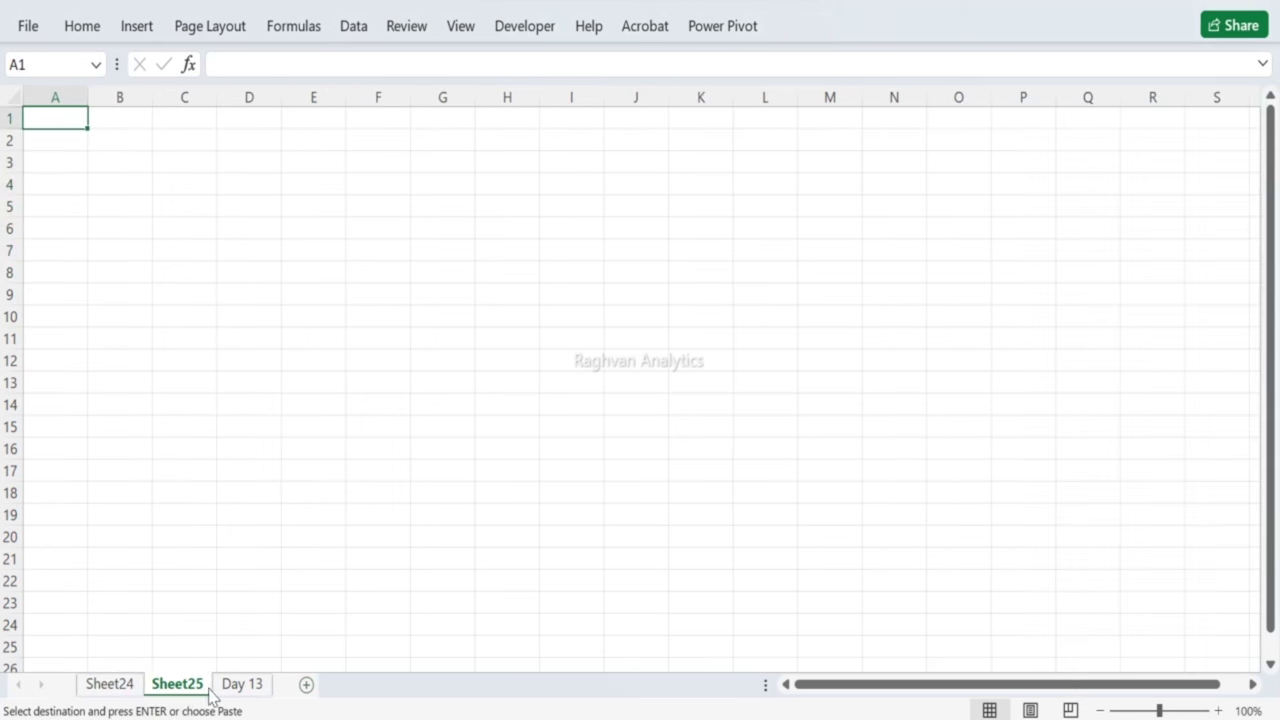
{"action": "double_click", "coordinate": [201, 688]}
{"action": "type", "text": "Repo"}
{"action": "type", "text": "rts"}
{"action": "key", "text": "BackSpace"}
{"action": "type", "text": "s"}
{"action": "key", "text": "Return"}
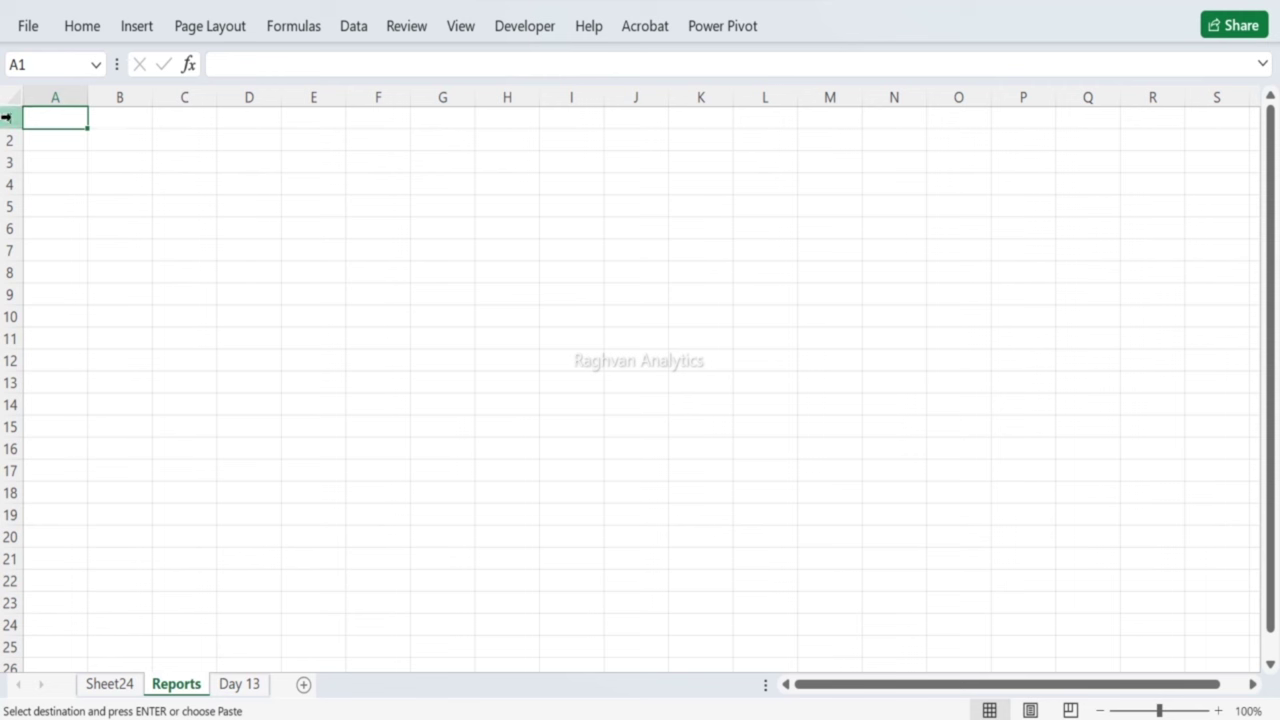
Step: Paste the region counts into A1 as values only
{"action": "right_click", "coordinate": [50, 124]}
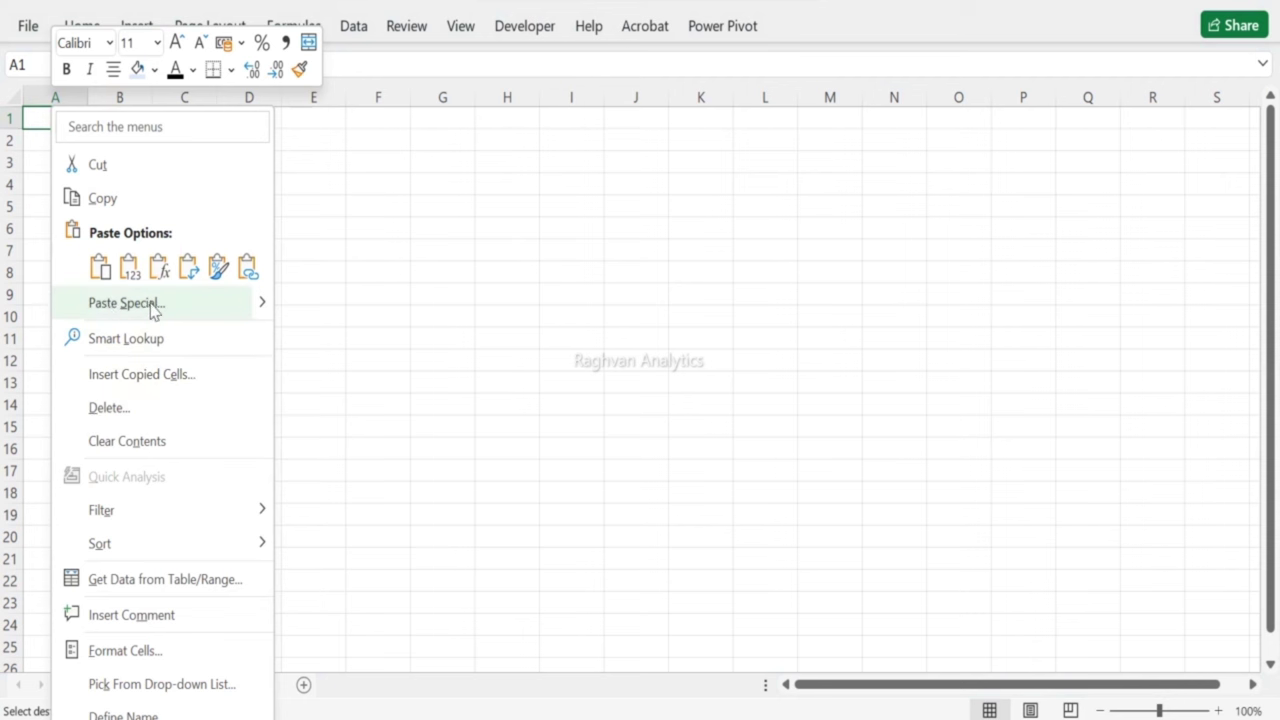
{"action": "left_click", "coordinate": [241, 311]}
{"action": "left_click", "coordinate": [75, 268]}
{"action": "left_click", "coordinate": [329, 503]}
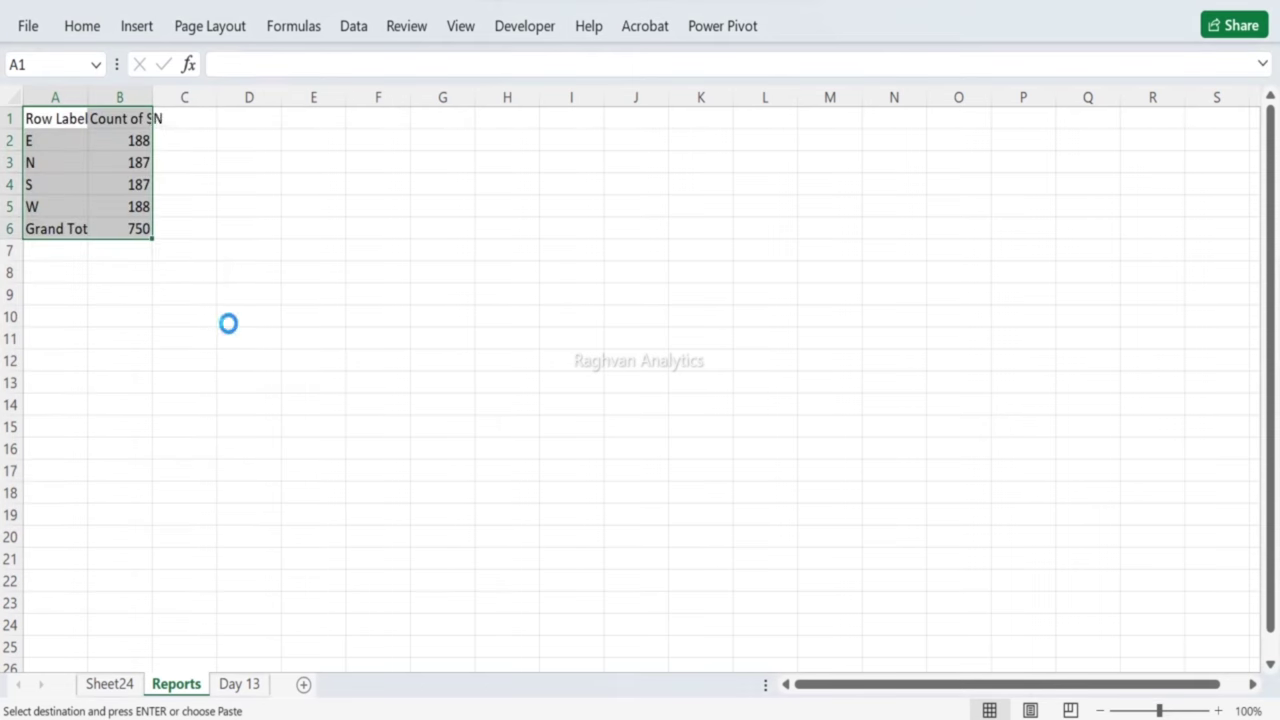
Step: Widen columns A–C and rename the headers to Region and Region wise Count
{"action": "left_click_drag", "start_coordinate": [63, 96], "coordinate": [177, 100]}
{"action": "left_click", "coordinate": [163, 119]}
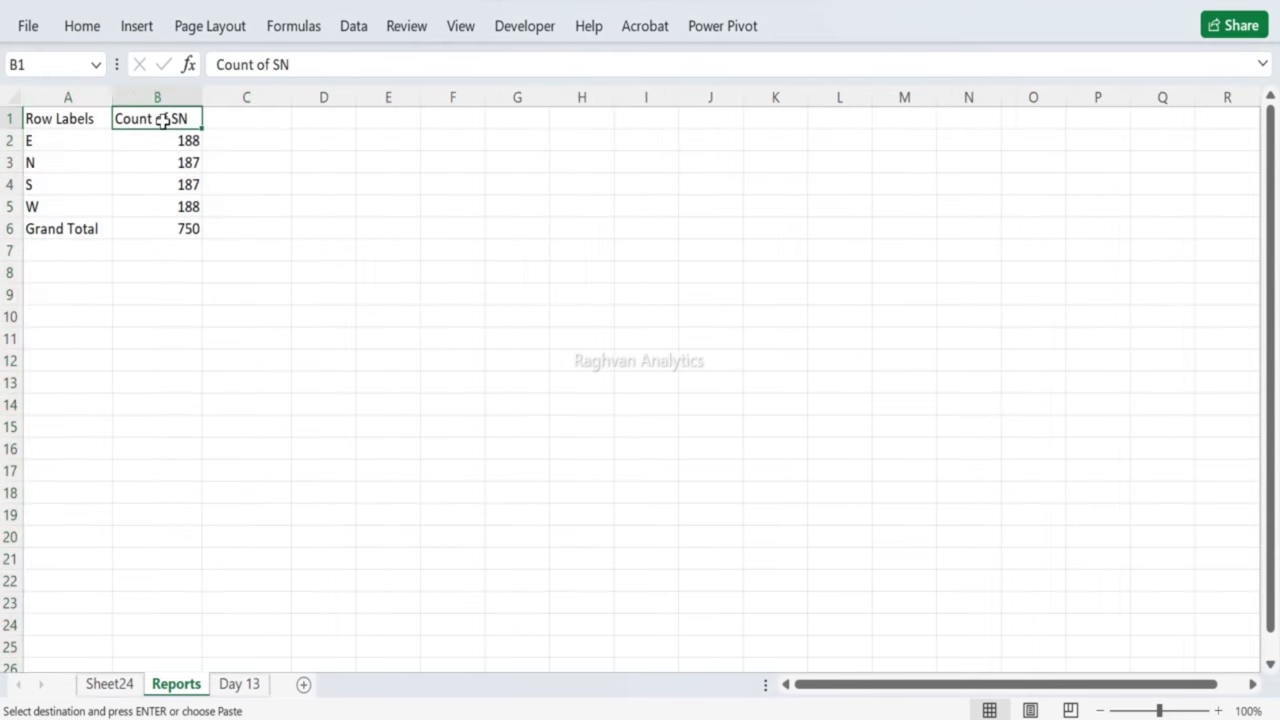
{"action": "left_click", "coordinate": [107, 119]}
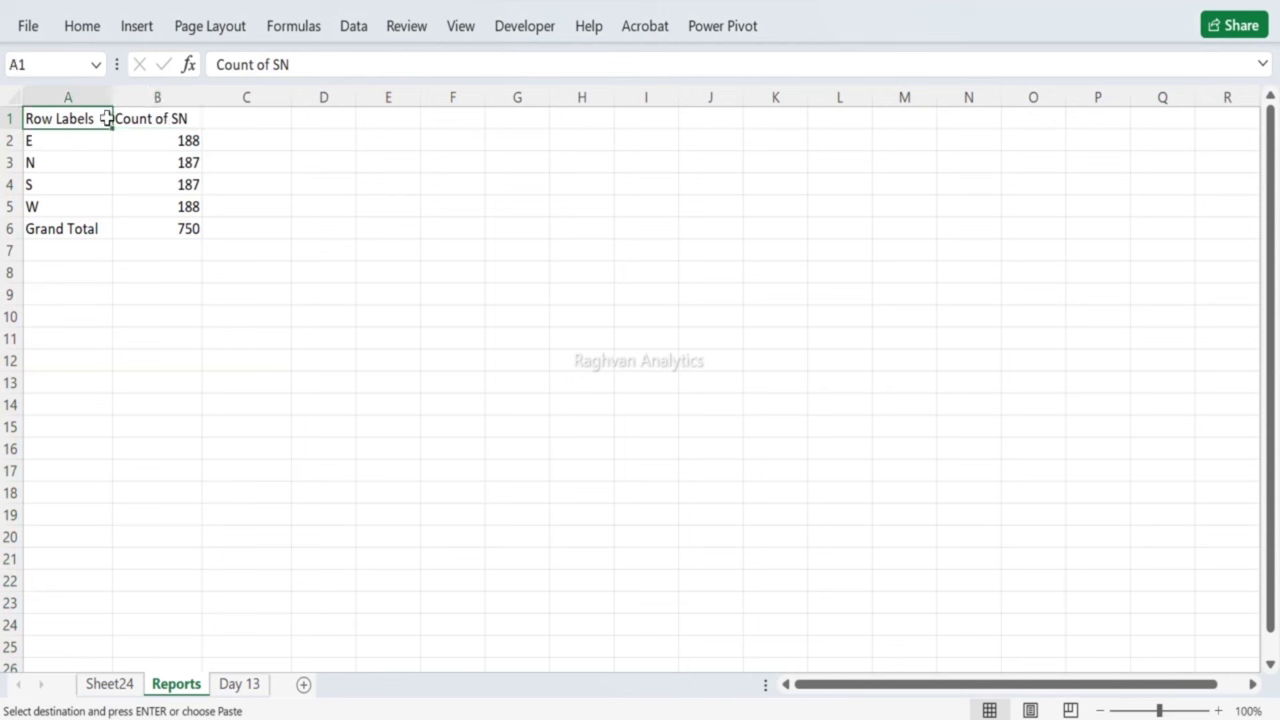
{"action": "type", "text": "Reg"}
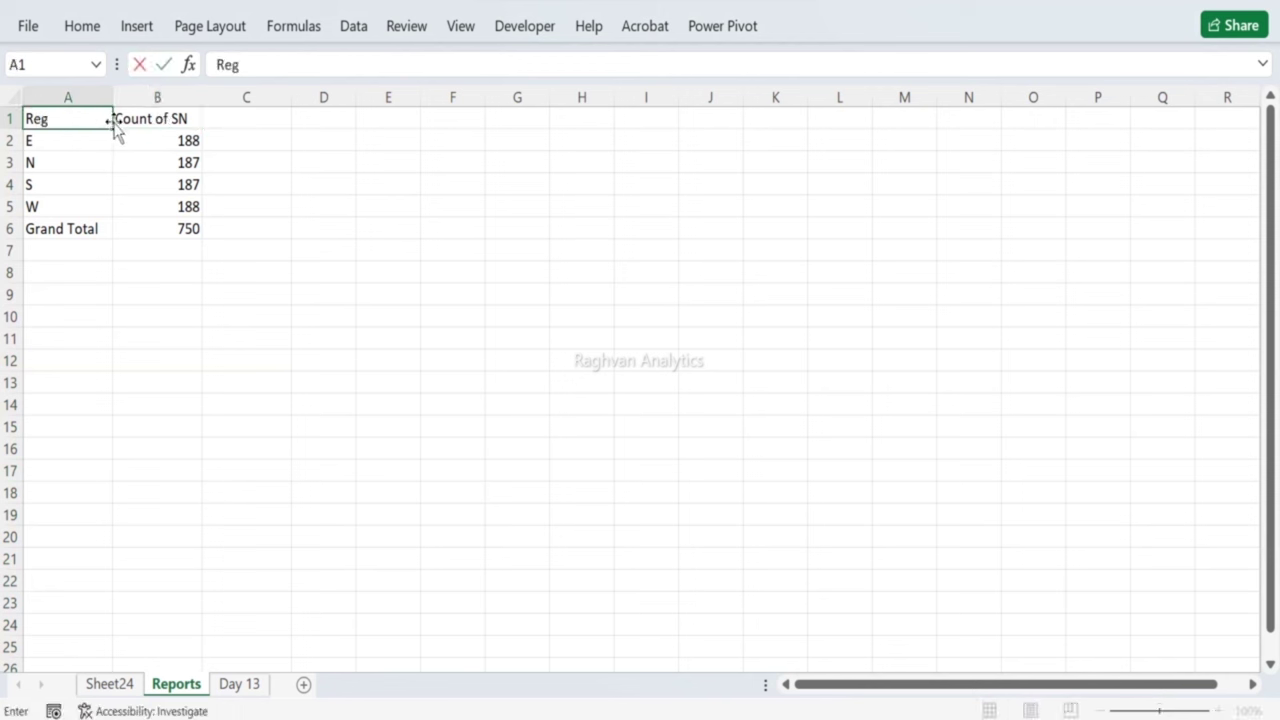
{"action": "type", "text": "ion"}
{"action": "left_click", "coordinate": [117, 121]}
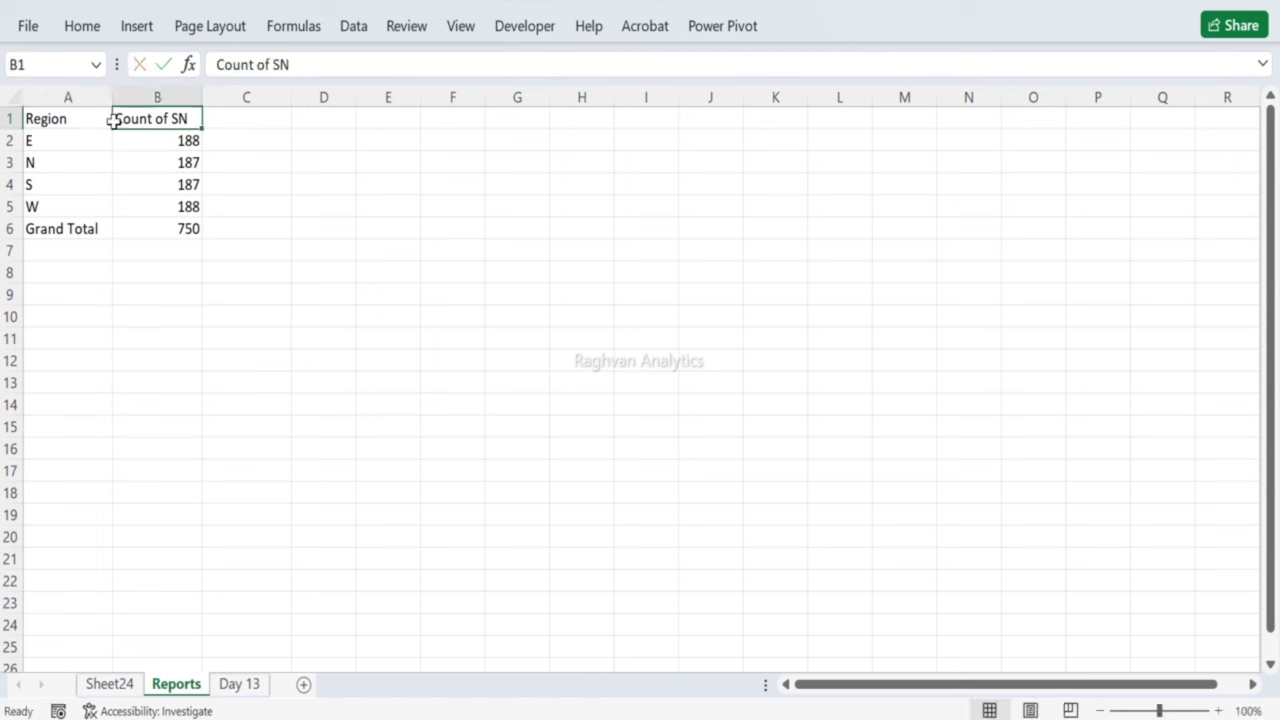
{"action": "type", "text": "Region wise Count"}
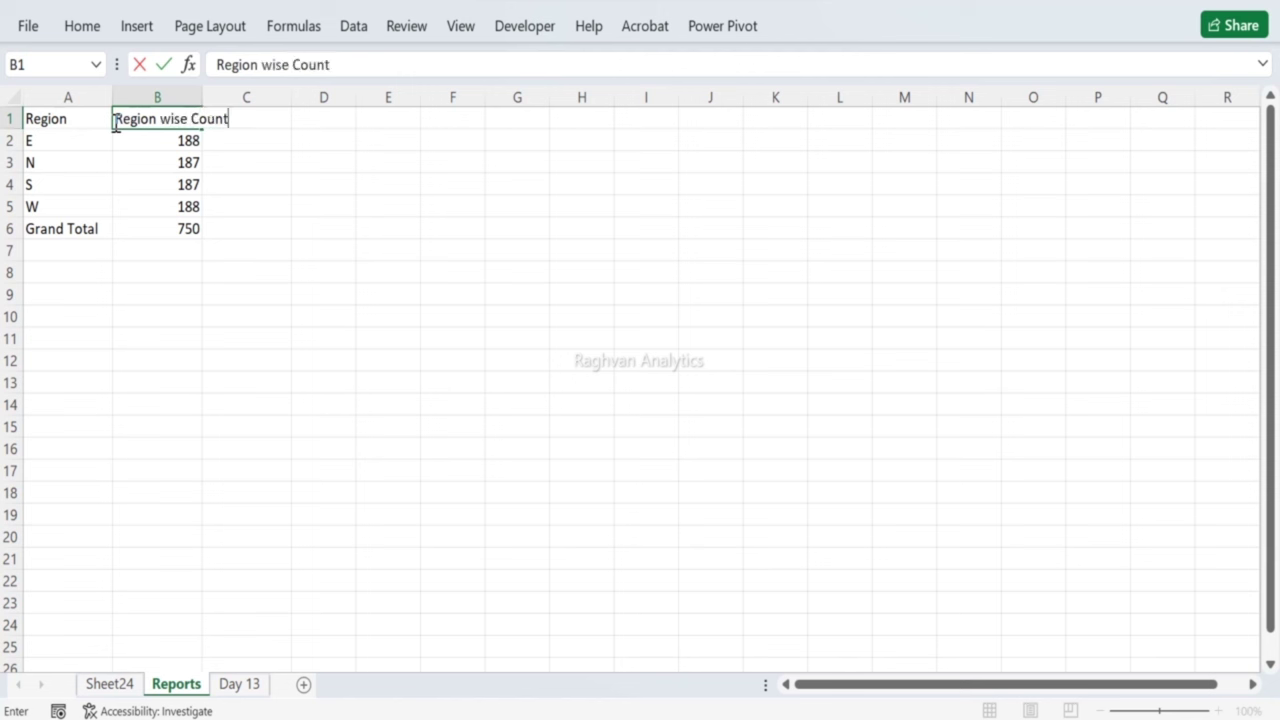
{"action": "key", "text": "Return"}
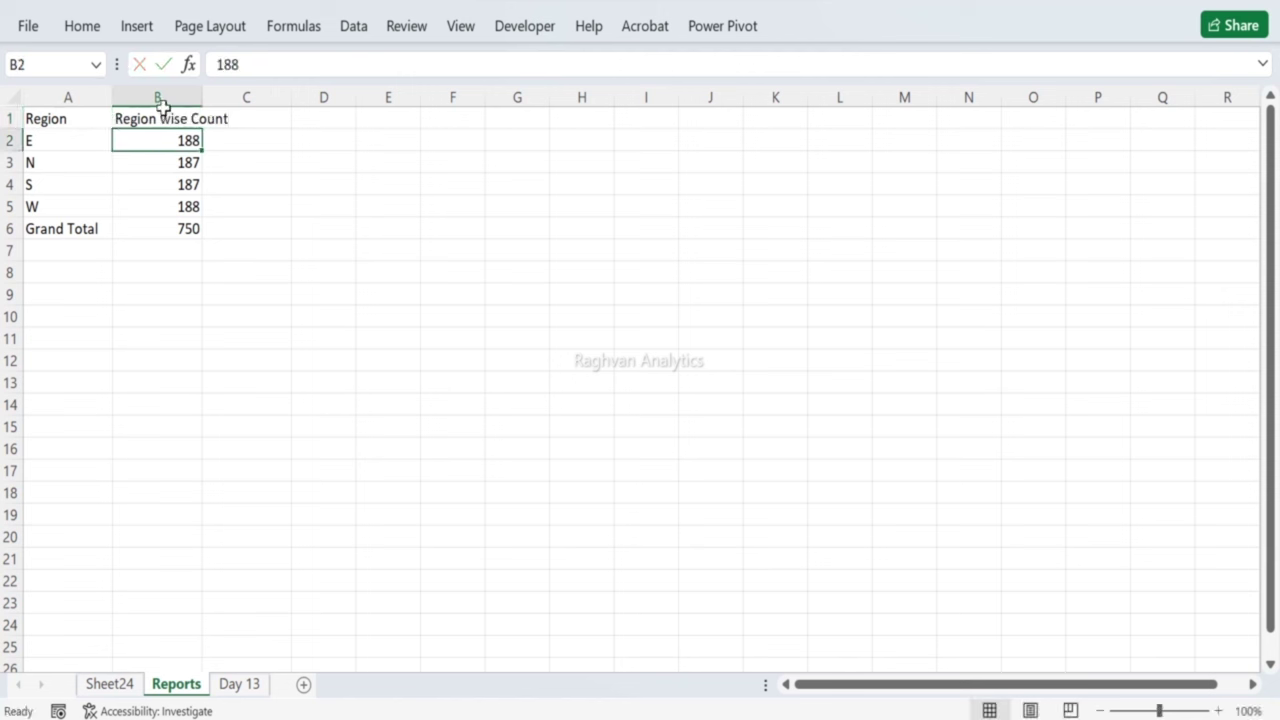
{"action": "left_click_drag", "start_coordinate": [204, 104], "coordinate": [231, 106]}
{"action": "left_click_drag", "start_coordinate": [95, 115], "coordinate": [189, 229]}
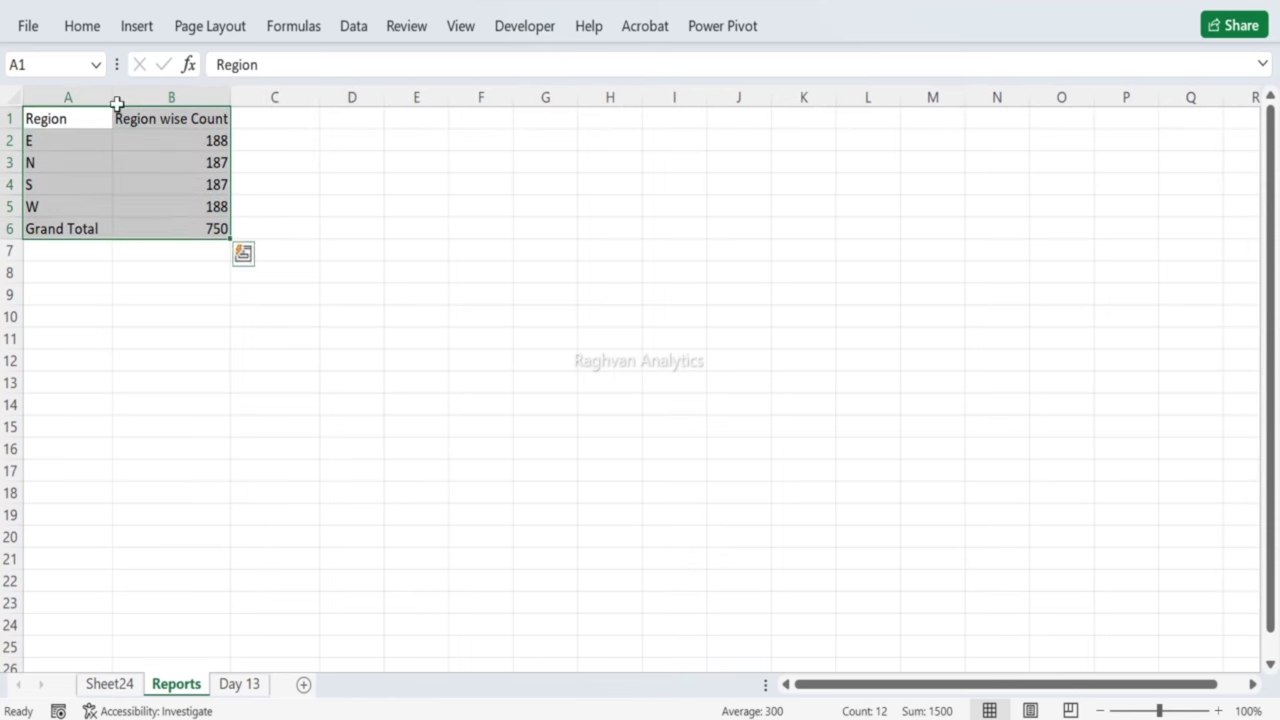
Step: Add borders around every cell of the region table and bold the Grand Total row
{"action": "left_click", "coordinate": [78, 27]}
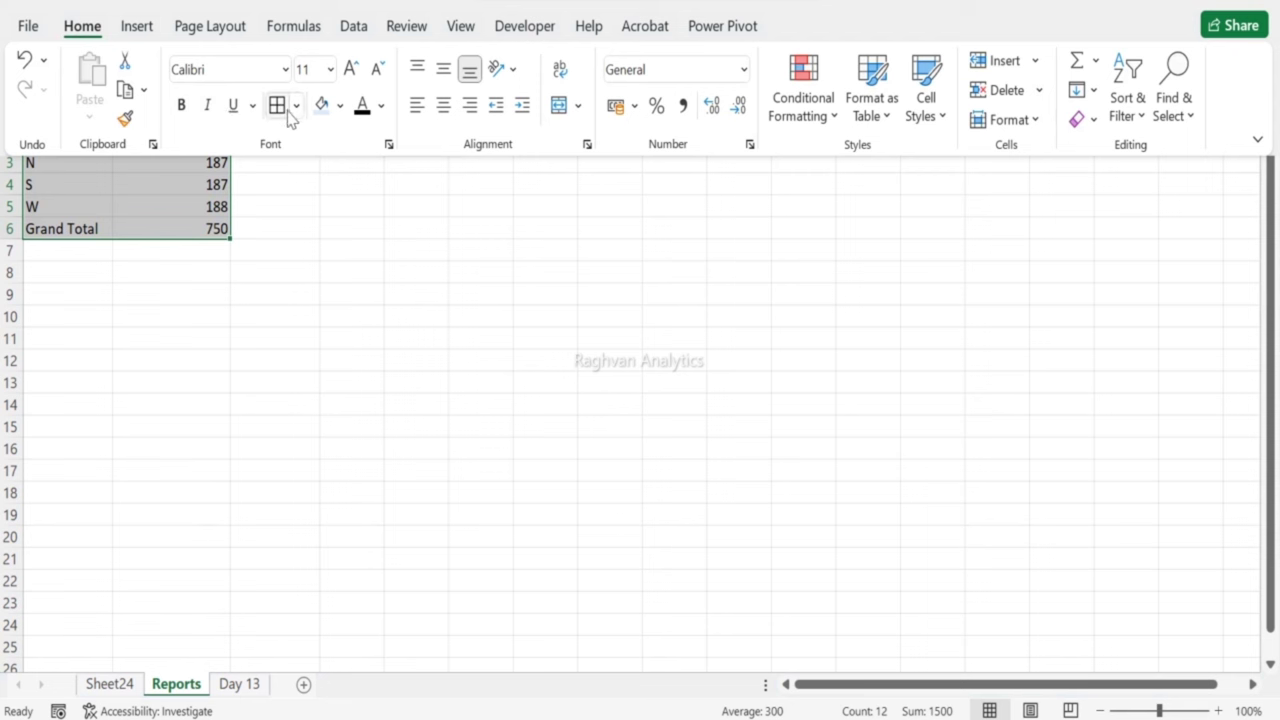
{"action": "left_click", "coordinate": [284, 110]}
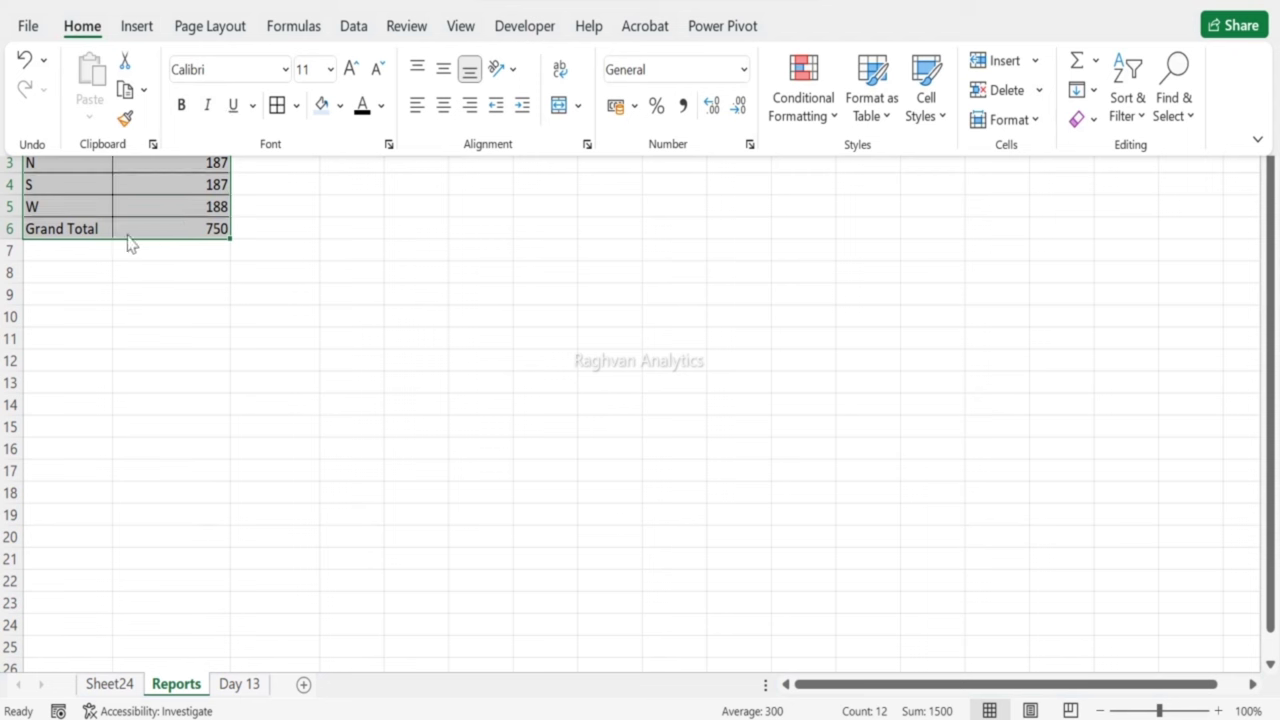
{"action": "left_click_drag", "start_coordinate": [77, 229], "coordinate": [134, 234]}
{"action": "left_click", "coordinate": [84, 27]}
{"action": "left_click", "coordinate": [181, 105]}
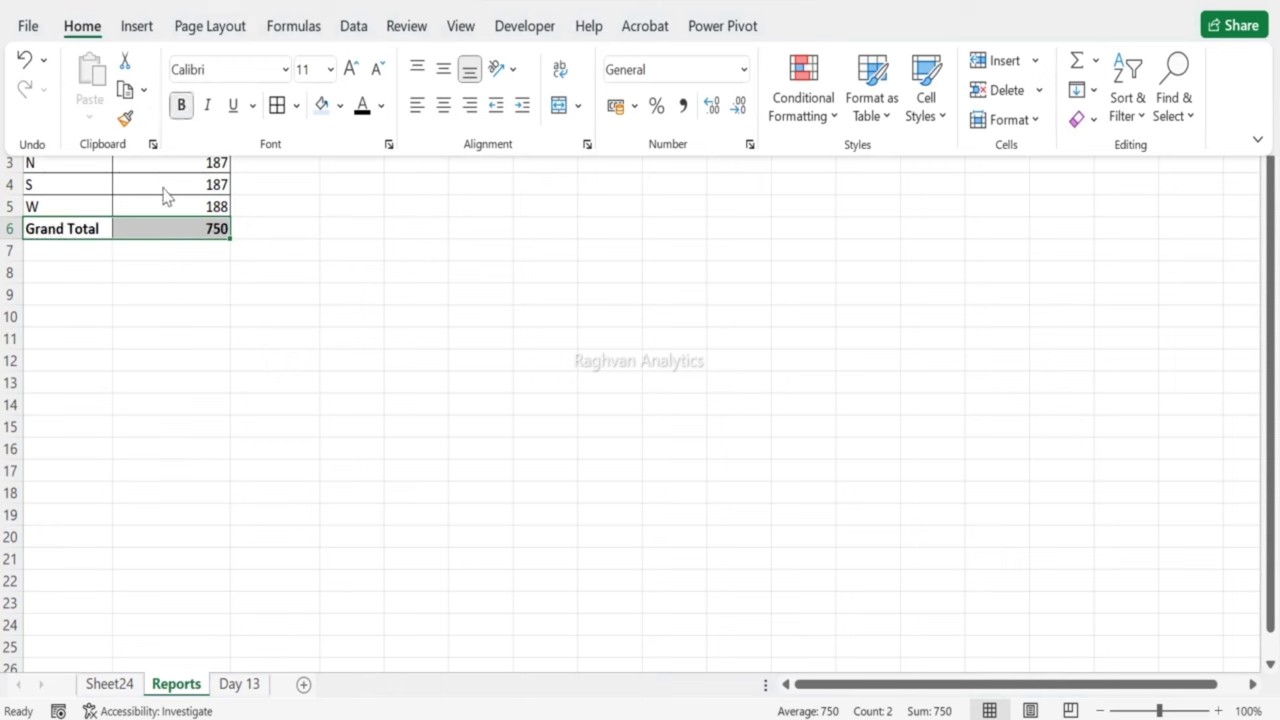
{"action": "left_click", "coordinate": [137, 171]}
Step: Bold the Region and Region wise Count headers, then go to the Day 13 sheet
{"action": "left_click", "coordinate": [137, 180]}
{"action": "left_click_drag", "start_coordinate": [74, 118], "coordinate": [140, 119]}
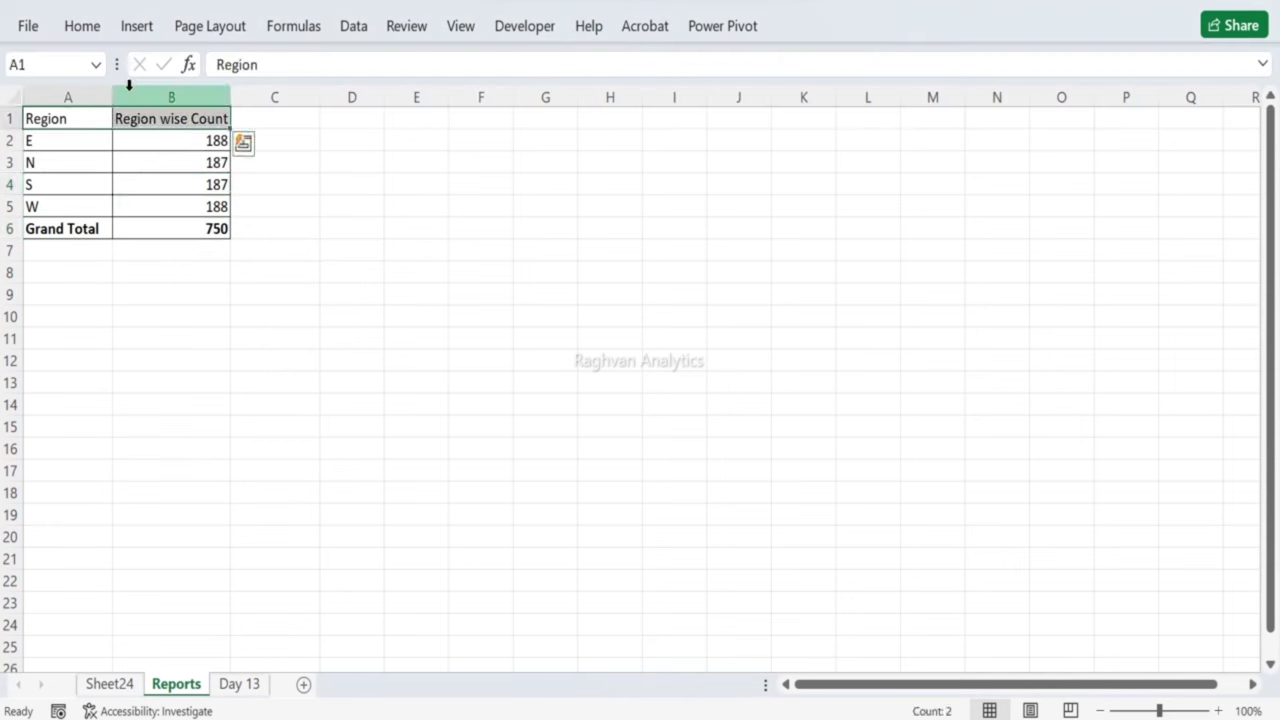
{"action": "left_click", "coordinate": [84, 27]}
{"action": "left_click", "coordinate": [181, 105]}
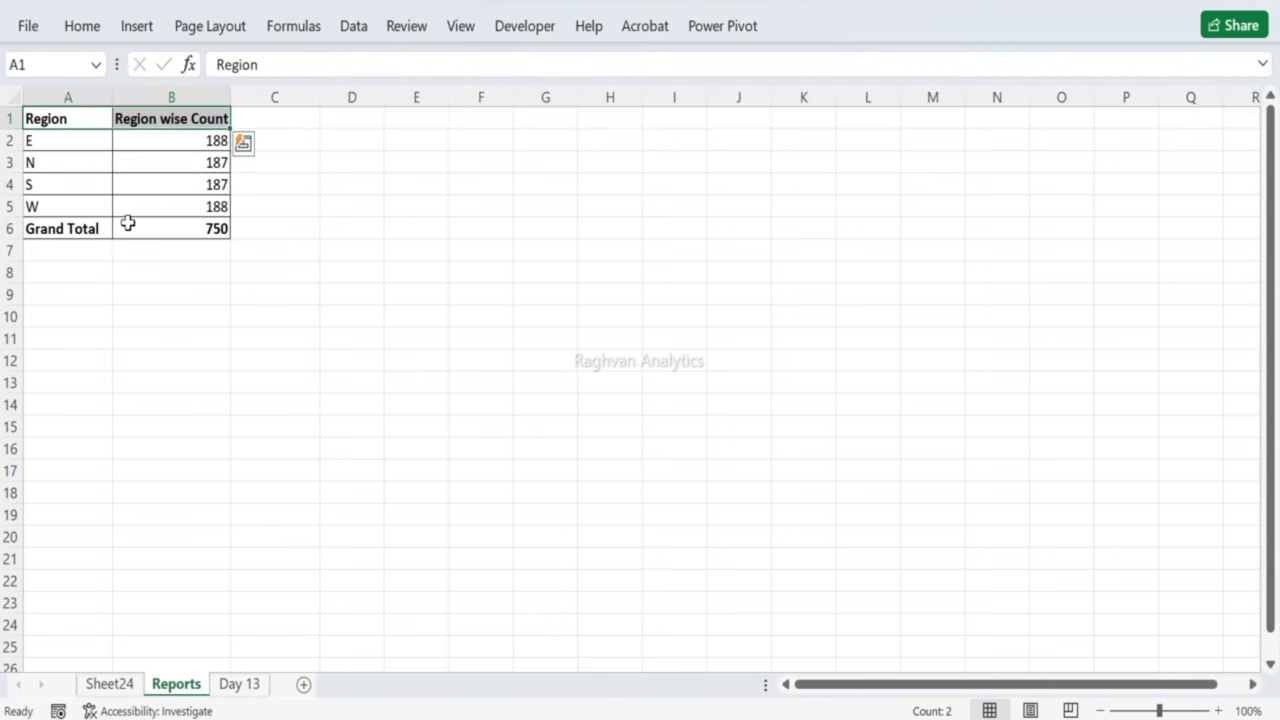
{"action": "left_click", "coordinate": [128, 224]}
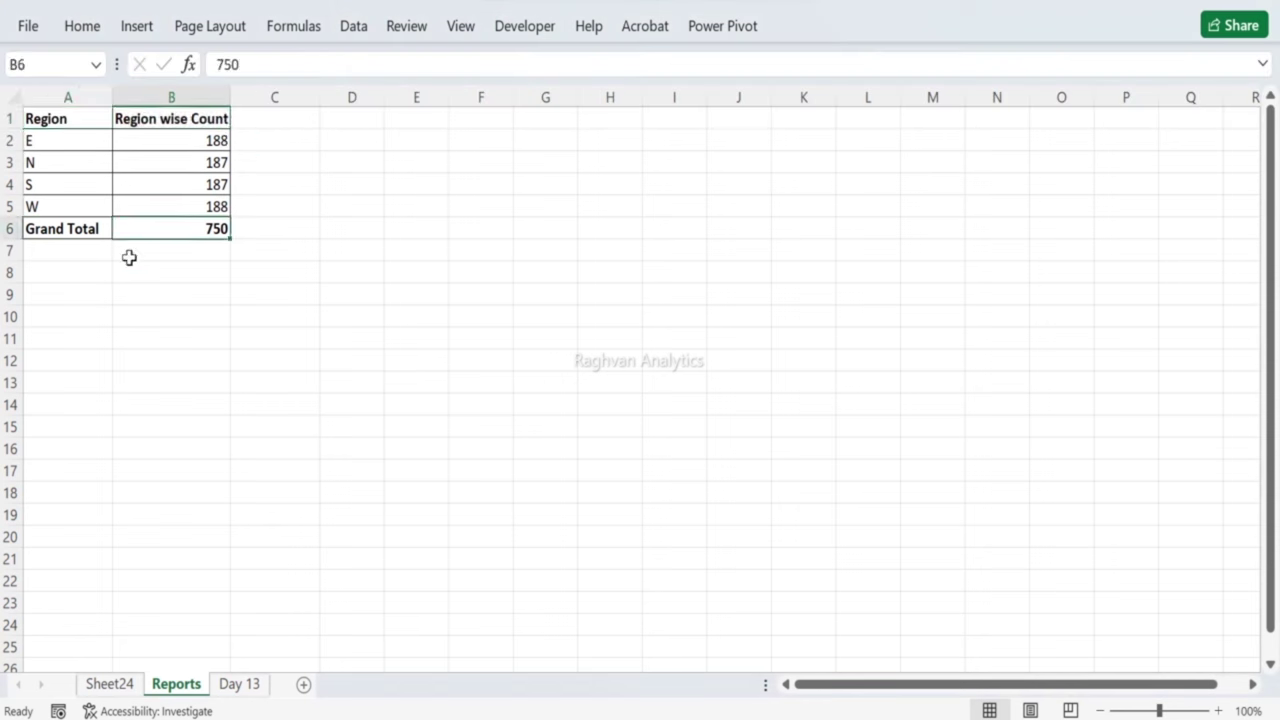
{"action": "left_click", "coordinate": [140, 686]}
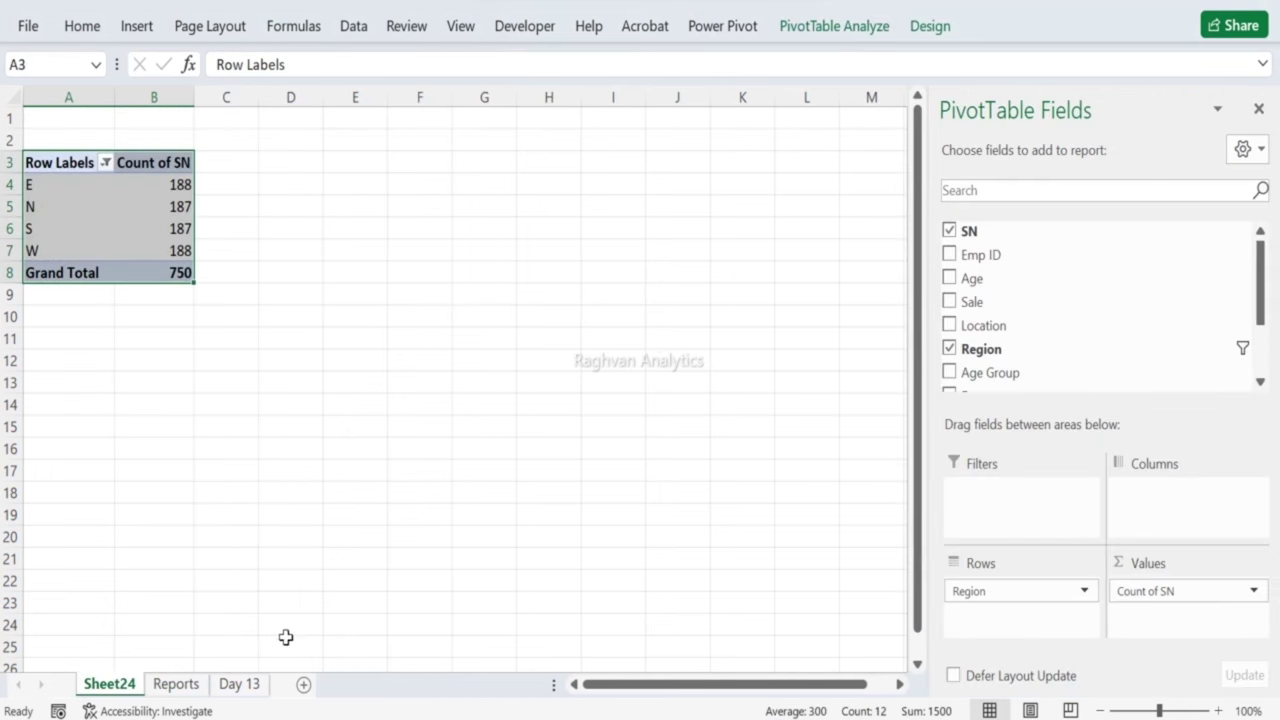
{"action": "left_click", "coordinate": [176, 685]}
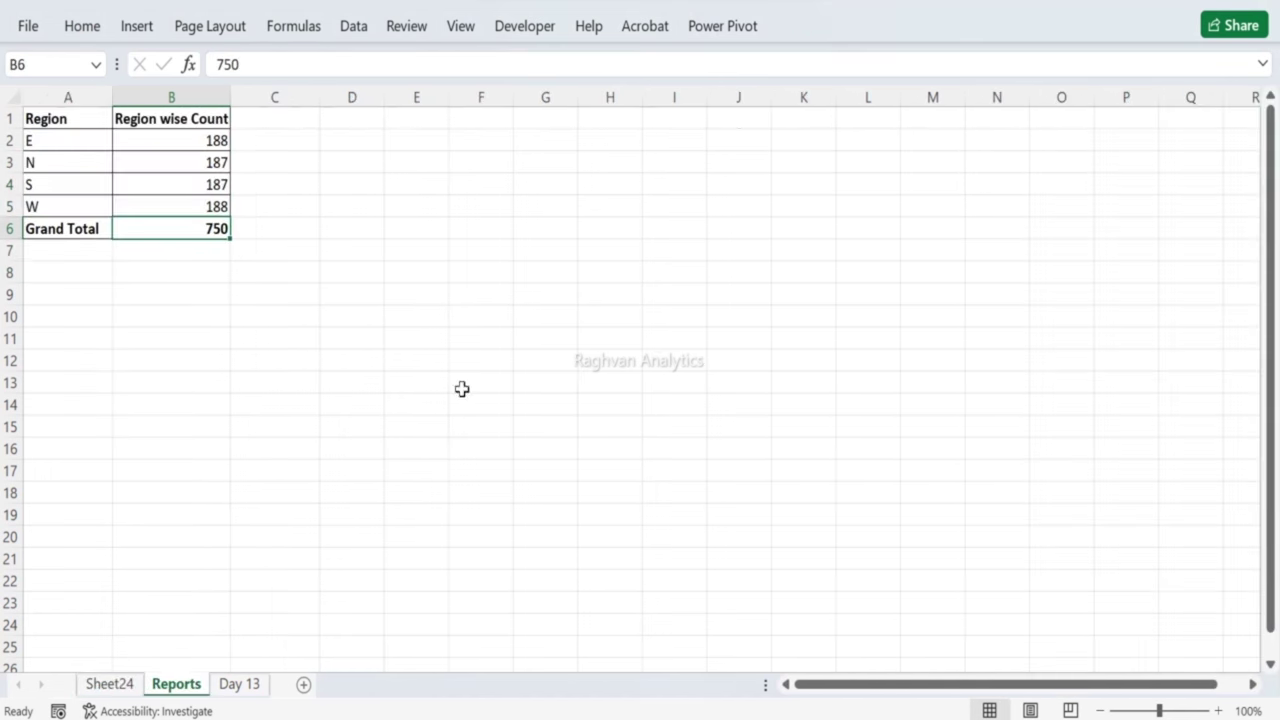
{"action": "left_click", "coordinate": [240, 684]}
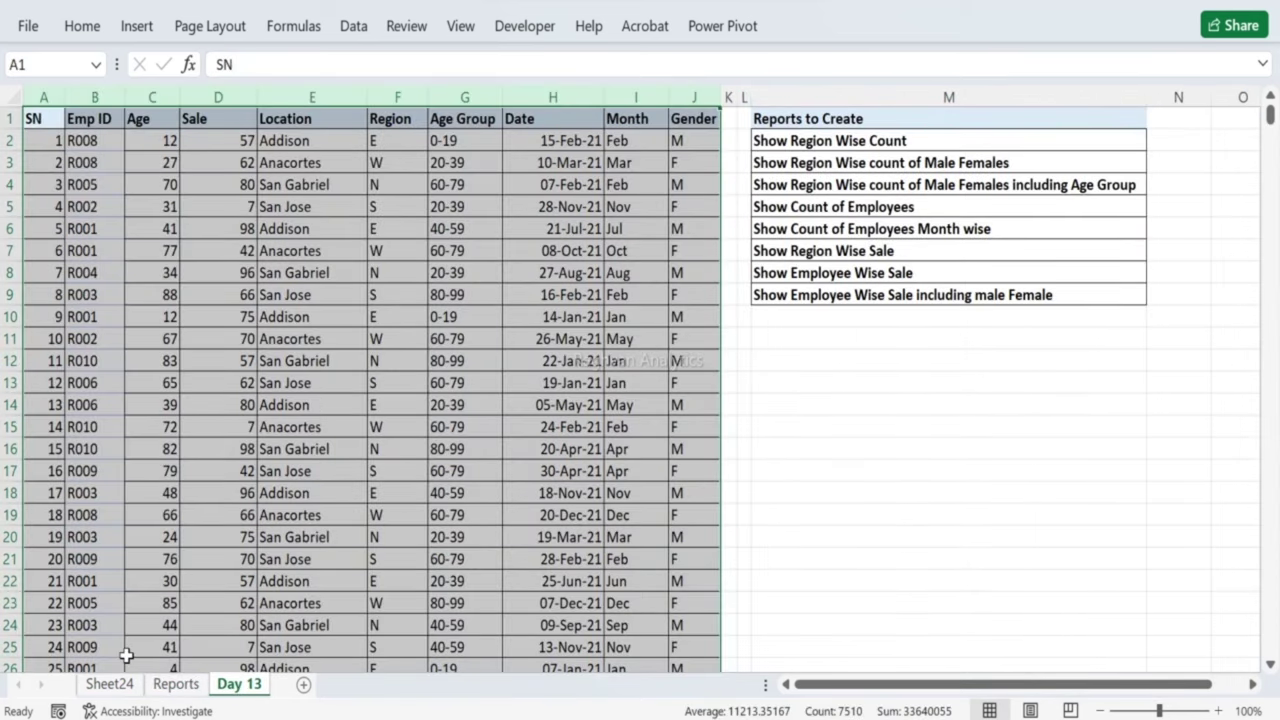
Step: Add Gender to the pivot's Columns and copy the region-by-gender counts
{"action": "left_click", "coordinate": [120, 687]}
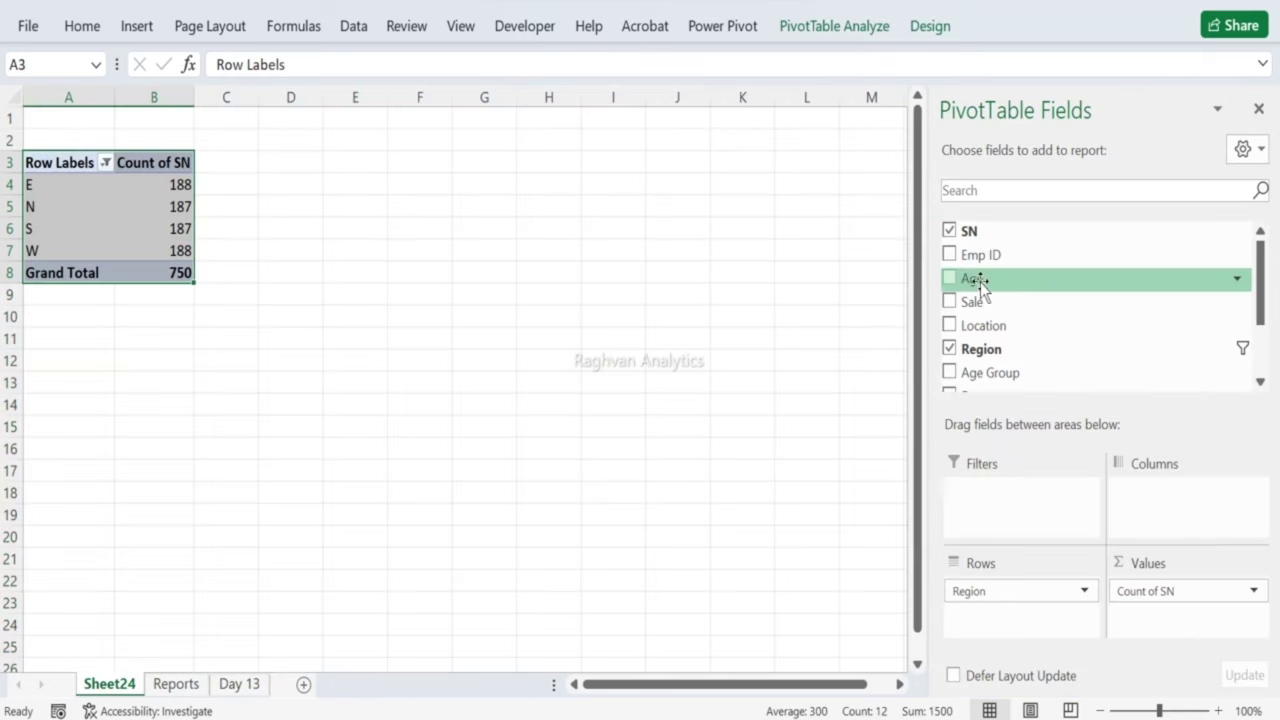
{"action": "scroll", "coordinate": [1052, 310], "scroll_direction": "down", "scroll_amount": 2}
{"action": "left_click_drag", "start_coordinate": [985, 348], "coordinate": [1171, 500]}
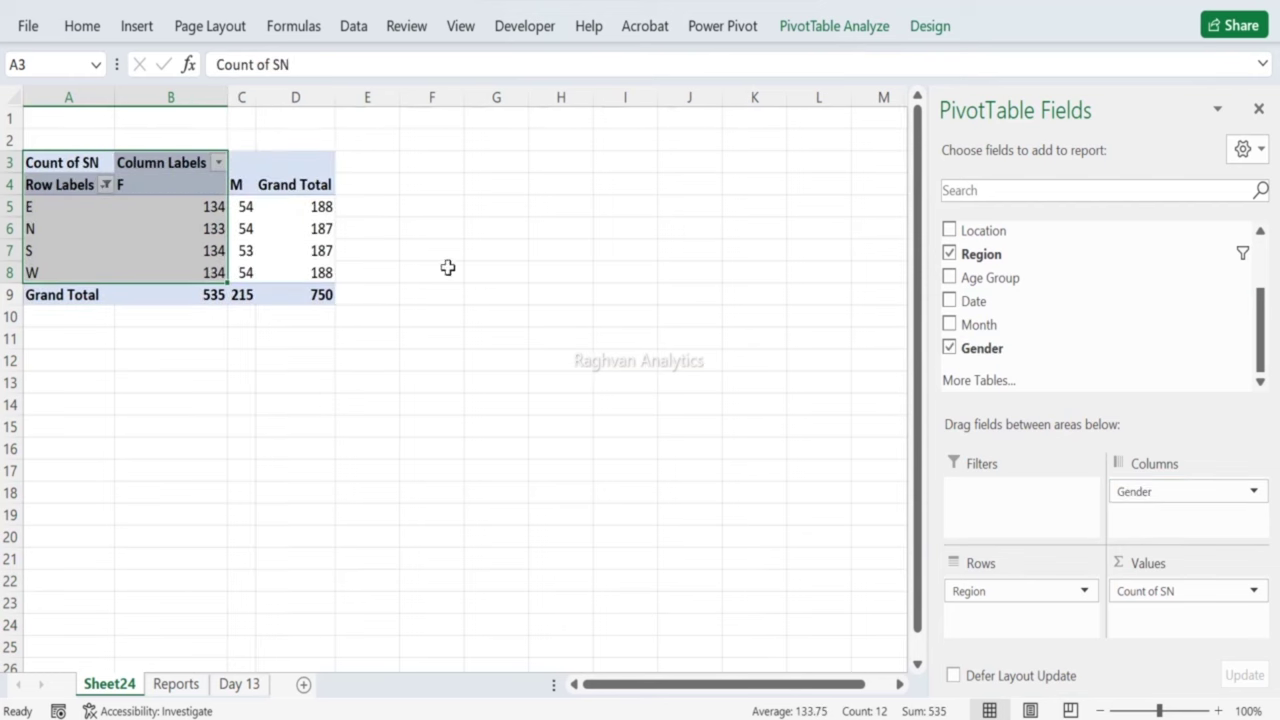
{"action": "left_click", "coordinate": [273, 201]}
{"action": "left_click_drag", "start_coordinate": [90, 184], "coordinate": [279, 288]}
{"action": "key", "text": "ctrl+c"}
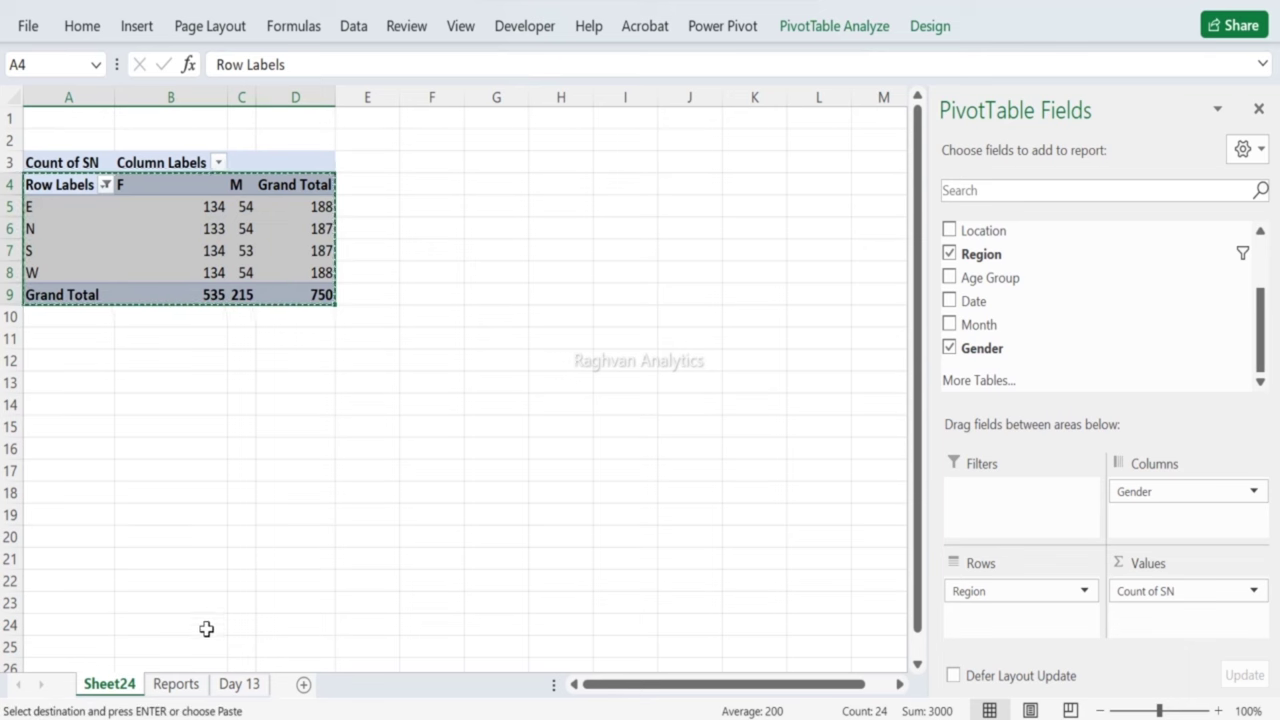
Step: Paste the gender table at Reports D1, head it Region, and adjust column widths
{"action": "left_click", "coordinate": [238, 694]}
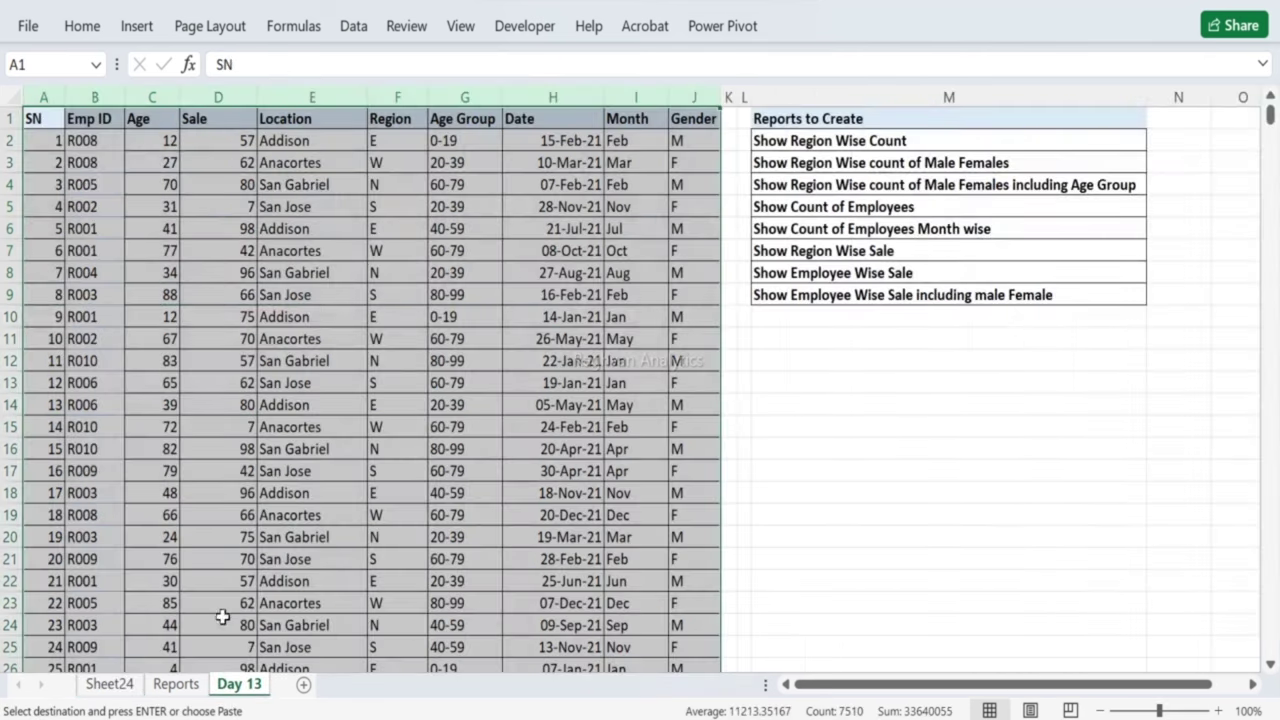
{"action": "left_click", "coordinate": [176, 684]}
{"action": "left_click", "coordinate": [352, 117]}
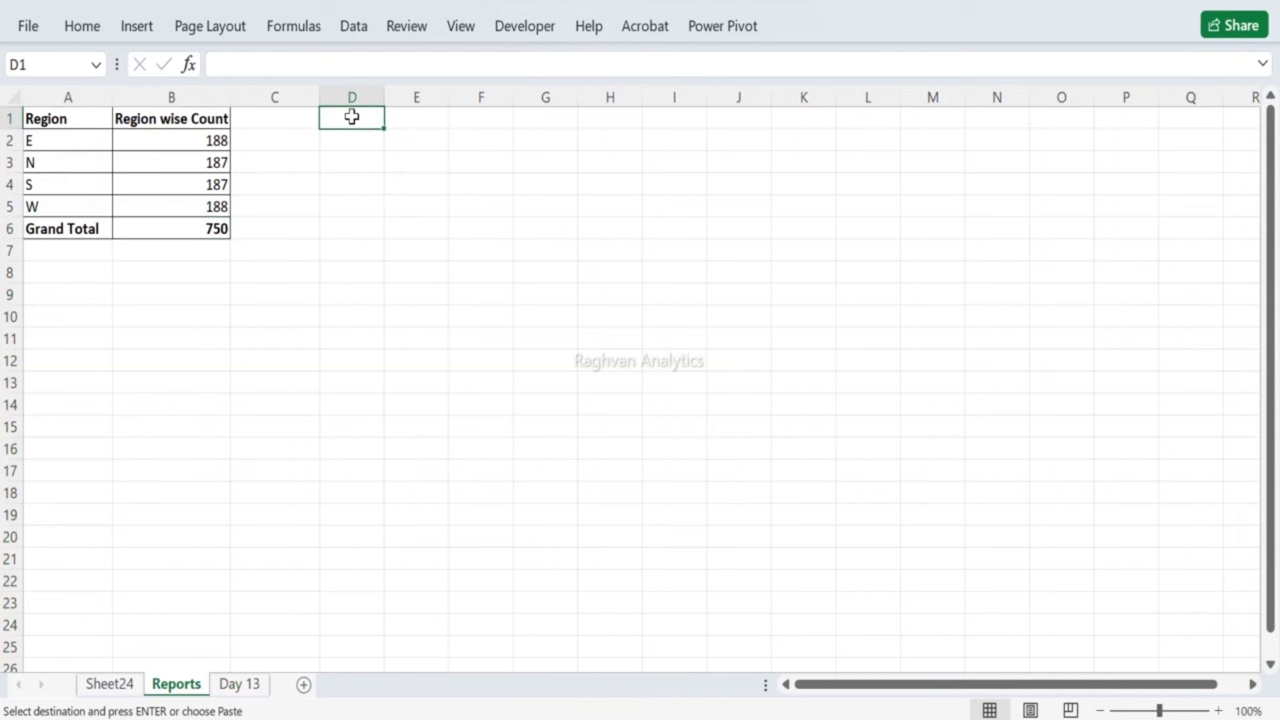
{"action": "key", "text": "ctrl+v"}
{"action": "left_click_drag", "start_coordinate": [383, 95], "coordinate": [336, 112]}
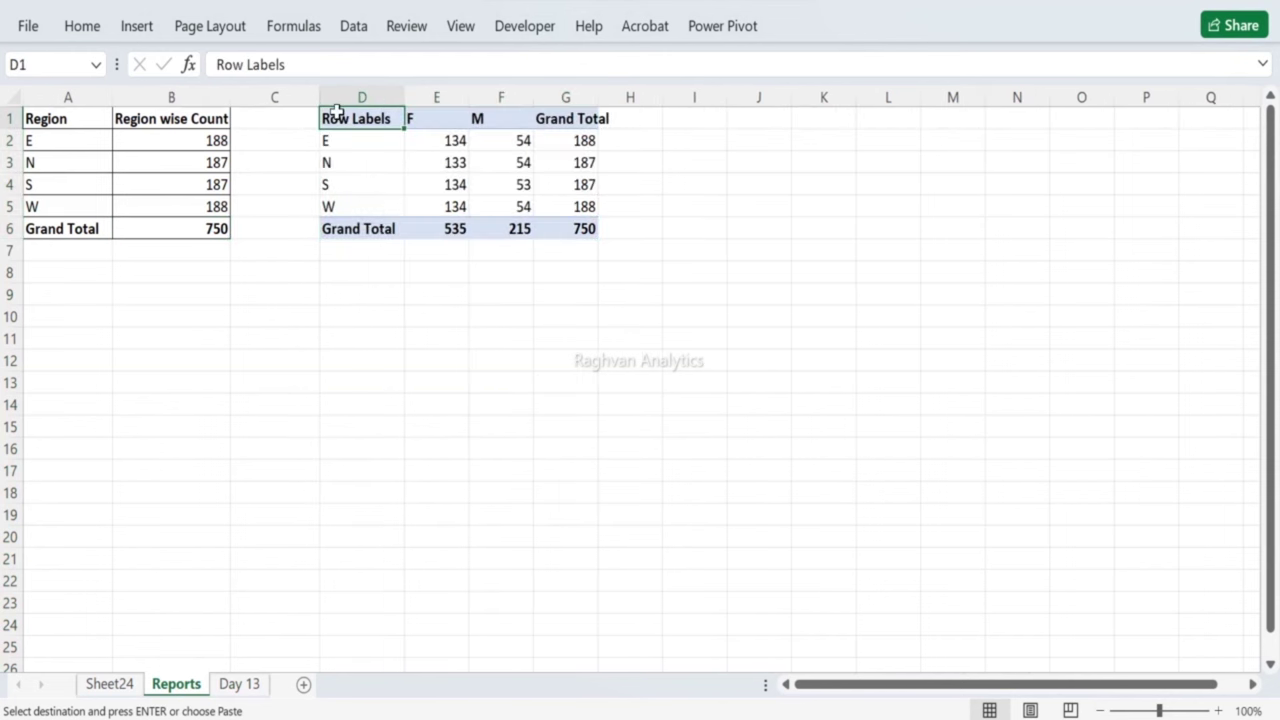
{"action": "type", "text": "Region"}
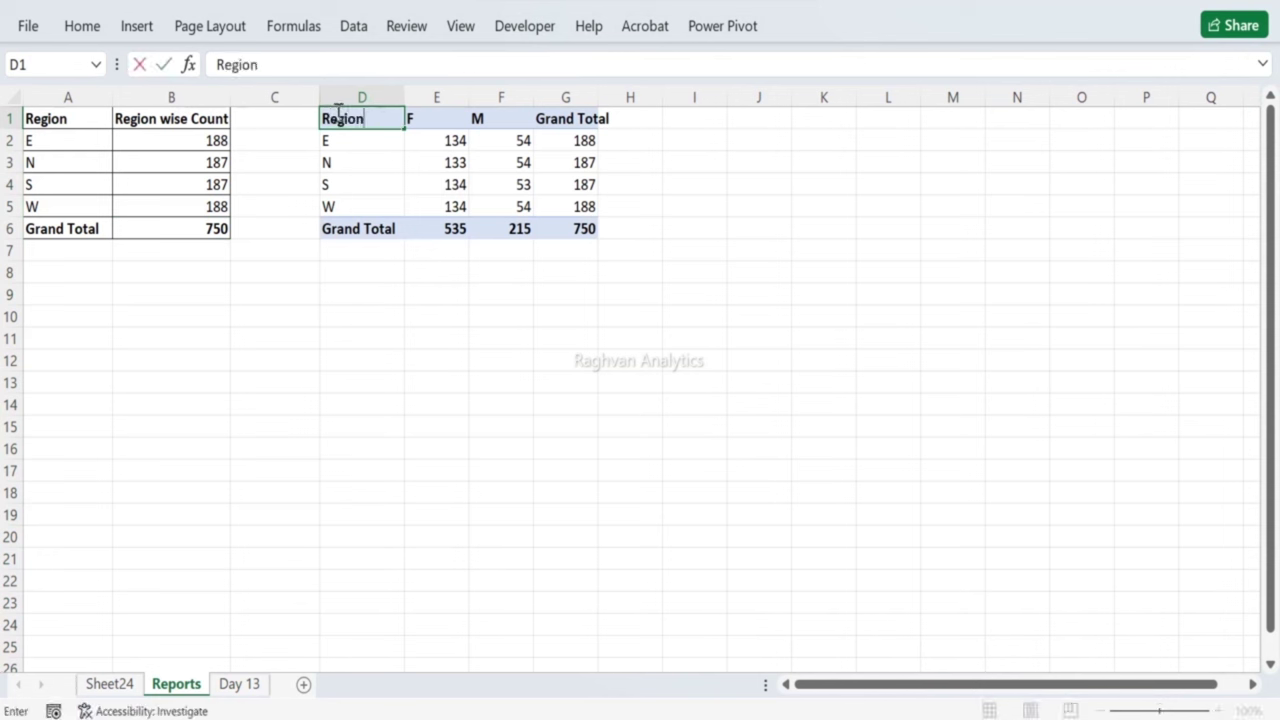
{"action": "key", "text": "Return"}
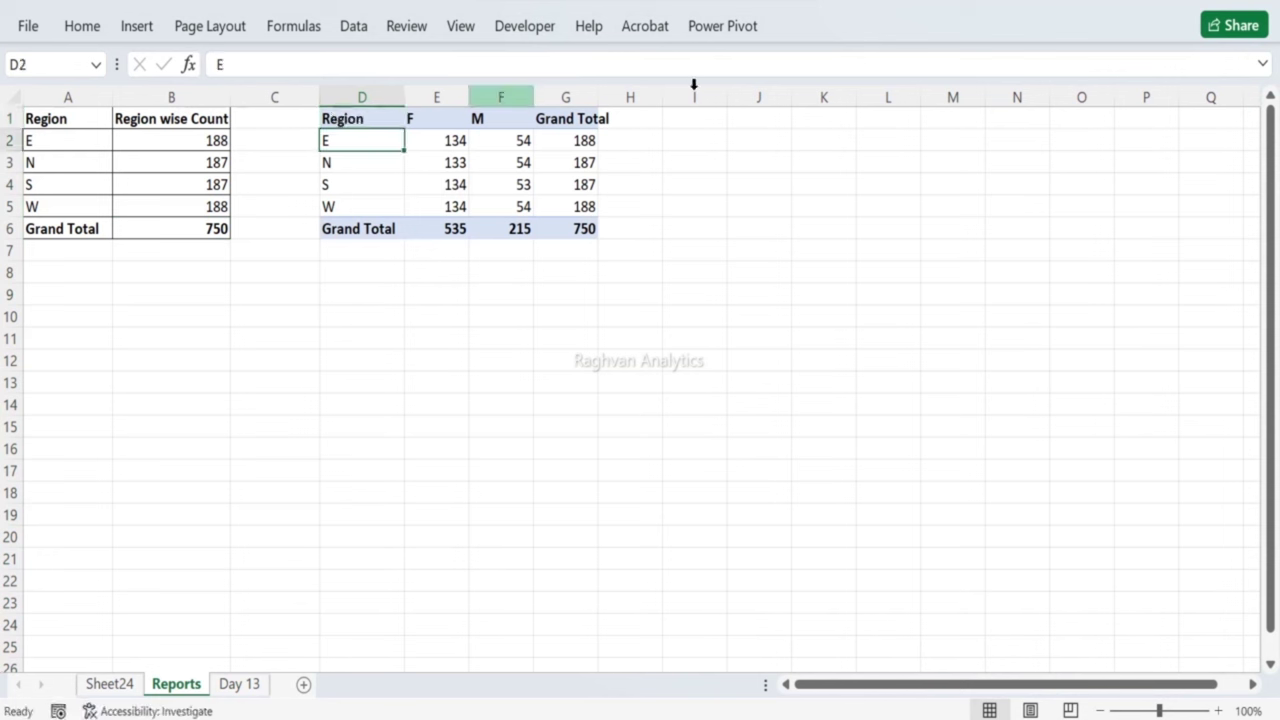
{"action": "left_click_drag", "start_coordinate": [598, 97], "coordinate": [662, 110]}
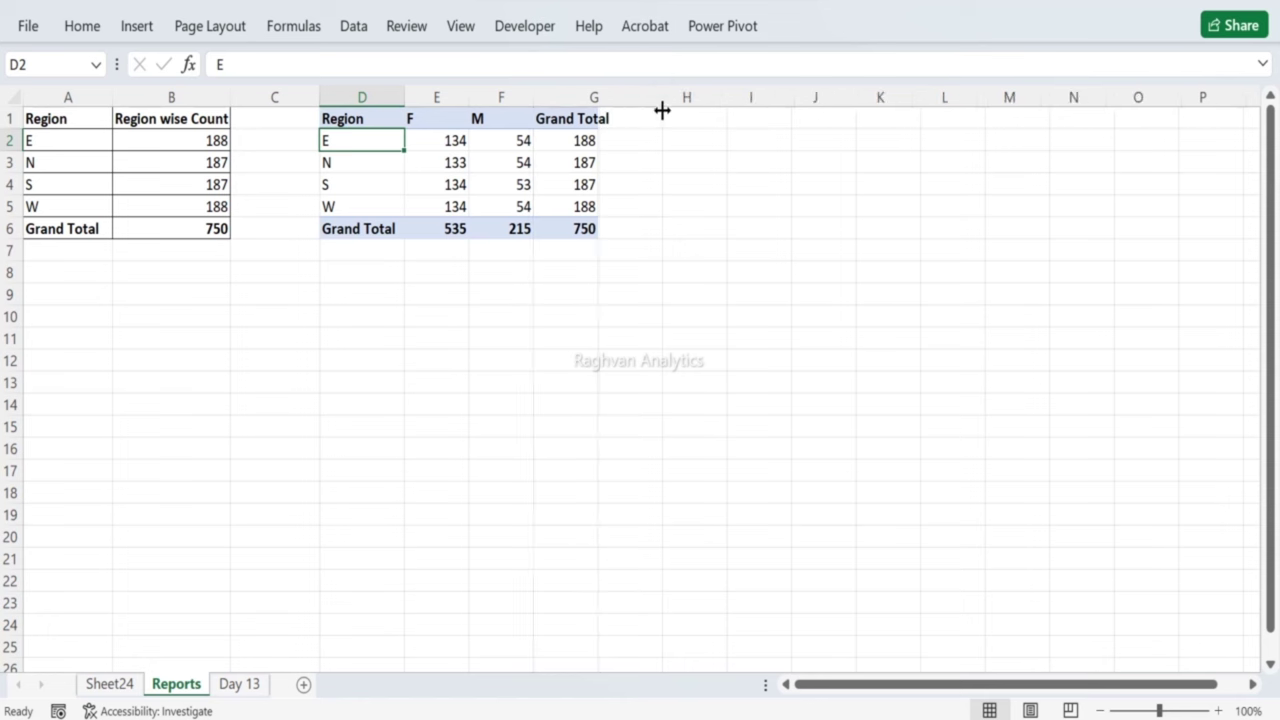
{"action": "left_click", "coordinate": [334, 97]}
{"action": "left_click_drag", "start_coordinate": [321, 91], "coordinate": [252, 91]}
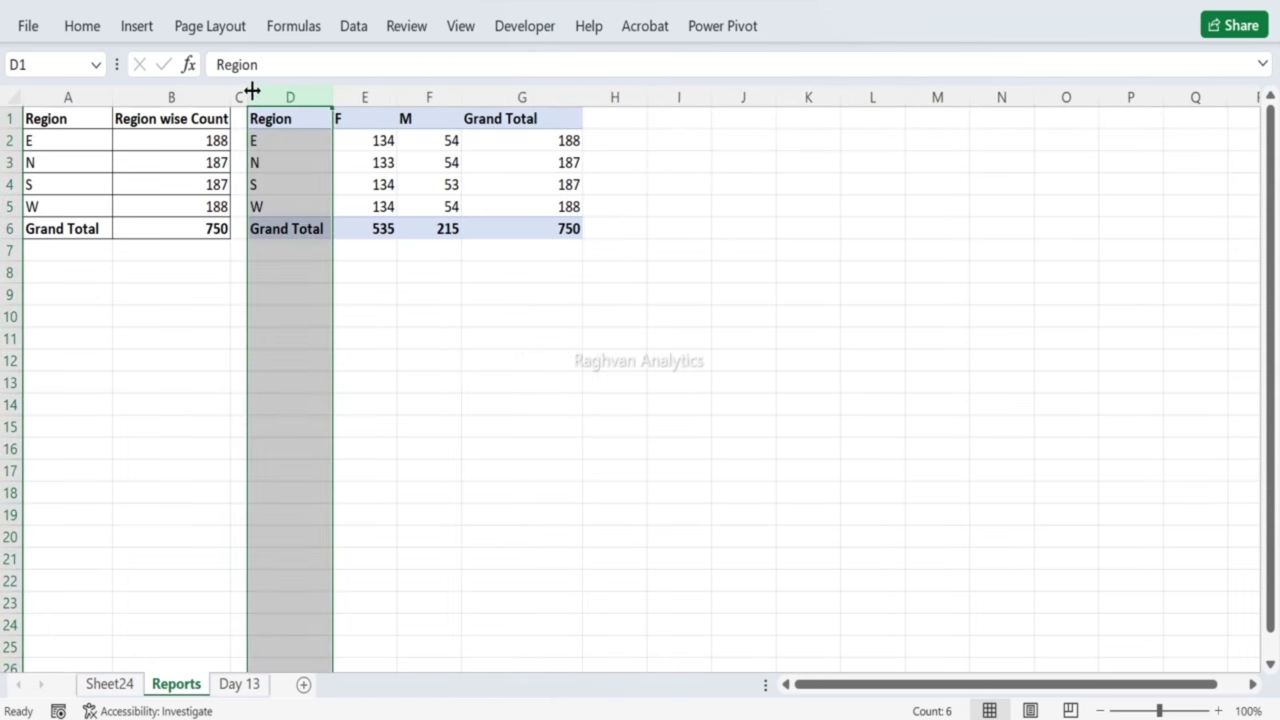
{"action": "left_click", "coordinate": [280, 120]}
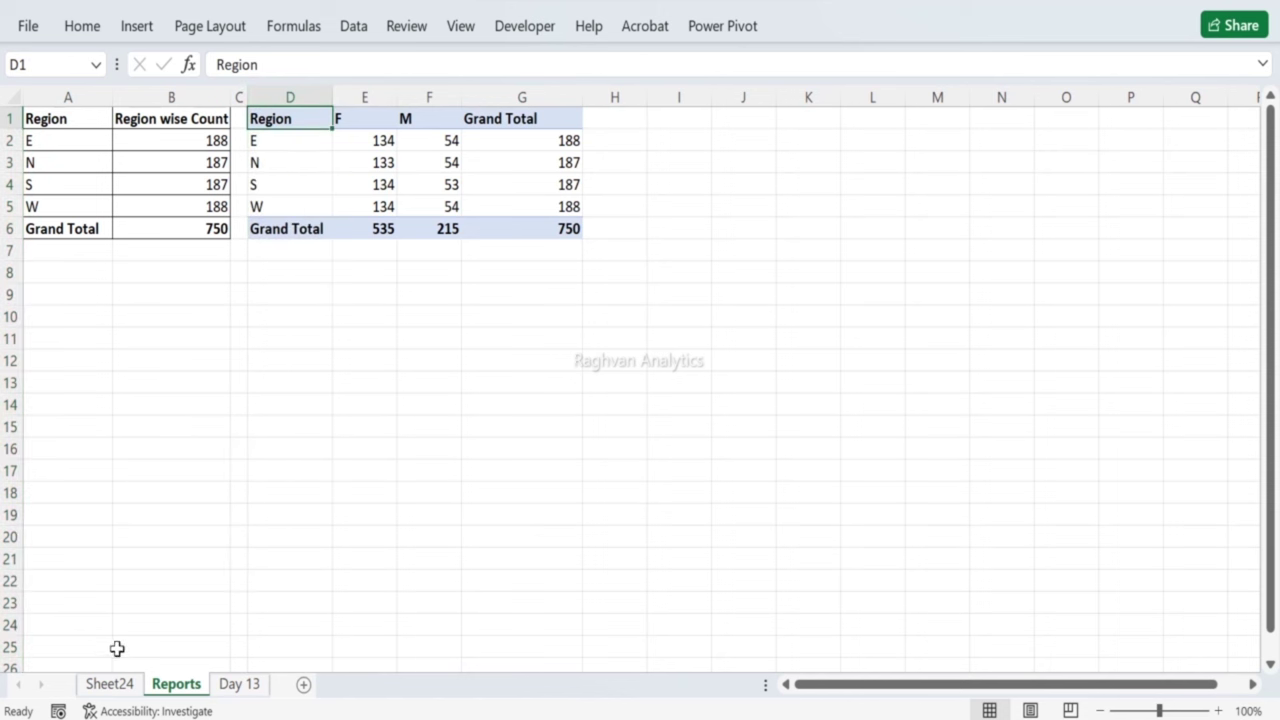
Step: Paste the whole pivot at Reports I1, then delete that copy
{"action": "left_click", "coordinate": [121, 684]}
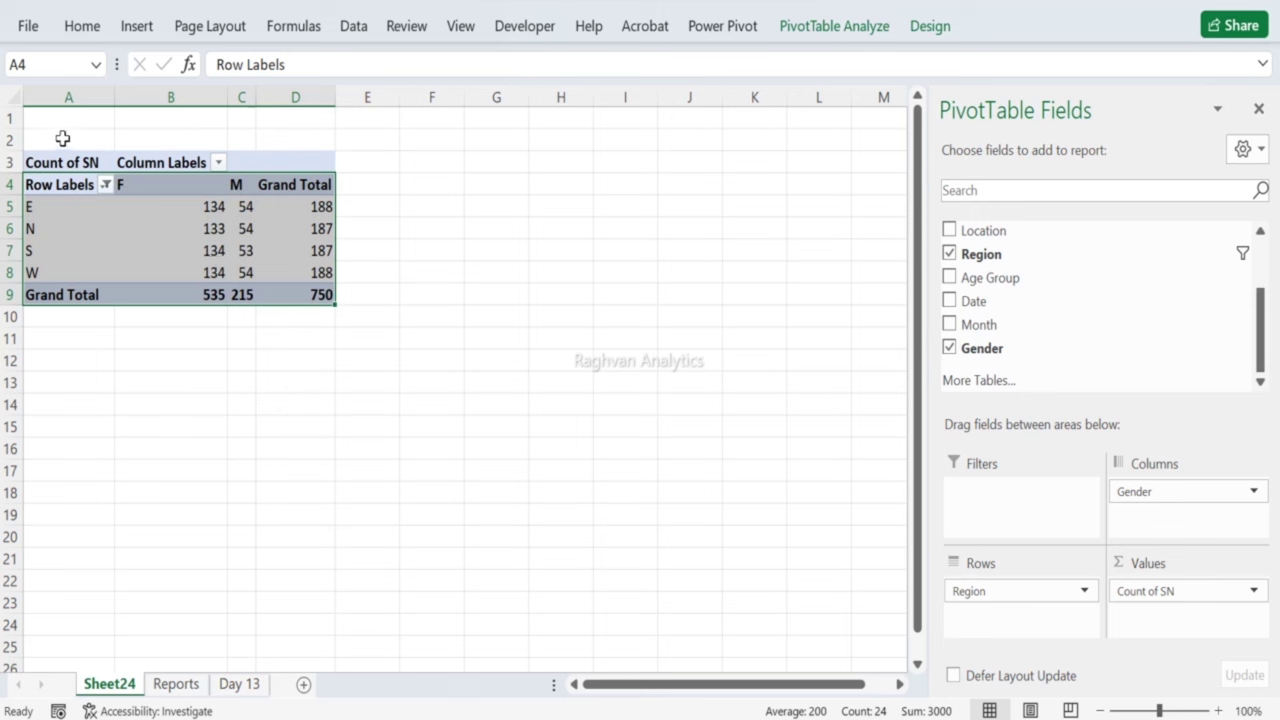
{"action": "left_click", "coordinate": [36, 157]}
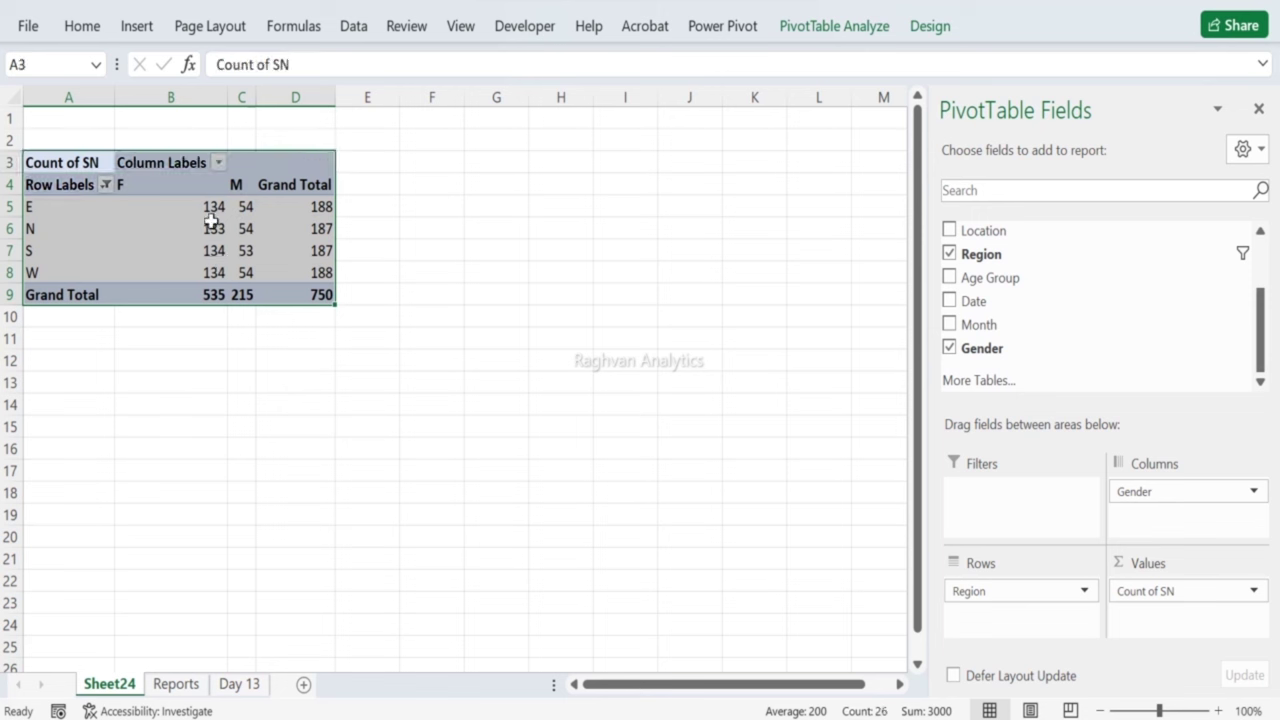
{"action": "key", "text": "ctrl+c"}
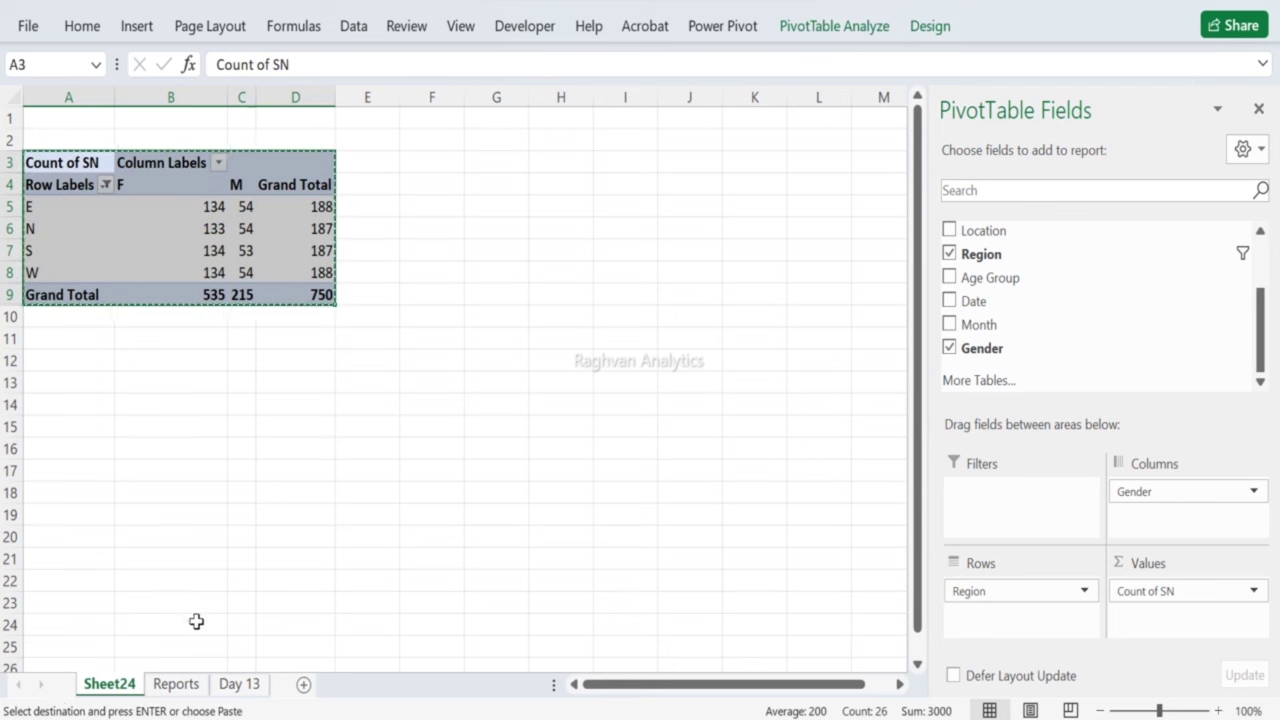
{"action": "left_click", "coordinate": [176, 683]}
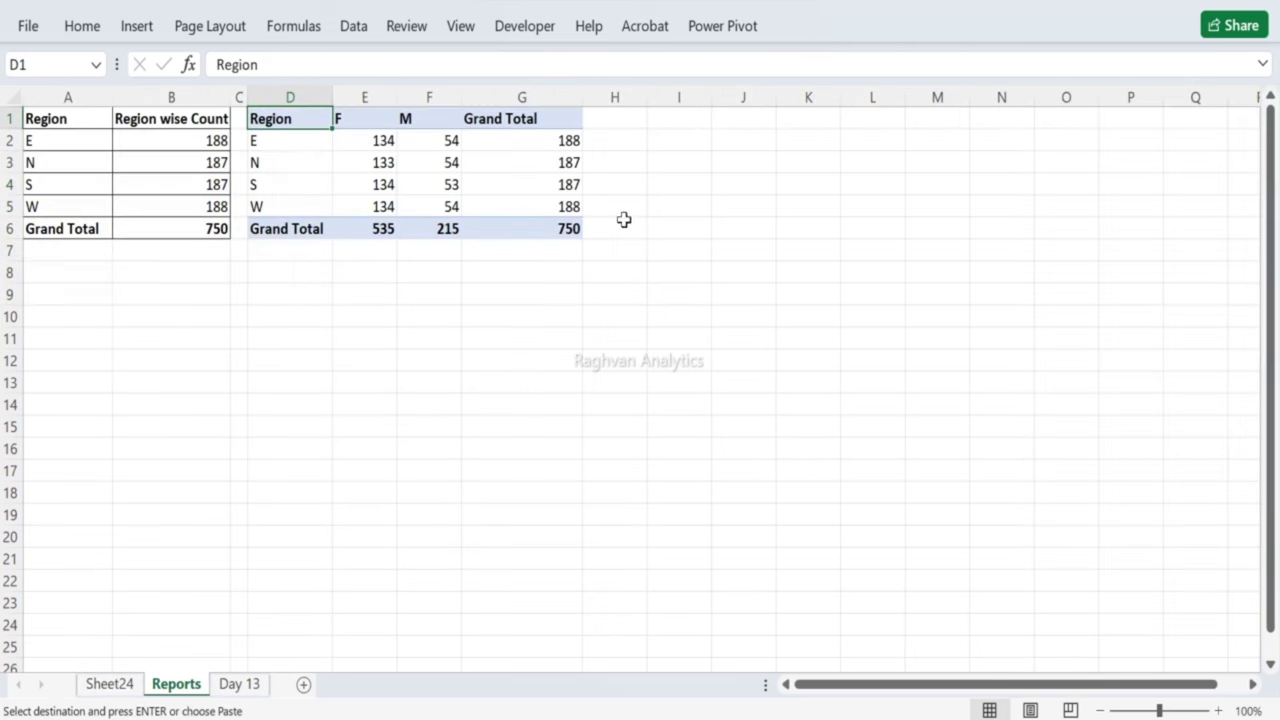
{"action": "left_click", "coordinate": [679, 118]}
{"action": "key", "text": "ctrl+v"}
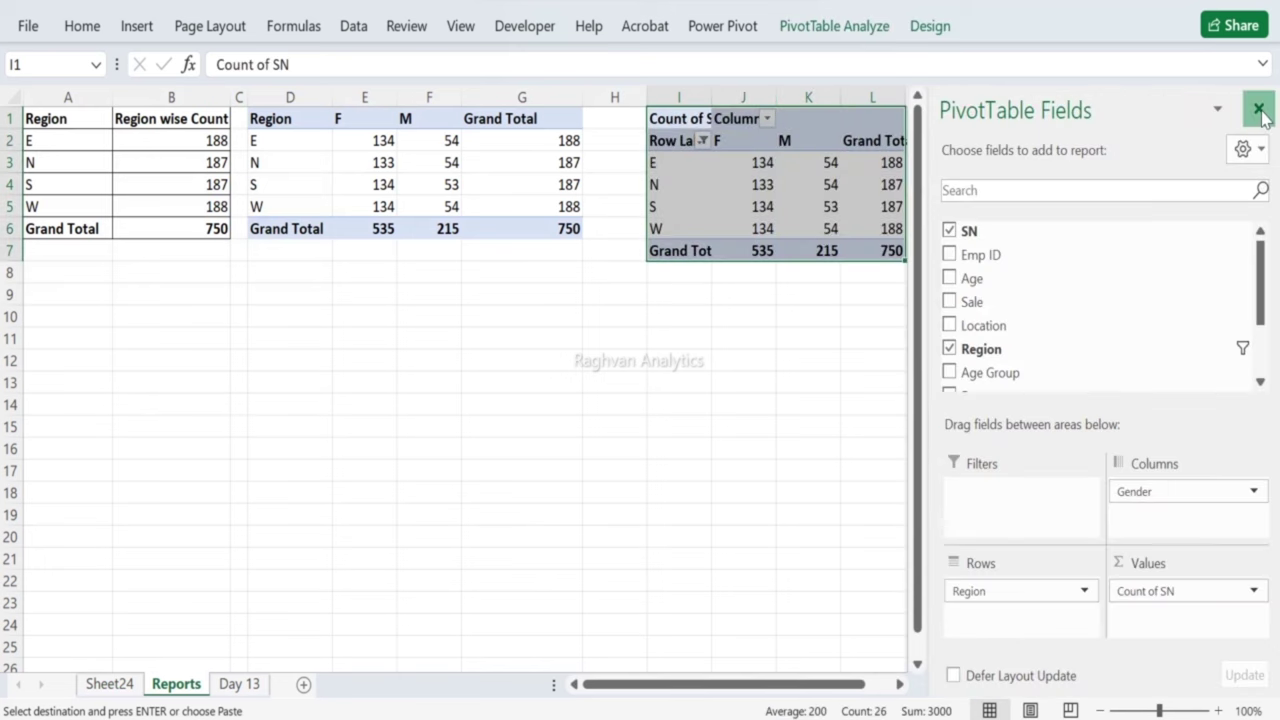
{"action": "left_click", "coordinate": [1259, 109]}
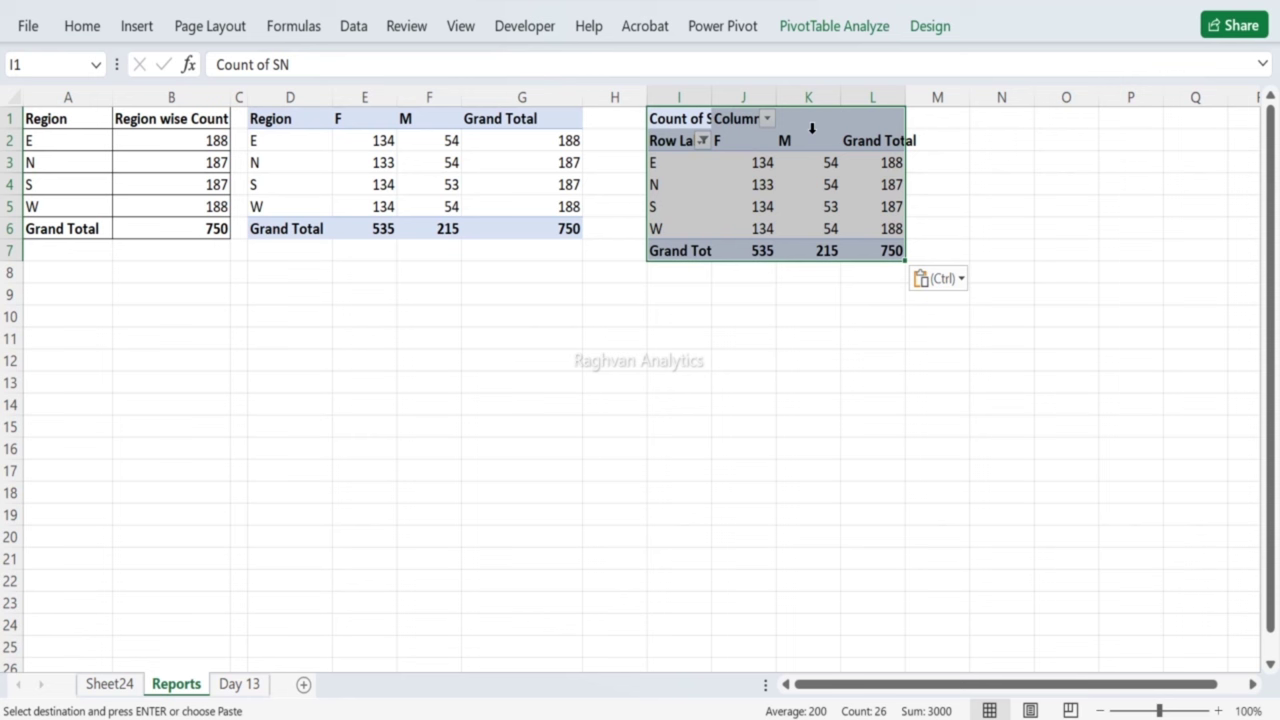
{"action": "key", "text": "Delete"}
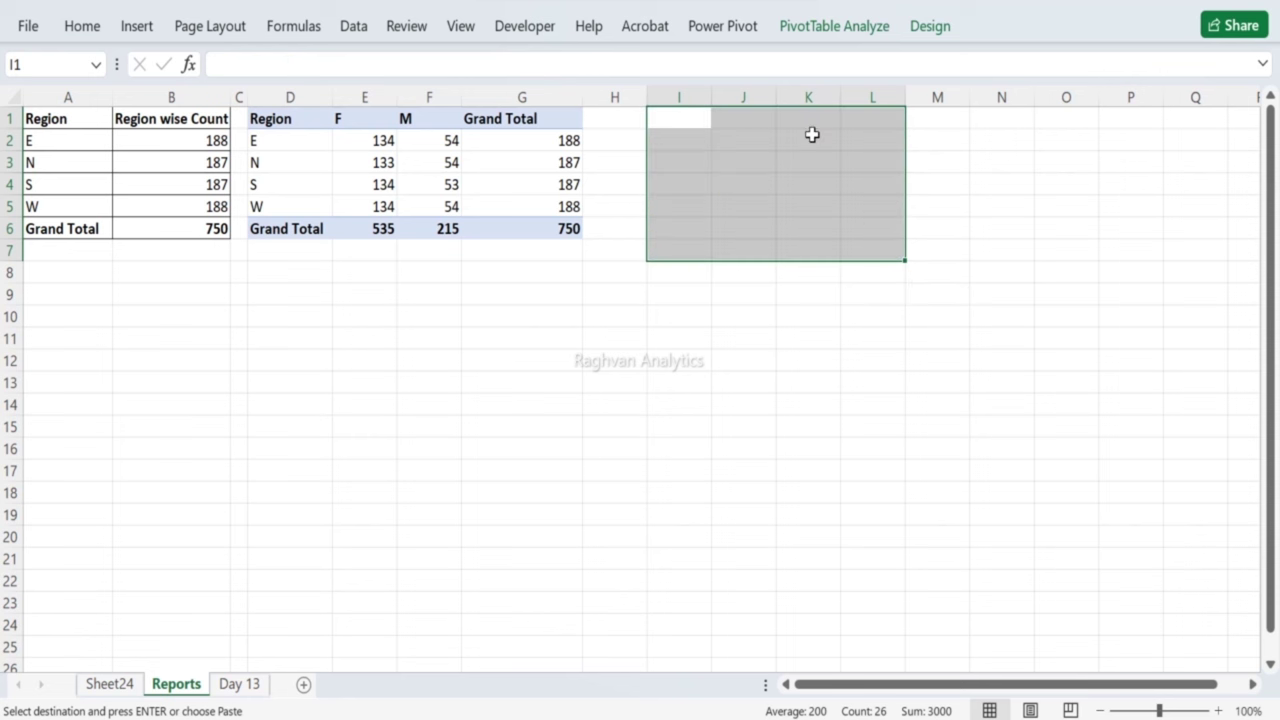
{"action": "left_click", "coordinate": [700, 140]}
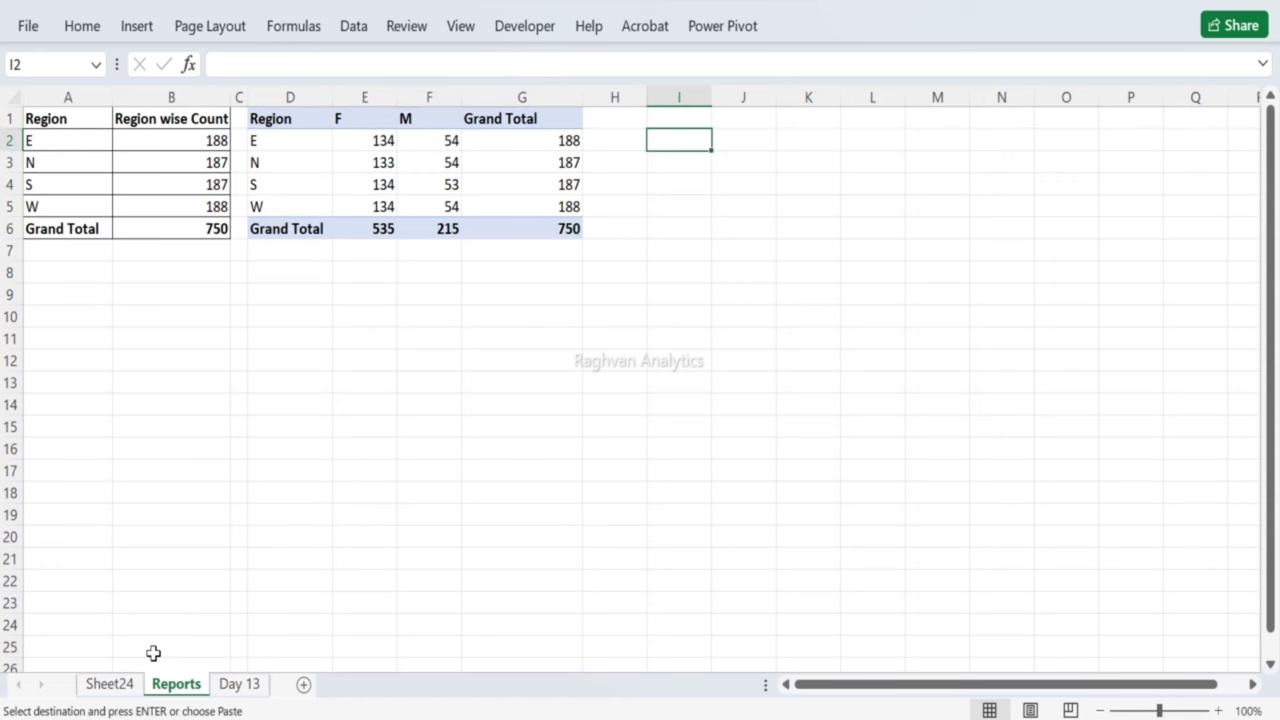
{"action": "left_click", "coordinate": [109, 684]}
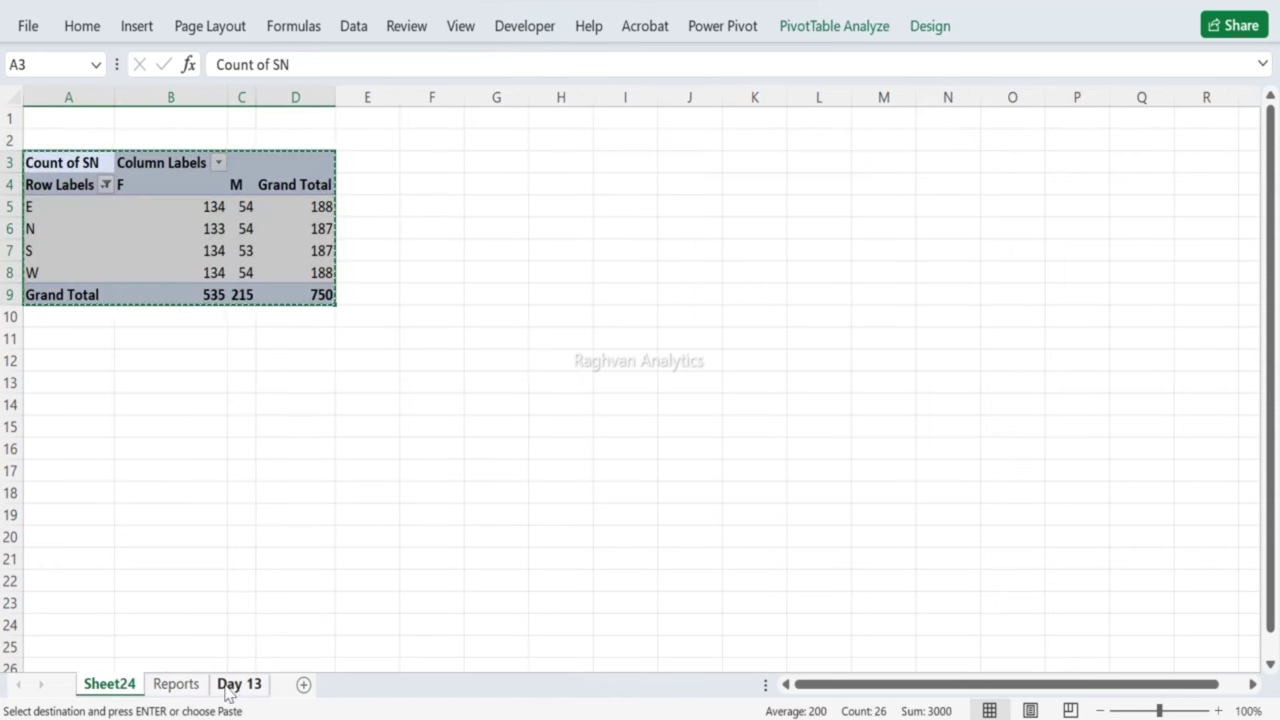
Step: Bring back the field list for the Sheet24 pivot
{"action": "left_click", "coordinate": [232, 686]}
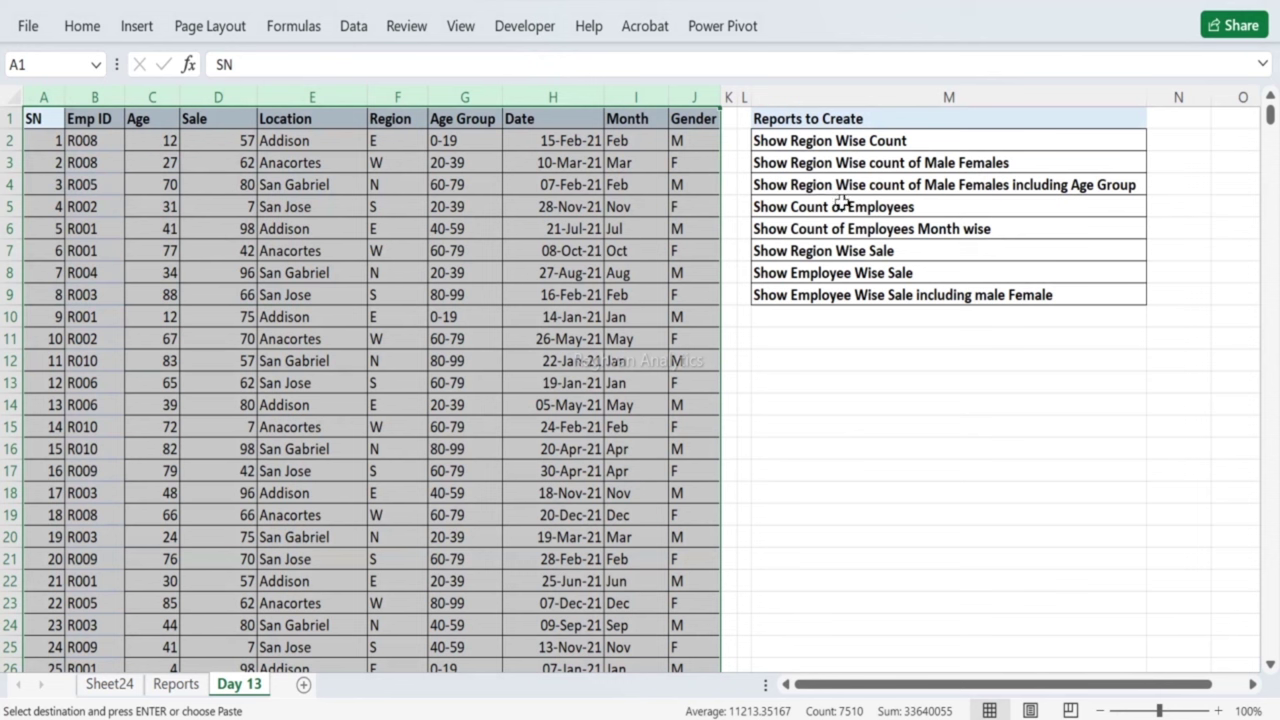
{"action": "left_click", "coordinate": [120, 686]}
{"action": "left_click", "coordinate": [125, 248]}
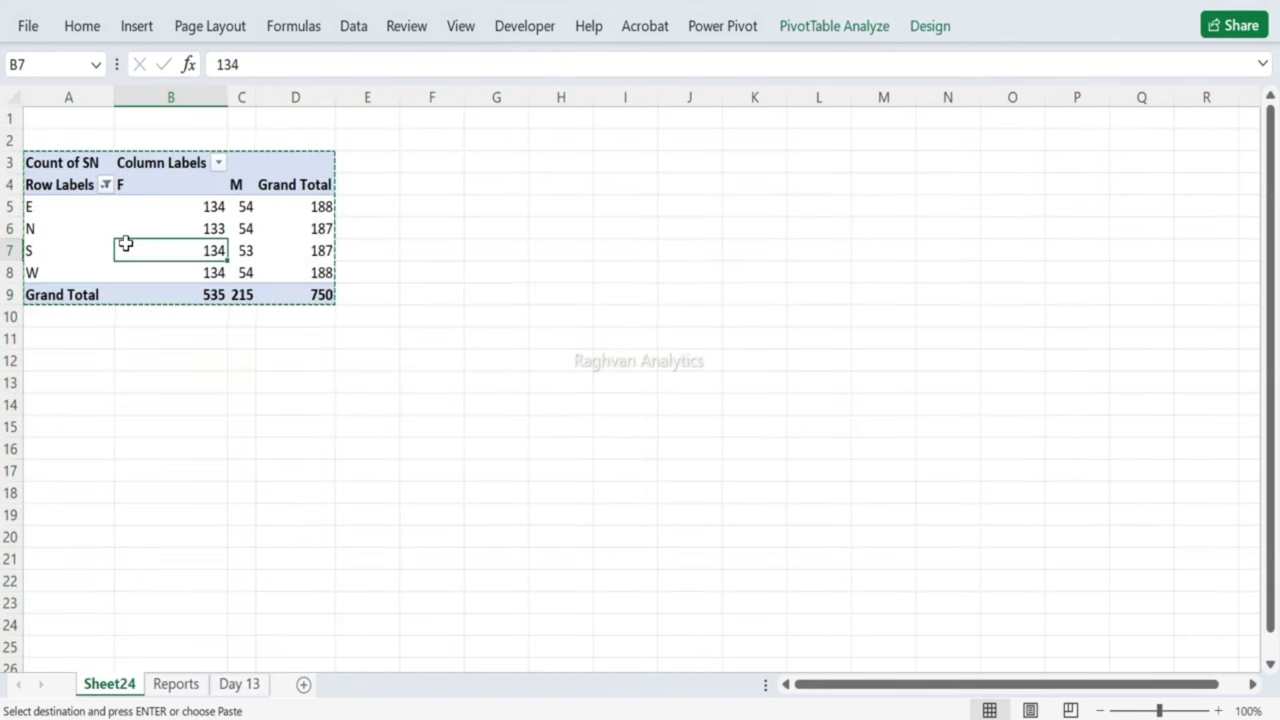
{"action": "left_click", "coordinate": [295, 171]}
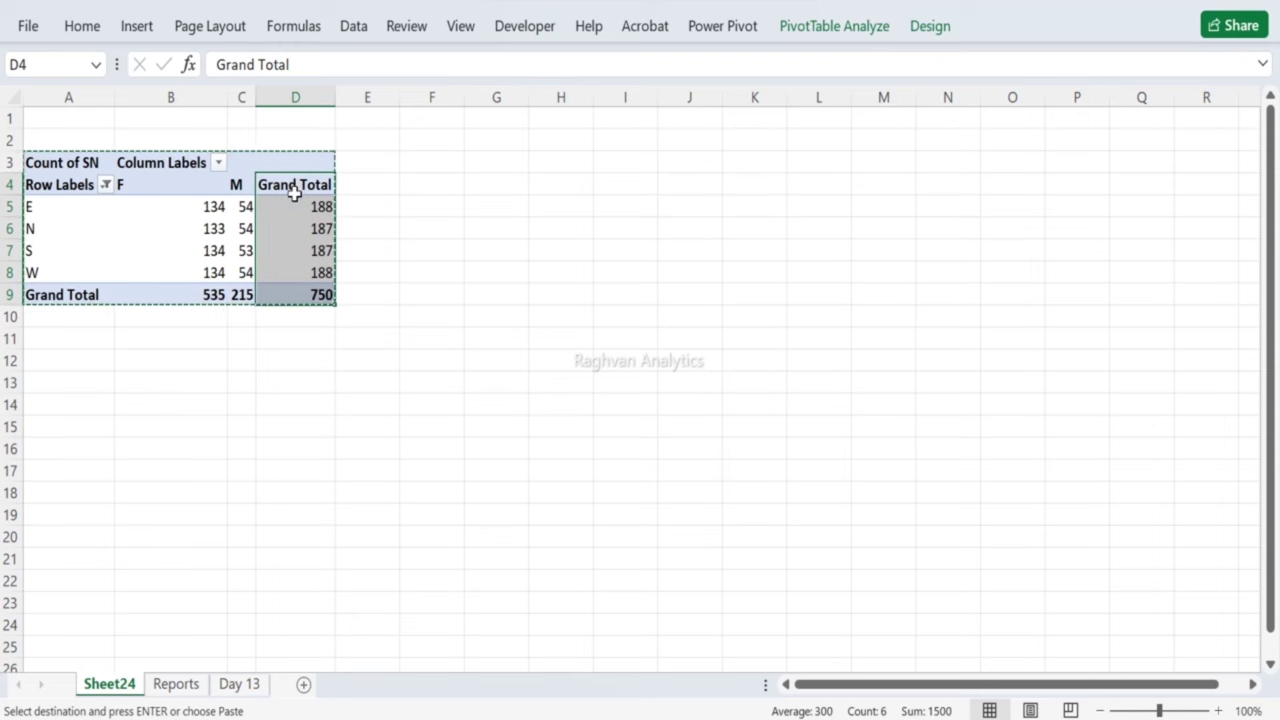
{"action": "right_click", "coordinate": [295, 193]}
{"action": "left_click", "coordinate": [388, 541]}
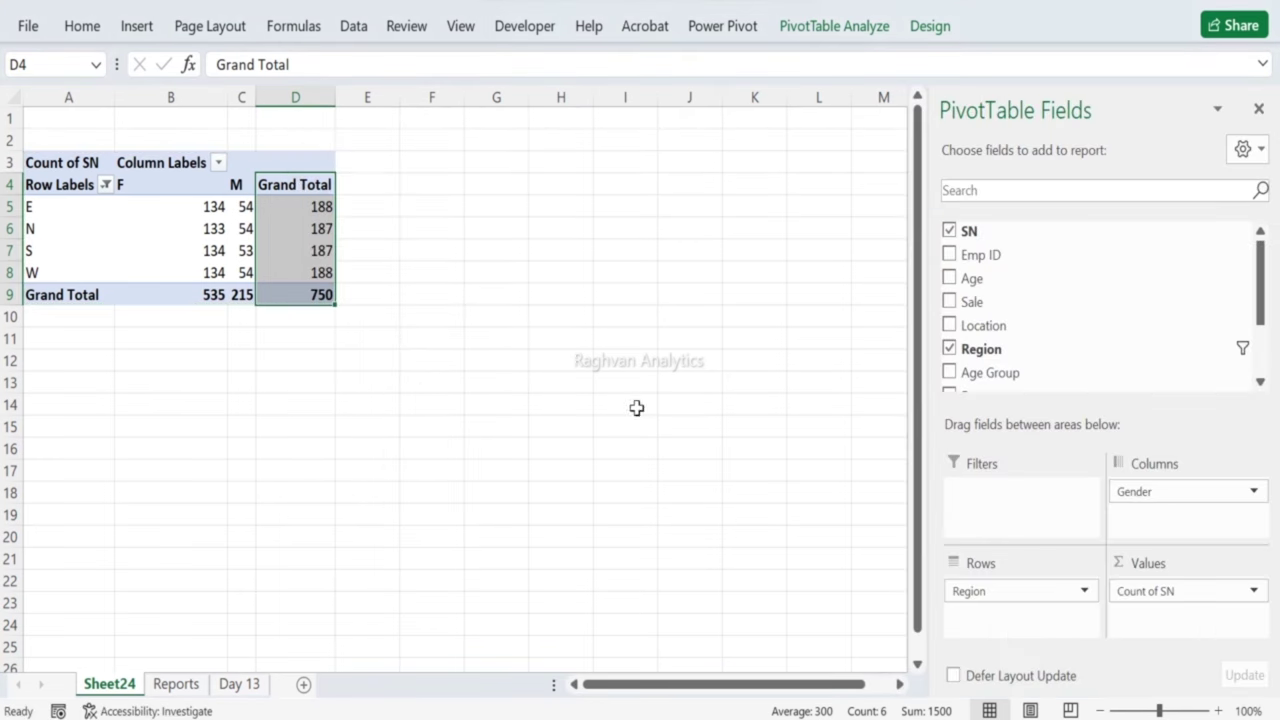
Step: Move the Day 13 sheet ahead of Reports and return to Sheet24
{"action": "left_click", "coordinate": [188, 685]}
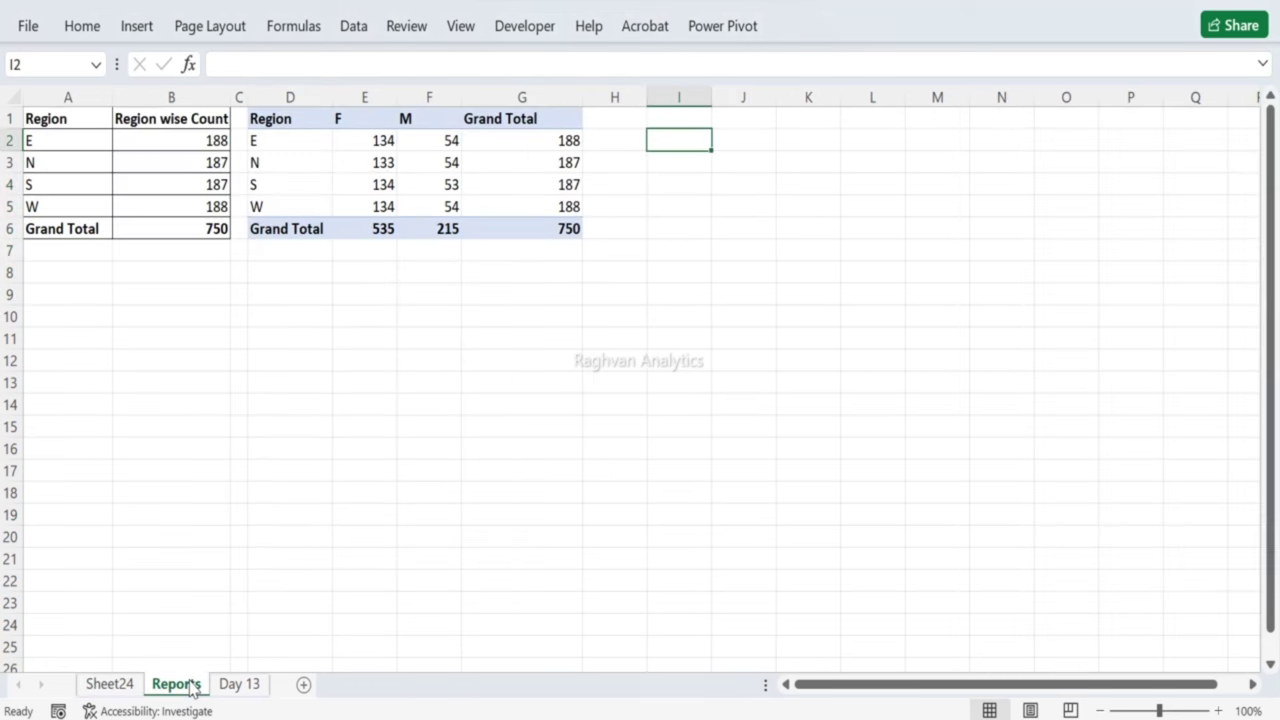
{"action": "left_click_drag", "start_coordinate": [240, 683], "coordinate": [176, 696]}
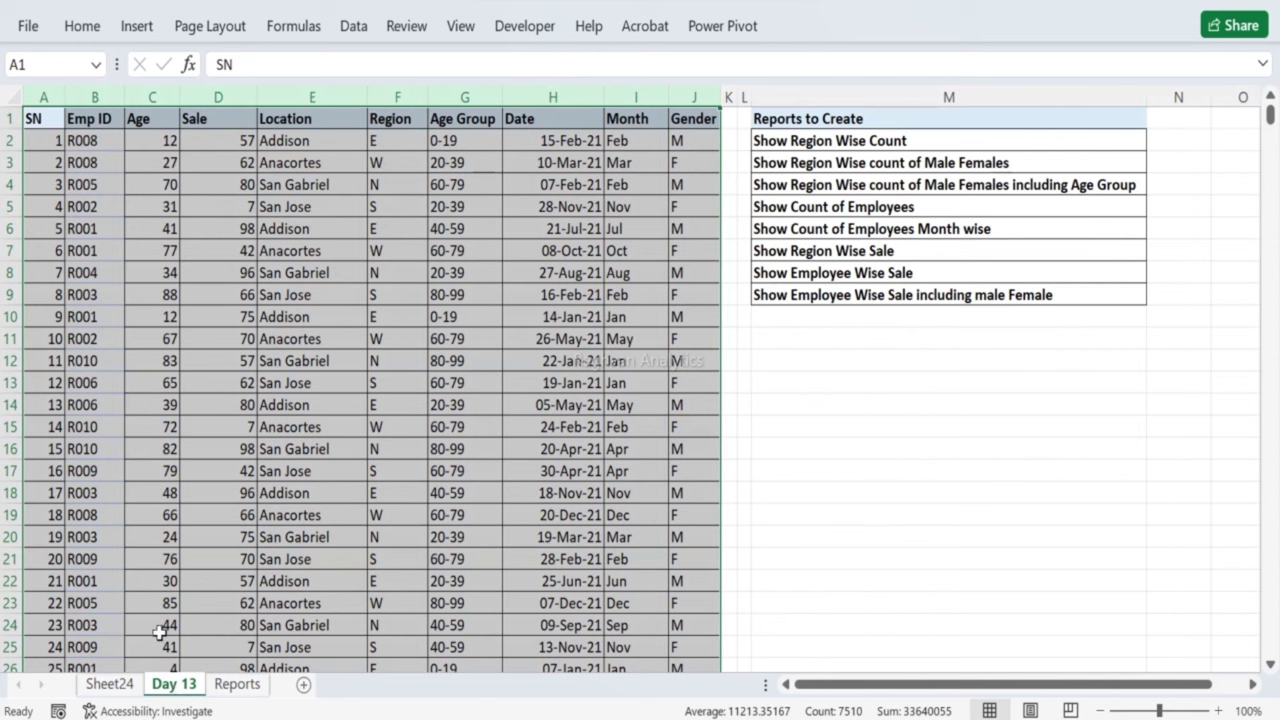
{"action": "left_click", "coordinate": [128, 684]}
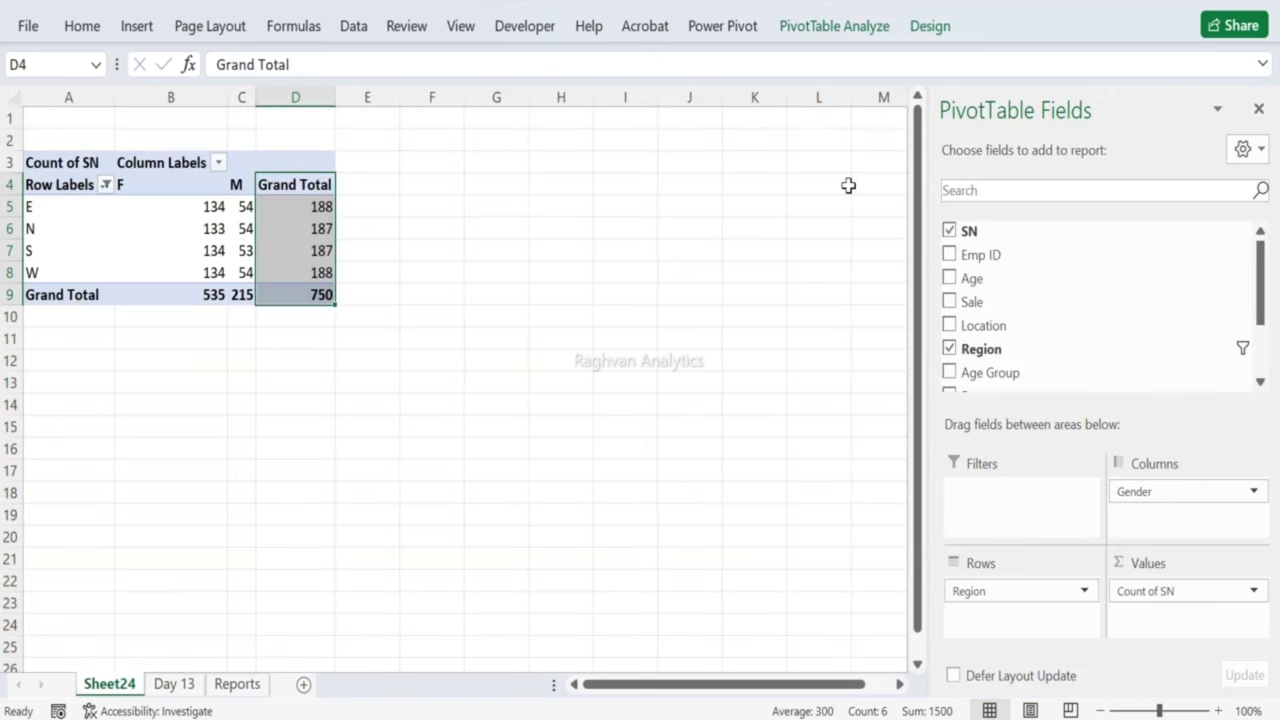
Step: Add Age Group under Region in the pivot rows and copy the table
{"action": "left_click_drag", "start_coordinate": [1008, 372], "coordinate": [1032, 612]}
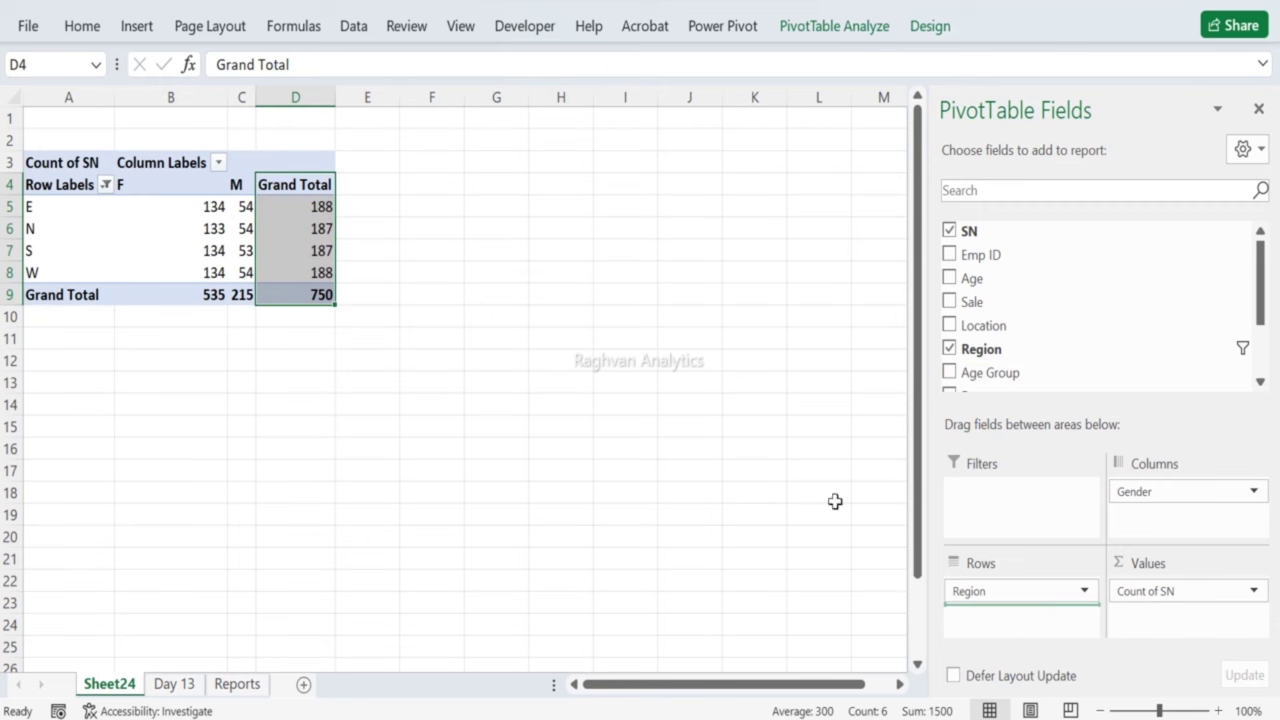
{"action": "scroll", "coordinate": [155, 221], "scroll_direction": "down", "scroll_amount": 3}
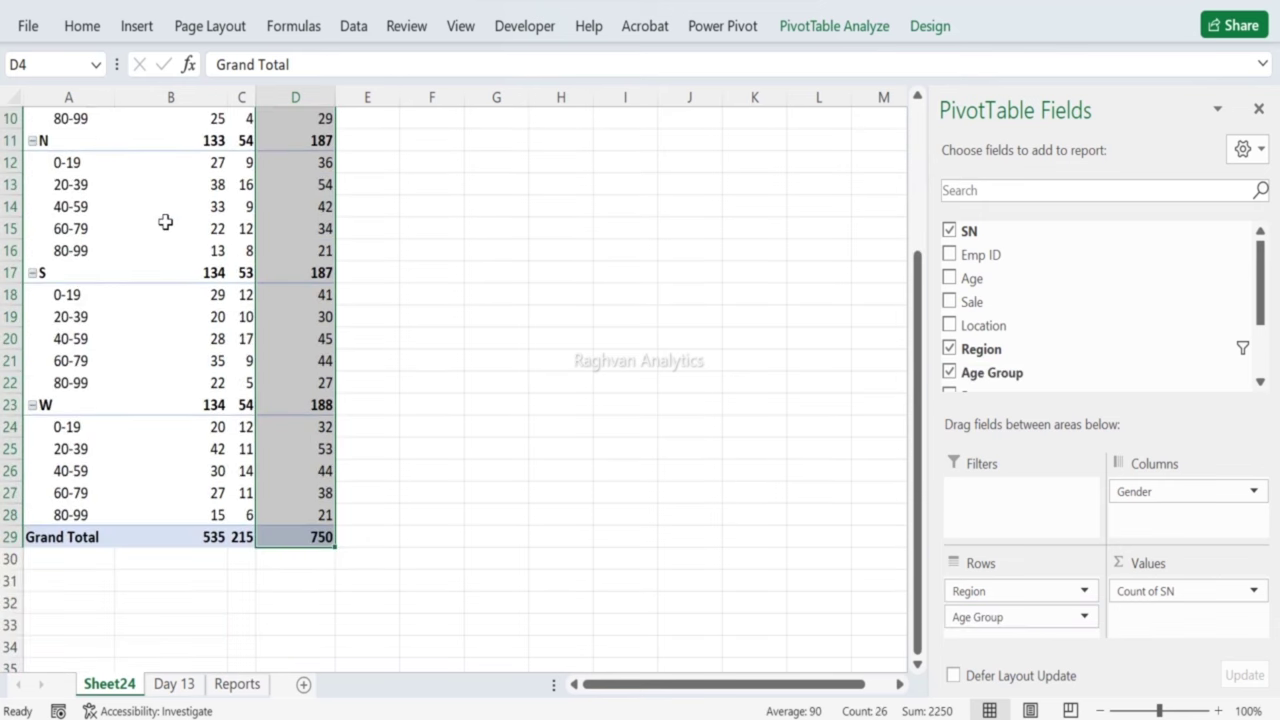
{"action": "scroll", "coordinate": [168, 216], "scroll_direction": "up", "scroll_amount": 3}
{"action": "left_click_drag", "start_coordinate": [70, 185], "coordinate": [286, 611]}
{"action": "key", "text": "ctrl+c"}
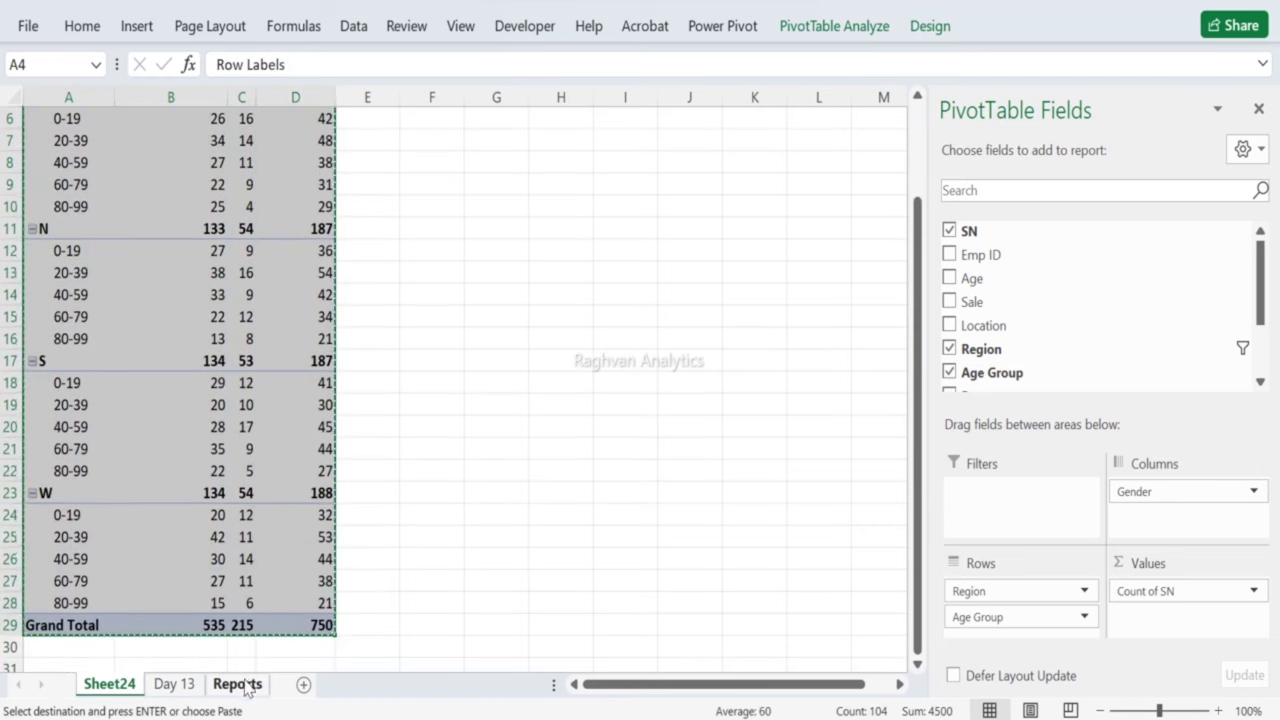
Step: Paste the region-by-age-group table at Reports I1 and autofit column L
{"action": "left_click", "coordinate": [247, 686]}
{"action": "left_click", "coordinate": [671, 113]}
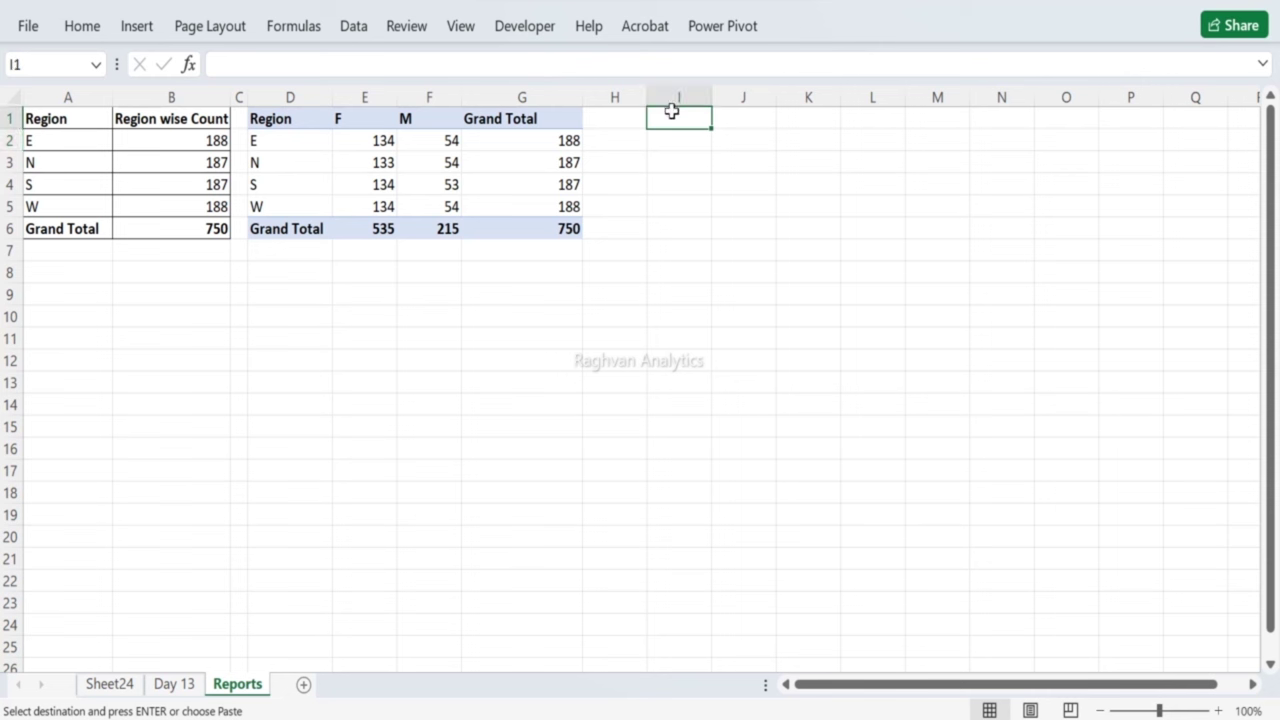
{"action": "key", "text": "ctrl+v"}
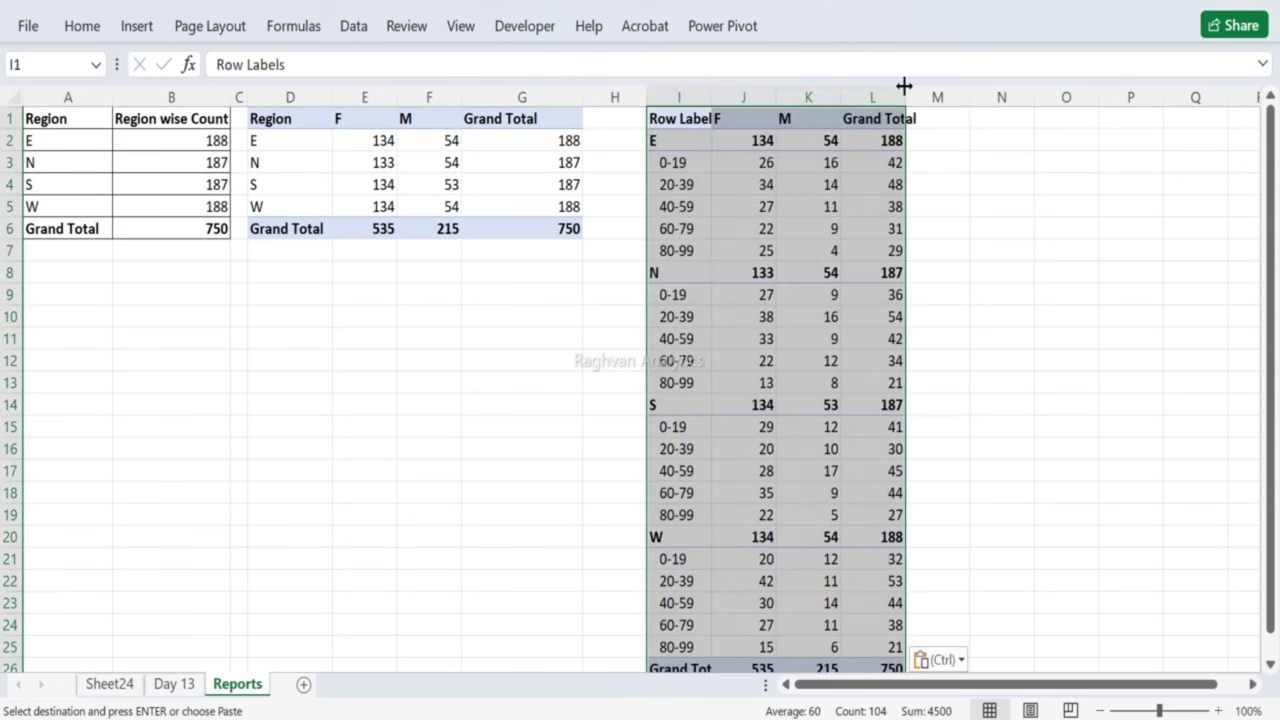
{"action": "double_click", "coordinate": [907, 92]}
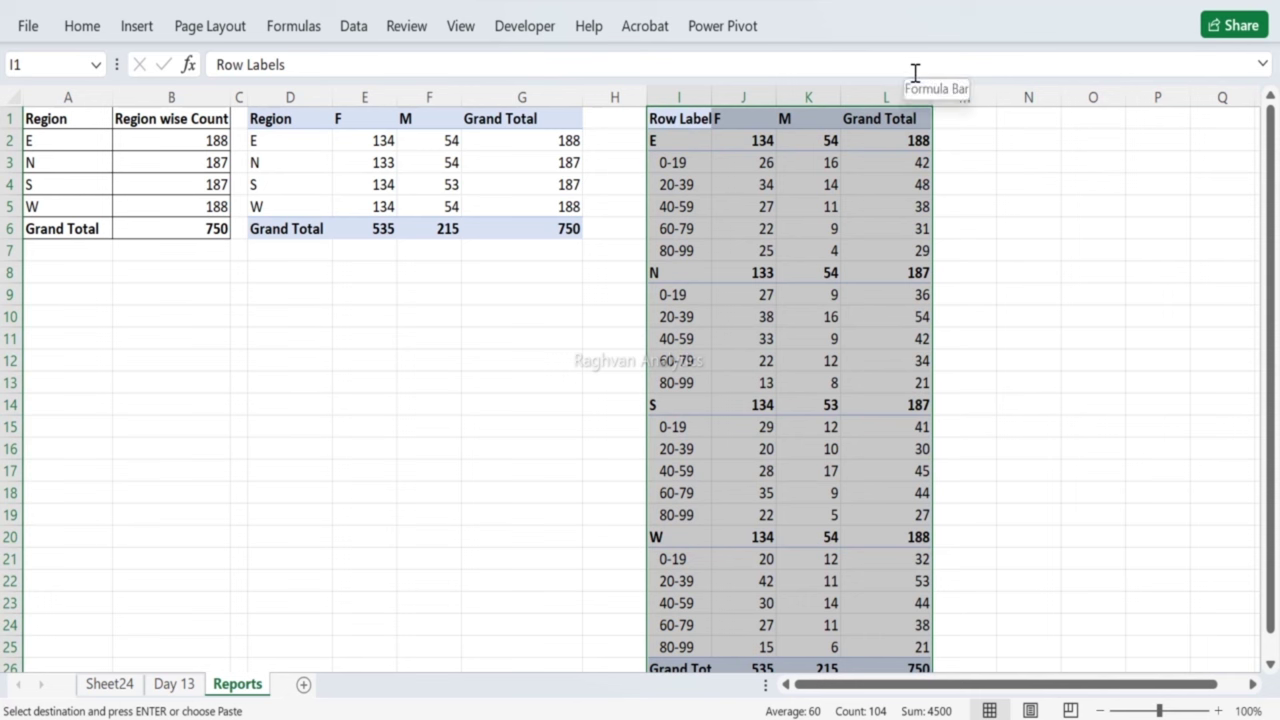
{"action": "left_click", "coordinate": [666, 138]}
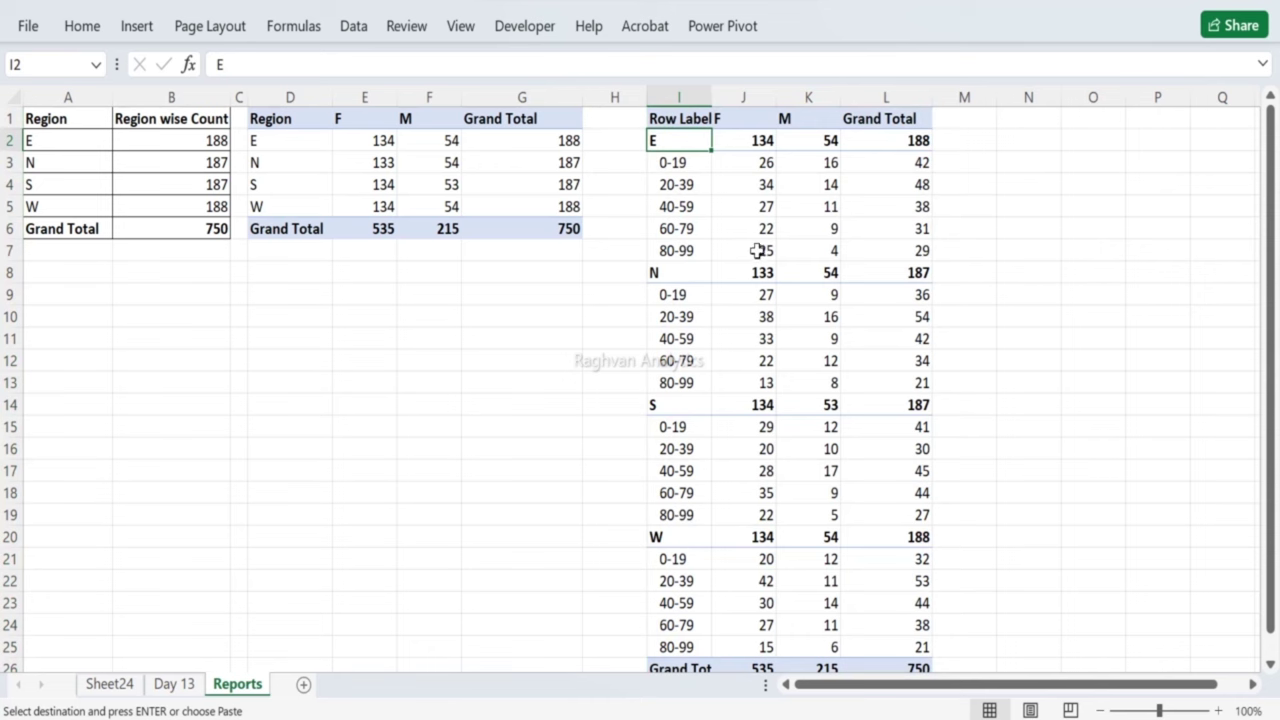
{"action": "scroll", "coordinate": [757, 250], "scroll_direction": "down", "scroll_amount": 1}
Step: Turn off the Region subtotals in the Sheet24 pivot
{"action": "scroll", "coordinate": [757, 249], "scroll_direction": "up", "scroll_amount": 1}
{"action": "left_click", "coordinate": [108, 684]}
{"action": "scroll", "coordinate": [166, 337], "scroll_direction": "up", "scroll_amount": 2}
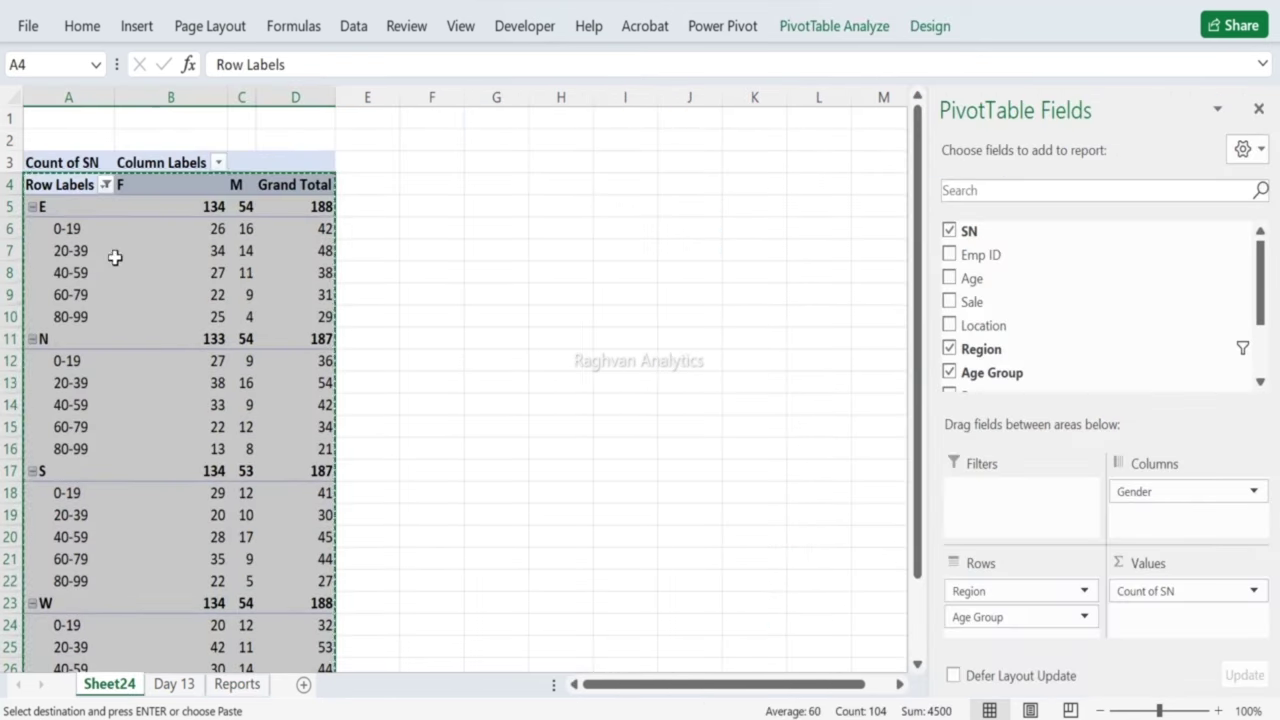
{"action": "left_click", "coordinate": [60, 209]}
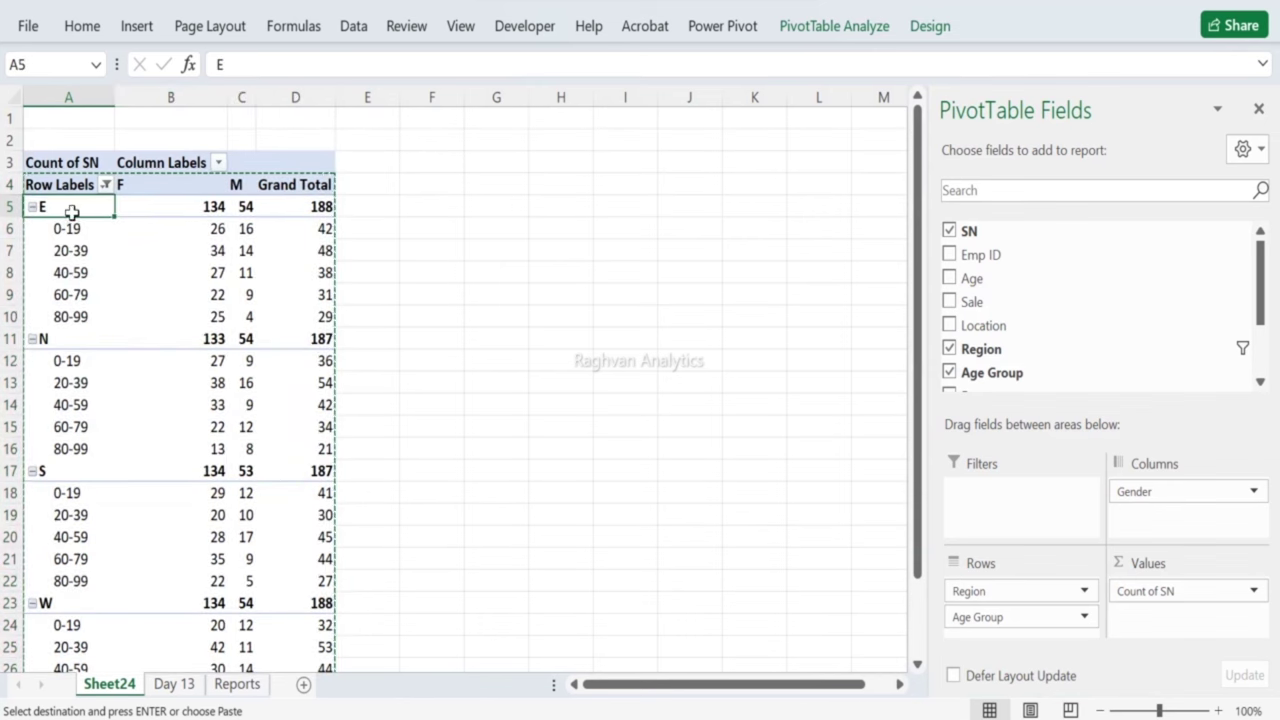
{"action": "right_click", "coordinate": [72, 208]}
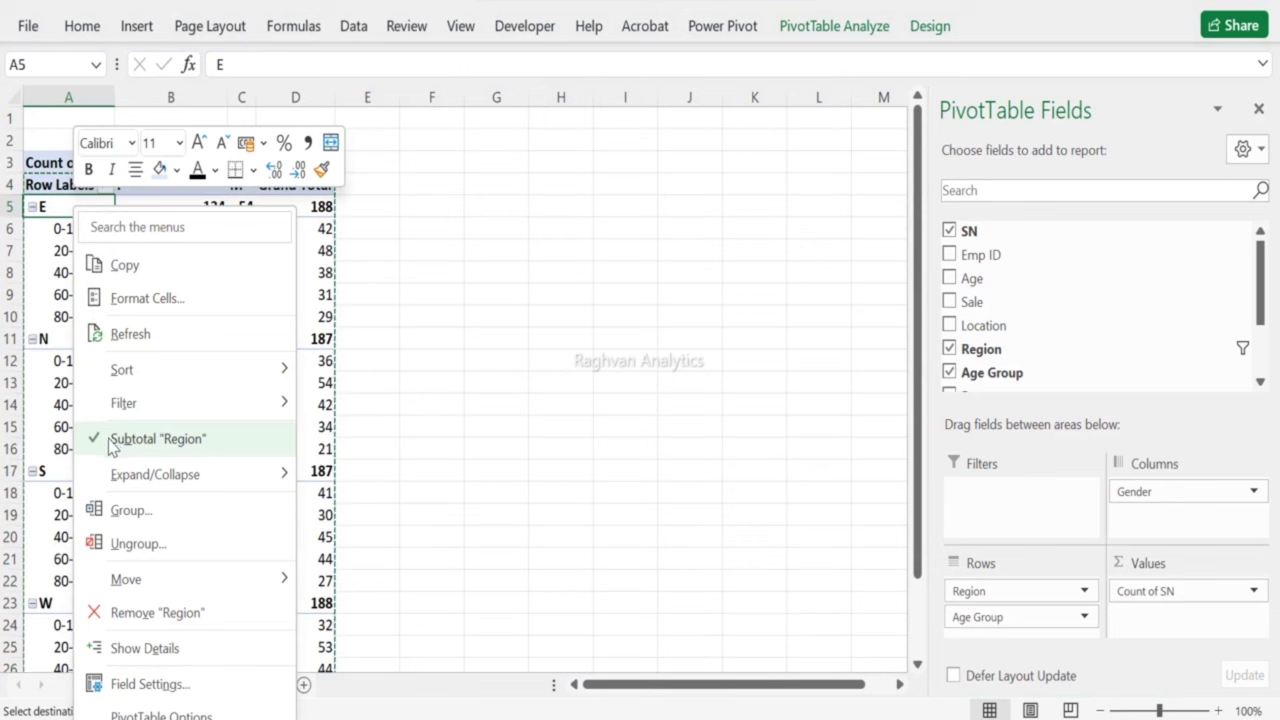
{"action": "left_click", "coordinate": [92, 445]}
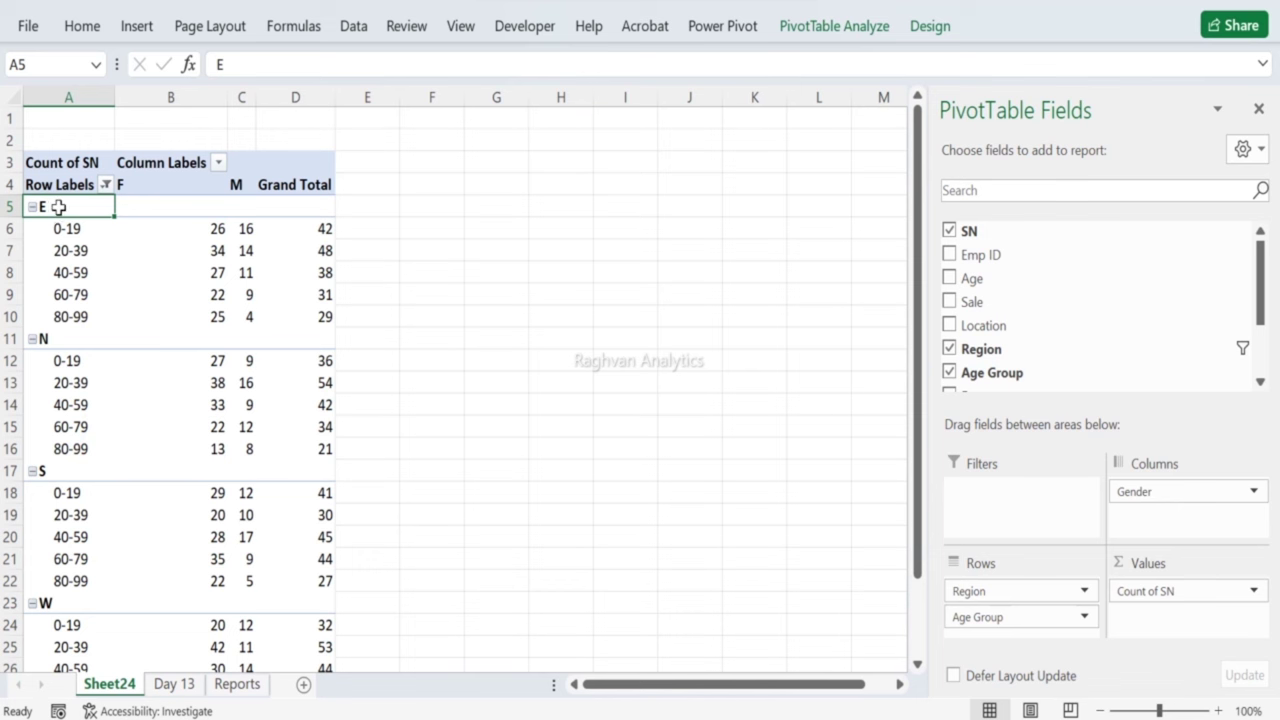
Step: Copy the subtotal-free pivot and paste it at Reports N1
{"action": "left_click_drag", "start_coordinate": [68, 188], "coordinate": [303, 655]}
{"action": "key", "text": "ctrl+c"}
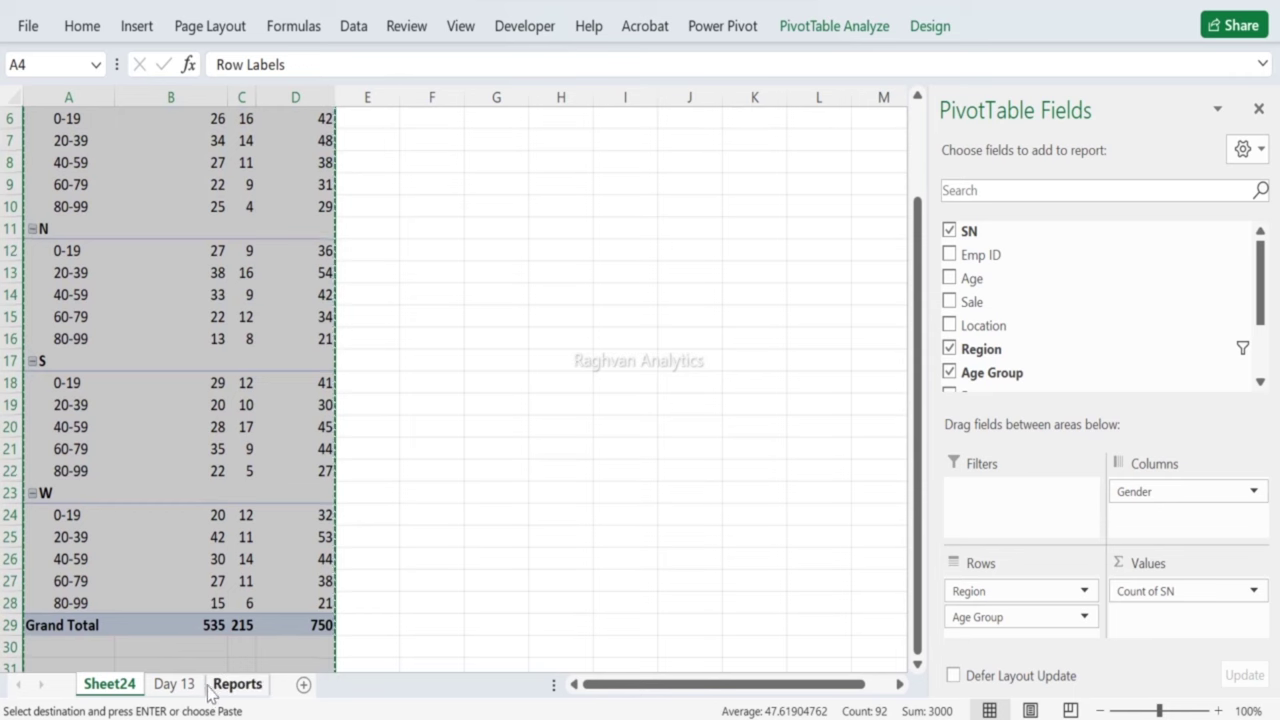
{"action": "left_click", "coordinate": [238, 686]}
{"action": "left_click", "coordinate": [1014, 112]}
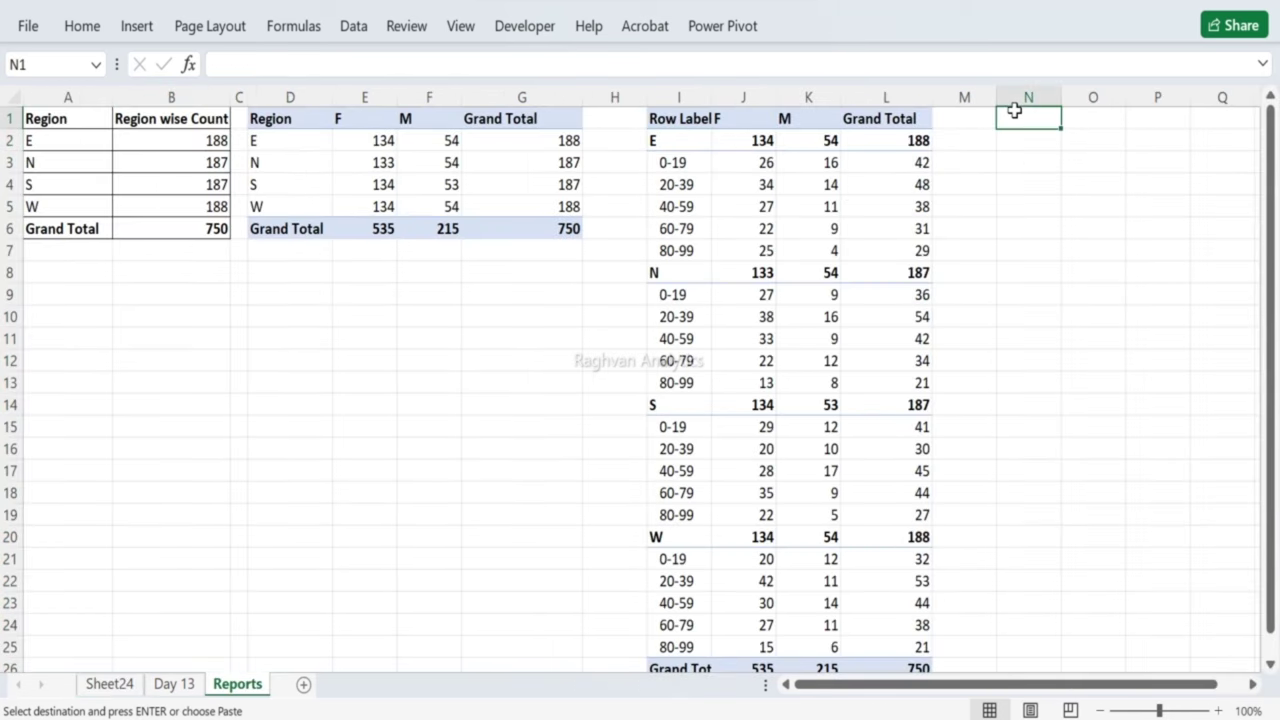
{"action": "key", "text": "ctrl+v"}
Step: Replace Row Labels with Region in cells I1 and N1, then return to Sheet24
{"action": "left_click", "coordinate": [1013, 158]}
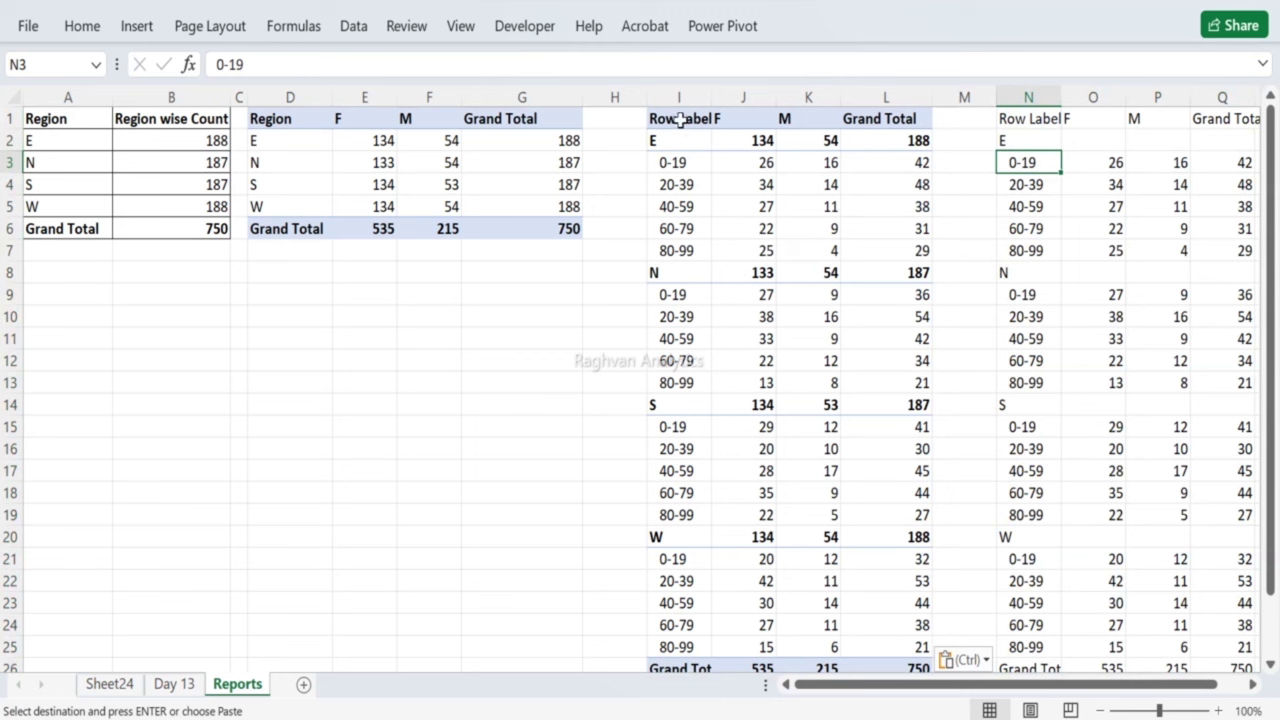
{"action": "left_click", "coordinate": [716, 125]}
{"action": "type", "text": "Regi"}
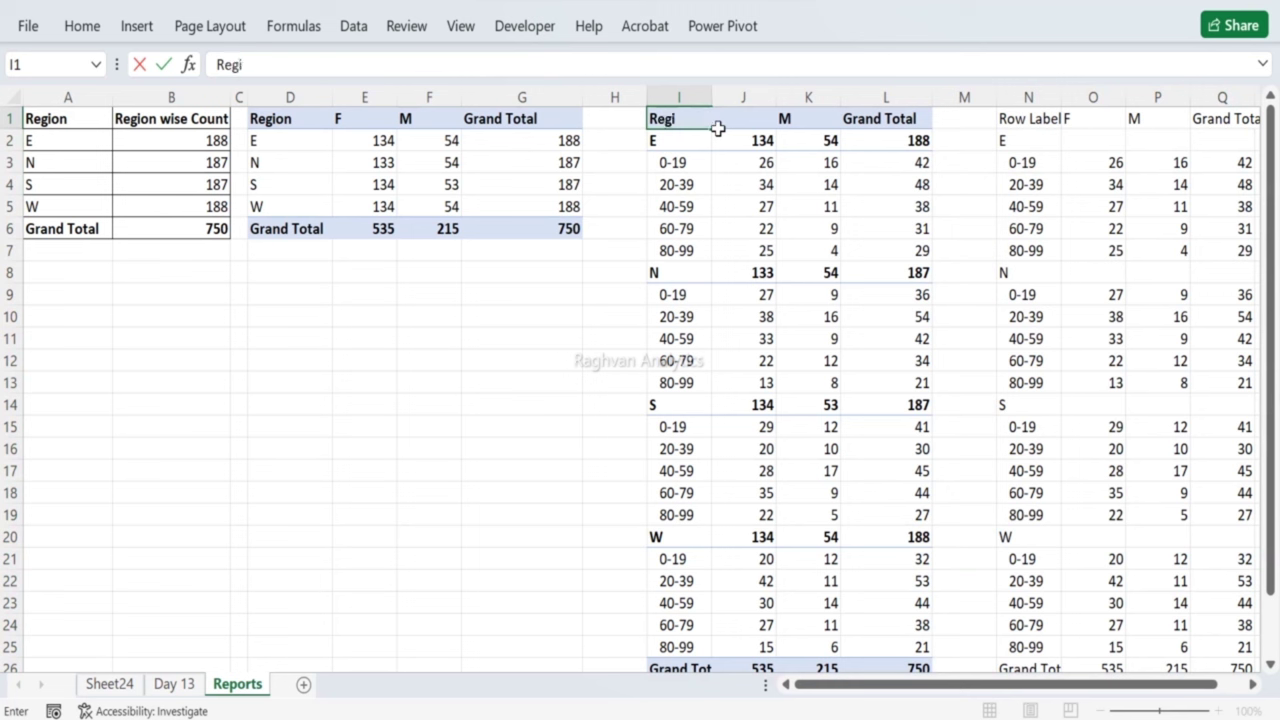
{"action": "key", "text": "Return"}
{"action": "key", "text": "Right"}
{"action": "key", "text": "Right"}
{"action": "key", "text": "Up"}
{"action": "key", "text": "Right"}
{"action": "key", "text": "Right"}
{"action": "key", "text": "Right"}
{"action": "key", "text": "Right"}
{"action": "key", "text": "Right"}
{"action": "key", "text": "Left"}
{"action": "key", "text": "Left"}
{"action": "type", "text": "Re"}
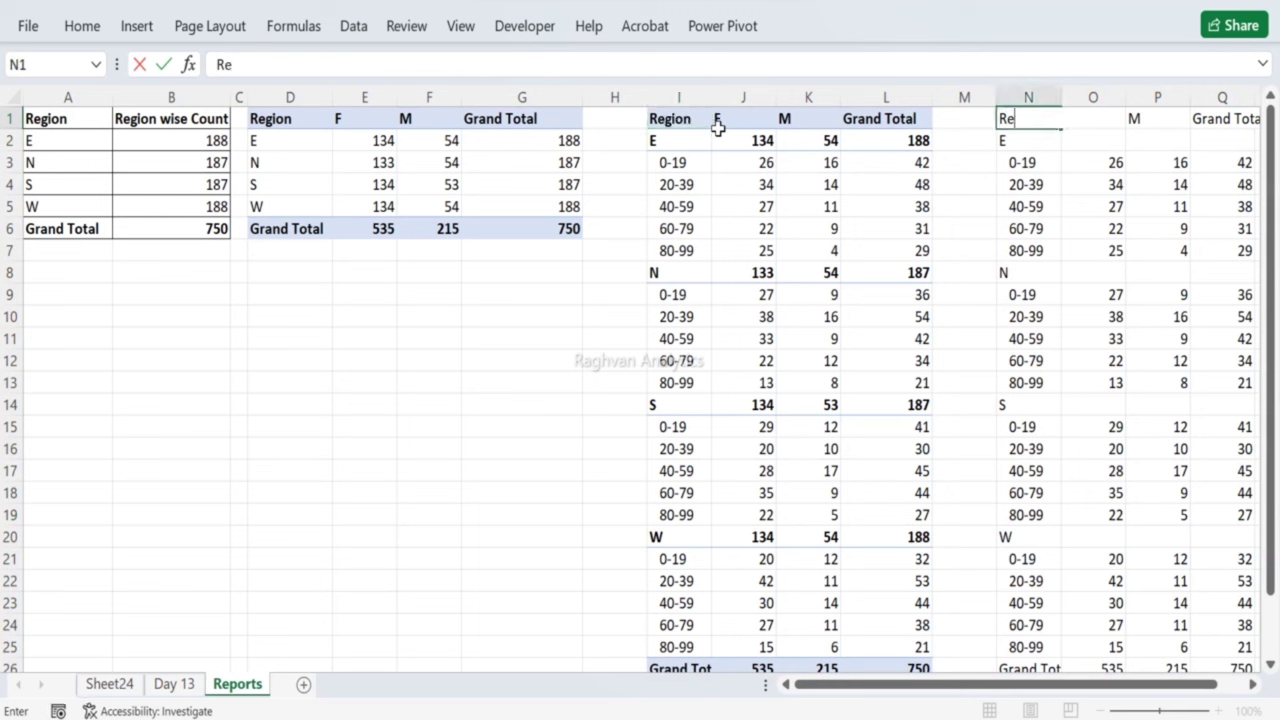
{"action": "key", "text": "Return"}
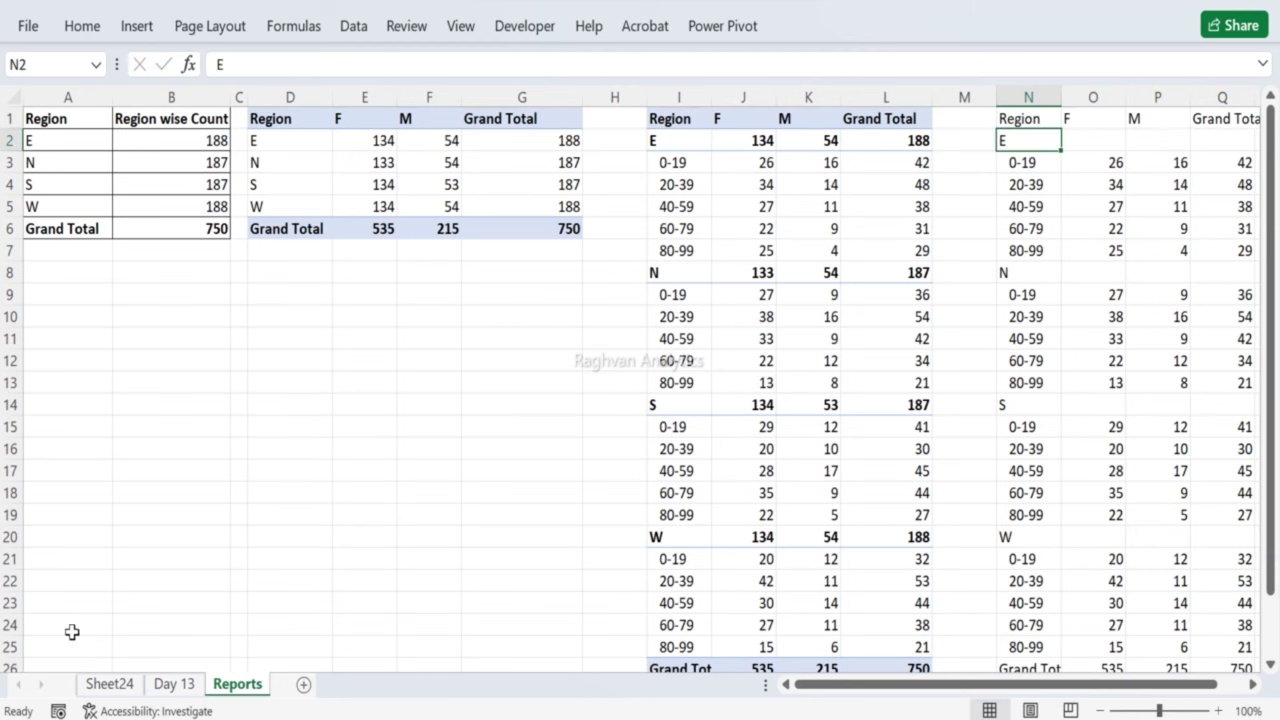
{"action": "left_click", "coordinate": [100, 688]}
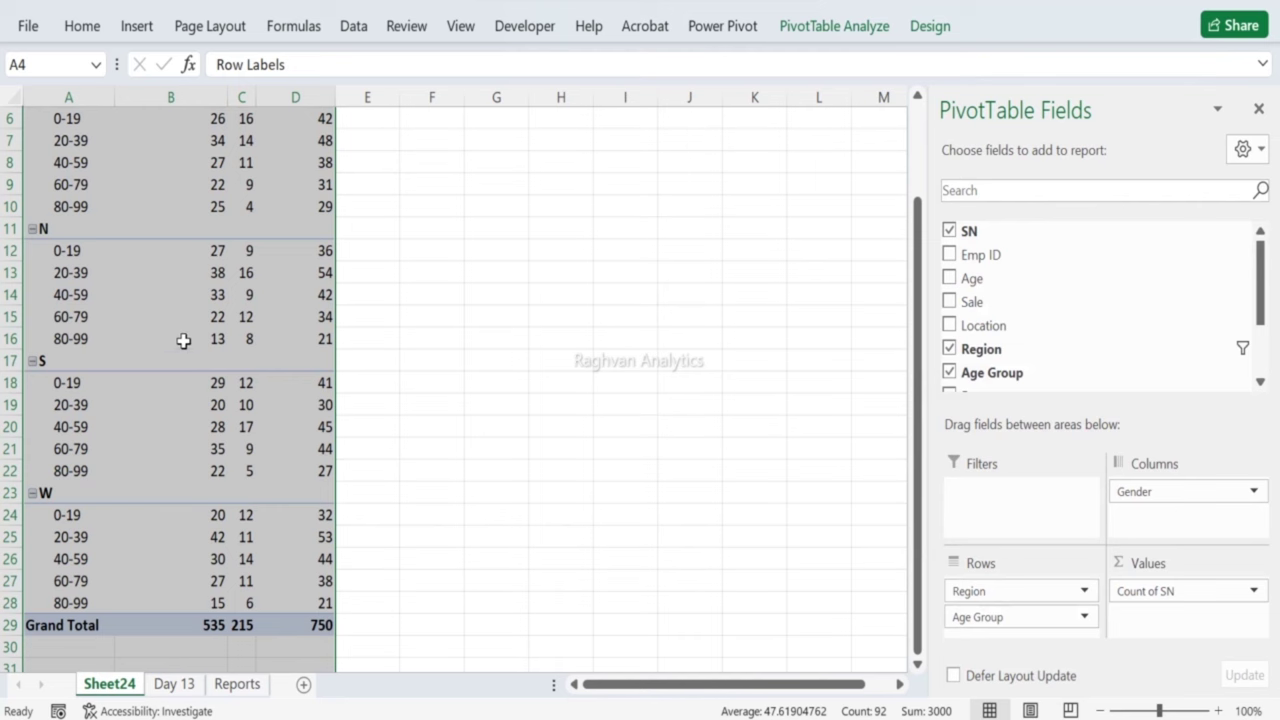
Step: Copy the Sheet24 pivot rows, extending the selection to include the Grand Total row
{"action": "scroll", "coordinate": [184, 341], "scroll_direction": "up", "scroll_amount": 2}
{"action": "left_click_drag", "start_coordinate": [100, 184], "coordinate": [272, 585]}
{"action": "key", "text": "ctrl+c"}
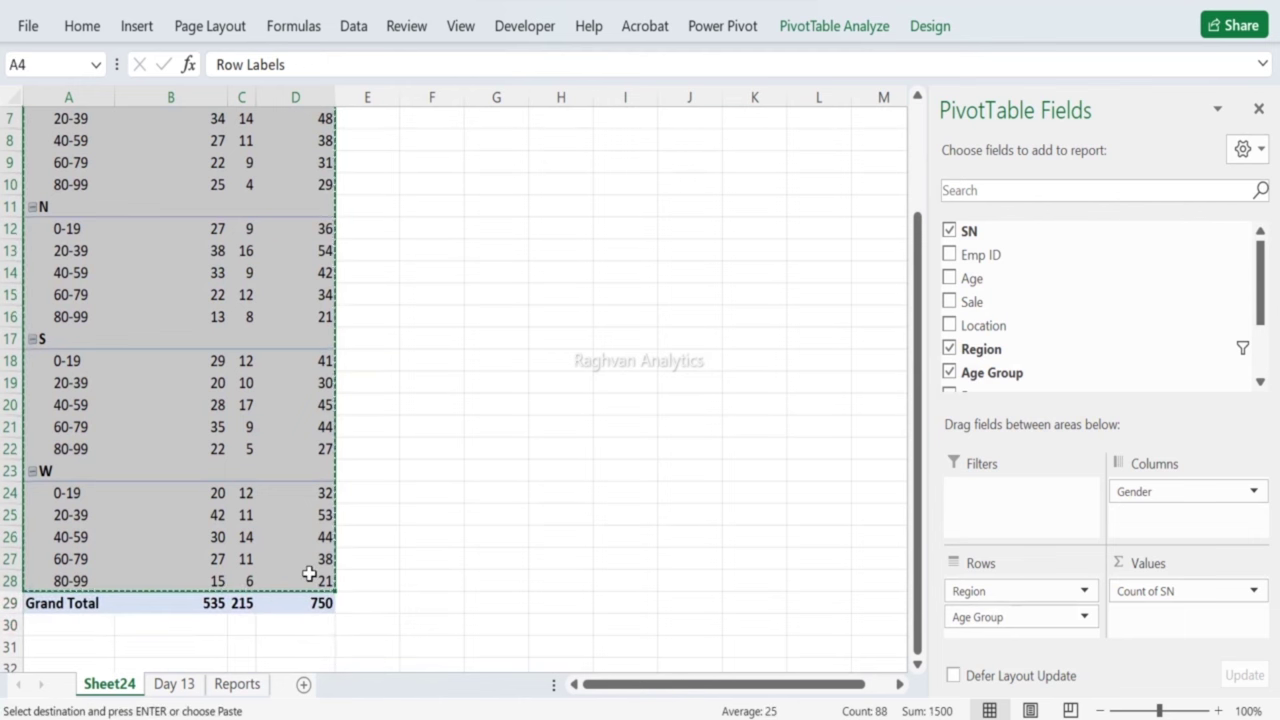
{"action": "key", "text": "shift+Down"}
{"action": "key", "text": "ctrl+c"}
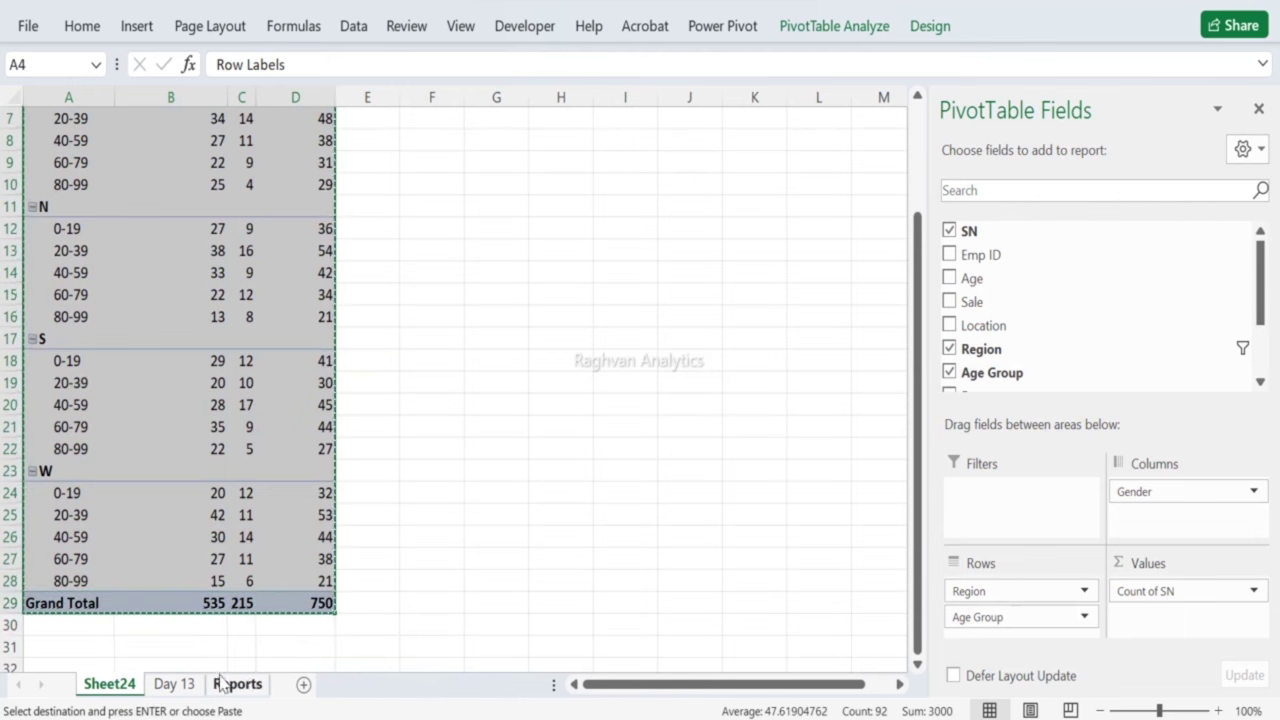
Step: Paste the pivot at N1 on the Reports sheet and rename its N1 header to Region
{"action": "left_click", "coordinate": [236, 684]}
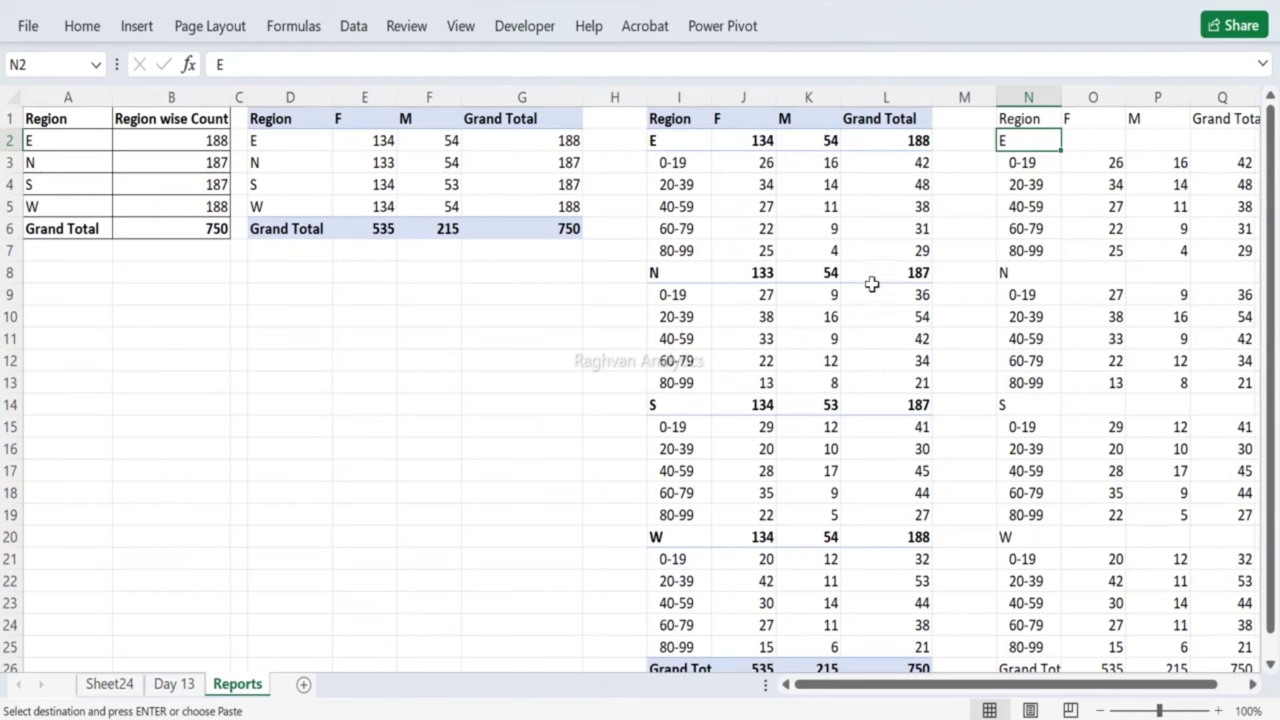
{"action": "left_click", "coordinate": [1004, 118]}
{"action": "key", "text": "ctrl+v"}
{"action": "left_click", "coordinate": [1006, 118]}
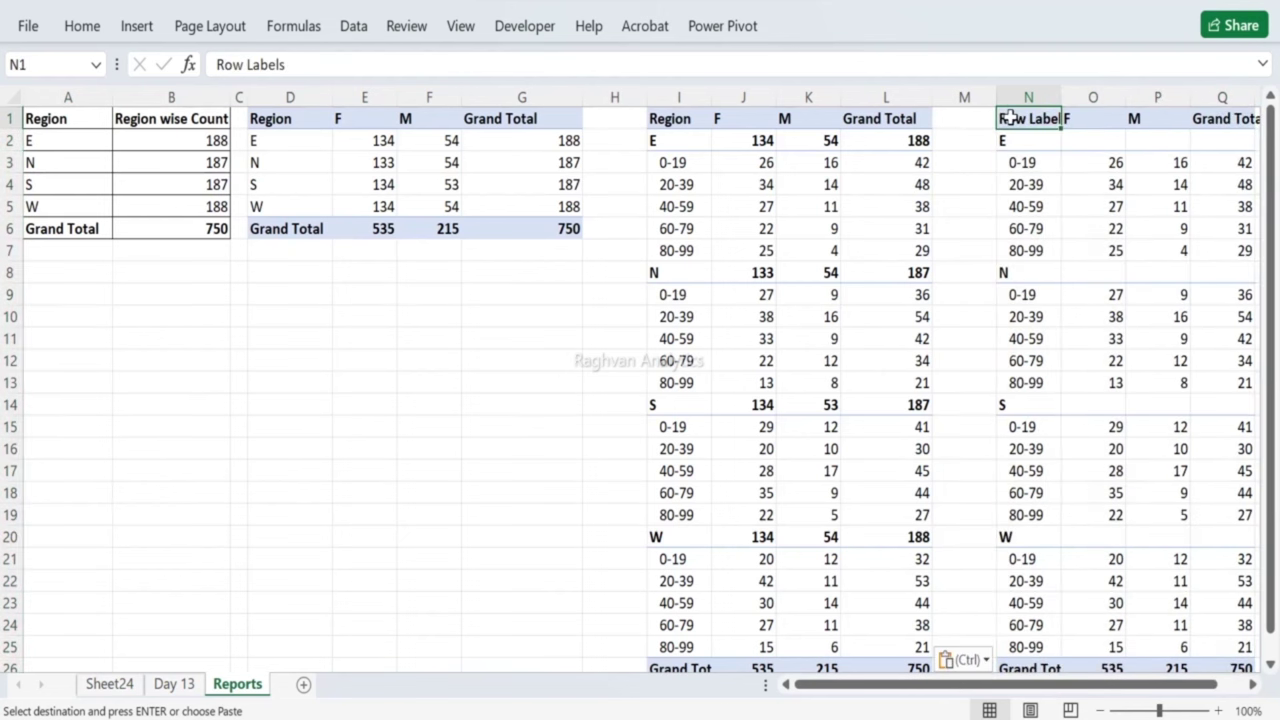
{"action": "type", "text": "Regio"}
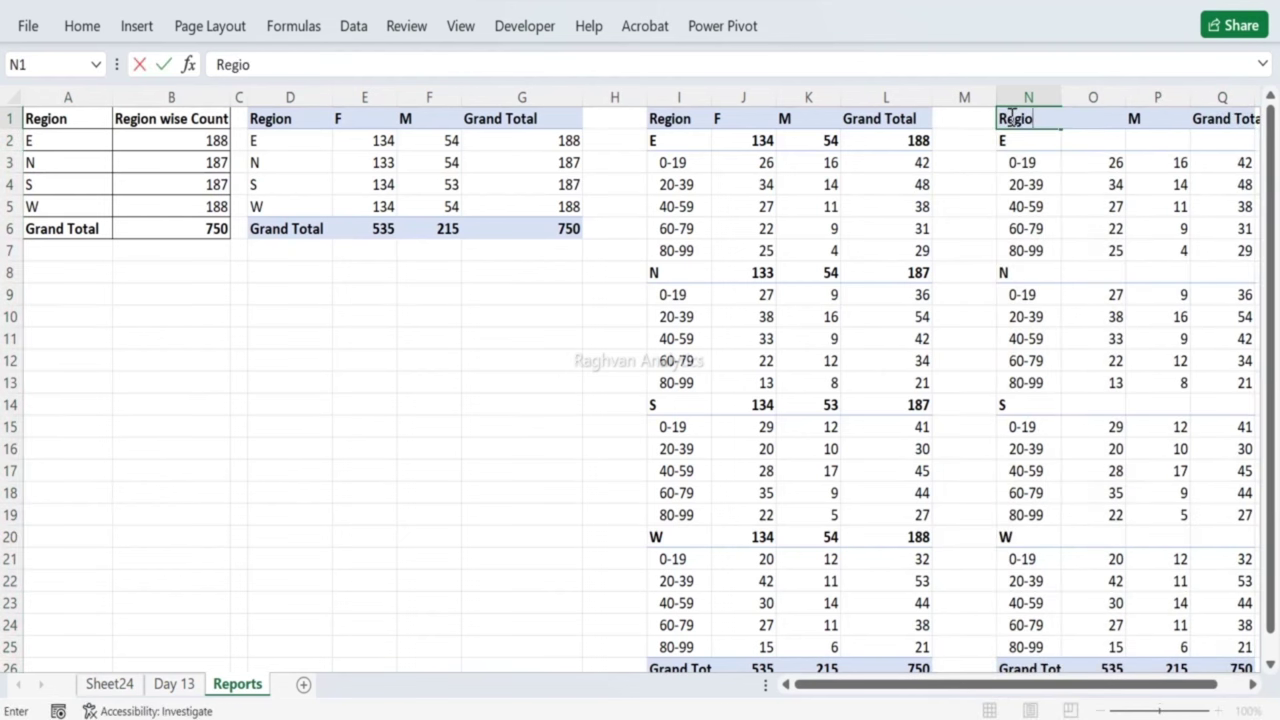
{"action": "key", "text": "Return"}
{"action": "key", "text": "Return"}
{"action": "key", "text": "Return"}
{"action": "key", "text": "Return"}
{"action": "key", "text": "Return"}
{"action": "key", "text": "Return"}
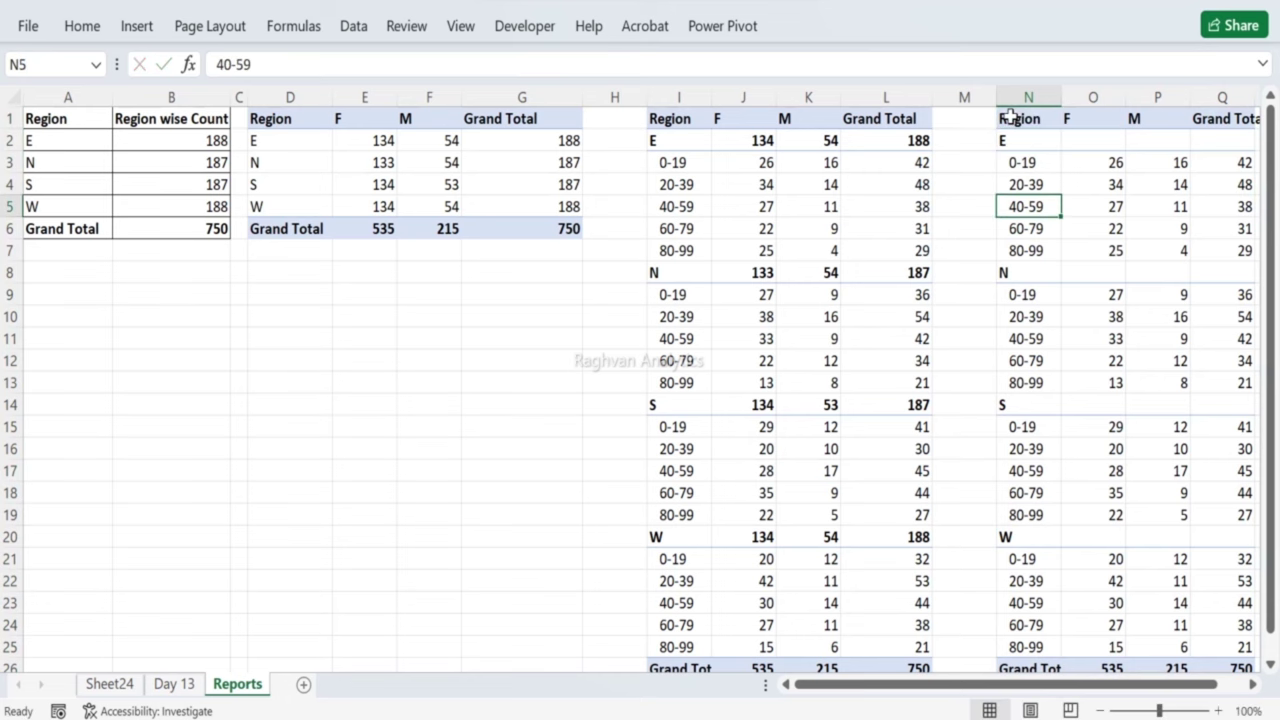
Step: Review the Reports tables by stepping through the pasted cells and the Region column
{"action": "key", "text": "Return"}
{"action": "key", "text": "Right"}
{"action": "key", "text": "Right"}
{"action": "key", "text": "Right"}
{"action": "key", "text": "Right"}
{"action": "key", "text": "Right"}
{"action": "key", "text": "Left"}
{"action": "key", "text": "Left"}
{"action": "key", "text": "Left"}
{"action": "key", "text": "Left"}
{"action": "key", "text": "Left"}
{"action": "key", "text": "Down"}
{"action": "key", "text": "Down"}
{"action": "key", "text": "Down"}
{"action": "key", "text": "Down"}
{"action": "key", "text": "Down"}
{"action": "key", "text": "Down"}
{"action": "key", "text": "Down"}
{"action": "key", "text": "Left"}
{"action": "key", "text": "Down"}
{"action": "key", "text": "Left"}
{"action": "key", "text": "Right"}
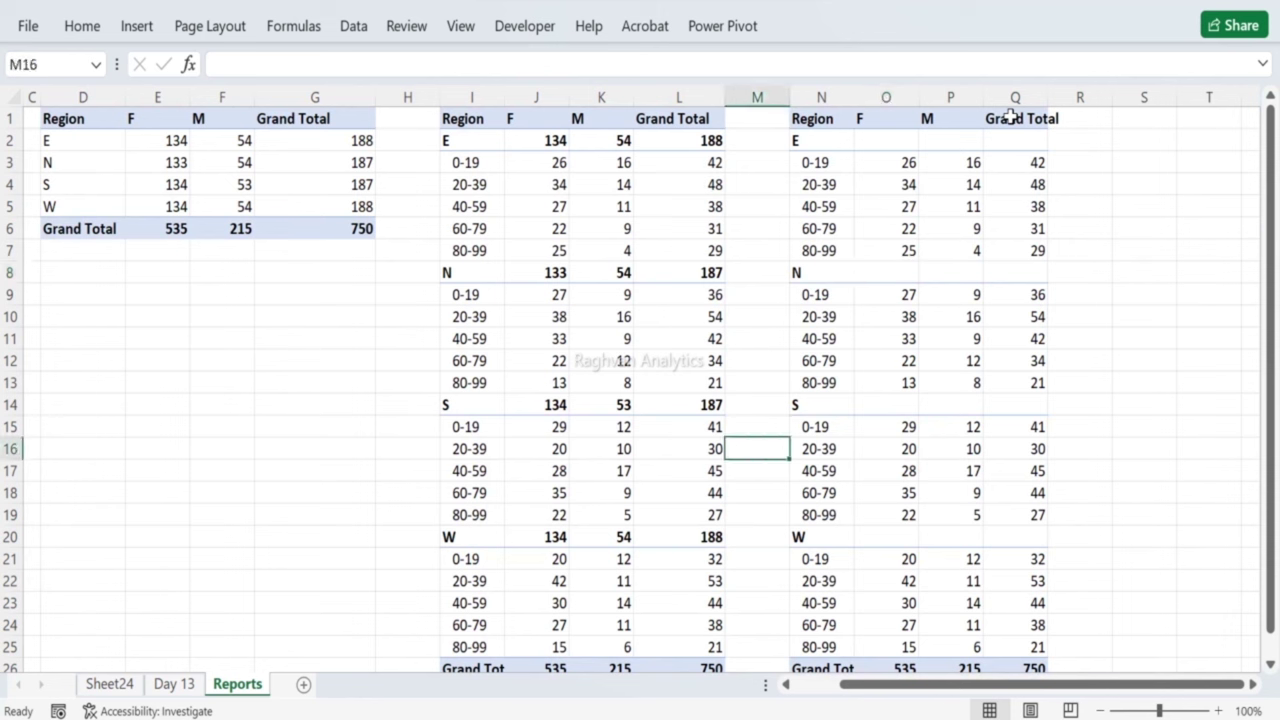
{"action": "key", "text": "Left"}
{"action": "key", "text": "Left"}
{"action": "key", "text": "Left"}
{"action": "key", "text": "Right"}
{"action": "key", "text": "Right"}
{"action": "key", "text": "Right"}
{"action": "key", "text": "Right"}
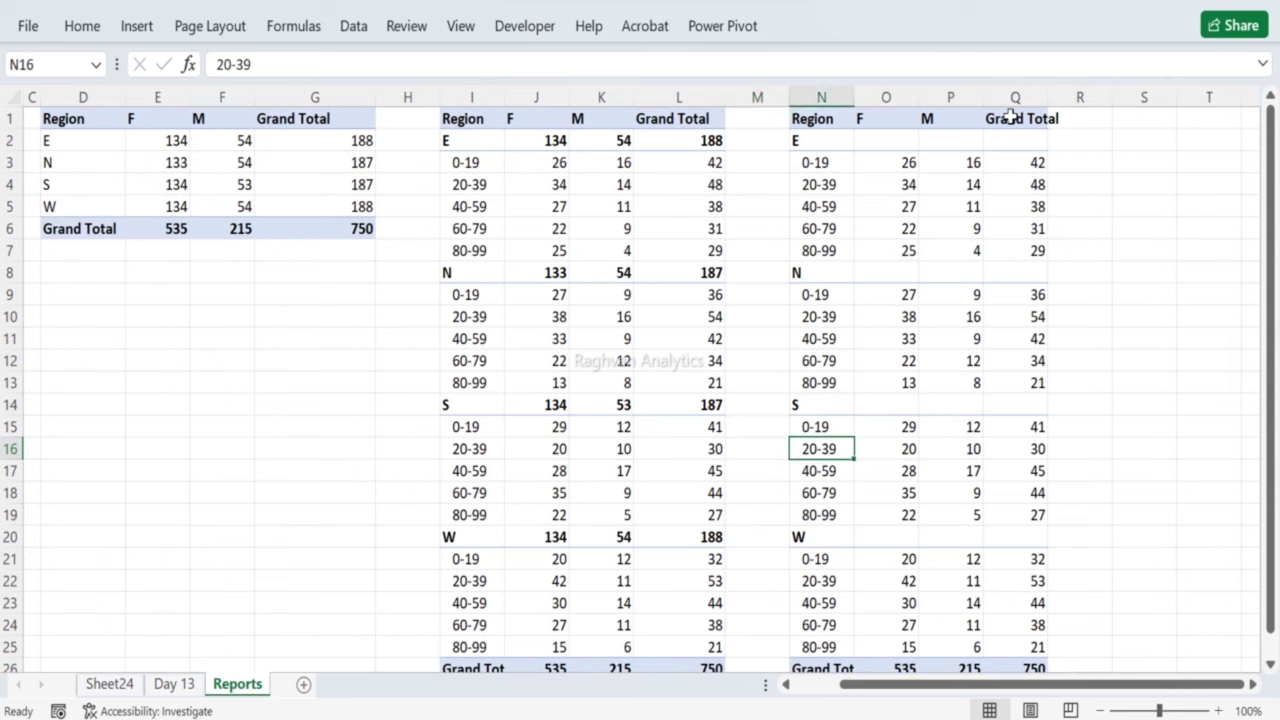
{"action": "key", "text": "Up"}
{"action": "key", "text": "Up"}
{"action": "key", "text": "Up"}
{"action": "key", "text": "Up"}
{"action": "key", "text": "Up"}
{"action": "key", "text": "Up"}
{"action": "key", "text": "Up"}
{"action": "key", "text": "Up"}
{"action": "key", "text": "Up"}
{"action": "key", "text": "Up"}
{"action": "key", "text": "Up"}
{"action": "key", "text": "Up"}
{"action": "key", "text": "Up"}
{"action": "key", "text": "Up"}
{"action": "key", "text": "Up"}
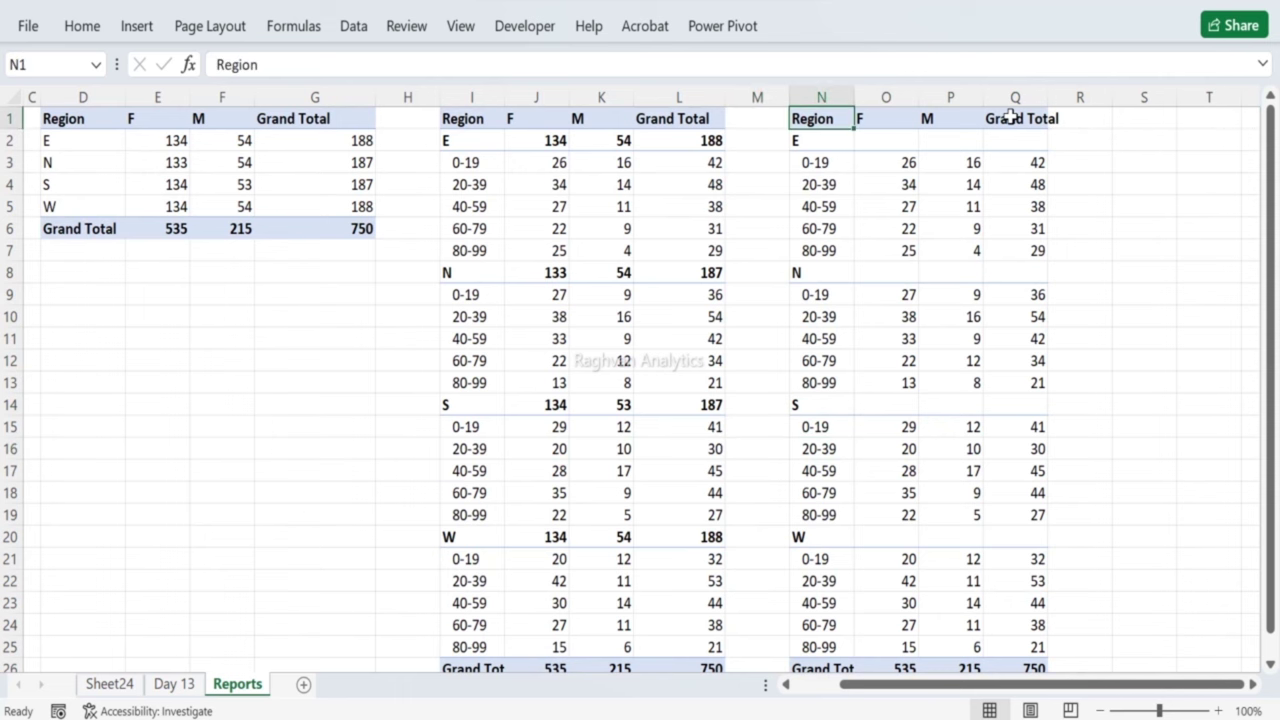
{"action": "key", "text": "Left"}
{"action": "key", "text": "Left"}
{"action": "key", "text": "Left"}
{"action": "key", "text": "Left"}
{"action": "key", "text": "Left"}
{"action": "key", "text": "Left"}
{"action": "key", "text": "Left"}
{"action": "key", "text": "Left"}
{"action": "key", "text": "Left"}
{"action": "key", "text": "Left"}
{"action": "key", "text": "Left"}
{"action": "key", "text": "Left"}
{"action": "key", "text": "Right"}
{"action": "key", "text": "Right"}
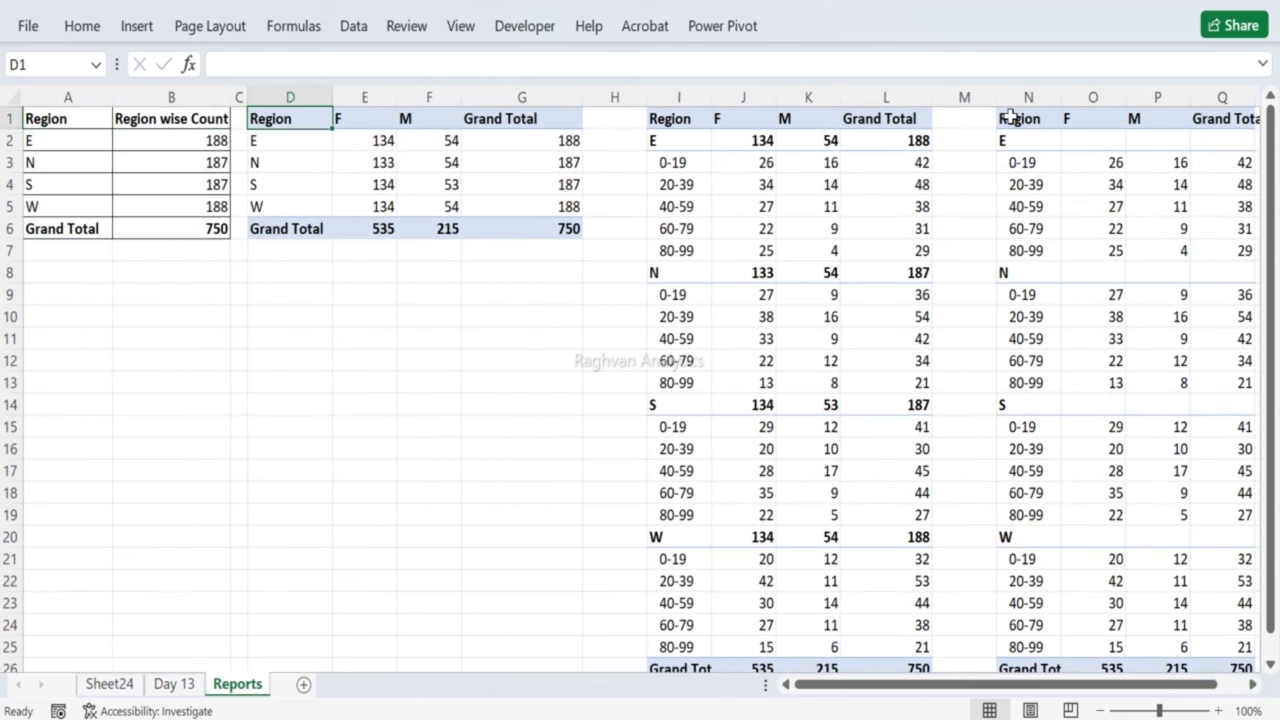
{"action": "key", "text": "Down"}
{"action": "key", "text": "Down"}
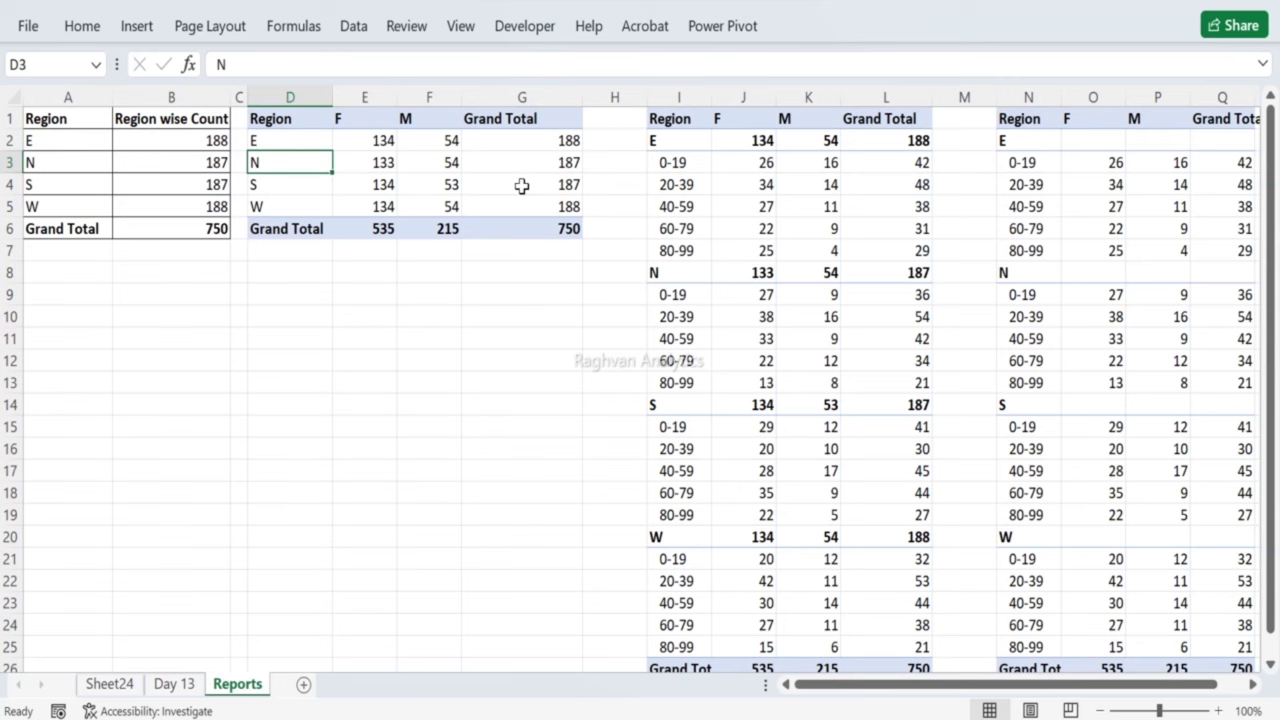
{"action": "key", "text": "Right"}
{"action": "key", "text": "Right"}
{"action": "key", "text": "Right"}
{"action": "key", "text": "Right"}
{"action": "key", "text": "Right"}
{"action": "key", "text": "Right"}
{"action": "key", "text": "Right"}
{"action": "key", "text": "Right"}
{"action": "key", "text": "Right"}
{"action": "key", "text": "Right"}
{"action": "key", "text": "Right"}
{"action": "key", "text": "Right"}
{"action": "key", "text": "Right"}
{"action": "key", "text": "Right"}
{"action": "key", "text": "Right"}
{"action": "key", "text": "Right"}
{"action": "key", "text": "Right"}
{"action": "key", "text": "Right"}
{"action": "key", "text": "Right"}
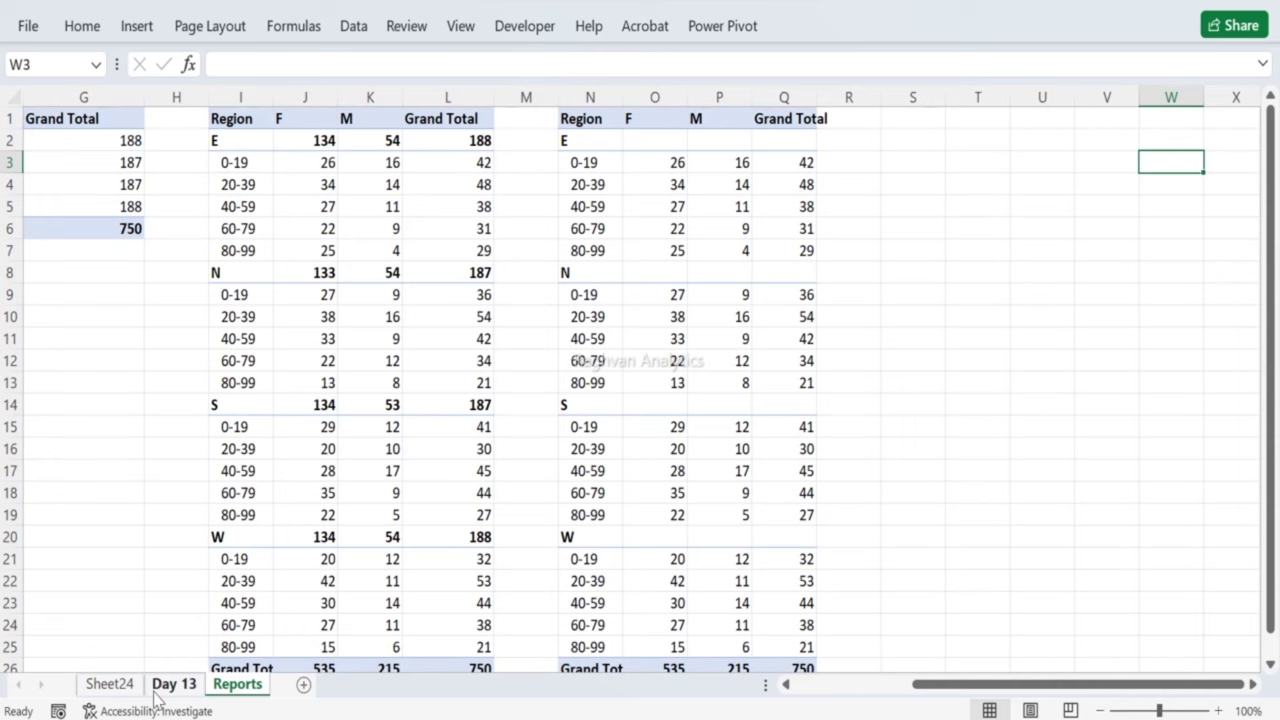
Step: Return to the Sheet24 pivot and select its Grand Total header
{"action": "left_click", "coordinate": [112, 685]}
{"action": "left_click", "coordinate": [192, 312]}
{"action": "scroll", "coordinate": [195, 300], "scroll_direction": "up", "scroll_amount": 2}
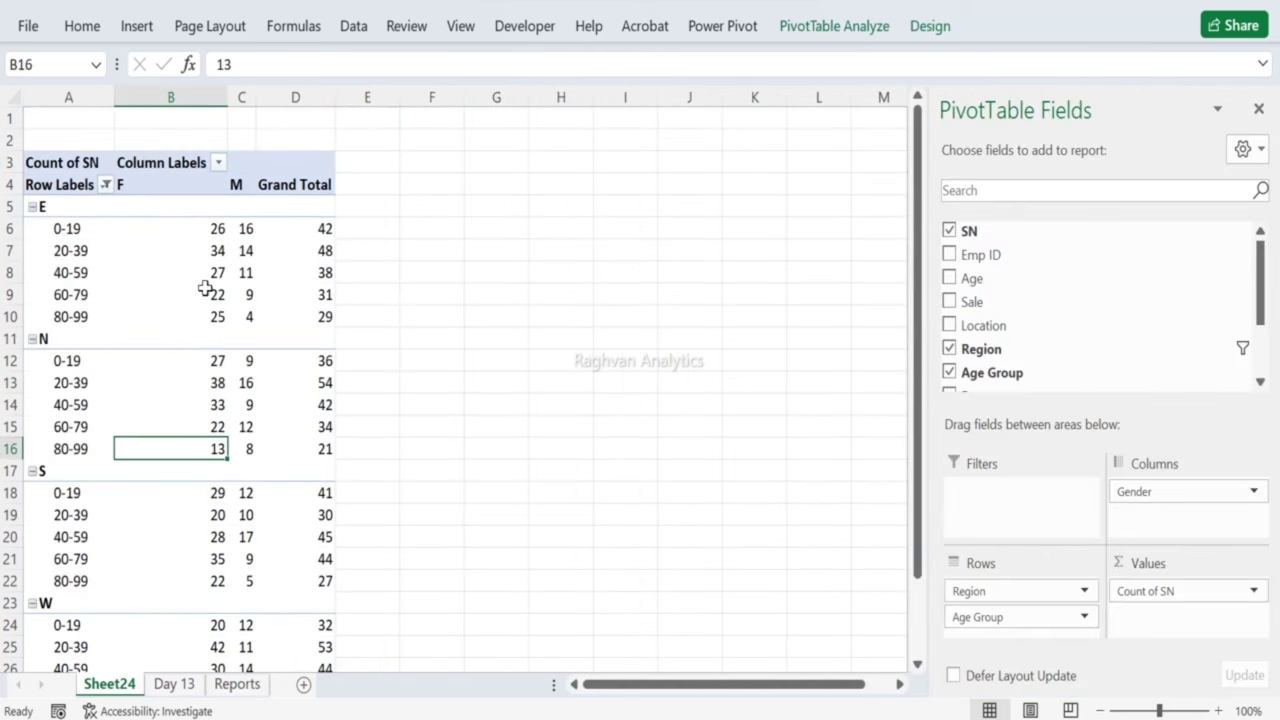
{"action": "left_click", "coordinate": [271, 190]}
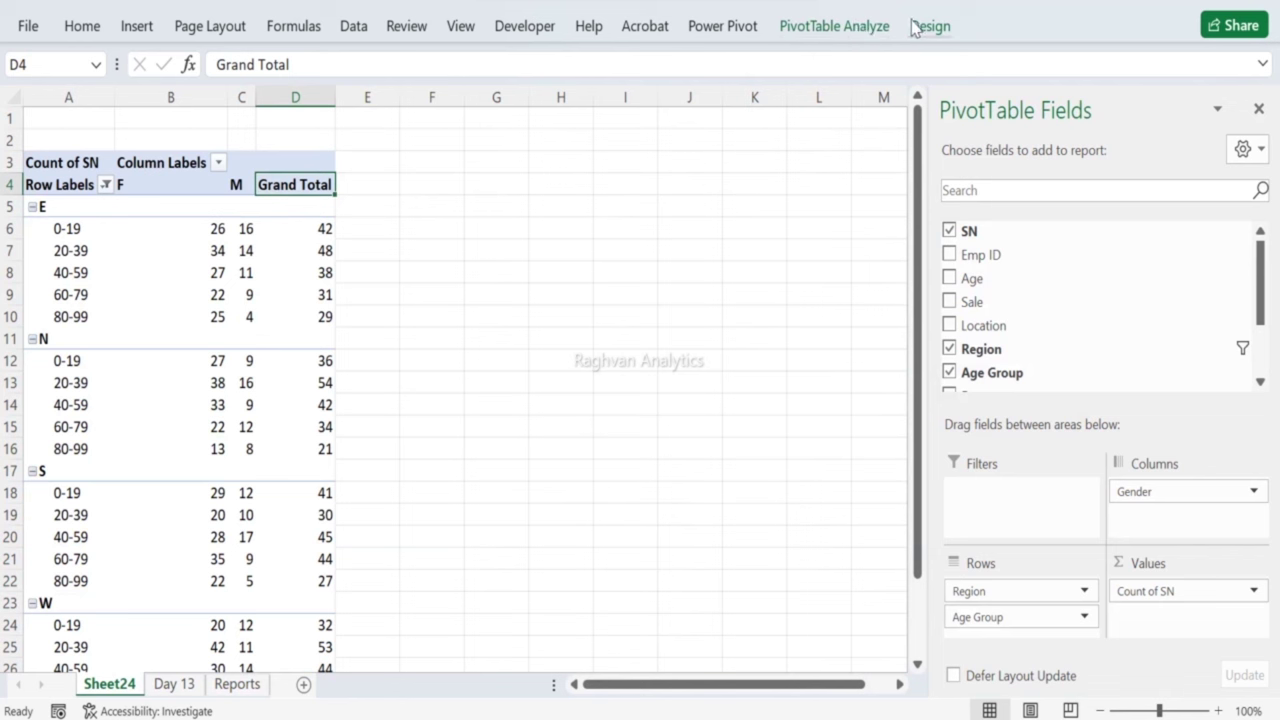
Step: Switch the Sheet24 pivot's report layout to Tabular Form
{"action": "left_click", "coordinate": [240, 246]}
{"action": "left_click", "coordinate": [301, 188]}
{"action": "left_click", "coordinate": [935, 28]}
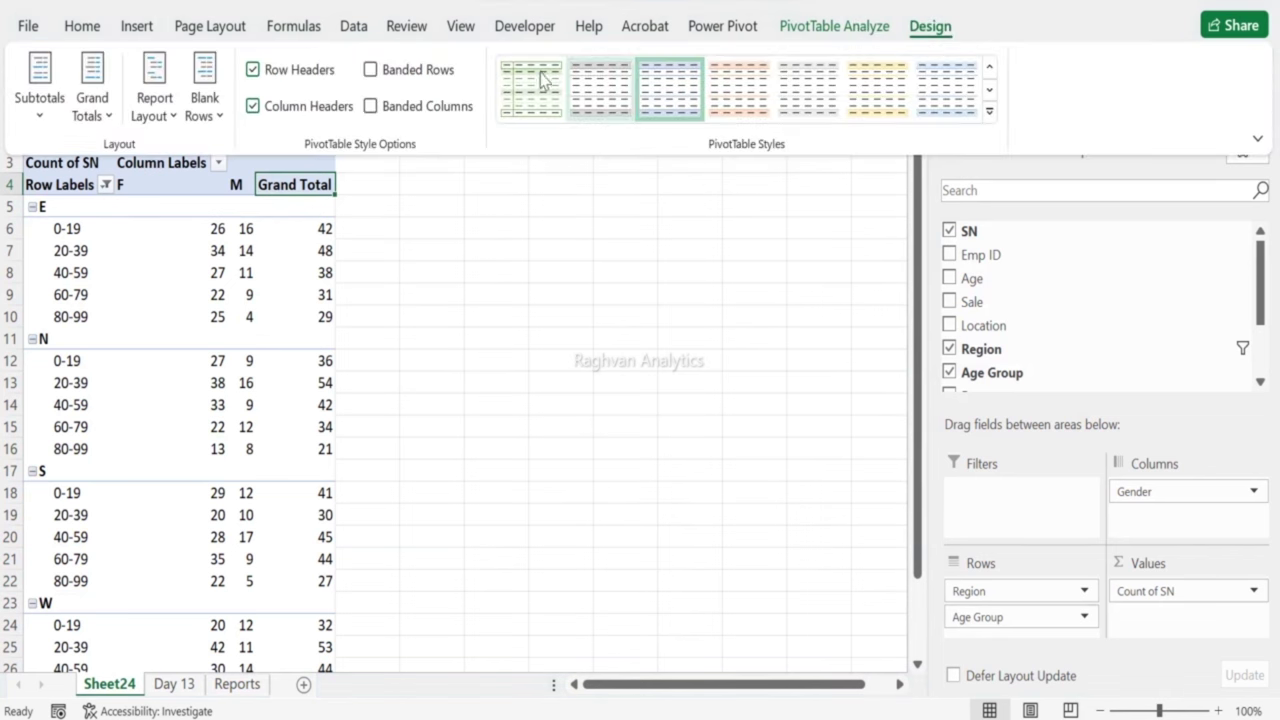
{"action": "left_click", "coordinate": [168, 115]}
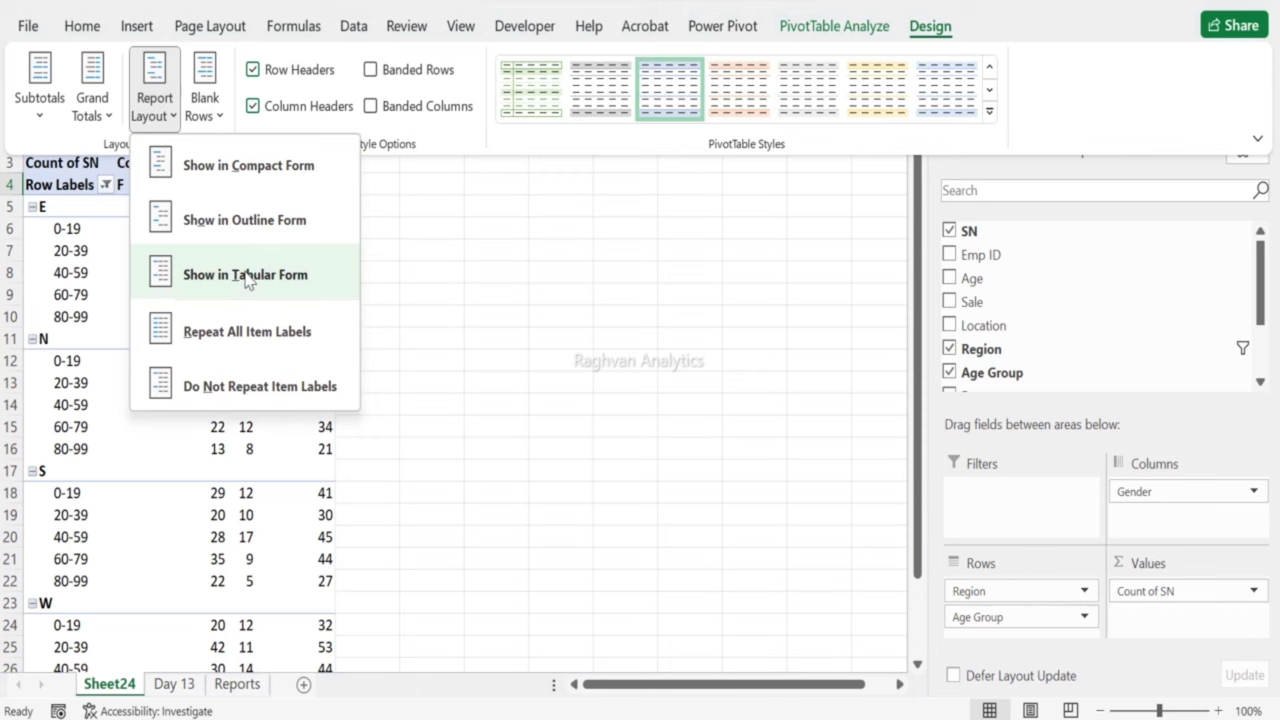
{"action": "left_click", "coordinate": [246, 275]}
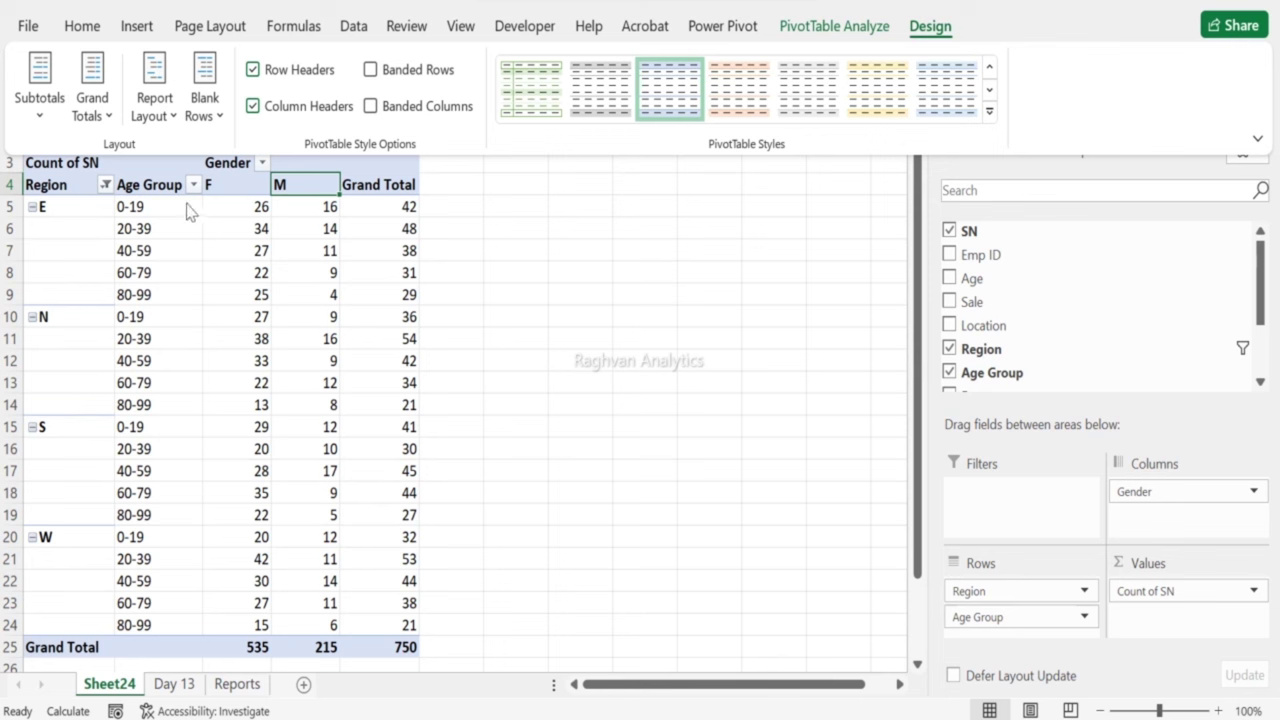
Step: Copy the whole tabular pivot, from the Region header through the 750 Grand Total
{"action": "left_click", "coordinate": [72, 233]}
{"action": "left_click", "coordinate": [65, 230]}
{"action": "left_click", "coordinate": [60, 280]}
{"action": "left_click", "coordinate": [60, 296]}
{"action": "left_click", "coordinate": [64, 358]}
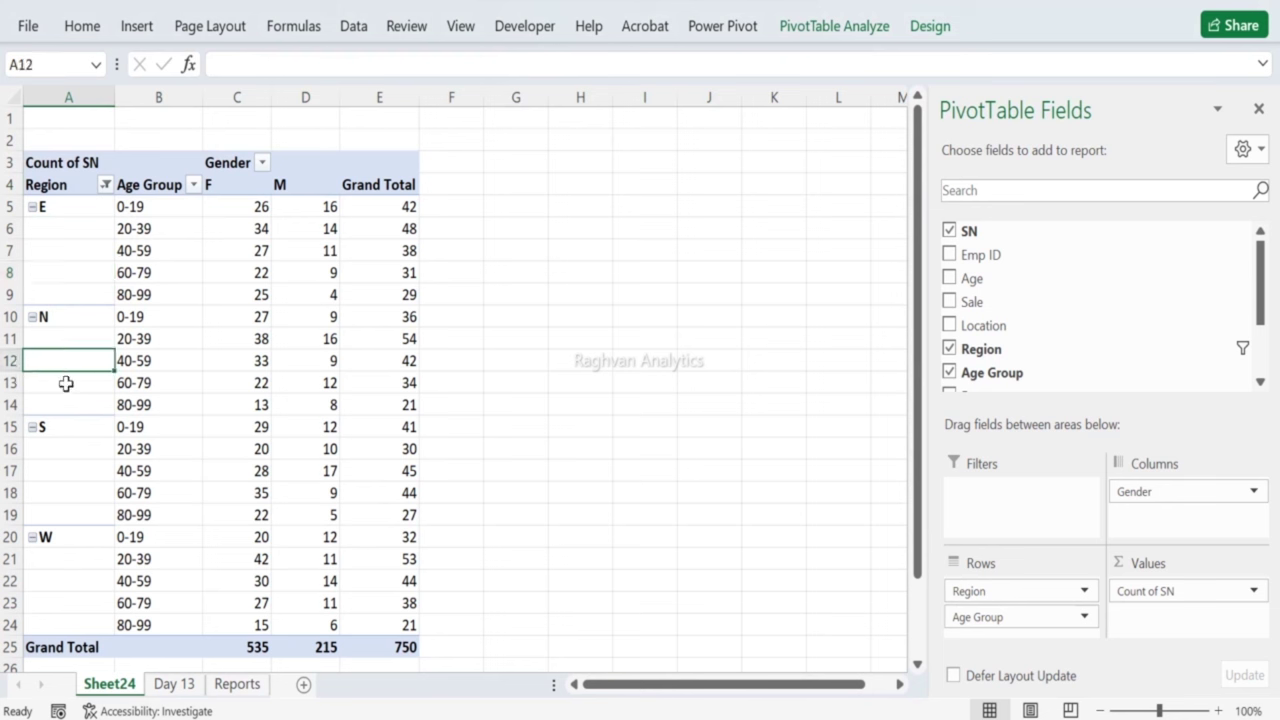
{"action": "left_click_drag", "start_coordinate": [72, 185], "coordinate": [400, 636]}
{"action": "key", "text": "ctrl+c"}
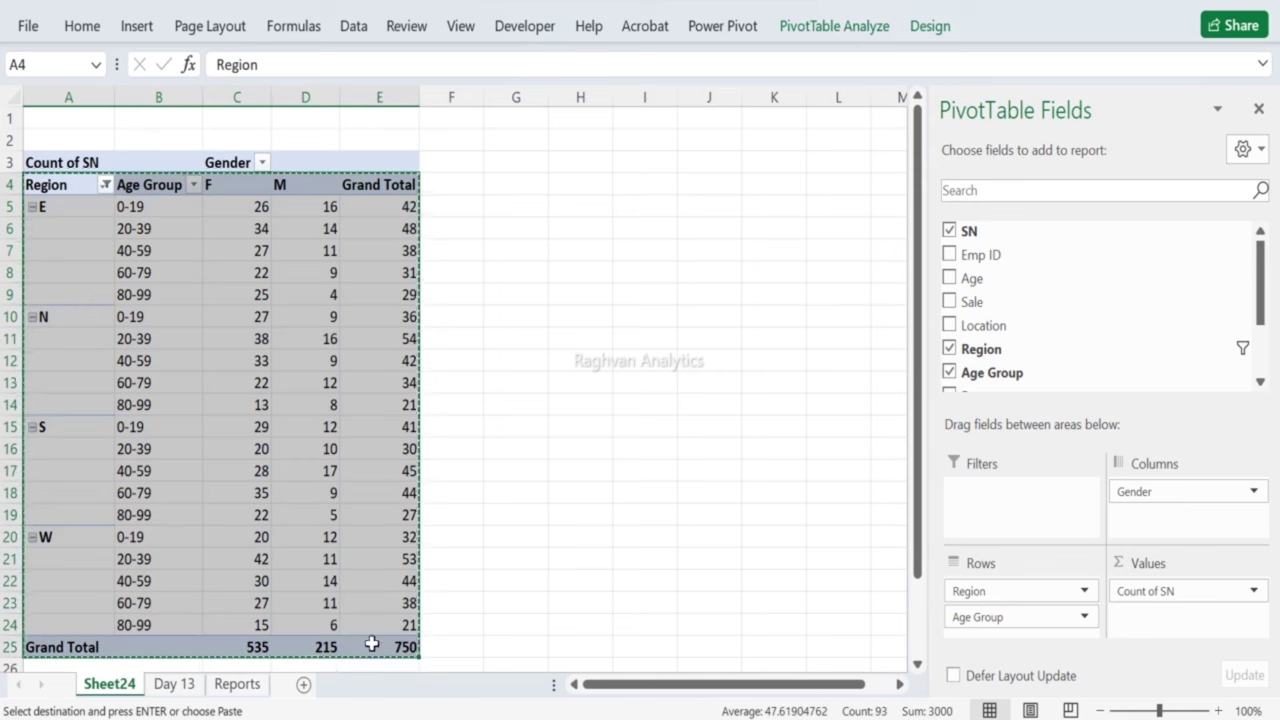
Step: Paste the copied tabular pivot at S1 on the Reports sheet
{"action": "left_click", "coordinate": [252, 688]}
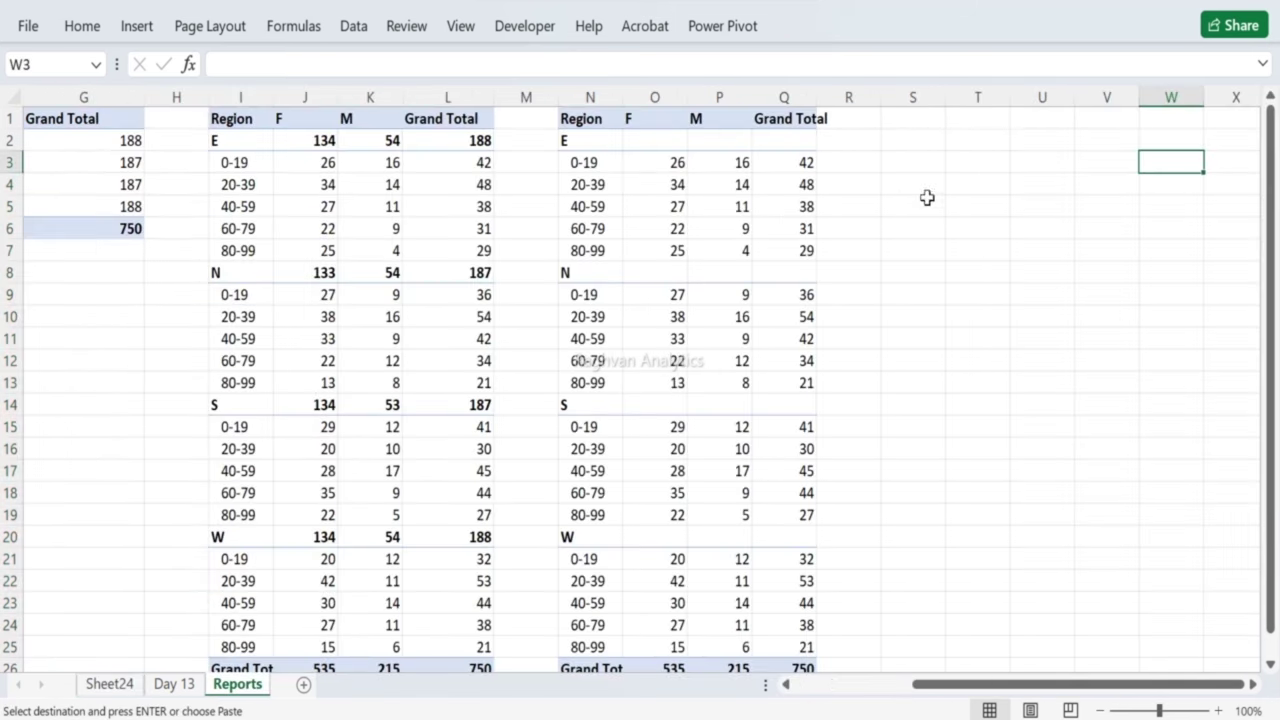
{"action": "left_click", "coordinate": [901, 119]}
{"action": "key", "text": "ctrl+v"}
Step: Fill the blank Region cells with E down the E rows and N below, then return to Sheet24
{"action": "left_click", "coordinate": [912, 165]}
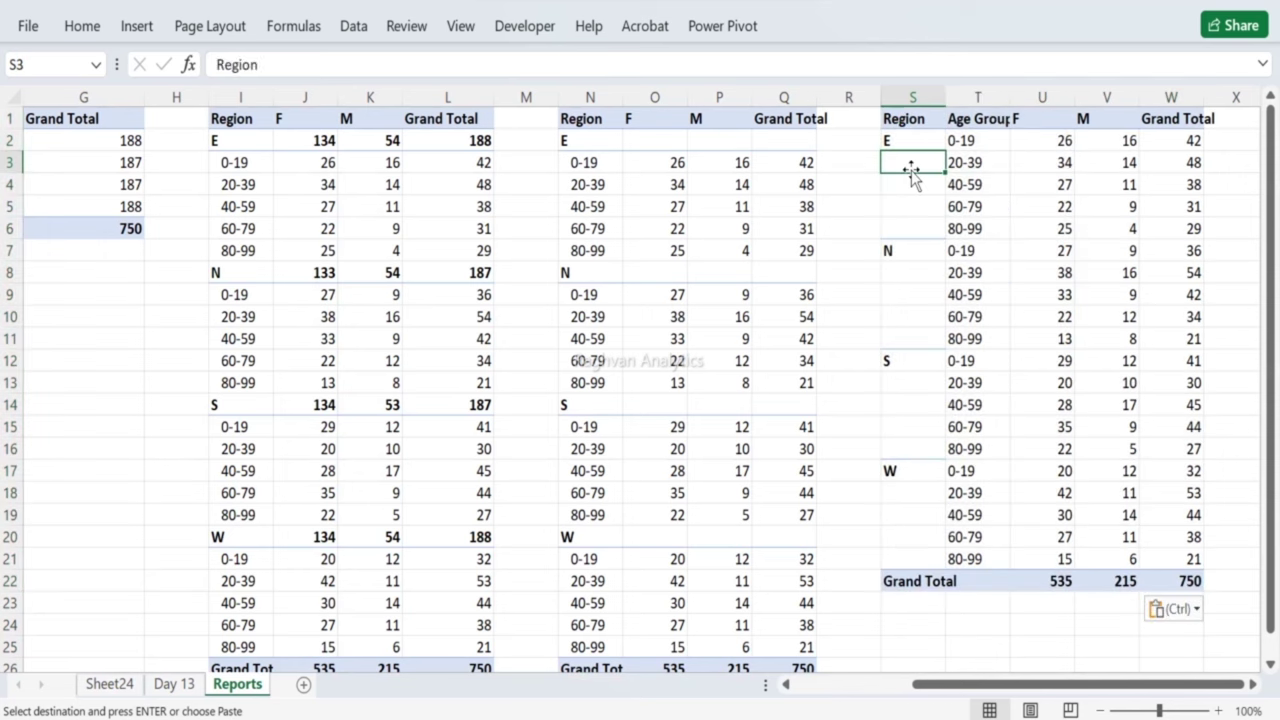
{"action": "type", "text": "E"}
{"action": "key", "text": "Return"}
{"action": "type", "text": "E"}
{"action": "key", "text": "Return"}
{"action": "type", "text": "E"}
{"action": "key", "text": "Return"}
{"action": "type", "text": "E"}
{"action": "key", "text": "Return"}
{"action": "type", "text": "N"}
{"action": "key", "text": "Return"}
{"action": "type", "text": "N"}
{"action": "key", "text": "Return"}
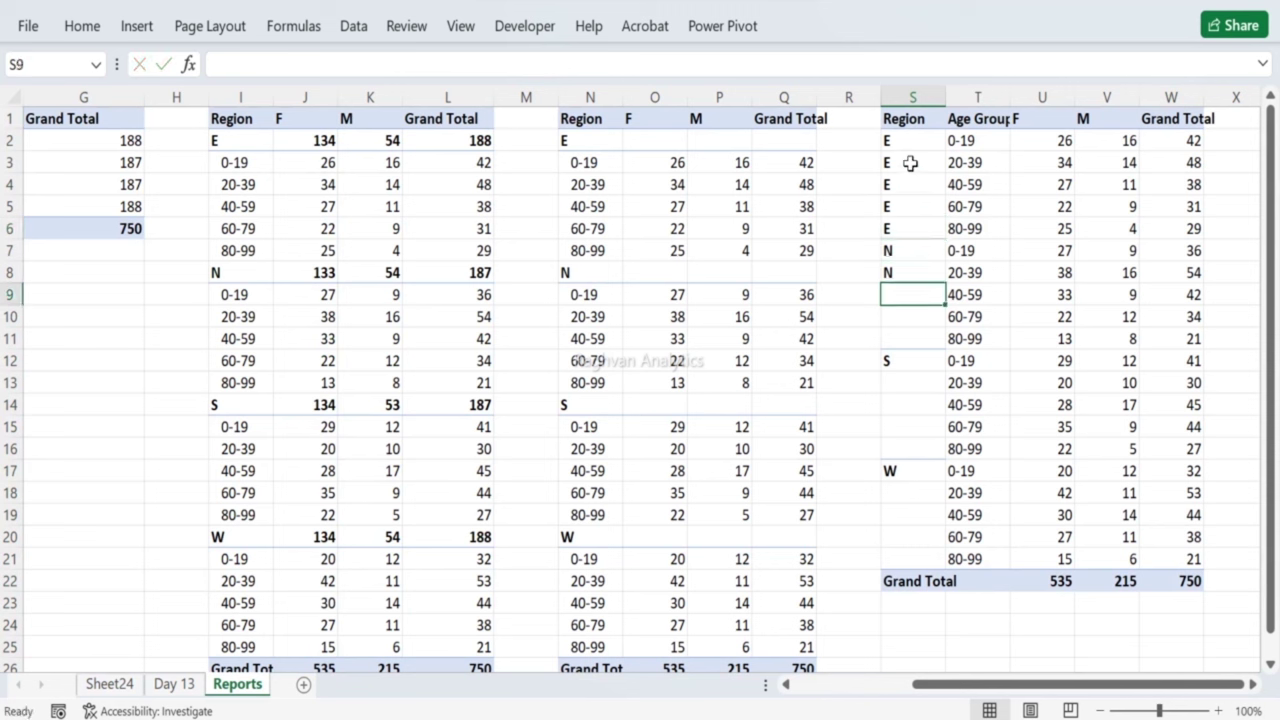
{"action": "left_click", "coordinate": [110, 684]}
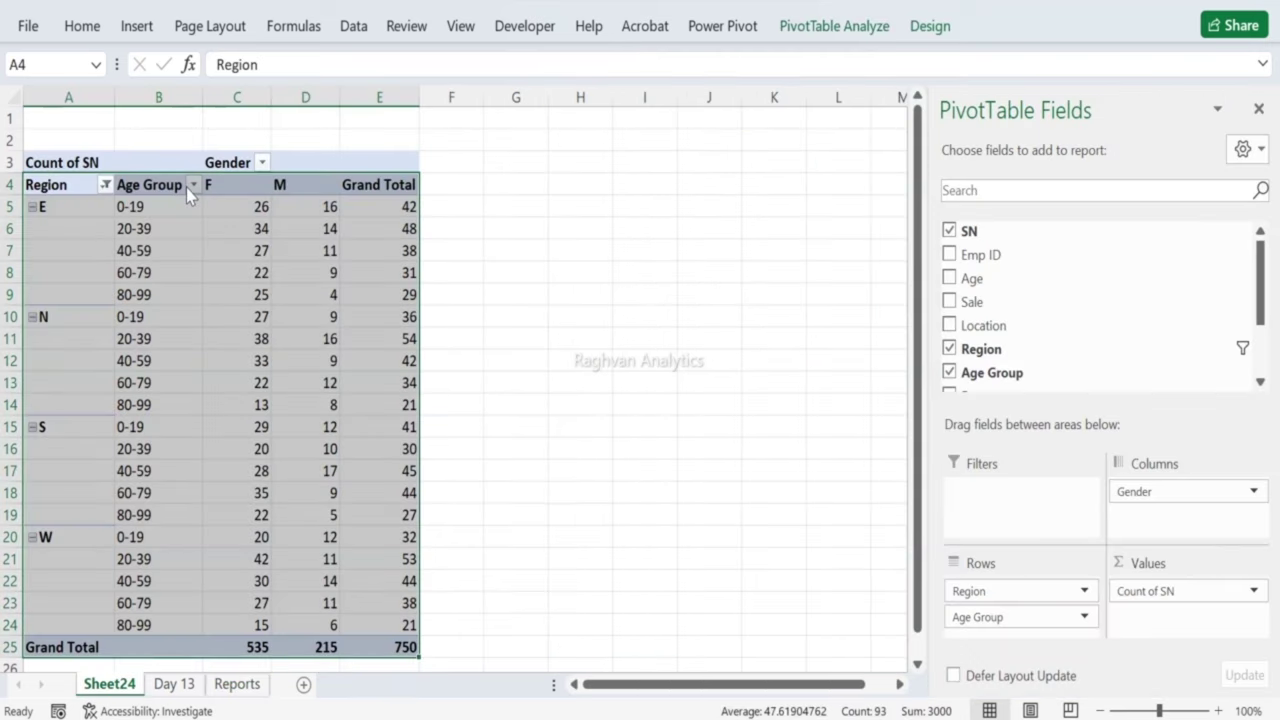
Step: Set the pivot to Repeat All Item Labels and copy the updated table
{"action": "left_click", "coordinate": [924, 30]}
{"action": "left_click", "coordinate": [163, 106]}
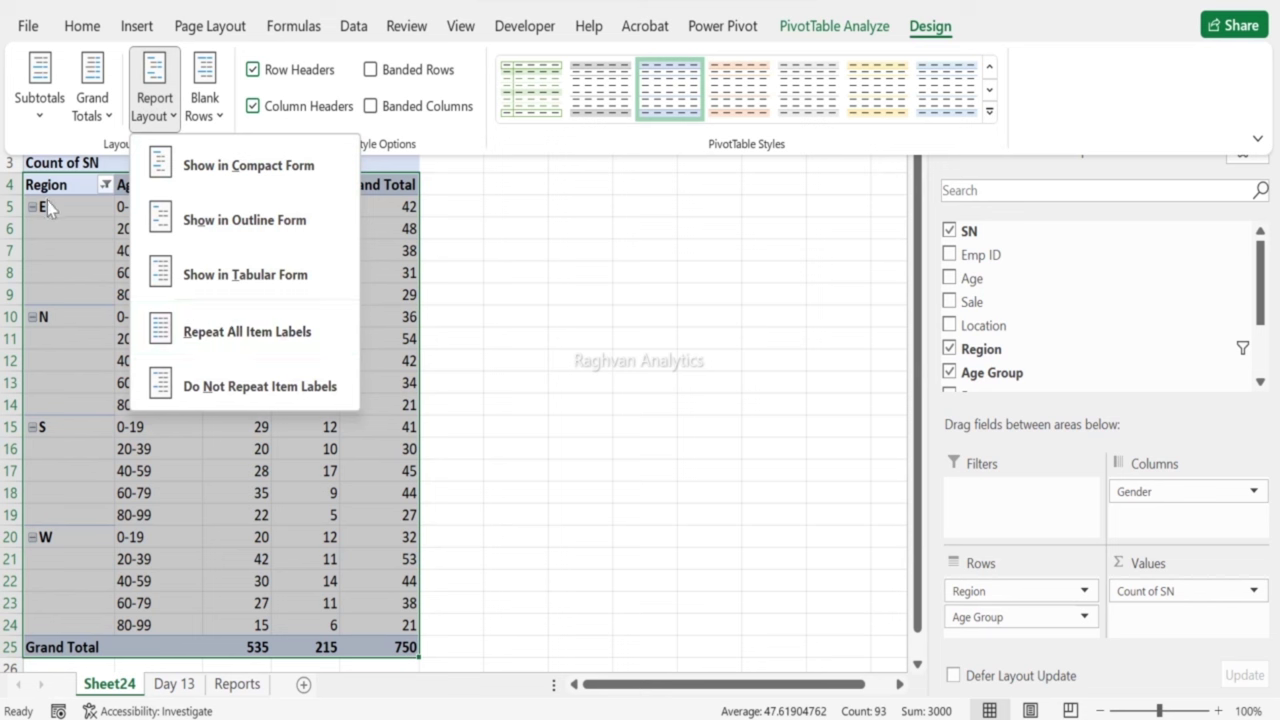
{"action": "left_click", "coordinate": [186, 320]}
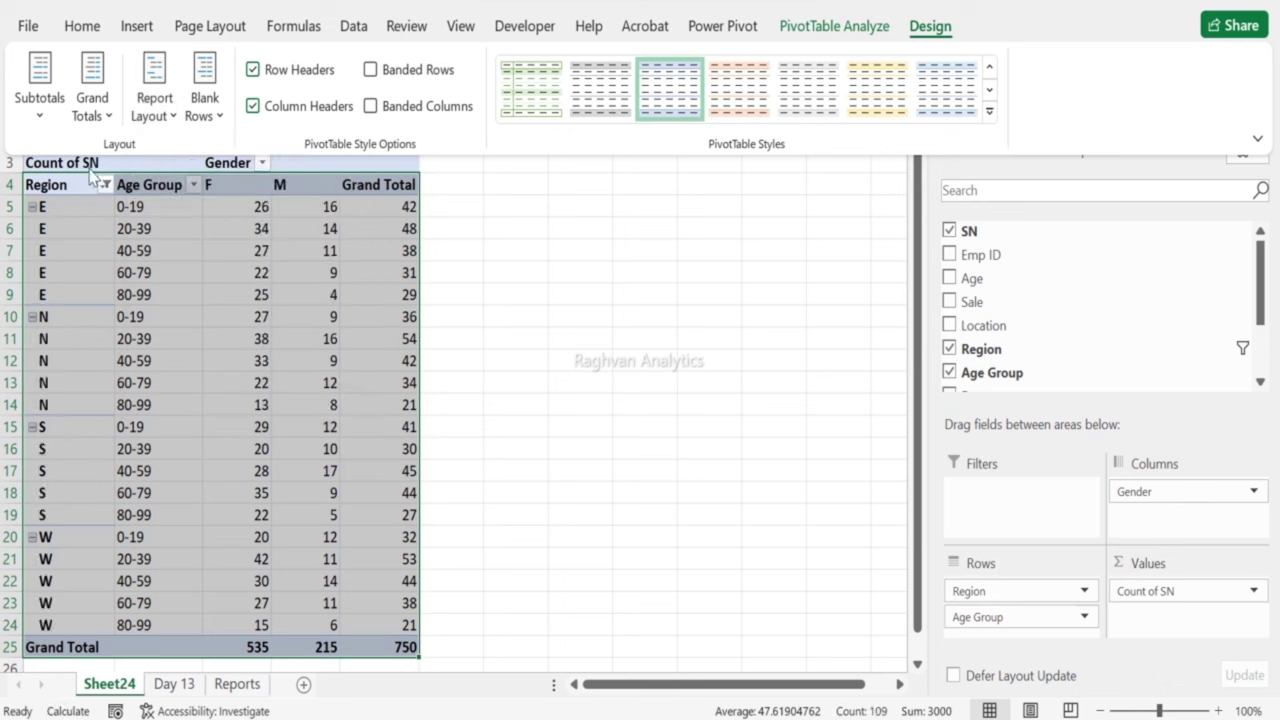
{"action": "key", "text": "ctrl+c"}
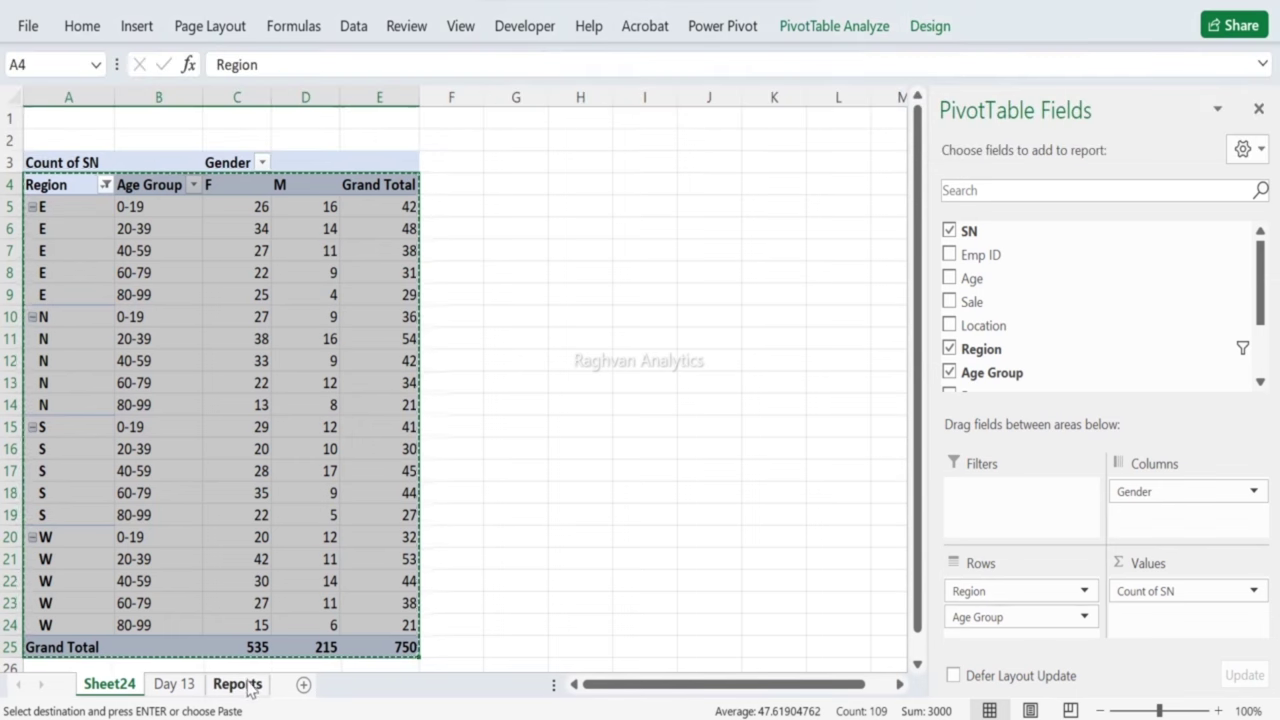
Step: Paste it at Y1 on Reports and widen columns Z and AC for Age Group and Grand Total
{"action": "left_click", "coordinate": [250, 683]}
{"action": "left_click", "coordinate": [1108, 118]}
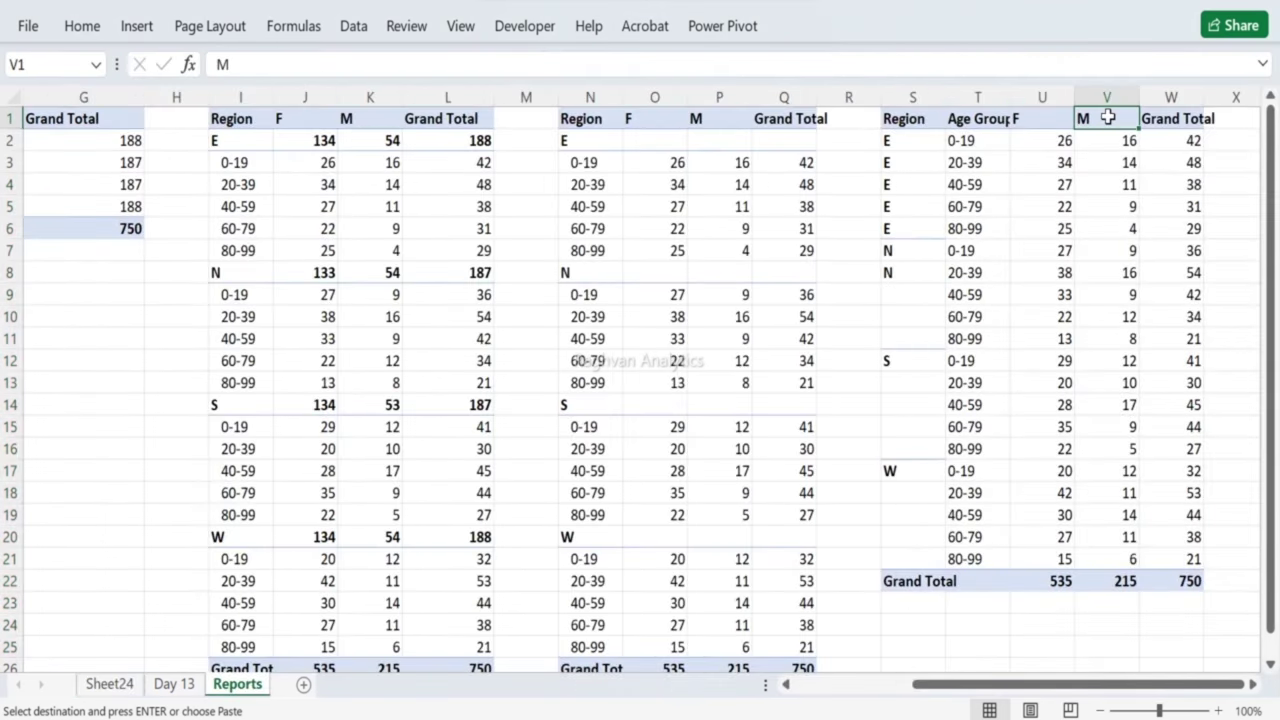
{"action": "key", "text": "Right"}
{"action": "key", "text": "Right"}
{"action": "key", "text": "Right"}
{"action": "key", "text": "ctrl+v"}
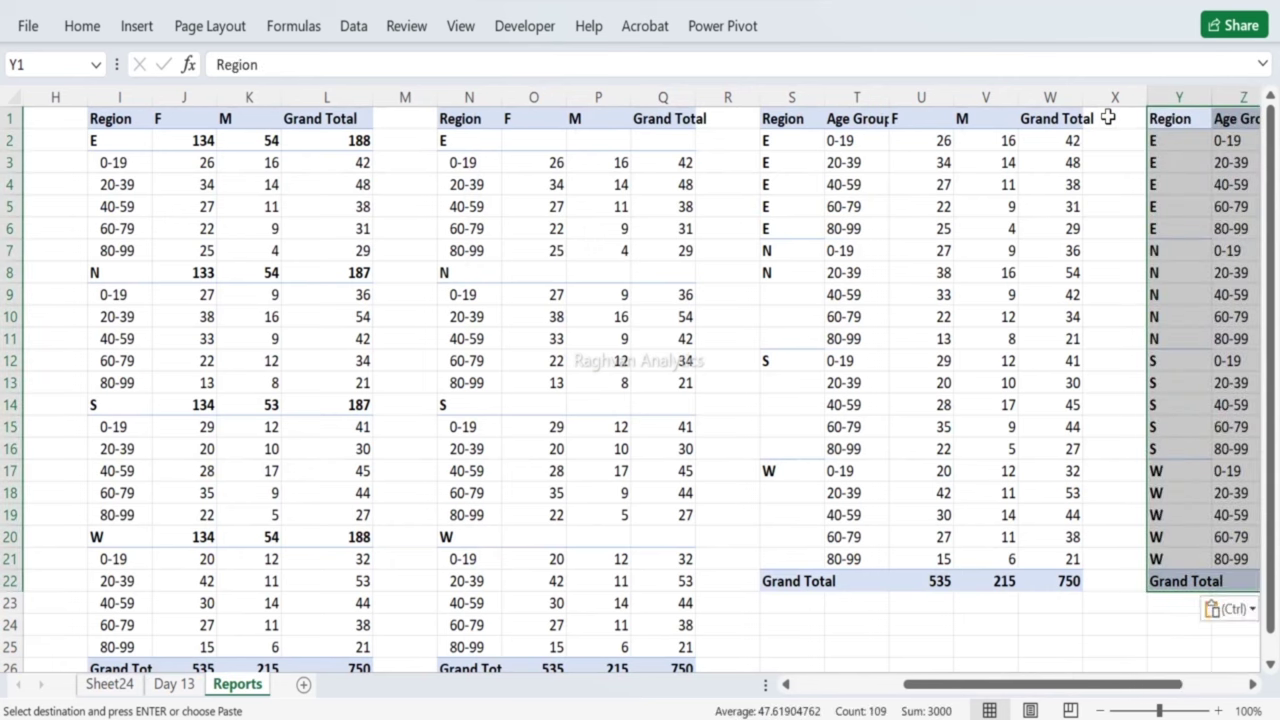
{"action": "key", "text": "Right"}
{"action": "key", "text": "Right"}
{"action": "key", "text": "Right"}
{"action": "key", "text": "Right"}
{"action": "key", "text": "Right"}
{"action": "key", "text": "Right"}
{"action": "key", "text": "Left"}
{"action": "key", "text": "Left"}
{"action": "key", "text": "Left"}
{"action": "key", "text": "Left"}
{"action": "key", "text": "Left"}
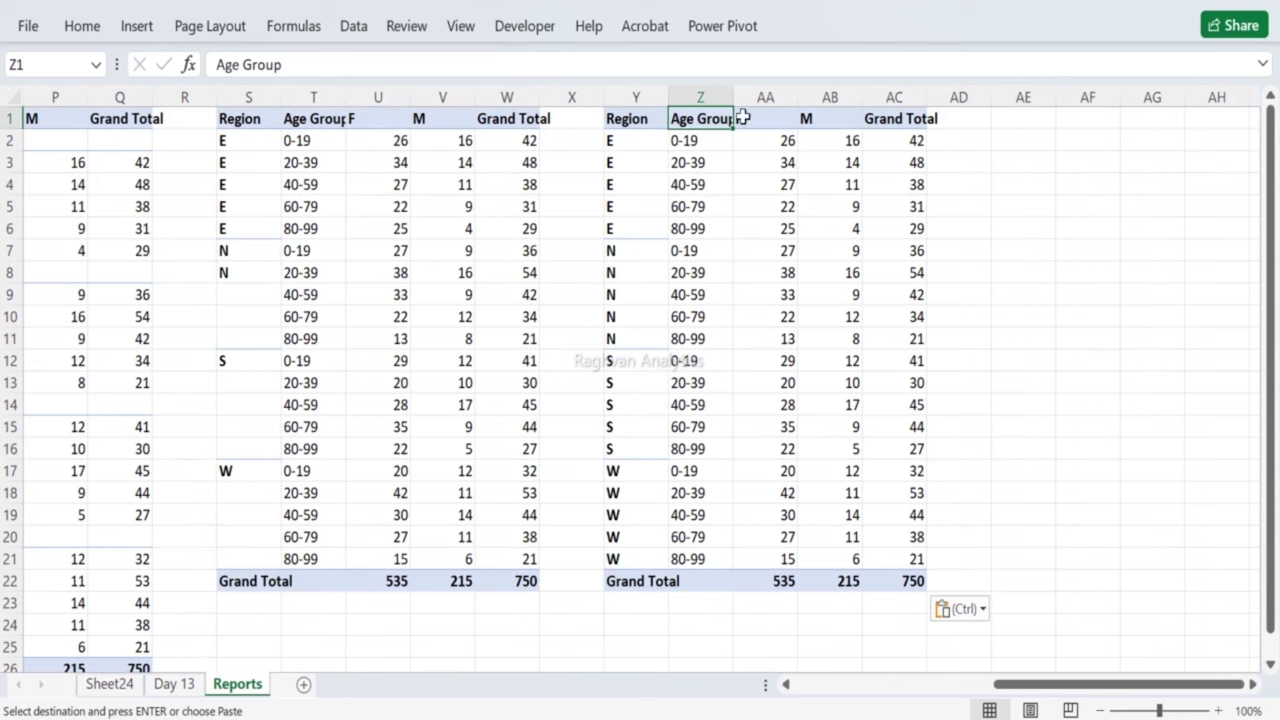
{"action": "left_click_drag", "start_coordinate": [733, 97], "coordinate": [770, 97]}
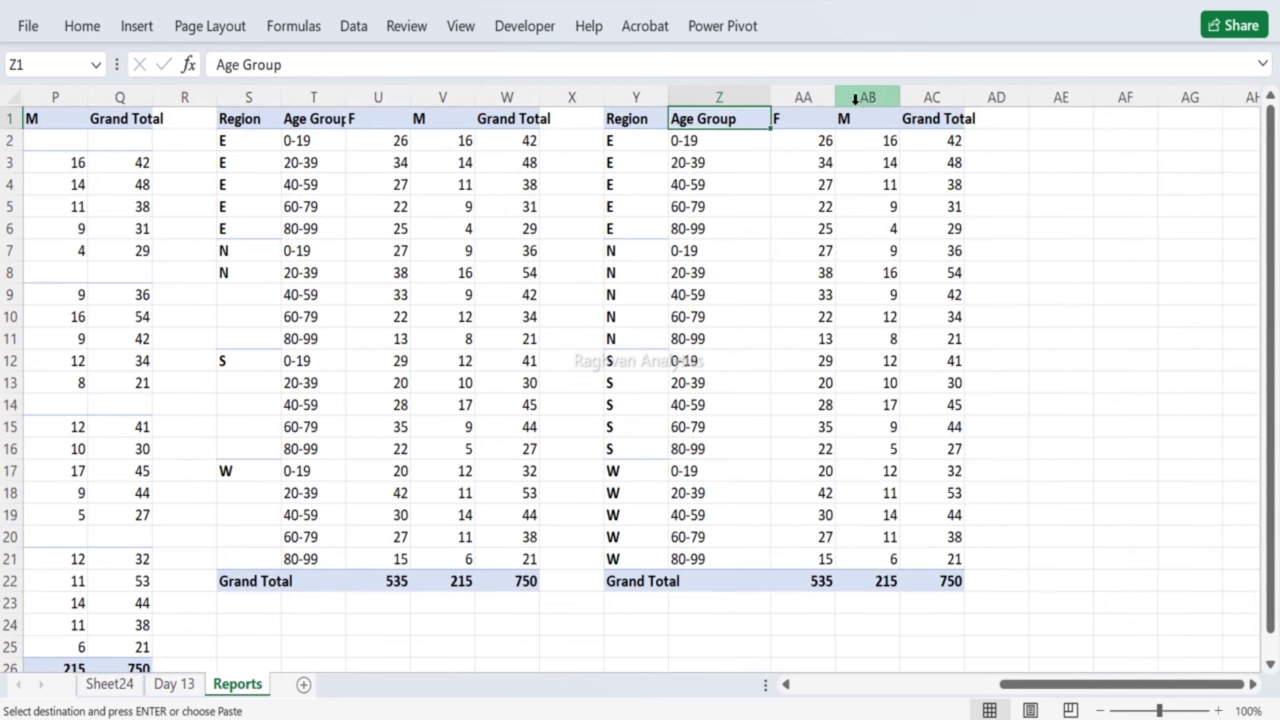
{"action": "left_click_drag", "start_coordinate": [964, 97], "coordinate": [989, 97]}
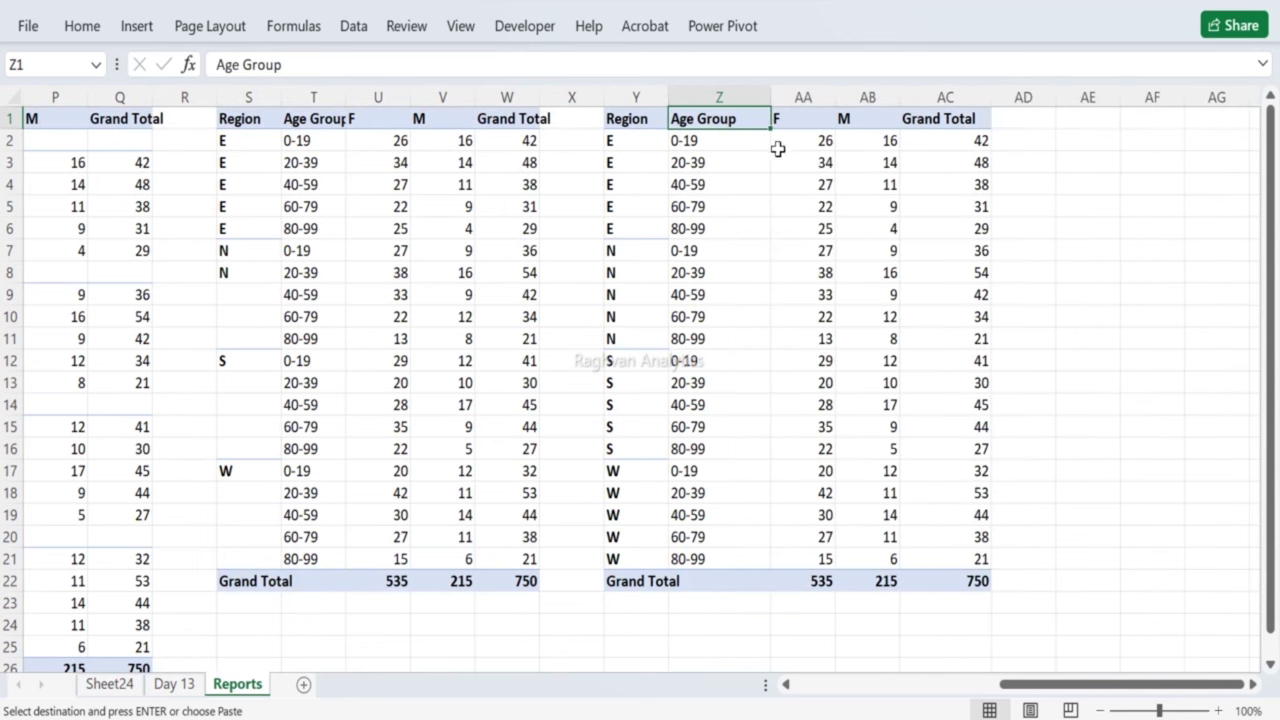
{"action": "scroll", "coordinate": [650, 225], "scroll_direction": "down", "scroll_amount": 3}
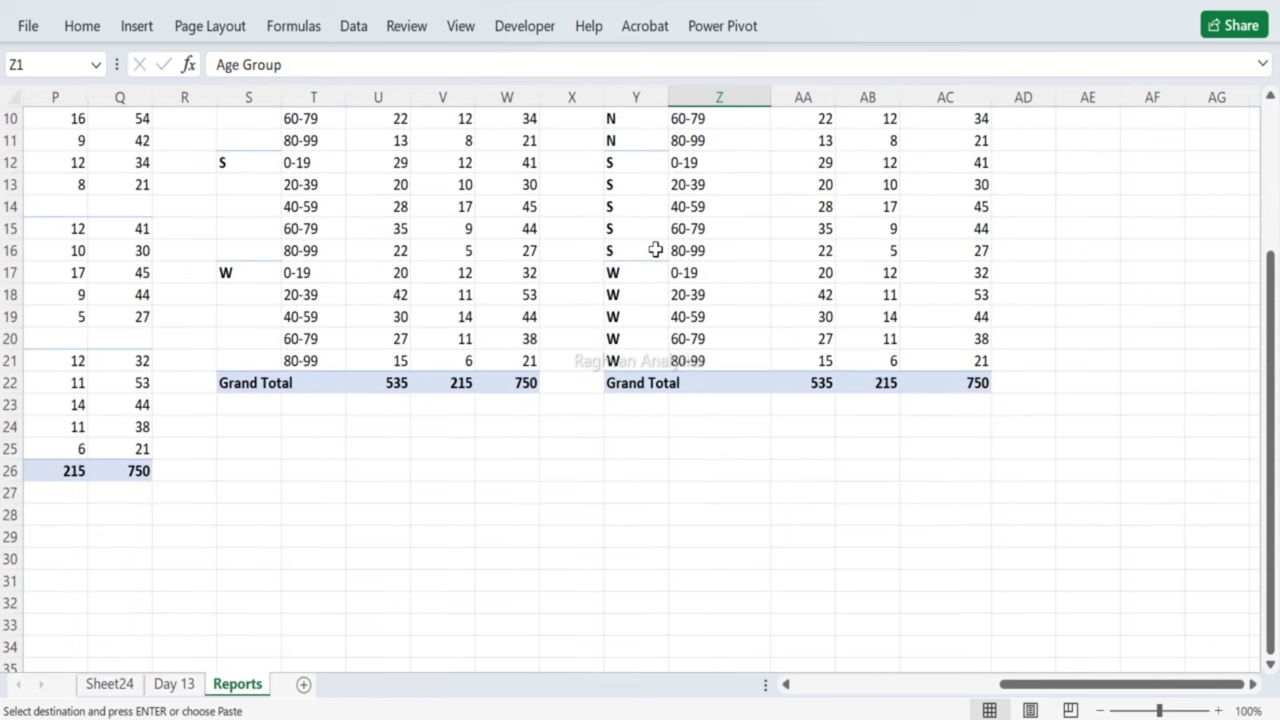
{"action": "scroll", "coordinate": [655, 250], "scroll_direction": "up", "scroll_amount": 3}
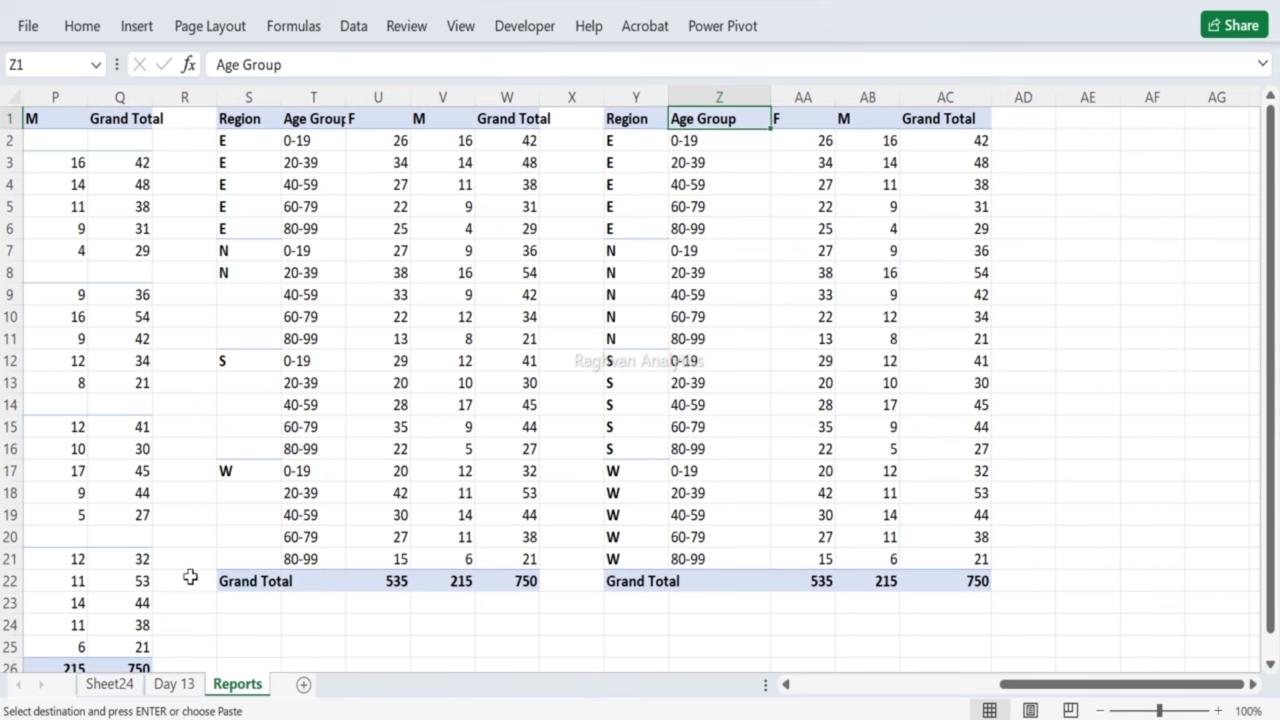
{"action": "left_click", "coordinate": [109, 684]}
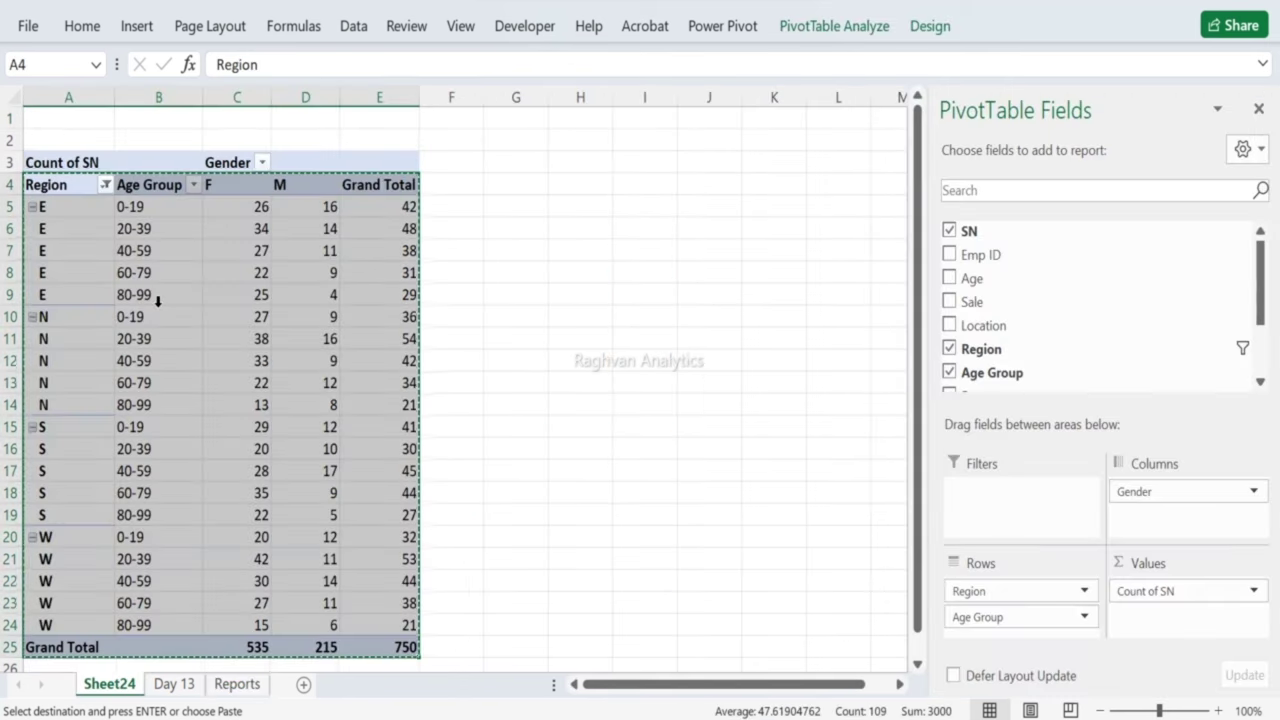
Step: Add a subtotal row for each Region in the Sheet24 pivot and copy the table
{"action": "right_click", "coordinate": [101, 260]}
{"action": "left_click", "coordinate": [70, 235]}
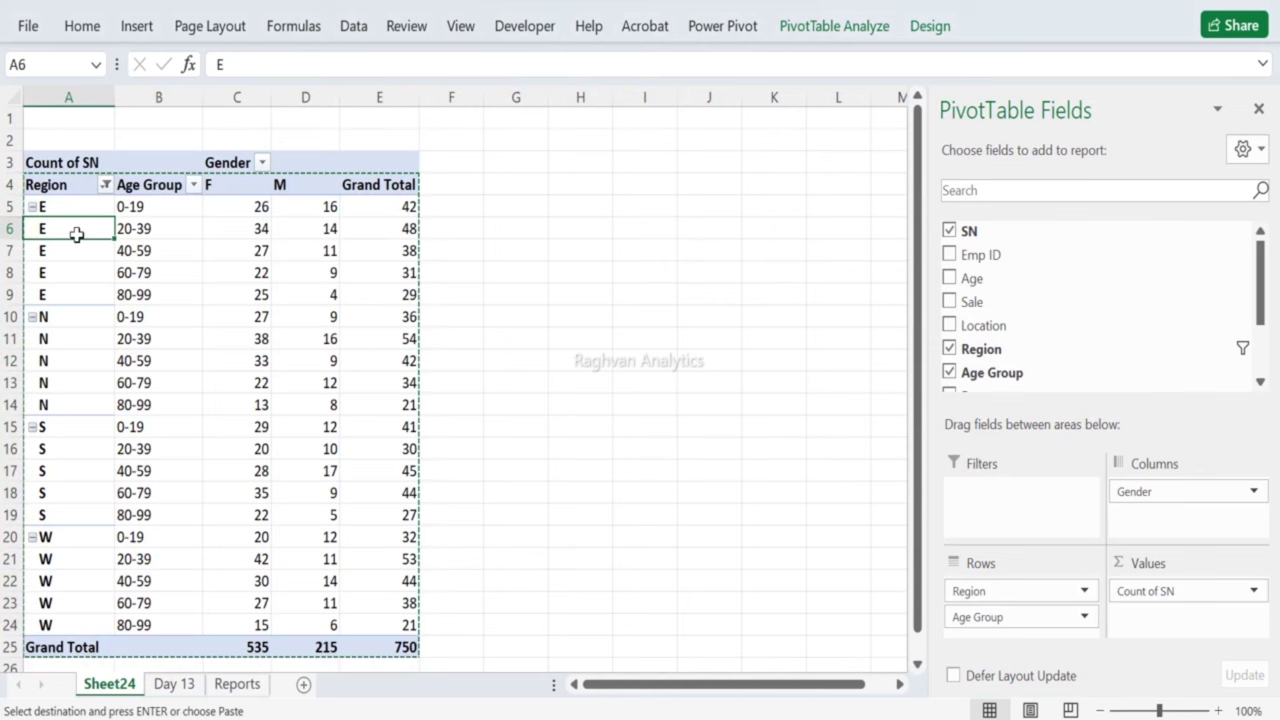
{"action": "right_click", "coordinate": [76, 234]}
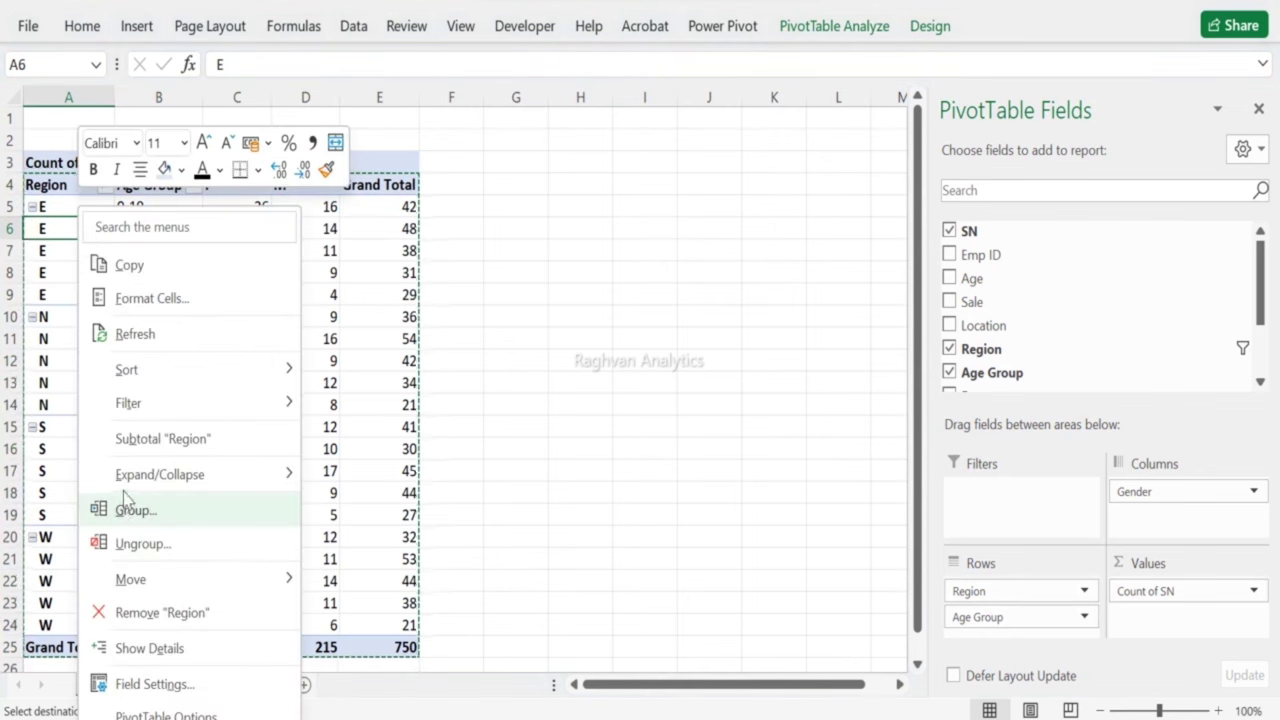
{"action": "left_click", "coordinate": [112, 439]}
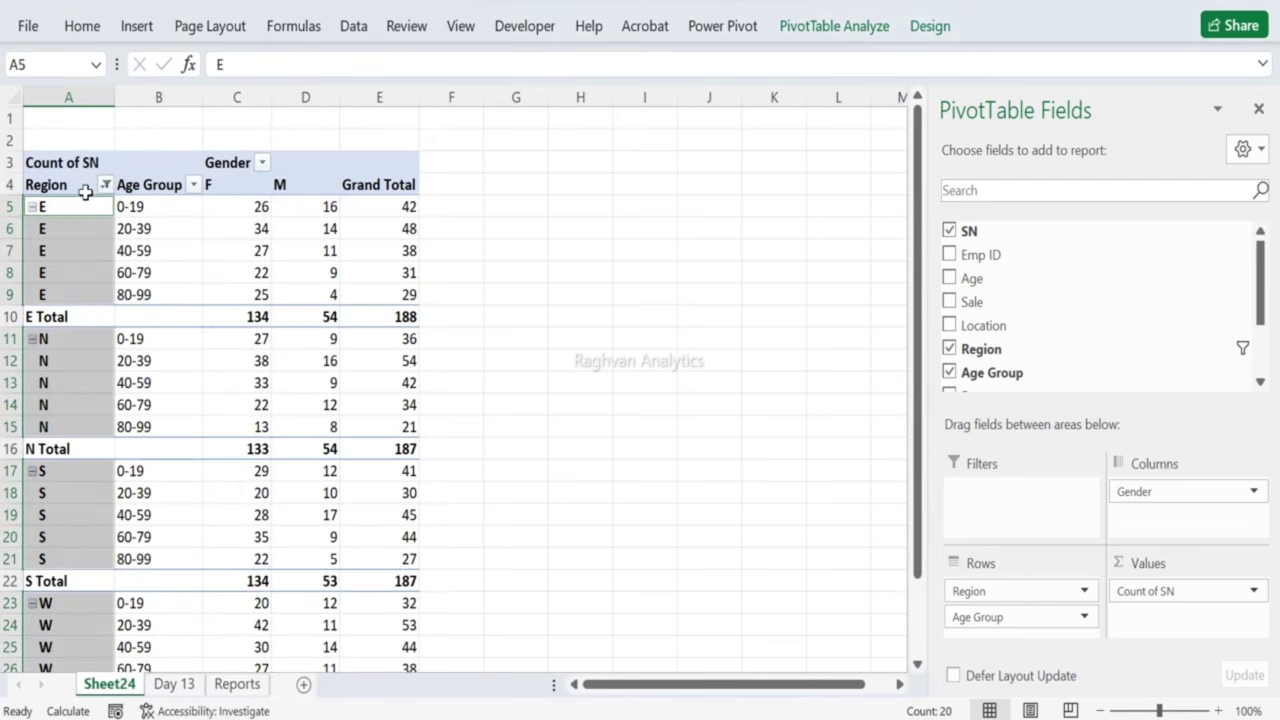
{"action": "left_click_drag", "start_coordinate": [85, 193], "coordinate": [403, 572]}
{"action": "key", "text": "ctrl+c"}
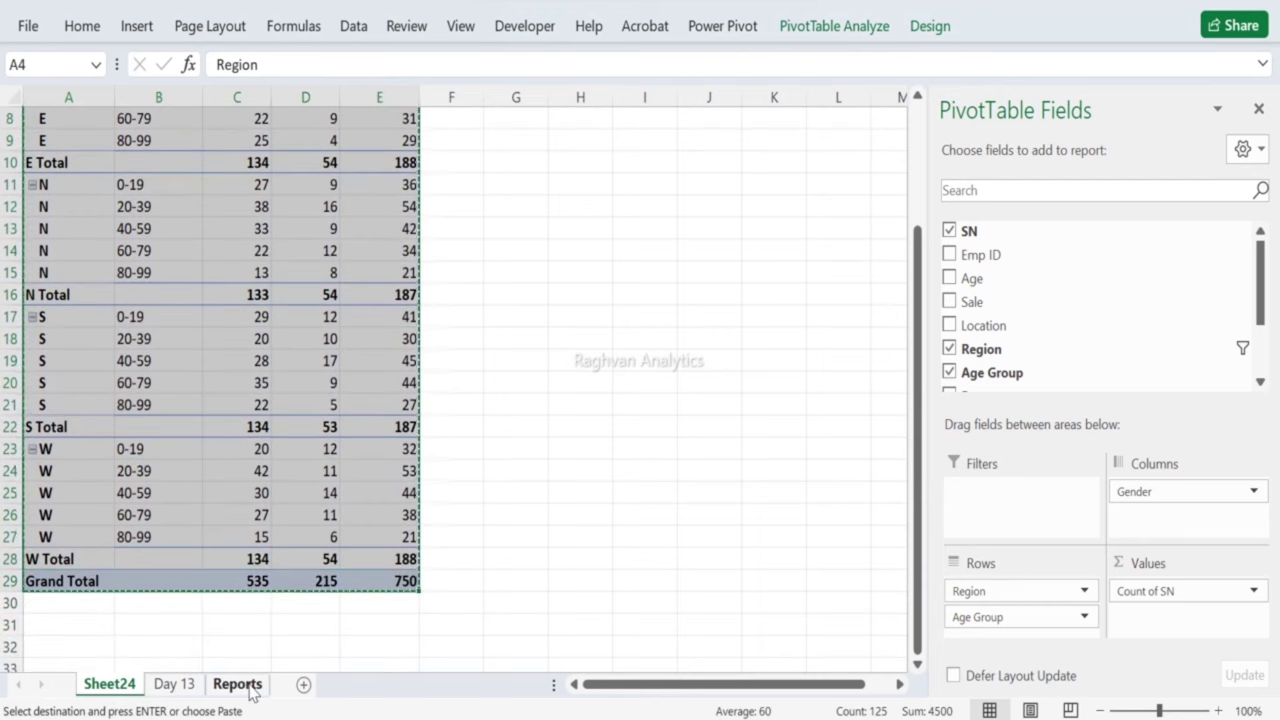
Step: Paste the subtotalled table at AE1 on Reports and widen columns AF and AI
{"action": "left_click", "coordinate": [237, 684]}
{"action": "key", "text": "Right"}
{"action": "key", "text": "Right"}
{"action": "key", "text": "Right"}
{"action": "key", "text": "Right"}
{"action": "key", "text": "Right"}
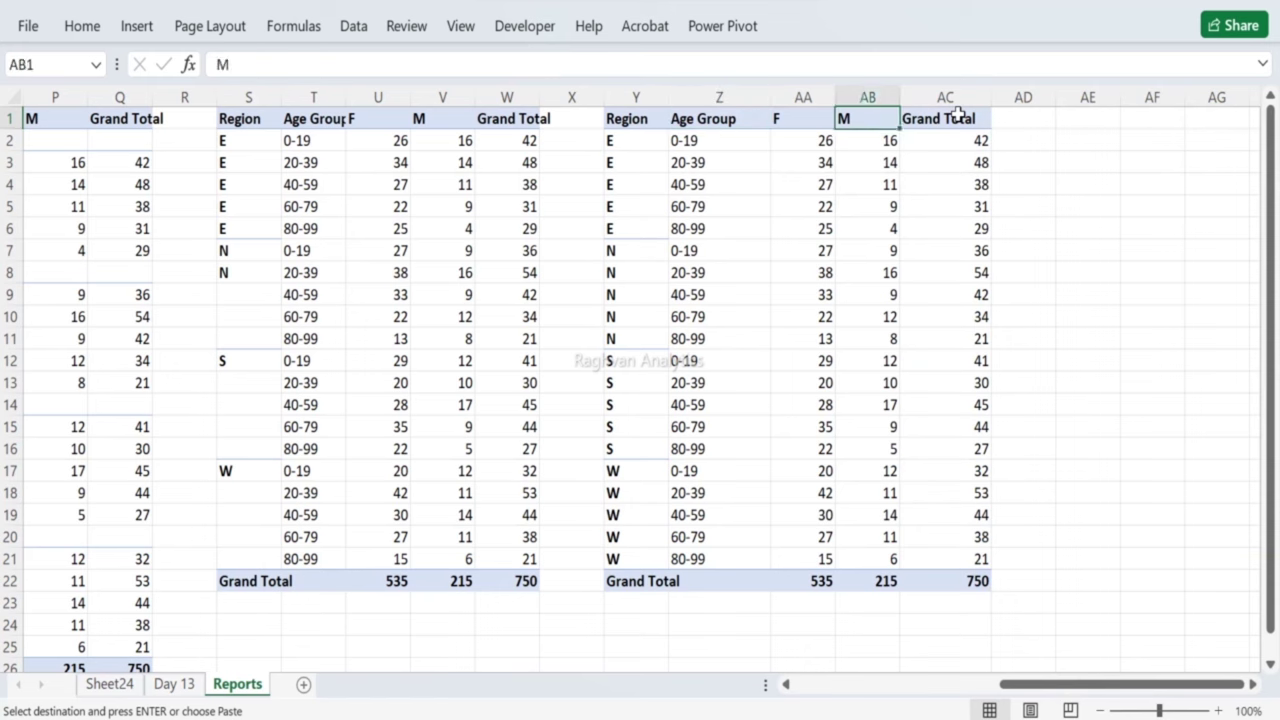
{"action": "key", "text": "ctrl+v"}
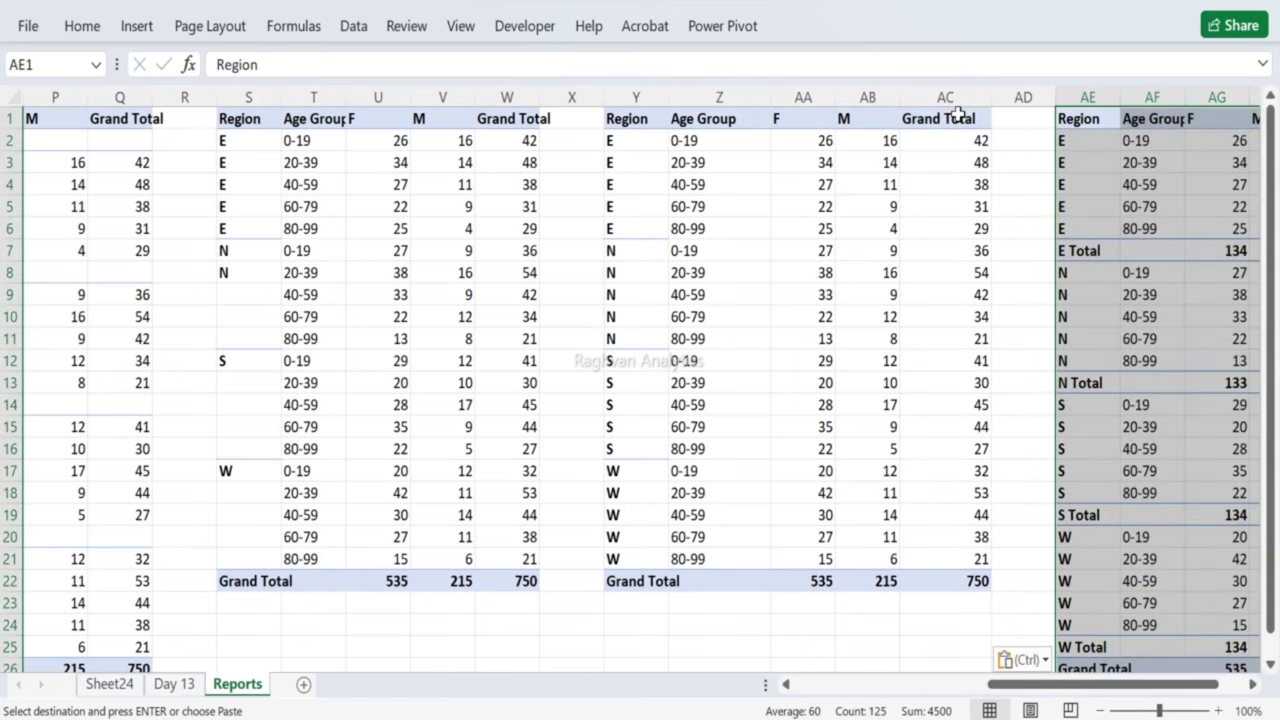
{"action": "key", "text": "Right"}
{"action": "key", "text": "Right"}
{"action": "key", "text": "Right"}
{"action": "key", "text": "Right"}
{"action": "key", "text": "Right"}
{"action": "key", "text": "Right"}
{"action": "key", "text": "Right"}
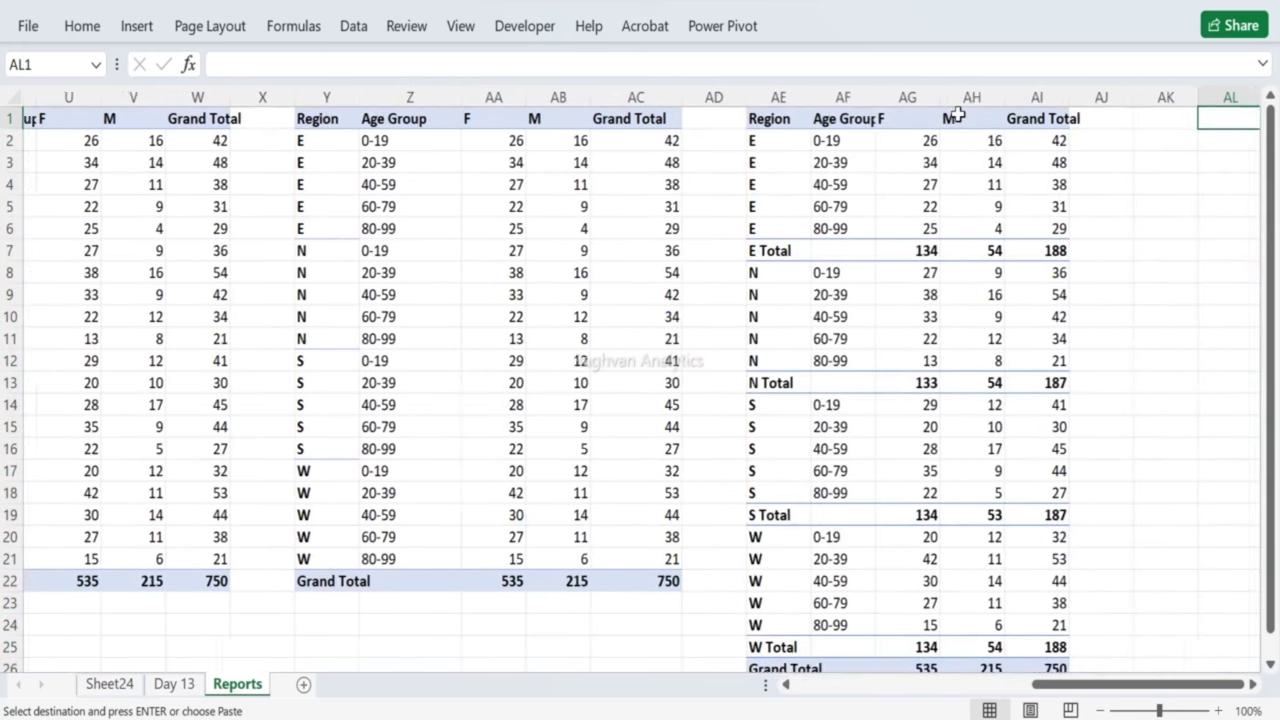
{"action": "left_click_drag", "start_coordinate": [866, 97], "coordinate": [890, 97]}
{"action": "left_click_drag", "start_coordinate": [1082, 104], "coordinate": [1109, 105]}
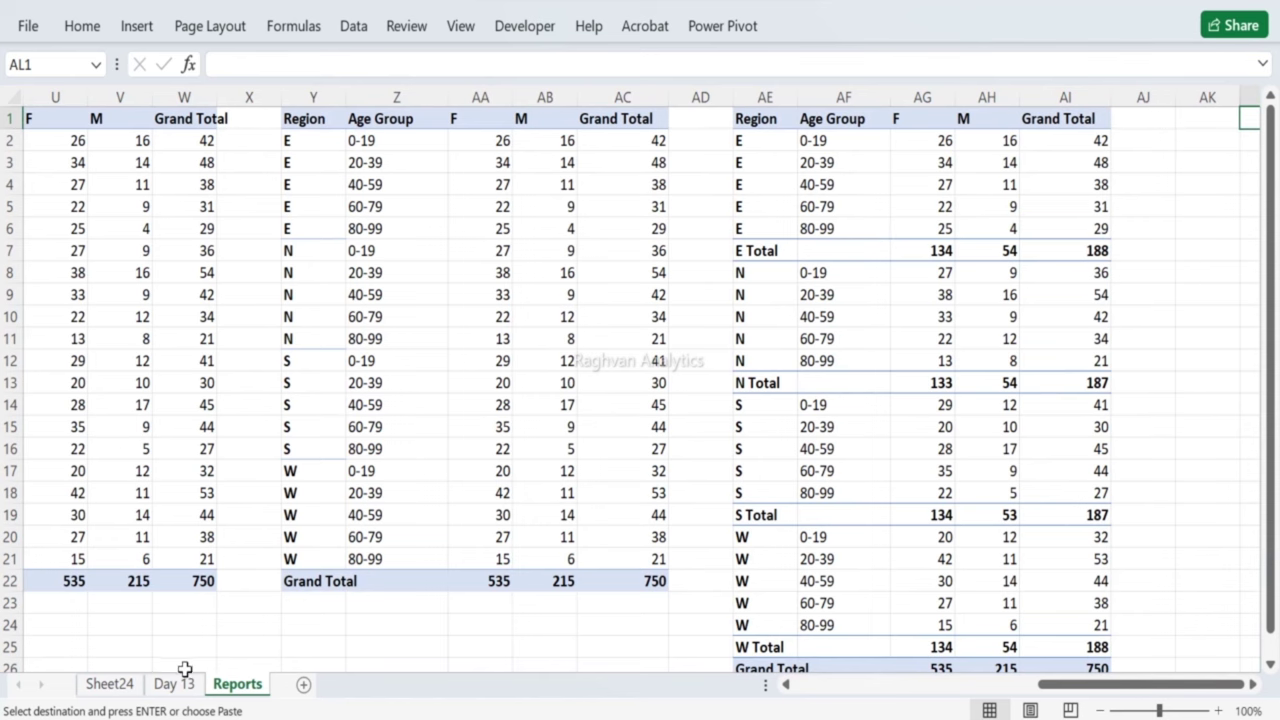
Step: Pick the Show Count of Employees task and remove Region, Age Group and Gender from the pivot
{"action": "left_click", "coordinate": [180, 684]}
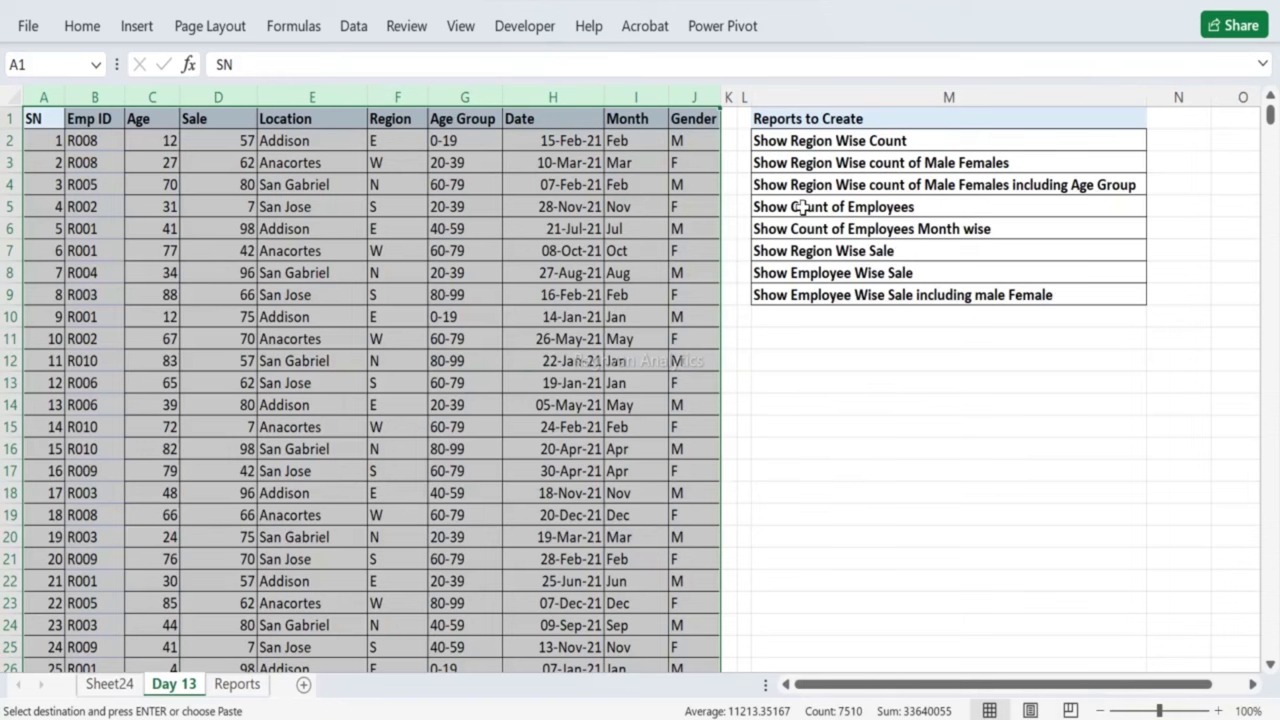
{"action": "left_click", "coordinate": [803, 206]}
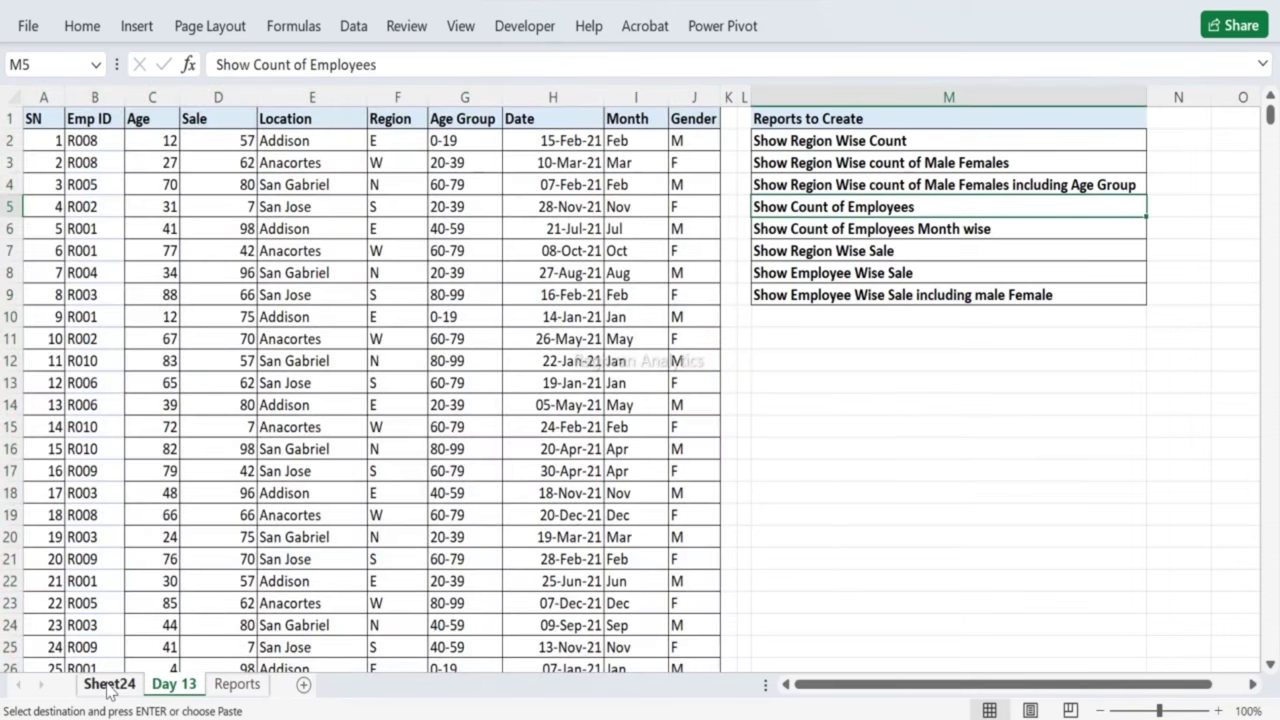
{"action": "left_click", "coordinate": [109, 684]}
{"action": "left_click_drag", "start_coordinate": [1002, 592], "coordinate": [980, 334]}
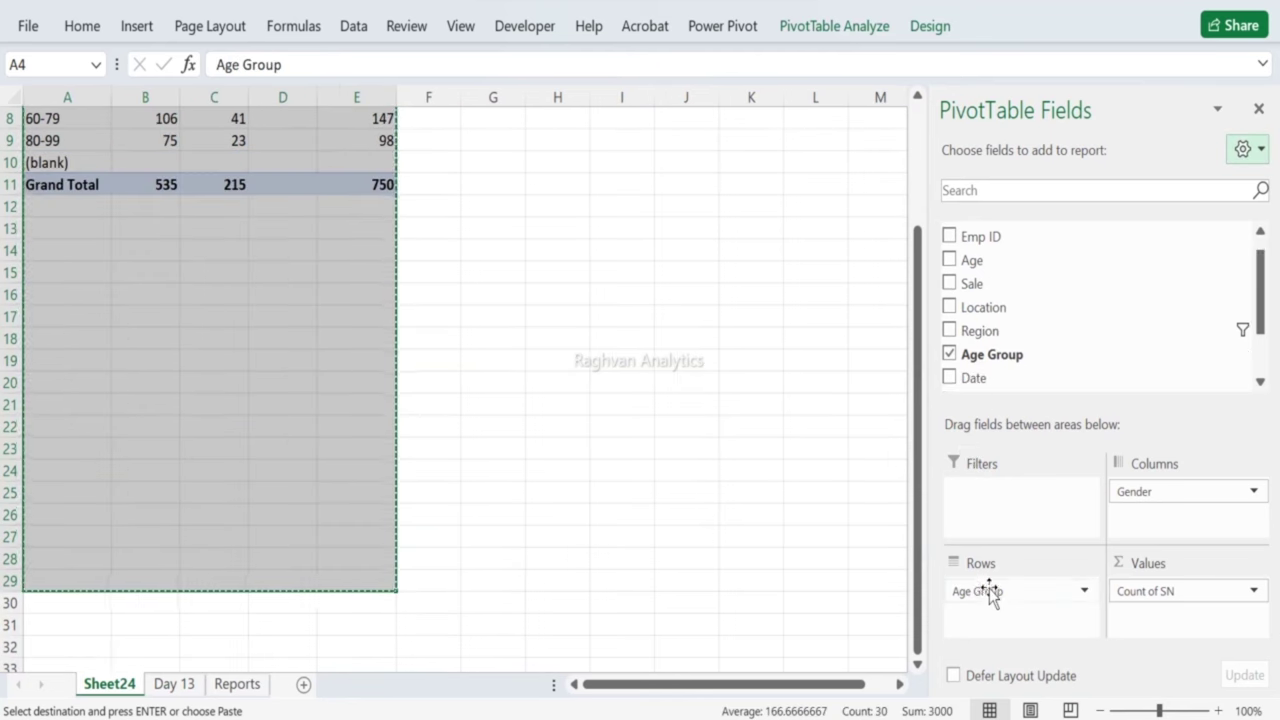
{"action": "left_click_drag", "start_coordinate": [986, 591], "coordinate": [1062, 322]}
{"action": "left_click_drag", "start_coordinate": [1138, 503], "coordinate": [1031, 314]}
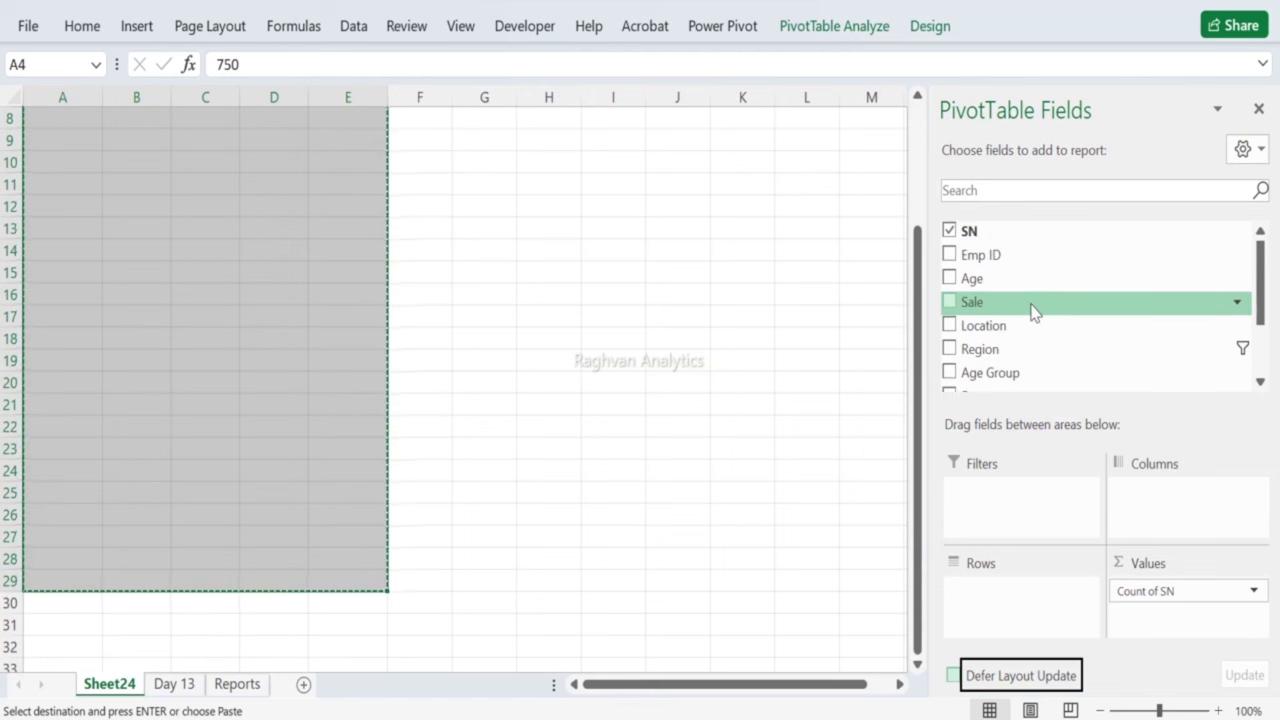
Step: Add Emp ID to the pivot rows and copy the per-employee counts, R001 to R010
{"action": "scroll", "coordinate": [1033, 311], "scroll_direction": "down", "scroll_amount": 2}
{"action": "scroll", "coordinate": [1031, 308], "scroll_direction": "up", "scroll_amount": 2}
{"action": "left_click_drag", "start_coordinate": [1029, 258], "coordinate": [1008, 588]}
{"action": "left_click", "coordinate": [357, 272]}
{"action": "left_click_drag", "start_coordinate": [47, 140], "coordinate": [152, 405]}
{"action": "key", "text": "ctrl+c"}
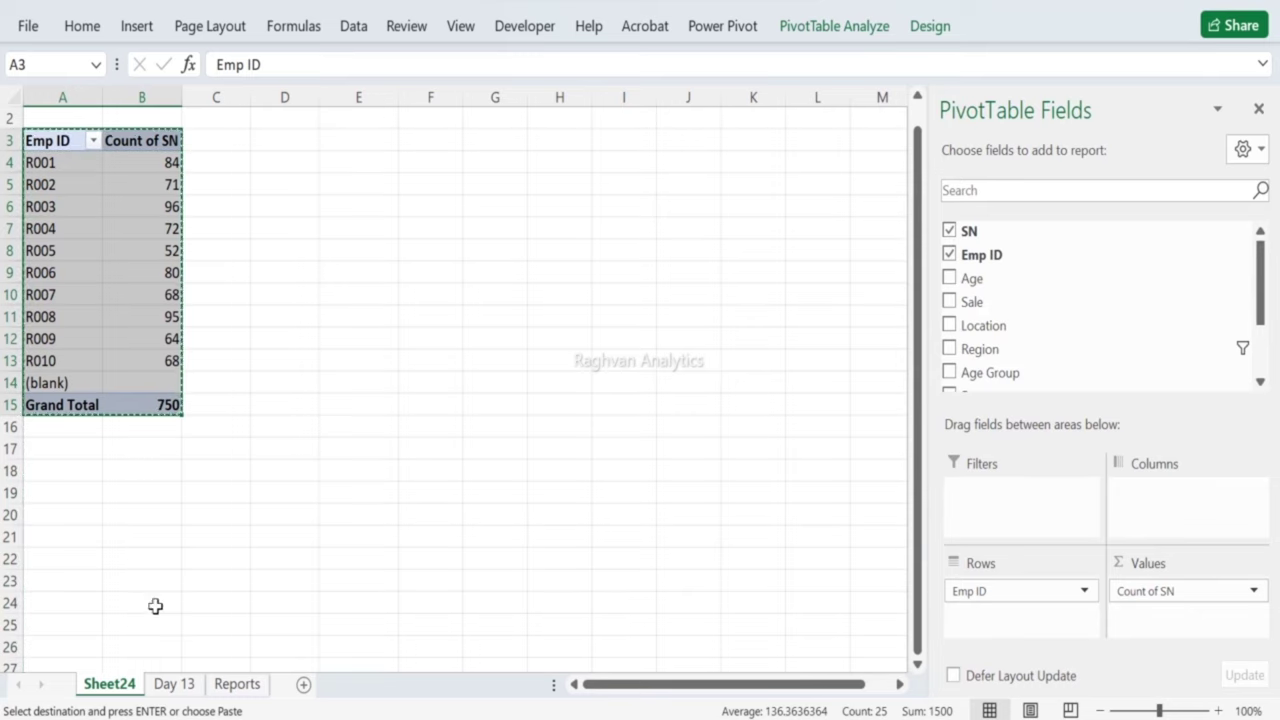
{"action": "left_click", "coordinate": [172, 684]}
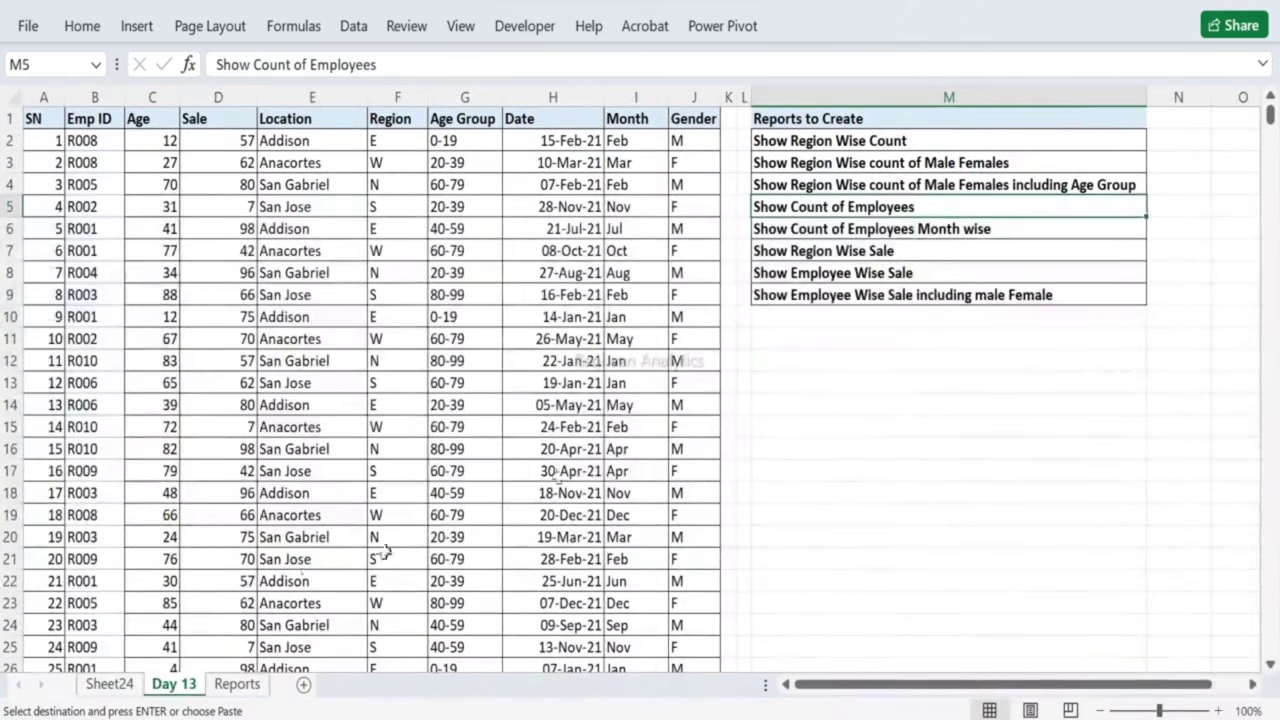
{"action": "left_click", "coordinate": [234, 684]}
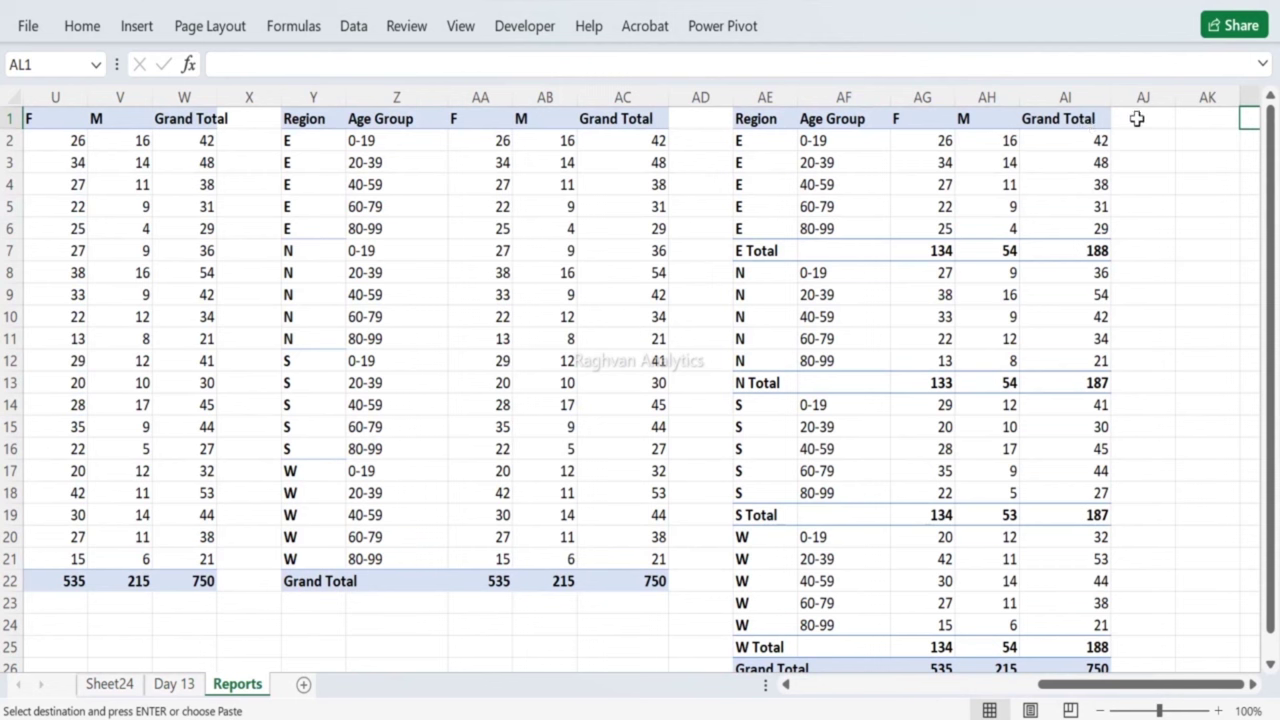
Step: Paste Special the per-employee counts at AK1 as values only
{"action": "left_click", "coordinate": [1178, 118]}
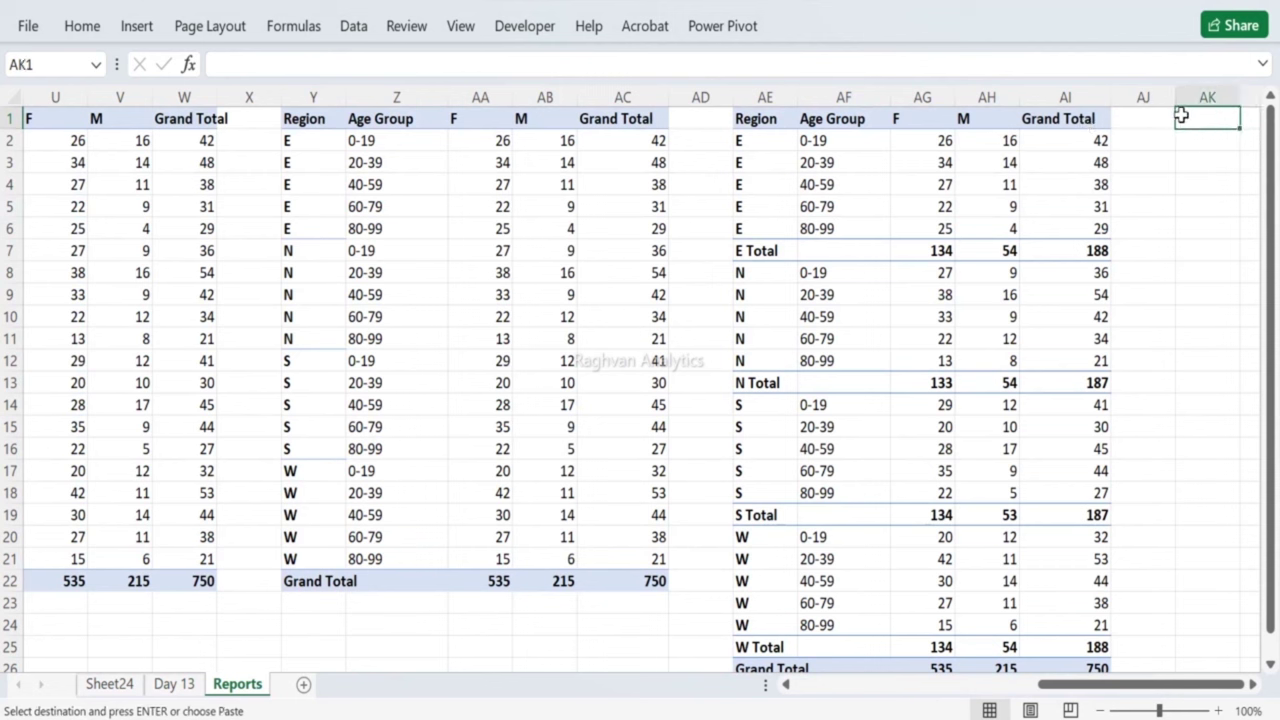
{"action": "right_click", "coordinate": [1183, 120]}
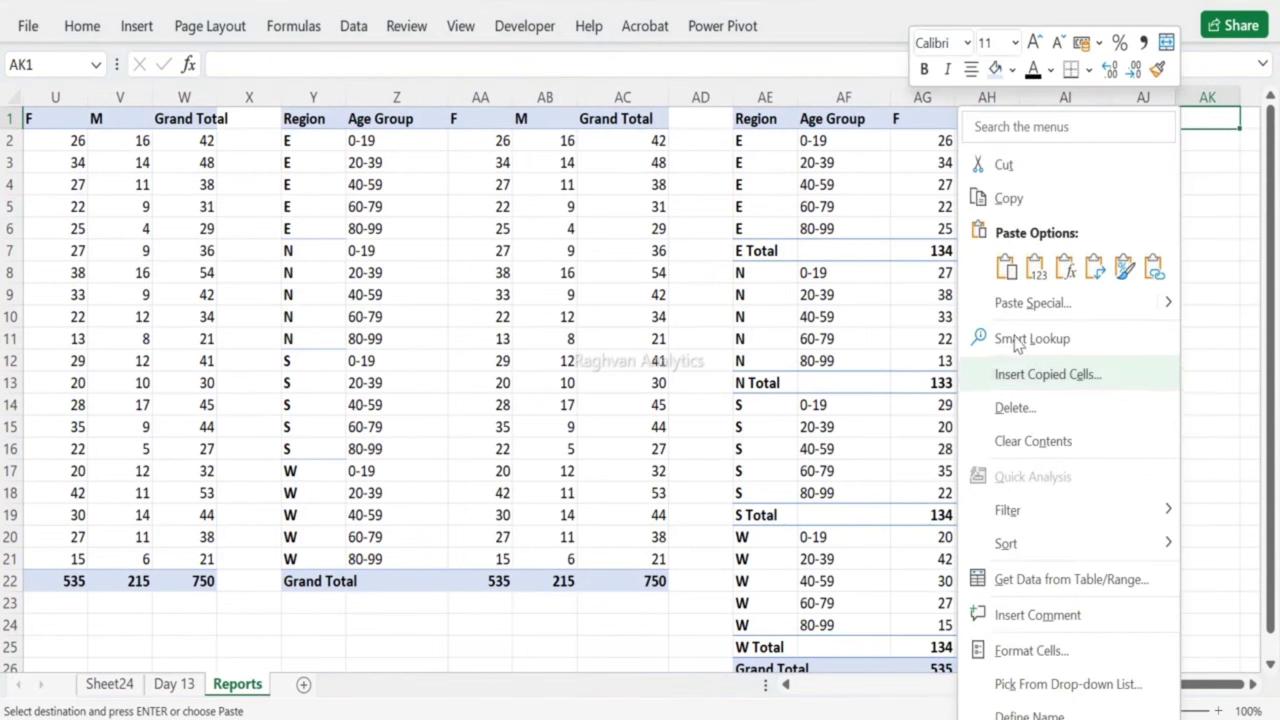
{"action": "left_click", "coordinate": [1030, 303]}
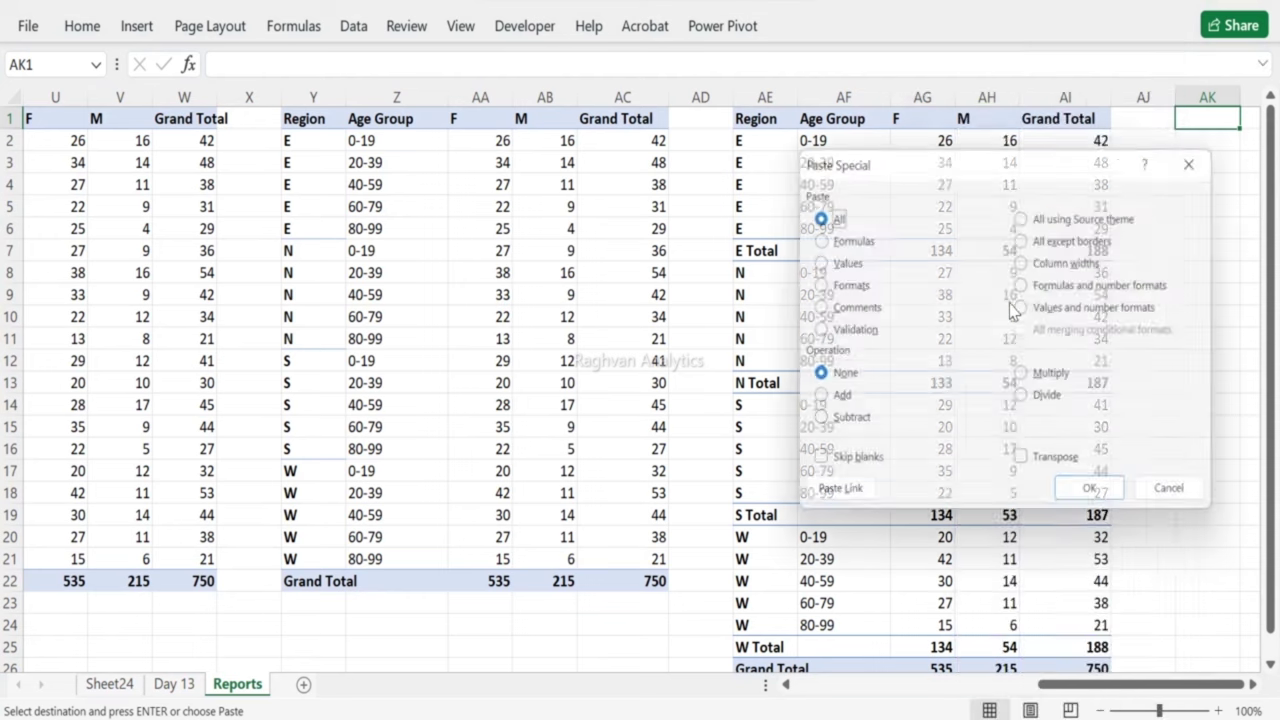
{"action": "left_click", "coordinate": [840, 261]}
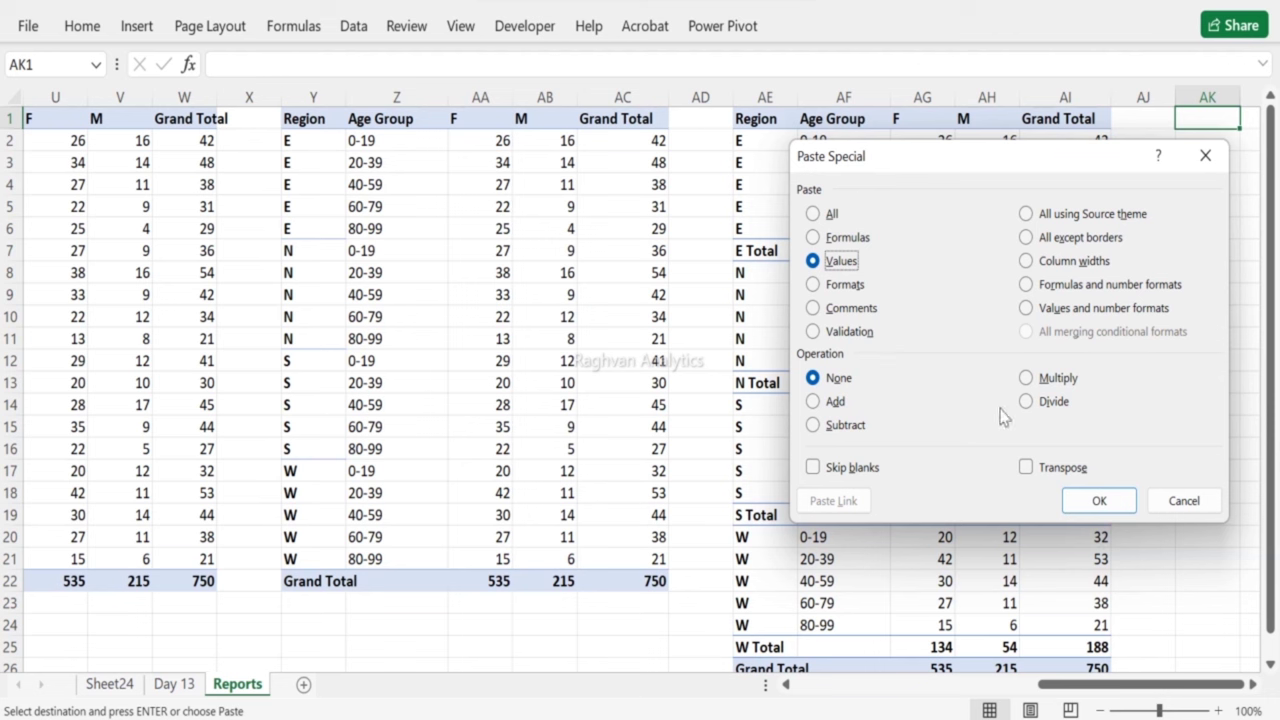
{"action": "left_click", "coordinate": [814, 286]}
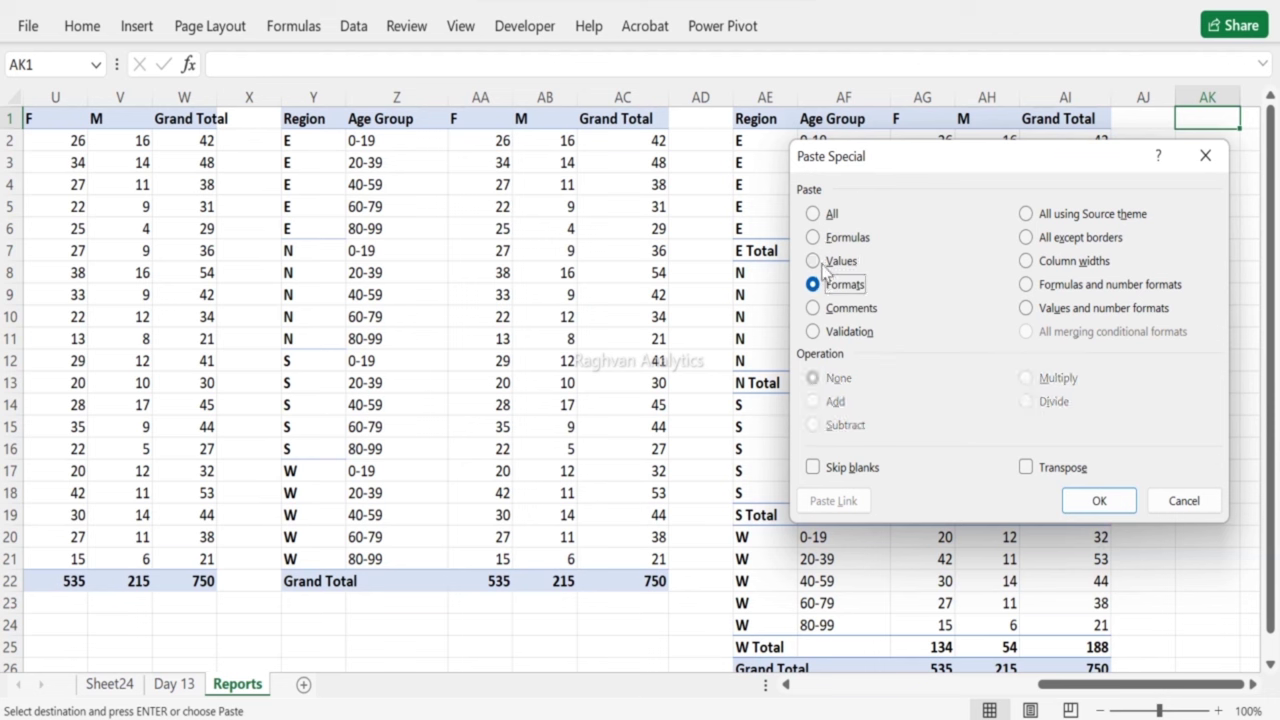
{"action": "left_click", "coordinate": [822, 262]}
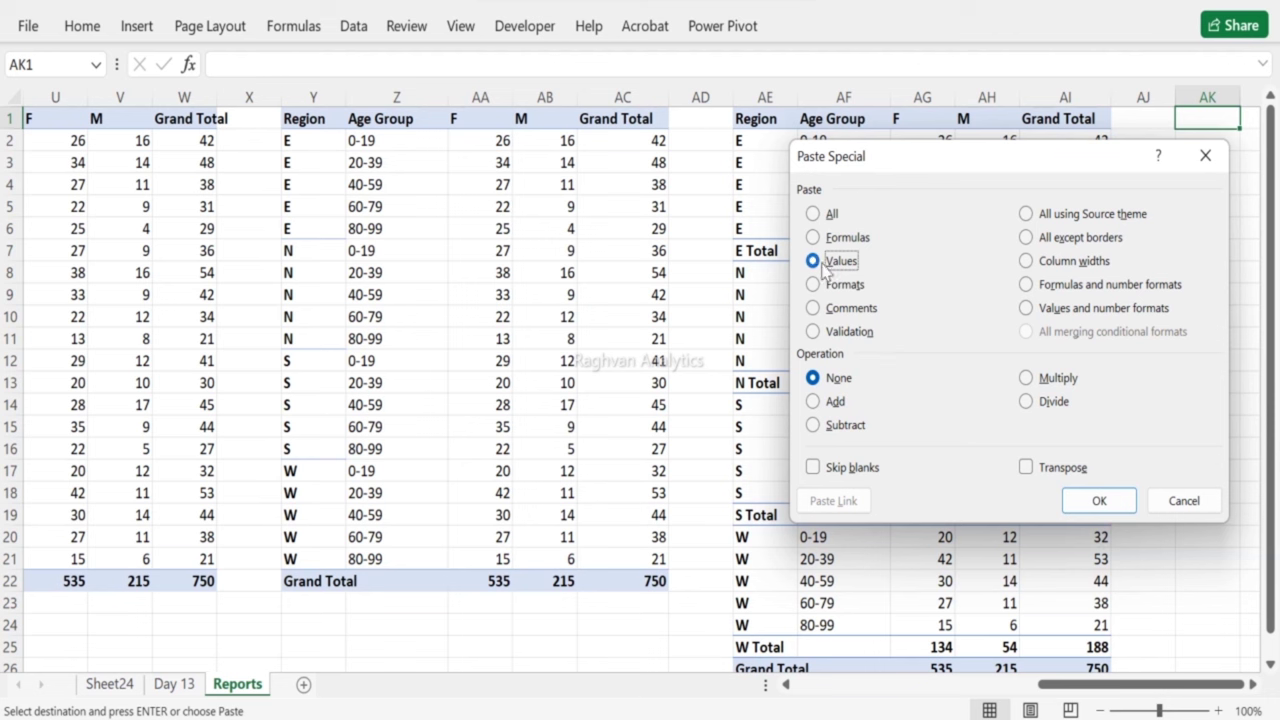
{"action": "left_click", "coordinate": [1102, 502]}
Step: Copy the Grand Total row over the (blank) row to remove it
{"action": "left_click_drag", "start_coordinate": [1210, 118], "coordinate": [857, 366]}
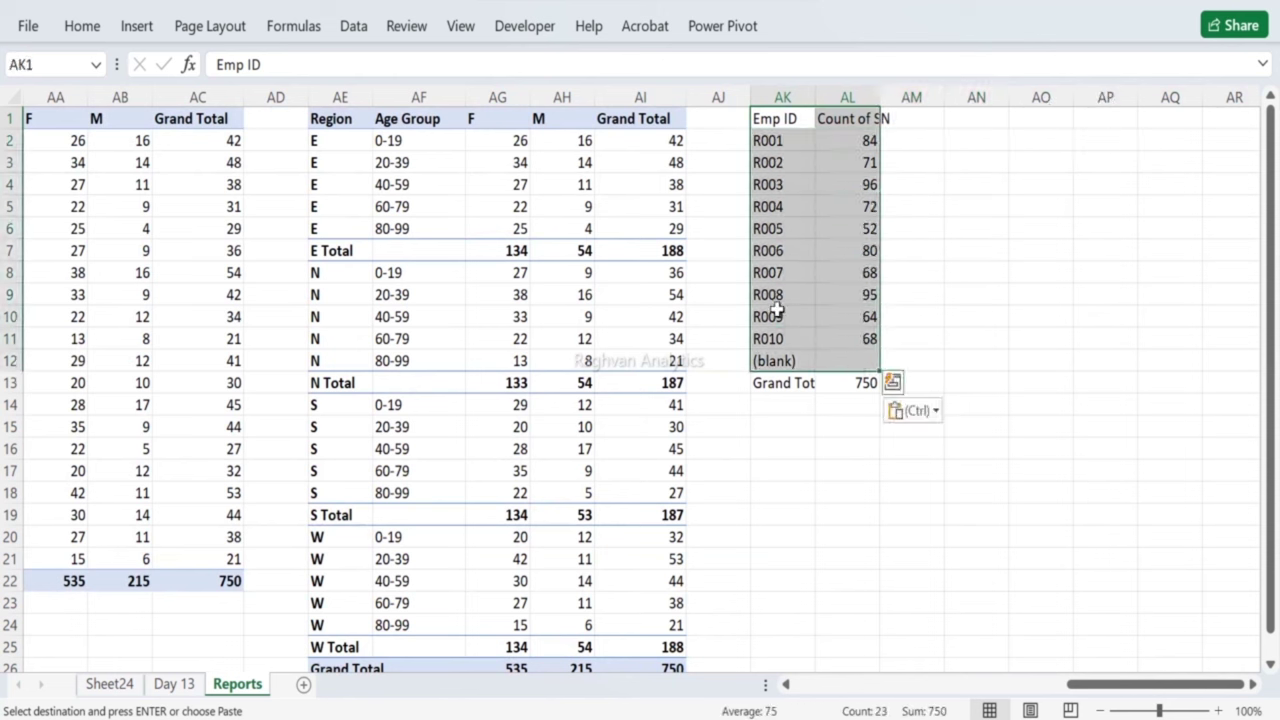
{"action": "left_click_drag", "start_coordinate": [780, 383], "coordinate": [857, 388]}
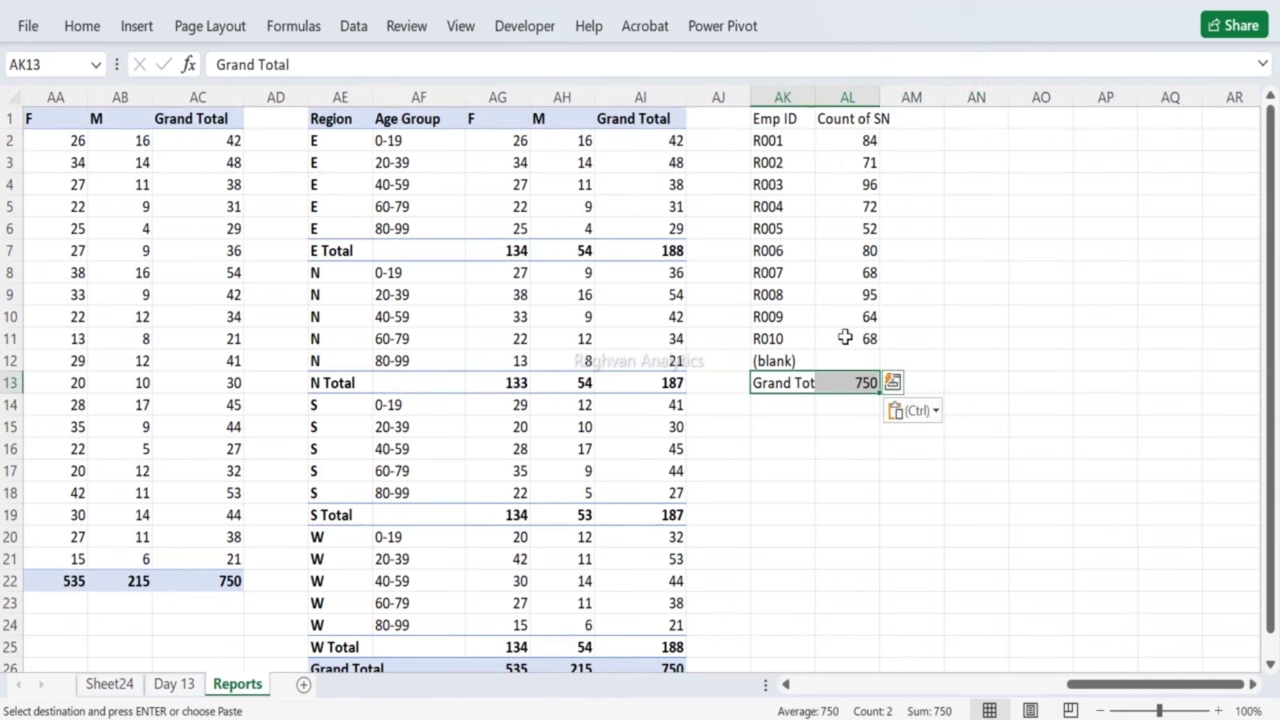
{"action": "key", "text": "ctrl+c"}
{"action": "left_click", "coordinate": [785, 362]}
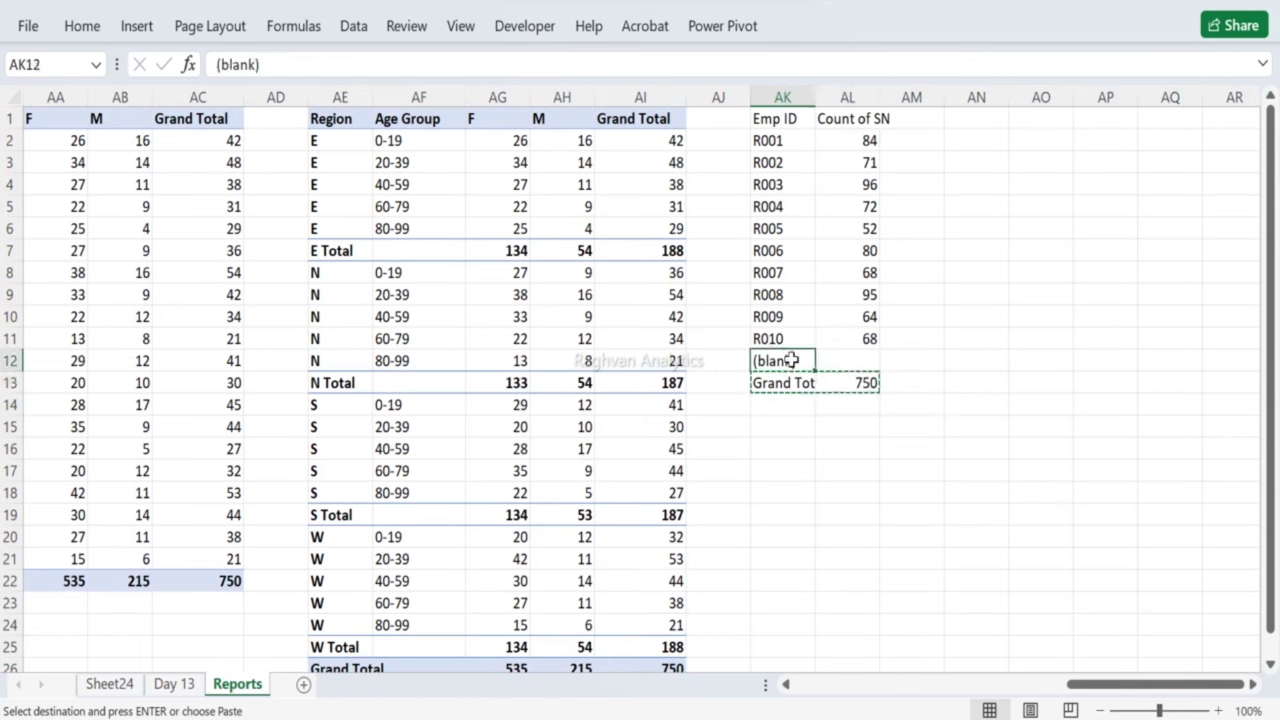
{"action": "key", "text": "Return"}
Step: Rename the AL1 header to Count of Employees and widen columns AK and AL
{"action": "left_click_drag", "start_coordinate": [814, 97], "coordinate": [919, 119]}
{"action": "double_click", "coordinate": [895, 119]}
{"action": "type", "text": "Employees"}
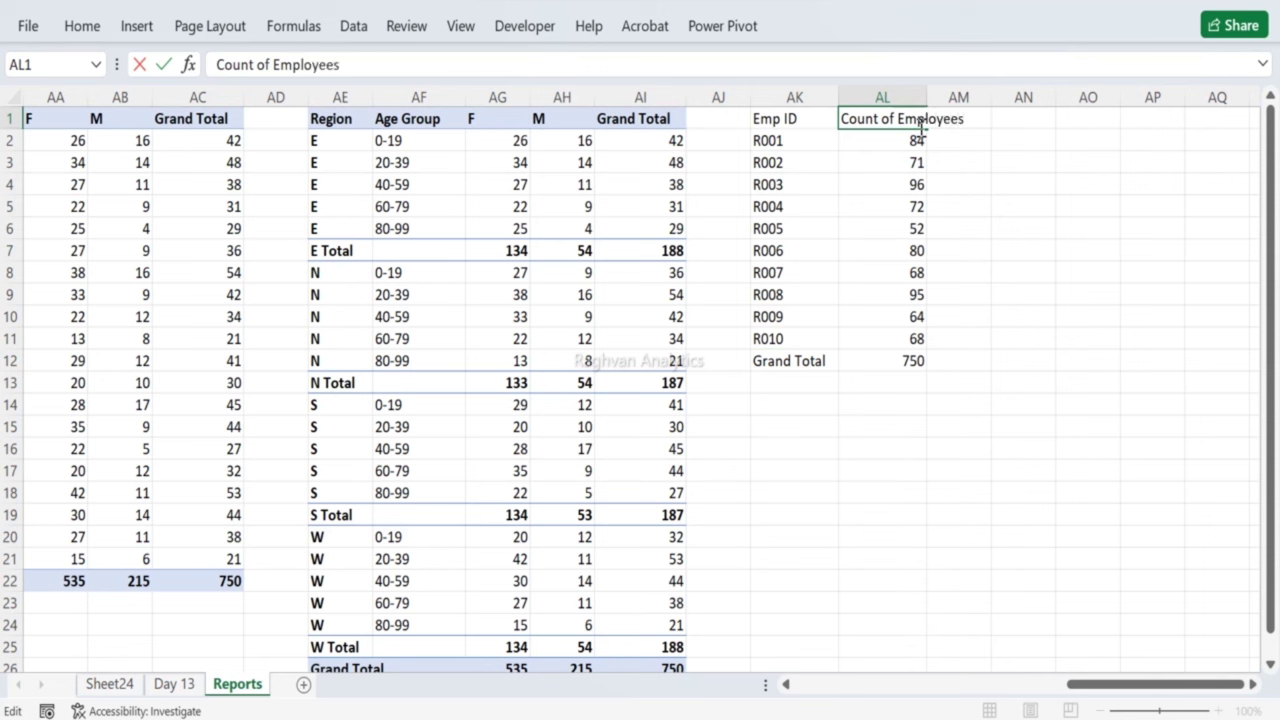
{"action": "left_click", "coordinate": [920, 138]}
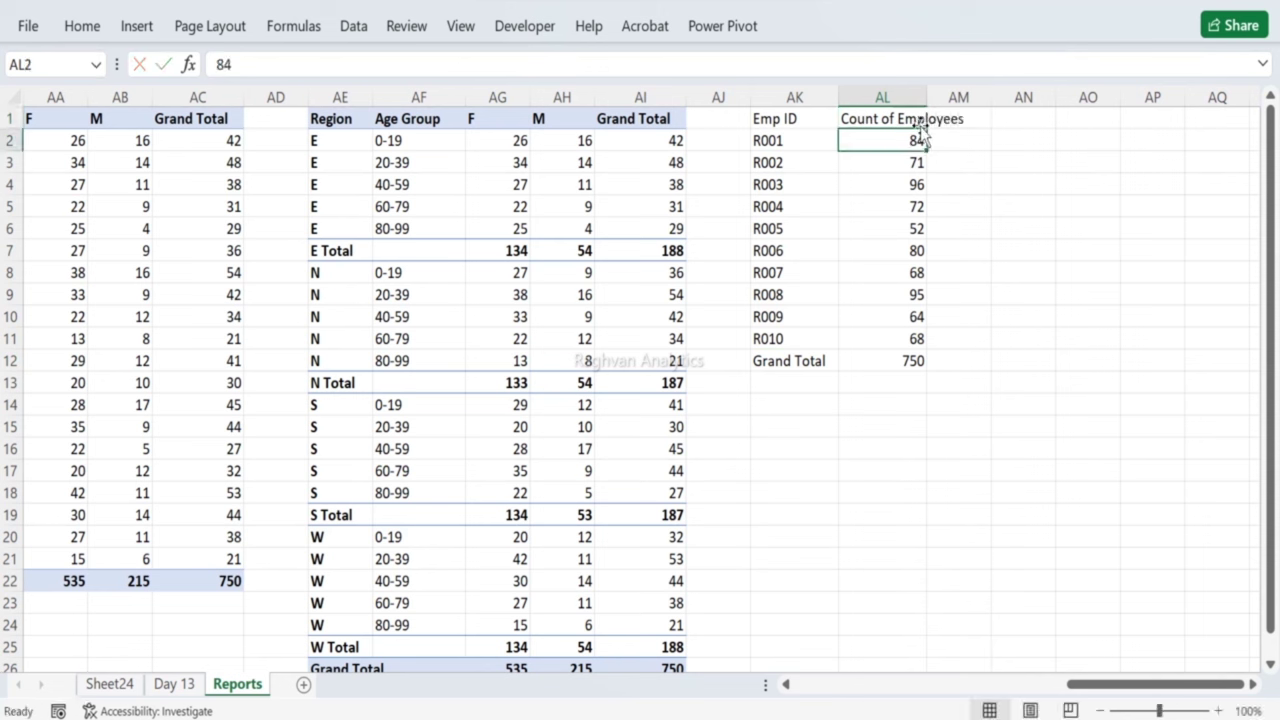
{"action": "left_click_drag", "start_coordinate": [926, 97], "coordinate": [991, 100]}
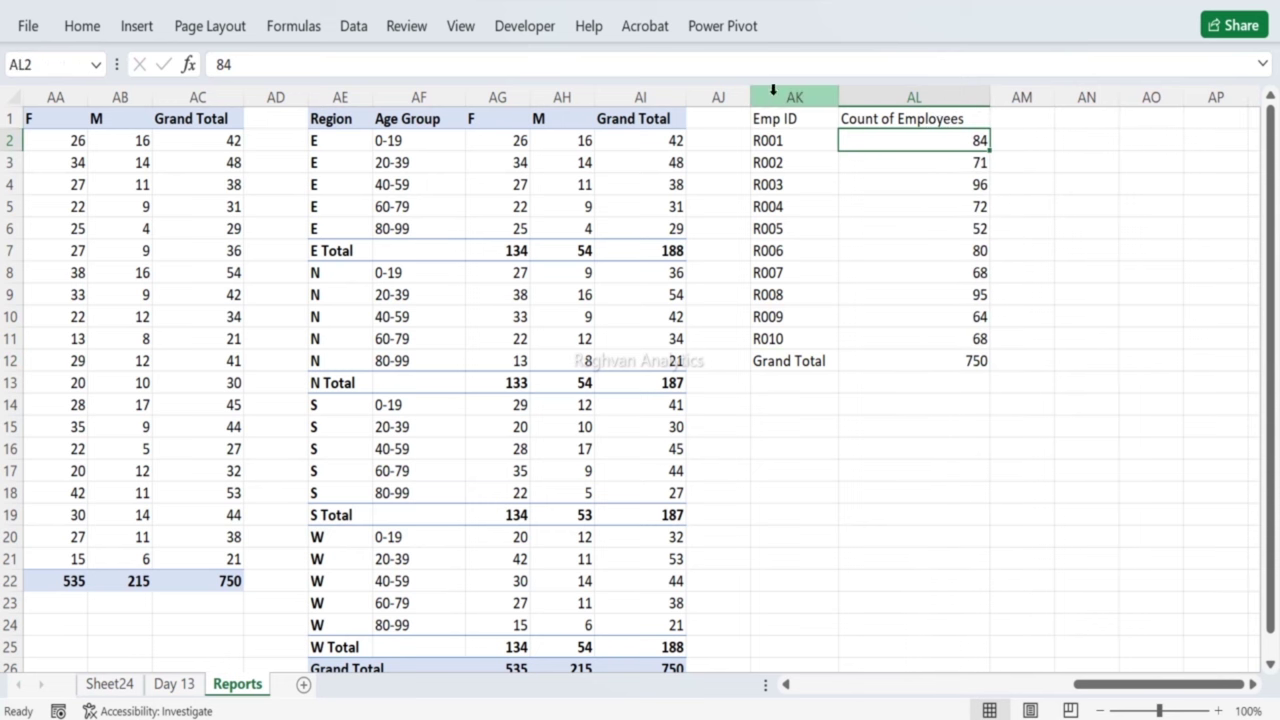
Step: Add All Borders to AK1:AL12 and bold the Grand Total row AK12:AL12
{"action": "left_click_drag", "start_coordinate": [783, 118], "coordinate": [909, 340]}
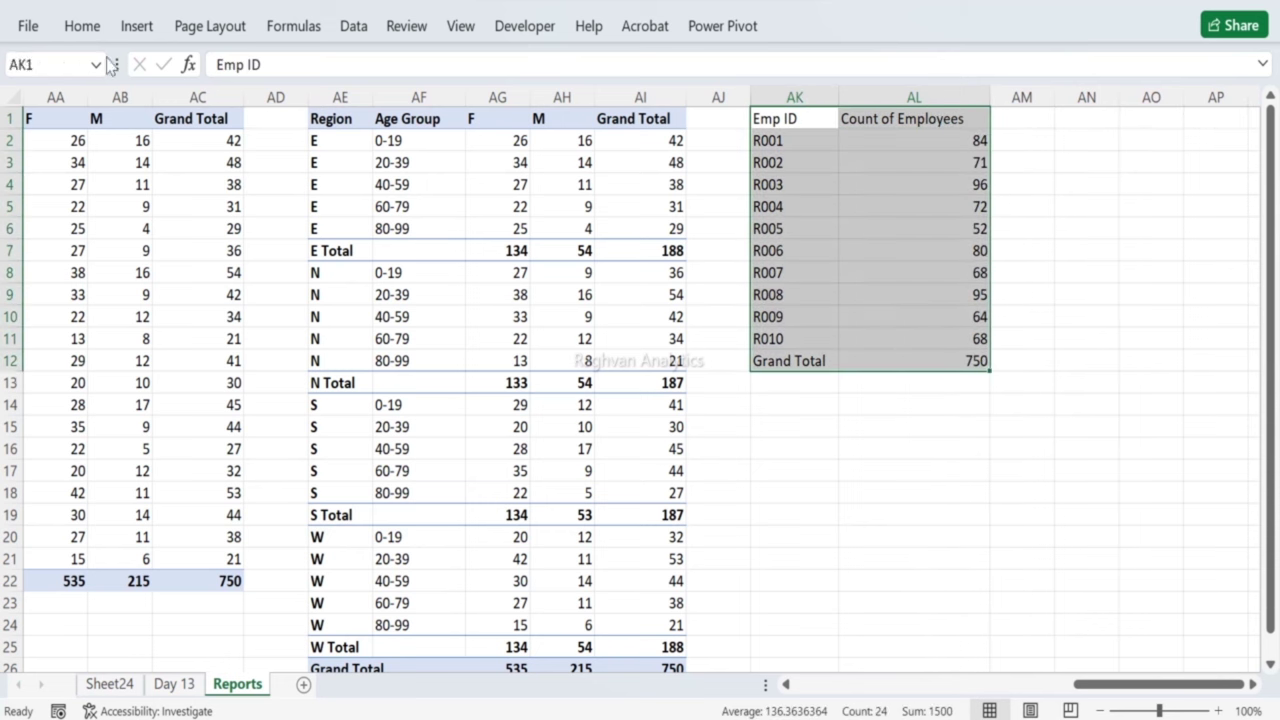
{"action": "left_click", "coordinate": [86, 28]}
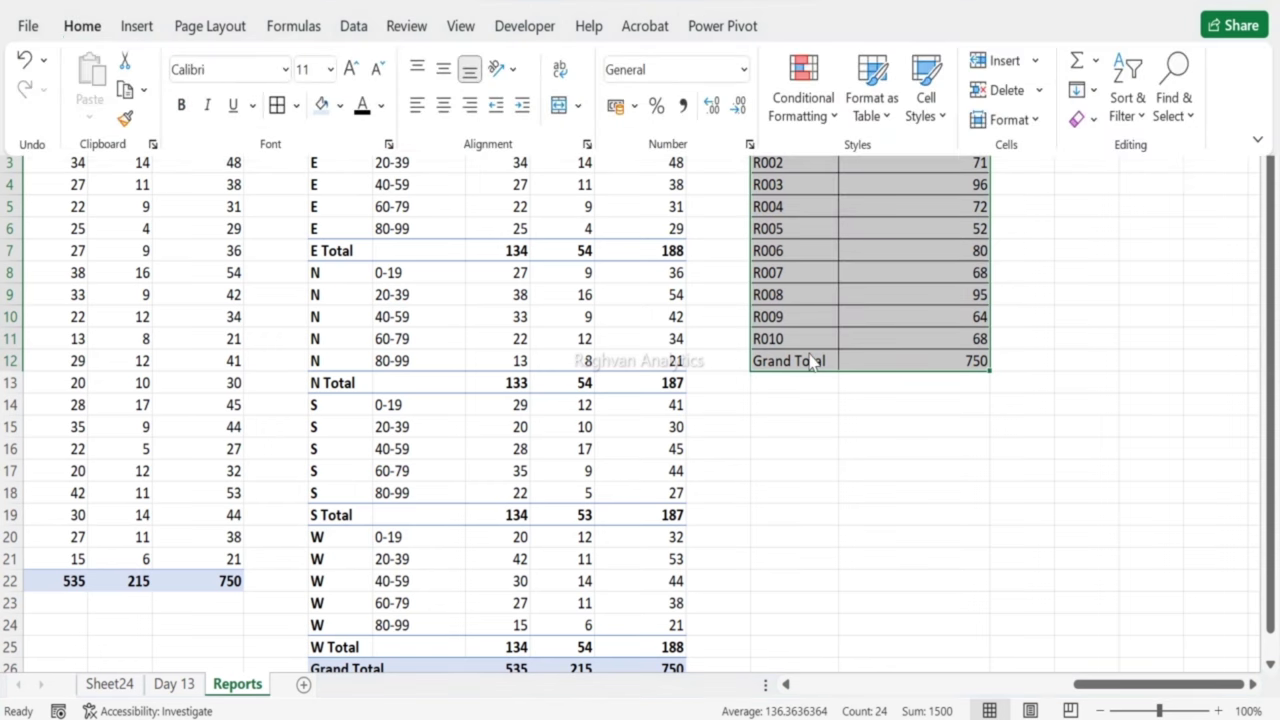
{"action": "left_click_drag", "start_coordinate": [812, 362], "coordinate": [926, 366]}
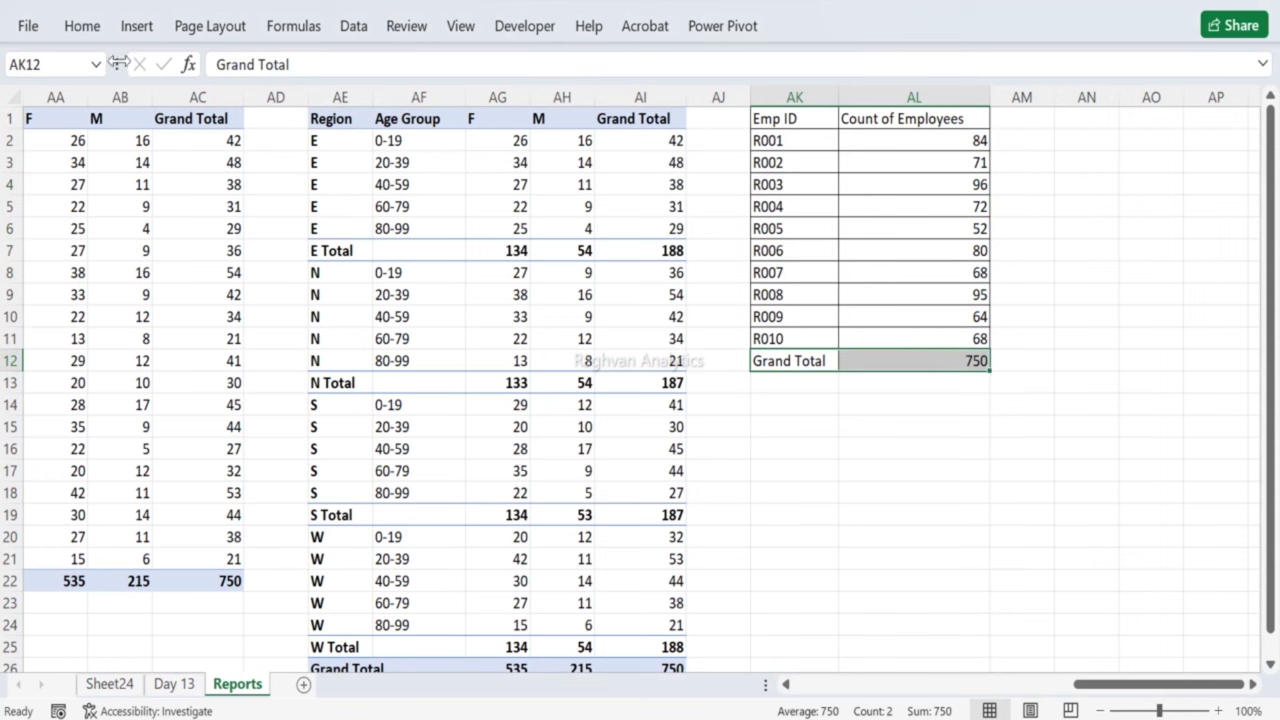
{"action": "left_click", "coordinate": [90, 30]}
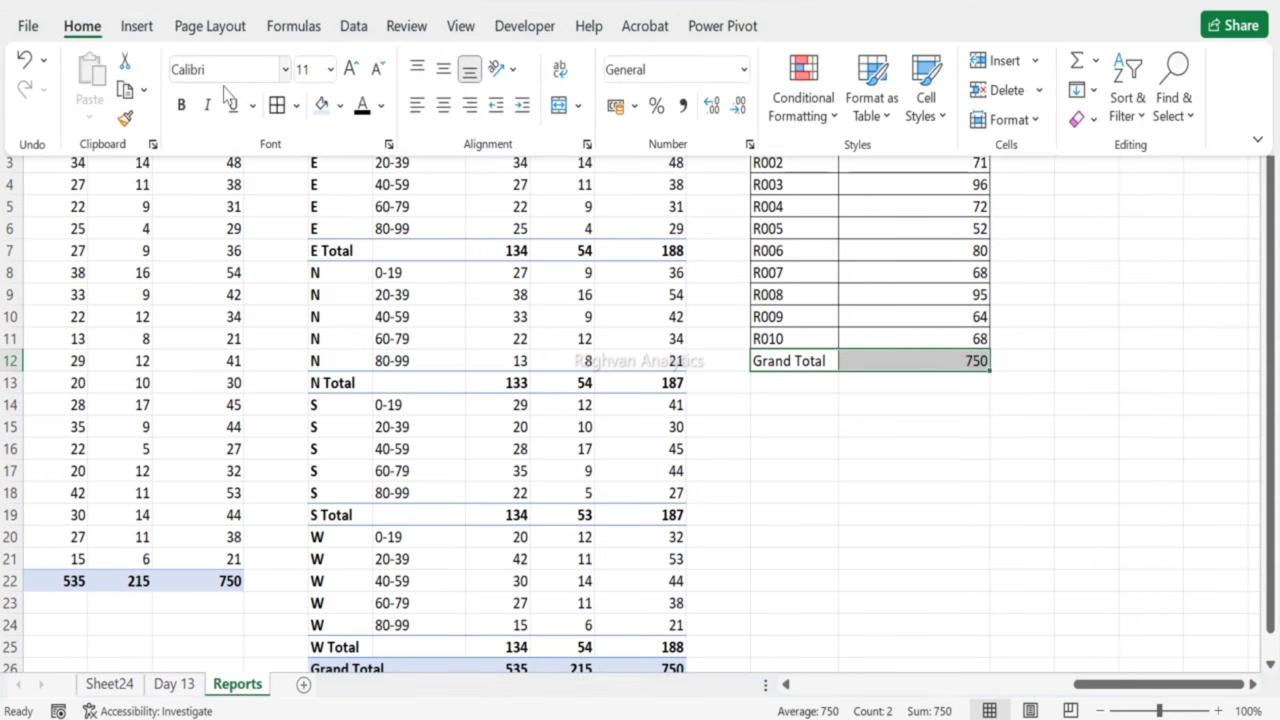
{"action": "left_click", "coordinate": [184, 106]}
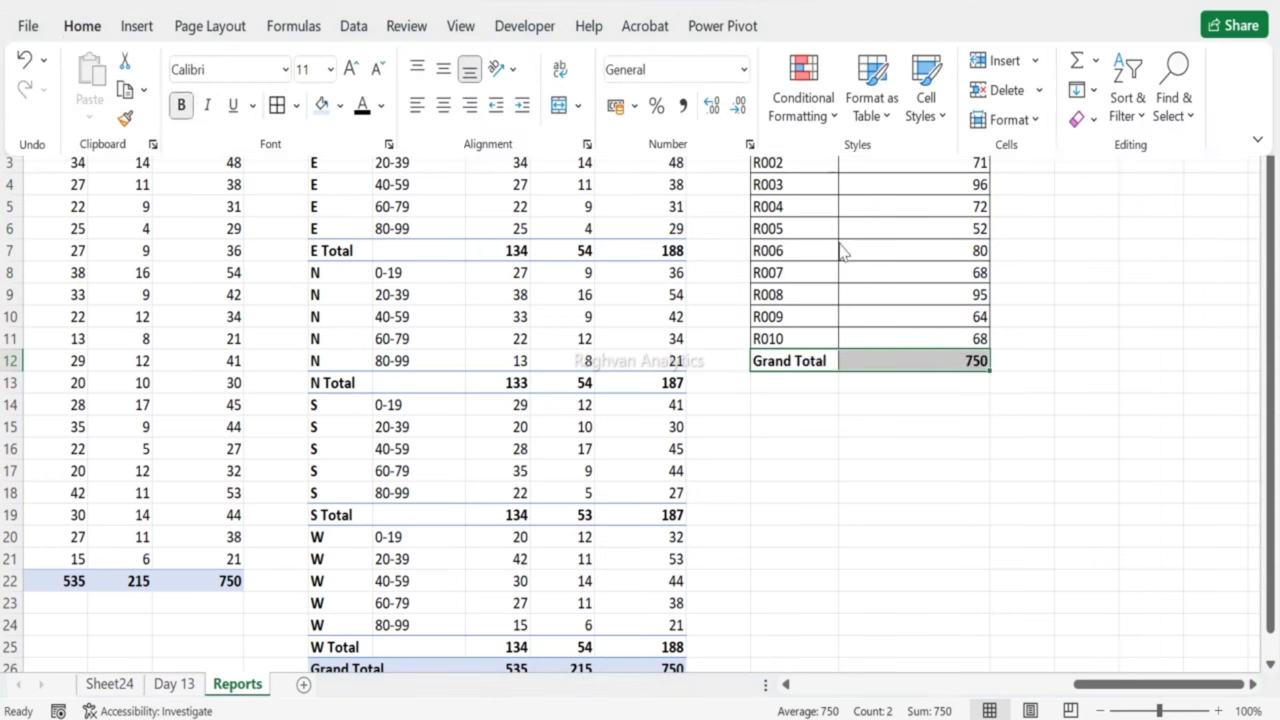
{"action": "left_click", "coordinate": [839, 248]}
Step: Bold the AK1:AL1 header row of the employee count table
{"action": "left_click_drag", "start_coordinate": [762, 118], "coordinate": [945, 116]}
{"action": "left_click", "coordinate": [82, 26]}
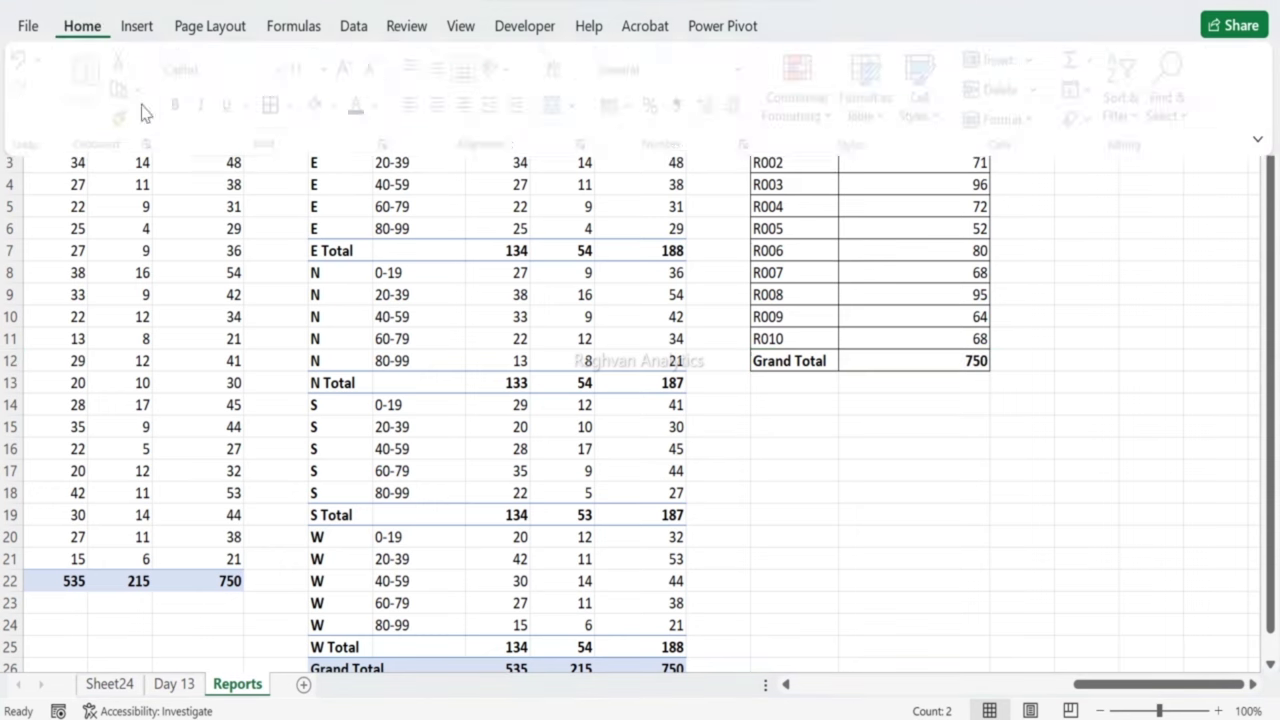
{"action": "left_click", "coordinate": [179, 106]}
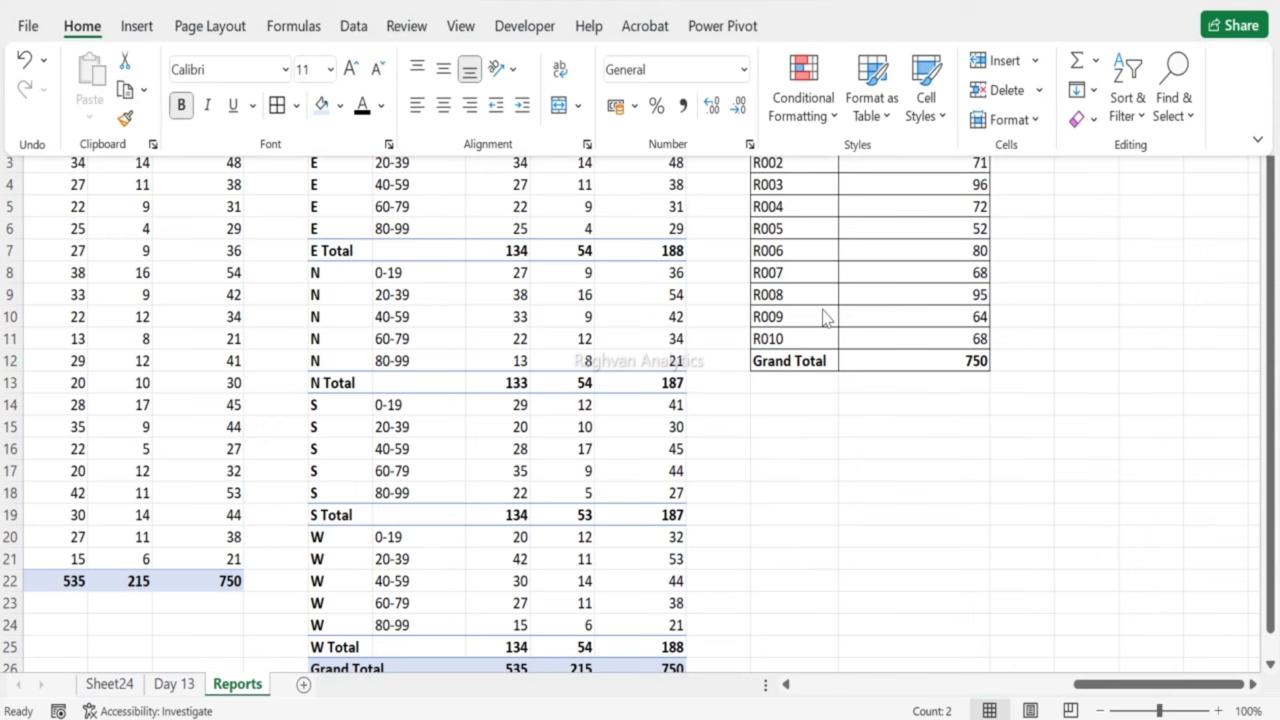
{"action": "left_click", "coordinate": [178, 688]}
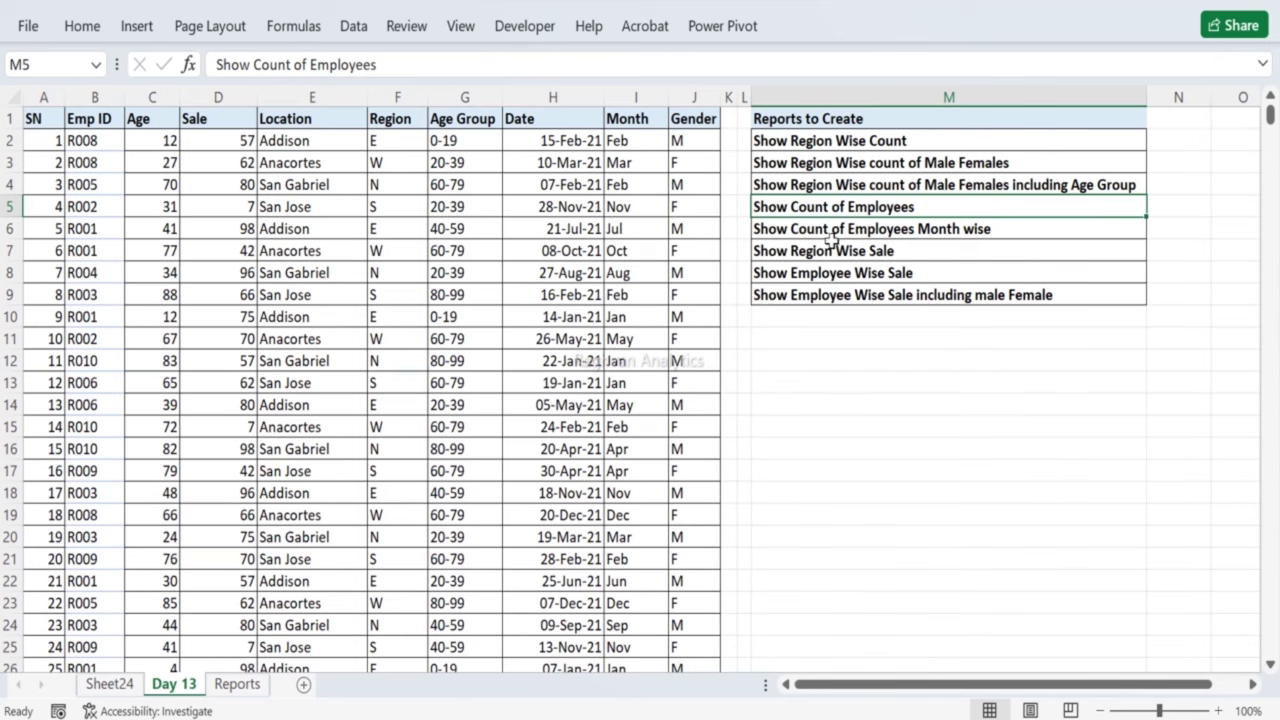
Step: Add Month to the Sheet24 pivot columns to spread each Emp ID's counts by month
{"action": "left_click", "coordinate": [133, 686]}
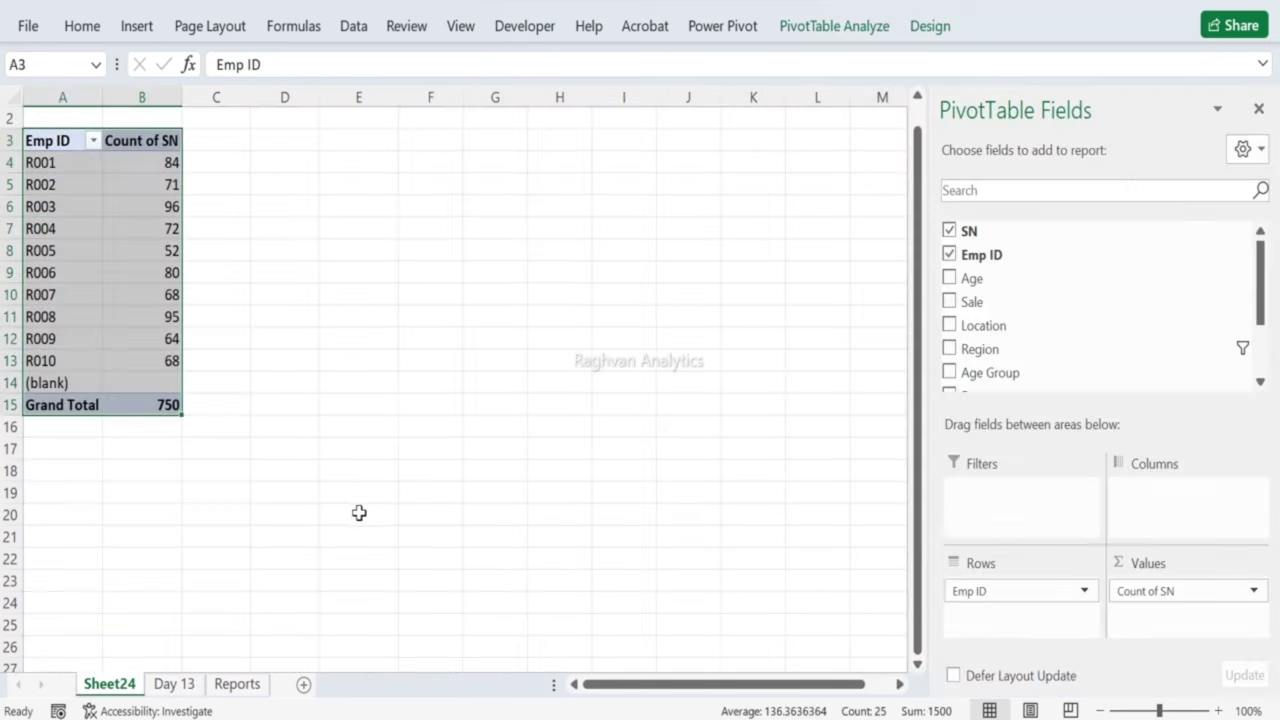
{"action": "scroll", "coordinate": [1090, 308], "scroll_direction": "down", "scroll_amount": 3}
{"action": "left_click_drag", "start_coordinate": [1074, 325], "coordinate": [1183, 508]}
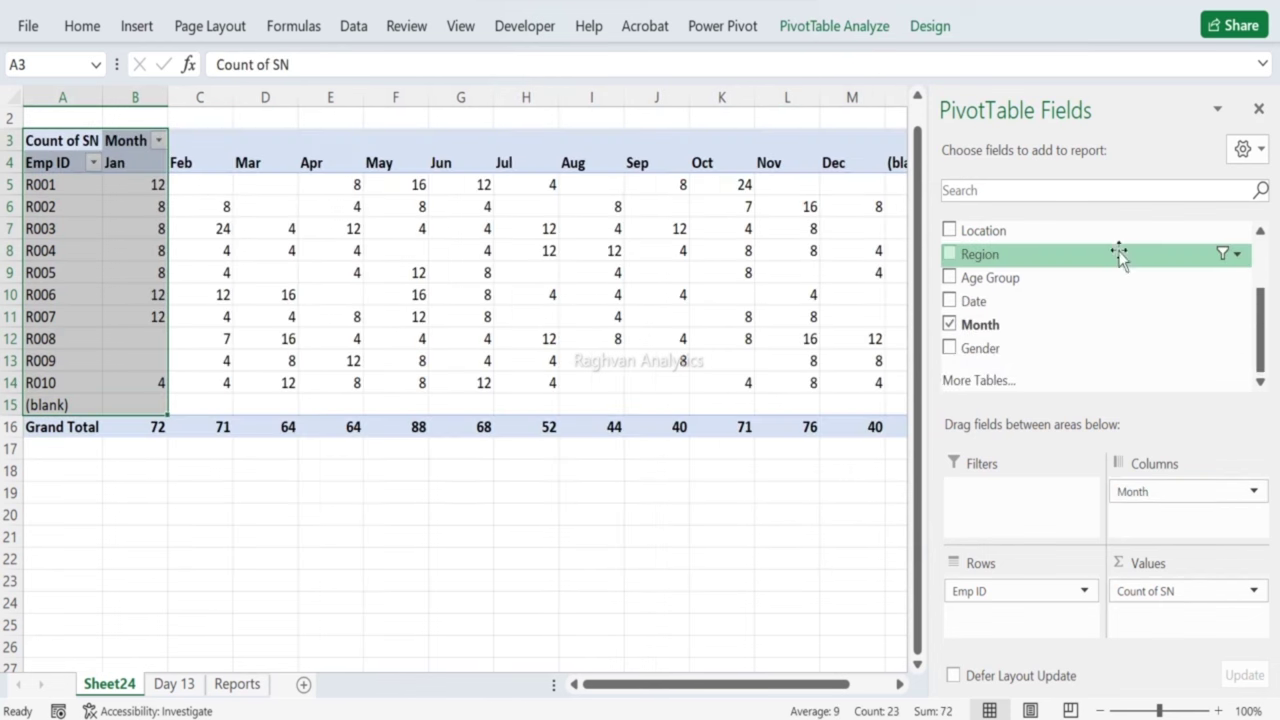
{"action": "left_click_drag", "start_coordinate": [77, 168], "coordinate": [777, 415]}
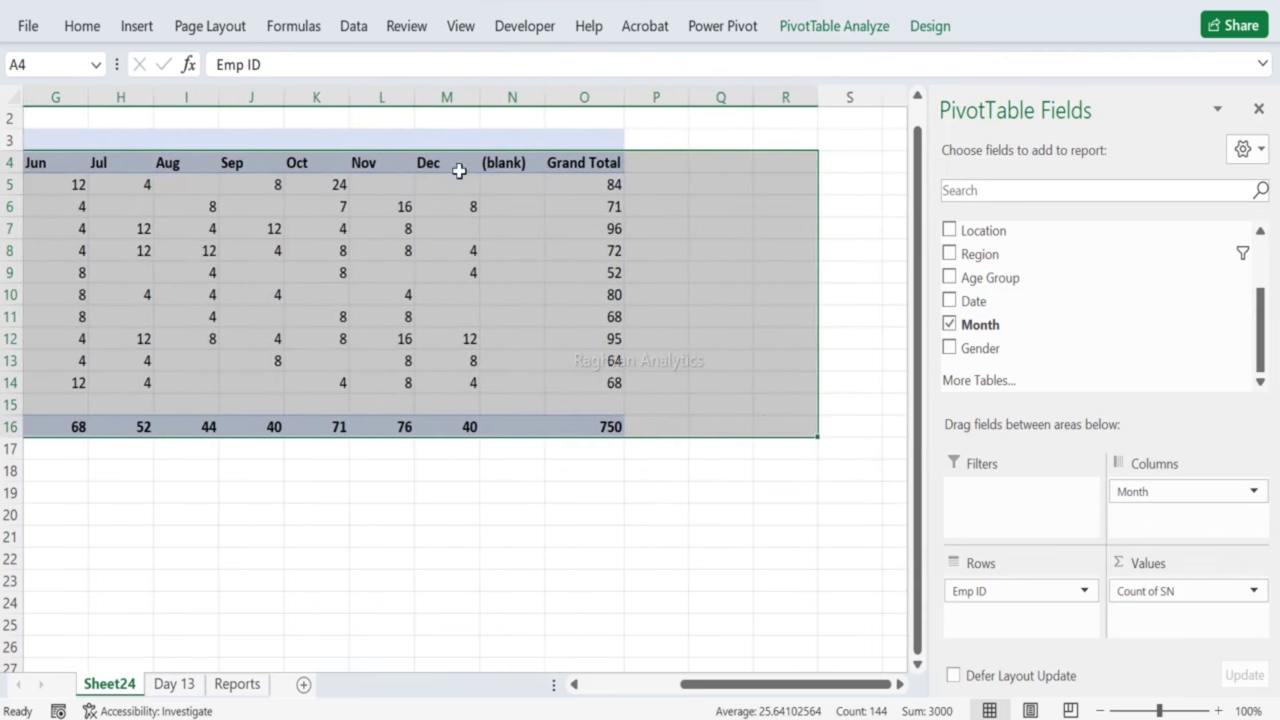
Step: Filter out the (blank) month and copy the Jan–Dec employee count table
{"action": "left_click", "coordinate": [527, 162]}
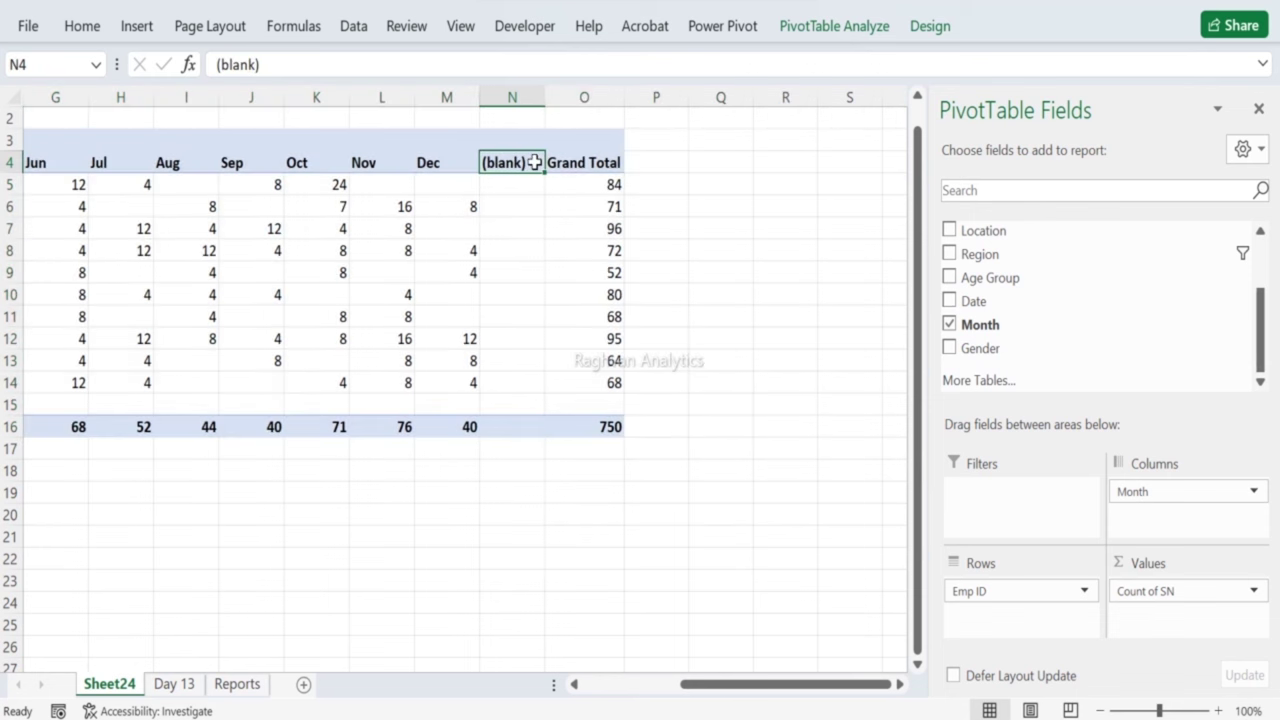
{"action": "key", "text": "Left"}
{"action": "key", "text": "Left"}
{"action": "key", "text": "Left"}
{"action": "key", "text": "Left"}
{"action": "key", "text": "Left"}
{"action": "key", "text": "Left"}
{"action": "key", "text": "Left"}
{"action": "key", "text": "Left"}
{"action": "key", "text": "Left"}
{"action": "key", "text": "Left"}
{"action": "key", "text": "Left"}
{"action": "key", "text": "Left"}
{"action": "key", "text": "Left"}
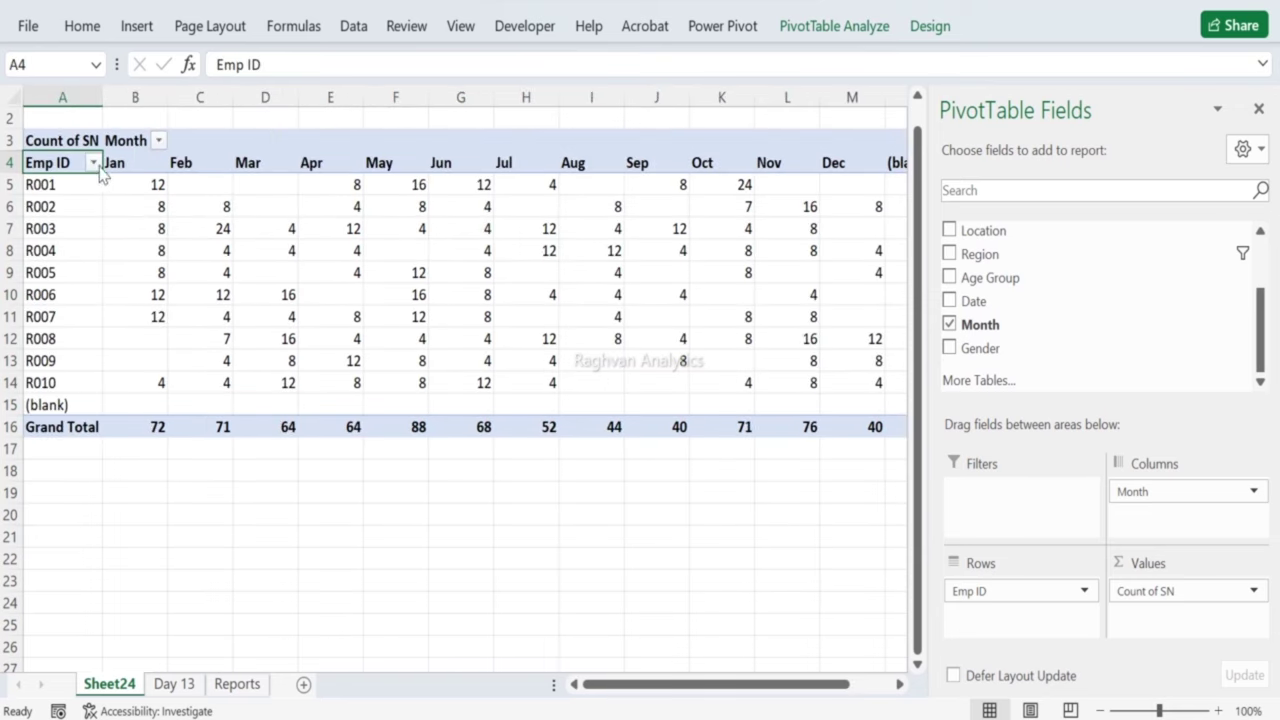
{"action": "left_click", "coordinate": [159, 141]}
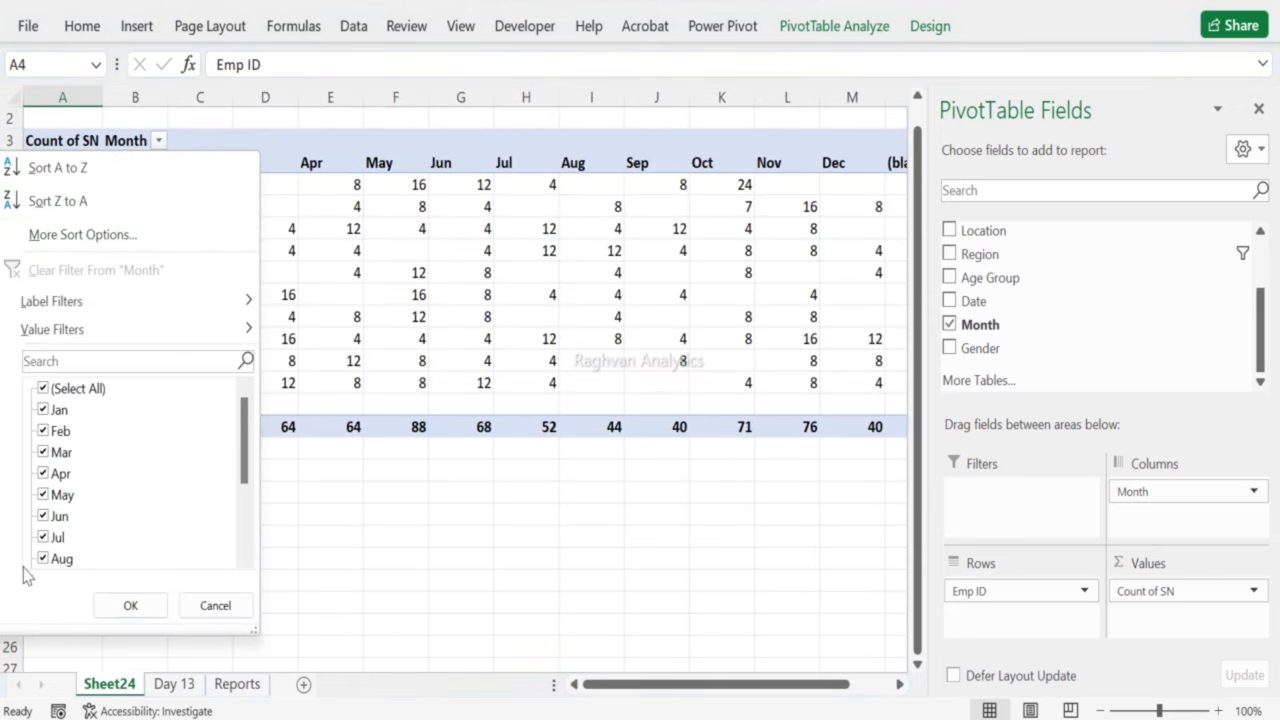
{"action": "scroll", "coordinate": [135, 507], "scroll_direction": "down", "scroll_amount": 2}
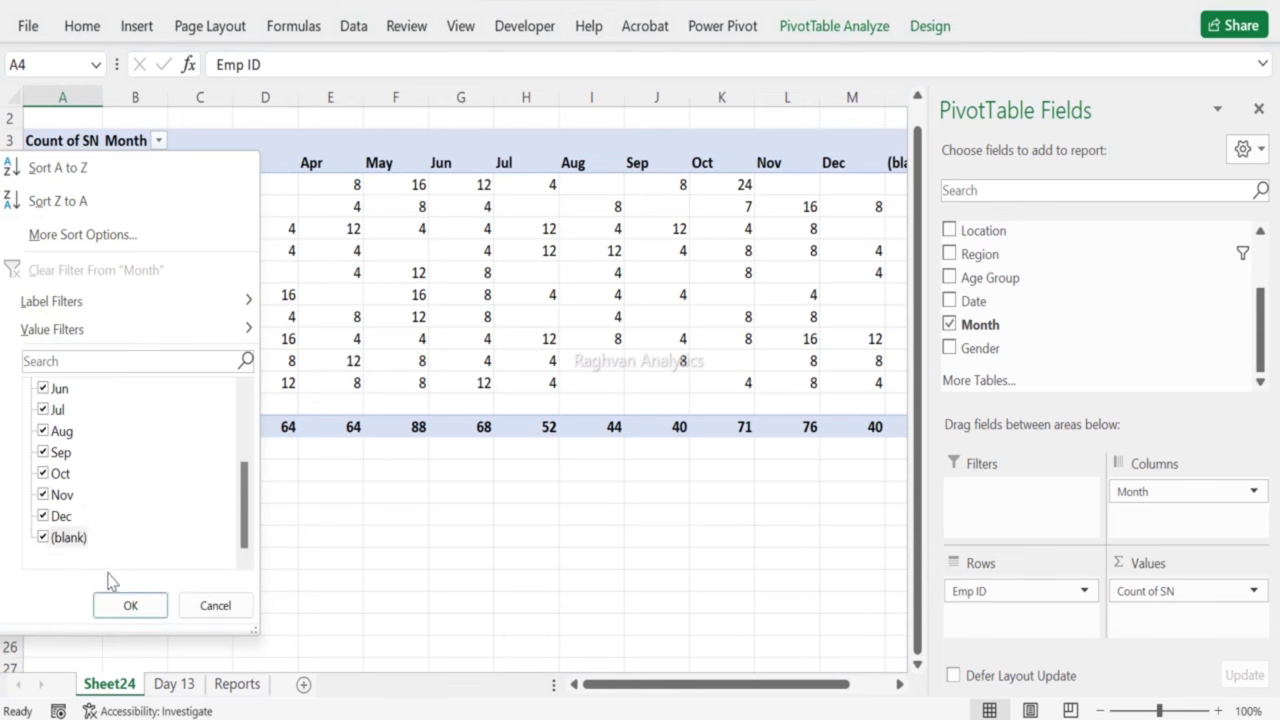
{"action": "left_click", "coordinate": [44, 537]}
{"action": "left_click", "coordinate": [138, 600]}
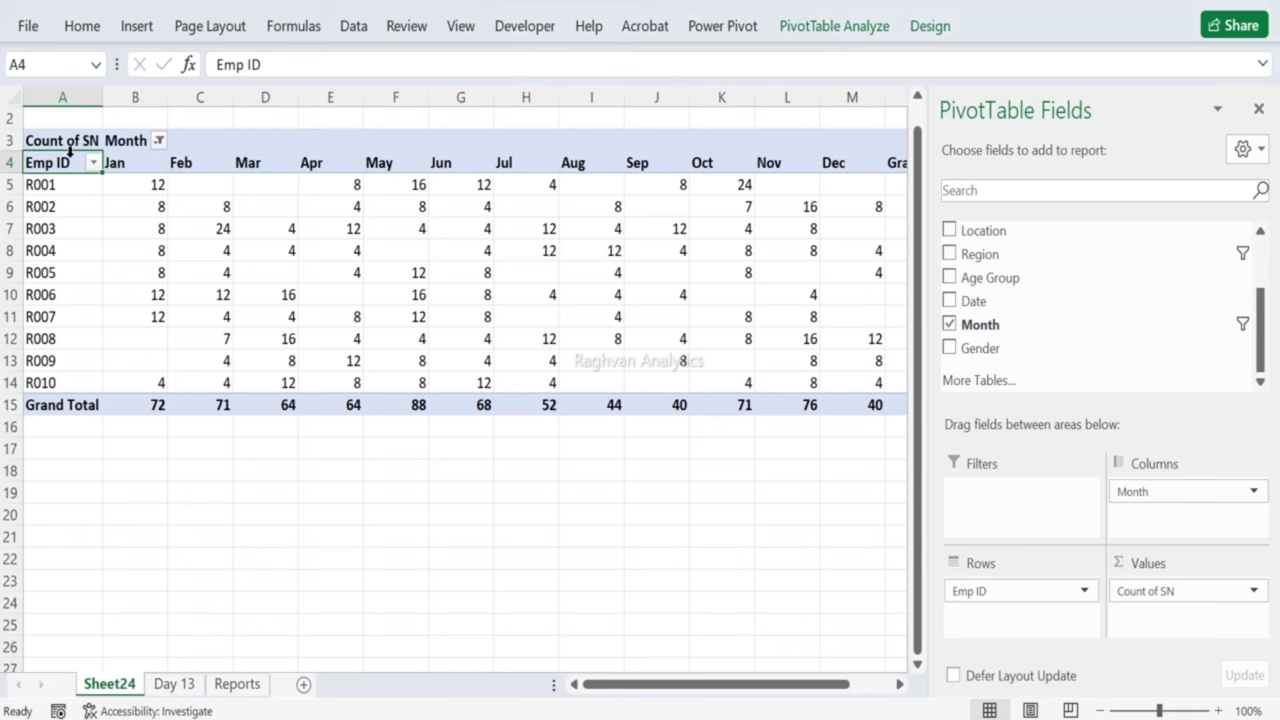
{"action": "left_click_drag", "start_coordinate": [70, 162], "coordinate": [690, 393]}
{"action": "key", "text": "ctrl+c"}
Step: Paste the employee-by-month count table at AN1 on Reports and autofit Grand Total column BA
{"action": "left_click", "coordinate": [234, 684]}
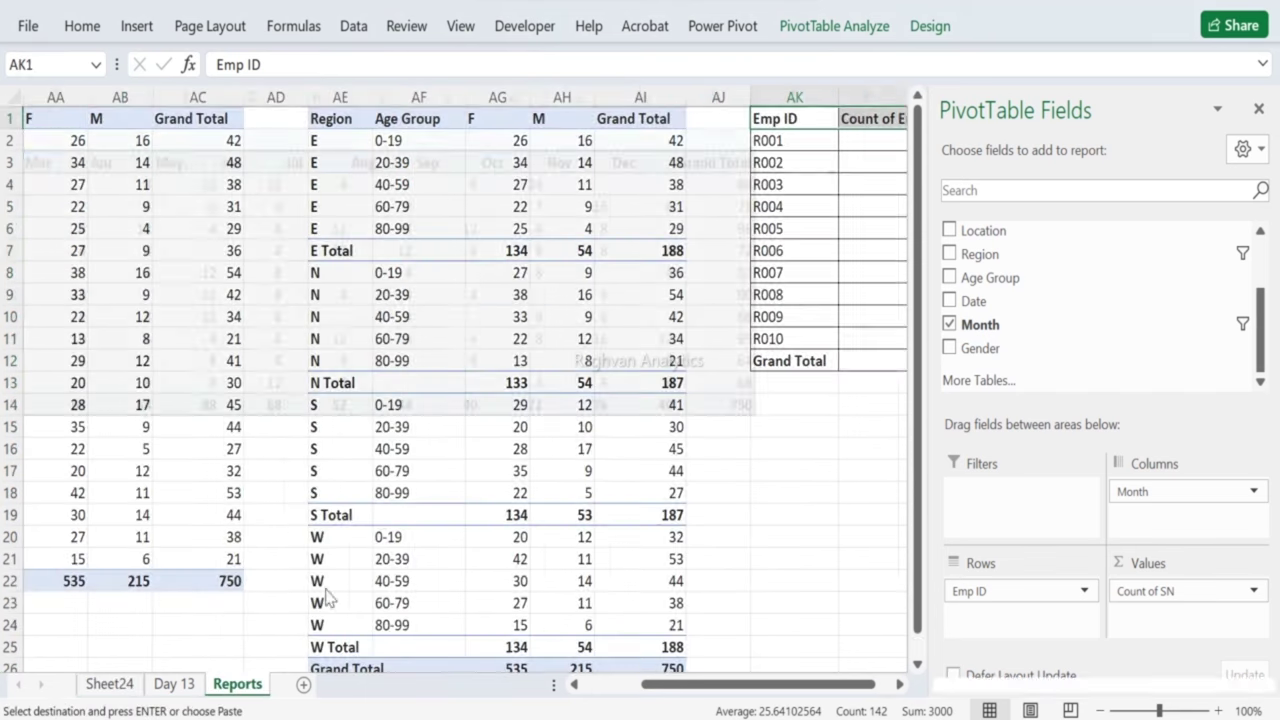
{"action": "left_click", "coordinate": [1066, 118]}
{"action": "key", "text": "ctrl+v"}
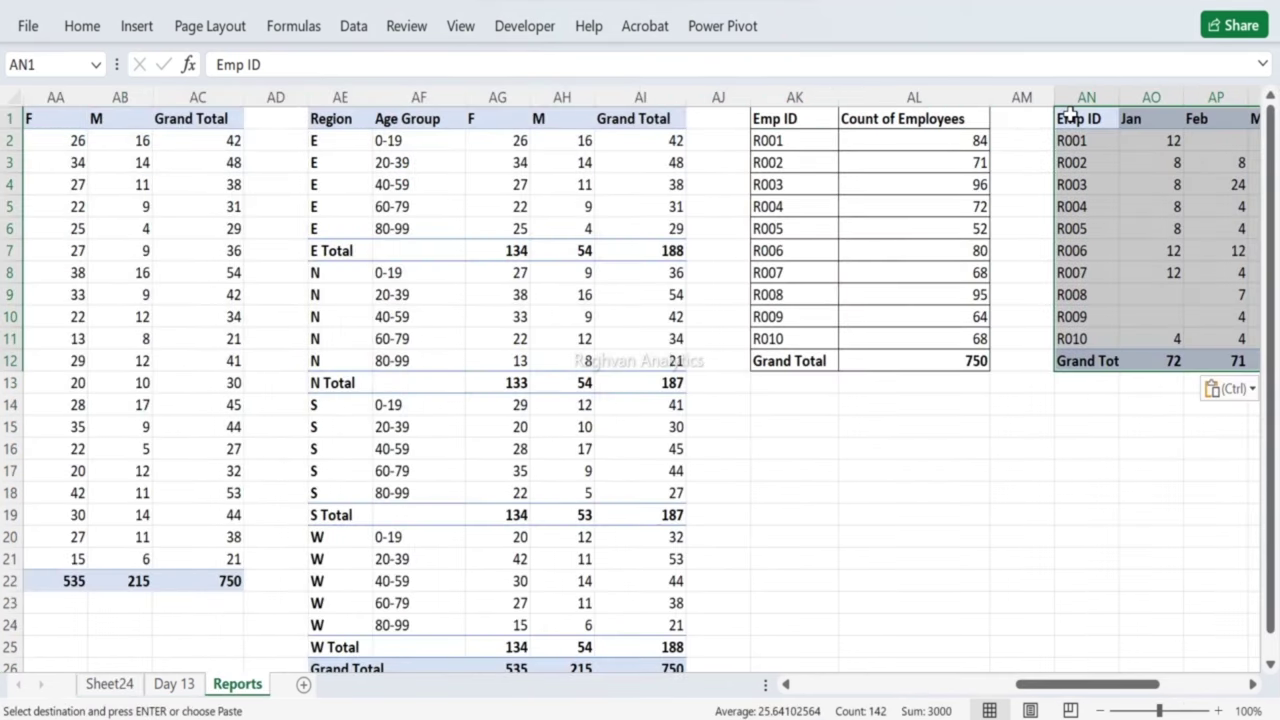
{"action": "key", "text": "Right"}
{"action": "key", "text": "Right"}
{"action": "key", "text": "Right"}
{"action": "key", "text": "Right"}
{"action": "key", "text": "Right"}
{"action": "key", "text": "Right"}
{"action": "key", "text": "Right"}
{"action": "key", "text": "Right"}
{"action": "key", "text": "Right"}
{"action": "key", "text": "Right"}
{"action": "key", "text": "Right"}
{"action": "key", "text": "Right"}
{"action": "key", "text": "Right"}
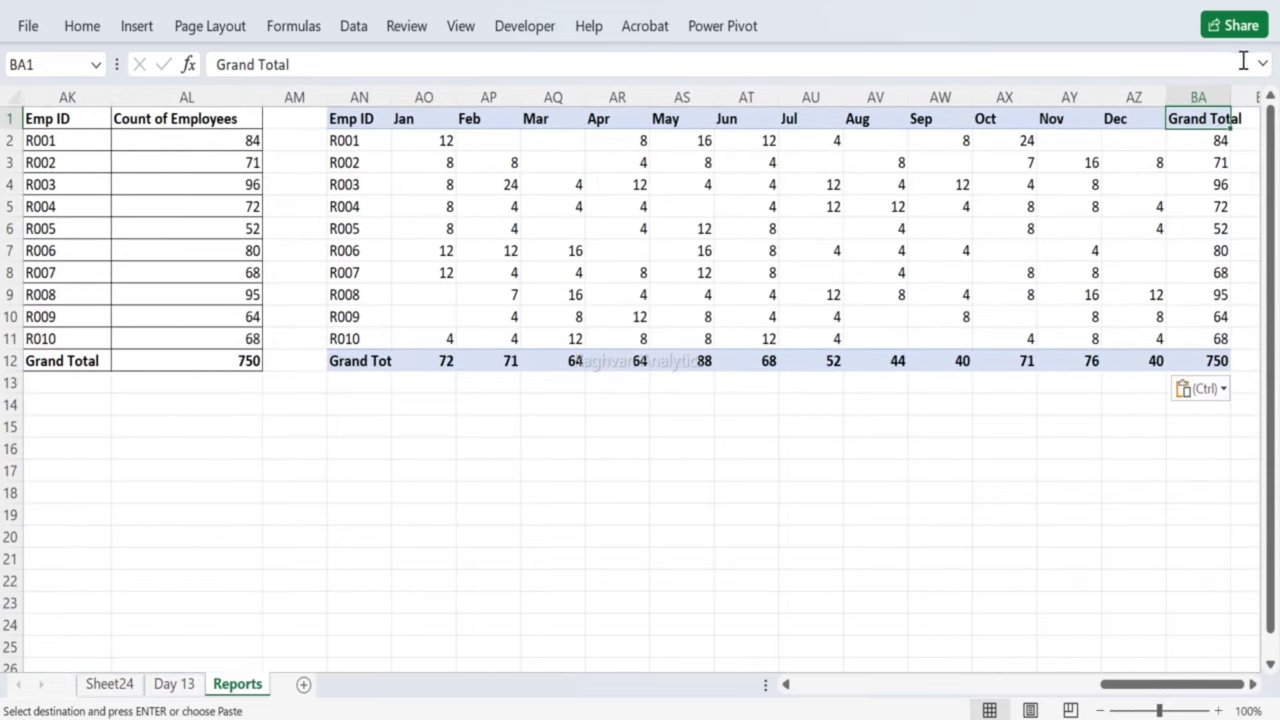
{"action": "double_click", "coordinate": [1224, 96]}
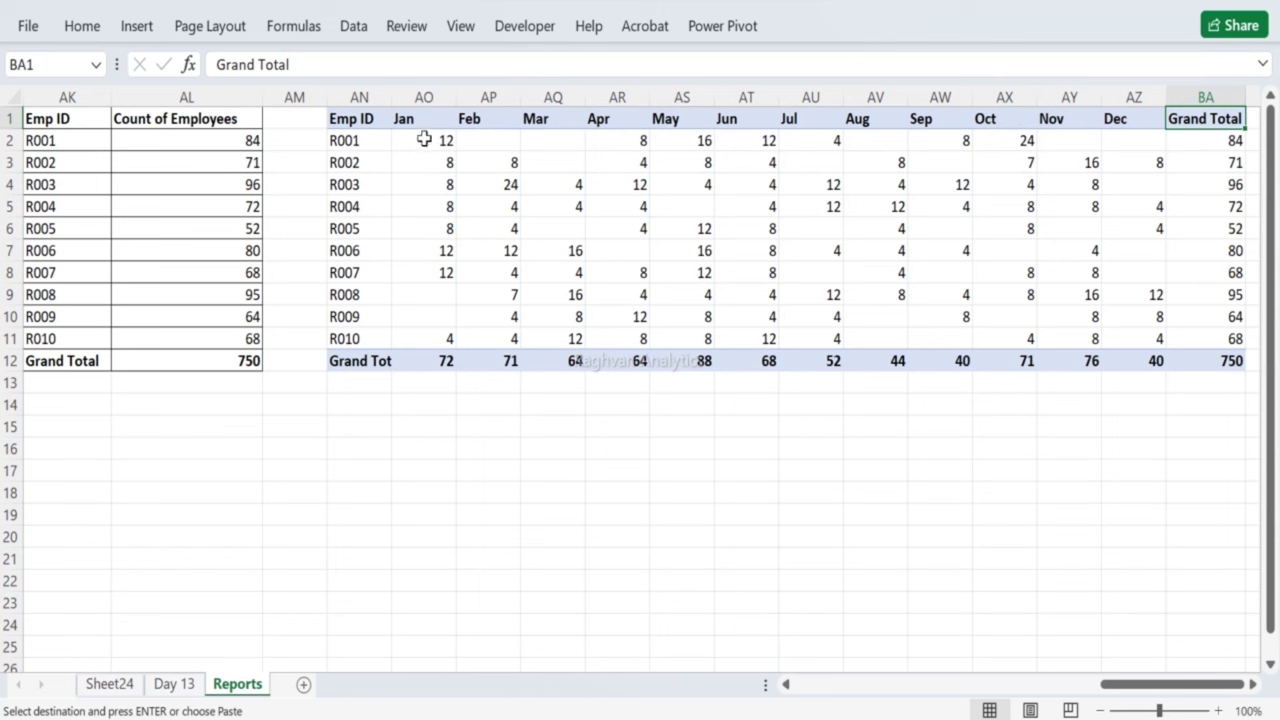
Step: Check R001's empty Feb, Mar, Aug, Nov, Dec cells and R008/R009's empty Jan counts, then leave Reports
{"action": "left_click_drag", "start_coordinate": [465, 151], "coordinate": [536, 143]}
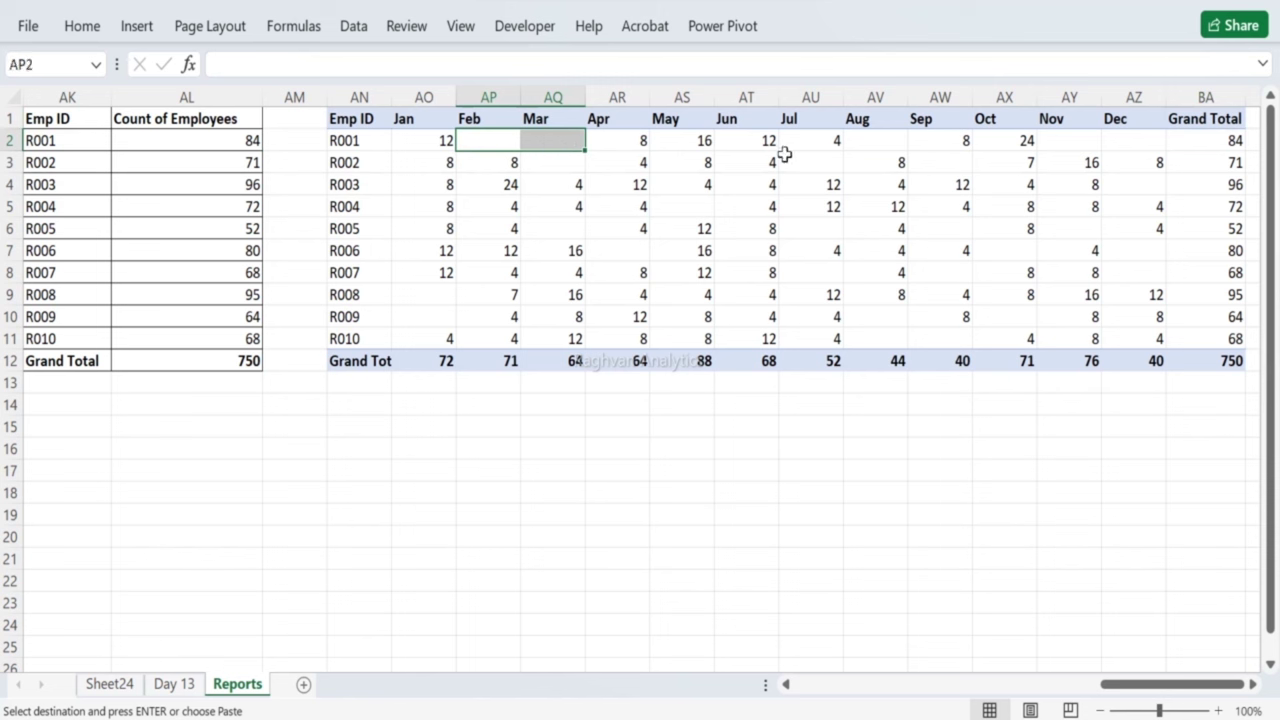
{"action": "left_click", "coordinate": [885, 140]}
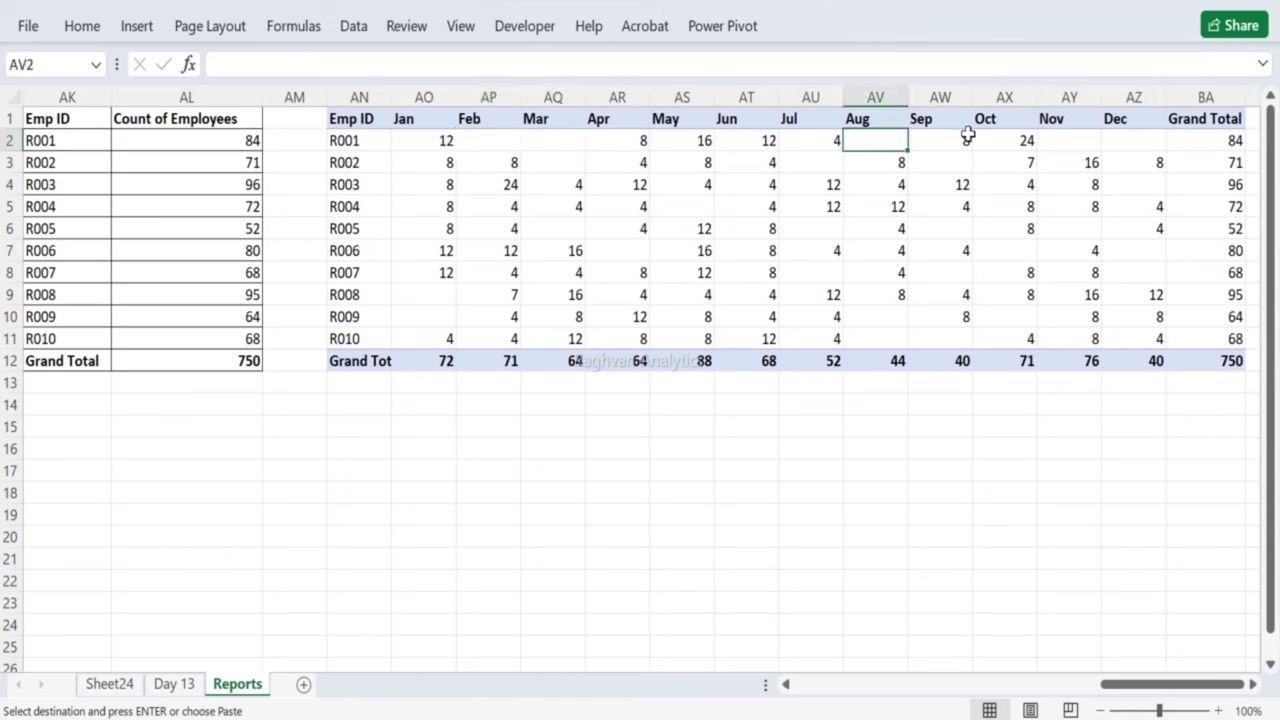
{"action": "left_click_drag", "start_coordinate": [1075, 138], "coordinate": [1104, 140]}
{"action": "left_click_drag", "start_coordinate": [415, 297], "coordinate": [423, 318]}
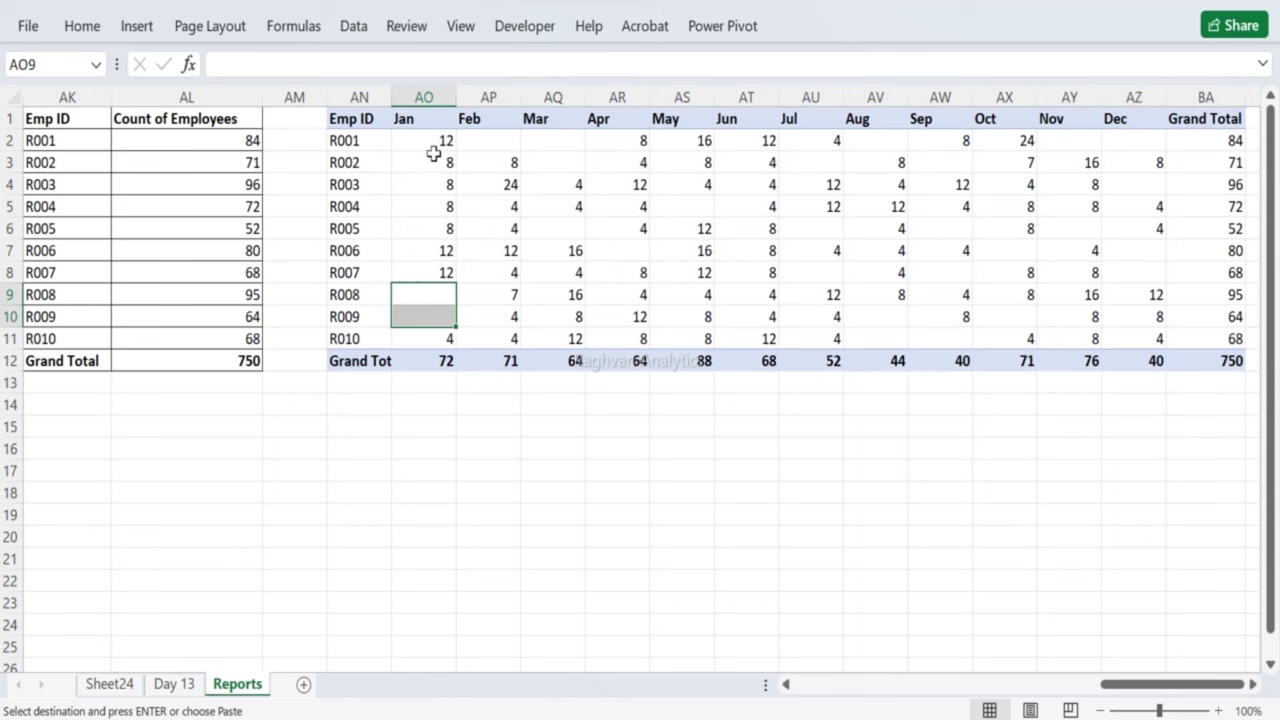
{"action": "left_click", "coordinate": [112, 684]}
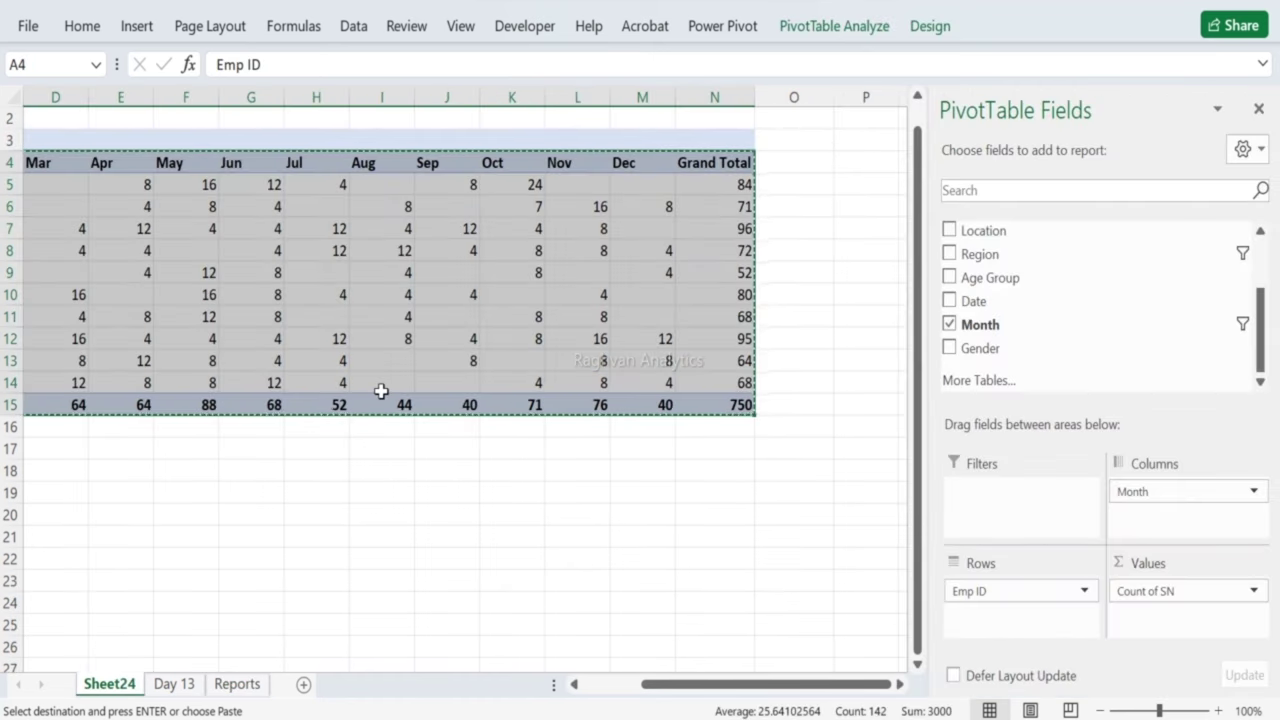
{"action": "scroll", "coordinate": [380, 391], "scroll_direction": "left", "scroll_amount": 3}
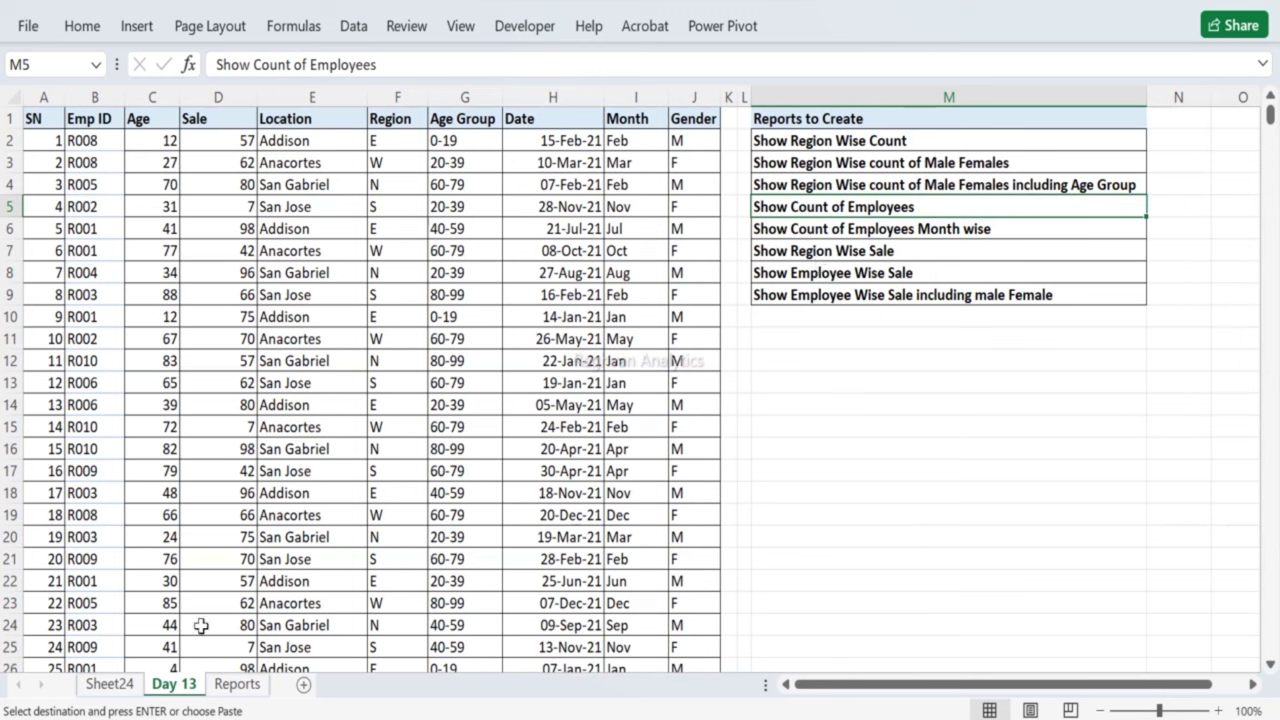
Step: Review the next Day 13 report, Show Count of Employees Month wise, then return to Sheet24
{"action": "left_click", "coordinate": [137, 683]}
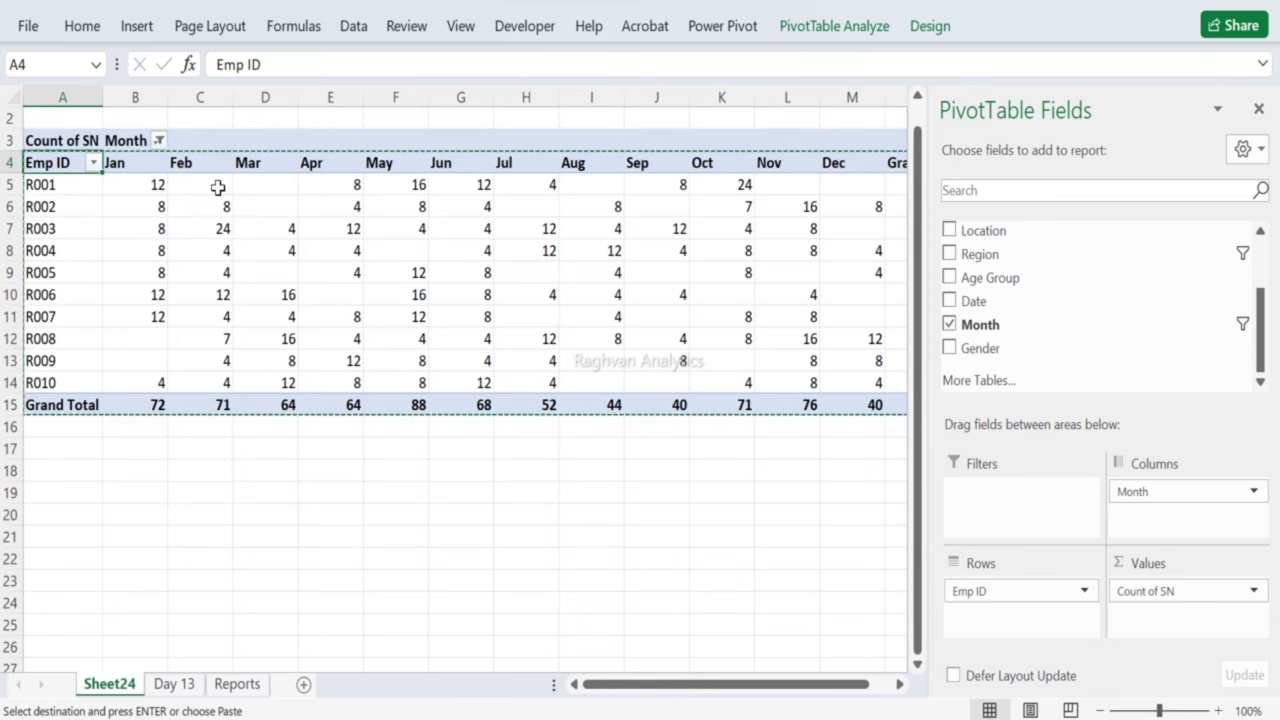
{"action": "left_click", "coordinate": [180, 684]}
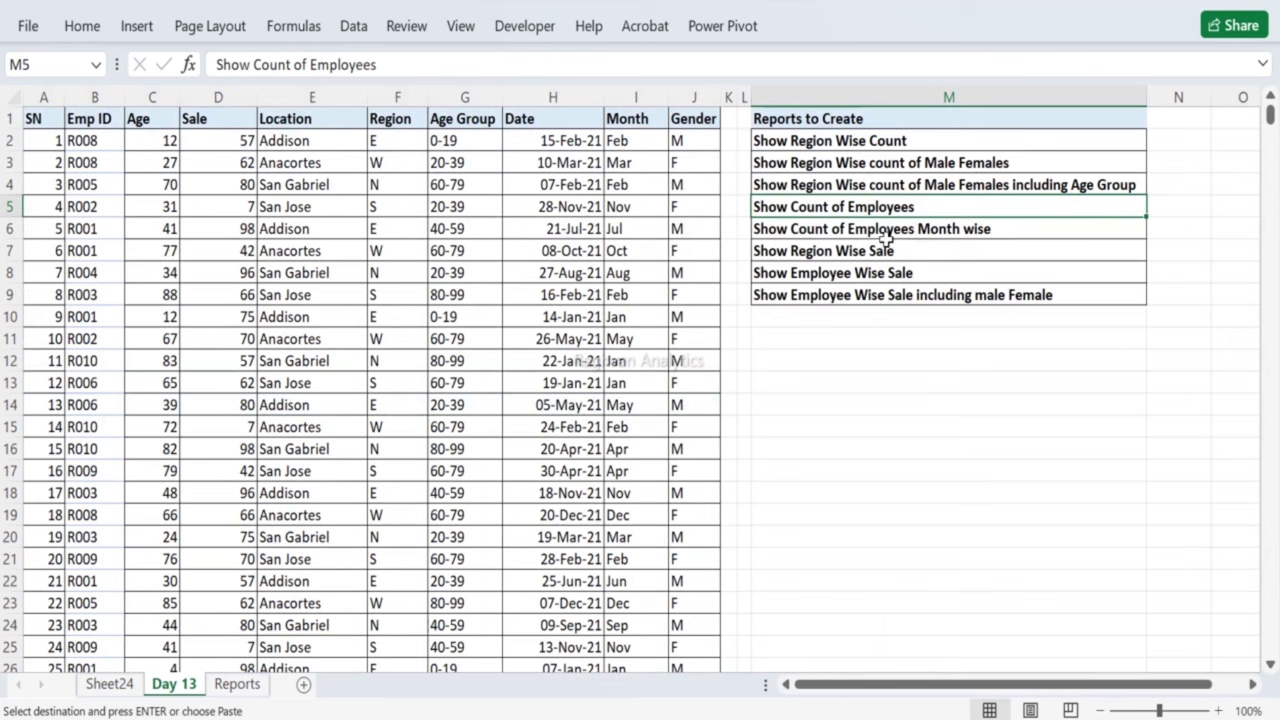
{"action": "left_click", "coordinate": [937, 232]}
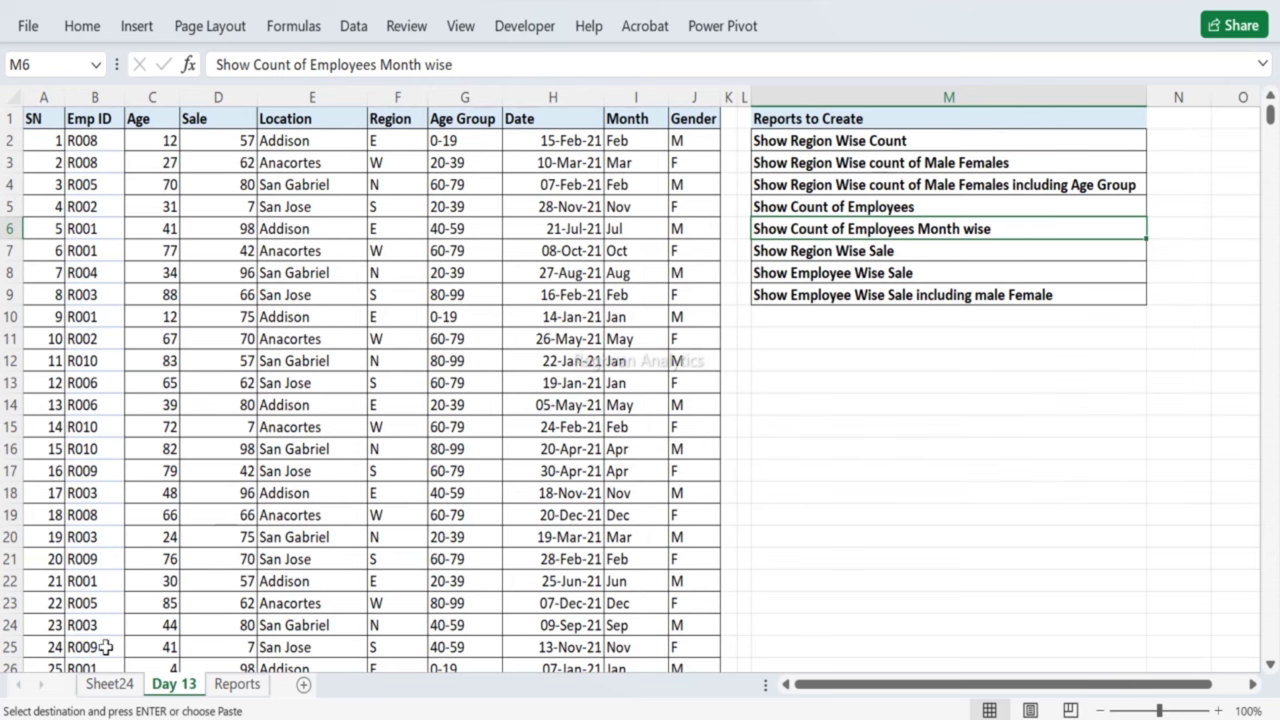
{"action": "left_click", "coordinate": [110, 684]}
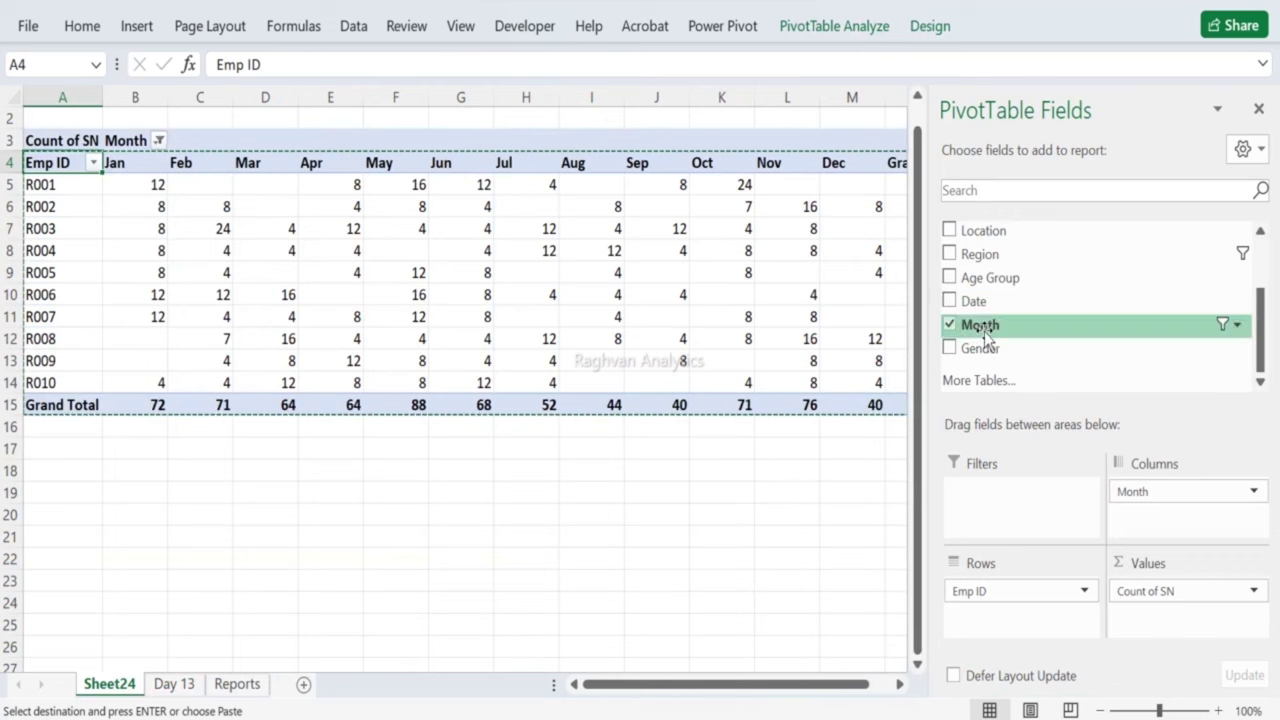
Step: Add Region below Emp ID in Rows, splitting counts by E, N, S, W with per-employee totals
{"action": "scroll", "coordinate": [998, 300], "scroll_direction": "up", "scroll_amount": 4}
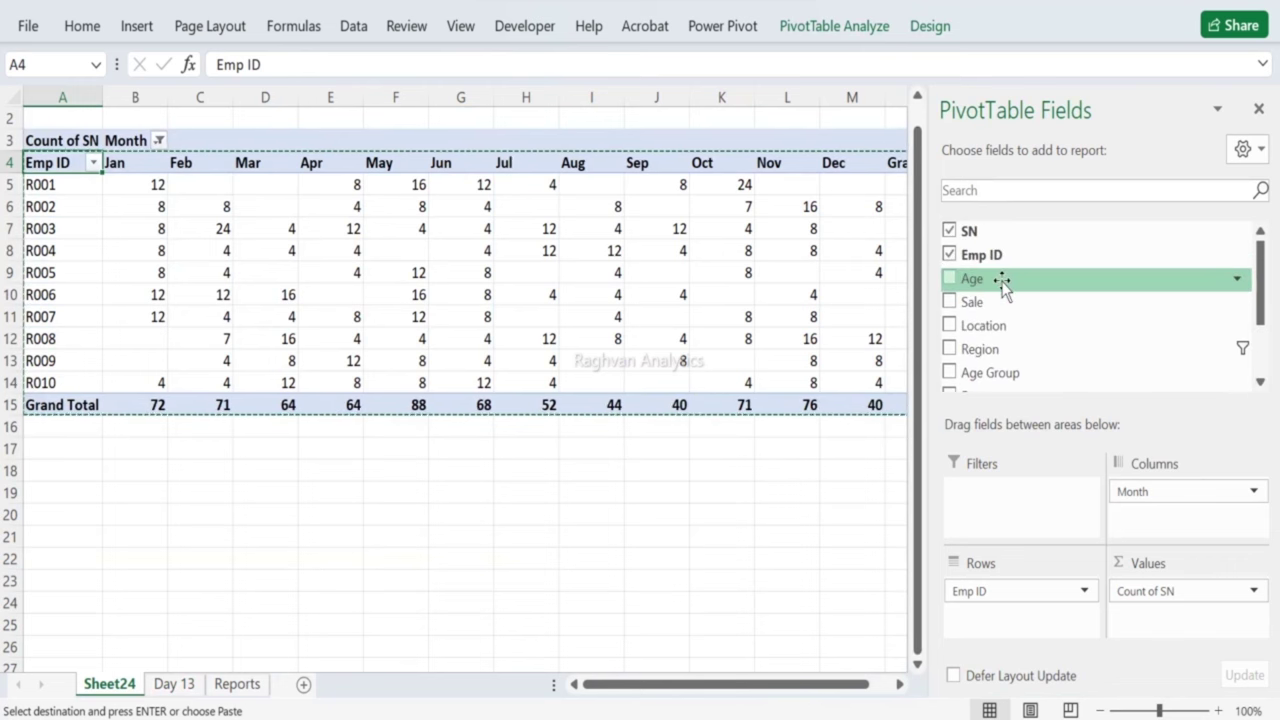
{"action": "scroll", "coordinate": [1002, 287], "scroll_direction": "down", "scroll_amount": 2}
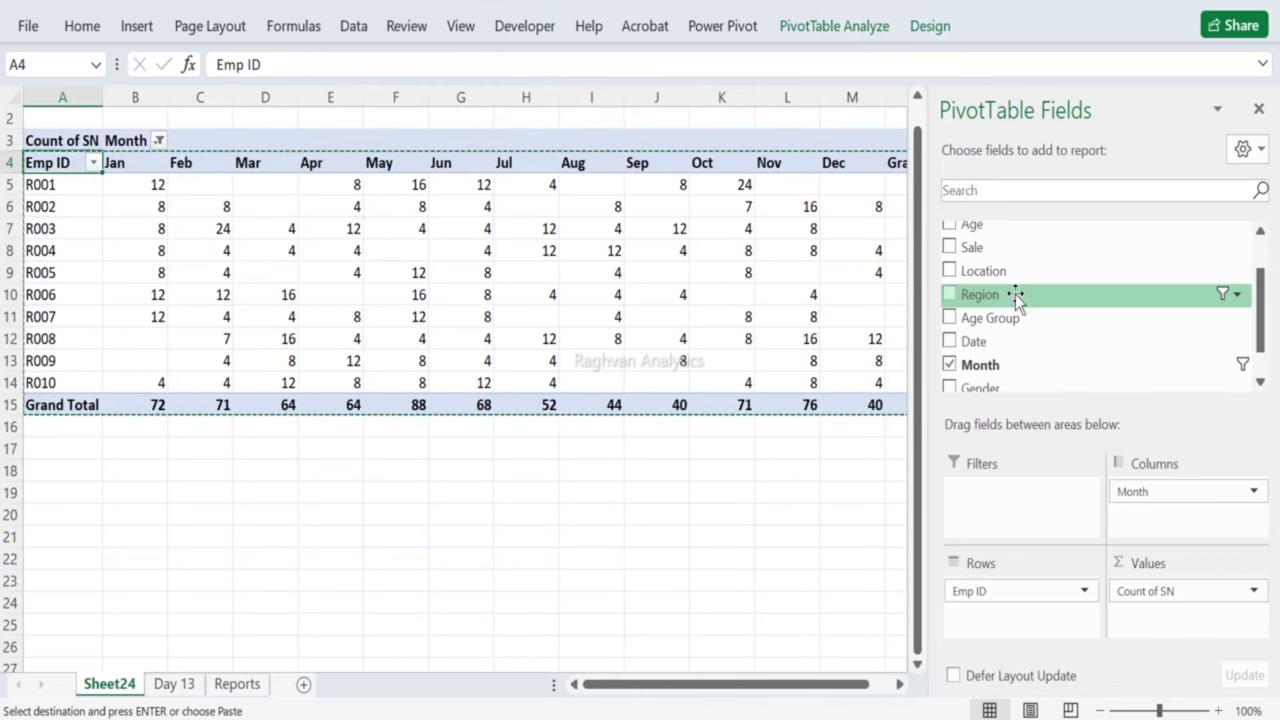
{"action": "left_click_drag", "start_coordinate": [1015, 294], "coordinate": [965, 605]}
{"action": "scroll", "coordinate": [414, 220], "scroll_direction": "down", "scroll_amount": 2}
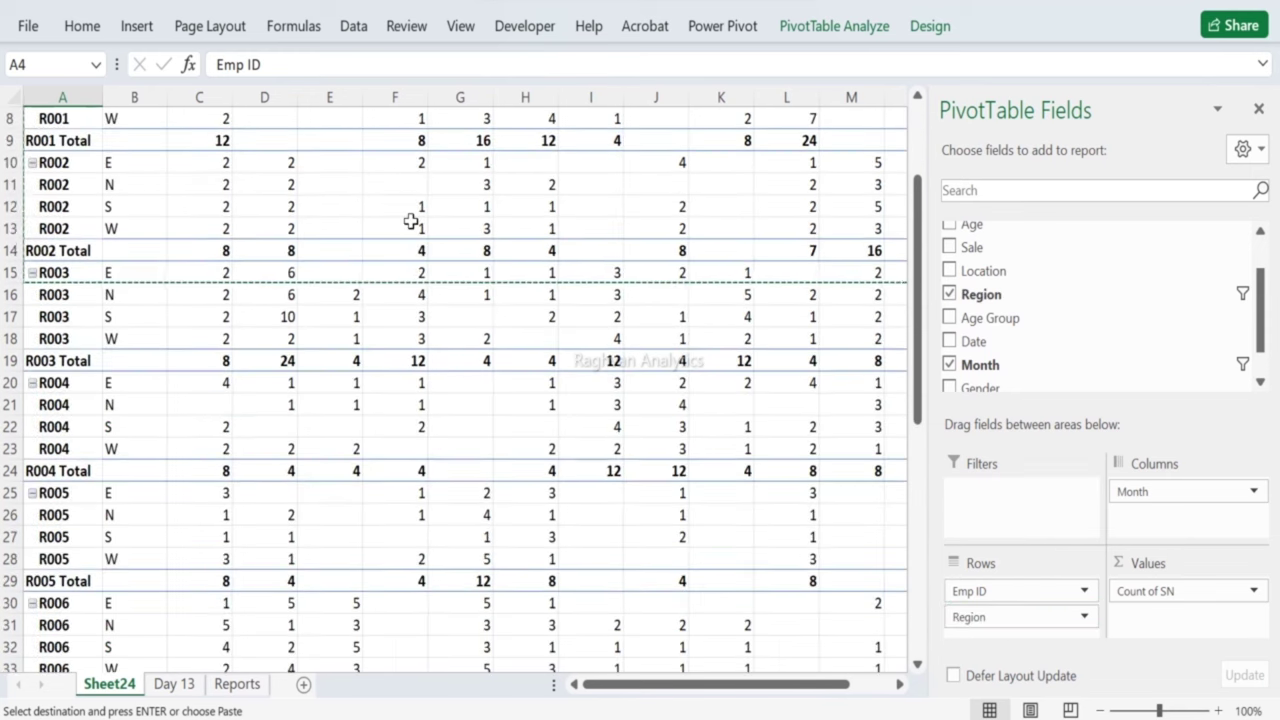
{"action": "scroll", "coordinate": [412, 220], "scroll_direction": "down", "scroll_amount": 9}
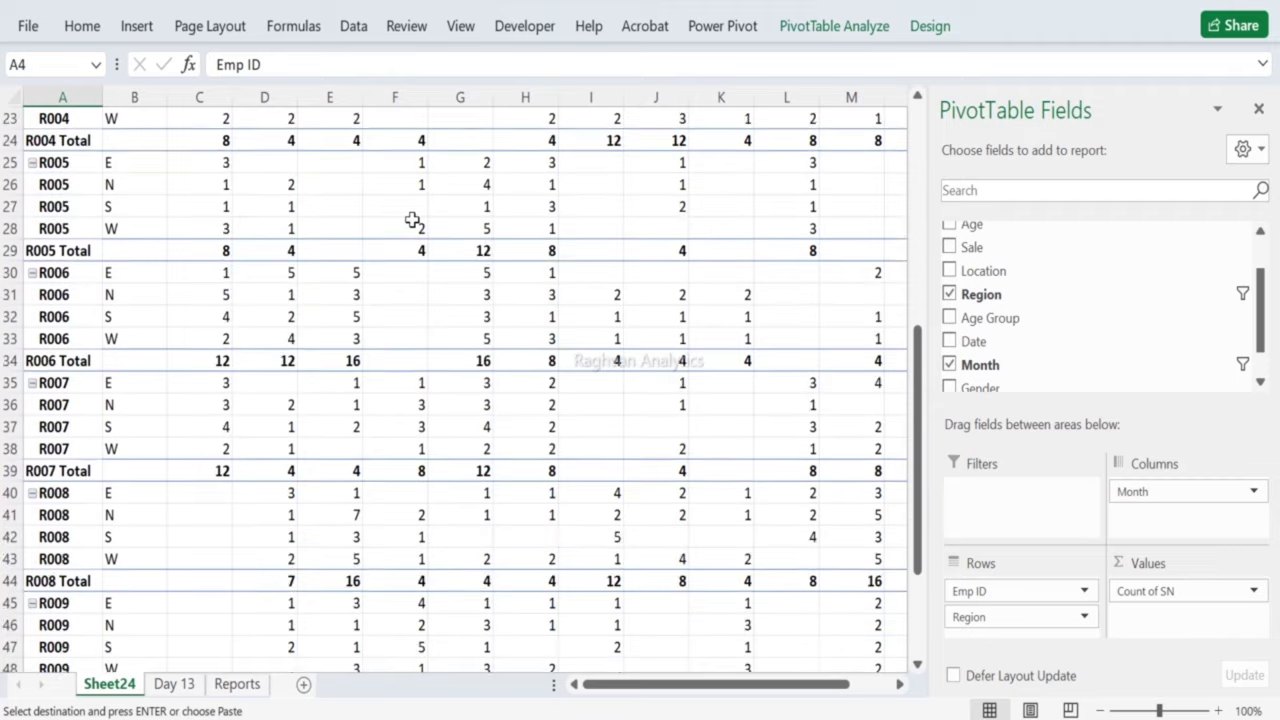
{"action": "scroll", "coordinate": [412, 220], "scroll_direction": "down", "scroll_amount": 1}
{"action": "scroll", "coordinate": [413, 218], "scroll_direction": "up", "scroll_amount": 12}
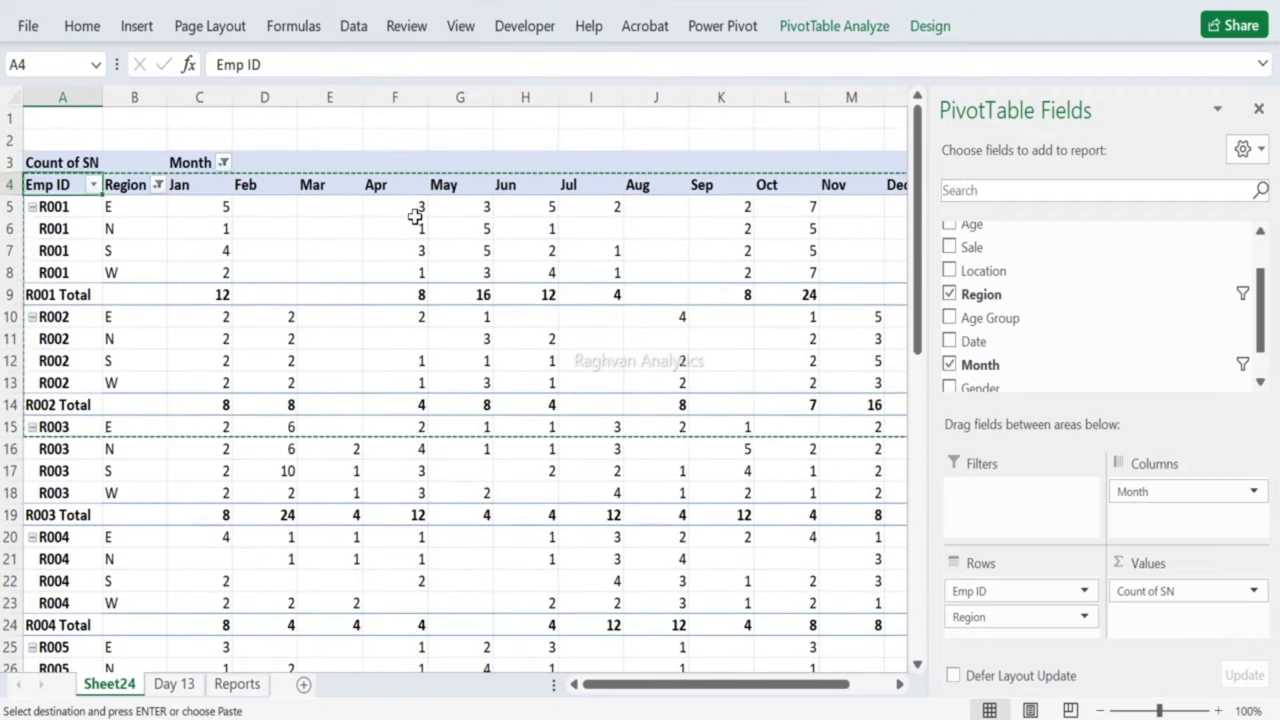
{"action": "mouse_move", "coordinate": [307, 219]}
{"action": "scroll", "coordinate": [255, 263], "scroll_direction": "down", "scroll_amount": 1}
{"action": "scroll", "coordinate": [255, 263], "scroll_direction": "down", "scroll_amount": 2}
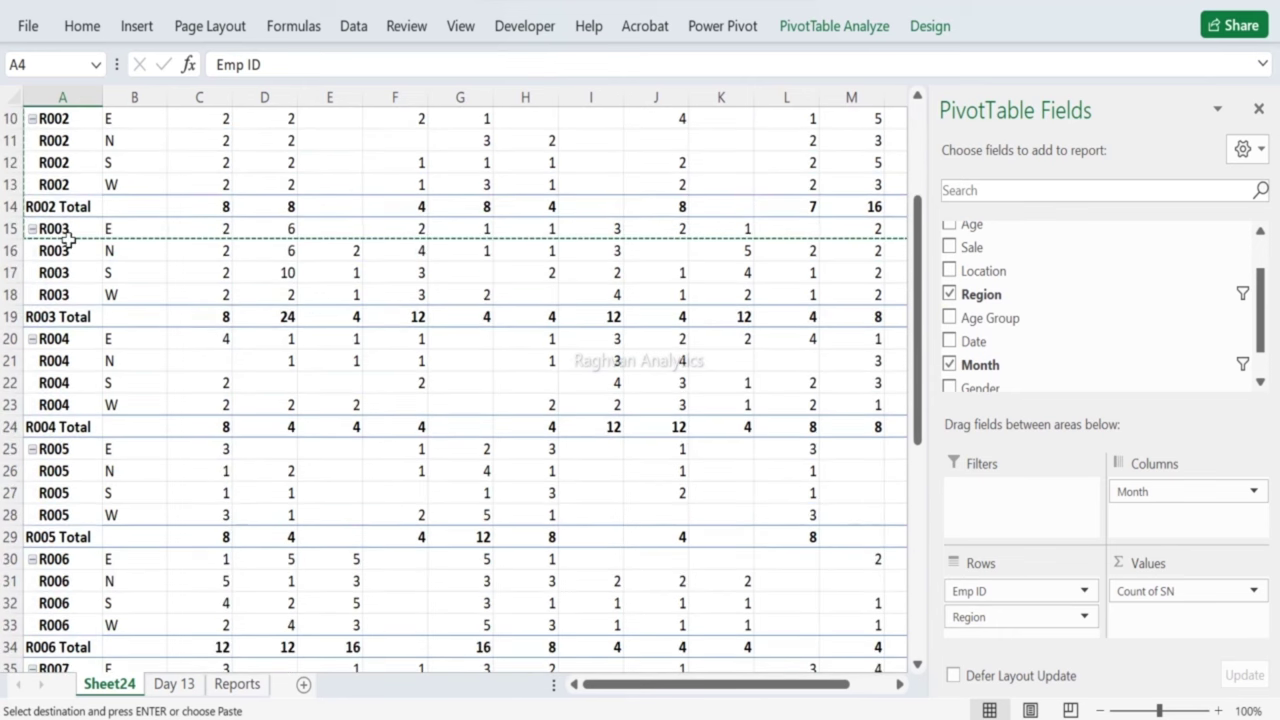
{"action": "scroll", "coordinate": [68, 237], "scroll_direction": "up", "scroll_amount": 2}
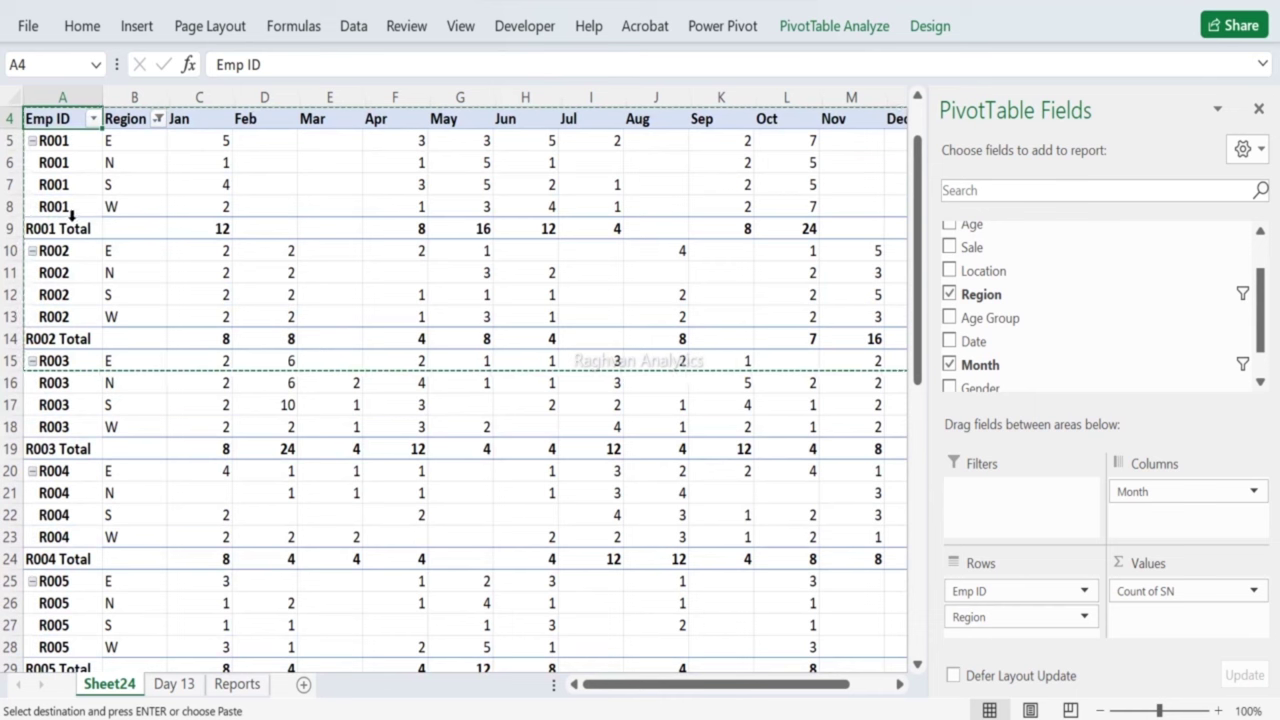
Step: Try the pivot's Report Layout in tabular form, then compact form
{"action": "left_click", "coordinate": [929, 25]}
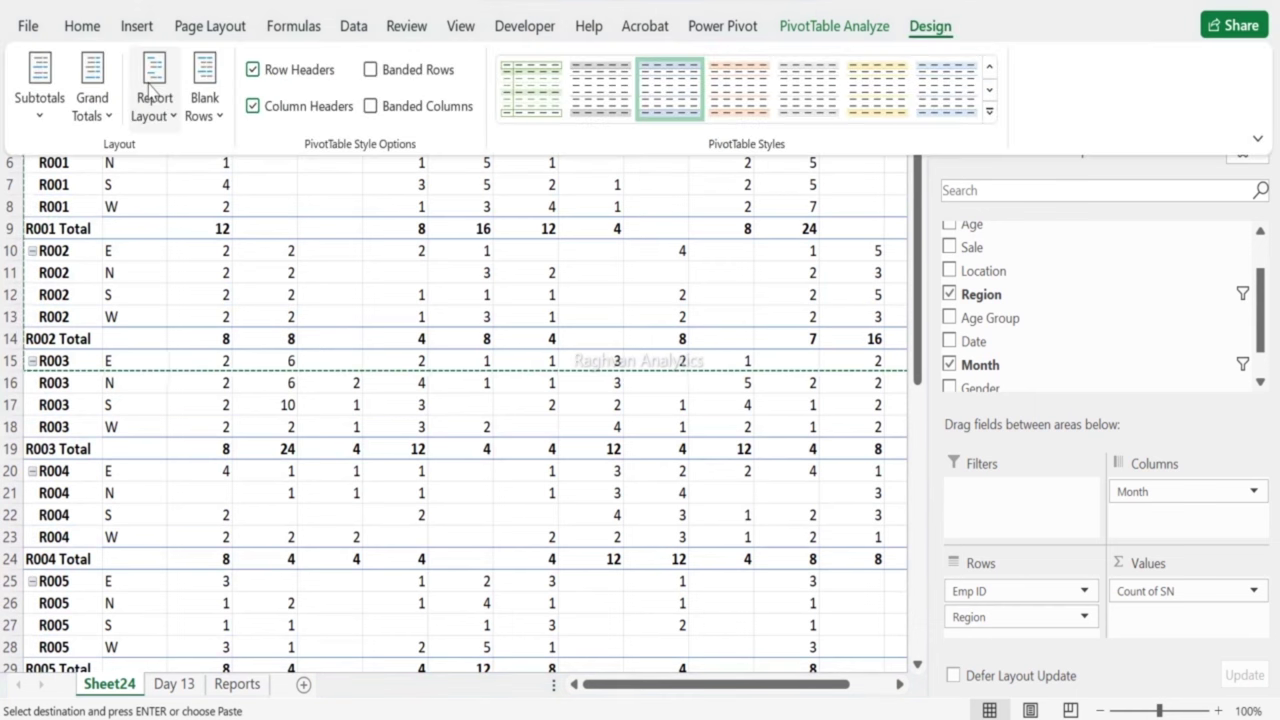
{"action": "left_click", "coordinate": [152, 92]}
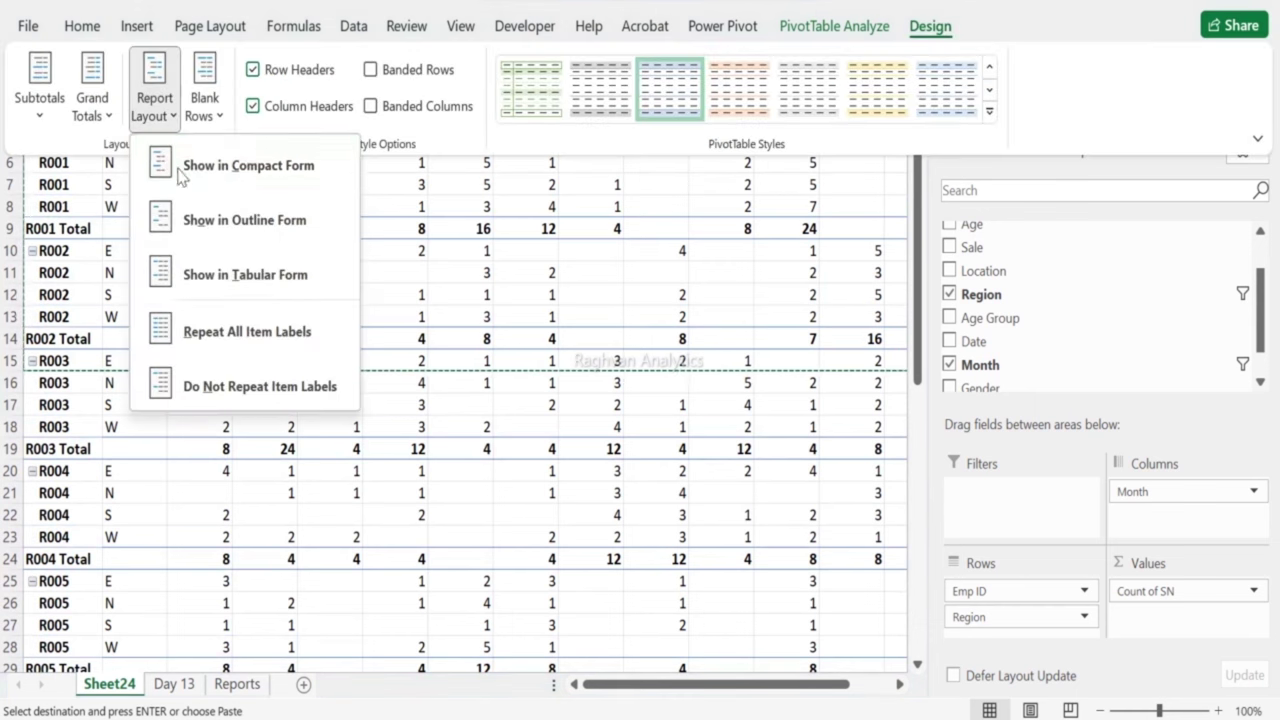
{"action": "left_click", "coordinate": [240, 276]}
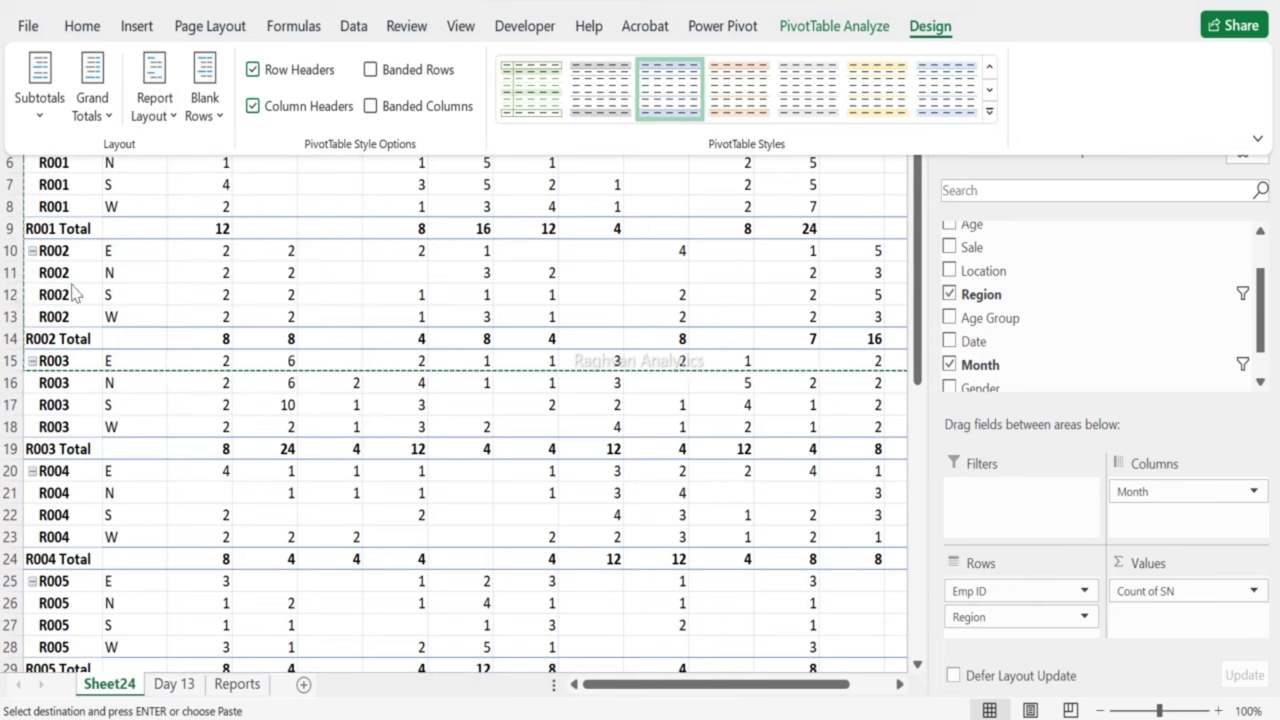
{"action": "left_click", "coordinate": [173, 116]}
{"action": "left_click", "coordinate": [205, 167]}
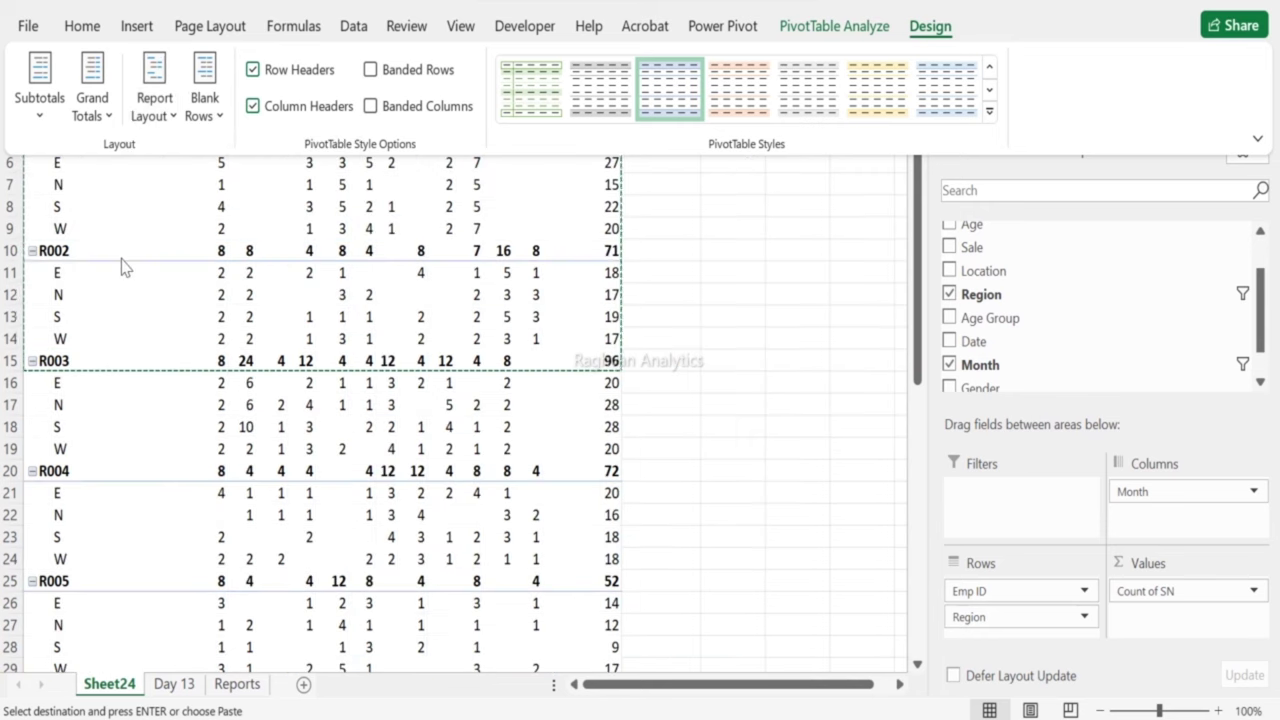
{"action": "scroll", "coordinate": [100, 250], "scroll_direction": "up", "scroll_amount": 1}
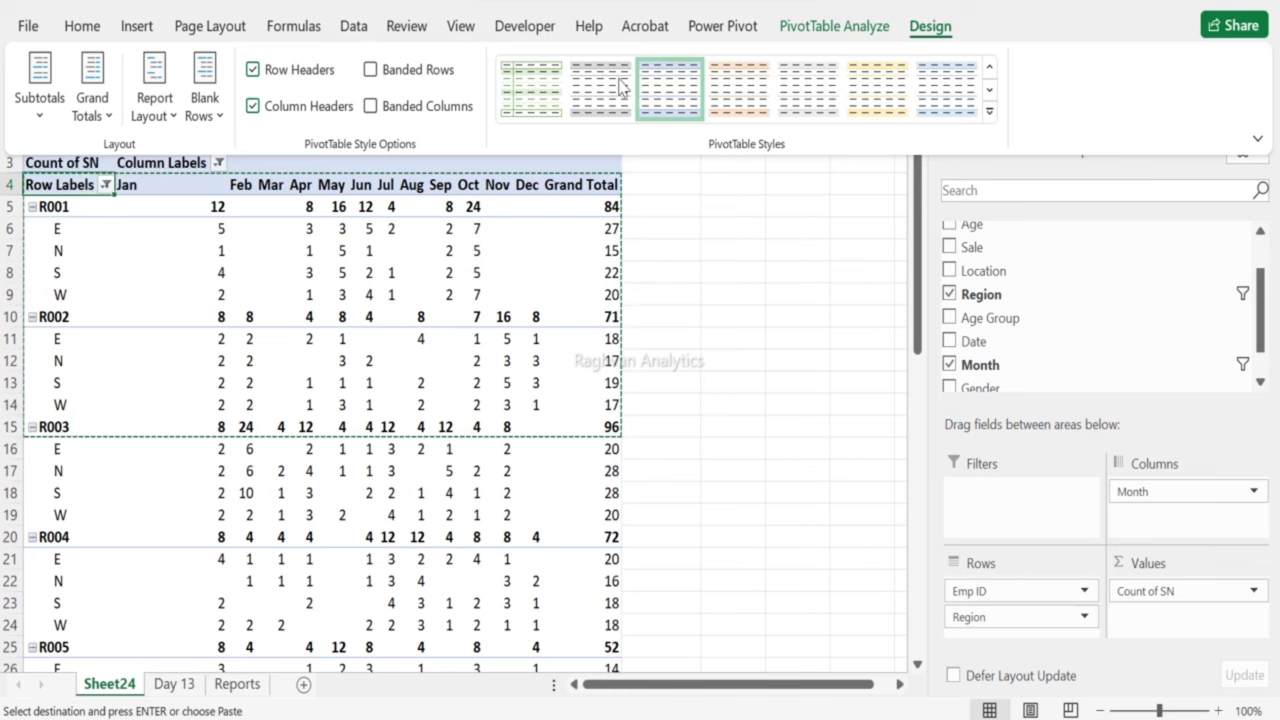
Step: Set the pivot to tabular form with all Emp ID labels repeated, and select the whole table
{"action": "left_click", "coordinate": [155, 100]}
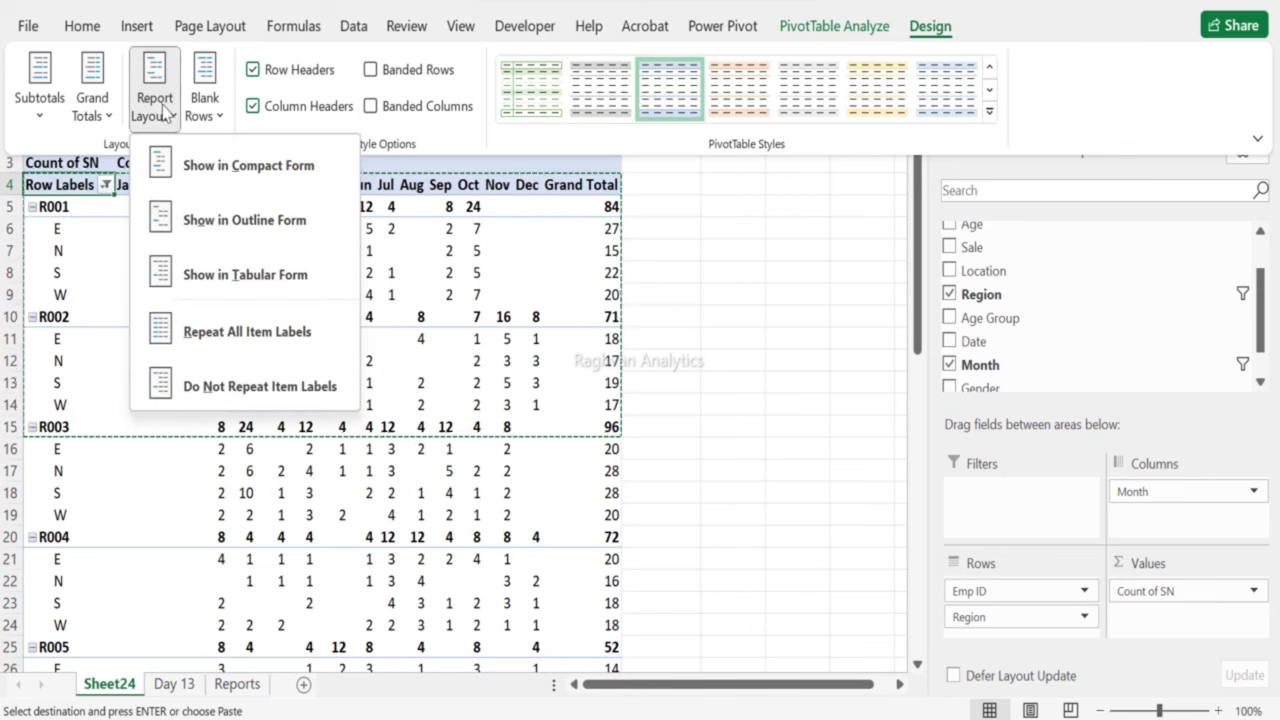
{"action": "left_click", "coordinate": [210, 278]}
{"action": "left_click", "coordinate": [164, 118]}
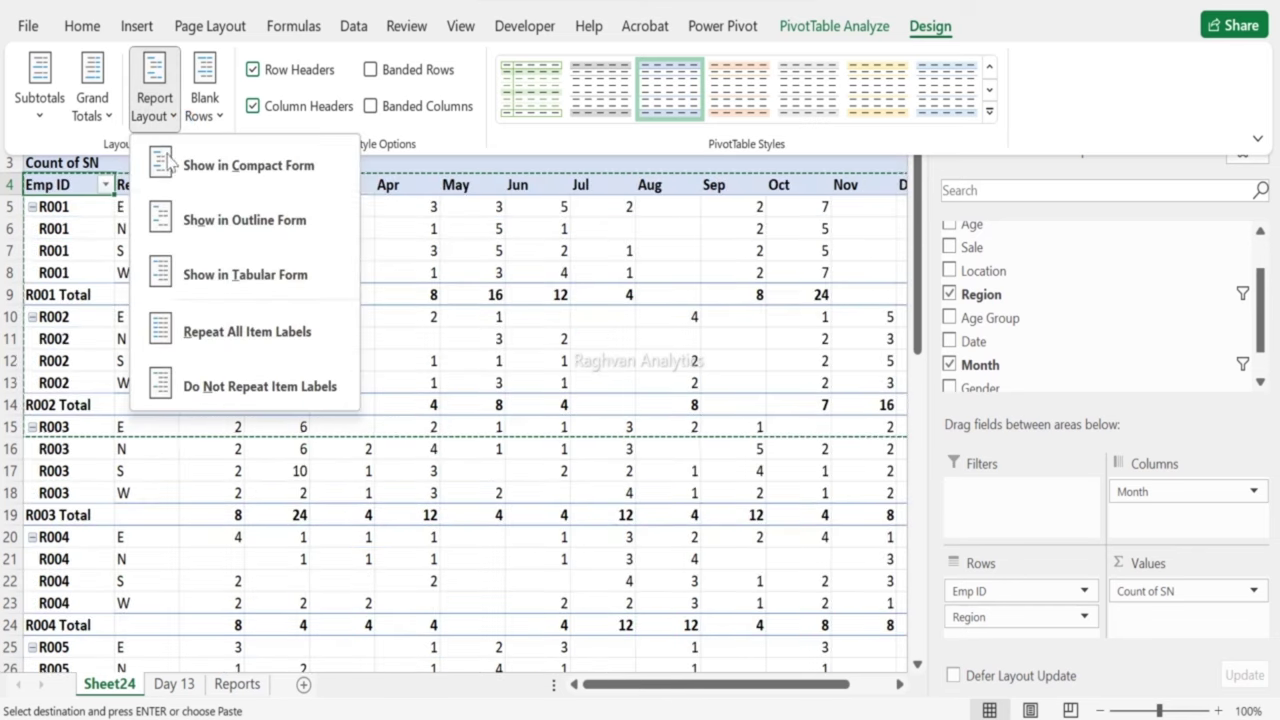
{"action": "left_click", "coordinate": [230, 322]}
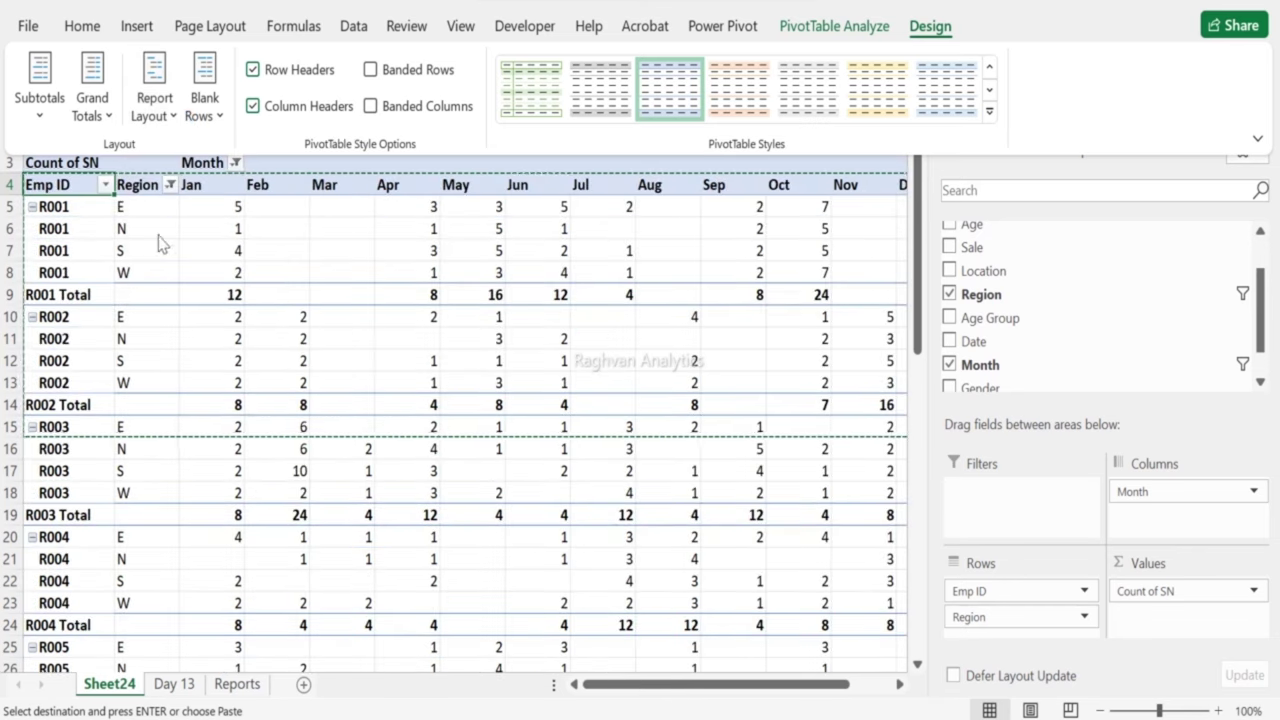
{"action": "scroll", "coordinate": [92, 300], "scroll_direction": "down", "scroll_amount": 10}
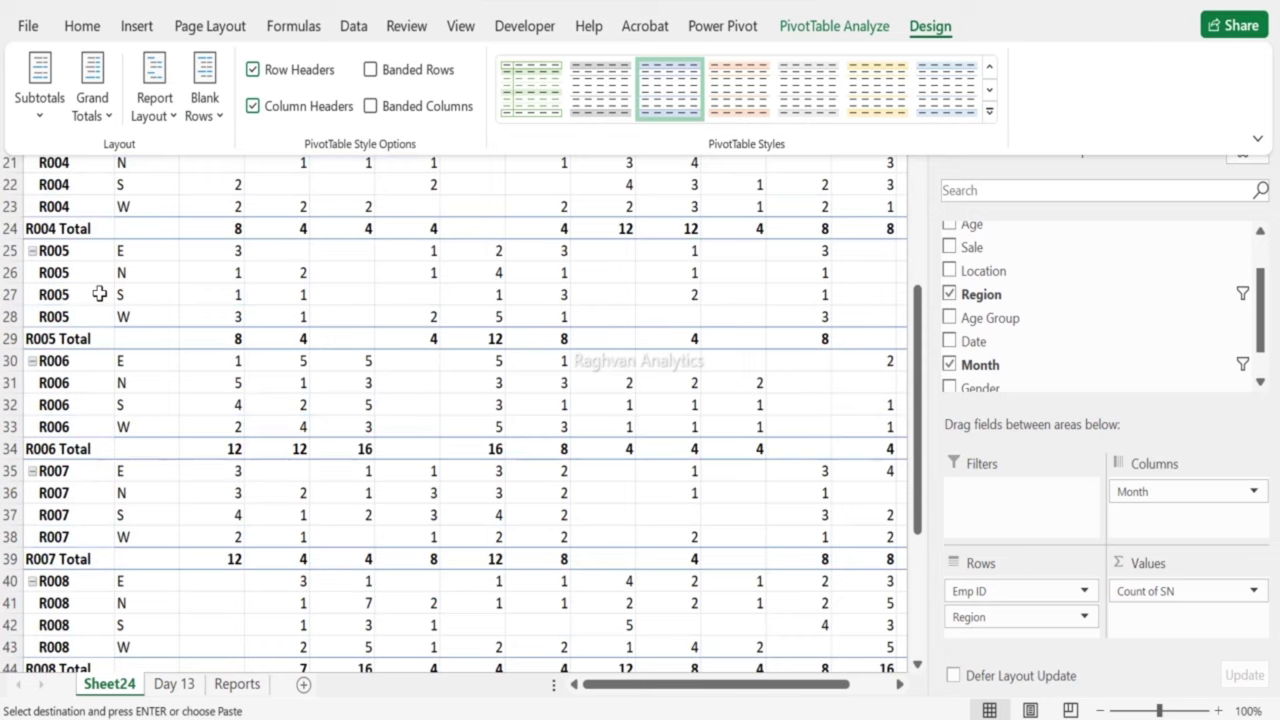
{"action": "scroll", "coordinate": [101, 295], "scroll_direction": "up", "scroll_amount": 10}
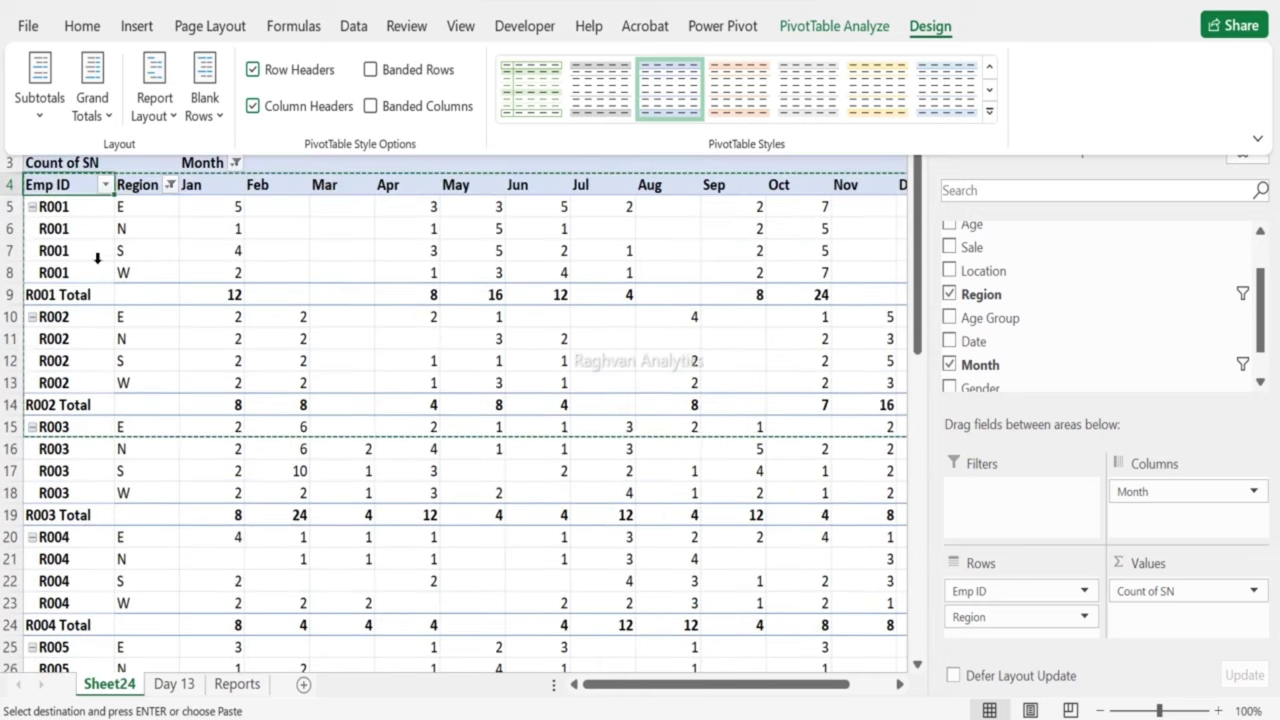
{"action": "left_click_drag", "start_coordinate": [83, 184], "coordinate": [284, 608]}
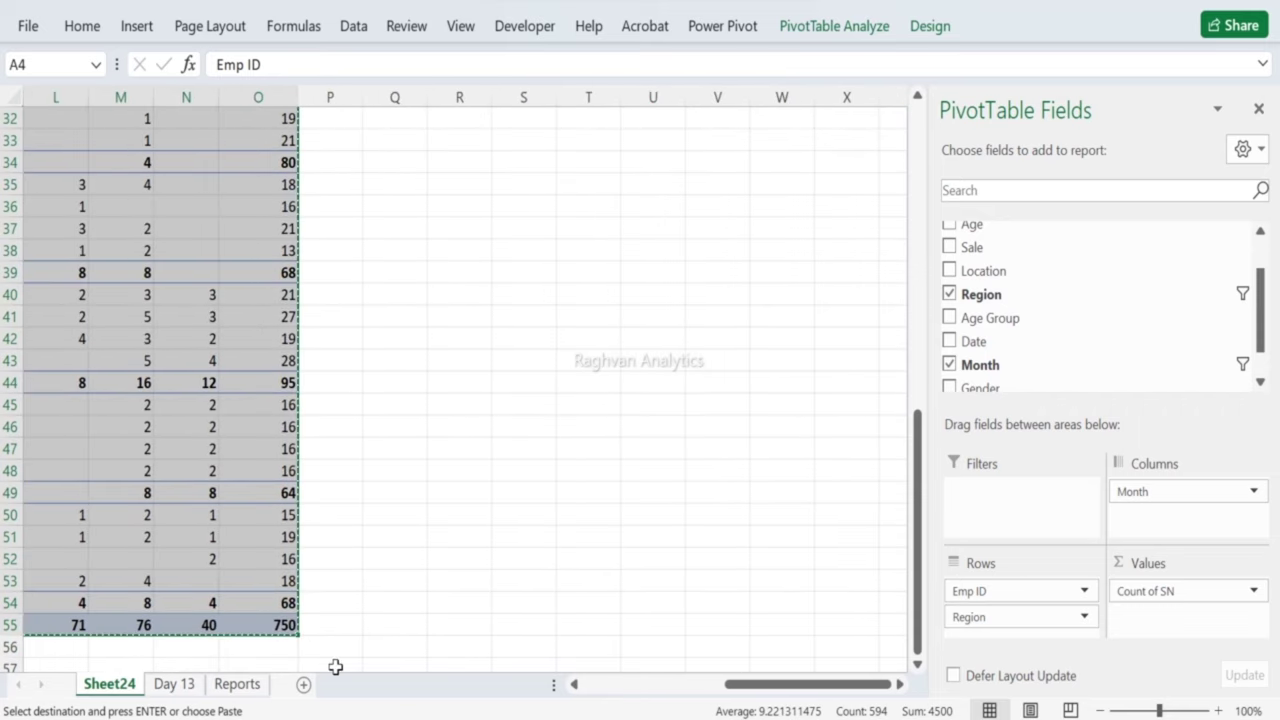
Step: Paste the Emp ID by Region monthly table with employee totals at BC1 on Reports, widening column BC
{"action": "left_click", "coordinate": [237, 684]}
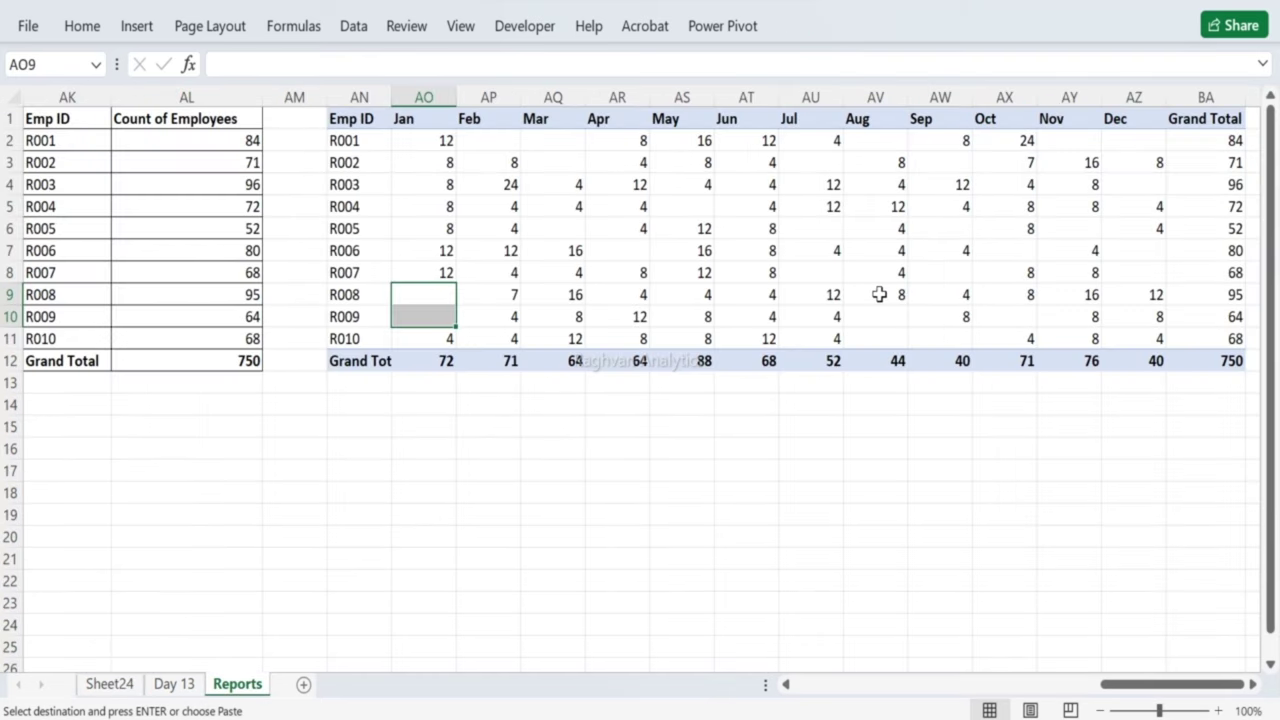
{"action": "key", "text": "Right"}
{"action": "key", "text": "Right"}
{"action": "key", "text": "Right"}
{"action": "key", "text": "Right"}
{"action": "key", "text": "Right"}
{"action": "key", "text": "Right"}
{"action": "key", "text": "Right"}
{"action": "key", "text": "Right"}
{"action": "key", "text": "Right"}
{"action": "key", "text": "Right"}
{"action": "key", "text": "Right"}
{"action": "key", "text": "Right"}
{"action": "key", "text": "Right"}
{"action": "key", "text": "Right"}
{"action": "key", "text": "Right"}
{"action": "key", "text": "Right"}
{"action": "key", "text": "Right"}
{"action": "key", "text": "Right"}
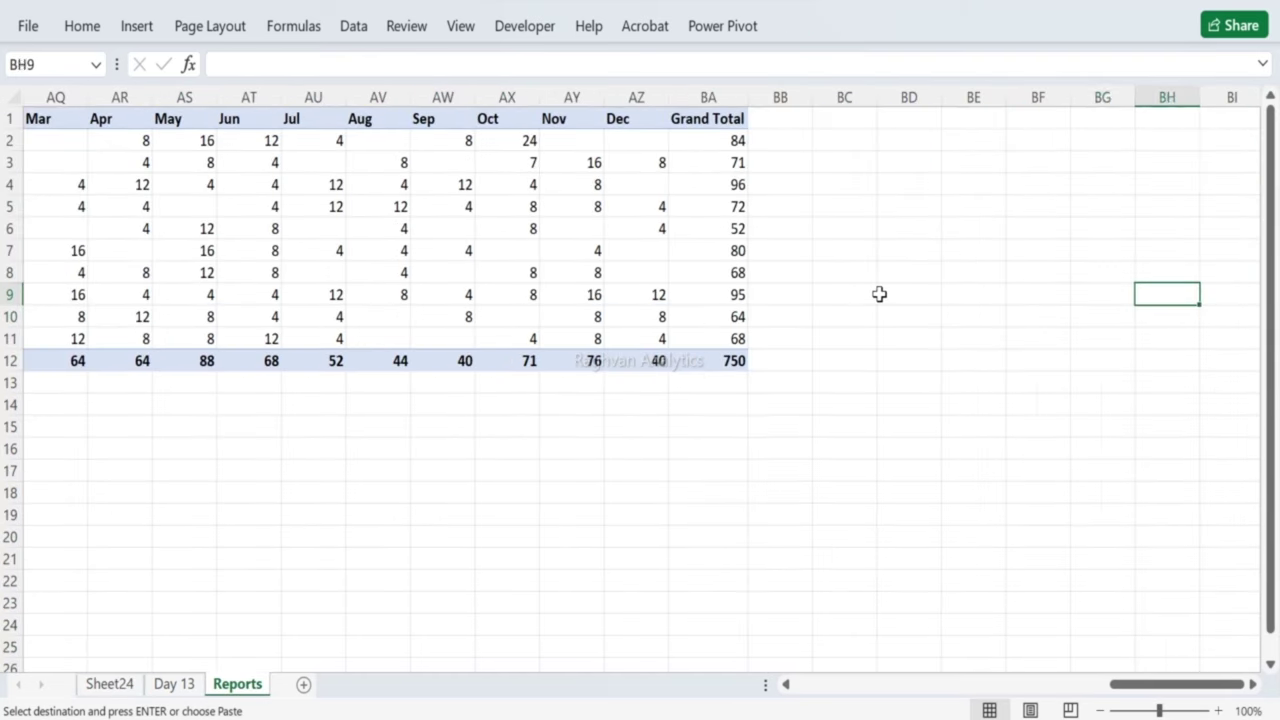
{"action": "key", "text": "Left"}
{"action": "key", "text": "Left"}
{"action": "key", "text": "Left"}
{"action": "key", "text": "Left"}
{"action": "key", "text": "Left"}
{"action": "key", "text": "Left"}
{"action": "key", "text": "Up"}
{"action": "key", "text": "Up"}
{"action": "key", "text": "Up"}
{"action": "key", "text": "Up"}
{"action": "key", "text": "Up"}
{"action": "key", "text": "Up"}
{"action": "key", "text": "Up"}
{"action": "key", "text": "Up"}
{"action": "key", "text": "Right"}
{"action": "key", "text": "Right"}
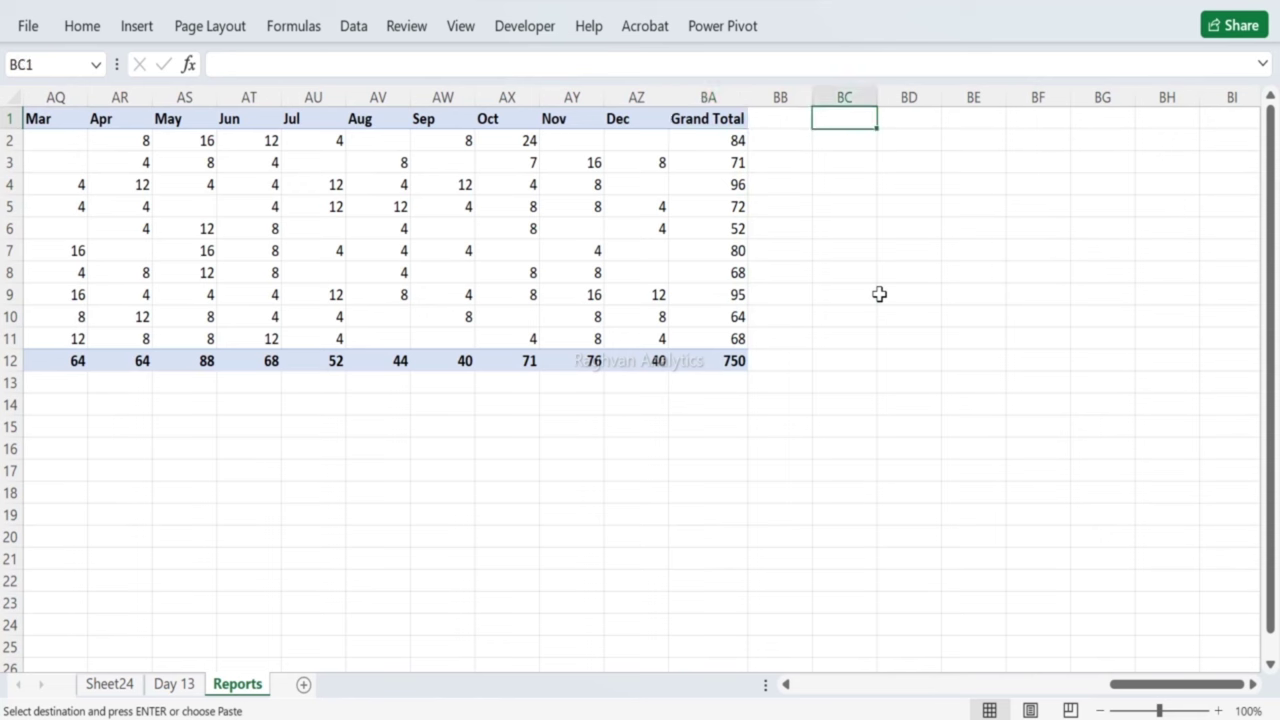
{"action": "key", "text": "ctrl+v"}
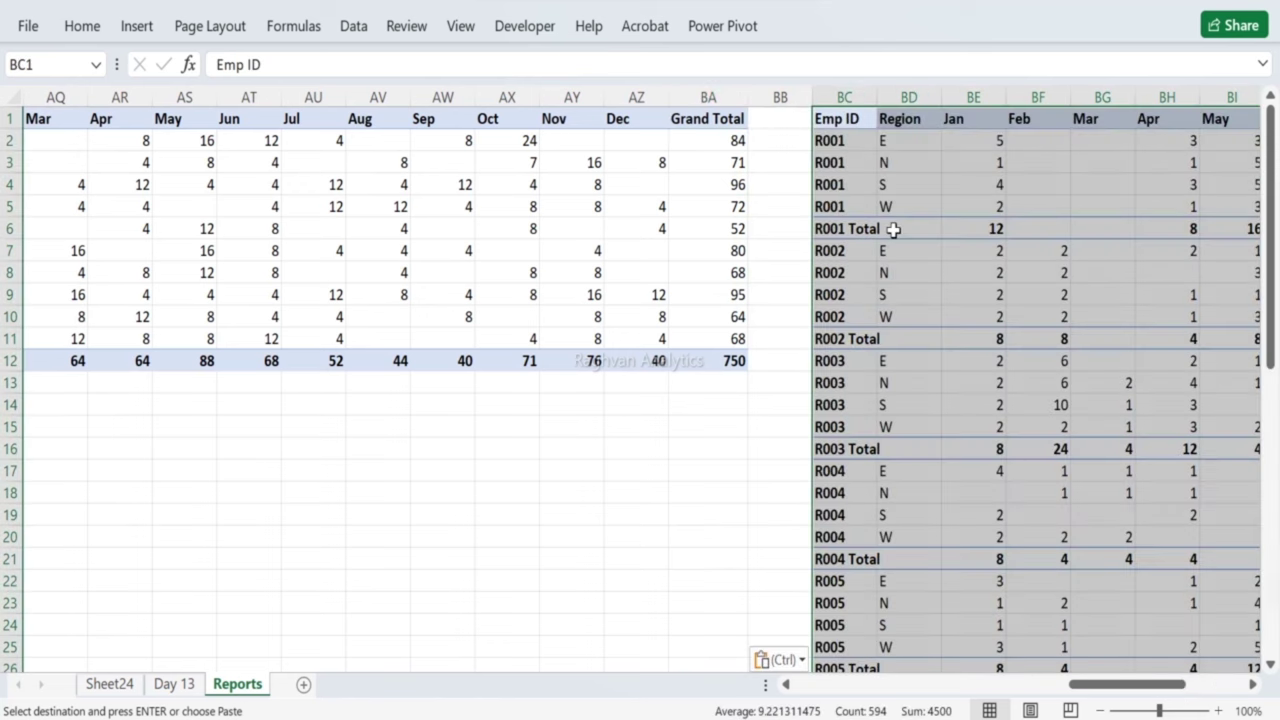
{"action": "left_click_drag", "start_coordinate": [881, 93], "coordinate": [920, 165]}
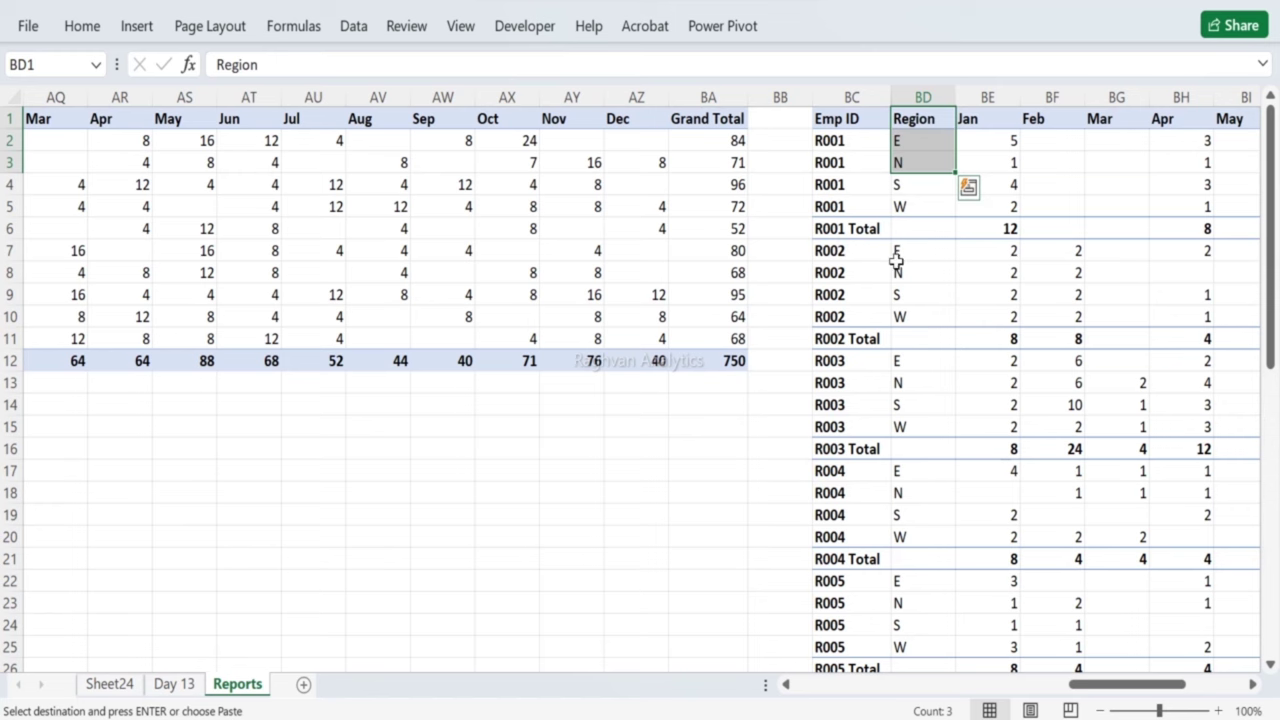
{"action": "left_click_drag", "start_coordinate": [848, 228], "coordinate": [1150, 229]}
{"action": "left_click_drag", "start_coordinate": [777, 228], "coordinate": [1120, 229]}
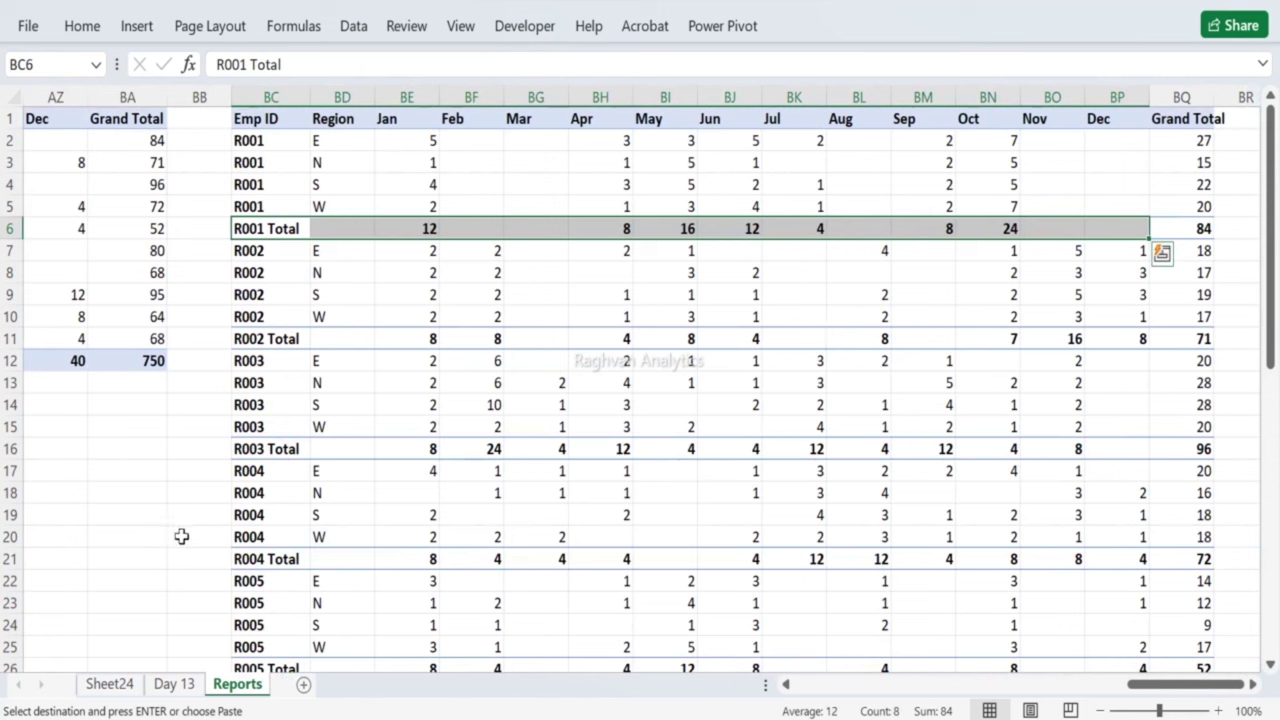
{"action": "left_click", "coordinate": [271, 118]}
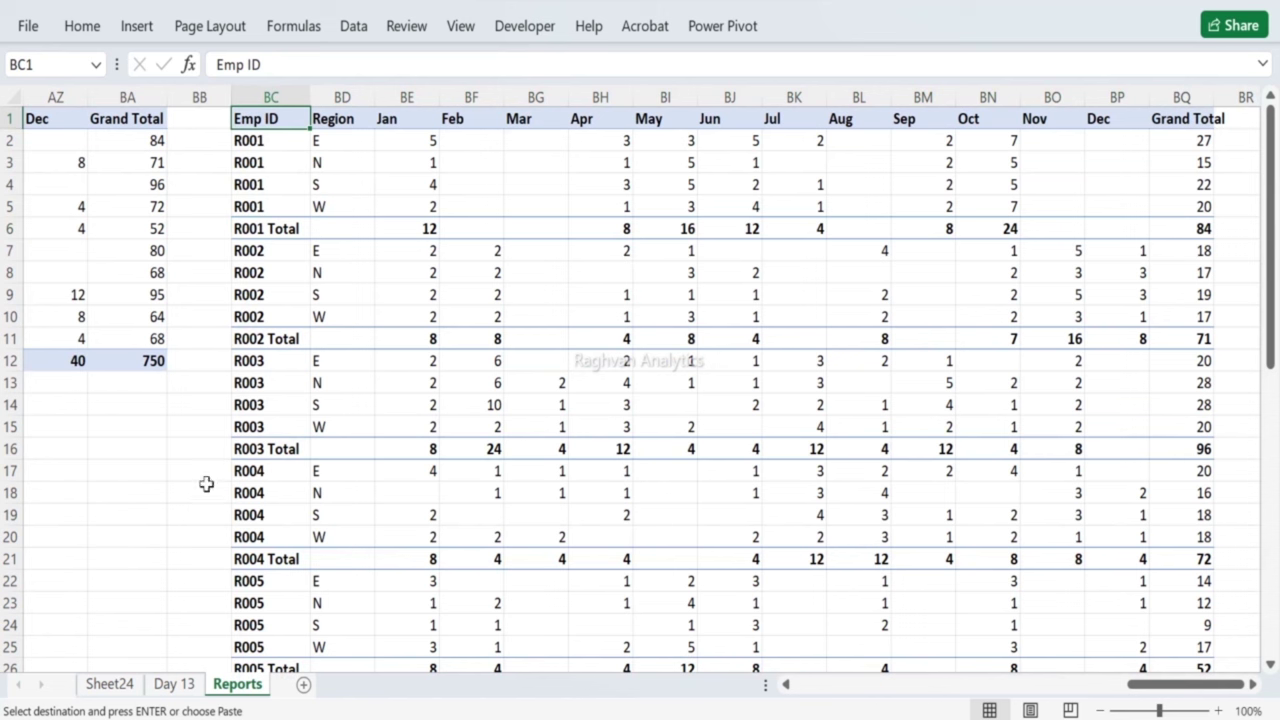
Step: Turn off the Emp ID subtotals in the Sheet24 pivot
{"action": "left_click", "coordinate": [128, 688]}
{"action": "scroll", "coordinate": [183, 429], "scroll_direction": "up", "scroll_amount": 6}
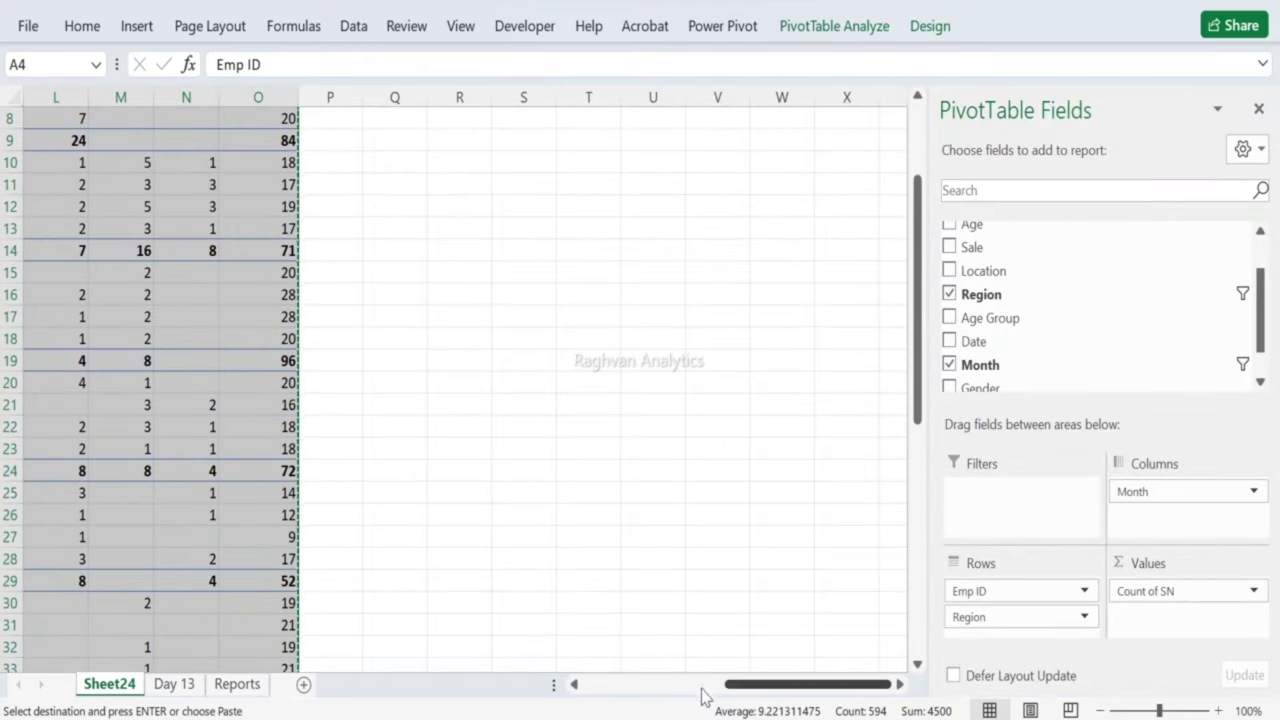
{"action": "left_click_drag", "start_coordinate": [735, 686], "coordinate": [592, 686]}
{"action": "scroll", "coordinate": [306, 334], "scroll_direction": "up", "scroll_amount": 3}
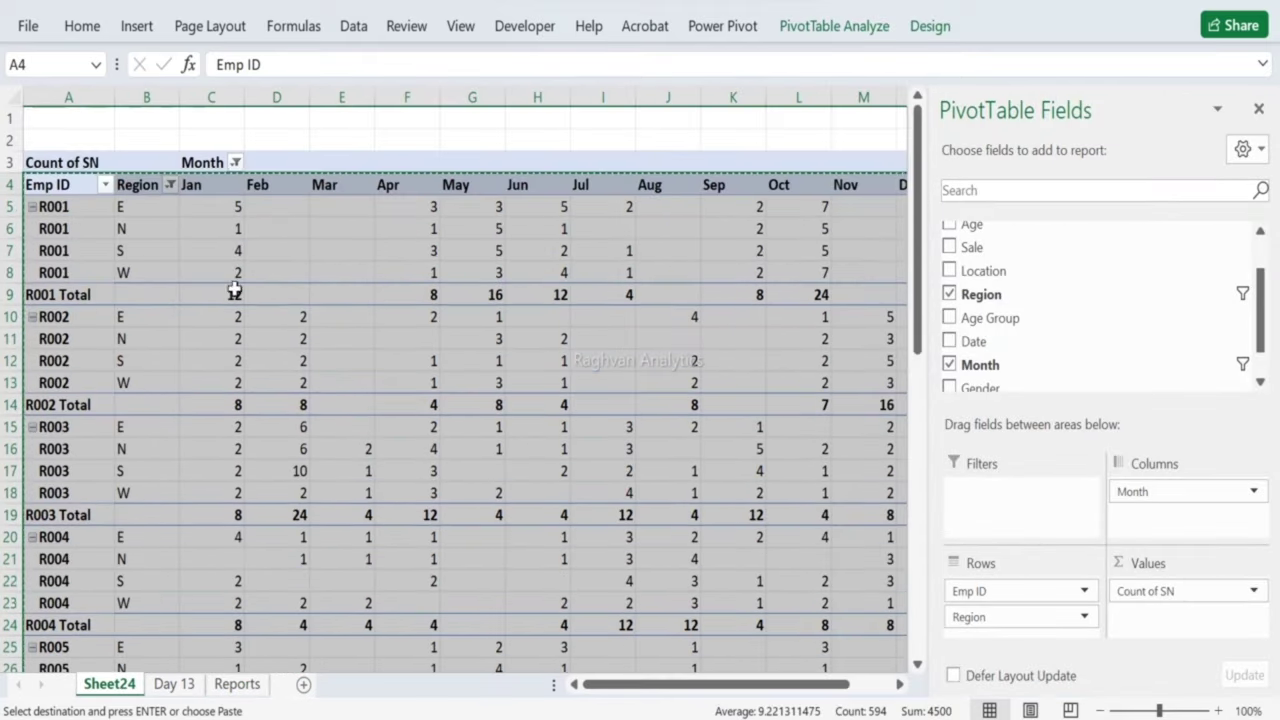
{"action": "left_click", "coordinate": [104, 184]}
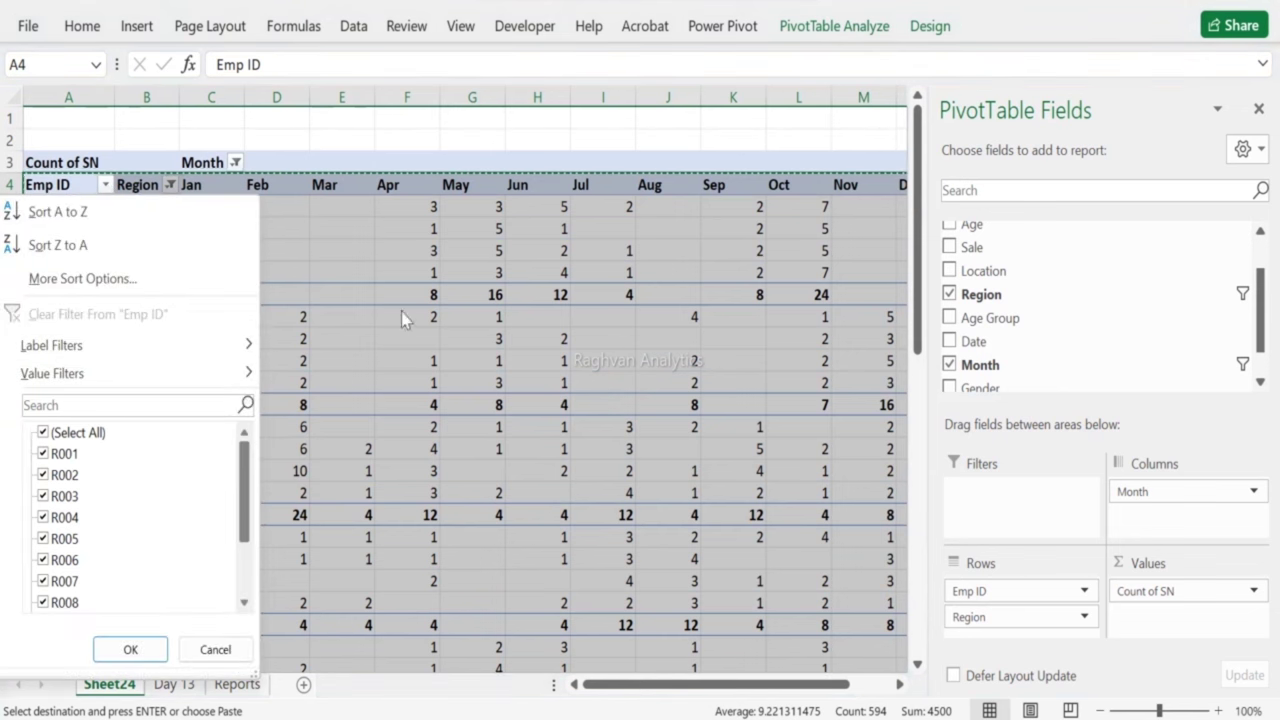
{"action": "key", "text": "Escape"}
{"action": "right_click", "coordinate": [62, 230]}
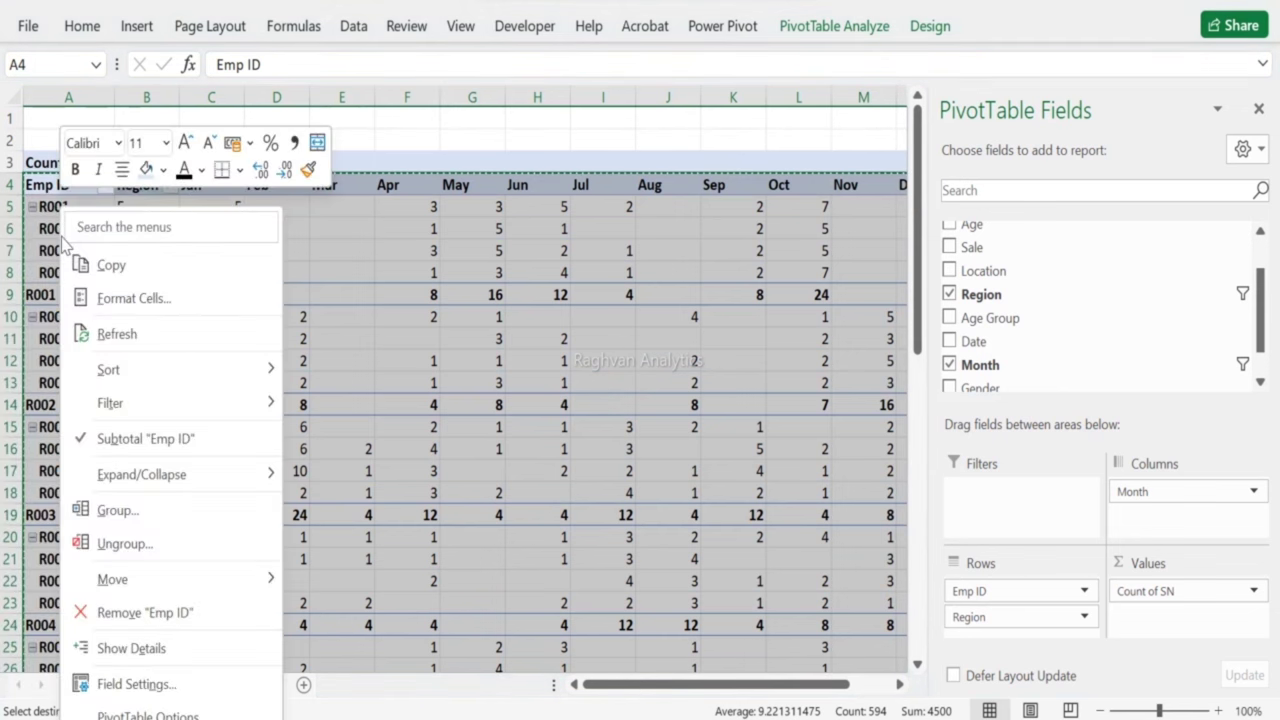
{"action": "left_click", "coordinate": [110, 440]}
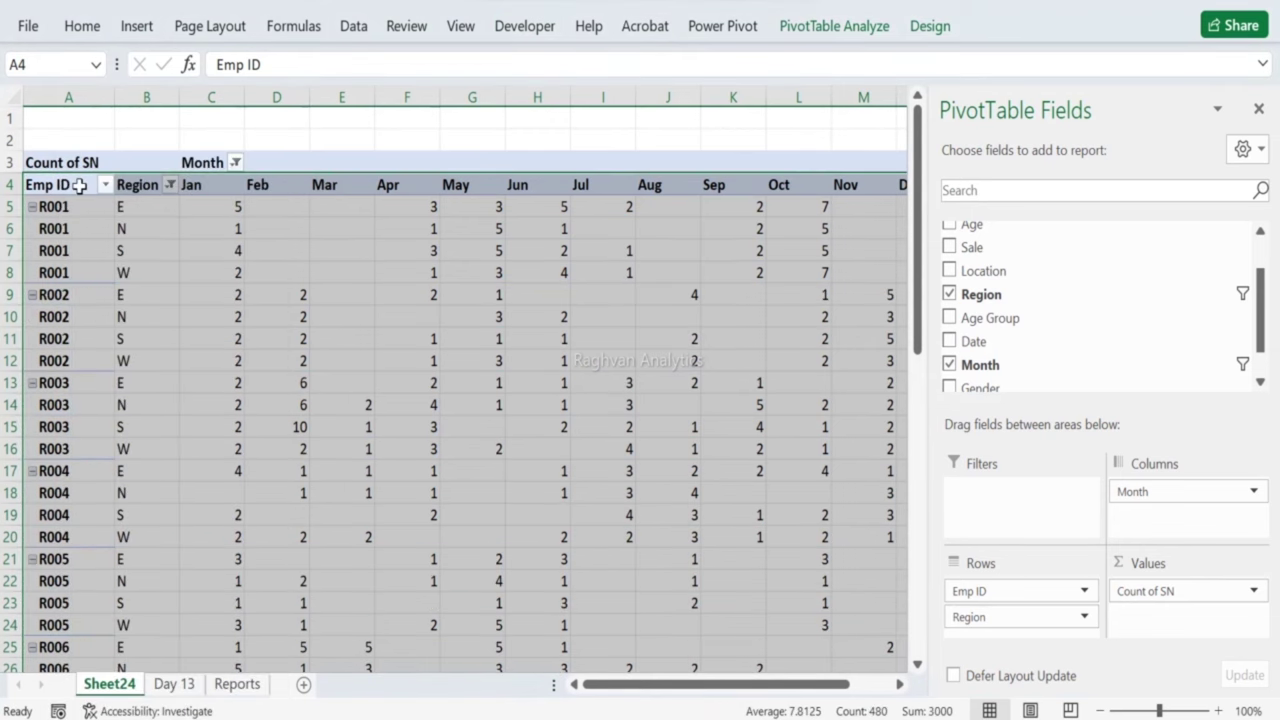
Step: Select and copy the subtotal-free pivot table A4:O45
{"action": "left_click", "coordinate": [78, 184]}
{"action": "left_click_drag", "start_coordinate": [78, 184], "coordinate": [738, 553]}
{"action": "key", "text": "ctrl+c"}
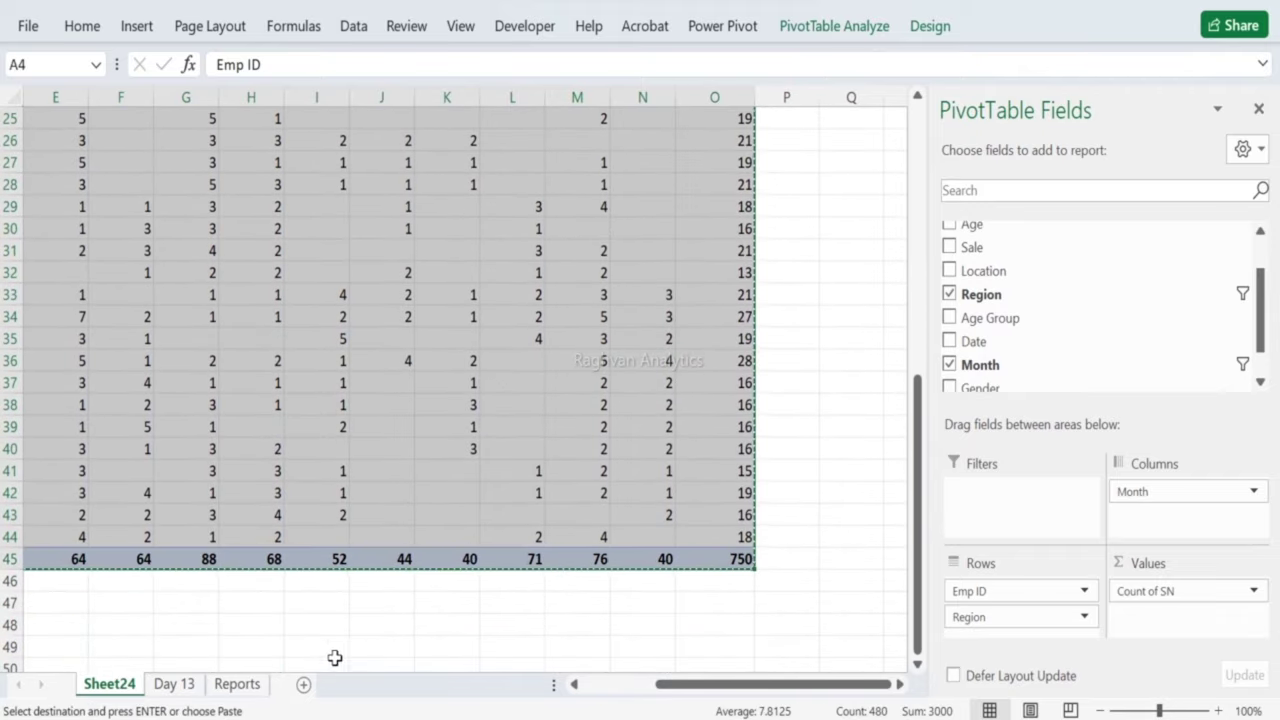
Step: Paste the subtotal-free Emp ID by Region table at BS1 on Reports, leaving one gap column
{"action": "left_click", "coordinate": [238, 684]}
{"action": "left_click", "coordinate": [1155, 119]}
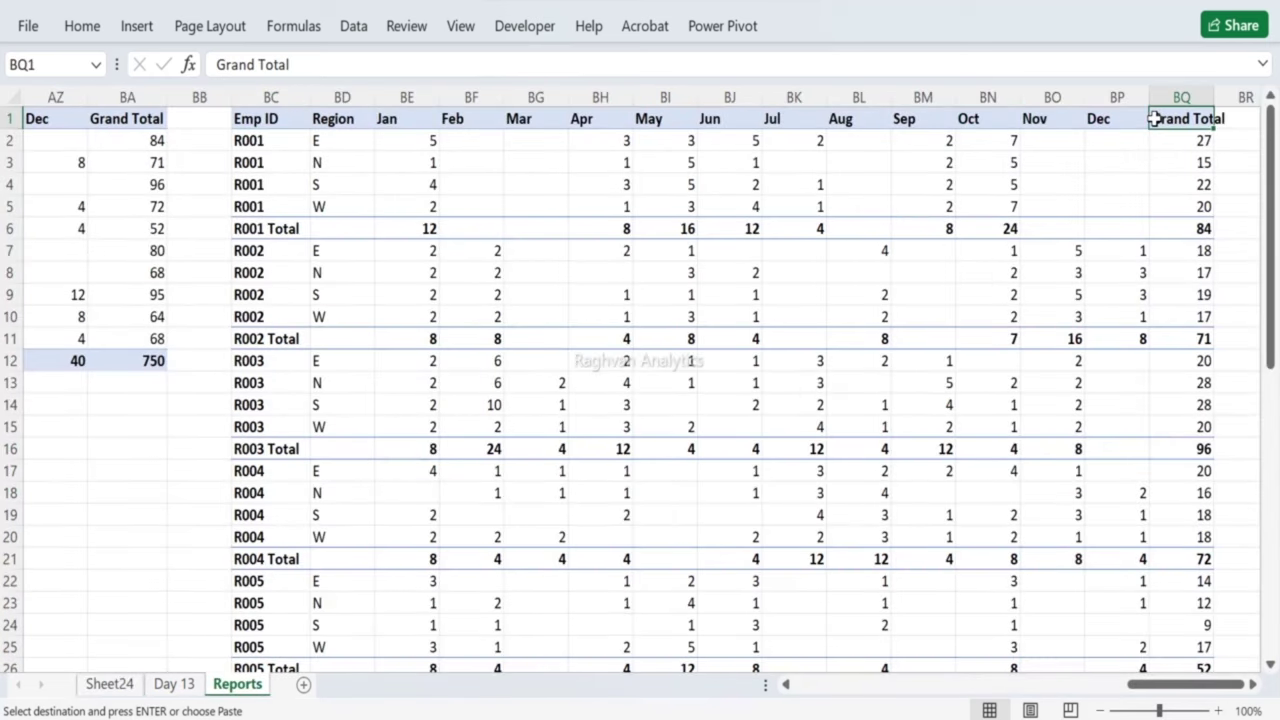
{"action": "key", "text": "Right"}
{"action": "key", "text": "Right"}
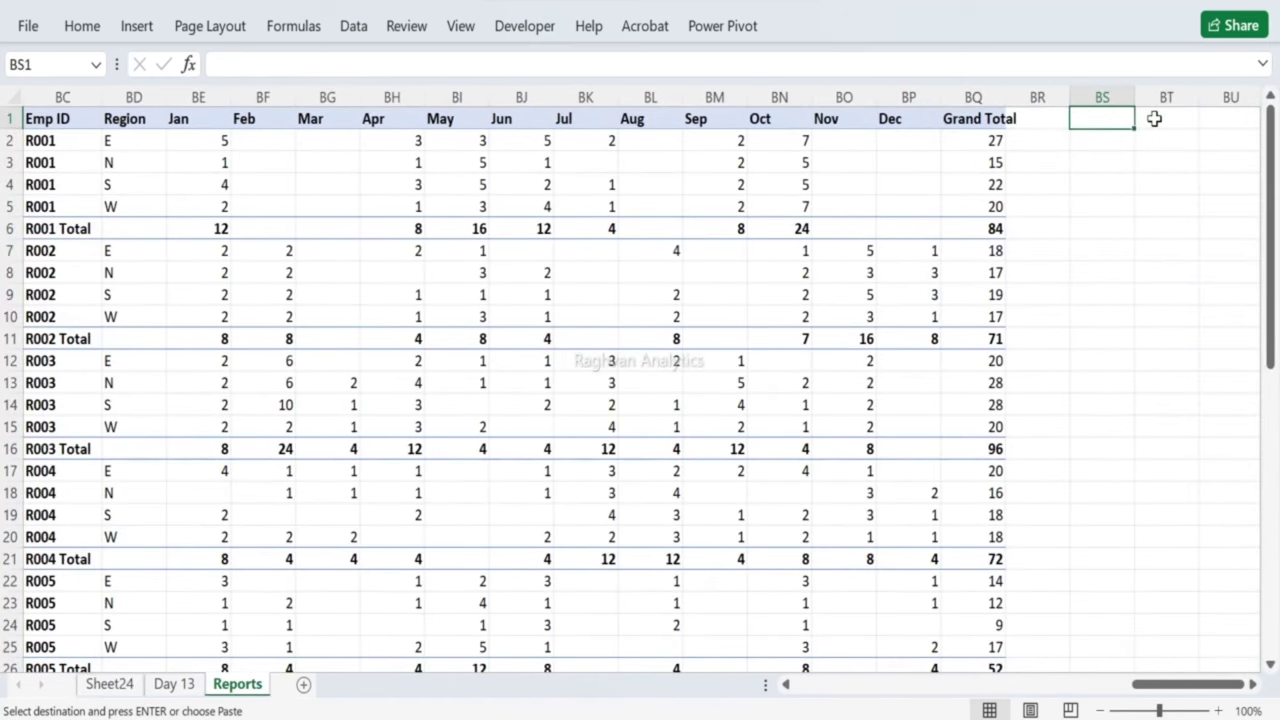
{"action": "key", "text": "ctrl+v"}
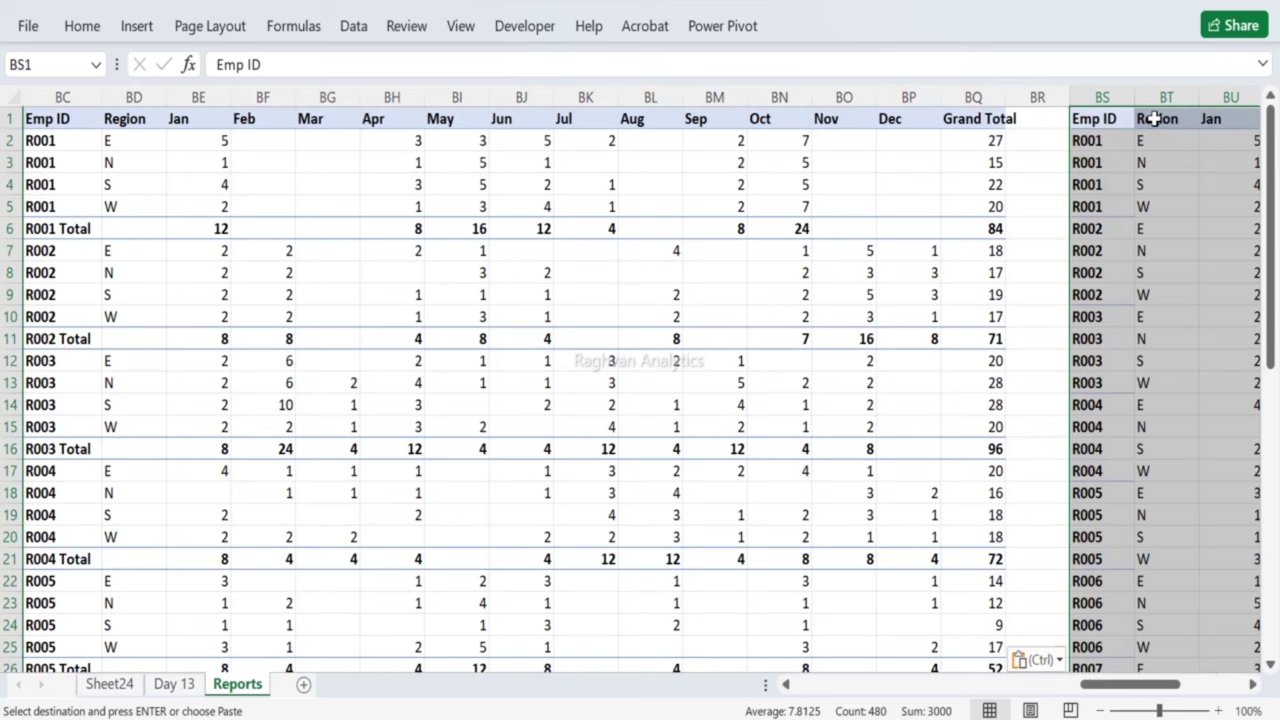
{"action": "key", "text": "Right"}
{"action": "key", "text": "Right"}
{"action": "key", "text": "Right"}
{"action": "key", "text": "Right"}
{"action": "key", "text": "Right"}
{"action": "key", "text": "Right"}
{"action": "key", "text": "Right"}
{"action": "key", "text": "Right"}
{"action": "key", "text": "Right"}
{"action": "key", "text": "Right"}
{"action": "key", "text": "Right"}
{"action": "key", "text": "Right"}
{"action": "key", "text": "Right"}
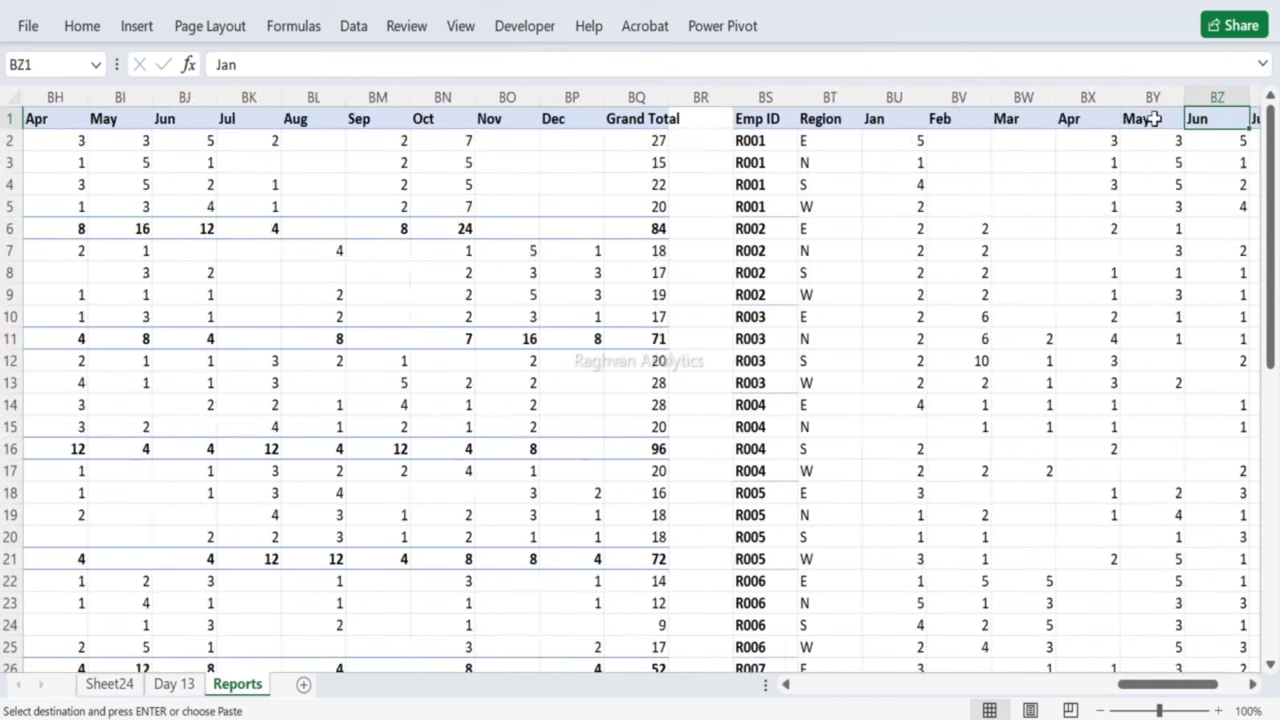
{"action": "key", "text": "Left"}
{"action": "key", "text": "Left"}
{"action": "key", "text": "Left"}
{"action": "key", "text": "Left"}
{"action": "key", "text": "Left"}
{"action": "key", "text": "Left"}
{"action": "key", "text": "Left"}
{"action": "key", "text": "Left"}
{"action": "key", "text": "Left"}
{"action": "key", "text": "Left"}
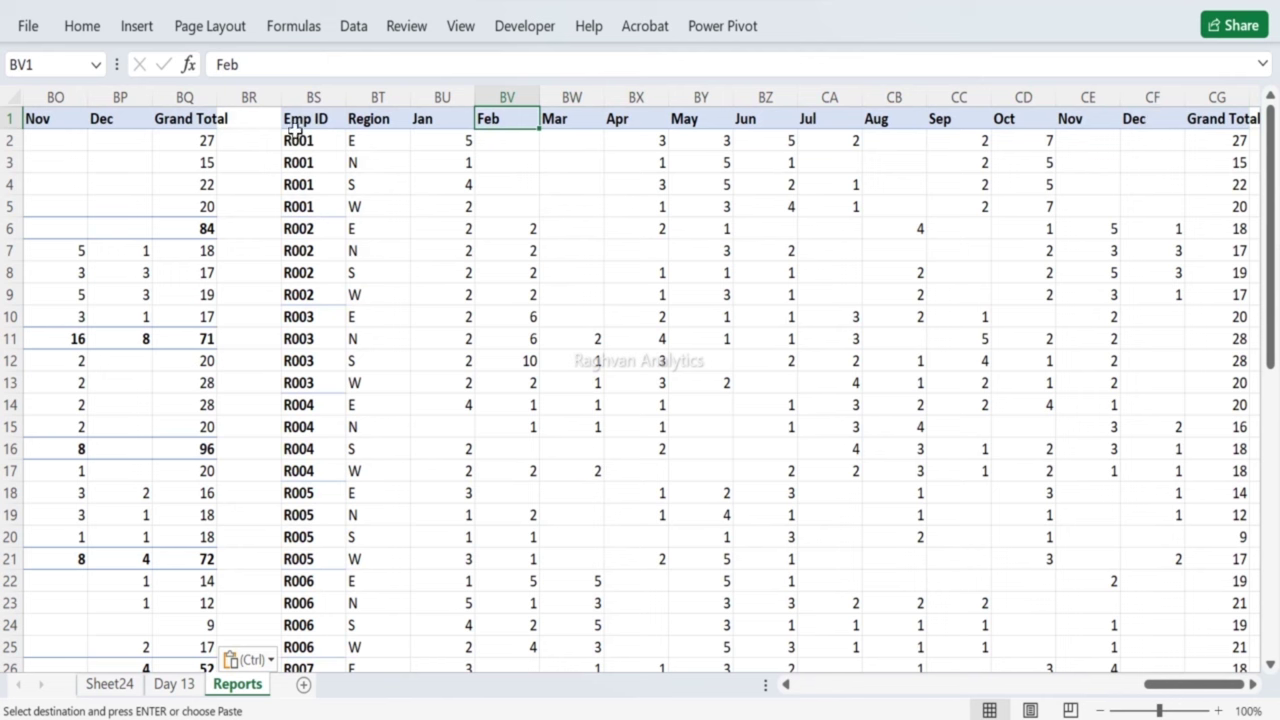
Step: Add borders to the pasted BS1 table down to its 750 grand total
{"action": "left_click_drag", "start_coordinate": [314, 114], "coordinate": [1231, 491]}
{"action": "scroll", "coordinate": [1230, 492], "scroll_direction": "up", "scroll_amount": 5}
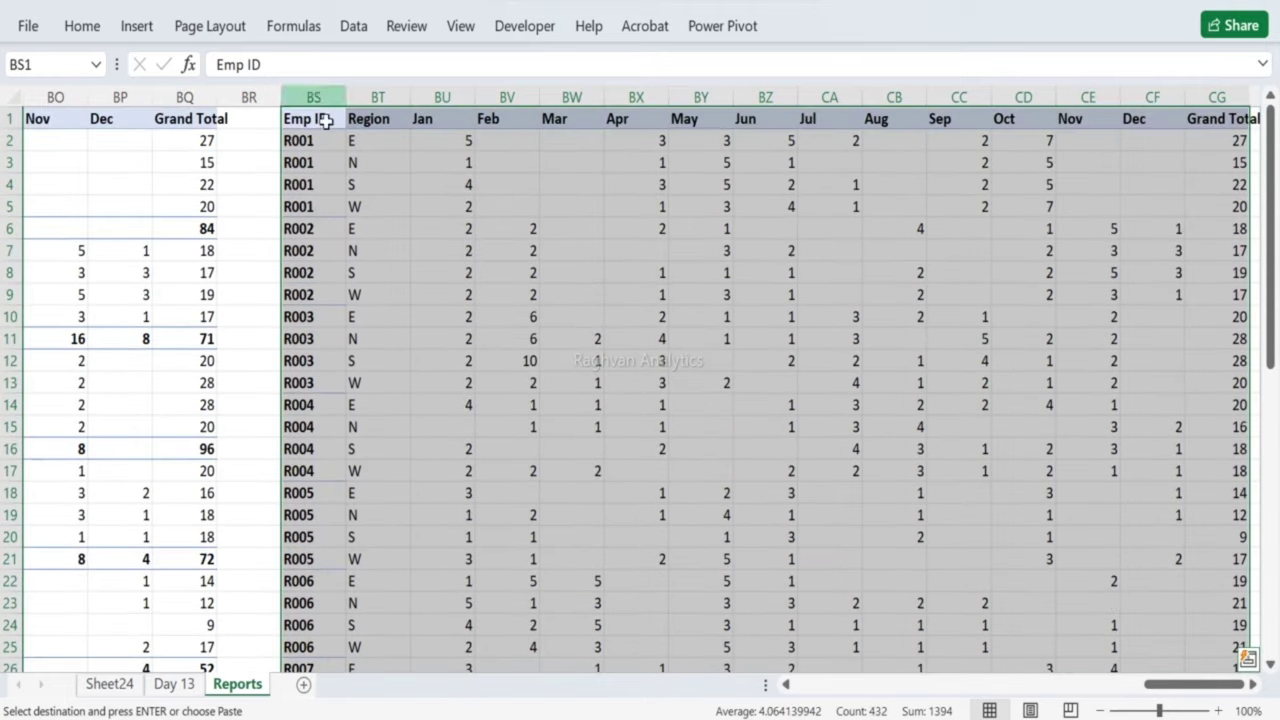
{"action": "left_click_drag", "start_coordinate": [298, 122], "coordinate": [637, 440]}
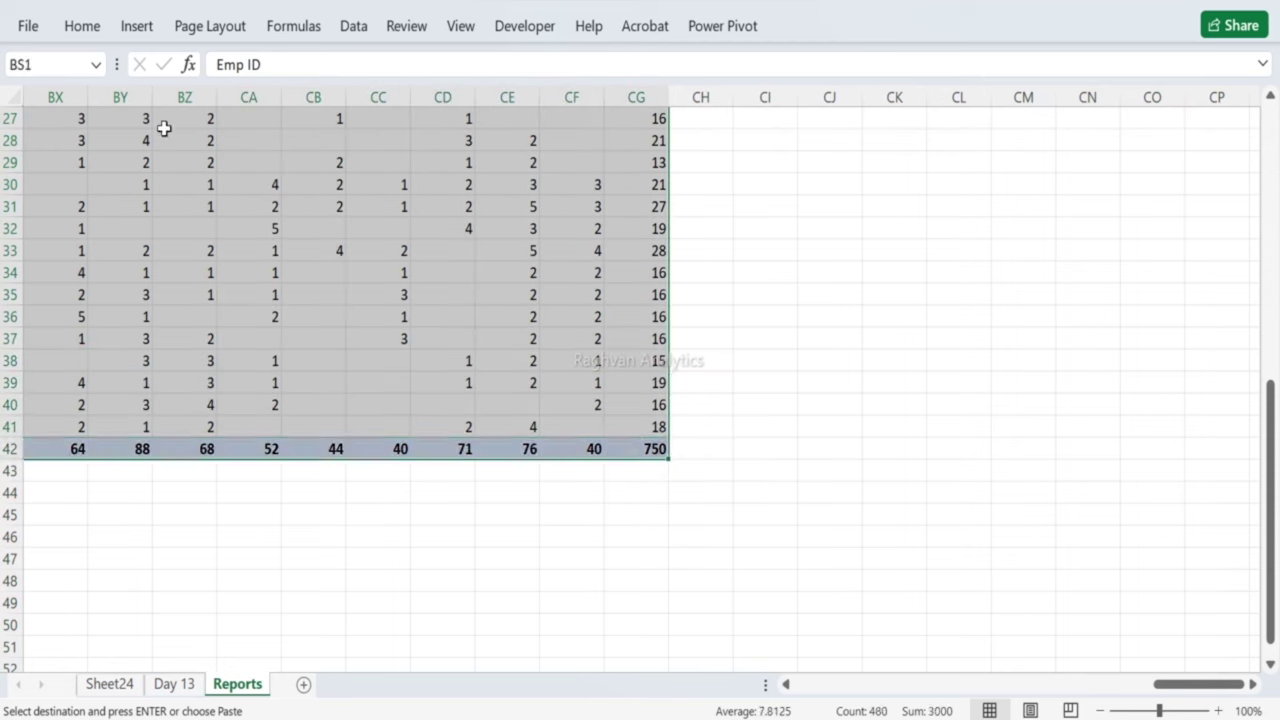
{"action": "left_click", "coordinate": [82, 26]}
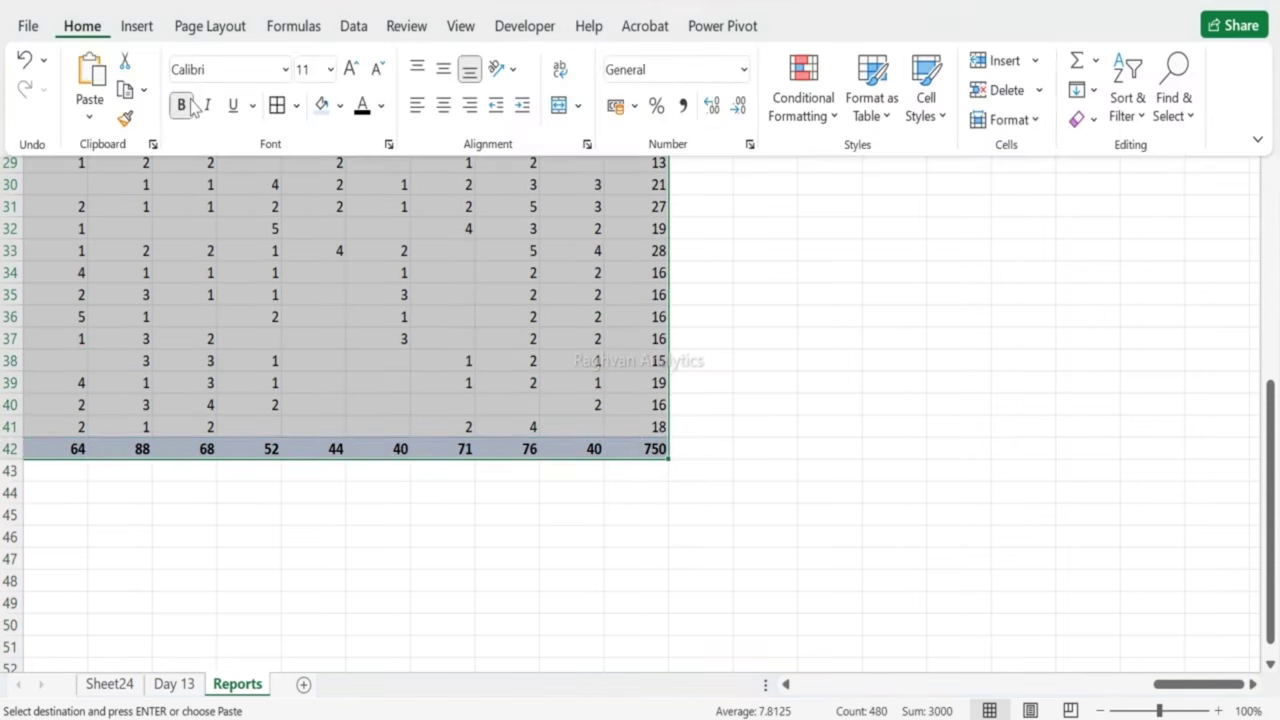
{"action": "left_click", "coordinate": [277, 105]}
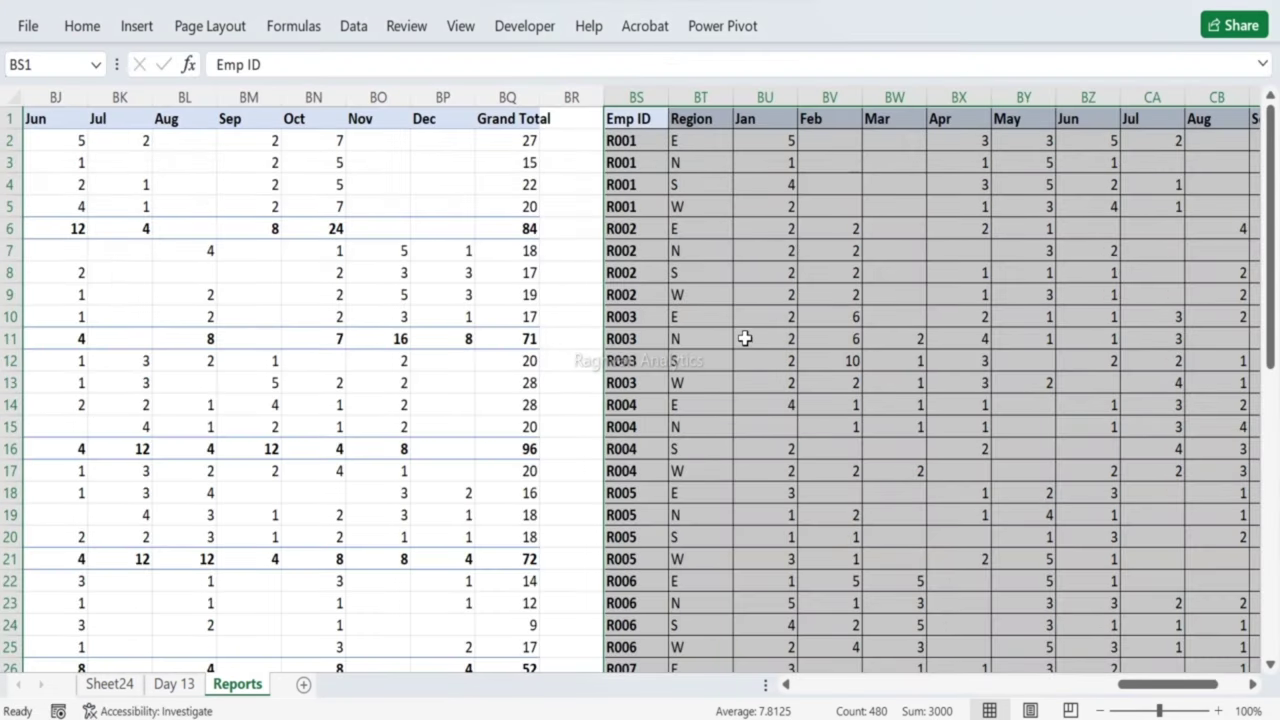
Step: On Day 13, shift the last three report entries (M7:M9) down one row
{"action": "left_click", "coordinate": [185, 686]}
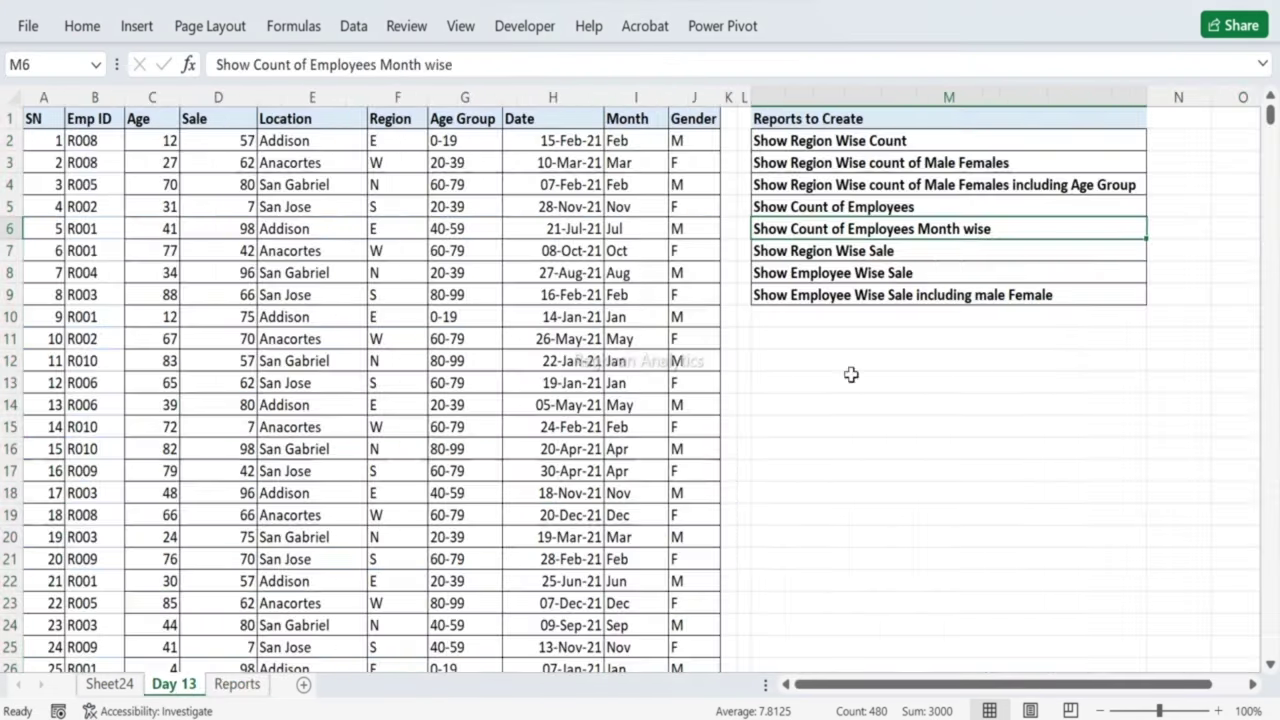
{"action": "left_click", "coordinate": [868, 257]}
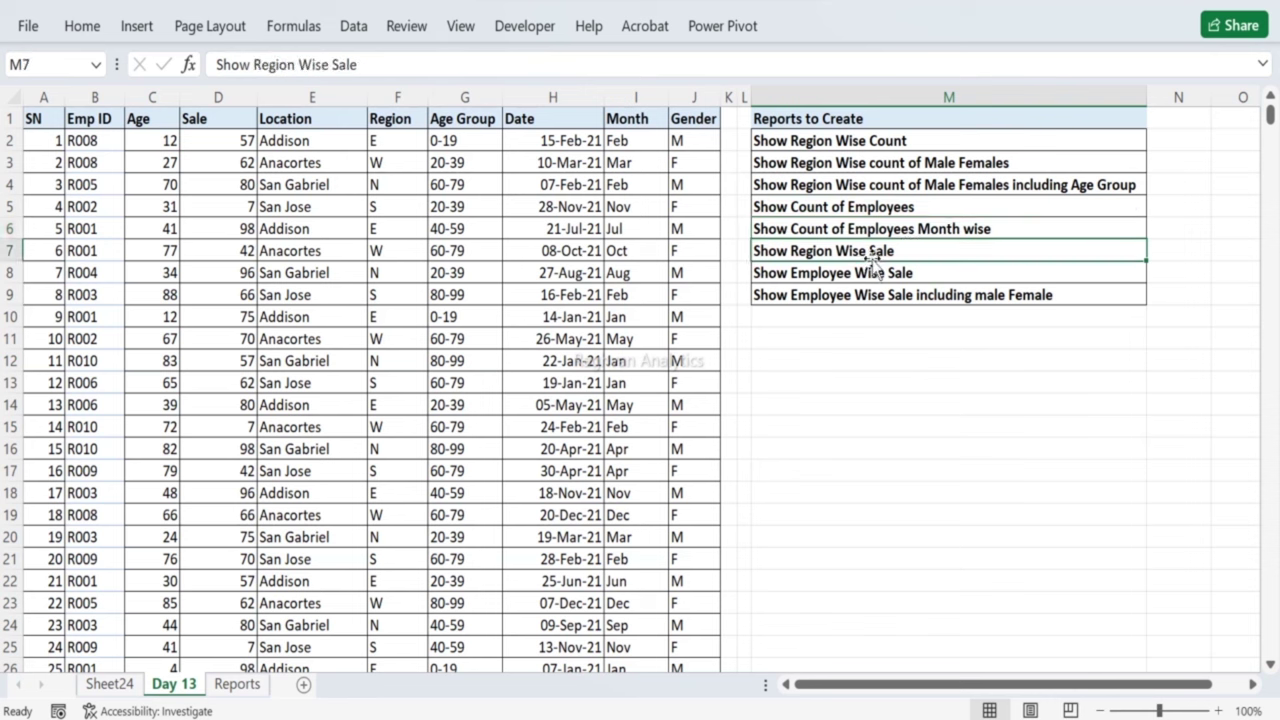
{"action": "key", "text": "shift+Down"}
{"action": "key", "text": "shift+Down"}
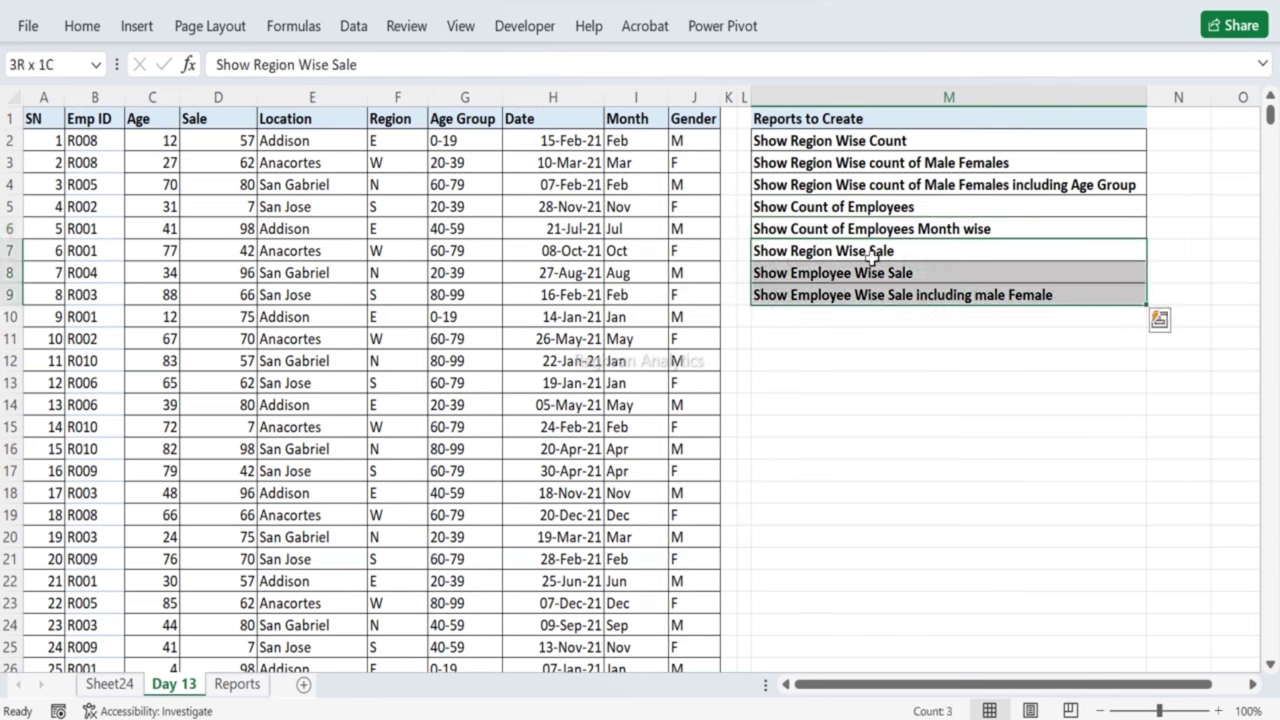
{"action": "key", "text": "ctrl+c"}
{"action": "key", "text": "Down"}
{"action": "key", "text": "ctrl+v"}
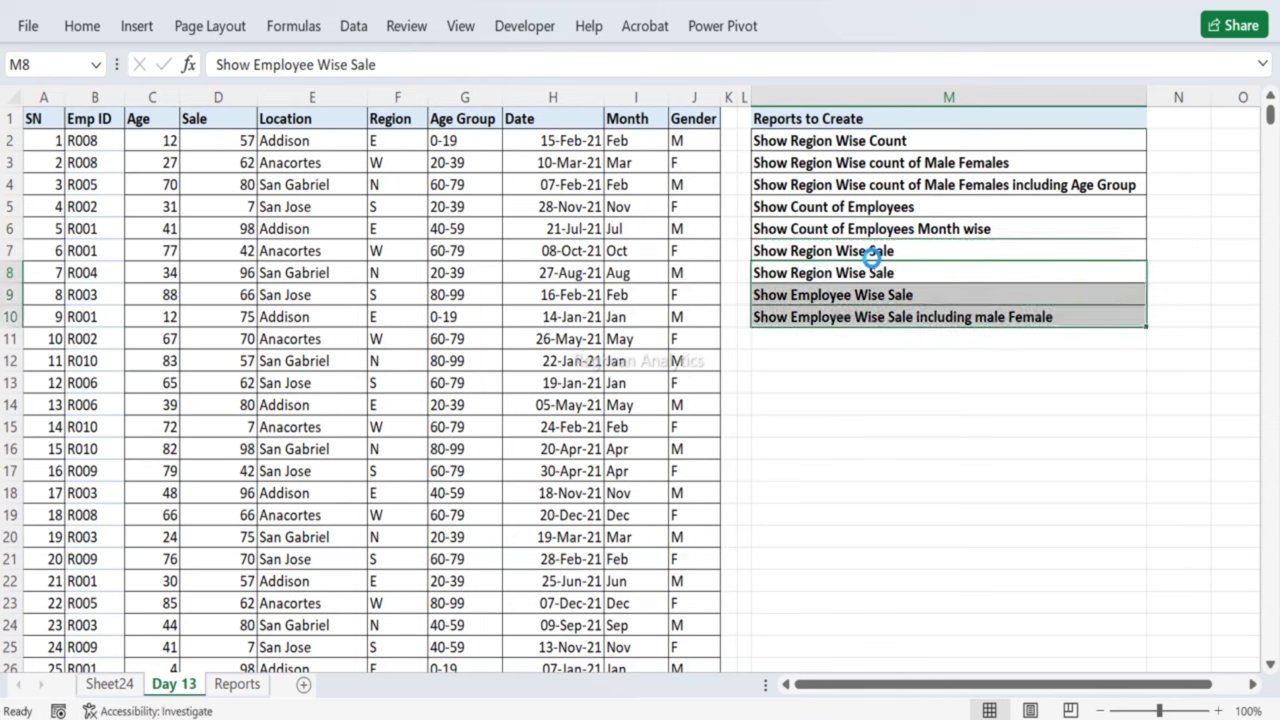
Step: Copy the month-wise entry into M7 and extend it to 'Show Count of Employees Month wise including Region'
{"action": "key", "text": "Up"}
{"action": "key", "text": "Up"}
{"action": "key", "text": "ctrl+c"}
{"action": "key", "text": "Down"}
{"action": "key", "text": "ctrl+v"}
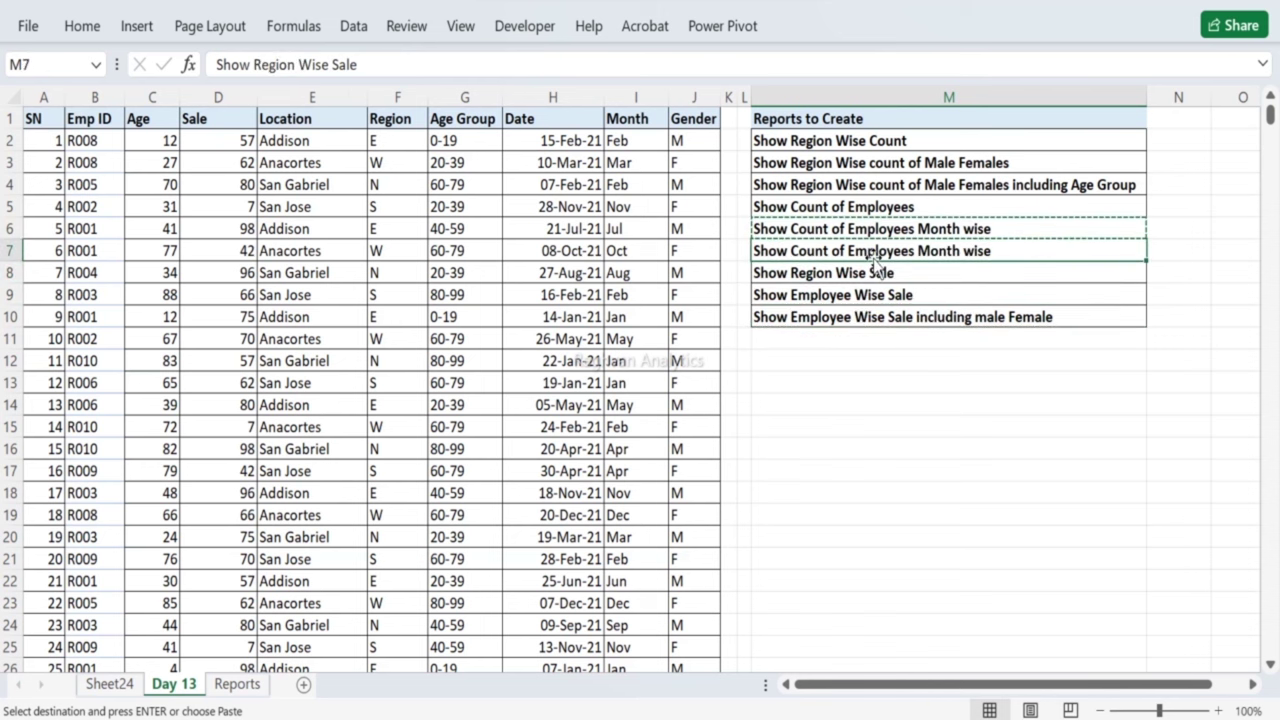
{"action": "double_click", "coordinate": [1010, 250]}
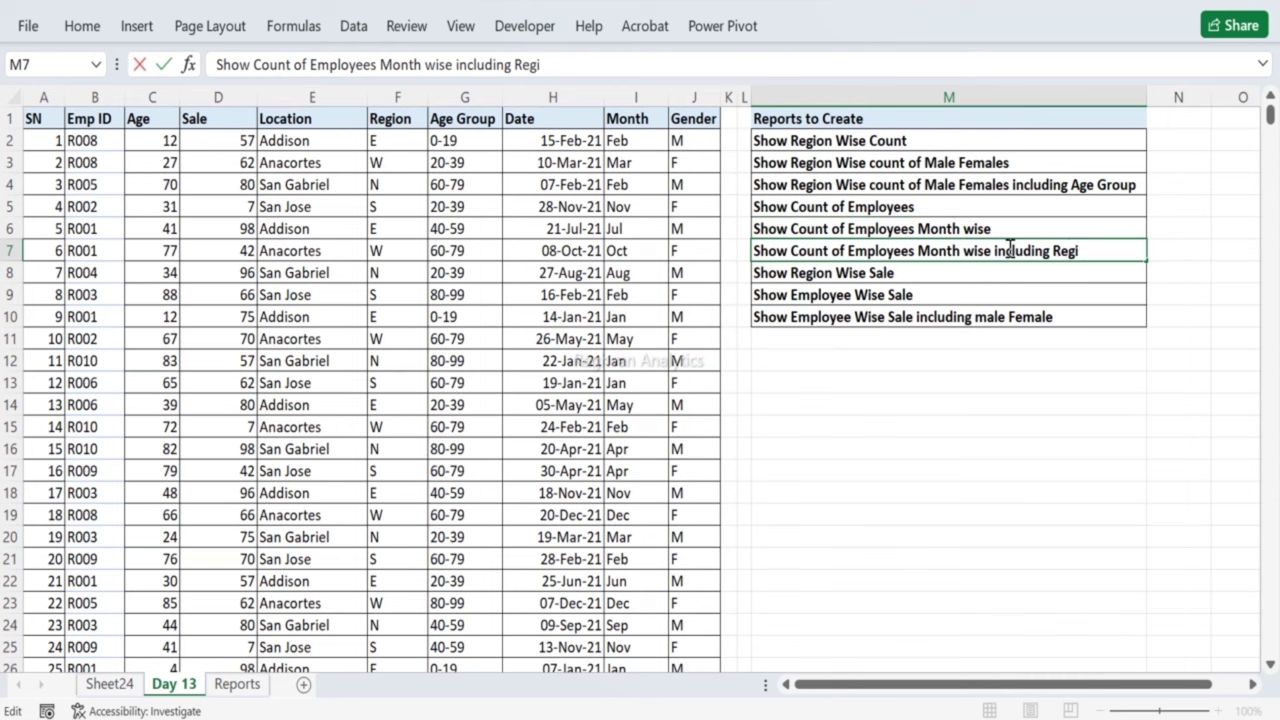
{"action": "key", "text": "Return"}
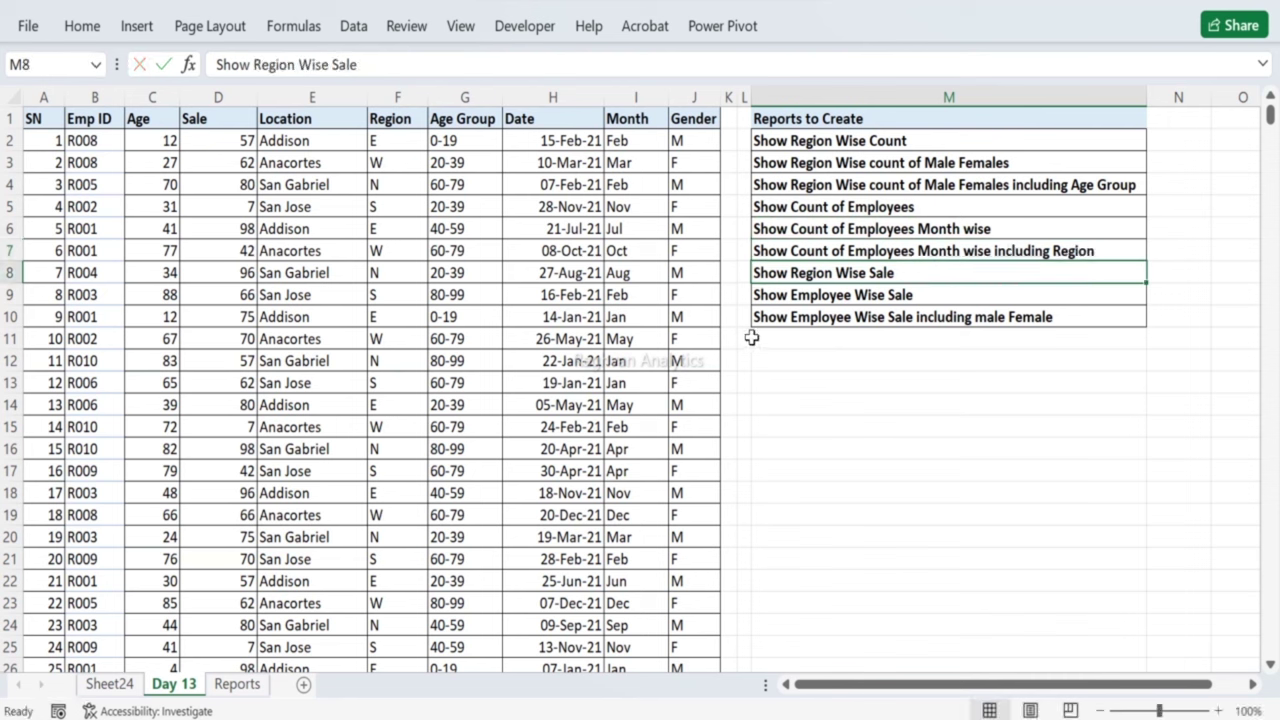
Step: Apply the dark blue Pivot Style Dark 6 to the Sheet24 pivot table
{"action": "left_click", "coordinate": [110, 684]}
{"action": "scroll", "coordinate": [430, 405], "scroll_direction": "up", "scroll_amount": 8}
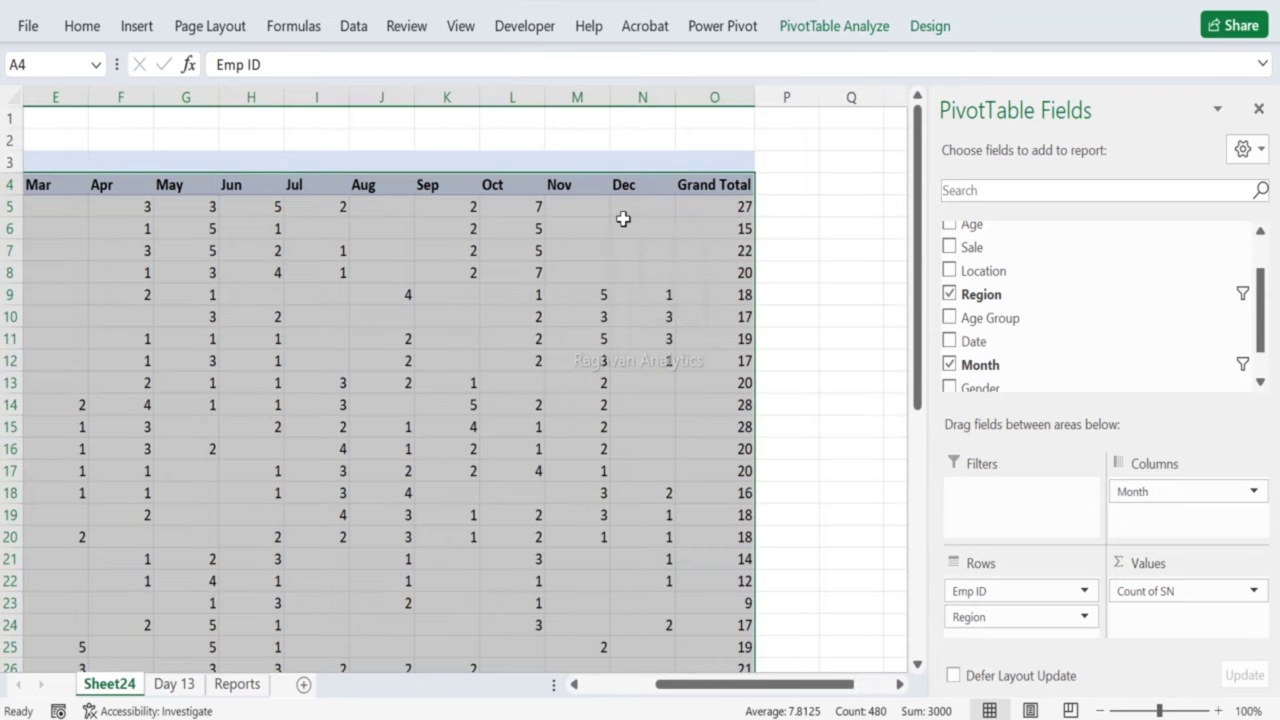
{"action": "scroll", "coordinate": [623, 218], "scroll_direction": "left", "scroll_amount": 4}
{"action": "key", "text": "Right"}
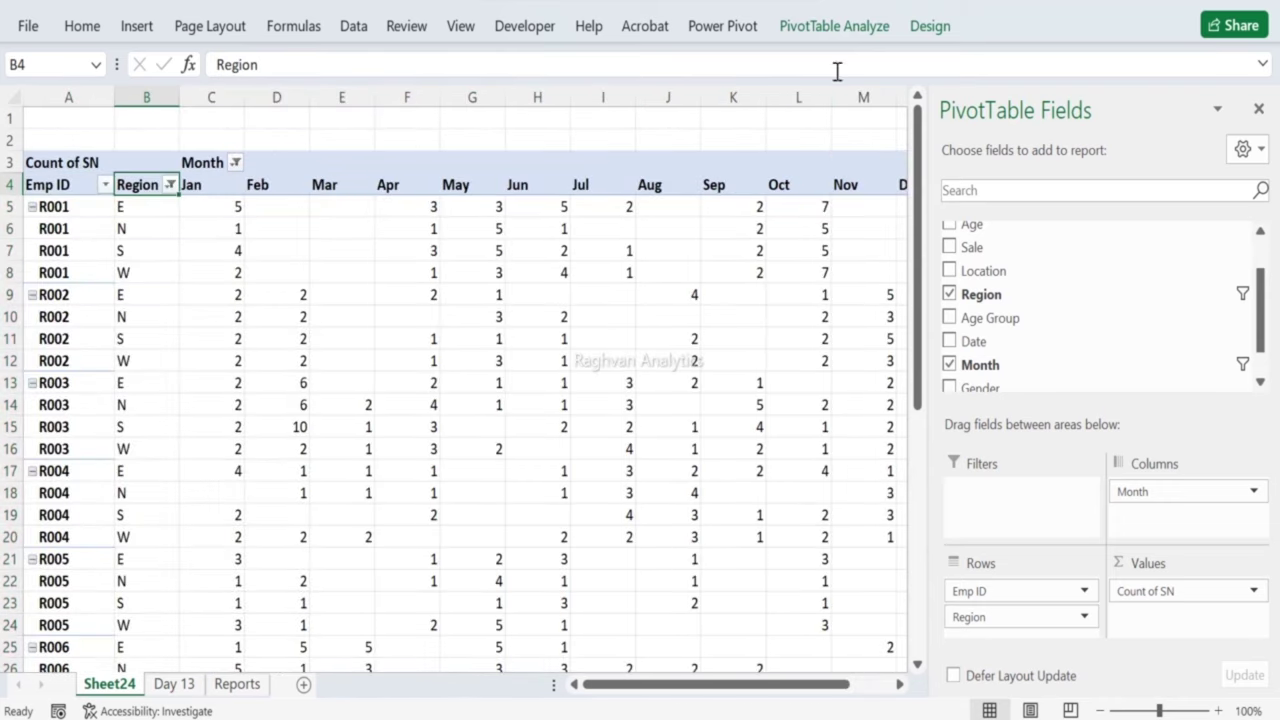
{"action": "left_click", "coordinate": [930, 30]}
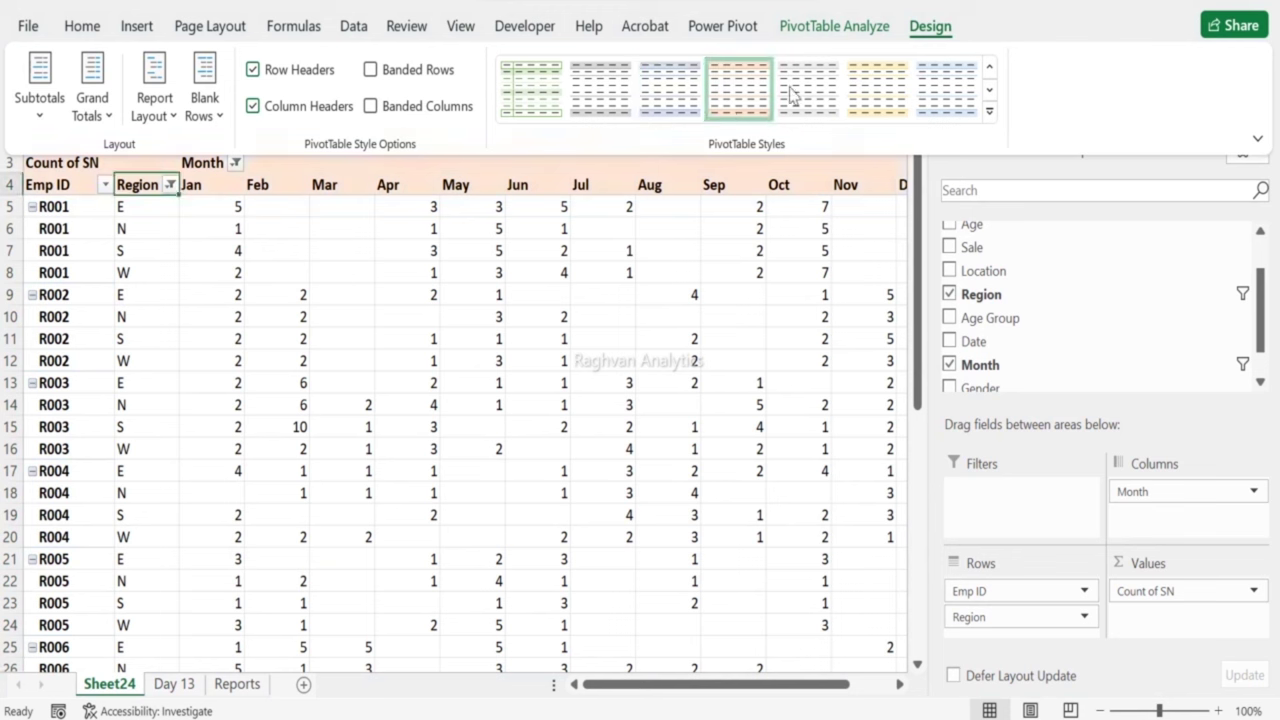
{"action": "left_click", "coordinate": [945, 88]}
{"action": "left_click", "coordinate": [990, 112]}
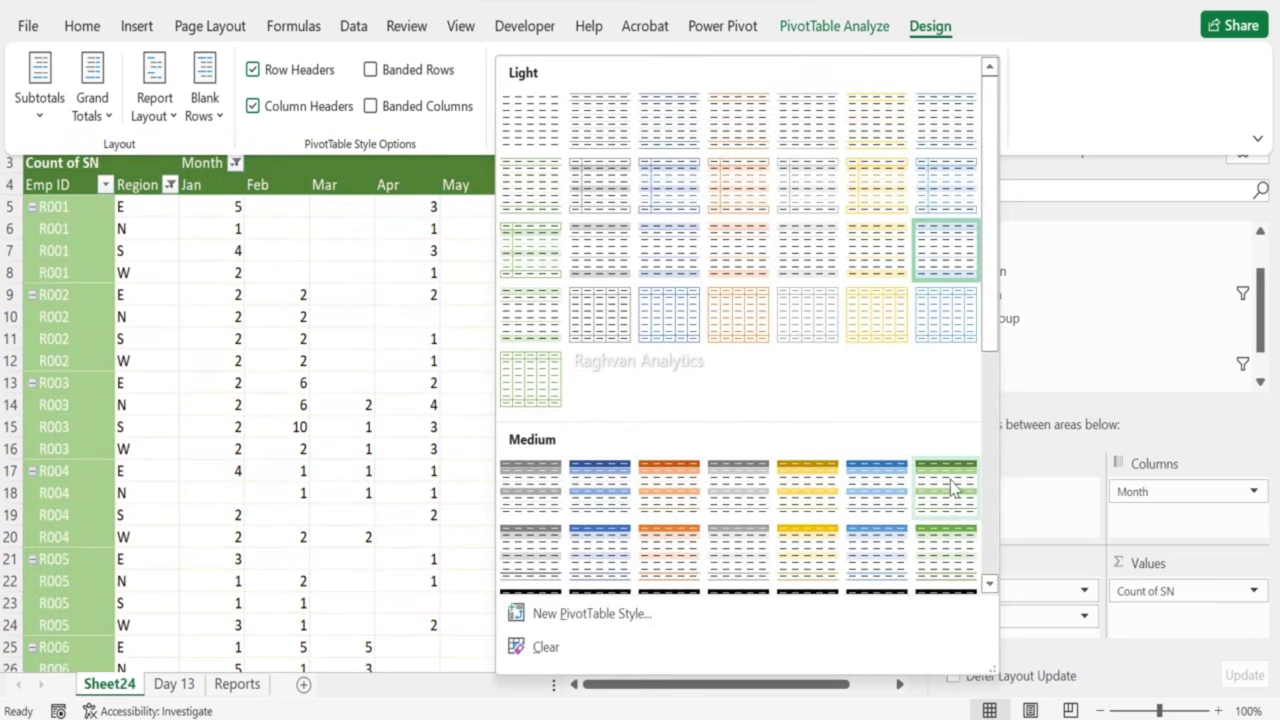
{"action": "scroll", "coordinate": [930, 492], "scroll_direction": "down", "scroll_amount": 3}
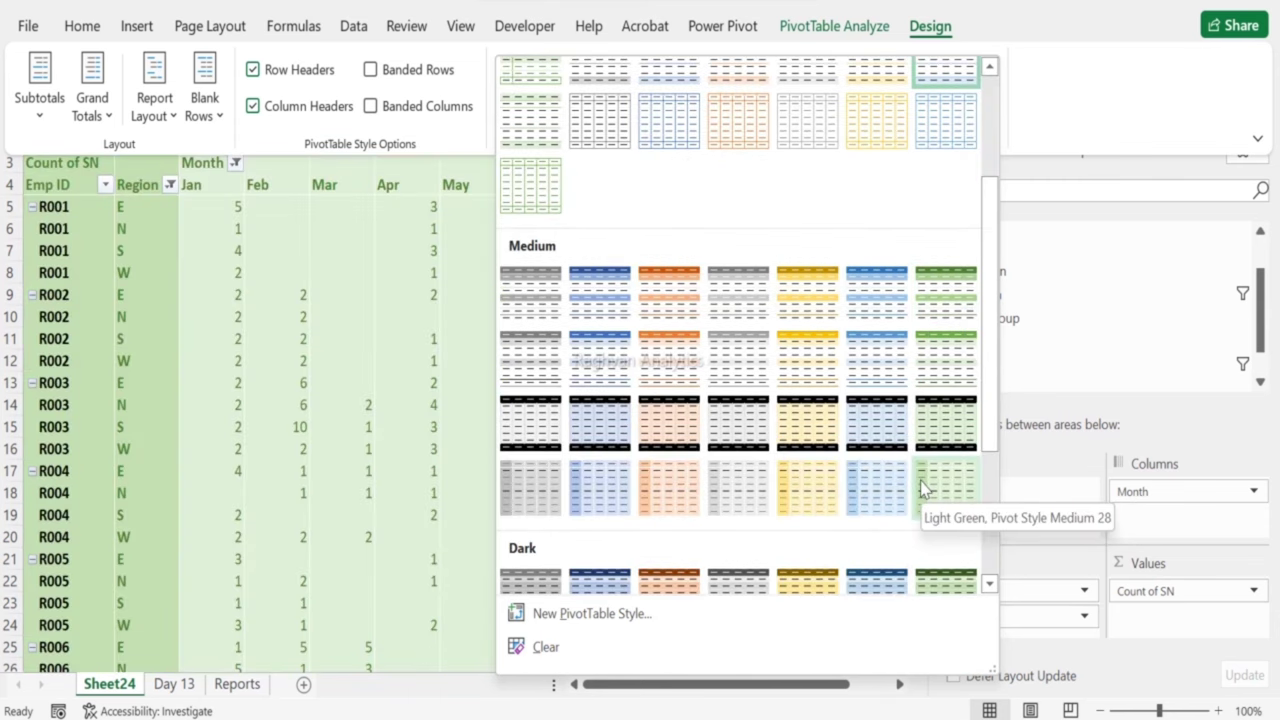
{"action": "scroll", "coordinate": [922, 487], "scroll_direction": "down", "scroll_amount": 3}
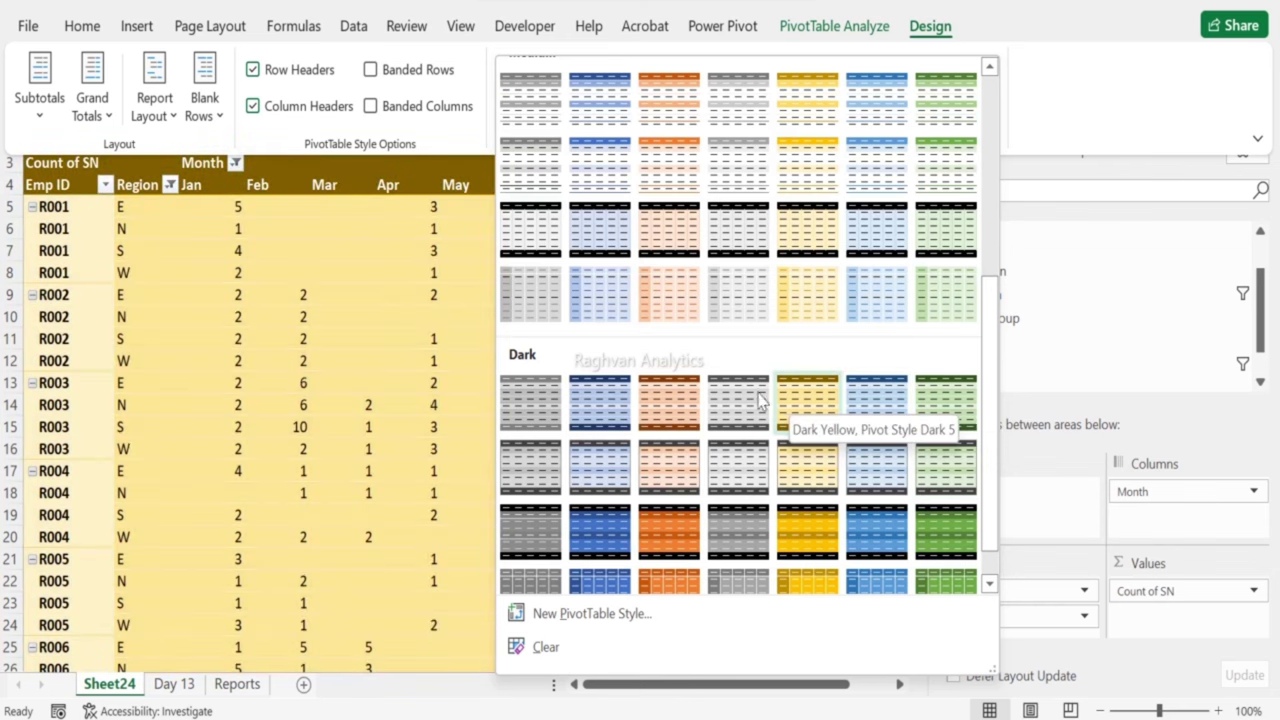
{"action": "left_click", "coordinate": [866, 410]}
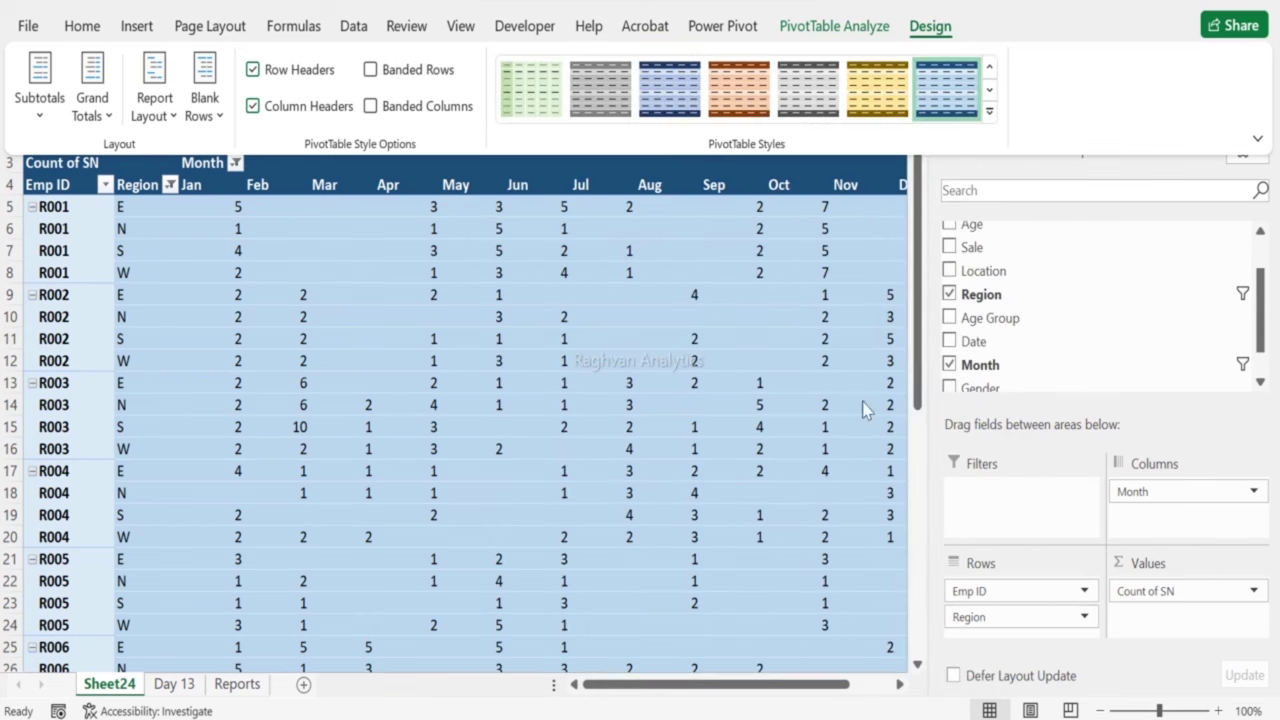
Step: Select and copy the whole styled pivot, Emp ID header through totals
{"action": "left_click", "coordinate": [57, 170]}
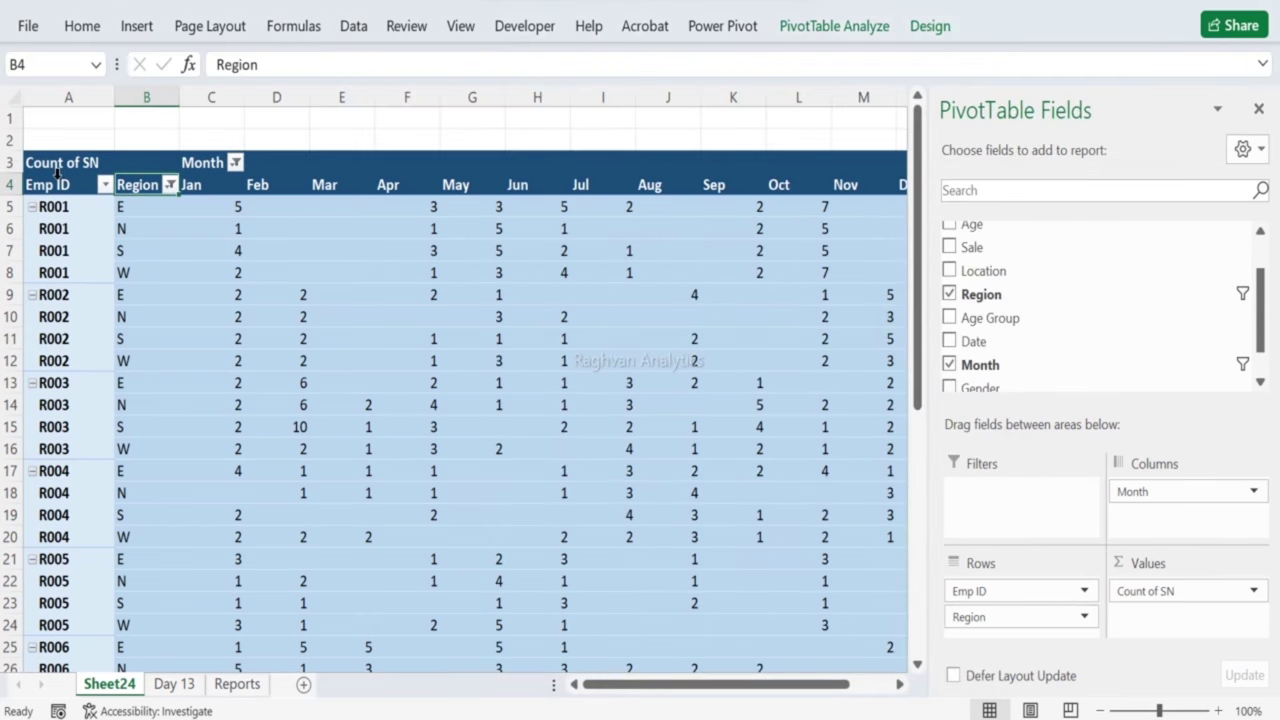
{"action": "left_click", "coordinate": [57, 170]}
{"action": "left_click_drag", "start_coordinate": [60, 180], "coordinate": [508, 612]}
{"action": "key", "text": "ctrl+c"}
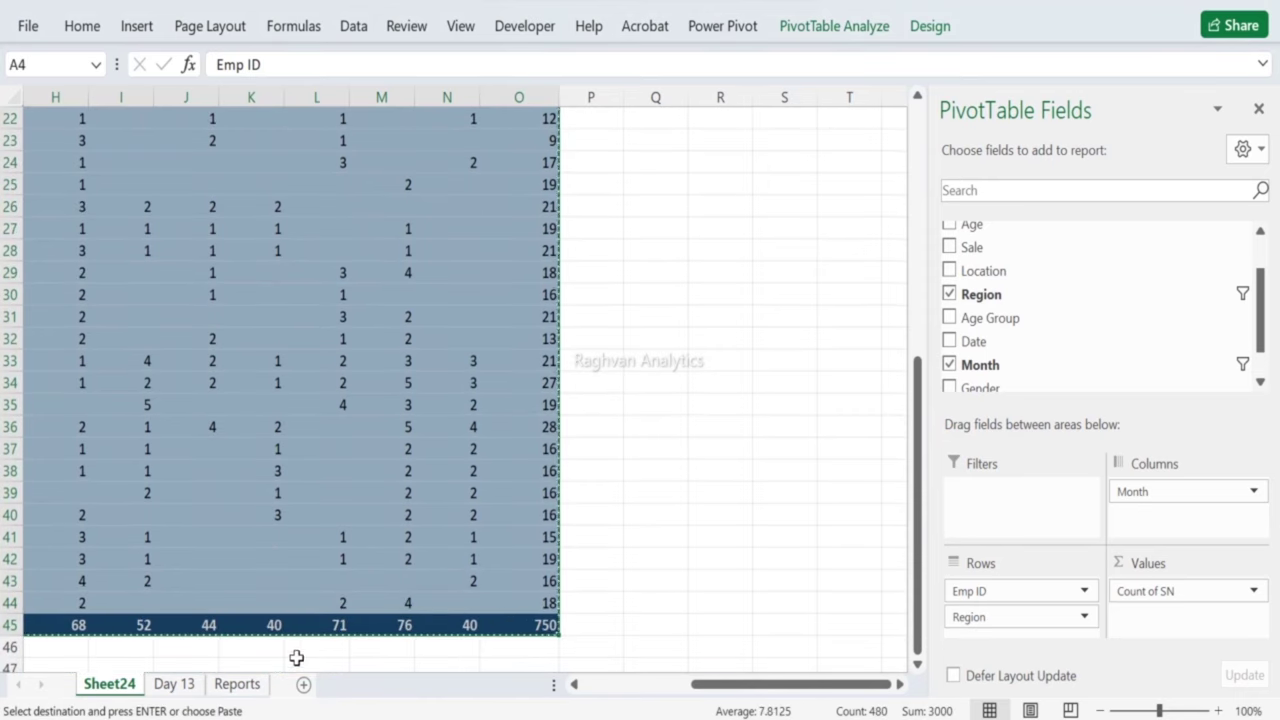
Step: Paste the blue-styled pivot at CI1 on Reports and widen Grand Total column CW
{"action": "left_click", "coordinate": [260, 684]}
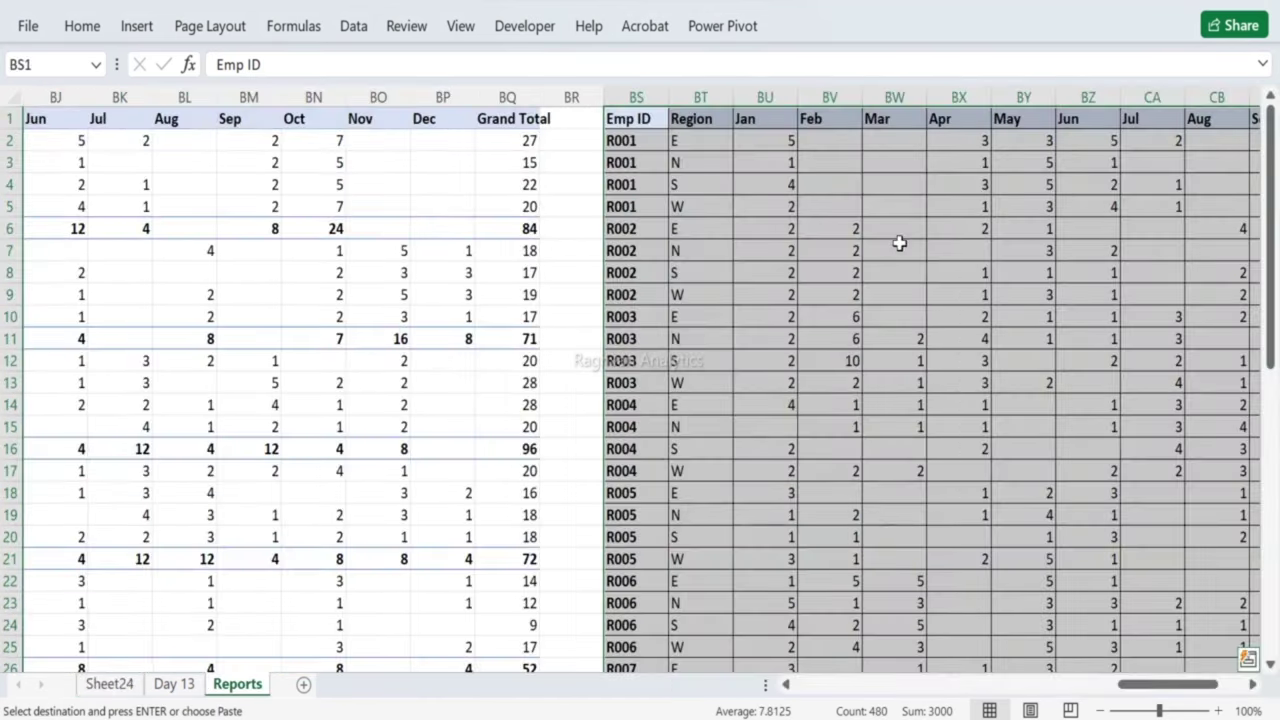
{"action": "left_click", "coordinate": [913, 123]}
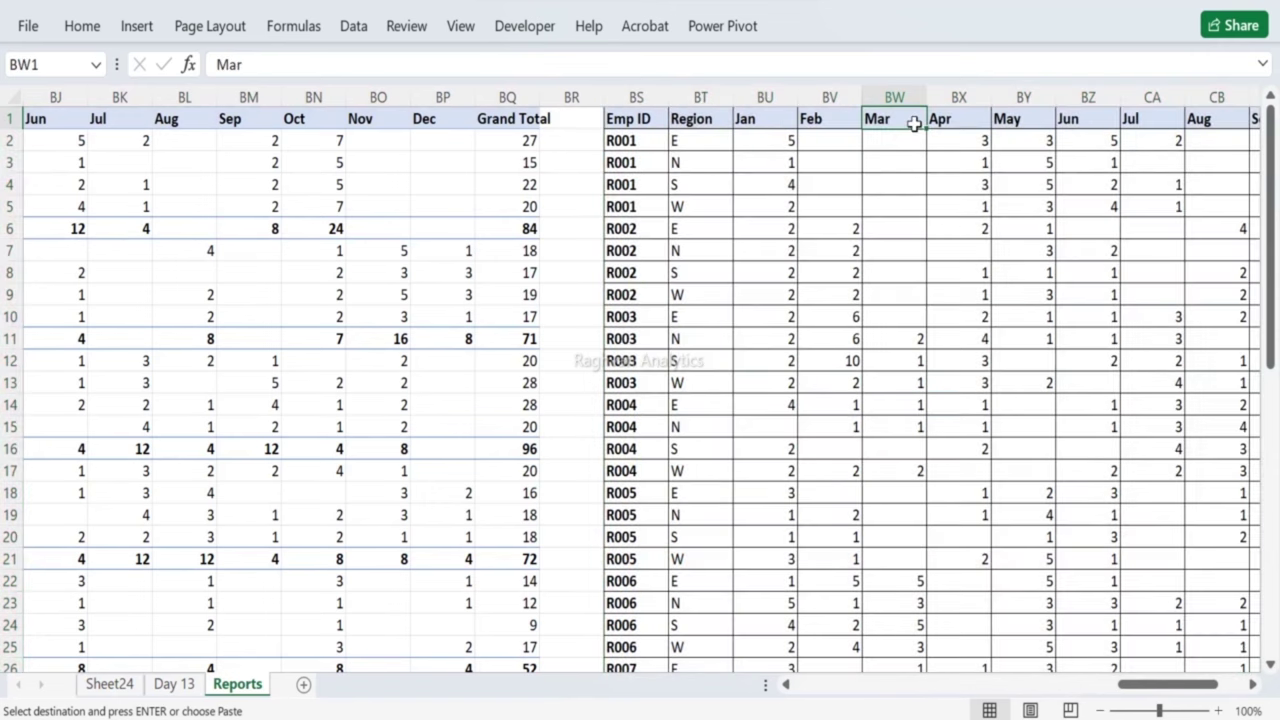
{"action": "key", "text": "Right"}
{"action": "key", "text": "Right"}
{"action": "key", "text": "Right"}
{"action": "key", "text": "Right"}
{"action": "key", "text": "Right"}
{"action": "key", "text": "Right"}
{"action": "key", "text": "Right"}
{"action": "key", "text": "Right"}
{"action": "key", "text": "Right"}
{"action": "key", "text": "Right"}
{"action": "key", "text": "Right"}
{"action": "key", "text": "Right"}
{"action": "key", "text": "Right"}
{"action": "key", "text": "Right"}
{"action": "key", "text": "Right"}
{"action": "key", "text": "Right"}
{"action": "key", "text": "Right"}
{"action": "key", "text": "Right"}
{"action": "key", "text": "Right"}
{"action": "key", "text": "Right"}
{"action": "key", "text": "Left"}
{"action": "key", "text": "Left"}
{"action": "key", "text": "Left"}
{"action": "key", "text": "Left"}
{"action": "key", "text": "Left"}
{"action": "key", "text": "Left"}
{"action": "key", "text": "Left"}
{"action": "key", "text": "Left"}
{"action": "key", "text": "Left"}
{"action": "key", "text": "Left"}
{"action": "key", "text": "Left"}
{"action": "key", "text": "Left"}
{"action": "key", "text": "Left"}
{"action": "key", "text": "Left"}
{"action": "key", "text": "Left"}
{"action": "key", "text": "Right"}
{"action": "key", "text": "Right"}
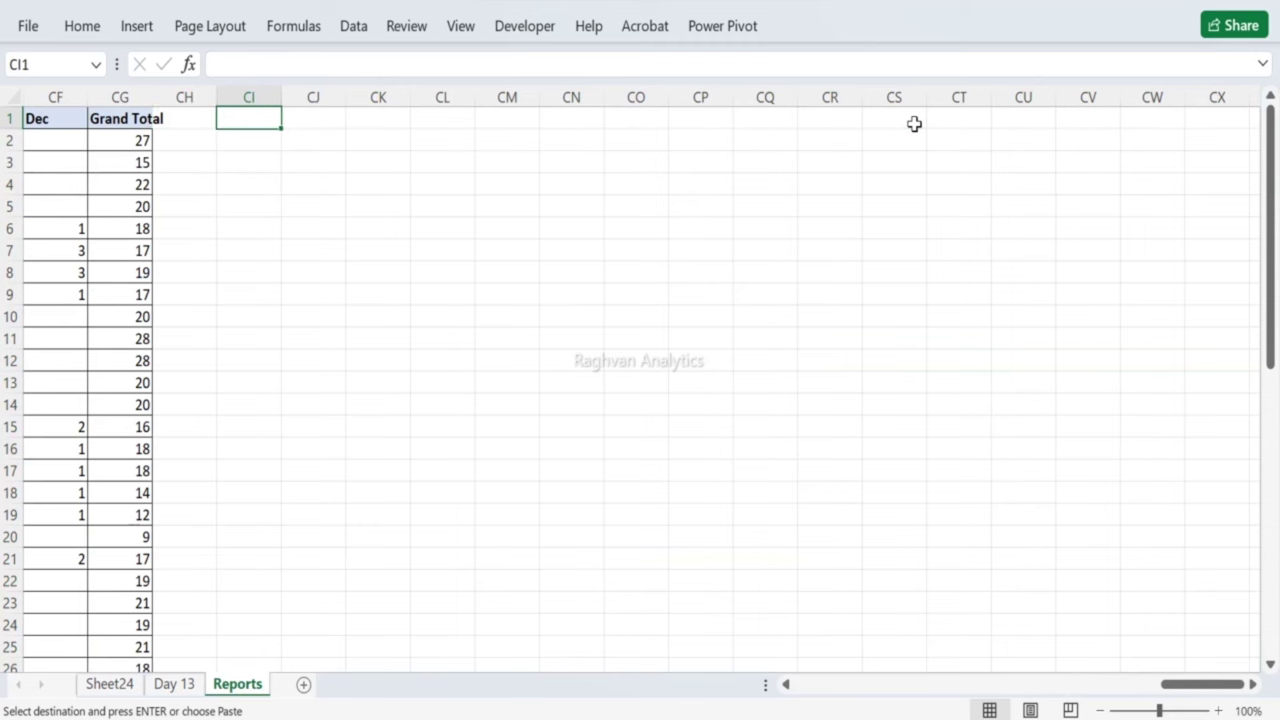
{"action": "key", "text": "ctrl+v"}
{"action": "left_click", "coordinate": [556, 176]}
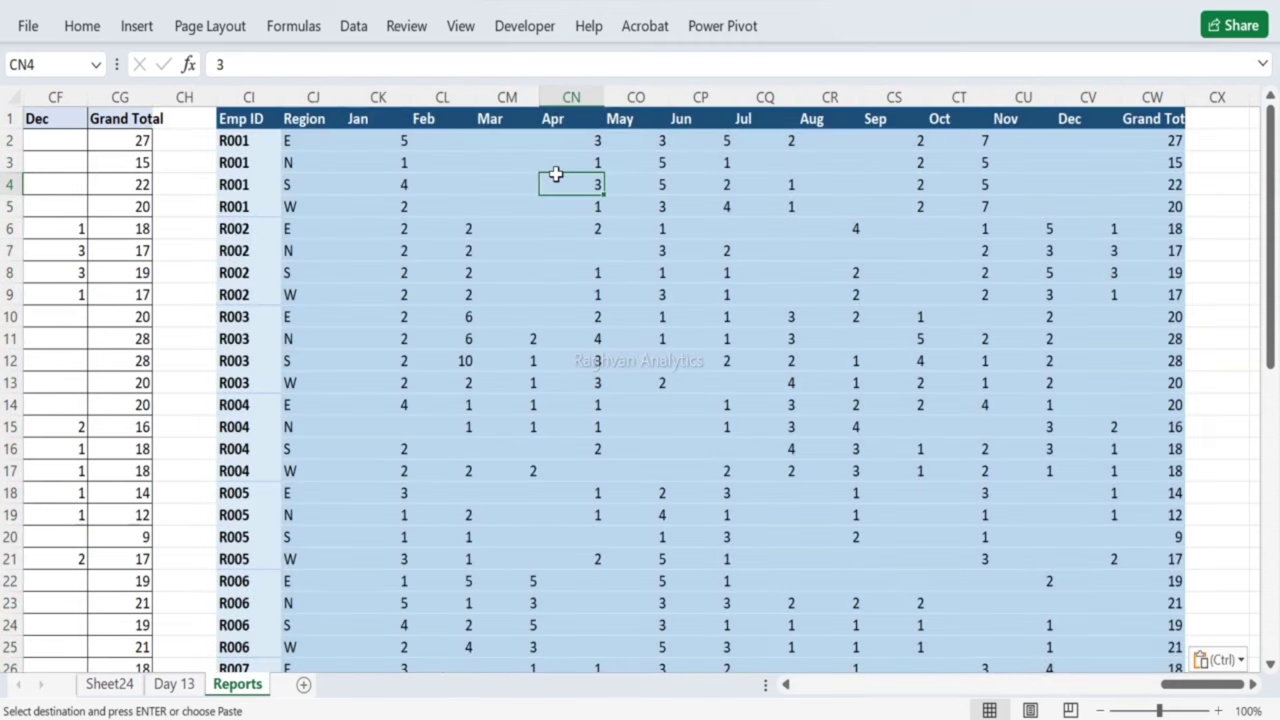
{"action": "scroll", "coordinate": [556, 175], "scroll_direction": "down", "scroll_amount": 1}
{"action": "scroll", "coordinate": [575, 190], "scroll_direction": "up", "scroll_amount": 1}
{"action": "mouse_move", "coordinate": [1183, 97]}
{"action": "left_mouse_down"}
{"action": "mouse_move", "coordinate": [1214, 97]}
{"action": "mouse_move", "coordinate": [1203, 97]}
{"action": "left_mouse_up"}
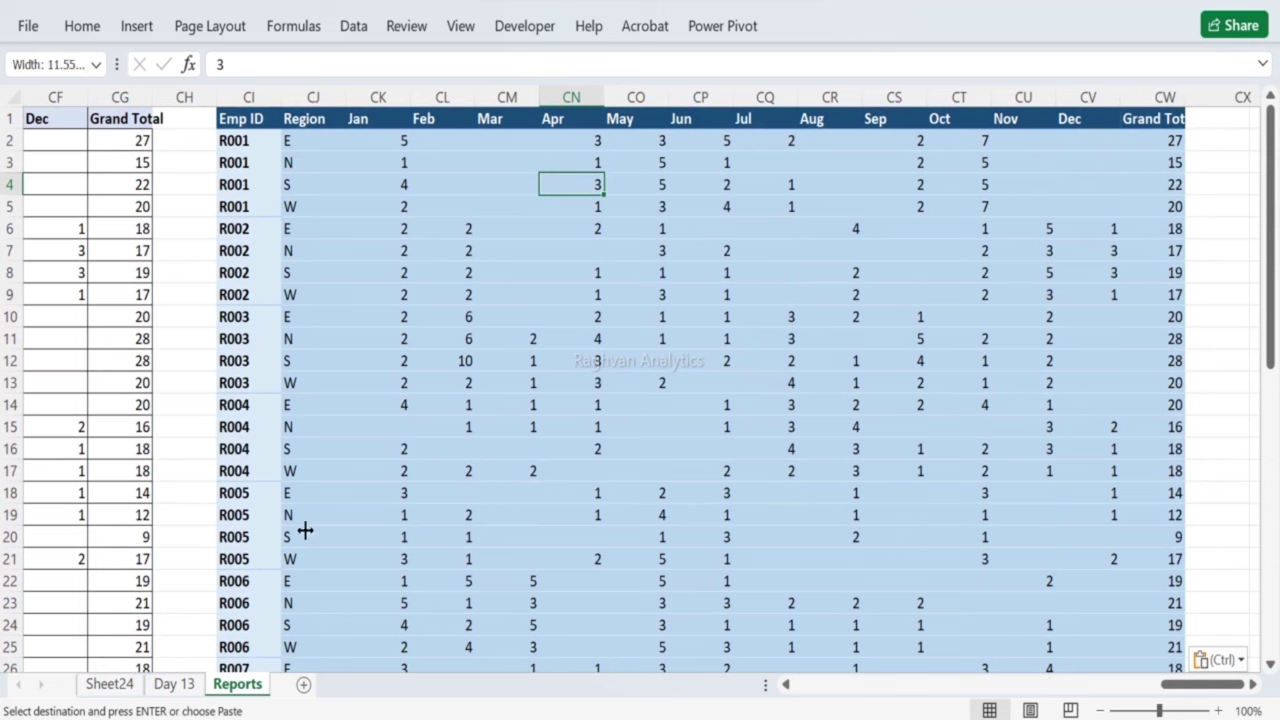
Step: Return to Sheet24 and expand the full PivotTable Styles gallery
{"action": "left_click", "coordinate": [106, 684]}
{"action": "scroll", "coordinate": [549, 185], "scroll_direction": "up", "scroll_amount": 5}
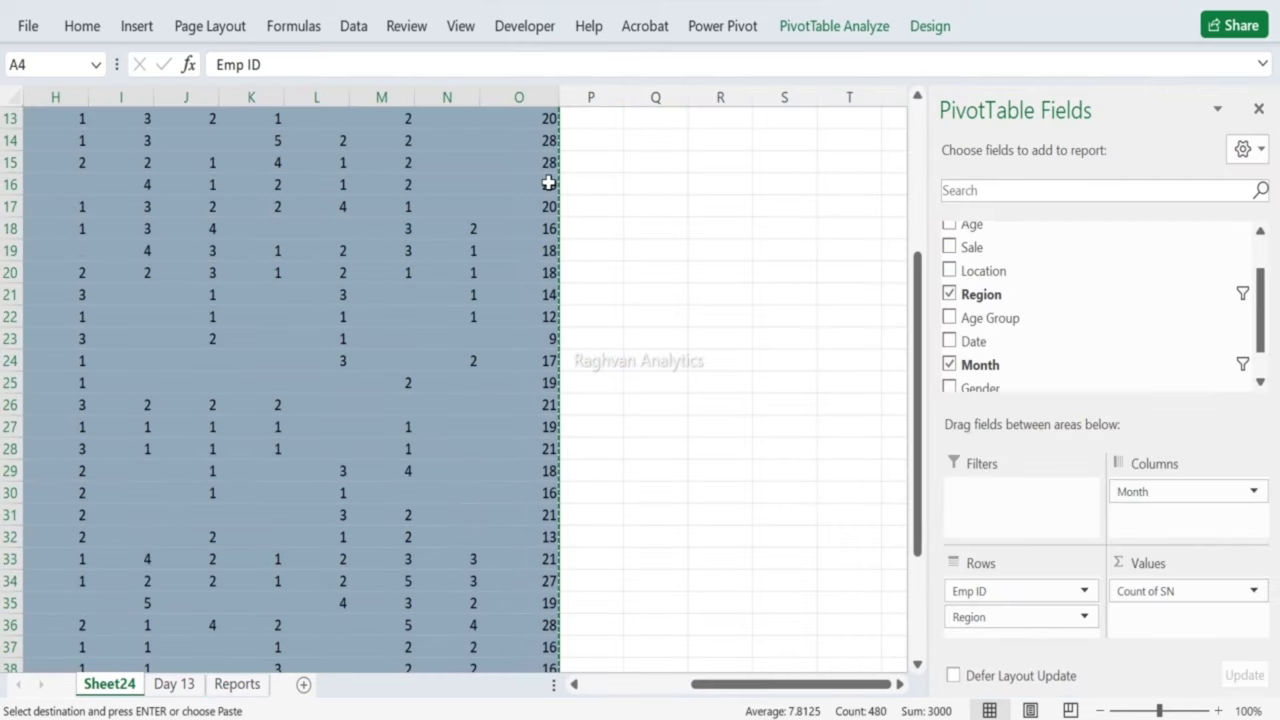
{"action": "scroll", "coordinate": [549, 182], "scroll_direction": "up", "scroll_amount": 2}
{"action": "left_click", "coordinate": [929, 26]}
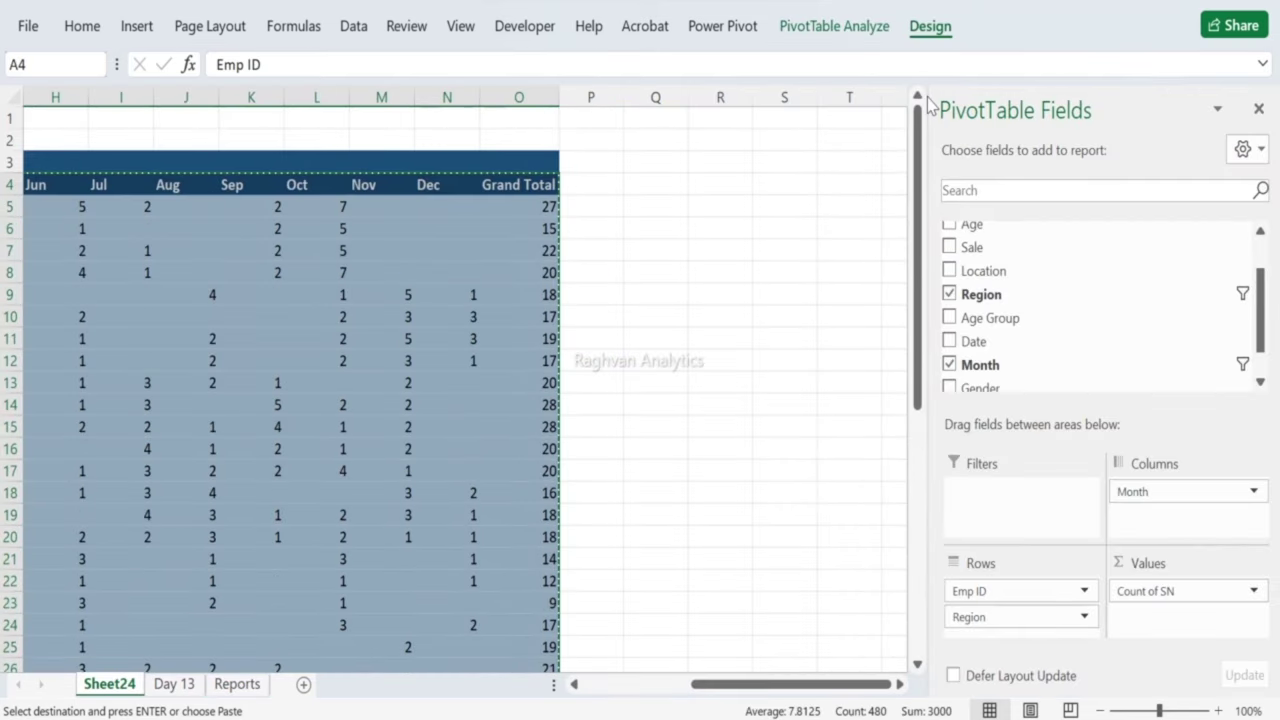
{"action": "left_click", "coordinate": [989, 111]}
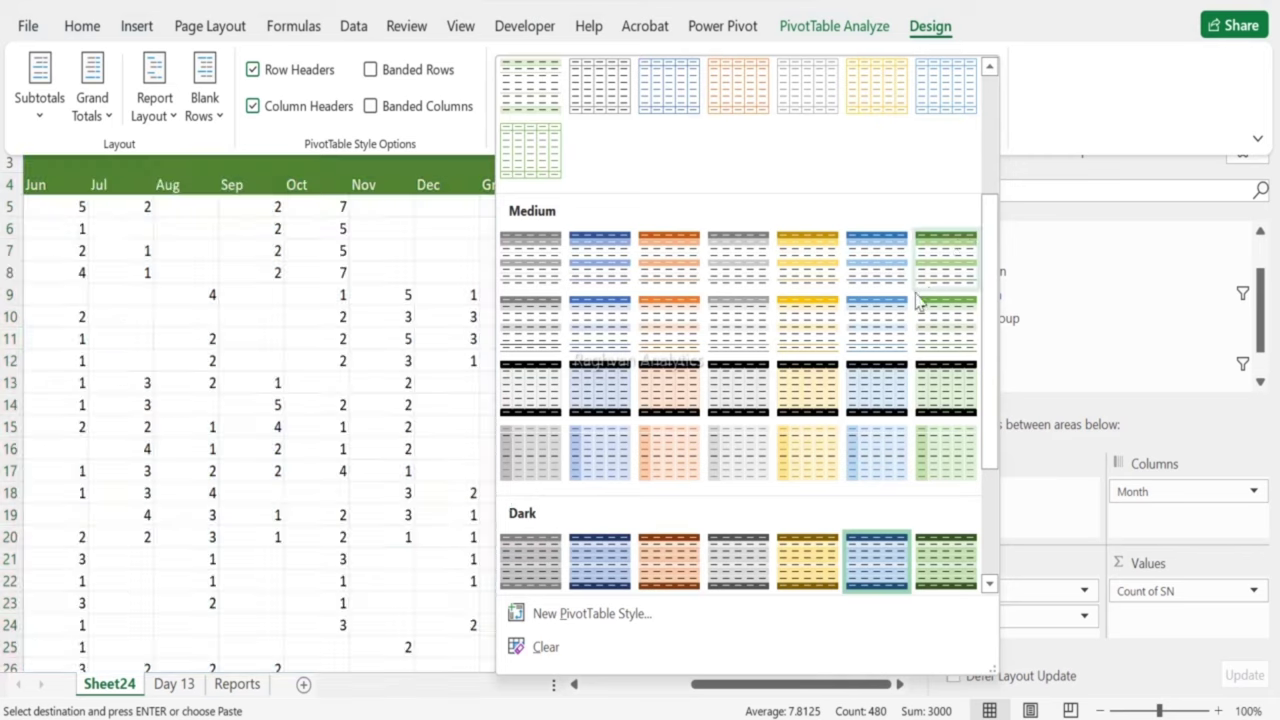
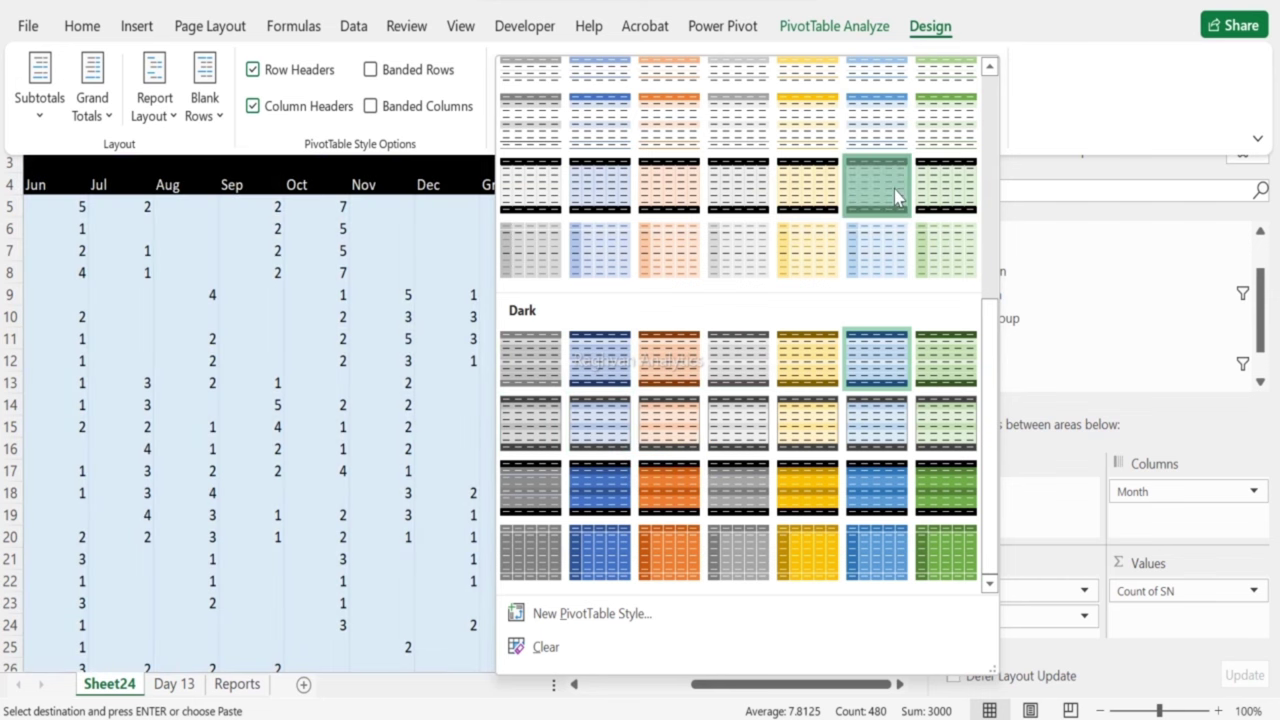
Step: Apply the light-blue medium style and paste a copy of the pivot at CY1 on Reports
{"action": "left_click", "coordinate": [875, 192]}
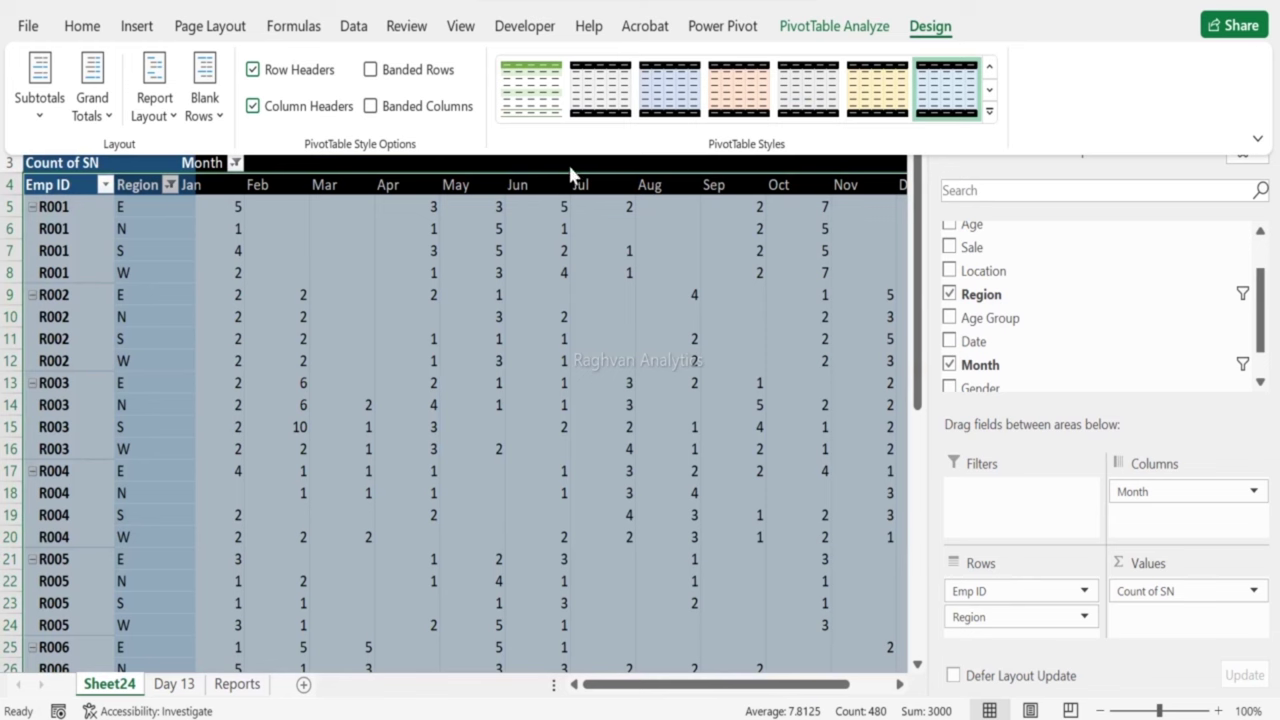
{"action": "key", "text": "ctrl+c"}
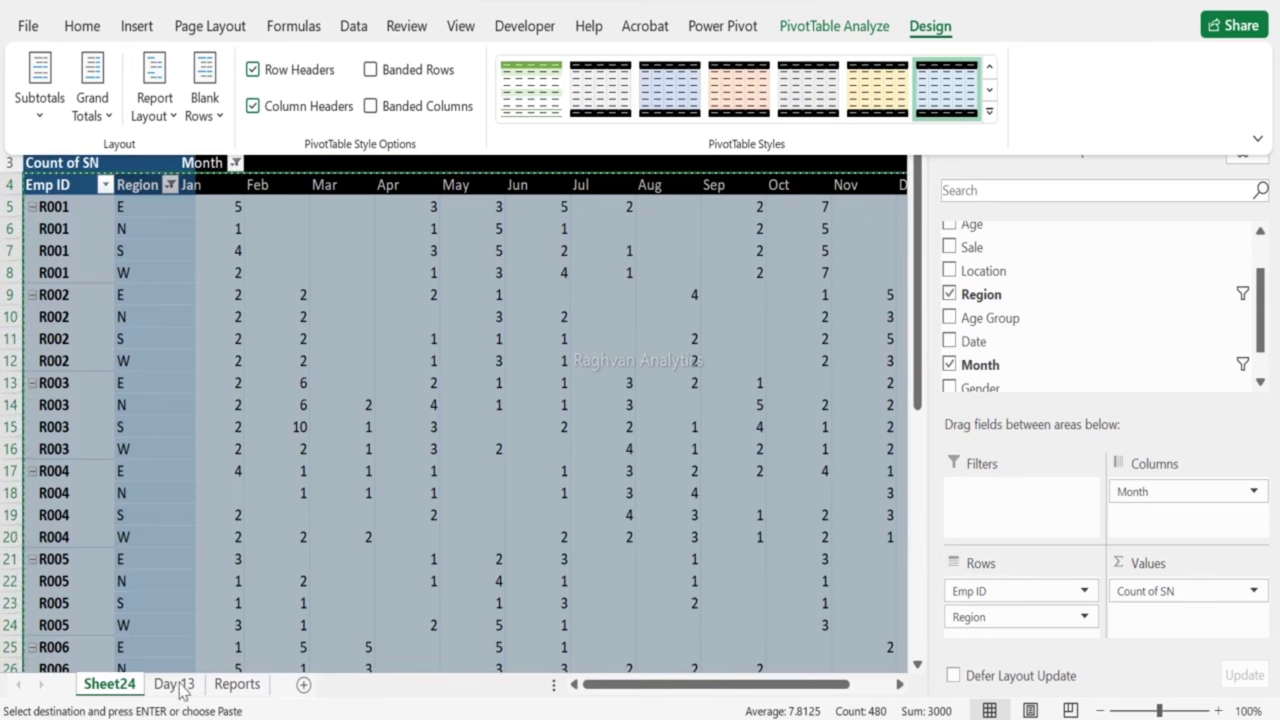
{"action": "left_click", "coordinate": [237, 684]}
{"action": "left_click", "coordinate": [271, 111]}
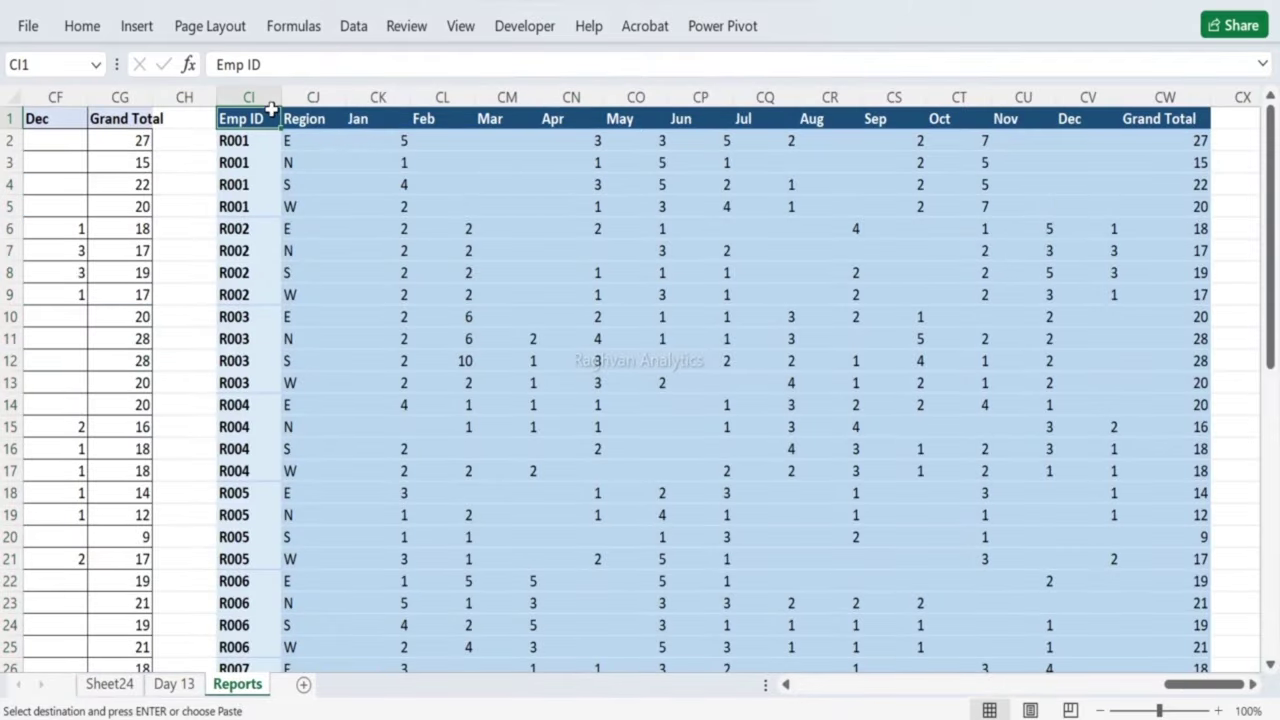
{"action": "key", "text": "Tab"}
{"action": "key", "text": "Page_Down"}
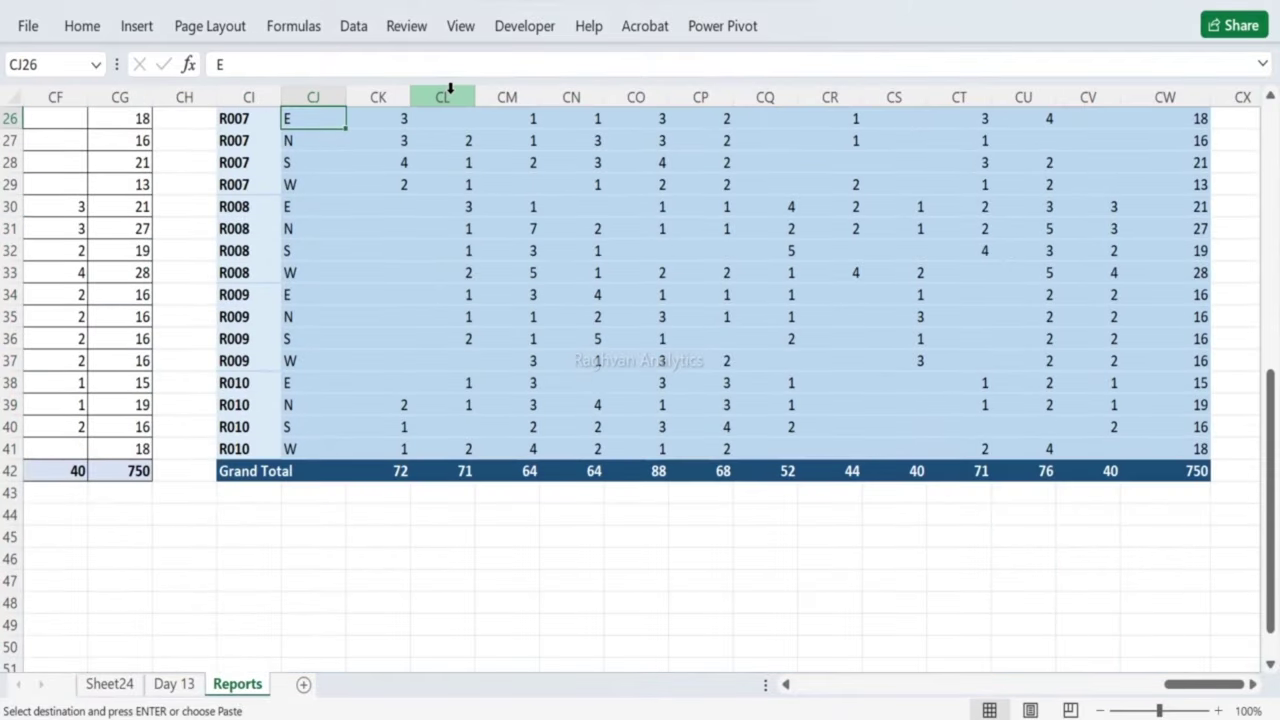
{"action": "key", "text": "Up"}
{"action": "key", "text": "Up"}
{"action": "key", "text": "Up"}
{"action": "key", "text": "Up"}
{"action": "key", "text": "Up"}
{"action": "key", "text": "Up"}
{"action": "key", "text": "Up"}
{"action": "key", "text": "Up"}
{"action": "key", "text": "Up"}
{"action": "key", "text": "Up"}
{"action": "key", "text": "Up"}
{"action": "key", "text": "Up"}
{"action": "key", "text": "Up"}
{"action": "key", "text": "Up"}
{"action": "key", "text": "Up"}
{"action": "key", "text": "Up"}
{"action": "key", "text": "Up"}
{"action": "key", "text": "Up"}
{"action": "key", "text": "Up"}
{"action": "key", "text": "Up"}
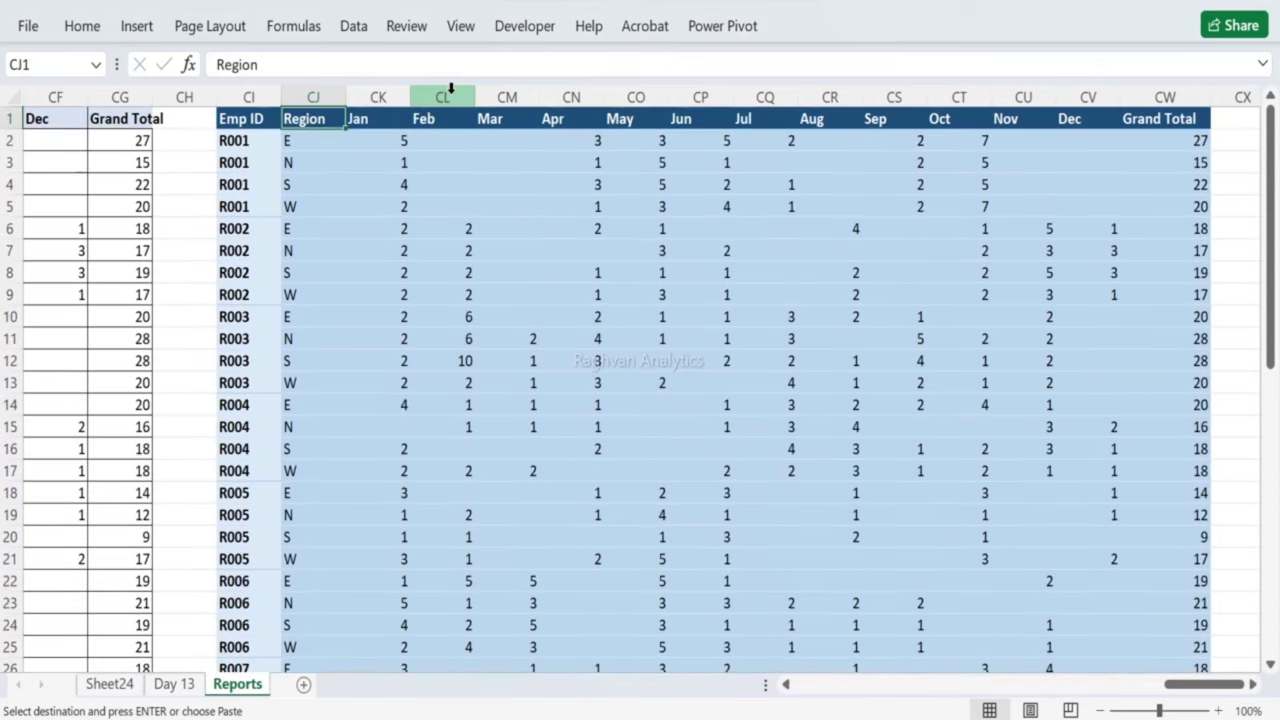
{"action": "key", "text": "Right"}
{"action": "key", "text": "Right"}
{"action": "key", "text": "Right"}
{"action": "key", "text": "Right"}
{"action": "key", "text": "Right"}
{"action": "key", "text": "Right"}
{"action": "key", "text": "Right"}
{"action": "key", "text": "Right"}
{"action": "key", "text": "Right"}
{"action": "key", "text": "Right"}
{"action": "key", "text": "Right"}
{"action": "key", "text": "Right"}
{"action": "key", "text": "Right"}
{"action": "key", "text": "Right"}
{"action": "key", "text": "Right"}
{"action": "key", "text": "Right"}
{"action": "key", "text": "Right"}
{"action": "key", "text": "Right"}
{"action": "key", "text": "Right"}
{"action": "key", "text": "Right"}
{"action": "key", "text": "Left"}
{"action": "key", "text": "Left"}
{"action": "key", "text": "Left"}
{"action": "key", "text": "Left"}
{"action": "key", "text": "Left"}
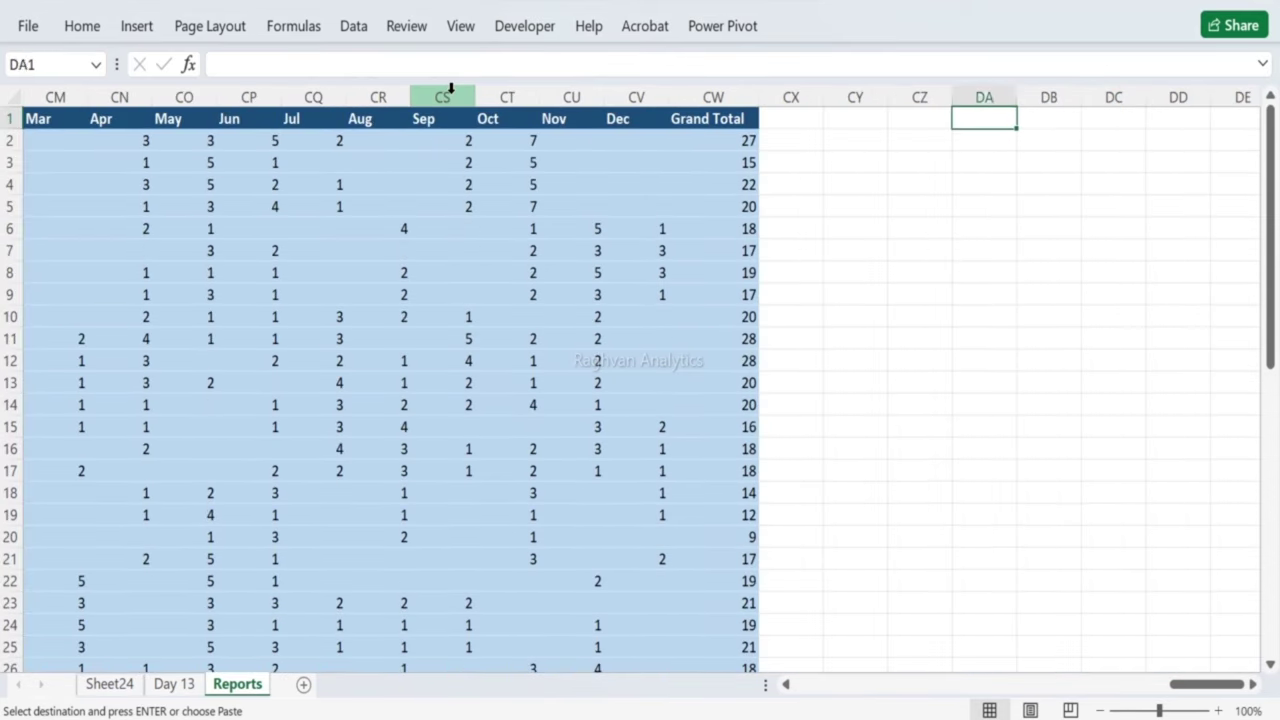
{"action": "key", "text": "ctrl+v"}
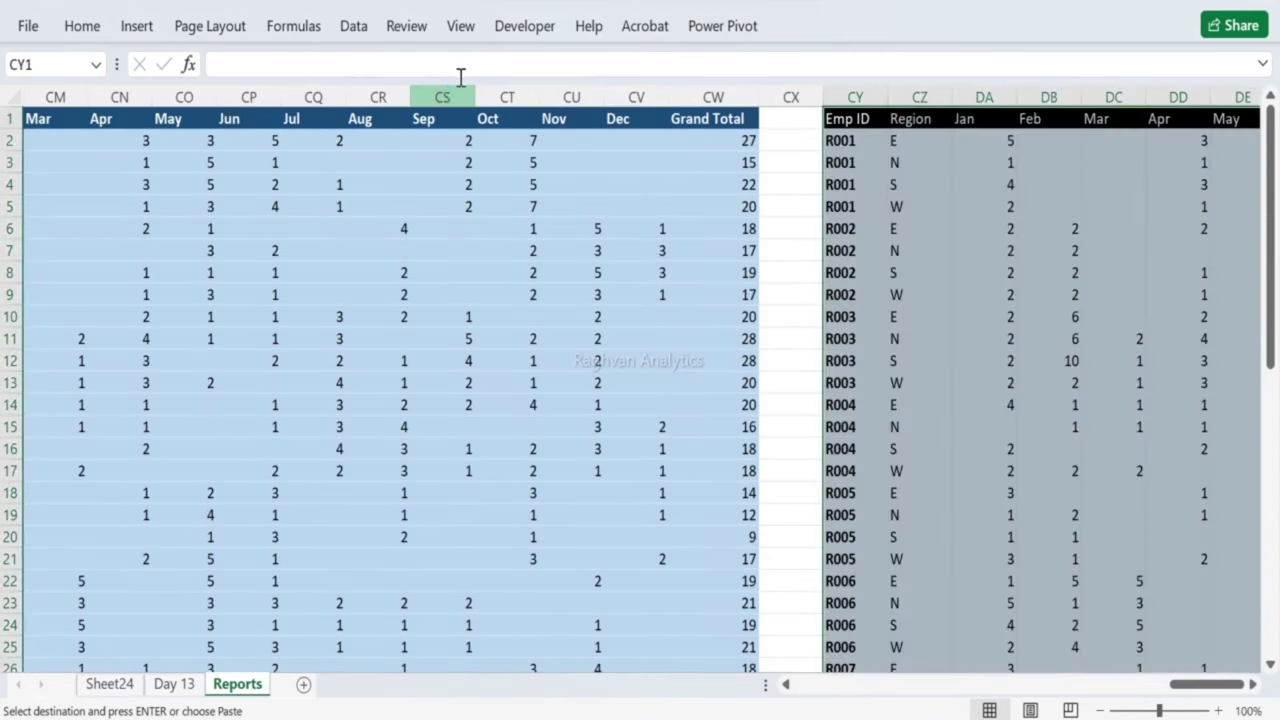
Step: Check the pasted table's 750 grand total and return to the Emp ID header at CI1
{"action": "left_click", "coordinate": [1013, 295]}
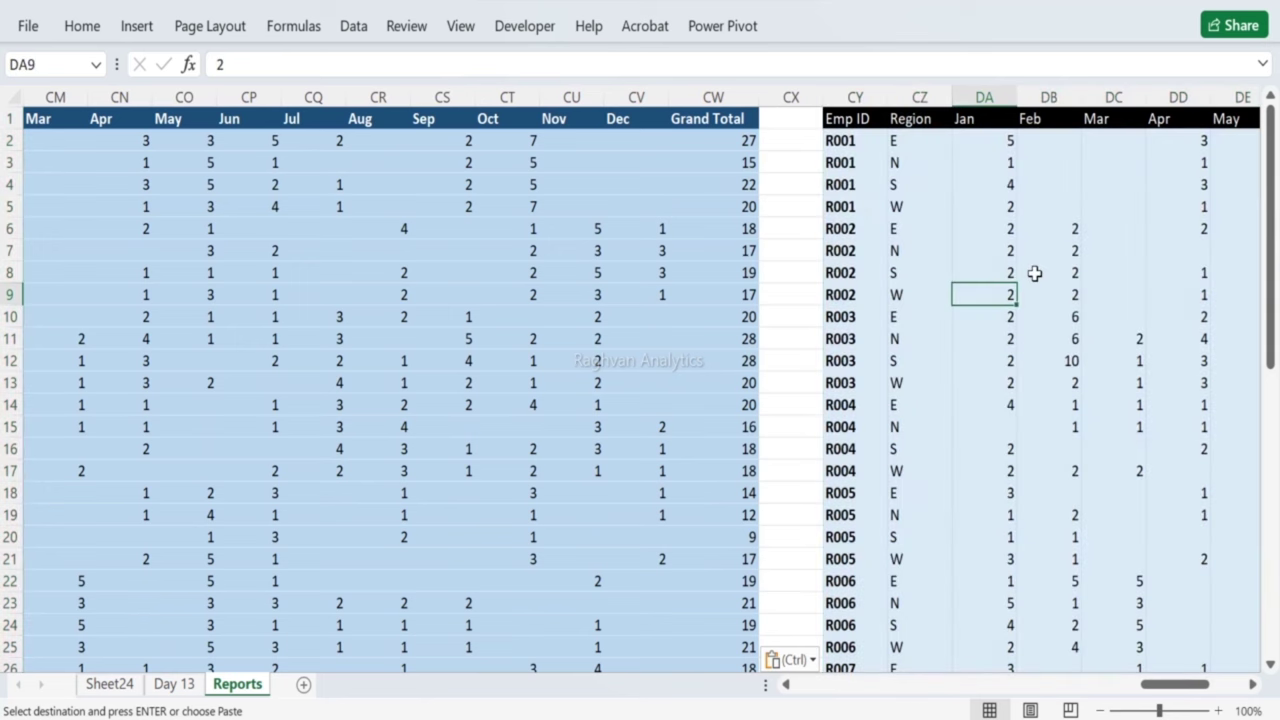
{"action": "key", "text": "Right"}
{"action": "key", "text": "Right"}
{"action": "key", "text": "Right"}
{"action": "key", "text": "Right"}
{"action": "key", "text": "Right"}
{"action": "key", "text": "Right"}
{"action": "key", "text": "Right"}
{"action": "key", "text": "Right"}
{"action": "key", "text": "Right"}
{"action": "key", "text": "Right"}
{"action": "key", "text": "Right"}
{"action": "key", "text": "Right"}
{"action": "key", "text": "Right"}
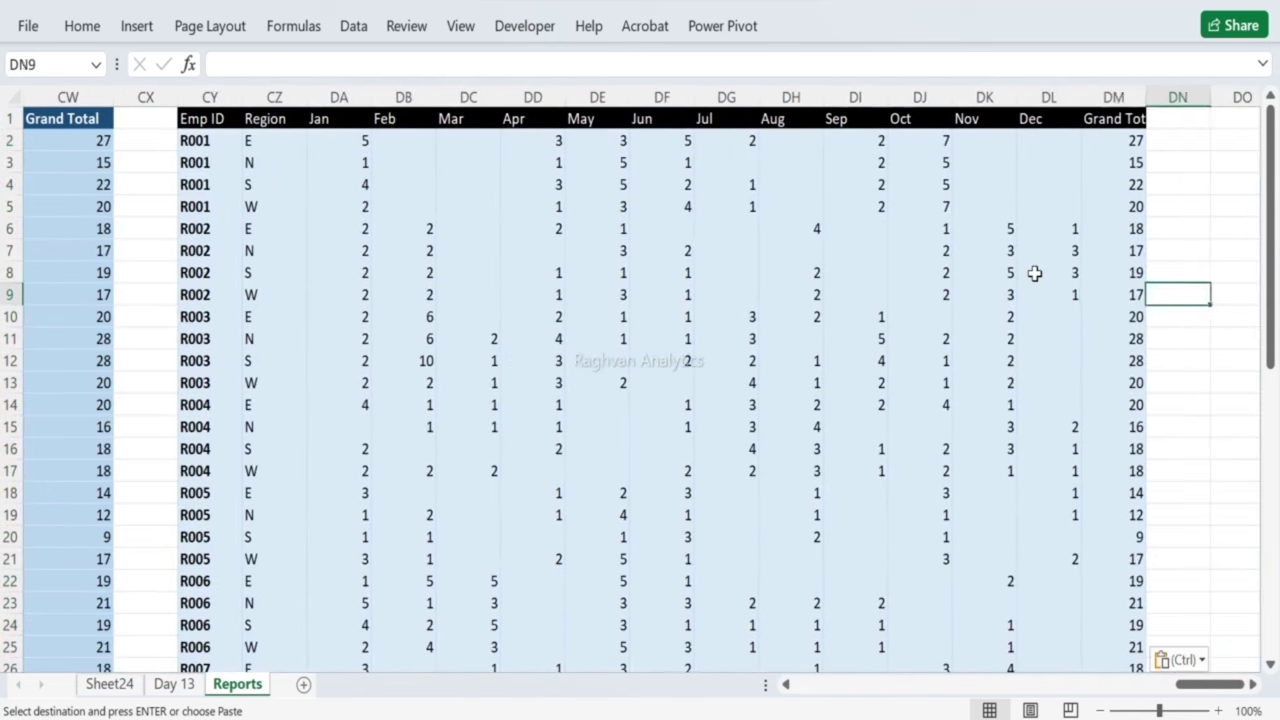
{"action": "key", "text": "Left"}
{"action": "key", "text": "Down"}
{"action": "key", "text": "Down"}
{"action": "key", "text": "Down"}
{"action": "key", "text": "Down"}
{"action": "key", "text": "Down"}
{"action": "key", "text": "Down"}
{"action": "key", "text": "Down"}
{"action": "key", "text": "Down"}
{"action": "key", "text": "Down"}
{"action": "key", "text": "Down"}
{"action": "key", "text": "Down"}
{"action": "key", "text": "Down"}
{"action": "key", "text": "Down"}
{"action": "key", "text": "Down"}
{"action": "key", "text": "Down"}
{"action": "key", "text": "Down"}
{"action": "key", "text": "Down"}
{"action": "key", "text": "Down"}
{"action": "key", "text": "Down"}
{"action": "key", "text": "Down"}
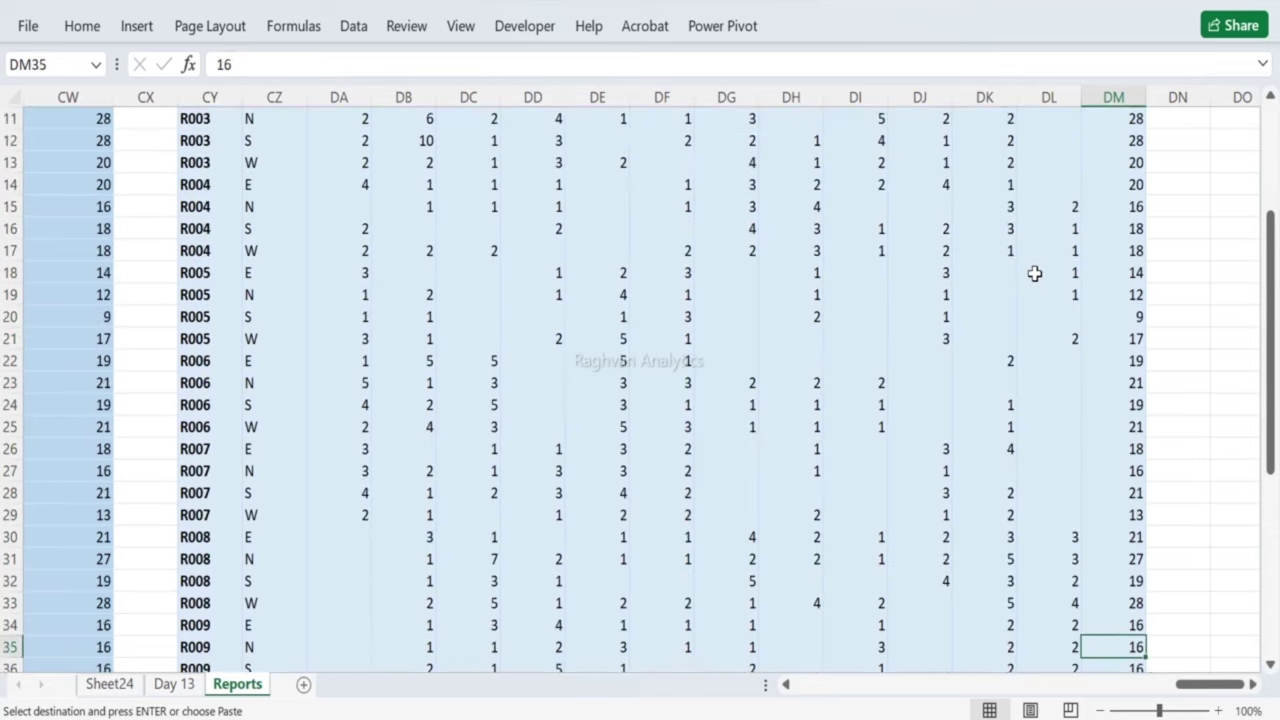
{"action": "key", "text": "Down"}
{"action": "key", "text": "Down"}
{"action": "key", "text": "Down"}
{"action": "key", "text": "Down"}
{"action": "key", "text": "Down"}
{"action": "key", "text": "Down"}
{"action": "key", "text": "Down"}
{"action": "key", "text": "Down"}
{"action": "key", "text": "Left"}
{"action": "key", "text": "Left"}
{"action": "key", "text": "Left"}
{"action": "key", "text": "Left"}
{"action": "key", "text": "Left"}
{"action": "key", "text": "Left"}
{"action": "key", "text": "Left"}
{"action": "key", "text": "Left"}
{"action": "key", "text": "Left"}
{"action": "key", "text": "Left"}
{"action": "key", "text": "Left"}
{"action": "key", "text": "Left"}
{"action": "key", "text": "Left"}
{"action": "key", "text": "Left"}
{"action": "key", "text": "Left"}
{"action": "key", "text": "Left"}
{"action": "key", "text": "Left"}
{"action": "key", "text": "Up"}
{"action": "key", "text": "Up"}
{"action": "key", "text": "Up"}
{"action": "key", "text": "Up"}
{"action": "key", "text": "Up"}
{"action": "key", "text": "Up"}
{"action": "key", "text": "Up"}
{"action": "key", "text": "Up"}
{"action": "key", "text": "Up"}
{"action": "key", "text": "Up"}
{"action": "key", "text": "Up"}
{"action": "key", "text": "Up"}
{"action": "key", "text": "Up"}
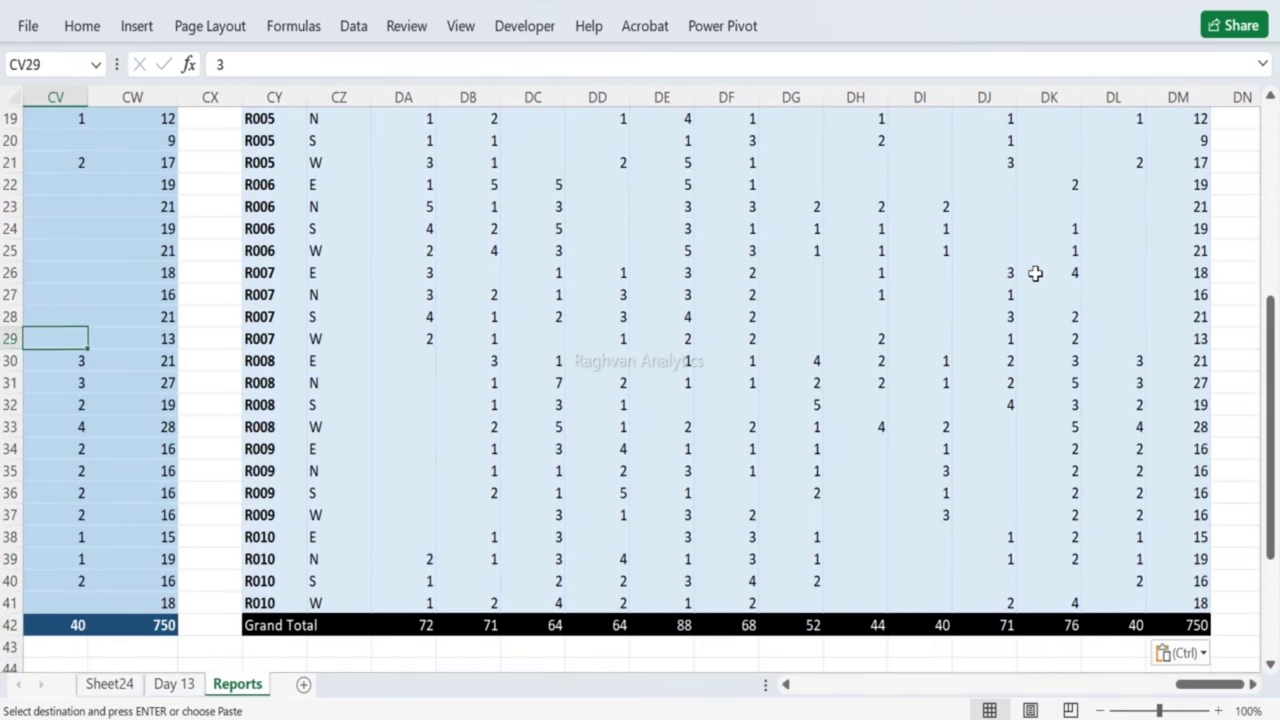
{"action": "key", "text": "Up"}
{"action": "key", "text": "Up"}
{"action": "key", "text": "Up"}
{"action": "key", "text": "Up"}
{"action": "key", "text": "Up"}
{"action": "key", "text": "Left"}
{"action": "key", "text": "Left"}
{"action": "key", "text": "Left"}
{"action": "key", "text": "Left"}
{"action": "key", "text": "Left"}
{"action": "key", "text": "Left"}
{"action": "key", "text": "Left"}
{"action": "key", "text": "Left"}
{"action": "key", "text": "Left"}
{"action": "key", "text": "Up"}
{"action": "key", "text": "Up"}
{"action": "key", "text": "Up"}
{"action": "key", "text": "Up"}
{"action": "key", "text": "Up"}
{"action": "key", "text": "Up"}
{"action": "key", "text": "Up"}
{"action": "key", "text": "Up"}
{"action": "key", "text": "Up"}
{"action": "key", "text": "Up"}
{"action": "key", "text": "Up"}
{"action": "key", "text": "Up"}
{"action": "key", "text": "Up"}
{"action": "key", "text": "Up"}
{"action": "key", "text": "Up"}
{"action": "key", "text": "Up"}
{"action": "key", "text": "Up"}
{"action": "key", "text": "Up"}
{"action": "key", "text": "Up"}
{"action": "key", "text": "Up"}
{"action": "key", "text": "Up"}
{"action": "key", "text": "Up"}
{"action": "key", "text": "Up"}
{"action": "key", "text": "Up"}
{"action": "key", "text": "Left"}
{"action": "key", "text": "Left"}
{"action": "key", "text": "Left"}
{"action": "key", "text": "Left"}
{"action": "key", "text": "Left"}
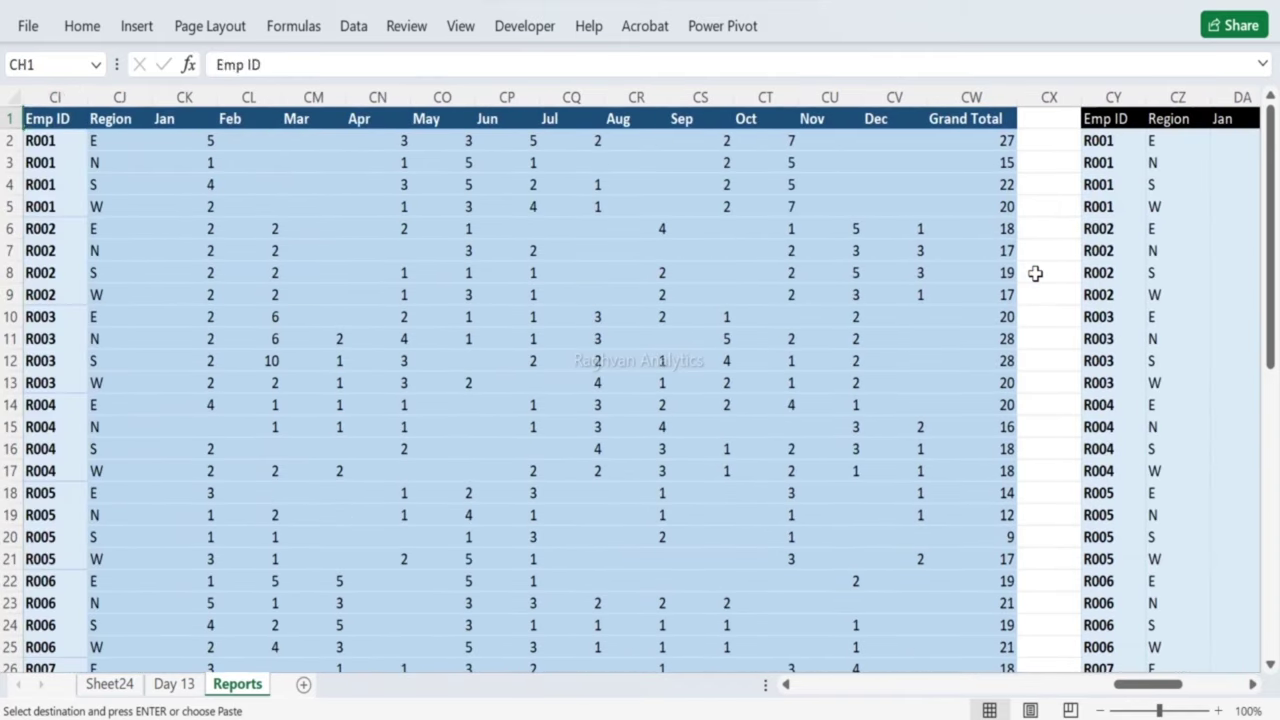
{"action": "key", "text": "Left"}
{"action": "key", "text": "Left"}
{"action": "key", "text": "Right"}
{"action": "key", "text": "Right"}
{"action": "key", "text": "Right"}
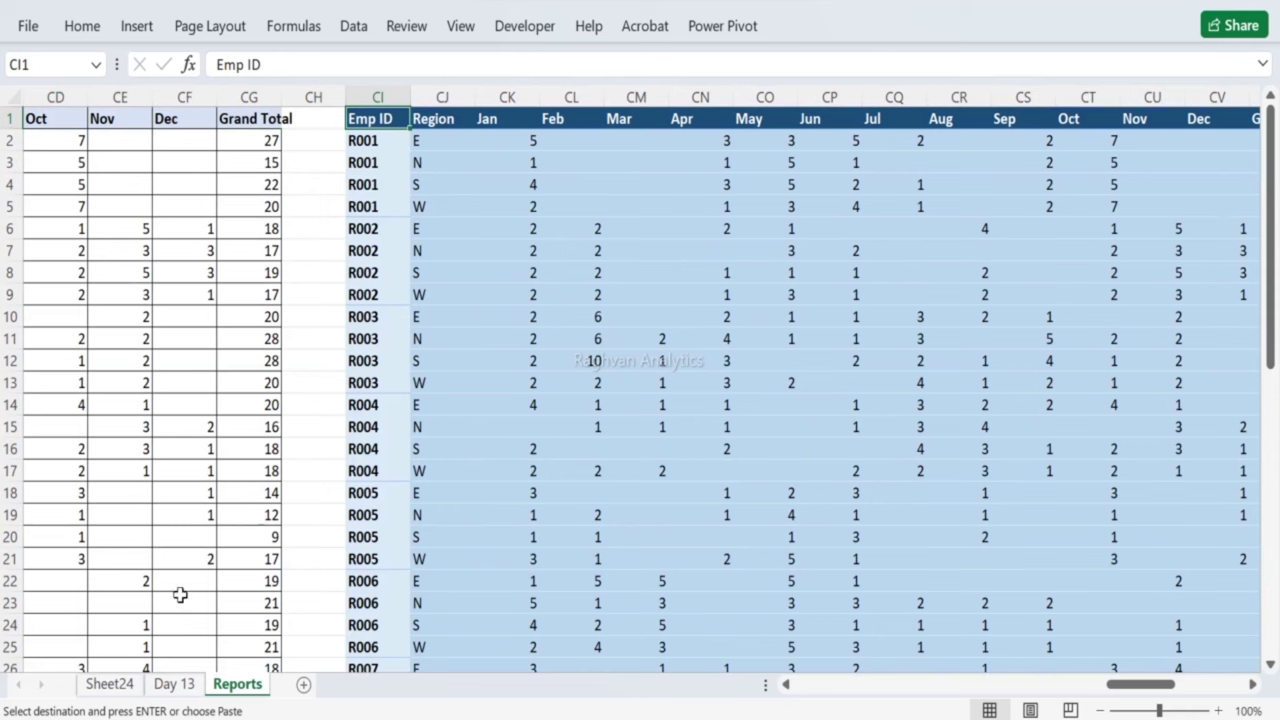
Step: On Sheet24, try the second pivot style and then a light style
{"action": "left_click", "coordinate": [130, 686]}
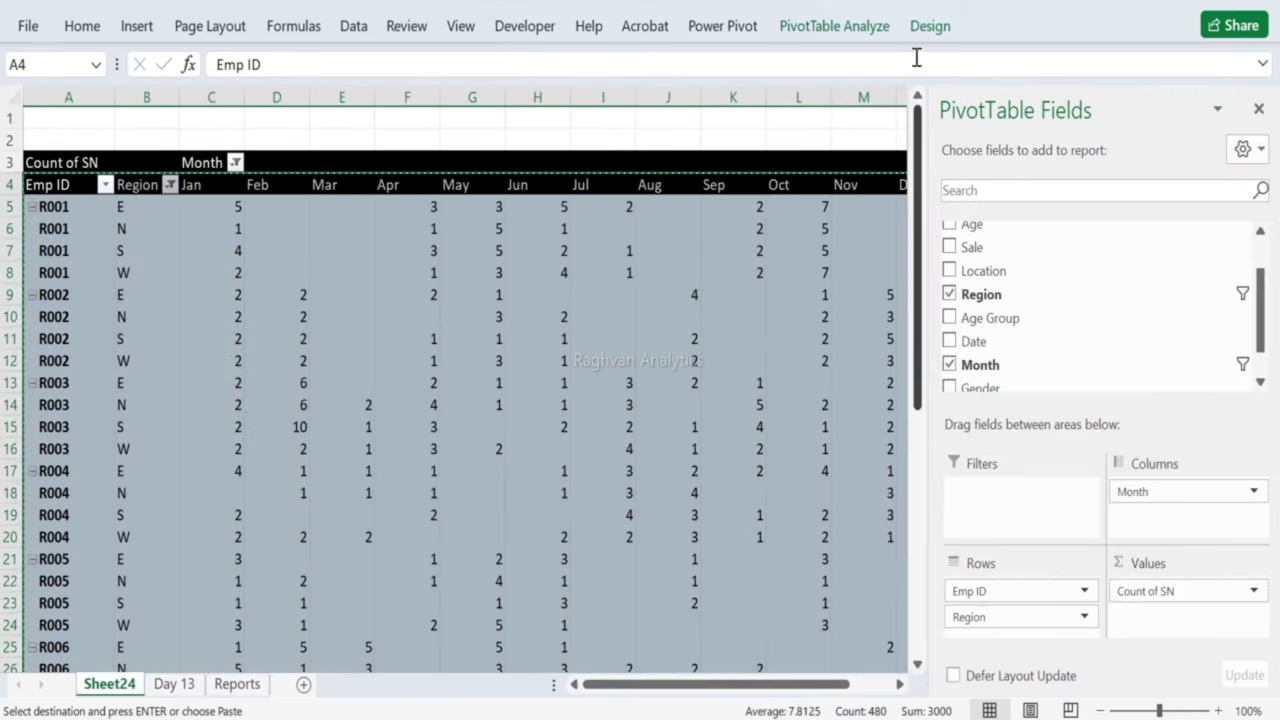
{"action": "left_click", "coordinate": [930, 26]}
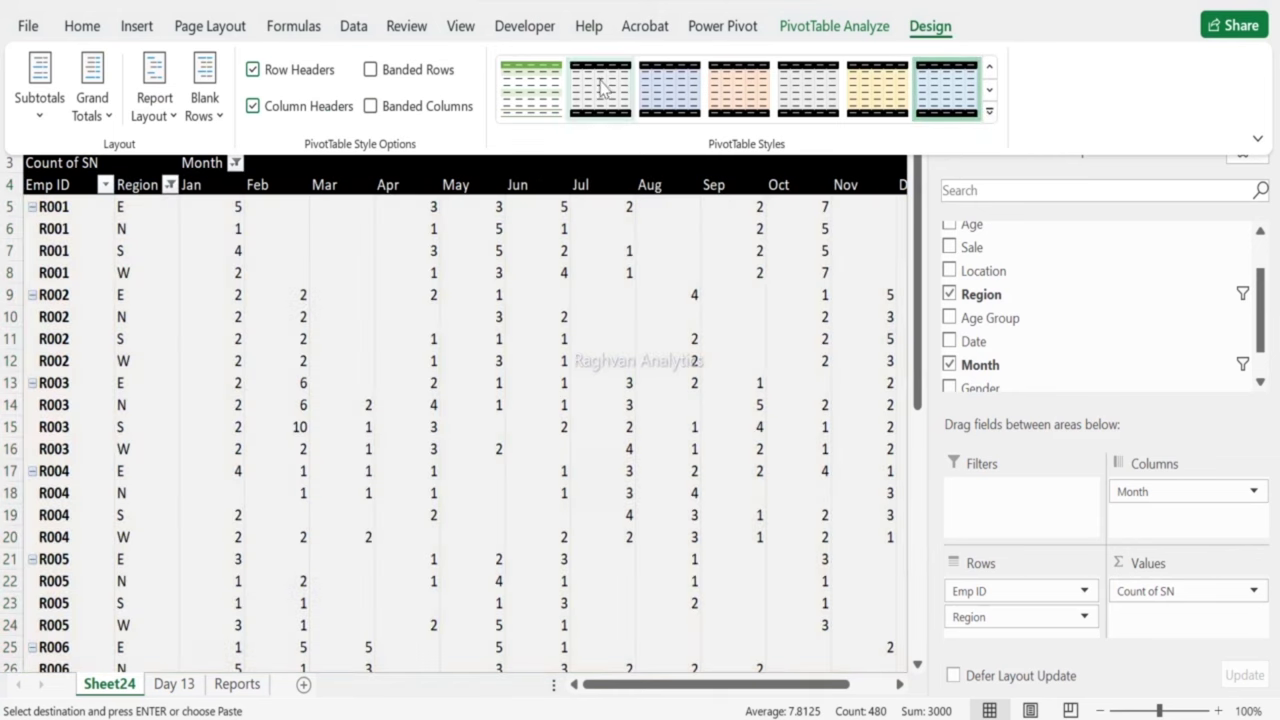
{"action": "left_click", "coordinate": [600, 88]}
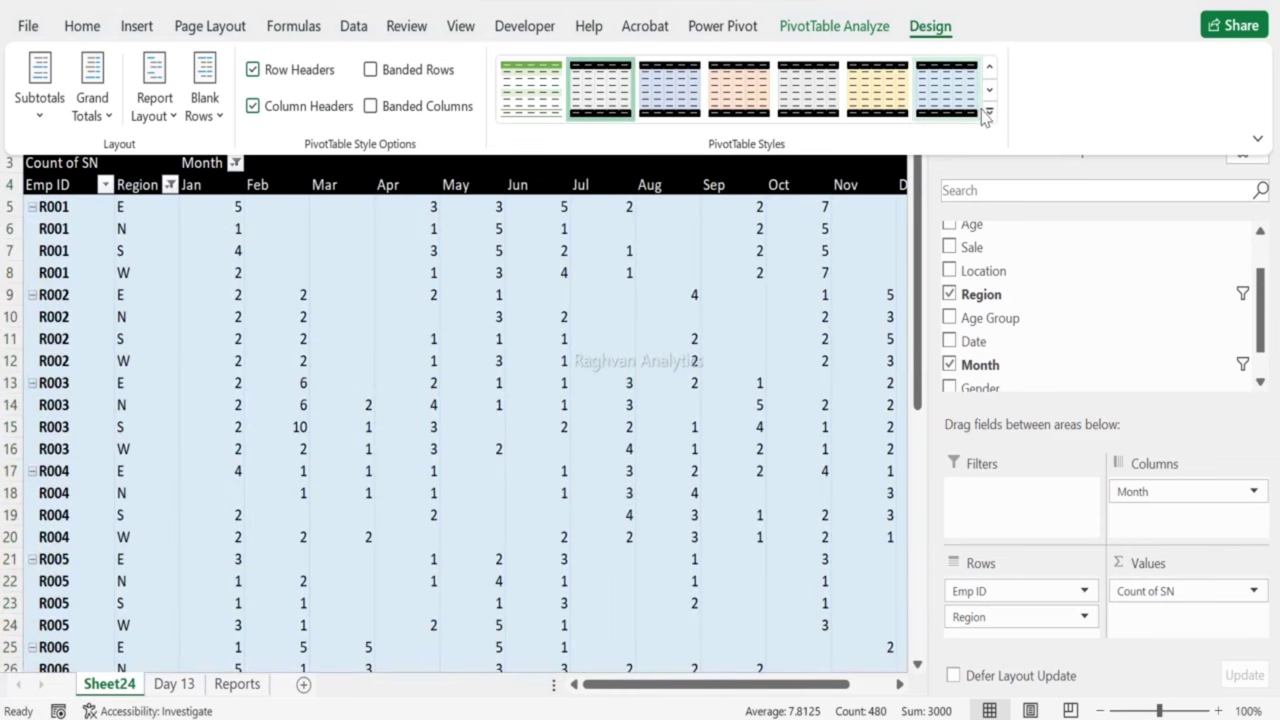
{"action": "left_click", "coordinate": [989, 112]}
{"action": "scroll", "coordinate": [512, 97], "scroll_direction": "up", "scroll_amount": 1}
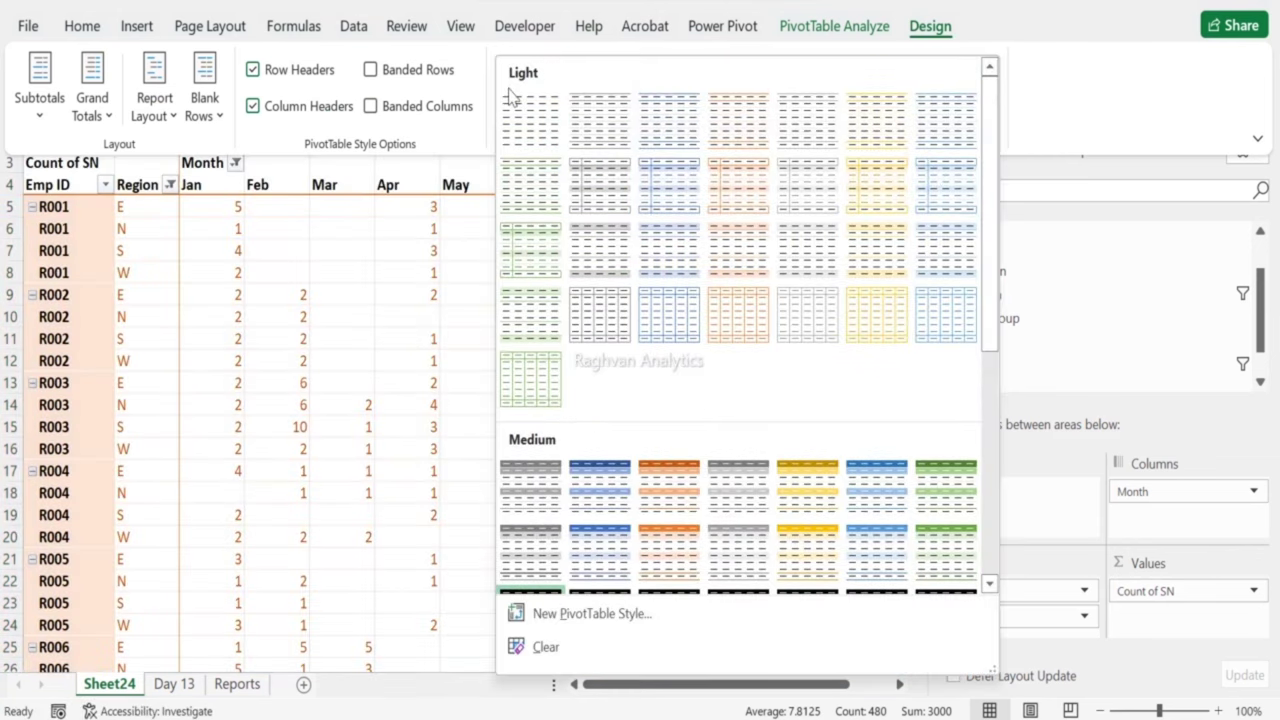
{"action": "left_click", "coordinate": [605, 110]}
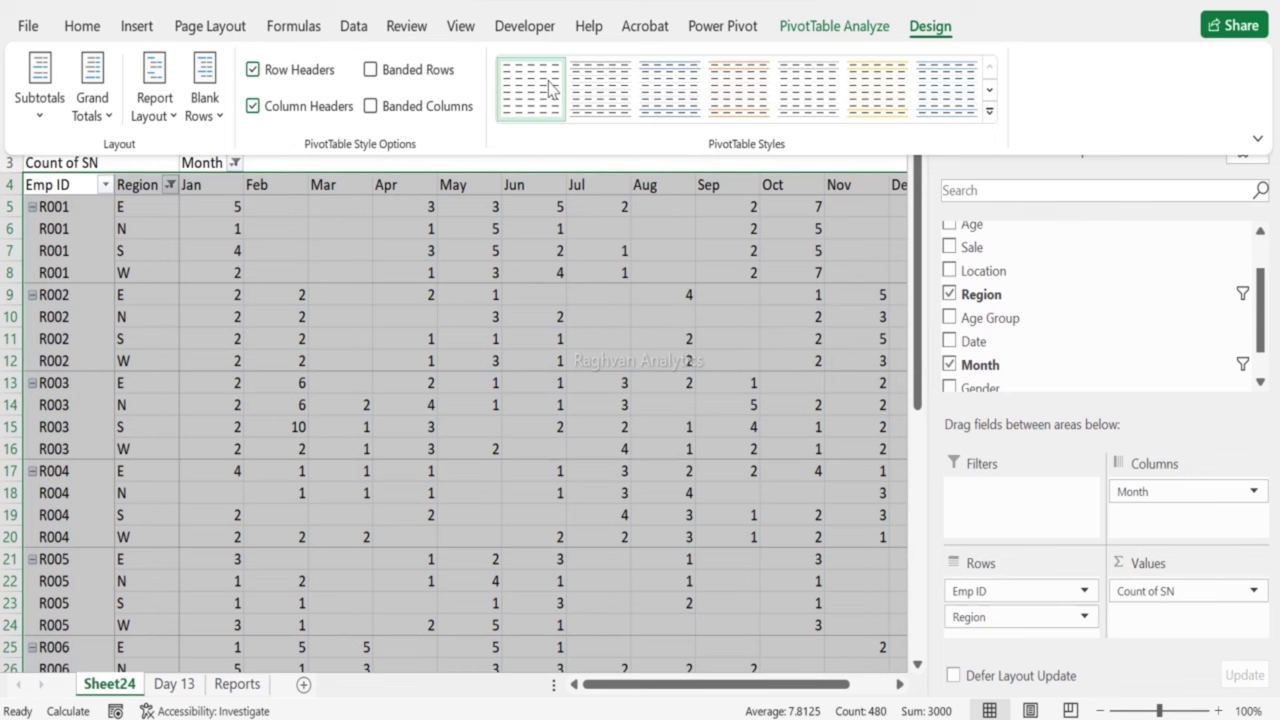
{"action": "left_click", "coordinate": [519, 248]}
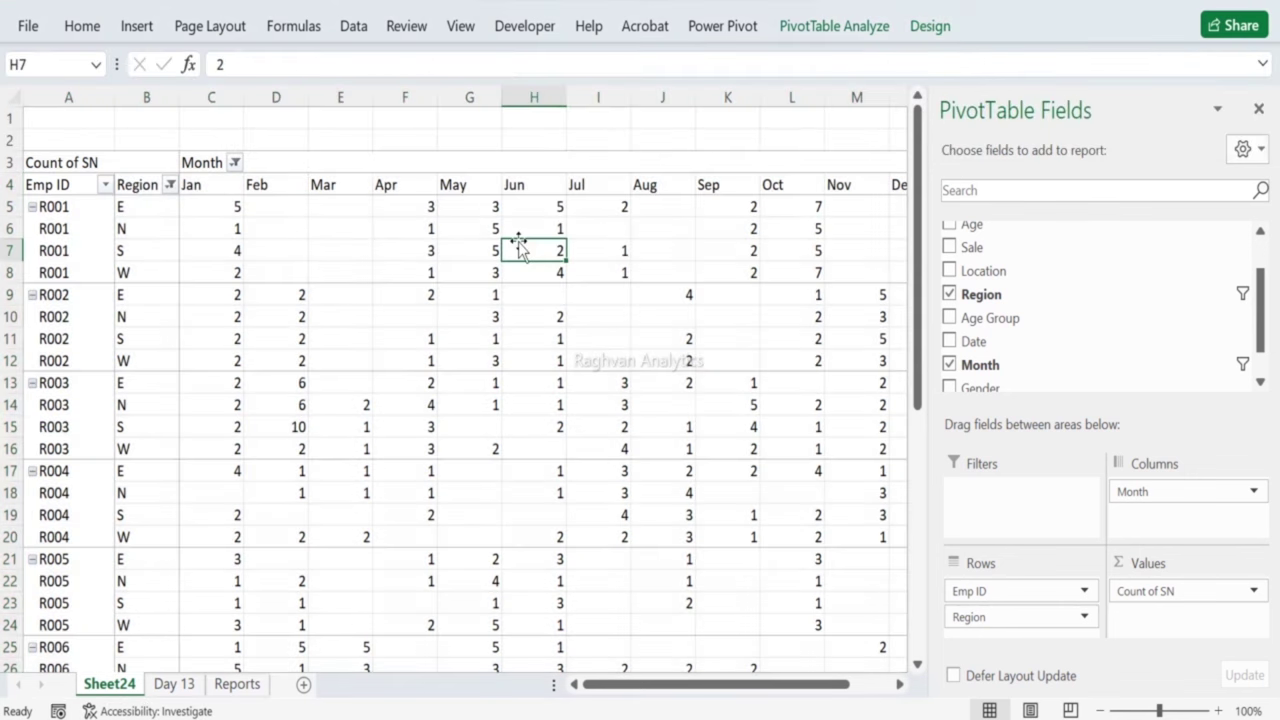
Step: Apply the first grey Medium pivot style and browse the full style gallery
{"action": "left_click", "coordinate": [932, 30]}
{"action": "left_click", "coordinate": [988, 117]}
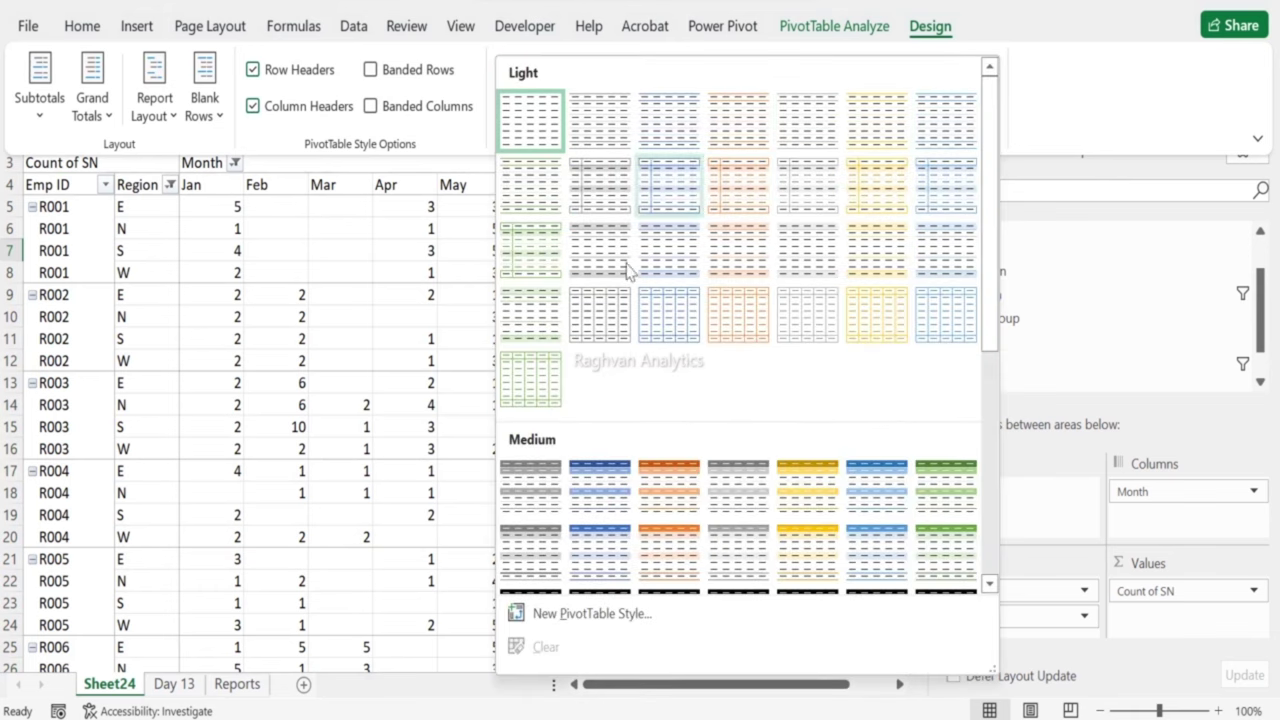
{"action": "left_click", "coordinate": [531, 487]}
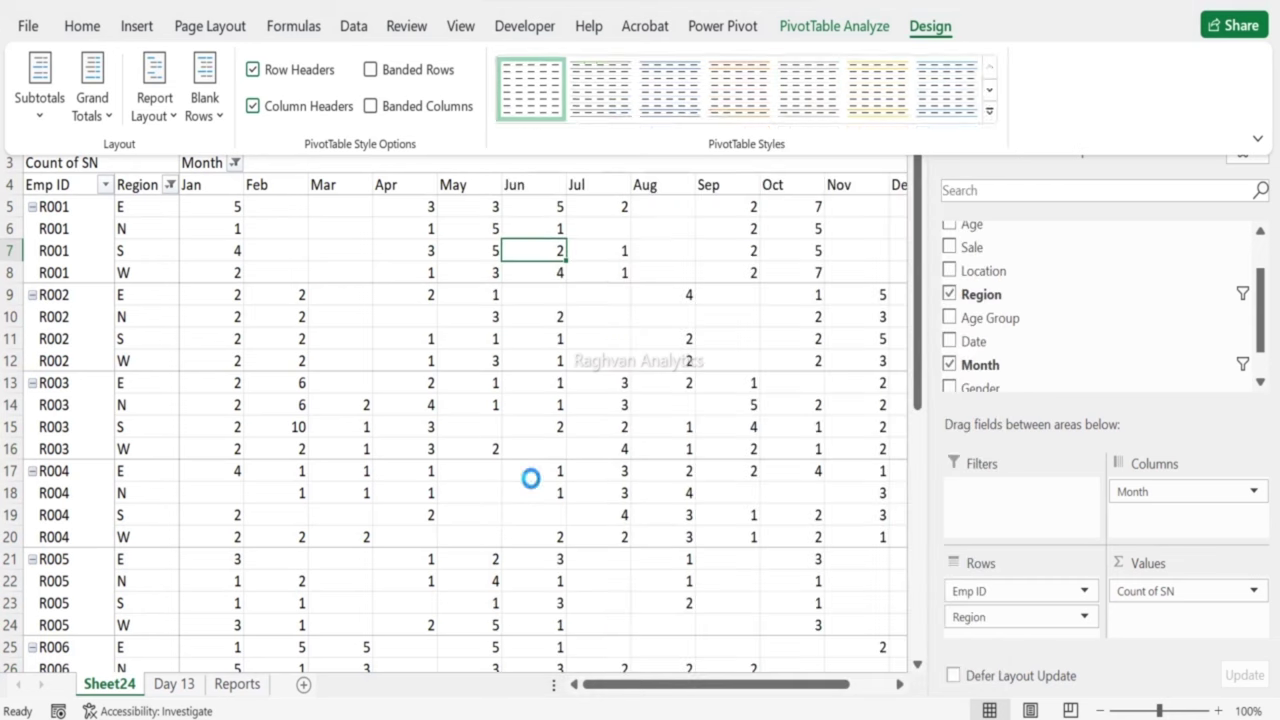
{"action": "left_click", "coordinate": [989, 111]}
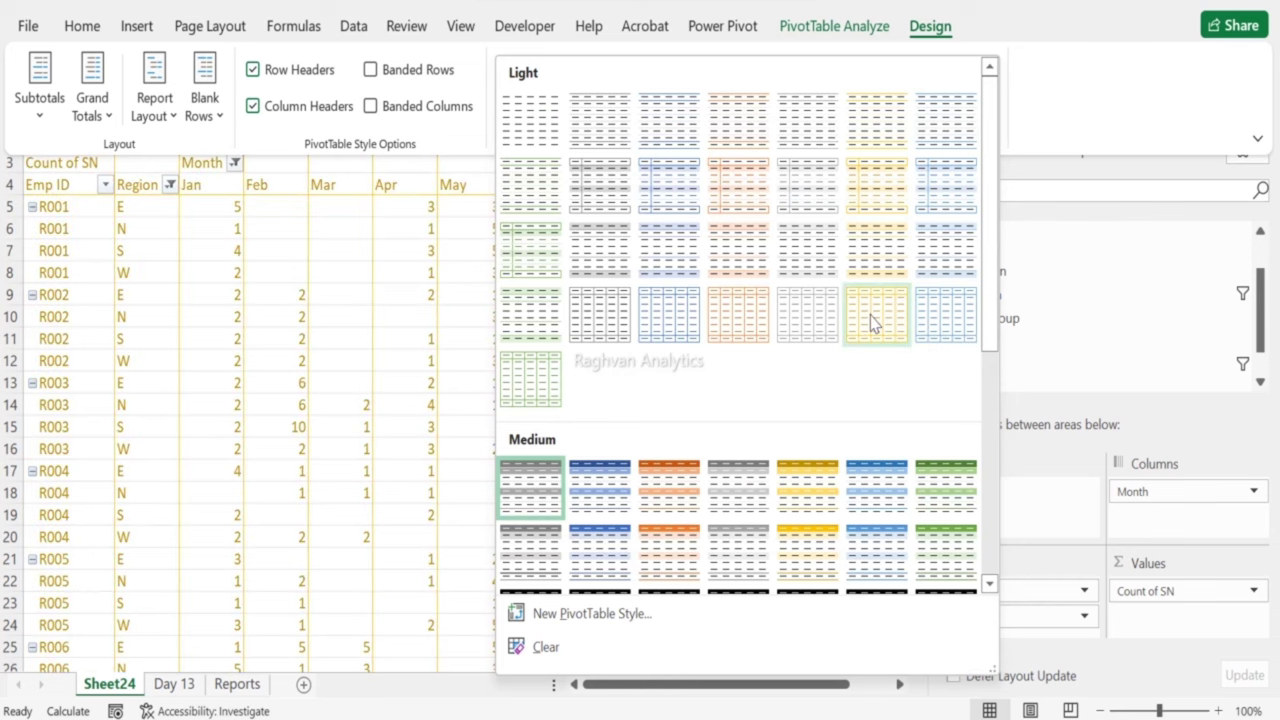
{"action": "scroll", "coordinate": [868, 315], "scroll_direction": "down", "scroll_amount": 3}
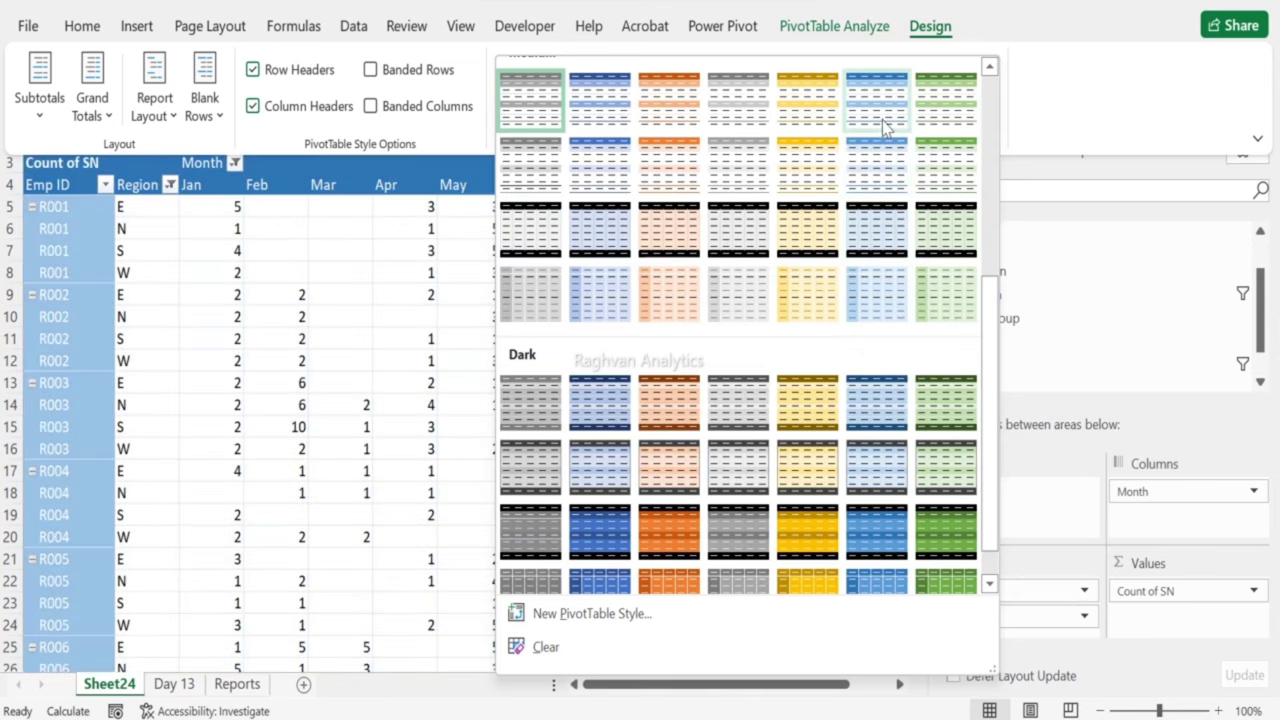
{"action": "scroll", "coordinate": [882, 128], "scroll_direction": "up", "scroll_amount": 3}
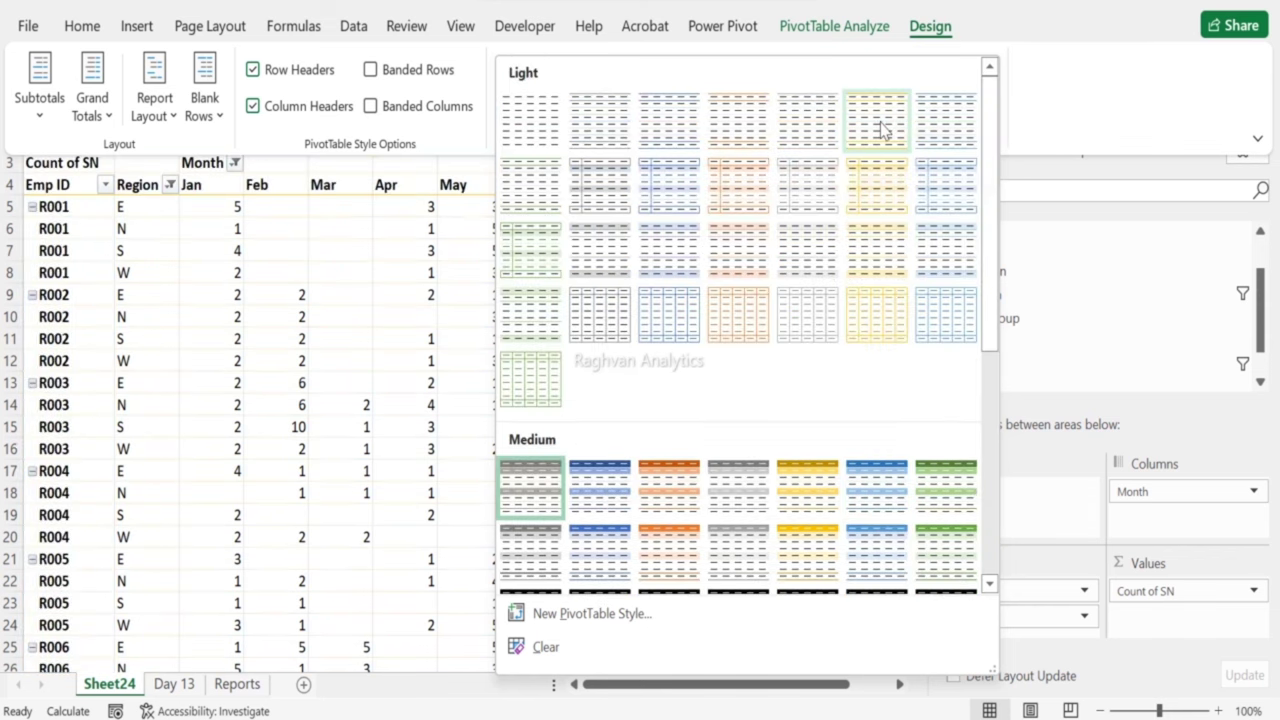
{"action": "scroll", "coordinate": [870, 196], "scroll_direction": "down", "scroll_amount": 3}
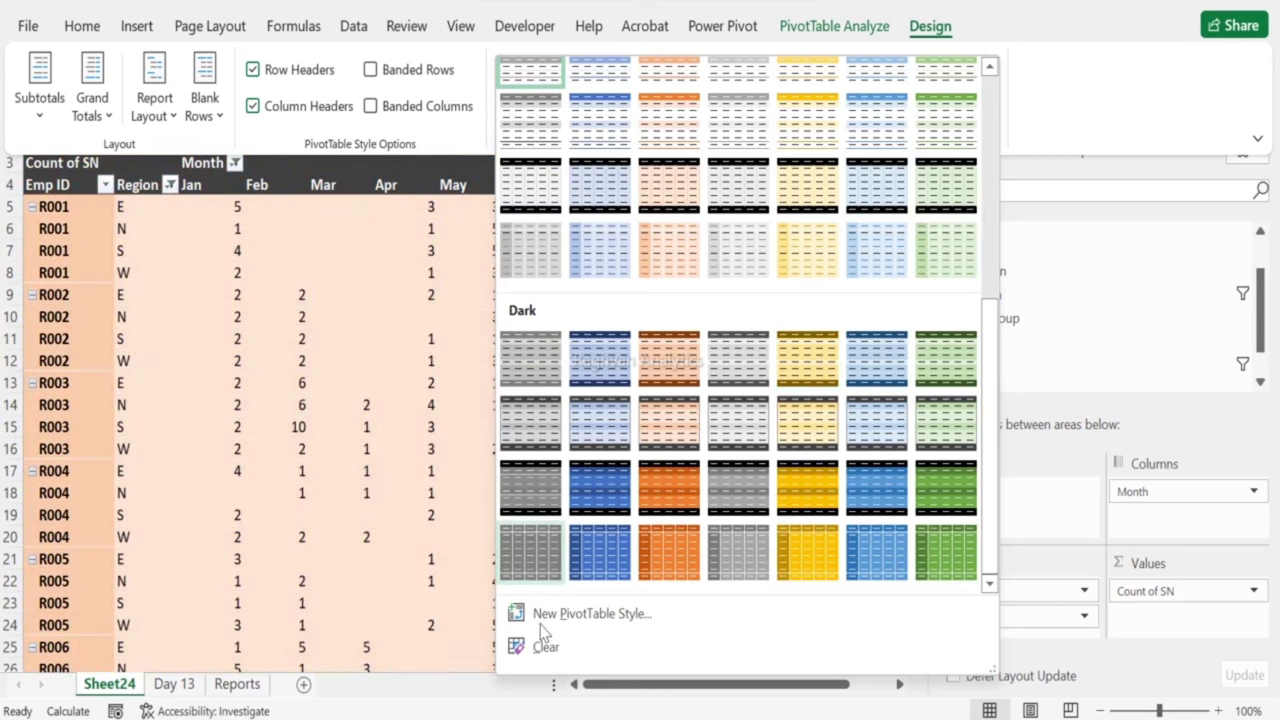
Step: Clear the pivot style, try blue, then settle on the plain light green style
{"action": "left_click", "coordinate": [545, 645]}
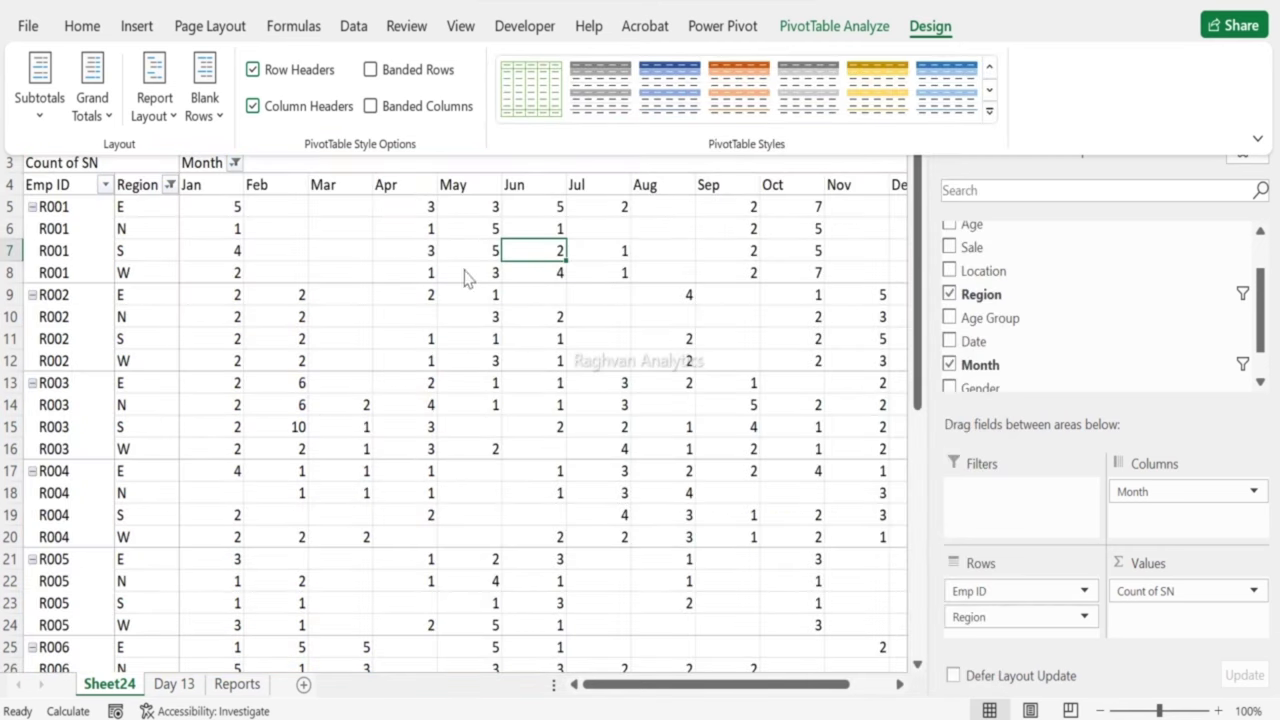
{"action": "left_click", "coordinate": [678, 102]}
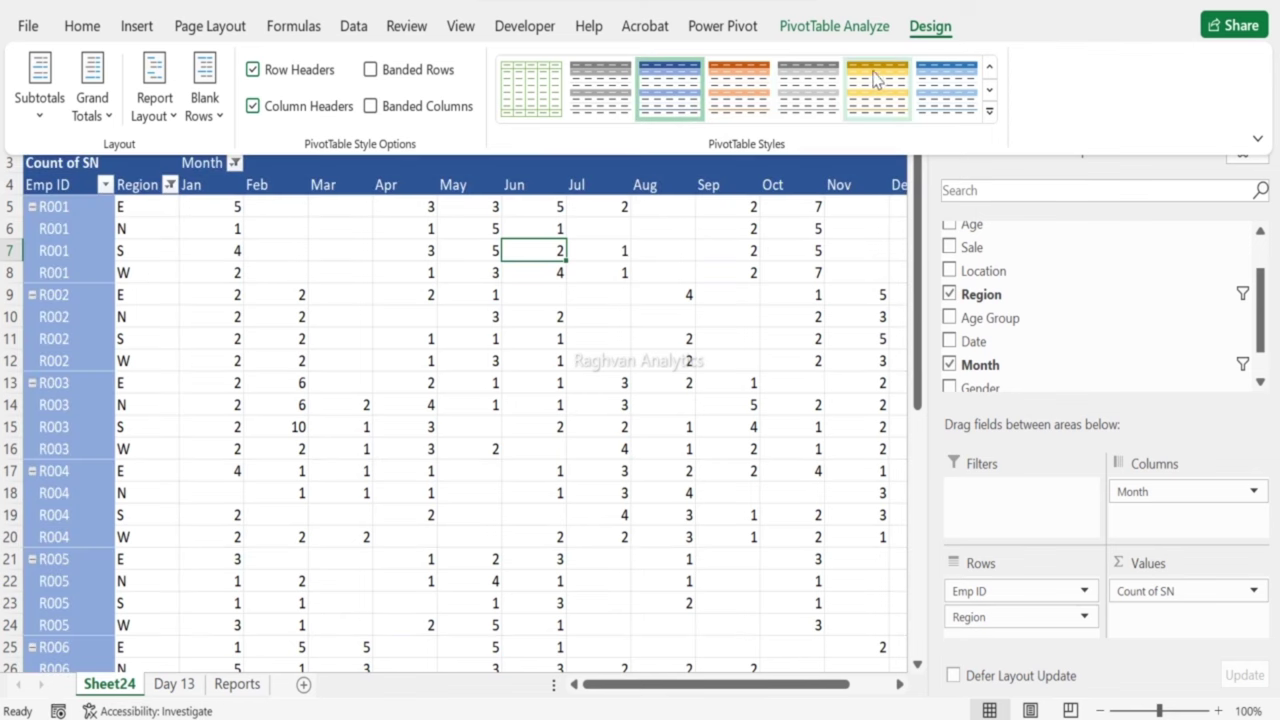
{"action": "scroll", "coordinate": [352, 222], "scroll_direction": "down", "scroll_amount": 10}
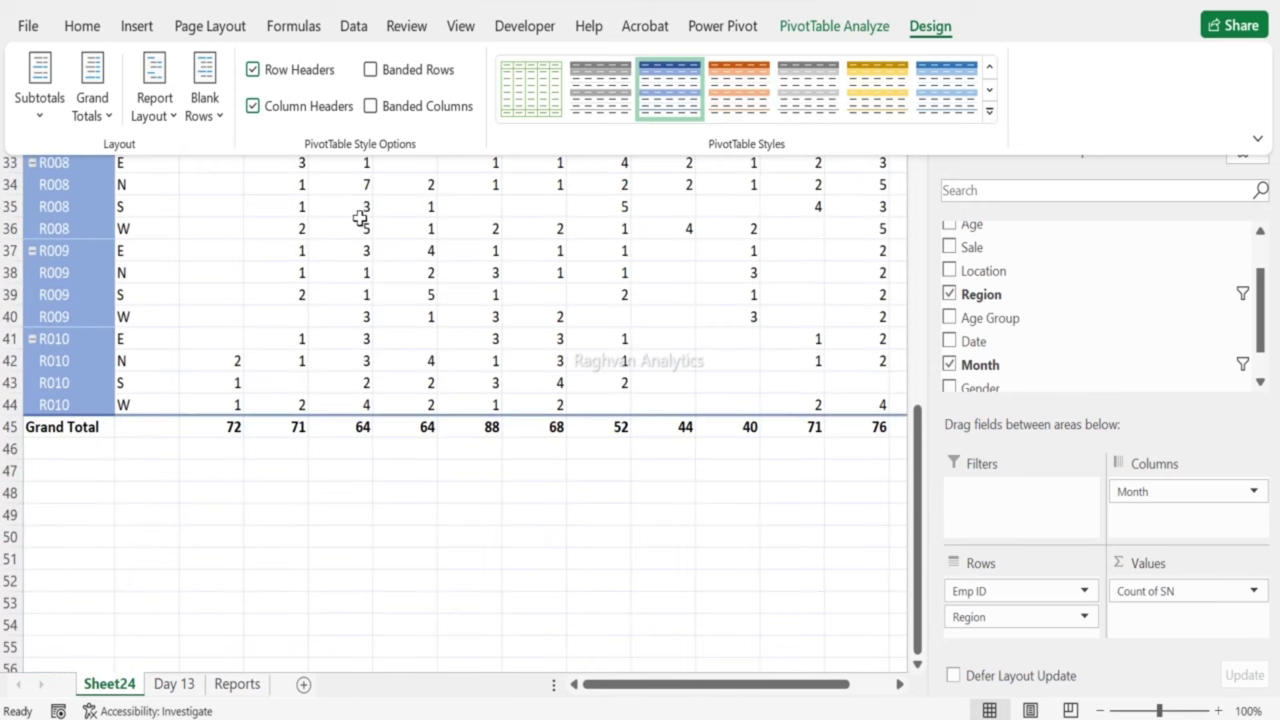
{"action": "scroll", "coordinate": [363, 210], "scroll_direction": "up", "scroll_amount": 10}
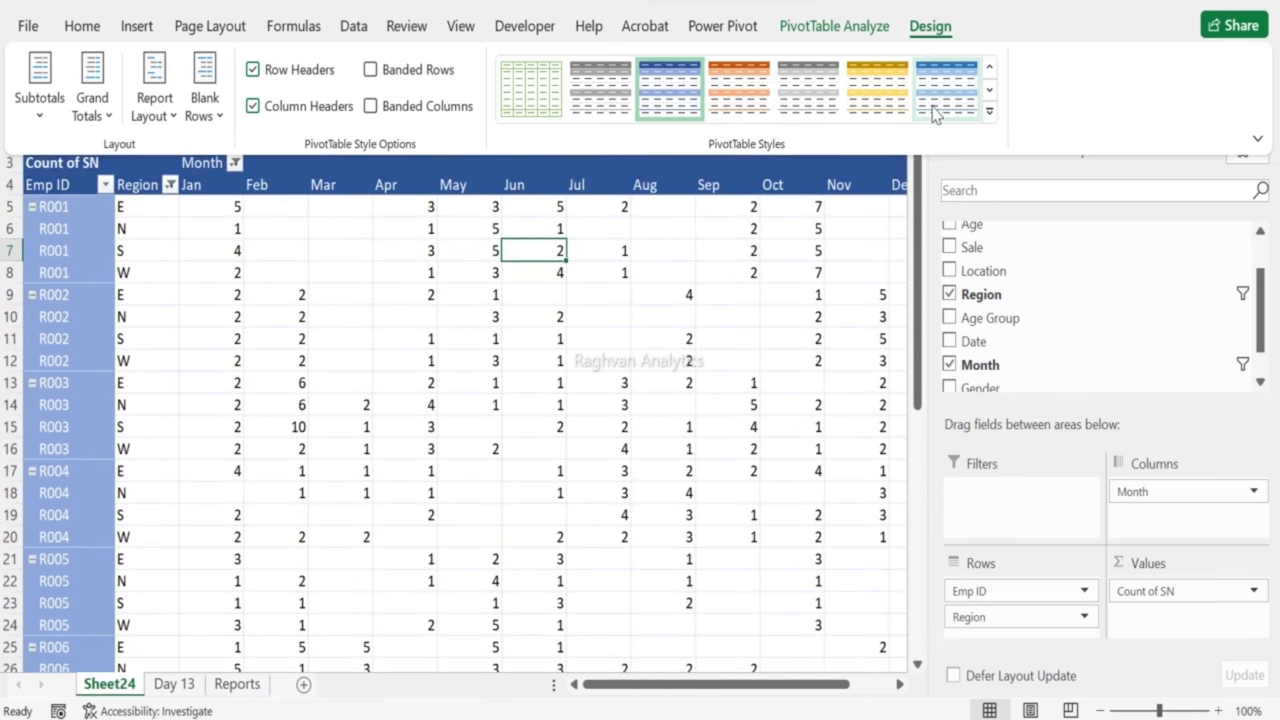
{"action": "left_click", "coordinate": [530, 88]}
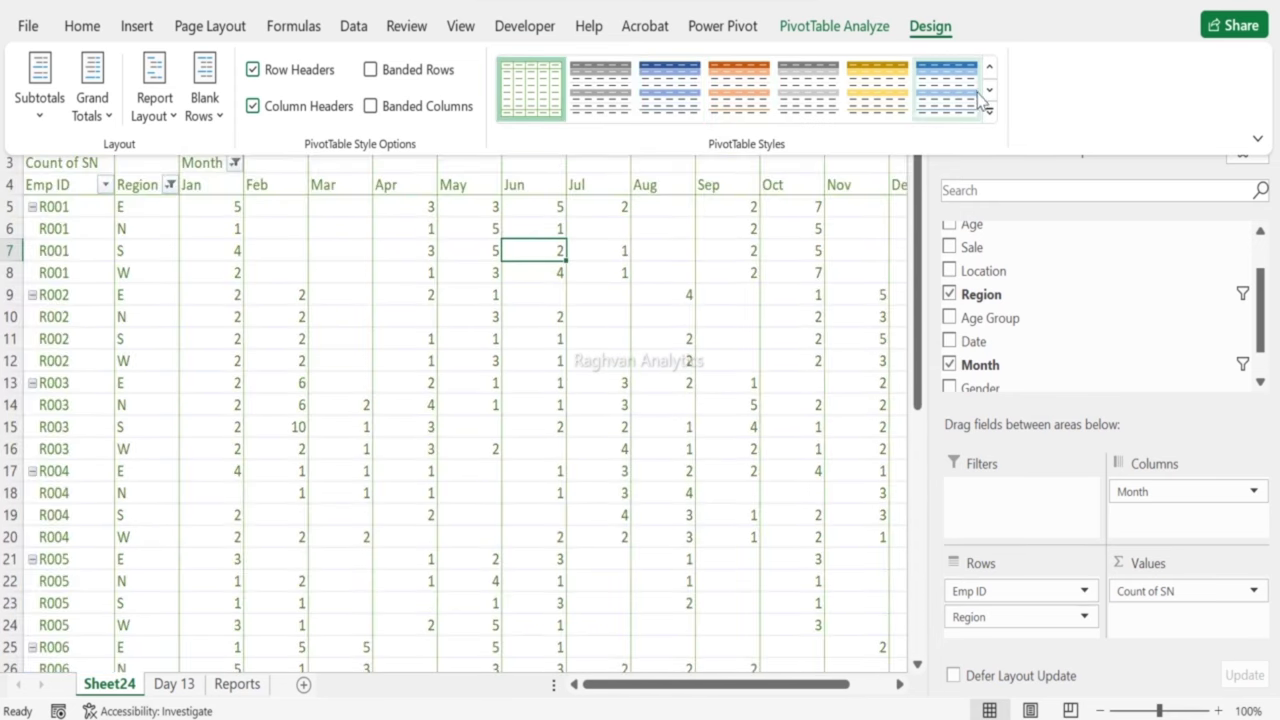
{"action": "left_click", "coordinate": [988, 117]}
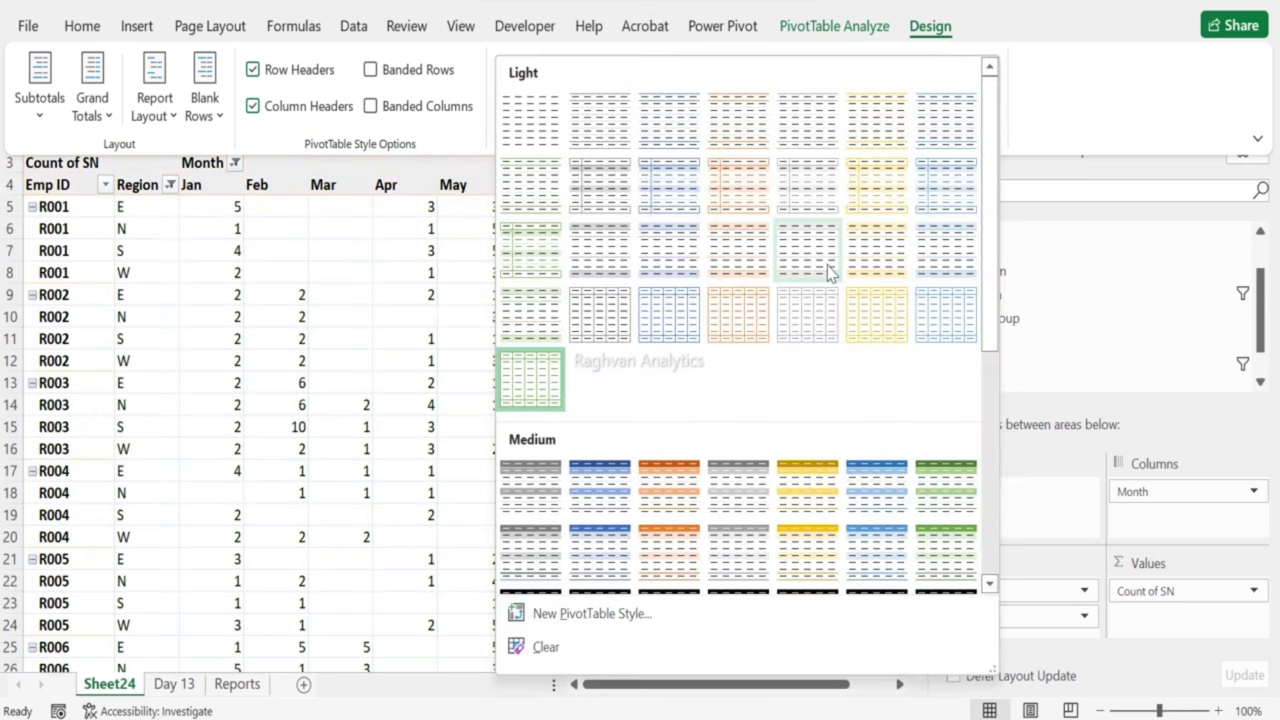
Step: Try a green dark style, then apply the dark blue style from the gallery's Dark section
{"action": "scroll", "coordinate": [818, 272], "scroll_direction": "down", "scroll_amount": 5}
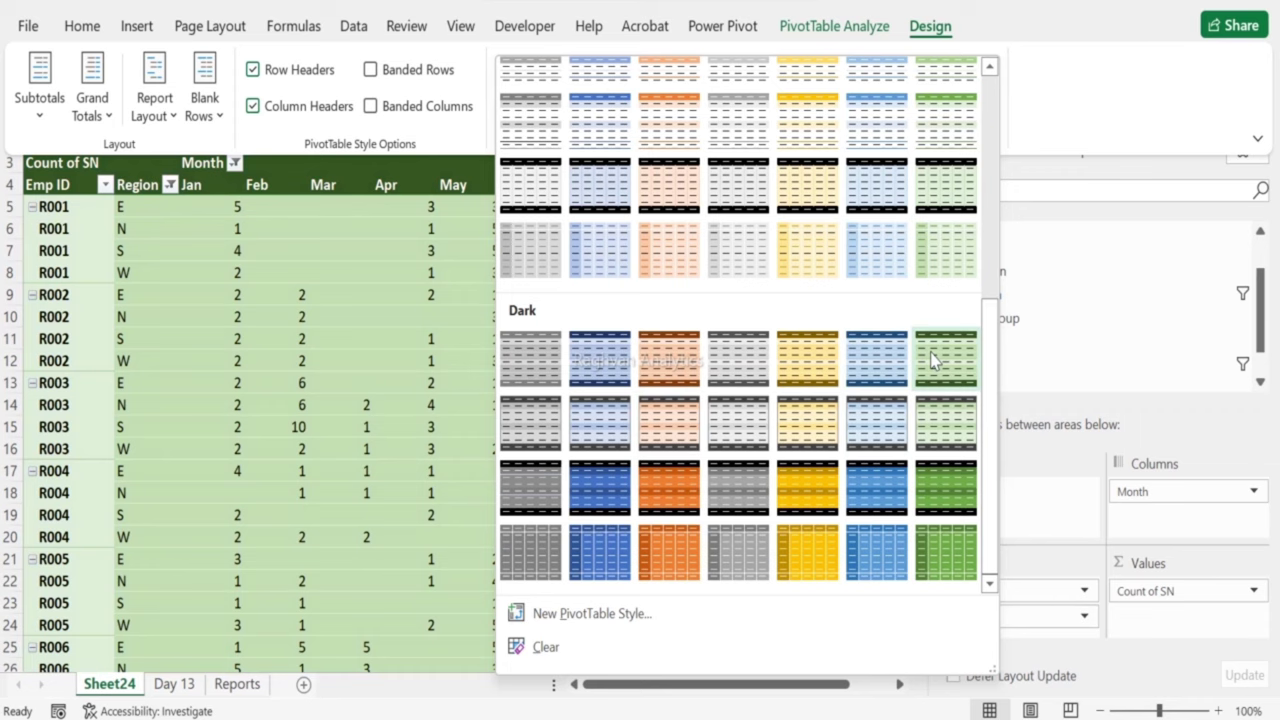
{"action": "left_click", "coordinate": [932, 360]}
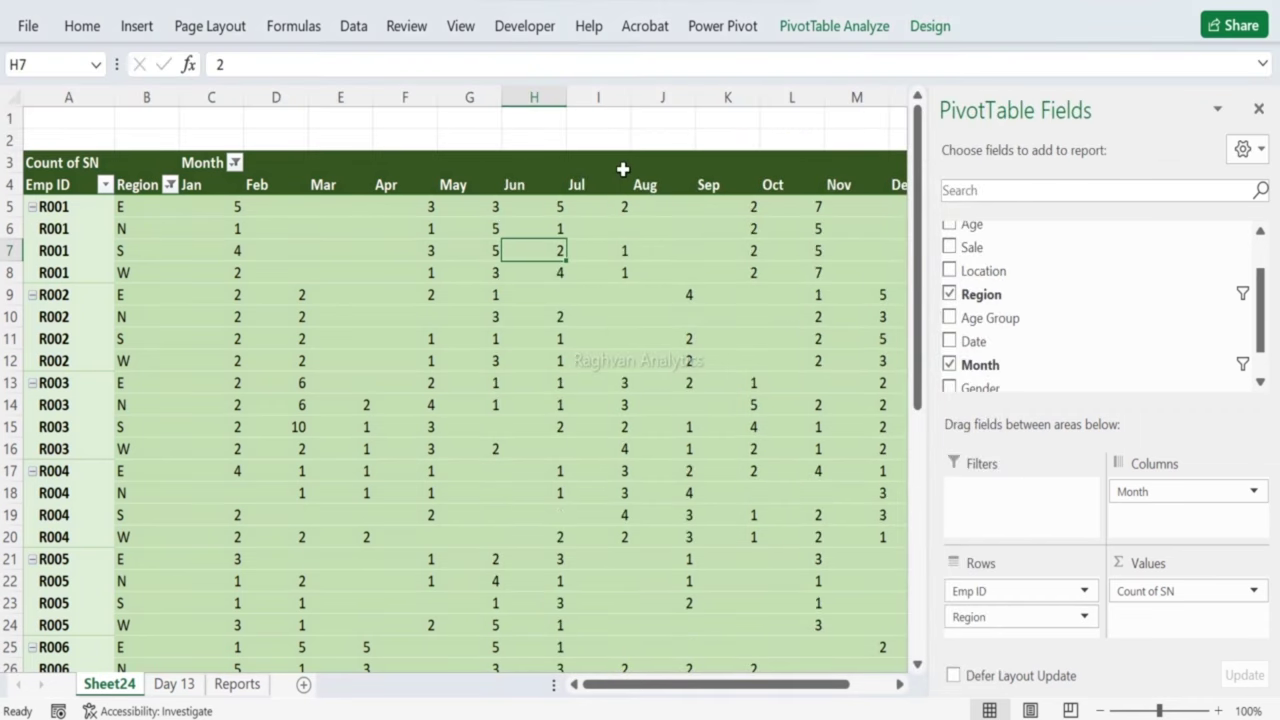
{"action": "left_click", "coordinate": [928, 27]}
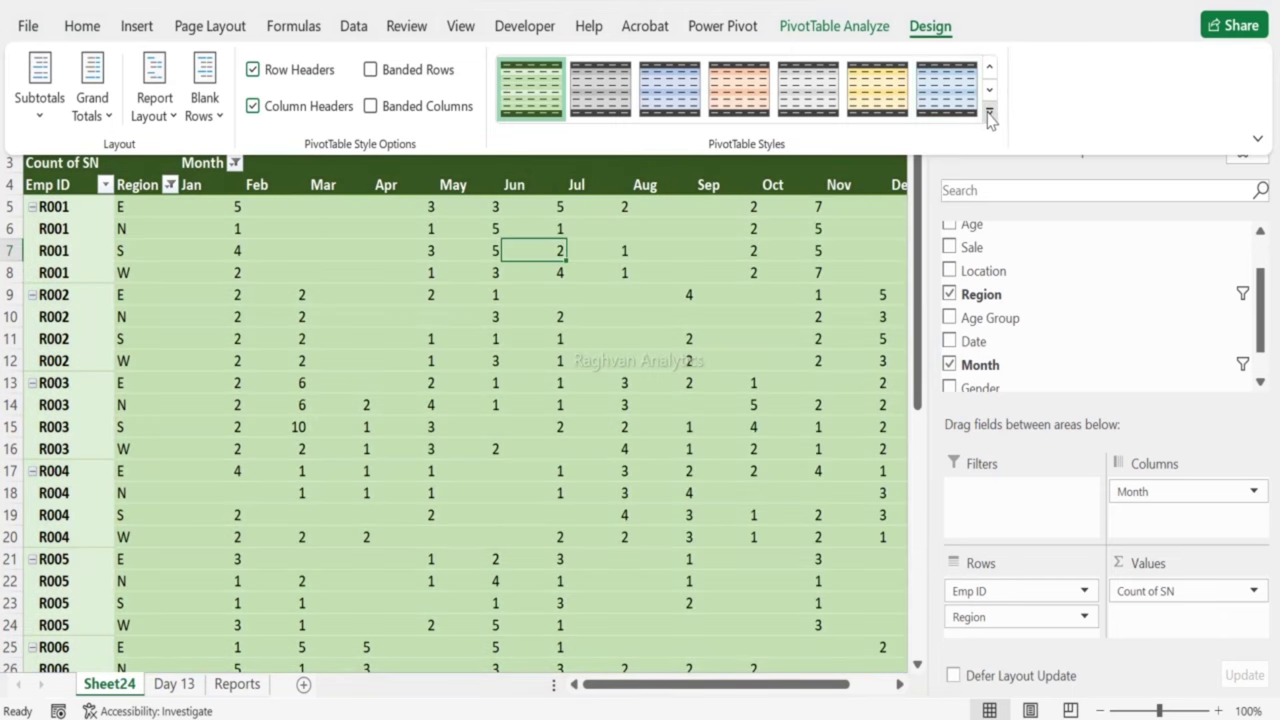
{"action": "left_click", "coordinate": [989, 111]}
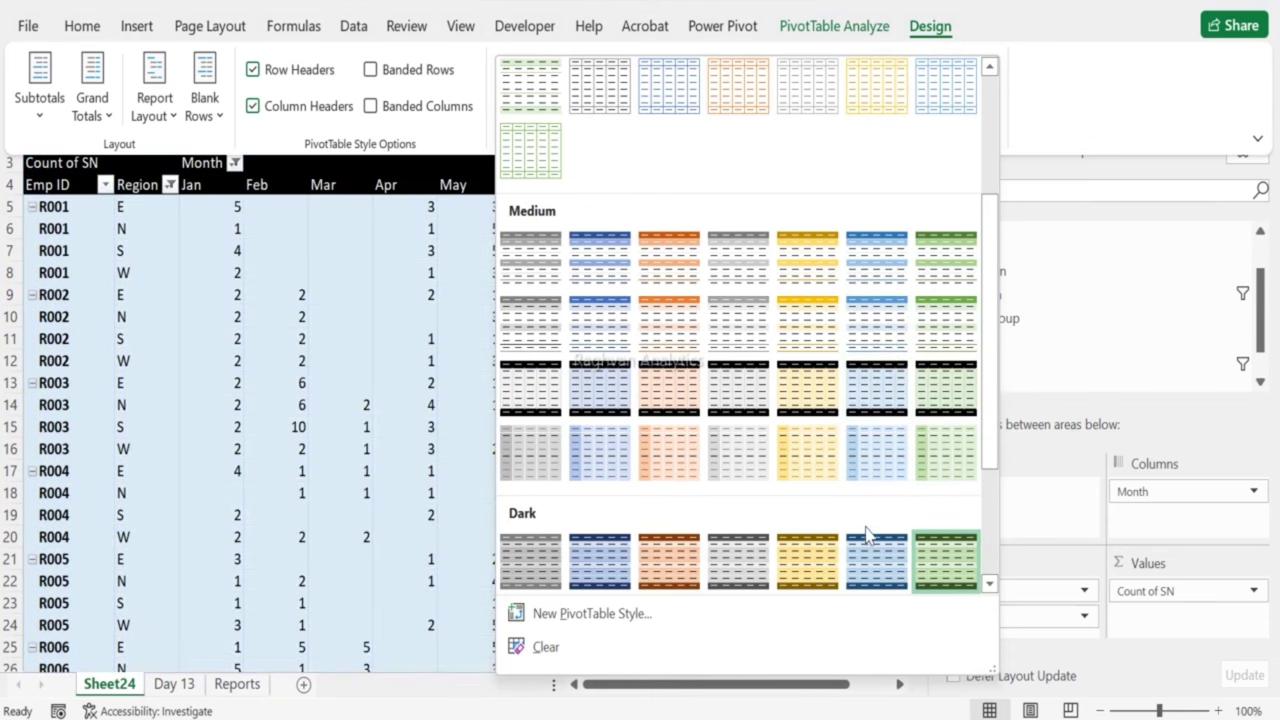
{"action": "left_click", "coordinate": [868, 560]}
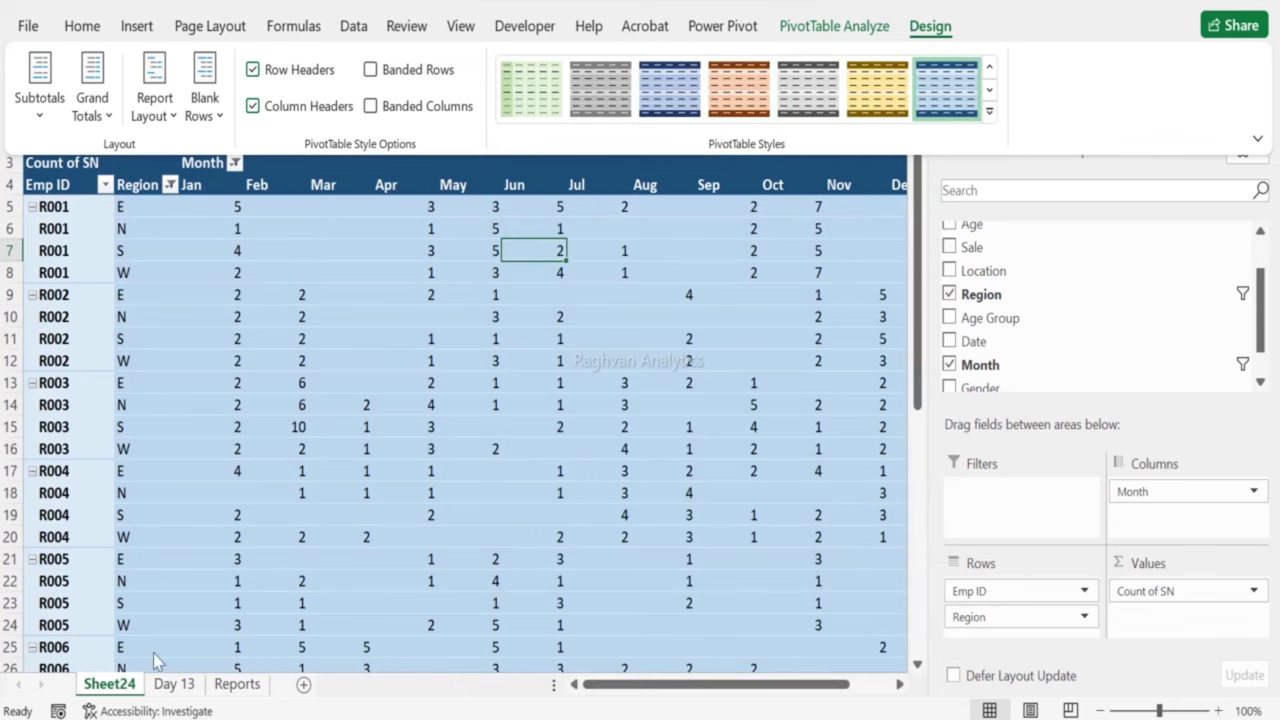
{"action": "key", "text": "Escape"}
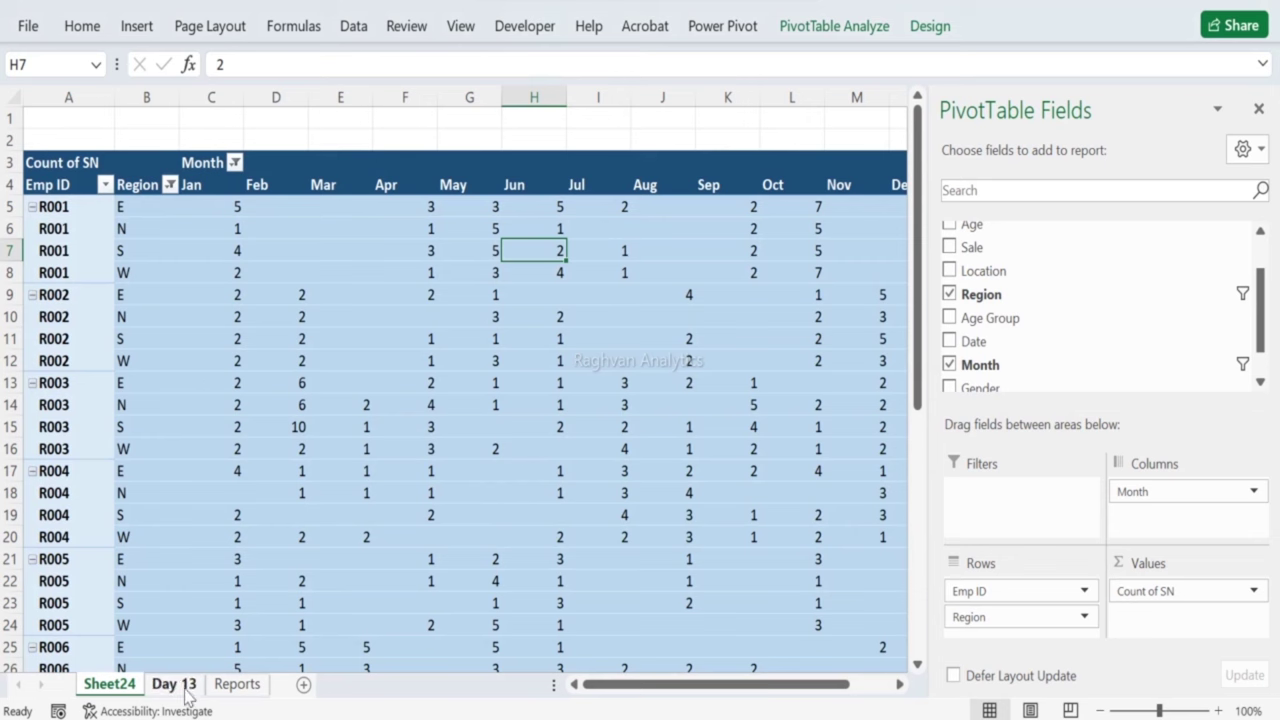
Step: Remove Month, Region, Emp ID and SN from the Sheet24 pivot fields
{"action": "left_click", "coordinate": [174, 684]}
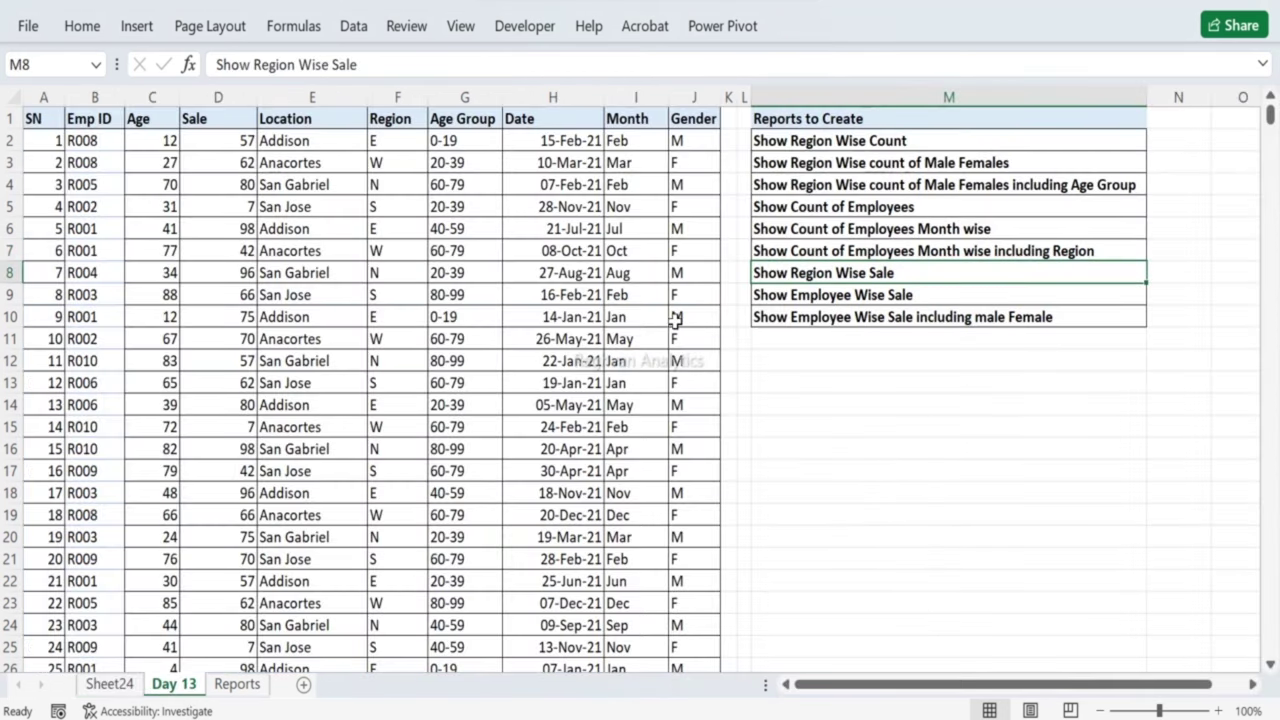
{"action": "left_click", "coordinate": [109, 685]}
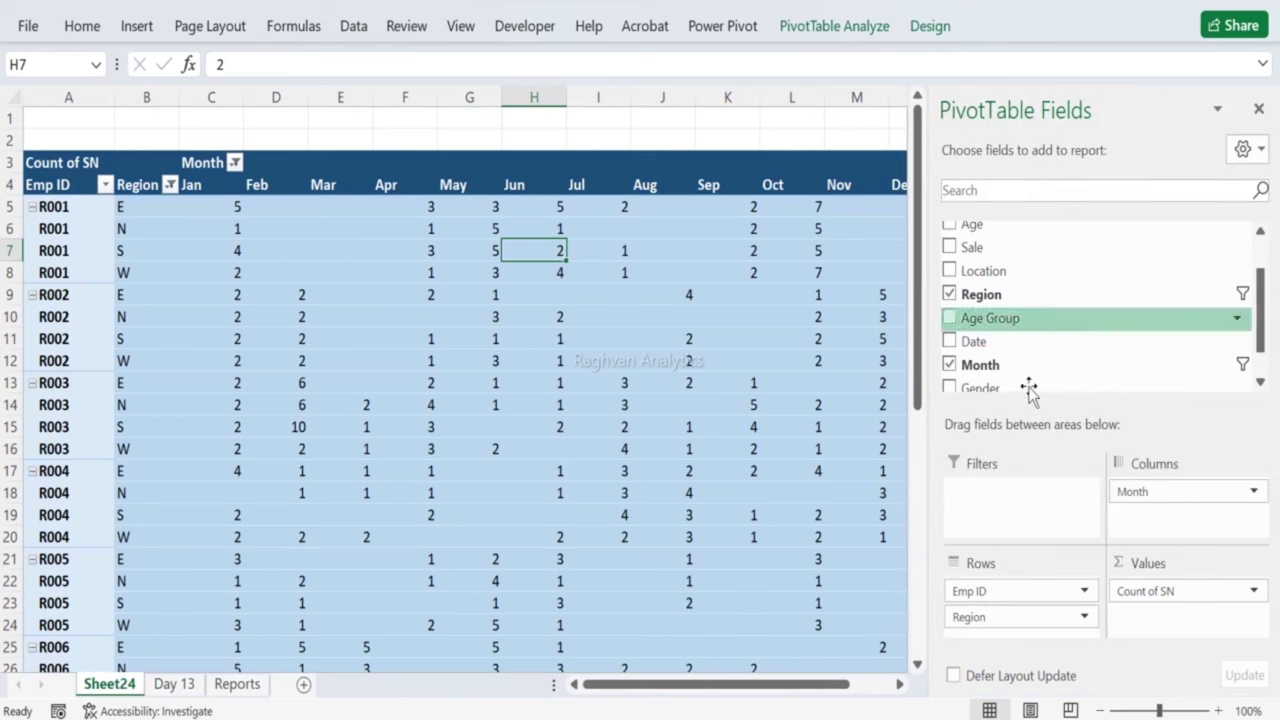
{"action": "left_click", "coordinate": [949, 365]}
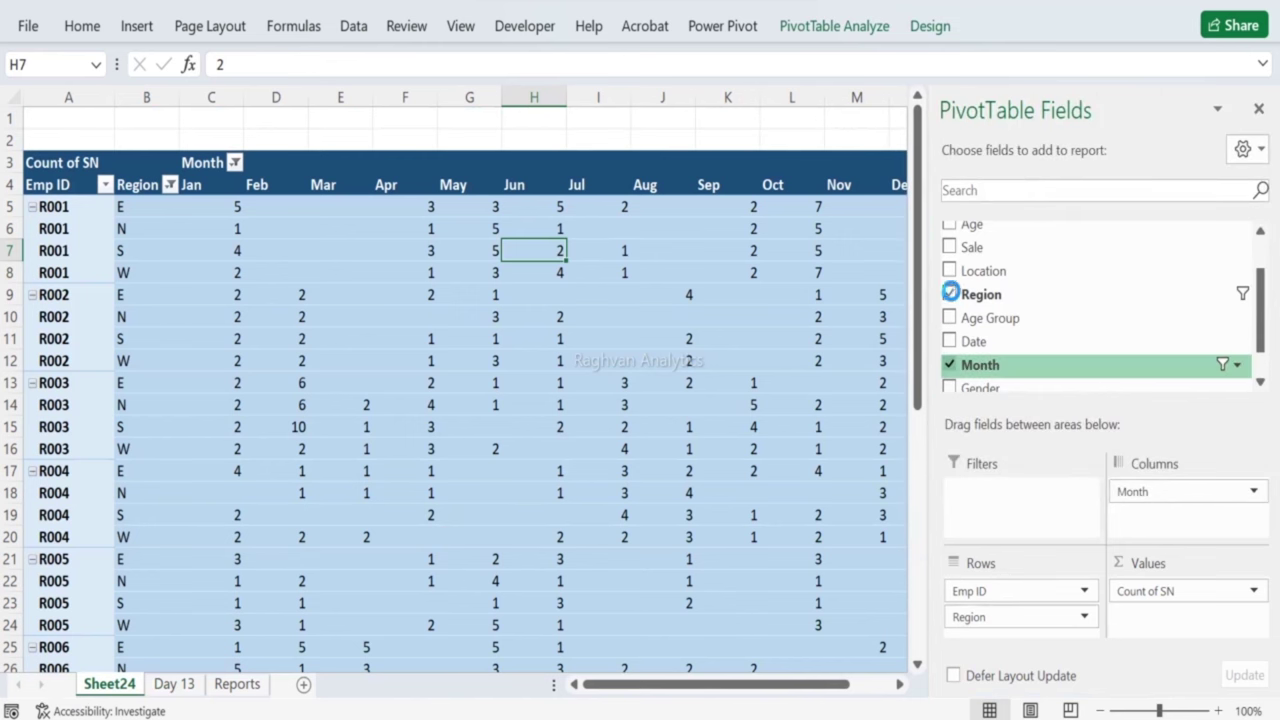
{"action": "left_click", "coordinate": [950, 294]}
{"action": "left_click", "coordinate": [950, 255]}
{"action": "left_click", "coordinate": [950, 232]}
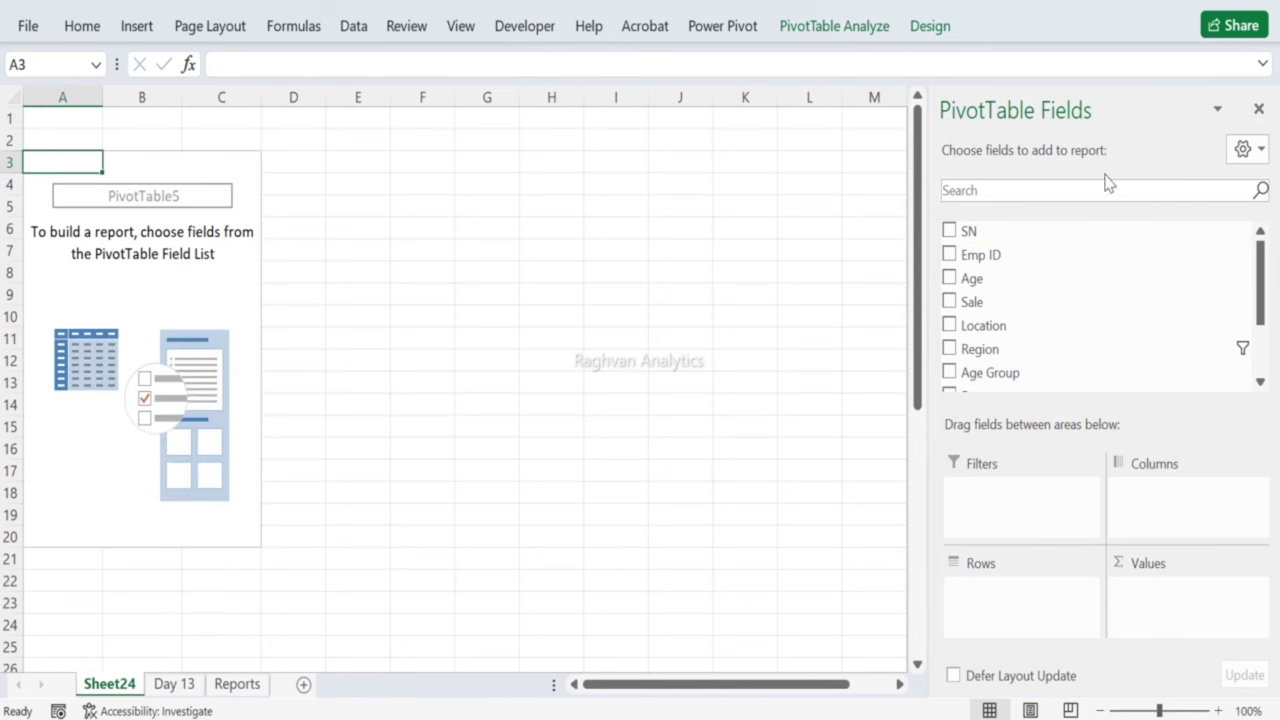
Step: Put Region in Rows and Sale in Values, then copy the Region sale table (total 48985)
{"action": "scroll", "coordinate": [1057, 300], "scroll_direction": "down", "scroll_amount": 3}
{"action": "left_click_drag", "start_coordinate": [1050, 257], "coordinate": [1012, 600]}
{"action": "scroll", "coordinate": [1017, 351], "scroll_direction": "up", "scroll_amount": 2}
{"action": "left_click_drag", "start_coordinate": [1022, 302], "coordinate": [1155, 575]}
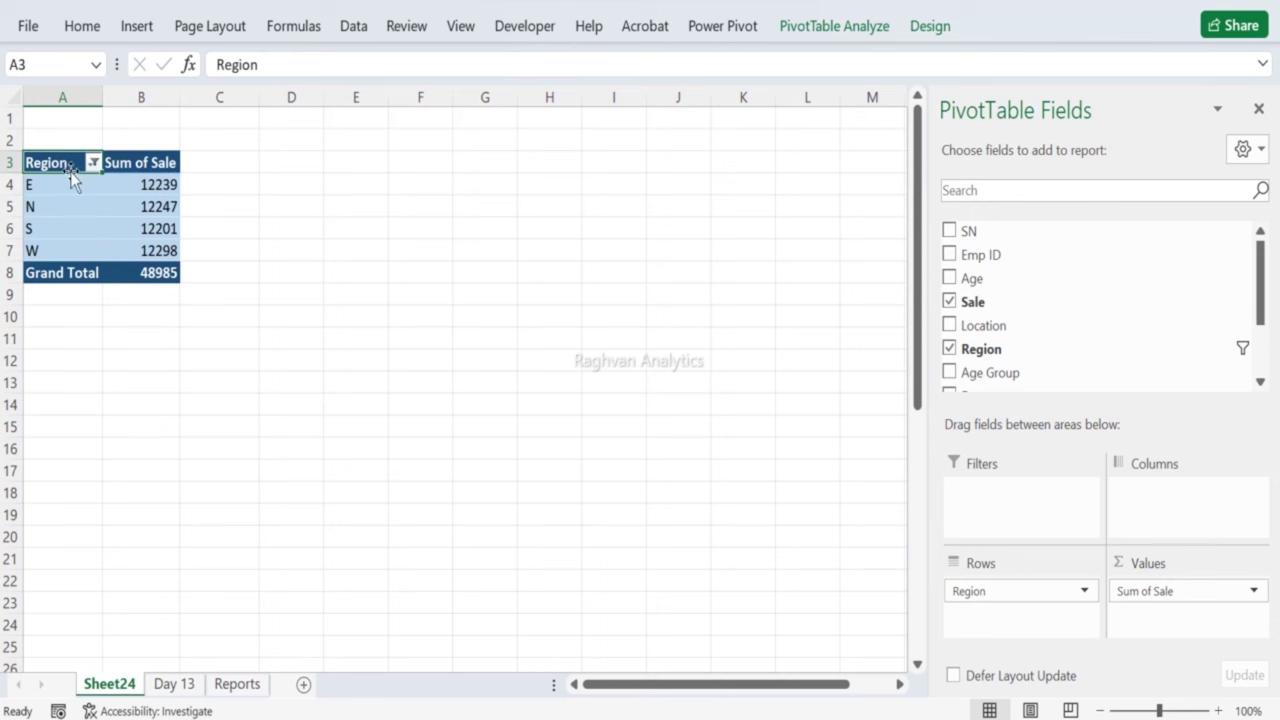
{"action": "left_click_drag", "start_coordinate": [72, 165], "coordinate": [172, 262]}
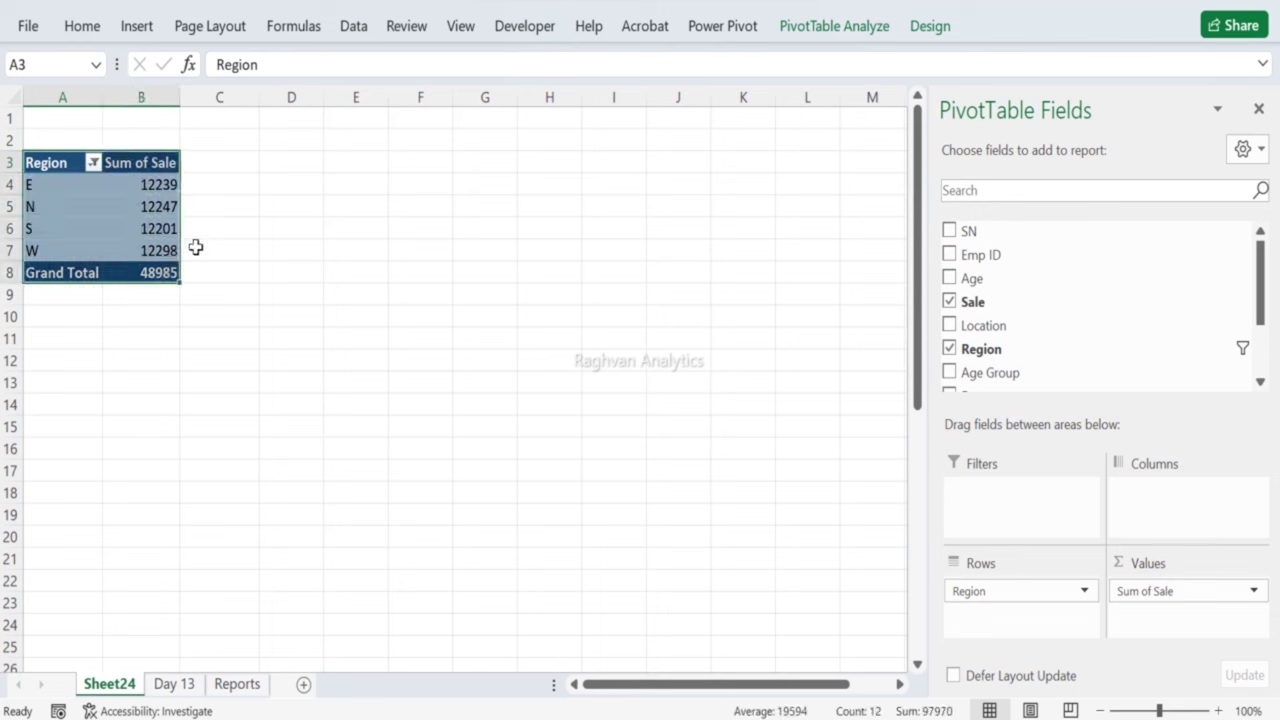
{"action": "key", "text": "ctrl+c"}
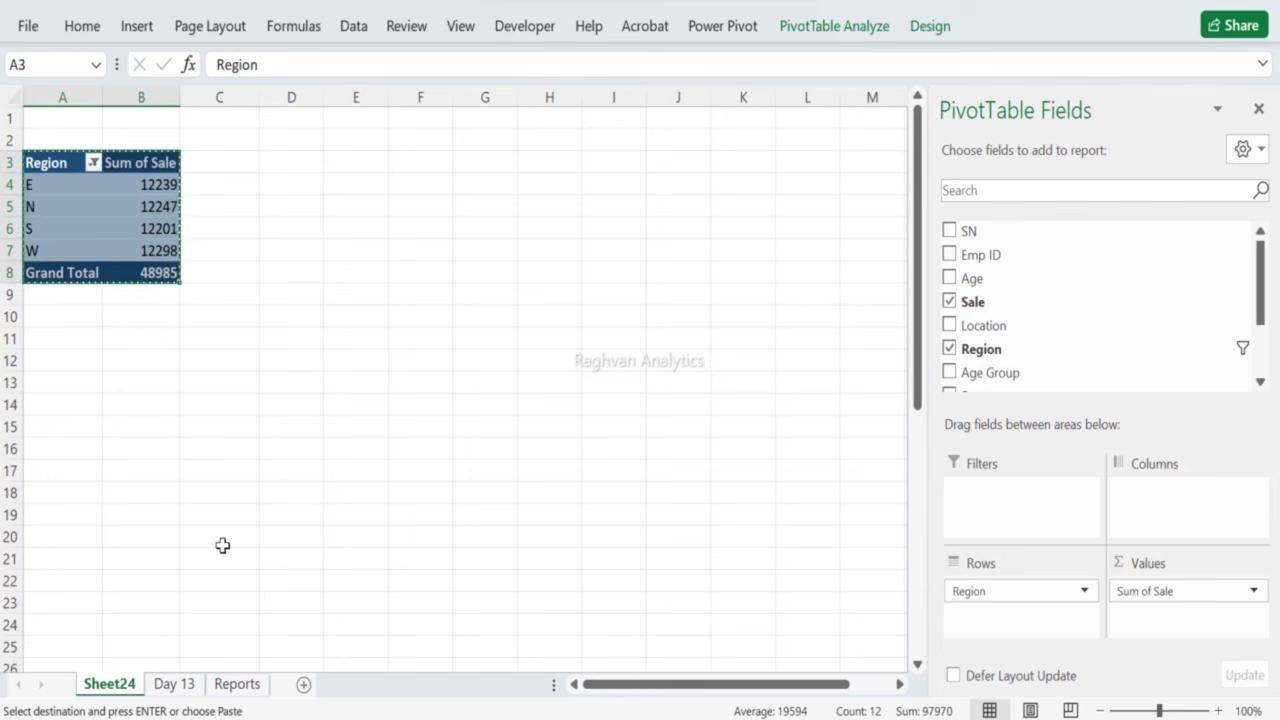
{"action": "left_click", "coordinate": [241, 684]}
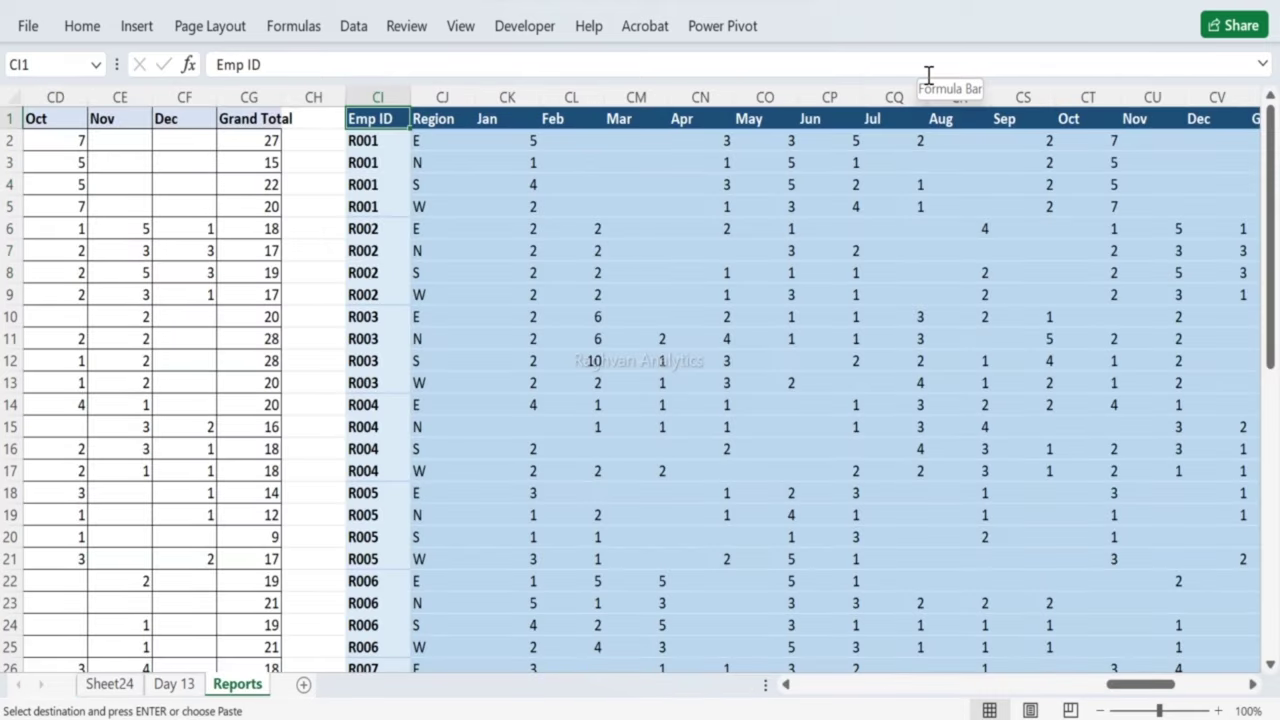
Step: Paste the Region sale pivot at A9 on Reports, then delete the pasted pivot
{"action": "key", "text": "Left"}
{"action": "key", "text": "Left"}
{"action": "key", "text": "Left"}
{"action": "key", "text": "Left"}
{"action": "key", "text": "Left"}
{"action": "key", "text": "Left"}
{"action": "key", "text": "Left"}
{"action": "key", "text": "Left"}
{"action": "key", "text": "Left"}
{"action": "key", "text": "Left"}
{"action": "key", "text": "Left"}
{"action": "key", "text": "Left"}
{"action": "key", "text": "Left"}
{"action": "key", "text": "Left"}
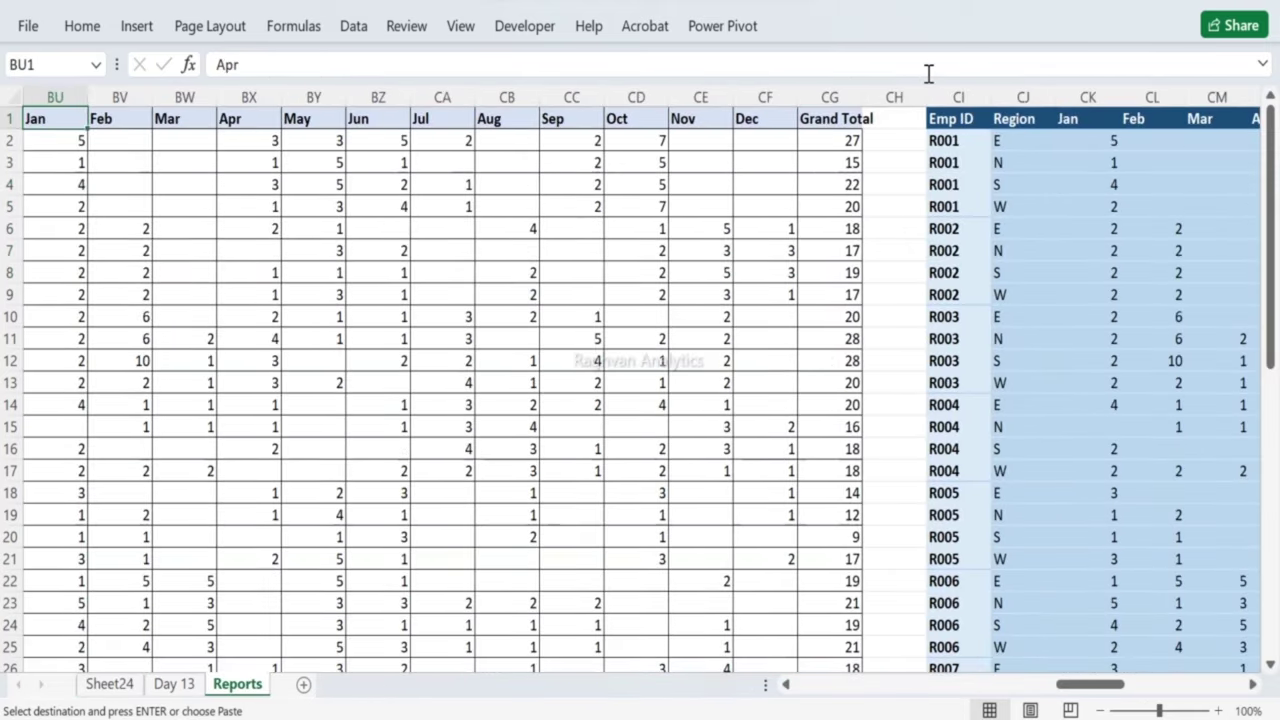
{"action": "key", "text": "Left"}
{"action": "key", "text": "Left"}
{"action": "key", "text": "Left"}
{"action": "key", "text": "Left"}
{"action": "key", "text": "Left"}
{"action": "key", "text": "Left"}
{"action": "key", "text": "Left"}
{"action": "key", "text": "Left"}
{"action": "key", "text": "Left"}
{"action": "key", "text": "Left"}
{"action": "key", "text": "Left"}
{"action": "key", "text": "Left"}
{"action": "key", "text": "Left"}
{"action": "key", "text": "Left"}
{"action": "key", "text": "Left"}
{"action": "key", "text": "Left"}
{"action": "key", "text": "Left"}
{"action": "key", "text": "Left"}
{"action": "key", "text": "Left"}
{"action": "key", "text": "Left"}
{"action": "key", "text": "Down"}
{"action": "key", "text": "Down"}
{"action": "key", "text": "Down"}
{"action": "key", "text": "Down"}
{"action": "key", "text": "Down"}
{"action": "key", "text": "Down"}
{"action": "key", "text": "Down"}
{"action": "key", "text": "Down"}
{"action": "key", "text": "Down"}
{"action": "key", "text": "Down"}
{"action": "key", "text": "Down"}
{"action": "key", "text": "Down"}
{"action": "key", "text": "Up"}
{"action": "key", "text": "Up"}
{"action": "key", "text": "Up"}
{"action": "key", "text": "Up"}
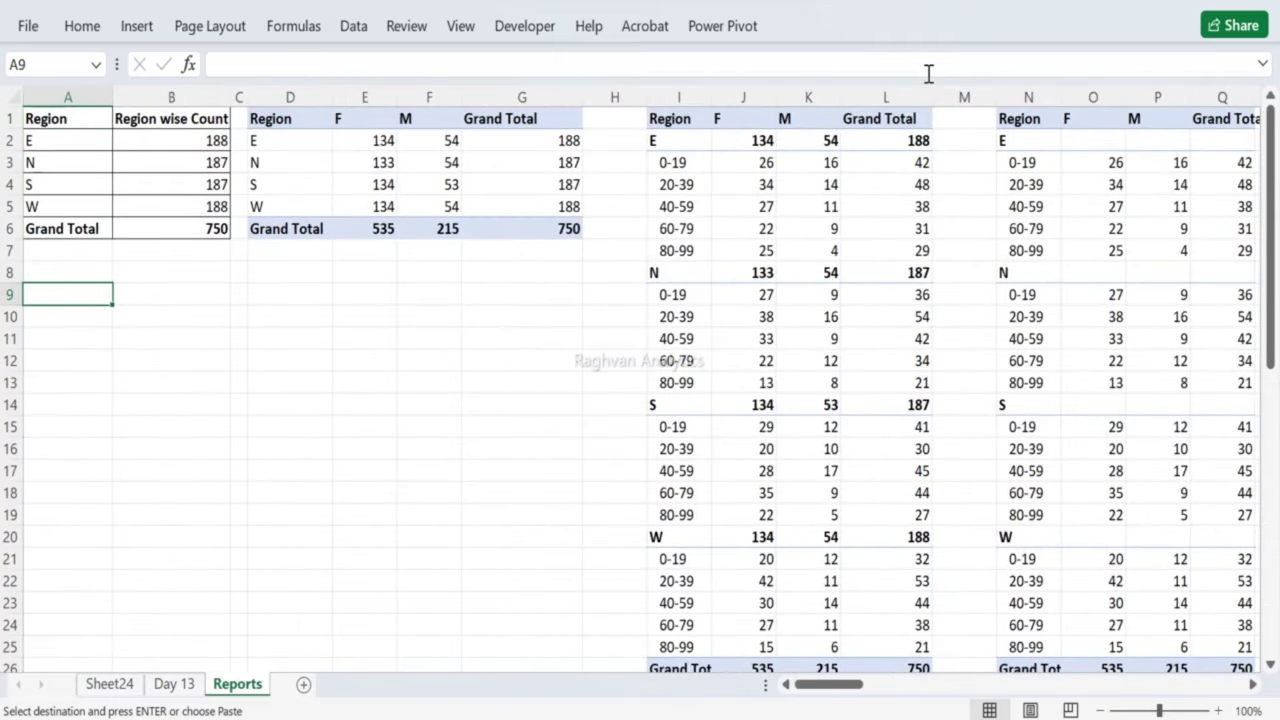
{"action": "key", "text": "ctrl+v"}
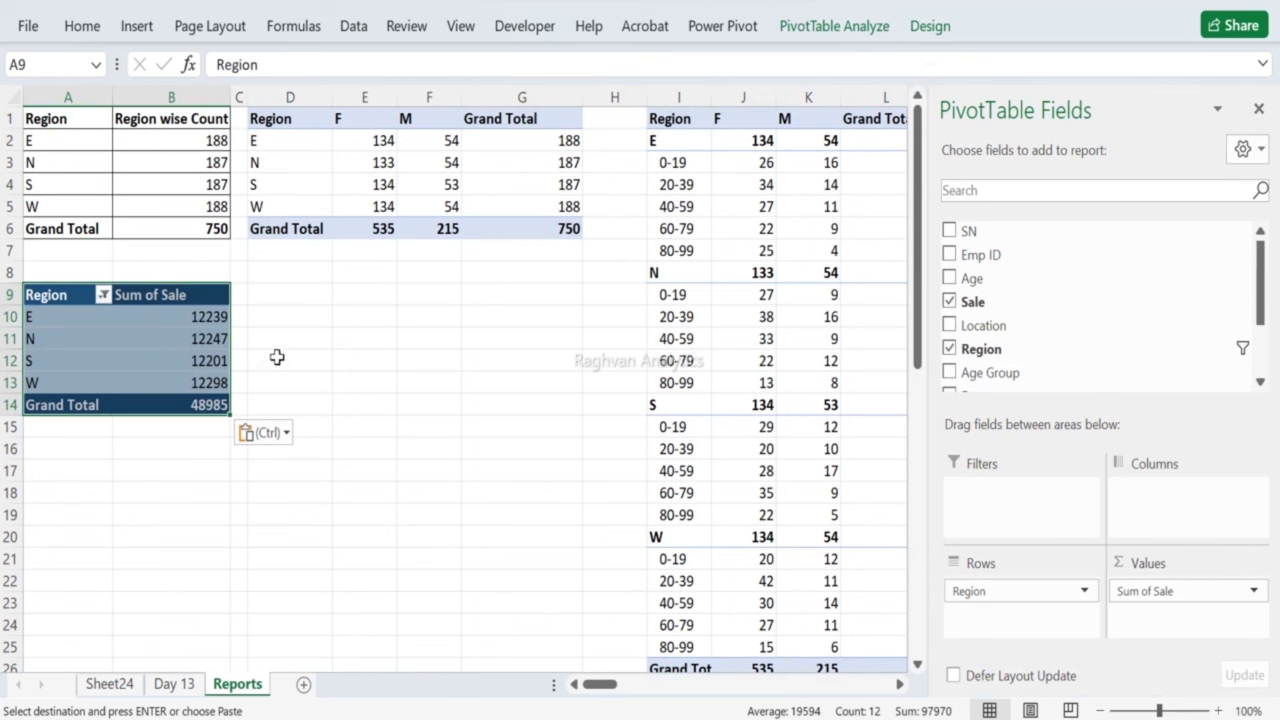
{"action": "key", "text": "Delete"}
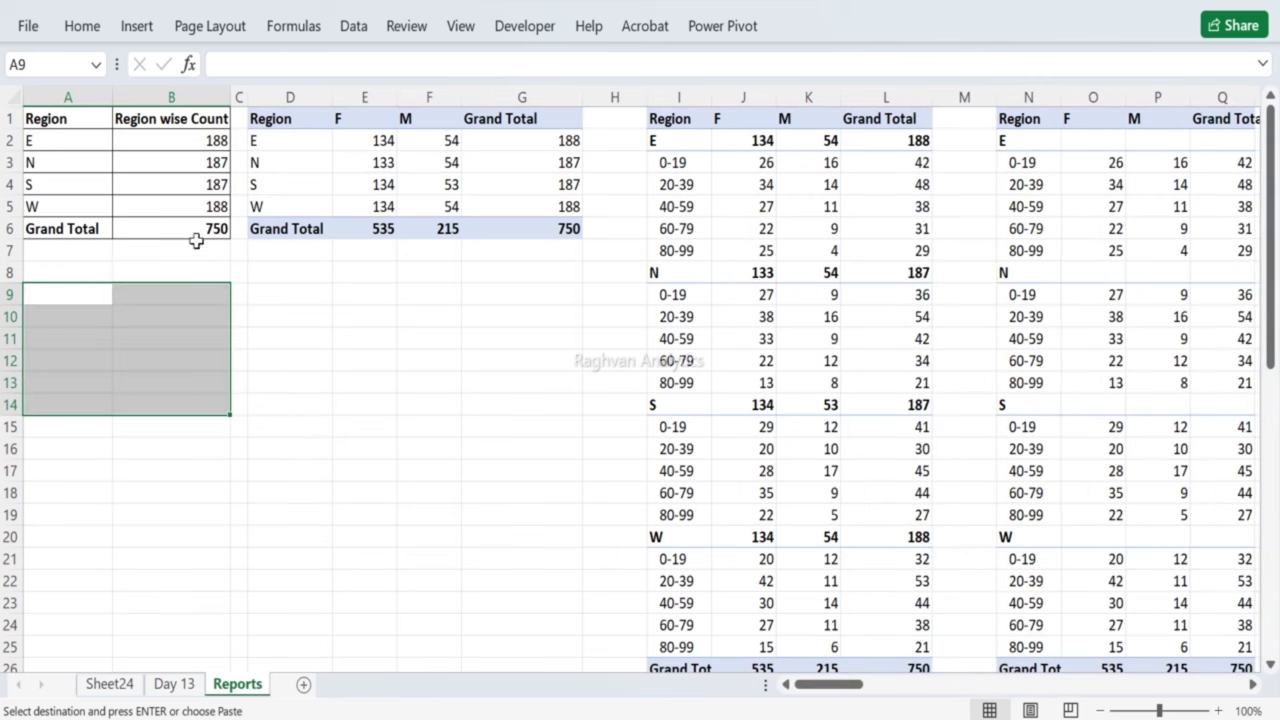
Step: Paste the Region sale totals into A9:B14 as values only
{"action": "right_click", "coordinate": [74, 300]}
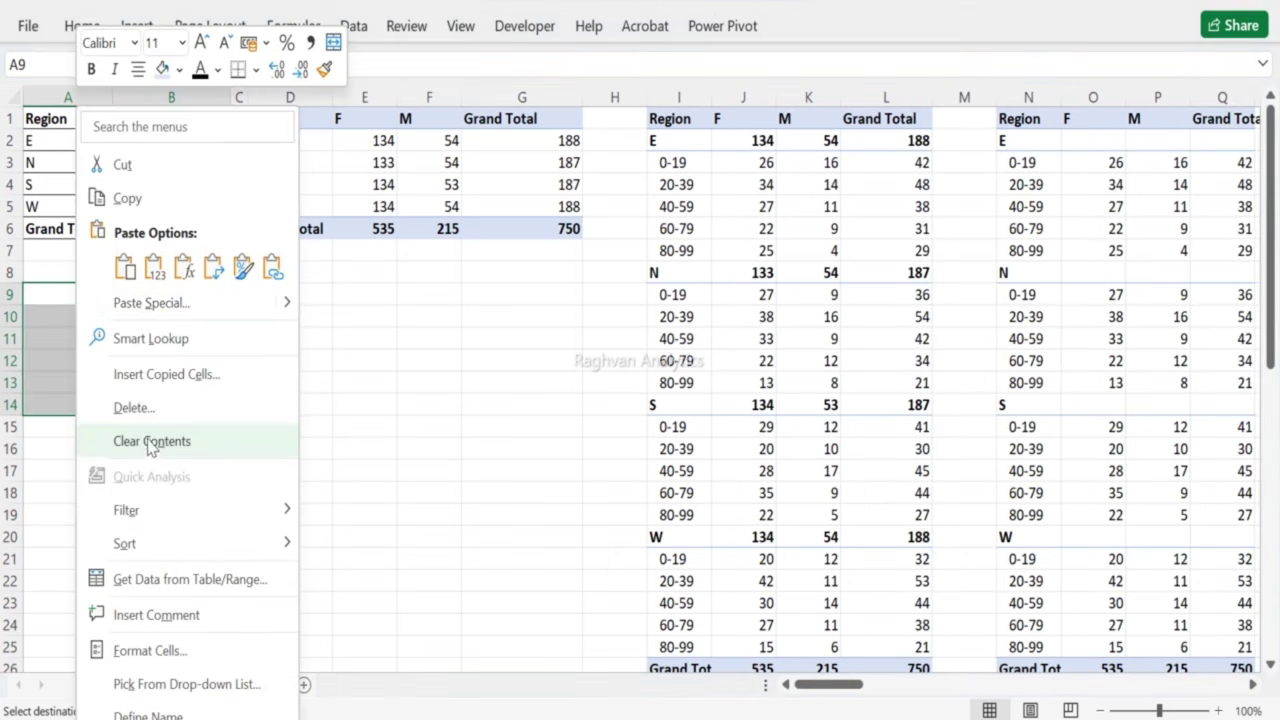
{"action": "mouse_move", "coordinate": [286, 301]}
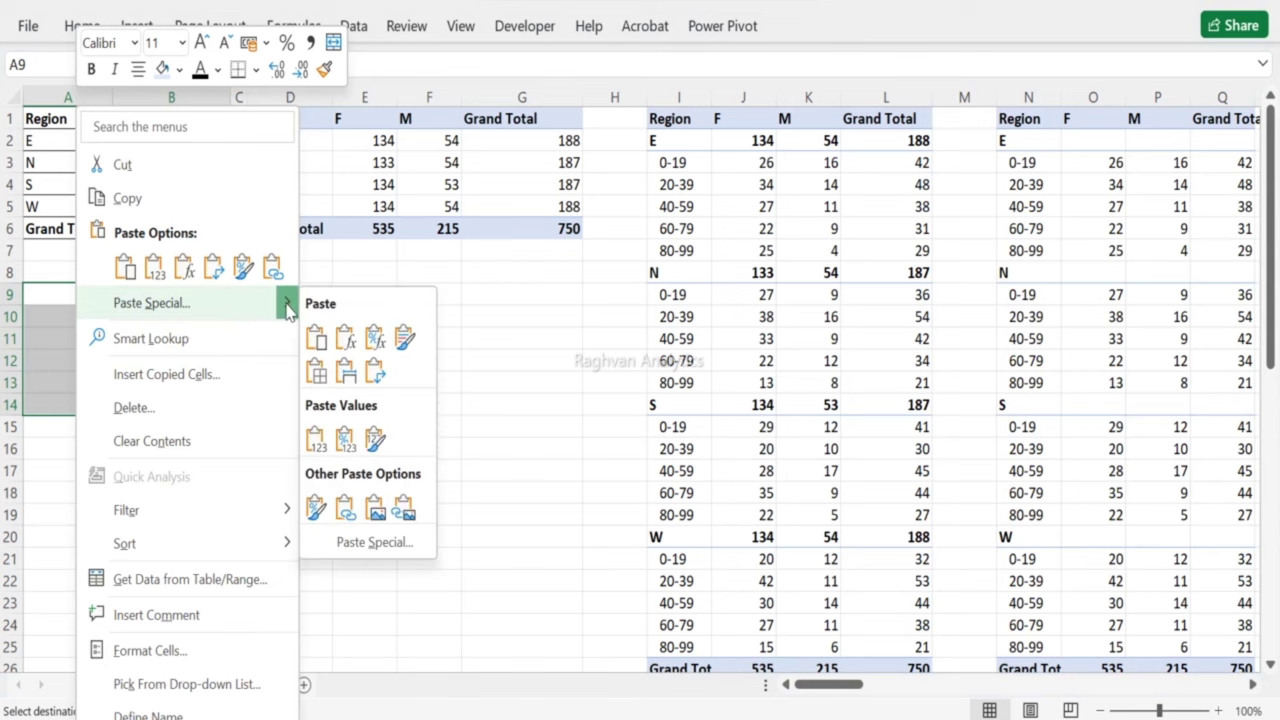
{"action": "left_click", "coordinate": [184, 306]}
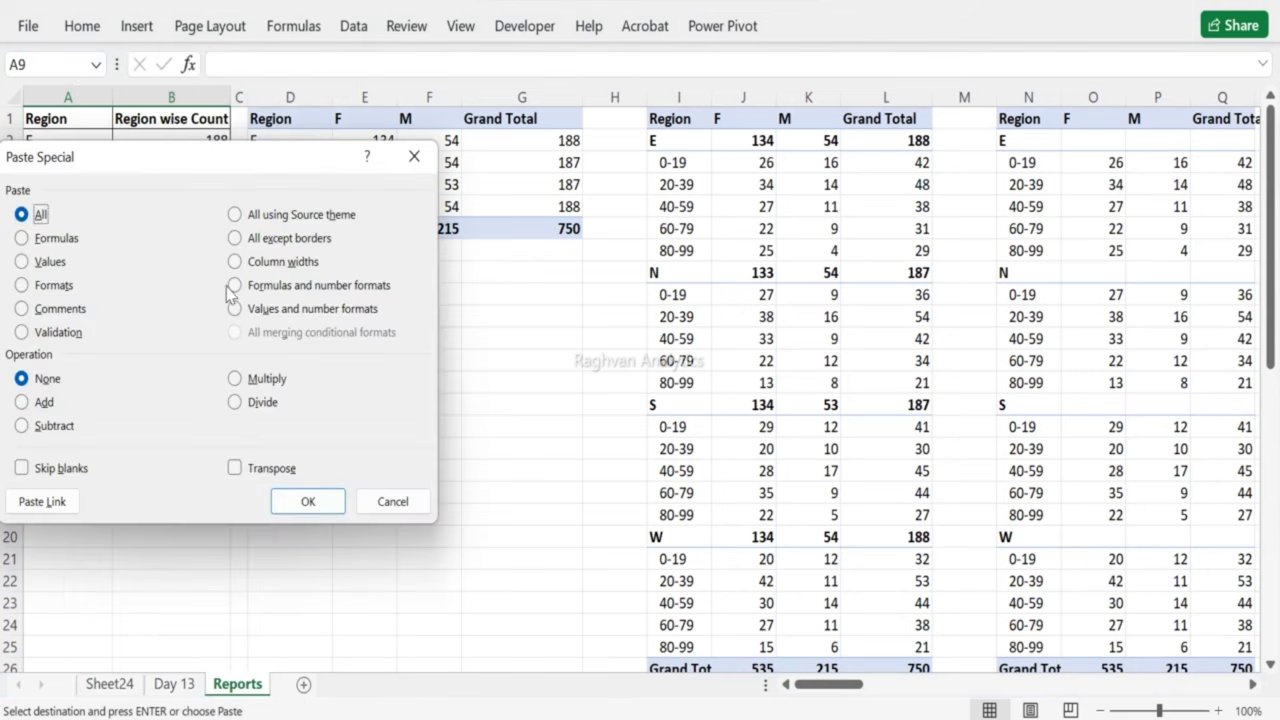
{"action": "left_click", "coordinate": [46, 262]}
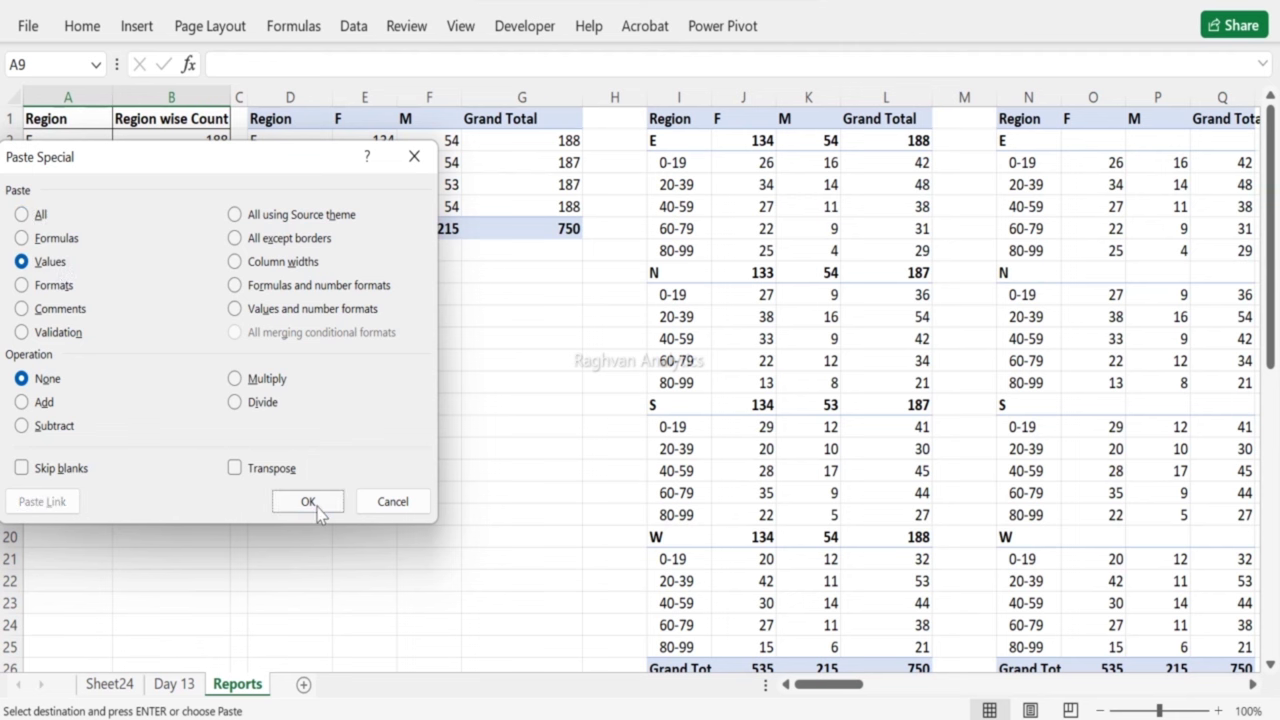
{"action": "left_click", "coordinate": [308, 501]}
Step: Add borders to the A9:B14 Region sale table, then go back to Sheet24
{"action": "left_click", "coordinate": [362, 356]}
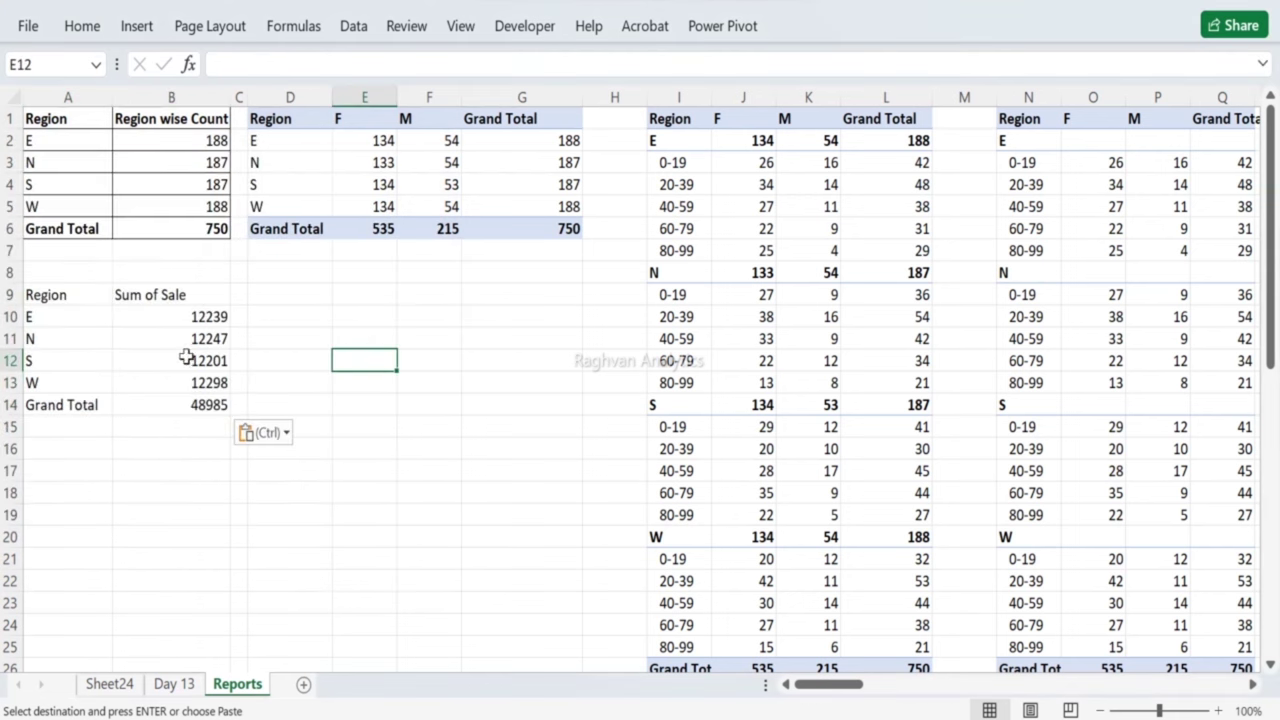
{"action": "left_click_drag", "start_coordinate": [74, 294], "coordinate": [165, 397]}
{"action": "left_click", "coordinate": [96, 38]}
{"action": "key", "text": "Escape"}
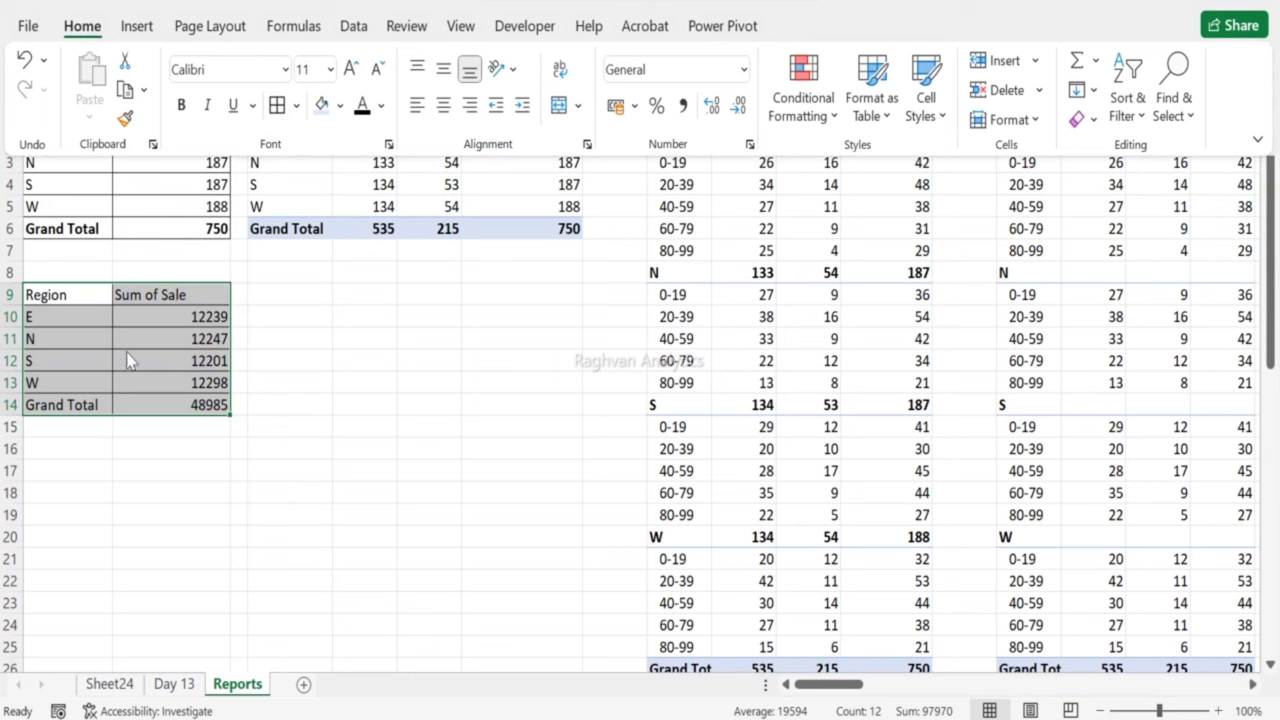
{"action": "key", "text": "Escape"}
{"action": "left_click_drag", "start_coordinate": [77, 297], "coordinate": [194, 294]}
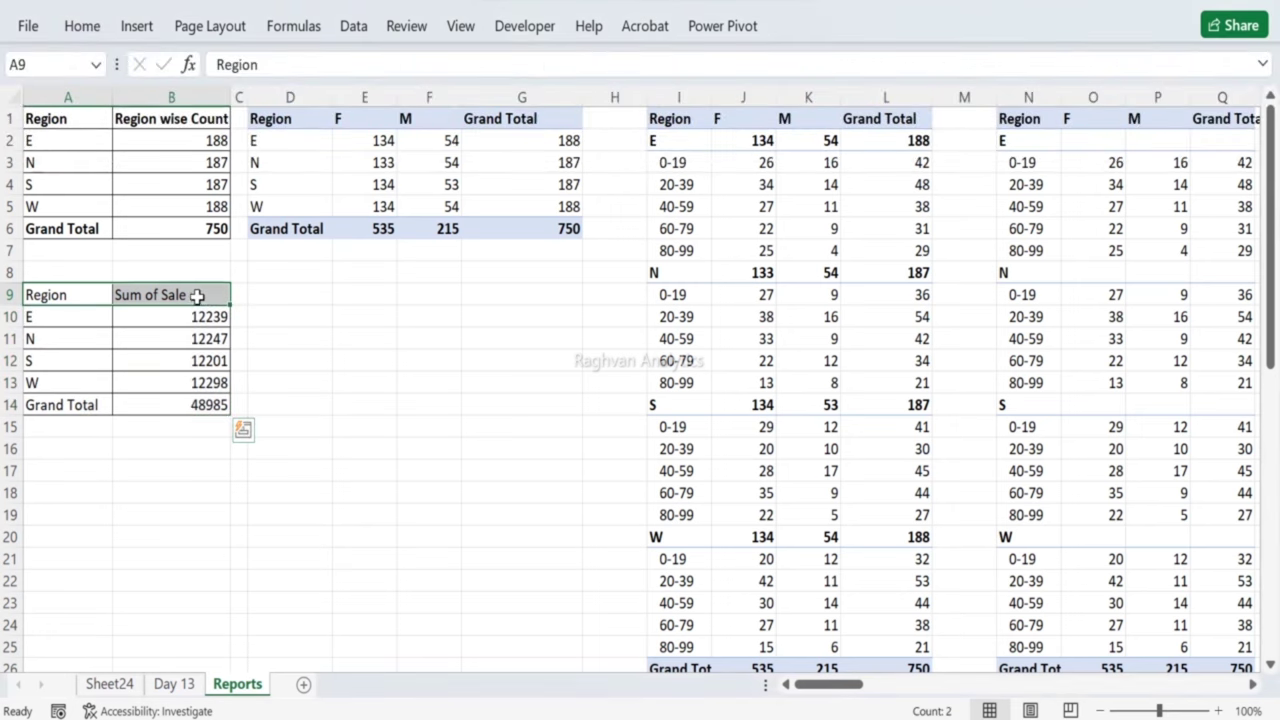
{"action": "left_click", "coordinate": [264, 381]}
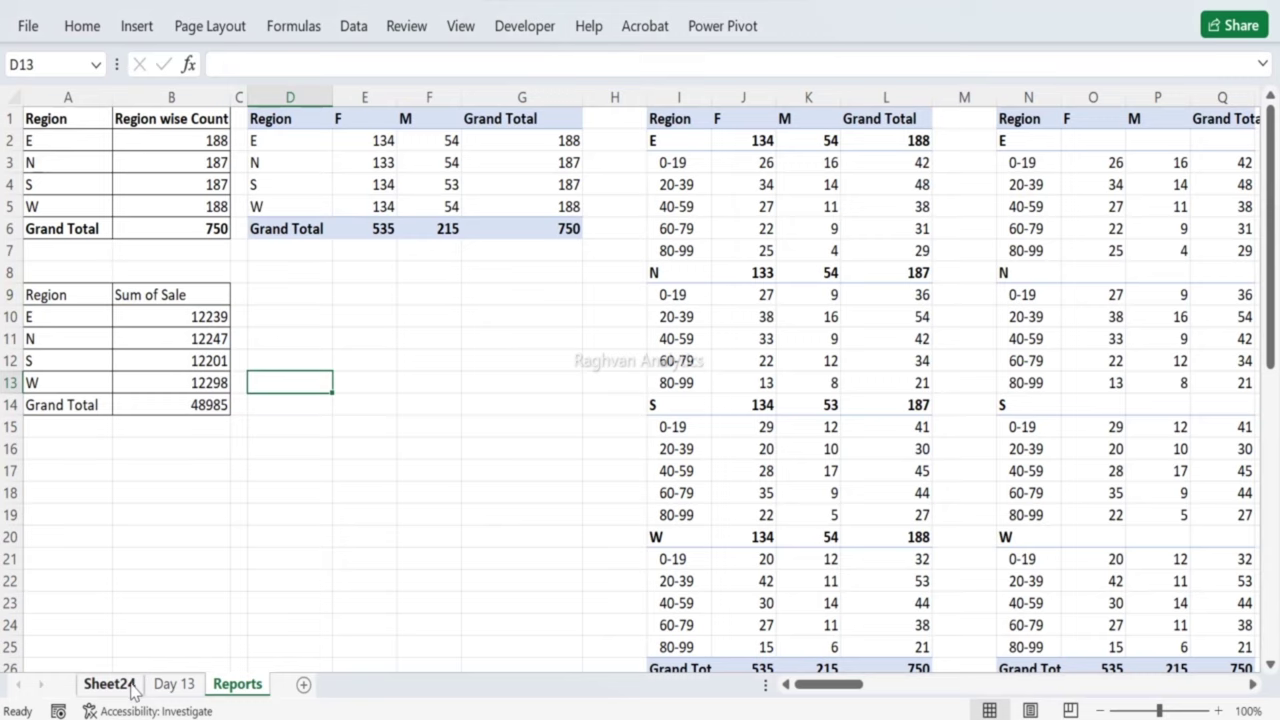
{"action": "left_click", "coordinate": [118, 686]}
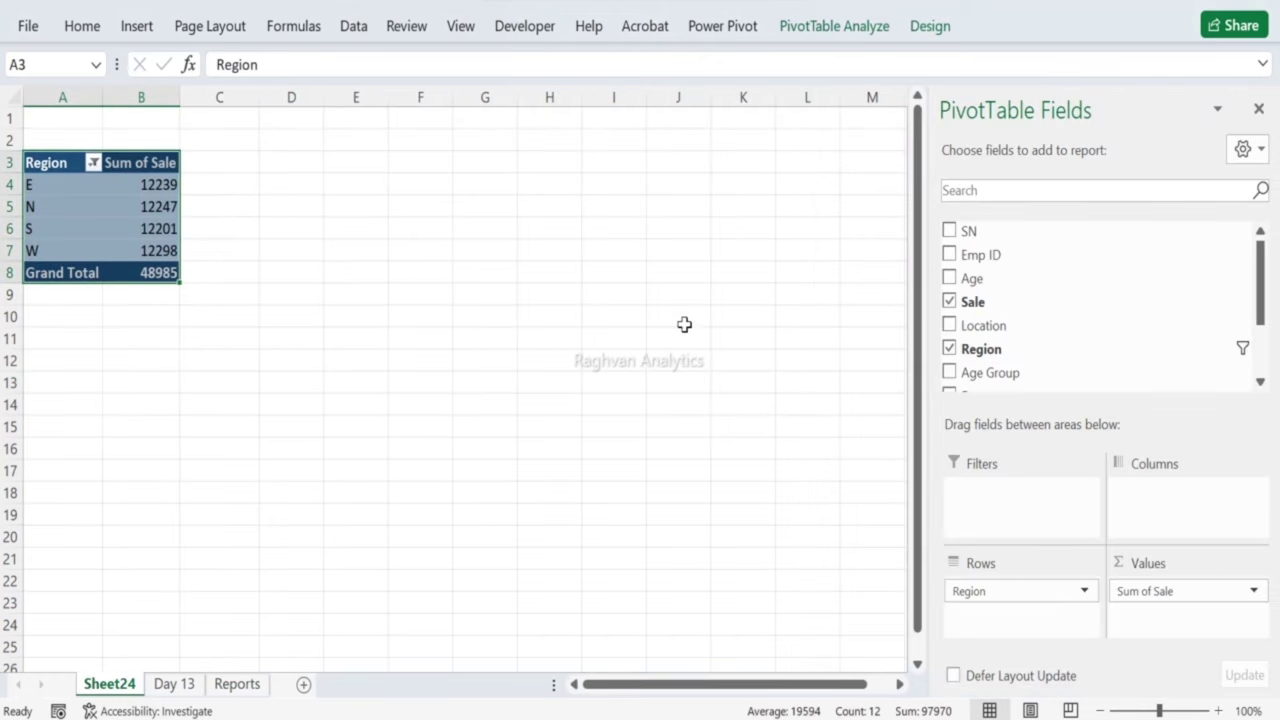
Step: Add SN to Values as Count of SN (total 750) beside Sum of Sale, and copy A3:C8
{"action": "left_click_drag", "start_coordinate": [968, 231], "coordinate": [1212, 612]}
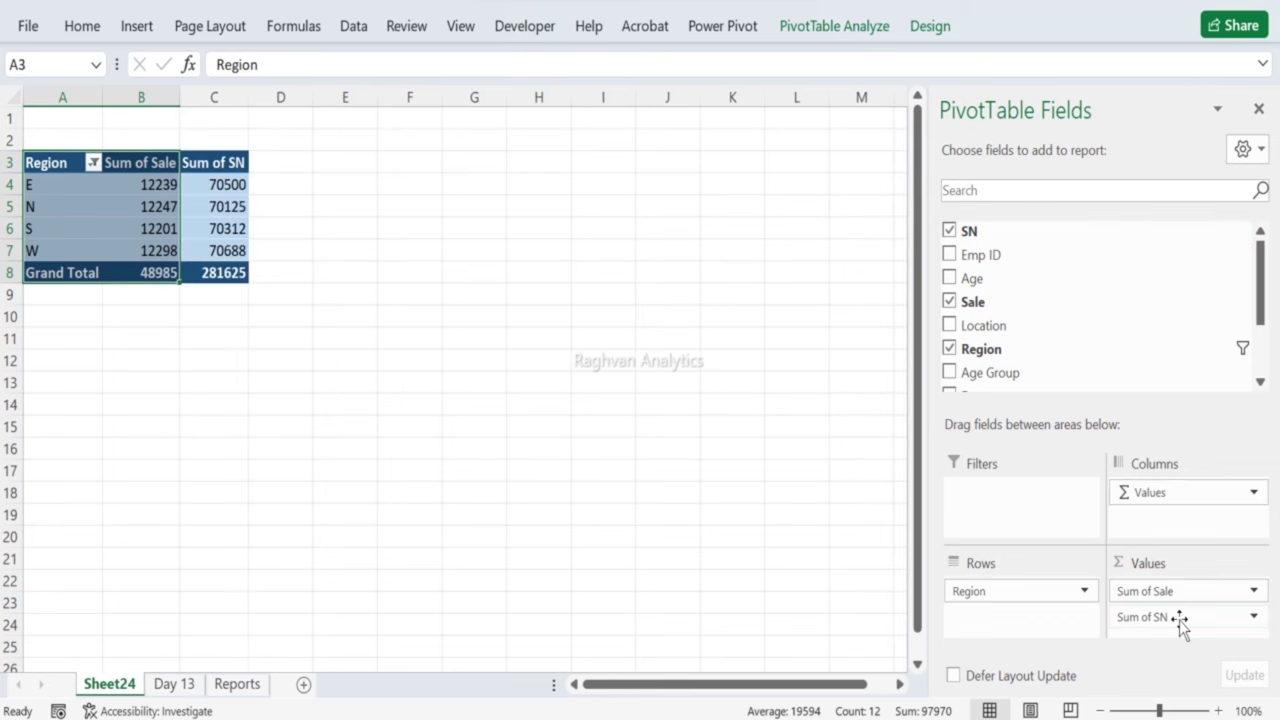
{"action": "left_click", "coordinate": [1254, 618]}
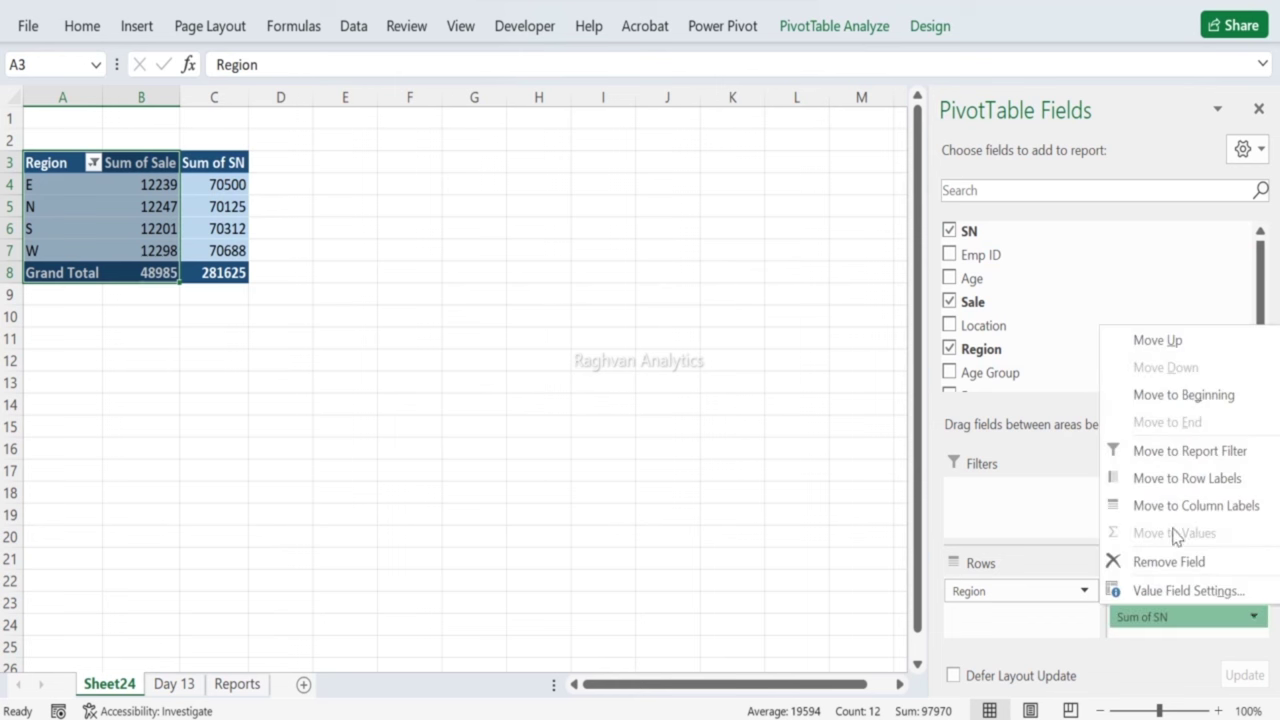
{"action": "left_click", "coordinate": [1170, 590]}
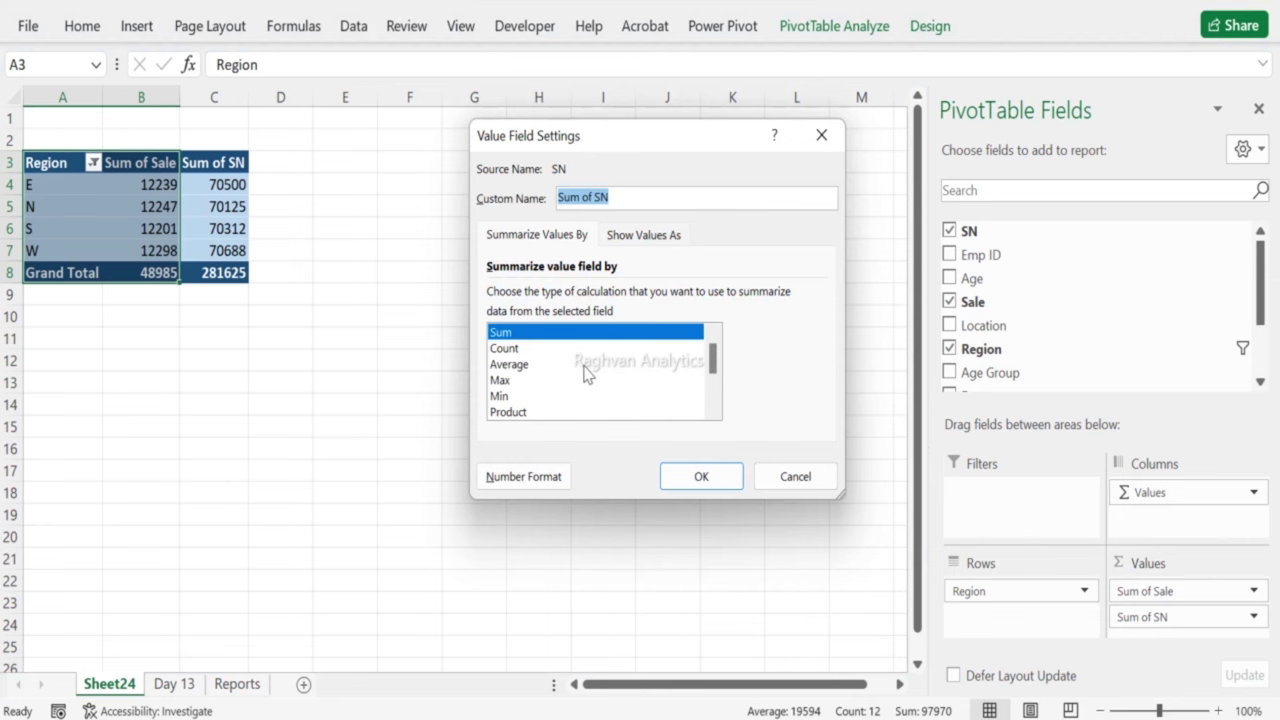
{"action": "left_click", "coordinate": [515, 349]}
{"action": "left_click", "coordinate": [703, 476]}
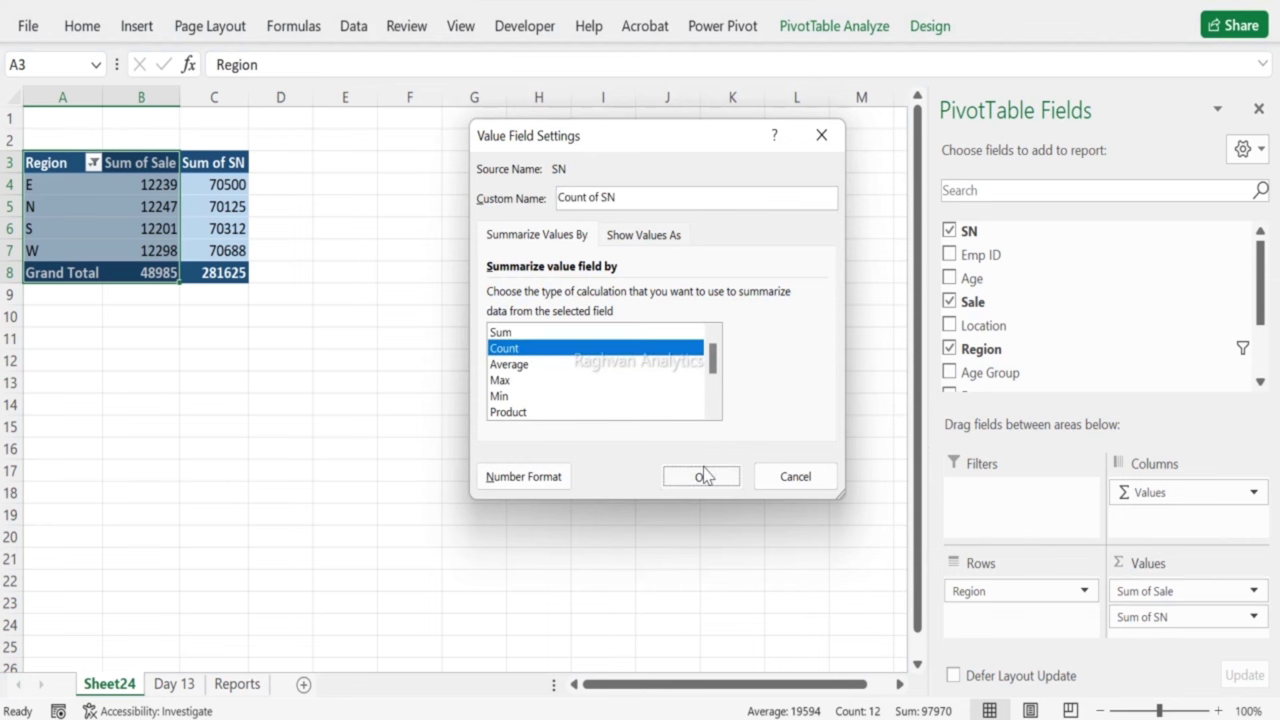
{"action": "left_click_drag", "start_coordinate": [49, 162], "coordinate": [251, 271]}
{"action": "key", "text": "ctrl+c"}
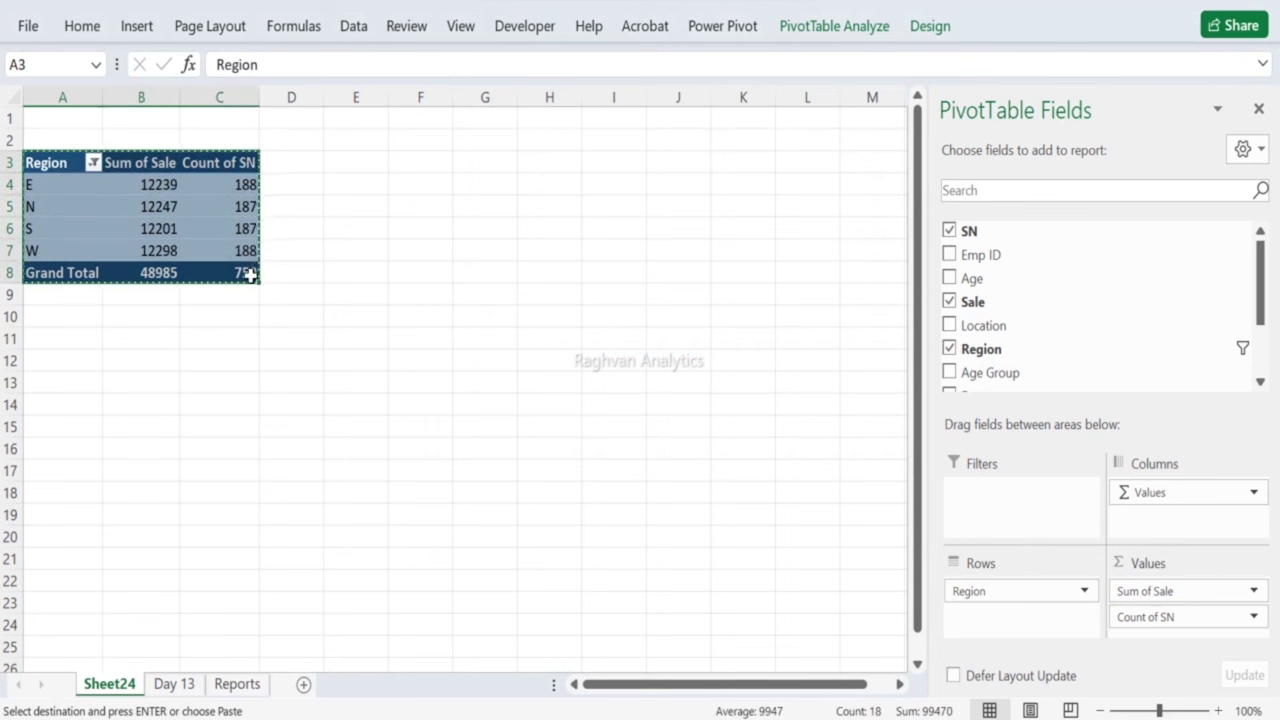
Step: Paste the region sale and count table as values at D9 on Reports
{"action": "left_click", "coordinate": [184, 685]}
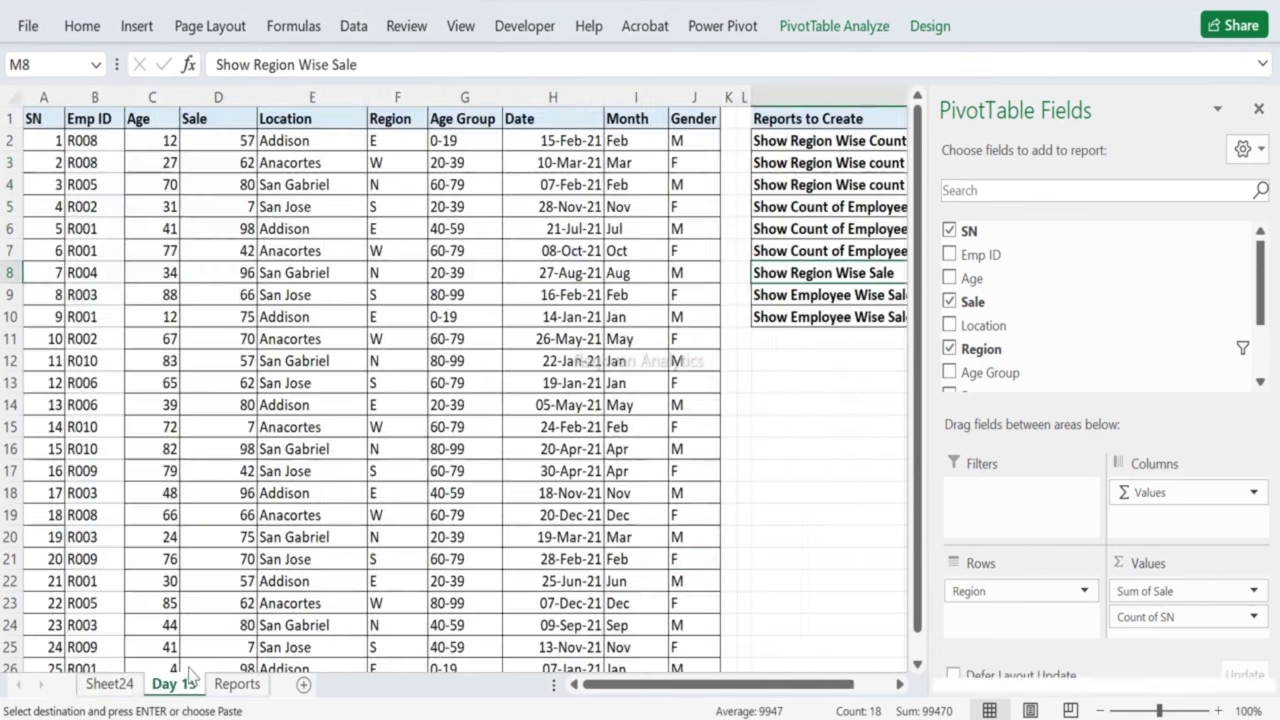
{"action": "left_click", "coordinate": [240, 684]}
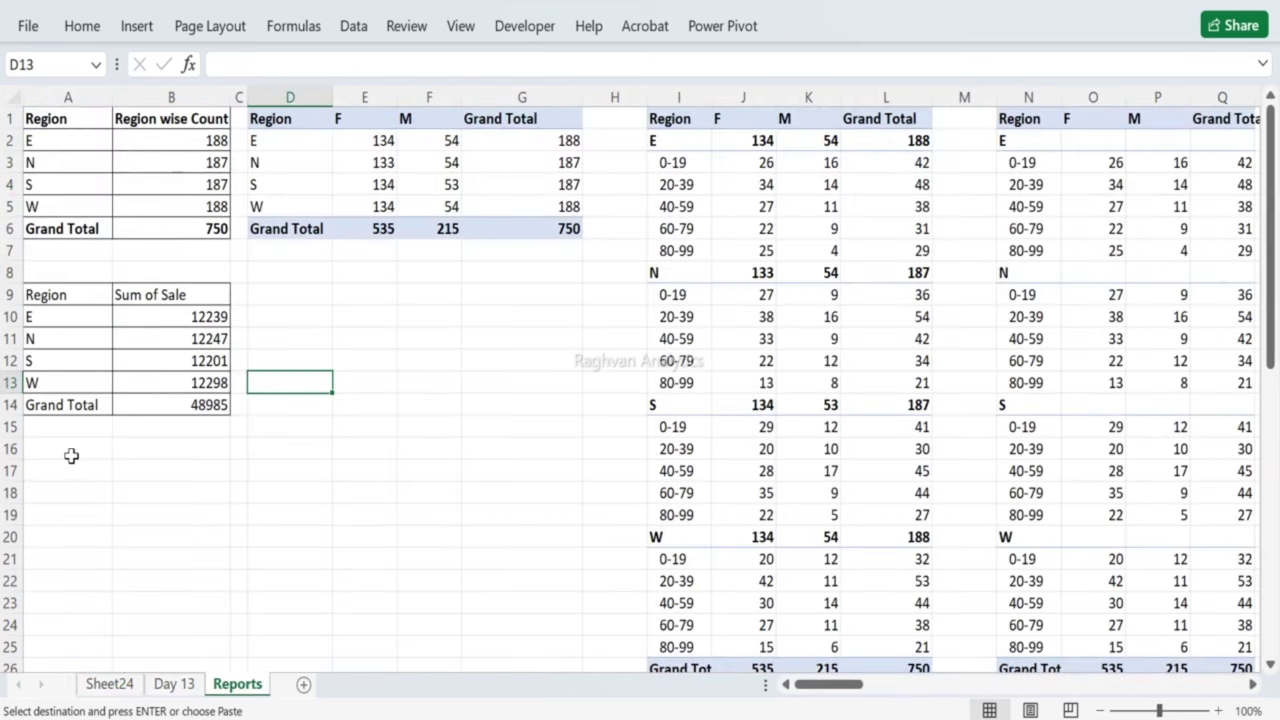
{"action": "left_click", "coordinate": [271, 295]}
{"action": "right_click", "coordinate": [271, 295]}
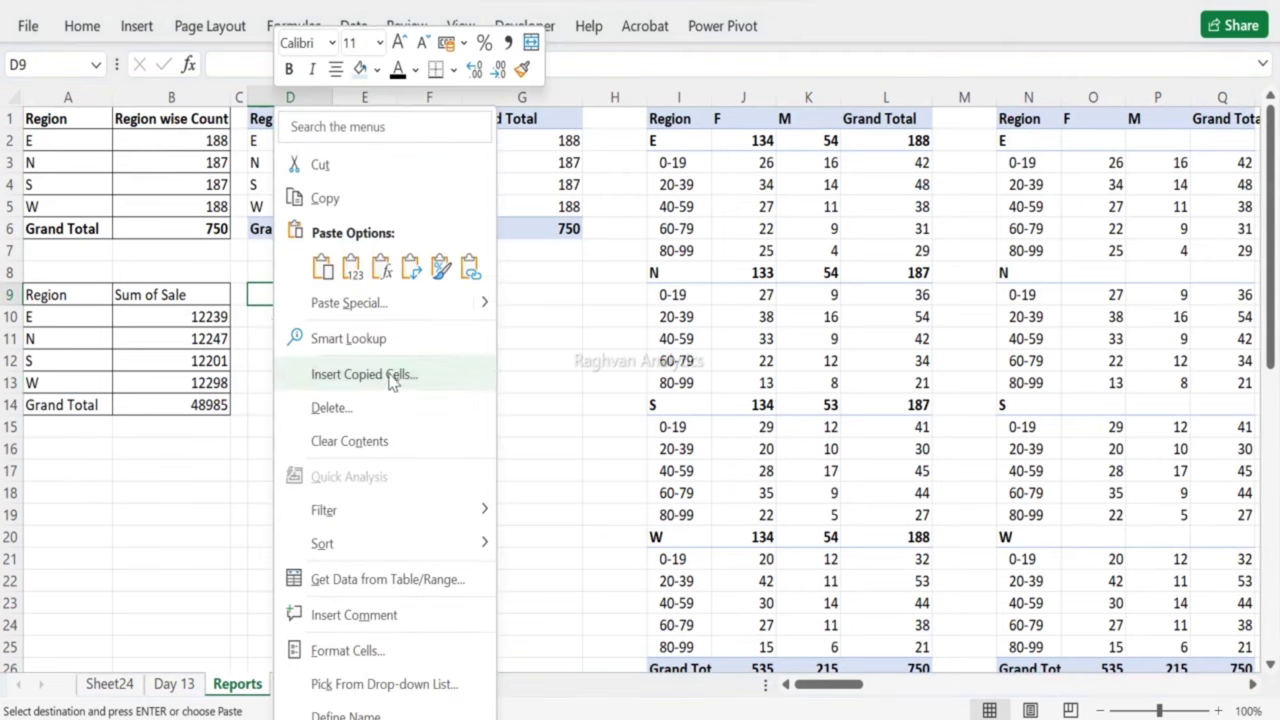
{"action": "mouse_move", "coordinate": [481, 314]}
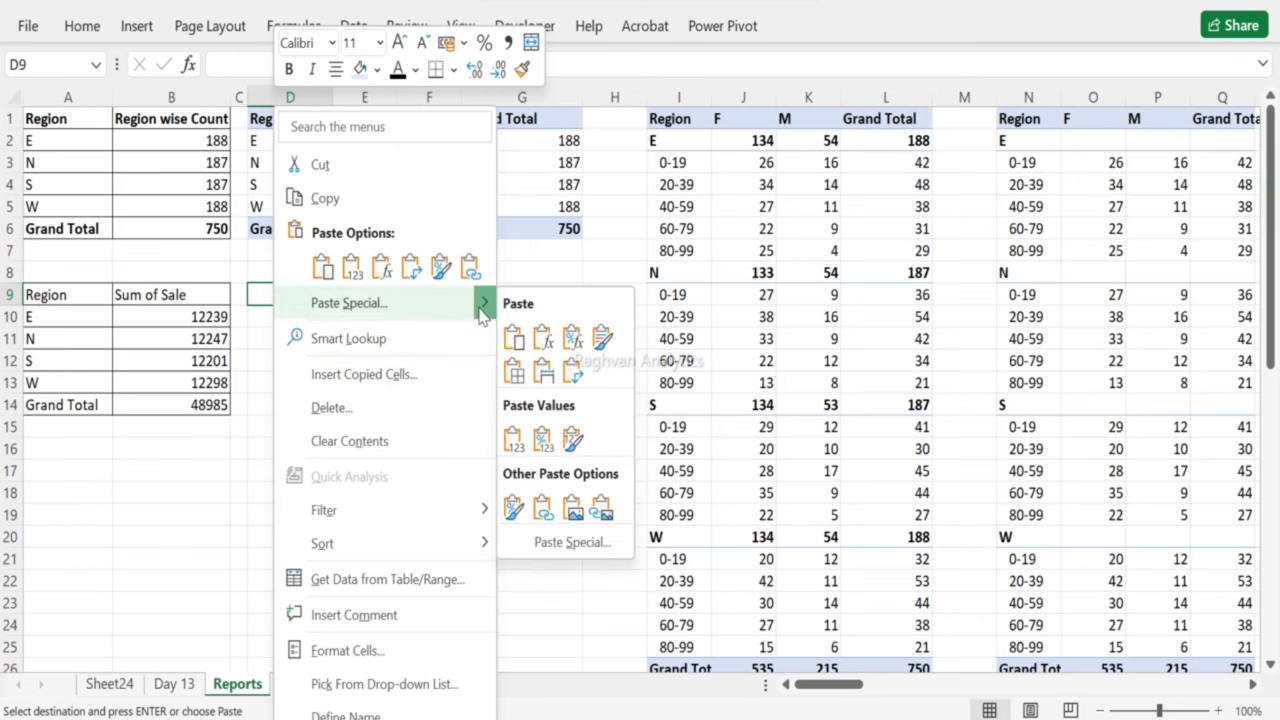
{"action": "left_click", "coordinate": [420, 302]}
{"action": "left_click", "coordinate": [248, 266]}
{"action": "left_click", "coordinate": [511, 501]}
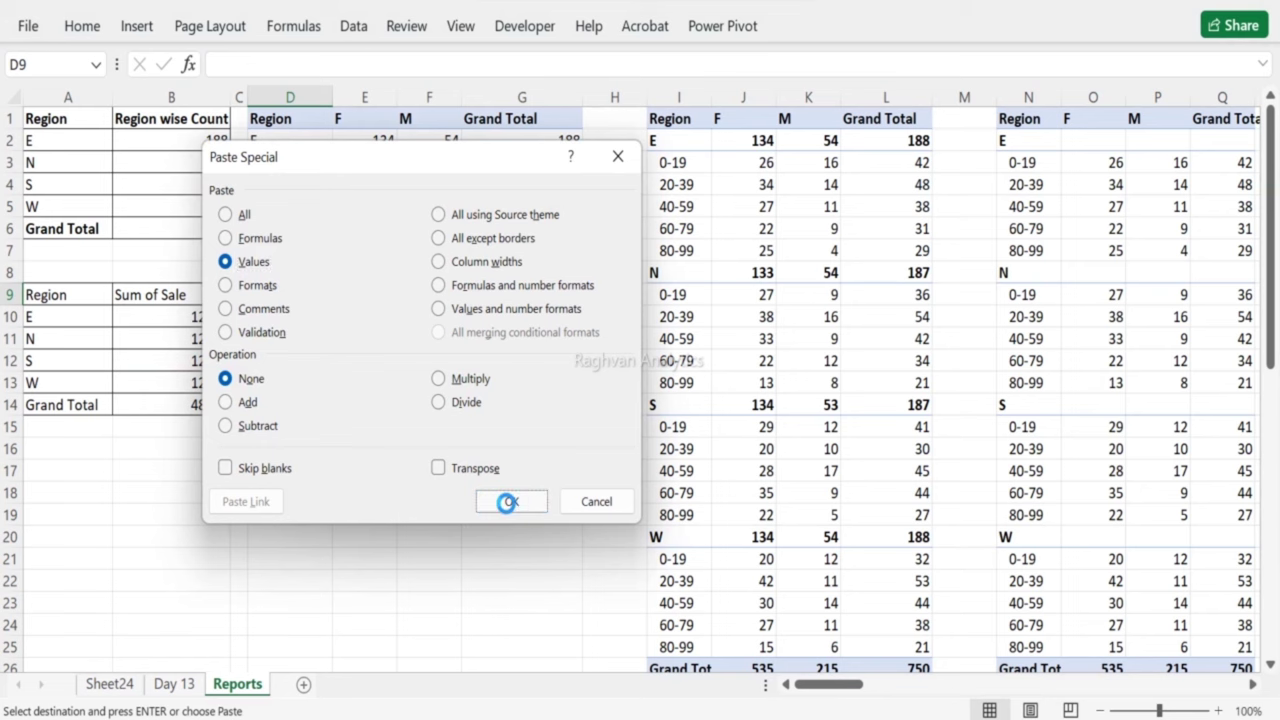
Step: Widen column F and rename heading E9 from 'Sum of Sale' to 'Sale'
{"action": "left_click_drag", "start_coordinate": [462, 90], "coordinate": [484, 119]}
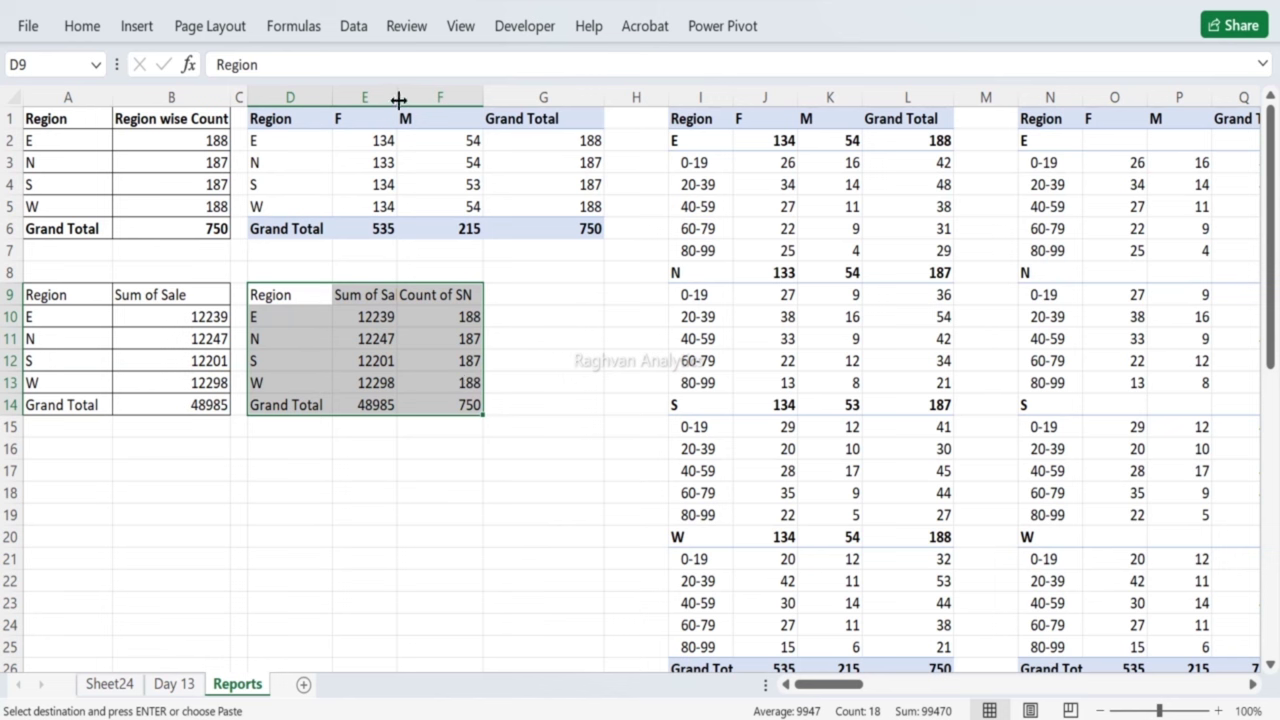
{"action": "left_click", "coordinate": [375, 293]}
{"action": "double_click", "coordinate": [375, 293]}
{"action": "left_click_drag", "start_coordinate": [380, 296], "coordinate": [268, 278]}
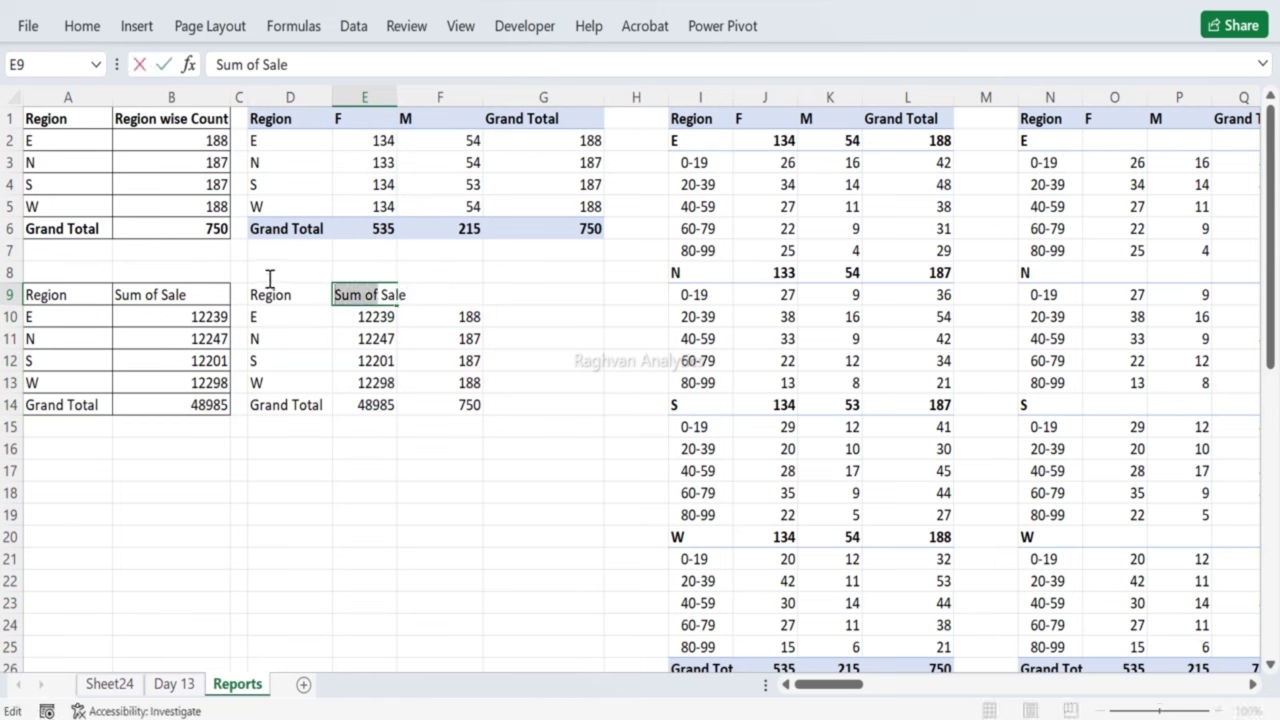
{"action": "type", "text": "Sale"}
{"action": "key", "text": "Return"}
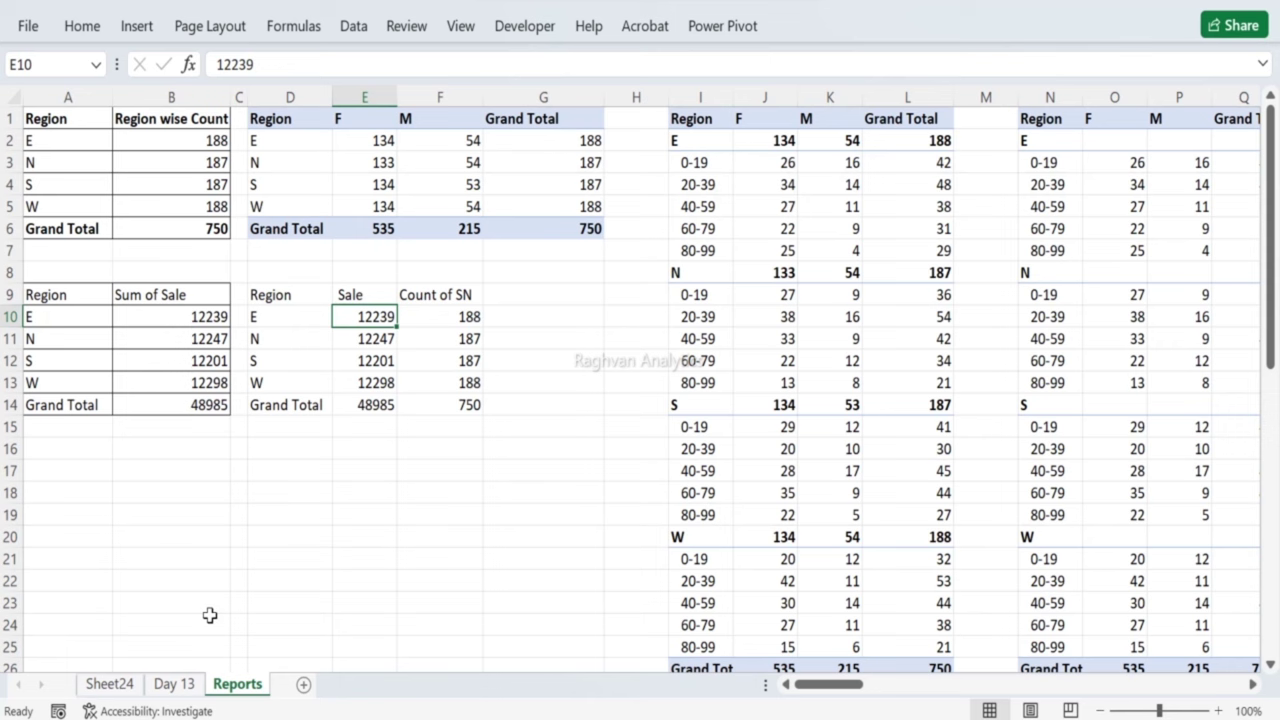
{"action": "left_click", "coordinate": [190, 684]}
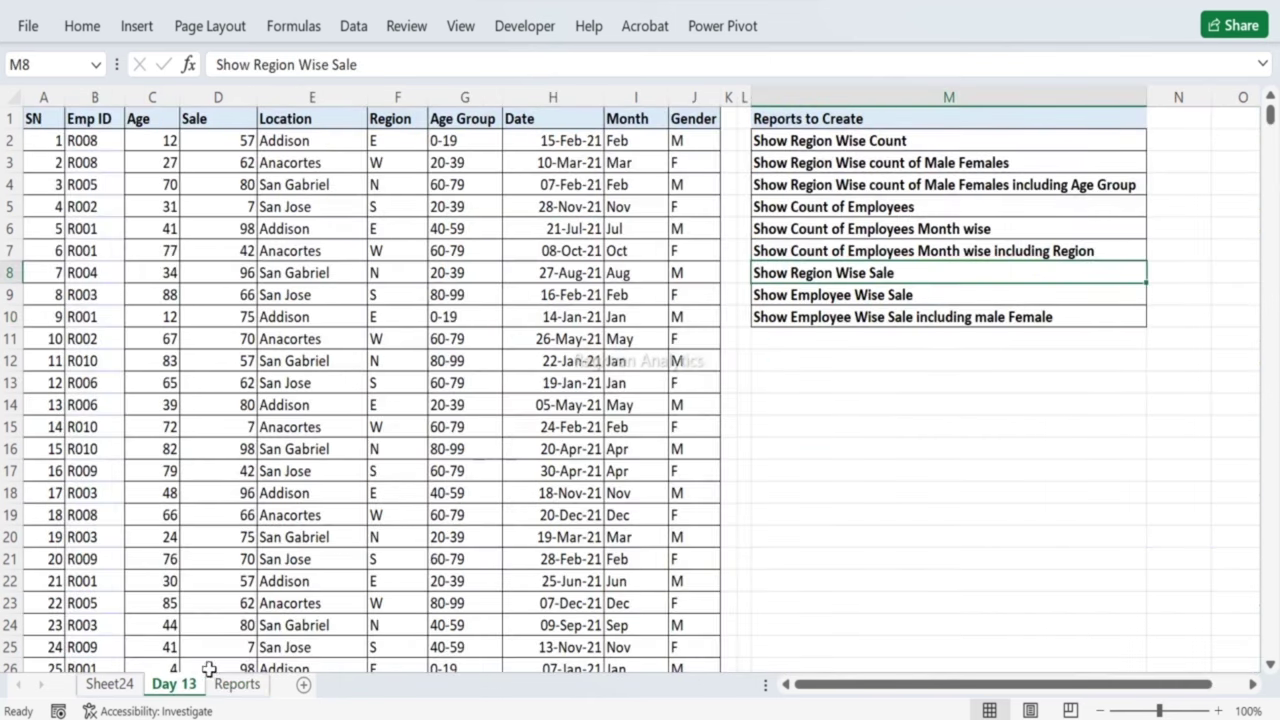
{"action": "left_click", "coordinate": [239, 682]}
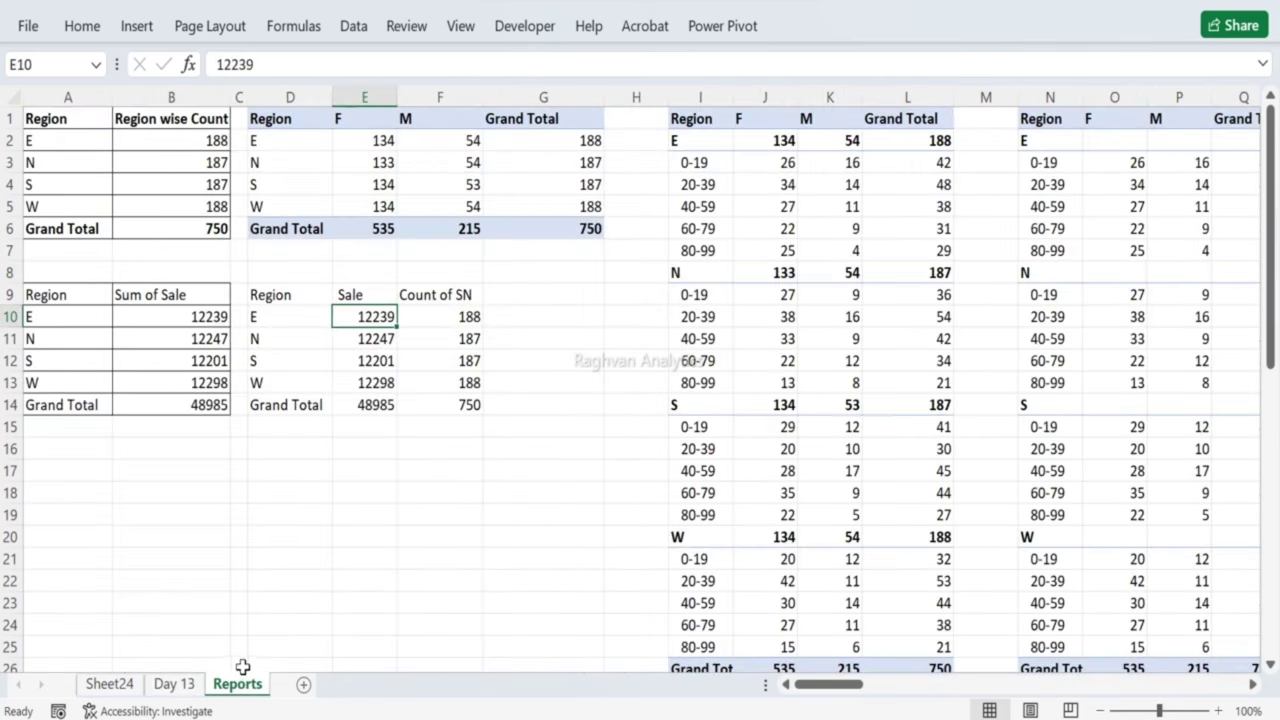
{"action": "left_click", "coordinate": [106, 684]}
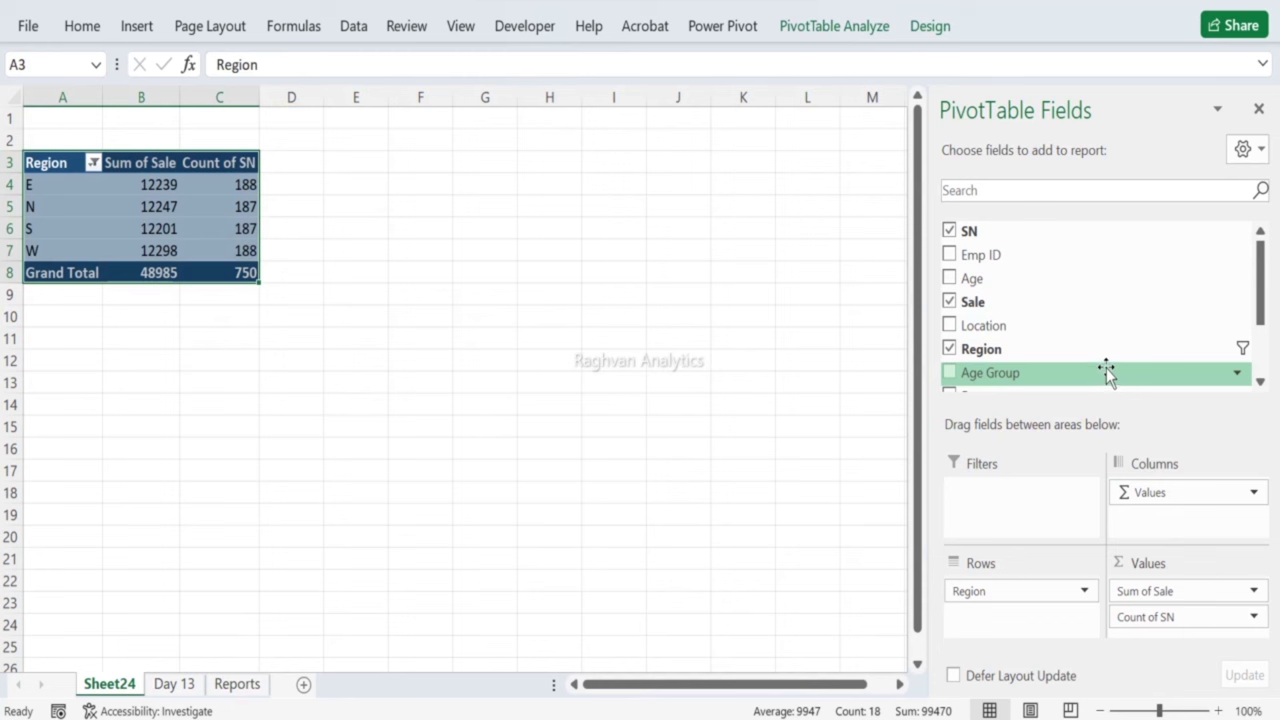
Step: Add Month to Columns to split region sale and count by month, and copy A5:AA10
{"action": "scroll", "coordinate": [1108, 368], "scroll_direction": "down", "scroll_amount": 1}
{"action": "left_click_drag", "start_coordinate": [1105, 368], "coordinate": [1197, 525]}
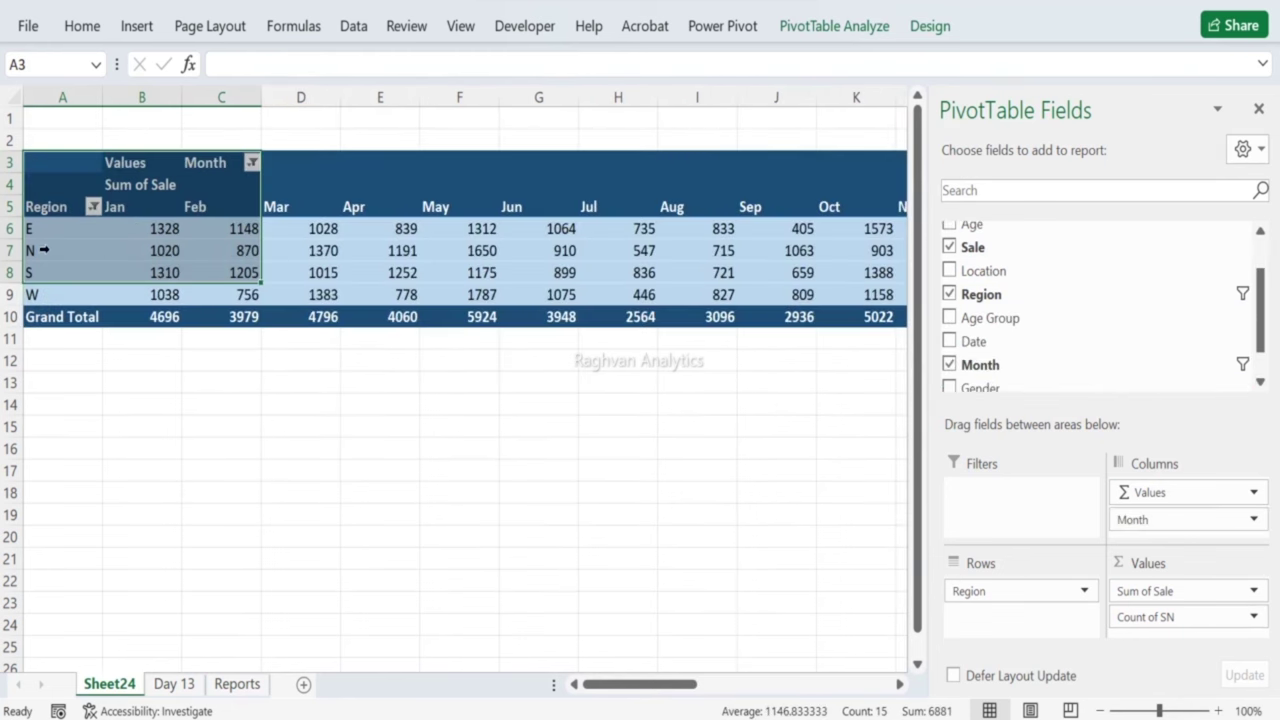
{"action": "left_click_drag", "start_coordinate": [58, 206], "coordinate": [960, 292]}
{"action": "left_click_drag", "start_coordinate": [438, 273], "coordinate": [720, 332]}
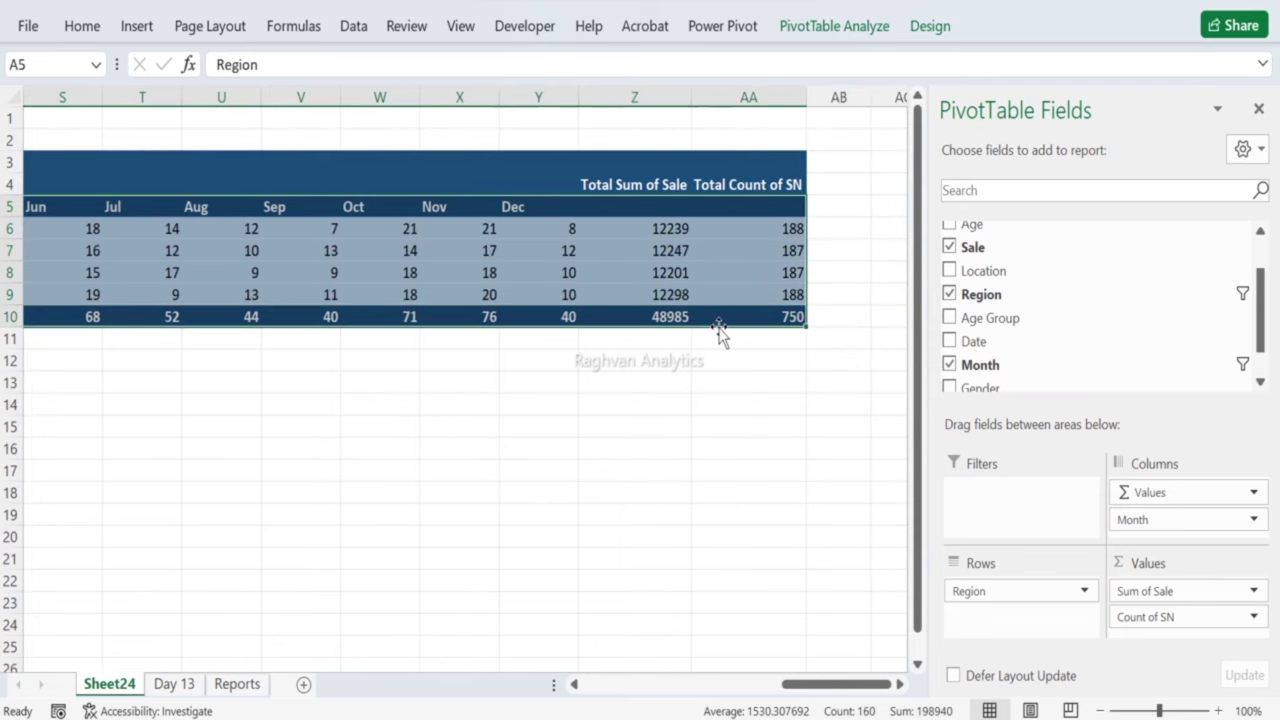
{"action": "key", "text": "ctrl+c"}
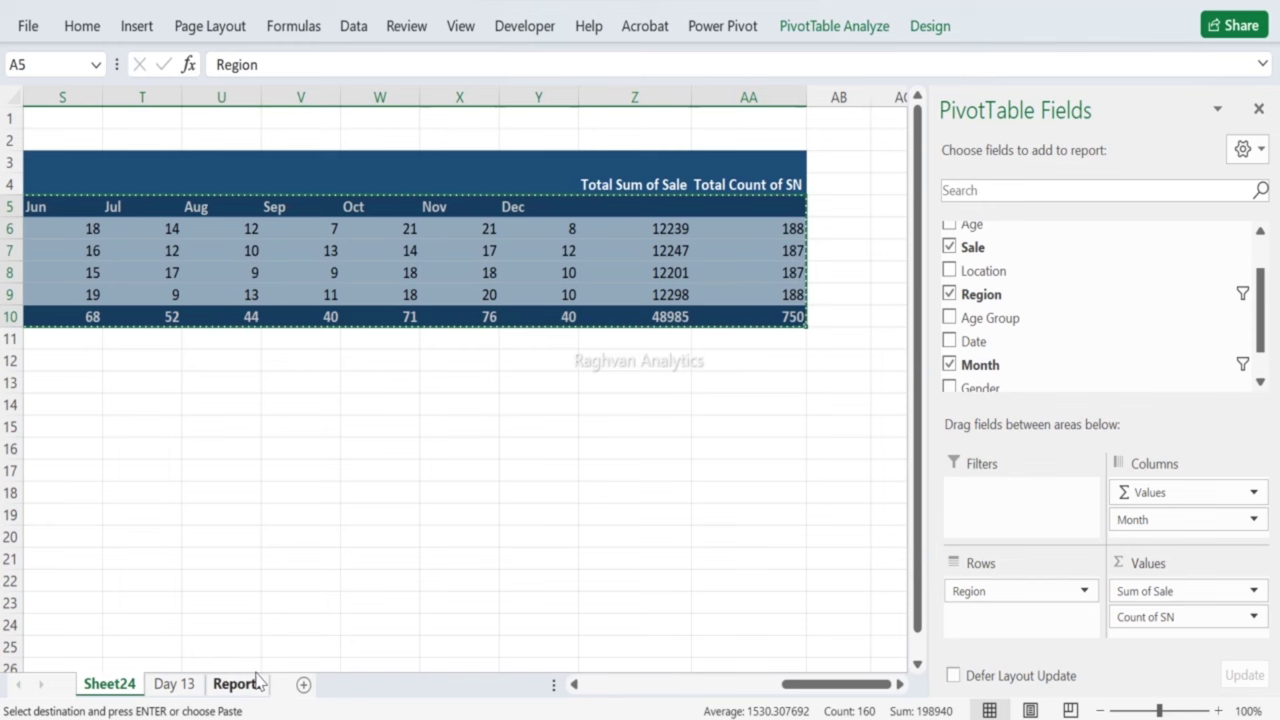
{"action": "left_click", "coordinate": [245, 684]}
{"action": "left_click", "coordinate": [808, 120]}
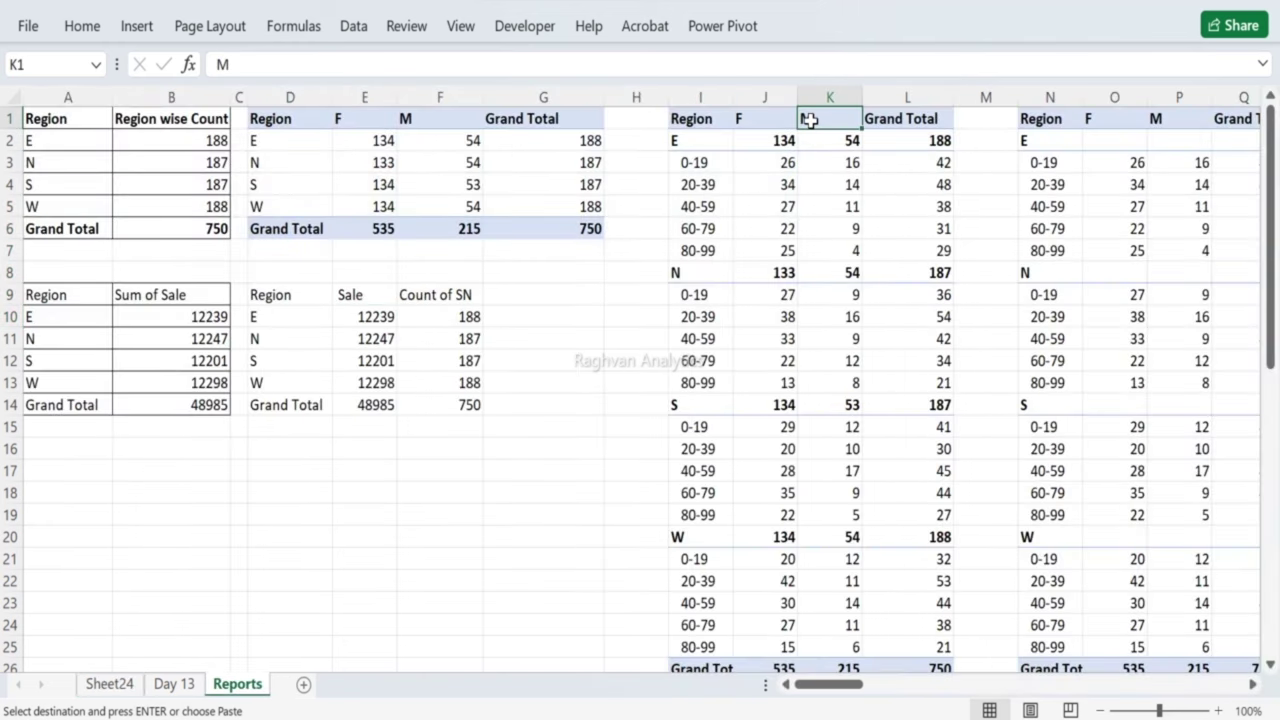
{"action": "key", "text": "Right"}
{"action": "key", "text": "ctrl+Down"}
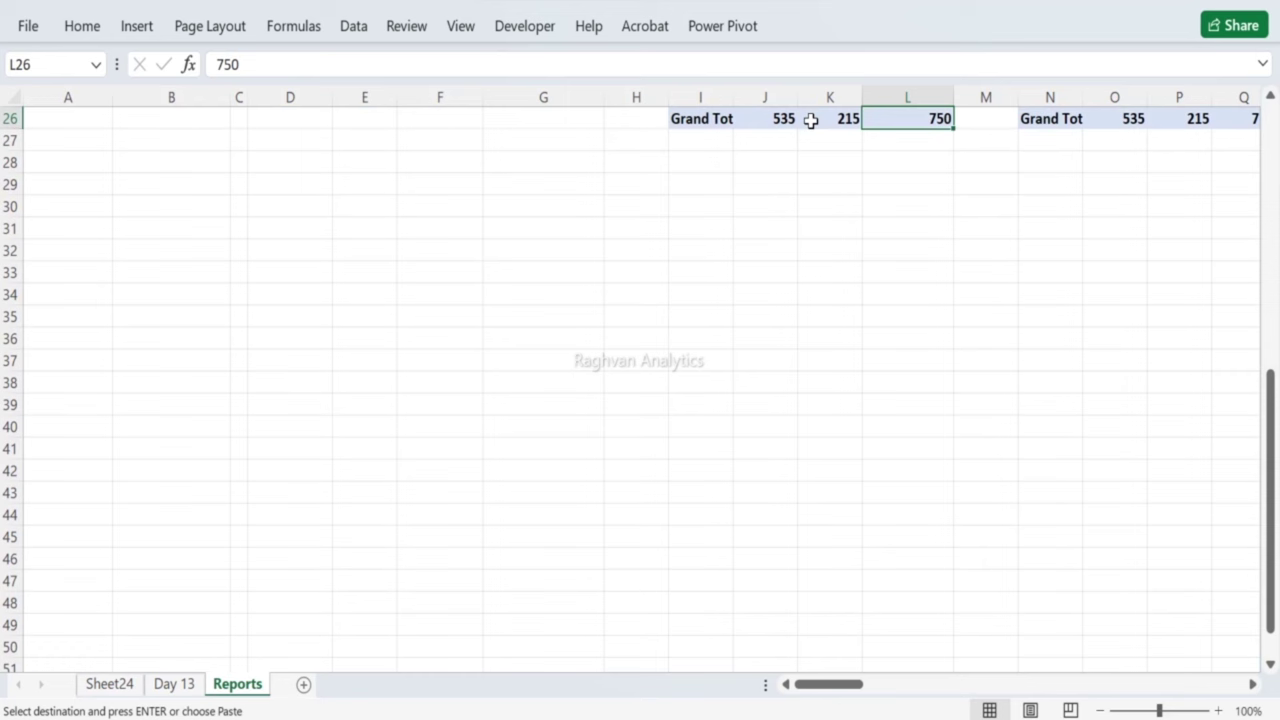
{"action": "left_click_drag", "start_coordinate": [1262, 426], "coordinate": [1262, 158]}
{"action": "left_click_drag", "start_coordinate": [866, 686], "coordinate": [1248, 624]}
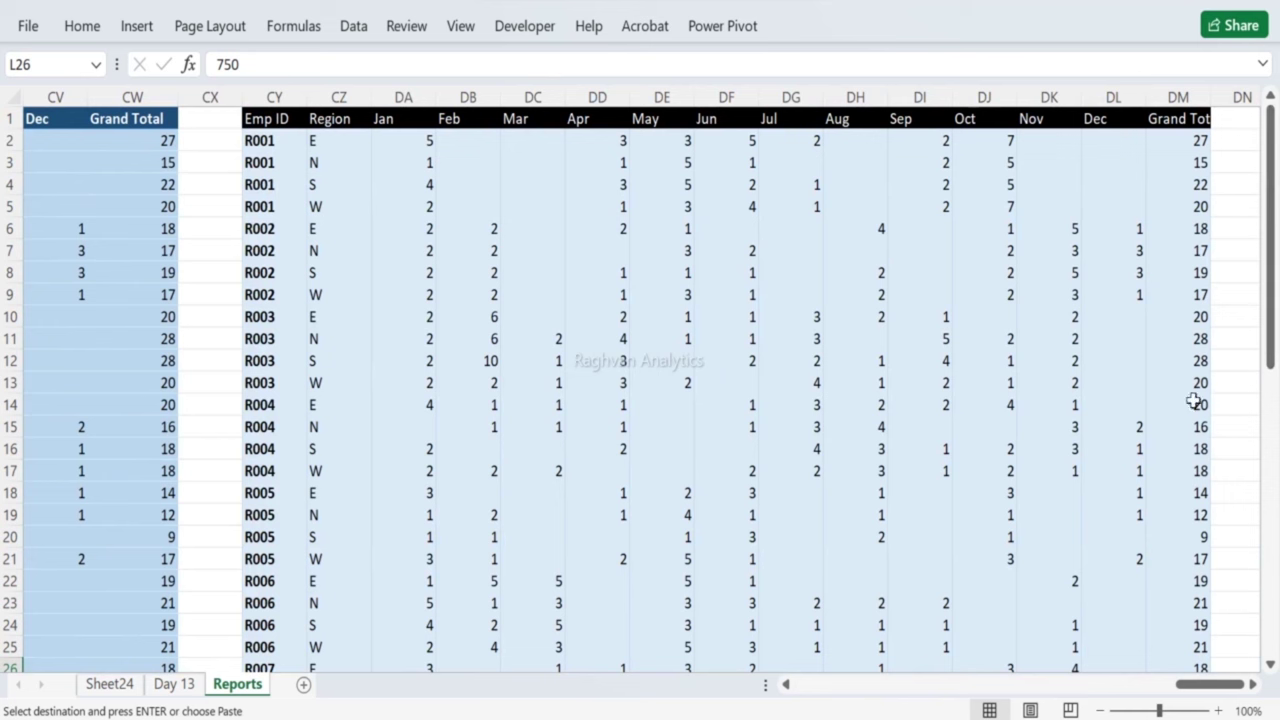
{"action": "left_click", "coordinate": [1175, 119]}
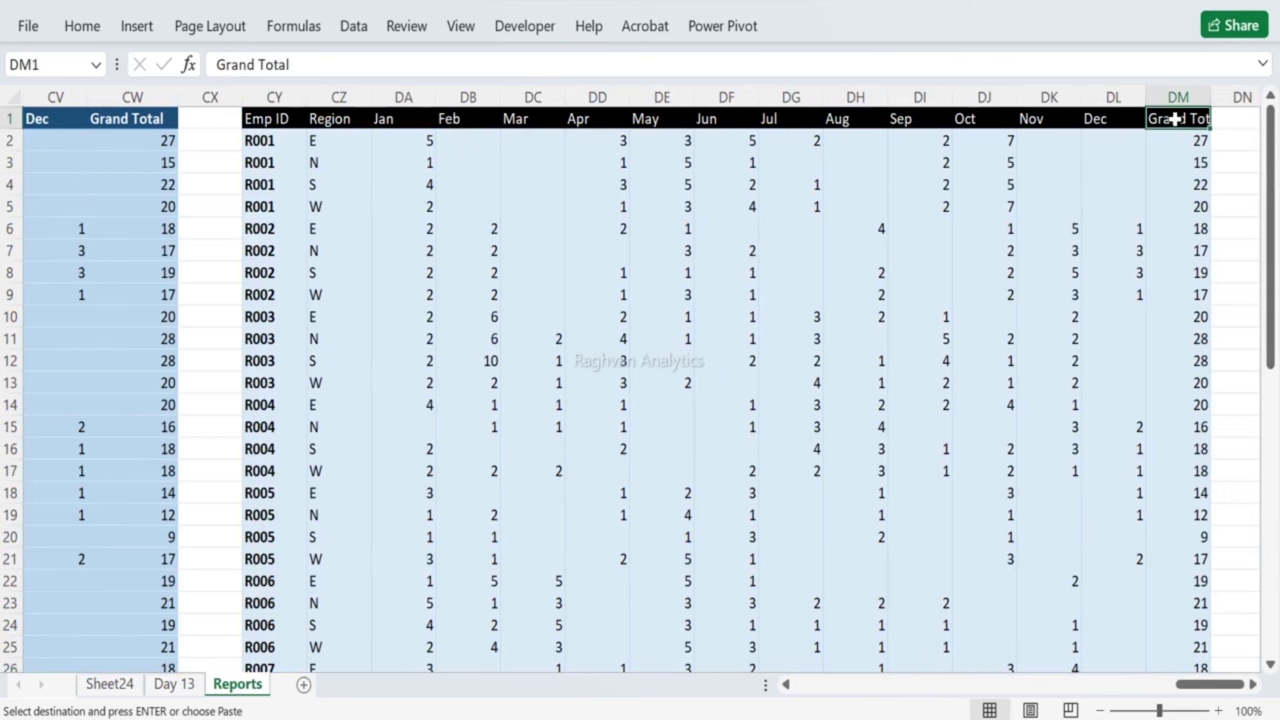
{"action": "key", "text": "Right"}
{"action": "key", "text": "Right"}
{"action": "key", "text": "Right"}
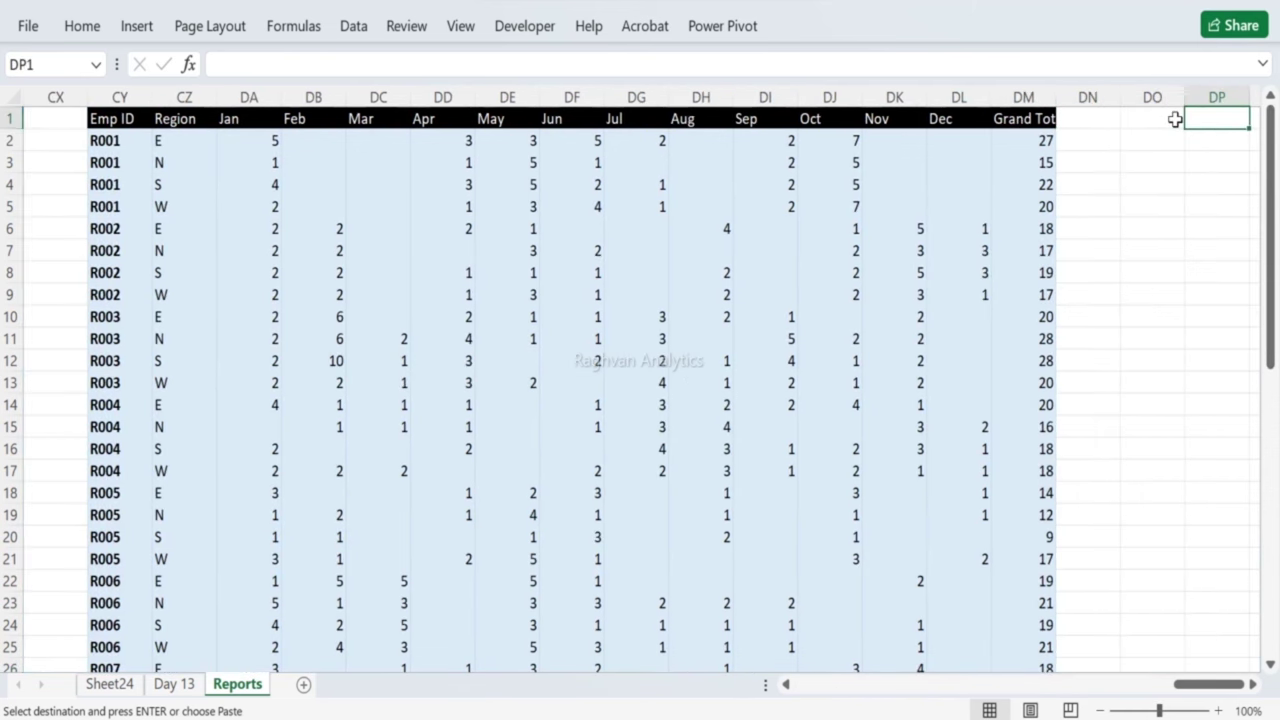
{"action": "key", "text": "Left"}
{"action": "key", "text": "ctrl+v"}
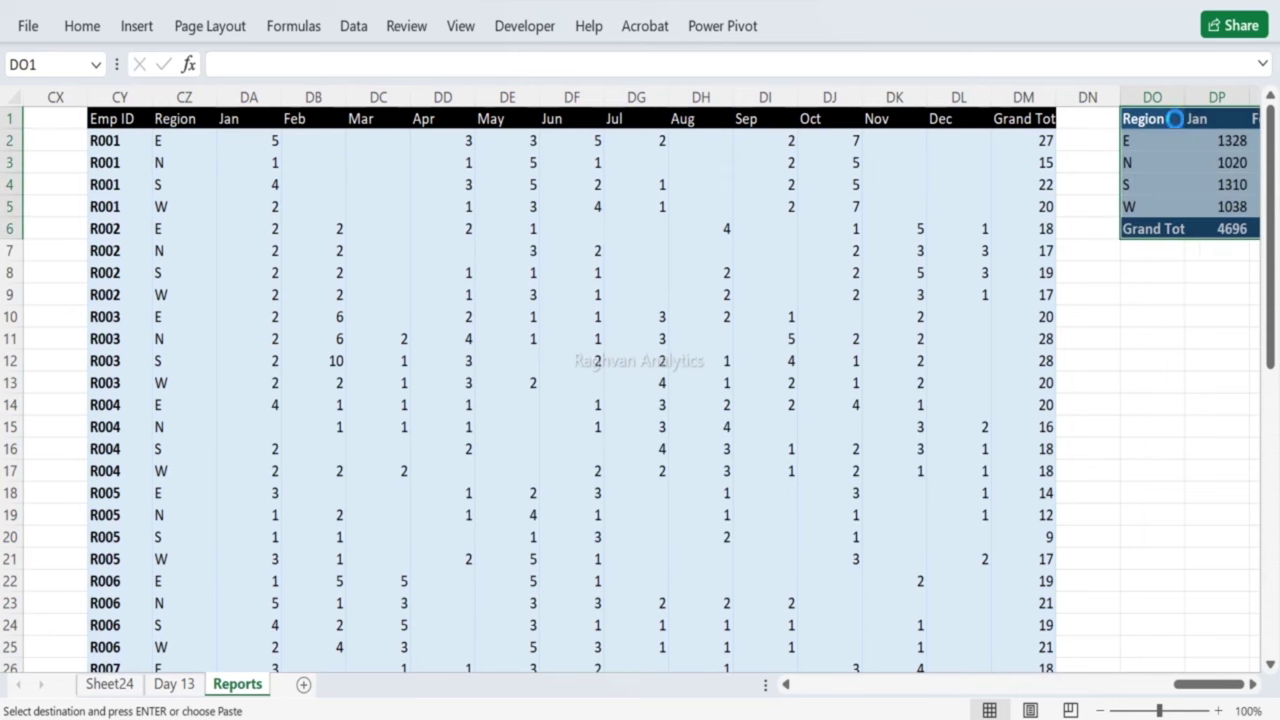
{"action": "key", "text": "Right"}
{"action": "key", "text": "Right"}
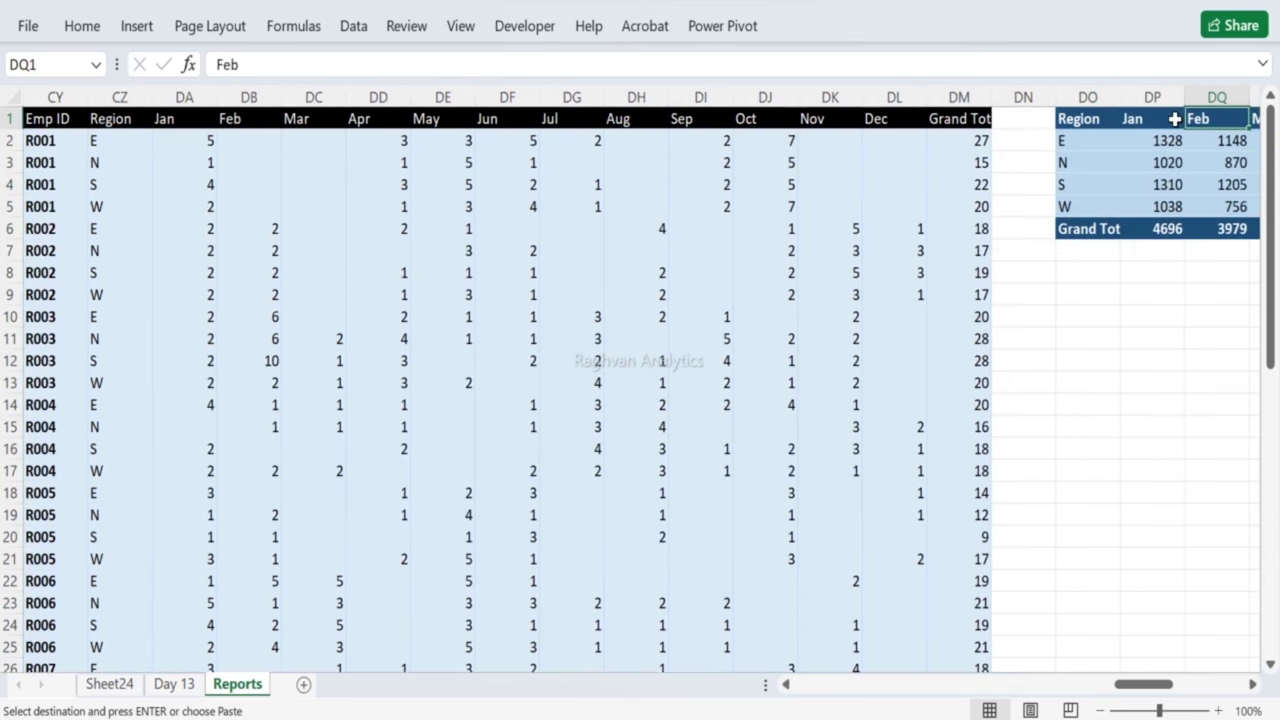
{"action": "key", "text": "Right"}
{"action": "key", "text": "Right"}
{"action": "key", "text": "Right"}
{"action": "key", "text": "Right"}
{"action": "key", "text": "Right"}
{"action": "key", "text": "Right"}
{"action": "key", "text": "Right"}
{"action": "key", "text": "Right"}
{"action": "key", "text": "Right"}
{"action": "key", "text": "Right"}
{"action": "key", "text": "Right"}
{"action": "key", "text": "Right"}
{"action": "key", "text": "Right"}
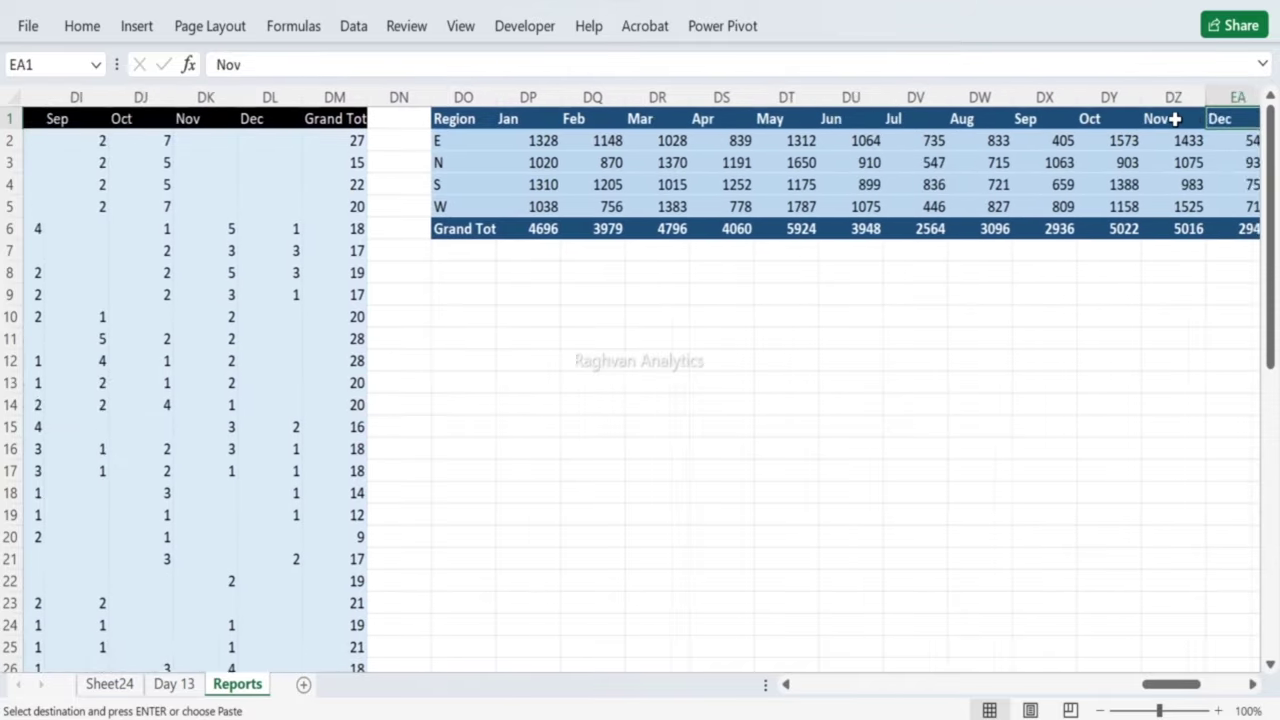
{"action": "key", "text": "Left"}
{"action": "key", "text": "Left"}
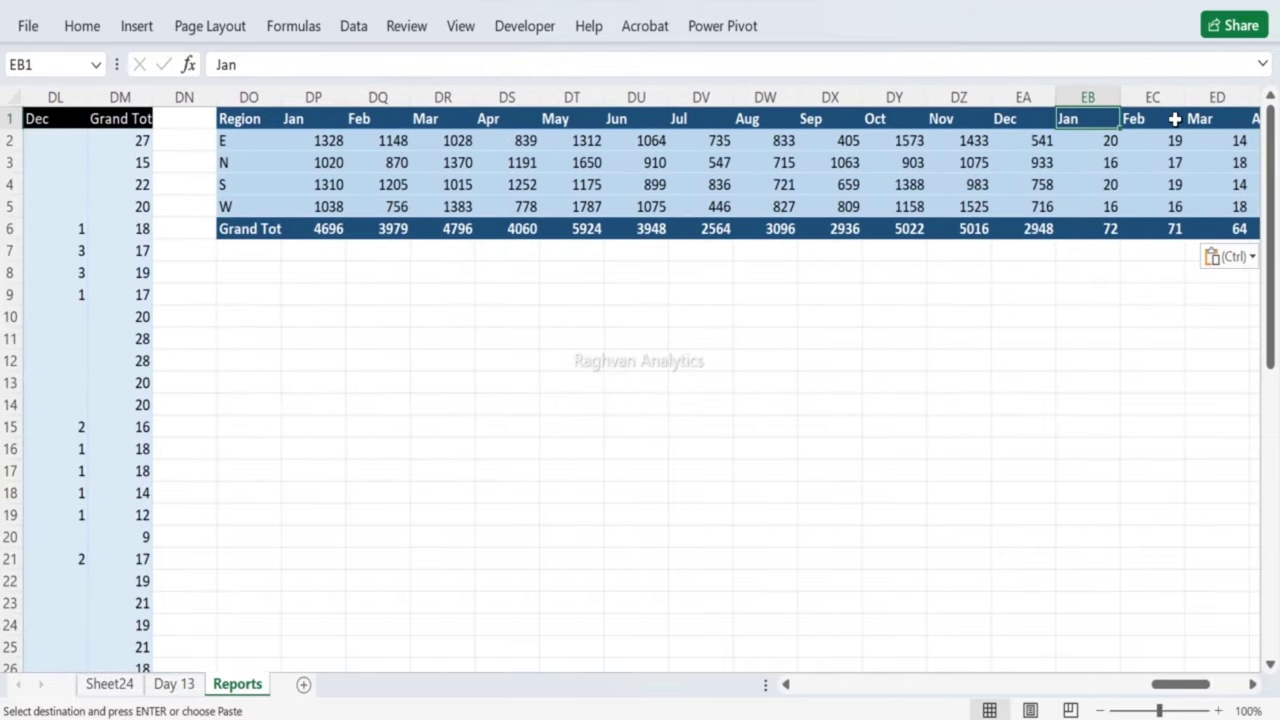
{"action": "key", "text": "Right"}
{"action": "key", "text": "Right"}
{"action": "key", "text": "Left"}
{"action": "key", "text": "Left"}
{"action": "key", "text": "Left"}
{"action": "key", "text": "Left"}
{"action": "key", "text": "Left"}
{"action": "key", "text": "Left"}
{"action": "key", "text": "Left"}
{"action": "key", "text": "Left"}
{"action": "key", "text": "Left"}
{"action": "key", "text": "Left"}
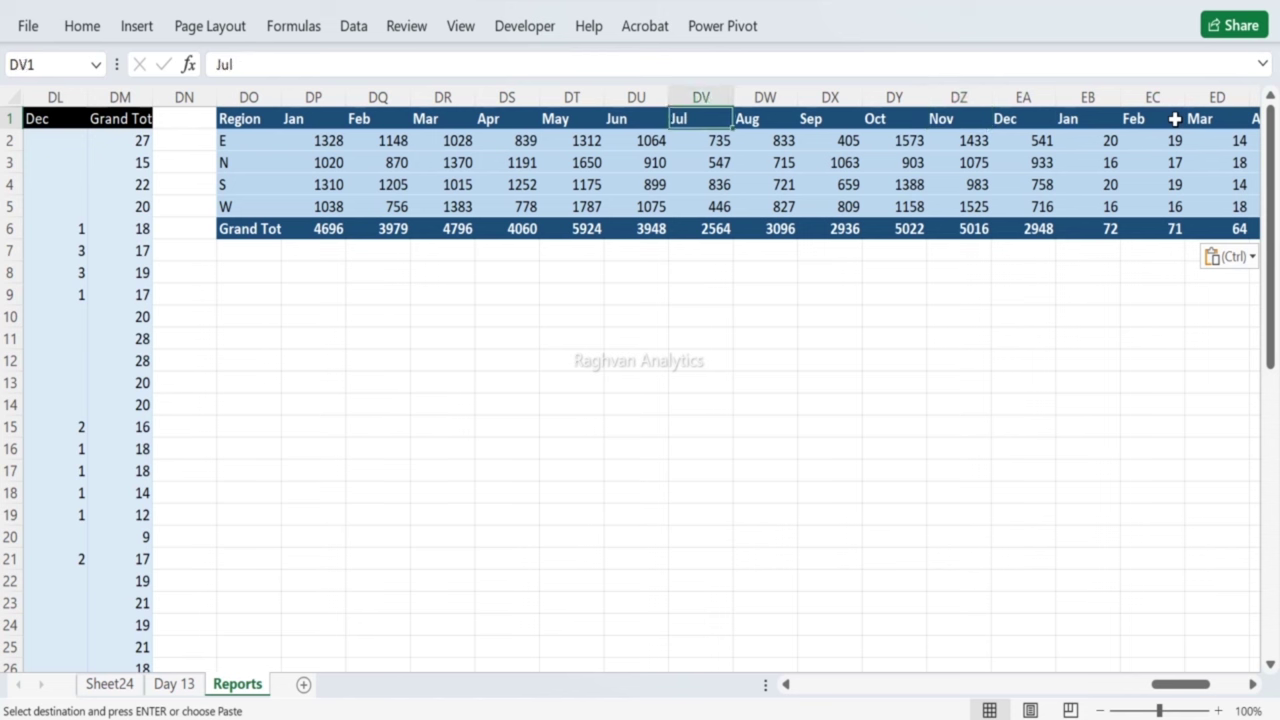
{"action": "key", "text": "Left"}
{"action": "key", "text": "Left"}
{"action": "key", "text": "Left"}
{"action": "key", "text": "Left"}
{"action": "key", "text": "Left"}
{"action": "key", "text": "Right"}
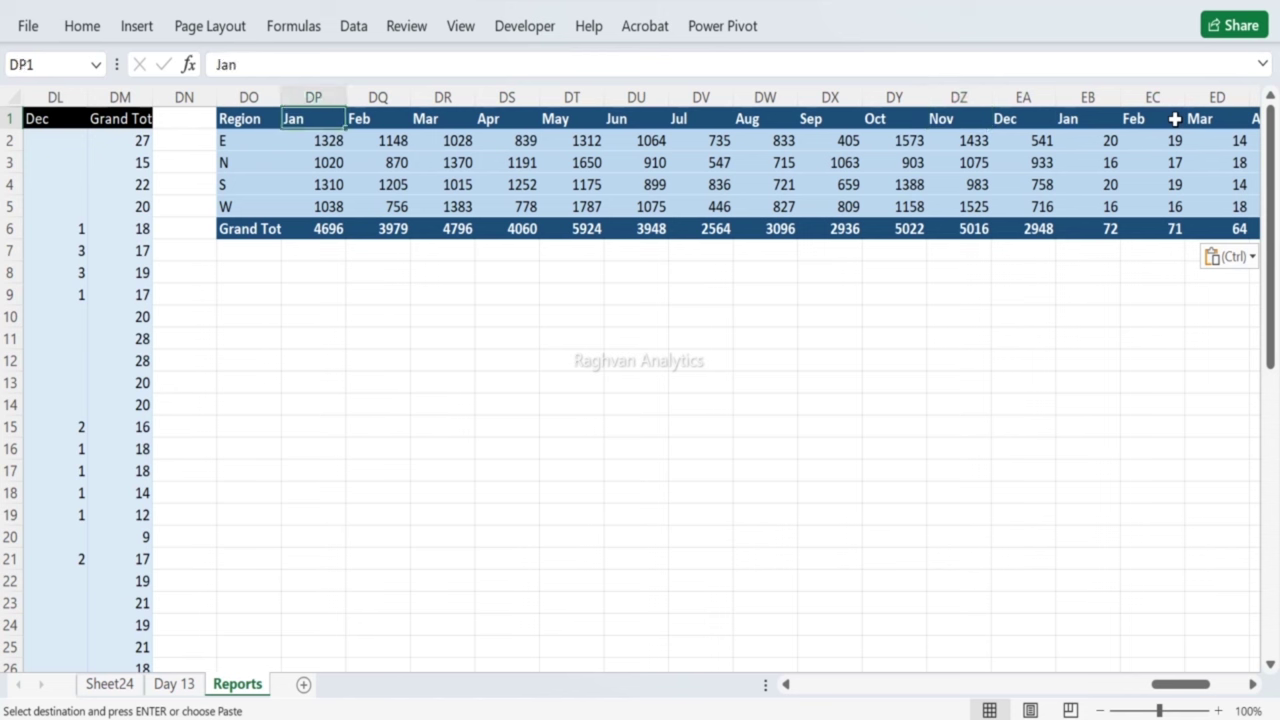
{"action": "key", "text": "Right"}
{"action": "key", "text": "Right"}
{"action": "key", "text": "Right"}
{"action": "key", "text": "Right"}
{"action": "key", "text": "Right"}
{"action": "key", "text": "Right"}
{"action": "key", "text": "Right"}
{"action": "key", "text": "Right"}
{"action": "key", "text": "Right"}
{"action": "key", "text": "Right"}
{"action": "key", "text": "Right"}
{"action": "key", "text": "Right"}
{"action": "key", "text": "Right"}
{"action": "key", "text": "Right"}
{"action": "key", "text": "Right"}
{"action": "key", "text": "Right"}
{"action": "key", "text": "Right"}
{"action": "key", "text": "Right"}
{"action": "key", "text": "Right"}
{"action": "key", "text": "Right"}
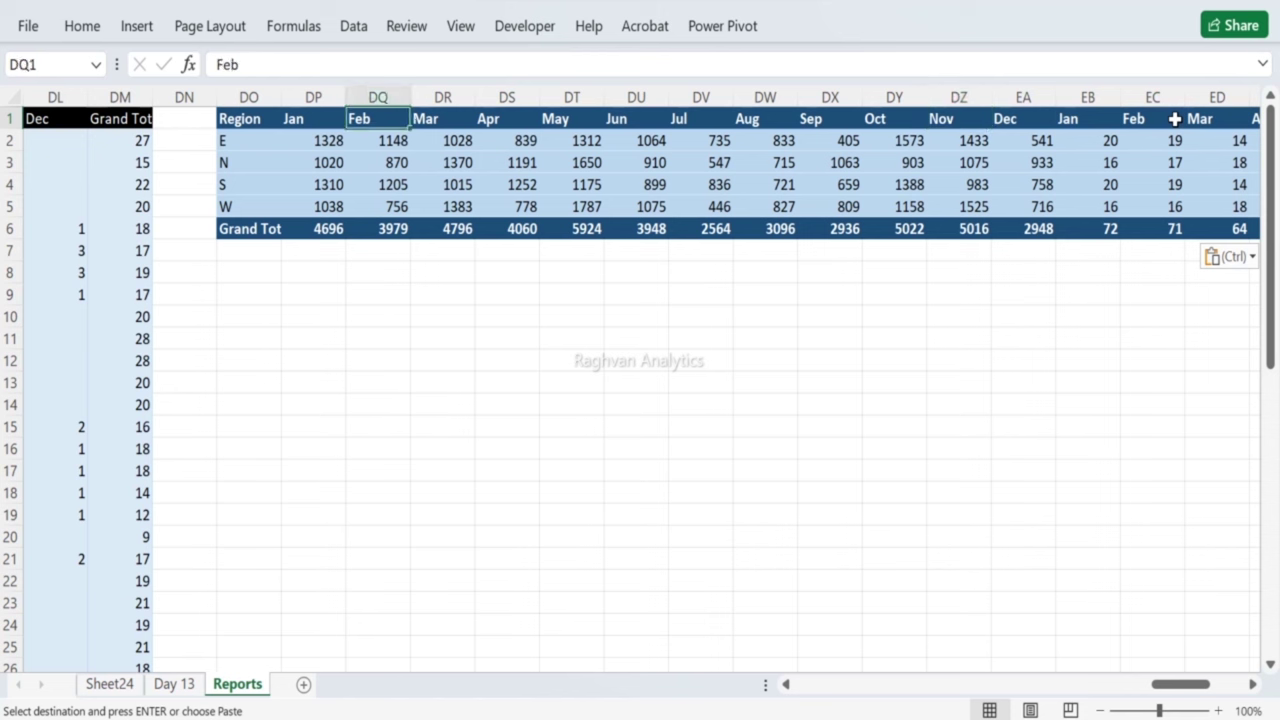
{"action": "key", "text": "ctrl+v"}
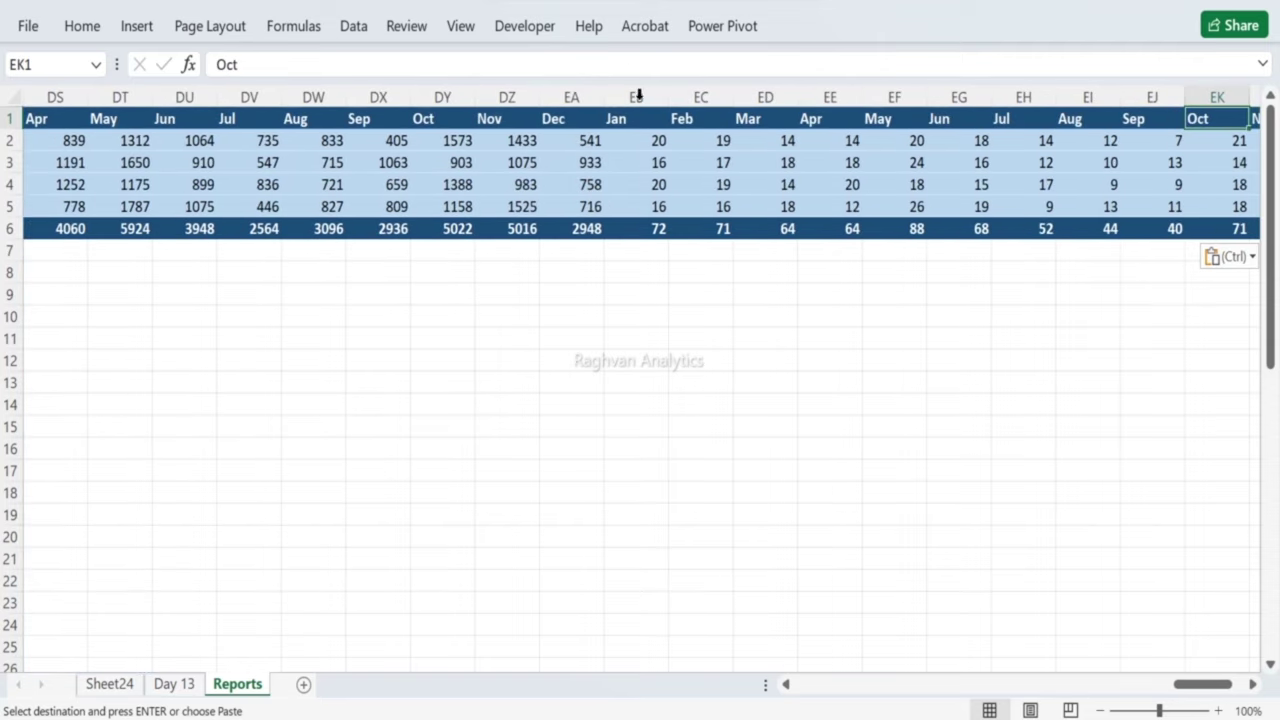
{"action": "left_click_drag", "start_coordinate": [638, 119], "coordinate": [1043, 118]}
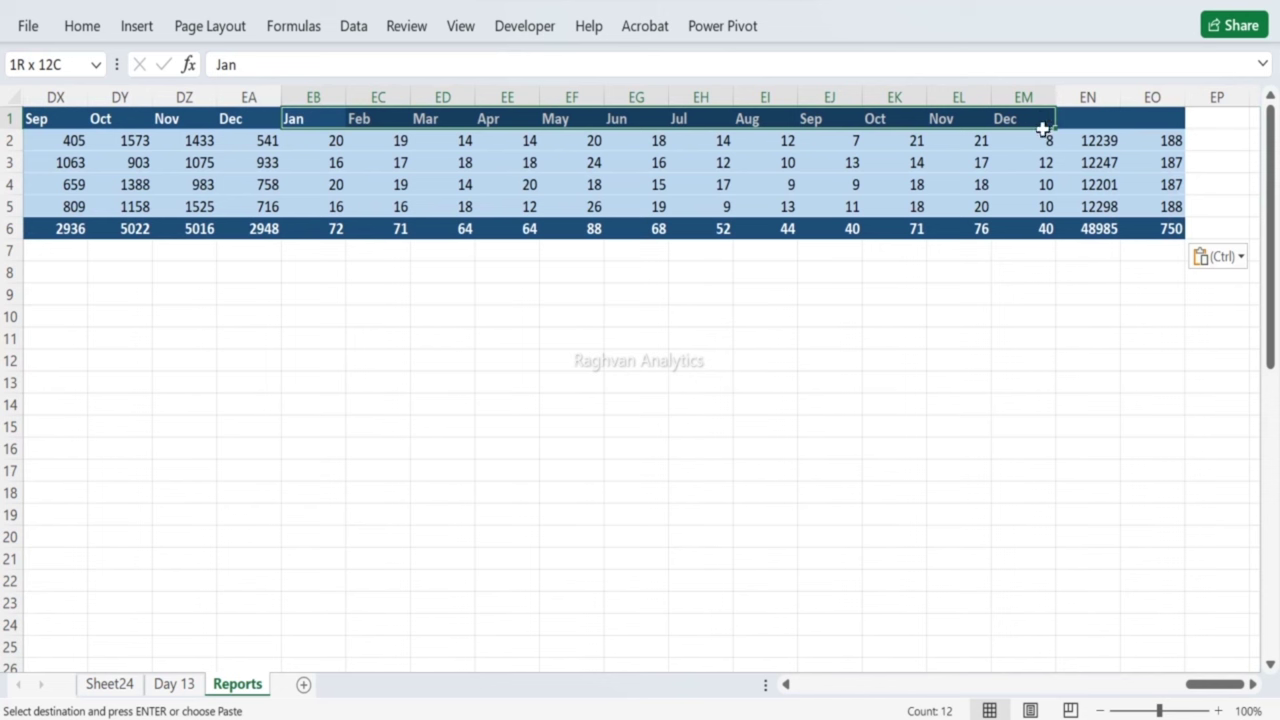
{"action": "left_click_drag", "start_coordinate": [1043, 128], "coordinate": [1043, 225]}
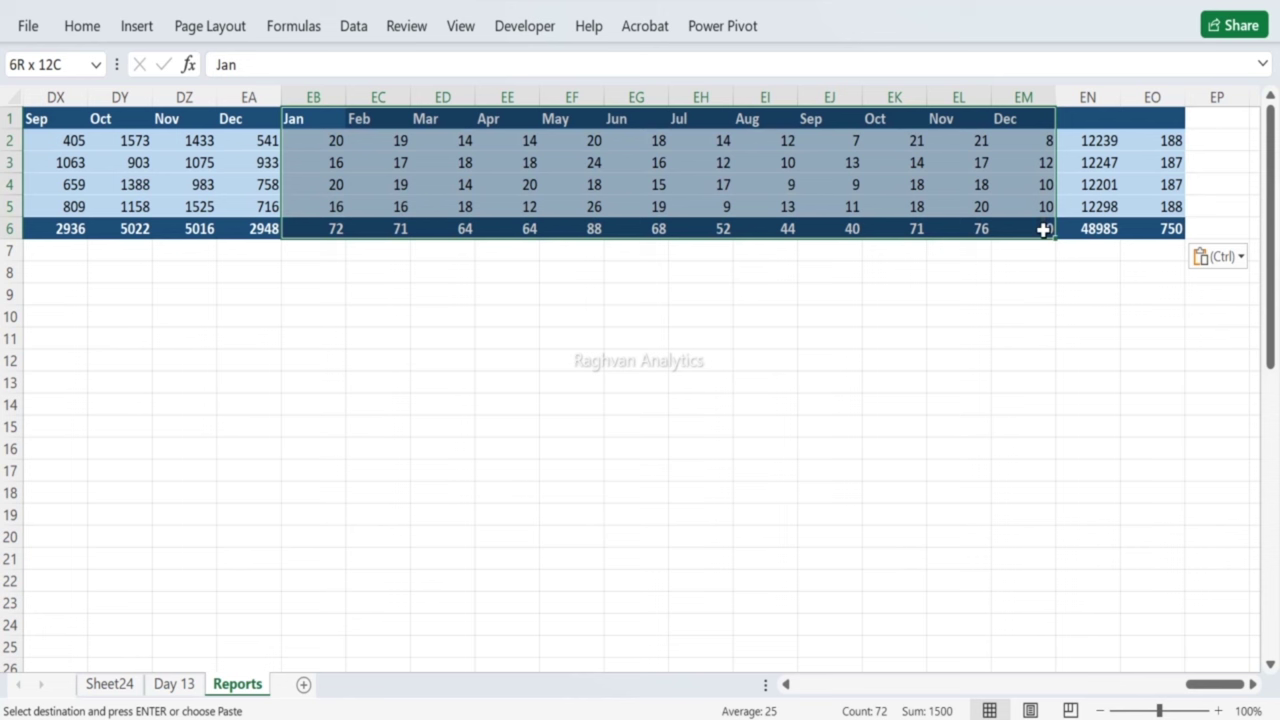
{"action": "left_click_drag", "start_coordinate": [1043, 229], "coordinate": [1042, 226]}
{"action": "key", "text": "ctrl+z"}
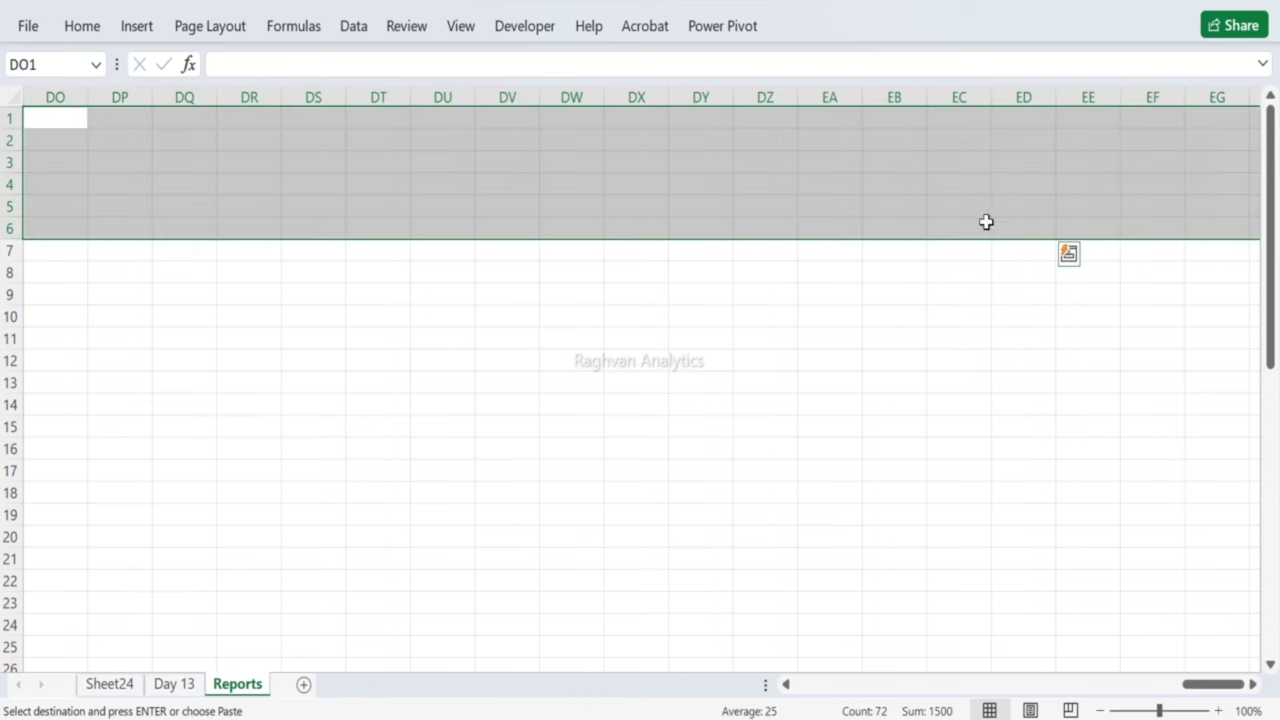
Step: Remove Count of SN from the pivot values and select the region-by-month sales table
{"action": "left_click", "coordinate": [125, 688]}
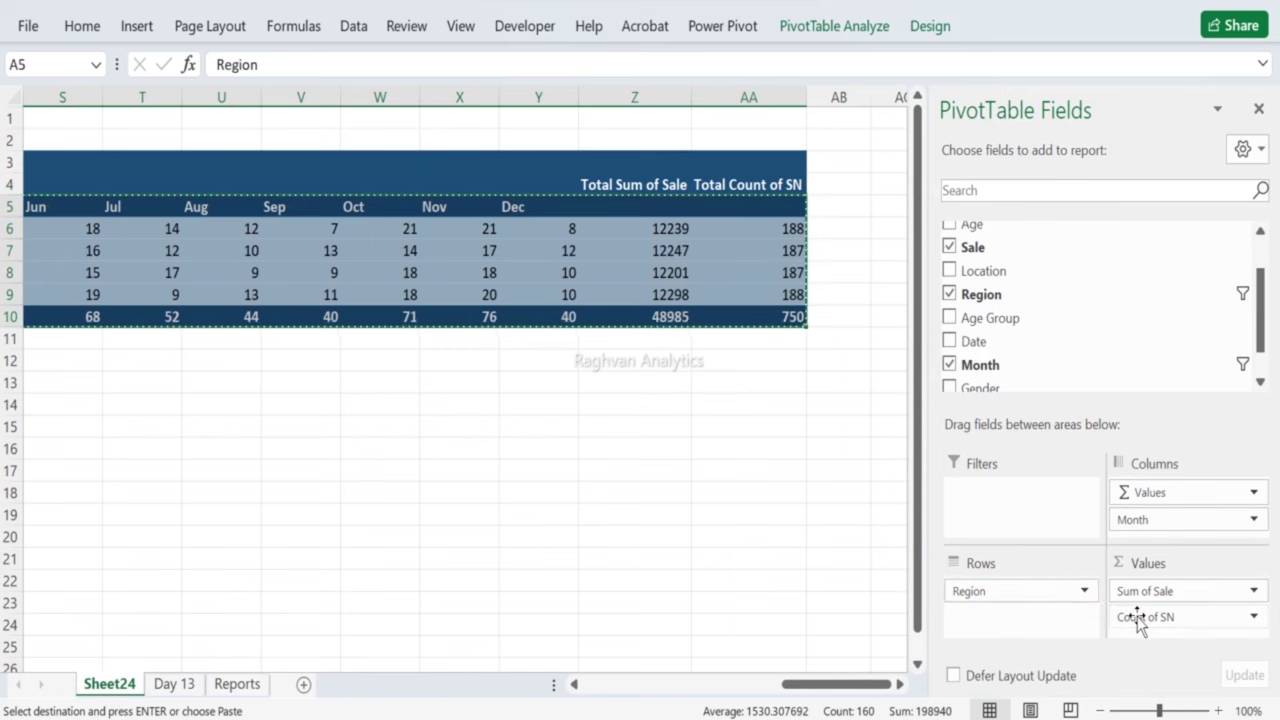
{"action": "left_click_drag", "start_coordinate": [1140, 625], "coordinate": [990, 254]}
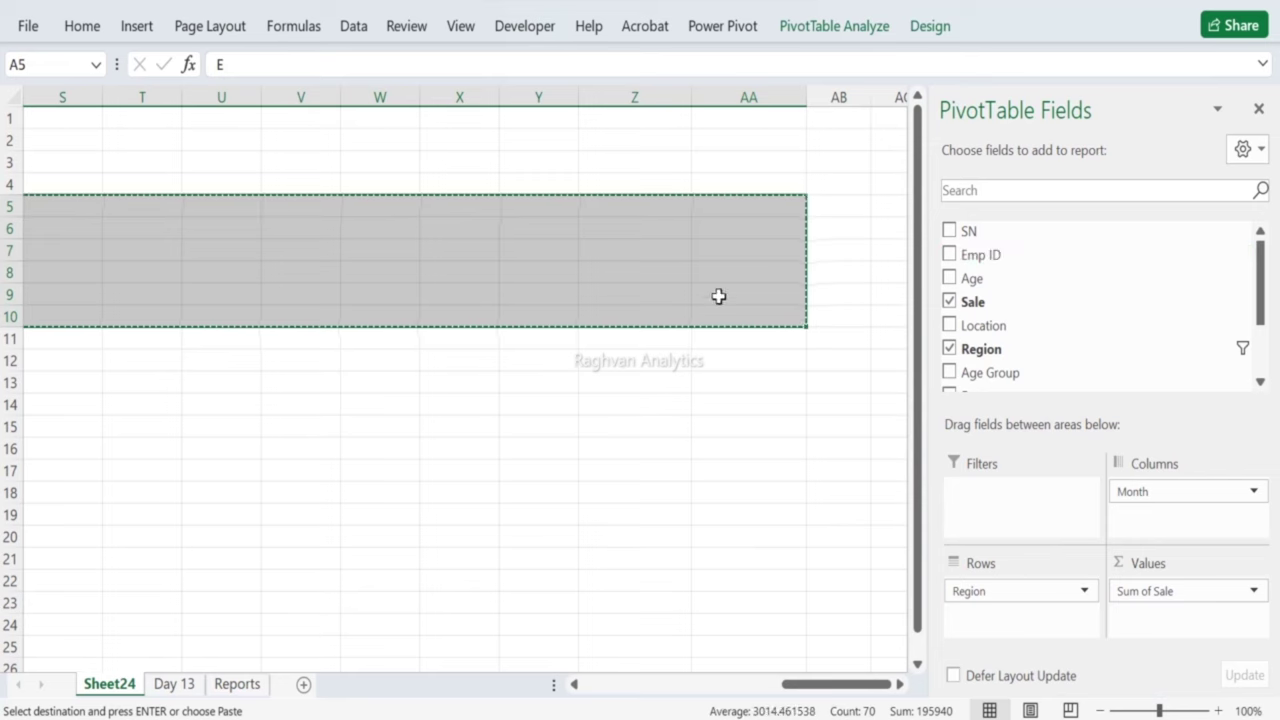
{"action": "left_click", "coordinate": [600, 258]}
{"action": "key", "text": "Left"}
{"action": "key", "text": "Left"}
{"action": "key", "text": "Left"}
{"action": "key", "text": "Left"}
{"action": "key", "text": "Left"}
{"action": "key", "text": "Left"}
{"action": "key", "text": "Left"}
{"action": "key", "text": "Left"}
{"action": "key", "text": "Left"}
{"action": "key", "text": "Left"}
{"action": "key", "text": "Left"}
{"action": "key", "text": "Left"}
{"action": "key", "text": "Left"}
{"action": "key", "text": "Left"}
{"action": "key", "text": "Left"}
{"action": "key", "text": "Left"}
{"action": "key", "text": "Left"}
{"action": "key", "text": "Left"}
{"action": "key", "text": "Left"}
{"action": "key", "text": "Left"}
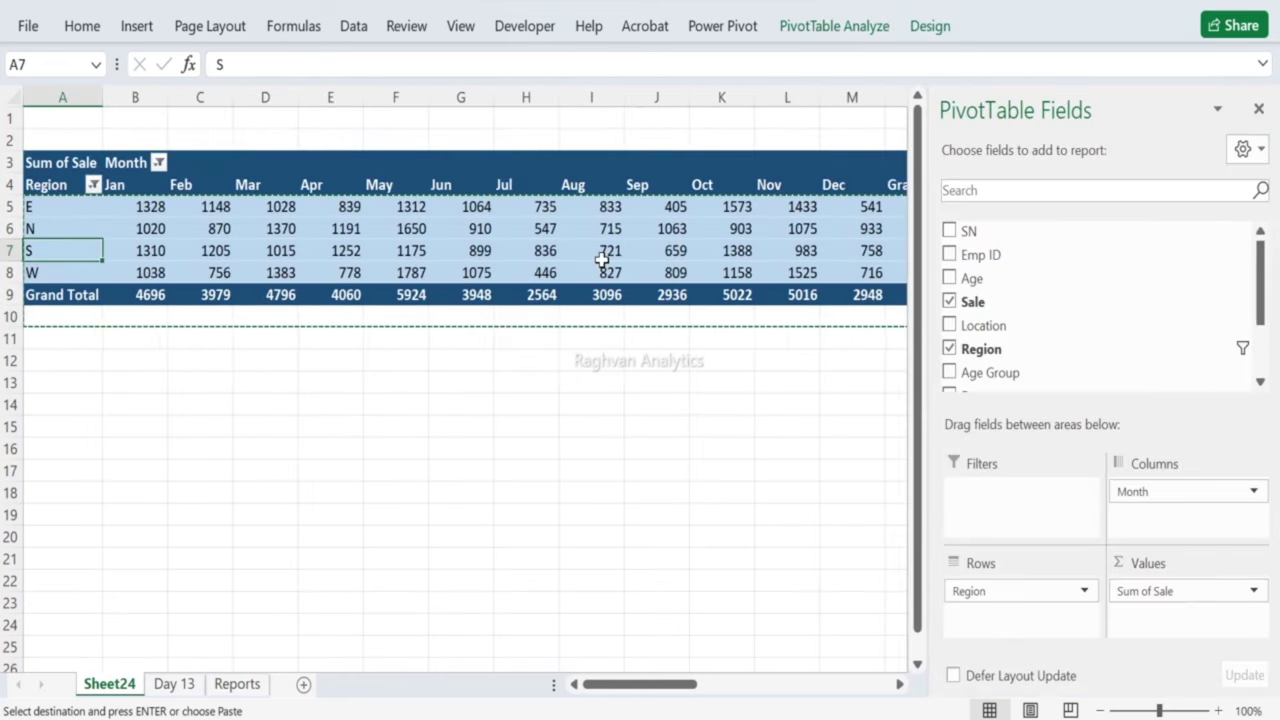
{"action": "left_click_drag", "start_coordinate": [68, 186], "coordinate": [487, 266]}
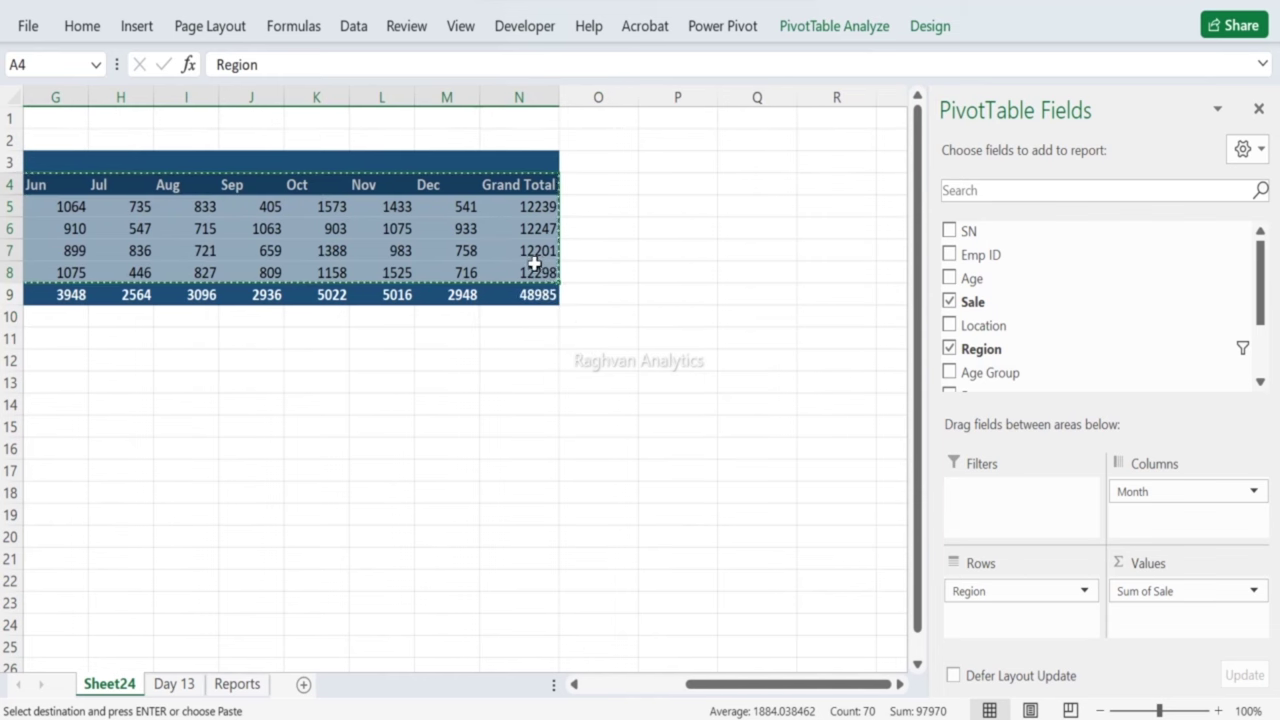
{"action": "left_click_drag", "start_coordinate": [716, 693], "coordinate": [615, 690]}
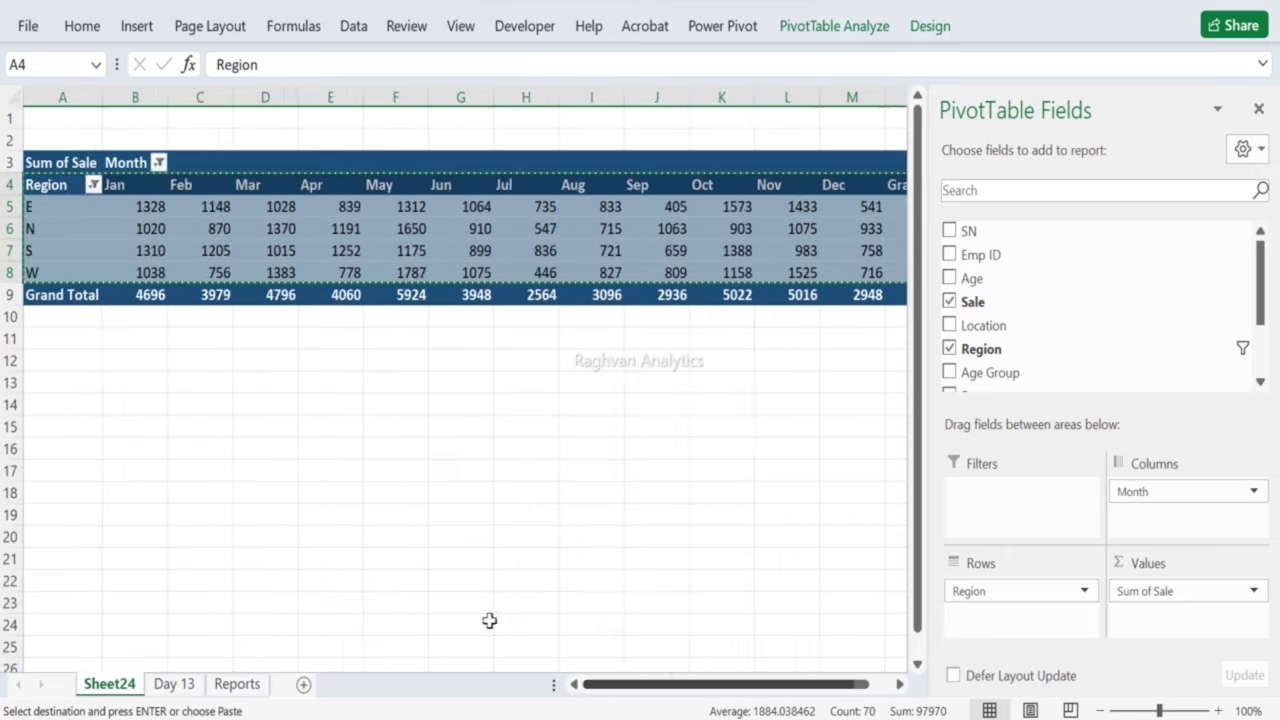
{"action": "left_click_drag", "start_coordinate": [60, 185], "coordinate": [517, 289]}
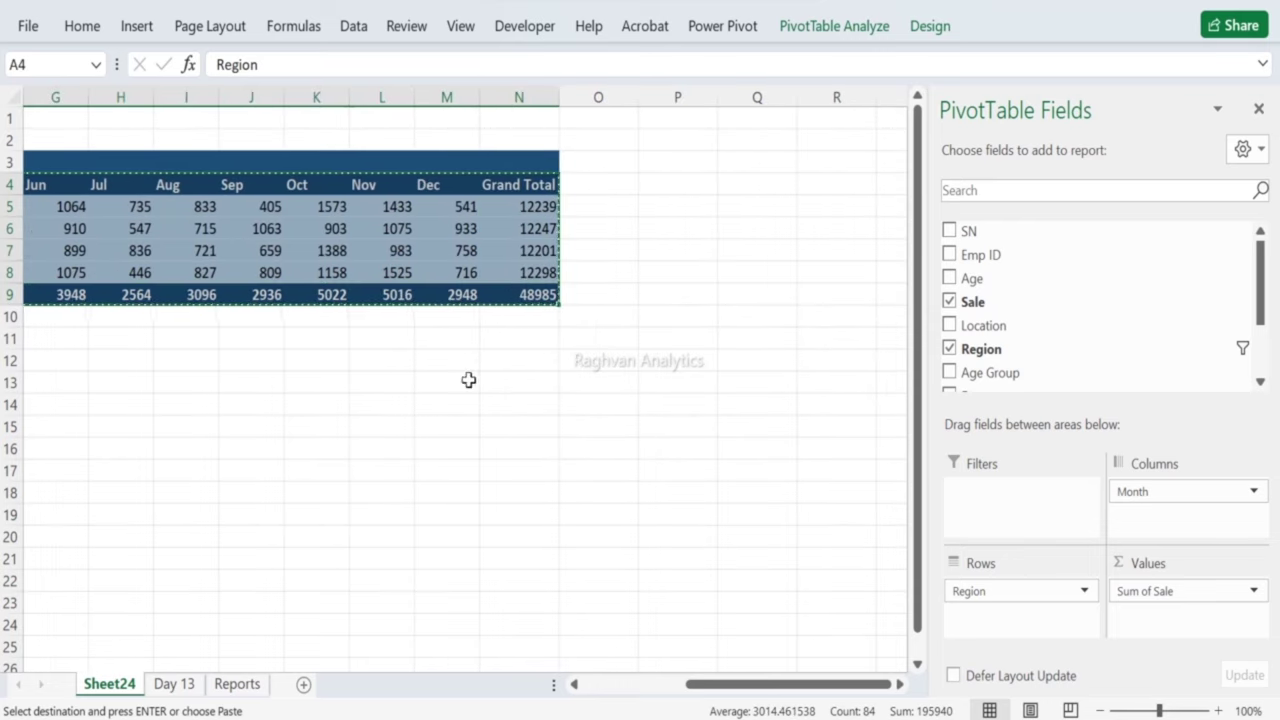
Step: Add a new blank worksheet and name it 'Report 2'
{"action": "left_click", "coordinate": [303, 686]}
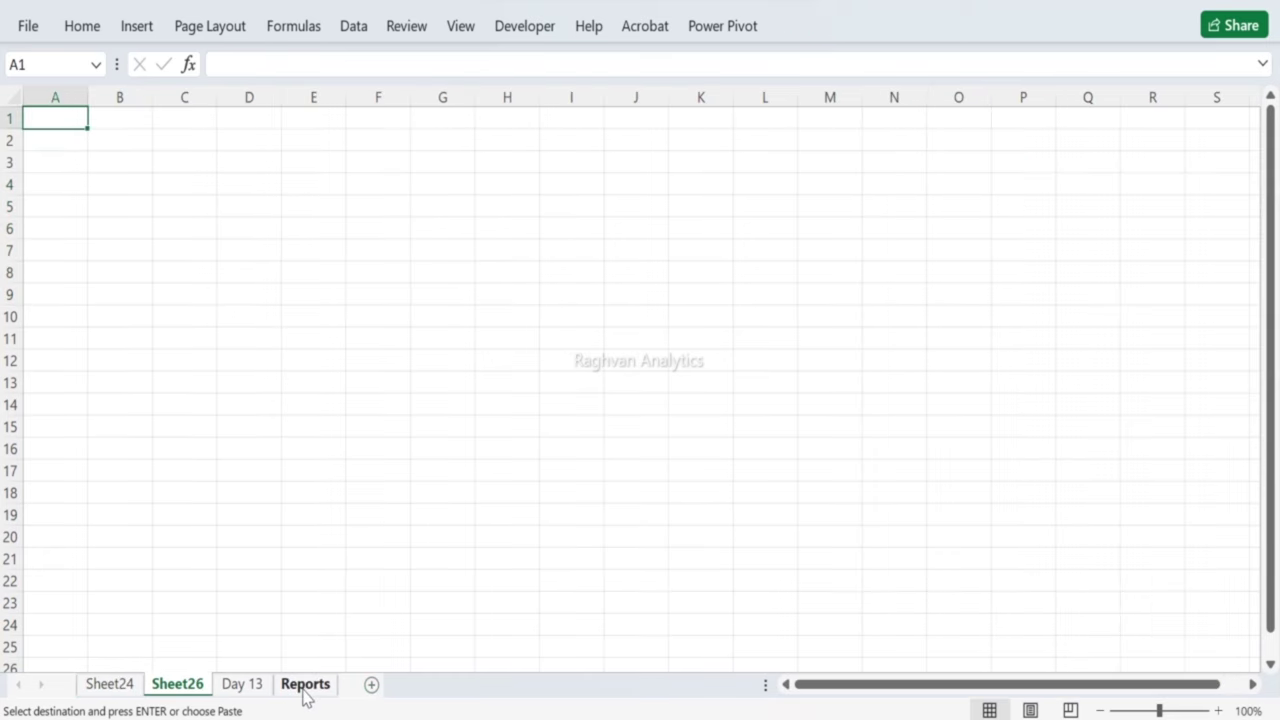
{"action": "left_click", "coordinate": [306, 685]}
{"action": "left_click", "coordinate": [170, 684]}
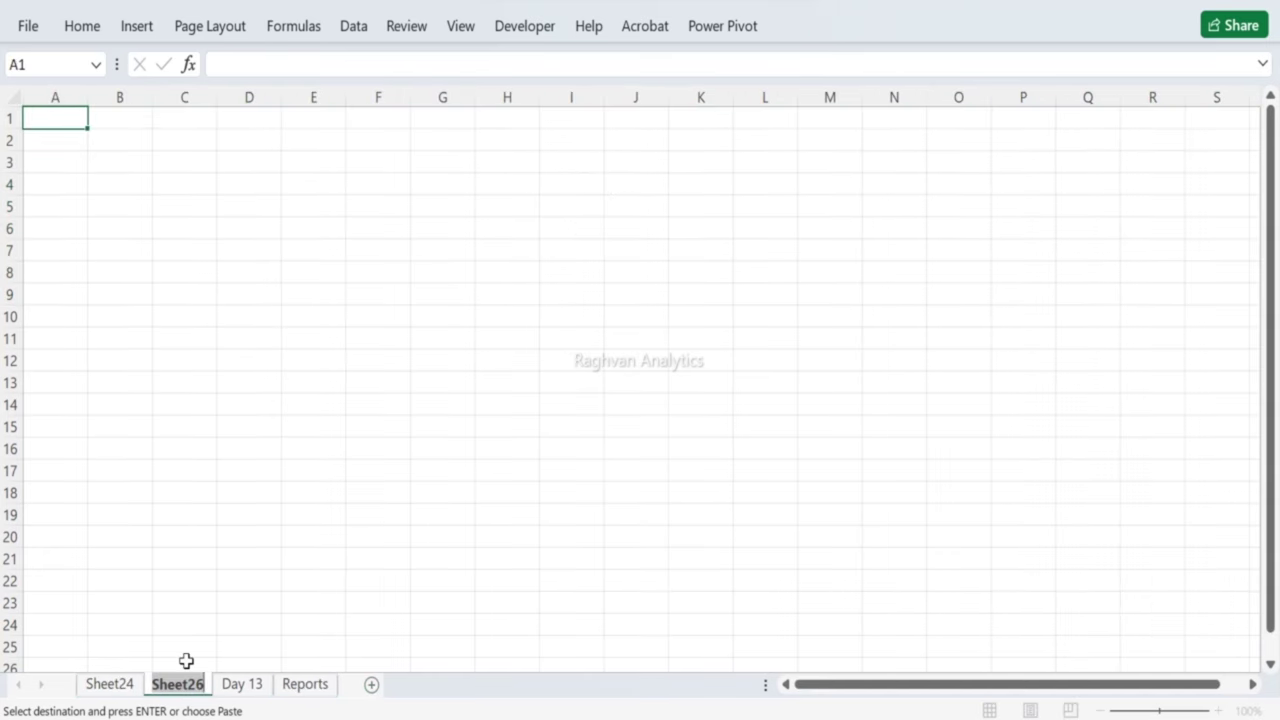
{"action": "type", "text": "Report 2"}
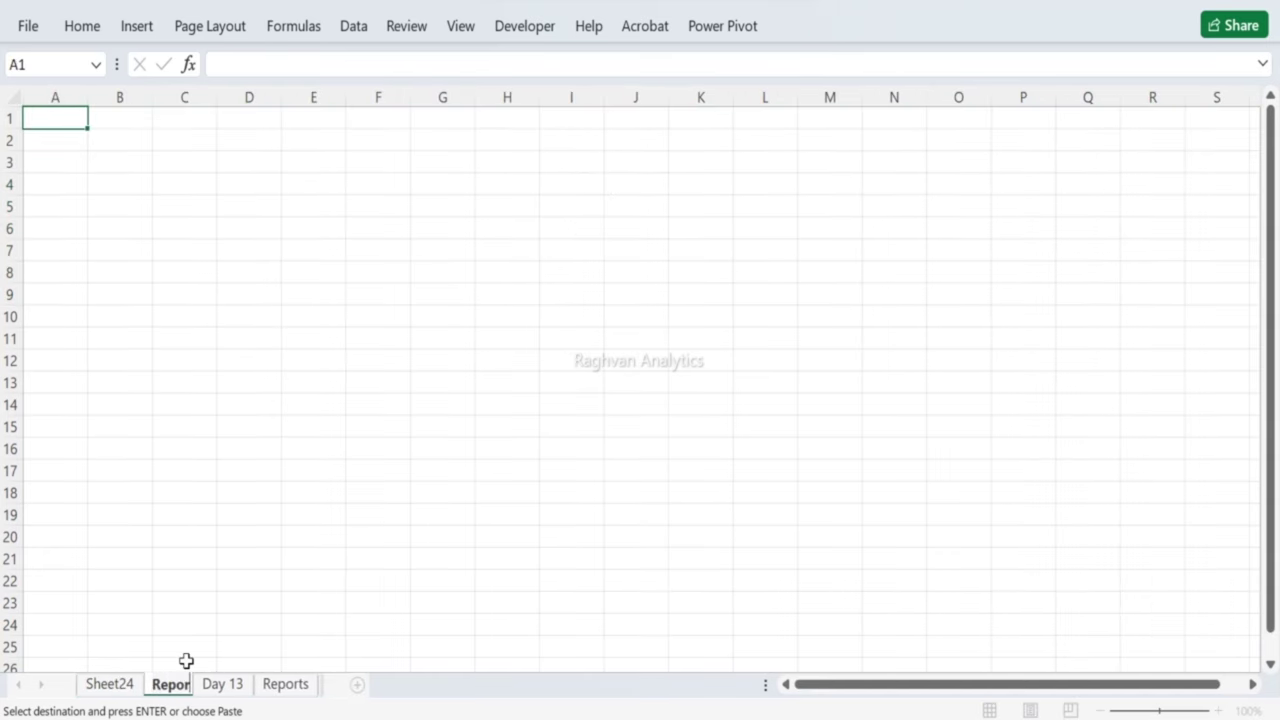
{"action": "key", "text": "Return"}
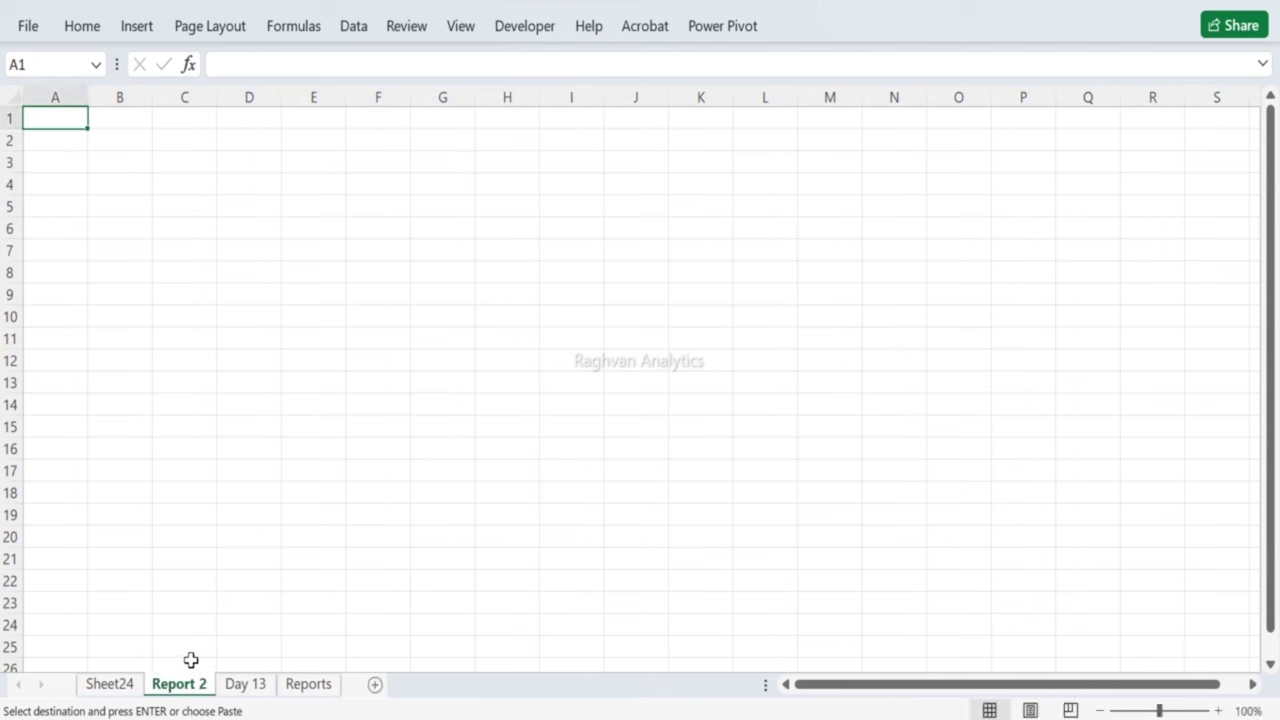
Step: Paste the sales table at A1, widen column N, and rename N1 to 'Sale Total'
{"action": "key", "text": "ctrl+v"}
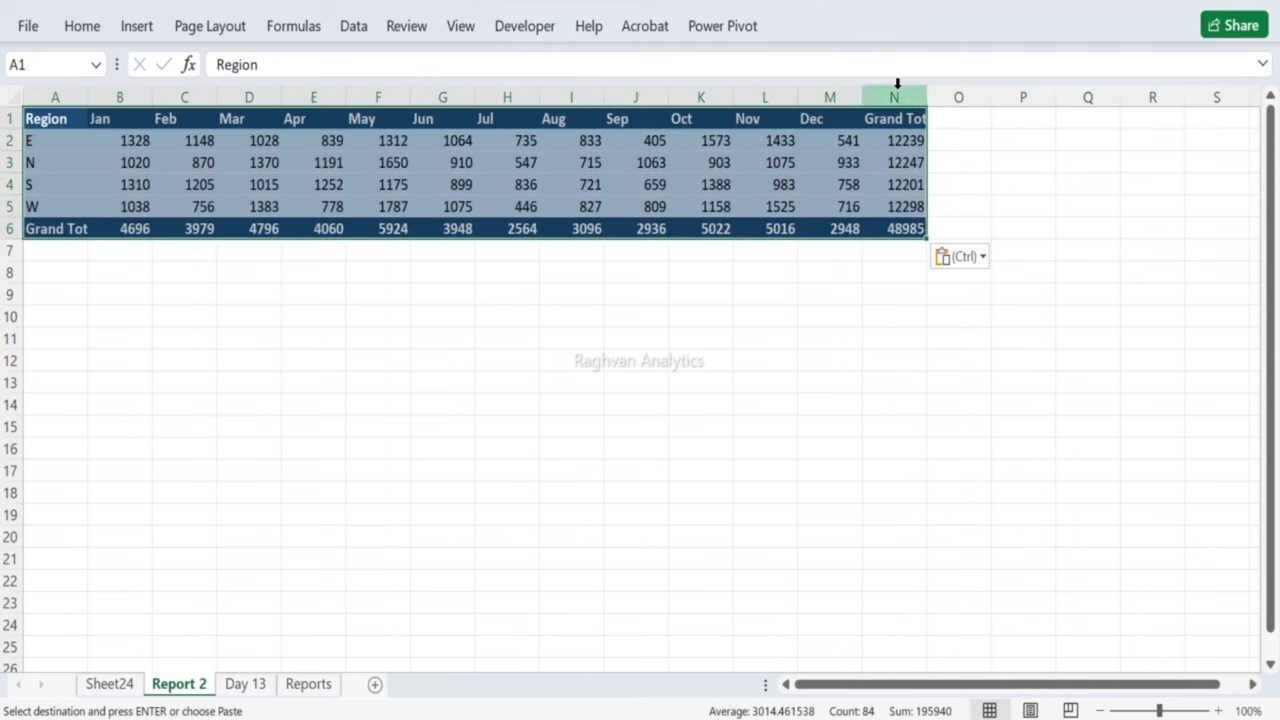
{"action": "left_click_drag", "start_coordinate": [925, 95], "coordinate": [949, 95]}
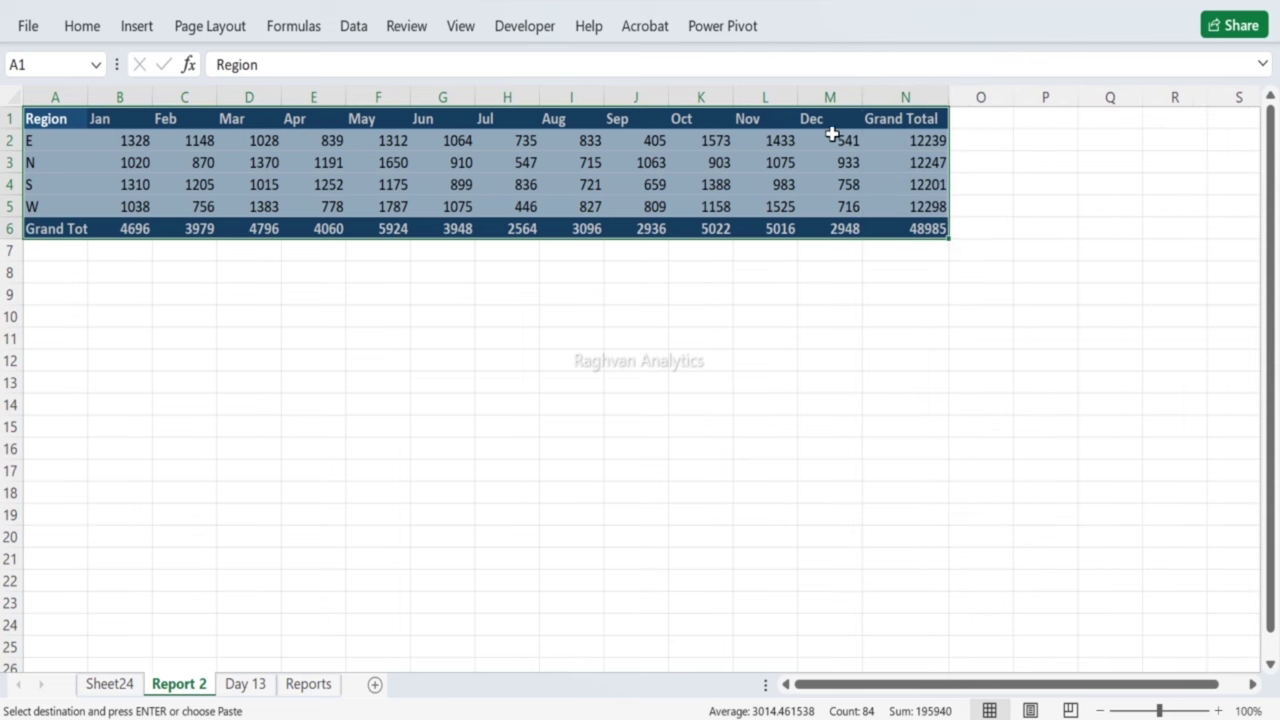
{"action": "left_click", "coordinate": [871, 120]}
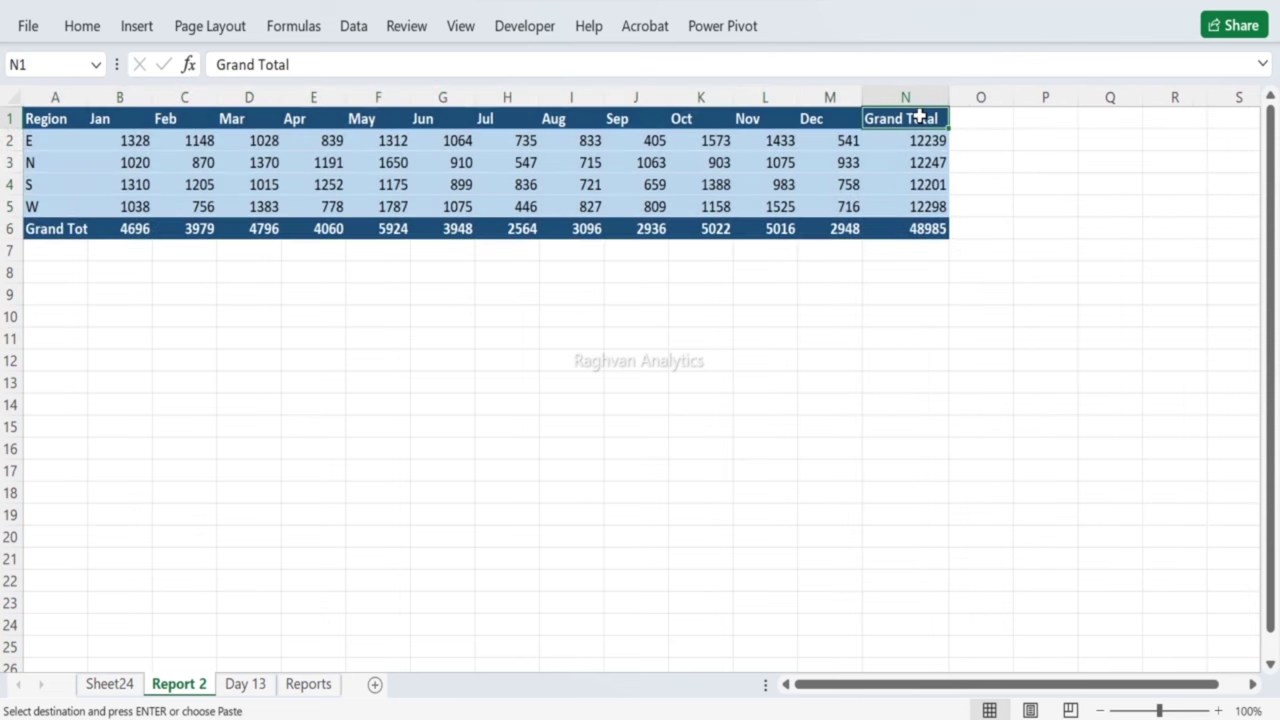
{"action": "double_click", "coordinate": [905, 117]}
{"action": "left_click_drag", "start_coordinate": [905, 117], "coordinate": [802, 132]}
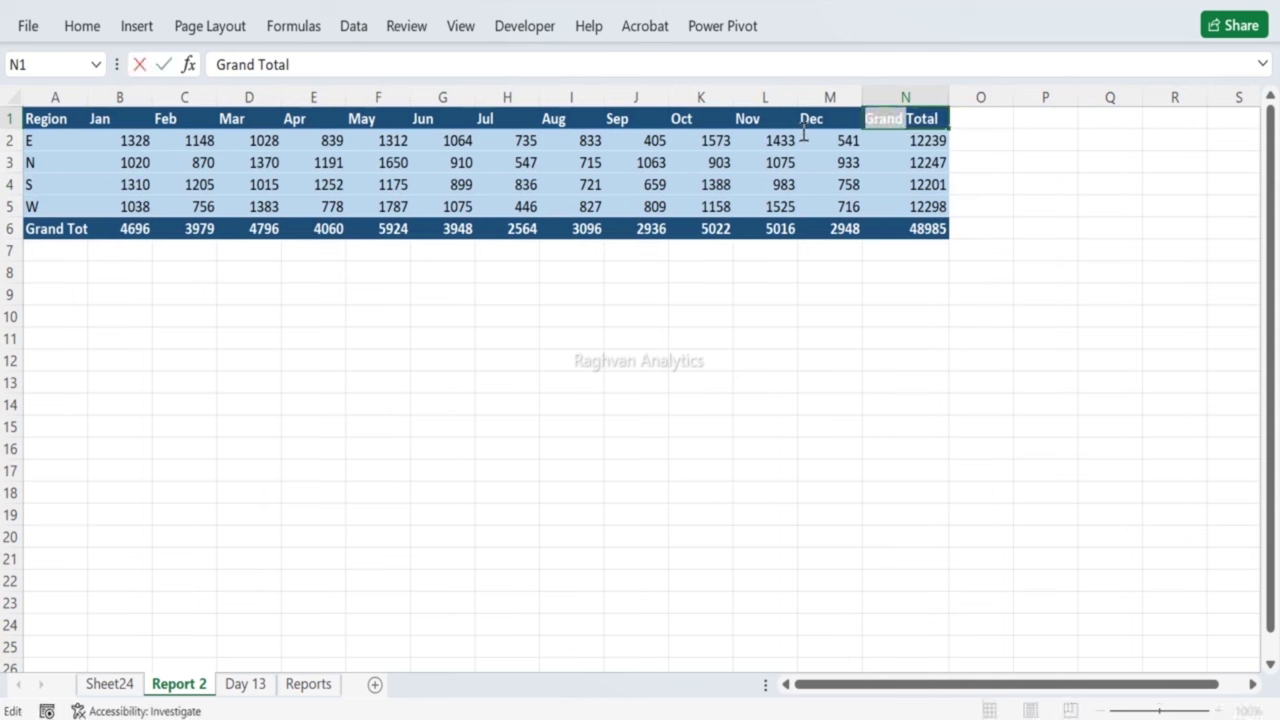
{"action": "type", "text": "Sale"}
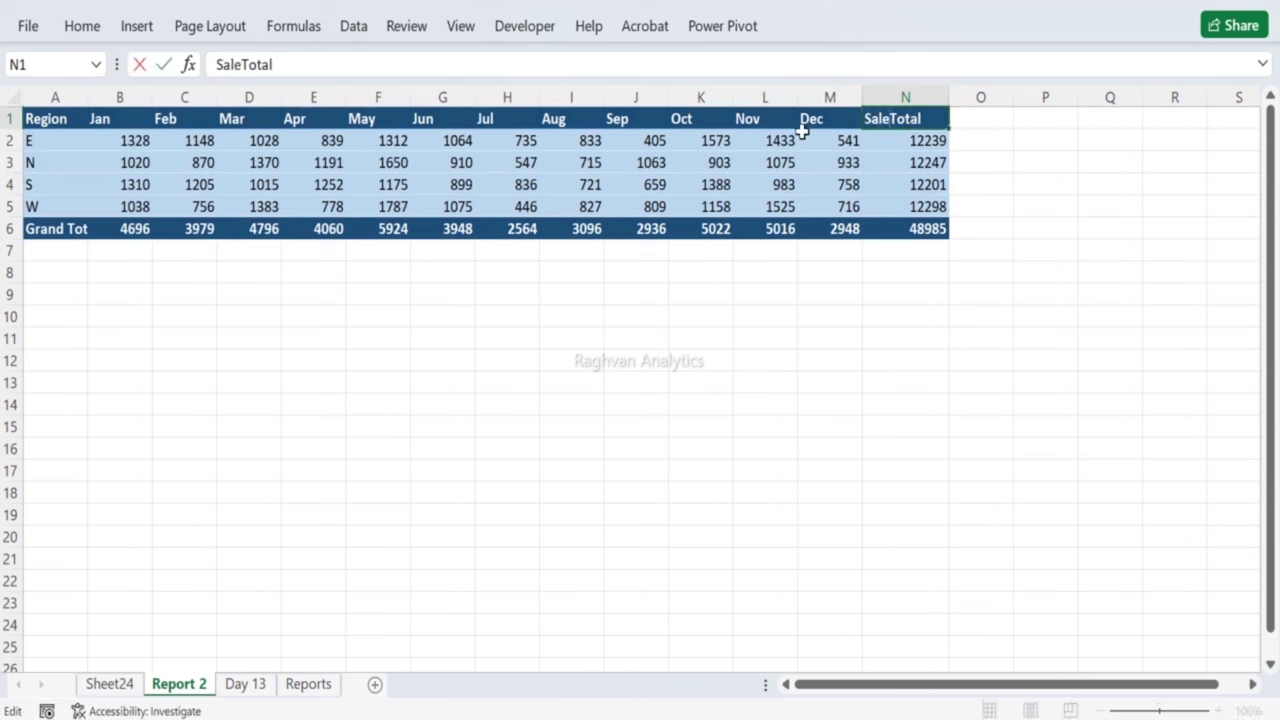
{"action": "key", "text": "Return"}
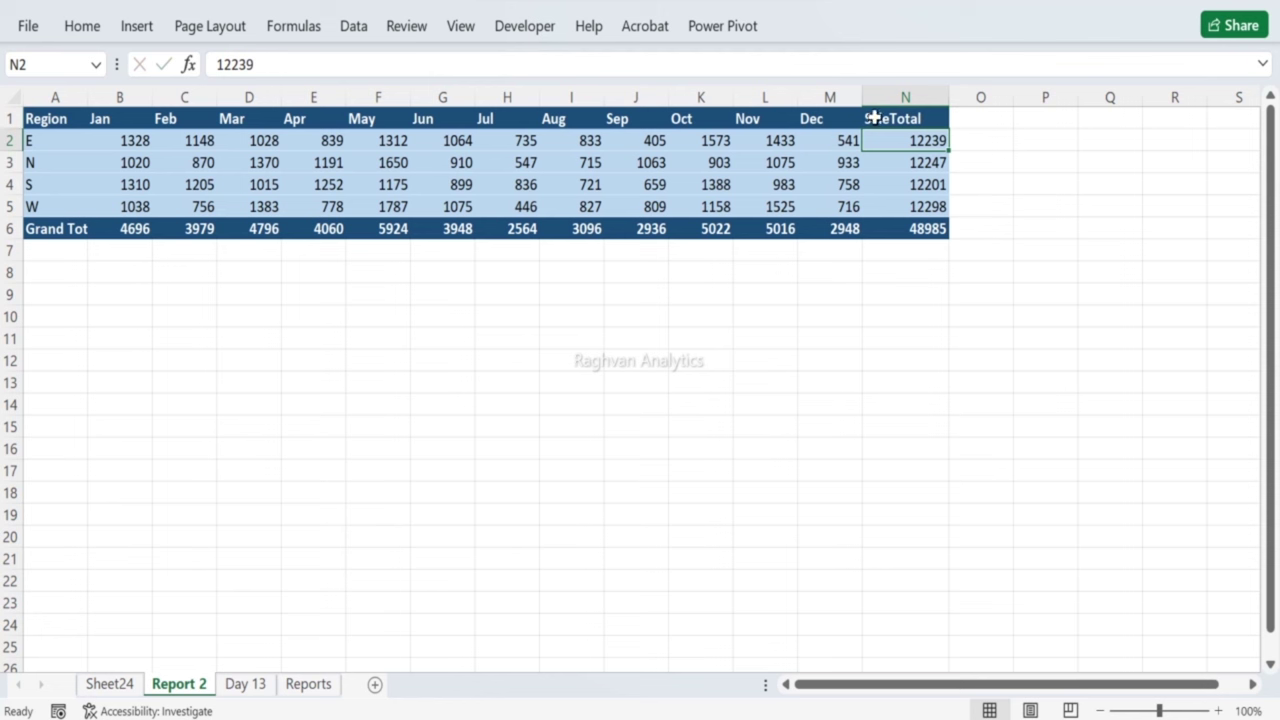
{"action": "left_click", "coordinate": [890, 118]}
{"action": "double_click", "coordinate": [893, 118]}
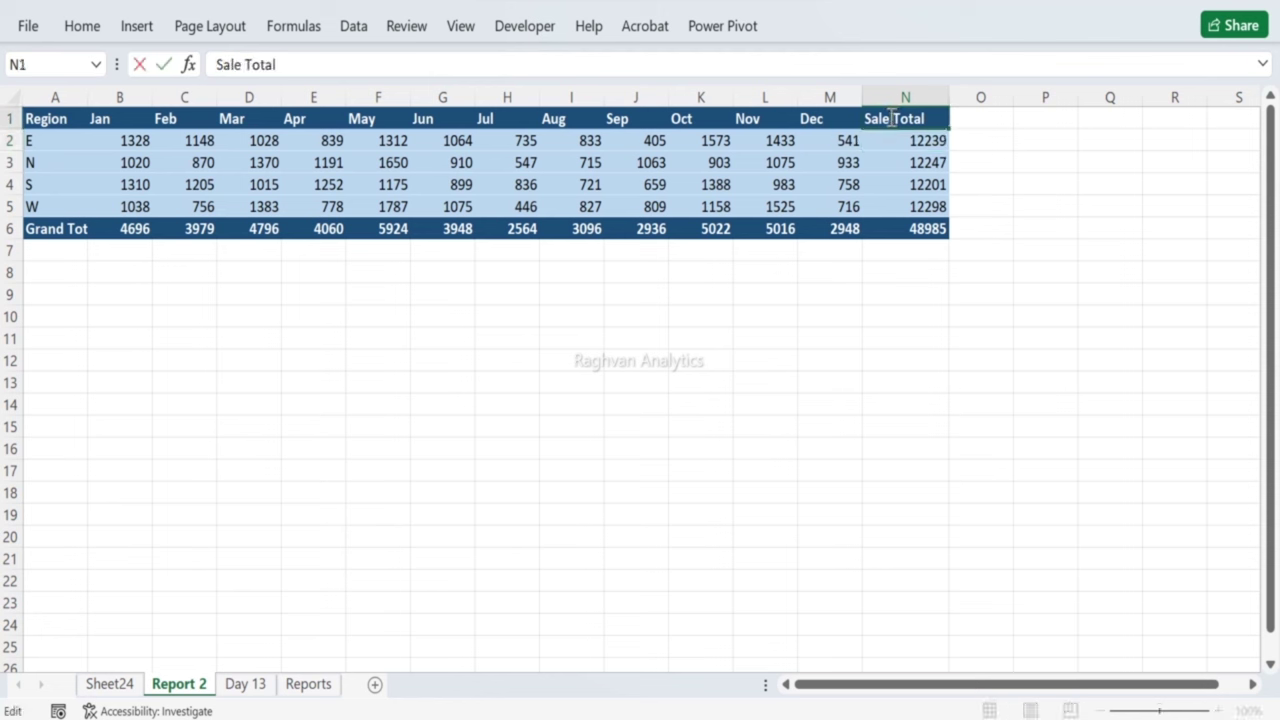
{"action": "key", "text": "Return"}
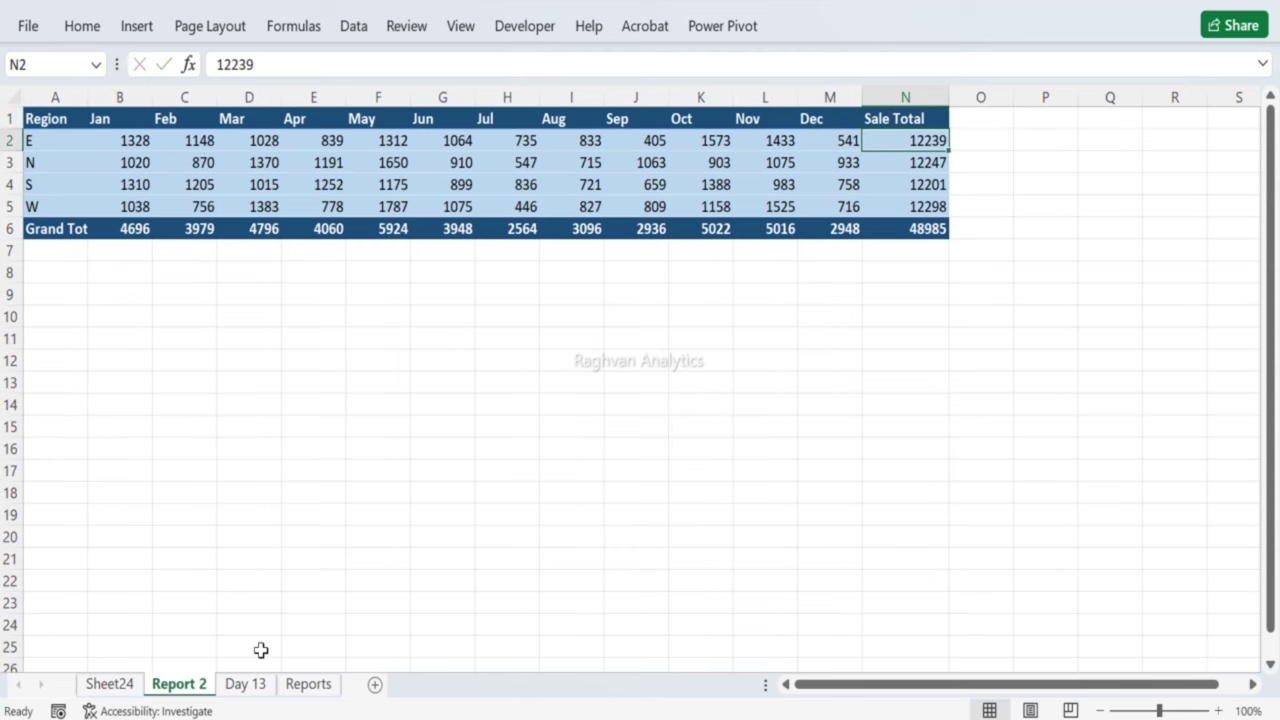
Step: Copy the two employee-wise report items from the Day 13 sheet
{"action": "left_click", "coordinate": [252, 685]}
{"action": "left_click_drag", "start_coordinate": [763, 292], "coordinate": [785, 314]}
{"action": "key", "text": "ctrl+c"}
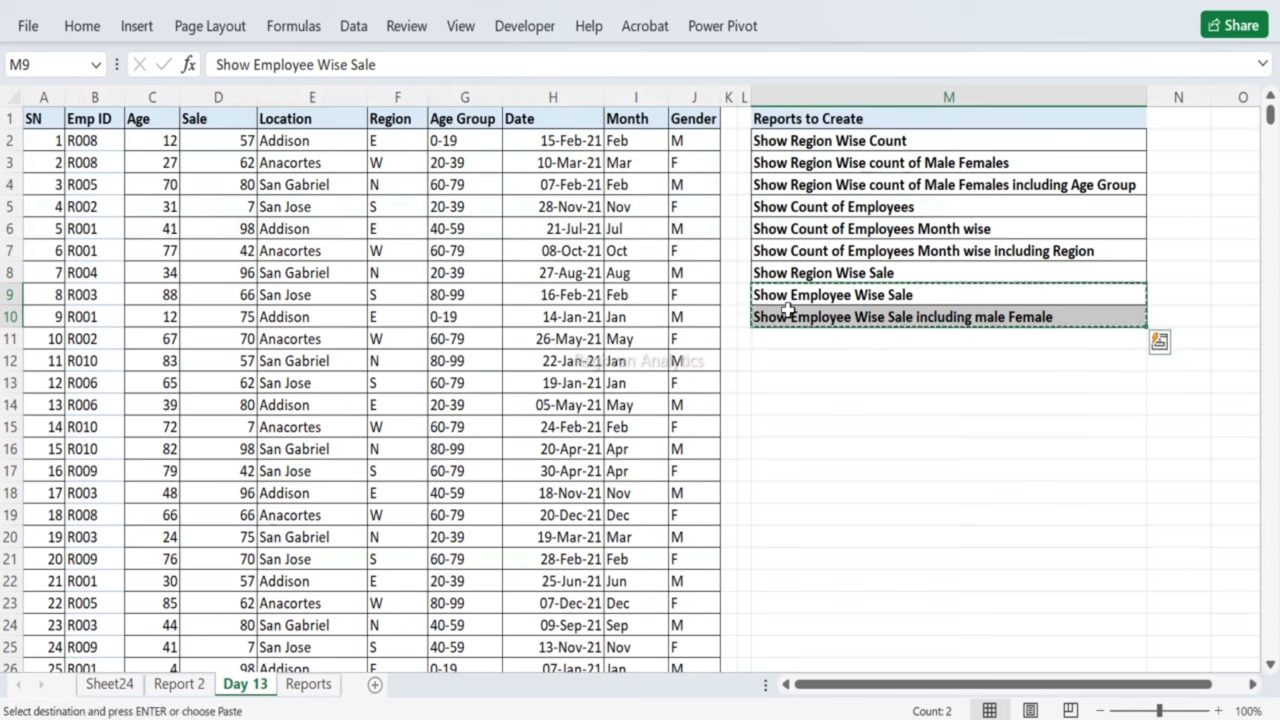
Step: On Day 13, shift M9:M10 down a row and add 'Show Region Wise Sale including months' in M9
{"action": "left_click", "coordinate": [786, 316]}
{"action": "key", "text": "Return"}
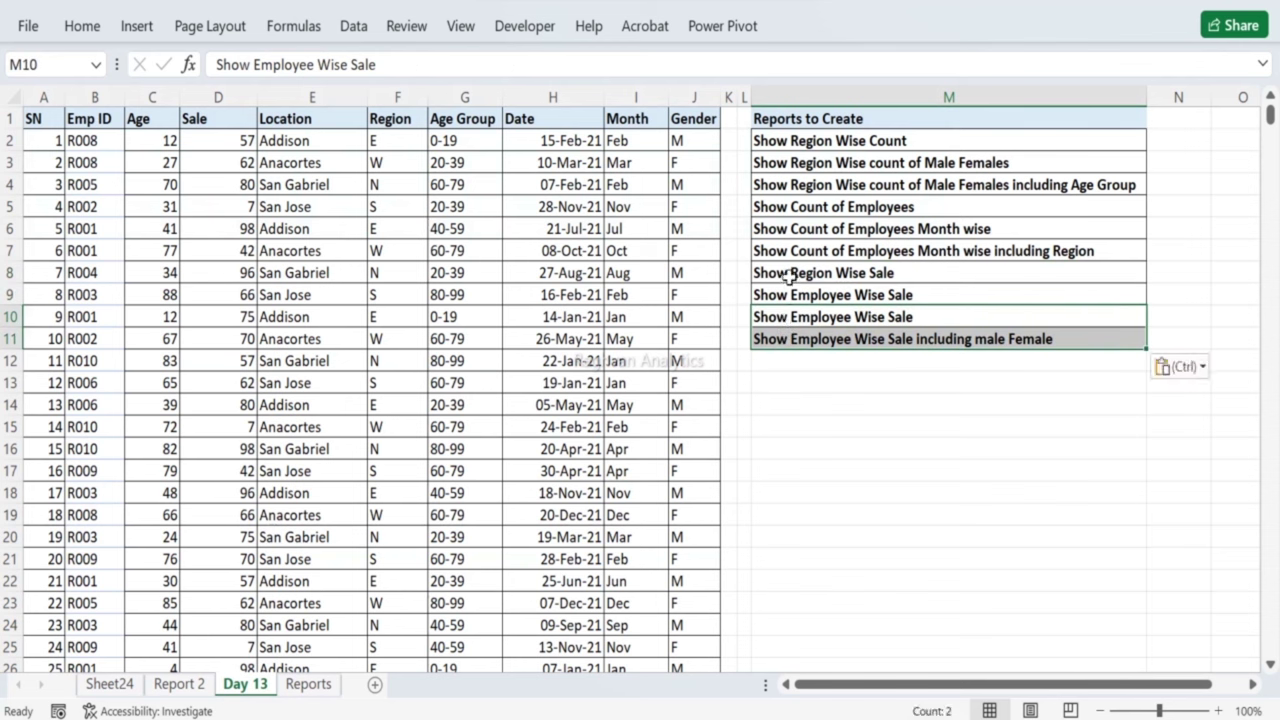
{"action": "left_click", "coordinate": [790, 277]}
{"action": "key", "text": "ctrl+c"}
{"action": "left_click", "coordinate": [796, 294]}
{"action": "key", "text": "ctrl+v"}
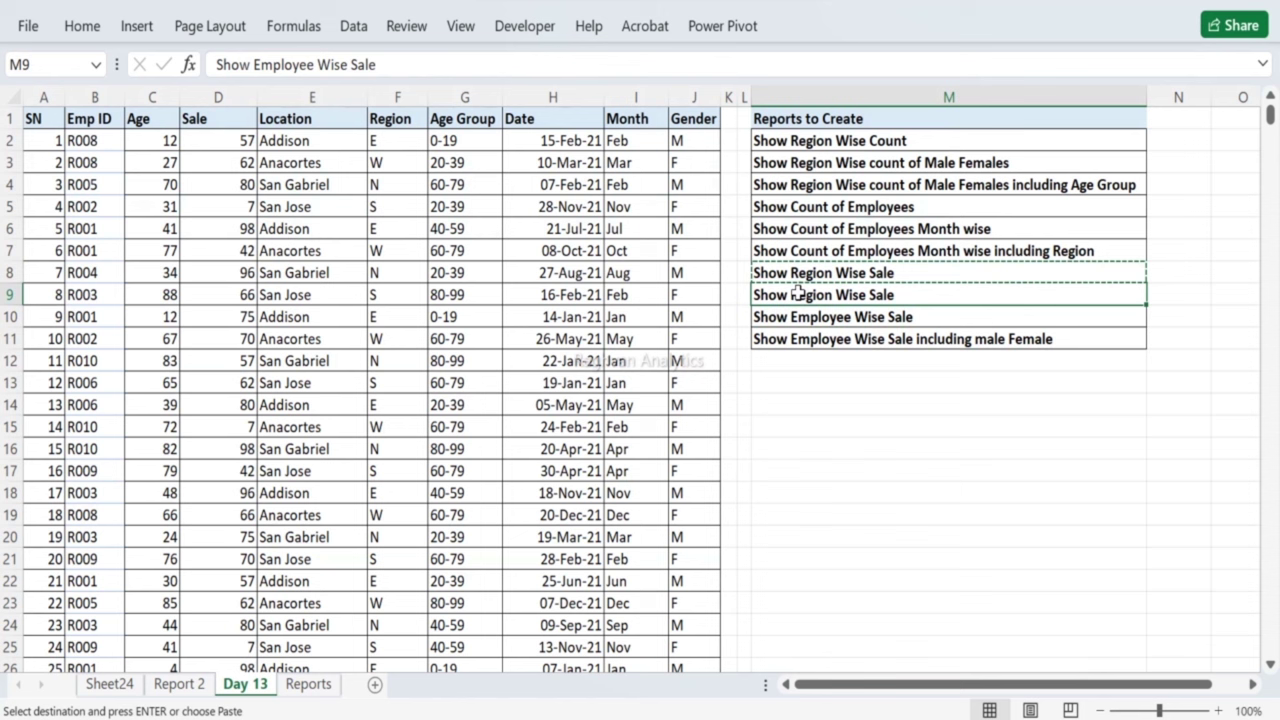
{"action": "double_click", "coordinate": [925, 295]}
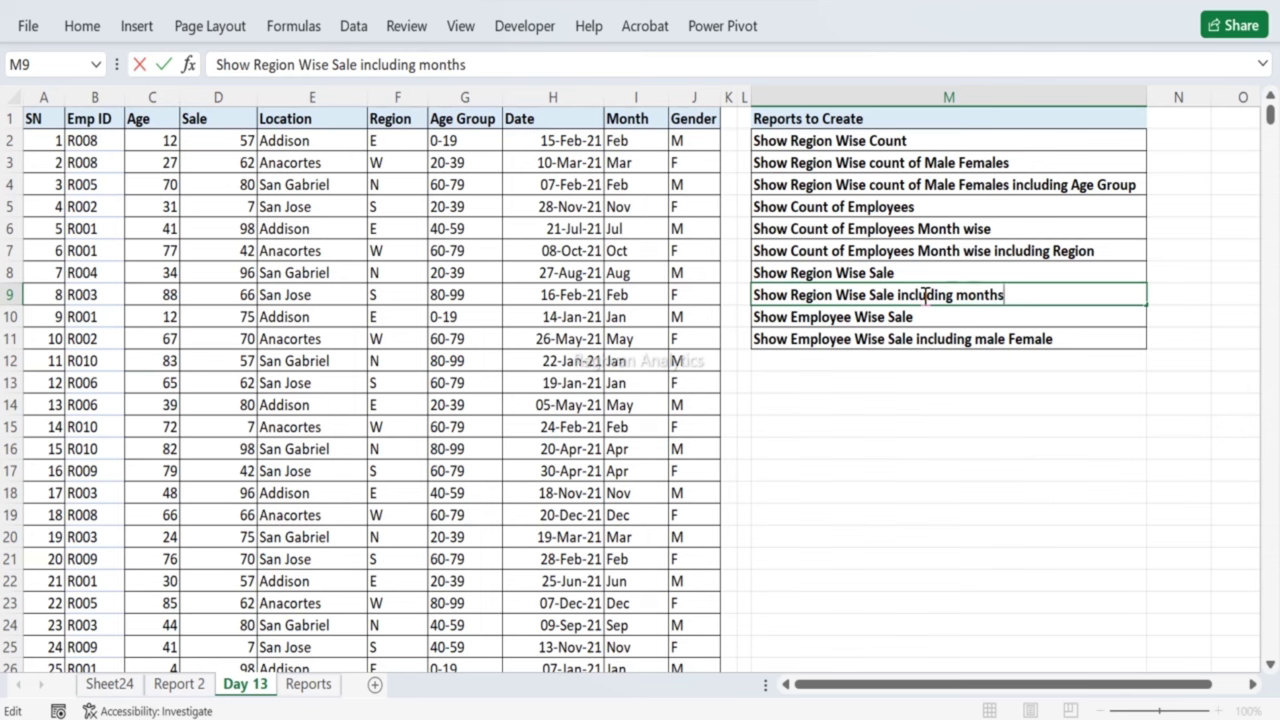
{"action": "key", "text": "Return"}
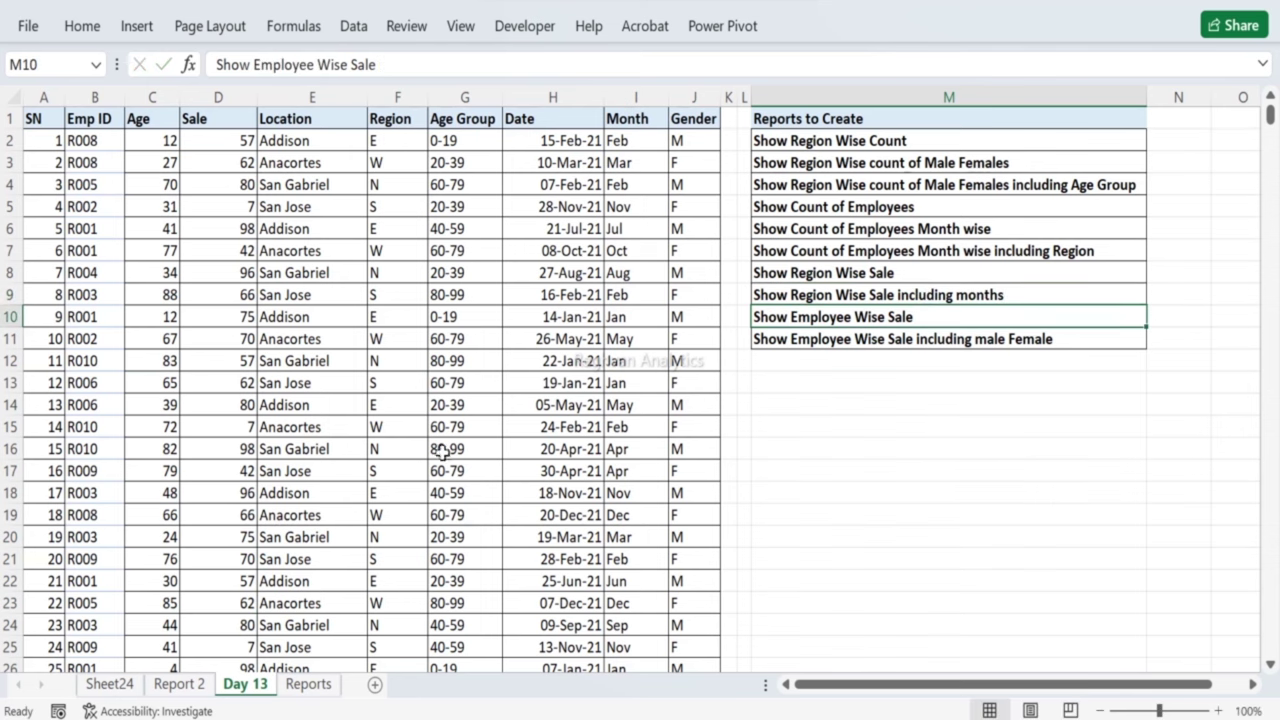
{"action": "left_click", "coordinate": [109, 686]}
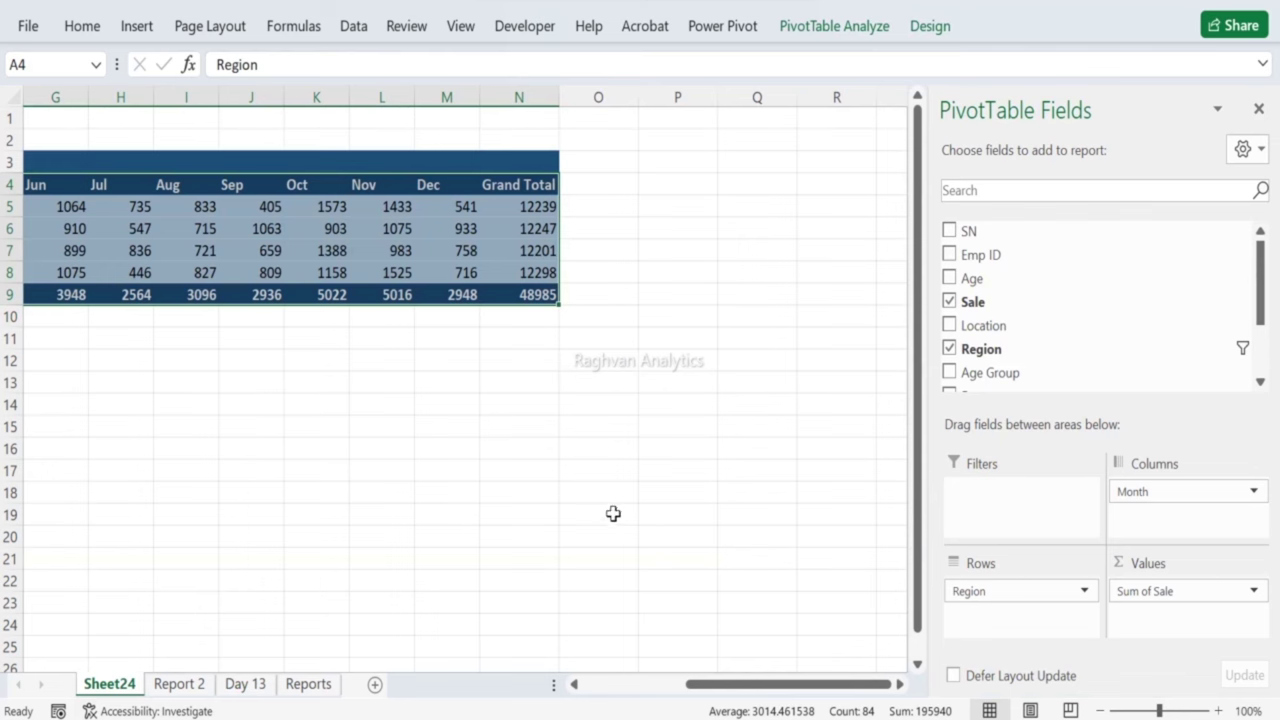
Step: Change the pivot's Sale value field to summarise by Count instead of Sum
{"action": "left_click_drag", "start_coordinate": [700, 684], "coordinate": [583, 706]}
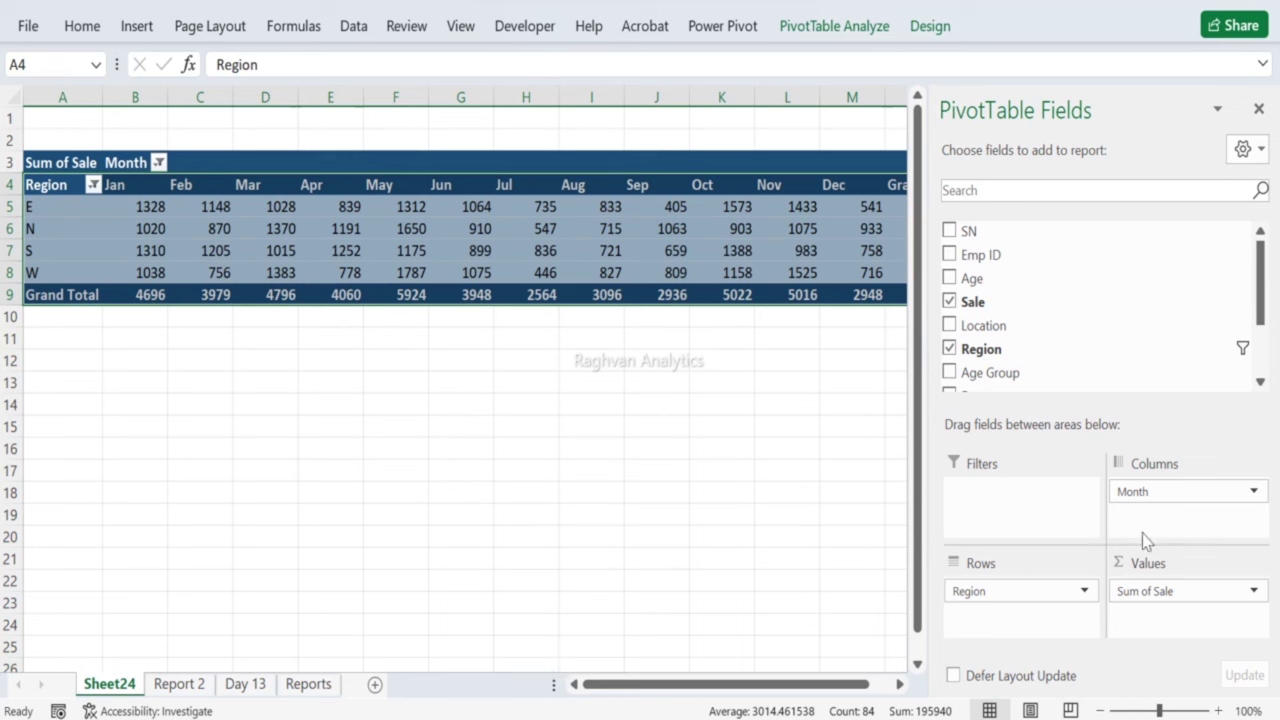
{"action": "left_click", "coordinate": [1254, 591]}
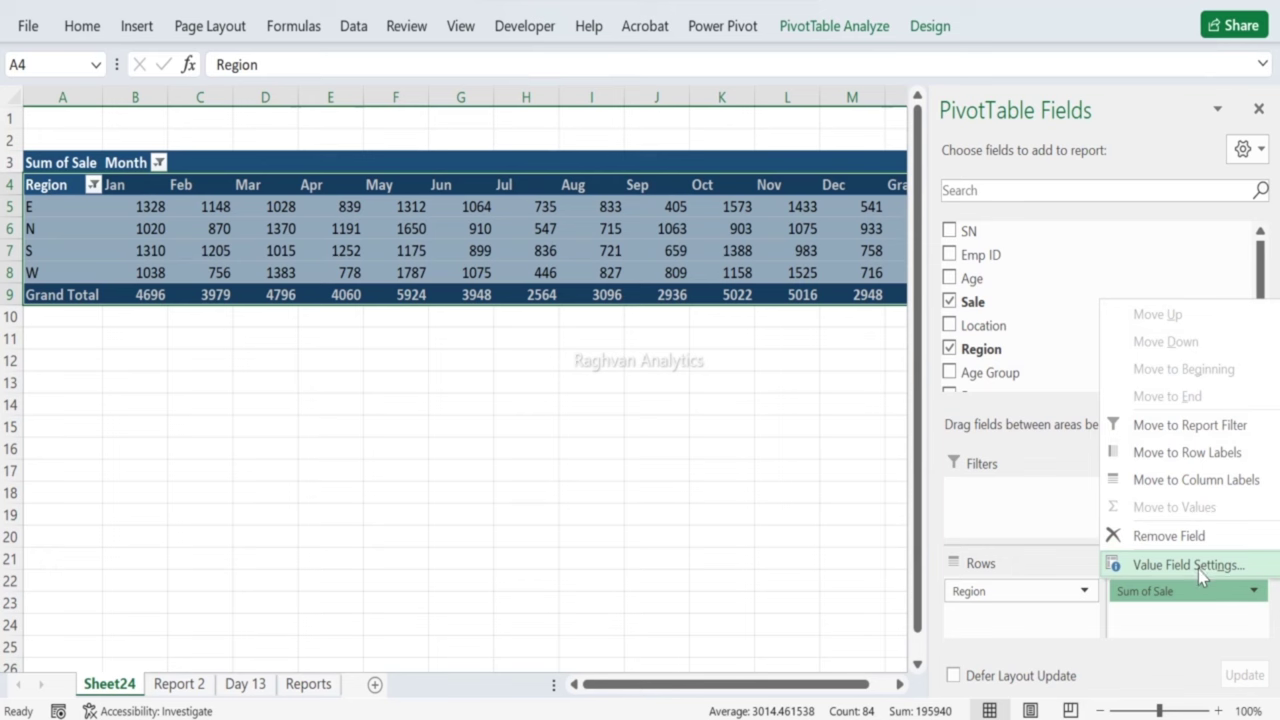
{"action": "left_click", "coordinate": [1198, 570]}
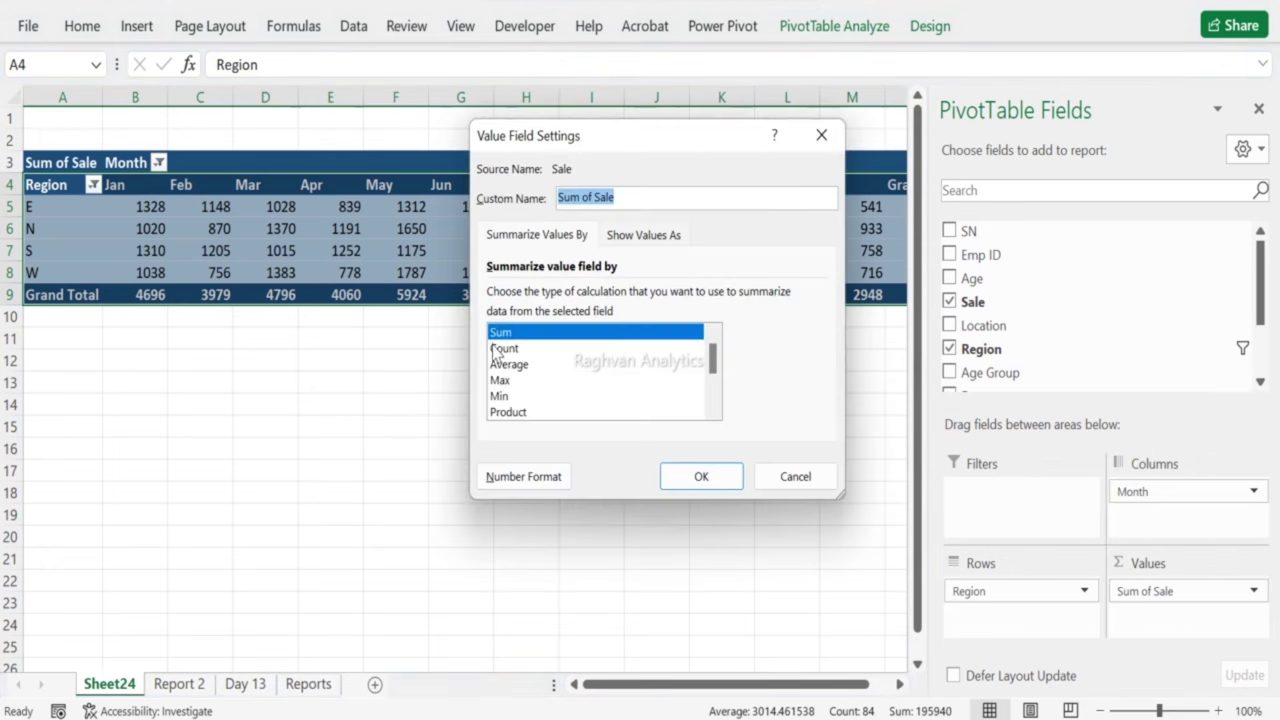
{"action": "left_click", "coordinate": [498, 349]}
{"action": "left_click", "coordinate": [700, 476]}
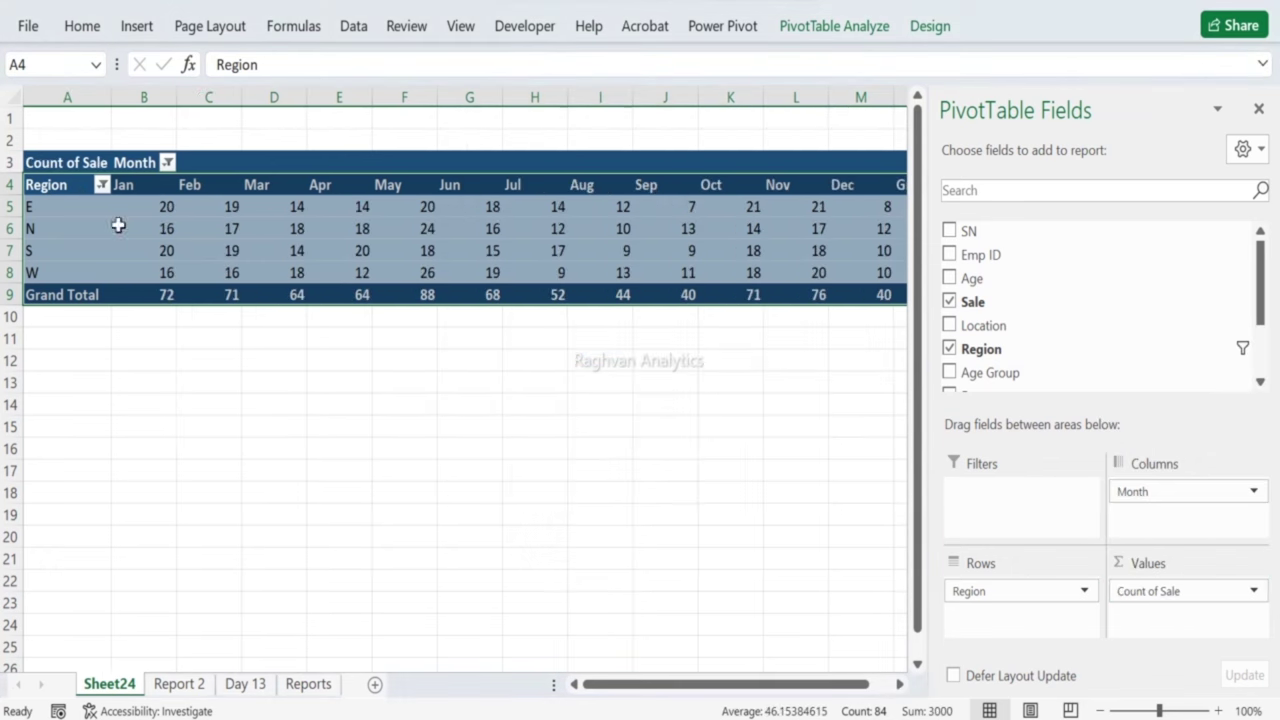
Step: Paste the region-by-month count pivot into Report 2 at A8
{"action": "key", "text": "ctrl+c"}
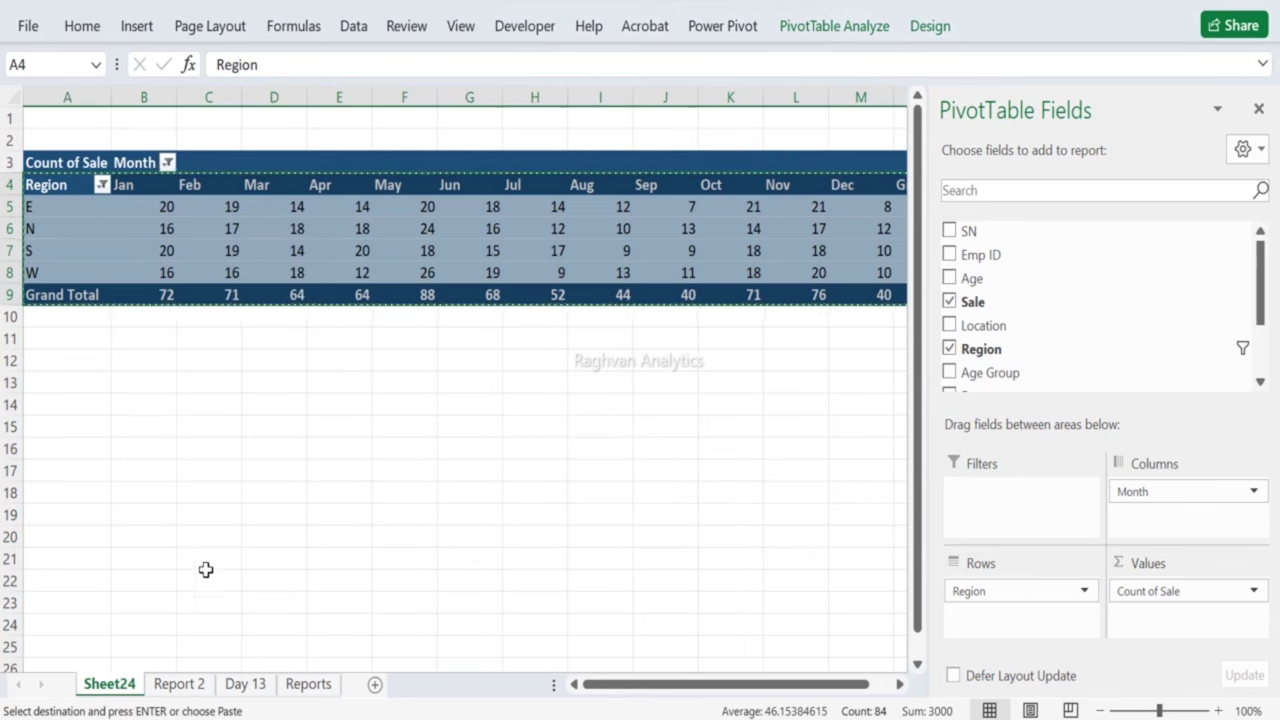
{"action": "left_click", "coordinate": [180, 684]}
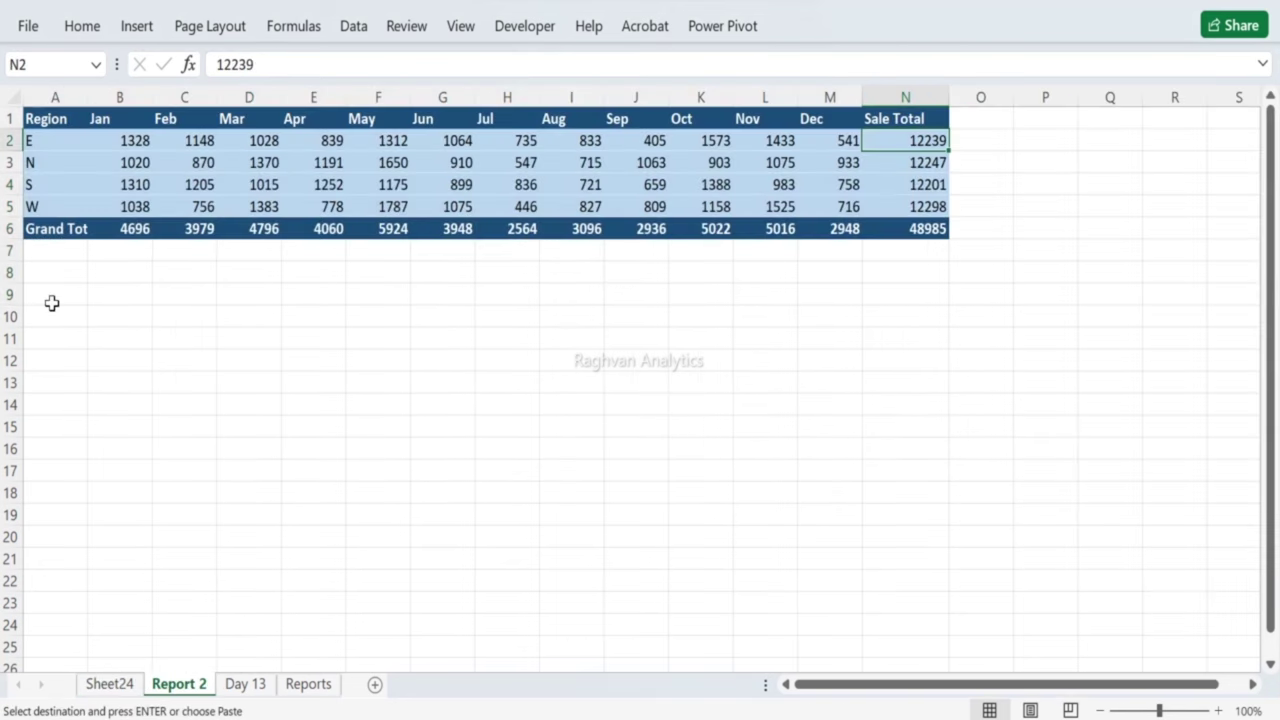
{"action": "left_click", "coordinate": [50, 278]}
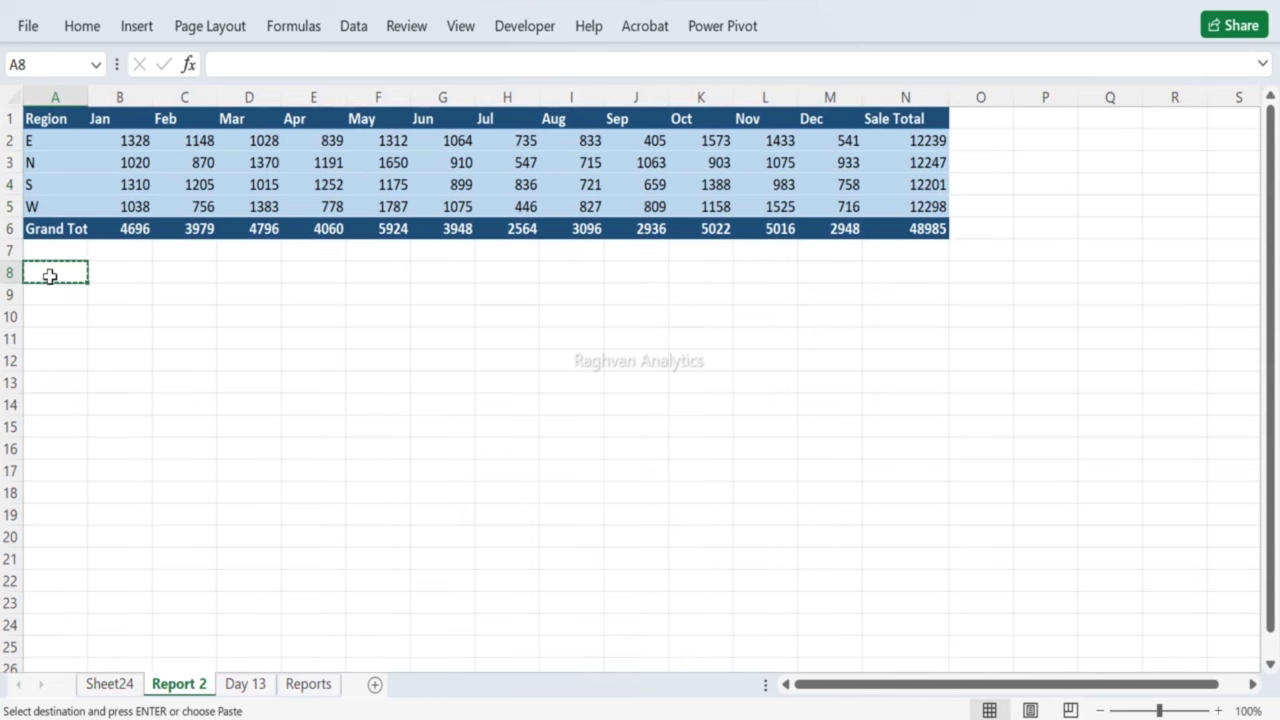
{"action": "left_click", "coordinate": [112, 684]}
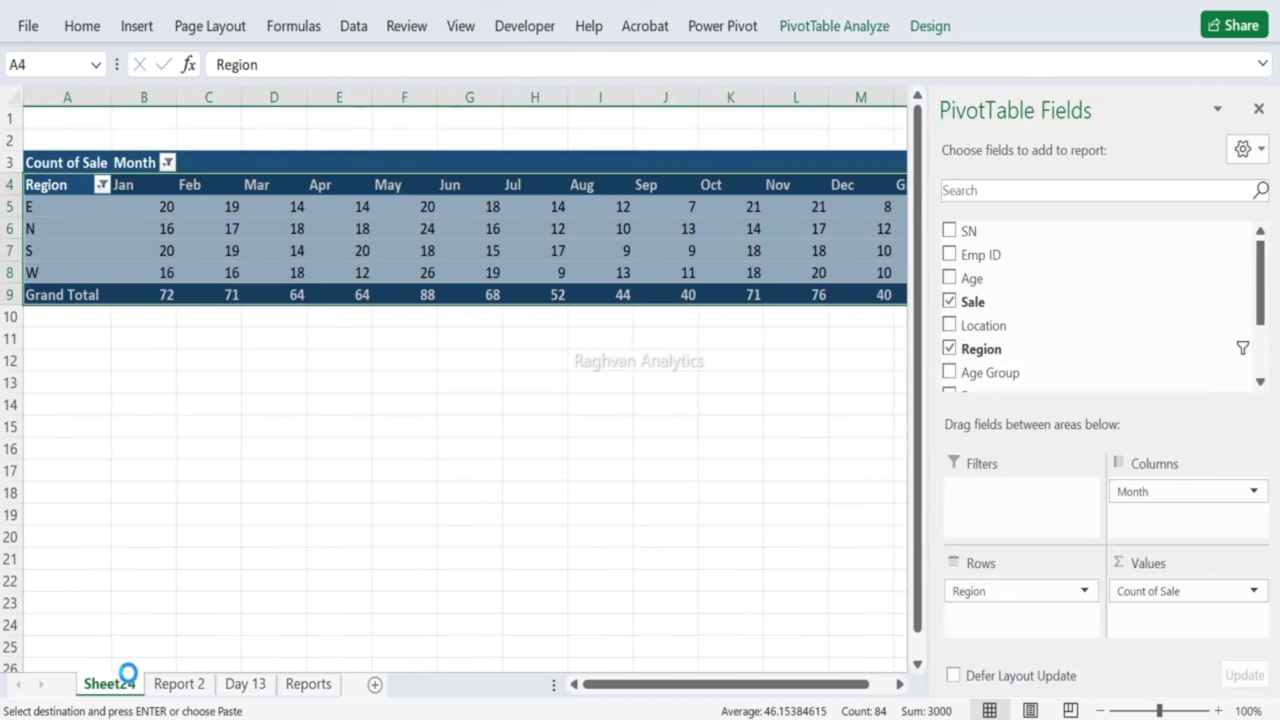
{"action": "left_click", "coordinate": [162, 688]}
{"action": "key", "text": "ctrl+v"}
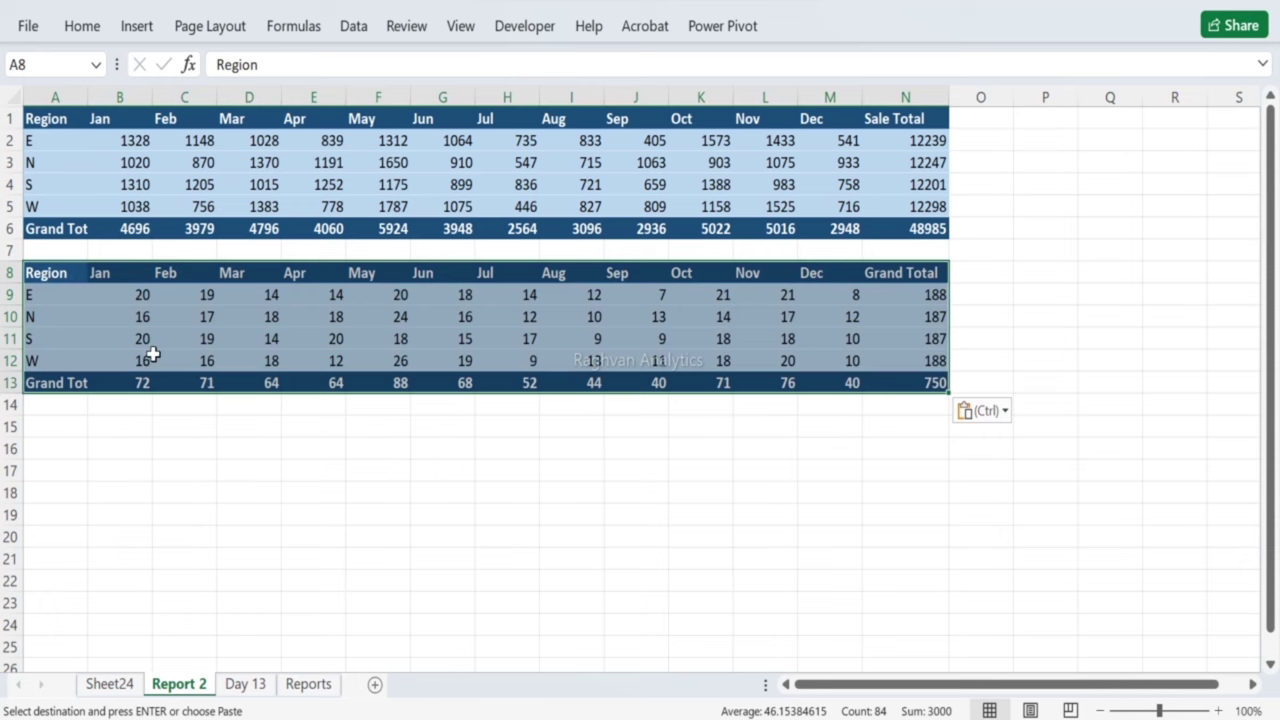
Step: Apply the dark gray Pivot Style Dark 4 to the count pivot
{"action": "left_click", "coordinate": [108, 684]}
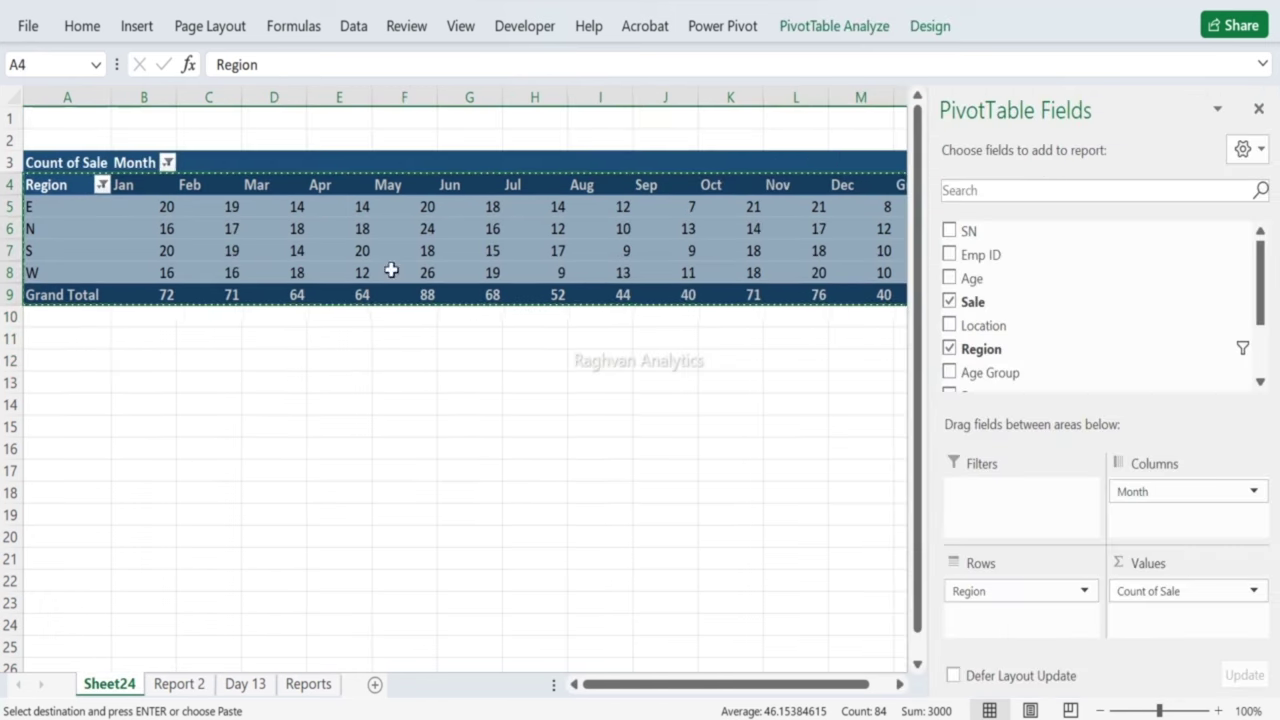
{"action": "left_click", "coordinate": [931, 27]}
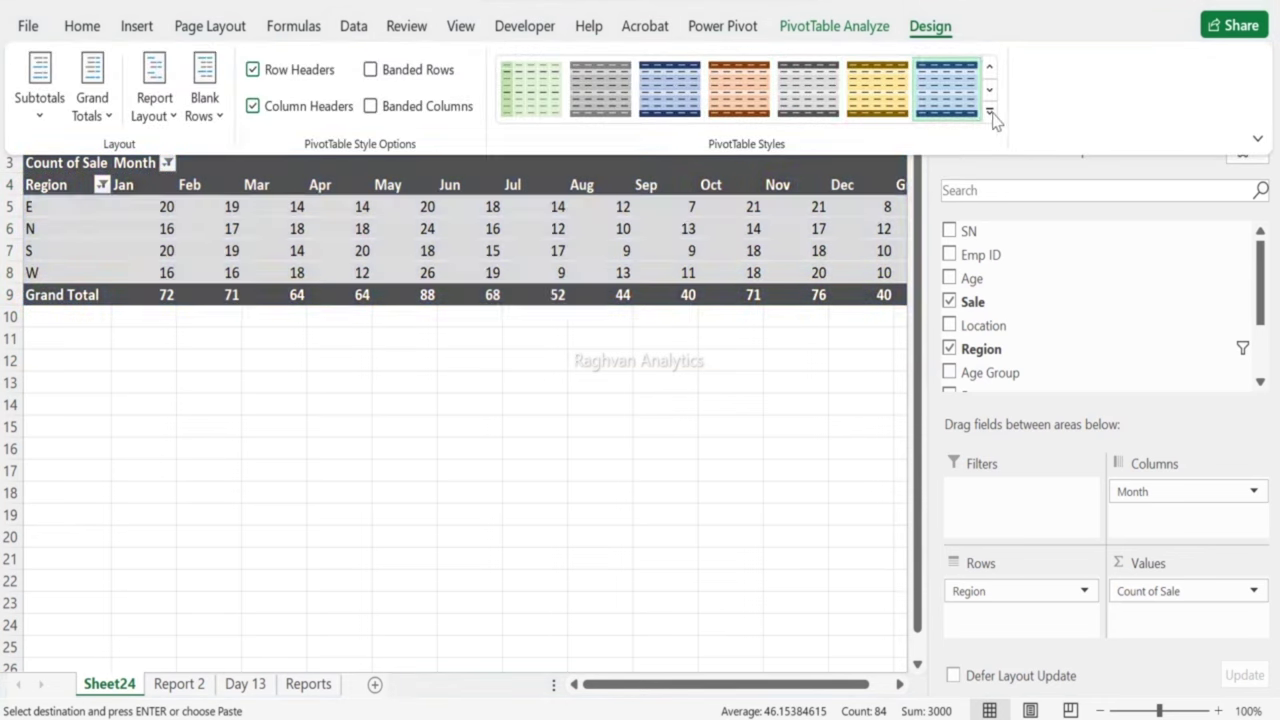
{"action": "left_click", "coordinate": [989, 114]}
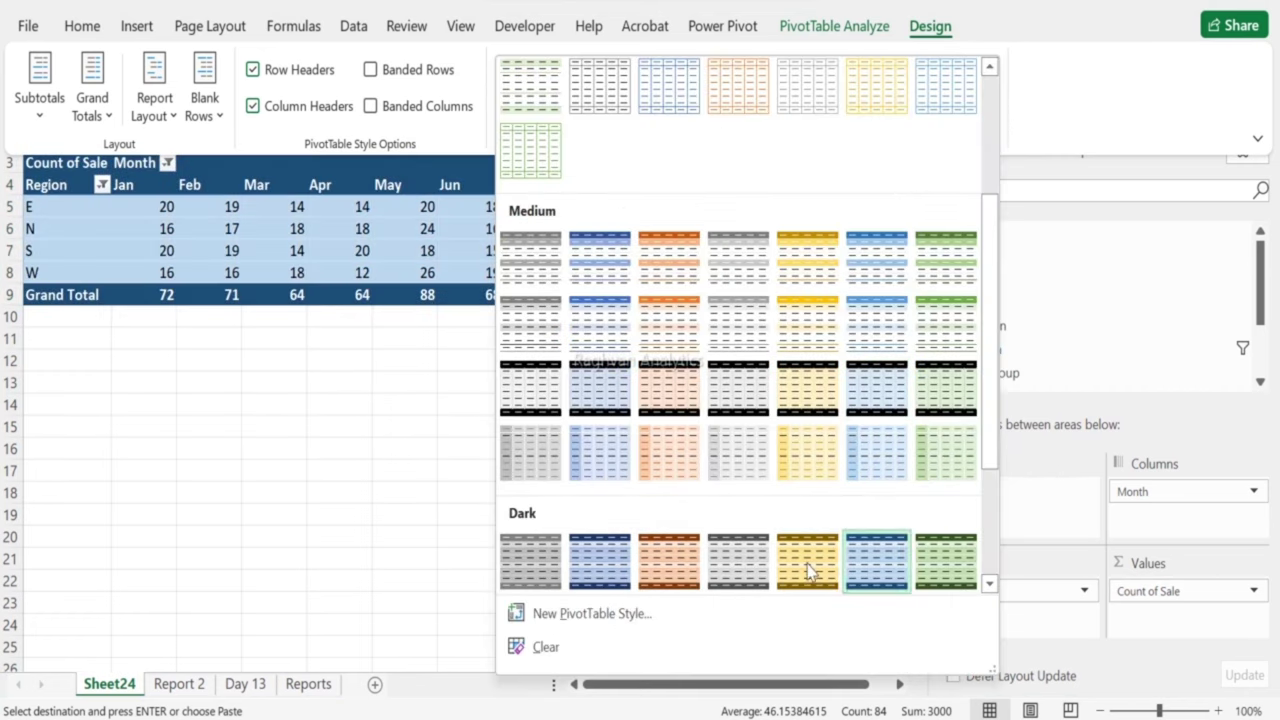
{"action": "left_click", "coordinate": [727, 572]}
Step: Paste the styled count pivot into Report 2 at A8
{"action": "key", "text": "ctrl+c"}
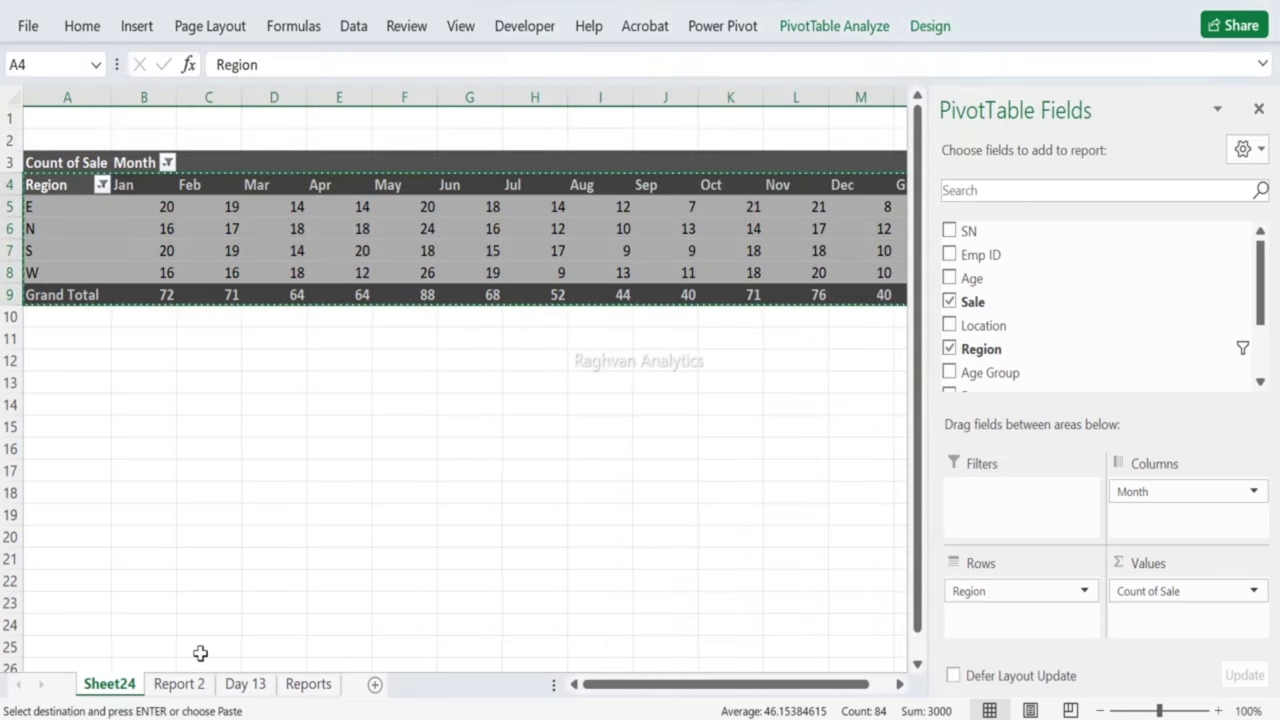
{"action": "left_click", "coordinate": [190, 683]}
{"action": "key", "text": "ctrl+v"}
{"action": "left_click", "coordinate": [67, 277]}
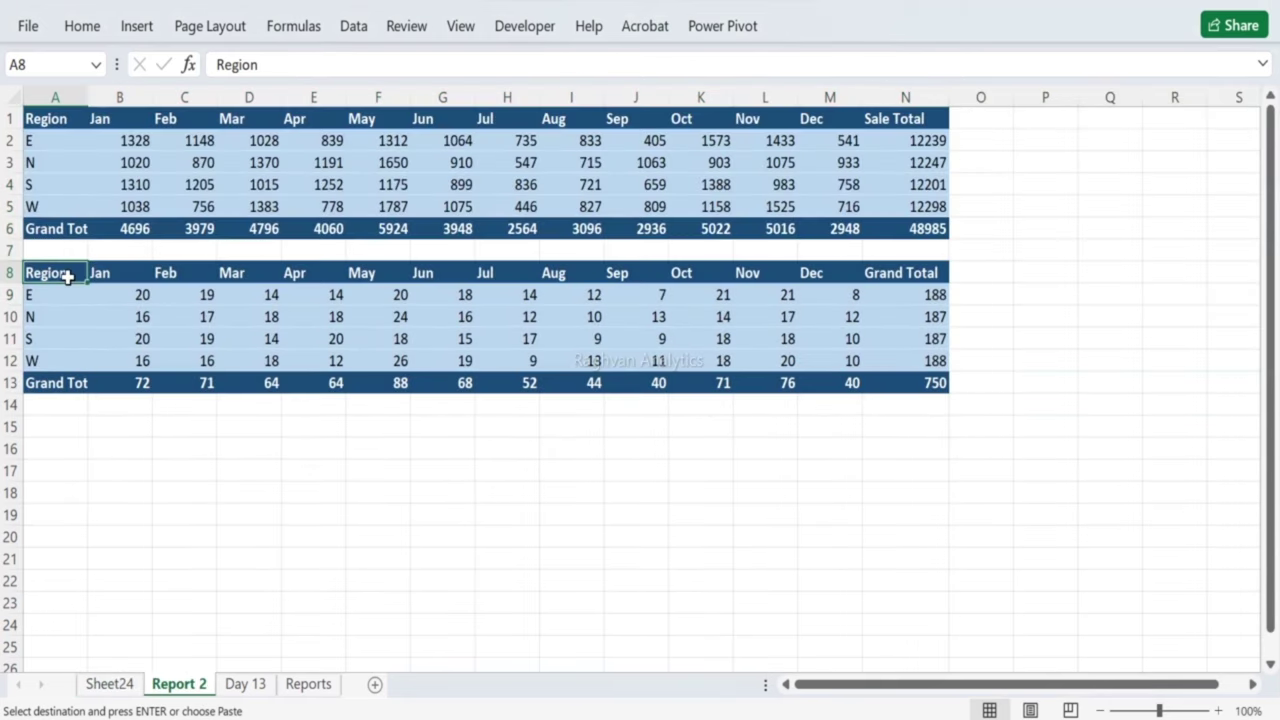
{"action": "key", "text": "ctrl+v"}
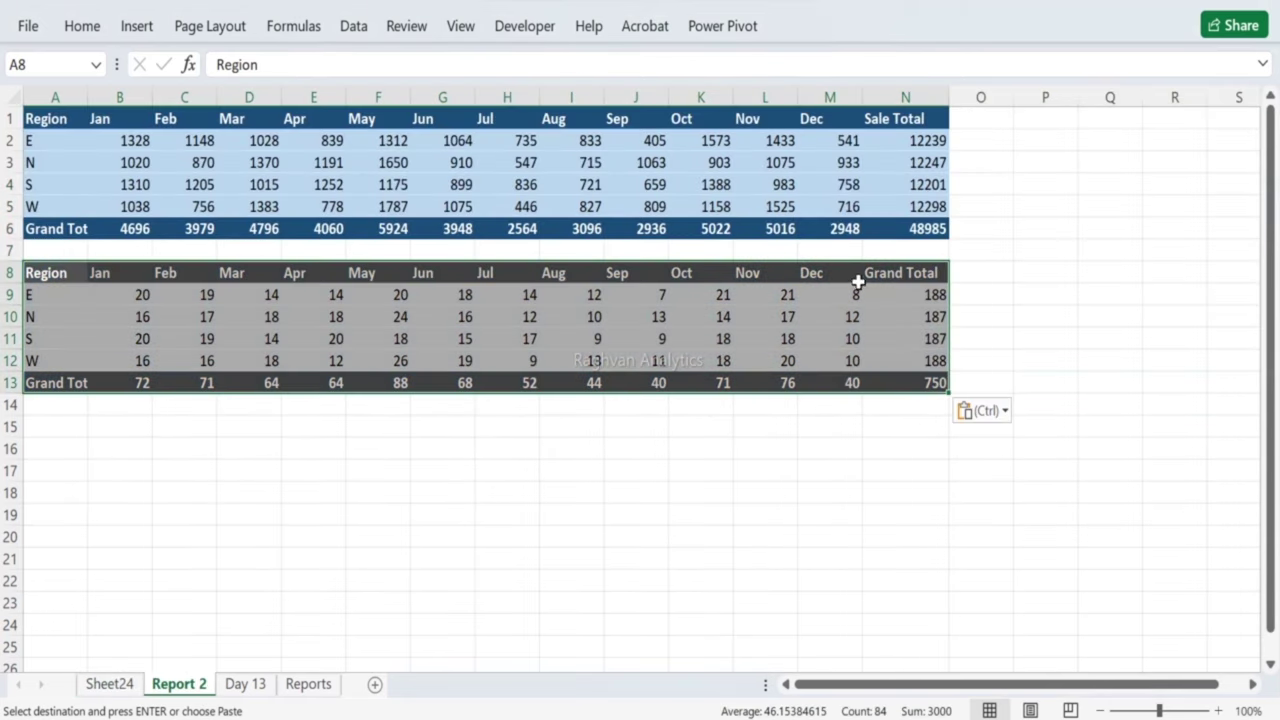
Step: Rename the N8 heading from Grand Total to Count Total
{"action": "double_click", "coordinate": [895, 272]}
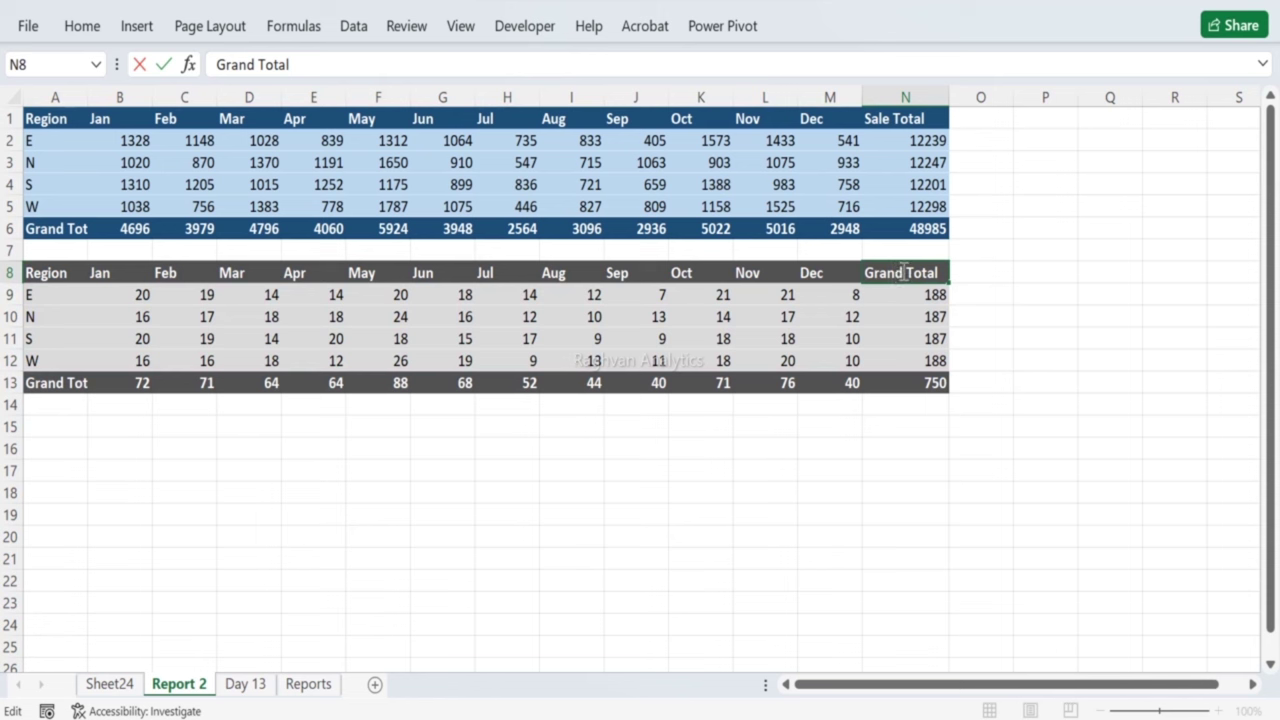
{"action": "left_click_drag", "start_coordinate": [903, 272], "coordinate": [786, 268]}
{"action": "type", "text": "Count"}
{"action": "key", "text": "Return"}
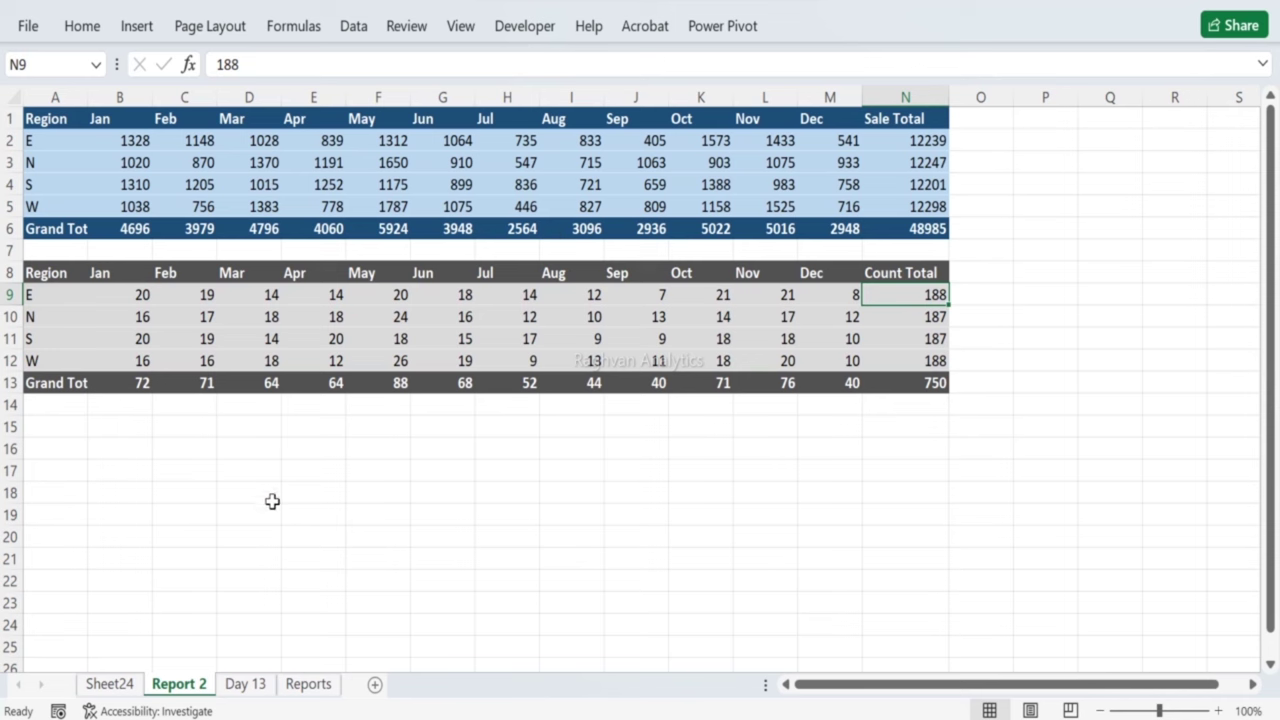
{"action": "left_click", "coordinate": [110, 683]}
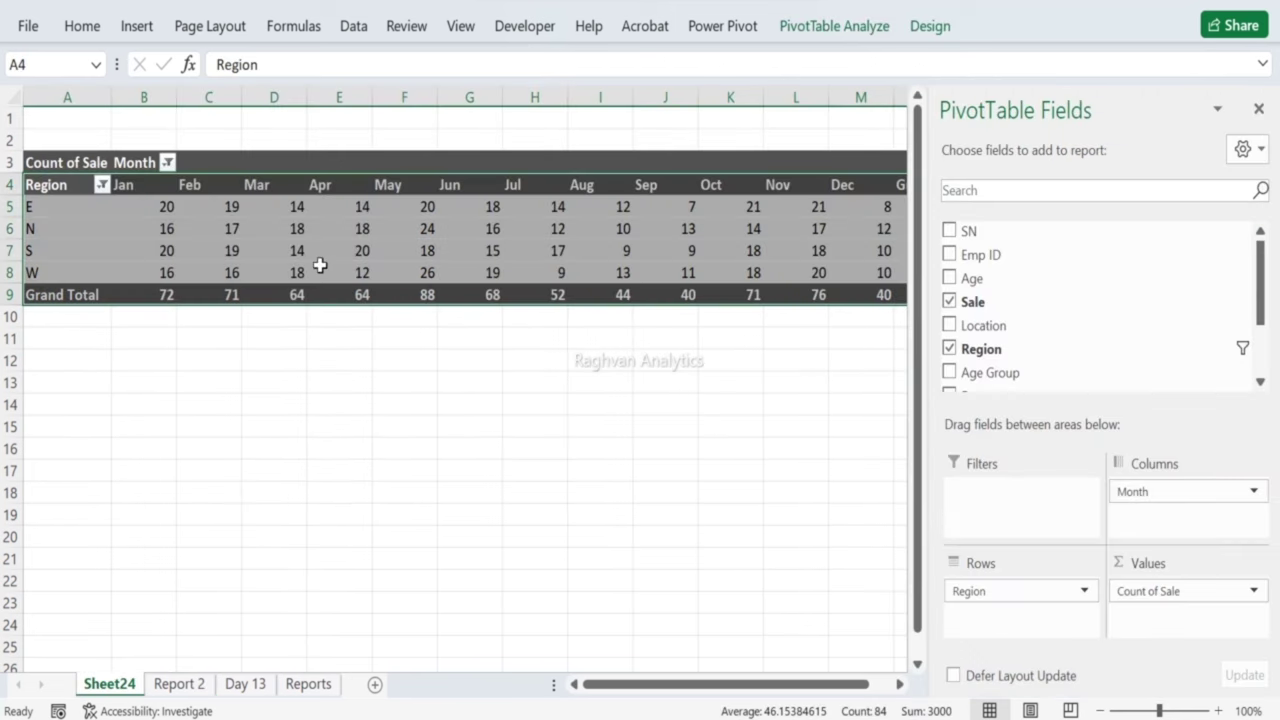
{"action": "mouse_move", "coordinate": [320, 265]}
{"action": "scroll", "coordinate": [997, 345], "scroll_direction": "down", "scroll_amount": 1}
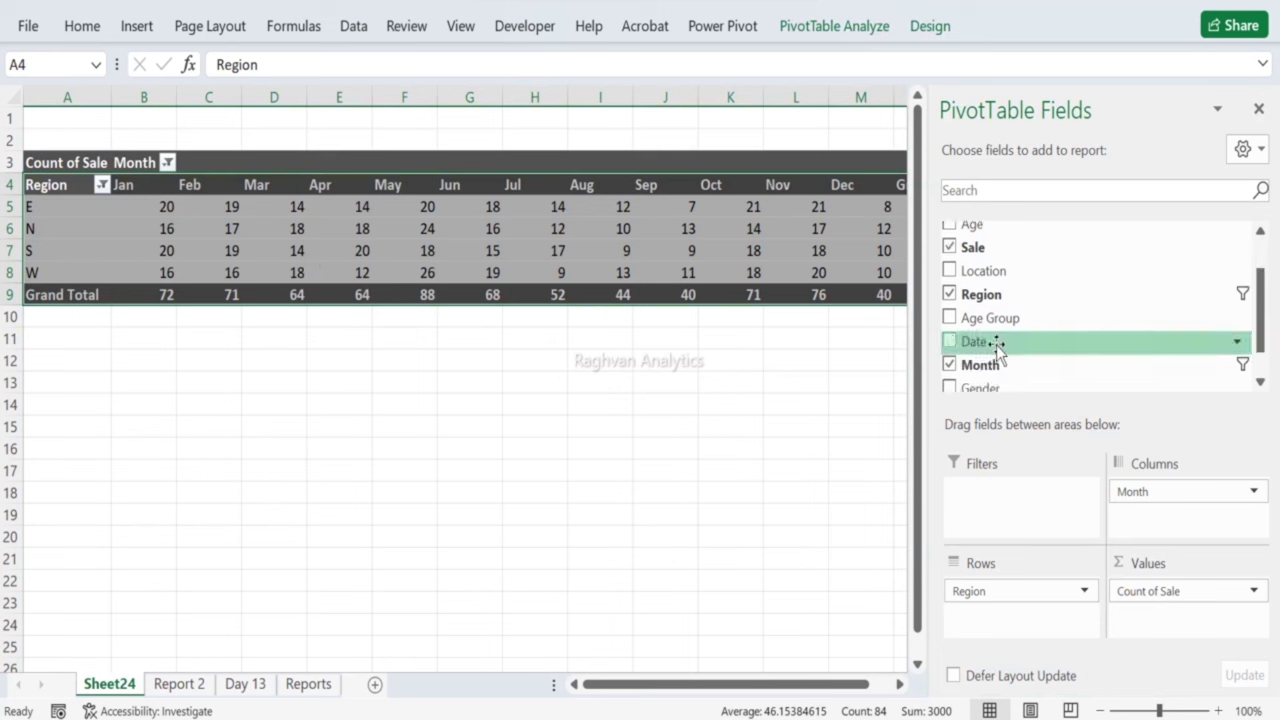
{"action": "scroll", "coordinate": [997, 350], "scroll_direction": "down", "scroll_amount": 1}
{"action": "scroll", "coordinate": [997, 348], "scroll_direction": "up", "scroll_amount": 2}
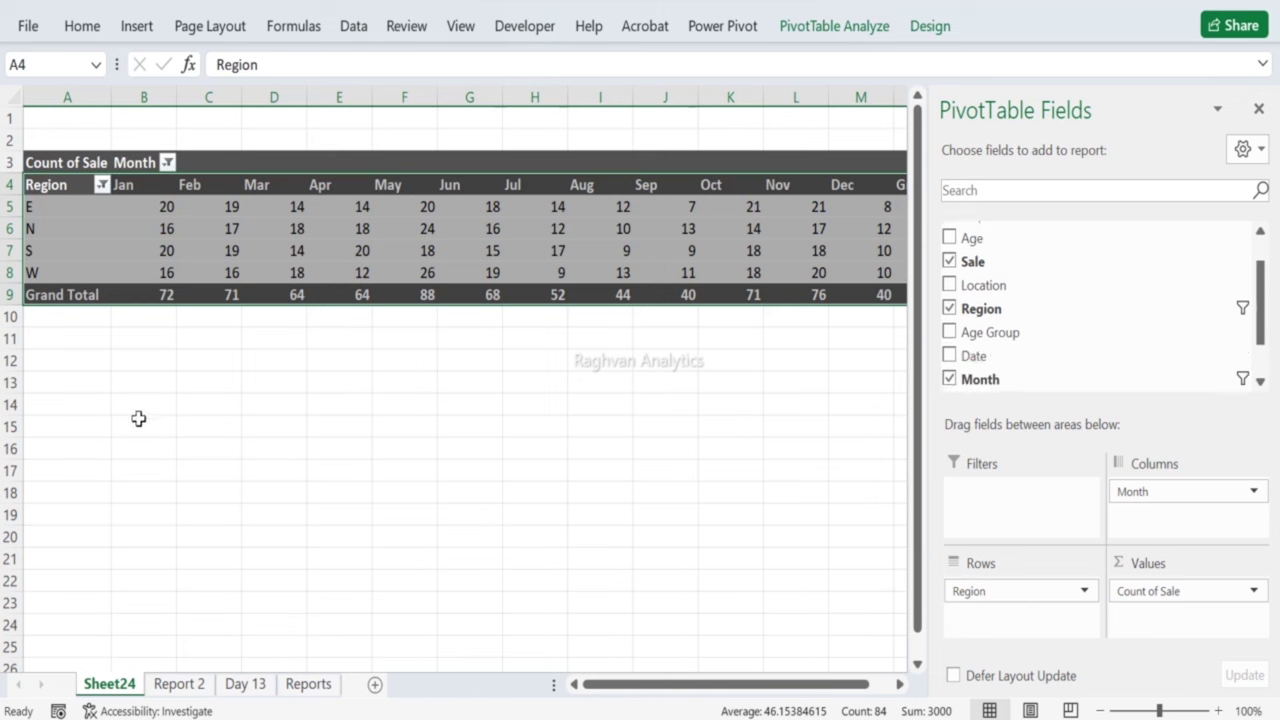
{"action": "left_click", "coordinate": [196, 685]}
{"action": "left_click", "coordinate": [238, 688]}
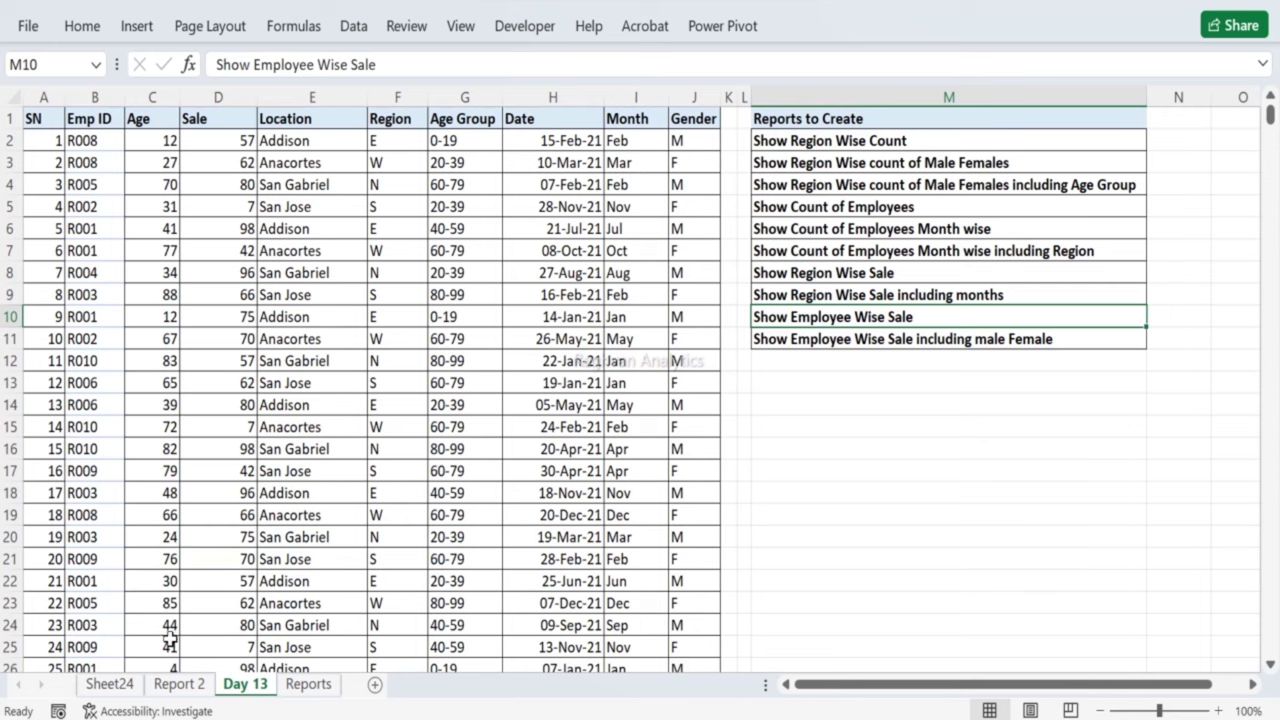
{"action": "left_click", "coordinate": [112, 686]}
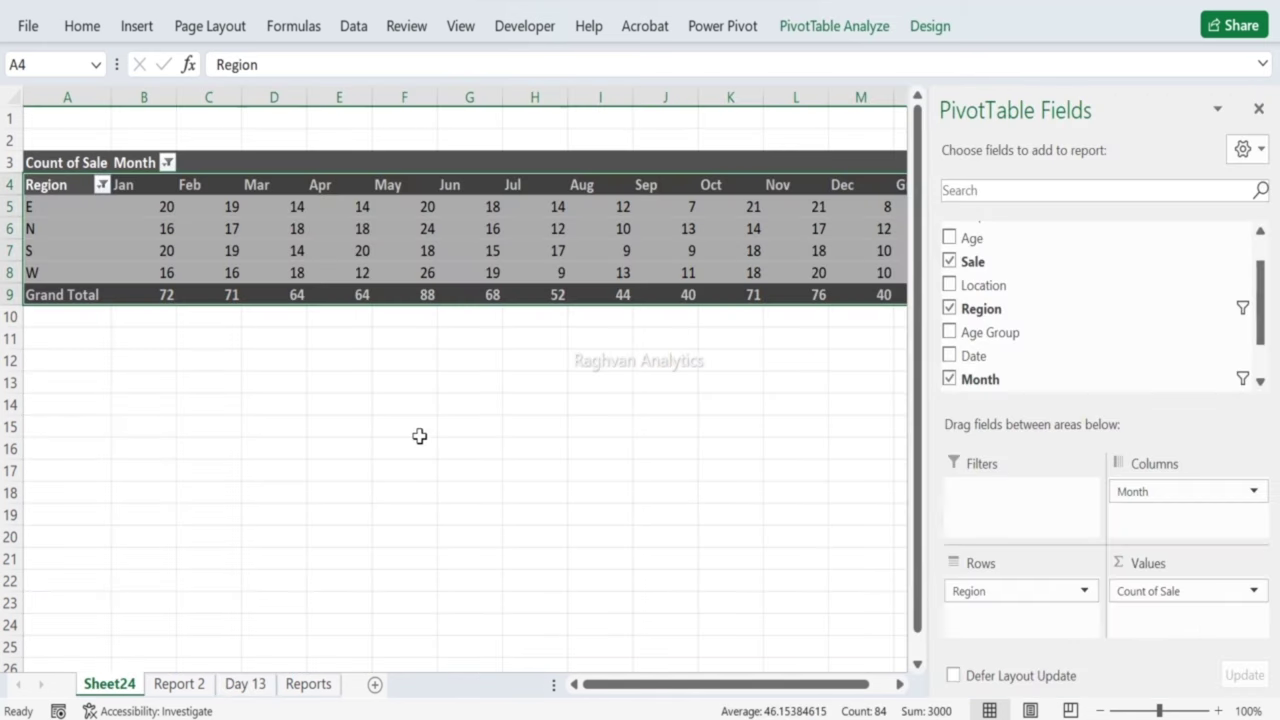
{"action": "scroll", "coordinate": [925, 343], "scroll_direction": "down", "scroll_amount": 1}
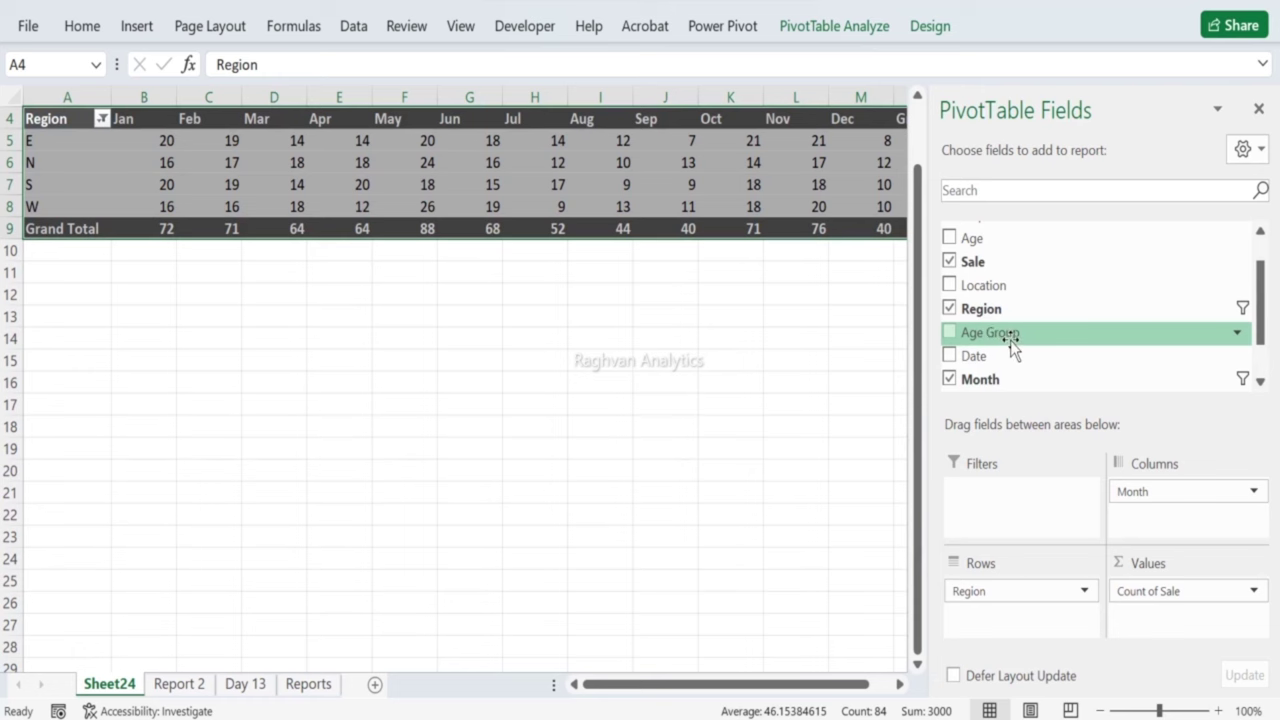
Step: Break each region down by Age Group and paste the pivot into Report 2 at A16
{"action": "left_click_drag", "start_coordinate": [997, 340], "coordinate": [995, 625]}
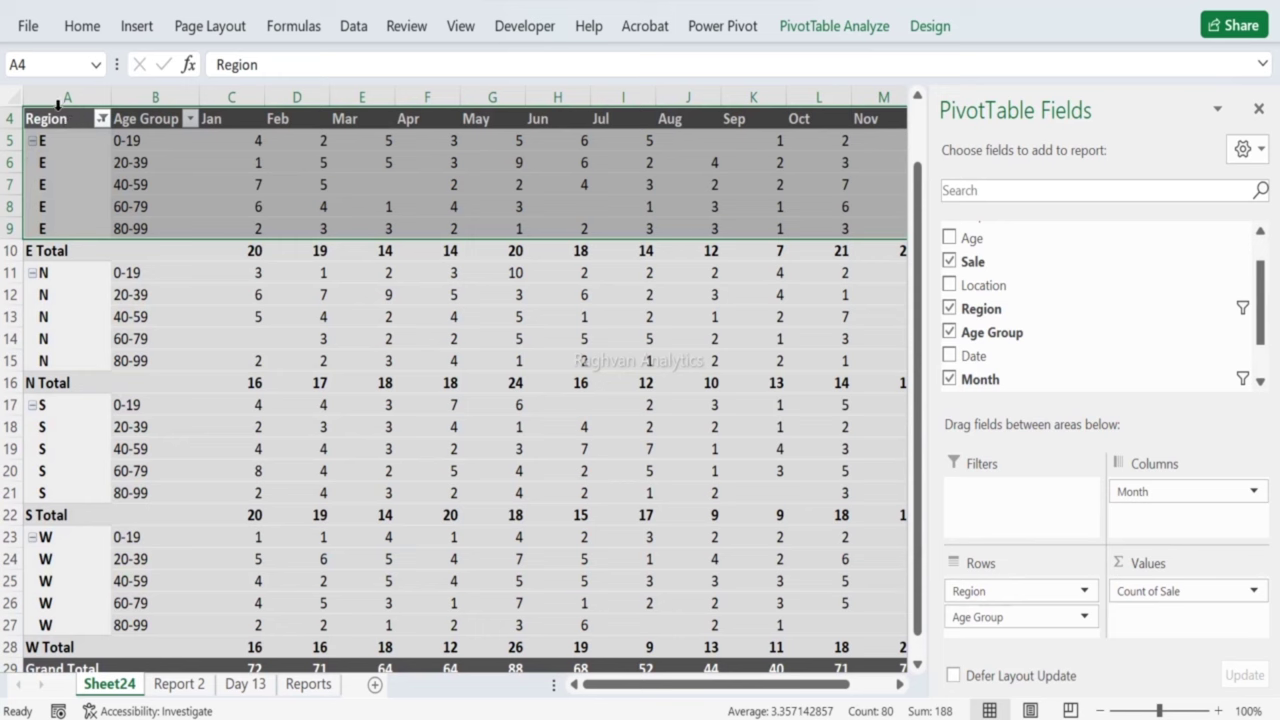
{"action": "left_click_drag", "start_coordinate": [55, 120], "coordinate": [506, 613]}
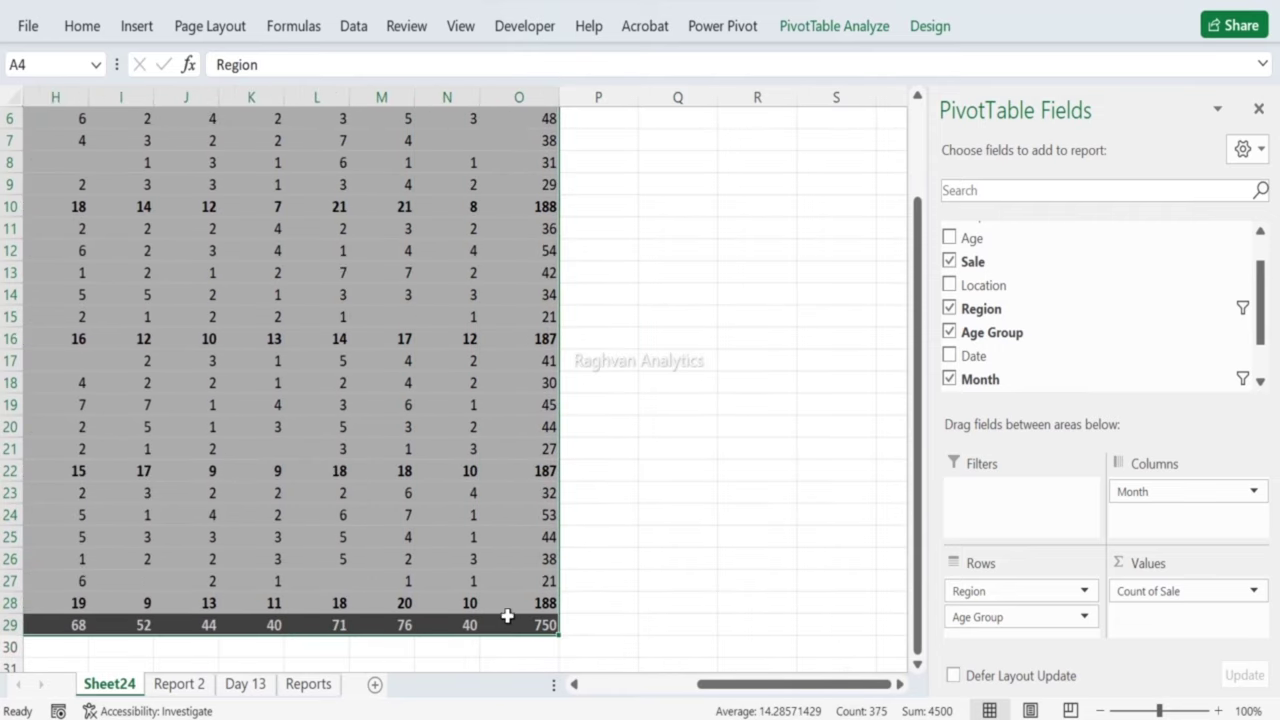
{"action": "key", "text": "ctrl+c"}
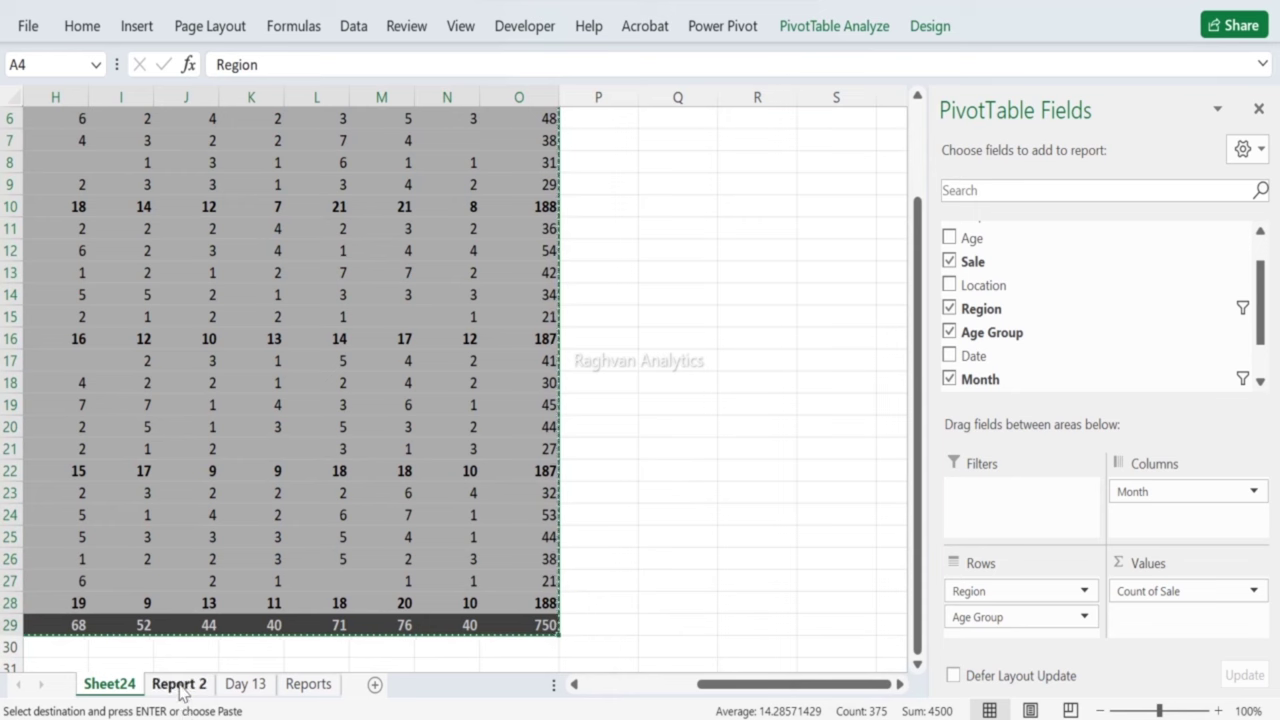
{"action": "left_click", "coordinate": [179, 684]}
{"action": "left_click", "coordinate": [61, 446]}
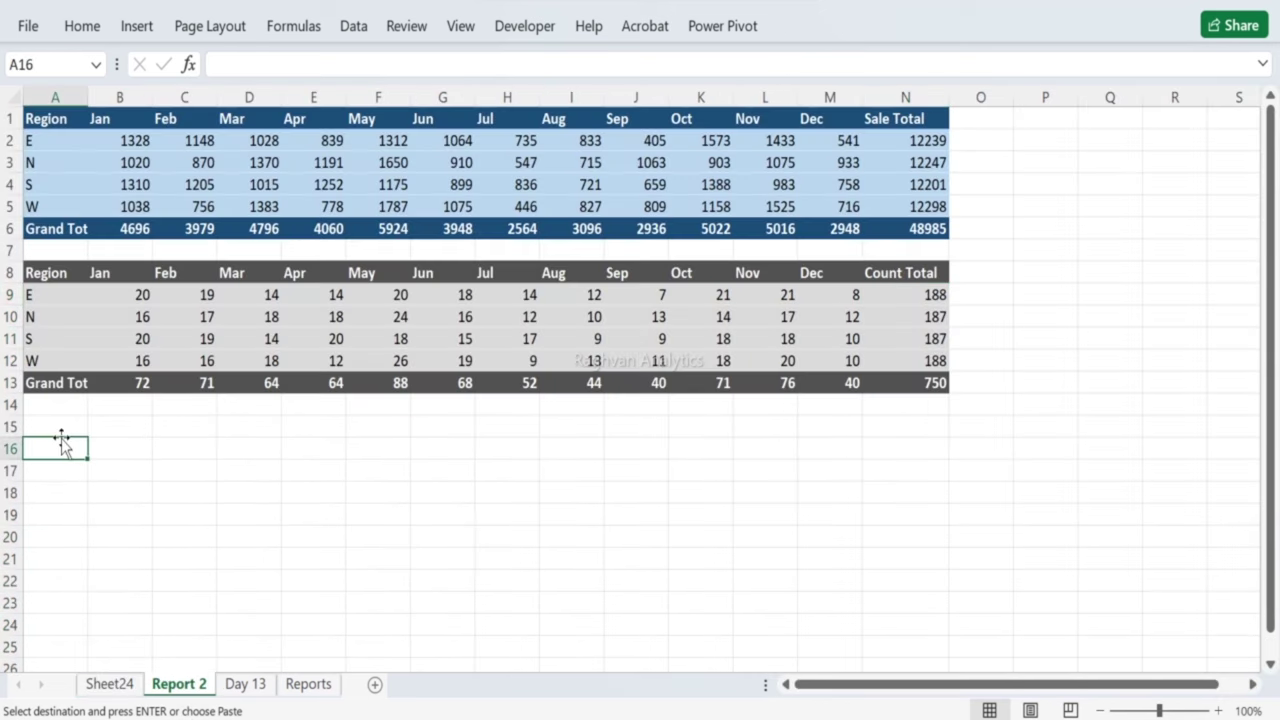
{"action": "key", "text": "ctrl+v"}
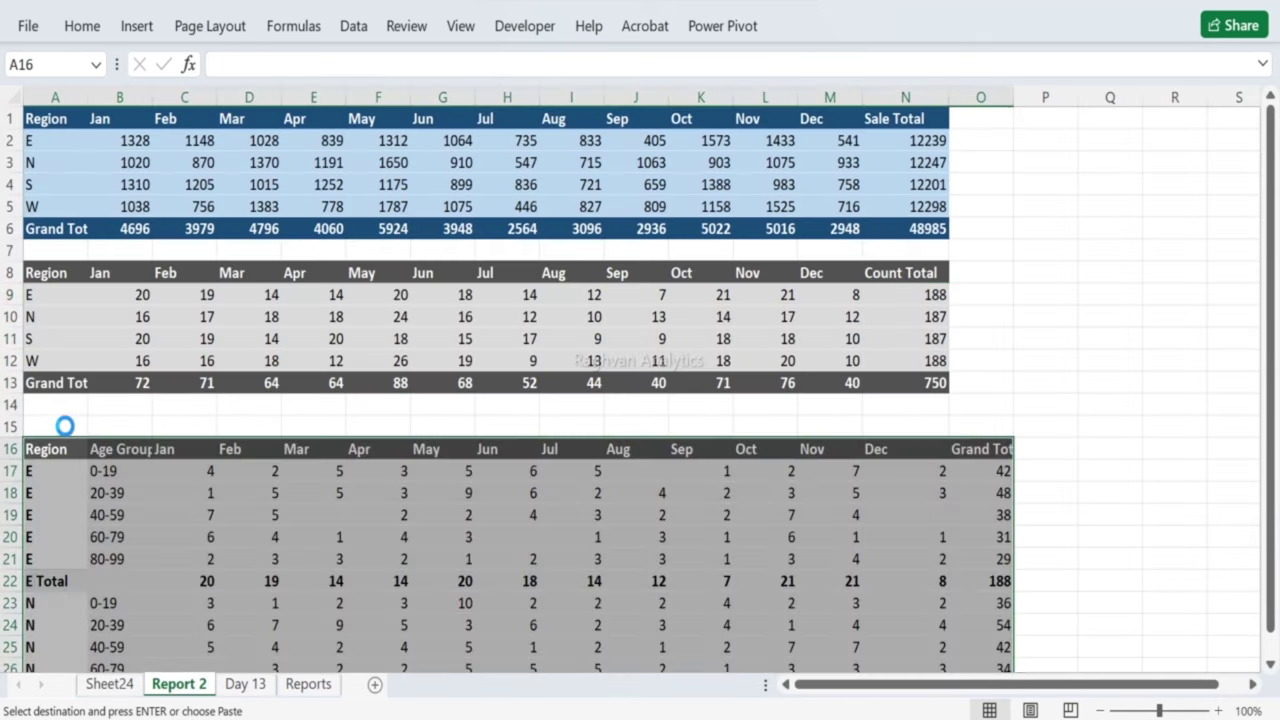
Step: Widen column O and copy the Count Total heading from N8 over O16's Grand Total
{"action": "left_click_drag", "start_coordinate": [1013, 99], "coordinate": [1039, 104]}
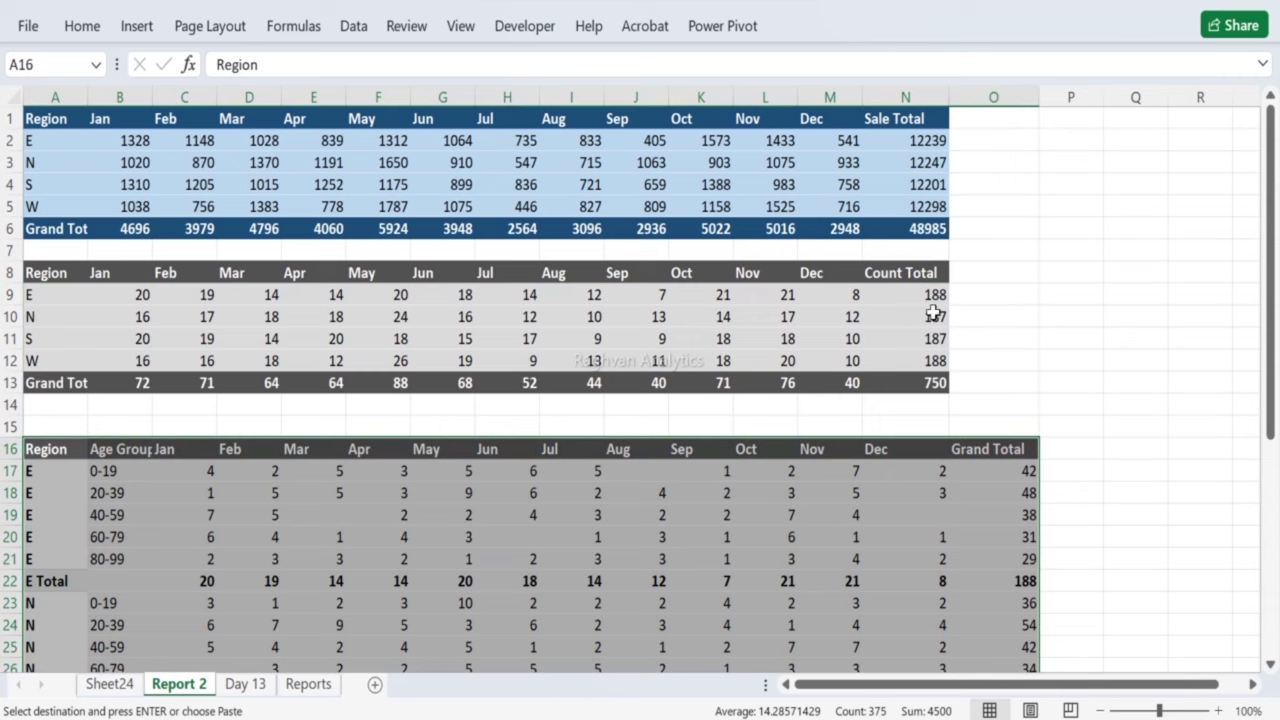
{"action": "left_click", "coordinate": [899, 271]}
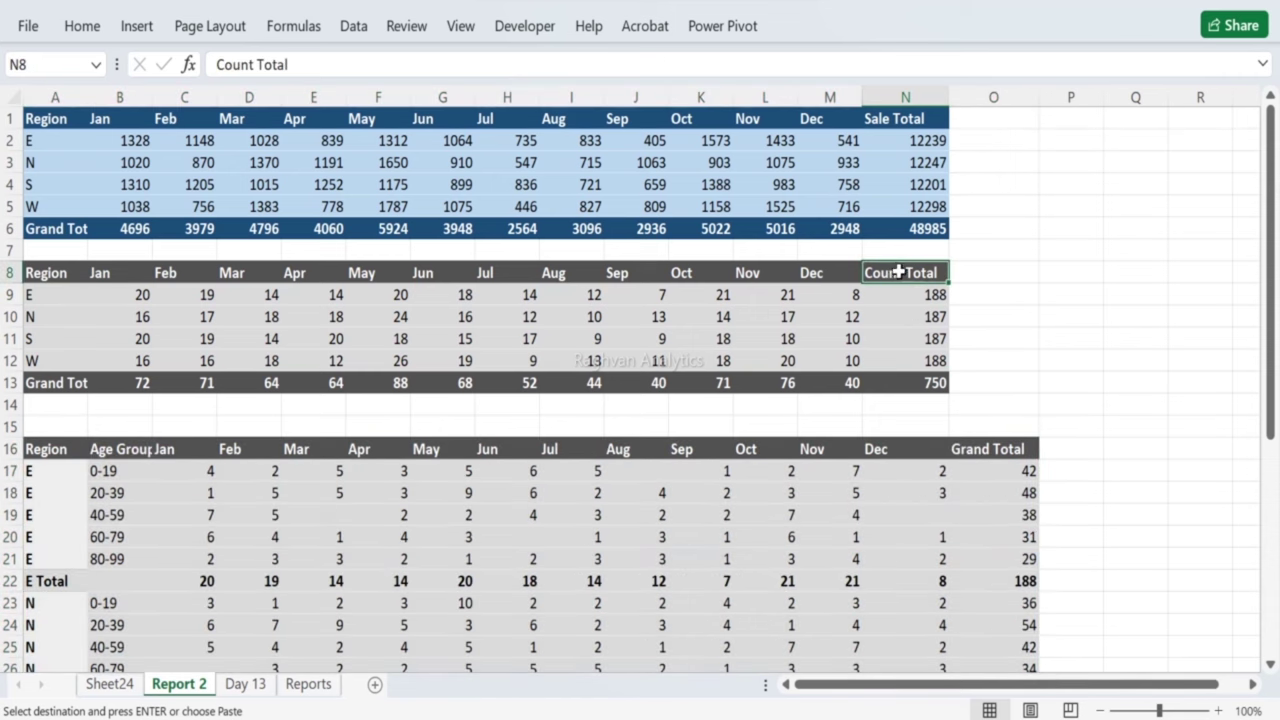
{"action": "left_click", "coordinate": [966, 458]}
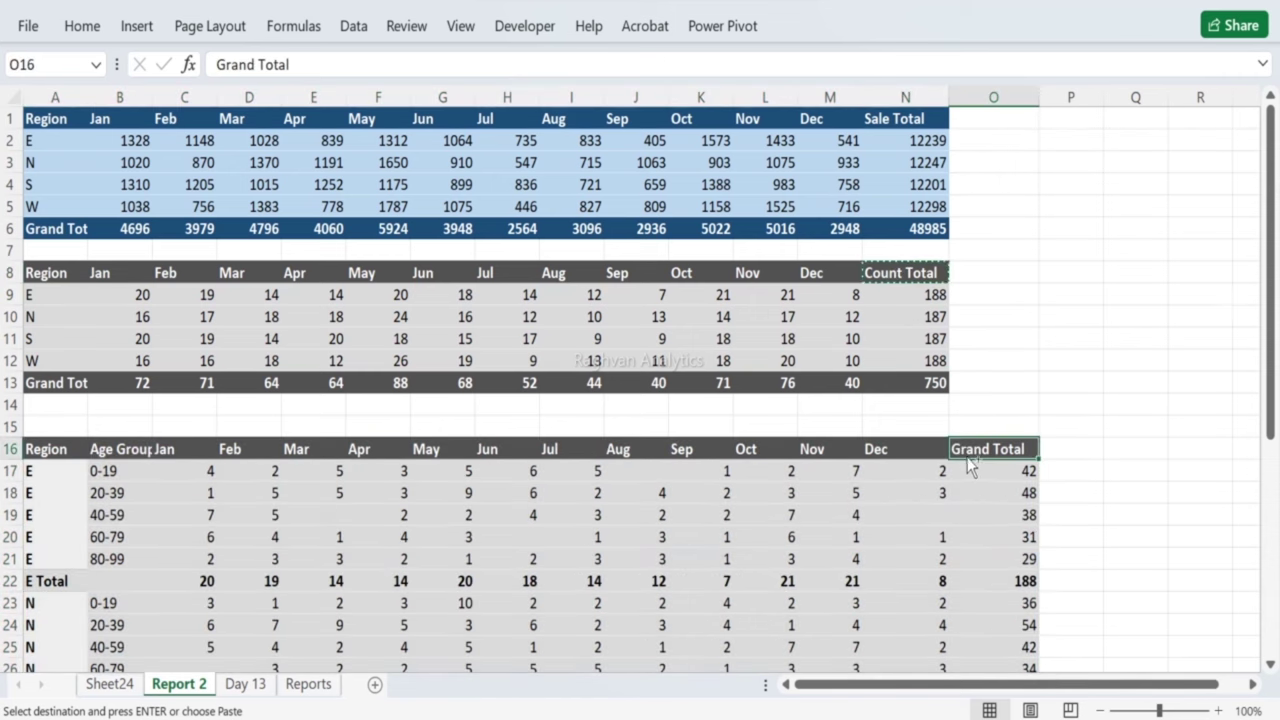
{"action": "key", "text": "Escape"}
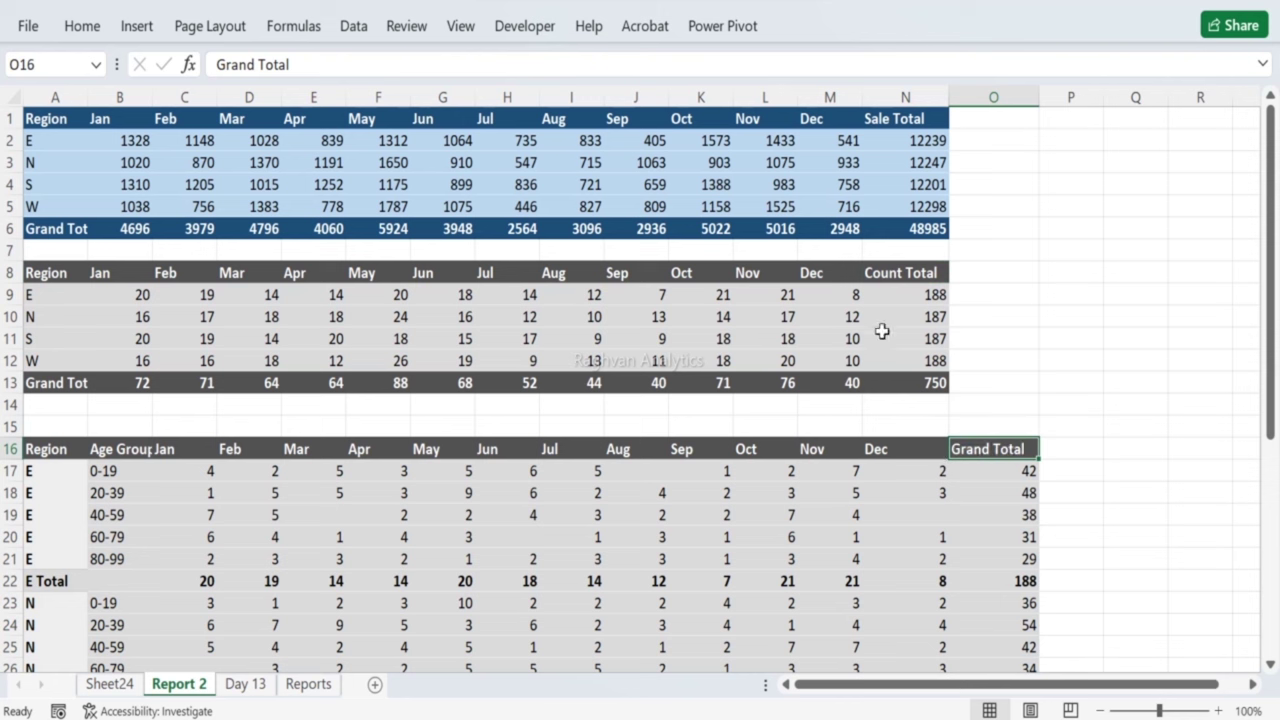
{"action": "left_click", "coordinate": [872, 273]}
{"action": "key", "text": "ctrl+c"}
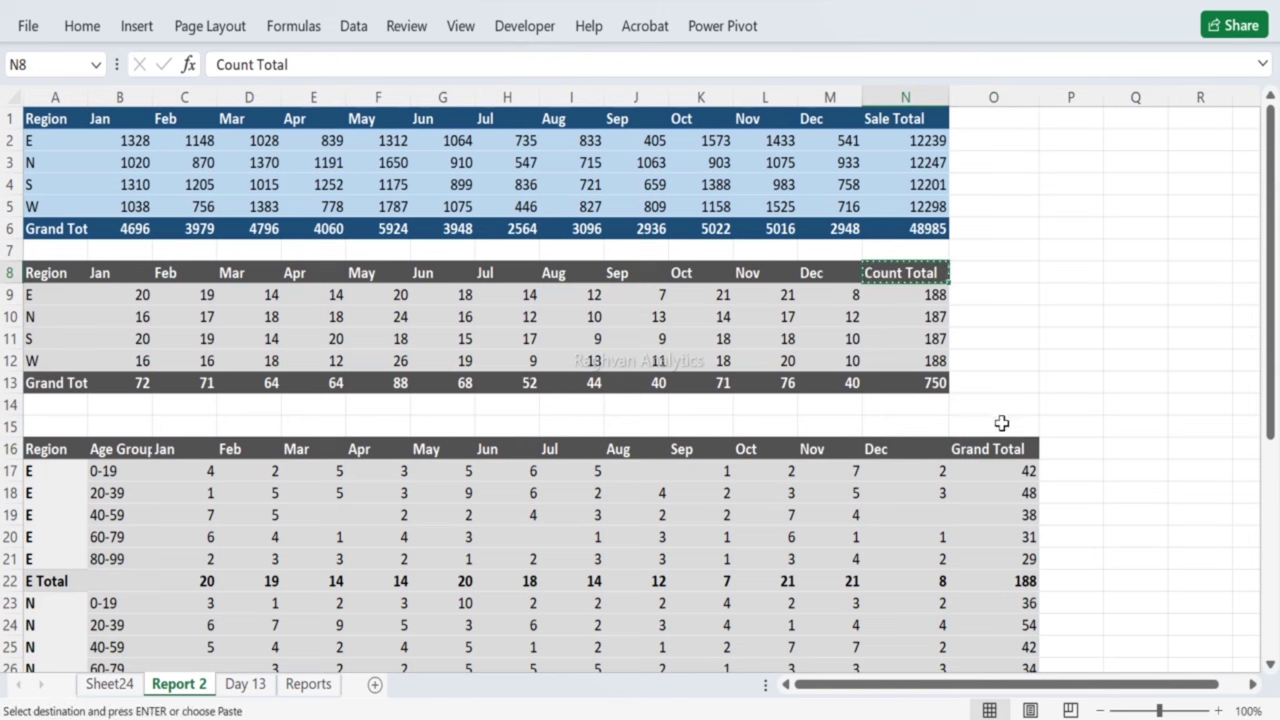
{"action": "left_click", "coordinate": [987, 446]}
{"action": "key", "text": "Escape"}
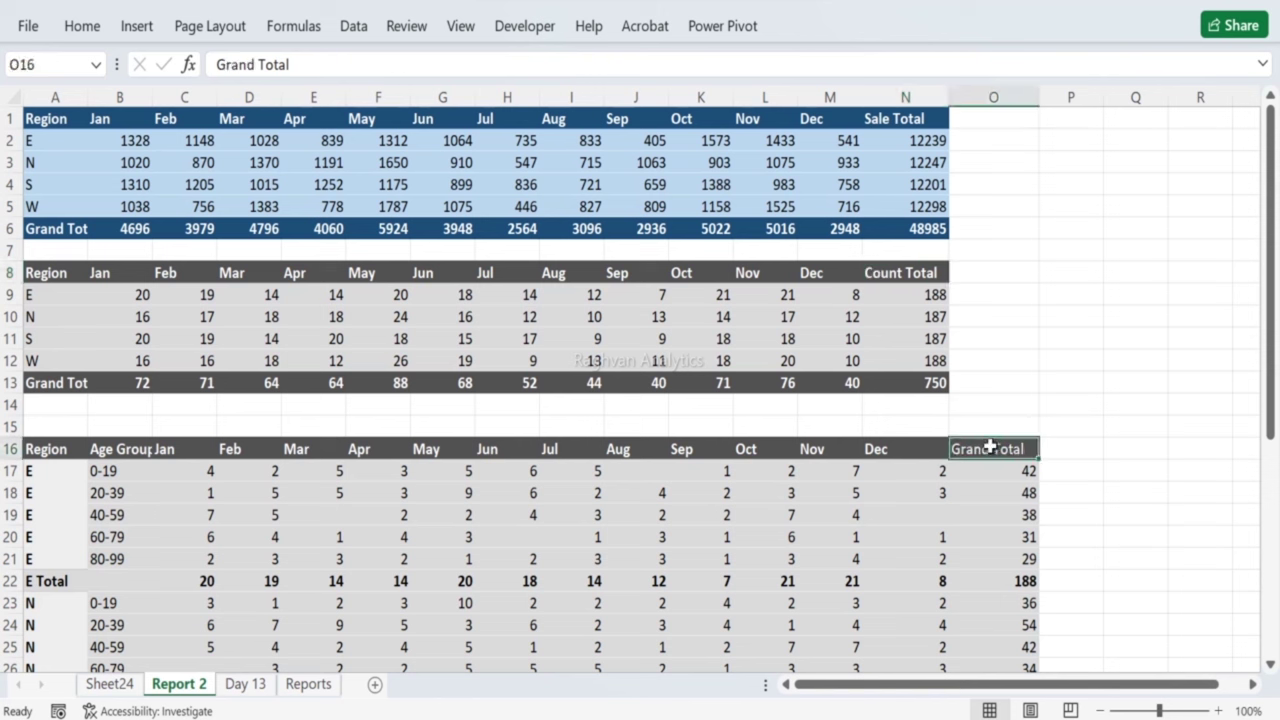
{"action": "left_click", "coordinate": [890, 286]}
{"action": "left_click", "coordinate": [890, 256]}
{"action": "left_click", "coordinate": [890, 272]}
{"action": "key", "text": "ctrl+c"}
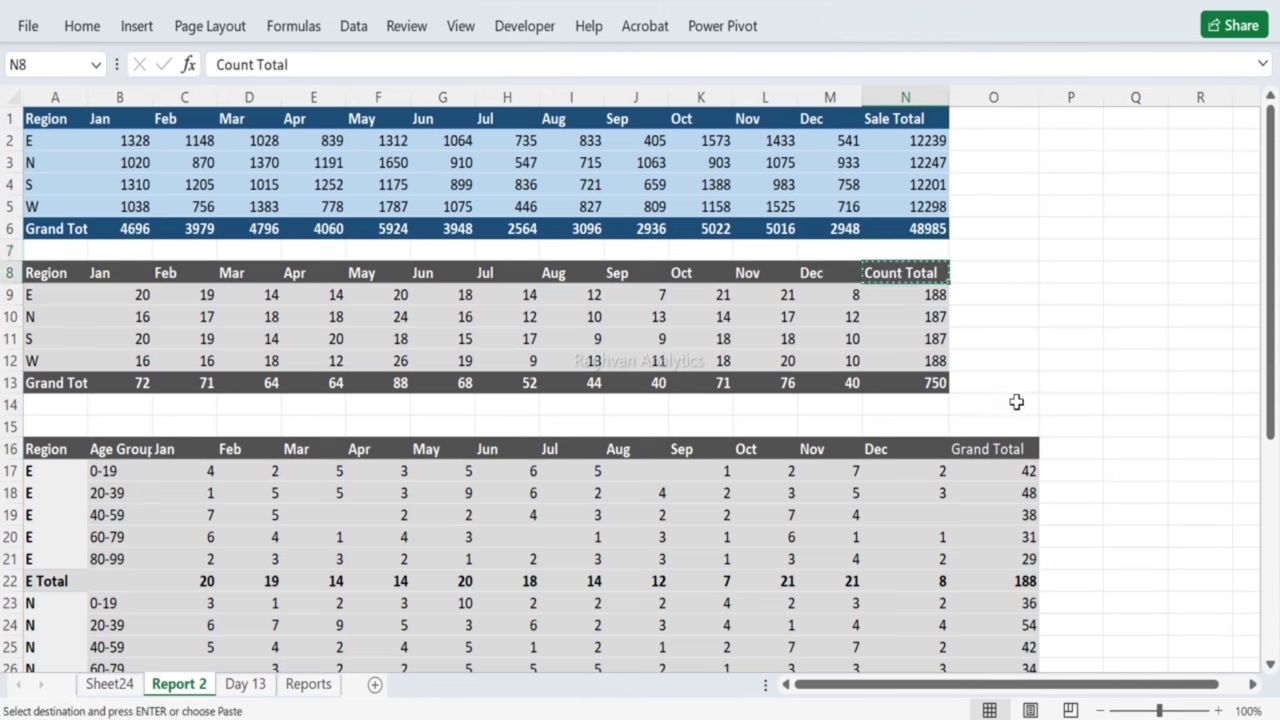
{"action": "left_click", "coordinate": [1000, 468]}
{"action": "left_click", "coordinate": [1001, 448]}
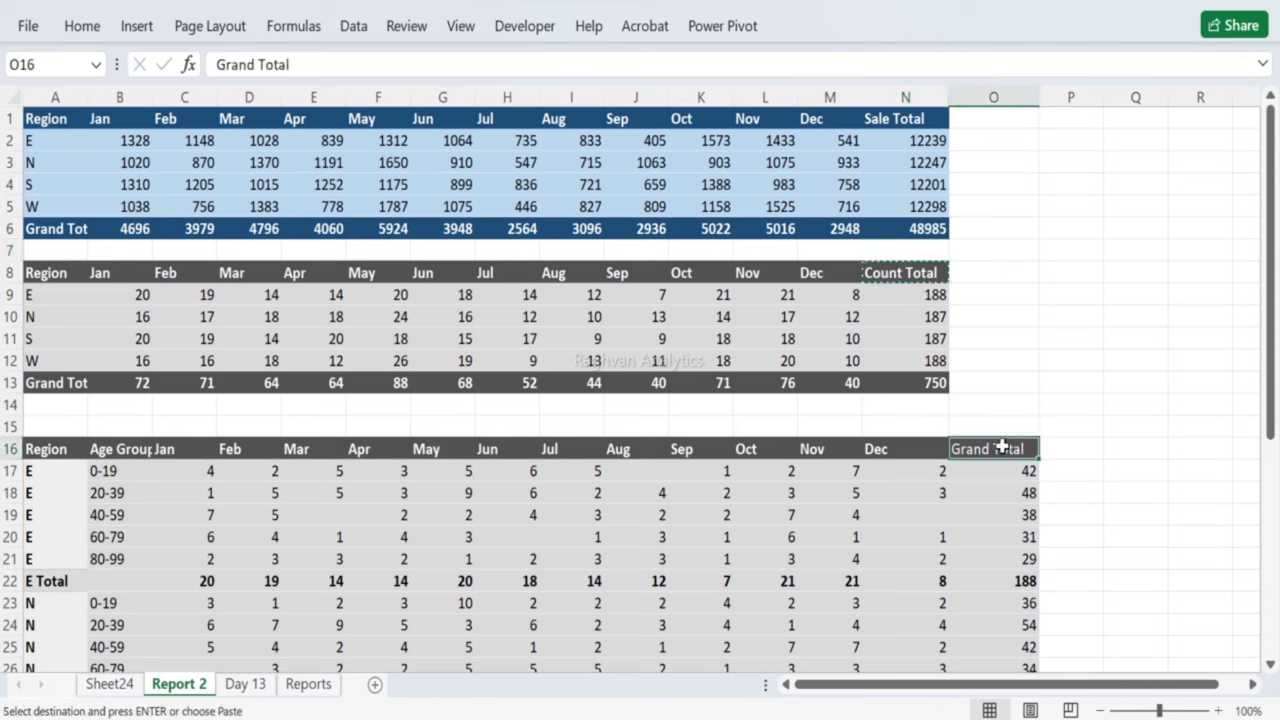
{"action": "key", "text": "ctrl+v"}
{"action": "scroll", "coordinate": [811, 455], "scroll_direction": "down", "scroll_amount": 2}
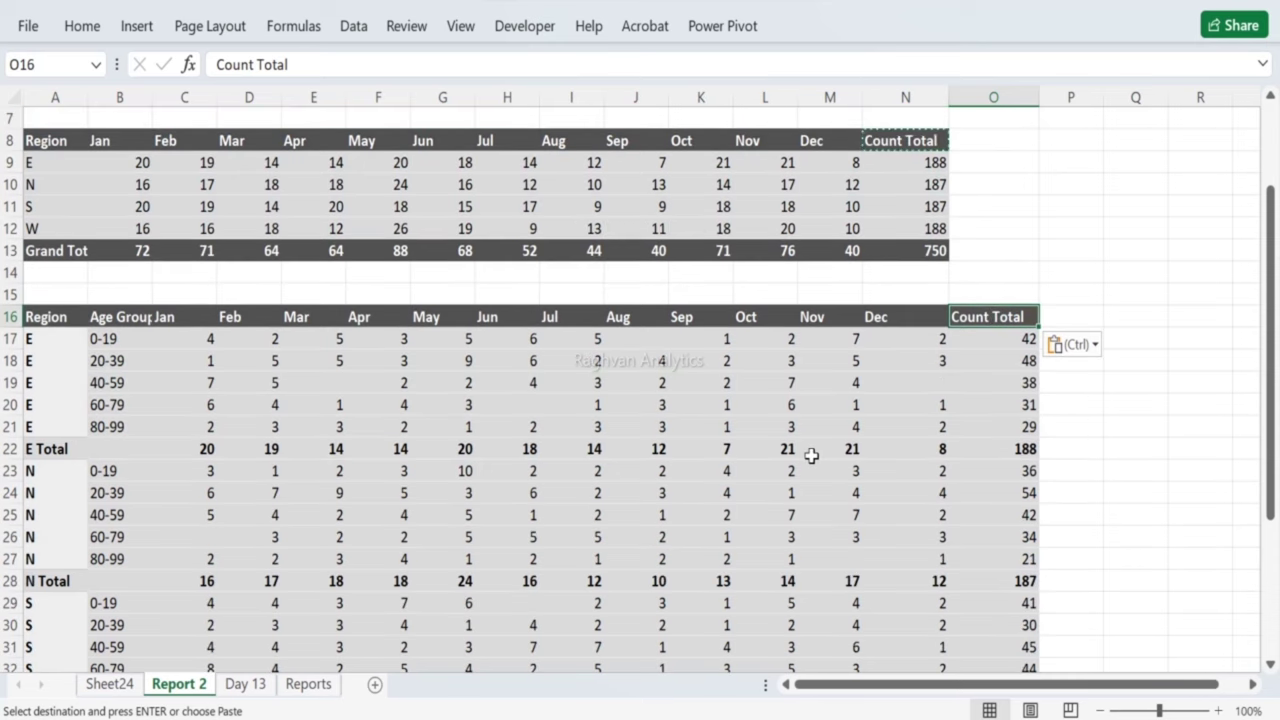
{"action": "scroll", "coordinate": [811, 455], "scroll_direction": "down", "scroll_amount": 7}
{"action": "scroll", "coordinate": [734, 391], "scroll_direction": "up", "scroll_amount": 6}
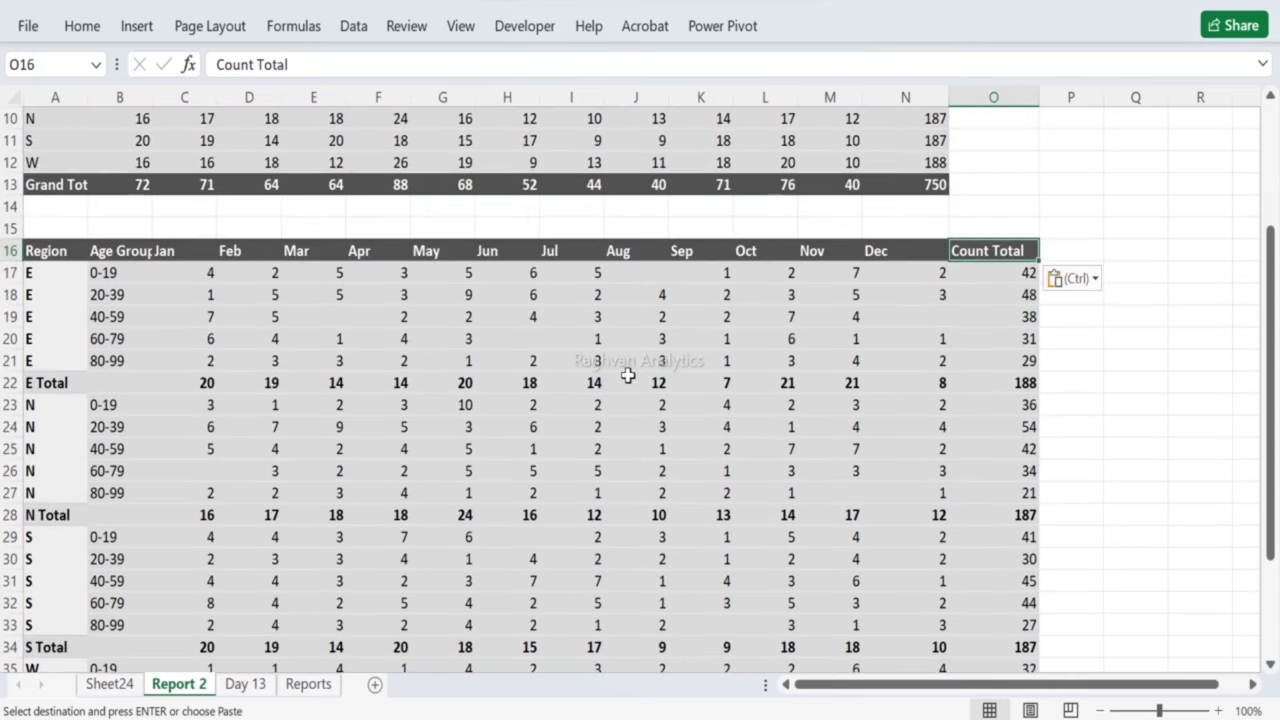
{"action": "scroll", "coordinate": [627, 375], "scroll_direction": "up", "scroll_amount": 3}
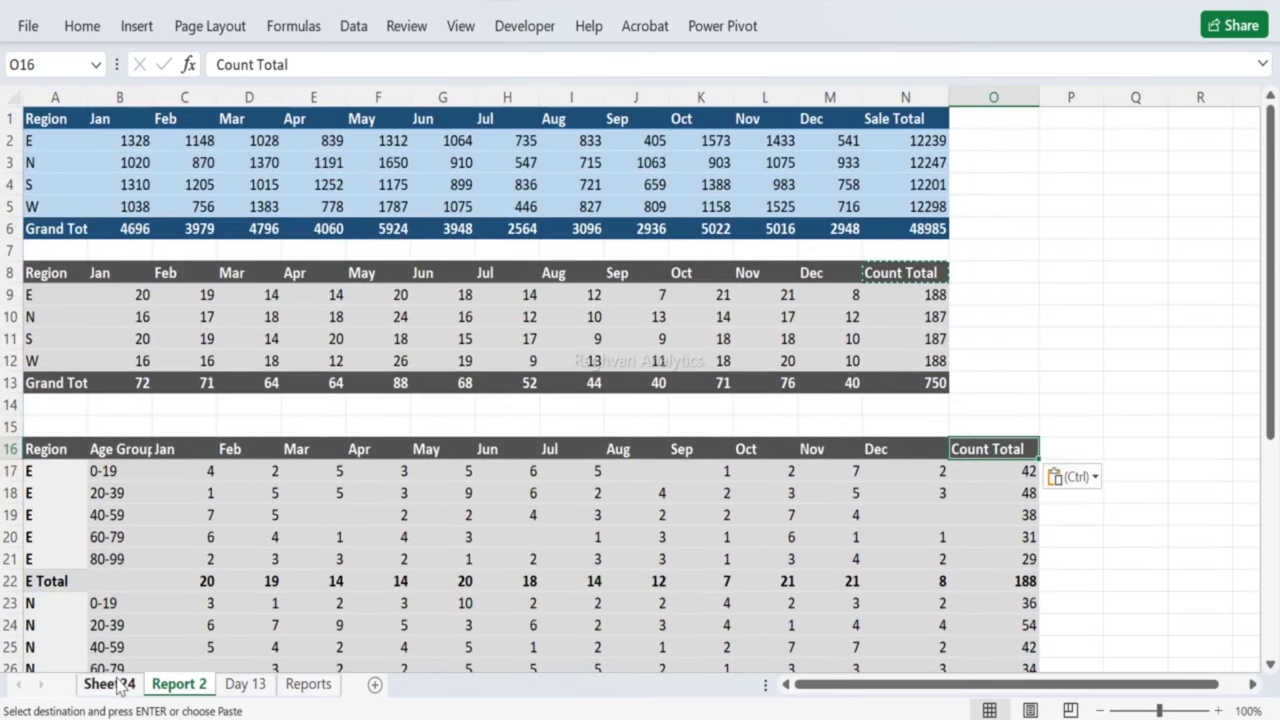
{"action": "left_click", "coordinate": [117, 683]}
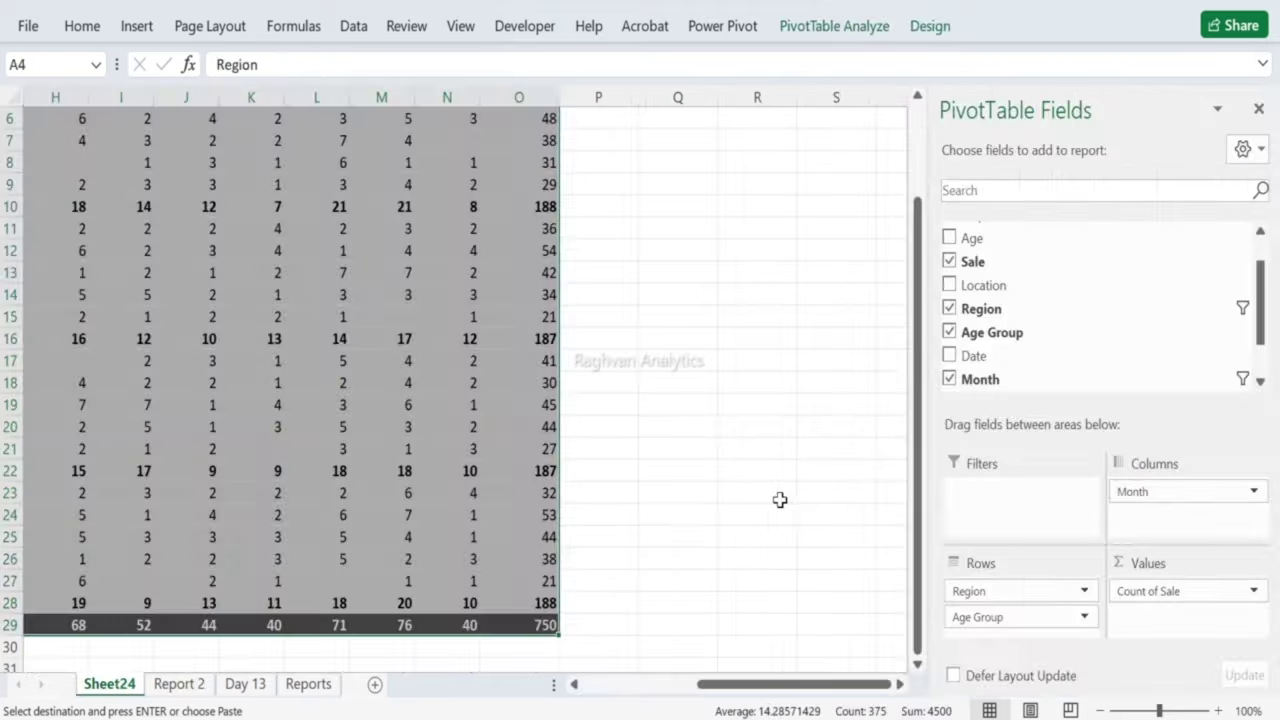
Step: Switch the pivot's Sale value back from Count to Sum
{"action": "left_click", "coordinate": [1254, 591]}
{"action": "left_click", "coordinate": [1216, 564]}
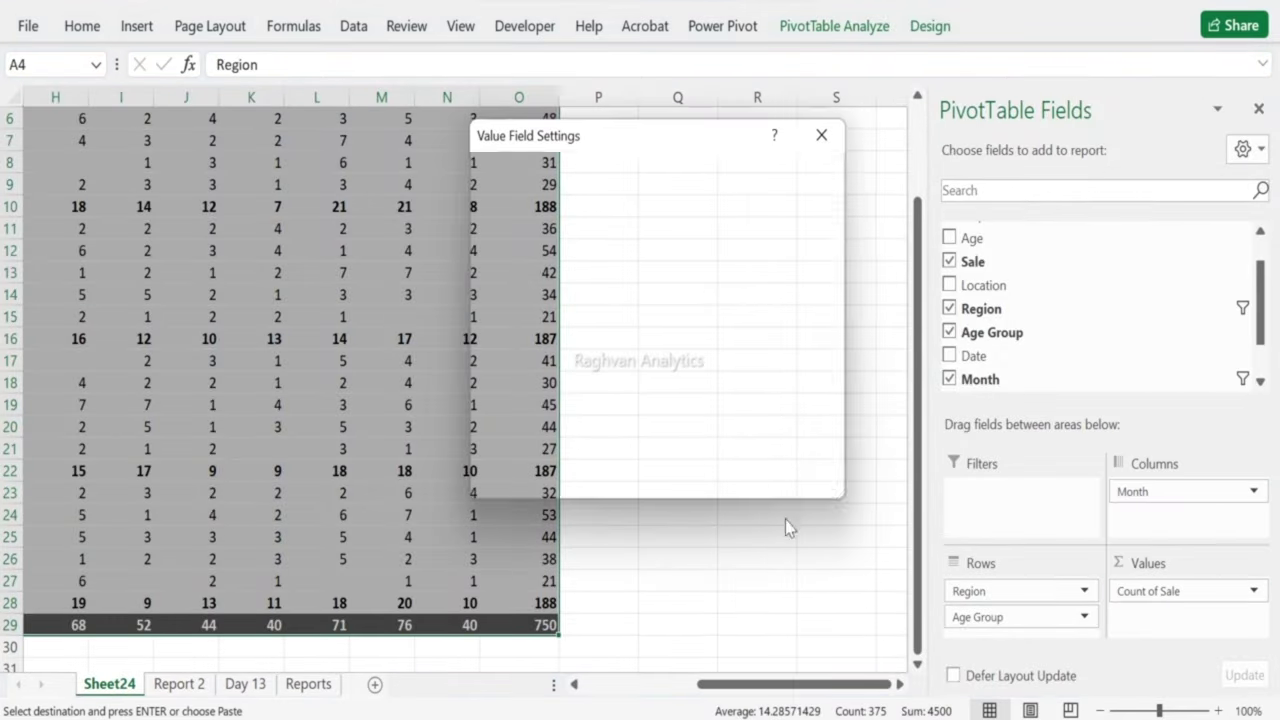
{"action": "left_click", "coordinate": [521, 334]}
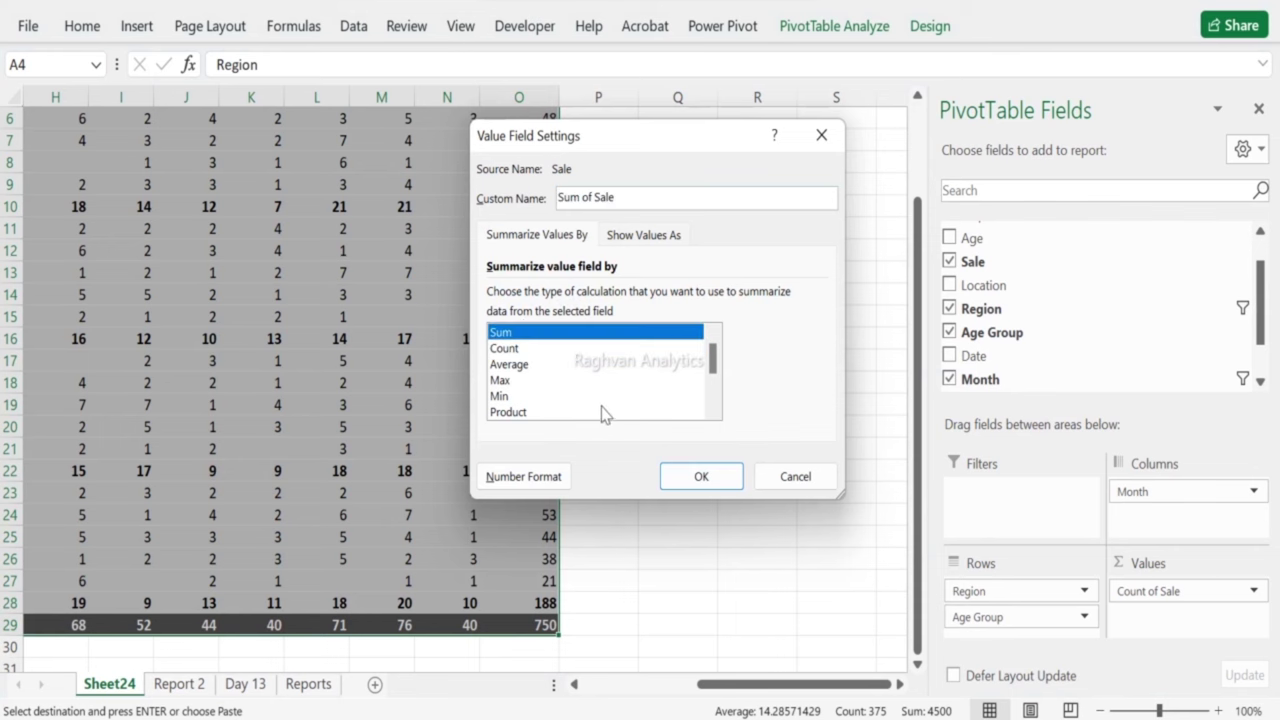
{"action": "left_click", "coordinate": [684, 484]}
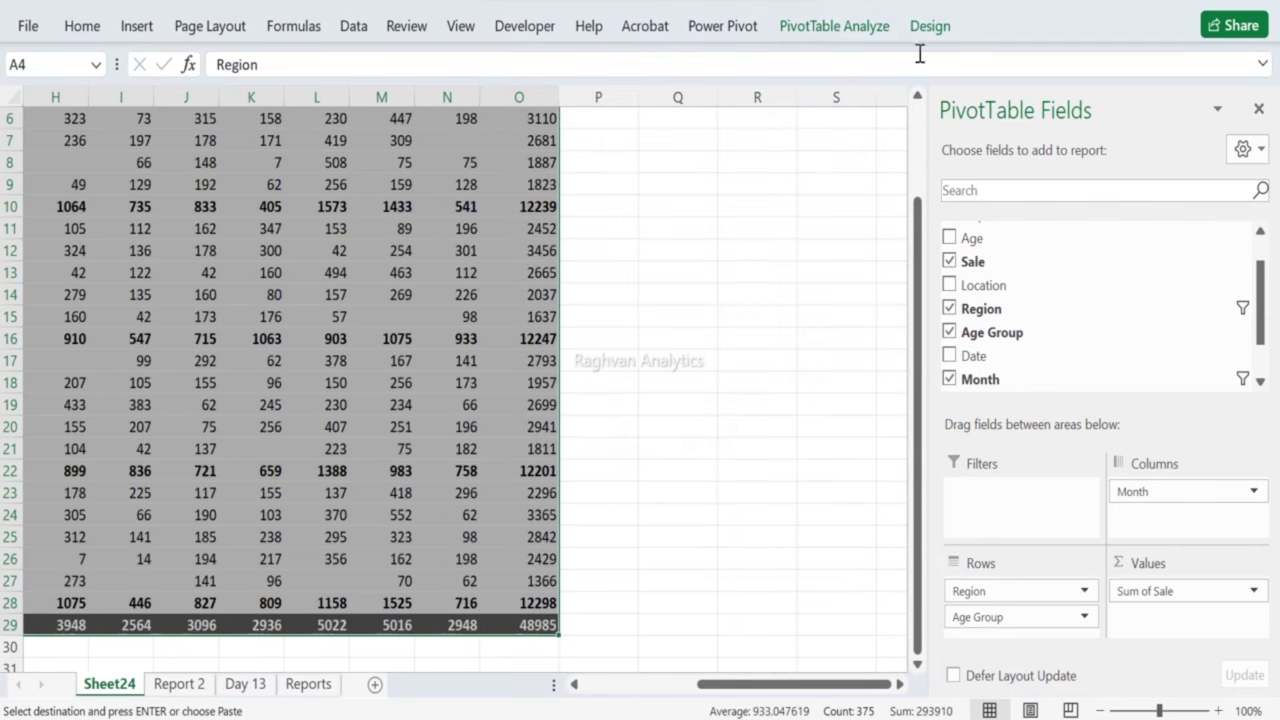
Step: Apply a dark blue PivotTable style to the pivot
{"action": "left_click", "coordinate": [928, 30]}
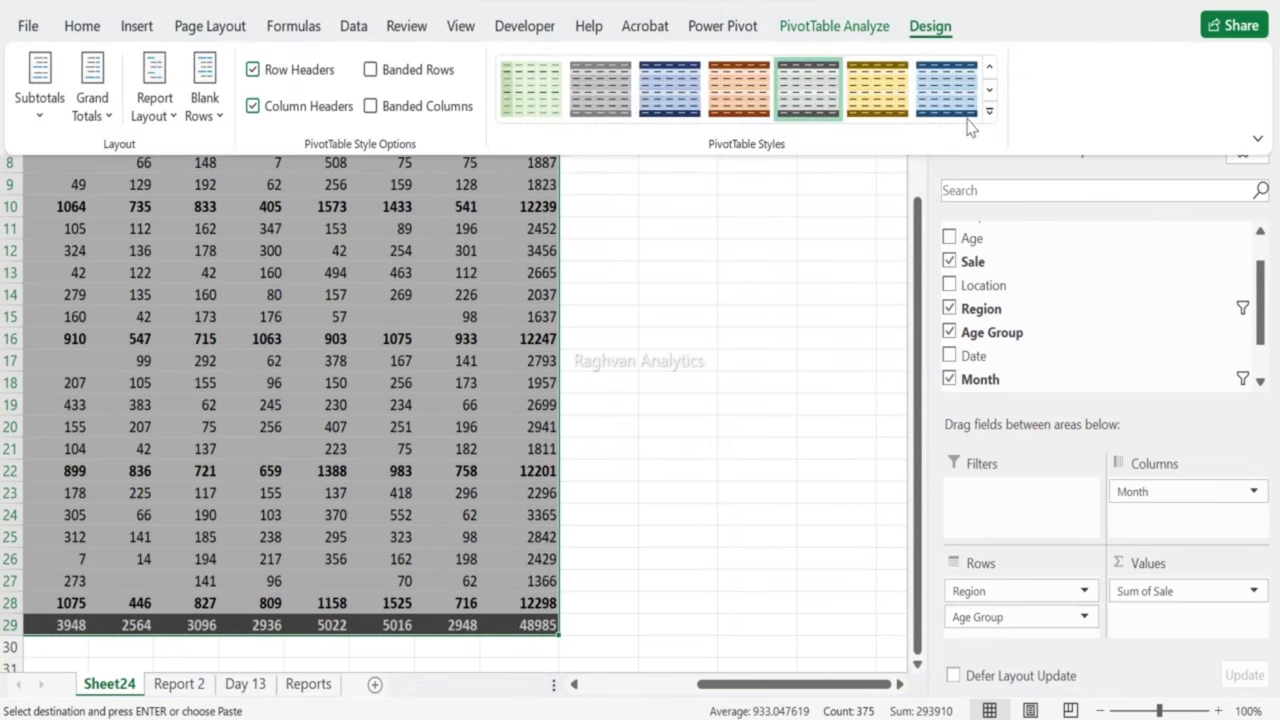
{"action": "left_click", "coordinate": [989, 112]}
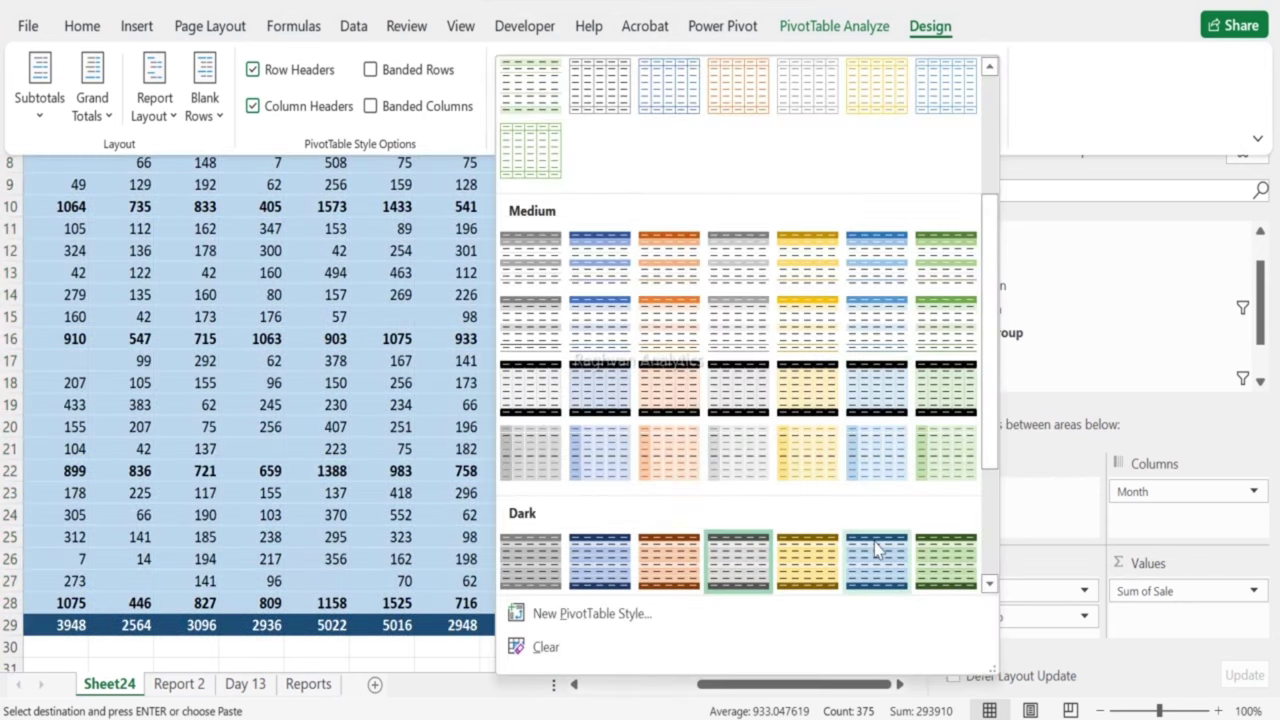
{"action": "left_click", "coordinate": [868, 540]}
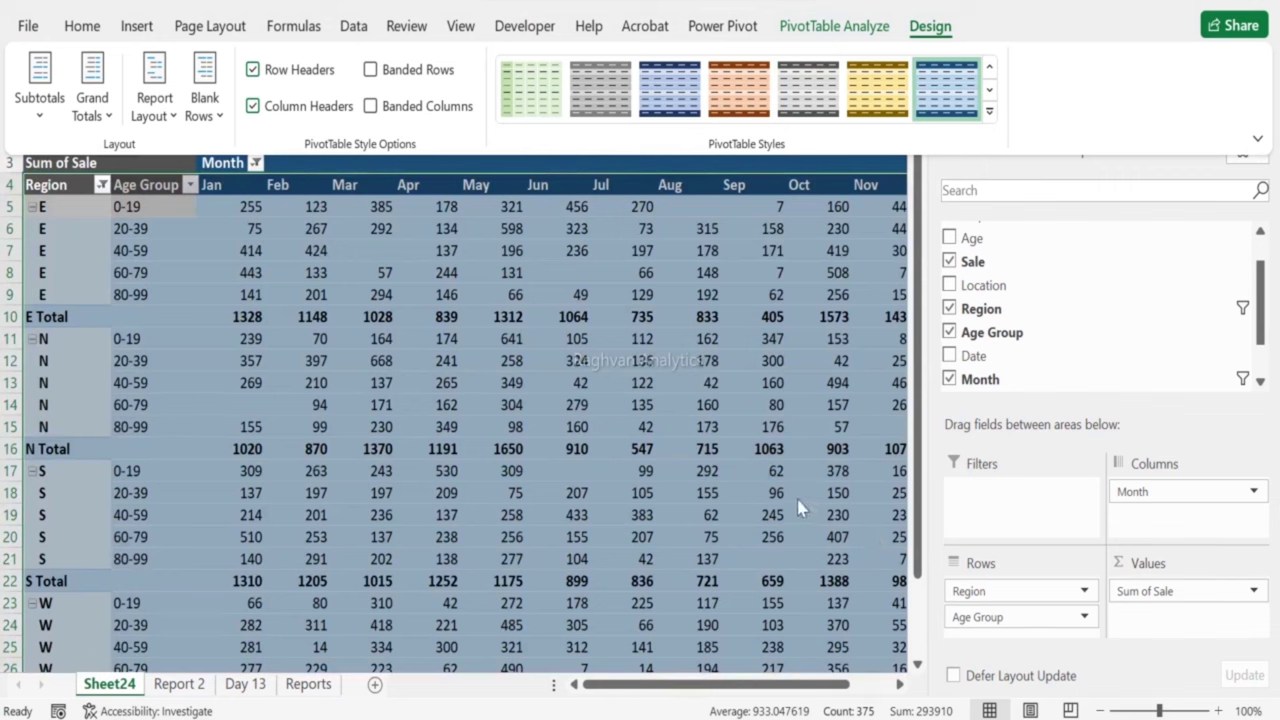
Step: Paste the blue region-by-age-group sale pivot into Report 2 at A44
{"action": "key", "text": "ctrl+c"}
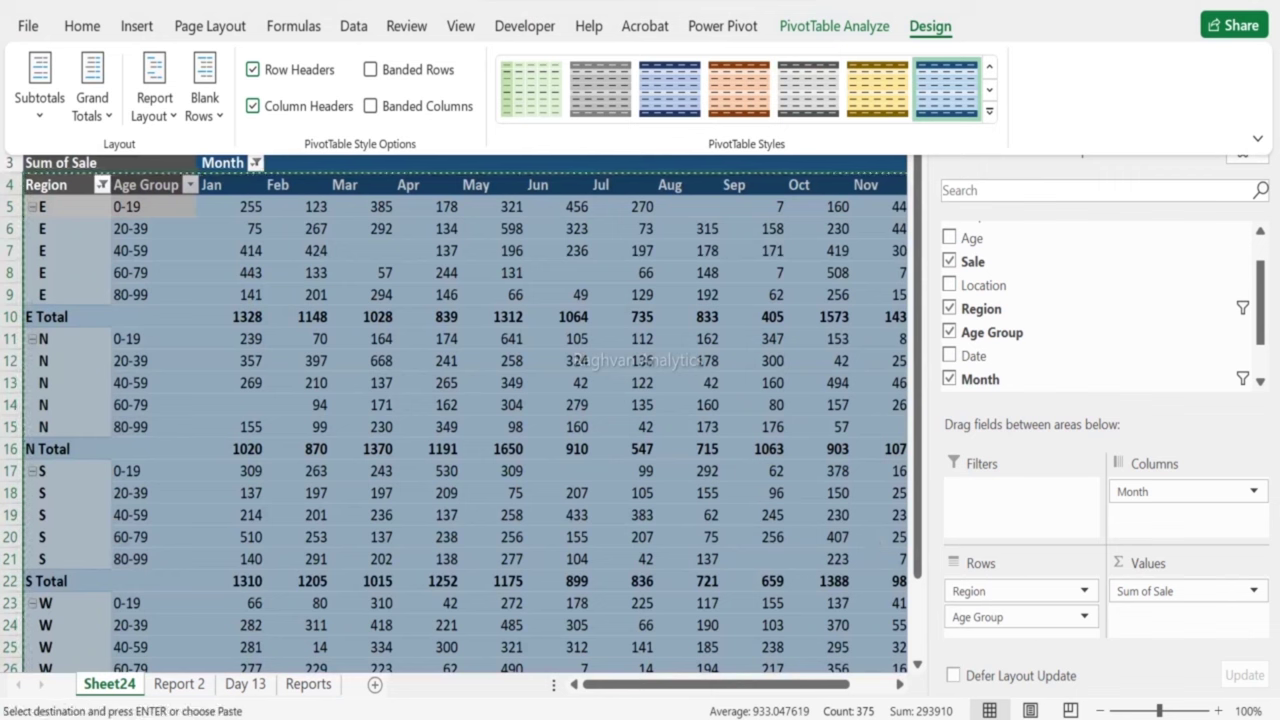
{"action": "left_click", "coordinate": [178, 684]}
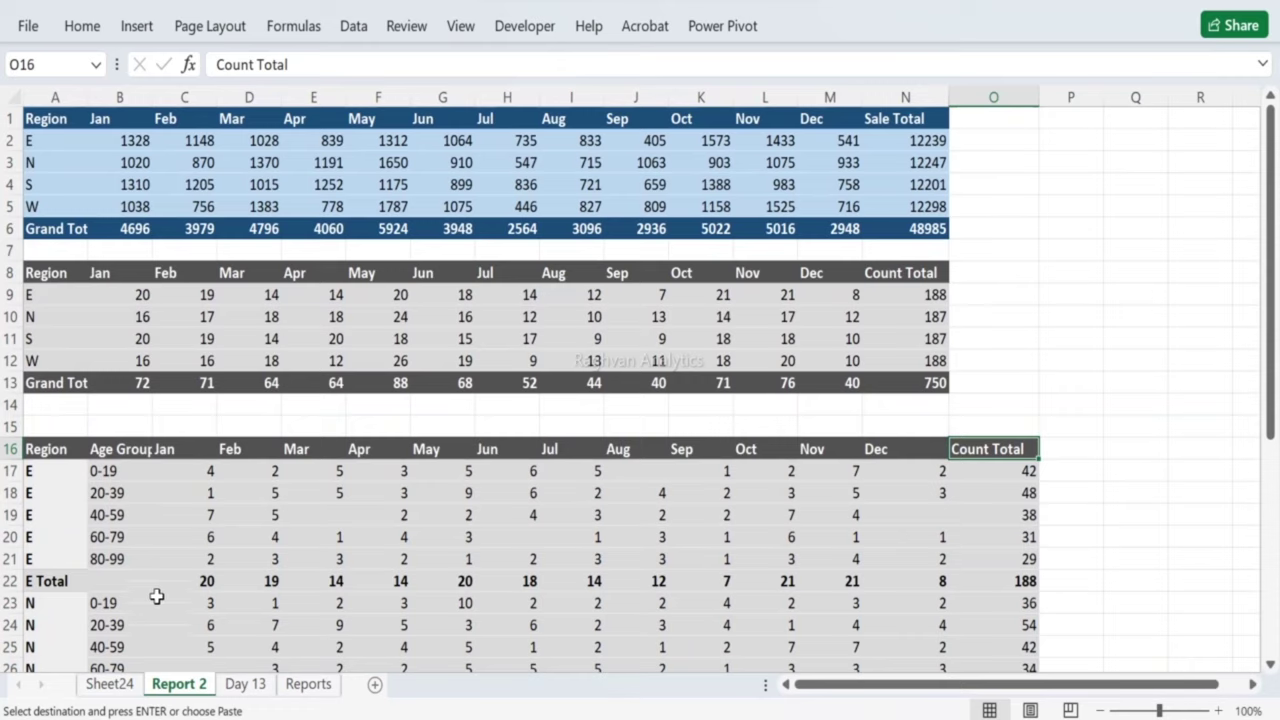
{"action": "scroll", "coordinate": [157, 599], "scroll_direction": "down", "scroll_amount": 12}
{"action": "left_click", "coordinate": [60, 264]}
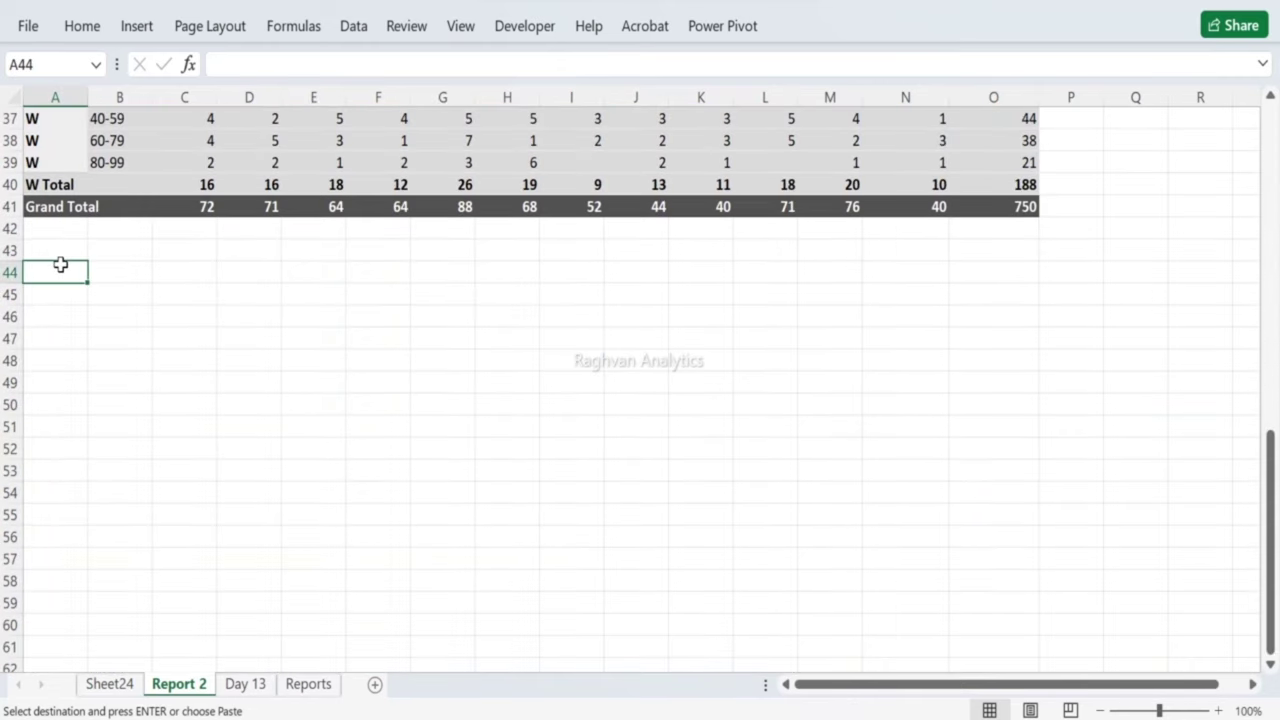
{"action": "key", "text": "ctrl+v"}
Step: Replace O44's Grand Total header with the Sale Total header from N1
{"action": "scroll", "coordinate": [914, 200], "scroll_direction": "down", "scroll_amount": 1}
{"action": "scroll", "coordinate": [913, 193], "scroll_direction": "up", "scroll_amount": 8}
{"action": "scroll", "coordinate": [913, 193], "scroll_direction": "up", "scroll_amount": 5}
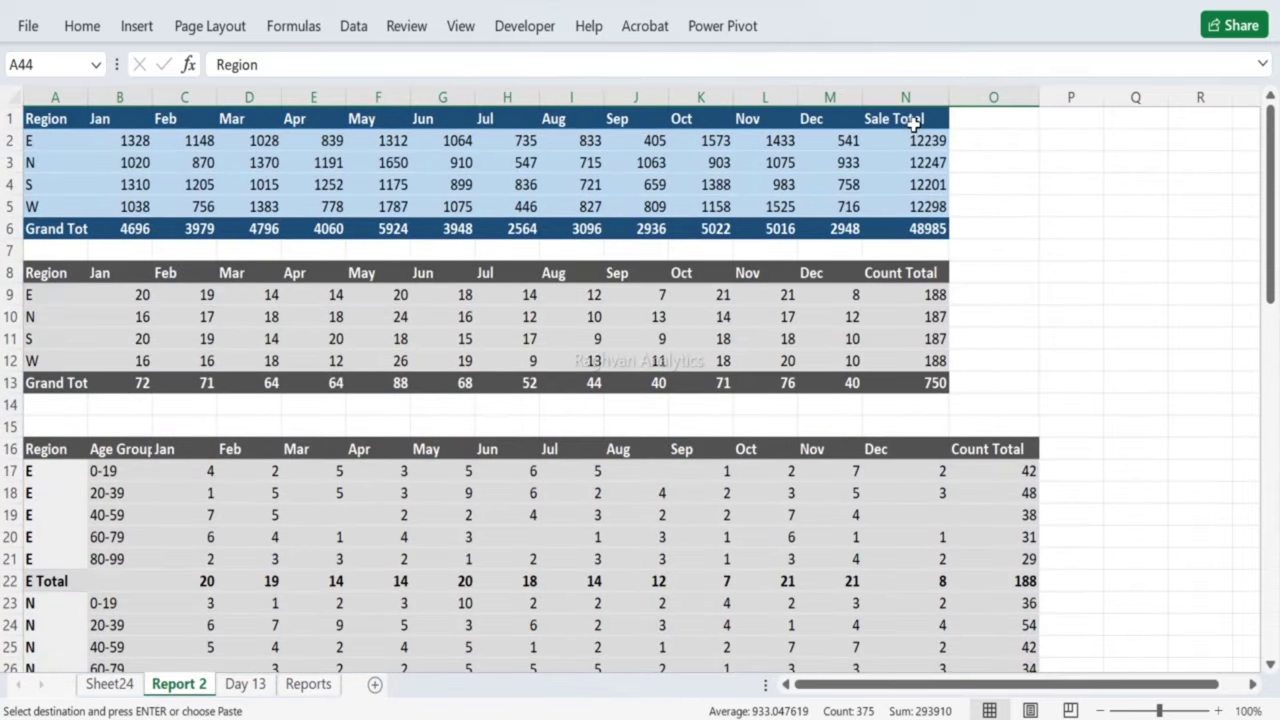
{"action": "left_click", "coordinate": [913, 123]}
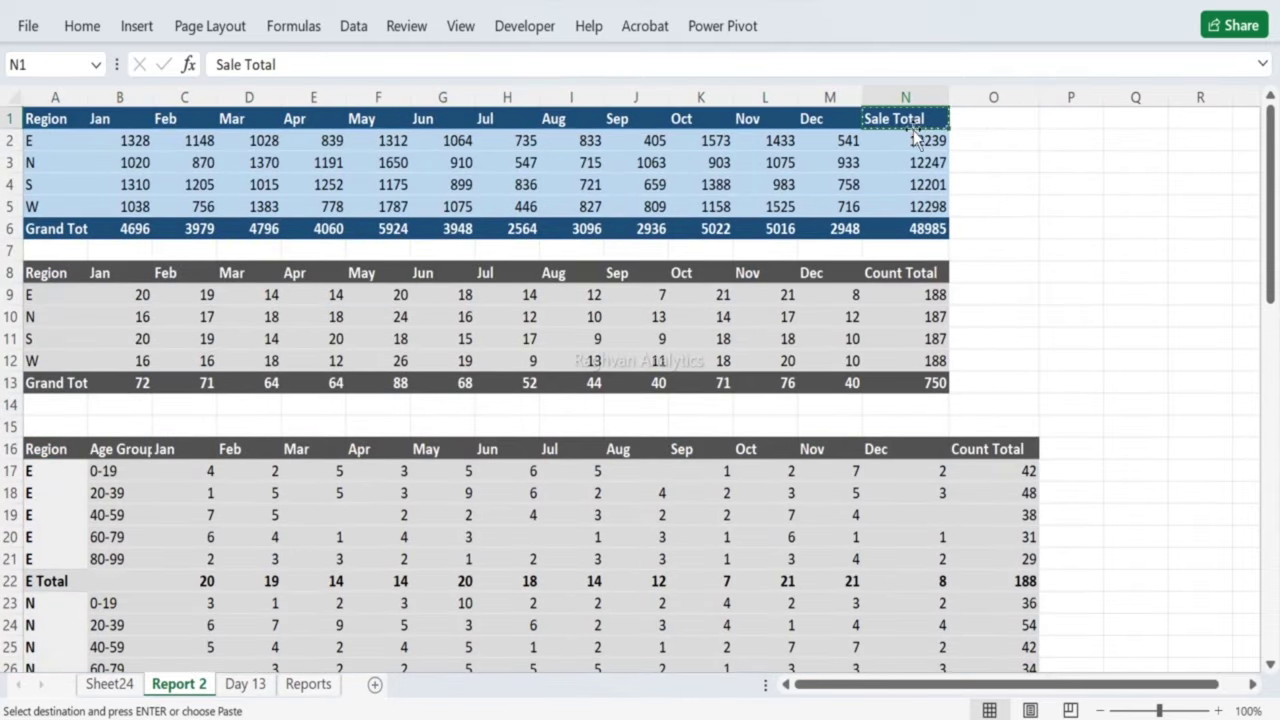
{"action": "scroll", "coordinate": [960, 250], "scroll_direction": "down", "scroll_amount": 12}
{"action": "left_click", "coordinate": [981, 278]}
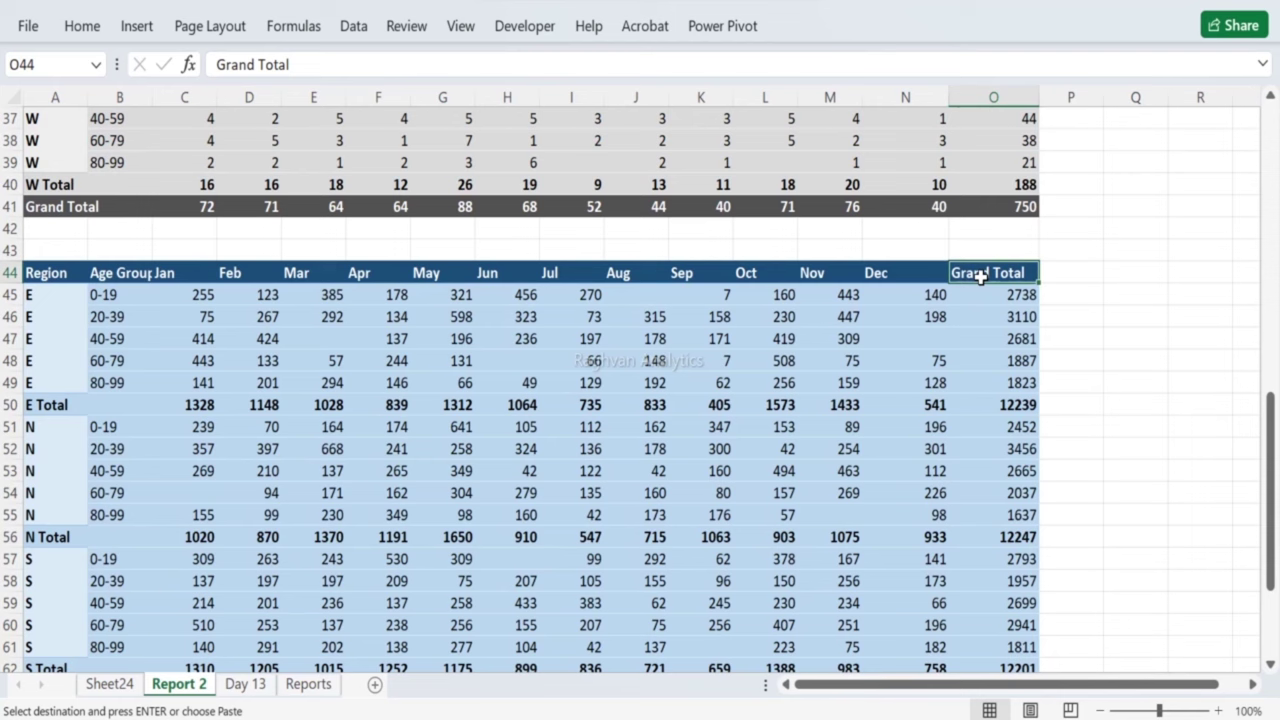
{"action": "key", "text": "ctrl+v"}
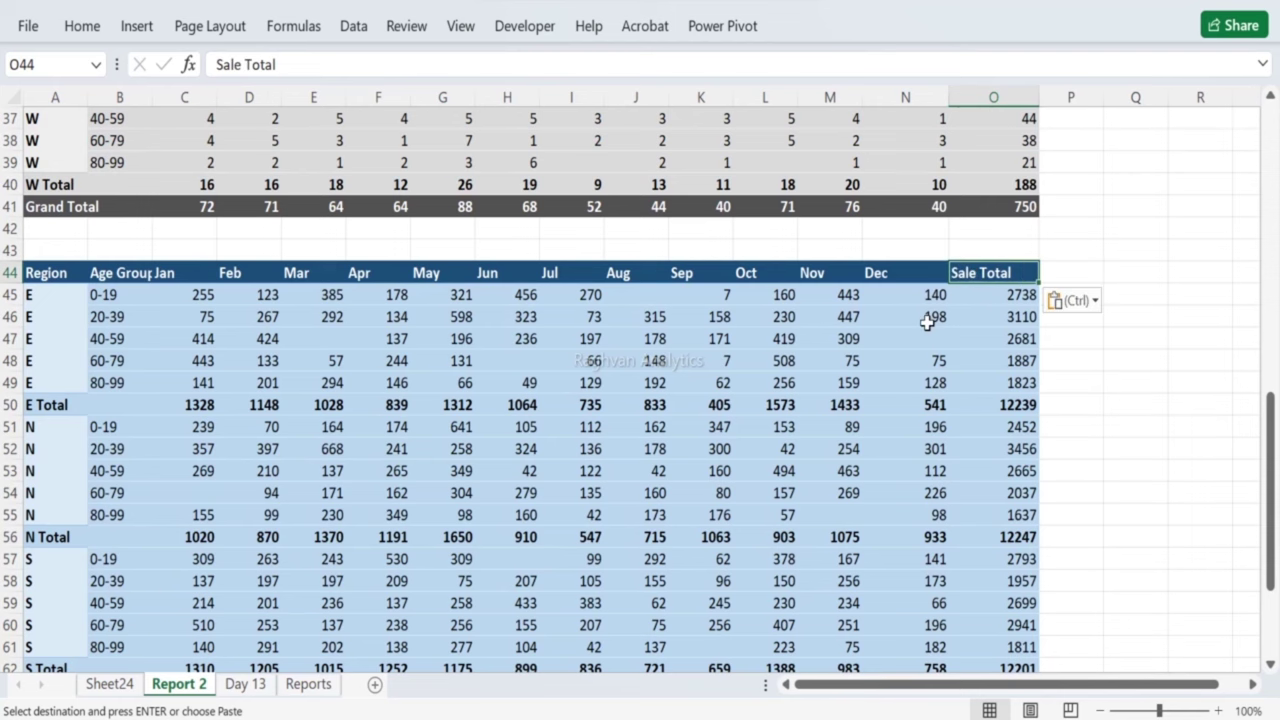
{"action": "scroll", "coordinate": [927, 322], "scroll_direction": "down", "scroll_amount": 7}
{"action": "scroll", "coordinate": [927, 322], "scroll_direction": "up", "scroll_amount": 7}
Step: Turn off the Region subtotals in the pivot
{"action": "left_click", "coordinate": [109, 684]}
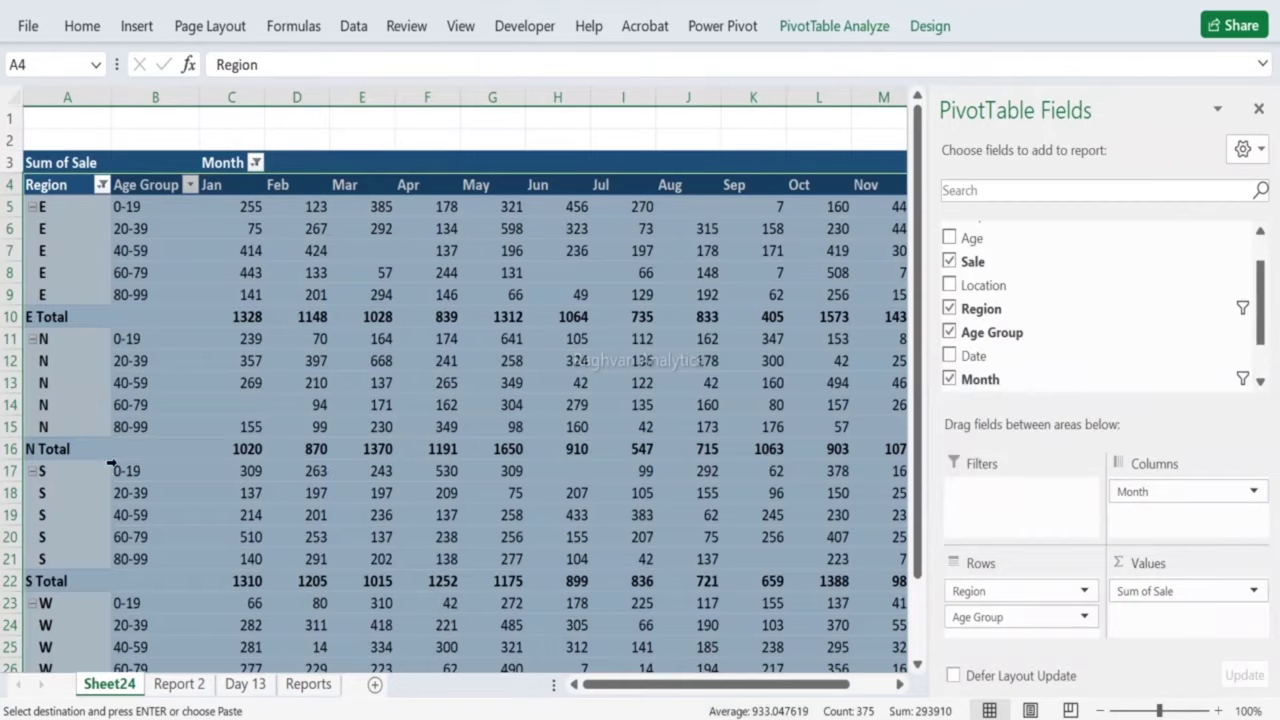
{"action": "right_click", "coordinate": [64, 322]}
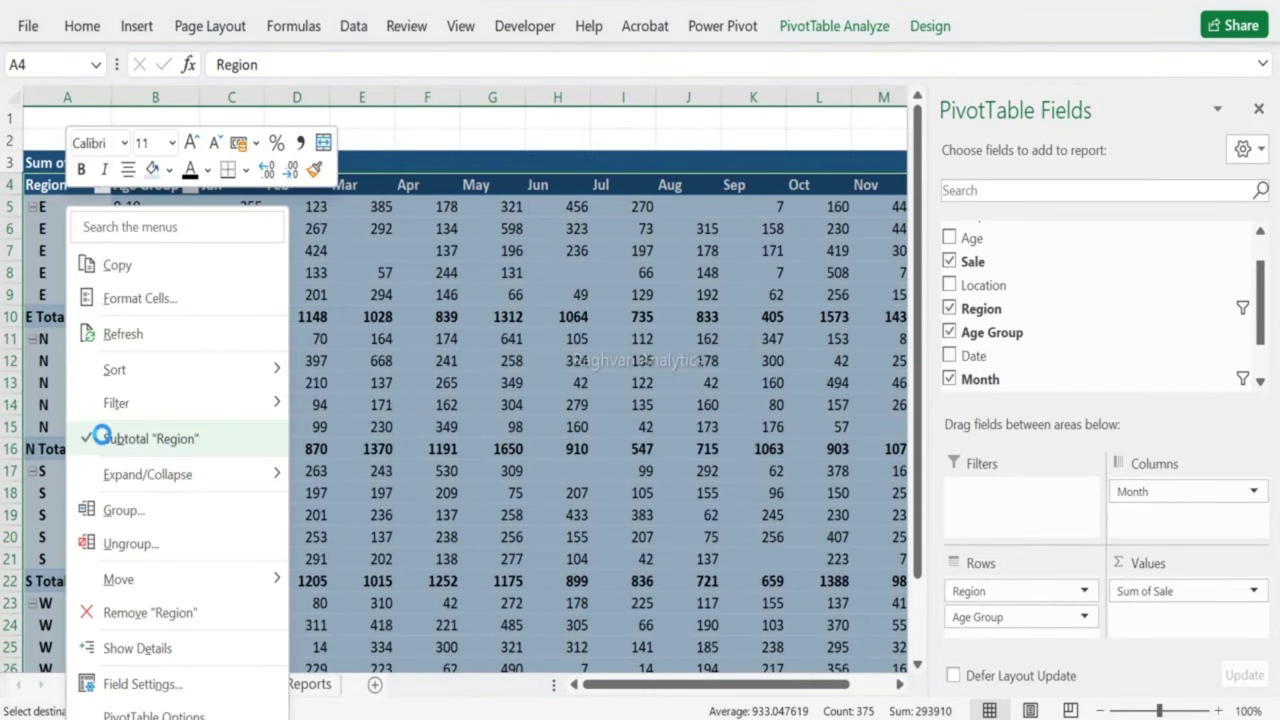
{"action": "left_click", "coordinate": [103, 436]}
Step: Paste the subtotal-free region-by-age-group sale table into Report 2 at A72
{"action": "left_click_drag", "start_coordinate": [62, 185], "coordinate": [650, 536]}
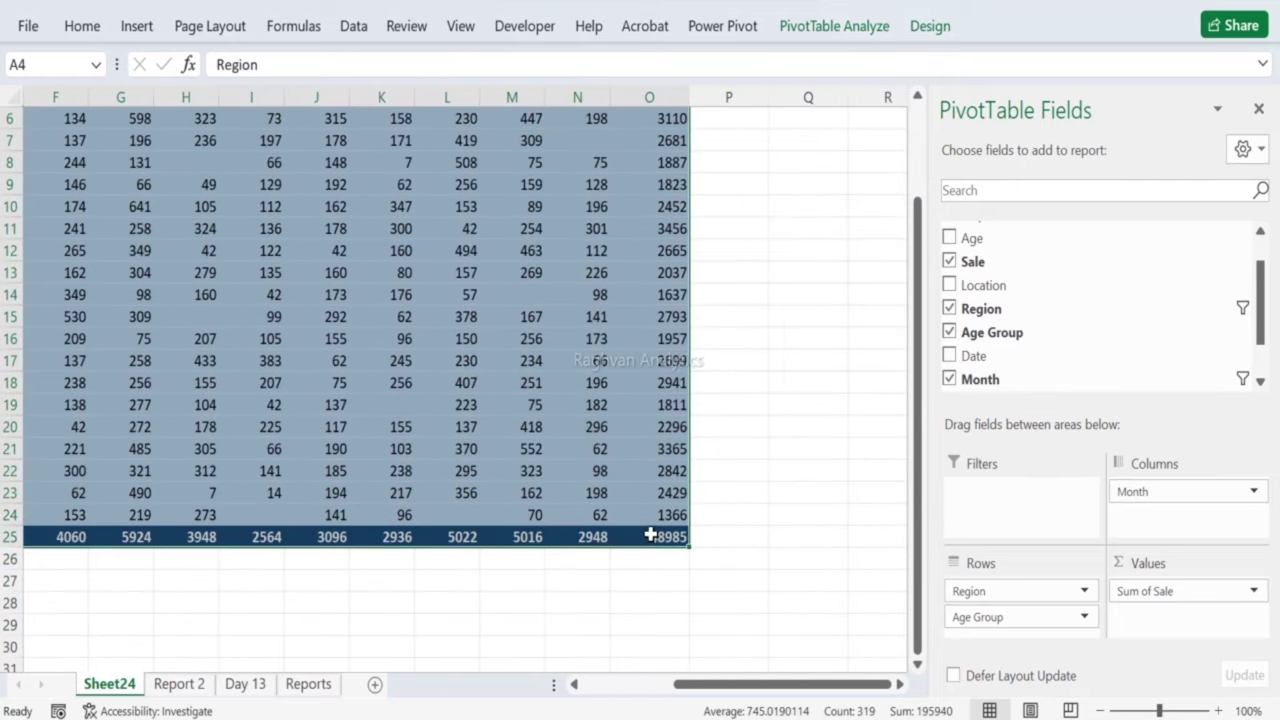
{"action": "key", "text": "ctrl+c"}
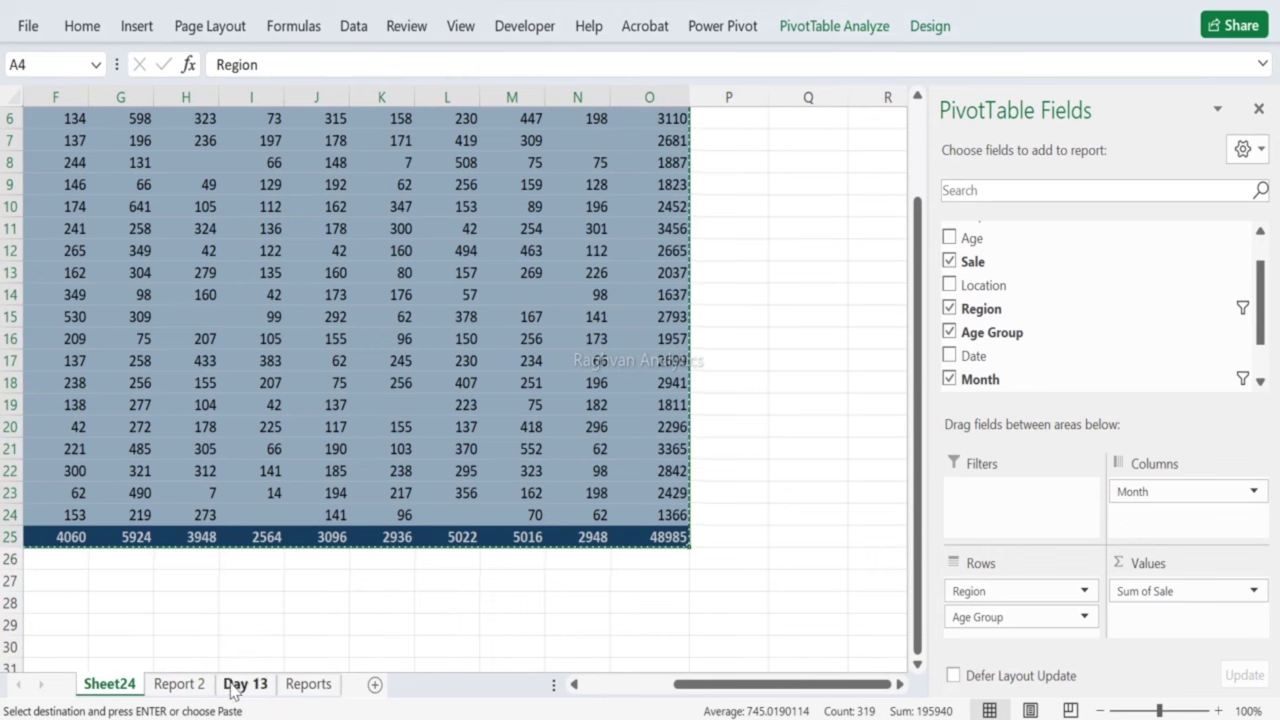
{"action": "left_click", "coordinate": [240, 686]}
{"action": "left_click", "coordinate": [179, 684]}
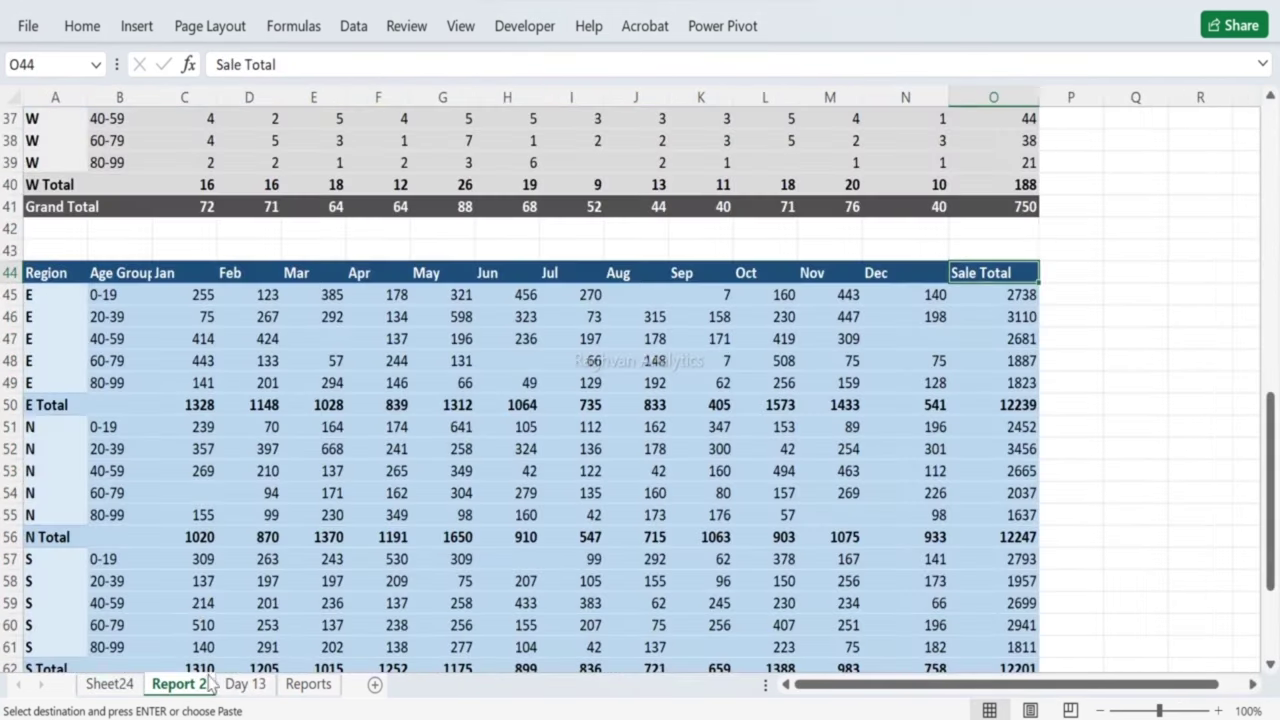
{"action": "scroll", "coordinate": [195, 600], "scroll_direction": "down", "scroll_amount": 2}
{"action": "scroll", "coordinate": [195, 600], "scroll_direction": "down", "scroll_amount": 4}
{"action": "left_click", "coordinate": [66, 488]}
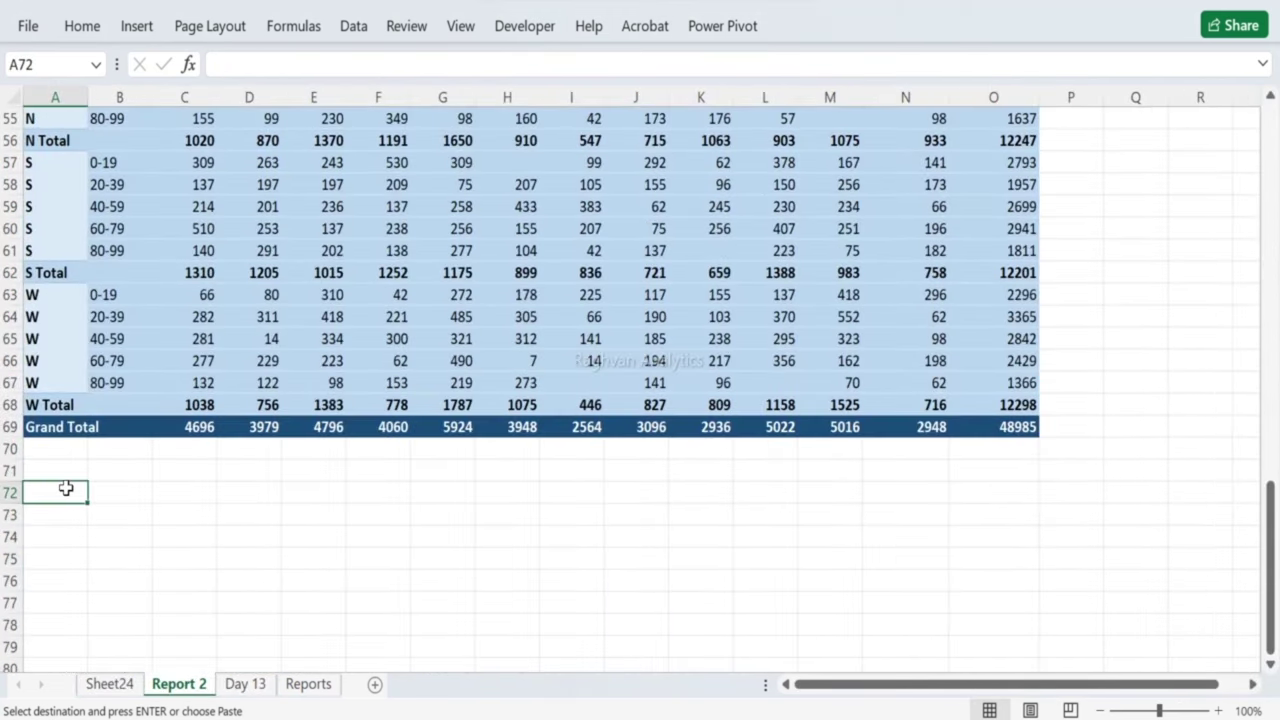
{"action": "key", "text": "ctrl+v"}
{"action": "scroll", "coordinate": [766, 440], "scroll_direction": "up", "scroll_amount": 11}
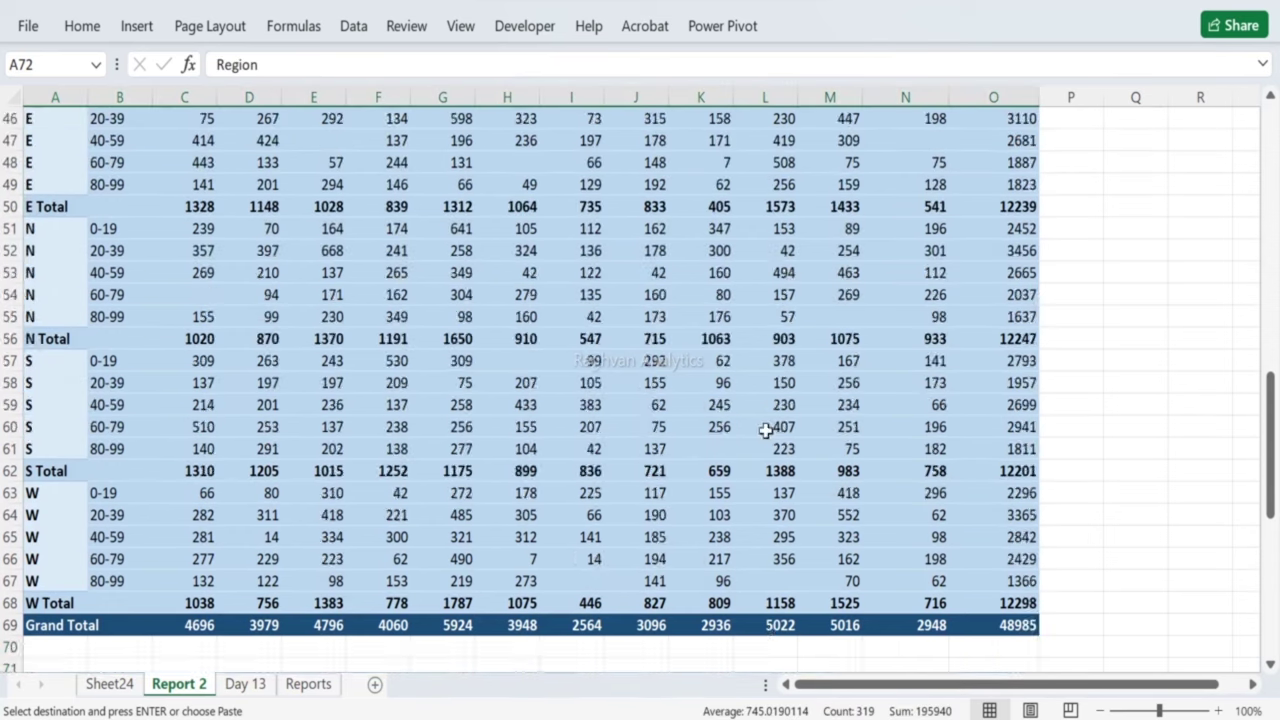
{"action": "scroll", "coordinate": [765, 427], "scroll_direction": "up", "scroll_amount": 3}
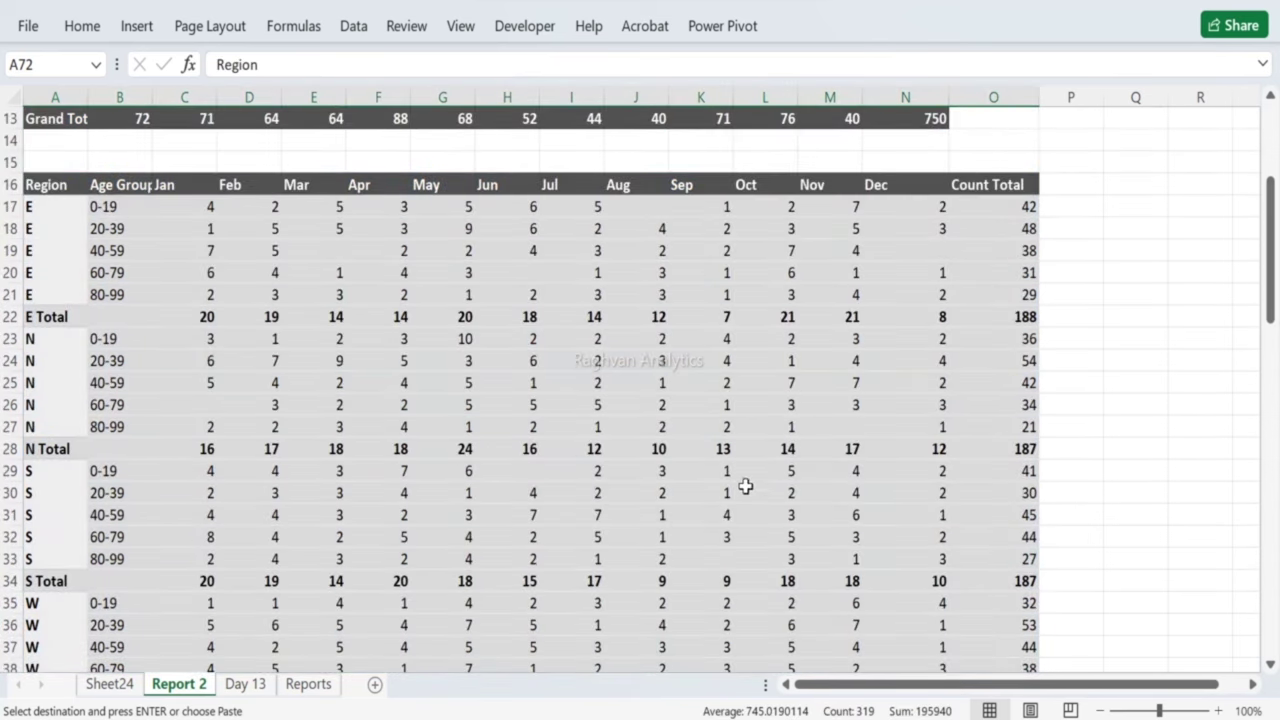
Step: Remove Month and Age Group from the pivot fields
{"action": "left_click", "coordinate": [118, 688]}
{"action": "left_click", "coordinate": [245, 684]}
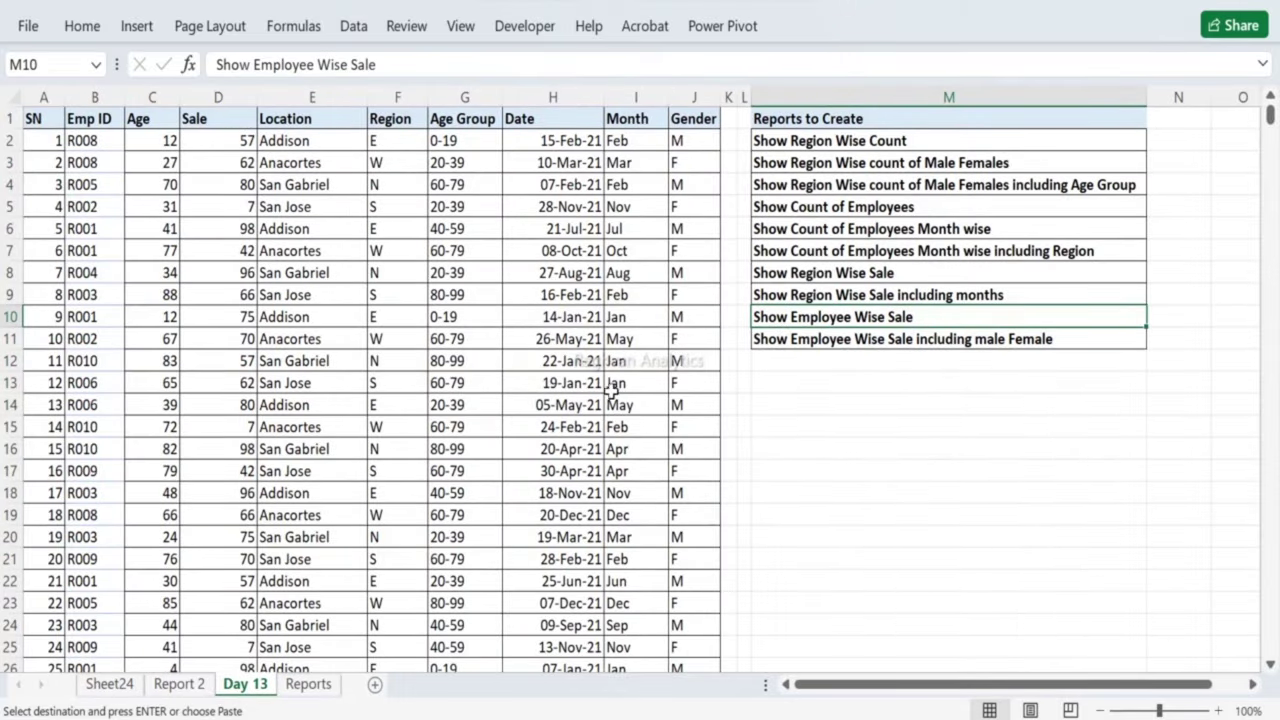
{"action": "left_click", "coordinate": [115, 684]}
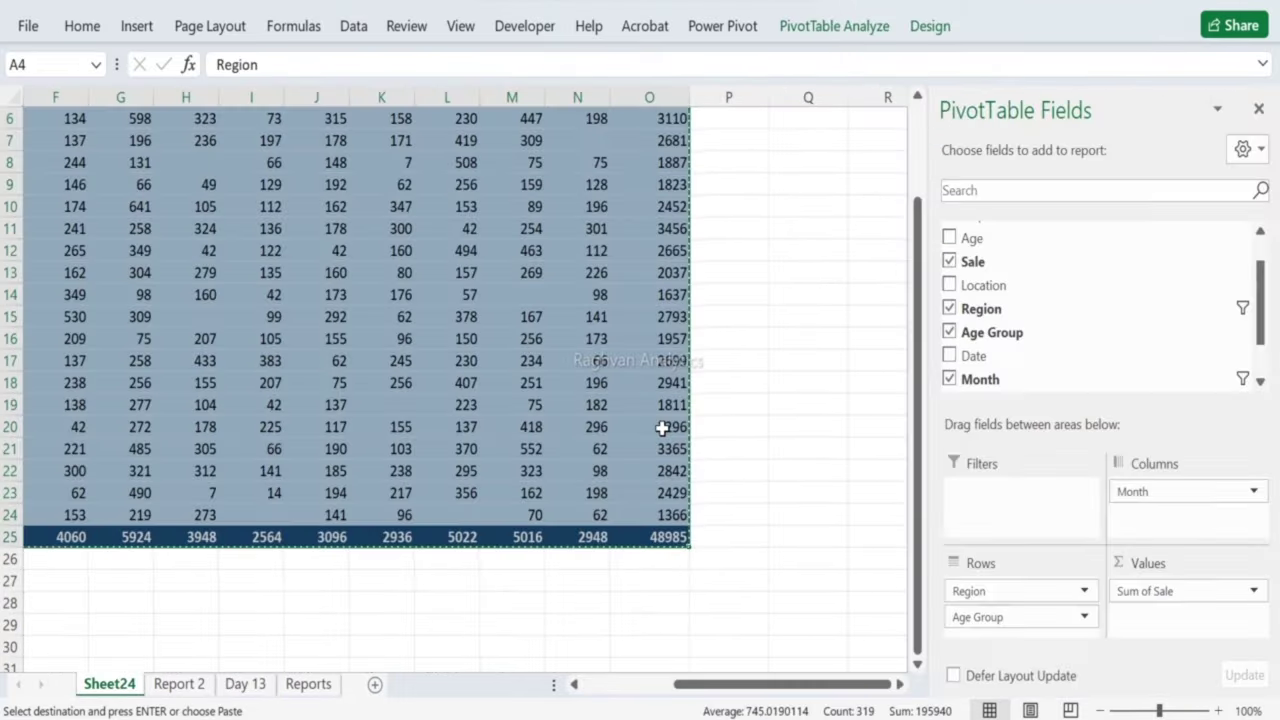
{"action": "scroll", "coordinate": [632, 497], "scroll_direction": "up", "scroll_amount": 2}
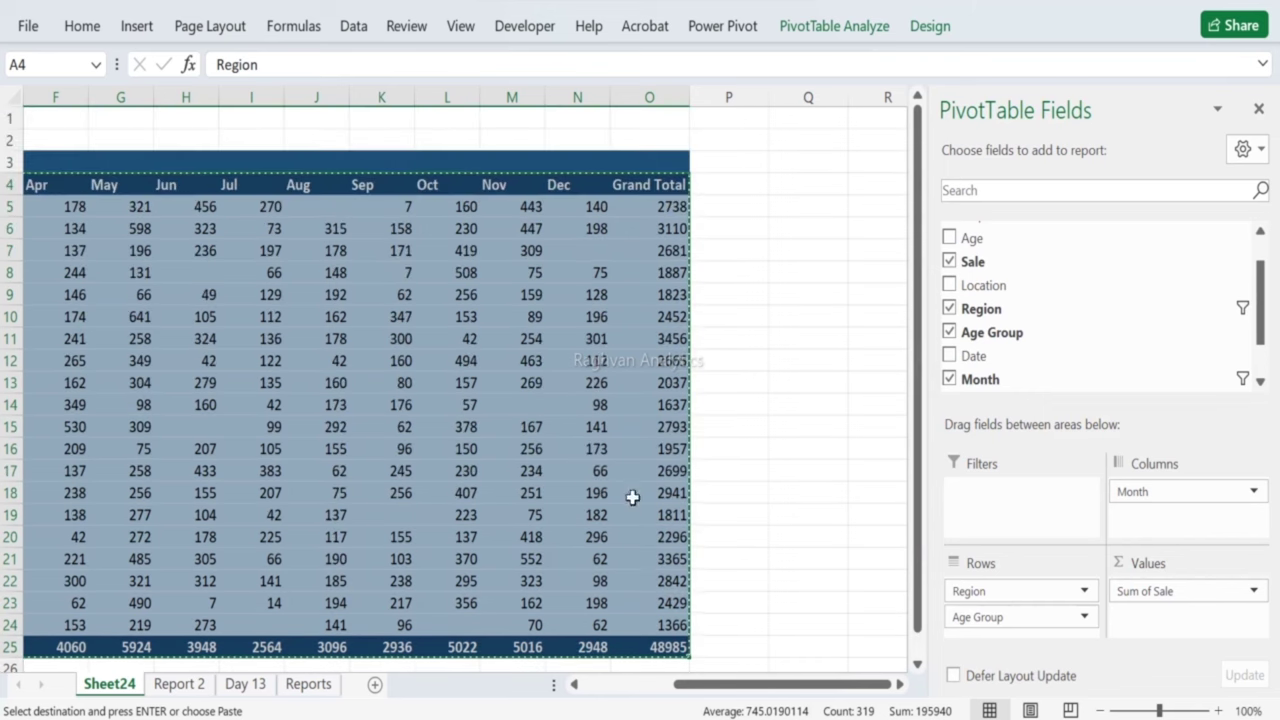
{"action": "left_click", "coordinate": [947, 353]}
{"action": "left_click", "coordinate": [949, 332]}
Step: Replace Region with Emp ID in the pivot rows
{"action": "left_click", "coordinate": [949, 308]}
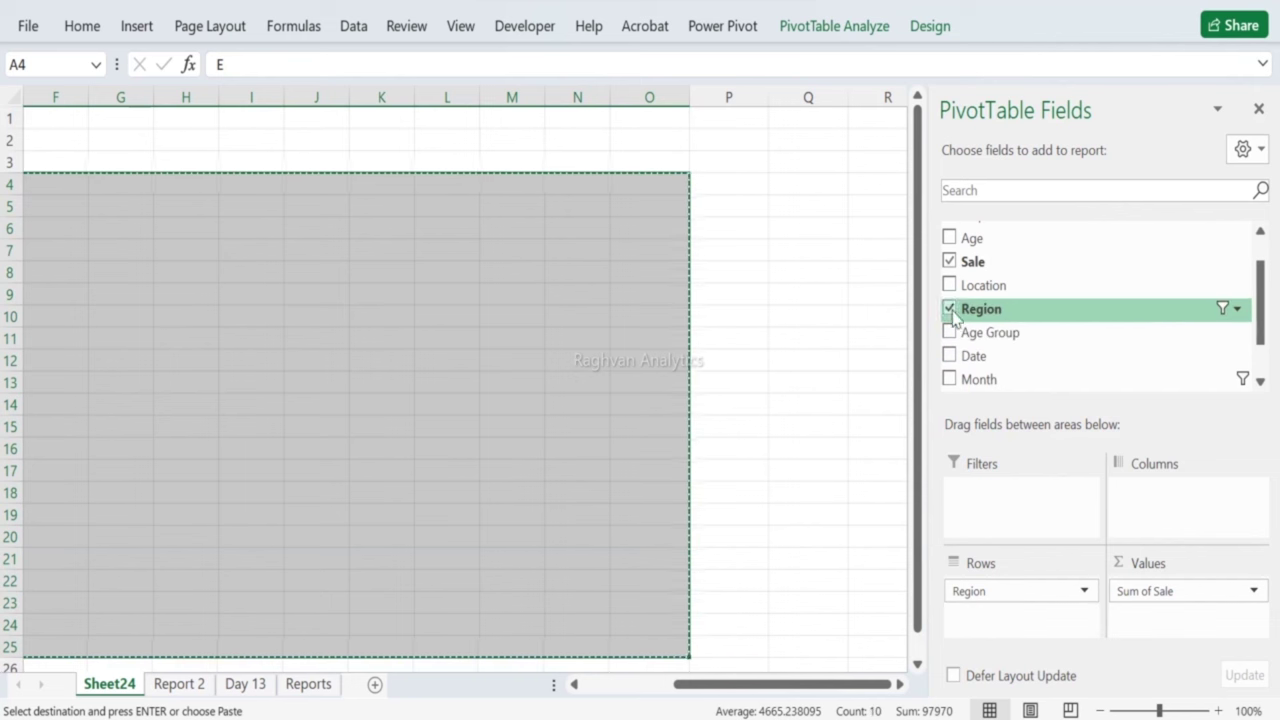
{"action": "left_click", "coordinate": [949, 308]}
{"action": "scroll", "coordinate": [997, 340], "scroll_direction": "up", "scroll_amount": 1}
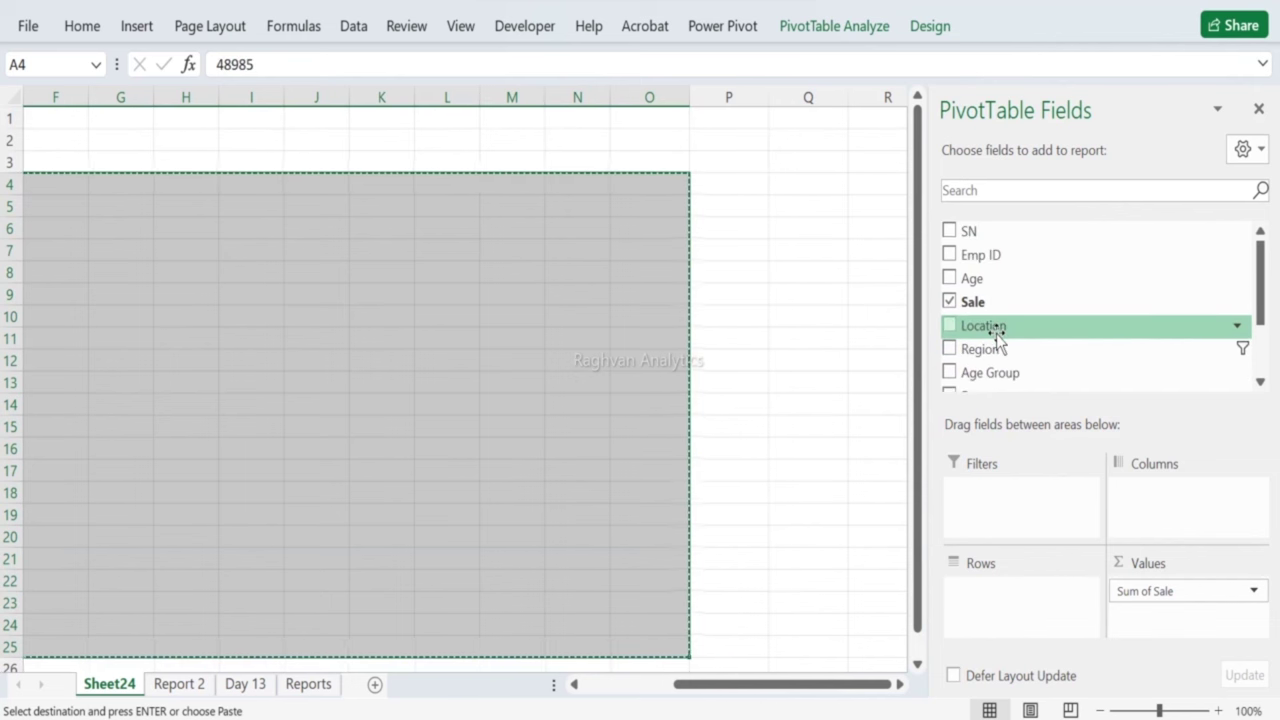
{"action": "left_click_drag", "start_coordinate": [994, 257], "coordinate": [998, 598]}
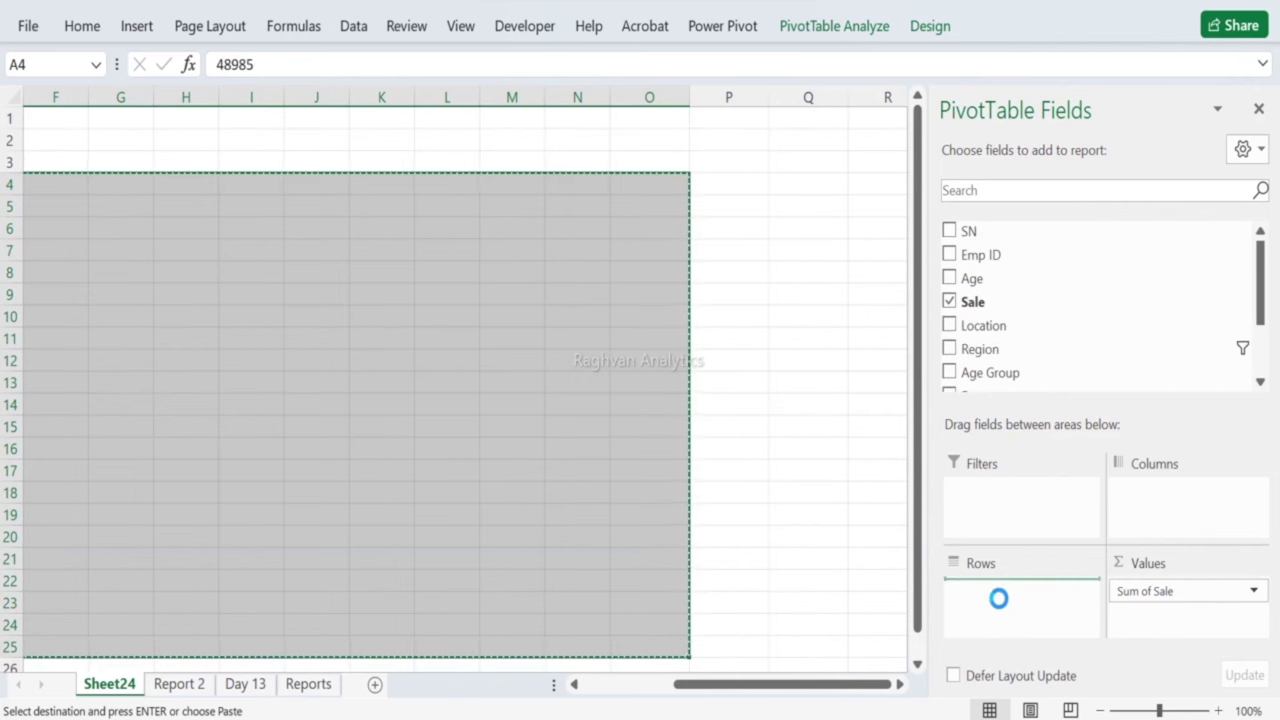
{"action": "left_click_drag", "start_coordinate": [748, 690], "coordinate": [28, 150]}
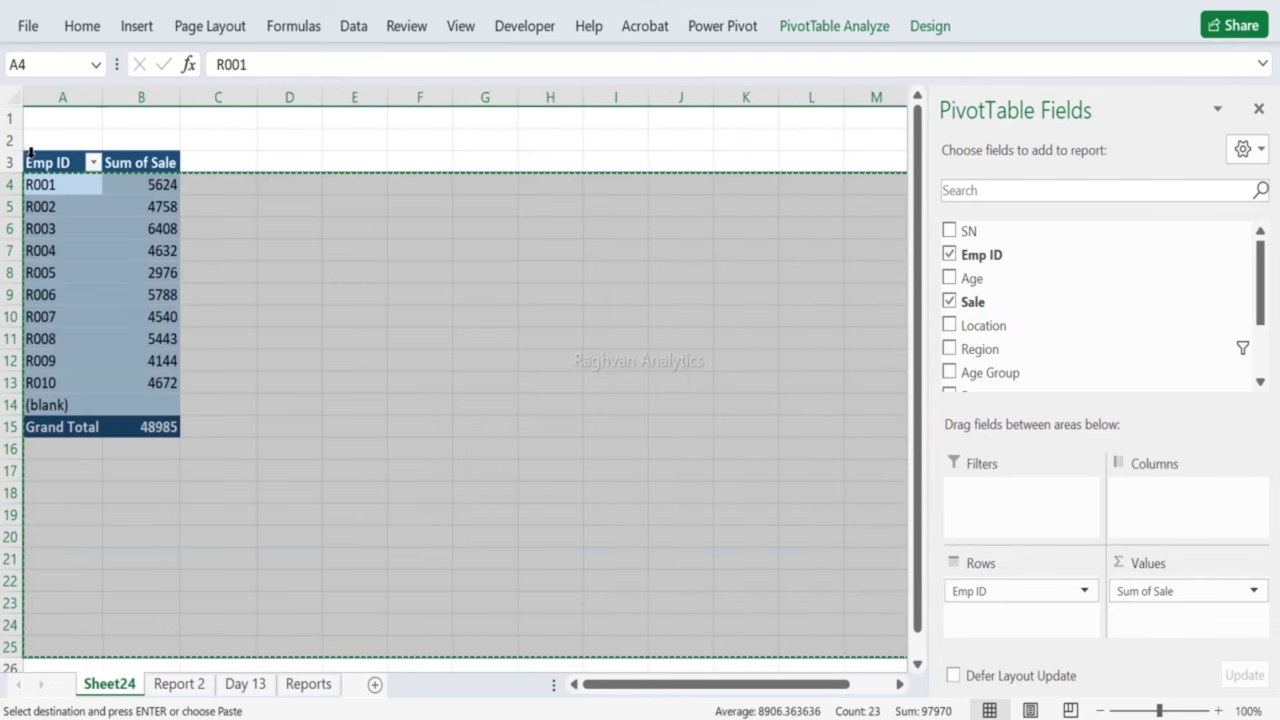
Step: Filter out the (blank) Emp ID and copy the R001–R010 sale table with Grand Total
{"action": "left_click", "coordinate": [95, 162]}
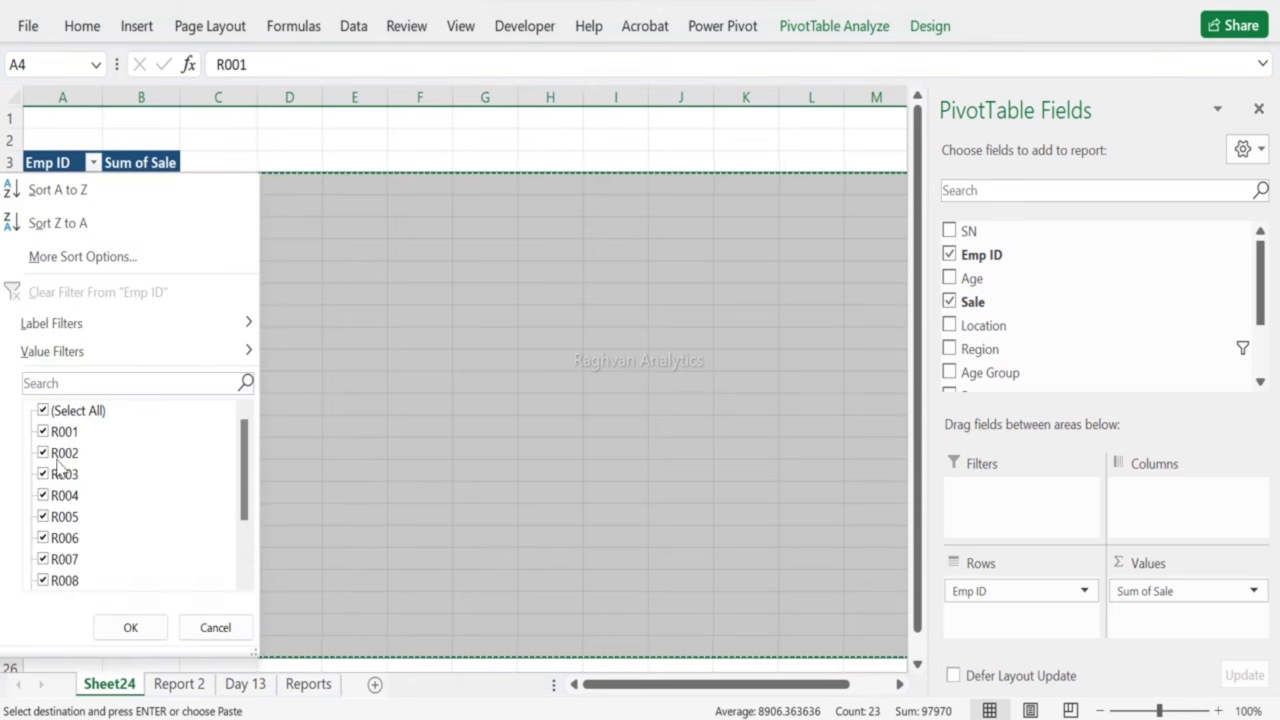
{"action": "scroll", "coordinate": [57, 535], "scroll_direction": "down", "scroll_amount": 2}
{"action": "left_click", "coordinate": [58, 562]}
{"action": "left_click", "coordinate": [43, 559]}
{"action": "left_click", "coordinate": [130, 627]}
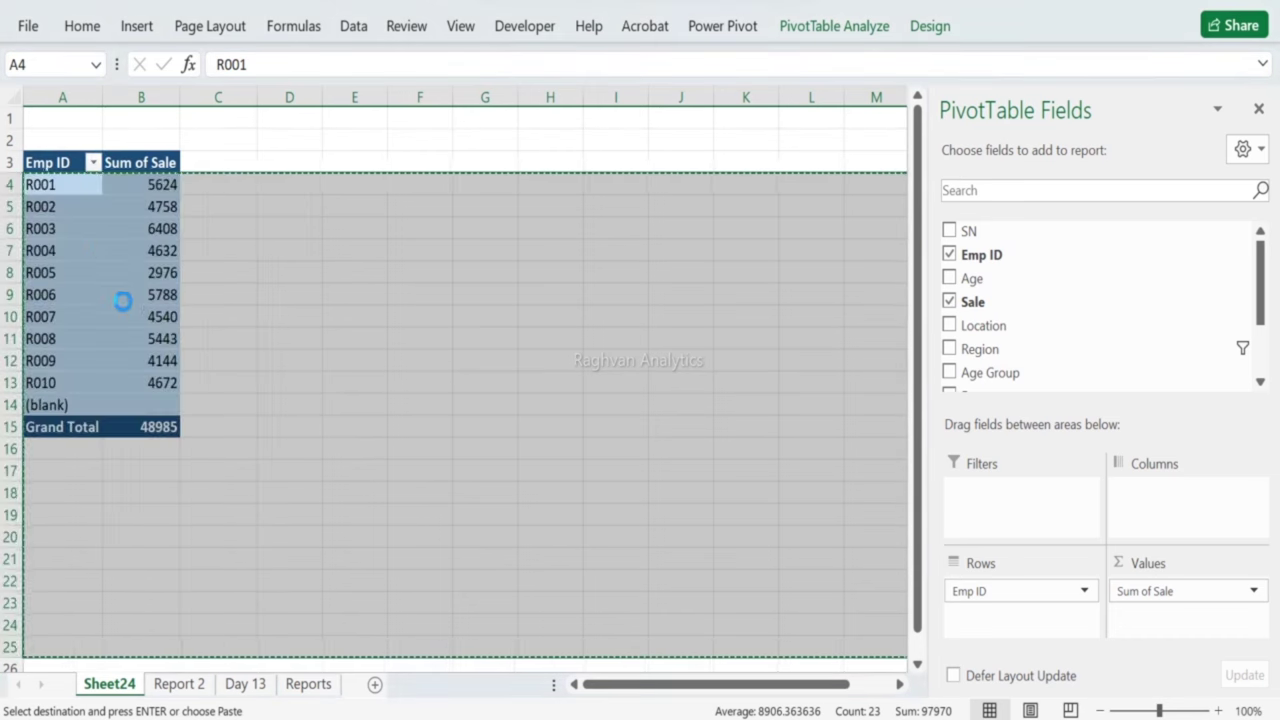
{"action": "left_click_drag", "start_coordinate": [73, 165], "coordinate": [146, 398]}
{"action": "key", "text": "ctrl+c"}
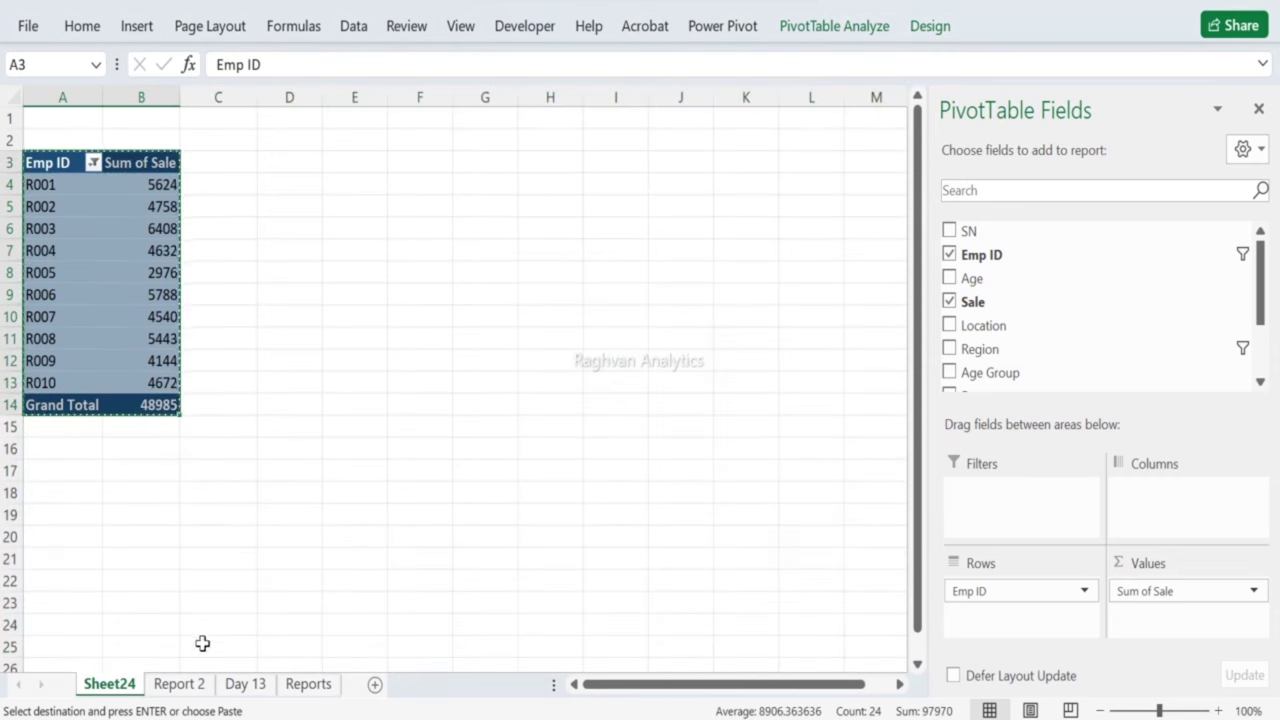
{"action": "left_click", "coordinate": [179, 684]}
Step: Paste the employee sale totals as values only at Q1 on Report 2
{"action": "scroll", "coordinate": [517, 412], "scroll_direction": "up", "scroll_amount": 3}
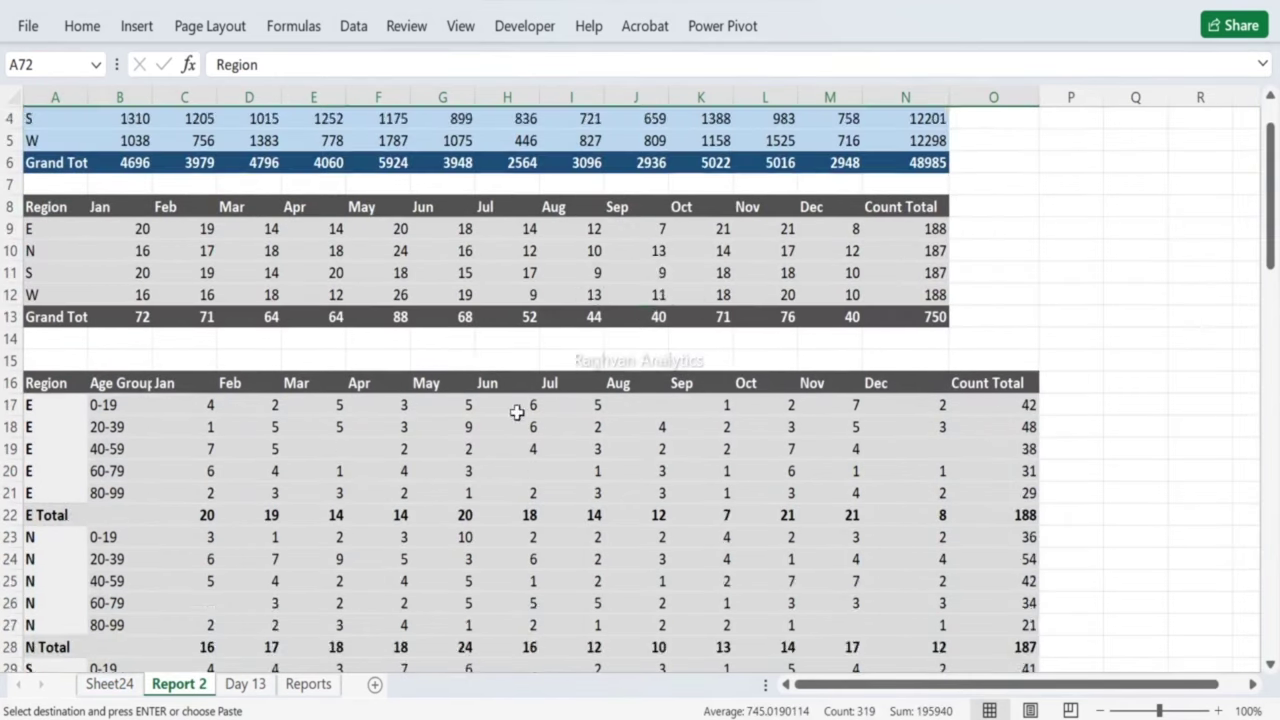
{"action": "scroll", "coordinate": [517, 412], "scroll_direction": "up", "scroll_amount": 1}
{"action": "left_click", "coordinate": [1153, 117]}
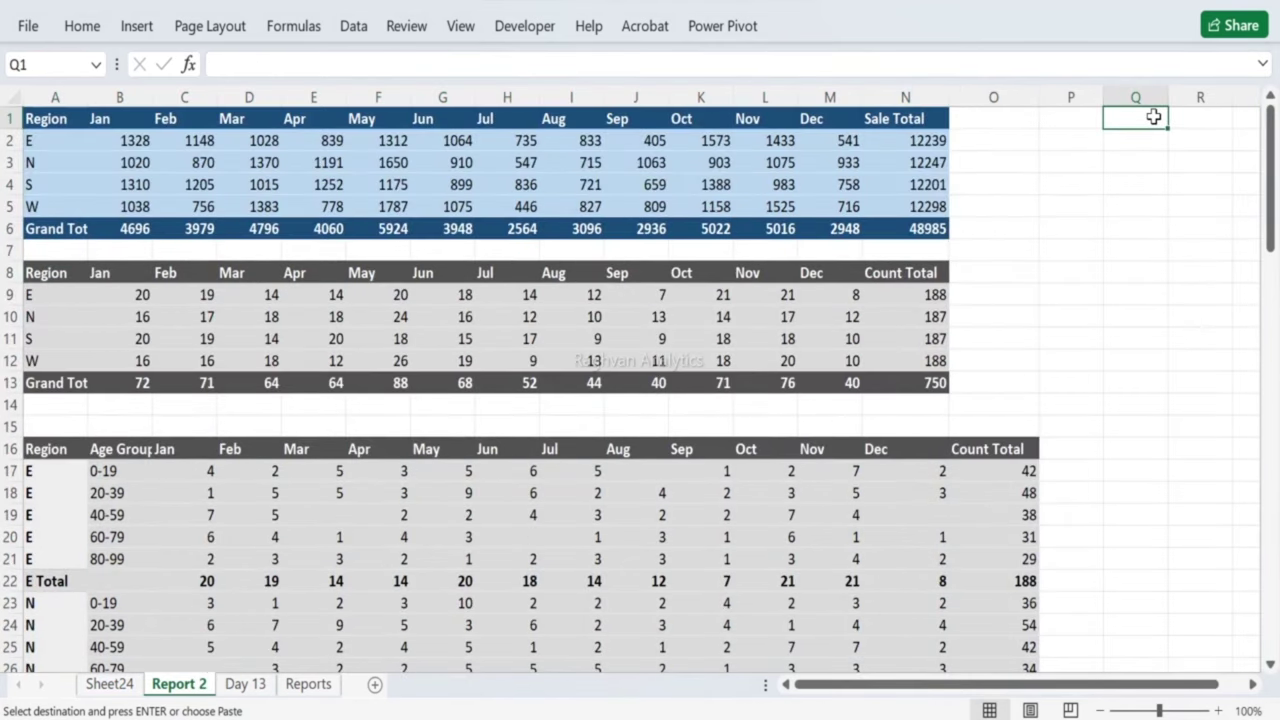
{"action": "right_click", "coordinate": [1153, 117]}
{"action": "left_click", "coordinate": [1002, 314]}
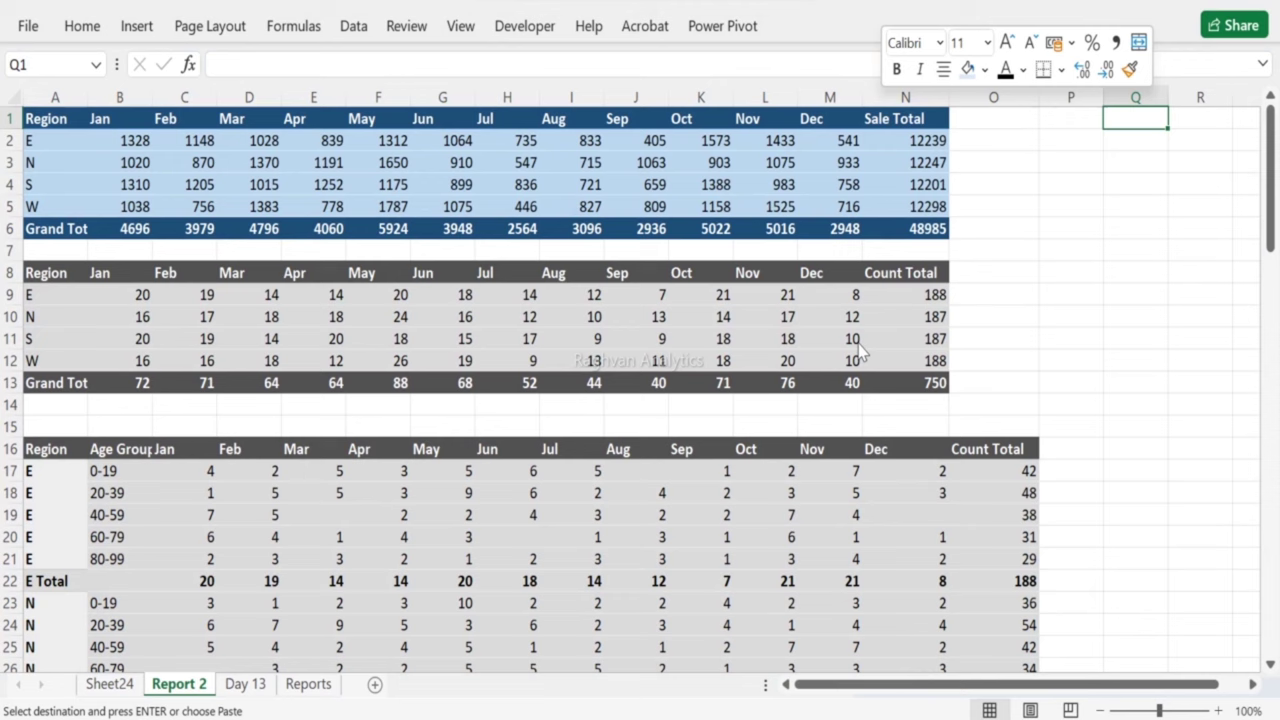
{"action": "left_click", "coordinate": [805, 274]}
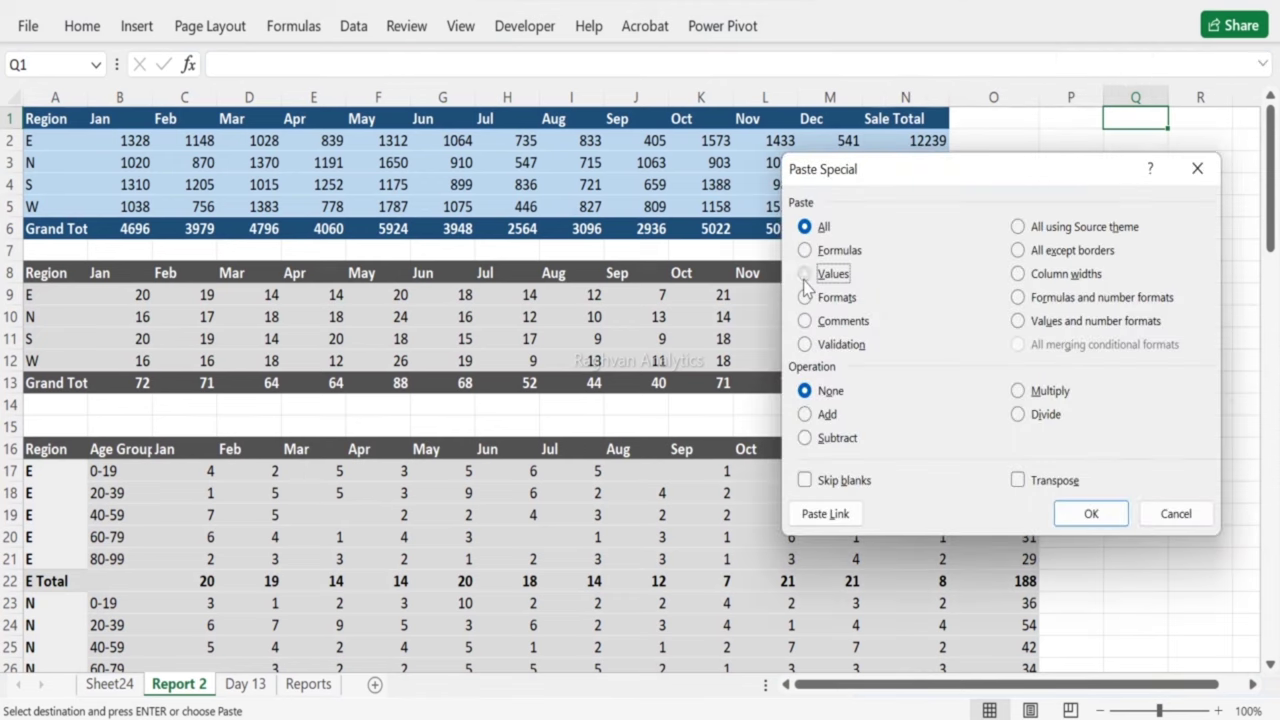
{"action": "left_click", "coordinate": [1068, 513]}
Step: Widen column R to fit Sum of Sale and make the employee table bold
{"action": "left_click_drag", "start_coordinate": [1234, 92], "coordinate": [1252, 95]}
{"action": "left_click_drag", "start_coordinate": [1168, 99], "coordinate": [1209, 362]}
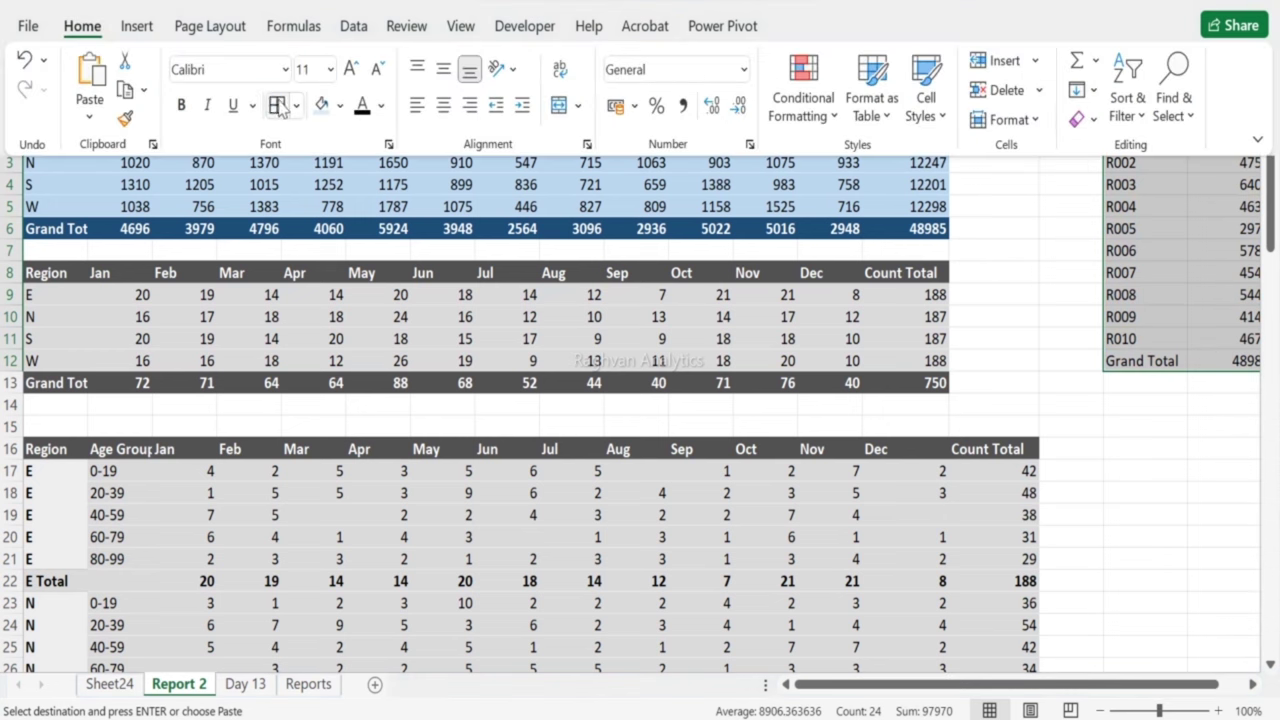
{"action": "key", "text": "Escape"}
{"action": "left_click", "coordinate": [181, 106]}
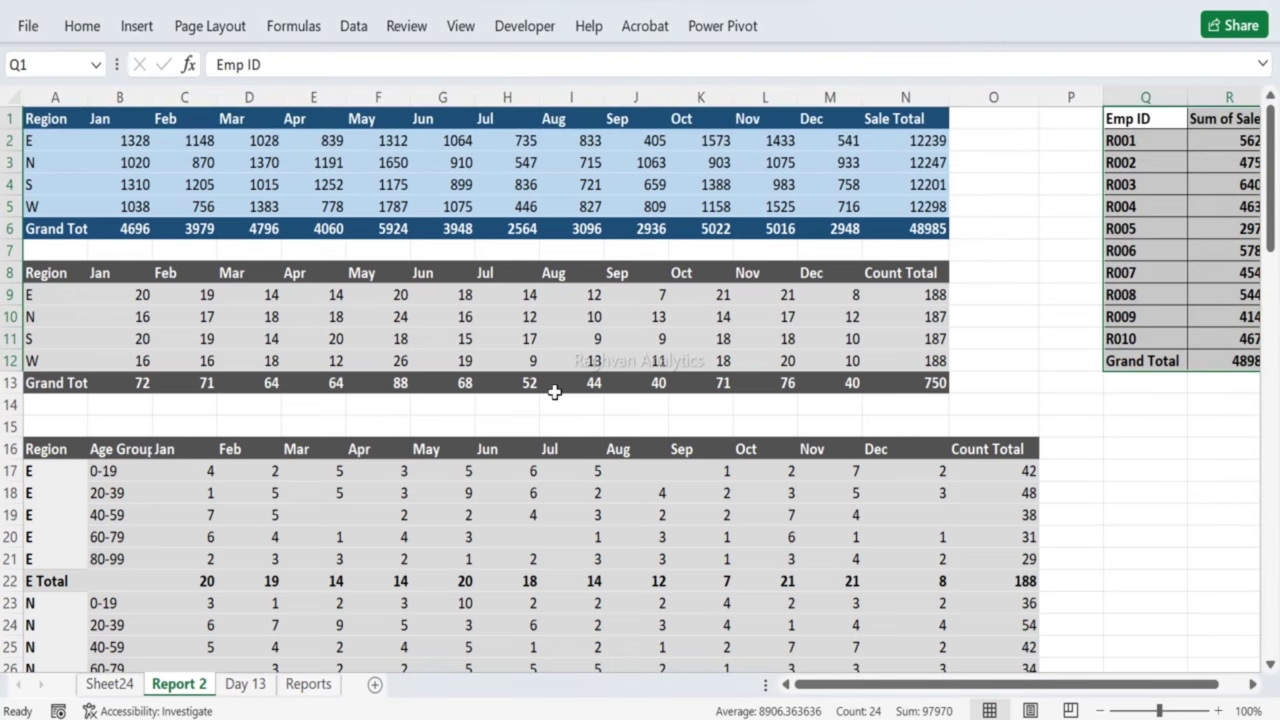
{"action": "left_click", "coordinate": [252, 684]}
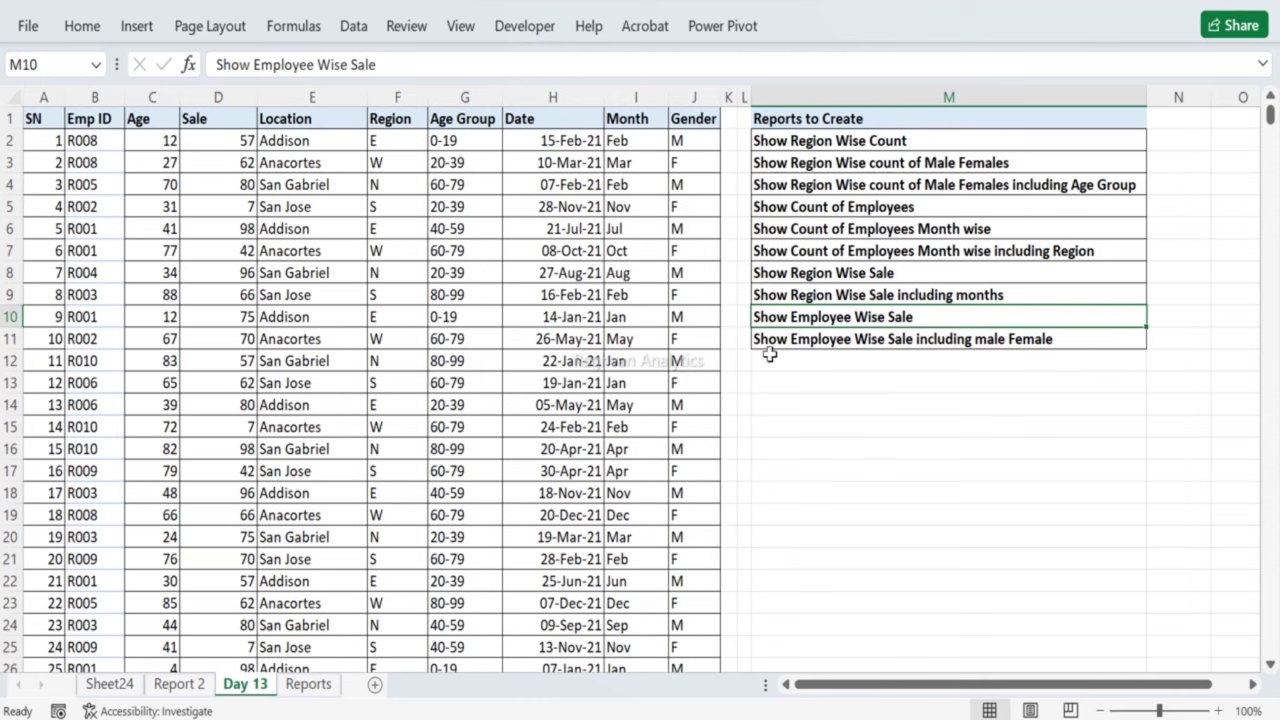
Step: Add Gender as the pivot's column field and copy the Emp ID × F/M table
{"action": "left_click", "coordinate": [120, 684]}
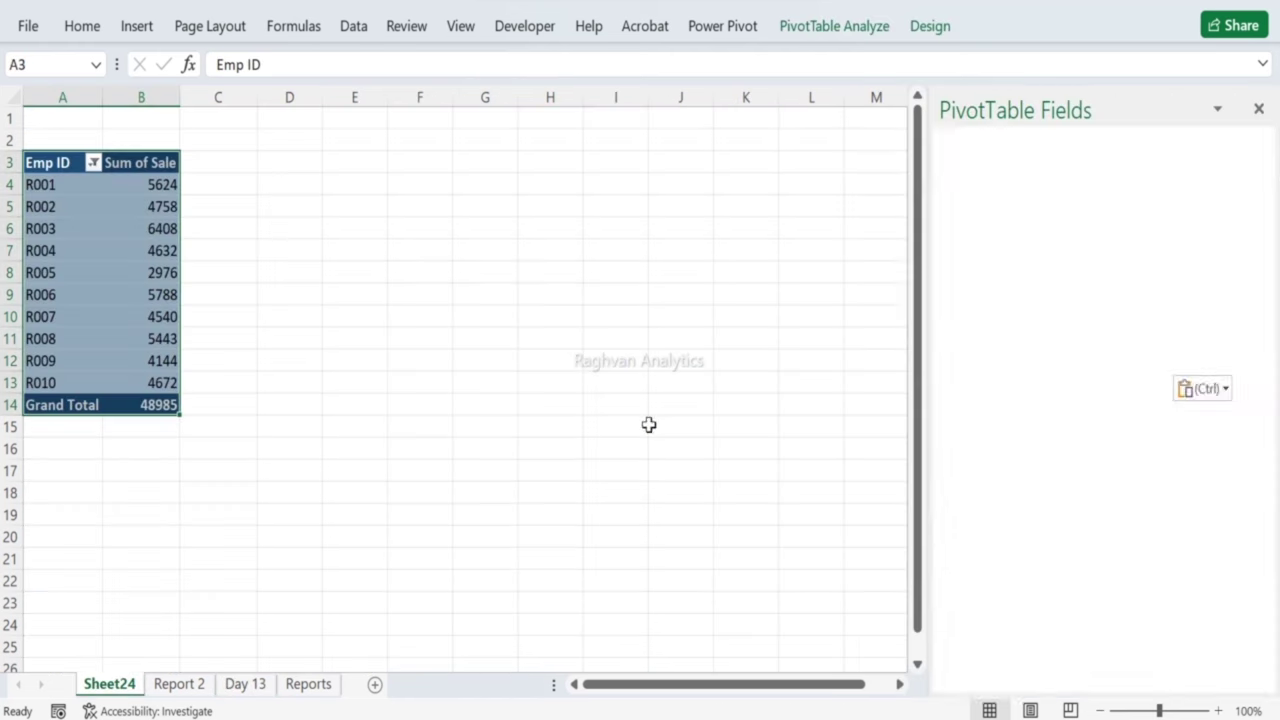
{"action": "scroll", "coordinate": [1051, 280], "scroll_direction": "down", "scroll_amount": 2}
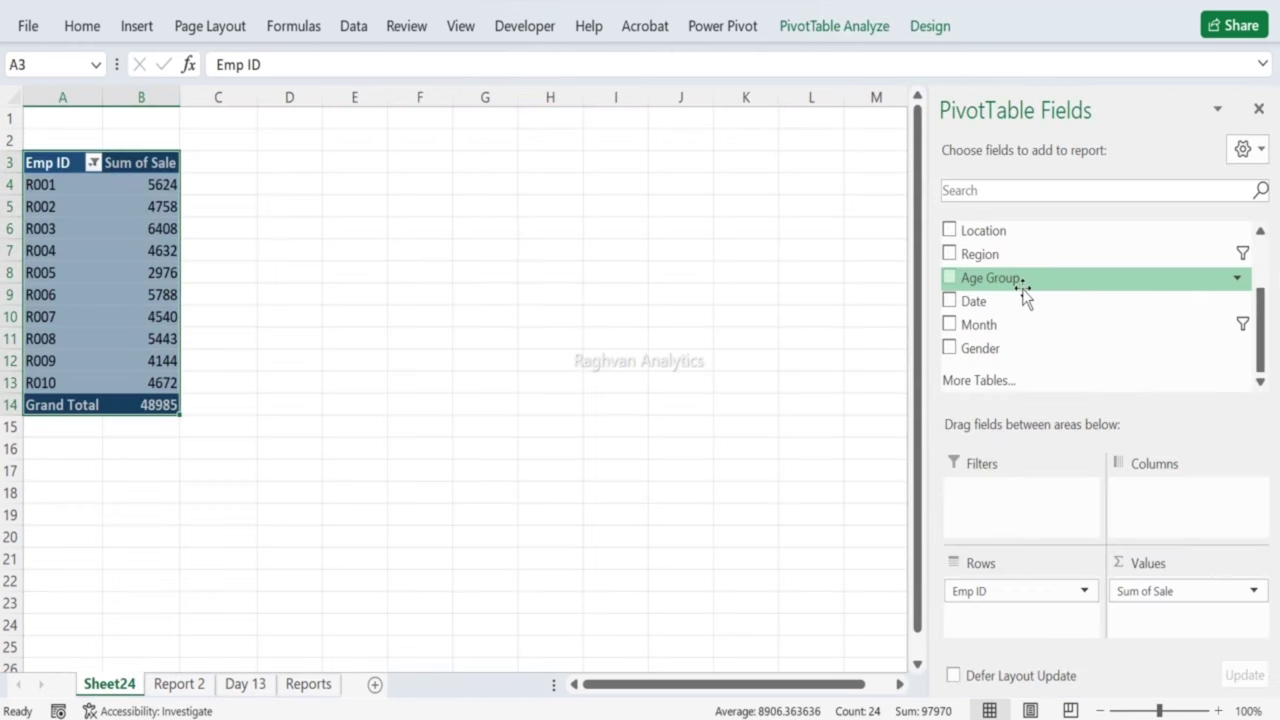
{"action": "left_click_drag", "start_coordinate": [986, 327], "coordinate": [1150, 510]}
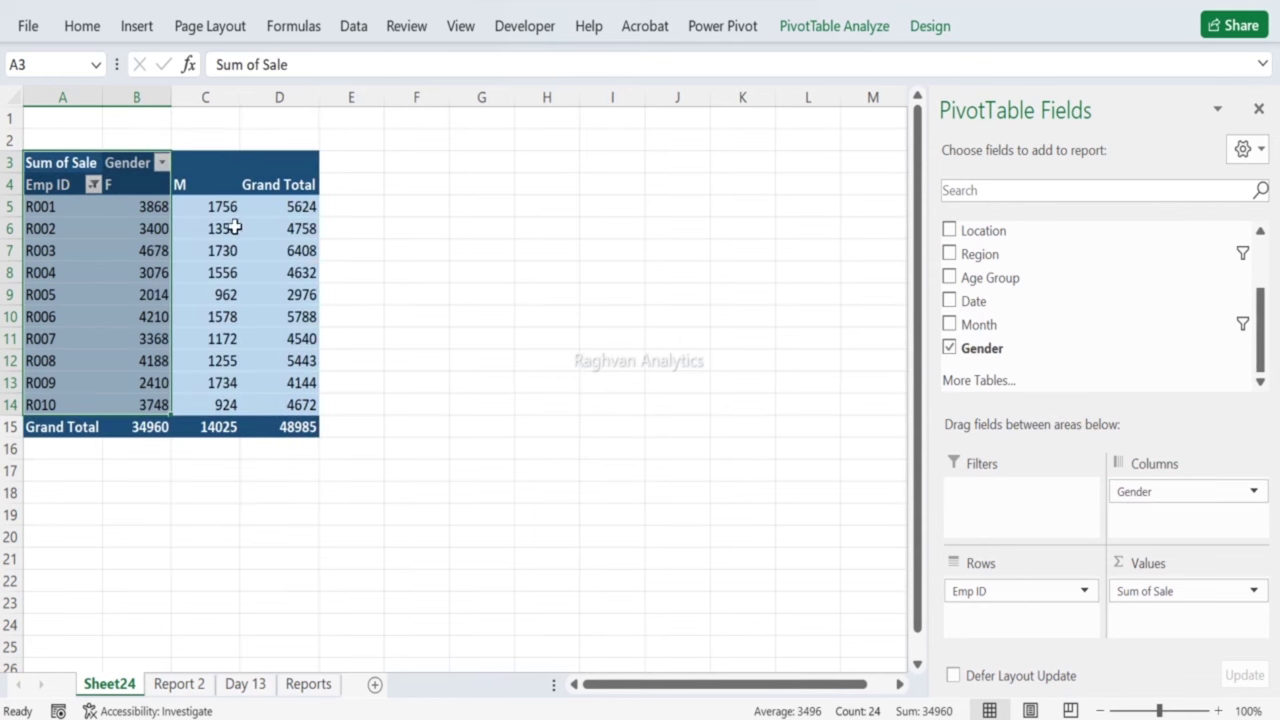
{"action": "left_click_drag", "start_coordinate": [61, 184], "coordinate": [279, 421]}
{"action": "key", "text": "ctrl+c"}
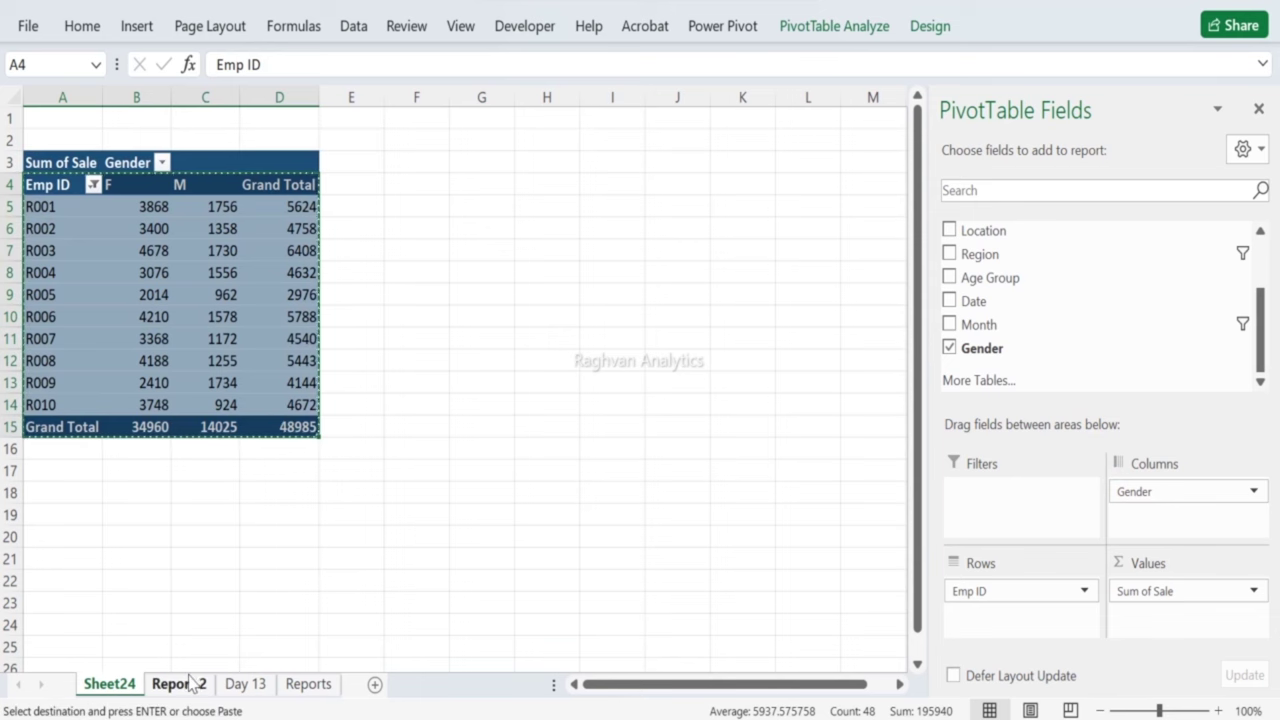
Step: Paste the employee-by-gender sale table into Report 2 at T1
{"action": "left_click", "coordinate": [190, 684]}
{"action": "left_click", "coordinate": [1112, 207]}
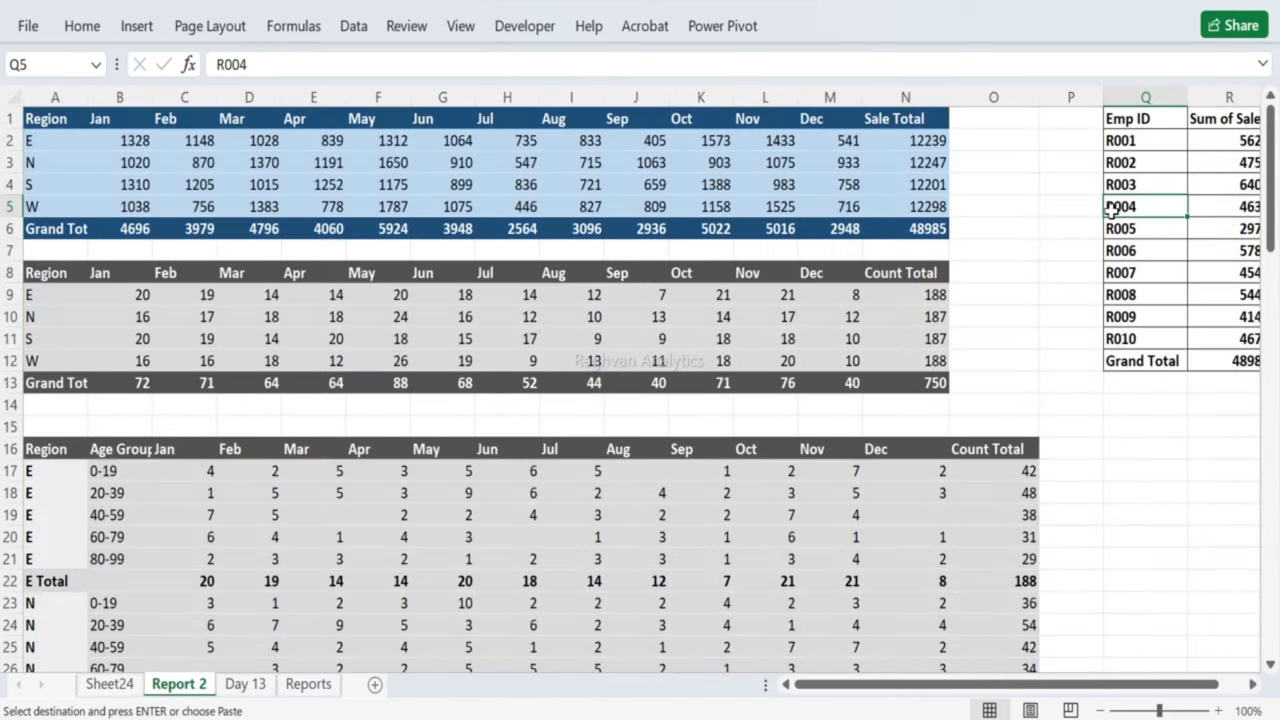
{"action": "key", "text": "Right"}
{"action": "key", "text": "Up"}
{"action": "key", "text": "Up"}
{"action": "key", "text": "Up"}
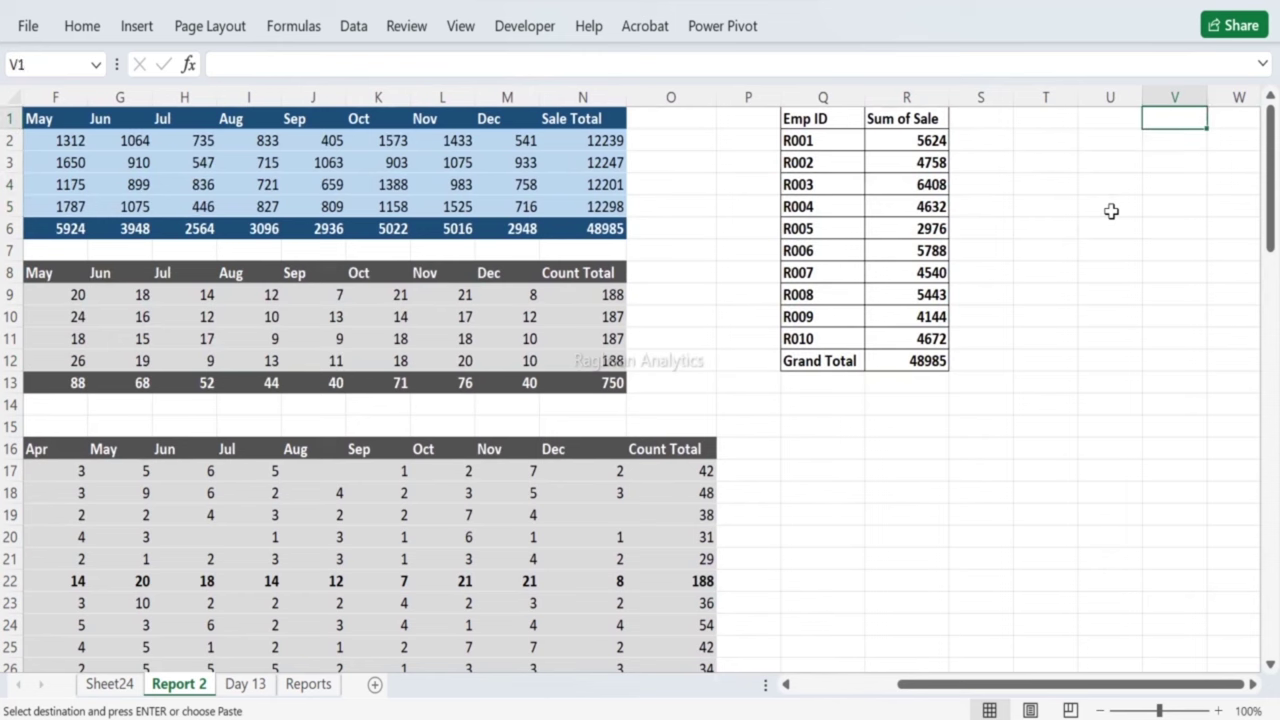
{"action": "key", "text": "Left"}
{"action": "key", "text": "Left"}
{"action": "key", "text": "ctrl+v"}
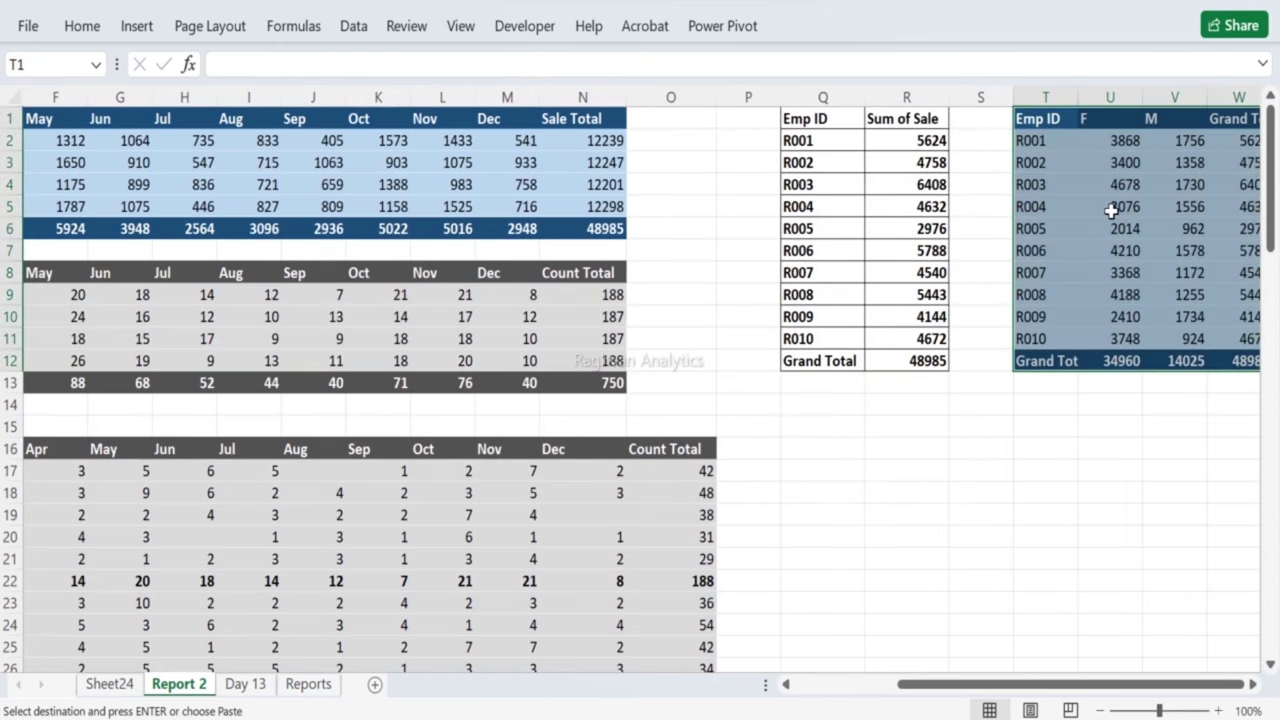
{"action": "left_click", "coordinate": [110, 683]}
{"action": "left_click", "coordinate": [396, 409]}
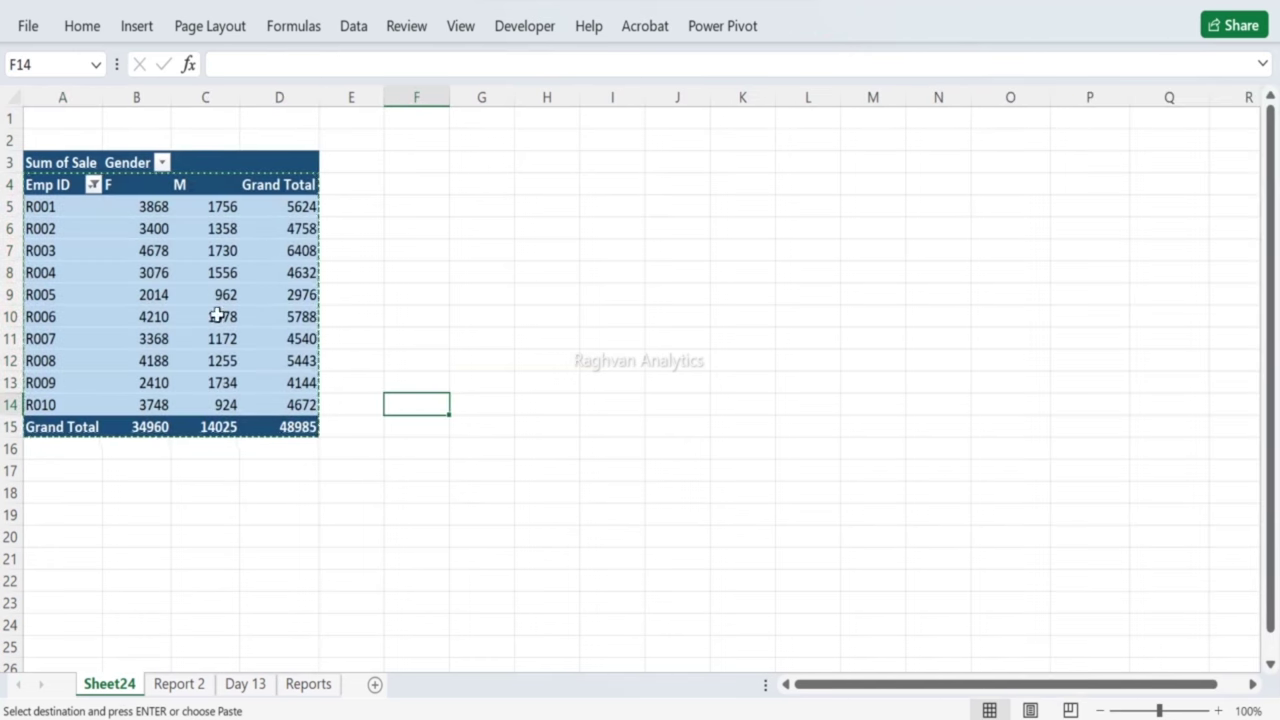
{"action": "left_click", "coordinate": [180, 683]}
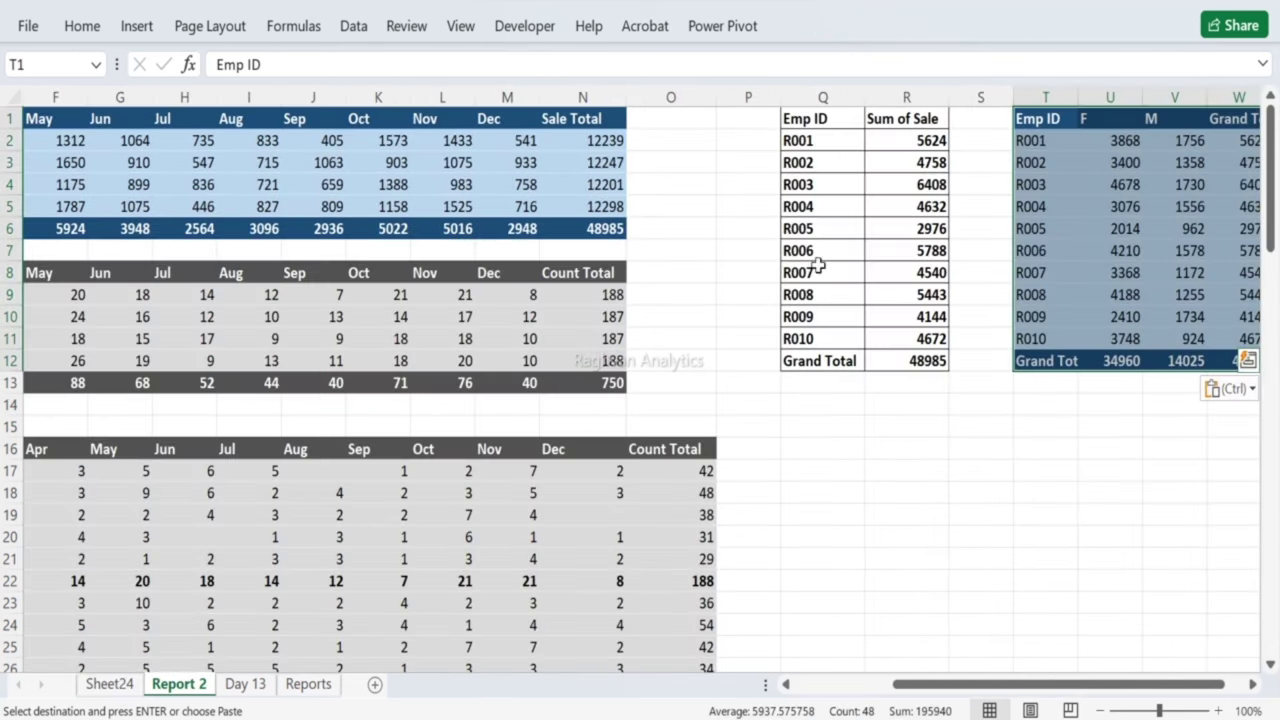
{"action": "left_click", "coordinate": [245, 684]}
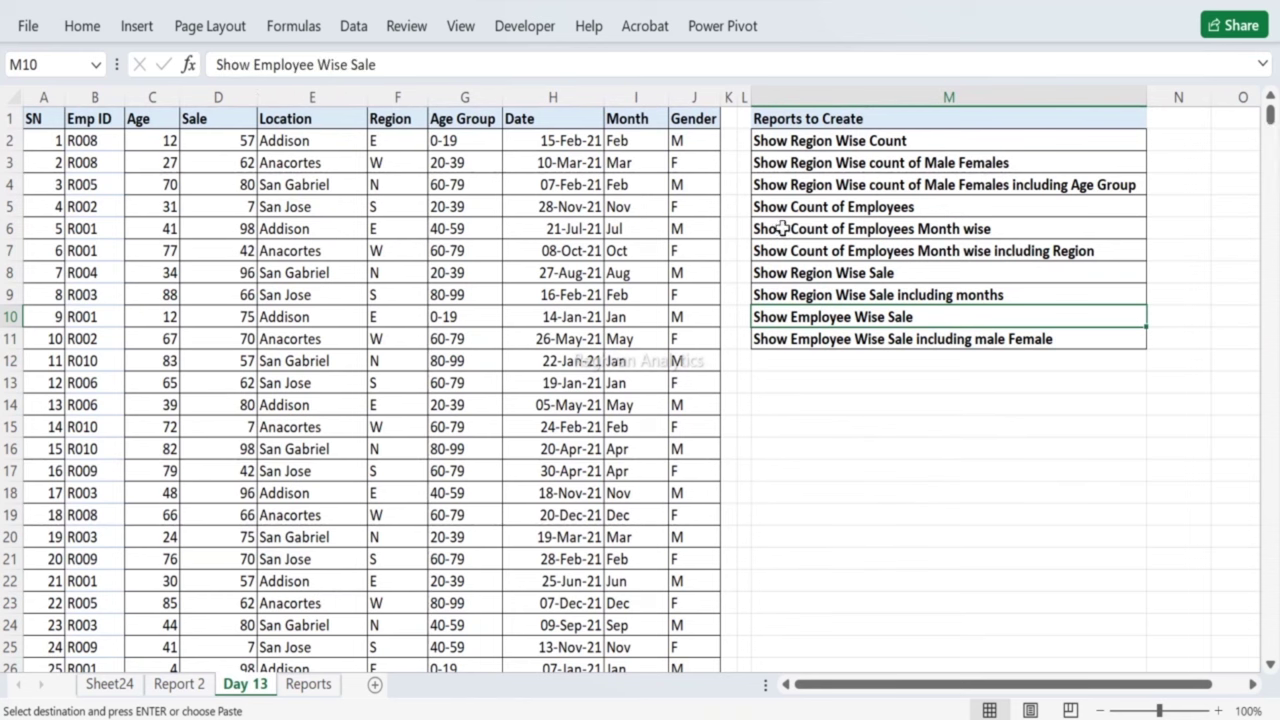
Step: Paste the copied region-sale-by-month and monthly employee count report items into Report 2
{"action": "left_click", "coordinate": [806, 294]}
{"action": "left_click", "coordinate": [813, 228]}
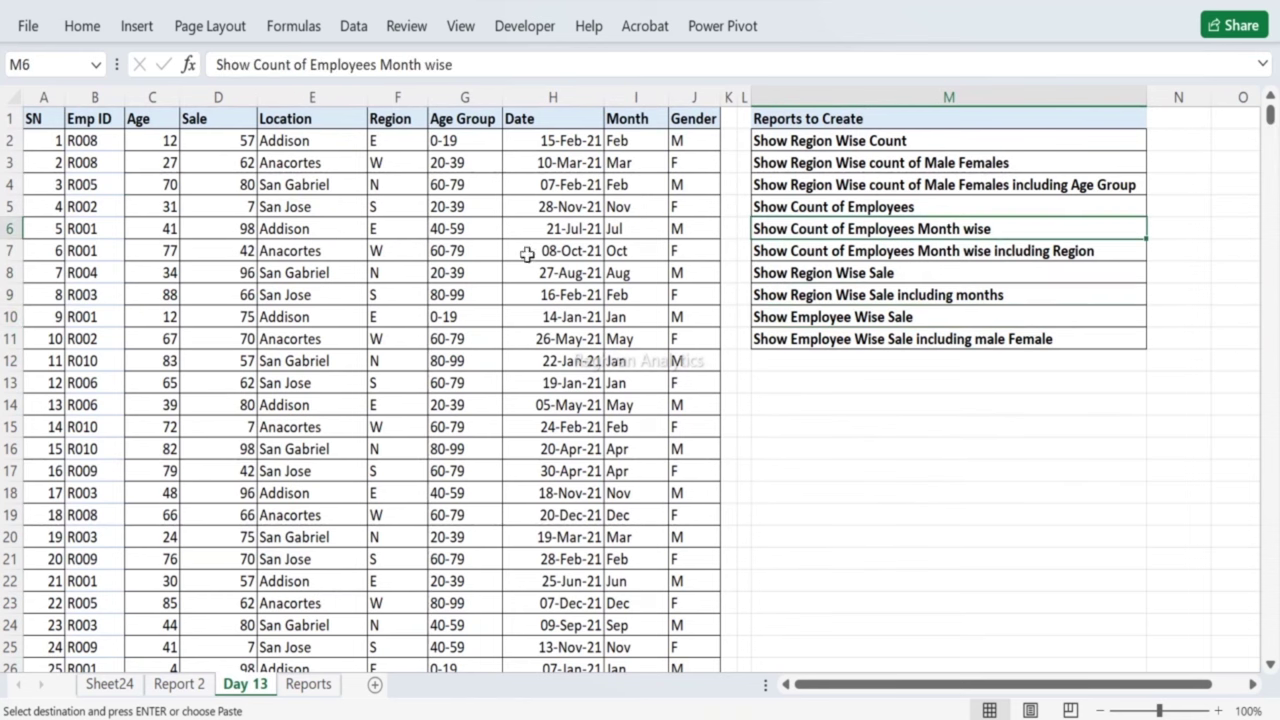
{"action": "left_click", "coordinate": [105, 684]}
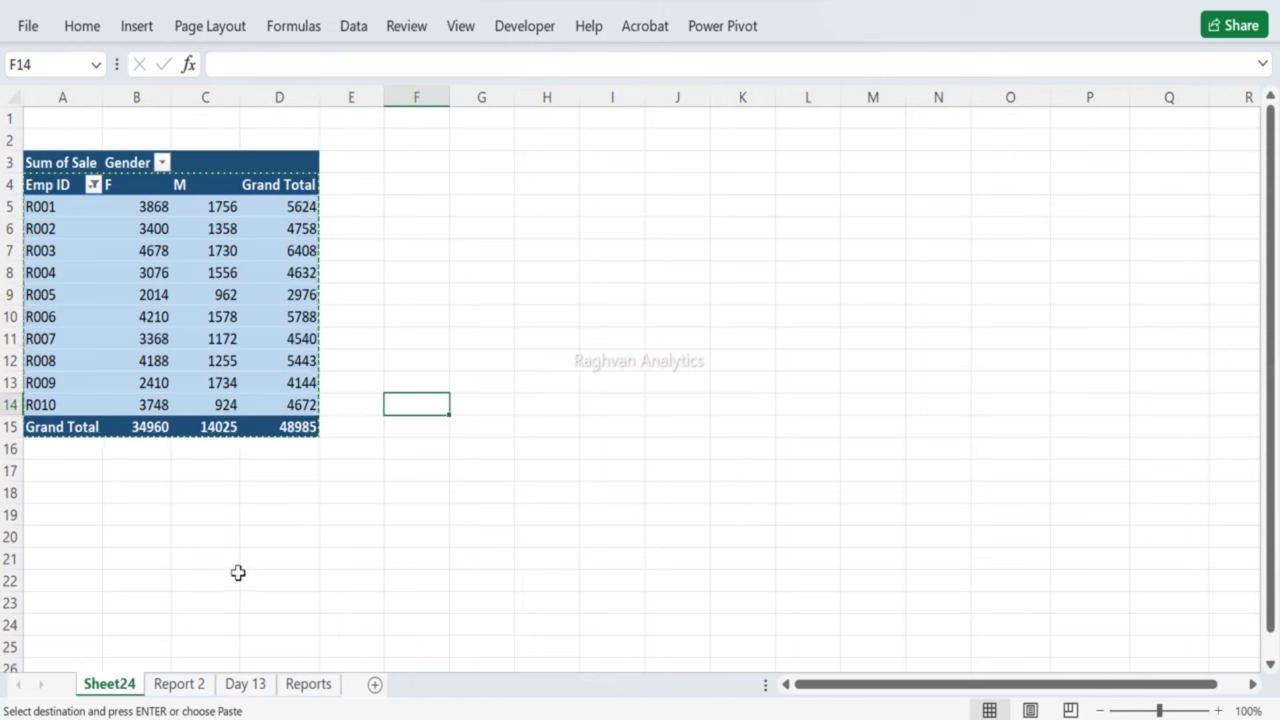
{"action": "left_click", "coordinate": [177, 686]}
{"action": "key", "text": "ctrl+v"}
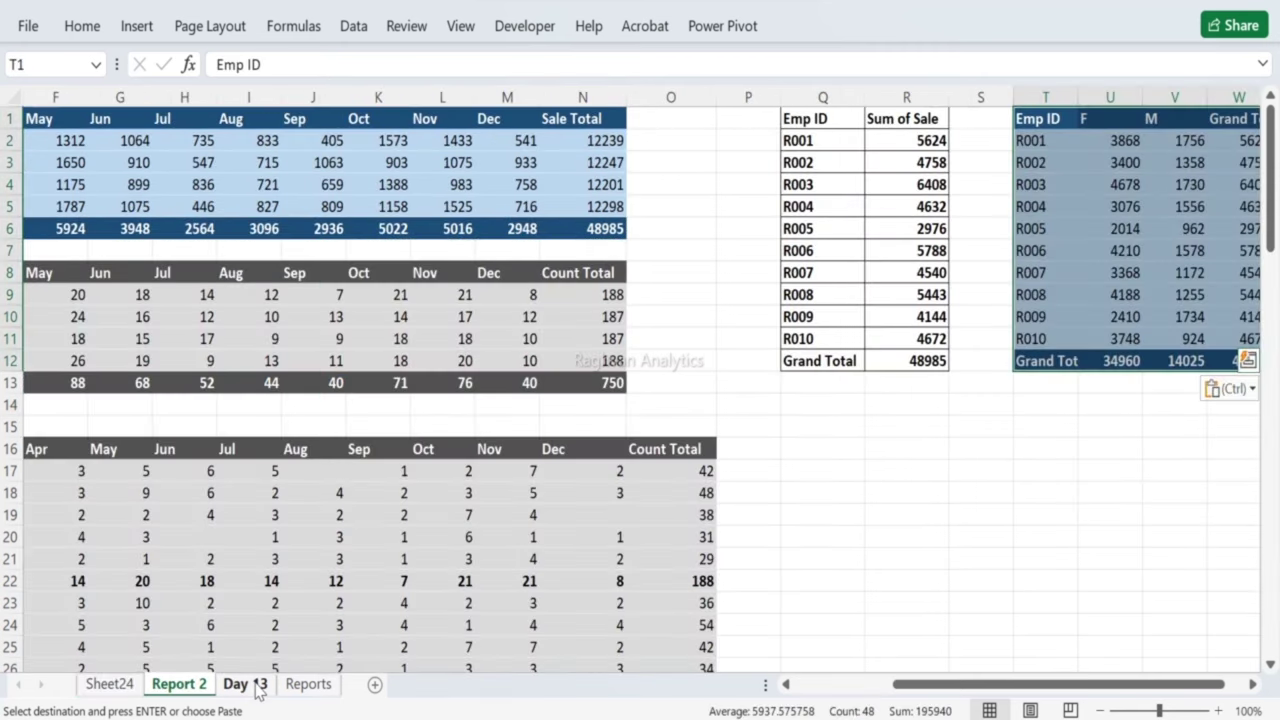
Step: Paste once more into Report 2, then select a cell in the Sheet24 pivot for editing
{"action": "left_click", "coordinate": [250, 684]}
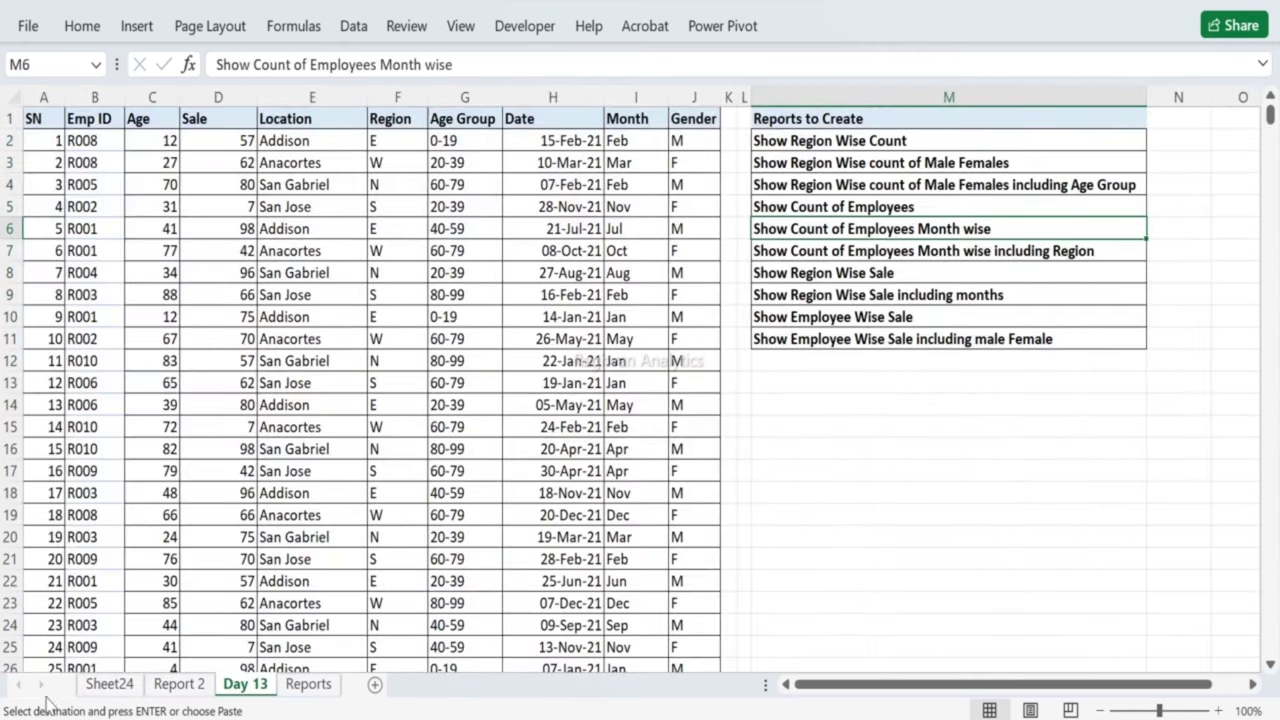
{"action": "left_click", "coordinate": [90, 688]}
{"action": "left_click", "coordinate": [178, 684]}
{"action": "key", "text": "ctrl+v"}
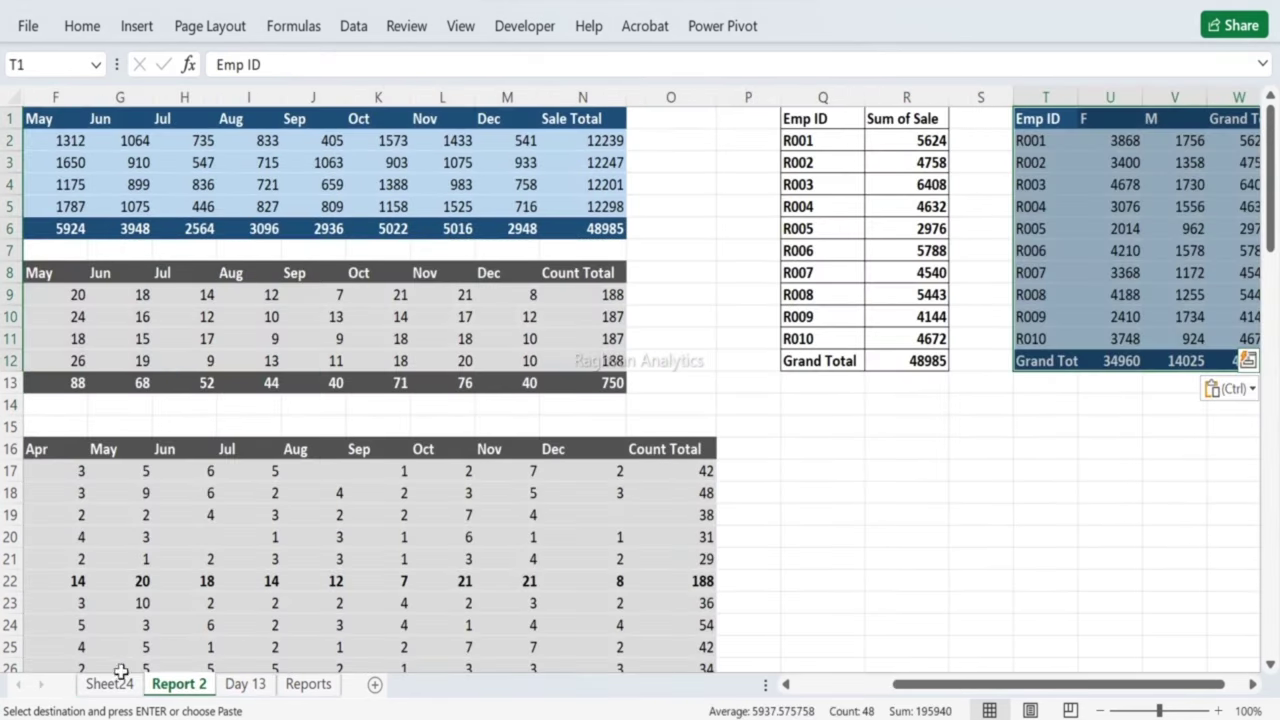
{"action": "left_click", "coordinate": [110, 684]}
{"action": "left_click", "coordinate": [215, 250]}
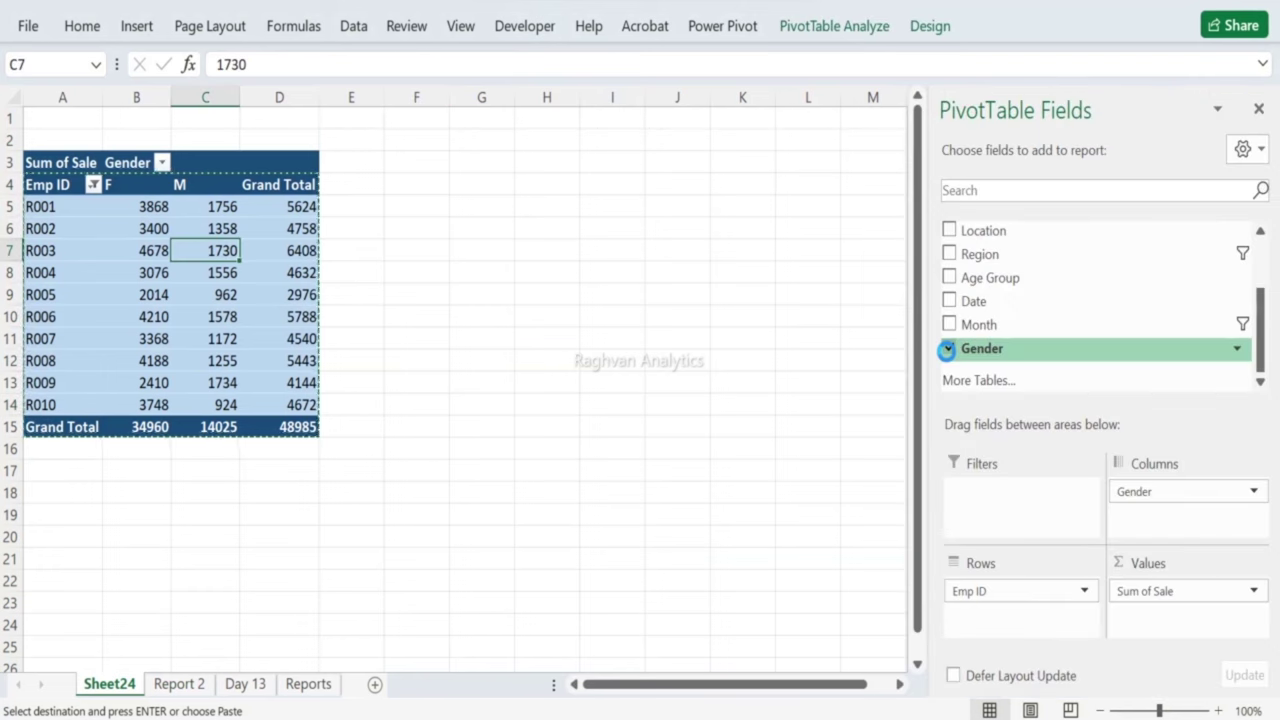
Step: Replace Gender with Month in the pivot columns so each employee's Sale spreads across Jan–Dec
{"action": "left_click", "coordinate": [949, 349]}
{"action": "scroll", "coordinate": [1006, 306], "scroll_direction": "up", "scroll_amount": 2}
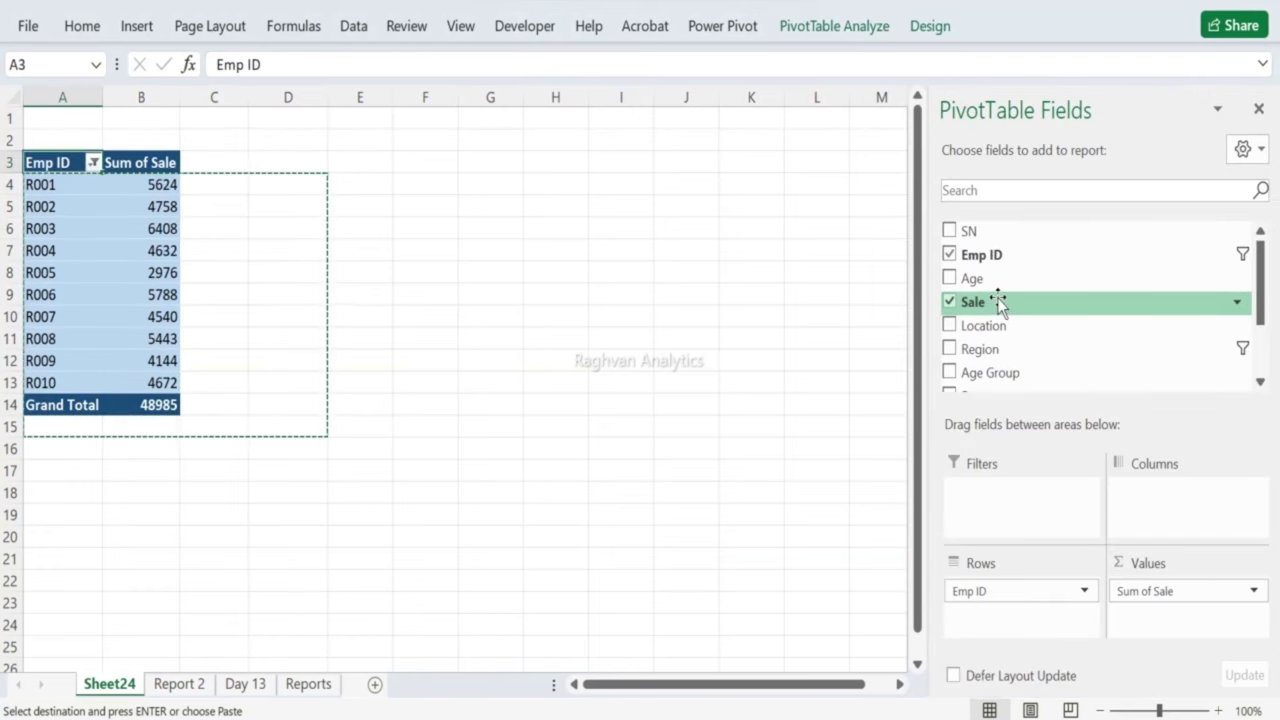
{"action": "scroll", "coordinate": [990, 325], "scroll_direction": "down", "scroll_amount": 2}
{"action": "left_click_drag", "start_coordinate": [988, 334], "coordinate": [640, 333]}
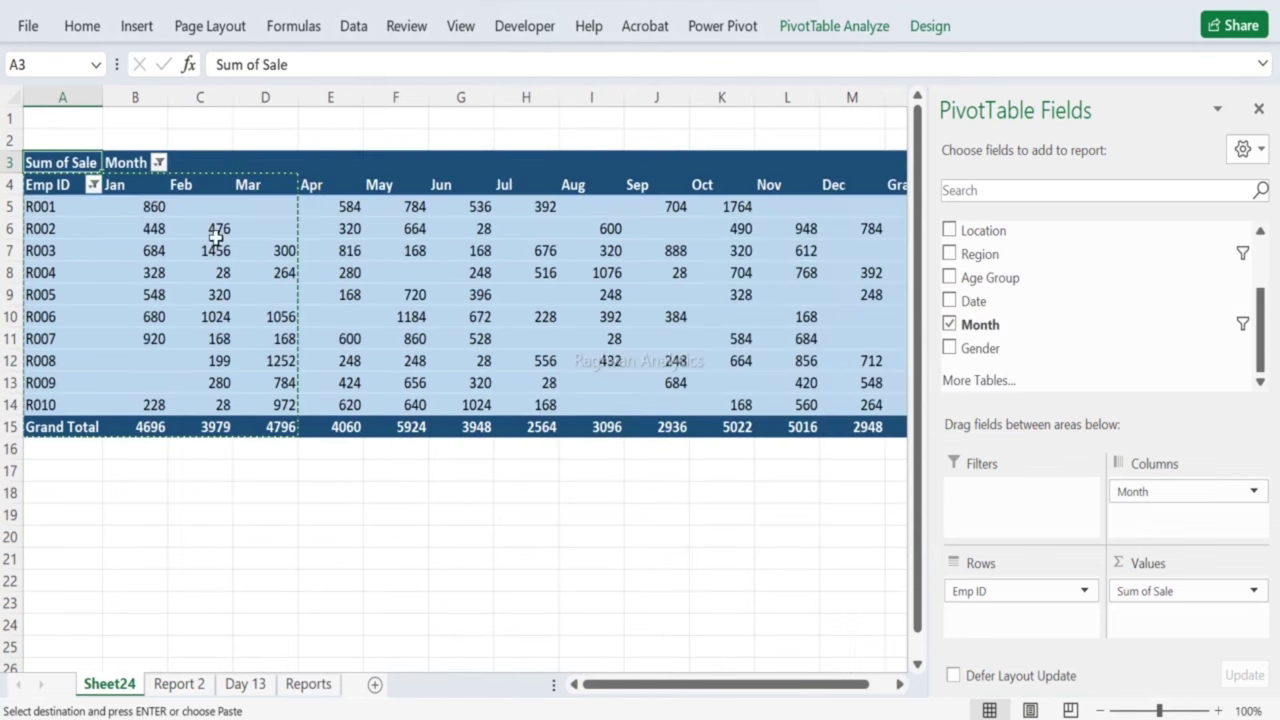
{"action": "left_click", "coordinate": [132, 184]}
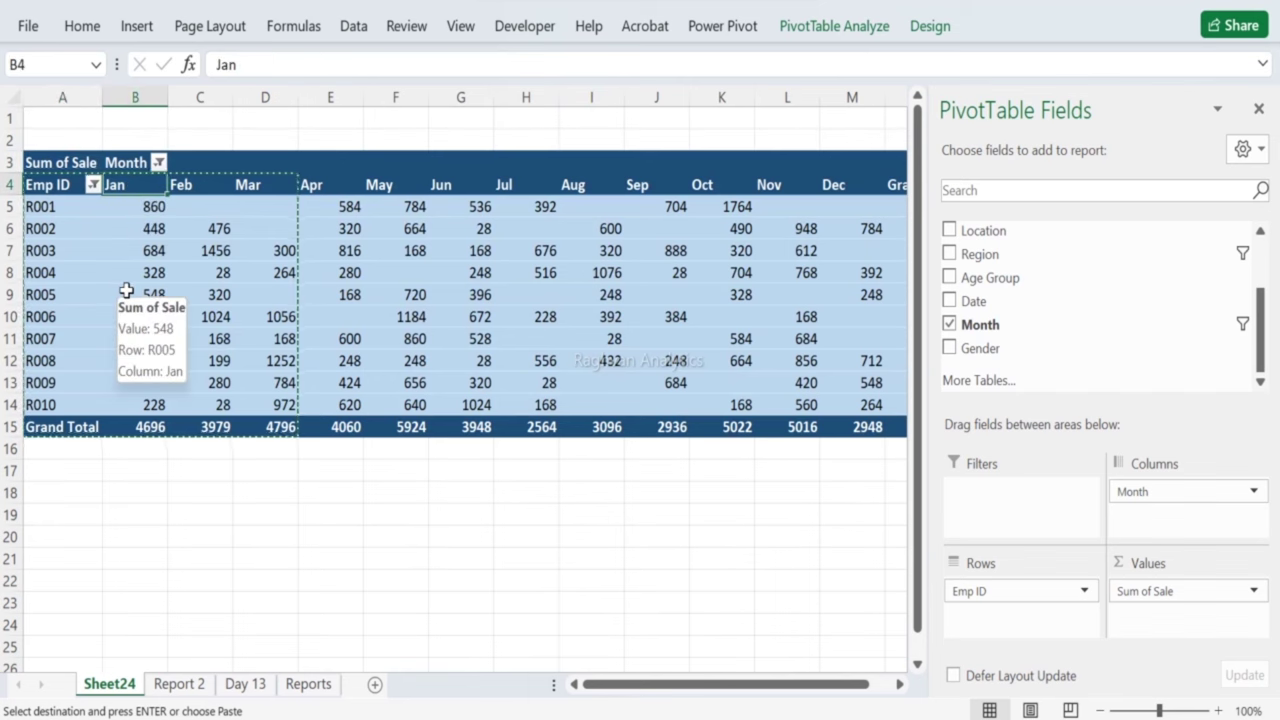
Step: Turn on Data > Filter for the Day 13 data table headers
{"action": "left_click", "coordinate": [245, 683]}
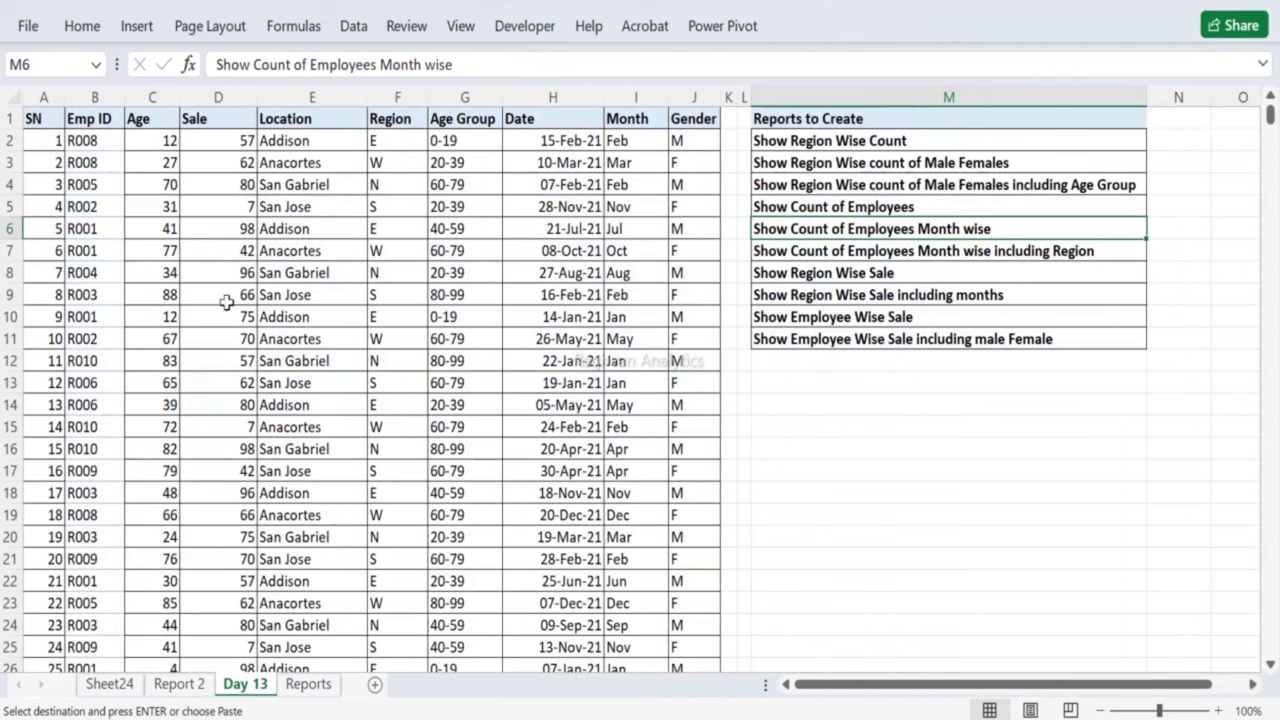
{"action": "left_click", "coordinate": [389, 118]}
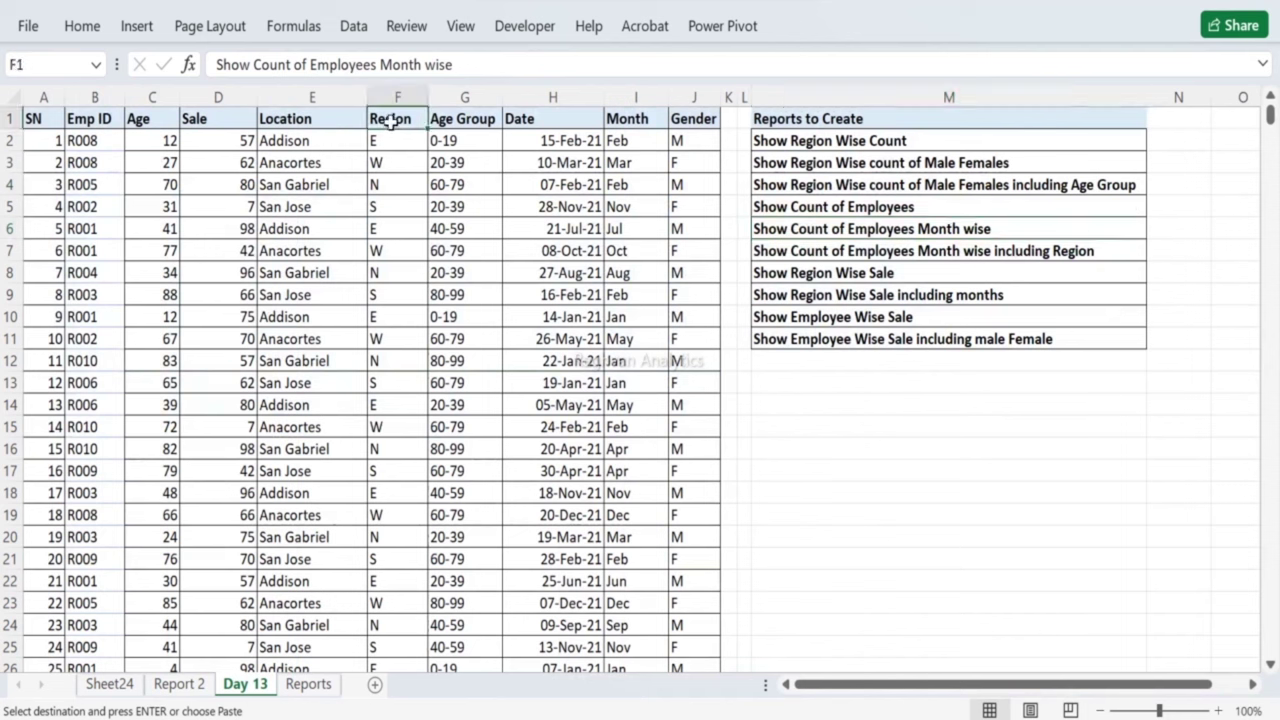
{"action": "left_click", "coordinate": [354, 26]}
{"action": "left_click", "coordinate": [665, 92]}
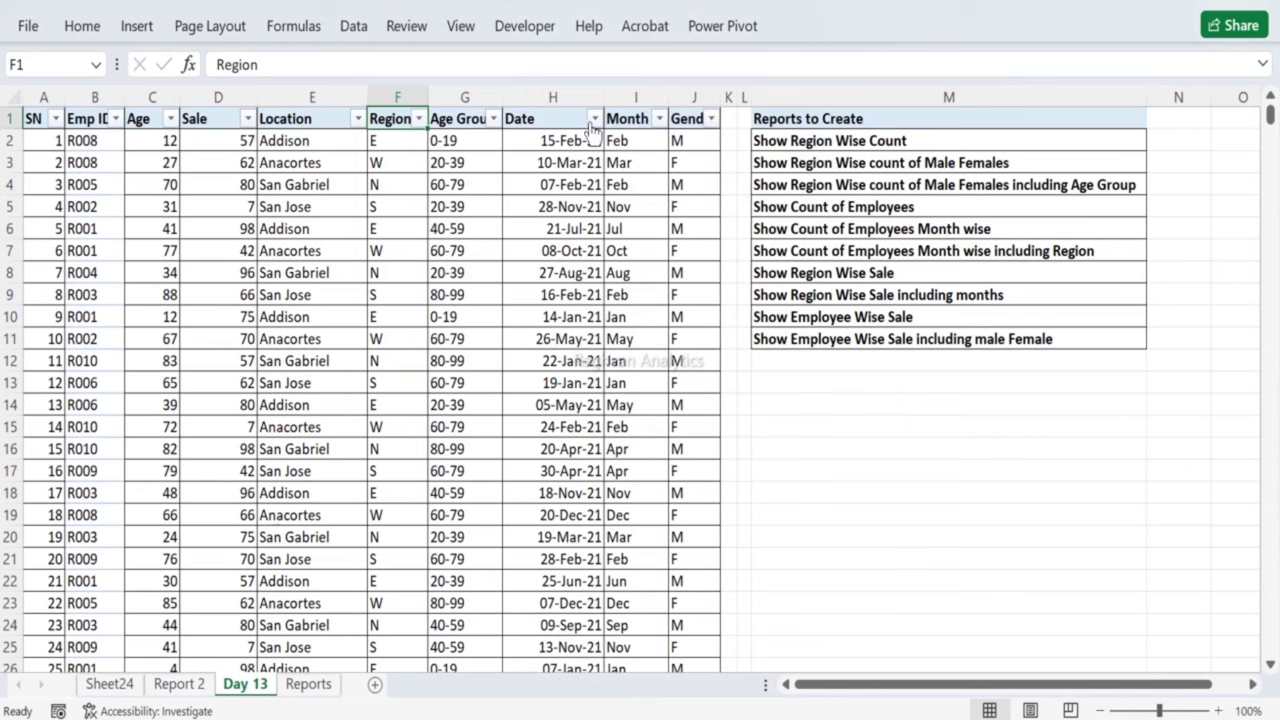
Step: Inspect the Date column's filter list without changes, then return to the Sheet24 pivot
{"action": "left_click", "coordinate": [594, 118]}
{"action": "scroll", "coordinate": [410, 420], "scroll_direction": "down", "scroll_amount": 2}
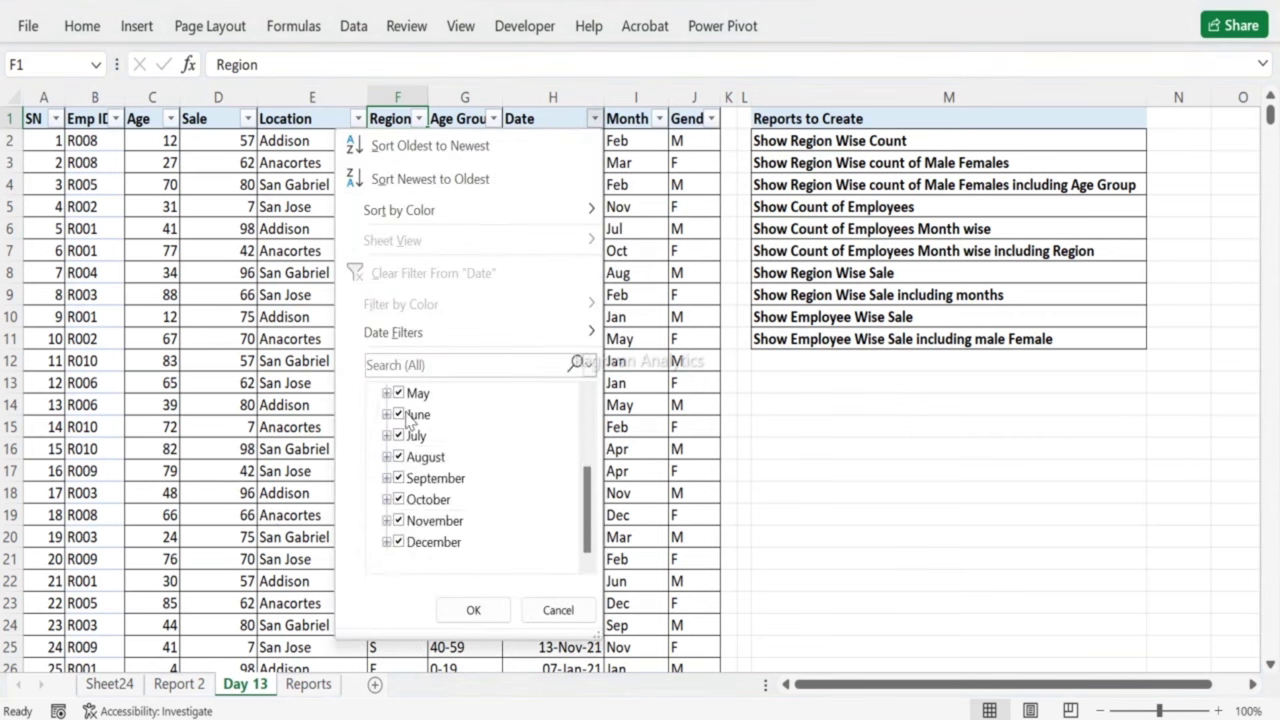
{"action": "left_click", "coordinate": [620, 232]}
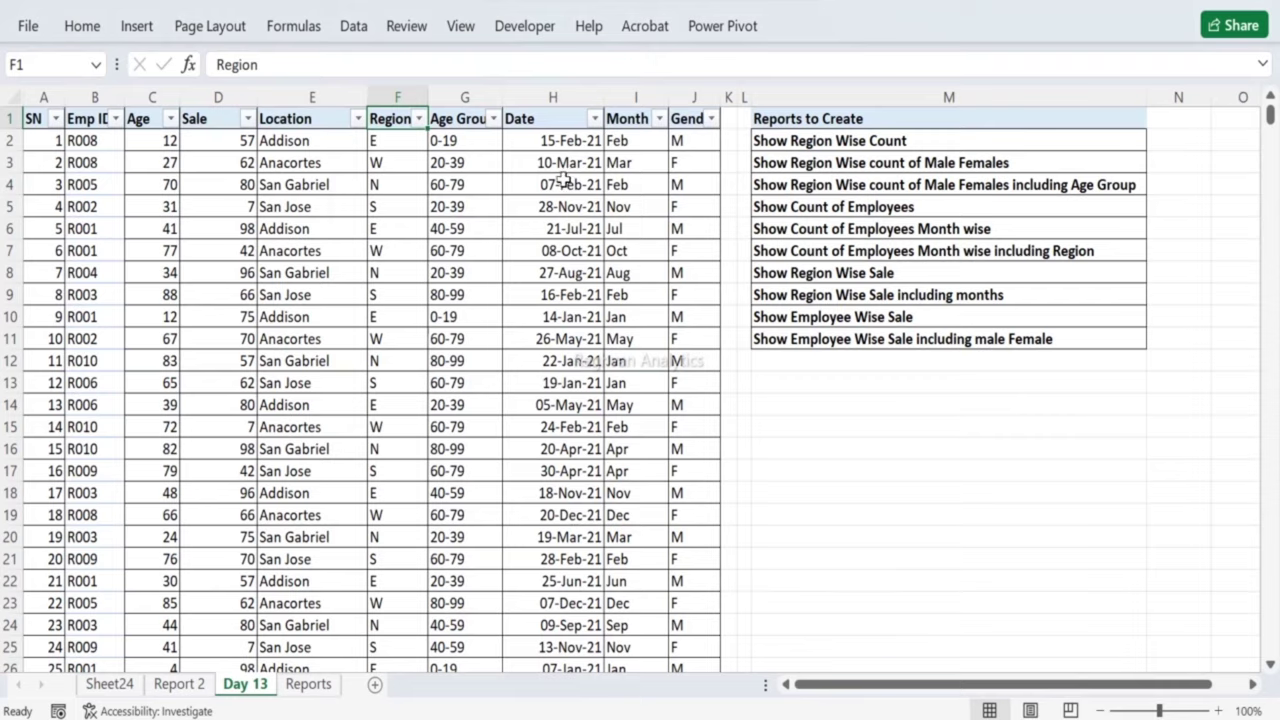
{"action": "scroll", "coordinate": [563, 178], "scroll_direction": "down", "scroll_amount": 2}
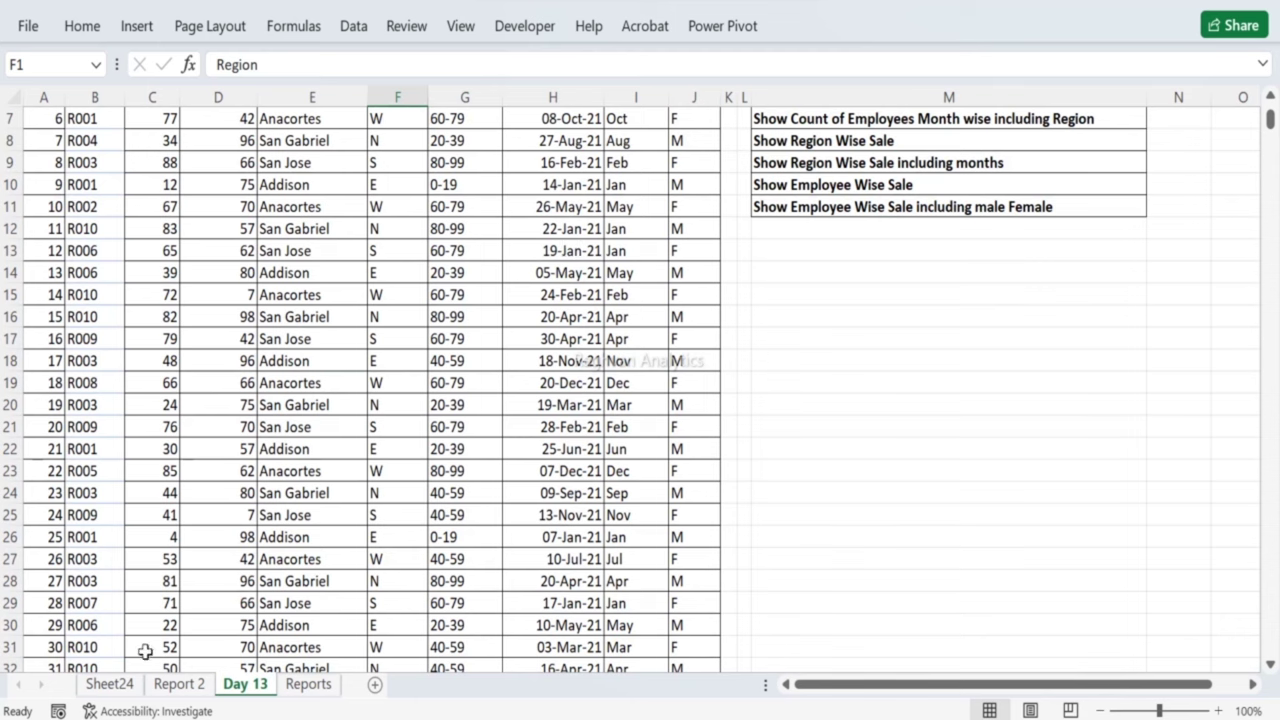
{"action": "left_click", "coordinate": [117, 683]}
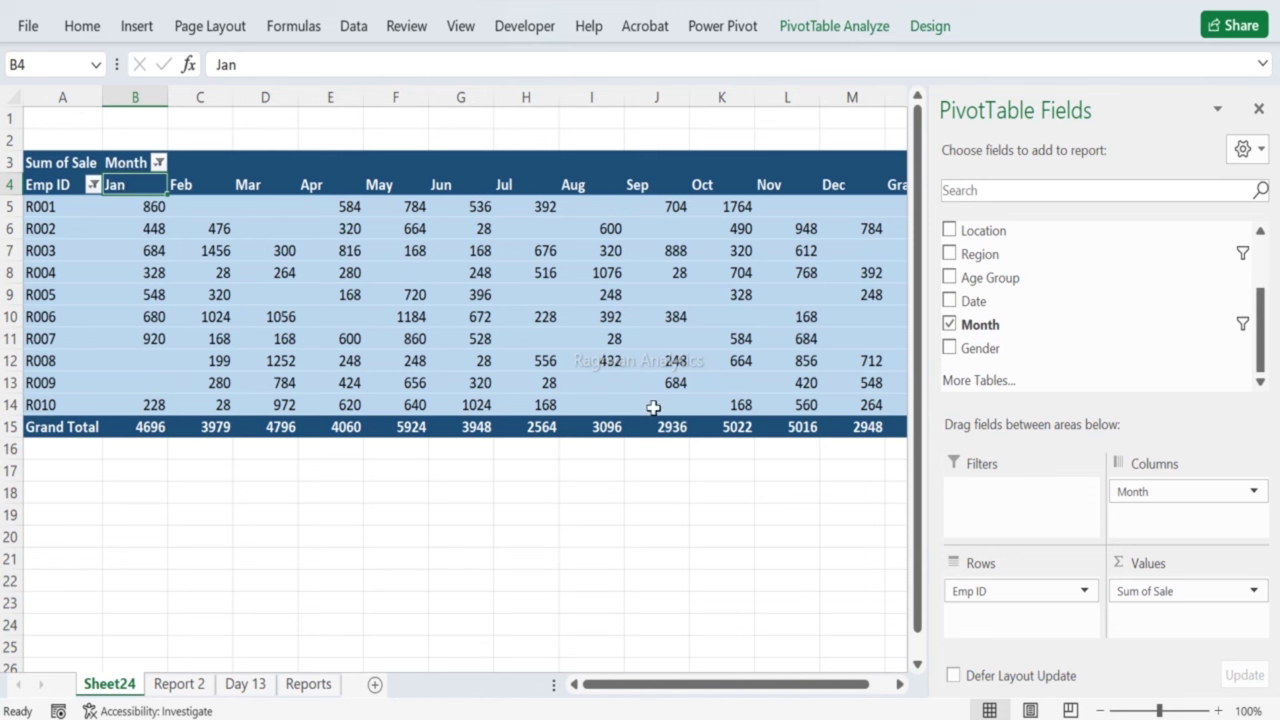
Step: On the Day 13 sheet, trial-change the dates in H2 and H3 to year 2022
{"action": "left_click", "coordinate": [242, 684]}
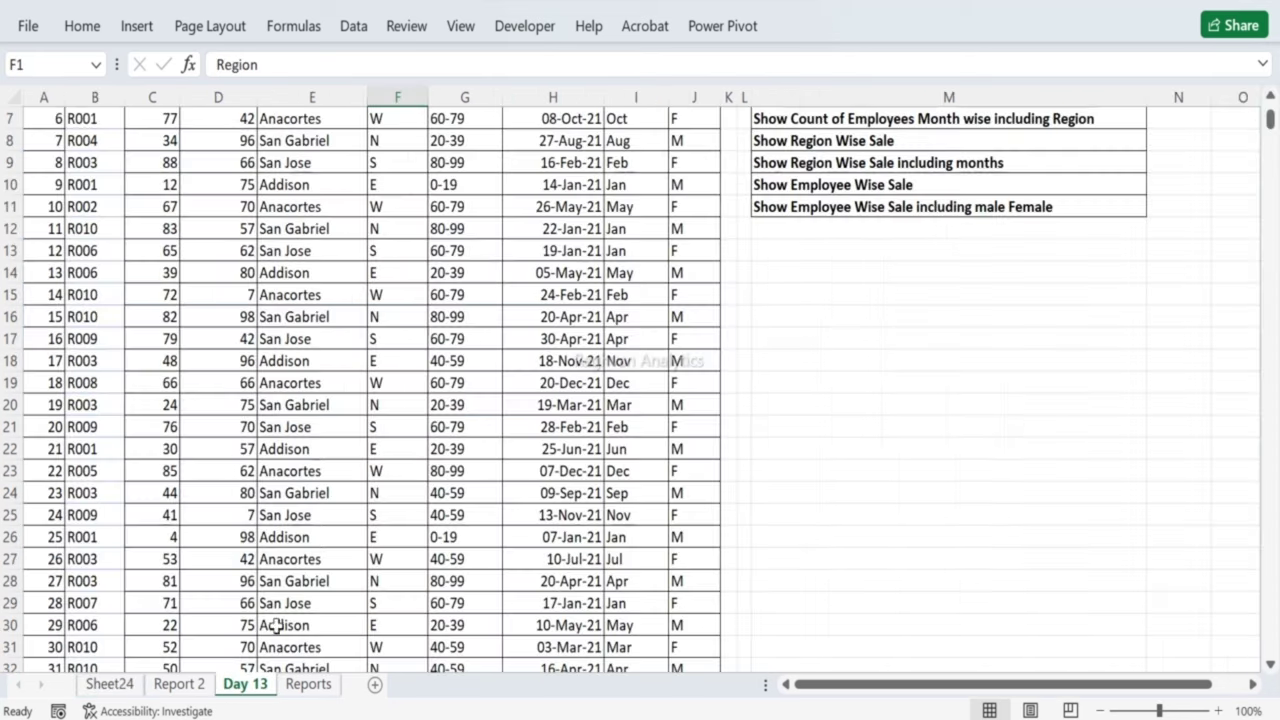
{"action": "scroll", "coordinate": [440, 460], "scroll_direction": "down", "scroll_amount": 17}
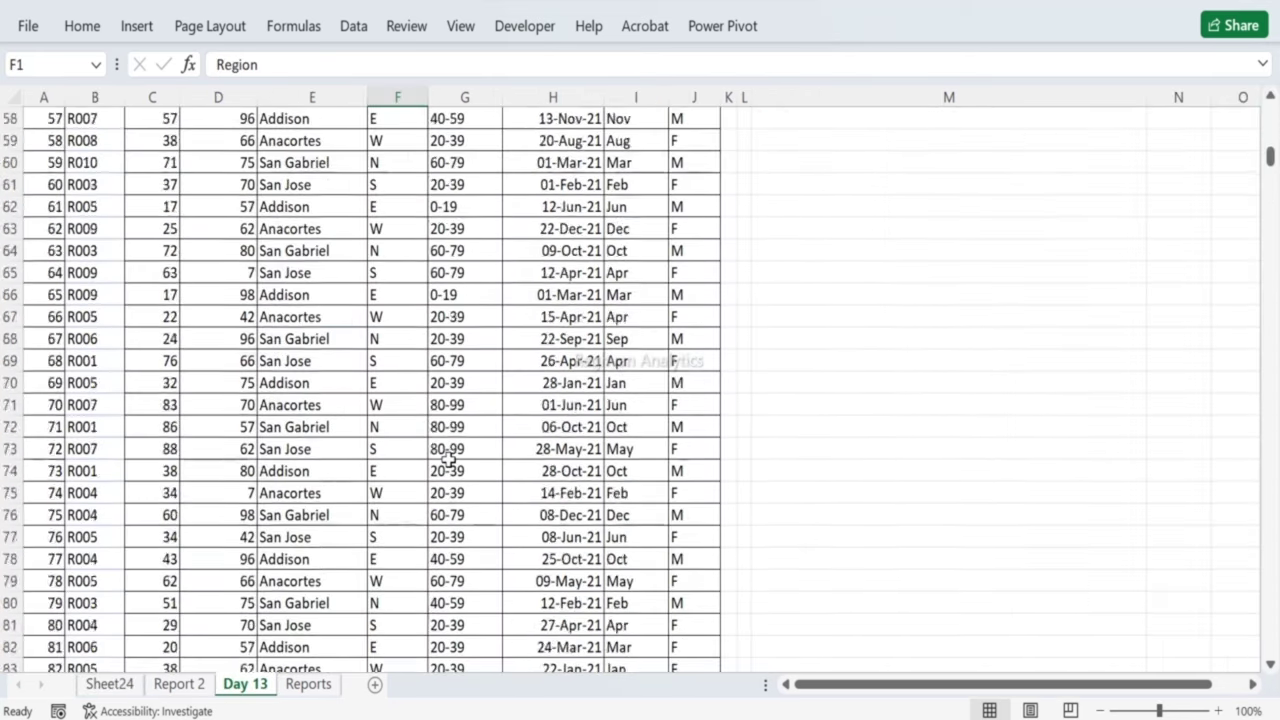
{"action": "scroll", "coordinate": [480, 440], "scroll_direction": "down", "scroll_amount": 6}
{"action": "scroll", "coordinate": [500, 430], "scroll_direction": "up", "scroll_amount": 20}
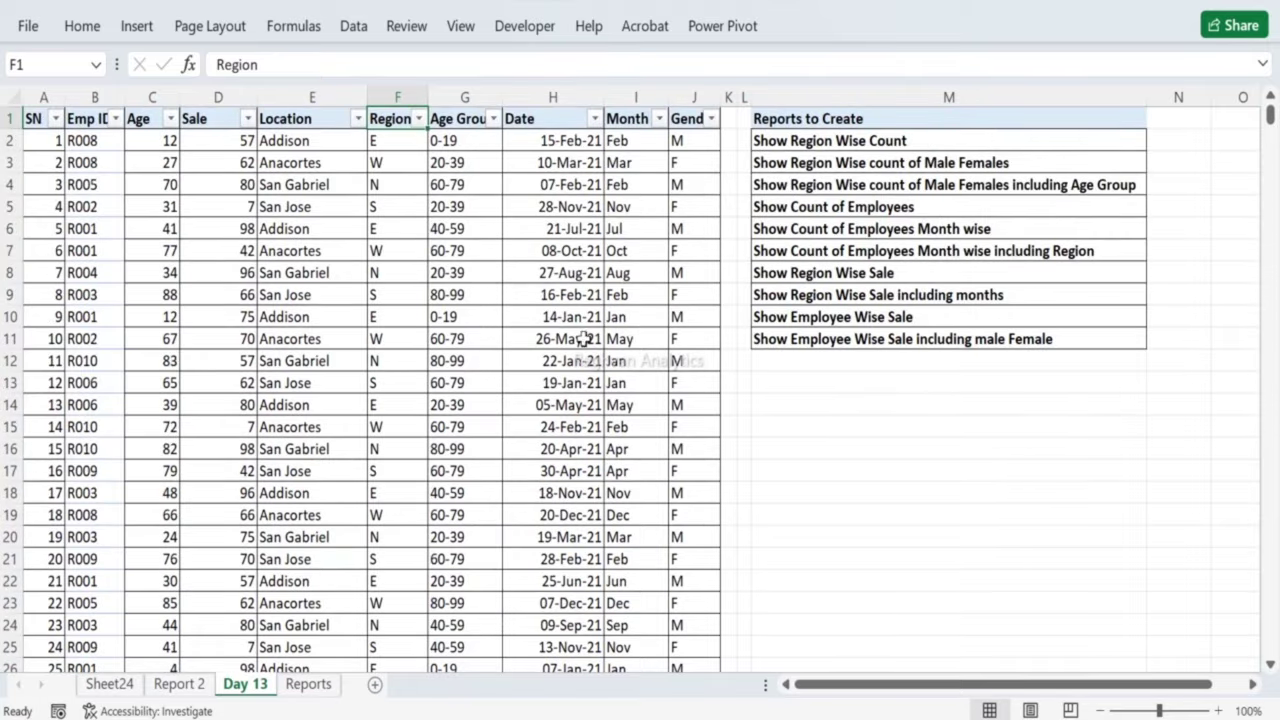
{"action": "double_click", "coordinate": [597, 140]}
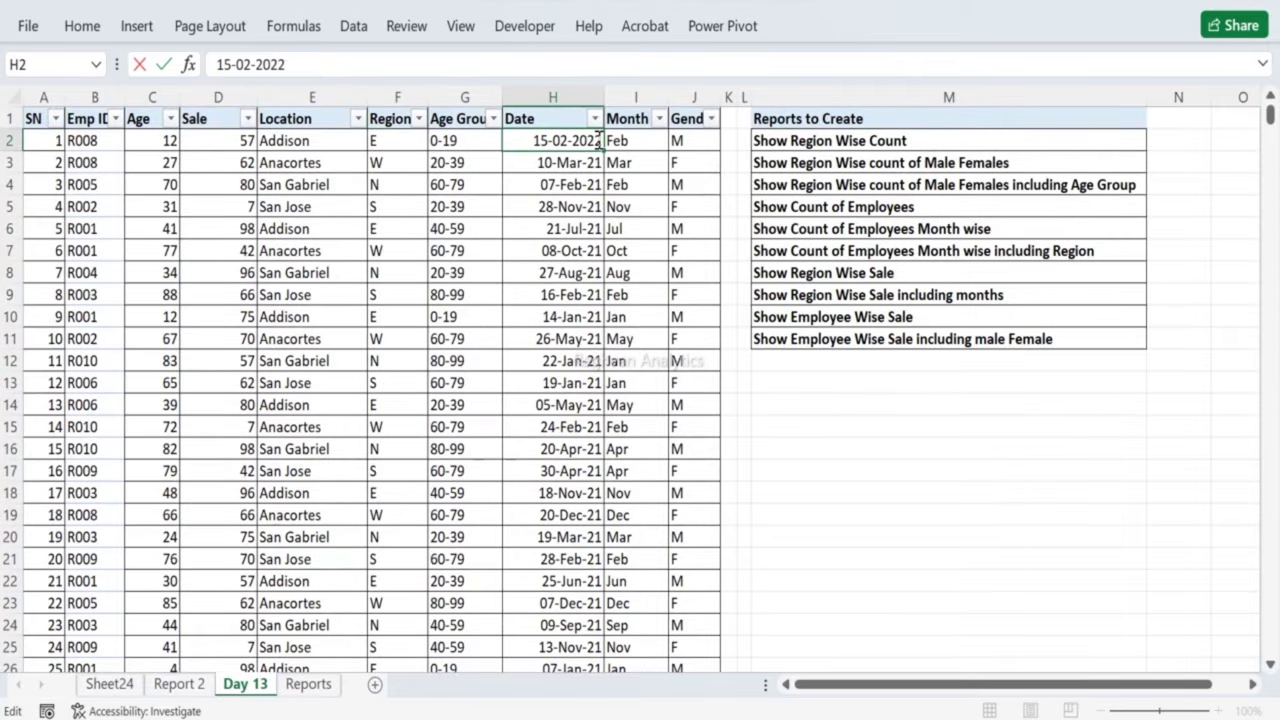
{"action": "key", "text": "Return"}
{"action": "type", "text": "\\"}
{"action": "key", "text": "Escape"}
{"action": "key", "text": "F2"}
{"action": "key", "text": "BackSpace"}
{"action": "type", "text": "2"}
{"action": "key", "text": "Return"}
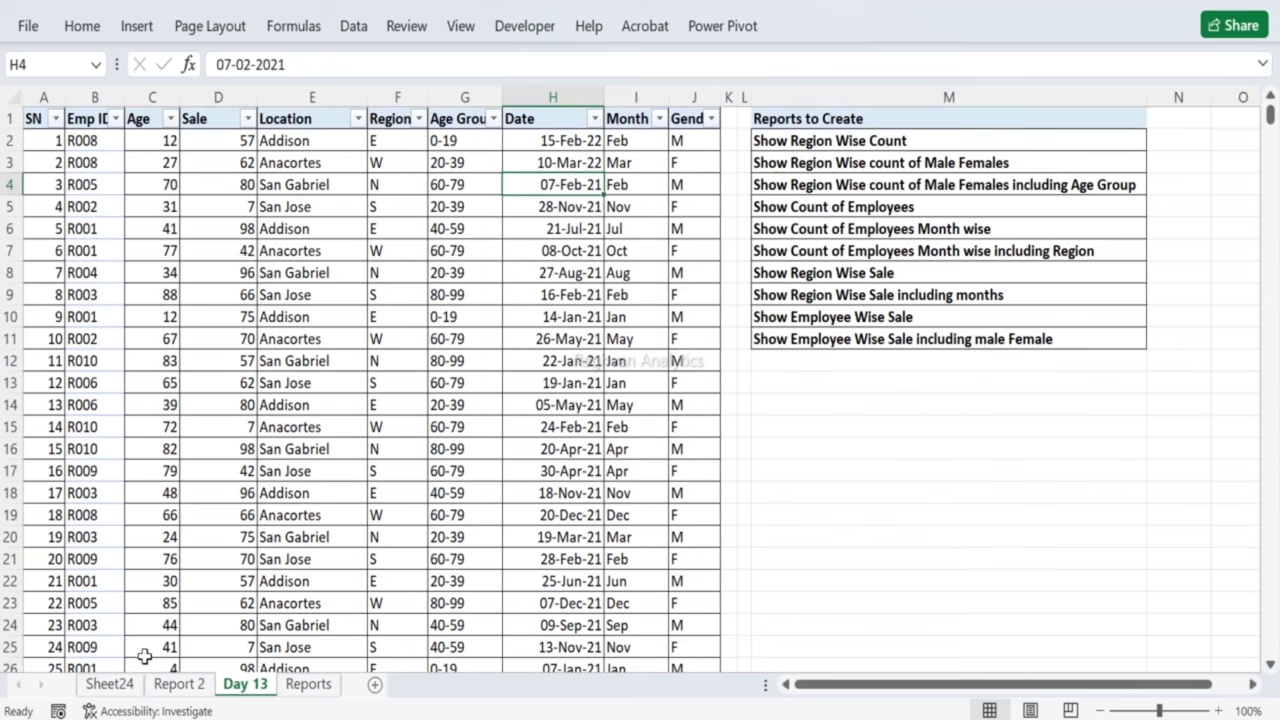
Step: Compare the Report 2 and Sheet24 pivots, then undo the trial year changes on Day 13
{"action": "left_click", "coordinate": [157, 688]}
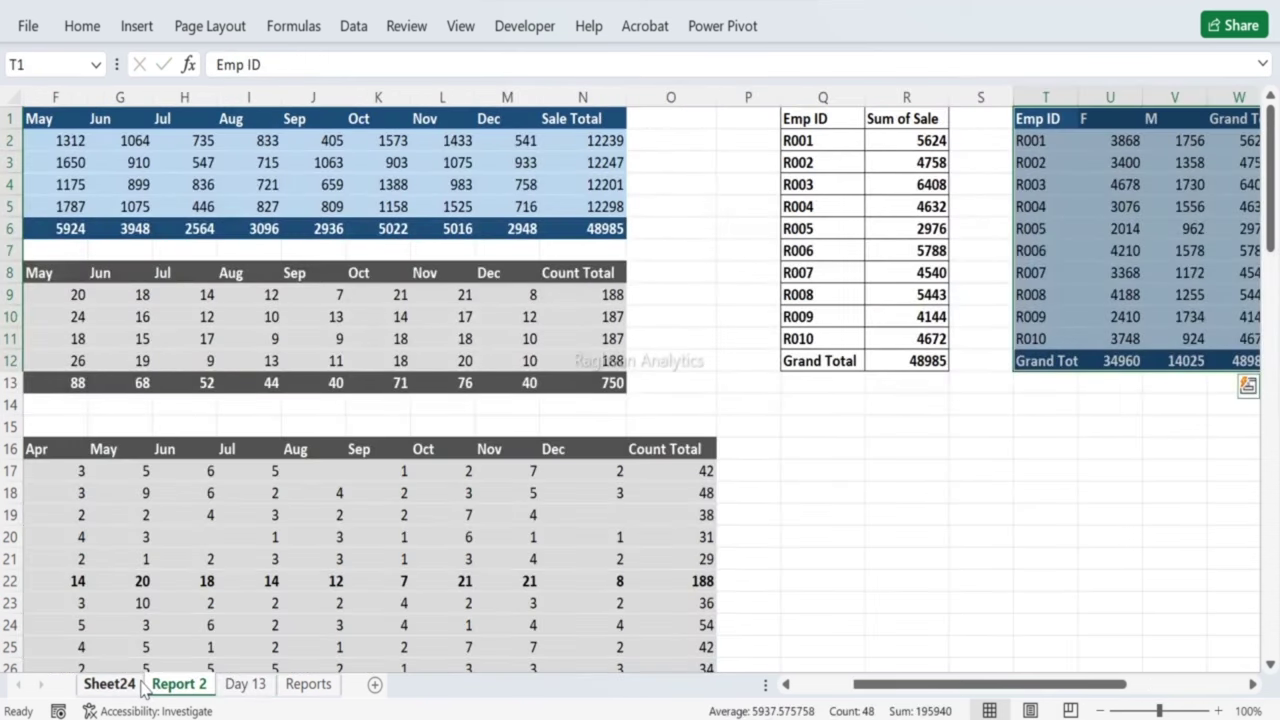
{"action": "left_click", "coordinate": [138, 686]}
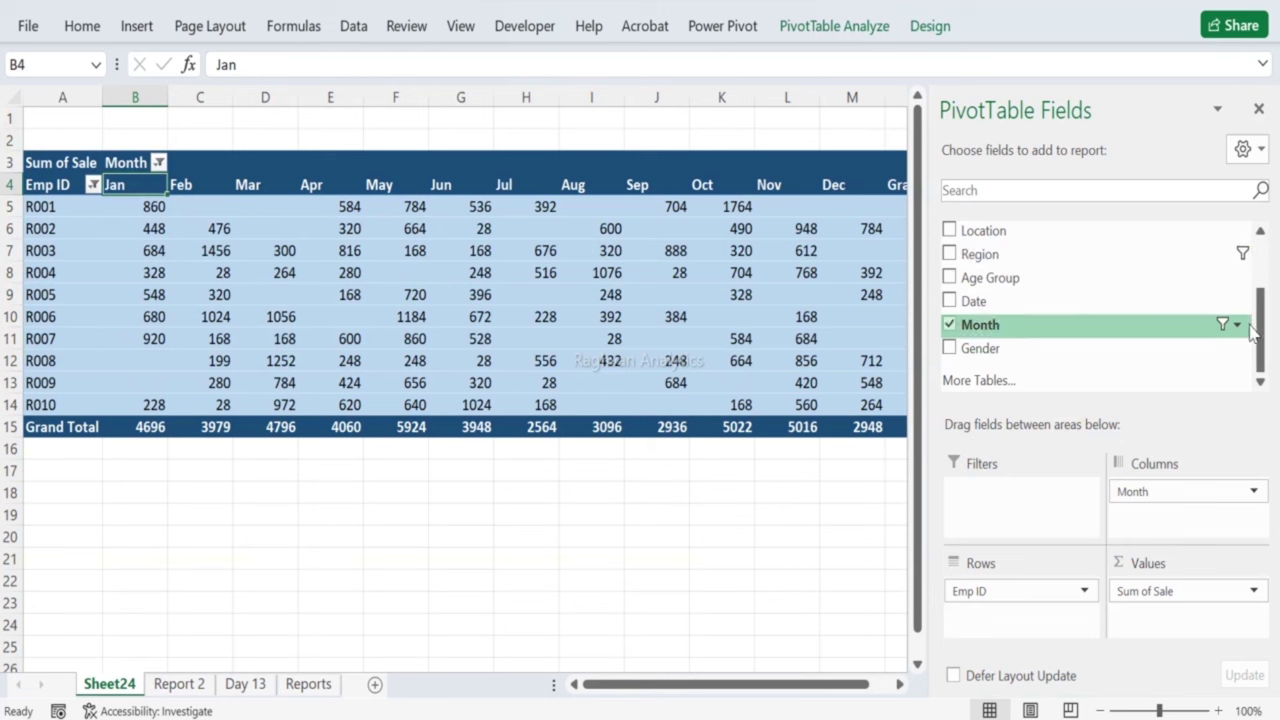
{"action": "left_click_drag", "start_coordinate": [1255, 333], "coordinate": [1256, 283]}
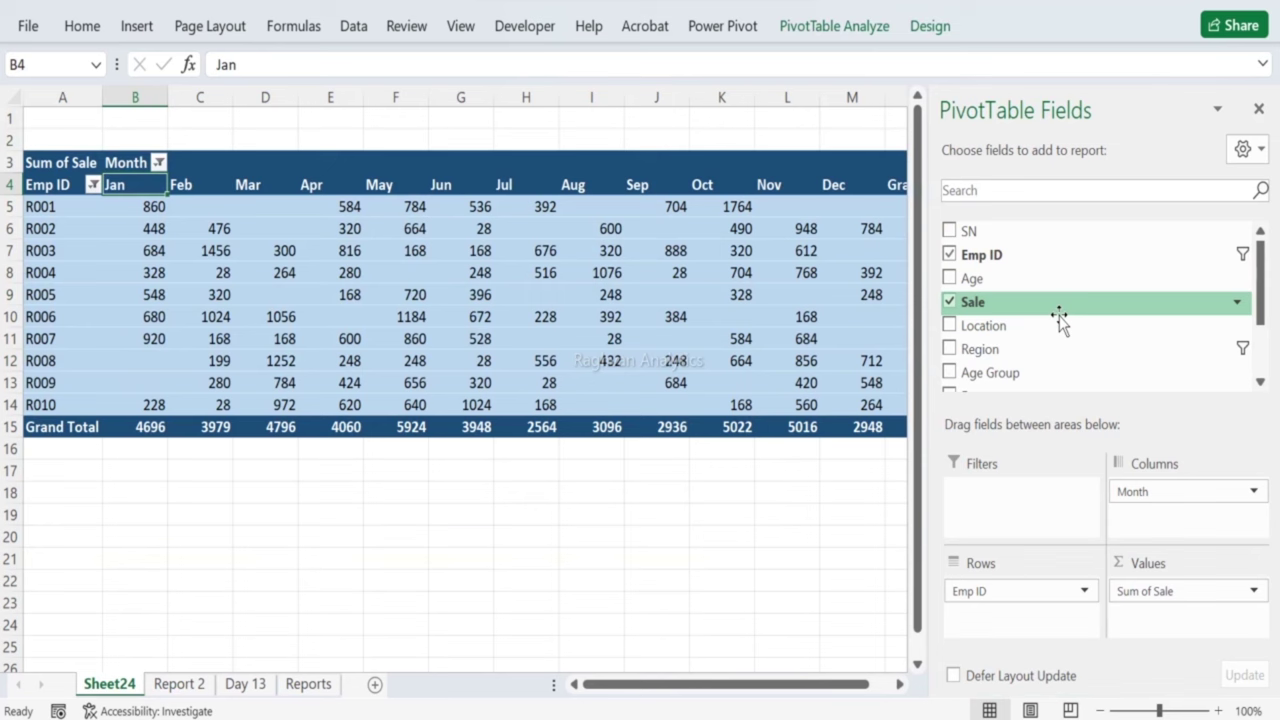
{"action": "left_click", "coordinate": [186, 684]}
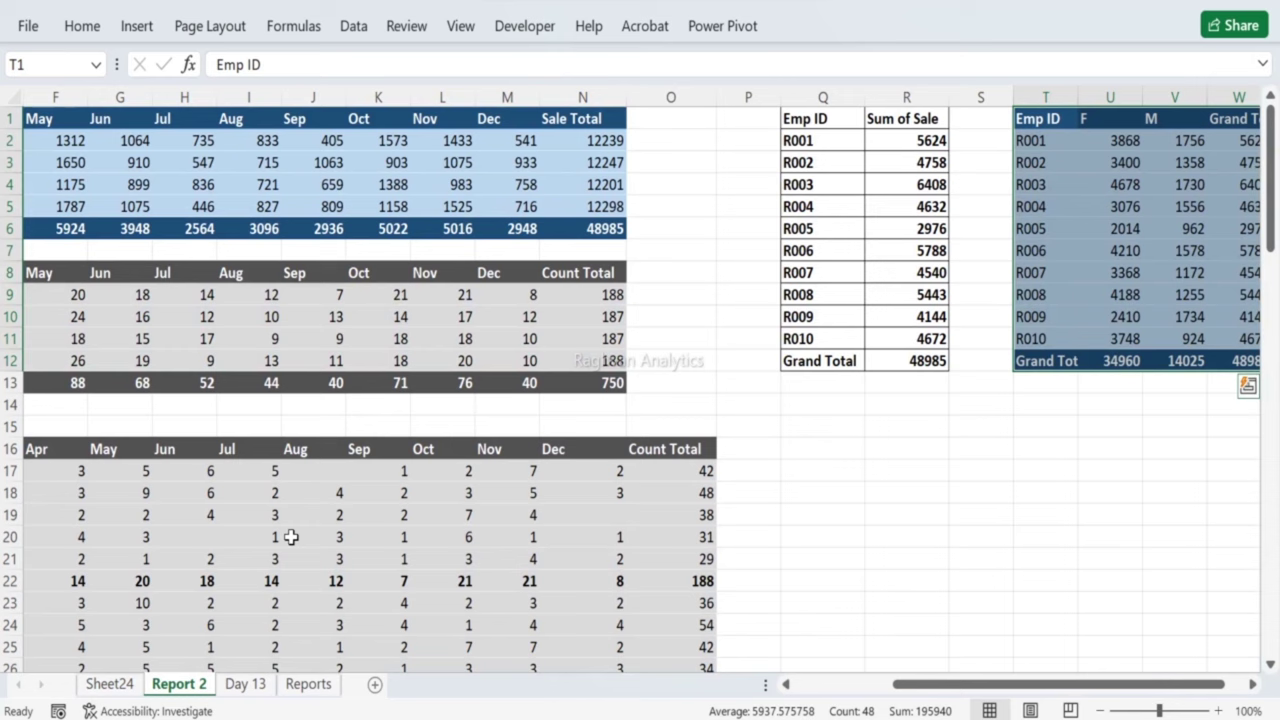
{"action": "left_click", "coordinate": [110, 684]}
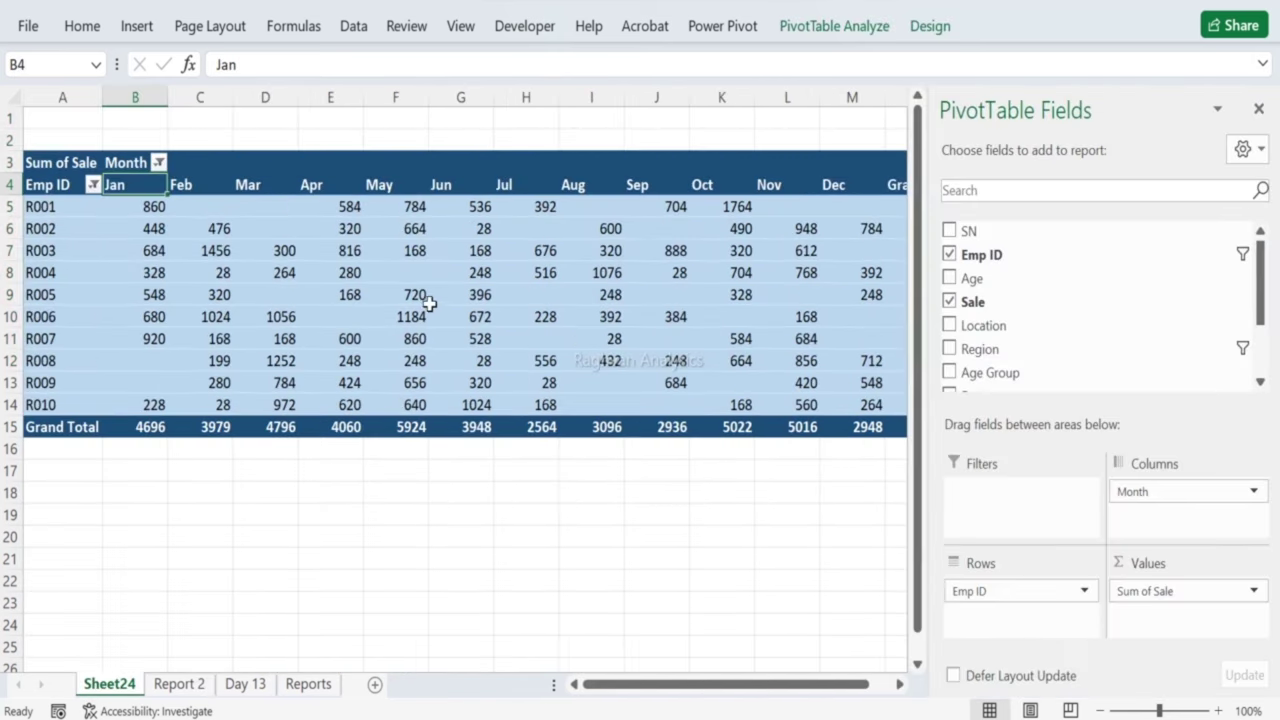
{"action": "left_click", "coordinate": [198, 684]}
{"action": "left_click", "coordinate": [247, 684]}
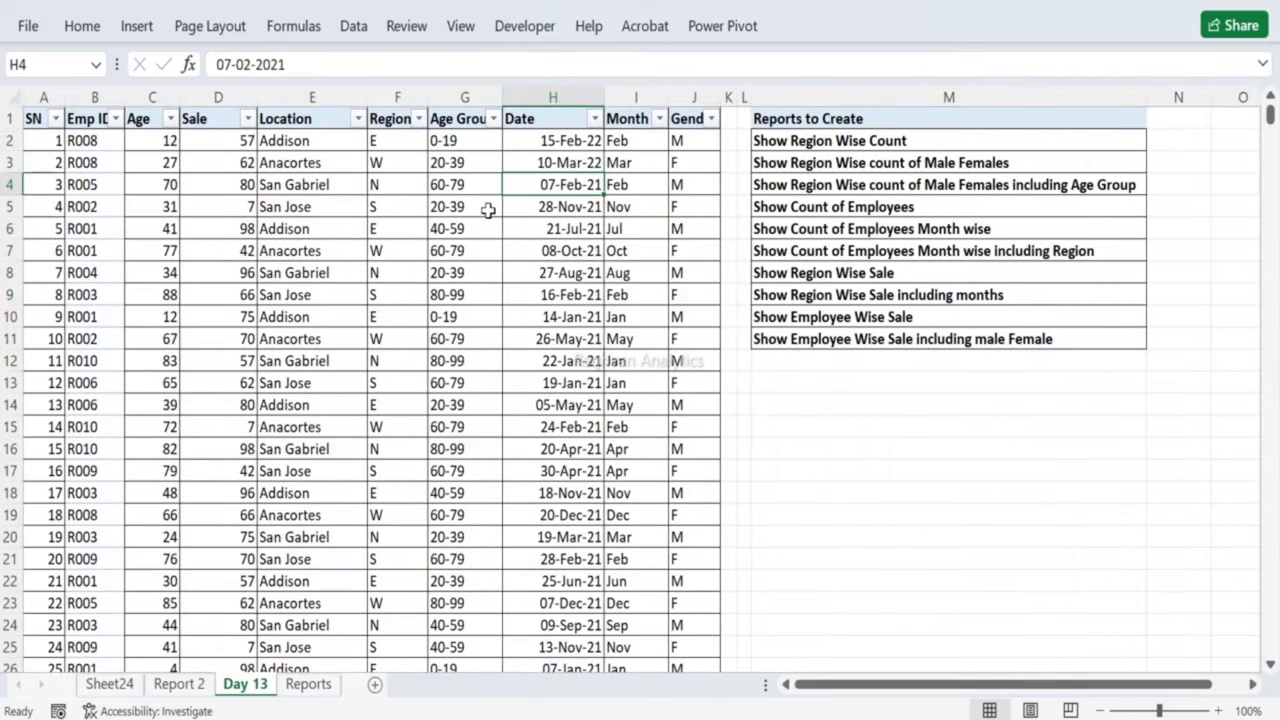
{"action": "key", "text": "Up"}
{"action": "key", "text": "Up"}
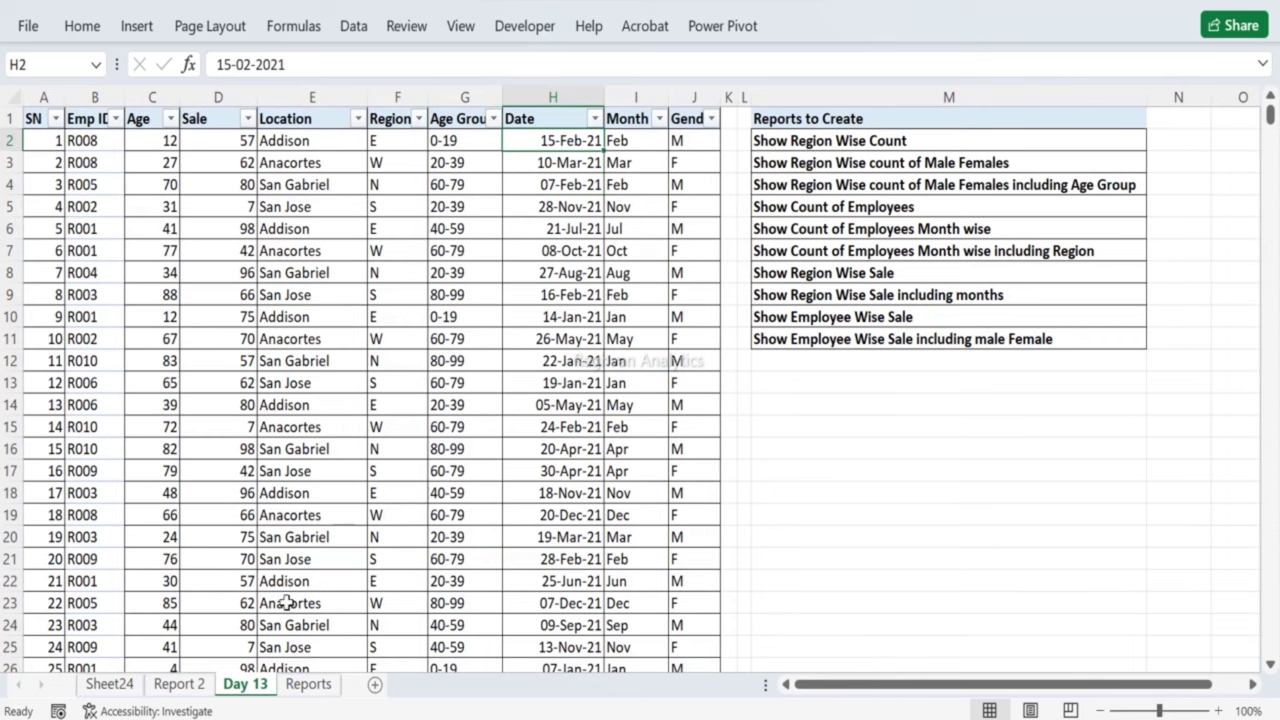
Step: Review the list of ten reports to create on the Day 13 sheet
{"action": "left_click", "coordinate": [131, 684]}
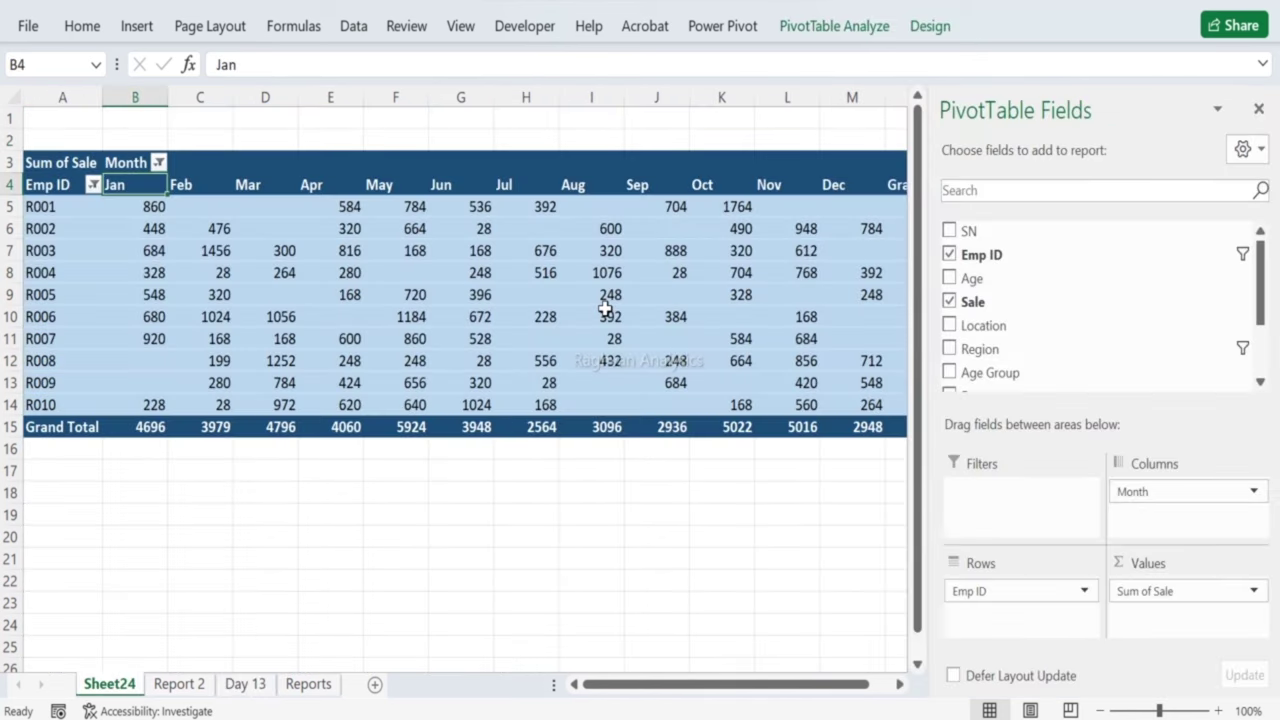
{"action": "left_click", "coordinate": [179, 685]}
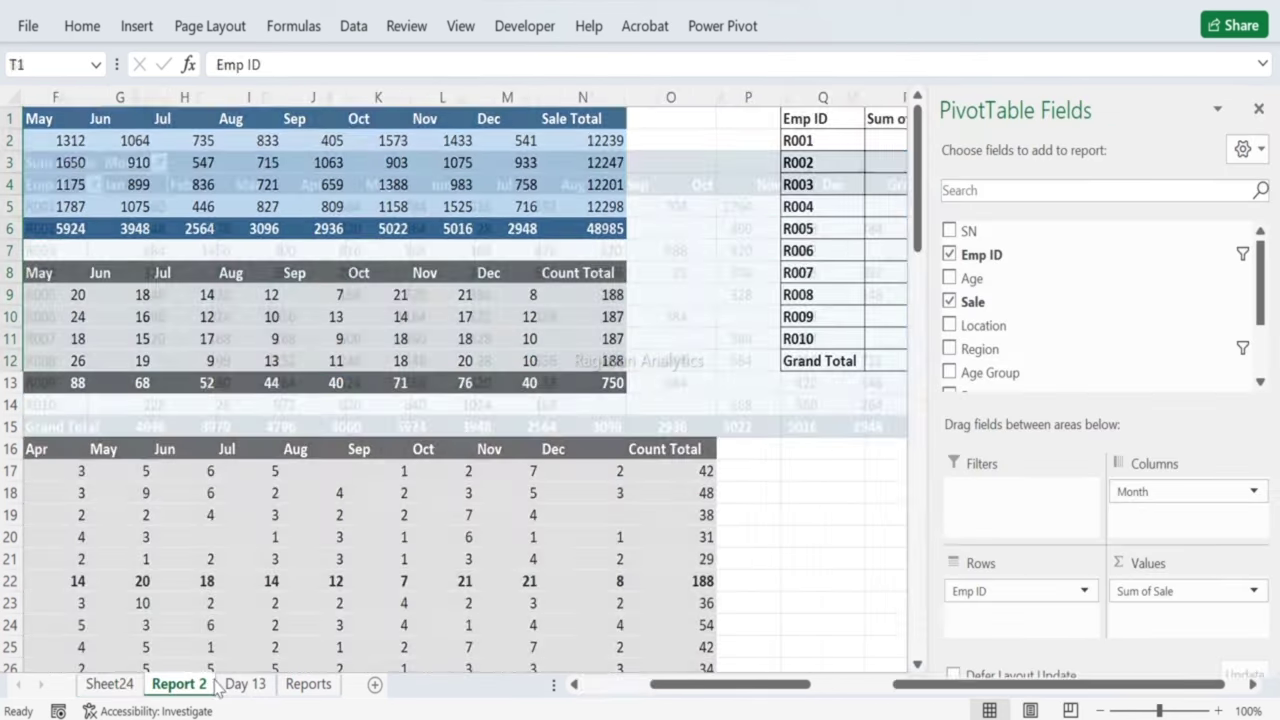
{"action": "left_click", "coordinate": [247, 685]}
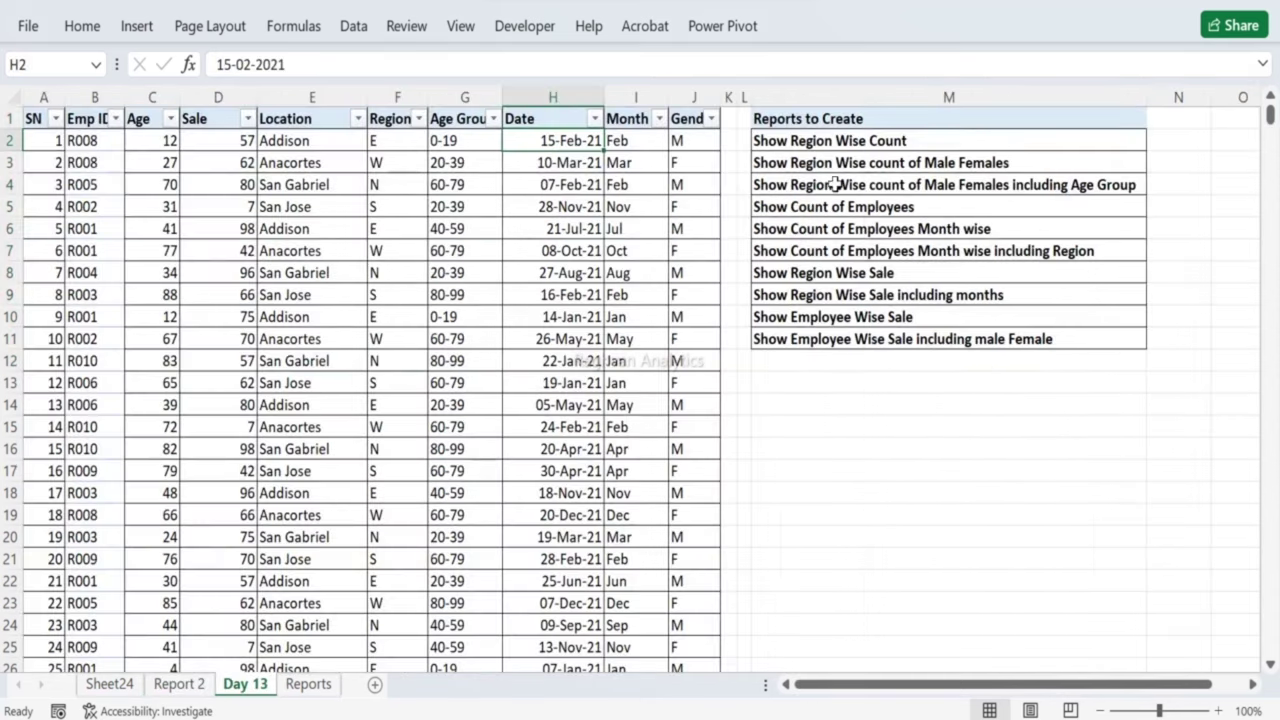
{"action": "left_click_drag", "start_coordinate": [838, 160], "coordinate": [903, 328]}
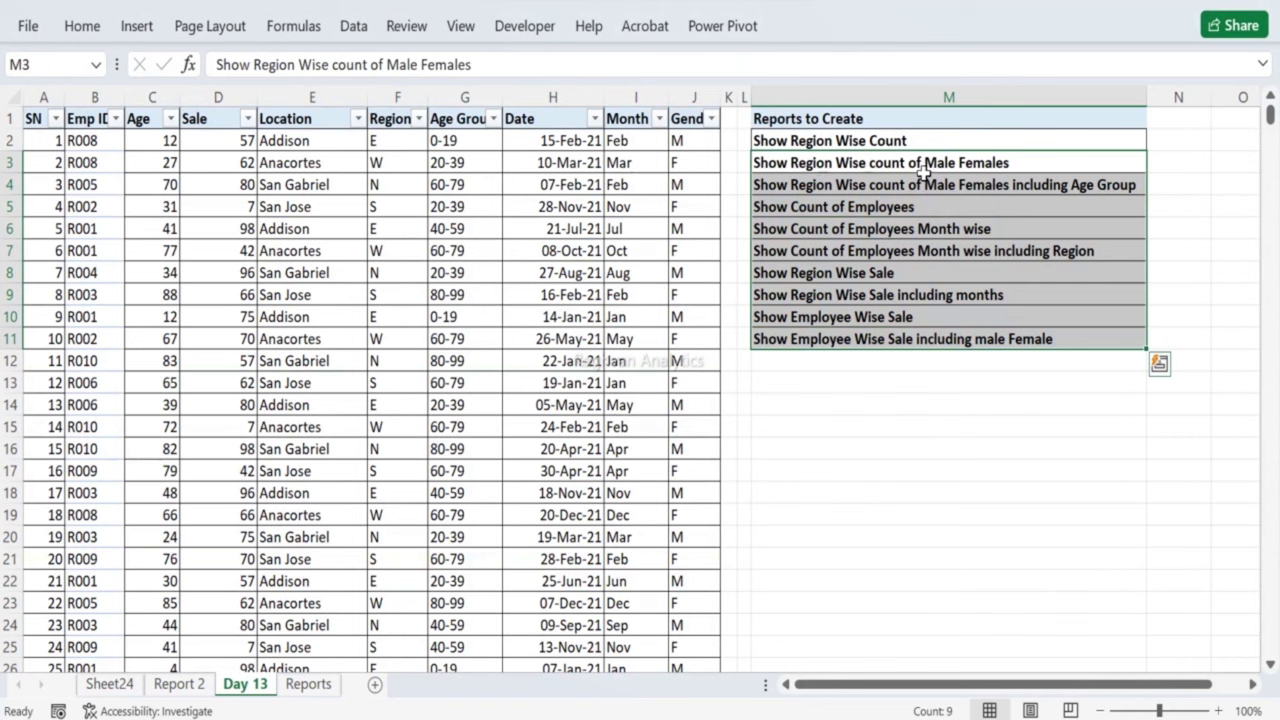
{"action": "left_click_drag", "start_coordinate": [785, 142], "coordinate": [846, 336]}
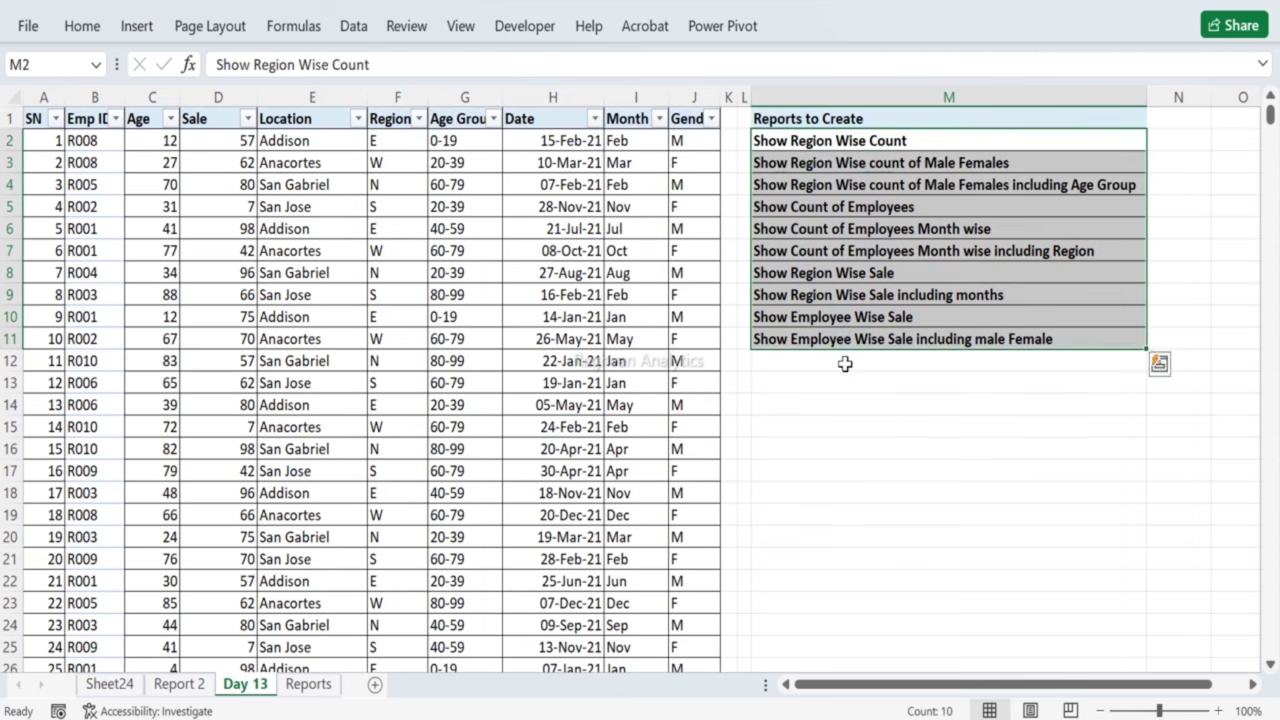
{"action": "left_click", "coordinate": [846, 362]}
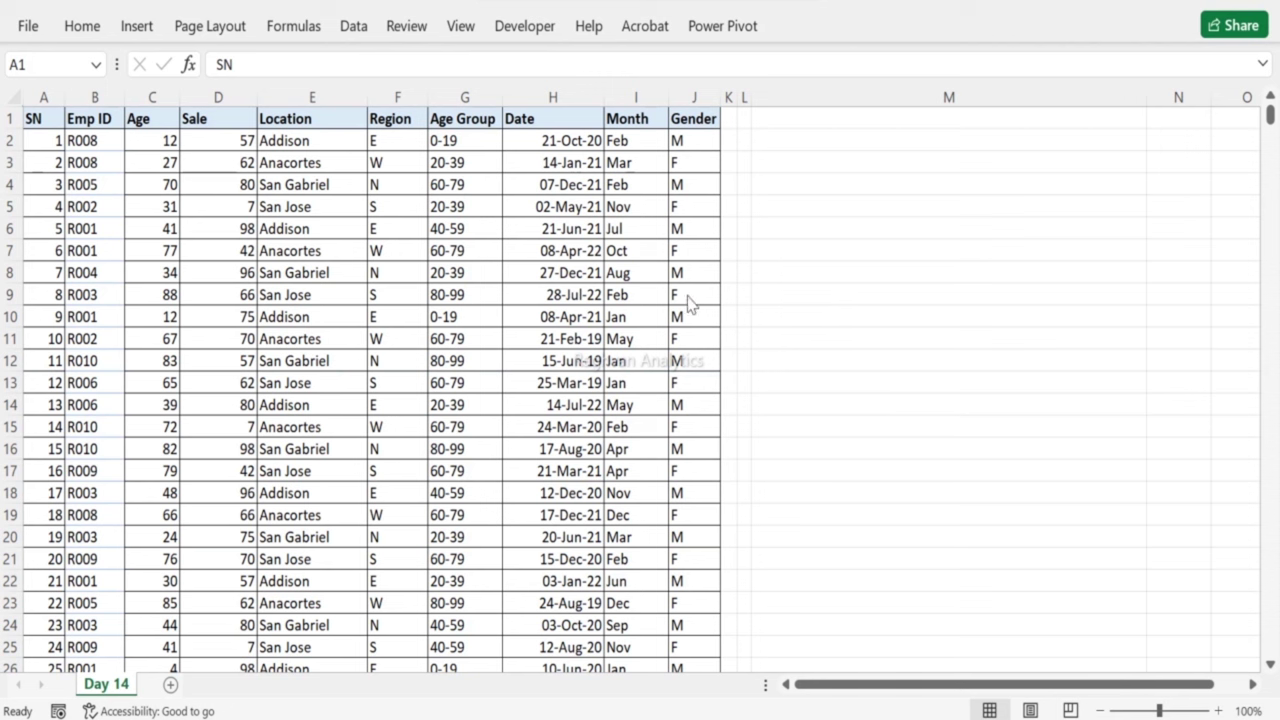
Step: Create a PivotTable on a new worksheet from Day 14 columns A through J
{"action": "left_click", "coordinate": [538, 232]}
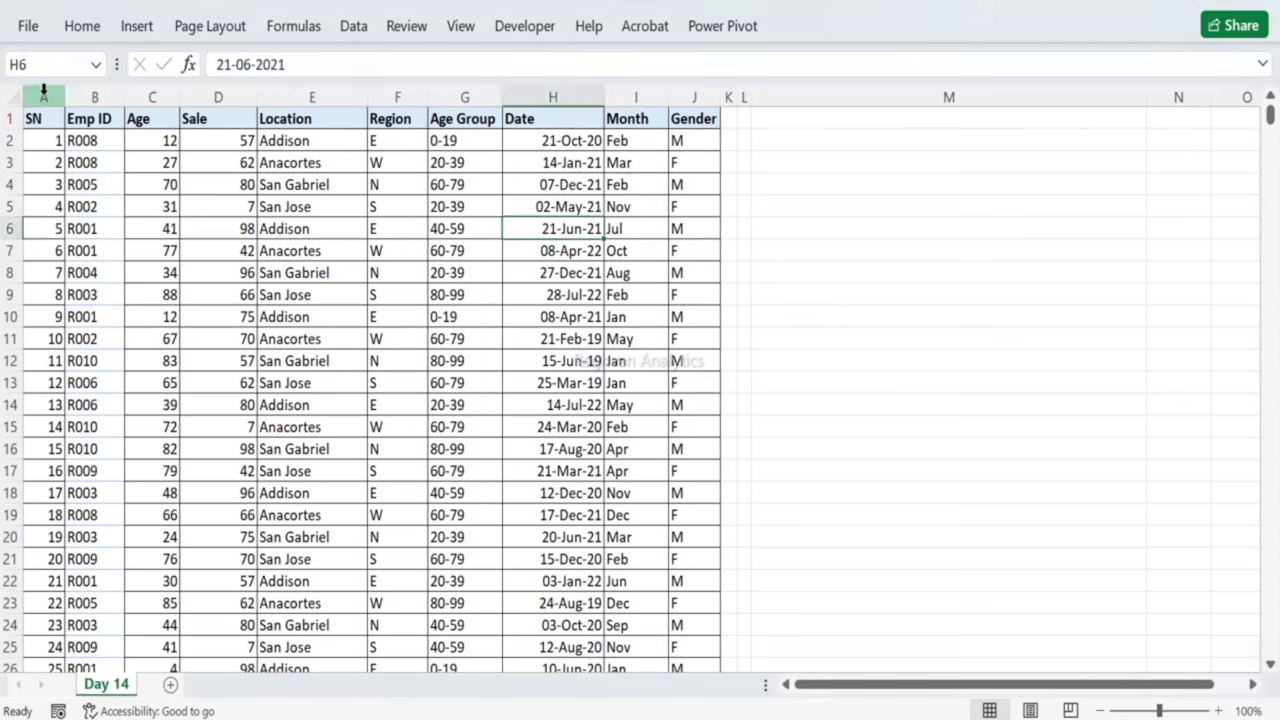
{"action": "left_click_drag", "start_coordinate": [44, 90], "coordinate": [398, 118]}
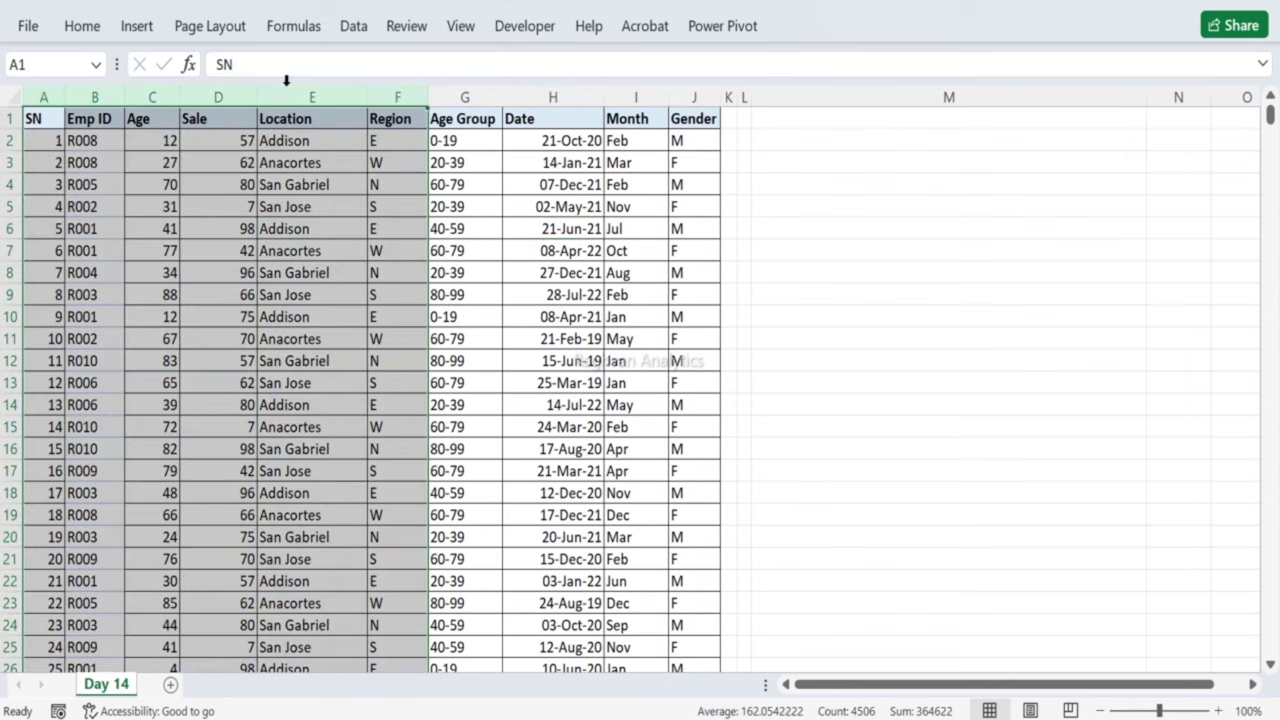
{"action": "left_click_drag", "start_coordinate": [56, 94], "coordinate": [676, 99]}
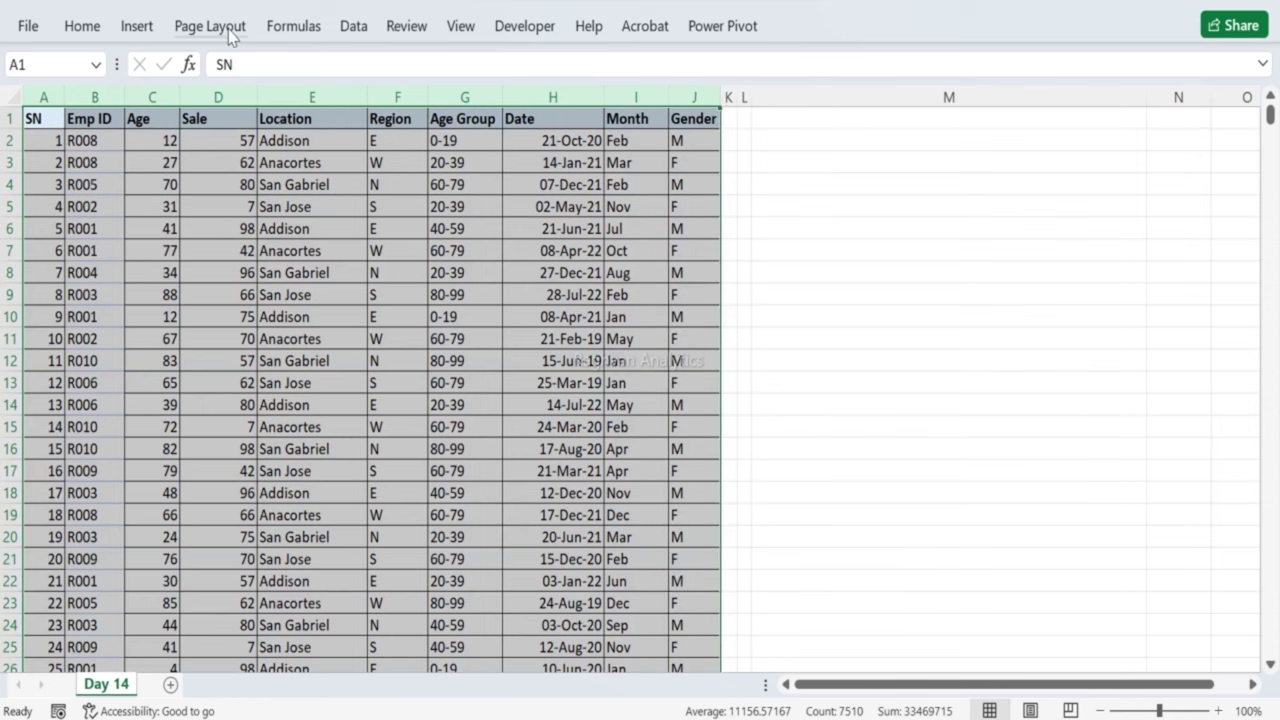
{"action": "left_click", "coordinate": [137, 30]}
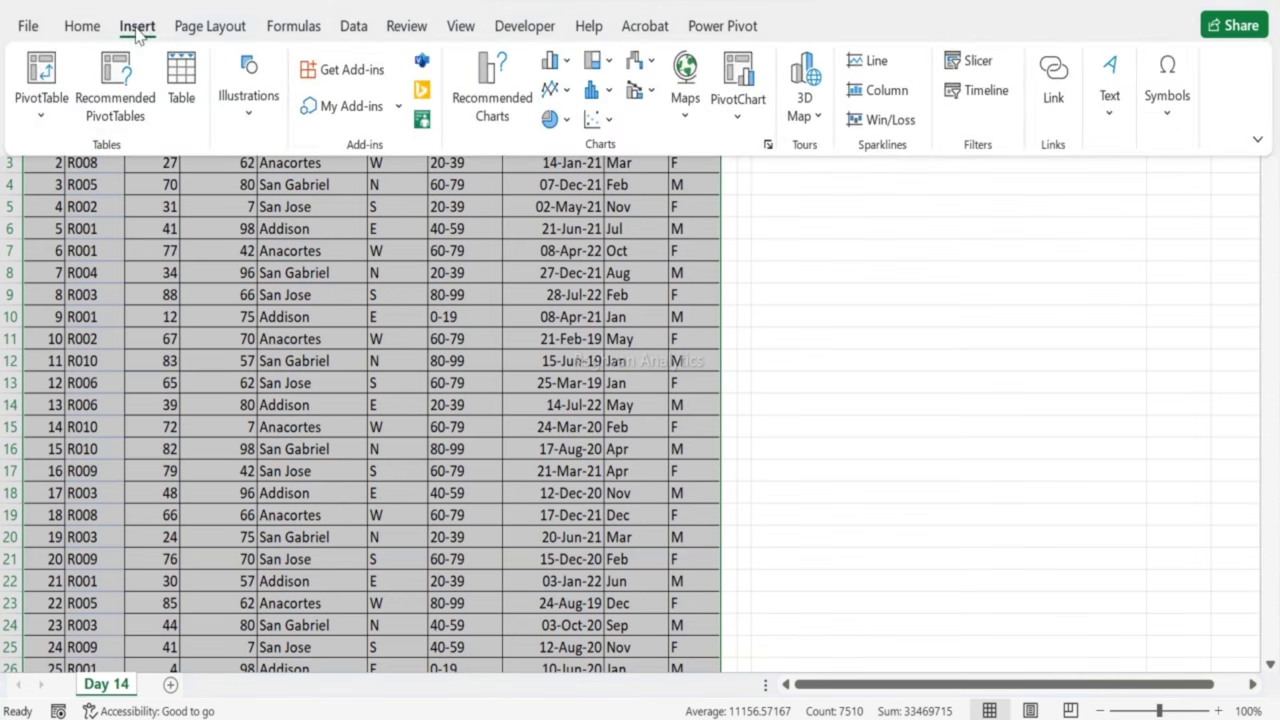
{"action": "left_click", "coordinate": [30, 117]}
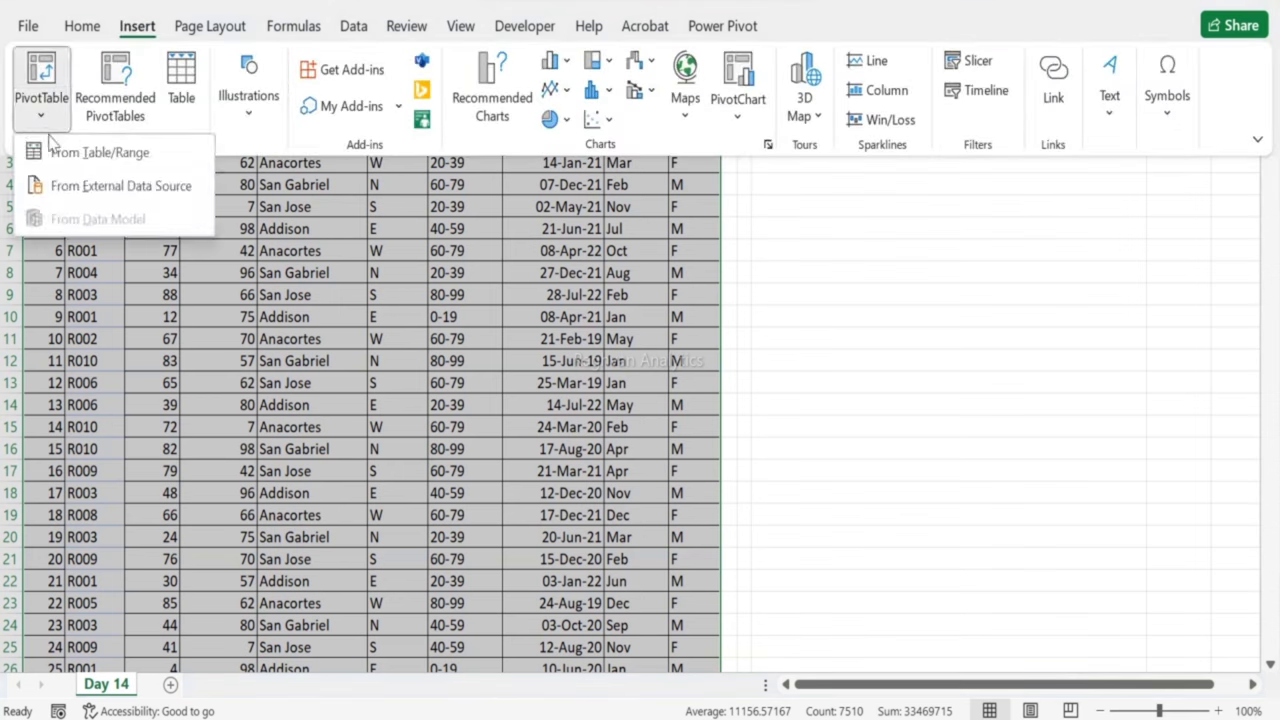
{"action": "left_click", "coordinate": [55, 151]}
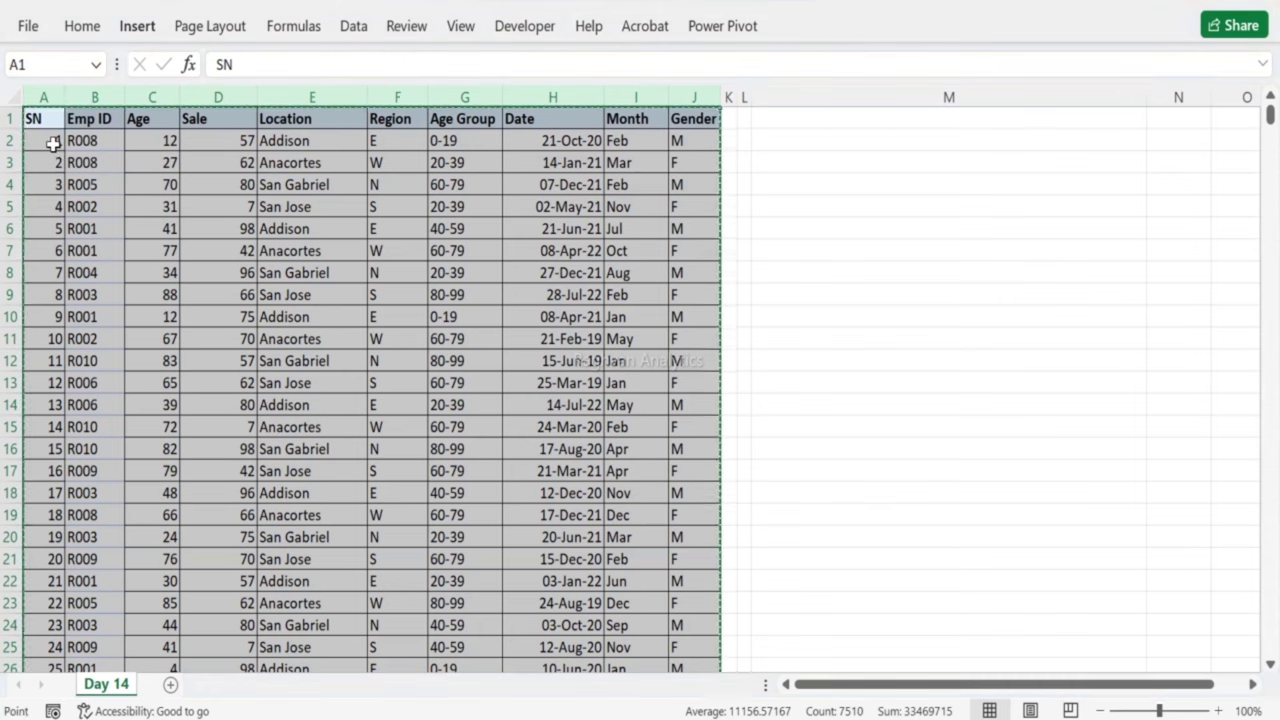
{"action": "left_click", "coordinate": [725, 477]}
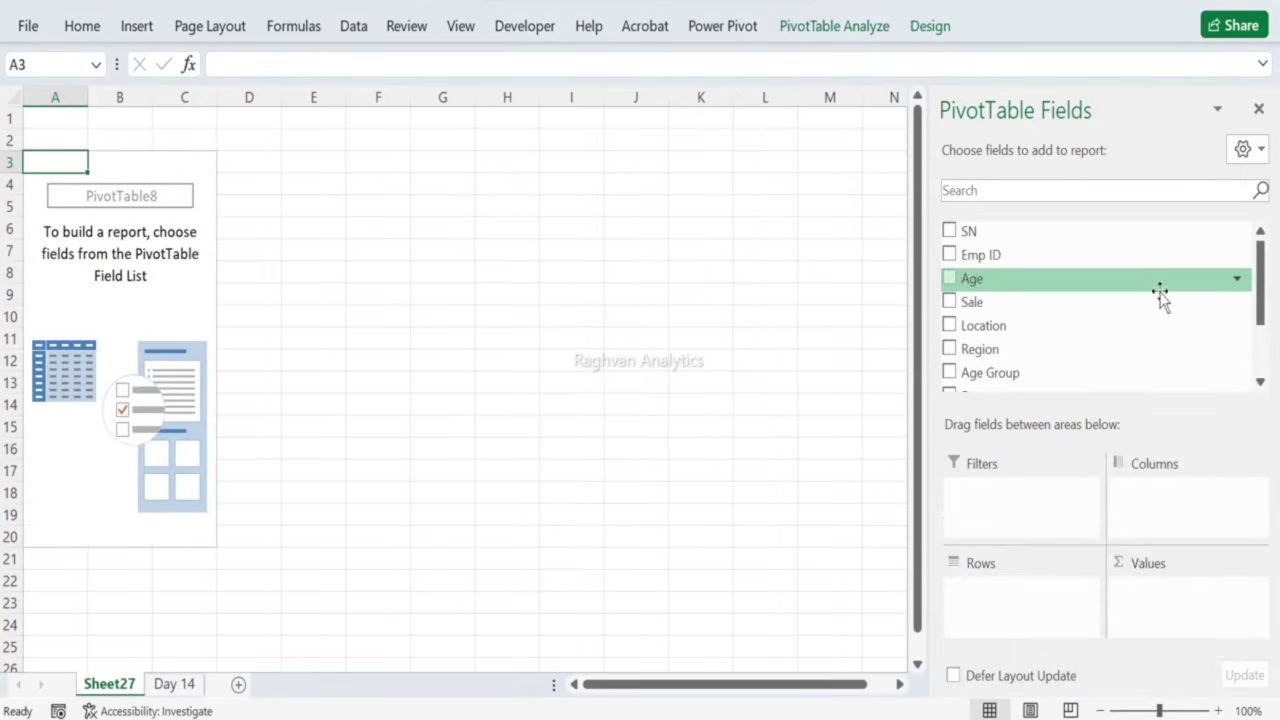
Step: Put Region in rows, Month in columns and Sum of Sale in values (total 48985)
{"action": "left_click_drag", "start_coordinate": [1260, 287], "coordinate": [1249, 337]}
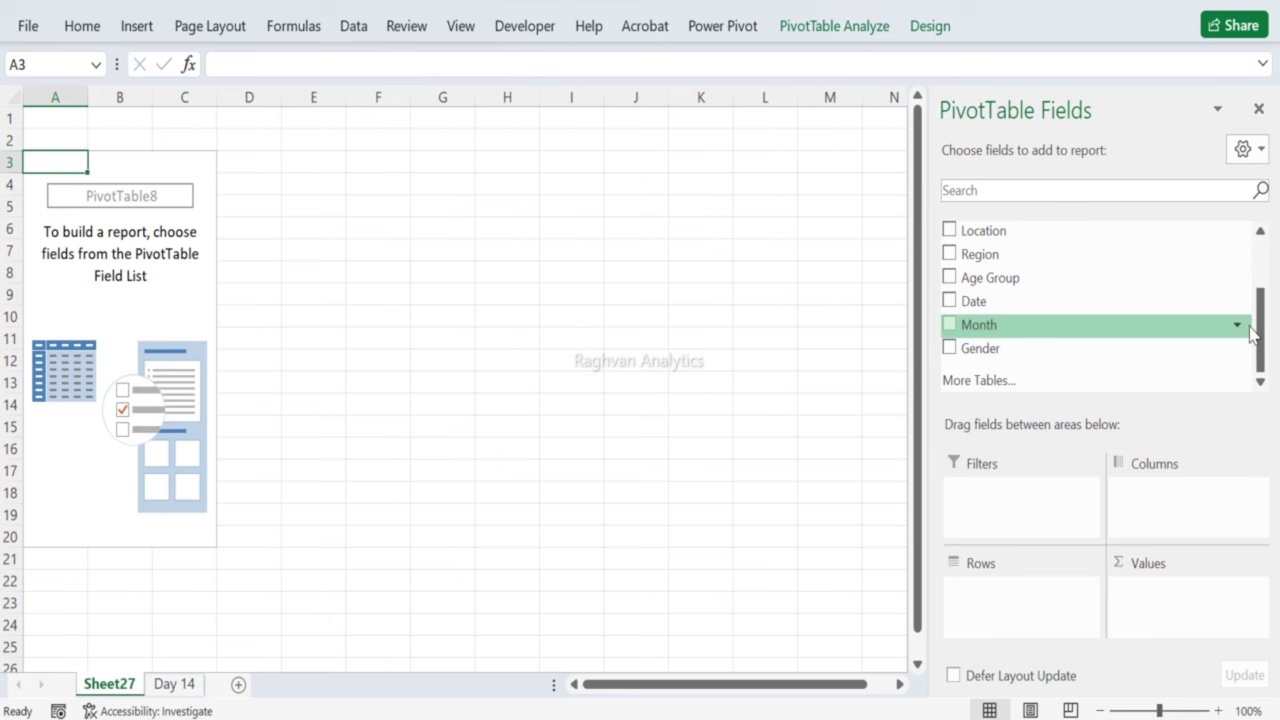
{"action": "mouse_move", "coordinate": [1262, 335]}
{"action": "left_mouse_down"}
{"action": "mouse_move", "coordinate": [1259, 300]}
{"action": "mouse_move", "coordinate": [1259, 317]}
{"action": "left_mouse_up"}
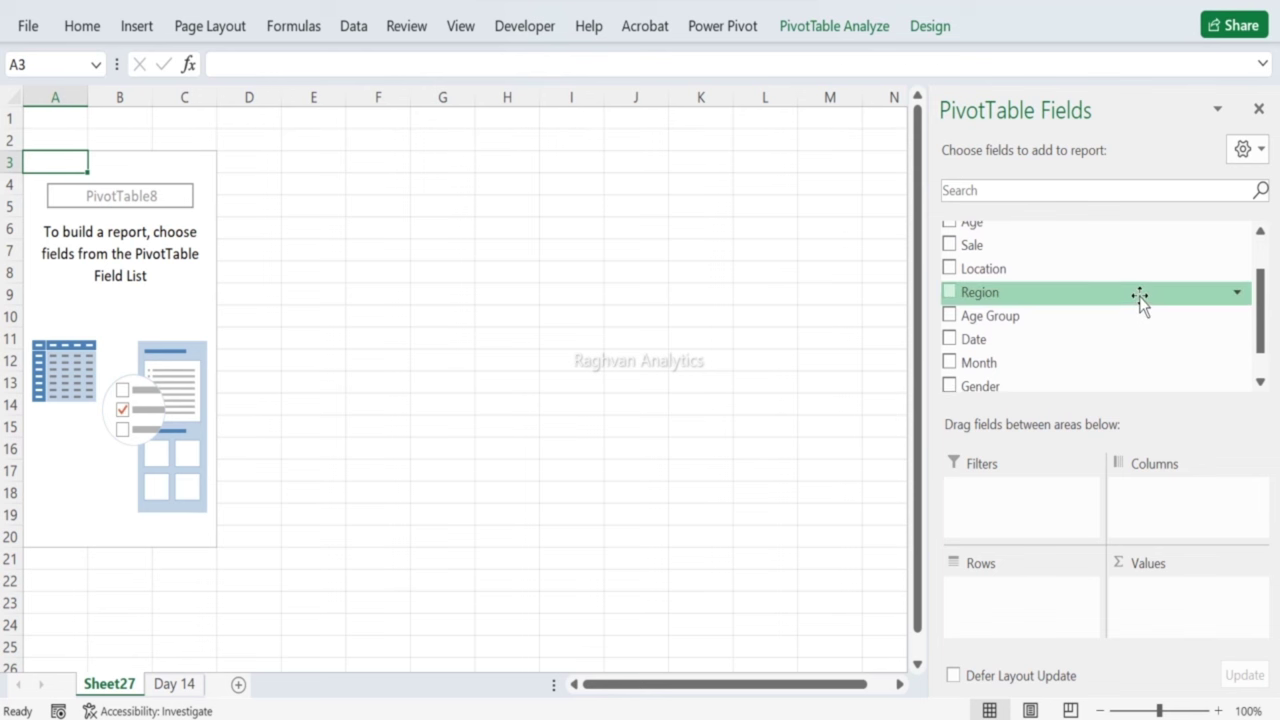
{"action": "left_click_drag", "start_coordinate": [1139, 296], "coordinate": [1060, 591]}
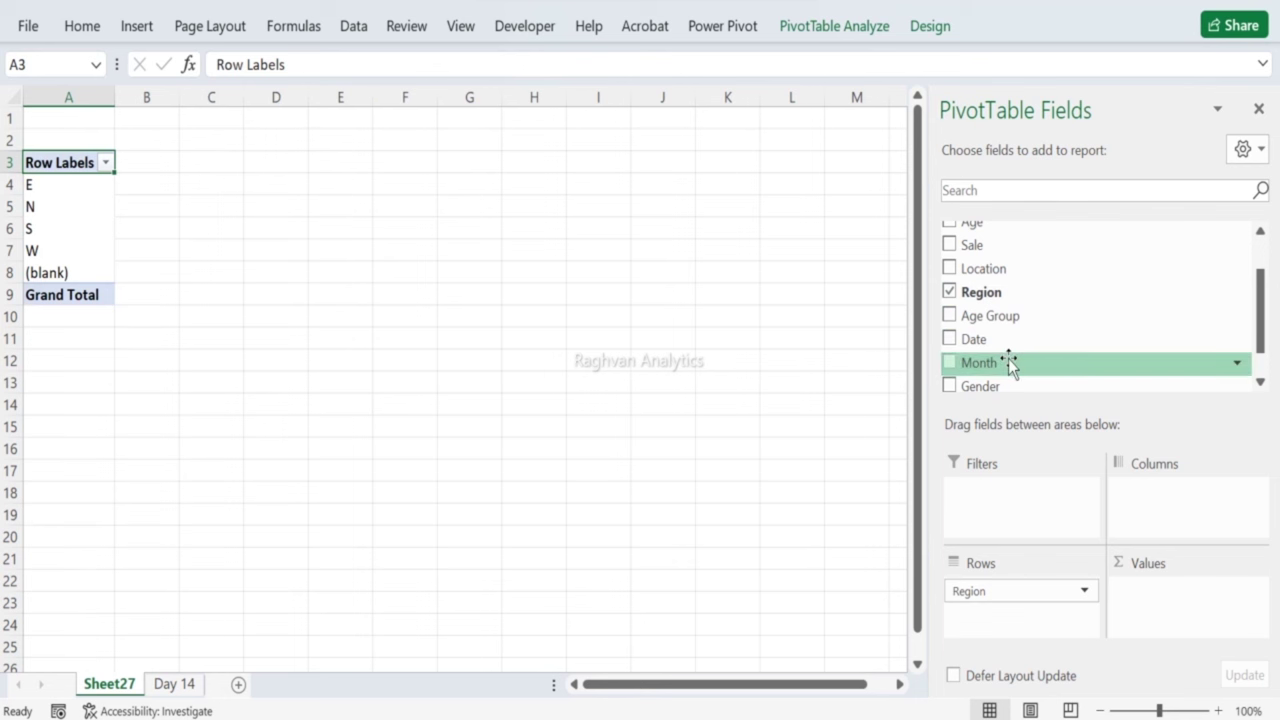
{"action": "left_click_drag", "start_coordinate": [1012, 365], "coordinate": [1152, 498]}
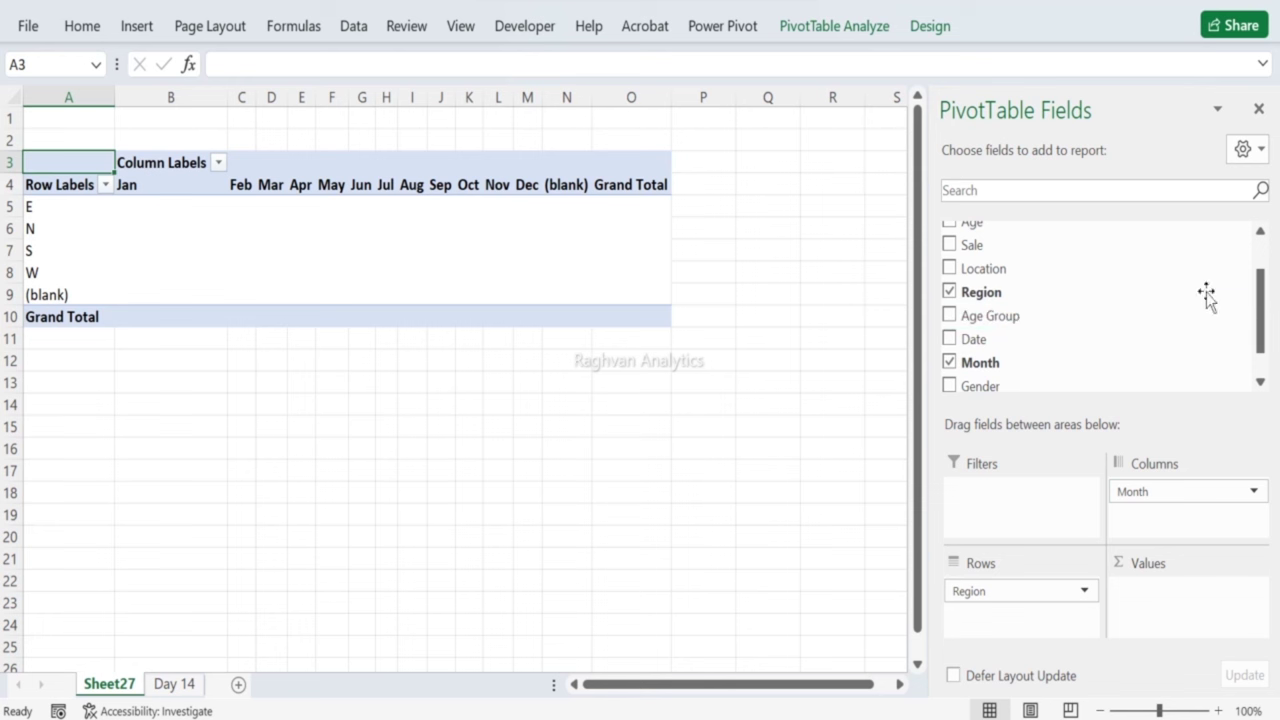
{"action": "left_click_drag", "start_coordinate": [1086, 249], "coordinate": [1196, 604]}
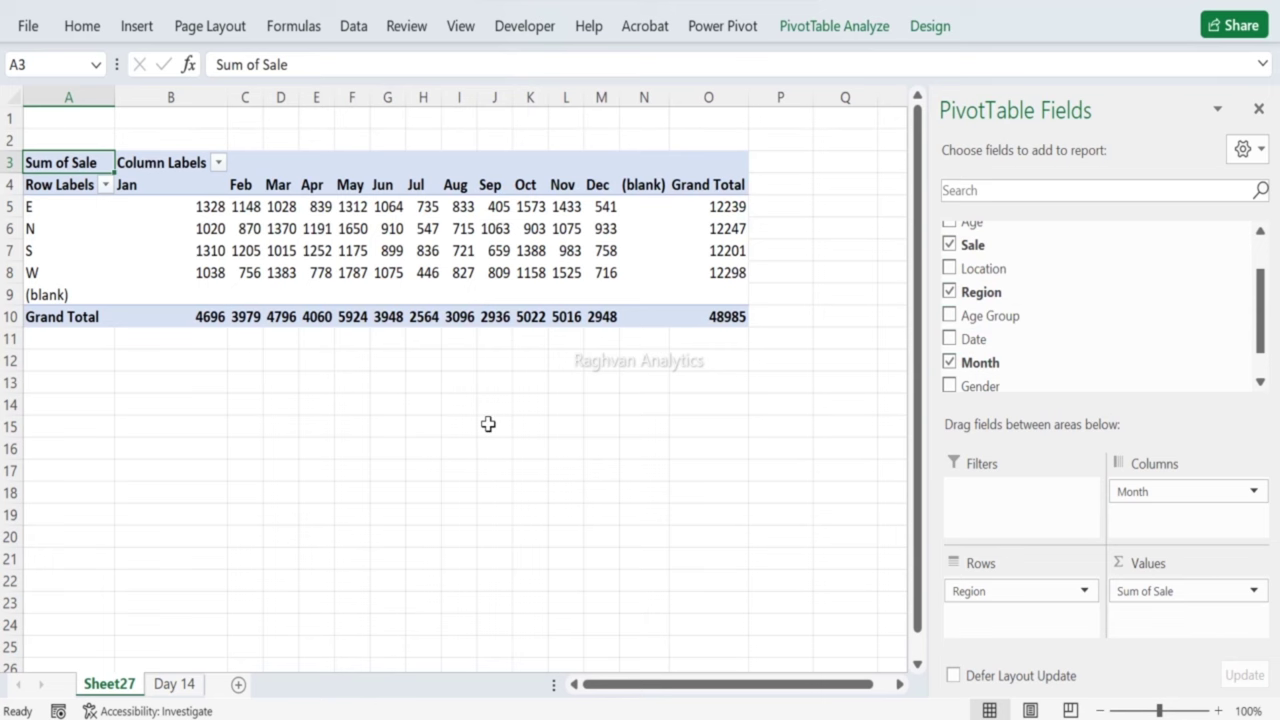
{"action": "left_click", "coordinate": [175, 683]}
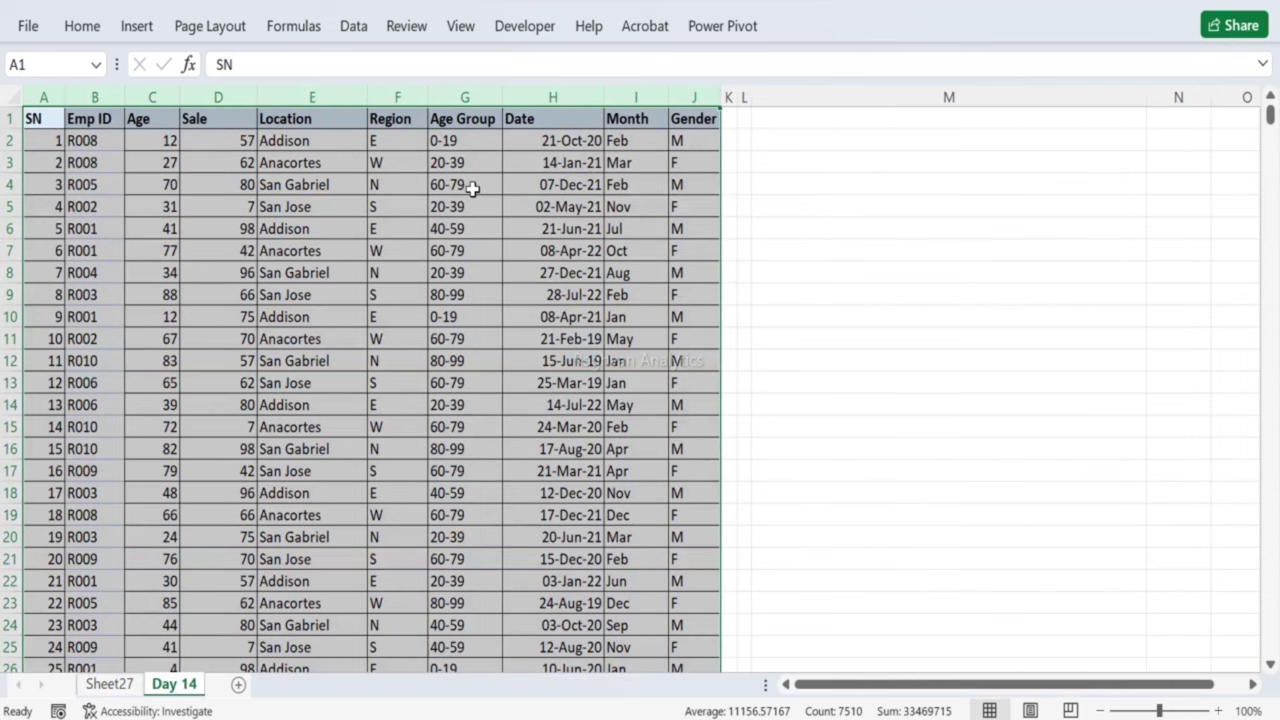
Step: Add a new blank worksheet and name it Data
{"action": "left_click", "coordinate": [116, 338]}
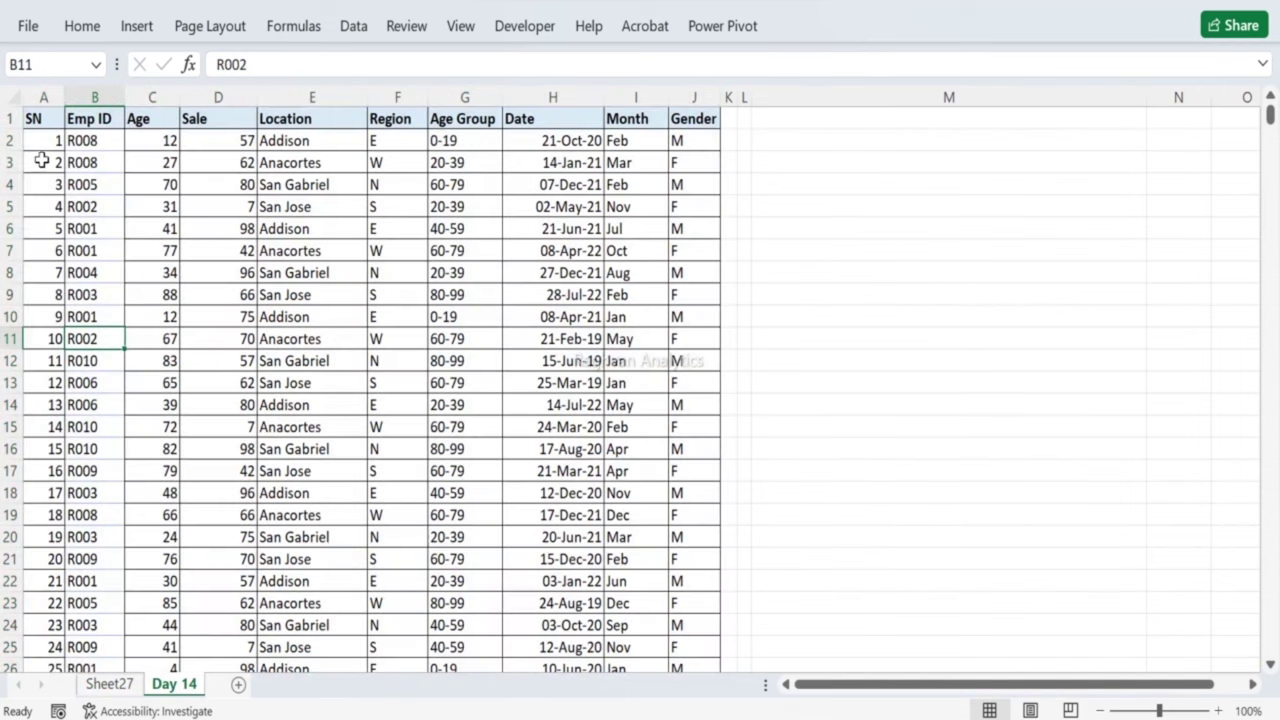
{"action": "left_click", "coordinate": [239, 685]}
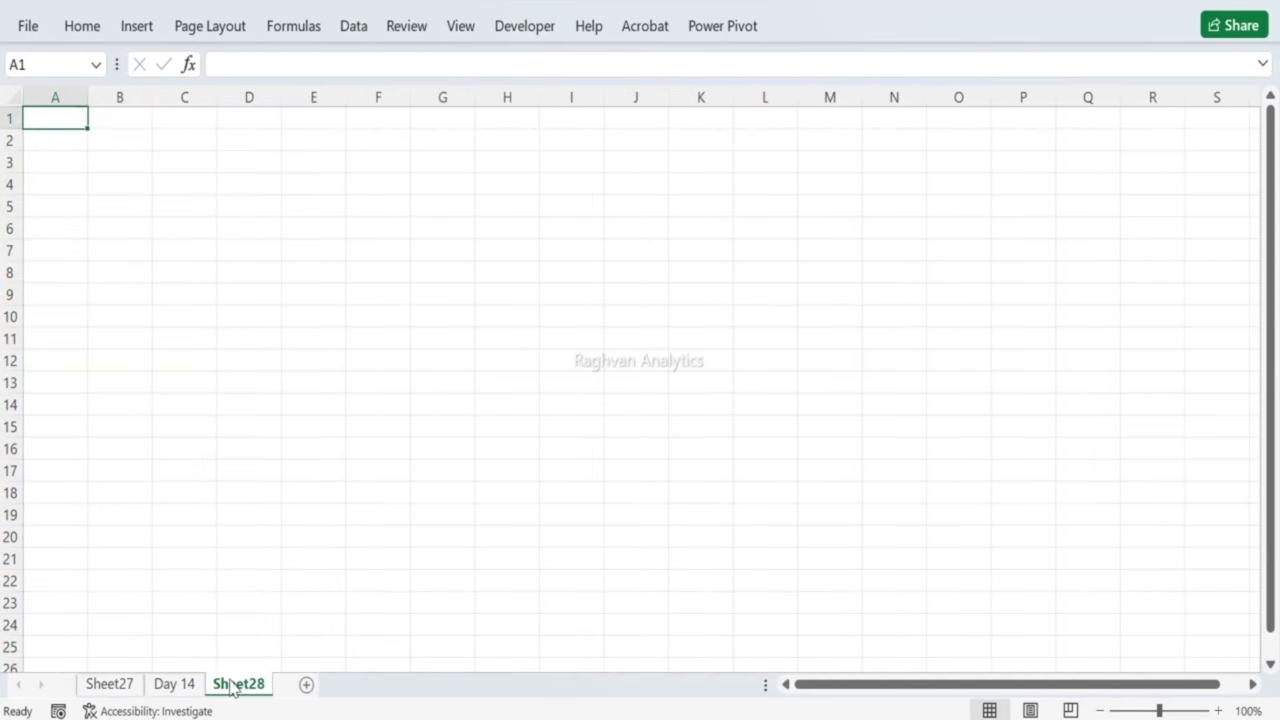
{"action": "double_click", "coordinate": [232, 685]}
{"action": "type", "text": "Day"}
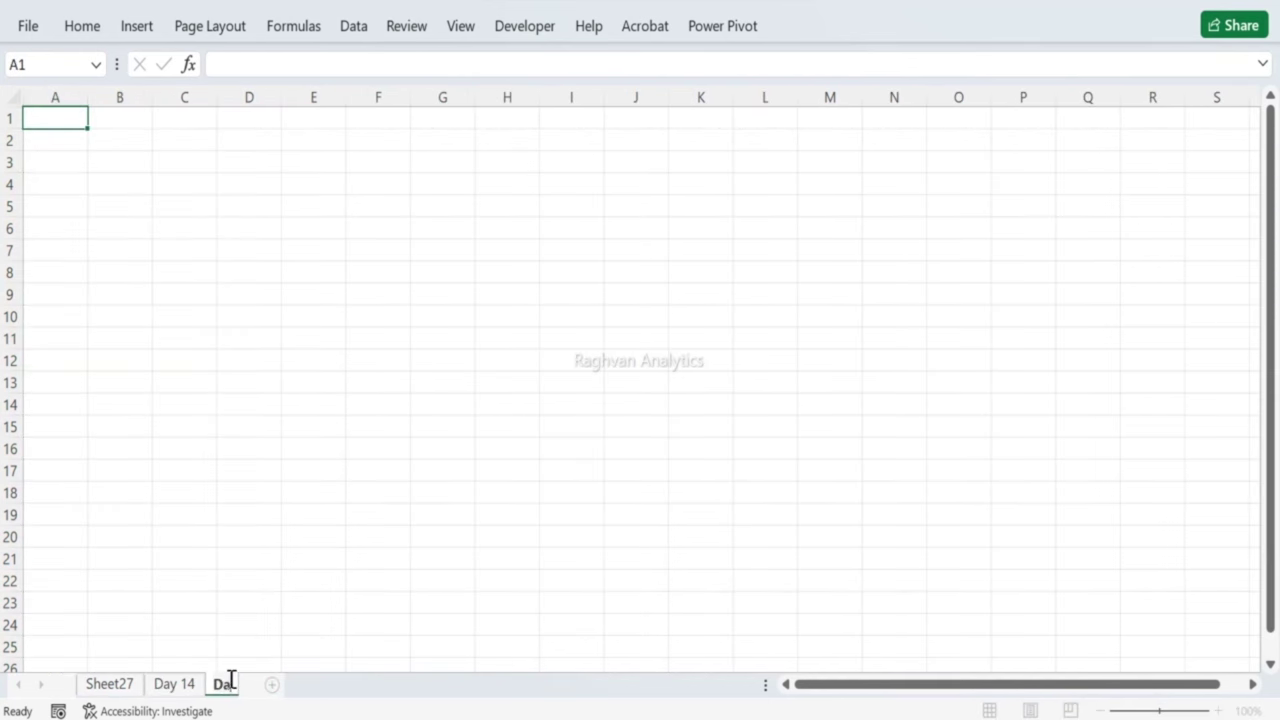
{"action": "type", "text": "ta"}
{"action": "key", "text": "Return"}
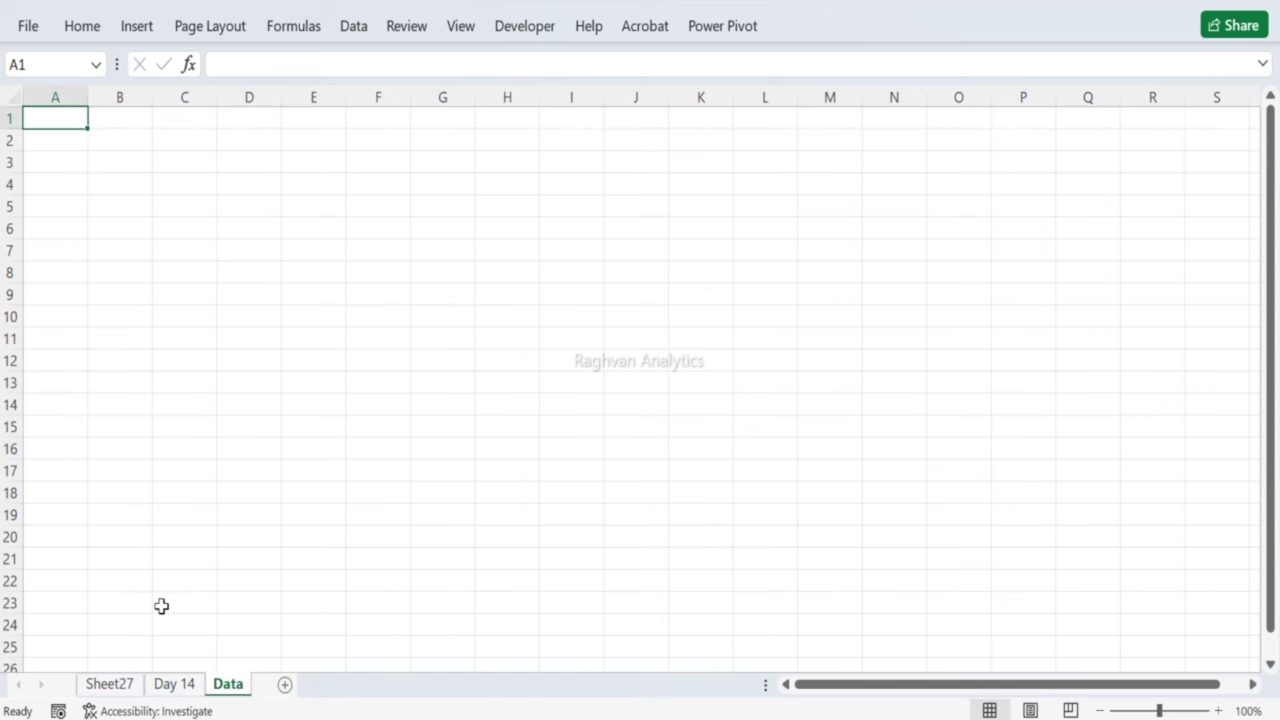
Step: Copy the Day 14 employee table A1:J751 and paste it at Data!A1
{"action": "left_click", "coordinate": [183, 686]}
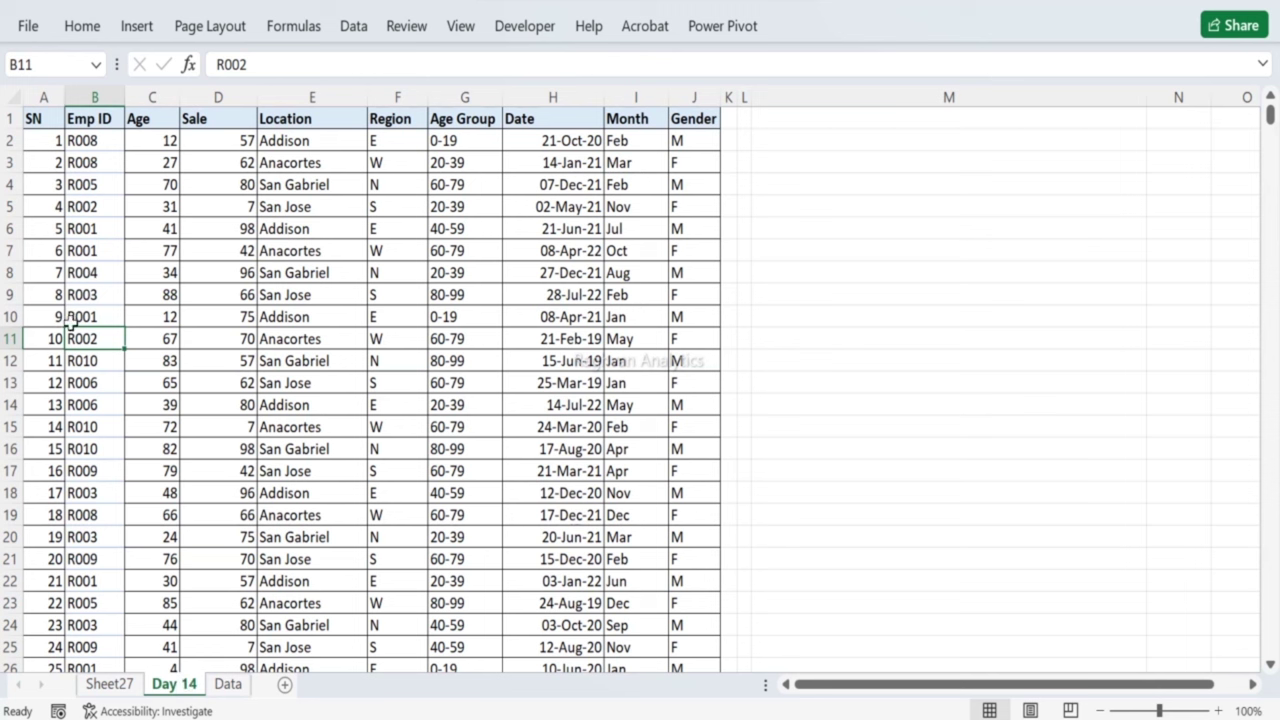
{"action": "left_click", "coordinate": [33, 116]}
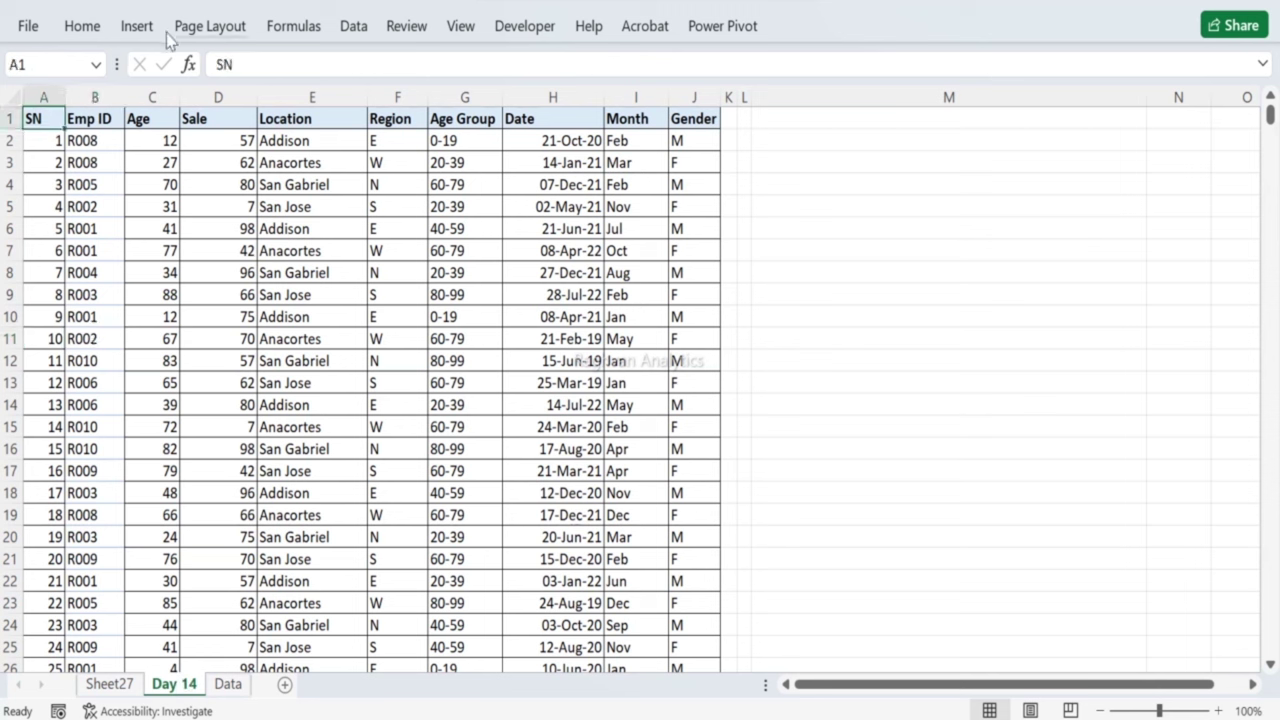
{"action": "left_click_drag", "start_coordinate": [45, 110], "coordinate": [720, 525]}
{"action": "left_click_drag", "start_coordinate": [720, 650], "coordinate": [709, 362]}
{"action": "key", "text": "ctrl+c"}
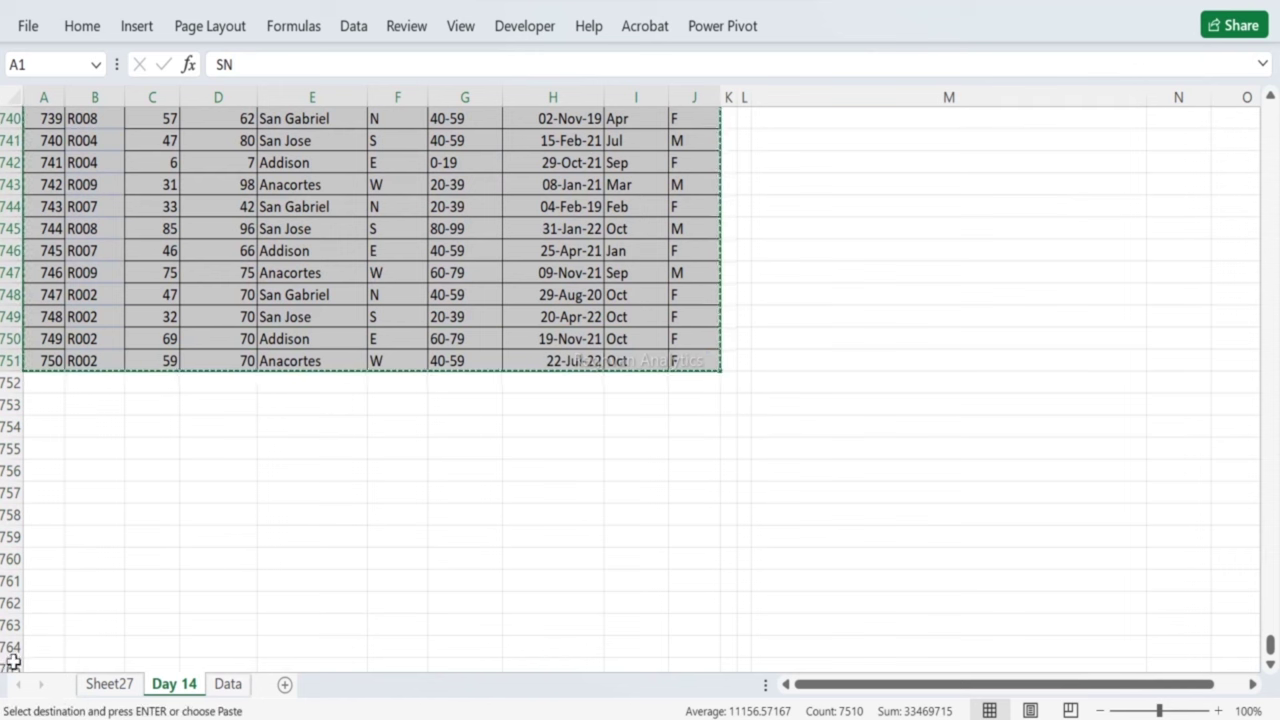
{"action": "left_click", "coordinate": [229, 684]}
{"action": "key", "text": "ctrl+v"}
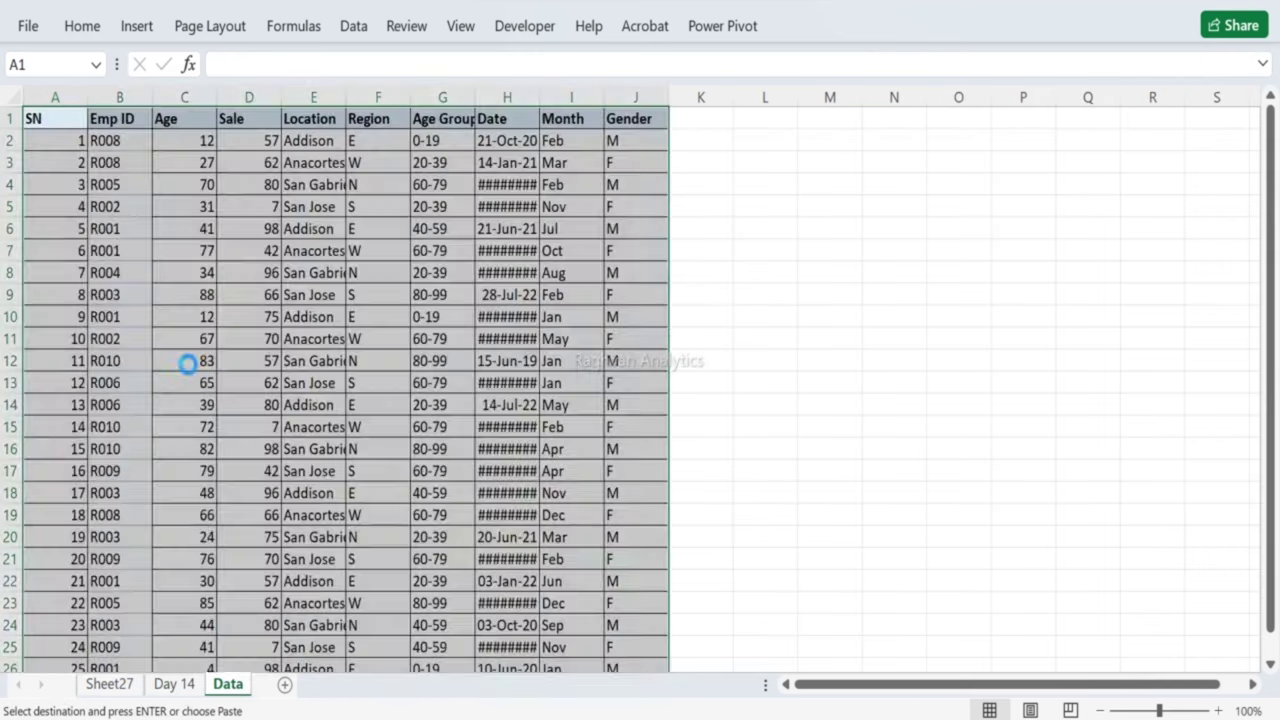
Step: Reorder the sheet tabs as Data, Day 14, Sheet27
{"action": "left_click_drag", "start_coordinate": [227, 680], "coordinate": [158, 686]}
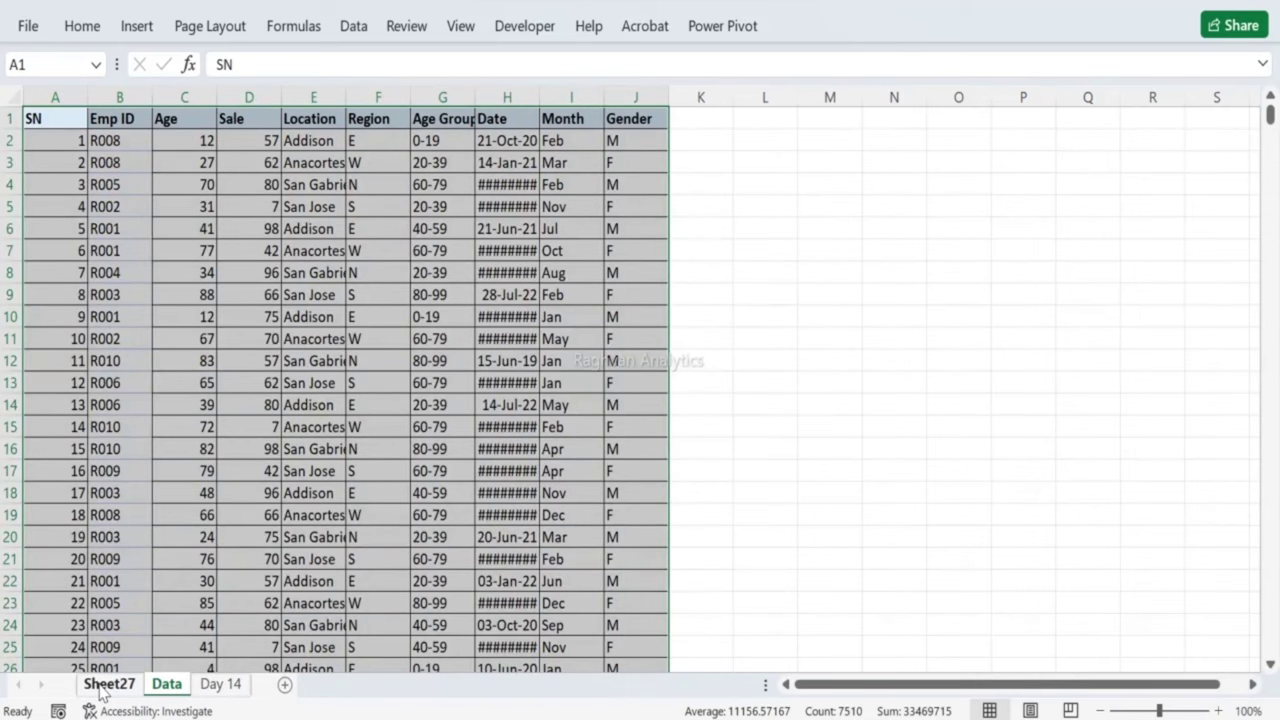
{"action": "left_click", "coordinate": [103, 683]}
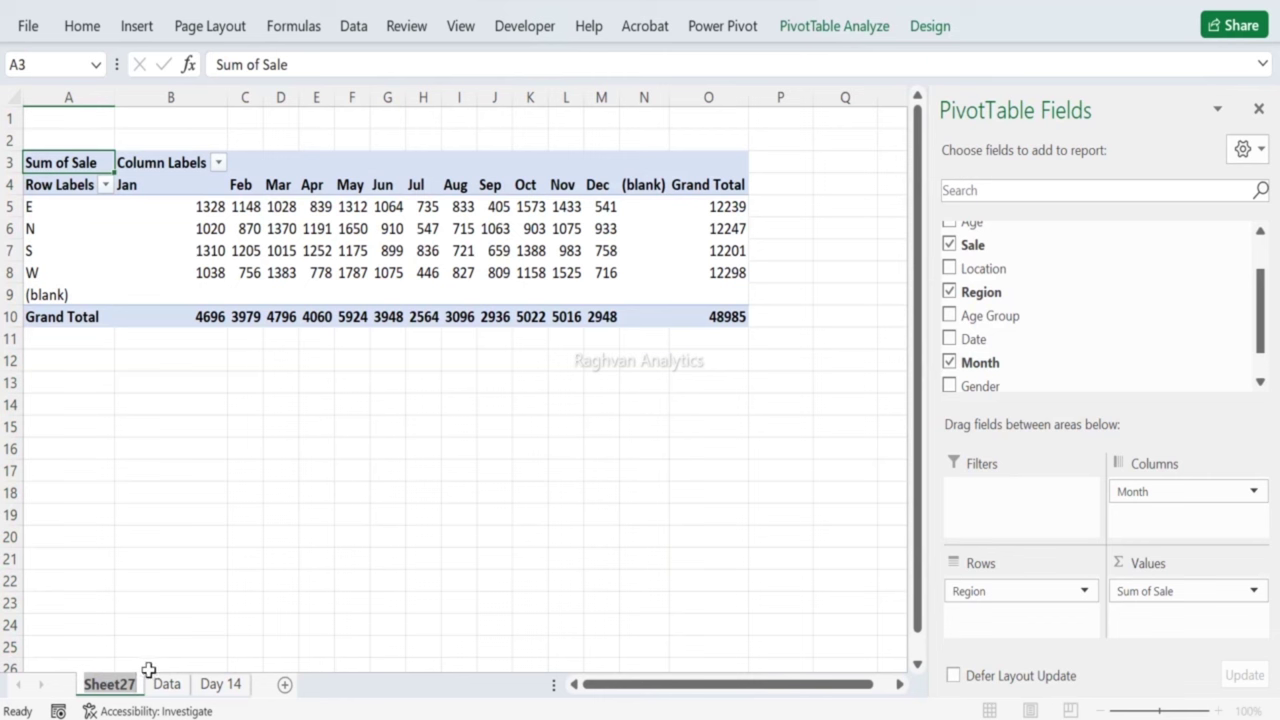
{"action": "left_click", "coordinate": [214, 542]}
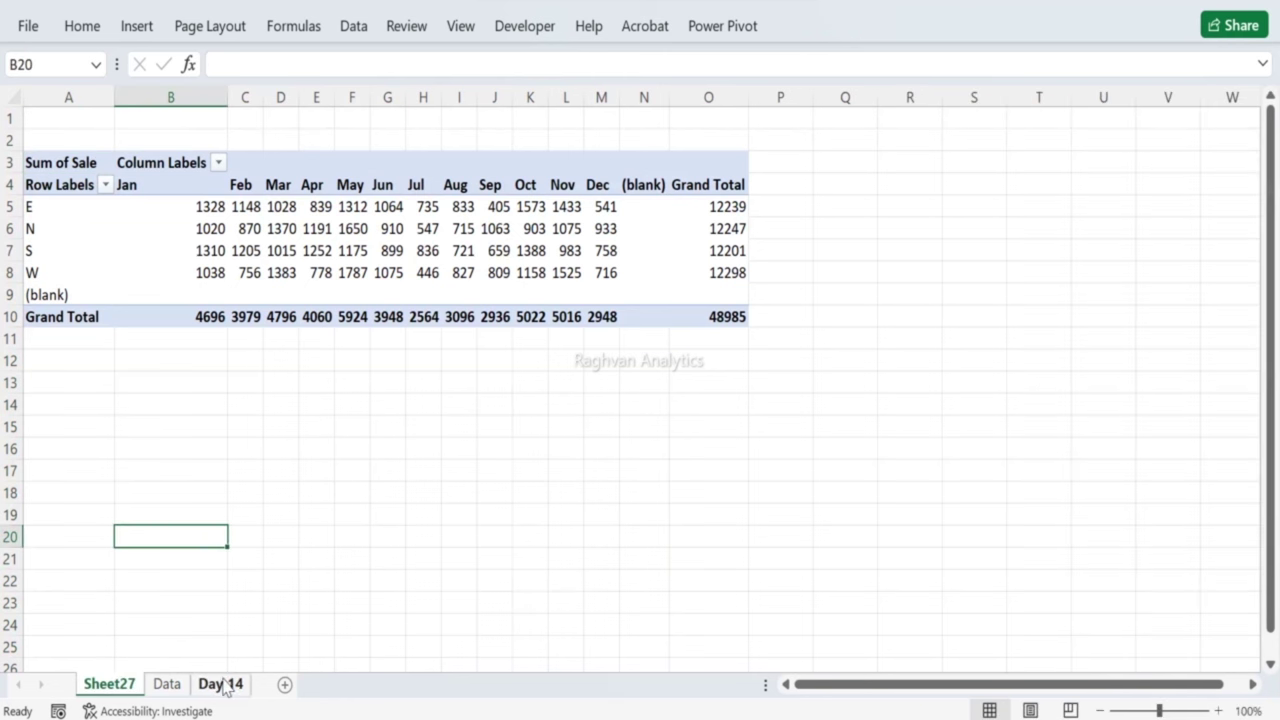
{"action": "left_click_drag", "start_coordinate": [126, 694], "coordinate": [240, 686]}
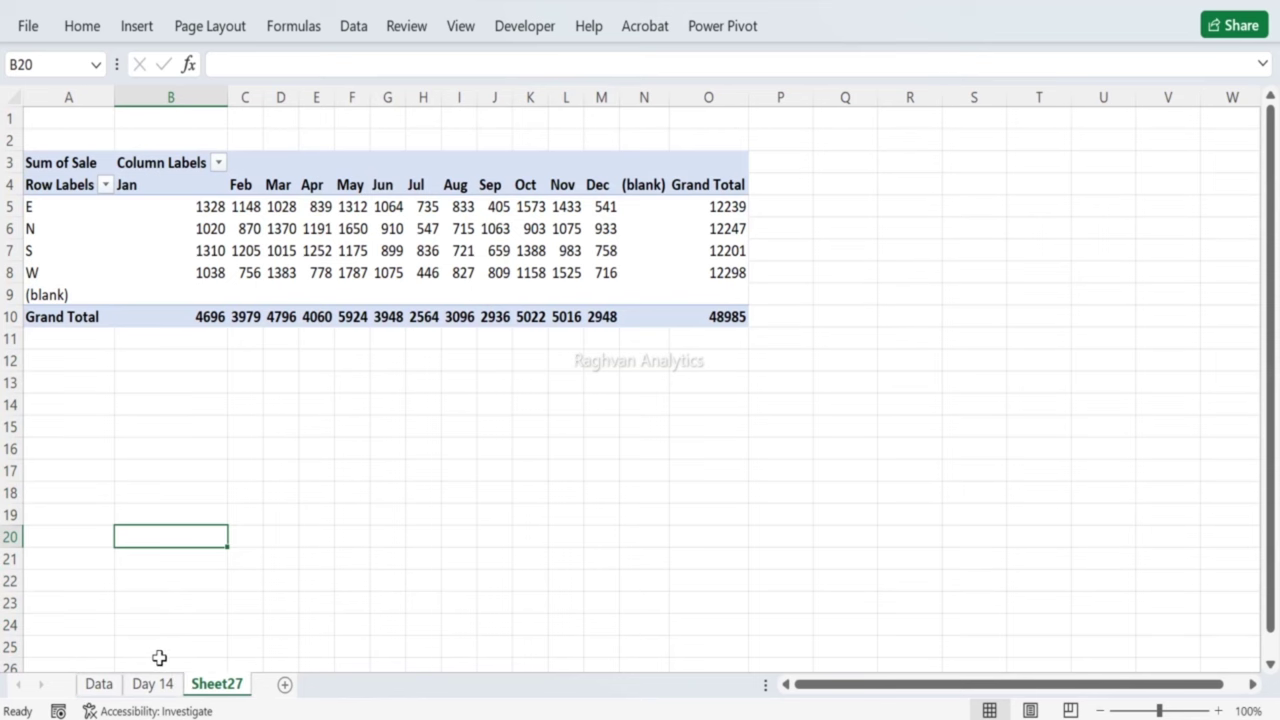
{"action": "left_click", "coordinate": [100, 686]}
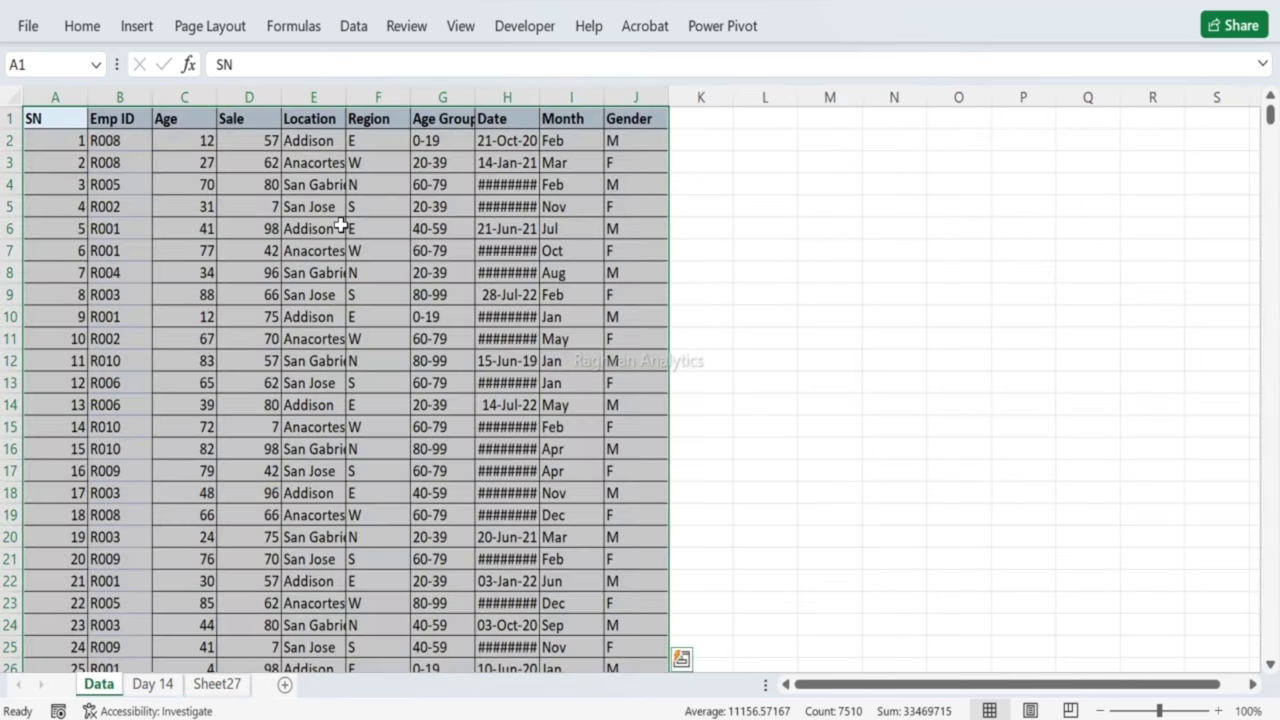
Step: Widen Date column H, then clear and delete Month column I so Gender moves into I
{"action": "left_click", "coordinate": [341, 227]}
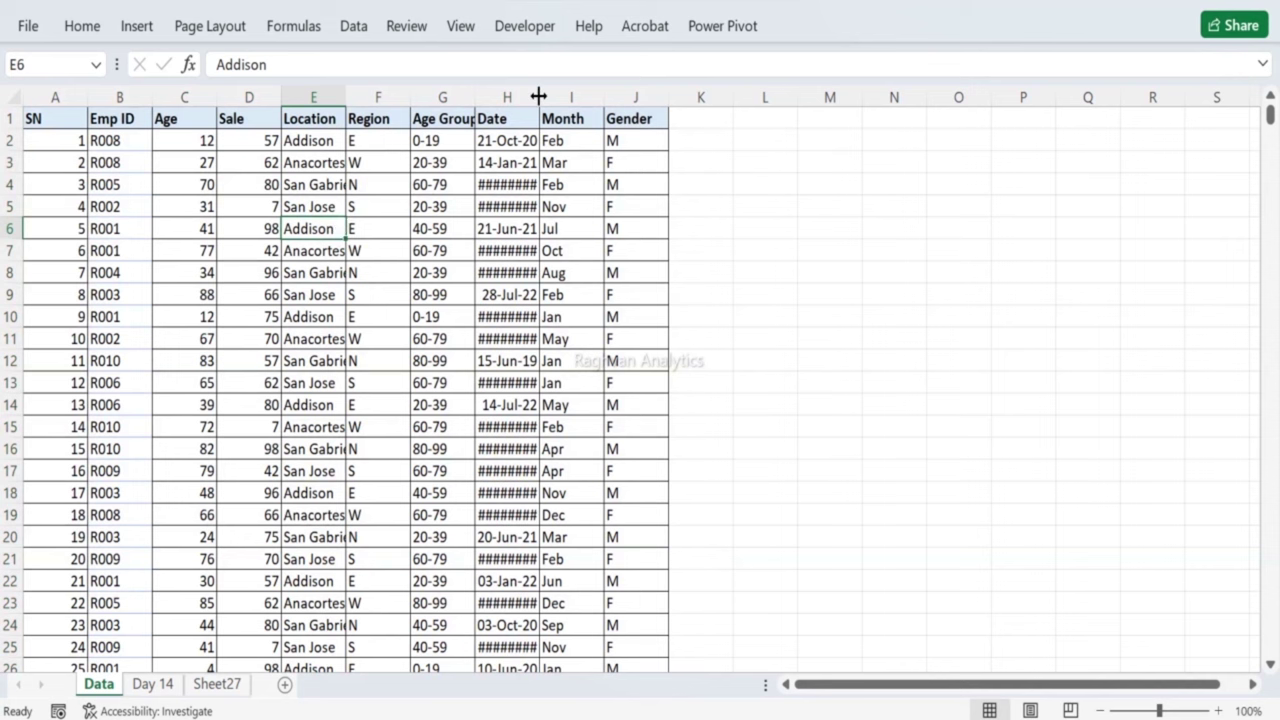
{"action": "left_click_drag", "start_coordinate": [540, 96], "coordinate": [557, 96]}
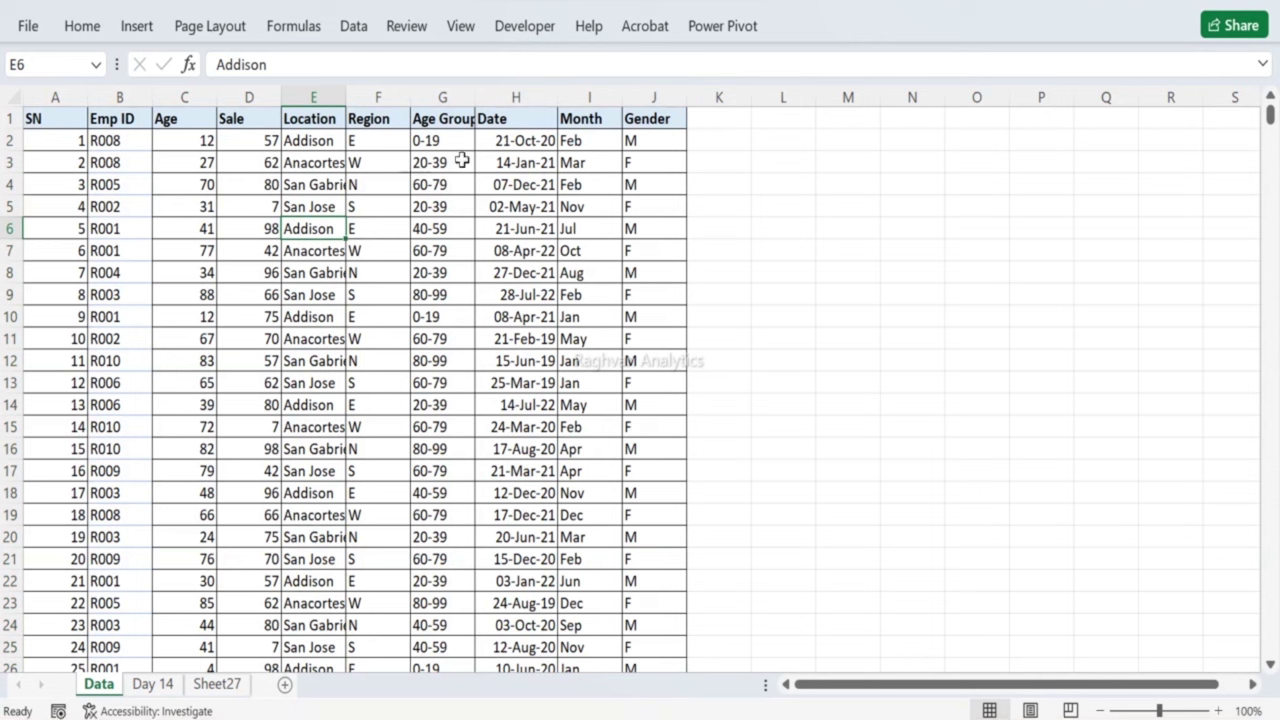
{"action": "left_click", "coordinate": [594, 120]}
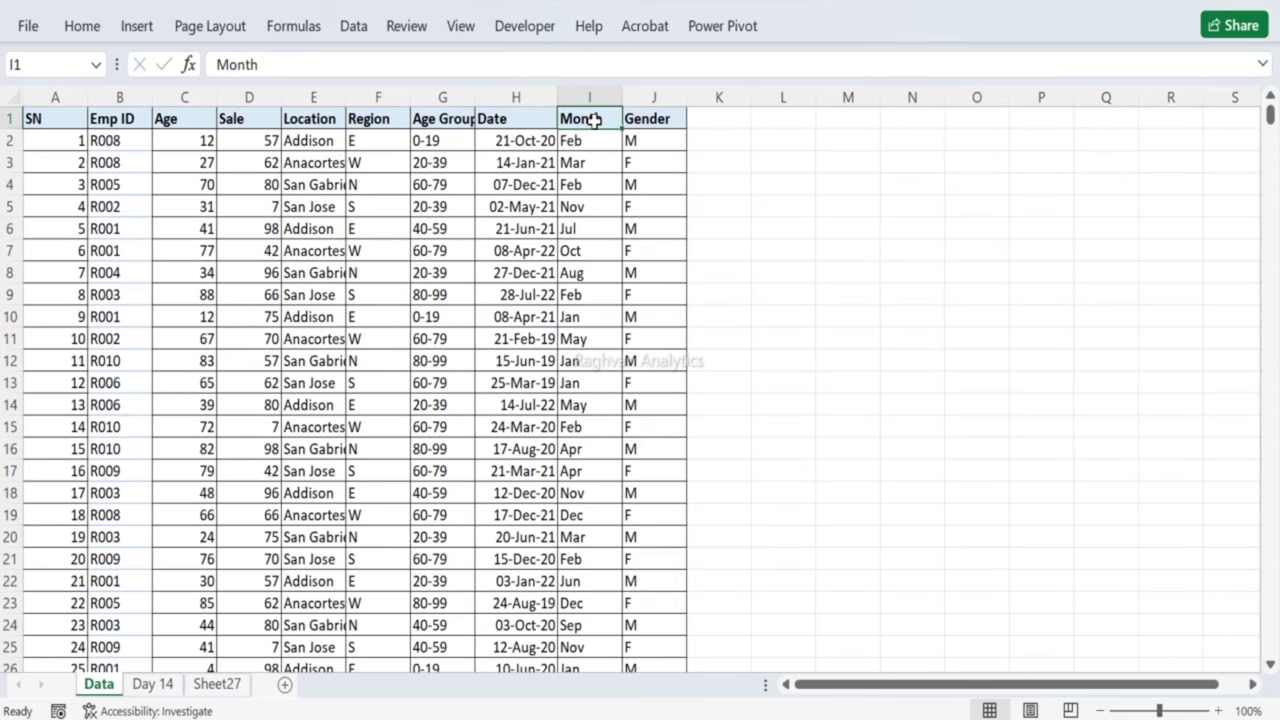
{"action": "left_click", "coordinate": [594, 142]}
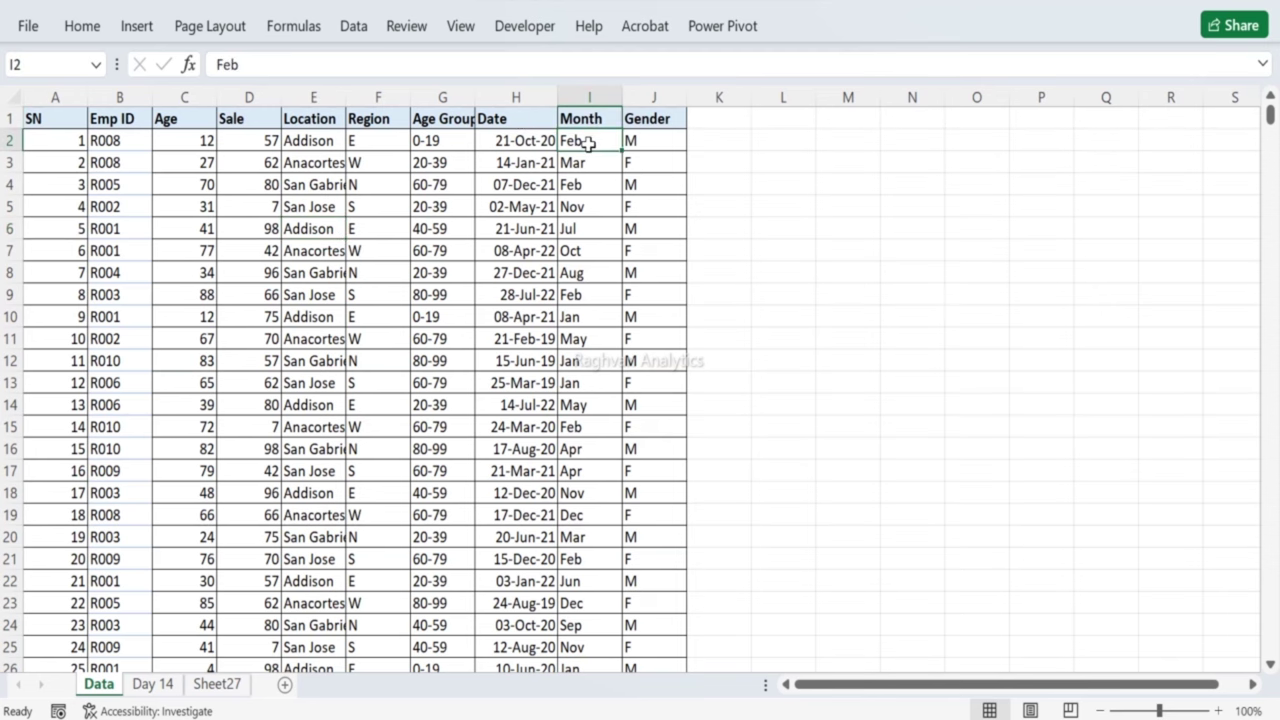
{"action": "key", "text": "ctrl+shift+Down"}
{"action": "key", "text": "Delete"}
{"action": "key", "text": "ctrl+BackSpace"}
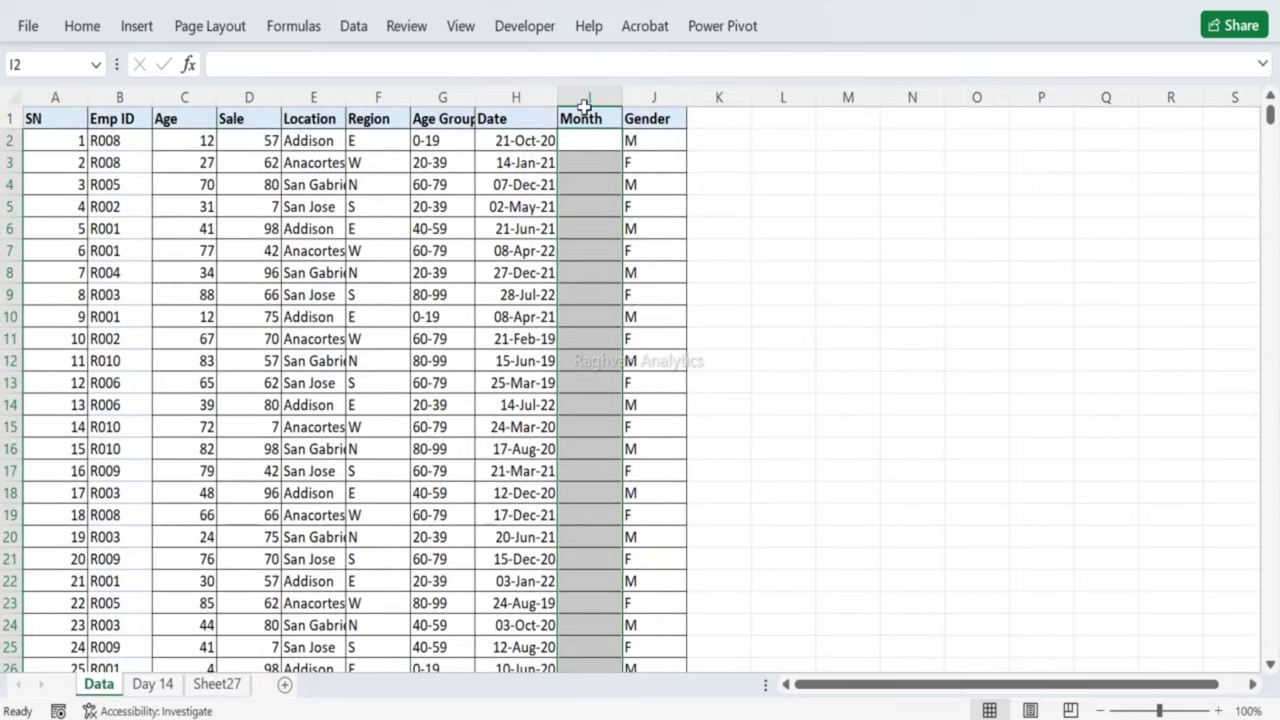
{"action": "left_click", "coordinate": [583, 95]}
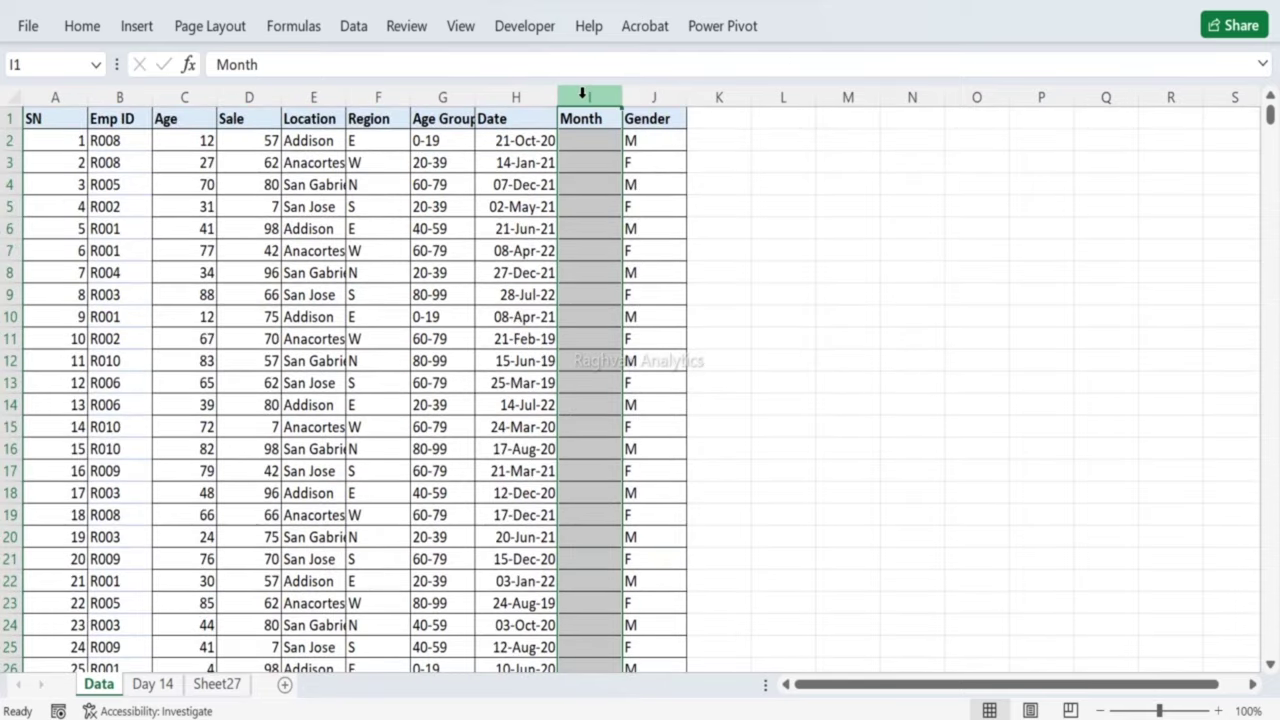
{"action": "right_click", "coordinate": [582, 93]}
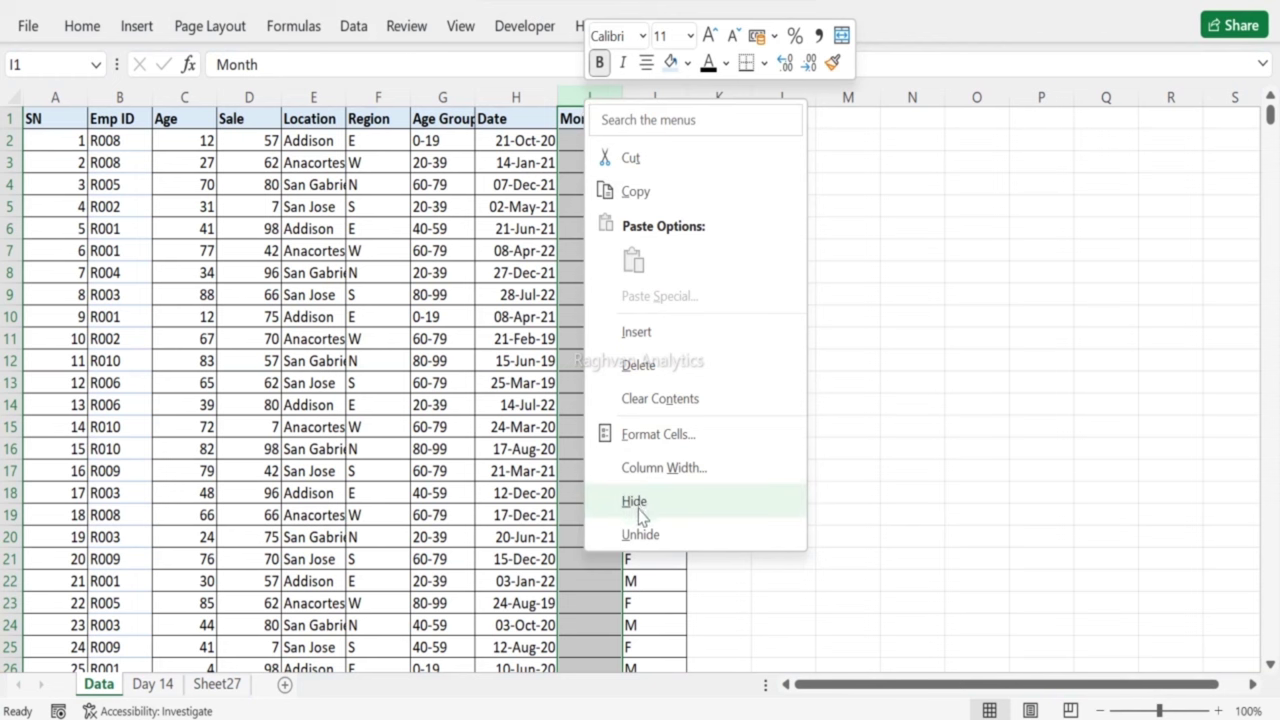
{"action": "left_click", "coordinate": [638, 364]}
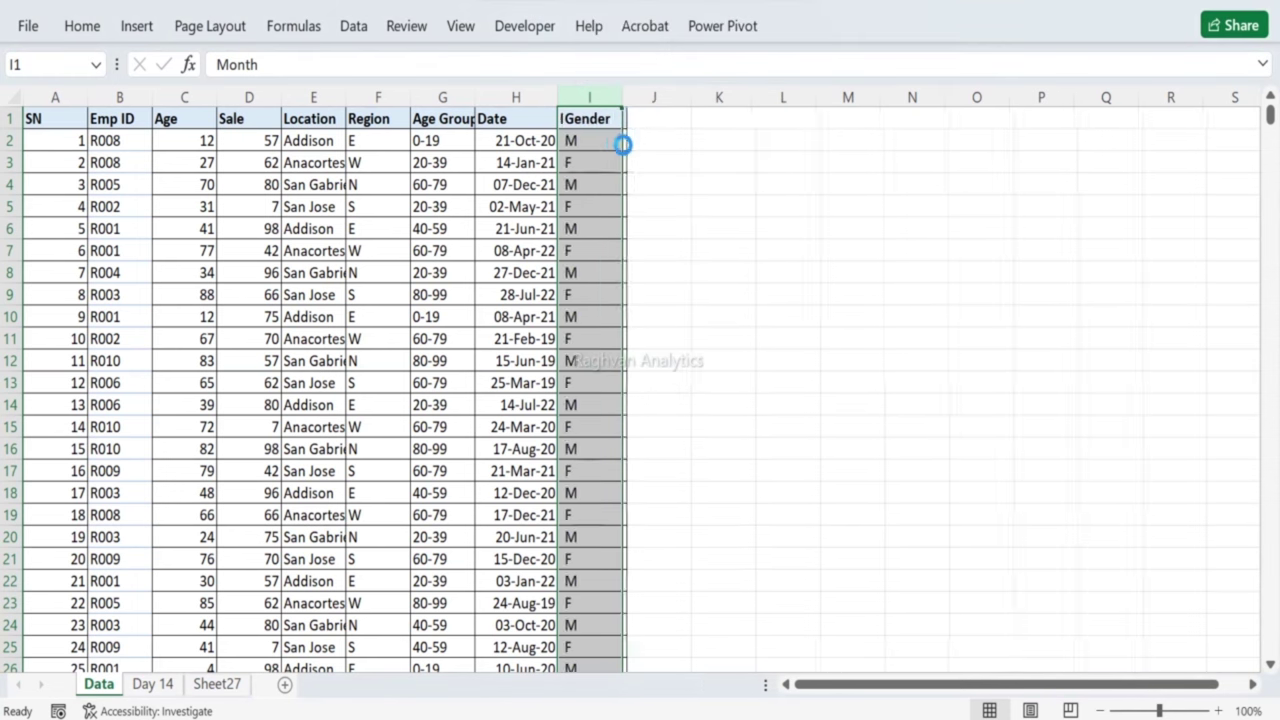
Step: Add the headers Day, Month and Year in J1:L1
{"action": "left_click", "coordinate": [638, 122]}
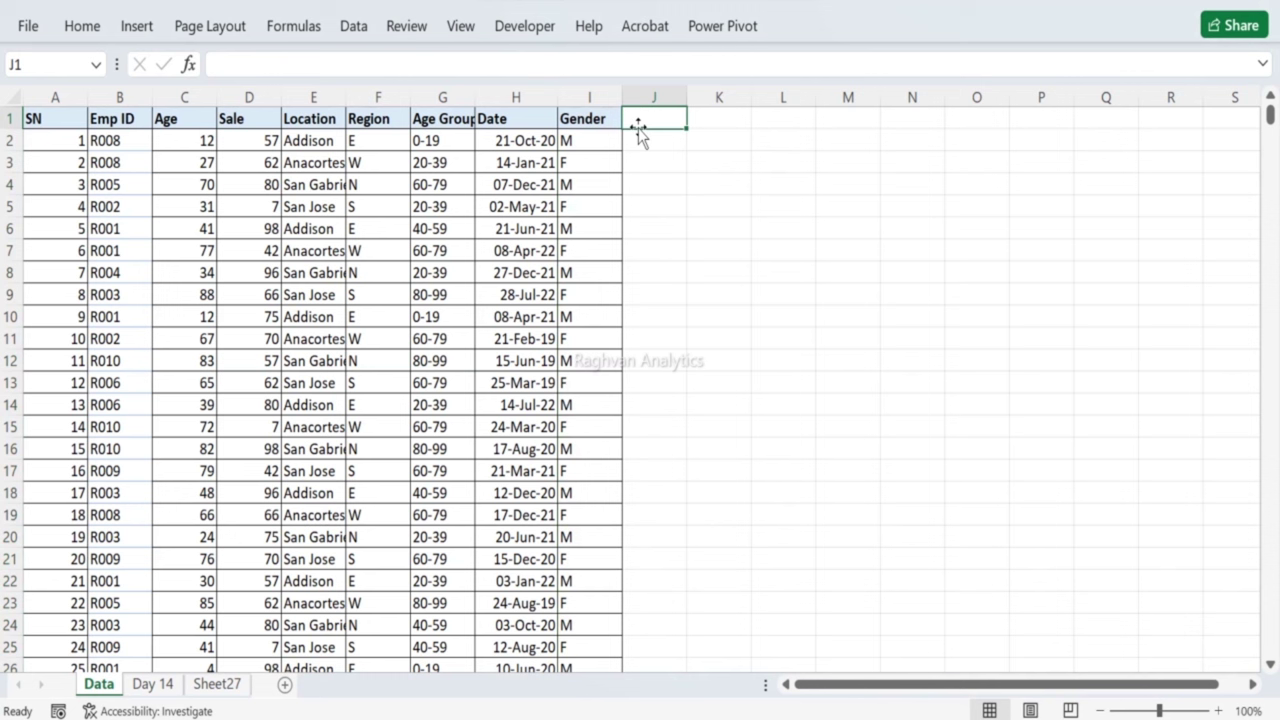
{"action": "type", "text": "Day"}
{"action": "key", "text": "Tab"}
{"action": "type", "text": "M"}
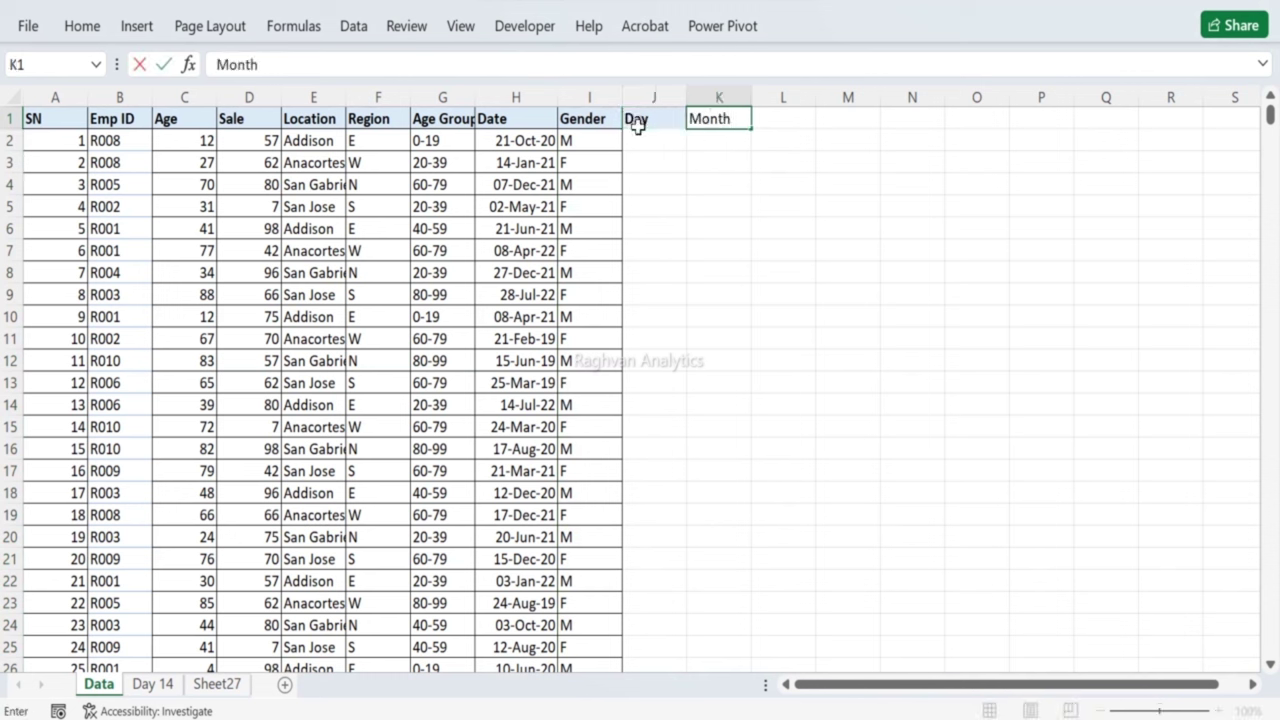
{"action": "key", "text": "Tab"}
{"action": "type", "text": "Ye"}
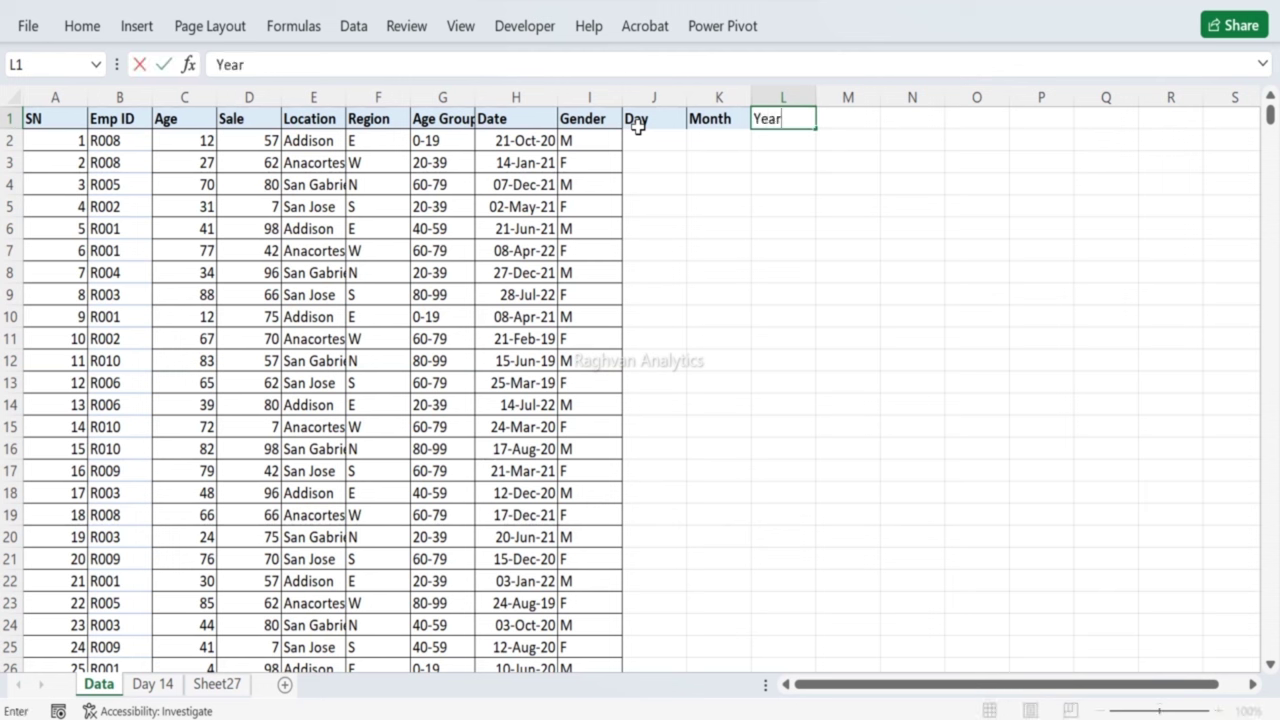
{"action": "left_click", "coordinate": [641, 138]}
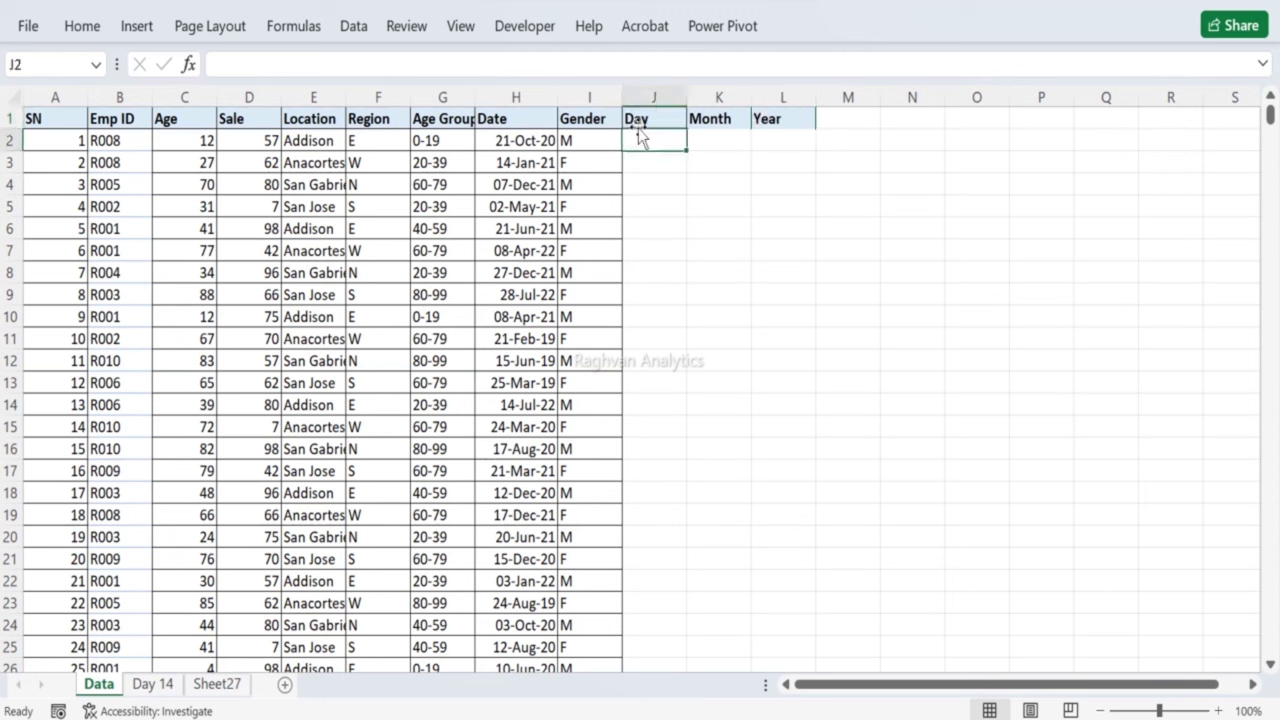
Step: Enter =DAY(H2) in J2, showing 21
{"action": "type", "text": "=day"}
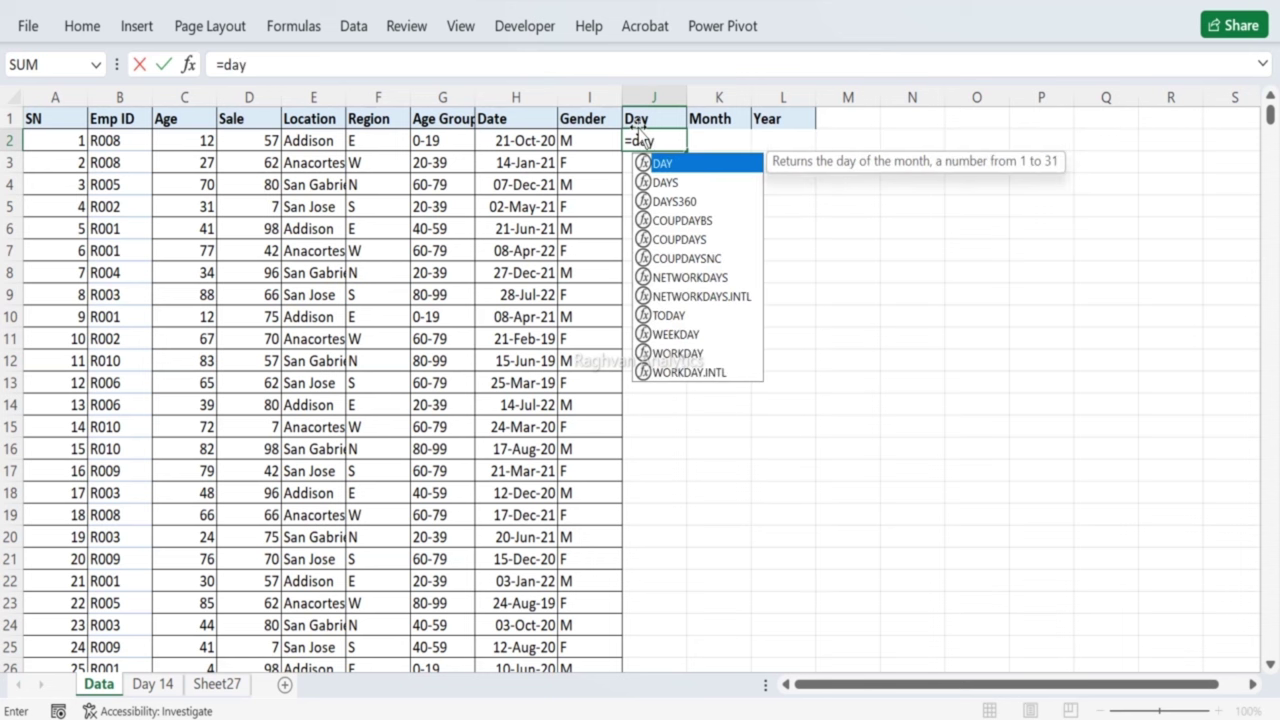
{"action": "key", "text": "Tab"}
{"action": "key", "text": "Left"}
{"action": "key", "text": "Left"}
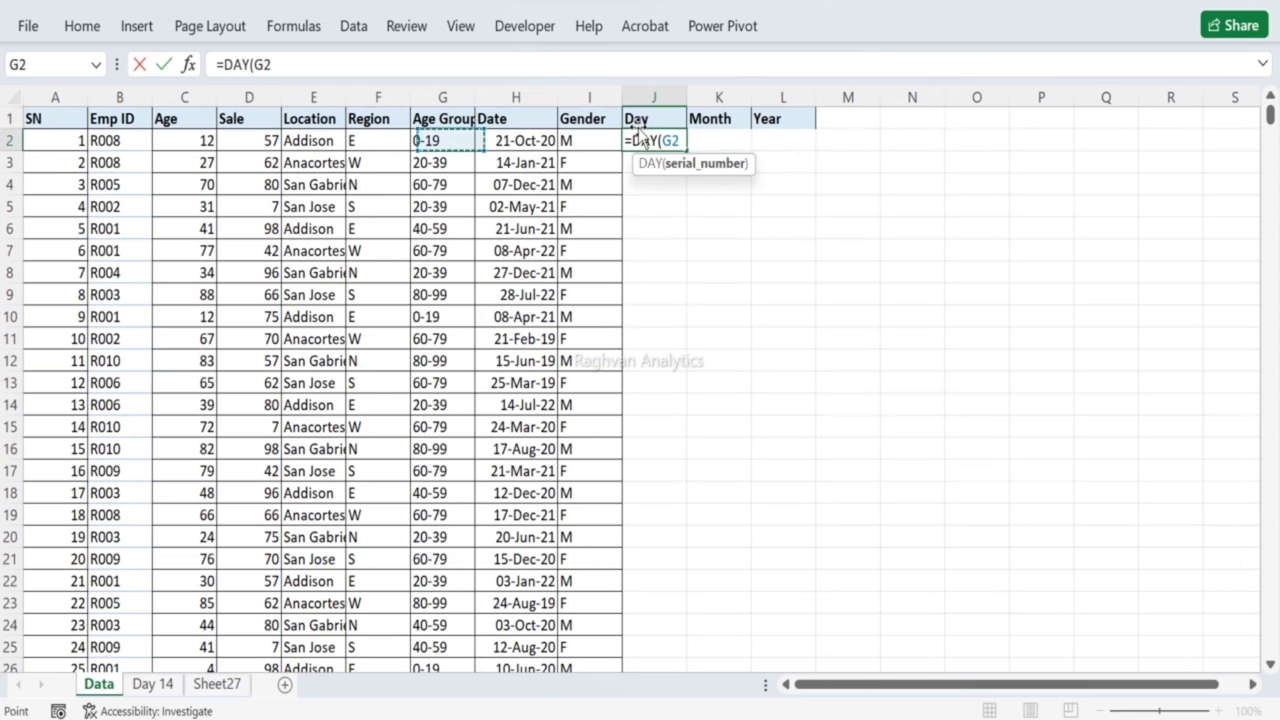
{"action": "key", "text": "Return"}
{"action": "key", "text": "Up"}
{"action": "key", "text": "Right"}
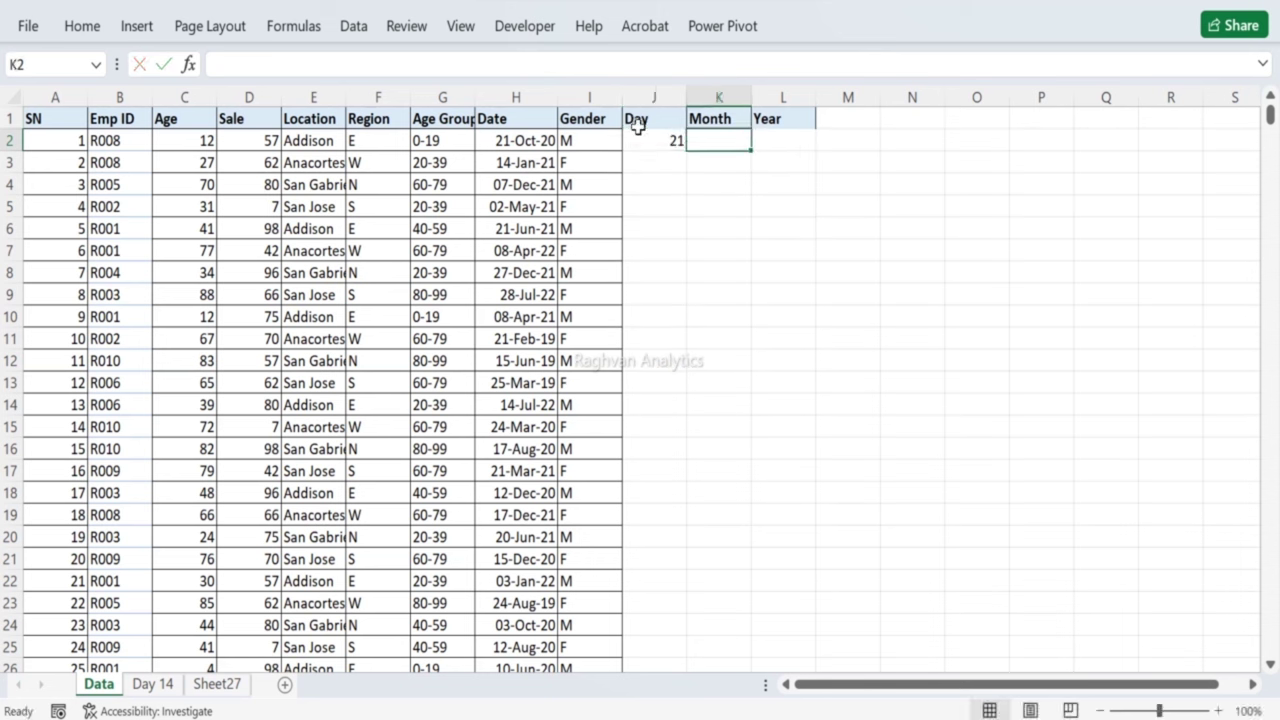
Step: Enter =MONTH(H2) in K2 and =YEAR(H2) in L2, showing 10 and 2020
{"action": "type", "text": "=mon"}
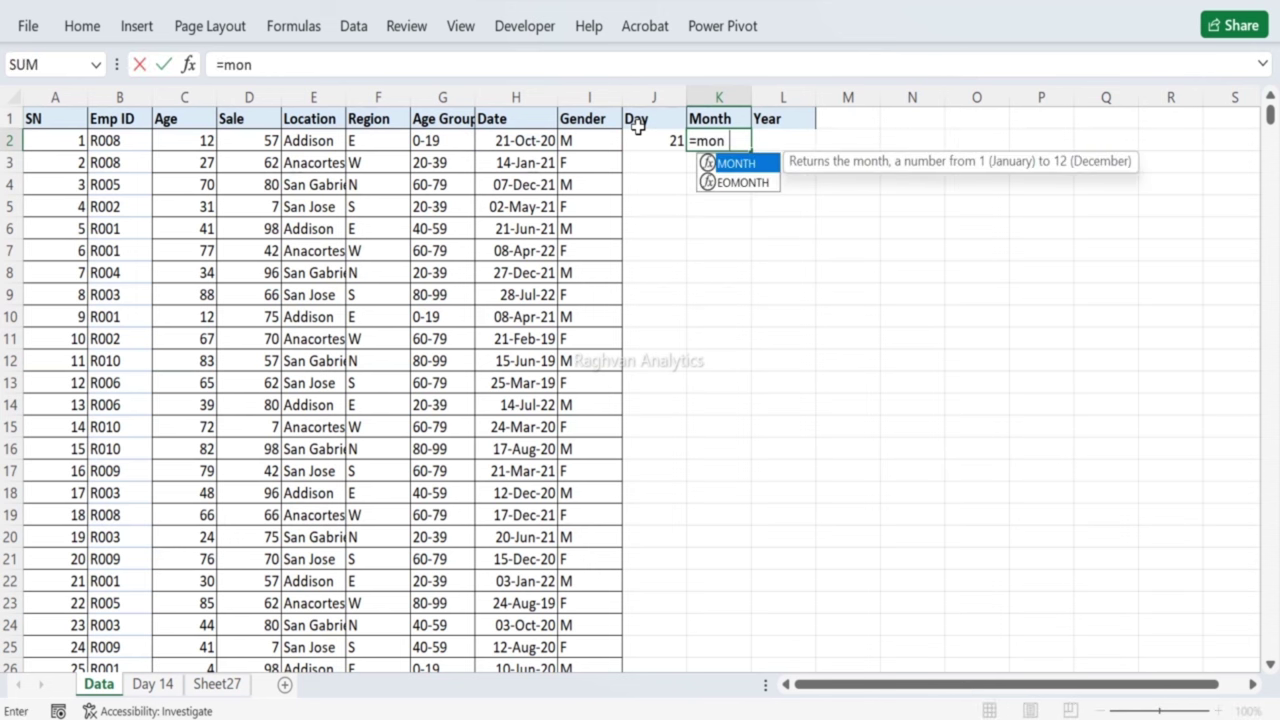
{"action": "type", "text": "th"}
{"action": "key", "text": "Tab"}
{"action": "key", "text": "Left"}
{"action": "key", "text": "Left"}
{"action": "key", "text": "Left"}
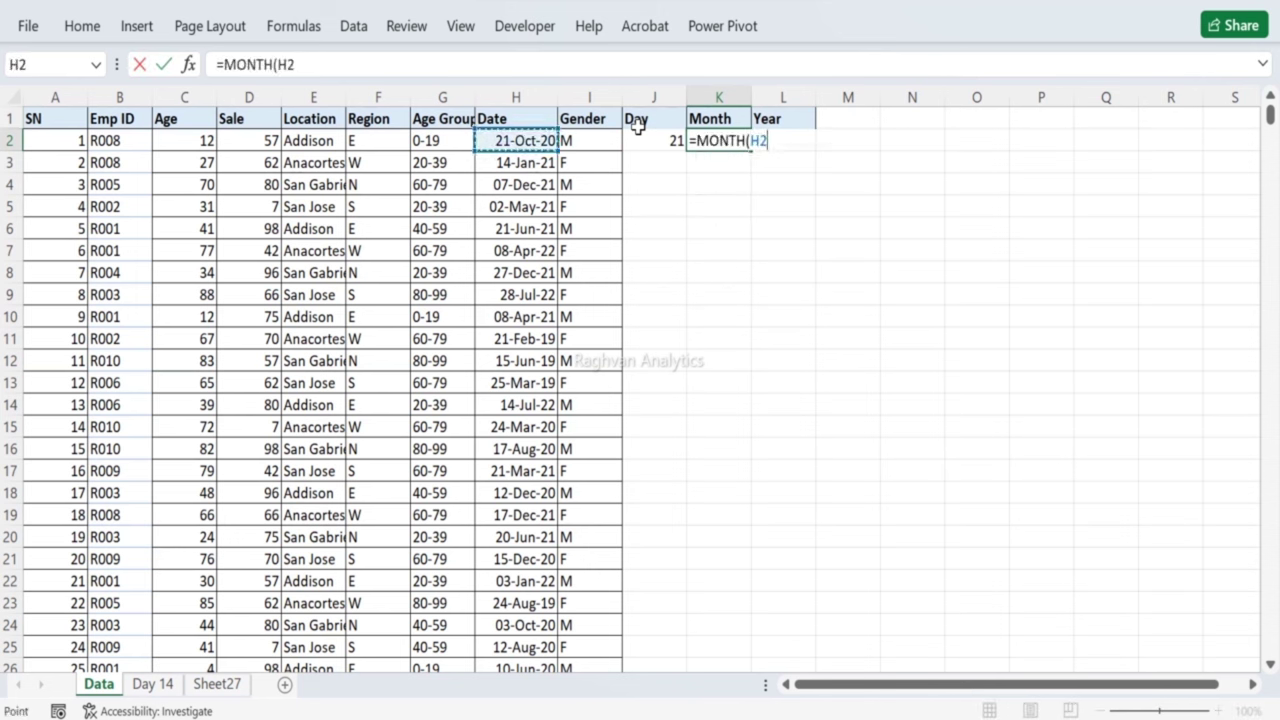
{"action": "key", "text": "Return"}
{"action": "key", "text": "Right"}
{"action": "key", "text": "Up"}
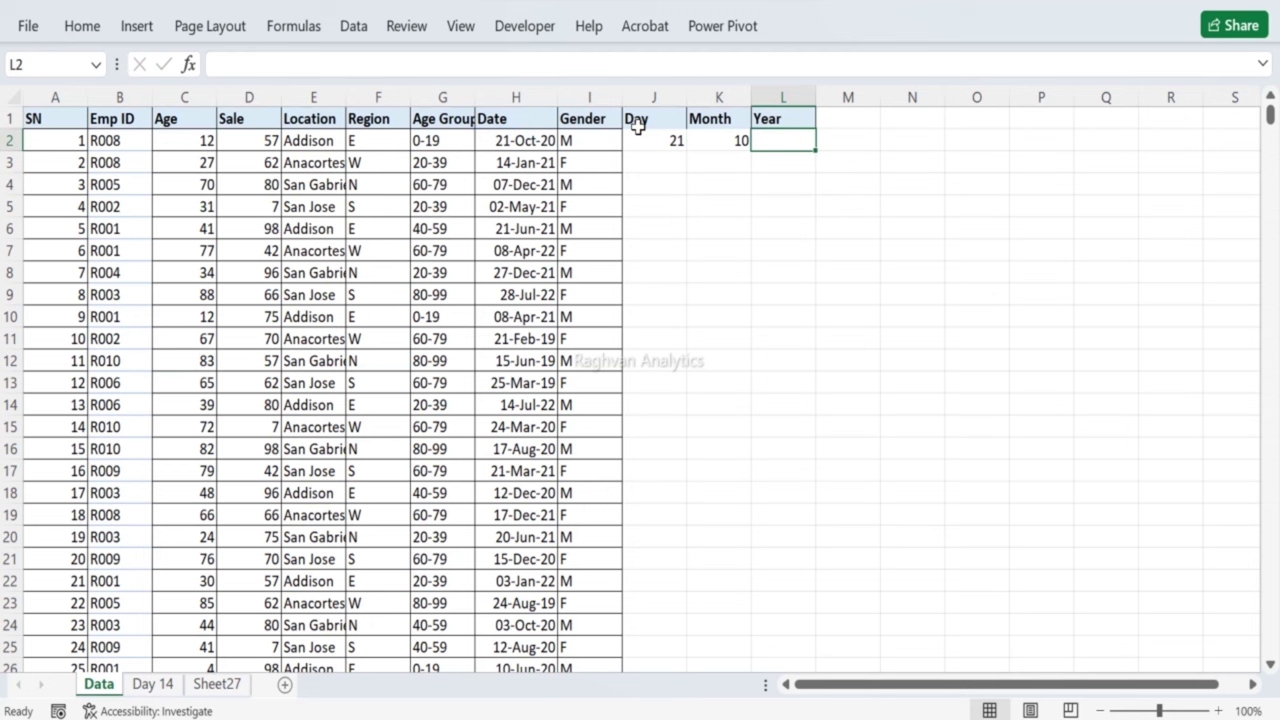
{"action": "type", "text": "=ye"}
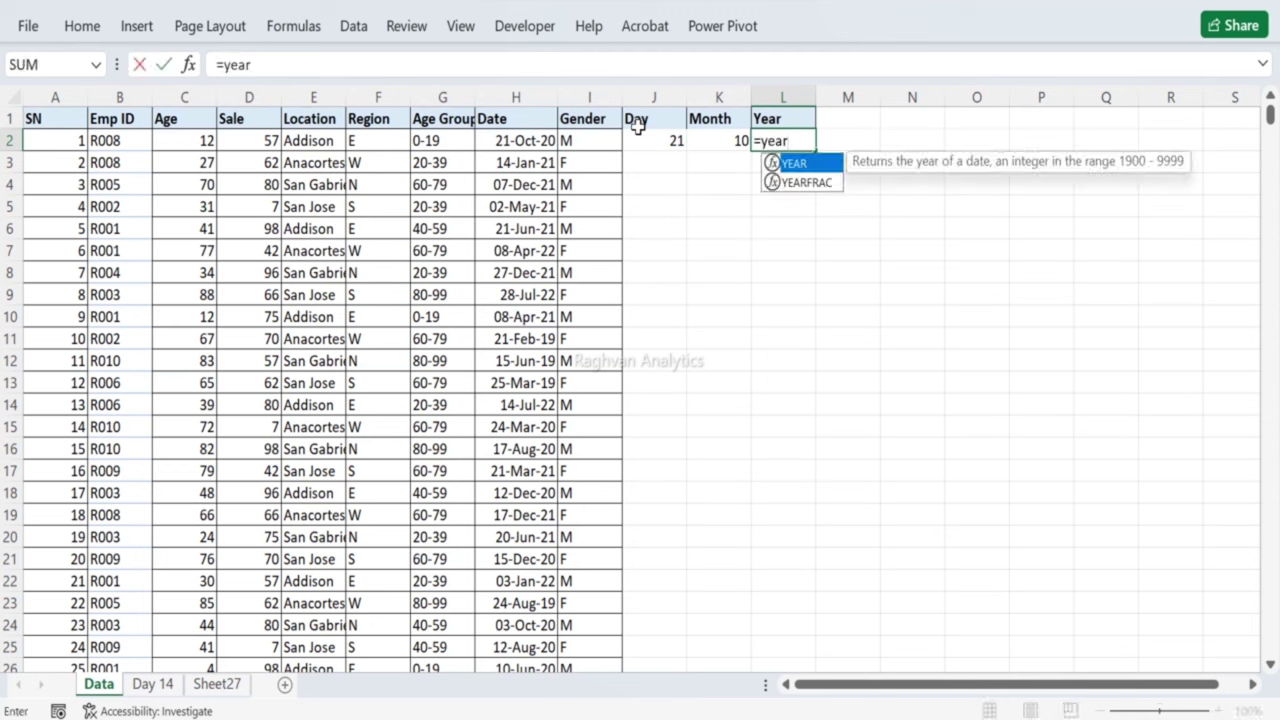
{"action": "type", "text": "ar"}
{"action": "key", "text": "Tab"}
{"action": "key", "text": "Left"}
{"action": "key", "text": "Left"}
{"action": "key", "text": "Left"}
{"action": "key", "text": "Left"}
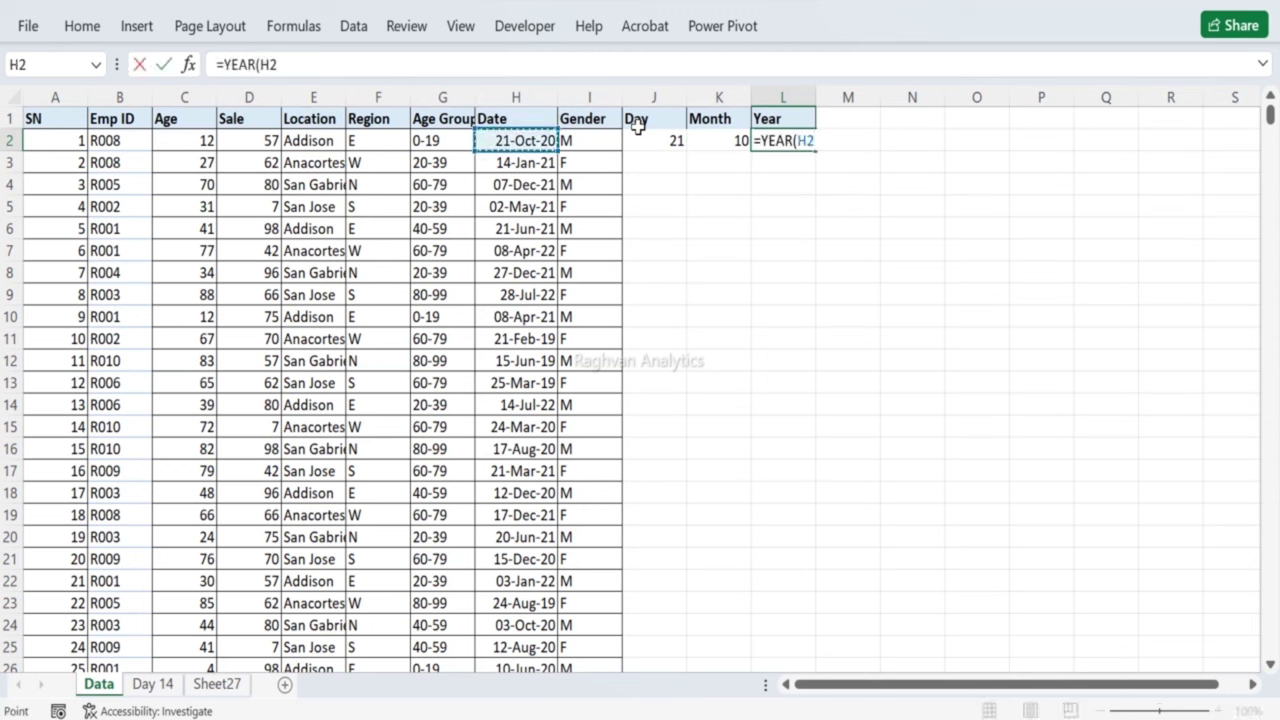
{"action": "key", "text": "Return"}
Step: Copy the three date-part formulas in J2:L2
{"action": "left_click", "coordinate": [642, 136]}
{"action": "key", "text": "shift+Right"}
{"action": "key", "text": "shift+Right"}
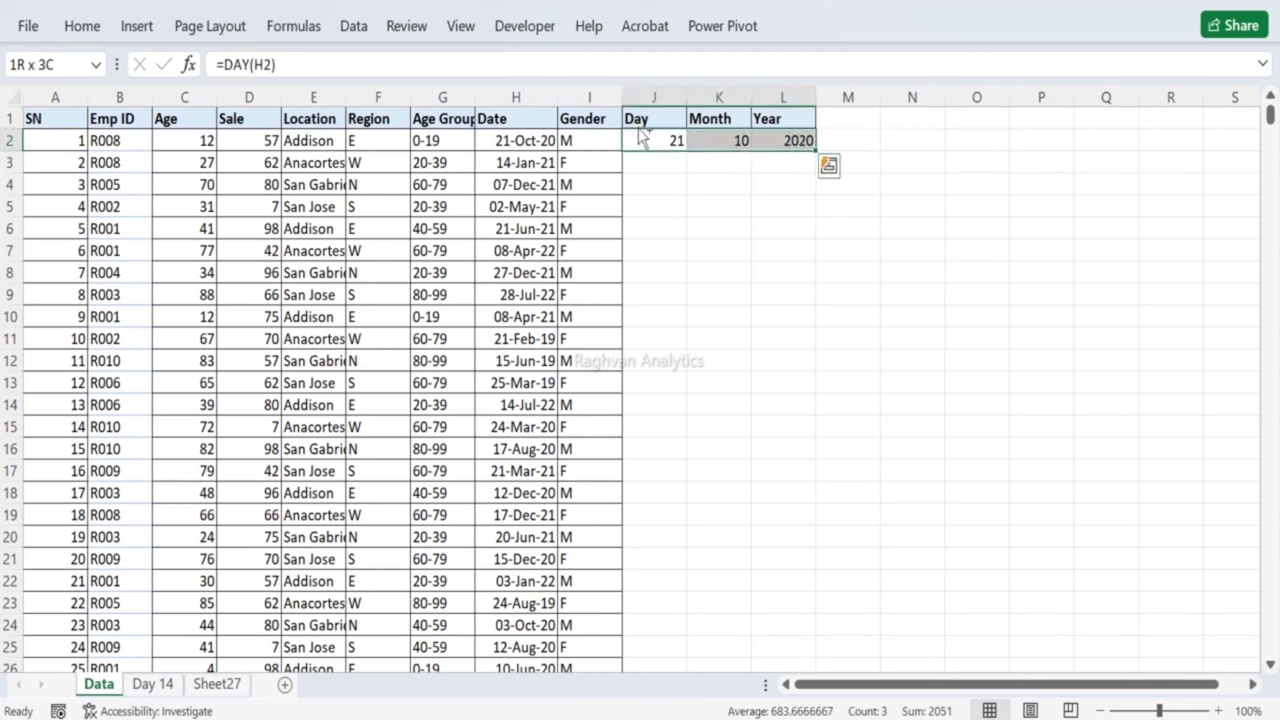
{"action": "key", "text": "ctrl+c"}
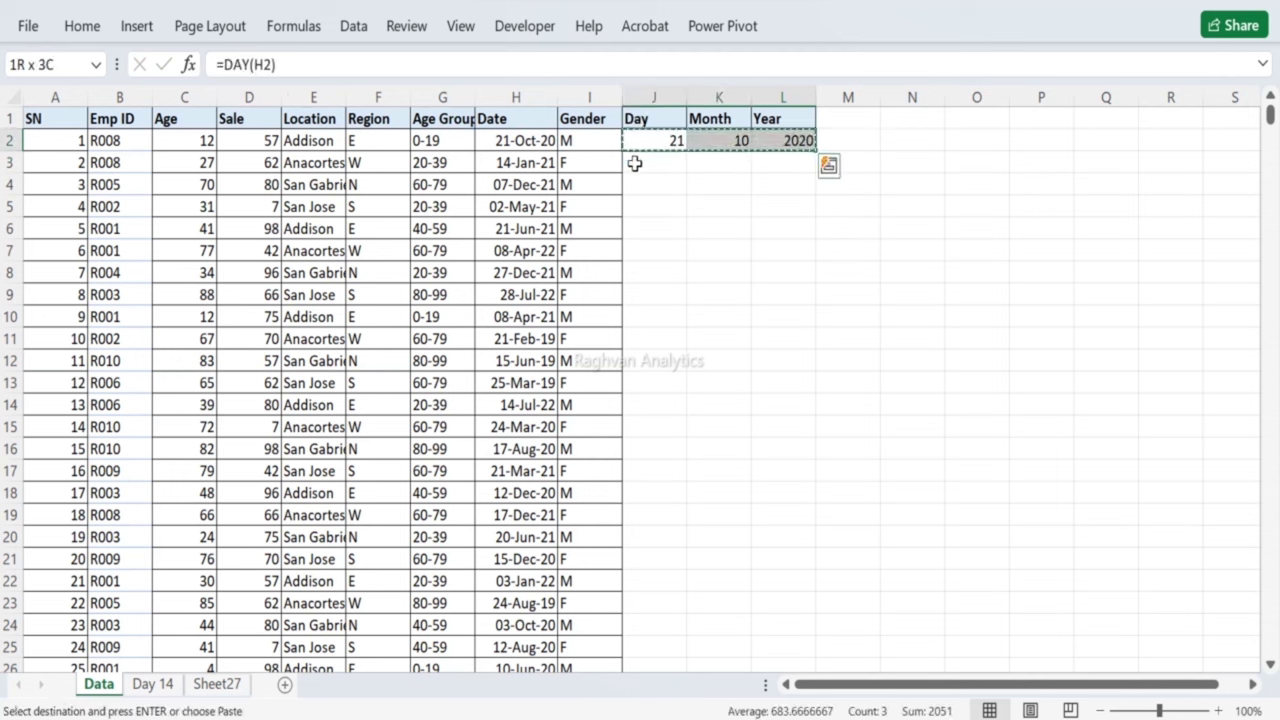
Step: Paste the Day, Month and Year formulas into J3:L751
{"action": "left_click_drag", "start_coordinate": [638, 160], "coordinate": [790, 228]}
{"action": "left_click_drag", "start_coordinate": [811, 344], "coordinate": [785, 487]}
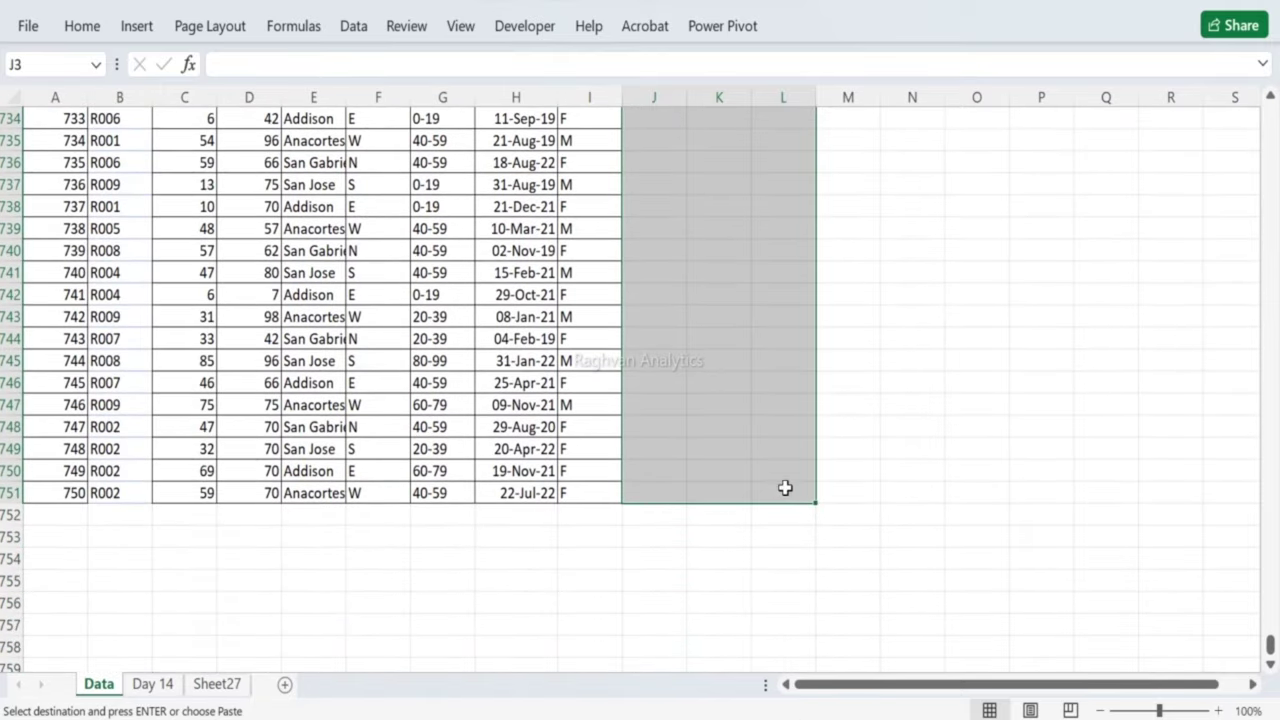
{"action": "key", "text": "ctrl+v"}
Step: Select the Day, Month and Year headers and preview fill colours without applying one
{"action": "scroll", "coordinate": [700, 300], "scroll_direction": "up", "scroll_amount": 1}
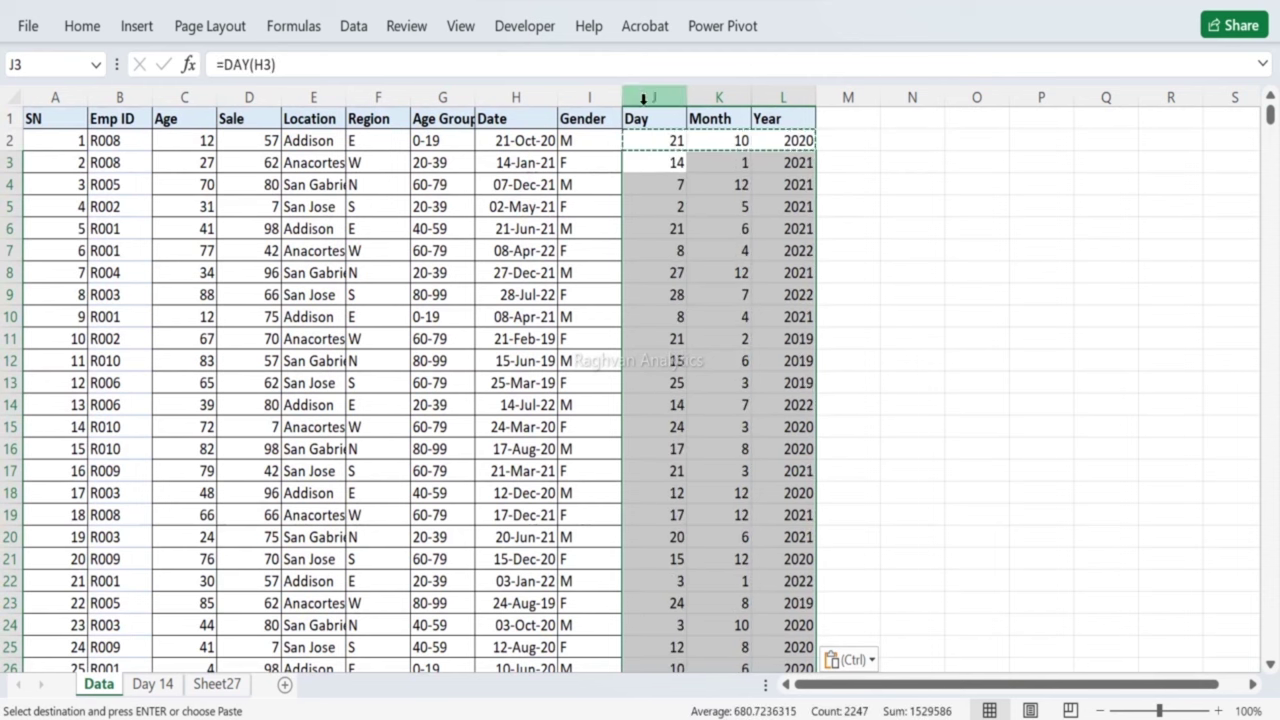
{"action": "left_click", "coordinate": [638, 117]}
{"action": "left_click_drag", "start_coordinate": [638, 117], "coordinate": [770, 117]}
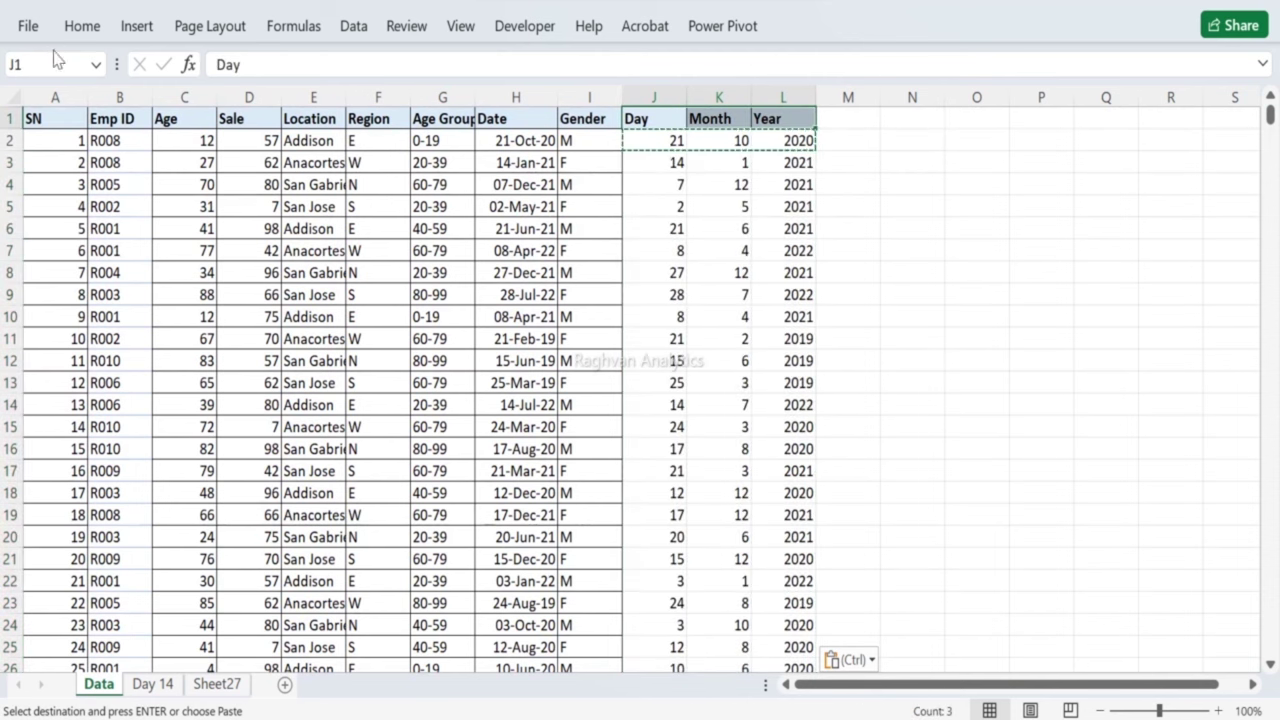
{"action": "left_click", "coordinate": [78, 30]}
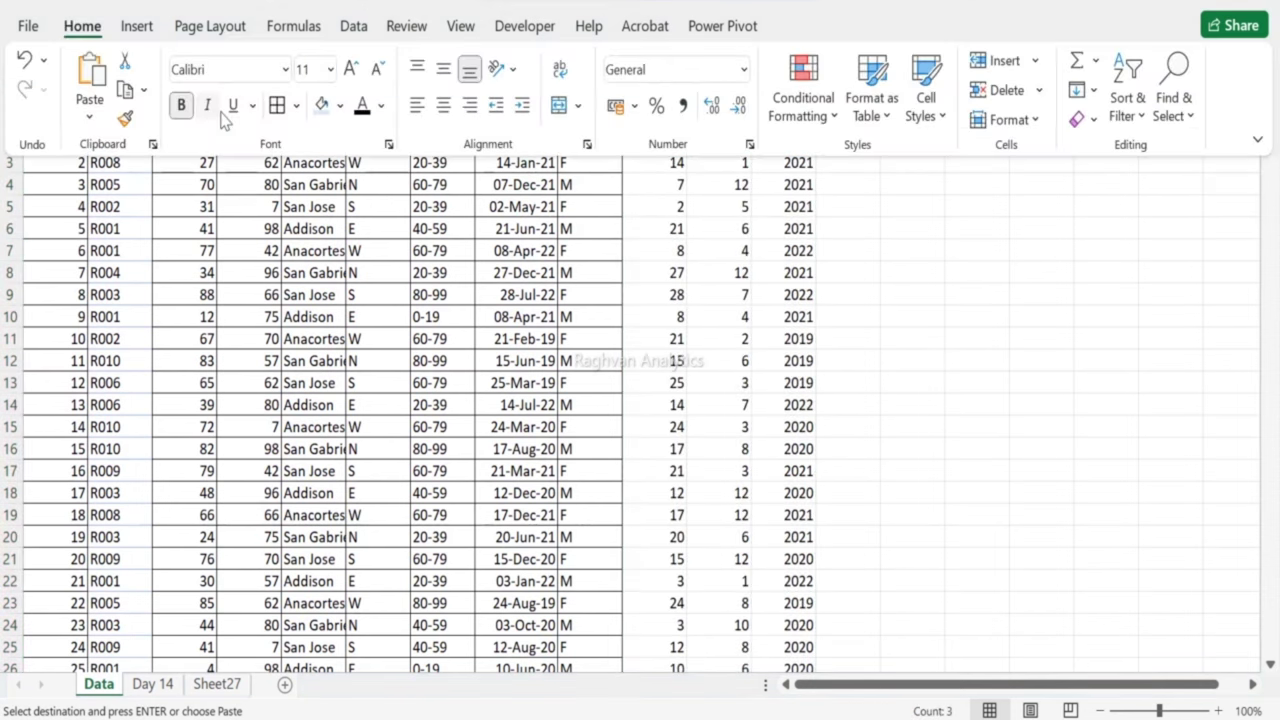
{"action": "left_click", "coordinate": [341, 105]}
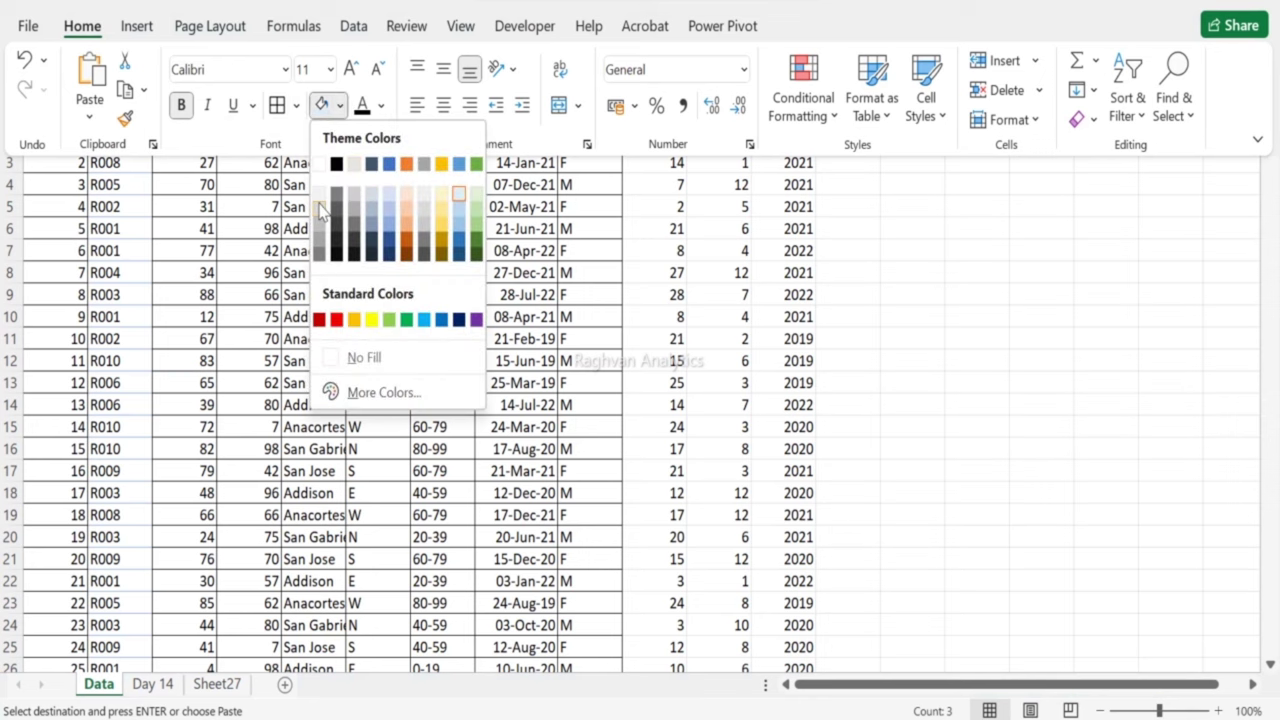
{"action": "key", "text": "Escape"}
{"action": "key", "text": "Escape"}
{"action": "key", "text": "Escape"}
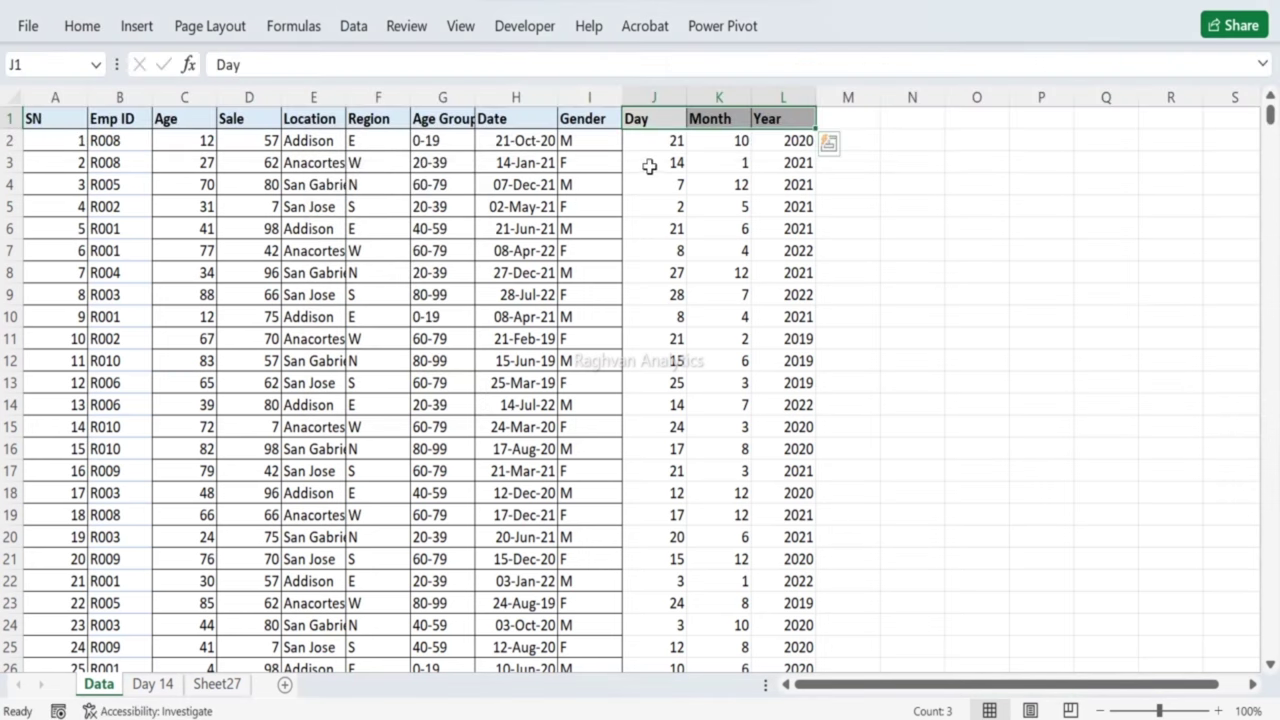
Step: Spot-check the filled formulas in J3 and row 730 across all three columns
{"action": "left_click", "coordinate": [650, 163]}
{"action": "key", "text": "Up"}
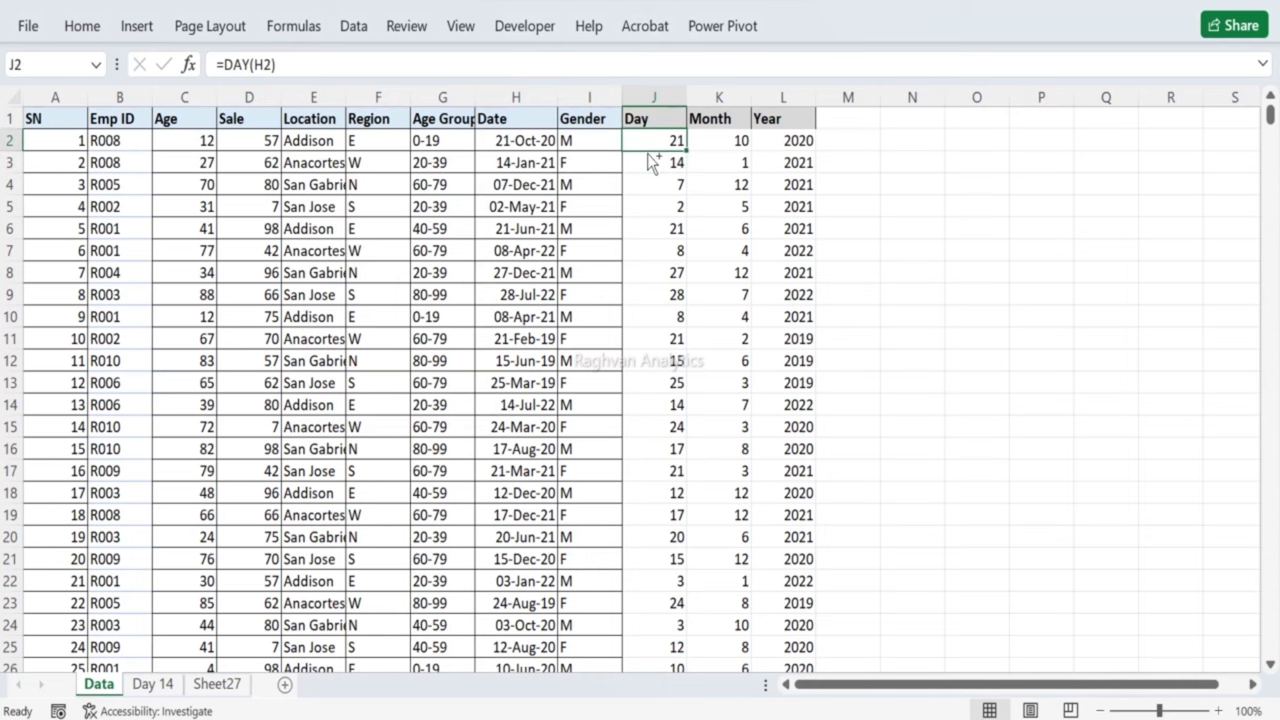
{"action": "key", "text": "ctrl+shift+Right"}
{"action": "key", "text": "ctrl+shift+Down"}
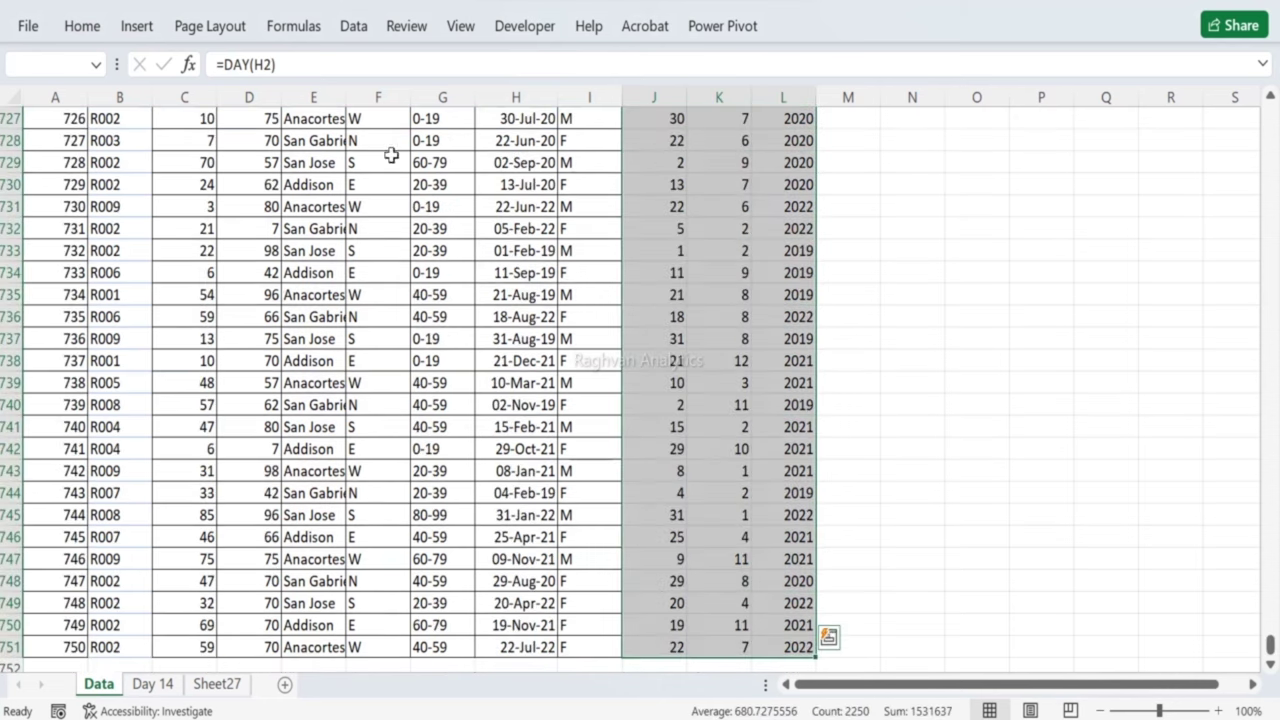
{"action": "left_click", "coordinate": [630, 189]}
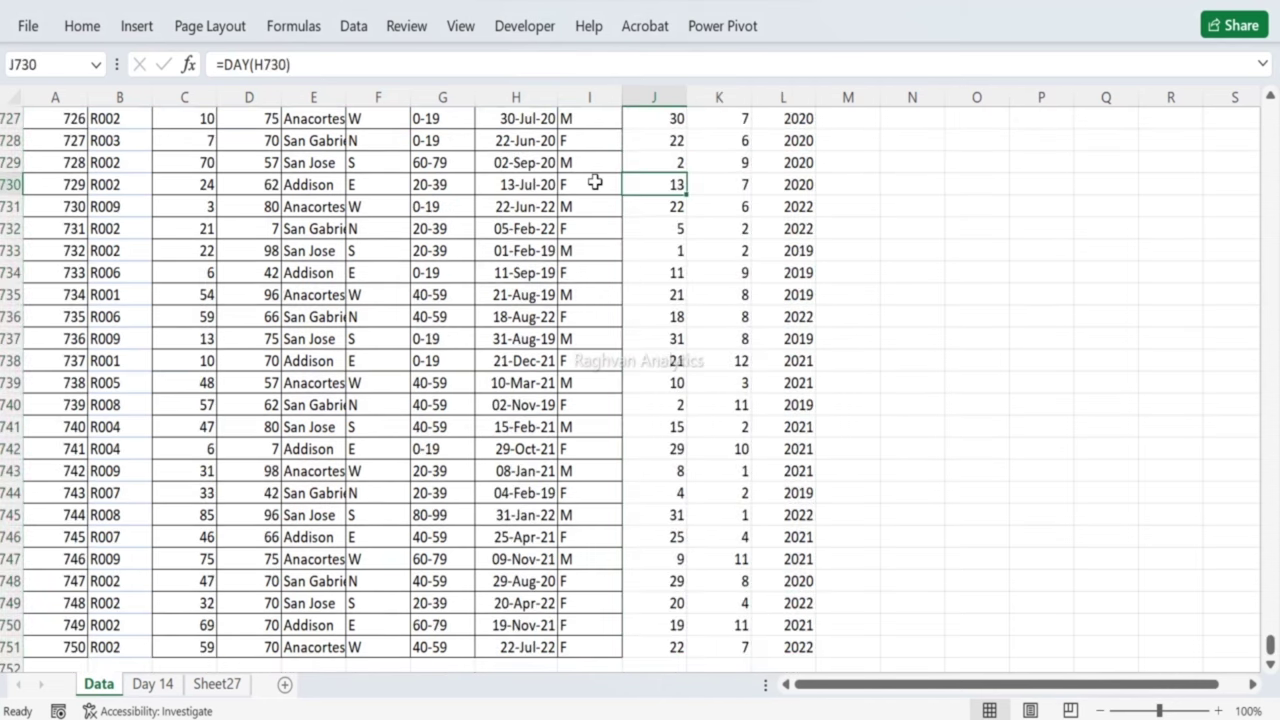
{"action": "scroll", "coordinate": [595, 182], "scroll_direction": "up", "scroll_amount": 9}
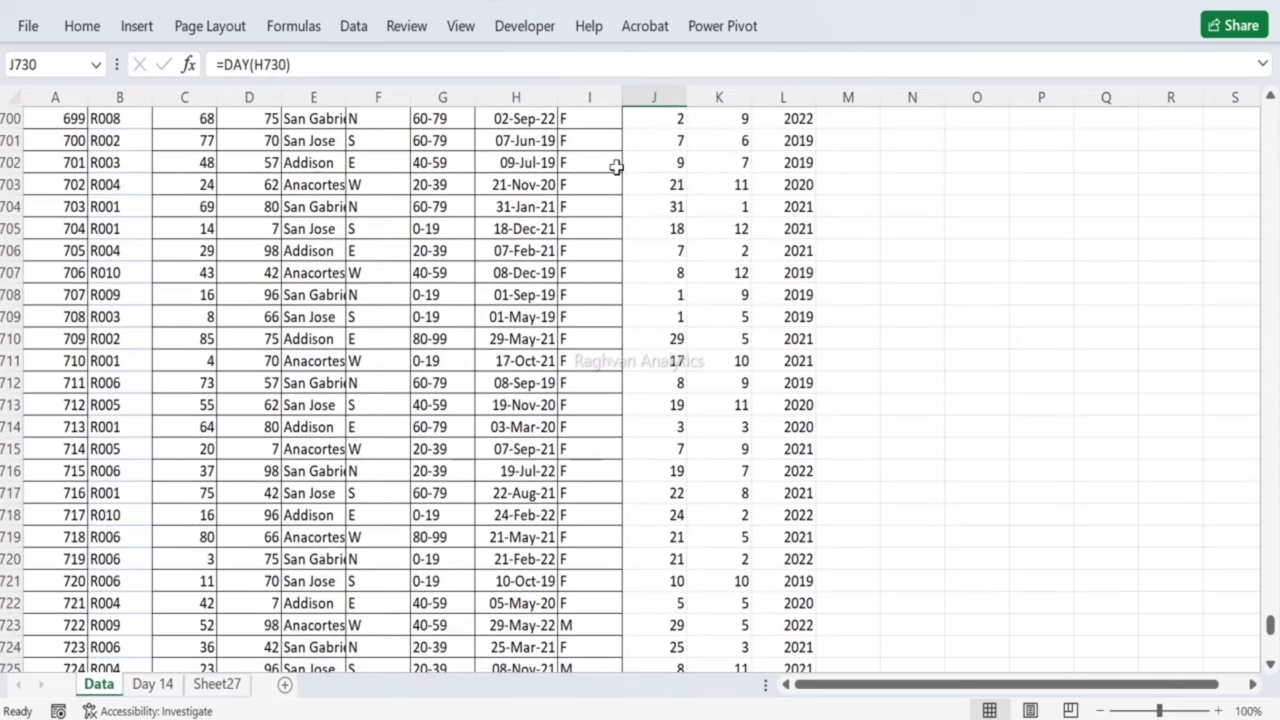
Step: Review the DAY, MONTH and YEAR formulas in J2:L2 of the Data sheet
{"action": "key", "text": "ctrl+Up"}
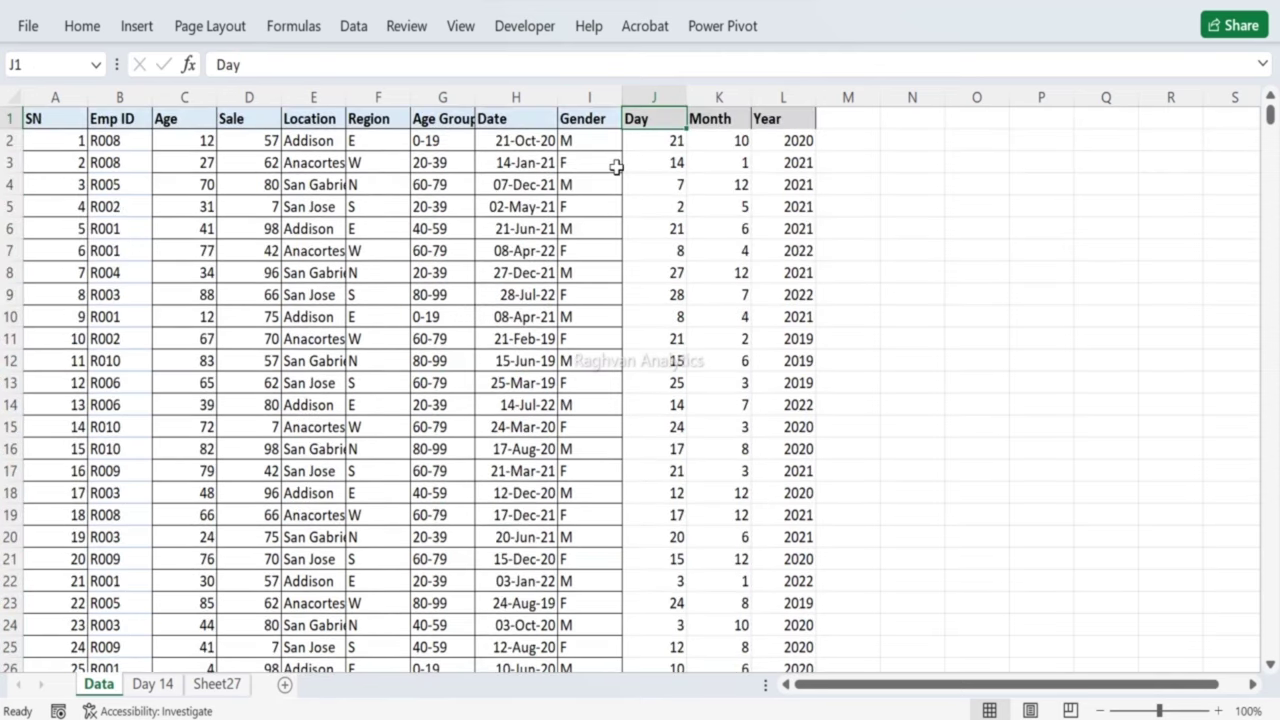
{"action": "key", "text": "Down"}
{"action": "key", "text": "Right"}
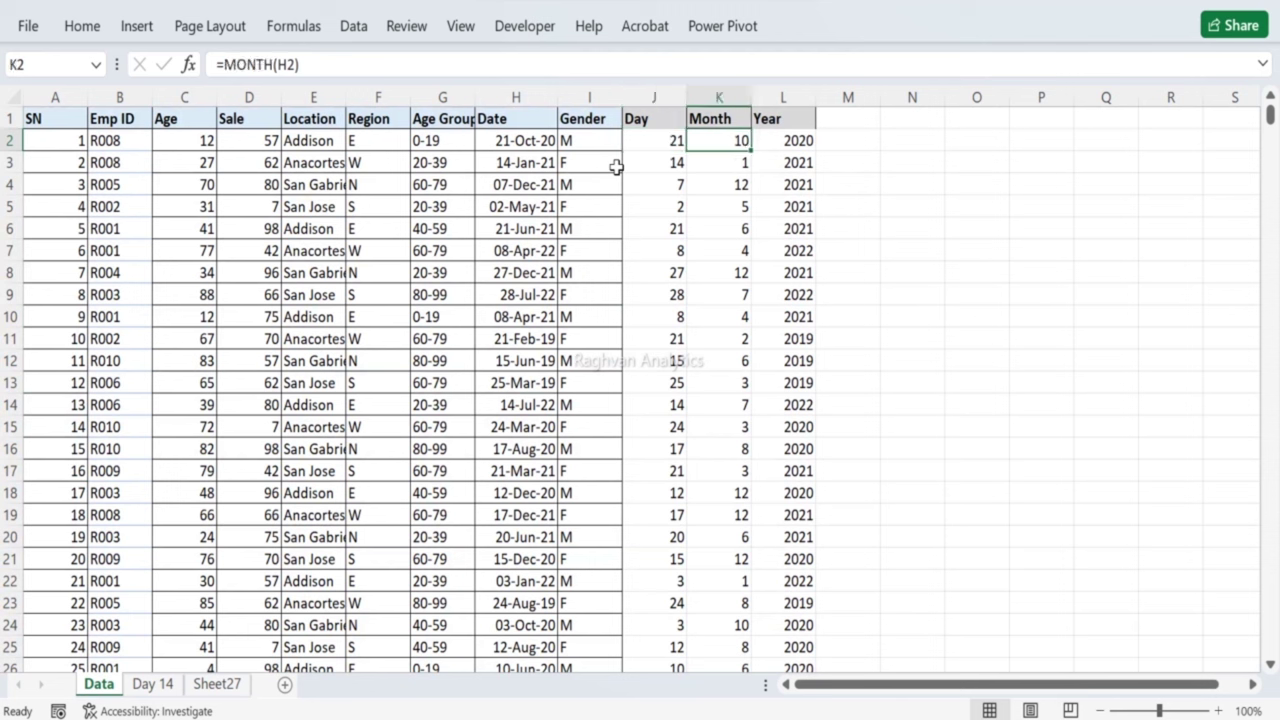
{"action": "key", "text": "Right"}
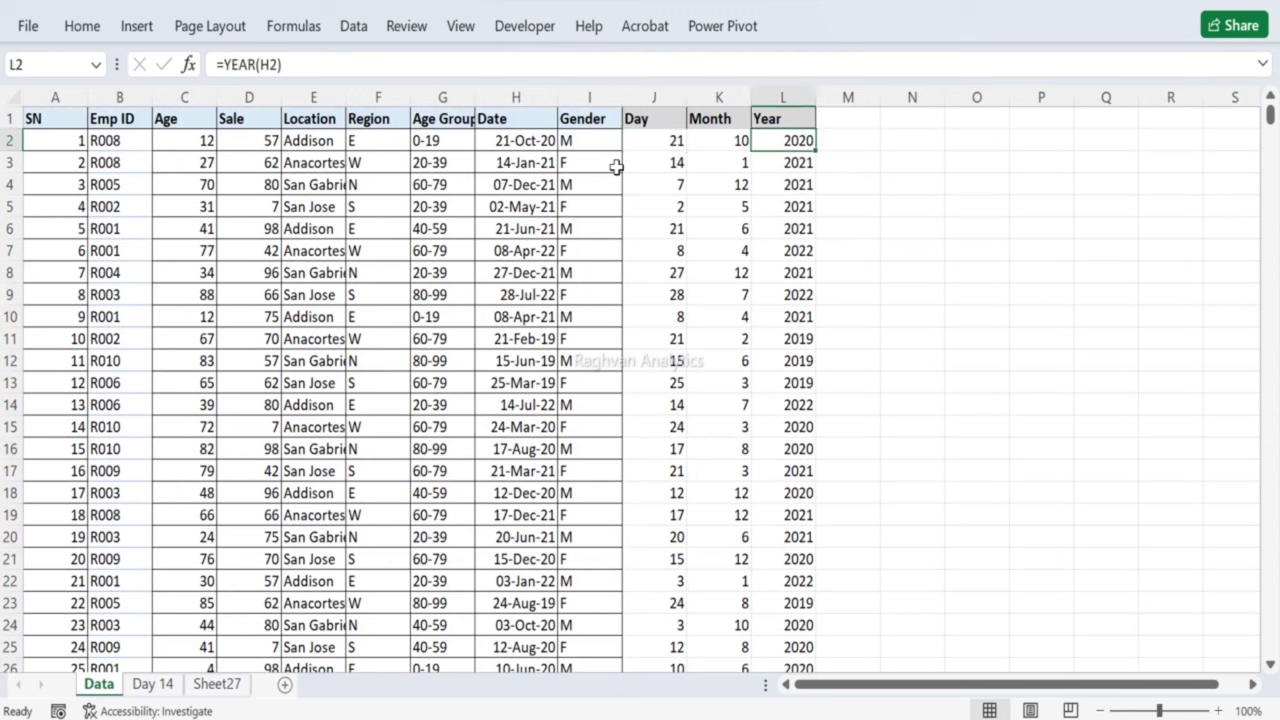
{"action": "key", "text": "Left"}
{"action": "key", "text": "Left"}
{"action": "key", "text": "Right"}
{"action": "key", "text": "Right"}
{"action": "key", "text": "Left"}
{"action": "key", "text": "Left"}
{"action": "key", "text": "Left"}
{"action": "key", "text": "Right"}
{"action": "key", "text": "Right"}
{"action": "key", "text": "Right"}
{"action": "key", "text": "Right"}
{"action": "key", "text": "Left"}
{"action": "key", "text": "Left"}
{"action": "key", "text": "Left"}
{"action": "key", "text": "Right"}
{"action": "key", "text": "Right"}
{"action": "key", "text": "Left"}
{"action": "key", "text": "Left"}
{"action": "key", "text": "shift+Right"}
{"action": "key", "text": "Left"}
{"action": "key", "text": "Right"}
Step: Select the Day, Month and Year columns from their headers down to row 751
{"action": "key", "text": "shift+Right"}
{"action": "key", "text": "shift+Right"}
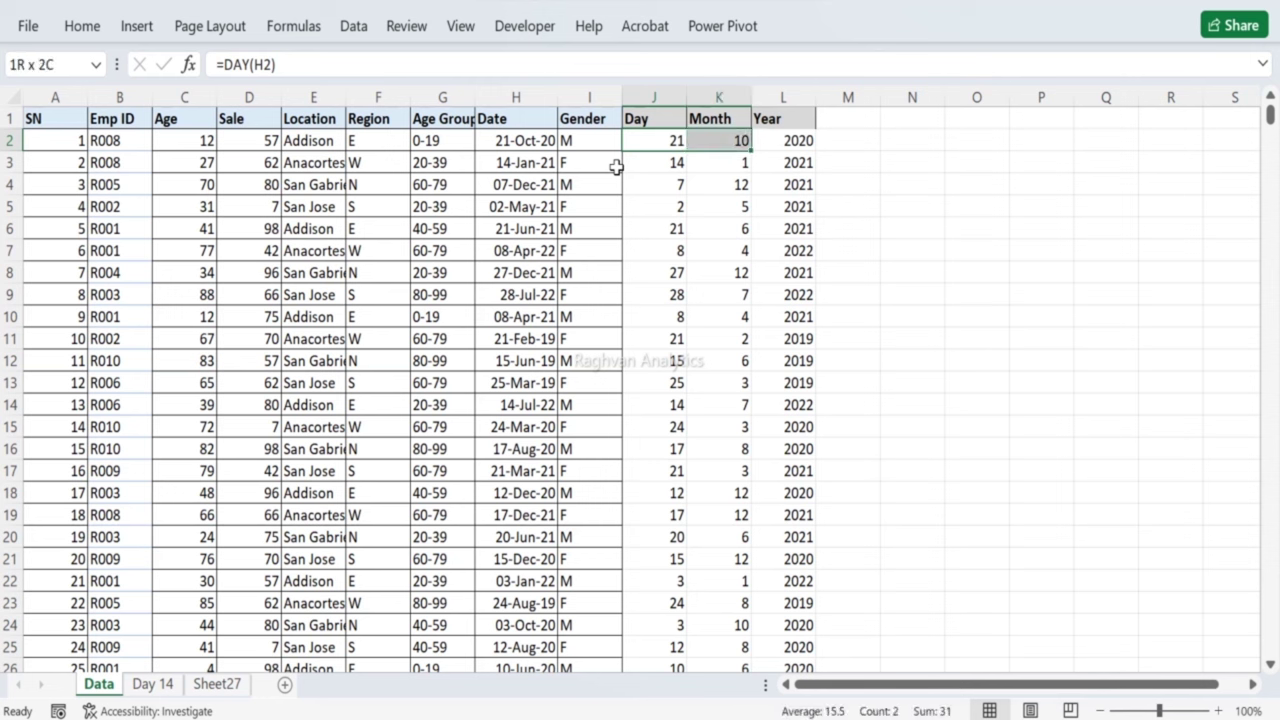
{"action": "key", "text": "shift+Down"}
{"action": "key", "text": "shift+Down"}
{"action": "key", "text": "shift+Down"}
{"action": "key", "text": "shift+Down"}
{"action": "key", "text": "shift+Down"}
{"action": "key", "text": "shift+Down"}
{"action": "key", "text": "shift+Down"}
{"action": "key", "text": "shift+Down"}
{"action": "key", "text": "shift+Down"}
{"action": "key", "text": "shift+Down"}
{"action": "key", "text": "shift+Down"}
{"action": "key", "text": "shift+Down"}
{"action": "key", "text": "shift+Down"}
{"action": "key", "text": "shift+Down"}
{"action": "key", "text": "shift+Down"}
{"action": "key", "text": "shift+Down"}
{"action": "key", "text": "shift+Down"}
{"action": "key", "text": "shift+Down"}
{"action": "key", "text": "shift+Down"}
{"action": "key", "text": "shift+Down"}
{"action": "key", "text": "shift+Down"}
{"action": "key", "text": "shift+Down"}
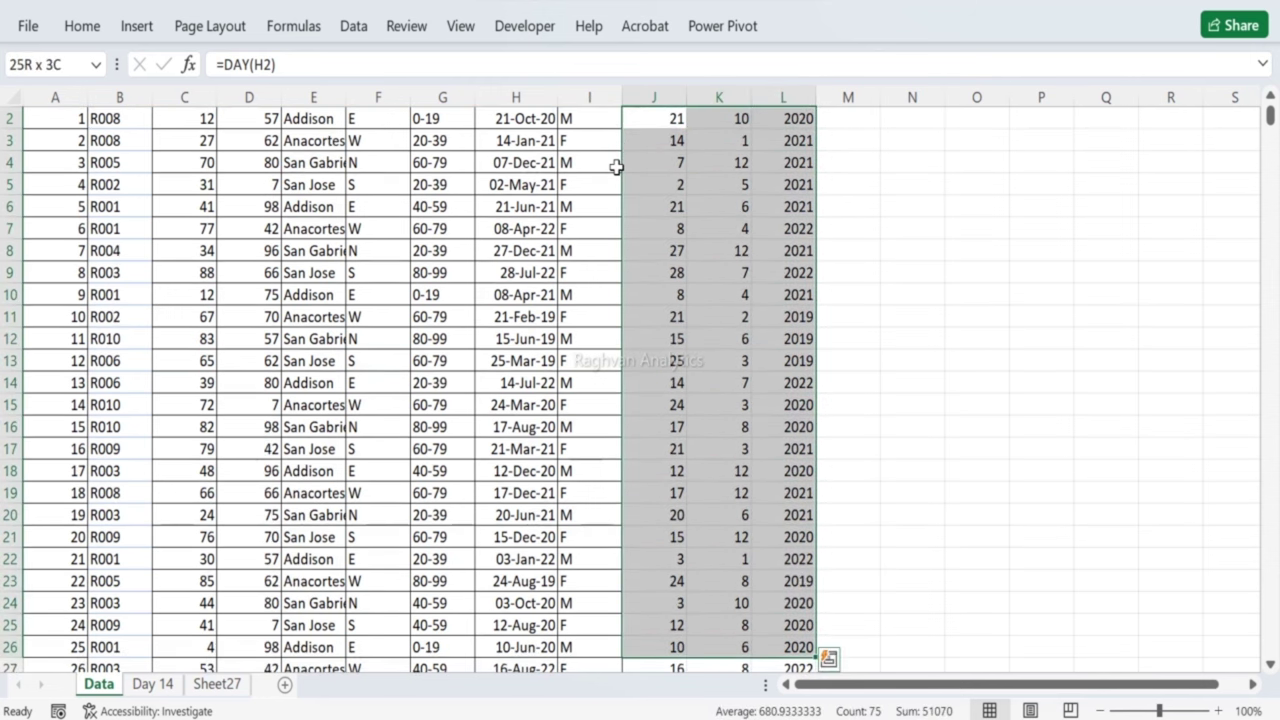
{"action": "key", "text": "ctrl+q"}
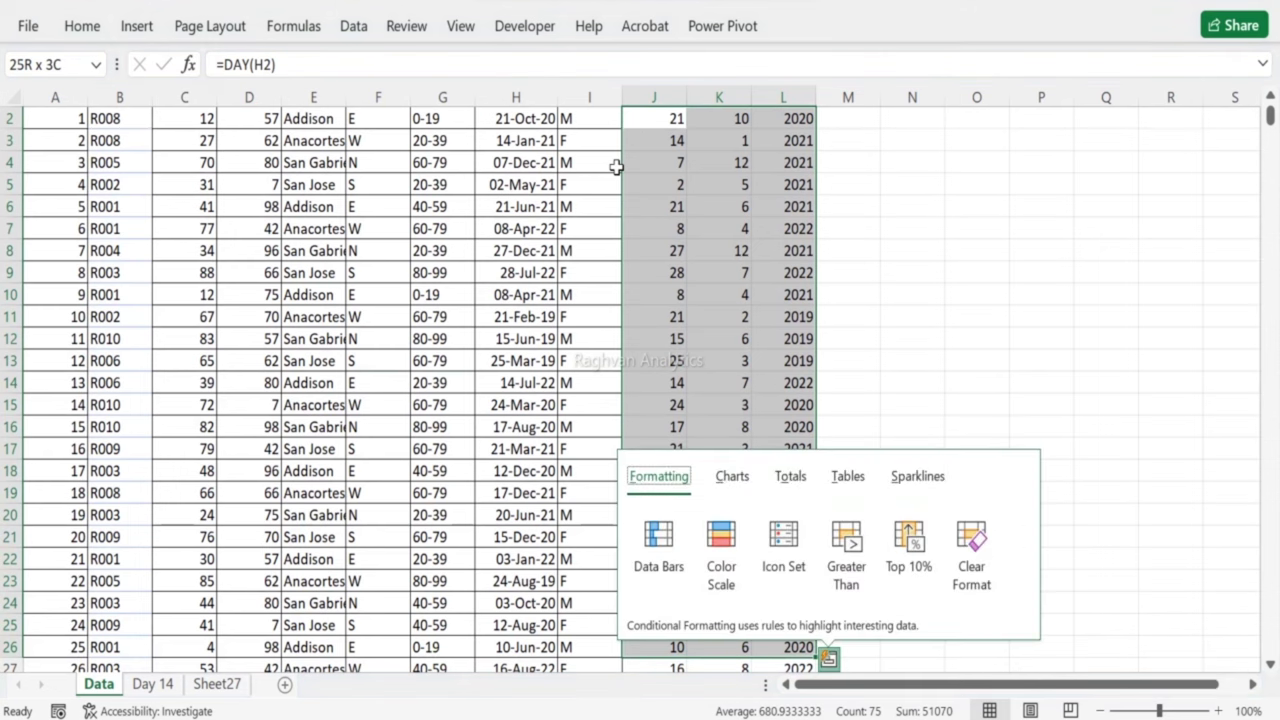
{"action": "key", "text": "Escape"}
{"action": "key", "text": "ctrl+shift+Down"}
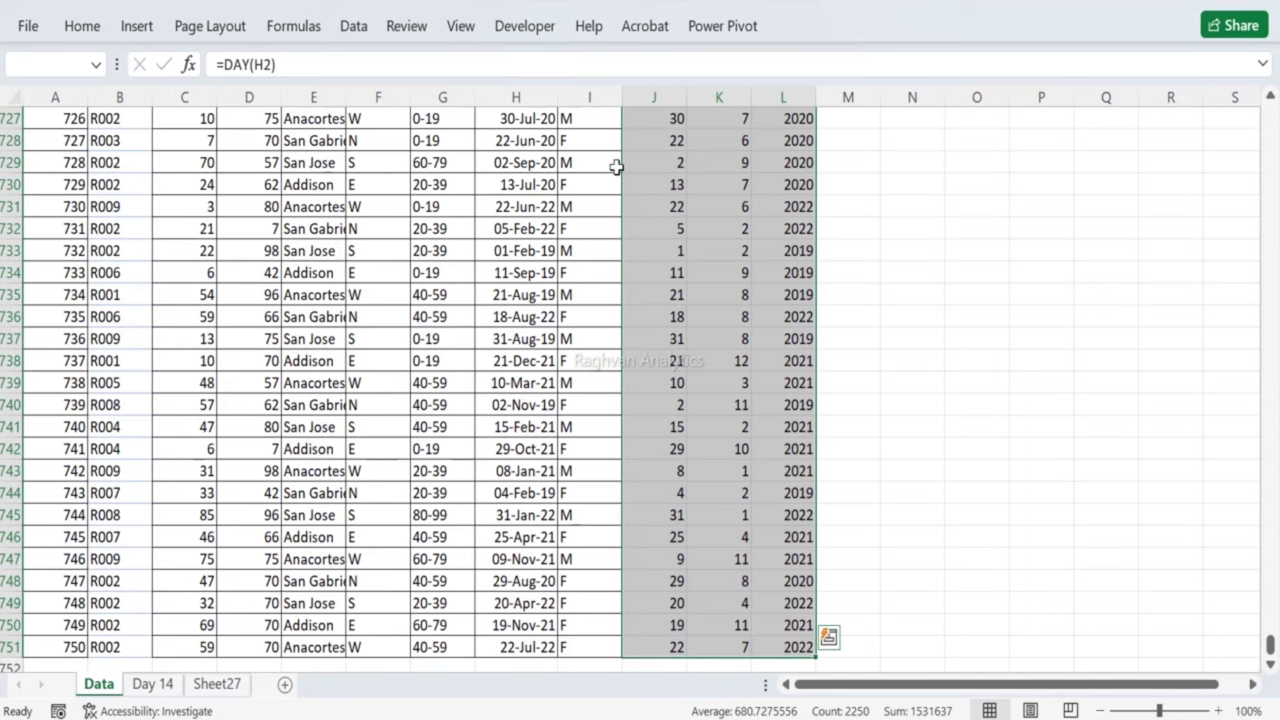
{"action": "key", "text": "ctrl+Up"}
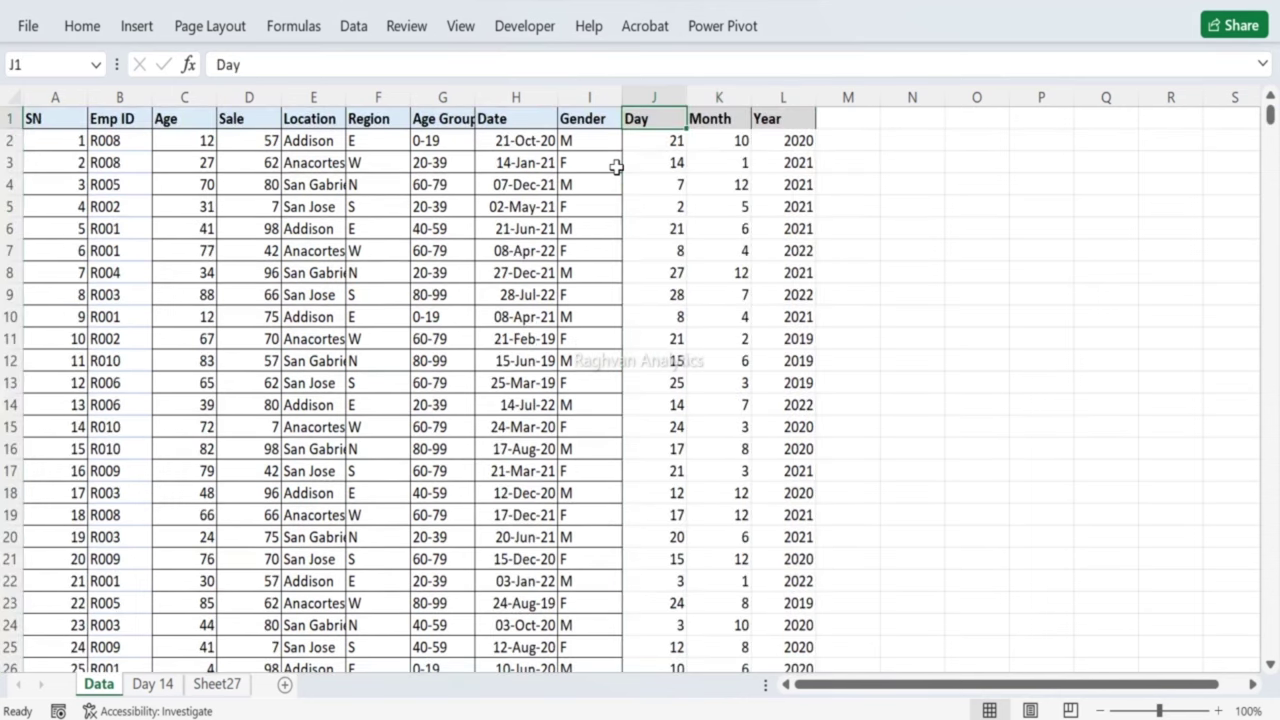
{"action": "key", "text": "shift+Right"}
{"action": "key", "text": "shift+Right"}
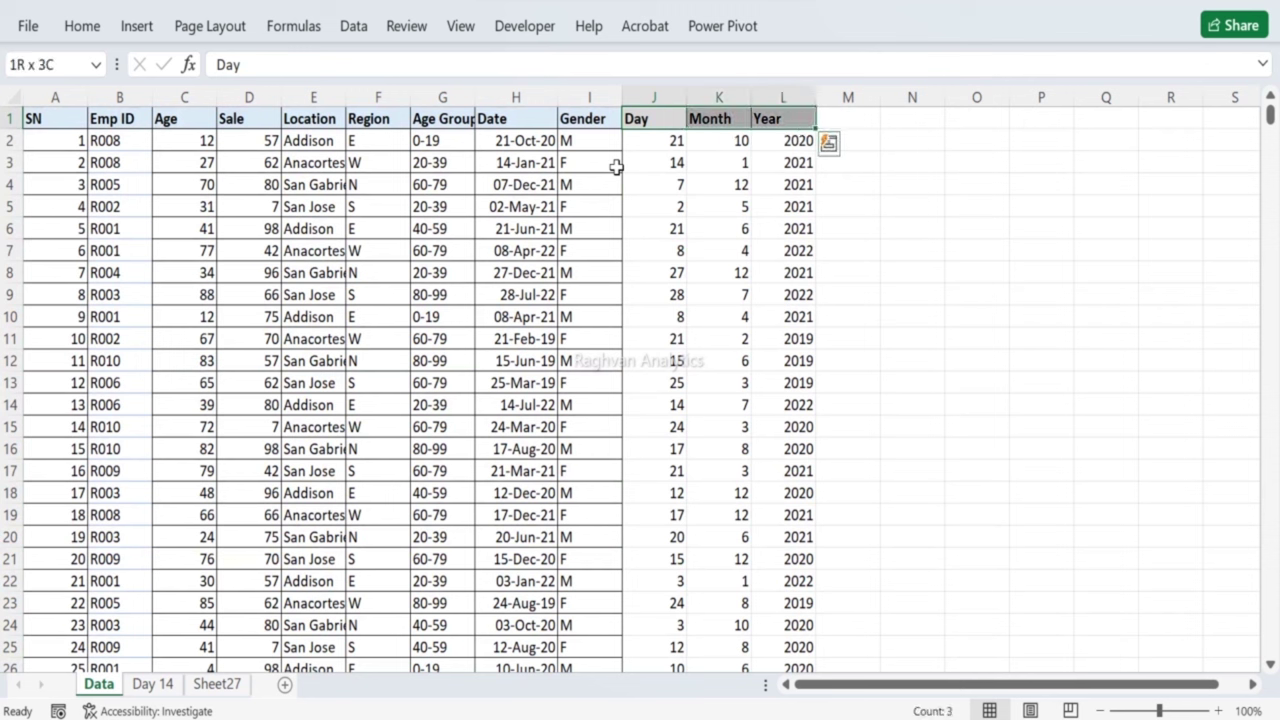
{"action": "key", "text": "shift+Down"}
{"action": "key", "text": "shift+Down"}
{"action": "key", "text": "shift+Down"}
{"action": "key", "text": "shift+Down"}
{"action": "key", "text": "shift+Down"}
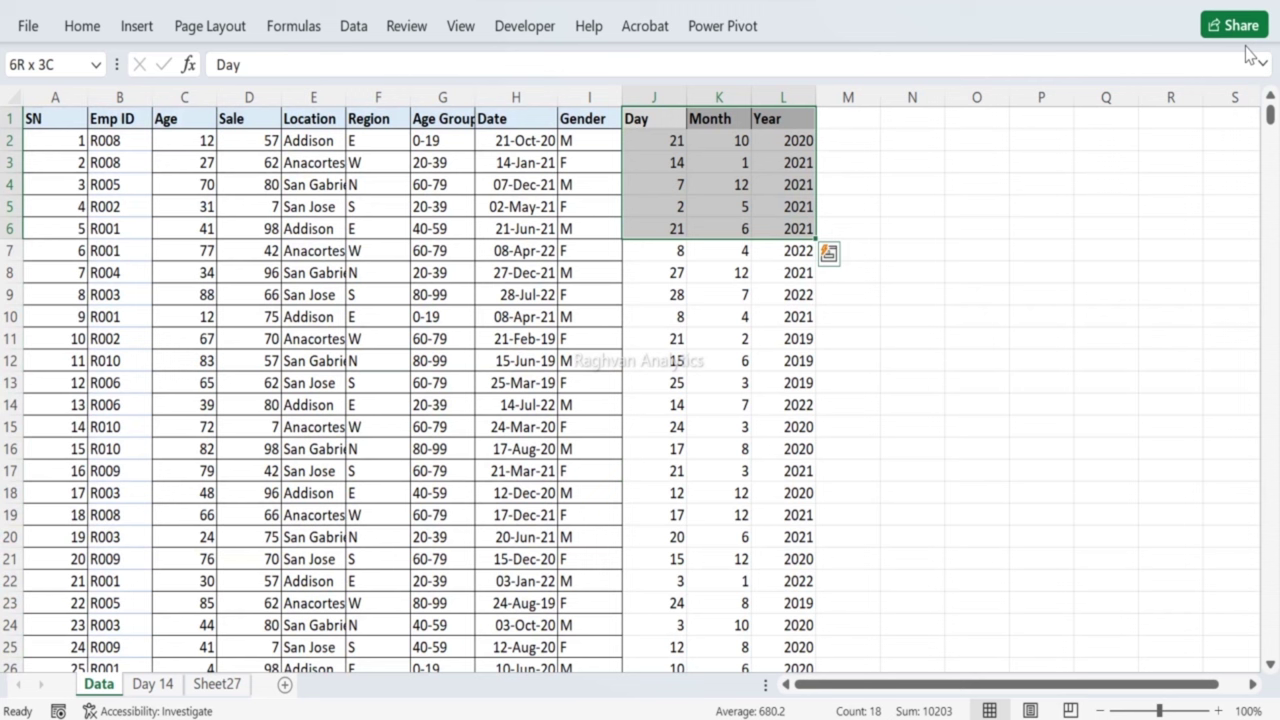
{"action": "key", "text": "ctrl+shift+Down"}
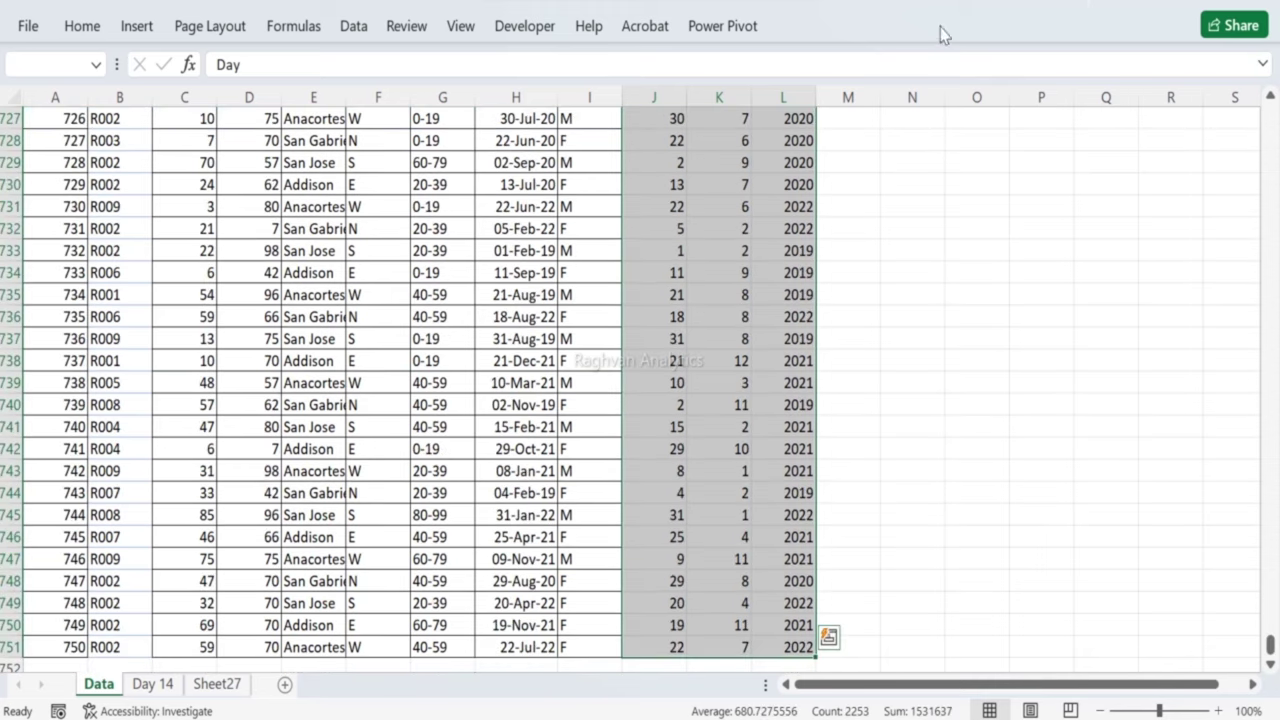
Step: Shade the selected Day, Month and Year columns grey
{"action": "left_click", "coordinate": [80, 26]}
{"action": "key", "text": "ctrl+BackSpace"}
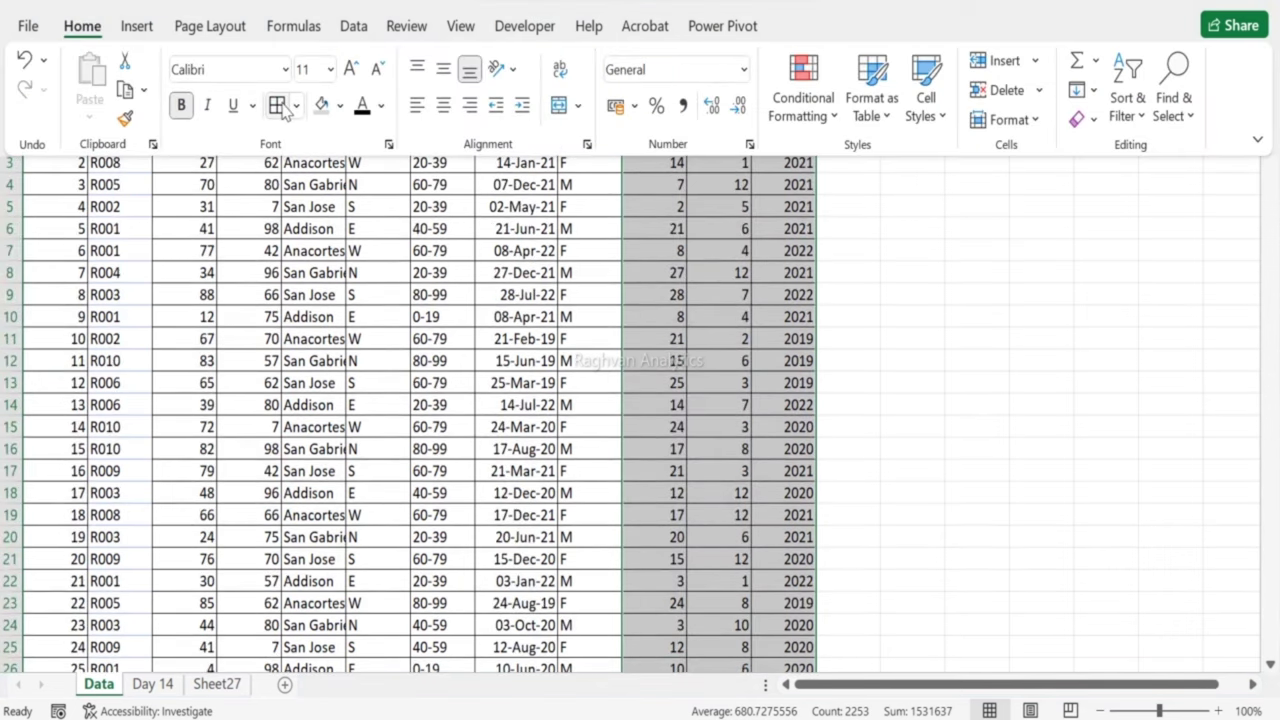
{"action": "left_click", "coordinate": [321, 105]}
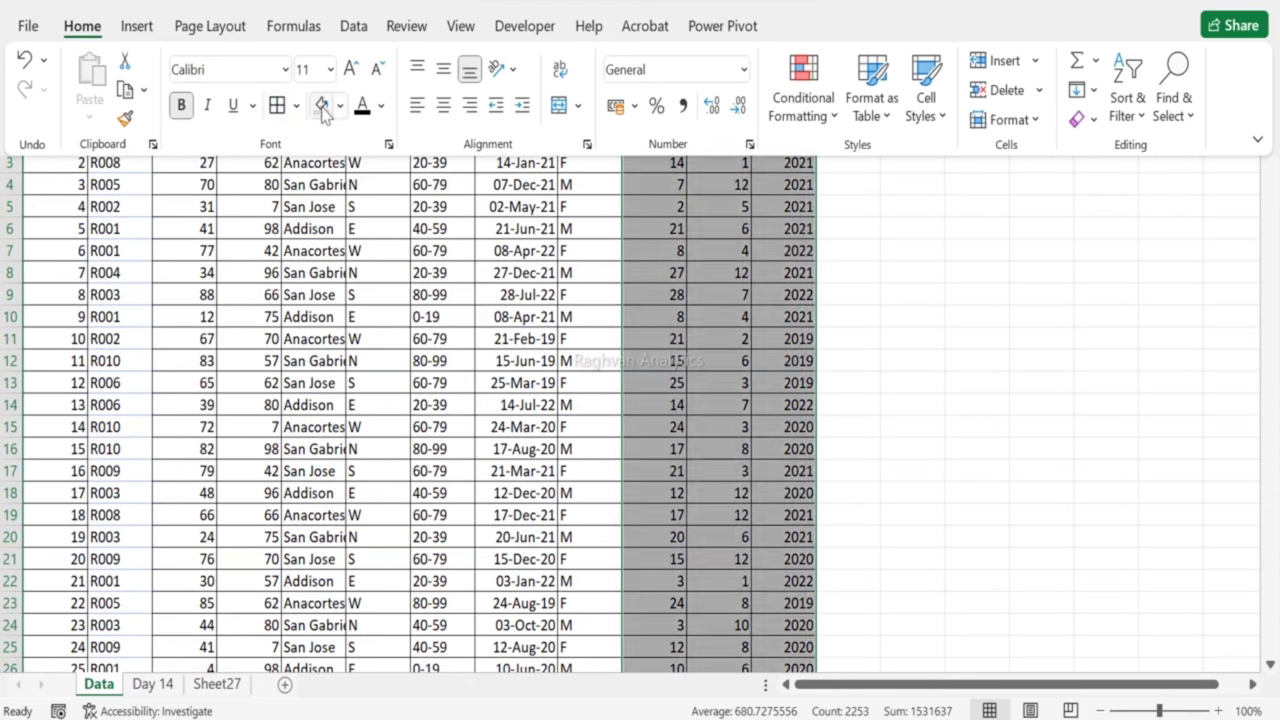
{"action": "left_click", "coordinate": [1152, 370]}
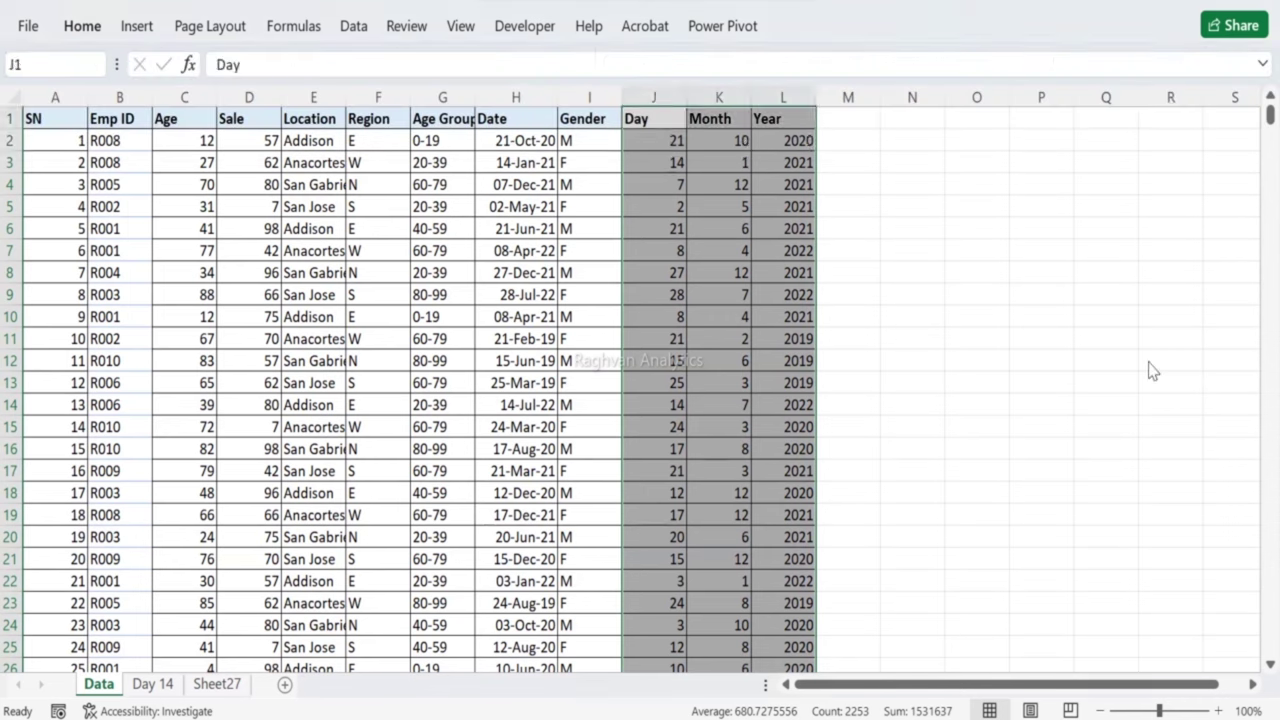
{"action": "left_click", "coordinate": [1170, 360]}
{"action": "left_click_drag", "start_coordinate": [1170, 360], "coordinate": [910, 185]}
Step: Recheck the first-row Day and Month formulas, then move to the SN heading
{"action": "left_click", "coordinate": [645, 116]}
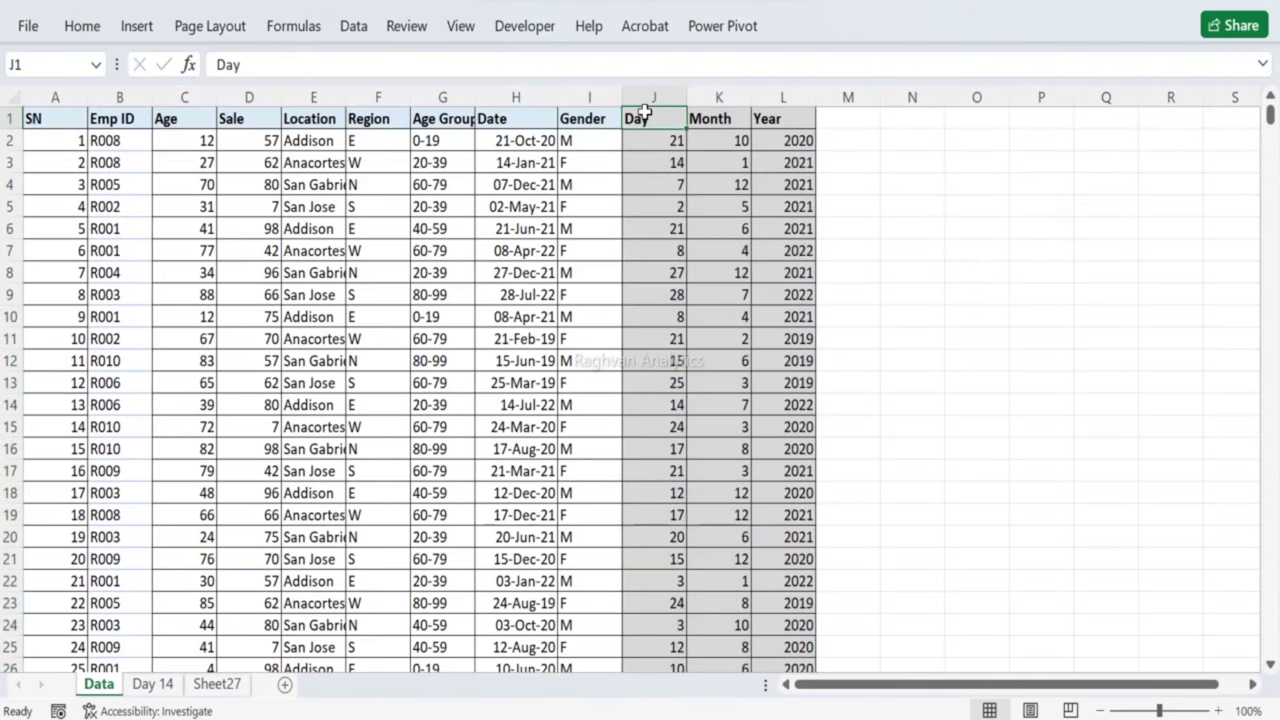
{"action": "key", "text": "Down"}
{"action": "key", "text": "Right"}
{"action": "key", "text": "Right"}
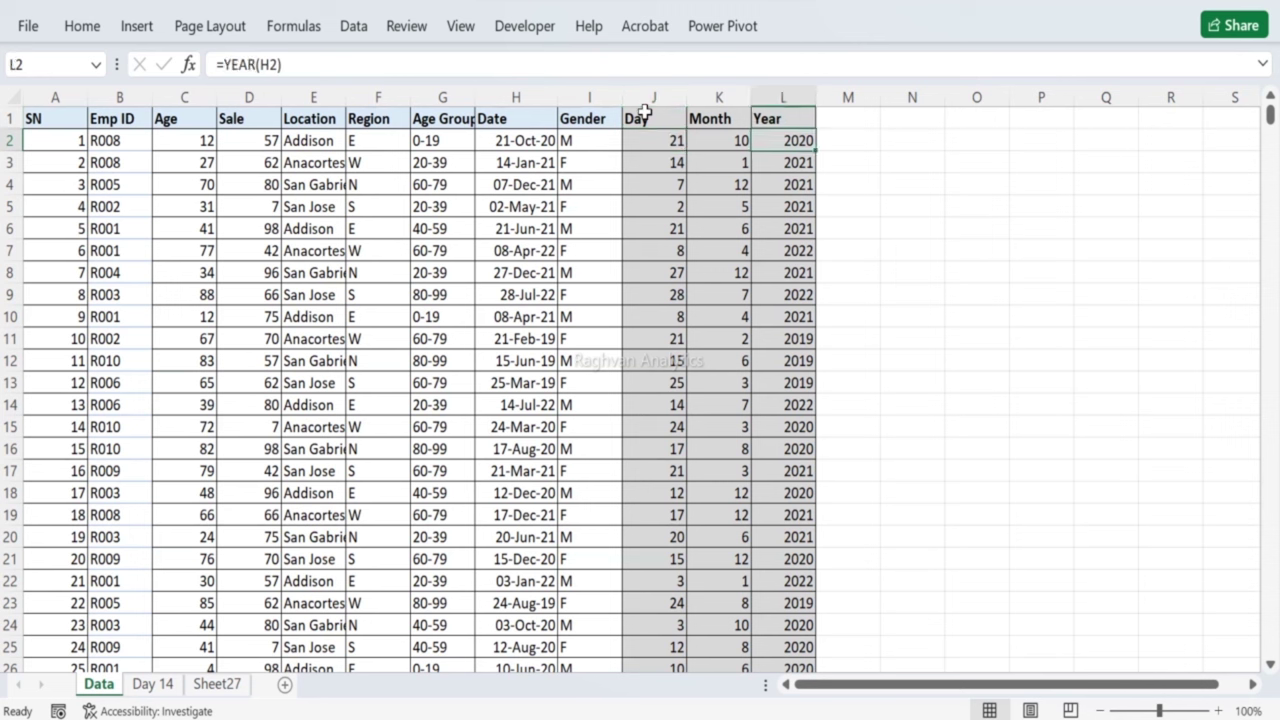
{"action": "key", "text": "Up"}
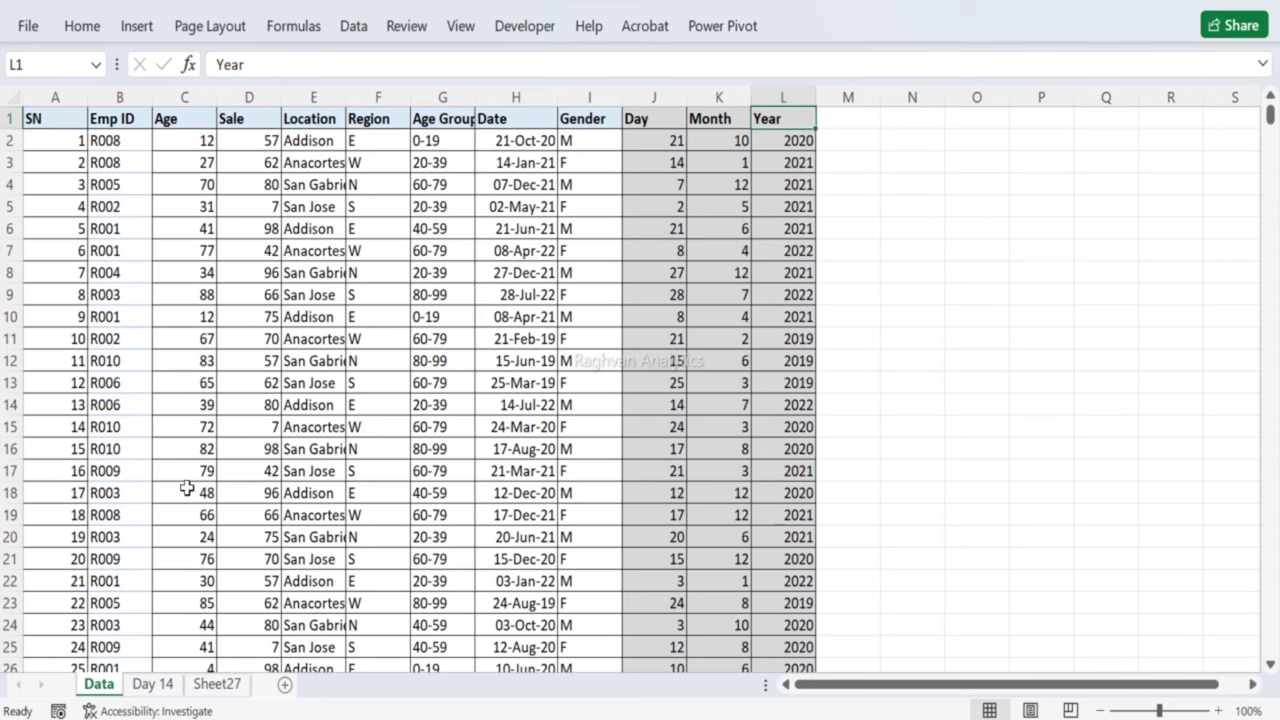
{"action": "left_click", "coordinate": [59, 115]}
Step: Create a PivotTable from A1:L751 on a new sheet named 'Pivot Data'
{"action": "key", "text": "ctrl+shift+Right"}
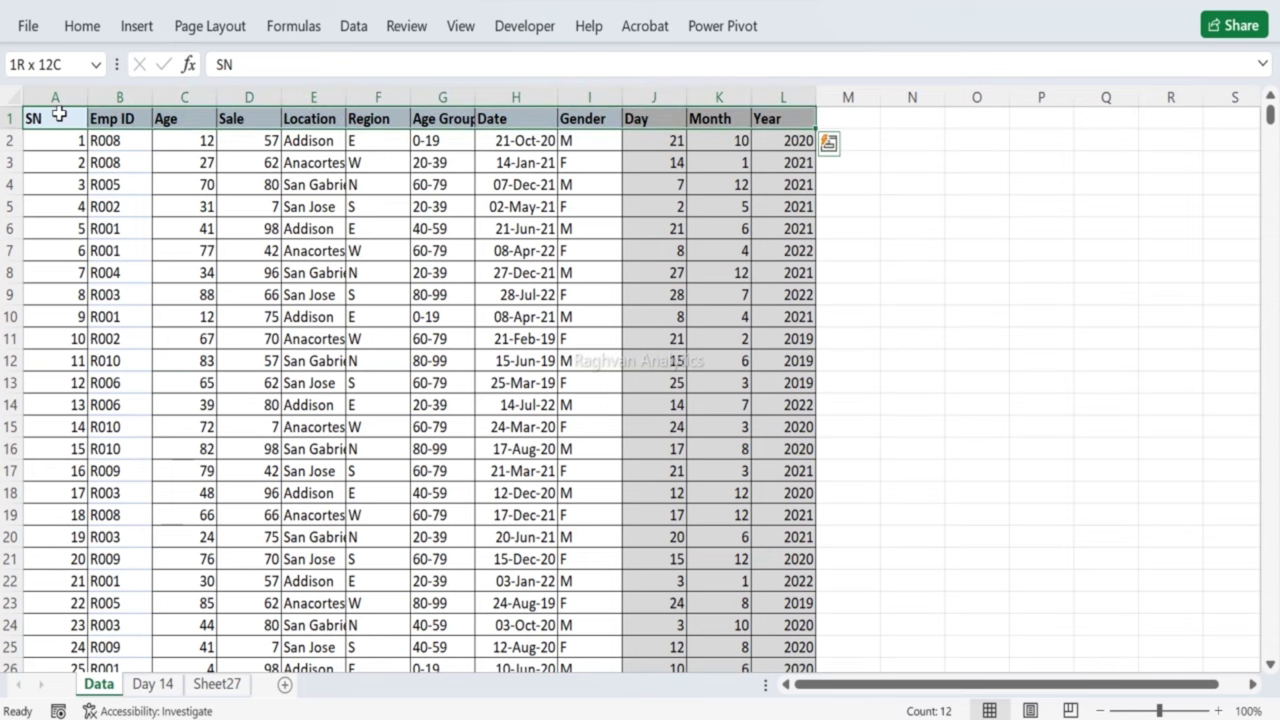
{"action": "key", "text": "ctrl+shift+Down"}
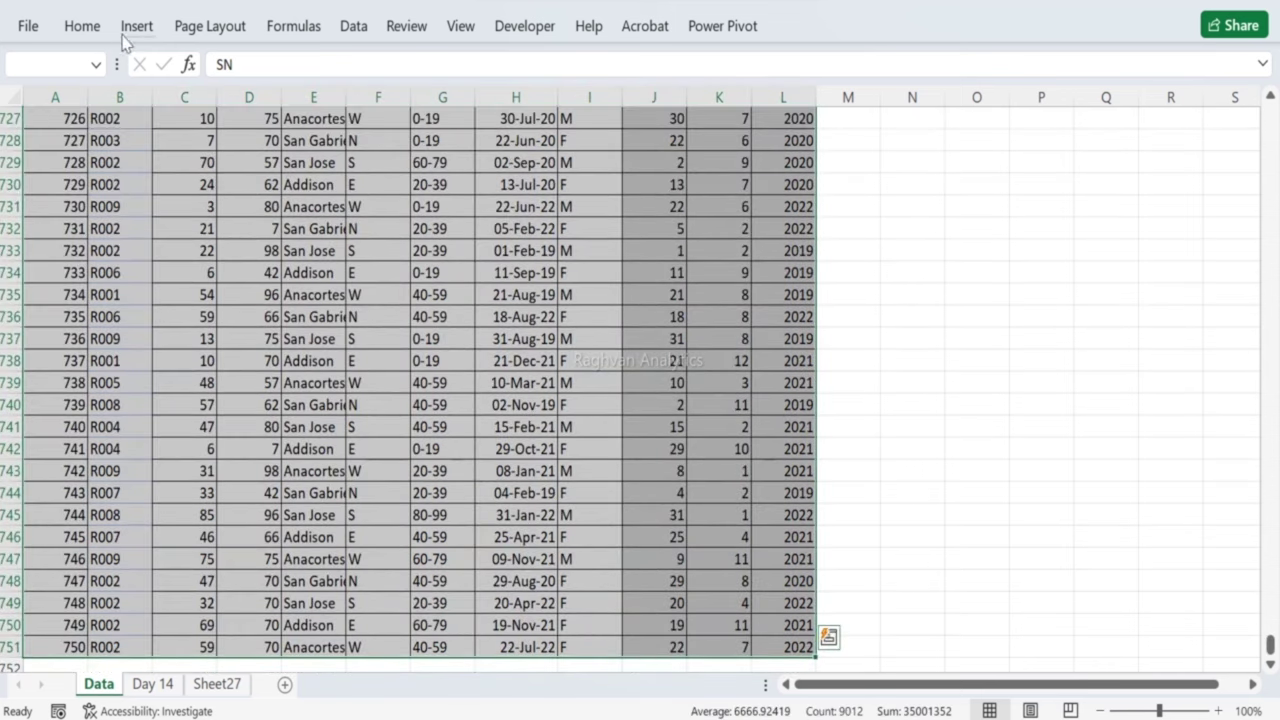
{"action": "left_click", "coordinate": [137, 28]}
{"action": "left_click", "coordinate": [45, 97]}
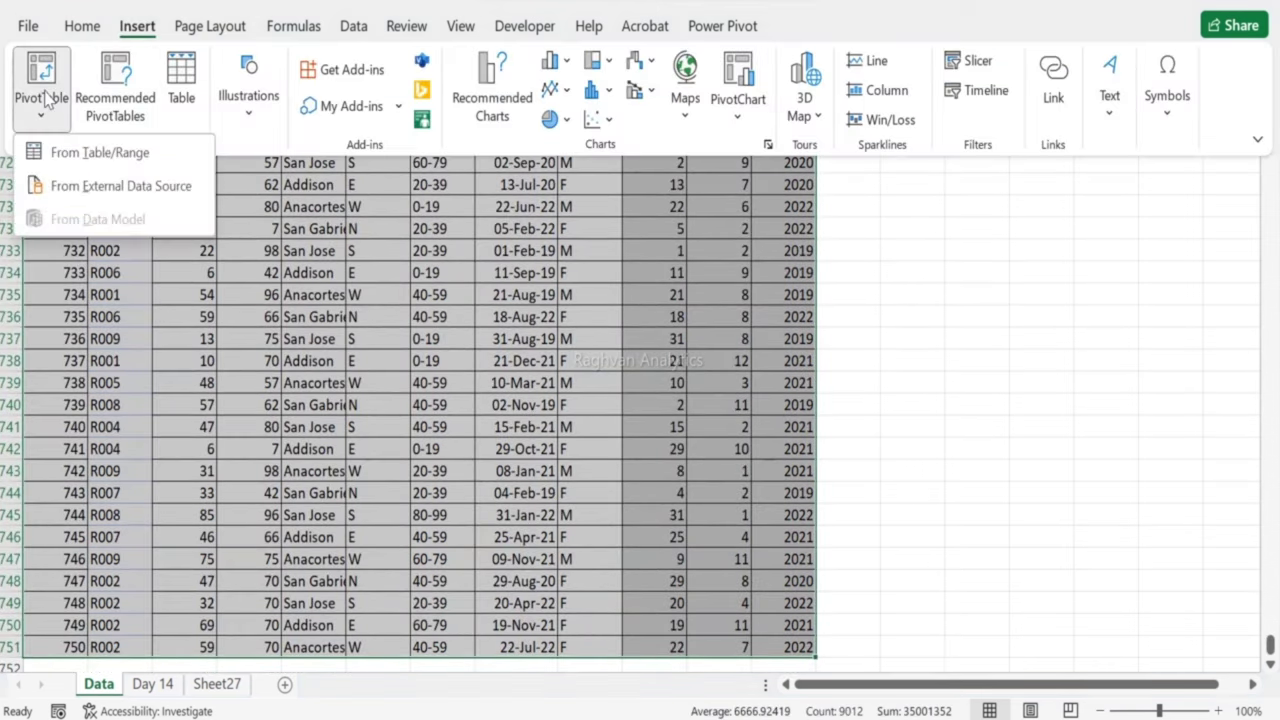
{"action": "left_click", "coordinate": [77, 153]}
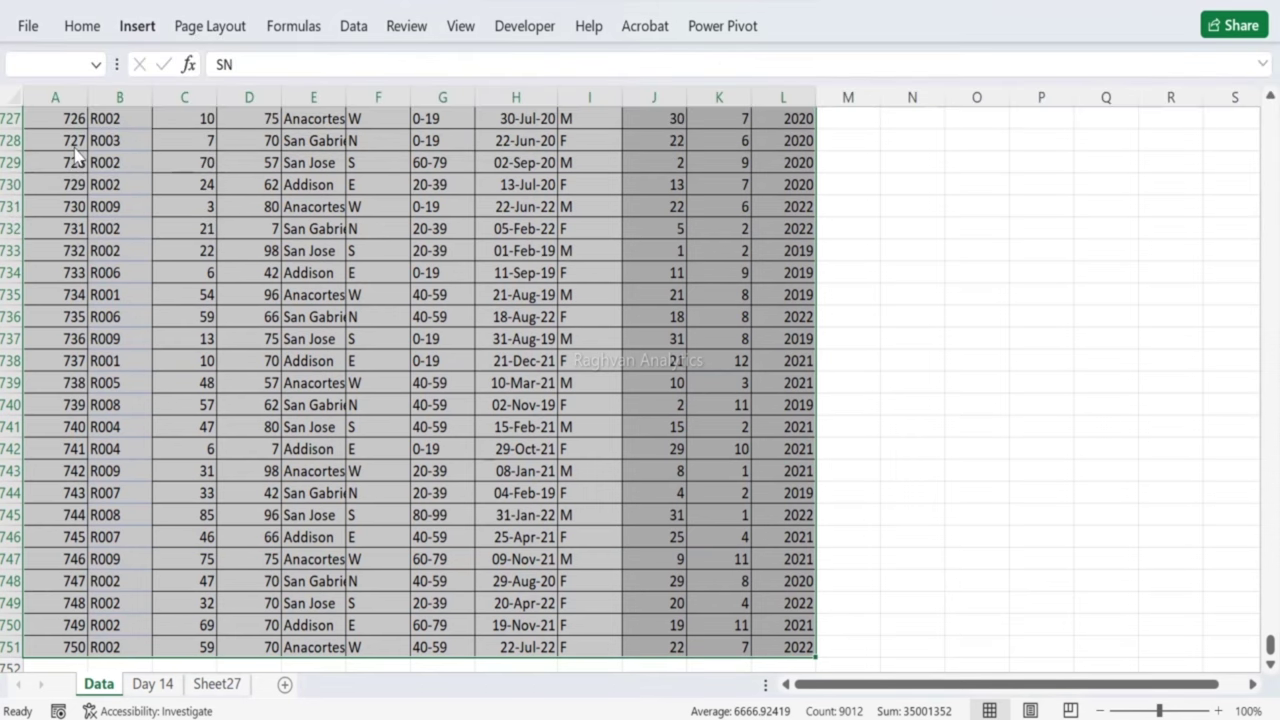
{"action": "left_click", "coordinate": [716, 479]}
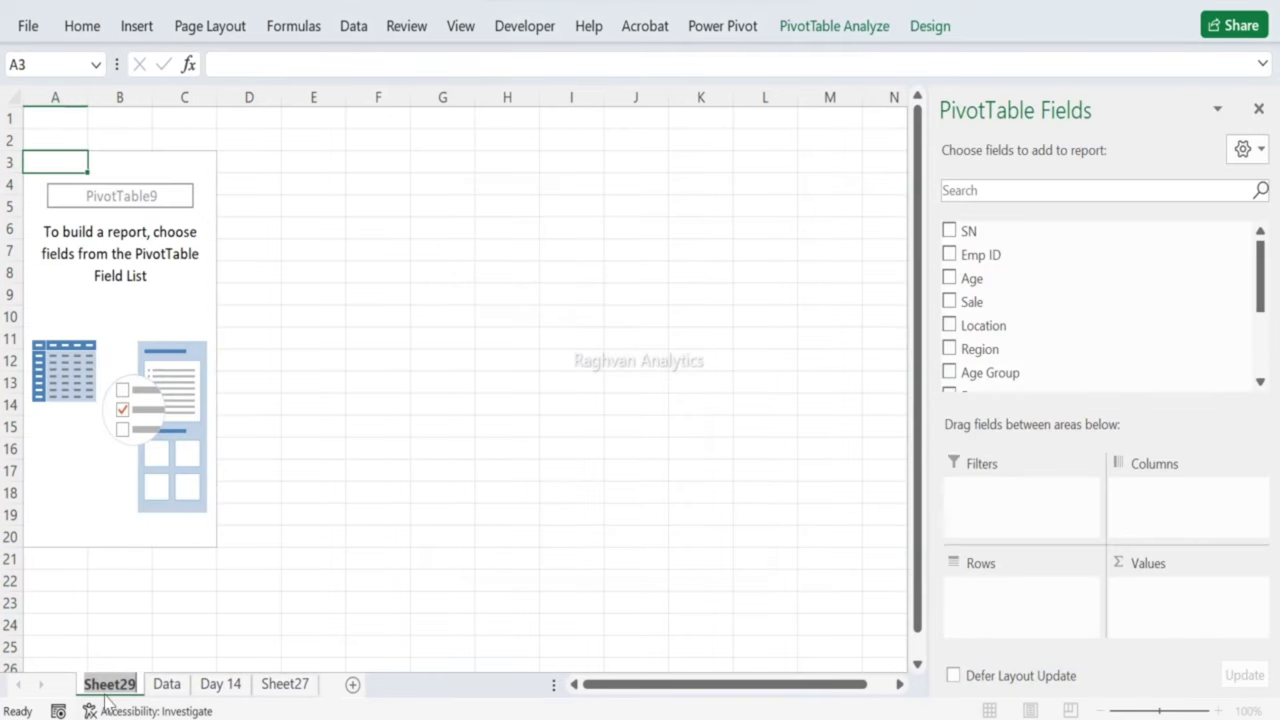
{"action": "type", "text": "Pivot"}
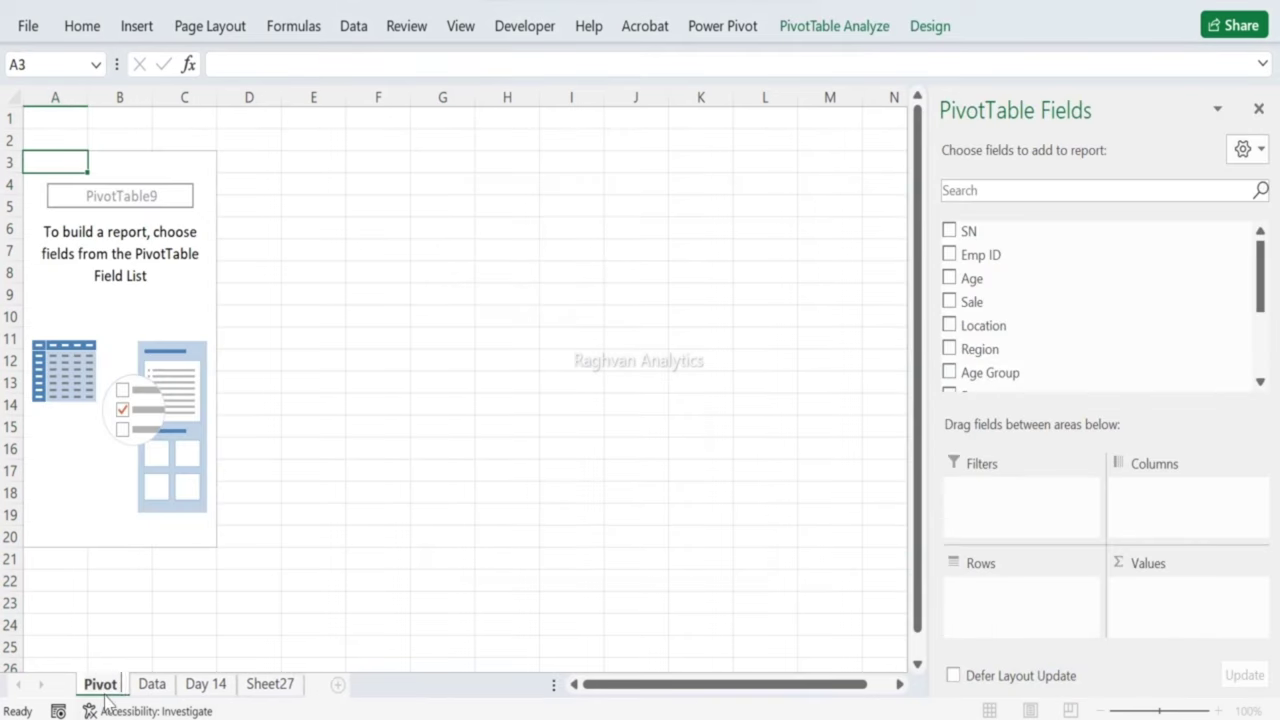
{"action": "type", "text": " Data"}
{"action": "key", "text": "Return"}
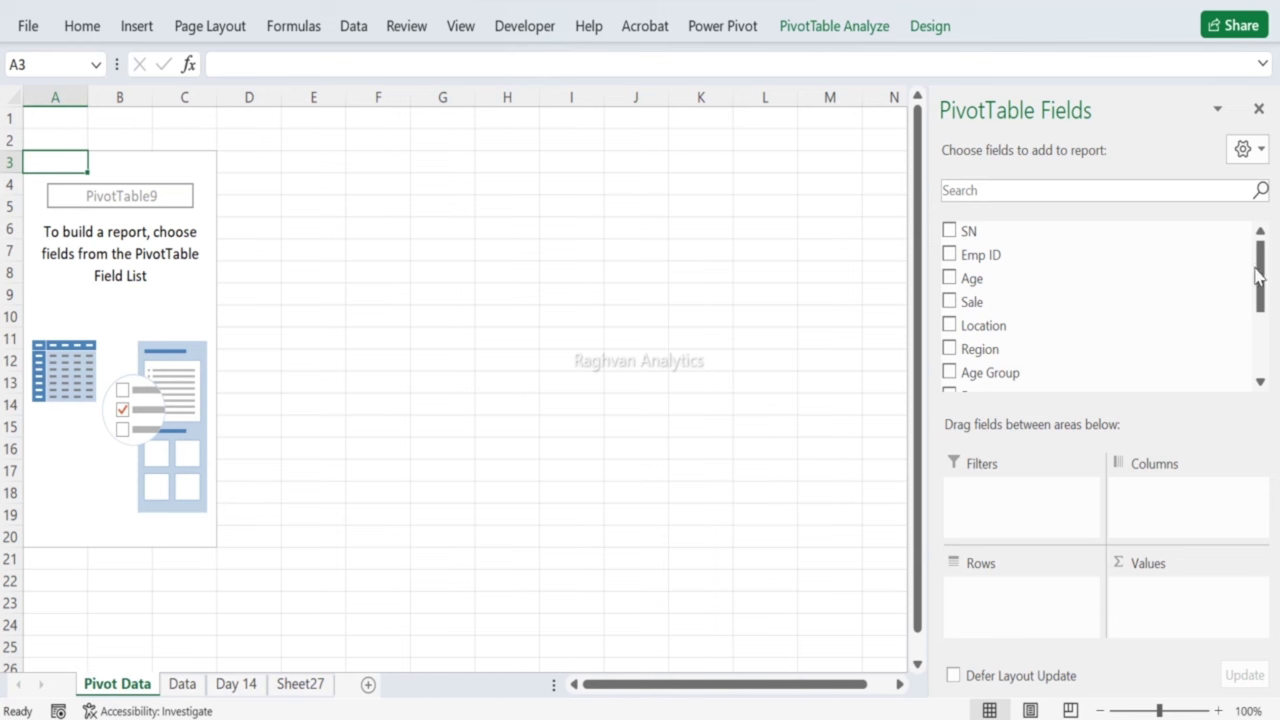
Step: Lay out the pivot: Region in Rows, Month in Columns, Sale in Values, Year as filter
{"action": "left_click_drag", "start_coordinate": [1262, 262], "coordinate": [1030, 607]}
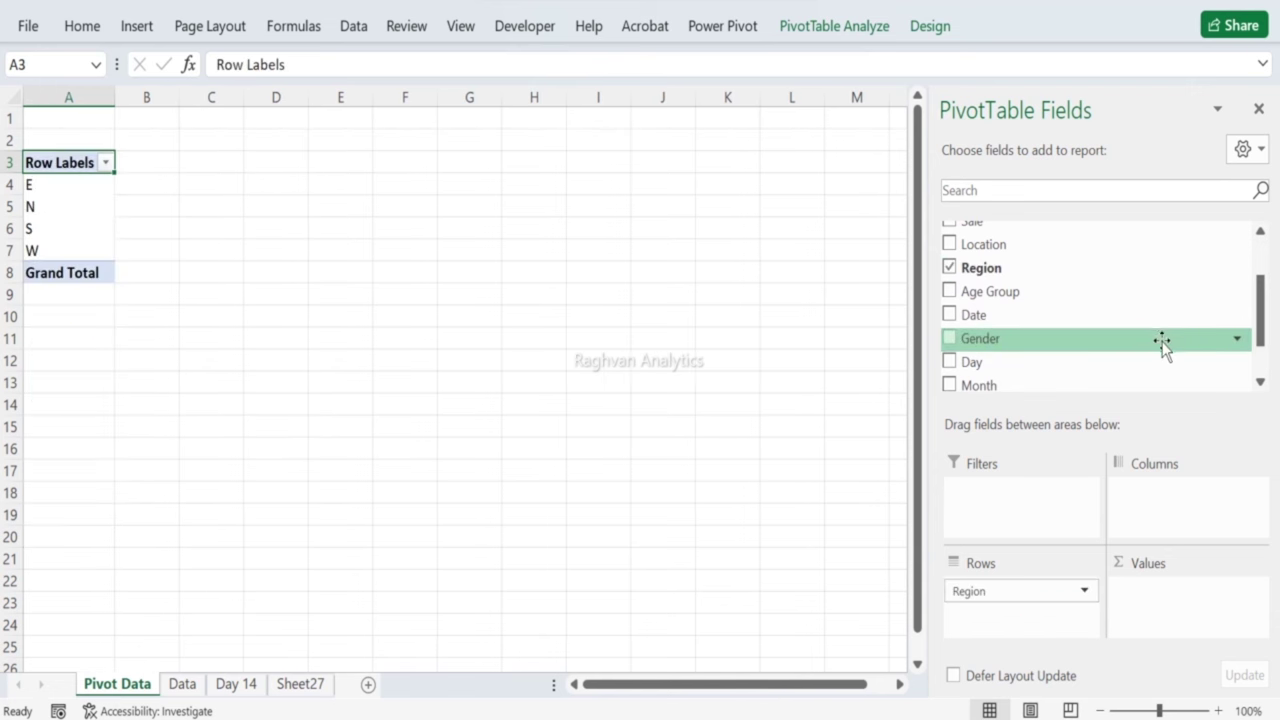
{"action": "left_click_drag", "start_coordinate": [1131, 389], "coordinate": [1176, 498]}
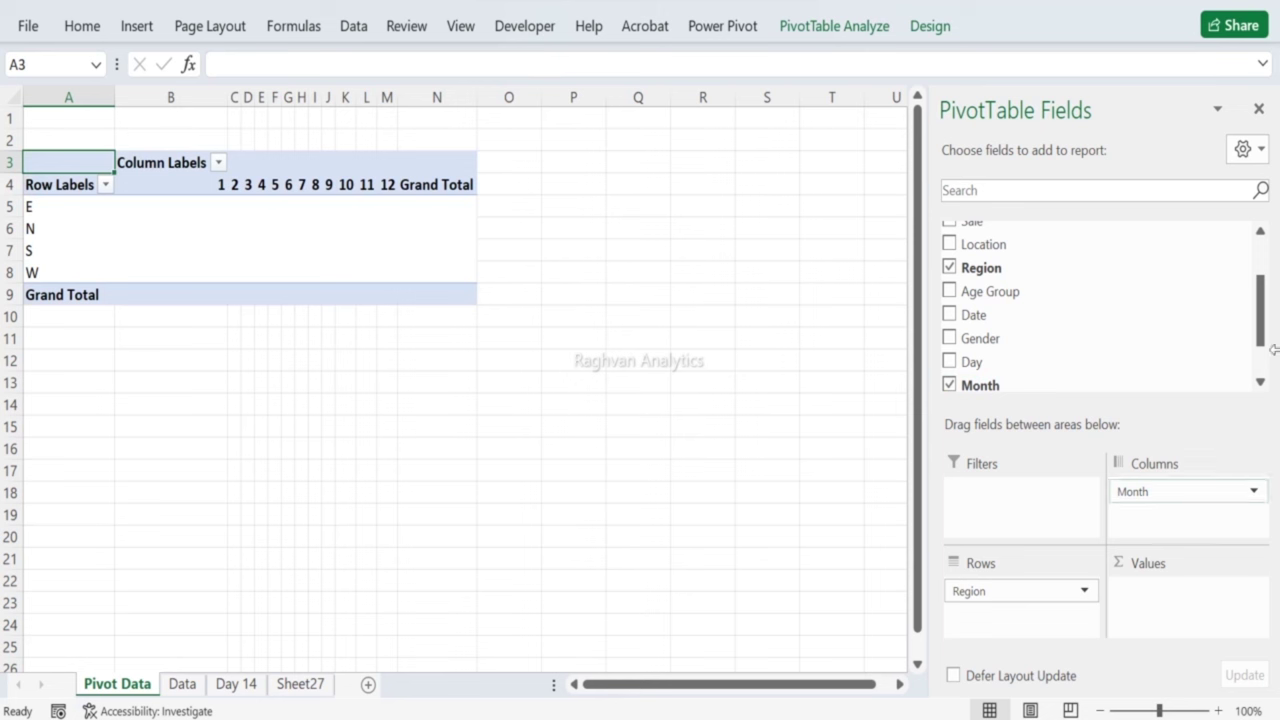
{"action": "left_click_drag", "start_coordinate": [1262, 320], "coordinate": [1261, 272]}
{"action": "left_click_drag", "start_coordinate": [1072, 301], "coordinate": [1149, 586]}
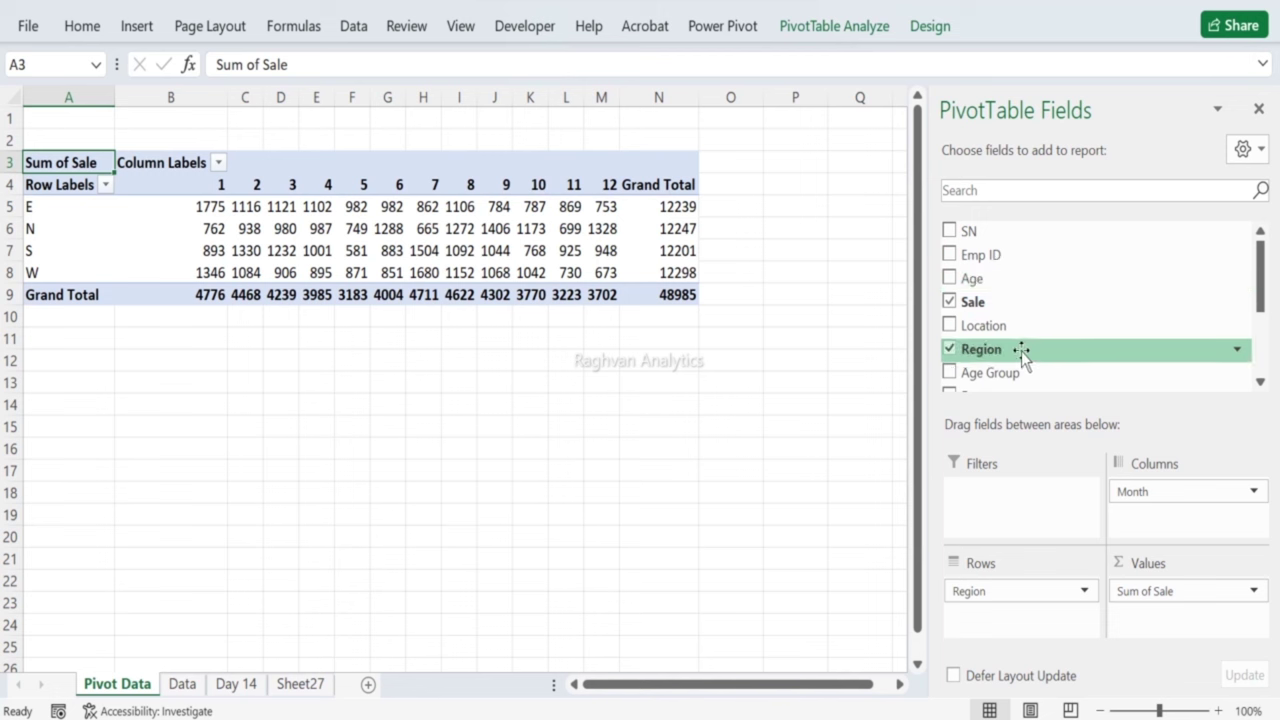
{"action": "scroll", "coordinate": [1020, 350], "scroll_direction": "down", "scroll_amount": 2}
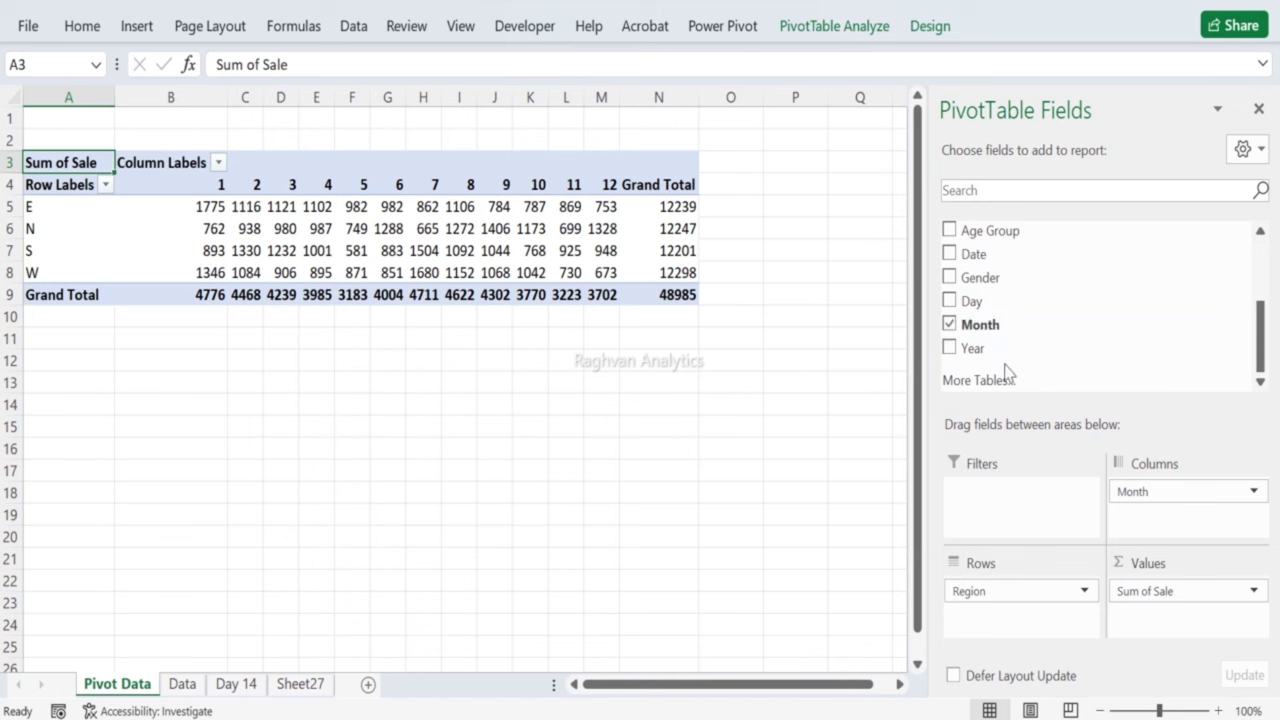
{"action": "left_click_drag", "start_coordinate": [1006, 349], "coordinate": [951, 449]}
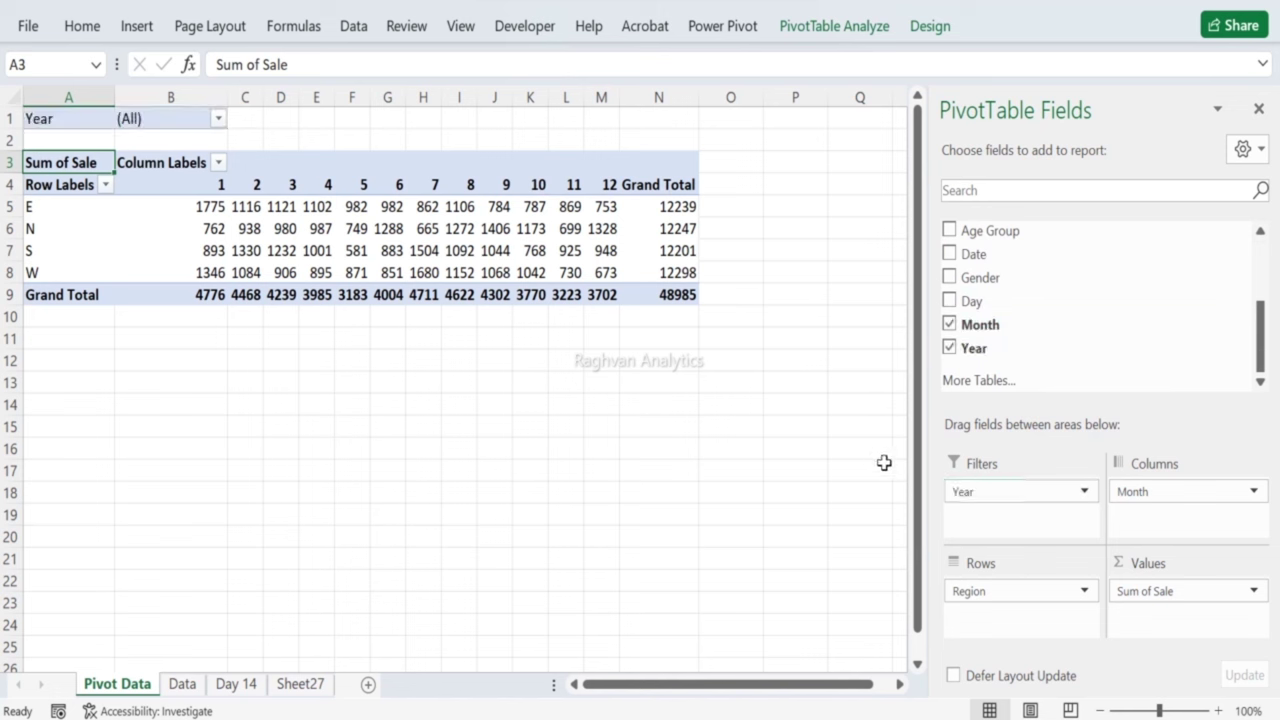
Step: Filter the pivot's Year field to show only 2019
{"action": "left_click", "coordinate": [218, 119]}
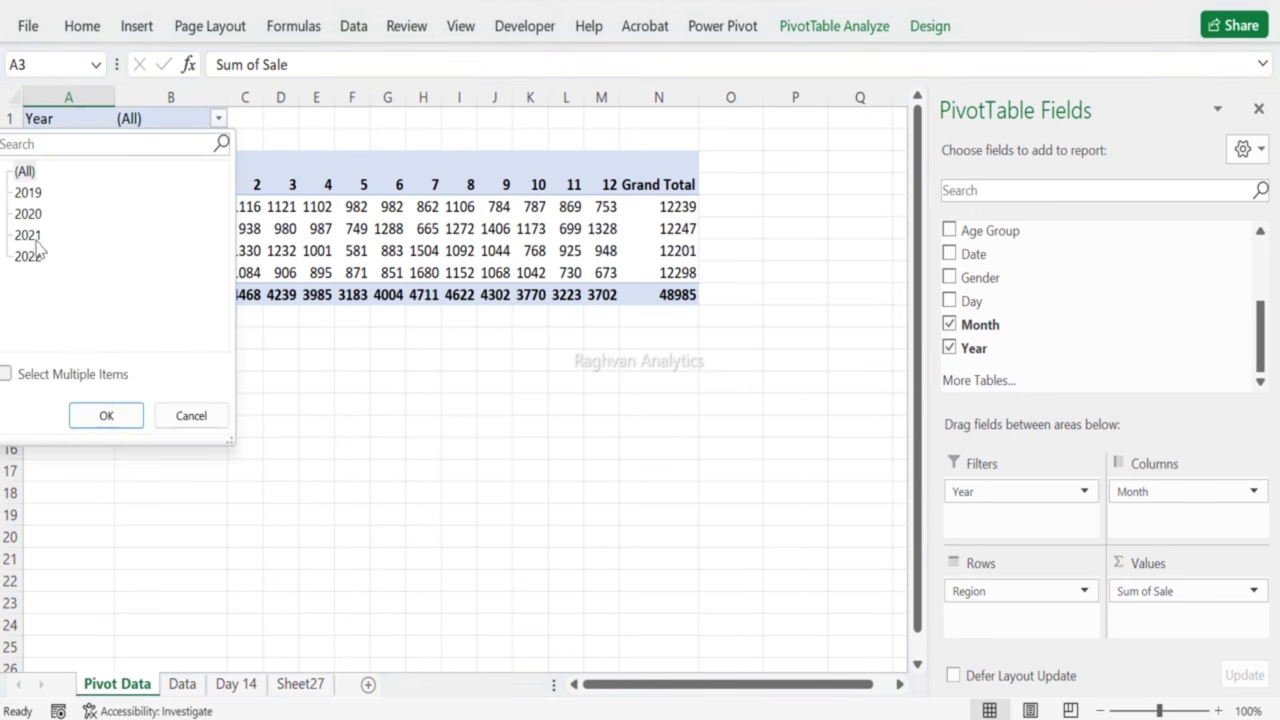
{"action": "left_click", "coordinate": [6, 376]}
{"action": "left_click", "coordinate": [30, 172]}
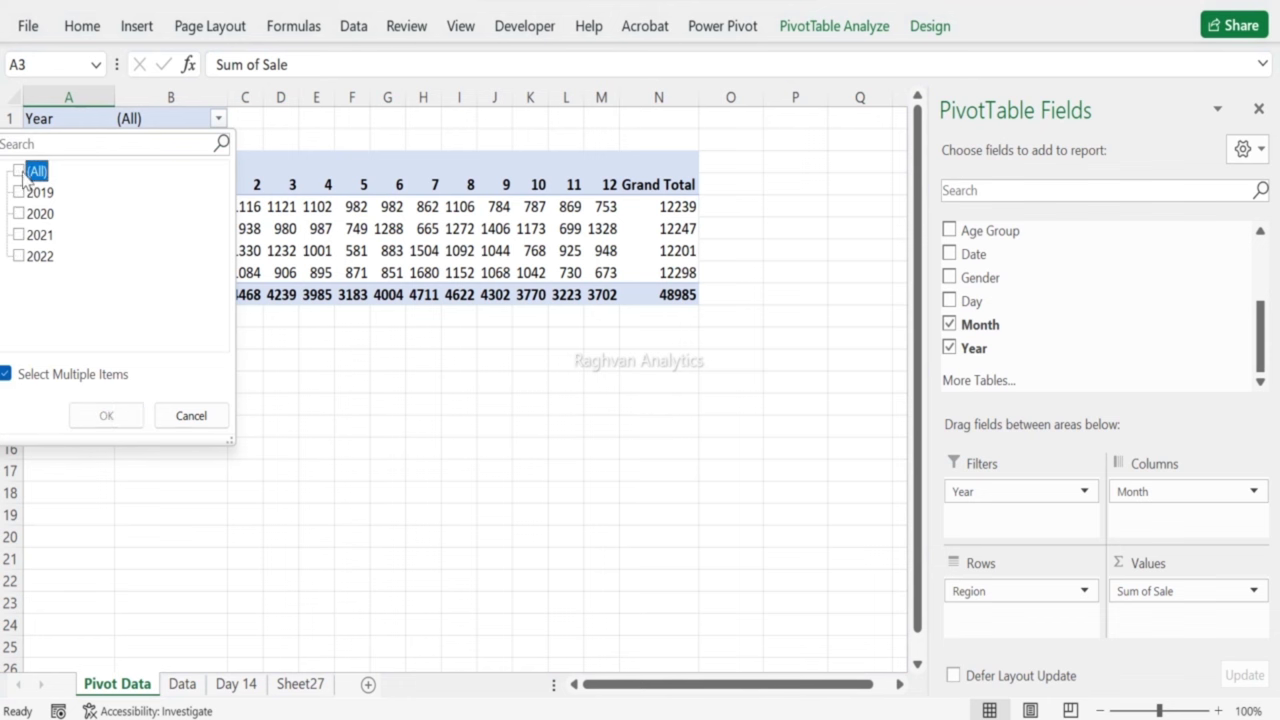
{"action": "left_click", "coordinate": [20, 193]}
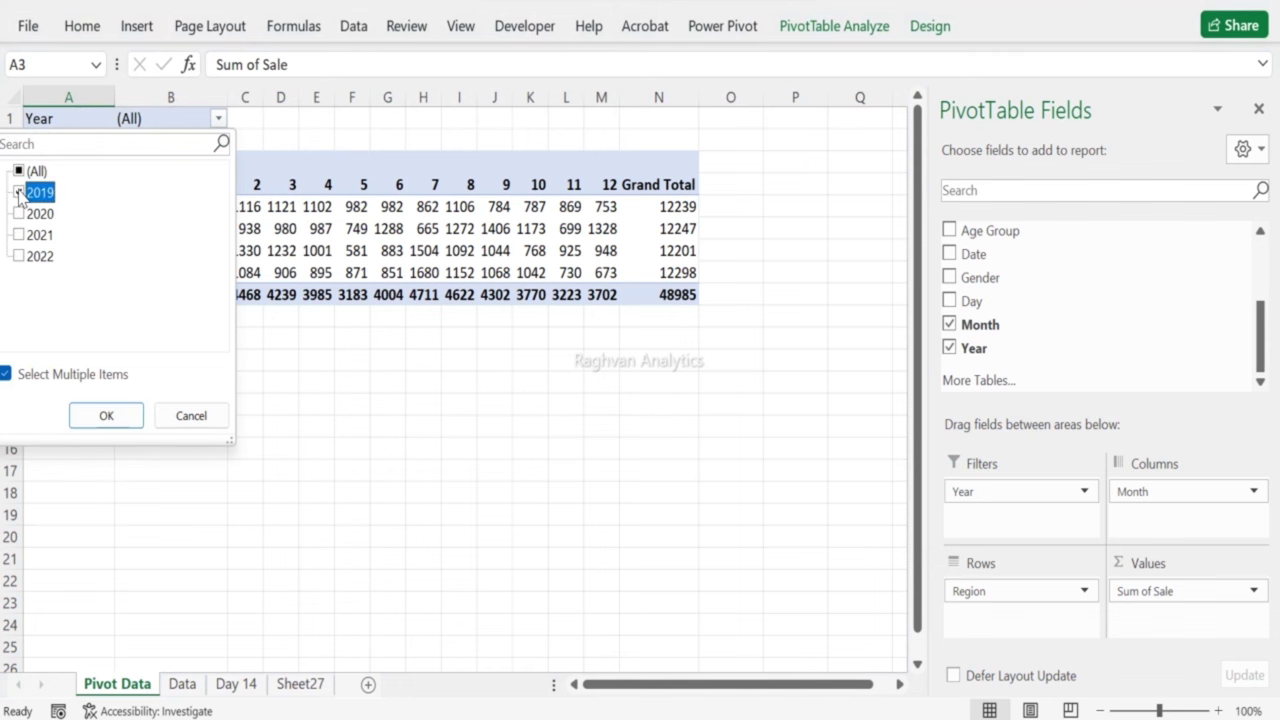
{"action": "left_click", "coordinate": [104, 417]}
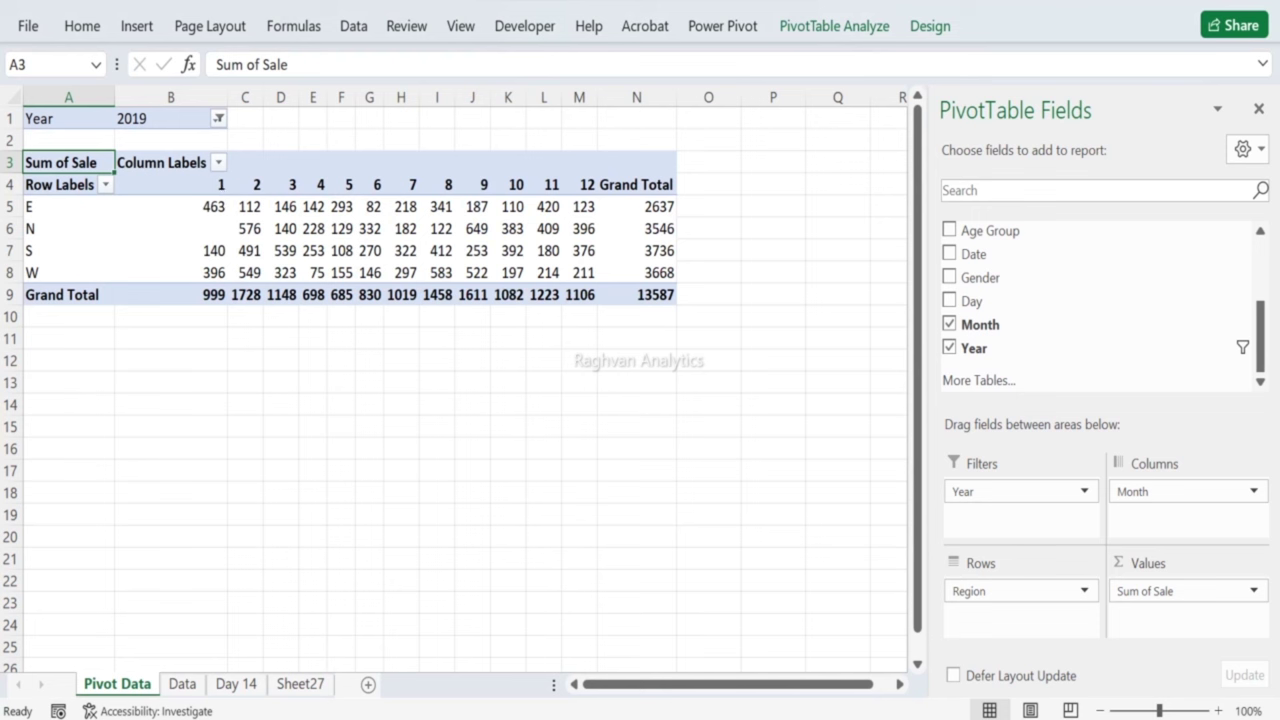
Step: Copy the 2019 pivot figures into a new sheet named '2019'
{"action": "left_click", "coordinate": [236, 251]}
{"action": "left_click_drag", "start_coordinate": [77, 190], "coordinate": [635, 295]}
{"action": "key", "text": "ctrl+c"}
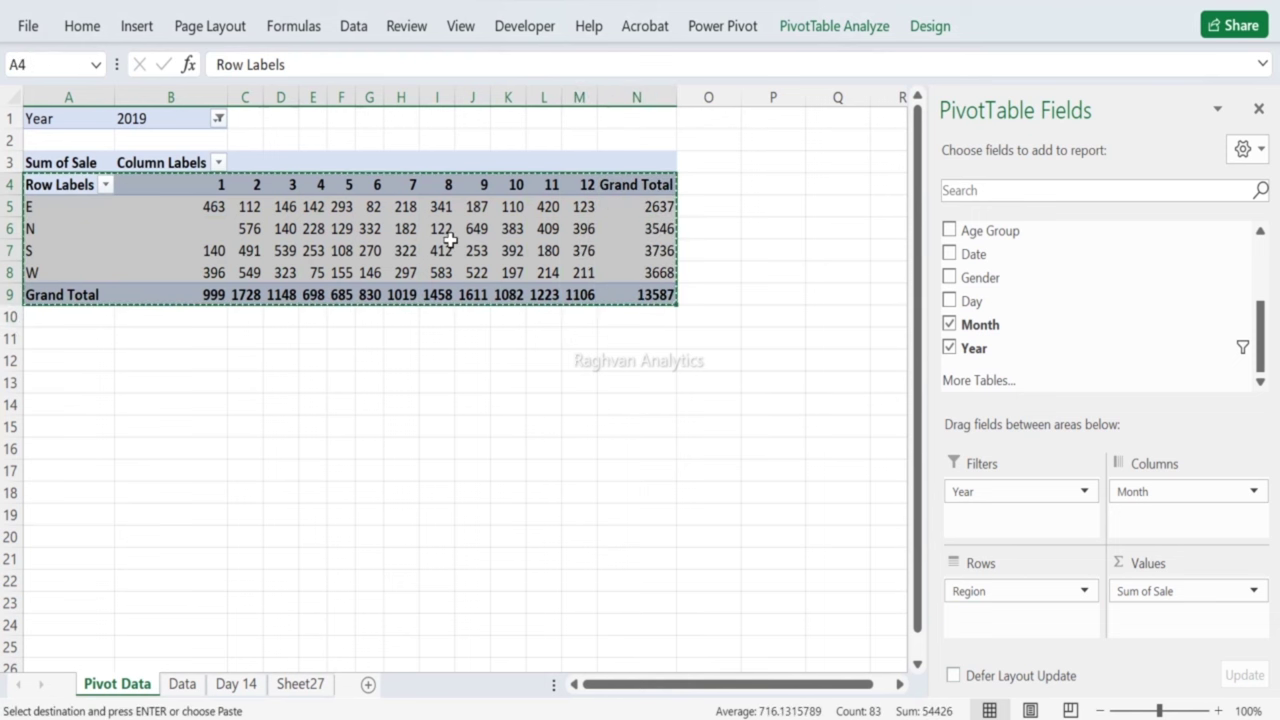
{"action": "left_click", "coordinate": [364, 684]}
{"action": "double_click", "coordinate": [195, 683]}
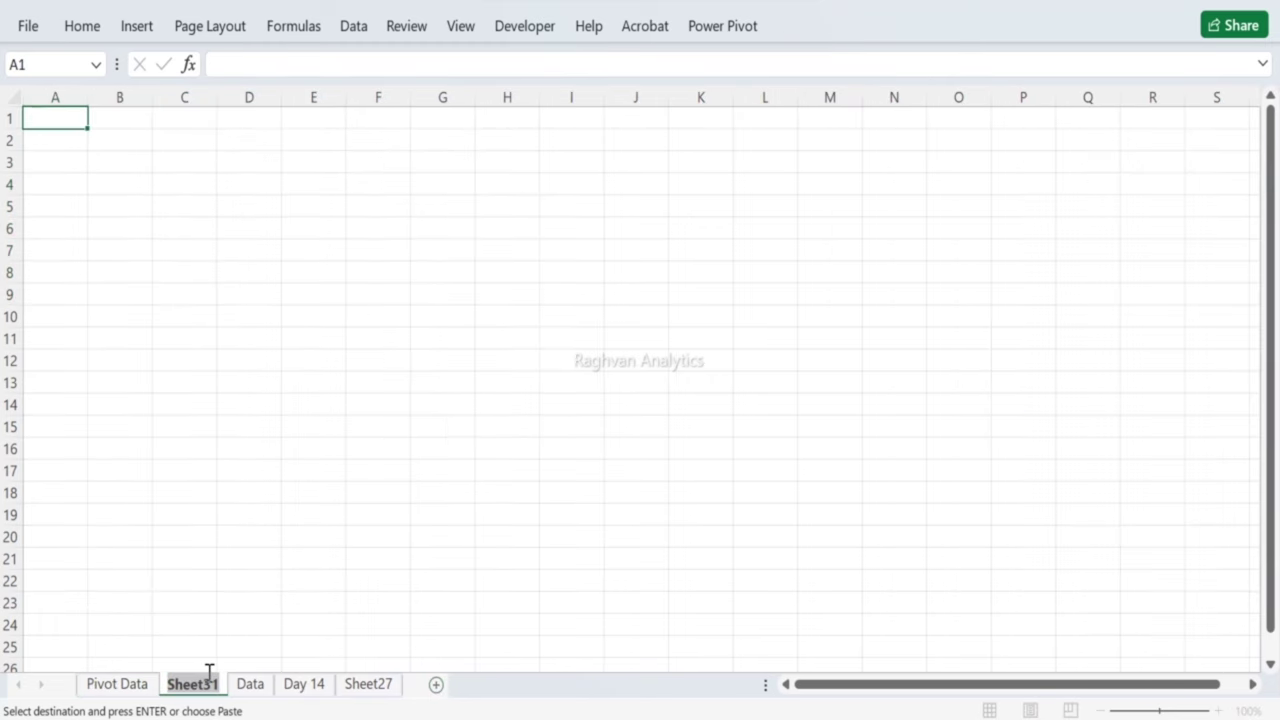
{"action": "type", "text": "2019"}
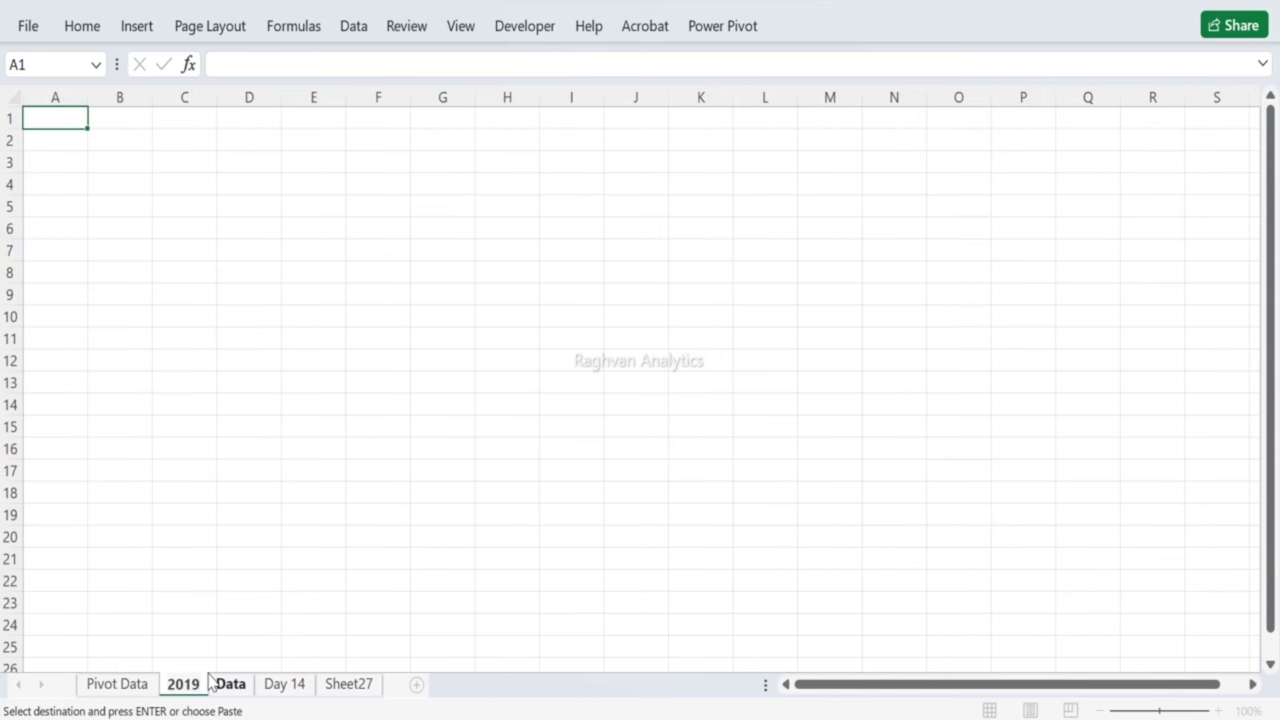
{"action": "key", "text": "ctrl+v"}
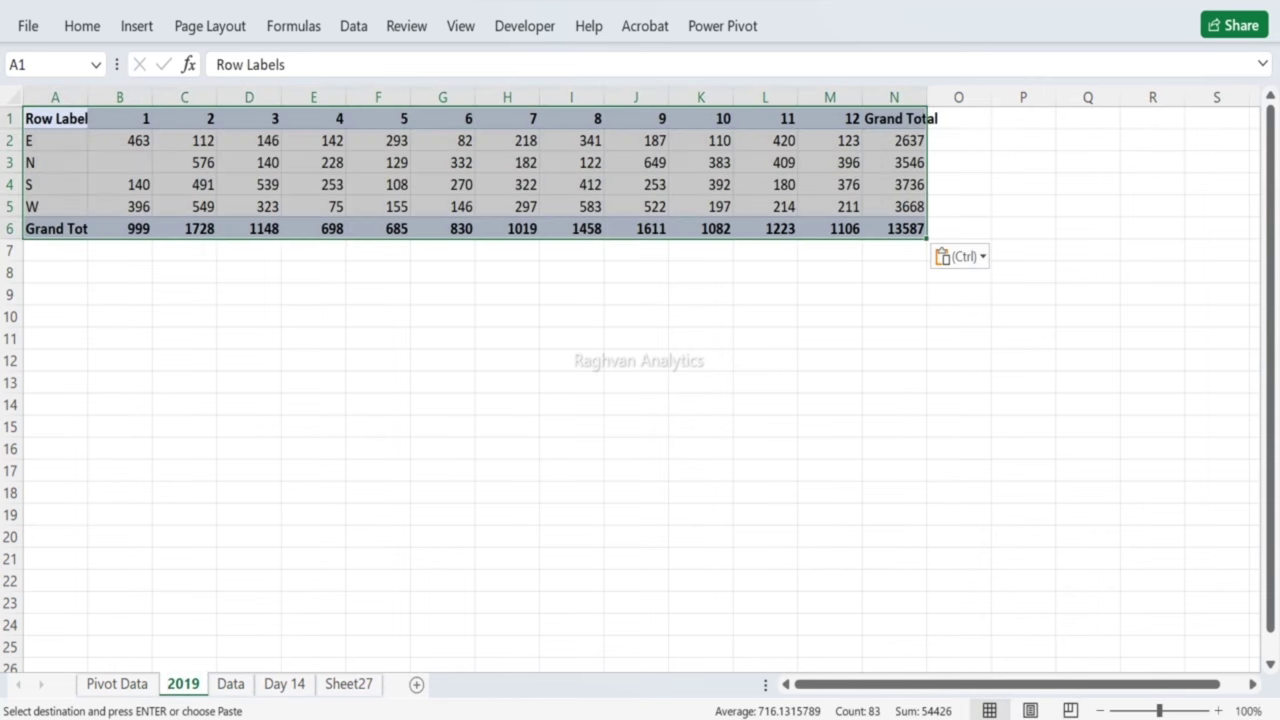
Step: Rename the pasted headings to 'Region' and '2019 Total', widening column N
{"action": "left_click", "coordinate": [46, 116]}
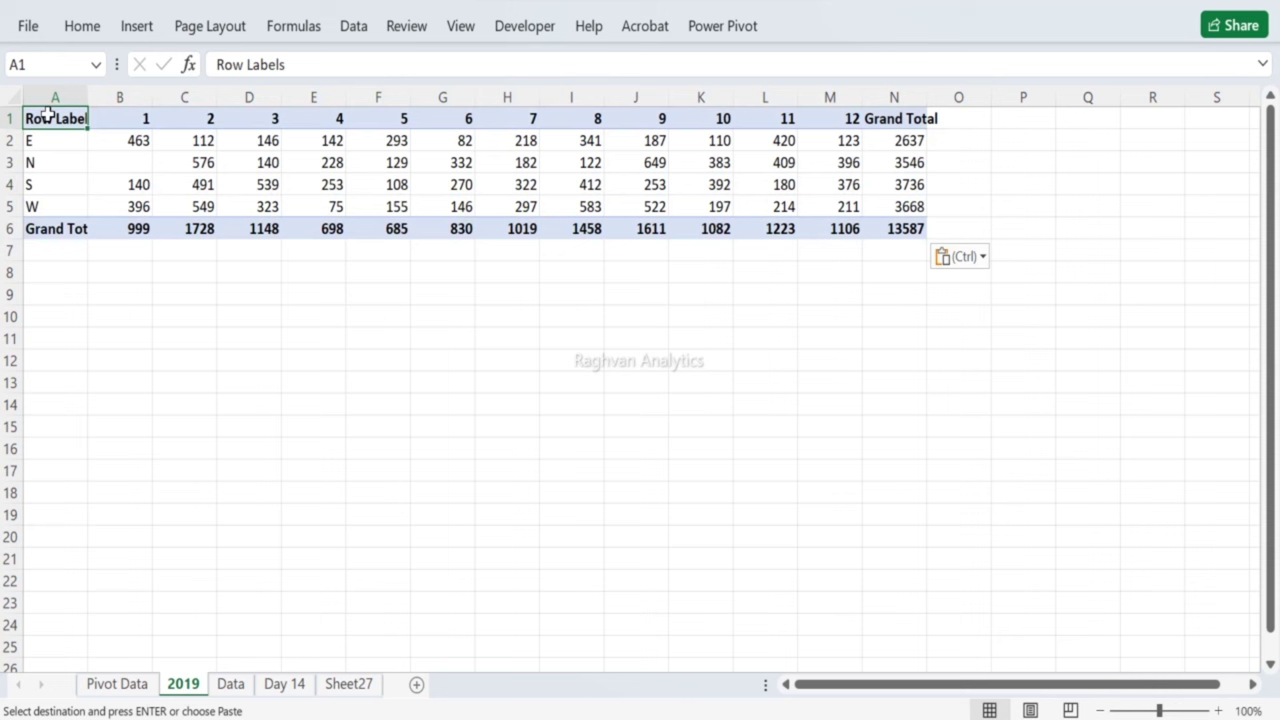
{"action": "type", "text": "Region"}
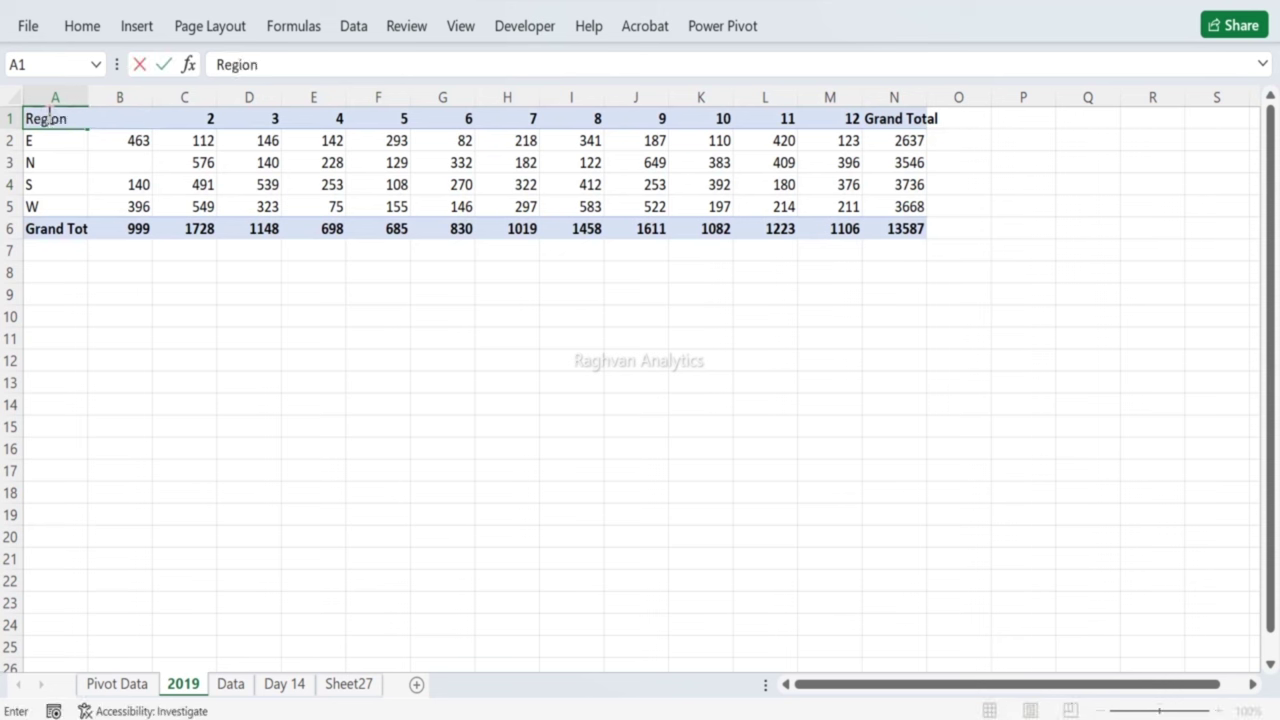
{"action": "key", "text": "Return"}
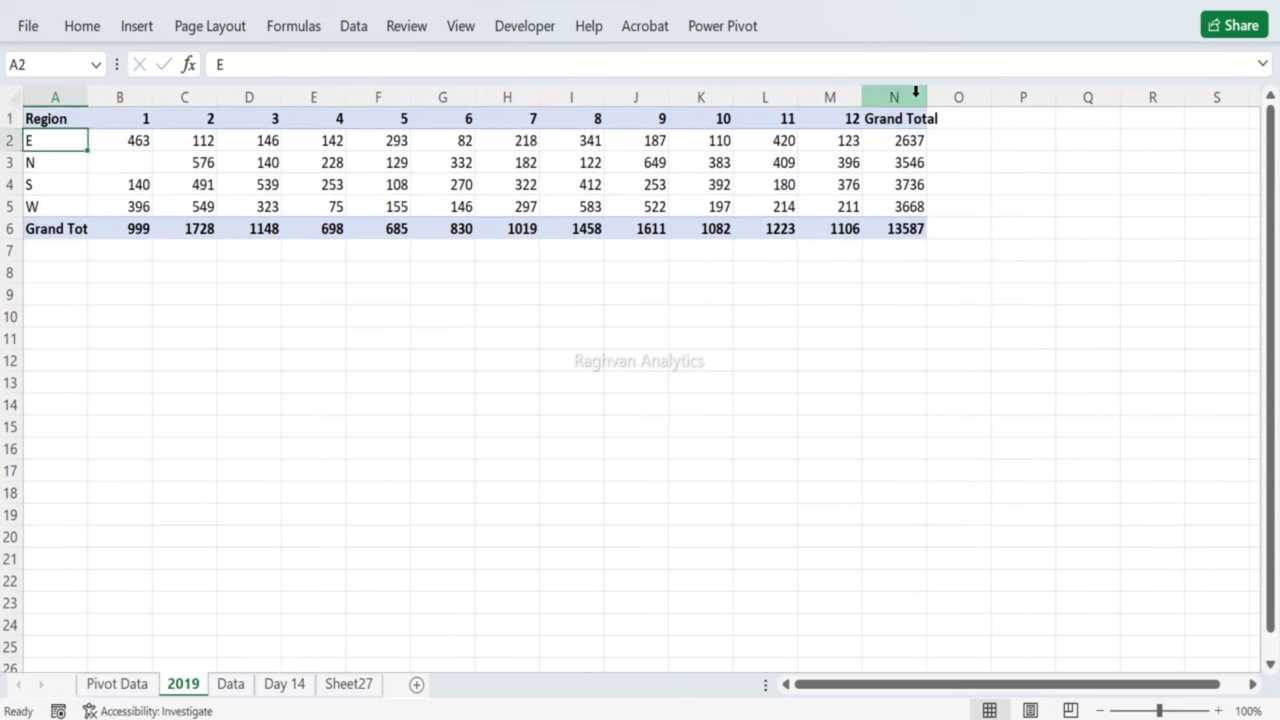
{"action": "left_click_drag", "start_coordinate": [927, 97], "coordinate": [973, 97]}
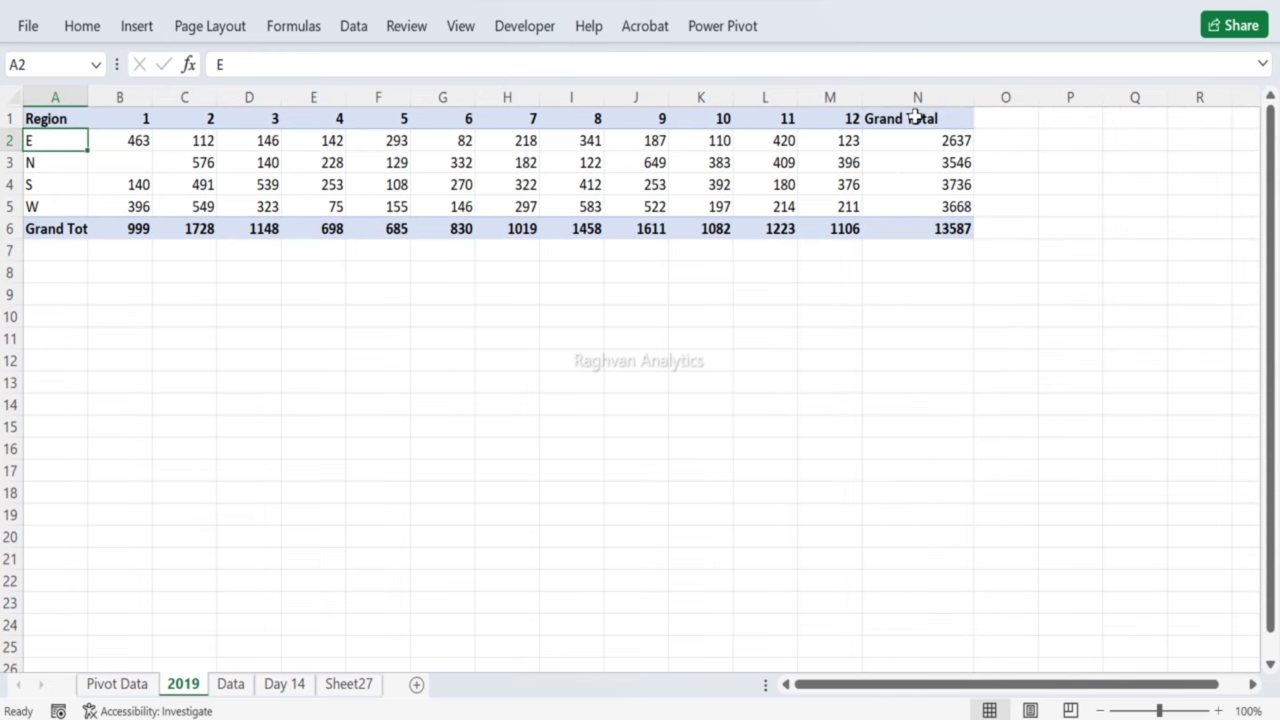
{"action": "left_click", "coordinate": [915, 118]}
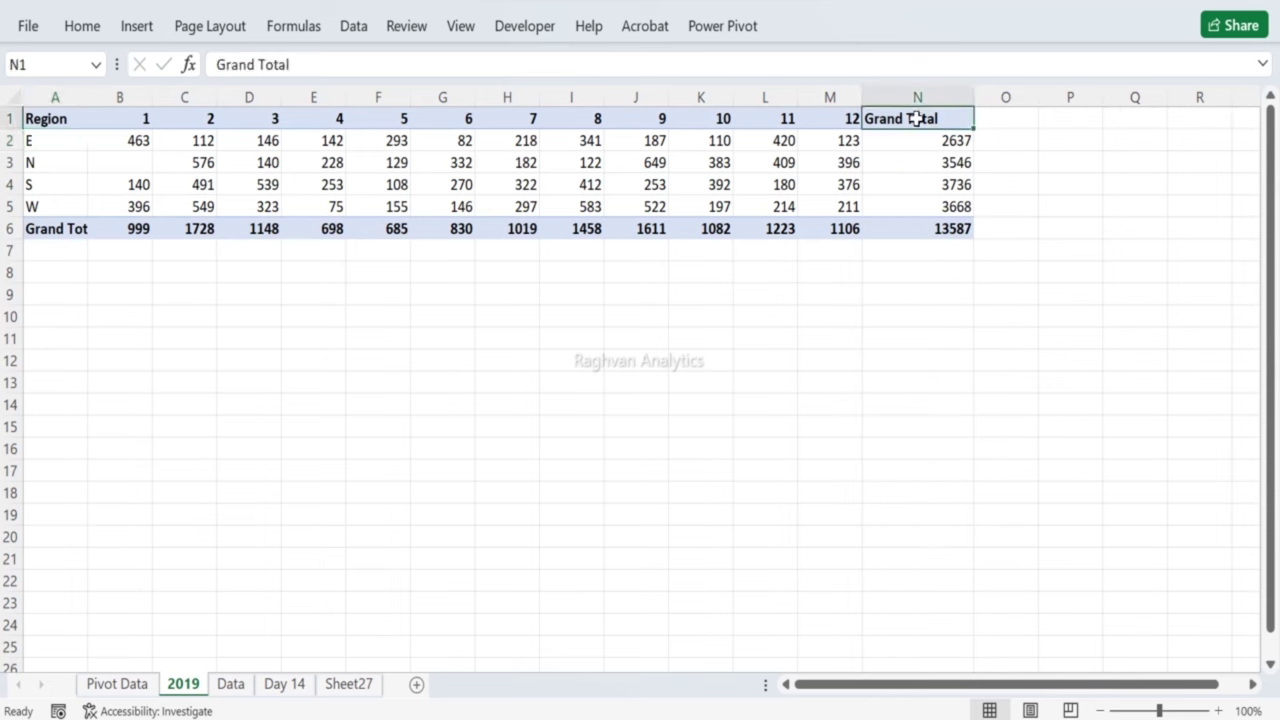
{"action": "type", "text": "2019"}
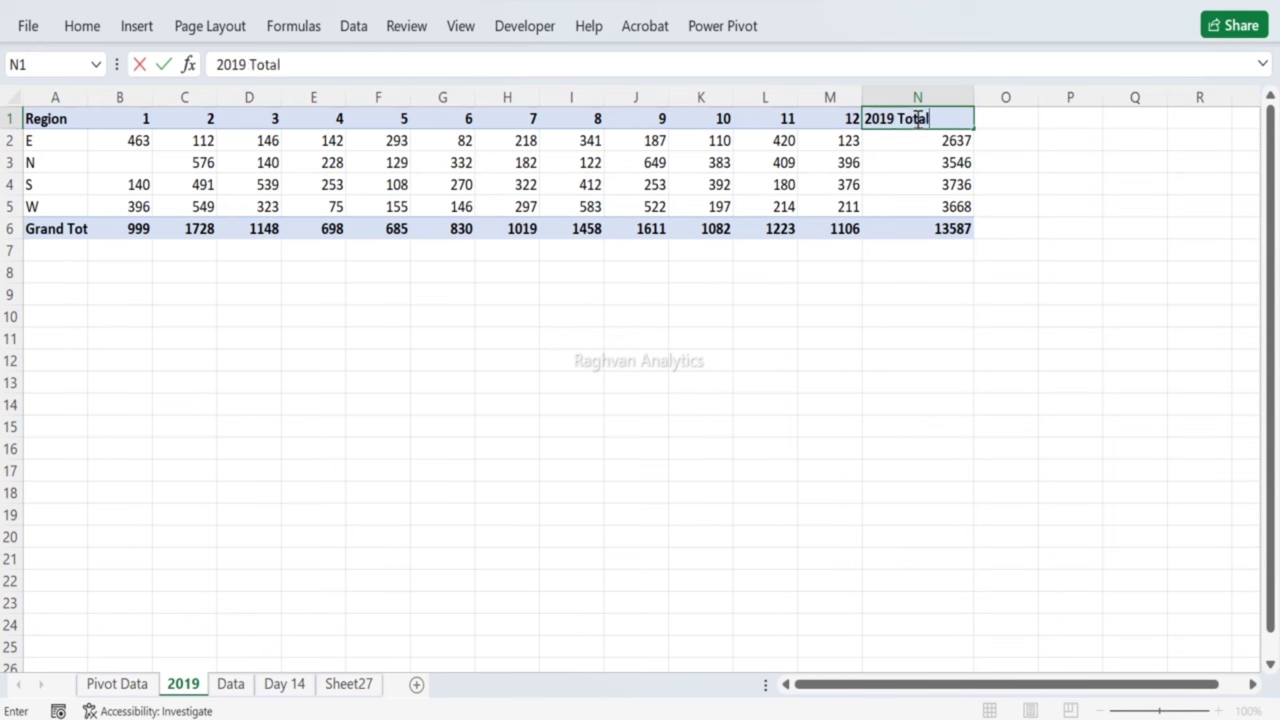
{"action": "type", "text": " Total"}
{"action": "key", "text": "Return"}
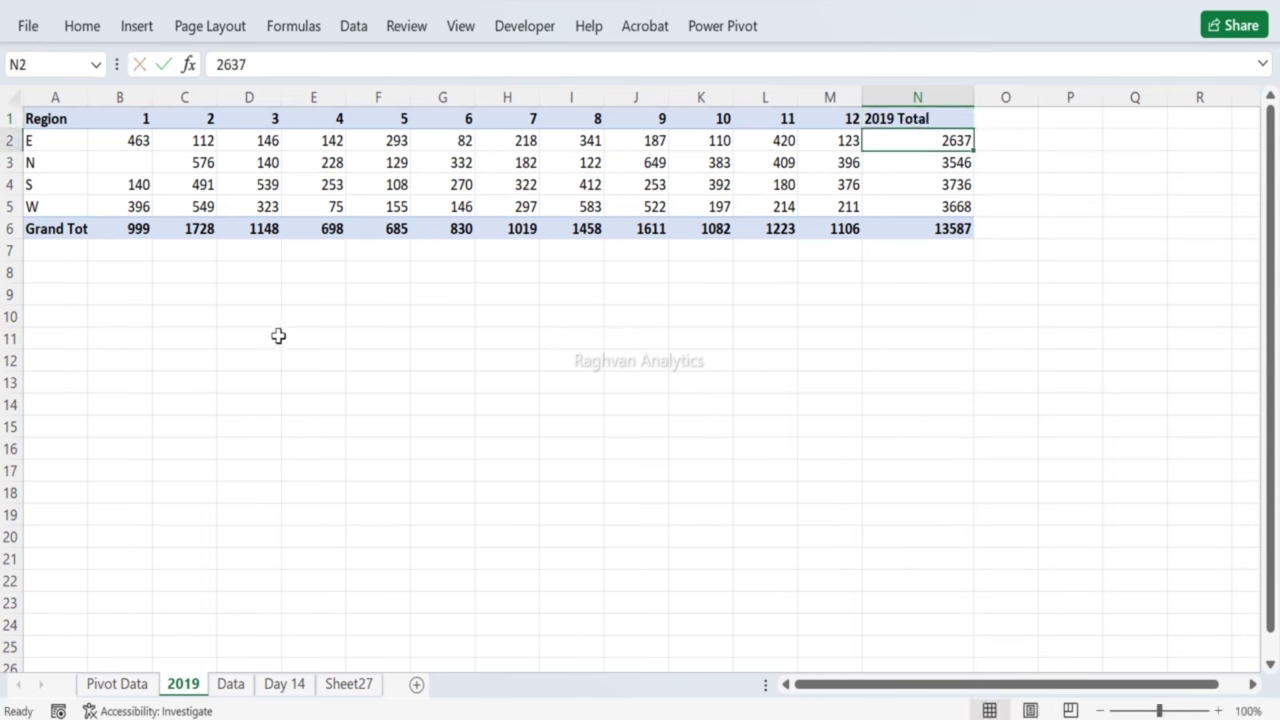
{"action": "left_click", "coordinate": [115, 684]}
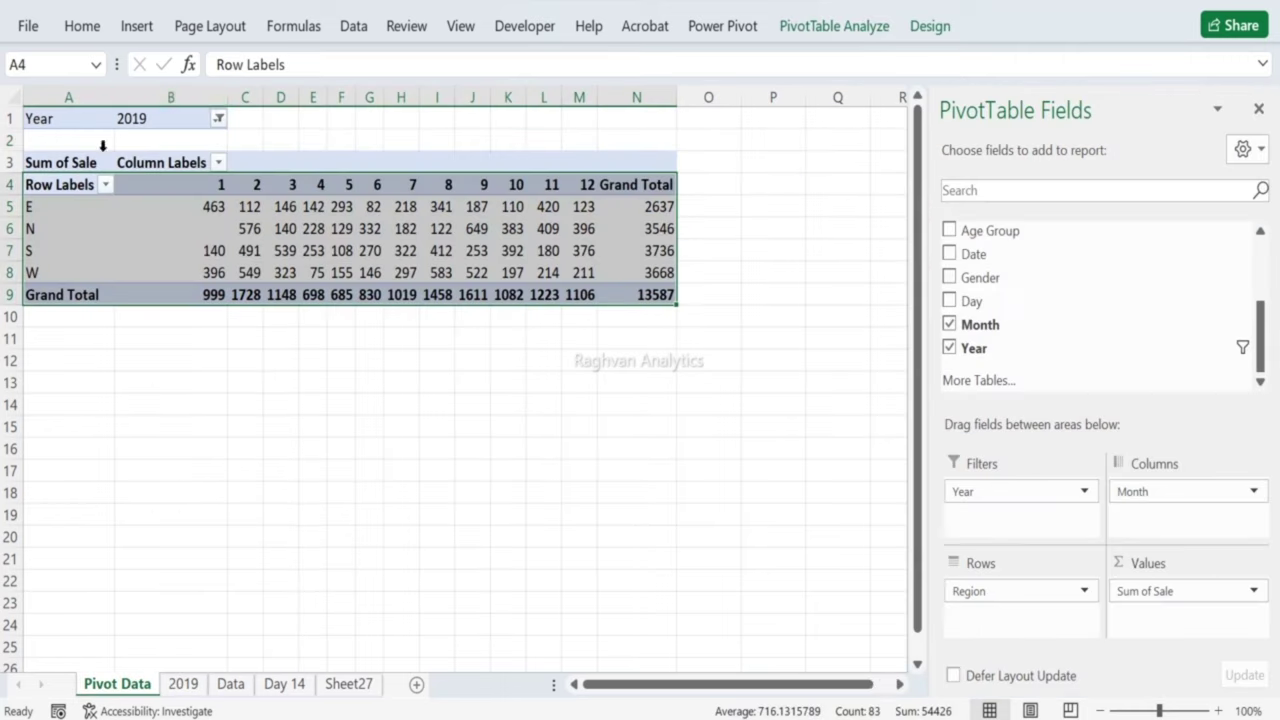
Step: Filter the pivot to 2020 and paste a copy at A8 on the 2019 sheet
{"action": "left_click", "coordinate": [220, 120]}
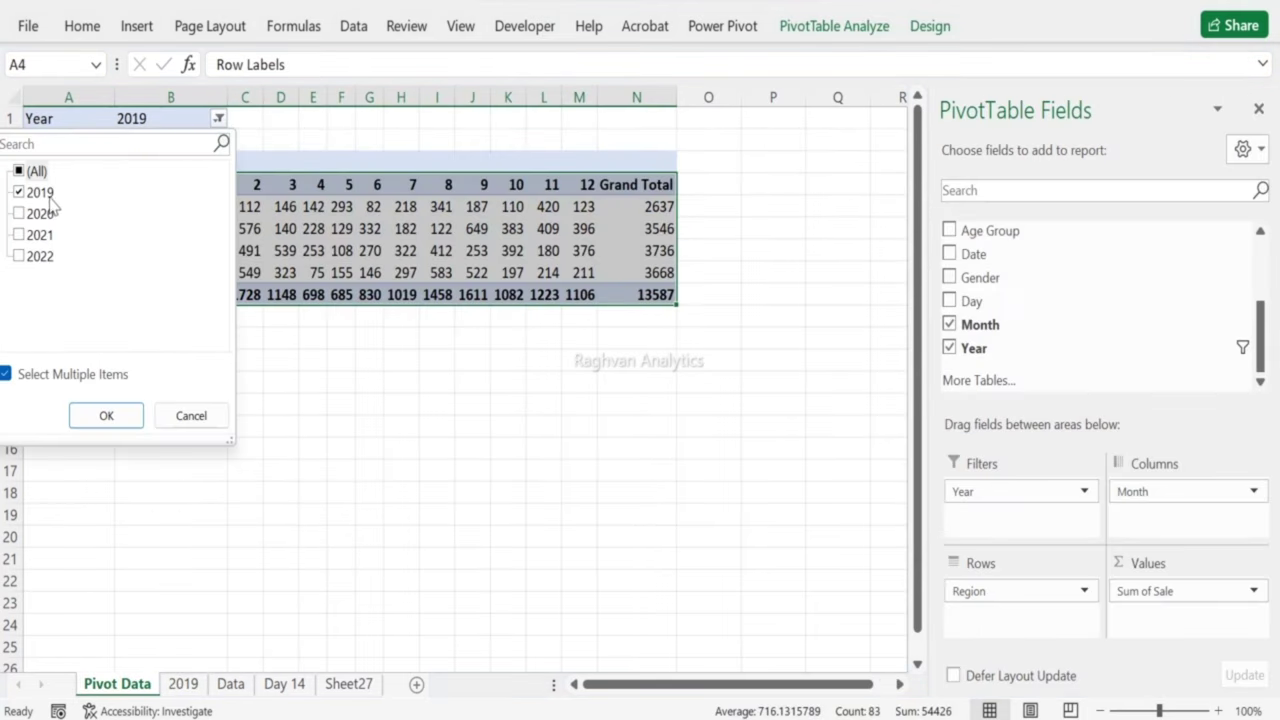
{"action": "left_click", "coordinate": [22, 196]}
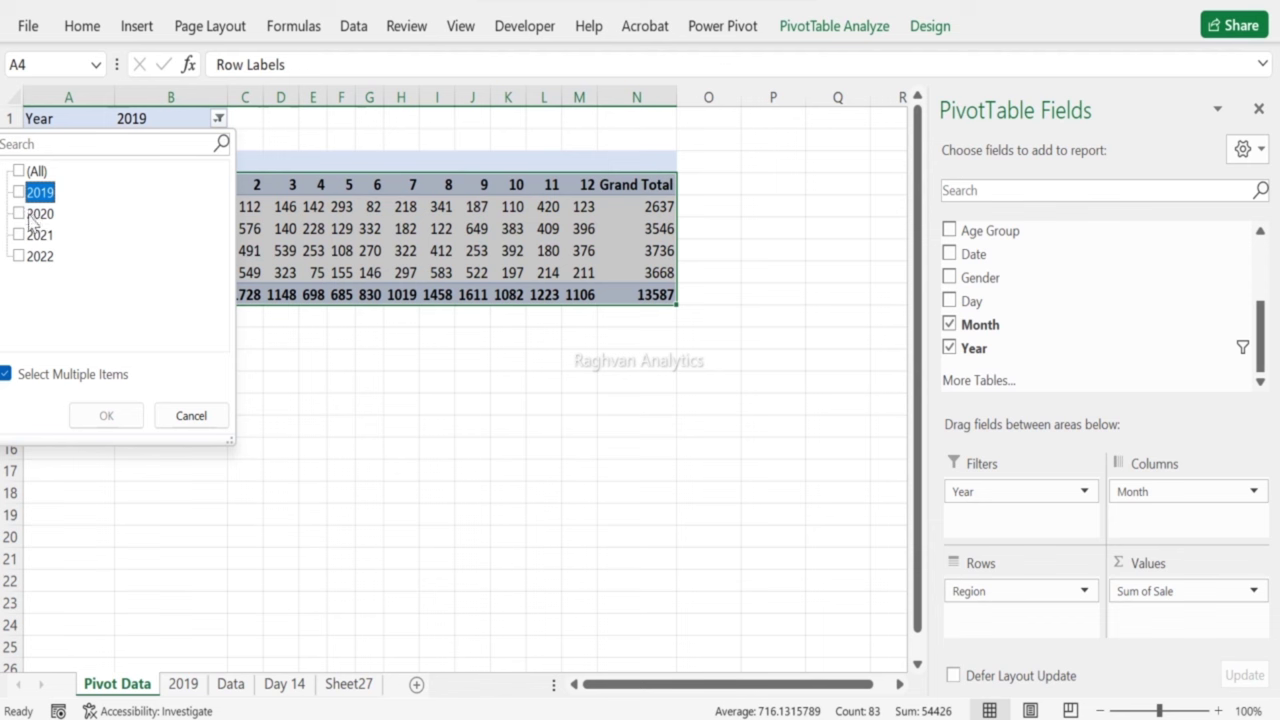
{"action": "left_click", "coordinate": [20, 215]}
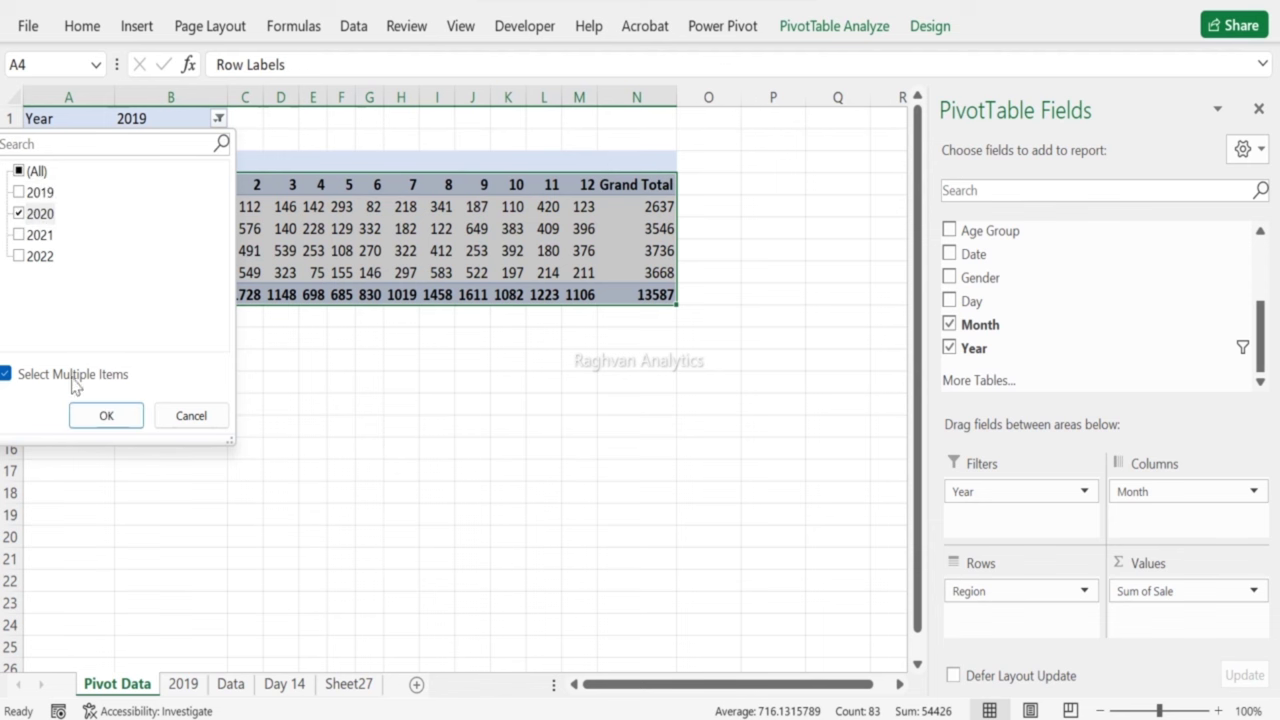
{"action": "left_click", "coordinate": [90, 420]}
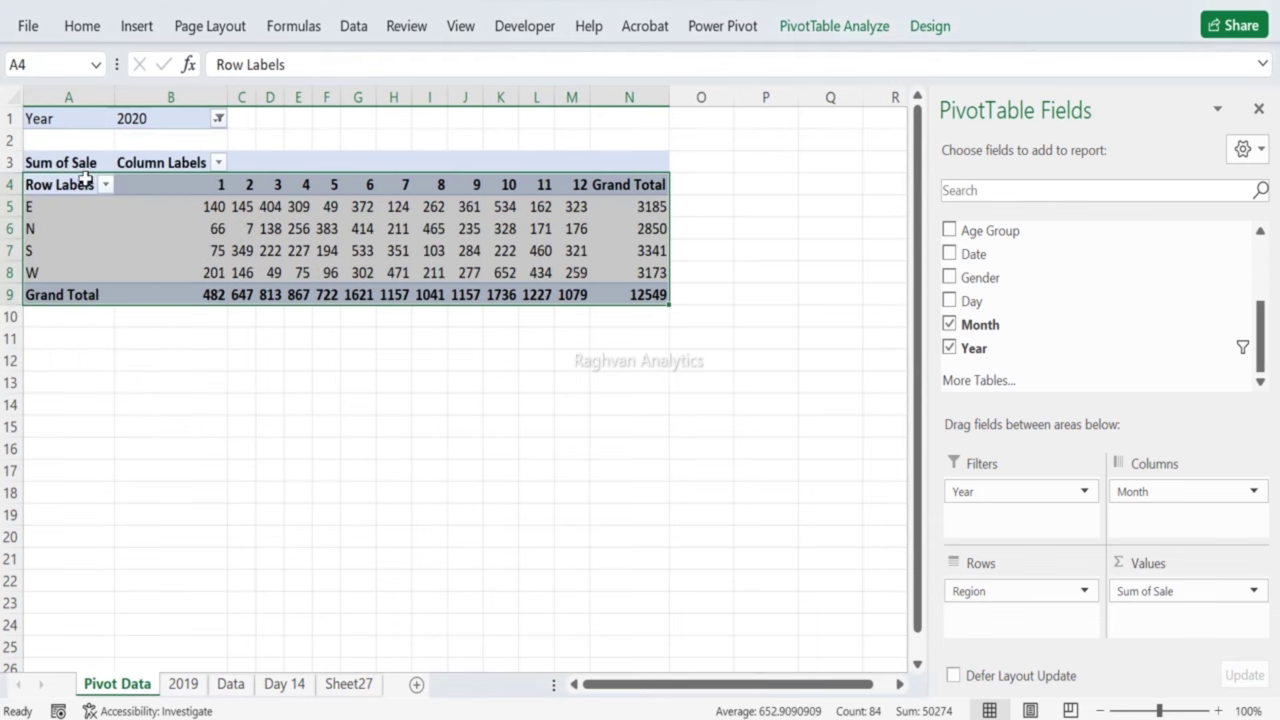
{"action": "key", "text": "ctrl+c"}
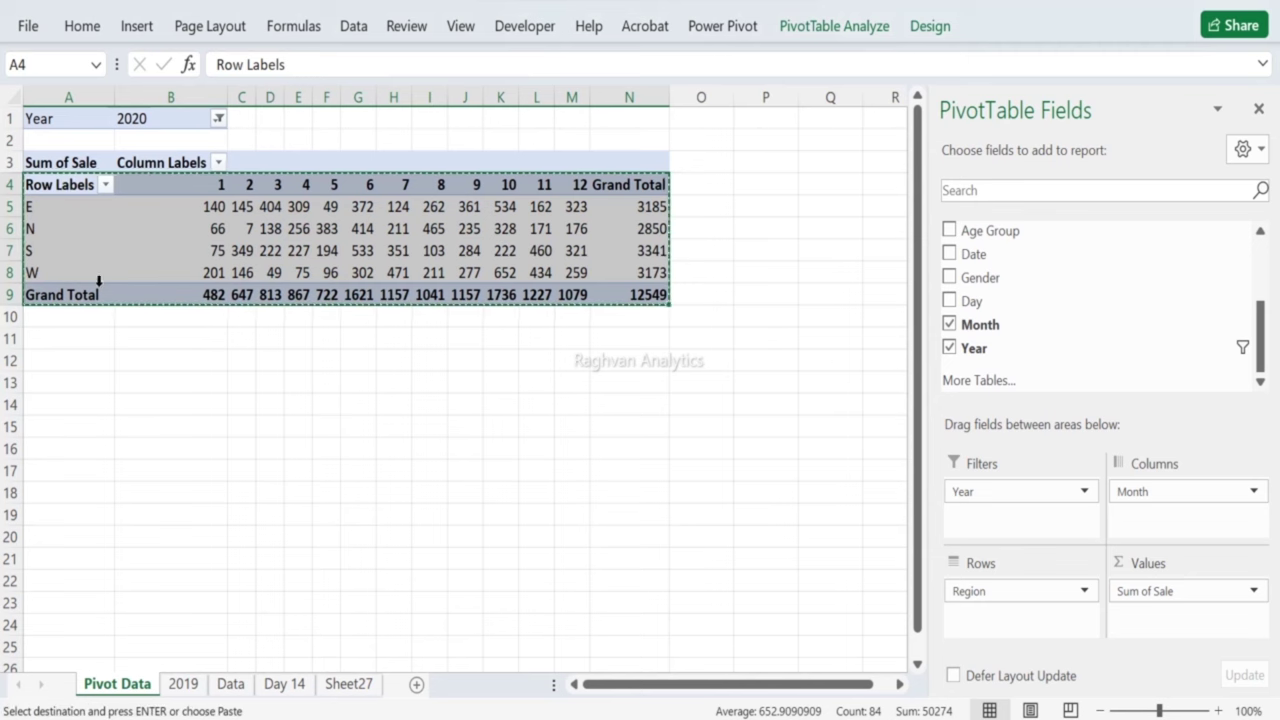
{"action": "left_click", "coordinate": [184, 684]}
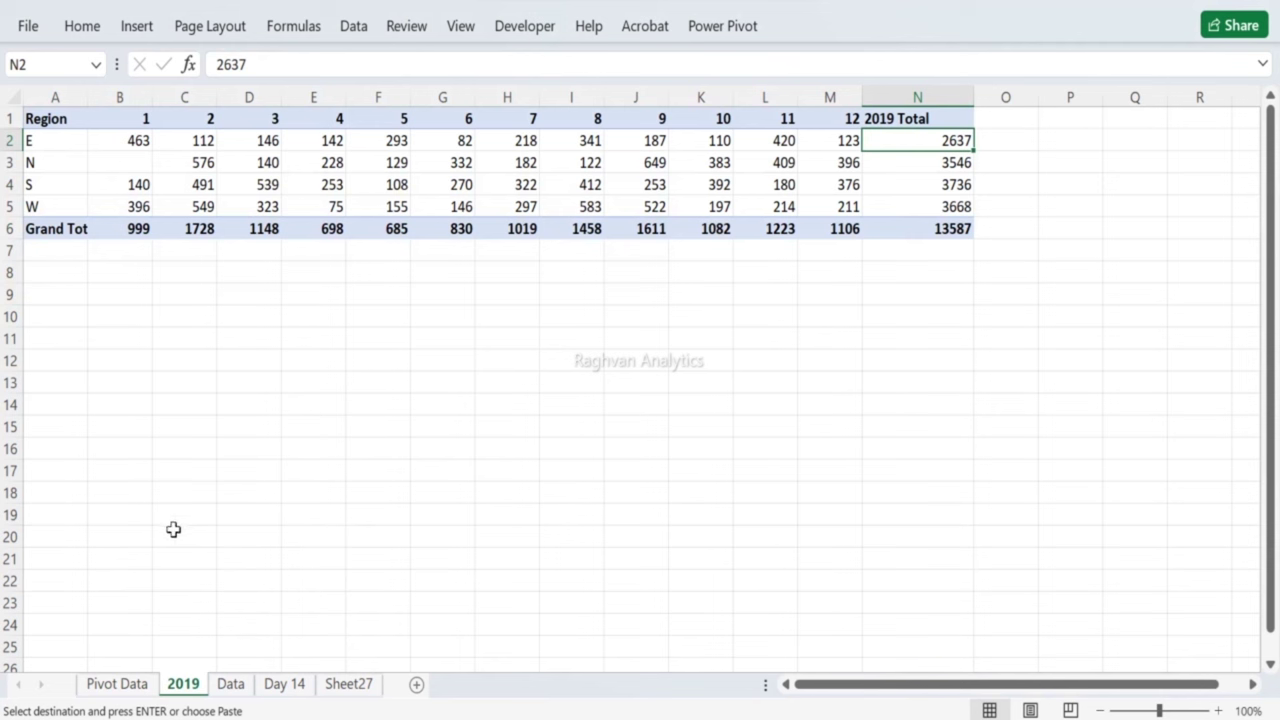
{"action": "left_click", "coordinate": [42, 271]}
{"action": "key", "text": "ctrl+v"}
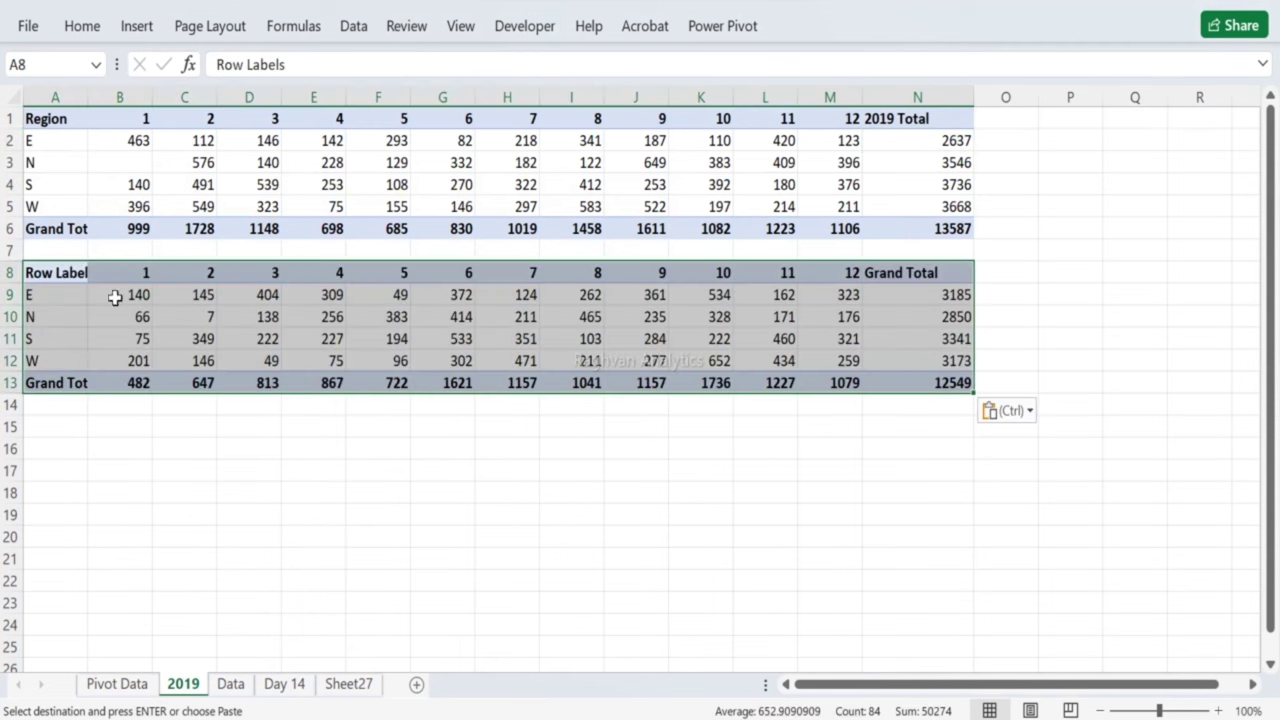
Step: Head the 2020 block with 'Region' in A8 and '2020 Total' in N8
{"action": "left_click", "coordinate": [80, 119]}
{"action": "key", "text": "ctrl+c"}
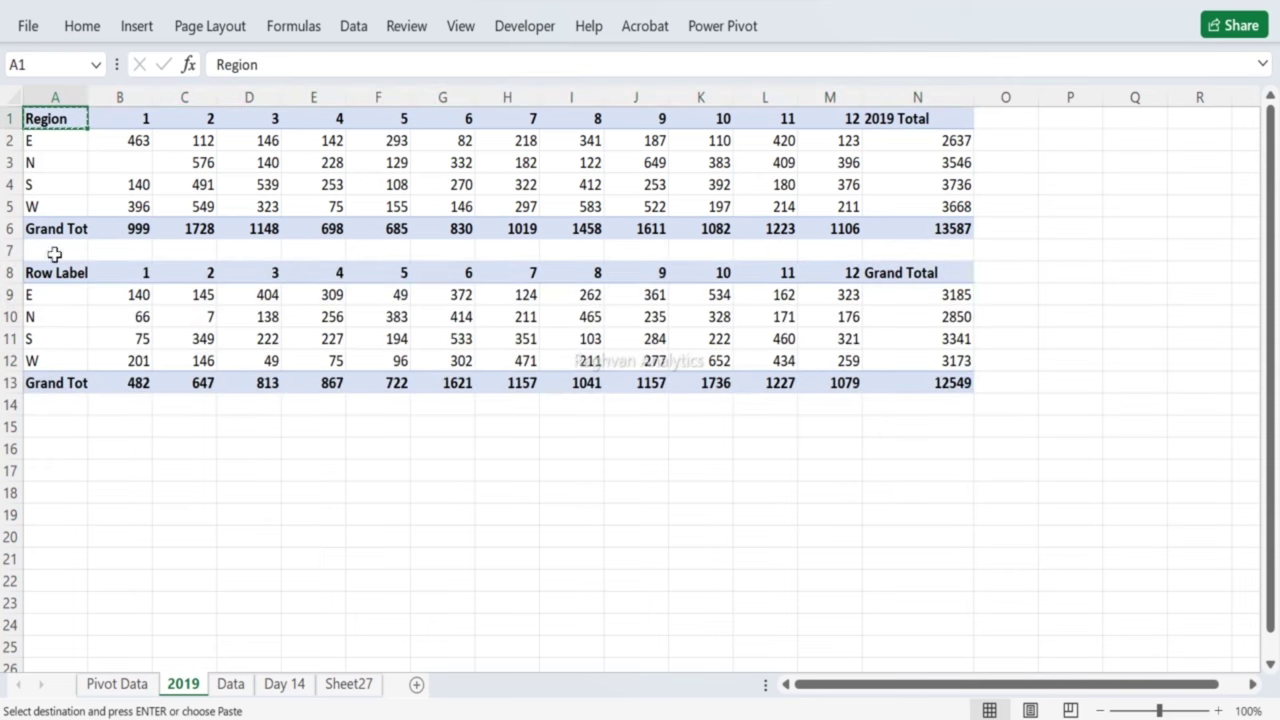
{"action": "left_click", "coordinate": [51, 271]}
{"action": "key", "text": "ctrl+v"}
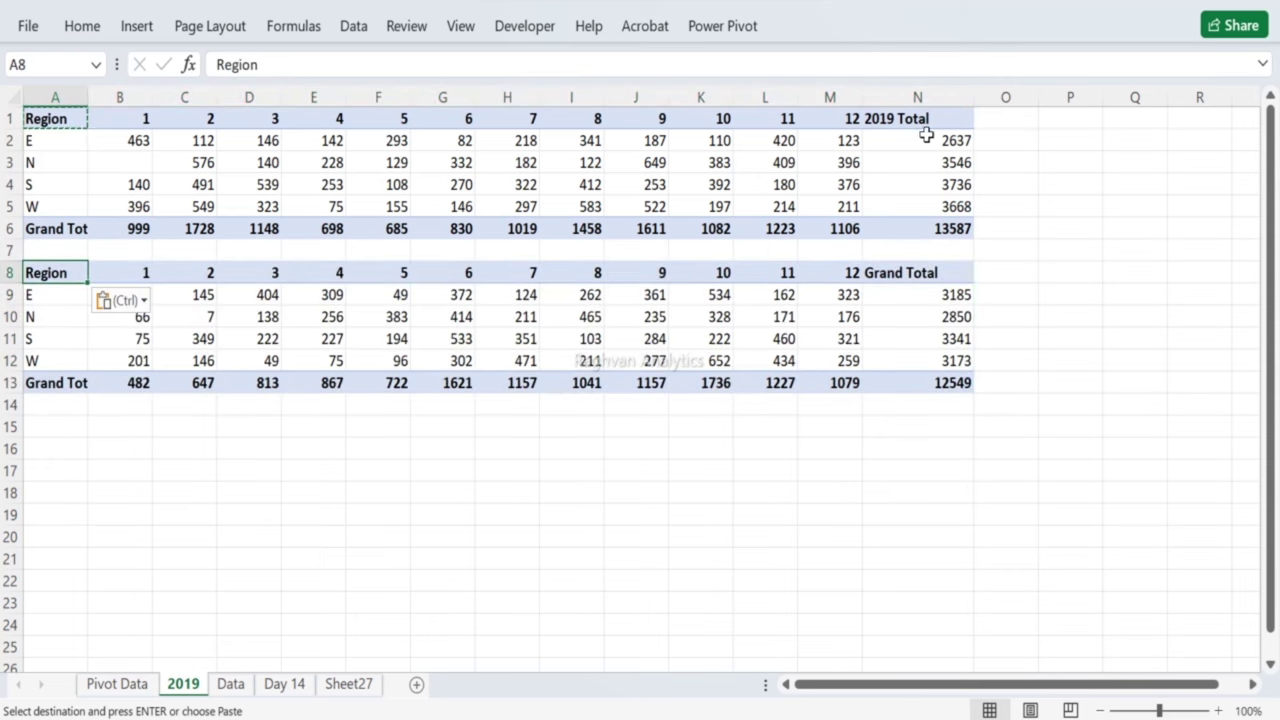
{"action": "left_click", "coordinate": [920, 118]}
{"action": "key", "text": "ctrl+c"}
{"action": "left_click", "coordinate": [867, 274]}
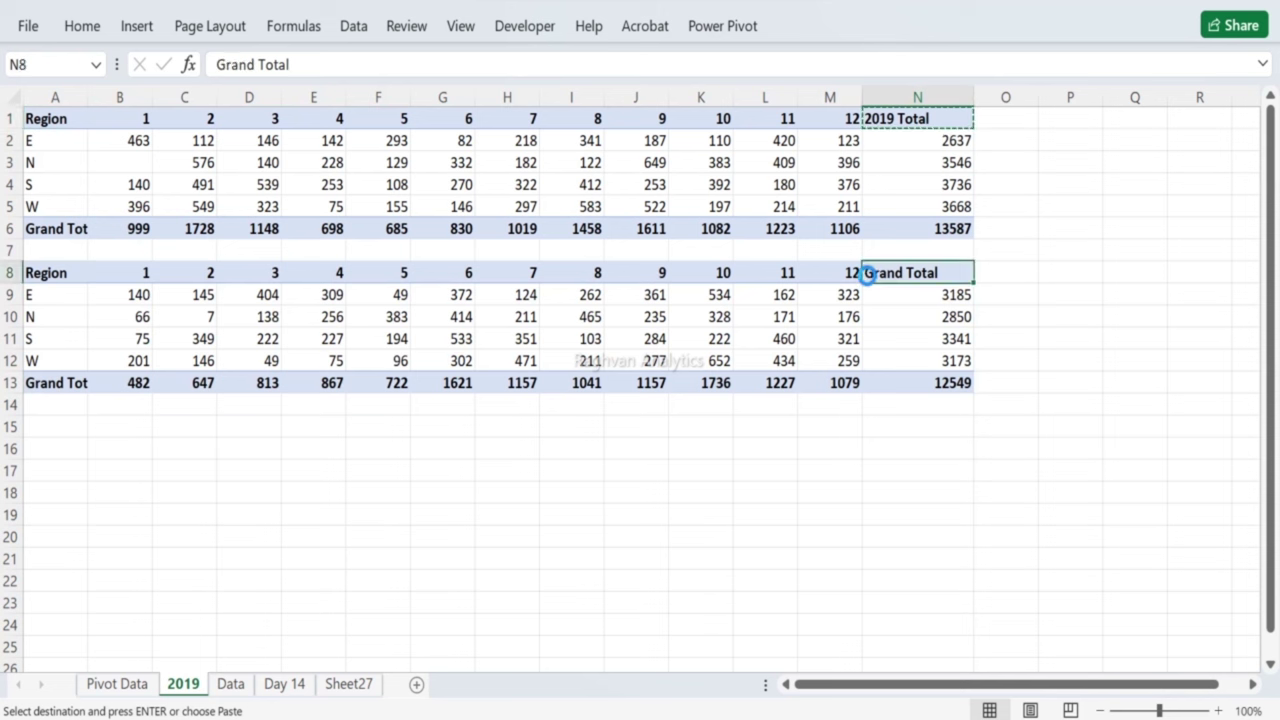
{"action": "key", "text": "ctrl+v"}
{"action": "double_click", "coordinate": [888, 272]}
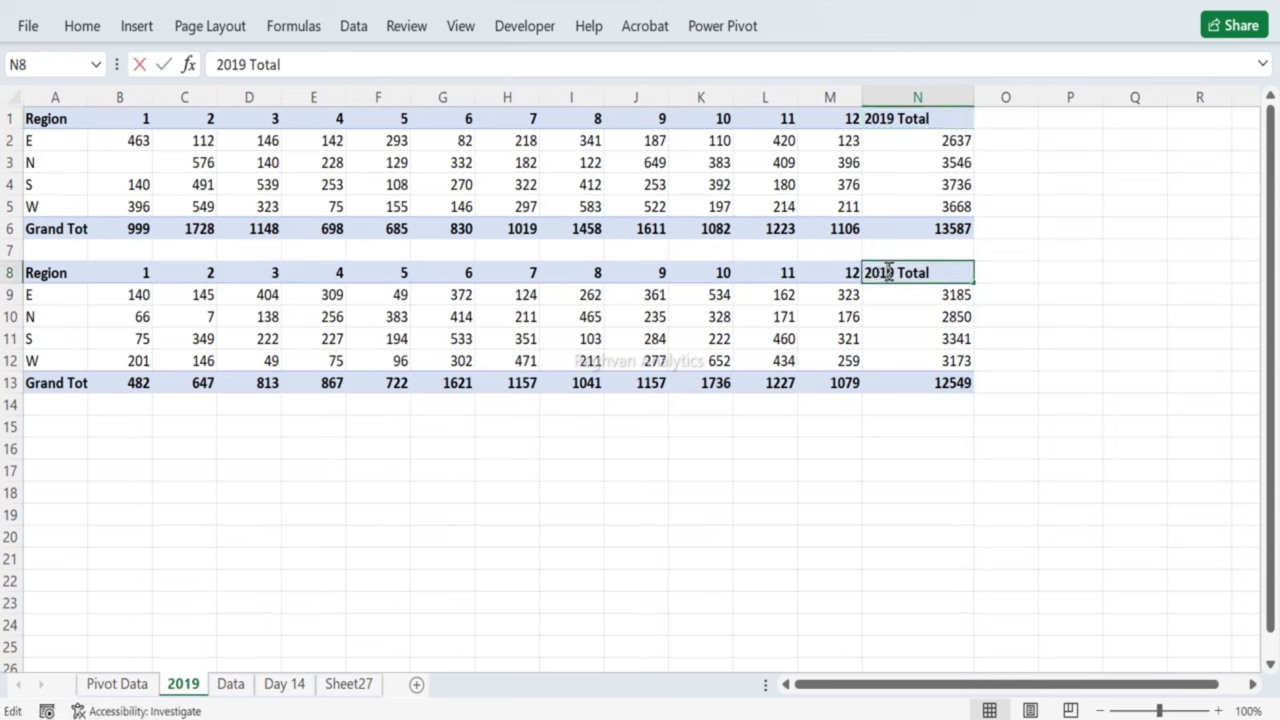
{"action": "key", "text": "BackSpace"}
{"action": "key", "text": "BackSpace"}
{"action": "type", "text": "20"}
{"action": "key", "text": "Return"}
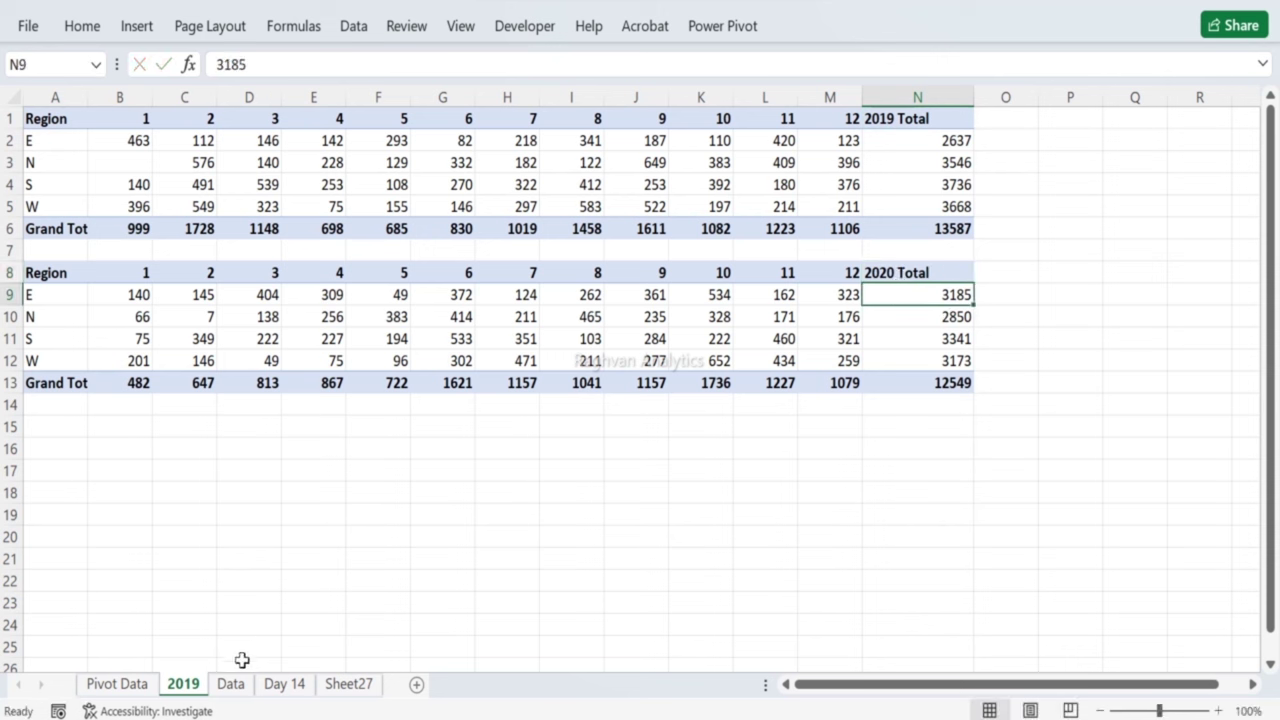
Step: Rename the 2019 sheet to '2019-2020'
{"action": "double_click", "coordinate": [198, 685]}
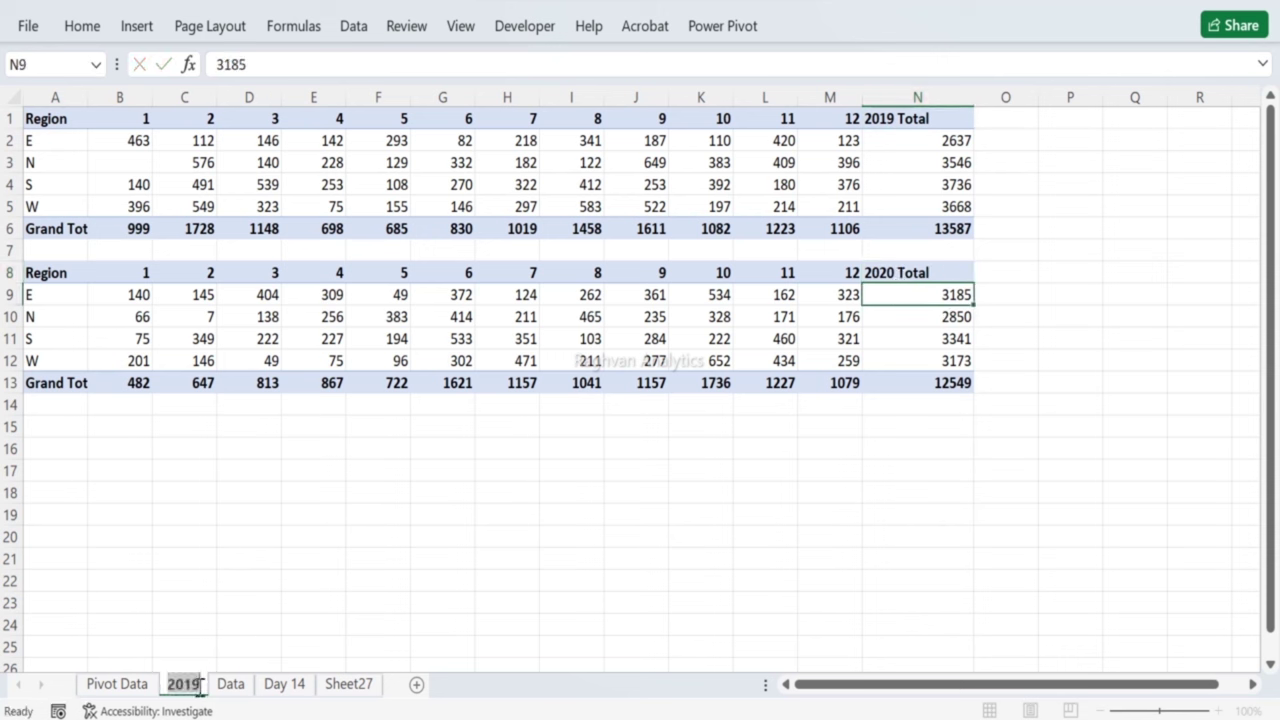
{"action": "type", "text": "A"}
{"action": "key", "text": "BackSpace"}
{"action": "type", "text": "2"}
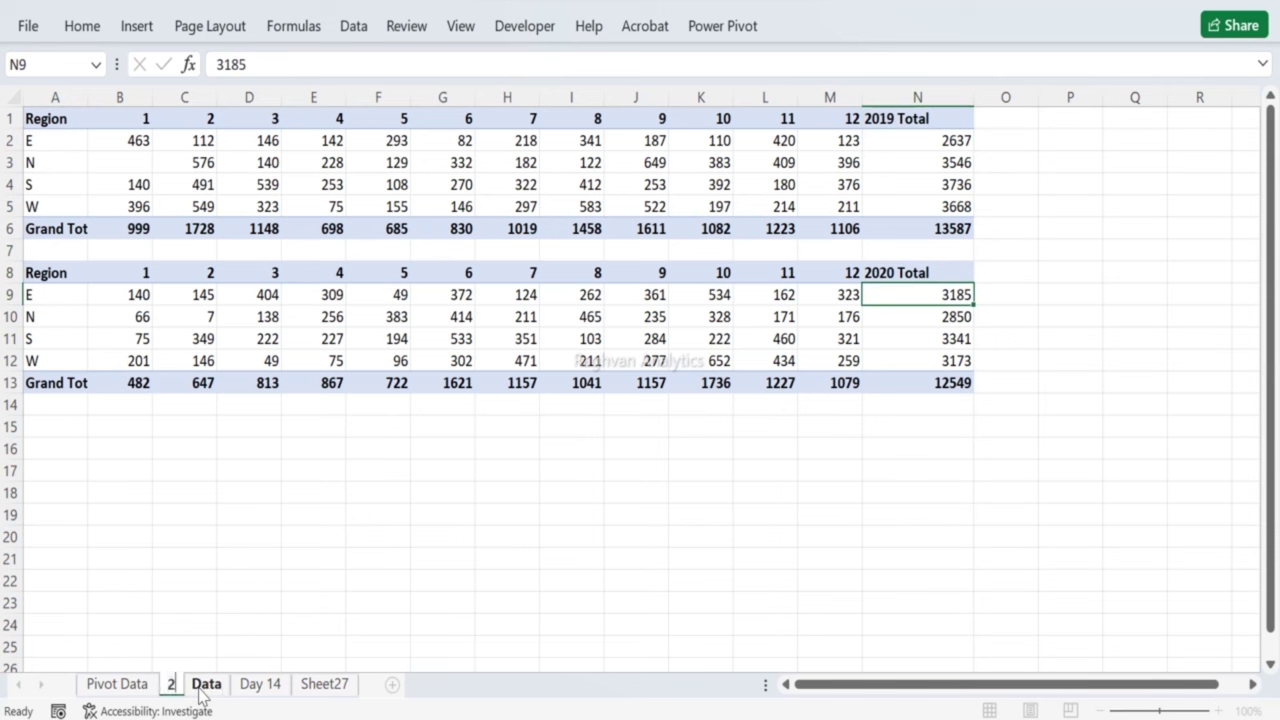
{"action": "type", "text": "019-2020"}
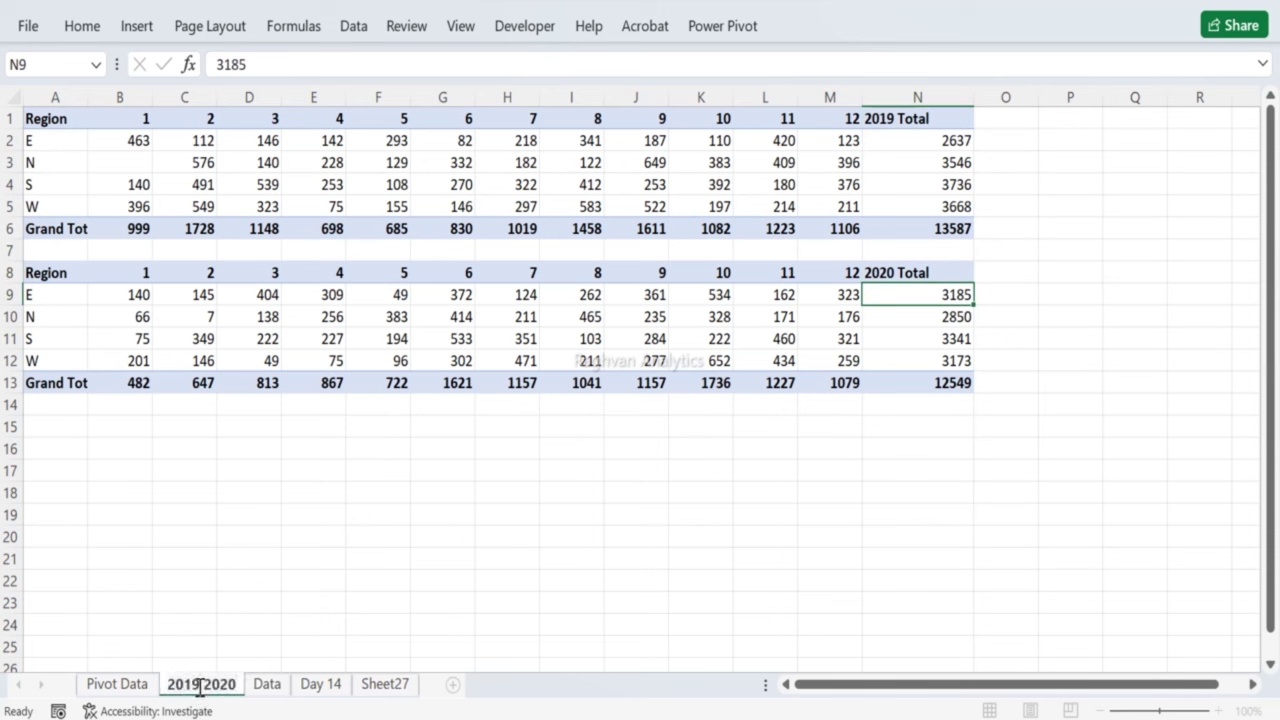
{"action": "key", "text": "Return"}
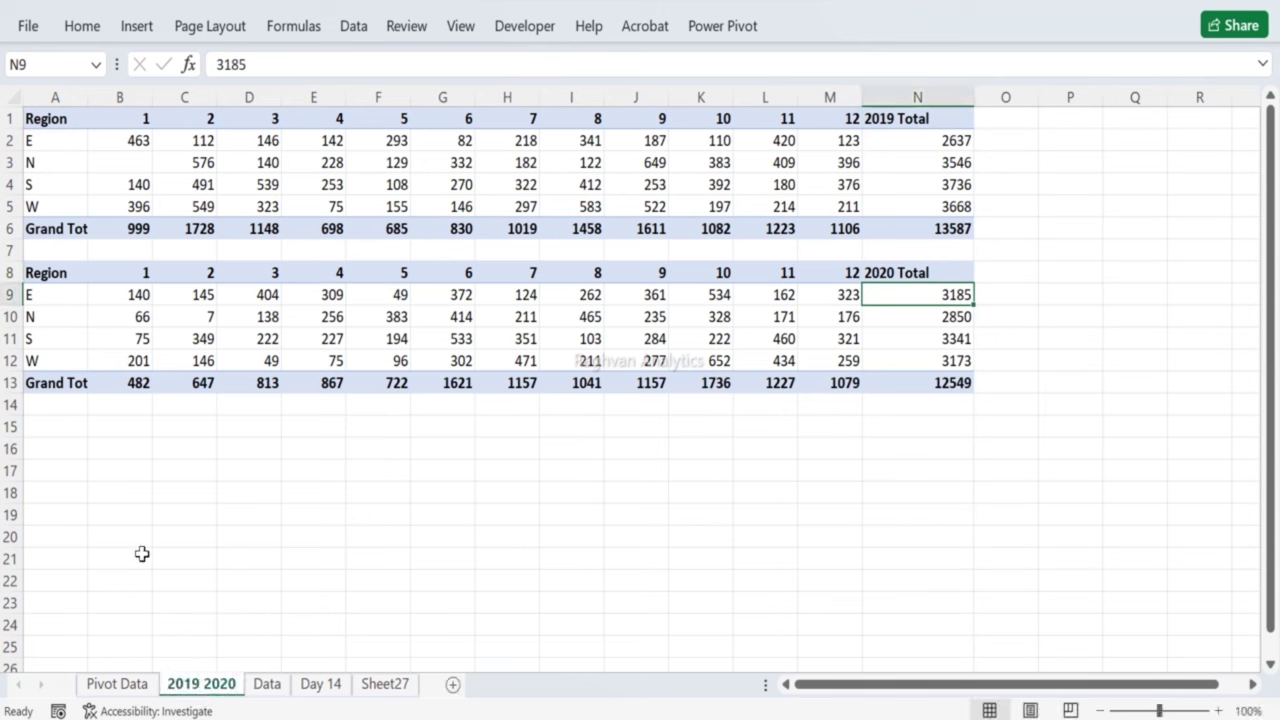
{"action": "left_click", "coordinate": [118, 685]}
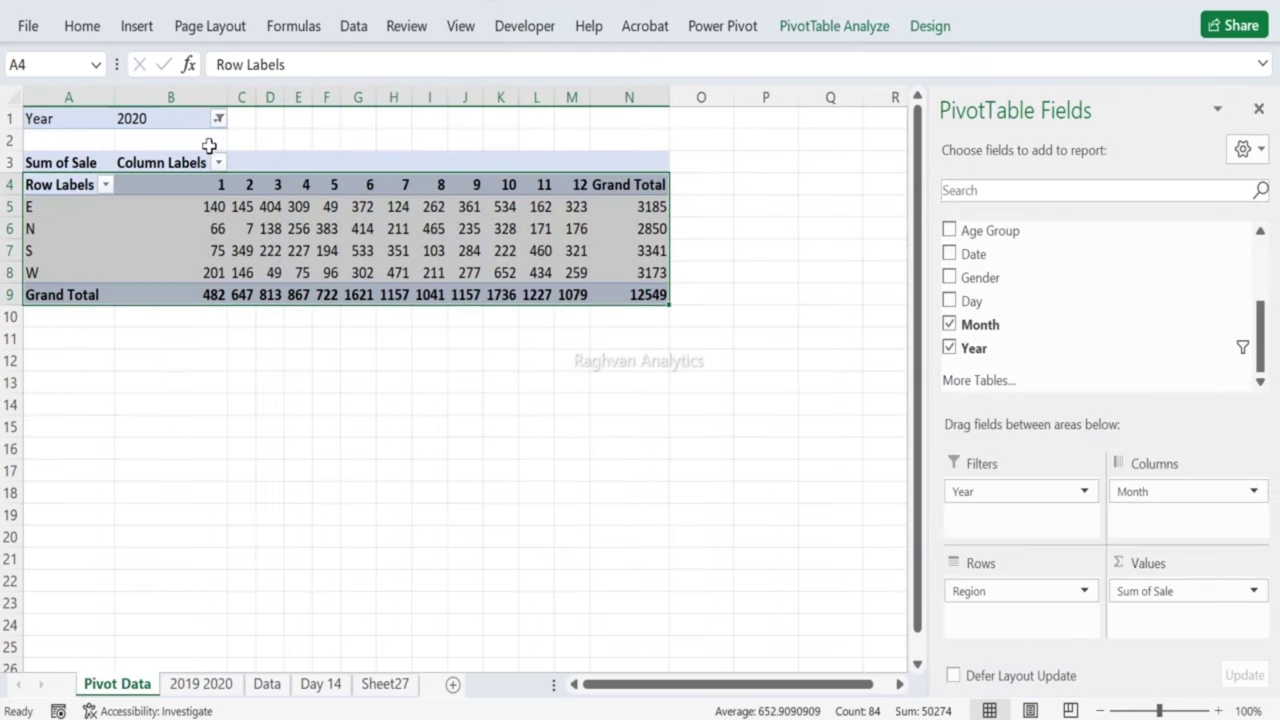
Step: Filter the pivot to 2021 and paste a copy at A15 on the 2019 2020 sheet
{"action": "left_click", "coordinate": [218, 118]}
{"action": "left_click", "coordinate": [19, 213]}
{"action": "left_click", "coordinate": [19, 234]}
{"action": "left_click", "coordinate": [104, 416]}
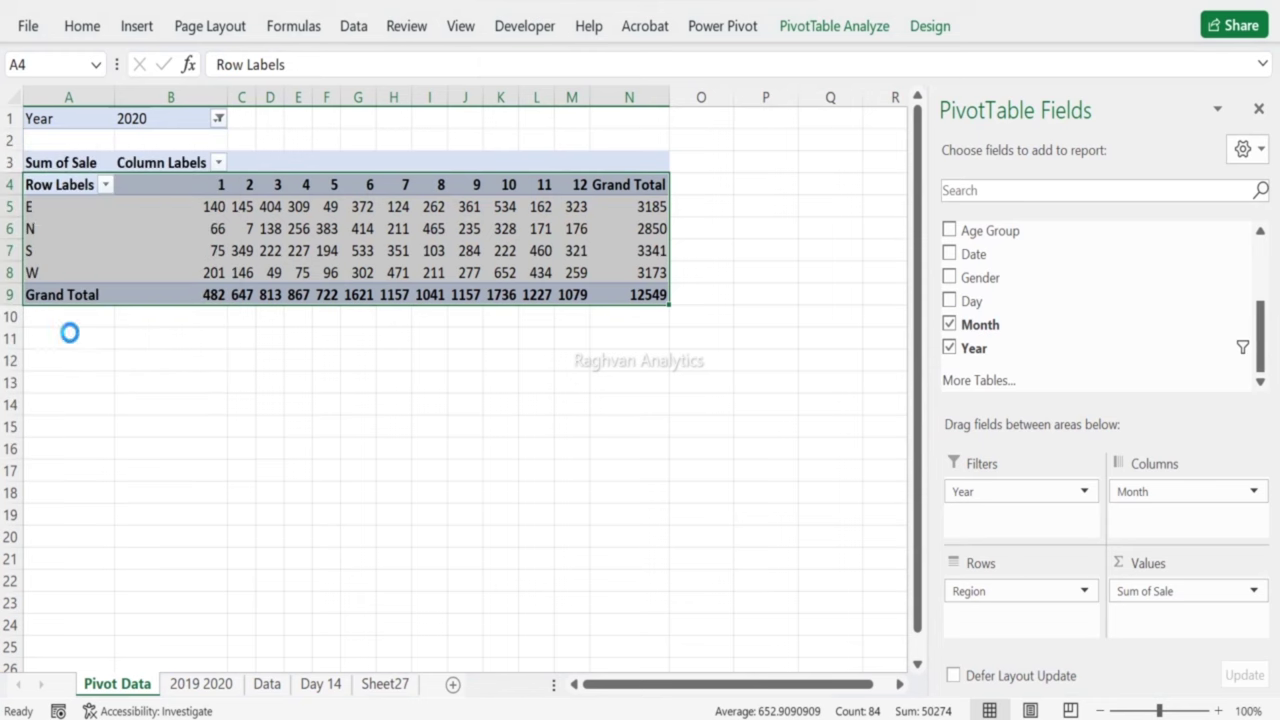
{"action": "key", "text": "ctrl+c"}
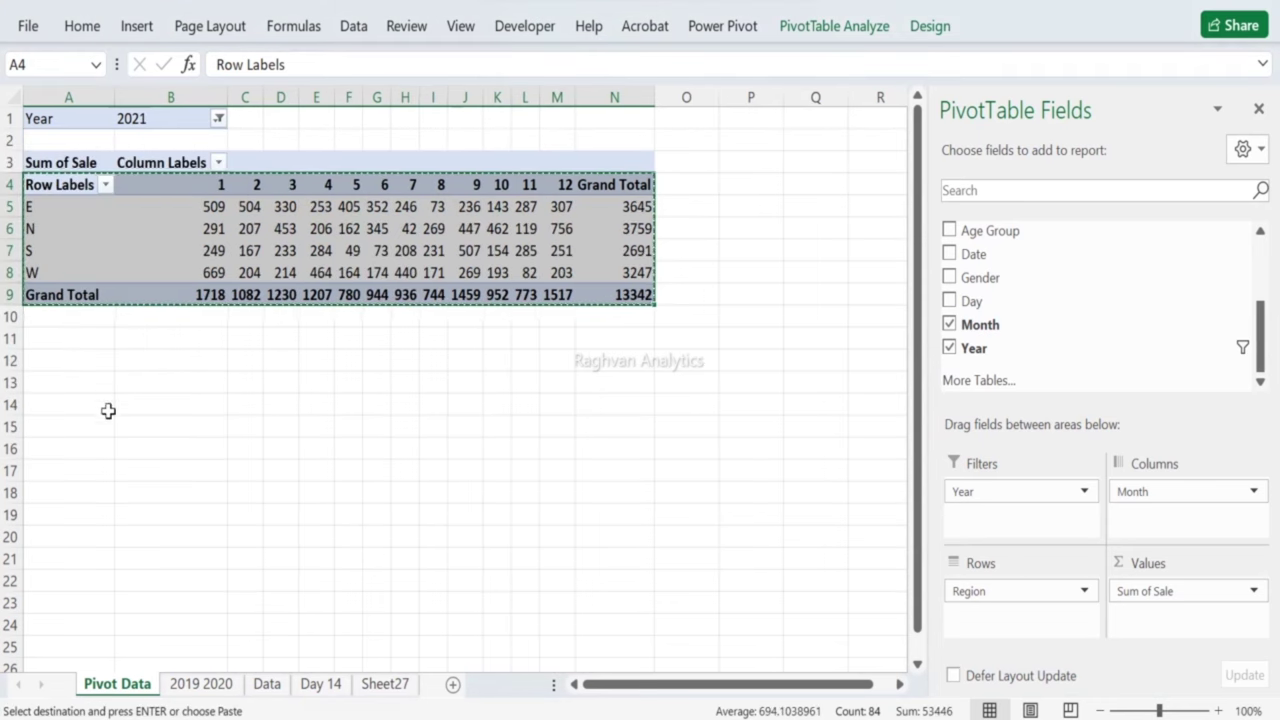
{"action": "left_click", "coordinate": [218, 690]}
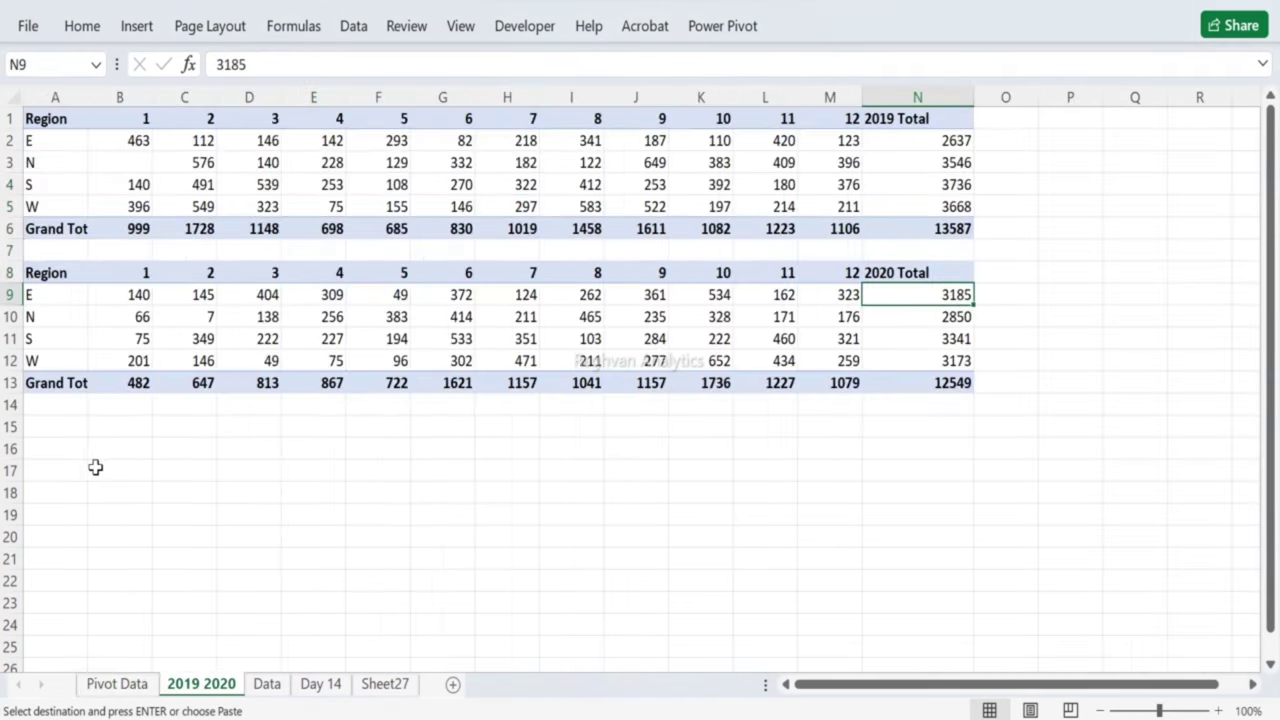
{"action": "left_click", "coordinate": [56, 434]}
{"action": "key", "text": "ctrl+v"}
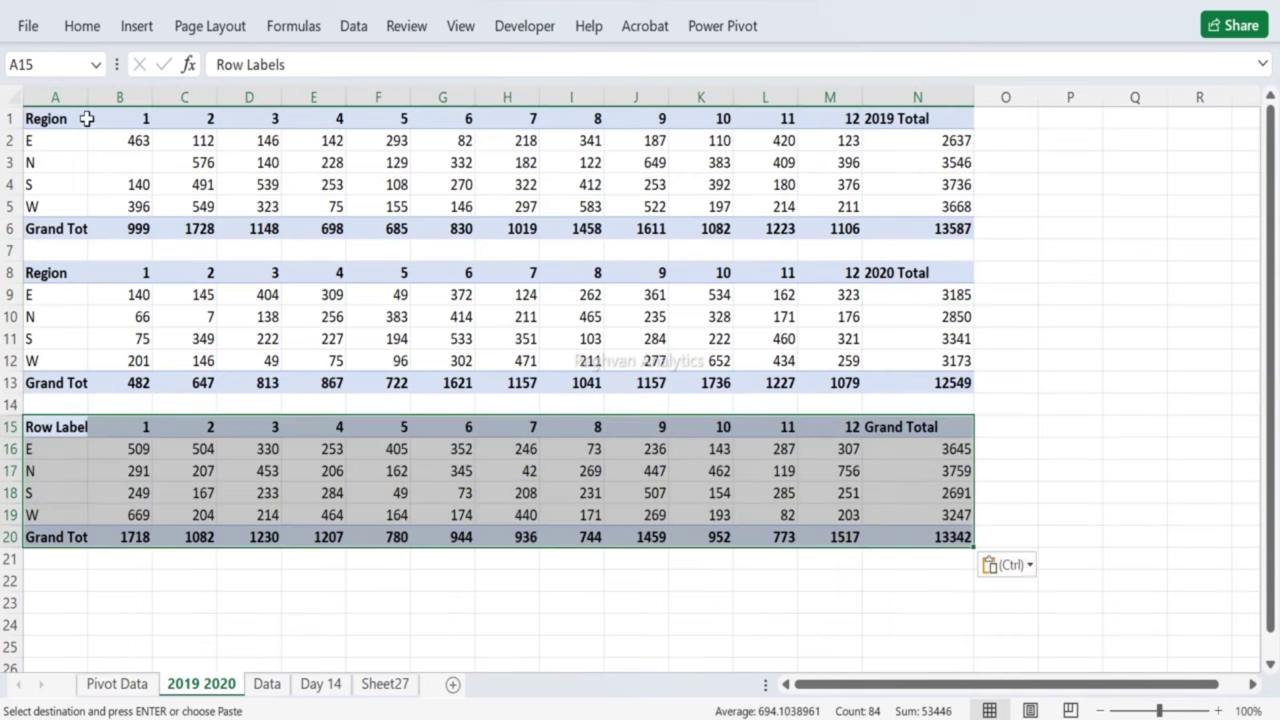
Step: Widen column A and head the 2021 block with 'Region' in A15 and '2021 Total' in N15
{"action": "left_click_drag", "start_coordinate": [88, 96], "coordinate": [124, 96]}
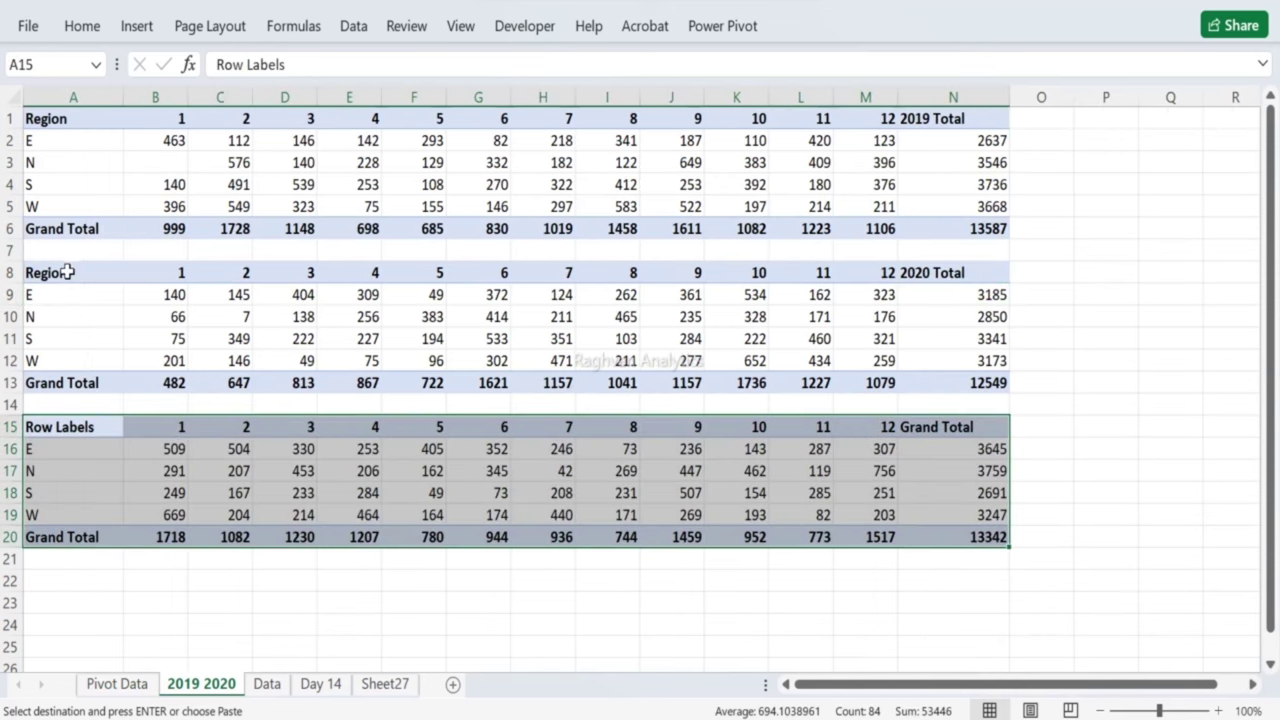
{"action": "left_click", "coordinate": [63, 271]}
{"action": "key", "text": "ctrl+c"}
{"action": "left_click", "coordinate": [58, 426]}
{"action": "key", "text": "ctrl+v"}
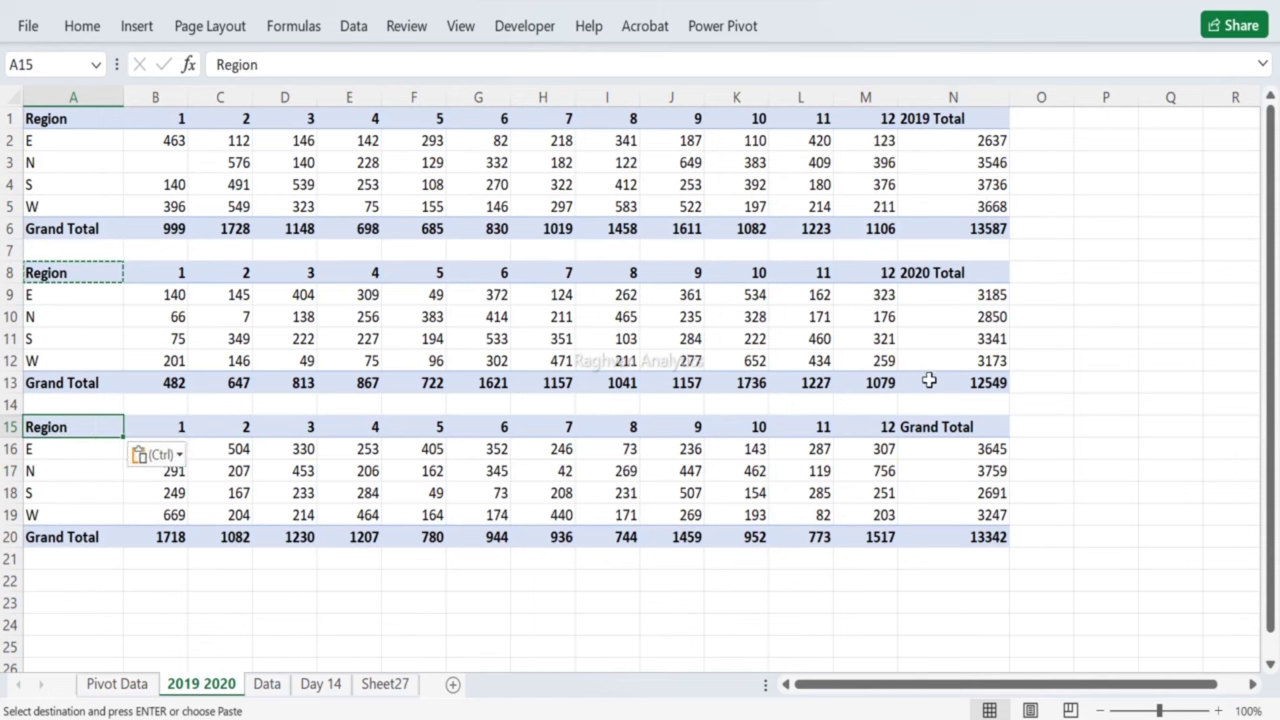
{"action": "left_click", "coordinate": [910, 272]}
{"action": "key", "text": "ctrl+c"}
{"action": "left_click", "coordinate": [917, 427]}
{"action": "key", "text": "ctrl+v"}
{"action": "double_click", "coordinate": [921, 427]}
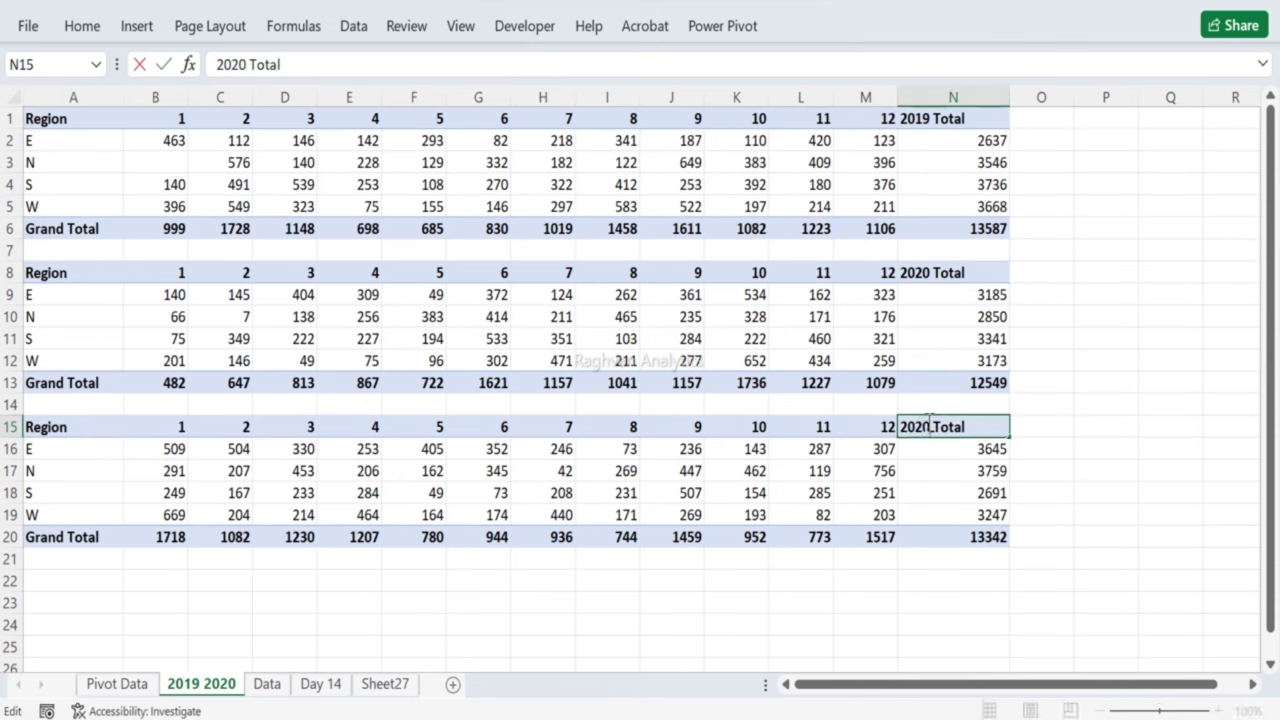
{"action": "key", "text": "BackSpace"}
{"action": "type", "text": "1"}
{"action": "key", "text": "Return"}
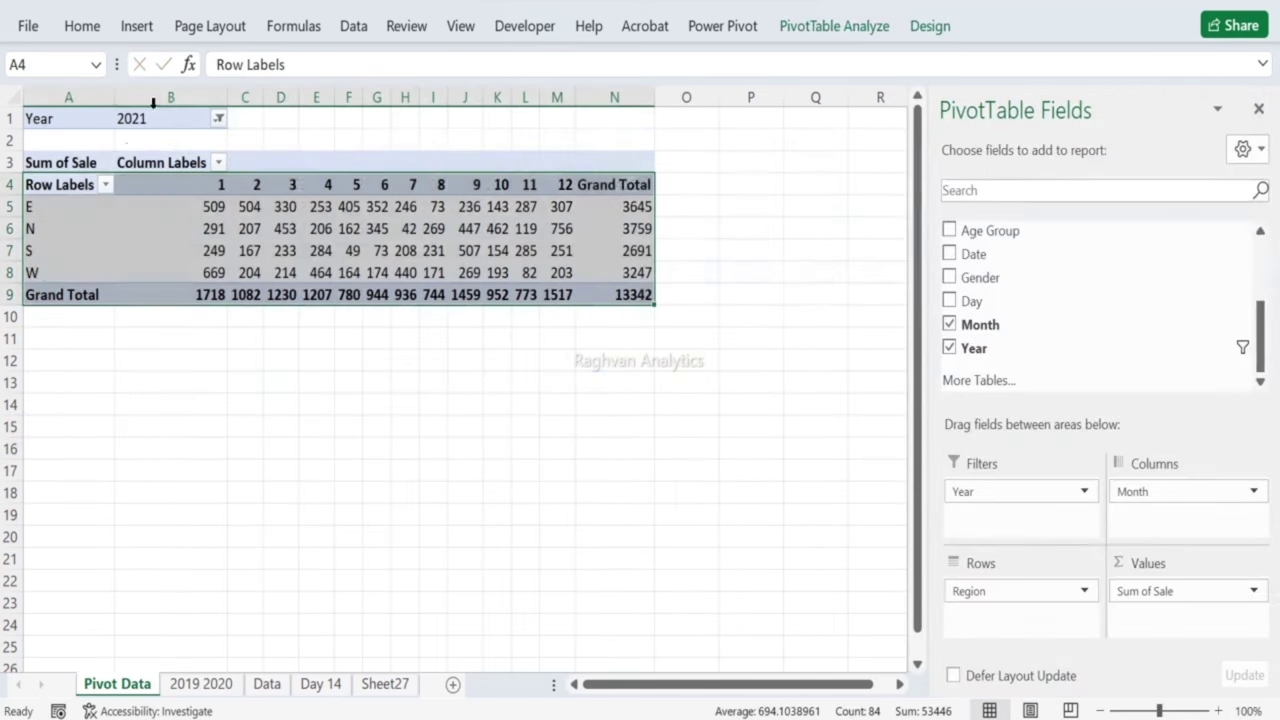
Step: Filter the pivot's Year field to show only 2022
{"action": "left_click", "coordinate": [218, 118]}
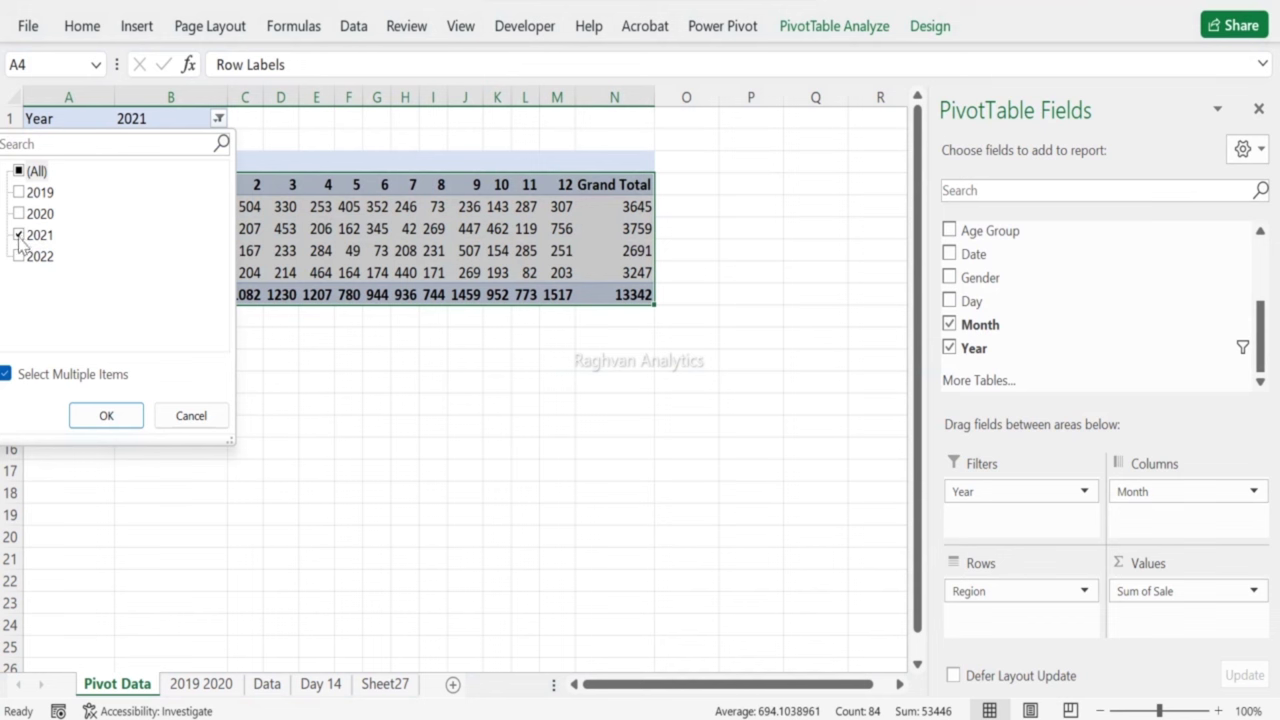
{"action": "left_click", "coordinate": [20, 240]}
{"action": "left_click", "coordinate": [20, 257]}
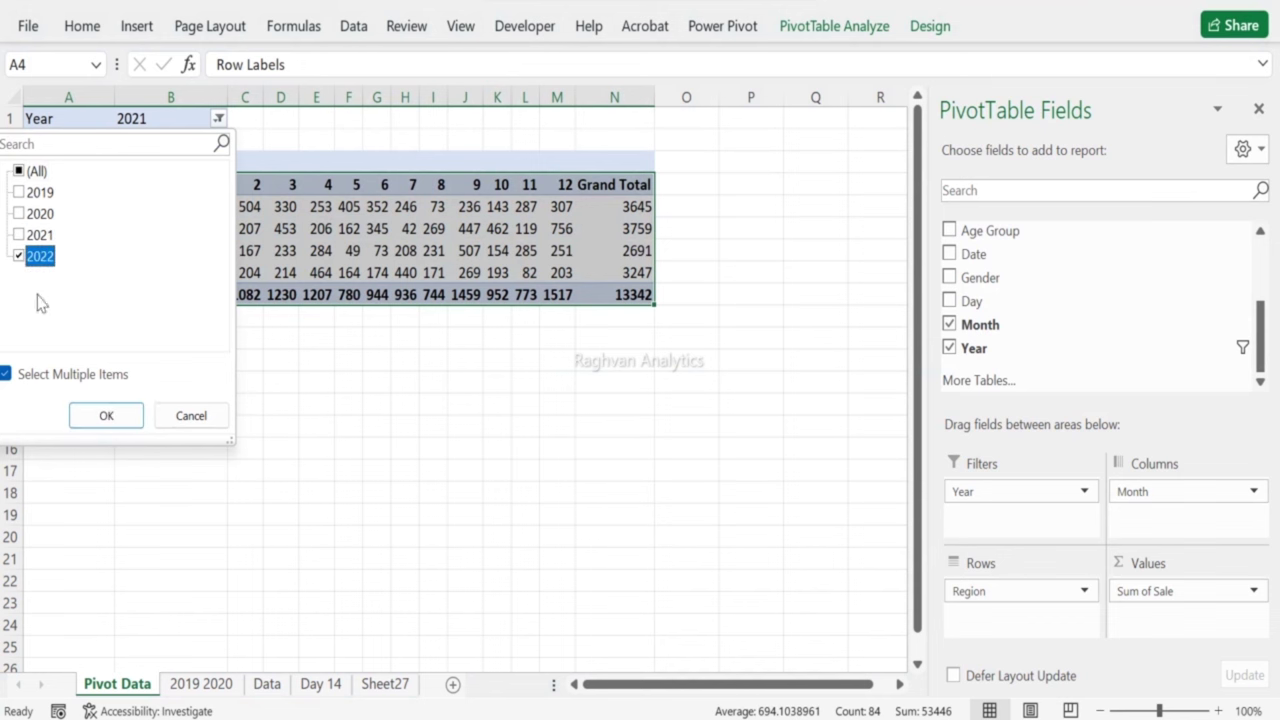
{"action": "left_click", "coordinate": [106, 416]}
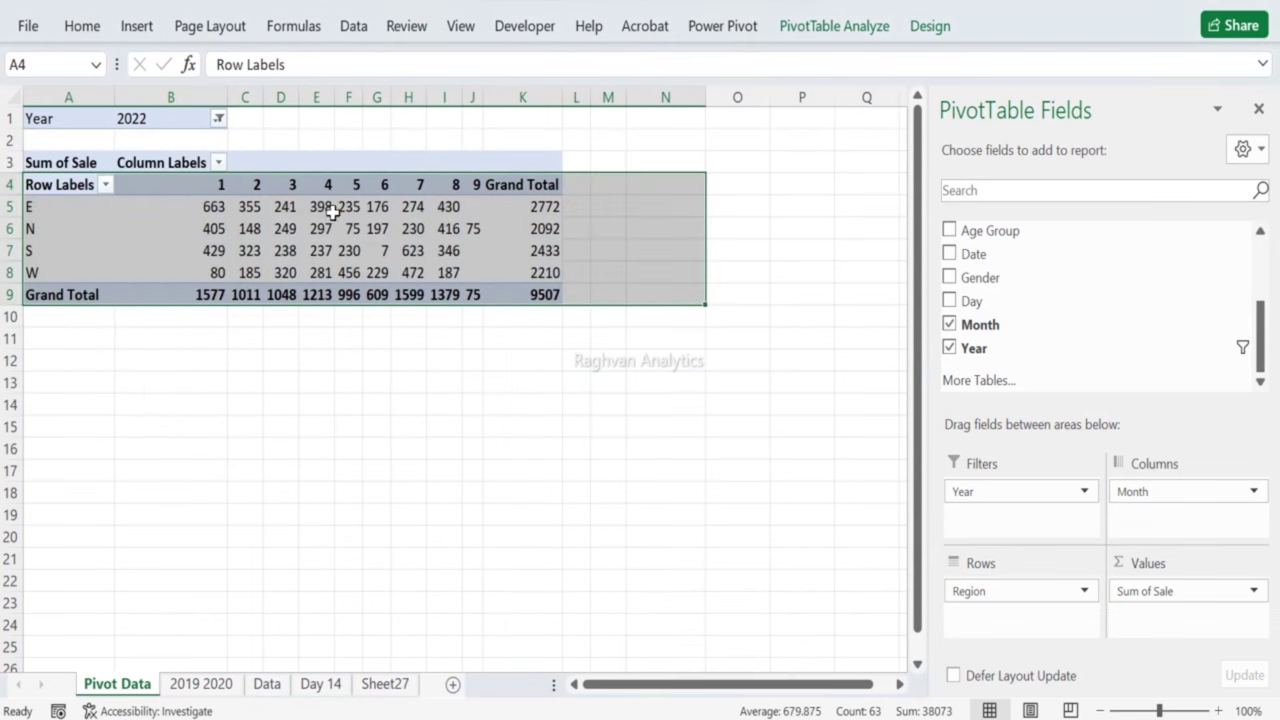
Step: Copy the 2022 pivot from Row Labels to Grand Total and paste it at A22 on 2019 2020
{"action": "key", "text": "ctrl+c"}
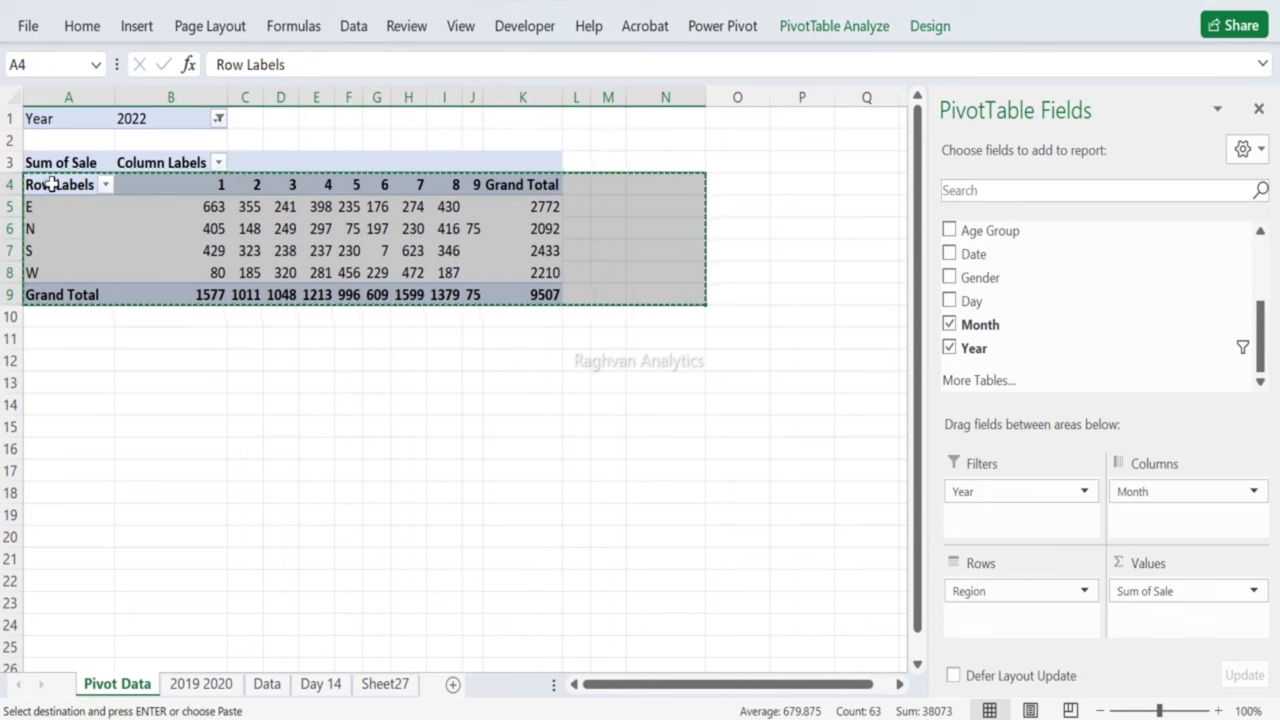
{"action": "key", "text": "Escape"}
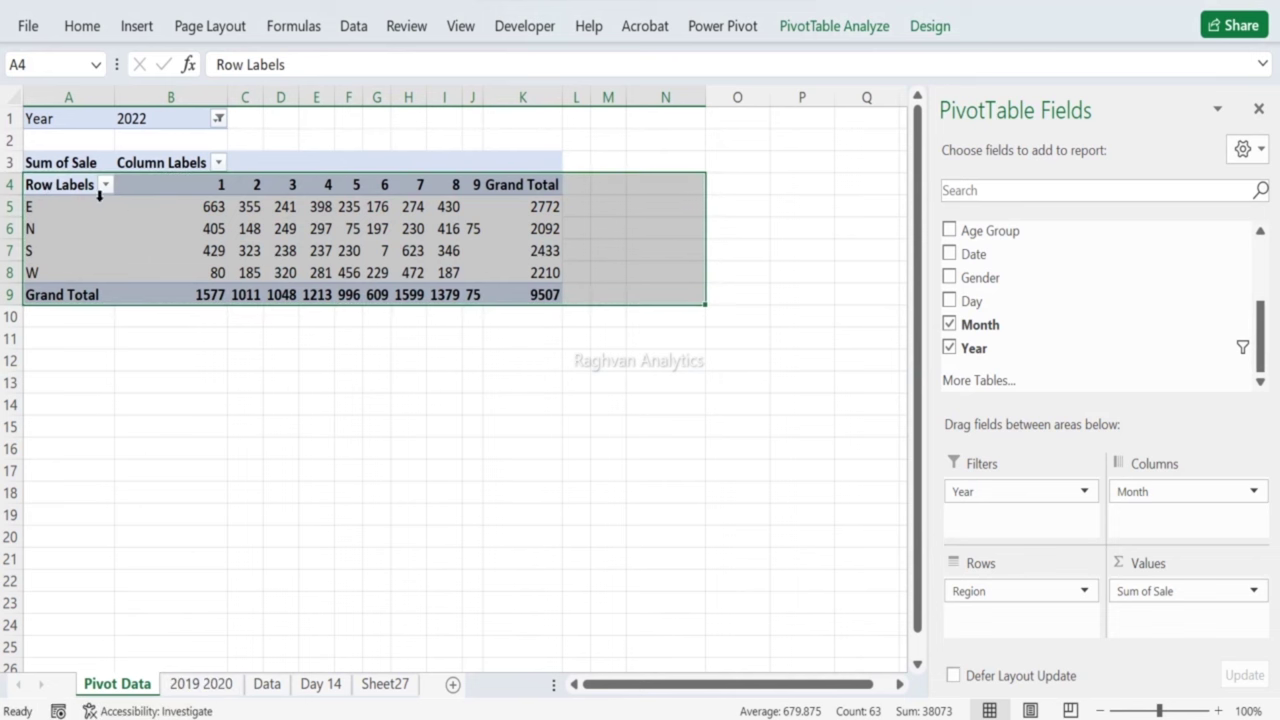
{"action": "left_click_drag", "start_coordinate": [88, 190], "coordinate": [517, 283]}
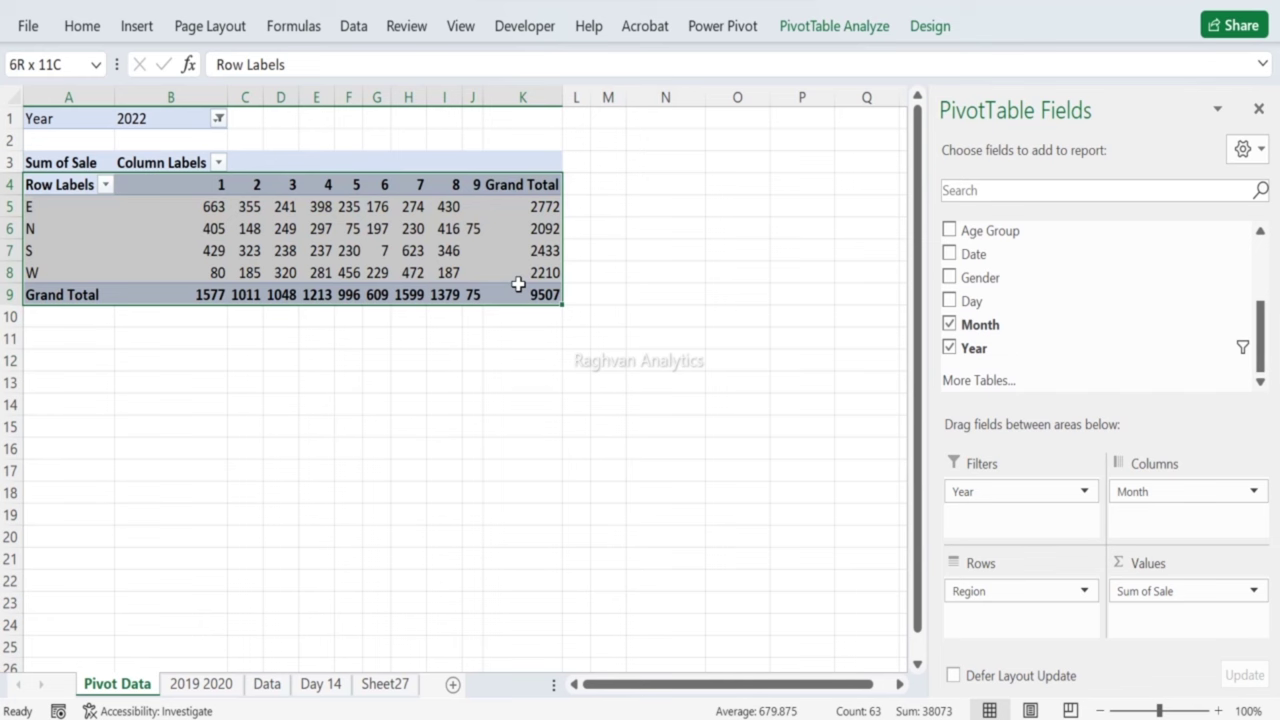
{"action": "key", "text": "ctrl+c"}
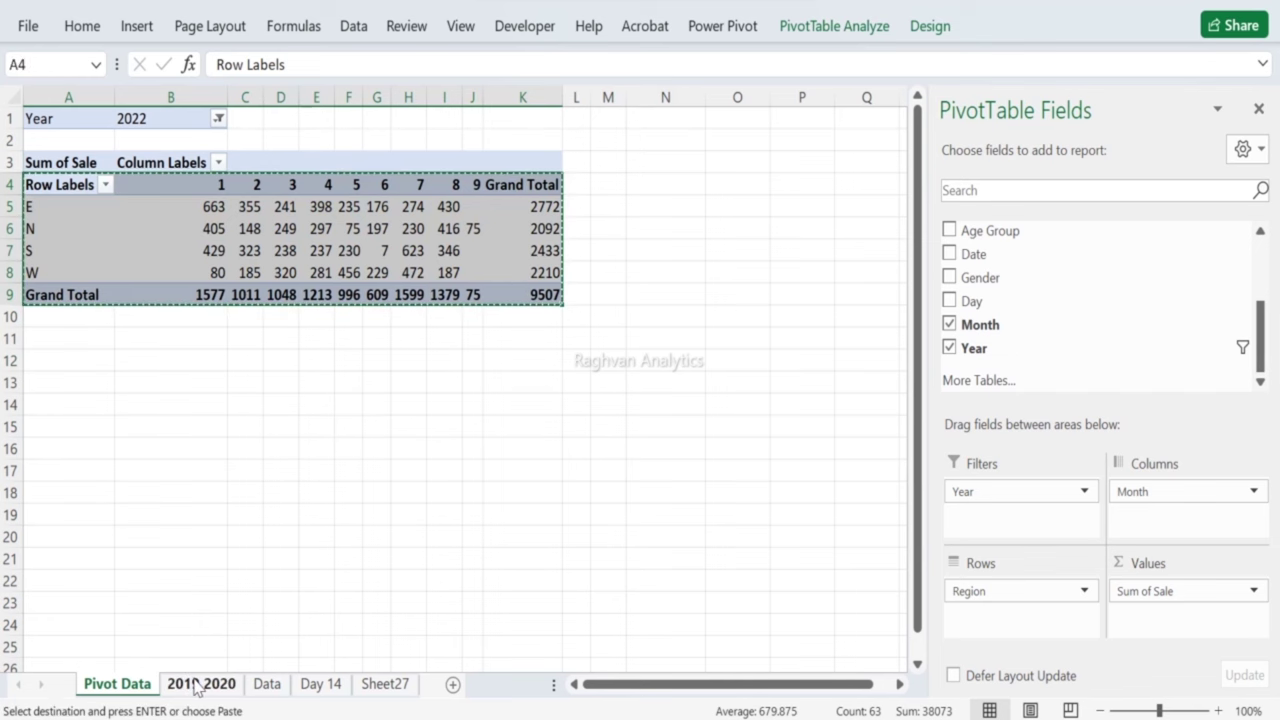
{"action": "left_click", "coordinate": [199, 686]}
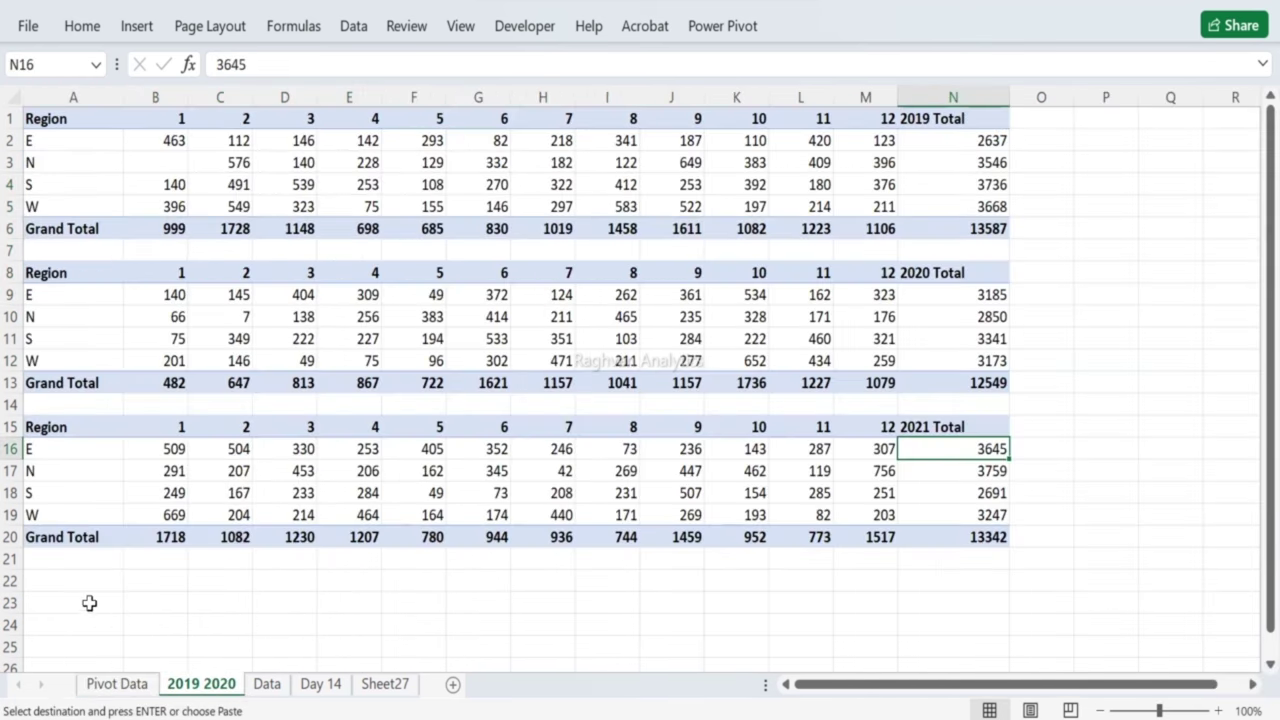
{"action": "left_click", "coordinate": [63, 578]}
{"action": "key", "text": "ctrl+v"}
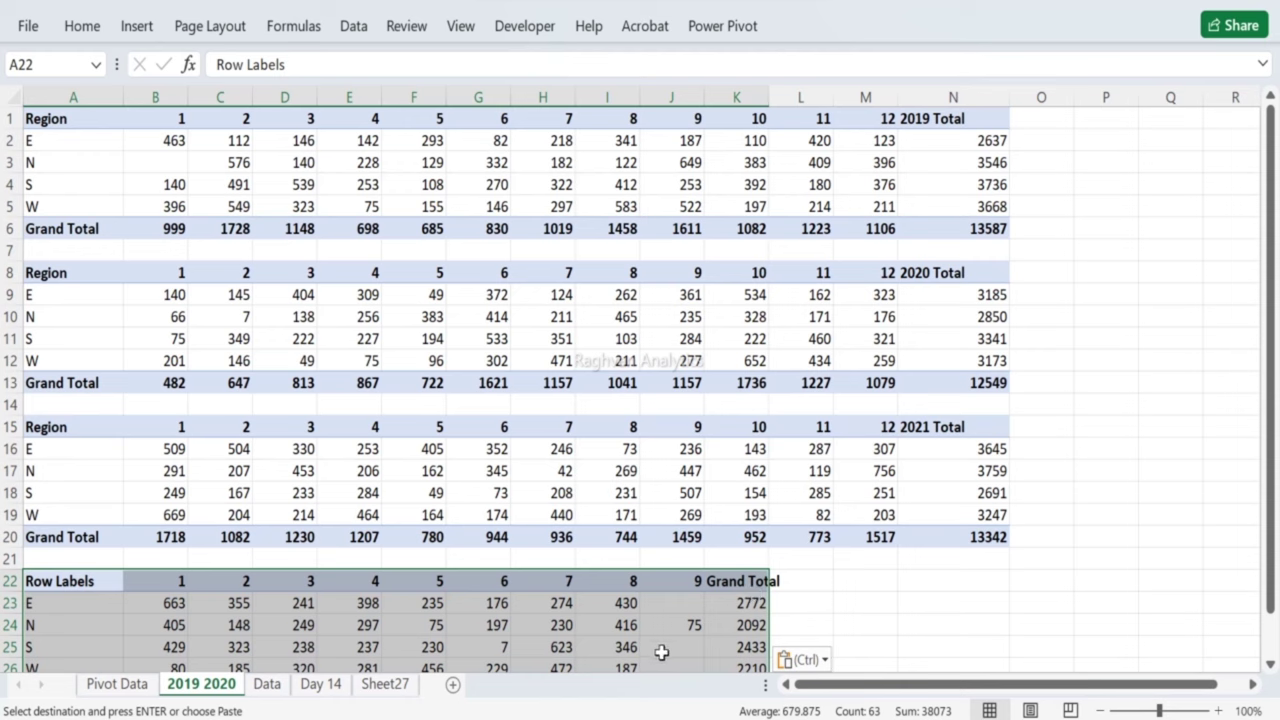
Step: Head the 2022 block with 'Region' in A22 and '2022 Total' in K22, widening column K
{"action": "scroll", "coordinate": [633, 604], "scroll_direction": "down", "scroll_amount": 2}
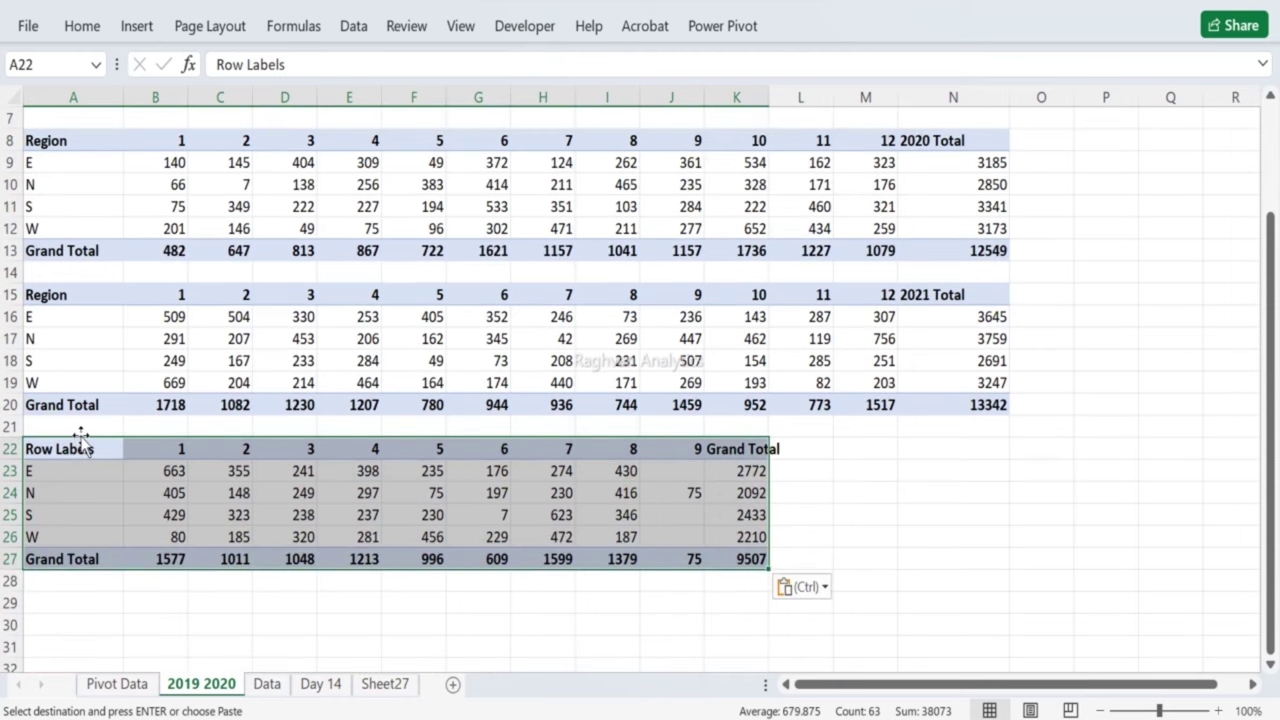
{"action": "left_click", "coordinate": [90, 449]}
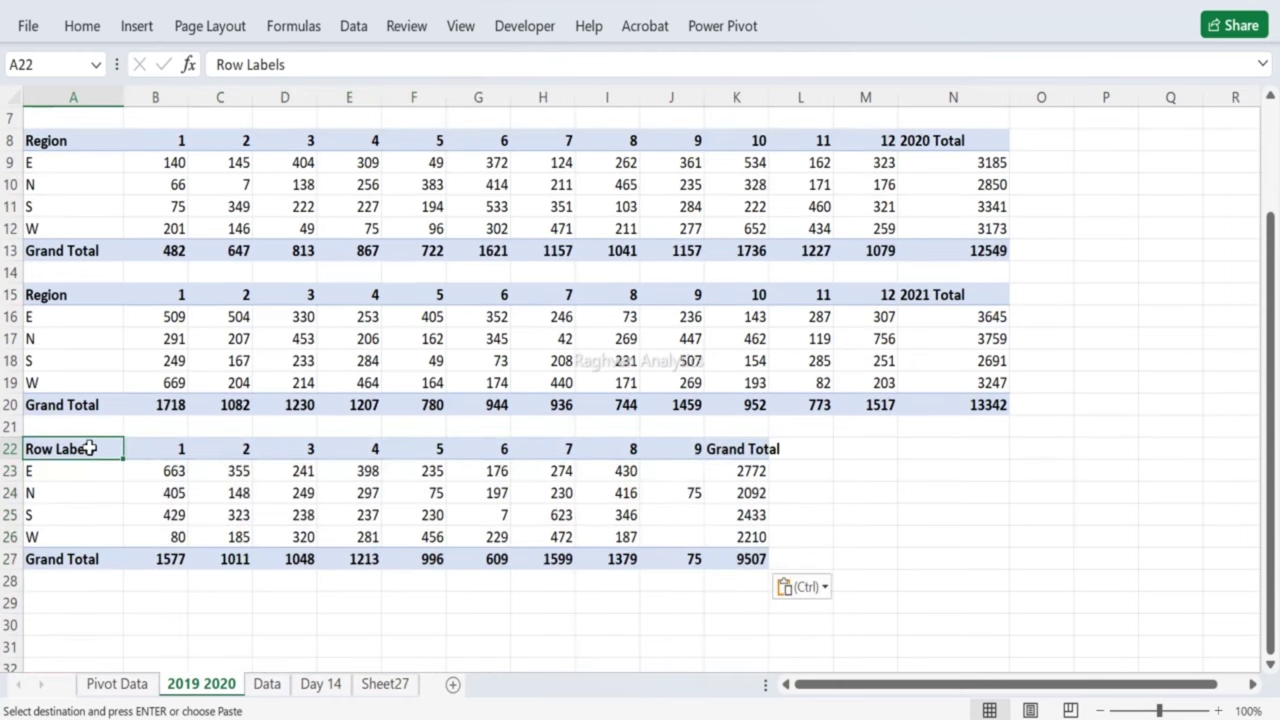
{"action": "type", "text": "Re"}
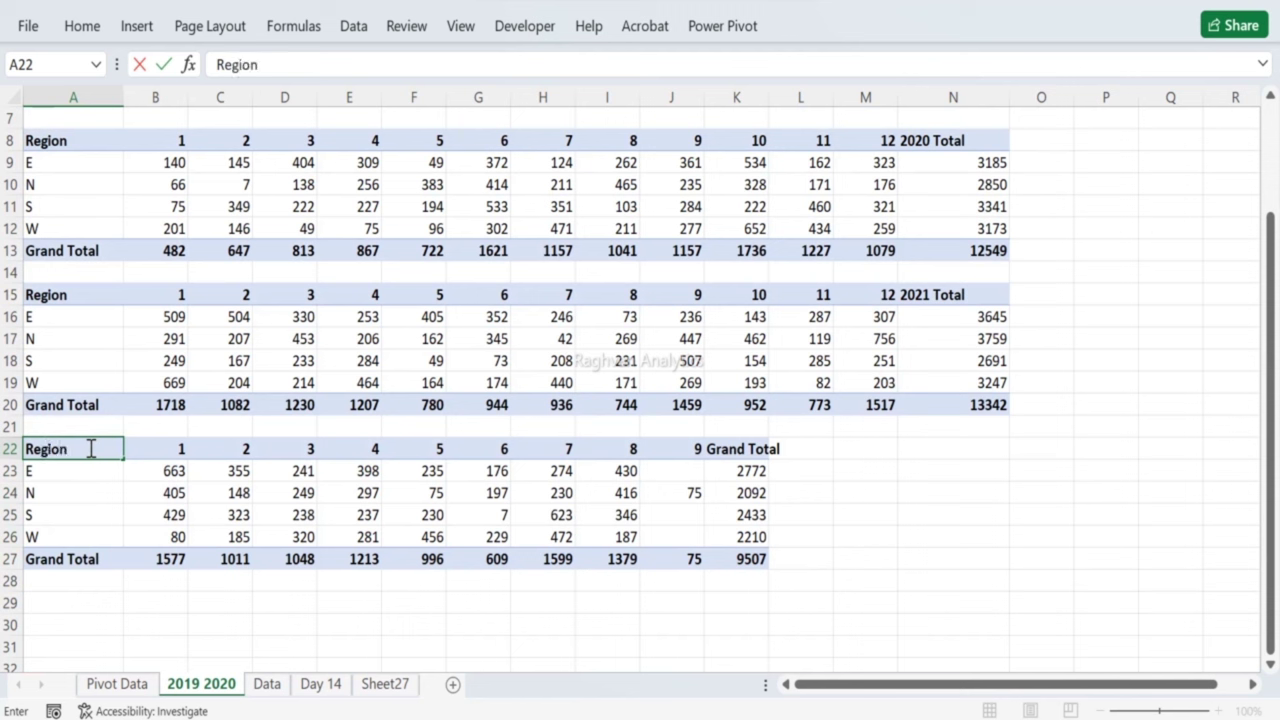
{"action": "type", "text": "gion"}
{"action": "key", "text": "Return"}
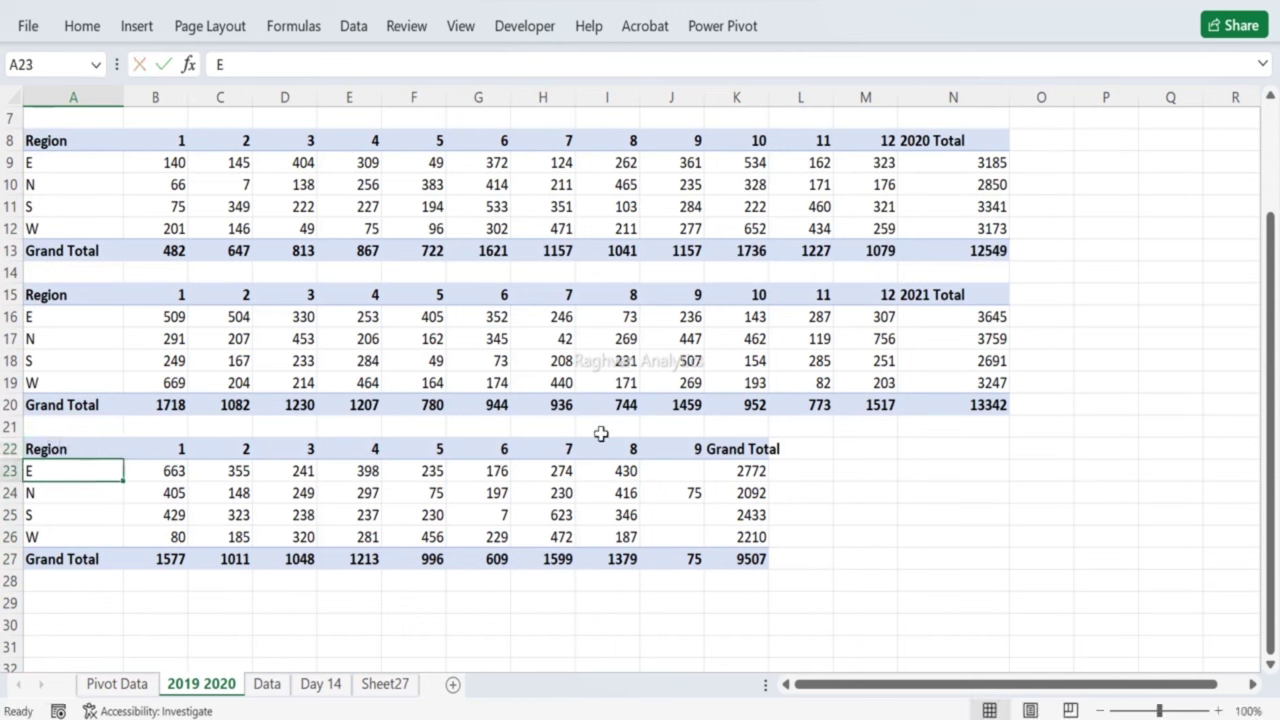
{"action": "left_click", "coordinate": [712, 449]}
{"action": "type", "text": "2022"}
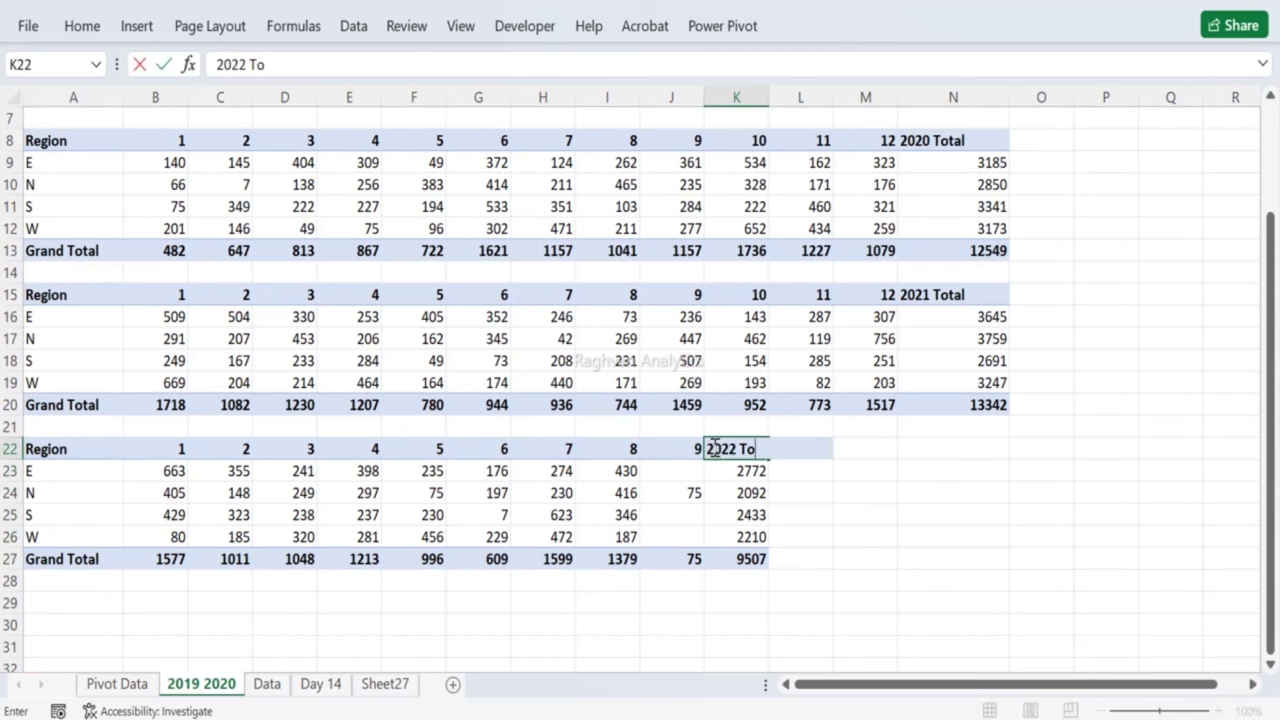
{"action": "key", "text": "Return"}
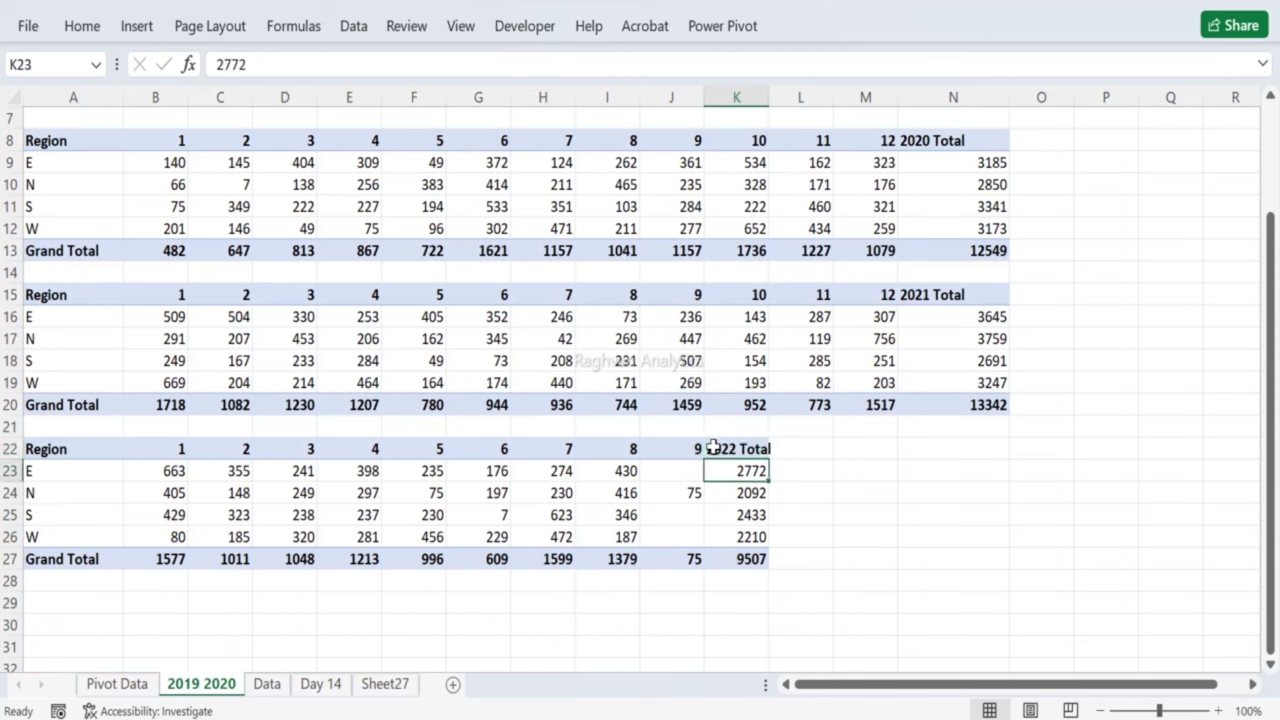
{"action": "scroll", "coordinate": [765, 297], "scroll_direction": "up", "scroll_amount": 2}
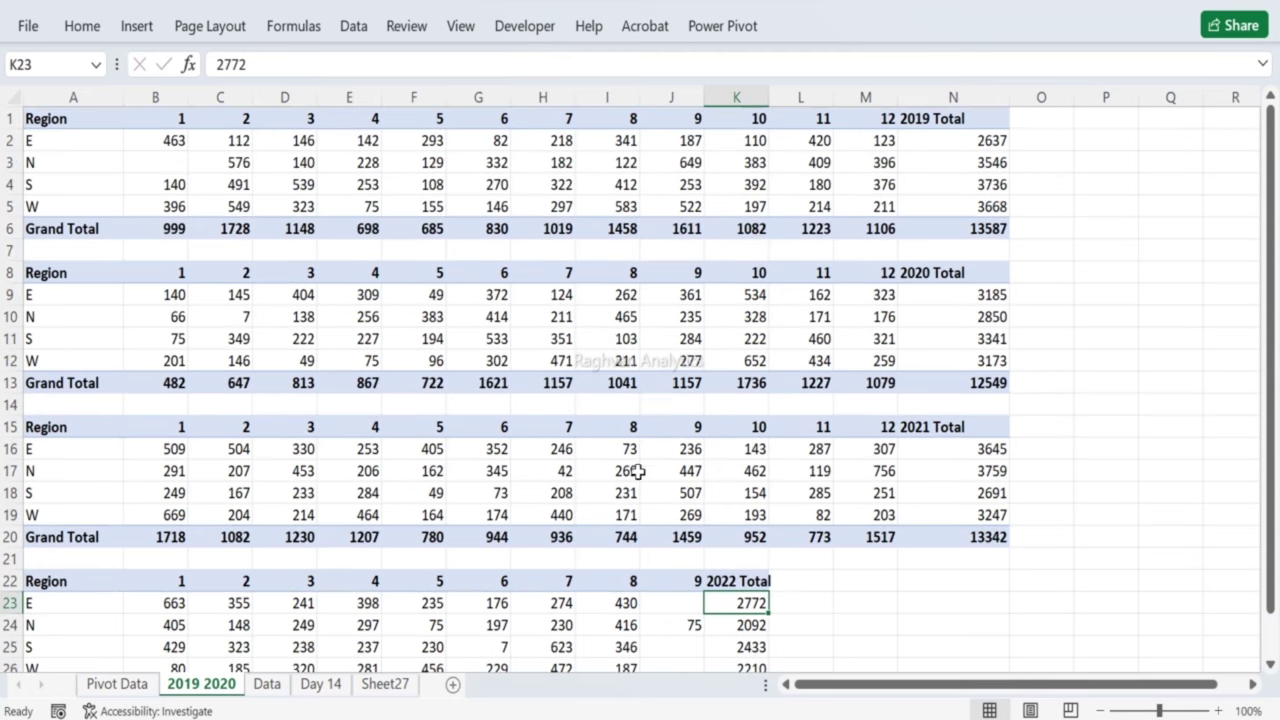
{"action": "scroll", "coordinate": [636, 456], "scroll_direction": "down", "scroll_amount": 2}
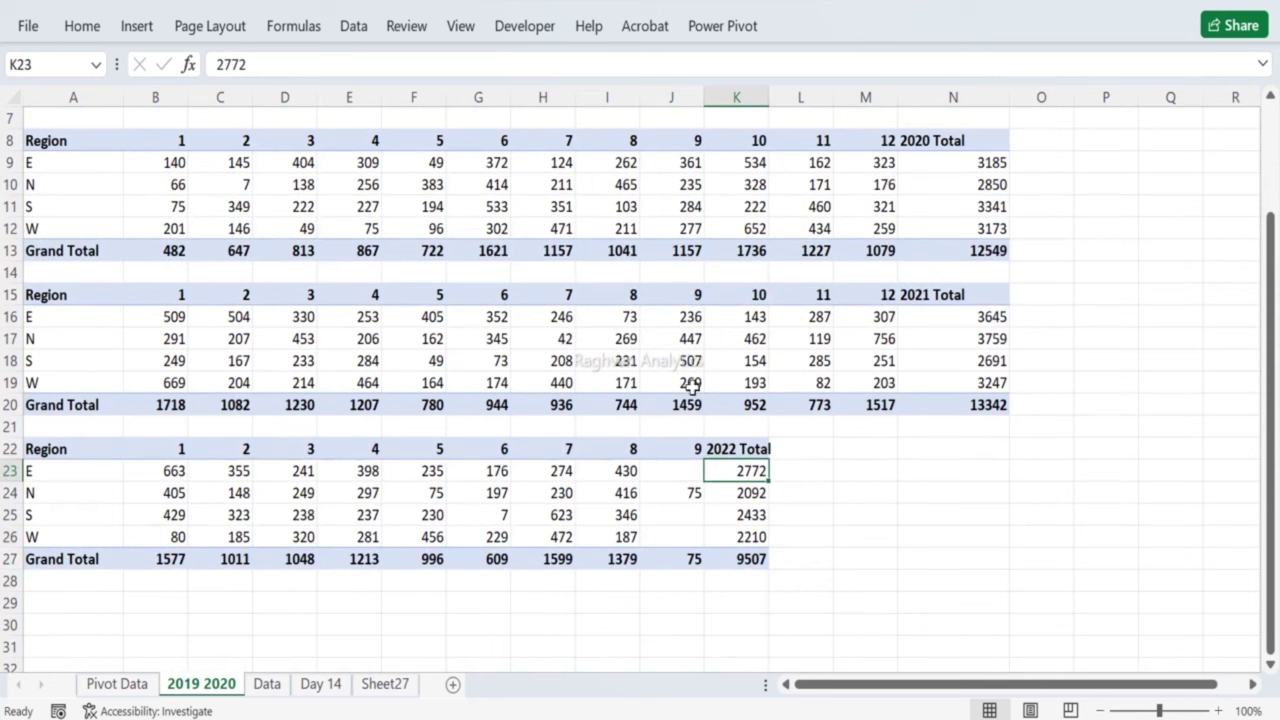
{"action": "left_click_drag", "start_coordinate": [767, 99], "coordinate": [786, 97]}
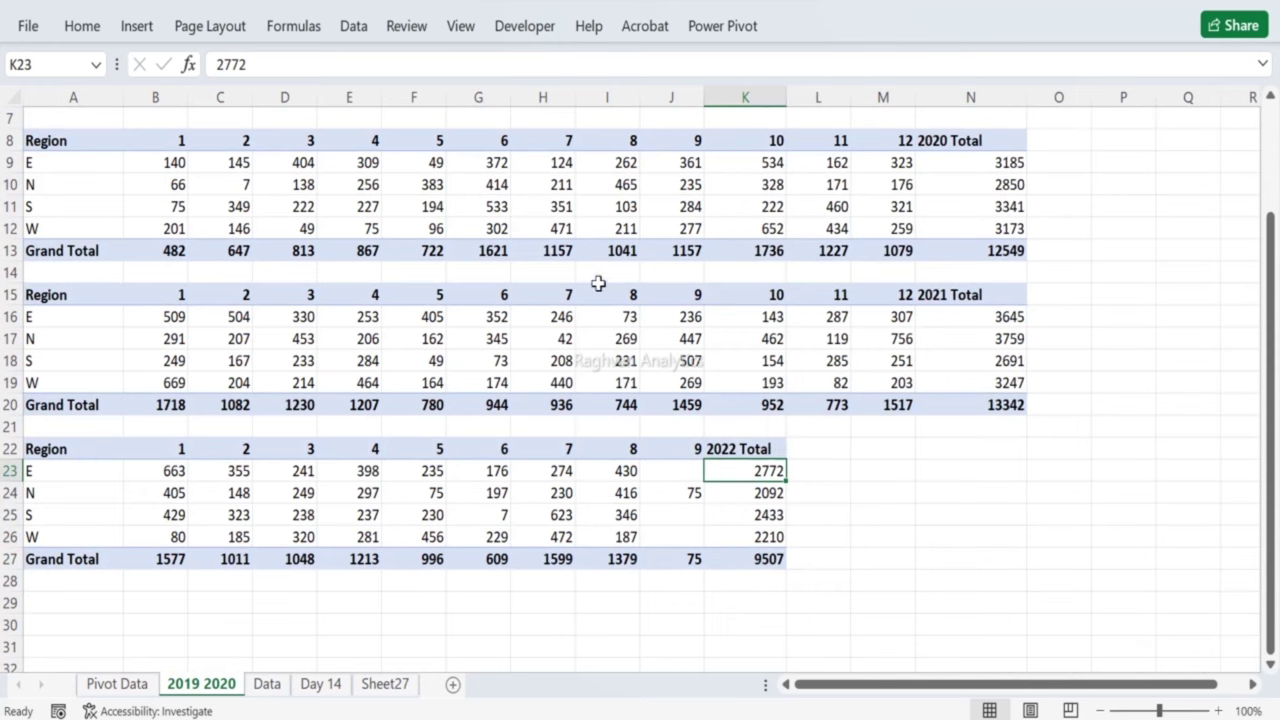
{"action": "scroll", "coordinate": [540, 290], "scroll_direction": "up", "scroll_amount": 2}
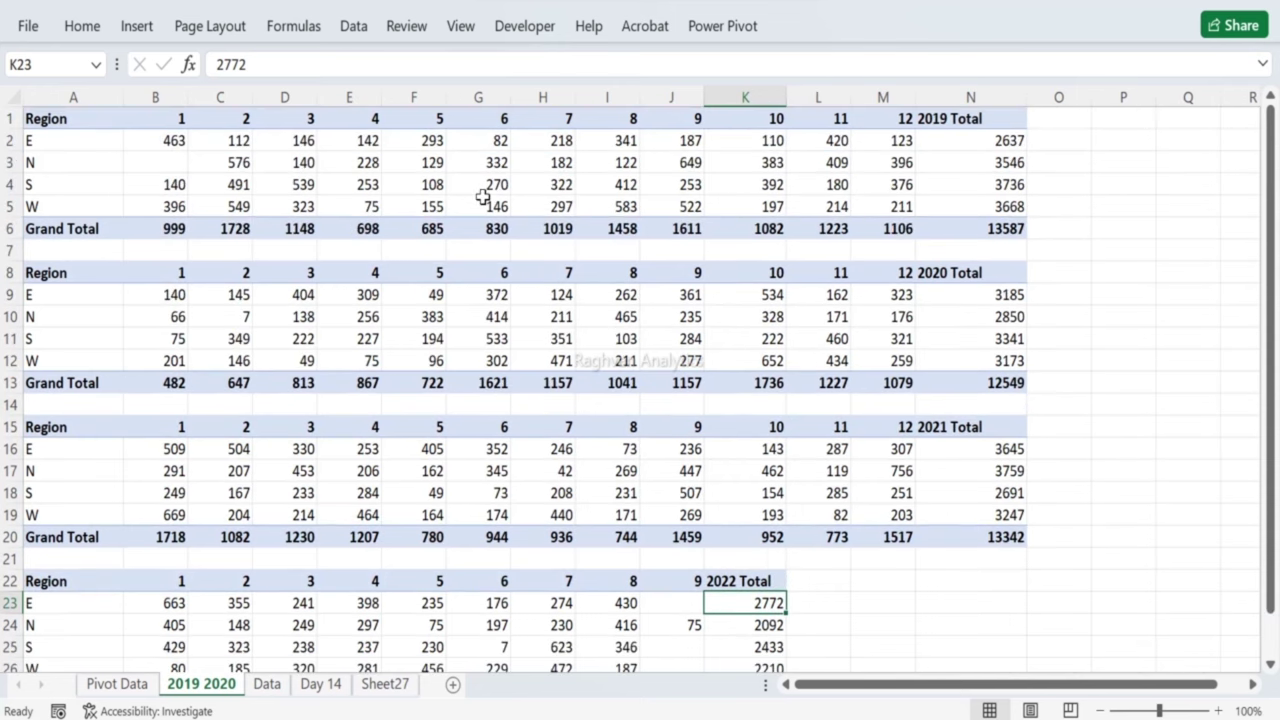
{"action": "left_click", "coordinate": [118, 684]}
Step: Replace Region with Emp ID in the 2022 pivot's rows and copy the table A4:K15
{"action": "left_click", "coordinate": [177, 256]}
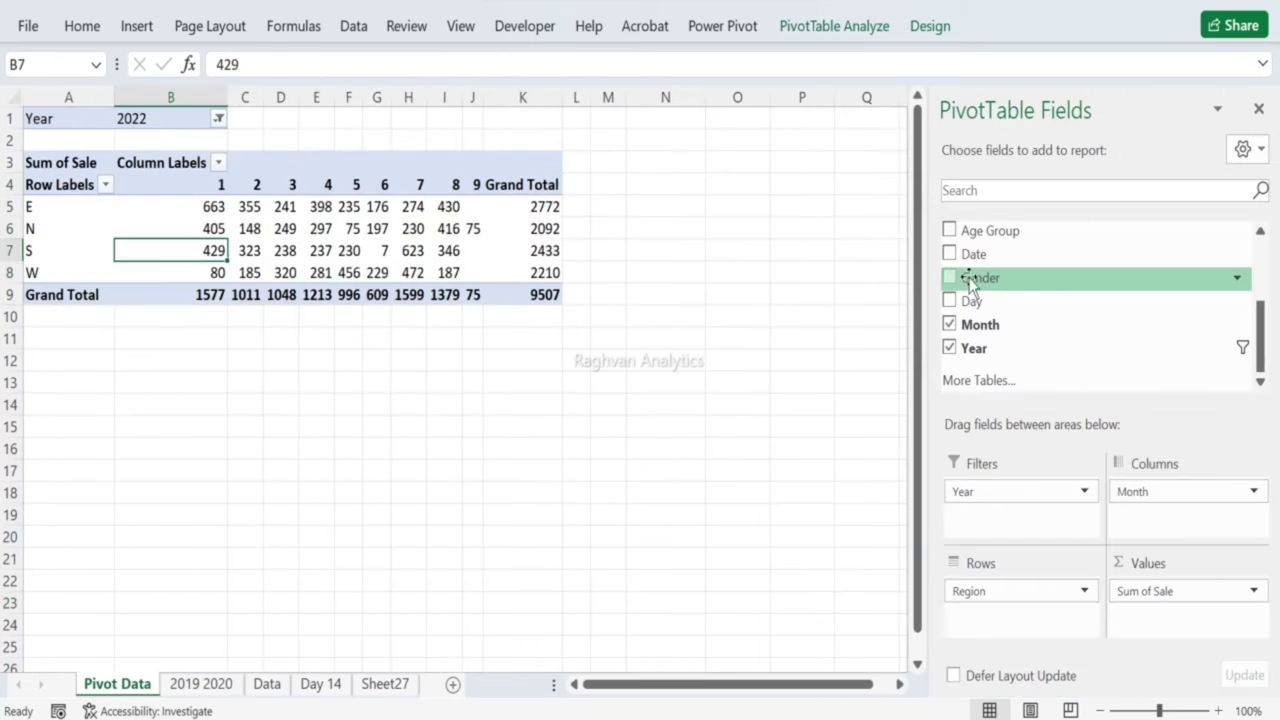
{"action": "scroll", "coordinate": [1020, 310], "scroll_direction": "up", "scroll_amount": 2}
{"action": "scroll", "coordinate": [1021, 312], "scroll_direction": "up", "scroll_amount": 1}
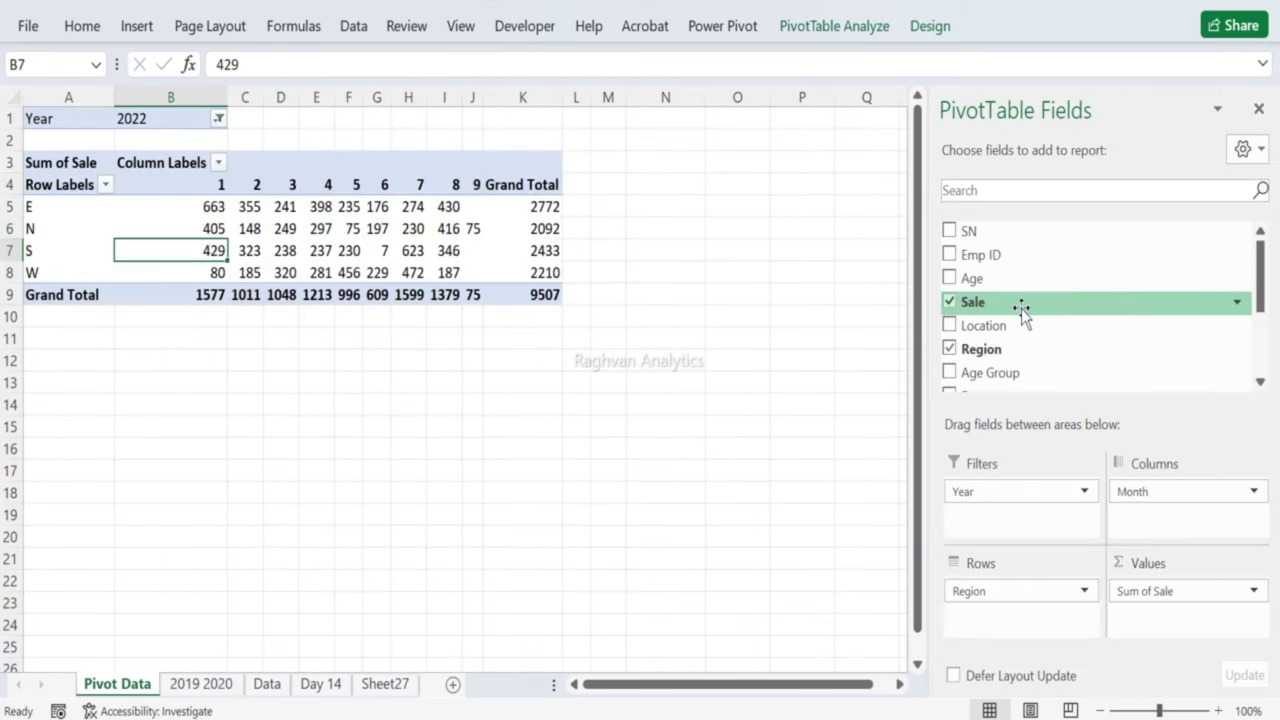
{"action": "scroll", "coordinate": [1019, 314], "scroll_direction": "down", "scroll_amount": 3}
{"action": "left_click_drag", "start_coordinate": [966, 592], "coordinate": [1057, 312]}
{"action": "left_click_drag", "start_coordinate": [1258, 313], "coordinate": [1258, 262]}
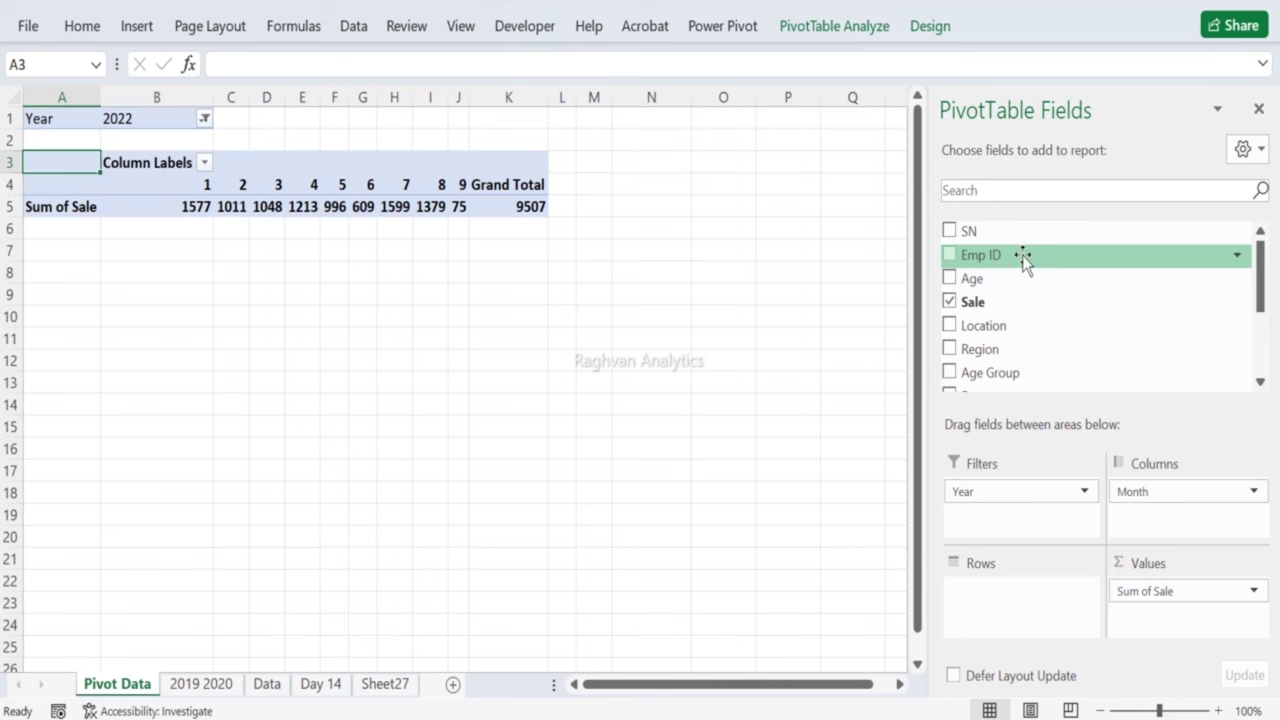
{"action": "scroll", "coordinate": [1026, 278], "scroll_direction": "down", "scroll_amount": 3}
{"action": "scroll", "coordinate": [1026, 280], "scroll_direction": "up", "scroll_amount": 3}
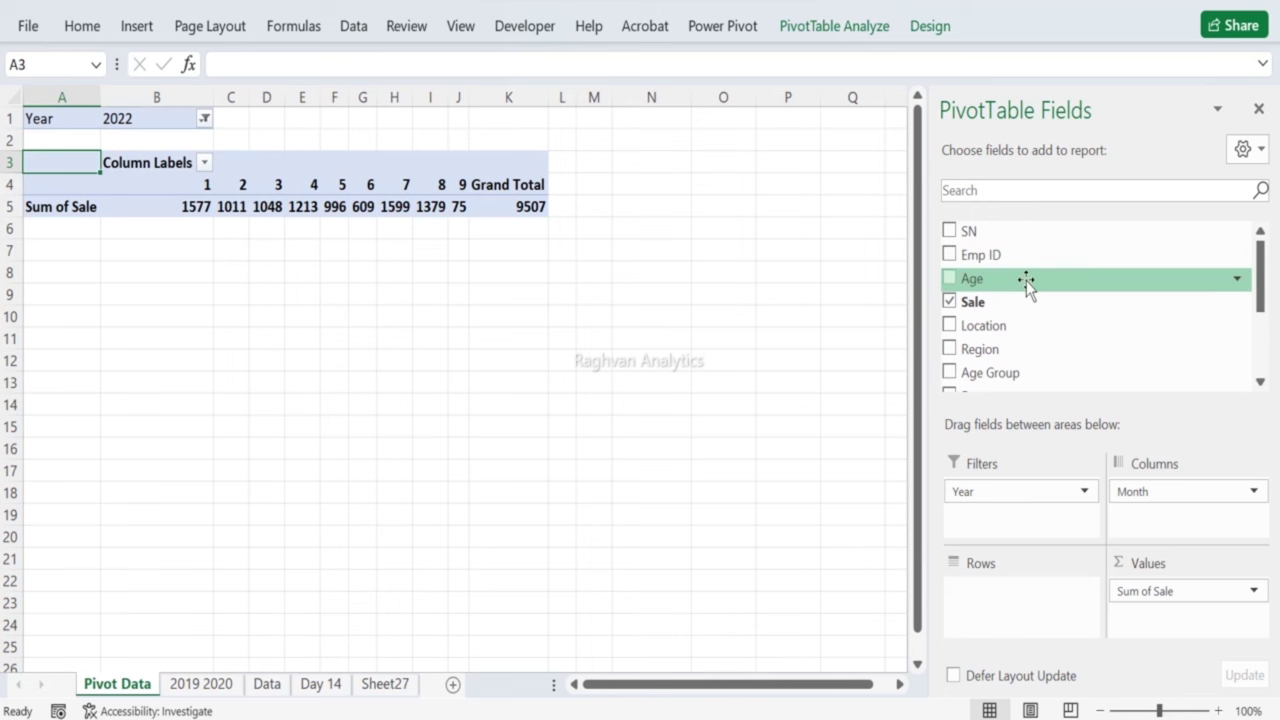
{"action": "left_click_drag", "start_coordinate": [1032, 262], "coordinate": [1000, 592]}
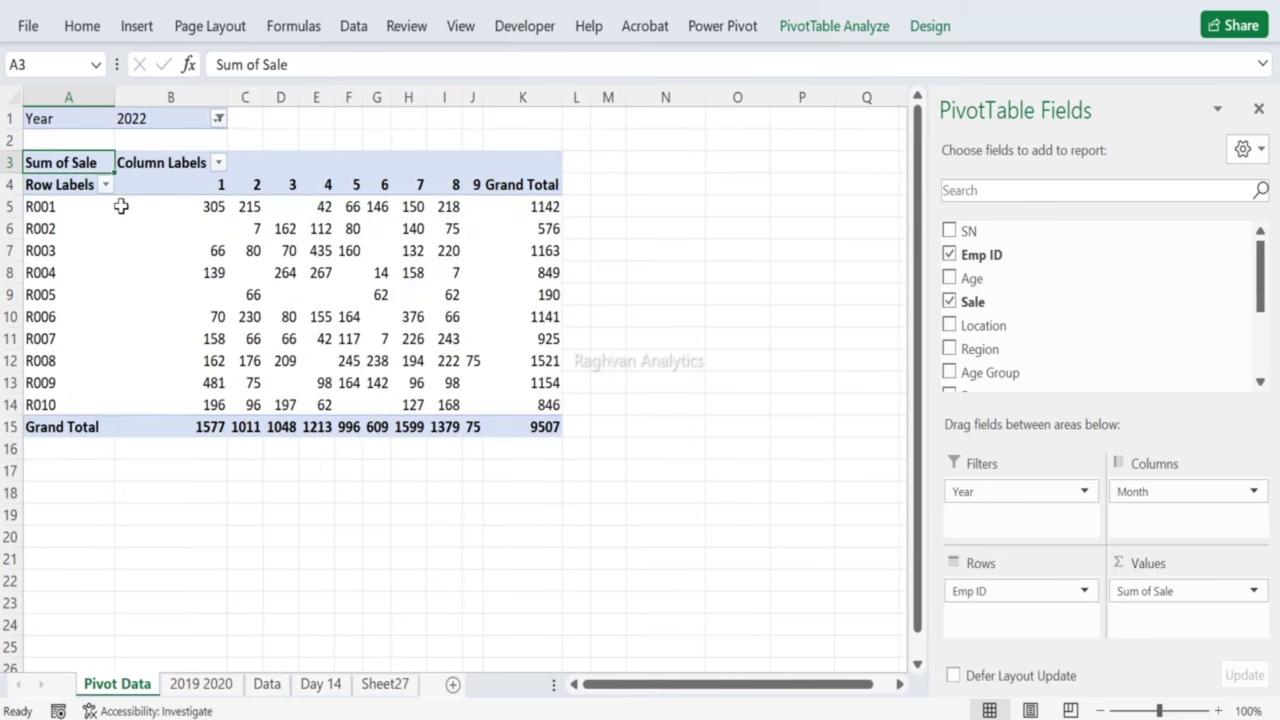
{"action": "left_click_drag", "start_coordinate": [72, 192], "coordinate": [539, 427]}
{"action": "key", "text": "ctrl+c"}
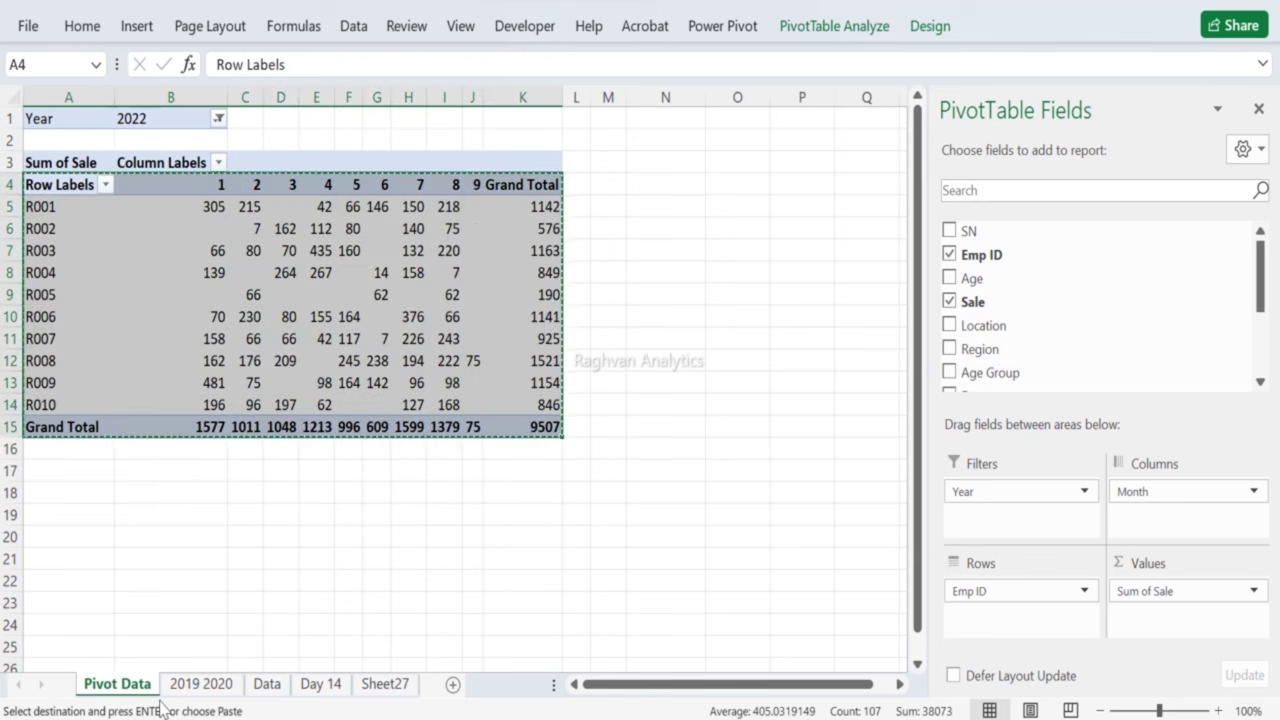
Step: Paste the employee-wise pivot at A30 on the 2019 2020 sheet, headed 'Emlpoyee Wise'
{"action": "left_click", "coordinate": [186, 684]}
{"action": "scroll", "coordinate": [77, 580], "scroll_direction": "down", "scroll_amount": 4}
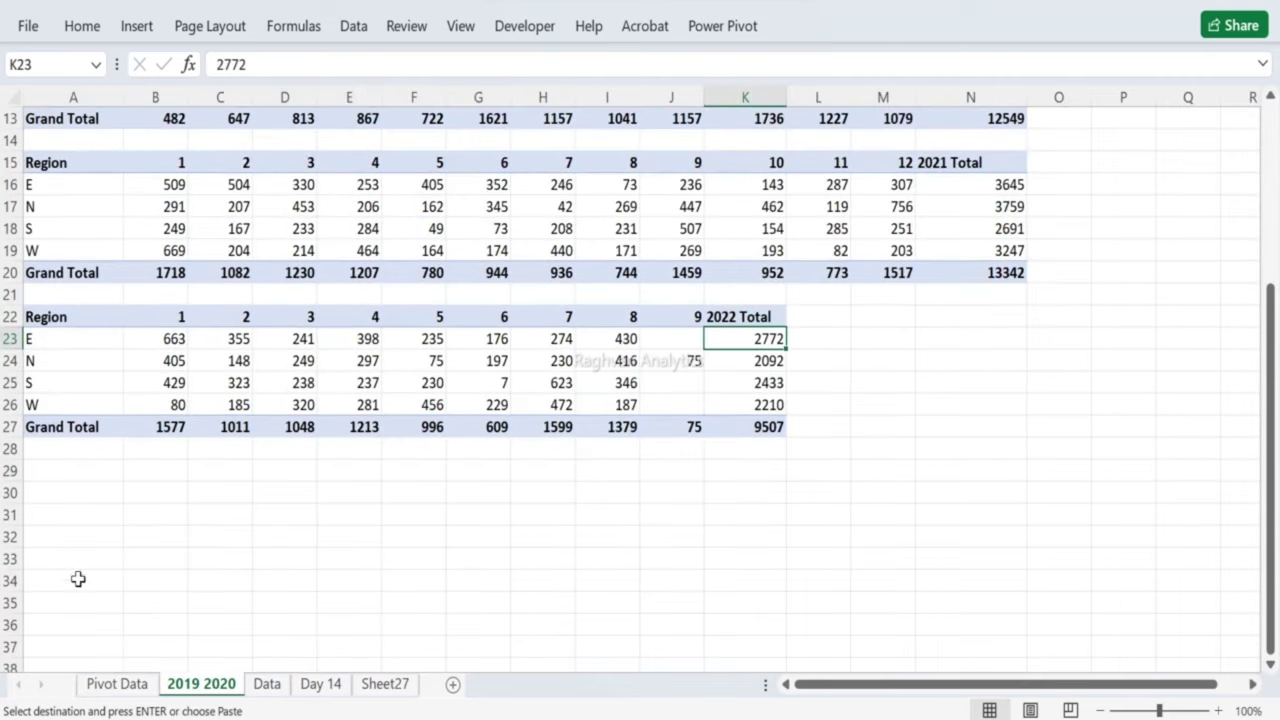
{"action": "left_click", "coordinate": [49, 492]}
{"action": "key", "text": "ctrl+v"}
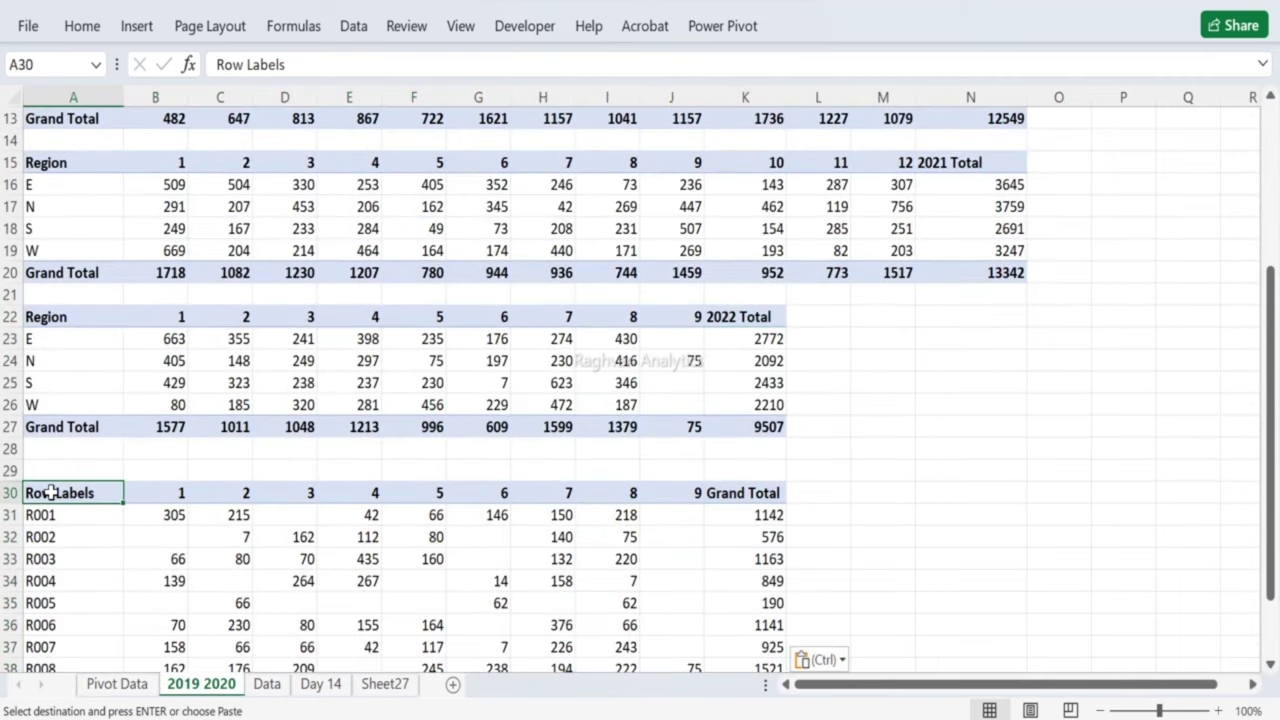
{"action": "type", "text": "Eml"}
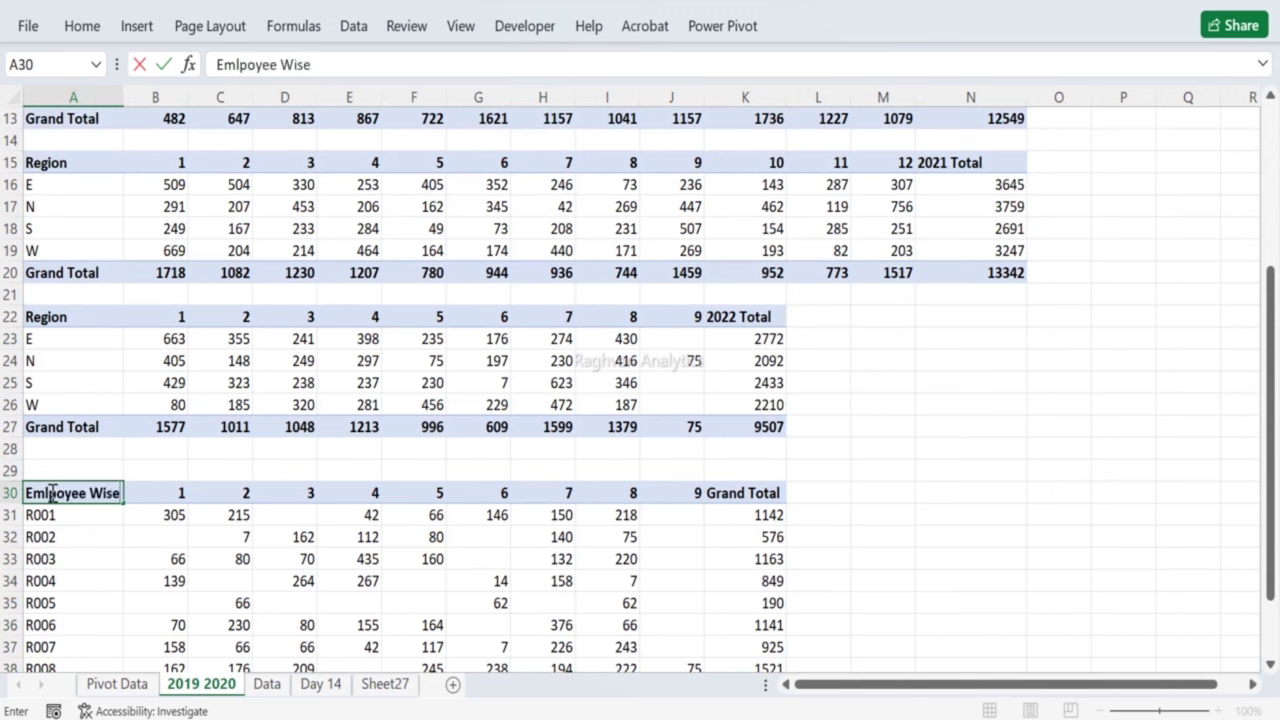
{"action": "type", "text": "poyee Wise"}
{"action": "key", "text": "Return"}
Step: Copy the 2022 Total heading from K22 into K30, replacing Grand Total
{"action": "left_click", "coordinate": [743, 310]}
{"action": "key", "text": "ctrl+c"}
{"action": "left_click", "coordinate": [733, 492]}
{"action": "key", "text": "ctrl+v"}
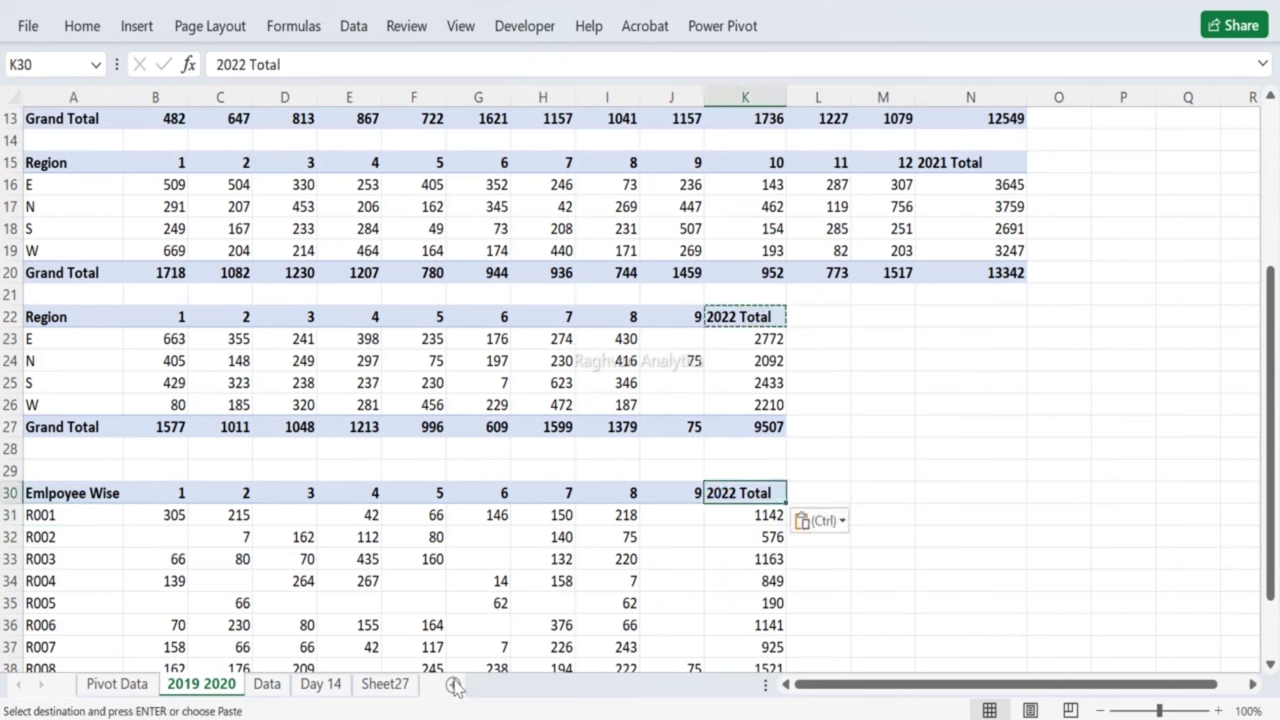
{"action": "left_click", "coordinate": [230, 685]}
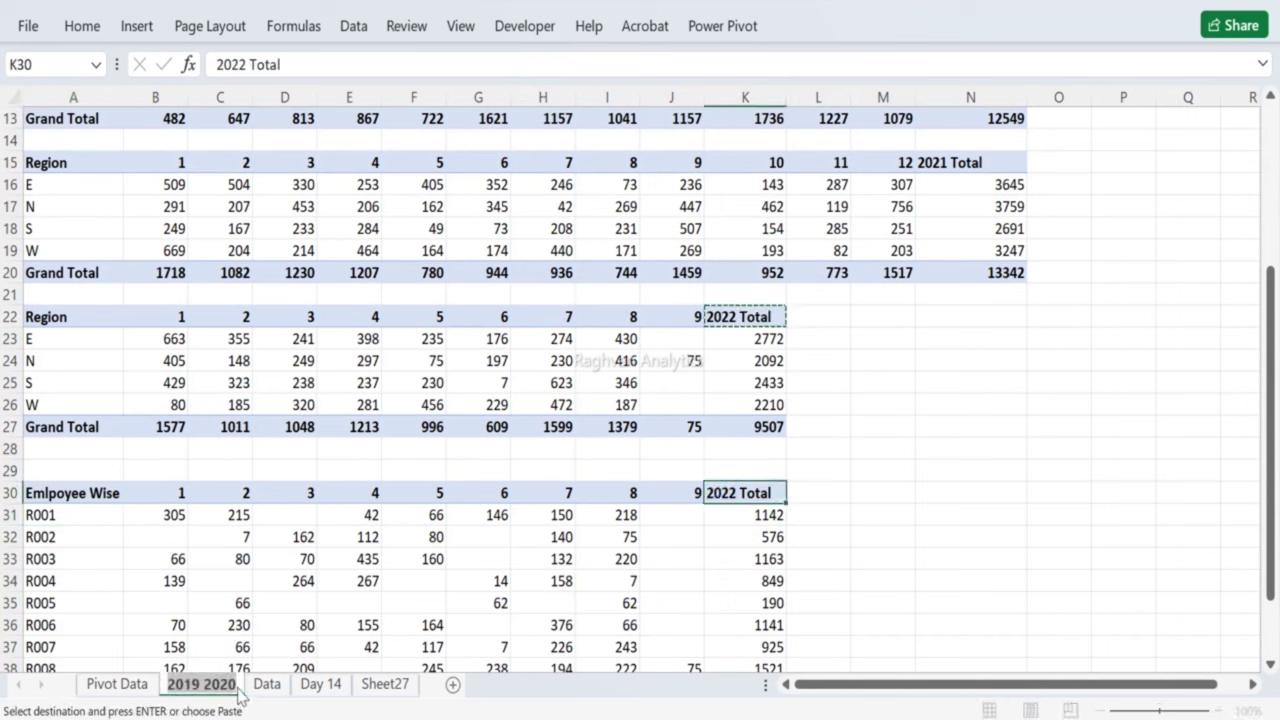
Step: Rename the 2019 2020 sheet to 'ALL Years Separately'
{"action": "type", "text": "20"}
{"action": "key", "text": "BackSpace"}
{"action": "key", "text": "BackSpace"}
{"action": "type", "text": "ALL Years Separatel"}
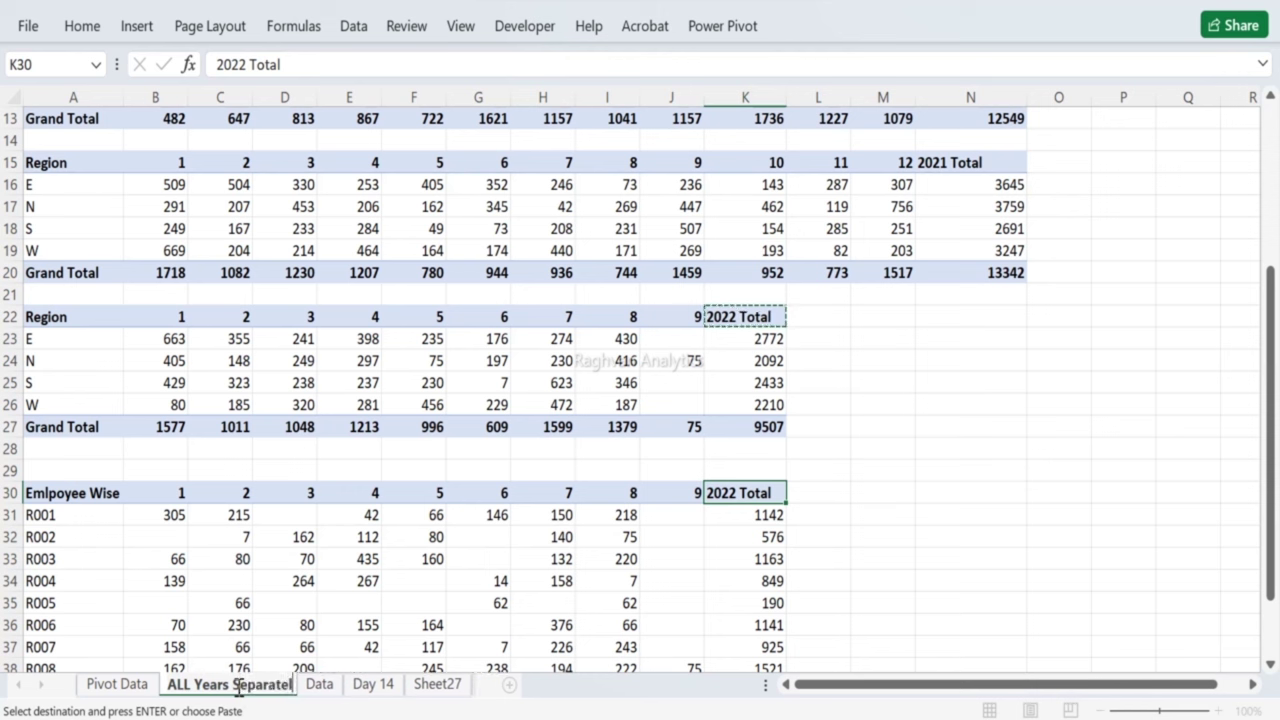
{"action": "type", "text": "y"}
{"action": "key", "text": "Return"}
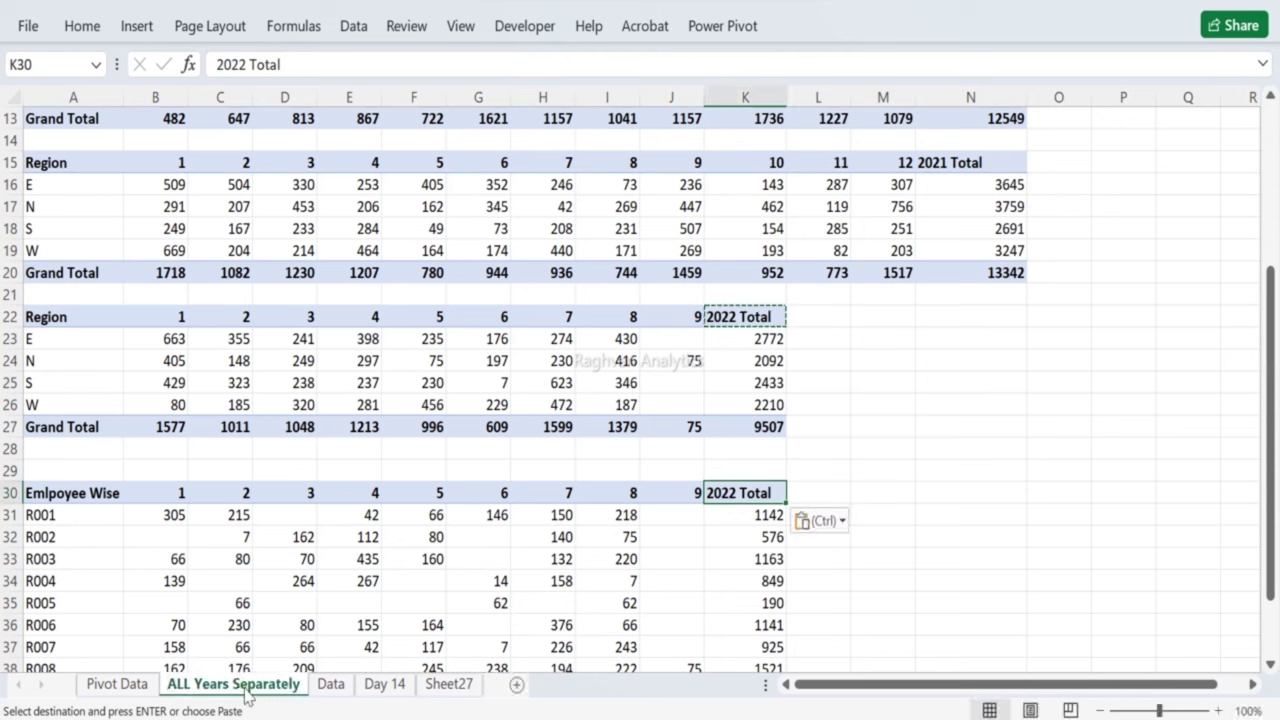
Step: Cancel the pending copy and go back to the Pivot Data sheet
{"action": "left_click", "coordinate": [551, 338]}
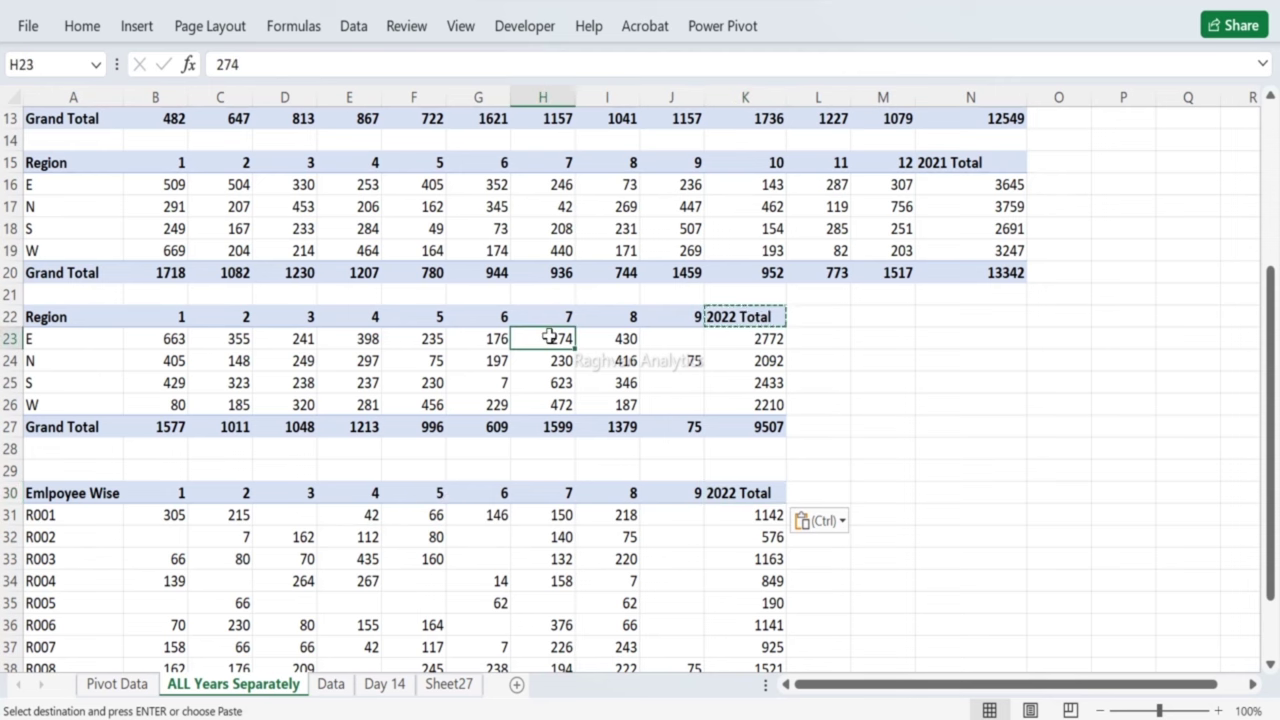
{"action": "key", "text": "Escape"}
{"action": "scroll", "coordinate": [551, 338], "scroll_direction": "up", "scroll_amount": 4}
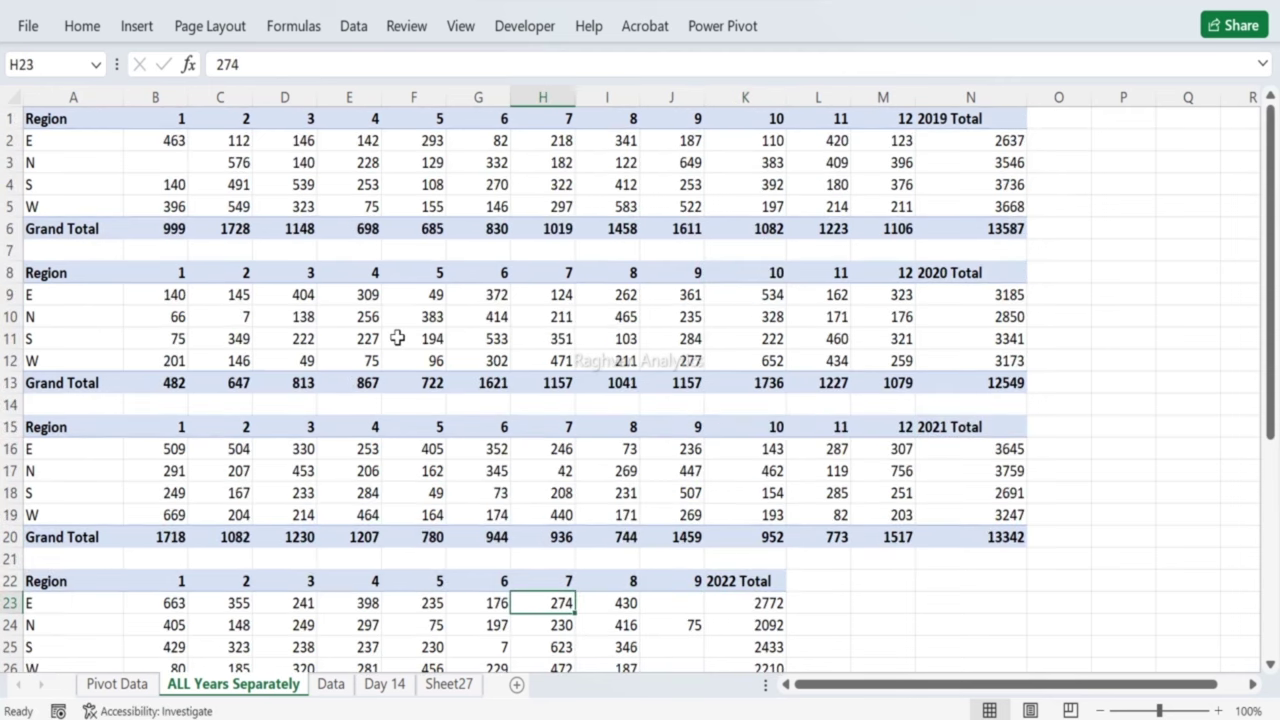
{"action": "left_click", "coordinate": [128, 688]}
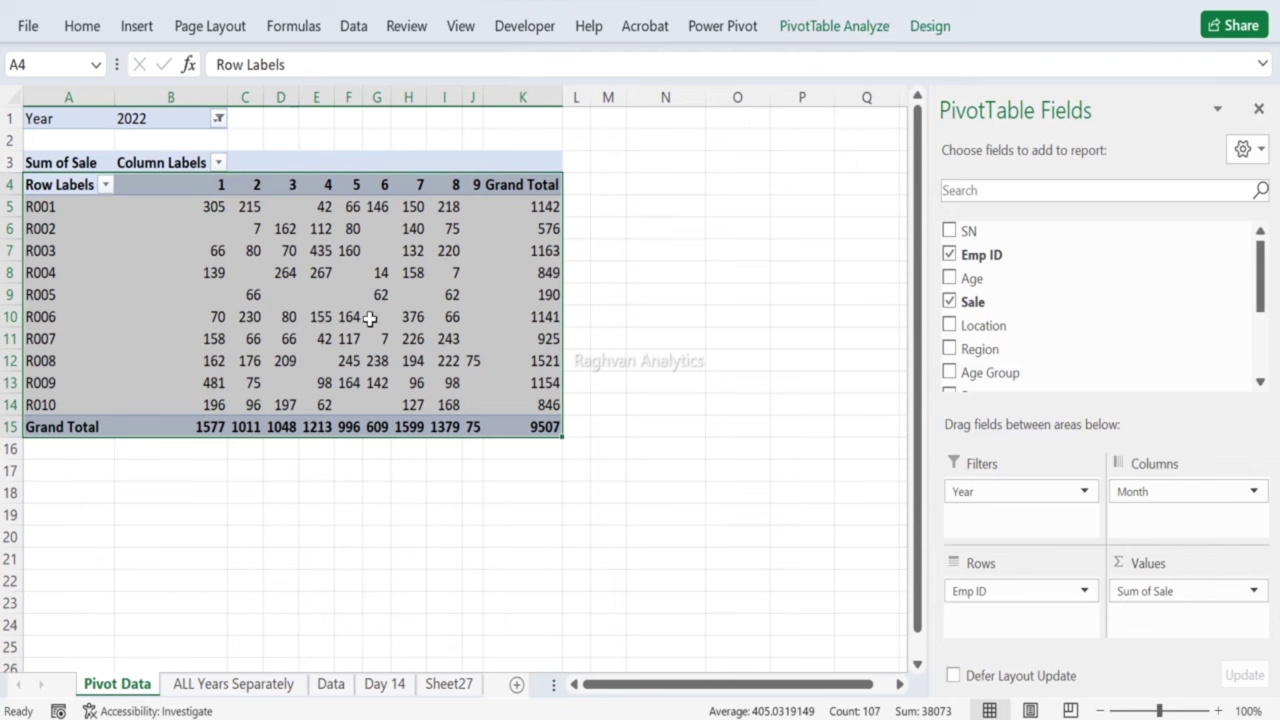
Step: On the ALL Years Separately sheet, select the Emlpoyee Wise table A30:K41
{"action": "left_click", "coordinate": [400, 272]}
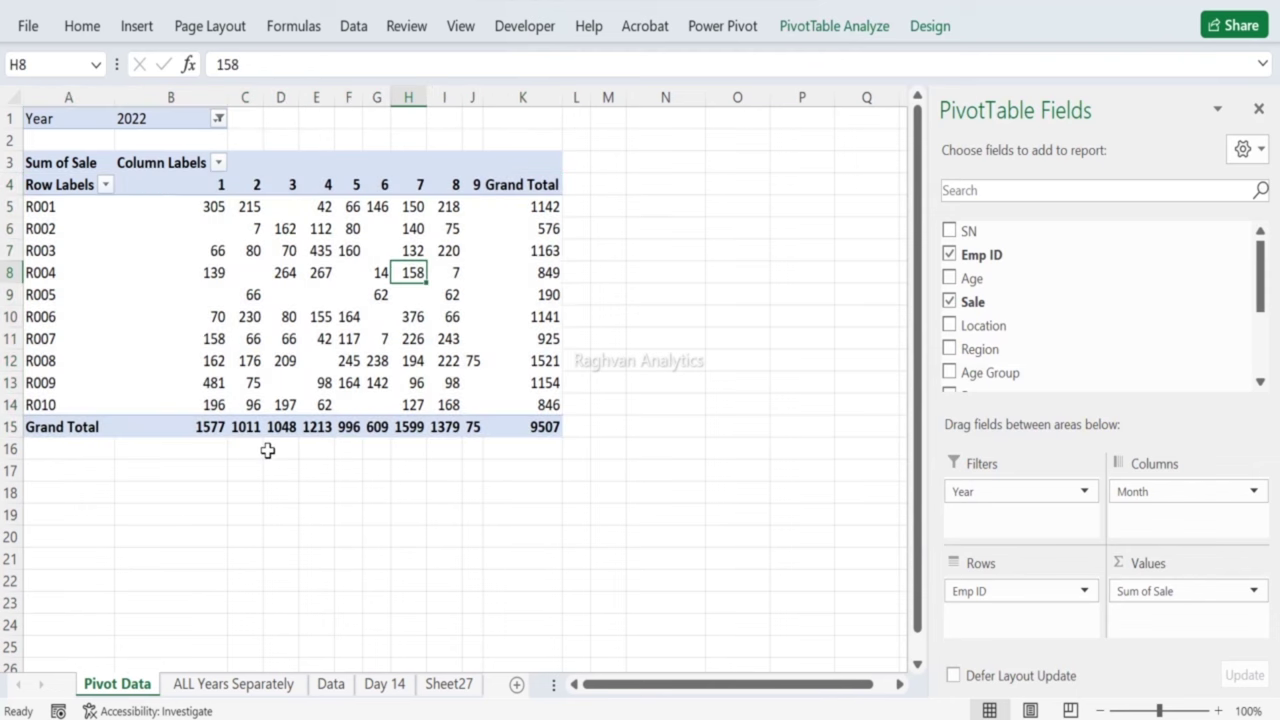
{"action": "left_click", "coordinate": [236, 686]}
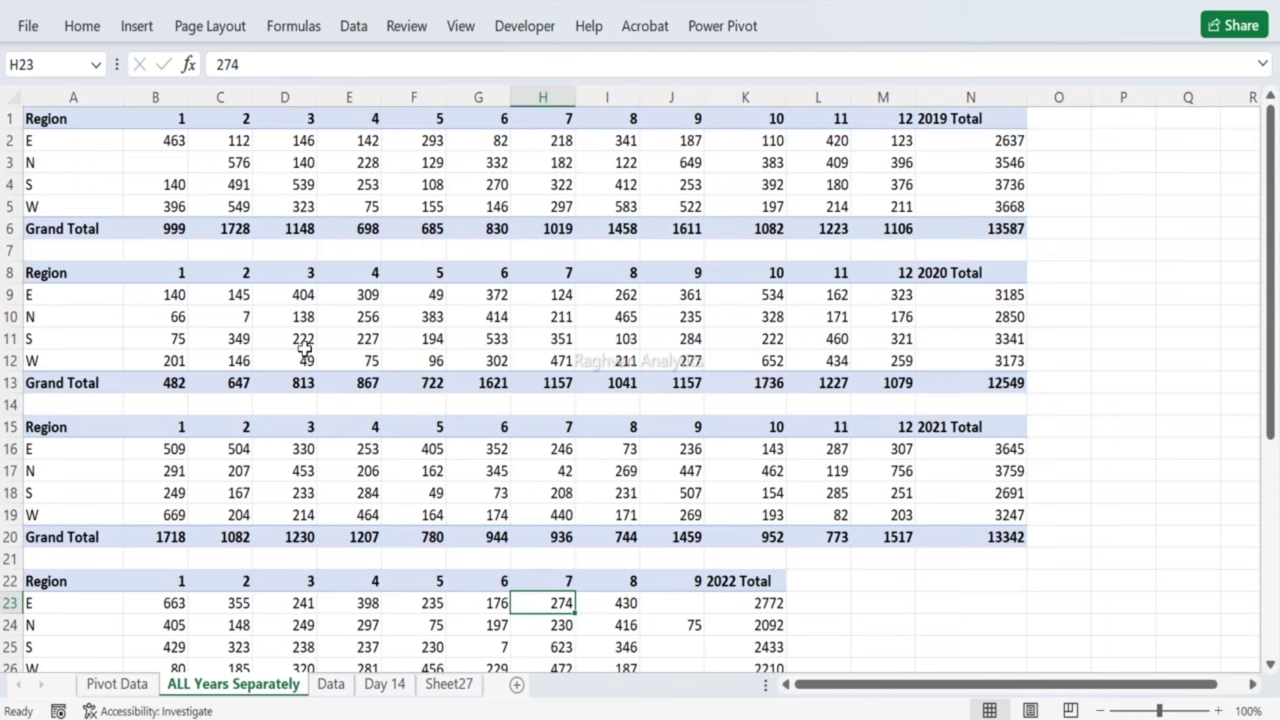
{"action": "scroll", "coordinate": [306, 337], "scroll_direction": "down", "scroll_amount": 2}
{"action": "scroll", "coordinate": [304, 332], "scroll_direction": "down", "scroll_amount": 5}
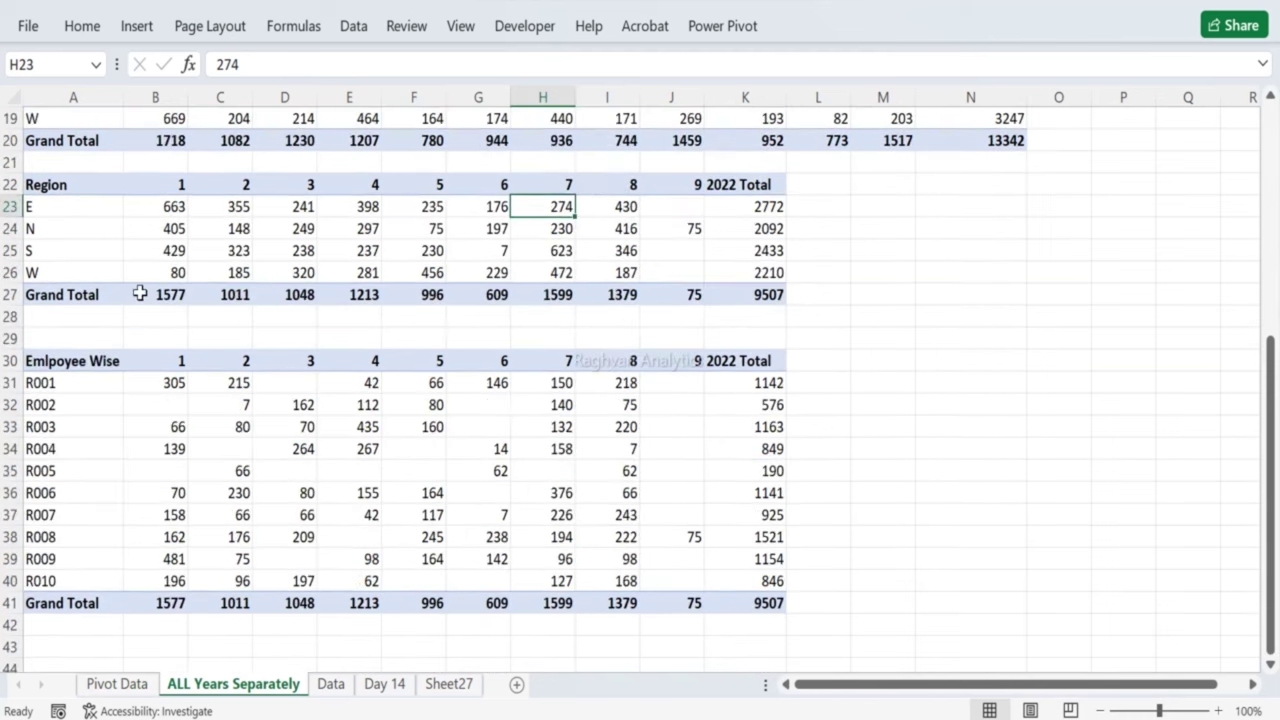
{"action": "left_click_drag", "start_coordinate": [93, 369], "coordinate": [766, 602]}
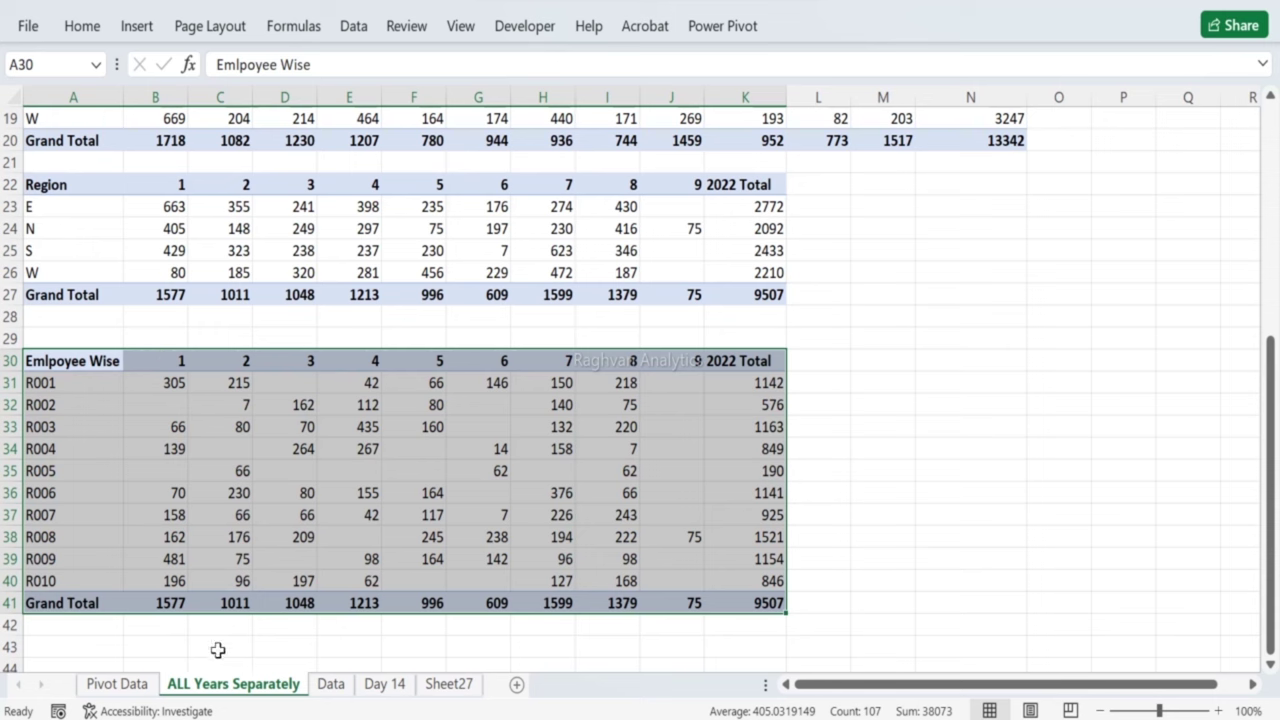
Step: Widen the Location column E on the Data sheet to fit the city names
{"action": "left_click", "coordinate": [331, 684], "text": "ctrl"}
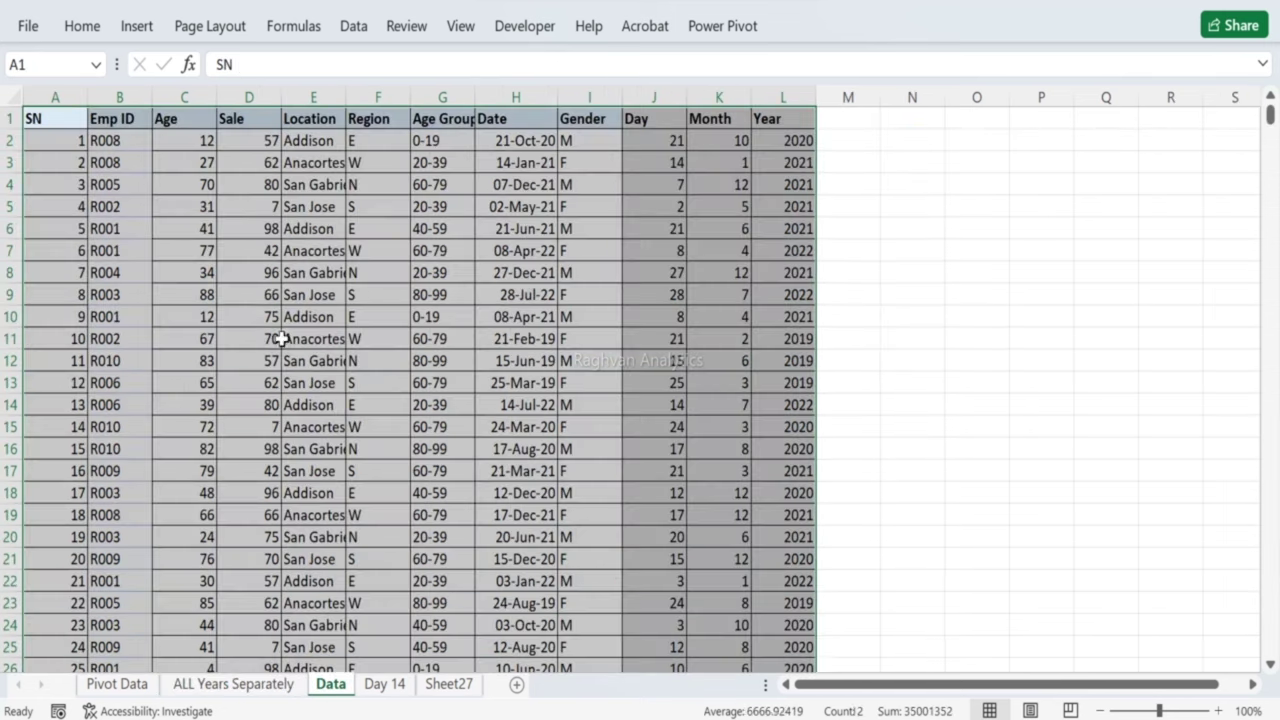
{"action": "left_click", "coordinate": [182, 186]}
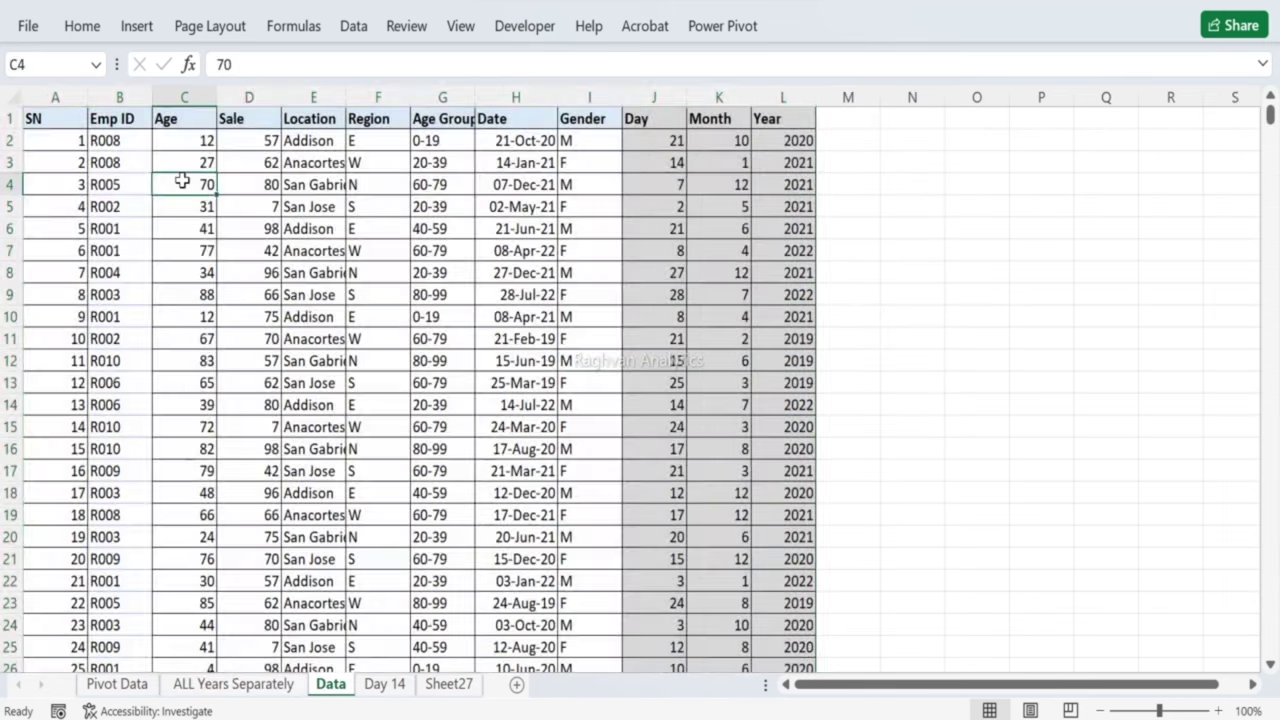
{"action": "left_click", "coordinate": [116, 144]}
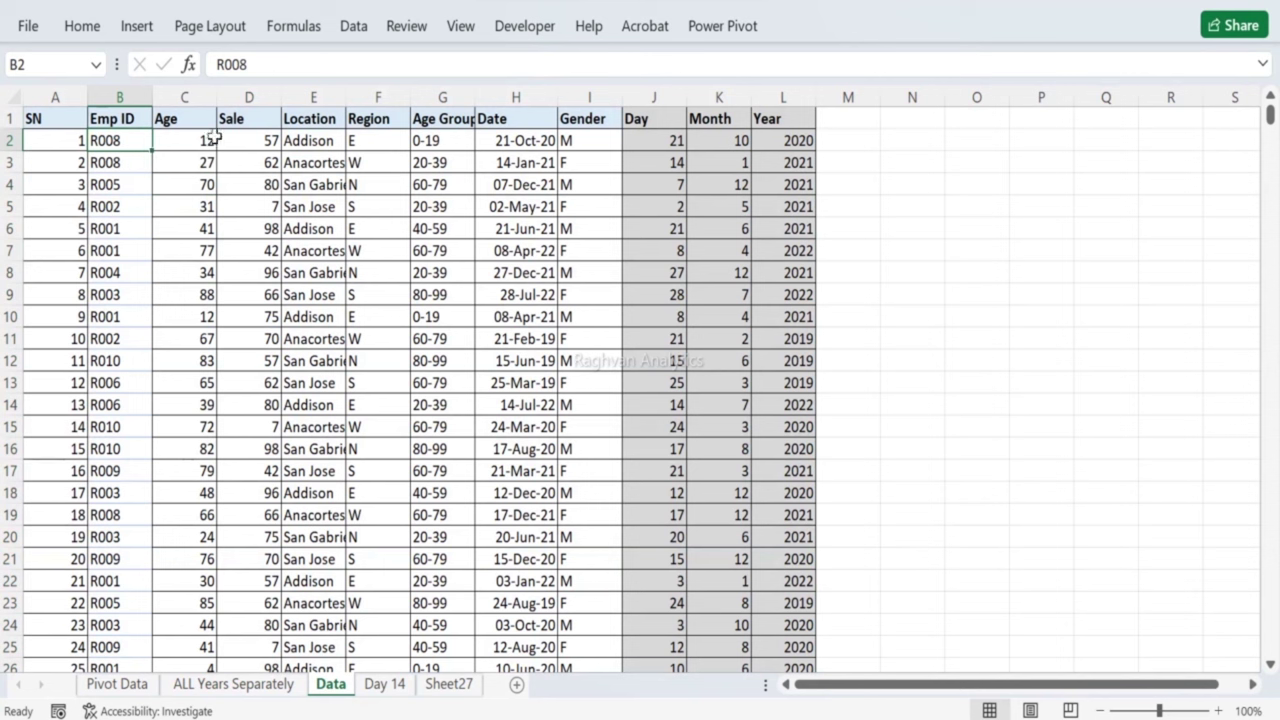
{"action": "left_click_drag", "start_coordinate": [348, 97], "coordinate": [396, 97]}
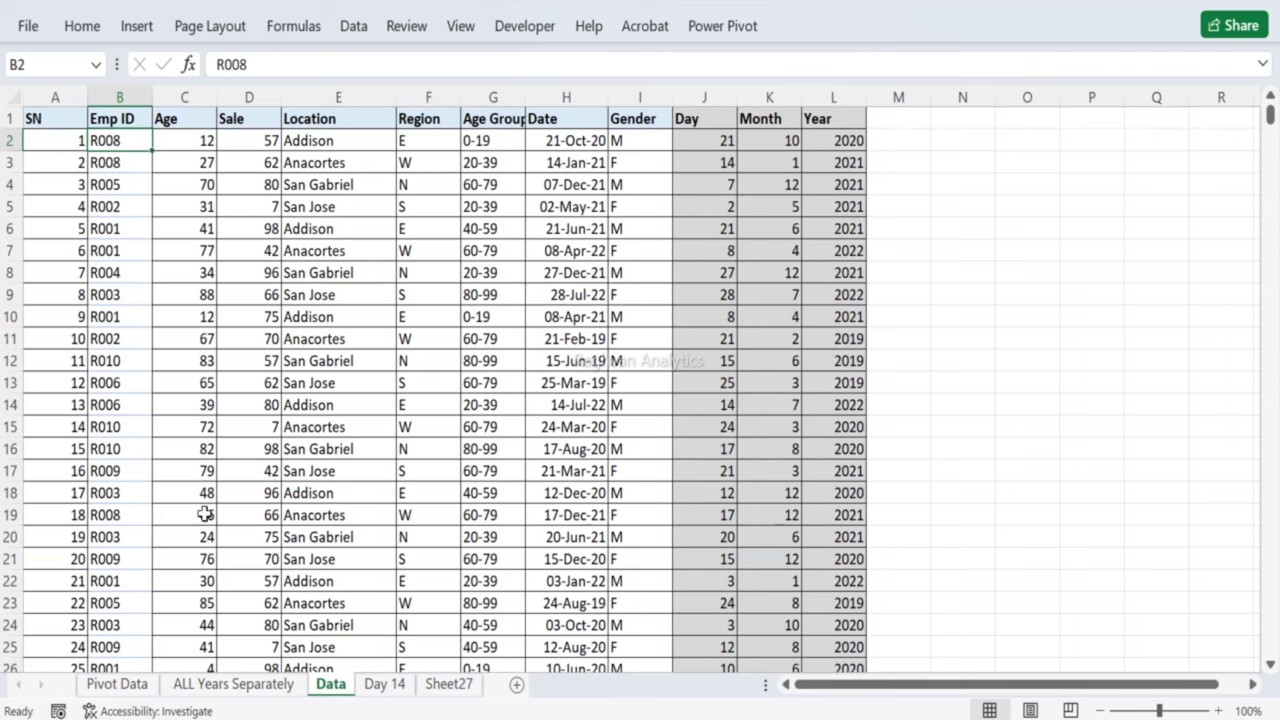
Step: Review the tables on the Pivot Data and ALL Years Separately sheets
{"action": "left_click", "coordinate": [118, 684]}
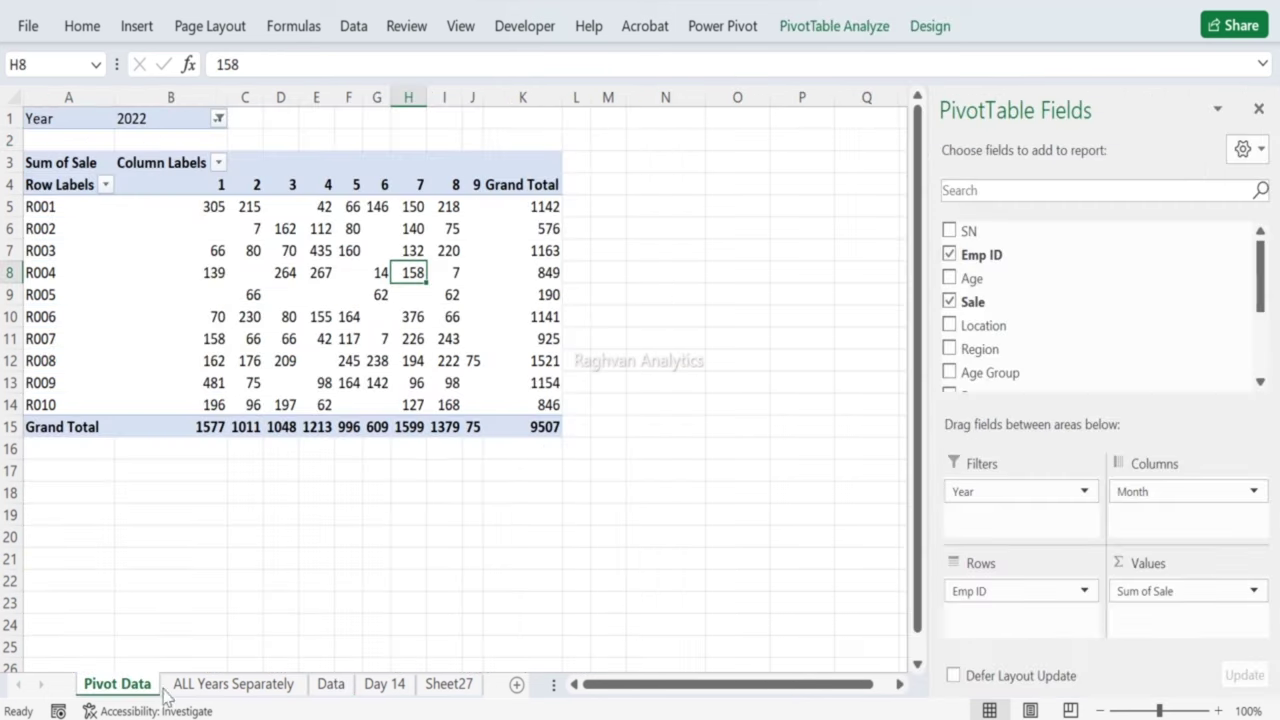
{"action": "left_click", "coordinate": [258, 686]}
{"action": "left_click", "coordinate": [243, 291]}
{"action": "scroll", "coordinate": [243, 293], "scroll_direction": "up", "scroll_amount": 4}
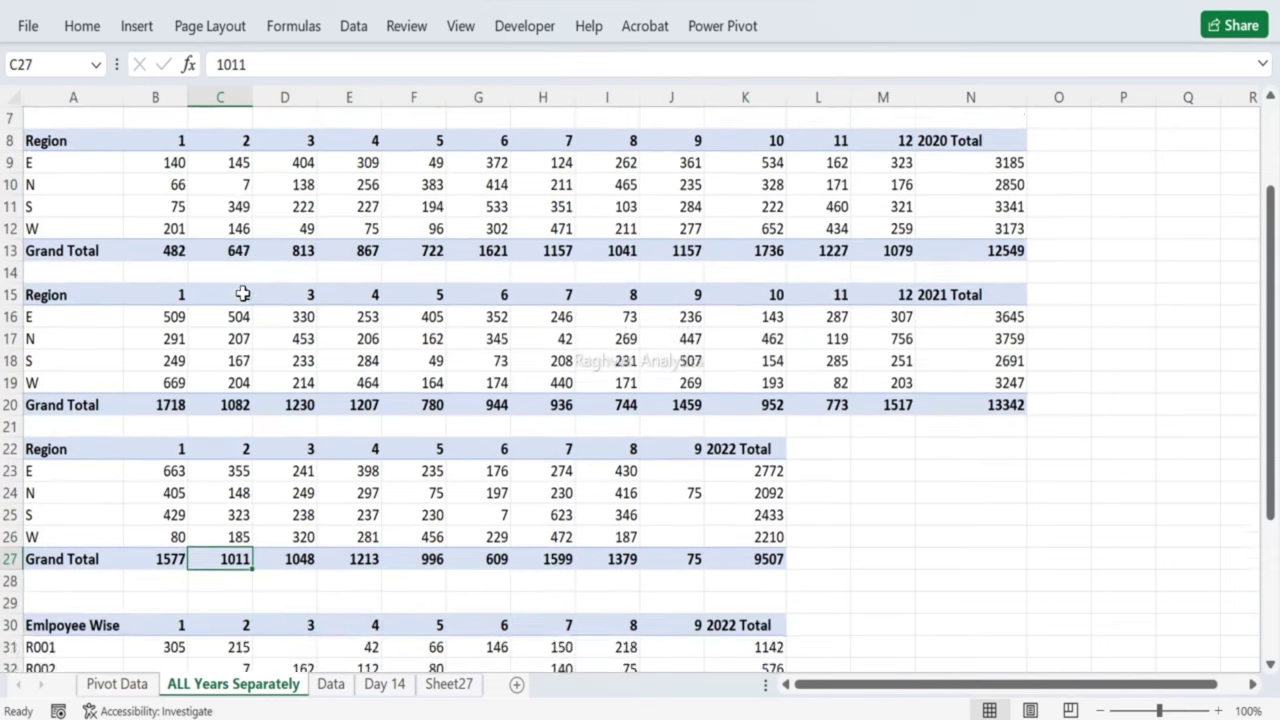
{"action": "scroll", "coordinate": [243, 292], "scroll_direction": "up", "scroll_amount": 2}
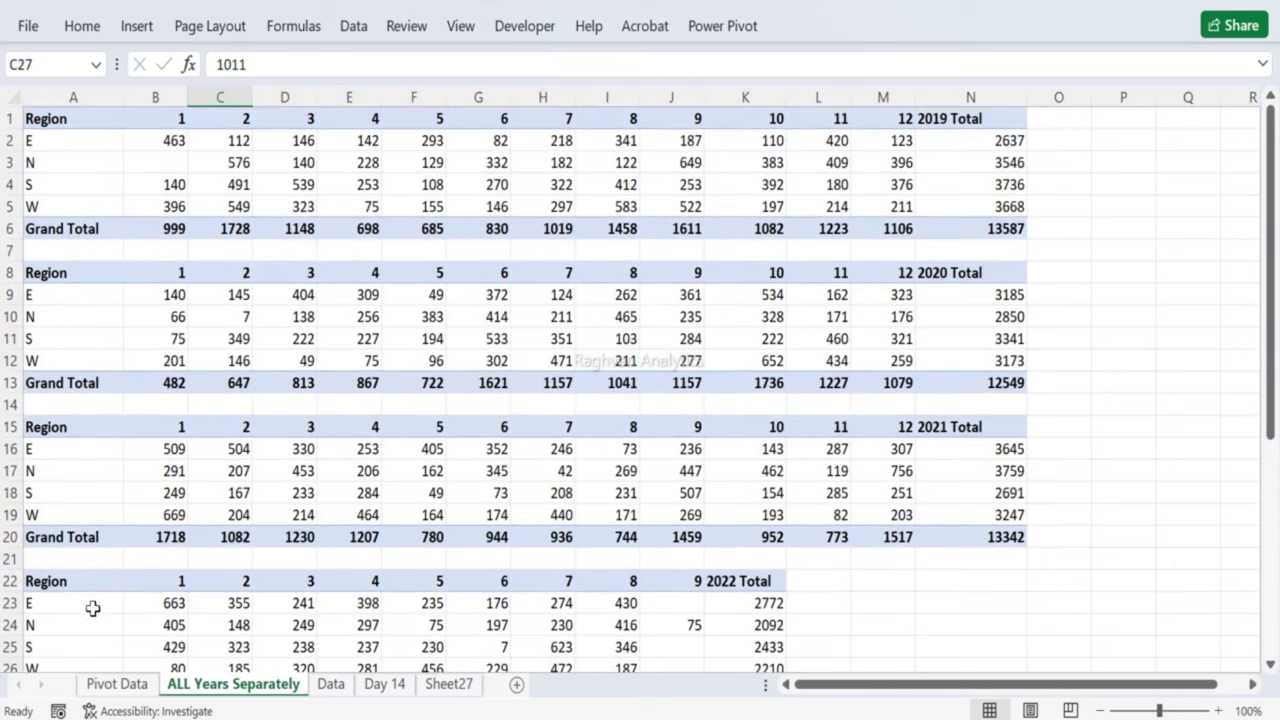
{"action": "left_click", "coordinate": [126, 686]}
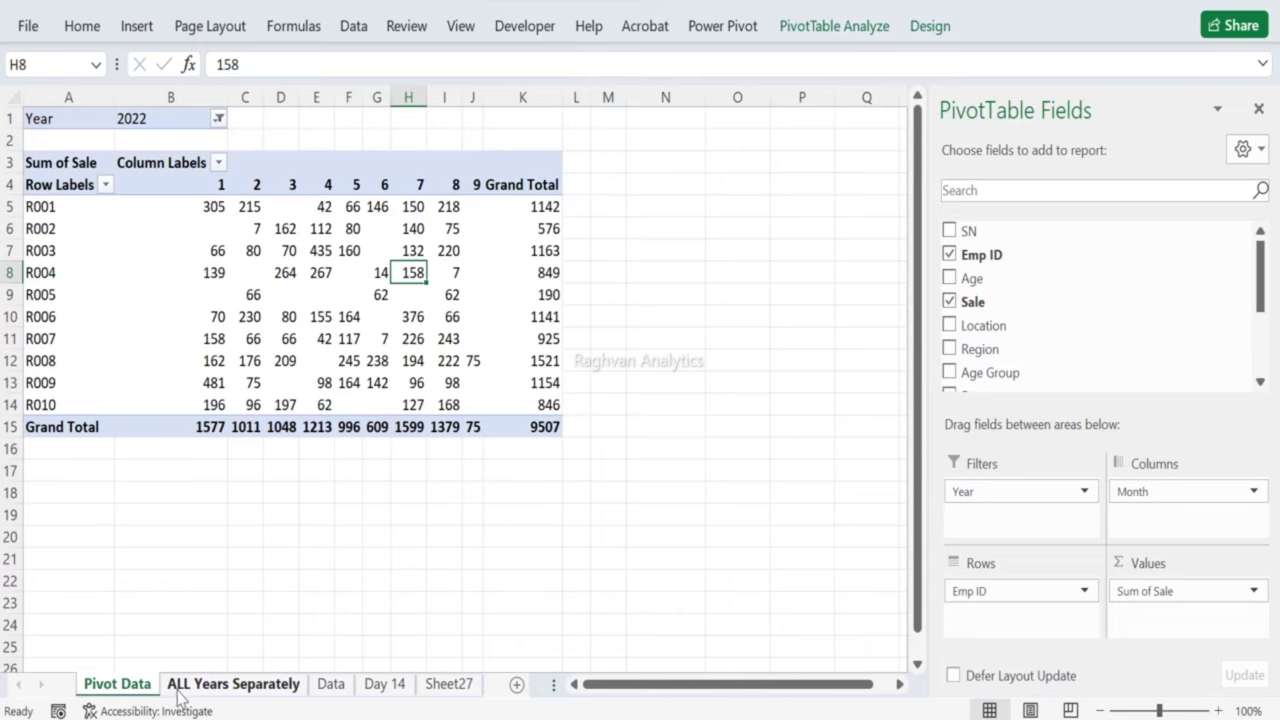
{"action": "left_click", "coordinate": [182, 688]}
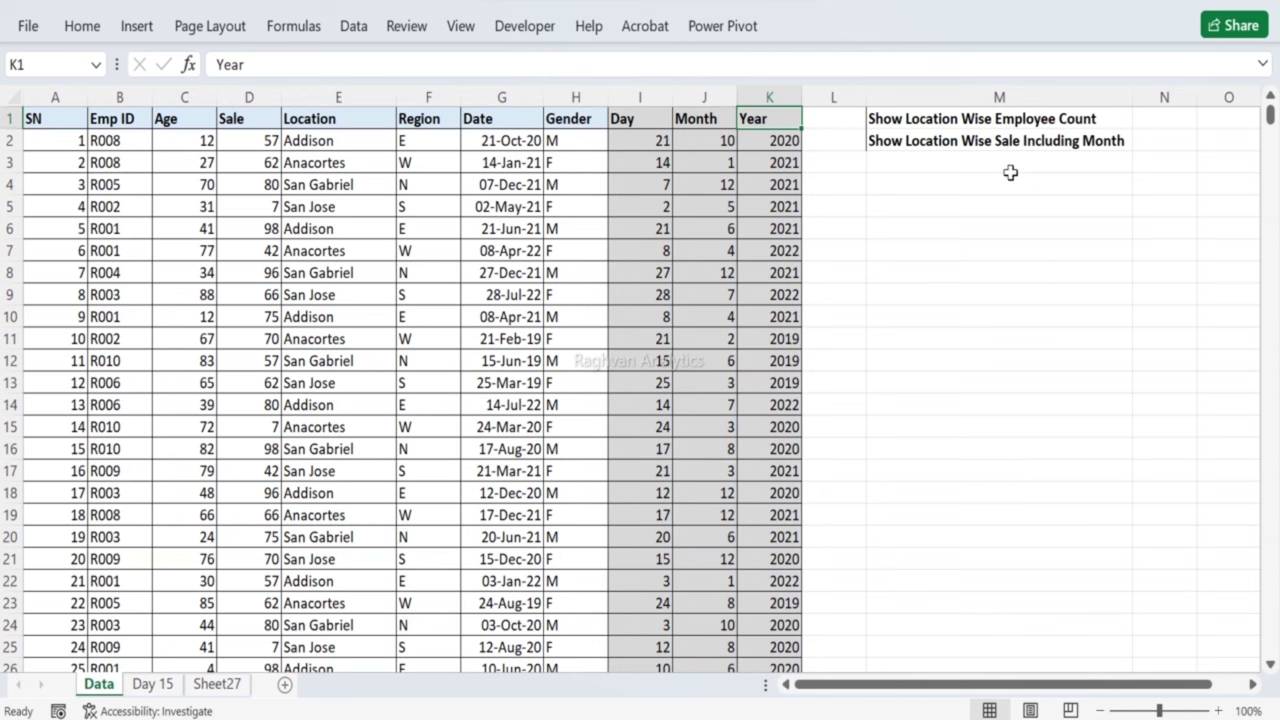
Step: Append 'for last 2 years' to the M2 task text and select data columns A–K
{"action": "double_click", "coordinate": [1110, 141]}
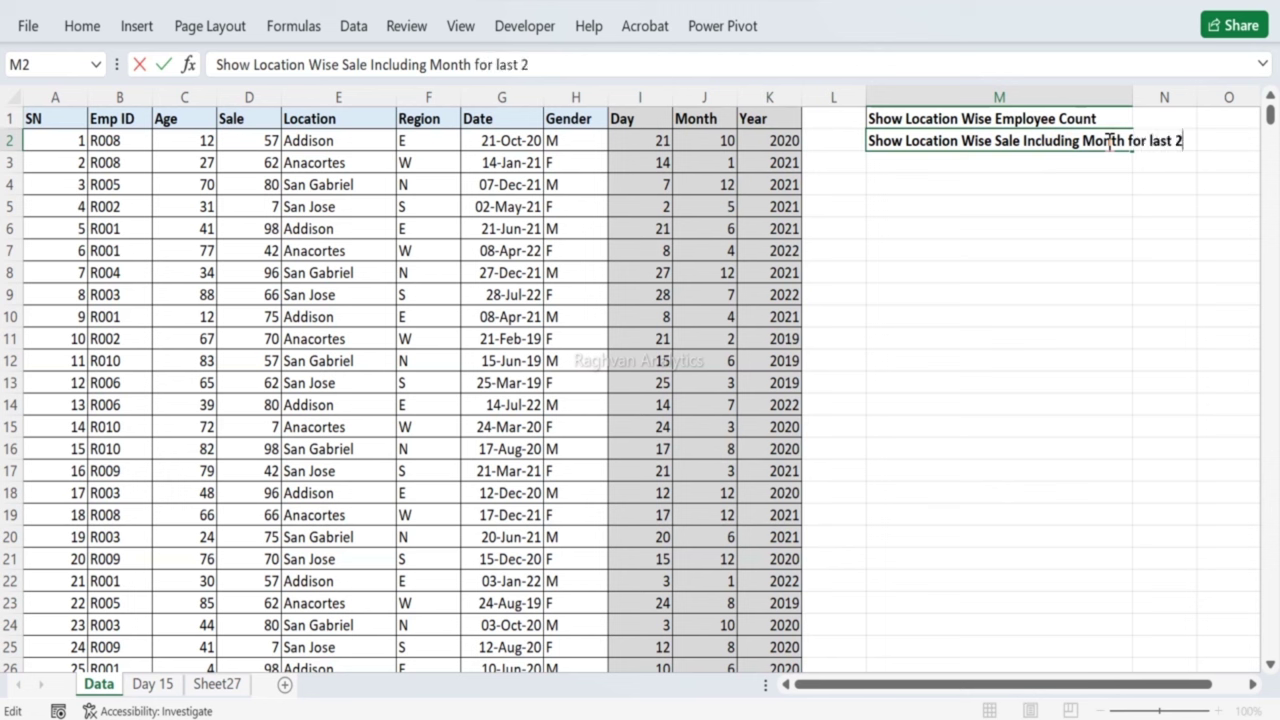
{"action": "type", "text": "ar"}
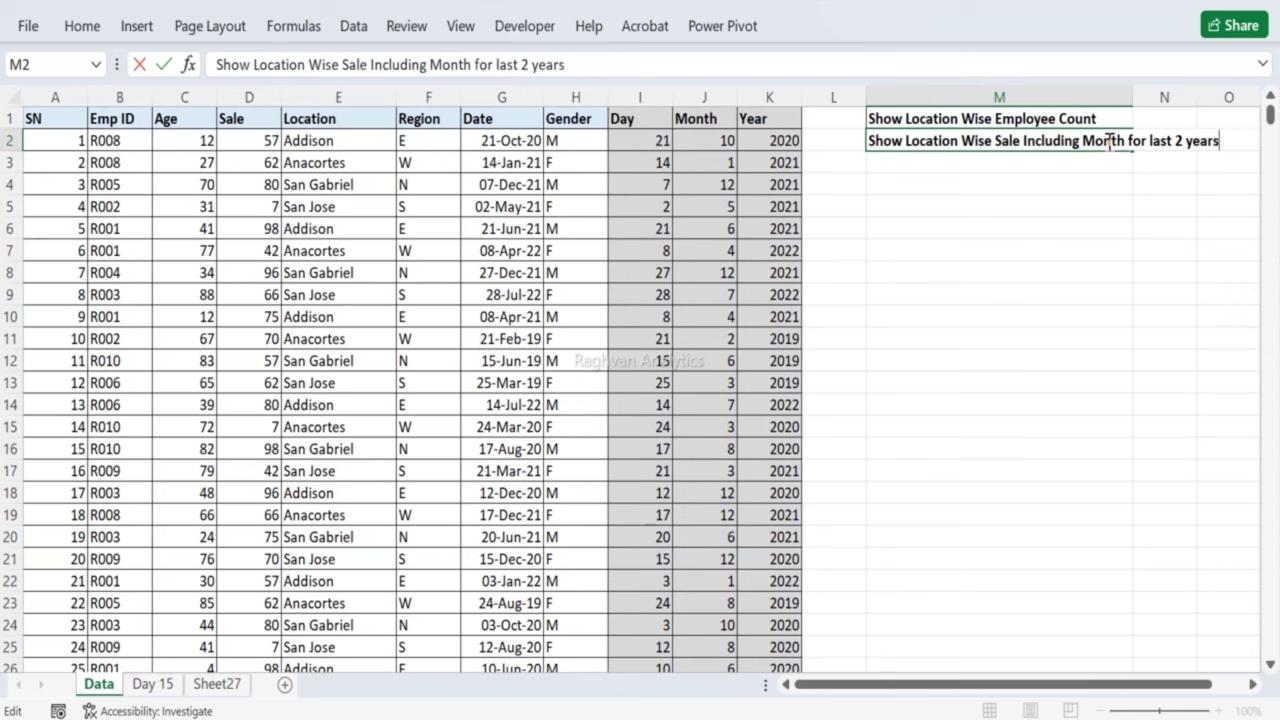
{"action": "type", "text": "s"}
{"action": "key", "text": "Return"}
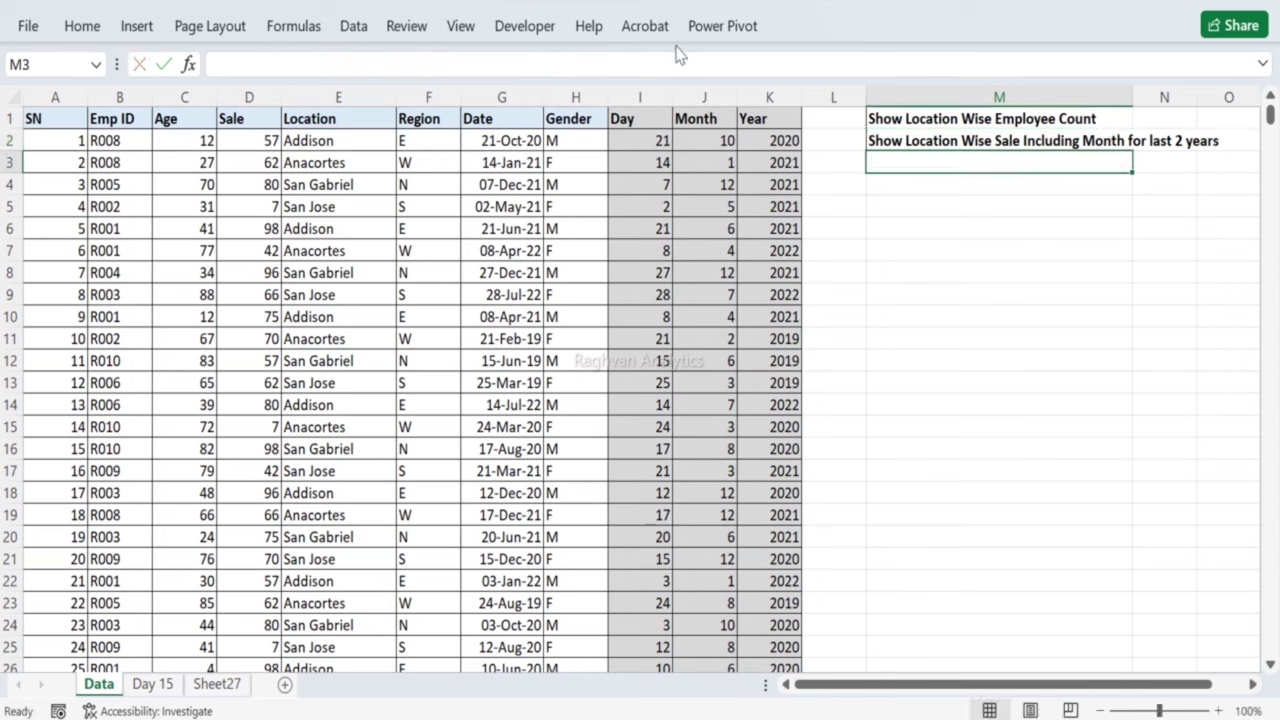
{"action": "left_click_drag", "start_coordinate": [50, 82], "coordinate": [742, 298]}
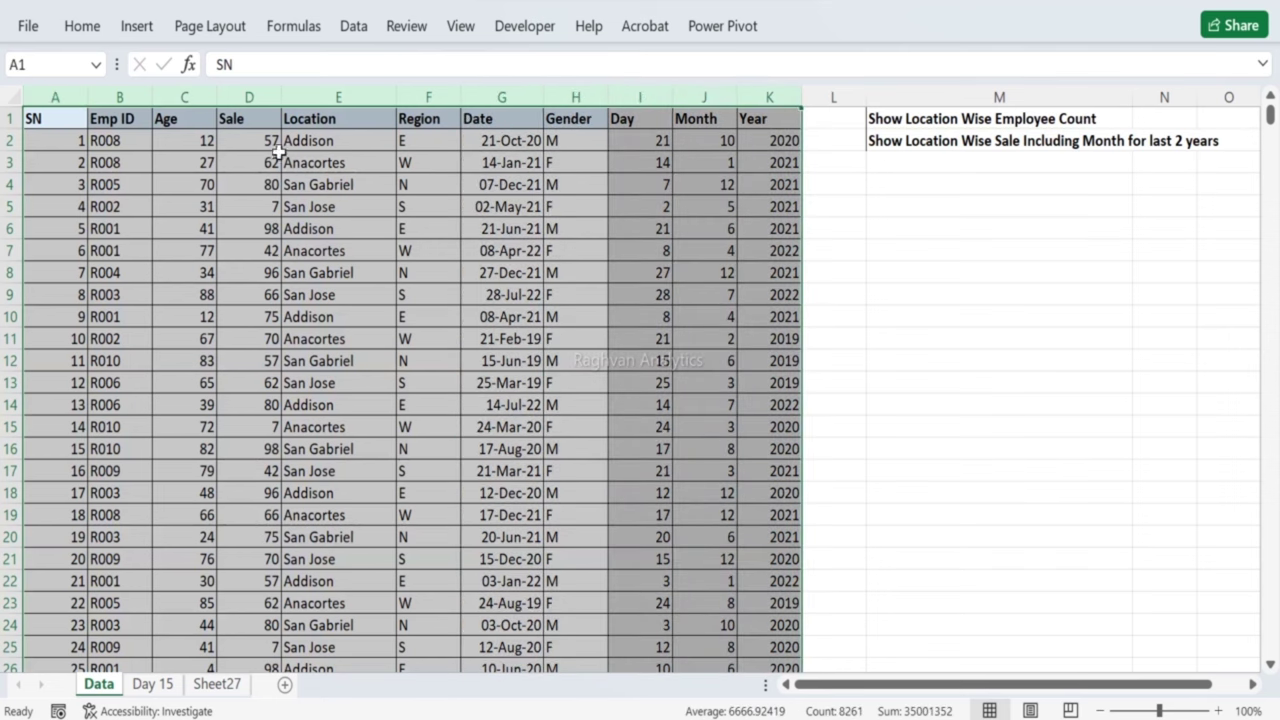
Step: Insert a PivotTable of columns A–K on new Sheet36 with Location as rows
{"action": "left_click", "coordinate": [137, 26]}
{"action": "left_click", "coordinate": [41, 80]}
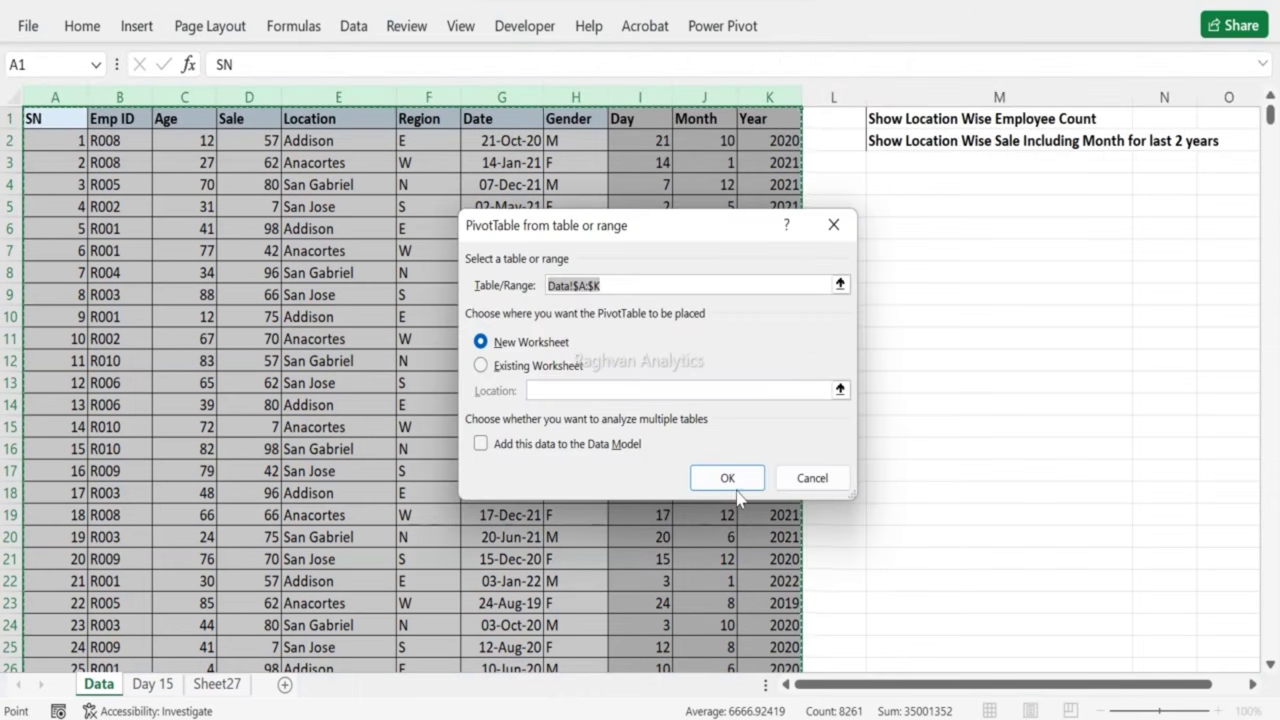
{"action": "left_click", "coordinate": [736, 491]}
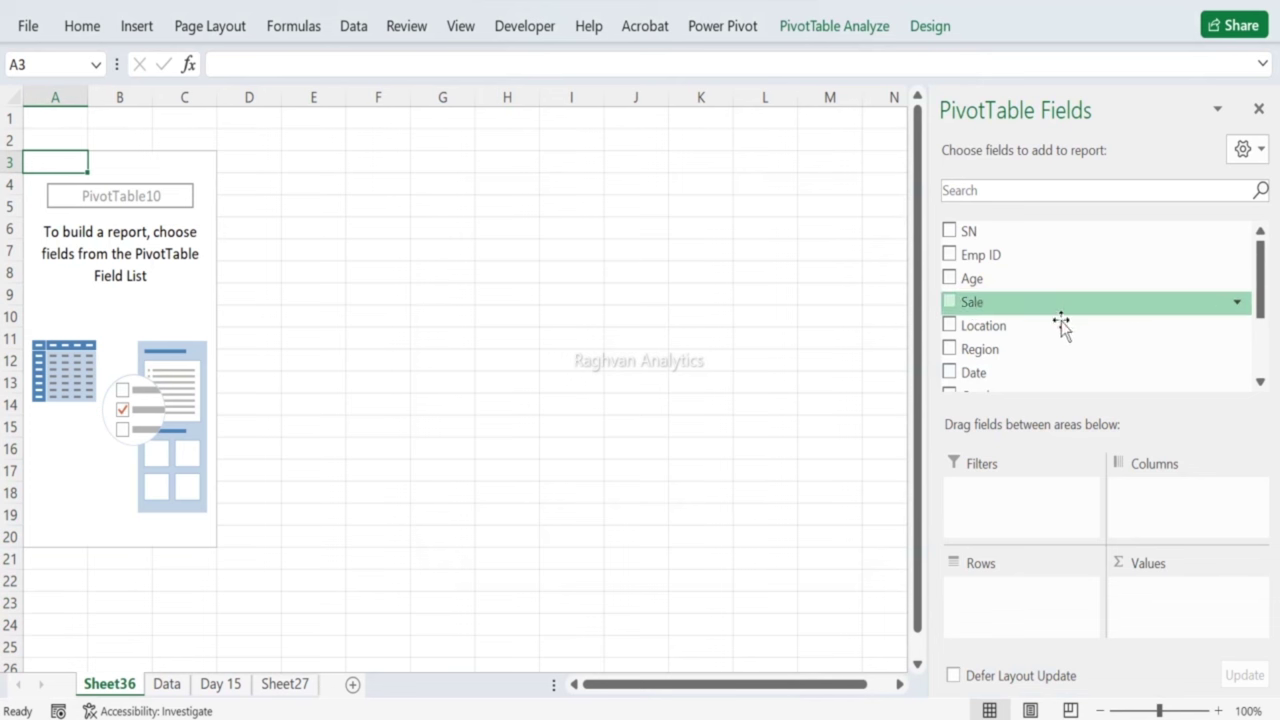
{"action": "left_click_drag", "start_coordinate": [1054, 327], "coordinate": [1031, 596]}
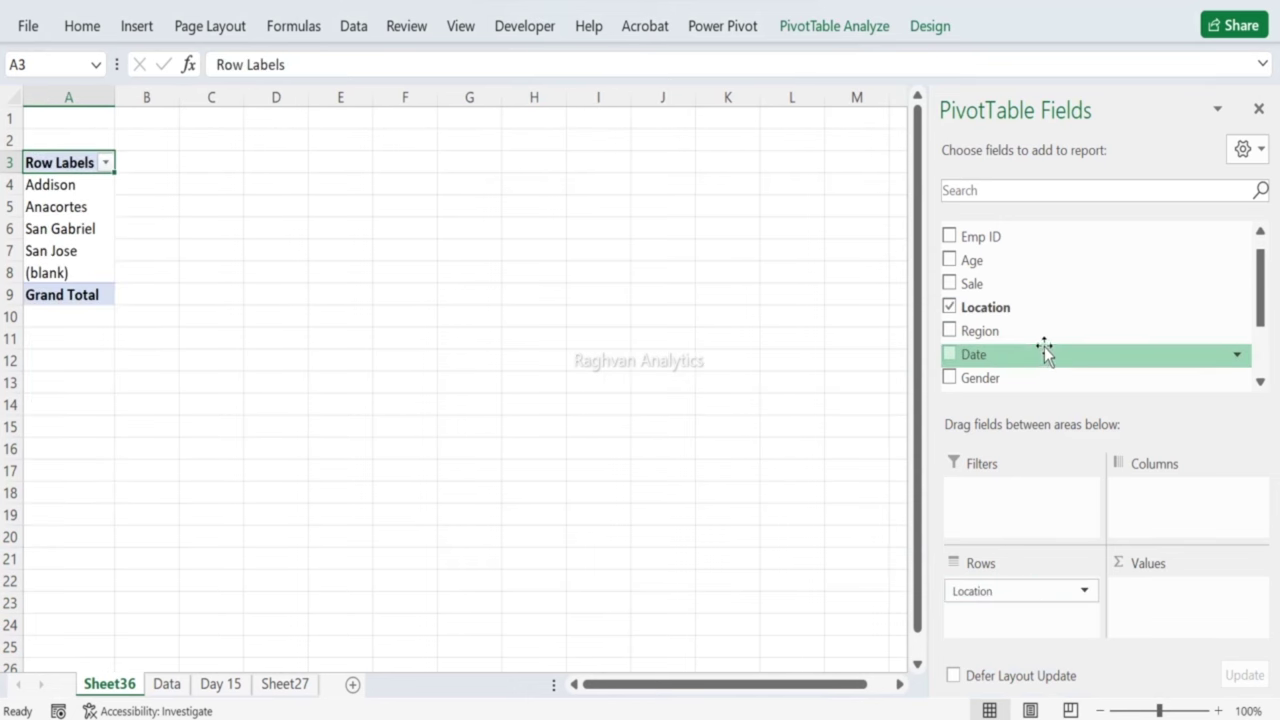
{"action": "scroll", "coordinate": [1038, 335], "scroll_direction": "up", "scroll_amount": 1}
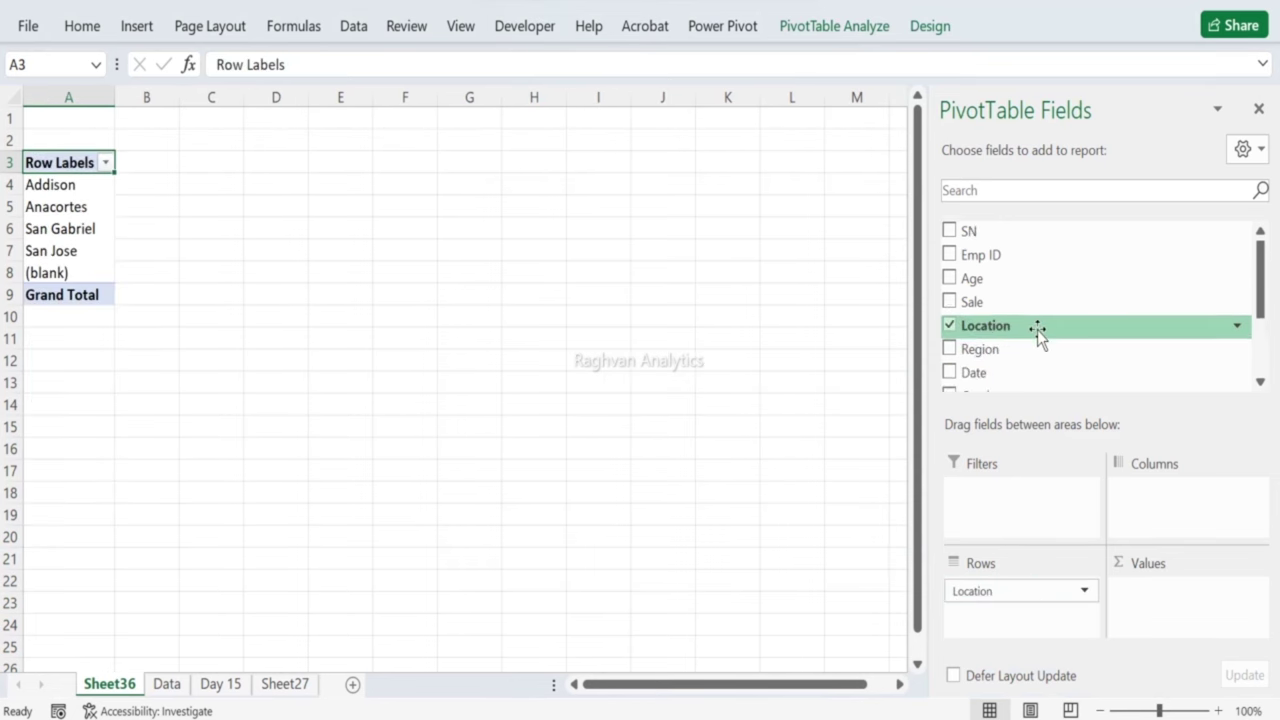
{"action": "scroll", "coordinate": [1010, 320], "scroll_direction": "down", "scroll_amount": 3}
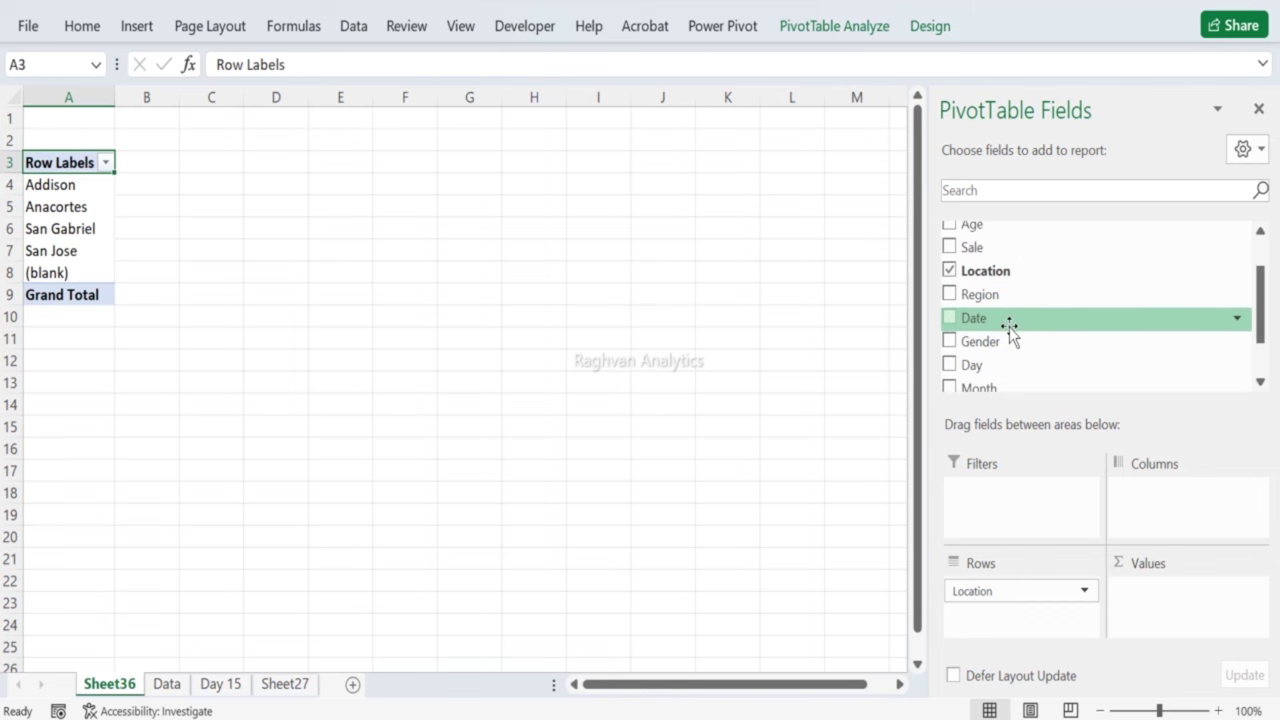
{"action": "left_click_drag", "start_coordinate": [1006, 332], "coordinate": [1143, 505]}
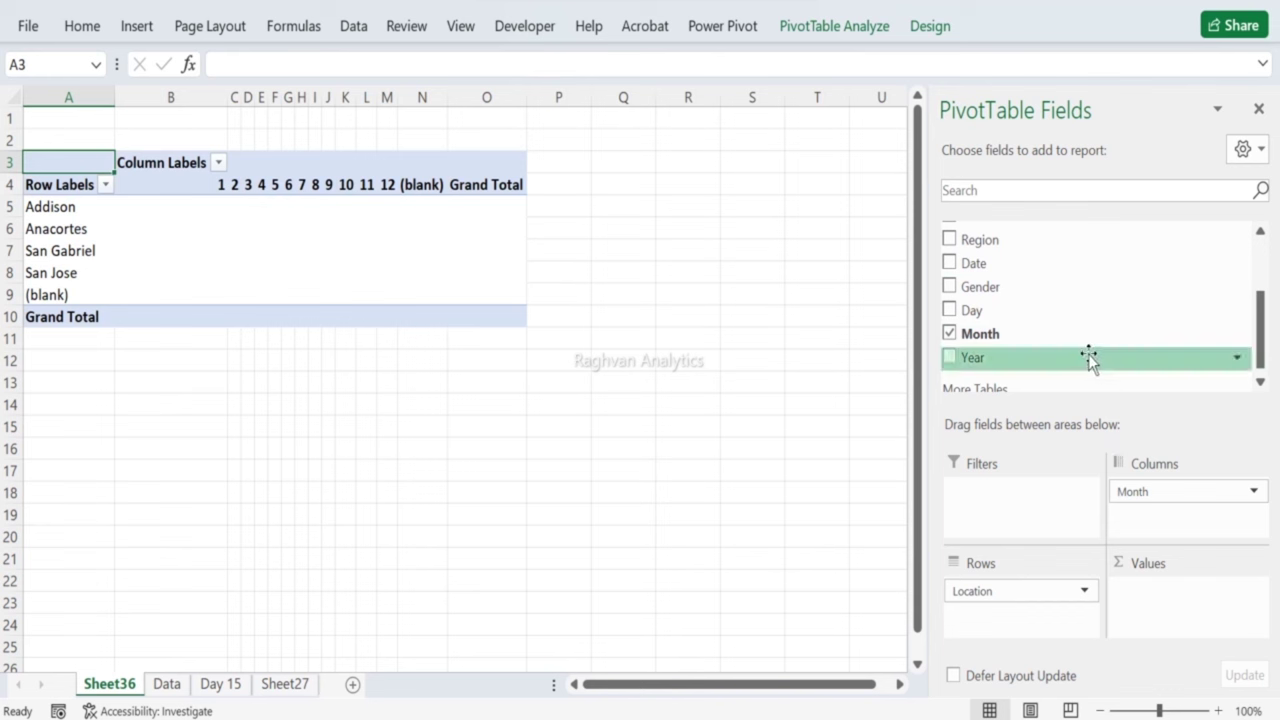
{"action": "left_click_drag", "start_coordinate": [1145, 490], "coordinate": [1054, 346]}
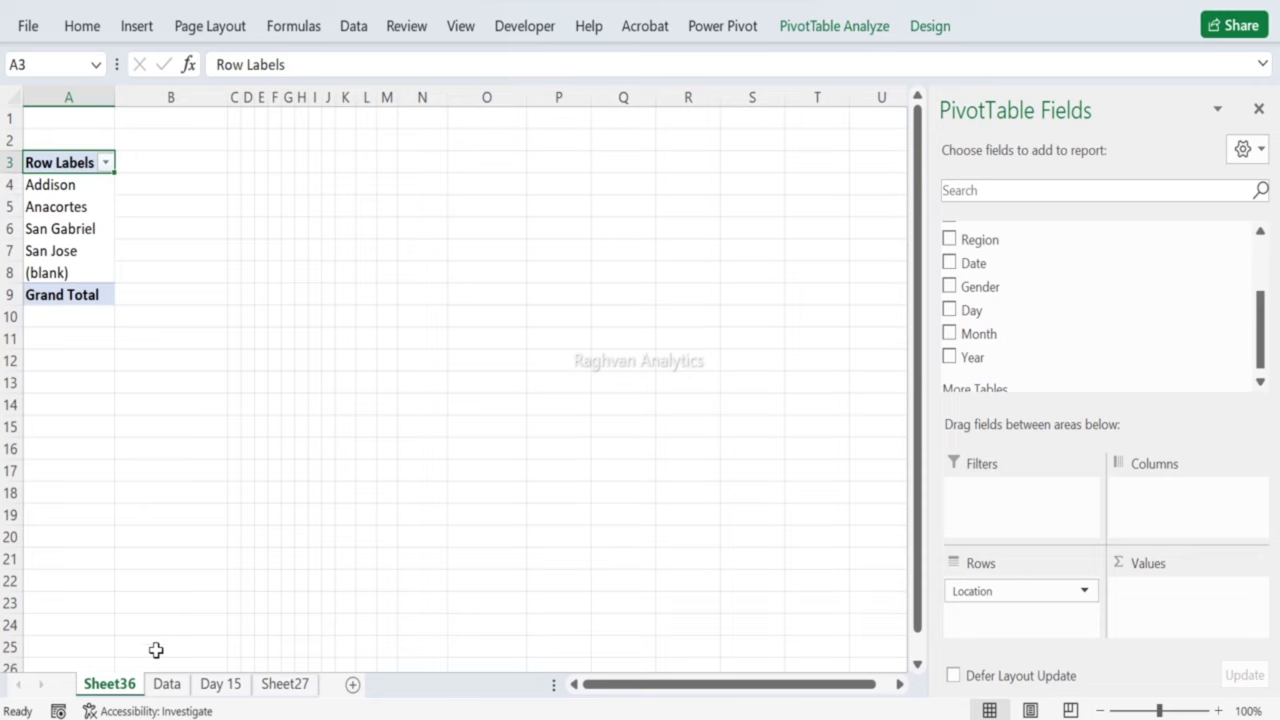
{"action": "left_click", "coordinate": [167, 686]}
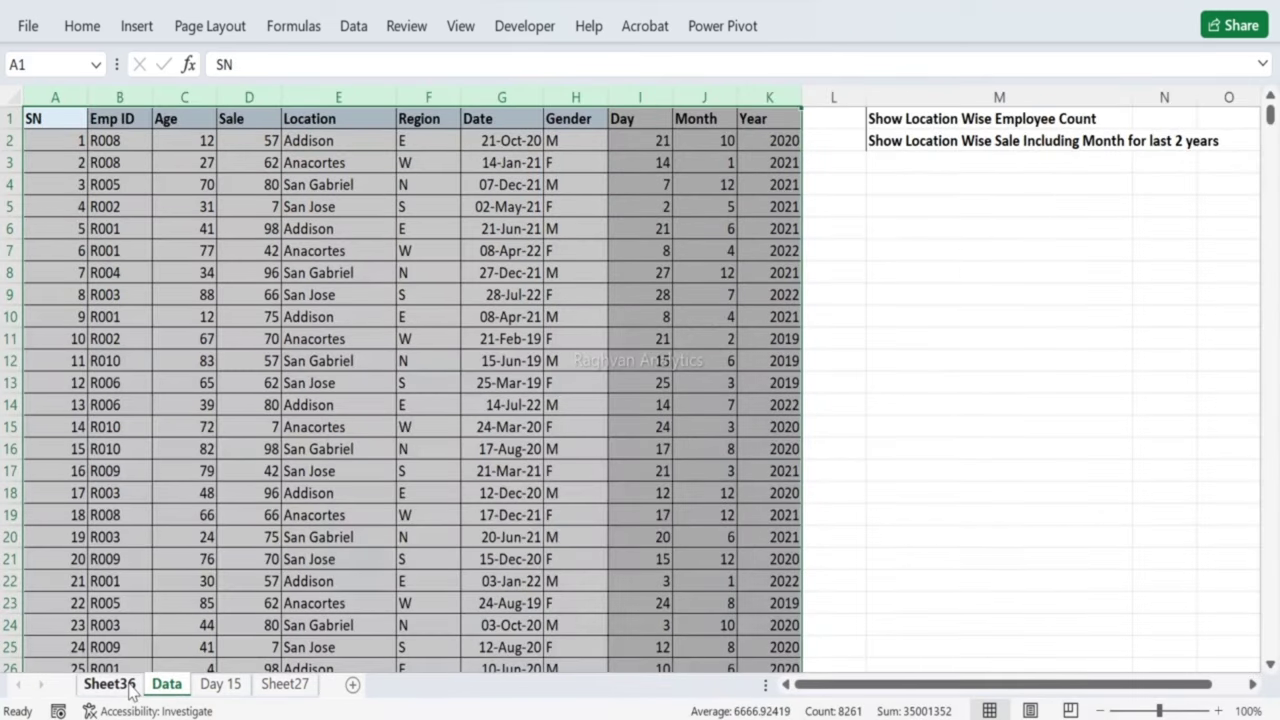
Step: Add SN to the pivot values and summarize it as Count instead of Sum
{"action": "left_click", "coordinate": [125, 686]}
{"action": "scroll", "coordinate": [1065, 335], "scroll_direction": "up", "scroll_amount": 3}
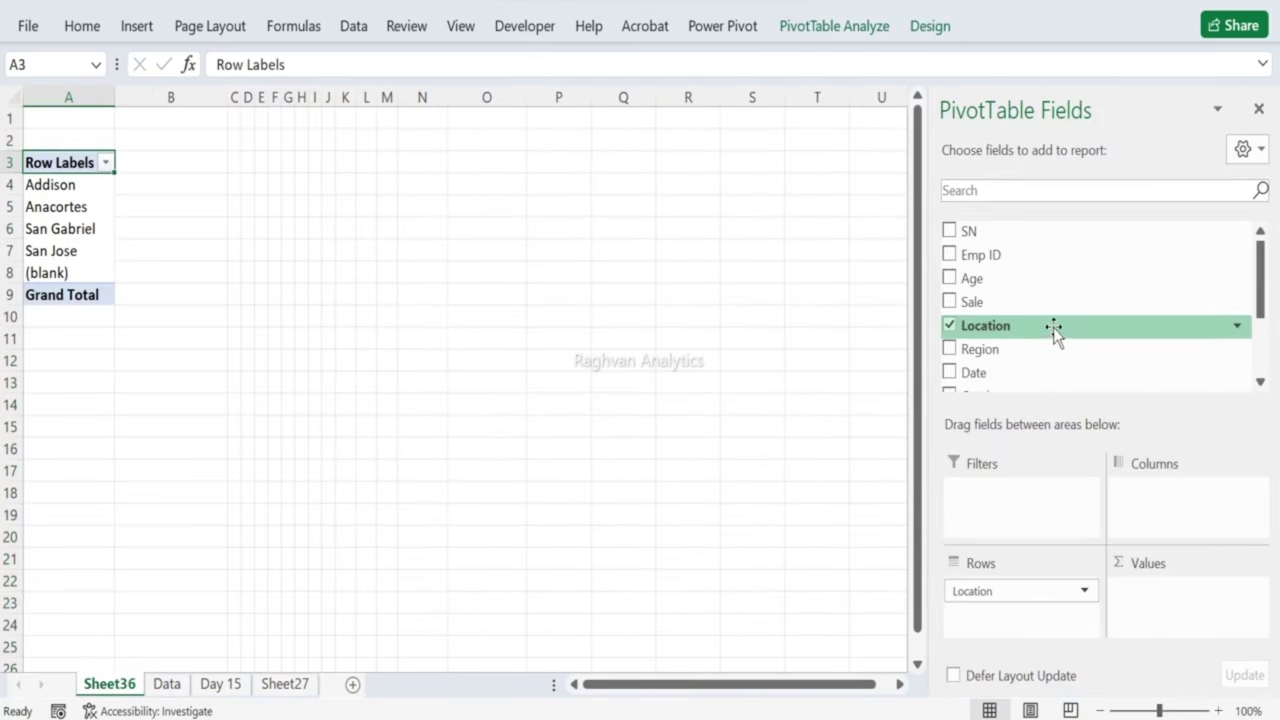
{"action": "left_click_drag", "start_coordinate": [1012, 256], "coordinate": [1142, 498]}
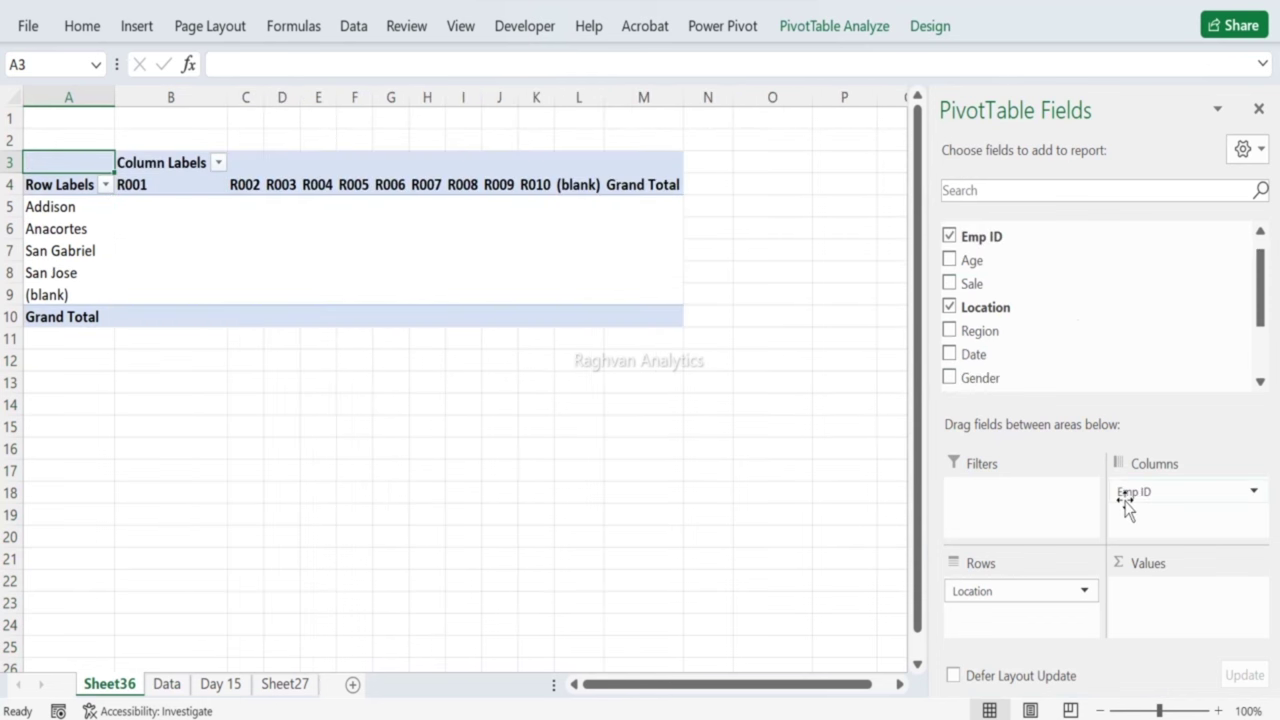
{"action": "scroll", "coordinate": [1060, 334], "scroll_direction": "down", "scroll_amount": 2}
{"action": "scroll", "coordinate": [1040, 228], "scroll_direction": "up", "scroll_amount": 3}
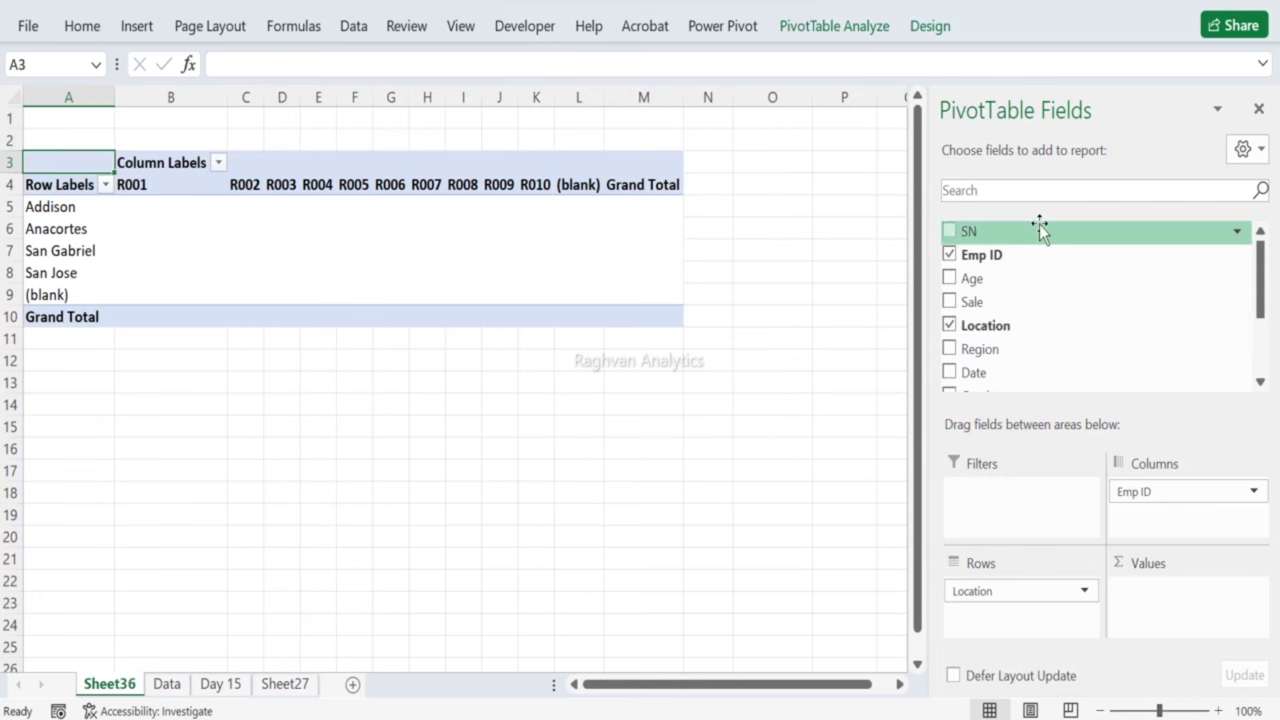
{"action": "left_click_drag", "start_coordinate": [1040, 228], "coordinate": [1182, 606]}
{"action": "left_click", "coordinate": [1254, 591]}
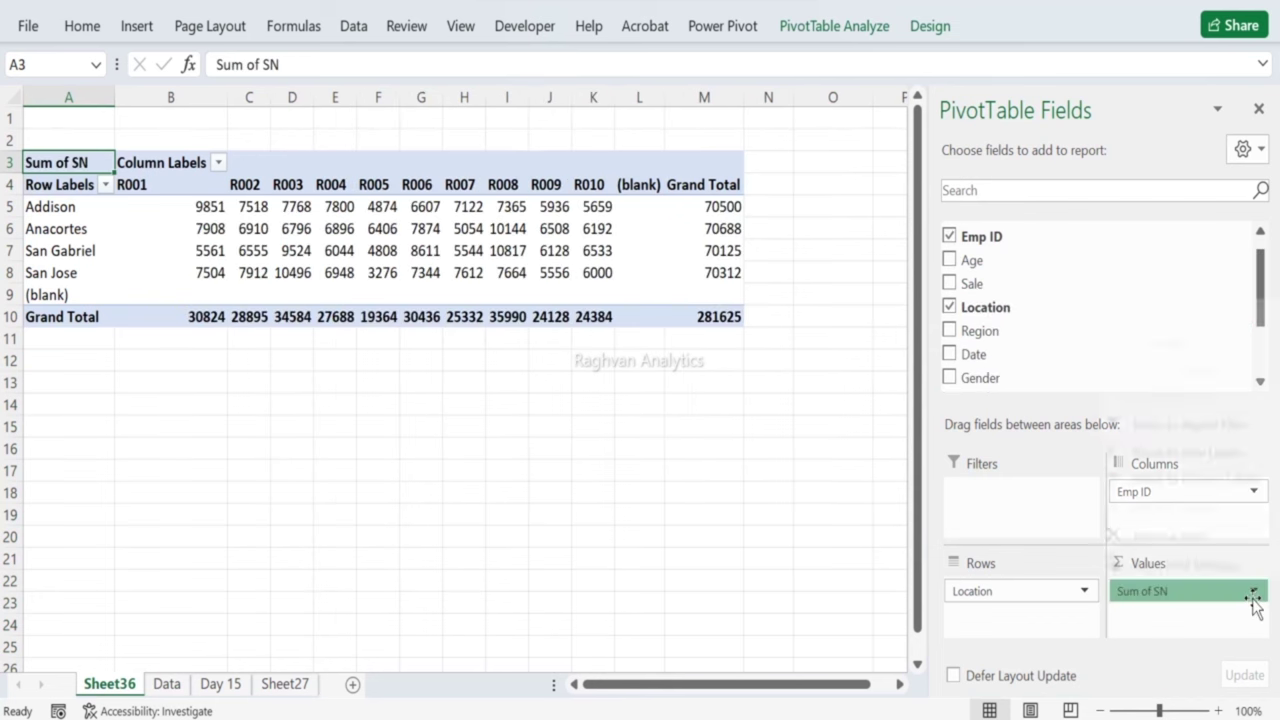
{"action": "left_click", "coordinate": [1212, 562]}
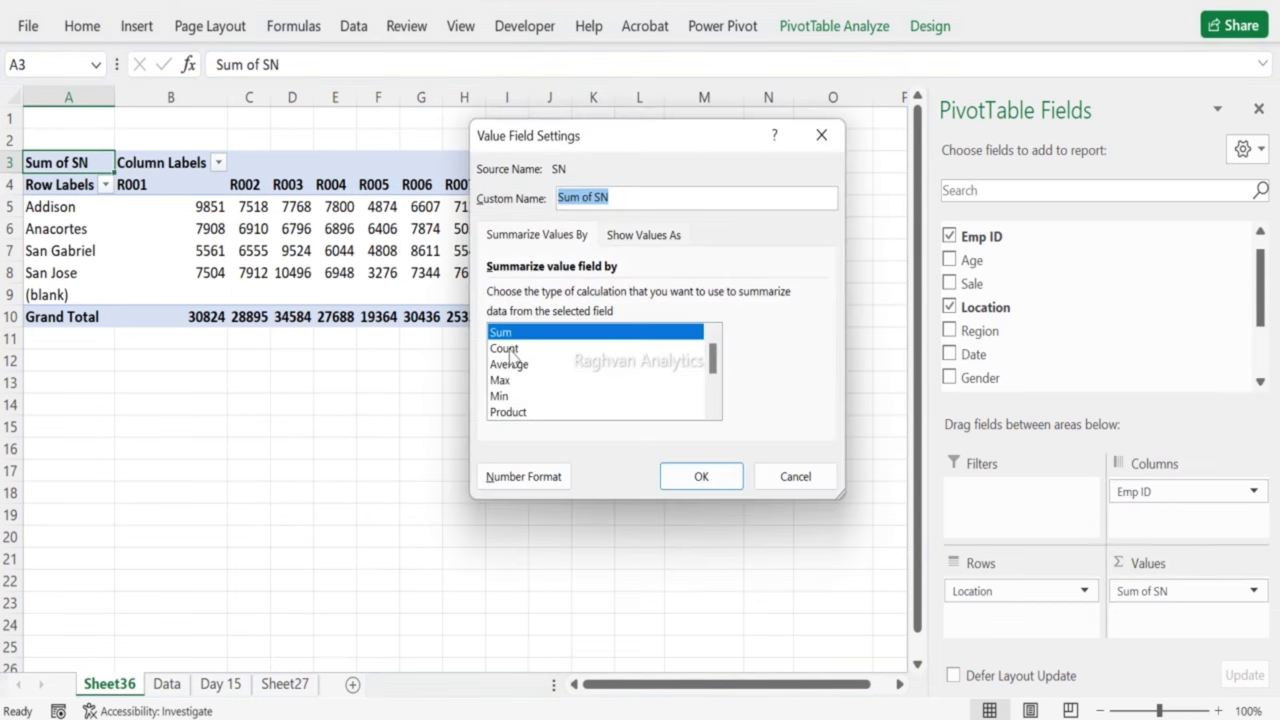
{"action": "left_click", "coordinate": [510, 350]}
{"action": "left_click", "coordinate": [705, 472]}
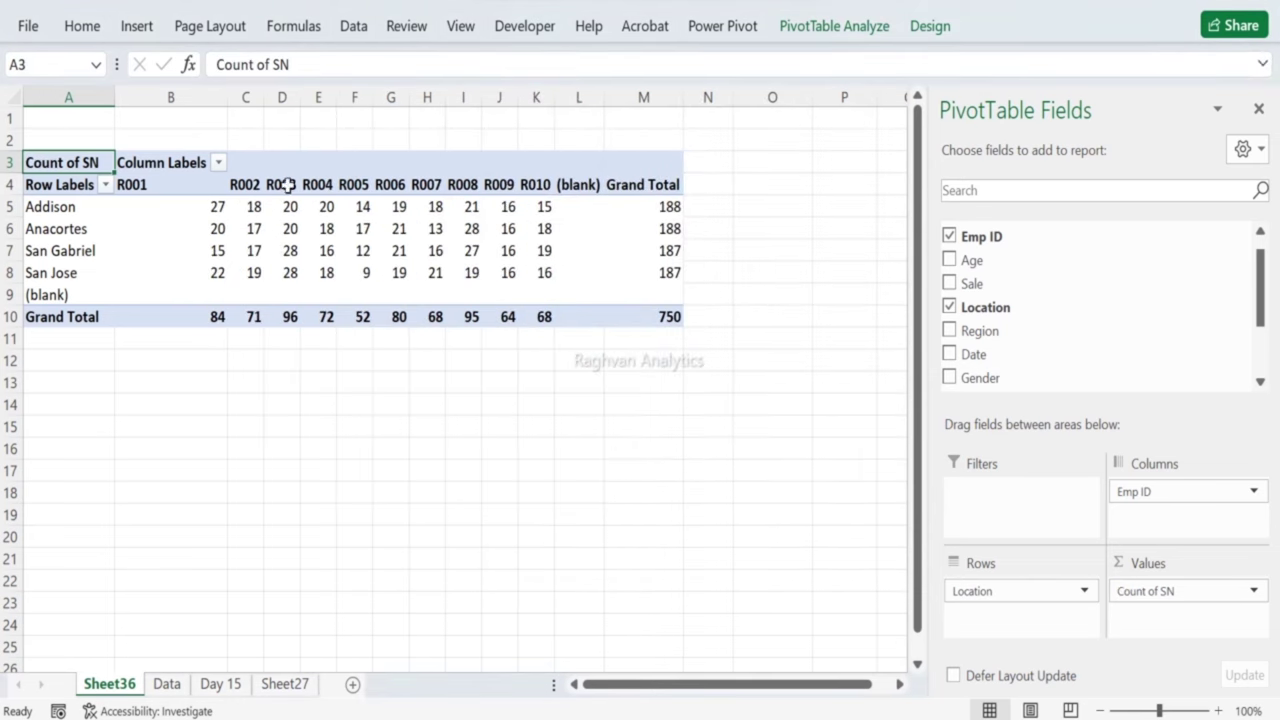
Step: Filter out the (blank) location and select the pivot range A4:L9
{"action": "left_click", "coordinate": [105, 185]}
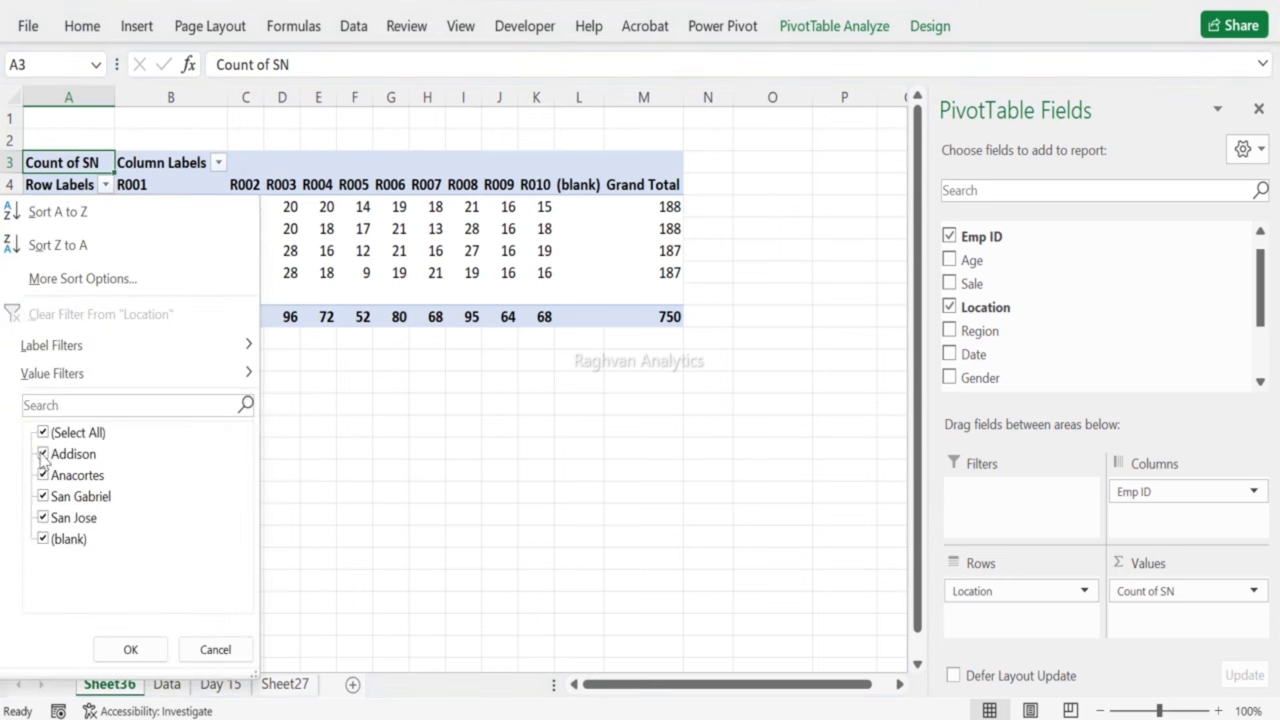
{"action": "left_click", "coordinate": [50, 539]}
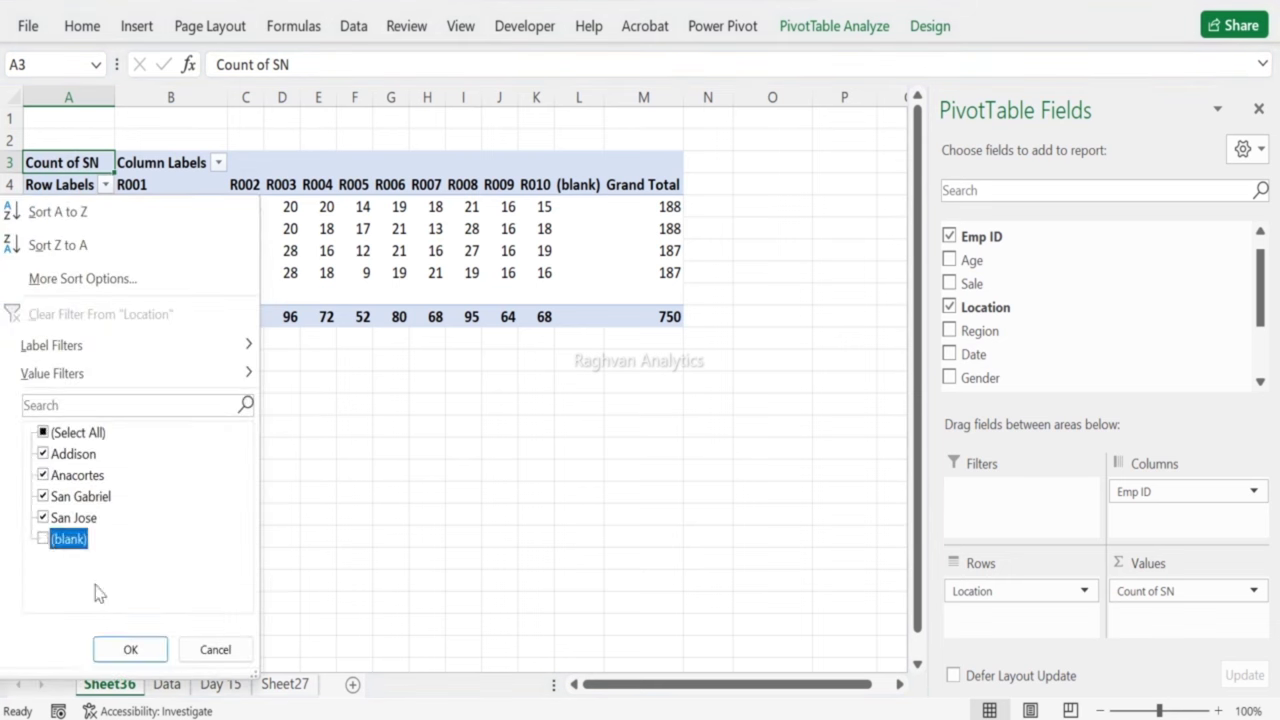
{"action": "left_click", "coordinate": [140, 650]}
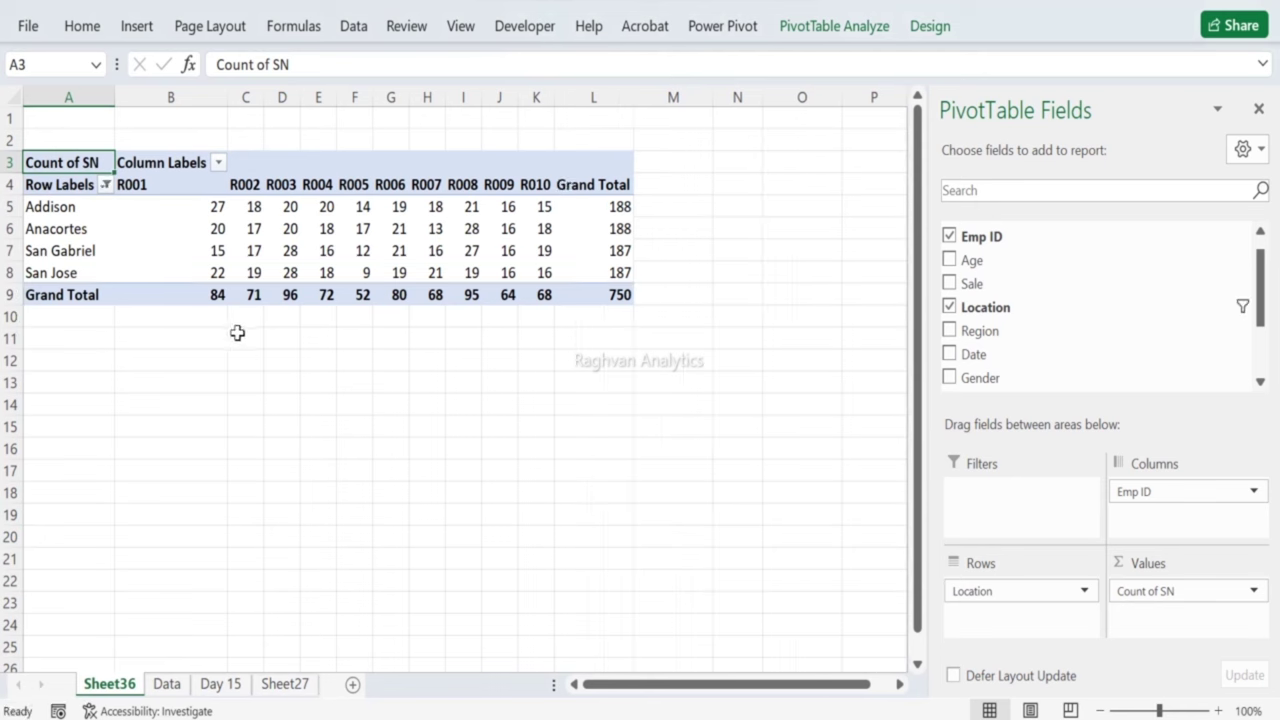
{"action": "left_click_drag", "start_coordinate": [62, 190], "coordinate": [601, 281]}
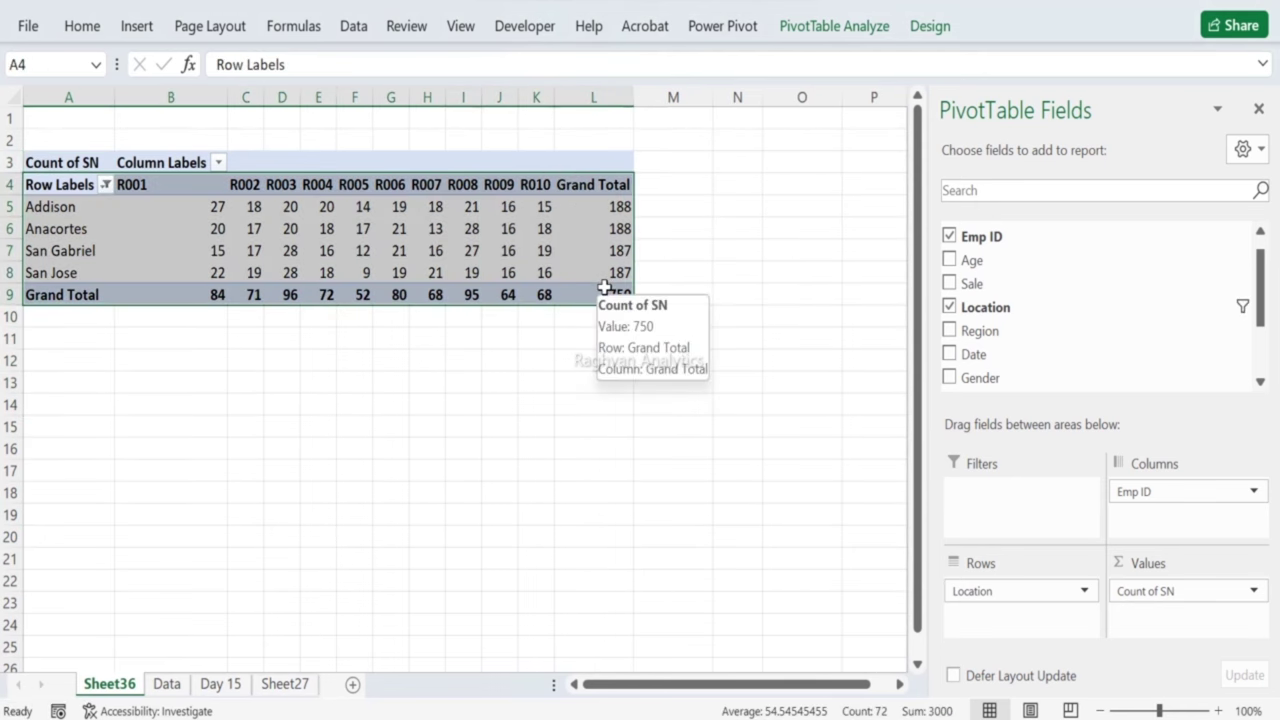
Step: Paste the count table at A1 of a new sheet 'Region Wise Employee Count', headed Location
{"action": "key", "text": "ctrl+c"}
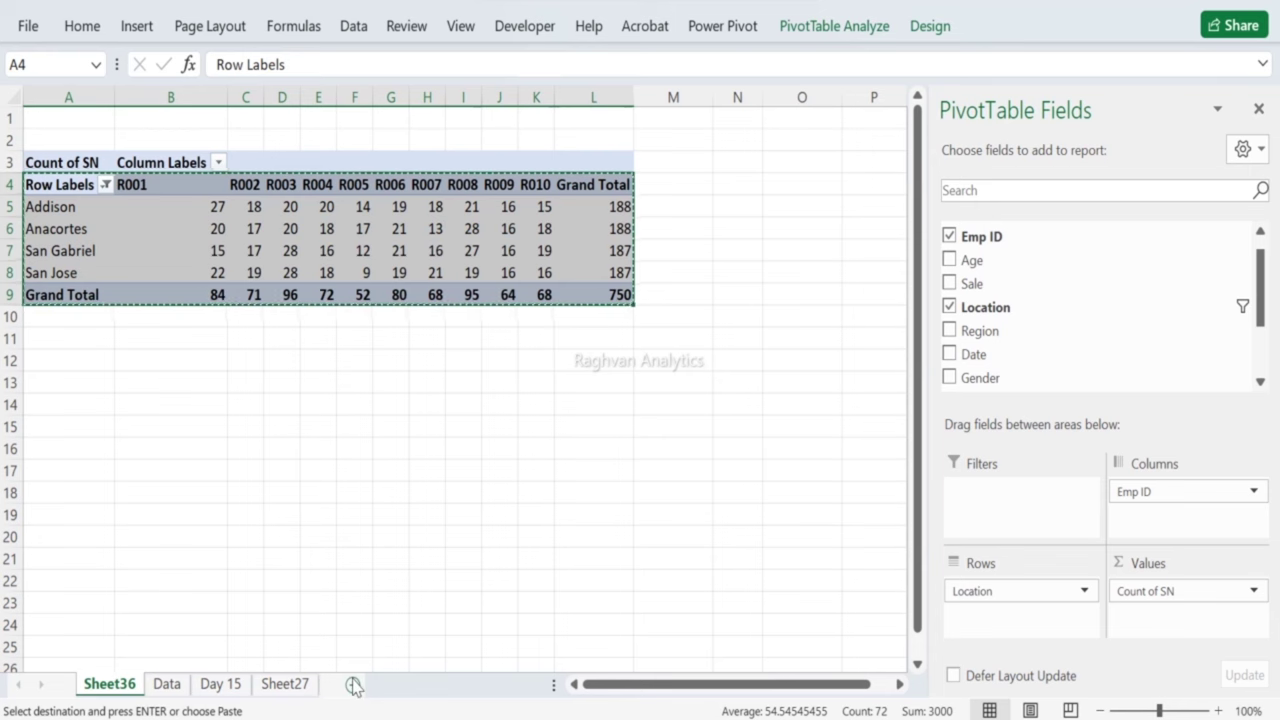
{"action": "left_click", "coordinate": [352, 684]}
{"action": "double_click", "coordinate": [176, 684]}
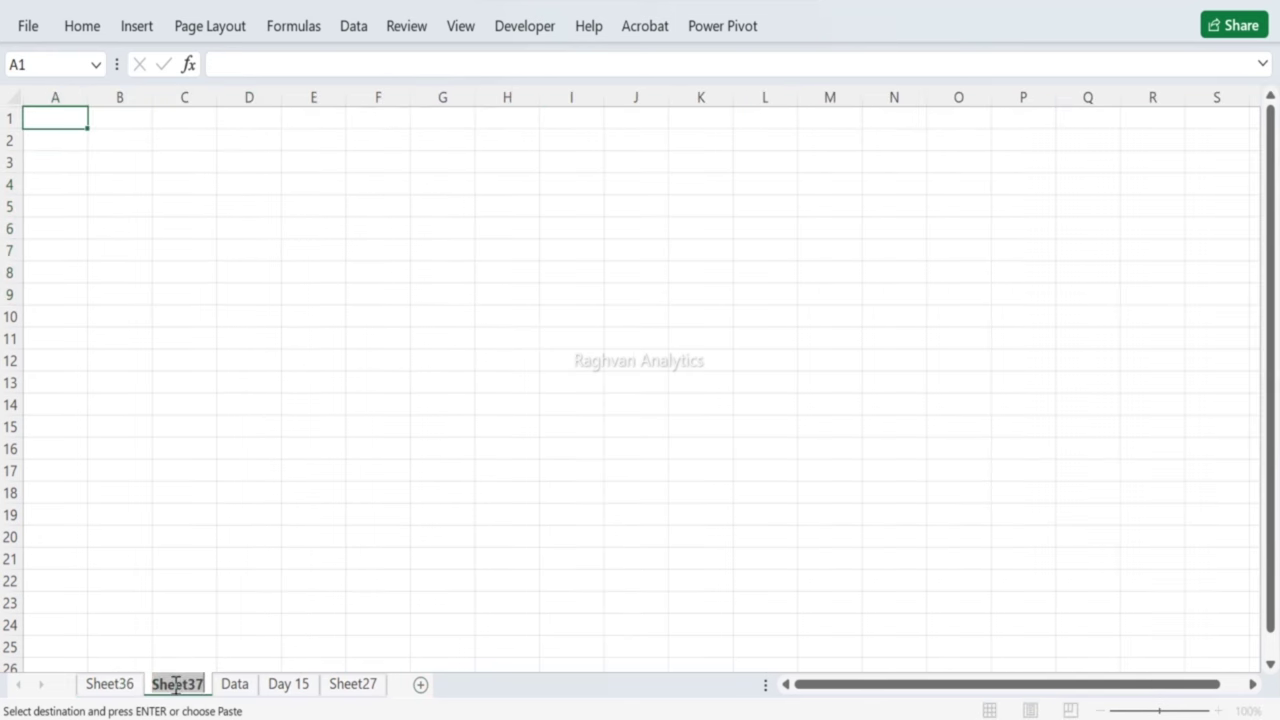
{"action": "type", "text": "R"}
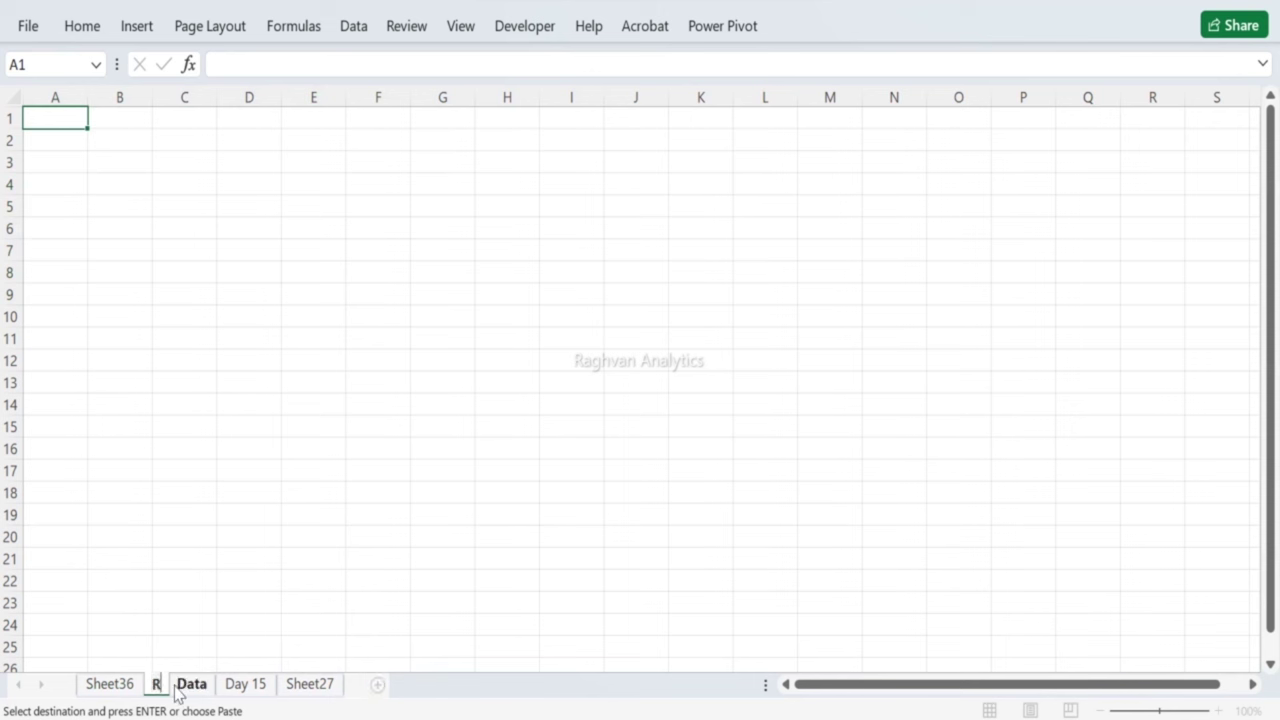
{"action": "type", "text": "egion Wis"}
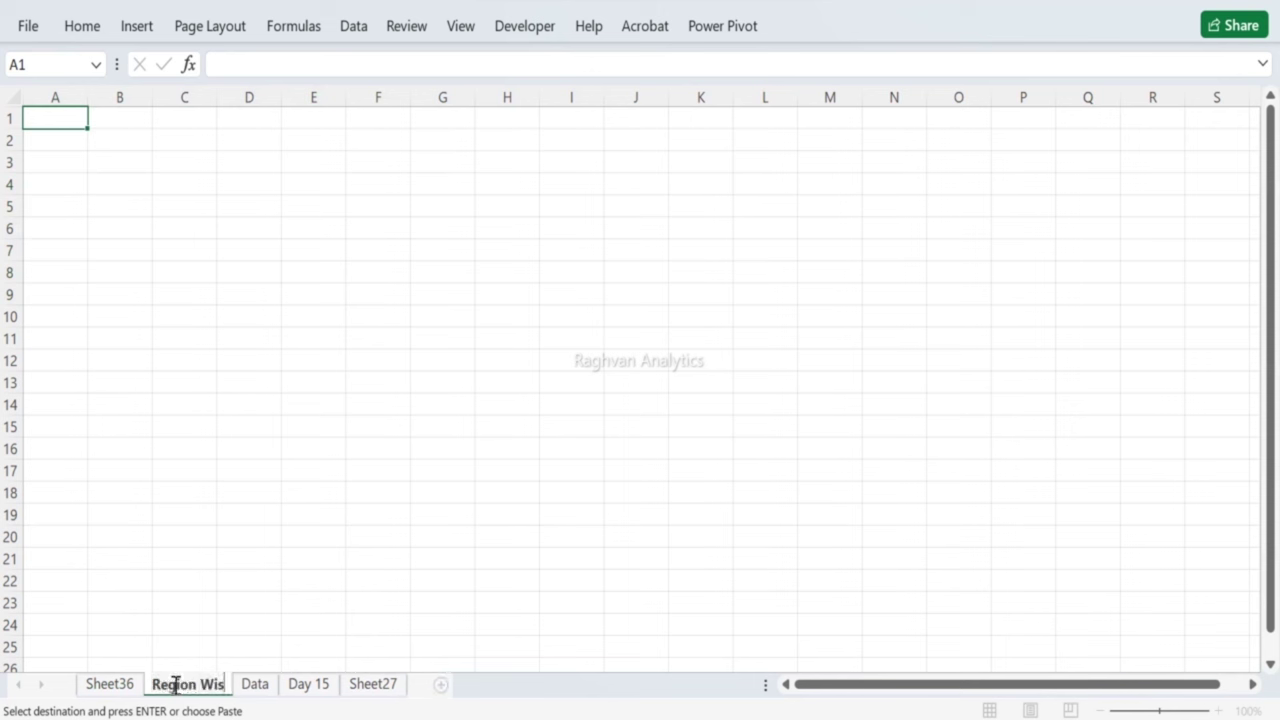
{"action": "type", "text": "e Employee Count"}
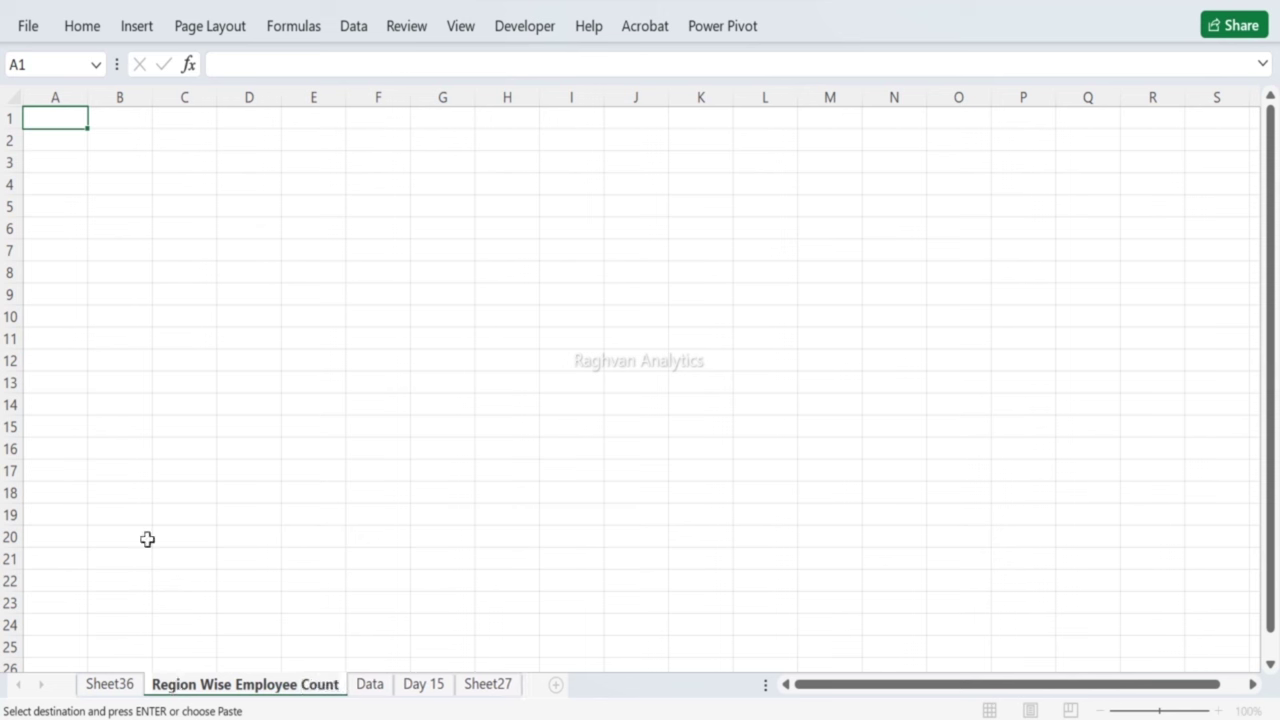
{"action": "left_click", "coordinate": [56, 117]}
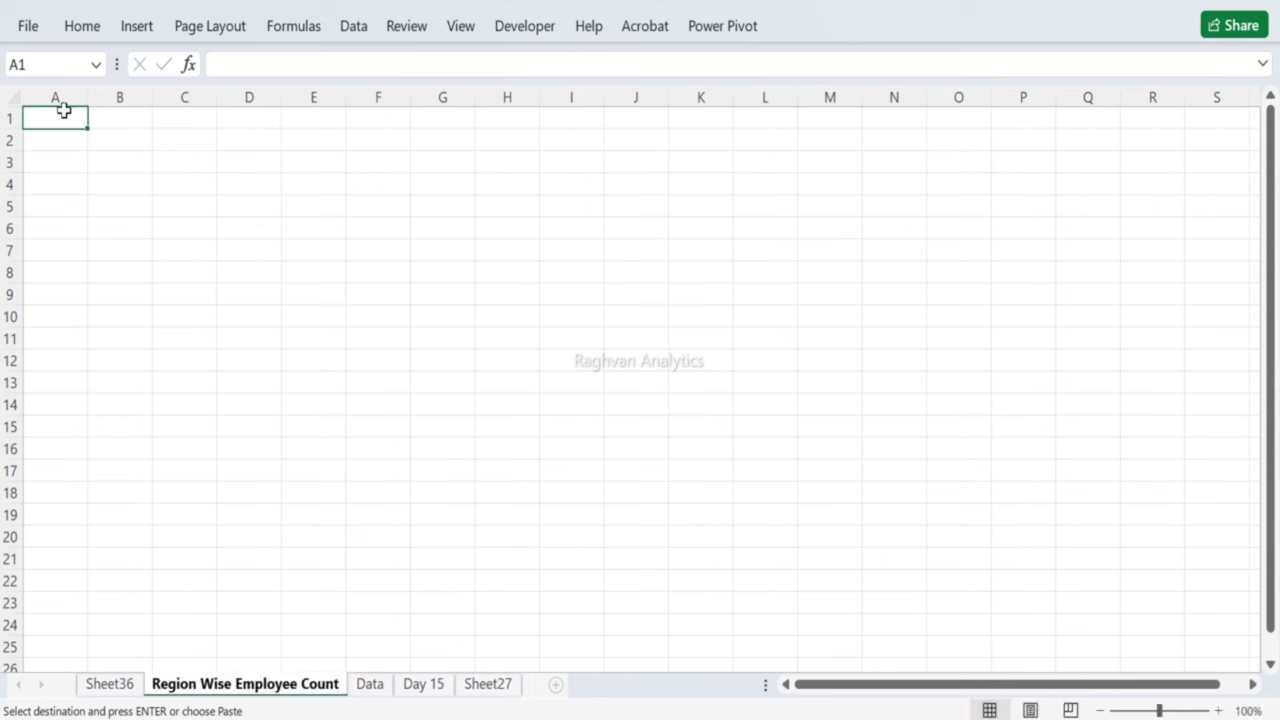
{"action": "key", "text": "ctrl+v"}
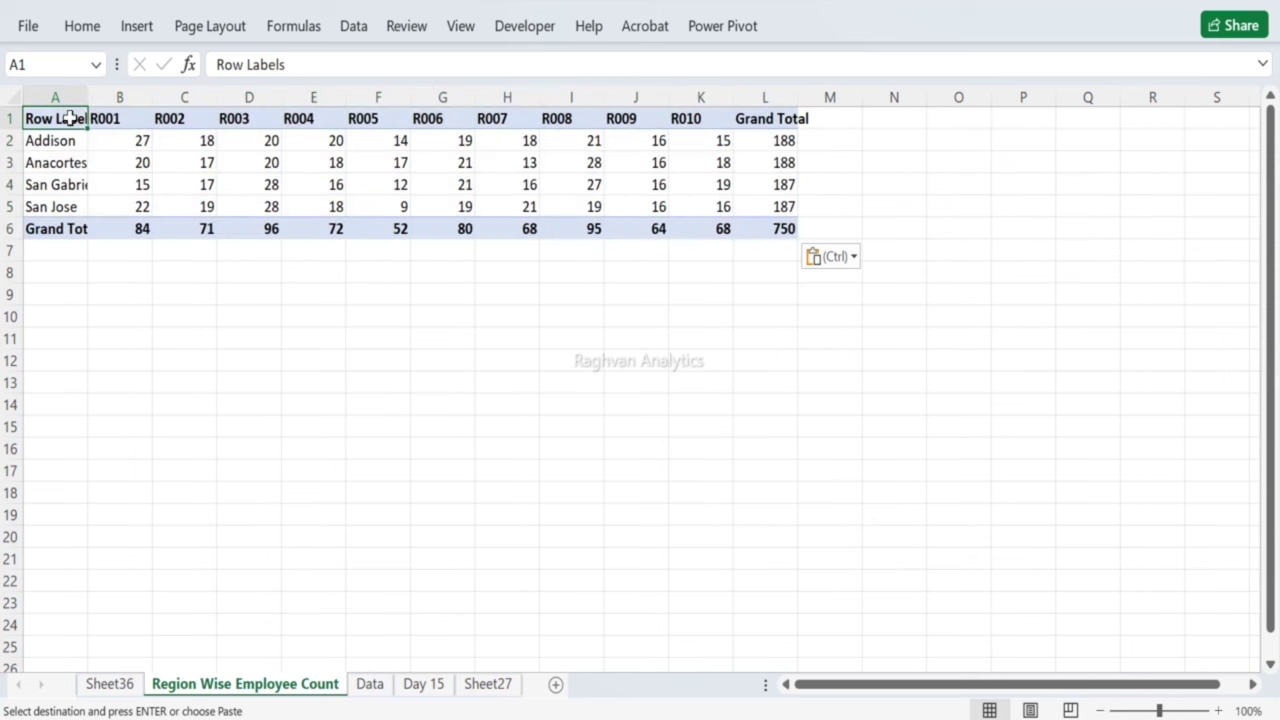
{"action": "type", "text": "Locatio"}
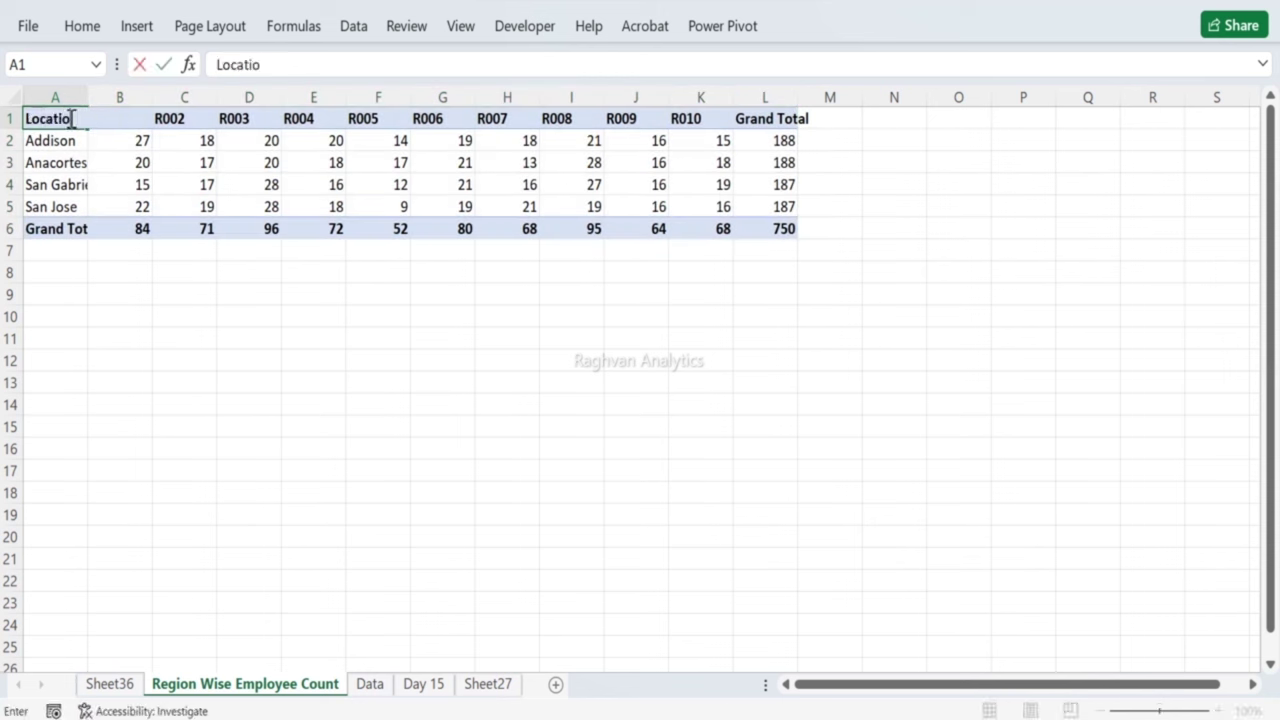
{"action": "type", "text": "n"}
{"action": "key", "text": "Return"}
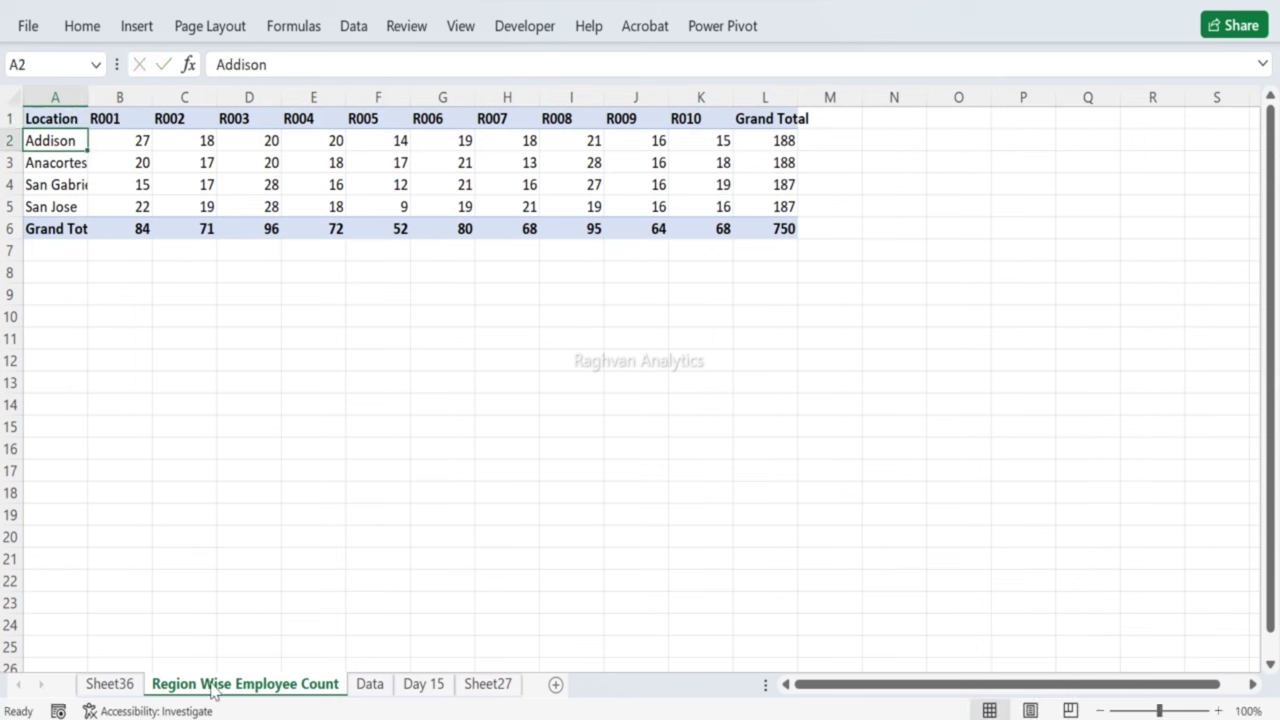
Step: Rename the new sheet to 'Location Wise Employee Count'
{"action": "double_click", "coordinate": [210, 686]}
{"action": "key", "text": "Return"}
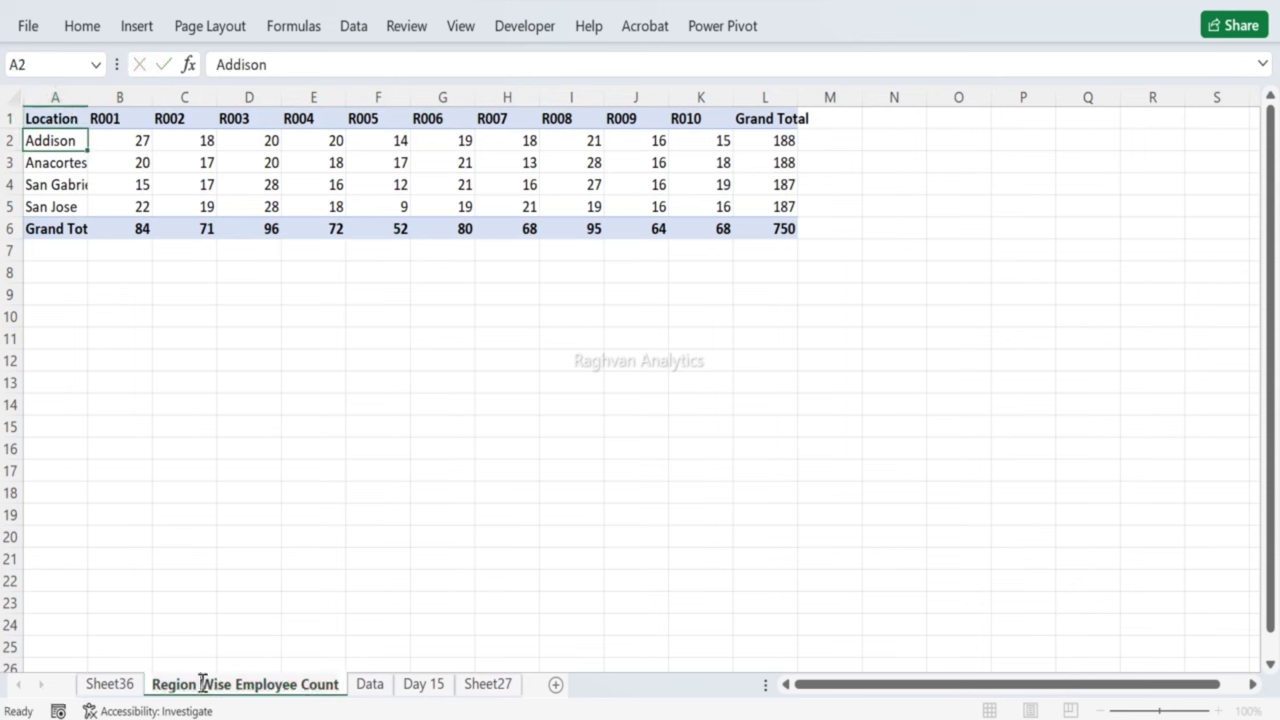
{"action": "double_click", "coordinate": [198, 684]}
{"action": "type", "text": "Locat"}
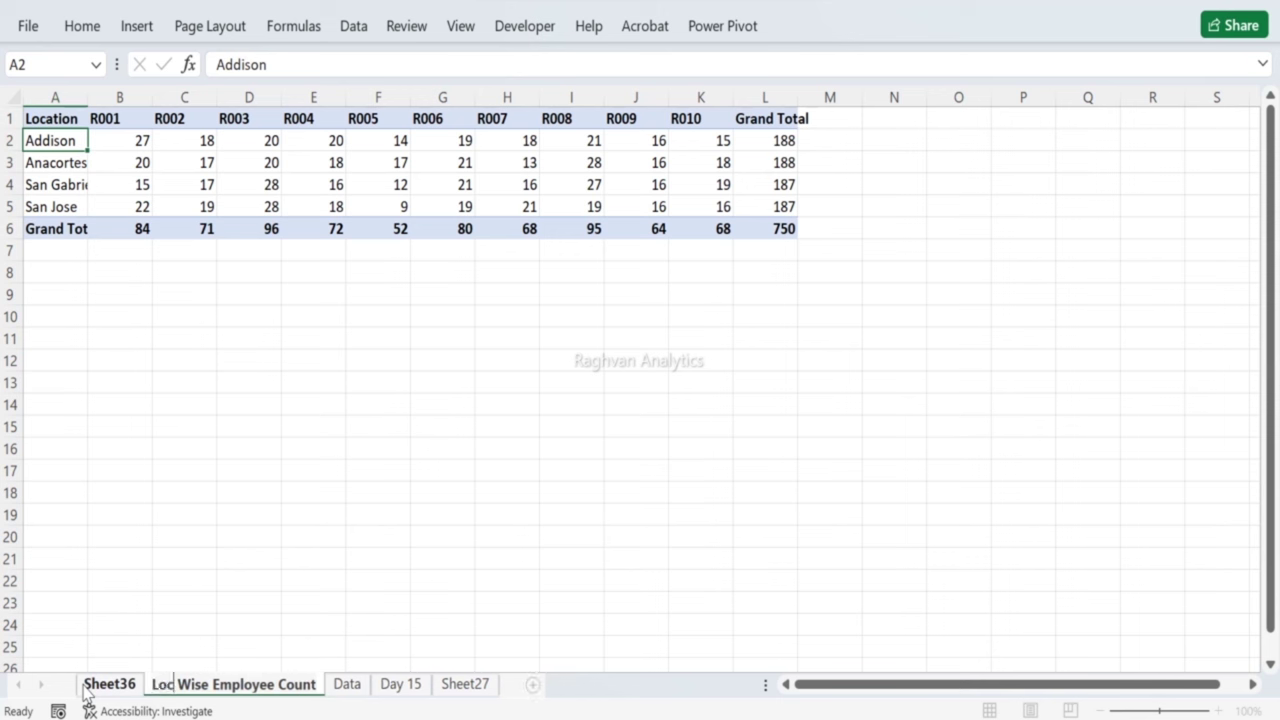
{"action": "type", "text": "ion"}
{"action": "key", "text": "Return"}
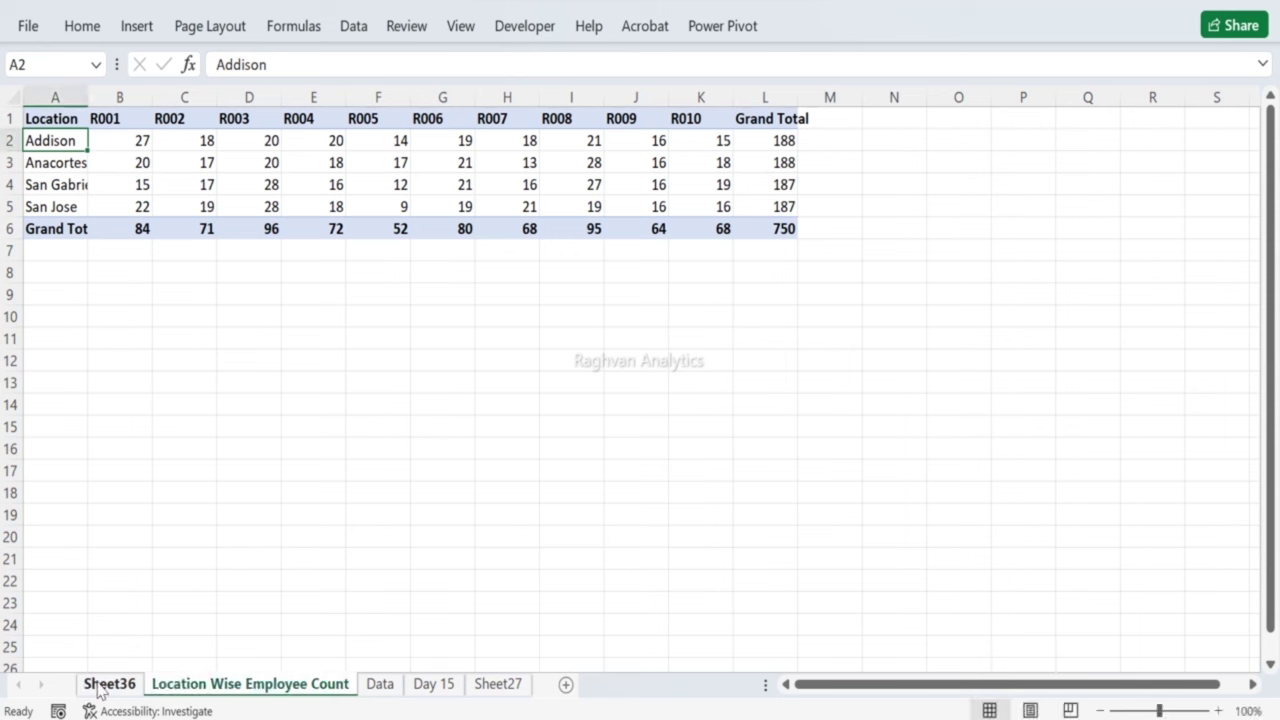
{"action": "left_click", "coordinate": [380, 684]}
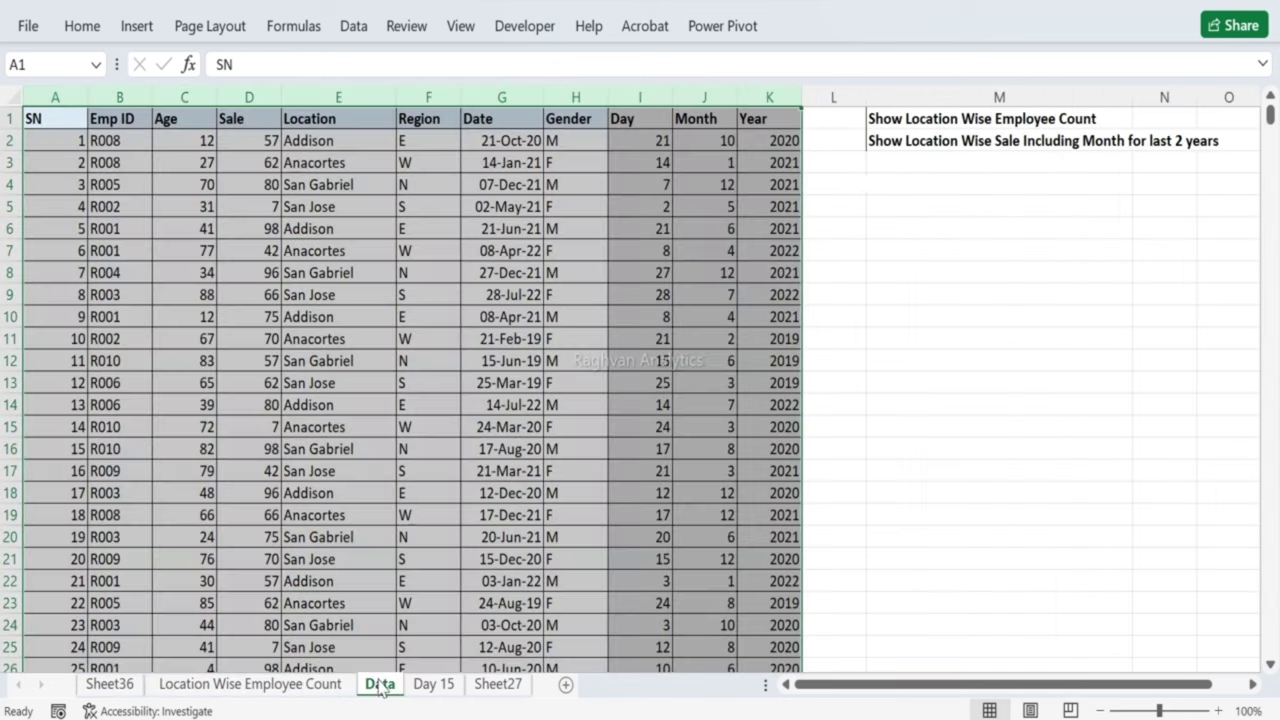
Step: Replace Emp ID with Month (1–12) in the Sheet36 pivot's columns
{"action": "left_click", "coordinate": [932, 122]}
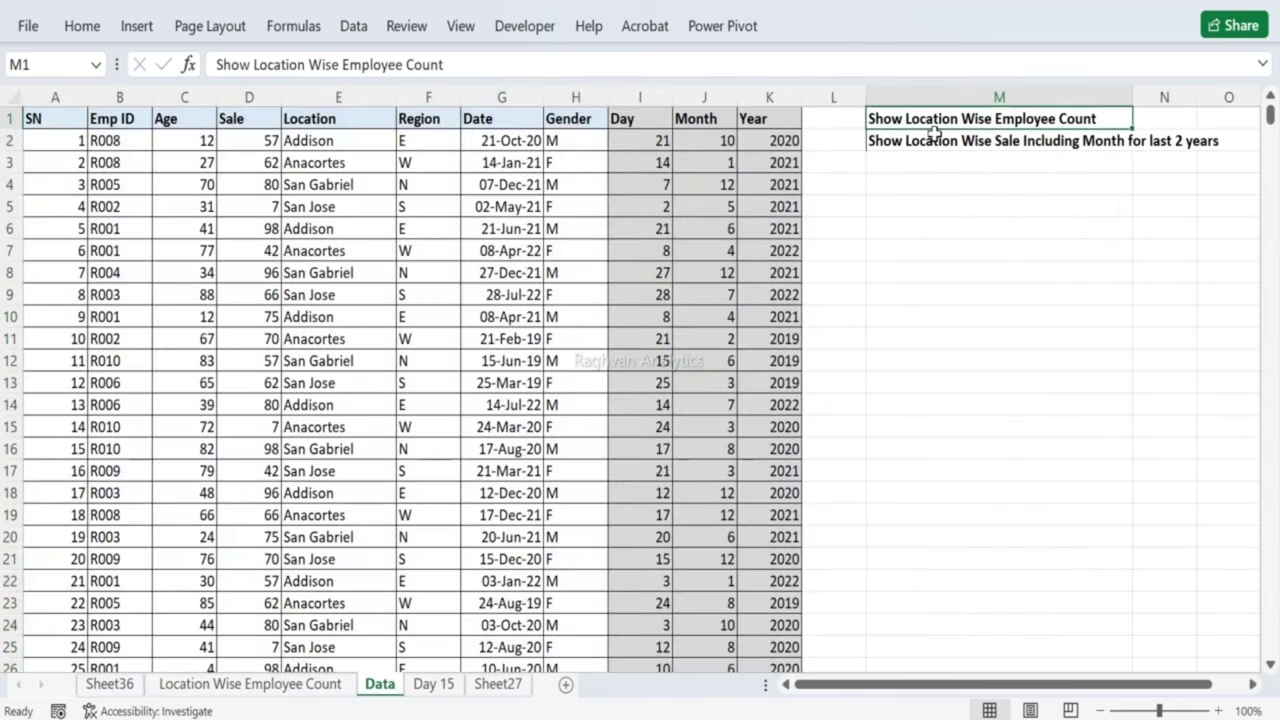
{"action": "left_click", "coordinate": [933, 133]}
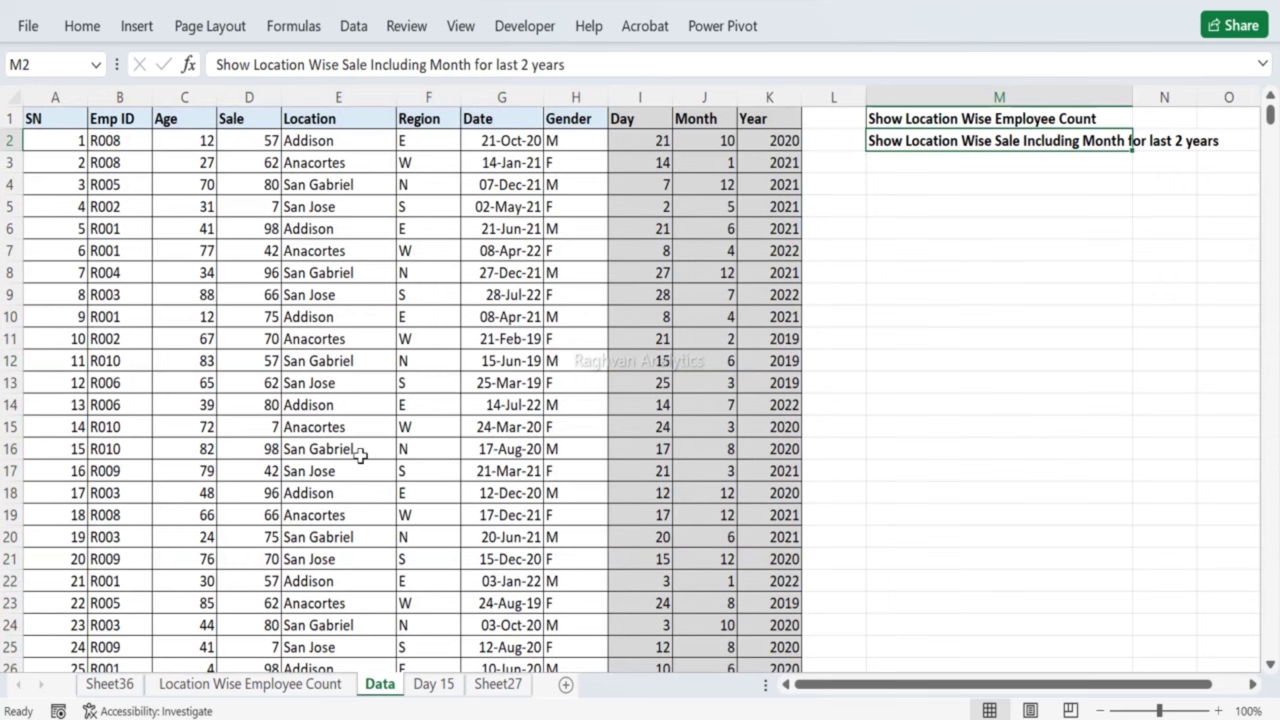
{"action": "left_click", "coordinate": [109, 684]}
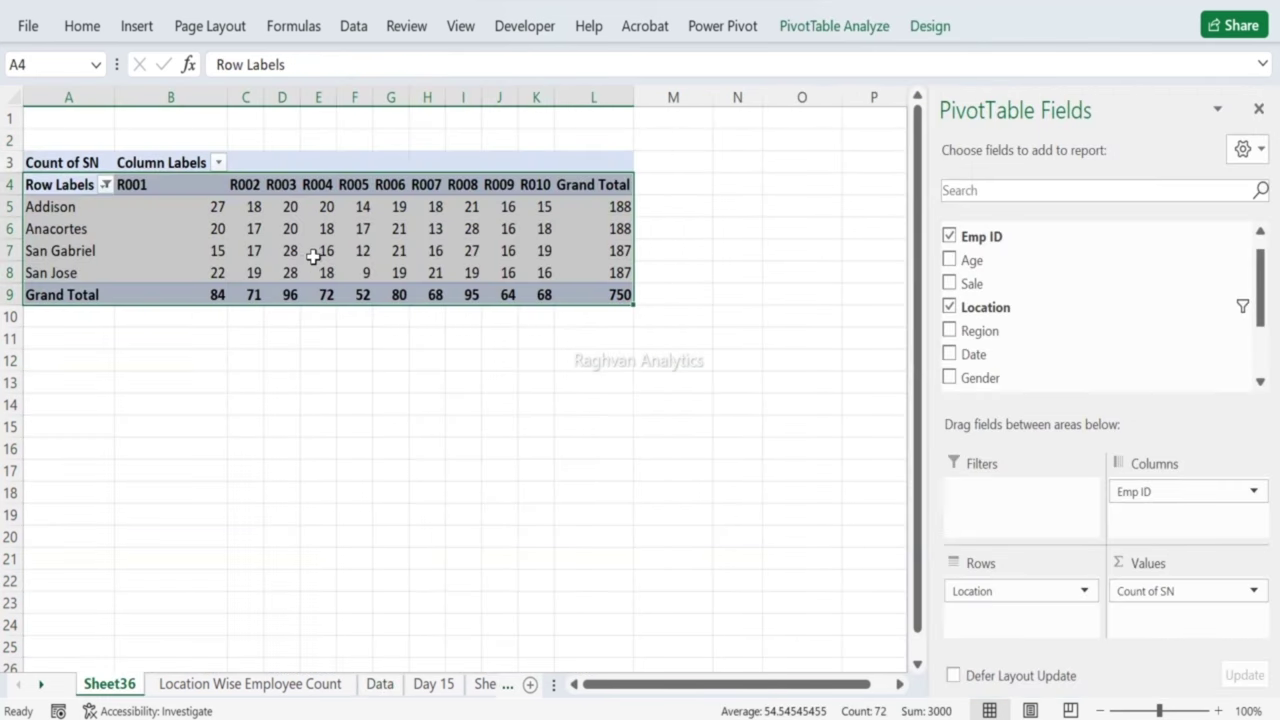
{"action": "left_click_drag", "start_coordinate": [1169, 491], "coordinate": [1104, 298]}
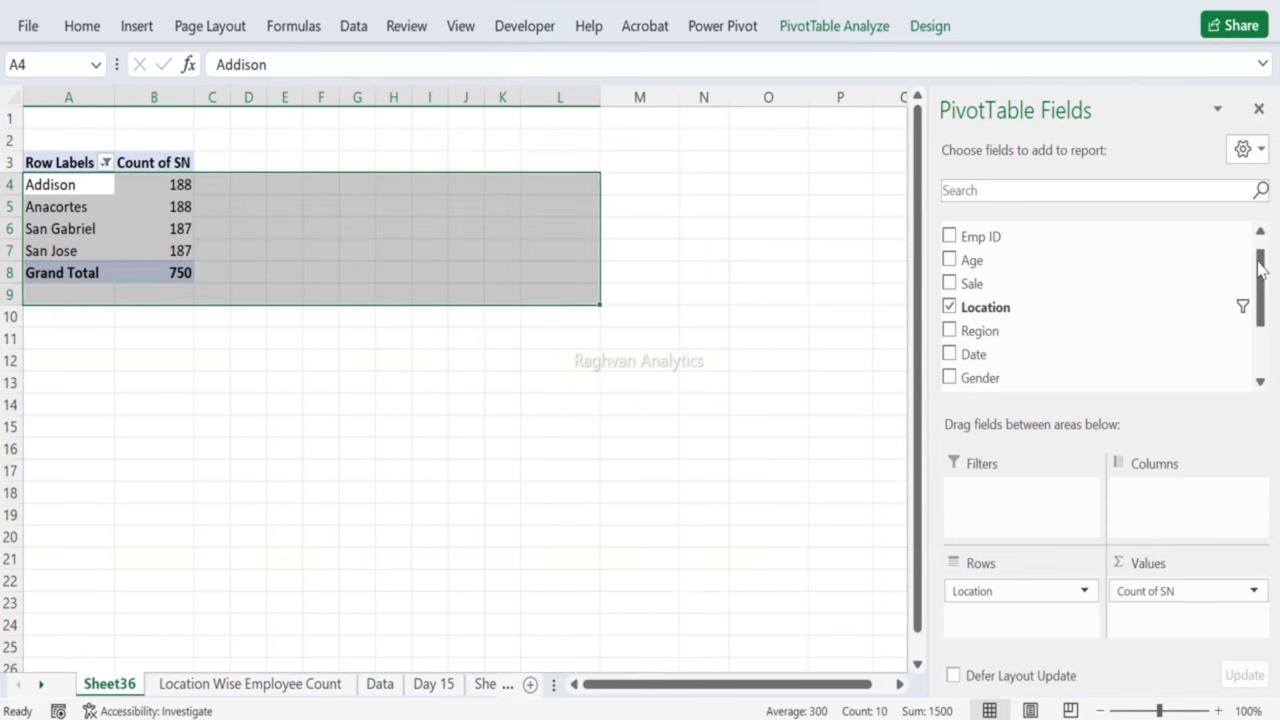
{"action": "left_click_drag", "start_coordinate": [1260, 268], "coordinate": [1254, 349]}
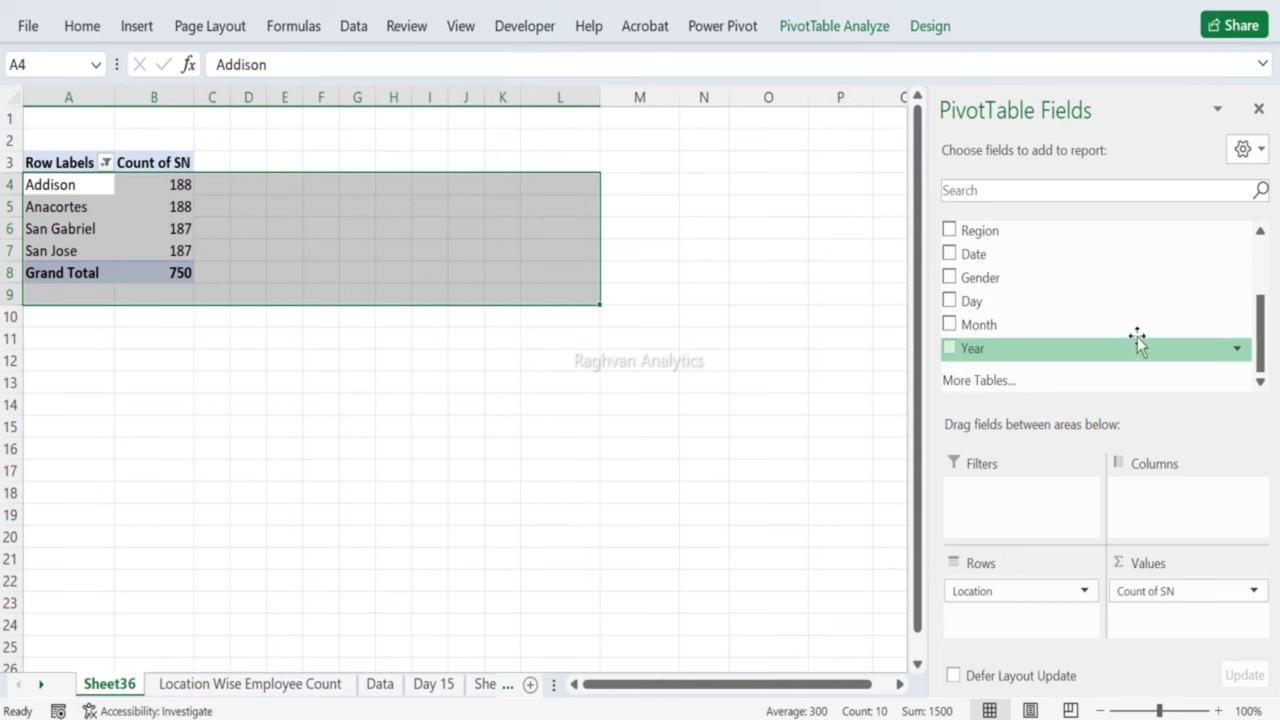
{"action": "left_click_drag", "start_coordinate": [1134, 340], "coordinate": [1189, 506]}
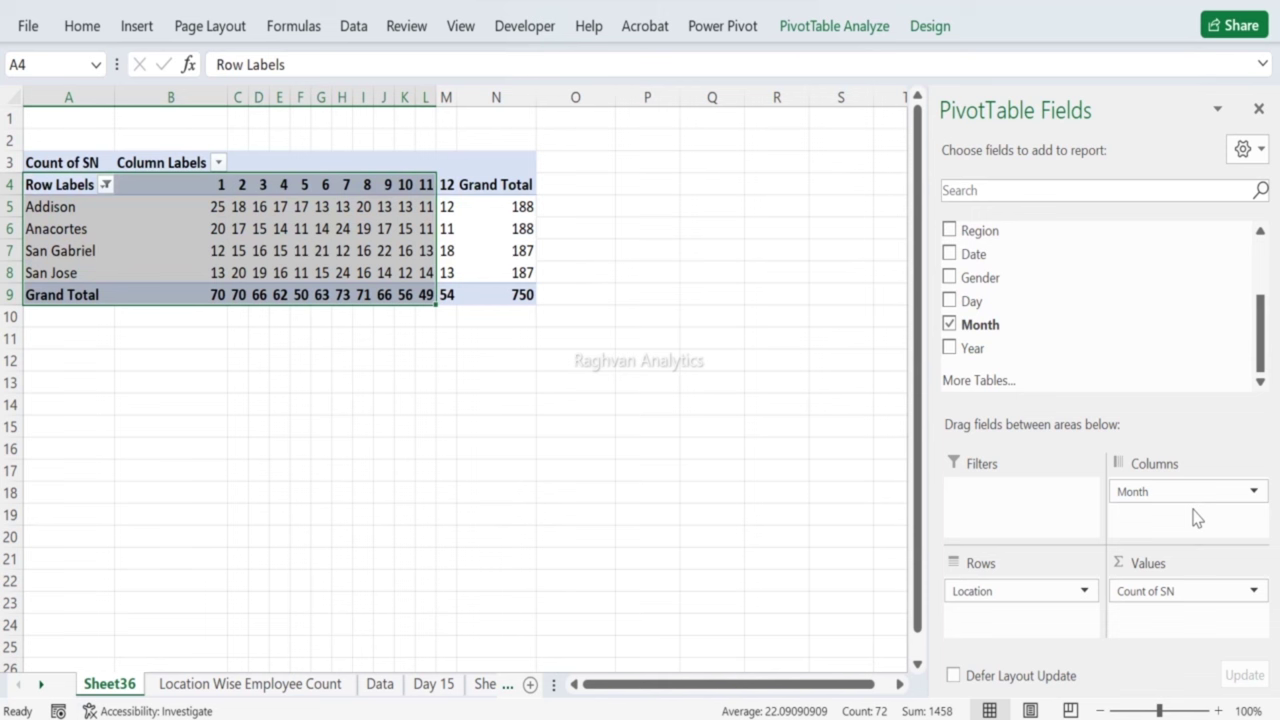
Step: Swap Count of SN for summed Sale in the pivot values, totalling 48985
{"action": "left_click", "coordinate": [1255, 594]}
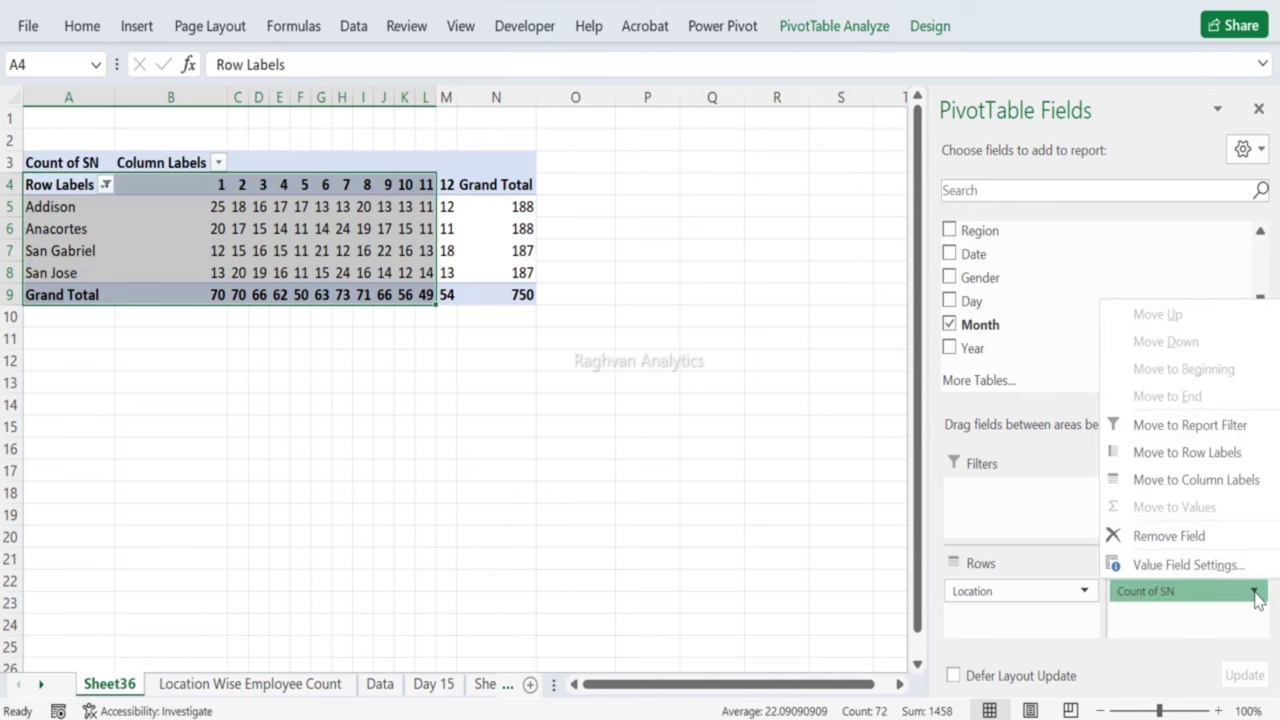
{"action": "left_click", "coordinate": [1225, 600]}
{"action": "left_click_drag", "start_coordinate": [1225, 600], "coordinate": [1140, 251]}
{"action": "left_click_drag", "start_coordinate": [1263, 333], "coordinate": [1262, 275]}
{"action": "left_click_drag", "start_coordinate": [1103, 301], "coordinate": [1166, 595]}
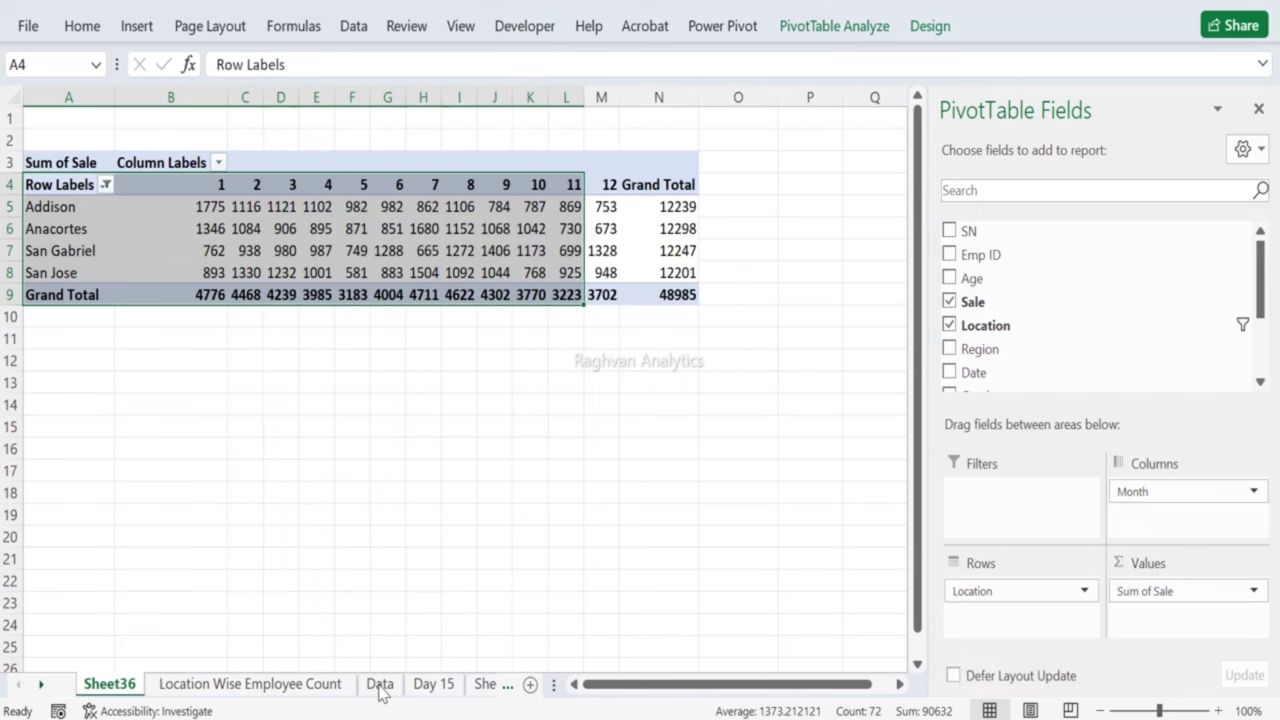
{"action": "left_click", "coordinate": [380, 684]}
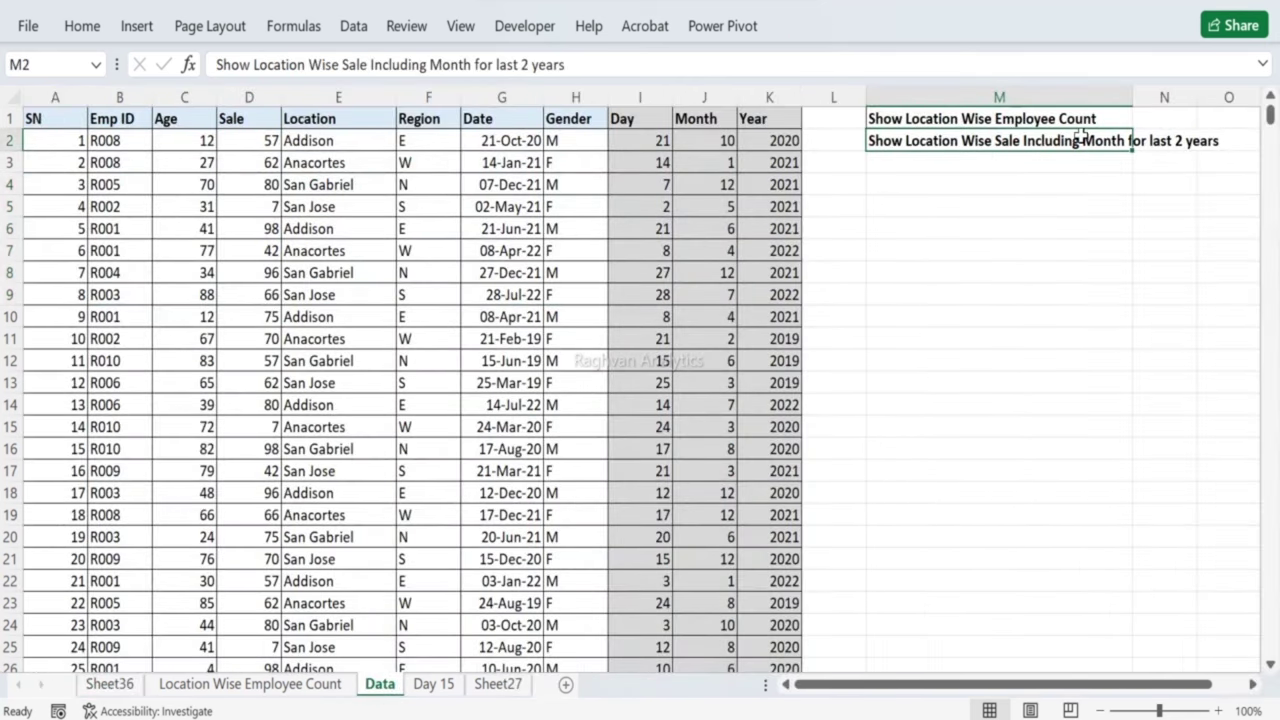
{"action": "left_click", "coordinate": [205, 688]}
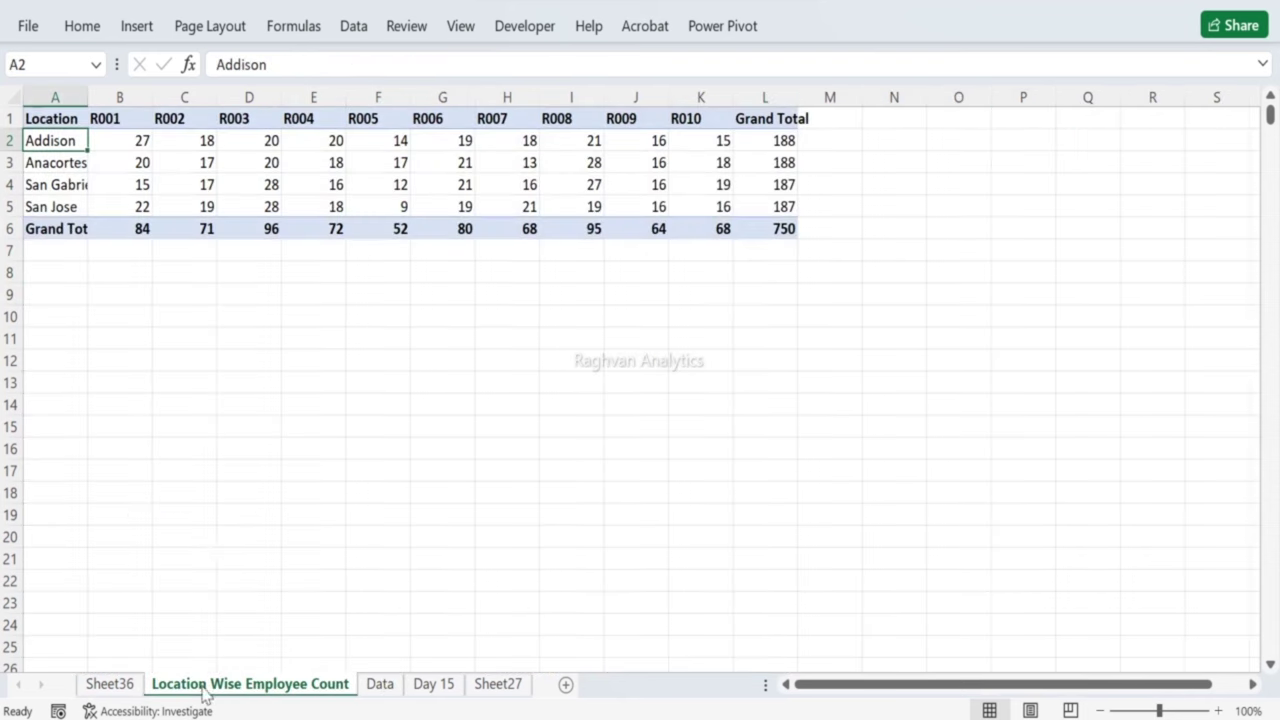
{"action": "left_click", "coordinate": [130, 690]}
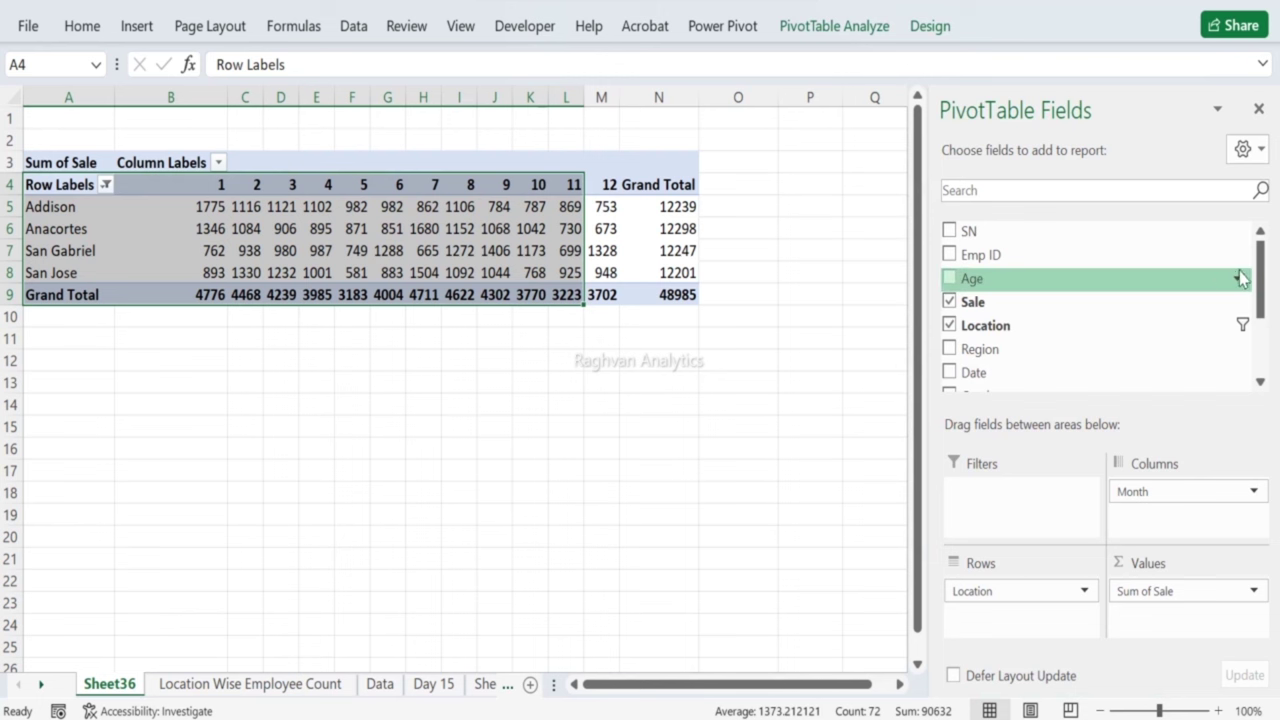
Step: Add Year as a report filter and limit the pivot to 2021 and 2022
{"action": "left_click_drag", "start_coordinate": [1260, 245], "coordinate": [1263, 340]}
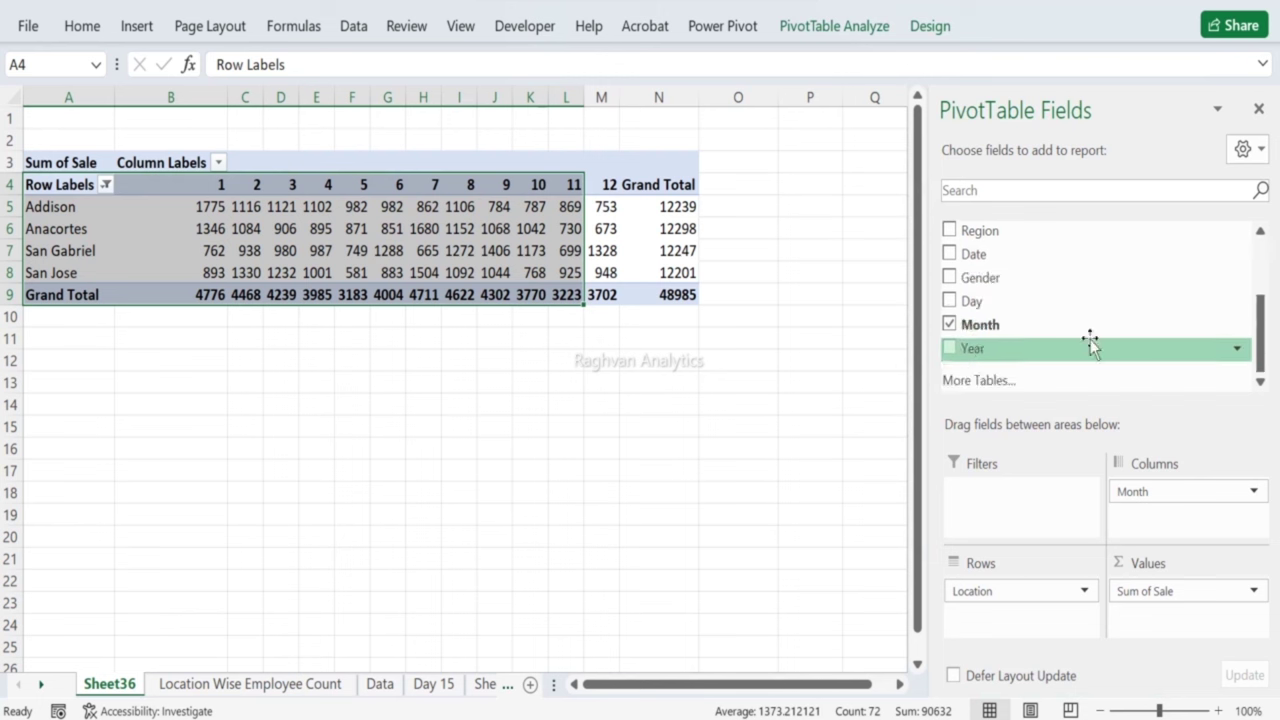
{"action": "left_click_drag", "start_coordinate": [1086, 349], "coordinate": [1034, 500]}
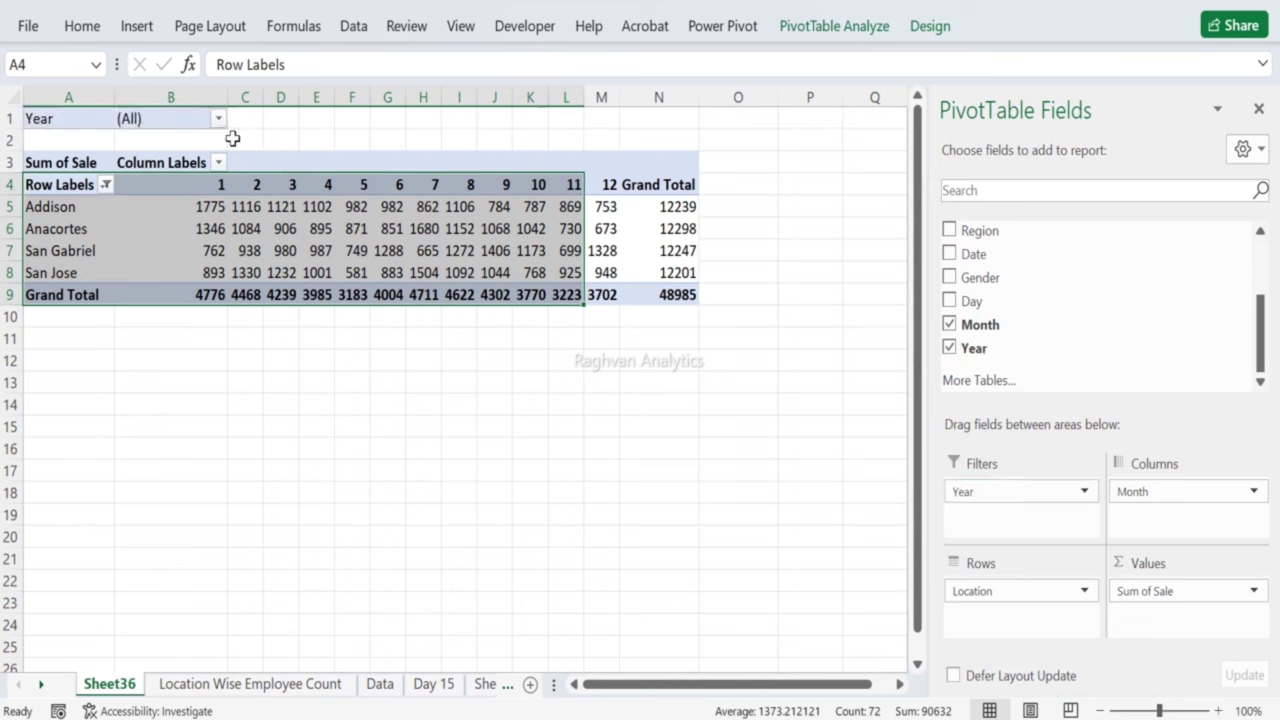
{"action": "left_click", "coordinate": [217, 118]}
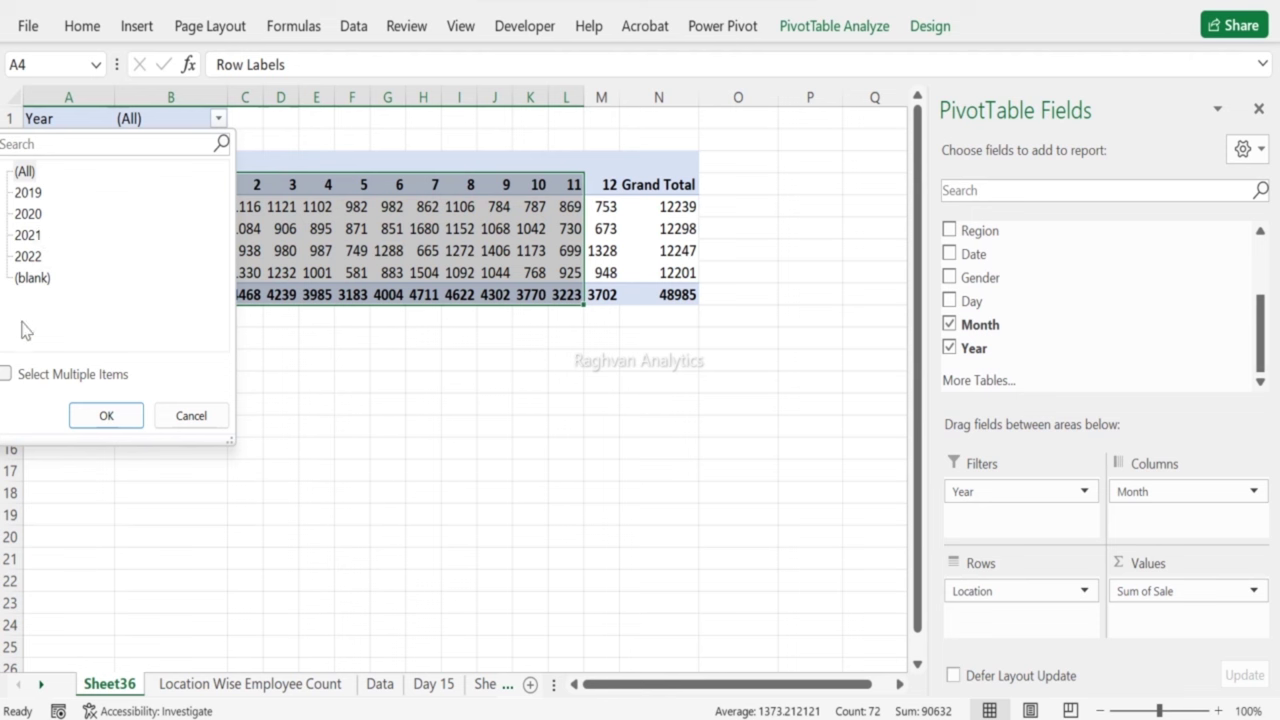
{"action": "left_click", "coordinate": [8, 377]}
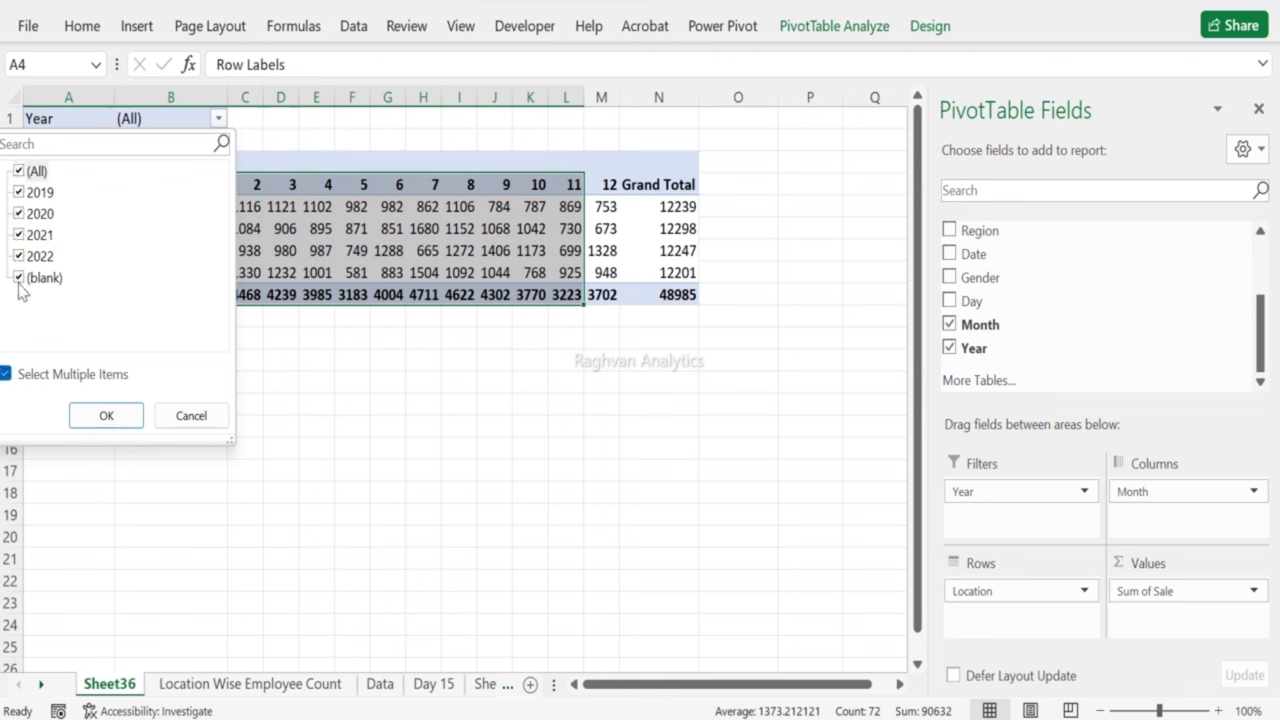
{"action": "left_click", "coordinate": [19, 172]}
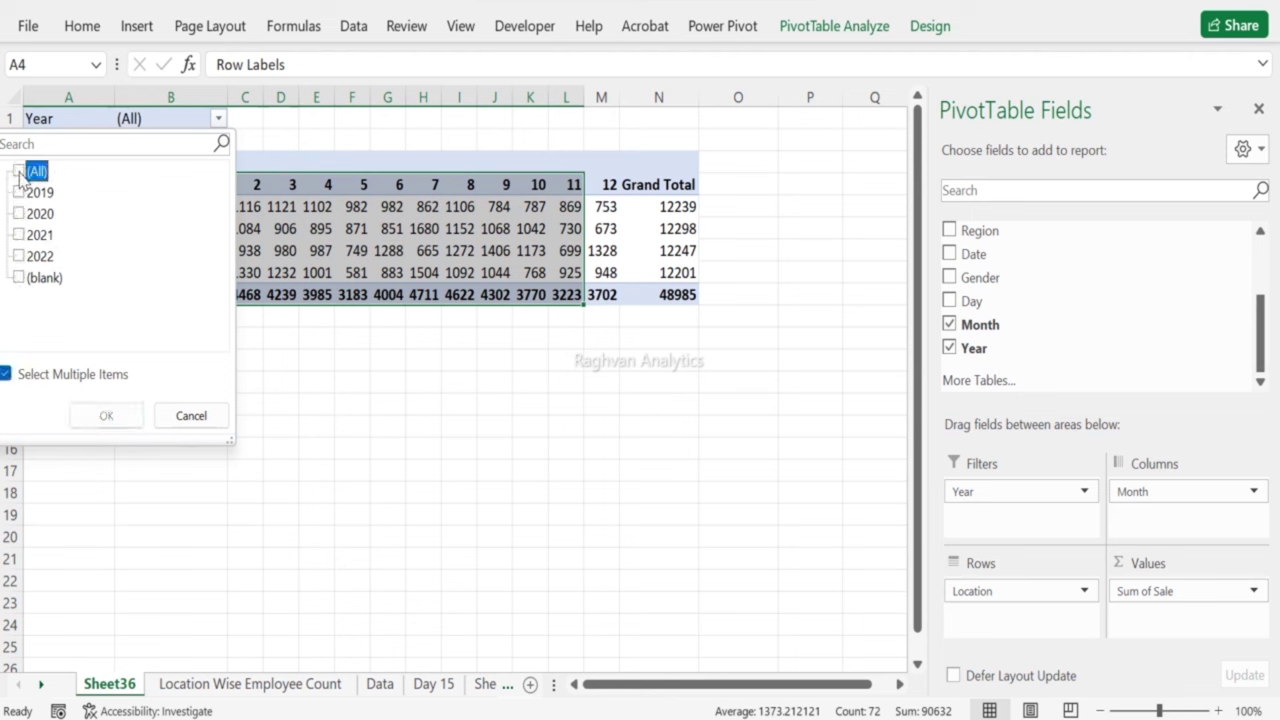
{"action": "left_click", "coordinate": [21, 236]}
{"action": "left_click", "coordinate": [20, 259]}
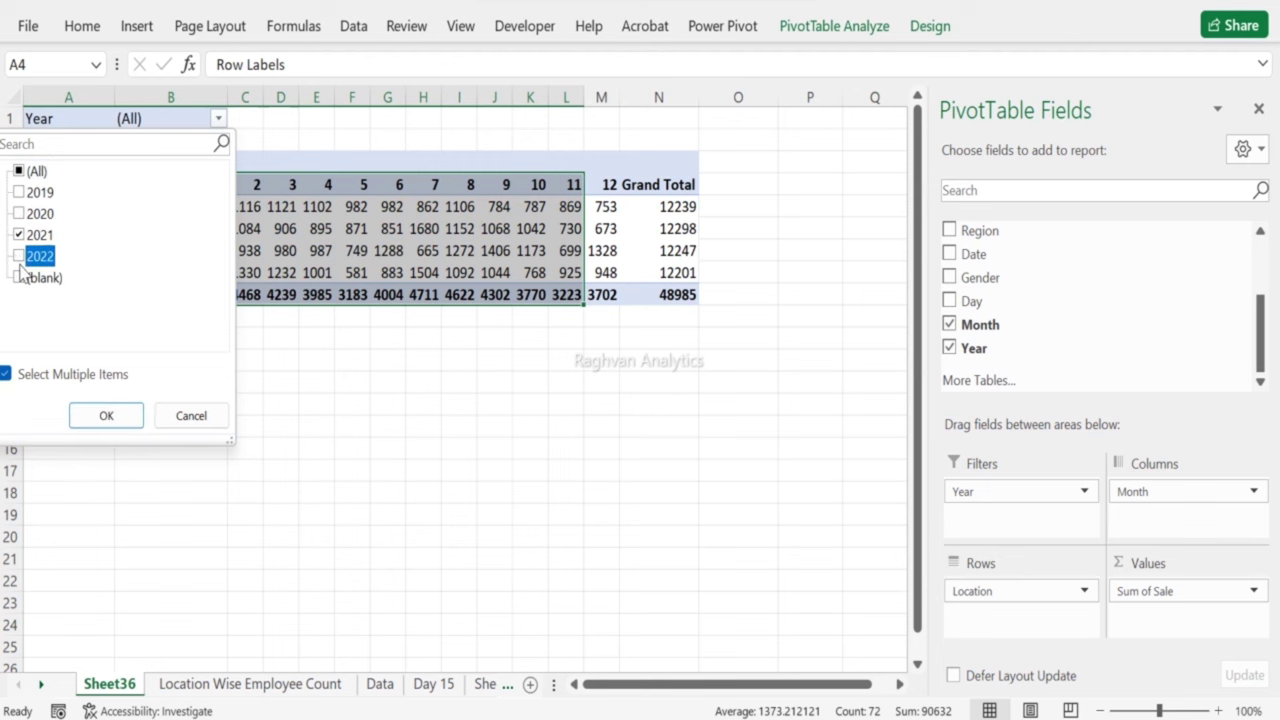
{"action": "left_click", "coordinate": [106, 415]}
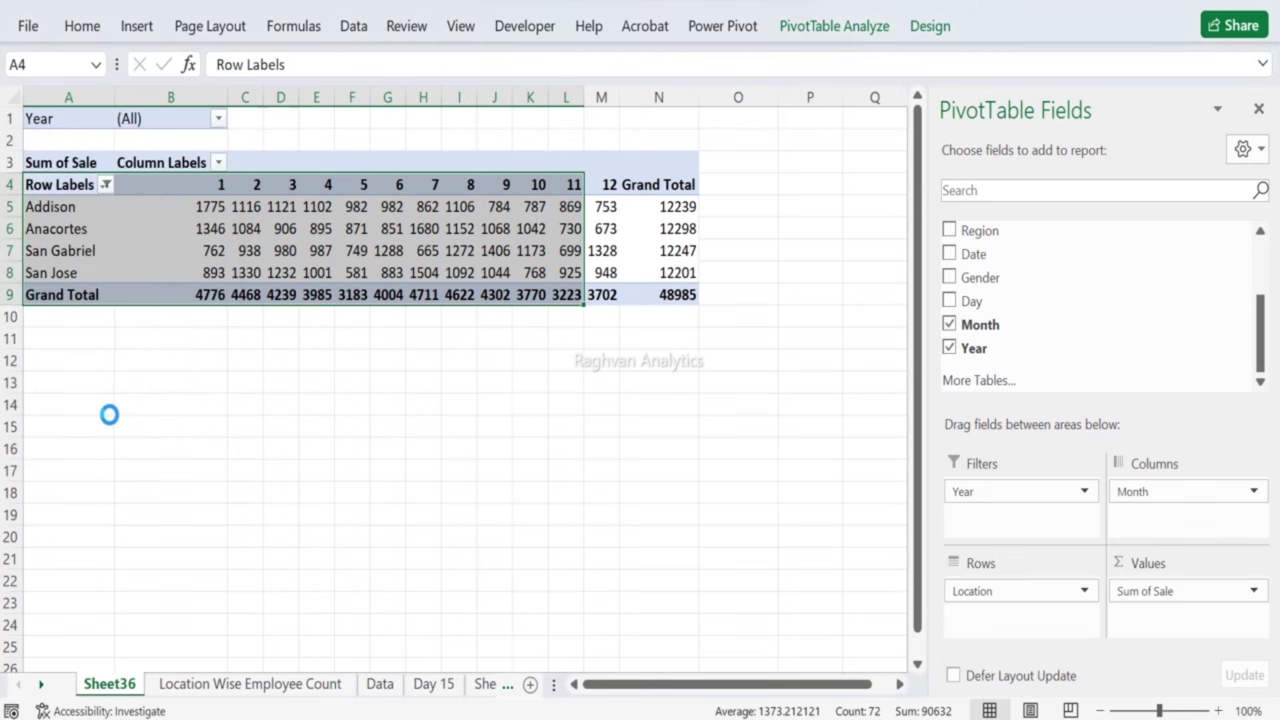
Step: Copy the filtered pivot table from Row Labels down to the Grand Total row
{"action": "left_click", "coordinate": [70, 190]}
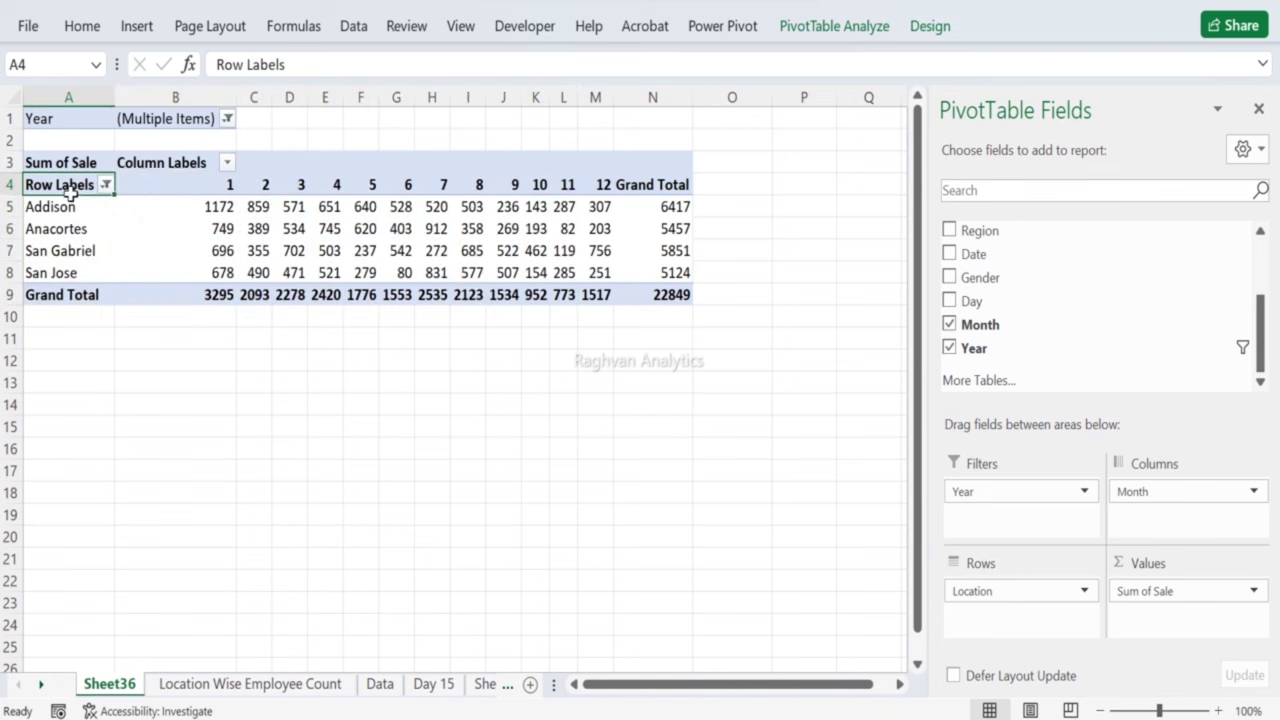
{"action": "key", "text": "ctrl+Down"}
{"action": "left_click_drag", "start_coordinate": [68, 186], "coordinate": [620, 290]}
{"action": "key", "text": "ctrl+c"}
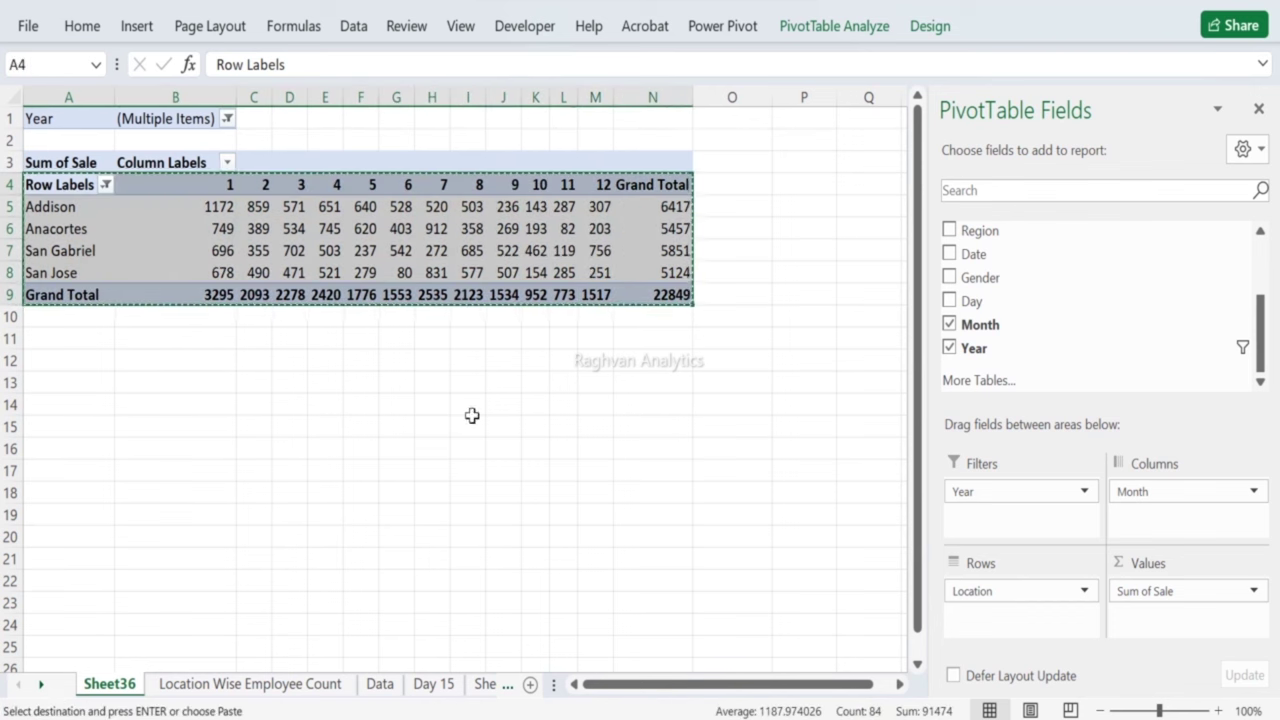
Step: Add a sheet named 'Last 2 Year Sale Month Wise' and paste the copied table into it
{"action": "left_click", "coordinate": [530, 684]}
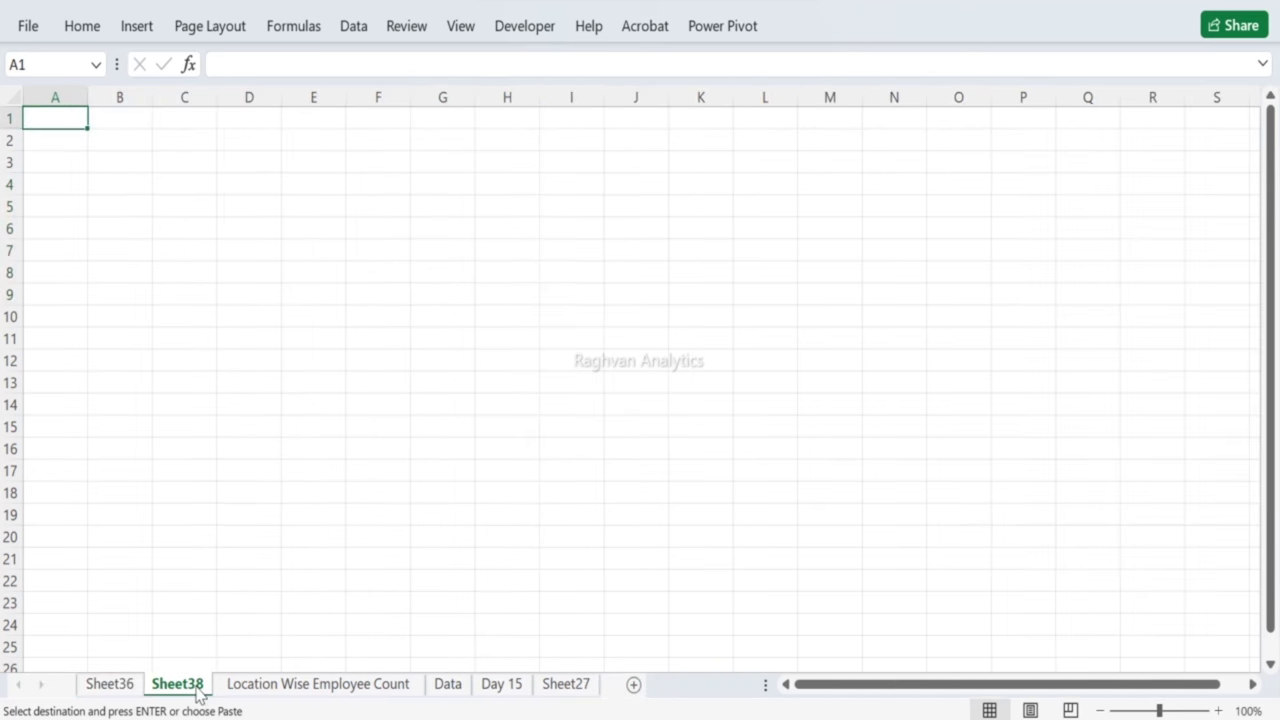
{"action": "double_click", "coordinate": [197, 688]}
{"action": "type", "text": "Last 2"}
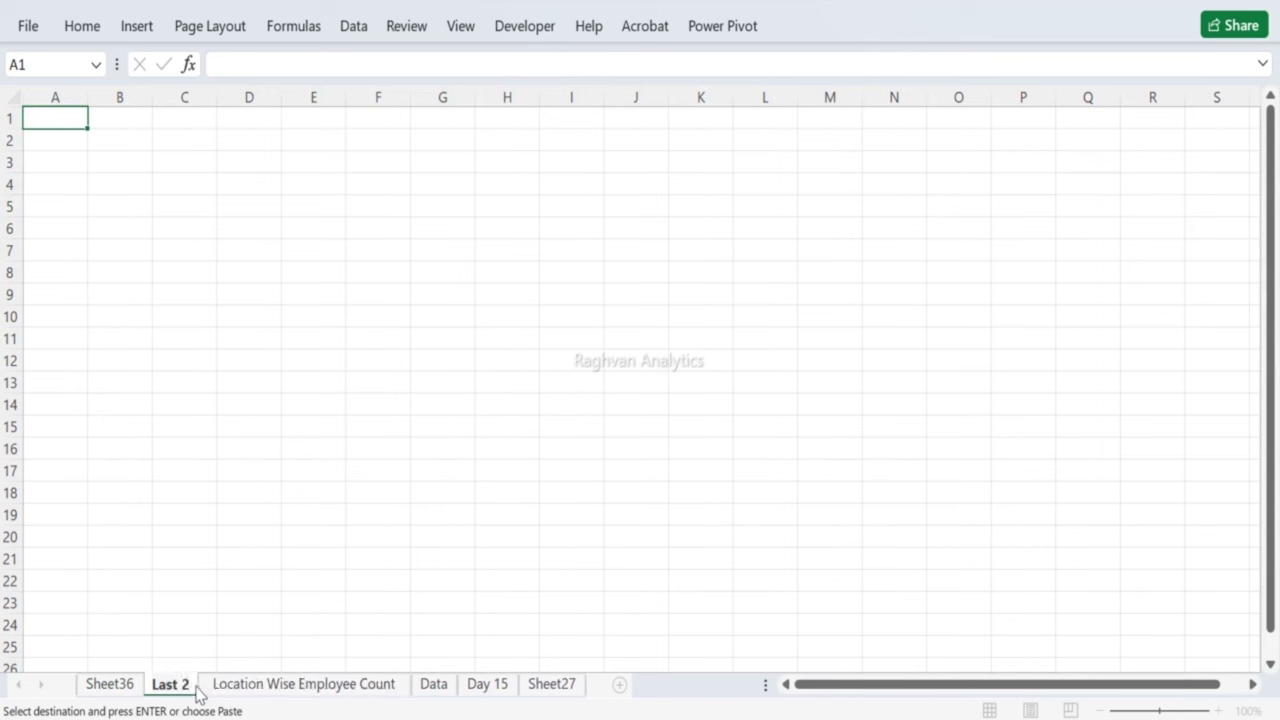
{"action": "type", "text": " Year Sale"}
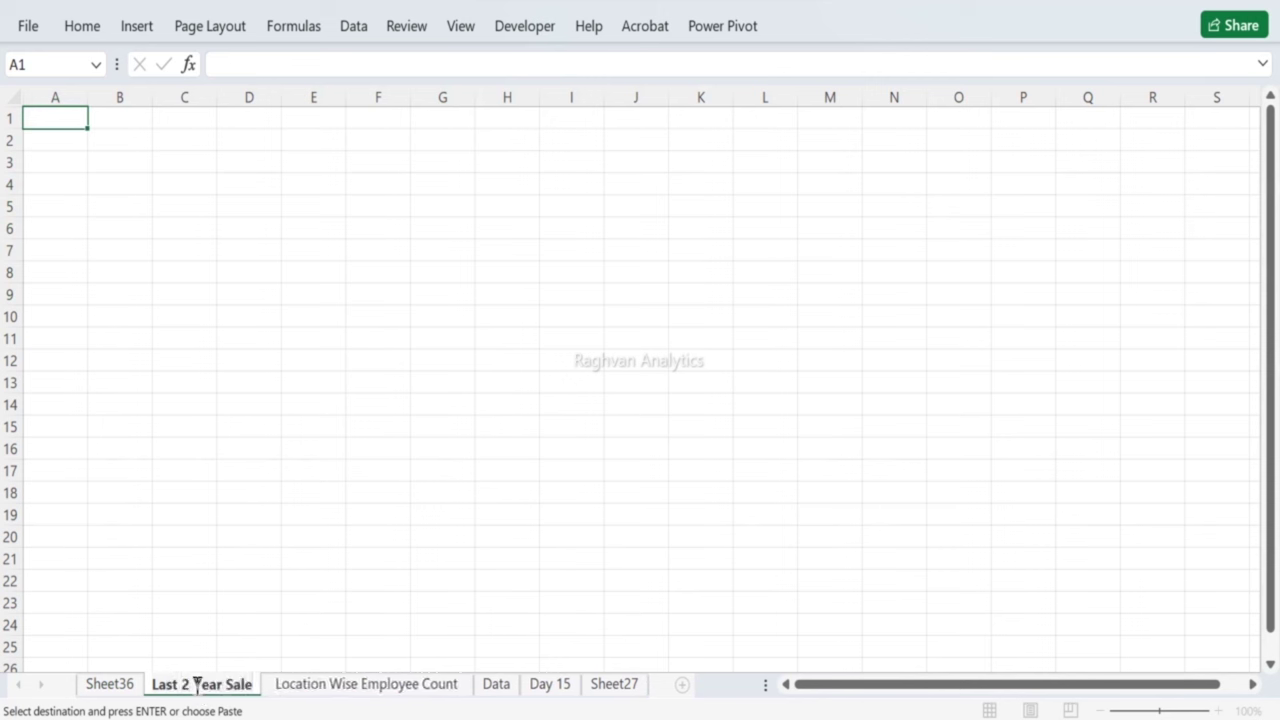
{"action": "type", "text": " Month Wise"}
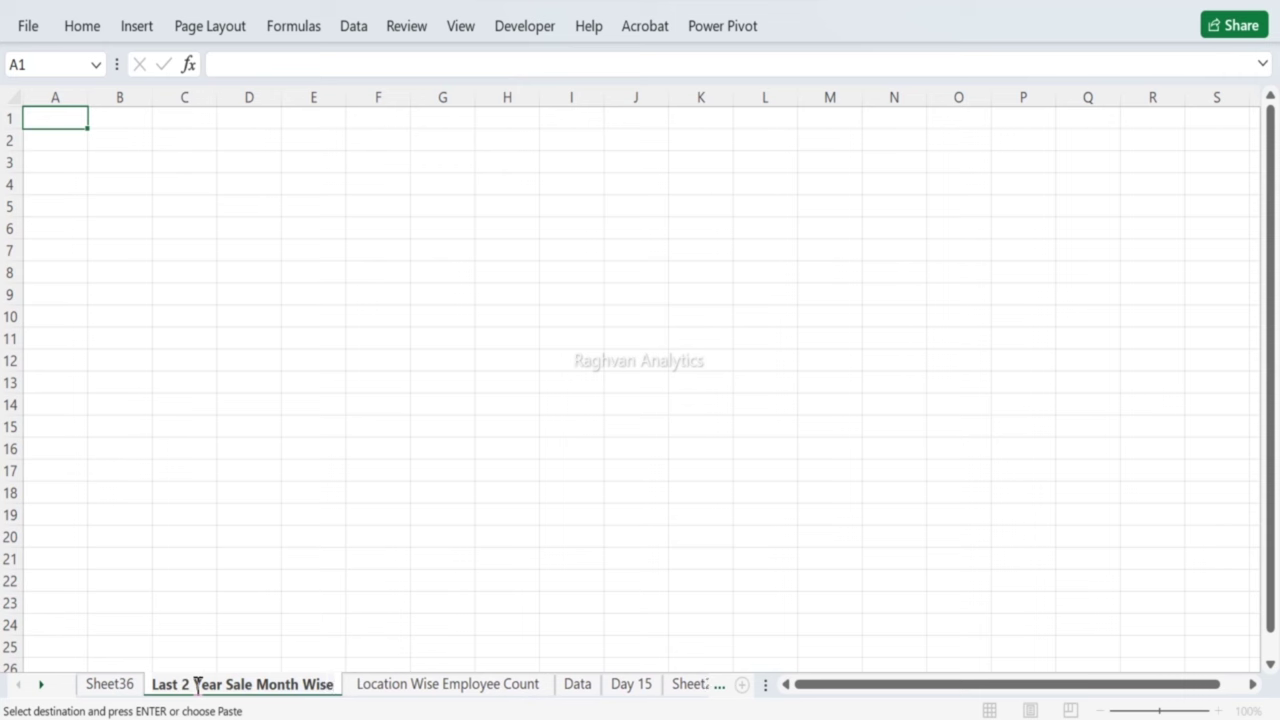
{"action": "key", "text": "Return"}
{"action": "key", "text": "ctrl+v"}
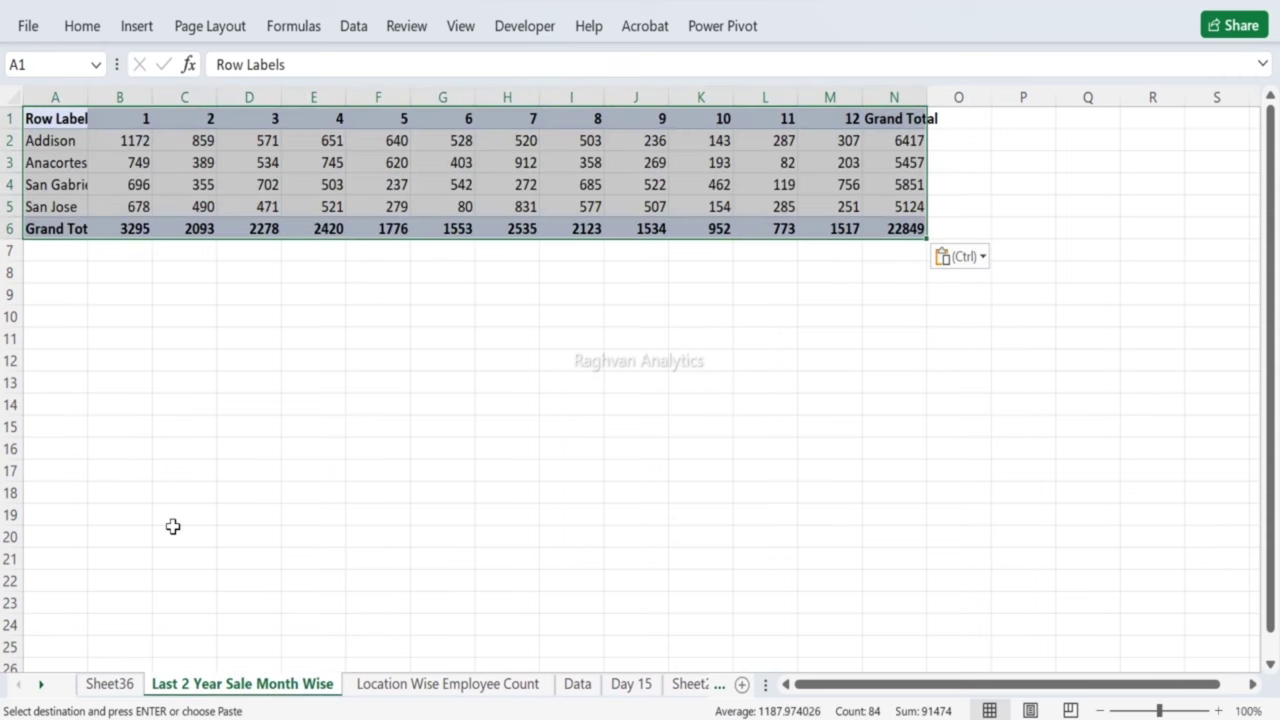
Step: Widen column A and rename the A1 header to Location
{"action": "left_click_drag", "start_coordinate": [88, 103], "coordinate": [114, 100]}
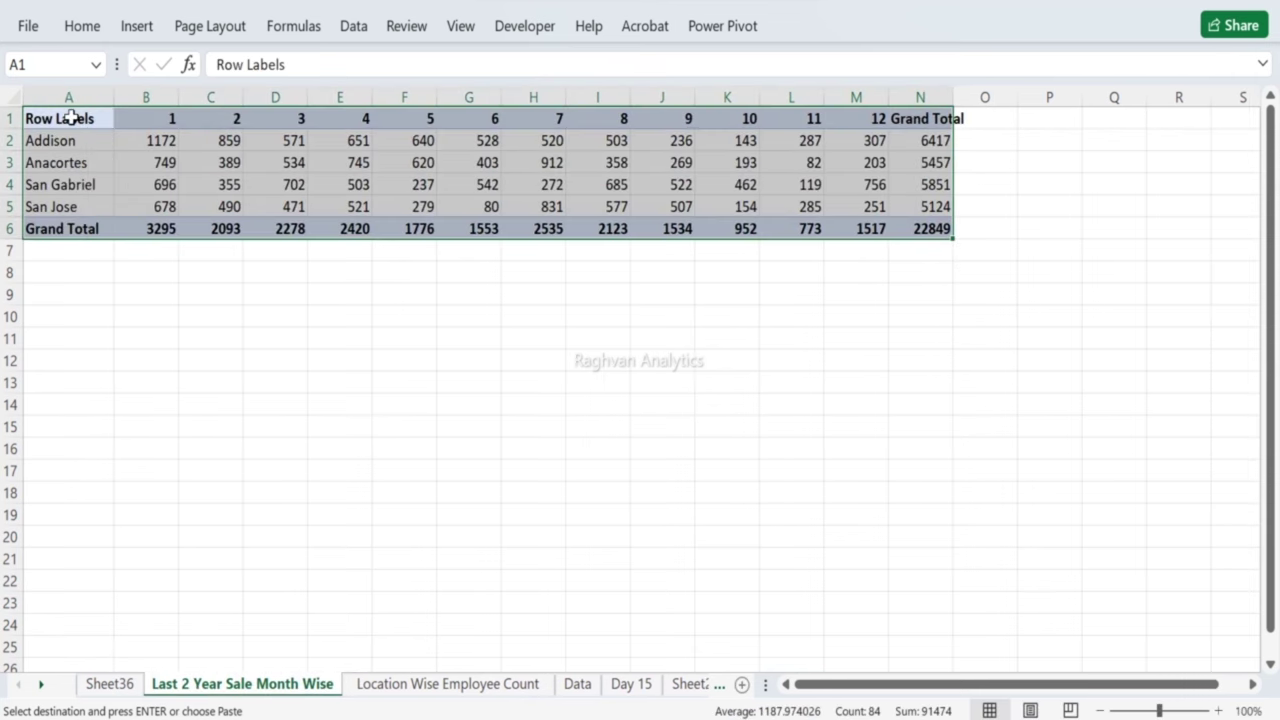
{"action": "left_click", "coordinate": [68, 118]}
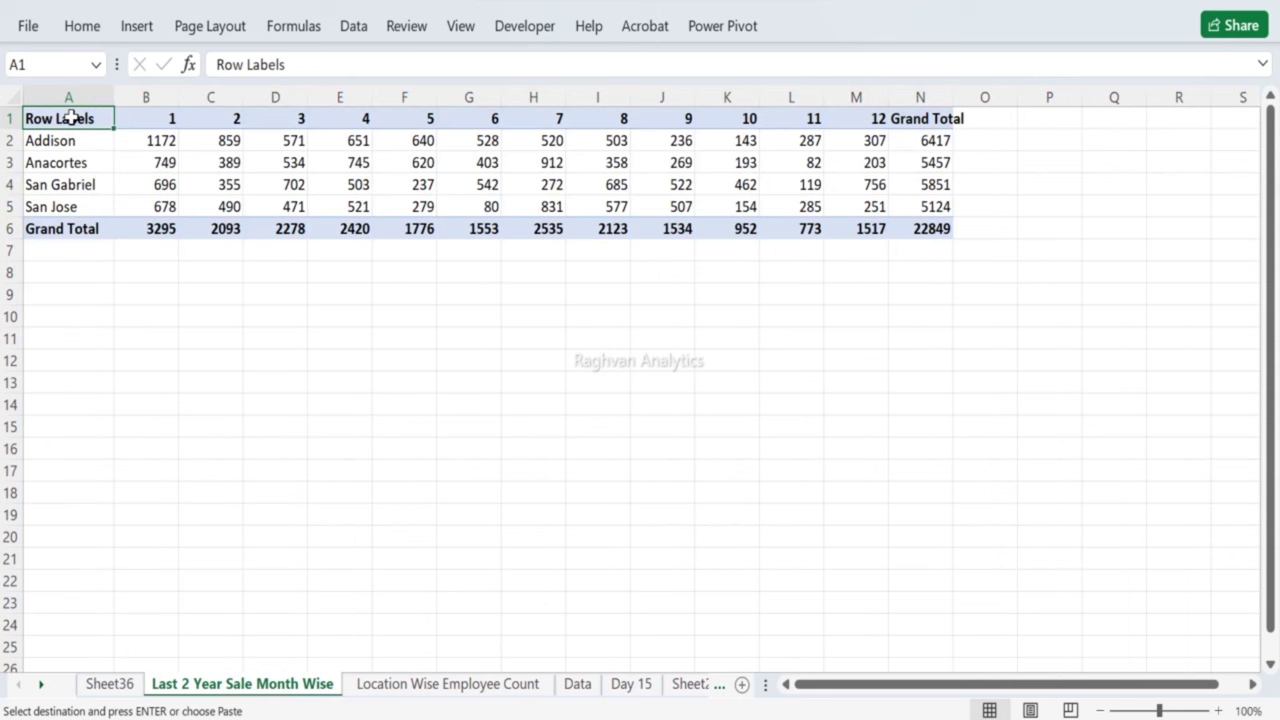
{"action": "type", "text": "Location"}
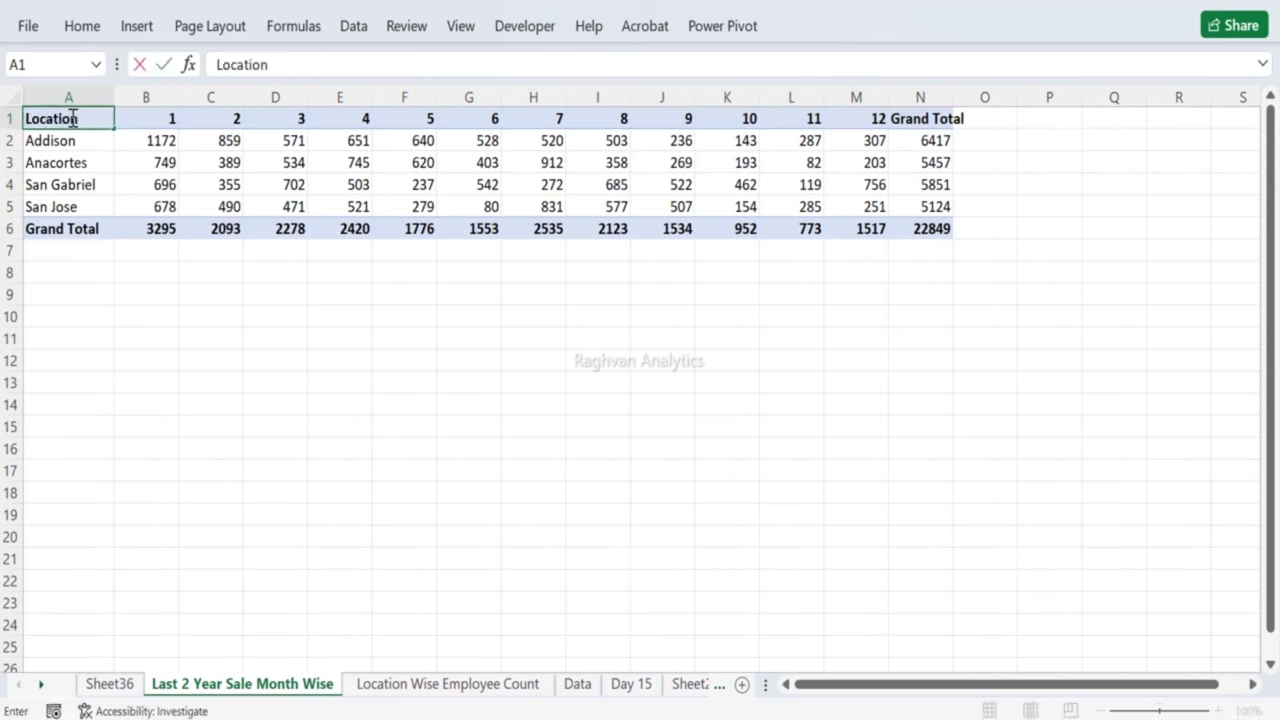
{"action": "key", "text": "Return"}
Step: Widen column N and rename the N1 header to '2021+2022 Total'
{"action": "left_click_drag", "start_coordinate": [951, 89], "coordinate": [1044, 89]}
{"action": "left_click", "coordinate": [928, 117]}
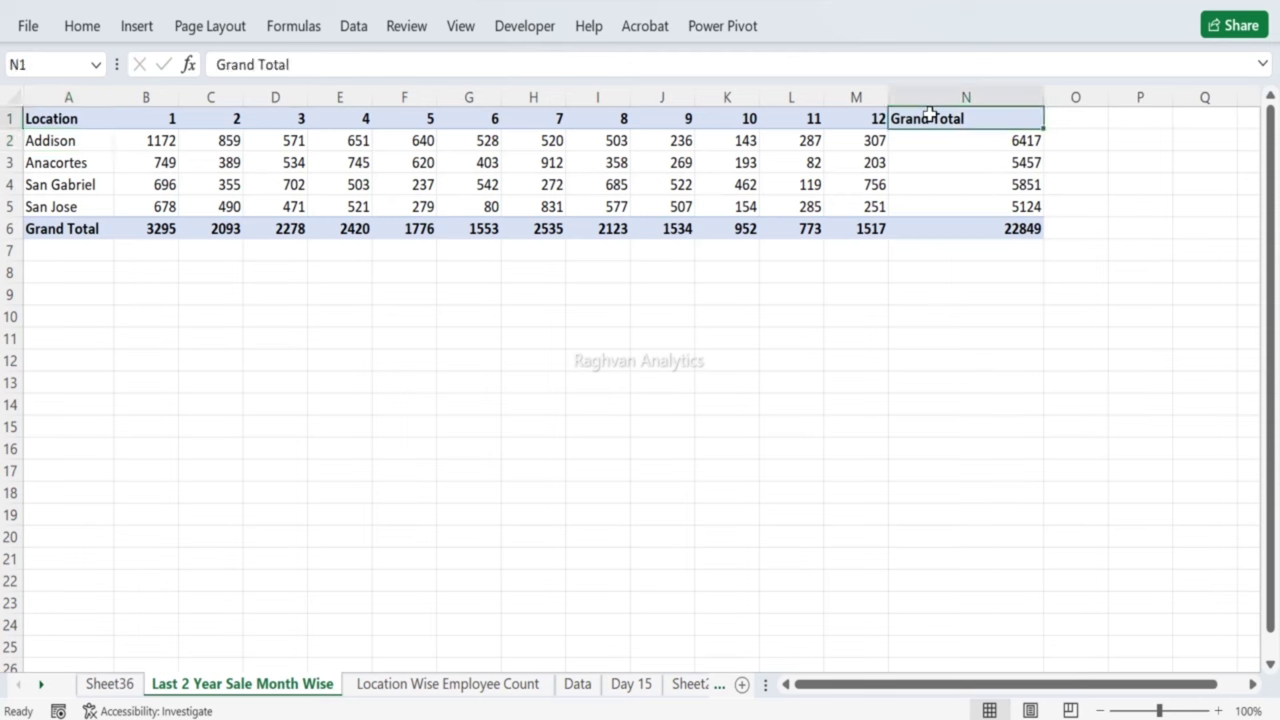
{"action": "type", "text": "20"}
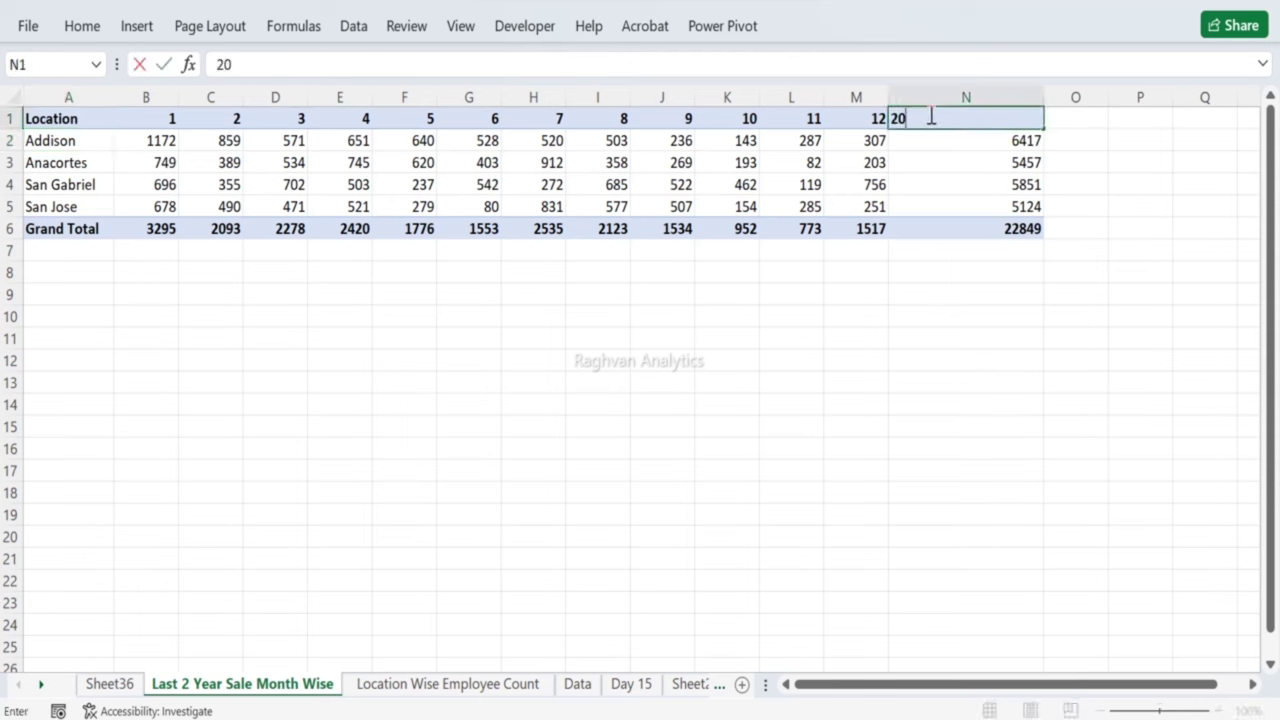
{"action": "type", "text": "21+2022 Total"}
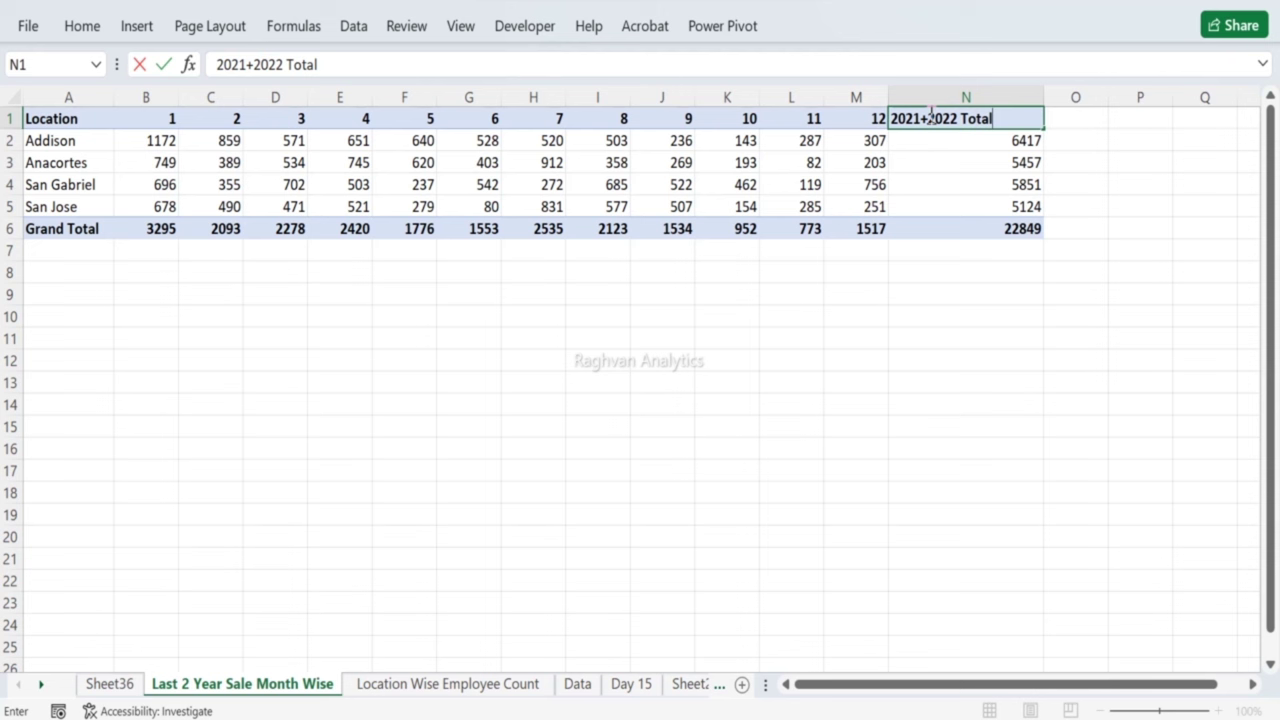
{"action": "key", "text": "Return"}
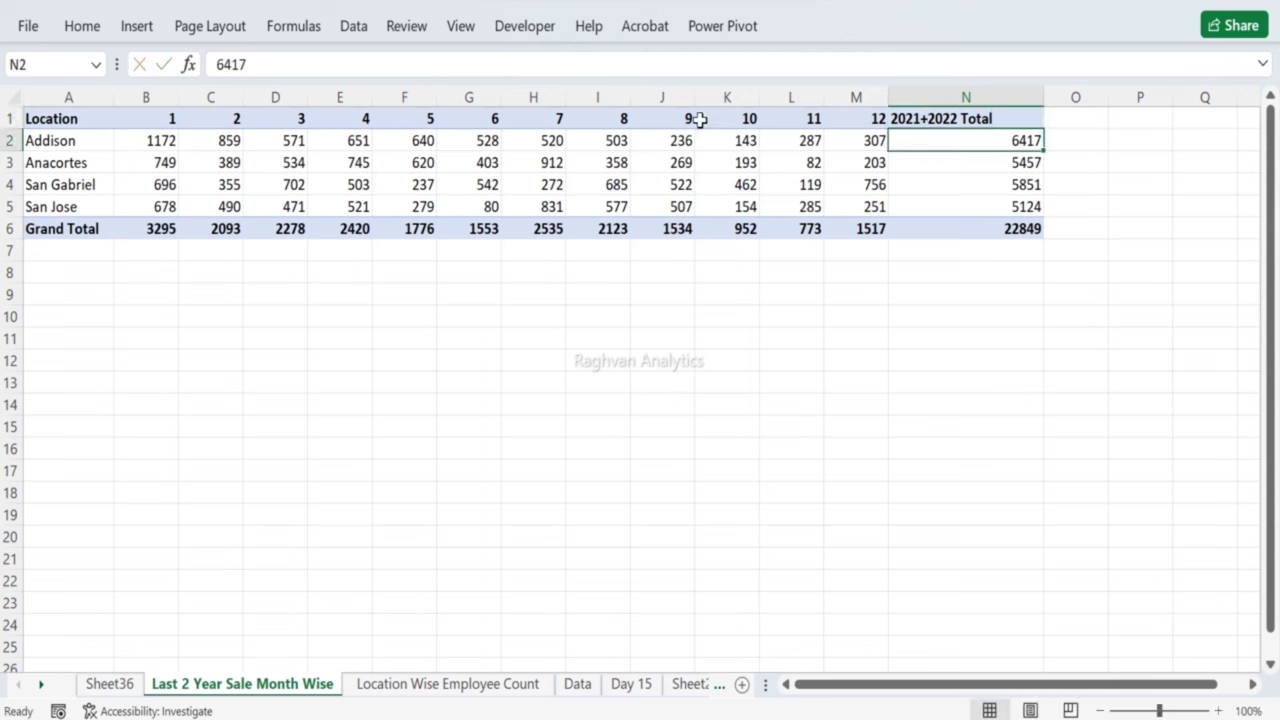
{"action": "left_click", "coordinate": [910, 113]}
{"action": "key", "text": "shift+Left"}
{"action": "key", "text": "shift+Left"}
{"action": "key", "text": "shift+Left"}
{"action": "key", "text": "shift+Left"}
{"action": "key", "text": "shift+Left"}
{"action": "key", "text": "shift+Left"}
{"action": "key", "text": "shift+Left"}
{"action": "key", "text": "shift+Left"}
{"action": "key", "text": "shift+Left"}
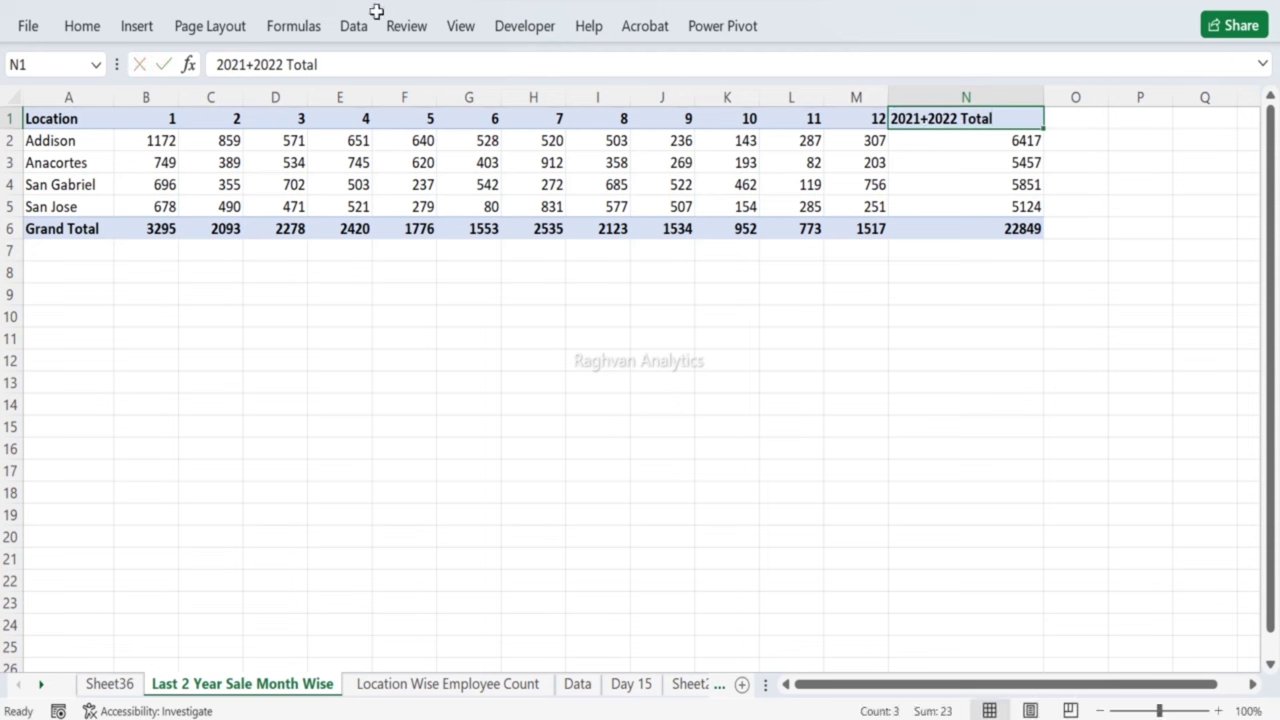
{"action": "left_click", "coordinate": [917, 116]}
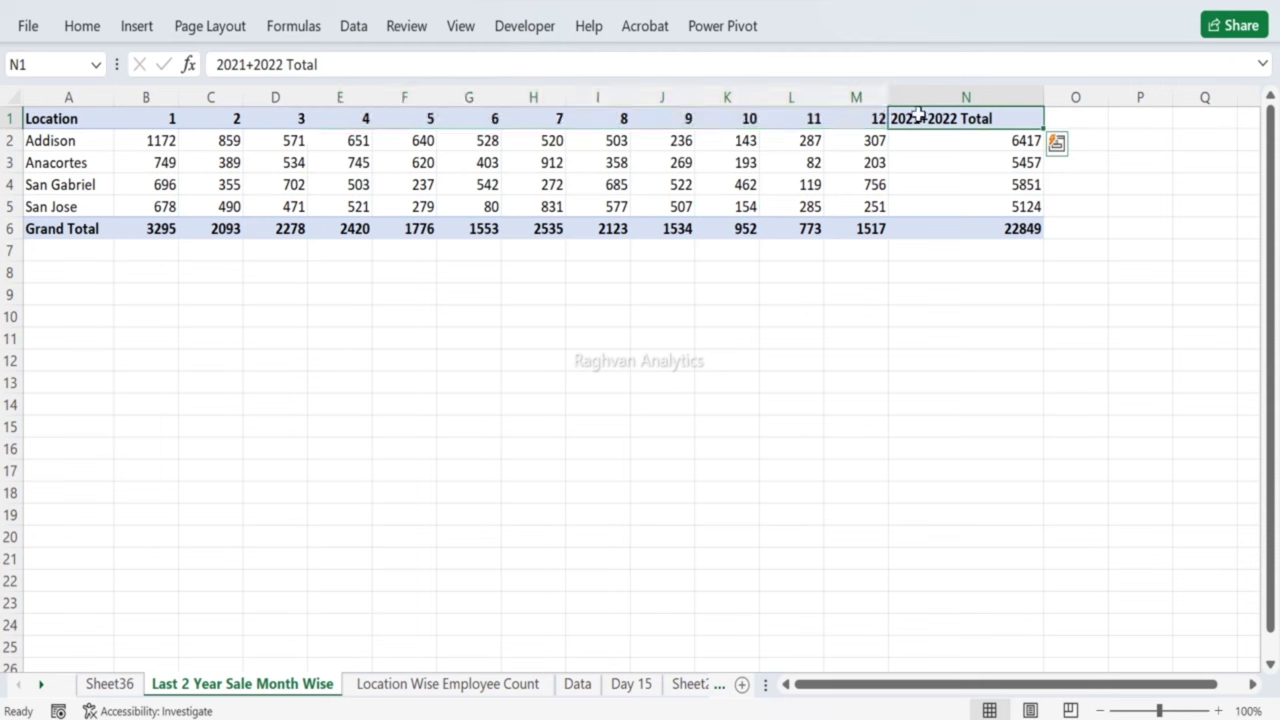
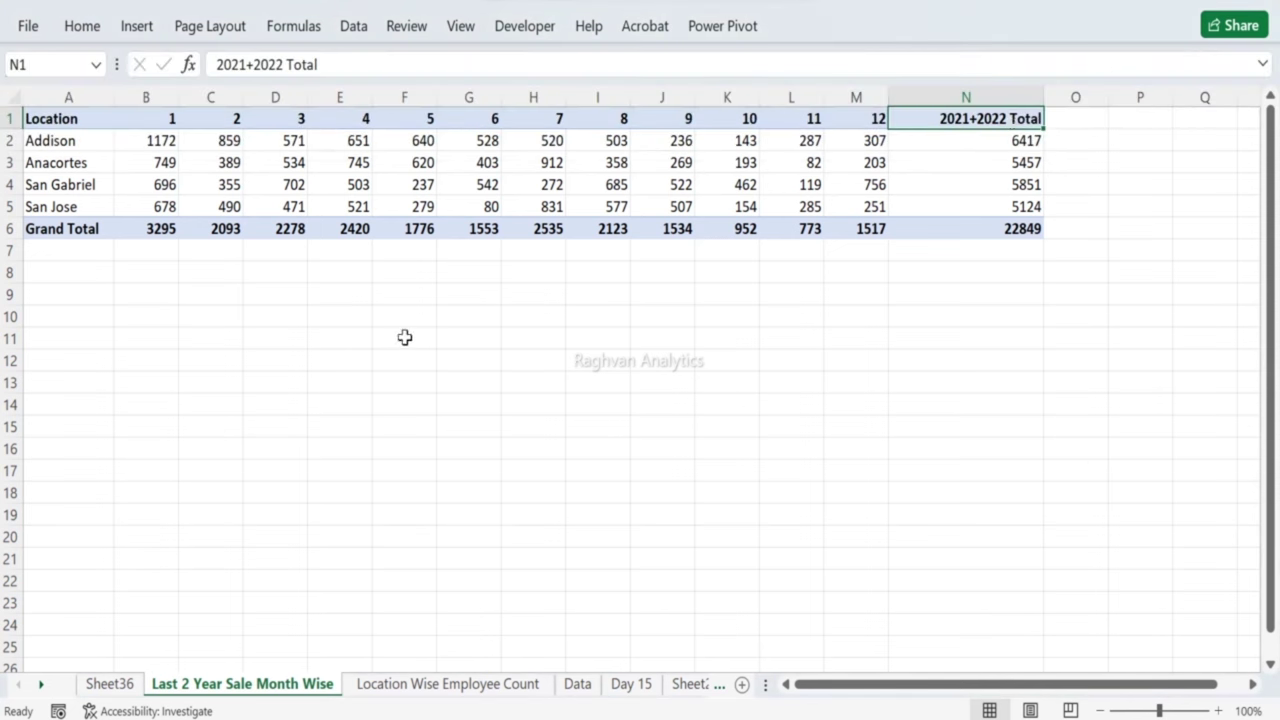
Step: Rename the Sheet36 tab holding the pivot table to 'Pivot Table_'
{"action": "left_click", "coordinate": [112, 684]}
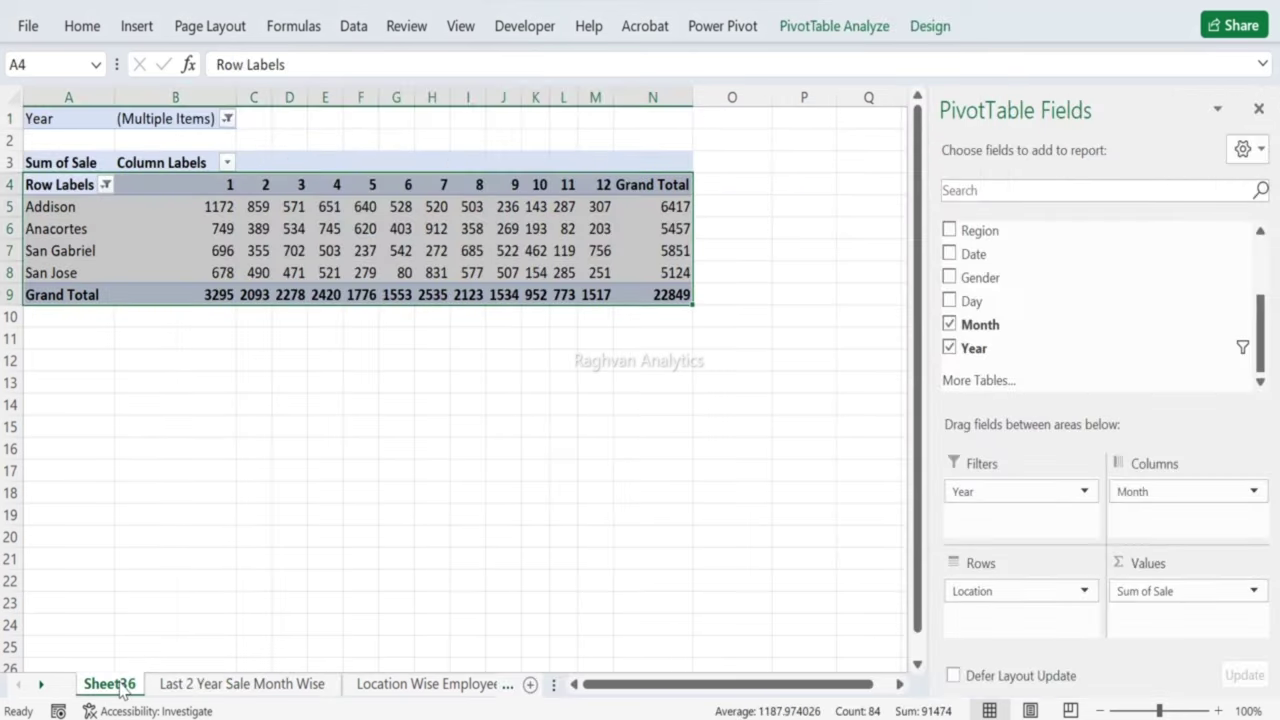
{"action": "double_click", "coordinate": [119, 684]}
{"action": "type", "text": "Pivot(Table)"}
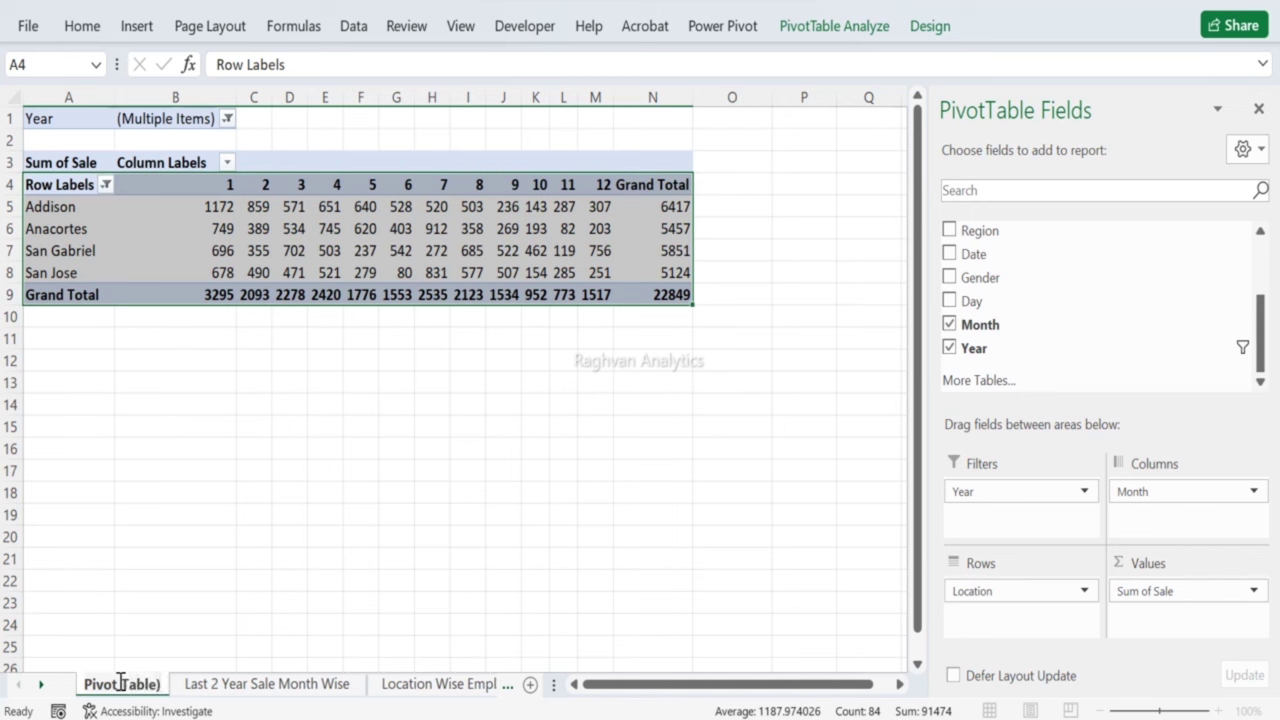
{"action": "key", "text": "Return"}
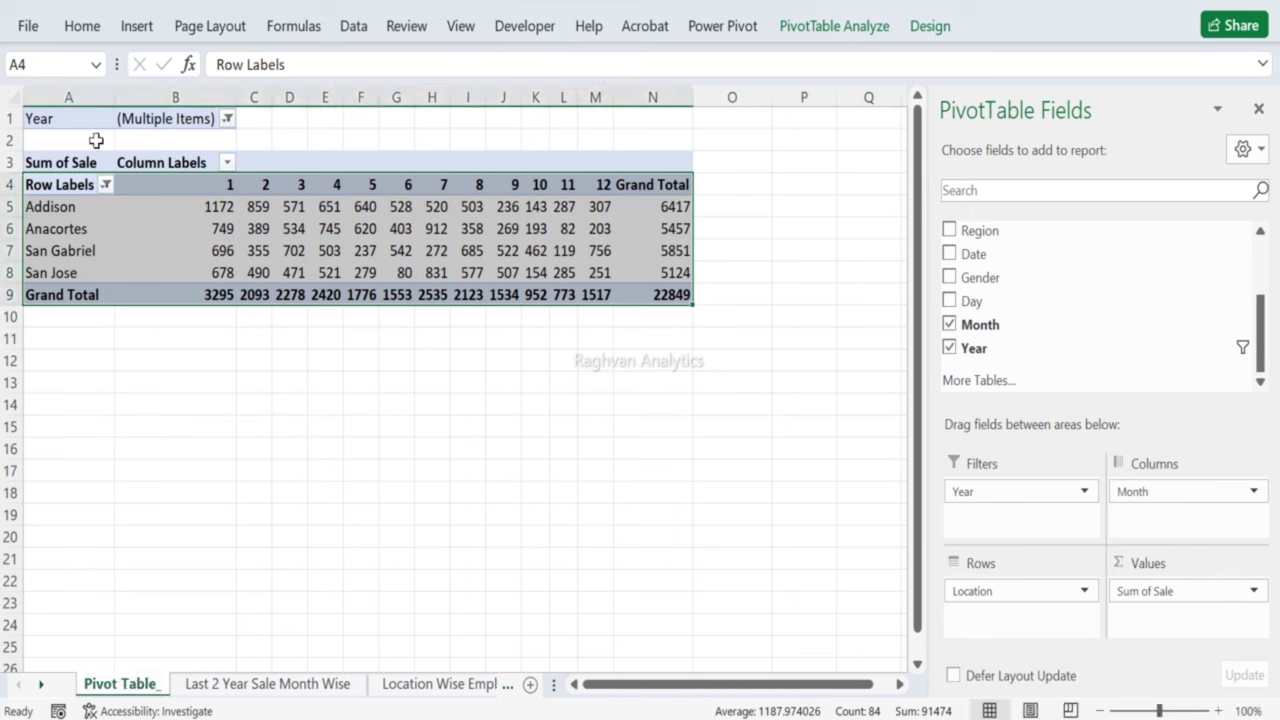
Step: Filter the pivot's Year field to show only 2021
{"action": "left_click", "coordinate": [227, 119]}
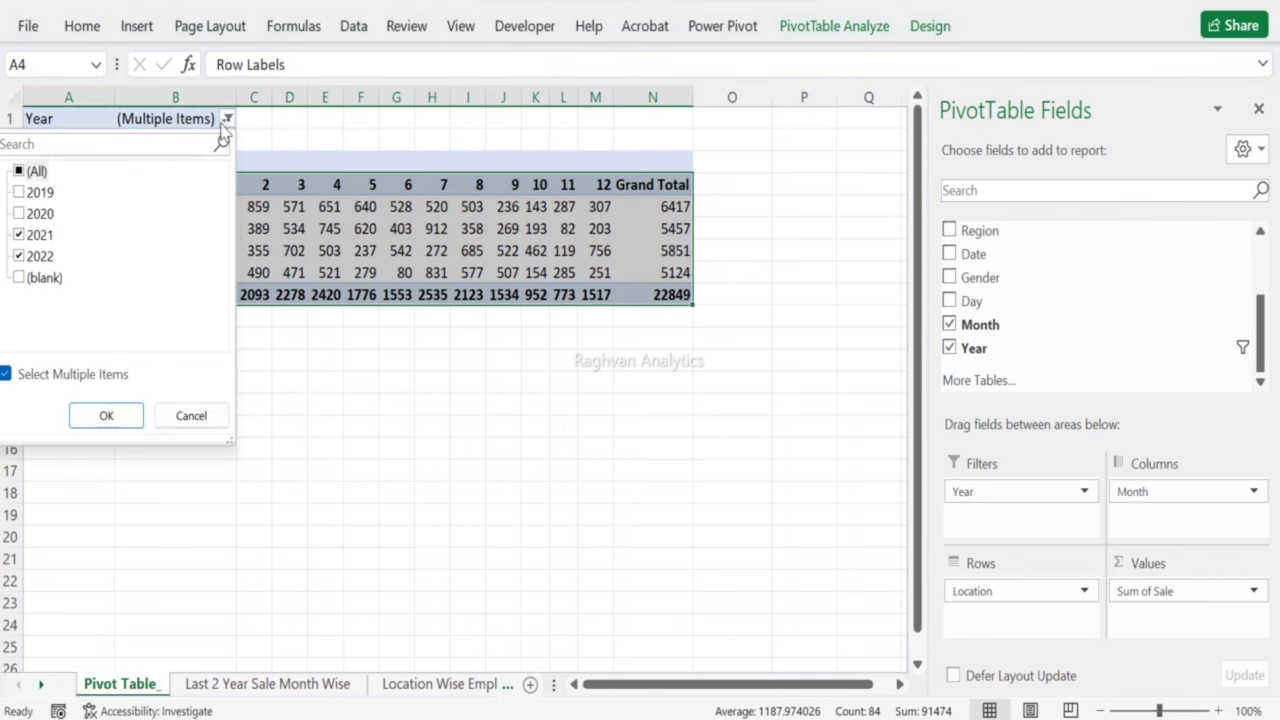
{"action": "left_click", "coordinate": [26, 258]}
{"action": "left_click", "coordinate": [108, 415]}
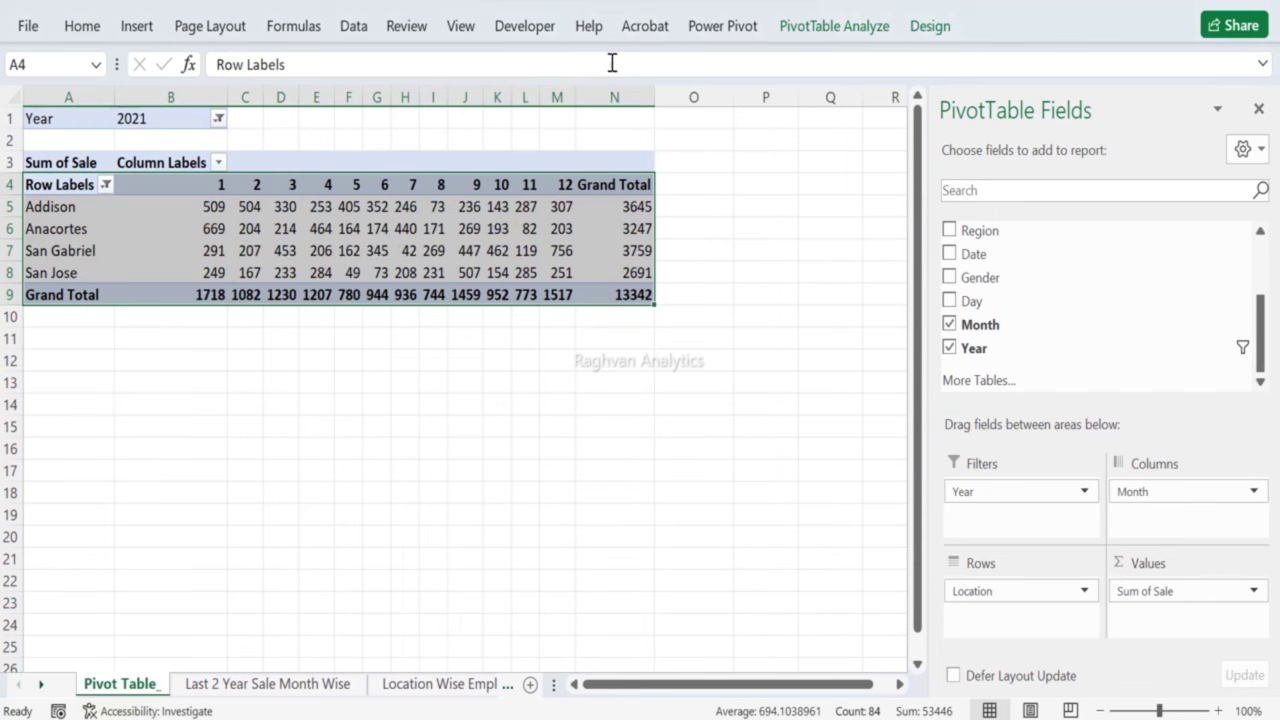
Step: Apply a blue Medium PivotTable style to the pivot table
{"action": "left_click", "coordinate": [930, 26]}
{"action": "left_click", "coordinate": [989, 111]}
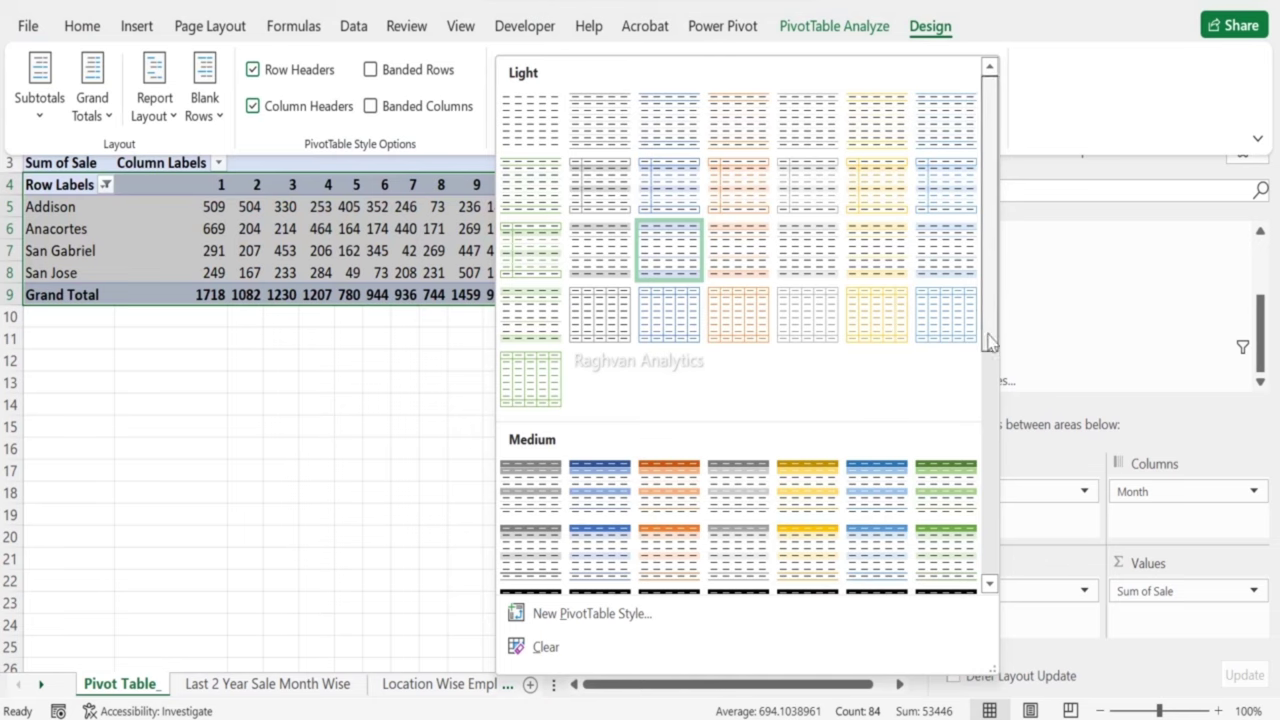
{"action": "scroll", "coordinate": [989, 342], "scroll_direction": "down", "scroll_amount": 3}
{"action": "left_click", "coordinate": [866, 430]}
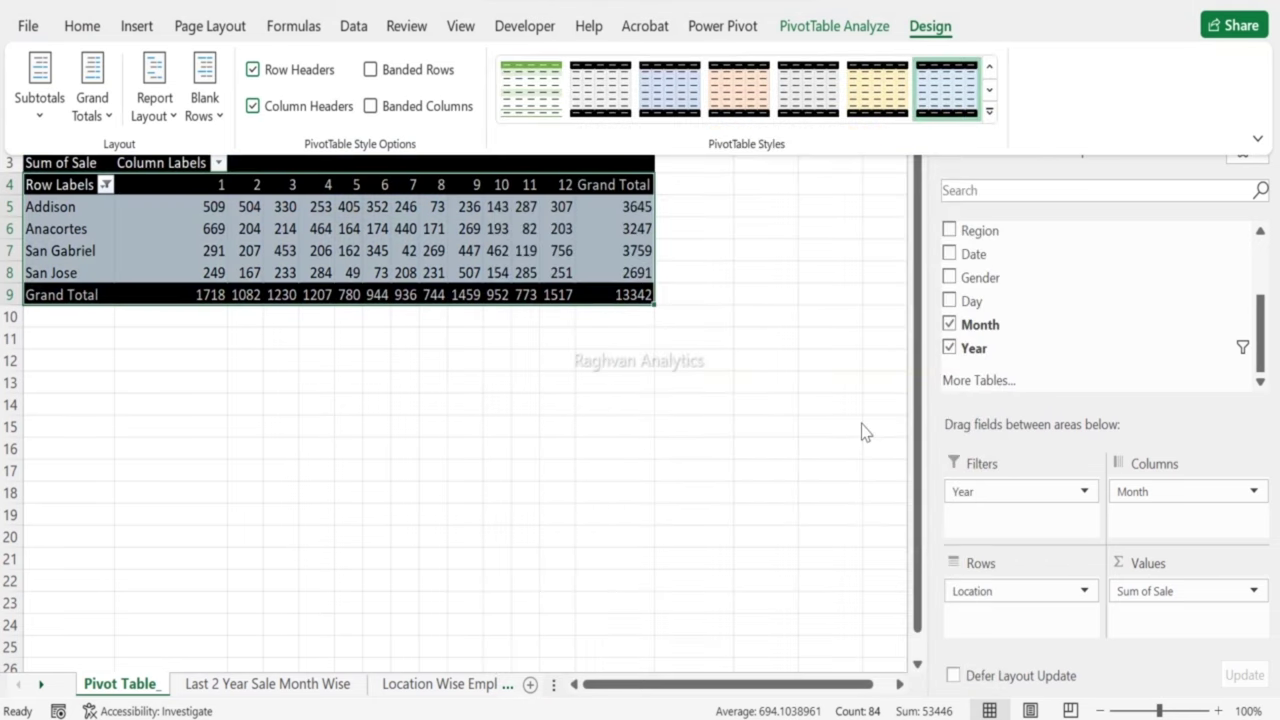
{"action": "left_click", "coordinate": [989, 117]}
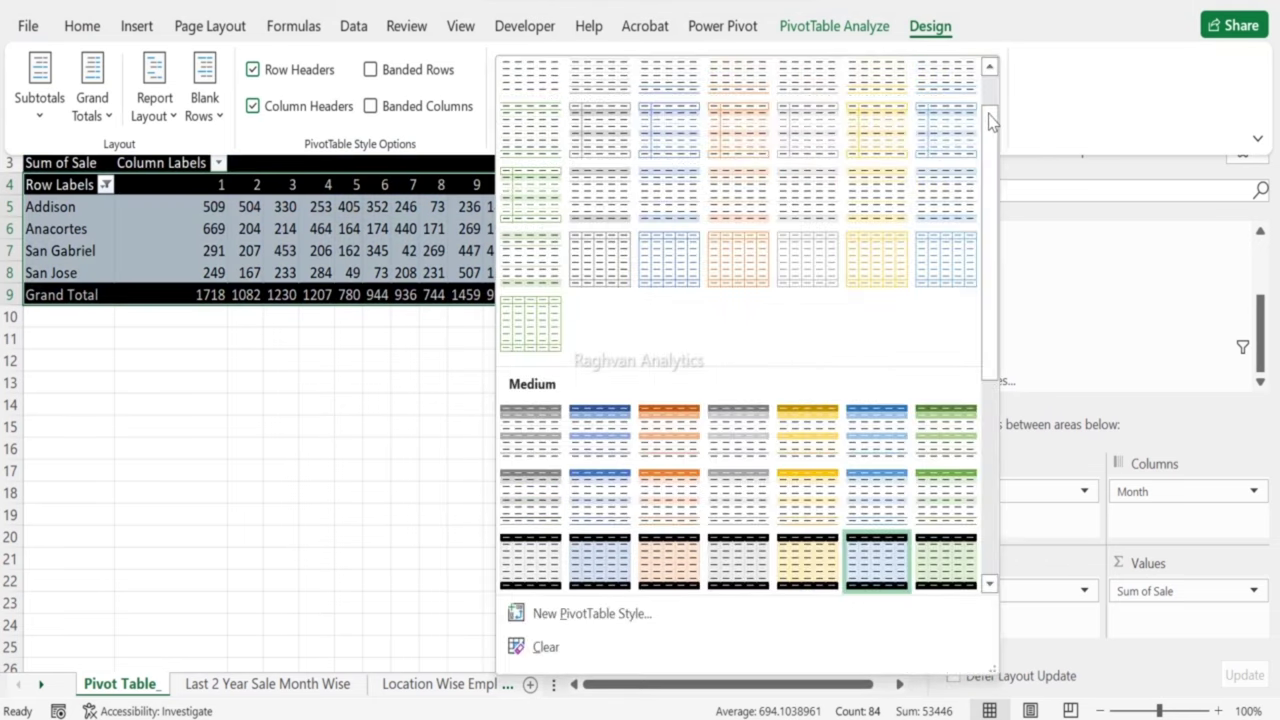
{"action": "left_click", "coordinate": [879, 500]}
Step: Copy the 2021 pivot and go to the Last 2 Year Sale Month Wise sheet
{"action": "key", "text": "ctrl+c"}
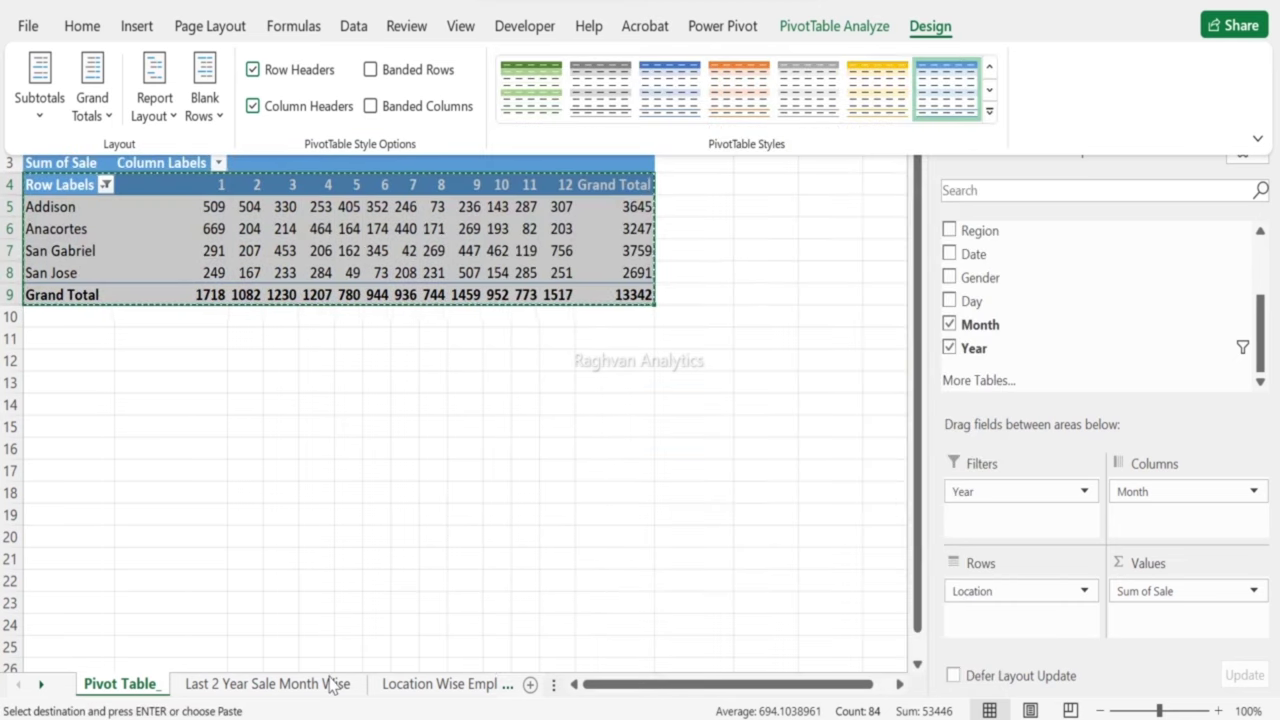
{"action": "left_click", "coordinate": [123, 325]}
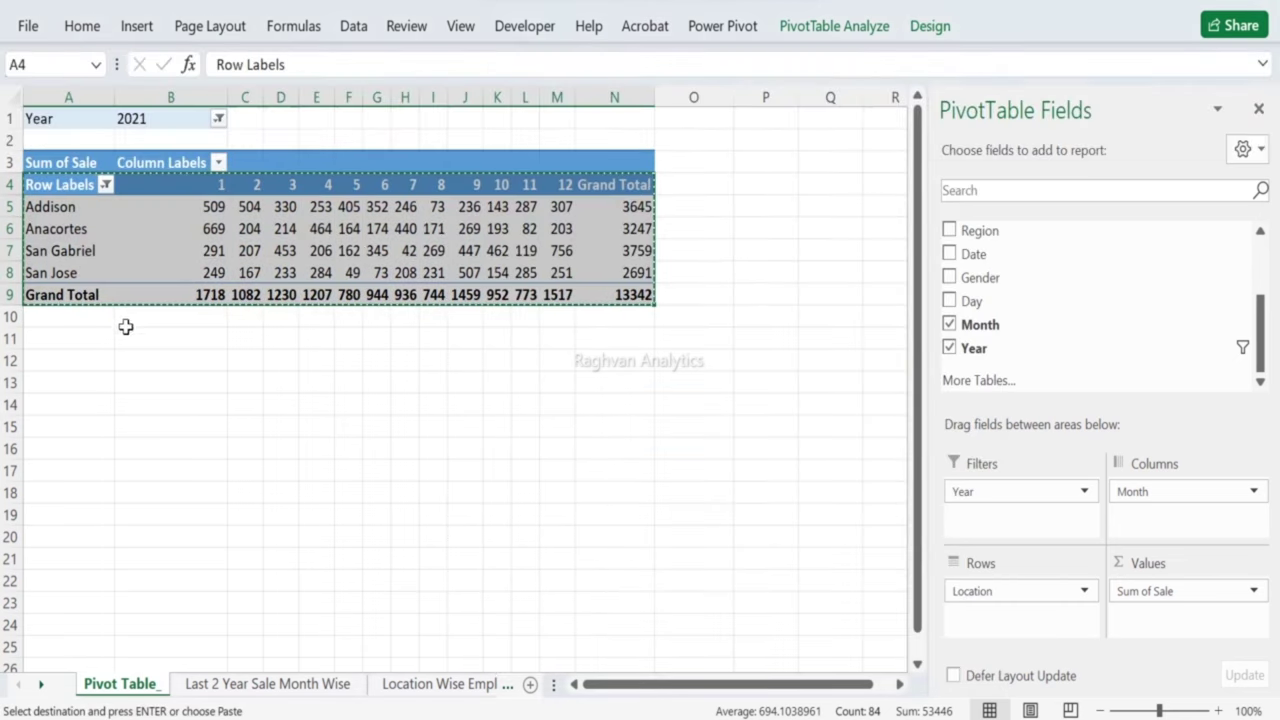
{"action": "left_click", "coordinate": [279, 685]}
Step: Paste the 2021 pivot at A8 and rename its A8 header to Location
{"action": "left_click", "coordinate": [74, 281]}
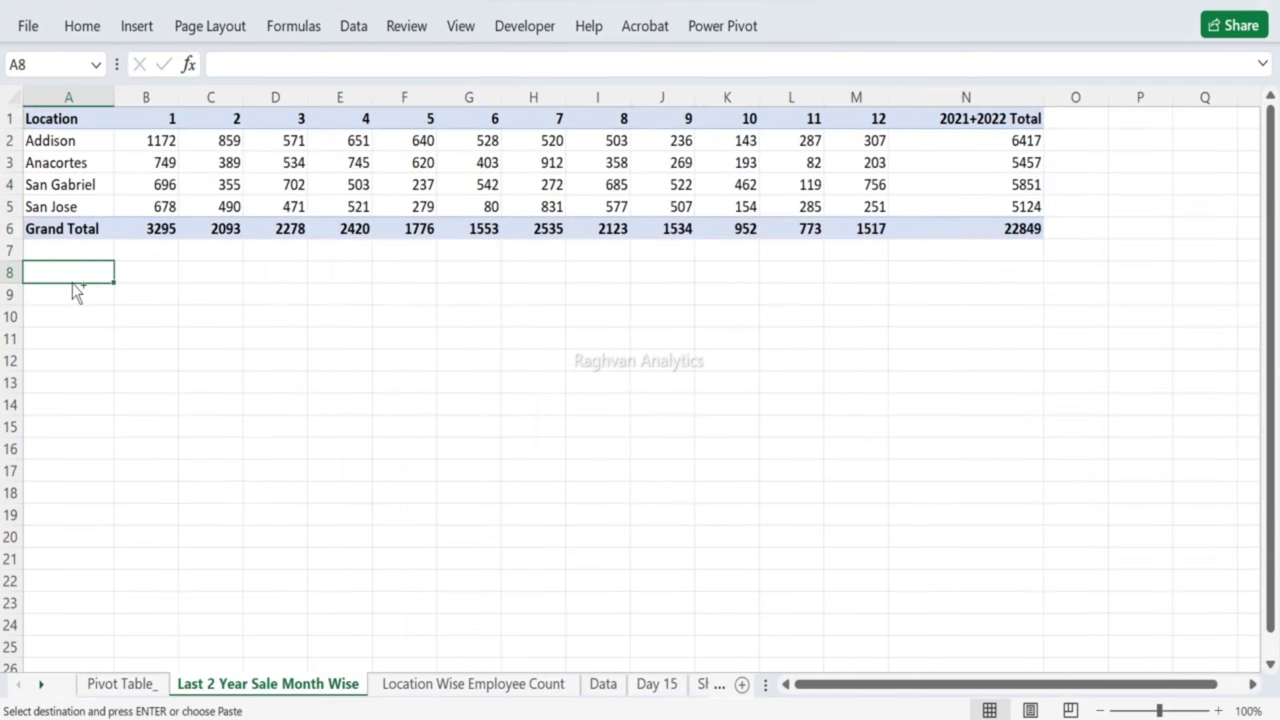
{"action": "key", "text": "ctrl+v"}
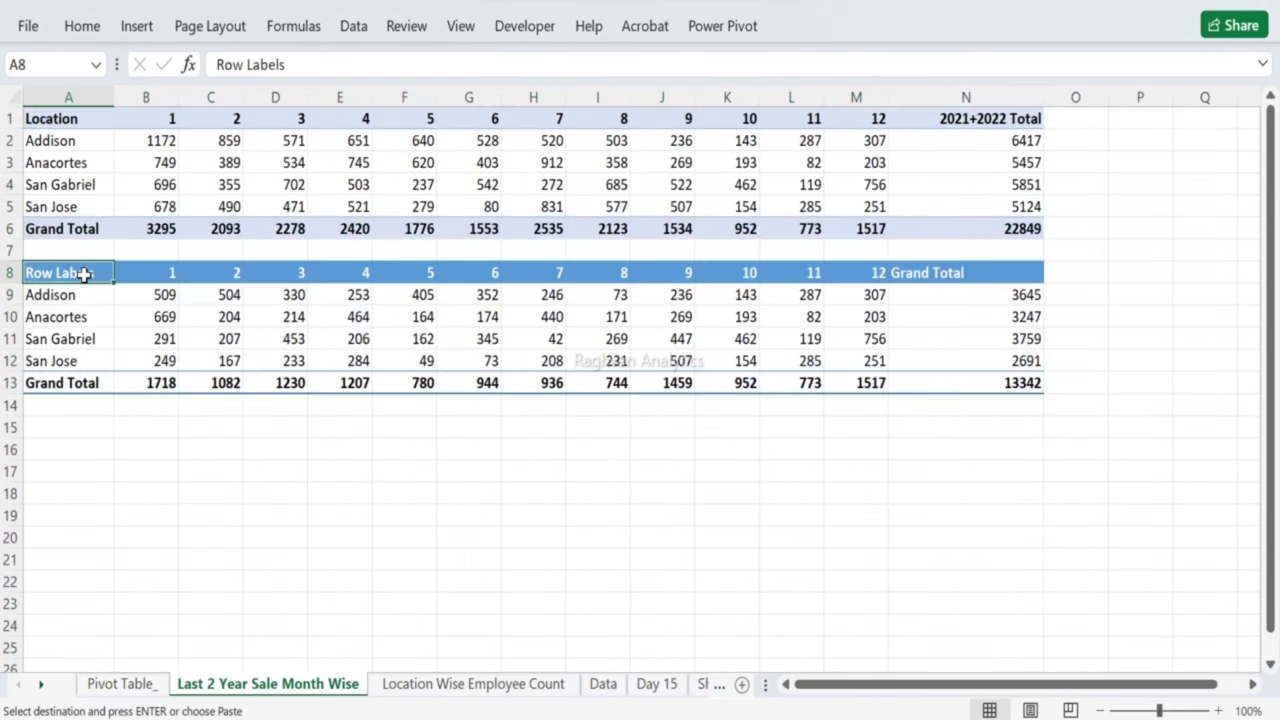
{"action": "type", "text": "Location"}
{"action": "key", "text": "Return"}
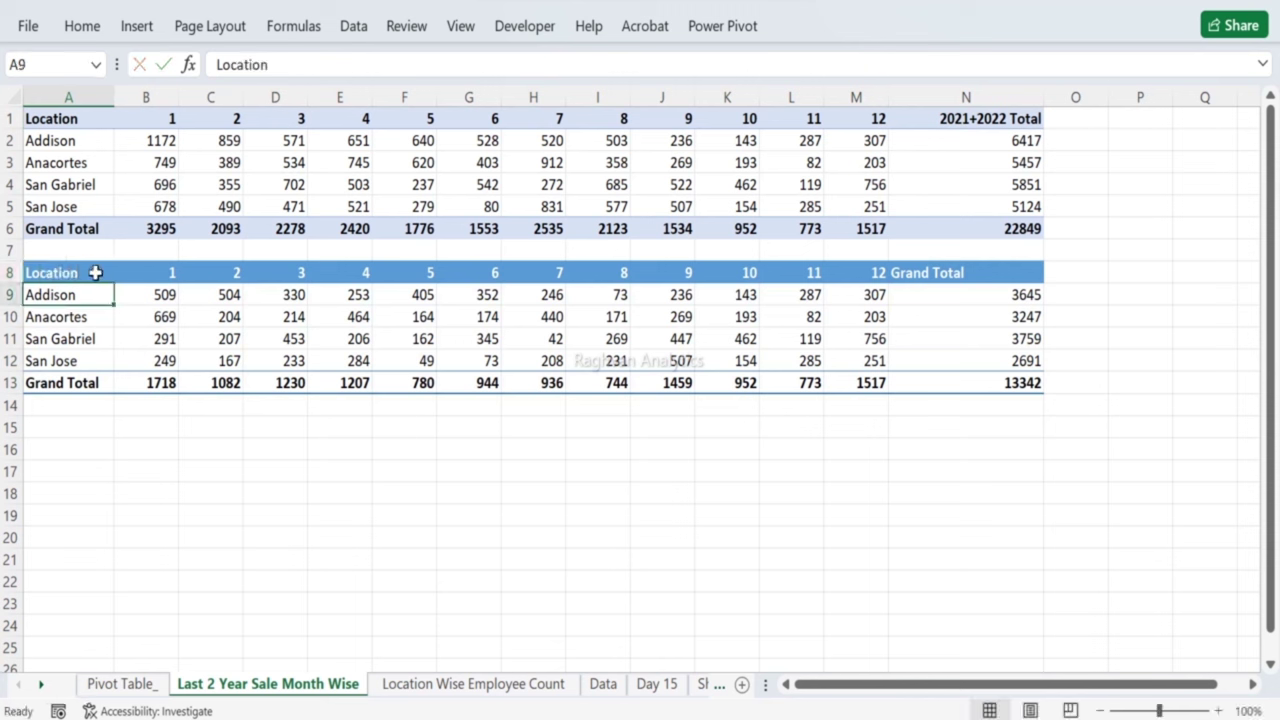
Step: Label N8 '2021 Total', right-align it, and return to the Pivot Table_ sheet
{"action": "key", "text": "Right"}
{"action": "key", "text": "Right"}
{"action": "key", "text": "Right"}
{"action": "key", "text": "Right"}
{"action": "key", "text": "Right"}
{"action": "key", "text": "Right"}
{"action": "key", "text": "Right"}
{"action": "key", "text": "Right"}
{"action": "key", "text": "Right"}
{"action": "key", "text": "Up"}
{"action": "key", "text": "Up"}
{"action": "key", "text": "Right"}
{"action": "key", "text": "Right"}
{"action": "key", "text": "Right"}
{"action": "key", "text": "Right"}
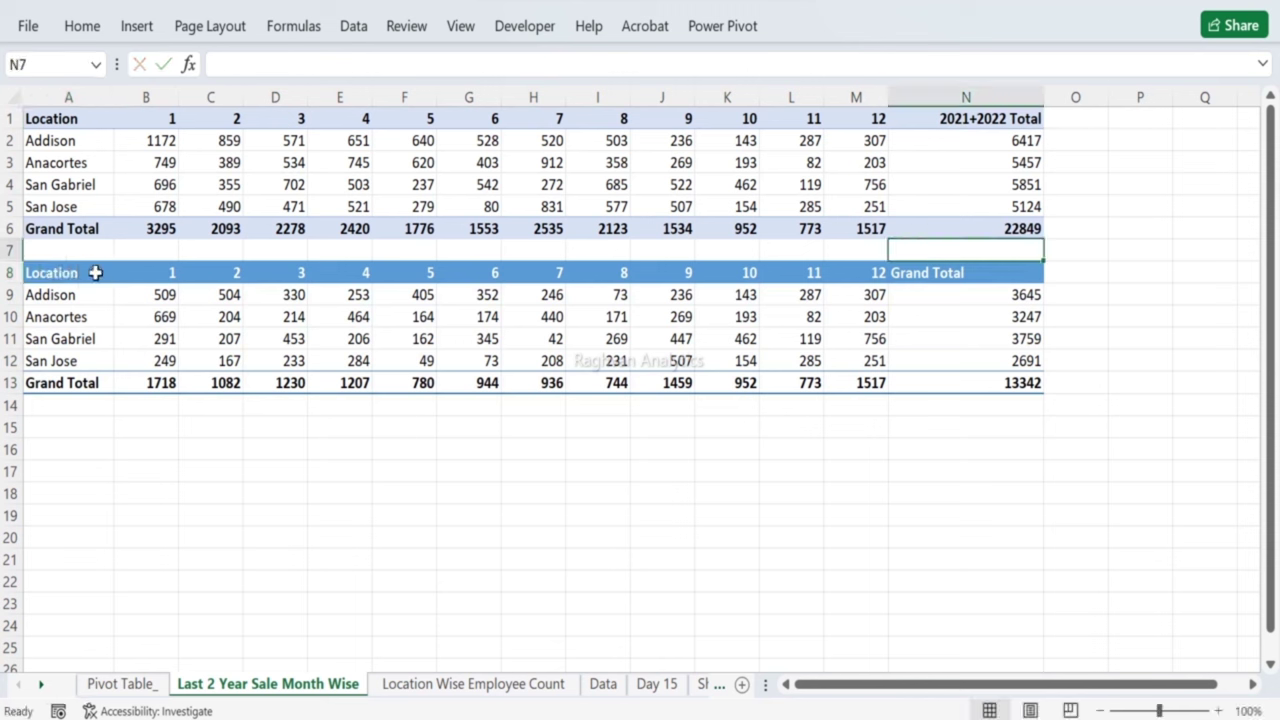
{"action": "key", "text": "Down"}
{"action": "key", "text": "Up"}
{"action": "key", "text": "Up"}
{"action": "key", "text": "Up"}
{"action": "key", "text": "Up"}
{"action": "key", "text": "Up"}
{"action": "key", "text": "Up"}
{"action": "key", "text": "Down"}
{"action": "key", "text": "Down"}
{"action": "key", "text": "Down"}
{"action": "key", "text": "Down"}
{"action": "key", "text": "Down"}
{"action": "key", "text": "Down"}
{"action": "type", "text": "20"}
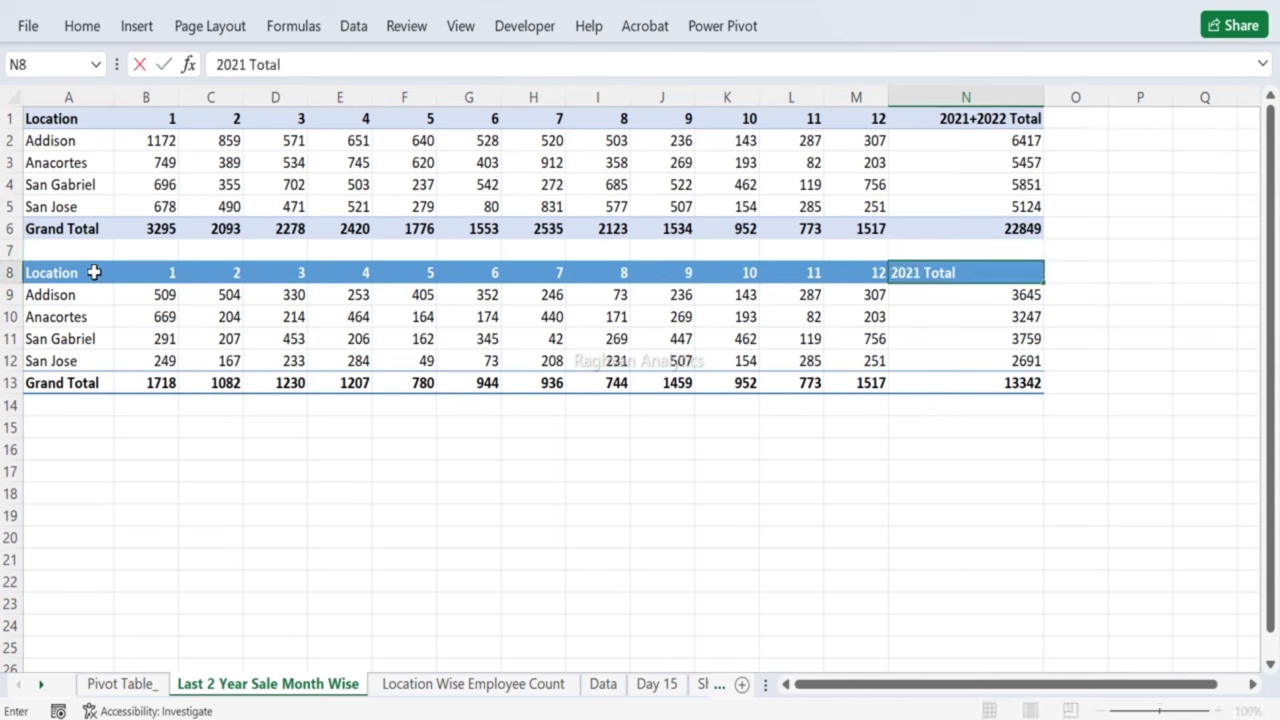
{"action": "key", "text": "Return"}
{"action": "key", "text": "Up"}
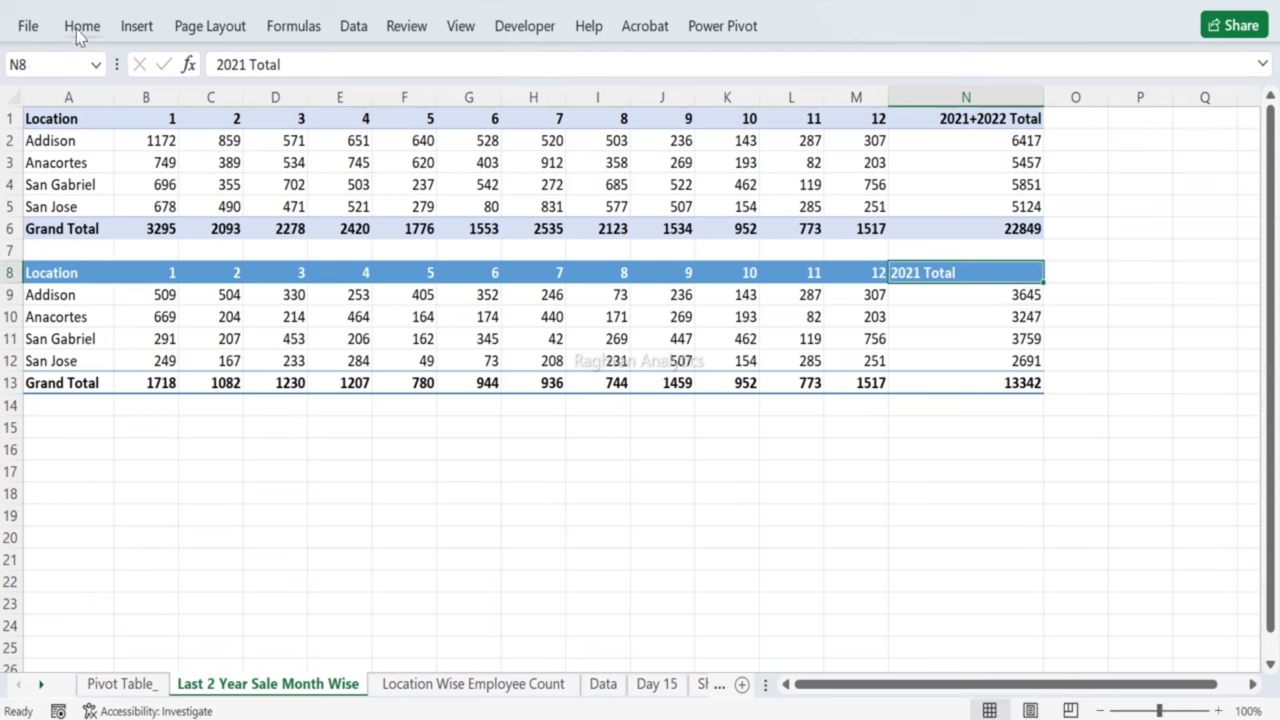
{"action": "left_click", "coordinate": [81, 29]}
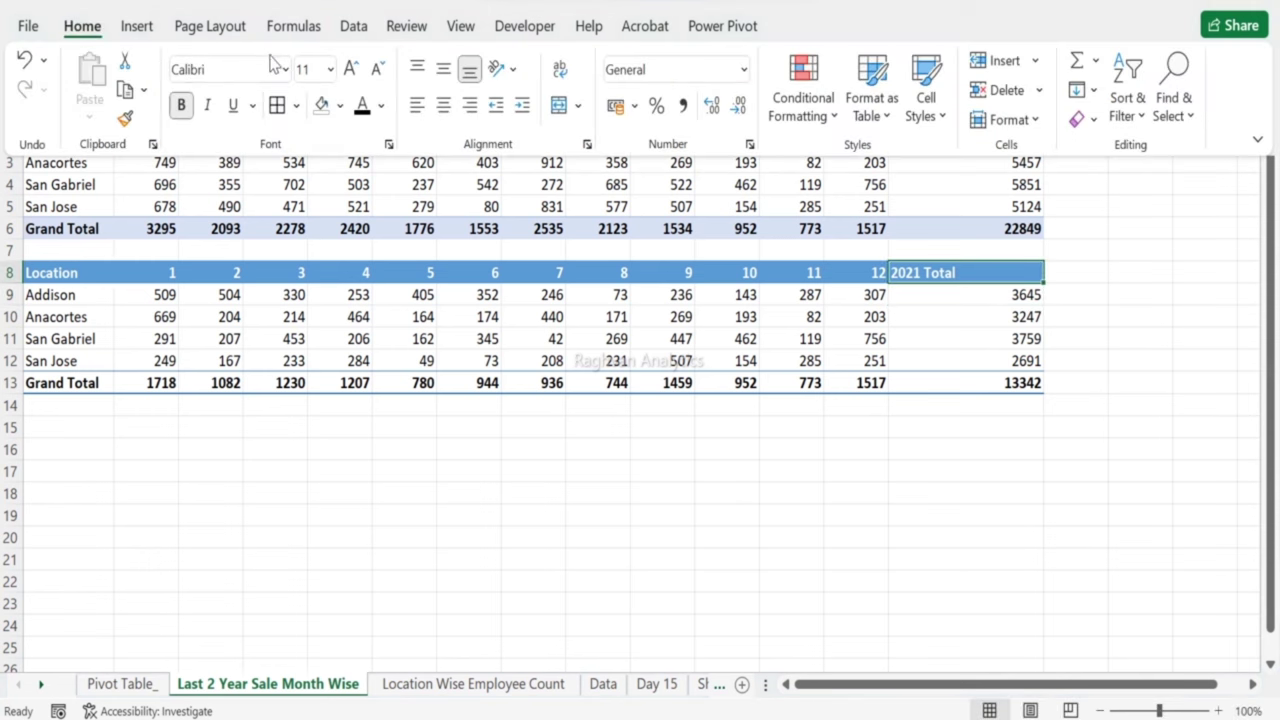
{"action": "left_click", "coordinate": [470, 106]}
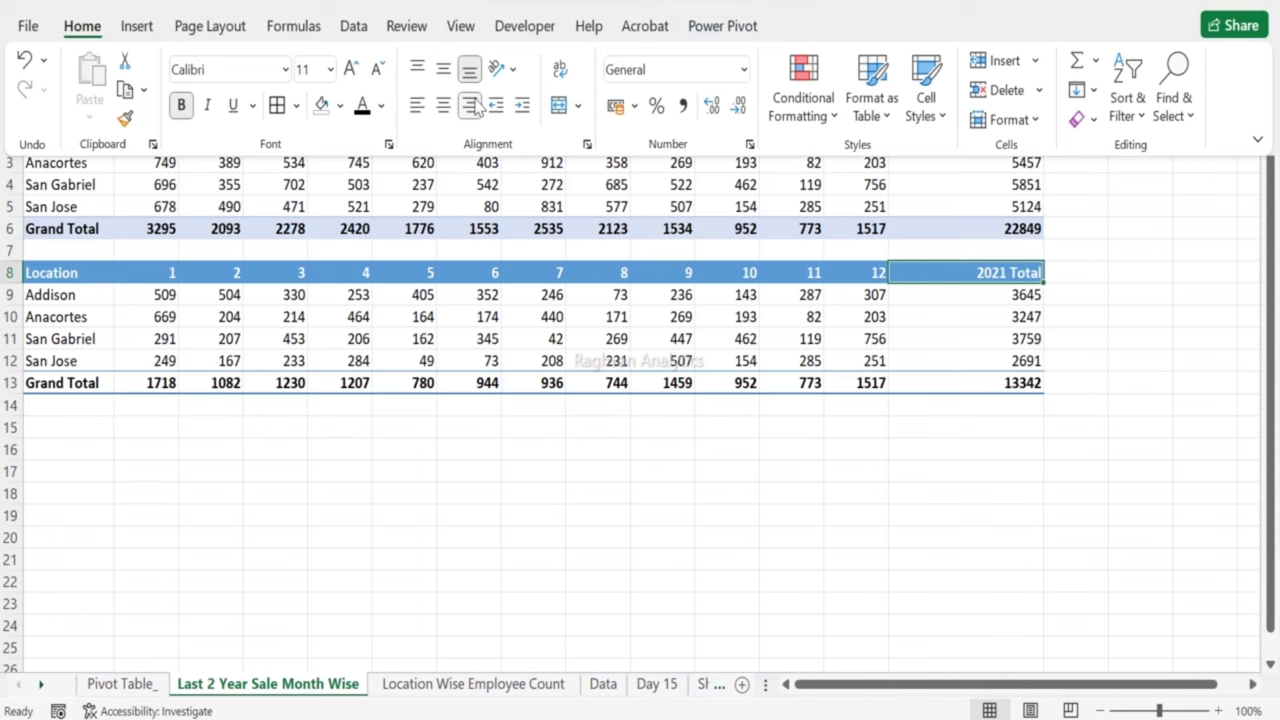
{"action": "left_click", "coordinate": [449, 300]}
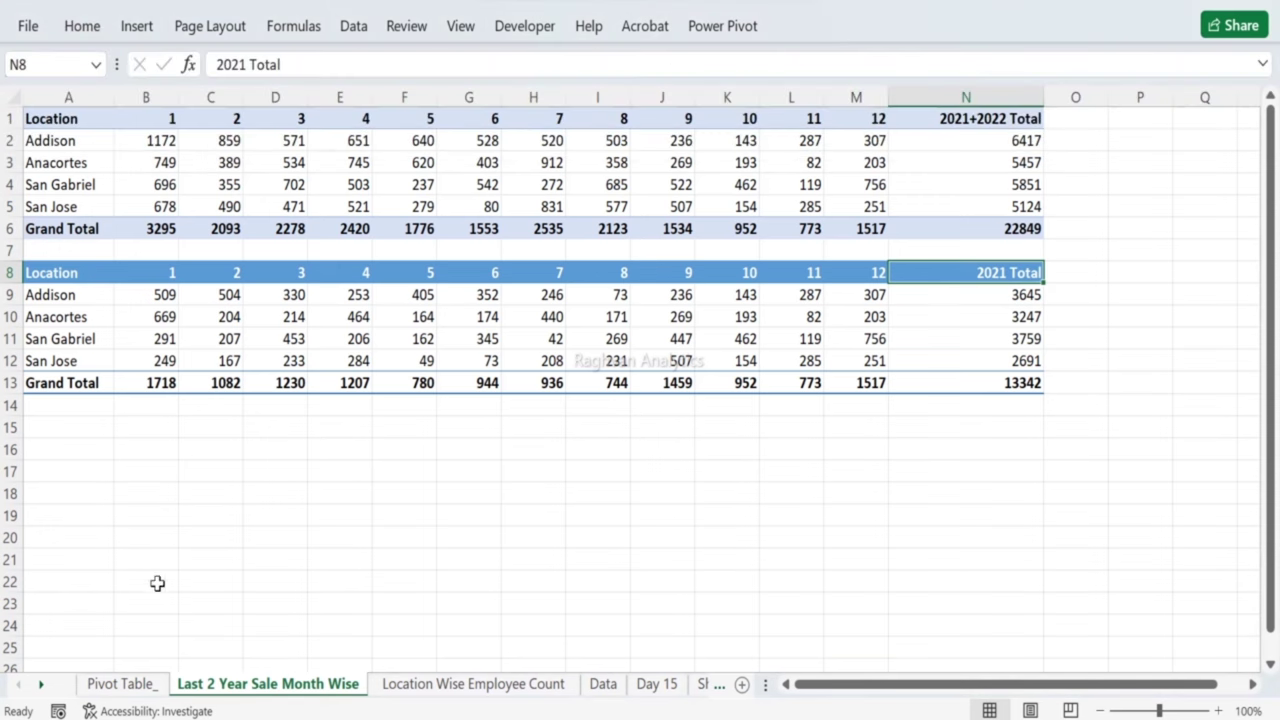
{"action": "left_click", "coordinate": [124, 684]}
Step: Filter the pivot's Year field to show only 2022
{"action": "left_click", "coordinate": [218, 119]}
{"action": "left_click", "coordinate": [22, 236]}
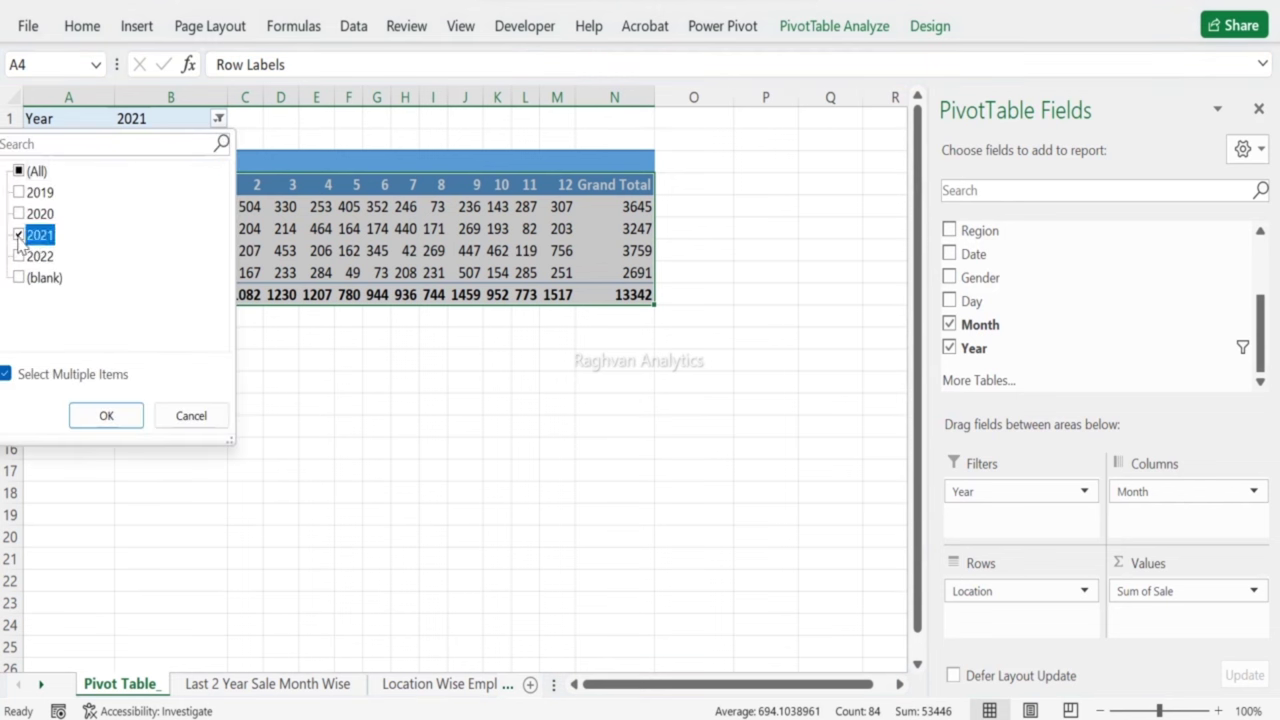
{"action": "left_click", "coordinate": [19, 257]}
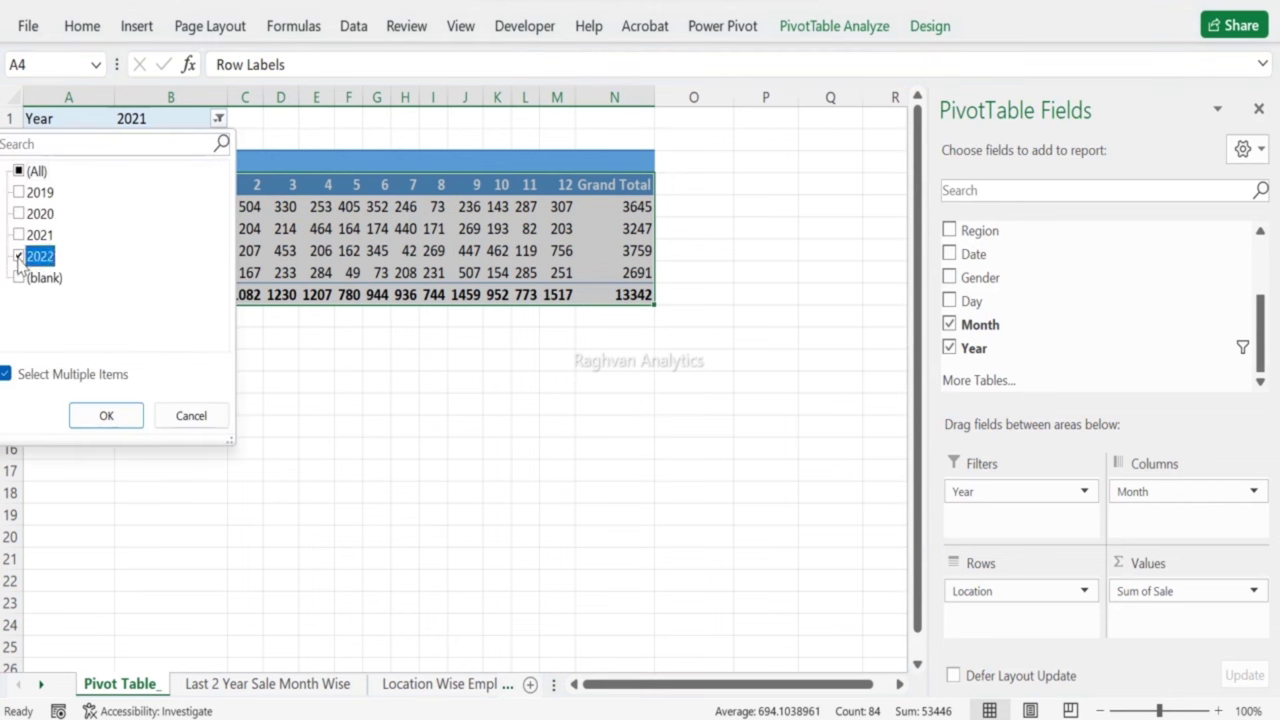
{"action": "left_click", "coordinate": [104, 415]}
Step: Copy the 2022 pivot range A4:K9 and paste it at A15 on Last 2 Year Sale Month Wise
{"action": "key", "text": "ctrl+c"}
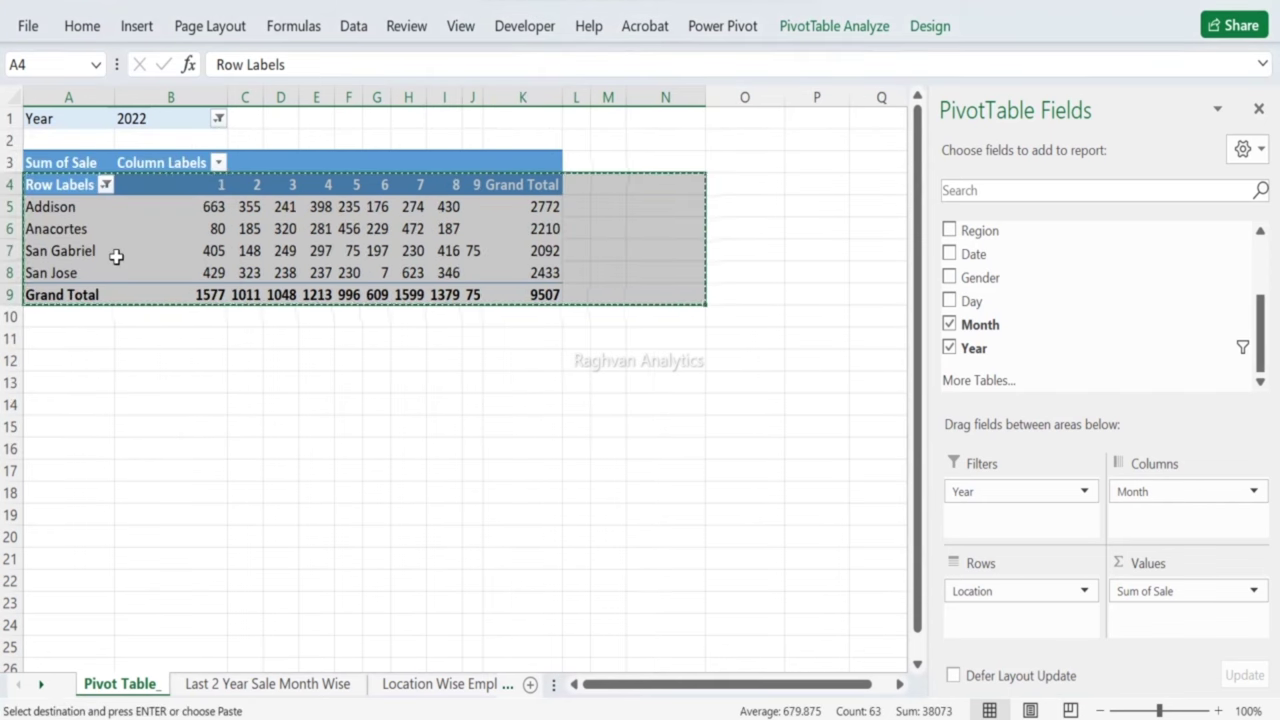
{"action": "key", "text": "ctrl+shift+Right"}
{"action": "key", "text": "ctrl+shift+Down"}
{"action": "key", "text": "ctrl+c"}
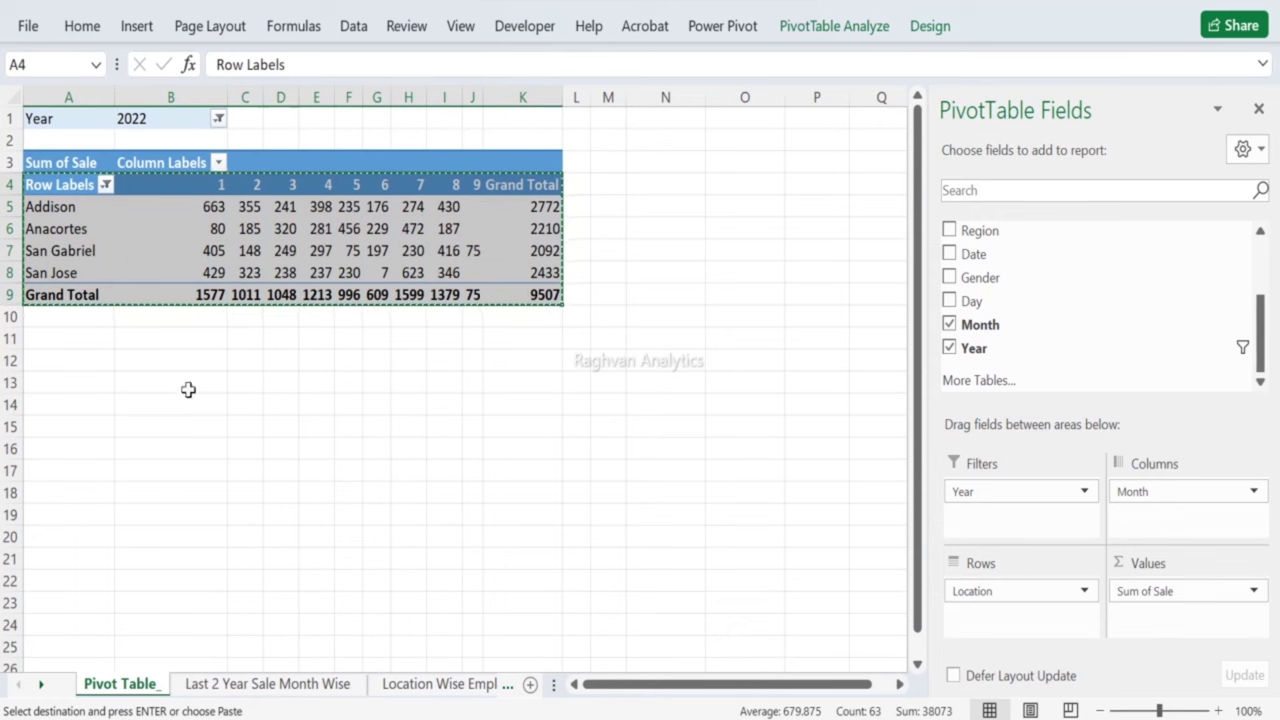
{"action": "left_click", "coordinate": [240, 684]}
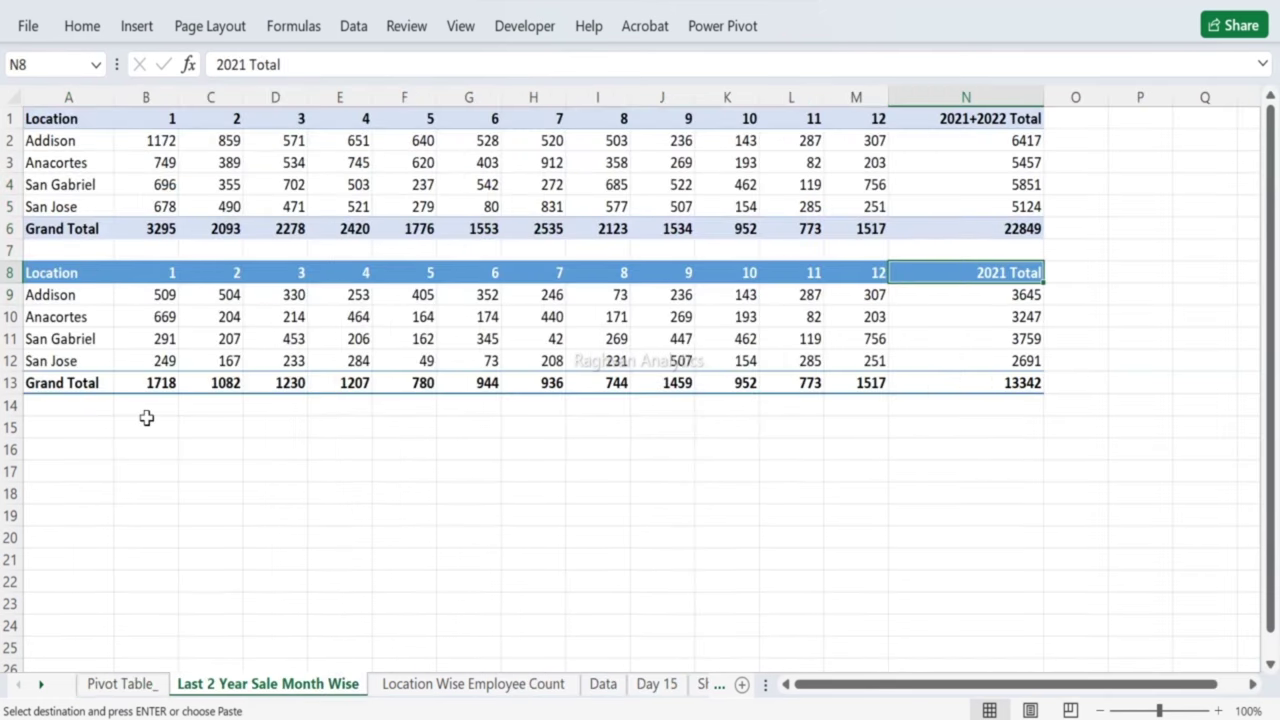
{"action": "left_click", "coordinate": [83, 429]}
{"action": "key", "text": "ctrl+v"}
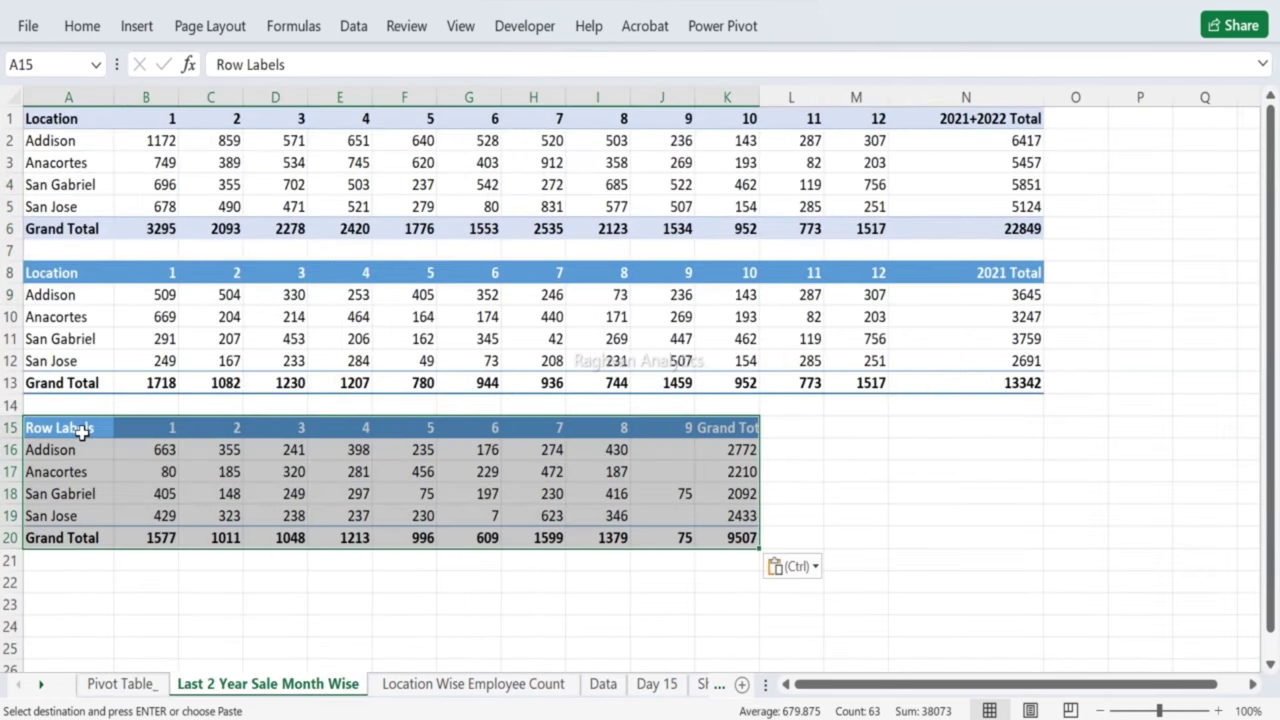
Step: Rename the A15 header to Location and the K15 total header to '2022 Total'
{"action": "left_click", "coordinate": [68, 428]}
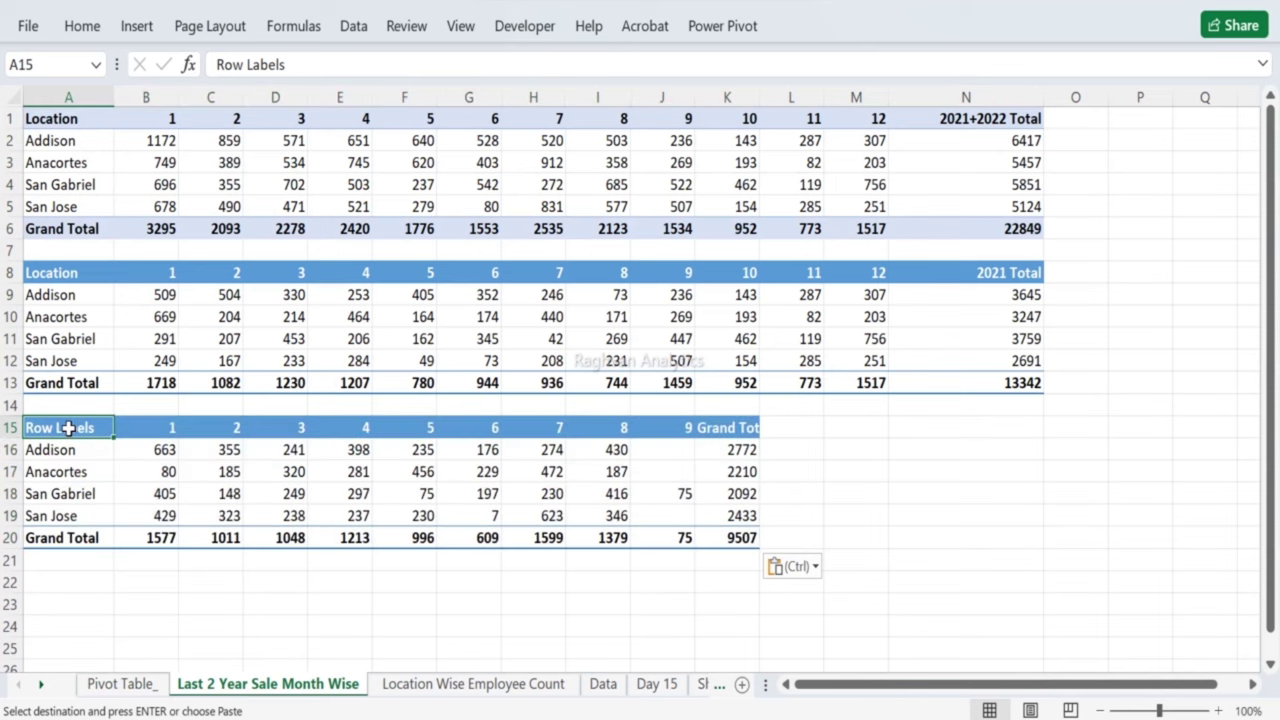
{"action": "type", "text": "Loc"}
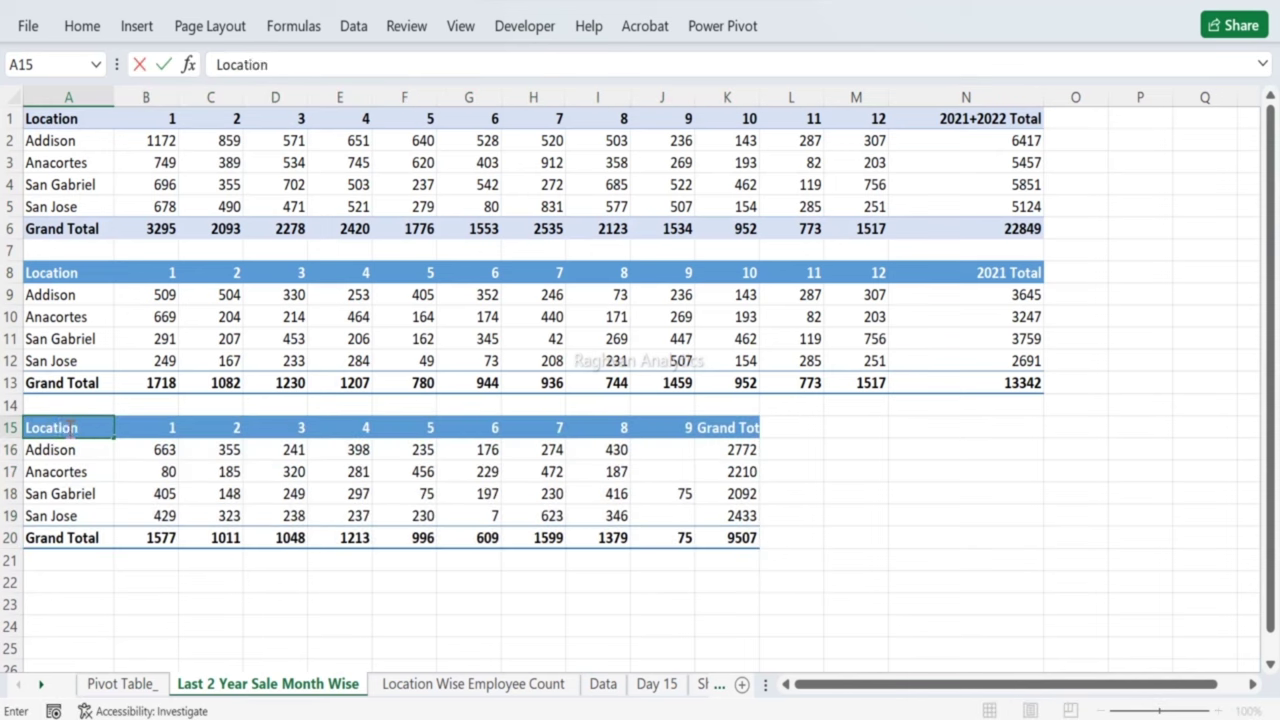
{"action": "type", "text": "ation"}
{"action": "key", "text": "Return"}
{"action": "key", "text": "Right"}
{"action": "key", "text": "ctrl+Right"}
{"action": "key", "text": "Right"}
{"action": "key", "text": "Up"}
{"action": "key", "text": "Right"}
{"action": "key", "text": "Right"}
{"action": "key", "text": "Right"}
{"action": "key", "text": "Right"}
{"action": "key", "text": "Right"}
{"action": "key", "text": "Up"}
{"action": "key", "text": "Left"}
{"action": "key", "text": "Left"}
{"action": "key", "text": "Left"}
{"action": "key", "text": "Left"}
{"action": "key", "text": "Left"}
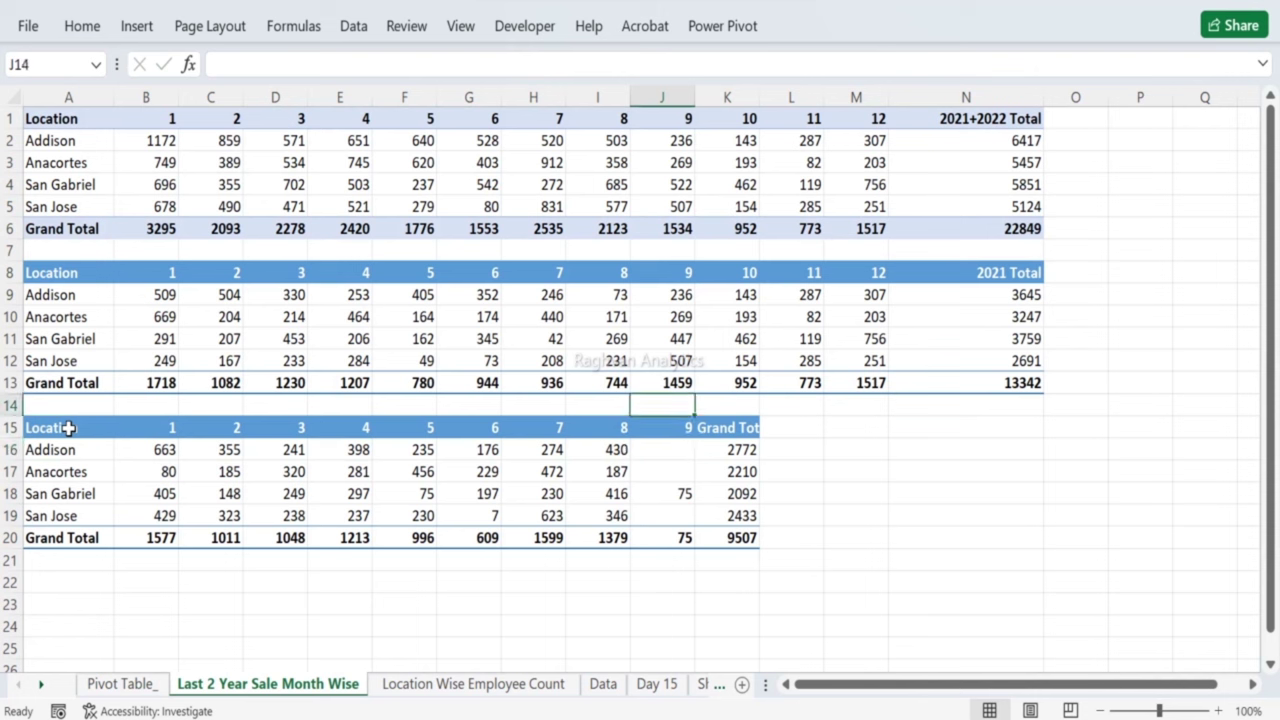
{"action": "key", "text": "Right"}
{"action": "key", "text": "Down"}
{"action": "key", "text": "Up"}
{"action": "key", "text": "Right"}
{"action": "key", "text": "Up"}
{"action": "key", "text": "Up"}
{"action": "key", "text": "Up"}
{"action": "key", "text": "Up"}
{"action": "key", "text": "Up"}
{"action": "key", "text": "Up"}
{"action": "key", "text": "Down"}
{"action": "key", "text": "Down"}
{"action": "key", "text": "Down"}
{"action": "key", "text": "Down"}
{"action": "key", "text": "Down"}
{"action": "key", "text": "Down"}
{"action": "key", "text": "Down"}
{"action": "key", "text": "Left"}
{"action": "type", "text": "2022"}
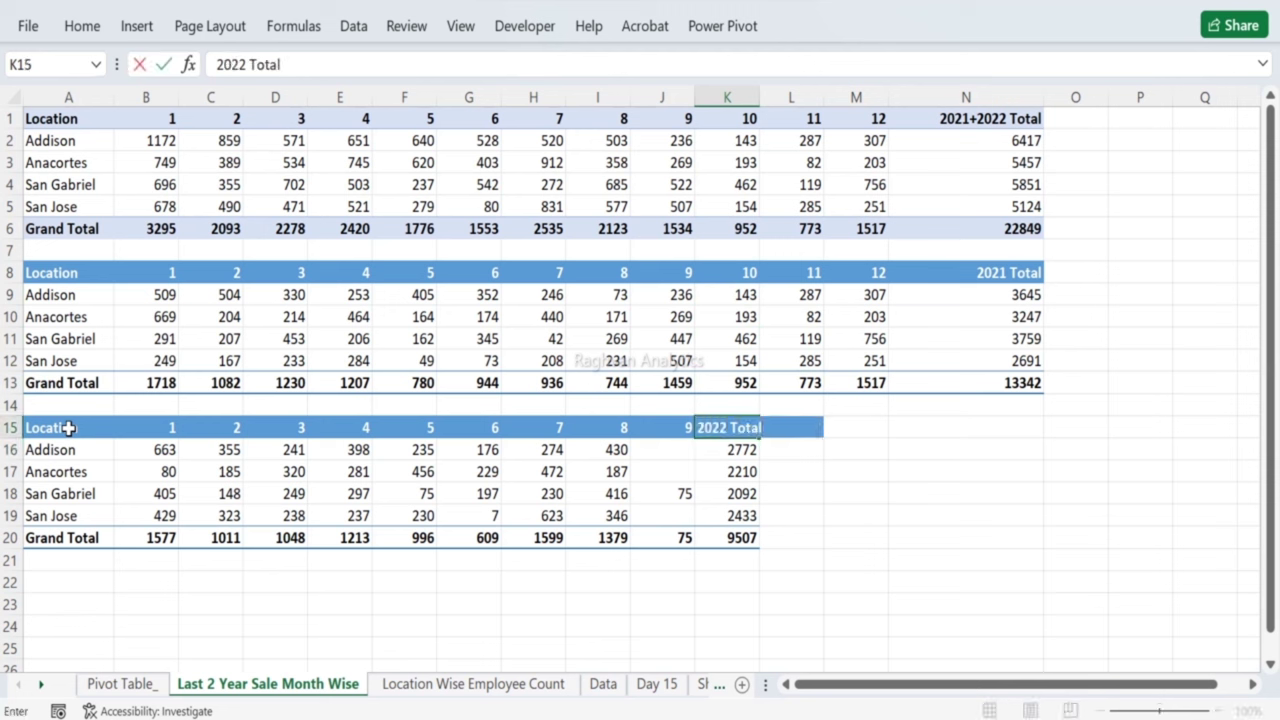
{"action": "key", "text": "Return"}
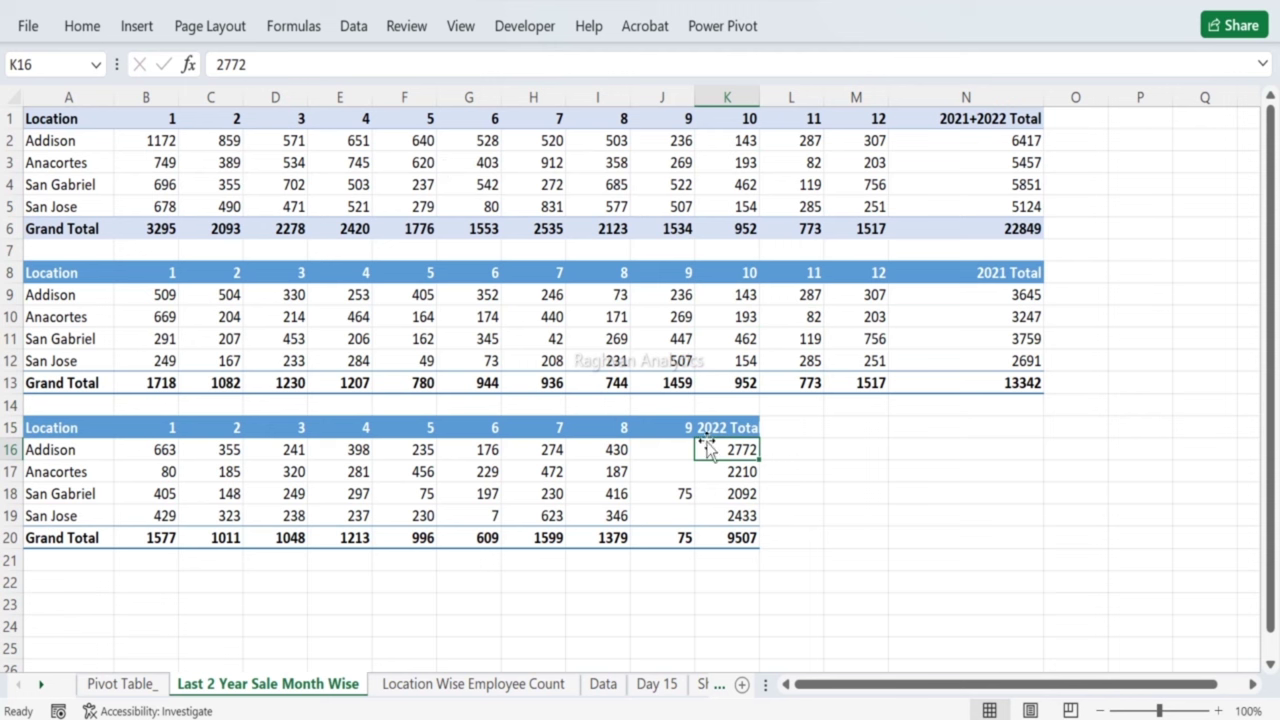
Step: Move the 2022 Total column over into column N
{"action": "left_click", "coordinate": [740, 427]}
{"action": "key", "text": "ctrl+shift+Down"}
{"action": "left_click_drag", "start_coordinate": [748, 427], "coordinate": [945, 427]}
{"action": "left_click", "coordinate": [748, 428]}
{"action": "key", "text": "Left"}
{"action": "key", "text": "Right"}
{"action": "key", "text": "Left"}
Step: Enter month headers 10, 11 and 12 in K15:M15
{"action": "key", "text": "ctrl+c"}
{"action": "key", "text": "Right"}
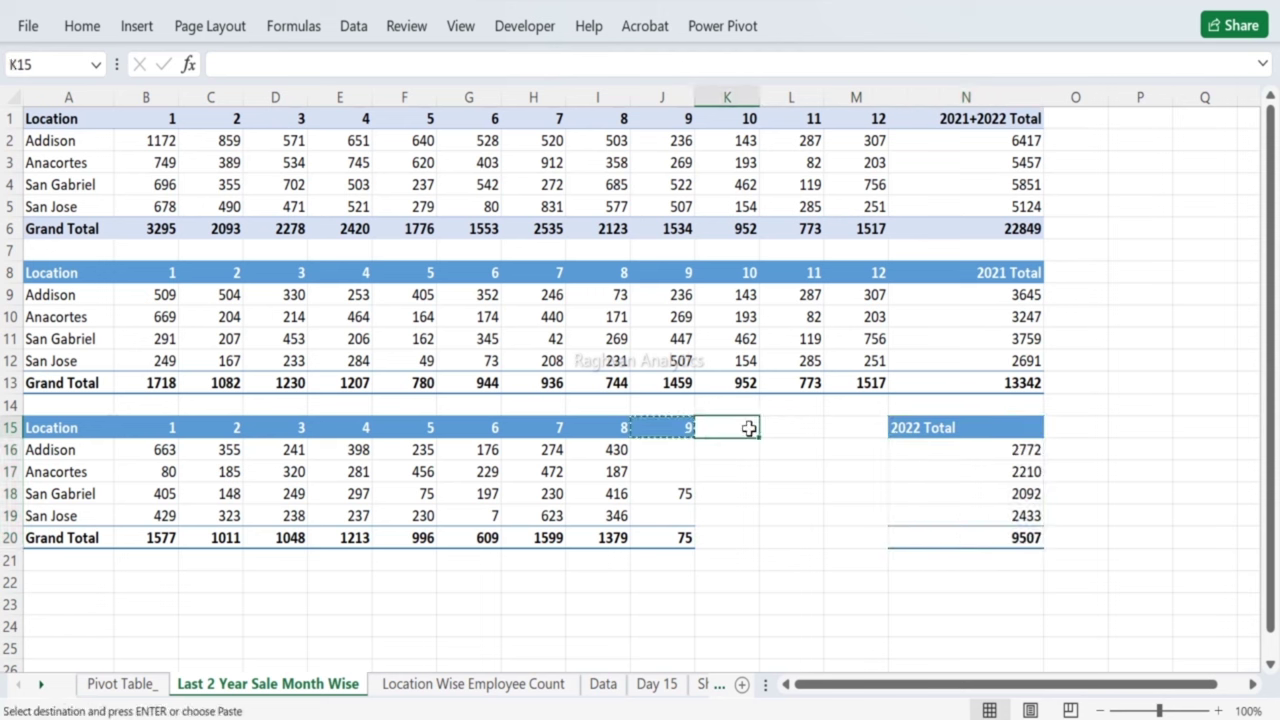
{"action": "key", "text": "ctrl+v"}
{"action": "key", "text": "Right"}
{"action": "key", "text": "ctrl+v"}
{"action": "key", "text": "Right"}
{"action": "key", "text": "ctrl+v"}
{"action": "left_click", "coordinate": [748, 428]}
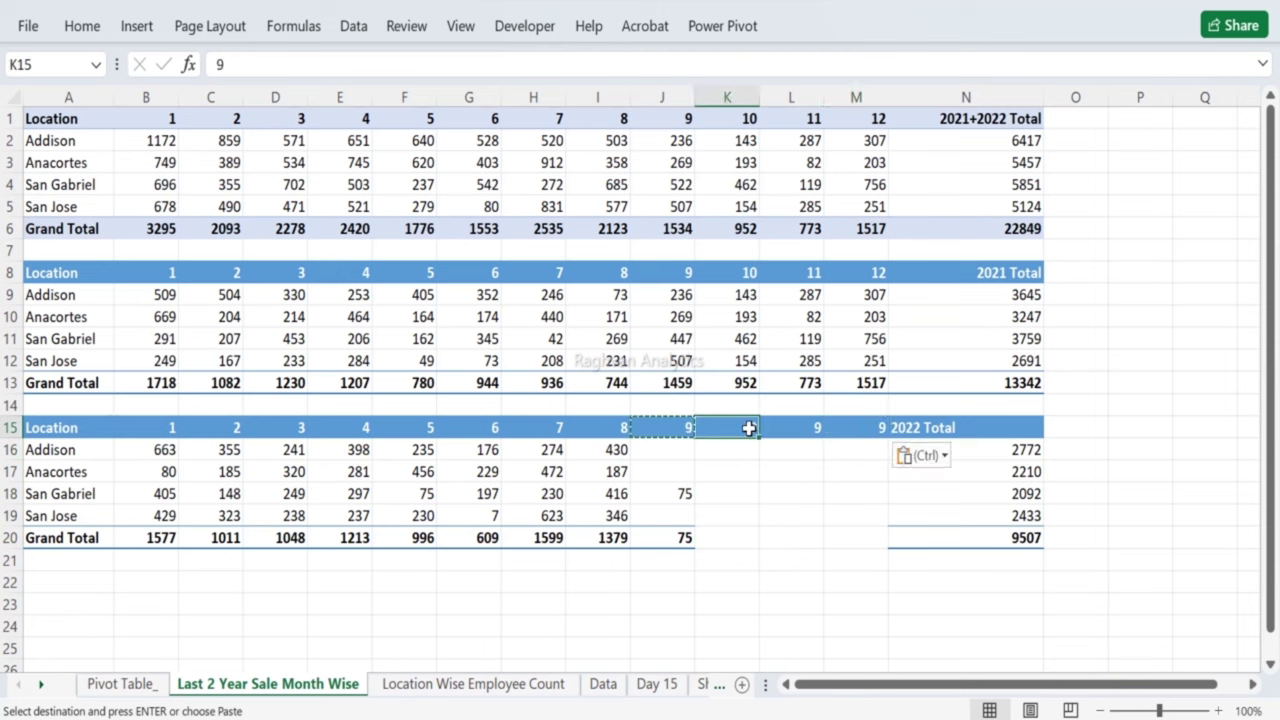
{"action": "type", "text": "10"}
{"action": "key", "text": "Right"}
{"action": "type", "text": "11"}
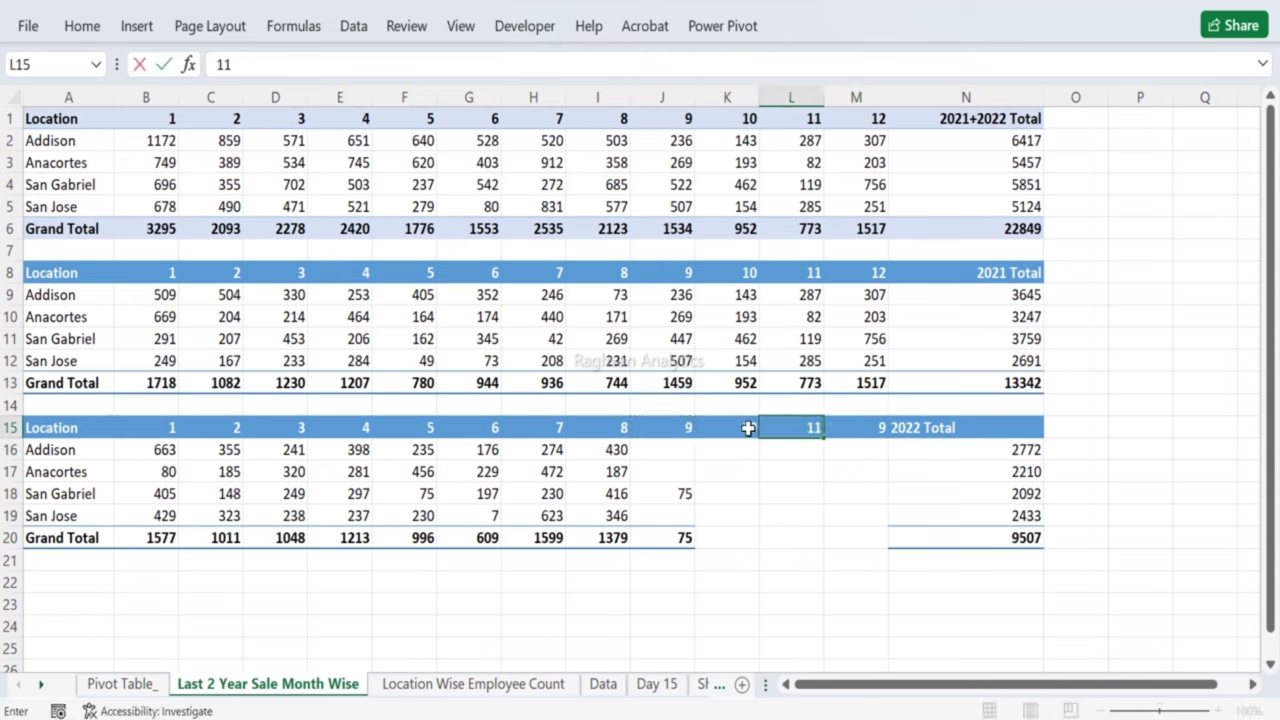
{"action": "key", "text": "Right"}
{"action": "type", "text": "11"}
{"action": "key", "text": "BackSpace"}
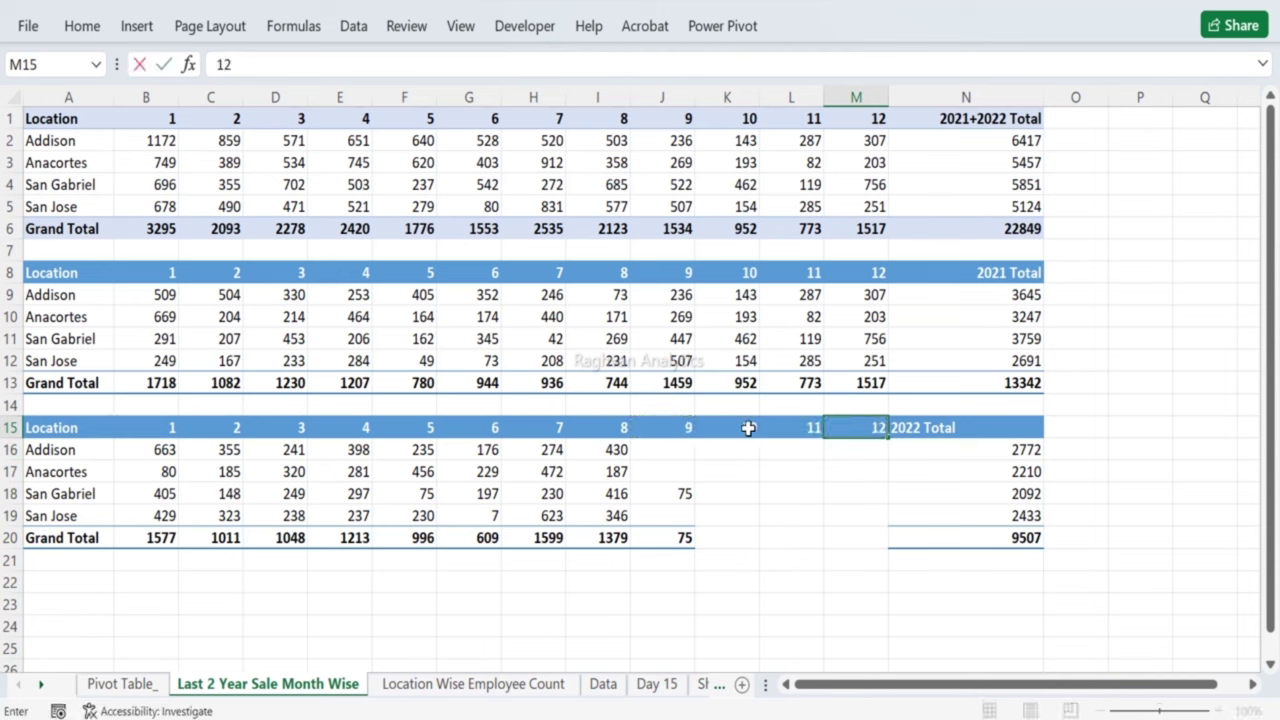
{"action": "type", "text": "2"}
{"action": "key", "text": "Return"}
Step: Fill K16:M19 with 'Future' for months 10–12 at every location
{"action": "key", "text": "Left"}
{"action": "key", "text": "Left"}
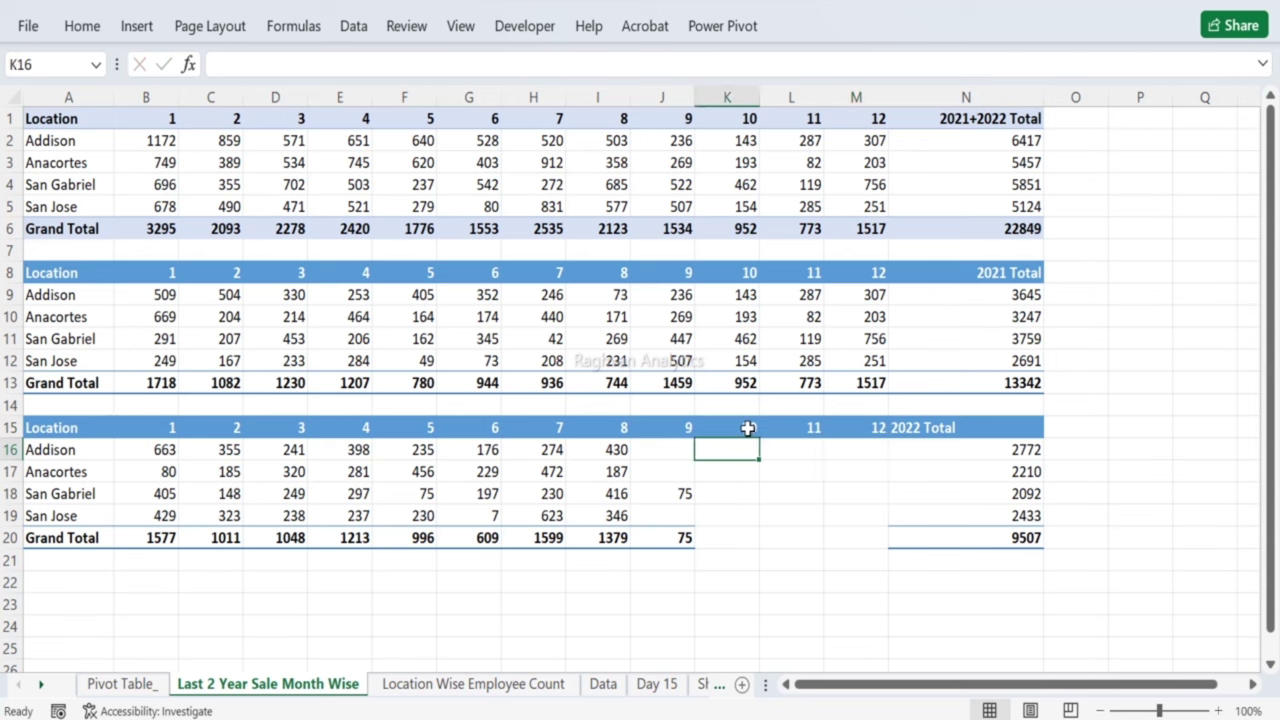
{"action": "type", "text": "Upcoming"}
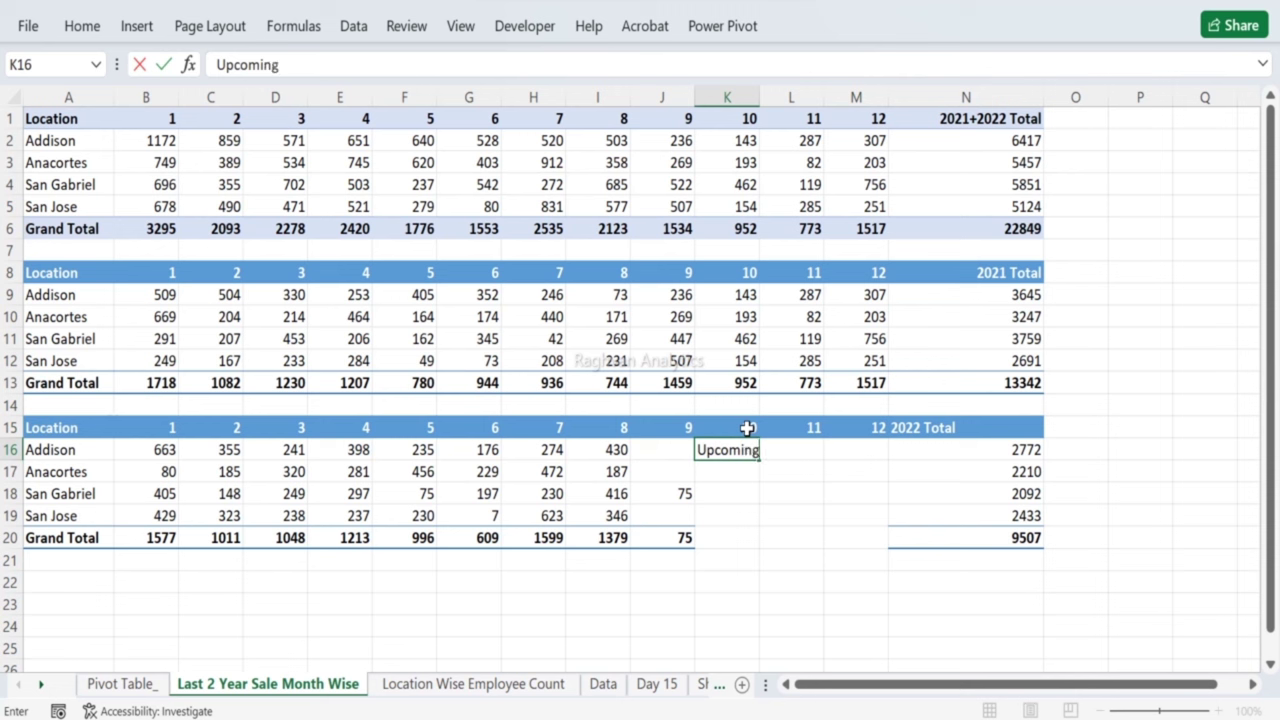
{"action": "key", "text": "Escape"}
{"action": "type", "text": "FUtu"}
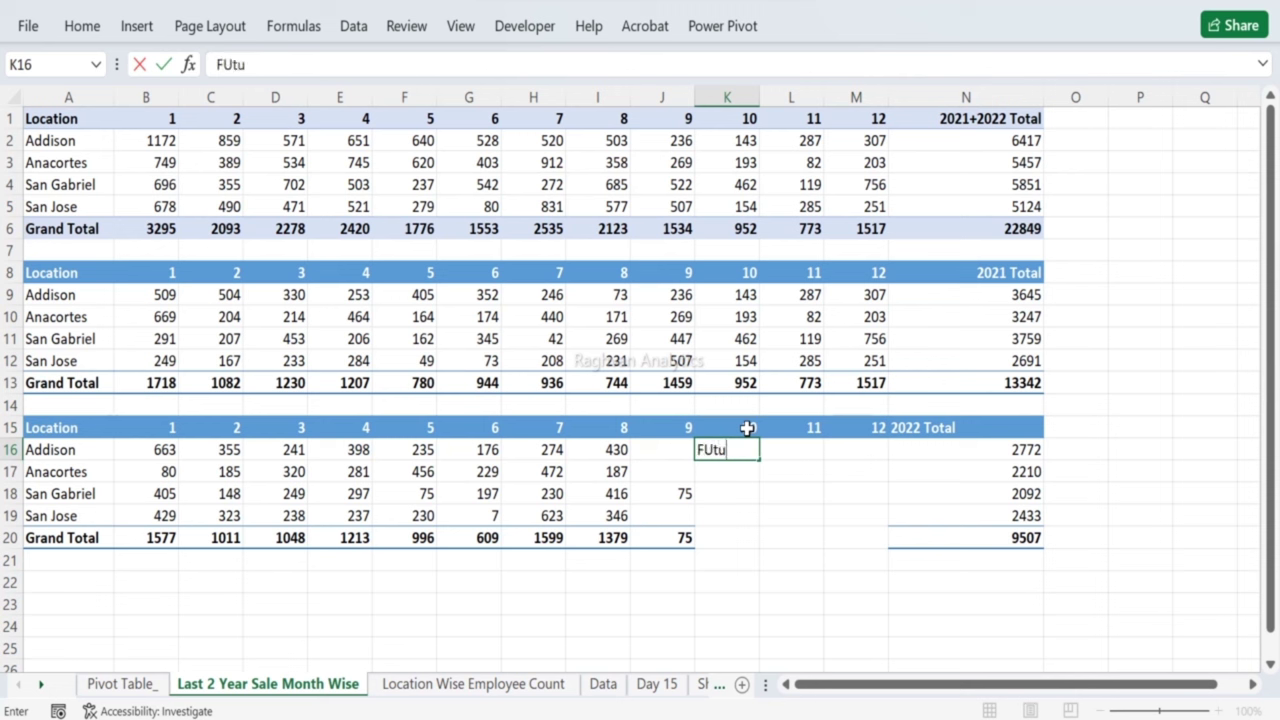
{"action": "key", "text": "Escape"}
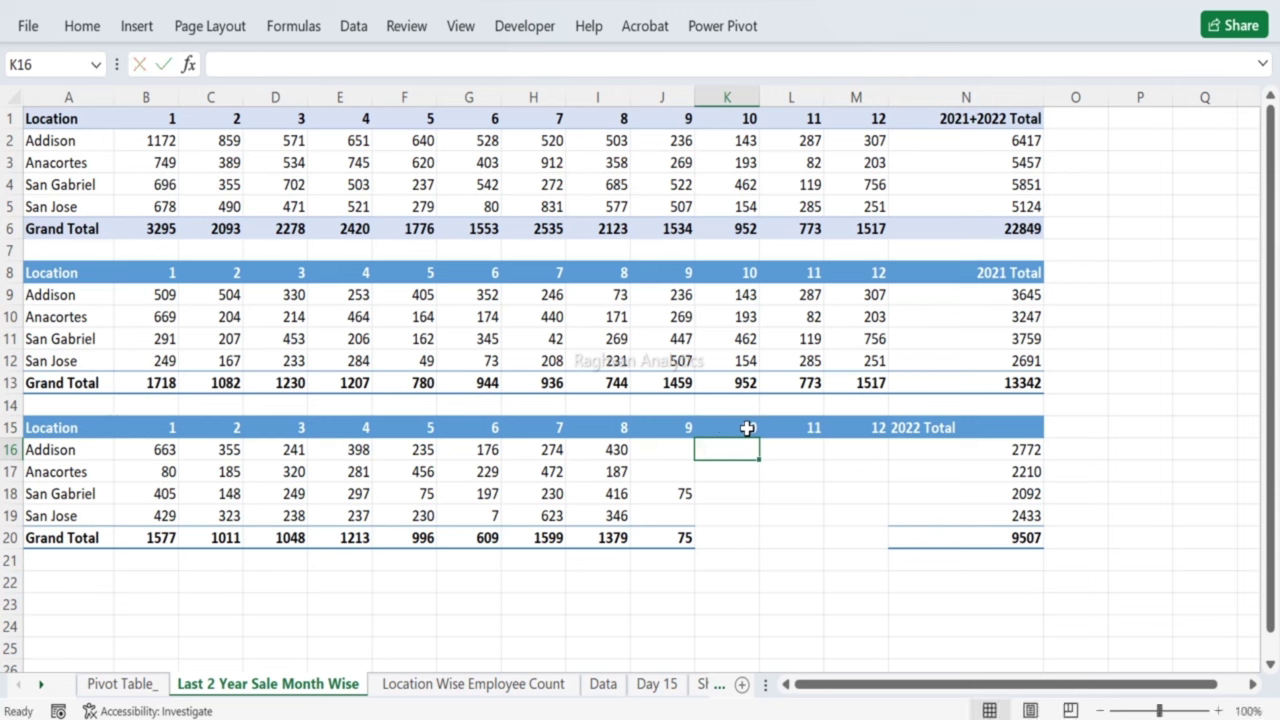
{"action": "type", "text": "Future"}
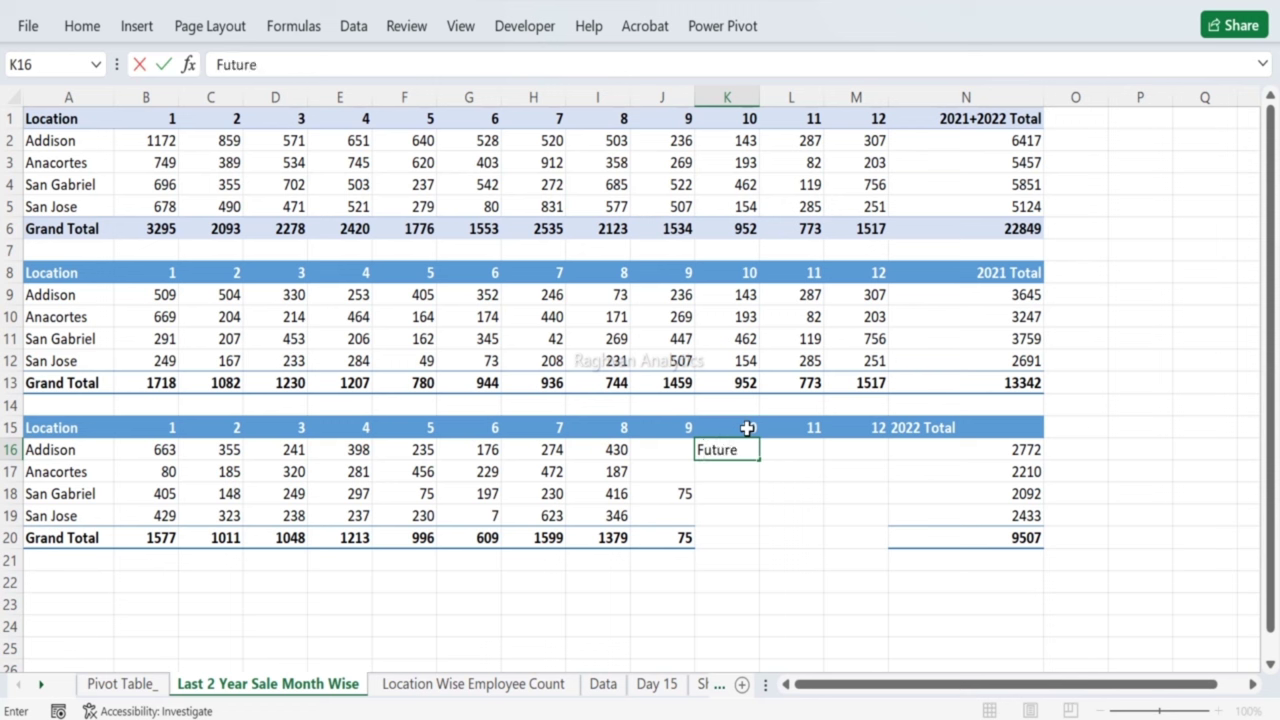
{"action": "key", "text": "Return"}
{"action": "key", "text": "Up"}
{"action": "key", "text": "ctrl+c"}
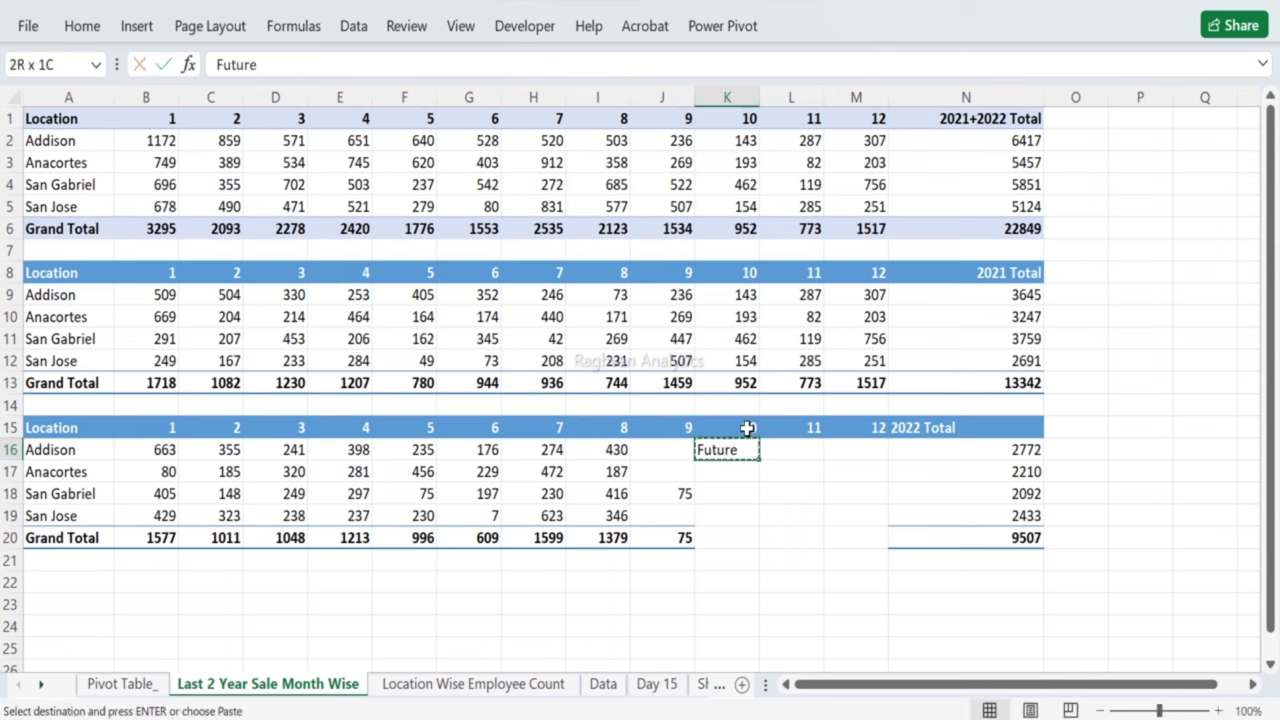
{"action": "key", "text": "shift+Right"}
{"action": "key", "text": "shift+Down"}
{"action": "key", "text": "shift+Down"}
{"action": "key", "text": "shift+Down"}
{"action": "key", "text": "shift+Right"}
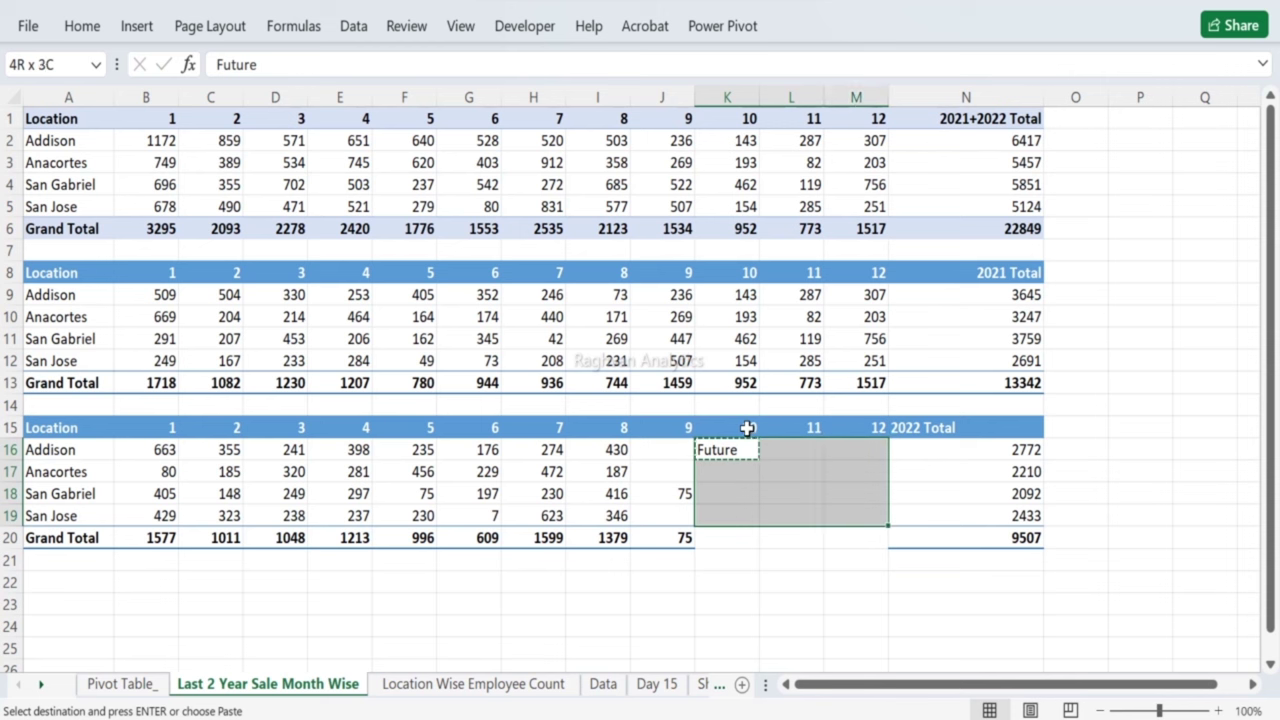
{"action": "key", "text": "ctrl+v"}
{"action": "key", "text": "Escape"}
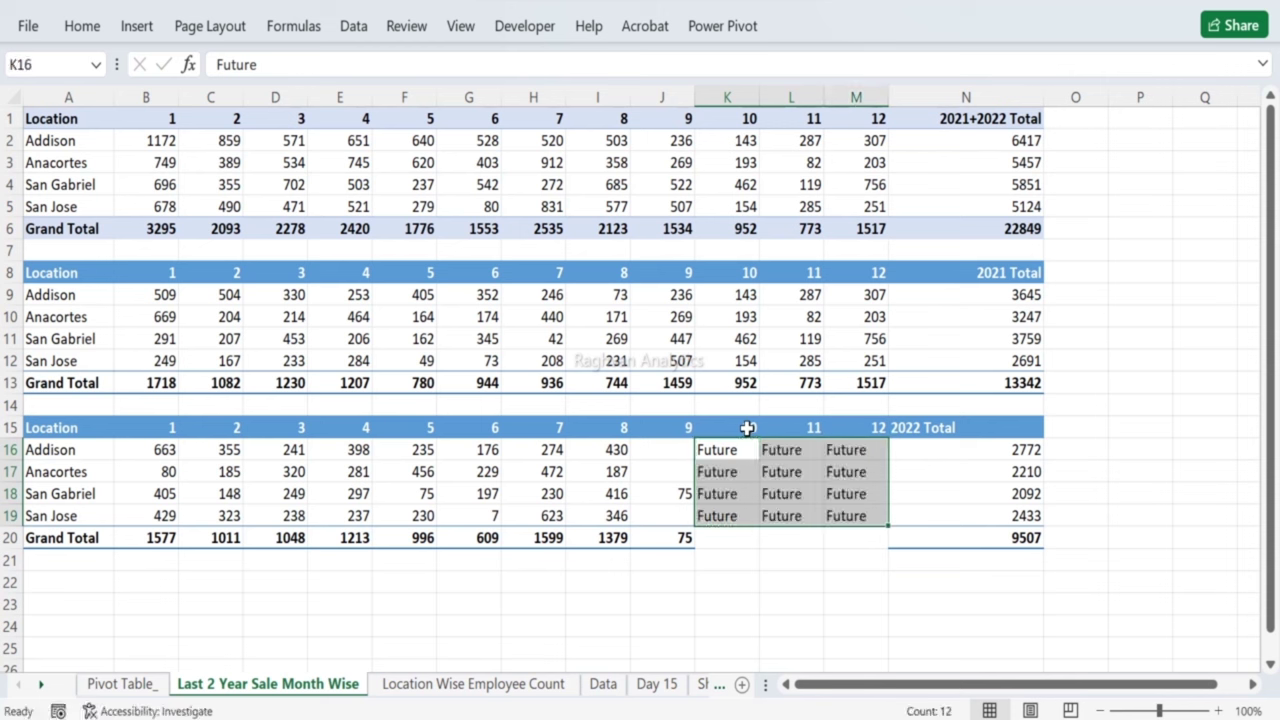
Step: Copy the 75 grand total into K20:M20, then clear those cells again
{"action": "key", "text": "Down"}
{"action": "key", "text": "Down"}
{"action": "key", "text": "Left"}
{"action": "key", "text": "Down"}
{"action": "key", "text": "Down"}
{"action": "key", "text": "ctrl+c"}
{"action": "key", "text": "shift+Right"}
{"action": "key", "text": "shift+Right"}
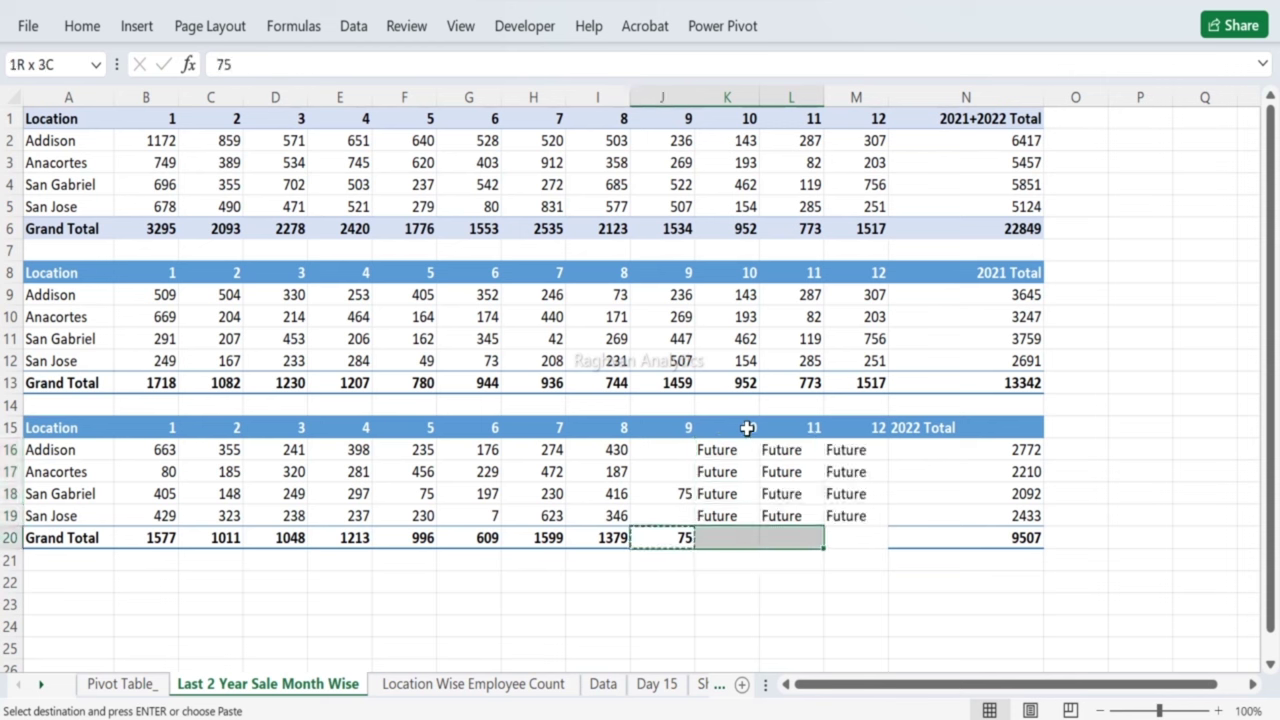
{"action": "key", "text": "shift+Right"}
{"action": "key", "text": "ctrl+v"}
{"action": "key", "text": "Right"}
{"action": "key", "text": "shift+Right"}
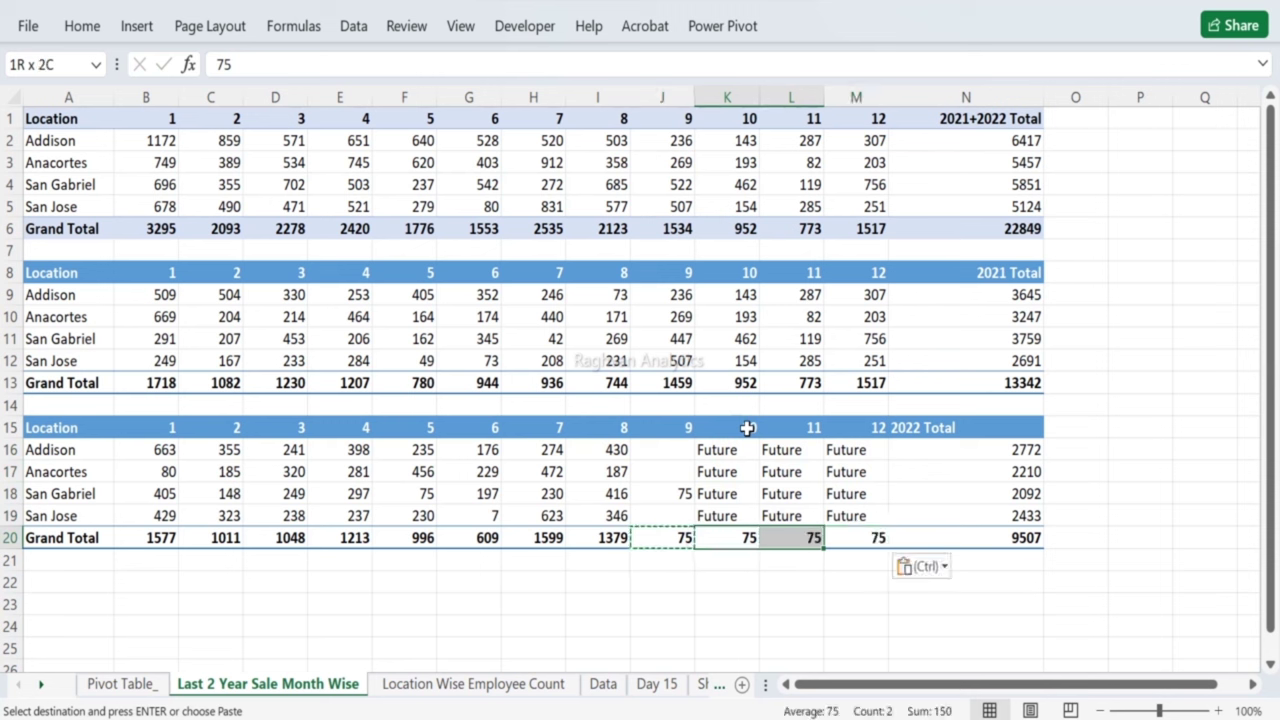
{"action": "key", "text": "shift+Right"}
{"action": "key", "text": "Delete"}
Step: Right-align the '2022 Total' header in N15, then return to Pivot Table_
{"action": "key", "text": "Down"}
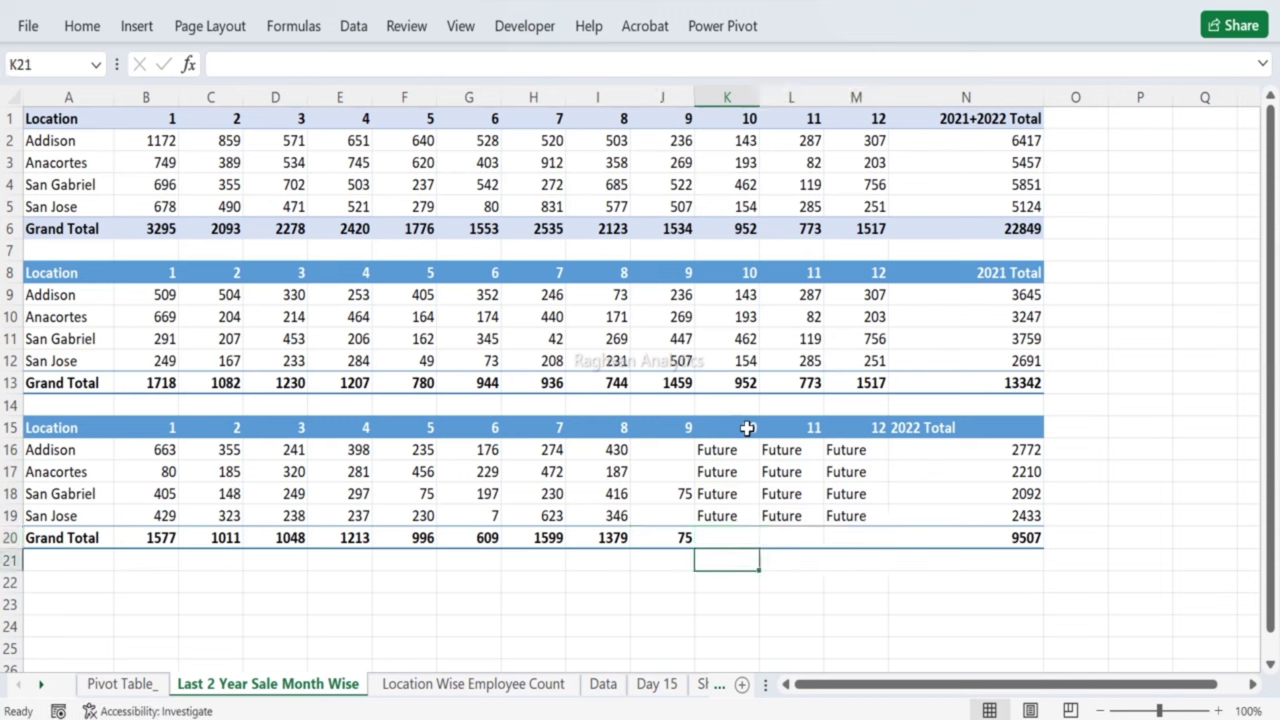
{"action": "key", "text": "Right"}
{"action": "key", "text": "Left"}
{"action": "key", "text": "Left"}
{"action": "key", "text": "Left"}
{"action": "key", "text": "Home"}
{"action": "key", "text": "Up"}
{"action": "key", "text": "Up"}
{"action": "key", "text": "Up"}
{"action": "key", "text": "Up"}
{"action": "key", "text": "Up"}
{"action": "key", "text": "Up"}
{"action": "key", "text": "Up"}
{"action": "key", "text": "Up"}
{"action": "key", "text": "Up"}
{"action": "key", "text": "Up"}
{"action": "key", "text": "Up"}
{"action": "key", "text": "Up"}
{"action": "key", "text": "Up"}
{"action": "key", "text": "Up"}
{"action": "key", "text": "Up"}
{"action": "key", "text": "Up"}
{"action": "key", "text": "Up"}
{"action": "key", "text": "Up"}
{"action": "key", "text": "Up"}
{"action": "key", "text": "Up"}
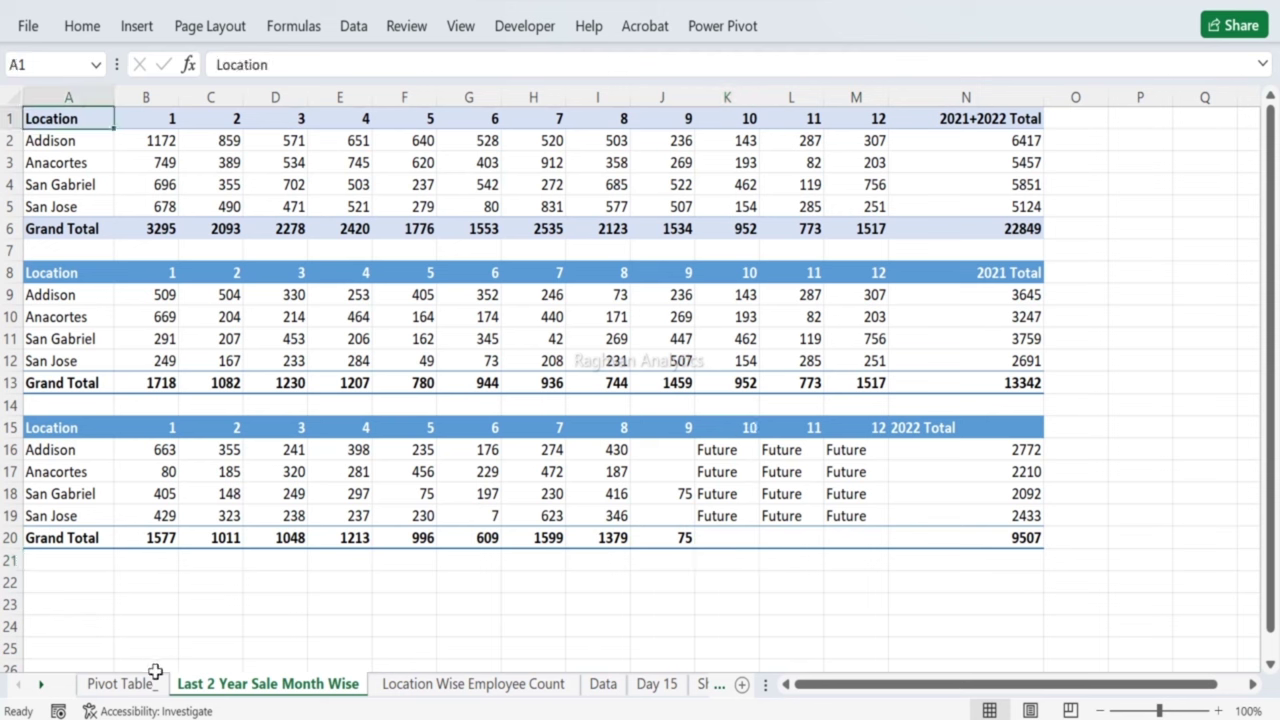
{"action": "left_click", "coordinate": [416, 690]}
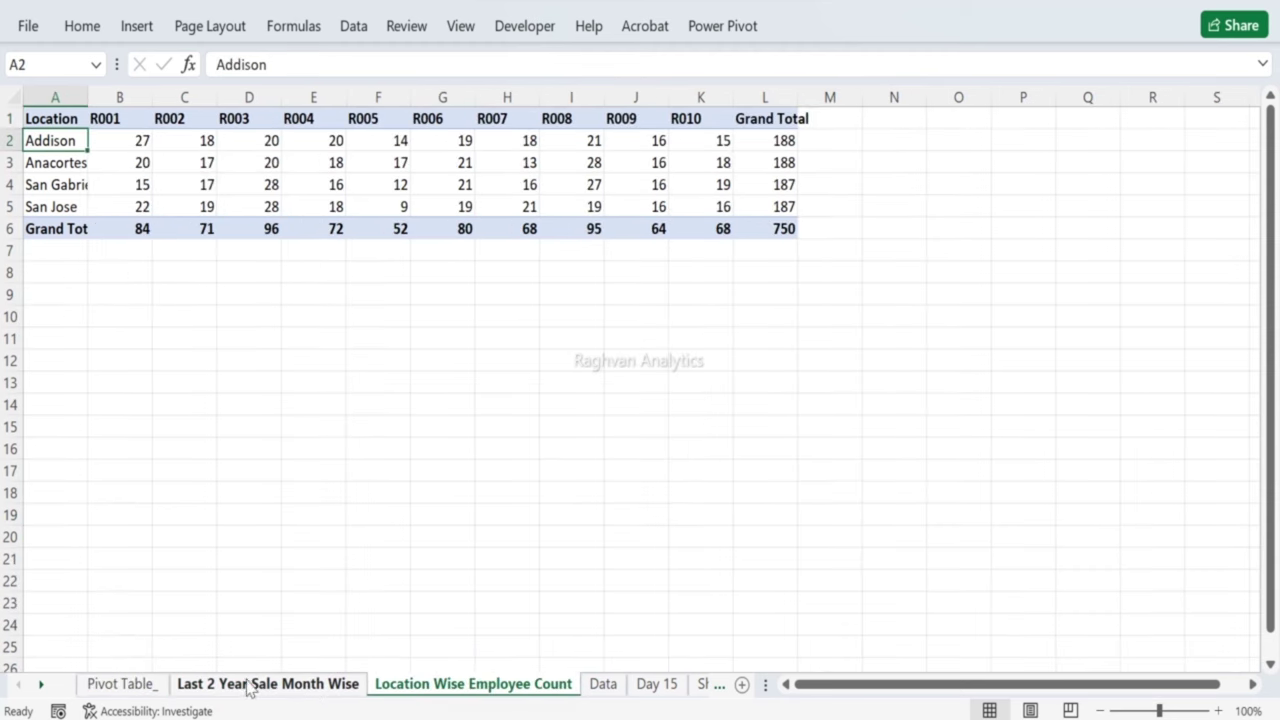
{"action": "left_click", "coordinate": [206, 686]}
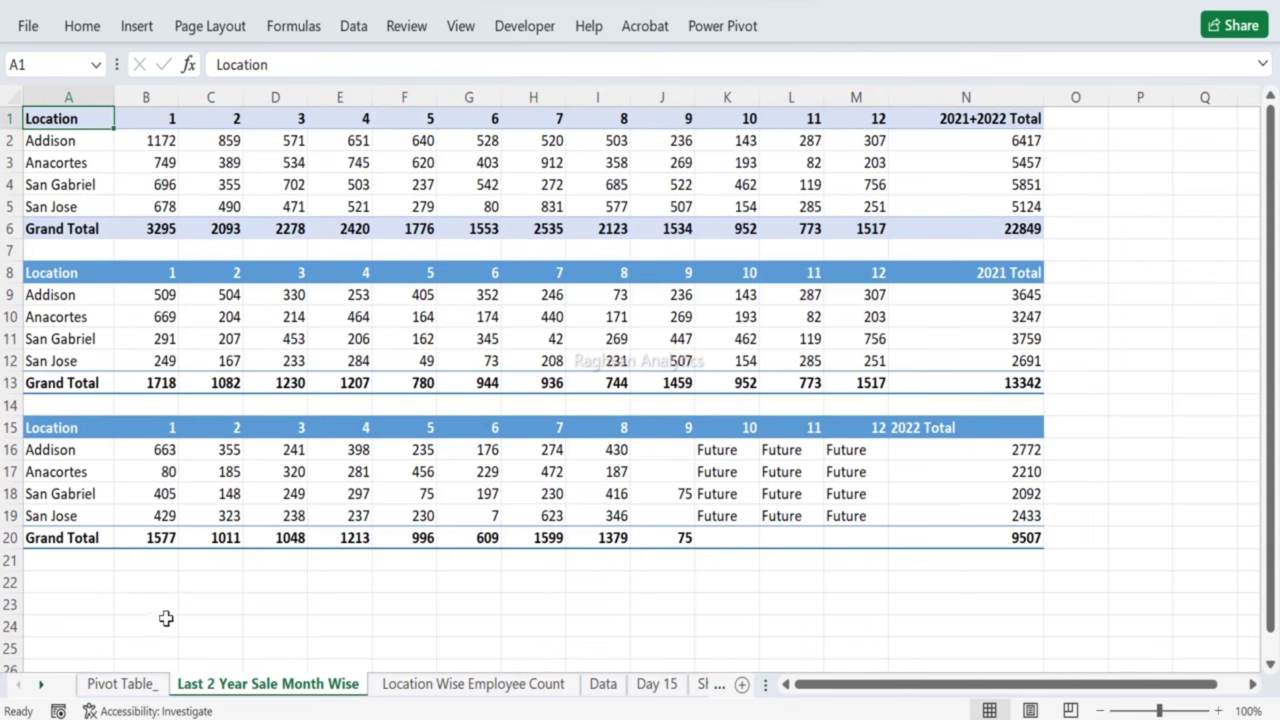
{"action": "left_click", "coordinate": [934, 427]}
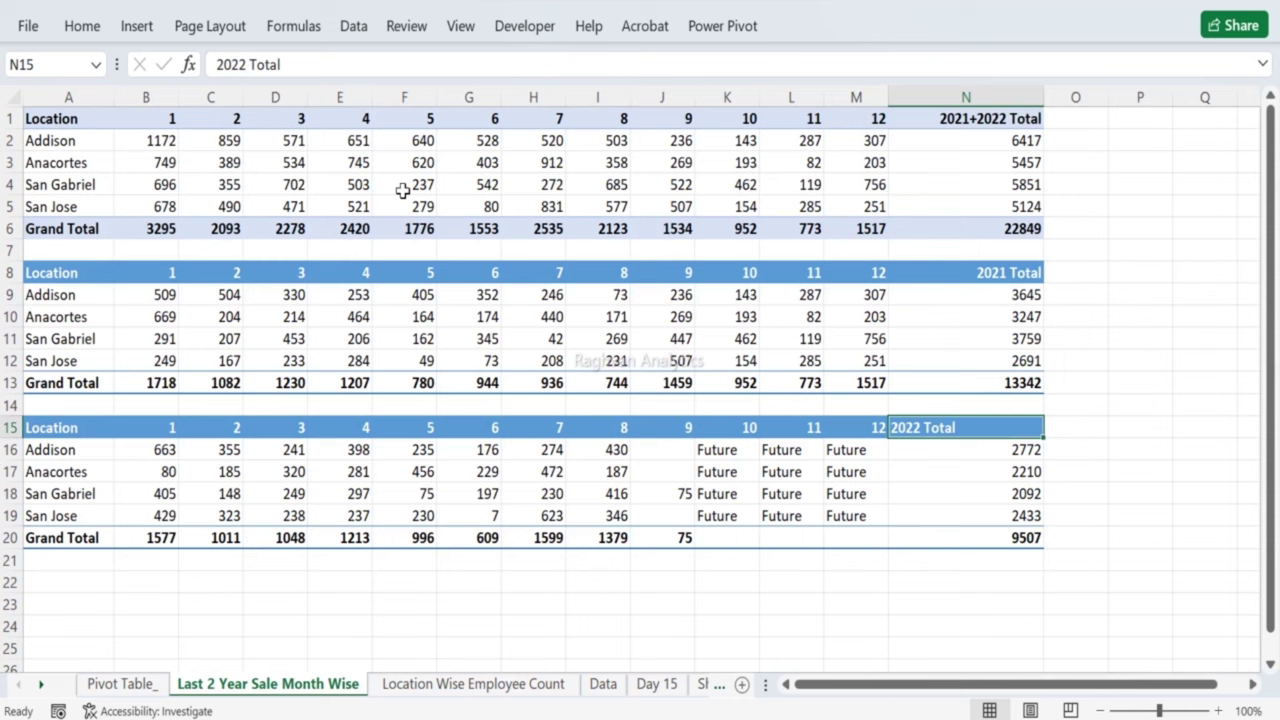
{"action": "left_click", "coordinate": [80, 30]}
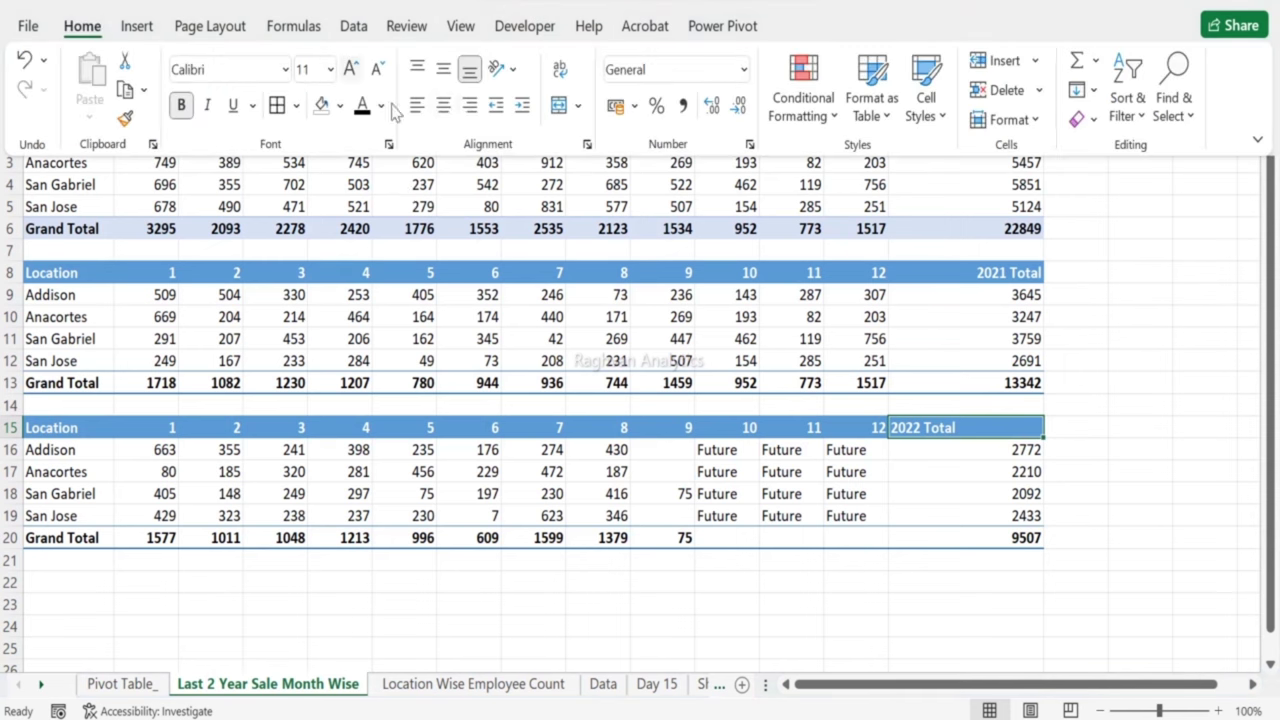
{"action": "left_click", "coordinate": [470, 106]}
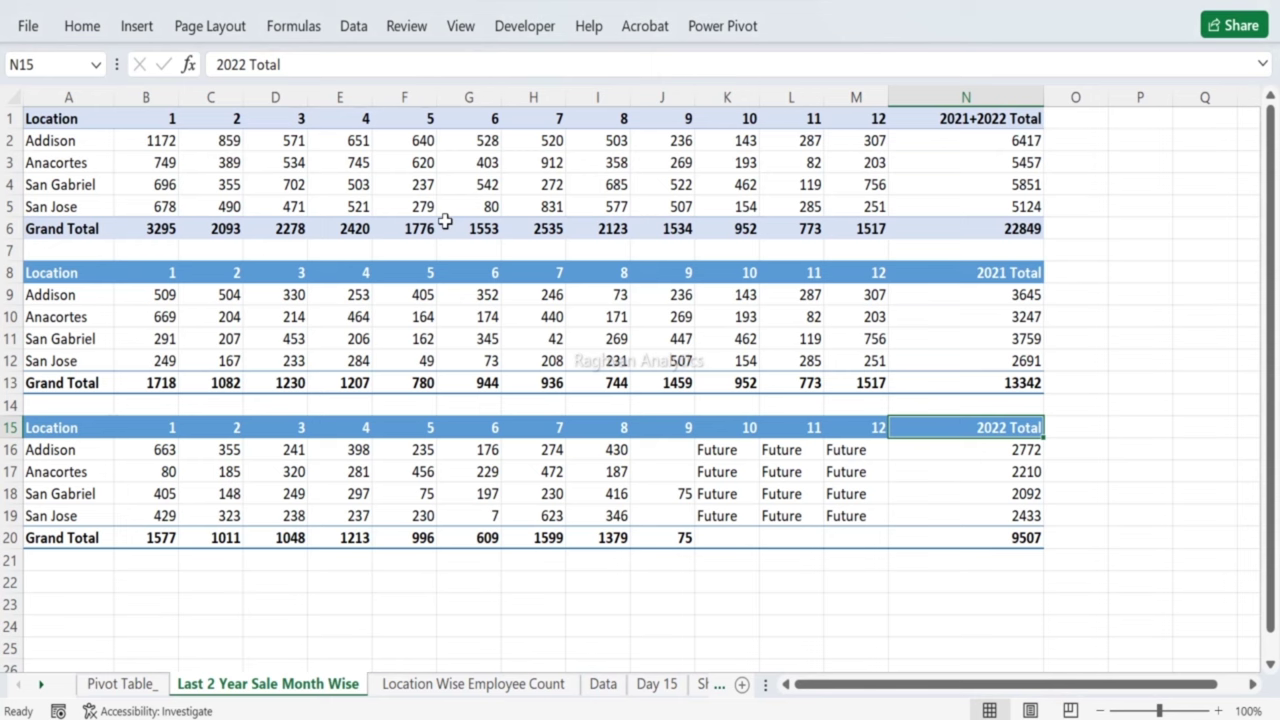
{"action": "left_click", "coordinate": [143, 683]}
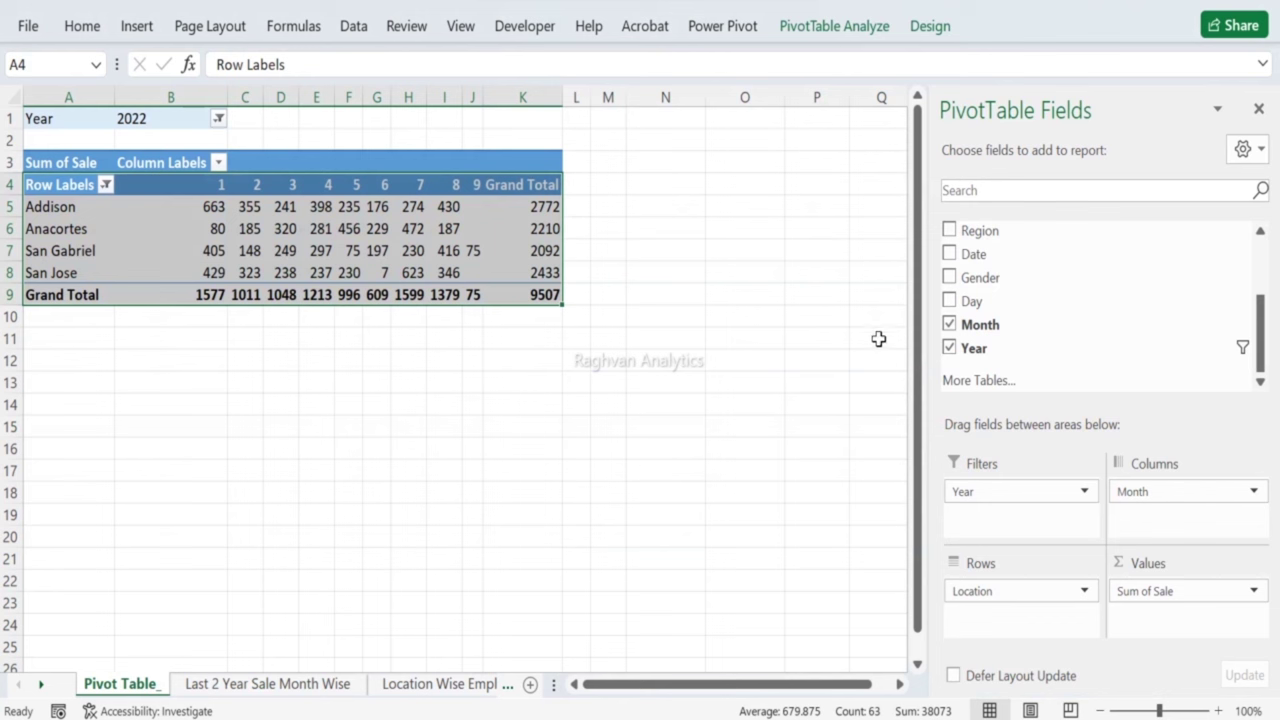
Step: Remove Month and Location from the pivot and put Year in rows with all years included
{"action": "left_click", "coordinate": [949, 326]}
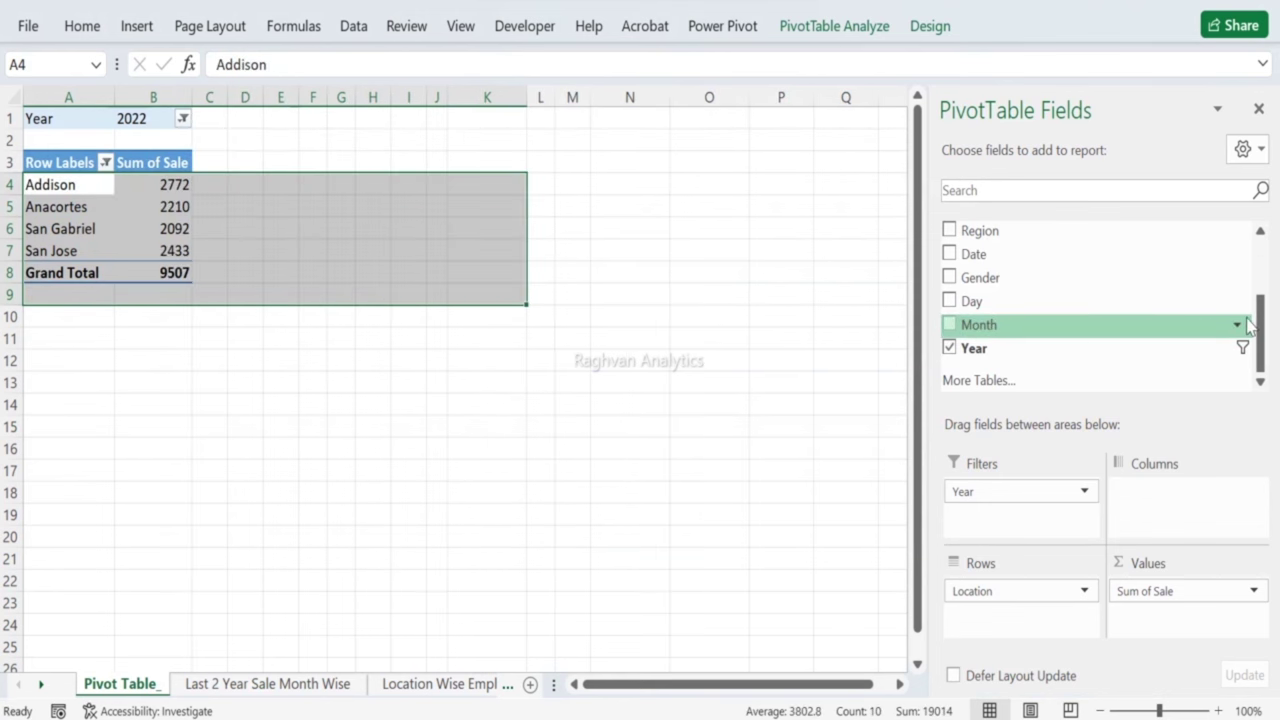
{"action": "left_click_drag", "start_coordinate": [1260, 320], "coordinate": [1260, 252]}
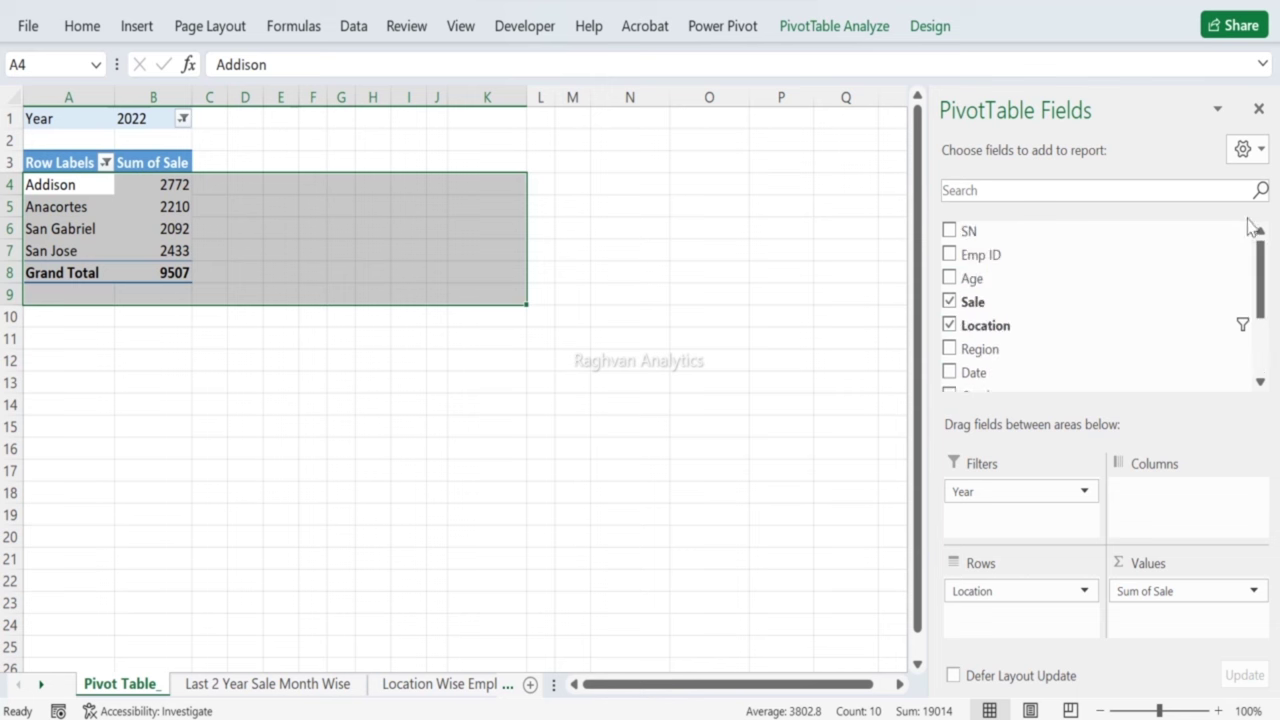
{"action": "left_click", "coordinate": [950, 327]}
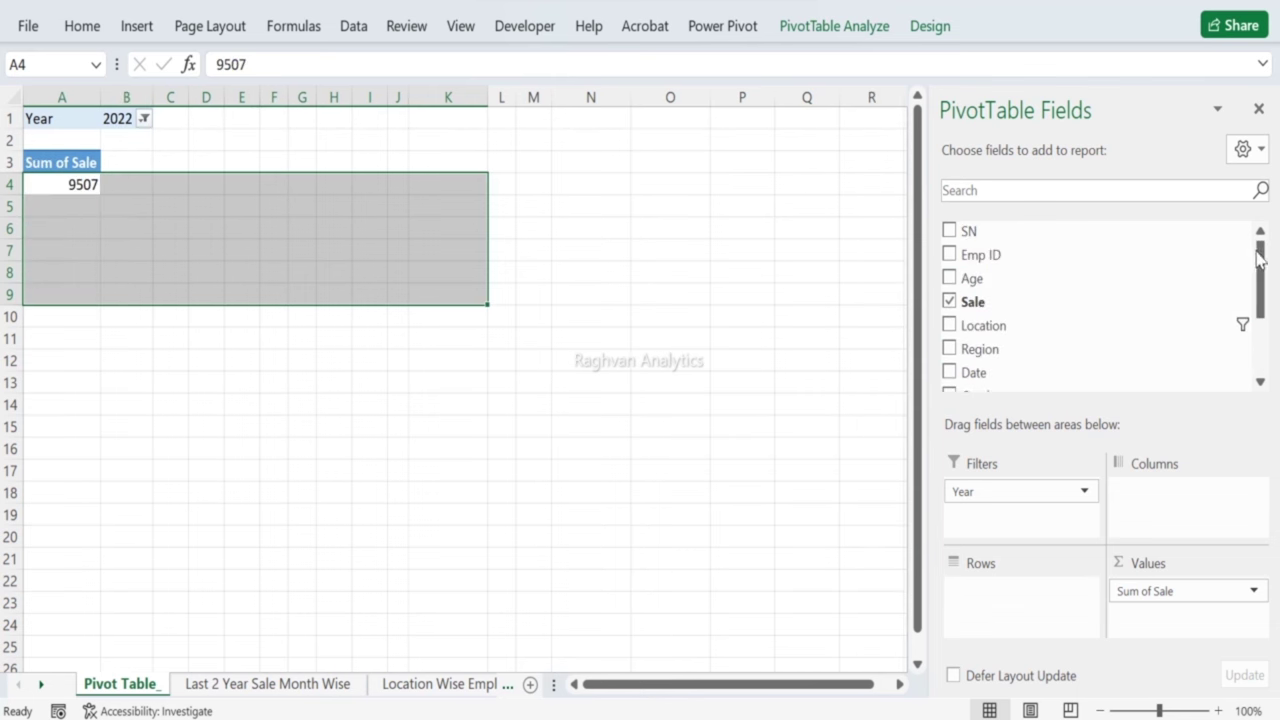
{"action": "left_click_drag", "start_coordinate": [1262, 260], "coordinate": [1260, 337]}
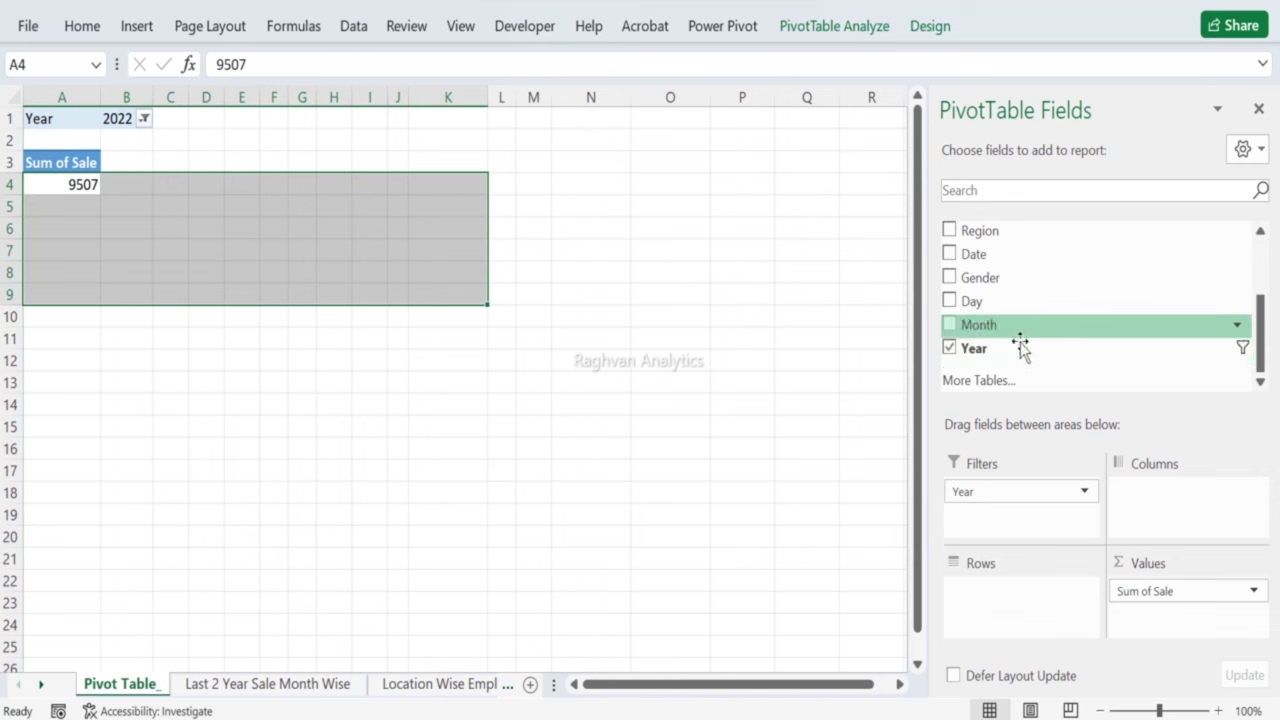
{"action": "left_click_drag", "start_coordinate": [1018, 347], "coordinate": [1012, 597]}
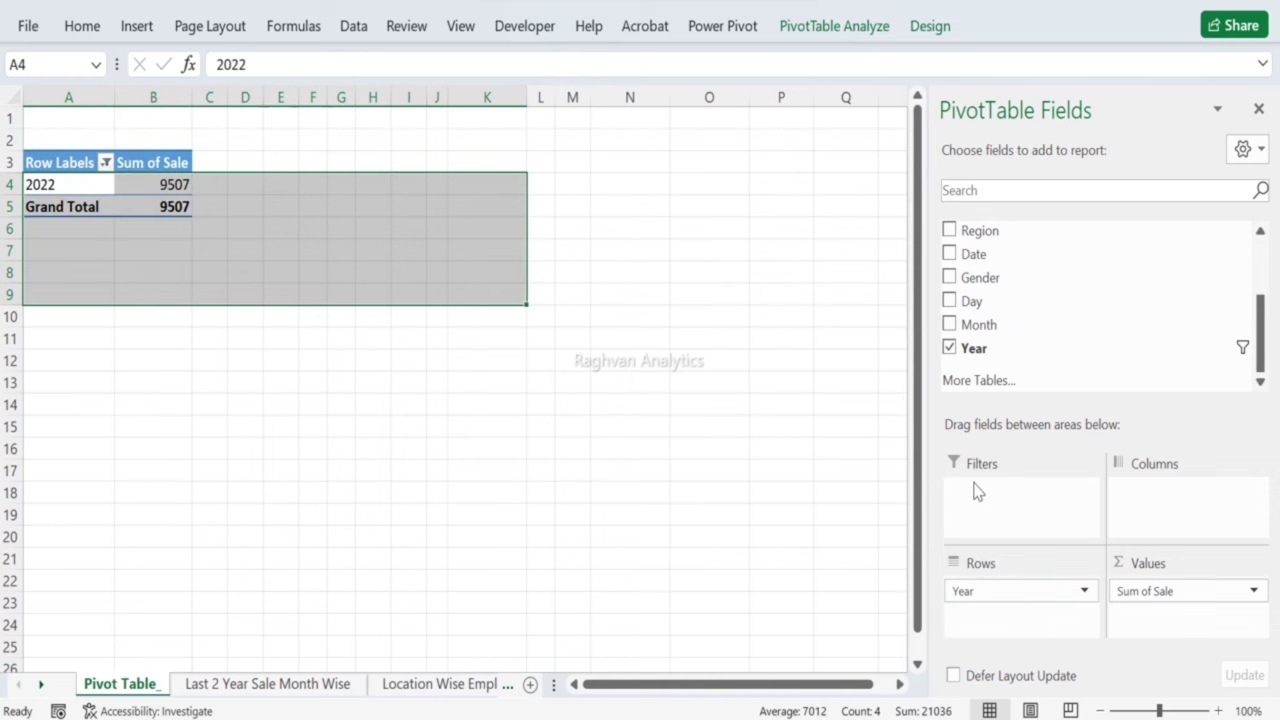
{"action": "left_click_drag", "start_coordinate": [982, 590], "coordinate": [1020, 497]}
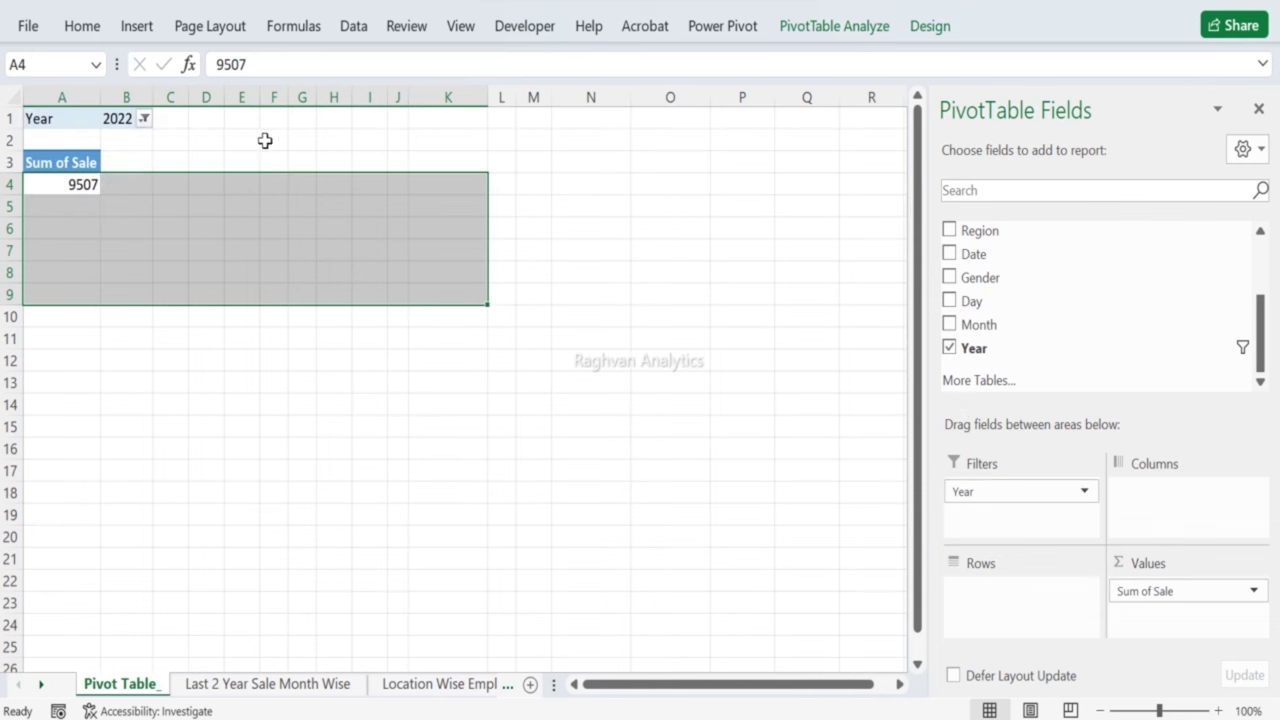
{"action": "left_click", "coordinate": [145, 119]}
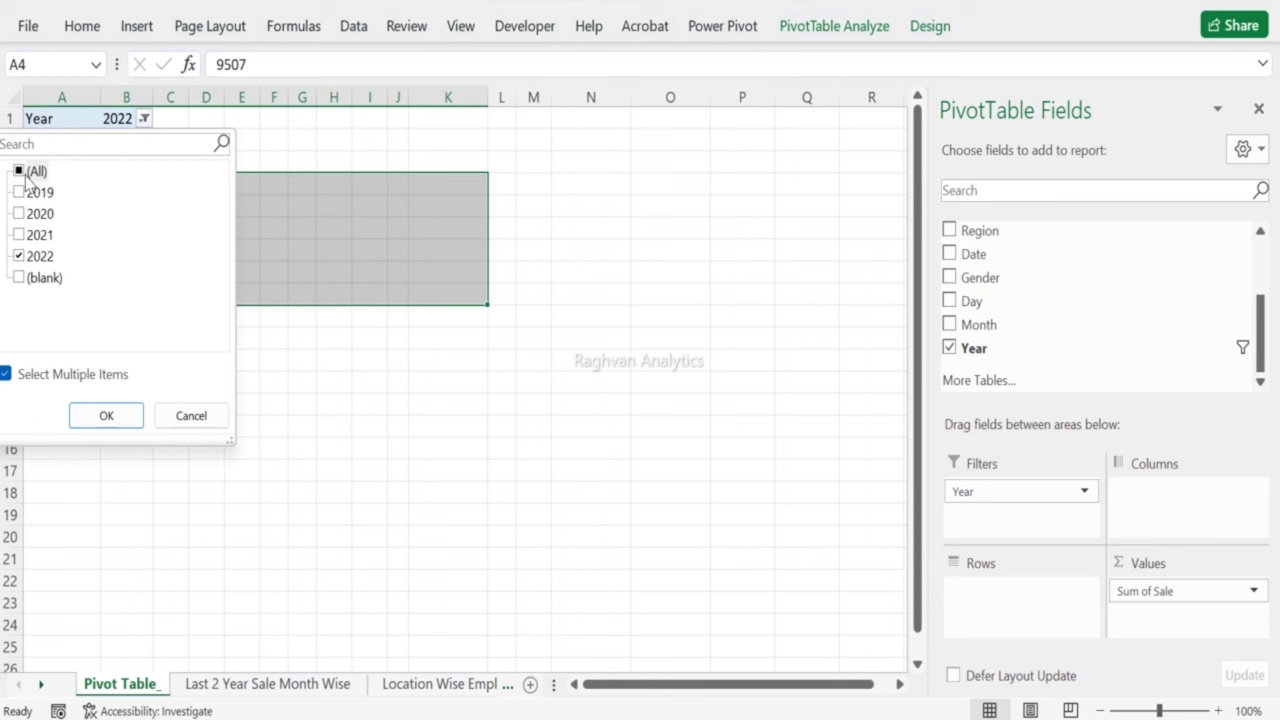
{"action": "left_click", "coordinate": [19, 172]}
{"action": "left_click", "coordinate": [106, 415]}
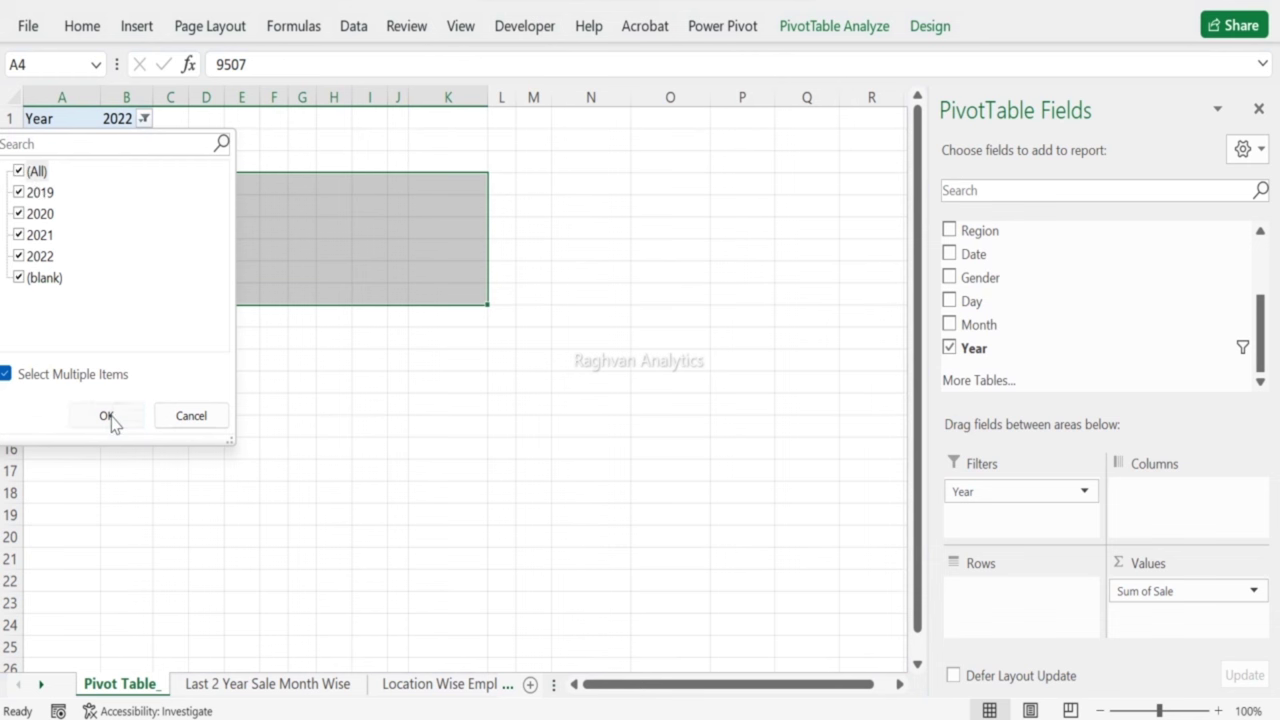
{"action": "left_click_drag", "start_coordinate": [994, 495], "coordinate": [992, 594]}
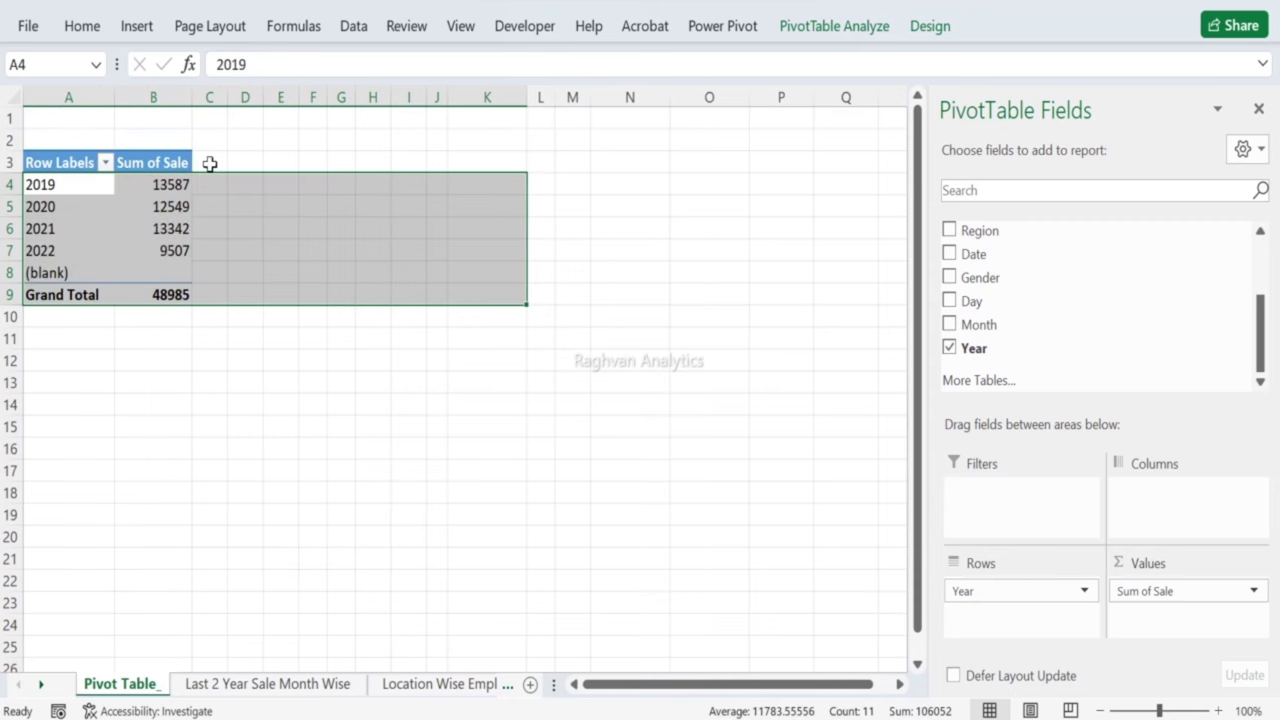
Step: Exclude (blank) from the year rows and select the pivot table A3:B8
{"action": "left_click", "coordinate": [88, 163]}
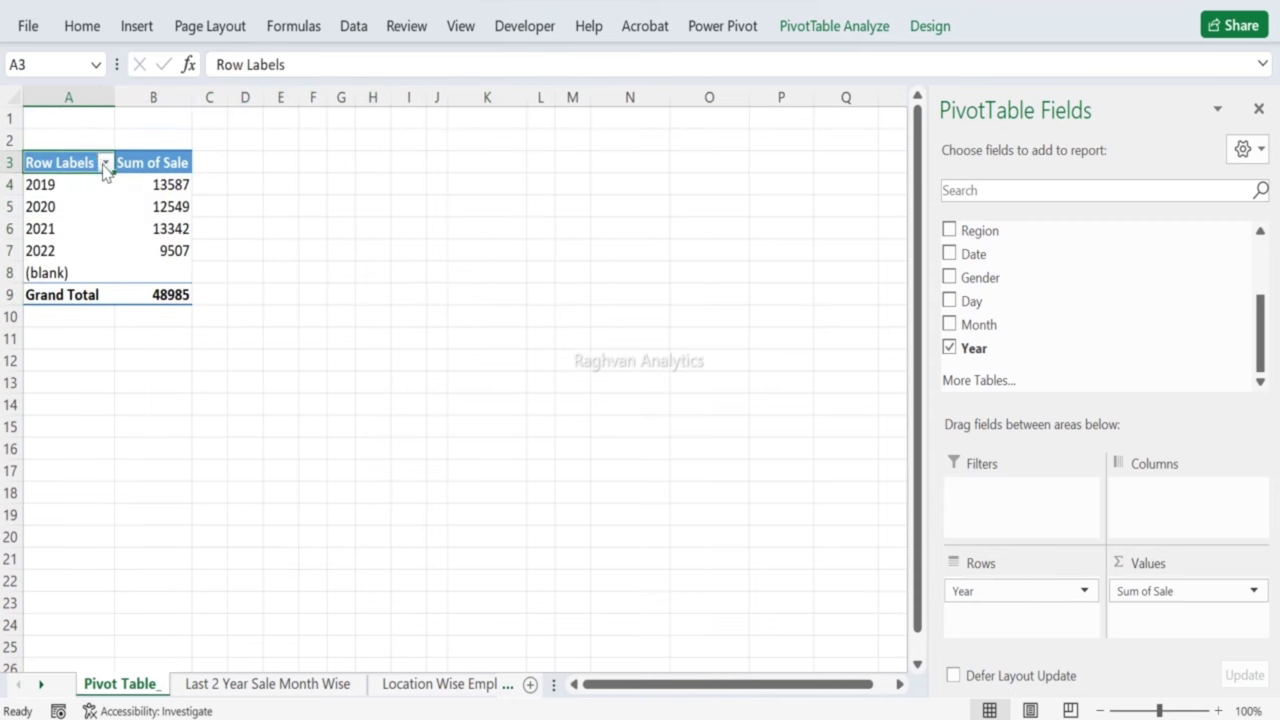
{"action": "left_click", "coordinate": [105, 164]}
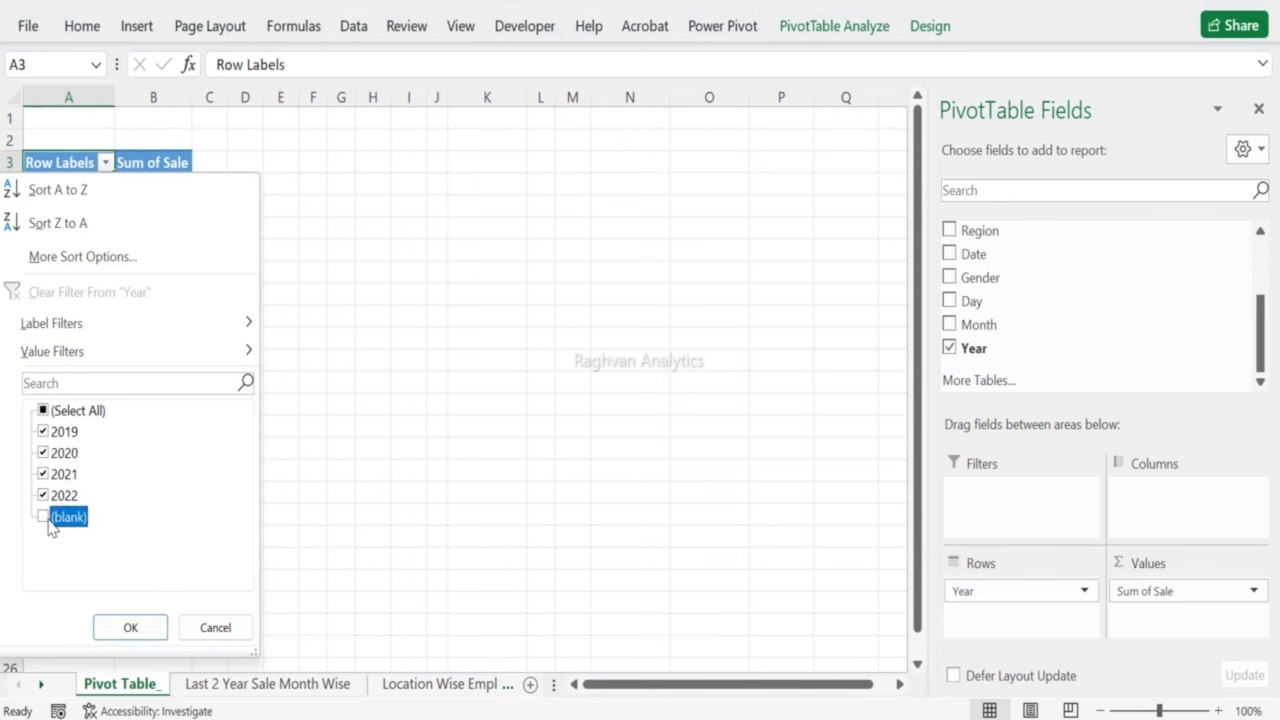
{"action": "left_click", "coordinate": [122, 625]}
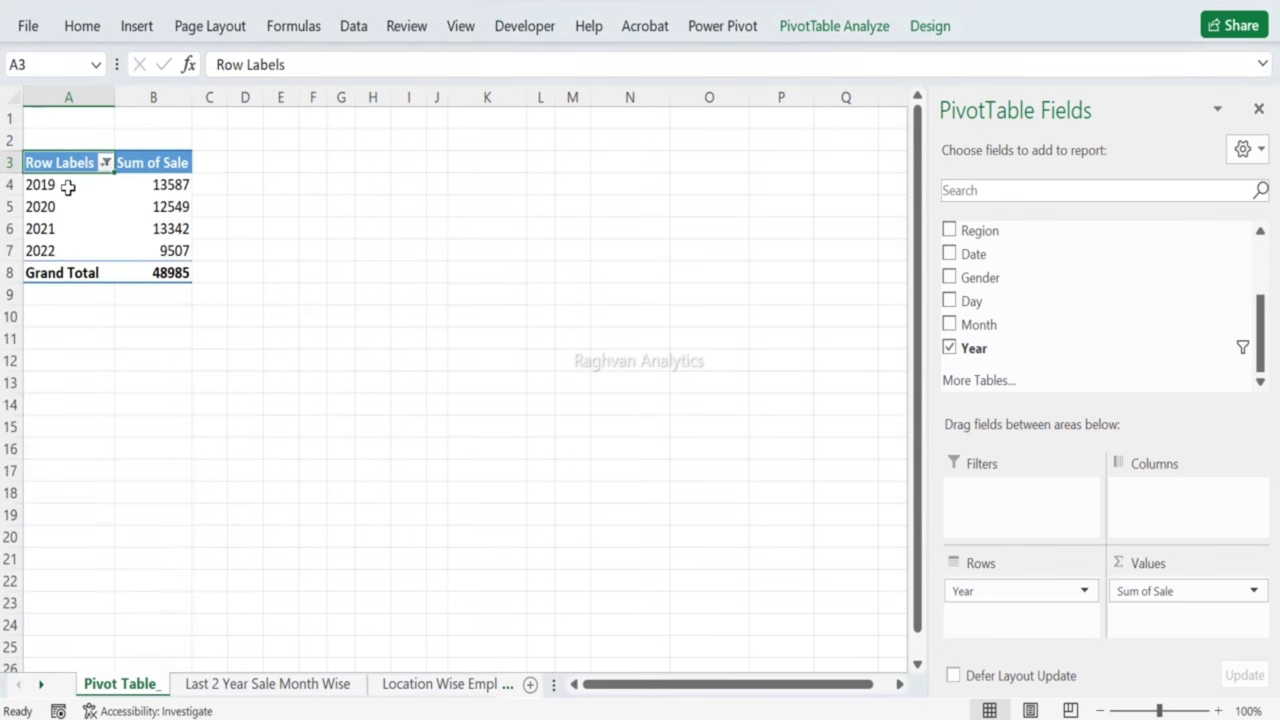
{"action": "left_click_drag", "start_coordinate": [55, 166], "coordinate": [163, 266]}
Step: Copy the pivot table A3:B8 and add a new sheet named 'Year Wise Sale'
{"action": "key", "text": "ctrl+c"}
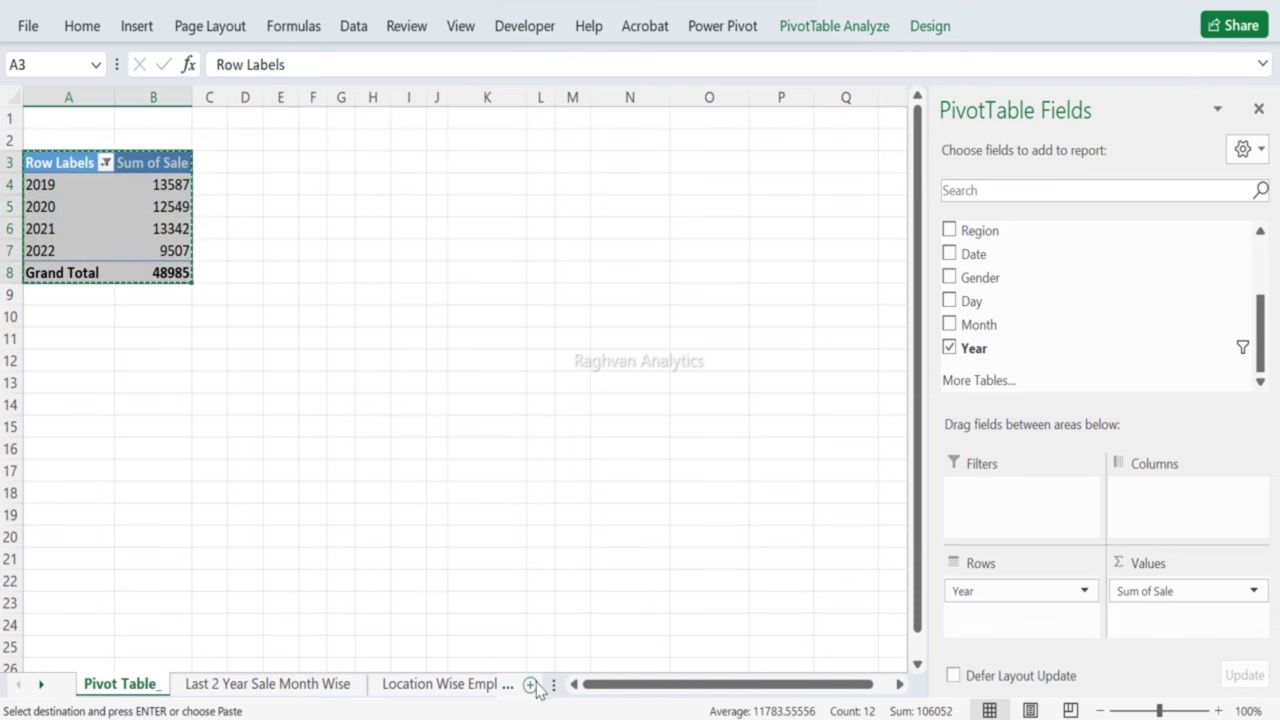
{"action": "left_click", "coordinate": [530, 684]}
{"action": "double_click", "coordinate": [206, 686]}
{"action": "type", "text": "Year Wise"}
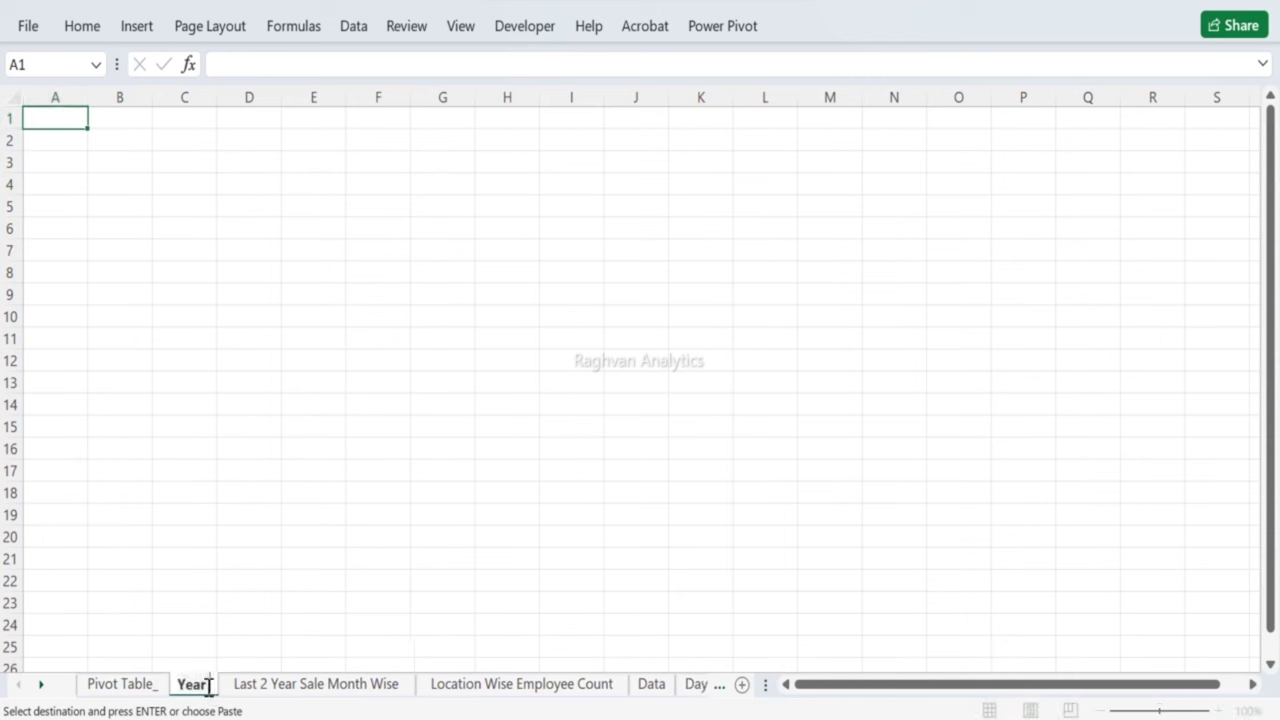
{"action": "type", "text": " Sale"}
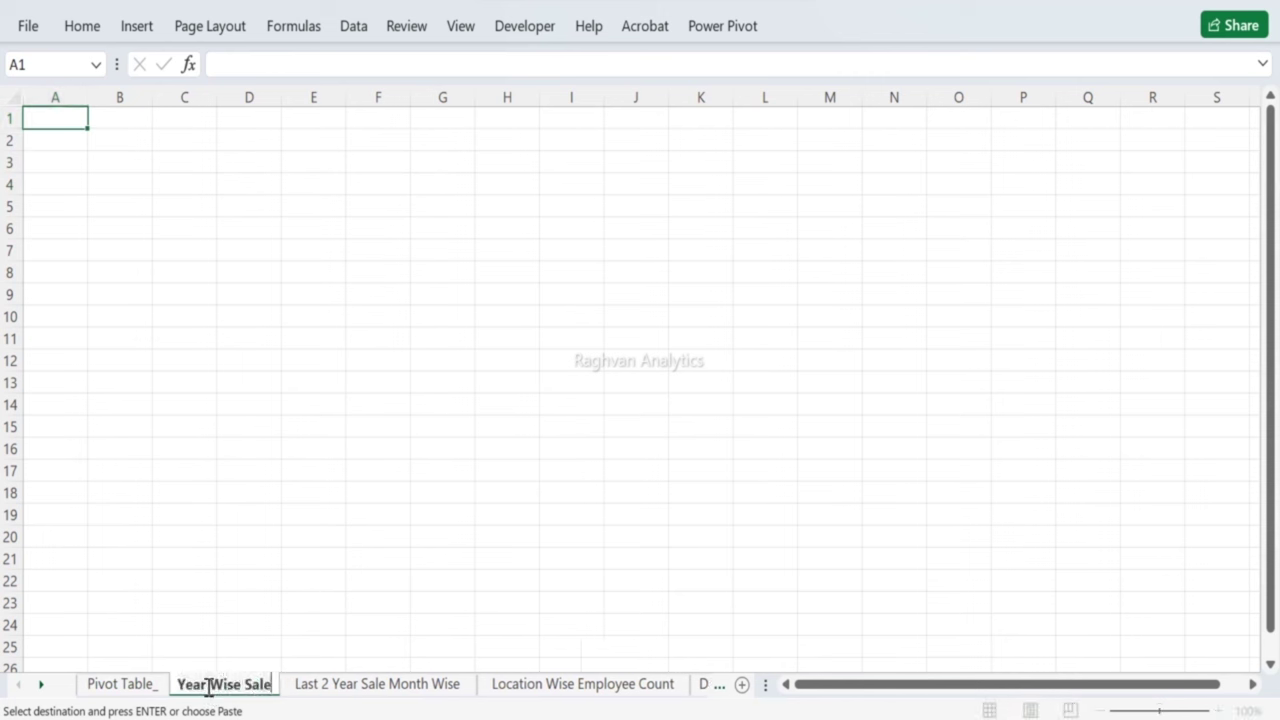
{"action": "key", "text": "Return"}
Step: Try pasting the pivot table onto the new sheet, then remove the trial pastes
{"action": "key", "text": "ctrl+v"}
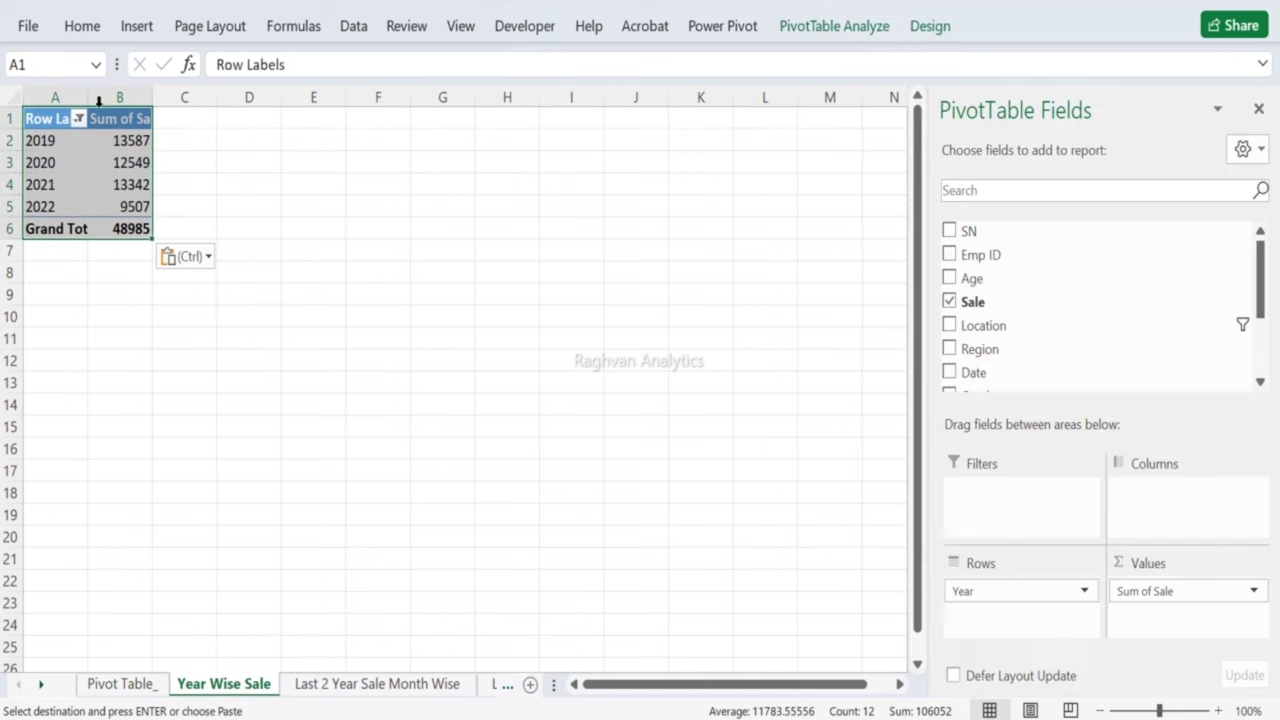
{"action": "key", "text": "Delete"}
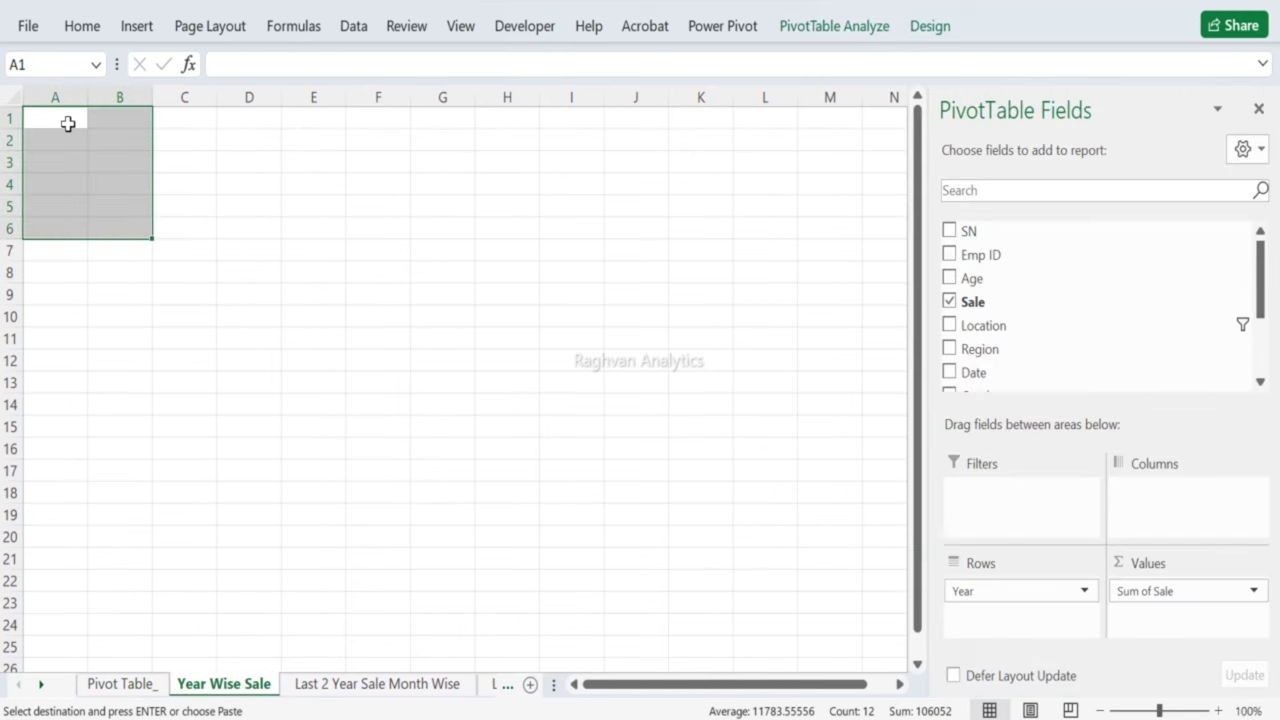
{"action": "right_click", "coordinate": [68, 123]}
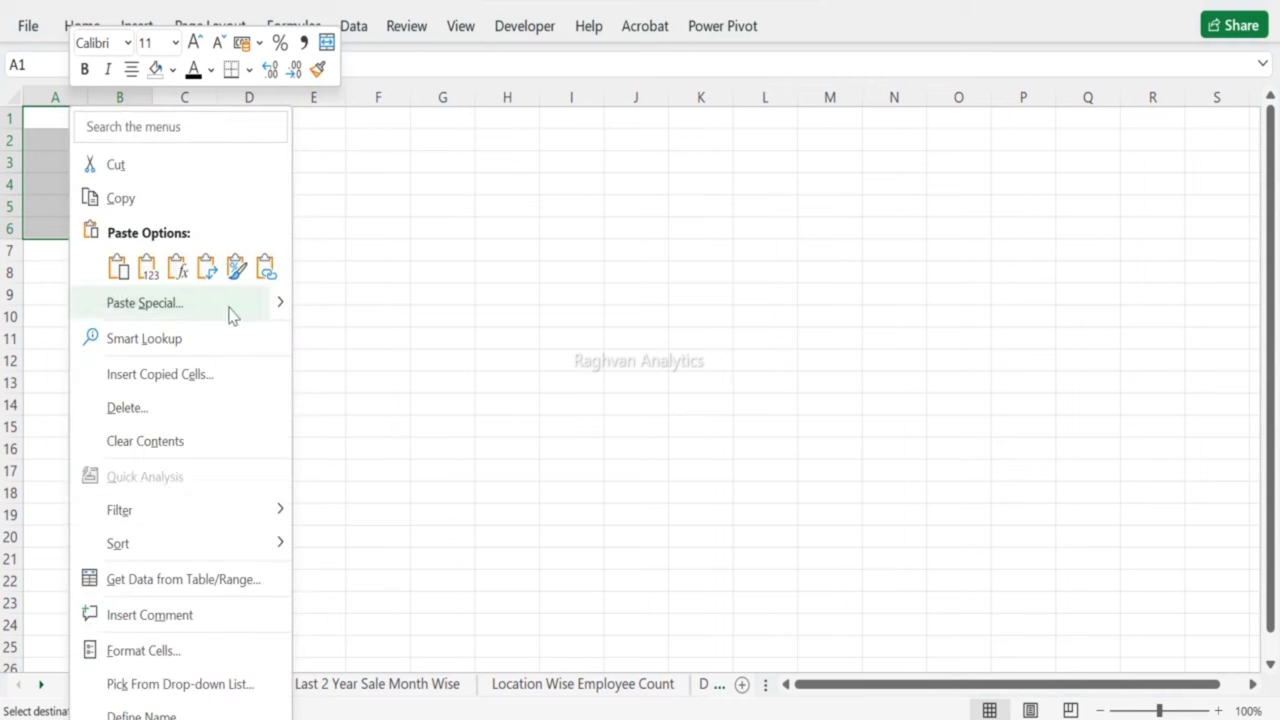
{"action": "left_click", "coordinate": [145, 302]}
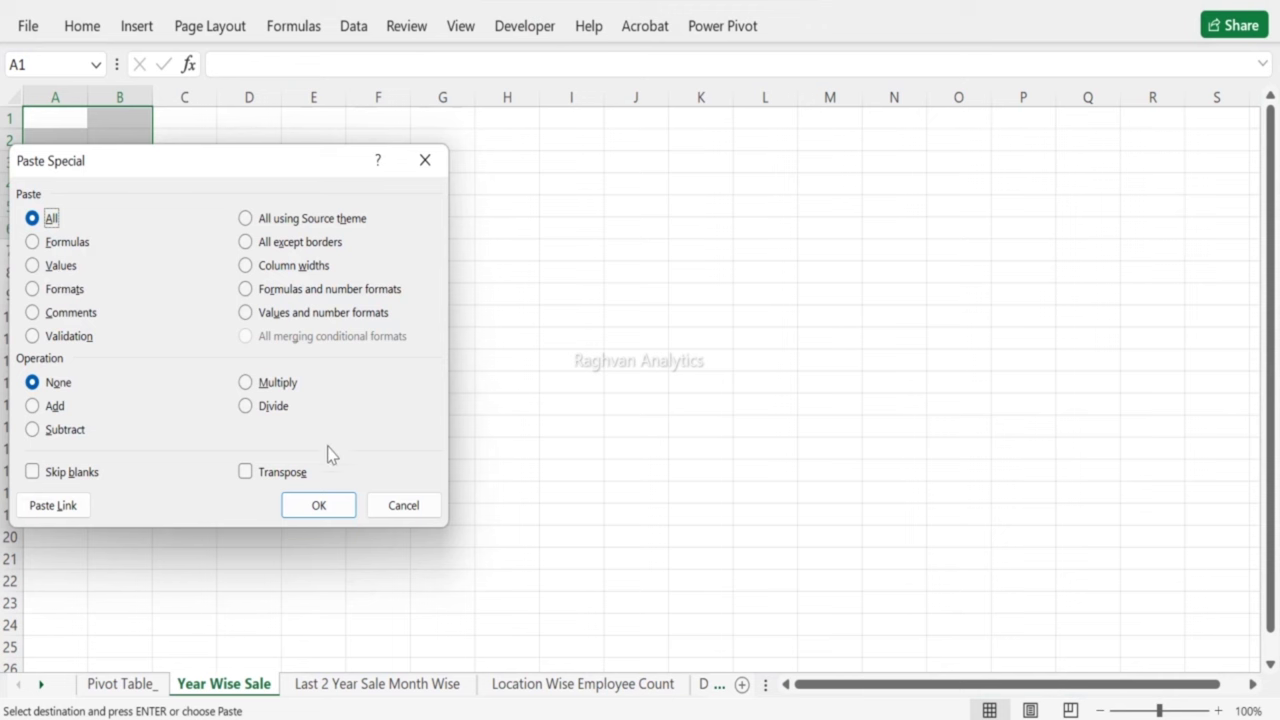
{"action": "left_click", "coordinate": [318, 508]}
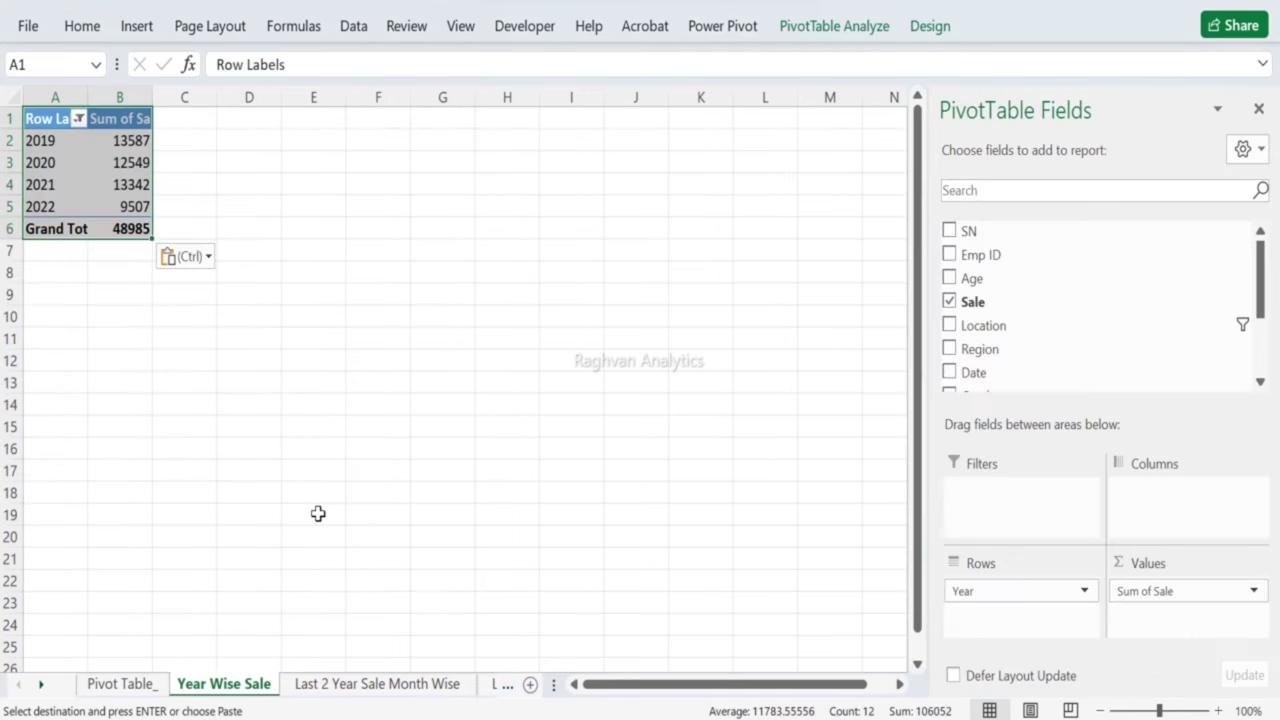
{"action": "key", "text": "ctrl+z"}
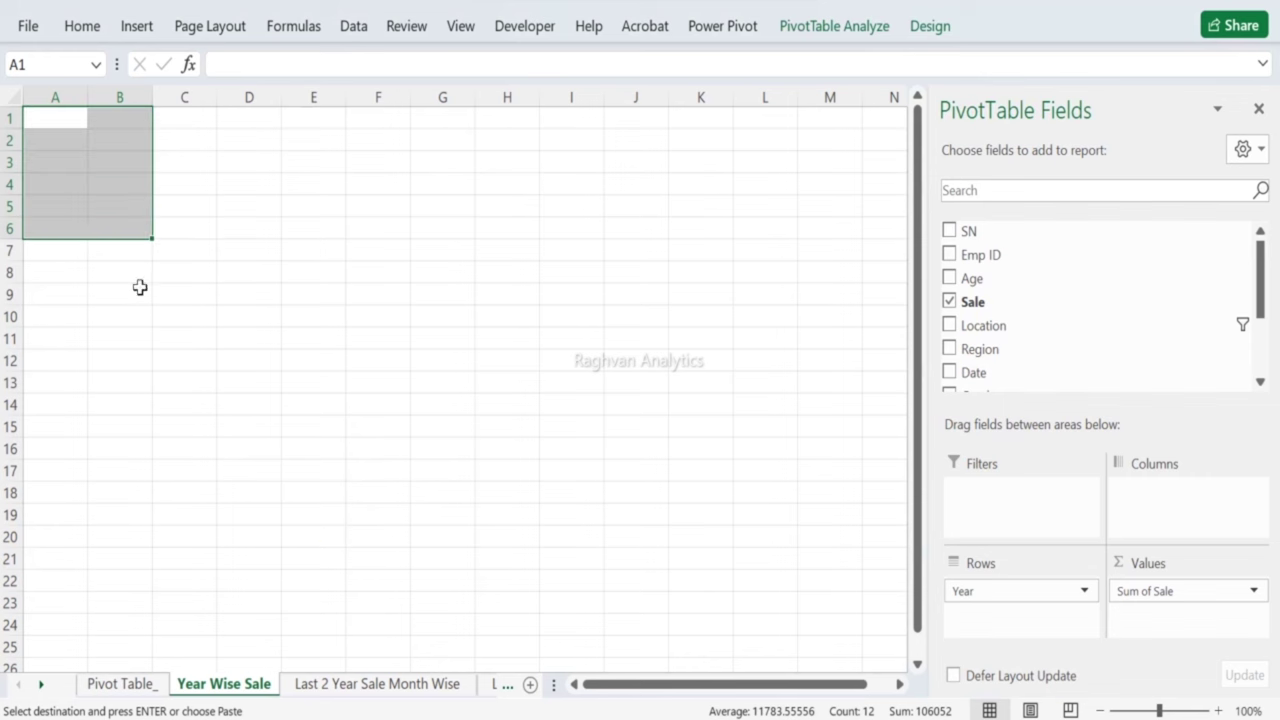
{"action": "left_click", "coordinate": [61, 136]}
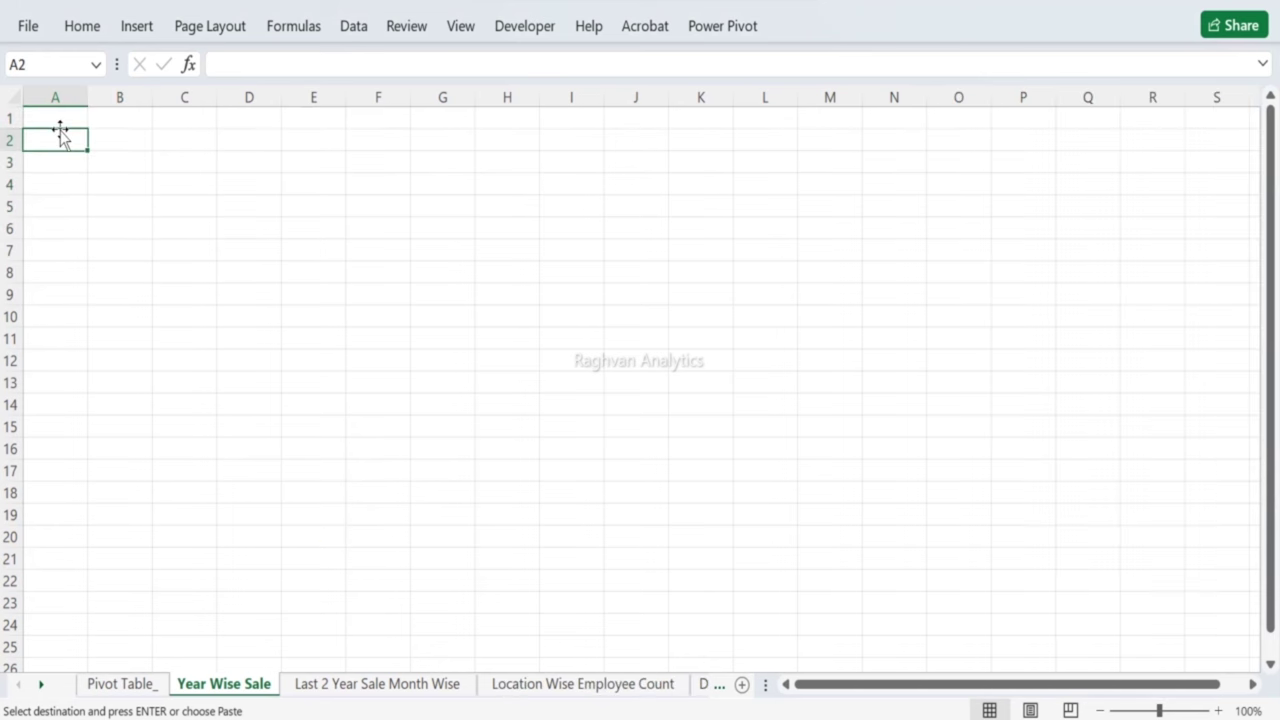
Step: Paste the pivot table as values only at A1 and widen column B
{"action": "left_click", "coordinate": [53, 111]}
{"action": "right_click", "coordinate": [53, 111]}
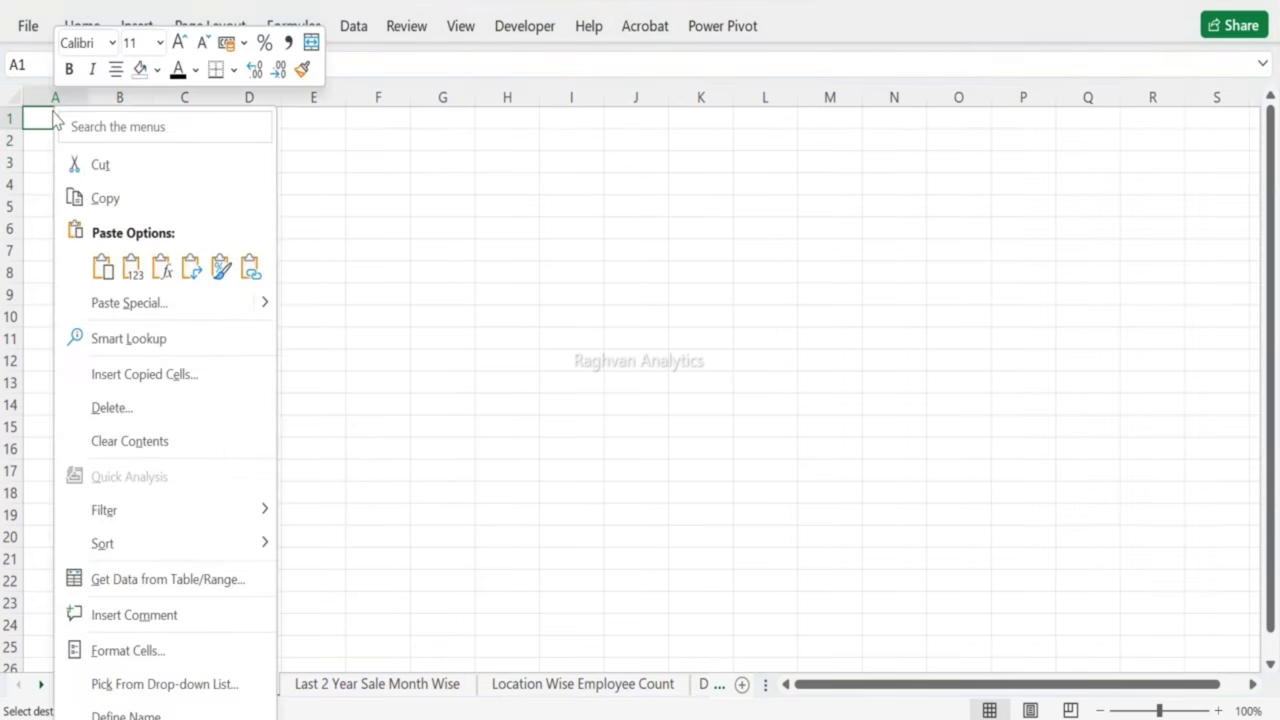
{"action": "left_click", "coordinate": [158, 304]}
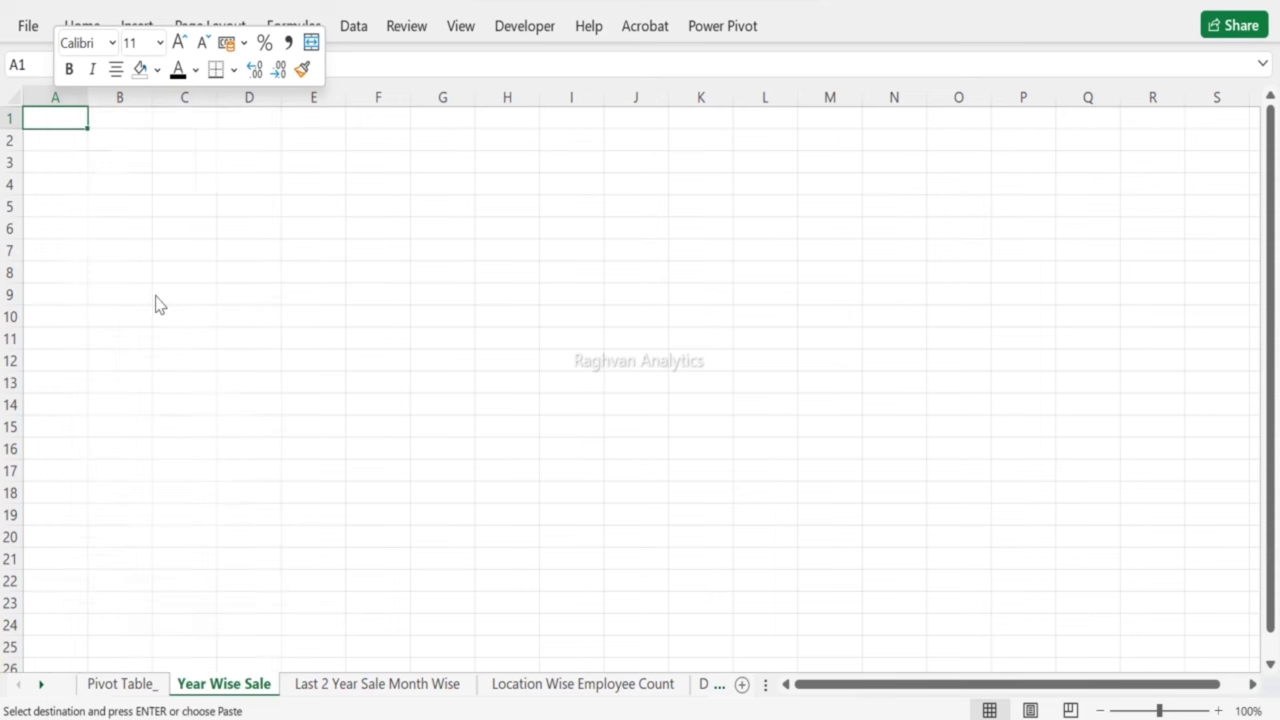
{"action": "left_click", "coordinate": [52, 258]}
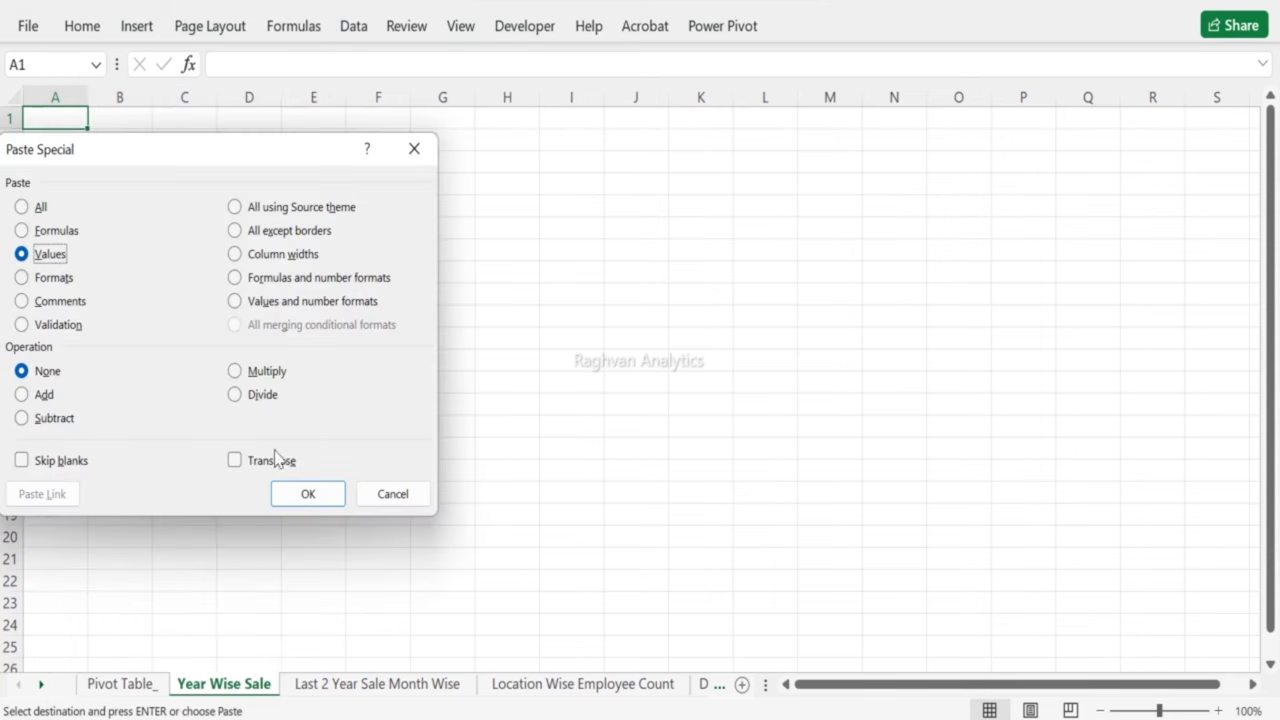
{"action": "left_click", "coordinate": [302, 496]}
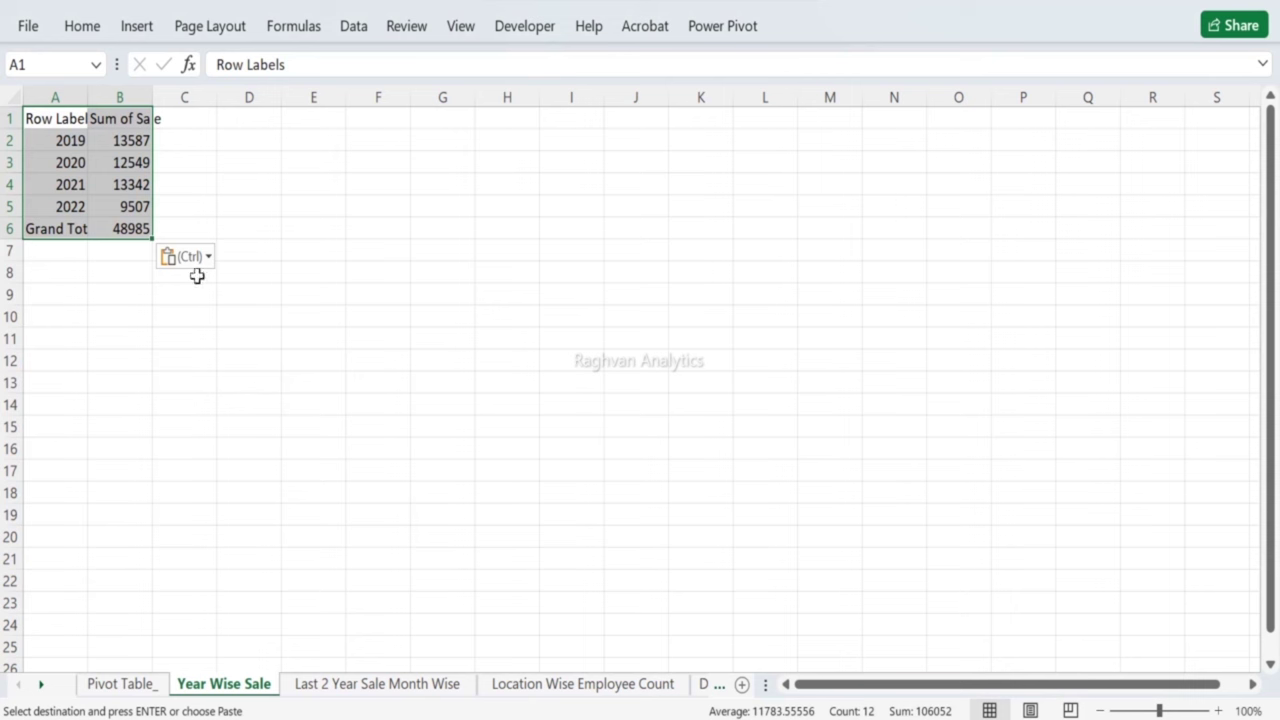
{"action": "left_click_drag", "start_coordinate": [152, 97], "coordinate": [192, 112]}
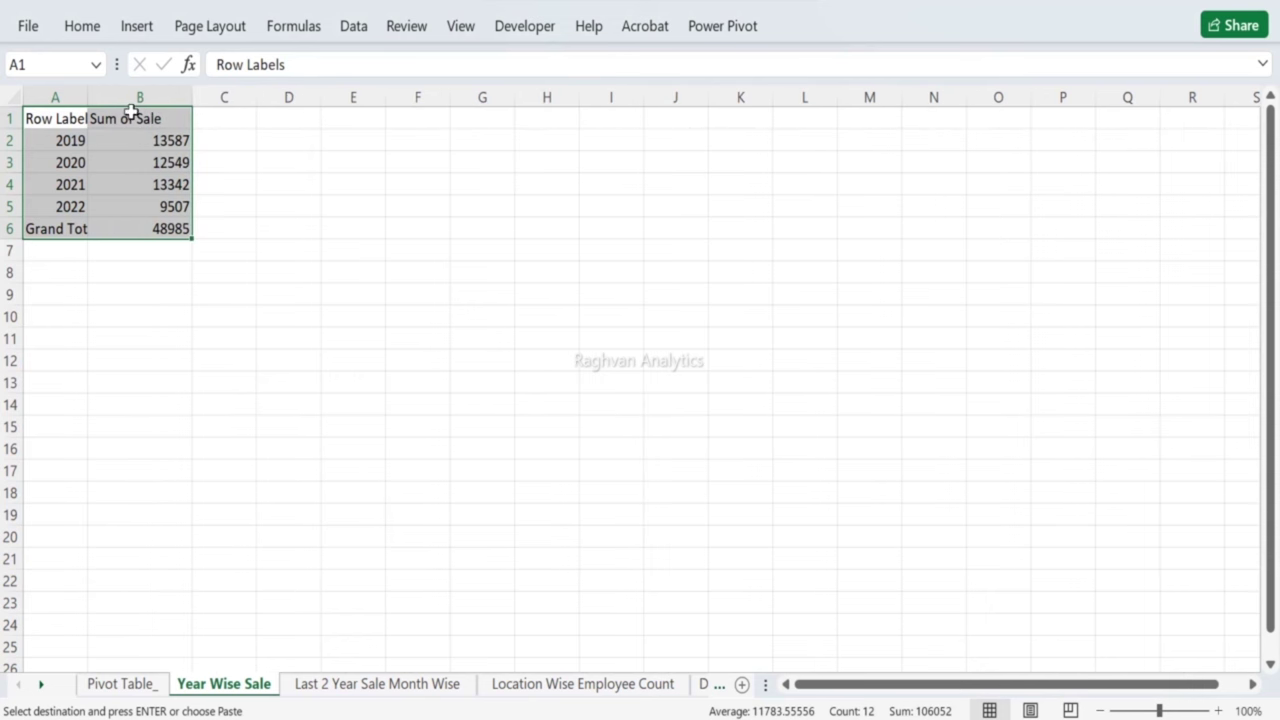
Step: Relabel the headers as 'Year' and 'Sale' and the last row as 'Total'
{"action": "left_click", "coordinate": [130, 115]}
{"action": "type", "text": "Sale"}
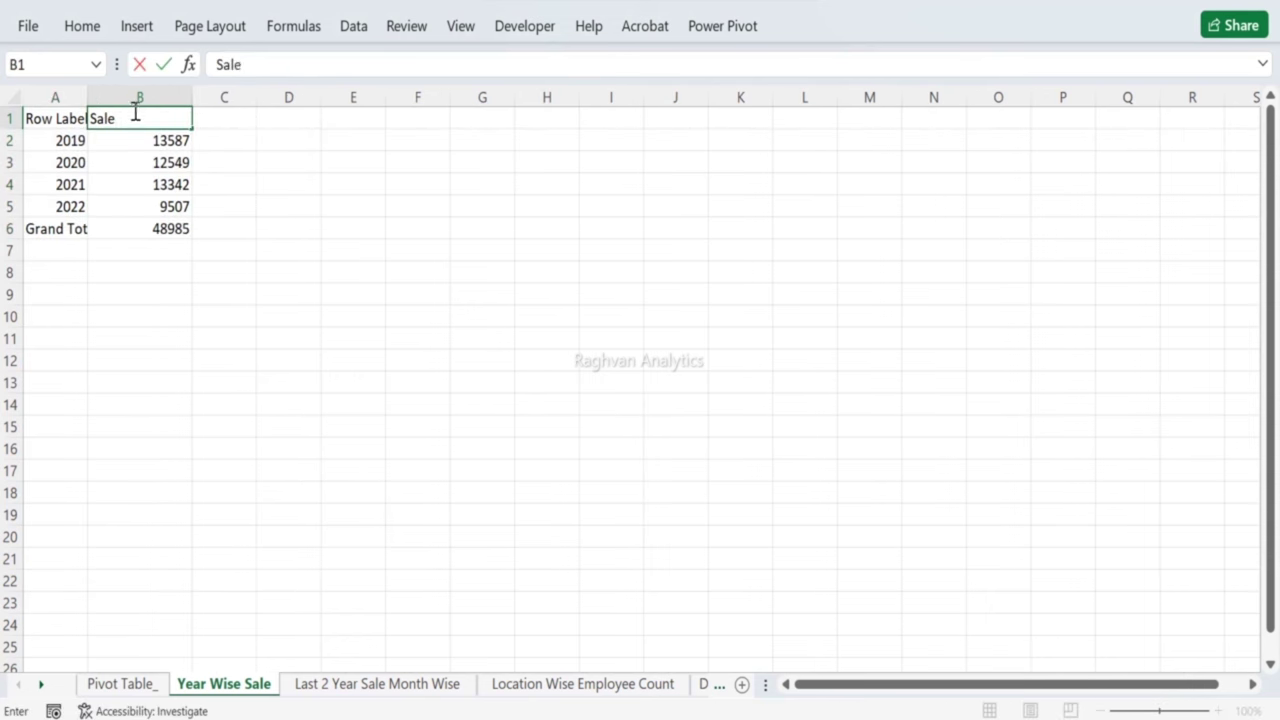
{"action": "key", "text": "Left"}
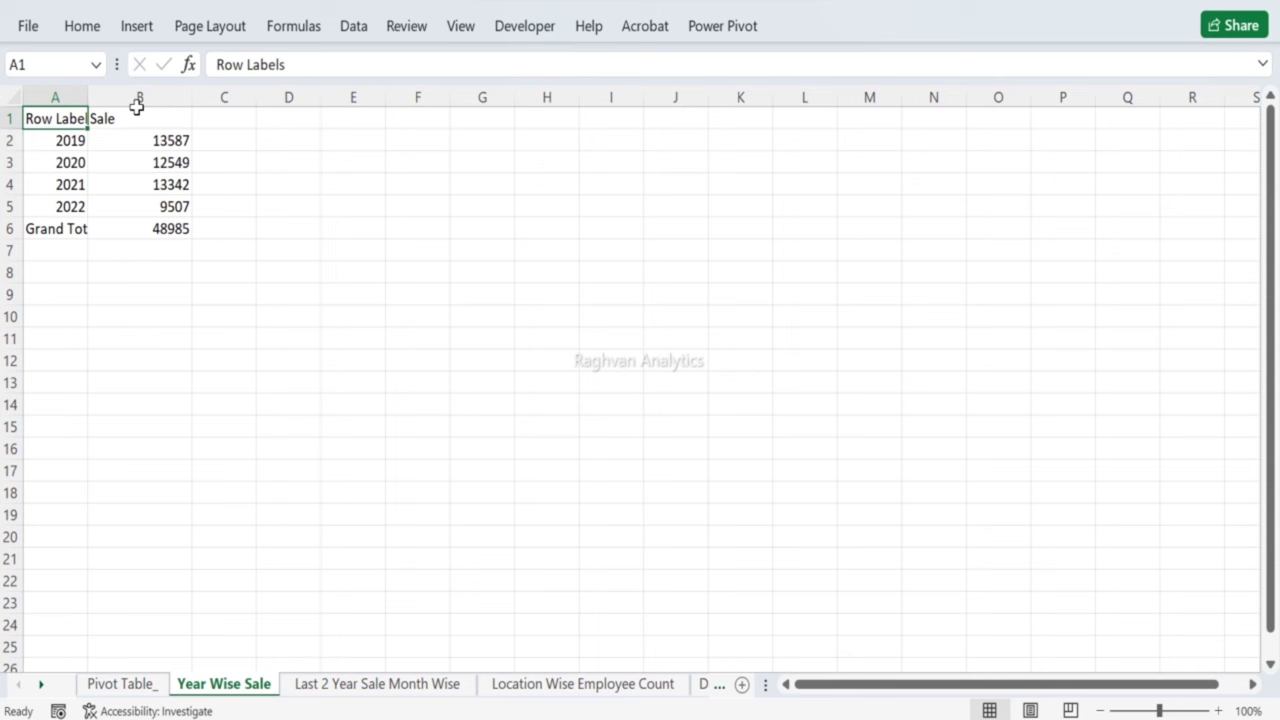
{"action": "type", "text": "Year"}
{"action": "key", "text": "Down"}
{"action": "key", "text": "Down"}
{"action": "key", "text": "Down"}
{"action": "key", "text": "Down"}
{"action": "key", "text": "Down"}
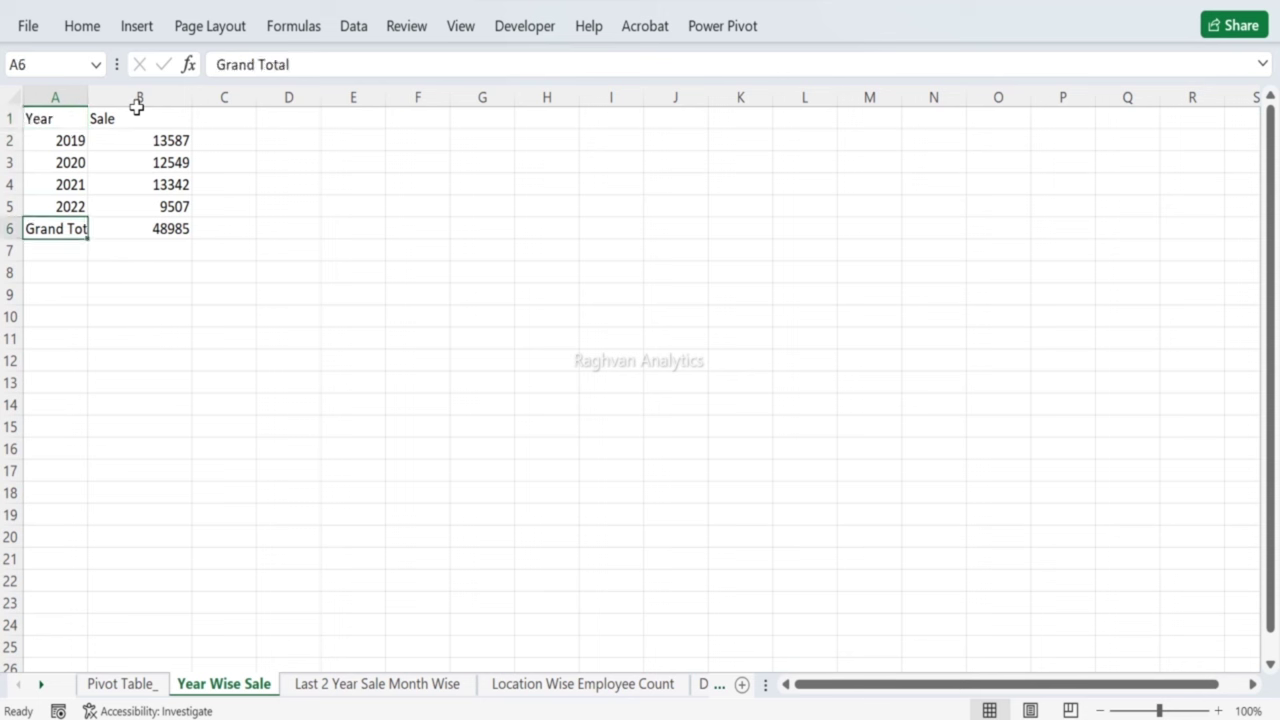
{"action": "type", "text": "Total"}
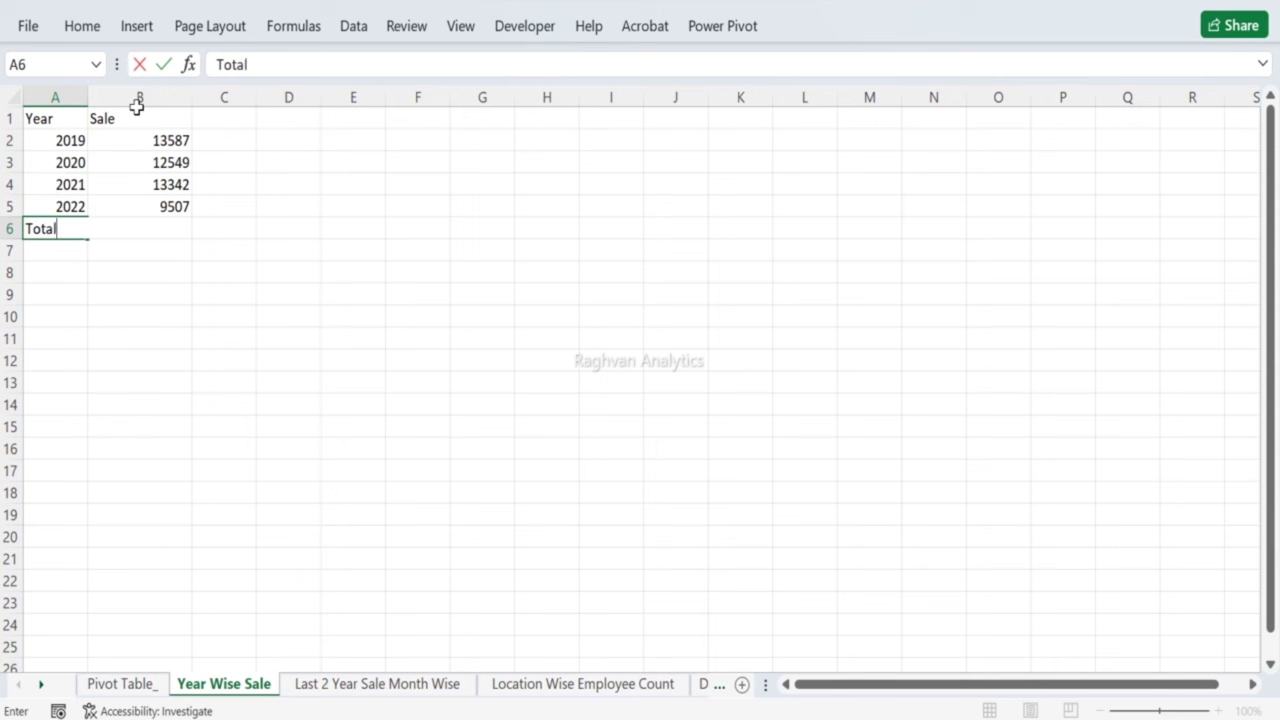
{"action": "key", "text": "Return"}
{"action": "key", "text": "Up"}
{"action": "key", "text": "Right"}
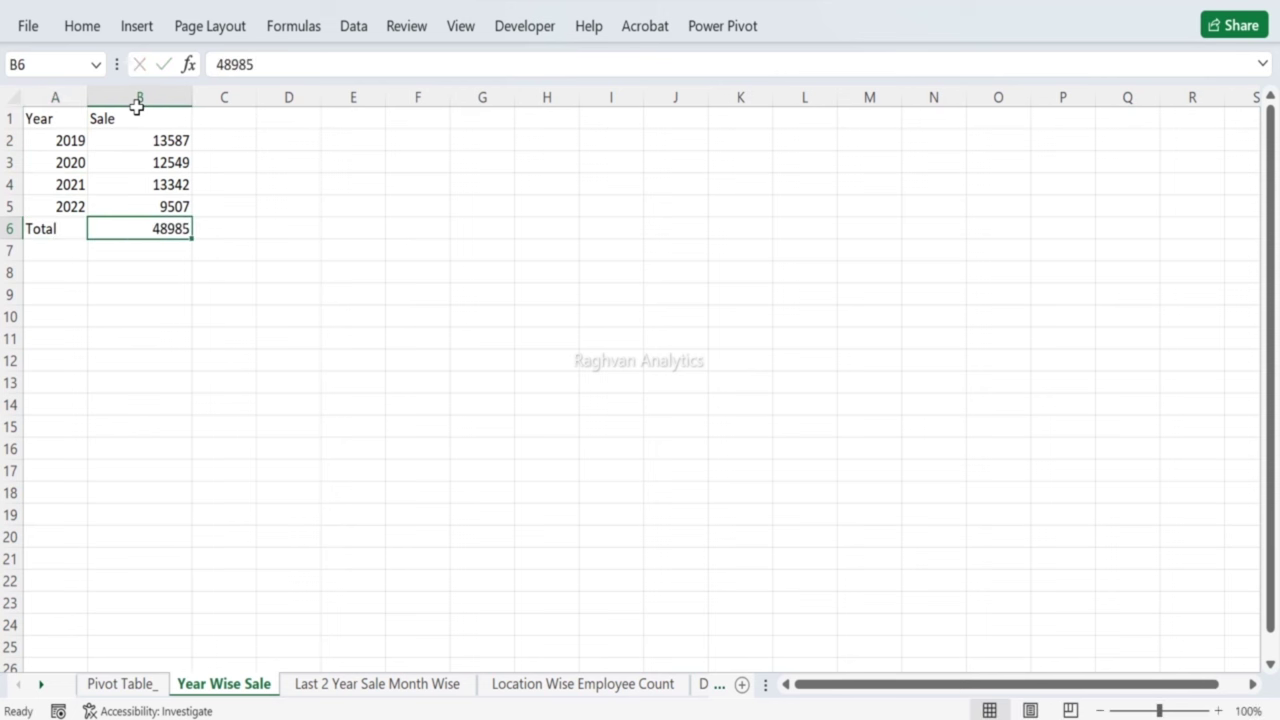
Step: Select the Year and Sale table, clear it, and paste it back
{"action": "left_click", "coordinate": [141, 116]}
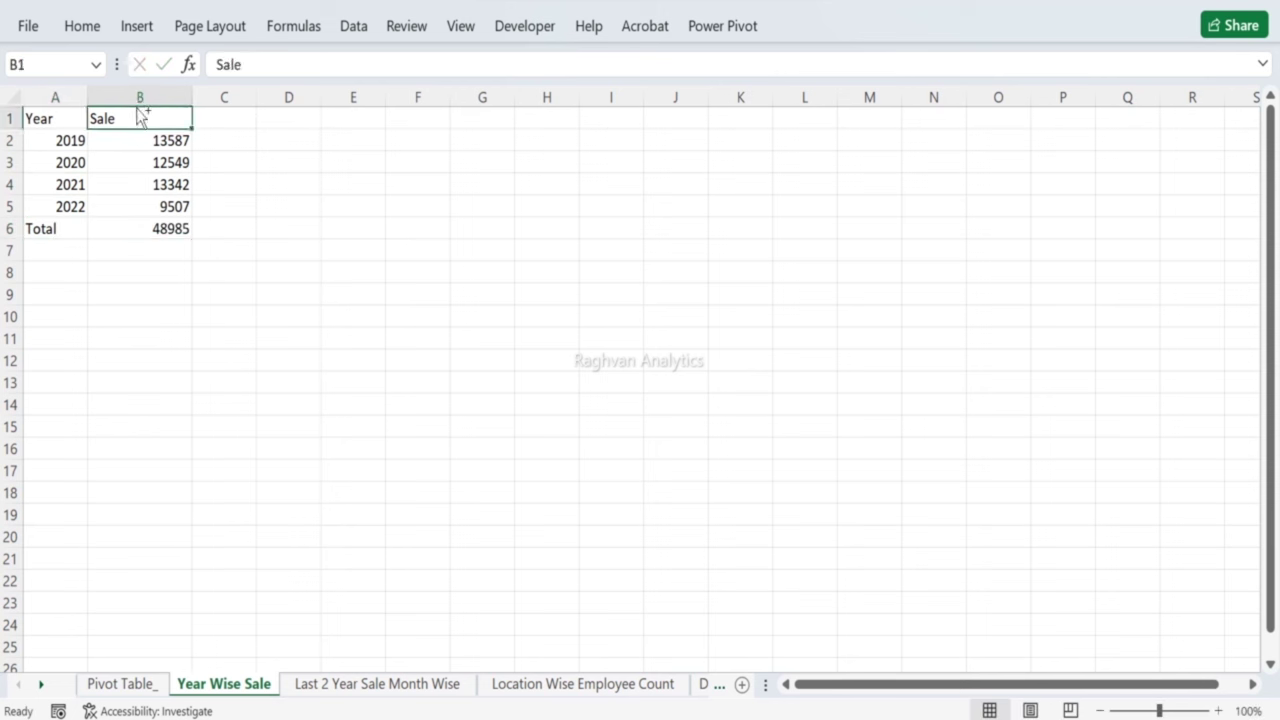
{"action": "key", "text": "shift+Left"}
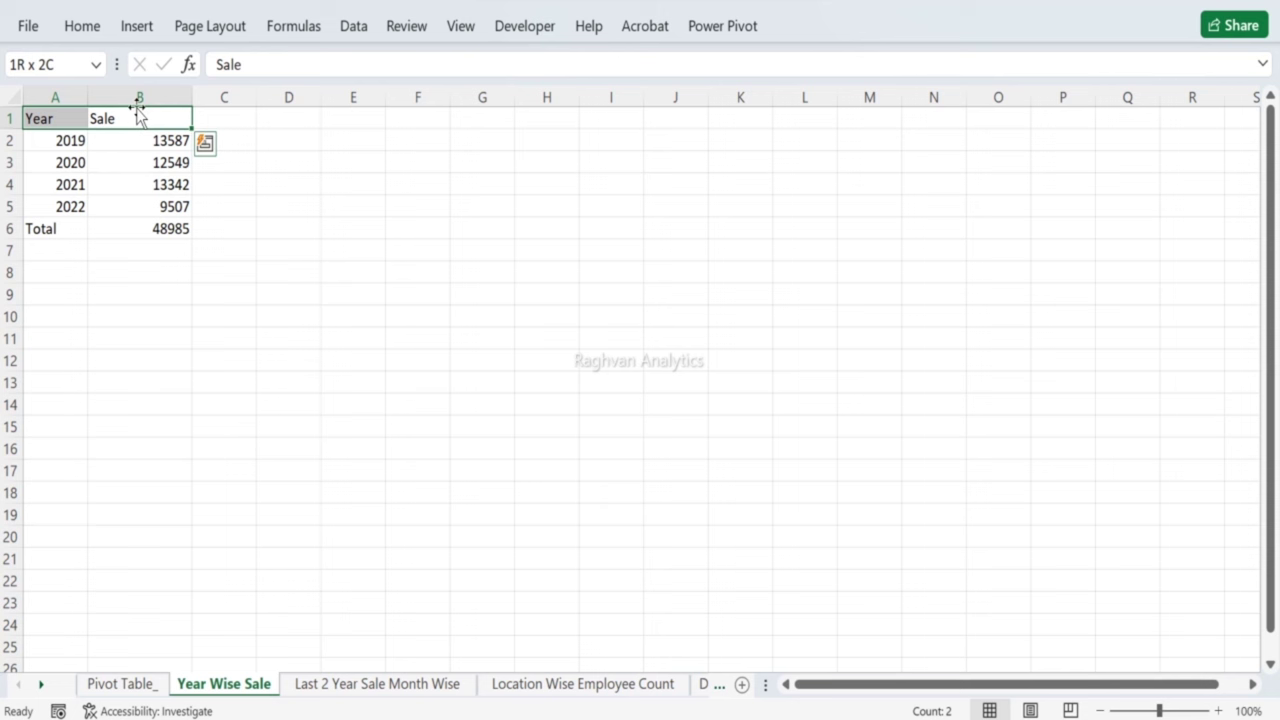
{"action": "key", "text": "Down"}
{"action": "key", "text": "Up"}
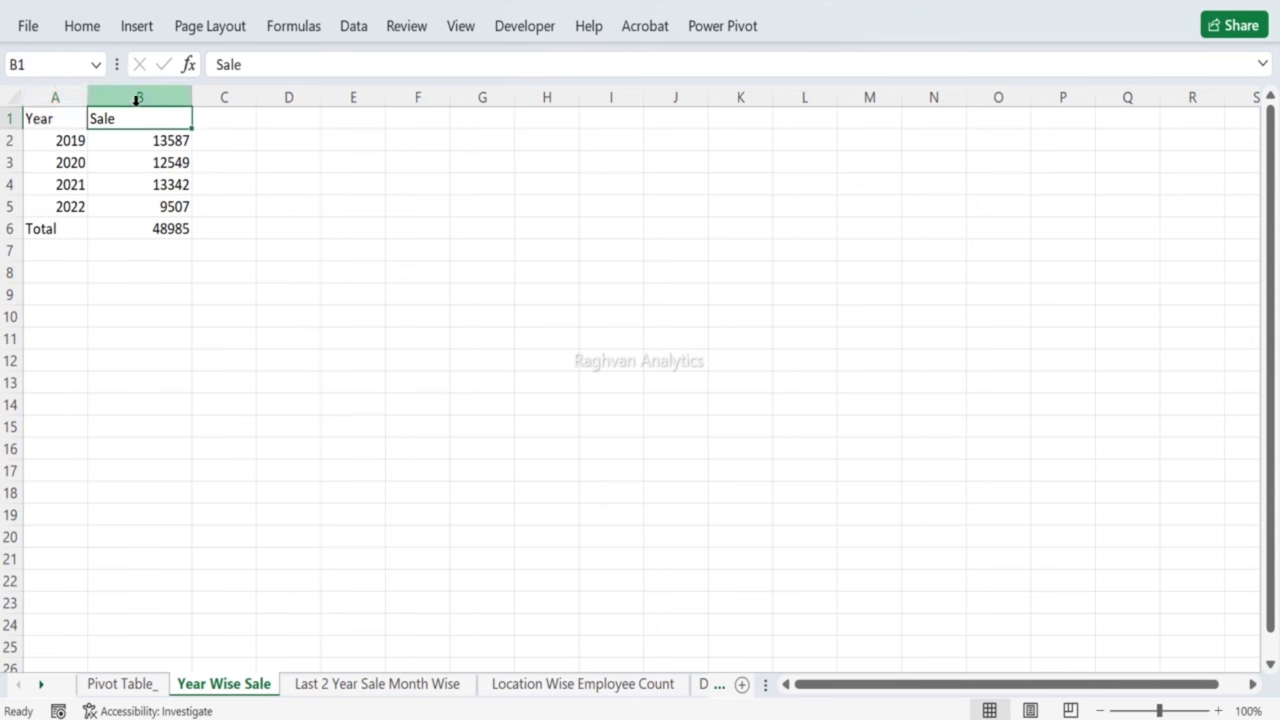
{"action": "key", "text": "ctrl+a"}
{"action": "key", "text": "ctrl+c"}
{"action": "key", "text": "Delete"}
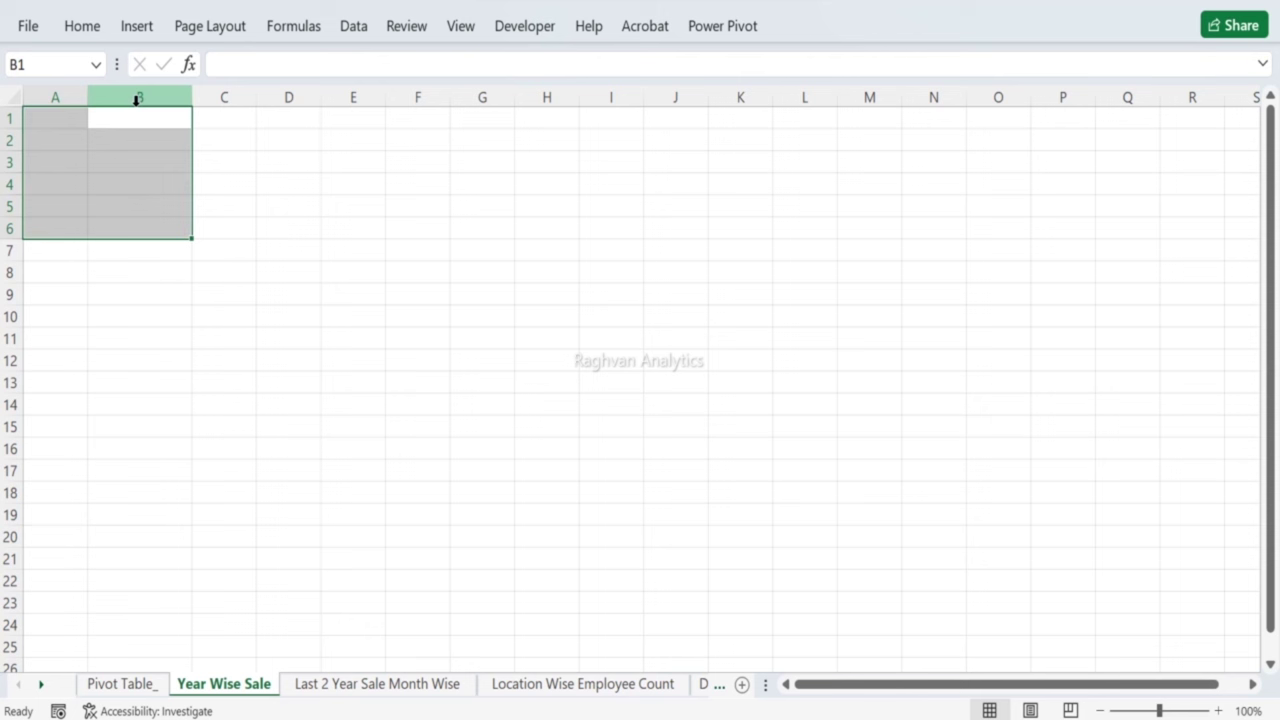
{"action": "key", "text": "ctrl+v"}
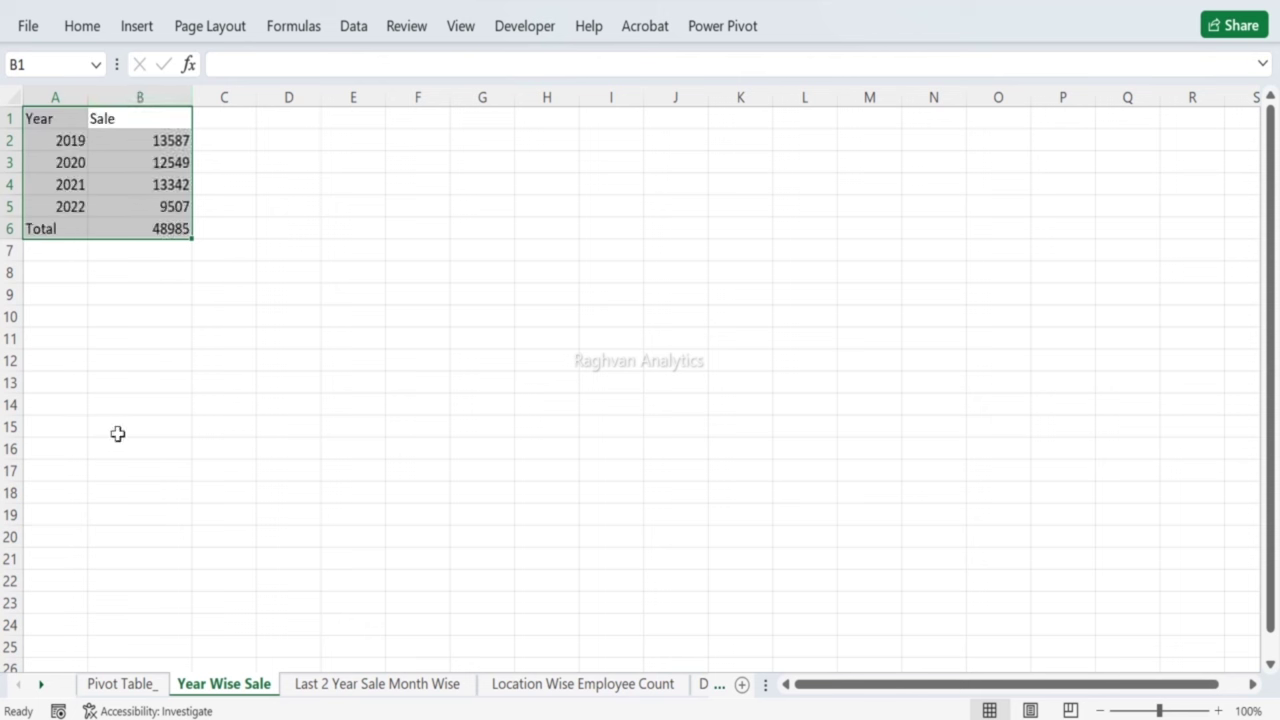
Step: Bold the Year and Sale headers and put all borders on the table
{"action": "left_click_drag", "start_coordinate": [40, 117], "coordinate": [137, 117]}
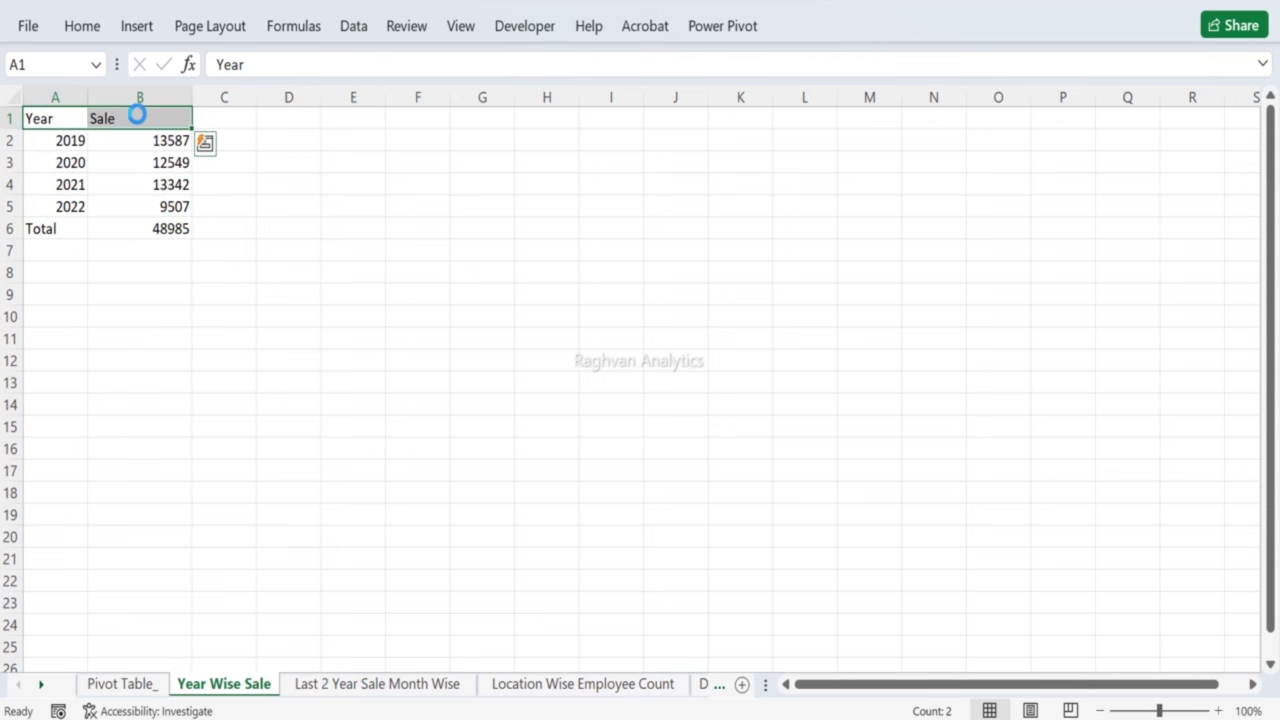
{"action": "key", "text": "ctrl+b"}
{"action": "key", "text": "ctrl+shift+Down"}
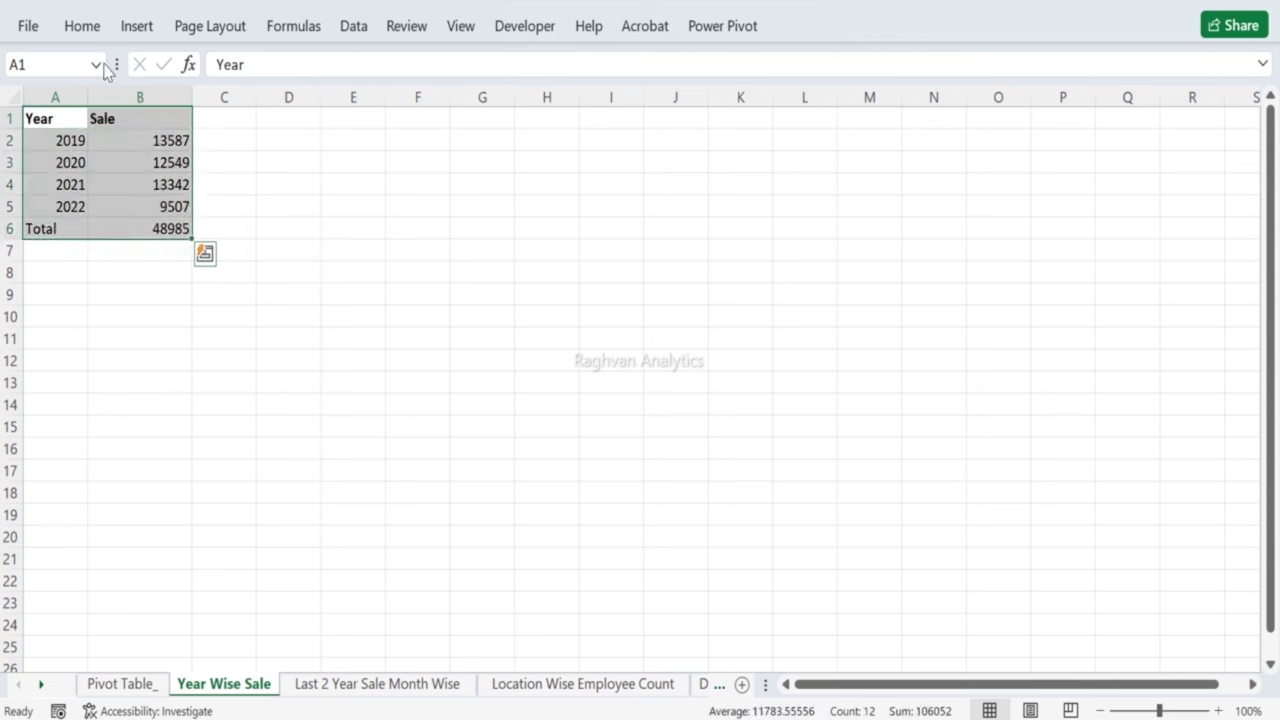
{"action": "left_click", "coordinate": [85, 35]}
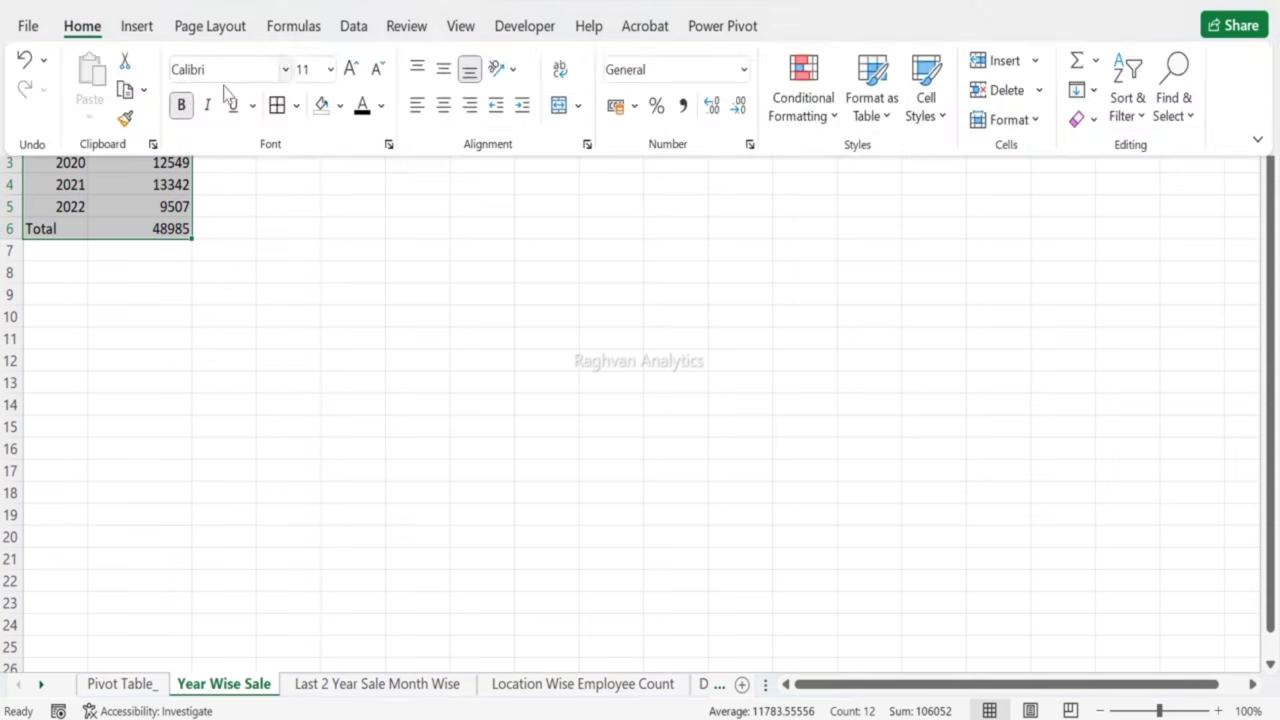
{"action": "left_click", "coordinate": [284, 114]}
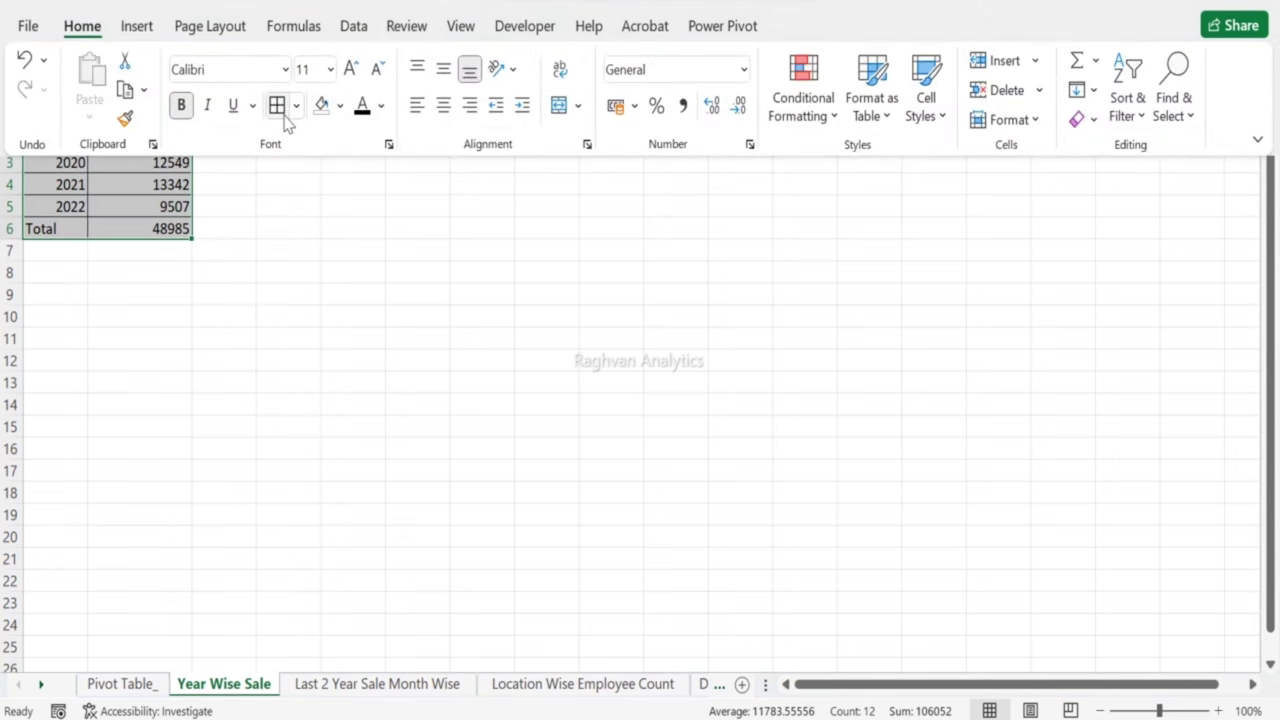
Step: Right-align the contents of the whole Year and Sale table
{"action": "left_click_drag", "start_coordinate": [63, 226], "coordinate": [158, 230]}
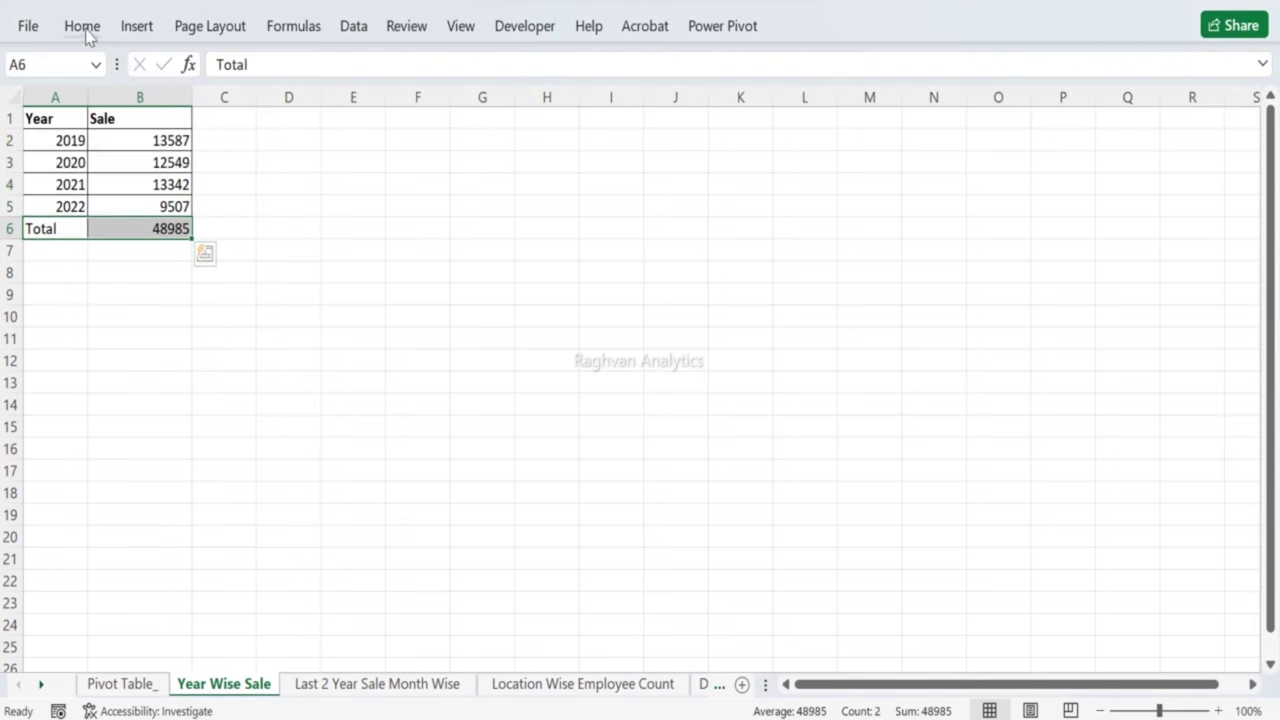
{"action": "left_click_drag", "start_coordinate": [63, 115], "coordinate": [146, 236]}
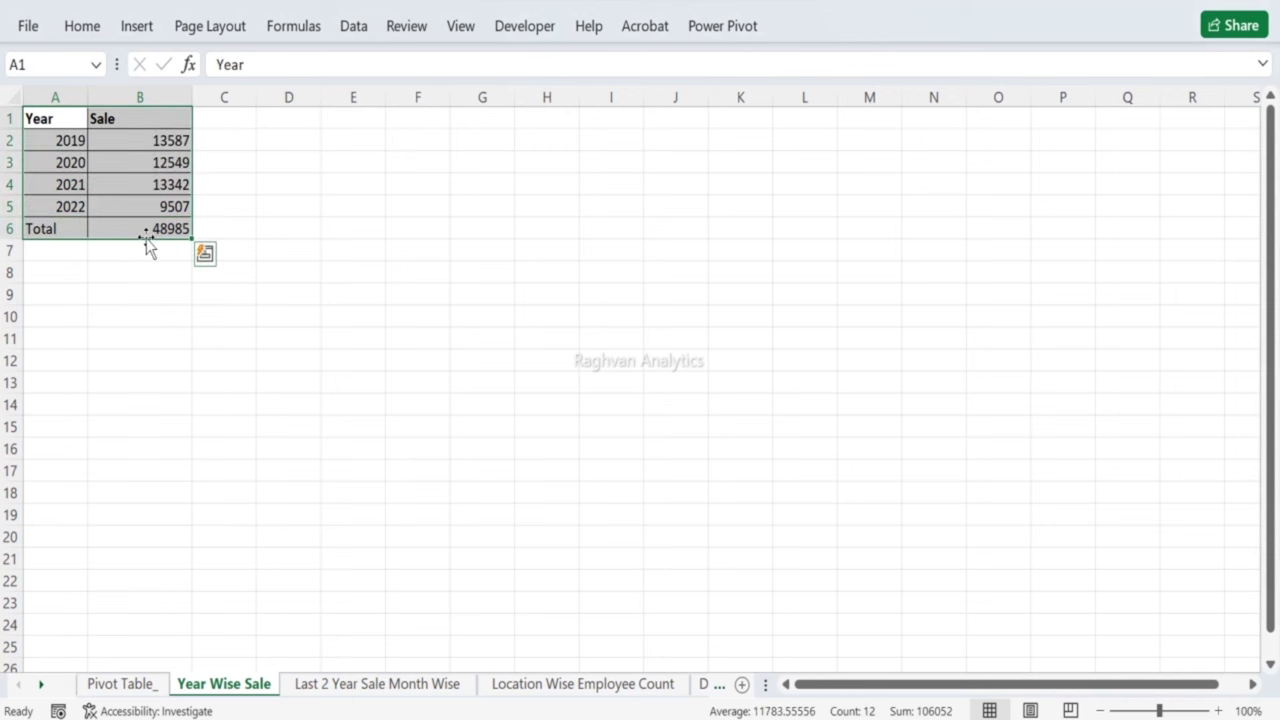
{"action": "left_click", "coordinate": [82, 26]}
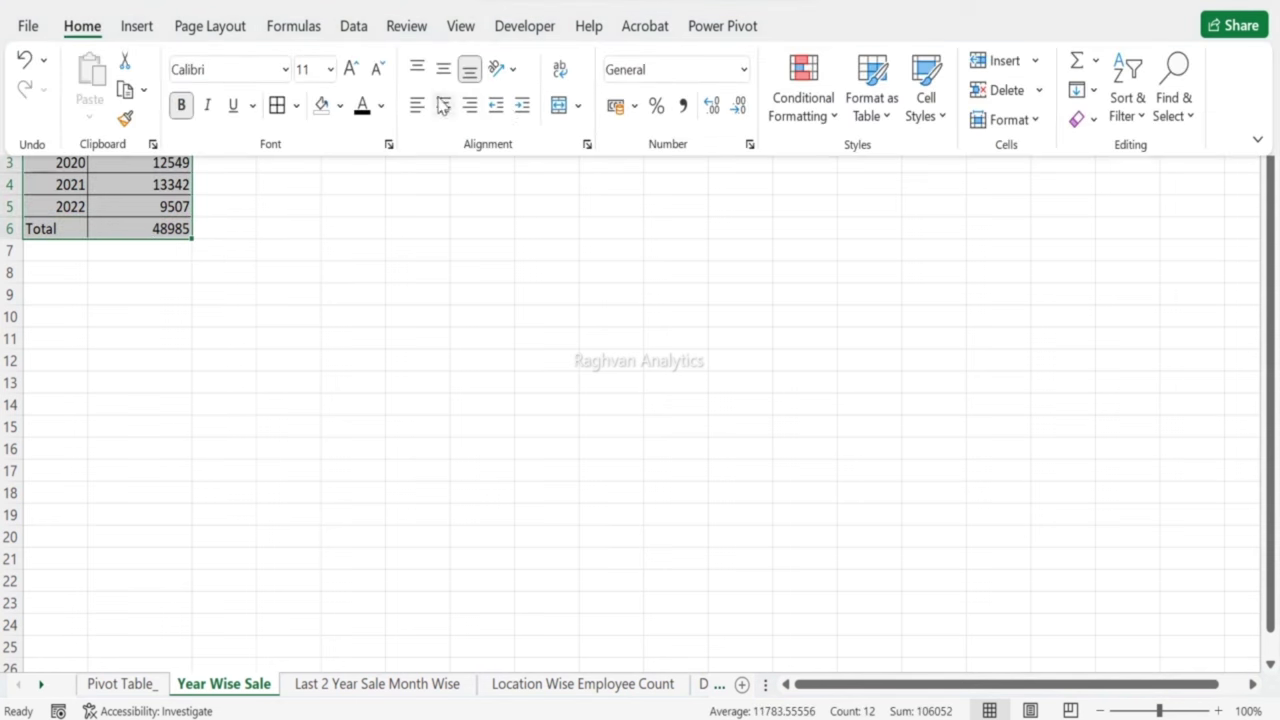
{"action": "left_click", "coordinate": [470, 105]}
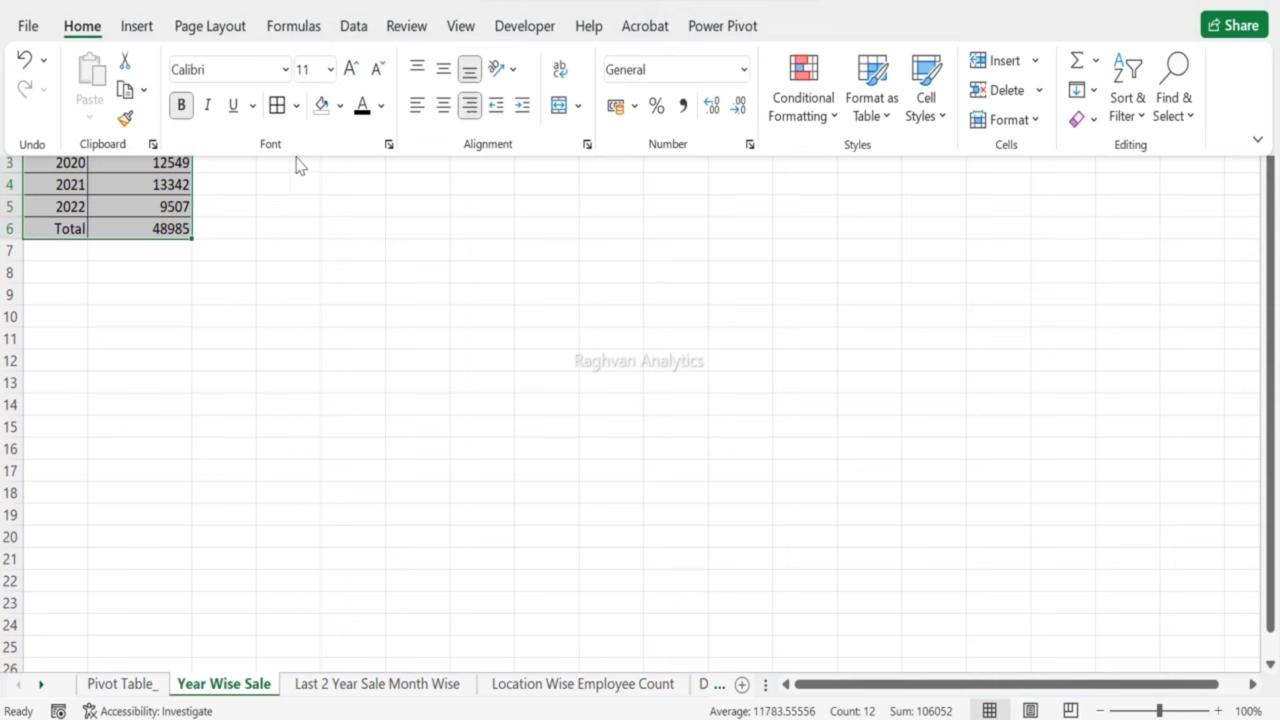
Step: Make the Total row A6:B6 bold
{"action": "left_click", "coordinate": [83, 229]}
{"action": "left_click_drag", "start_coordinate": [83, 229], "coordinate": [152, 243]}
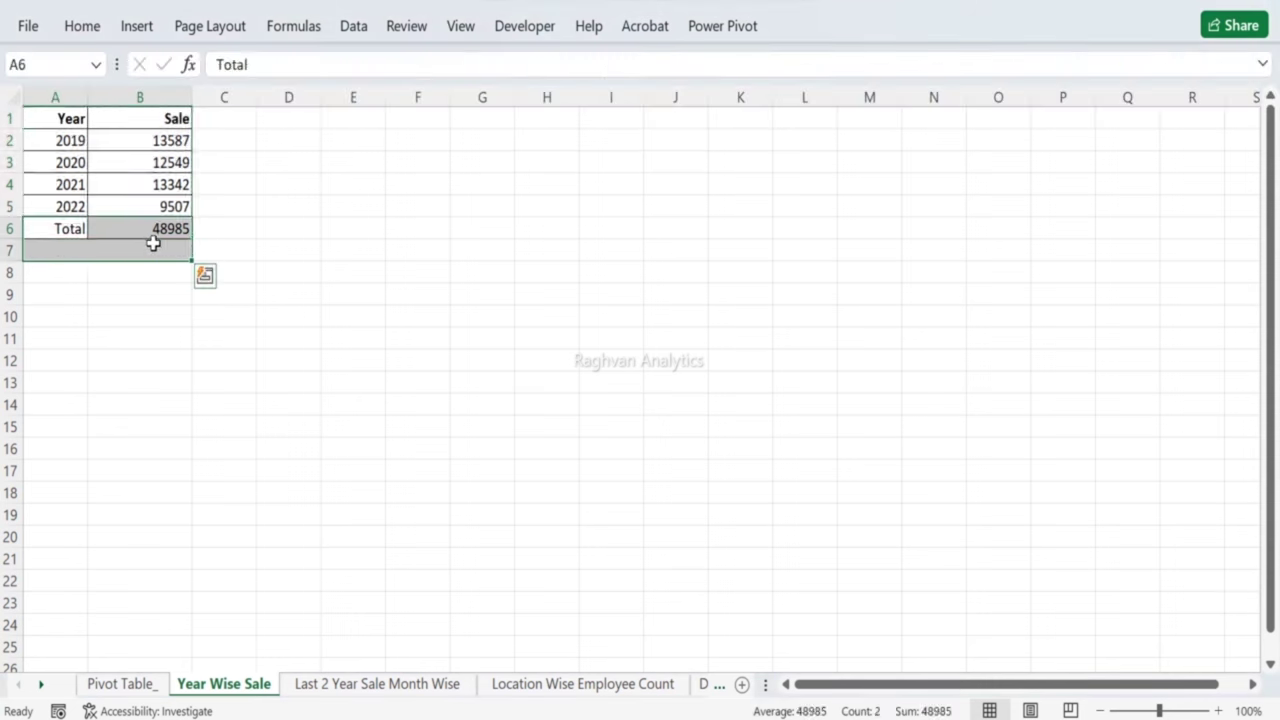
{"action": "key", "text": "ctrl+b"}
{"action": "key", "text": "Up"}
{"action": "key", "text": "Up"}
{"action": "key", "text": "Up"}
{"action": "key", "text": "Up"}
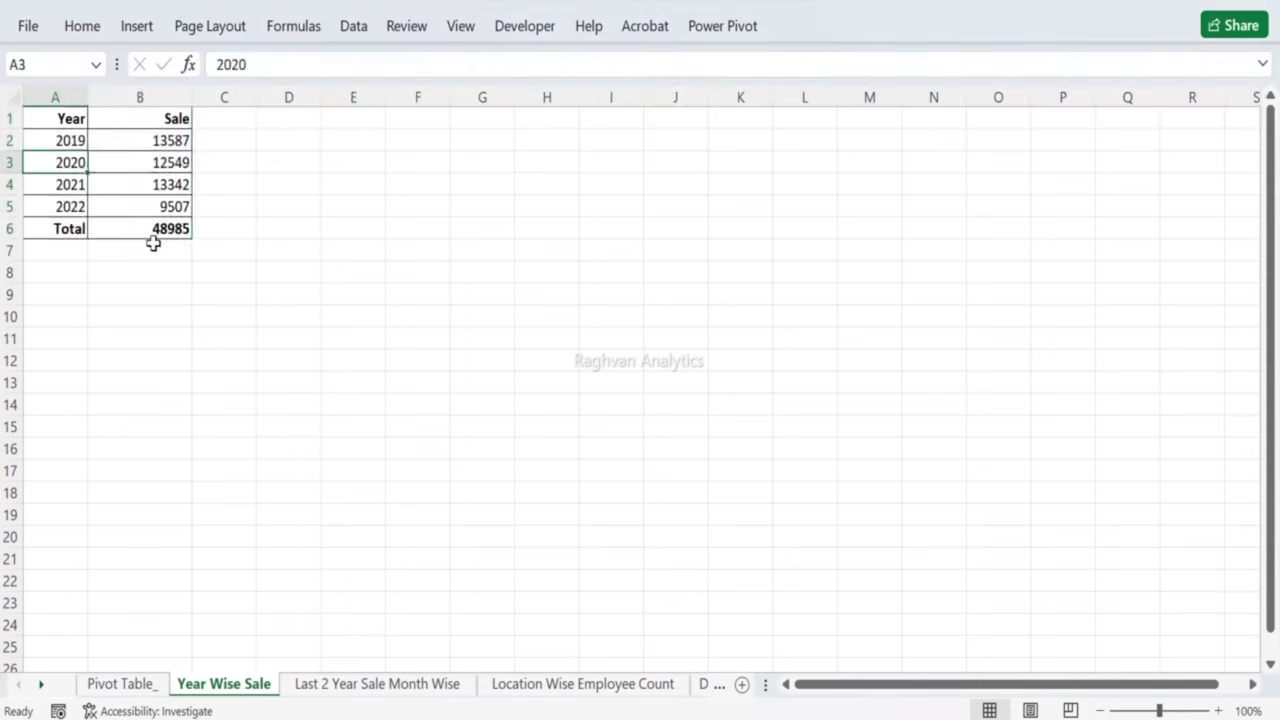
{"action": "key", "text": "Right"}
{"action": "key", "text": "Down"}
{"action": "key", "text": "Down"}
{"action": "key", "text": "Down"}
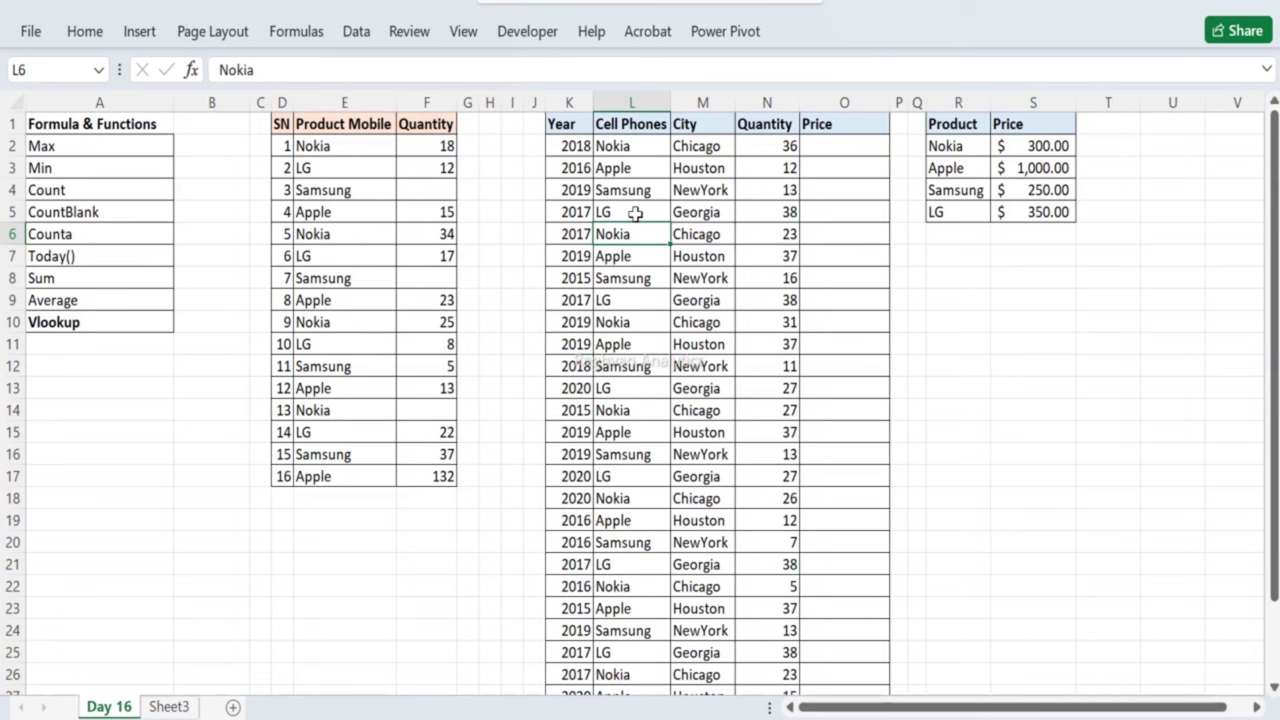
Step: On Day 16, enter =MAX(F2:F17) in B2 beside the Max label
{"action": "key", "text": "Left"}
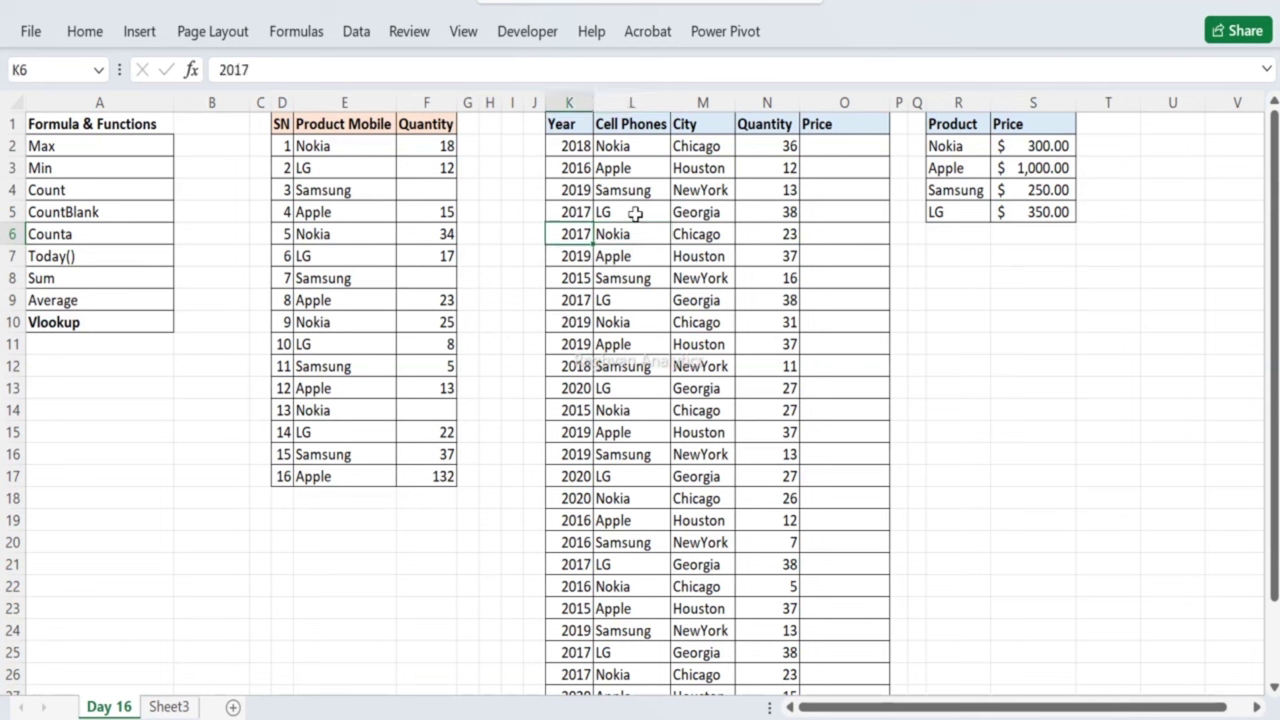
{"action": "key", "text": "Left"}
{"action": "key", "text": "Home"}
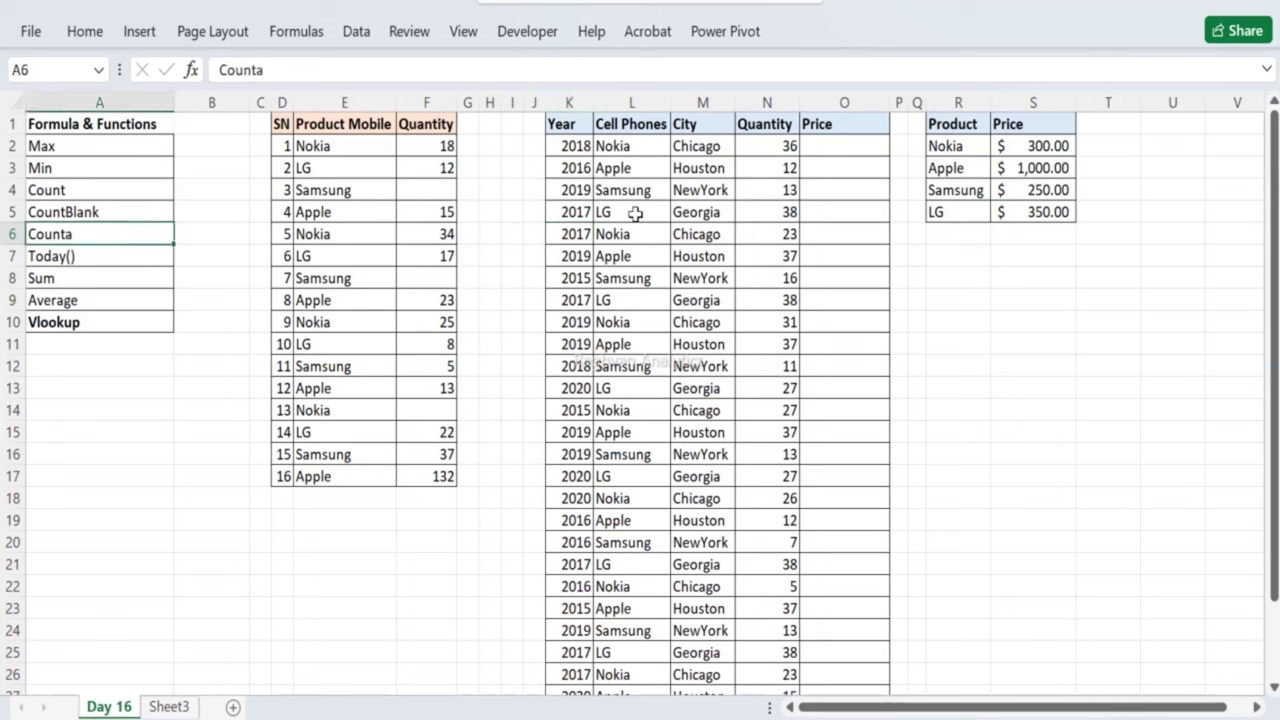
{"action": "key", "text": "Up"}
{"action": "key", "text": "Right"}
{"action": "key", "text": "Right"}
{"action": "key", "text": "Right"}
{"action": "key", "text": "Right"}
{"action": "key", "text": "Right"}
{"action": "key", "text": "Up"}
{"action": "key", "text": "Left"}
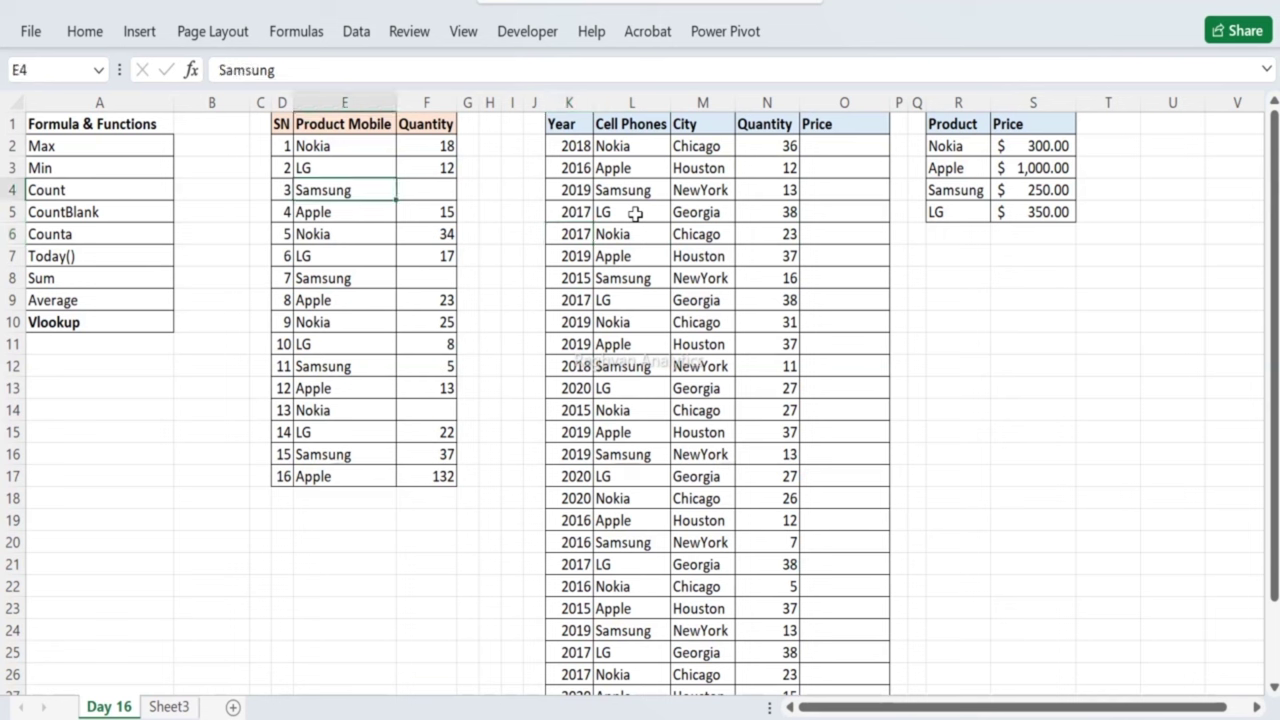
{"action": "key", "text": "Home"}
{"action": "key", "text": "Up"}
{"action": "key", "text": "Up"}
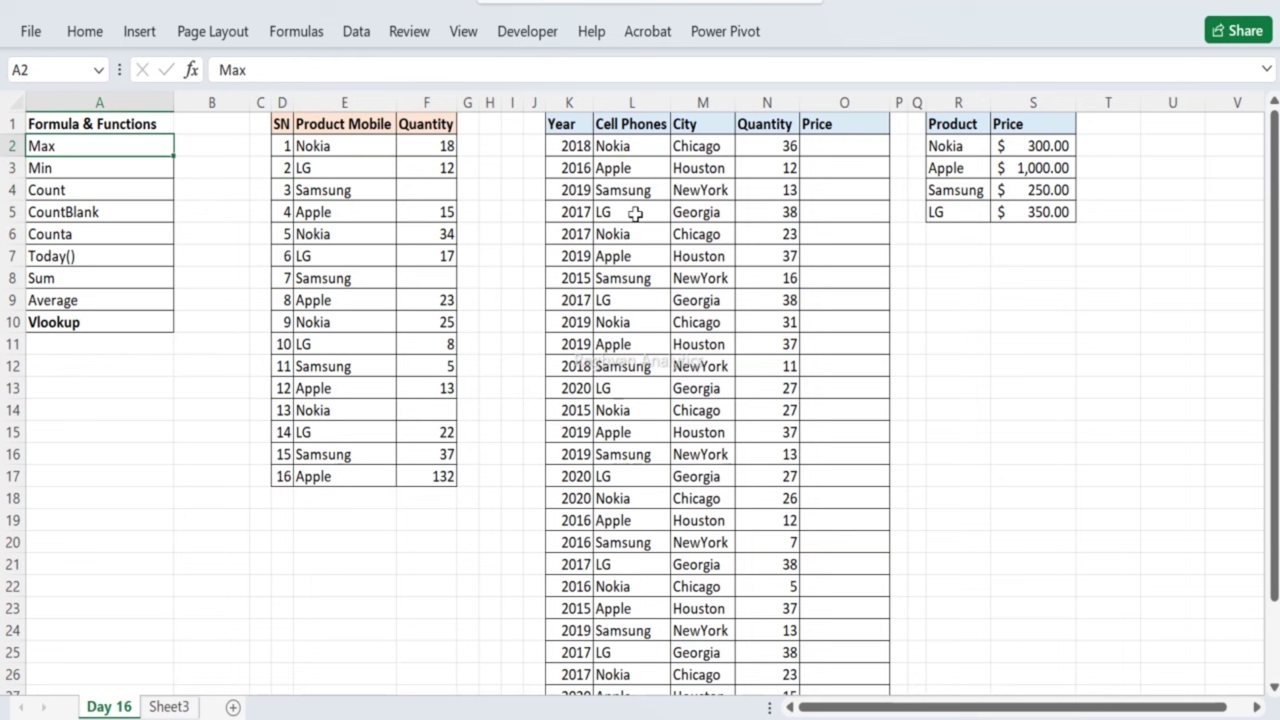
{"action": "key", "text": "Right"}
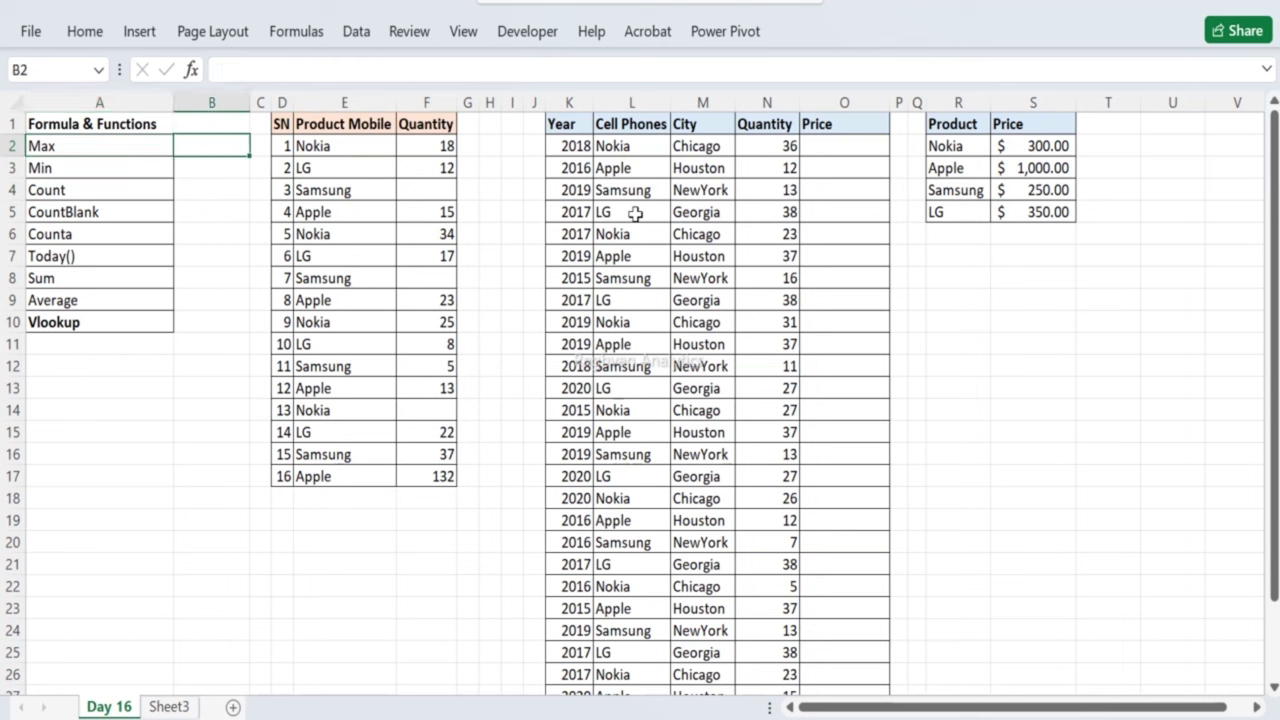
{"action": "type", "text": "=max"}
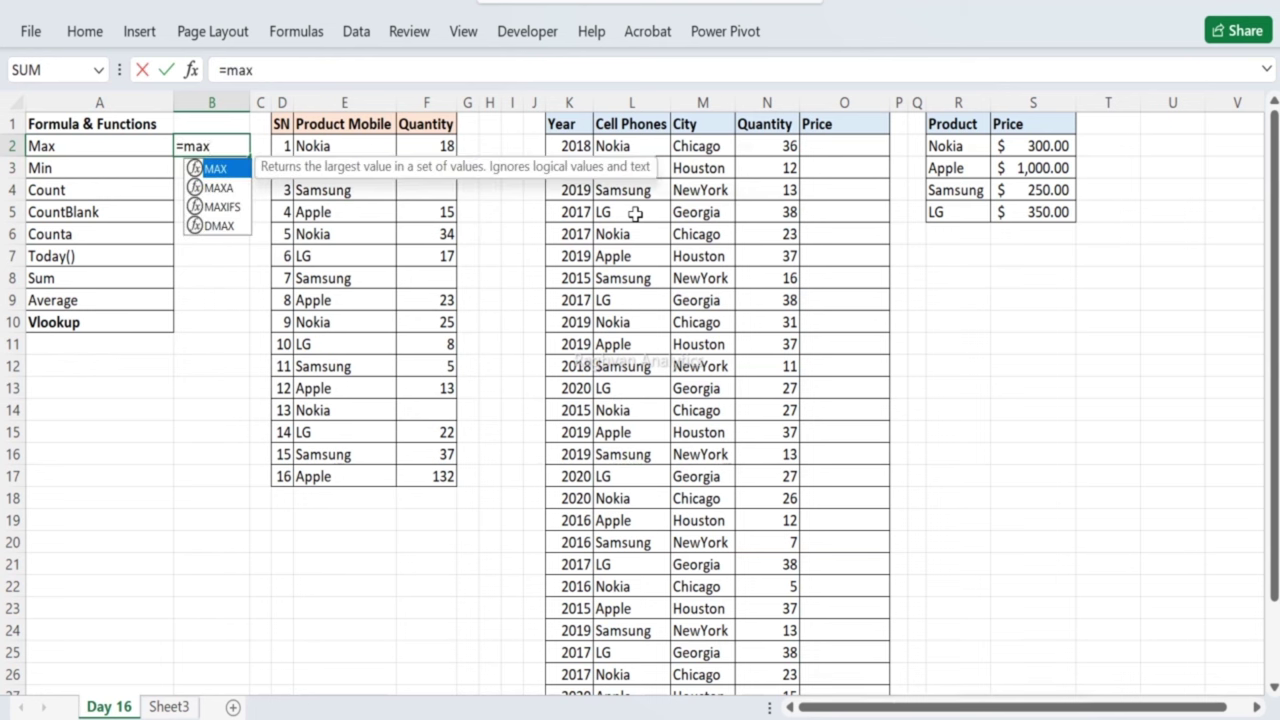
{"action": "type", "text": "("}
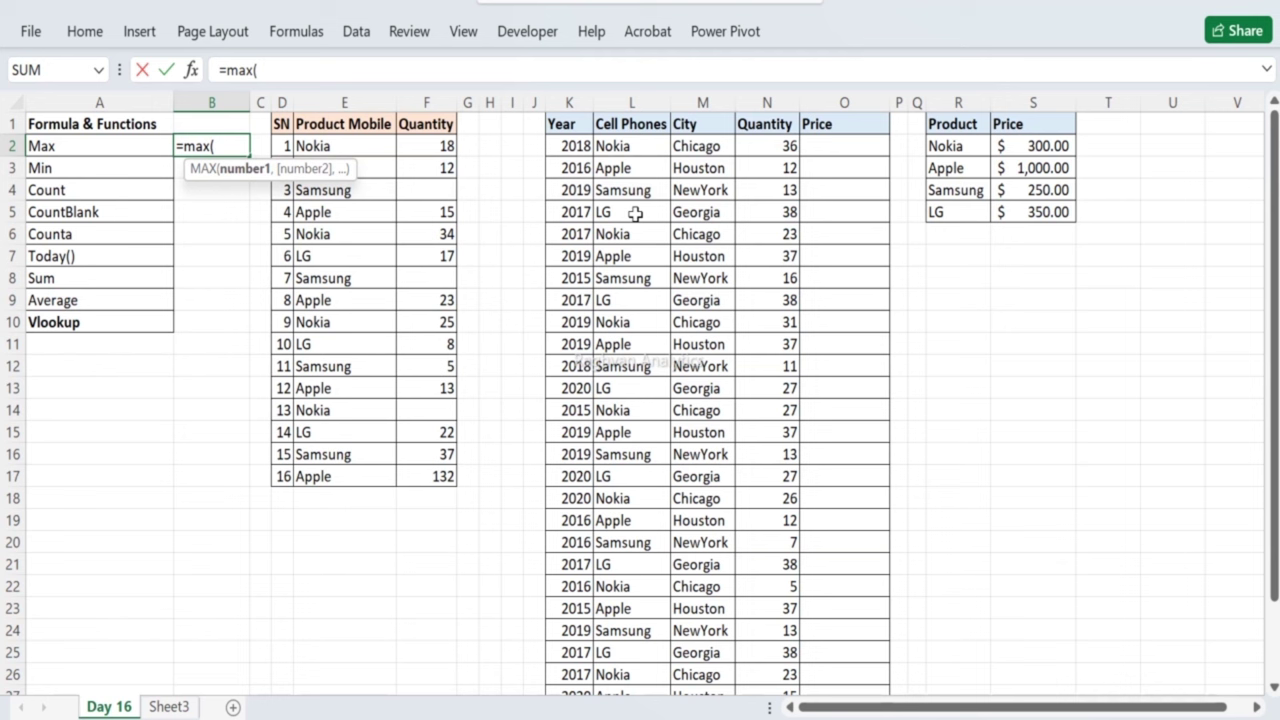
{"action": "left_click_drag", "start_coordinate": [434, 140], "coordinate": [429, 472]}
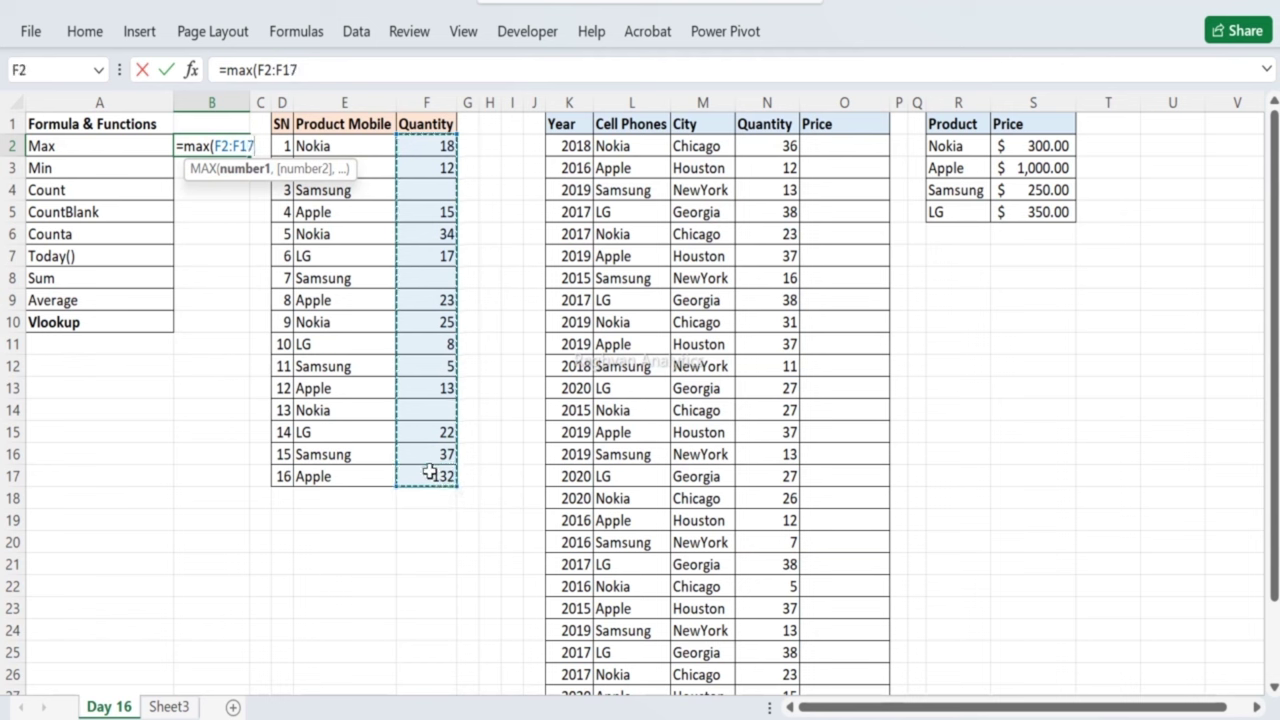
{"action": "type", "text": ")"}
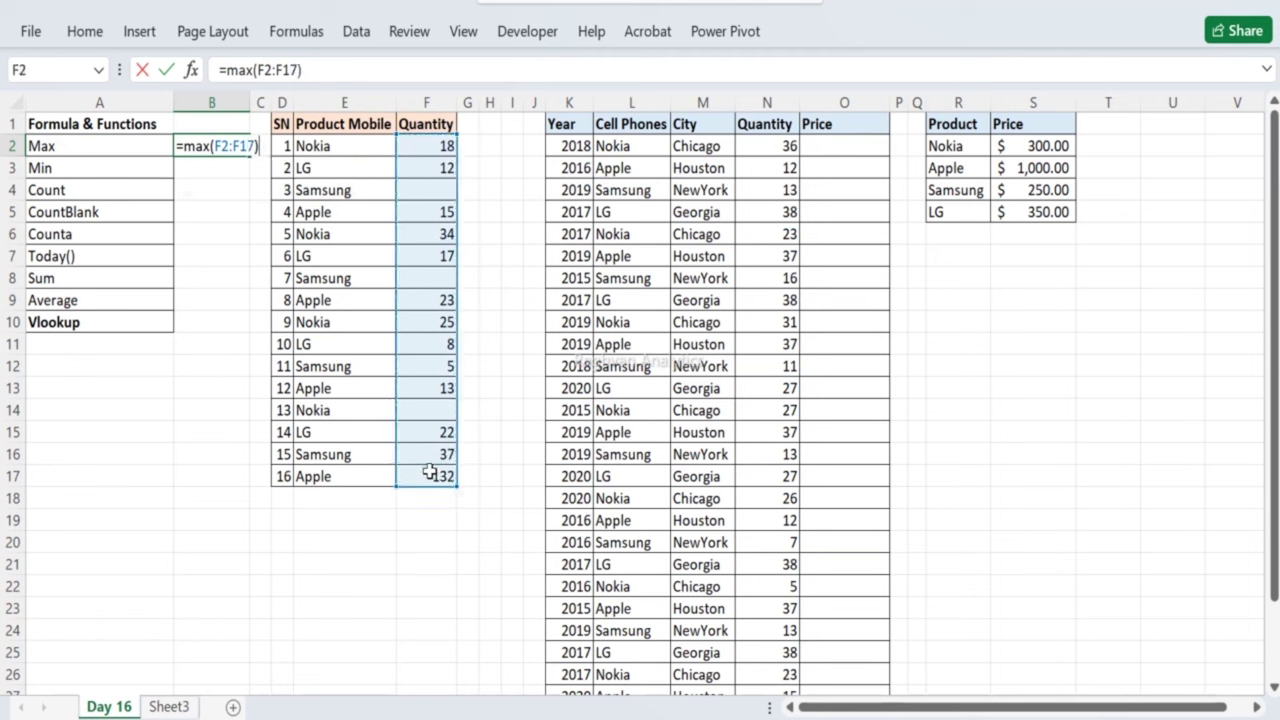
{"action": "key", "text": "Return"}
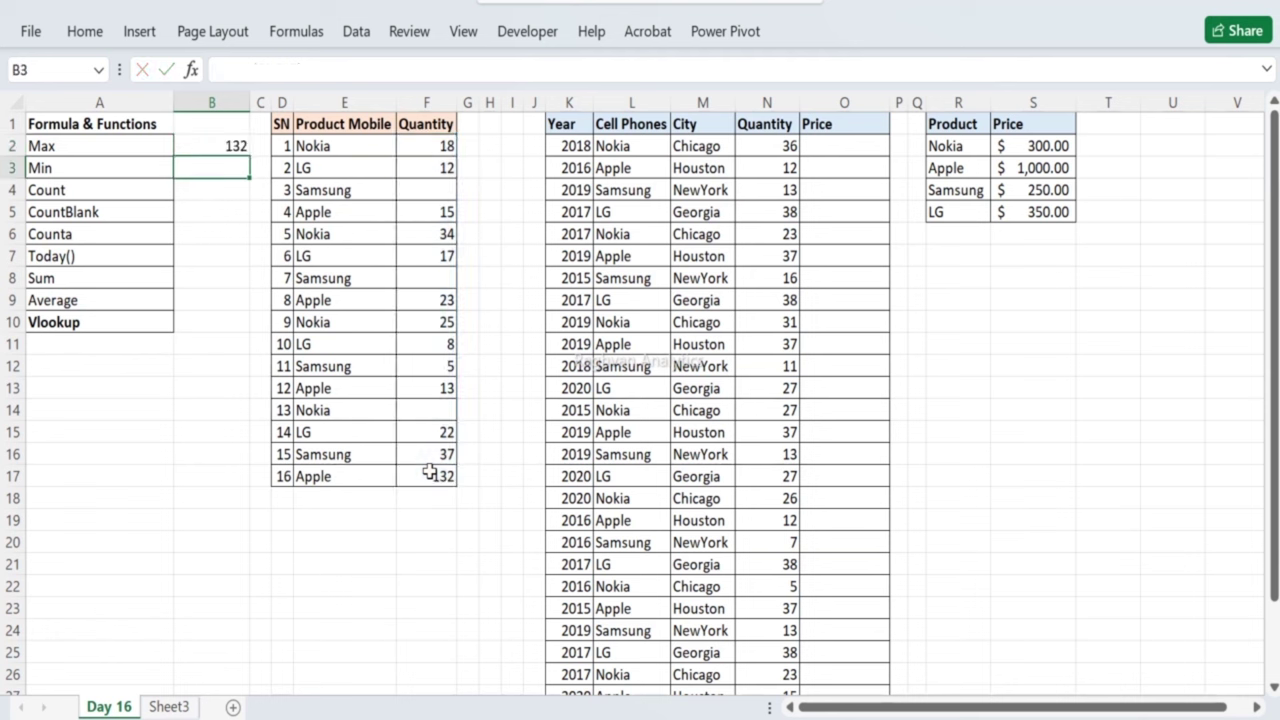
Step: Change the last quantity in F17 to 453, then to 123
{"action": "key", "text": "Right"}
{"action": "key", "text": "Up"}
{"action": "key", "text": "Right"}
{"action": "key", "text": "Right"}
{"action": "key", "text": "Right"}
{"action": "key", "text": "Down"}
{"action": "key", "text": "Down"}
{"action": "key", "text": "Down"}
{"action": "key", "text": "Down"}
{"action": "key", "text": "Down"}
{"action": "key", "text": "Down"}
{"action": "key", "text": "Down"}
{"action": "key", "text": "Down"}
{"action": "key", "text": "Down"}
{"action": "key", "text": "Down"}
{"action": "key", "text": "Down"}
{"action": "key", "text": "Down"}
{"action": "key", "text": "Down"}
{"action": "key", "text": "Down"}
{"action": "key", "text": "Down"}
{"action": "key", "text": "Down"}
{"action": "key", "text": "Down"}
{"action": "key", "text": "Down"}
{"action": "key", "text": "Down"}
{"action": "key", "text": "Up"}
{"action": "key", "text": "Up"}
{"action": "key", "text": "Up"}
{"action": "key", "text": "Up"}
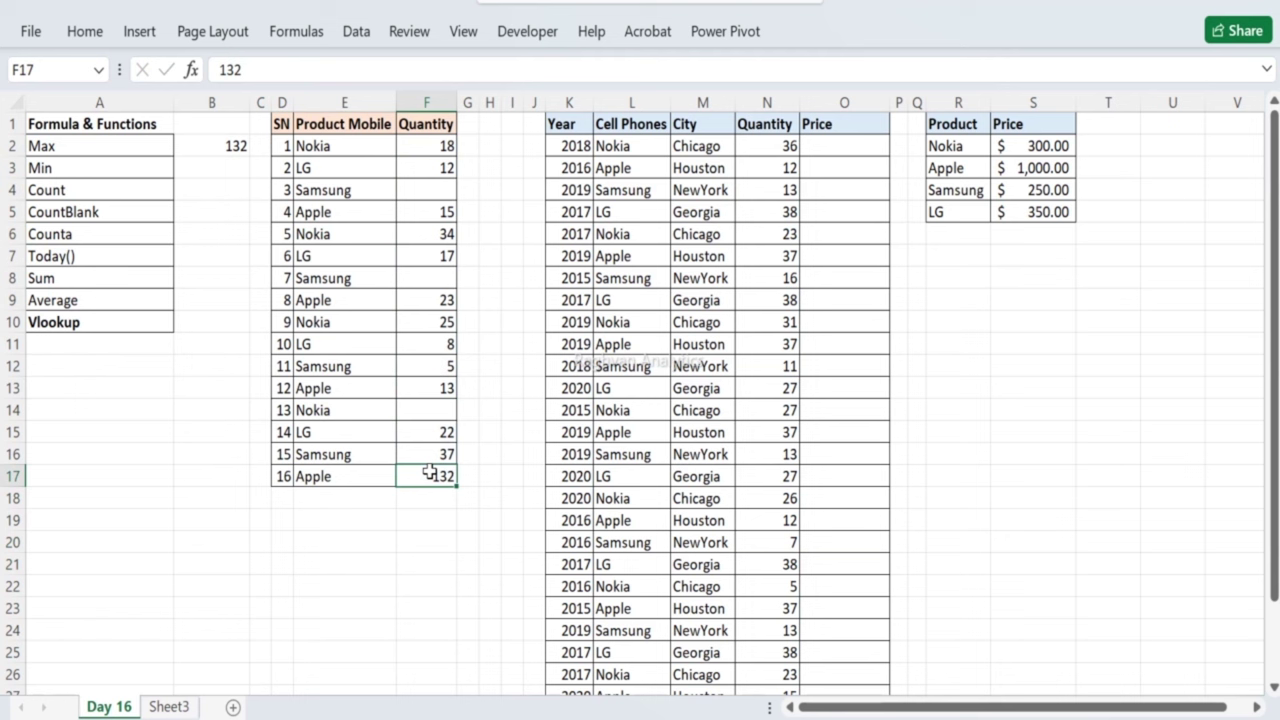
{"action": "type", "text": "4"}
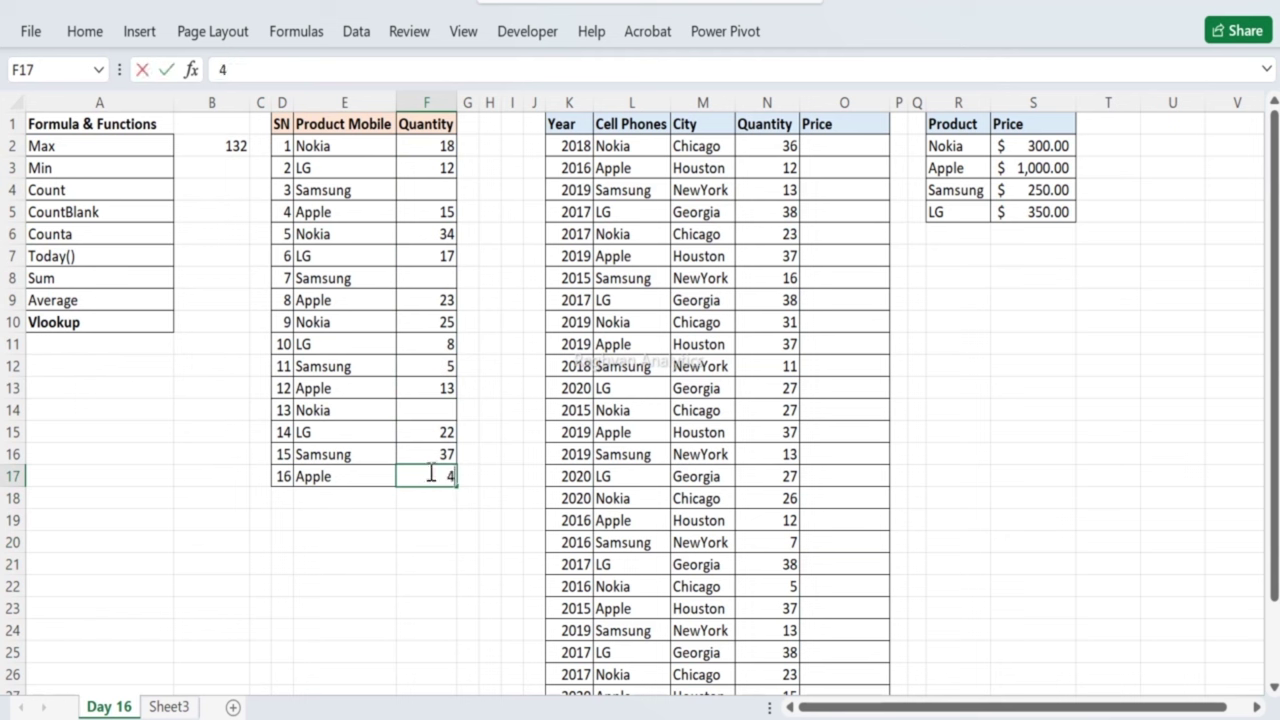
{"action": "type", "text": "53"}
{"action": "key", "text": "Return"}
{"action": "left_click", "coordinate": [430, 472]}
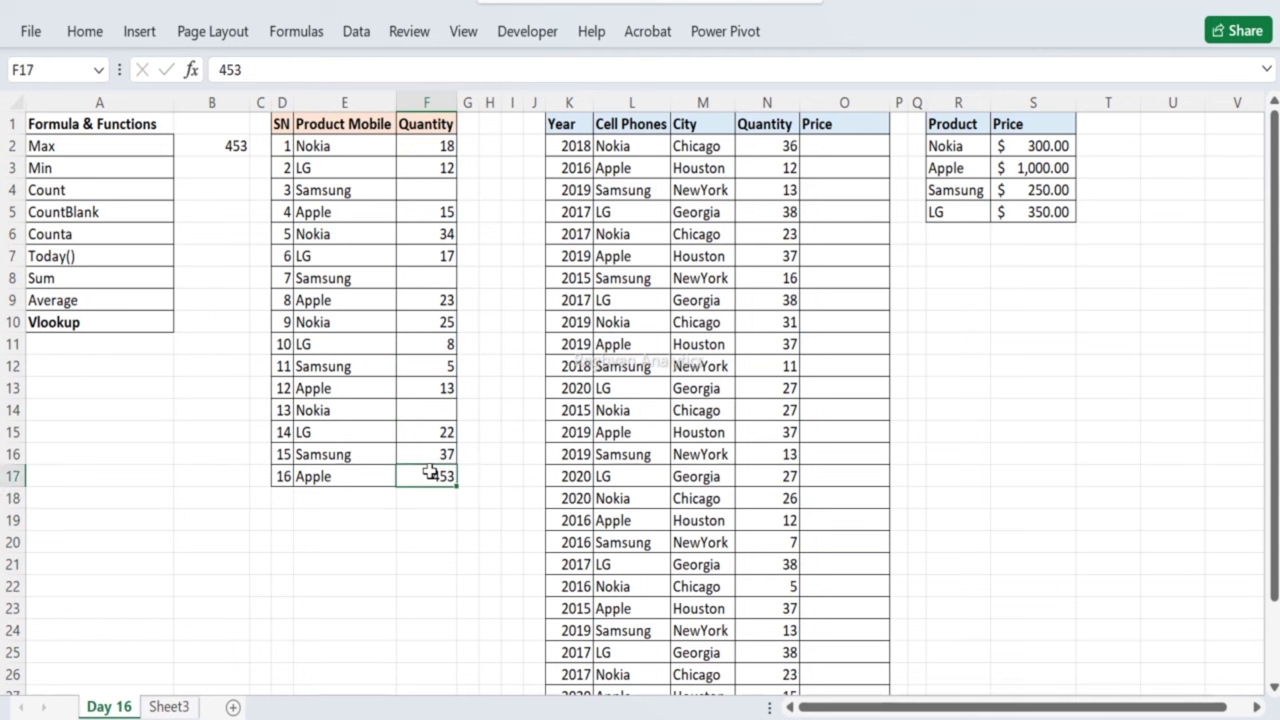
{"action": "type", "text": "123"}
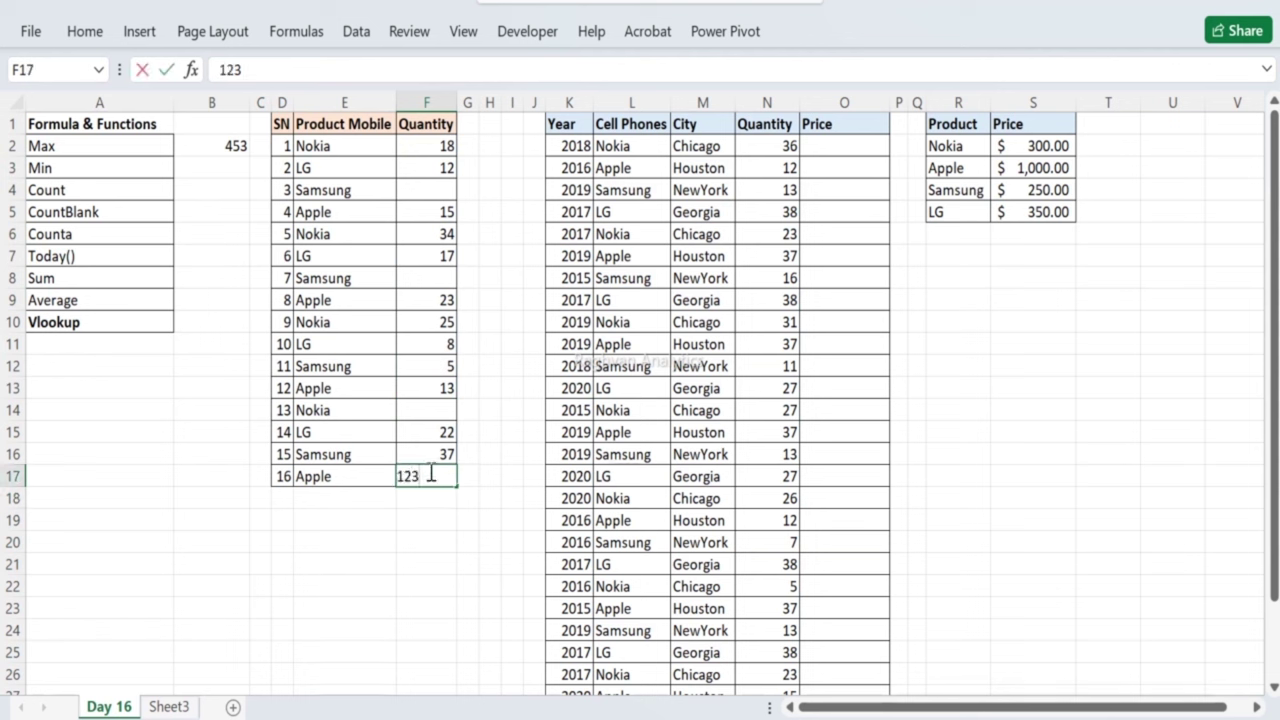
{"action": "key", "text": "Return"}
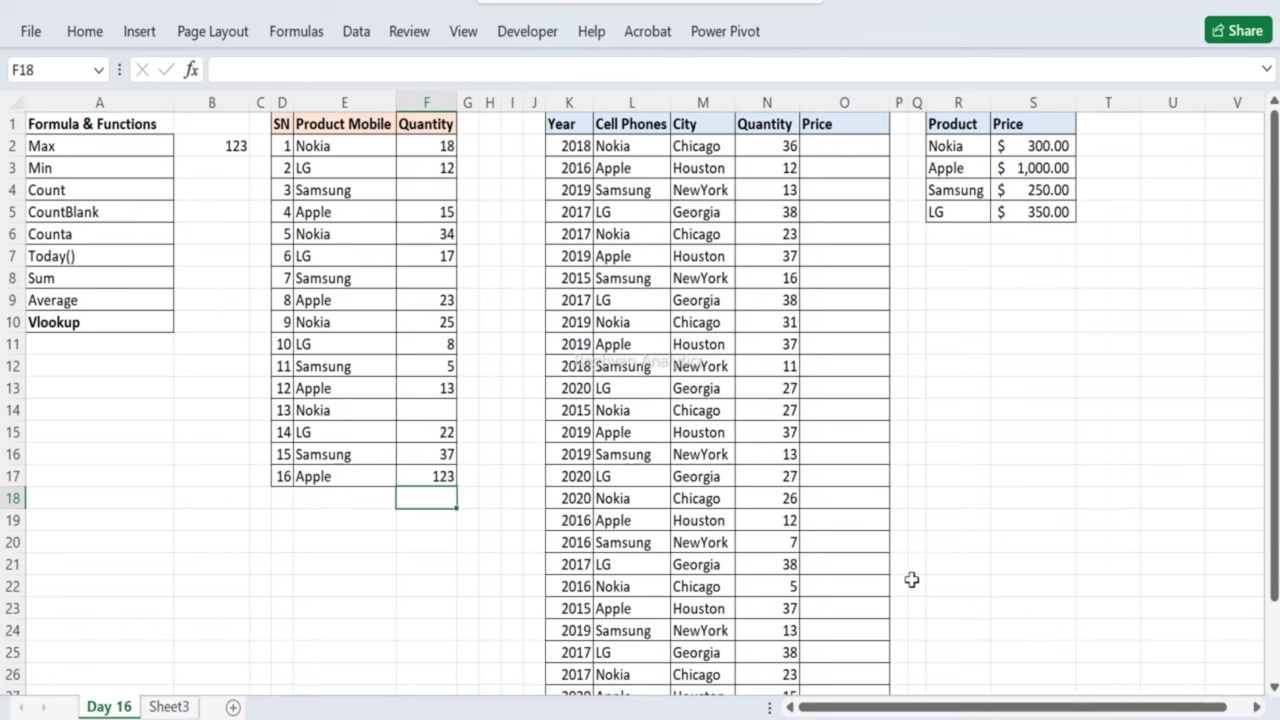
{"action": "left_click", "coordinate": [219, 177]}
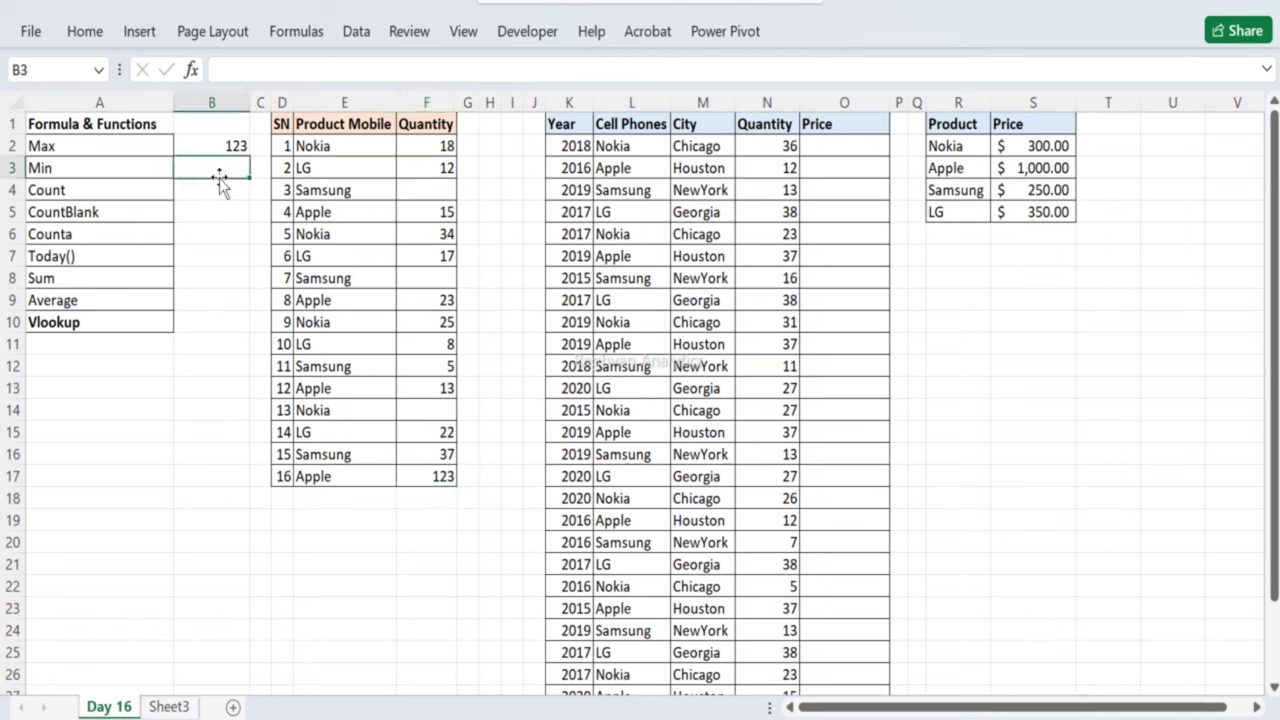
{"action": "type", "text": "=min"}
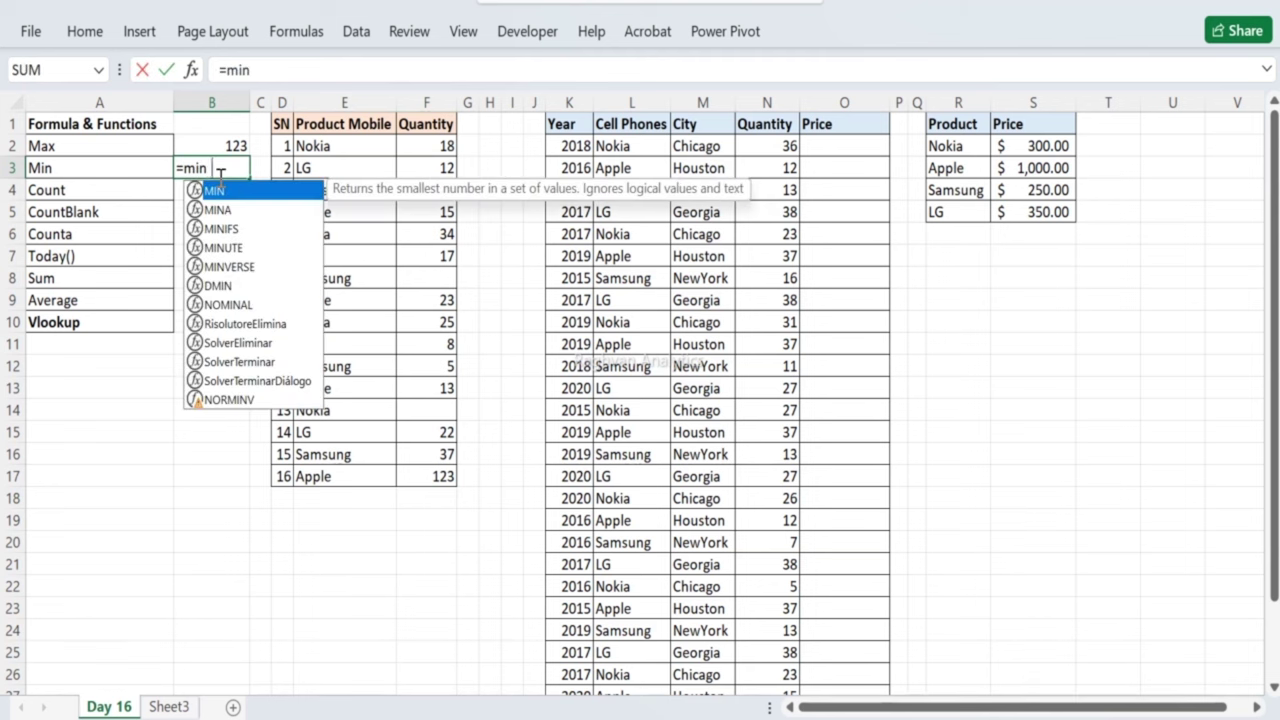
{"action": "type", "text": "("}
{"action": "left_click_drag", "start_coordinate": [418, 147], "coordinate": [394, 466]}
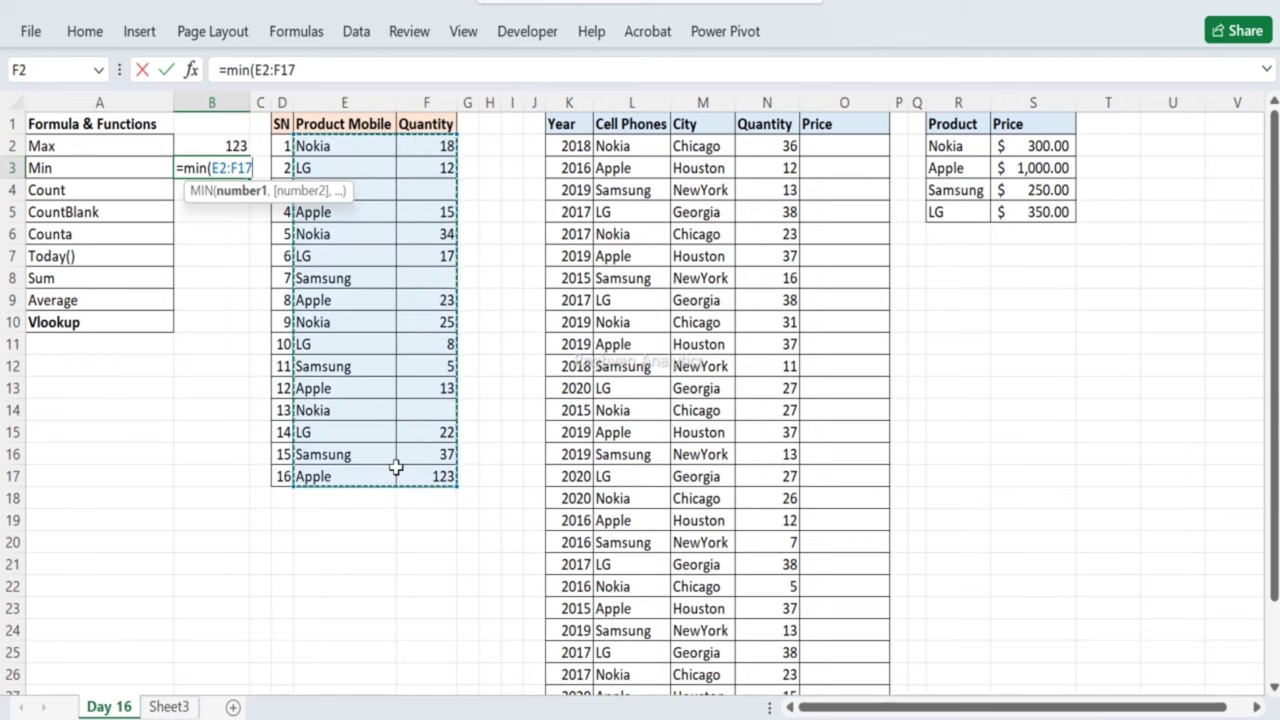
{"action": "left_click_drag", "start_coordinate": [396, 467], "coordinate": [398, 476]}
{"action": "type", "text": ")"}
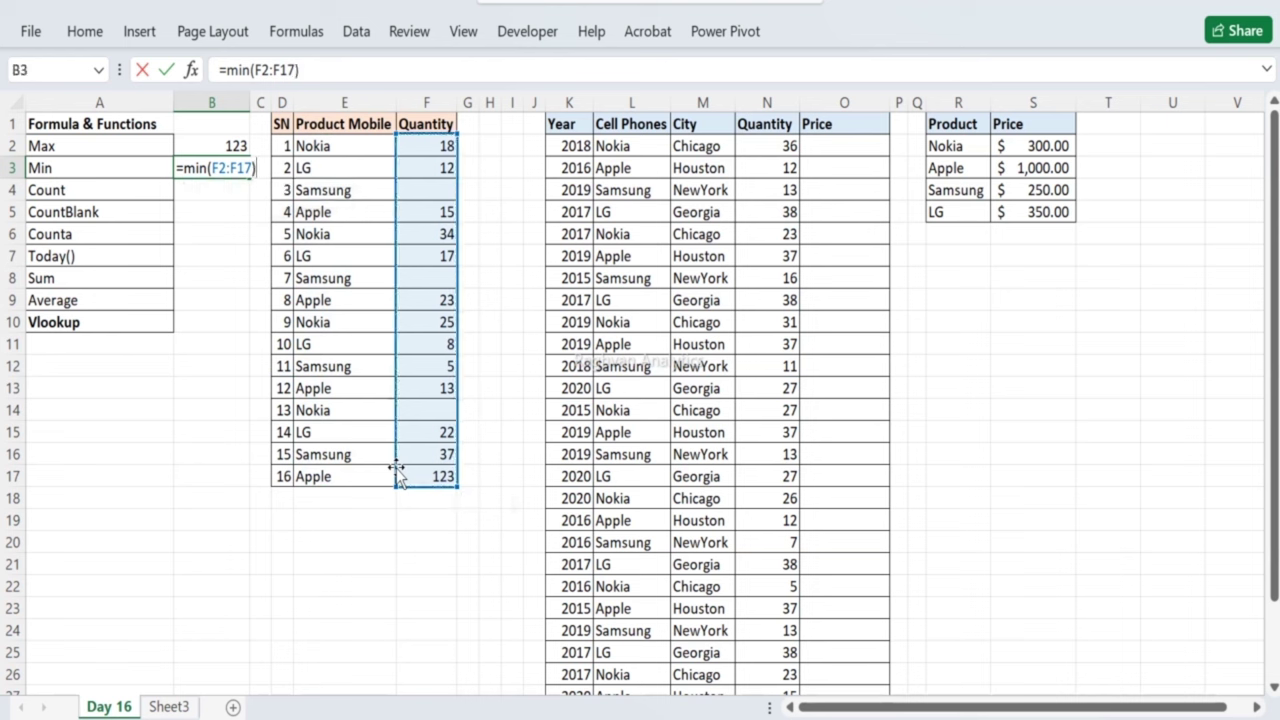
{"action": "key", "text": "Return"}
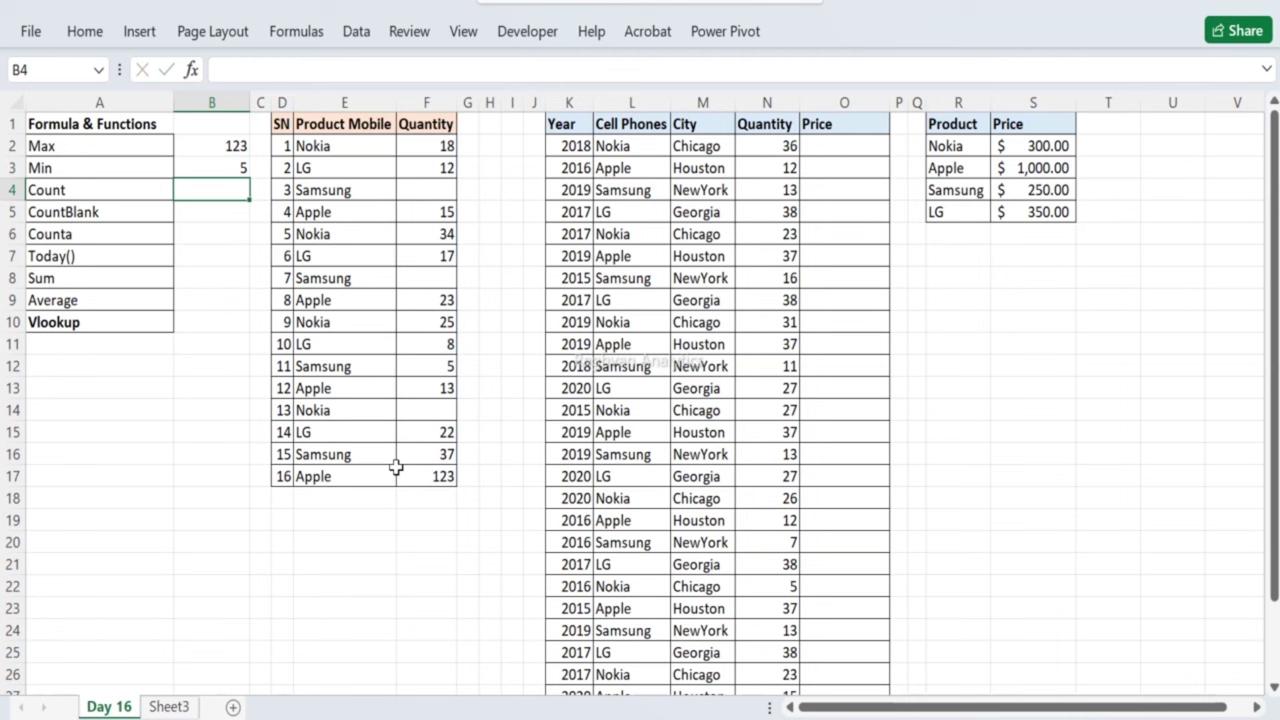
{"action": "type", "text": "=count"}
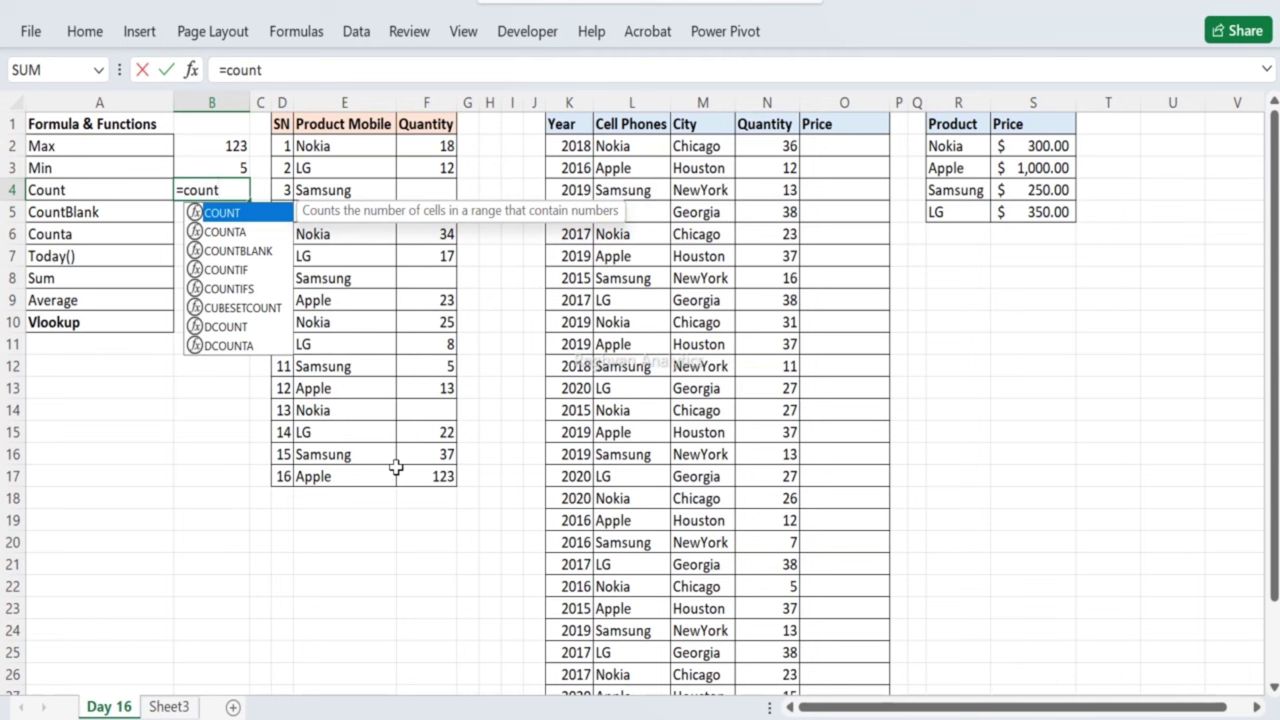
{"action": "type", "text": "("}
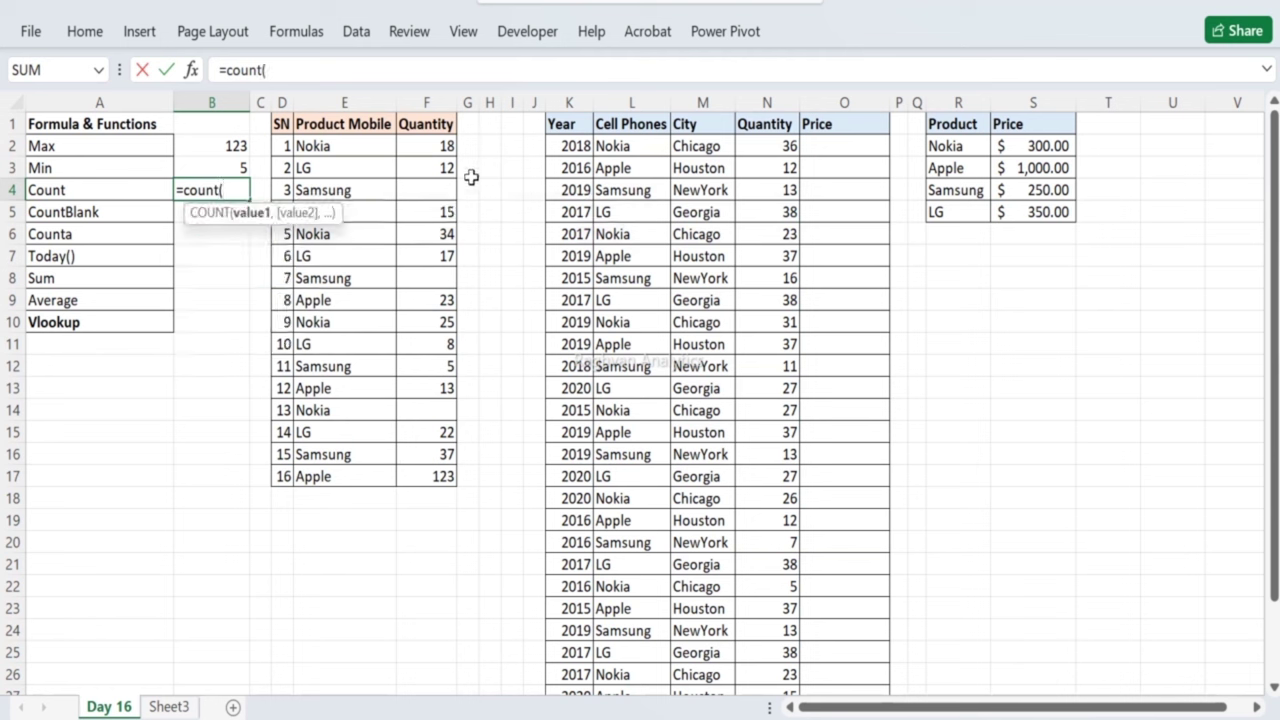
{"action": "left_click_drag", "start_coordinate": [442, 146], "coordinate": [446, 478]}
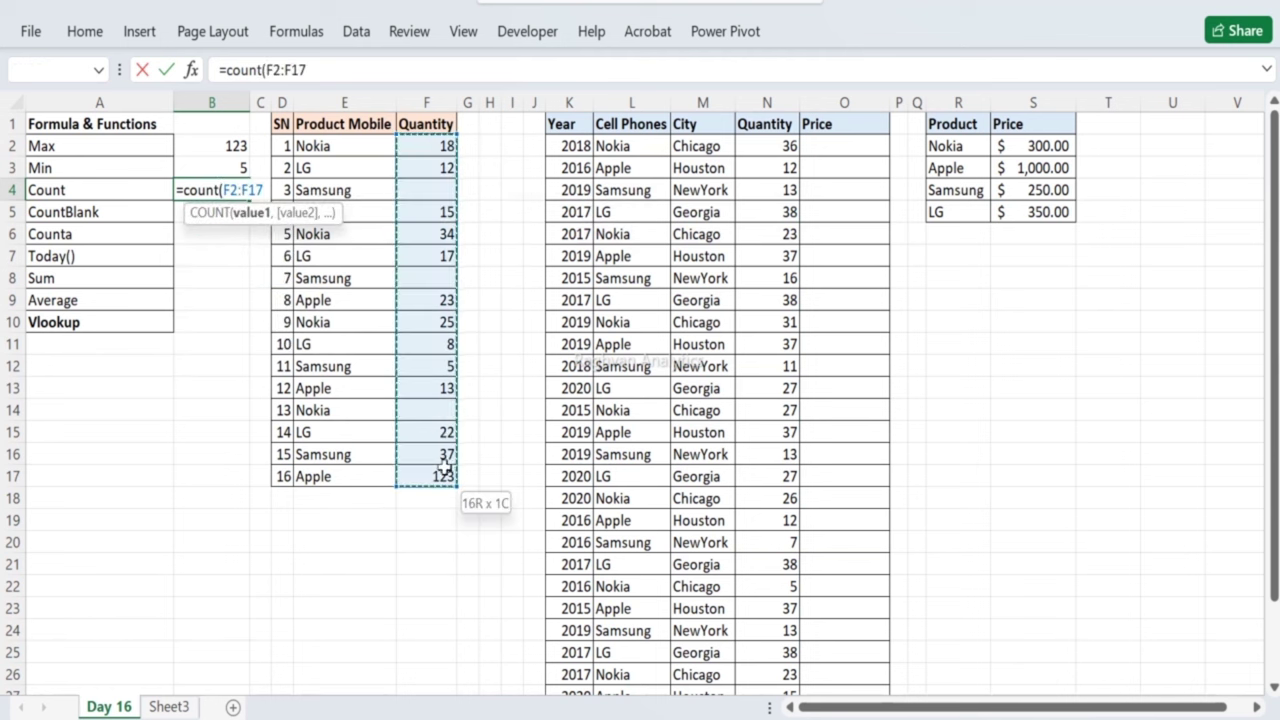
{"action": "key", "text": "Return"}
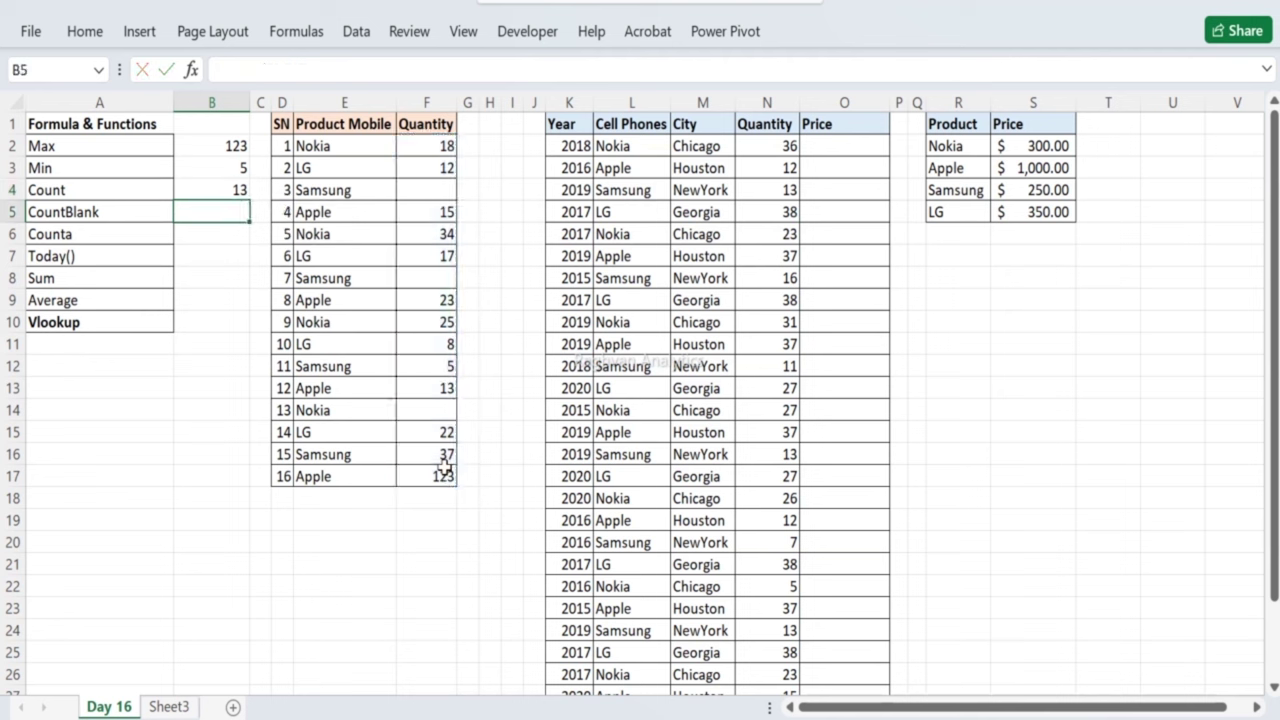
{"action": "key", "text": "Up"}
{"action": "key", "text": "Right"}
{"action": "key", "text": "Right"}
{"action": "key", "text": "Right"}
{"action": "key", "text": "Right"}
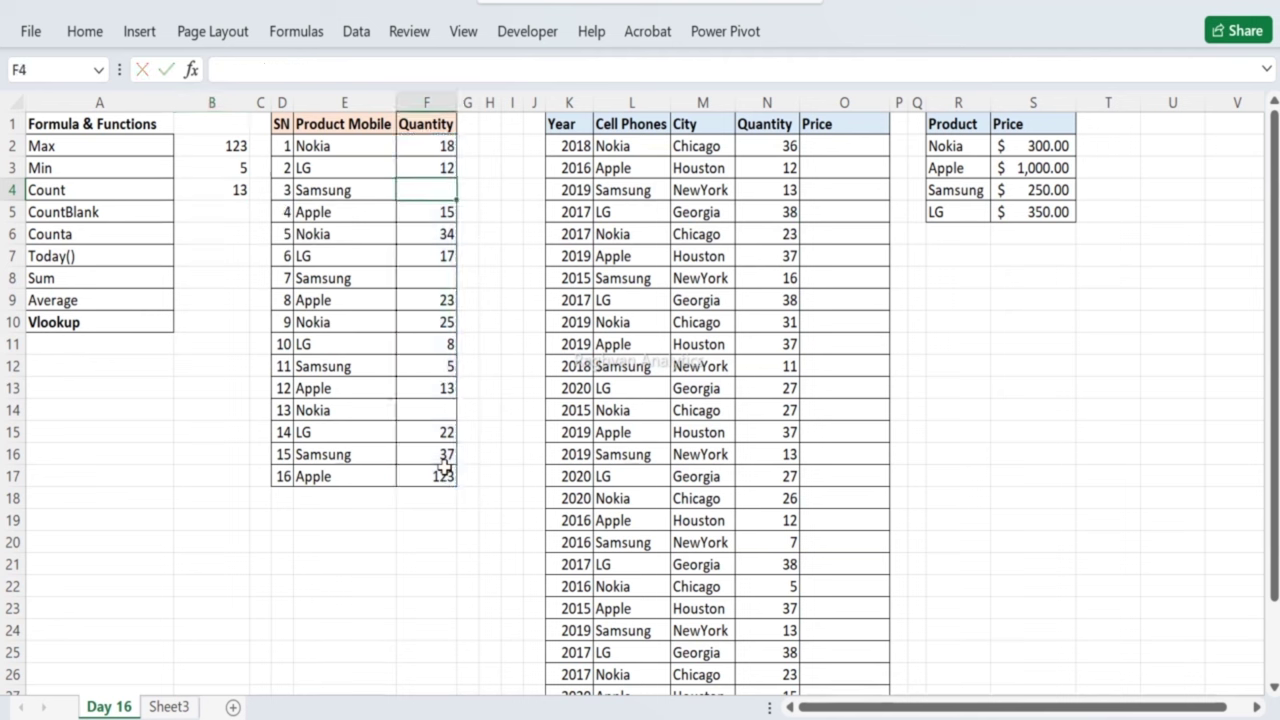
{"action": "key", "text": "Down"}
{"action": "key", "text": "Down"}
{"action": "key", "text": "Down"}
{"action": "key", "text": "Down"}
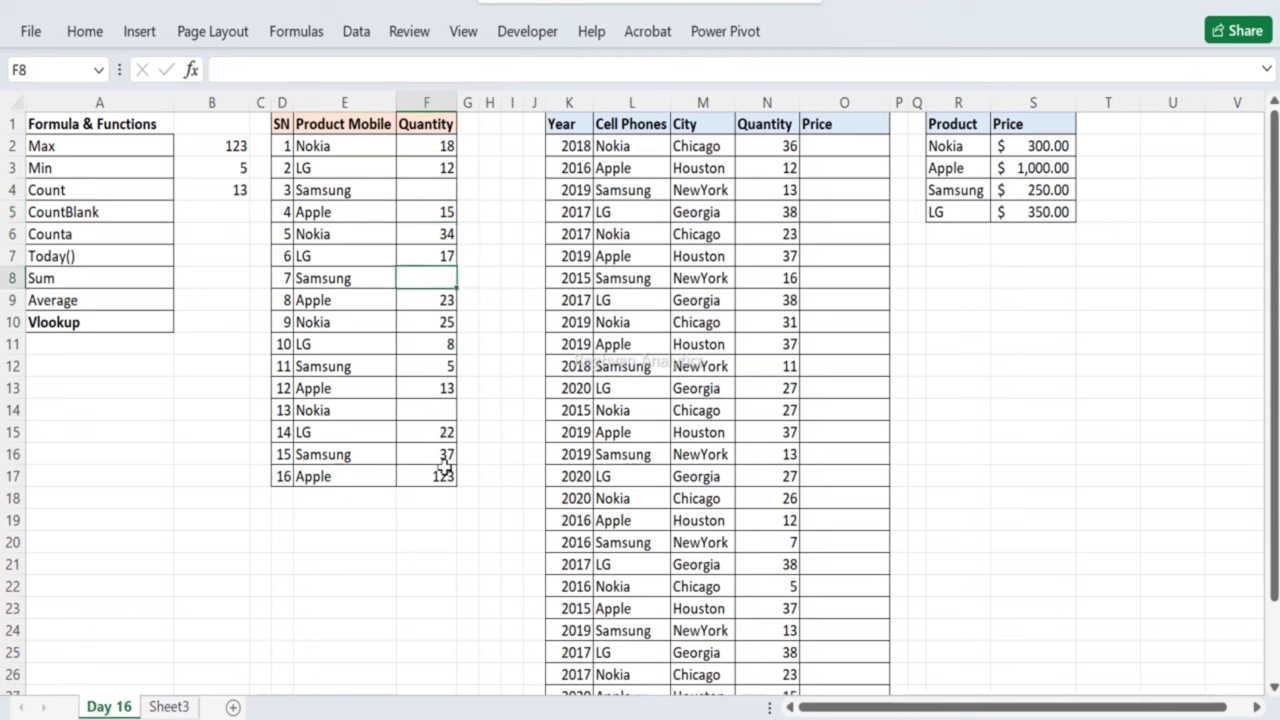
Step: Type 'Empty' in G4 and paste it beside the other blank quantities
{"action": "key", "text": "Down"}
{"action": "key", "text": "Down"}
{"action": "key", "text": "Down"}
{"action": "key", "text": "Down"}
{"action": "key", "text": "Down"}
{"action": "key", "text": "Down"}
{"action": "key", "text": "Up"}
{"action": "key", "text": "Up"}
{"action": "key", "text": "Up"}
{"action": "key", "text": "Up"}
{"action": "key", "text": "Up"}
{"action": "key", "text": "Up"}
{"action": "key", "text": "Up"}
{"action": "key", "text": "Up"}
{"action": "key", "text": "Up"}
{"action": "key", "text": "Up"}
{"action": "key", "text": "Up"}
{"action": "key", "text": "Up"}
{"action": "key", "text": "Up"}
{"action": "key", "text": "Right"}
{"action": "key", "text": "Down"}
{"action": "key", "text": "Down"}
{"action": "key", "text": "Down"}
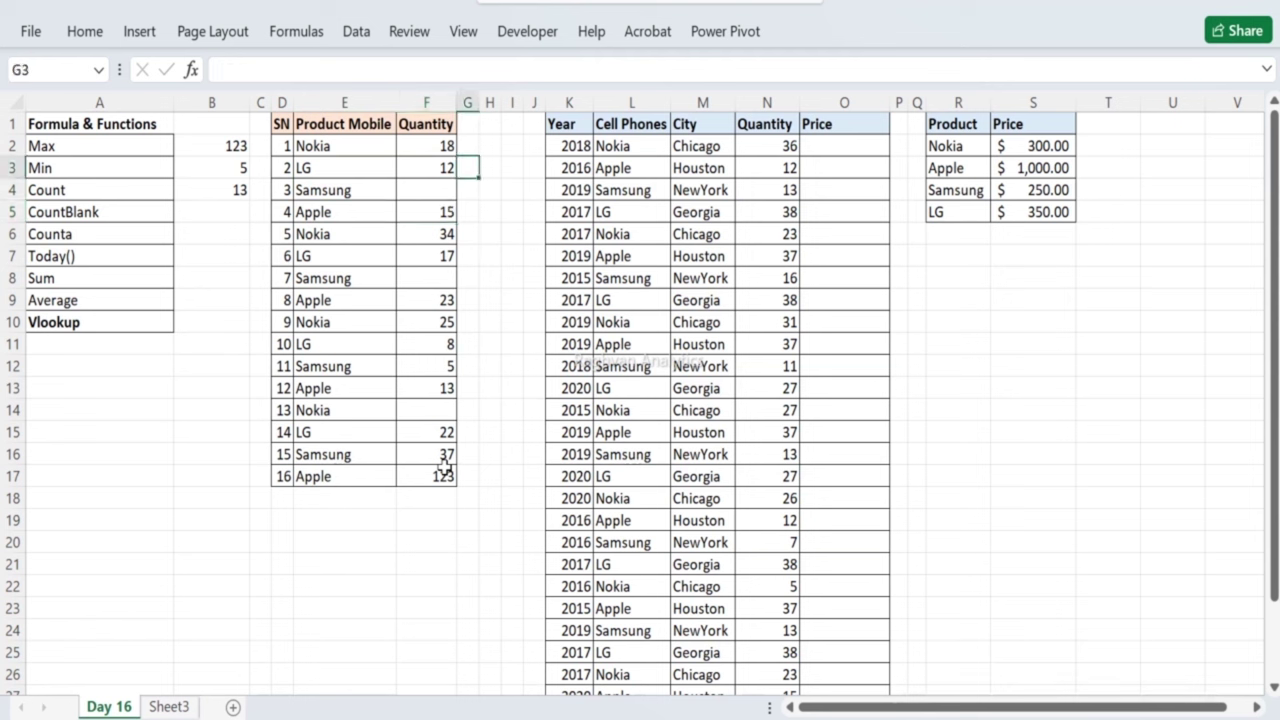
{"action": "type", "text": "Emp"}
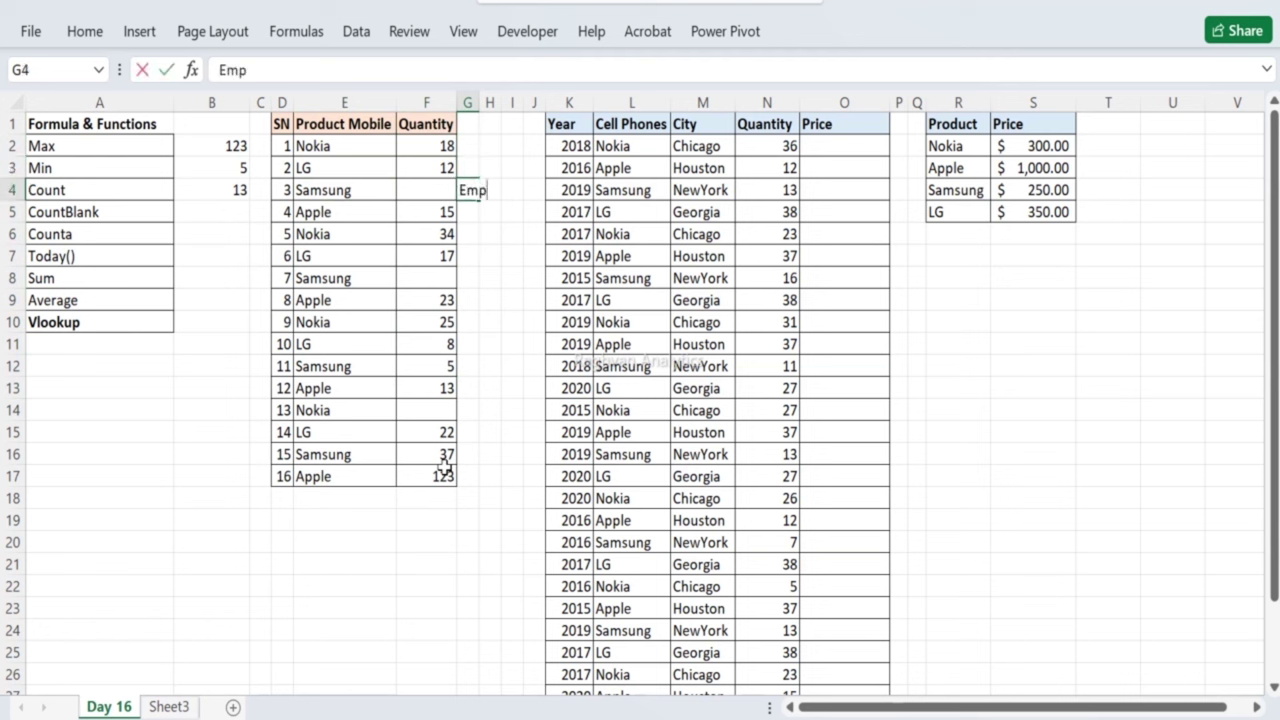
{"action": "type", "text": "ty"}
{"action": "key", "text": "Return"}
{"action": "key", "text": "Up"}
{"action": "key", "text": "ctrl+c"}
{"action": "key", "text": "Down"}
{"action": "key", "text": "Down"}
{"action": "key", "text": "Down"}
{"action": "key", "text": "Down"}
{"action": "key", "text": "Down"}
{"action": "key", "text": "Down"}
{"action": "key", "text": "Down"}
{"action": "key", "text": "Down"}
{"action": "key", "text": "Down"}
{"action": "key", "text": "Down"}
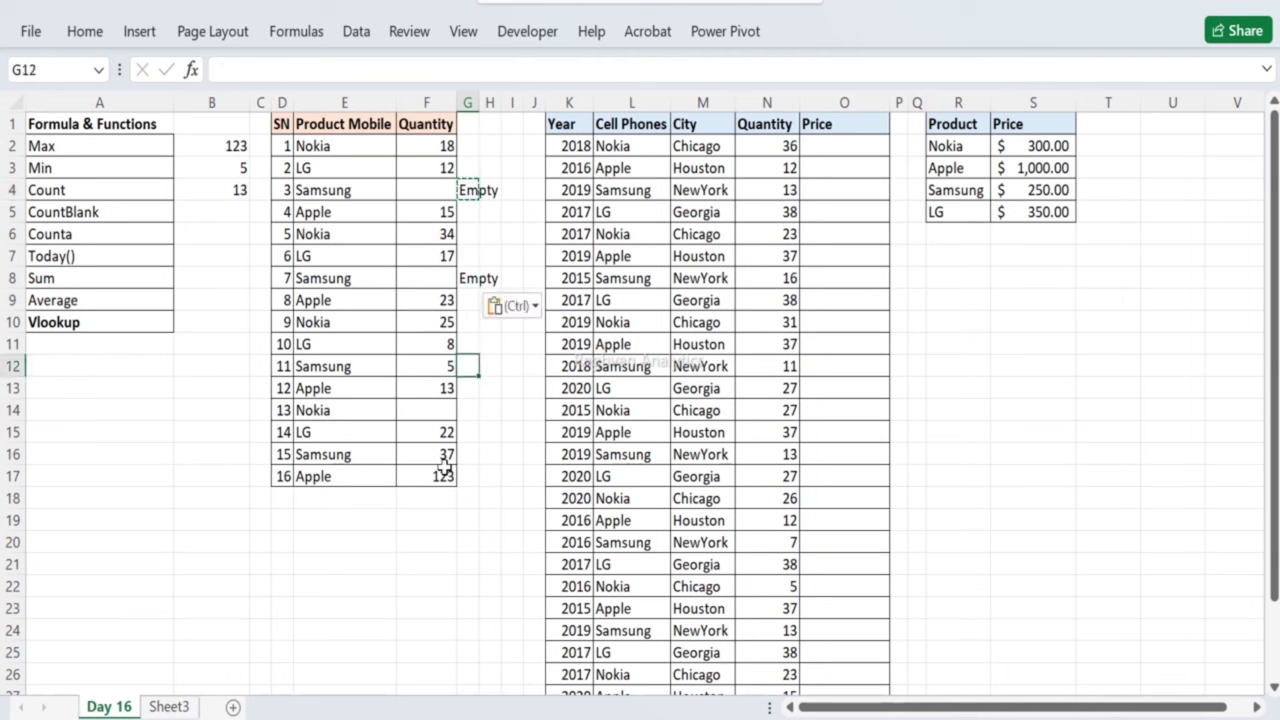
{"action": "key", "text": "ctrl+v"}
{"action": "key", "text": "Escape"}
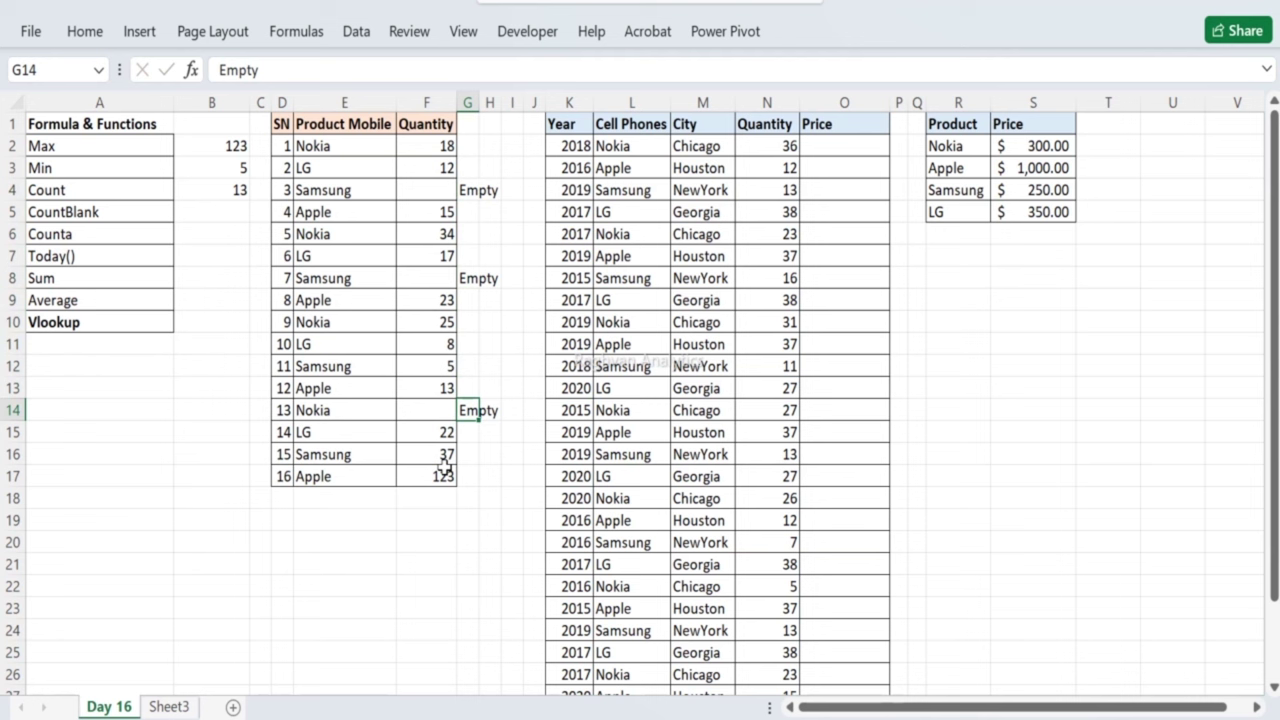
Step: Enter test quantities 12 and then 4 in the blank cell F4
{"action": "key", "text": "Left"}
{"action": "key", "text": "Left"}
{"action": "key", "text": "Left"}
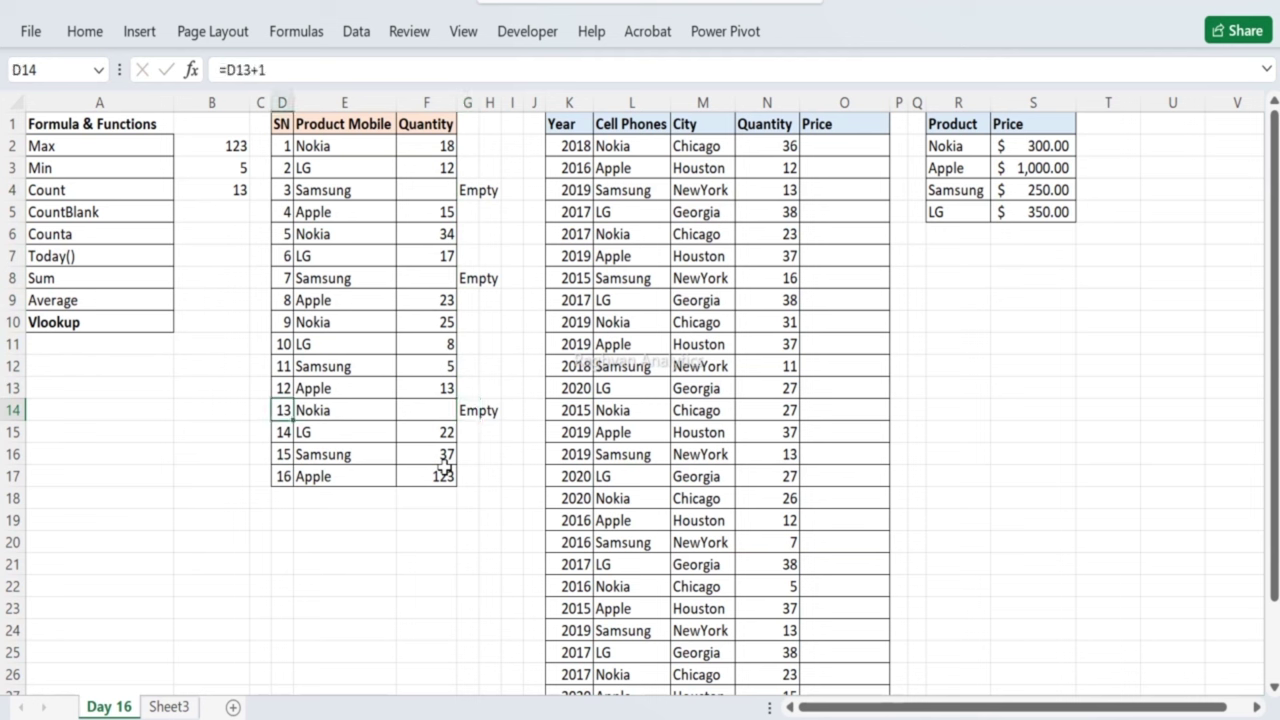
{"action": "key", "text": "ctrl+Down"}
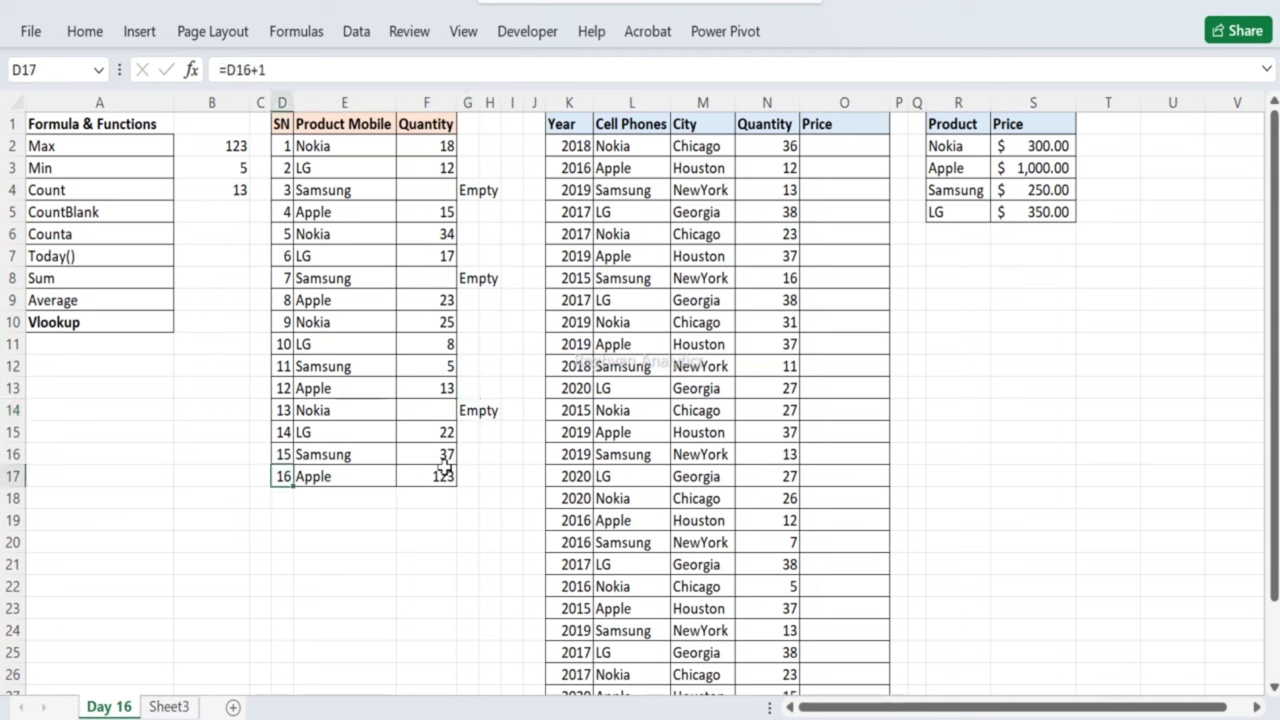
{"action": "key", "text": "Up"}
{"action": "key", "text": "ctrl+Up"}
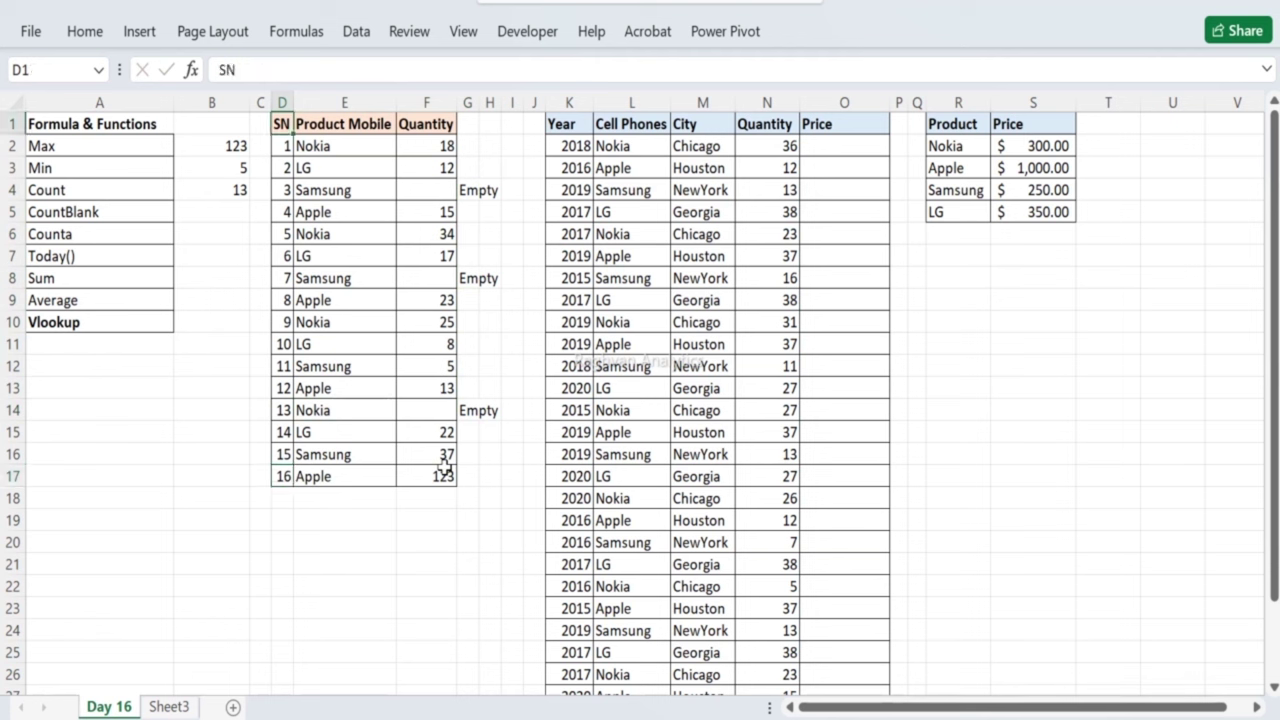
{"action": "key", "text": "Down"}
Step: Check the Count result and the Empty label, then clear the test value from F4
{"action": "key", "text": "Down"}
{"action": "key", "text": "Down"}
{"action": "key", "text": "Down"}
{"action": "key", "text": "Right"}
{"action": "key", "text": "Up"}
{"action": "key", "text": "Right"}
{"action": "type", "text": "12"}
{"action": "key", "text": "ctrl+Return"}
{"action": "type", "text": "4"}
{"action": "key", "text": "Return"}
{"action": "key", "text": "Left"}
{"action": "key", "text": "Left"}
{"action": "key", "text": "Up"}
{"action": "key", "text": "Left"}
{"action": "key", "text": "Left"}
{"action": "key", "text": "Up"}
{"action": "key", "text": "Down"}
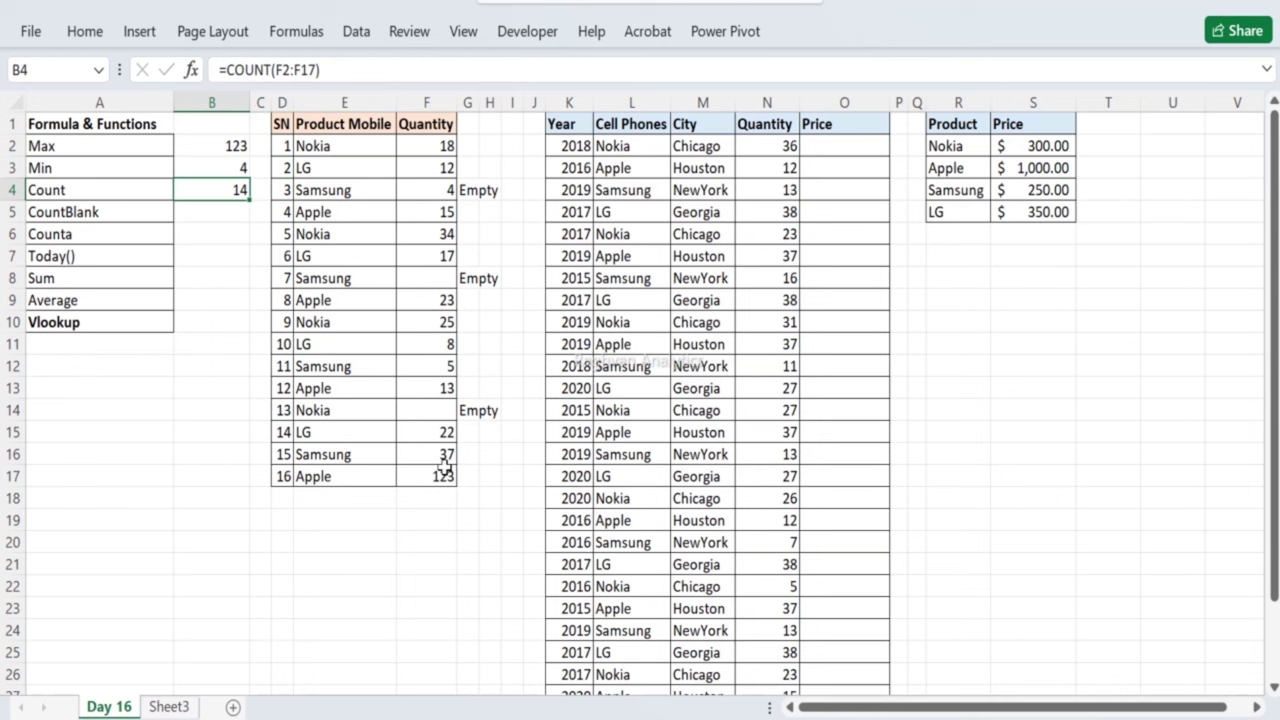
{"action": "key", "text": "Right"}
{"action": "key", "text": "Right"}
{"action": "key", "text": "Right"}
{"action": "key", "text": "Right"}
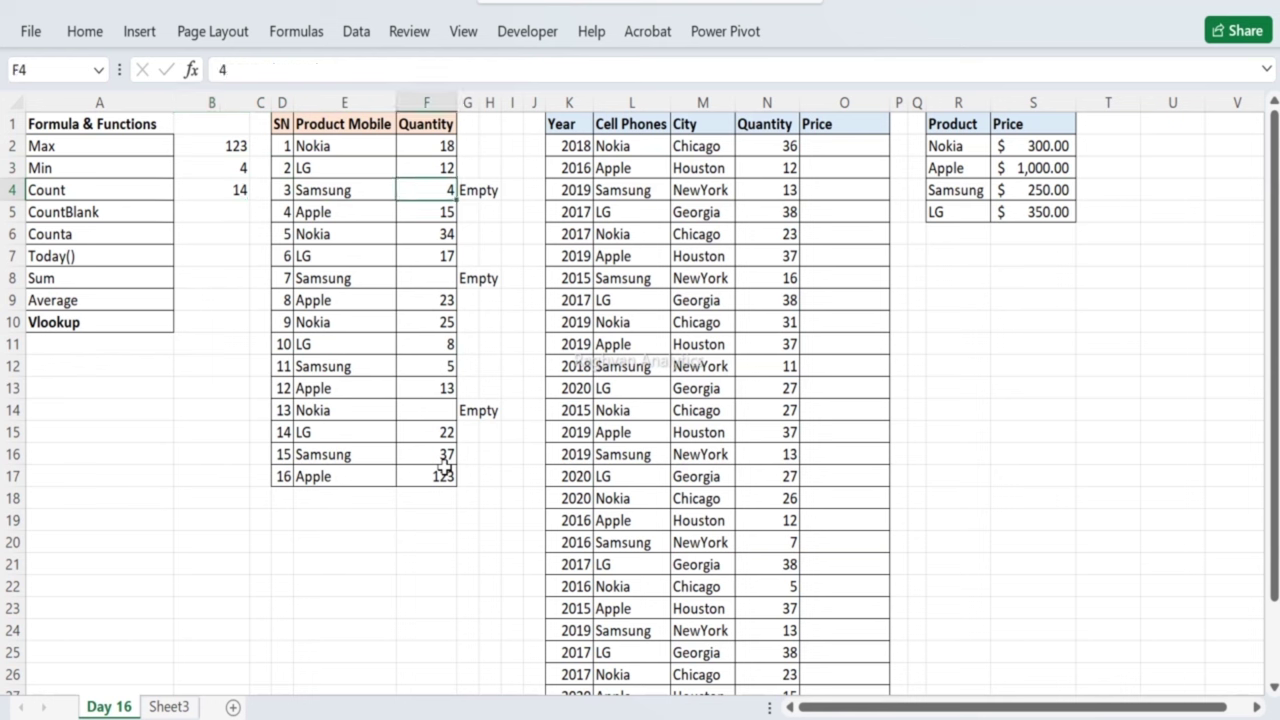
{"action": "key", "text": "Right"}
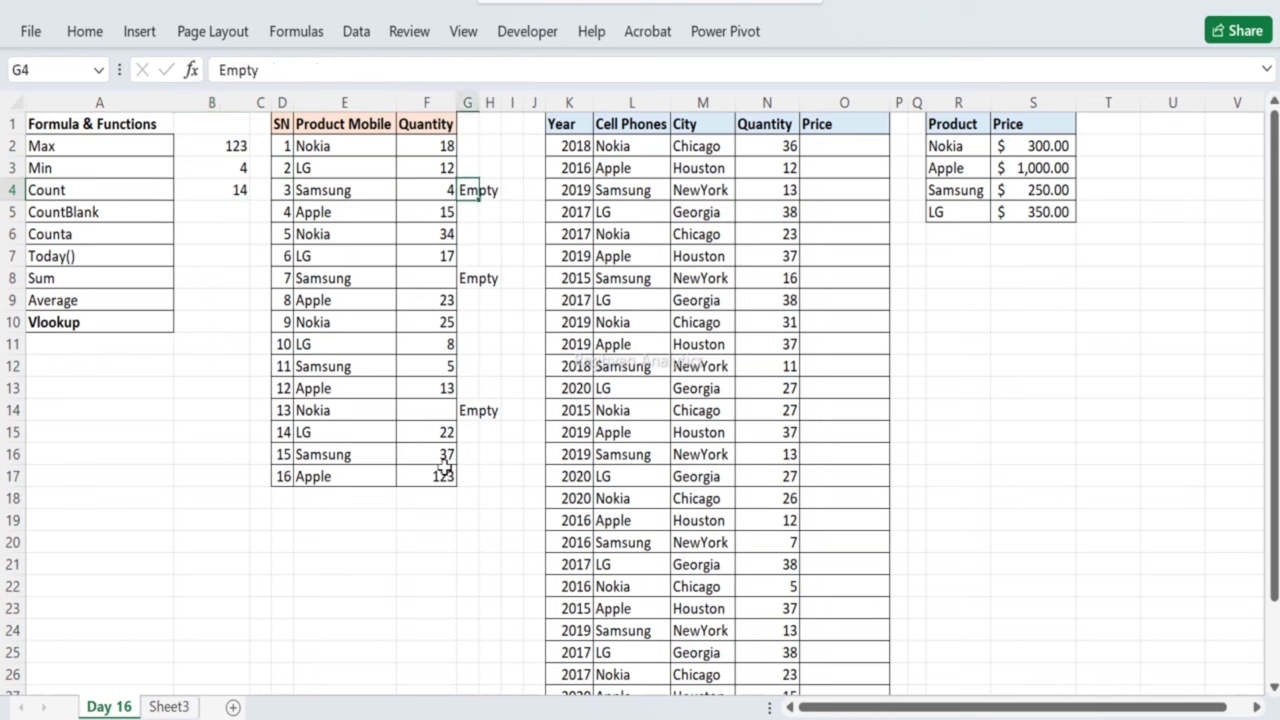
{"action": "key", "text": "Left"}
{"action": "key", "text": "Delete"}
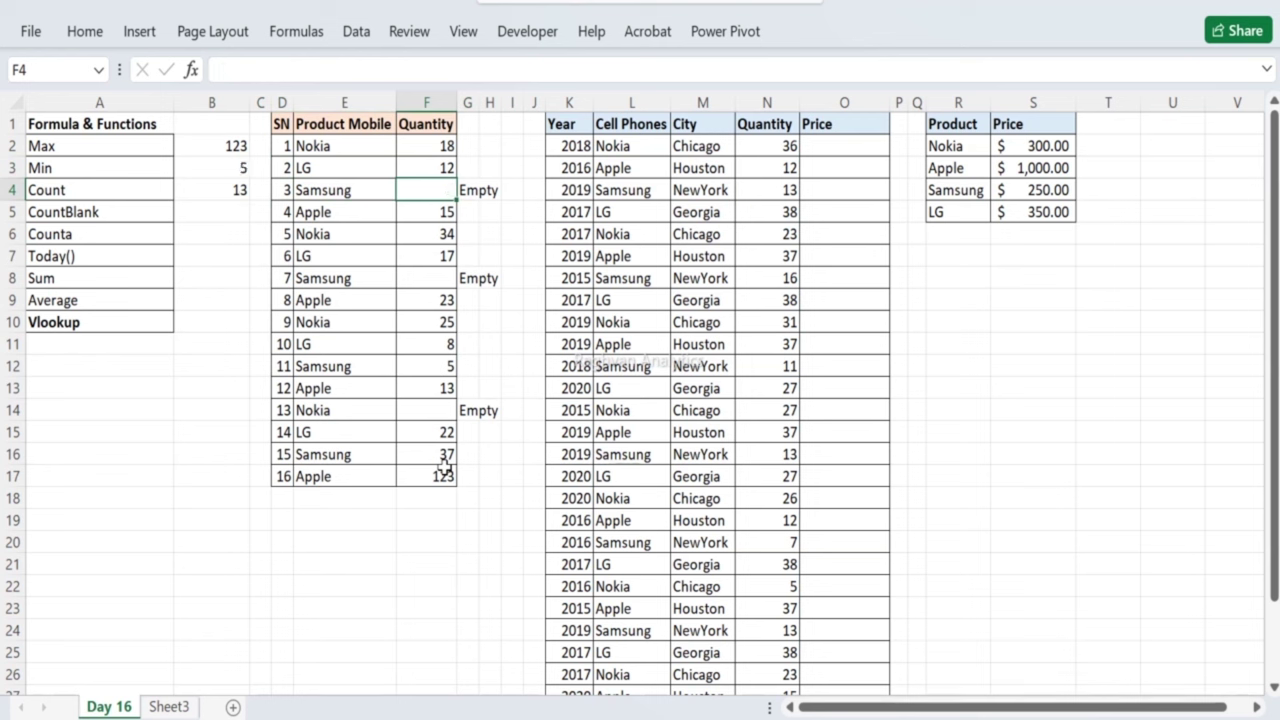
Step: Review the entries in rows 4 and 8, ending on the CountBlank cell B5
{"action": "key", "text": "Left"}
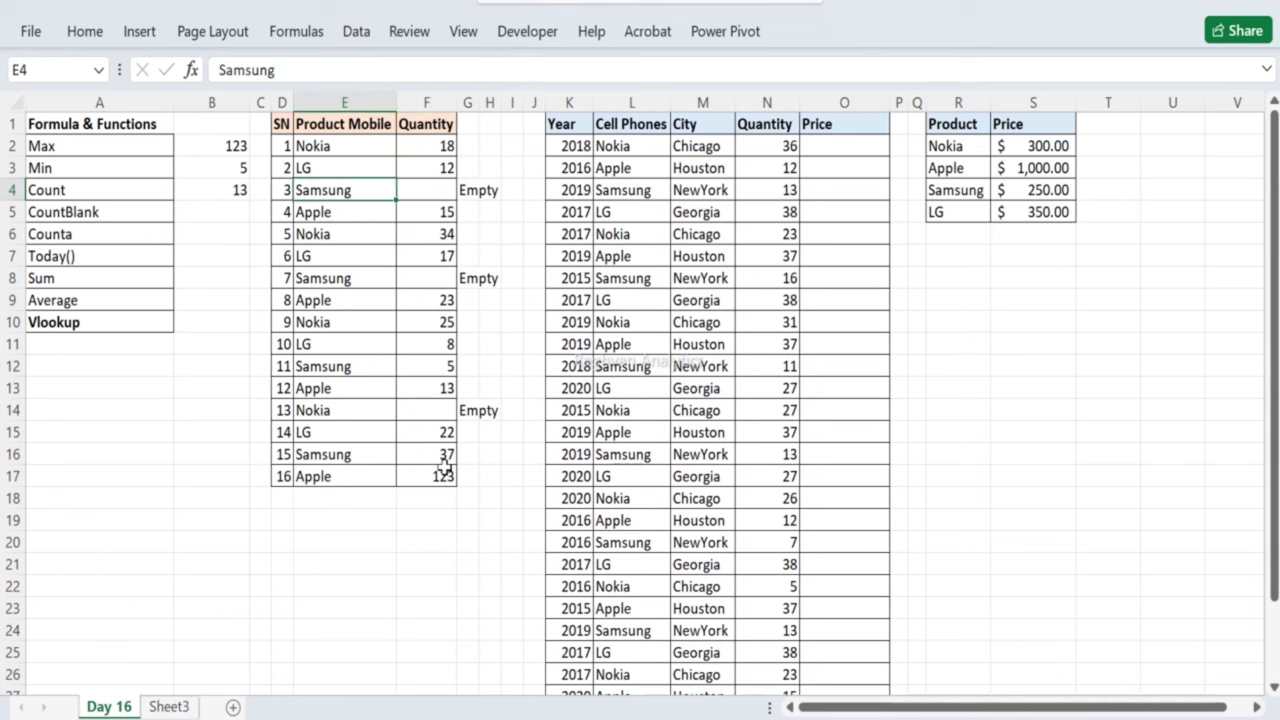
{"action": "key", "text": "Right"}
{"action": "key", "text": "Down"}
{"action": "key", "text": "Down"}
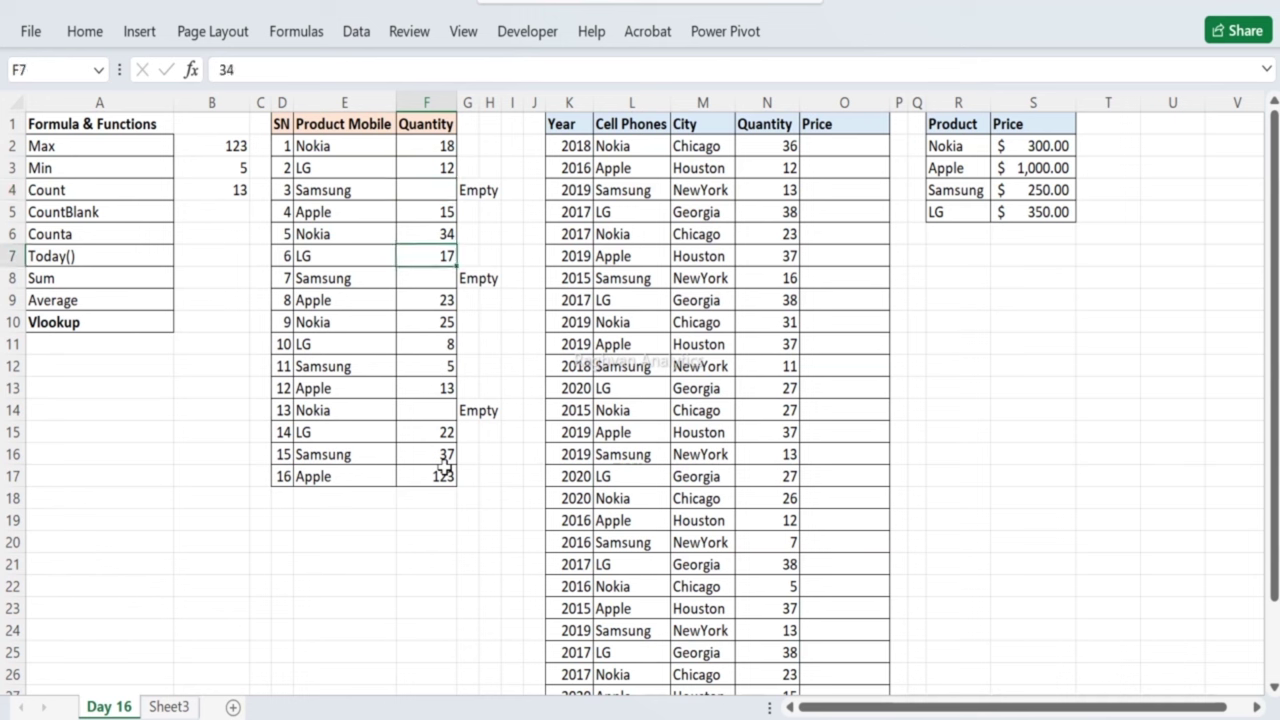
{"action": "key", "text": "Down"}
{"action": "key", "text": "Down"}
{"action": "key", "text": "Left"}
{"action": "key", "text": "Left"}
{"action": "key", "text": "Right"}
{"action": "key", "text": "Right"}
{"action": "key", "text": "Left"}
{"action": "key", "text": "Up"}
{"action": "key", "text": "Up"}
{"action": "key", "text": "Left"}
{"action": "key", "text": "Left"}
{"action": "key", "text": "Left"}
{"action": "key", "text": "Up"}
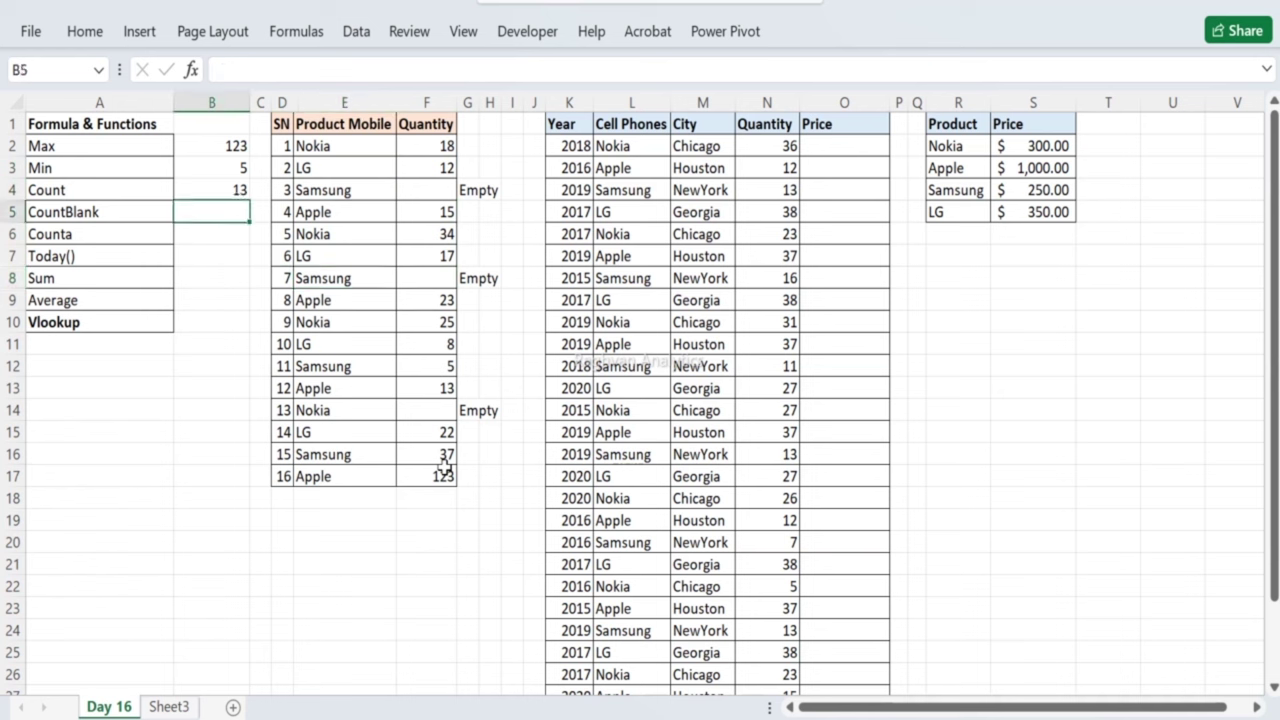
Step: Enter =COUNTBLANK(F2:F17) in B5, which returns 3
{"action": "type", "text": "=countblank("}
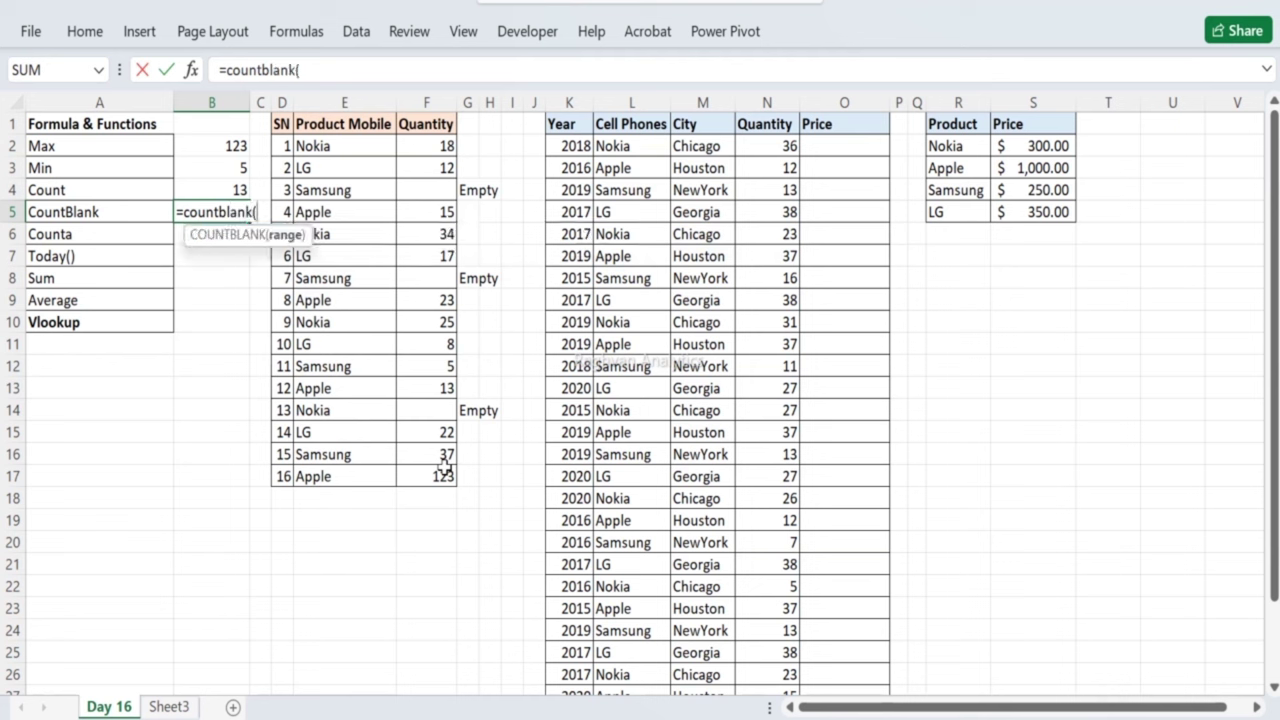
{"action": "left_click_drag", "start_coordinate": [436, 146], "coordinate": [431, 476]}
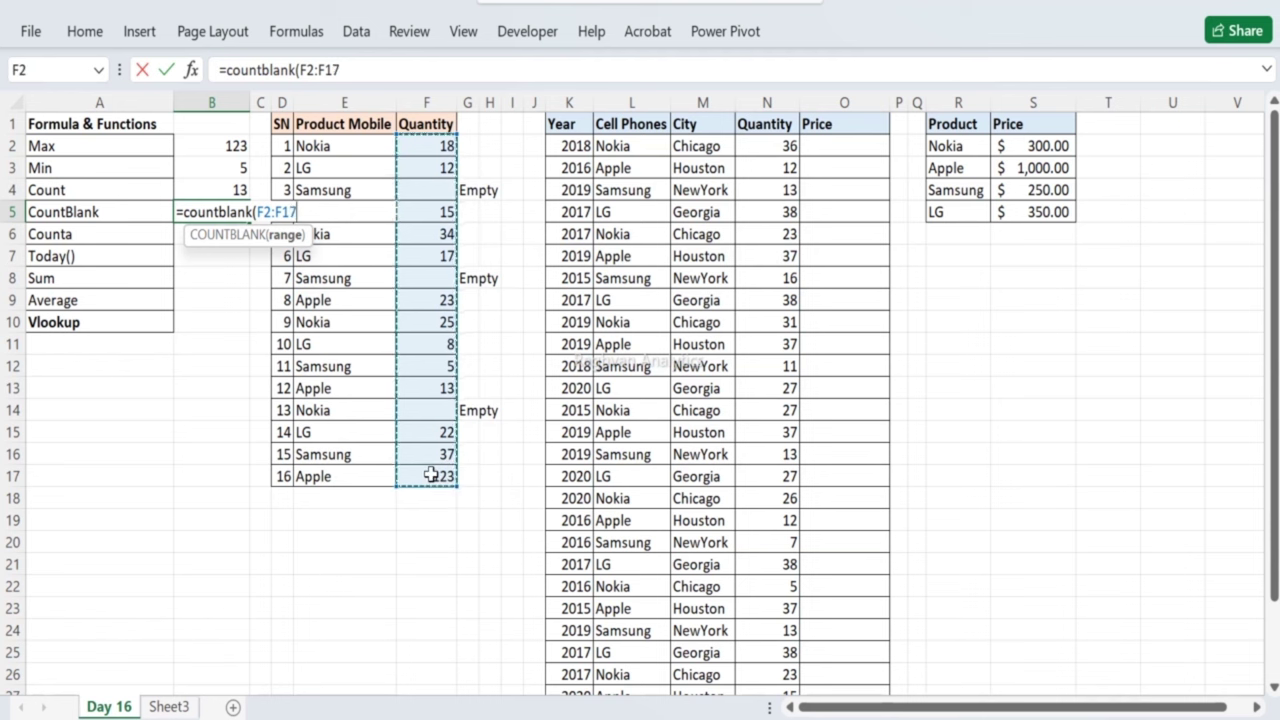
{"action": "type", "text": ")"}
{"action": "key", "text": "Return"}
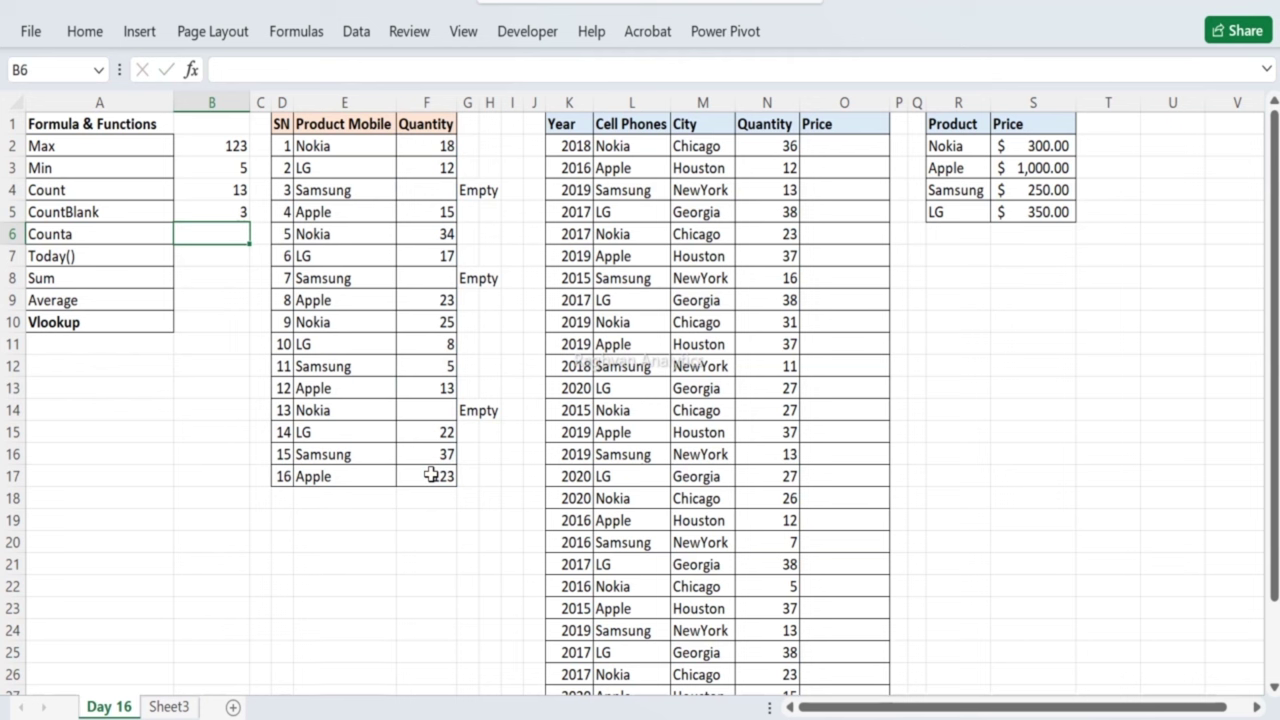
Step: Enter =COUNTA(E2:F17) in B6, which returns 29
{"action": "type", "text": "=c"}
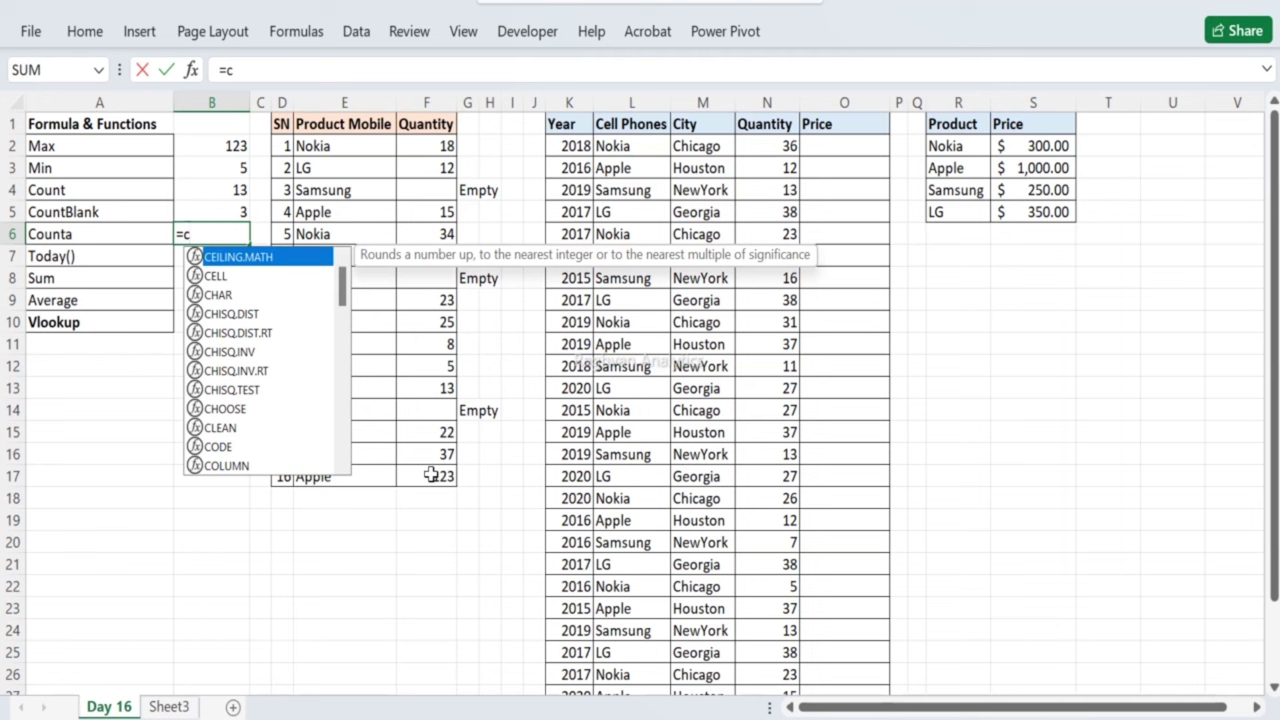
{"action": "type", "text": "ount"}
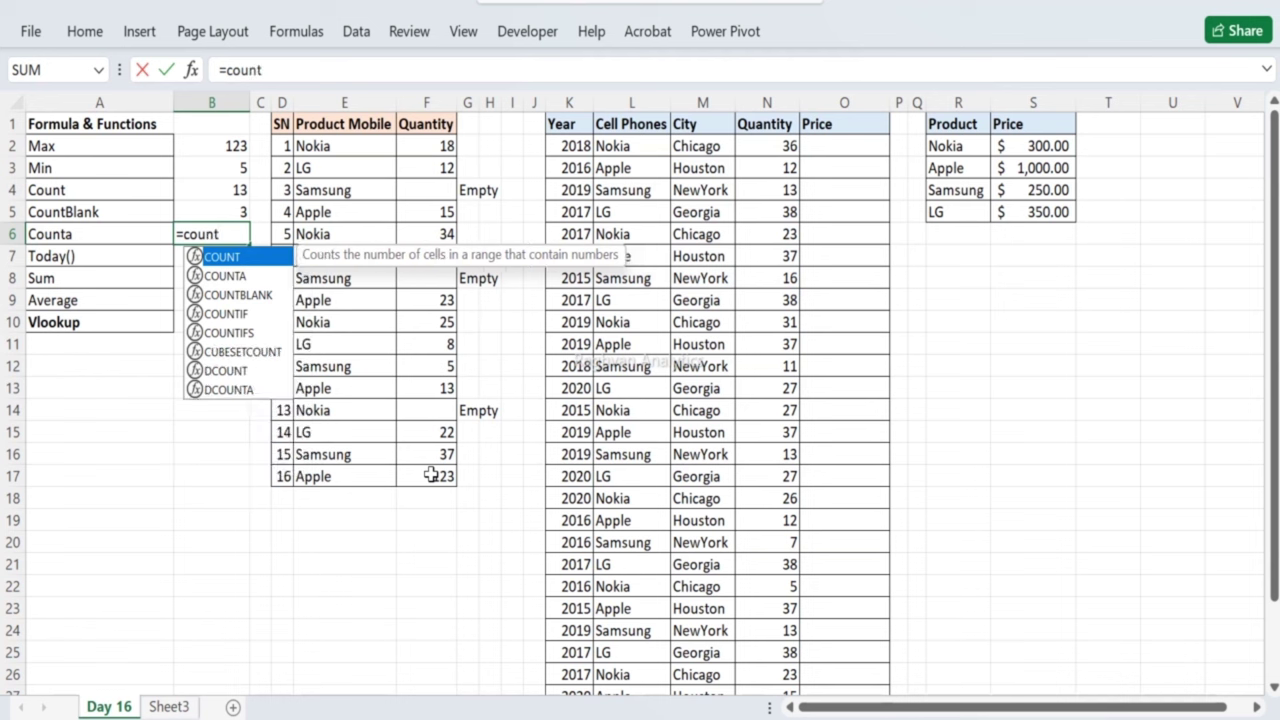
{"action": "type", "text": "a("}
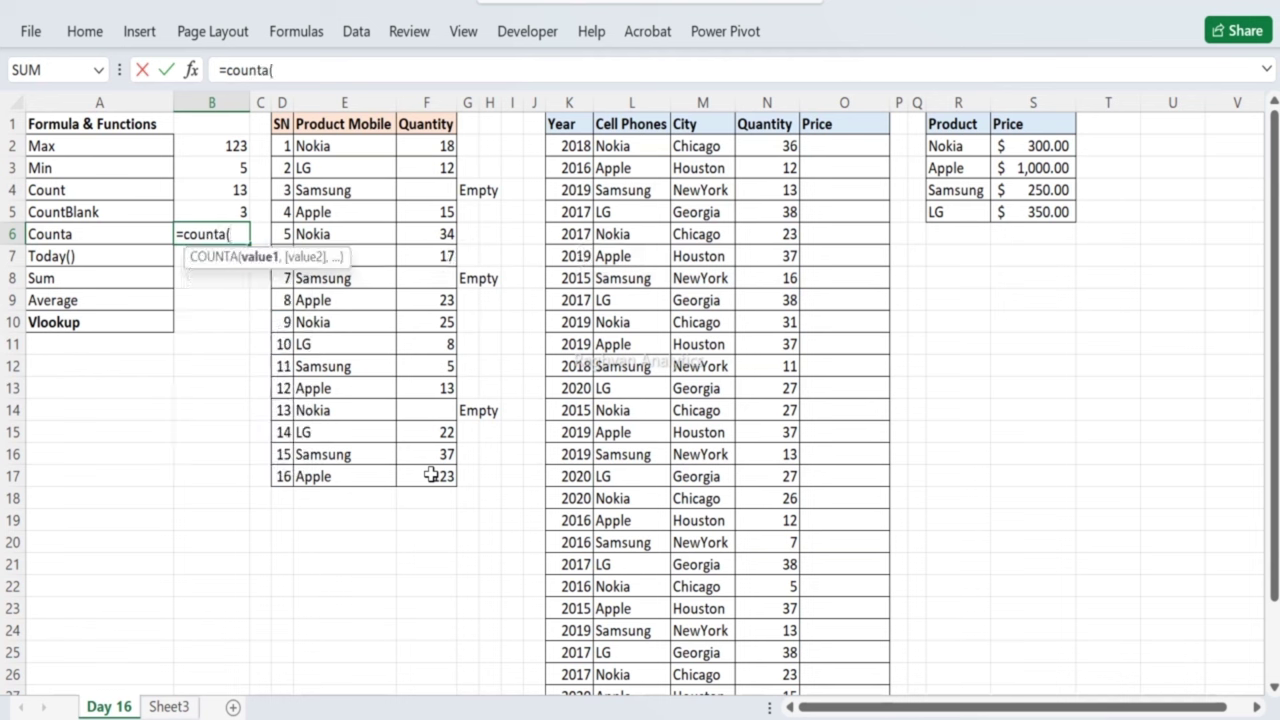
{"action": "left_click_drag", "start_coordinate": [336, 148], "coordinate": [440, 474]}
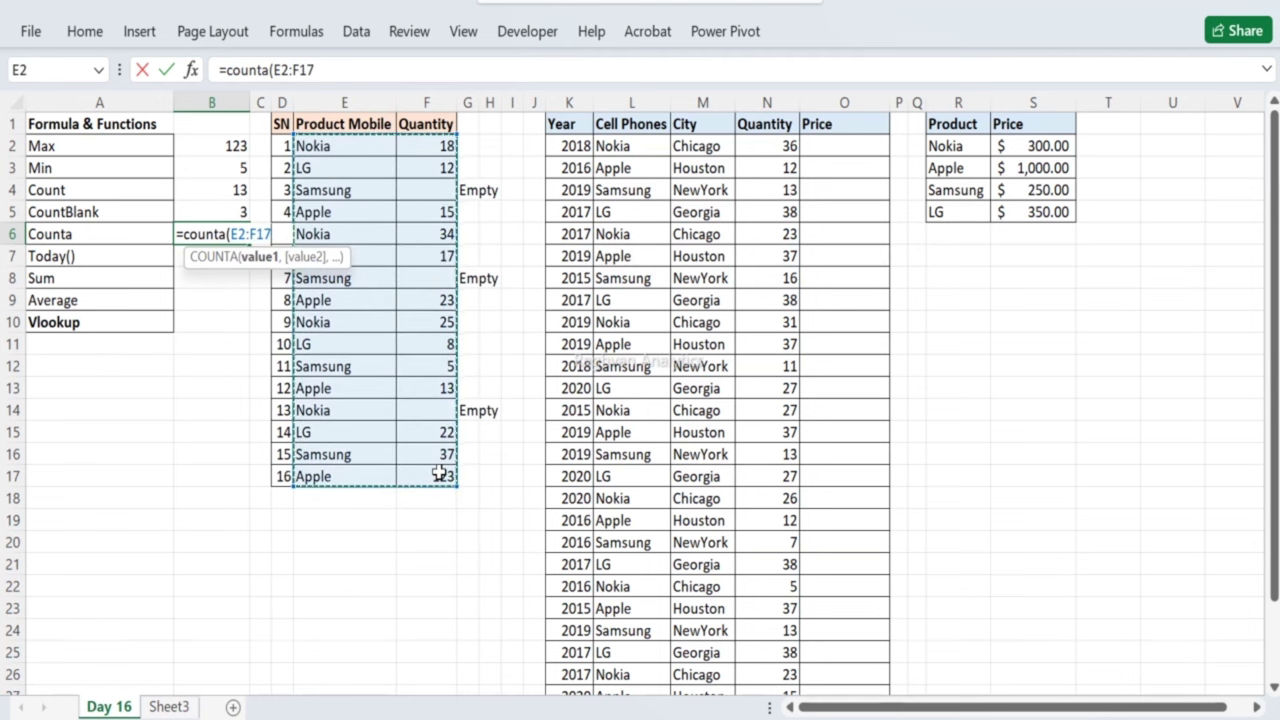
{"action": "key", "text": "Return"}
Step: Test the count by deleting and restoring Nokia in E6 and 34 in F6
{"action": "key", "text": "Up"}
{"action": "key", "text": "Right"}
{"action": "key", "text": "Right"}
{"action": "key", "text": "Right"}
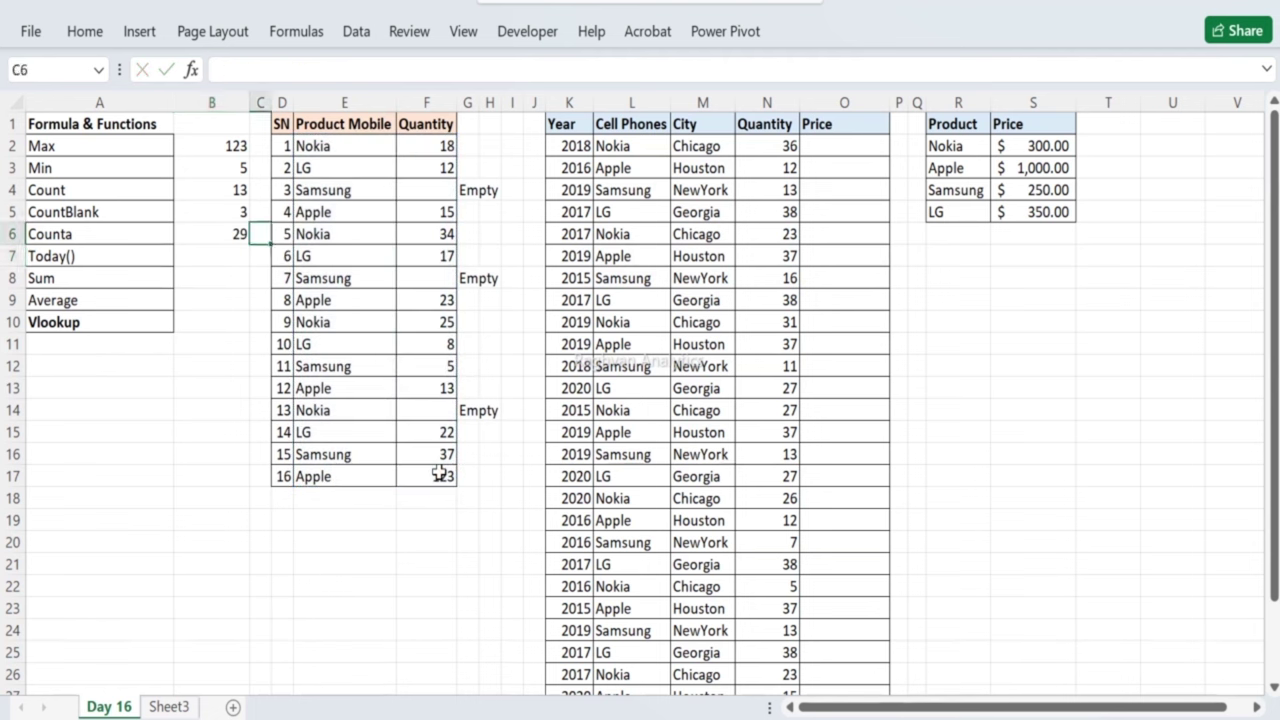
{"action": "key", "text": "Delete"}
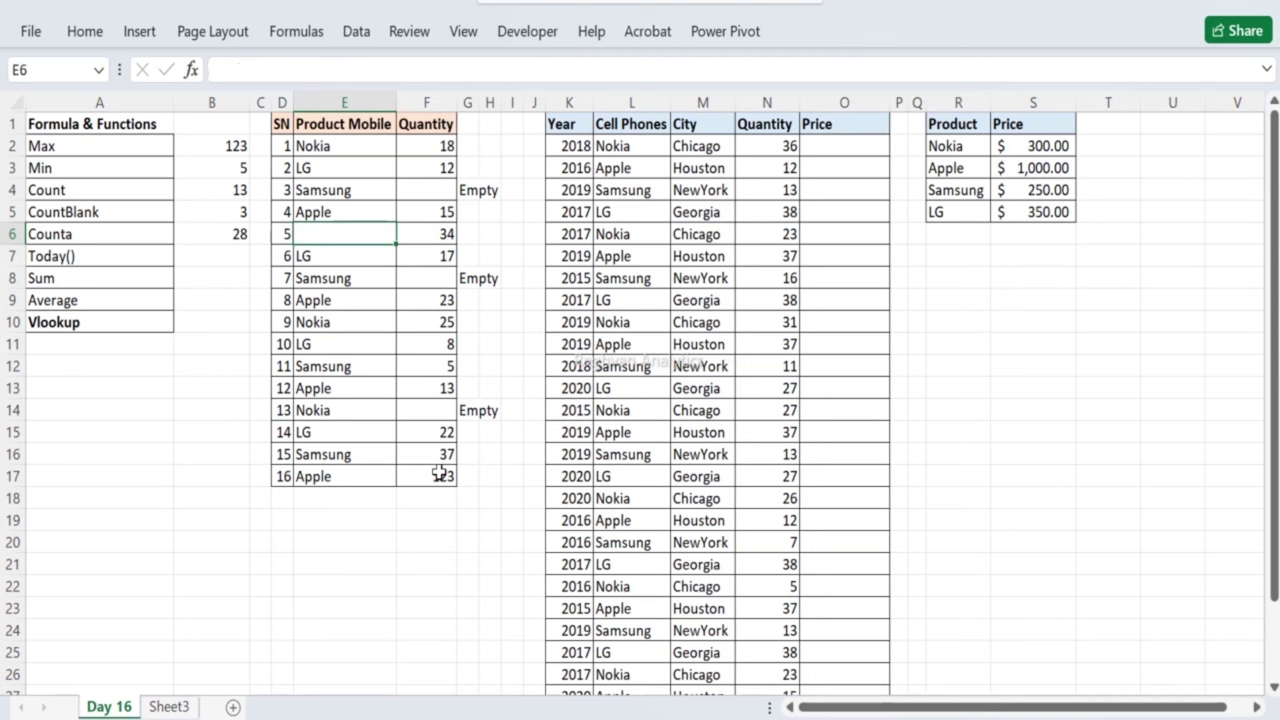
{"action": "key", "text": "Left"}
{"action": "key", "text": "Left"}
{"action": "key", "text": "Right"}
{"action": "key", "text": "Right"}
{"action": "key", "text": "ctrl+z"}
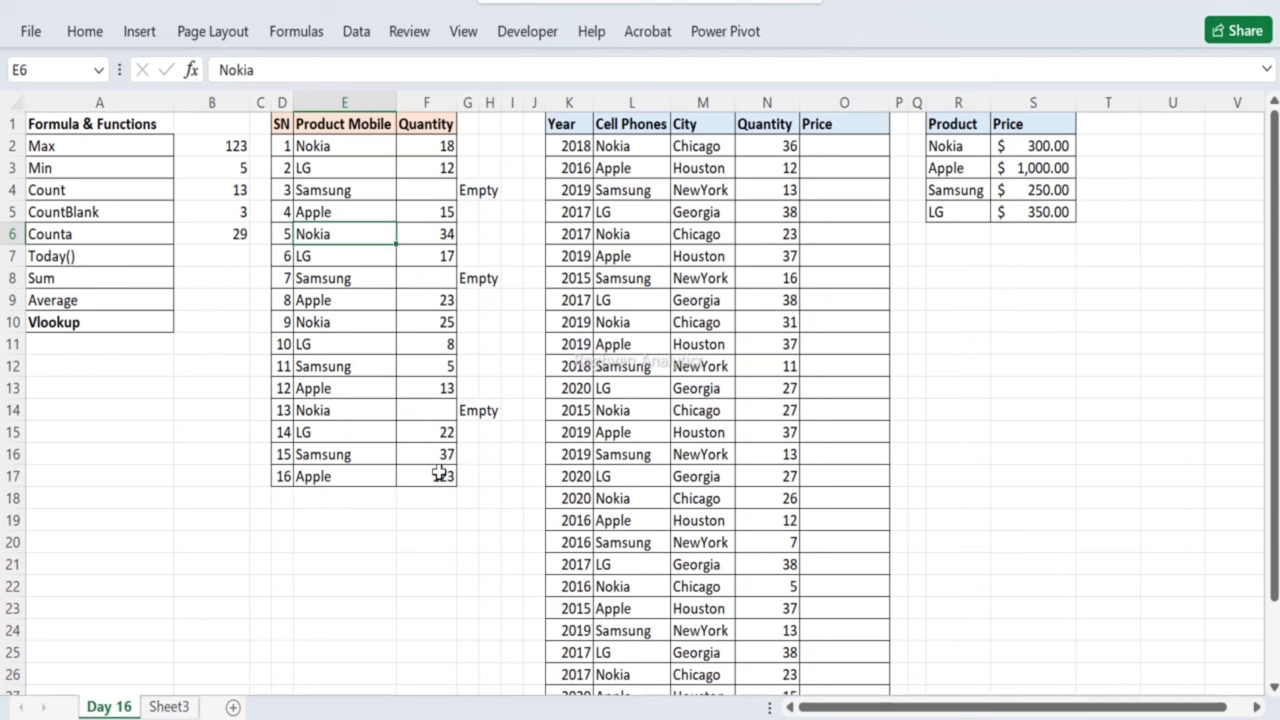
{"action": "key", "text": "Right"}
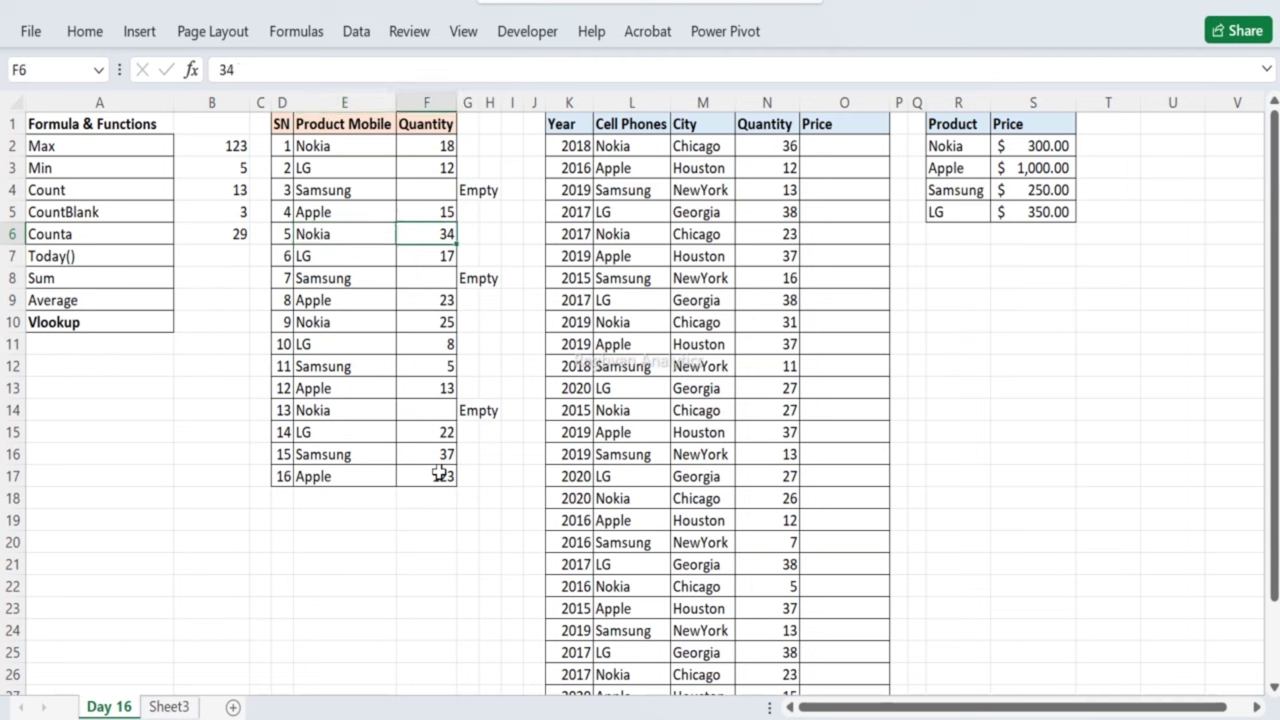
{"action": "key", "text": "Delete"}
{"action": "key", "text": "ctrl+z"}
{"action": "key", "text": "Left"}
{"action": "key", "text": "Left"}
{"action": "key", "text": "Left"}
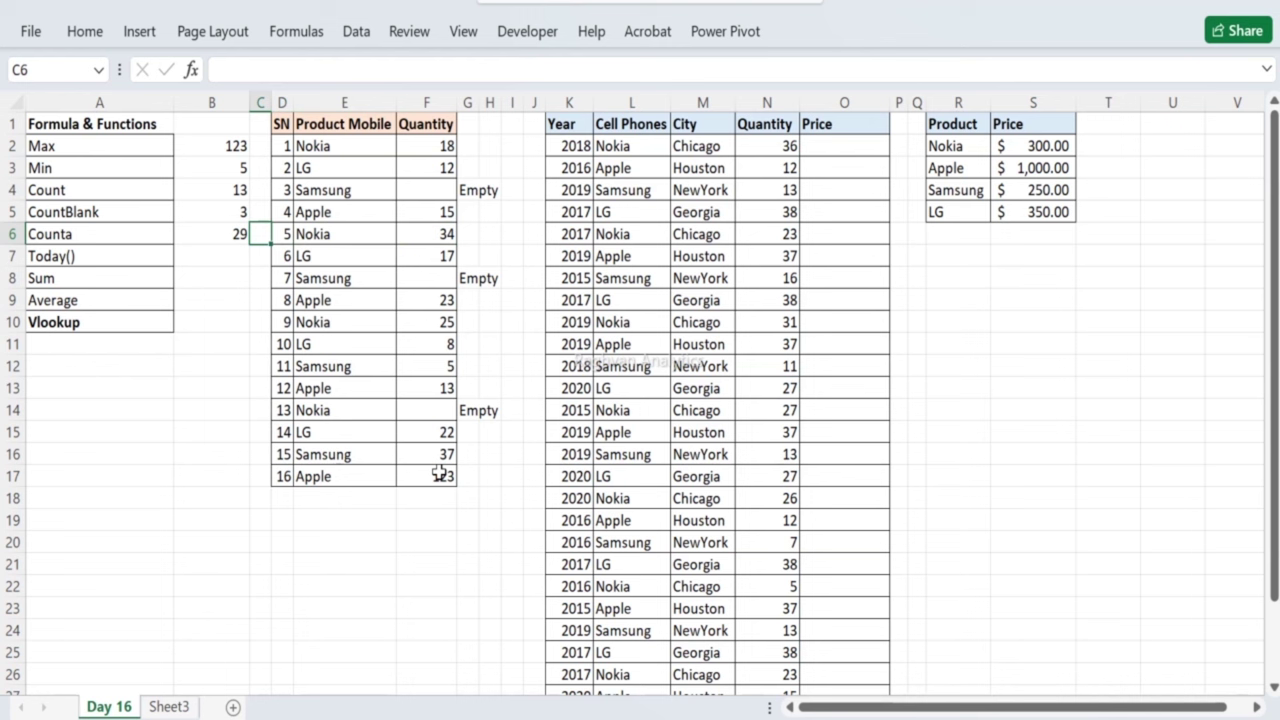
{"action": "key", "text": "Left"}
{"action": "key", "text": "Down"}
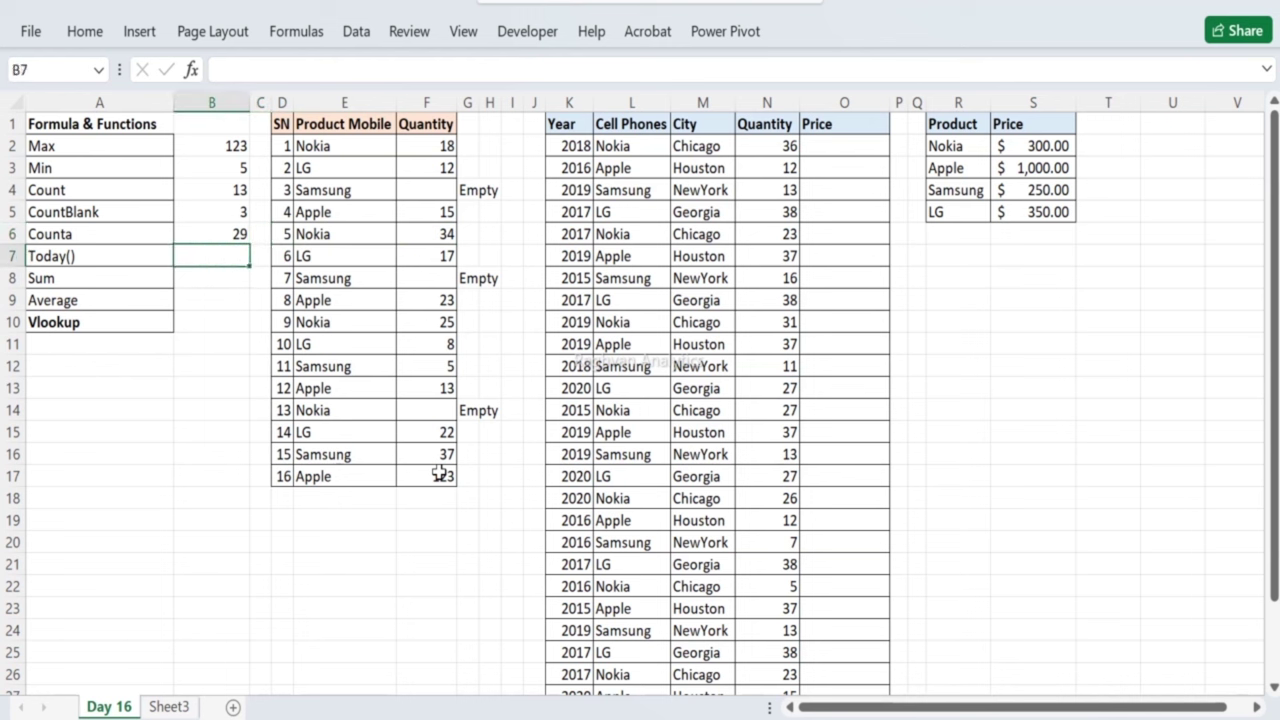
{"action": "type", "text": "=count"}
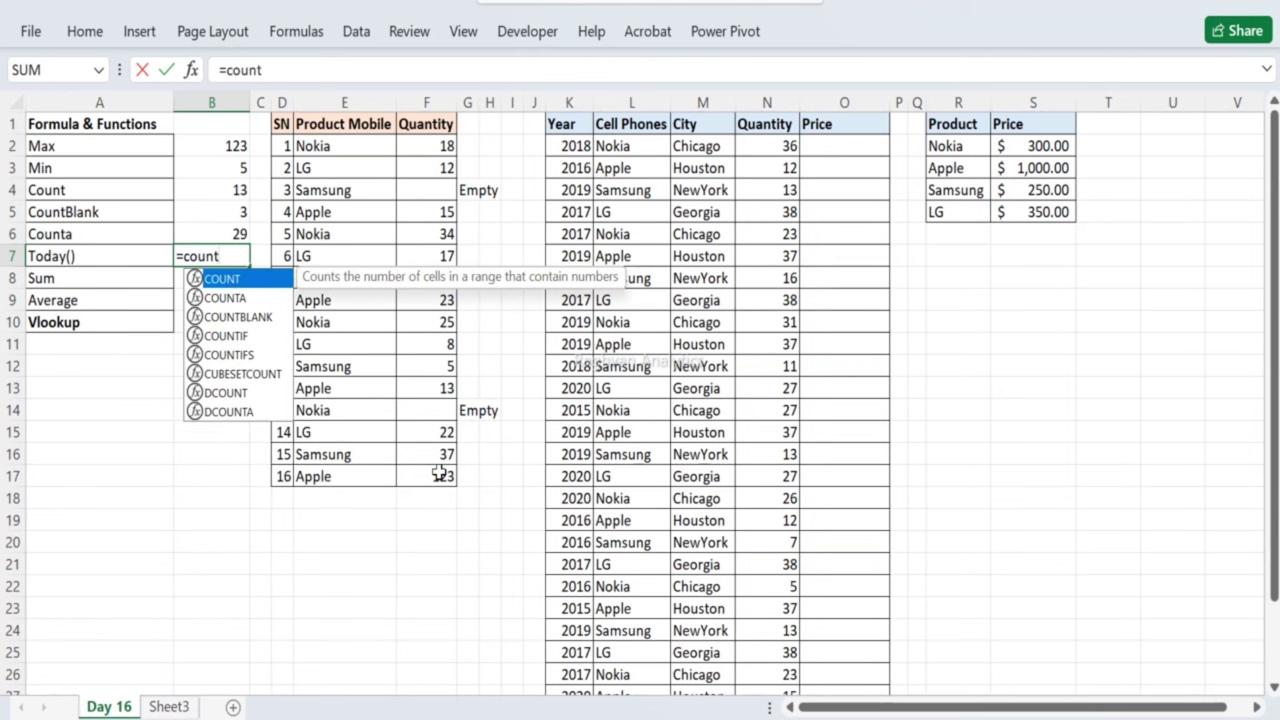
{"action": "type", "text": "("}
{"action": "left_click_drag", "start_coordinate": [333, 143], "coordinate": [338, 474]}
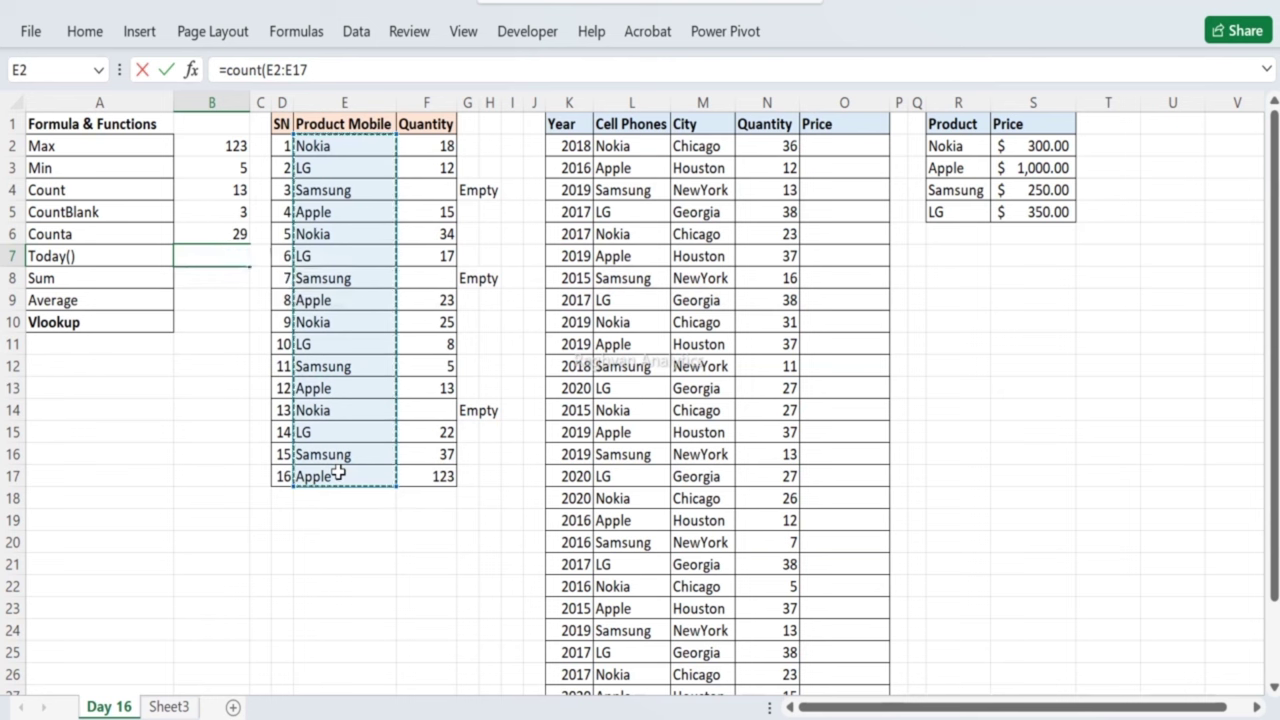
{"action": "key", "text": "Return"}
{"action": "key", "text": "Up"}
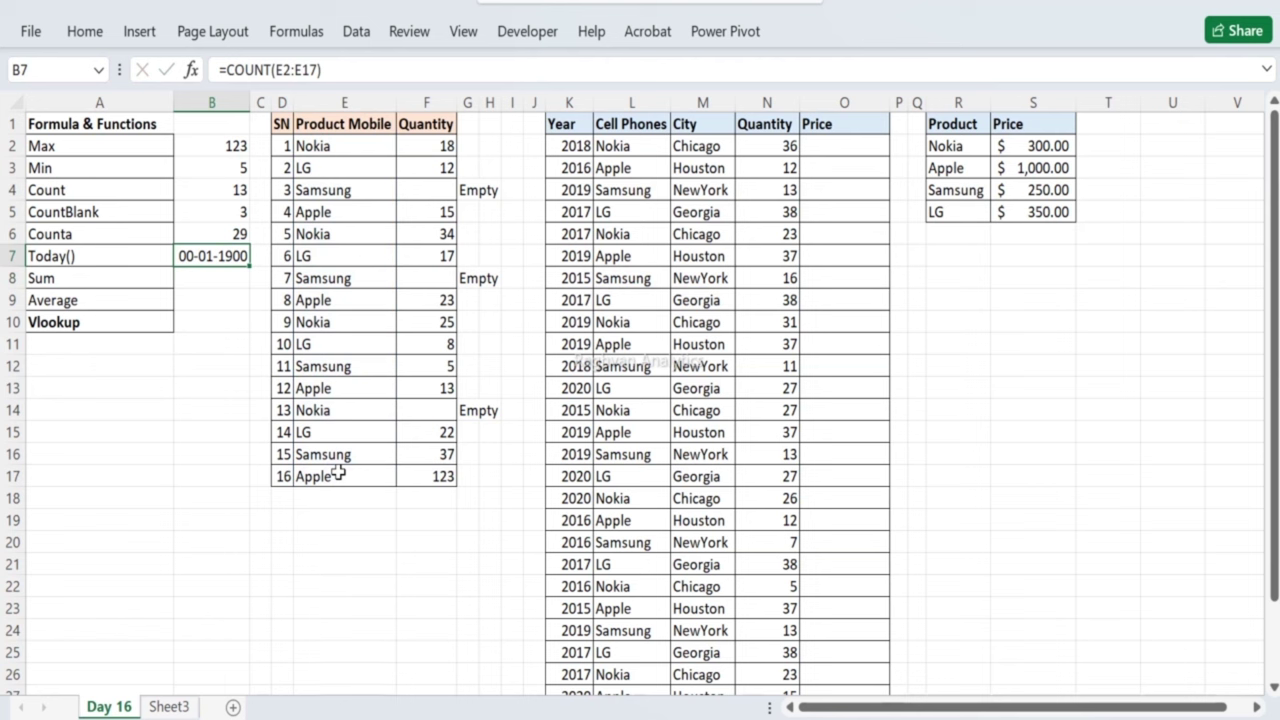
{"action": "type", "text": "=count"}
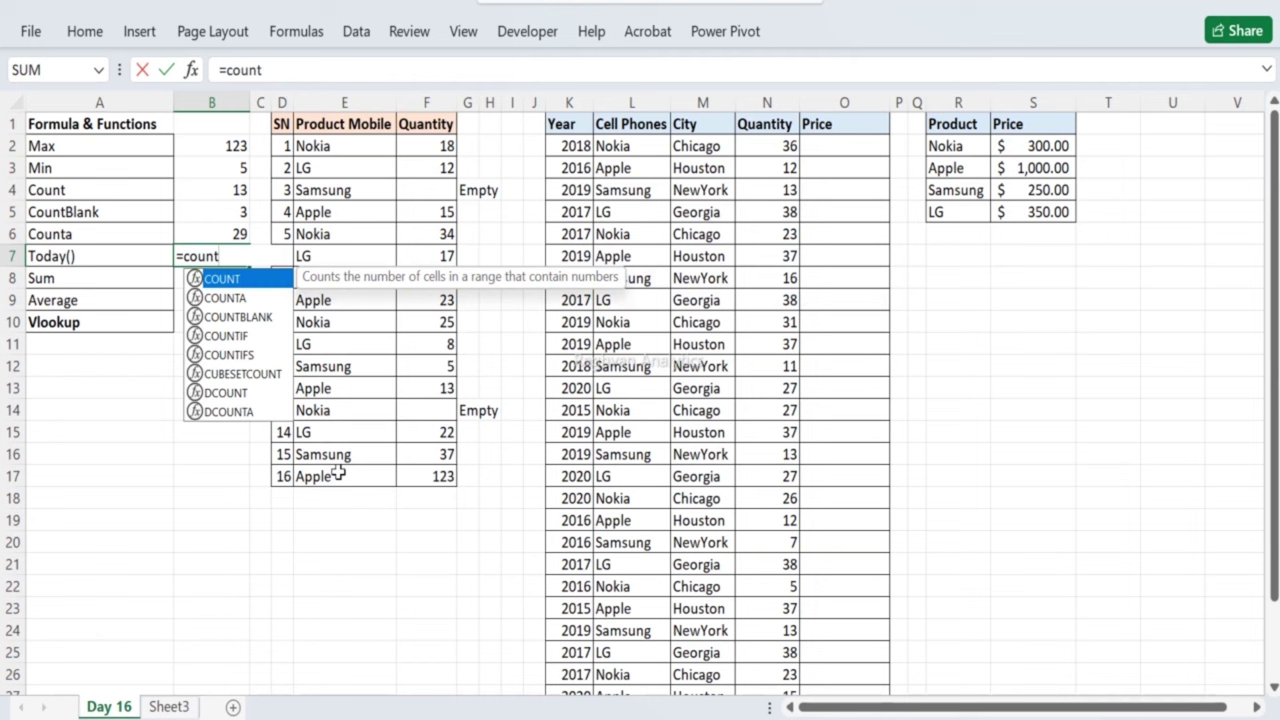
{"action": "key", "text": "ctrl+Return"}
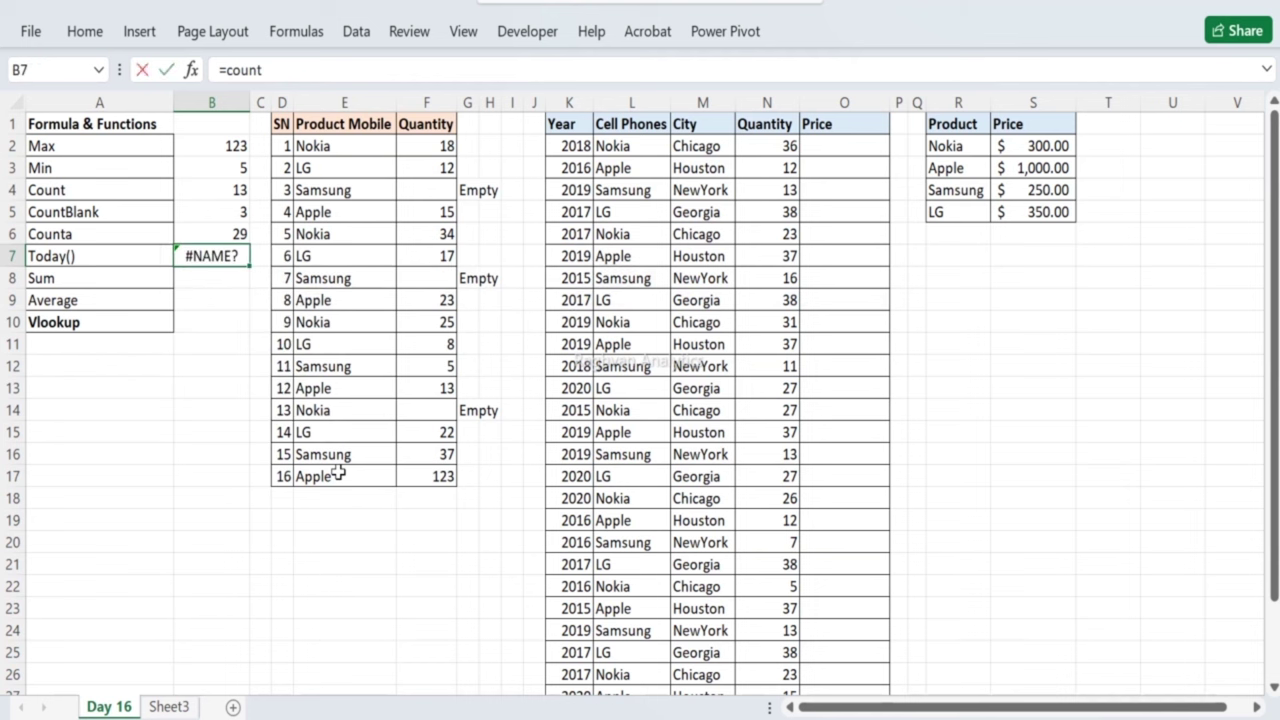
{"action": "type", "text": "=count"}
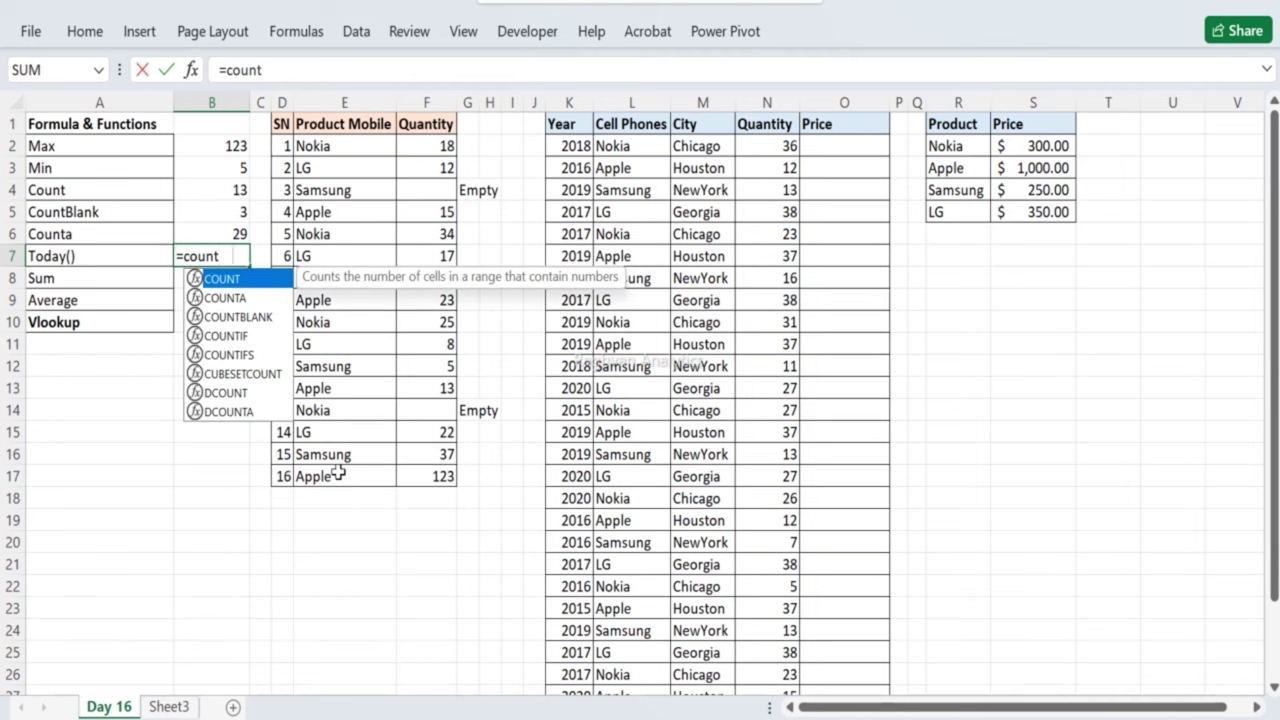
{"action": "type", "text": "("}
{"action": "left_click_drag", "start_coordinate": [612, 322], "coordinate": [688, 437]}
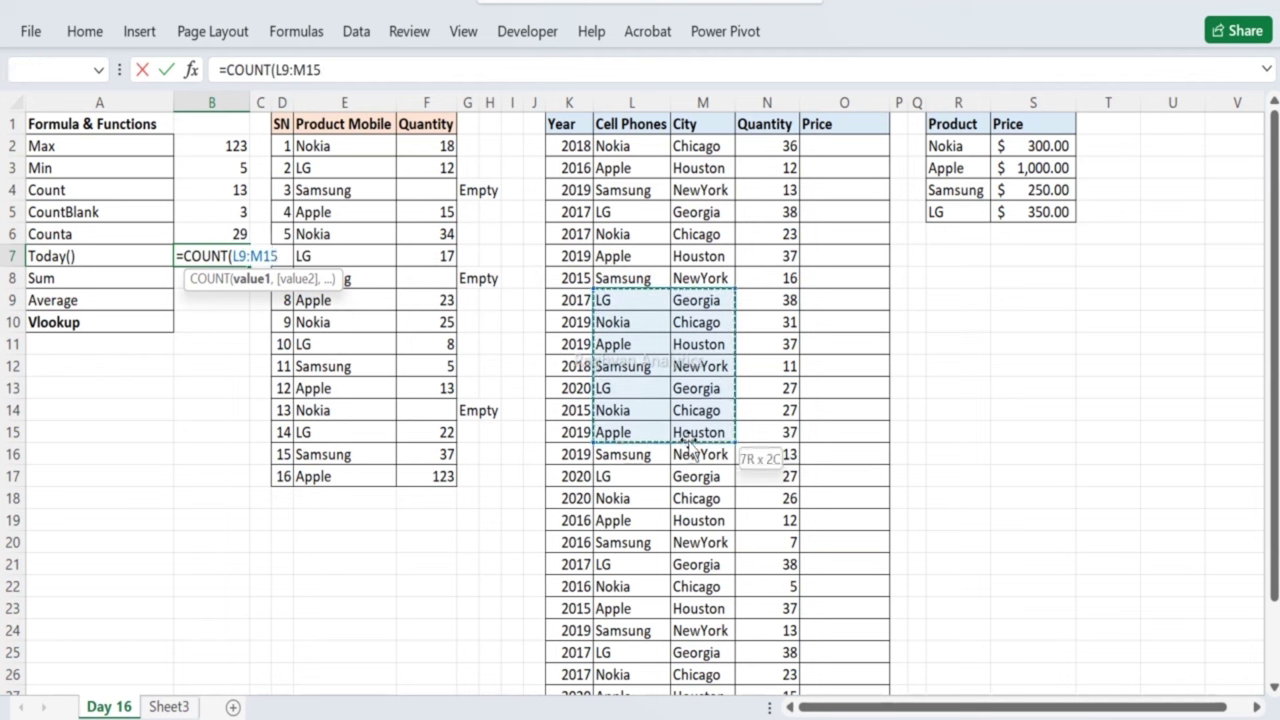
{"action": "type", "text": ")"}
{"action": "key", "text": "Return"}
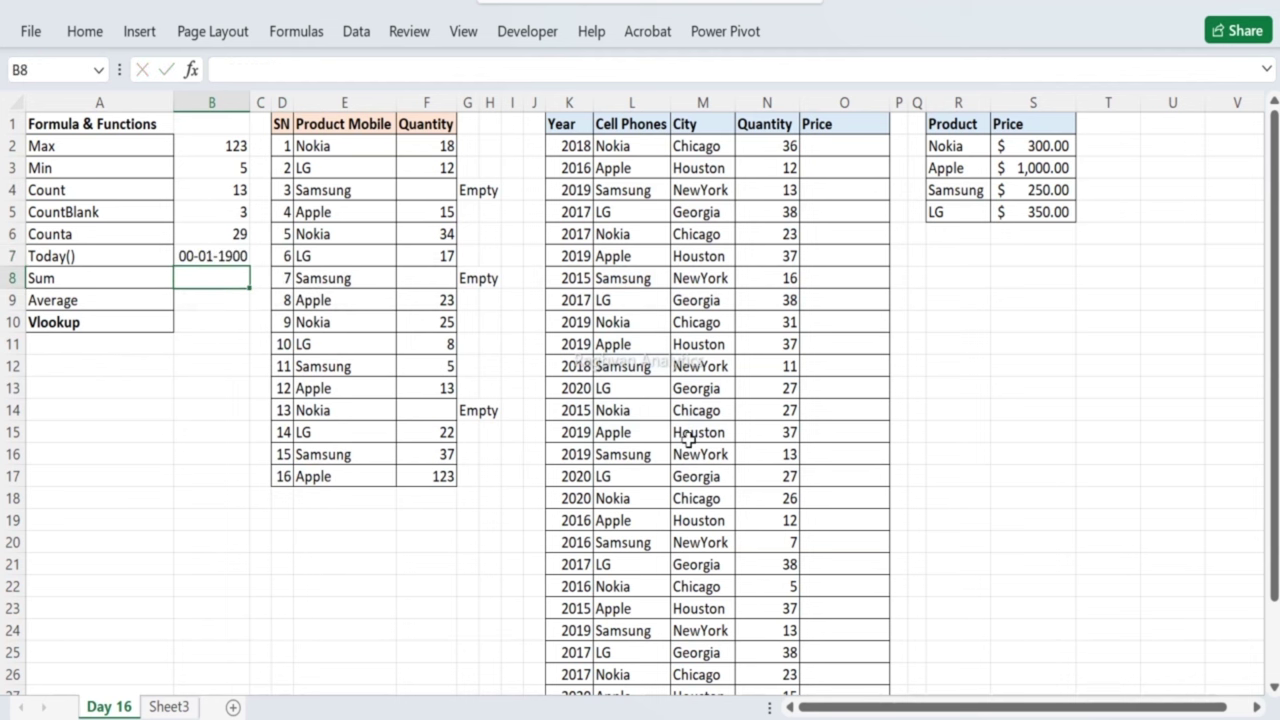
{"action": "key", "text": "Up"}
{"action": "key", "text": "Delete"}
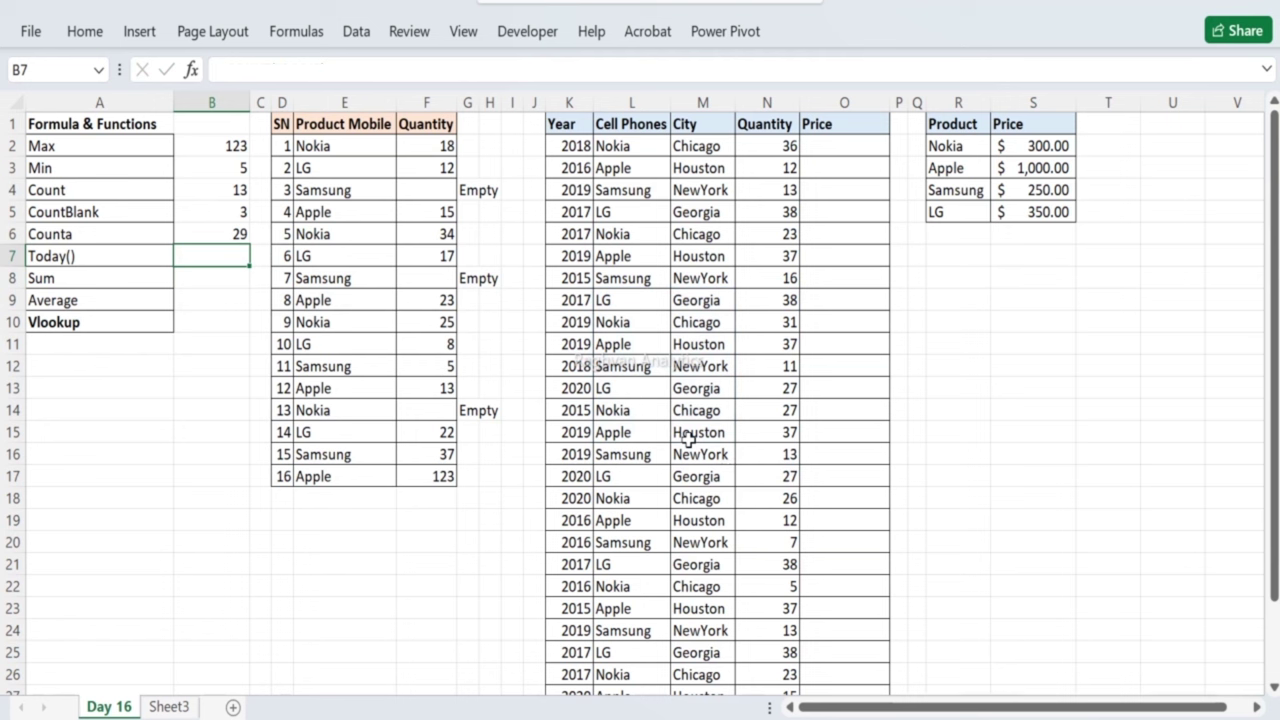
{"action": "key", "text": "Down"}
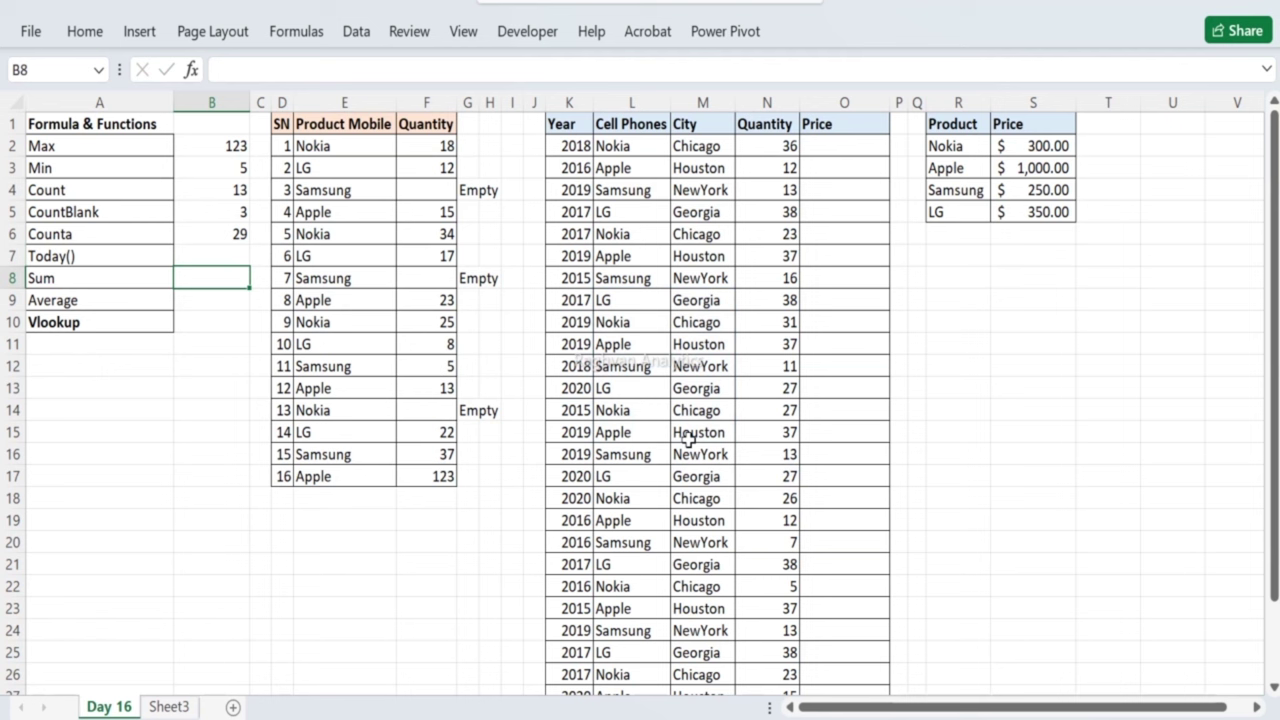
{"action": "type", "text": "=count"}
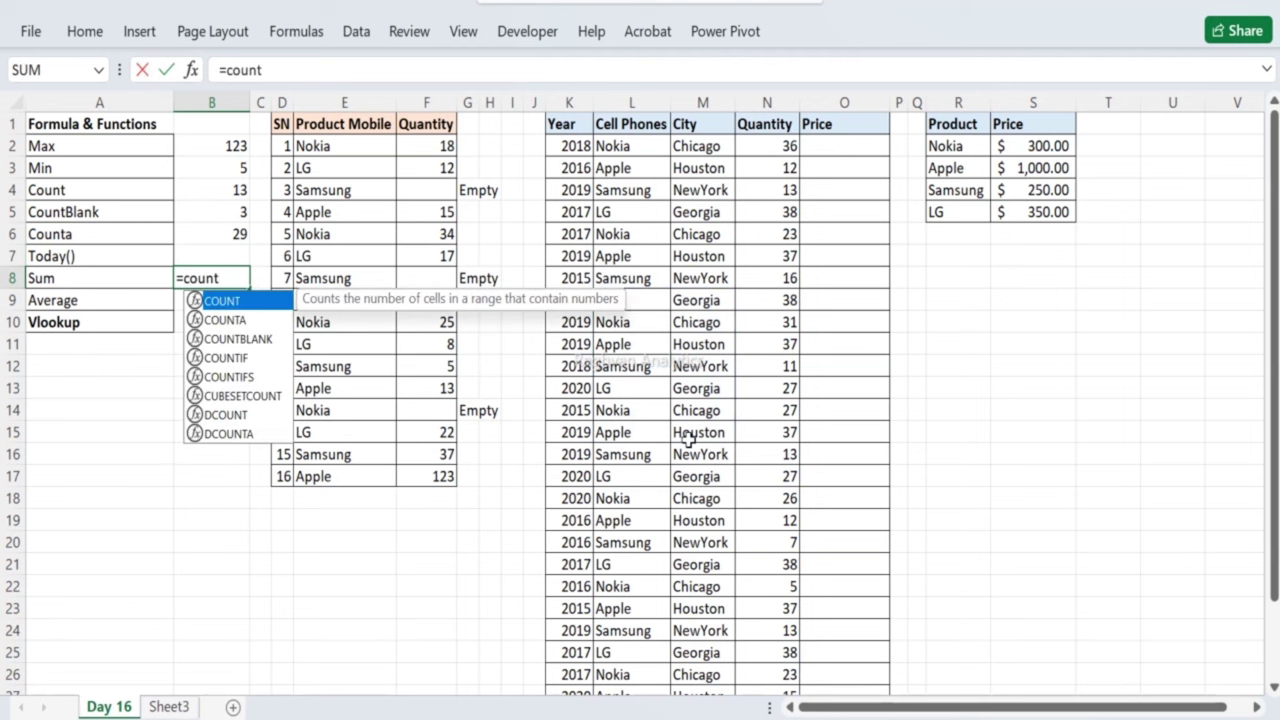
{"action": "key", "text": "Tab"}
{"action": "key", "text": "Right"}
{"action": "left_click_drag", "start_coordinate": [612, 278], "coordinate": [690, 425]}
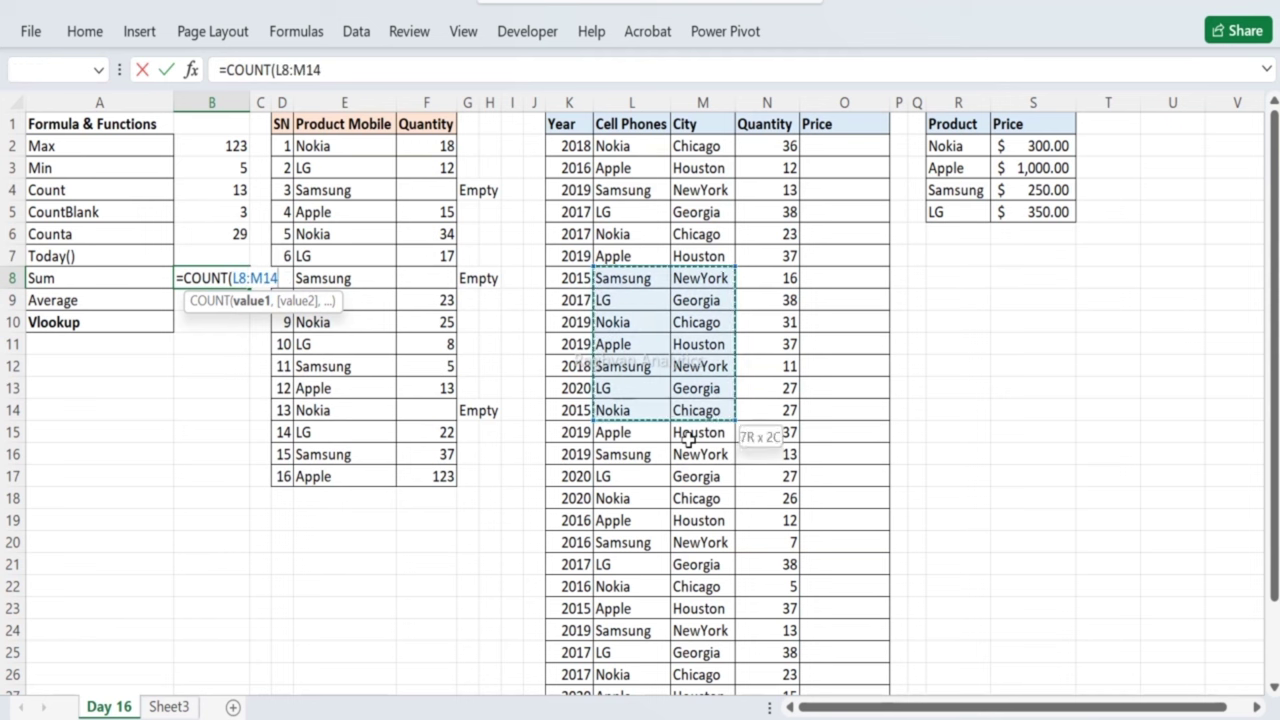
{"action": "key", "text": "Return"}
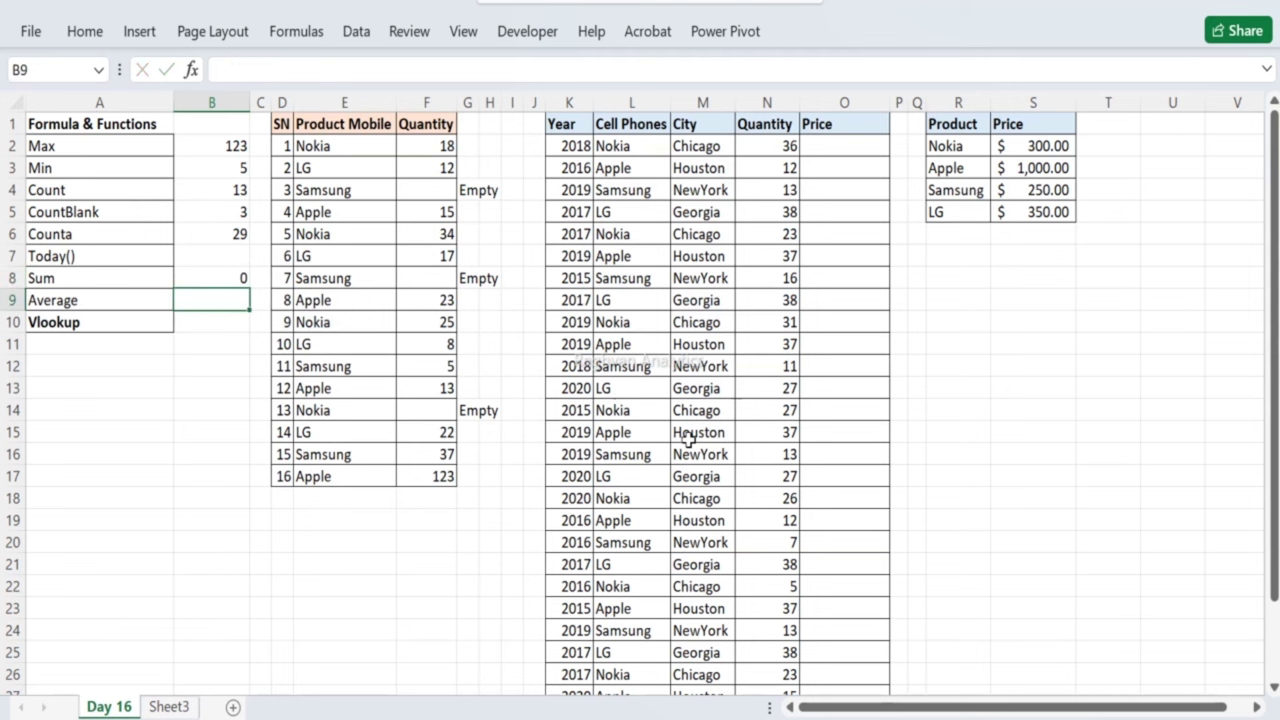
{"action": "key", "text": "Up"}
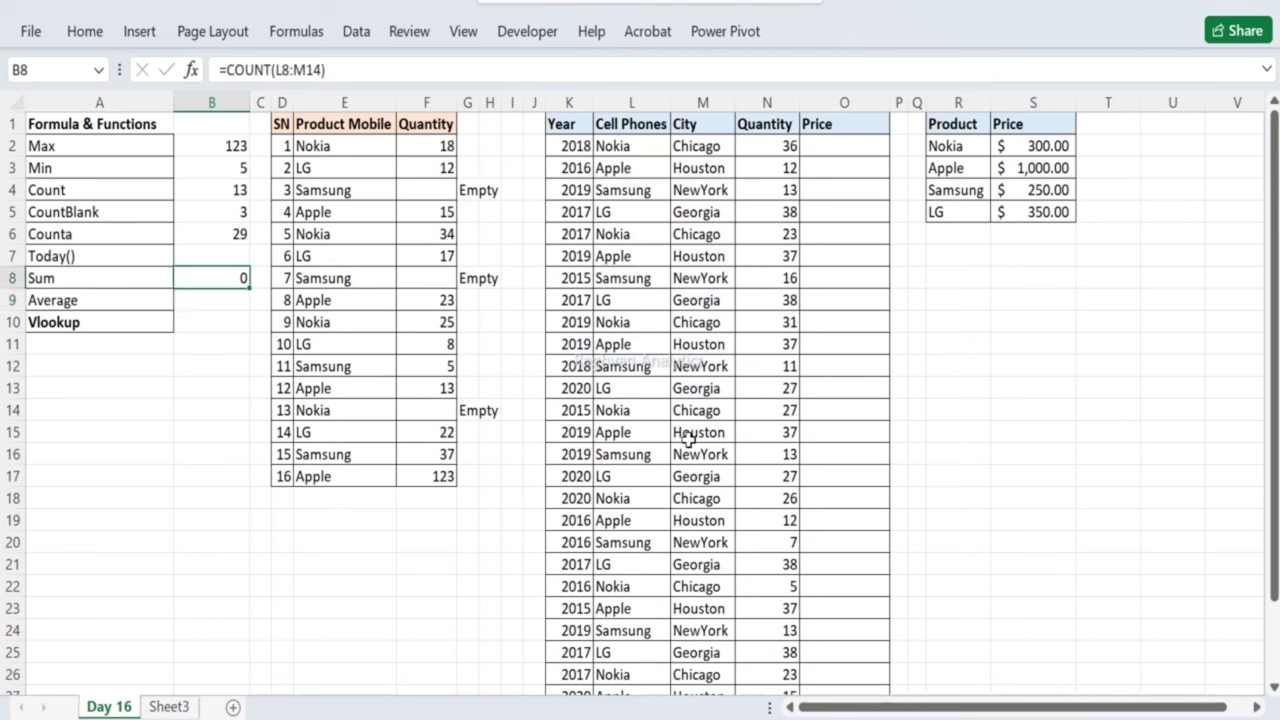
{"action": "key", "text": "Delete"}
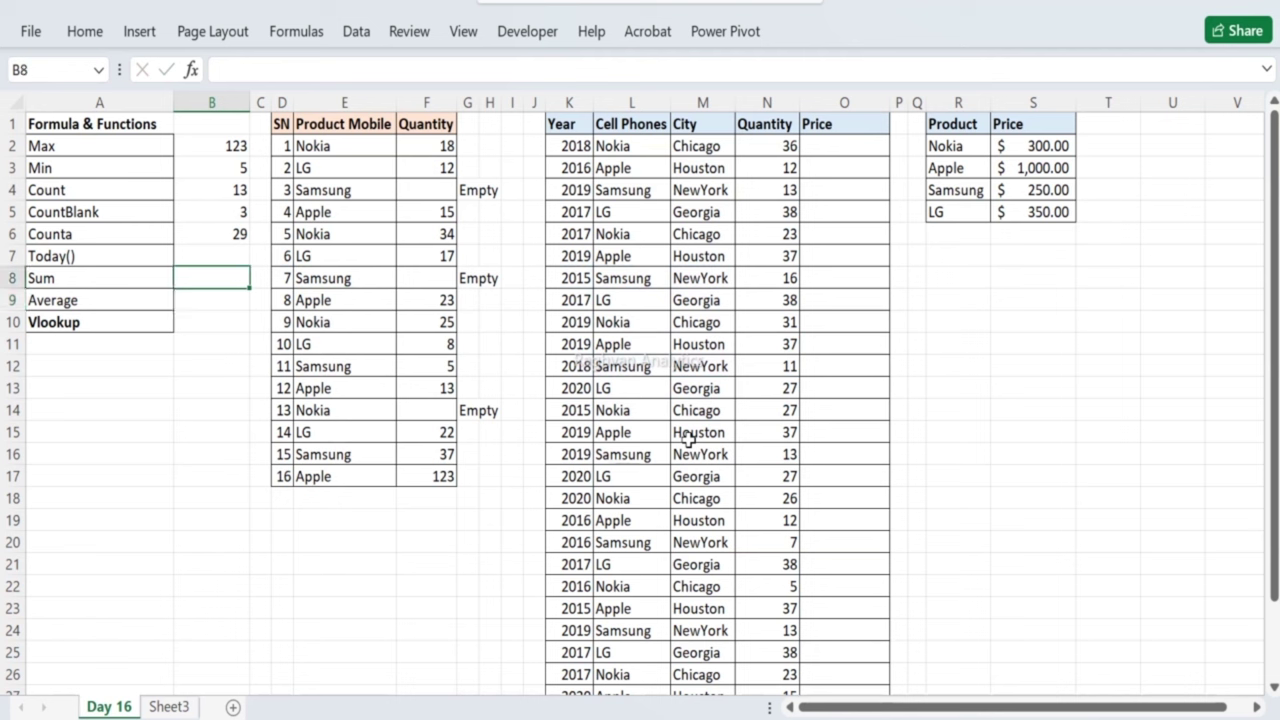
Step: Enter =TODAY() in B7 to show today's date
{"action": "key", "text": "Up"}
{"action": "type", "text": "=tod"}
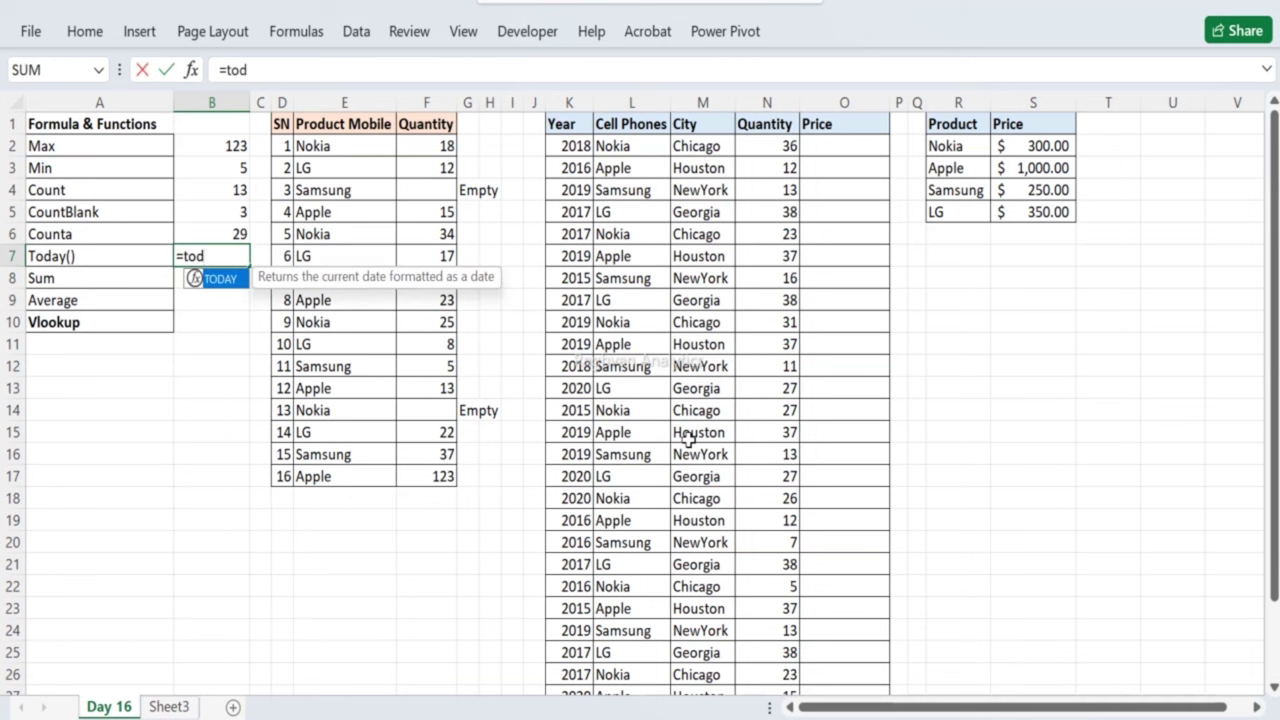
{"action": "type", "text": "ay()"}
{"action": "key", "text": "Return"}
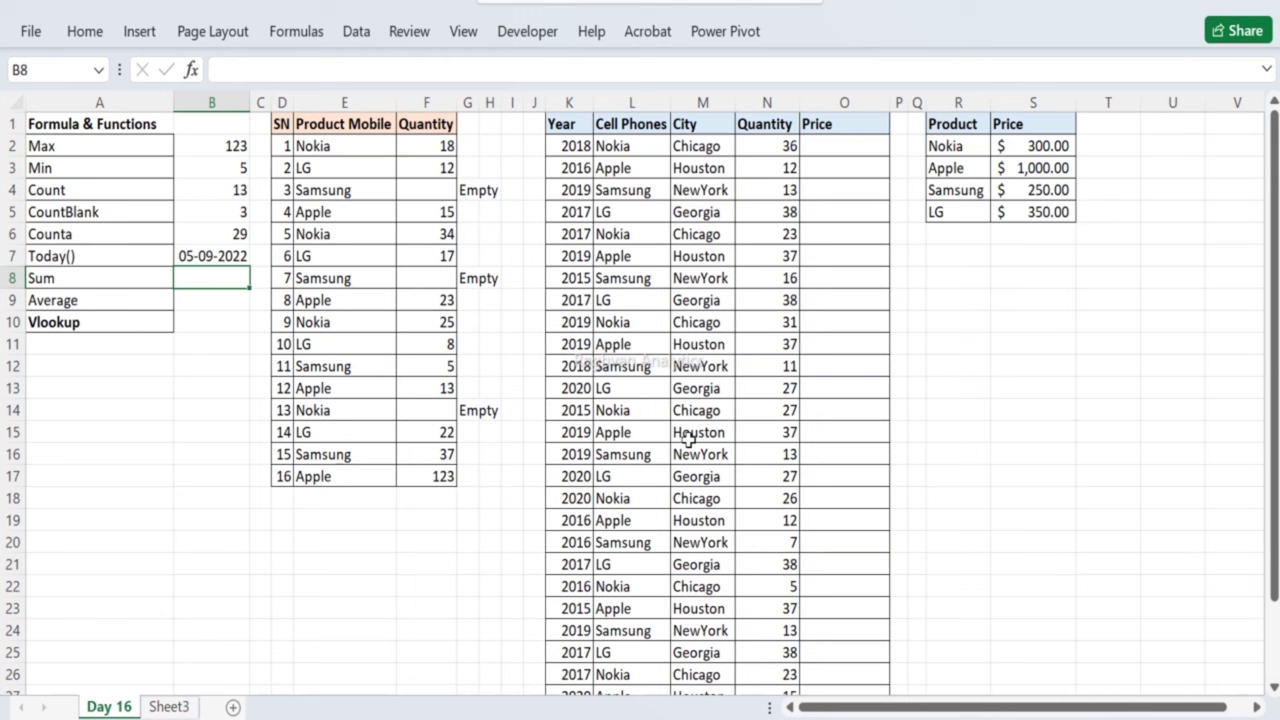
{"action": "key", "text": "Up"}
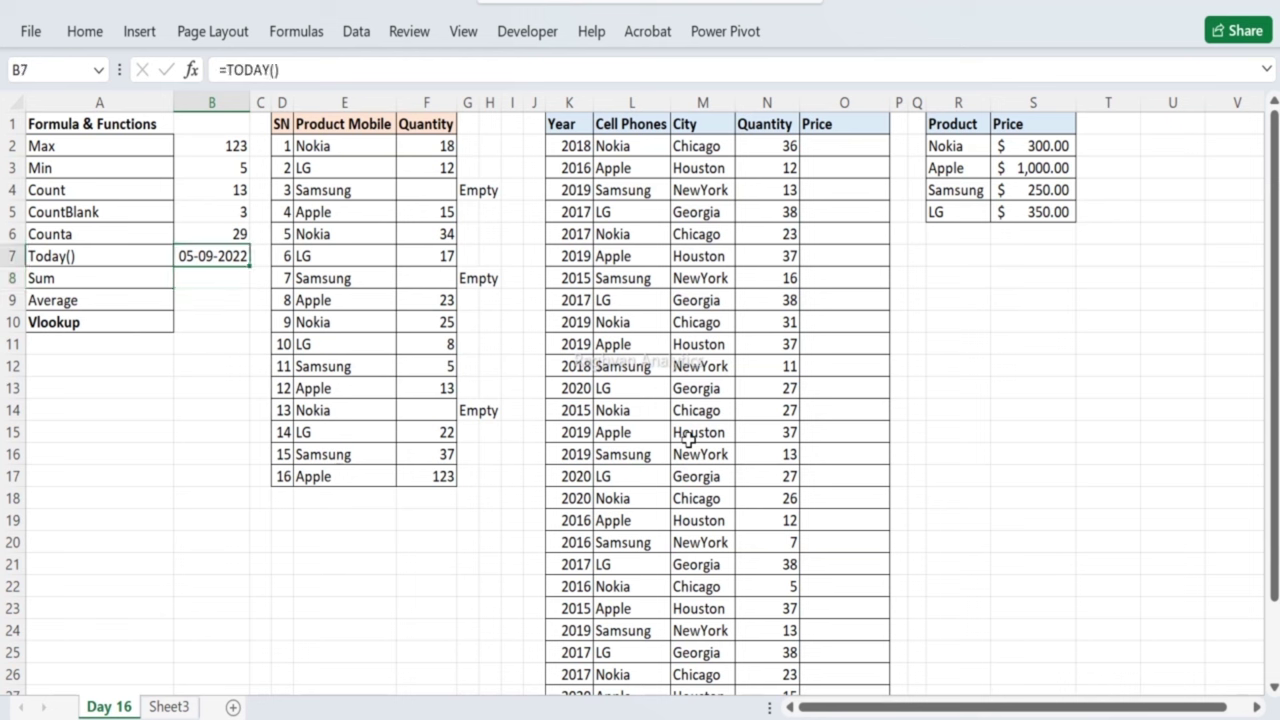
Step: Enter =SUM(F2:F17) in B8 to total the Quantity column as 352
{"action": "key", "text": "Down"}
{"action": "type", "text": "=sum("}
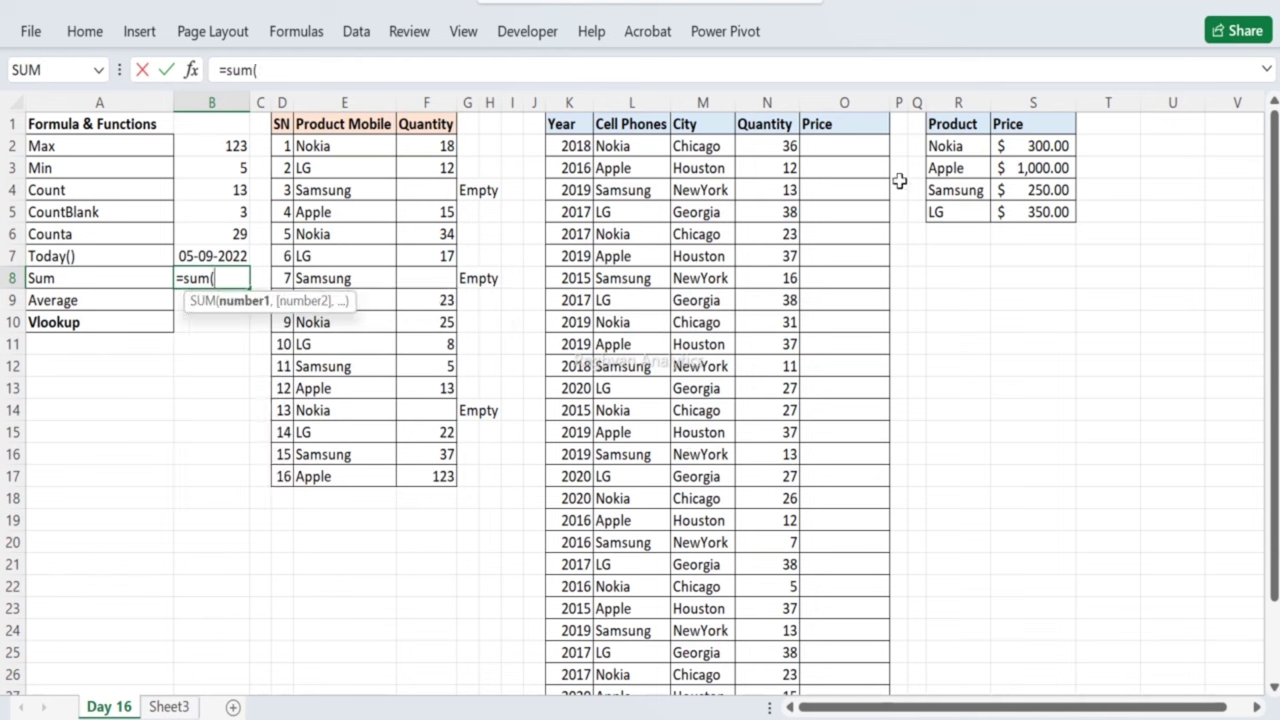
{"action": "left_click_drag", "start_coordinate": [440, 145], "coordinate": [434, 471]}
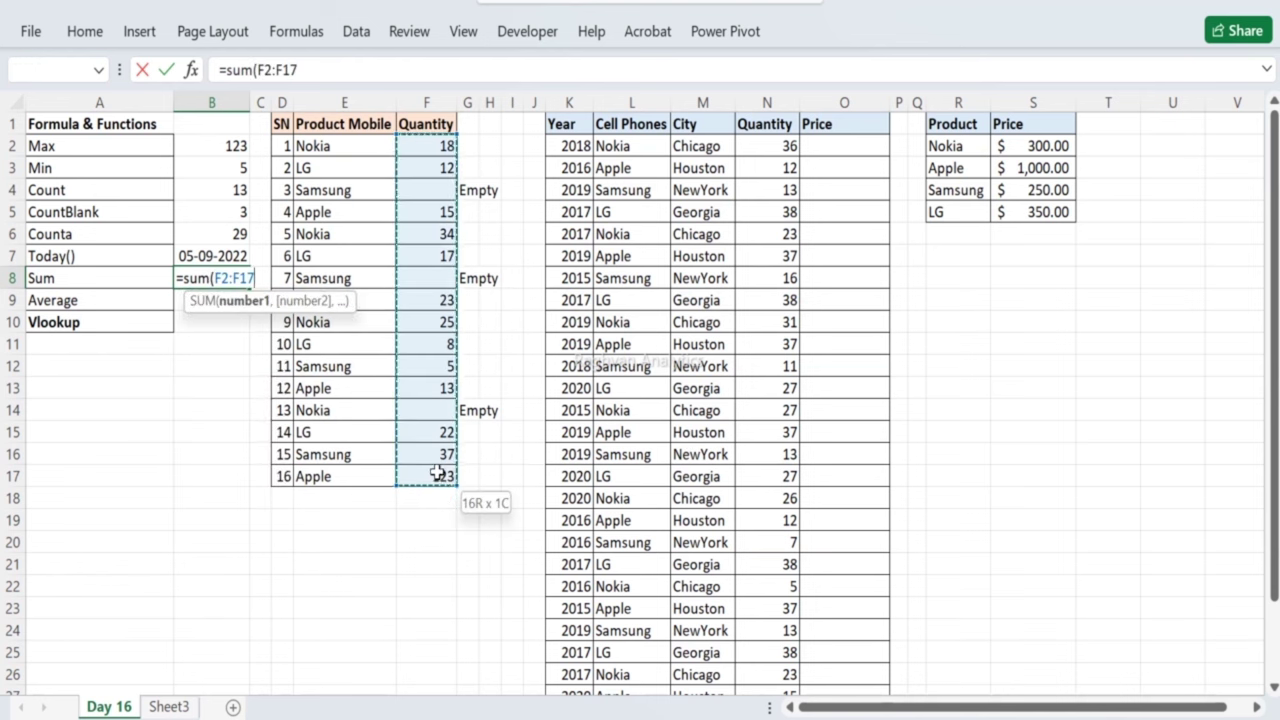
{"action": "key", "text": "Return"}
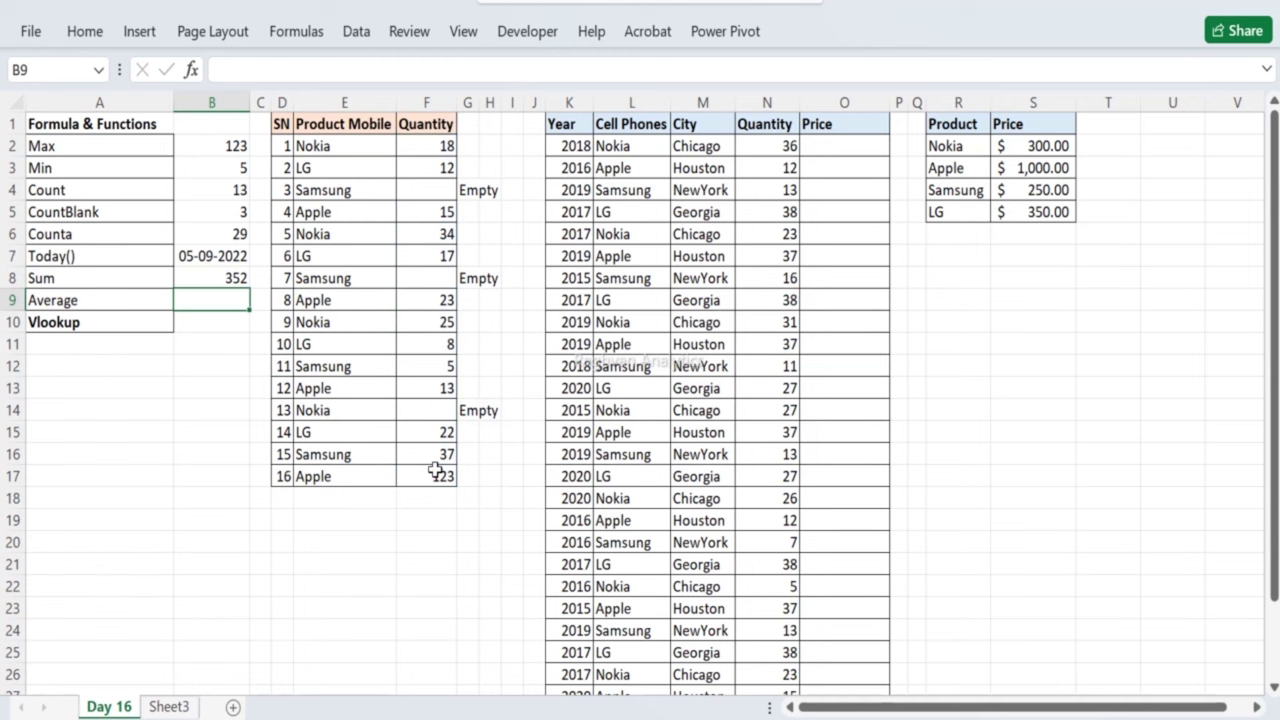
Step: Enter =AVERAGE(F2:F17) in B9, giving an average quantity of 27.076923
{"action": "type", "text": "=aver"}
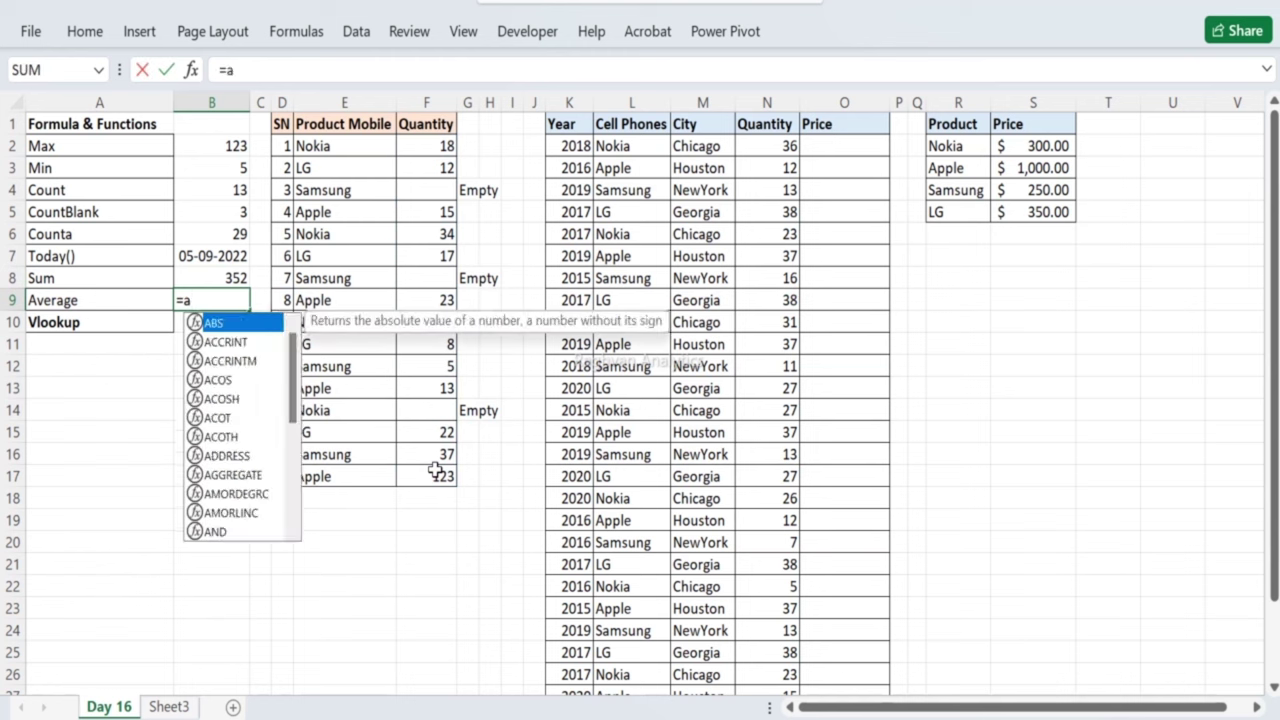
{"action": "key", "text": "Tab"}
{"action": "key", "text": "Right"}
{"action": "key", "text": "Right"}
{"action": "key", "text": "Right"}
{"action": "key", "text": "Right"}
{"action": "key", "text": "Up"}
{"action": "key", "text": "Up"}
{"action": "key", "text": "Up"}
{"action": "key", "text": "Up"}
{"action": "key", "text": "Up"}
{"action": "key", "text": "Up"}
{"action": "key", "text": "Up"}
{"action": "key", "text": "shift+Down"}
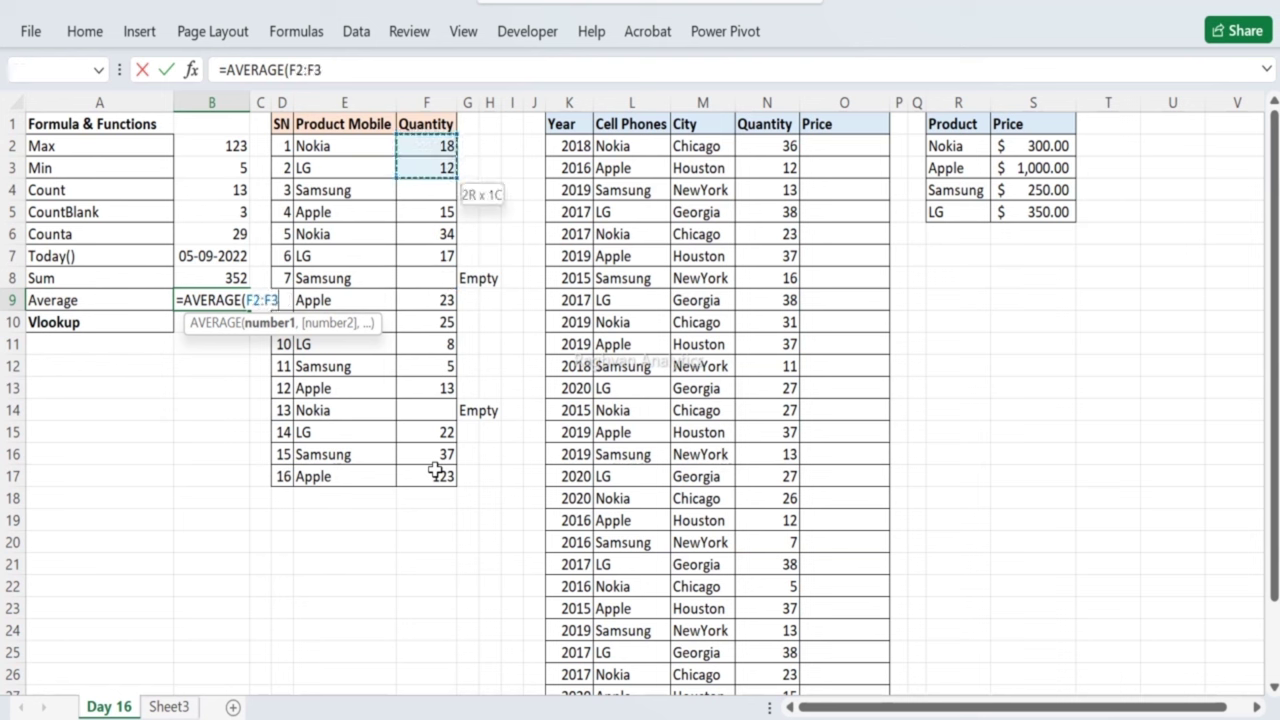
{"action": "key", "text": "shift+Down"}
{"action": "key", "text": "shift+Down"}
{"action": "key", "text": "shift+Down"}
{"action": "key", "text": "shift+Down"}
{"action": "key", "text": "shift+Down"}
{"action": "key", "text": "shift+Down"}
{"action": "key", "text": "shift+Down"}
{"action": "key", "text": "shift+Down"}
{"action": "key", "text": "shift+Down"}
{"action": "key", "text": "shift+Down"}
{"action": "key", "text": "shift+Down"}
{"action": "key", "text": "shift+Down"}
{"action": "key", "text": "shift+Down"}
{"action": "key", "text": "shift+Down"}
{"action": "key", "text": "shift+Down"}
{"action": "key", "text": "shift+Down"}
{"action": "key", "text": "shift+Up"}
{"action": "key", "text": "shift+Up"}
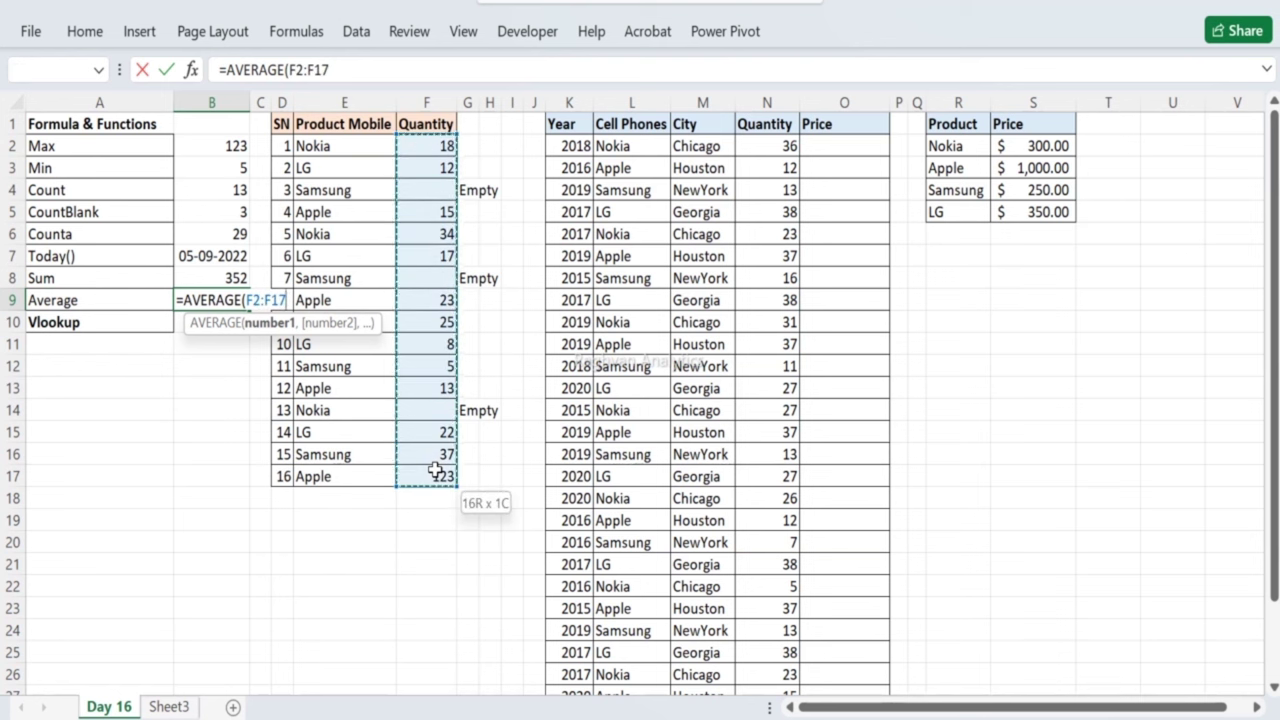
{"action": "key", "text": "Return"}
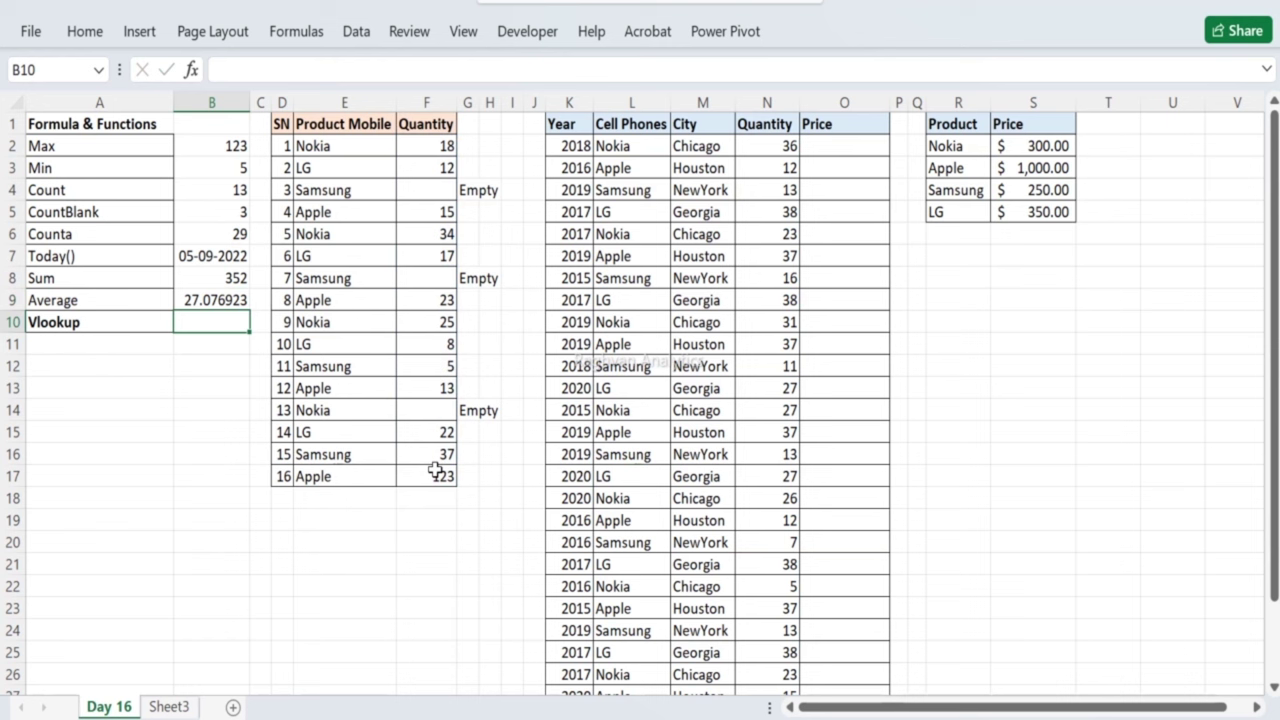
{"action": "key", "text": "Left"}
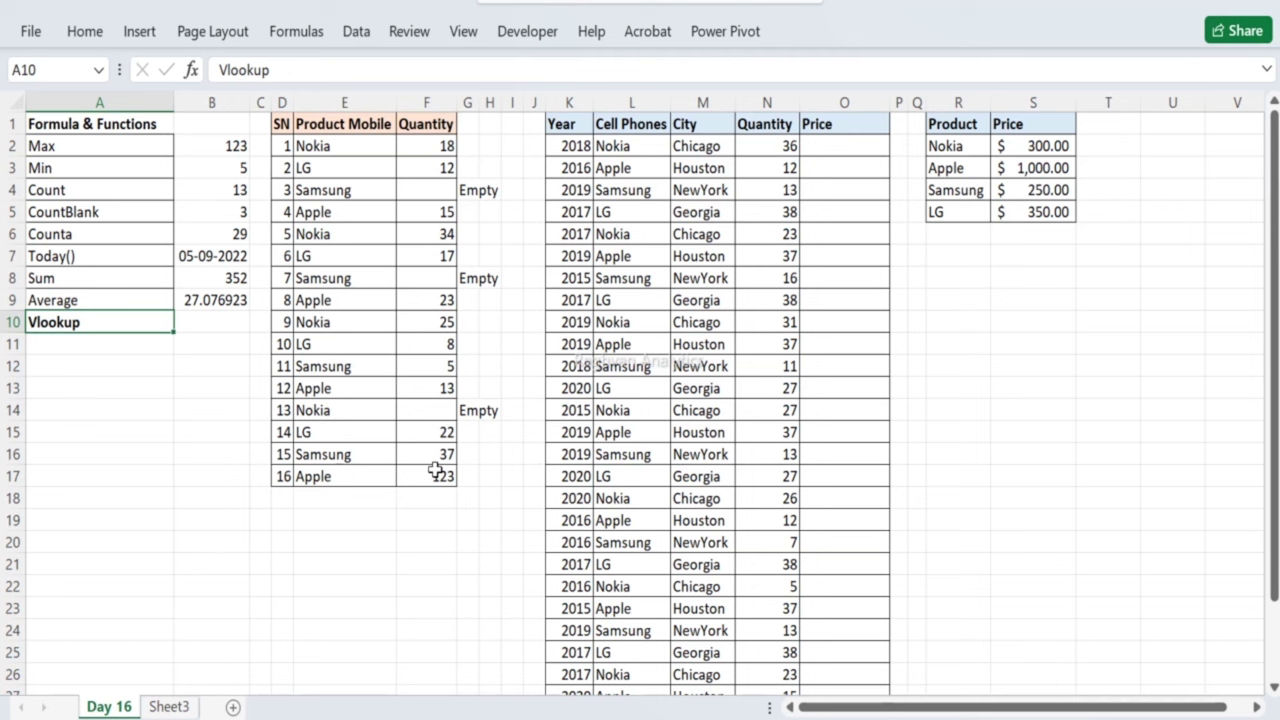
{"action": "key", "text": "Right"}
{"action": "key", "text": "Right"}
{"action": "key", "text": "Right"}
{"action": "key", "text": "Right"}
{"action": "key", "text": "Right"}
{"action": "key", "text": "Right"}
{"action": "key", "text": "Right"}
{"action": "key", "text": "Right"}
{"action": "key", "text": "Right"}
{"action": "key", "text": "Right"}
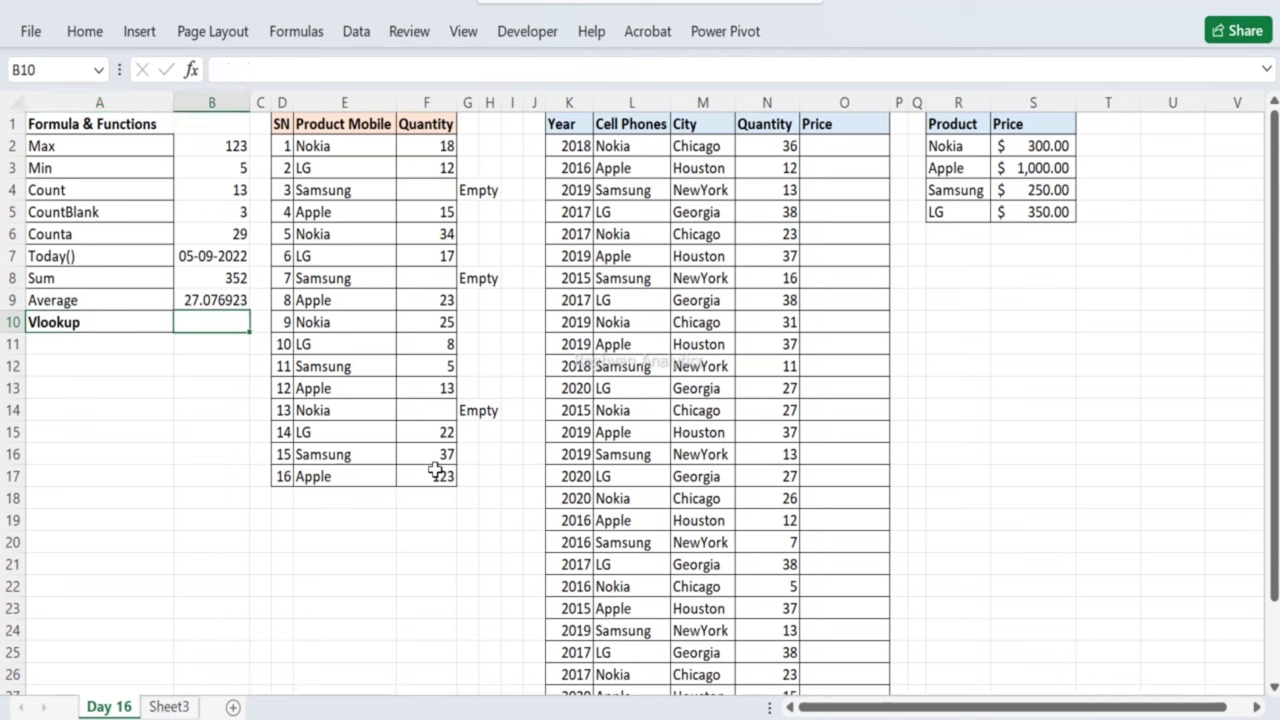
{"action": "key", "text": "Right"}
{"action": "key", "text": "Up"}
{"action": "key", "text": "ctrl+Up"}
{"action": "key", "text": "ctrl+shift+Right"}
{"action": "key", "text": "ctrl+shift+Right"}
{"action": "key", "text": "ctrl+shift+Right"}
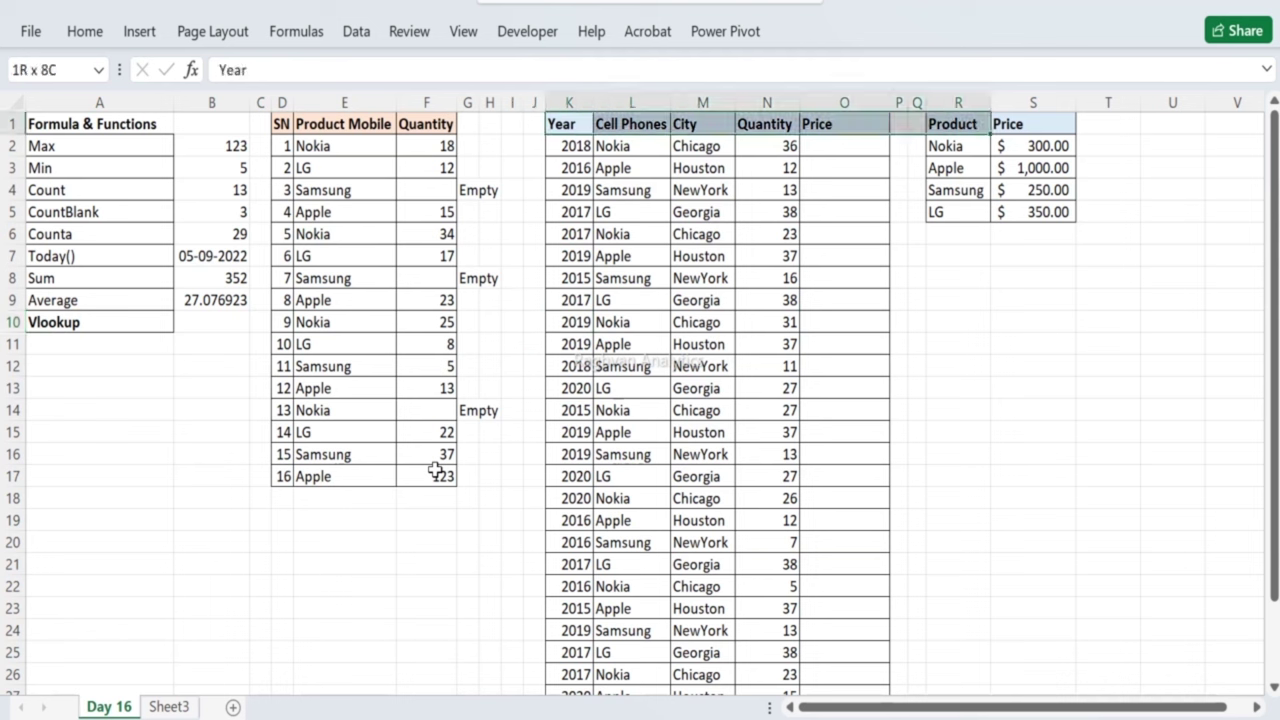
{"action": "key", "text": "shift+Down"}
{"action": "key", "text": "shift+Down"}
{"action": "key", "text": "shift+Down"}
{"action": "key", "text": "shift+Down"}
{"action": "key", "text": "shift+Down"}
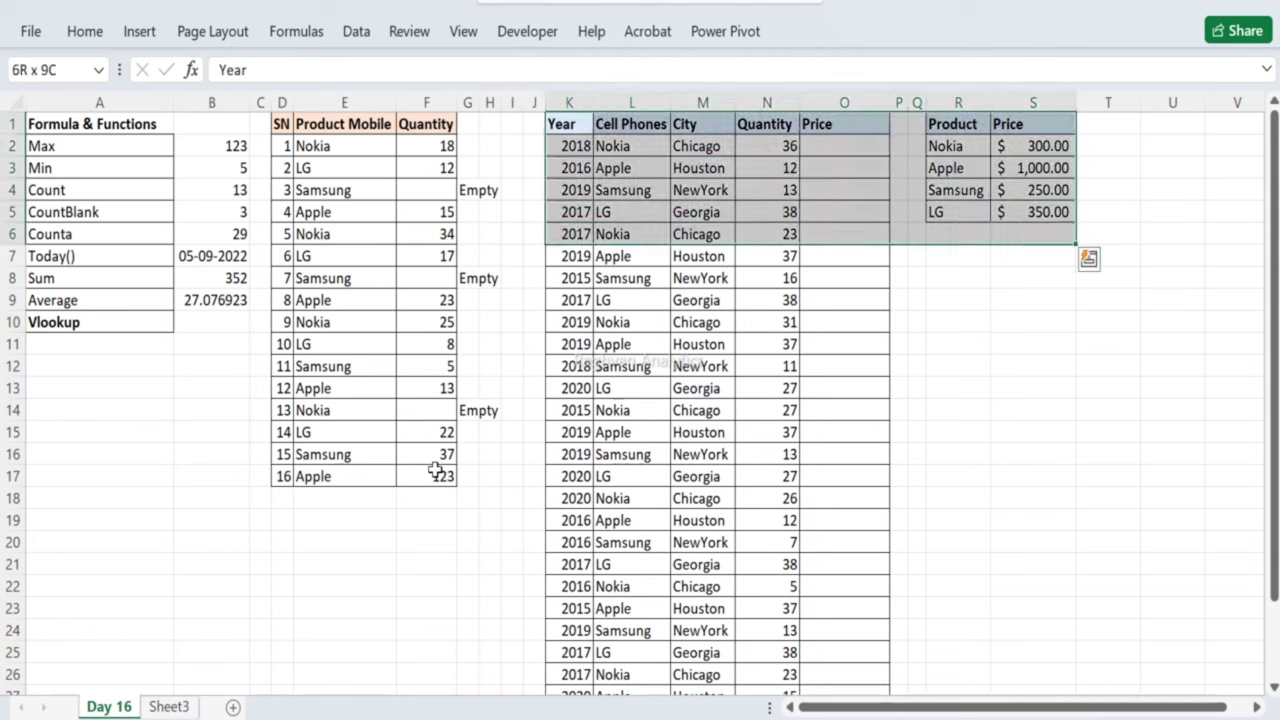
{"action": "key", "text": "Left"}
{"action": "key", "text": "Left"}
{"action": "key", "text": "Left"}
{"action": "key", "text": "Left"}
{"action": "key", "text": "Left"}
{"action": "key", "text": "Right"}
{"action": "key", "text": "Right"}
{"action": "key", "text": "Right"}
{"action": "key", "text": "Right"}
{"action": "key", "text": "Right"}
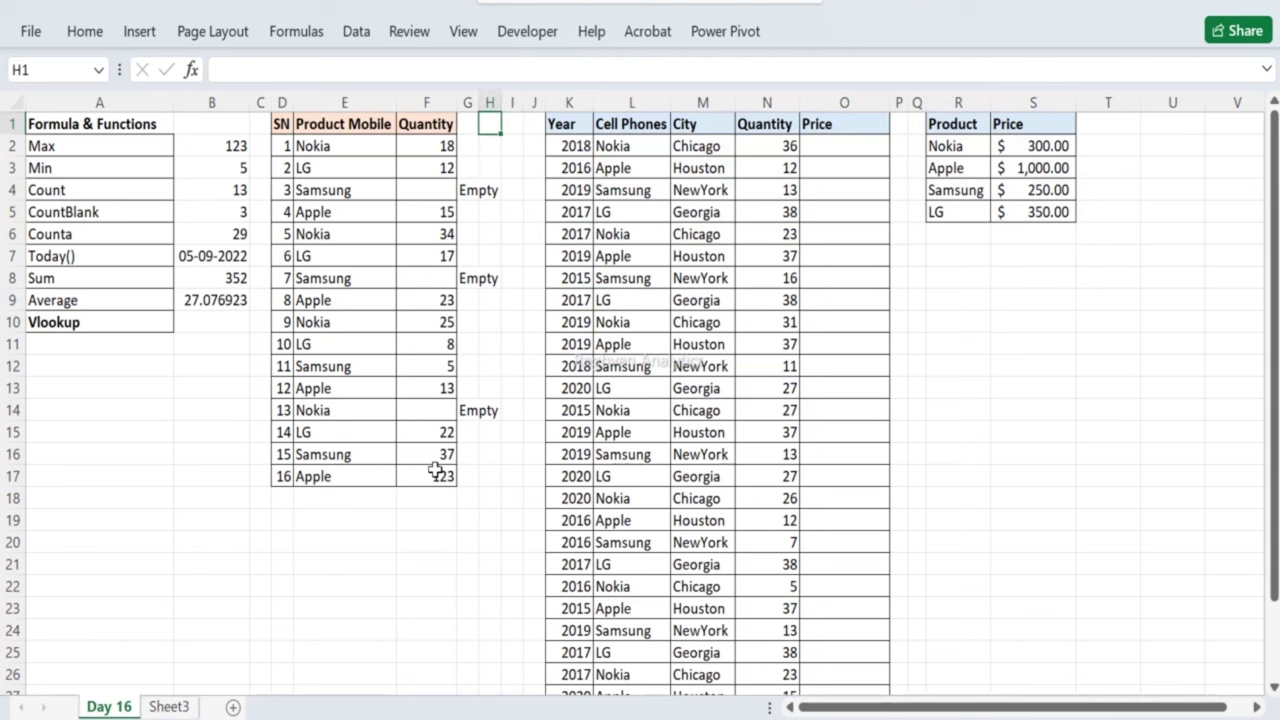
{"action": "key", "text": "shift+Right"}
{"action": "key", "text": "shift+Right"}
{"action": "key", "text": "Down"}
{"action": "key", "text": "Right"}
{"action": "key", "text": "Right"}
{"action": "key", "text": "Right"}
{"action": "key", "text": "Right"}
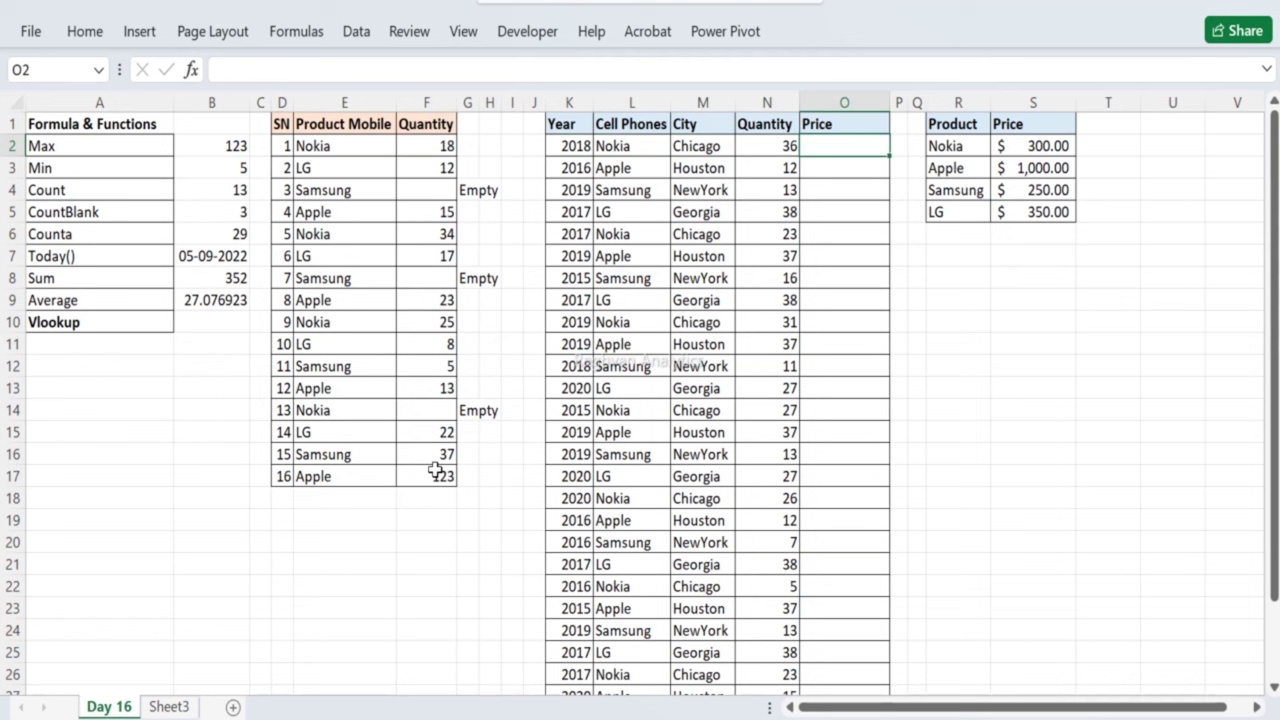
{"action": "key", "text": "Right"}
{"action": "key", "text": "Right"}
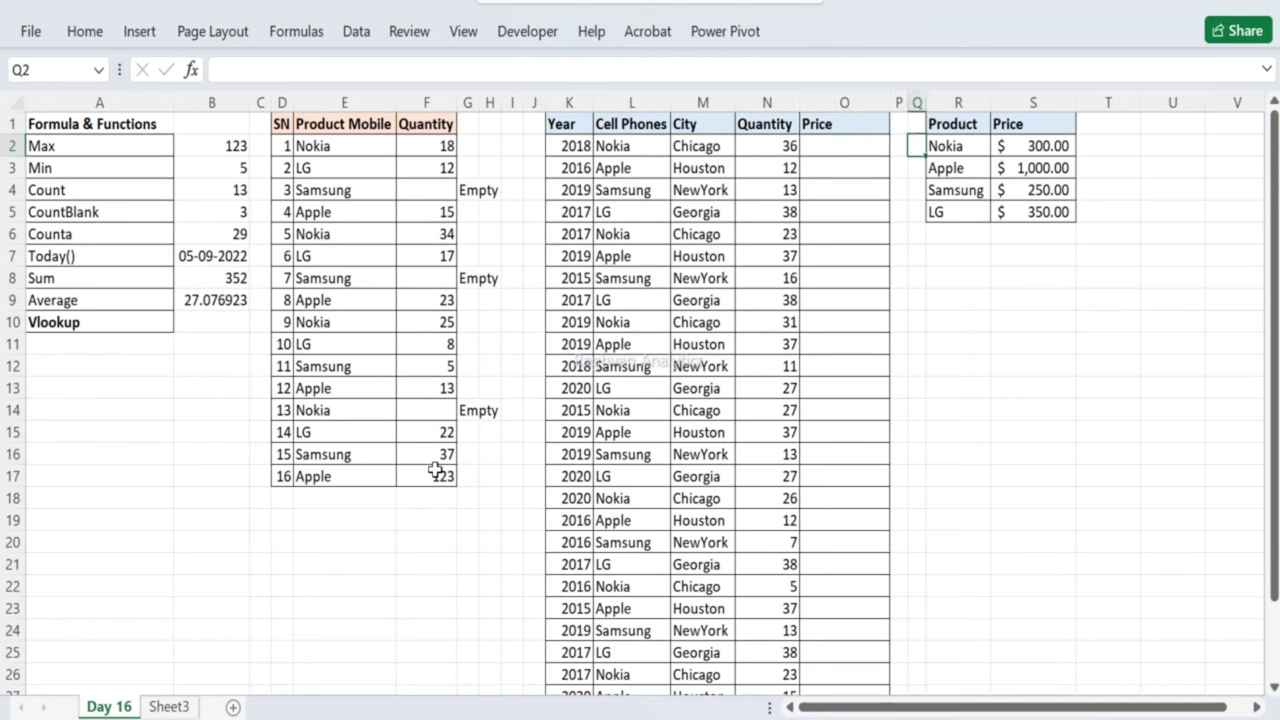
{"action": "key", "text": "Right"}
{"action": "key", "text": "Right"}
{"action": "key", "text": "ctrl+c"}
{"action": "key", "text": "Left"}
{"action": "key", "text": "Left"}
{"action": "key", "text": "Left"}
{"action": "key", "text": "Left"}
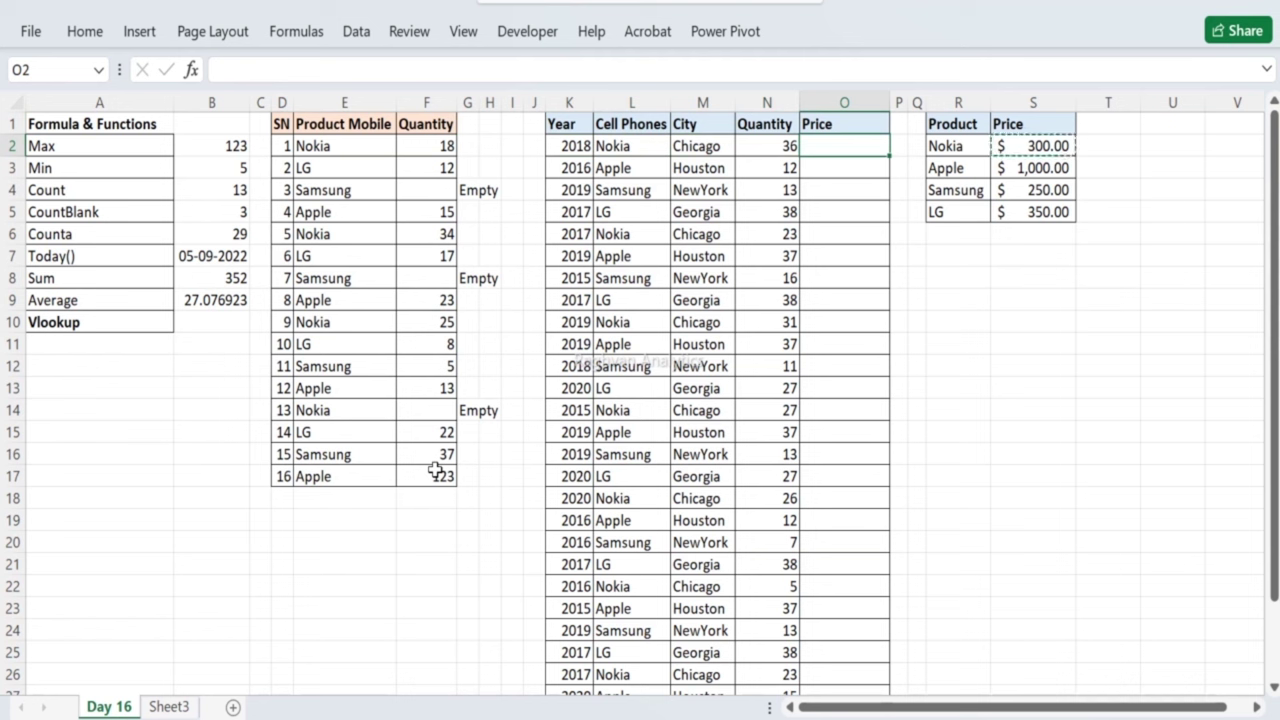
{"action": "key", "text": "ctrl+v"}
{"action": "key", "text": "Down"}
{"action": "key", "text": "Right"}
{"action": "key", "text": "Right"}
{"action": "key", "text": "Right"}
{"action": "key", "text": "Right"}
{"action": "key", "text": "ctrl+c"}
{"action": "key", "text": "Left"}
{"action": "key", "text": "Left"}
{"action": "key", "text": "Left"}
{"action": "key", "text": "Left"}
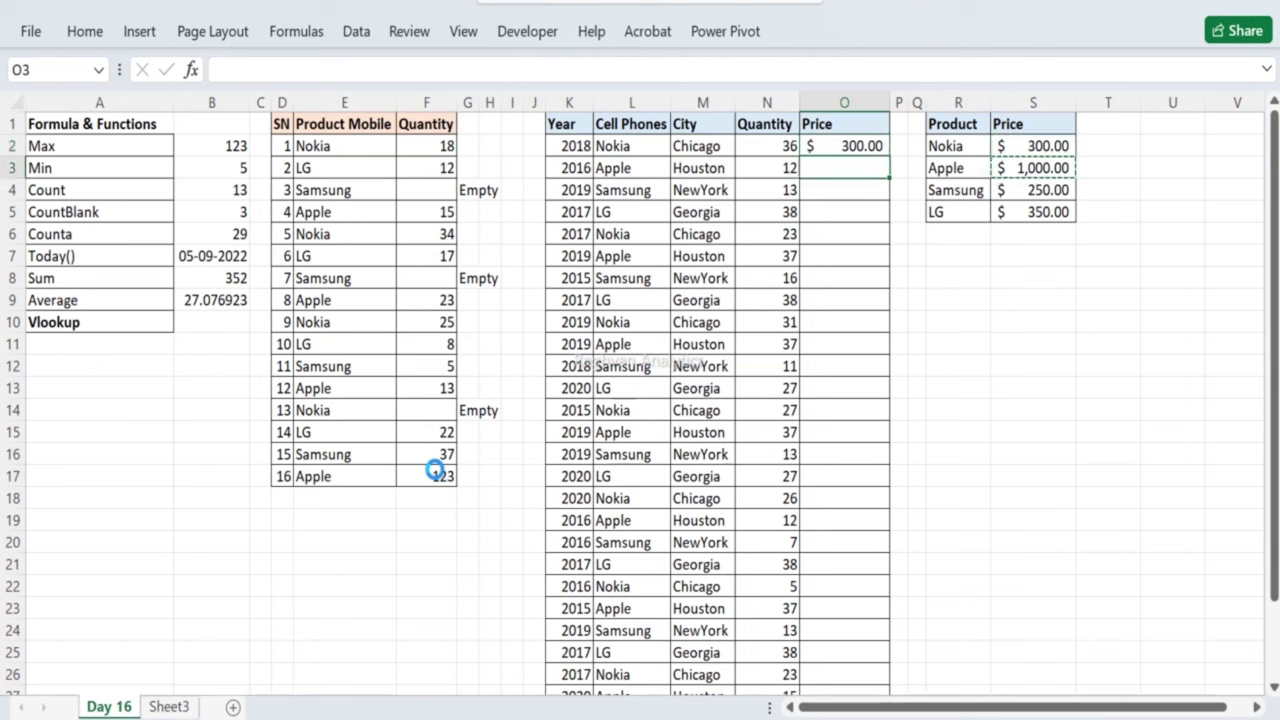
{"action": "key", "text": "ctrl+v"}
{"action": "key", "text": "Up"}
{"action": "key", "text": "ctrl+c"}
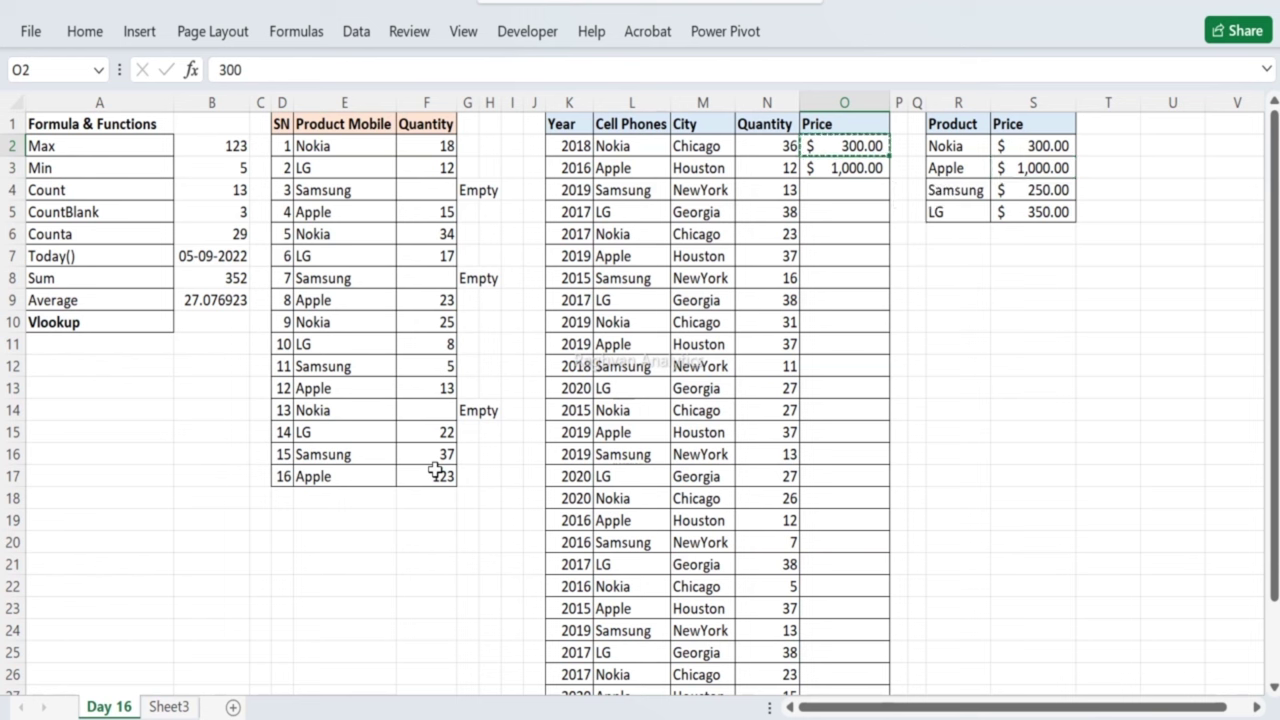
{"action": "key", "text": "Down"}
{"action": "key", "text": "Down"}
{"action": "key", "text": "Down"}
{"action": "key", "text": "Down"}
{"action": "key", "text": "ctrl+v"}
{"action": "key", "text": "Down"}
{"action": "key", "text": "Down"}
{"action": "key", "text": "Down"}
{"action": "key", "text": "Down"}
{"action": "key", "text": "Down"}
{"action": "key", "text": "Left"}
{"action": "key", "text": "Up"}
{"action": "key", "text": "Right"}
{"action": "key", "text": "ctrl+v"}
{"action": "key", "text": "Down"}
{"action": "key", "text": "Down"}
{"action": "key", "text": "Down"}
{"action": "key", "text": "Down"}
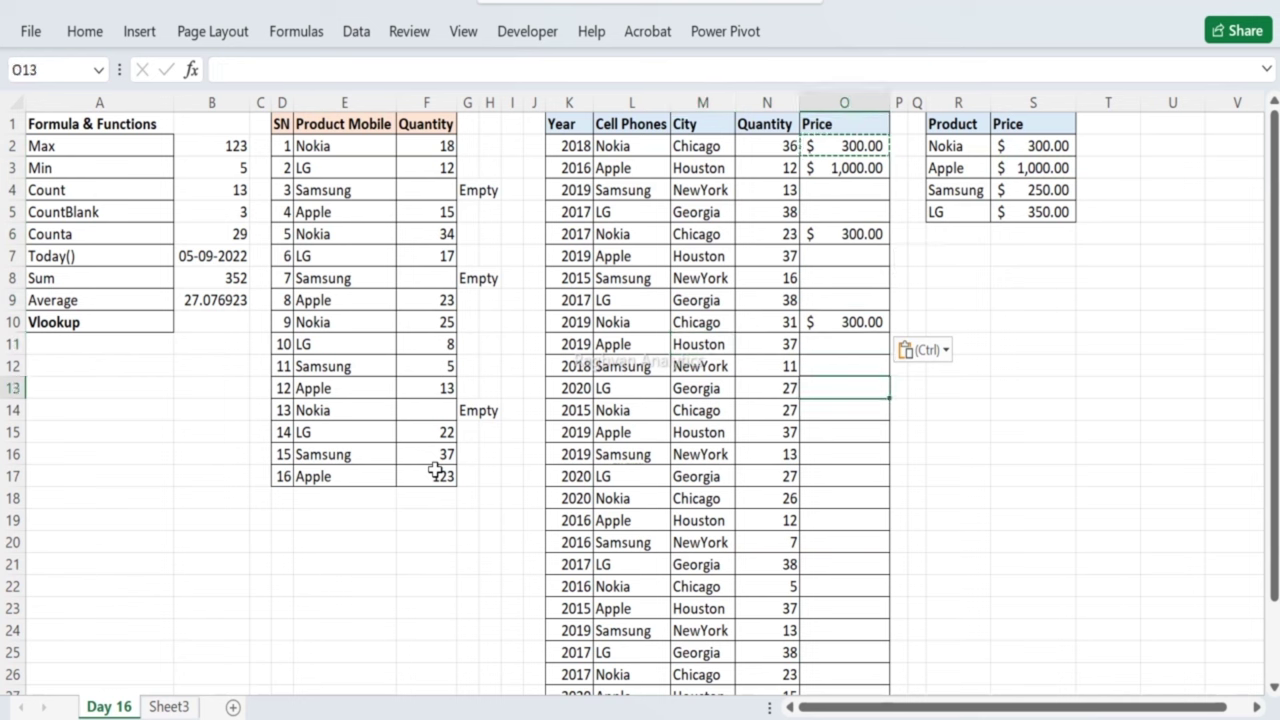
{"action": "key", "text": "ctrl+v"}
{"action": "key", "text": "Down"}
{"action": "key", "text": "Down"}
{"action": "key", "text": "Down"}
{"action": "key", "text": "Down"}
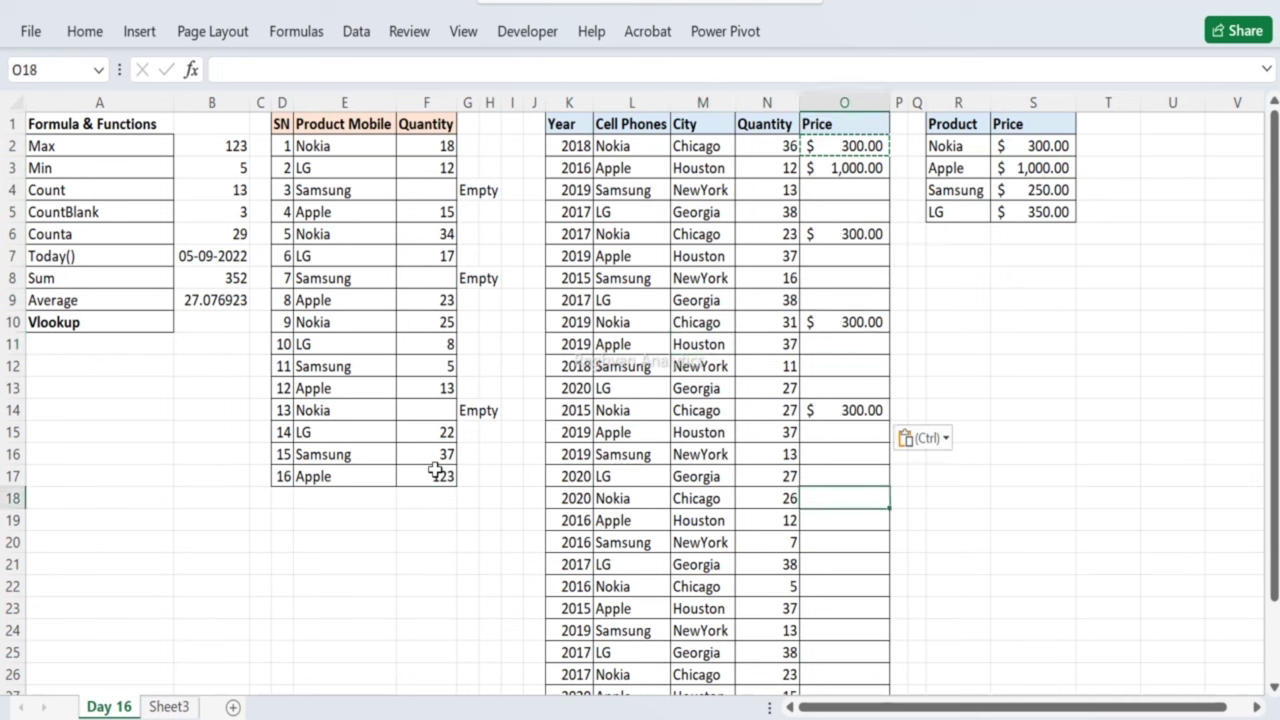
{"action": "key", "text": "ctrl+v"}
{"action": "key", "text": "Down"}
{"action": "key", "text": "Down"}
{"action": "key", "text": "Down"}
{"action": "key", "text": "Down"}
{"action": "key", "text": "Down"}
{"action": "key", "text": "ctrl"}
{"action": "key", "text": "Escape"}
{"action": "key", "text": "Up"}
{"action": "key", "text": "ctrl+v"}
{"action": "key", "text": "Up"}
{"action": "key", "text": "Up"}
{"action": "key", "text": "Up"}
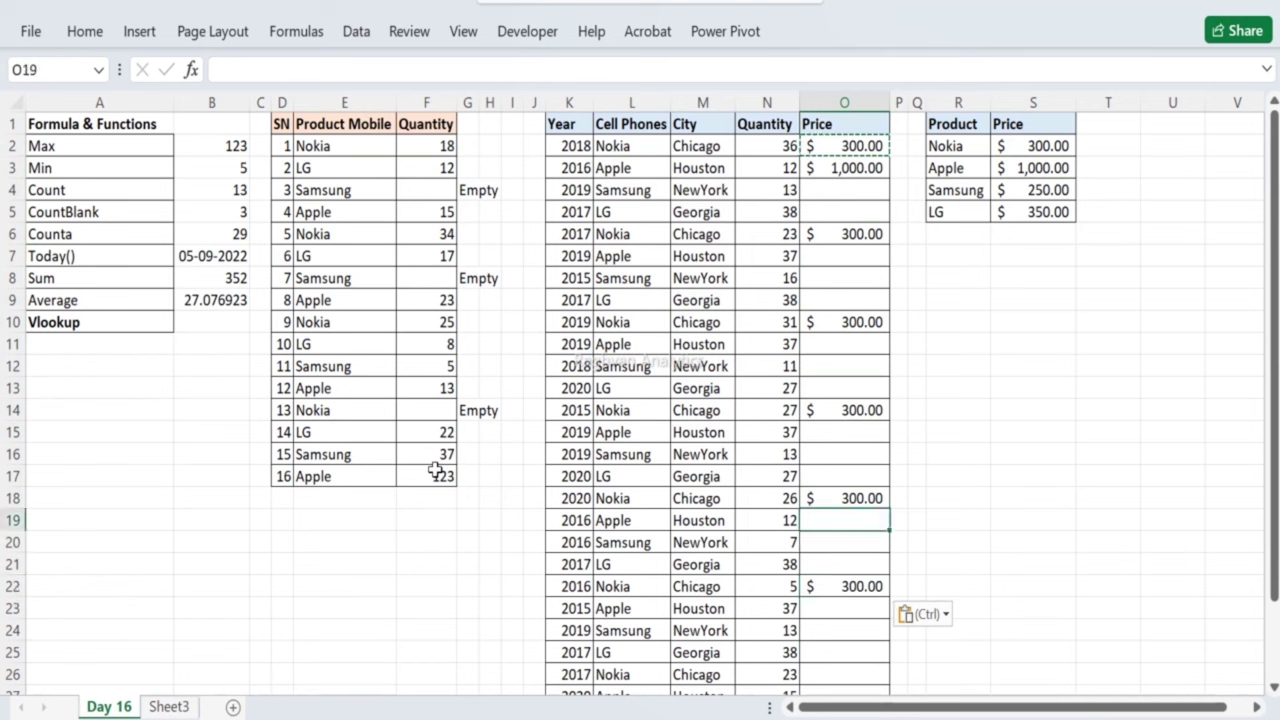
{"action": "key", "text": "Up"}
{"action": "key", "text": "Up"}
{"action": "key", "text": "Up"}
{"action": "key", "text": "Up"}
{"action": "key", "text": "Up"}
{"action": "key", "text": "Up"}
{"action": "key", "text": "Up"}
{"action": "key", "text": "Up"}
{"action": "key", "text": "Up"}
{"action": "key", "text": "Up"}
{"action": "key", "text": "Up"}
{"action": "key", "text": "Up"}
{"action": "key", "text": "Up"}
{"action": "key", "text": "Up"}
{"action": "key", "text": "Up"}
{"action": "key", "text": "Right"}
{"action": "key", "text": "Up"}
{"action": "key", "text": "Right"}
{"action": "key", "text": "Right"}
{"action": "key", "text": "Right"}
{"action": "key", "text": "ctrl+c"}
{"action": "key", "text": "Left"}
{"action": "key", "text": "Down"}
{"action": "key", "text": "Down"}
{"action": "key", "text": "Down"}
{"action": "key", "text": "Down"}
{"action": "key", "text": "Down"}
{"action": "key", "text": "Down"}
{"action": "key", "text": "Down"}
{"action": "key", "text": "Left"}
{"action": "key", "text": "Left"}
{"action": "key", "text": "Up"}
{"action": "key", "text": "Up"}
{"action": "key", "text": "Left"}
{"action": "key", "text": "Up"}
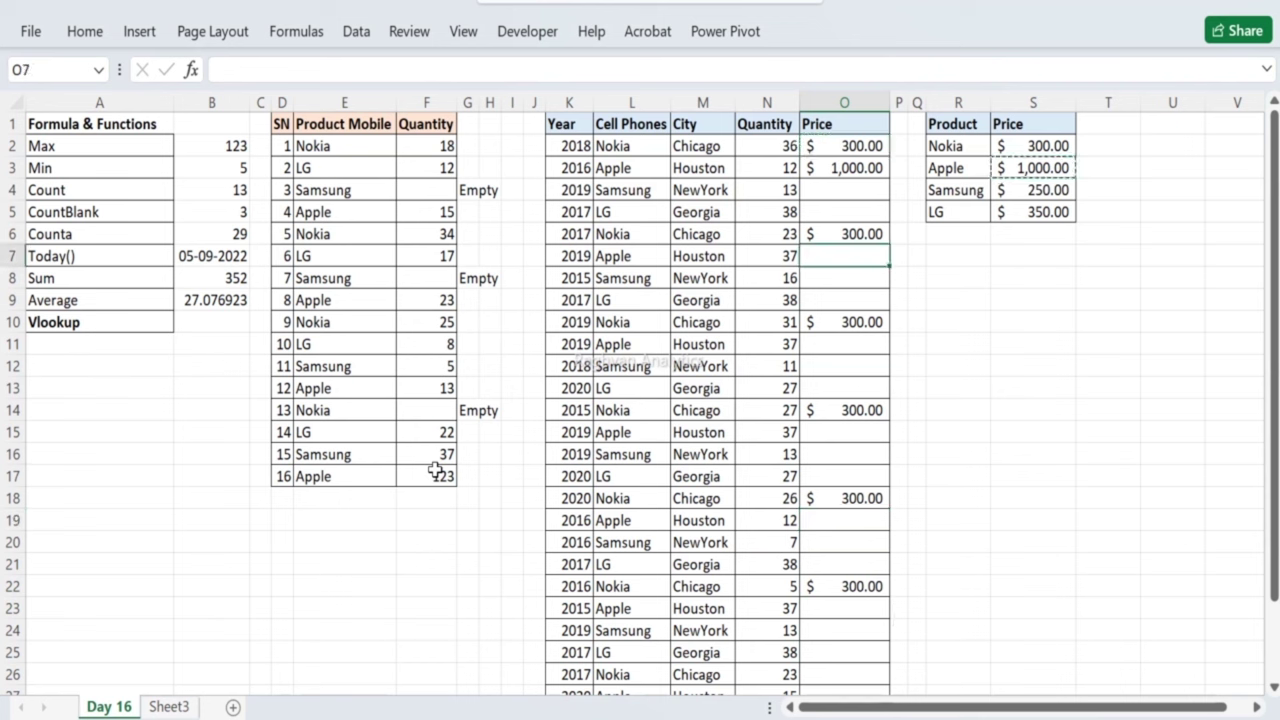
{"action": "key", "text": "ctrl+v"}
{"action": "key", "text": "Down"}
{"action": "key", "text": "Down"}
{"action": "key", "text": "Down"}
{"action": "key", "text": "Down"}
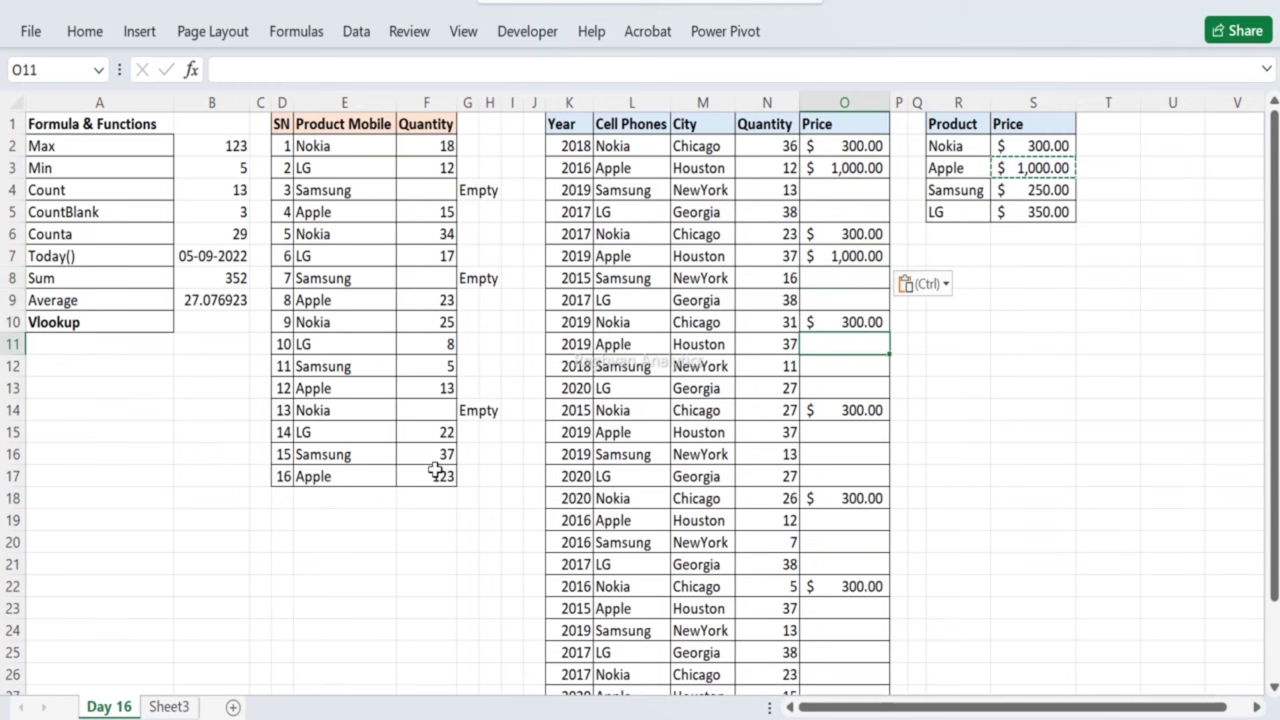
{"action": "key", "text": "ctrl+v"}
{"action": "key", "text": "Down"}
{"action": "key", "text": "Down"}
{"action": "key", "text": "Down"}
{"action": "key", "text": "Down"}
{"action": "key", "text": "Down"}
{"action": "key", "text": "Down"}
{"action": "key", "text": "Down"}
{"action": "key", "text": "Down"}
{"action": "key", "text": "Down"}
{"action": "key", "text": "Down"}
{"action": "key", "text": "Down"}
{"action": "key", "text": "Down"}
{"action": "key", "text": "Down"}
{"action": "key", "text": "Down"}
{"action": "key", "text": "Down"}
{"action": "key", "text": "Down"}
{"action": "key", "text": "Down"}
{"action": "key", "text": "Down"}
{"action": "key", "text": "Down"}
{"action": "key", "text": "Down"}
{"action": "key", "text": "Down"}
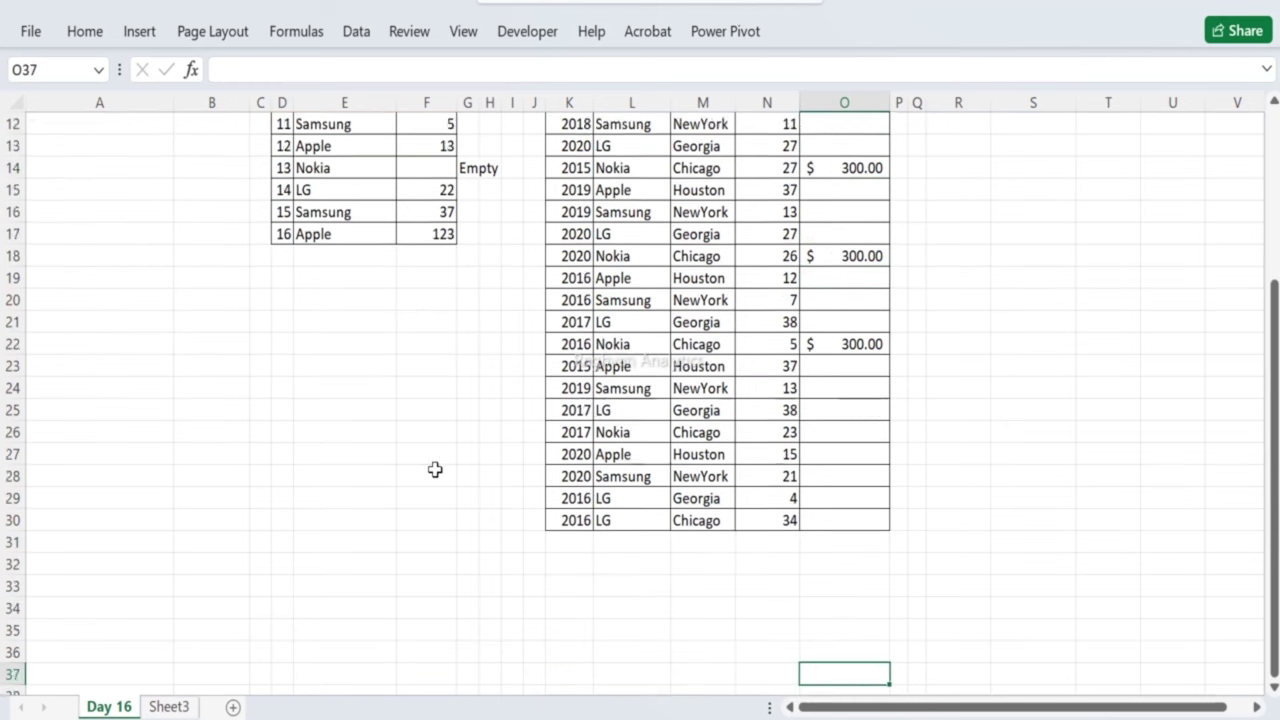
{"action": "key", "text": "ctrl+Up"}
{"action": "key", "text": "Left"}
{"action": "key", "text": "Left"}
{"action": "key", "text": "Down"}
{"action": "key", "text": "Down"}
{"action": "key", "text": "Down"}
{"action": "key", "text": "Down"}
{"action": "key", "text": "Down"}
{"action": "key", "text": "Down"}
{"action": "key", "text": "Left"}
{"action": "key", "text": "Left"}
{"action": "key", "text": "Down"}
{"action": "key", "text": "Down"}
{"action": "key", "text": "Down"}
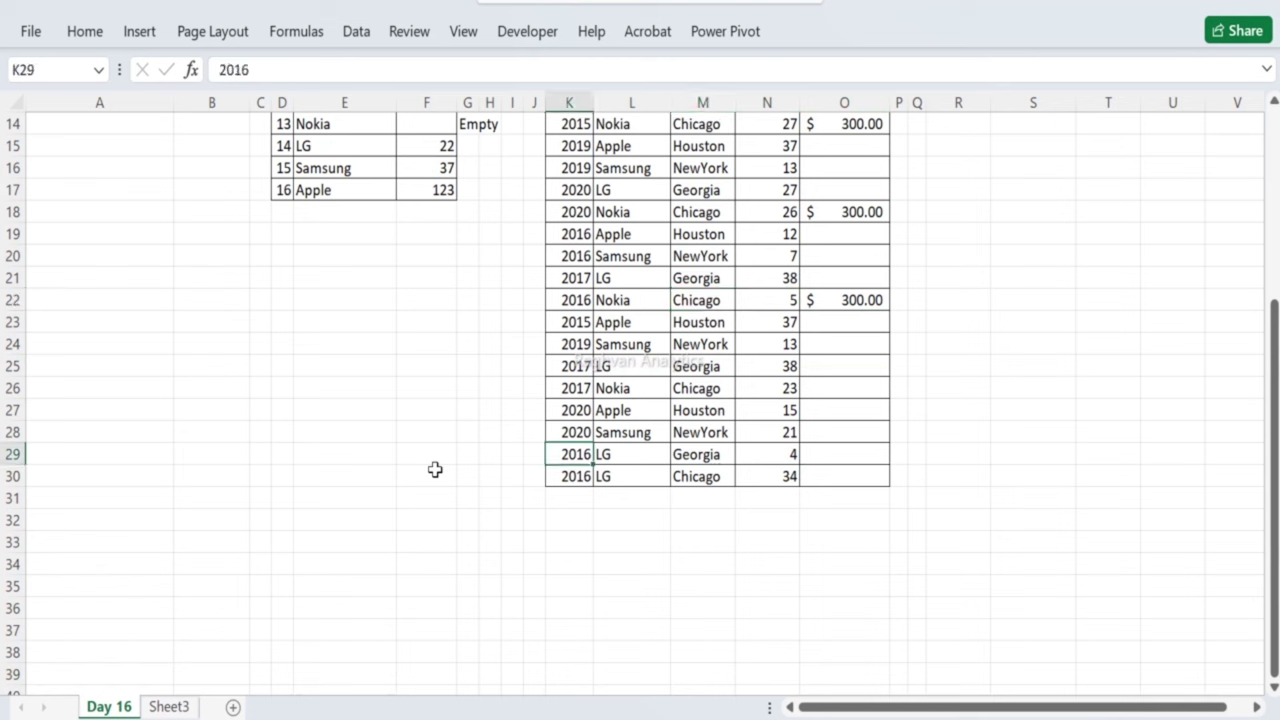
{"action": "key", "text": "Right"}
{"action": "key", "text": "Up"}
{"action": "key", "text": "Up"}
{"action": "key", "text": "Right"}
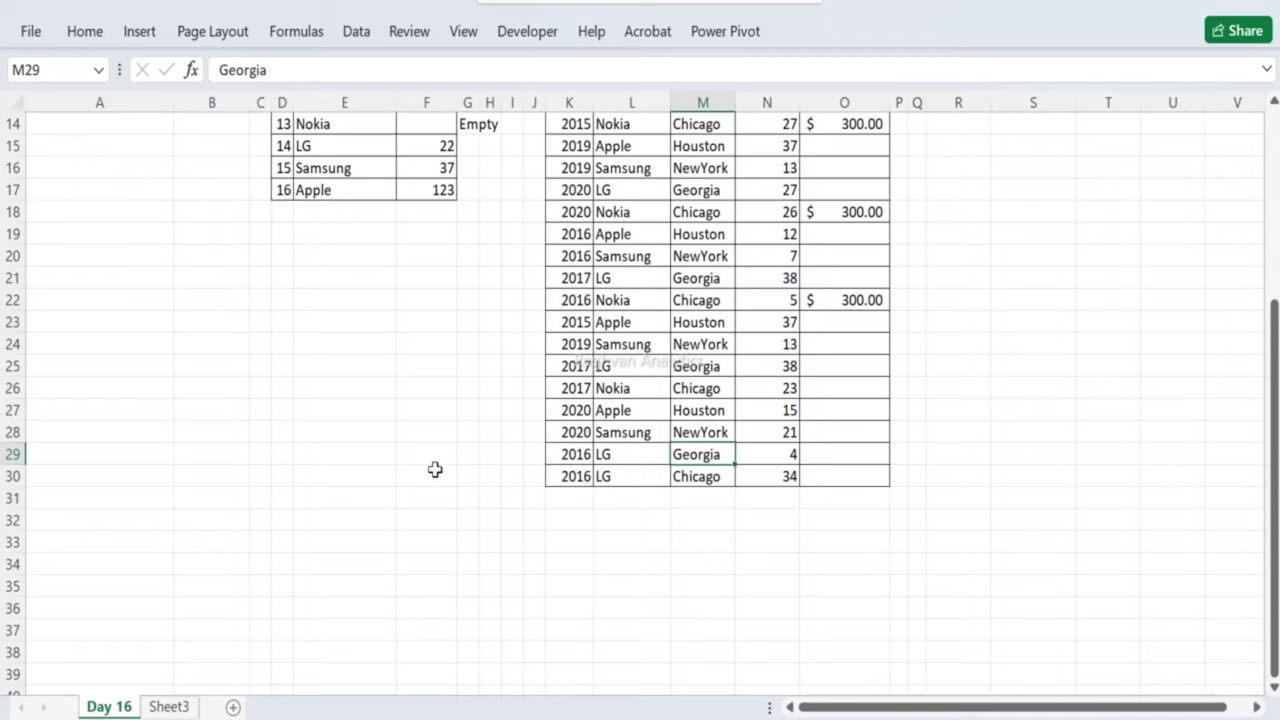
{"action": "key", "text": "ctrl+Up"}
{"action": "key", "text": "Down"}
{"action": "key", "text": "Right"}
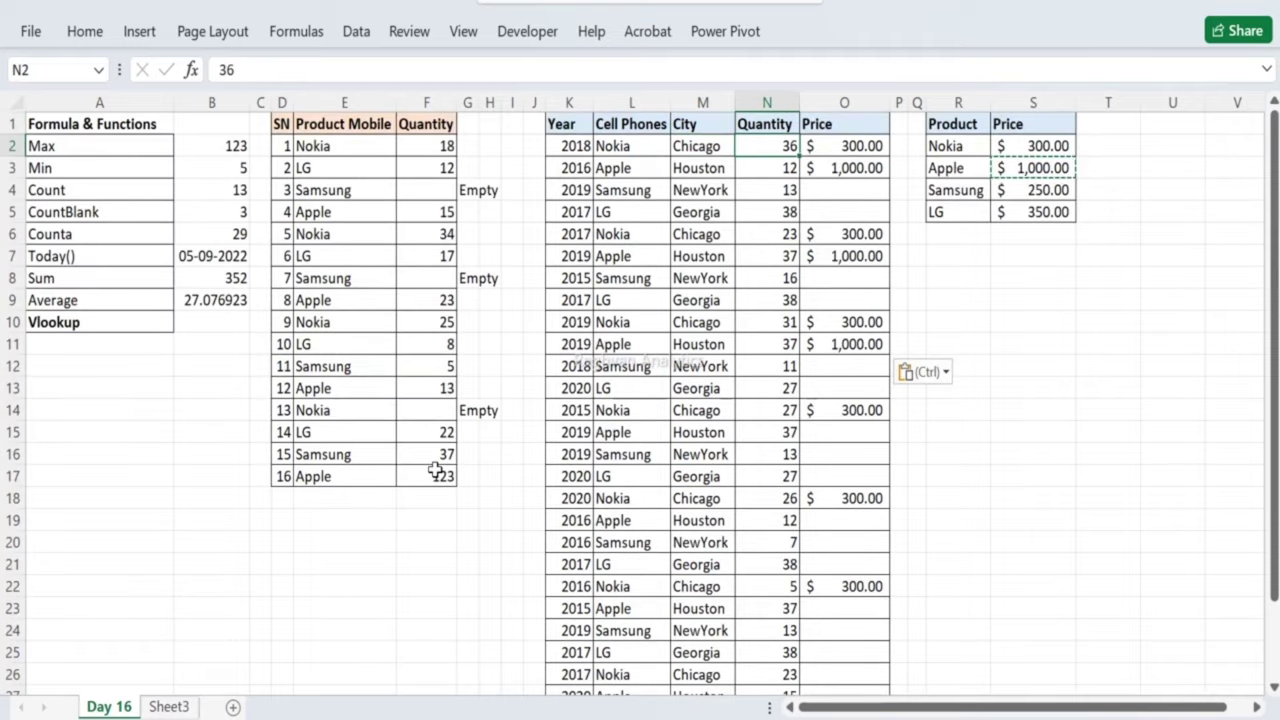
{"action": "key", "text": "Right"}
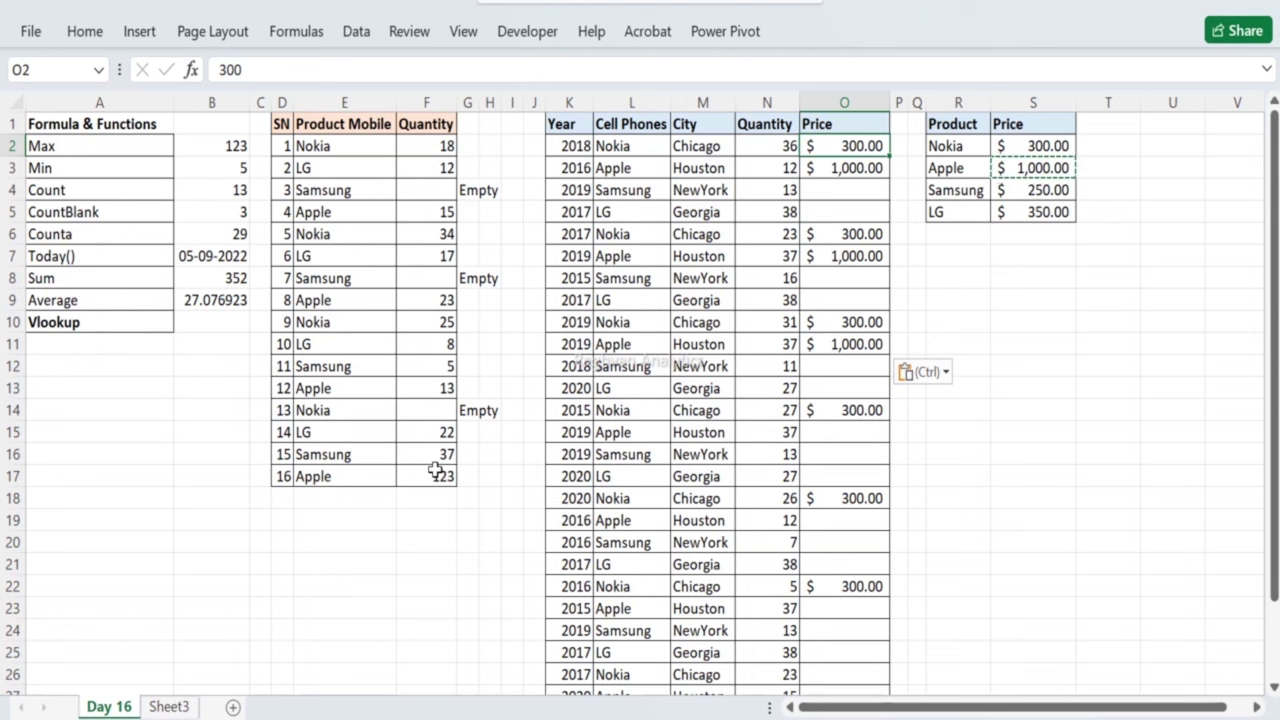
{"action": "key", "text": "shift+Down"}
{"action": "key", "text": "shift+Down"}
{"action": "key", "text": "shift+Down"}
{"action": "key", "text": "shift+Down"}
{"action": "key", "text": "shift+Down"}
{"action": "key", "text": "shift+Down"}
{"action": "key", "text": "shift+Down"}
{"action": "key", "text": "shift+Down"}
{"action": "key", "text": "shift+Down"}
{"action": "key", "text": "shift+Down"}
{"action": "key", "text": "shift+Down"}
{"action": "key", "text": "shift+Down"}
{"action": "key", "text": "shift+Down"}
{"action": "key", "text": "shift+Down"}
{"action": "key", "text": "shift+Down"}
{"action": "key", "text": "shift+Down"}
{"action": "key", "text": "shift+Down"}
{"action": "key", "text": "shift+Down"}
{"action": "key", "text": "shift+Down"}
{"action": "key", "text": "shift+Down"}
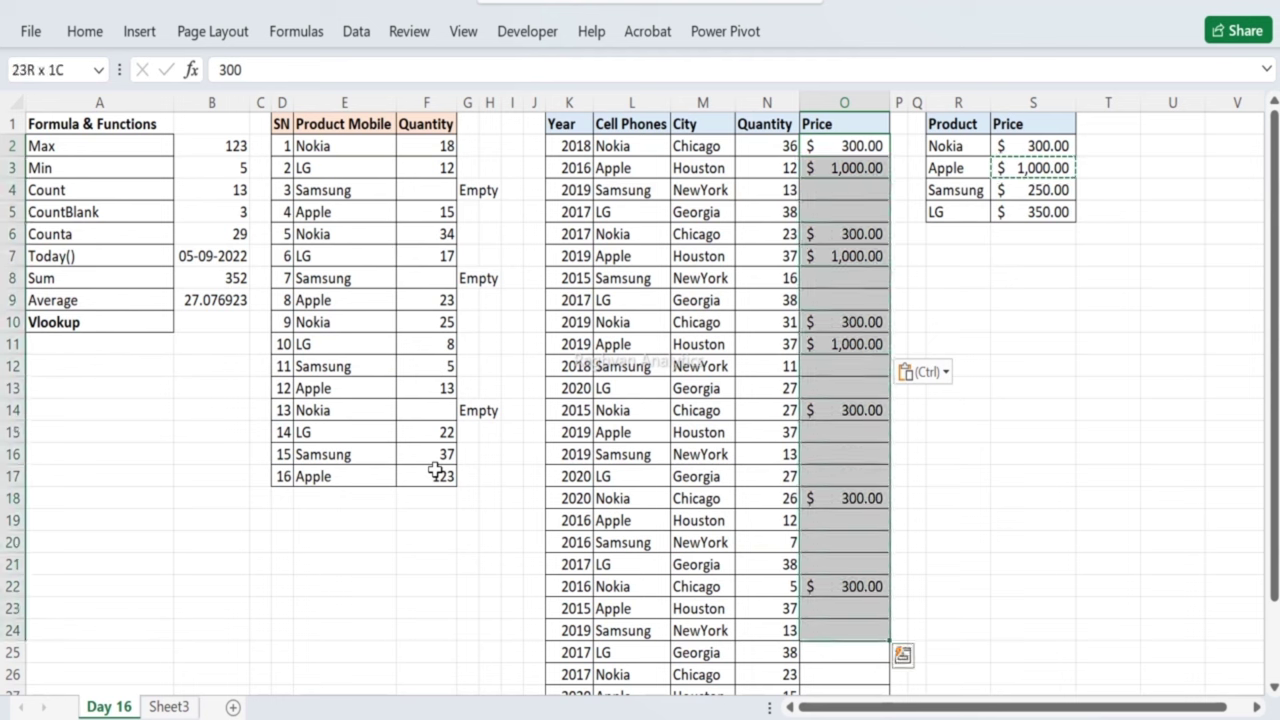
{"action": "key", "text": "Delete"}
Step: Start a VLOOKUP in O2 with L2 as lookup value and R1:S5 as the table
{"action": "key", "text": "Up"}
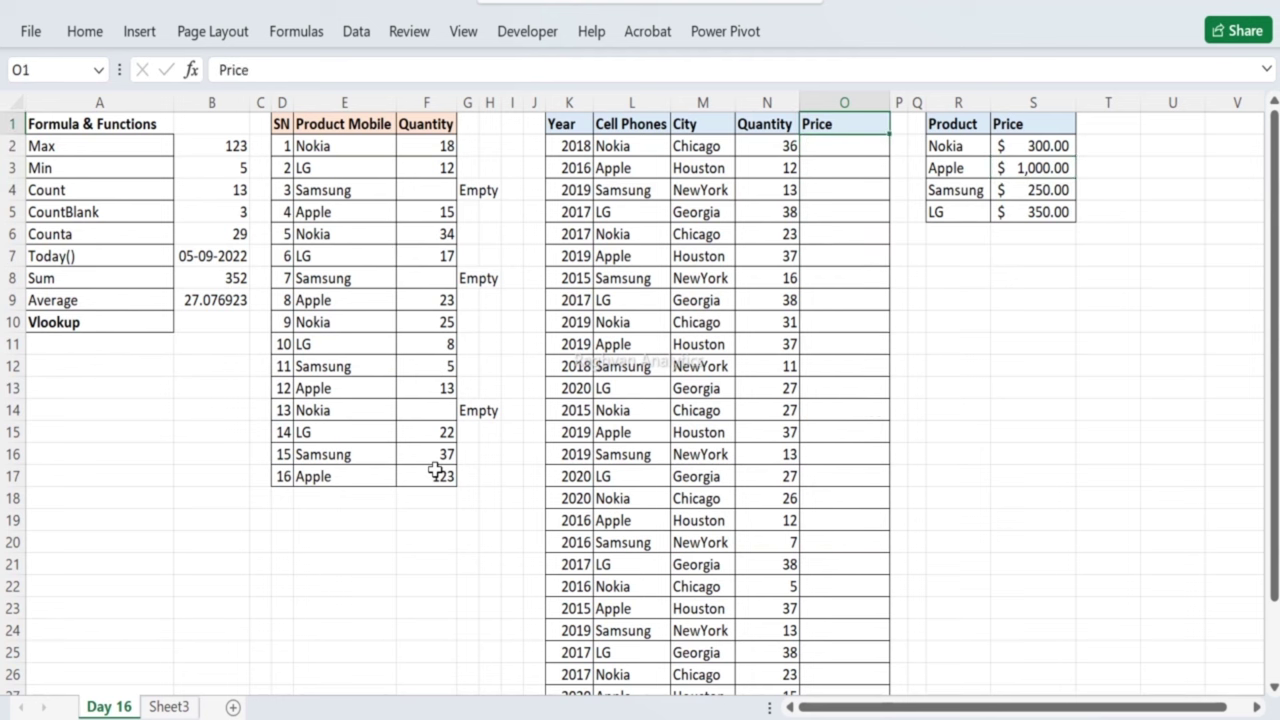
{"action": "key", "text": "Down"}
{"action": "type", "text": "=v"}
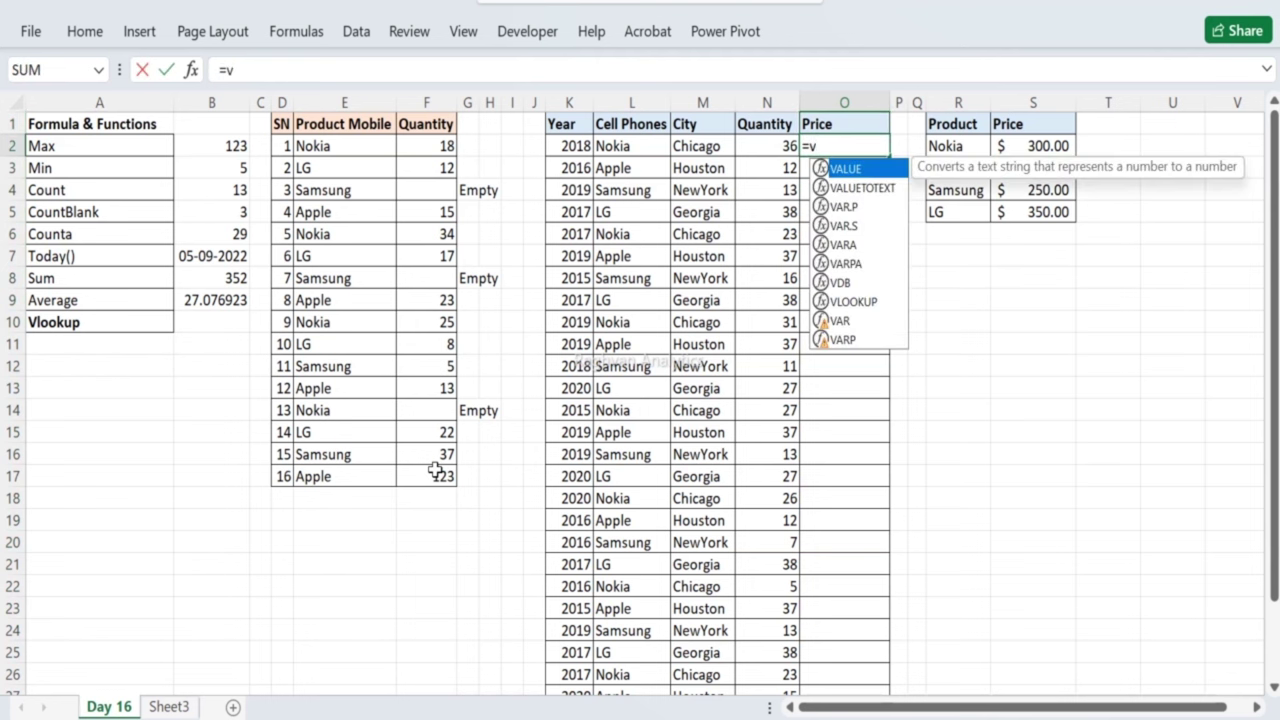
{"action": "type", "text": "looku"}
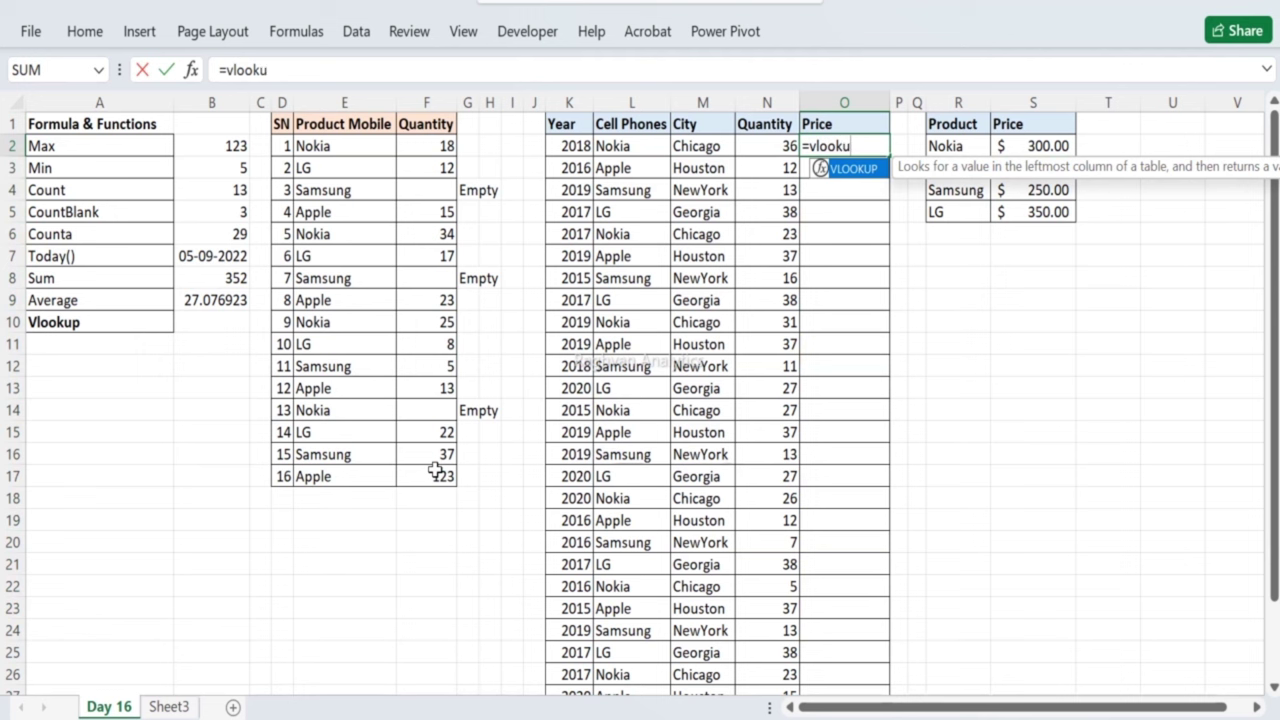
{"action": "type", "text": "p("}
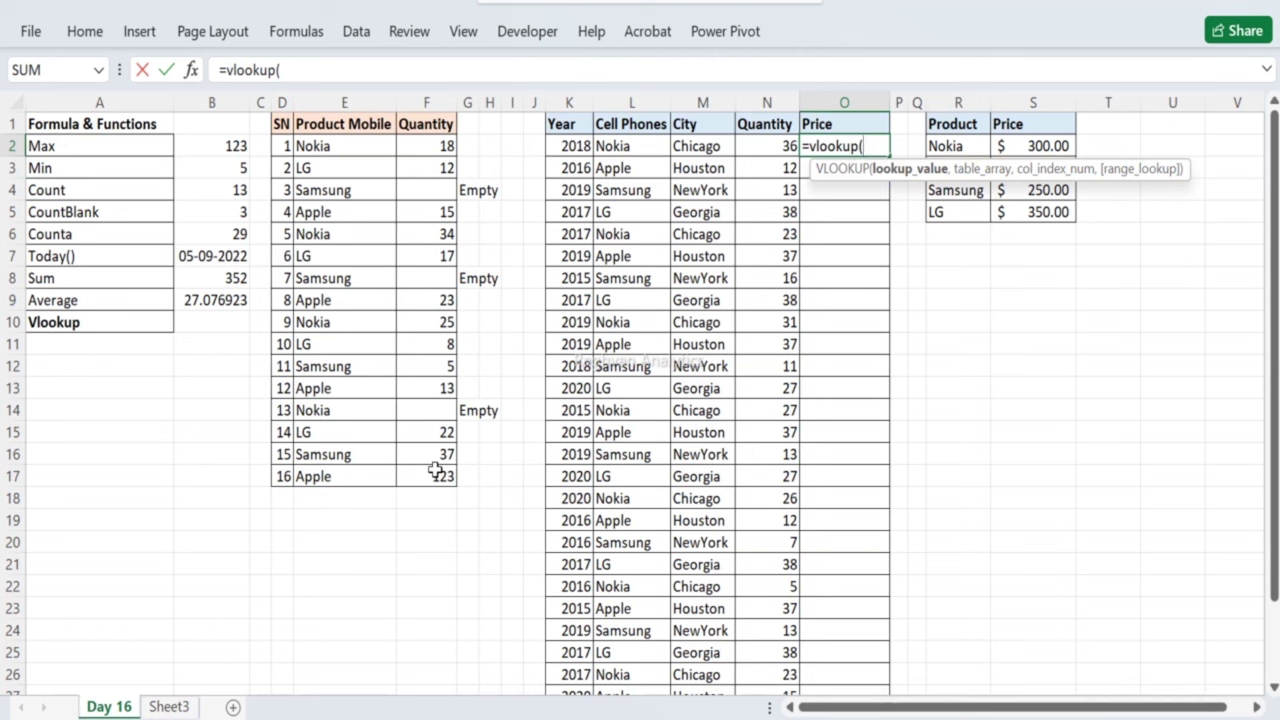
{"action": "left_click", "coordinate": [607, 148]}
{"action": "type", "text": ","}
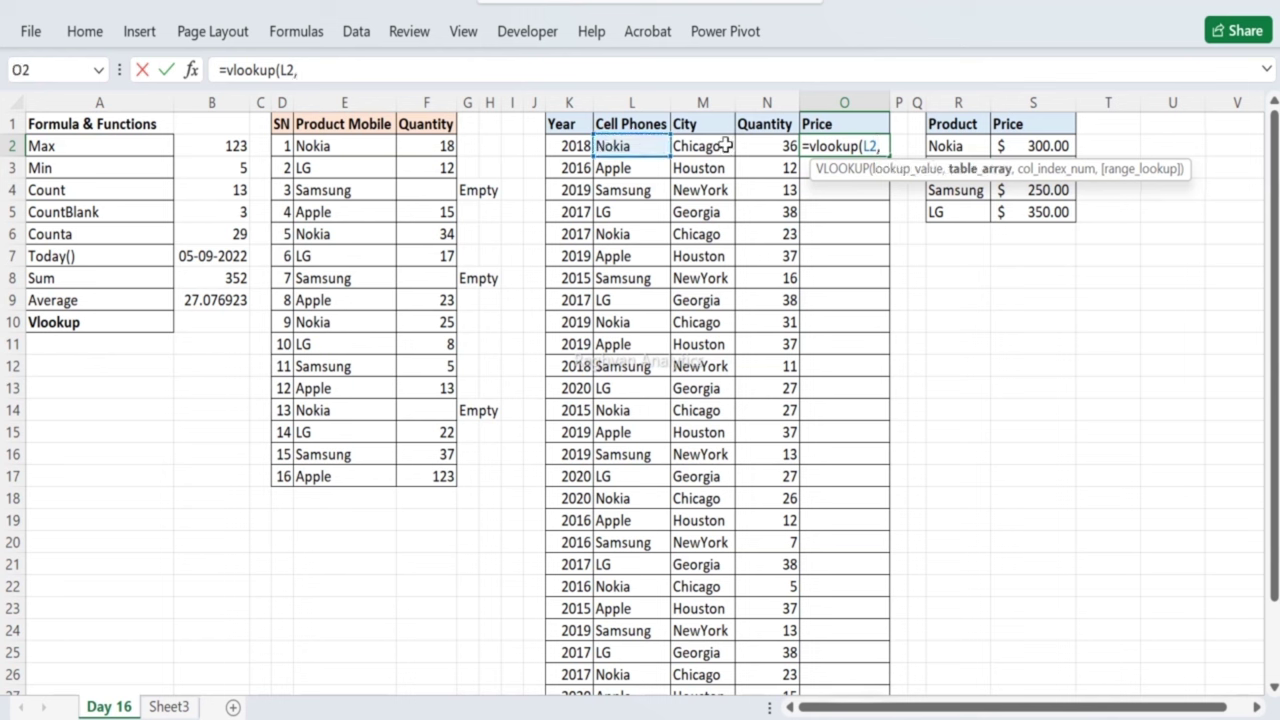
{"action": "left_click", "coordinate": [958, 120]}
{"action": "left_click_drag", "start_coordinate": [958, 120], "coordinate": [1037, 208]}
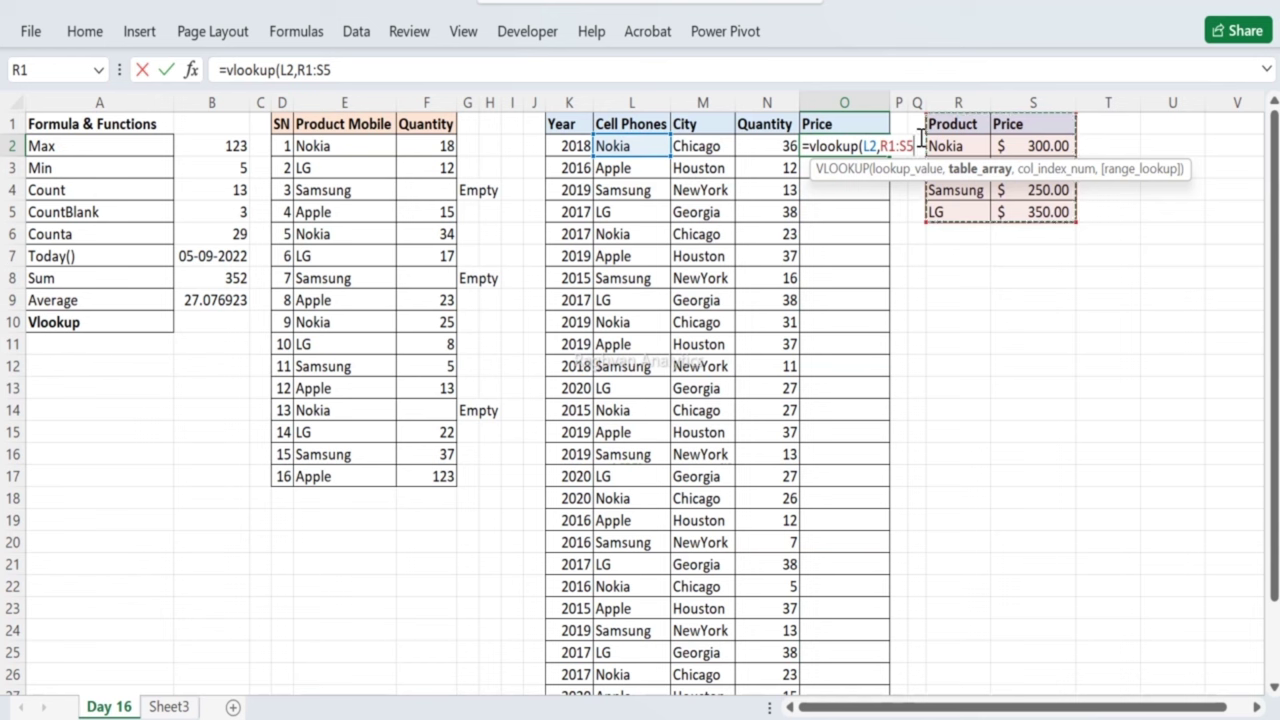
Step: Lock the table as $R$1:$S$5, finish with column 2 and exact match, and copy O2
{"action": "key", "text": "F4"}
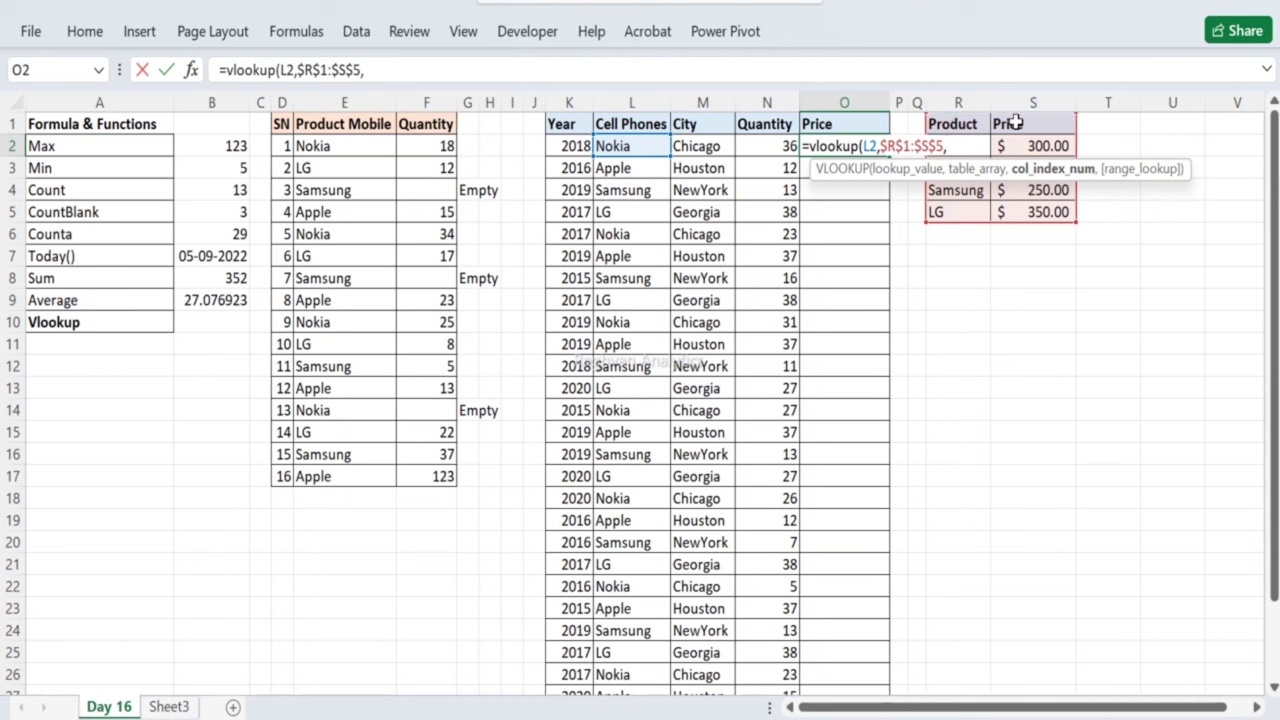
{"action": "type", "text": "2,"}
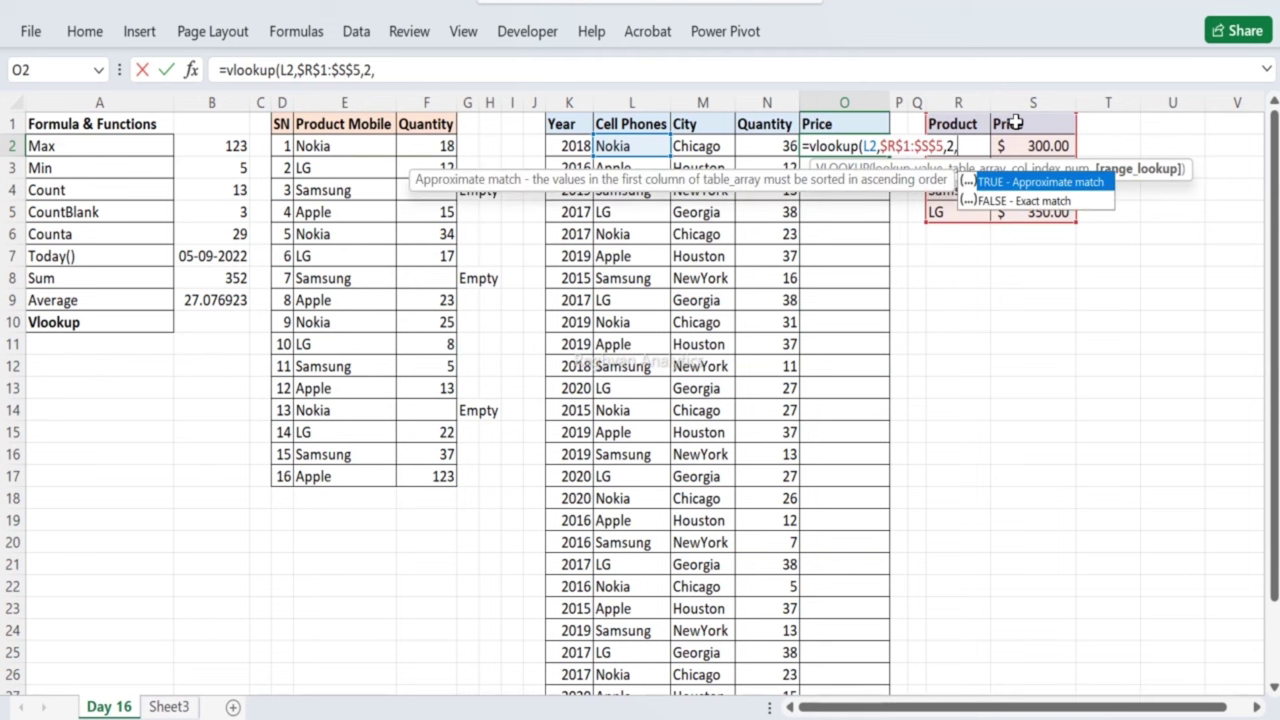
{"action": "type", "text": "0"}
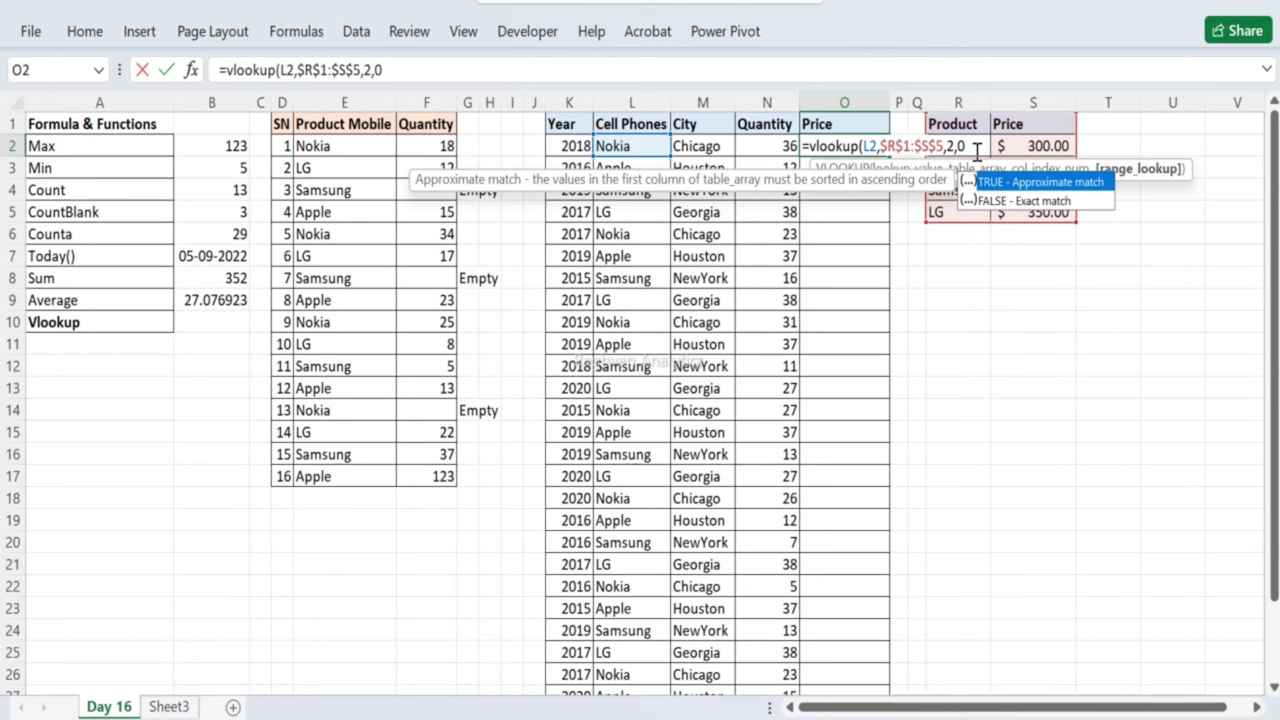
{"action": "type", "text": ")"}
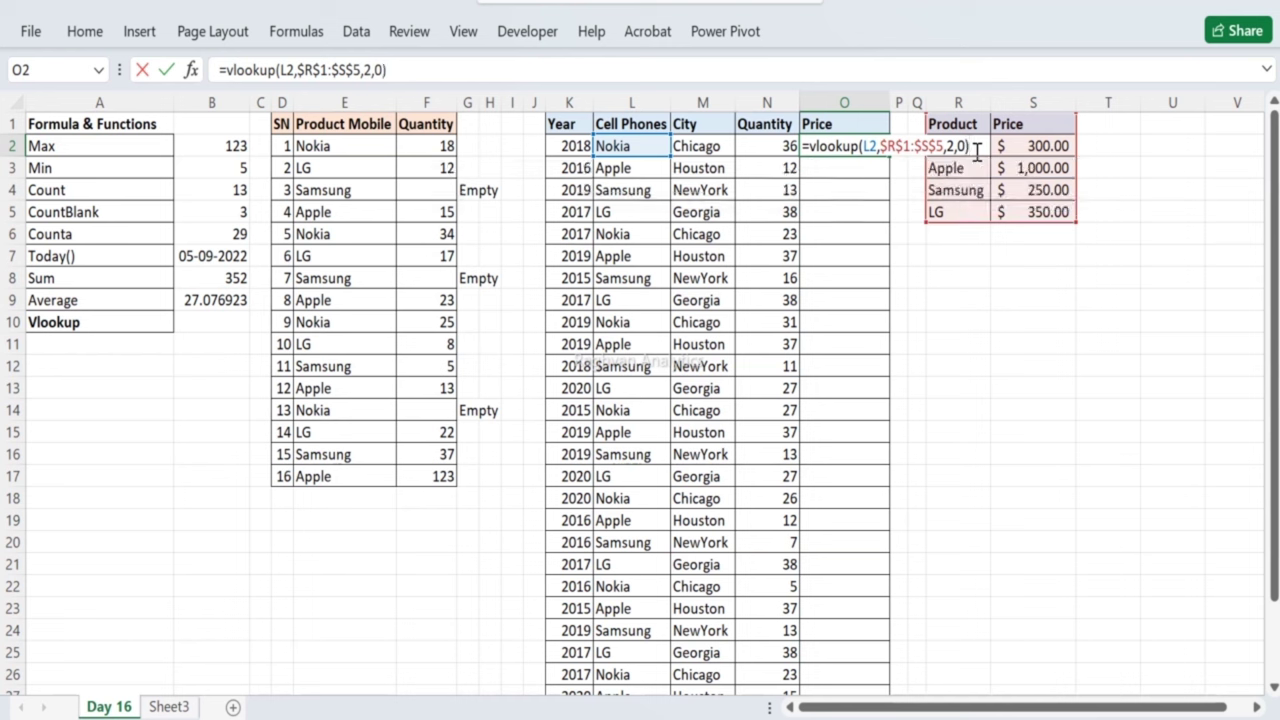
{"action": "key", "text": "Return"}
{"action": "key", "text": "Up"}
{"action": "key", "text": "ctrl+c"}
Step: Paste the O2 lookup formula down into O3:O30
{"action": "key", "text": "Down"}
{"action": "key", "text": "shift+Down"}
{"action": "key", "text": "shift+Down"}
{"action": "key", "text": "shift+Down"}
{"action": "key", "text": "shift+Down"}
{"action": "key", "text": "shift+Down"}
{"action": "key", "text": "shift+Down"}
{"action": "key", "text": "shift+Down"}
{"action": "key", "text": "shift+Down"}
{"action": "key", "text": "shift+Down"}
{"action": "key", "text": "shift+Down"}
{"action": "key", "text": "shift+Down"}
{"action": "key", "text": "shift+Down"}
{"action": "key", "text": "shift+Down"}
{"action": "key", "text": "shift+Down"}
{"action": "key", "text": "shift+Down"}
{"action": "key", "text": "shift+Down"}
{"action": "key", "text": "shift+Down"}
{"action": "key", "text": "shift+Down"}
{"action": "key", "text": "shift+Down"}
{"action": "key", "text": "shift+Down"}
{"action": "key", "text": "shift+Down"}
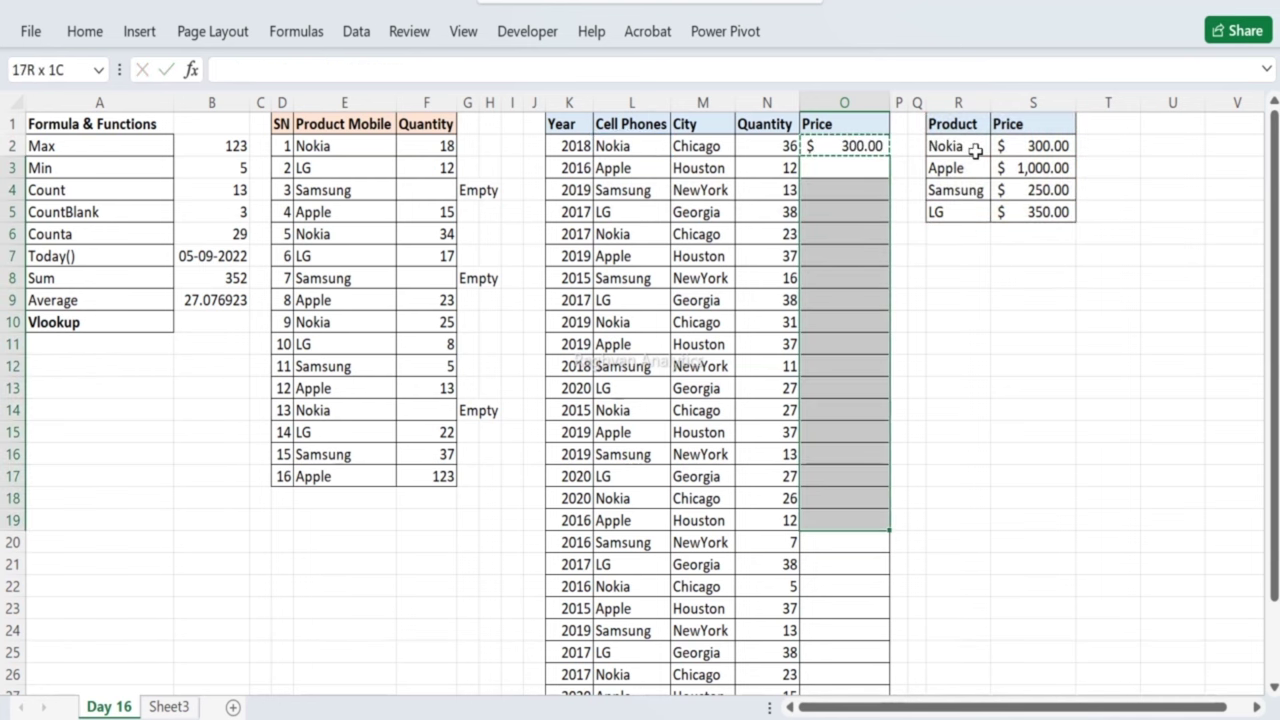
{"action": "key", "text": "shift+Up"}
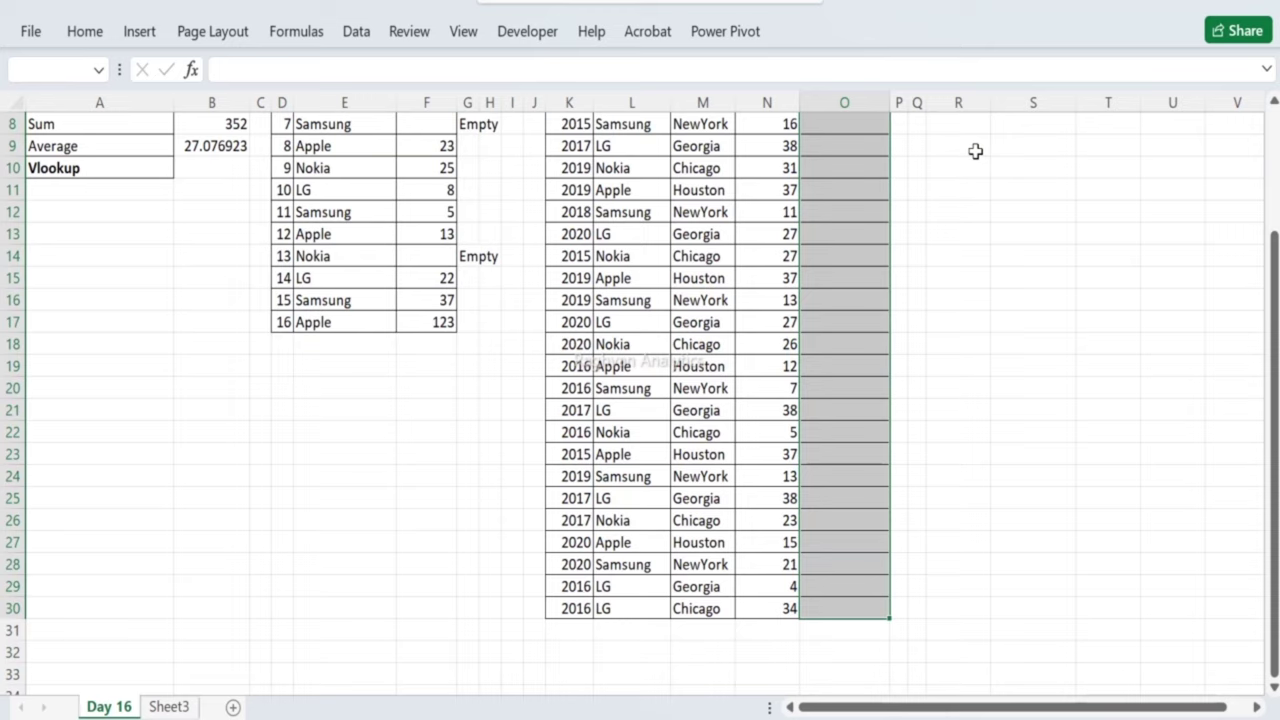
{"action": "key", "text": "ctrl+v"}
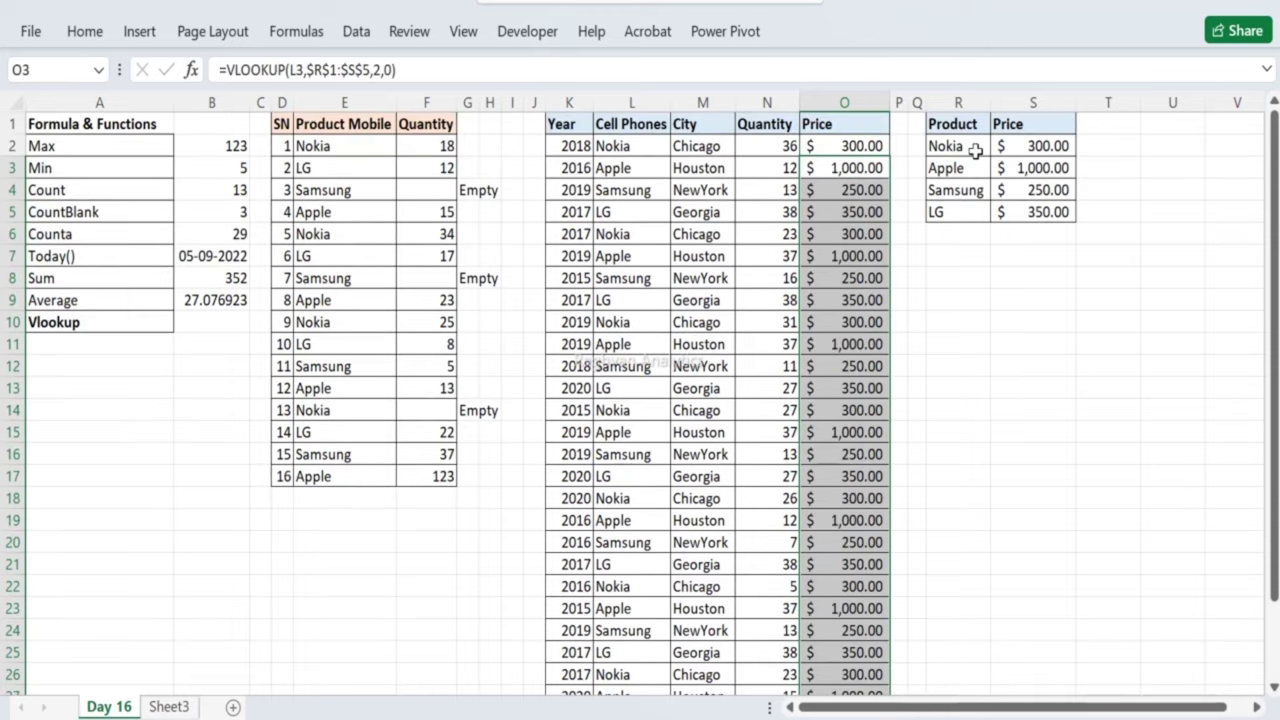
Step: Shade the Price column O1:O30 gray
{"action": "key", "text": "ctrl+Up"}
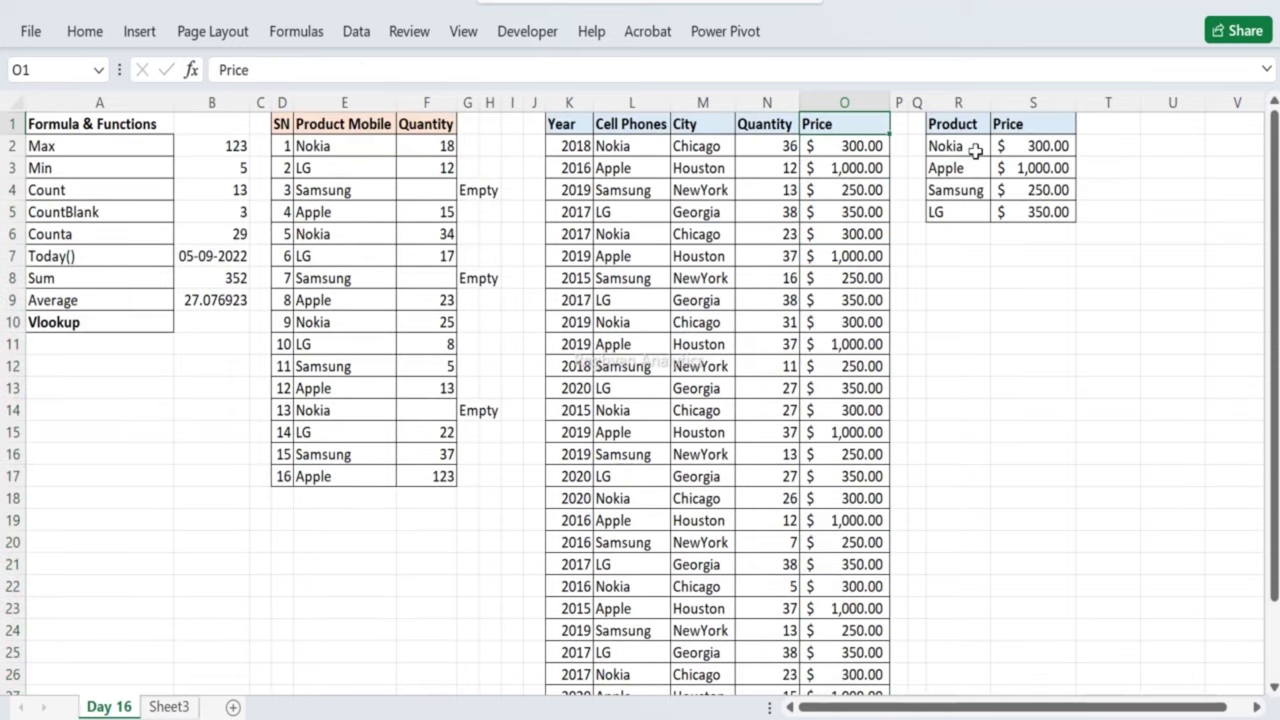
{"action": "key", "text": "ctrl+shift+Down"}
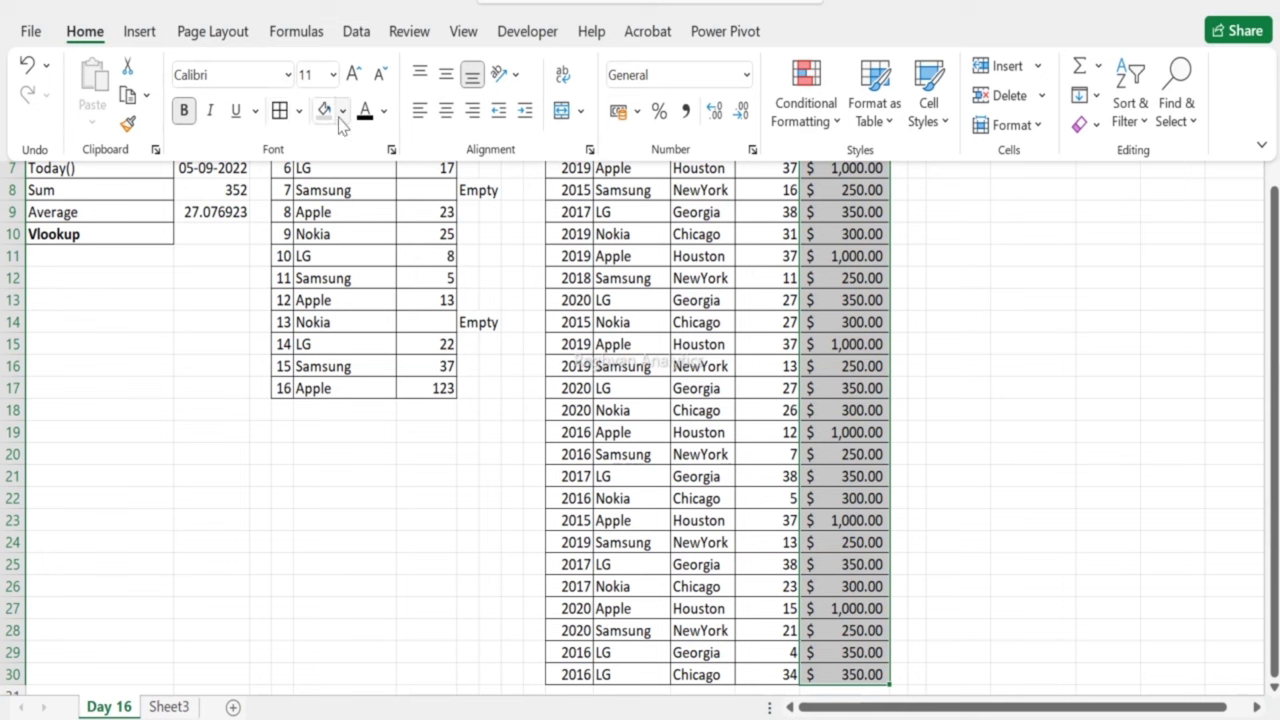
{"action": "left_click", "coordinate": [342, 111]}
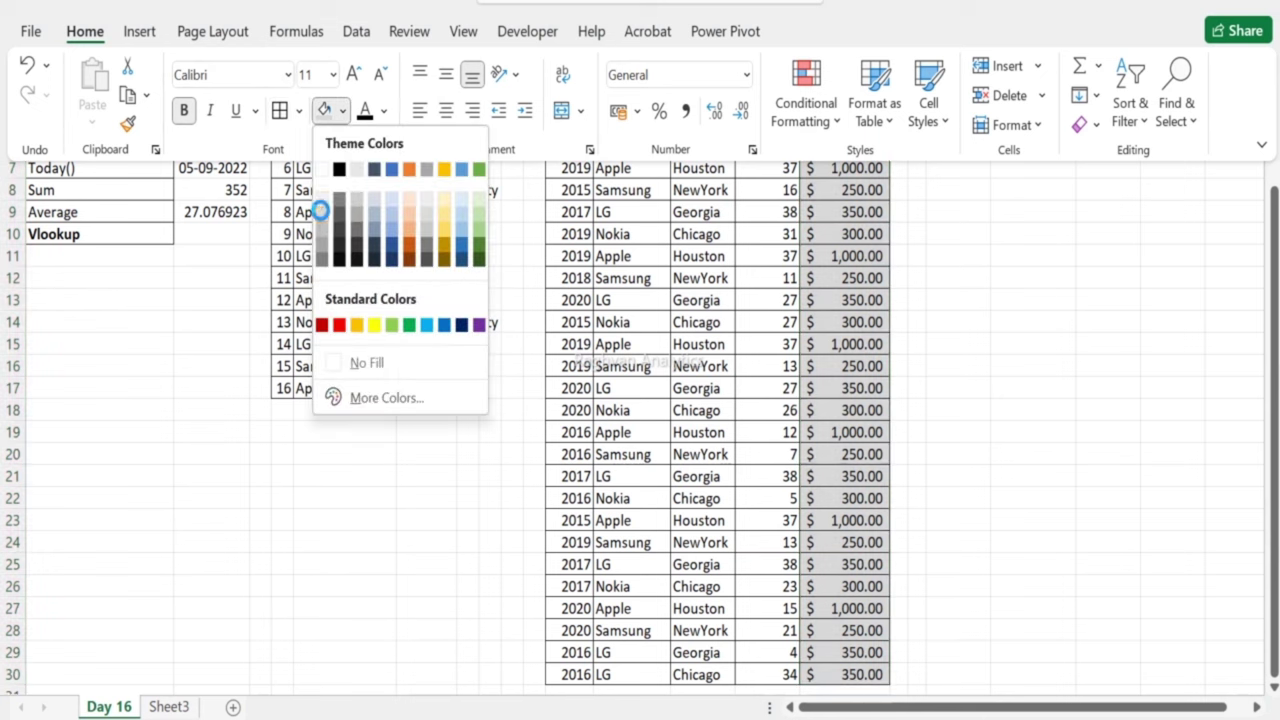
{"action": "left_click", "coordinate": [322, 218]}
{"action": "scroll", "coordinate": [322, 222], "scroll_direction": "up", "scroll_amount": 2}
Step: Copy the whole K1:O30 table
{"action": "key", "text": "Escape"}
{"action": "key", "text": "Left"}
{"action": "key", "text": "Left"}
{"action": "key", "text": "Right"}
{"action": "key", "text": "Right"}
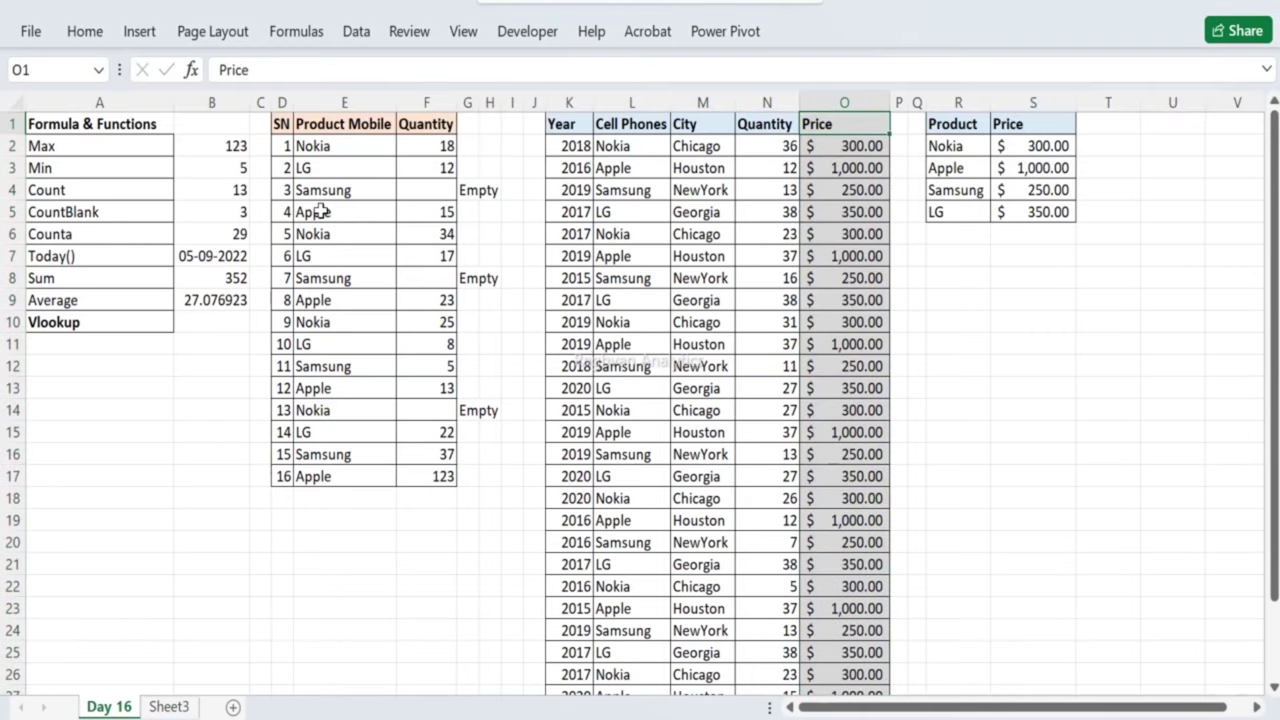
{"action": "key", "text": "ctrl+shift+Left"}
{"action": "key", "text": "ctrl+shift+Down"}
{"action": "key", "text": "ctrl+c"}
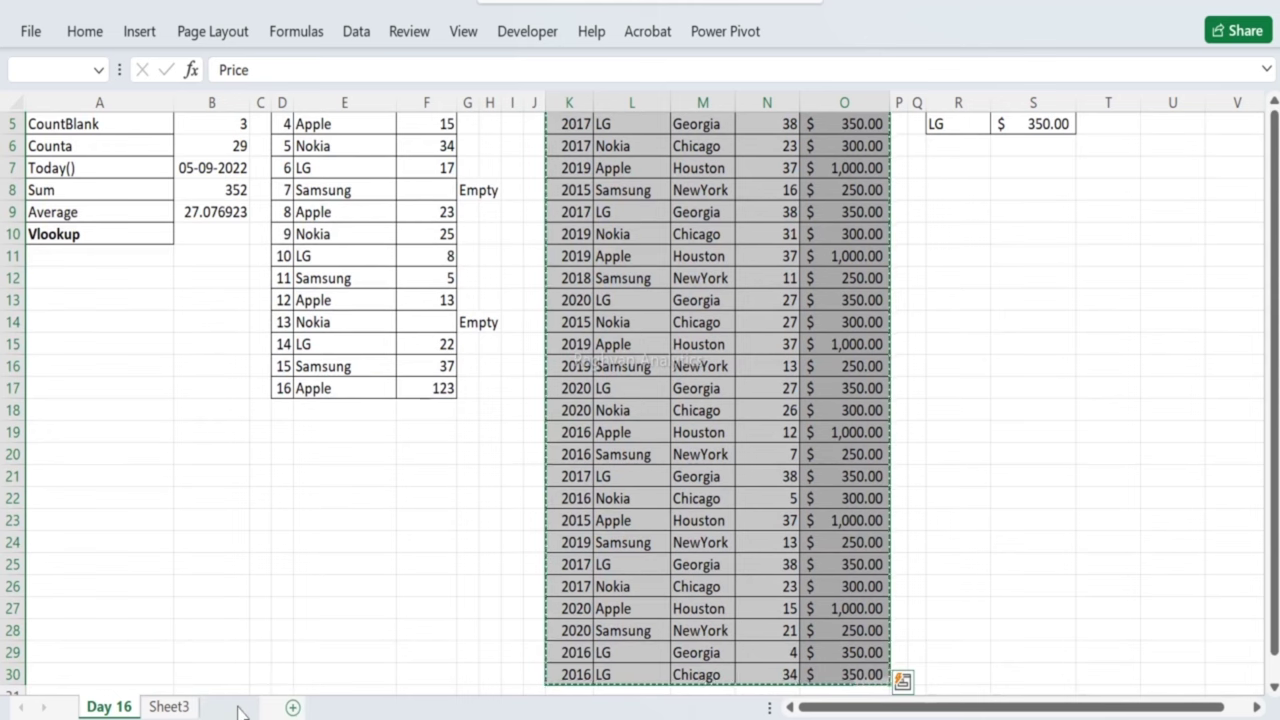
Step: Name the new sheet 'Vlookup Price', paste the copied table into it and widen column E
{"action": "double_click", "coordinate": [168, 706]}
{"action": "type", "text": "V"}
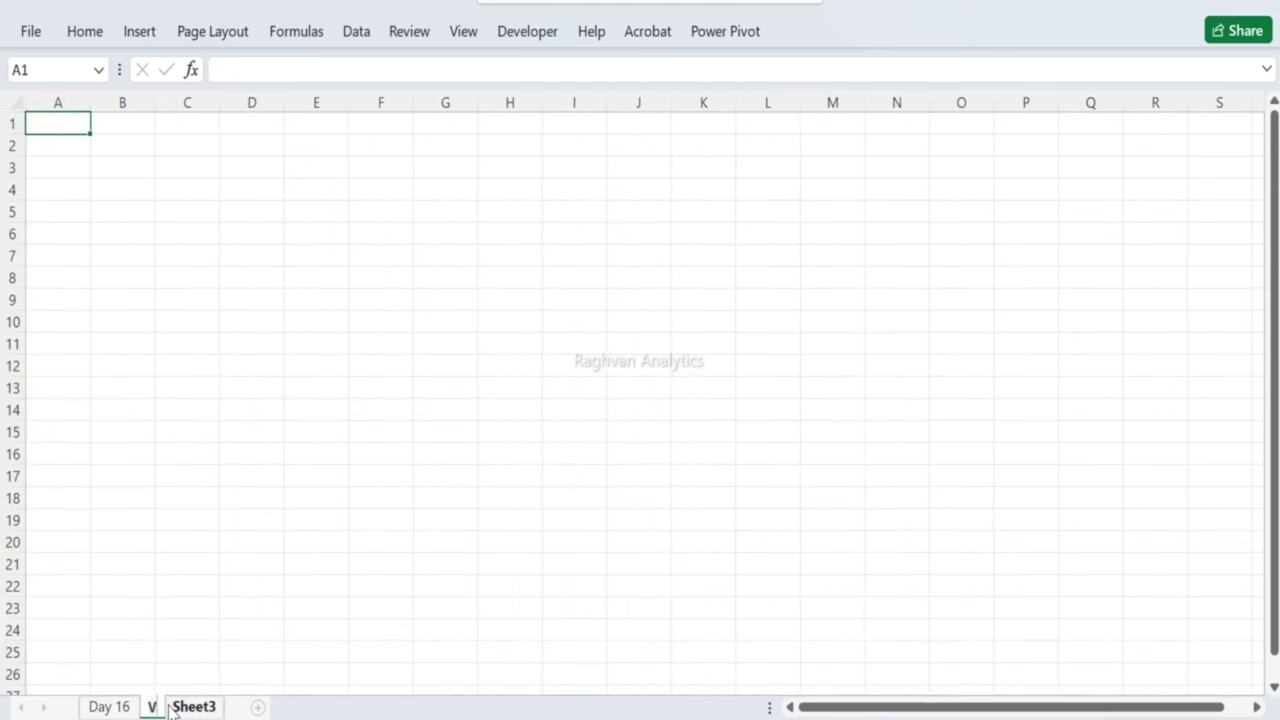
{"action": "type", "text": "look"}
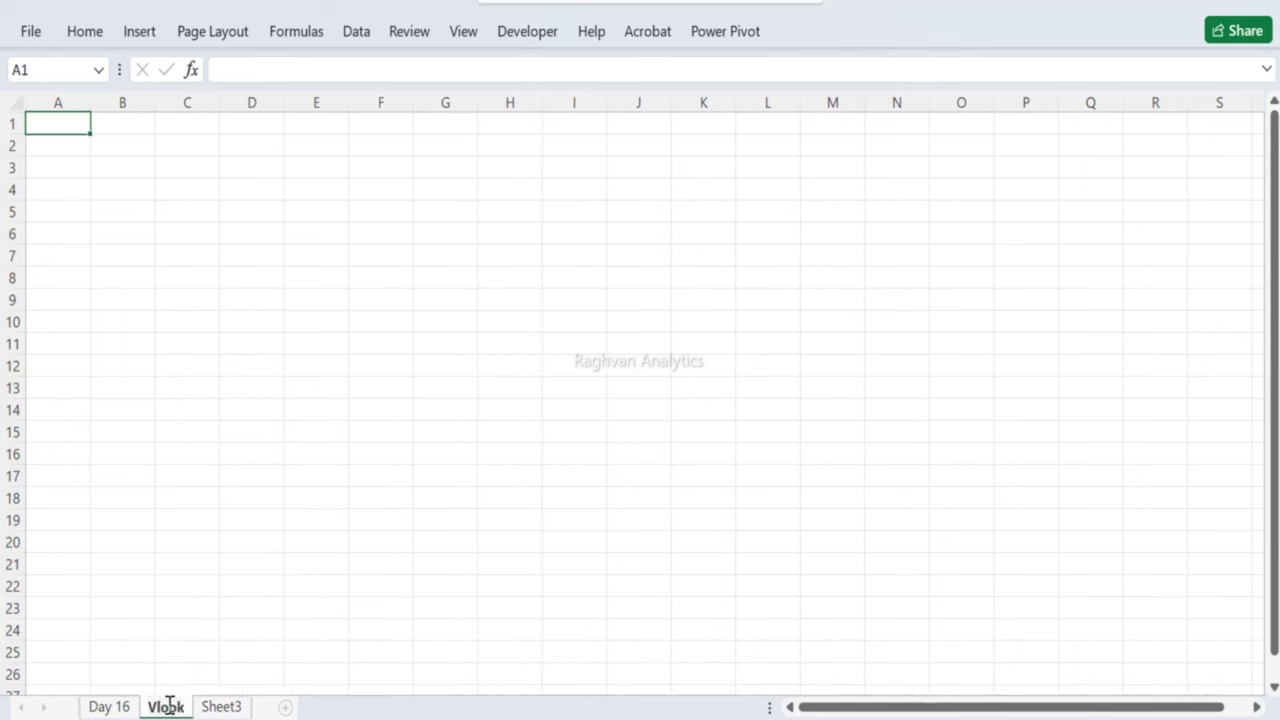
{"action": "type", "text": "up"}
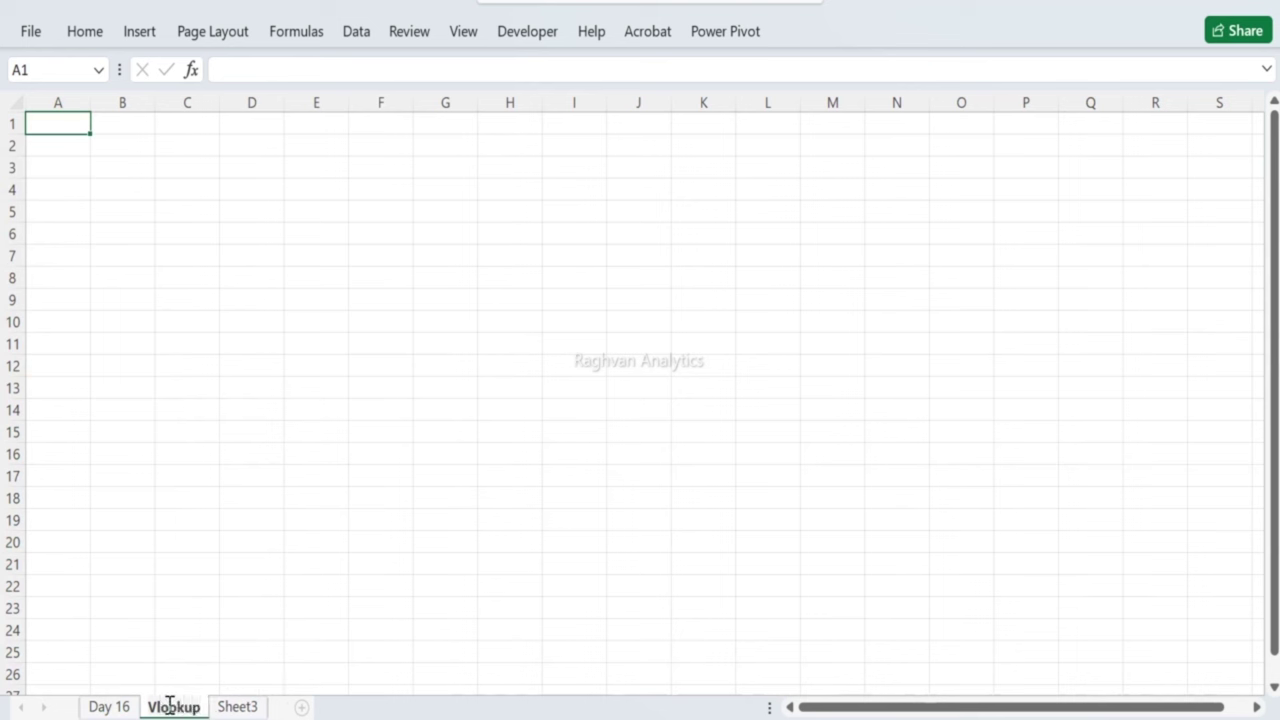
{"action": "type", "text": " Price"}
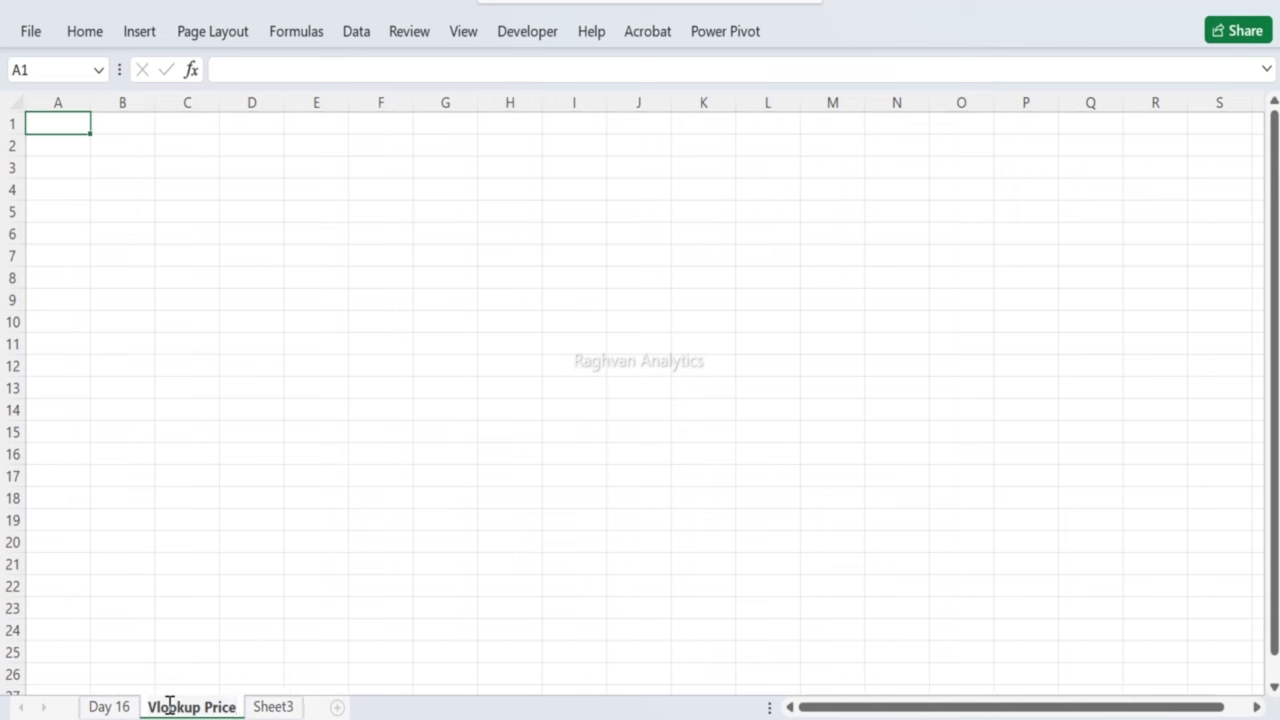
{"action": "key", "text": "Return"}
{"action": "key", "text": "ctrl+v"}
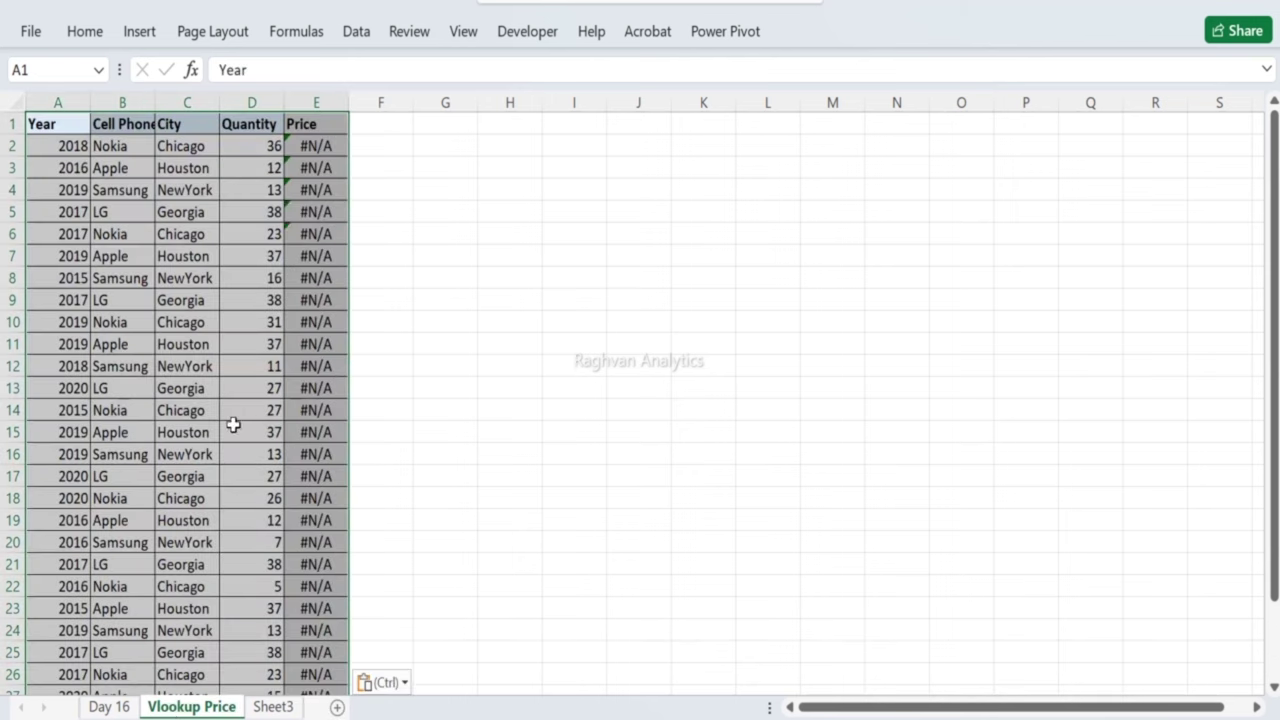
{"action": "left_click_drag", "start_coordinate": [349, 92], "coordinate": [353, 92]}
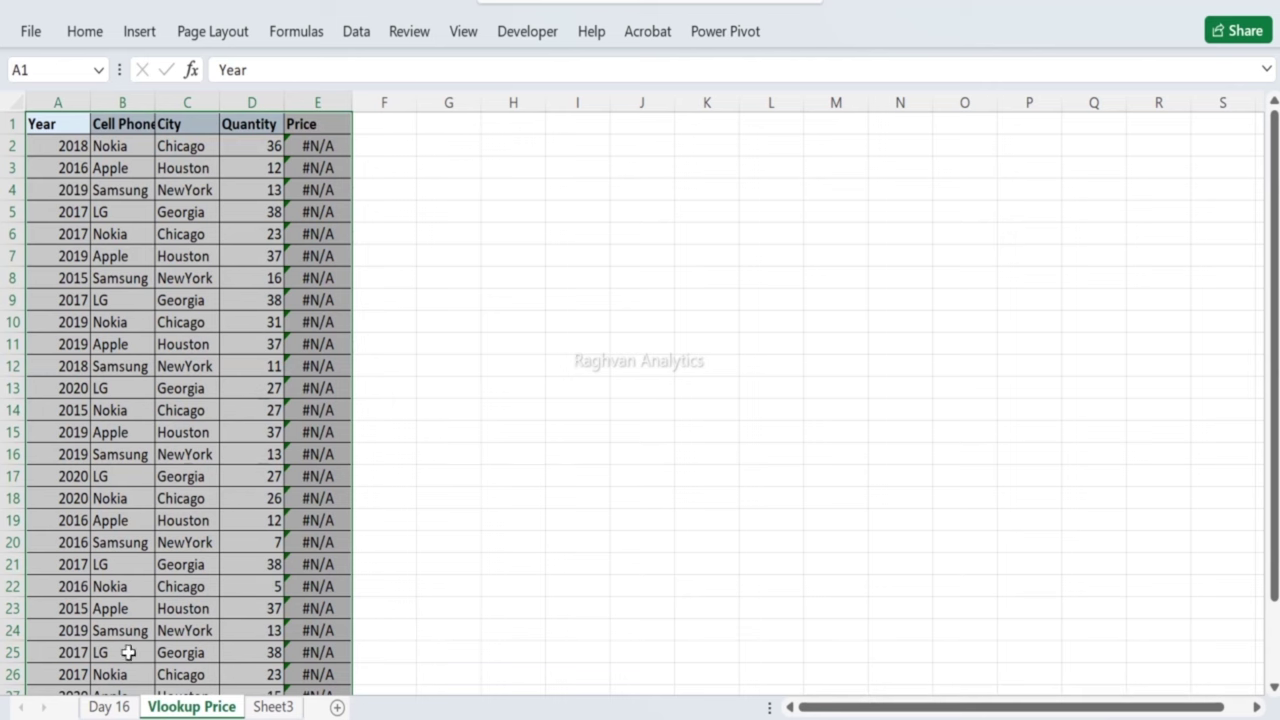
Step: Back on Day 16, delete LG from the lookup table and check the resulting #N/A prices
{"action": "left_click", "coordinate": [109, 707]}
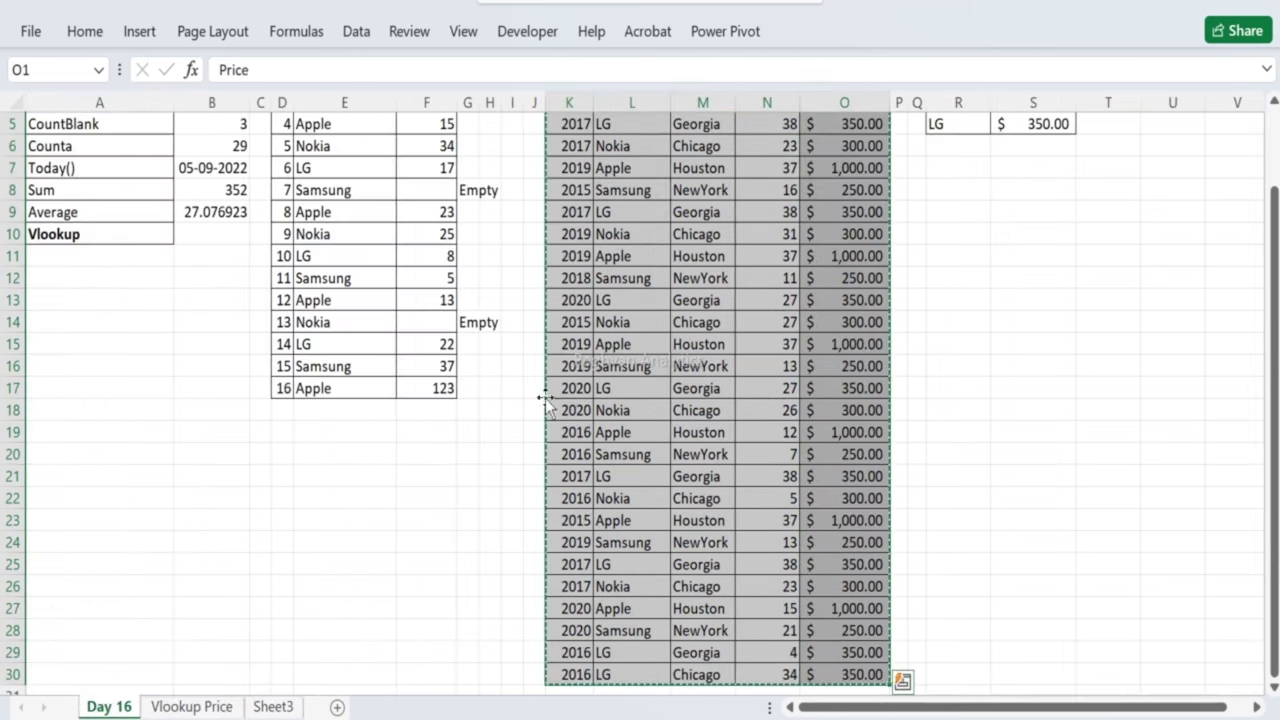
{"action": "left_click", "coordinate": [760, 316]}
{"action": "key", "text": "ctrl+Up"}
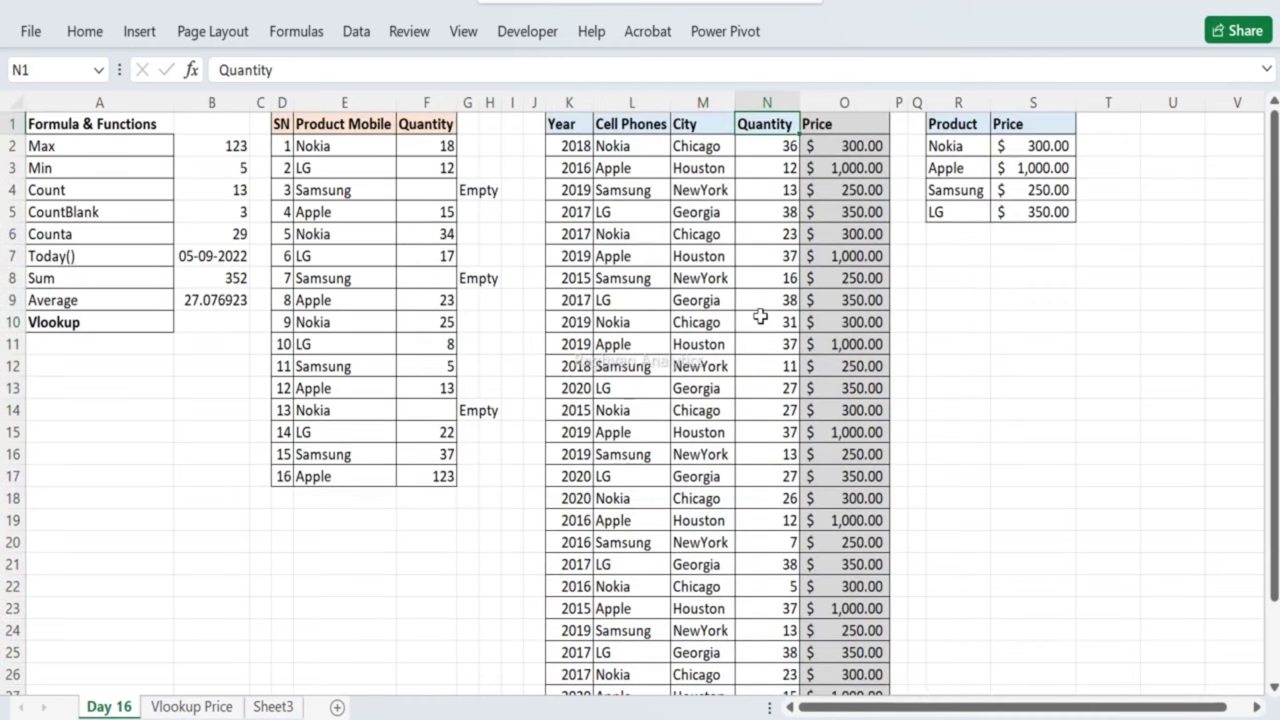
{"action": "key", "text": "Right"}
{"action": "key", "text": "Down"}
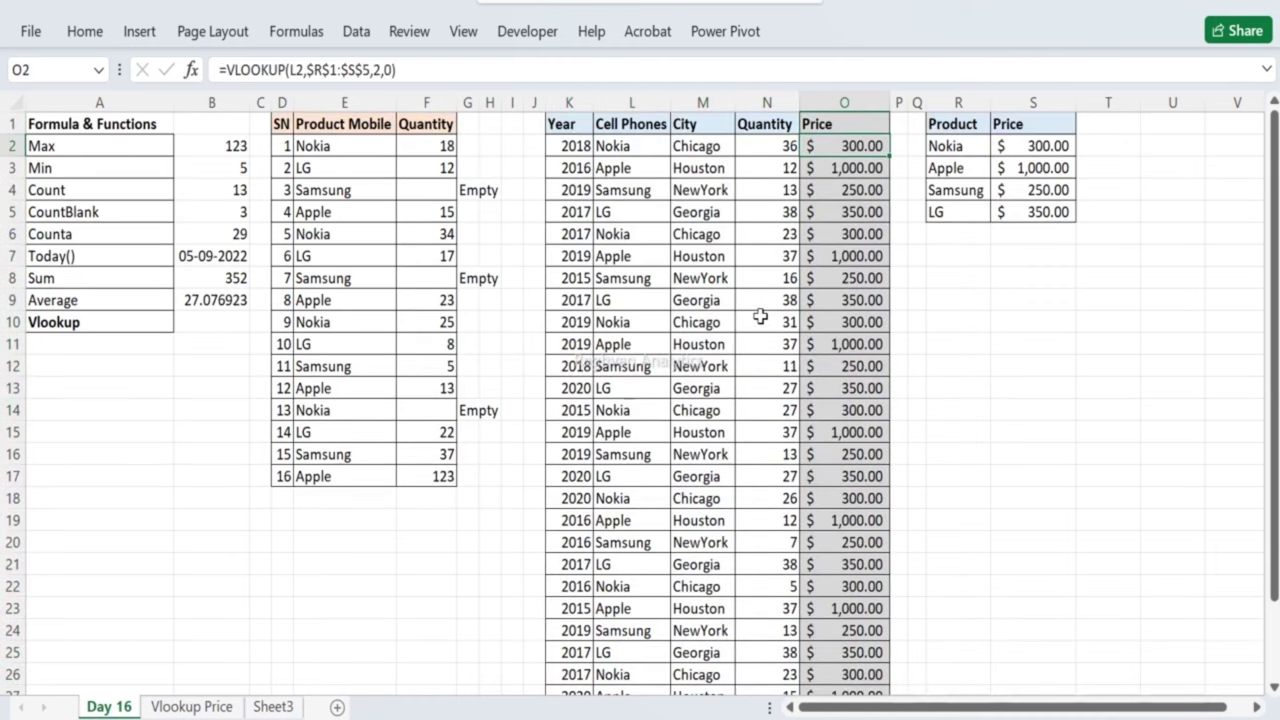
{"action": "key", "text": "Down"}
{"action": "key", "text": "Down"}
{"action": "key", "text": "Right"}
{"action": "key", "text": "Down"}
{"action": "key", "text": "Right"}
{"action": "key", "text": "Right"}
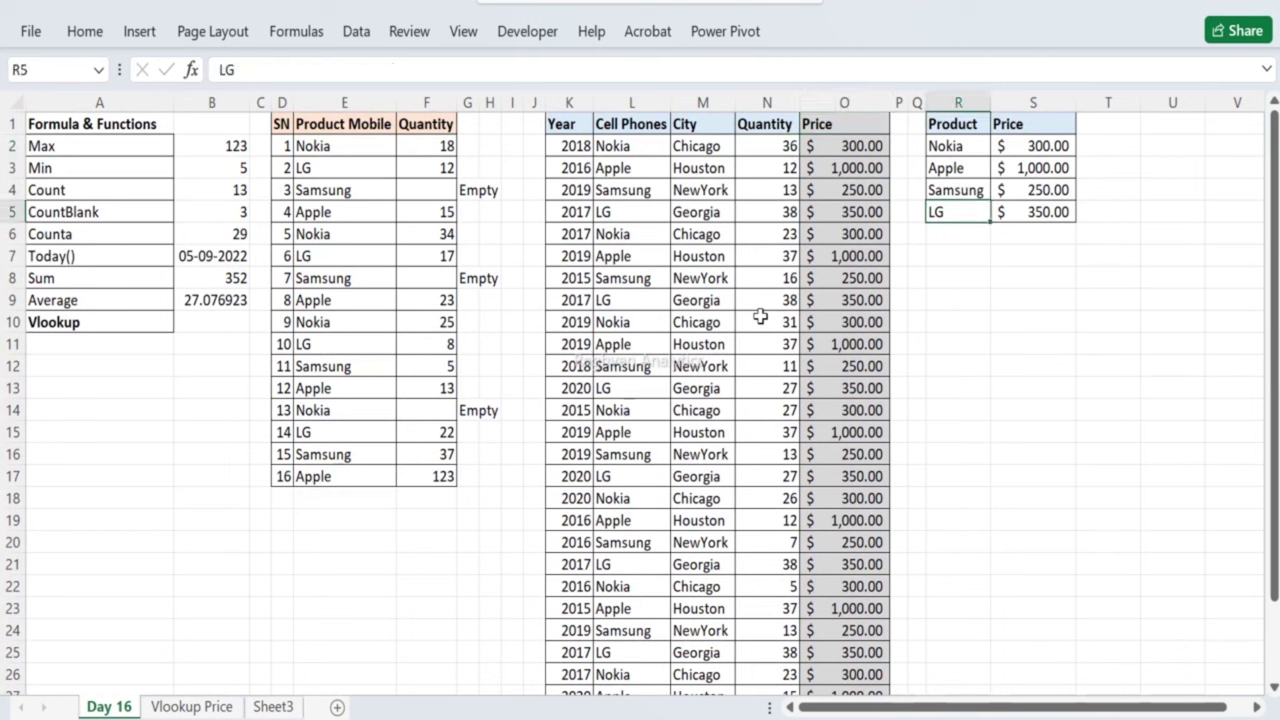
{"action": "key", "text": "Delete"}
{"action": "key", "text": "Left"}
{"action": "key", "text": "Left"}
{"action": "key", "text": "Left"}
{"action": "key", "text": "Left"}
{"action": "key", "text": "Left"}
{"action": "key", "text": "Left"}
{"action": "key", "text": "Left"}
{"action": "key", "text": "Right"}
{"action": "key", "text": "Right"}
{"action": "key", "text": "Right"}
{"action": "key", "text": "Right"}
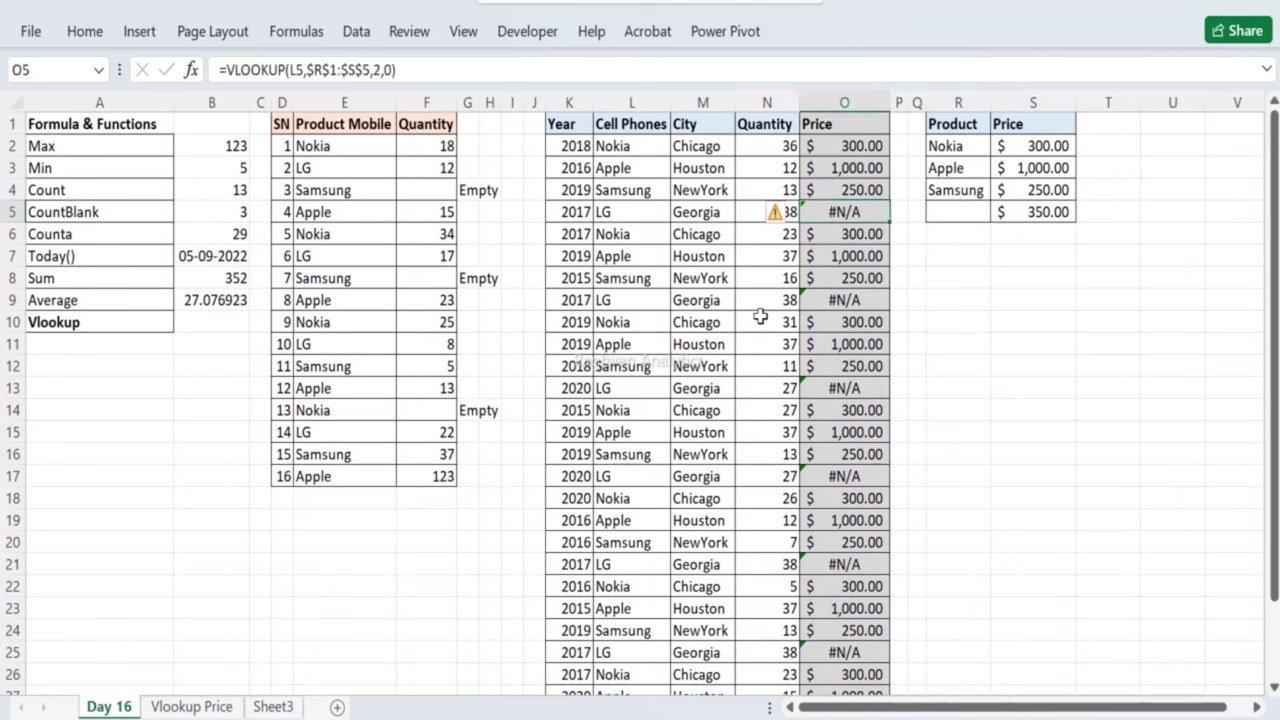
{"action": "key", "text": "Down"}
{"action": "key", "text": "Down"}
{"action": "key", "text": "Down"}
{"action": "key", "text": "Down"}
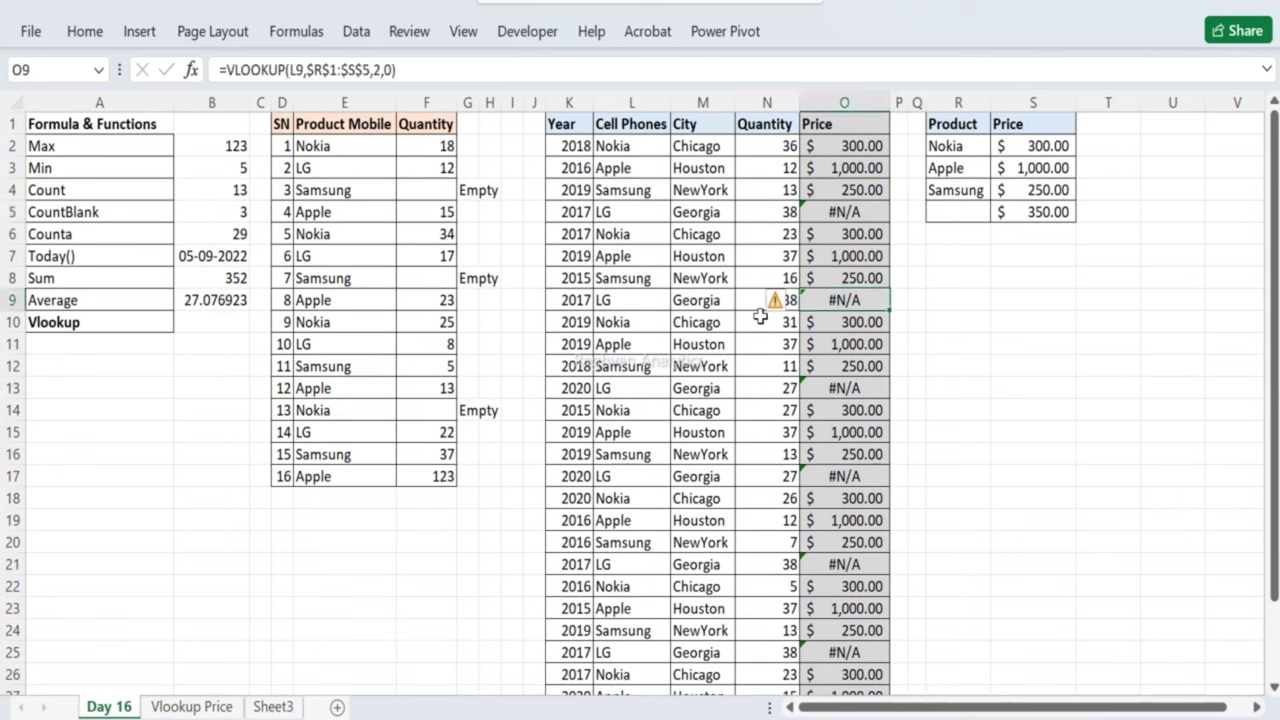
Step: Delete Samsung and Apple from the lookup table and inspect the O3 lookup
{"action": "key", "text": "Right"}
{"action": "key", "text": "Up"}
{"action": "key", "text": "Up"}
{"action": "key", "text": "Up"}
{"action": "key", "text": "Right"}
{"action": "key", "text": "Up"}
{"action": "key", "text": "Right"}
{"action": "key", "text": "Up"}
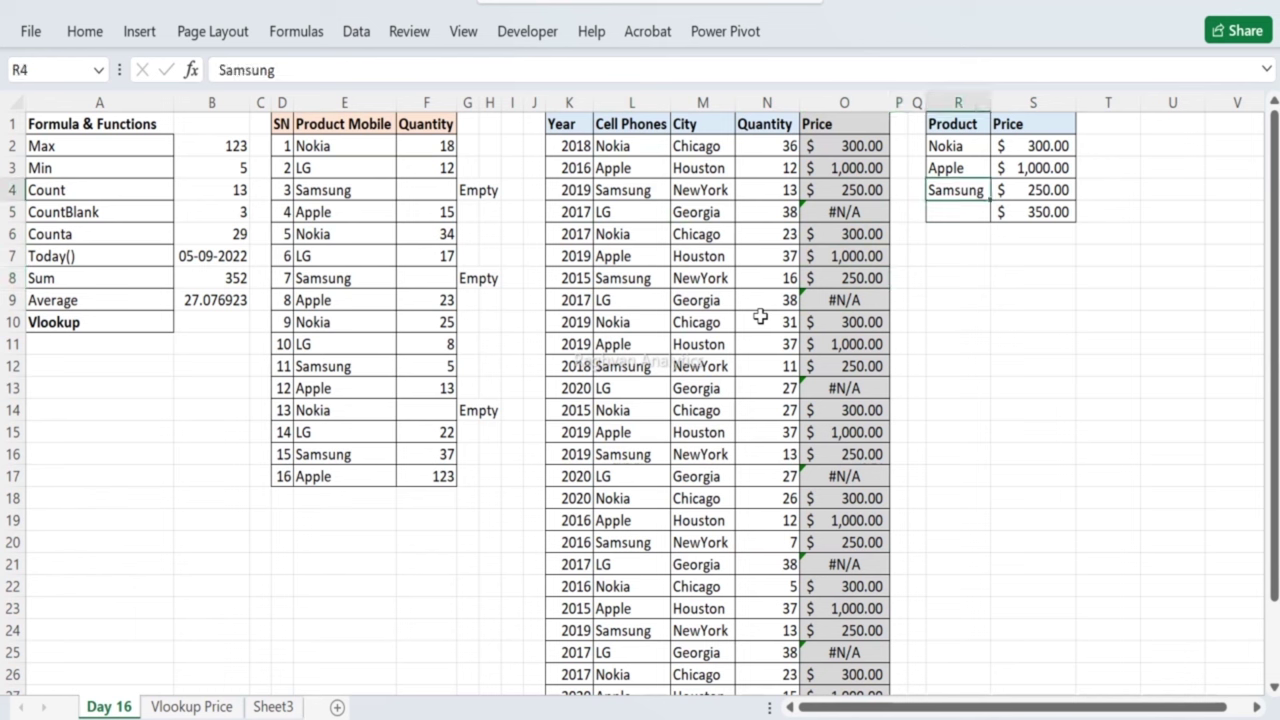
{"action": "key", "text": "Delete"}
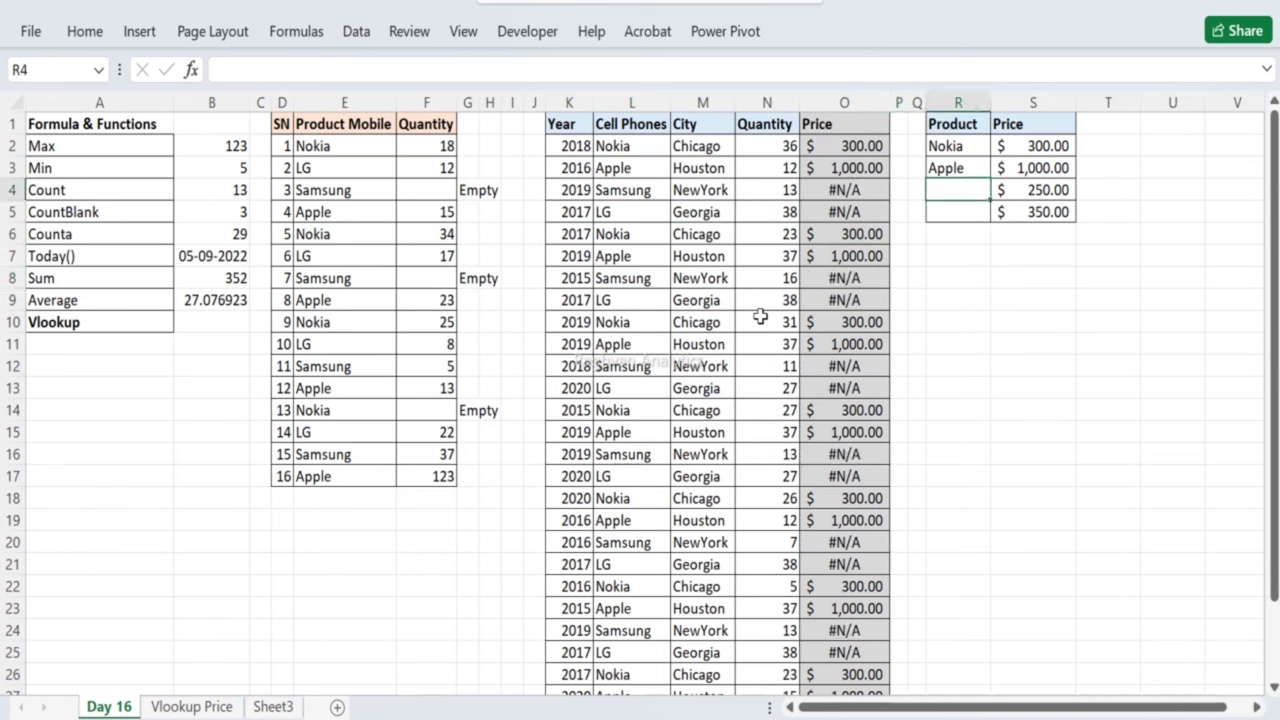
{"action": "key", "text": "Up"}
{"action": "key", "text": "Delete"}
{"action": "key", "text": "Left"}
{"action": "key", "text": "Left"}
{"action": "key", "text": "Left"}
{"action": "key", "text": "Left"}
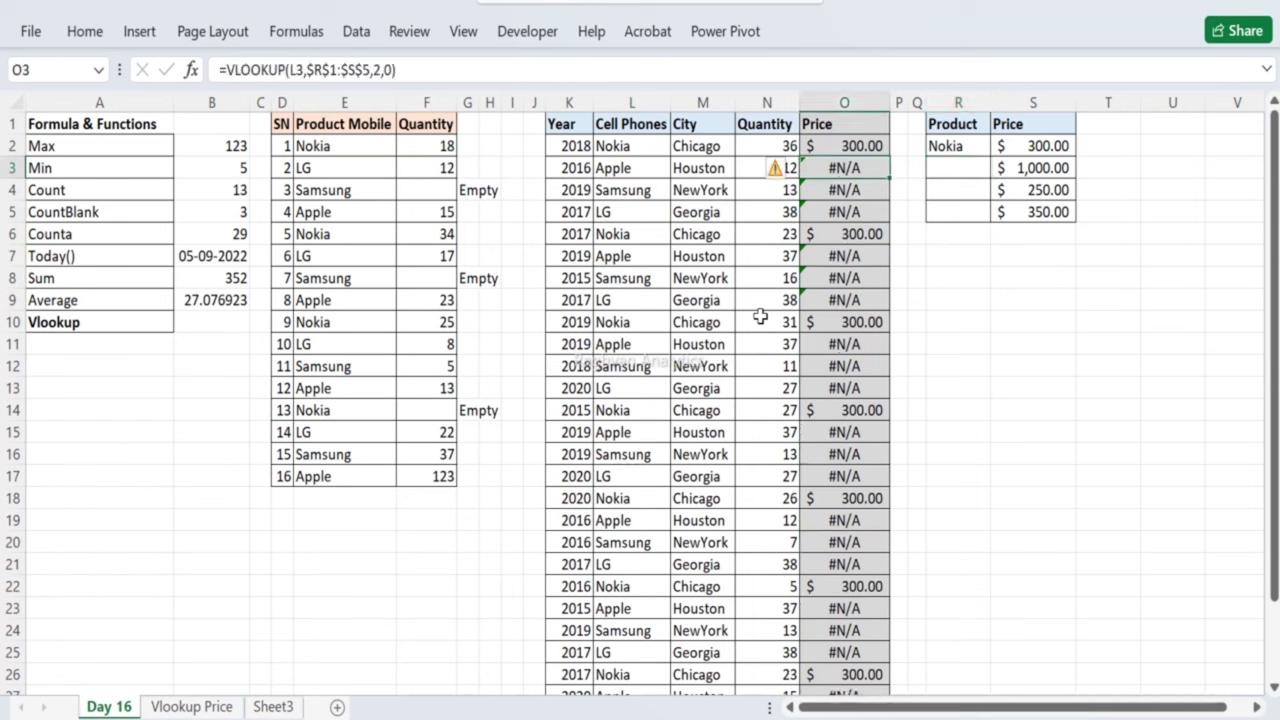
{"action": "key", "text": "Right"}
{"action": "key", "text": "Left"}
{"action": "key", "text": "Left"}
{"action": "key", "text": "Left"}
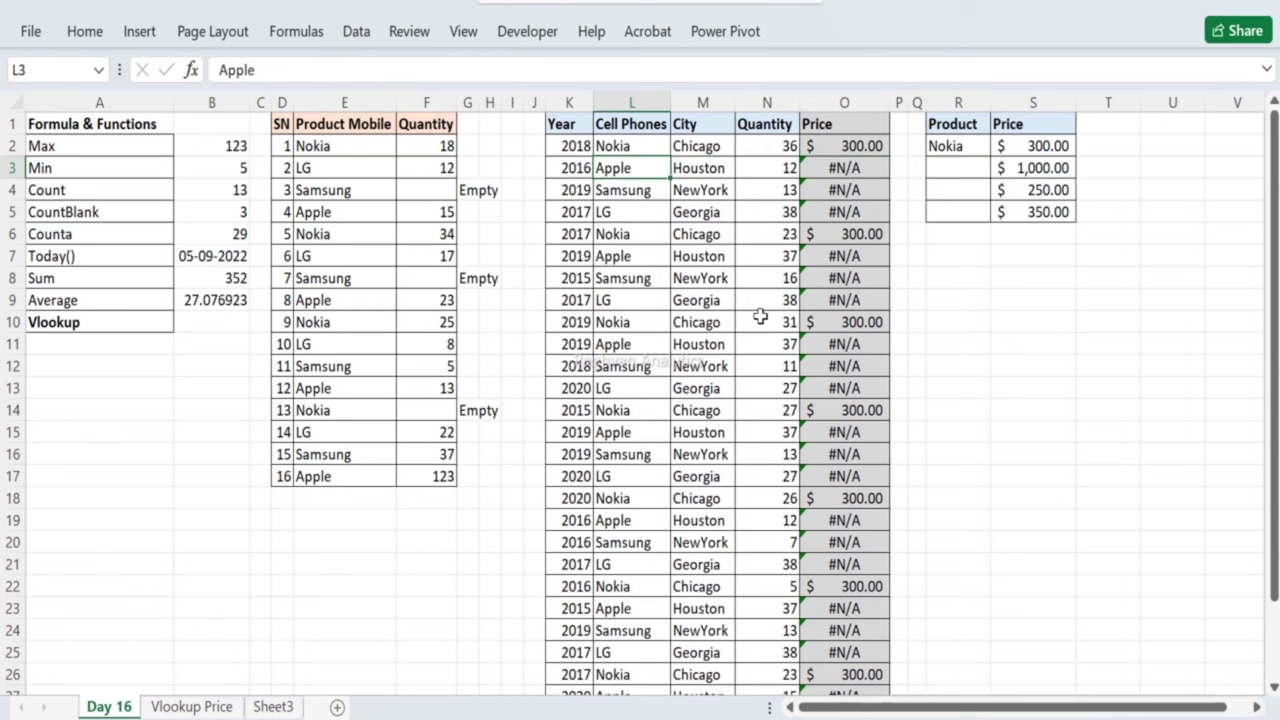
{"action": "key", "text": "Right"}
{"action": "key", "text": "Right"}
{"action": "key", "text": "Right"}
{"action": "key", "text": "Right"}
{"action": "key", "text": "Right"}
{"action": "key", "text": "Right"}
{"action": "key", "text": "Right"}
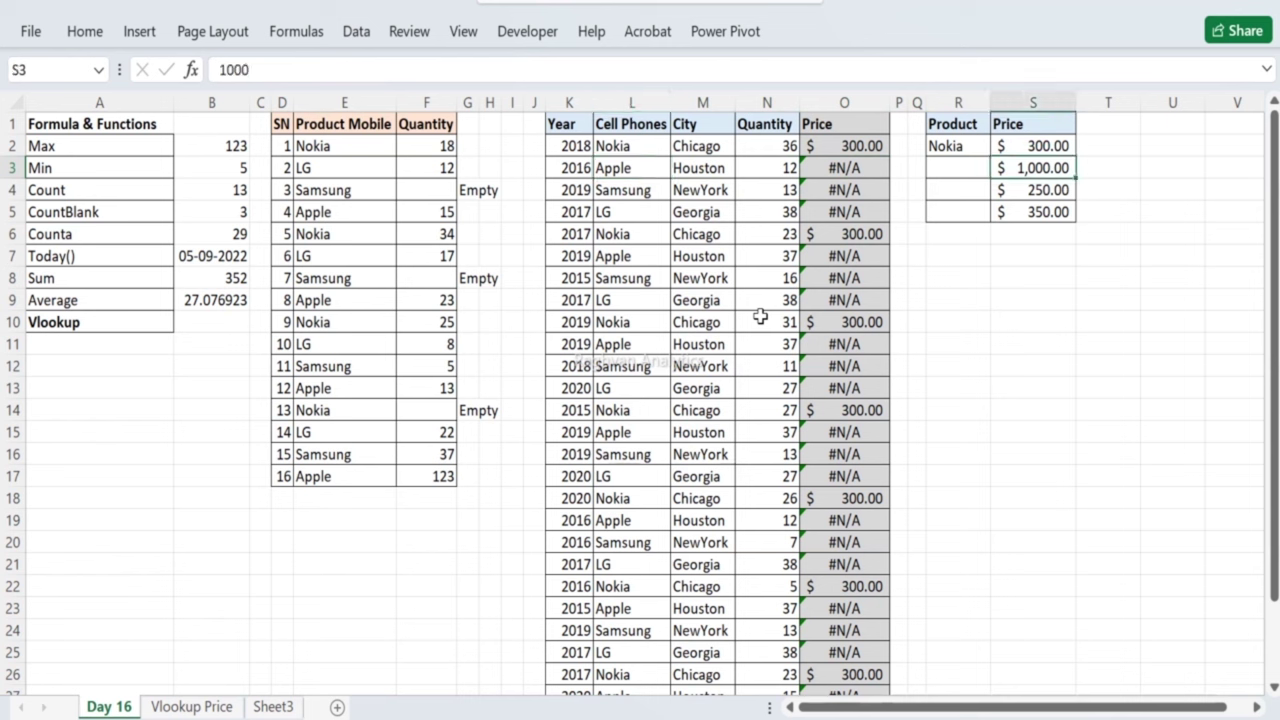
Step: Delete Nokia as well and check the #N/A results down the Price column
{"action": "key", "text": "Left"}
{"action": "key", "text": "Up"}
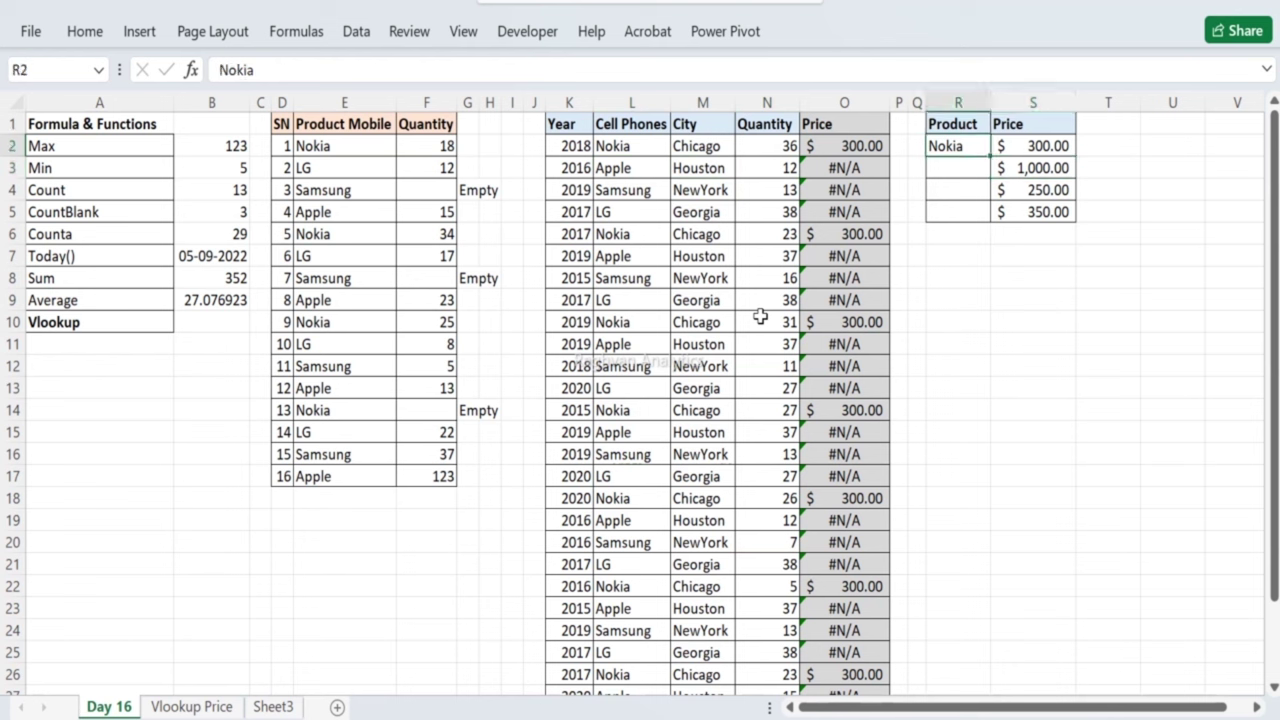
{"action": "key", "text": "Delete"}
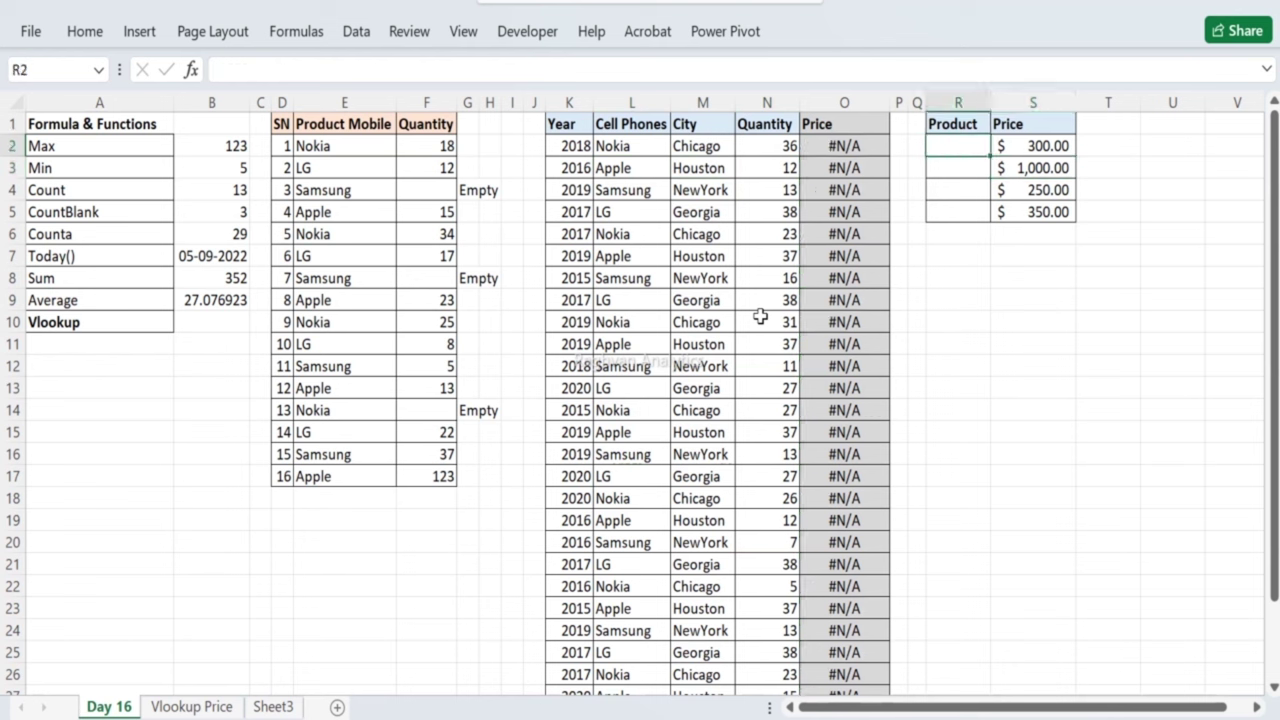
{"action": "key", "text": "Left"}
{"action": "key", "text": "Left"}
{"action": "key", "text": "Left"}
{"action": "key", "text": "Left"}
{"action": "key", "text": "Down"}
{"action": "key", "text": "Down"}
{"action": "key", "text": "Down"}
{"action": "key", "text": "Down"}
{"action": "key", "text": "Down"}
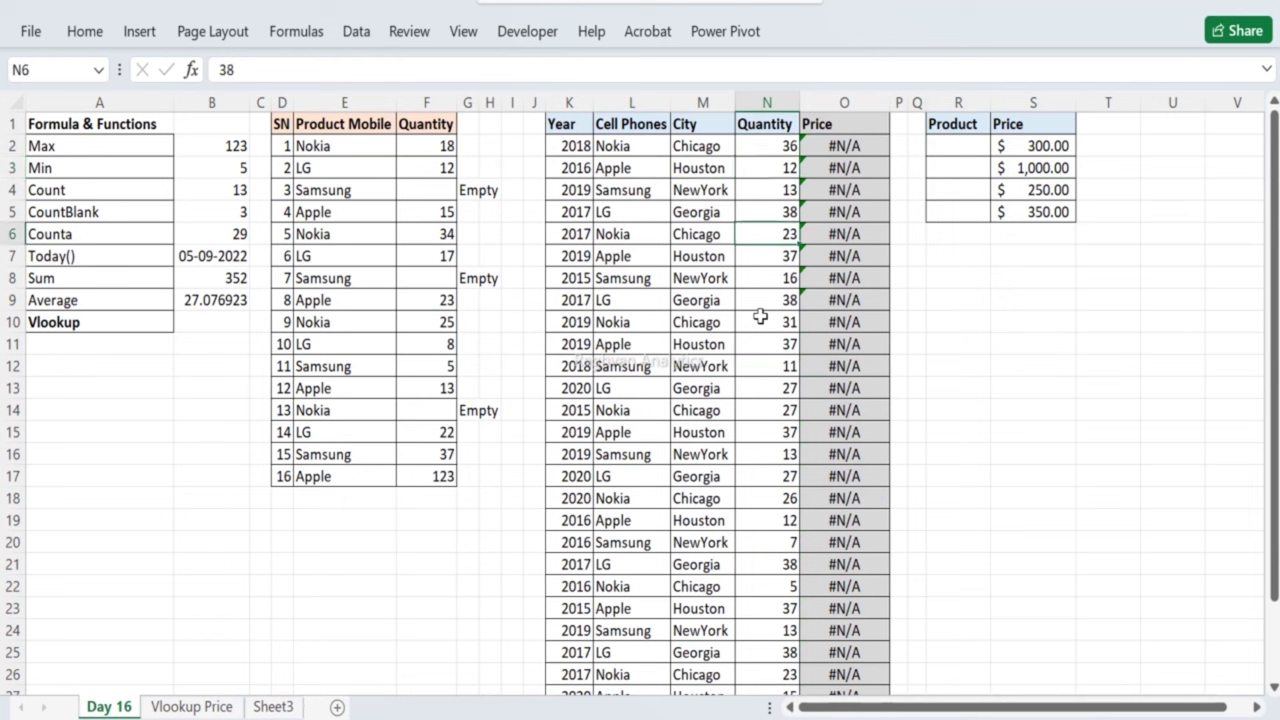
{"action": "key", "text": "Right"}
{"action": "key", "text": "Down"}
{"action": "key", "text": "Down"}
{"action": "key", "text": "Down"}
{"action": "key", "text": "Down"}
{"action": "key", "text": "Down"}
{"action": "key", "text": "Down"}
{"action": "key", "text": "Down"}
{"action": "key", "text": "Down"}
{"action": "key", "text": "Down"}
{"action": "key", "text": "Down"}
{"action": "key", "text": "Up"}
{"action": "key", "text": "Up"}
{"action": "key", "text": "Up"}
{"action": "key", "text": "Up"}
{"action": "key", "text": "Up"}
{"action": "key", "text": "Up"}
{"action": "key", "text": "Up"}
{"action": "key", "text": "Up"}
{"action": "key", "text": "Up"}
{"action": "key", "text": "Up"}
{"action": "key", "text": "Up"}
{"action": "key", "text": "Up"}
{"action": "key", "text": "Up"}
{"action": "key", "text": "Up"}
{"action": "key", "text": "Up"}
{"action": "key", "text": "Up"}
{"action": "key", "text": "Right"}
{"action": "key", "text": "Right"}
{"action": "key", "text": "Right"}
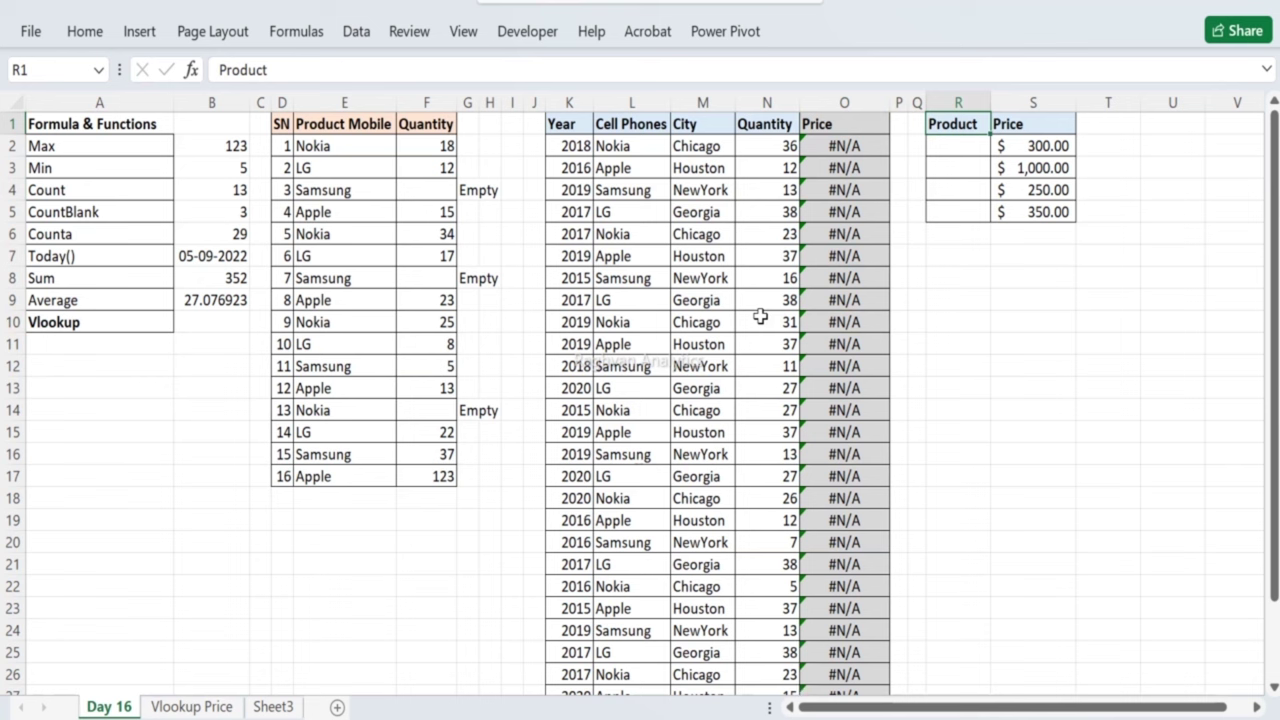
Step: Retype Nokia, Apple, Samsung and LG in R2:R5 so the prices fill back in
{"action": "key", "text": "Down"}
{"action": "type", "text": "Nokia"}
{"action": "key", "text": "Return"}
{"action": "type", "text": "Apple"}
{"action": "key", "text": "Return"}
{"action": "type", "text": "Samsung"}
{"action": "key", "text": "Return"}
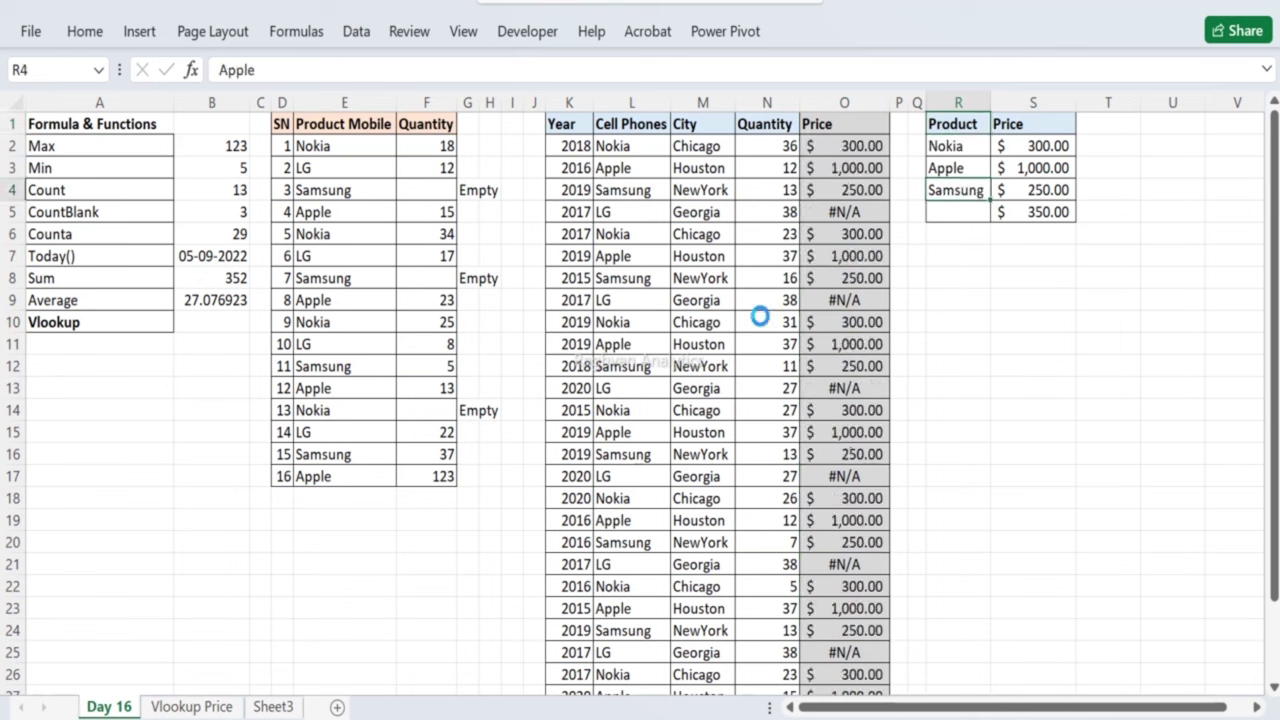
{"action": "type", "text": "LG"}
{"action": "key", "text": "Return"}
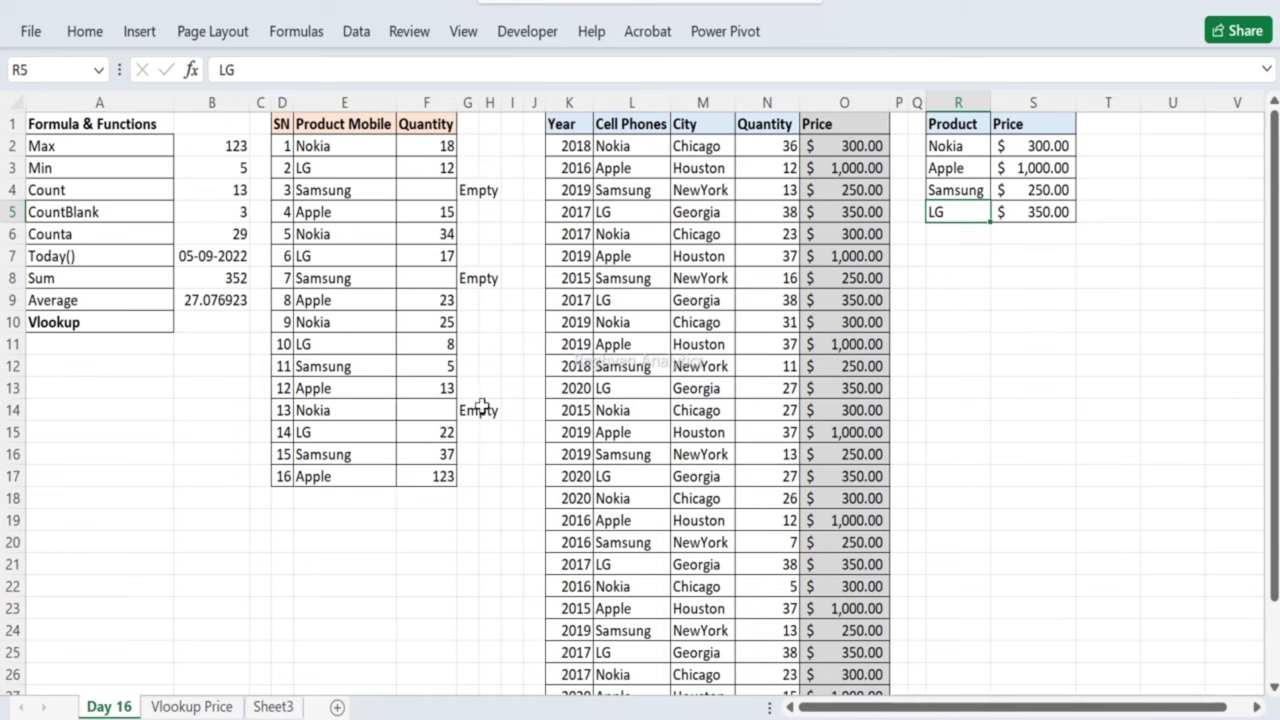
{"action": "left_click", "coordinate": [192, 706]}
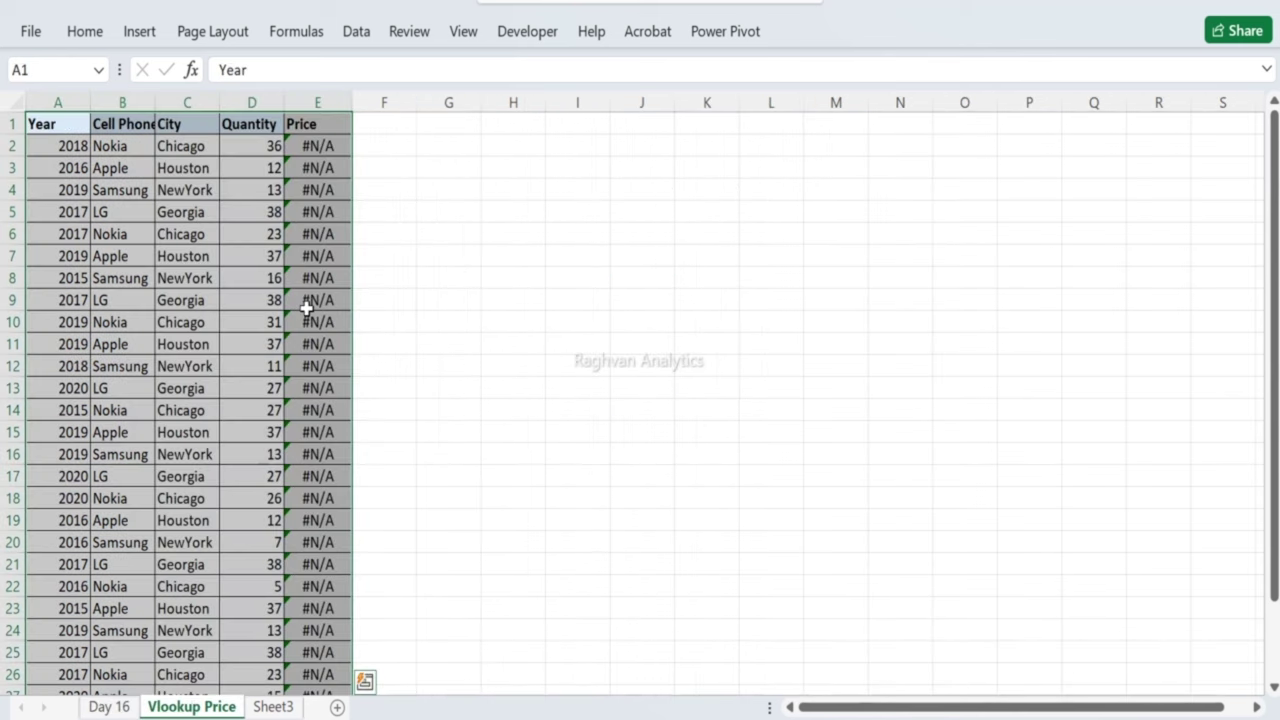
{"action": "left_click", "coordinate": [306, 308]}
{"action": "key", "text": "Up"}
{"action": "key", "text": "Up"}
{"action": "key", "text": "Up"}
{"action": "key", "text": "Up"}
{"action": "key", "text": "Up"}
{"action": "key", "text": "Up"}
{"action": "key", "text": "Up"}
{"action": "key", "text": "Up"}
{"action": "key", "text": "Down"}
{"action": "key", "text": "Left"}
{"action": "key", "text": "Left"}
{"action": "key", "text": "Left"}
{"action": "key", "text": "Left"}
{"action": "key", "text": "Right"}
{"action": "key", "text": "Right"}
{"action": "key", "text": "Right"}
{"action": "key", "text": "Right"}
{"action": "key", "text": "Right"}
{"action": "key", "text": "Left"}
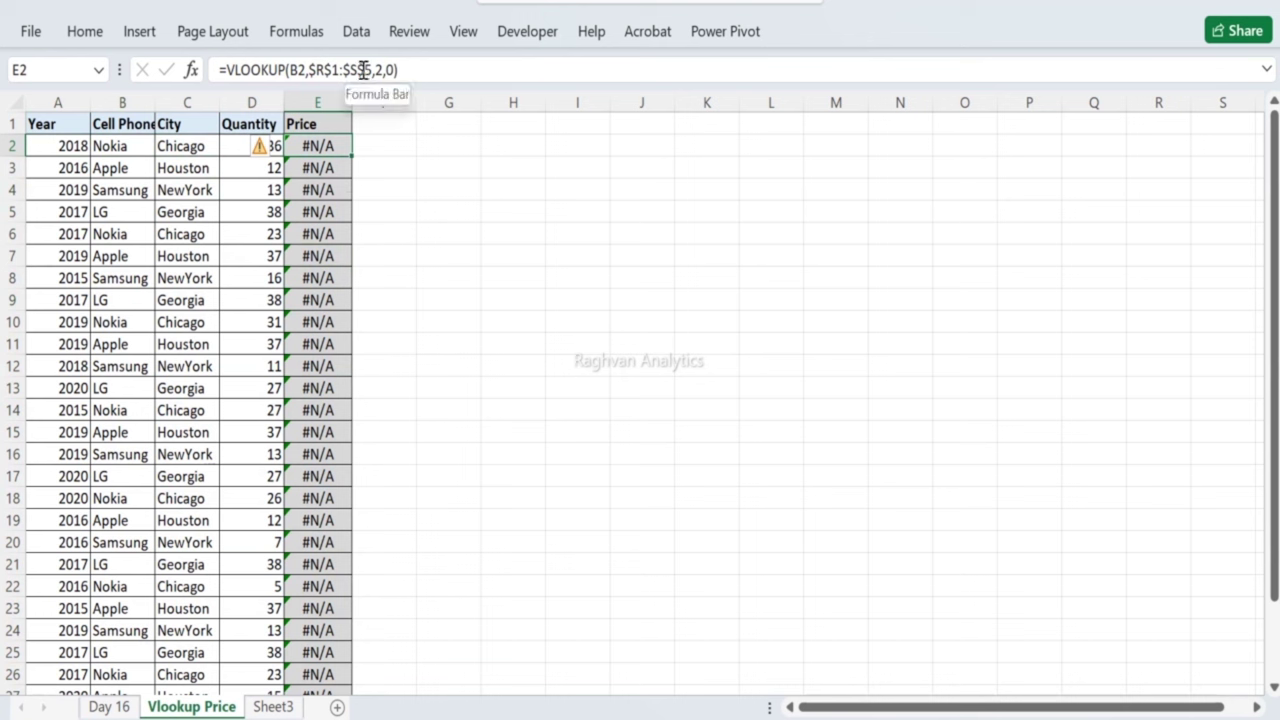
{"action": "left_click", "coordinate": [1143, 116]}
{"action": "left_click_drag", "start_coordinate": [1143, 116], "coordinate": [1214, 210]}
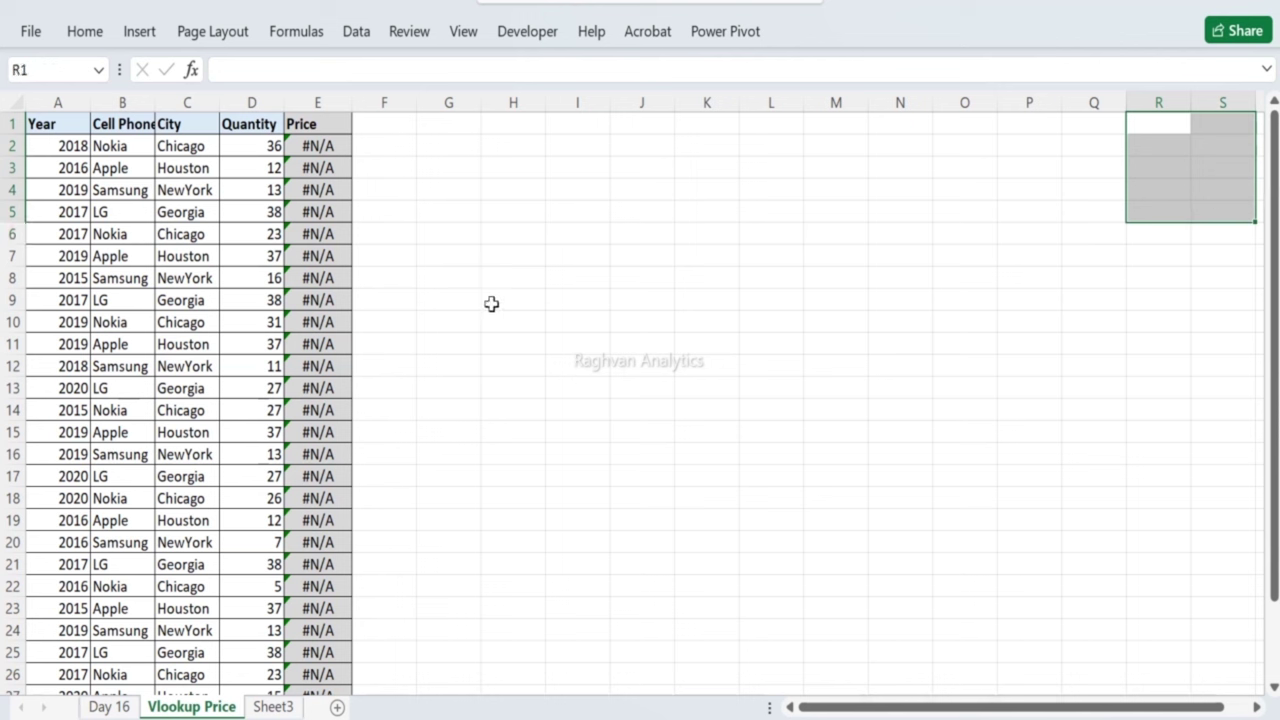
{"action": "left_click", "coordinate": [318, 189]}
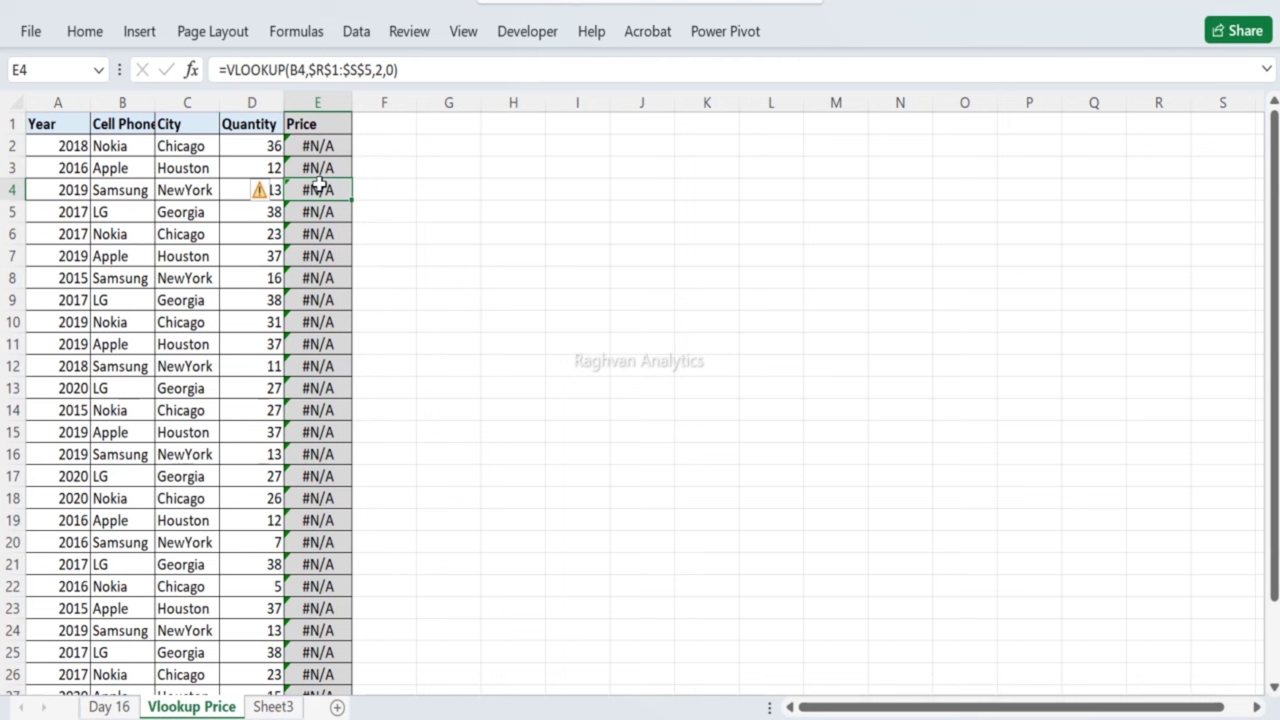
{"action": "left_click", "coordinate": [128, 706]}
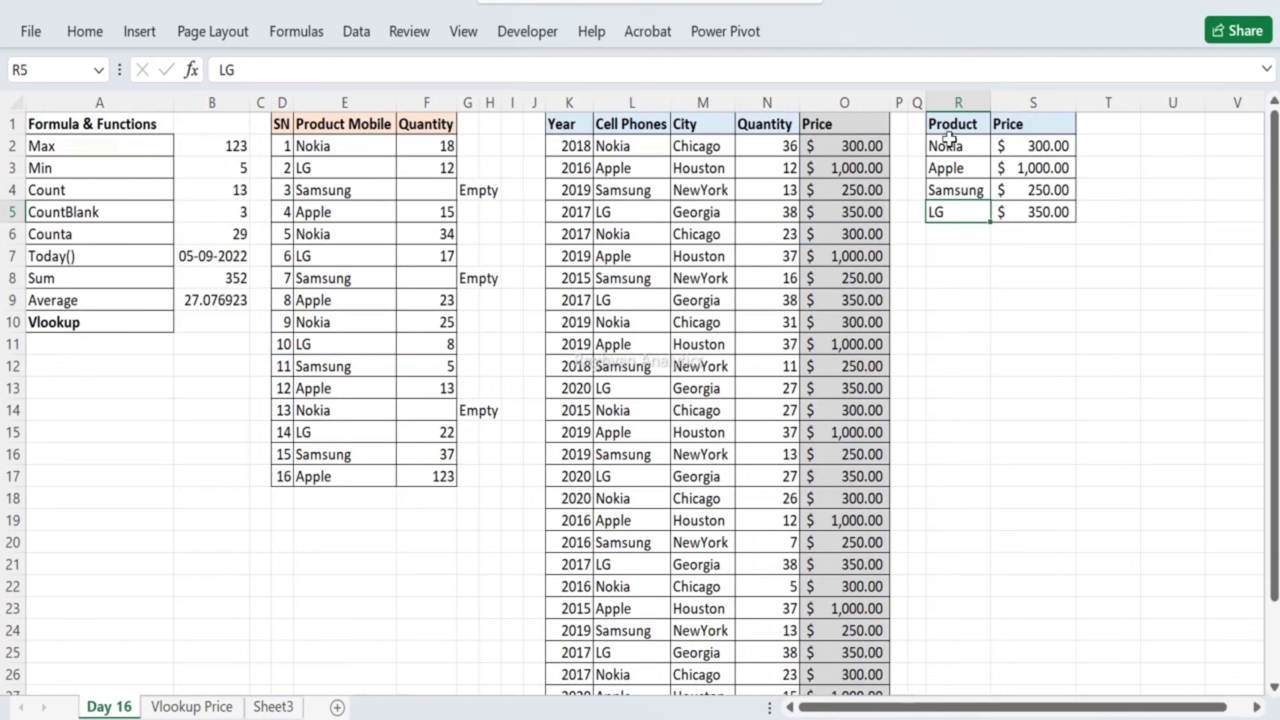
{"action": "left_click_drag", "start_coordinate": [960, 125], "coordinate": [1040, 212]}
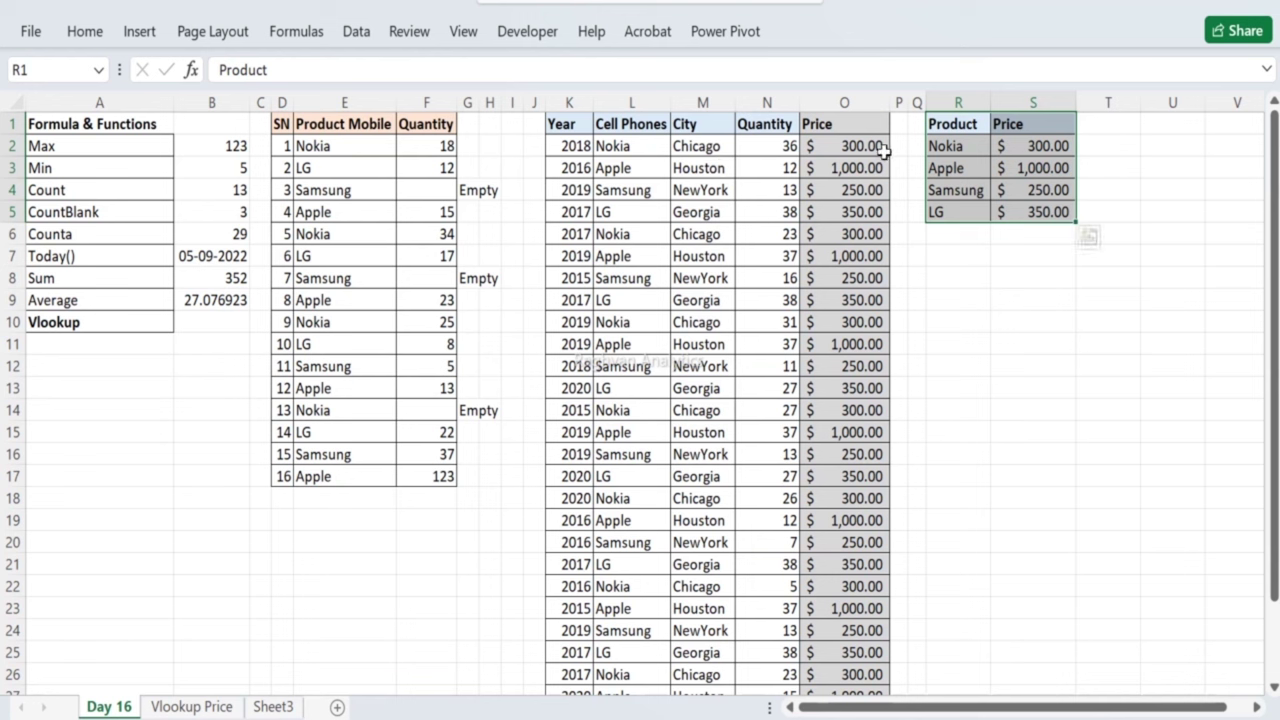
{"action": "left_click", "coordinate": [840, 146]}
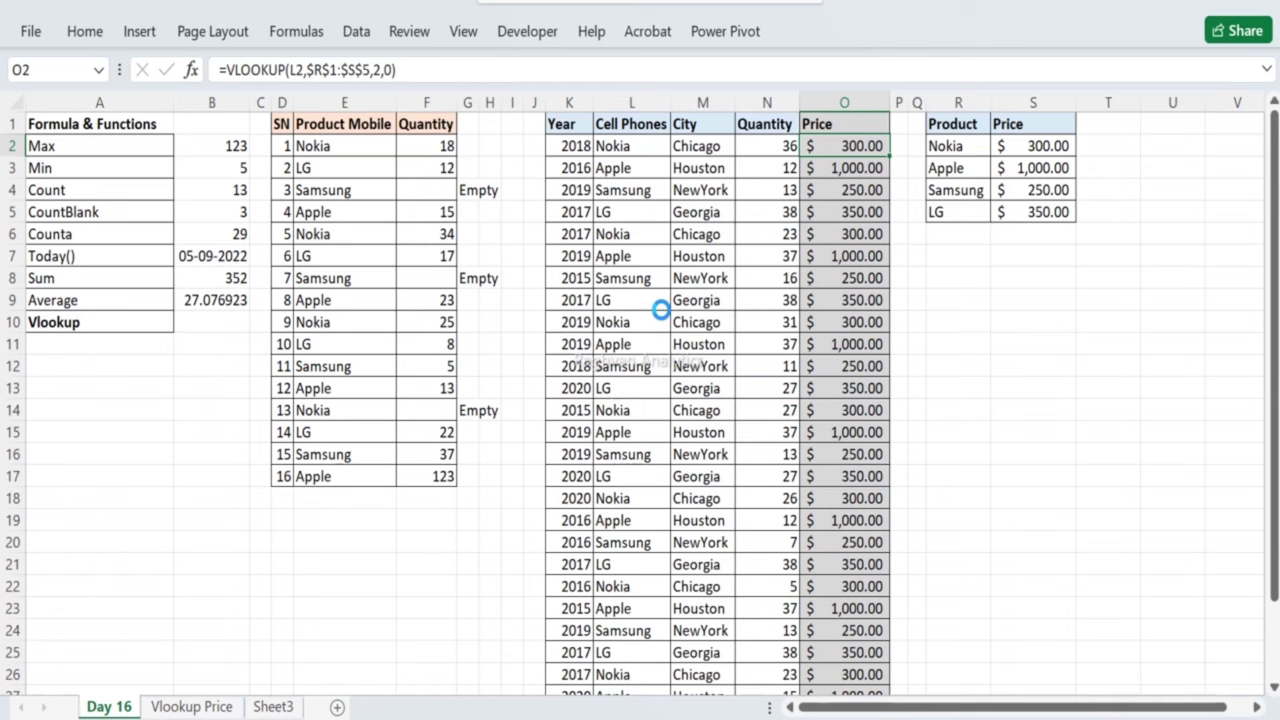
Step: Copy the Year-to-Price table K1:O30 on the Day 16 sheet
{"action": "left_click", "coordinate": [566, 126]}
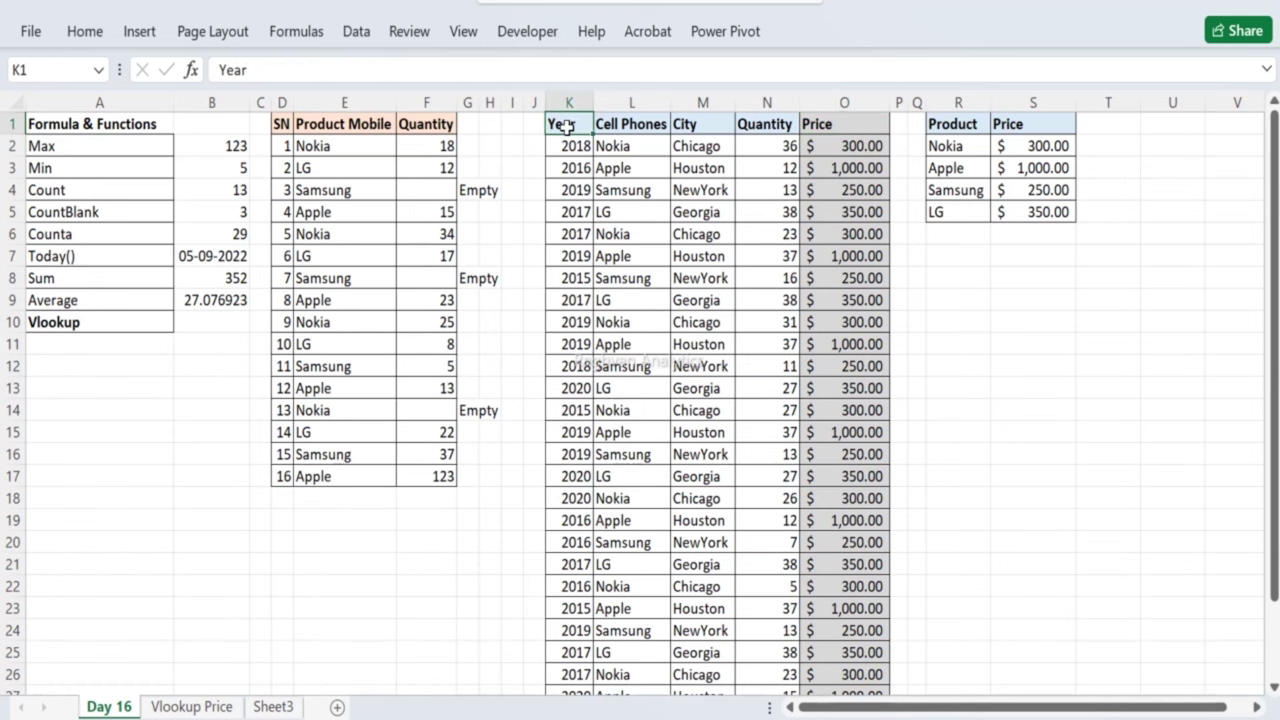
{"action": "key", "text": "ctrl+shift+Right"}
{"action": "key", "text": "ctrl+shift+Down"}
{"action": "key", "text": "ctrl+c"}
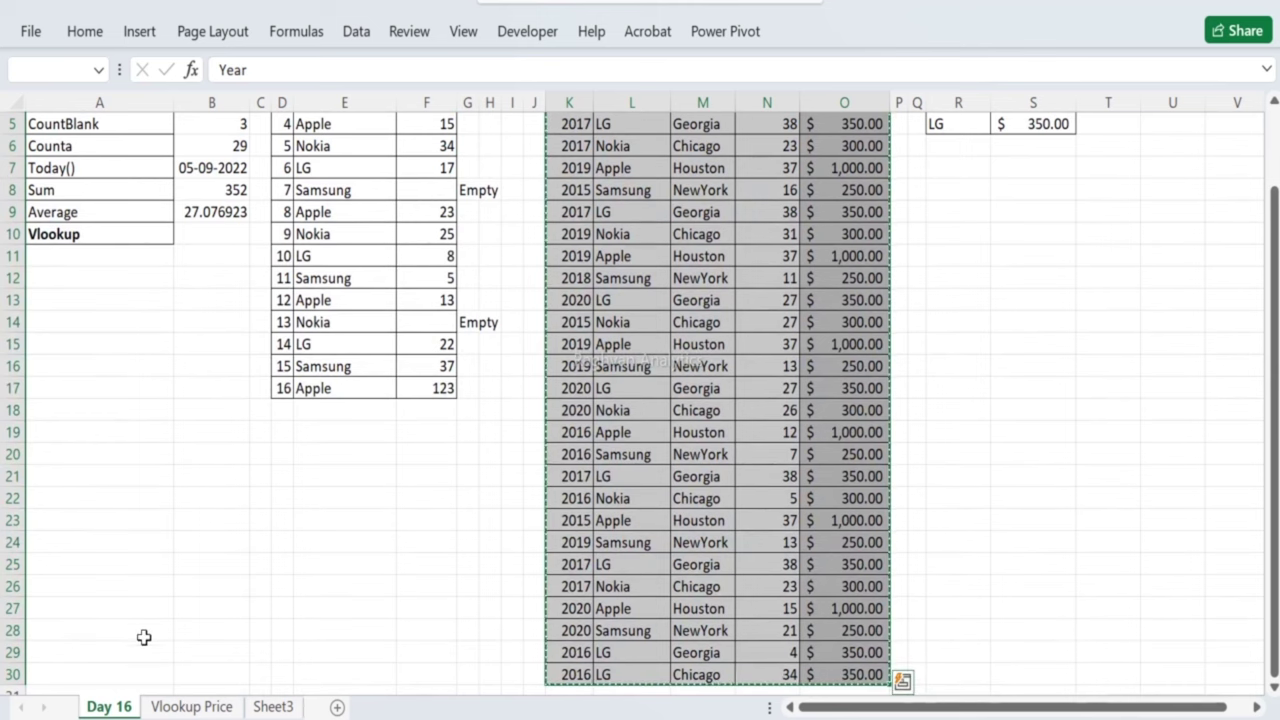
{"action": "left_click", "coordinate": [902, 681]}
Step: Pick cell A1 on the Vlookup Price sheet as the paste destination
{"action": "left_click", "coordinate": [172, 708]}
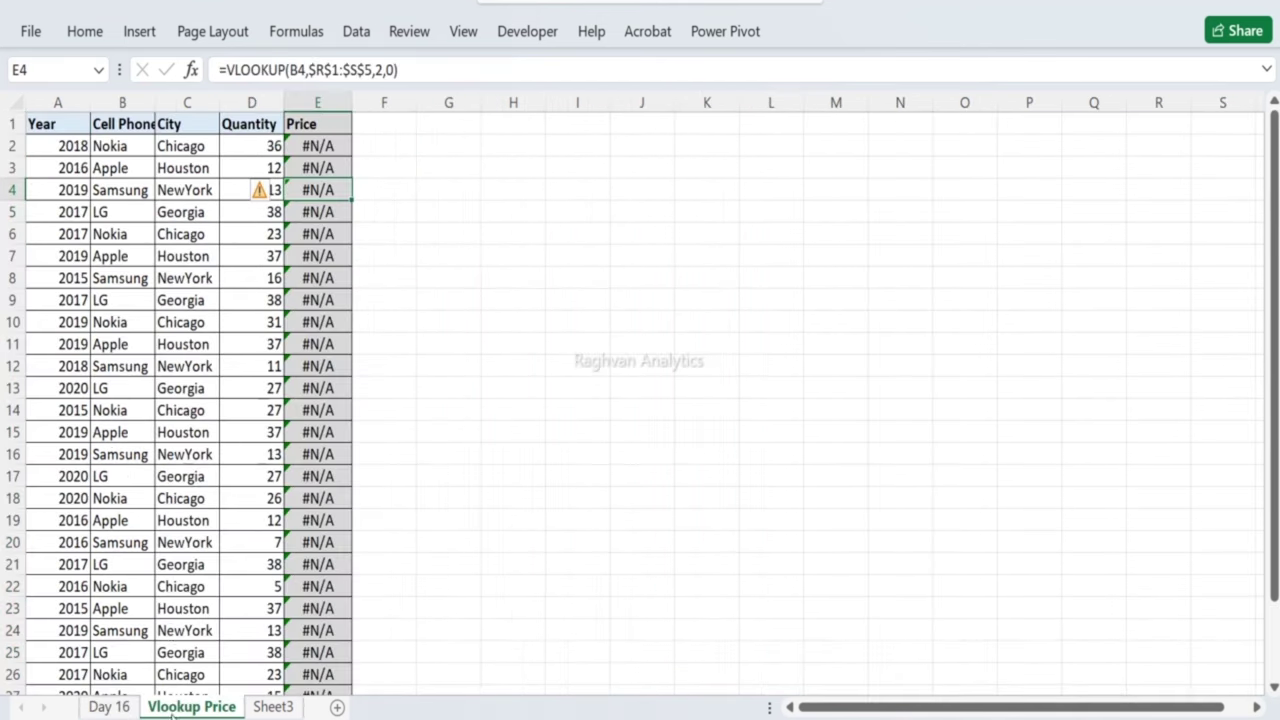
{"action": "left_click", "coordinate": [57, 138]}
{"action": "left_click", "coordinate": [48, 121]}
{"action": "right_click", "coordinate": [48, 121]}
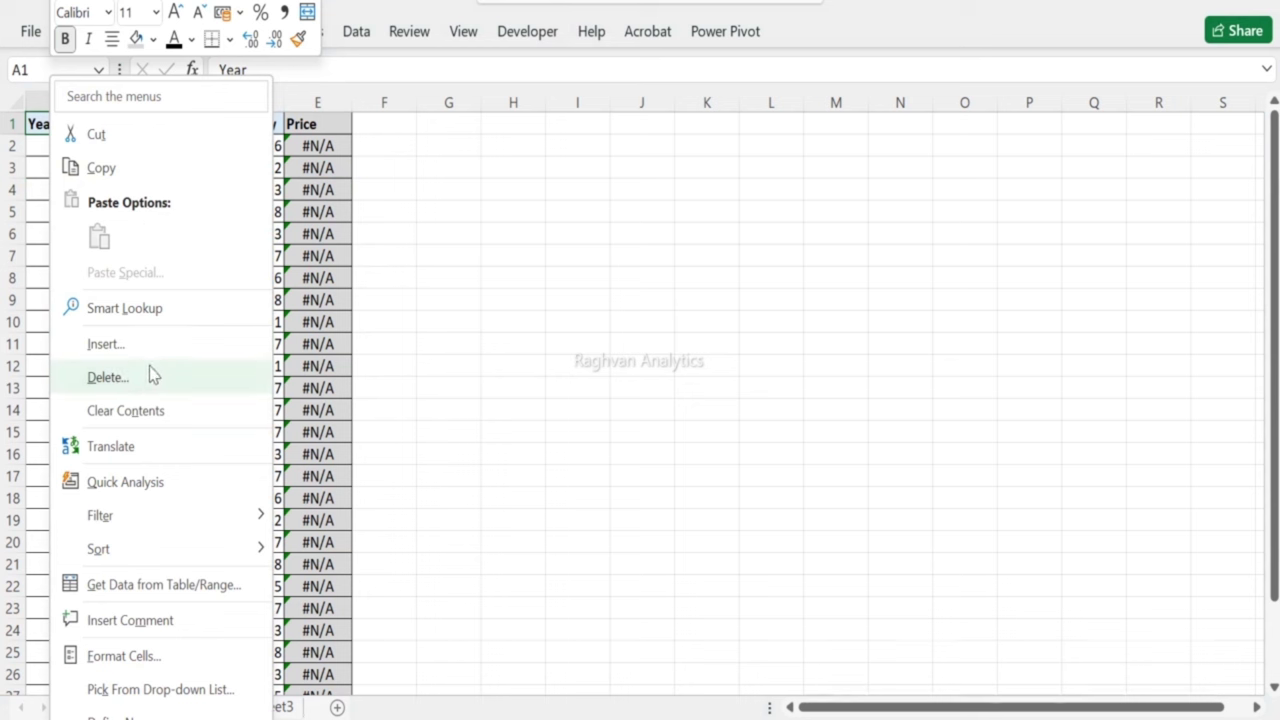
{"action": "key", "text": "Escape"}
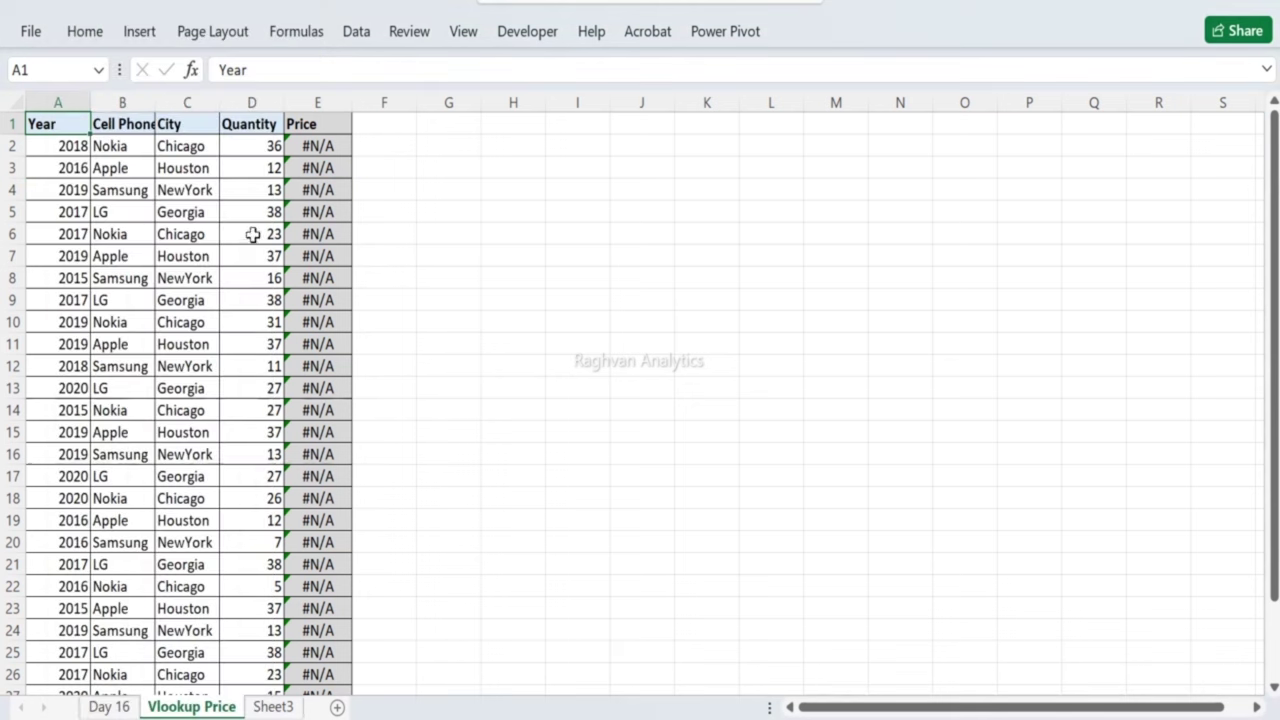
{"action": "left_click", "coordinate": [113, 707]}
{"action": "left_click", "coordinate": [187, 693]}
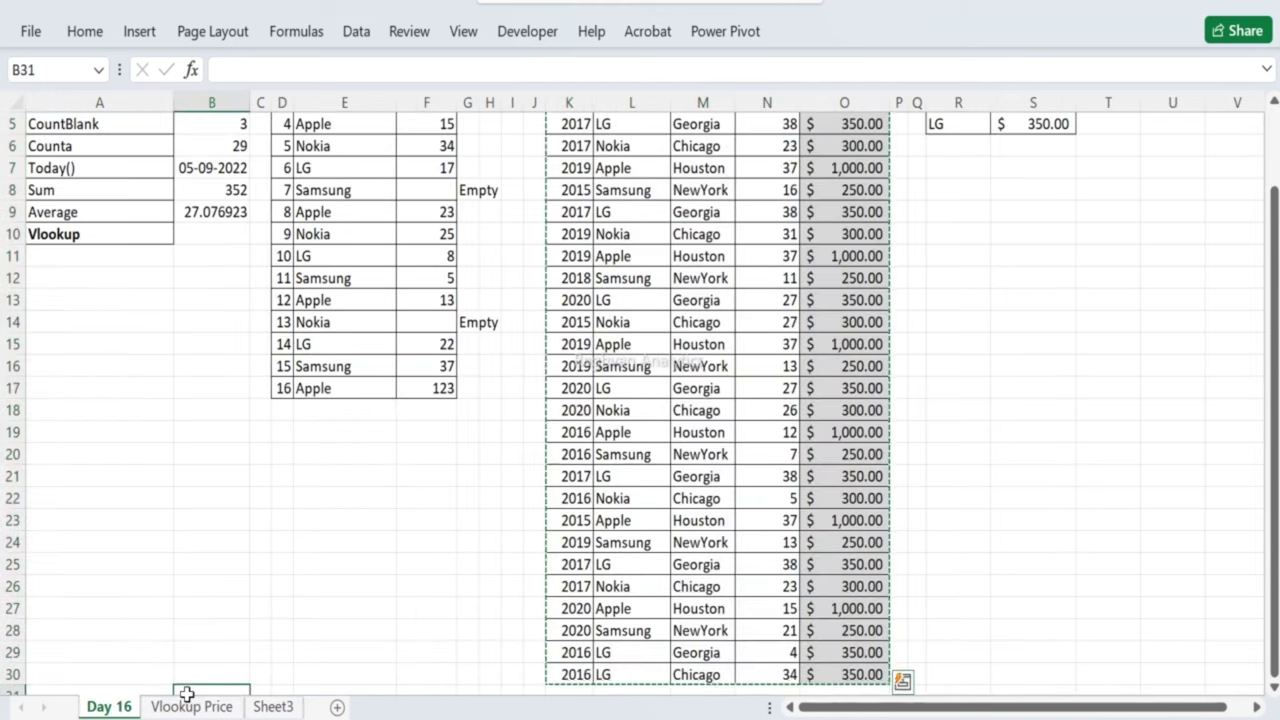
{"action": "left_click", "coordinate": [188, 706]}
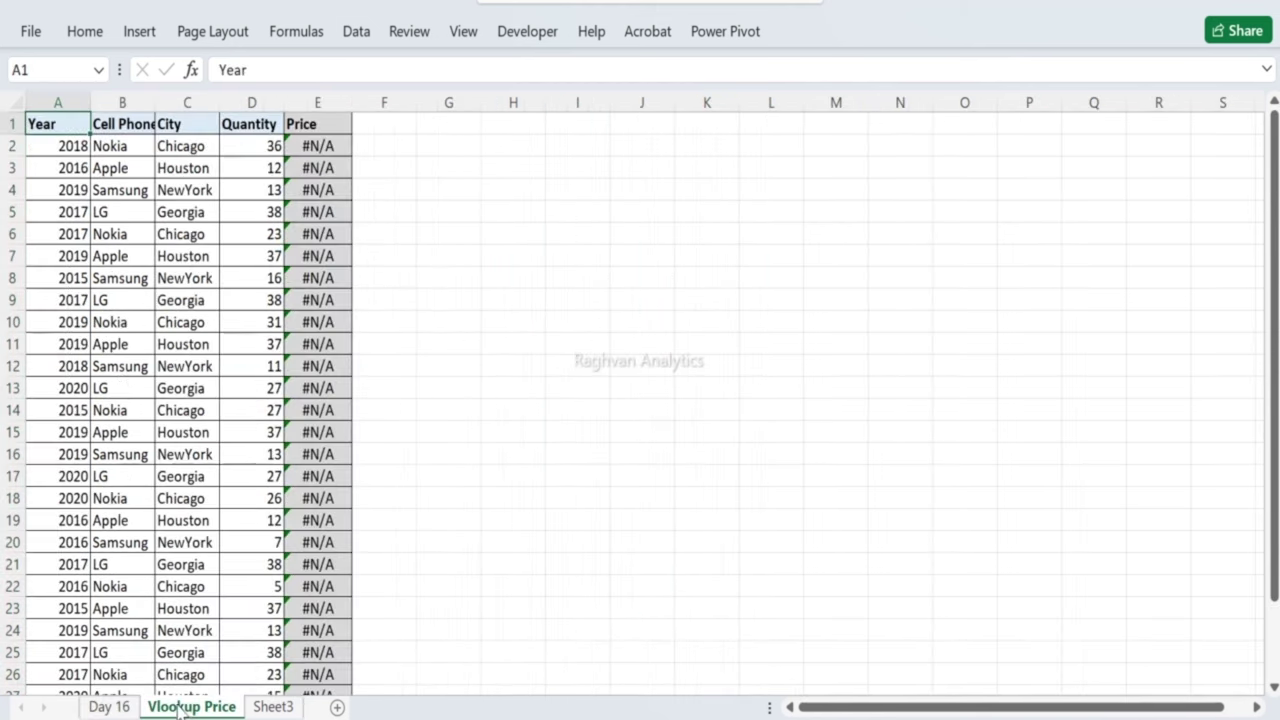
Step: Paste the table at A1 as values only and widen column E to show $1,000.00
{"action": "right_click", "coordinate": [62, 124]}
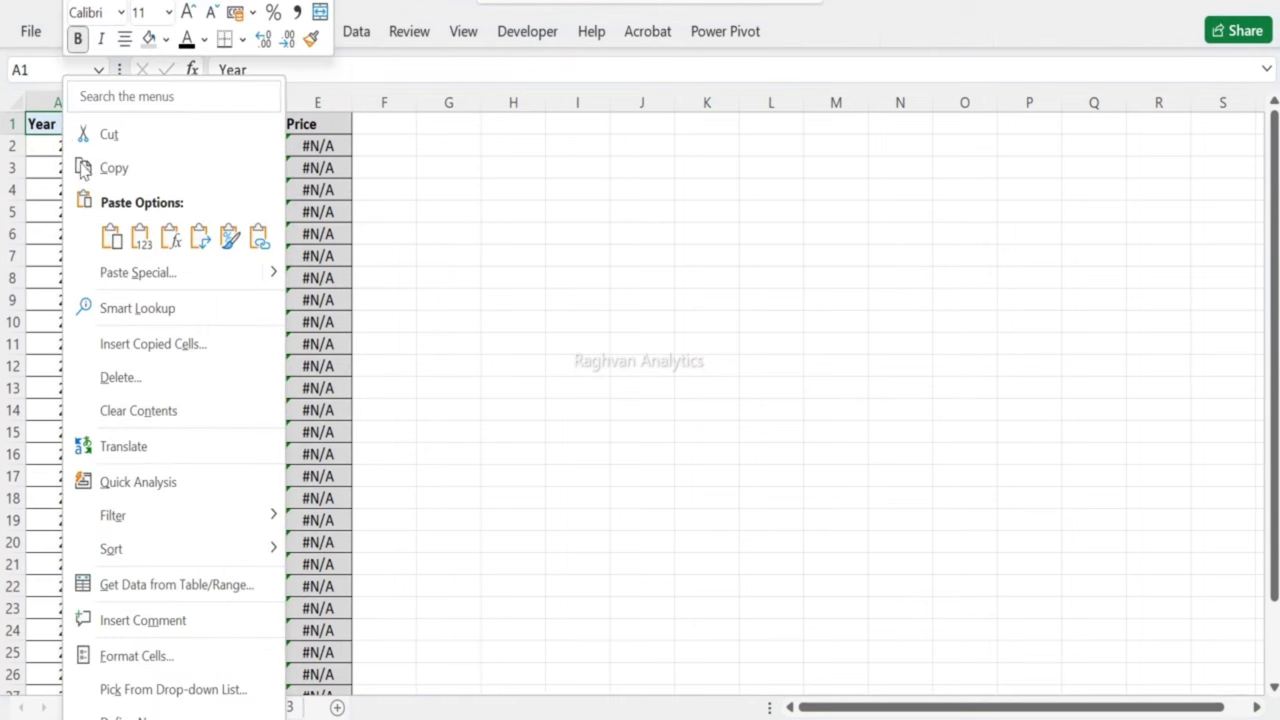
{"action": "left_click", "coordinate": [140, 278]}
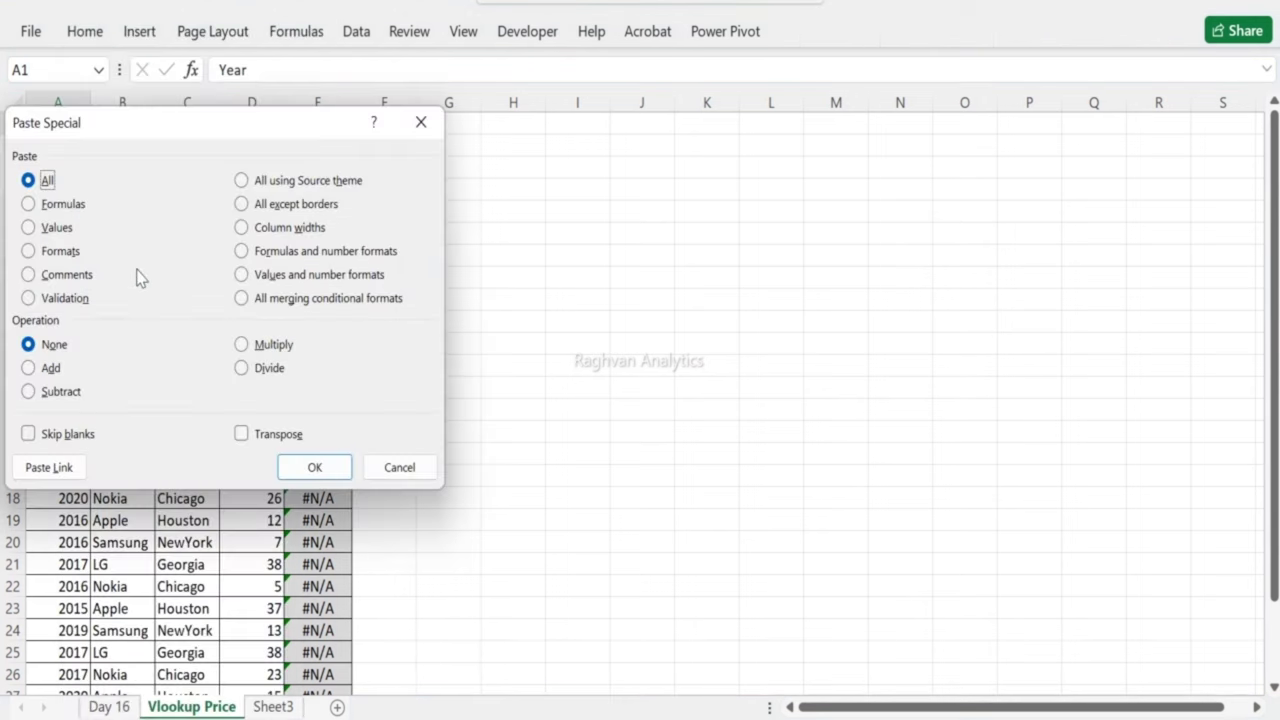
{"action": "left_click", "coordinate": [53, 230]}
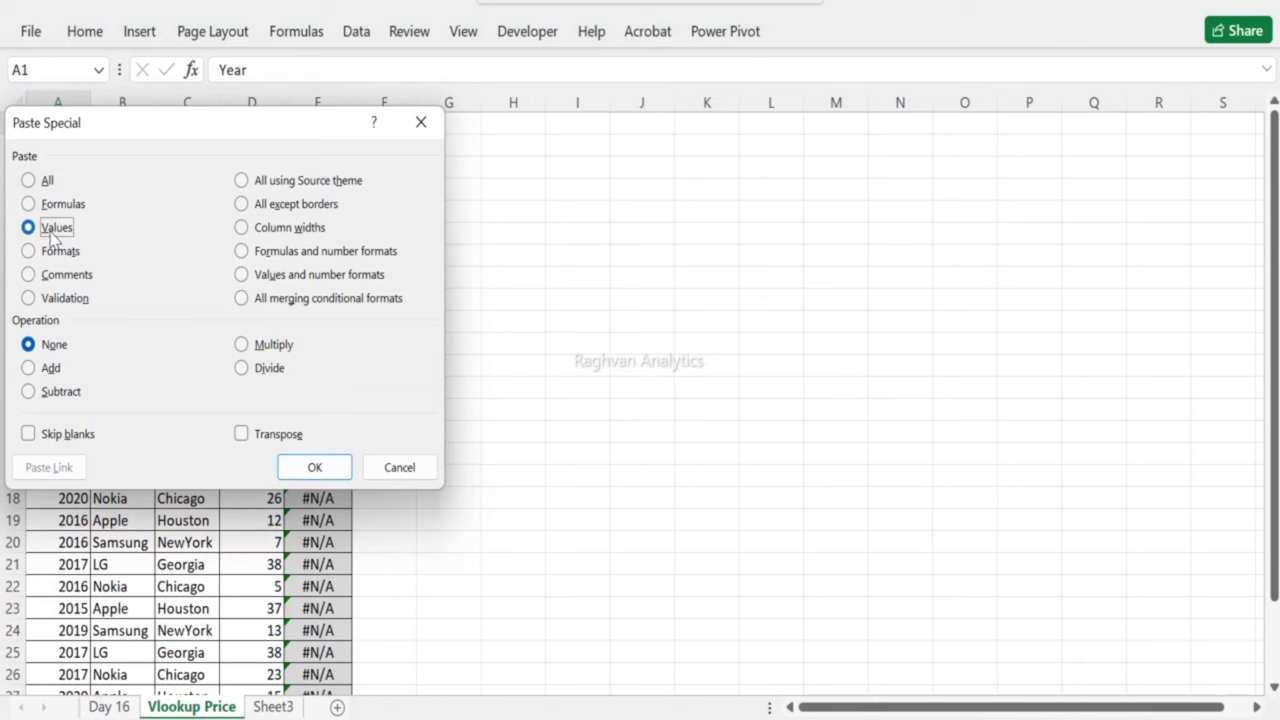
{"action": "left_click", "coordinate": [314, 470]}
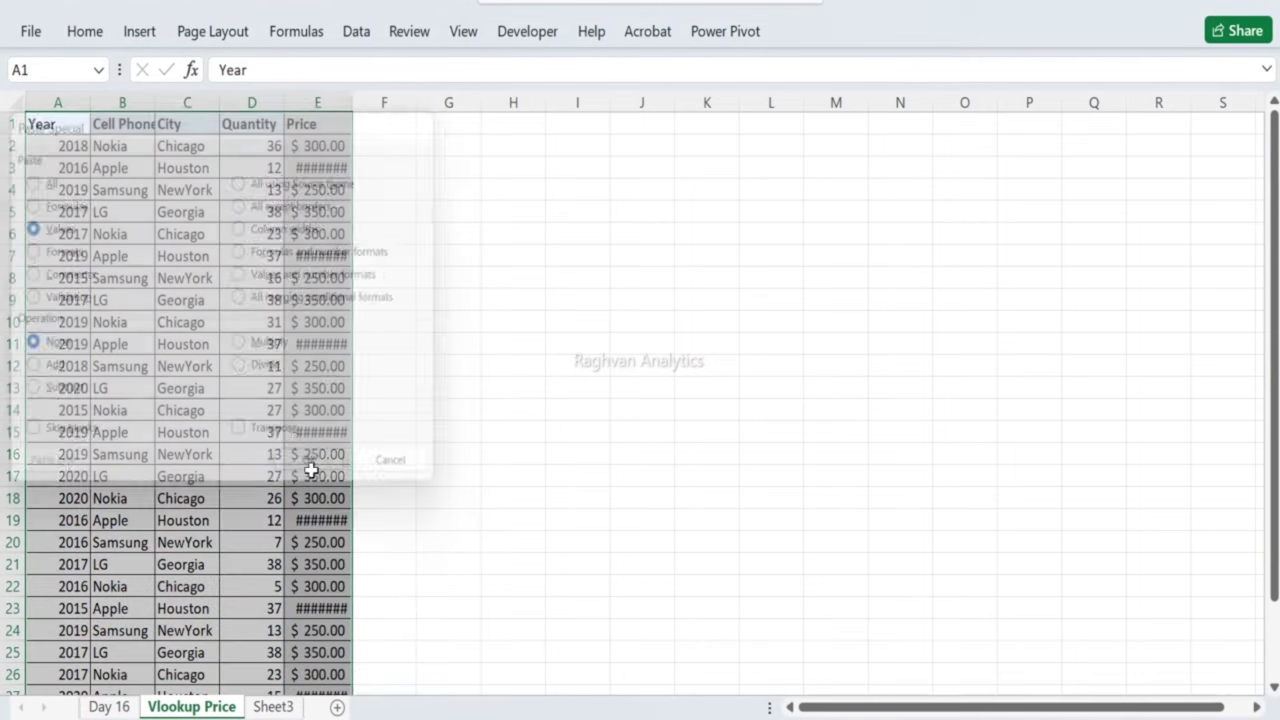
{"action": "left_click", "coordinate": [322, 323]}
{"action": "left_click_drag", "start_coordinate": [355, 100], "coordinate": [369, 100]}
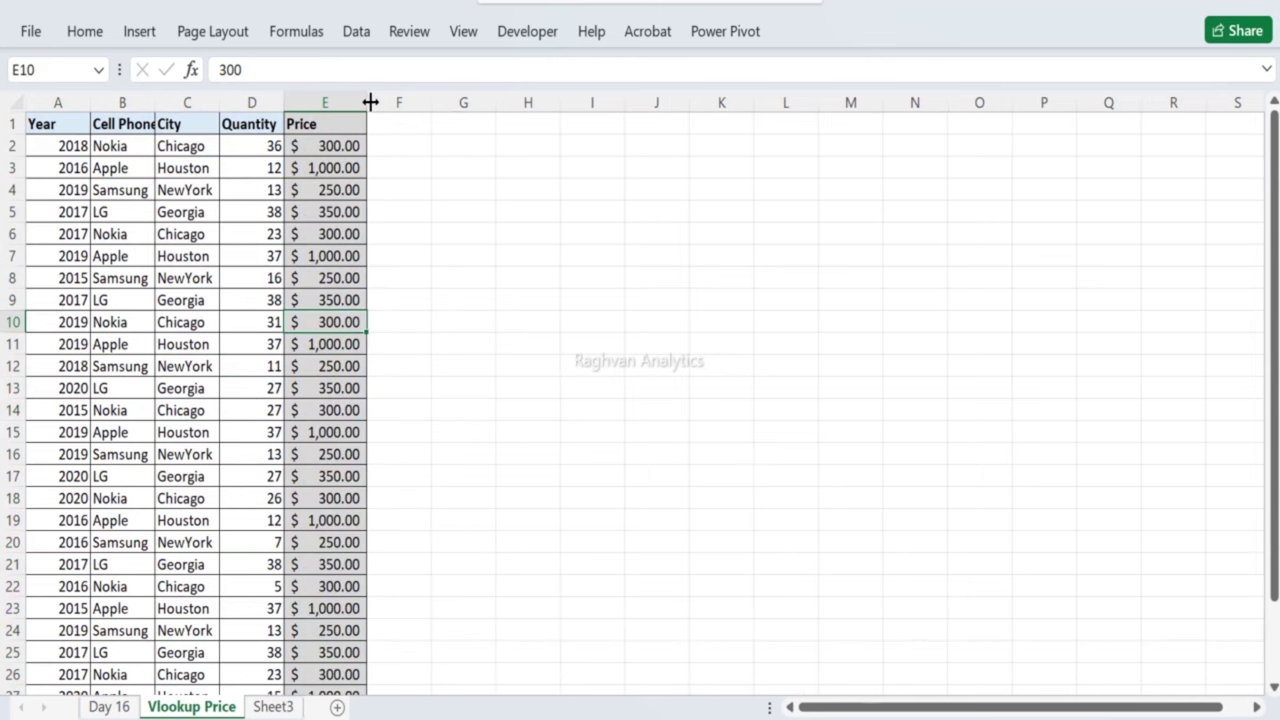
{"action": "left_click", "coordinate": [128, 706]}
Step: Copy the City header and four cities from M1:M5 into T1 beside the product prices
{"action": "left_click", "coordinate": [697, 252]}
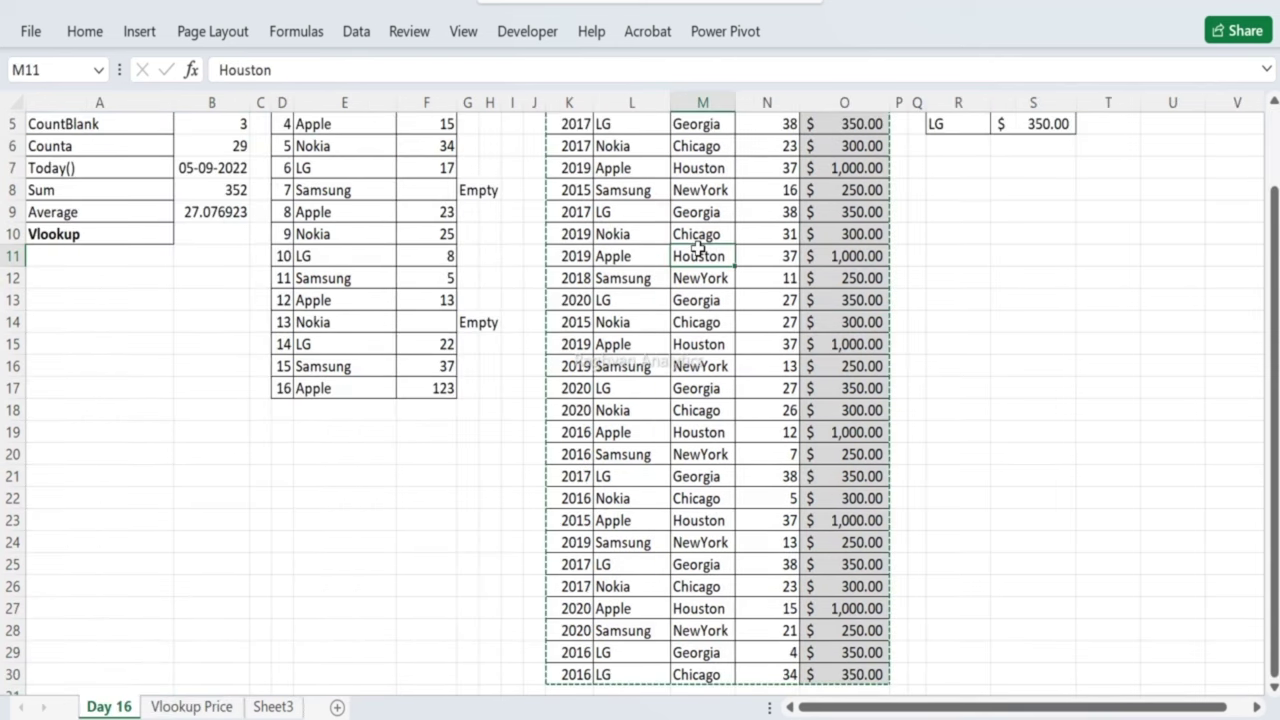
{"action": "key", "text": "ctrl+Up"}
{"action": "key", "text": "Escape"}
{"action": "key", "text": "Right"}
{"action": "key", "text": "Right"}
{"action": "key", "text": "Down"}
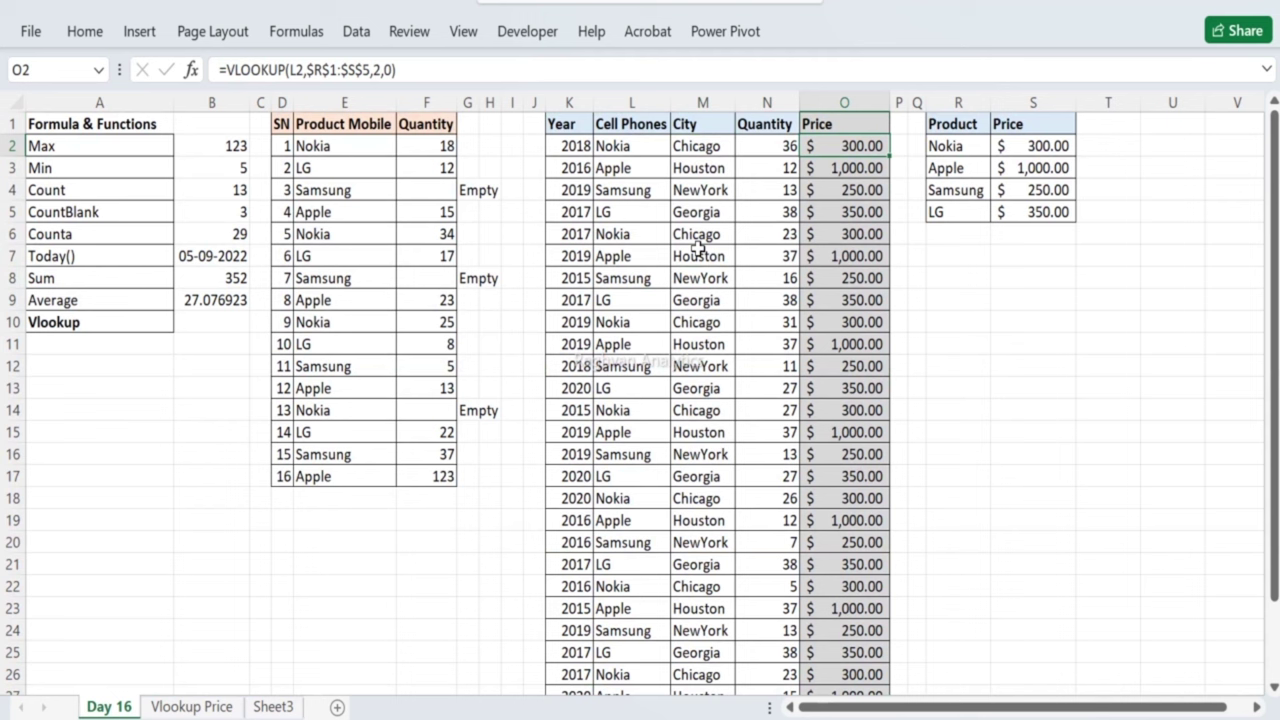
{"action": "key", "text": "Left"}
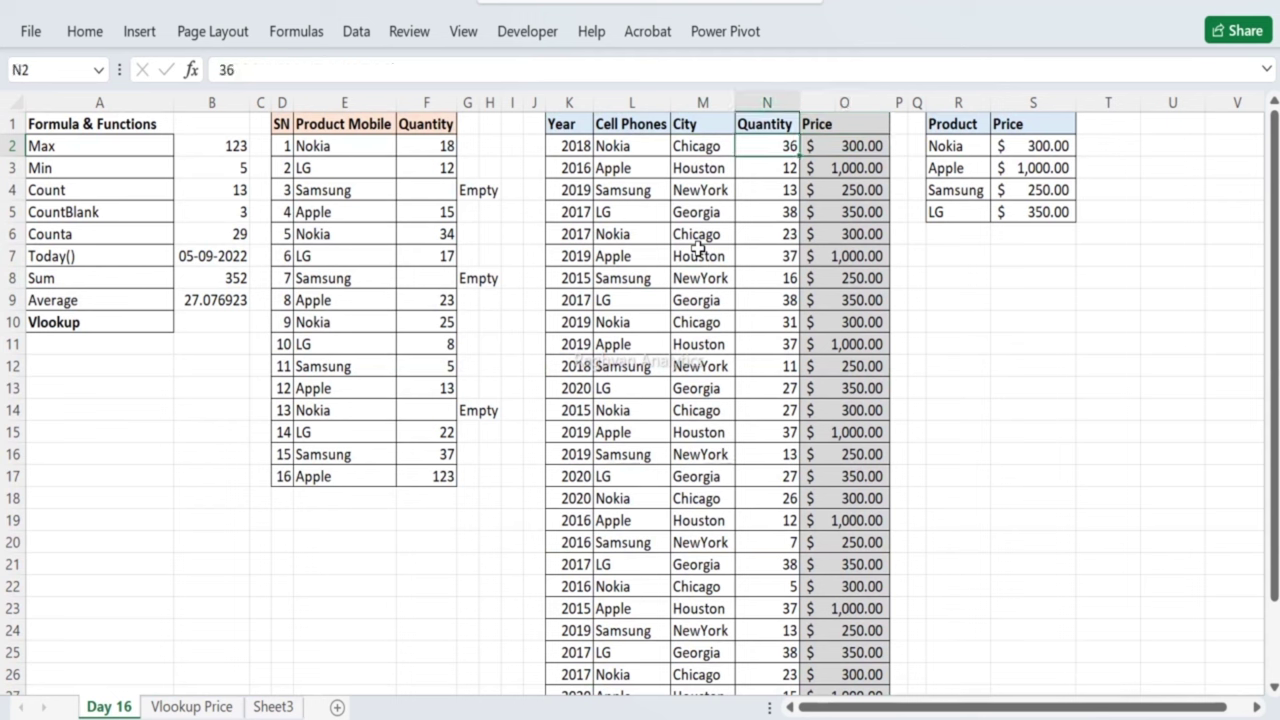
{"action": "key", "text": "Left"}
{"action": "key", "text": "Up"}
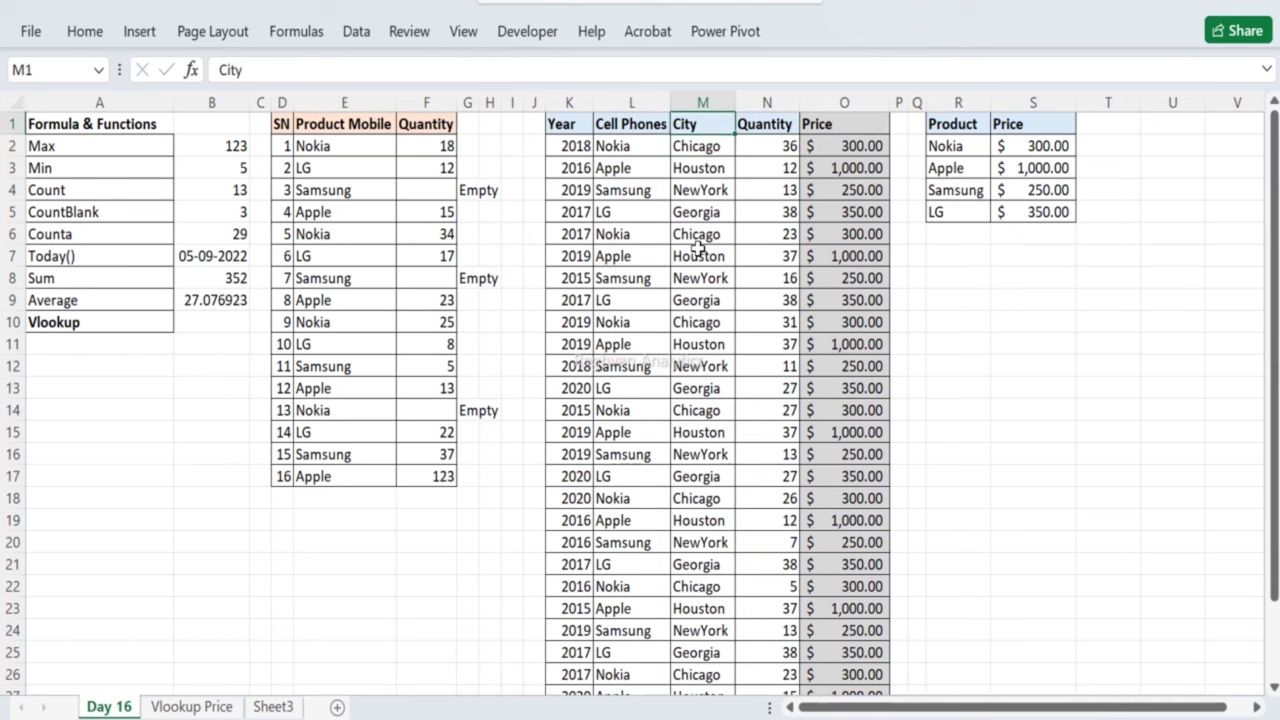
{"action": "key", "text": "shift+Down"}
{"action": "key", "text": "shift+Down"}
{"action": "key", "text": "shift+Down"}
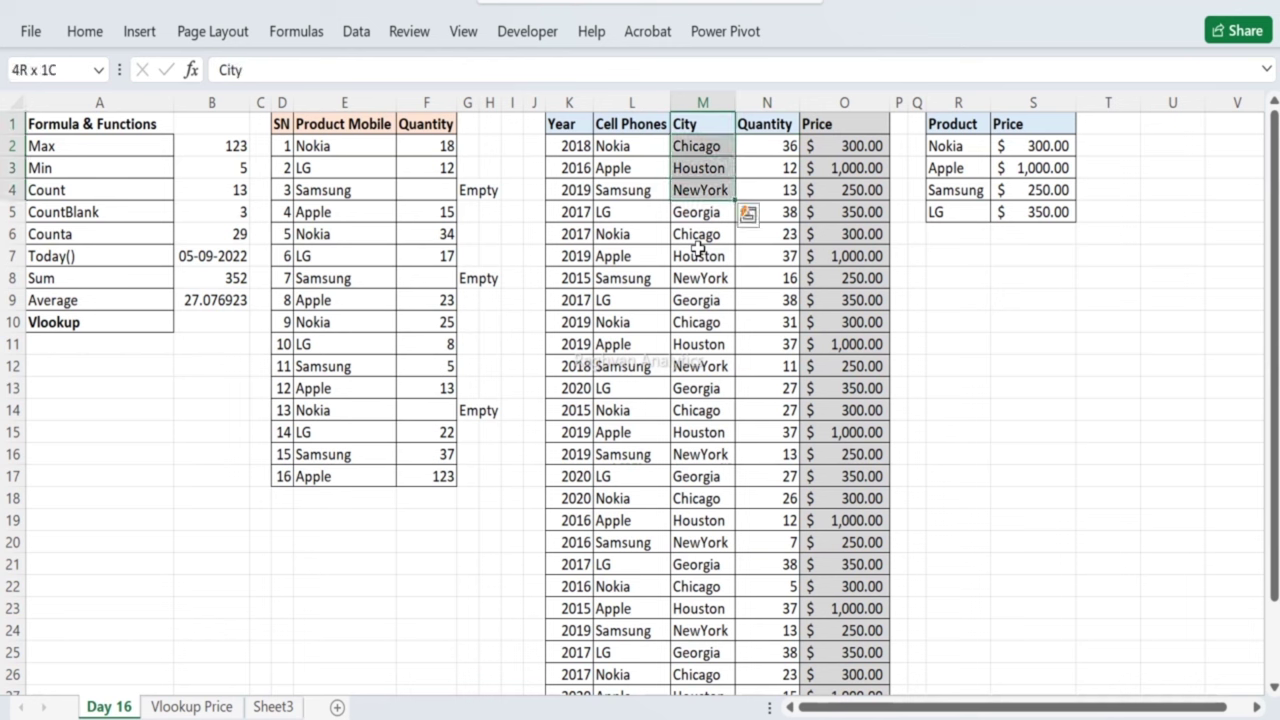
{"action": "key", "text": "shift+Down"}
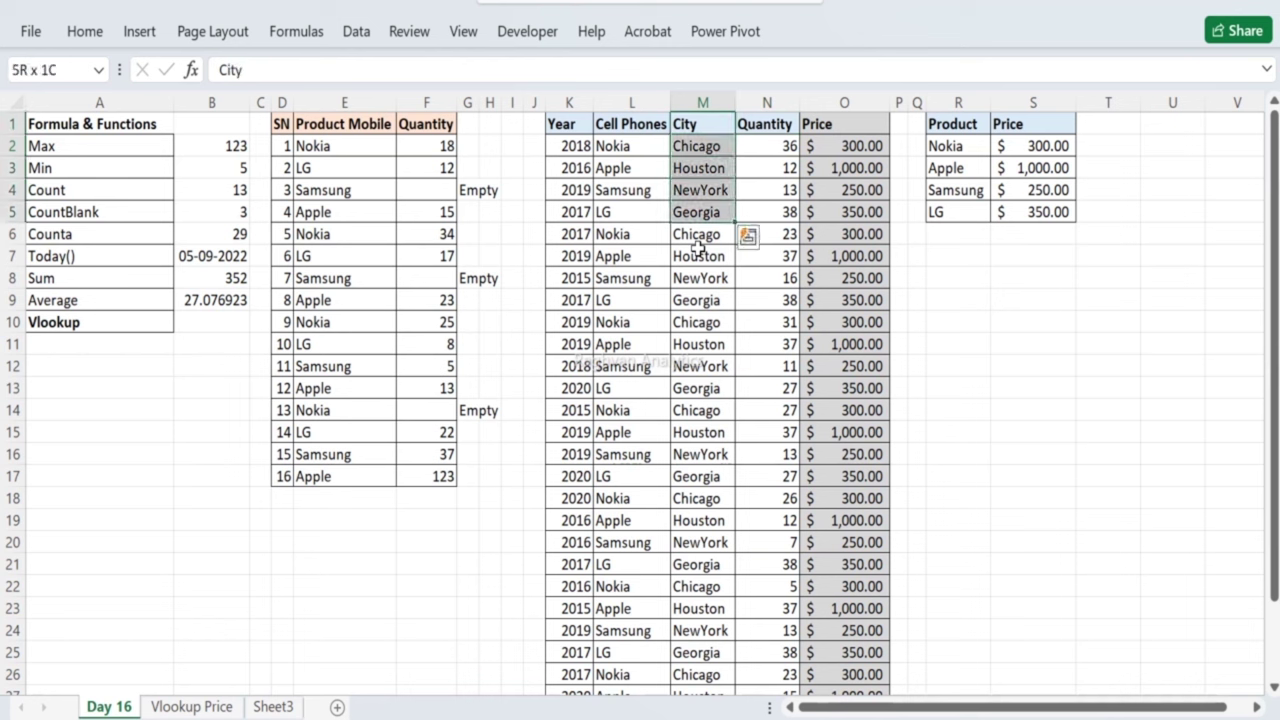
{"action": "key", "text": "ctrl+c"}
{"action": "key", "text": "Right"}
{"action": "key", "text": "Right"}
{"action": "key", "text": "Right"}
{"action": "key", "text": "Right"}
{"action": "key", "text": "Right"}
{"action": "key", "text": "Right"}
{"action": "key", "text": "Right"}
{"action": "key", "text": "ctrl+v"}
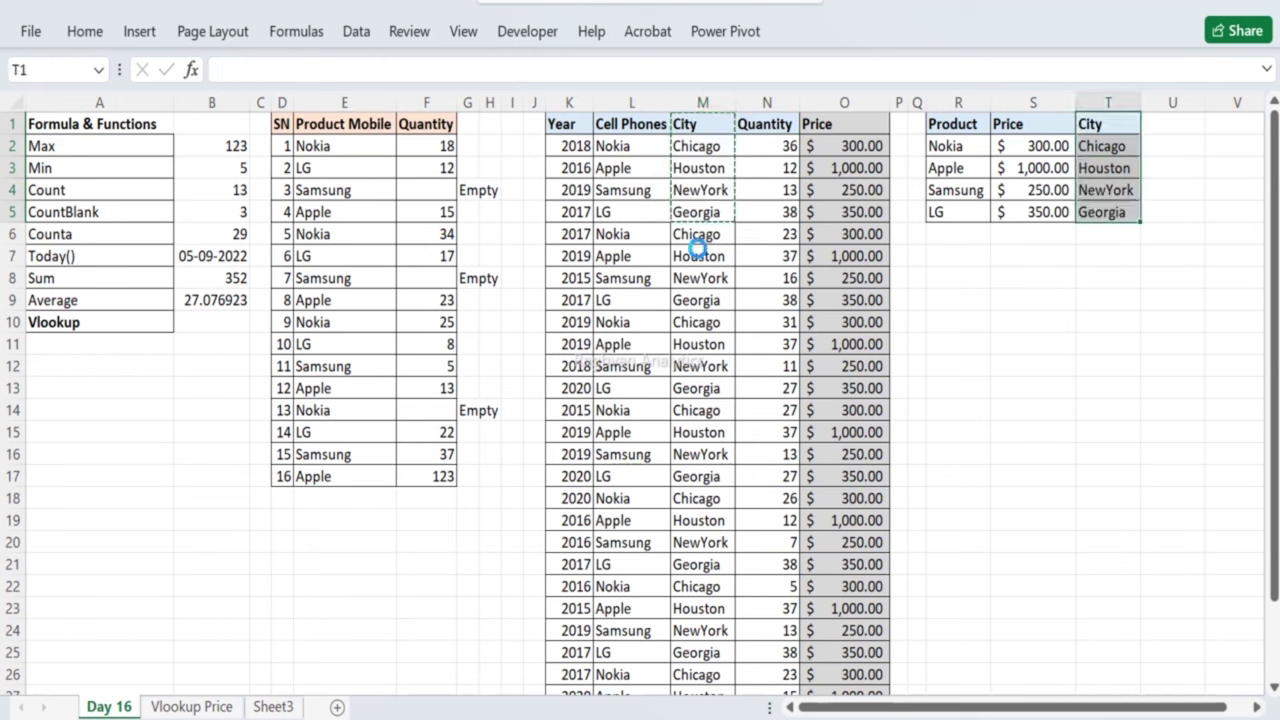
{"action": "key", "text": "Escape"}
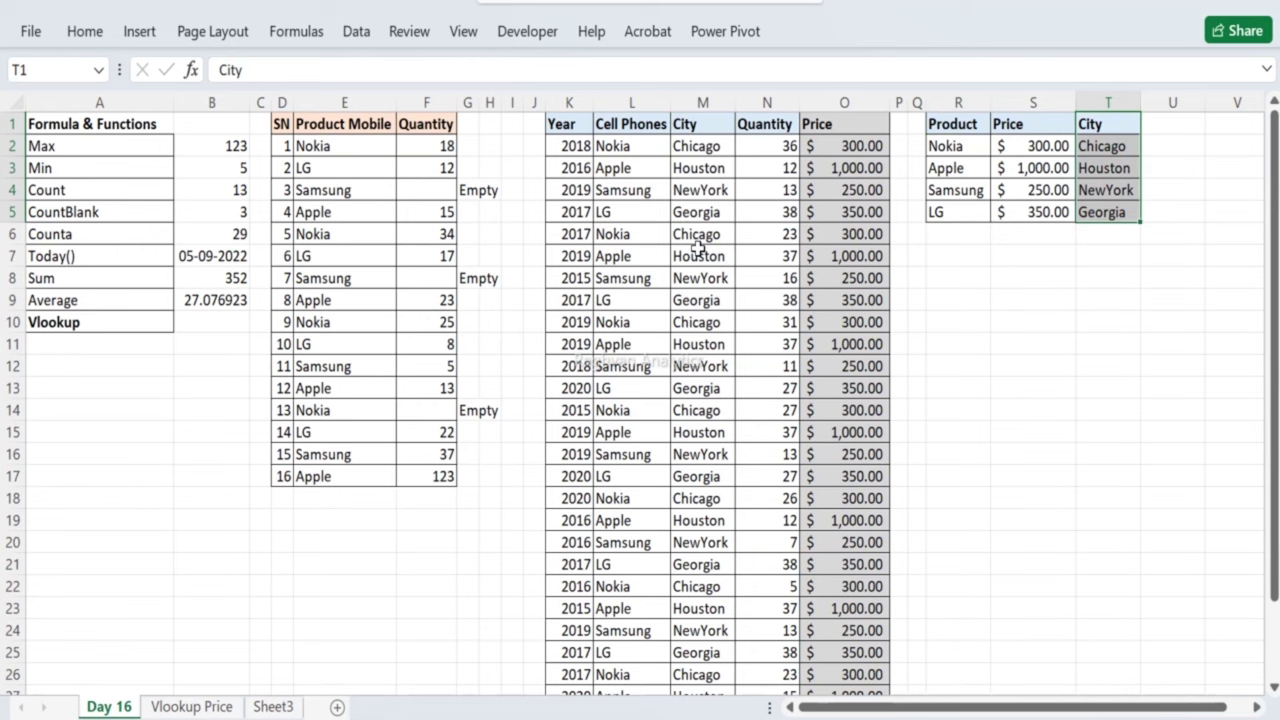
Step: Clear the City values M2:M30 in the main table
{"action": "key", "text": "Left"}
{"action": "key", "text": "Left"}
{"action": "key", "text": "Left"}
{"action": "key", "text": "Left"}
{"action": "key", "text": "Left"}
{"action": "key", "text": "Left"}
{"action": "key", "text": "Left"}
{"action": "key", "text": "Down"}
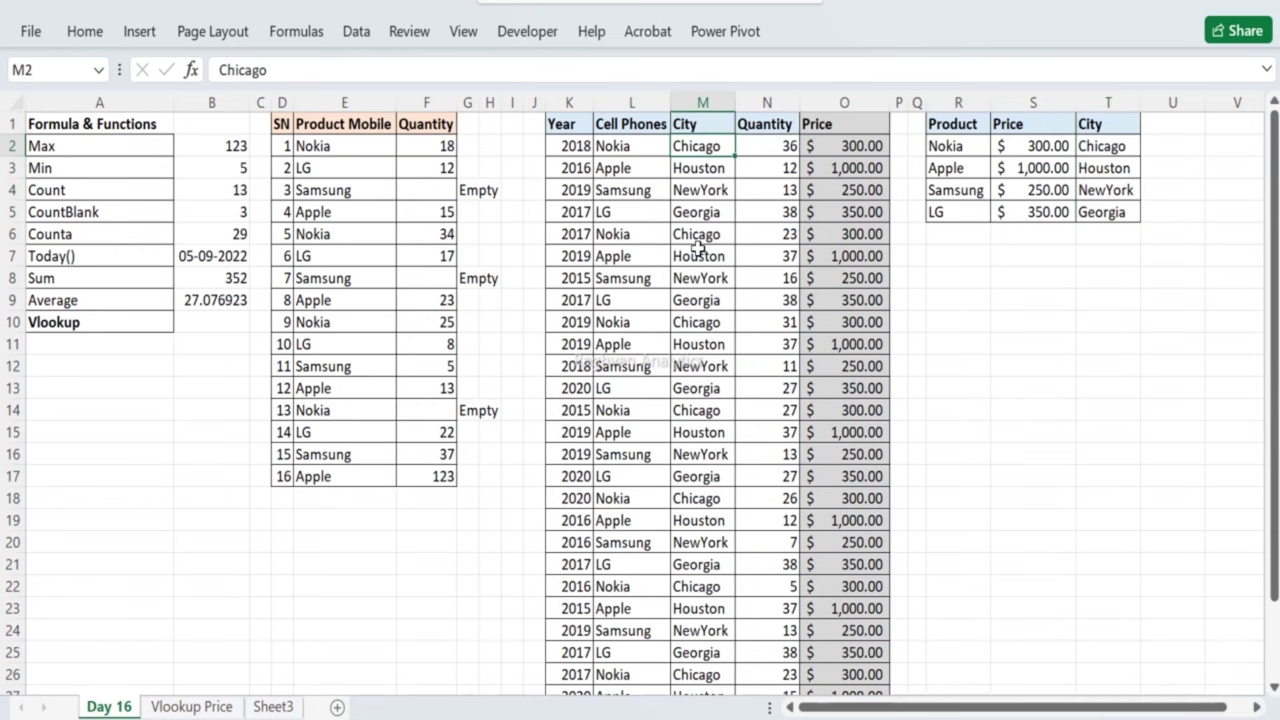
{"action": "key", "text": "ctrl+shift+Down"}
{"action": "key", "text": "Delete"}
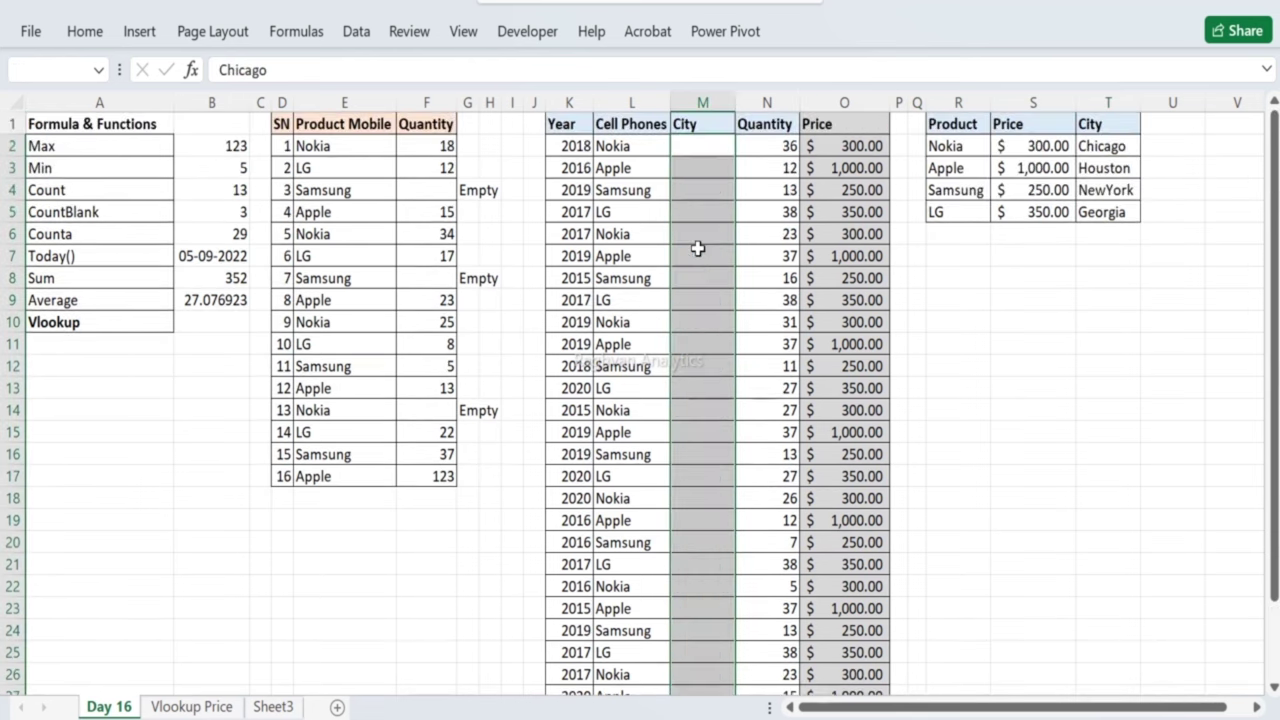
{"action": "key", "text": "Up"}
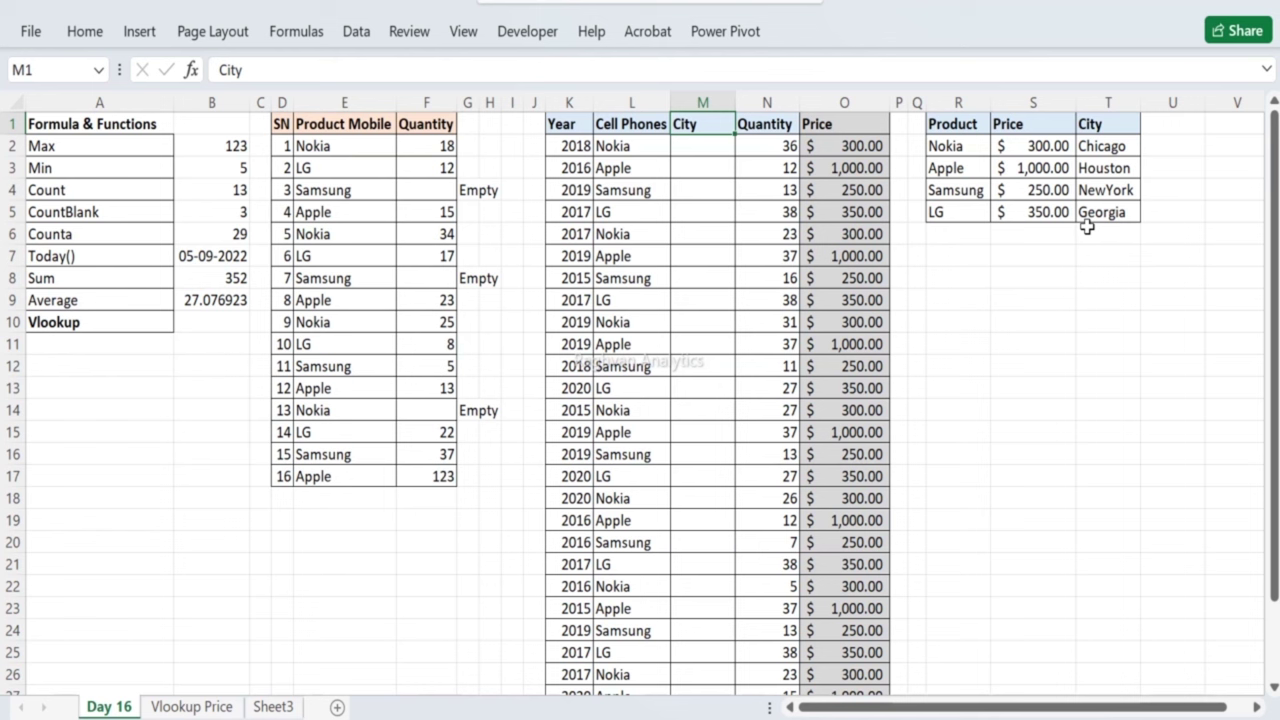
{"action": "key", "text": "Down"}
{"action": "key", "text": "Left"}
{"action": "key", "text": "Right"}
{"action": "key", "text": "Down"}
{"action": "key", "text": "Down"}
{"action": "key", "text": "Down"}
{"action": "key", "text": "Down"}
{"action": "key", "text": "Down"}
{"action": "key", "text": "Down"}
{"action": "key", "text": "Up"}
{"action": "key", "text": "Left"}
{"action": "key", "text": "Up"}
{"action": "key", "text": "Up"}
{"action": "key", "text": "Up"}
{"action": "key", "text": "Up"}
{"action": "key", "text": "Up"}
{"action": "key", "text": "Right"}
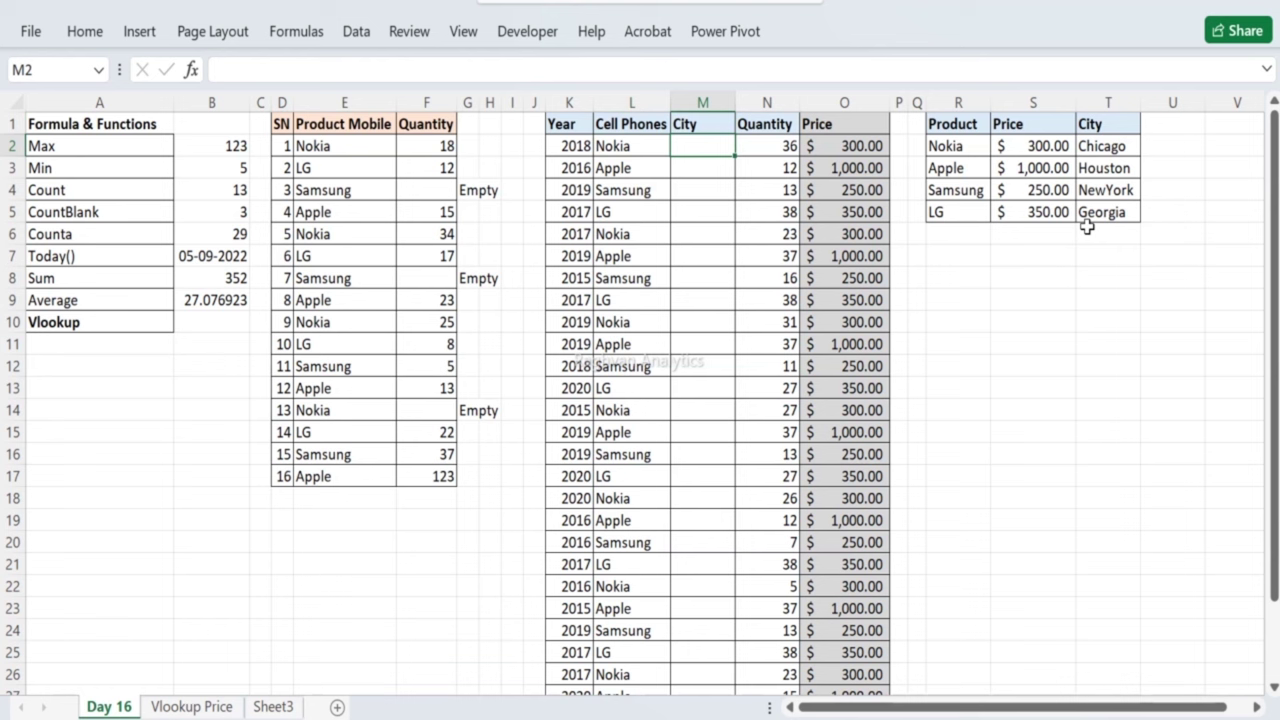
Step: Enter =VLOOKUP(L2,$R$1:$T$5,3,0) in M2 to look up each phone's city
{"action": "type", "text": "=vl"}
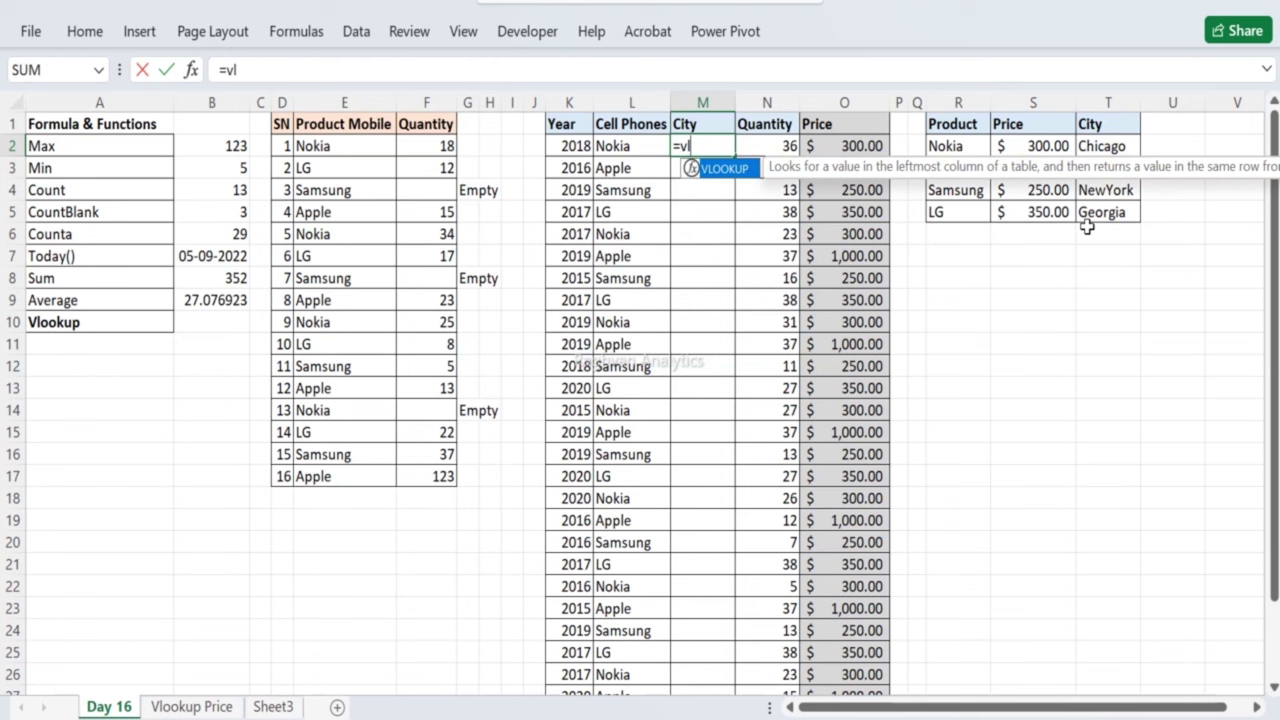
{"action": "key", "text": "Tab"}
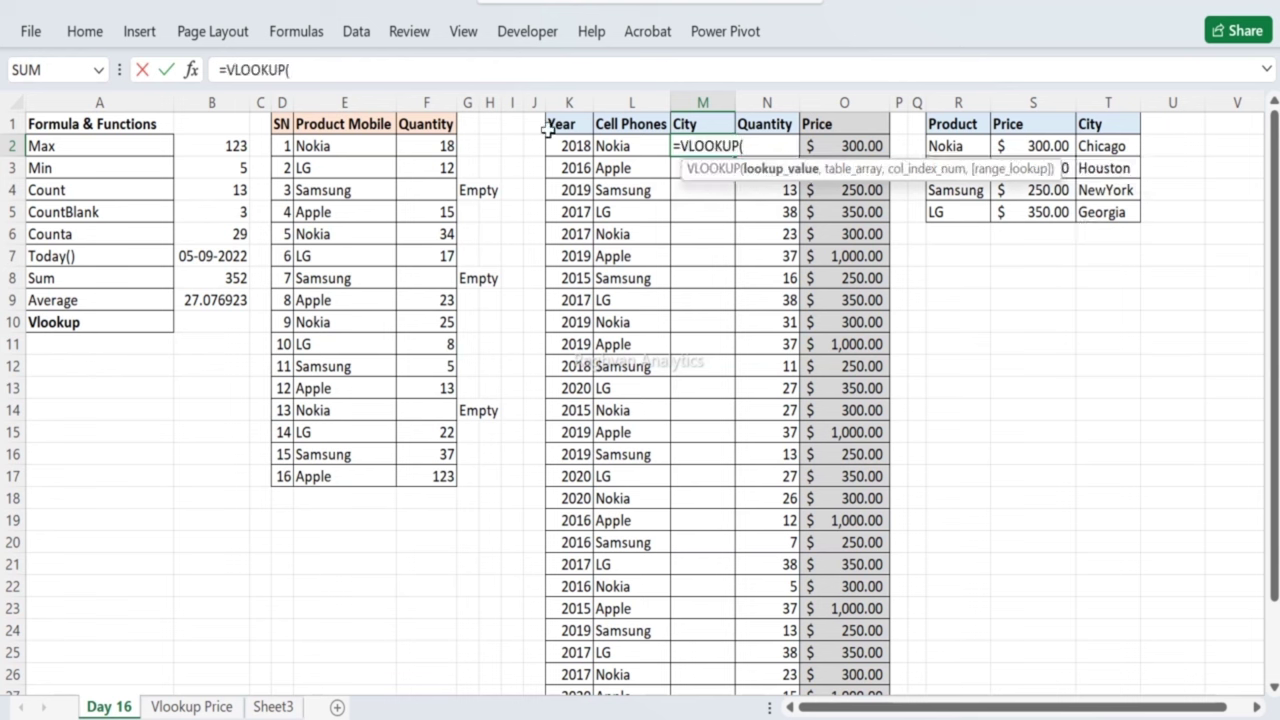
{"action": "left_click", "coordinate": [617, 146]}
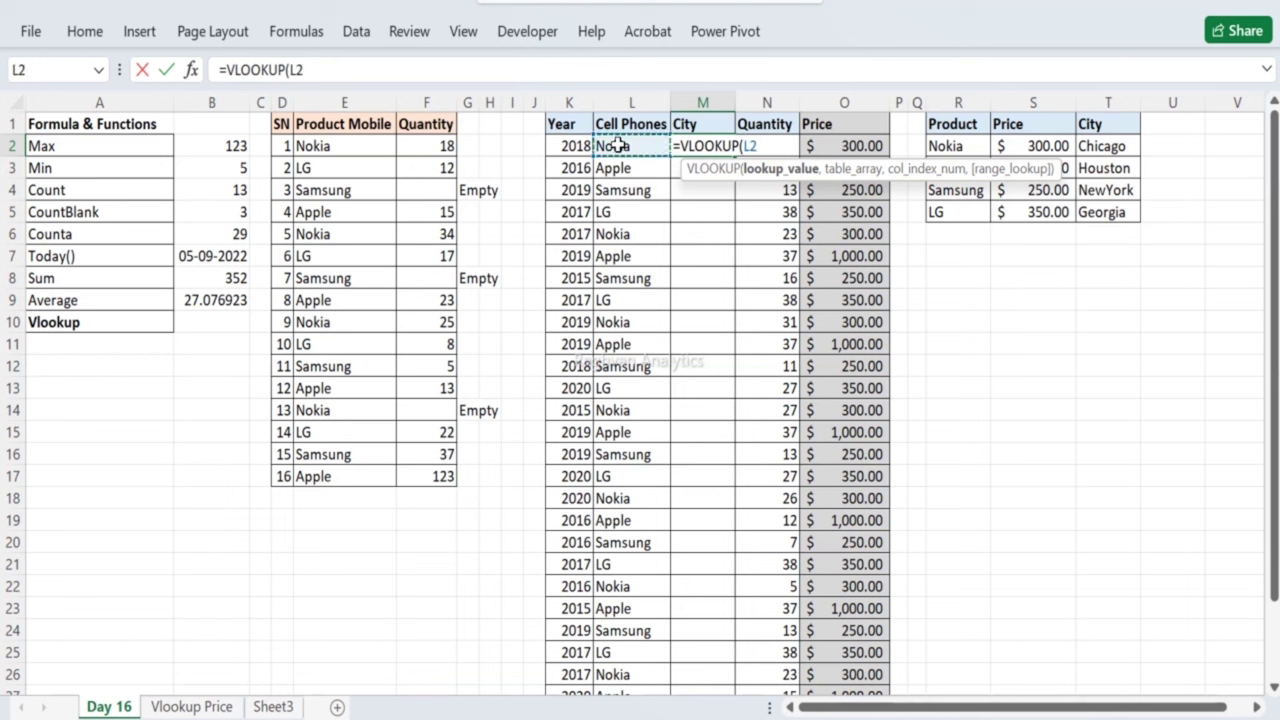
{"action": "type", "text": ","}
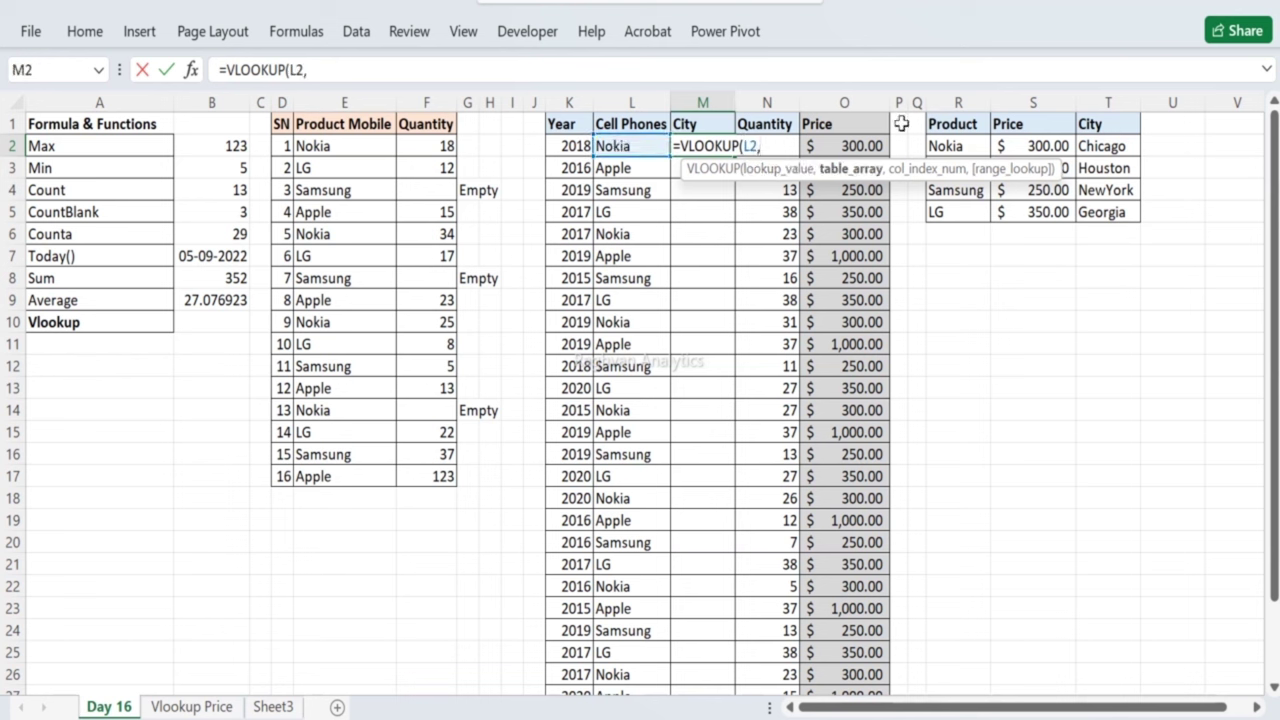
{"action": "left_click_drag", "start_coordinate": [951, 124], "coordinate": [1100, 212]}
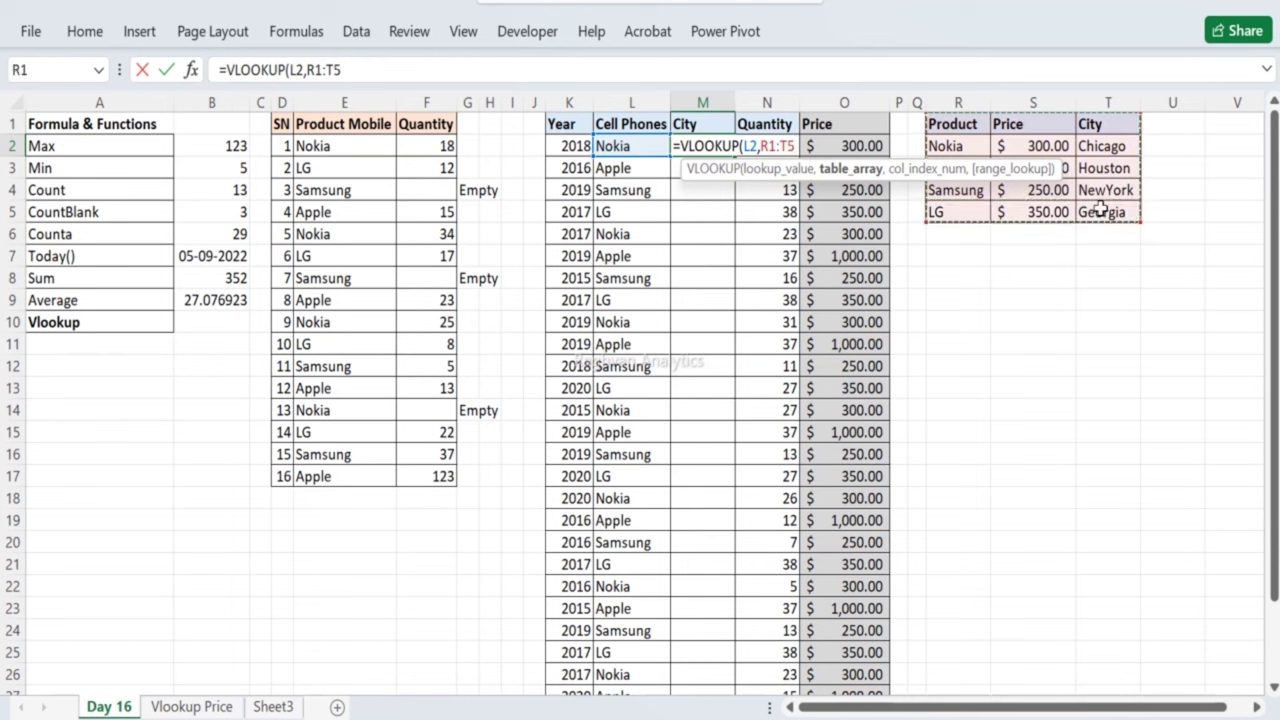
{"action": "key", "text": "F4"}
{"action": "type", "text": ",3"}
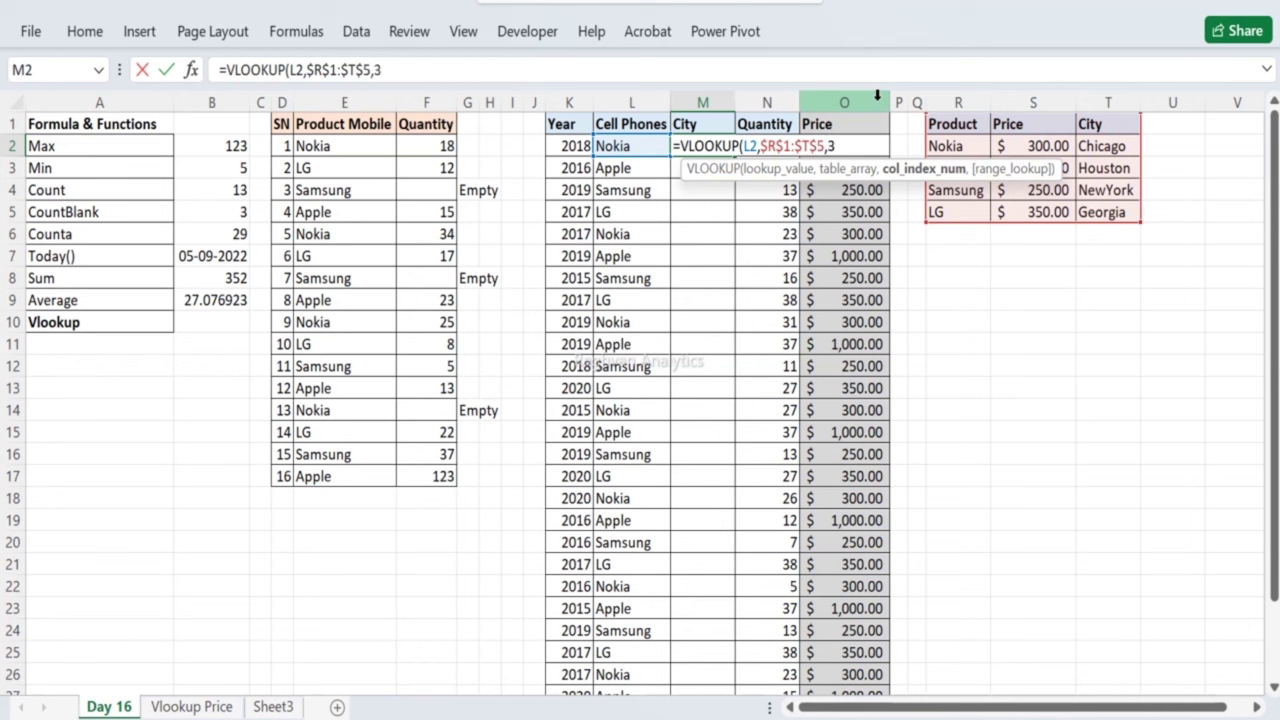
{"action": "type", "text": ","}
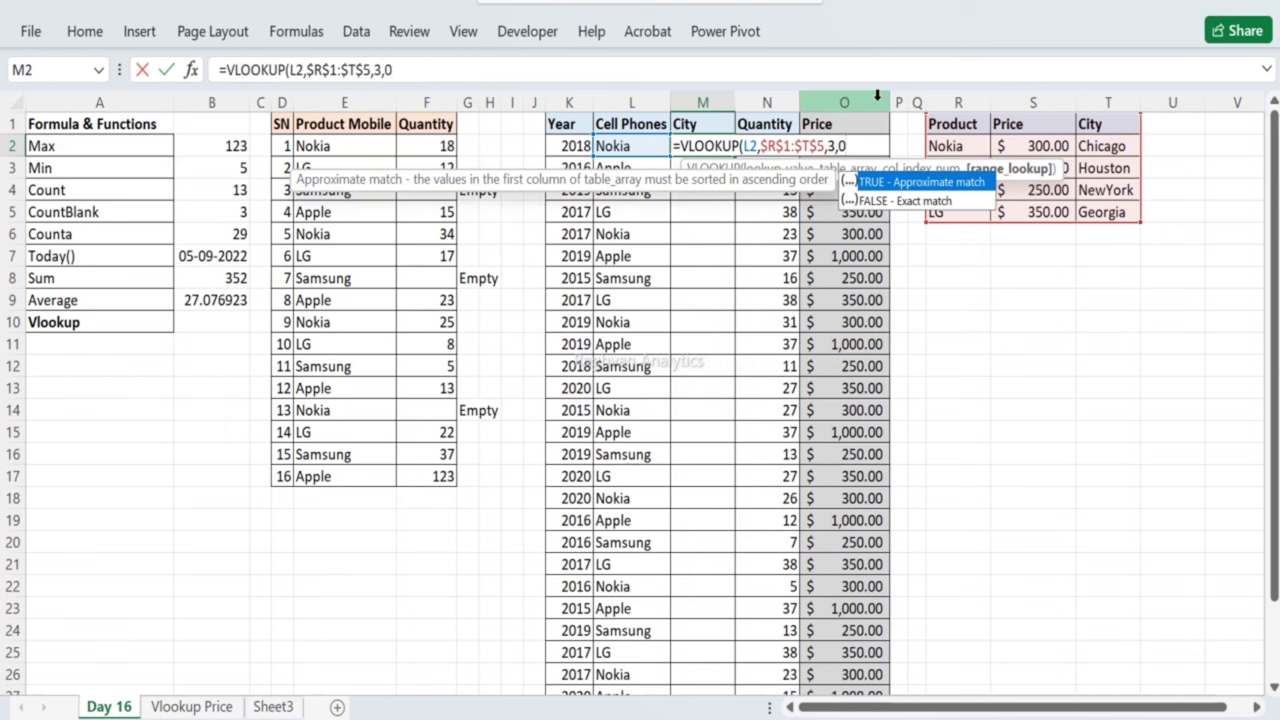
{"action": "type", "text": "0"}
{"action": "key", "text": "Return"}
{"action": "key", "text": "Up"}
Step: Fill the lookup formula down M2:M30 and shade the City column grey
{"action": "key", "text": "ctrl+c"}
{"action": "key", "text": "Left"}
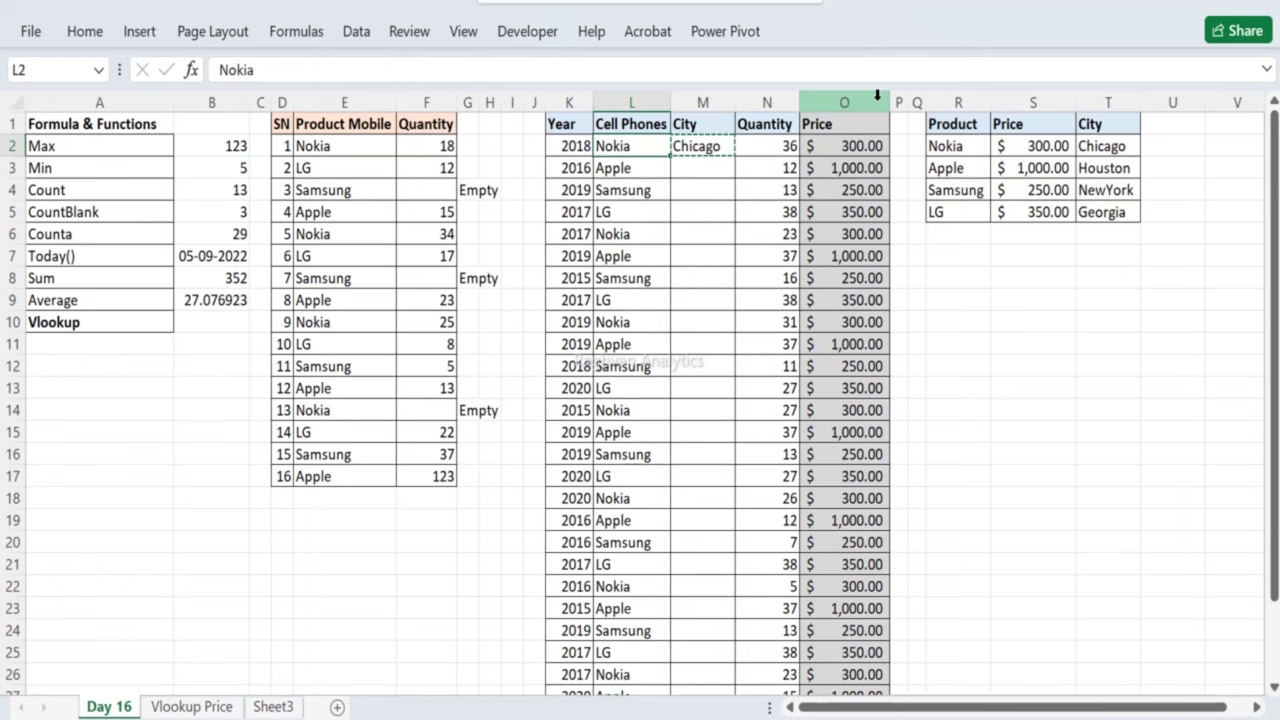
{"action": "key", "text": "ctrl+Down"}
{"action": "key", "text": "Right"}
{"action": "key", "text": "ctrl+shift+Up"}
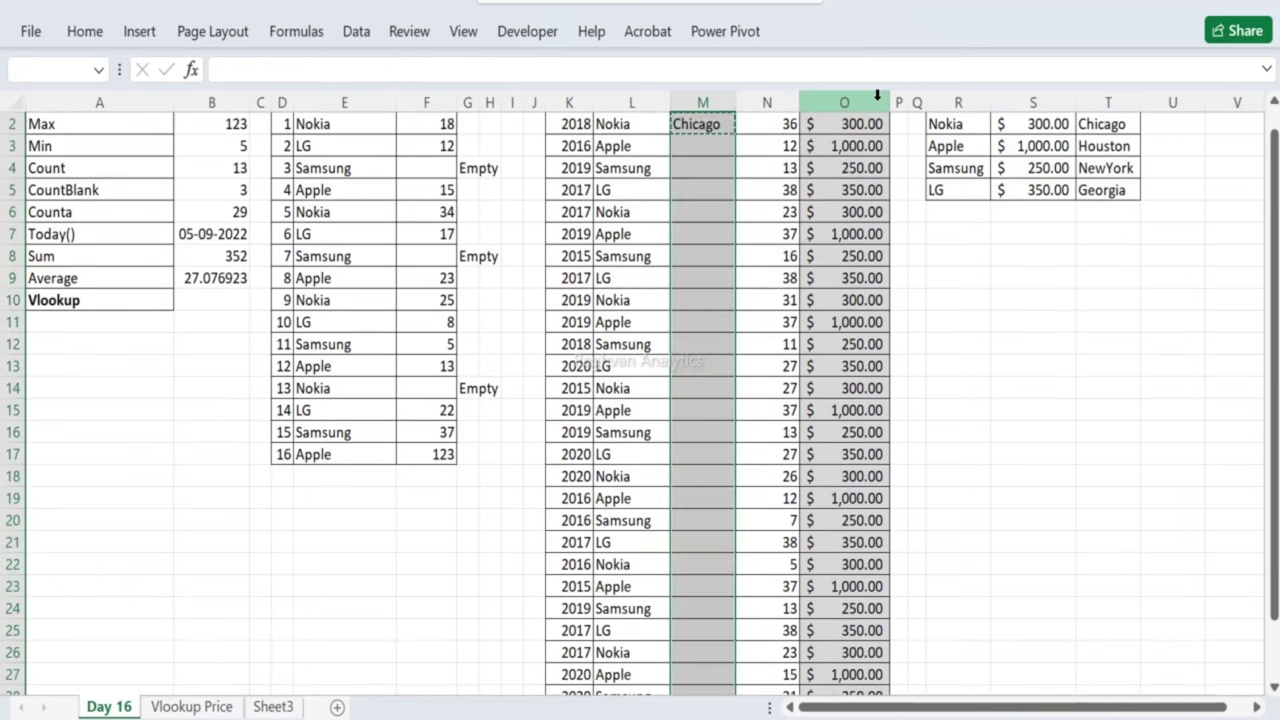
{"action": "key", "text": "ctrl+v"}
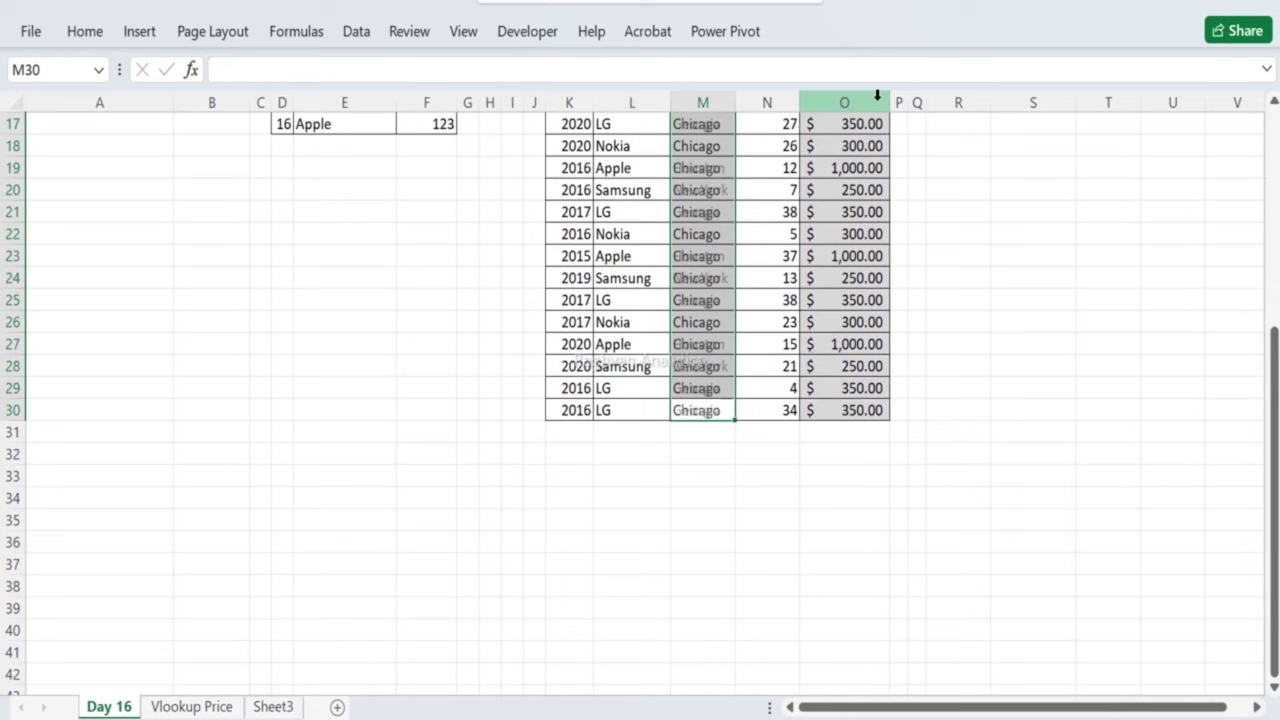
{"action": "key", "text": "ctrl+Up"}
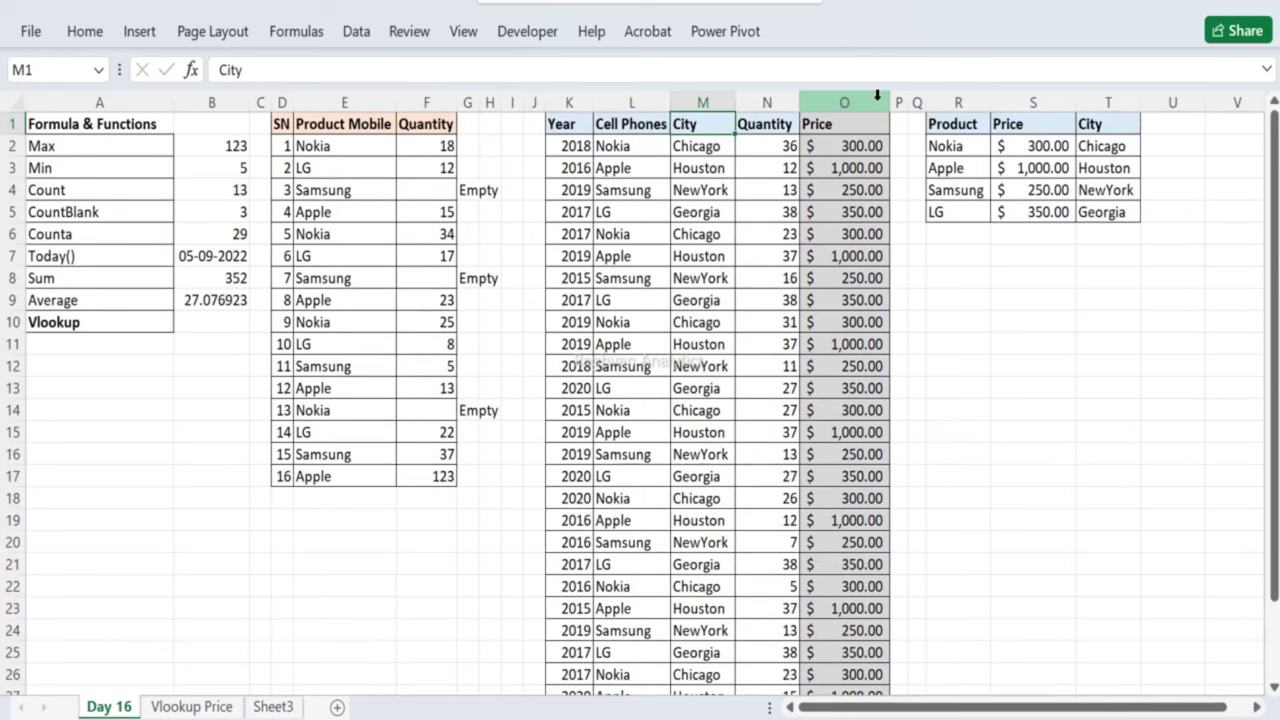
{"action": "key", "text": "ctrl+shift+Down"}
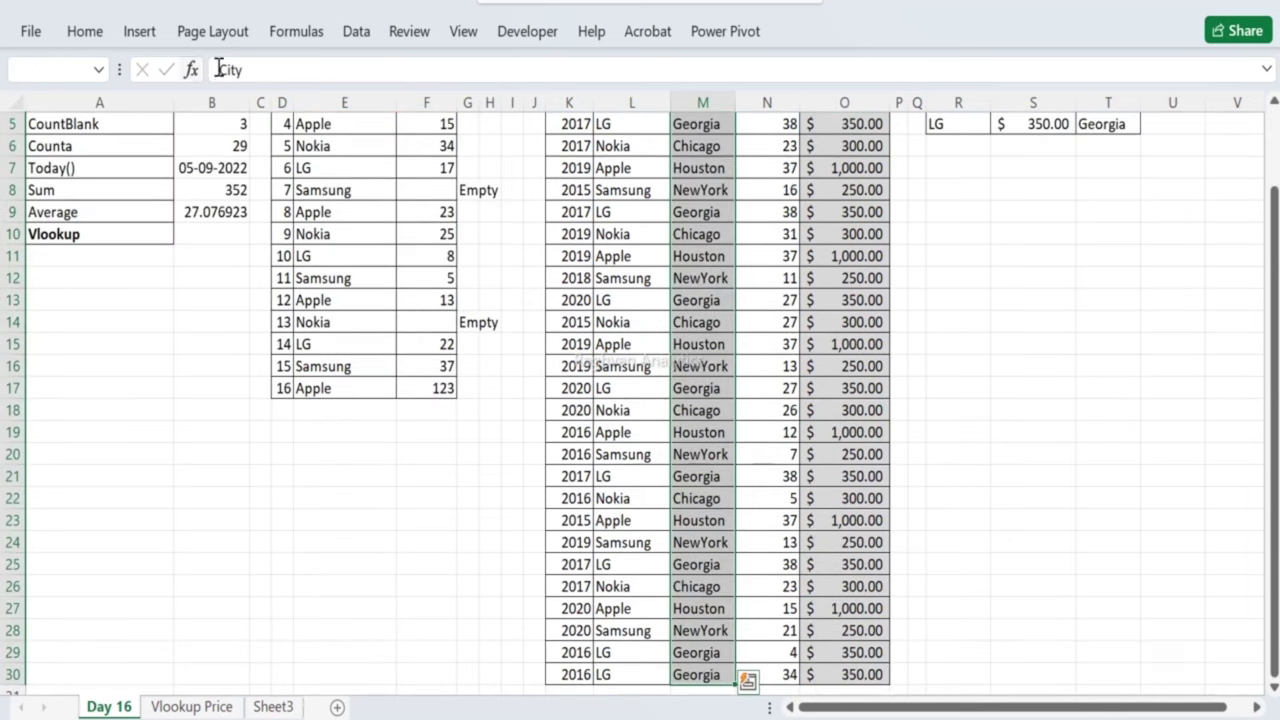
{"action": "left_click", "coordinate": [85, 31]}
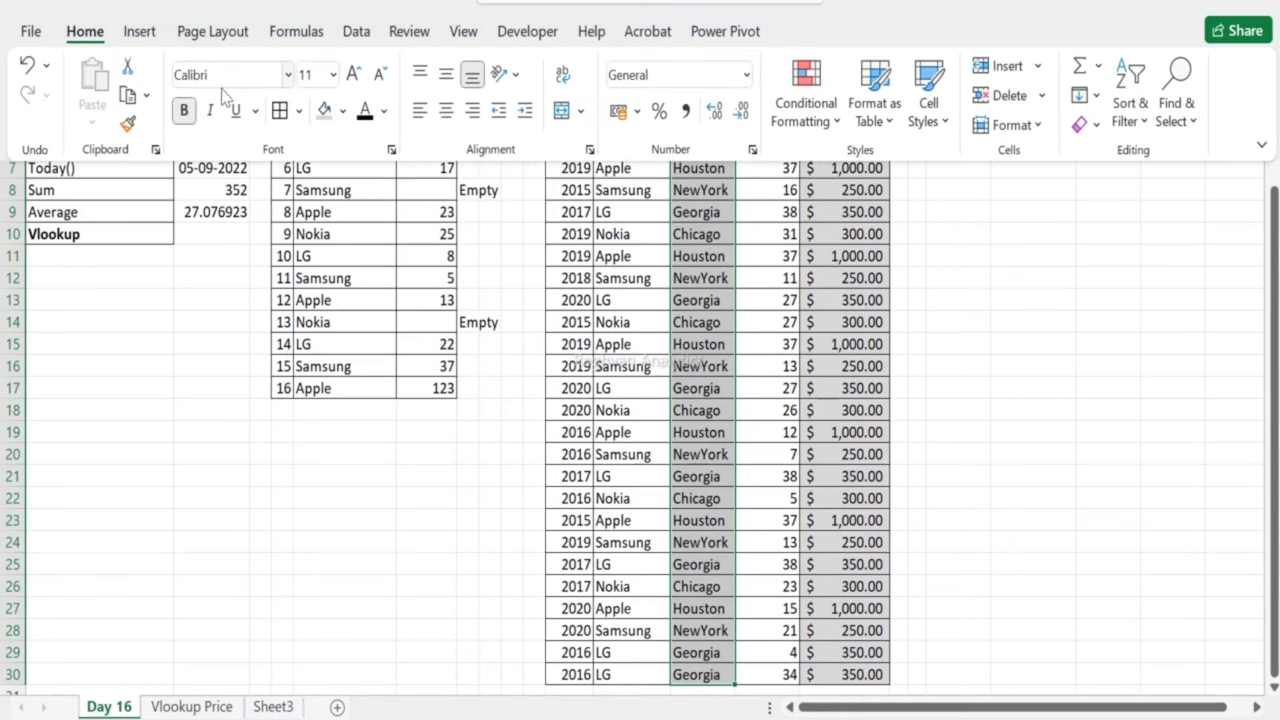
{"action": "left_click", "coordinate": [328, 110]}
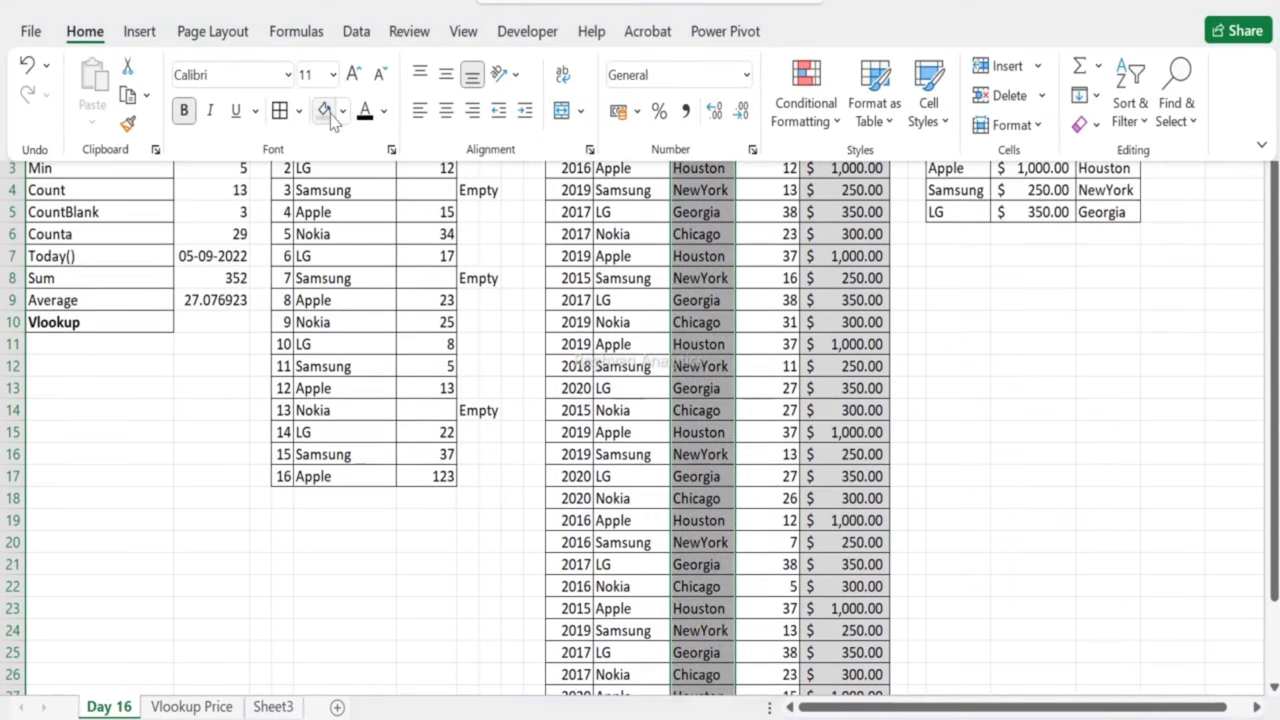
Step: Copy the whole phone sales table K1:O30
{"action": "key", "text": "Left"}
{"action": "key", "text": "Left"}
{"action": "key", "text": "ctrl+shift+Right"}
{"action": "key", "text": "ctrl+shift+Down"}
{"action": "key", "text": "ctrl+c"}
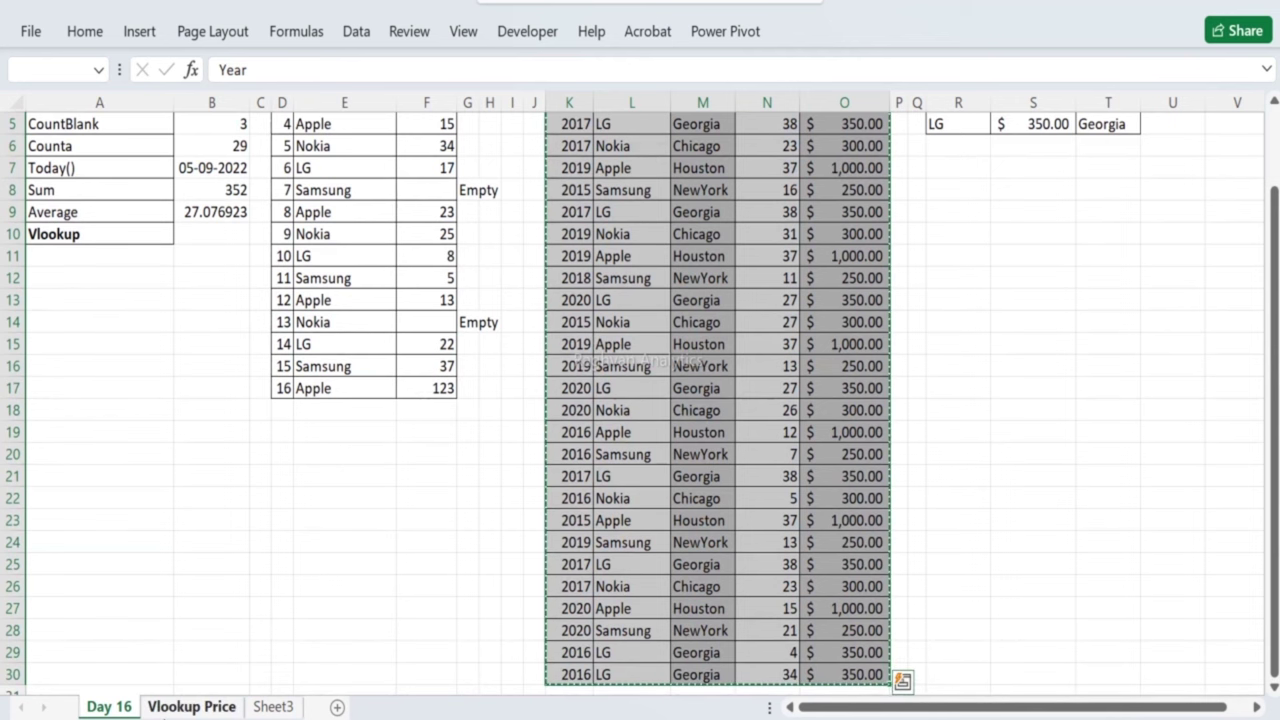
Step: Paste the copied table at G1 on Vlookup Price and widen column H
{"action": "left_click", "coordinate": [191, 706]}
{"action": "left_click", "coordinate": [483, 130]}
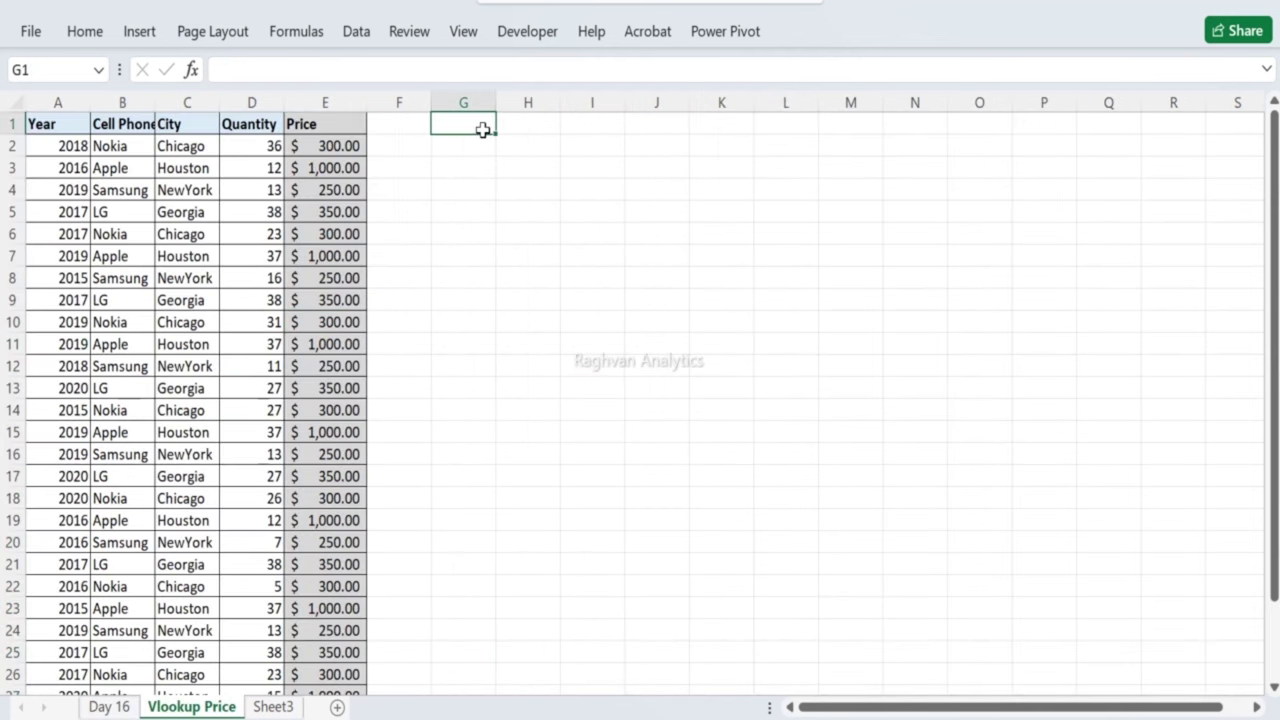
{"action": "key", "text": "ctrl+v"}
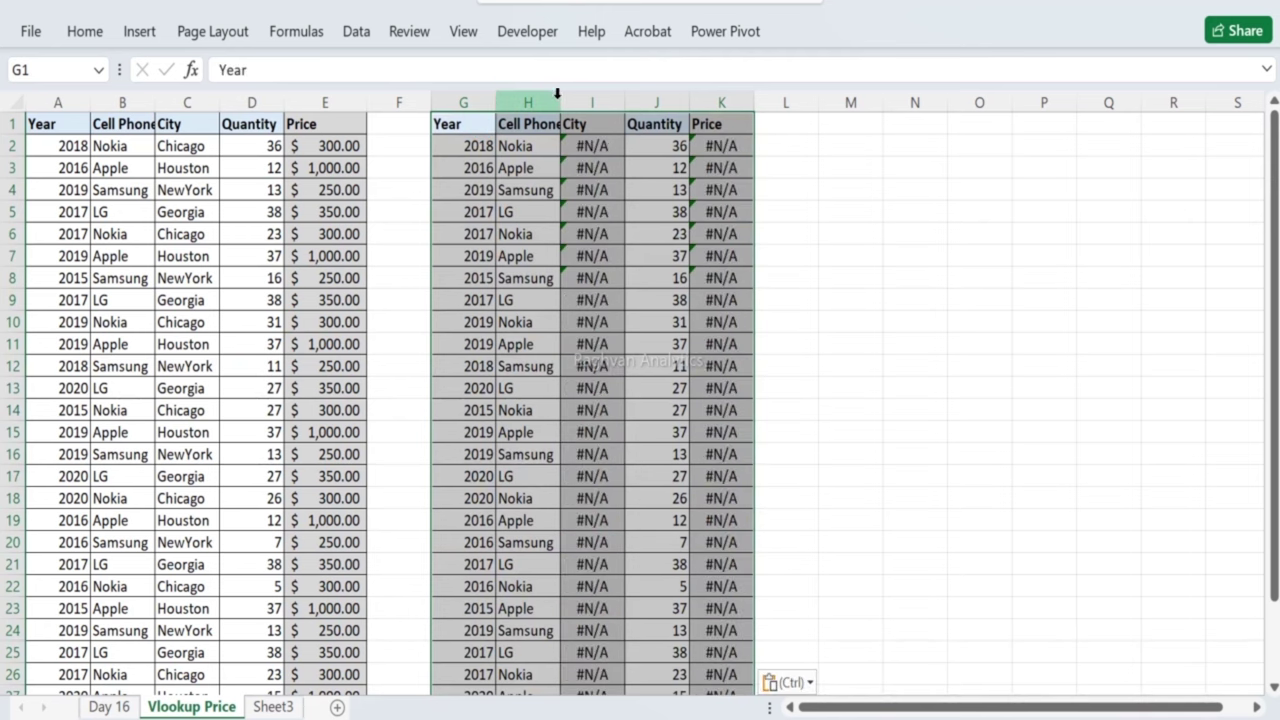
{"action": "left_click_drag", "start_coordinate": [560, 102], "coordinate": [585, 102]}
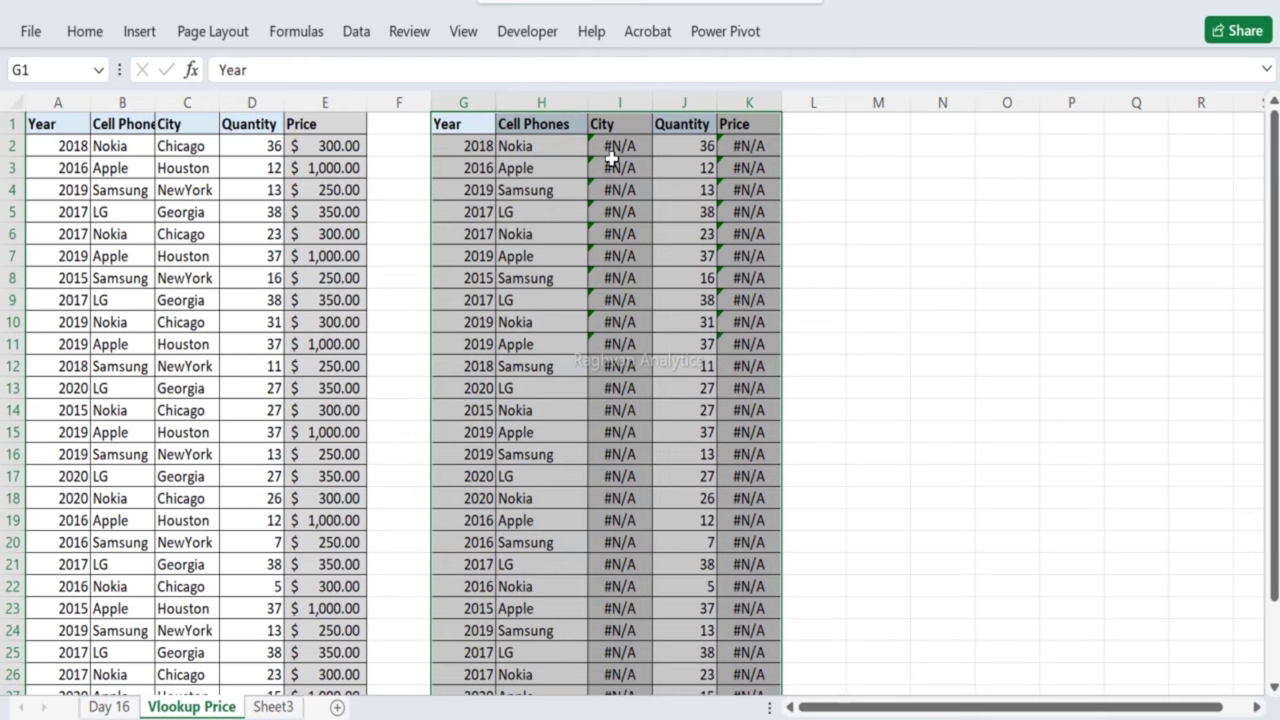
Step: Re-paste the table at G1 as values only and widen column K to show prices
{"action": "left_click", "coordinate": [108, 707]}
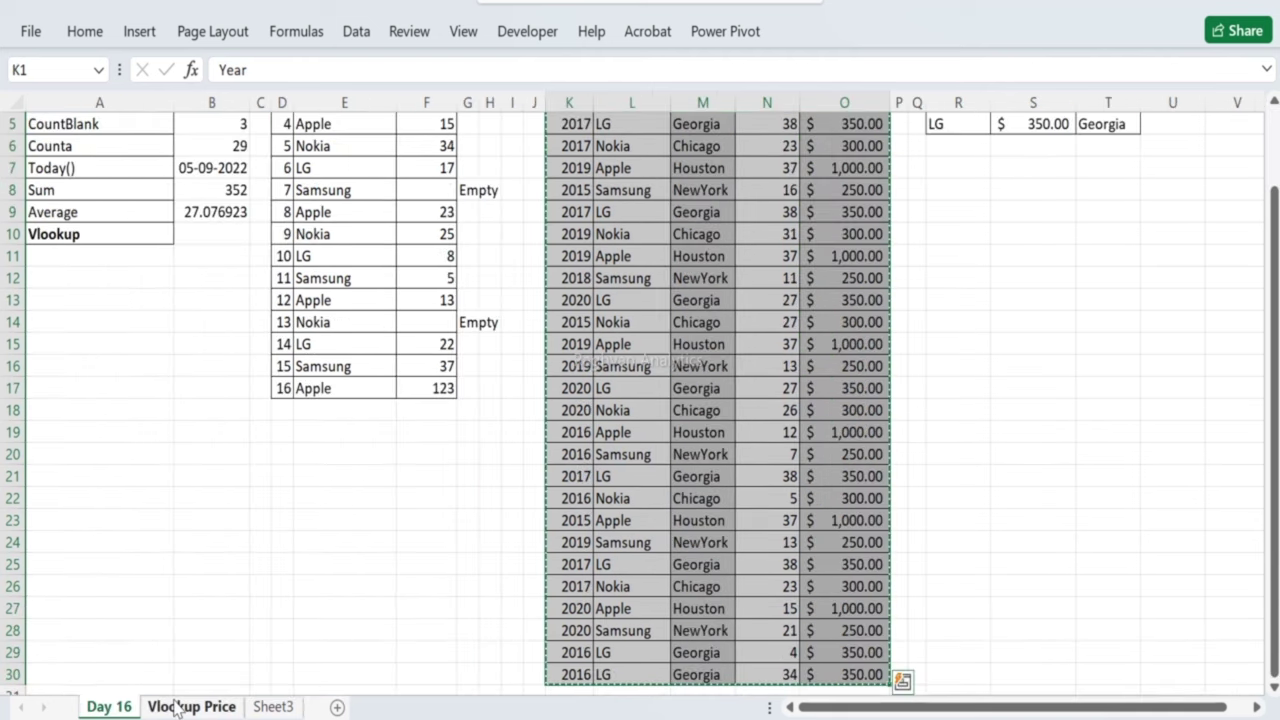
{"action": "left_click", "coordinate": [174, 707]}
{"action": "left_click", "coordinate": [453, 123]}
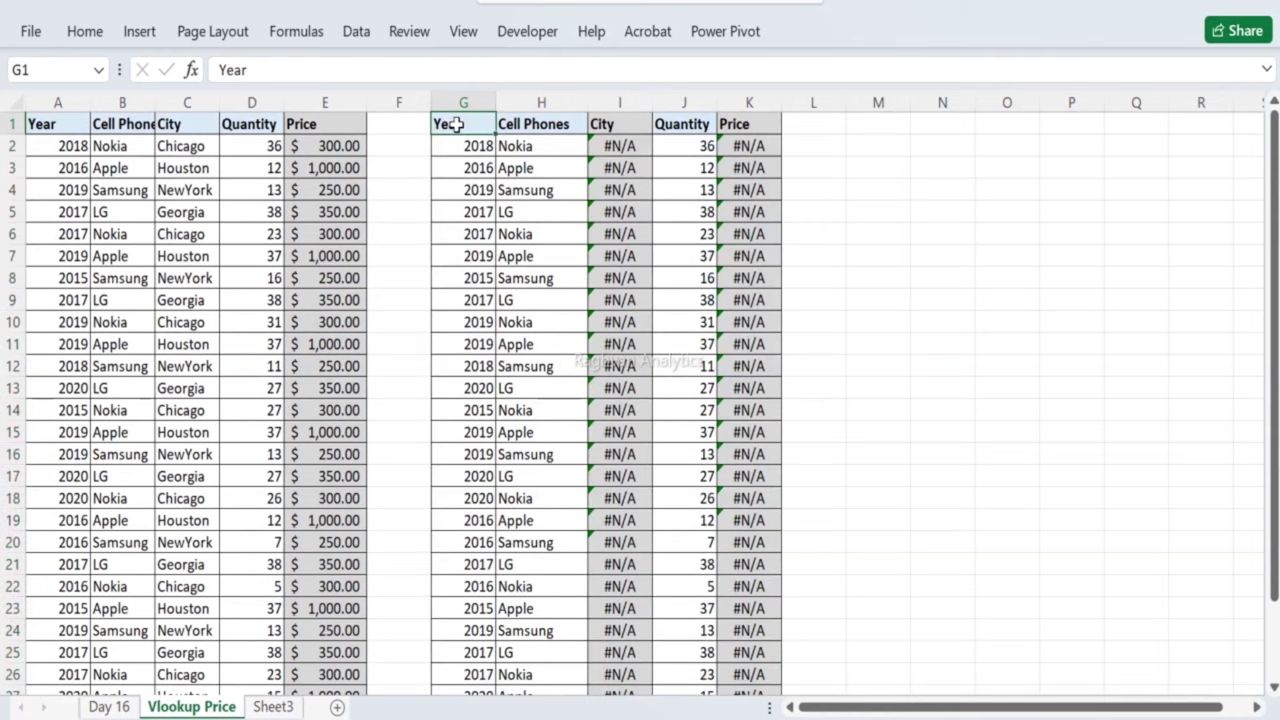
{"action": "right_click", "coordinate": [455, 124]}
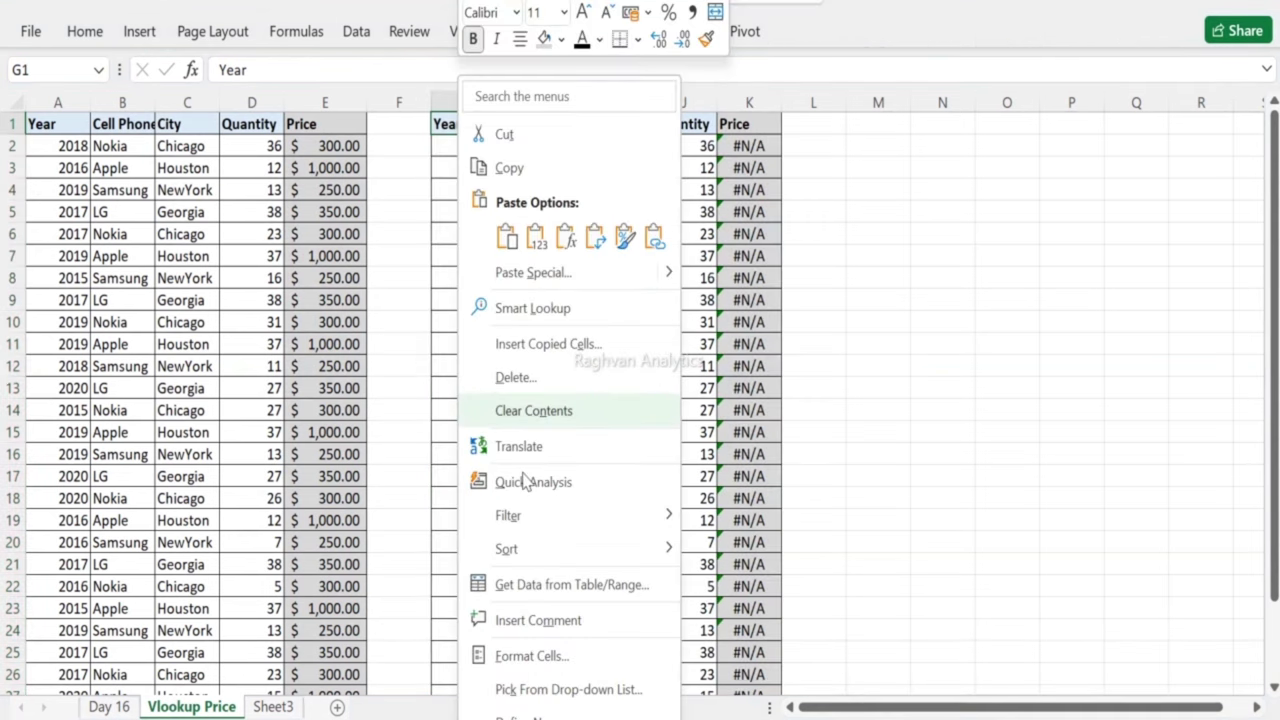
{"action": "left_click", "coordinate": [563, 285]}
{"action": "left_click", "coordinate": [390, 239]}
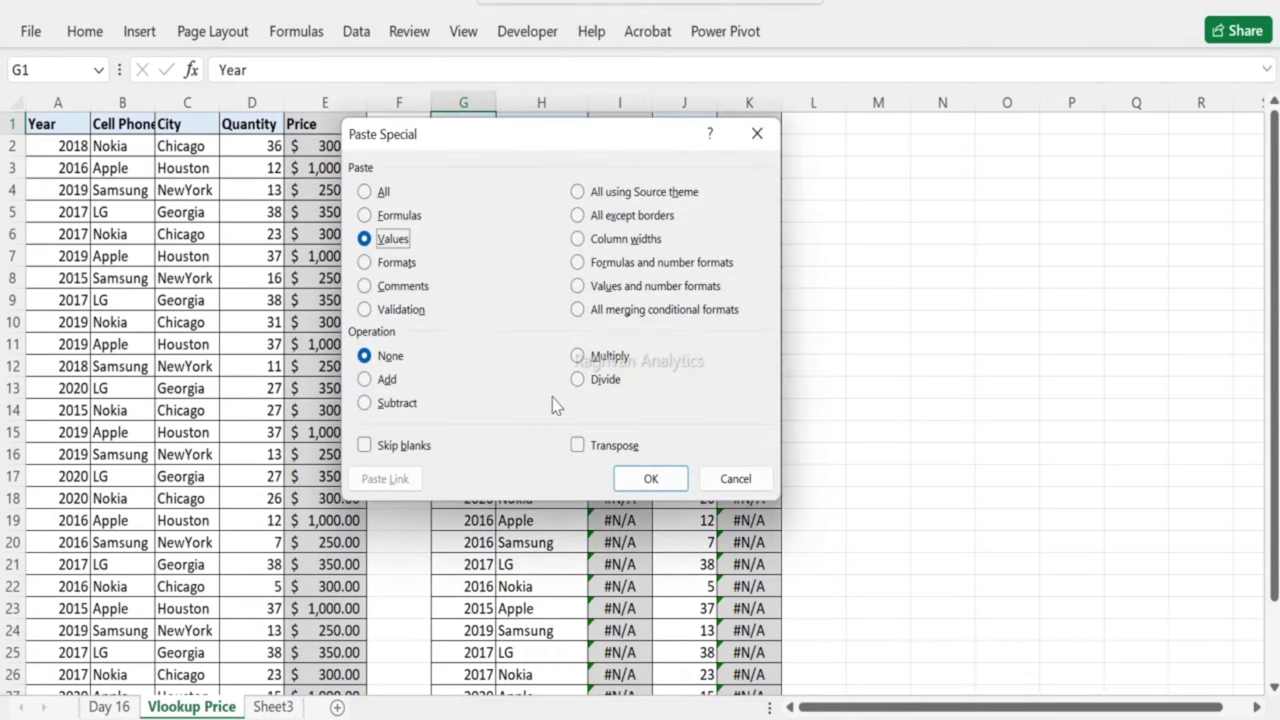
{"action": "left_click", "coordinate": [650, 479]}
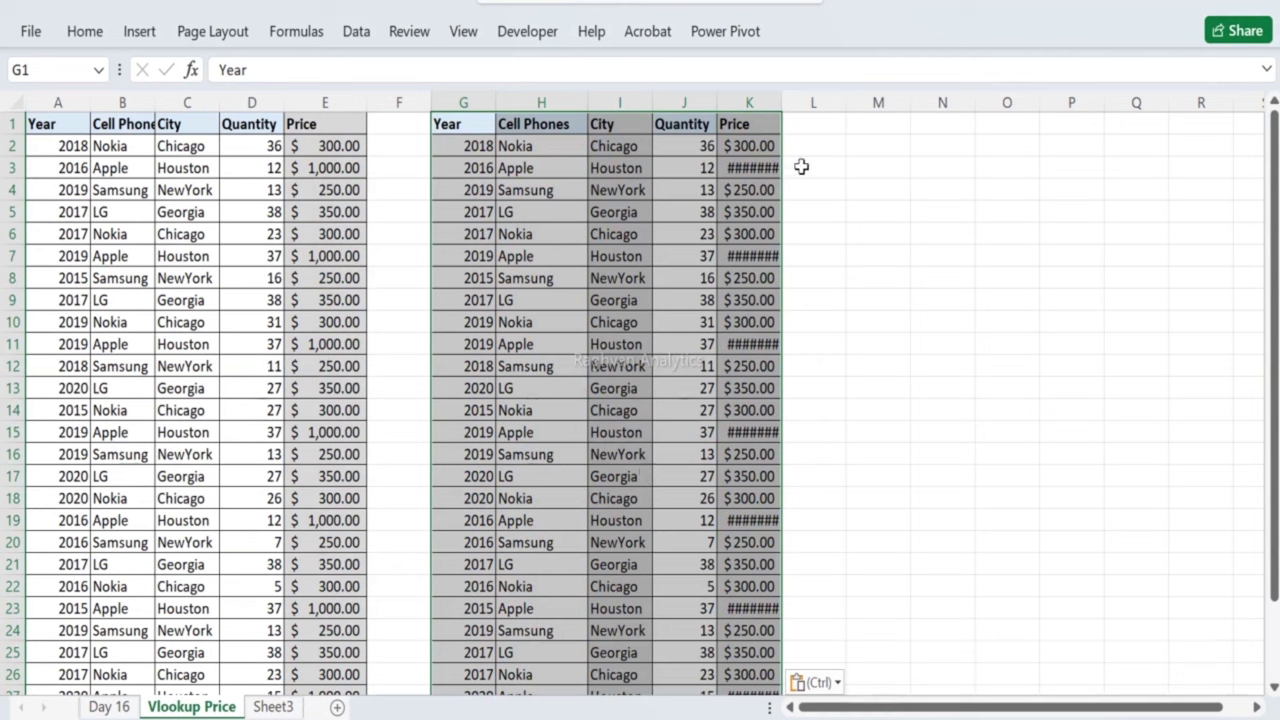
{"action": "left_click_drag", "start_coordinate": [780, 96], "coordinate": [796, 99]}
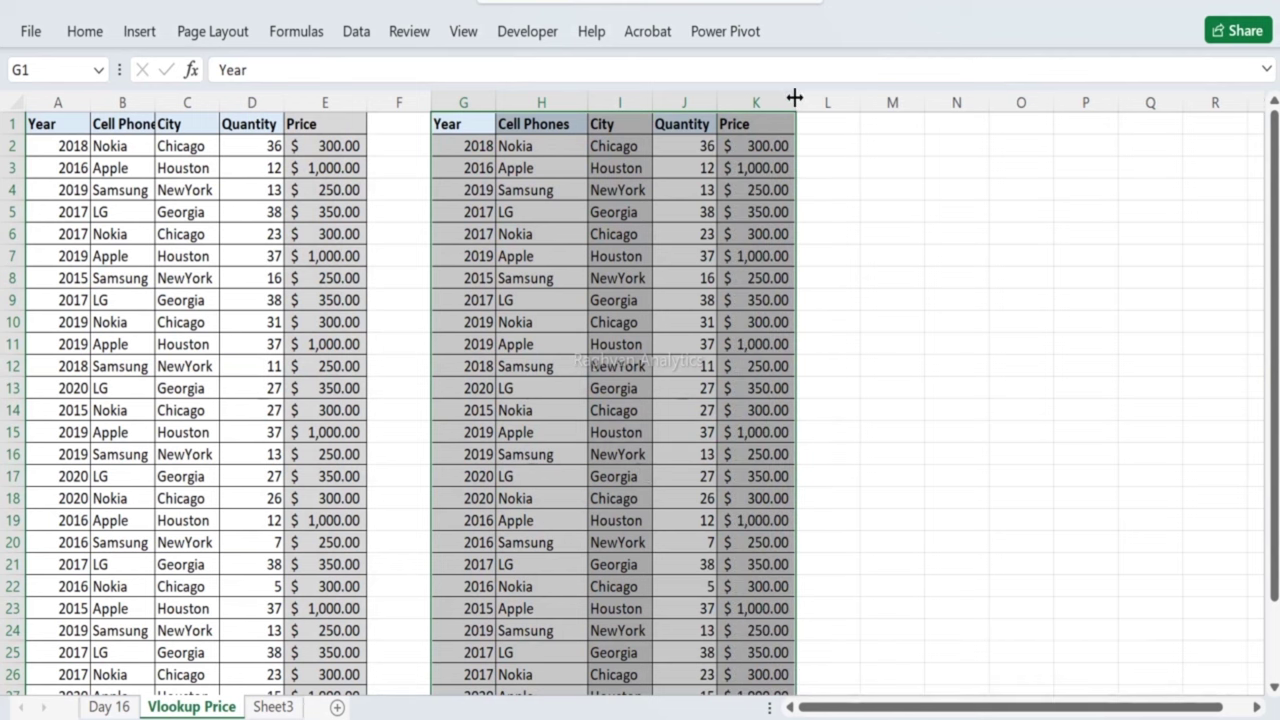
{"action": "left_click", "coordinate": [267, 361]}
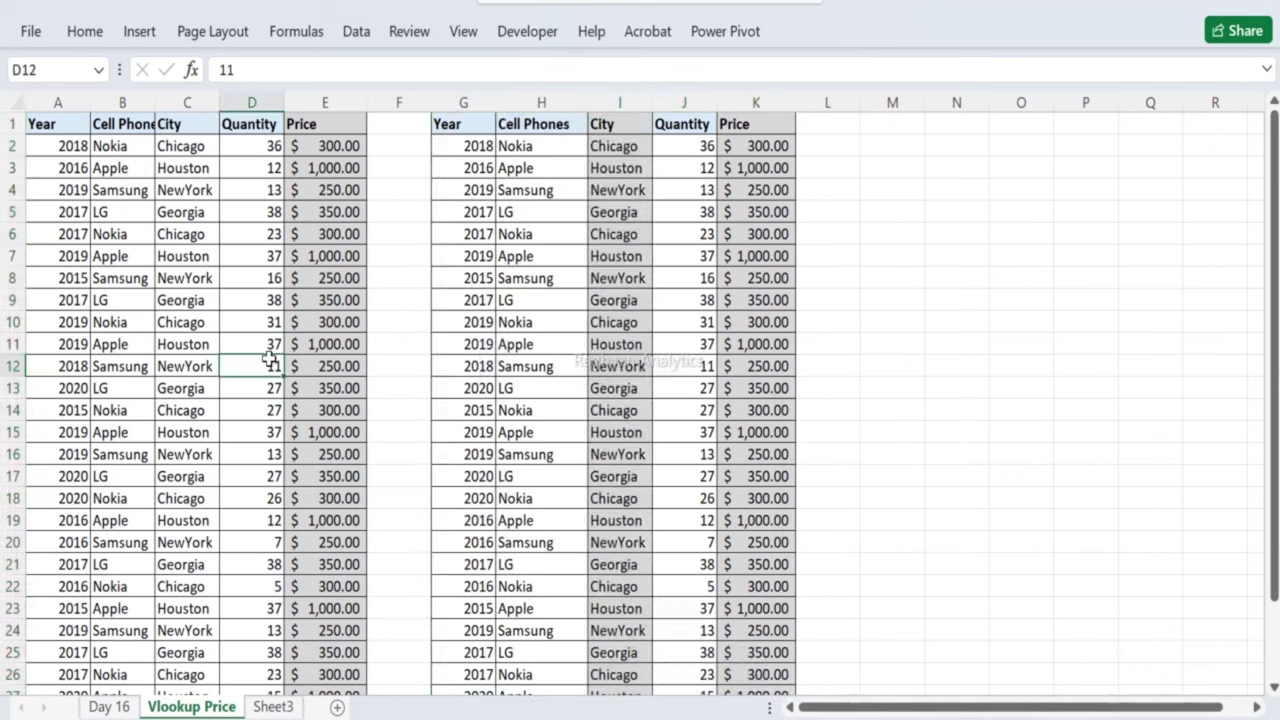
Step: On Day 16, clear the copy marquee with Esc and select the Max label in A2
{"action": "left_click", "coordinate": [110, 707]}
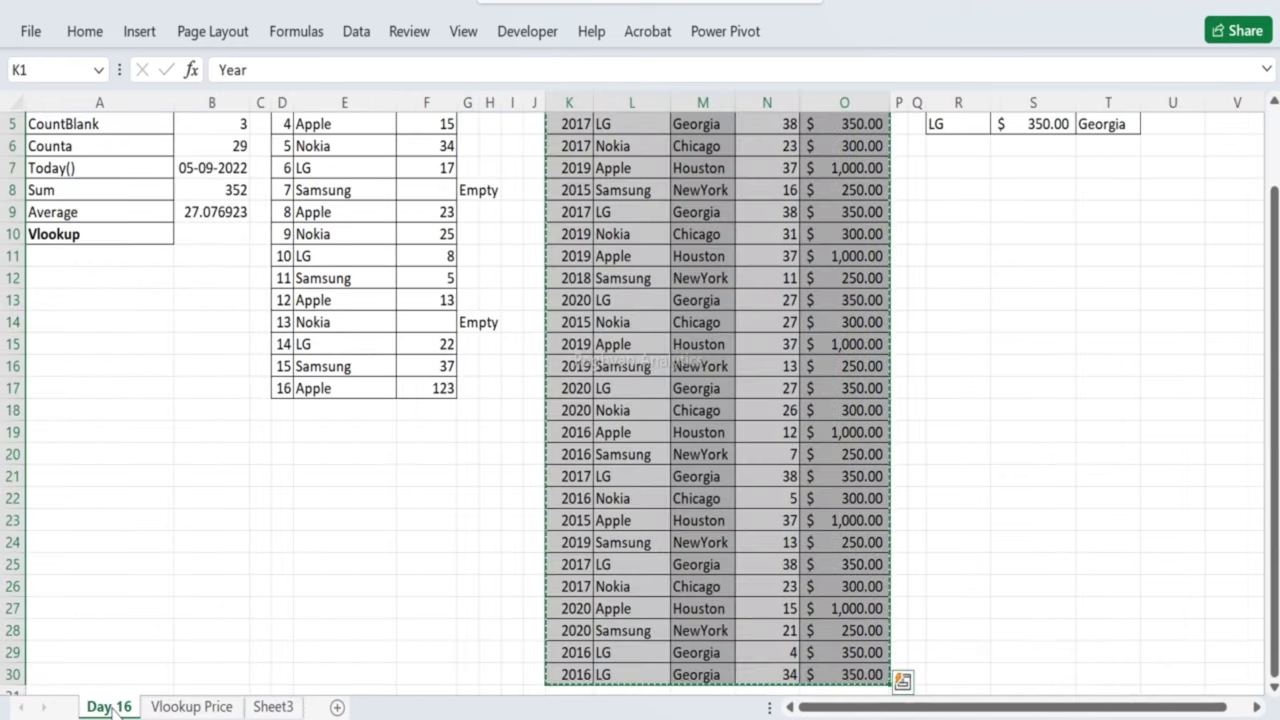
{"action": "left_click", "coordinate": [300, 500]}
{"action": "key", "text": "ctrl+Up"}
{"action": "key", "text": "ctrl+Up"}
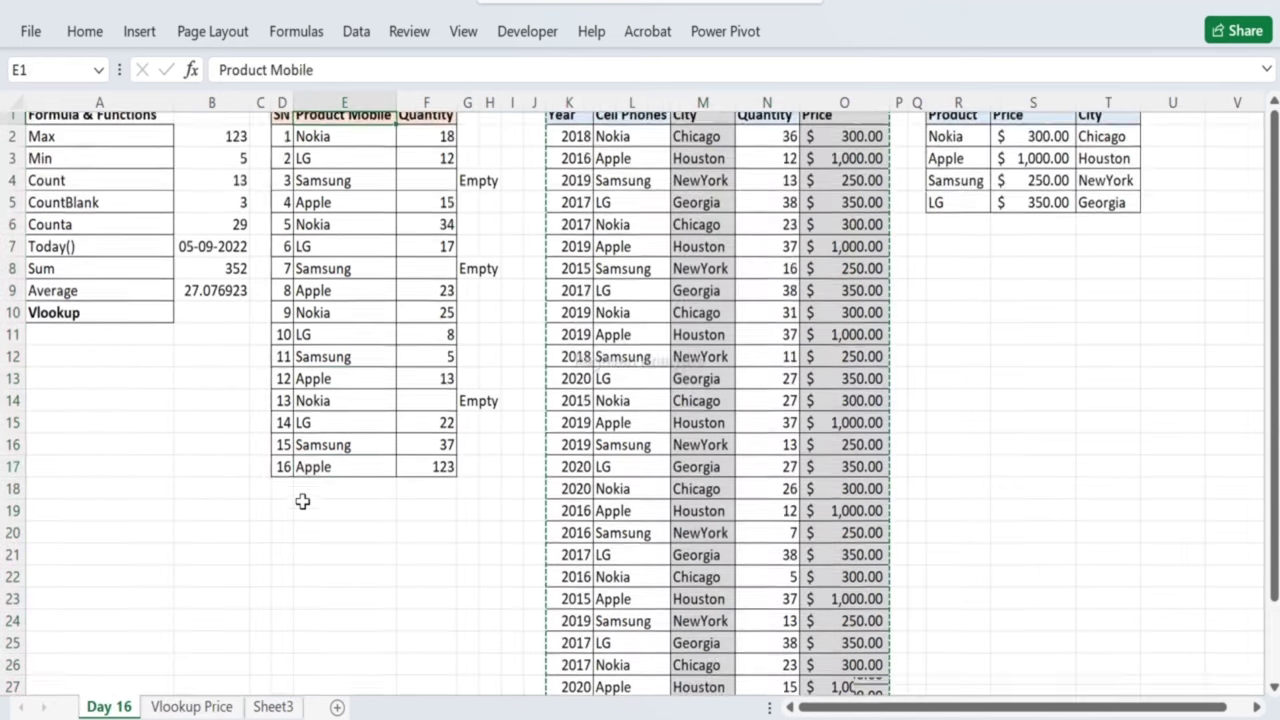
{"action": "key", "text": "Left"}
{"action": "key", "text": "Escape"}
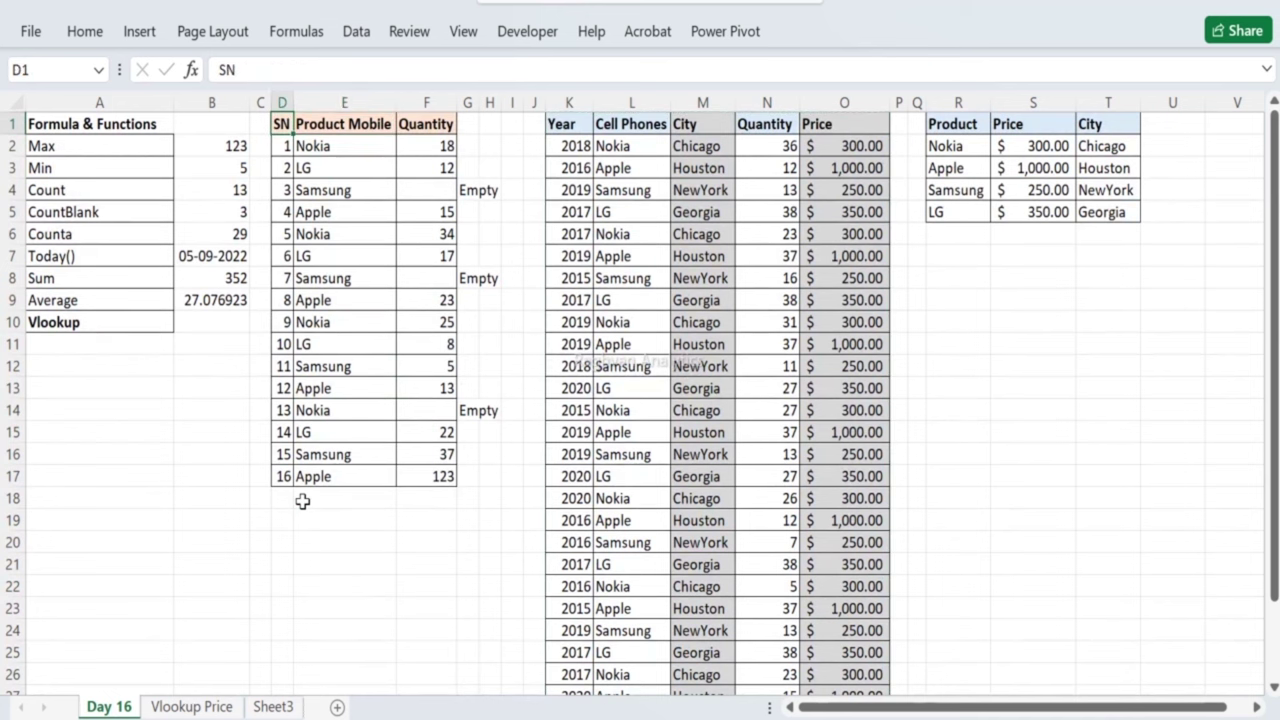
{"action": "left_click", "coordinate": [580, 366]}
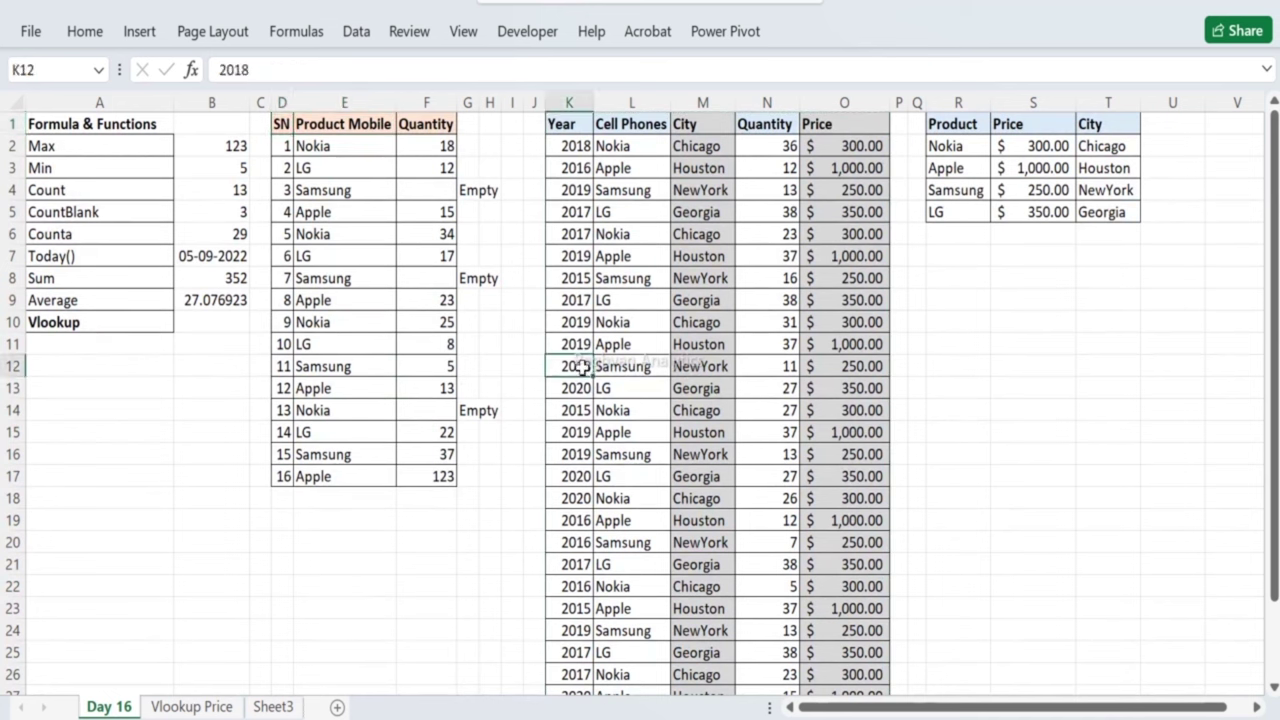
{"action": "left_click", "coordinate": [93, 153]}
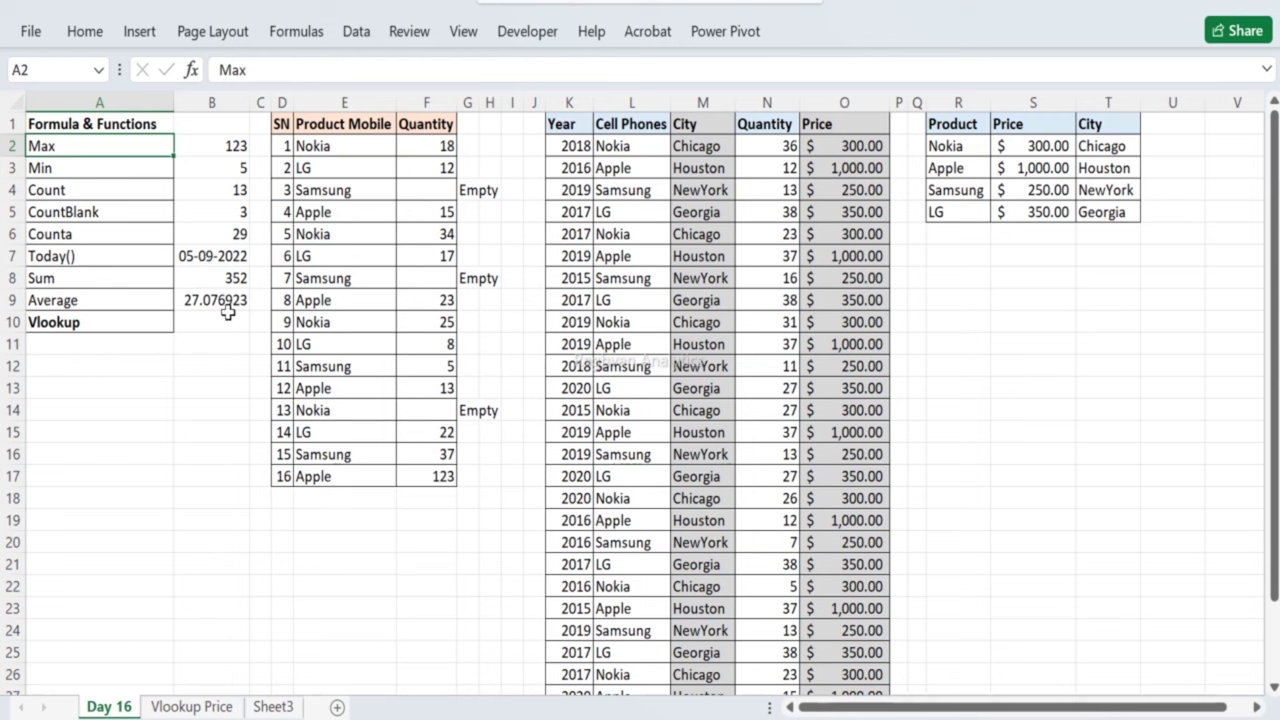
Step: Move the Vlookup label from A10 down to A12
{"action": "left_click", "coordinate": [216, 316]}
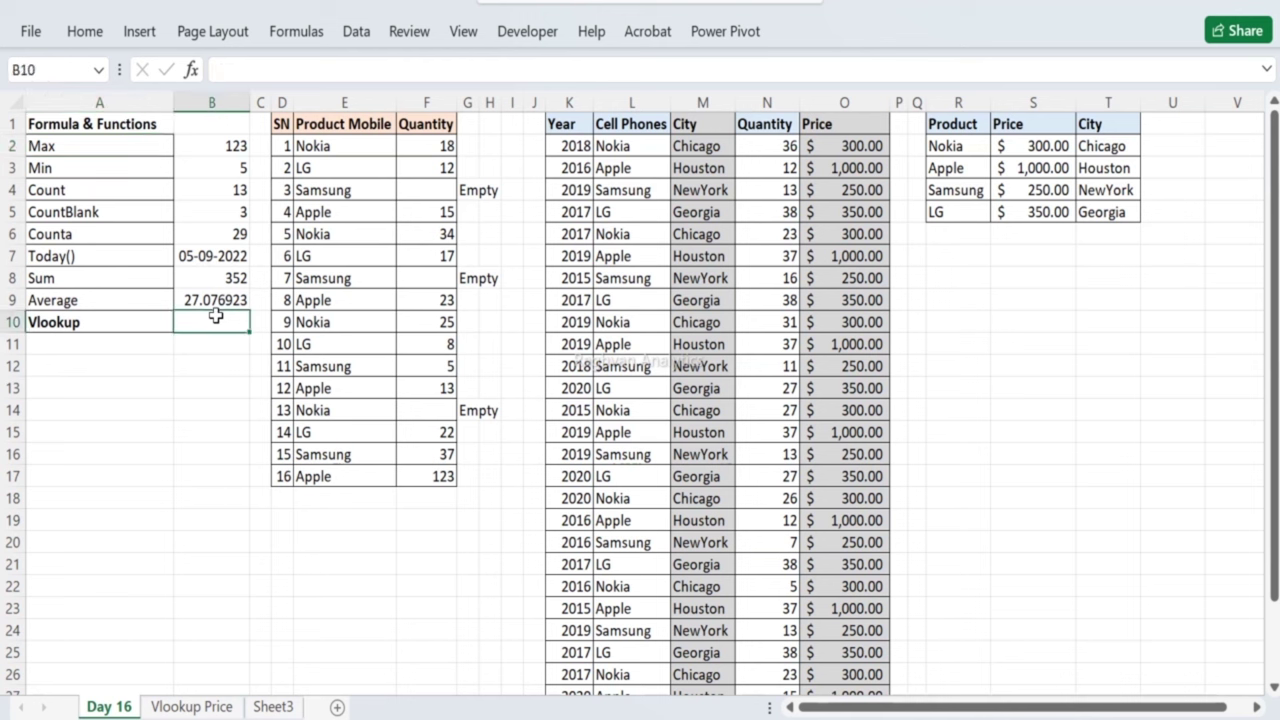
{"action": "key", "text": "Left"}
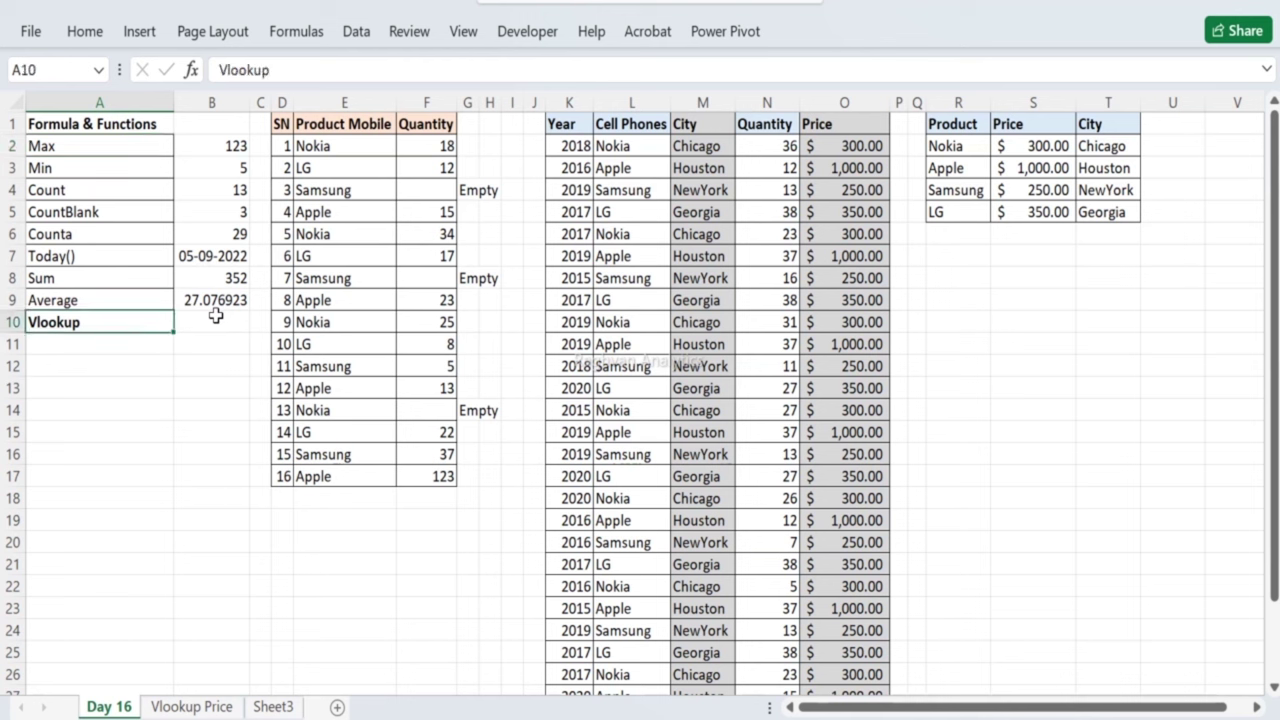
{"action": "key", "text": "Down"}
{"action": "key", "text": "Down"}
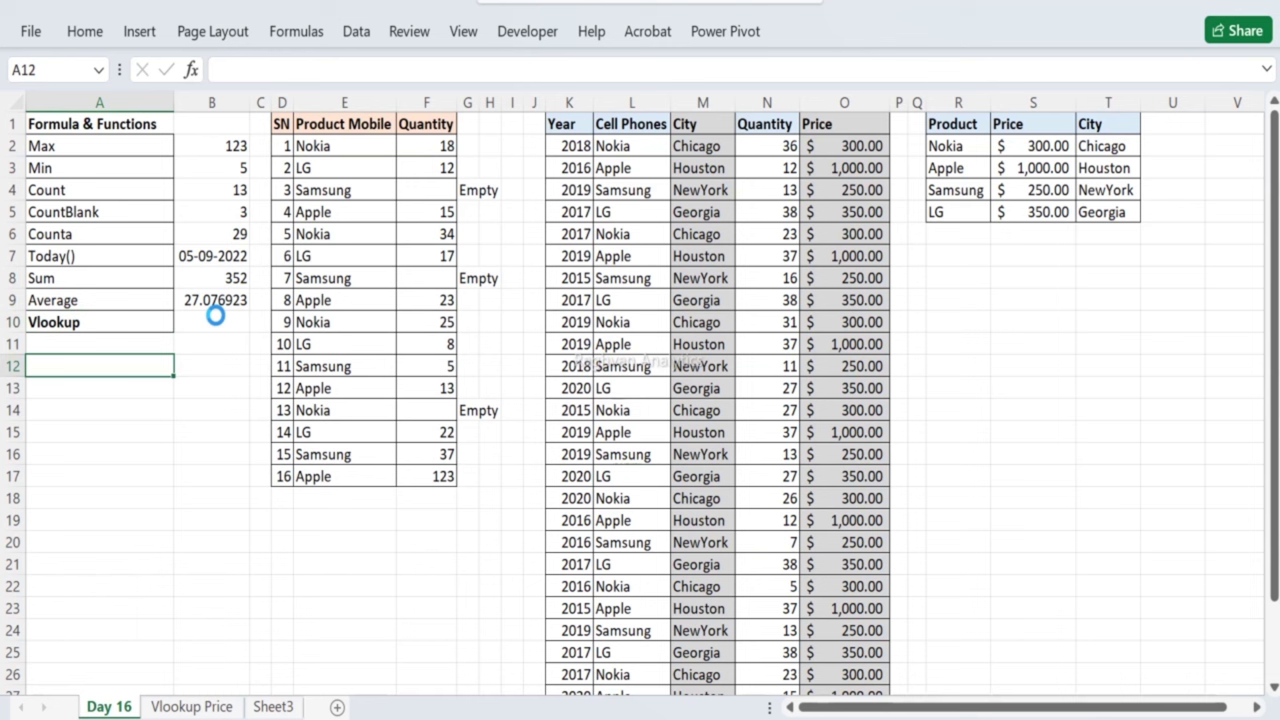
{"action": "key", "text": "ctrl+v"}
Step: Copy the City heading from M1 into A13
{"action": "key", "text": "Down"}
{"action": "key", "text": "Up"}
{"action": "key", "text": "Up"}
{"action": "key", "text": "Up"}
{"action": "key", "text": "Up"}
{"action": "key", "text": "Up"}
{"action": "key", "text": "Up"}
{"action": "key", "text": "Up"}
{"action": "key", "text": "Up"}
{"action": "key", "text": "Up"}
{"action": "key", "text": "Up"}
{"action": "key", "text": "Up"}
{"action": "key", "text": "Up"}
{"action": "key", "text": "Right"}
{"action": "key", "text": "Right"}
{"action": "key", "text": "Right"}
{"action": "key", "text": "Right"}
{"action": "key", "text": "Right"}
{"action": "key", "text": "Right"}
{"action": "key", "text": "Right"}
{"action": "key", "text": "Right"}
{"action": "key", "text": "Right"}
{"action": "key", "text": "Right"}
{"action": "key", "text": "Right"}
{"action": "key", "text": "Right"}
{"action": "key", "text": "ctrl+c"}
{"action": "key", "text": "Left"}
{"action": "key", "text": "Left"}
{"action": "key", "text": "Left"}
{"action": "key", "text": "Left"}
{"action": "key", "text": "Left"}
{"action": "key", "text": "Left"}
{"action": "key", "text": "Left"}
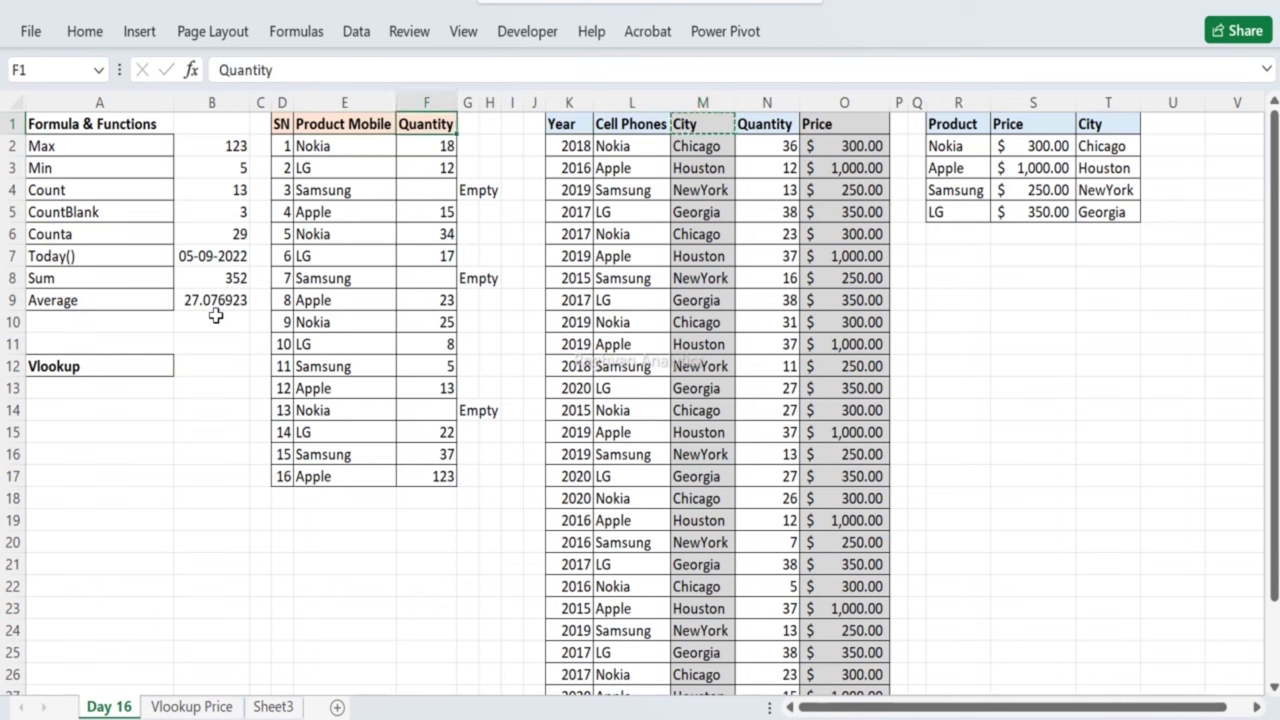
{"action": "key", "text": "Left"}
{"action": "key", "text": "Left"}
{"action": "key", "text": "Left"}
{"action": "key", "text": "Left"}
{"action": "key", "text": "Left"}
{"action": "key", "text": "Down"}
{"action": "key", "text": "Down"}
{"action": "key", "text": "Down"}
{"action": "key", "text": "Down"}
{"action": "key", "text": "Down"}
{"action": "key", "text": "Down"}
{"action": "key", "text": "Down"}
{"action": "key", "text": "Down"}
{"action": "key", "text": "Down"}
{"action": "key", "text": "Down"}
{"action": "key", "text": "Down"}
{"action": "key", "text": "Down"}
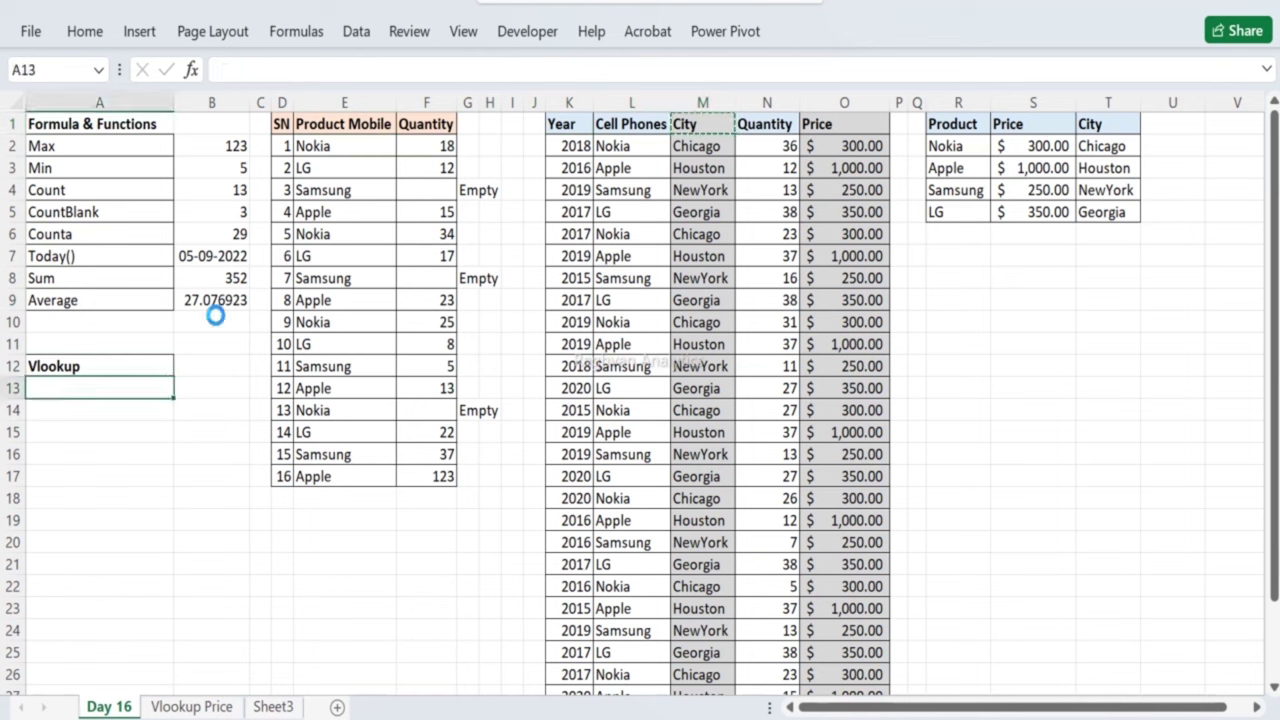
{"action": "key", "text": "ctrl+v"}
Step: Copy the Price heading from O1 into A14
{"action": "key", "text": "Right"}
{"action": "key", "text": "Right"}
{"action": "key", "text": "Right"}
{"action": "key", "text": "Right"}
{"action": "key", "text": "Right"}
{"action": "key", "text": "Right"}
{"action": "key", "text": "Right"}
{"action": "key", "text": "Right"}
{"action": "key", "text": "Right"}
{"action": "key", "text": "Right"}
{"action": "key", "text": "Right"}
{"action": "key", "text": "Right"}
{"action": "key", "text": "Up"}
{"action": "key", "text": "Up"}
{"action": "key", "text": "Up"}
{"action": "key", "text": "Up"}
{"action": "key", "text": "Up"}
{"action": "key", "text": "Up"}
{"action": "key", "text": "Up"}
{"action": "key", "text": "Up"}
{"action": "key", "text": "Up"}
{"action": "key", "text": "Up"}
{"action": "key", "text": "Up"}
{"action": "key", "text": "Up"}
{"action": "key", "text": "Right"}
{"action": "key", "text": "Right"}
{"action": "key", "text": "ctrl+c"}
{"action": "key", "text": "Left"}
{"action": "key", "text": "Left"}
{"action": "key", "text": "Left"}
{"action": "key", "text": "Left"}
{"action": "key", "text": "Left"}
{"action": "key", "text": "Left"}
{"action": "key", "text": "Left"}
{"action": "key", "text": "Left"}
{"action": "key", "text": "Left"}
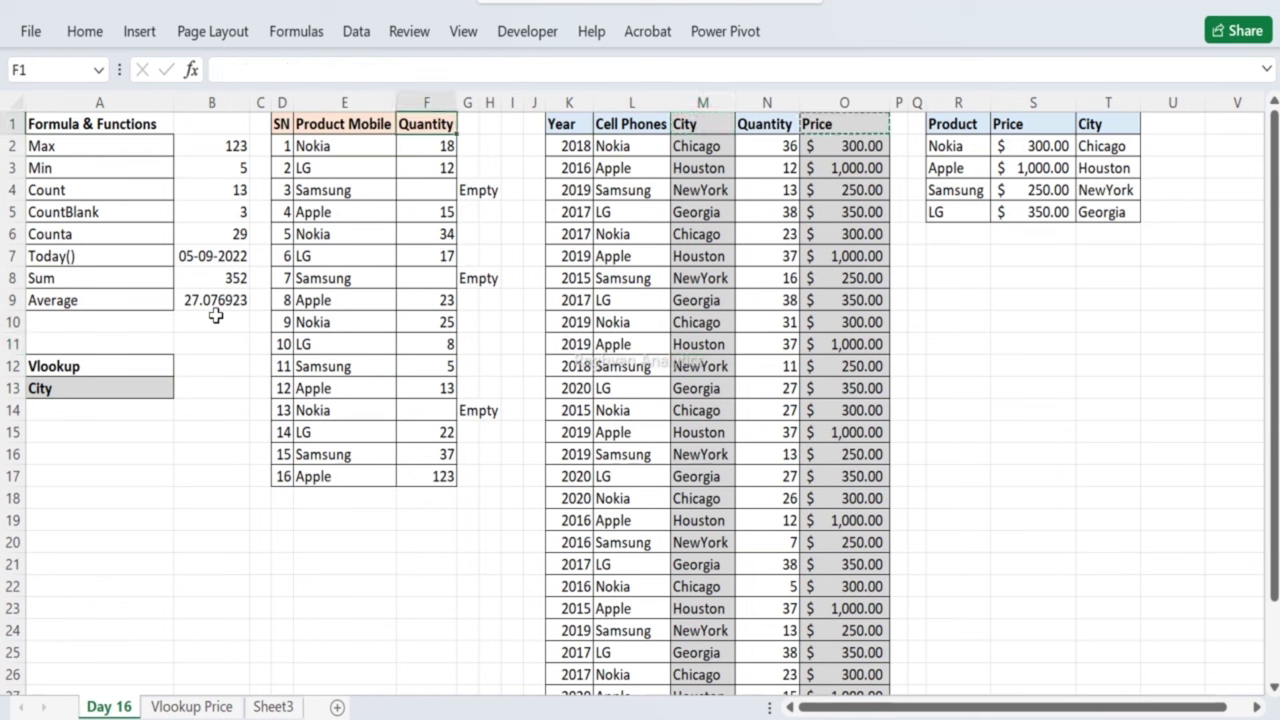
{"action": "key", "text": "Left"}
{"action": "key", "text": "Left"}
{"action": "key", "text": "Left"}
{"action": "key", "text": "Left"}
{"action": "key", "text": "Left"}
{"action": "key", "text": "Down"}
{"action": "key", "text": "Down"}
{"action": "key", "text": "Down"}
{"action": "key", "text": "Down"}
{"action": "key", "text": "Down"}
{"action": "key", "text": "Down"}
{"action": "key", "text": "Down"}
{"action": "key", "text": "Down"}
{"action": "key", "text": "Down"}
{"action": "key", "text": "Down"}
{"action": "key", "text": "Down"}
{"action": "key", "text": "Down"}
{"action": "key", "text": "Down"}
{"action": "key", "text": "Down"}
{"action": "key", "text": "Down"}
{"action": "key", "text": "Down"}
{"action": "key", "text": "Down"}
{"action": "key", "text": "Down"}
{"action": "key", "text": "Down"}
{"action": "key", "text": "Up"}
{"action": "key", "text": "Up"}
{"action": "key", "text": "Up"}
{"action": "key", "text": "Up"}
{"action": "key", "text": "Up"}
{"action": "key", "text": "Up"}
{"action": "key", "text": "ctrl+v"}
{"action": "key", "text": "Up"}
{"action": "key", "text": "Up"}
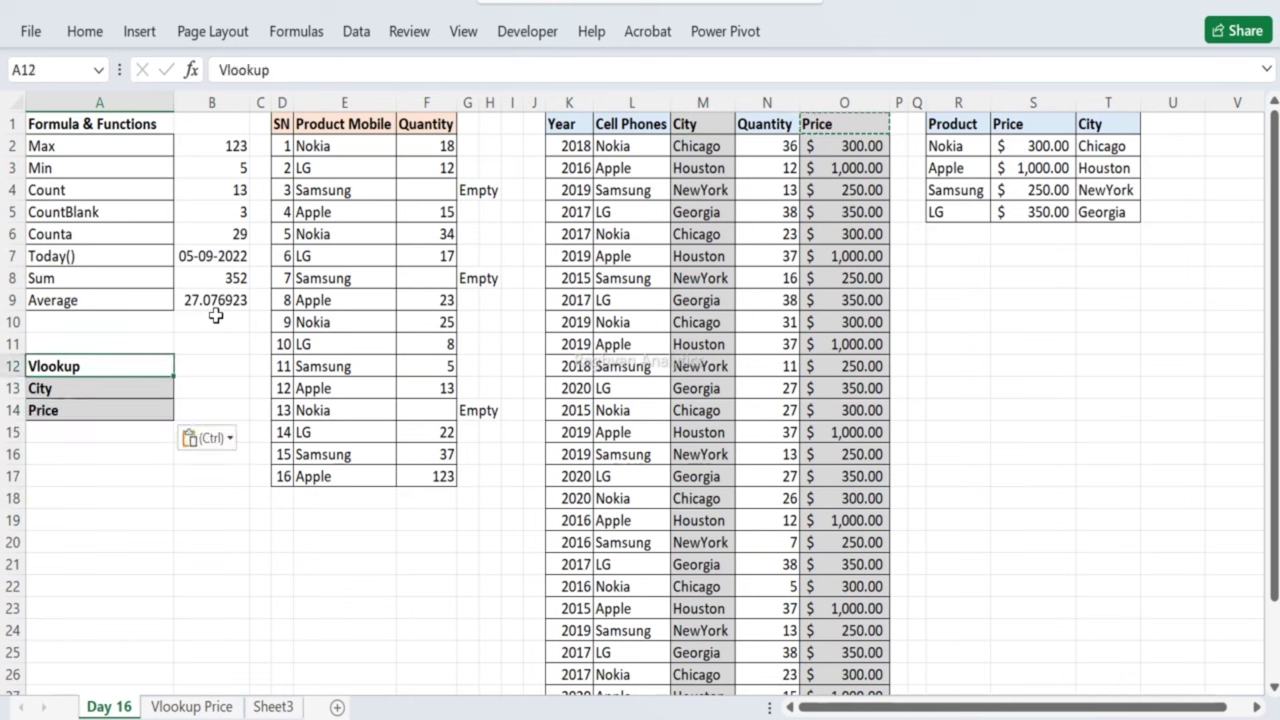
Step: Shade the Vlookup label cell A12 light blue
{"action": "left_click", "coordinate": [90, 38]}
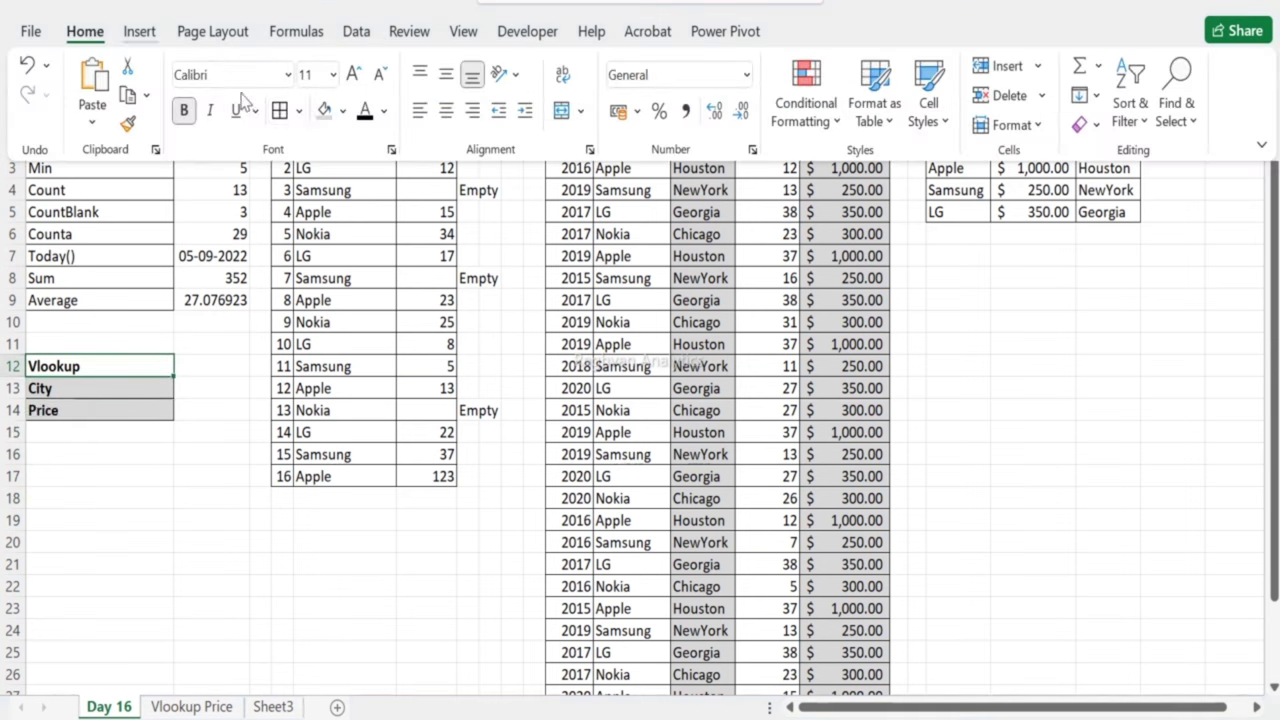
{"action": "left_click", "coordinate": [343, 111]}
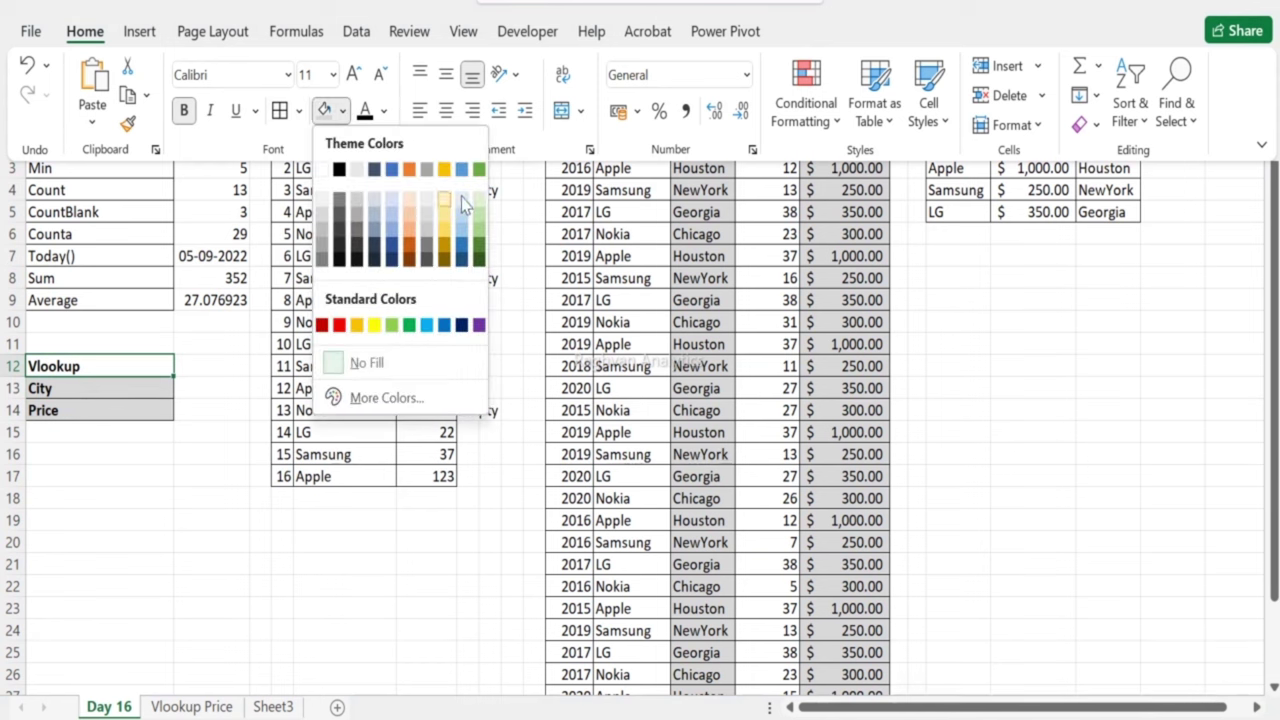
{"action": "left_click", "coordinate": [463, 203]}
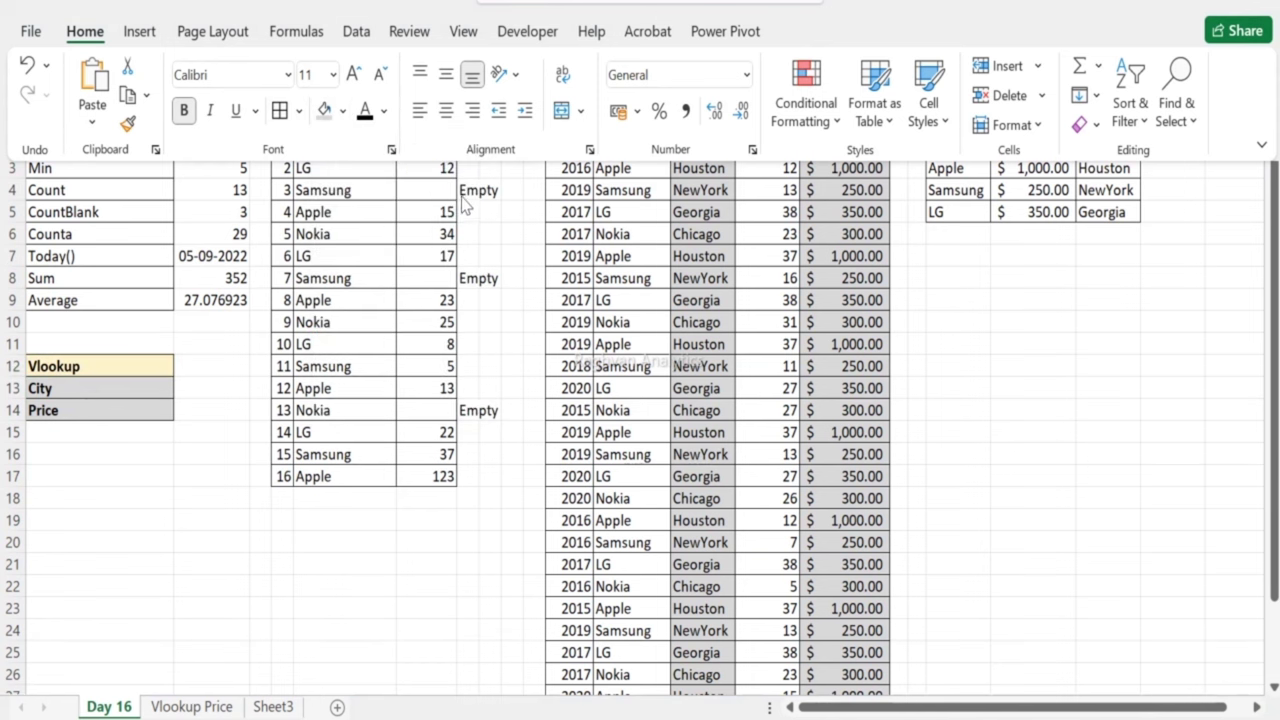
{"action": "left_click", "coordinate": [421, 284]}
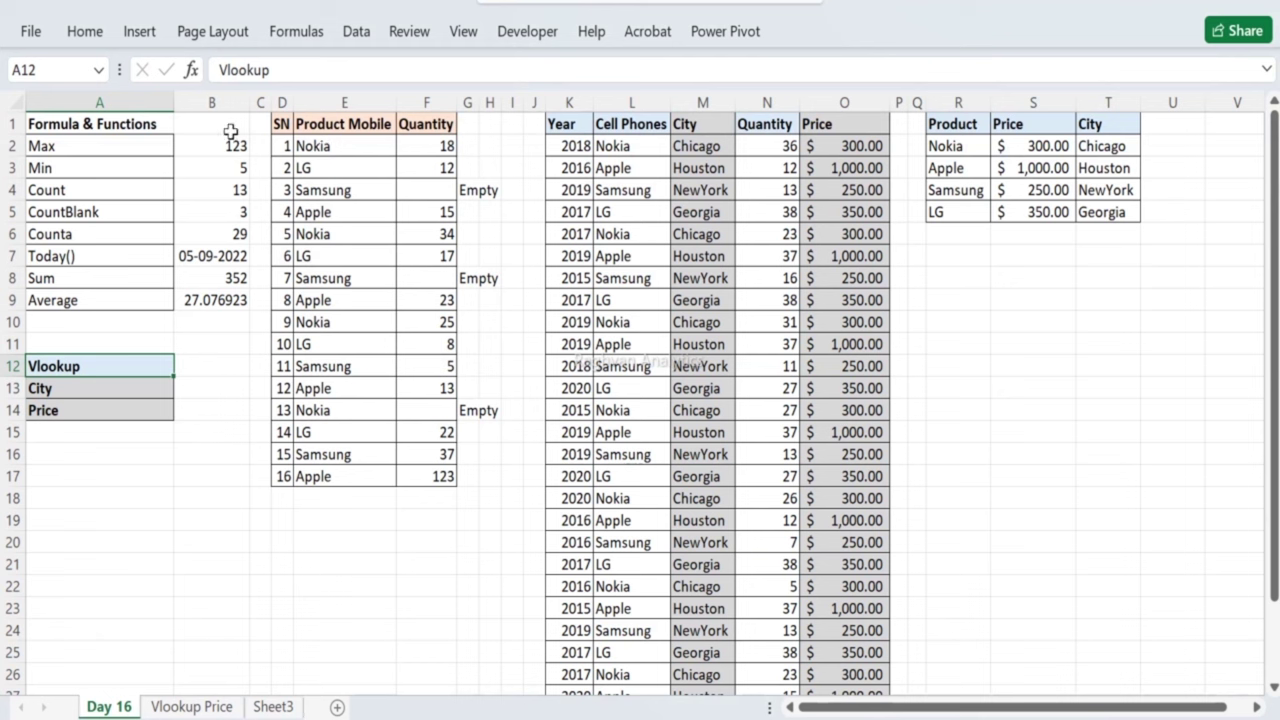
Step: Fill the function names in A2:A9 with light orange
{"action": "left_click_drag", "start_coordinate": [120, 145], "coordinate": [97, 299]}
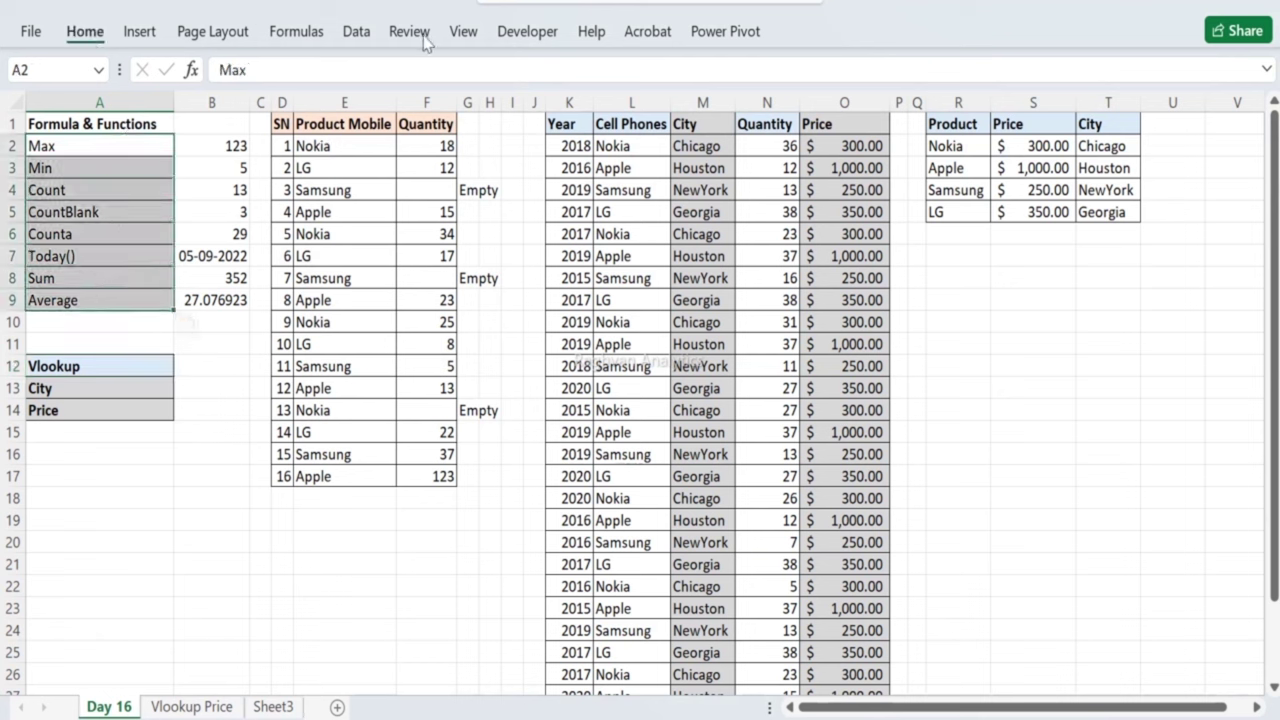
{"action": "left_click", "coordinate": [85, 31]}
{"action": "left_click", "coordinate": [343, 111]}
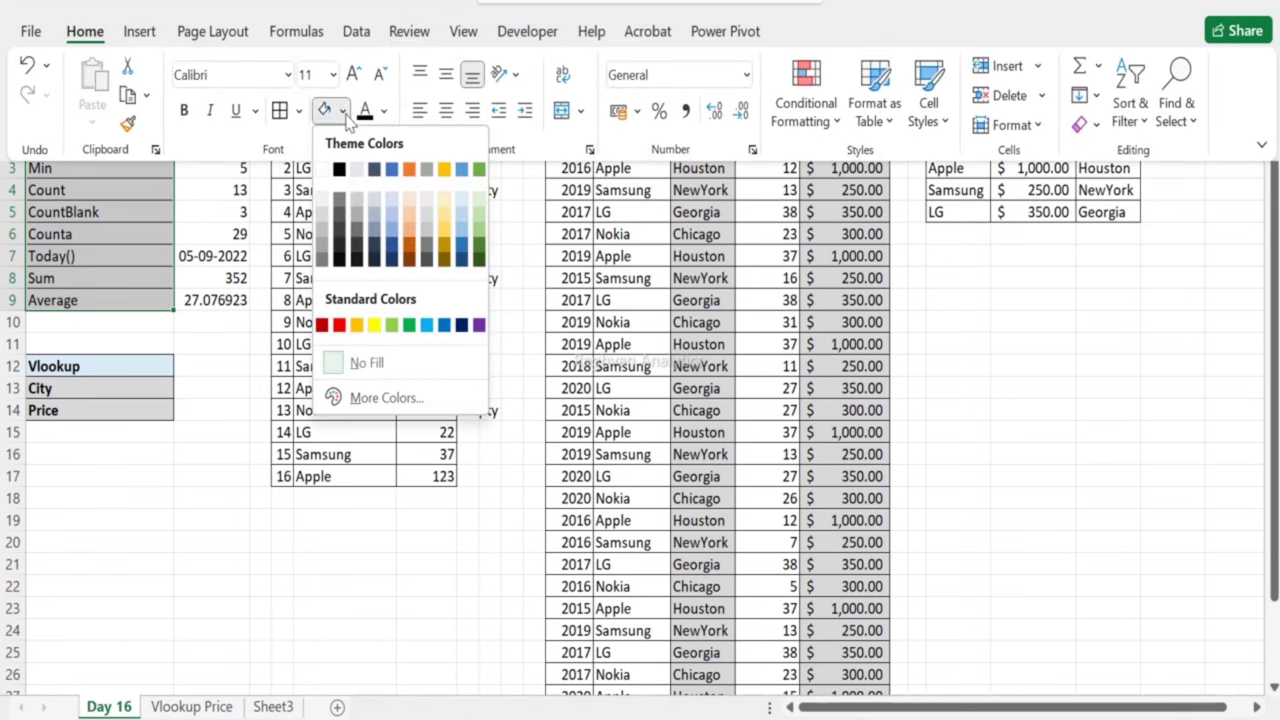
{"action": "left_click", "coordinate": [410, 200]}
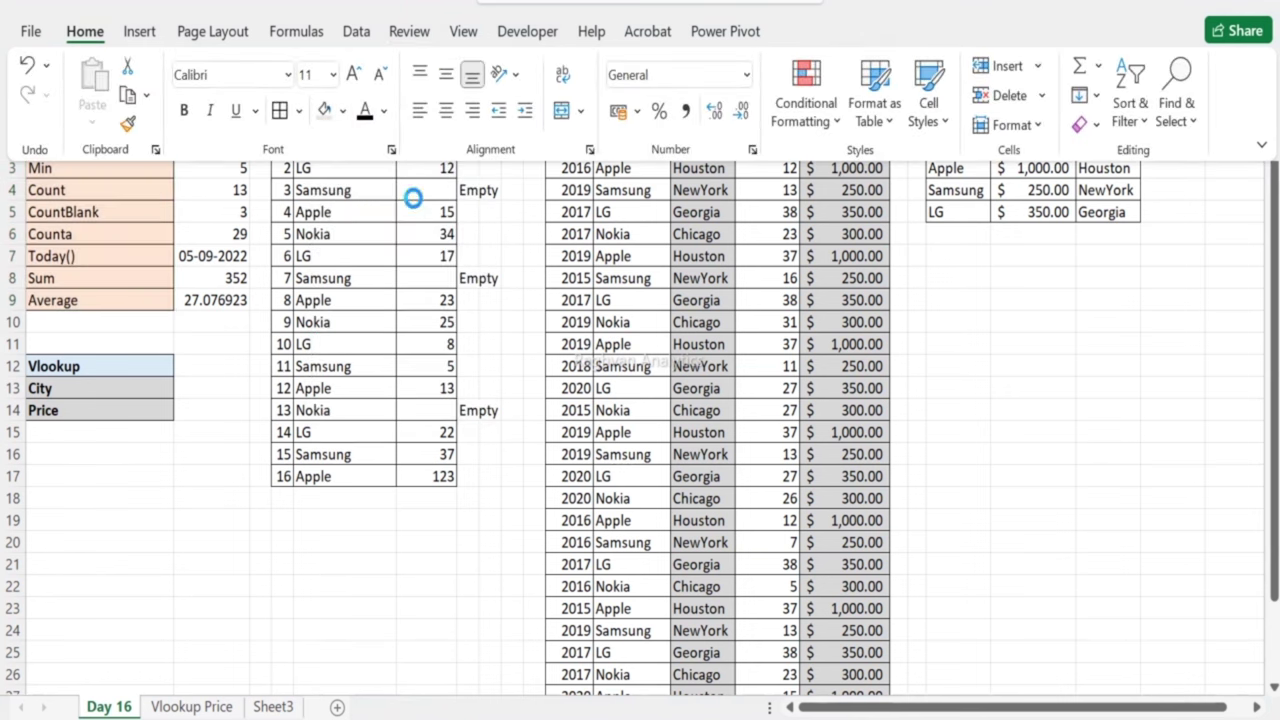
{"action": "left_click", "coordinate": [365, 213]}
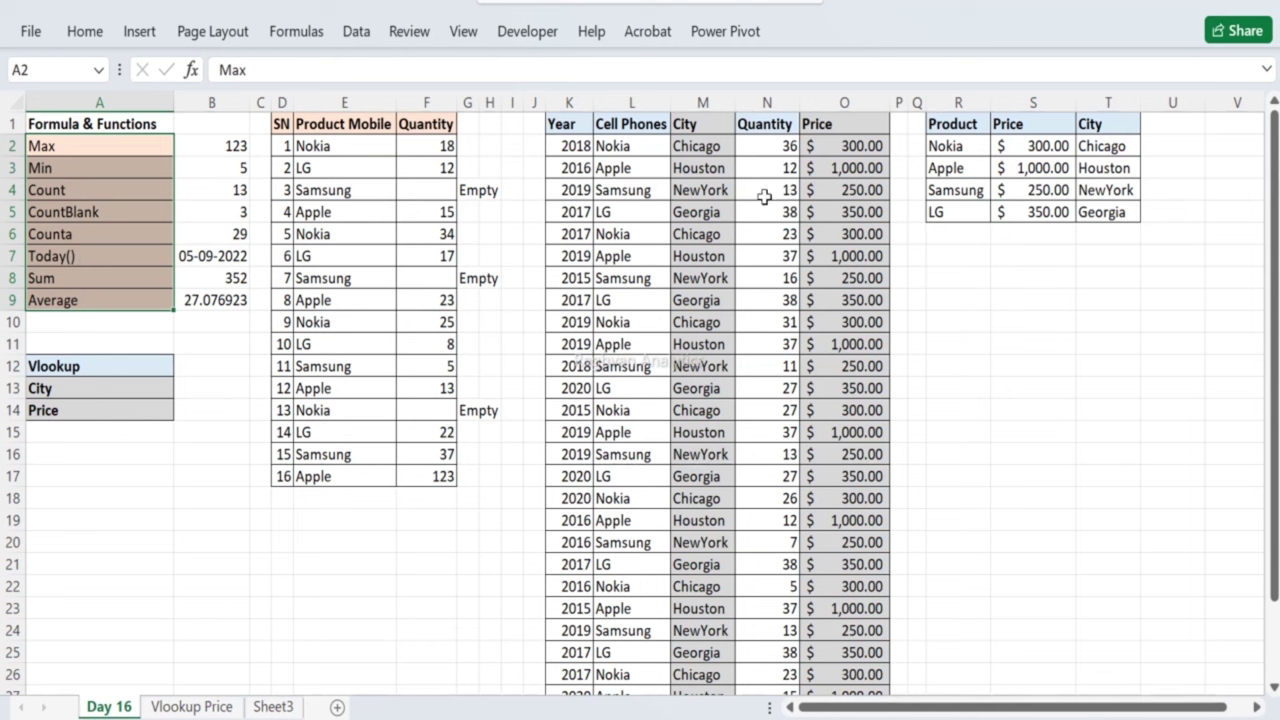
Step: Inspect the VLOOKUP formula in M6, then move down column A past the Price label
{"action": "left_click", "coordinate": [680, 228]}
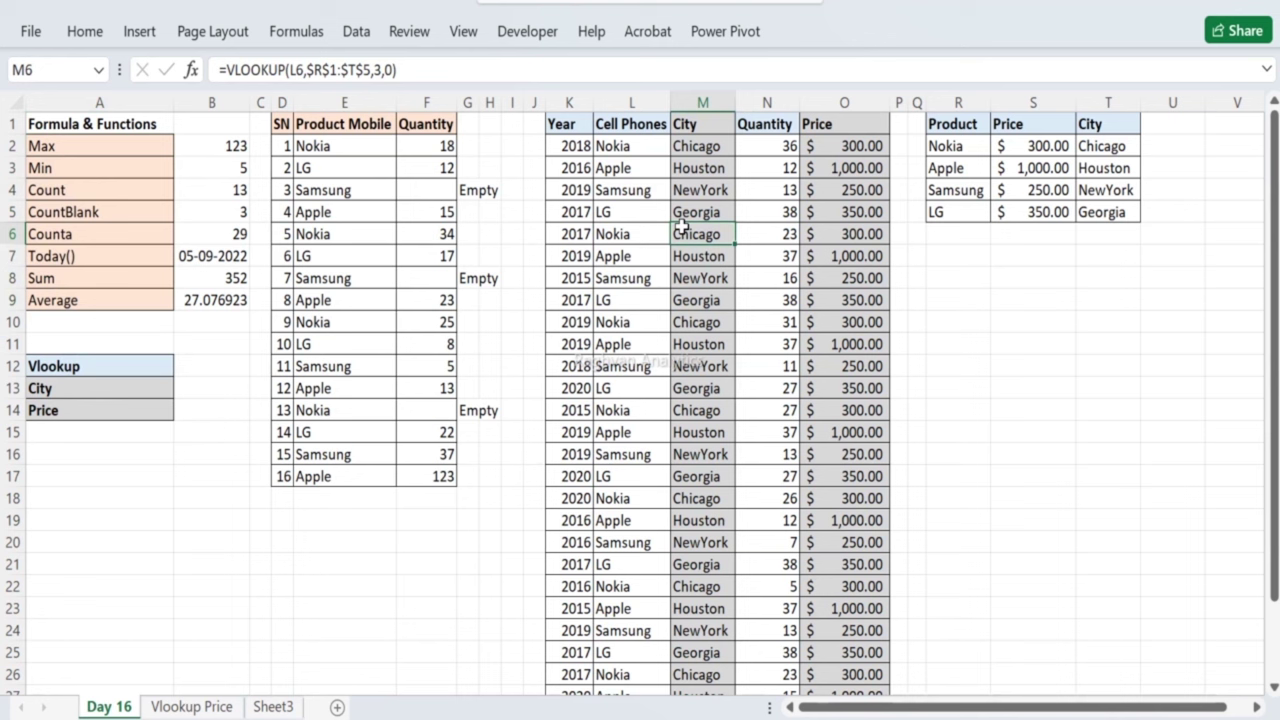
{"action": "key", "text": "Left"}
{"action": "key", "text": "Left"}
{"action": "key", "text": "Left"}
{"action": "key", "text": "Left"}
{"action": "key", "text": "Home"}
{"action": "key", "text": "Up"}
{"action": "key", "text": "Up"}
{"action": "key", "text": "Up"}
{"action": "key", "text": "Down"}
{"action": "key", "text": "Down"}
{"action": "key", "text": "Down"}
{"action": "key", "text": "Down"}
{"action": "key", "text": "Down"}
{"action": "key", "text": "Down"}
{"action": "key", "text": "Down"}
{"action": "key", "text": "Down"}
{"action": "key", "text": "Down"}
{"action": "key", "text": "Down"}
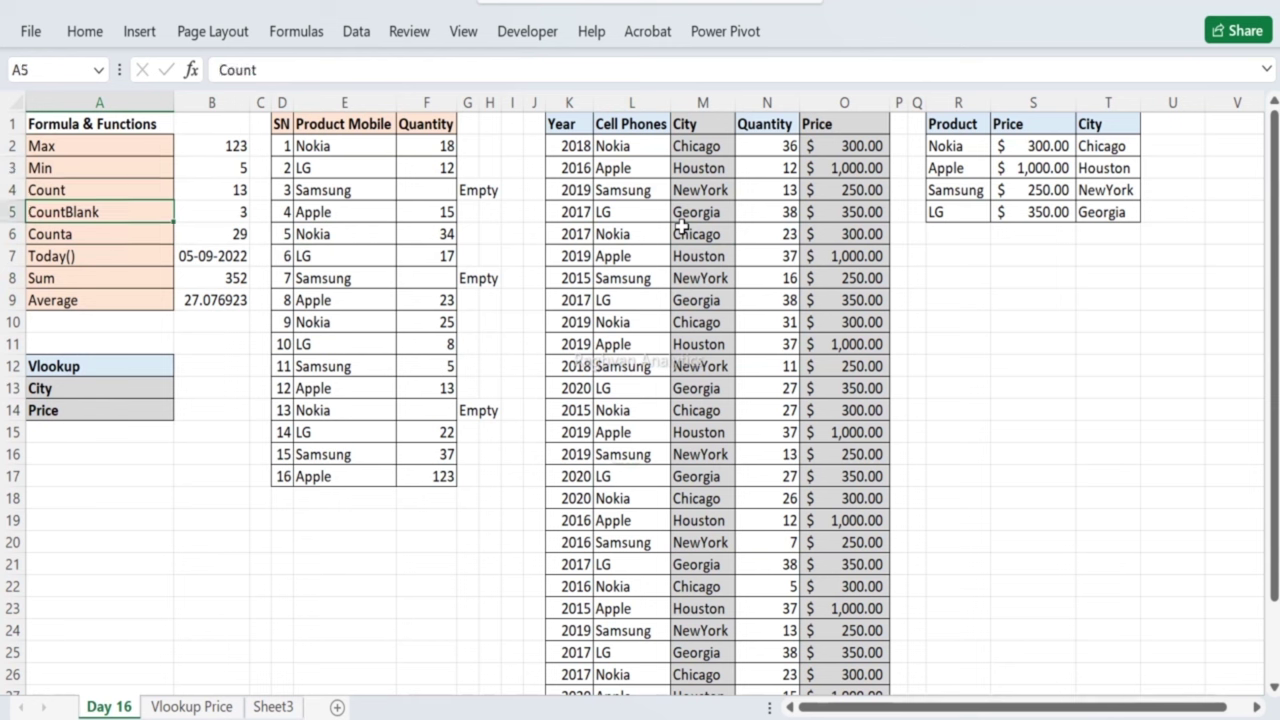
{"action": "key", "text": "Down"}
{"action": "key", "text": "Down"}
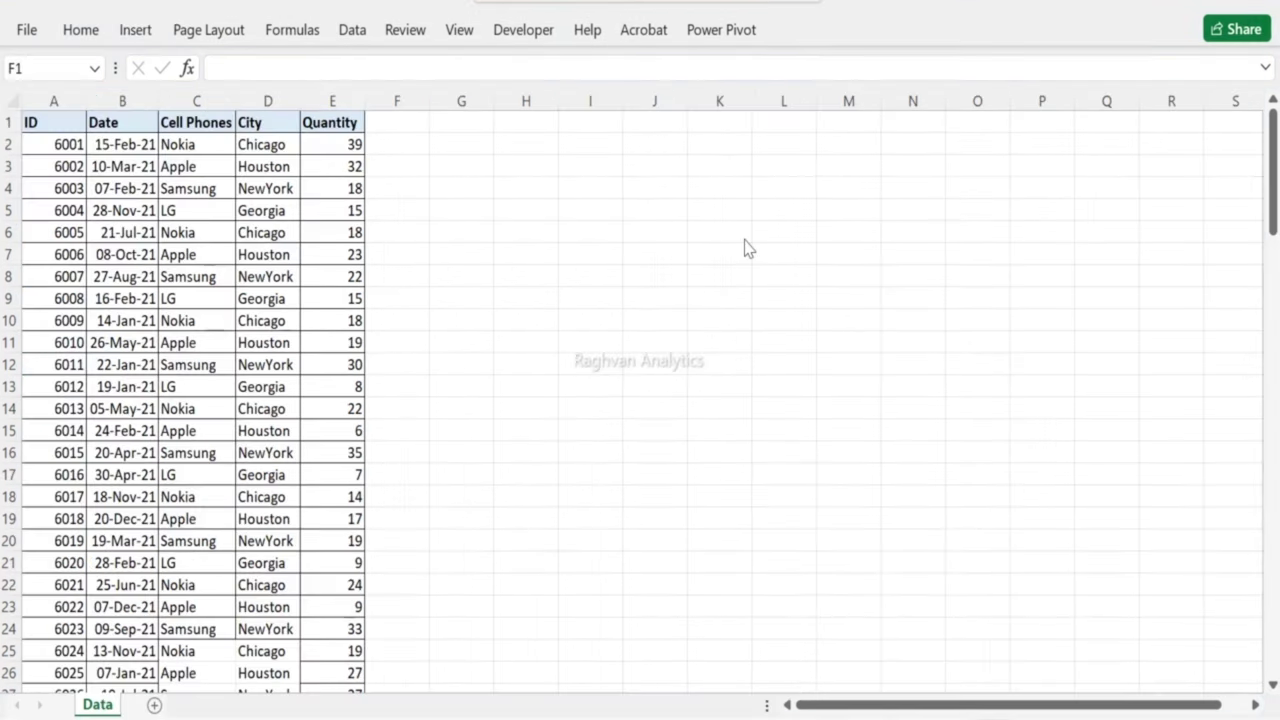
Step: Add the heading Price in F1 of the Data sheet
{"action": "left_click", "coordinate": [395, 123]}
{"action": "type", "text": "Price"}
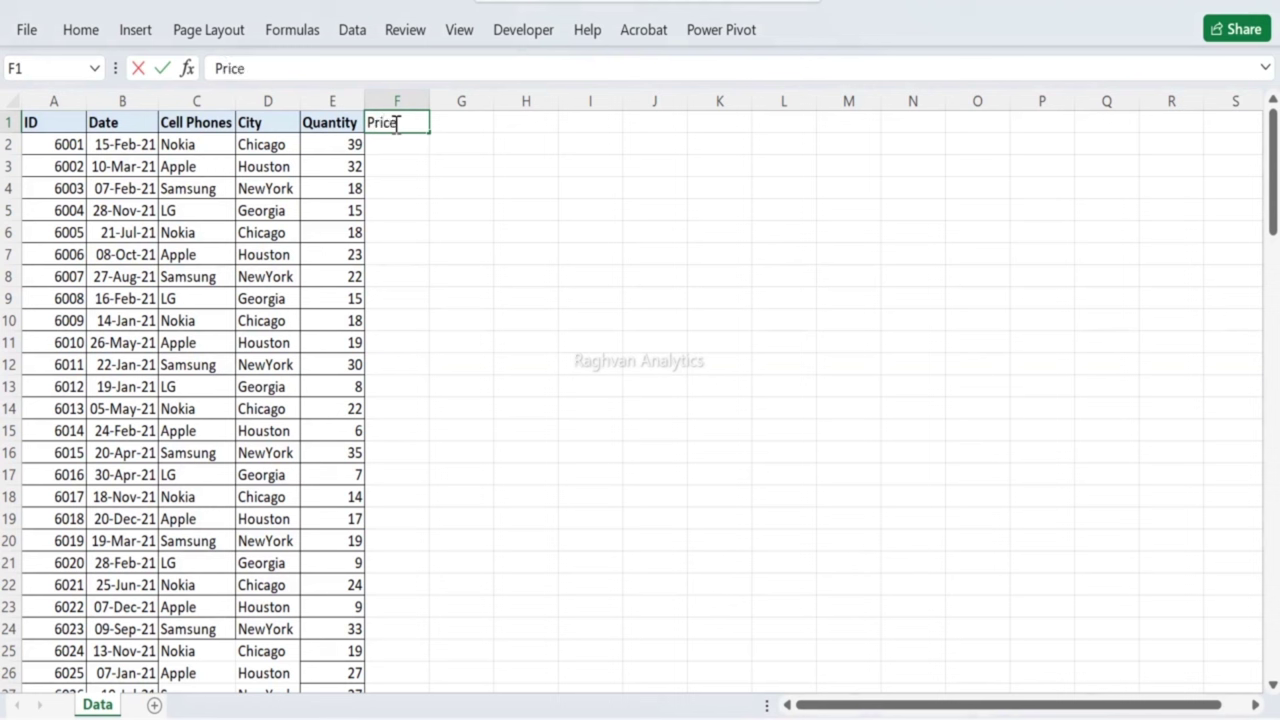
{"action": "key", "text": "Return"}
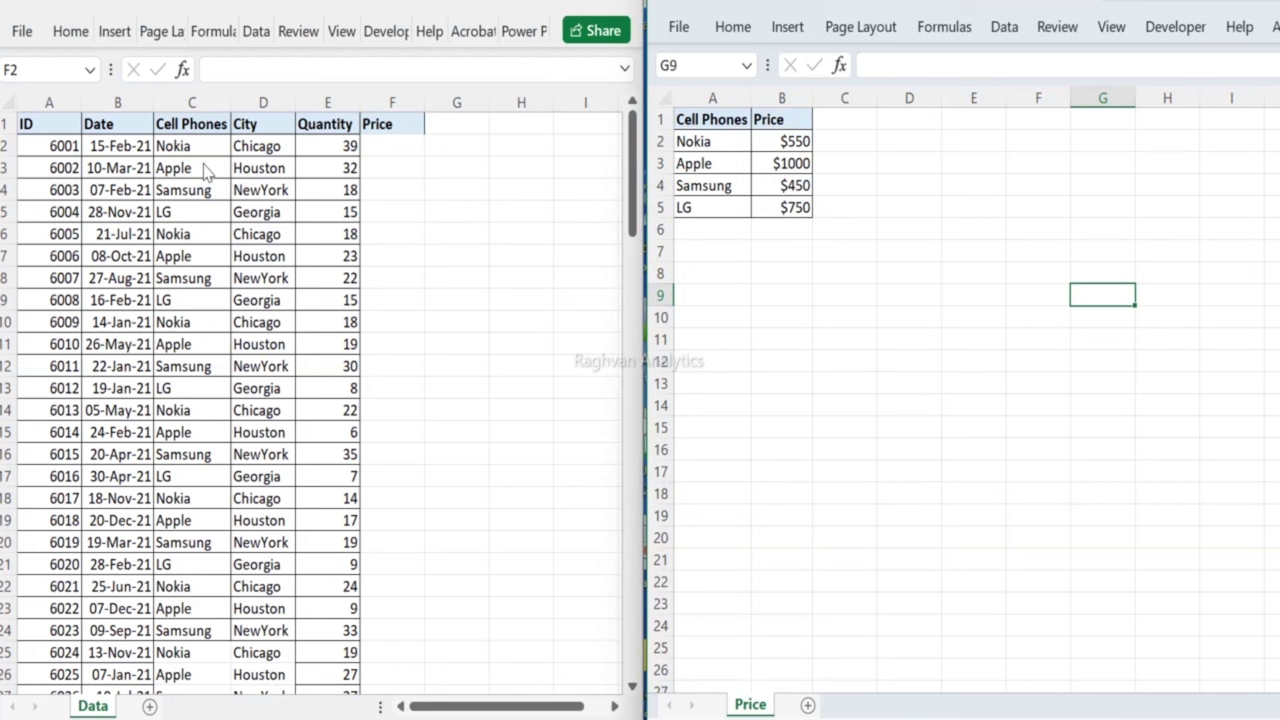
Step: Shade the Price workbook's Cell Phones and Price headers A1:B1 light orange
{"action": "key", "text": "alt+Tab"}
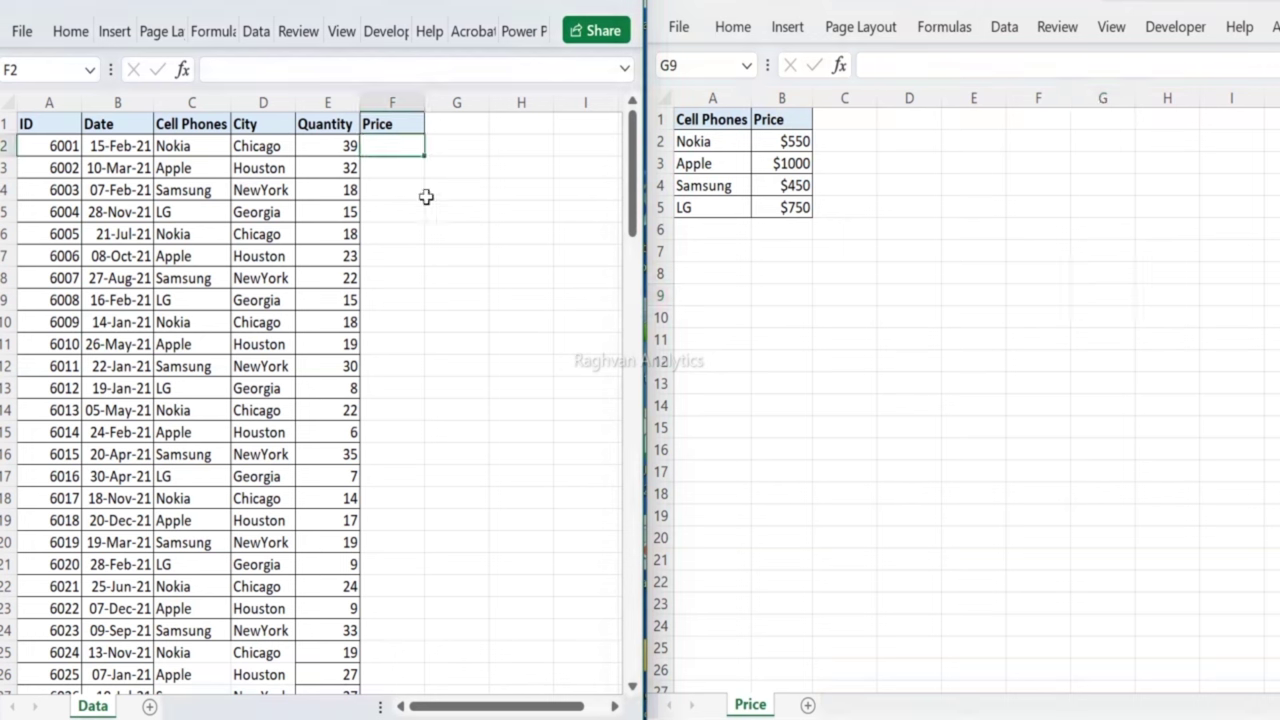
{"action": "key", "text": "alt+Tab"}
{"action": "double_click", "coordinate": [704, 123]}
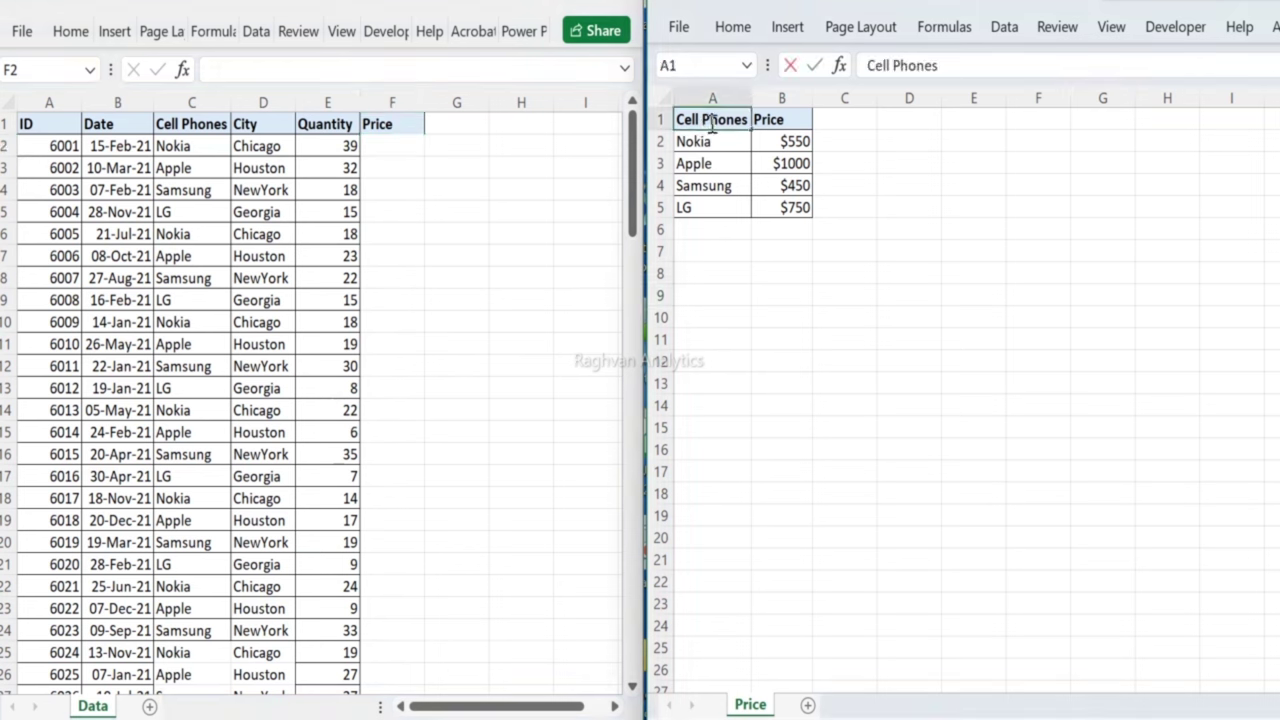
{"action": "left_click", "coordinate": [735, 185]}
{"action": "left_click_drag", "start_coordinate": [705, 121], "coordinate": [780, 121]}
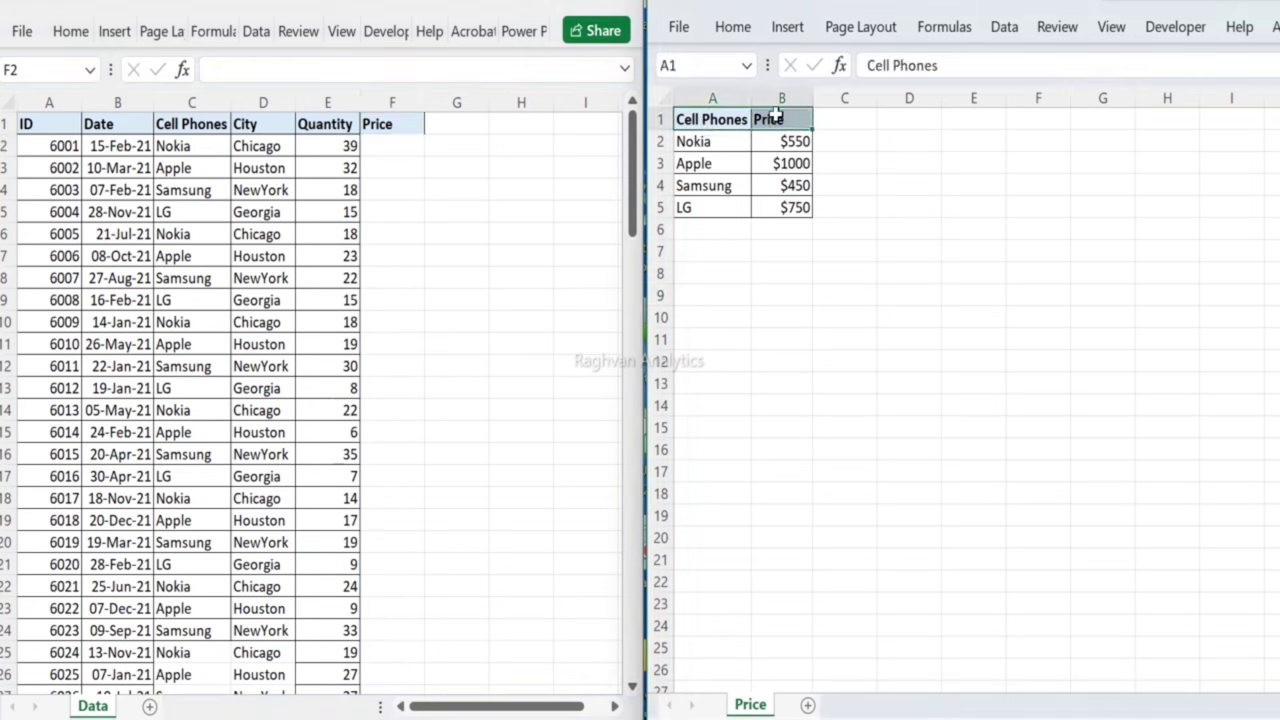
{"action": "left_click", "coordinate": [752, 32]}
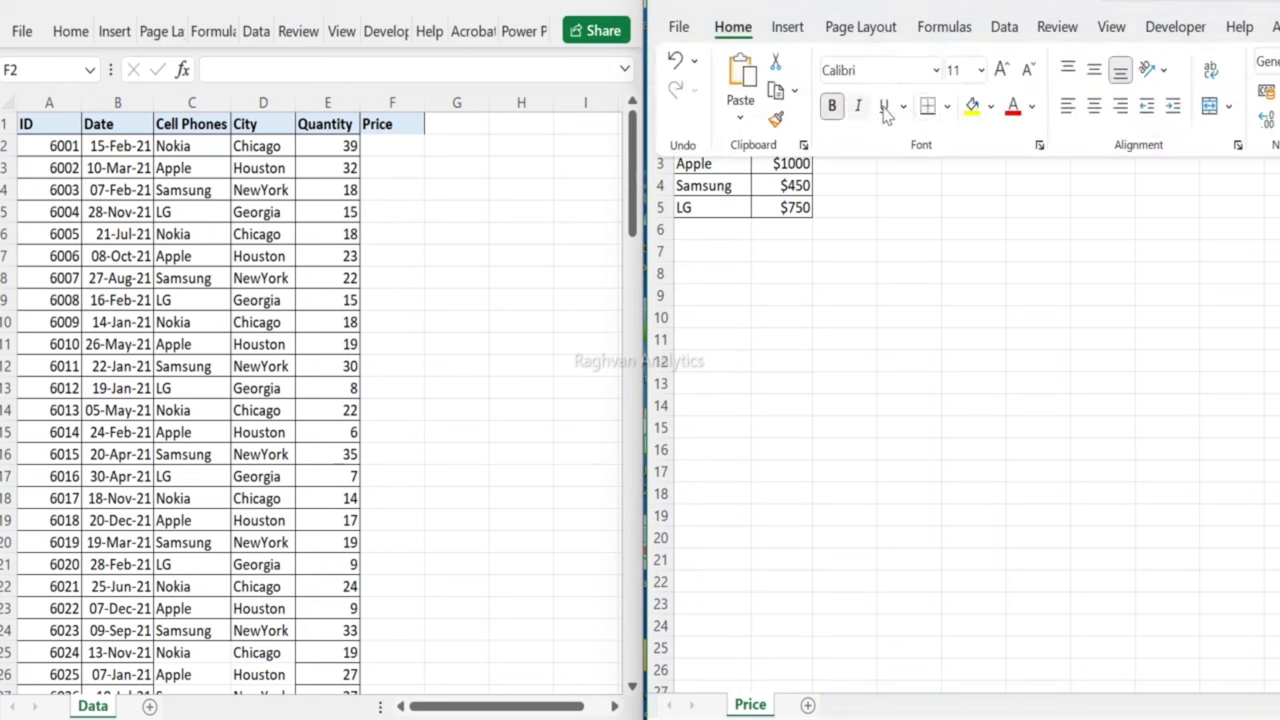
{"action": "left_click", "coordinate": [991, 107]}
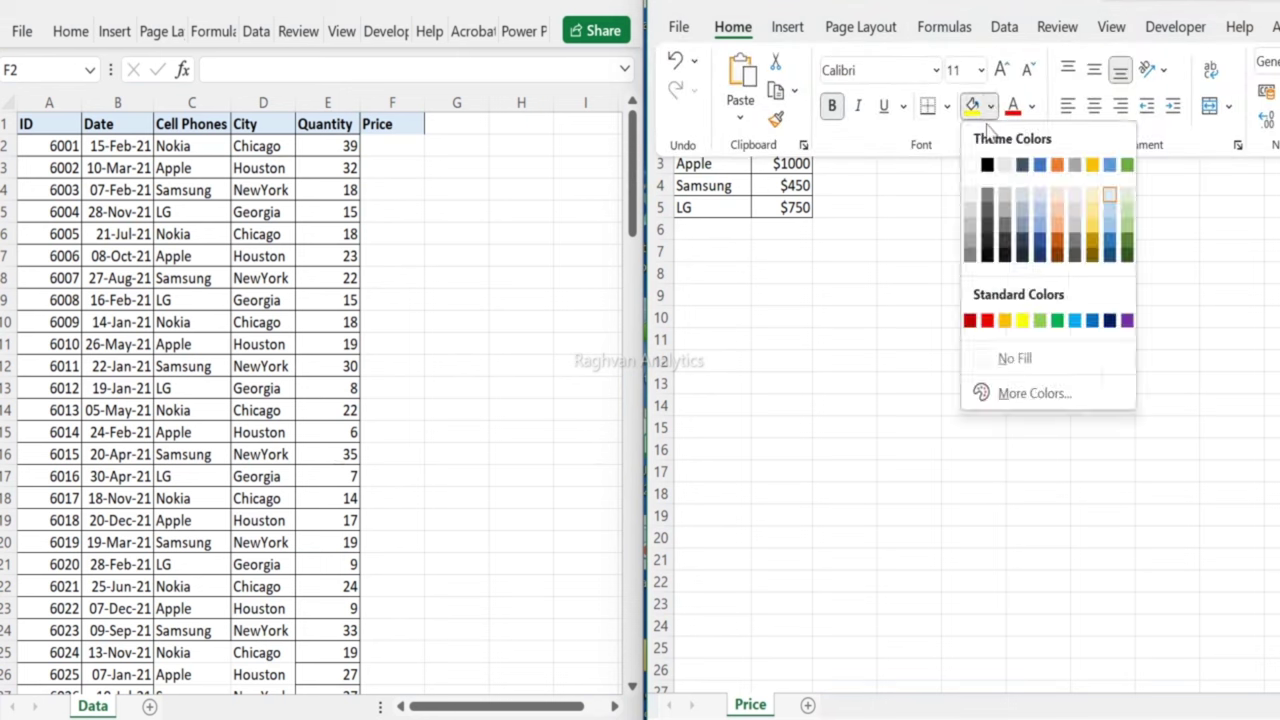
{"action": "left_click", "coordinate": [1058, 199]}
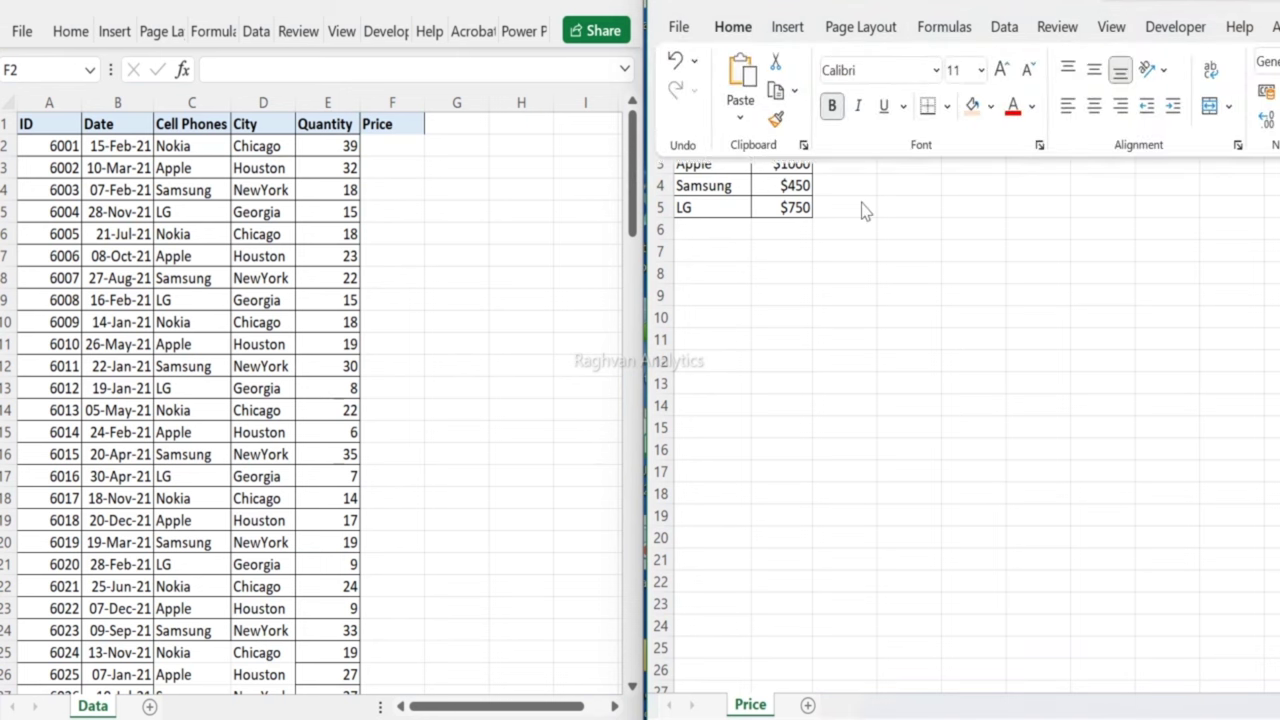
{"action": "left_click", "coordinate": [386, 143]}
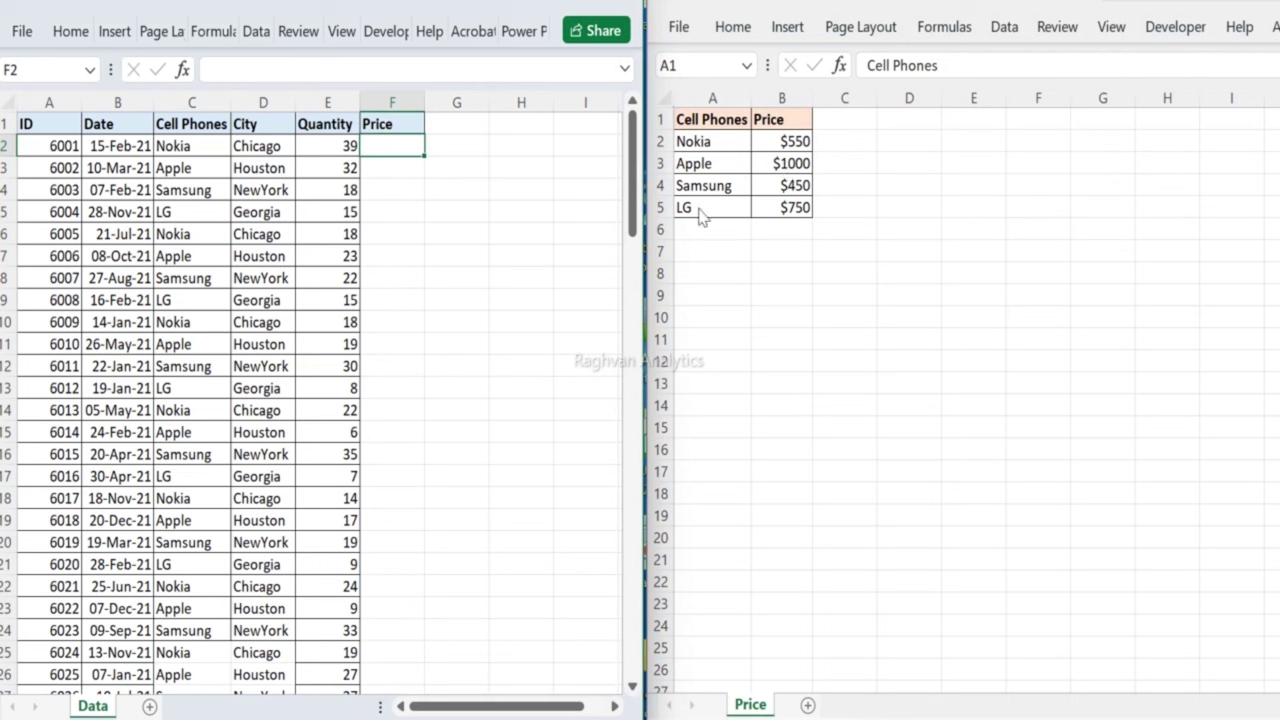
Step: Enter =VLOOKUP(C2,[Book2]Price!$A$1:$B$5,2,0) in F2 to fetch Nokia's price, 550
{"action": "type", "text": "="}
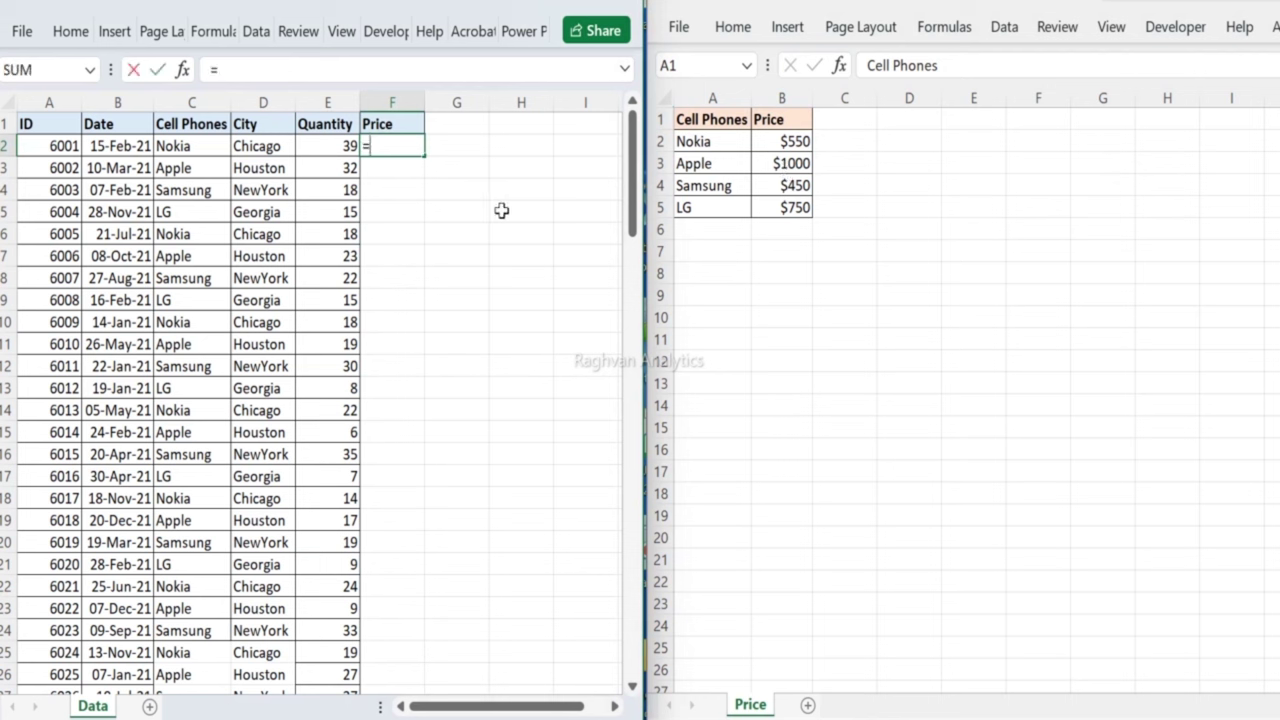
{"action": "type", "text": "vl"}
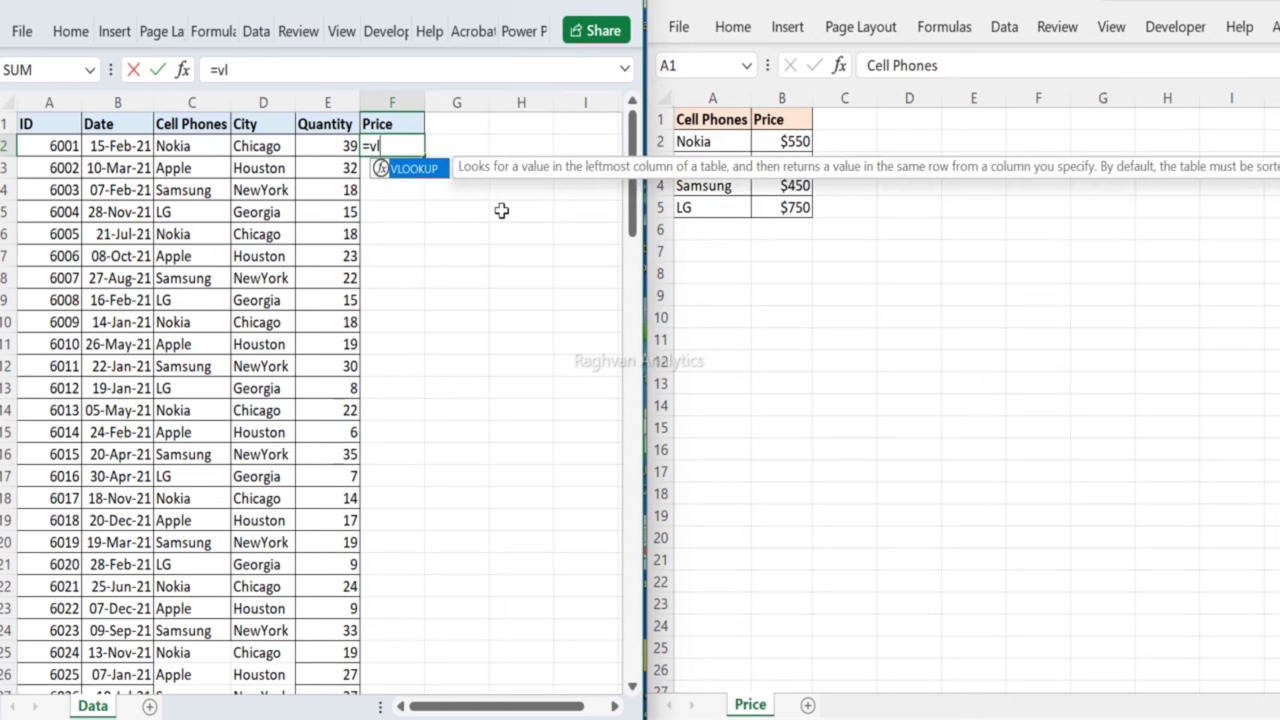
{"action": "type", "text": "oo"}
{"action": "key", "text": "Tab"}
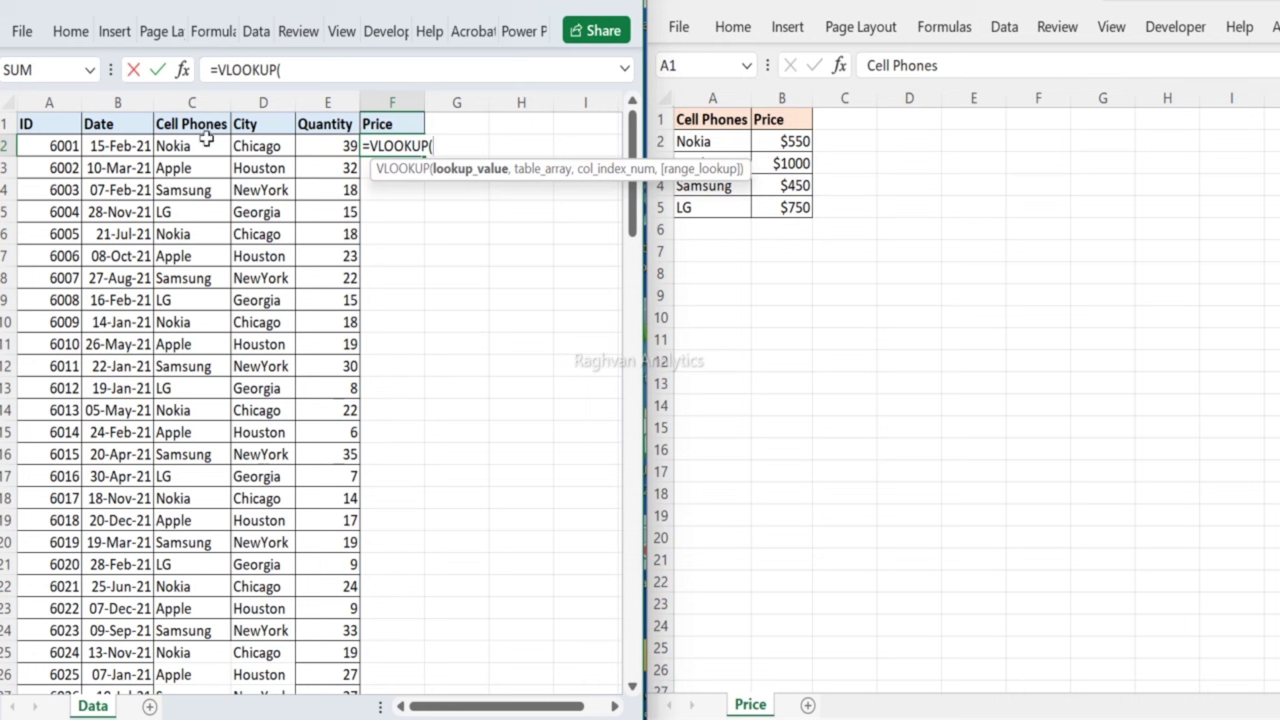
{"action": "left_click", "coordinate": [201, 144]}
{"action": "type", "text": ","}
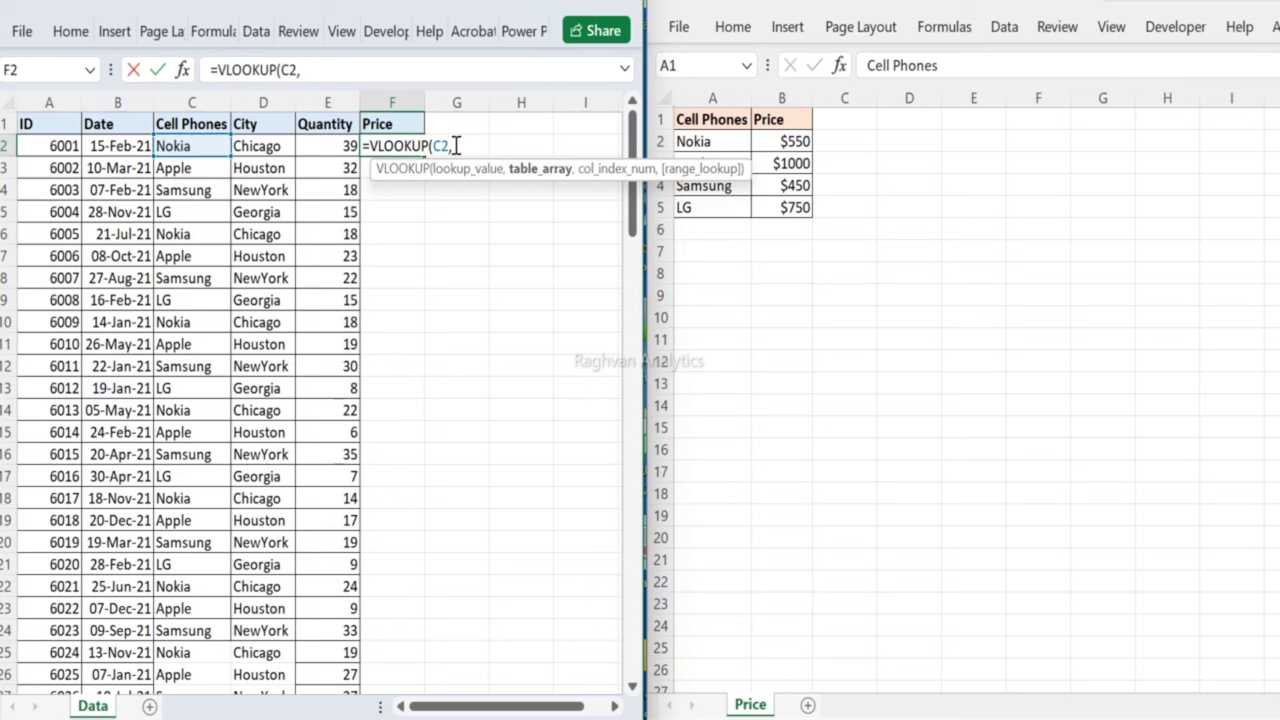
{"action": "left_click", "coordinate": [697, 120]}
{"action": "left_click_drag", "start_coordinate": [697, 120], "coordinate": [776, 206]}
{"action": "type", "text": ",2"}
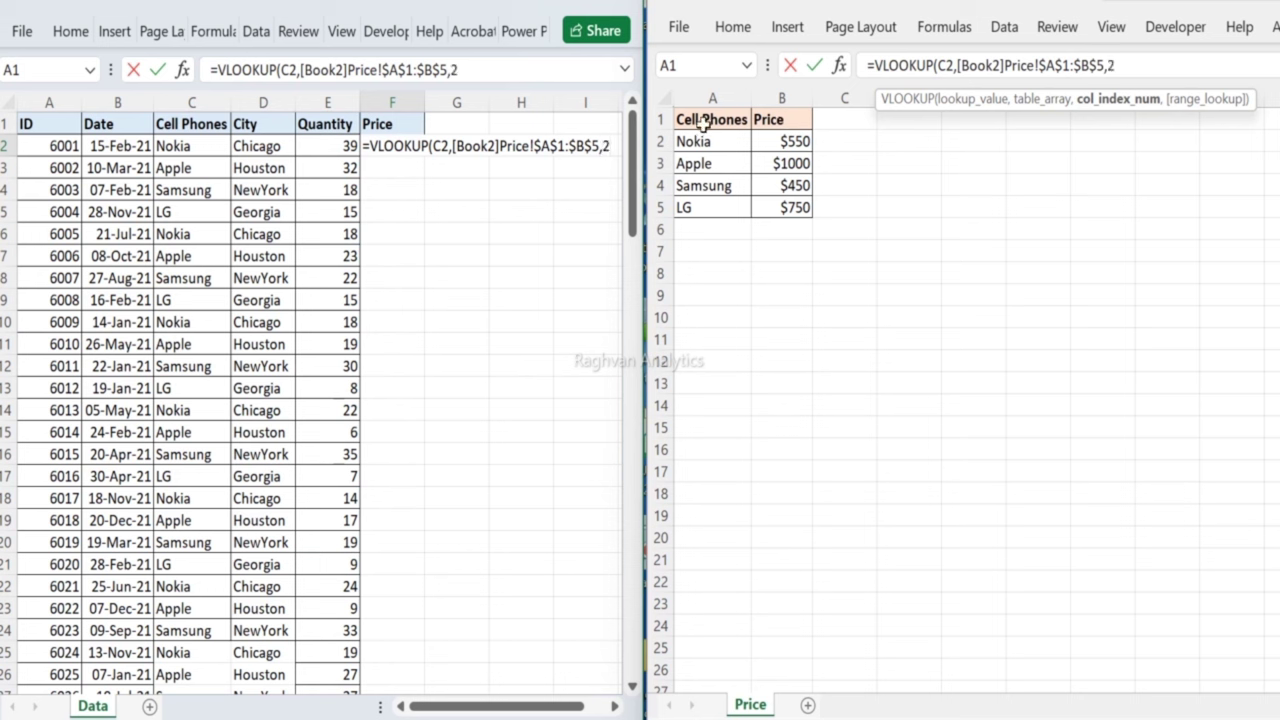
{"action": "type", "text": ","}
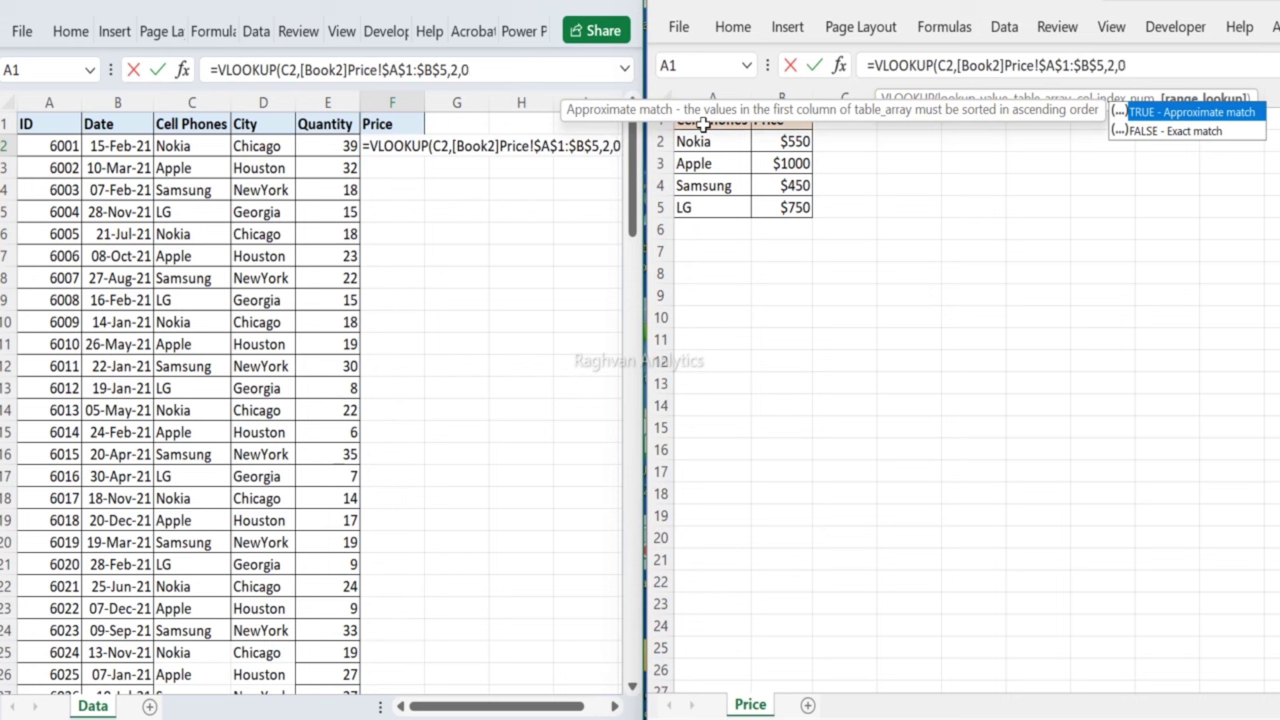
{"action": "type", "text": "0)"}
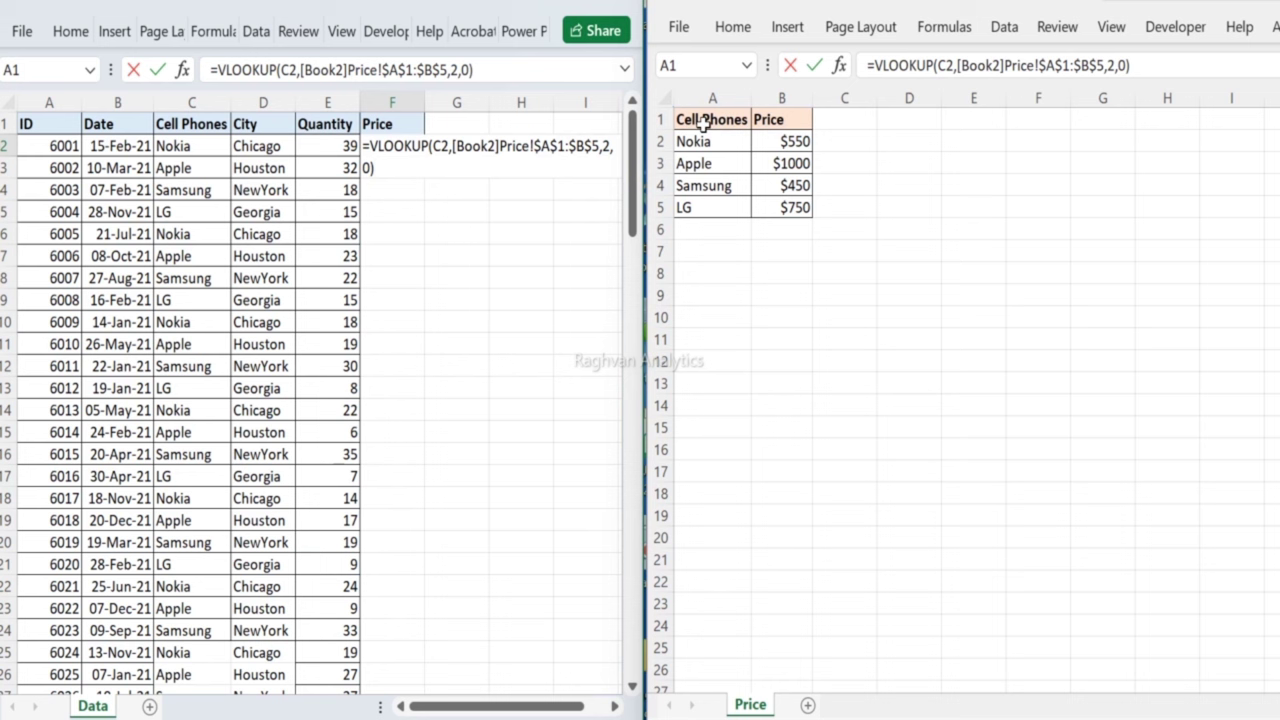
{"action": "key", "text": "Return"}
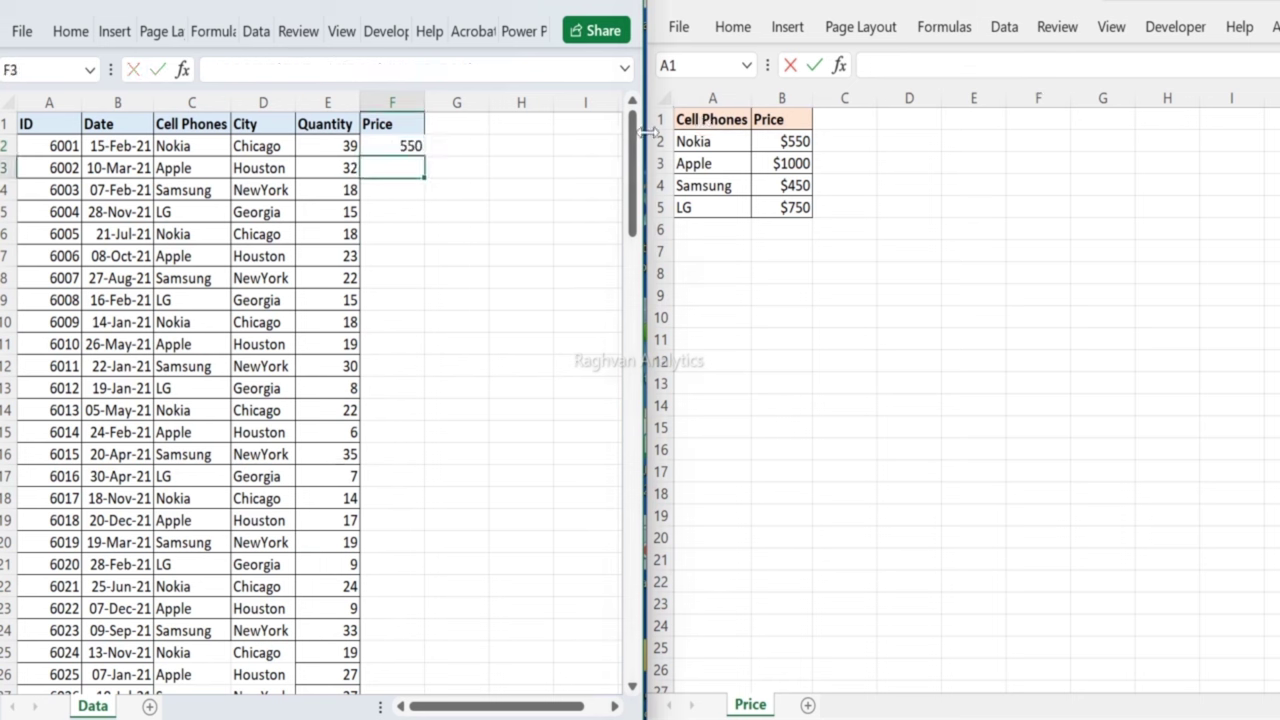
Step: Copy the F2 price formula down column F through row 116
{"action": "left_click", "coordinate": [413, 146]}
{"action": "key", "text": "ctrl+c"}
{"action": "key", "text": "shift+Down"}
{"action": "key", "text": "shift+Down"}
{"action": "key", "text": "shift+Down"}
{"action": "key", "text": "shift+Down"}
{"action": "key", "text": "shift+Down"}
{"action": "key", "text": "shift+Down"}
{"action": "key", "text": "shift+Down"}
{"action": "key", "text": "shift+Down"}
{"action": "key", "text": "shift+Down"}
{"action": "key", "text": "shift+Down"}
{"action": "key", "text": "shift+Down"}
{"action": "key", "text": "shift+Down"}
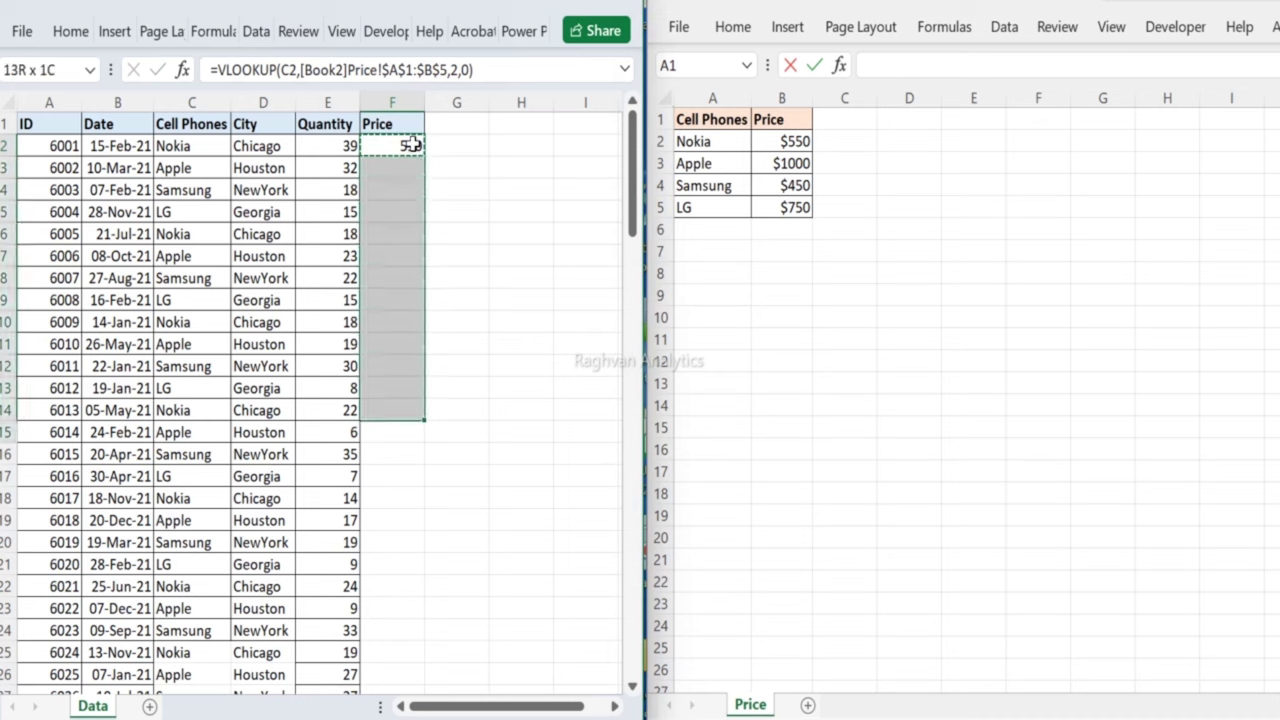
{"action": "key", "text": "shift+Down"}
{"action": "key", "text": "shift+Down"}
{"action": "key", "text": "shift+Down"}
{"action": "key", "text": "shift+Down"}
{"action": "key", "text": "shift+Down"}
{"action": "key", "text": "shift+Down"}
{"action": "key", "text": "shift+Down"}
{"action": "key", "text": "shift+Down"}
{"action": "key", "text": "shift+Down"}
{"action": "key", "text": "shift+Down"}
{"action": "key", "text": "shift+Down"}
{"action": "key", "text": "shift+Down"}
{"action": "key", "text": "shift+Down"}
{"action": "key", "text": "shift+Down"}
{"action": "key", "text": "shift+Down"}
{"action": "key", "text": "shift+Down"}
{"action": "key", "text": "shift+Down"}
{"action": "key", "text": "shift+Down"}
{"action": "key", "text": "shift+Down"}
{"action": "key", "text": "shift+Down"}
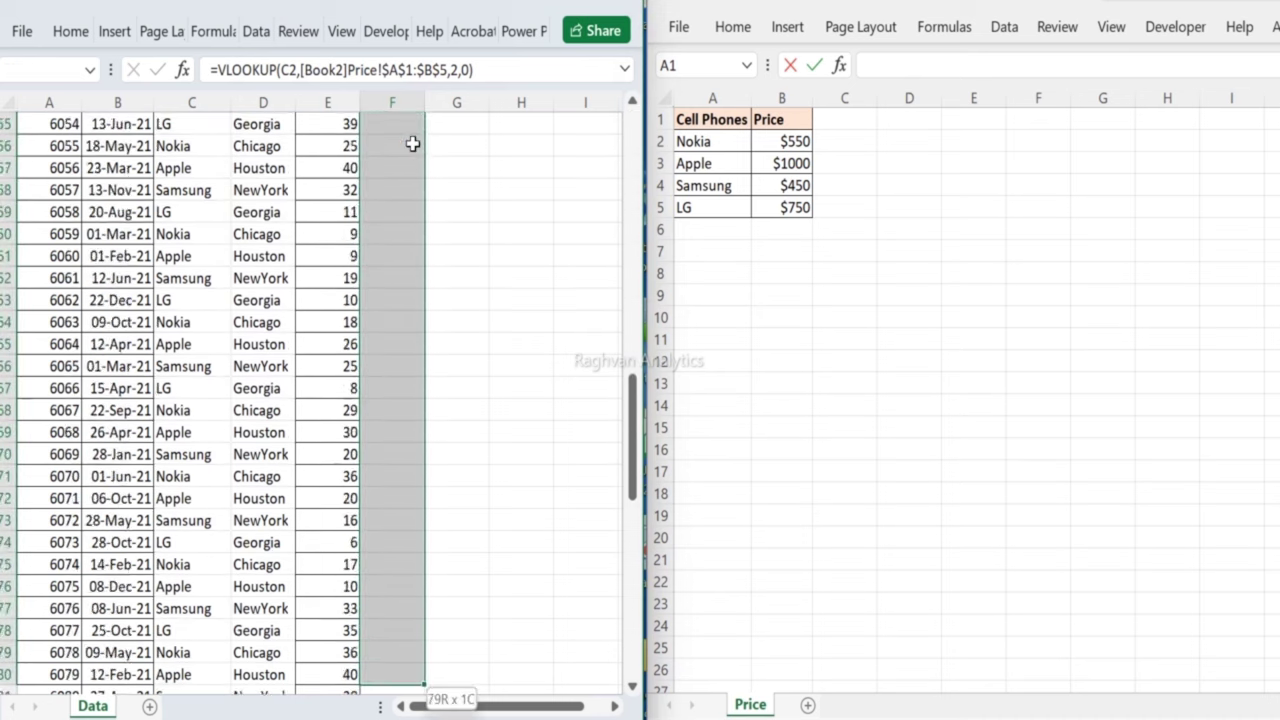
{"action": "key", "text": "shift+Down"}
{"action": "key", "text": "shift+Down"}
{"action": "key", "text": "shift+Down"}
{"action": "key", "text": "shift+Down"}
{"action": "key", "text": "shift+Down"}
{"action": "key", "text": "shift+Down"}
{"action": "key", "text": "shift+Down"}
{"action": "key", "text": "shift+Down"}
{"action": "key", "text": "shift+Down"}
{"action": "key", "text": "shift+Down"}
{"action": "key", "text": "shift+Down"}
{"action": "key", "text": "shift+Down"}
{"action": "key", "text": "shift+Down"}
{"action": "key", "text": "shift+Down"}
{"action": "key", "text": "shift+Down"}
{"action": "key", "text": "shift+Down"}
{"action": "key", "text": "shift+Down"}
{"action": "key", "text": "shift+Down"}
{"action": "key", "text": "shift+Down"}
{"action": "key", "text": "shift+Down"}
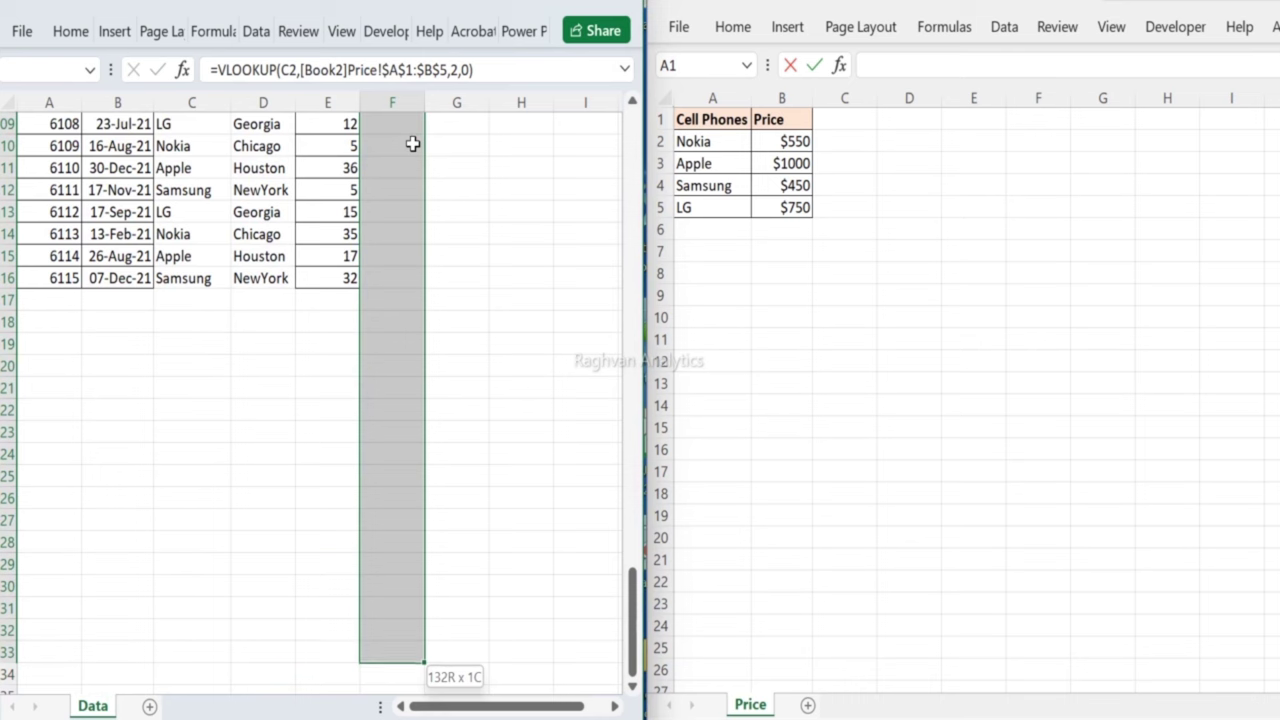
{"action": "key", "text": "shift+Up"}
{"action": "key", "text": "shift+Up"}
{"action": "key", "text": "shift+Up"}
{"action": "key", "text": "shift+Up"}
{"action": "key", "text": "shift+Up"}
{"action": "key", "text": "shift+Up"}
{"action": "key", "text": "shift+Up"}
{"action": "key", "text": "shift+Up"}
{"action": "key", "text": "shift+Up"}
{"action": "key", "text": "shift+Up"}
{"action": "key", "text": "shift+Up"}
{"action": "key", "text": "shift+Up"}
{"action": "key", "text": "shift+Up"}
{"action": "key", "text": "shift+Up"}
{"action": "key", "text": "shift+Up"}
{"action": "key", "text": "shift+Up"}
{"action": "key", "text": "shift+Up"}
{"action": "key", "text": "ctrl+v"}
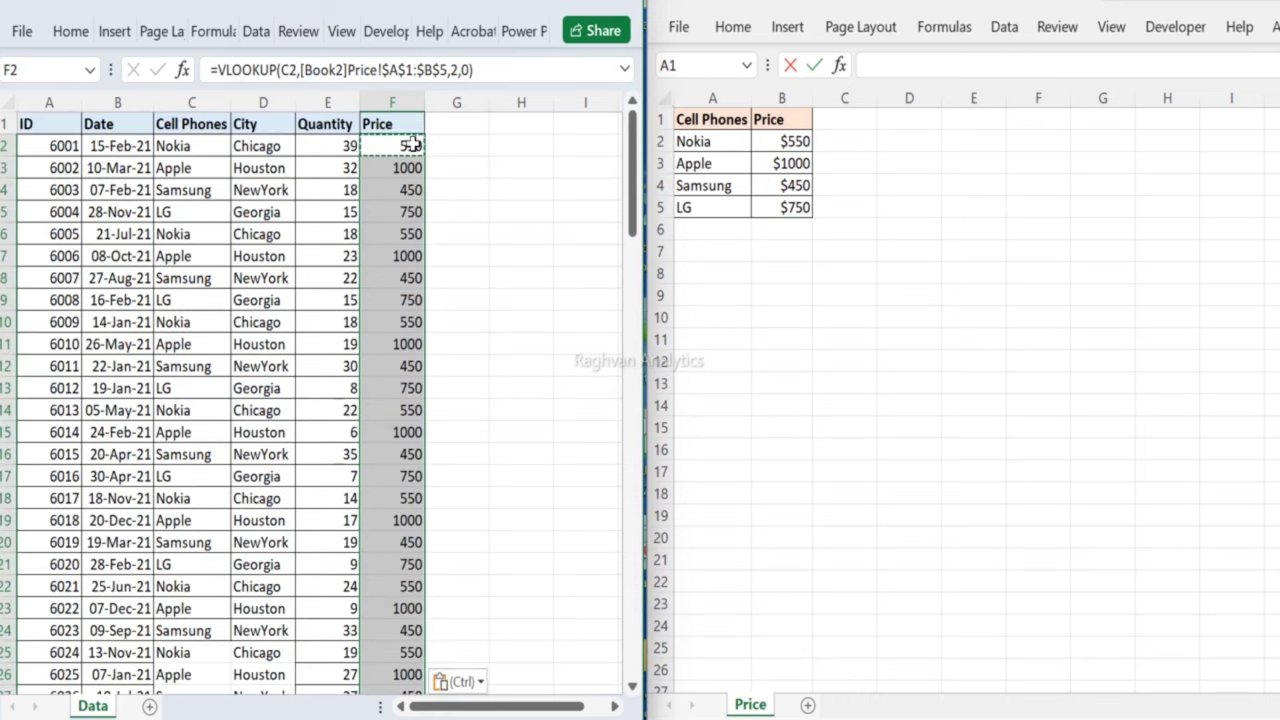
Step: Apply the $550 cell's dollar format from the Price workbook to the whole Price column
{"action": "left_click", "coordinate": [768, 141]}
{"action": "left_click", "coordinate": [768, 141]}
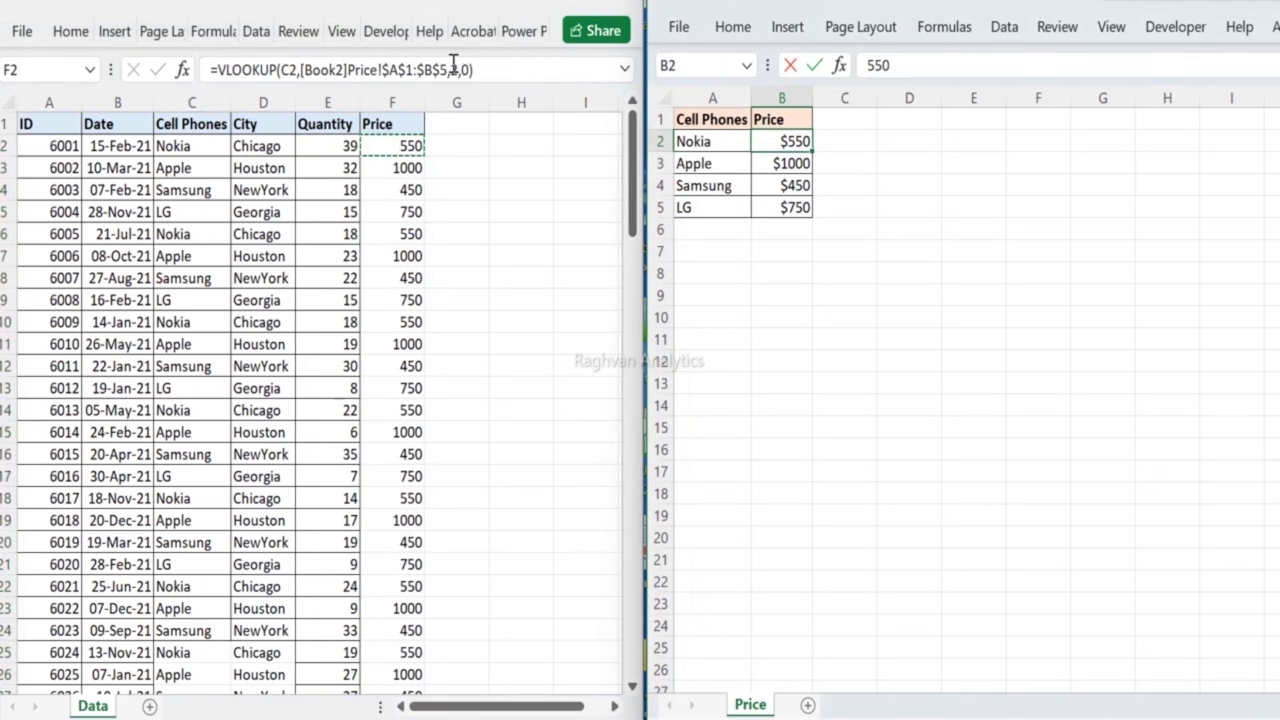
{"action": "left_click", "coordinate": [730, 28]}
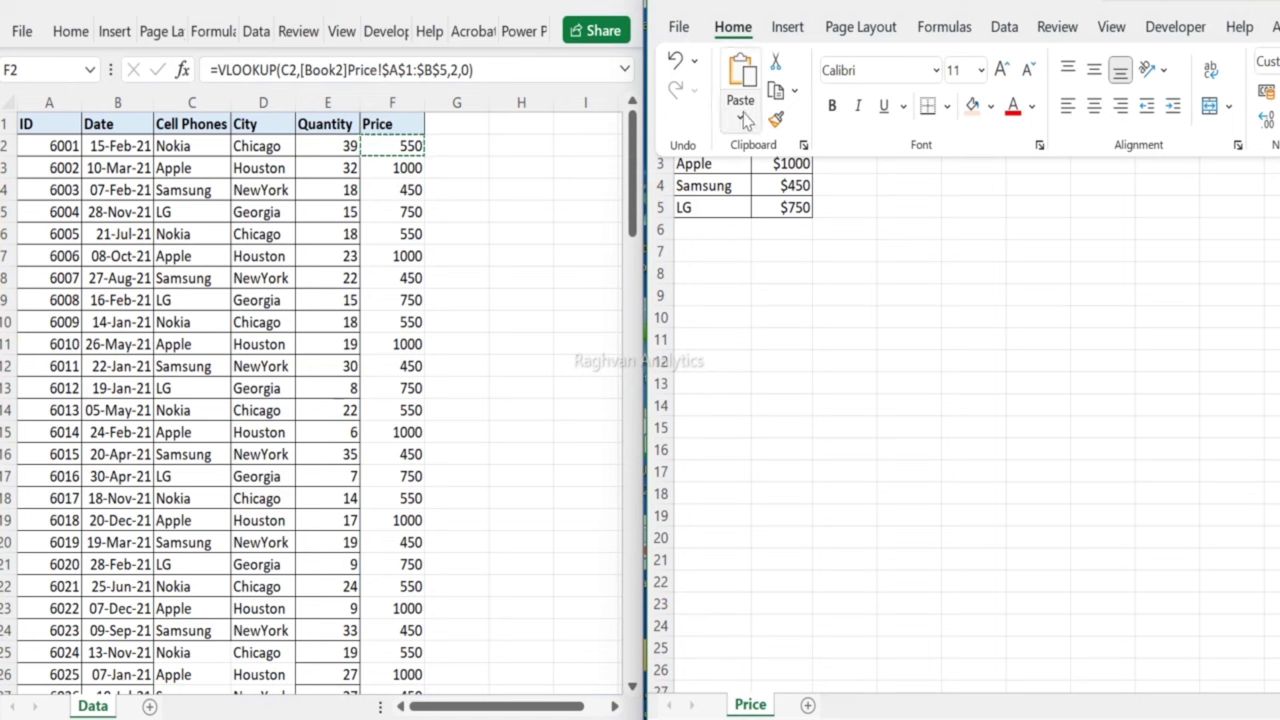
{"action": "left_click", "coordinate": [776, 120]}
{"action": "left_click_drag", "start_coordinate": [413, 150], "coordinate": [408, 145]}
{"action": "key", "text": "ctrl+shift+Down"}
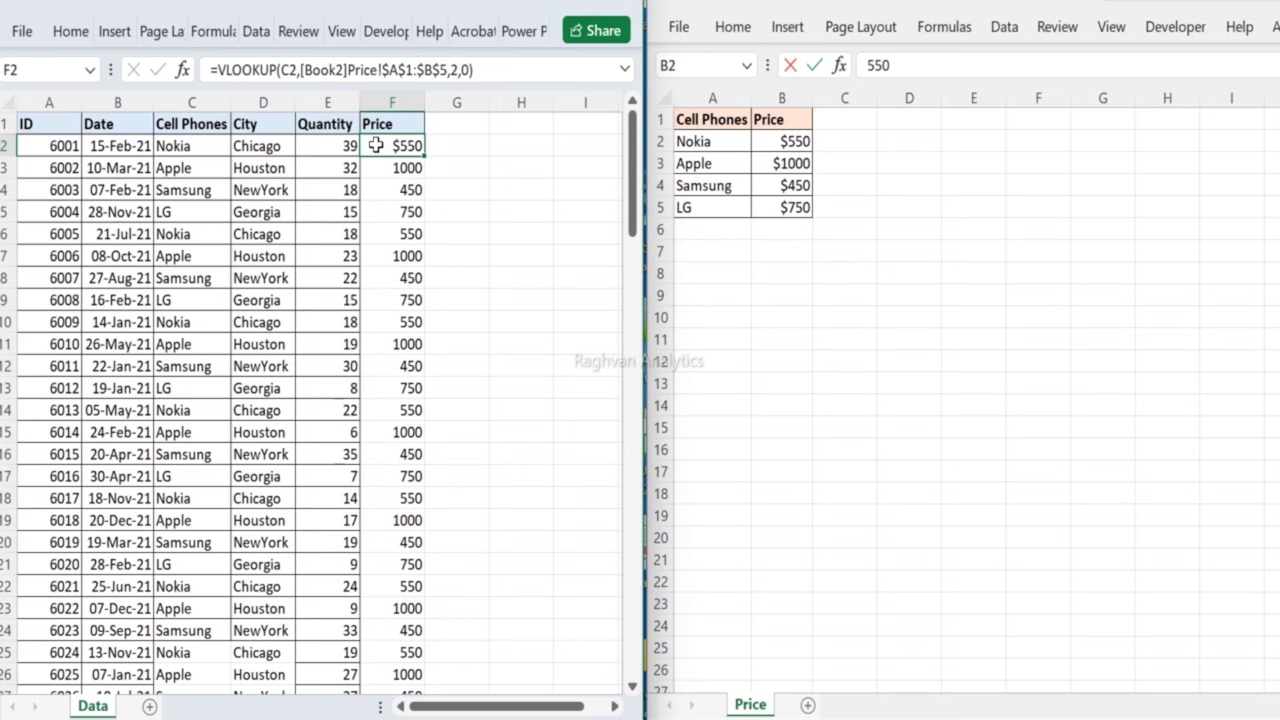
{"action": "key", "text": "ctrl+shift+Down"}
{"action": "key", "text": "ctrl+v"}
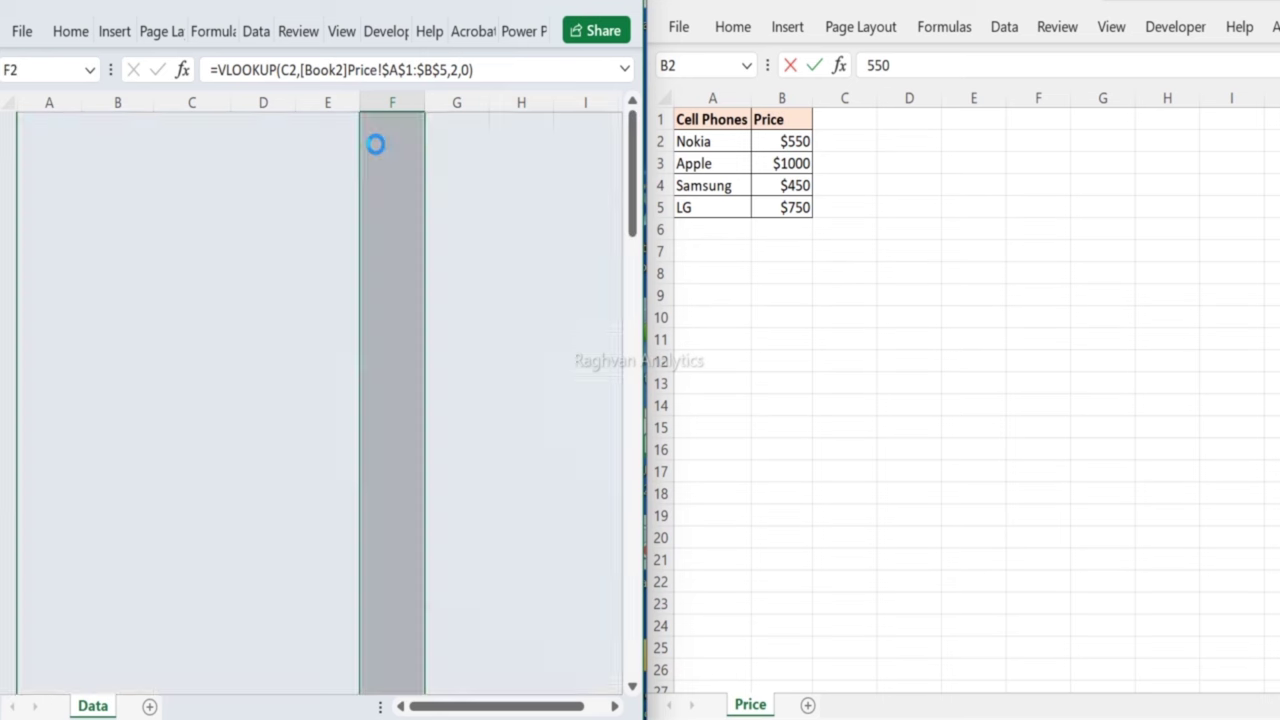
{"action": "key", "text": "Up"}
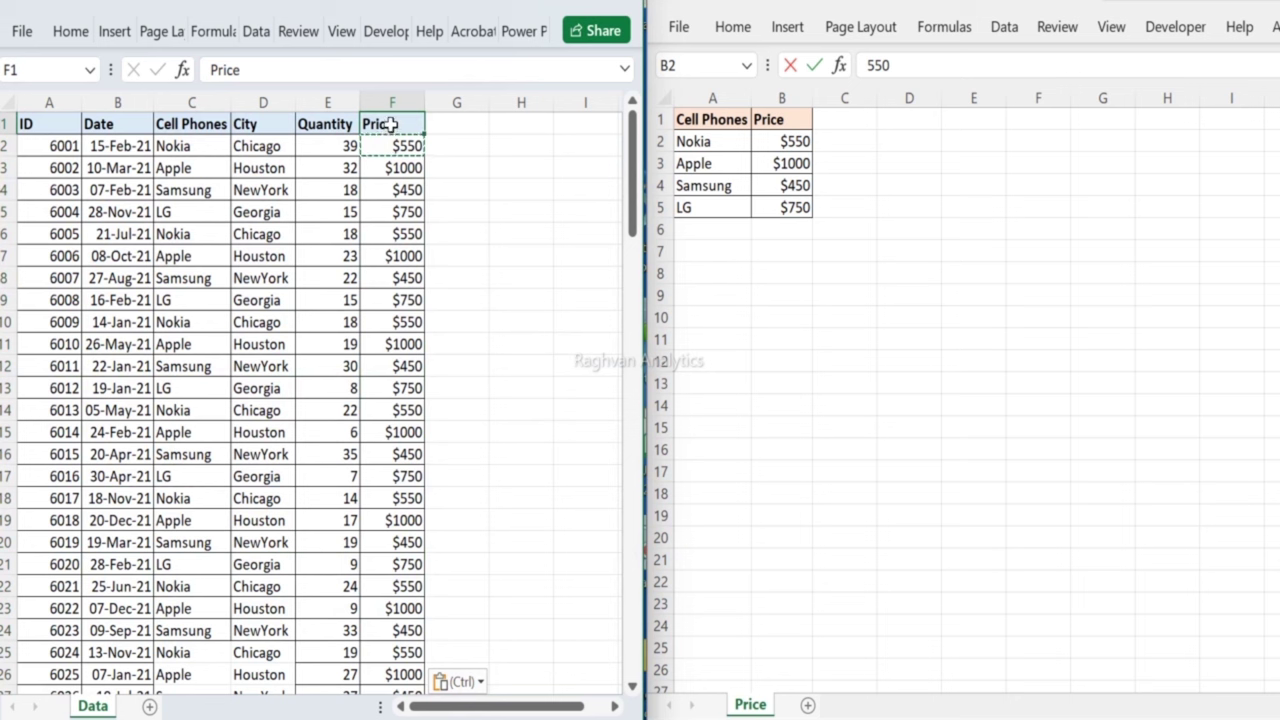
Step: Shade the Price column cells F1:F116 with a light grey fill
{"action": "left_click", "coordinate": [458, 140]}
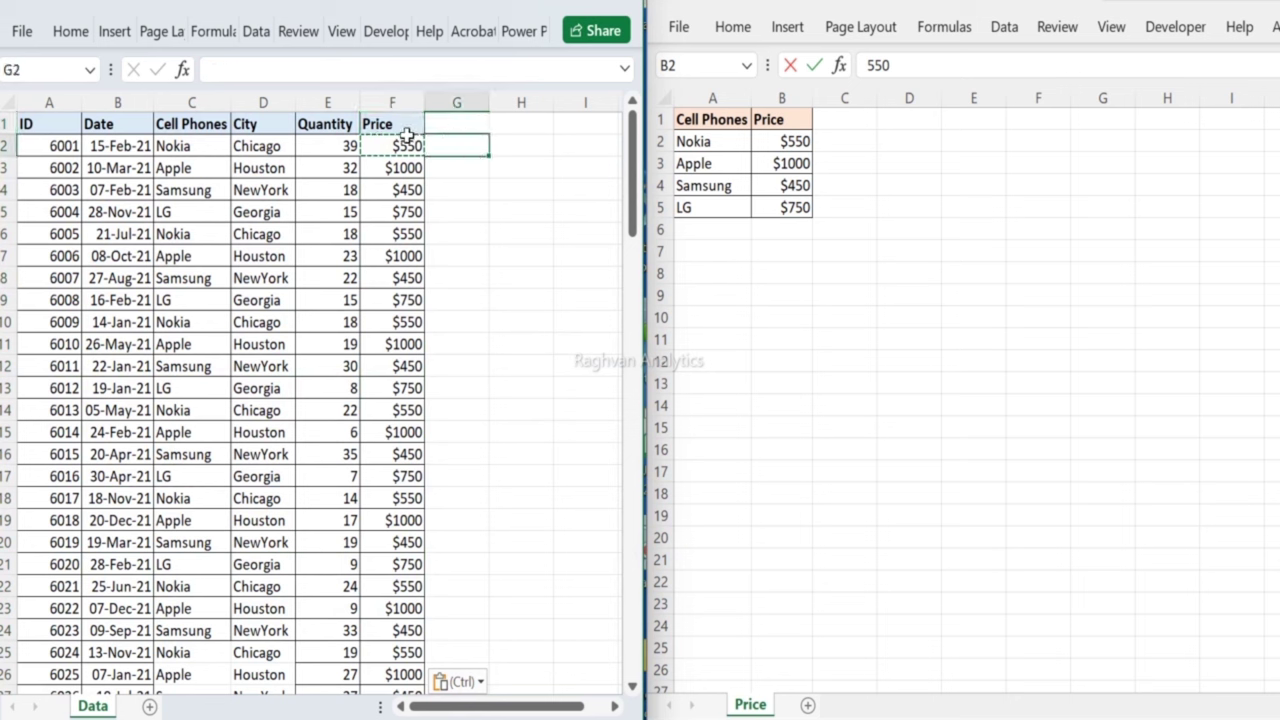
{"action": "left_click_drag", "start_coordinate": [400, 123], "coordinate": [376, 712]}
{"action": "left_click_drag", "start_coordinate": [375, 711], "coordinate": [392, 627]}
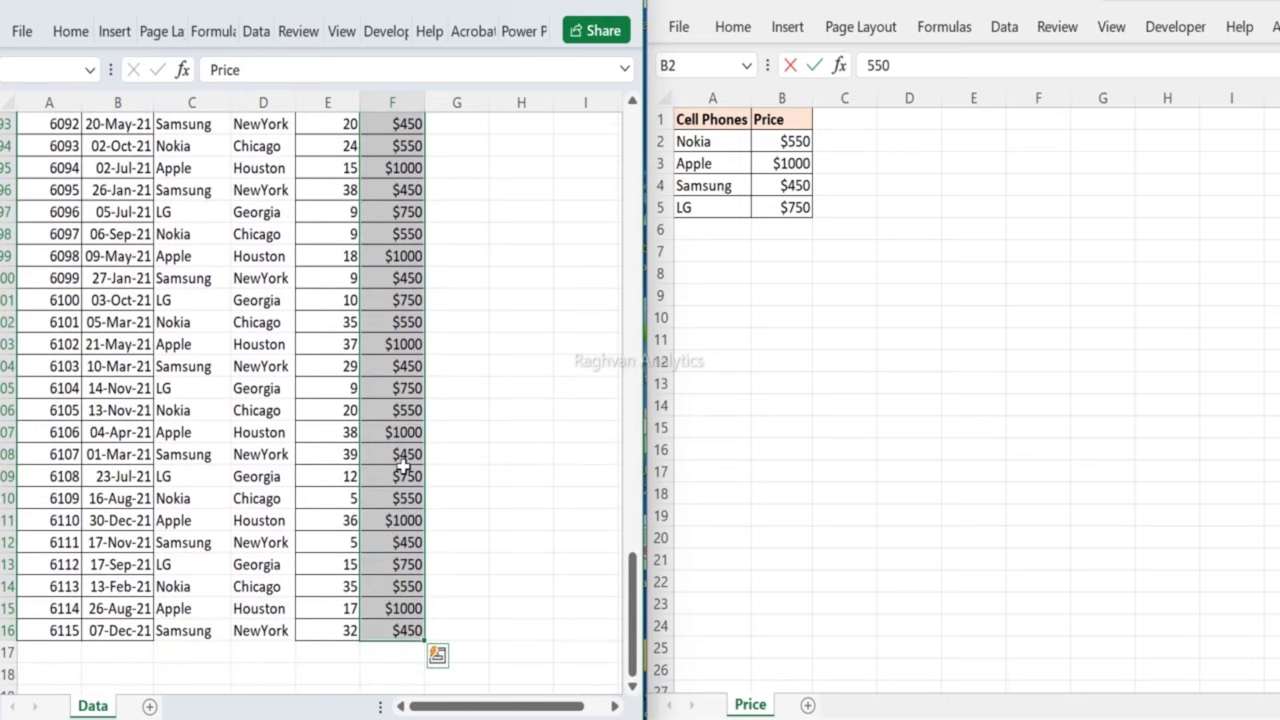
{"action": "left_click", "coordinate": [70, 31]}
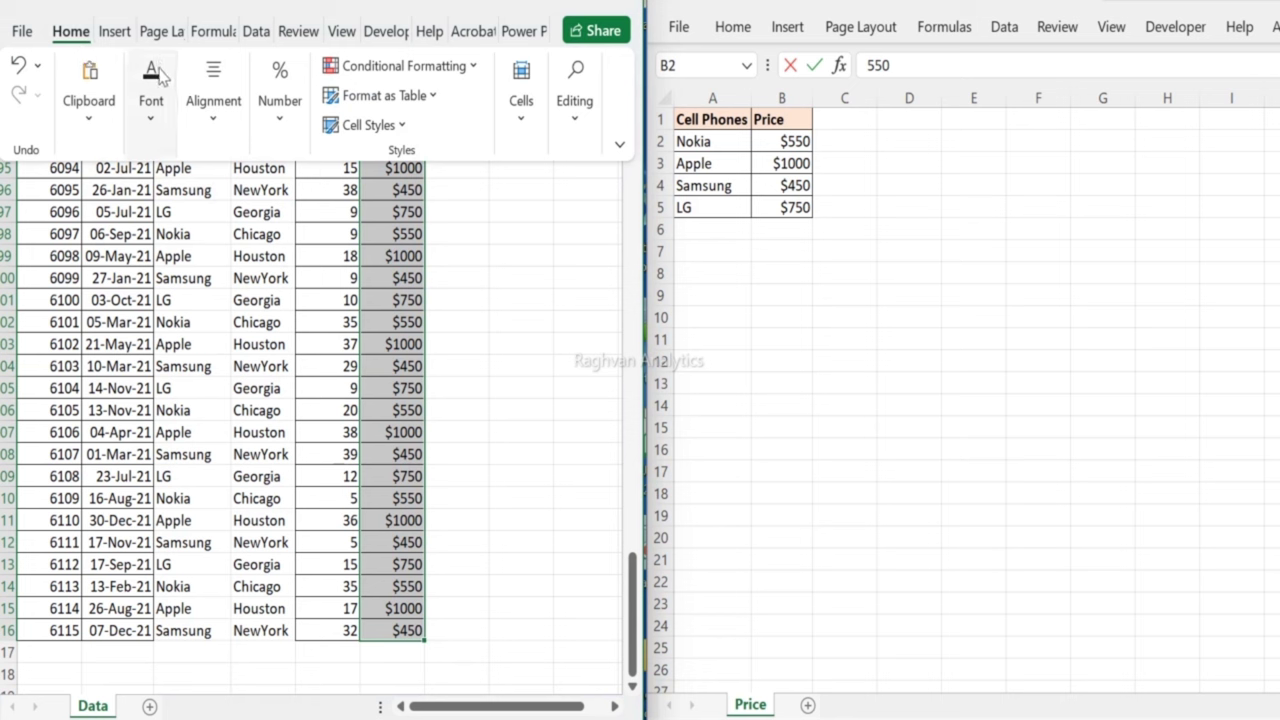
{"action": "left_click", "coordinate": [148, 130]}
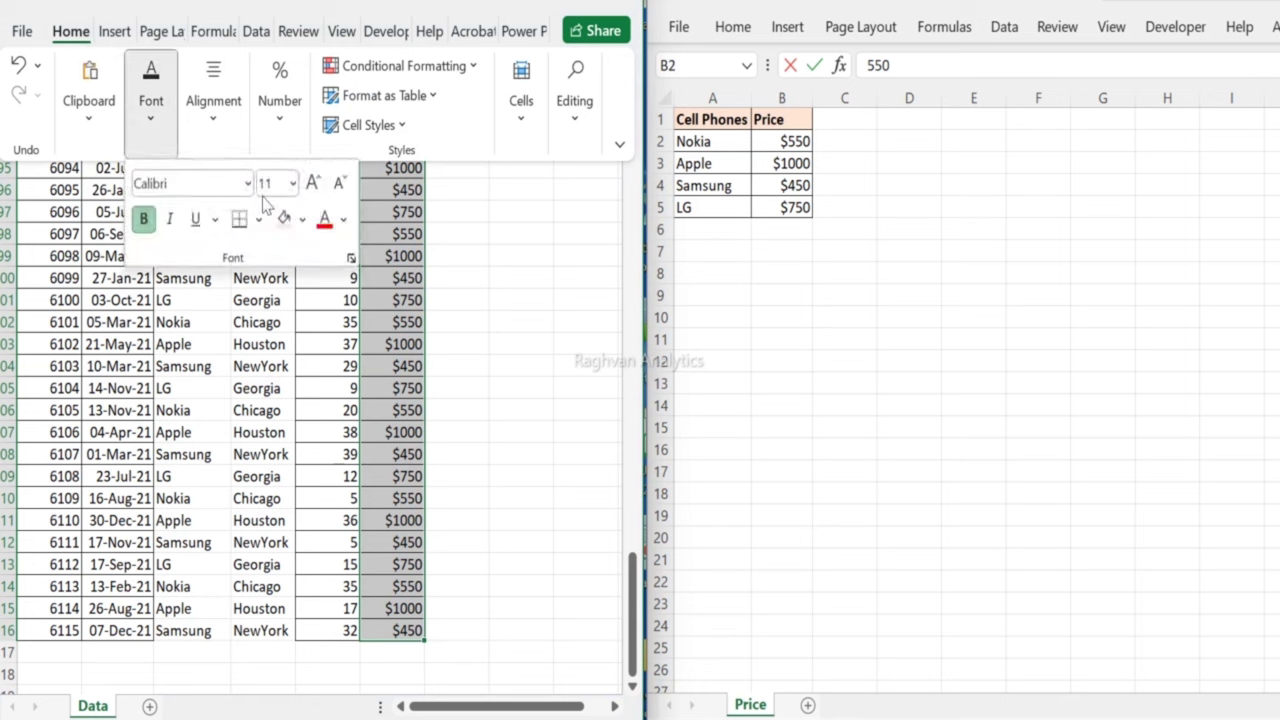
{"action": "left_click", "coordinate": [302, 220]}
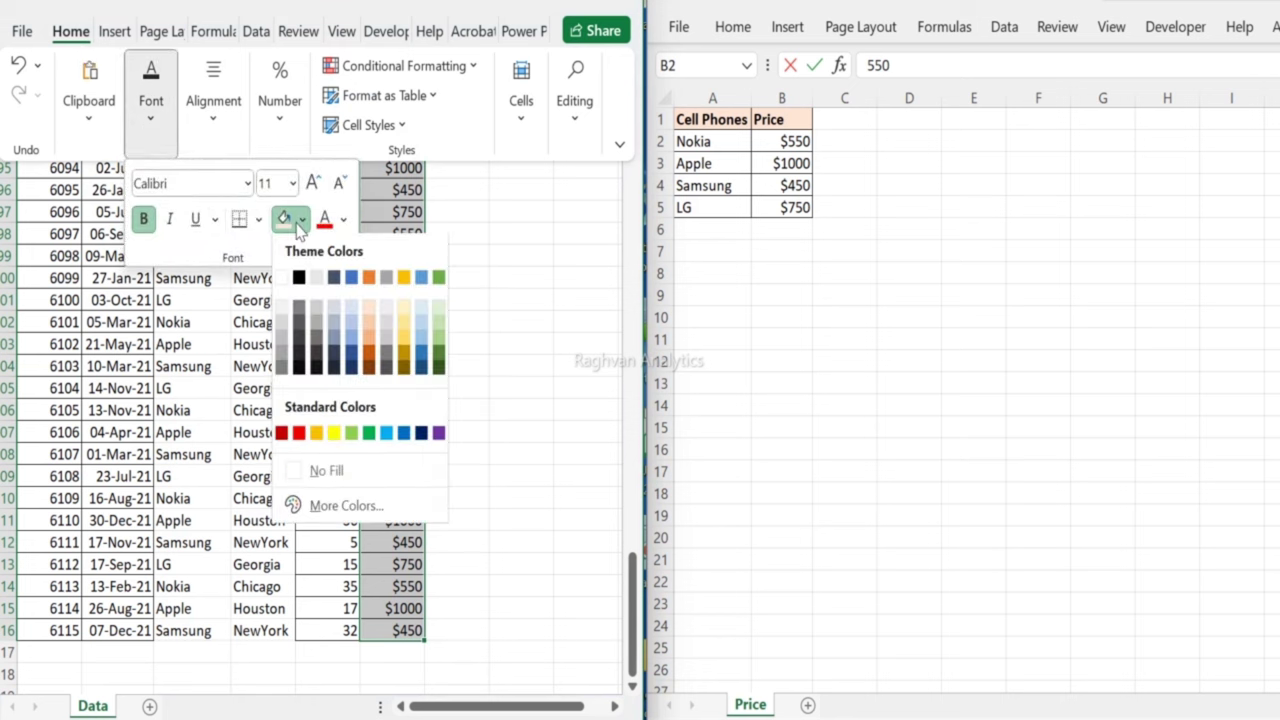
{"action": "left_click", "coordinate": [287, 328]}
Step: Check the price formulas in F2 to F4, then go to D1 of the Price workbook
{"action": "scroll", "coordinate": [465, 220], "scroll_direction": "up", "scroll_amount": 20}
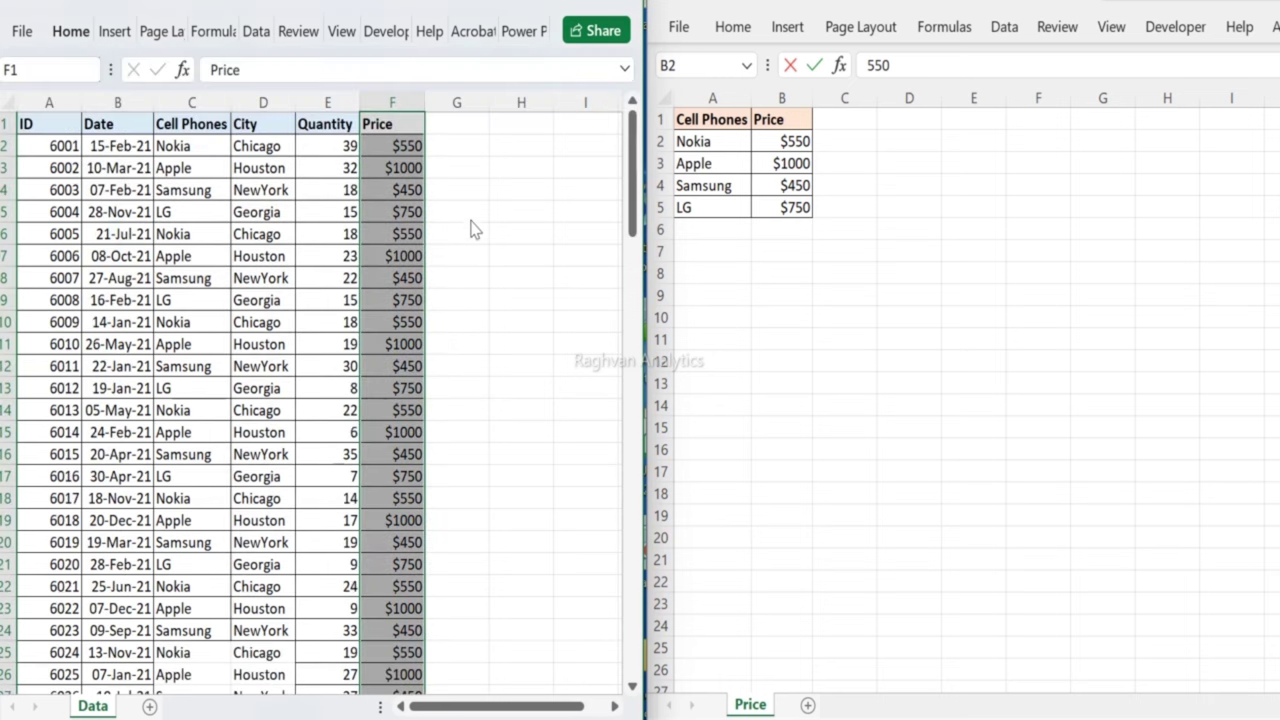
{"action": "left_click", "coordinate": [453, 197]}
{"action": "left_click_drag", "start_coordinate": [407, 146], "coordinate": [396, 189]}
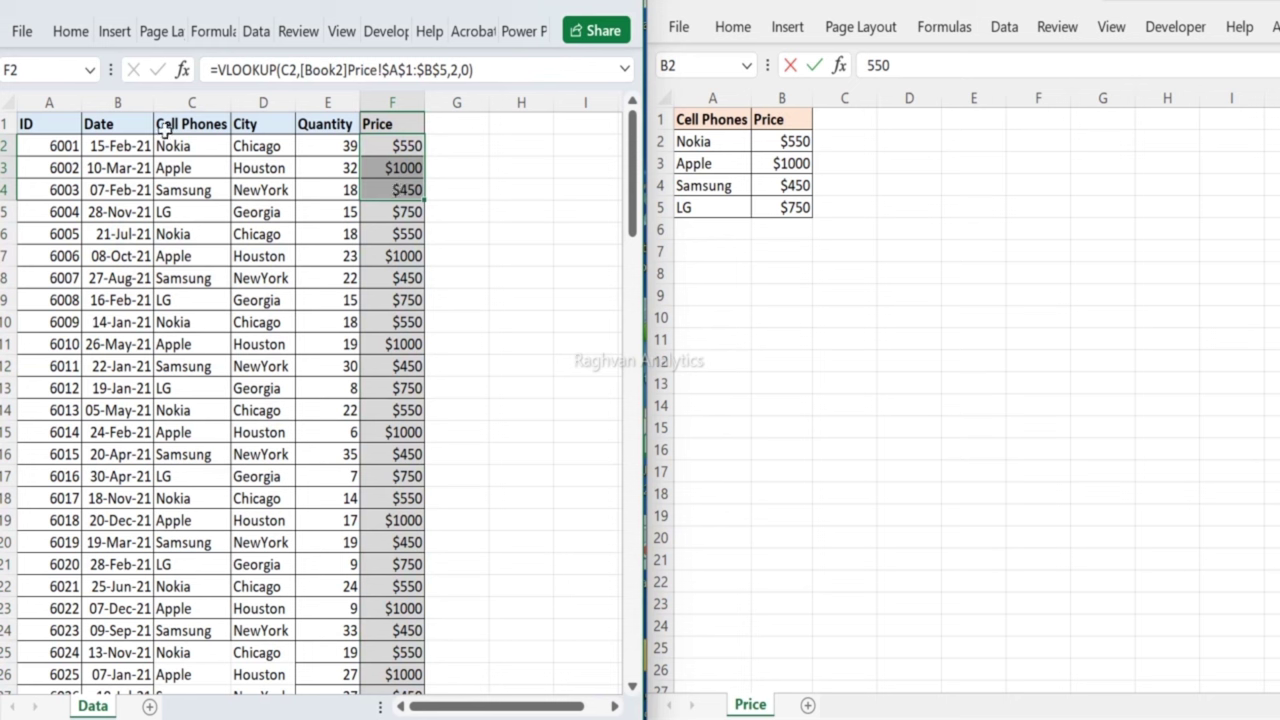
{"action": "left_click", "coordinate": [468, 142]}
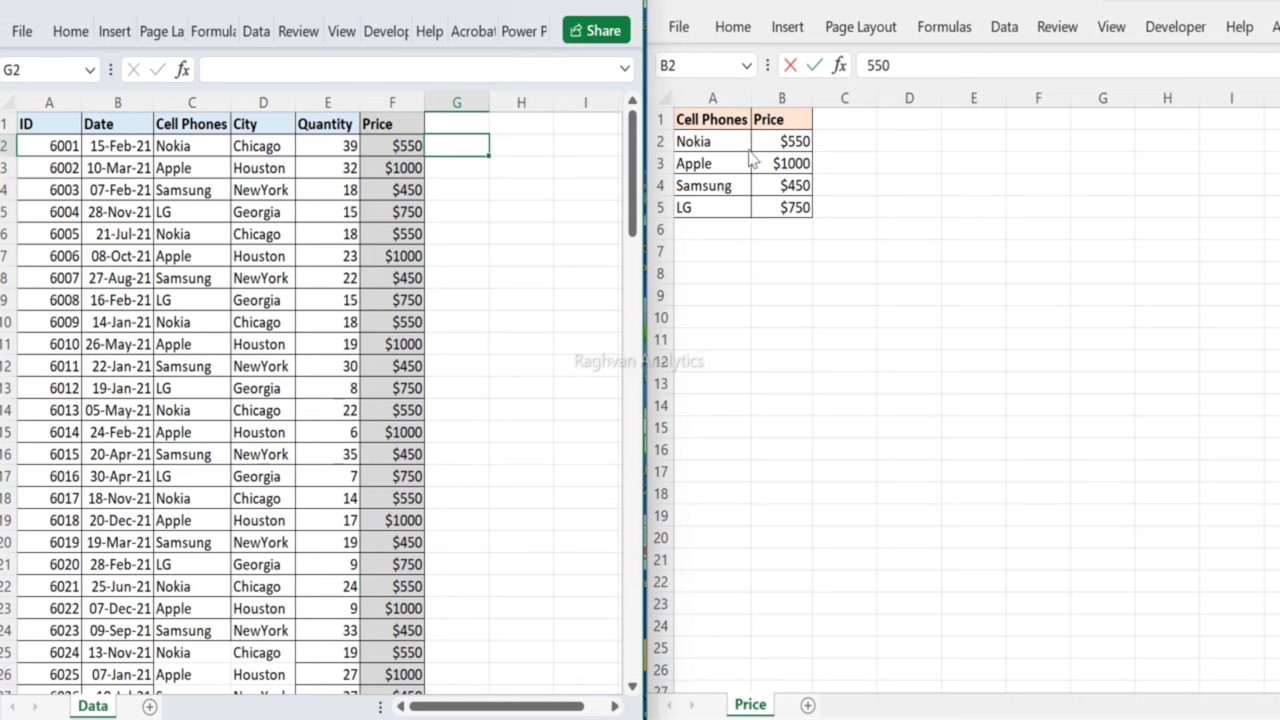
{"action": "left_click", "coordinate": [894, 117]}
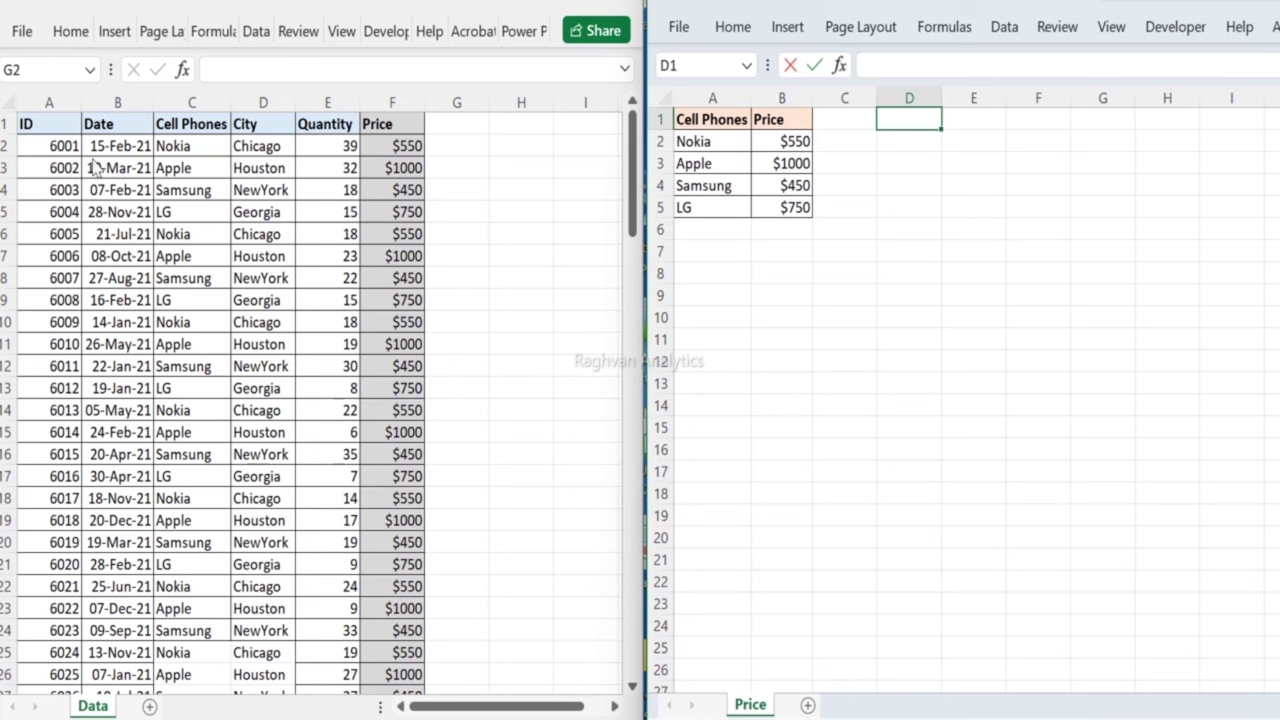
Step: Copy the ID header and IDs 6001–6008 and 6011–6019 into column D of the Price sheet
{"action": "left_click", "coordinate": [45, 119]}
{"action": "left_click_drag", "start_coordinate": [45, 121], "coordinate": [58, 172]}
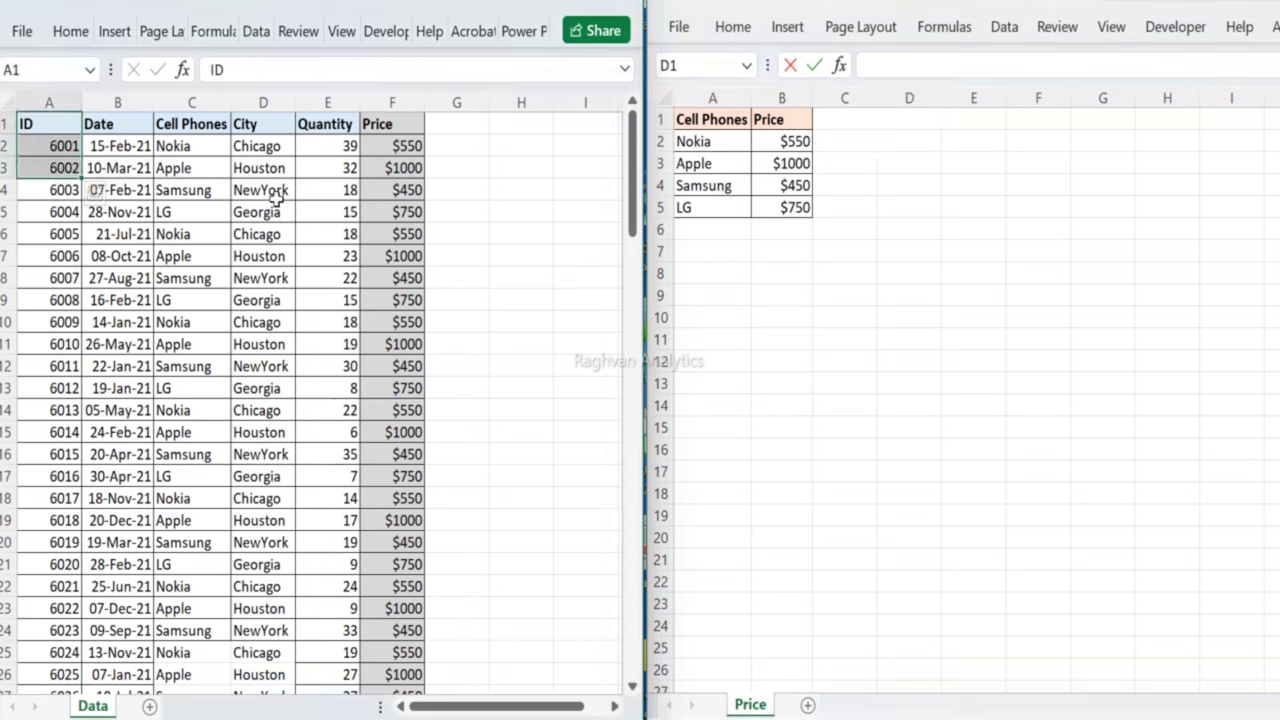
{"action": "left_click", "coordinate": [52, 125]}
{"action": "left_click_drag", "start_coordinate": [52, 125], "coordinate": [64, 300]}
{"action": "key", "text": "ctrl+c"}
{"action": "left_click", "coordinate": [904, 122]}
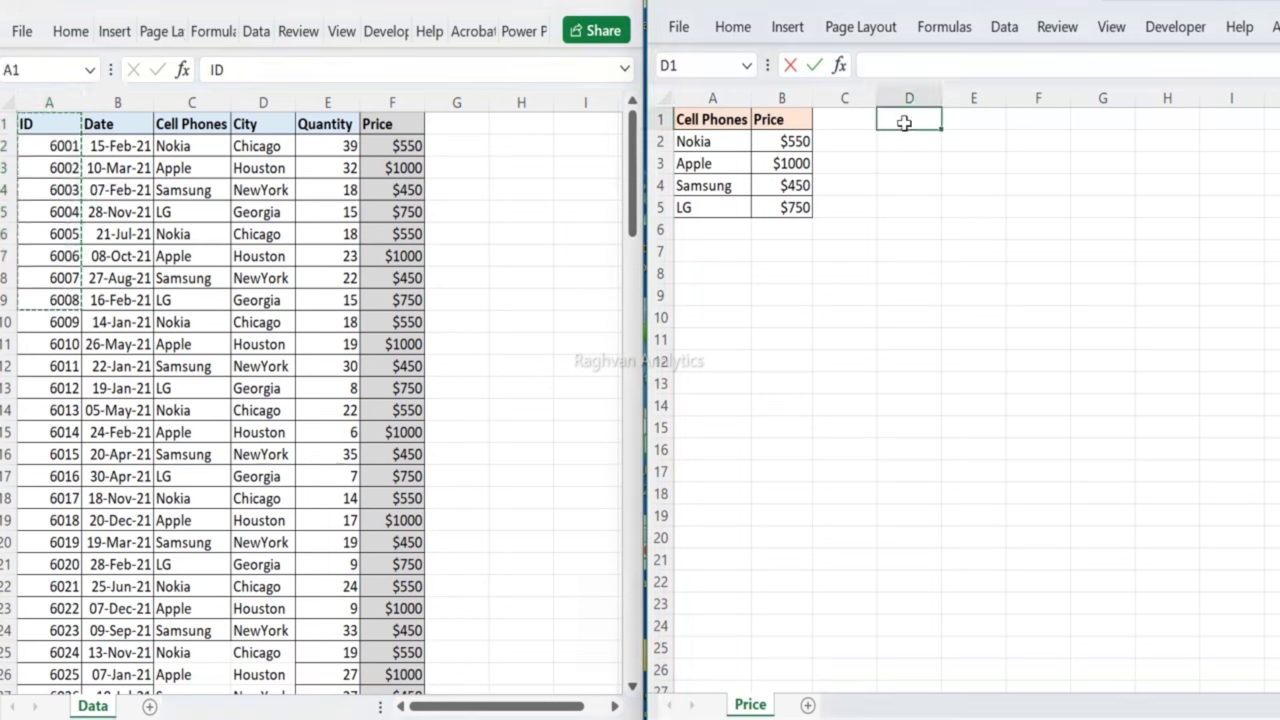
{"action": "key", "text": "ctrl+v"}
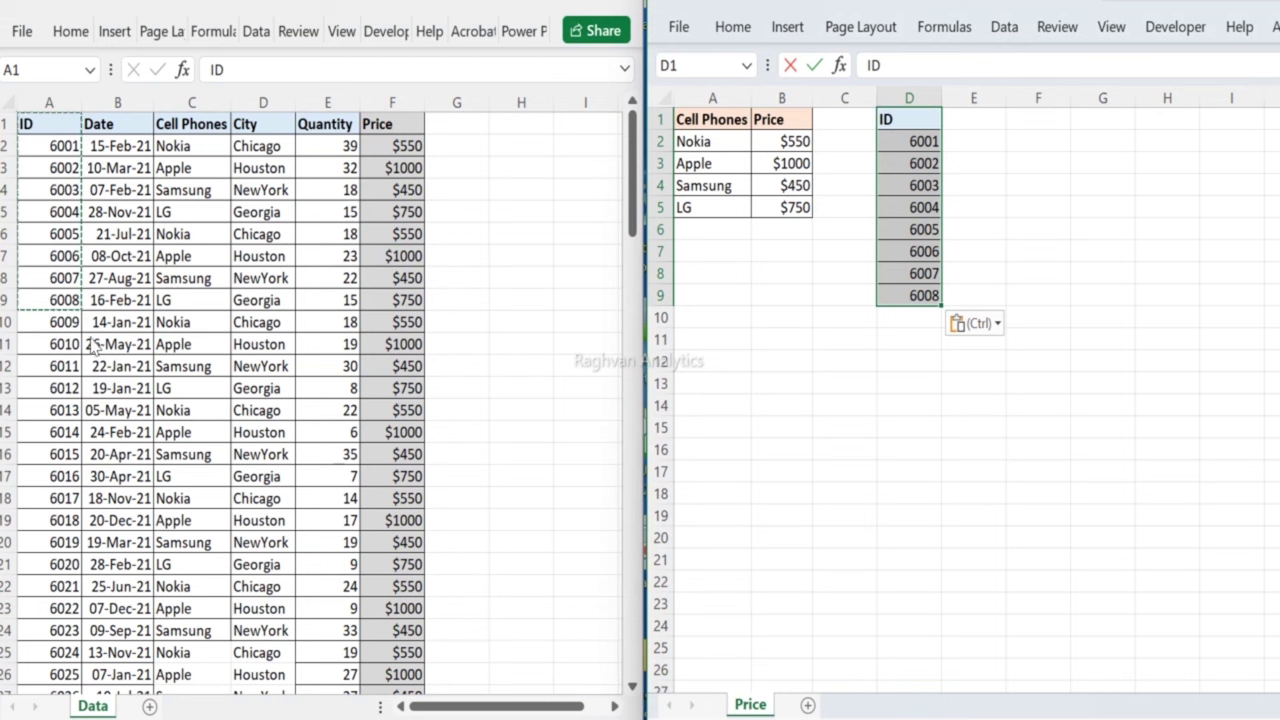
{"action": "left_click_drag", "start_coordinate": [63, 366], "coordinate": [87, 553]}
{"action": "key", "text": "ctrl+c"}
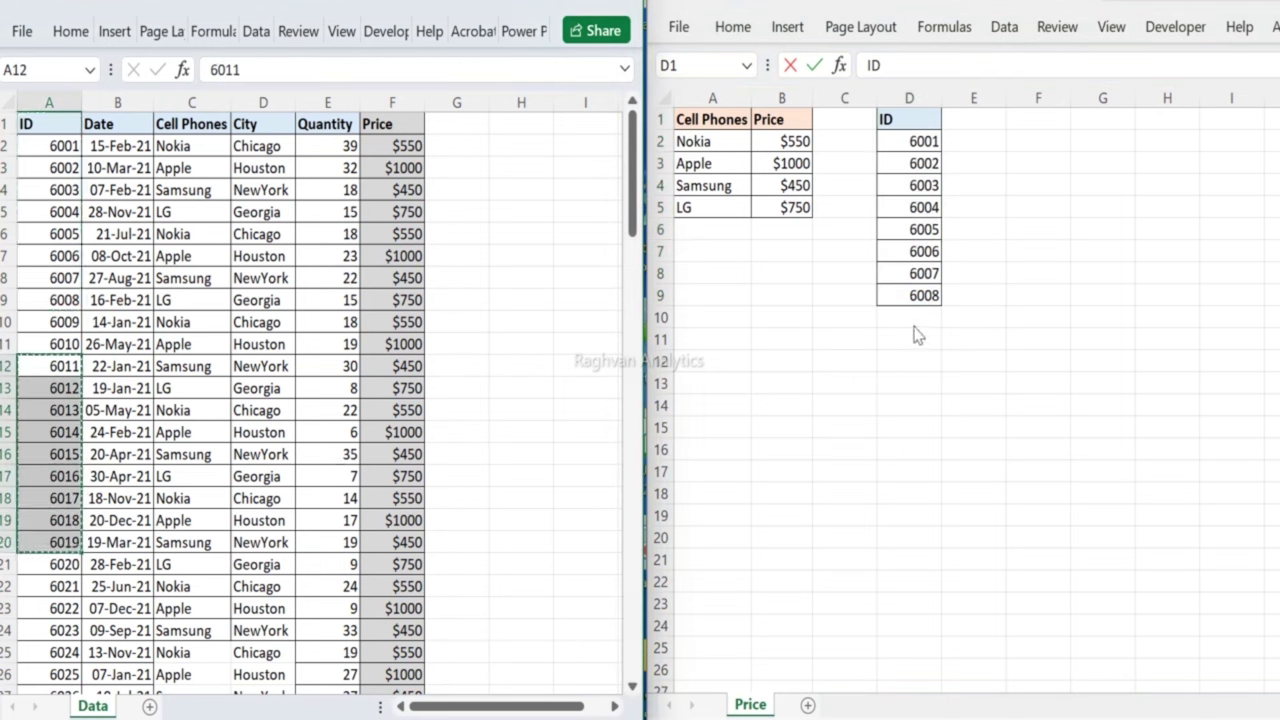
{"action": "left_click", "coordinate": [911, 320]}
{"action": "key", "text": "ctrl+v"}
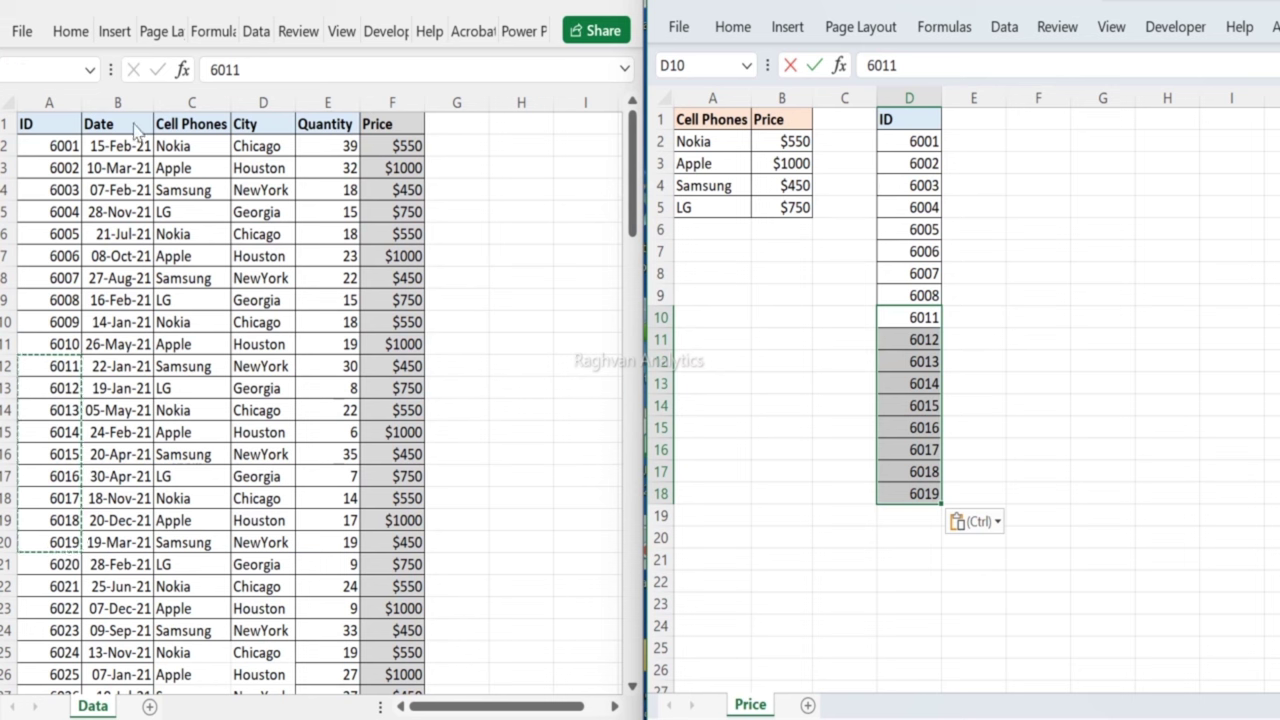
Step: Add Date and City headings in E1 and F1 and start the Quantity heading
{"action": "left_click", "coordinate": [133, 126]}
{"action": "key", "text": "ctrl+c"}
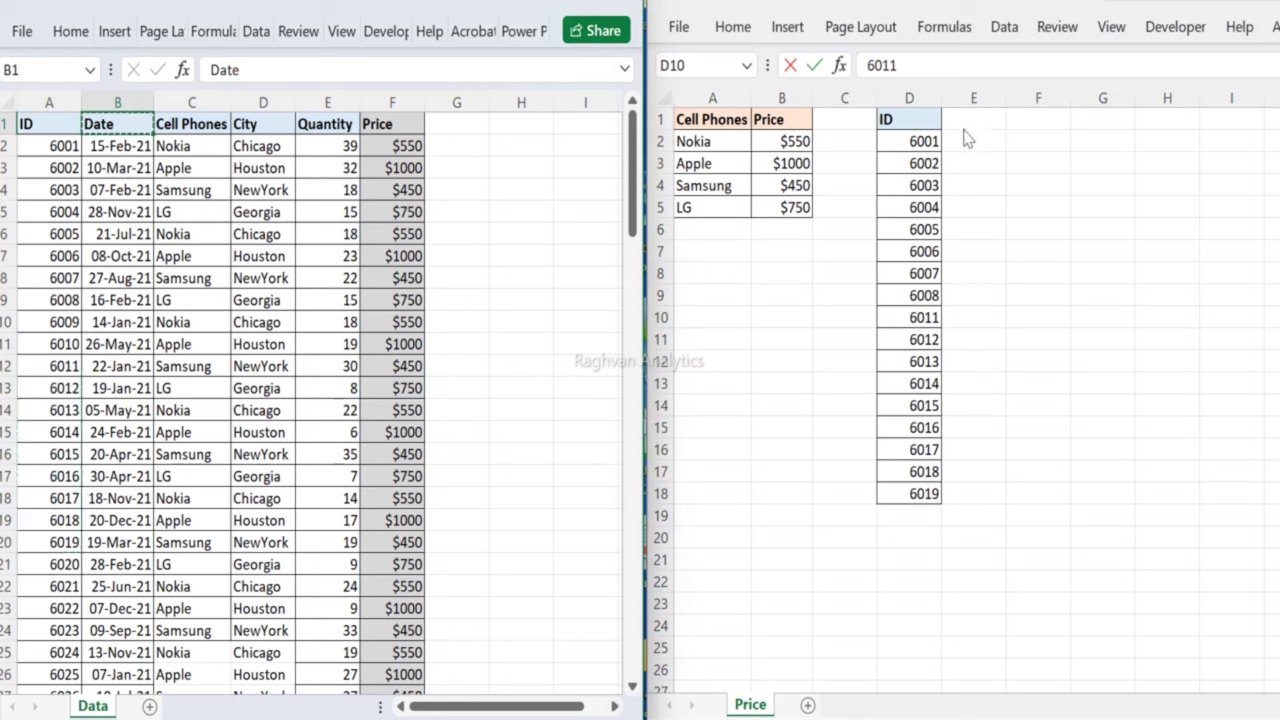
{"action": "left_click", "coordinate": [966, 123]}
{"action": "type", "text": "Date"}
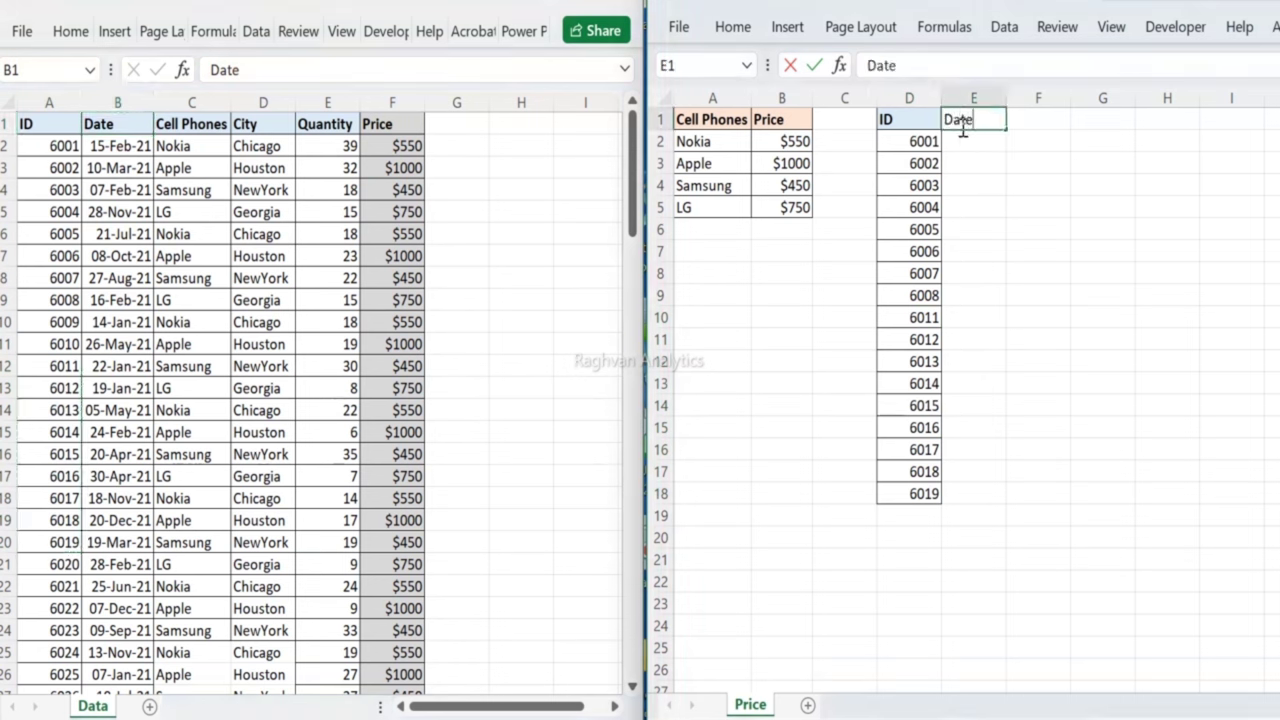
{"action": "key", "text": "Tab"}
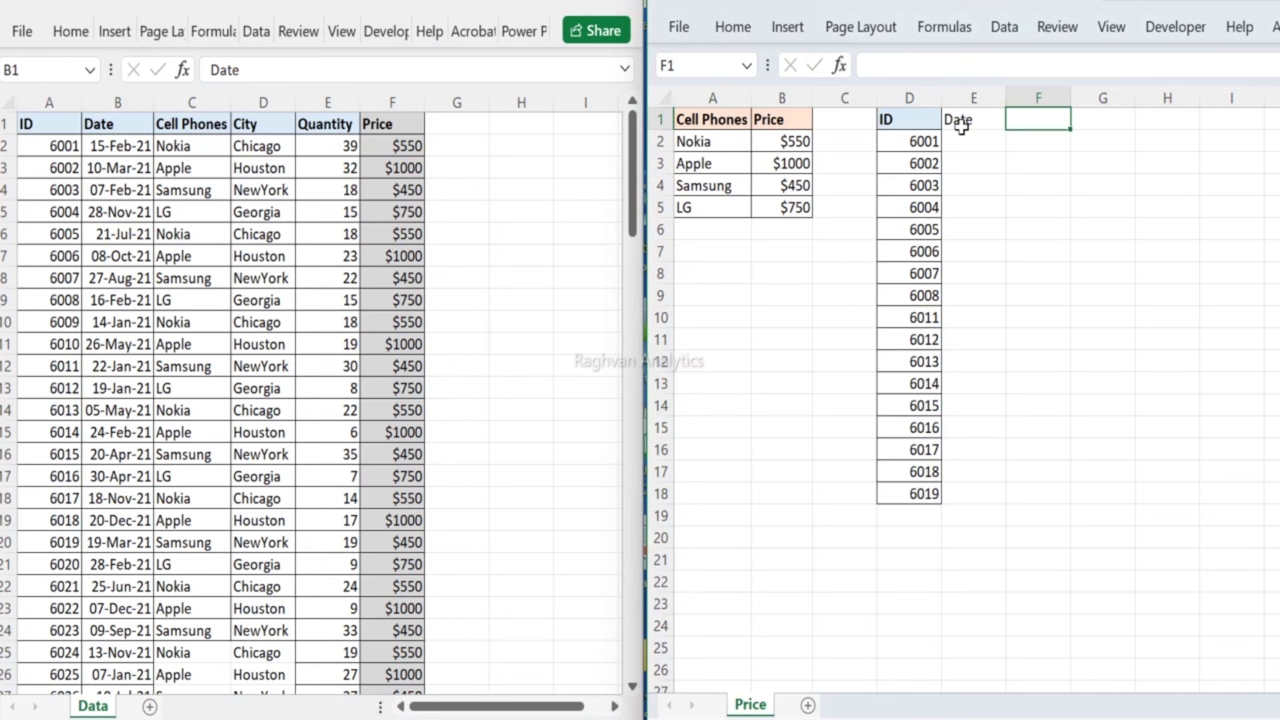
{"action": "type", "text": "Ci"}
{"action": "key", "text": "Return"}
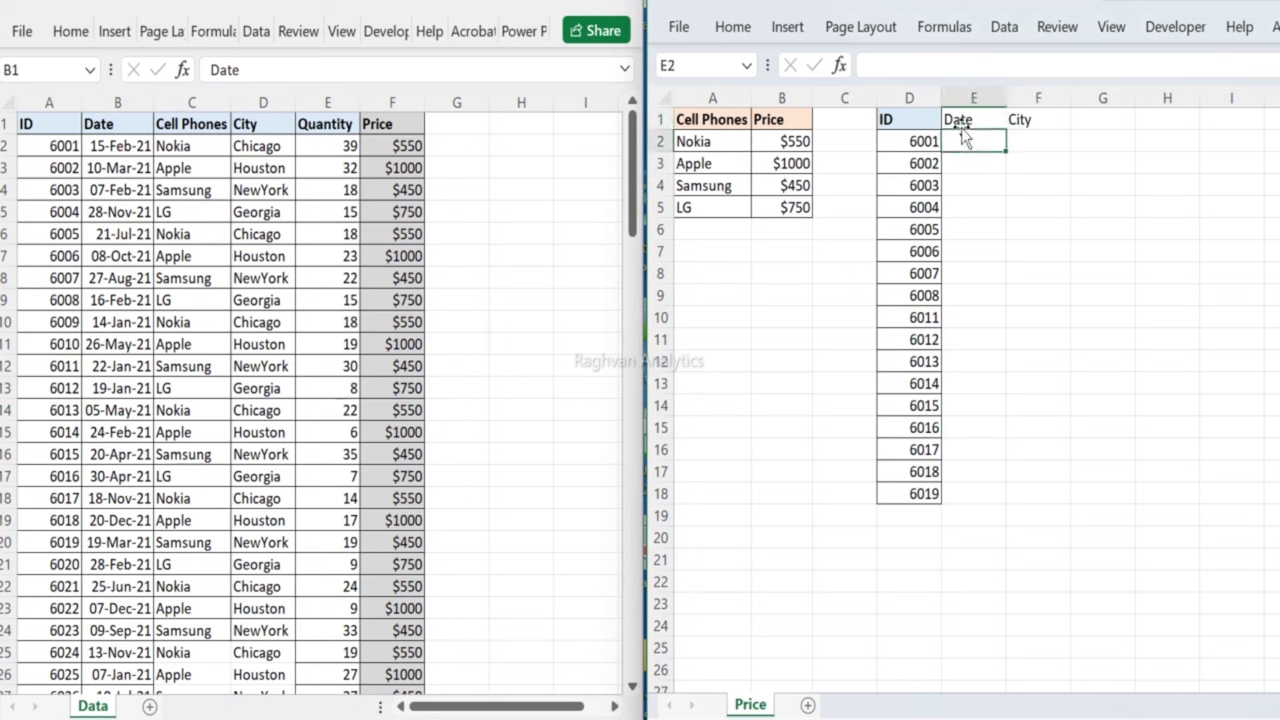
{"action": "key", "text": "Right"}
{"action": "key", "text": "Right"}
{"action": "key", "text": "Up"}
{"action": "type", "text": "W"}
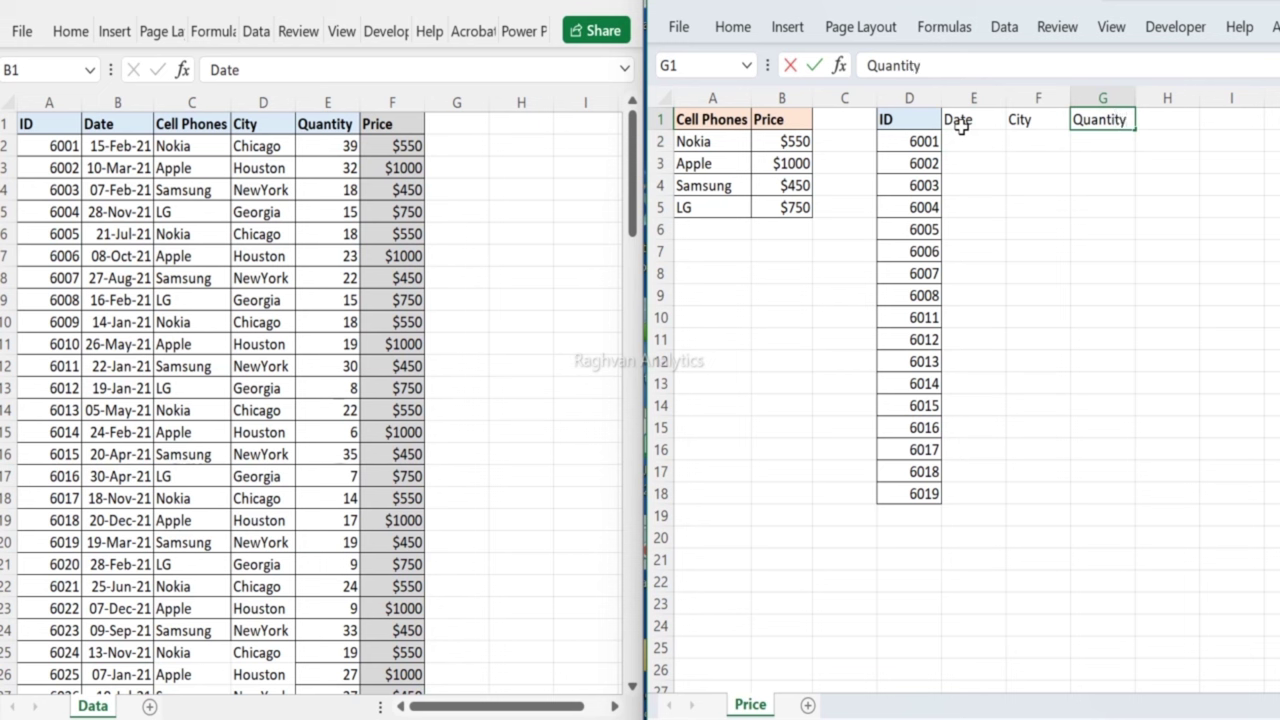
Step: Confirm the Quantity heading, then enter =VLOOKUP(D2,[Book1]Data!$A:$F,2,0) in E2, returning 44242
{"action": "key", "text": "Return"}
{"action": "key", "text": "Left"}
{"action": "key", "text": "Left"}
{"action": "type", "text": "=vl"}
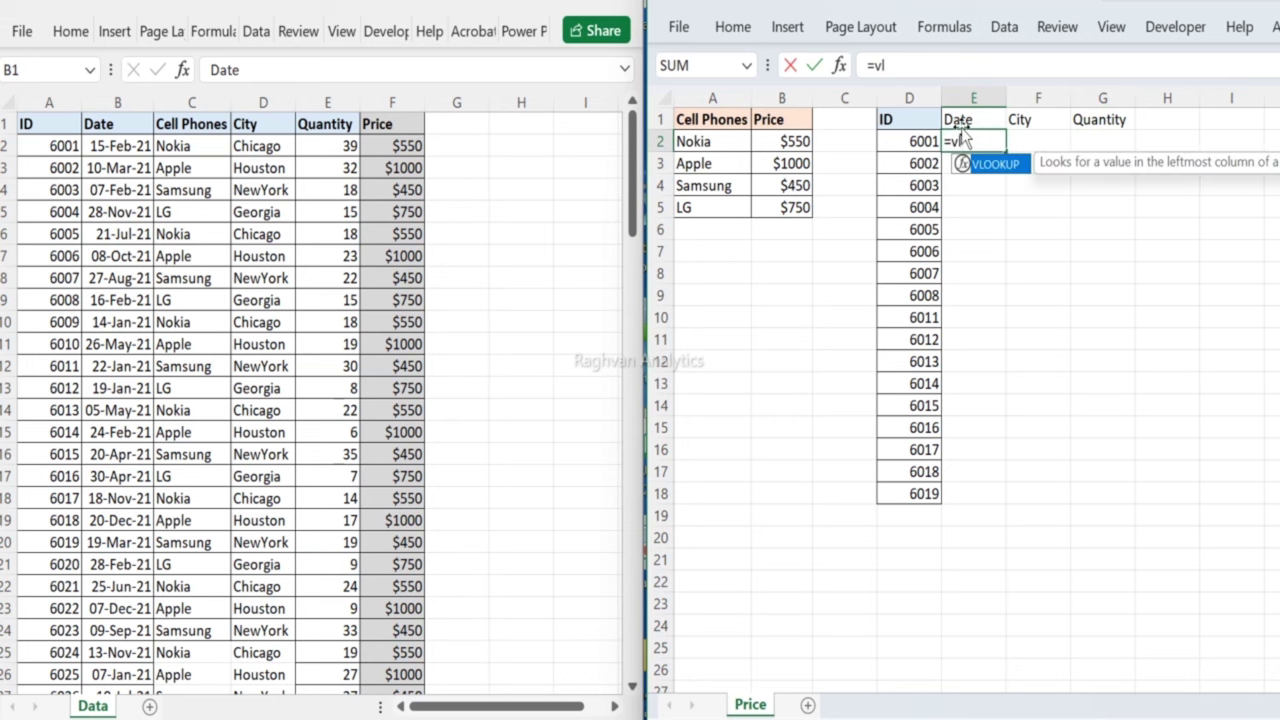
{"action": "key", "text": "Tab"}
{"action": "key", "text": "Left"}
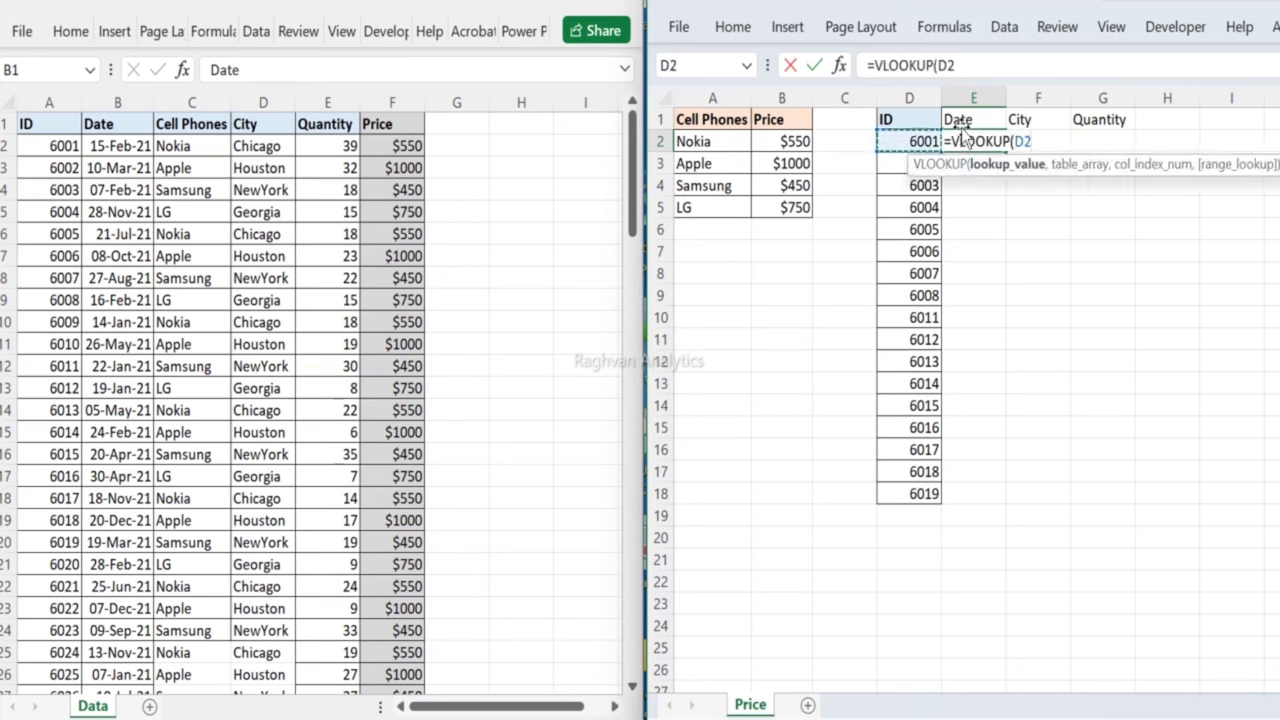
{"action": "type", "text": ","}
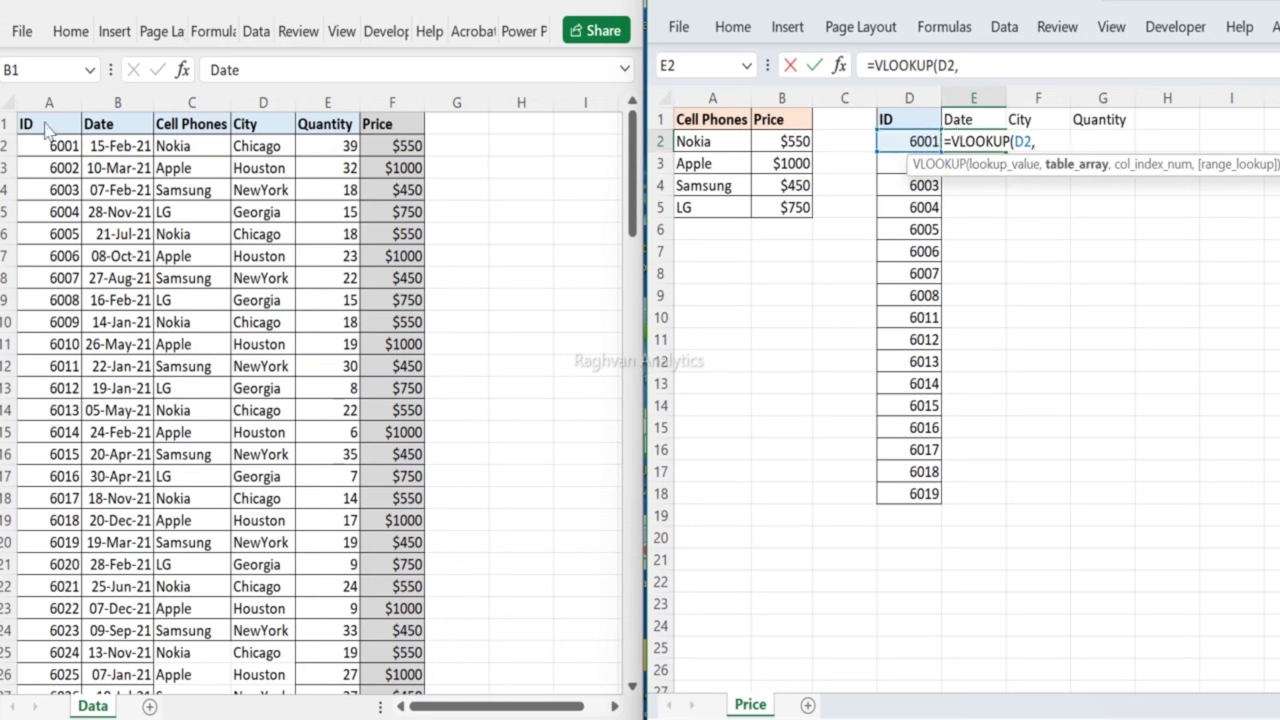
{"action": "left_click", "coordinate": [52, 93]}
{"action": "left_click_drag", "start_coordinate": [49, 94], "coordinate": [368, 113]}
{"action": "left_click", "coordinate": [1072, 135]}
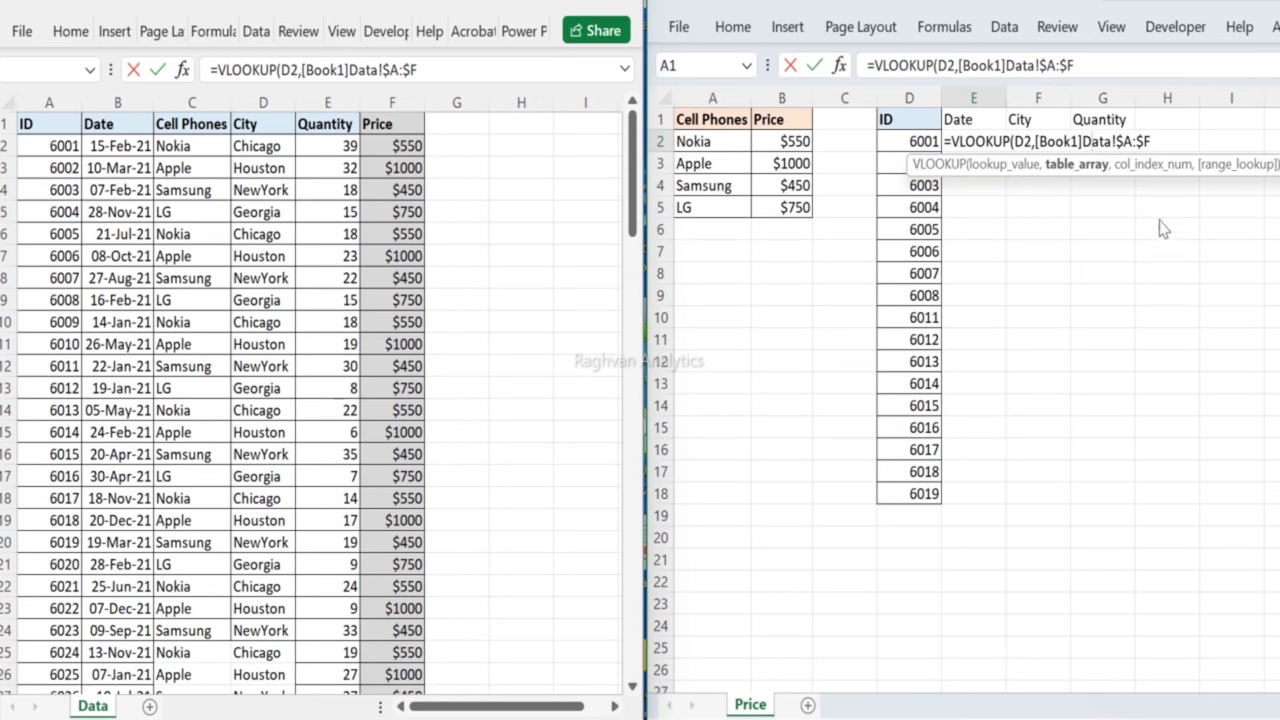
{"action": "type", "text": ","}
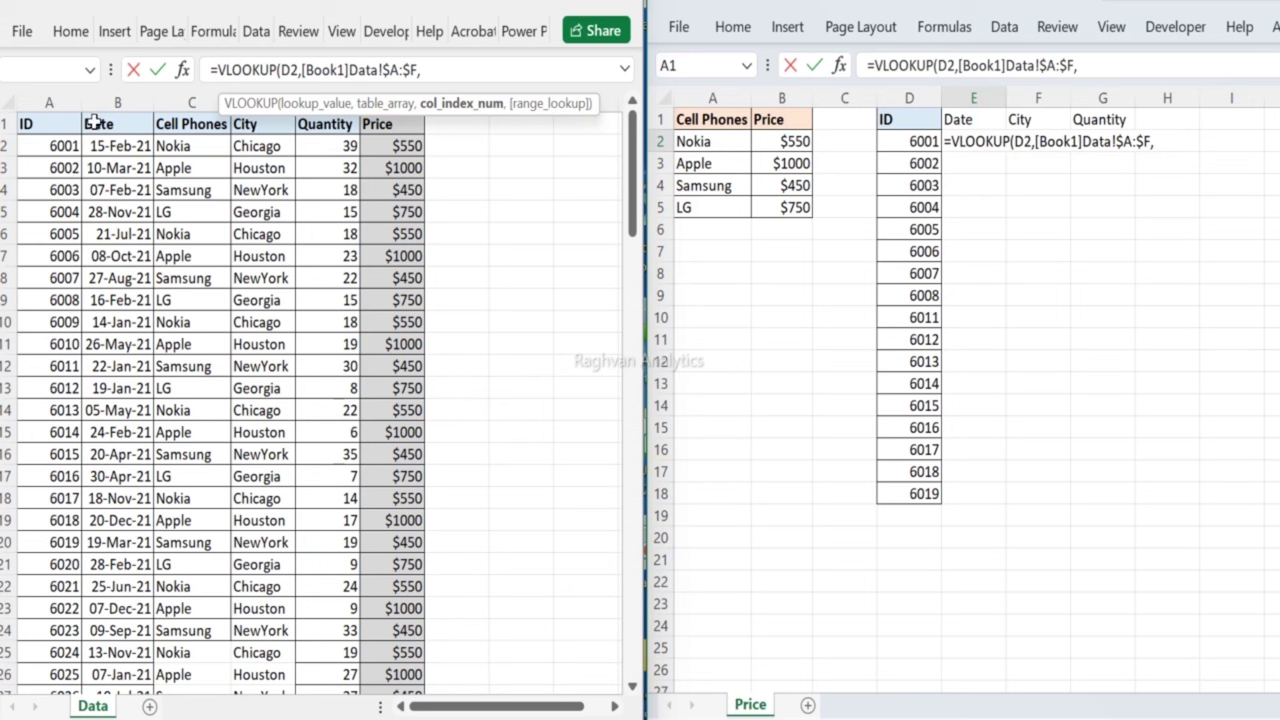
{"action": "type", "text": "2,0"}
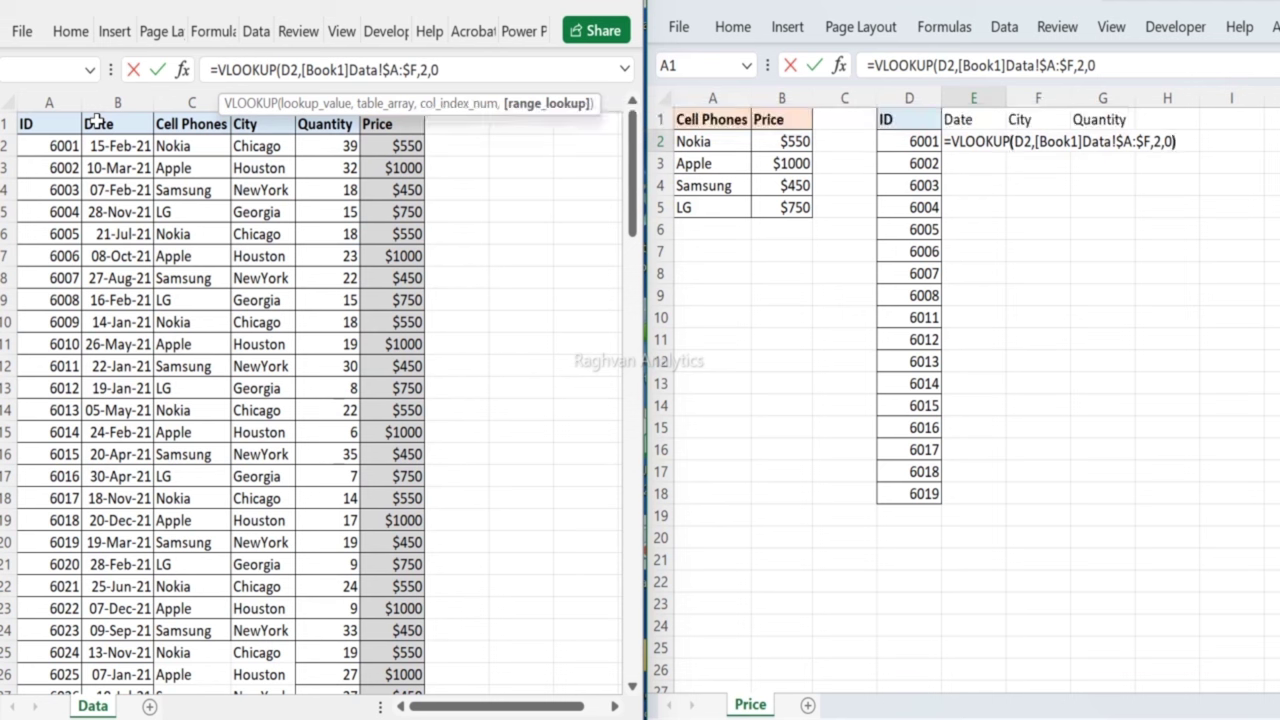
{"action": "type", "text": ")"}
{"action": "key", "text": "Return"}
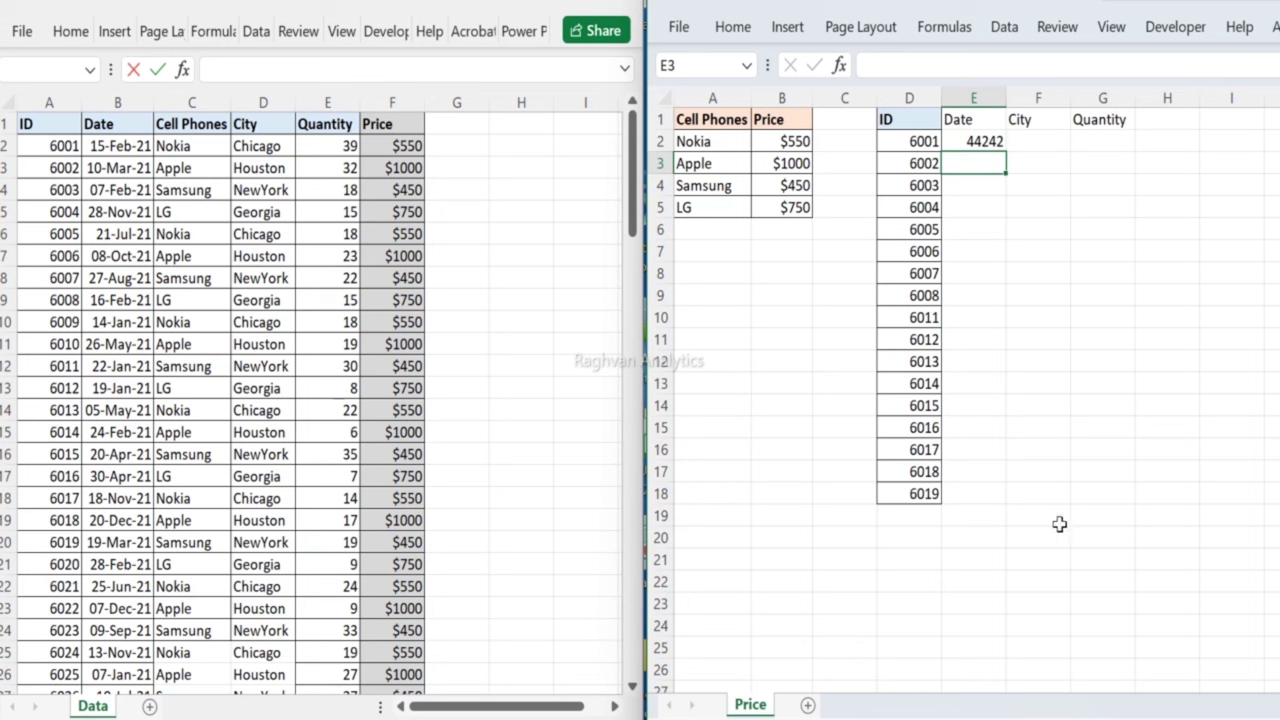
Step: Format the E2 date lookup as Short Date so it shows 15-02-2021
{"action": "left_click", "coordinate": [988, 141]}
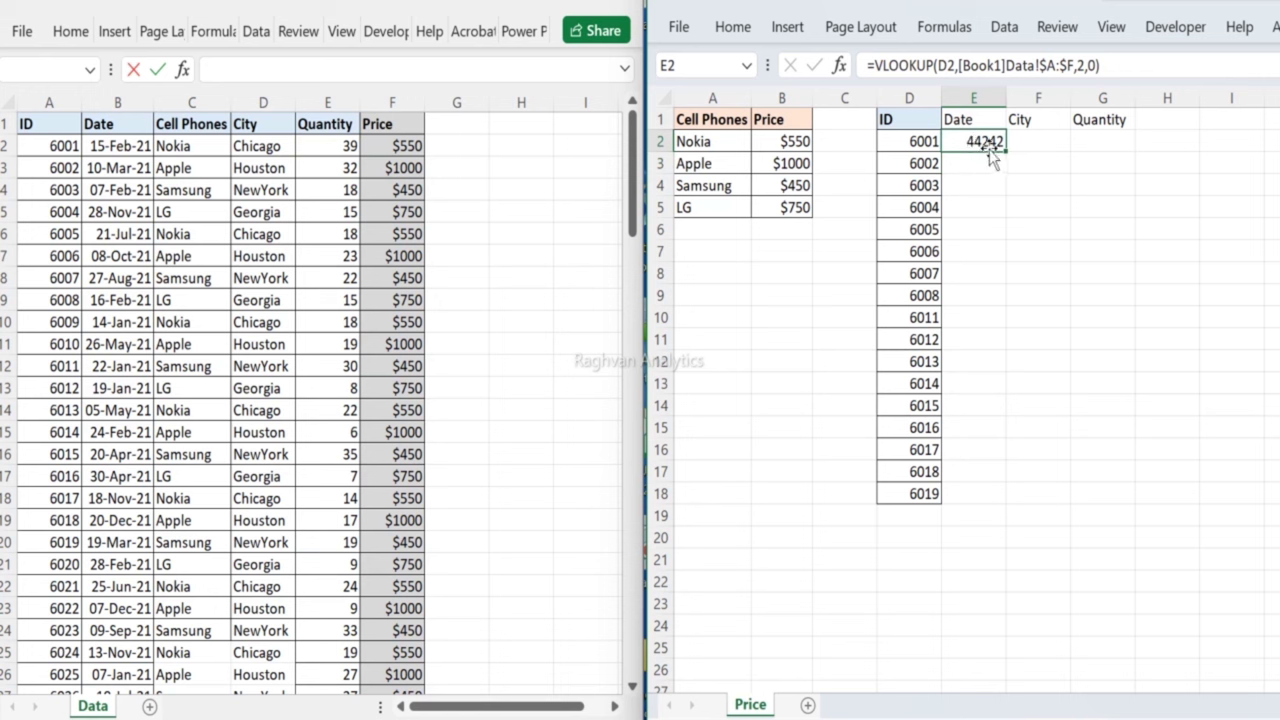
{"action": "left_click", "coordinate": [728, 28]}
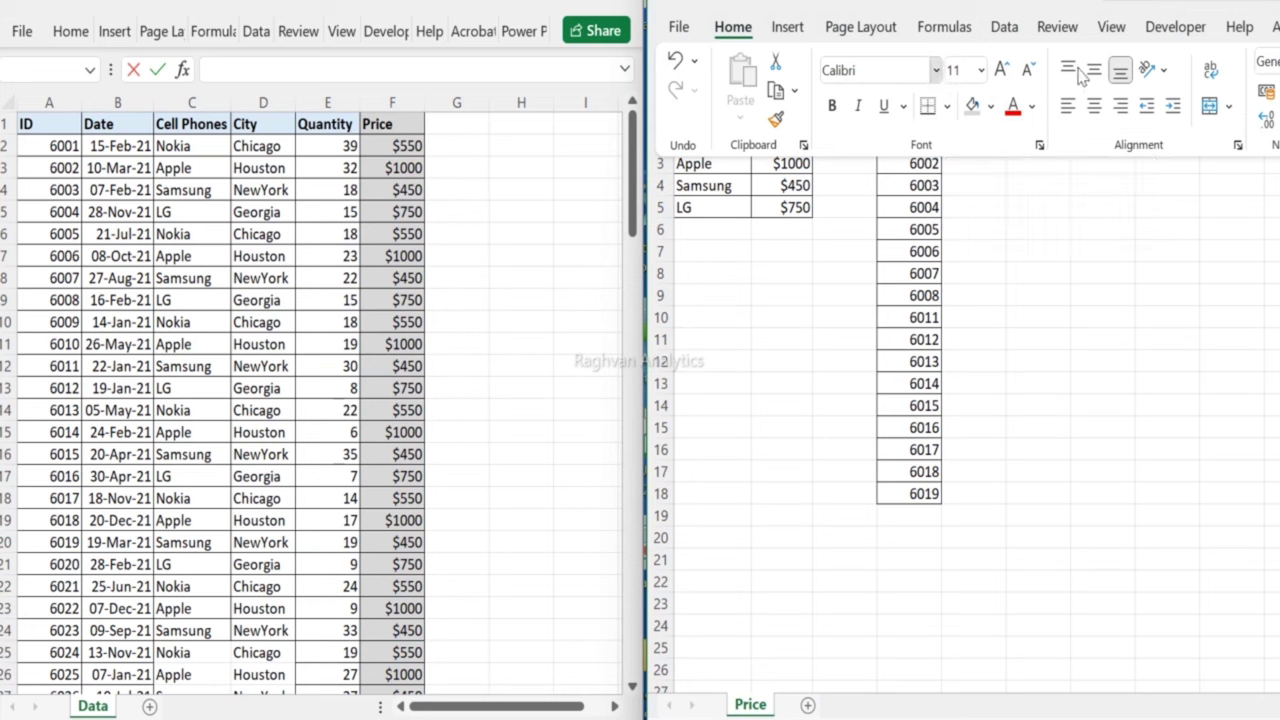
{"action": "key", "text": "alt+h"}
{"action": "key", "text": "f"}
{"action": "key", "text": "f"}
{"action": "key", "text": "Escape"}
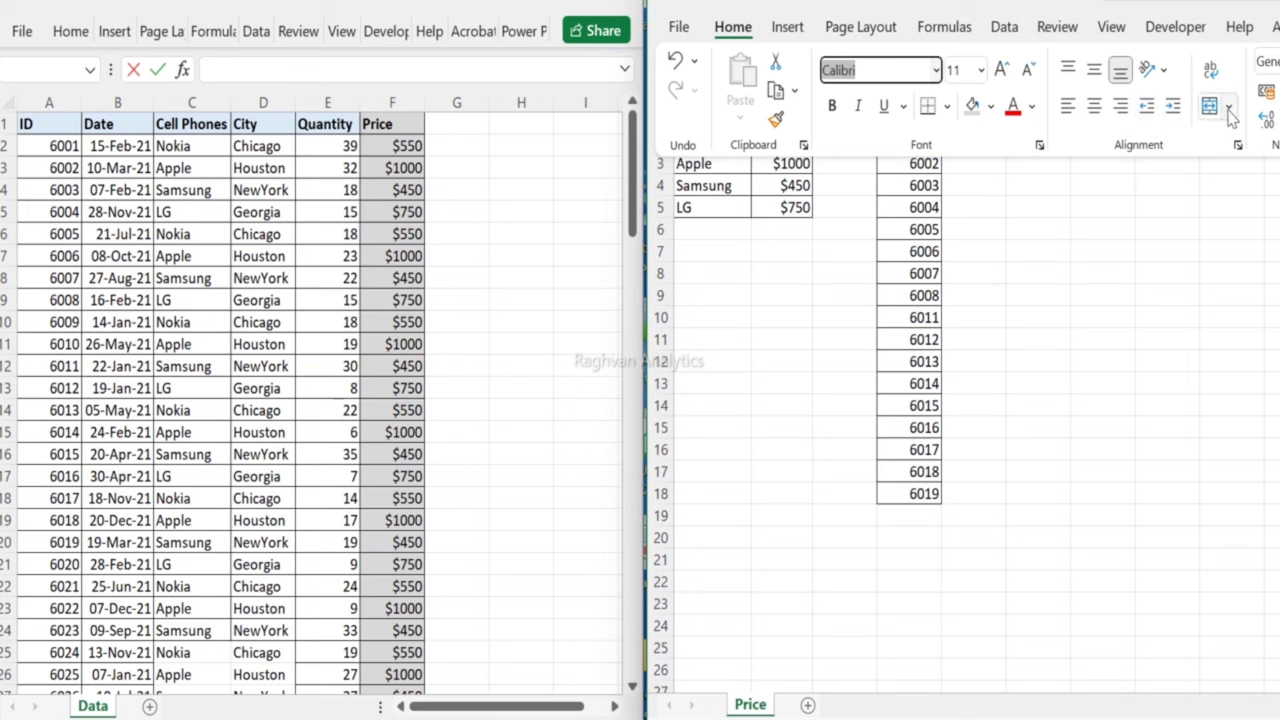
{"action": "key", "text": "Escape"}
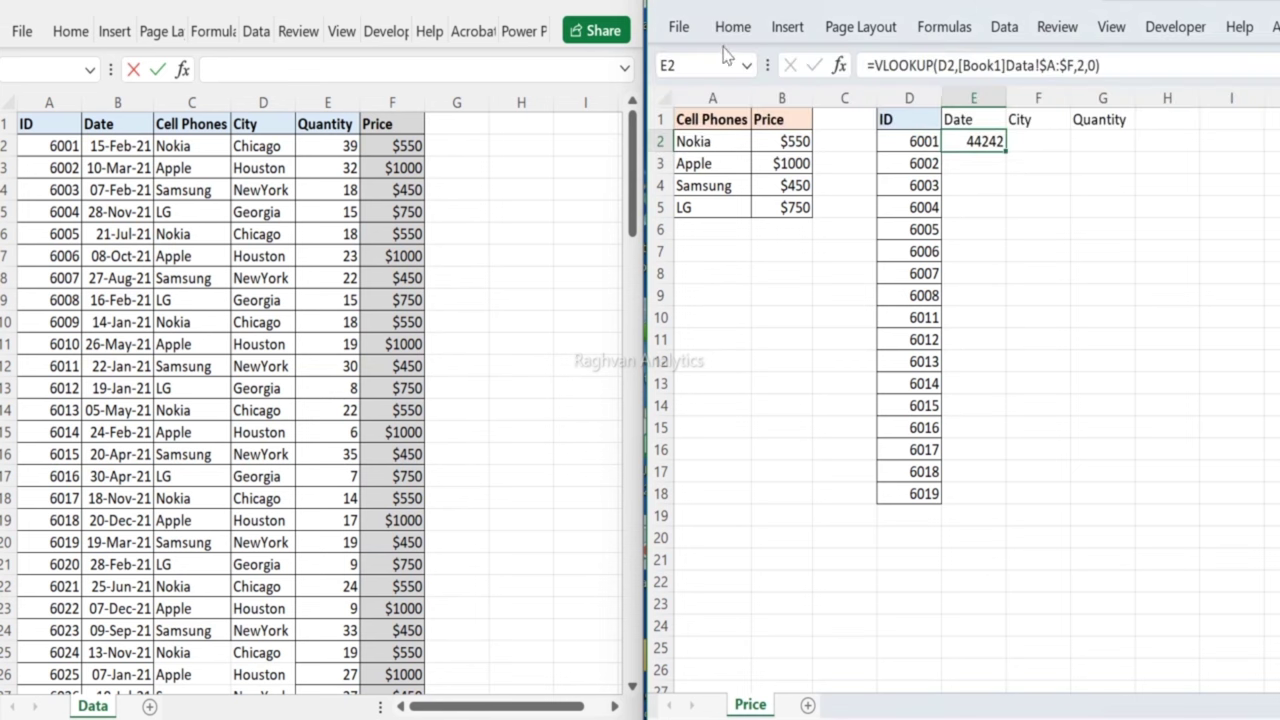
{"action": "left_click", "coordinate": [752, 30]}
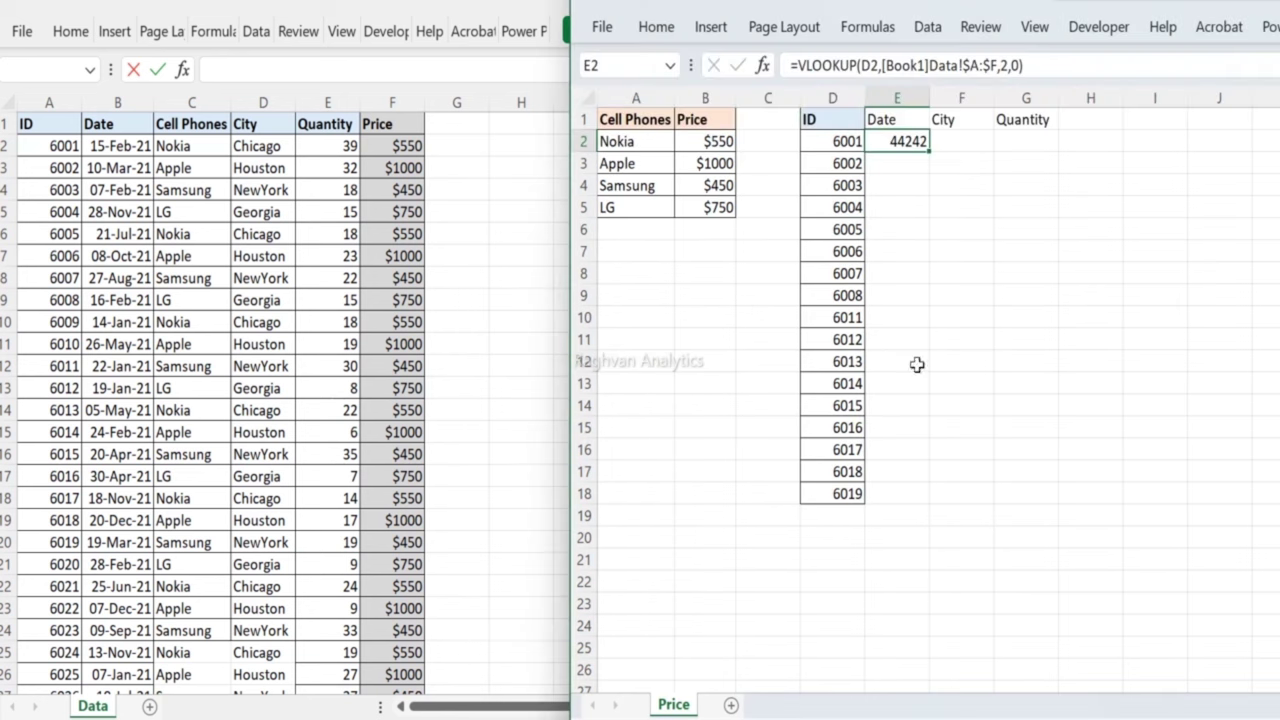
{"action": "left_click", "coordinate": [656, 27]}
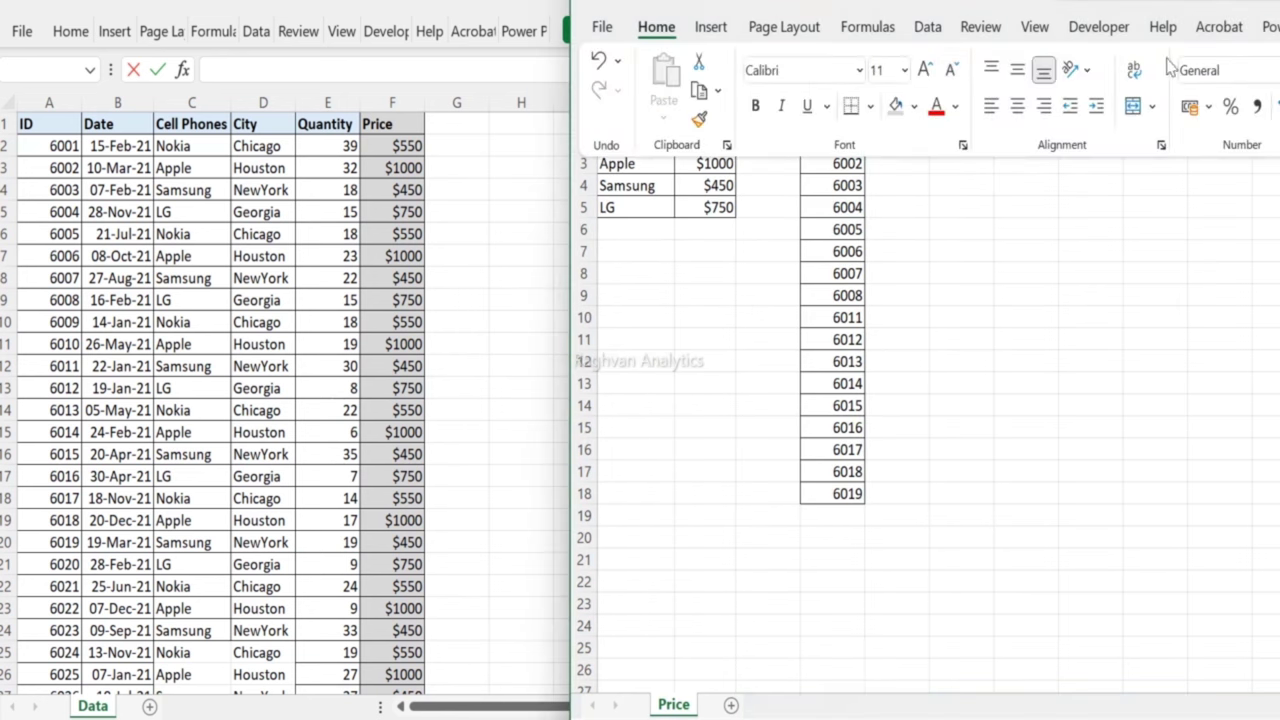
{"action": "left_click", "coordinate": [1224, 69]}
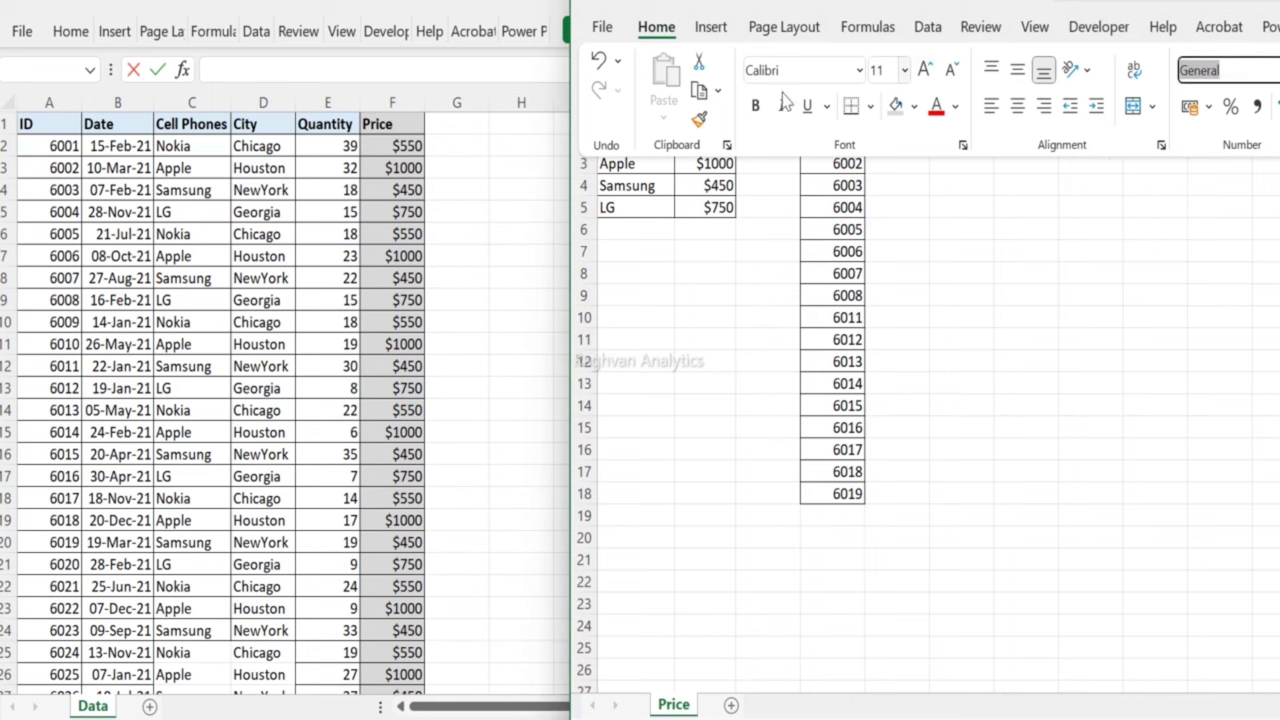
{"action": "left_click_drag", "start_coordinate": [566, 136], "coordinate": [521, 136]}
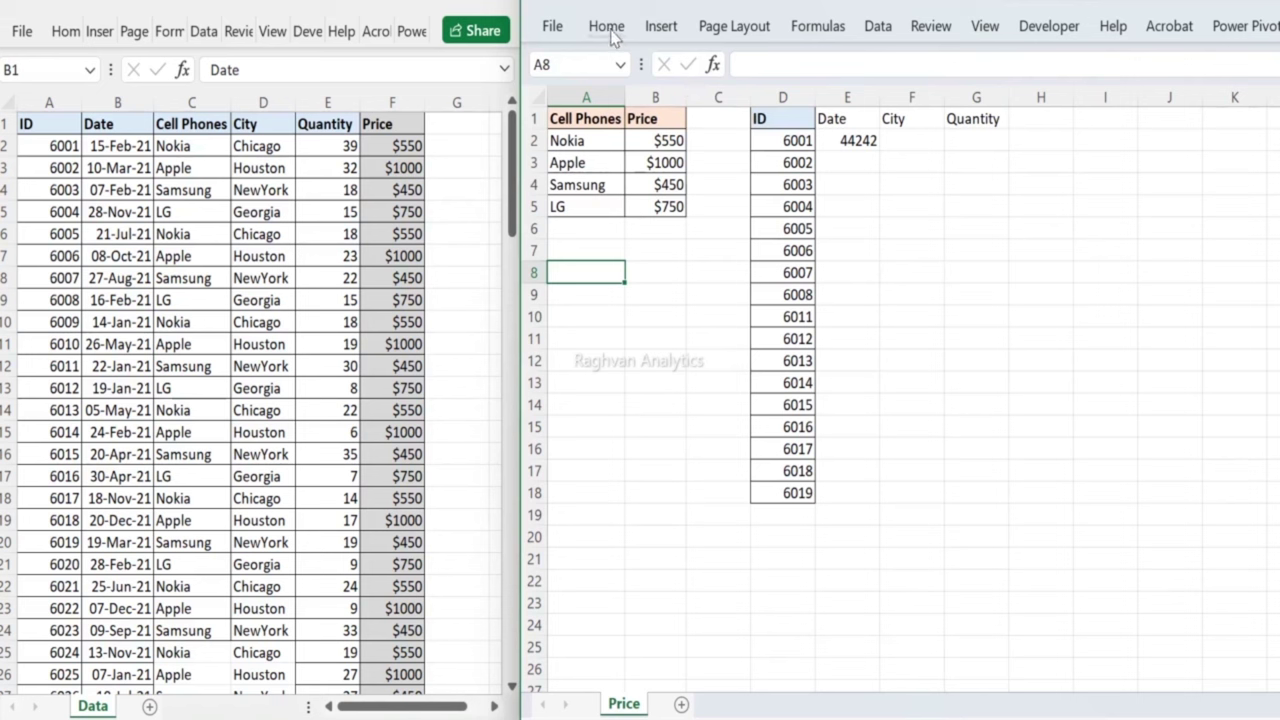
{"action": "left_click", "coordinate": [848, 146]}
{"action": "left_click", "coordinate": [606, 26]}
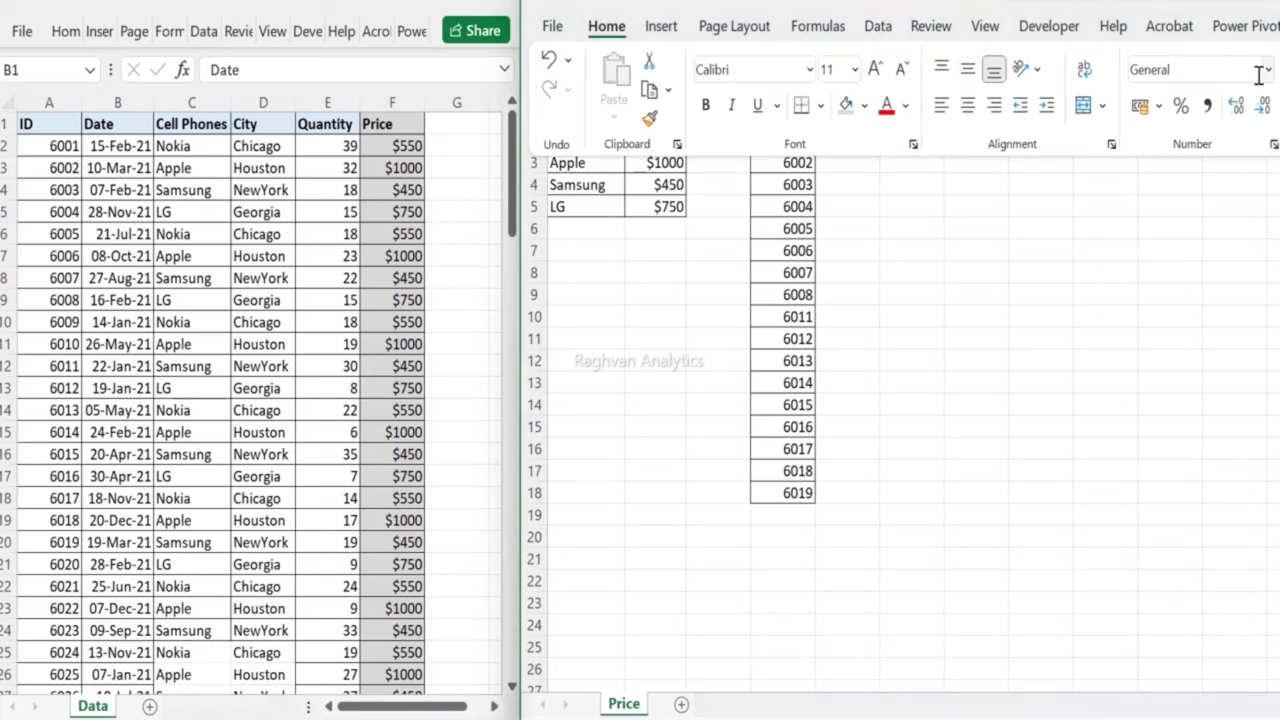
{"action": "left_click", "coordinate": [1268, 72]}
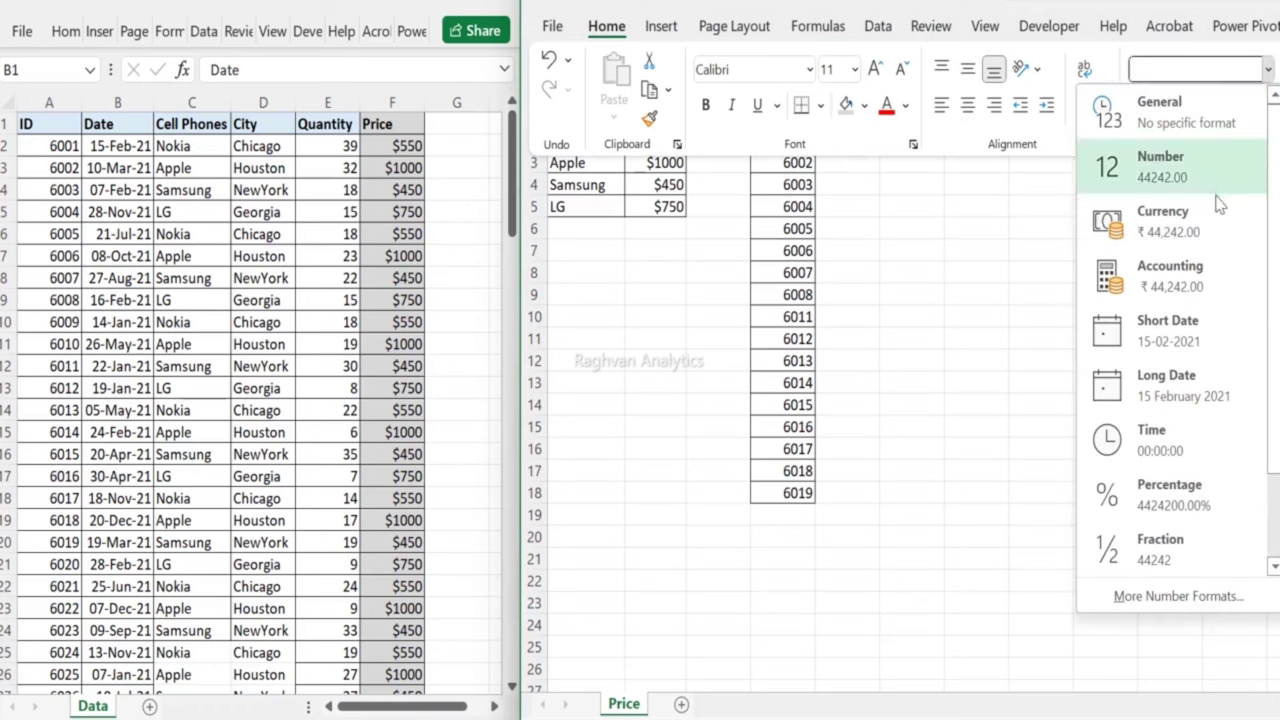
{"action": "left_click", "coordinate": [1175, 334]}
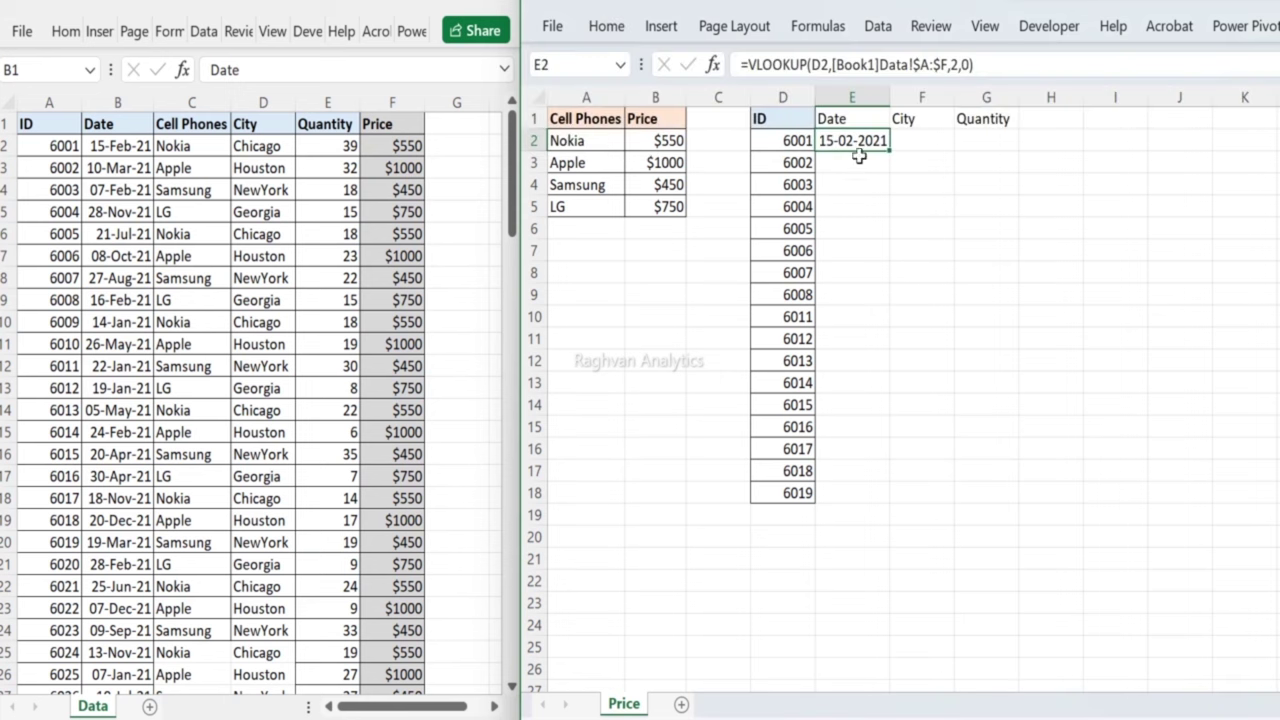
Step: Paste the date lookup into E3:E18 for the remaining IDs
{"action": "left_click_drag", "start_coordinate": [853, 162], "coordinate": [866, 486]}
{"action": "key", "text": "ctrl+v"}
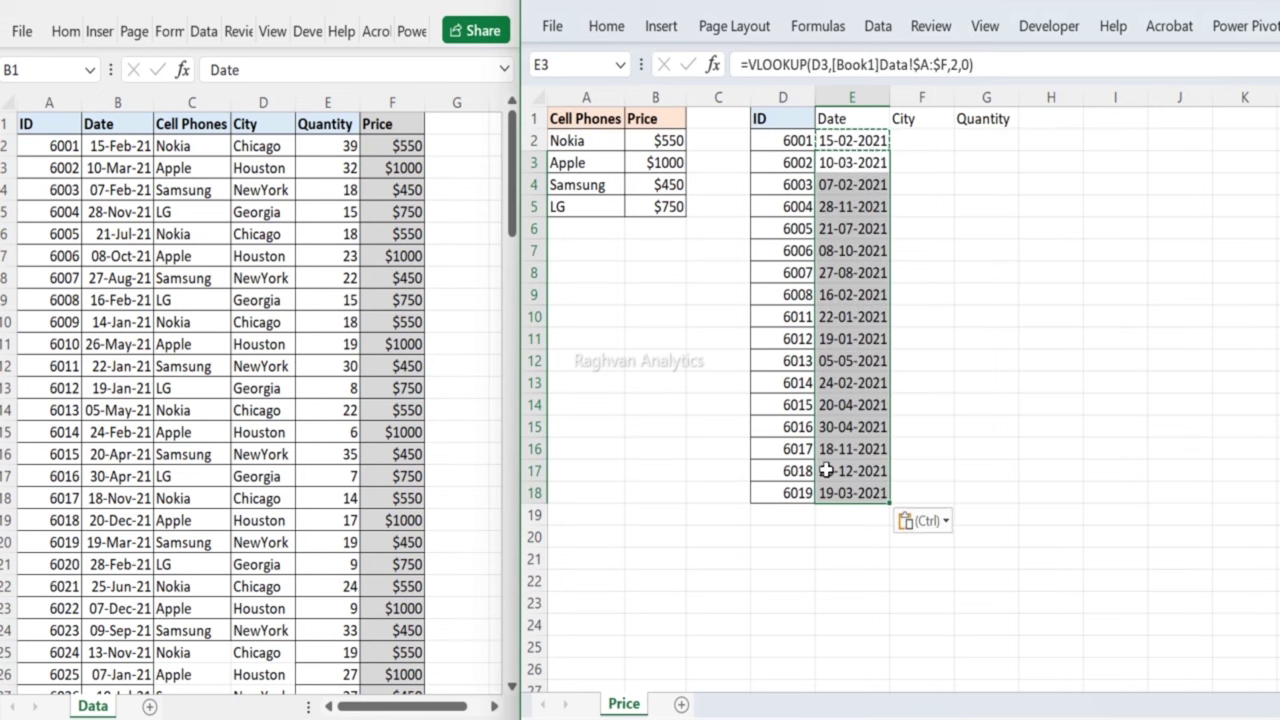
{"action": "left_click", "coordinate": [922, 140]}
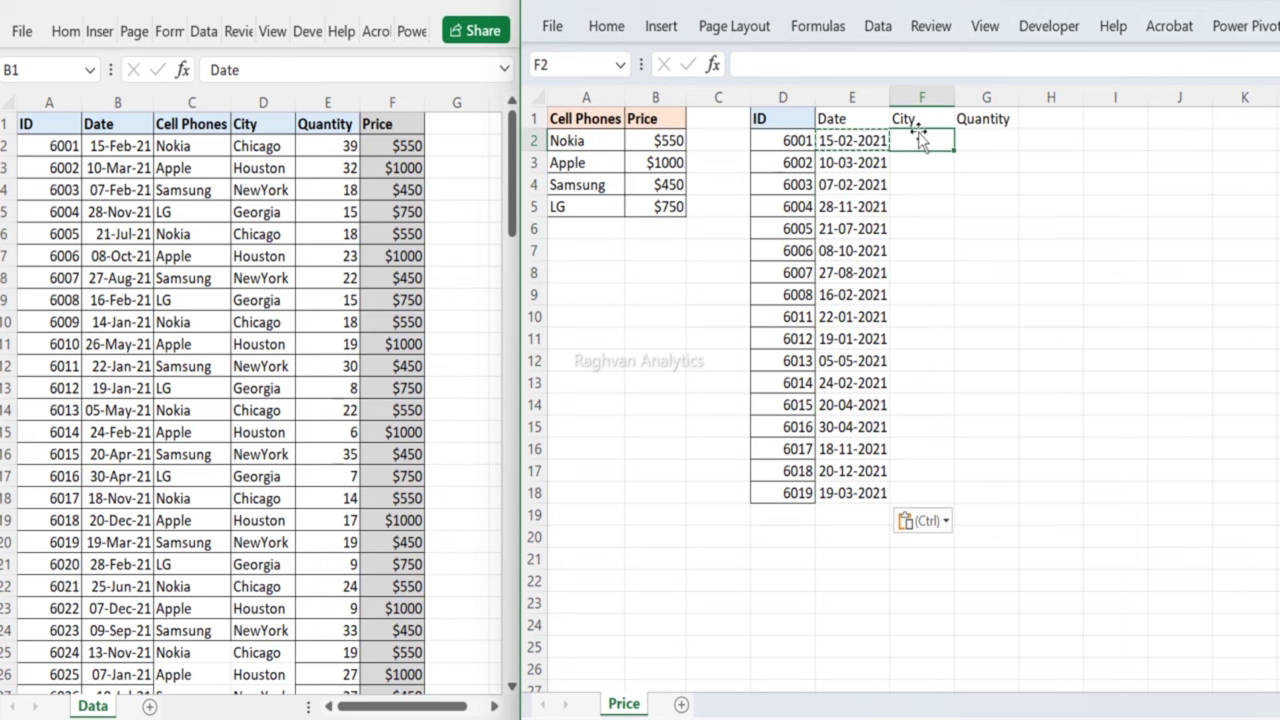
Step: Enter =VLOOKUP(D2,[Book1]Data!$A:$F,4,0) in F2 to look up the first ID's city
{"action": "key", "text": "Escape"}
{"action": "type", "text": "=vl"}
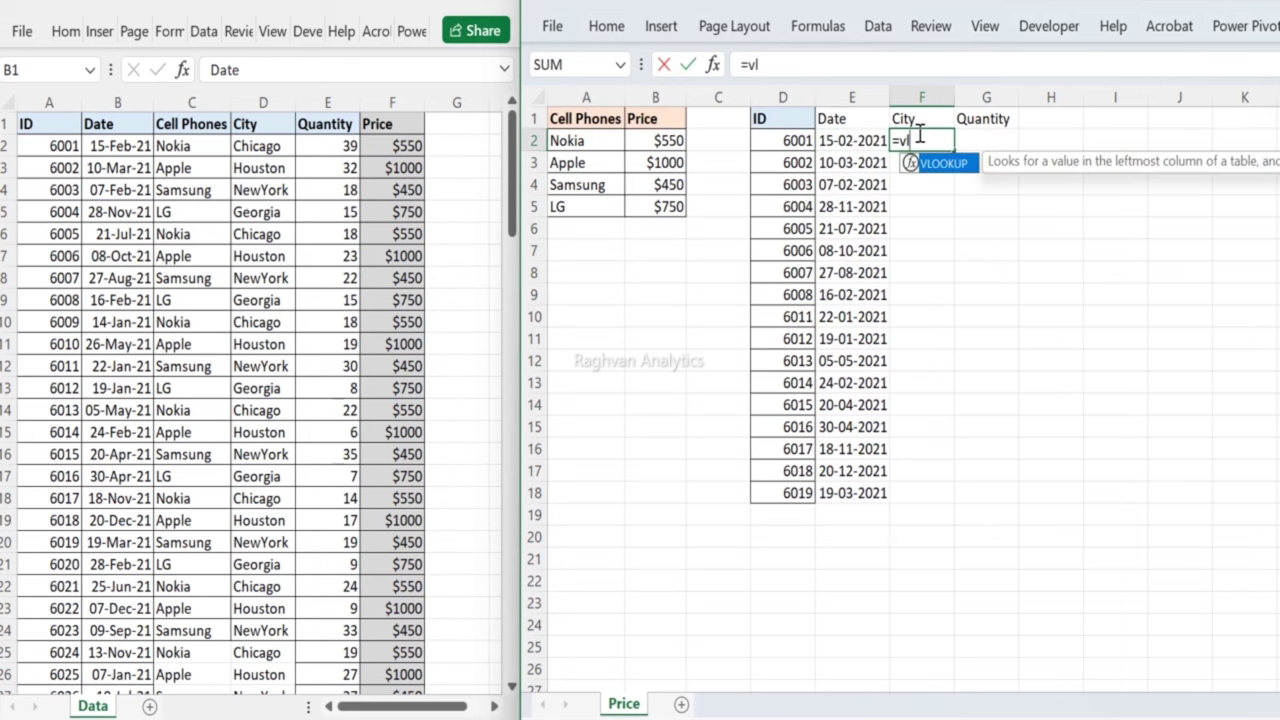
{"action": "key", "text": "Tab"}
{"action": "key", "text": "Left"}
{"action": "key", "text": "Left"}
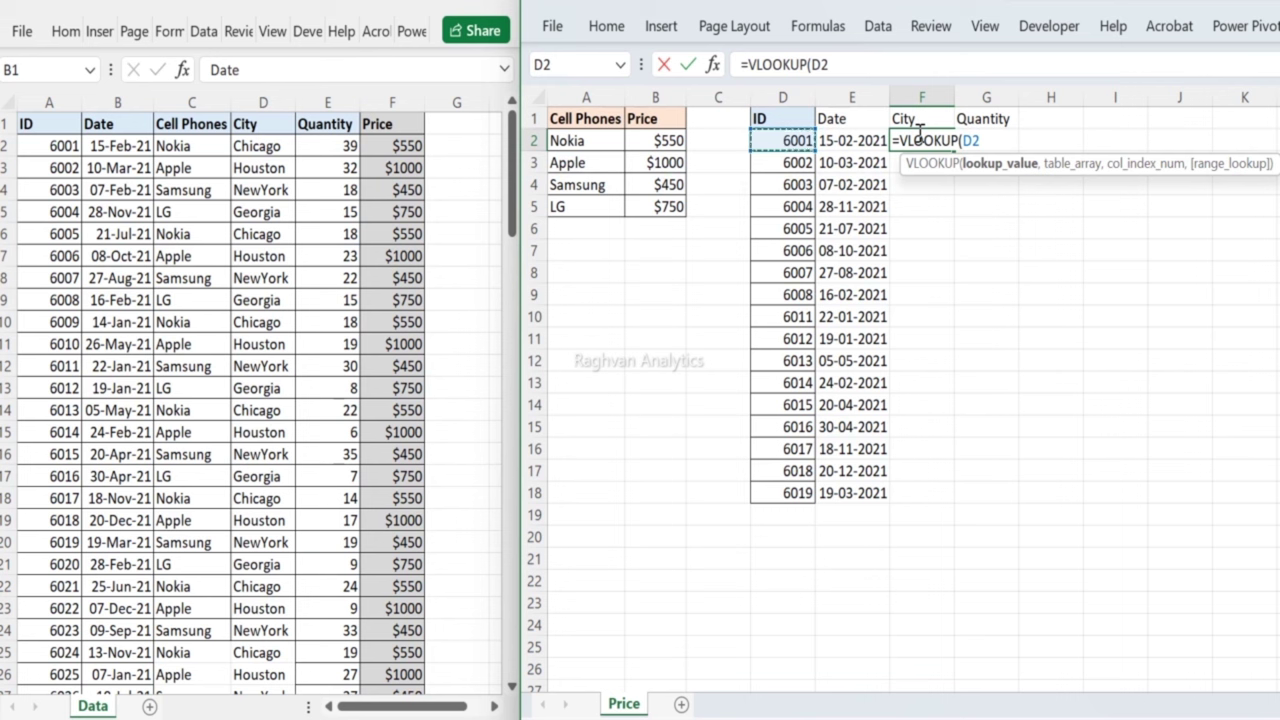
{"action": "type", "text": ","}
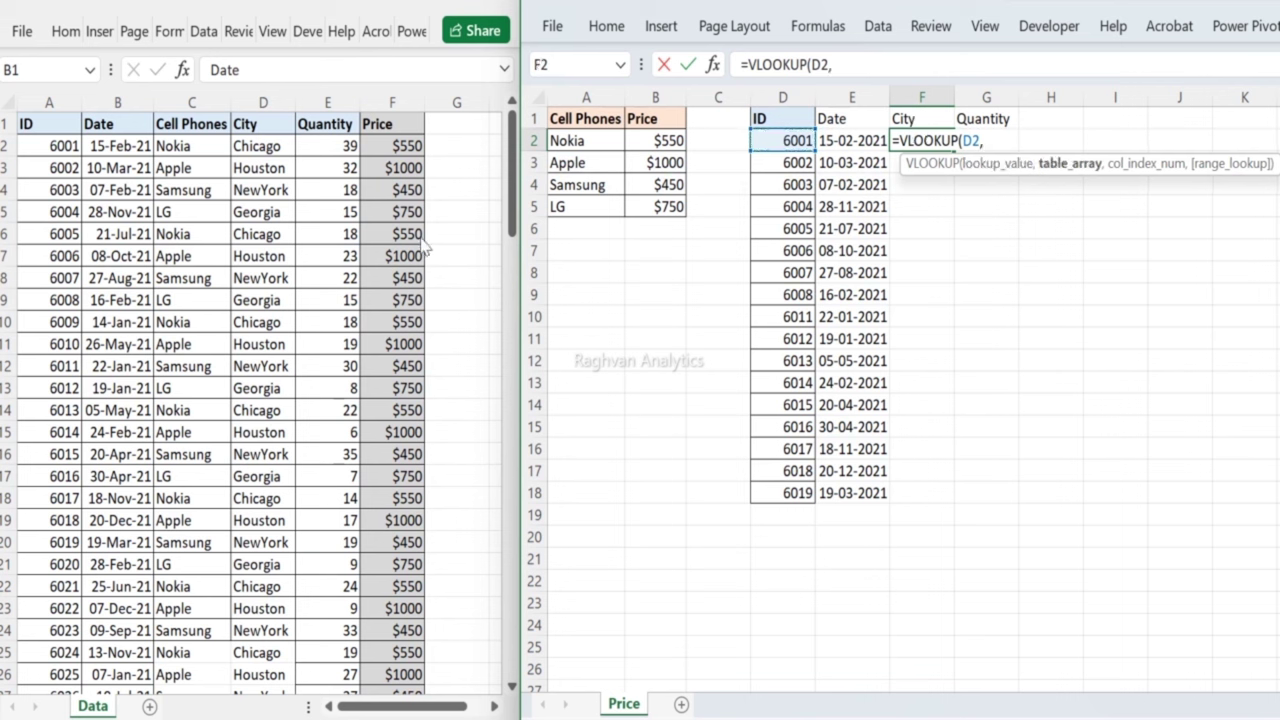
{"action": "left_click_drag", "start_coordinate": [55, 110], "coordinate": [370, 117]}
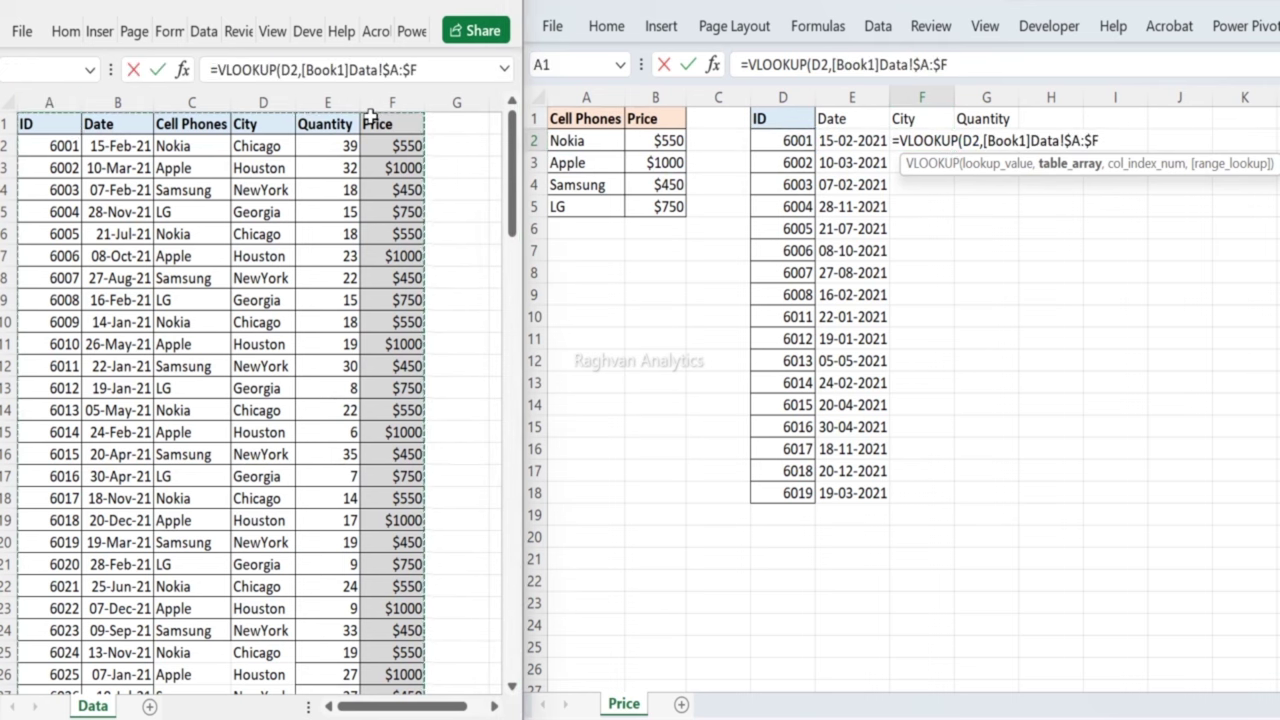
{"action": "type", "text": ","}
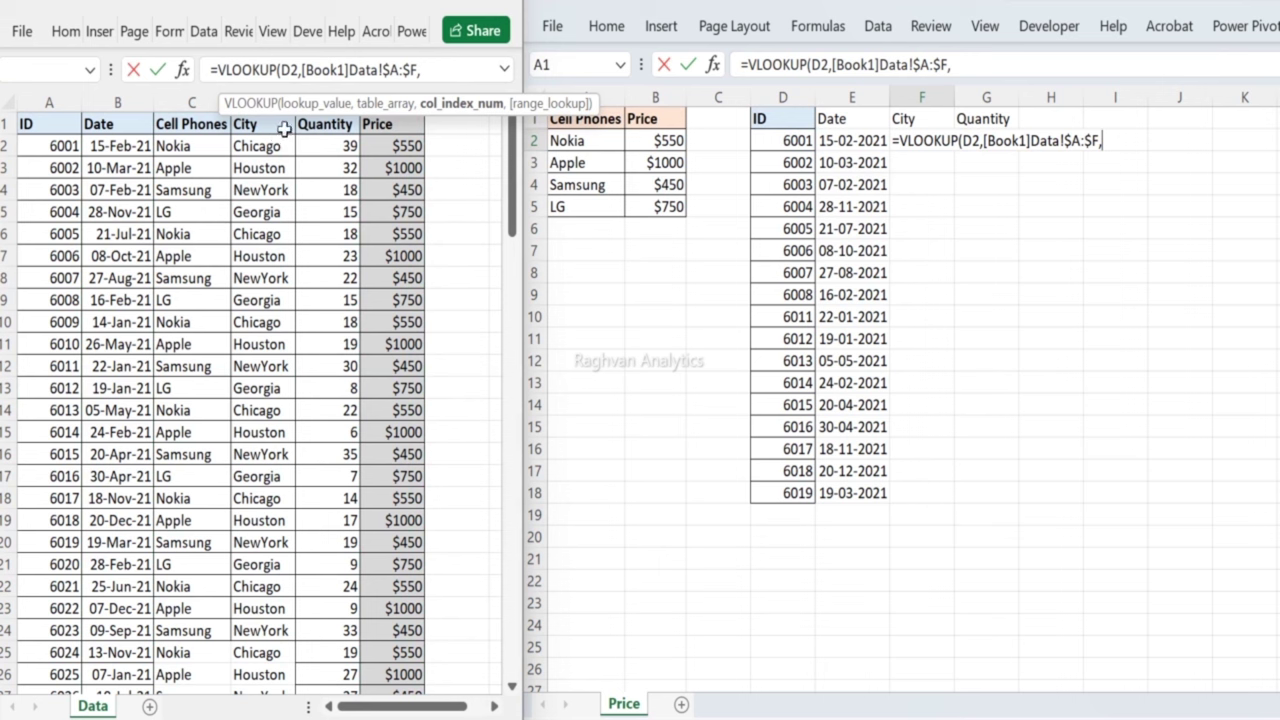
{"action": "type", "text": "4,0"}
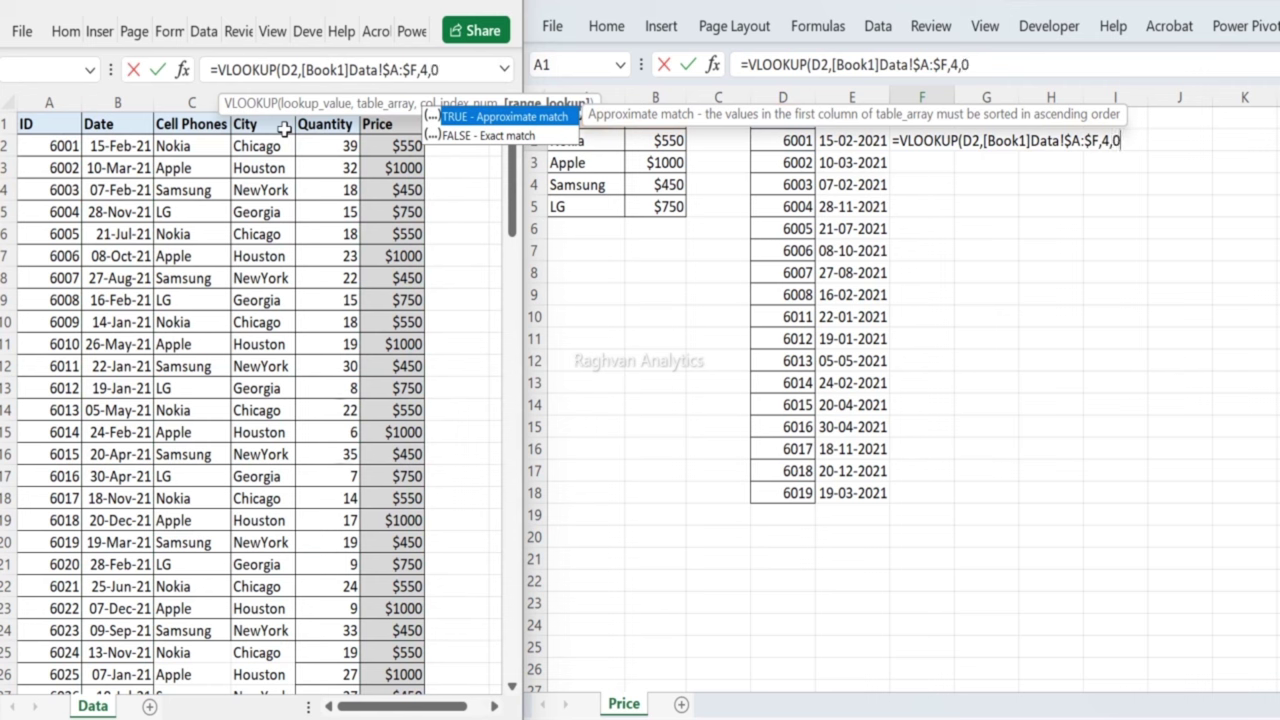
{"action": "type", "text": ")"}
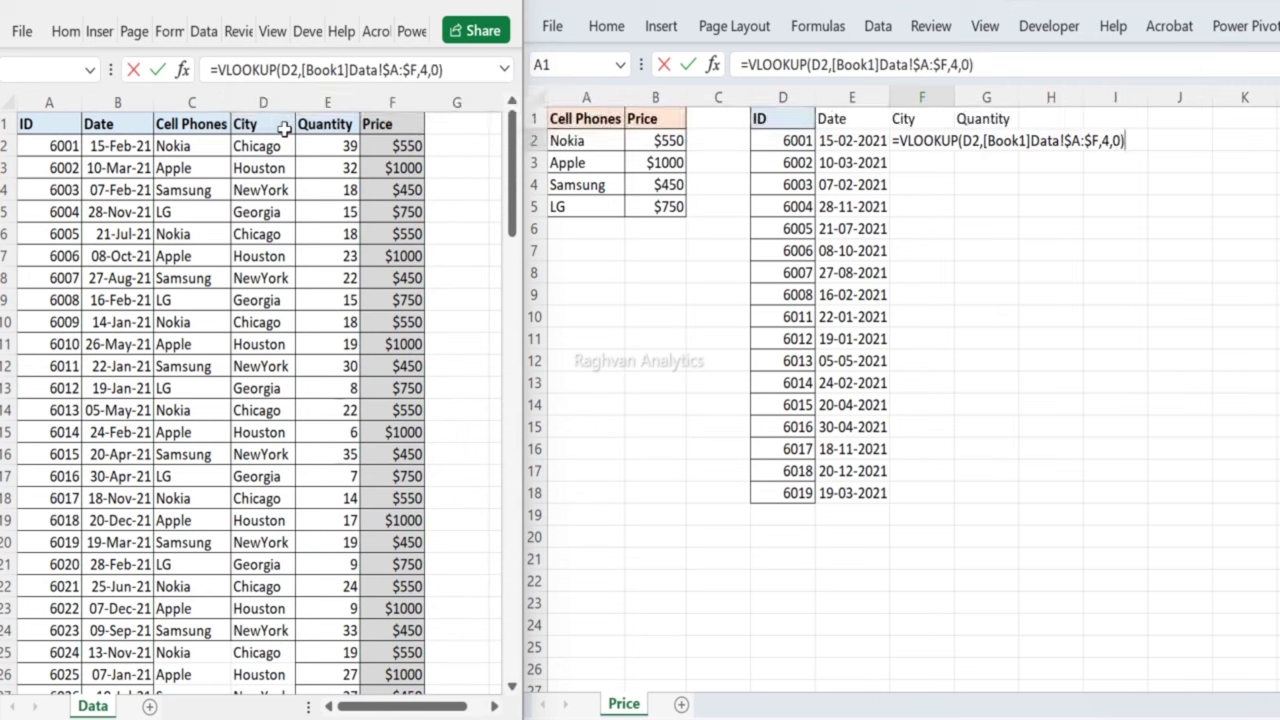
{"action": "key", "text": "Return"}
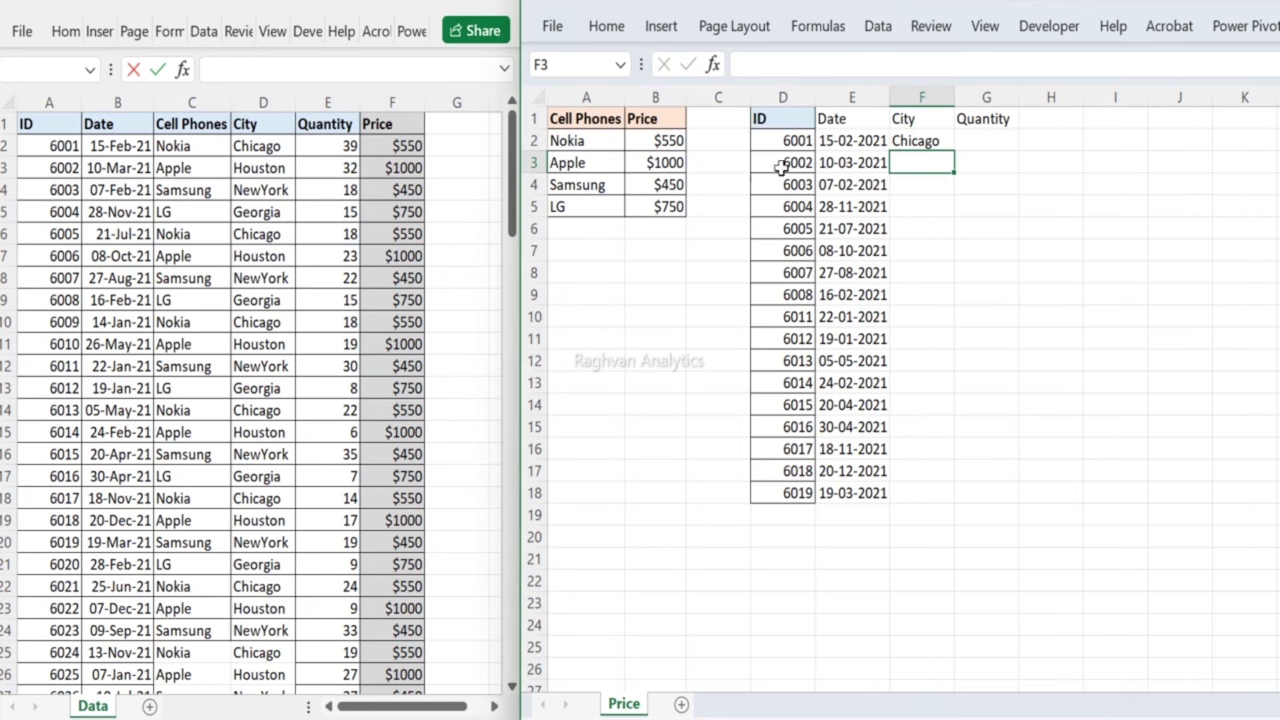
Step: Copy the City formula from F2 into F3:F18
{"action": "left_click", "coordinate": [912, 140]}
{"action": "key", "text": "ctrl+c"}
{"action": "left_click_drag", "start_coordinate": [912, 160], "coordinate": [896, 484]}
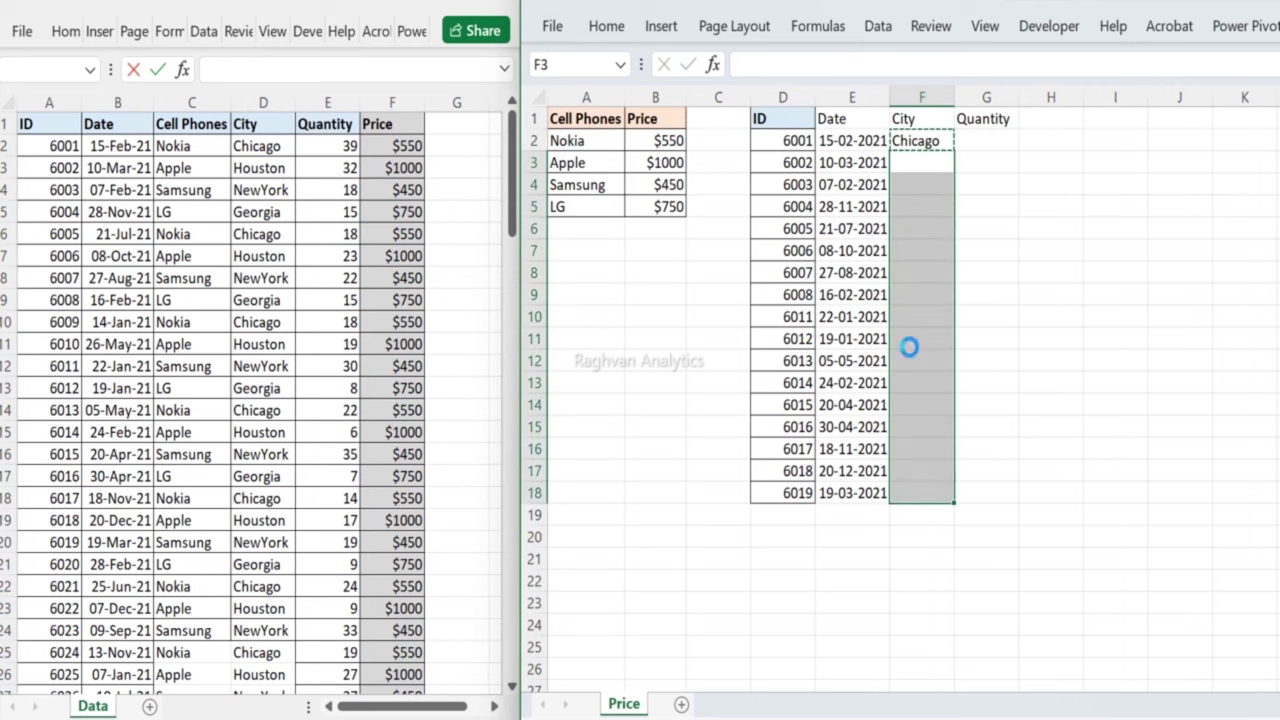
{"action": "key", "text": "ctrl+v"}
{"action": "left_click", "coordinate": [982, 141]}
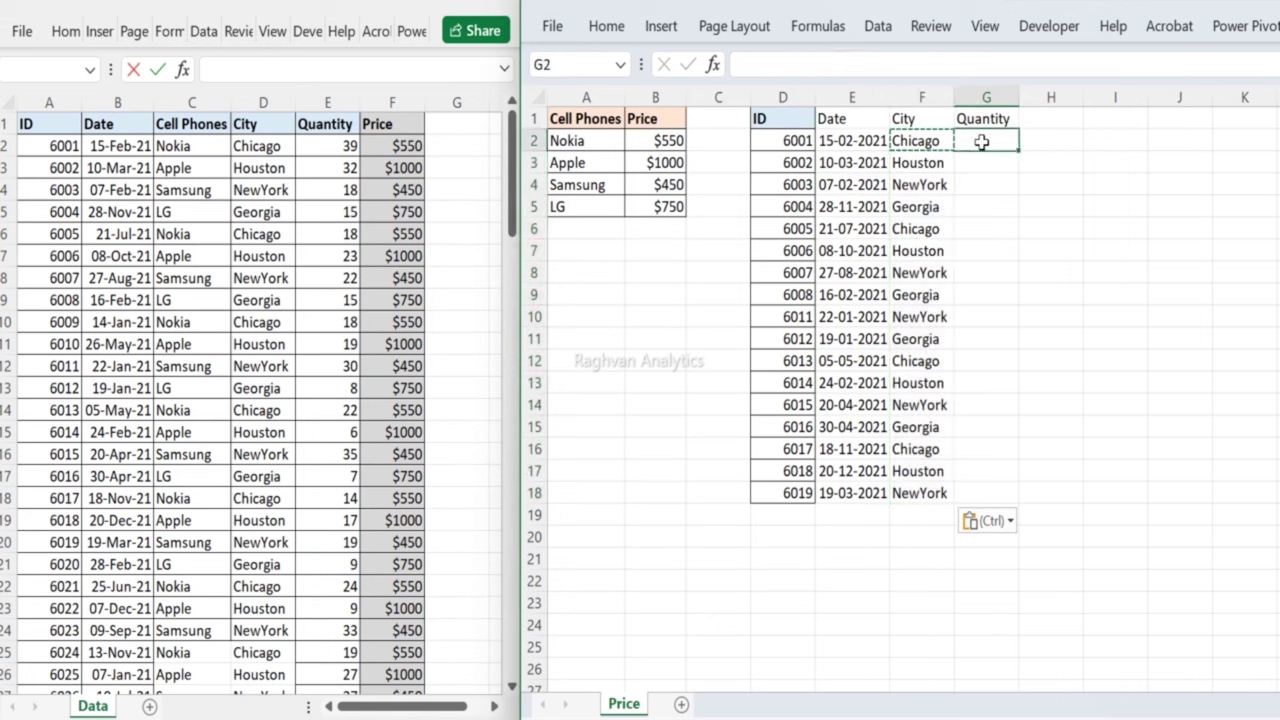
Step: Enter =VLOOKUP(D2,[Book1]Data!$A:$F,5,0) in G2 and fill it down to G18
{"action": "type", "text": "=vlo"}
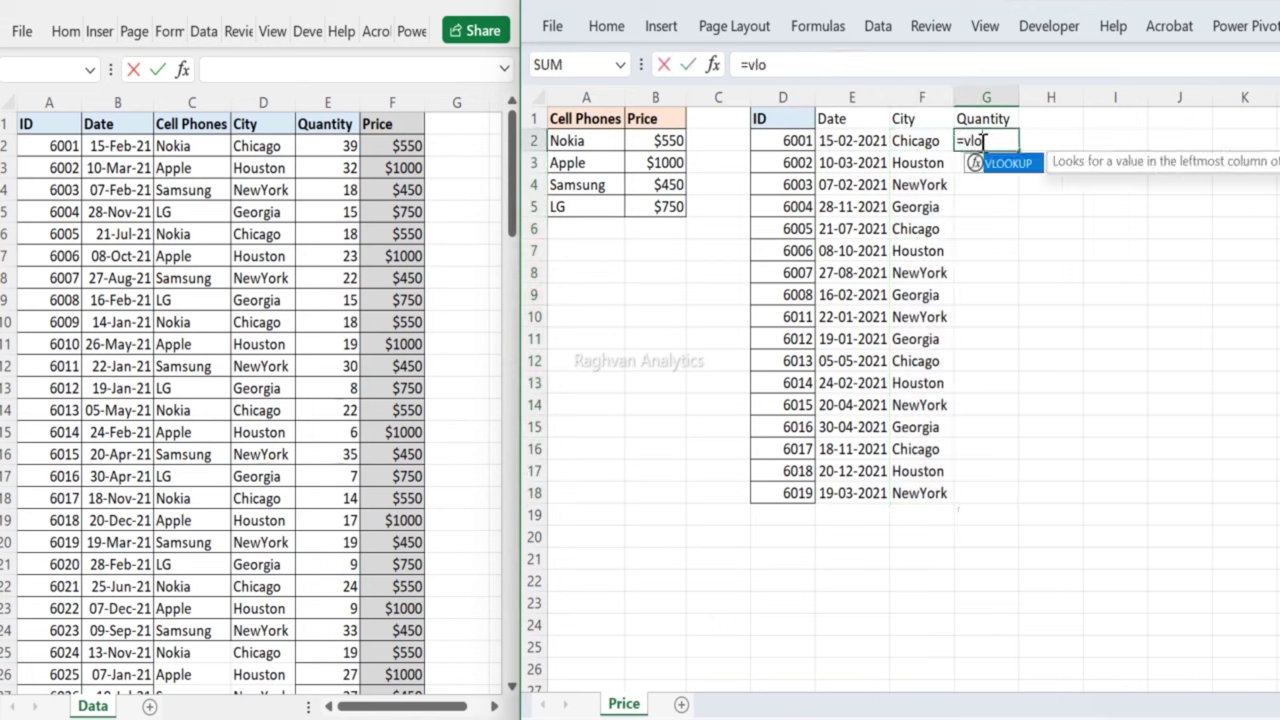
{"action": "key", "text": "Tab"}
{"action": "left_click", "coordinate": [805, 141]}
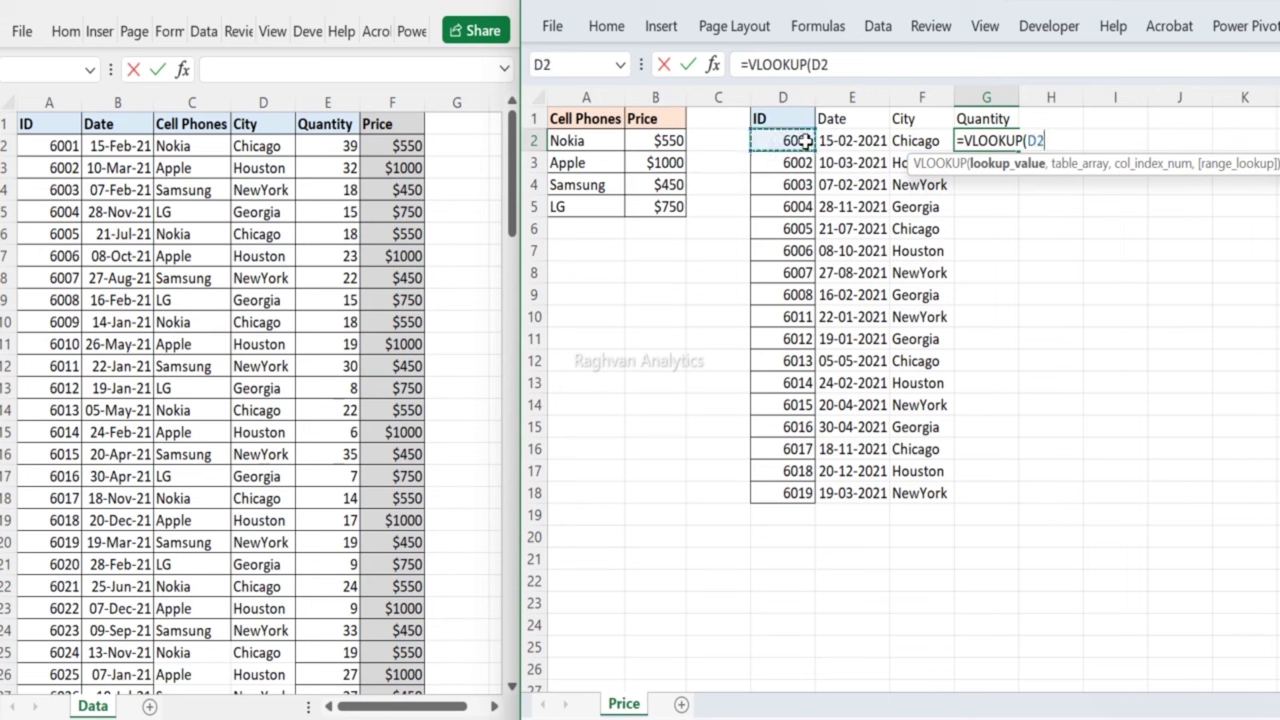
{"action": "type", "text": ","}
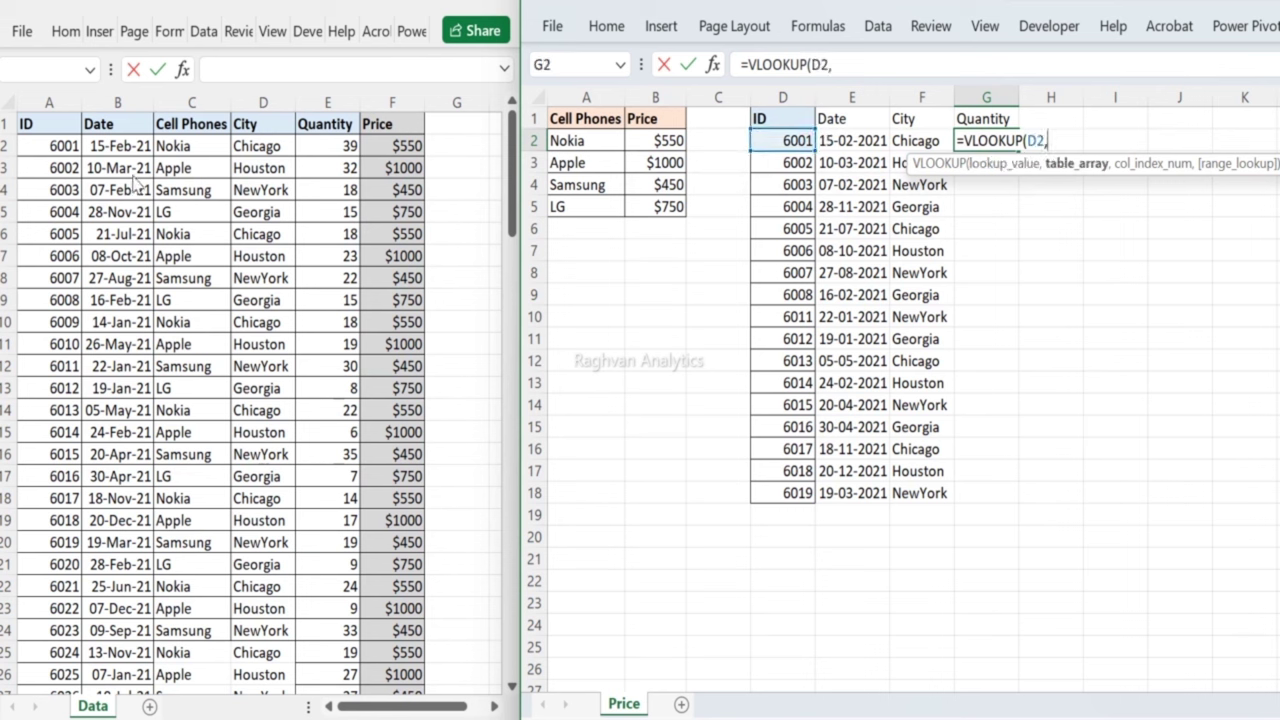
{"action": "left_click", "coordinate": [50, 99]}
{"action": "left_click_drag", "start_coordinate": [67, 94], "coordinate": [381, 88]}
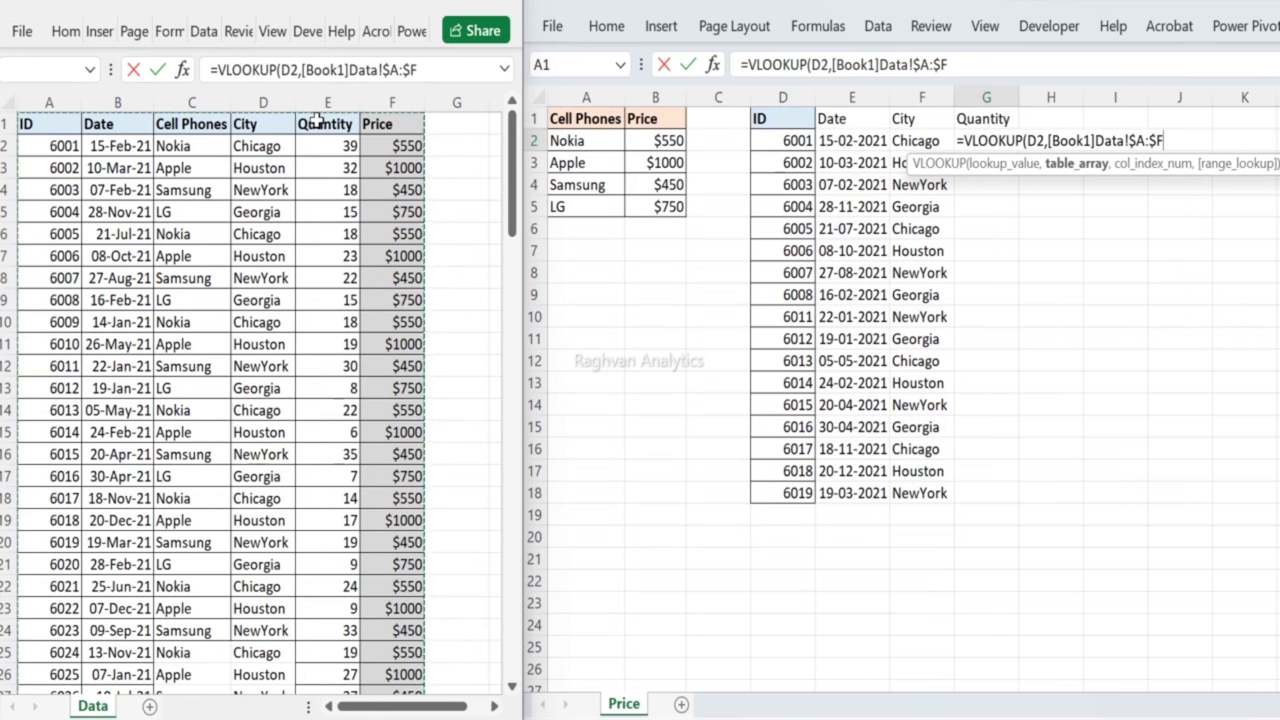
{"action": "type", "text": ",5,0"}
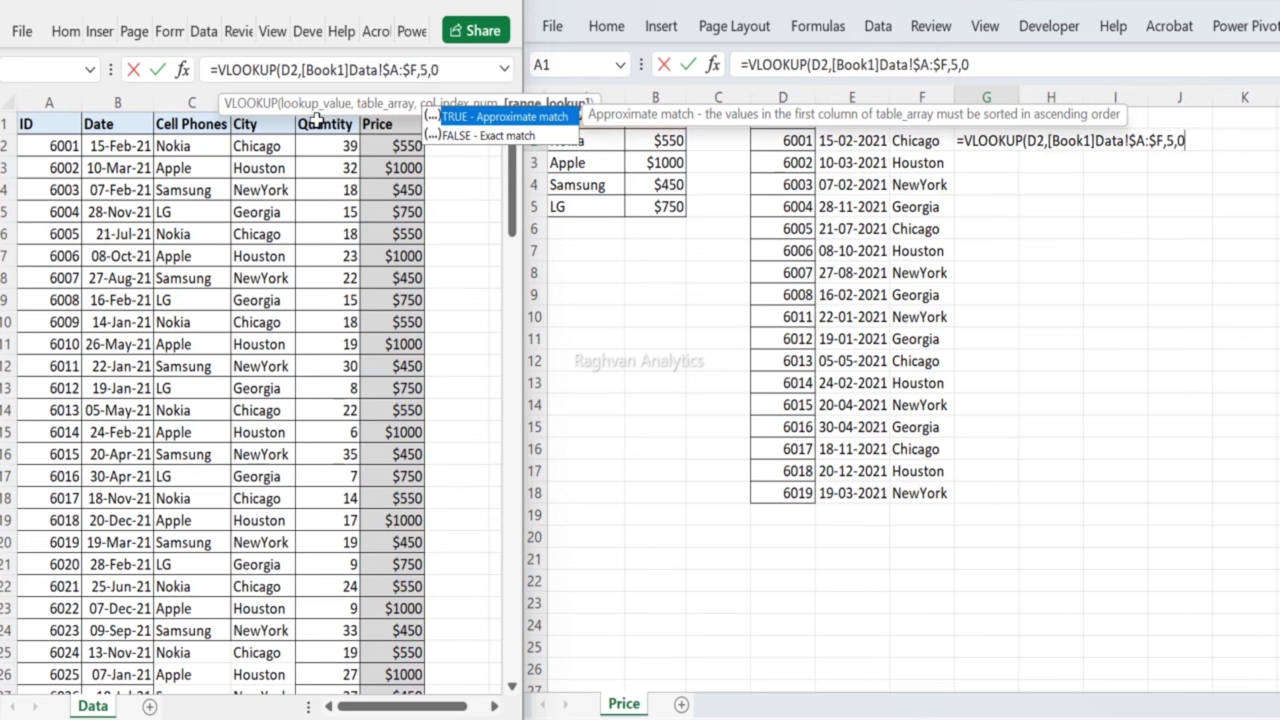
{"action": "type", "text": ")"}
{"action": "key", "text": "Return"}
{"action": "key", "text": "Up"}
{"action": "key", "text": "shift+Down"}
{"action": "key", "text": "shift+Down"}
{"action": "key", "text": "shift+Down"}
{"action": "key", "text": "shift+Down"}
{"action": "key", "text": "shift+Down"}
{"action": "key", "text": "shift+Down"}
{"action": "key", "text": "shift+Down"}
{"action": "key", "text": "shift+Down"}
{"action": "key", "text": "shift+Down"}
{"action": "key", "text": "shift+Down"}
{"action": "key", "text": "shift+Down"}
{"action": "key", "text": "shift+Down"}
{"action": "key", "text": "shift+Down"}
{"action": "key", "text": "shift+Down"}
{"action": "key", "text": "shift+Down"}
{"action": "key", "text": "shift+Down"}
{"action": "key", "text": "shift+Down"}
{"action": "key", "text": "shift+Down"}
{"action": "key", "text": "shift+Up"}
{"action": "key", "text": "shift+Up"}
{"action": "key", "text": "ctrl+d"}
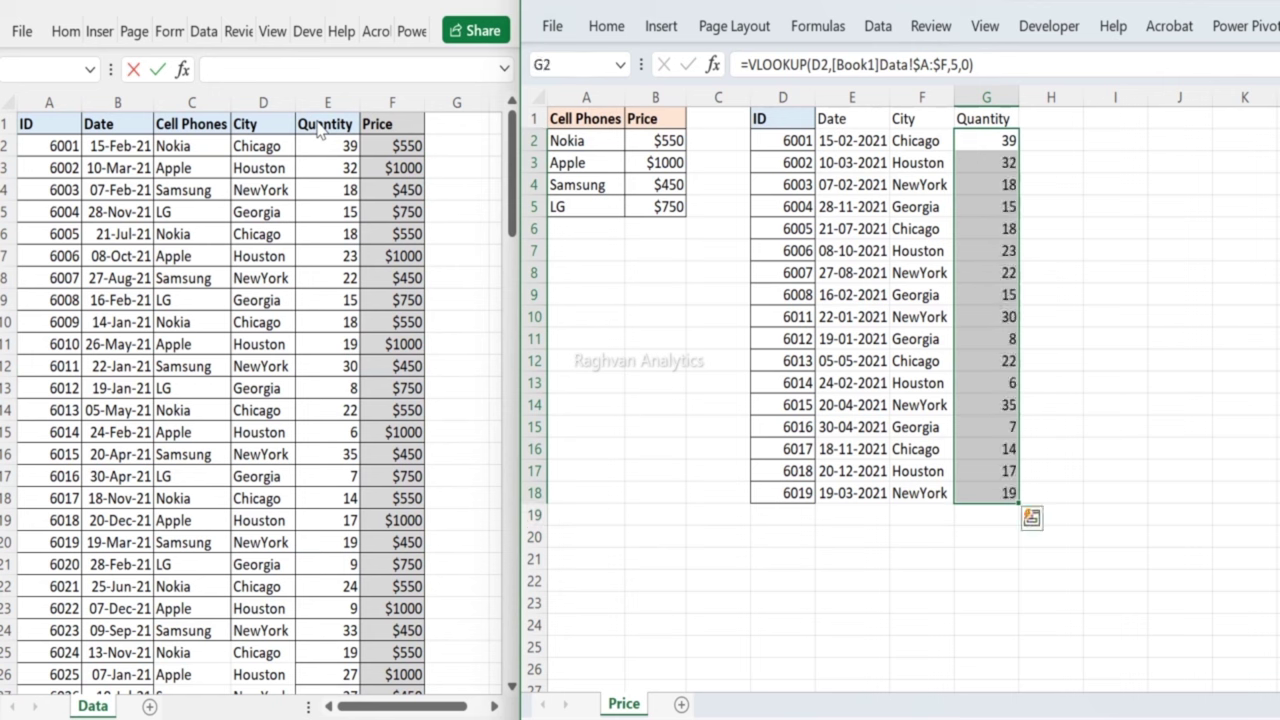
{"action": "key", "text": "Left"}
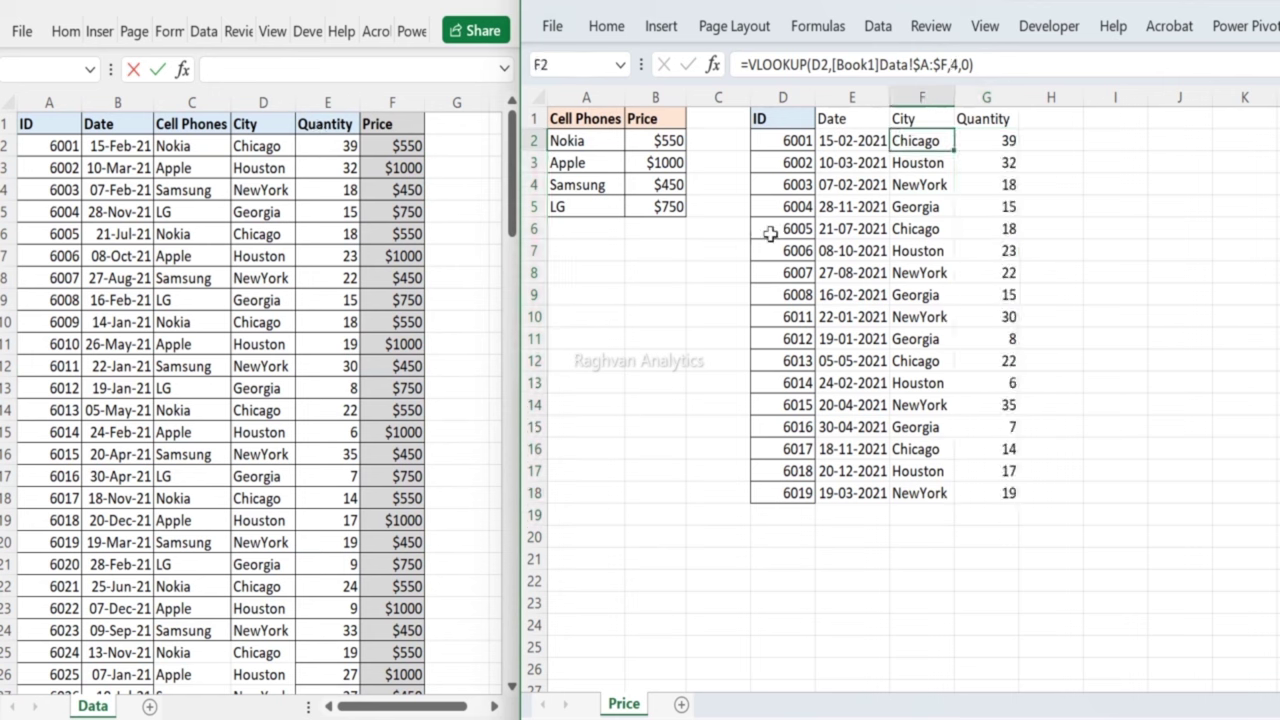
Step: Clear IDs 6006–6019 in D7:D18, leaving #N/A in those rows
{"action": "left_click_drag", "start_coordinate": [777, 250], "coordinate": [787, 481]}
{"action": "key", "text": "Delete"}
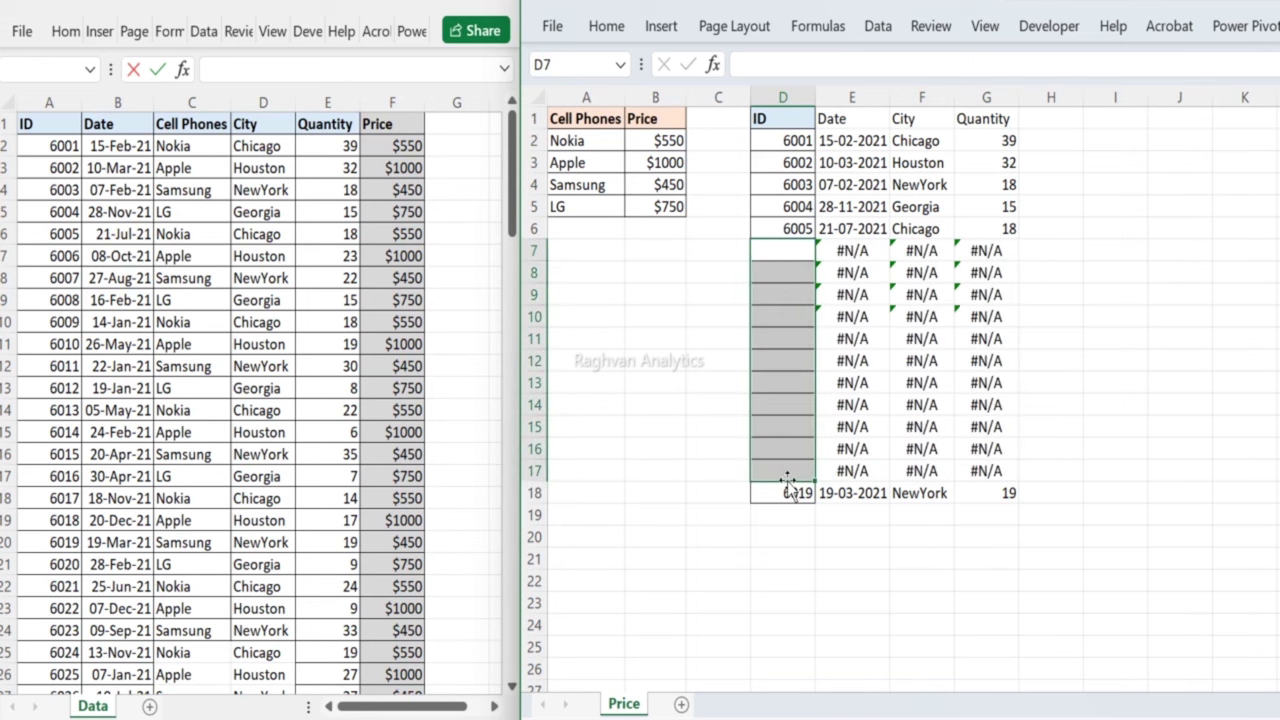
{"action": "left_click_drag", "start_coordinate": [787, 481], "coordinate": [787, 481]}
{"action": "key", "text": "Delete"}
Step: Clear IDs 6001–6005 in D2:D6 so the whole ID column is empty
{"action": "key", "text": "Right"}
{"action": "key", "text": "Left"}
{"action": "key", "text": "Up"}
{"action": "key", "text": "Up"}
{"action": "key", "text": "Up"}
{"action": "key", "text": "Up"}
{"action": "key", "text": "Up"}
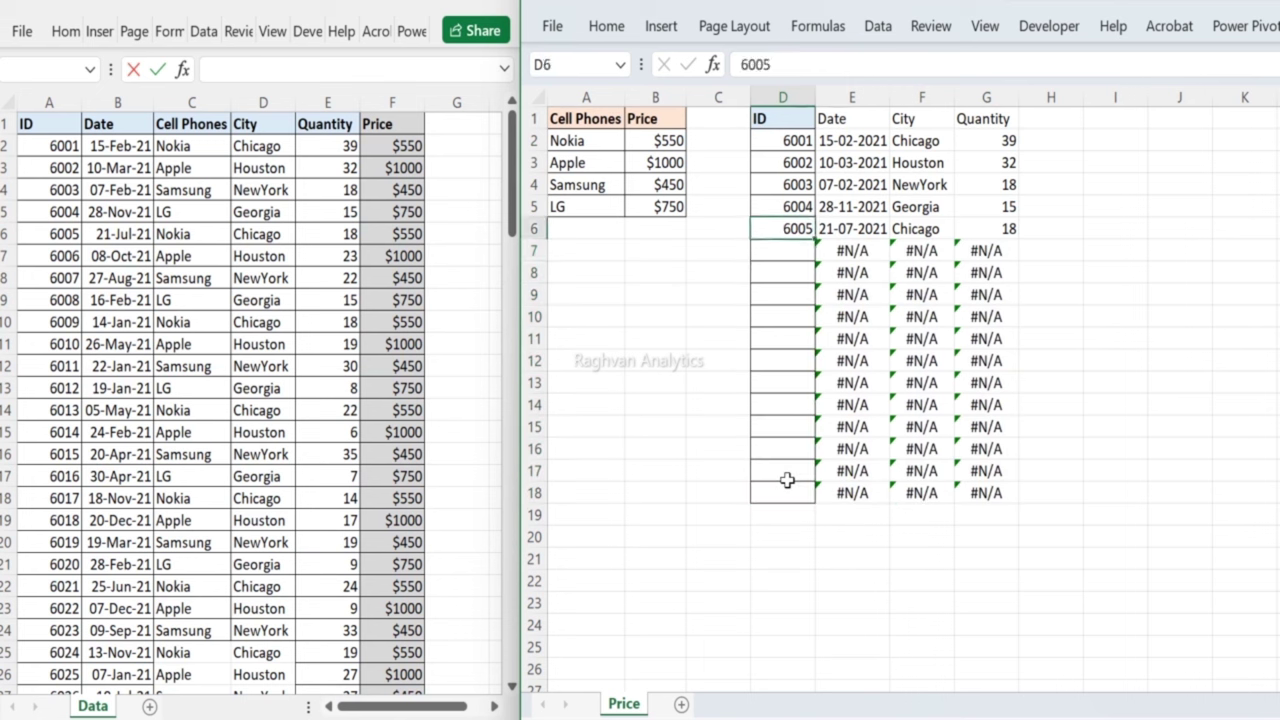
{"action": "key", "text": "shift+Down"}
{"action": "key", "text": "shift+Down"}
{"action": "key", "text": "shift+Down"}
{"action": "key", "text": "shift+Down"}
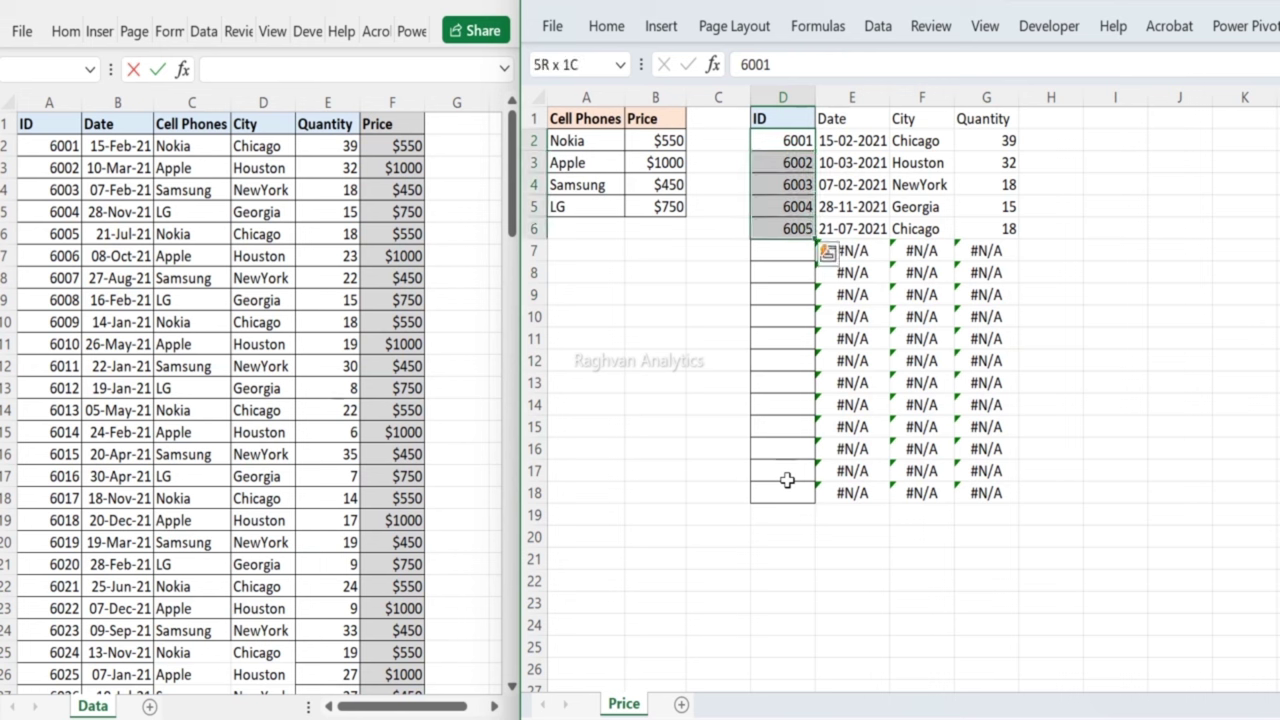
{"action": "key", "text": "Delete"}
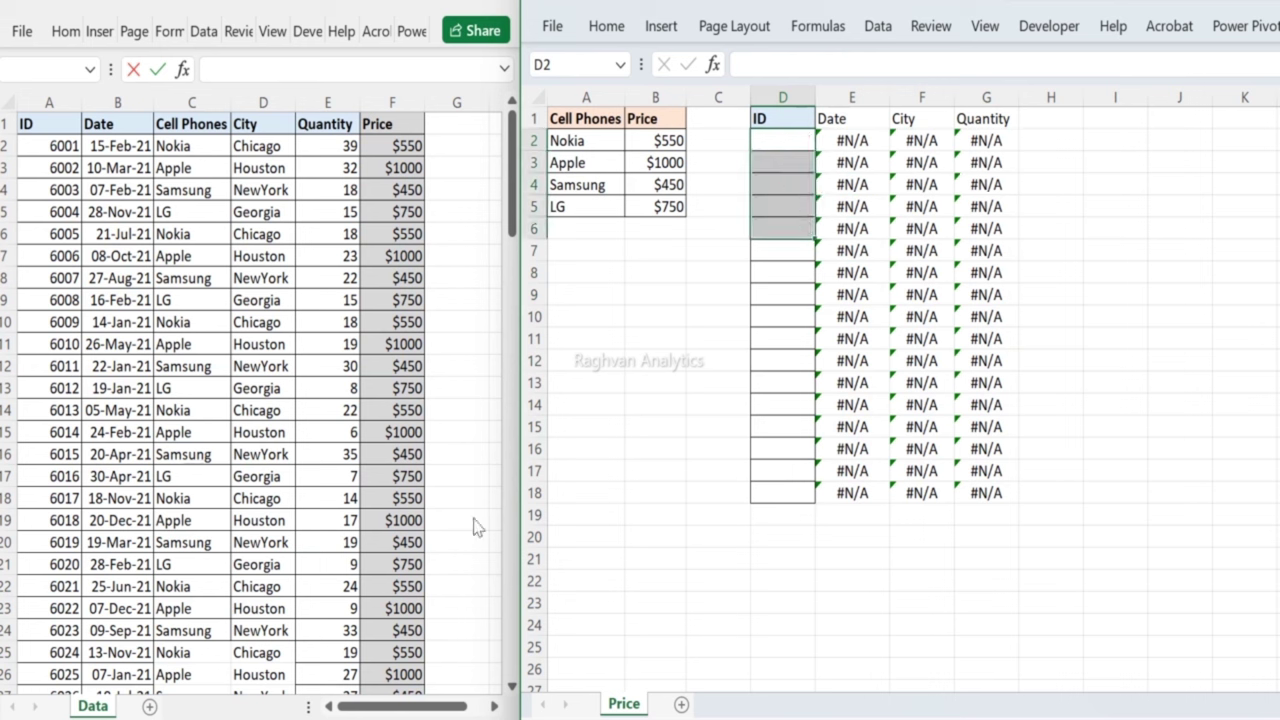
Step: Copy the IDs and dates for records 6018–6022 (A19:B23) from the Data workbook
{"action": "left_click", "coordinate": [169, 525]}
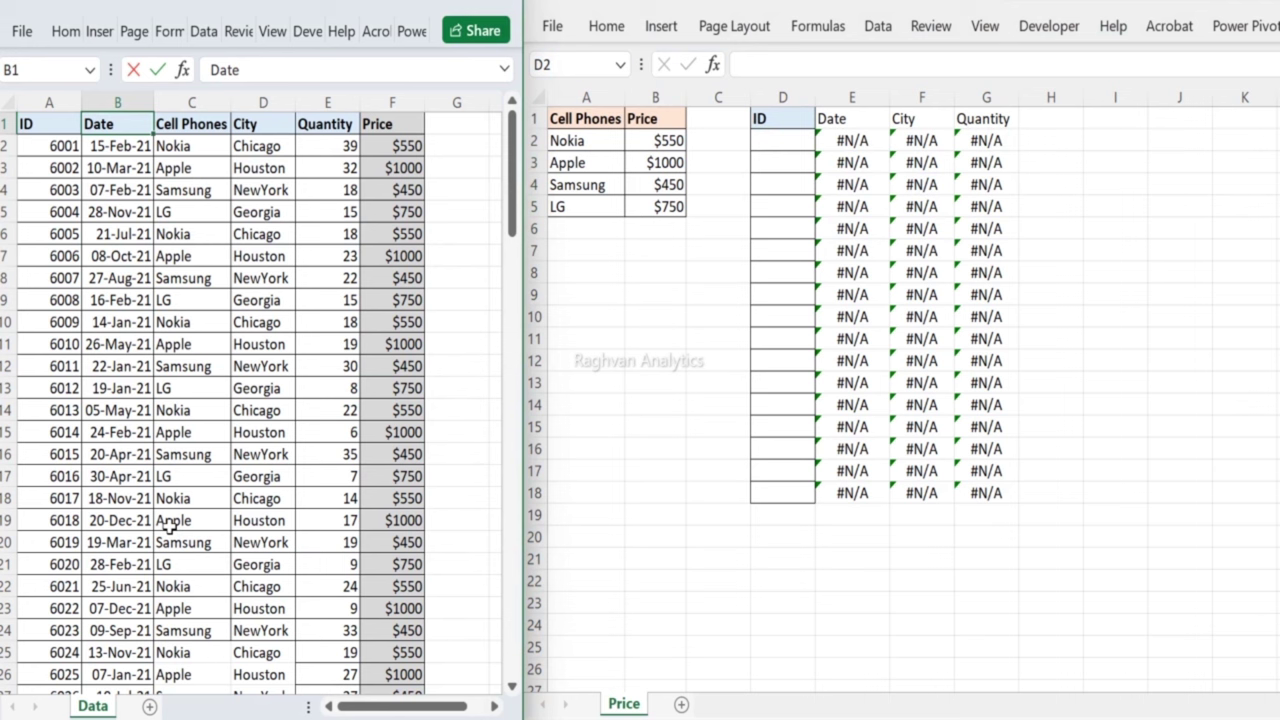
{"action": "key", "text": "Left"}
{"action": "key", "text": "Left"}
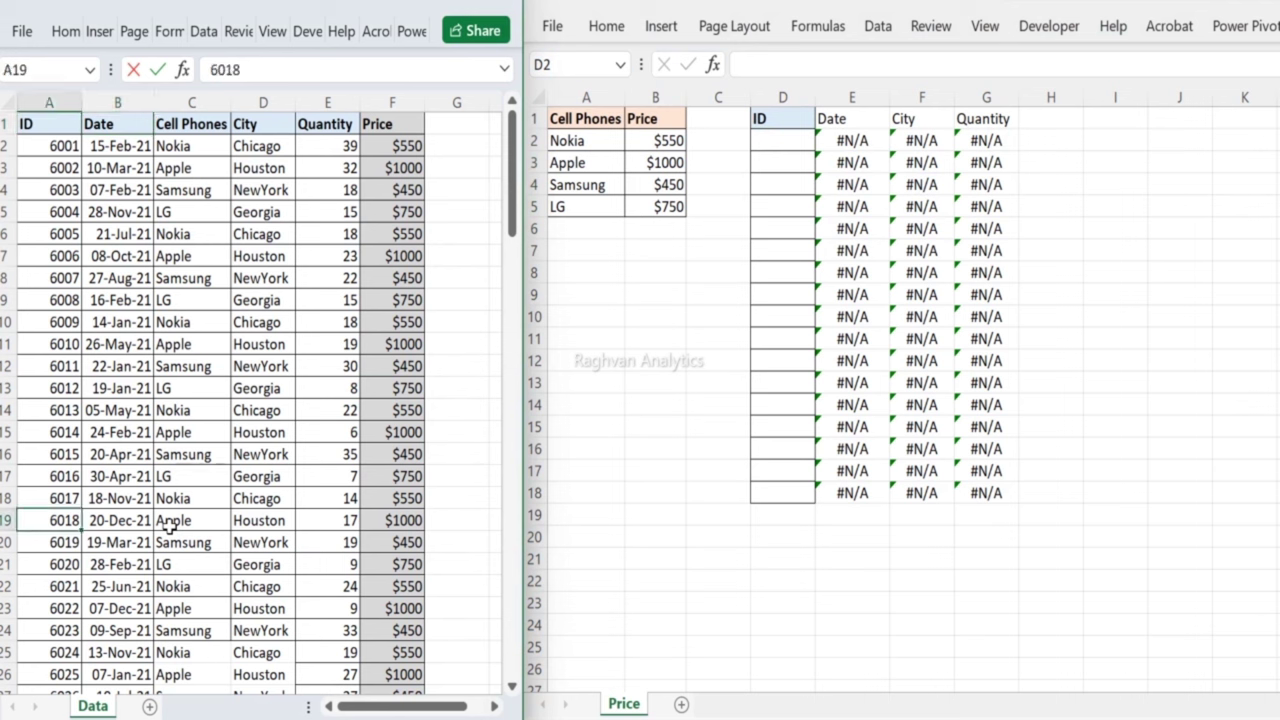
{"action": "key", "text": "shift+Right"}
{"action": "key", "text": "shift+Right"}
{"action": "key", "text": "shift+Right"}
{"action": "key", "text": "shift+Right"}
{"action": "key", "text": "shift+Down"}
{"action": "key", "text": "shift+Down"}
{"action": "key", "text": "shift+Down"}
{"action": "key", "text": "shift+Down"}
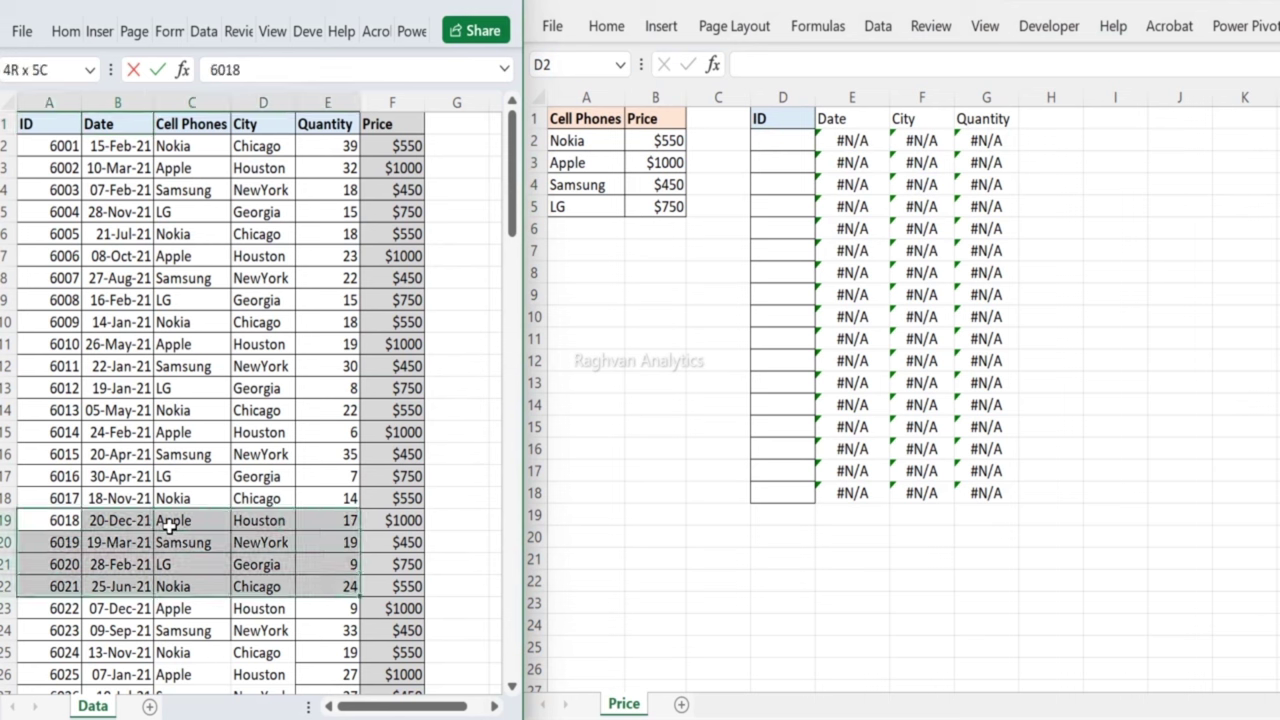
{"action": "key", "text": "ctrl+c"}
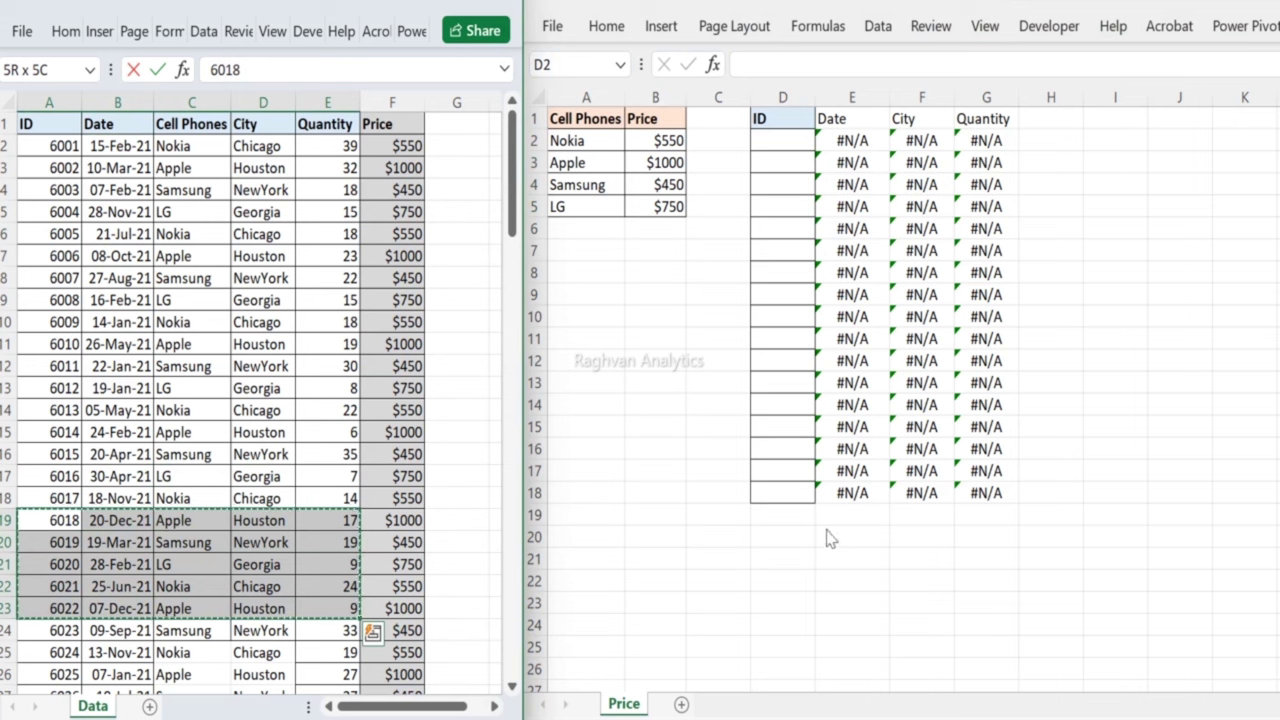
{"action": "left_click", "coordinate": [757, 544]}
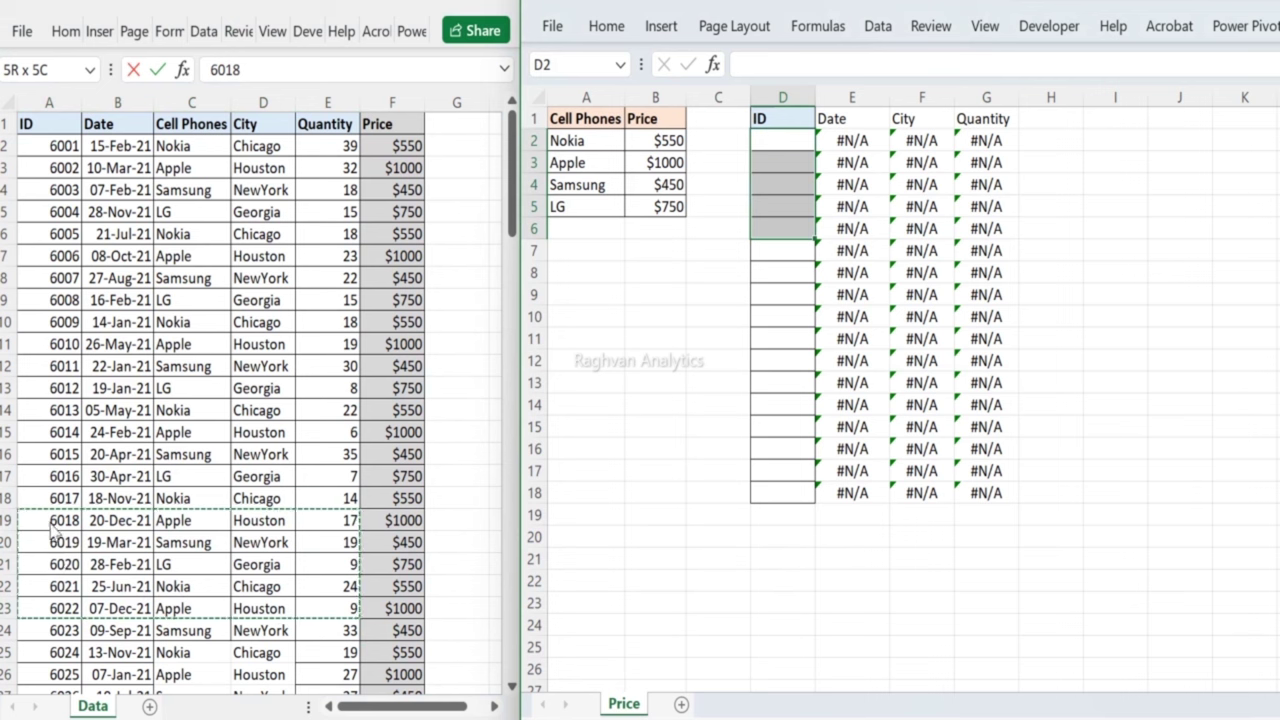
{"action": "left_click", "coordinate": [58, 521]}
{"action": "left_click_drag", "start_coordinate": [63, 521], "coordinate": [110, 609]}
{"action": "key", "text": "ctrl+c"}
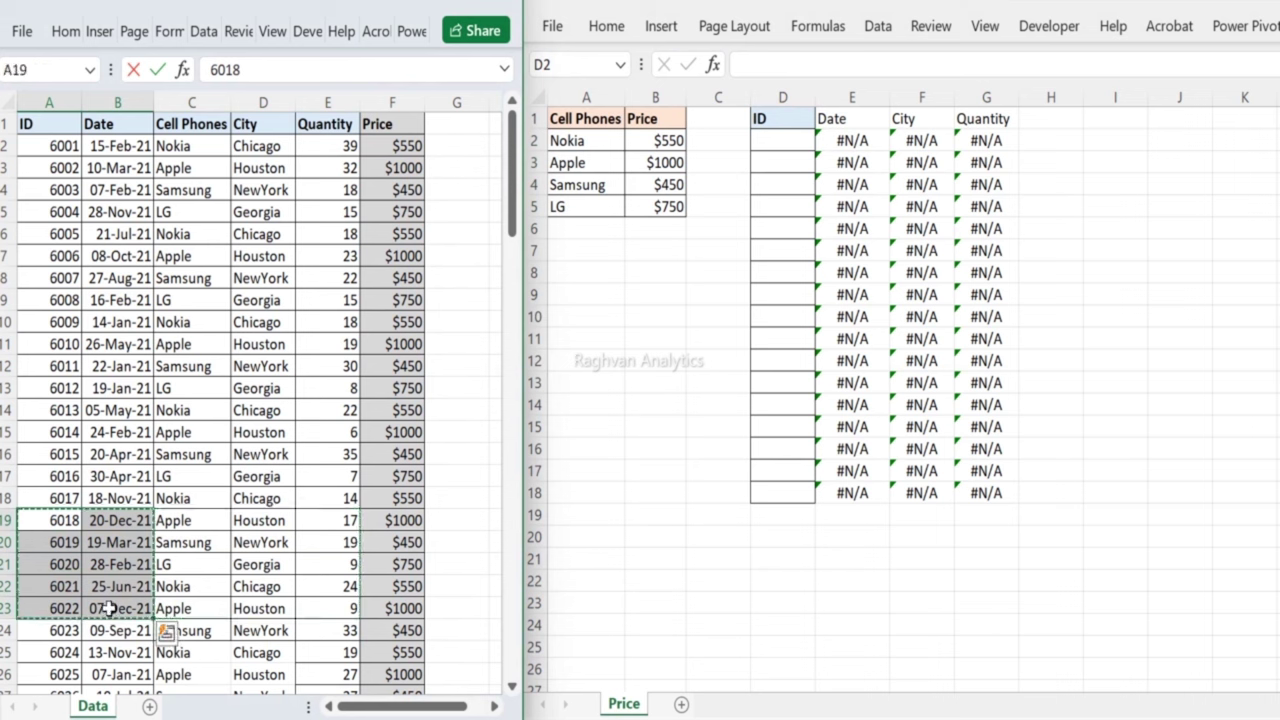
Step: Paste the reference IDs and dates at H2 and widen column I so the dates display
{"action": "left_click", "coordinate": [1058, 140]}
{"action": "key", "text": "ctrl+v"}
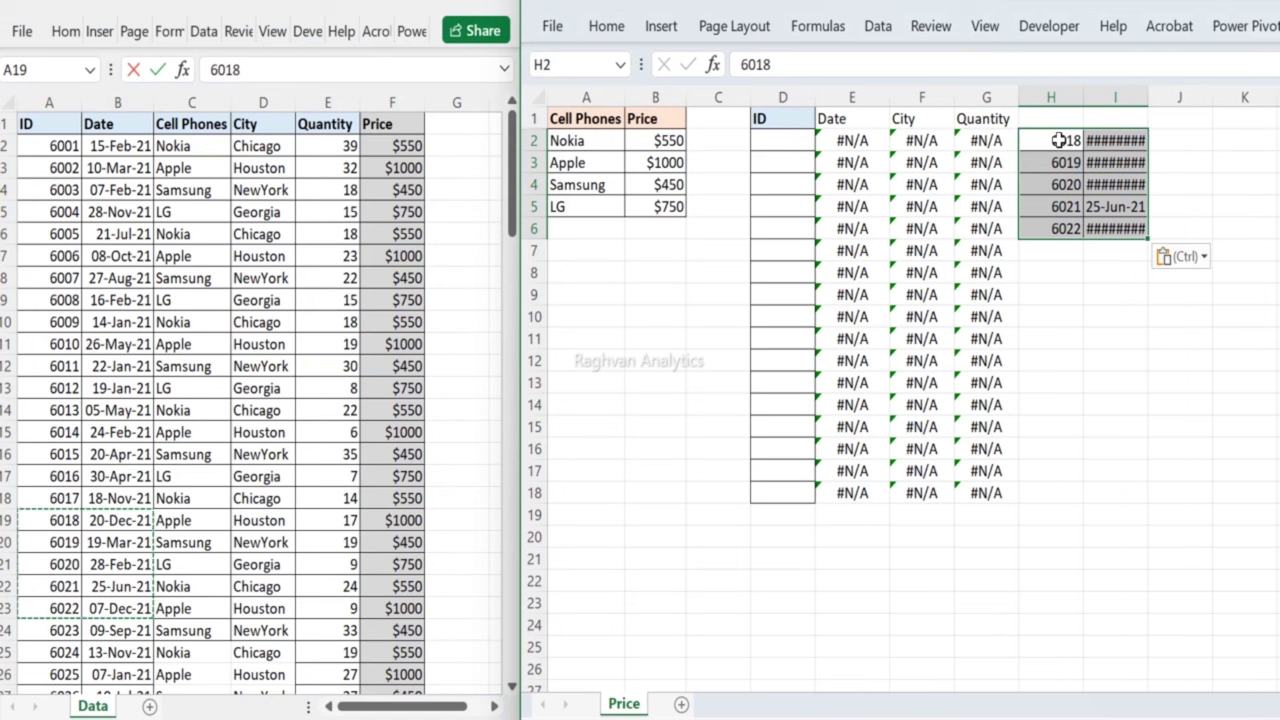
{"action": "left_click_drag", "start_coordinate": [1148, 97], "coordinate": [1166, 100]}
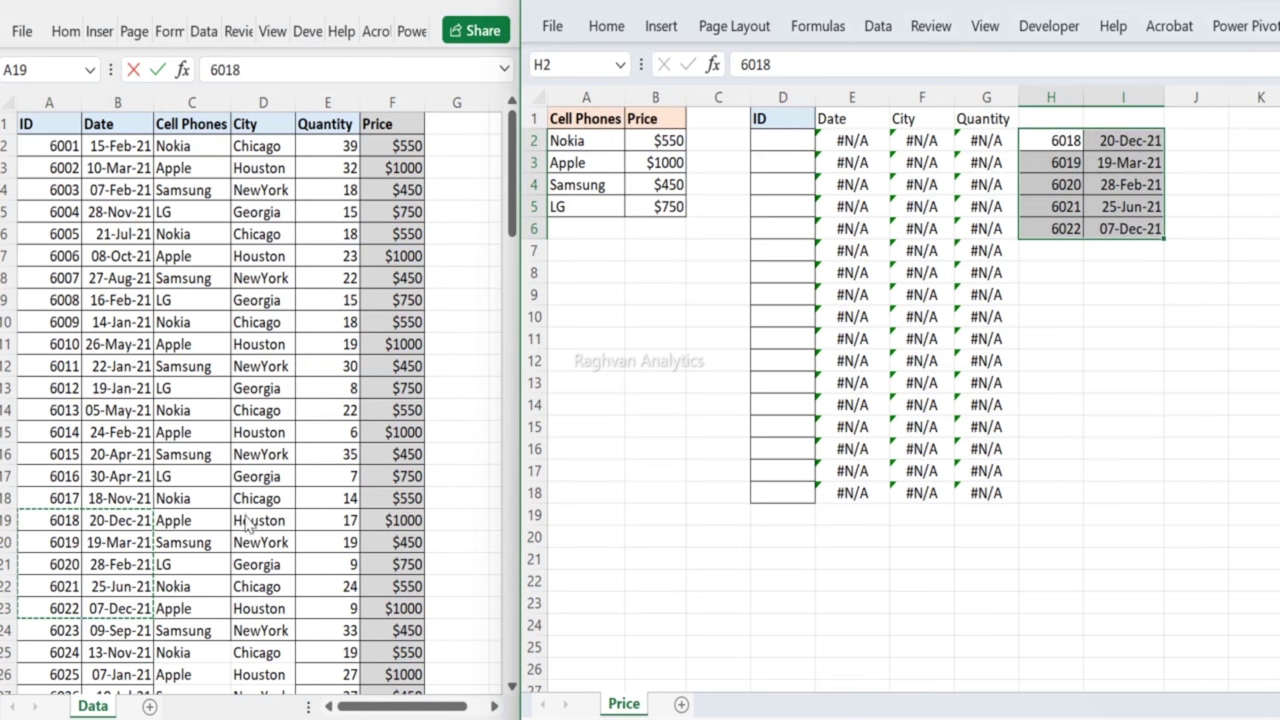
Step: Copy the City and Quantity values from Data D19:E23 into Price J2:K6 and autofit column K
{"action": "left_click", "coordinate": [253, 610]}
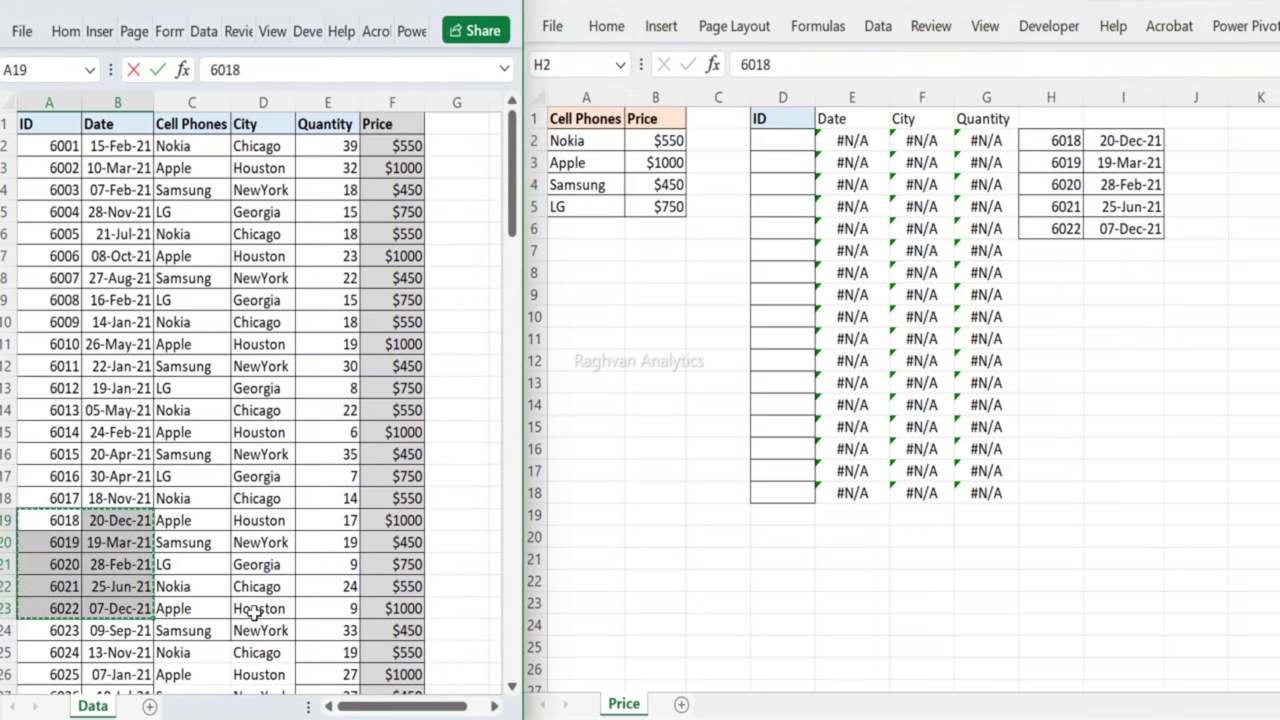
{"action": "left_click_drag", "start_coordinate": [260, 520], "coordinate": [325, 600]}
{"action": "key", "text": "ctrl+c"}
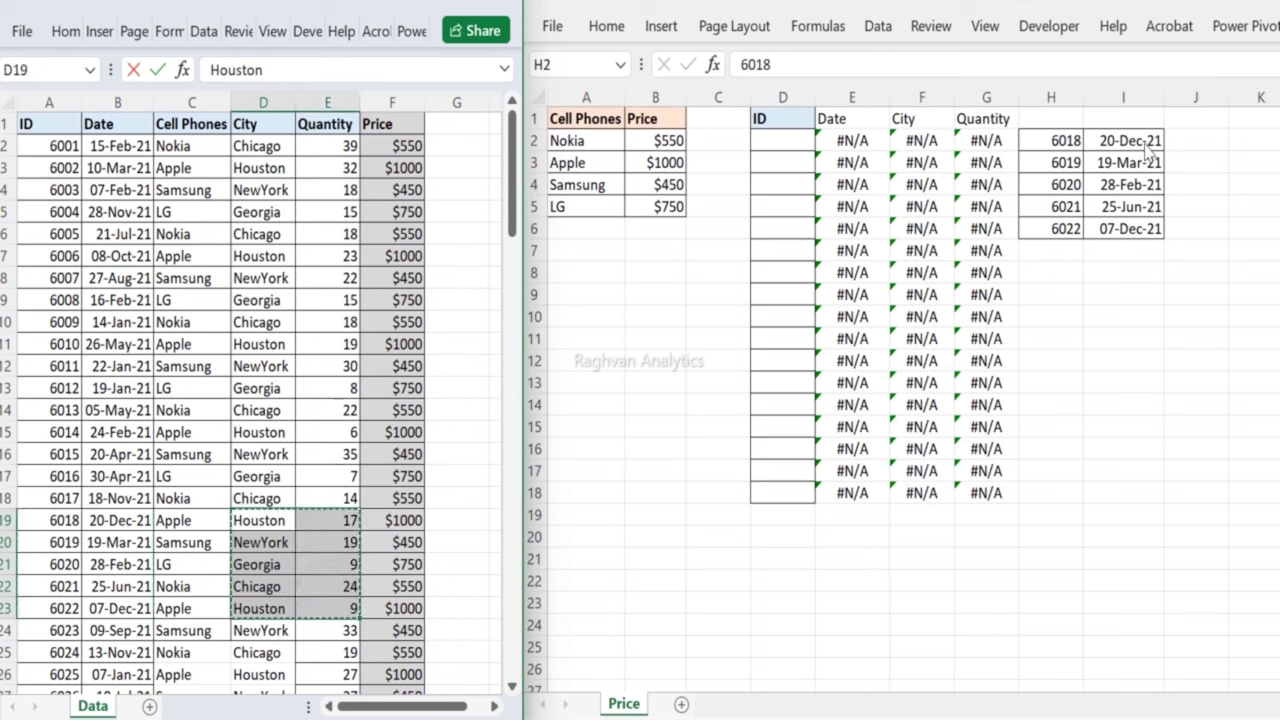
{"action": "left_click", "coordinate": [1187, 144]}
{"action": "key", "text": "ctrl+v"}
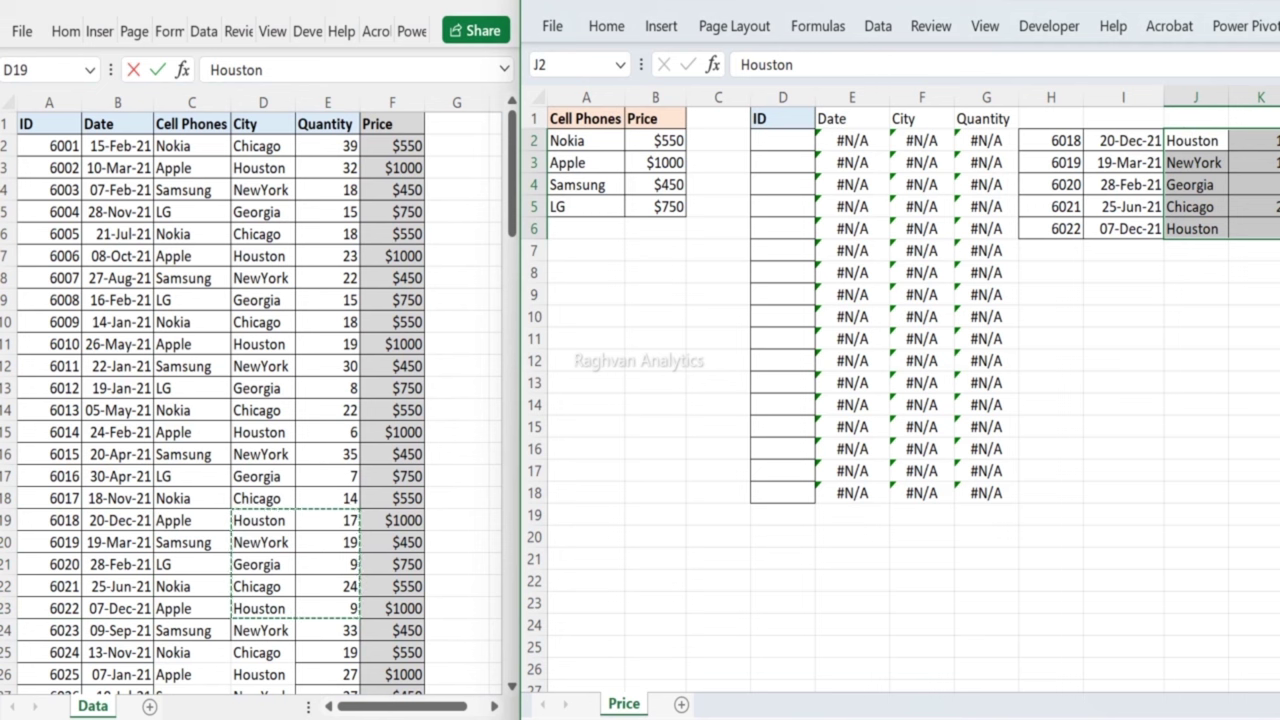
{"action": "double_click", "coordinate": [1279, 97]}
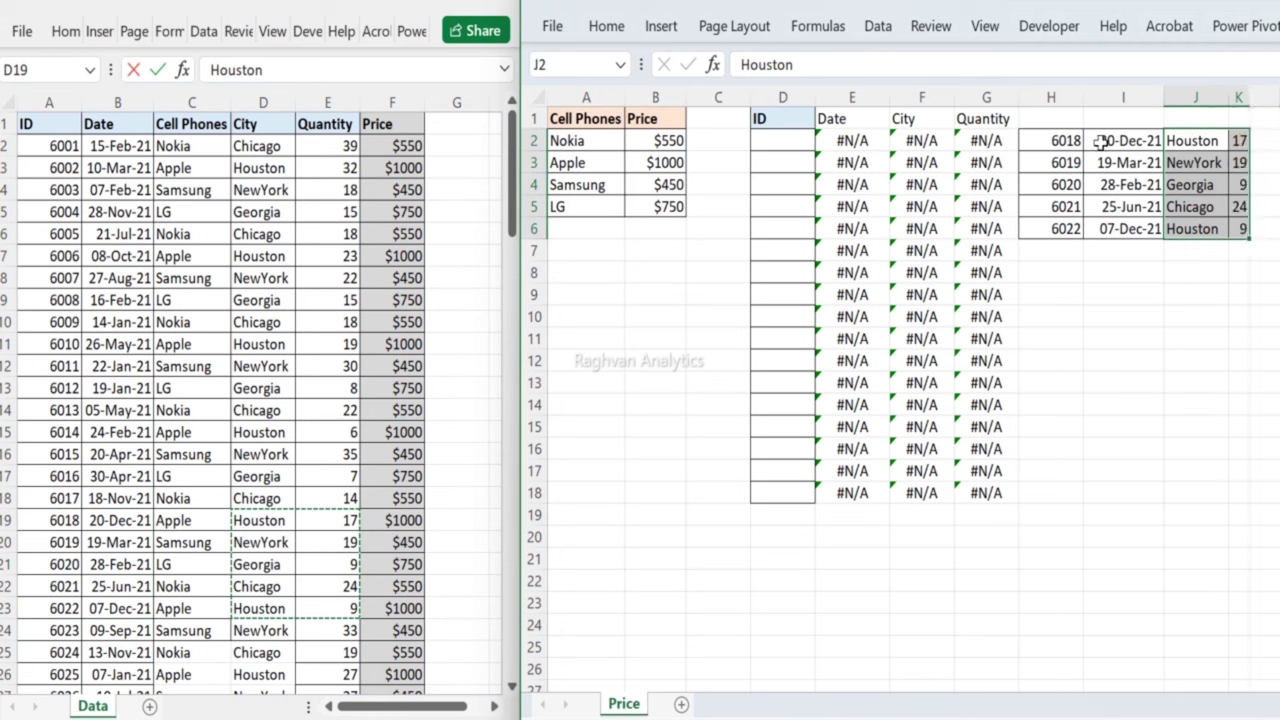
Step: Copy reference IDs 6018–6022 from H2:H6 and select D2 in the ID column
{"action": "left_click_drag", "start_coordinate": [1048, 140], "coordinate": [1043, 228]}
{"action": "key", "text": "ctrl+c"}
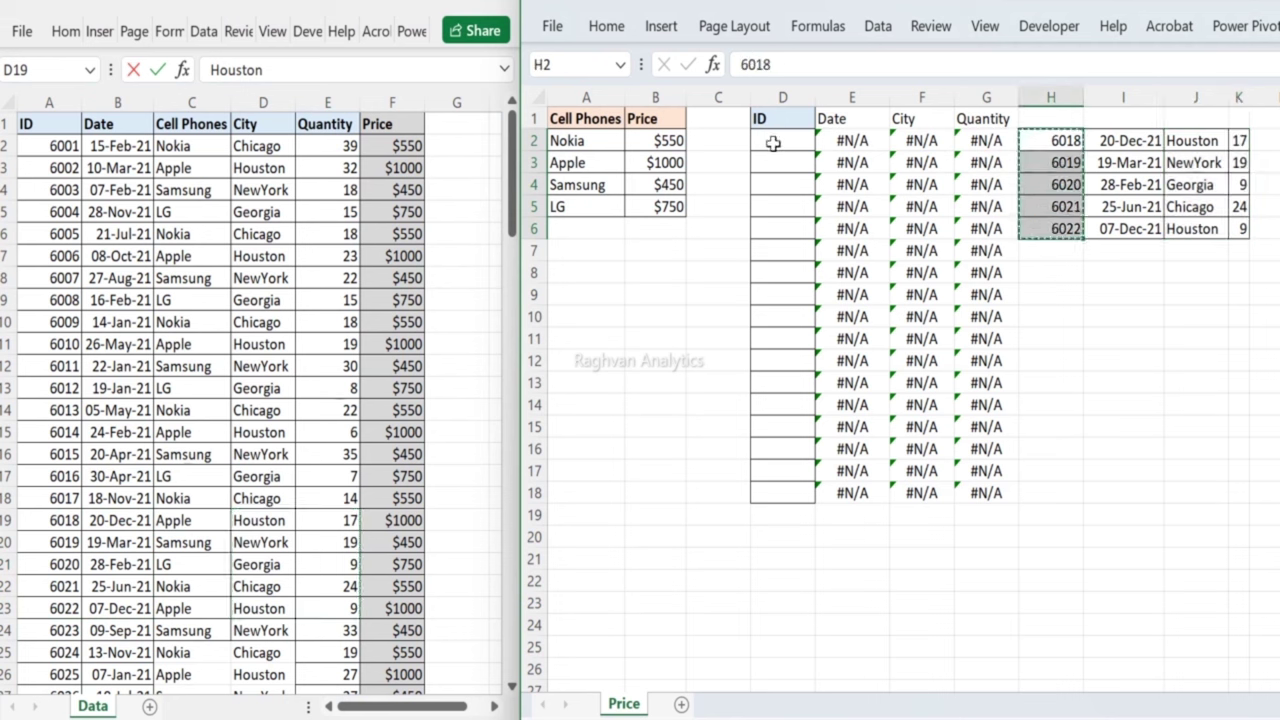
{"action": "left_click", "coordinate": [772, 141]}
Step: Paste IDs 6018–6022 into D2:D6 and compare them against the reference block
{"action": "key", "text": "ctrl+v"}
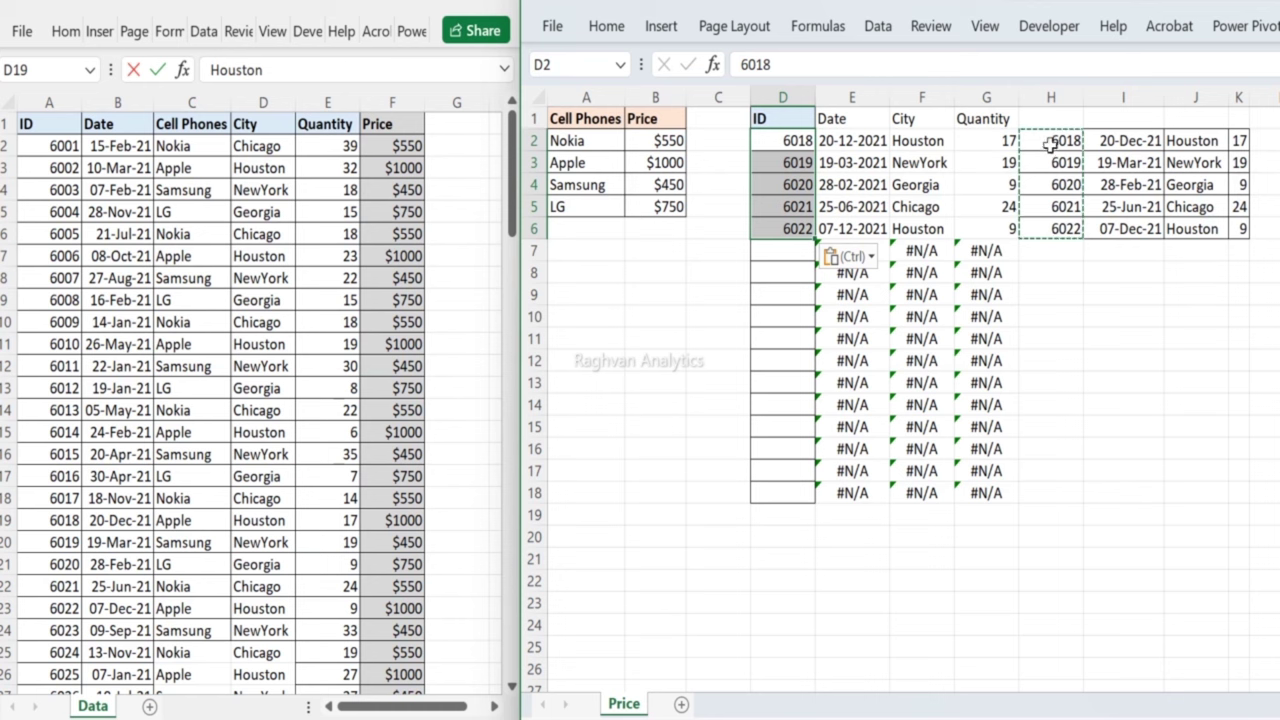
{"action": "left_click_drag", "start_coordinate": [1063, 134], "coordinate": [1180, 248]}
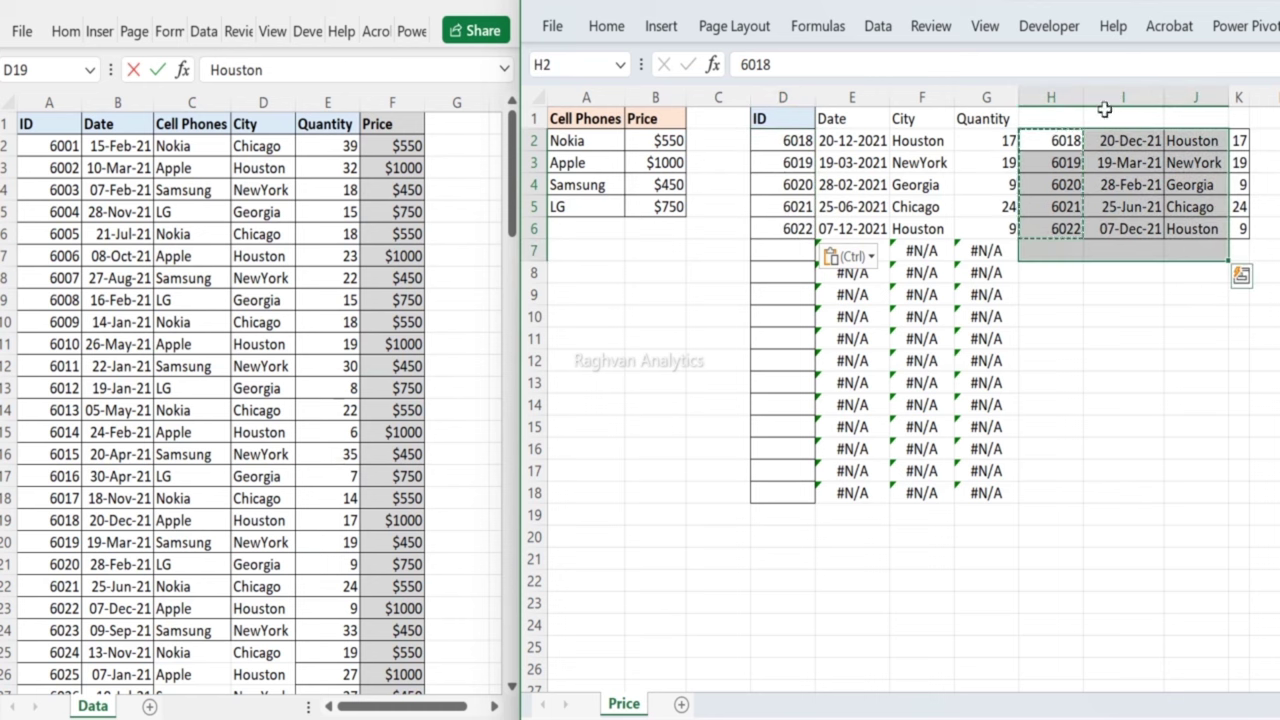
{"action": "left_click_drag", "start_coordinate": [1057, 121], "coordinate": [1128, 163]}
Step: Check the existing Date VLOOKUP in E2, then select the old results E2:G18
{"action": "left_click", "coordinate": [848, 158]}
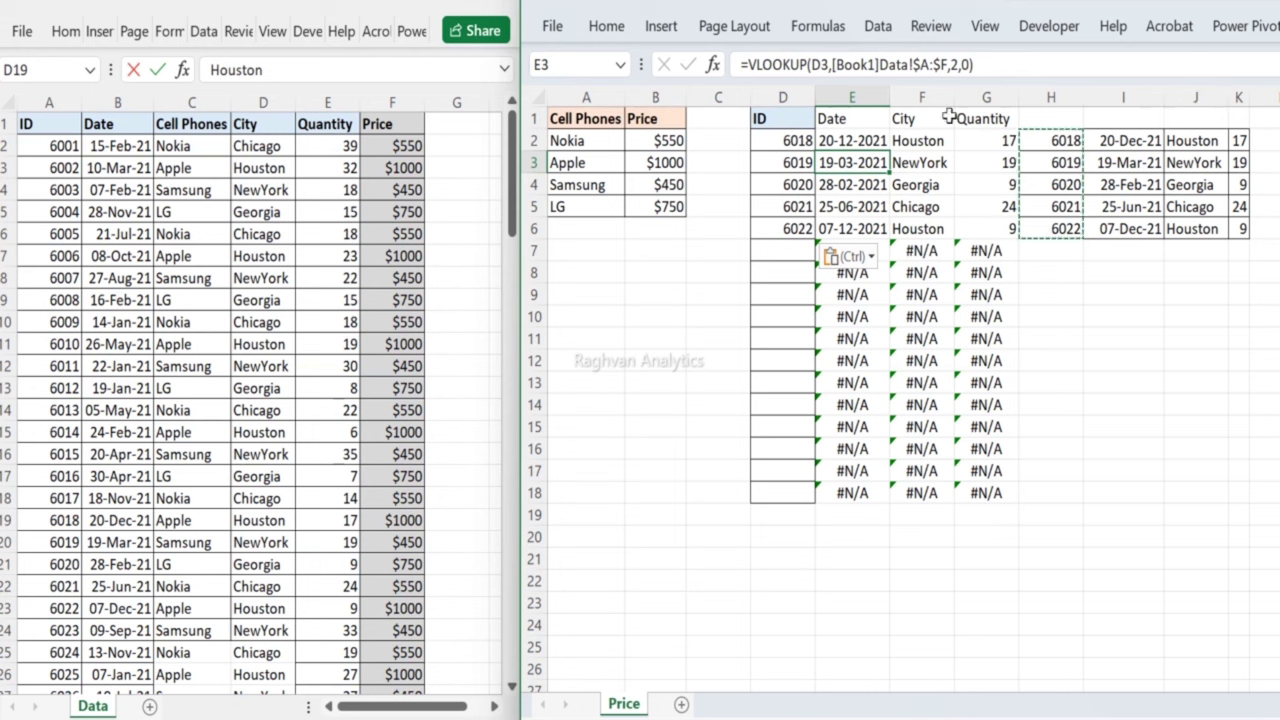
{"action": "left_click", "coordinate": [862, 140]}
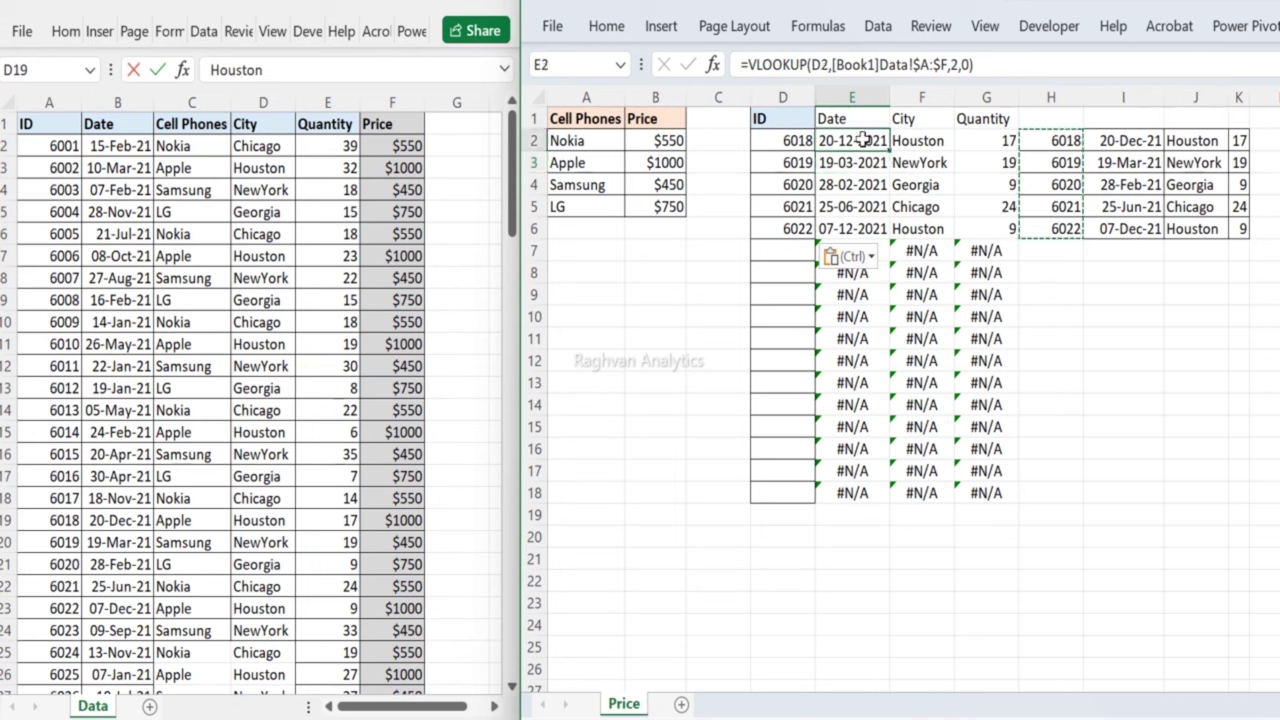
{"action": "left_click_drag", "start_coordinate": [862, 140], "coordinate": [979, 494]}
Step: Clear the old Date, City and Quantity lookup results and select E2
{"action": "key", "text": "Delete"}
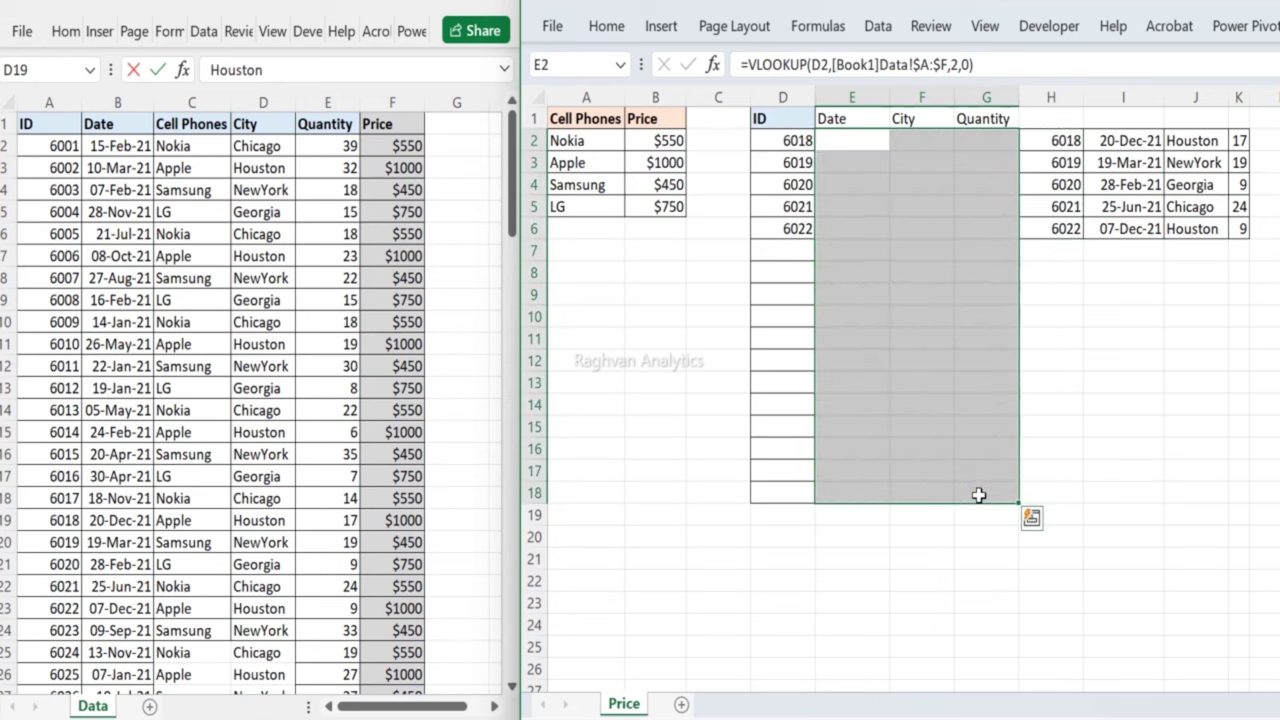
{"action": "left_click", "coordinate": [851, 183]}
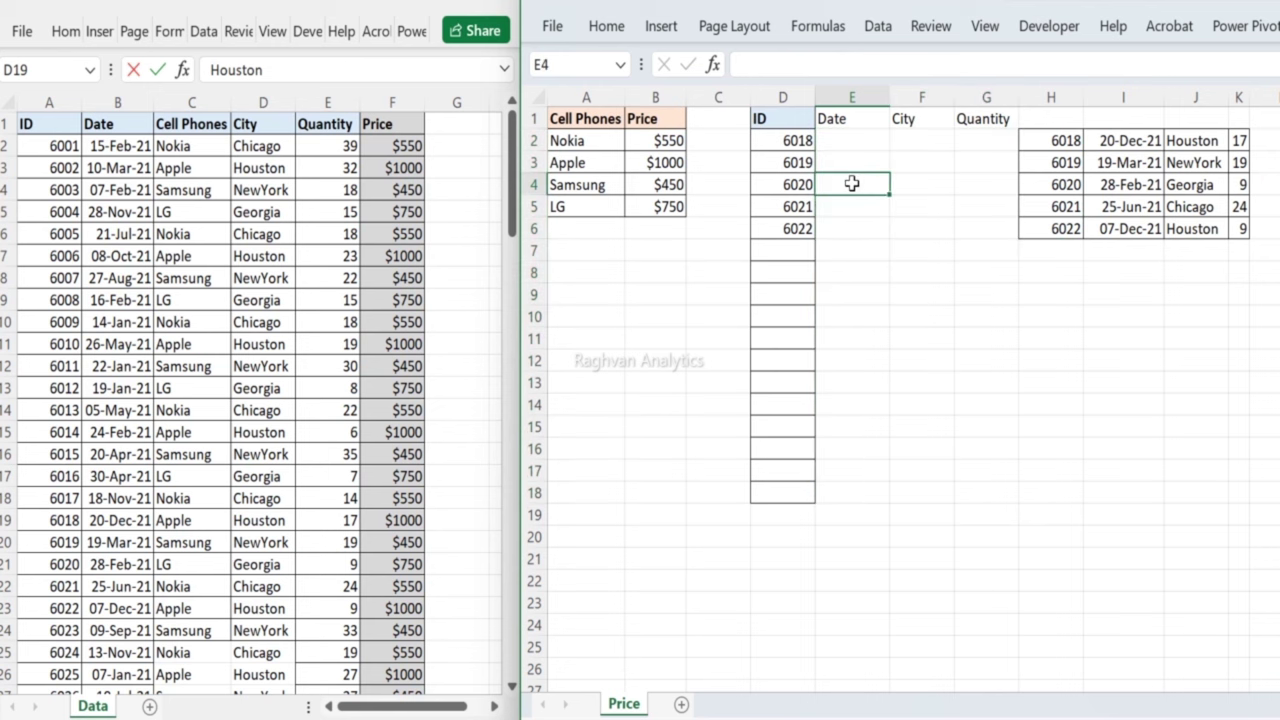
{"action": "left_click", "coordinate": [855, 147]}
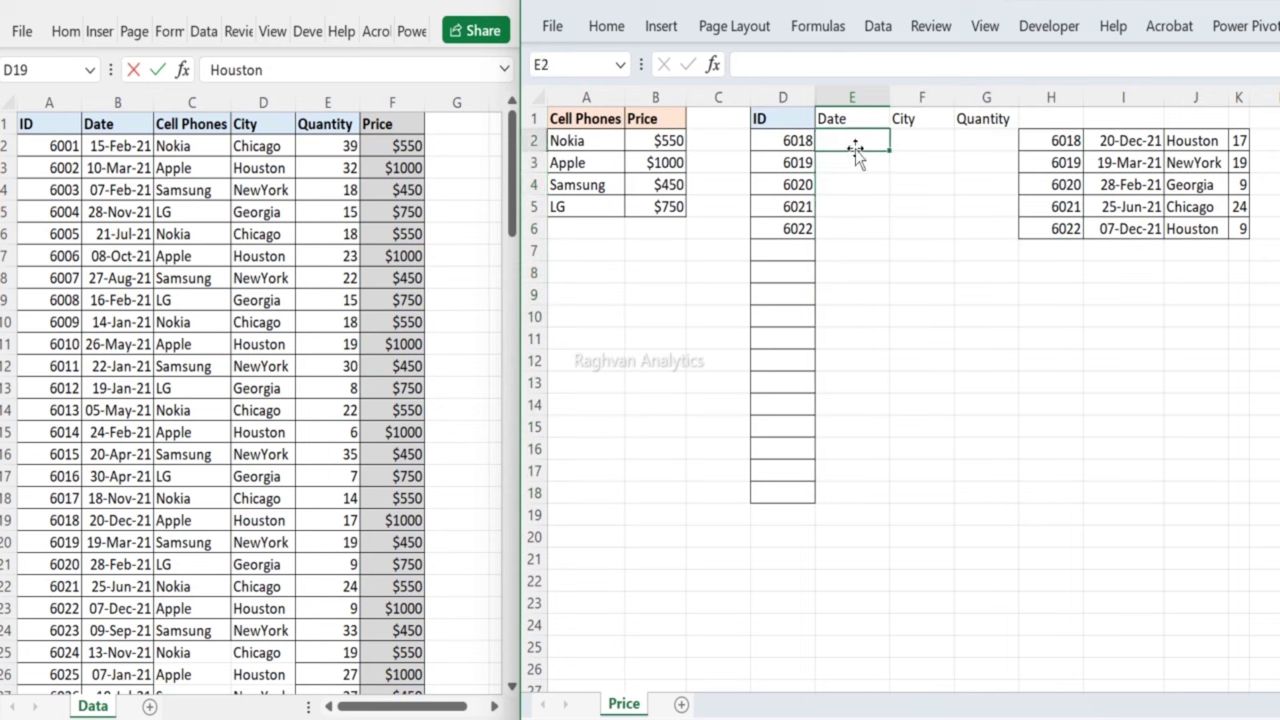
{"action": "left_click", "coordinate": [966, 148]}
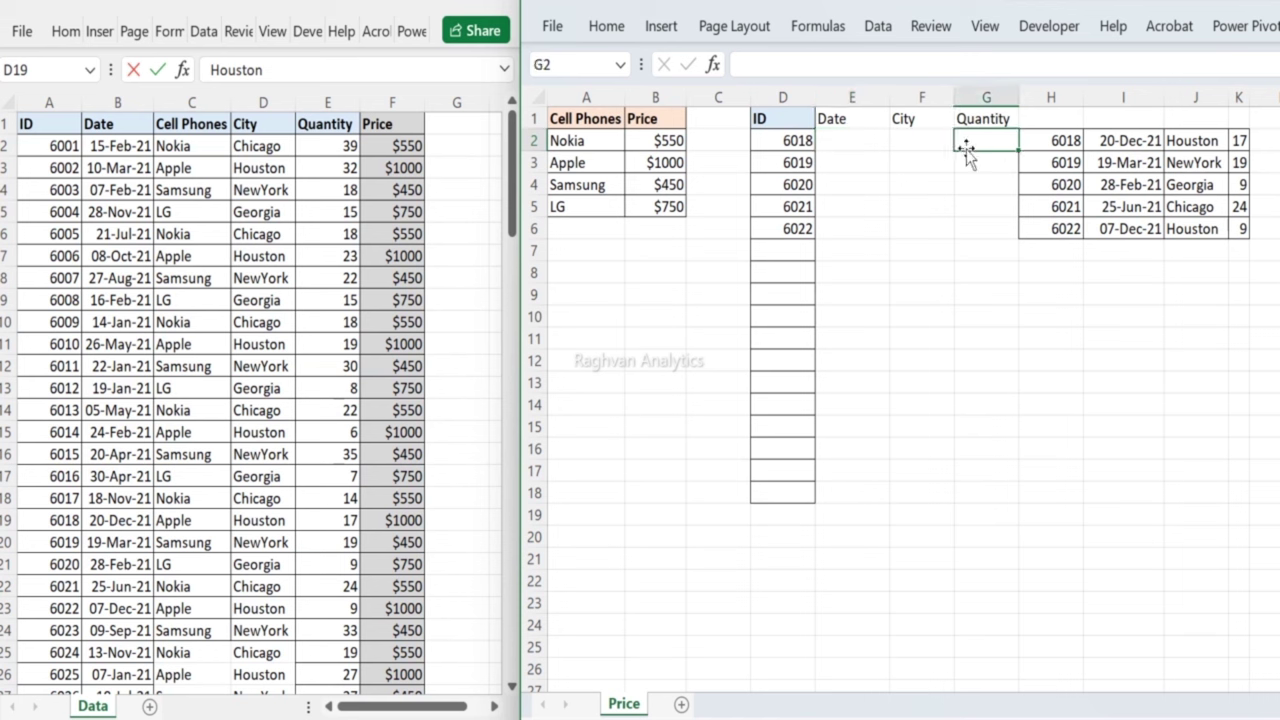
{"action": "left_click", "coordinate": [838, 118]}
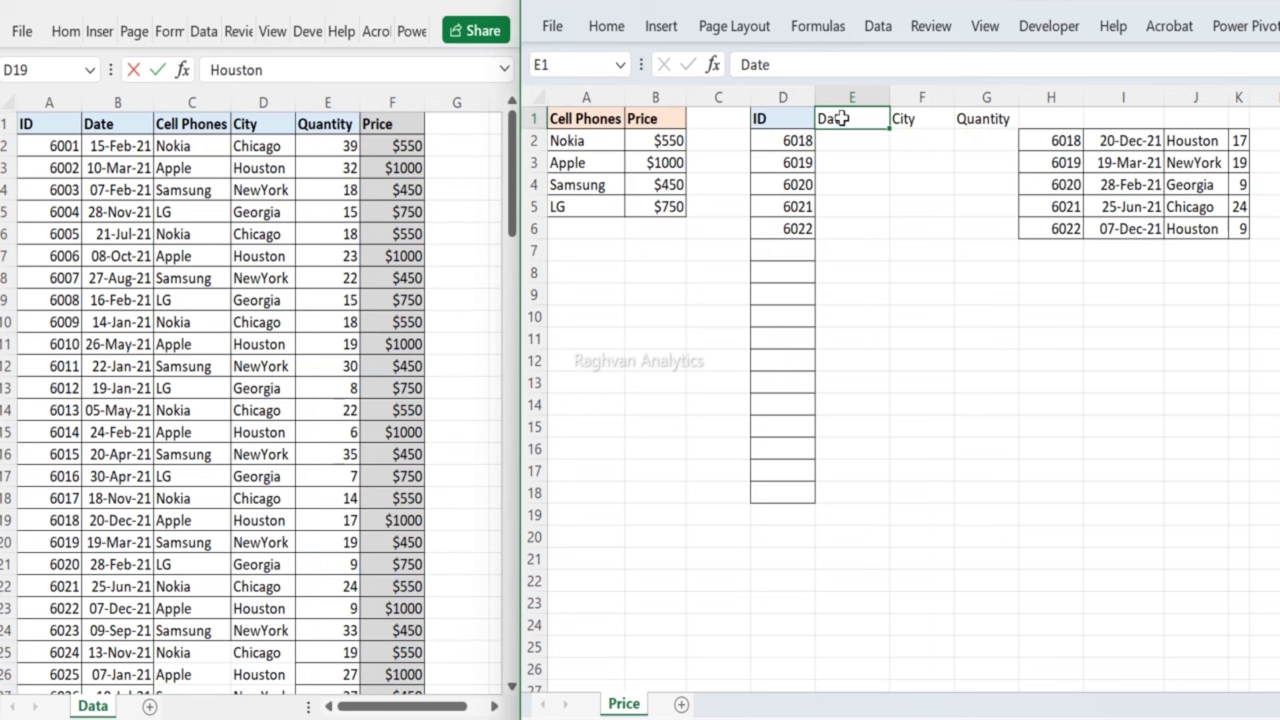
{"action": "left_click_drag", "start_coordinate": [841, 144], "coordinate": [871, 161]}
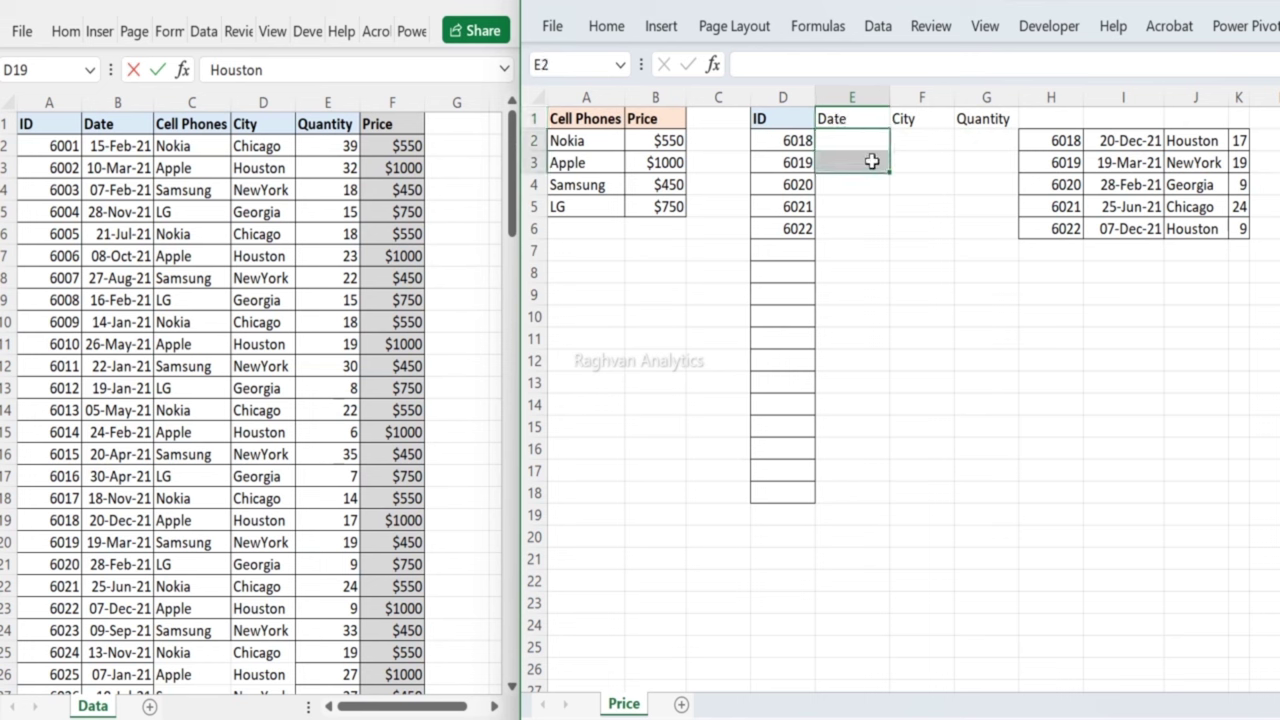
{"action": "left_click", "coordinate": [836, 142]}
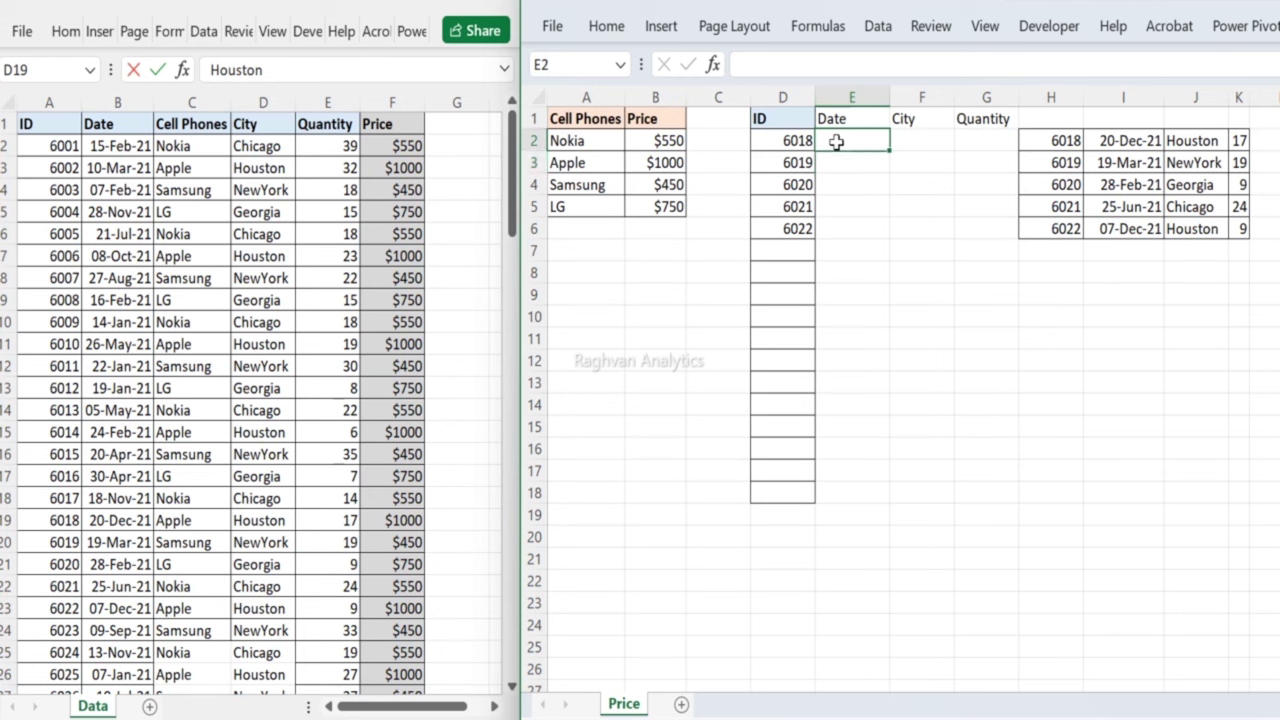
Step: Enter =VLOOKUP($D2,[Book1]Data!$A:$F,2,0) in E2 for an exact-match date lookup
{"action": "type", "text": "=vlookup("}
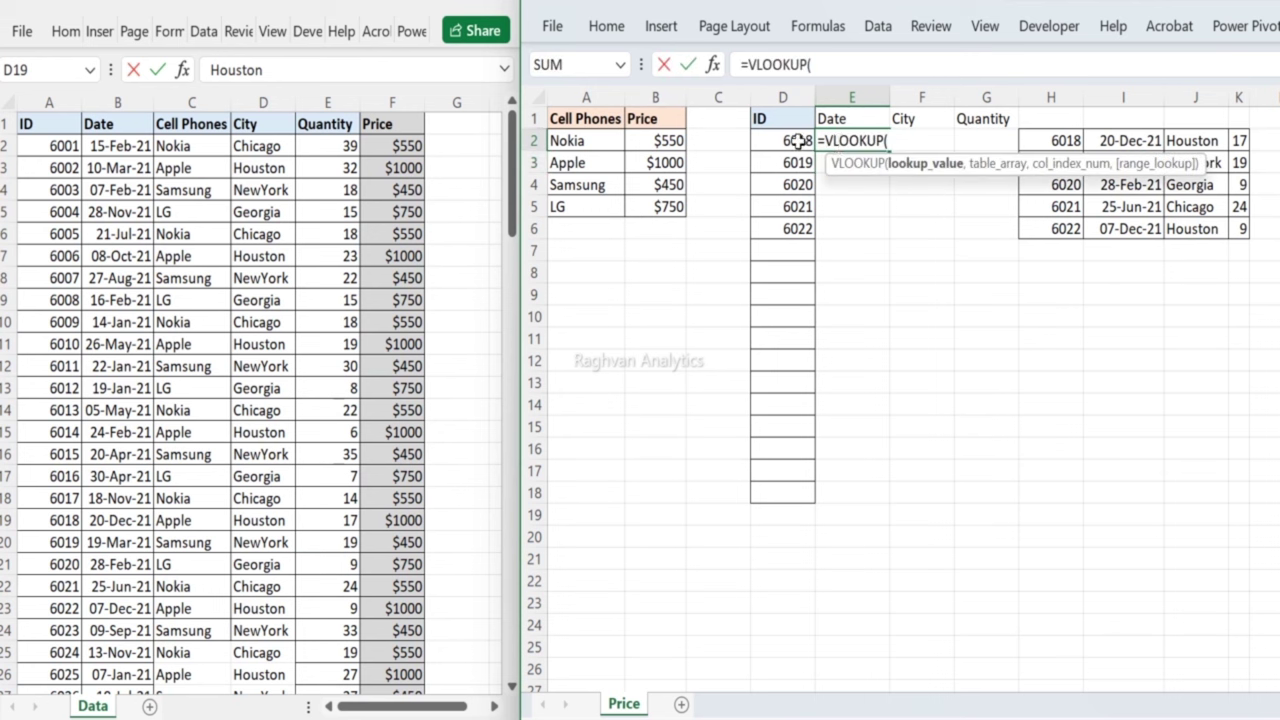
{"action": "left_click", "coordinate": [797, 141]}
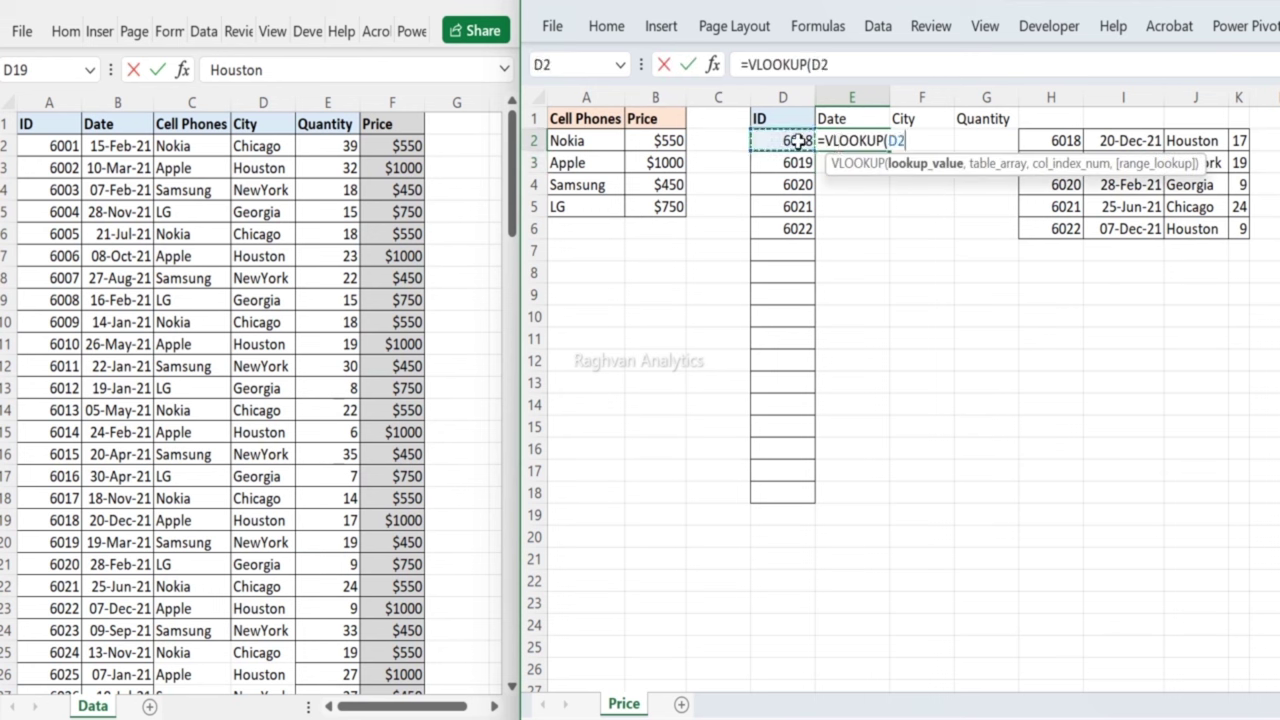
{"action": "left_click", "coordinate": [888, 141]}
{"action": "type", "text": "$D2"}
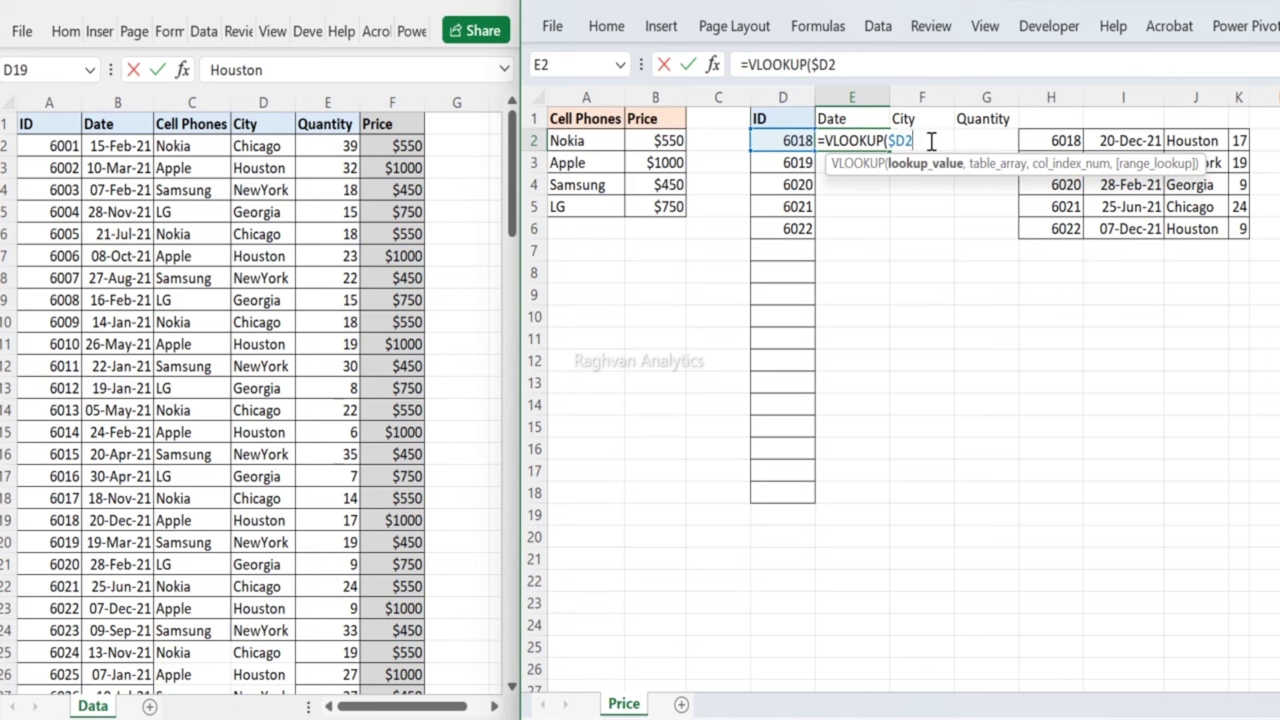
{"action": "type", "text": ","}
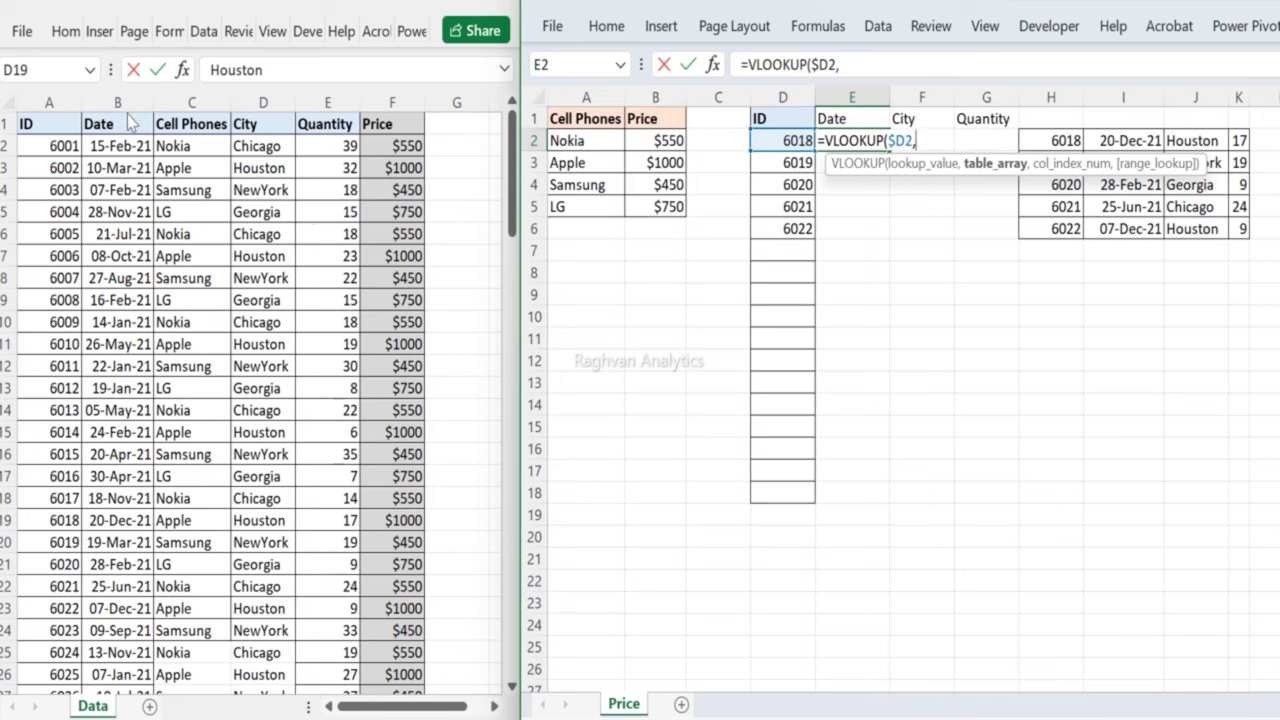
{"action": "left_click", "coordinate": [60, 102]}
{"action": "left_click_drag", "start_coordinate": [156, 104], "coordinate": [378, 120]}
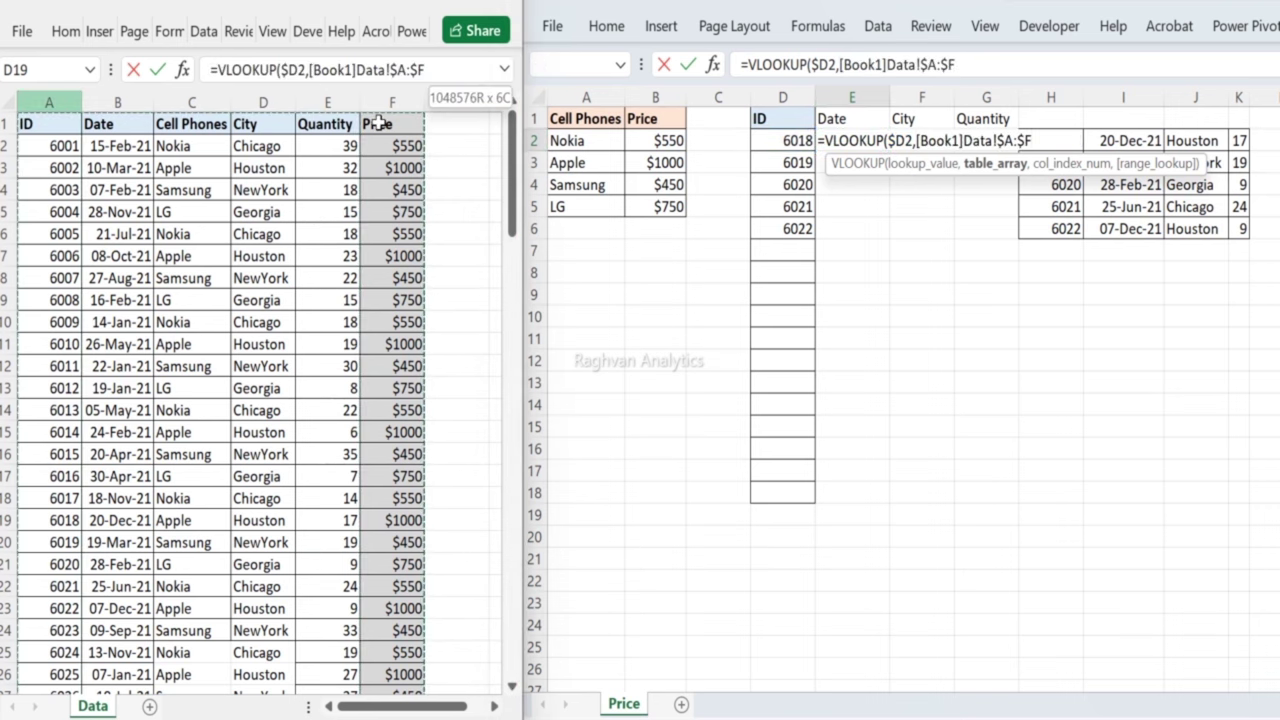
{"action": "type", "text": ","}
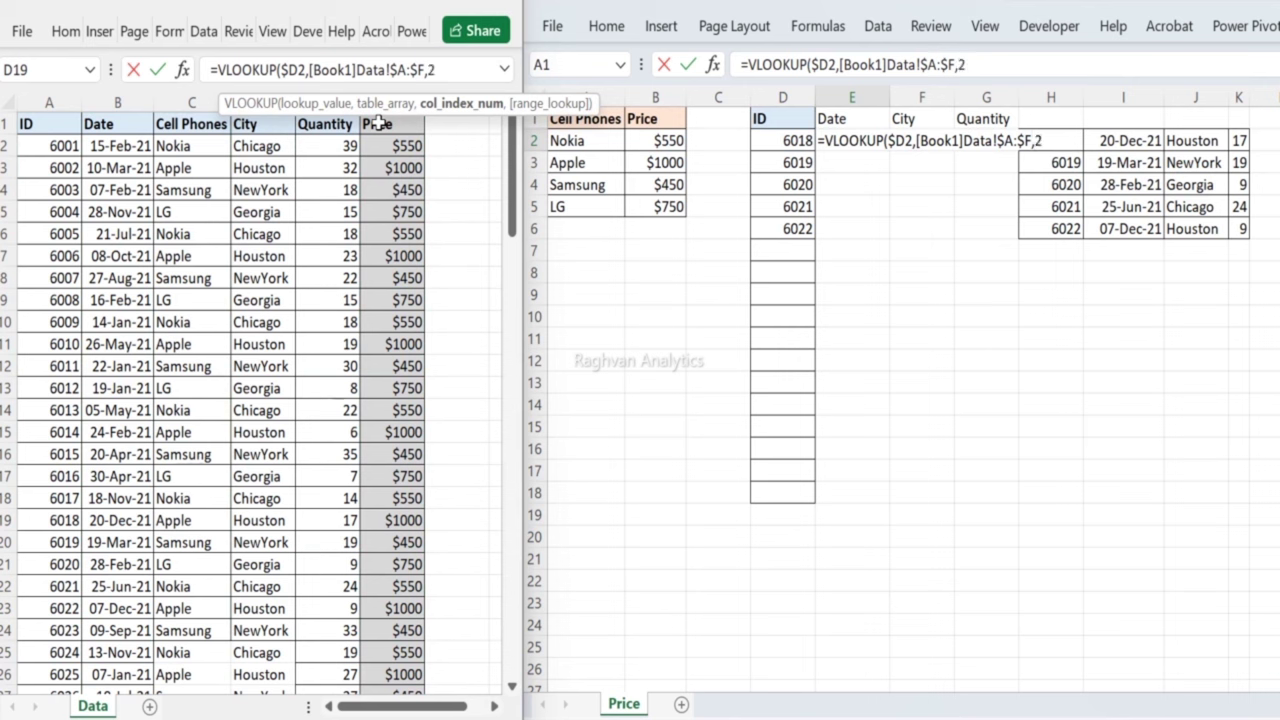
{"action": "type", "text": "2,0"}
{"action": "key", "text": "Return"}
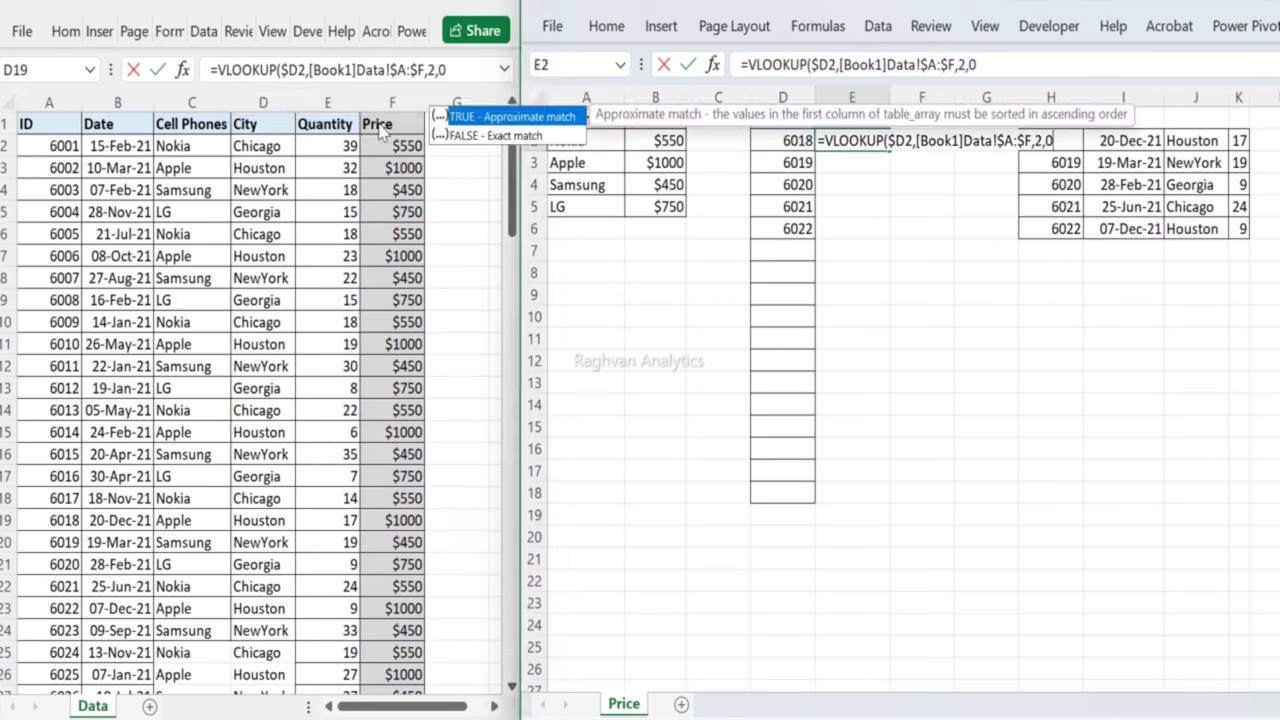
Step: Copy the Date formula down to E18, then select the City and Quantity cells F2:G18
{"action": "key", "text": "shift+Down"}
{"action": "key", "text": "shift+Down"}
{"action": "key", "text": "shift+Down"}
{"action": "key", "text": "shift+Down"}
{"action": "key", "text": "shift+Down"}
{"action": "key", "text": "shift+Down"}
{"action": "key", "text": "shift+Down"}
{"action": "key", "text": "shift+Down"}
{"action": "key", "text": "shift+Down"}
{"action": "key", "text": "shift+Down"}
{"action": "key", "text": "shift+Down"}
{"action": "key", "text": "shift+Down"}
{"action": "key", "text": "shift+Down"}
{"action": "key", "text": "shift+Down"}
{"action": "key", "text": "shift+Down"}
{"action": "key", "text": "shift+Down"}
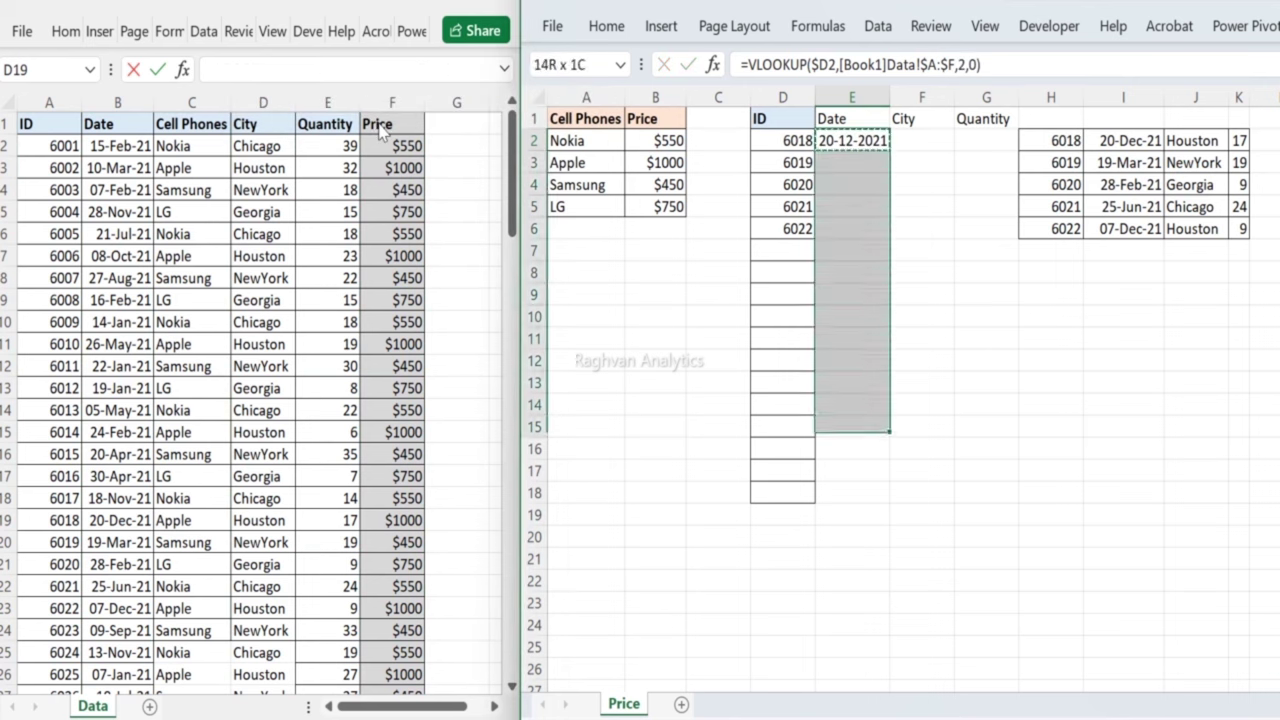
{"action": "key", "text": "ctrl+v"}
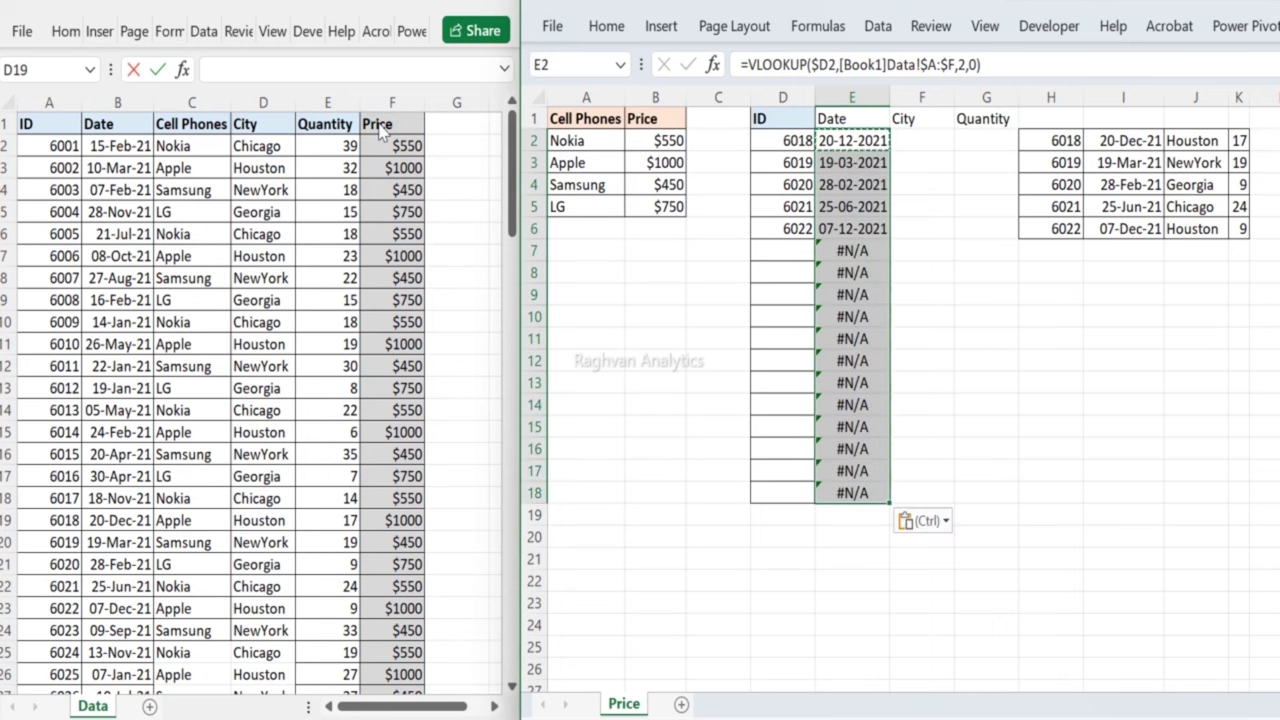
{"action": "left_click", "coordinate": [928, 148]}
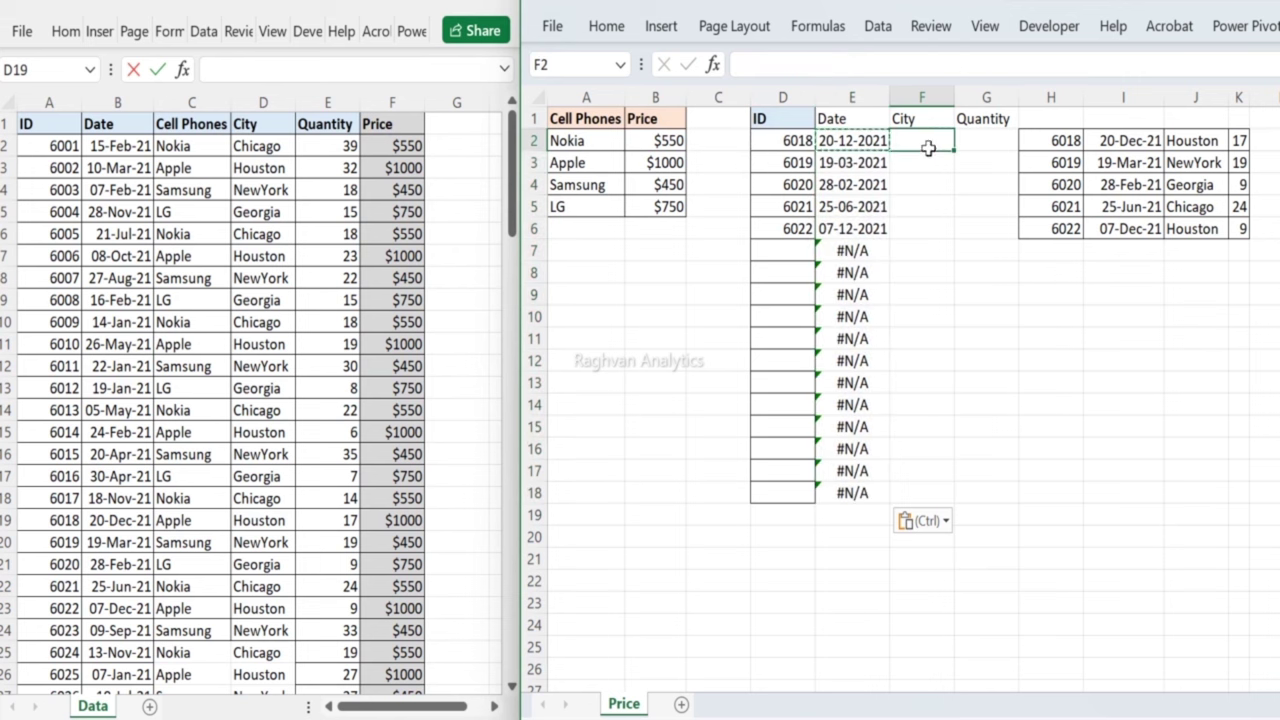
{"action": "left_click", "coordinate": [846, 139]}
{"action": "left_click_drag", "start_coordinate": [846, 139], "coordinate": [977, 266]}
{"action": "key", "text": "ctrl+v"}
{"action": "left_click_drag", "start_coordinate": [926, 139], "coordinate": [996, 487]}
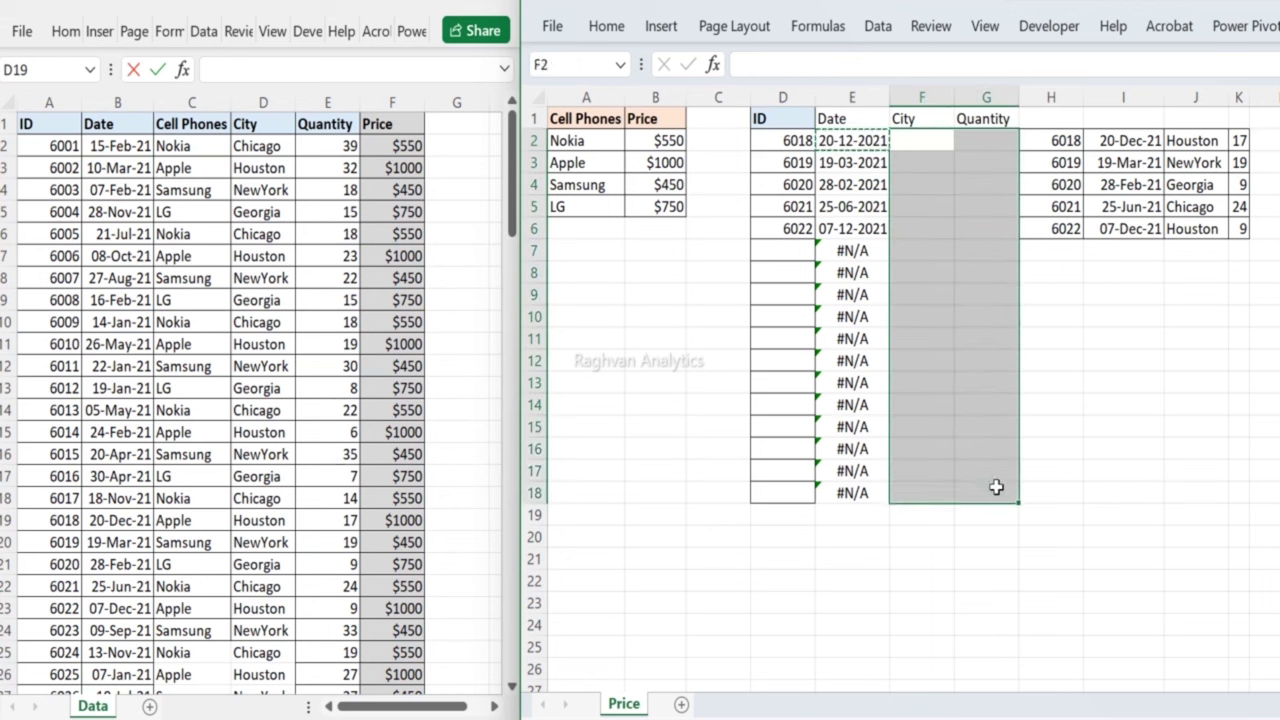